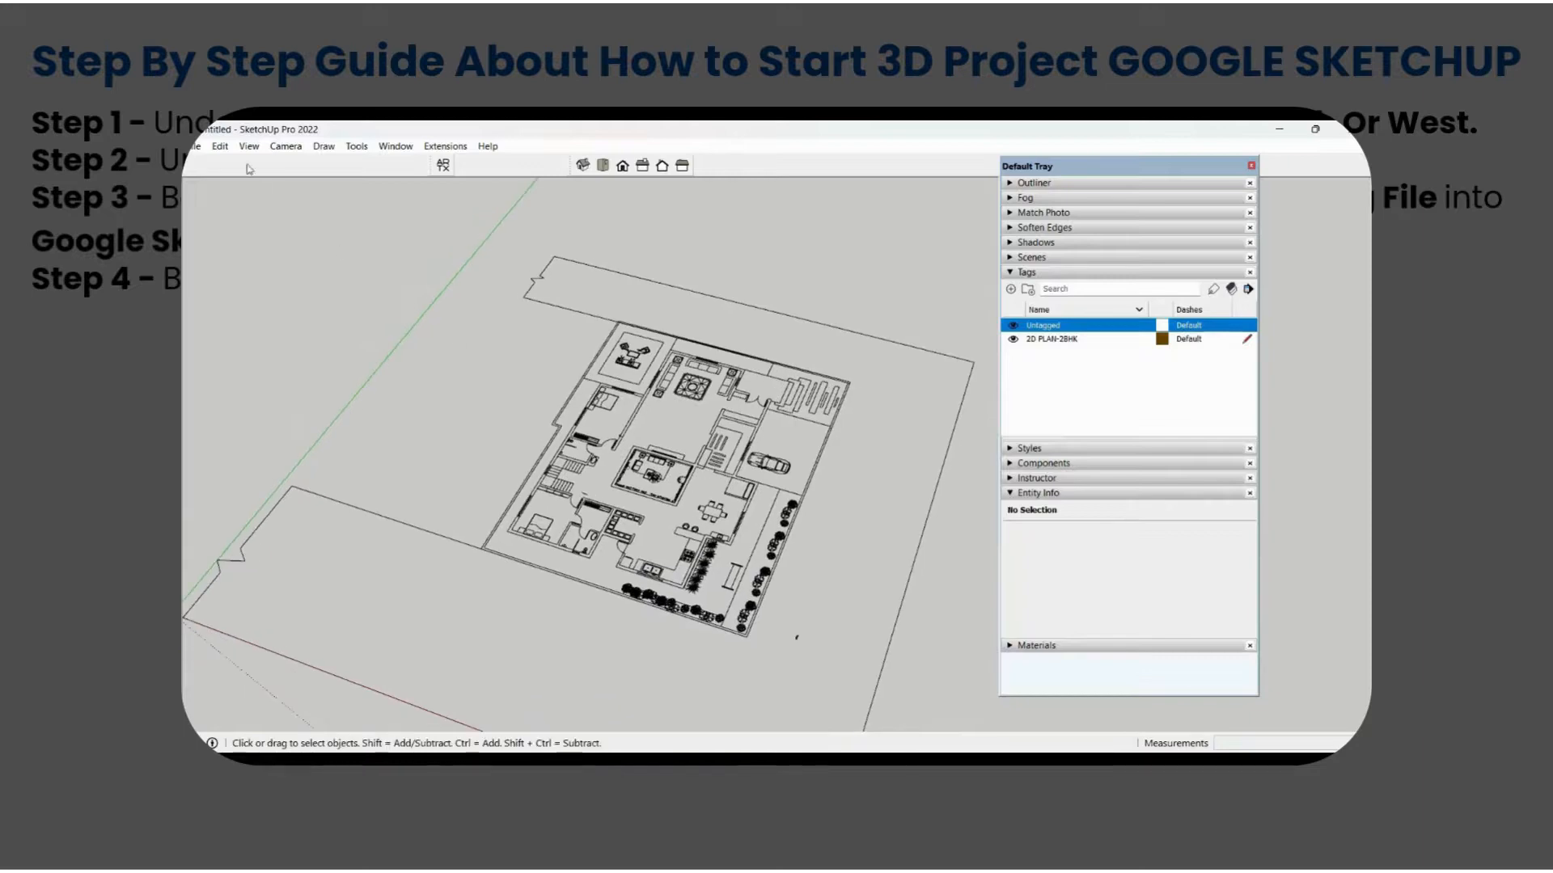
- Inspect the imported 2D PLAN-2BHK floor plan from an angle and check the visibility of the Untagged tag
left_click(246, 146)
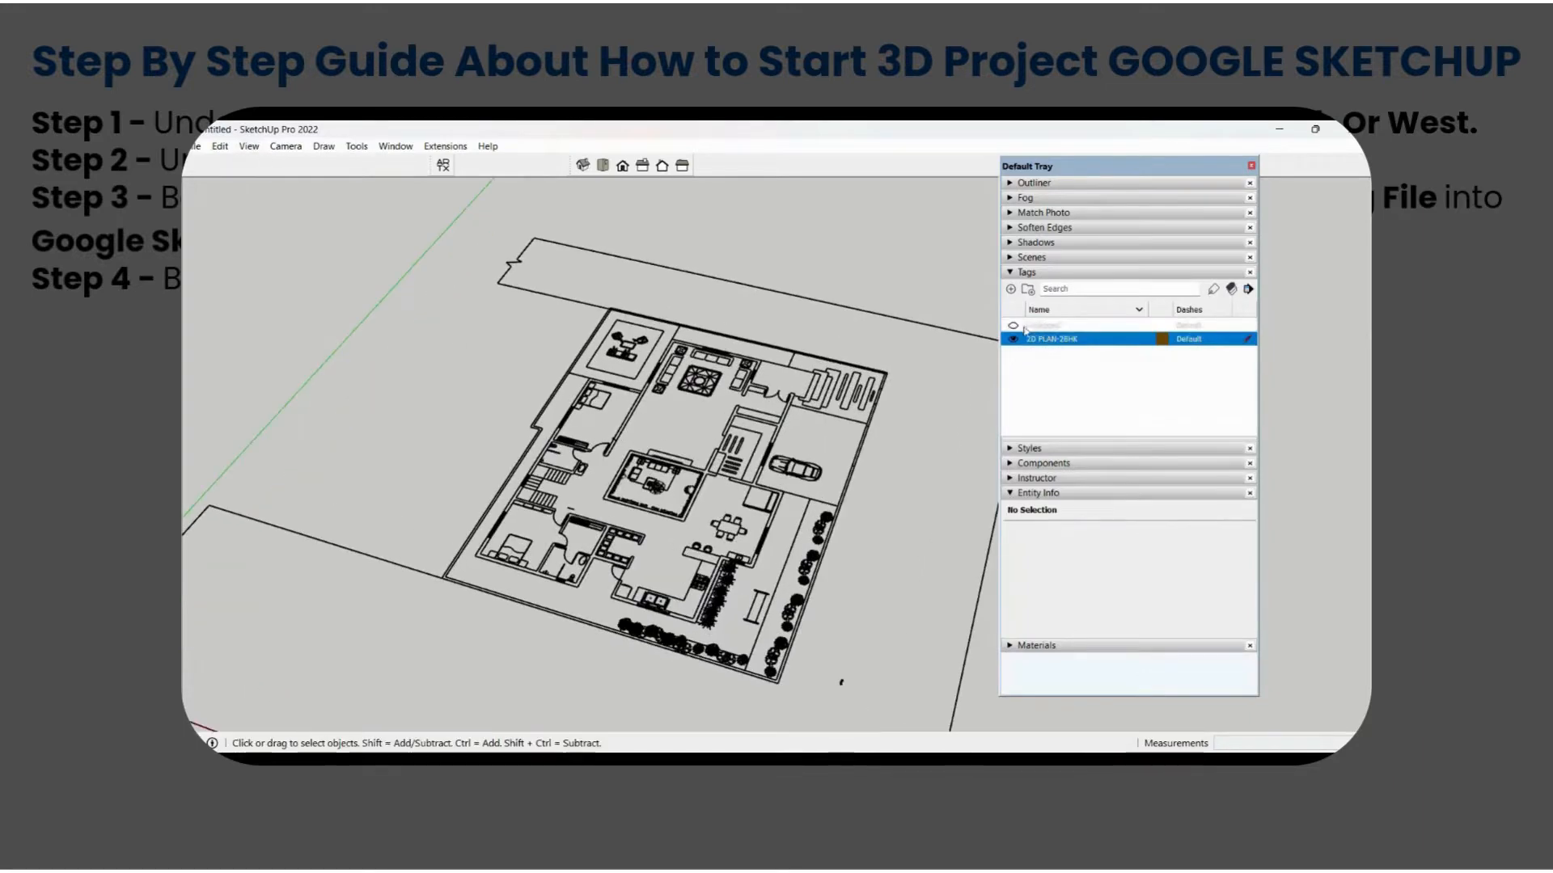
left_click(1020, 327)
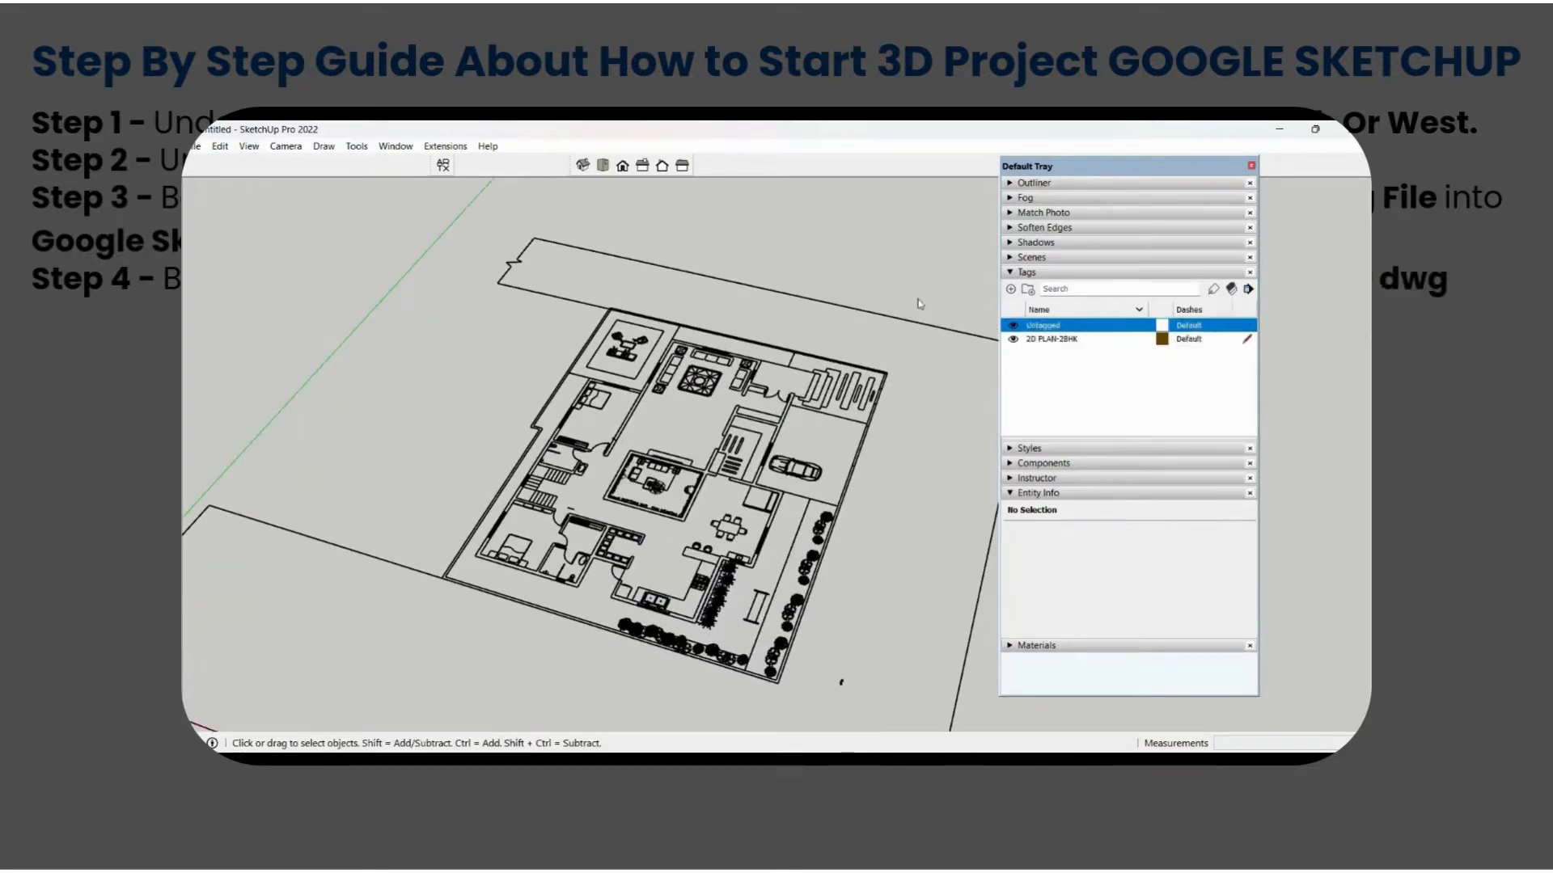
middle_click_drag(701, 522, 701, 495)
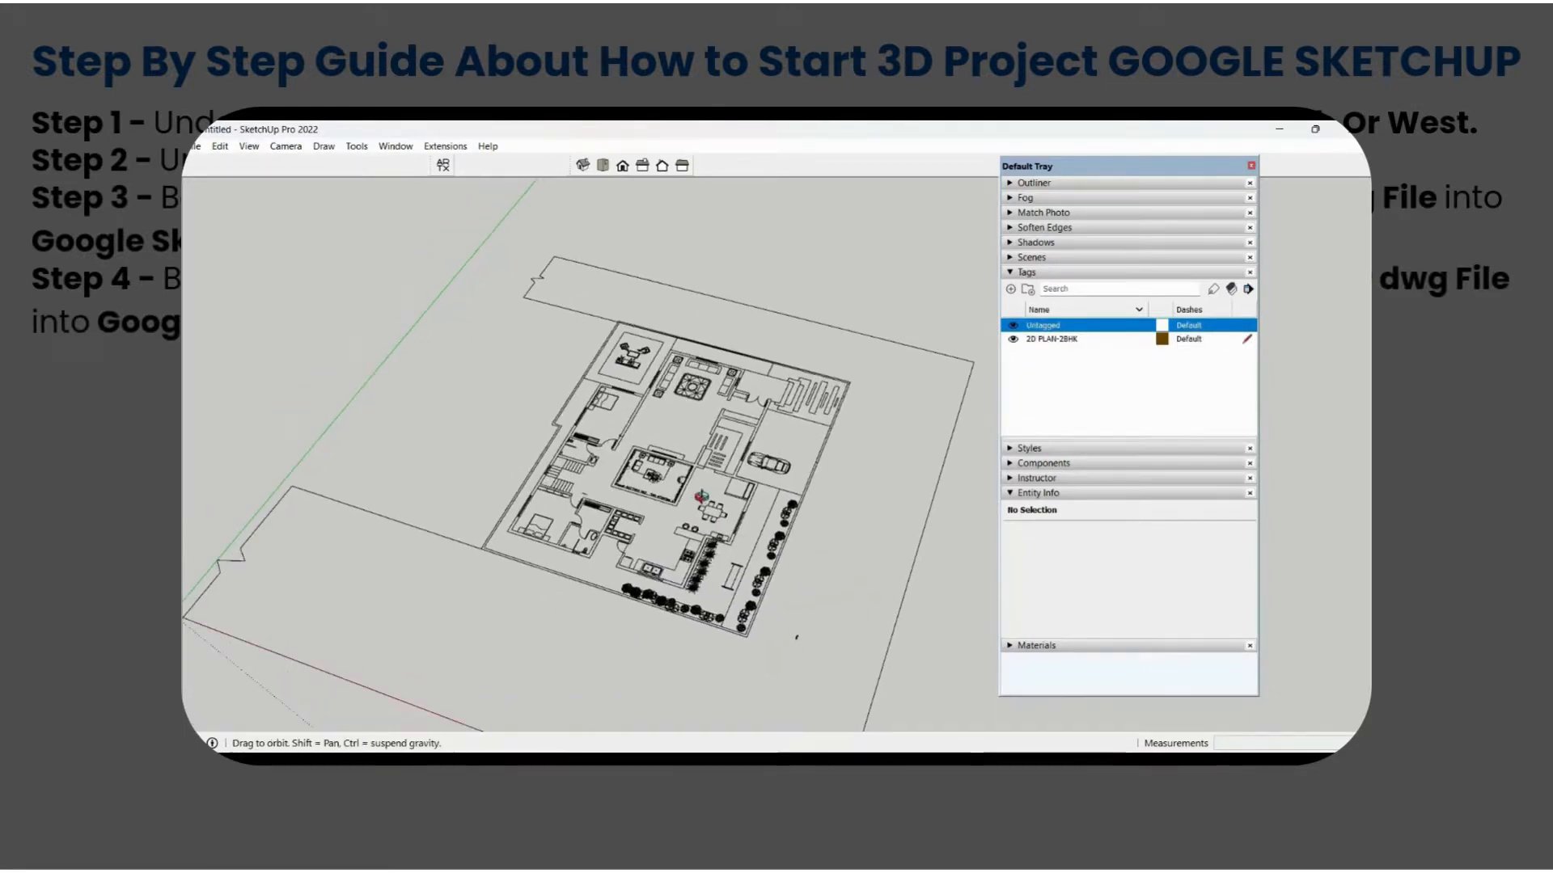
left_click(247, 146)
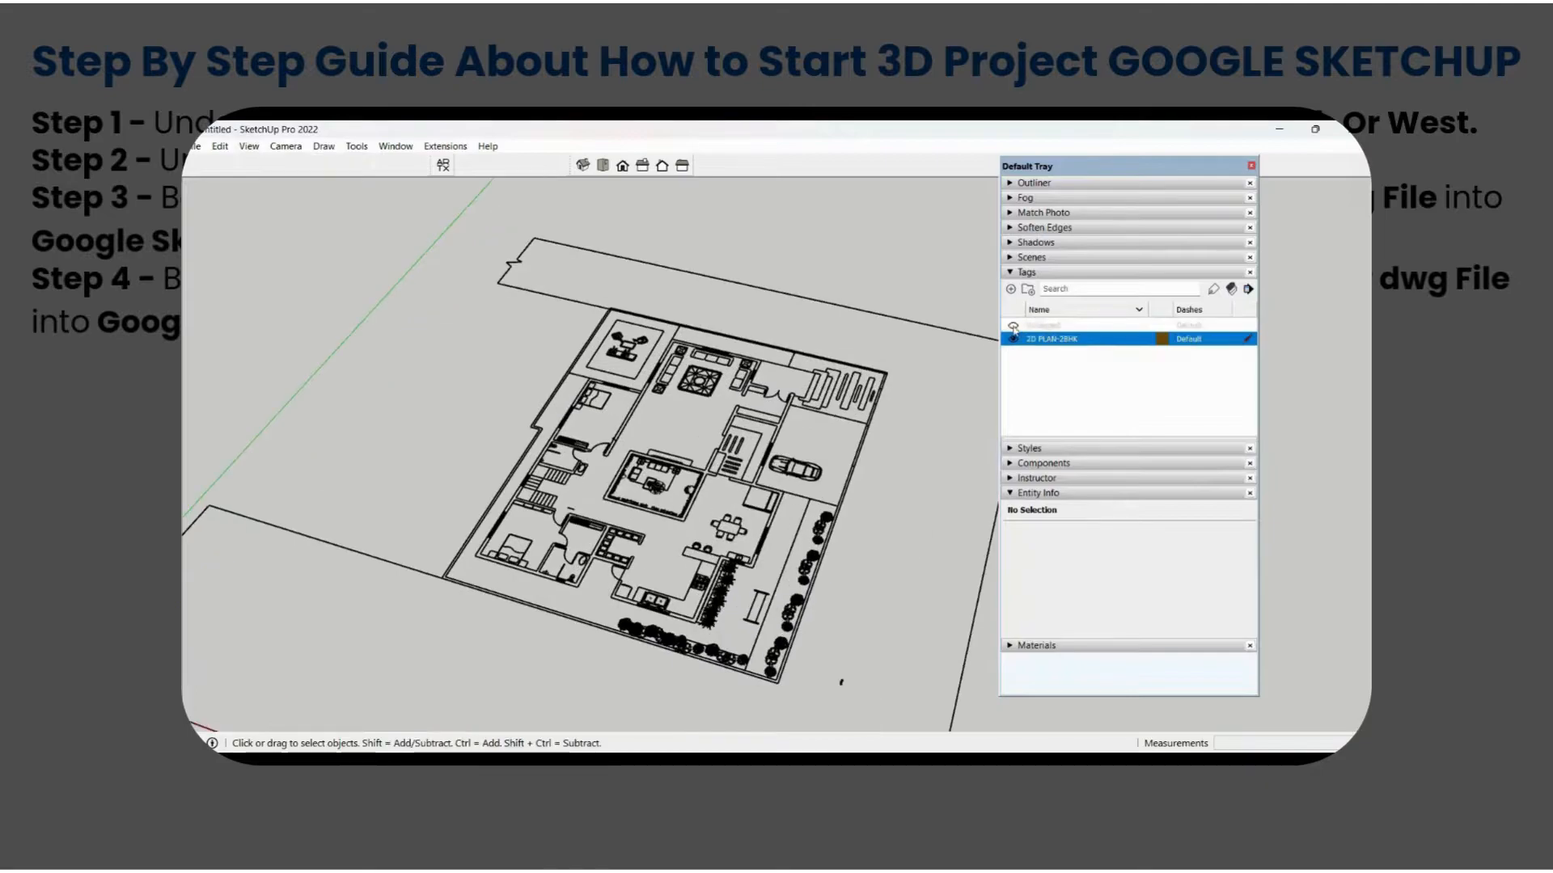
left_click(1013, 326)
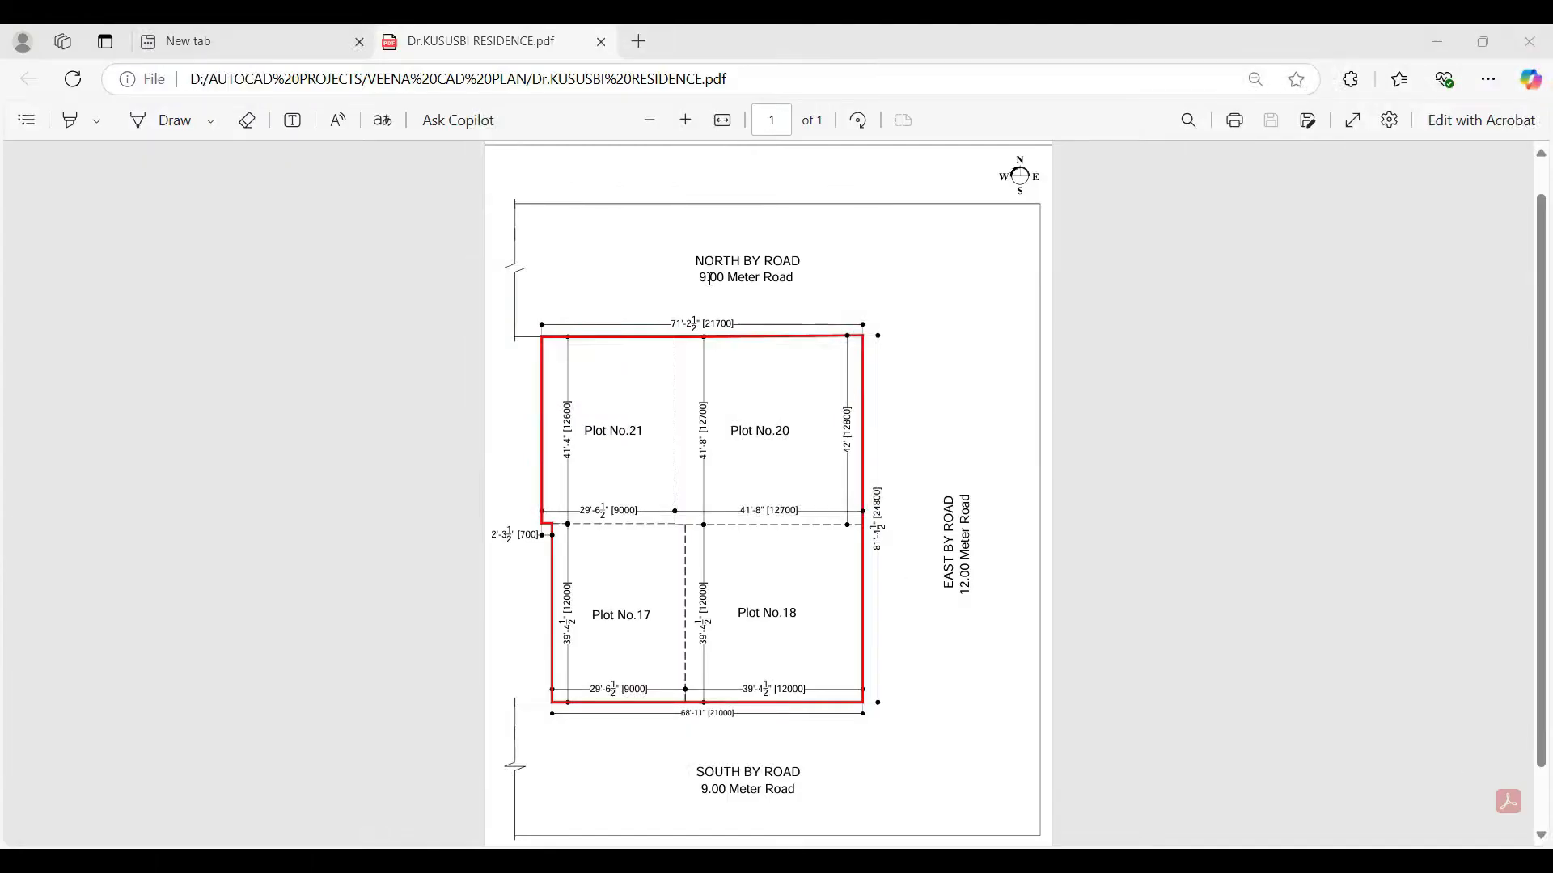
- Examine the site plan PDF for the north and east road widths, the plot boundaries and the compass orientation
left_click_drag(699, 261, 803, 263)
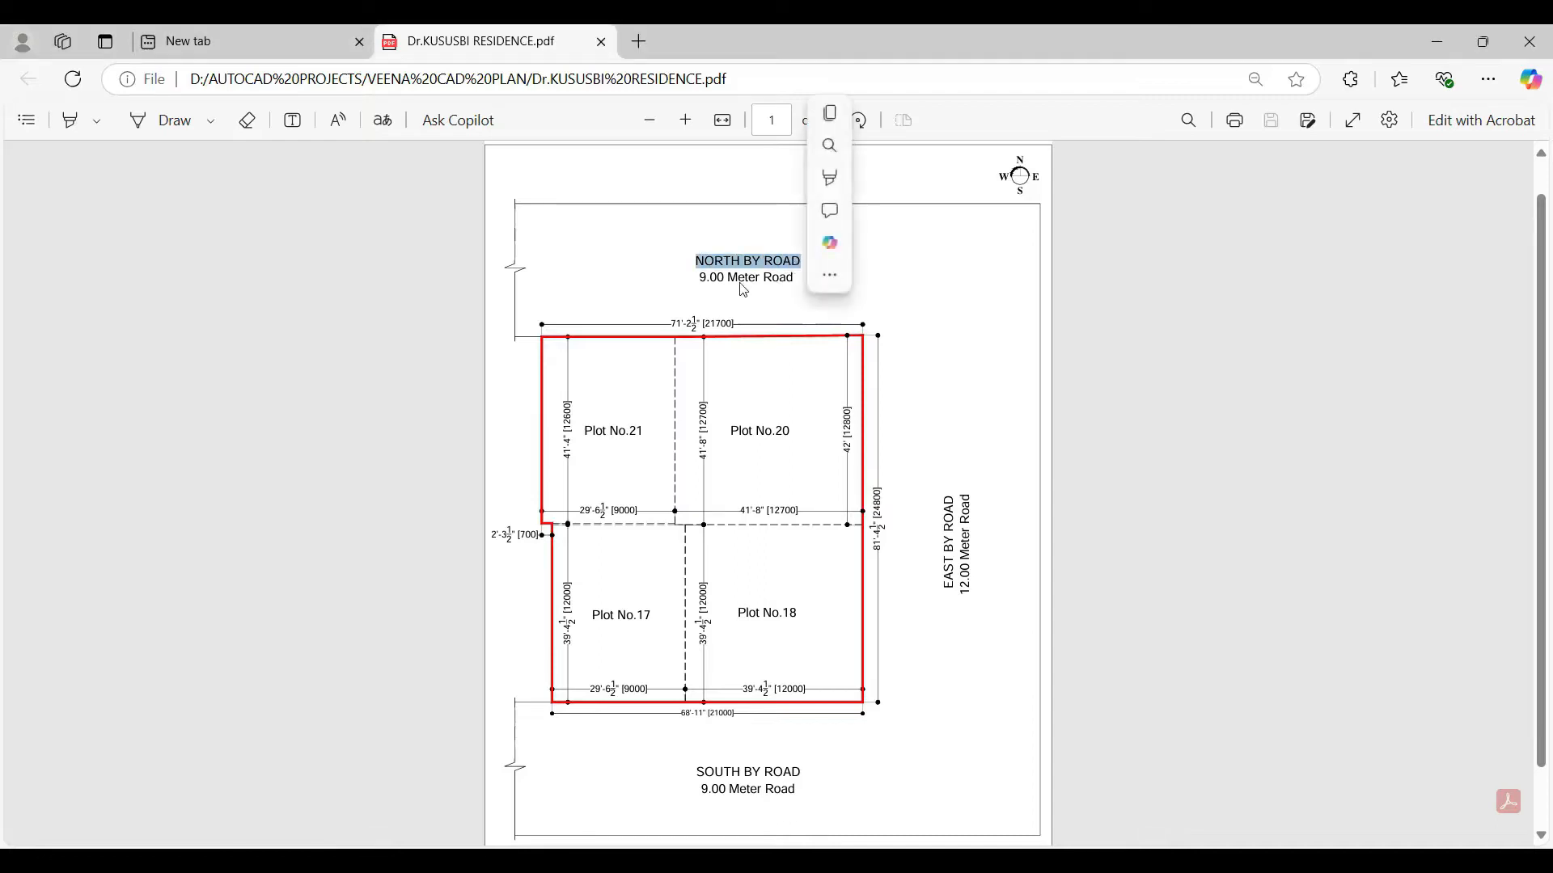
key("ctrl+a")
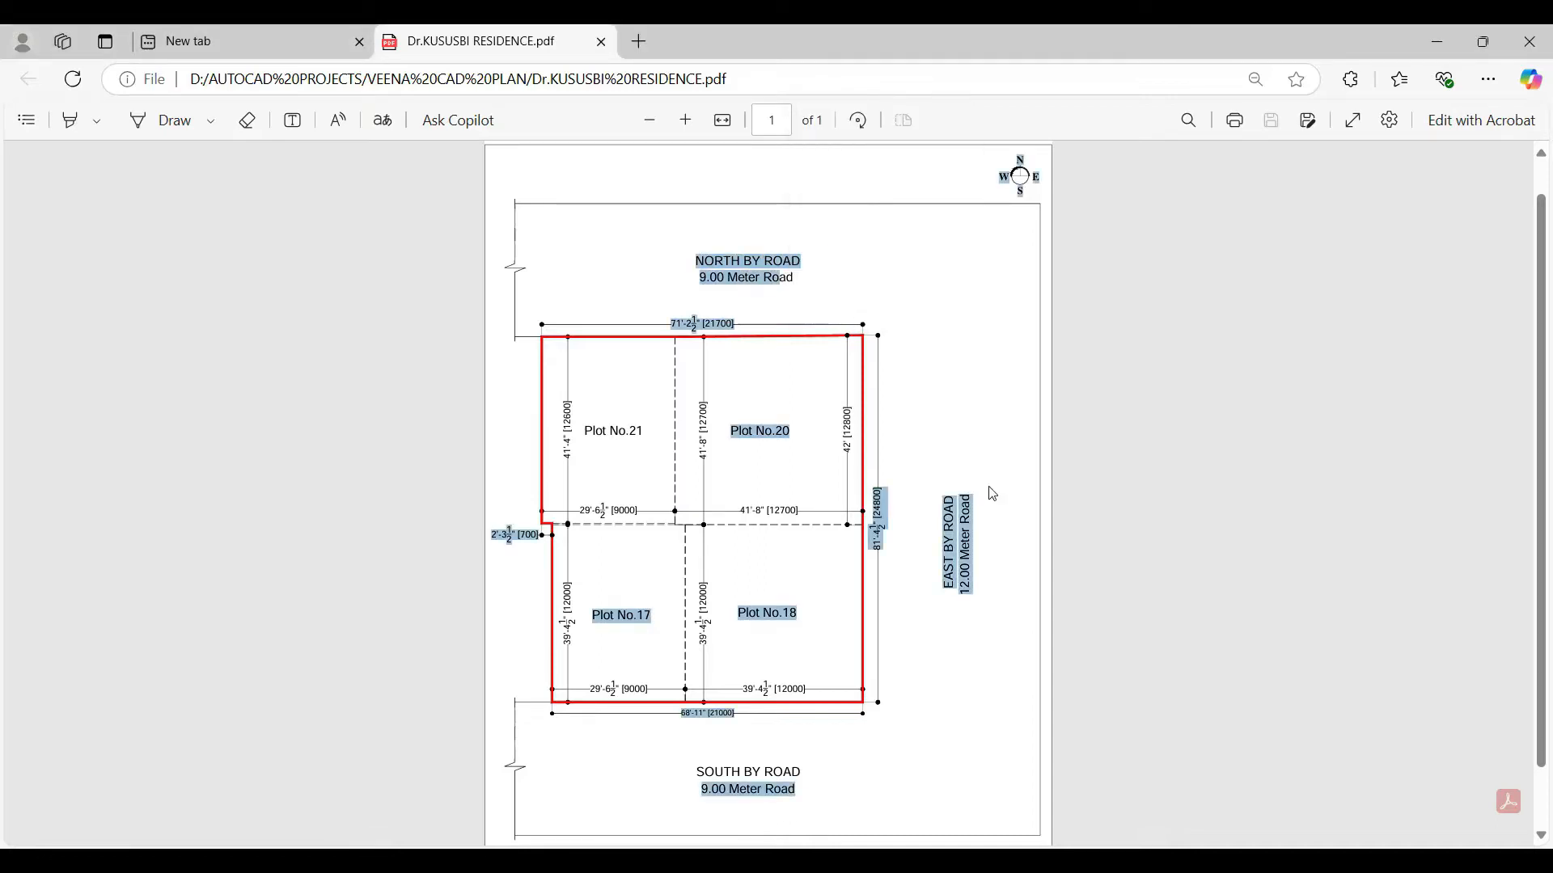
left_click(956, 562)
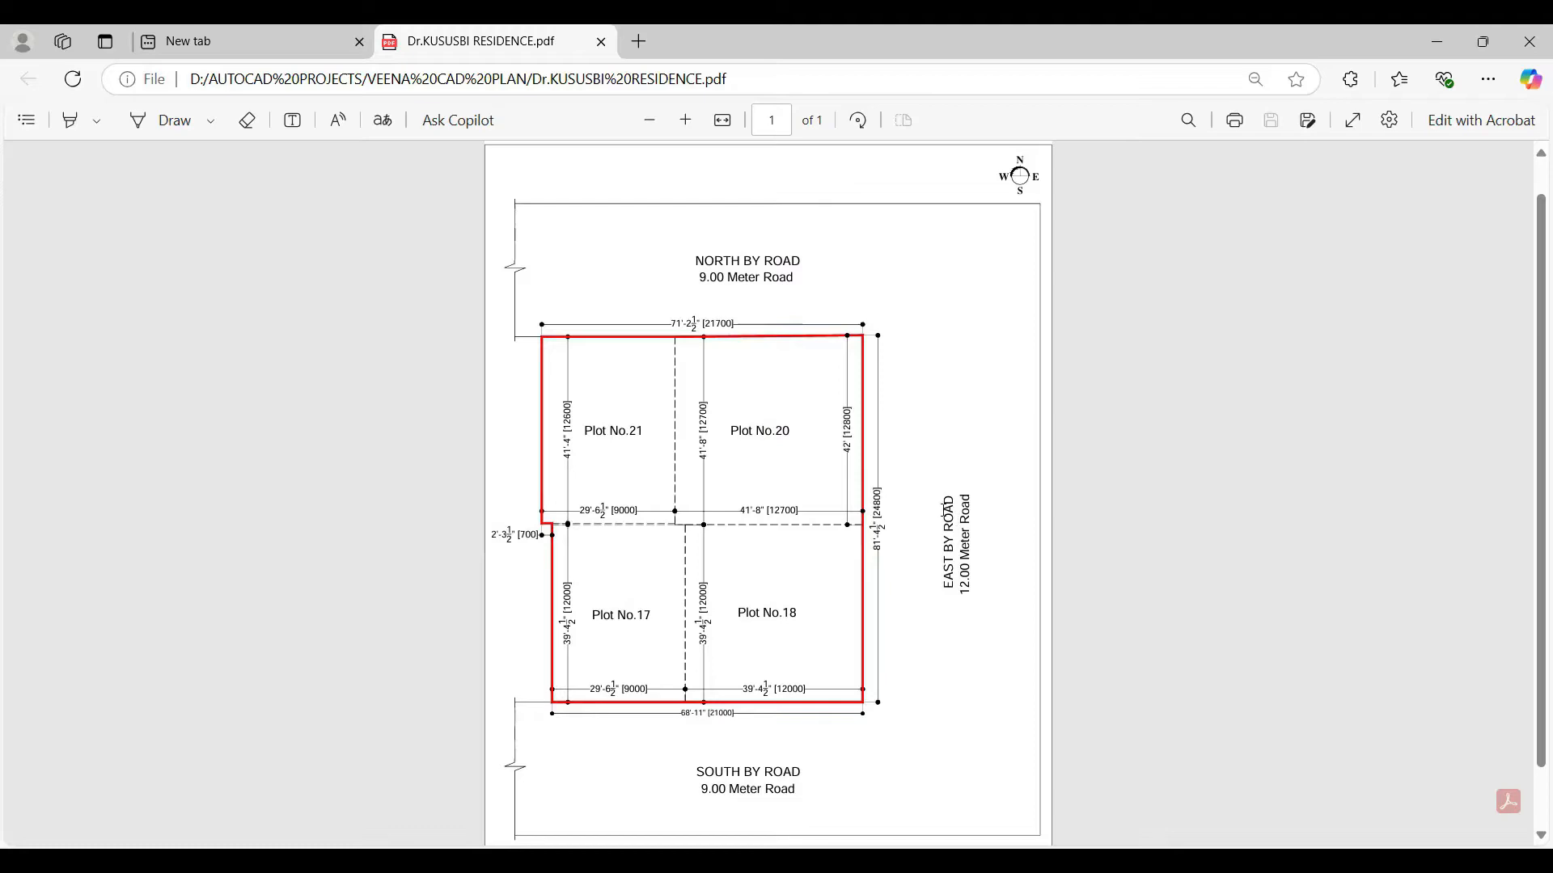
left_click_drag(949, 509, 962, 651)
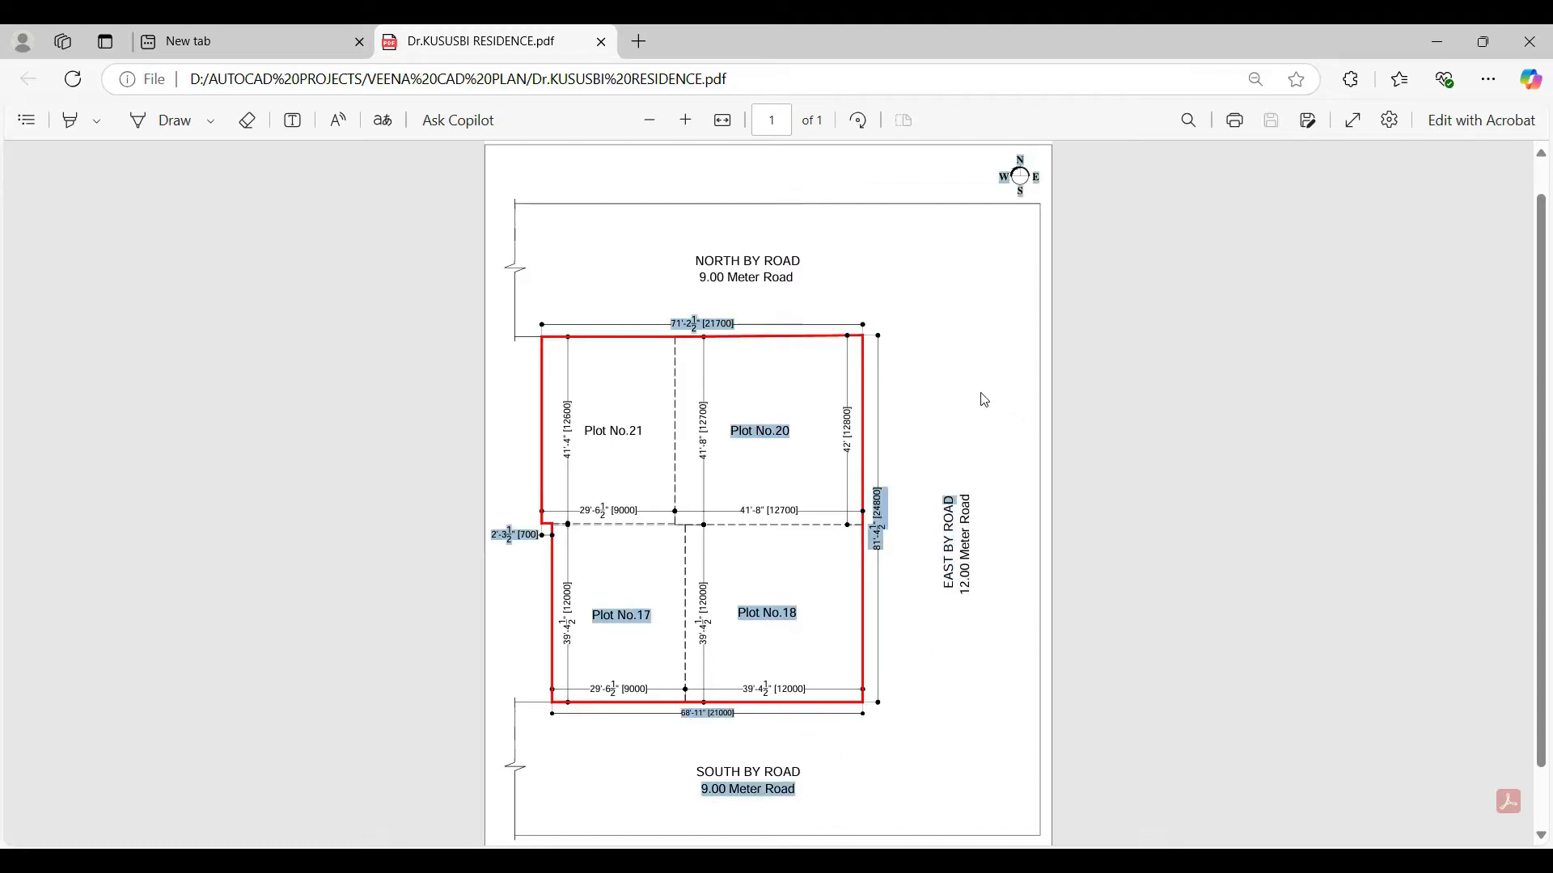
left_click(1027, 158)
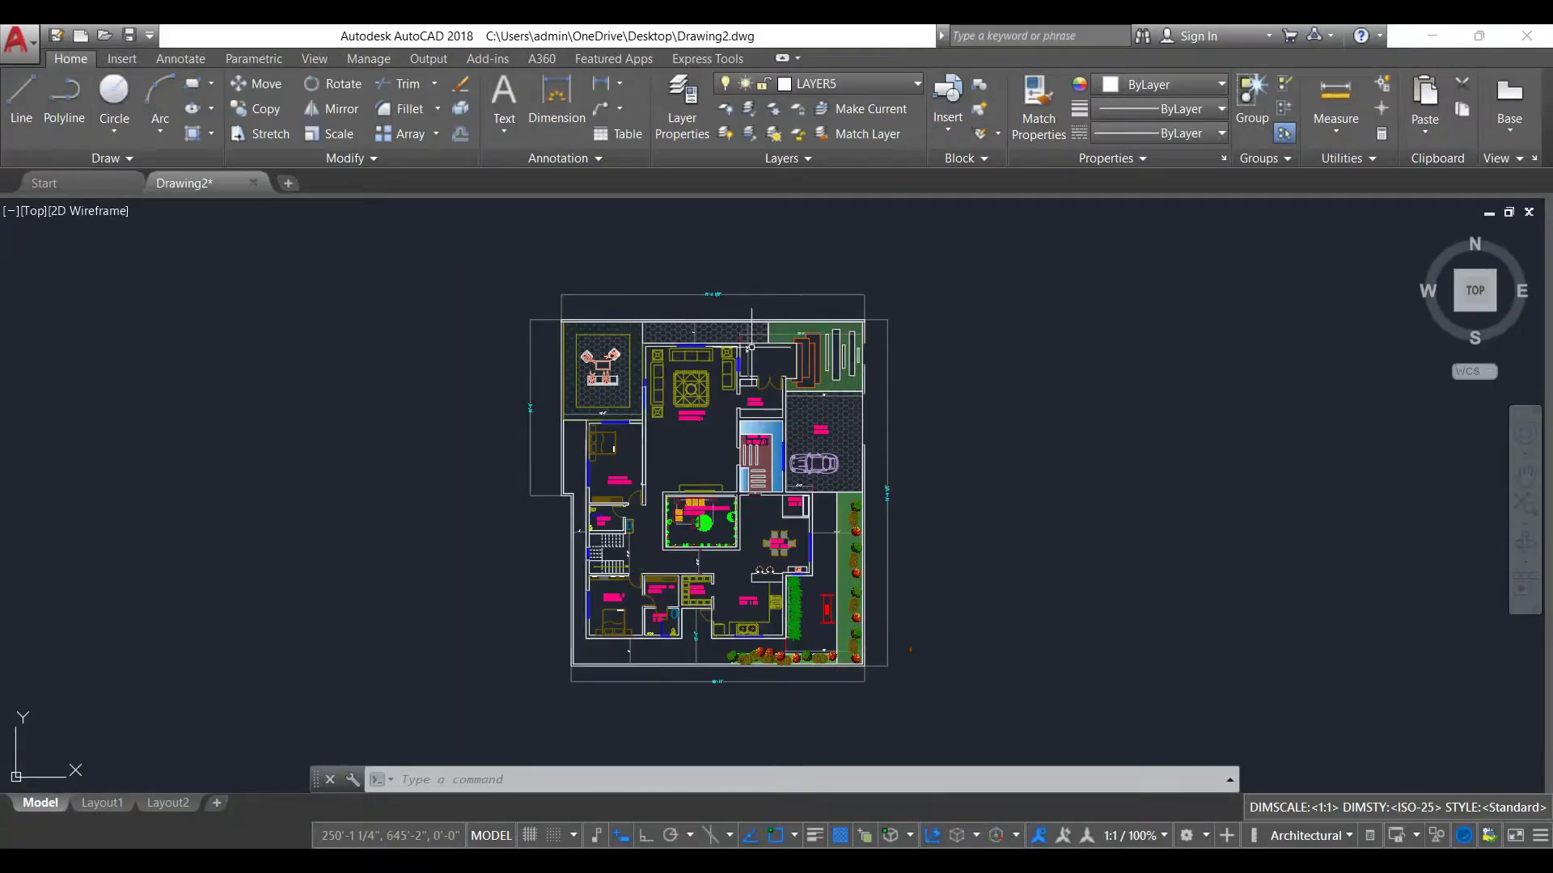
- Switch to Drawing2.dwg in AutoCAD and examine the floor plan's overall boundary dimensions and room layout
scroll(752, 348, "up", 5)
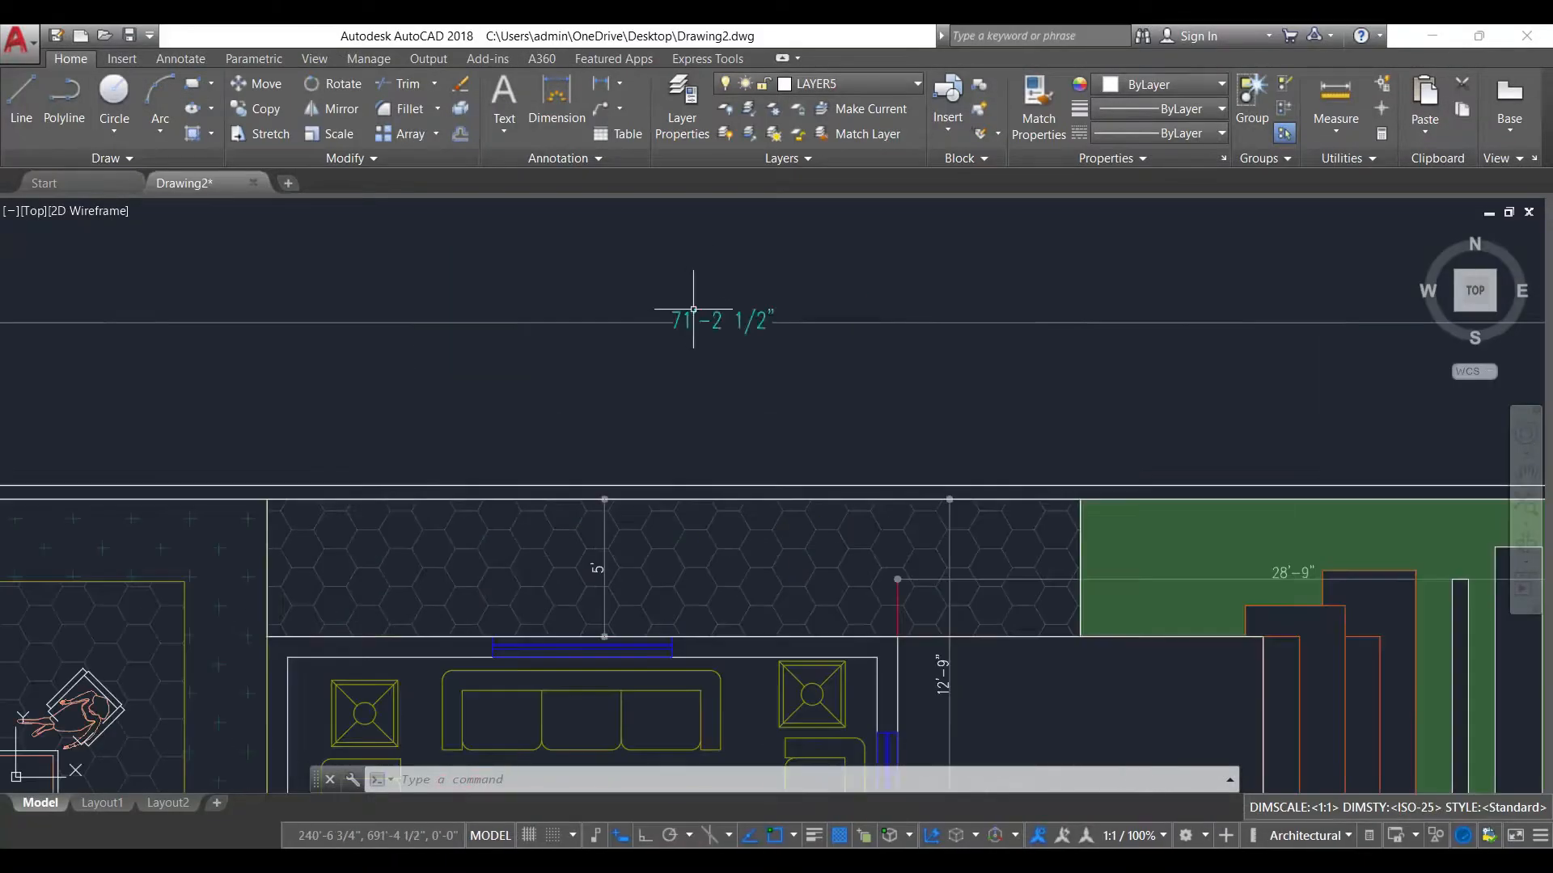
scroll(756, 335, "down", 5)
scroll(1027, 477, "up", 5)
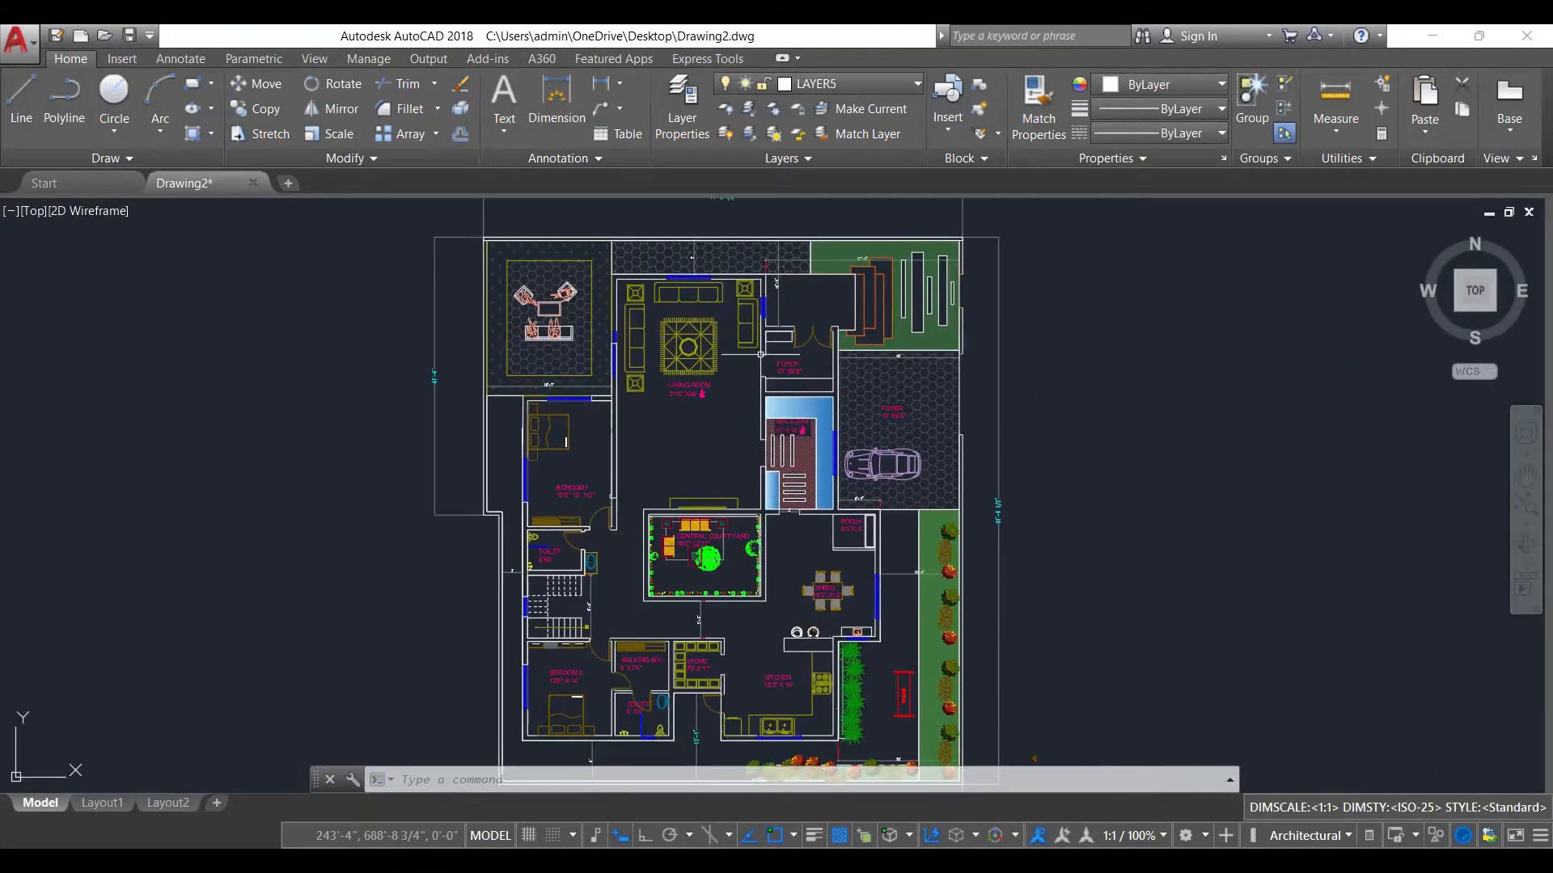
scroll(1040, 566, "down", 5)
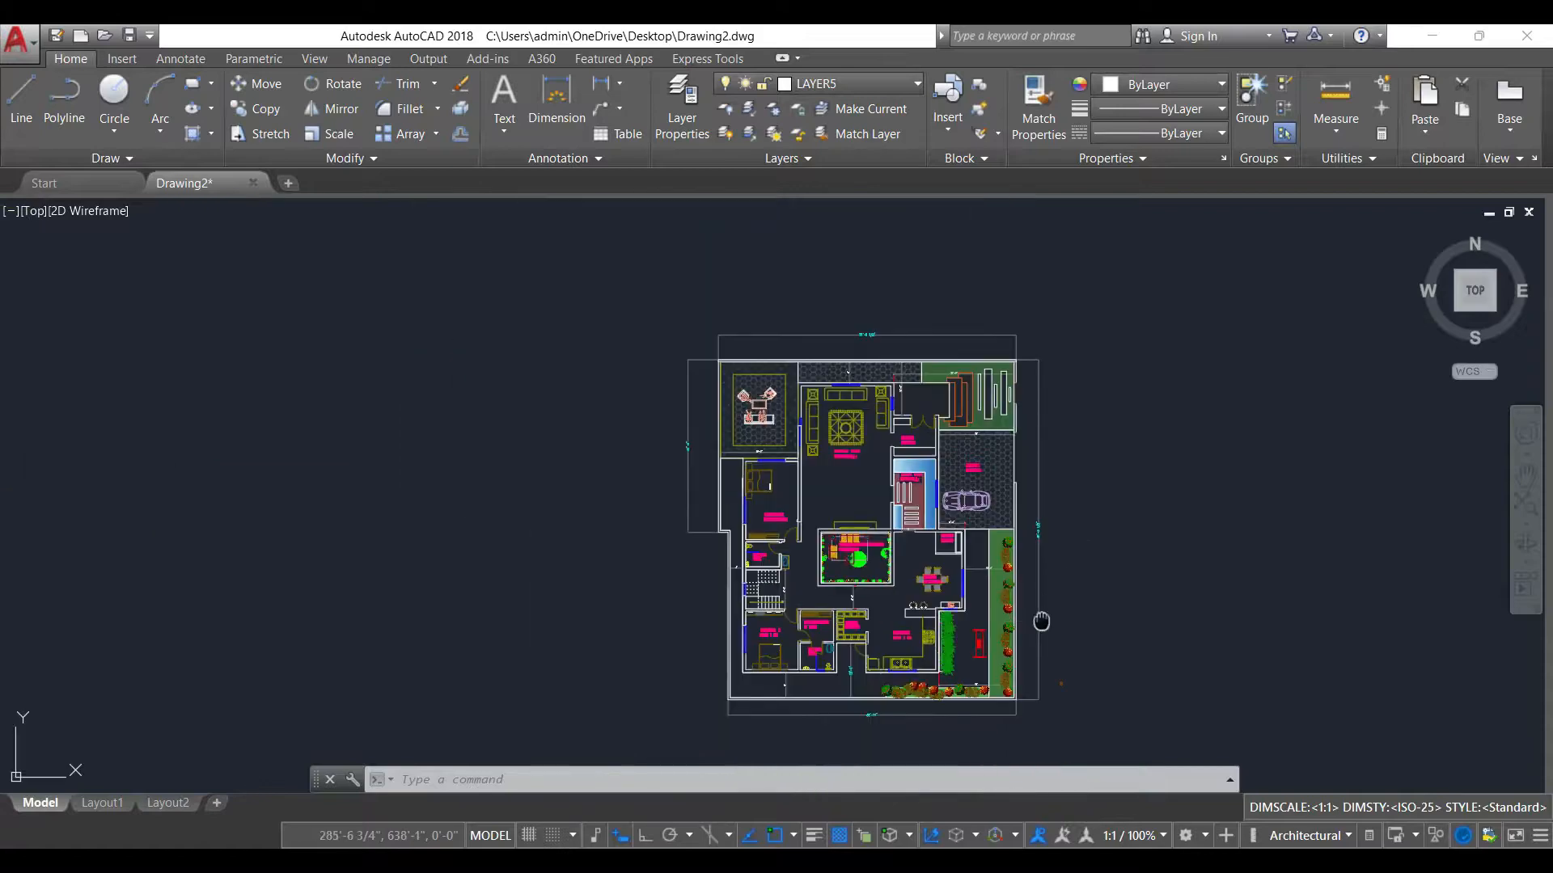
scroll(808, 587, "up", 6)
scroll(754, 597, "down", 5)
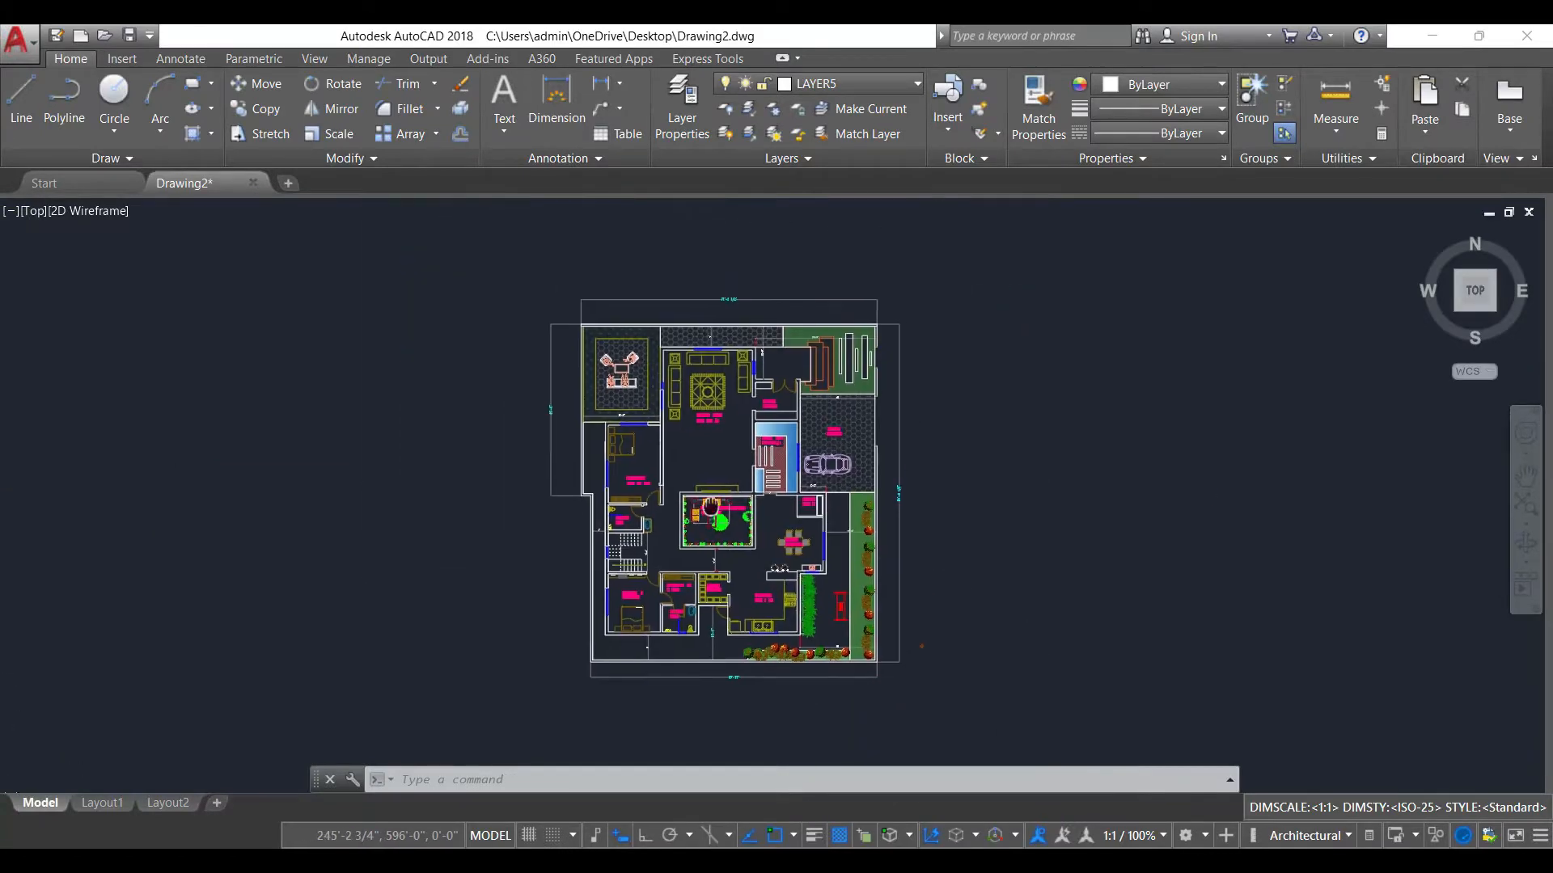
scroll(526, 435, "up", 6)
scroll(544, 438, "down", 5)
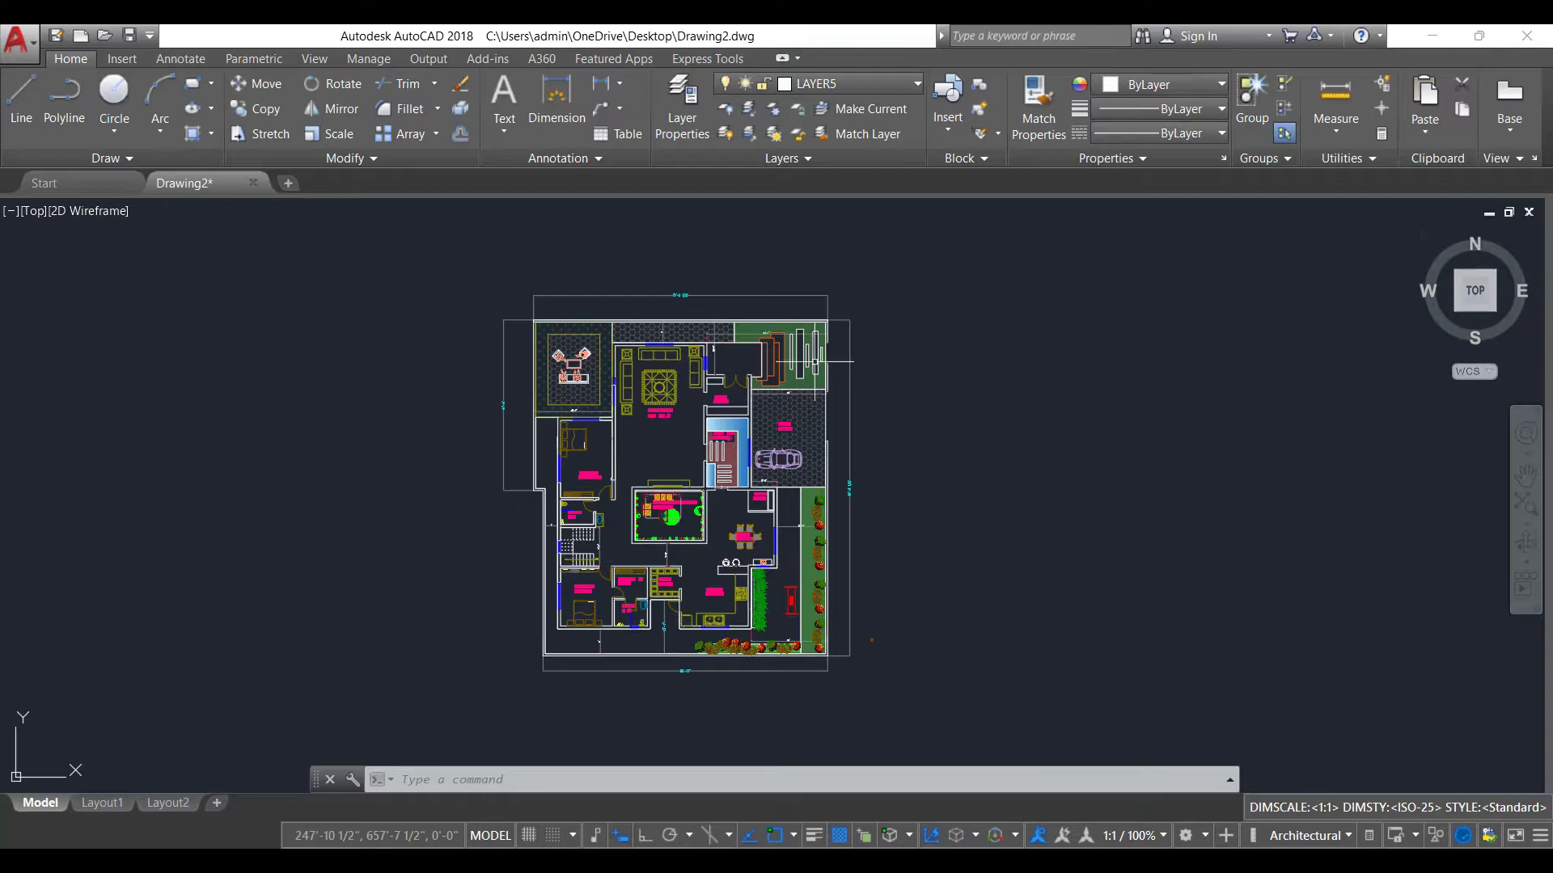
scroll(744, 354, "up", 2)
scroll(699, 513, "down", 2)
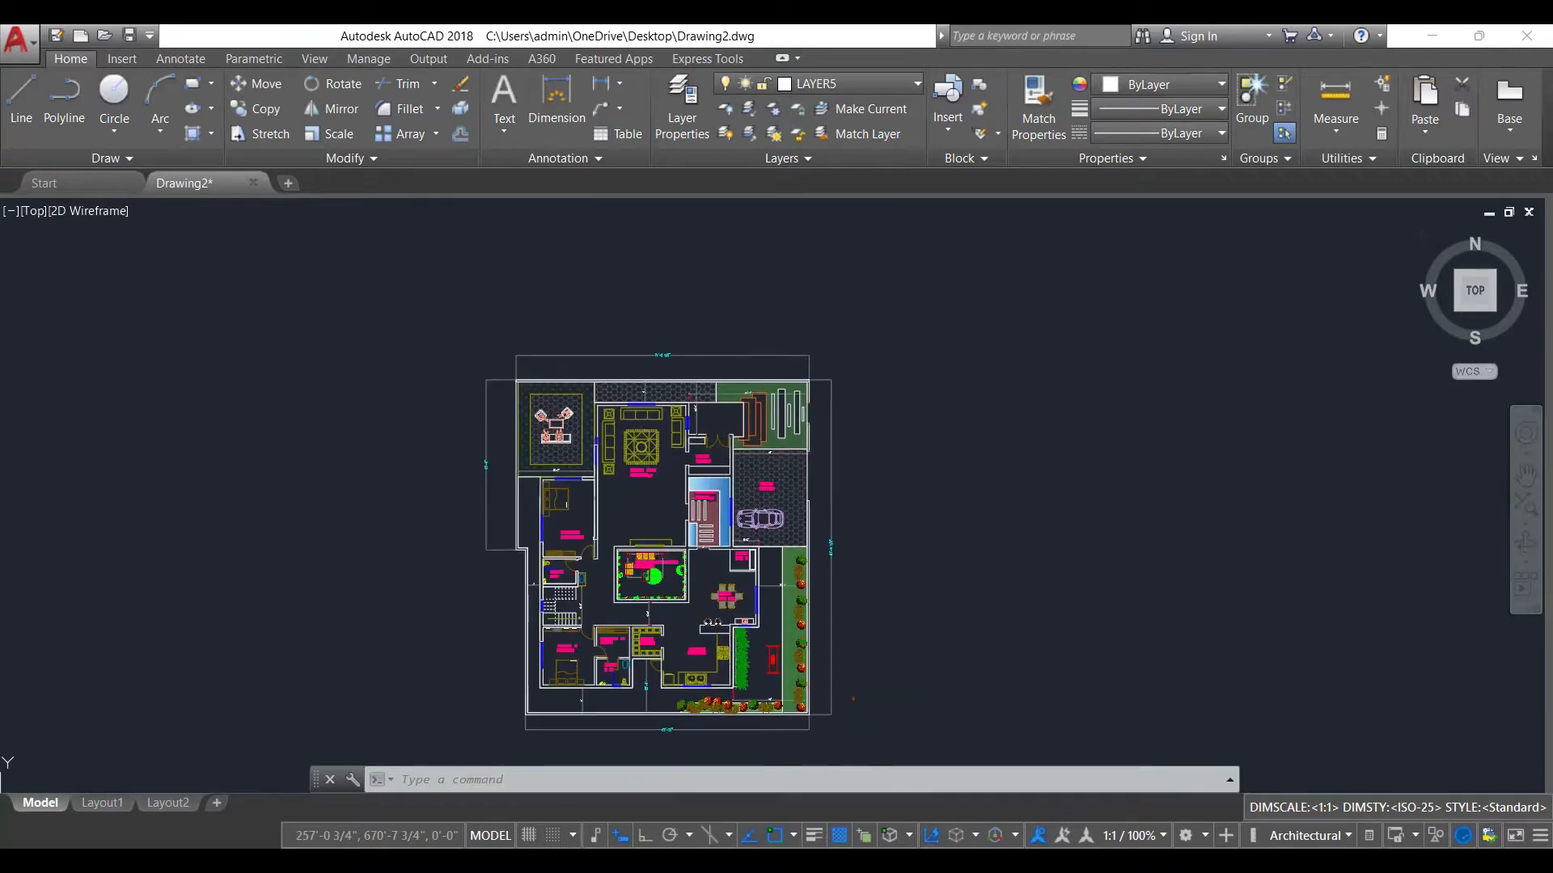
- Start a polyline northwest of the plan with Ortho on, about 19'-7" north, then east past the plan's northeast corner
left_click(59, 108)
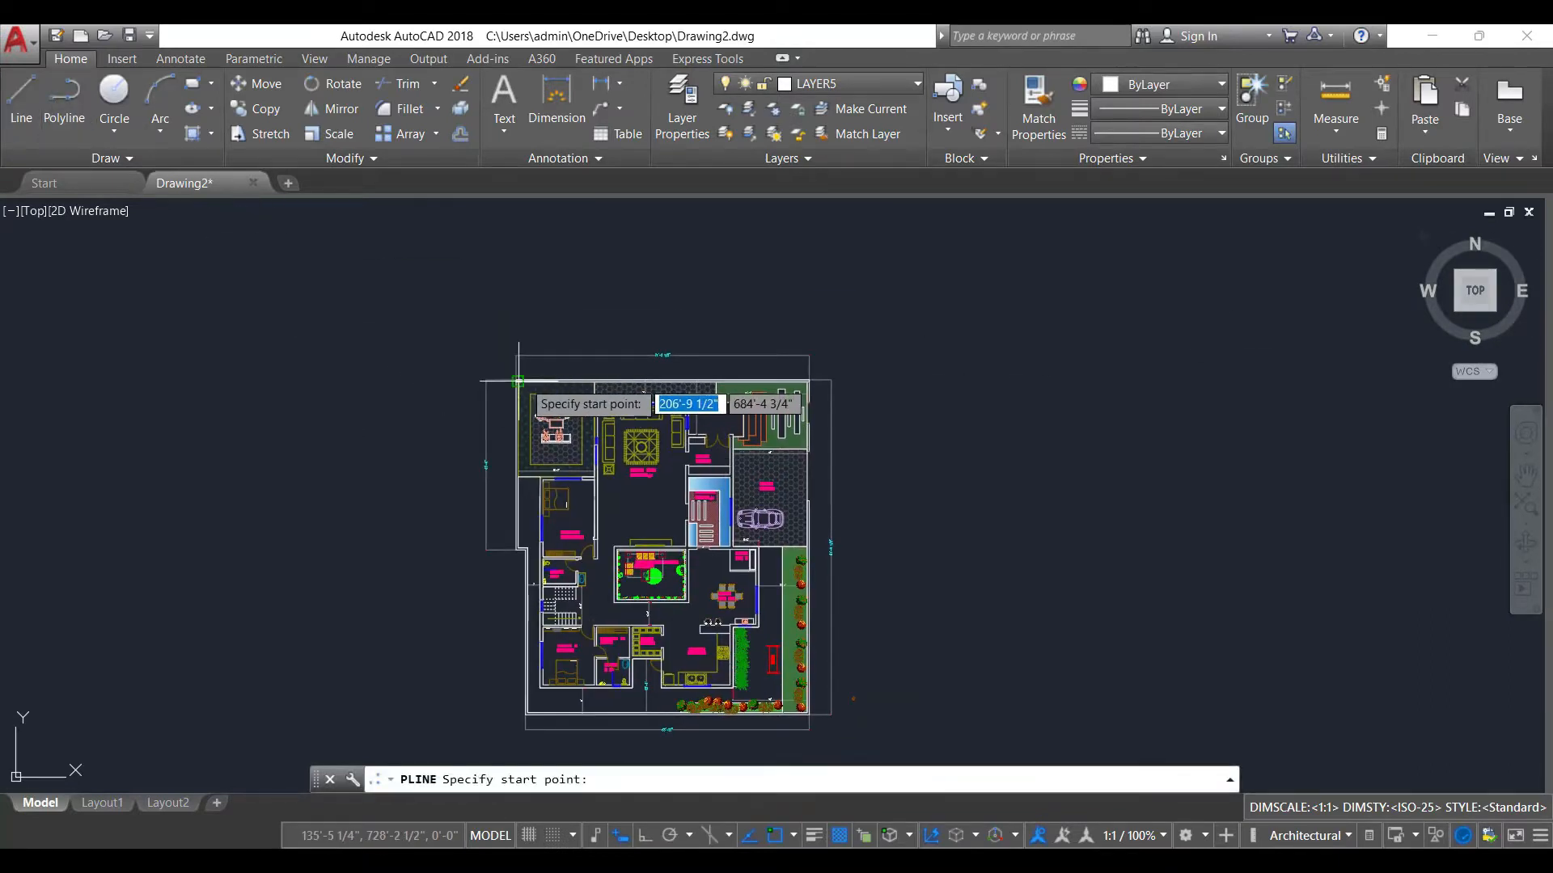
left_click(387, 381)
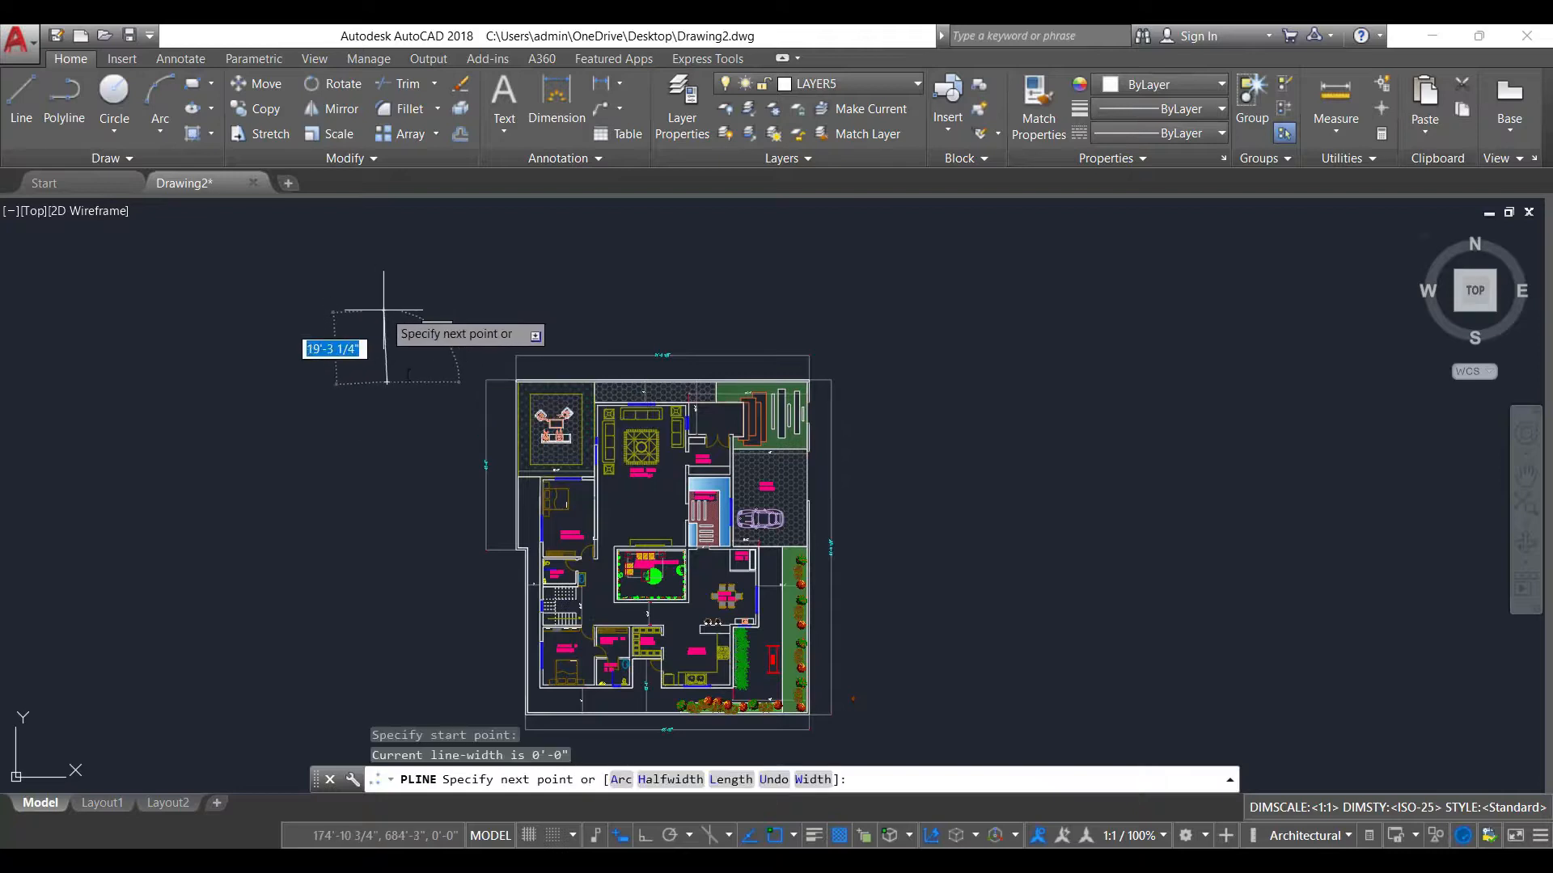
left_click(645, 835)
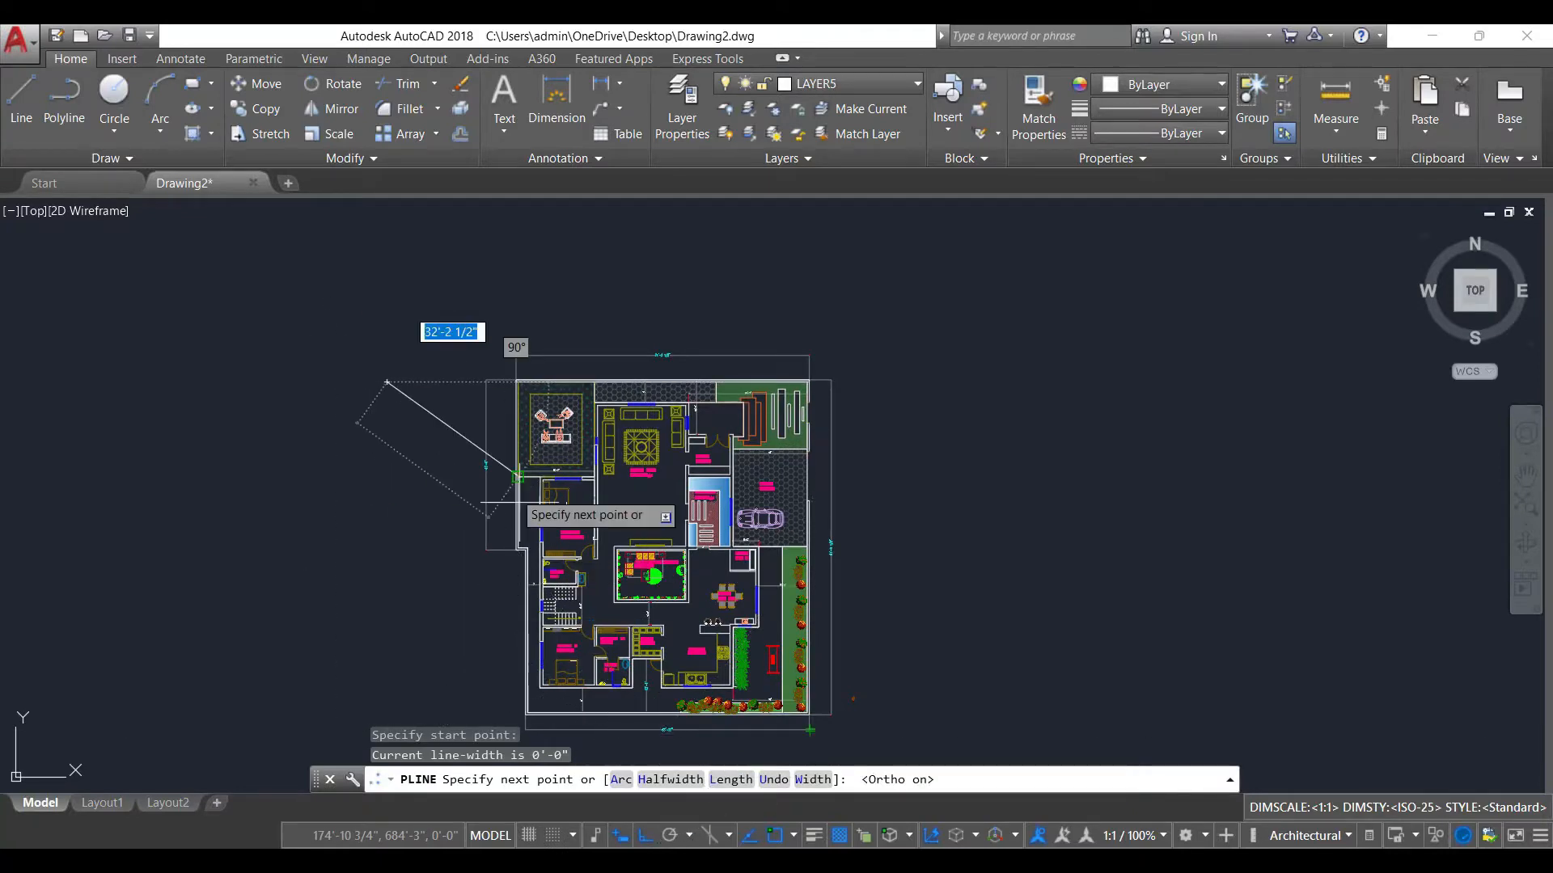
left_click(401, 300)
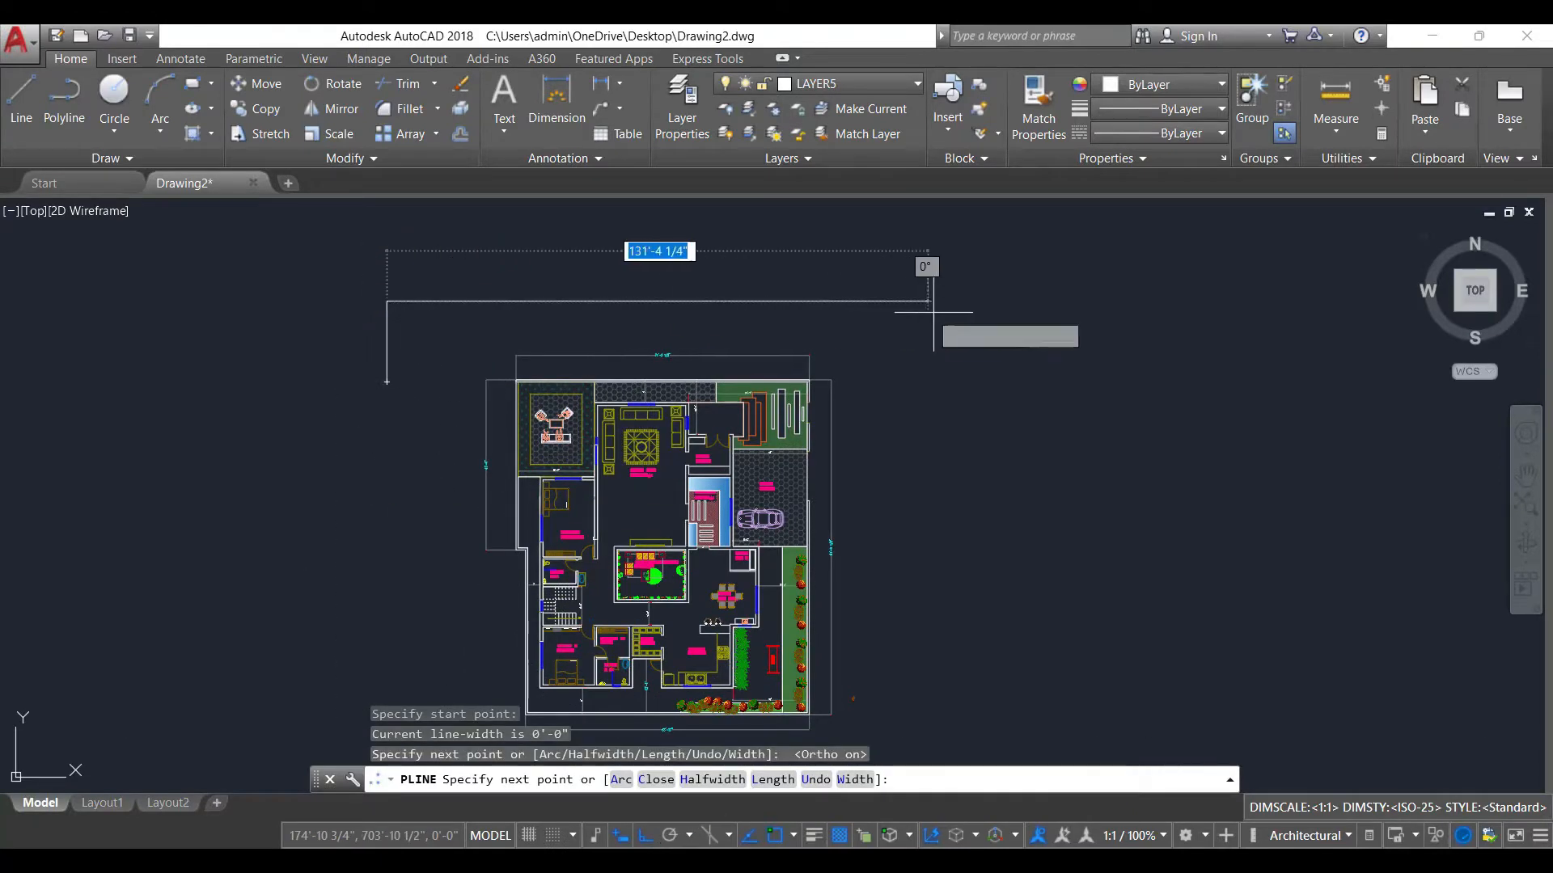
left_click(932, 364)
- Continue the polyline about 139'-4" south, west below the plan, north to its south boundary line and east to its southeast corner
middle_click_drag(934, 562, 934, 375)
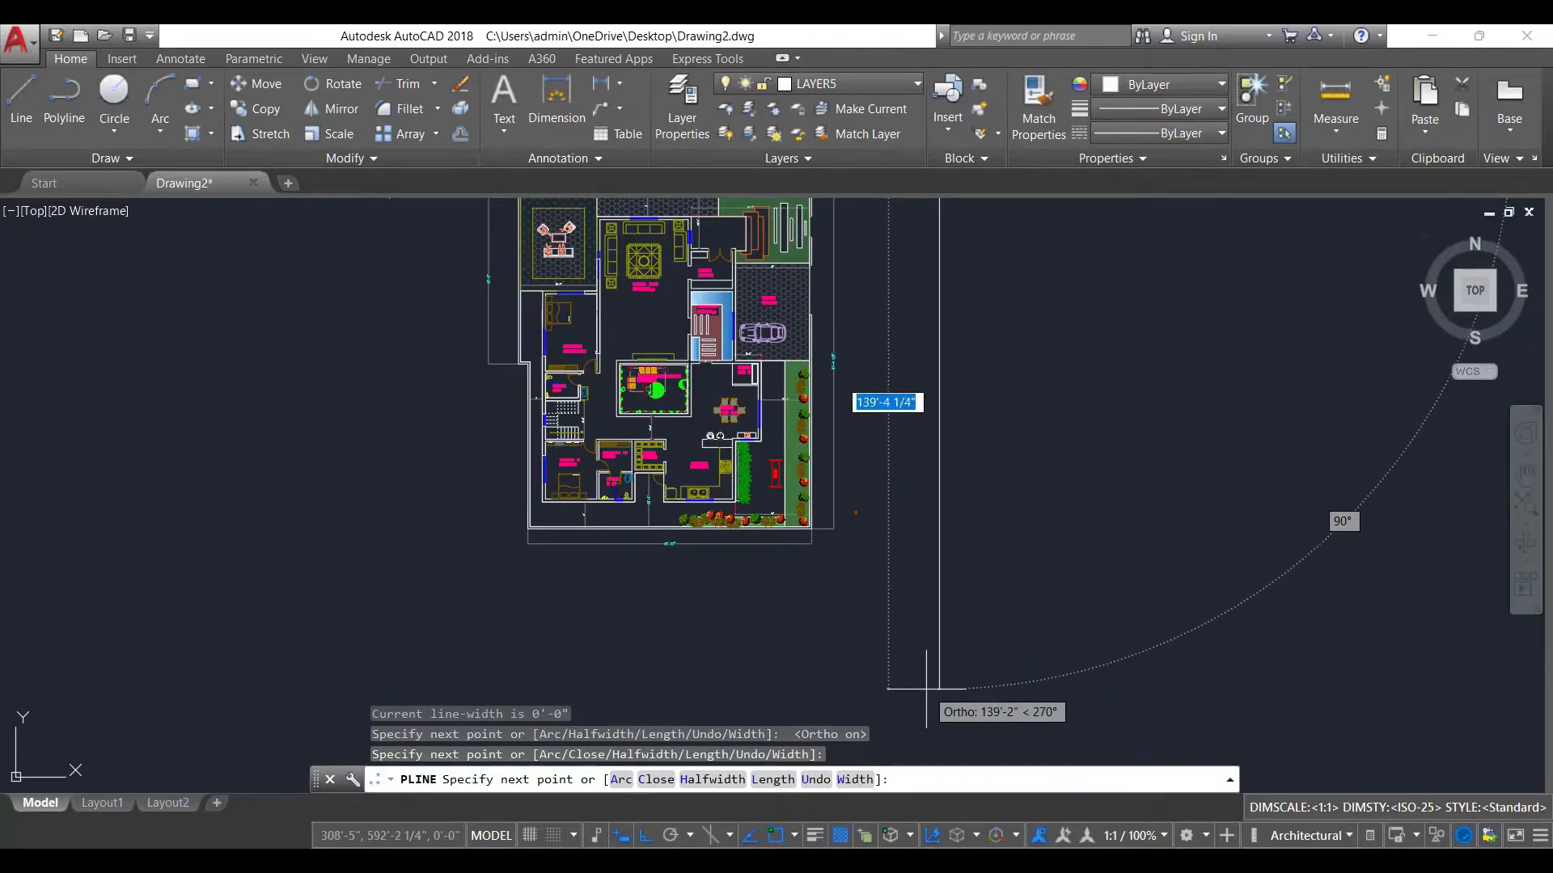
left_click(938, 689)
left_click(301, 663)
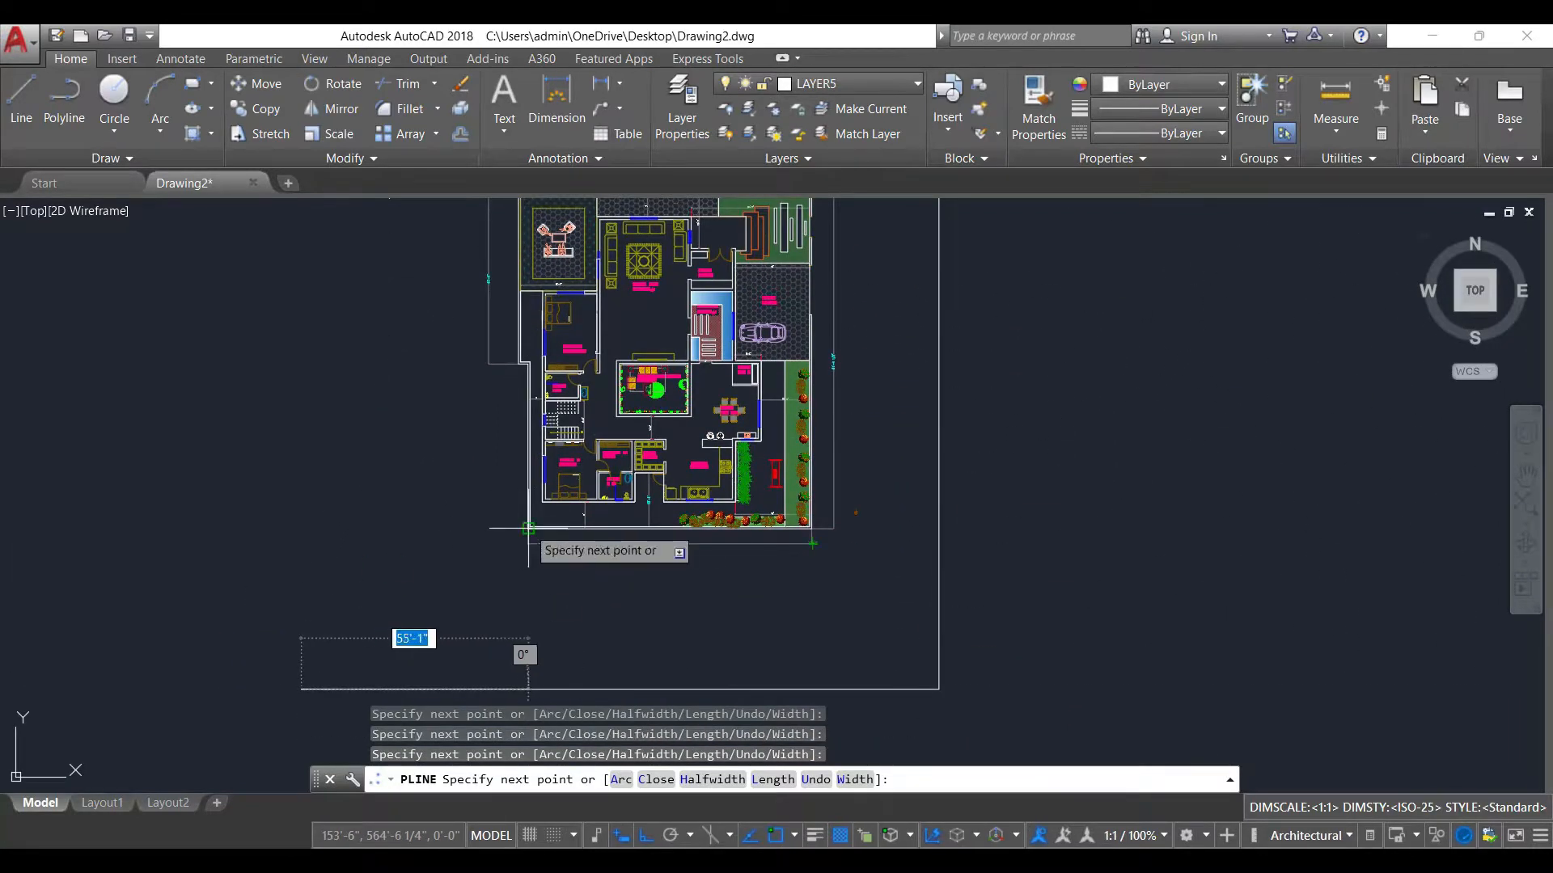
left_click(302, 532)
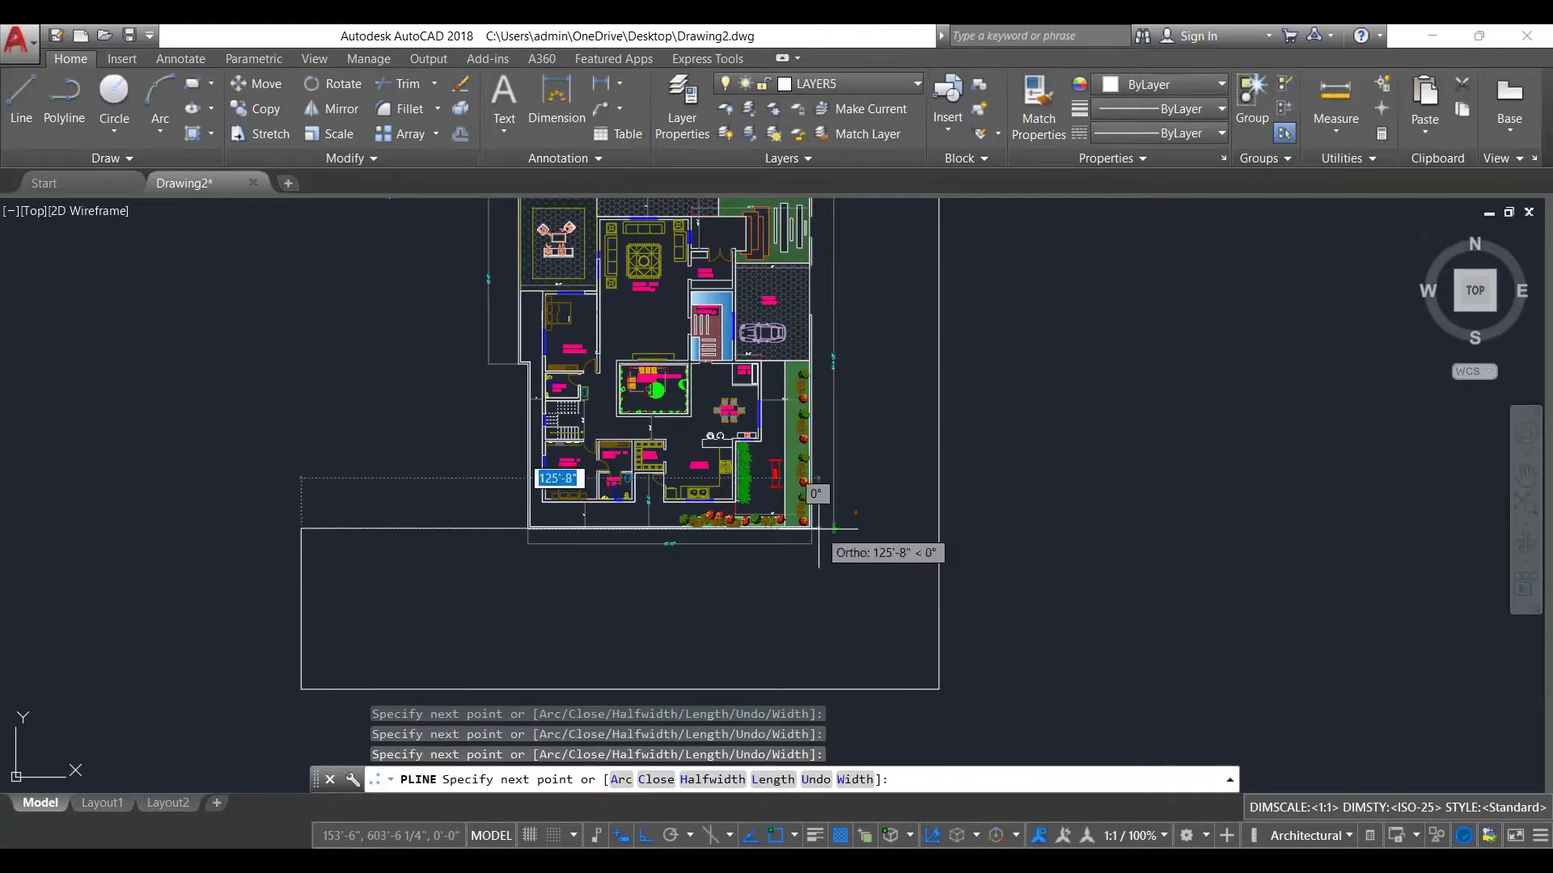
left_click(812, 532)
- Finish the road outline polyline along the plan's east and north boundaries, back to its start point
scroll(812, 532, "down", 4)
scroll(789, 421, "up", 8)
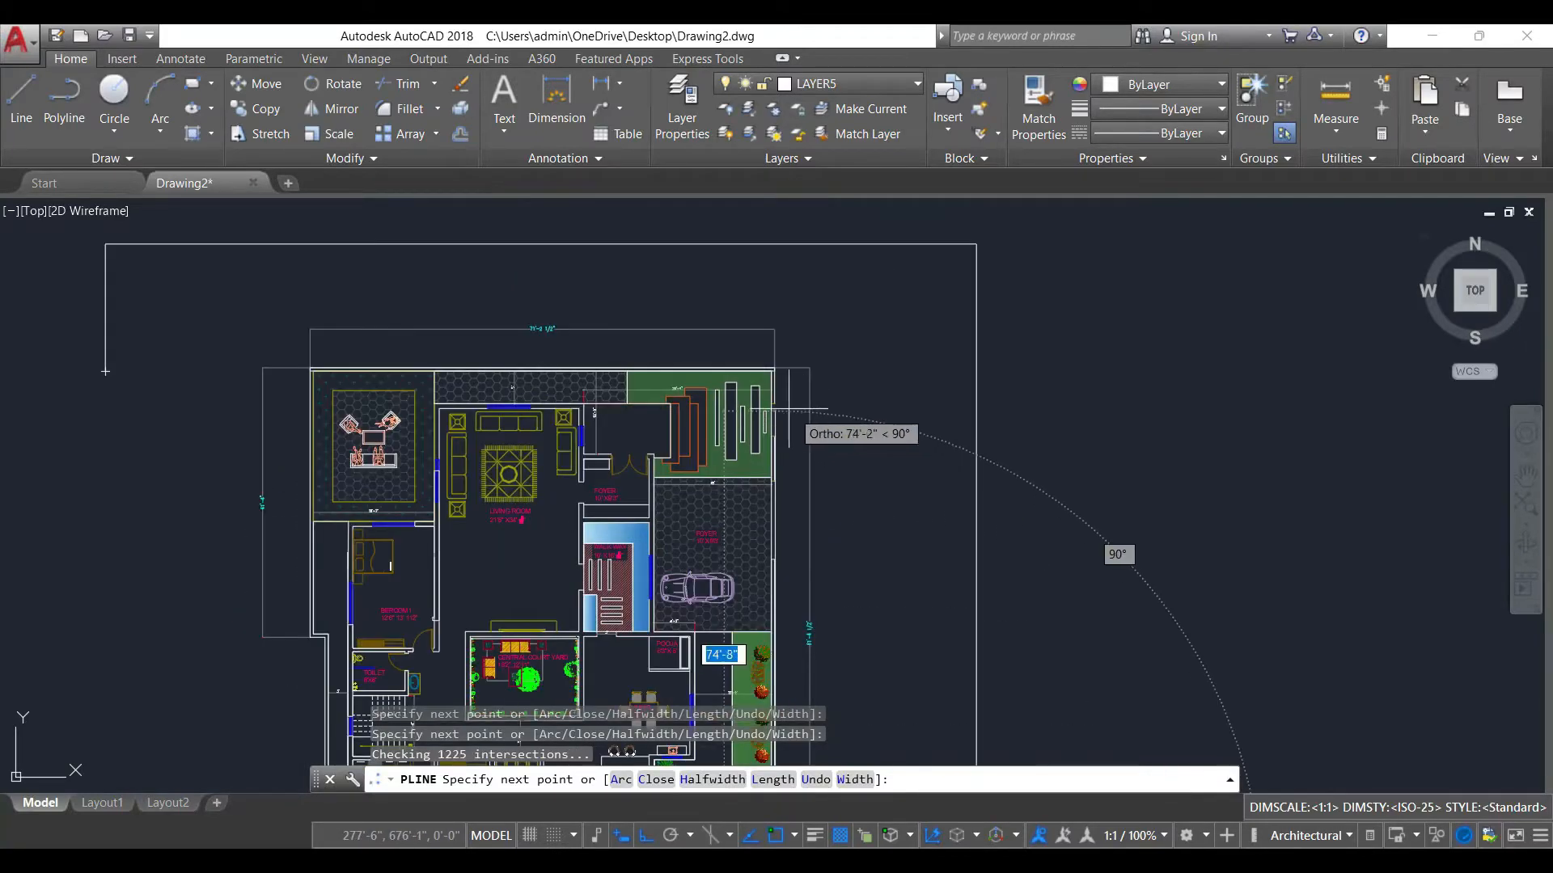
scroll(728, 372, "down", 6)
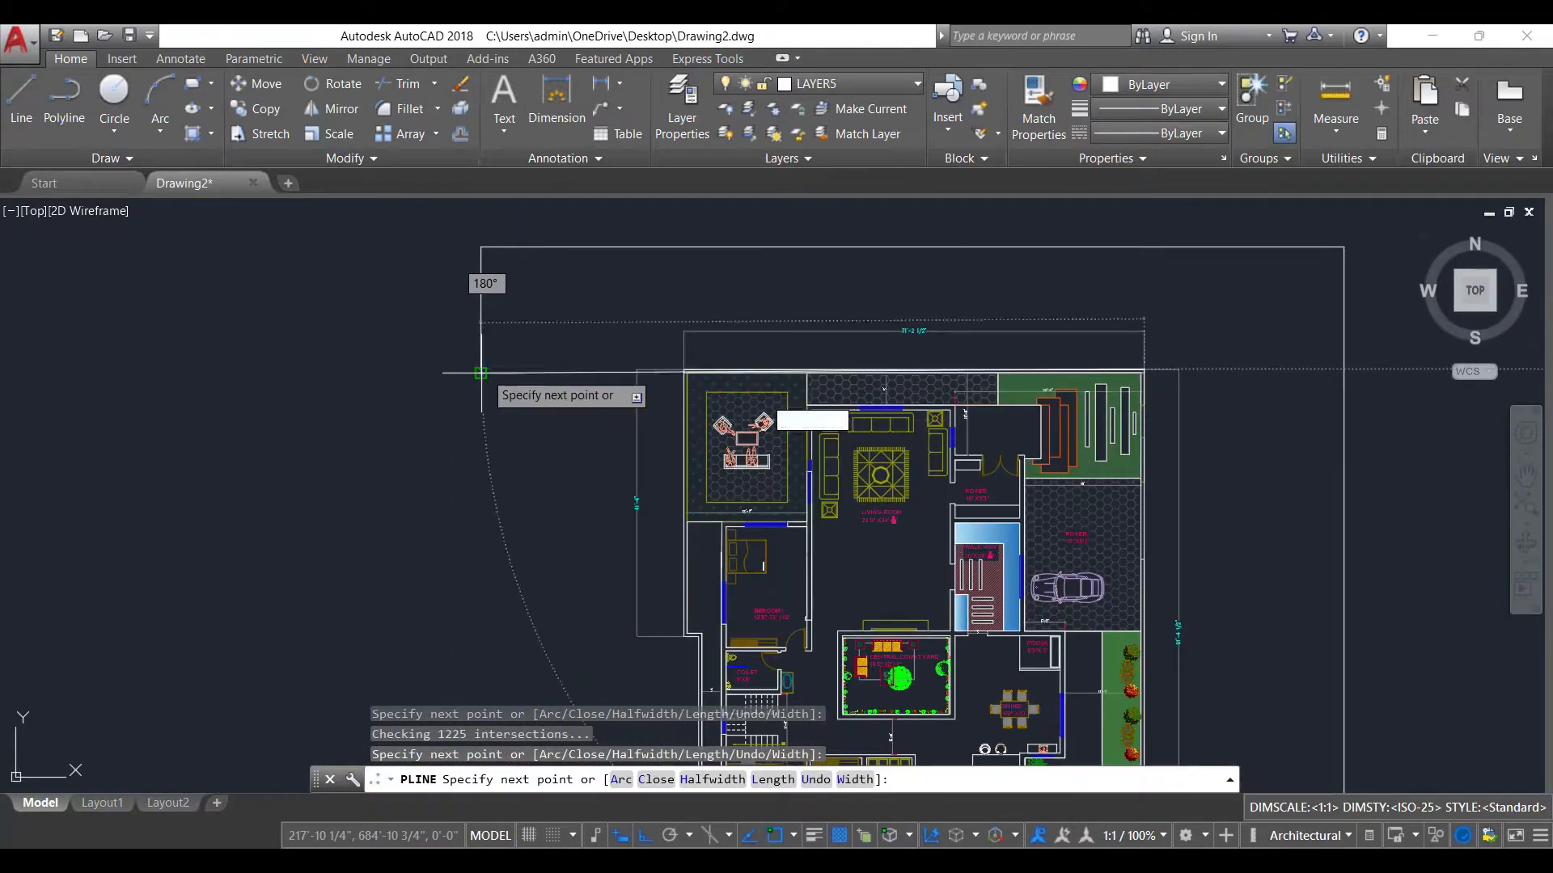
left_click(480, 374)
key("Escape")
- Start a line at the road outline's northwest corner with Ortho off and review the object snap settings
scroll(506, 464, "down", 2)
scroll(501, 372, "up", 2)
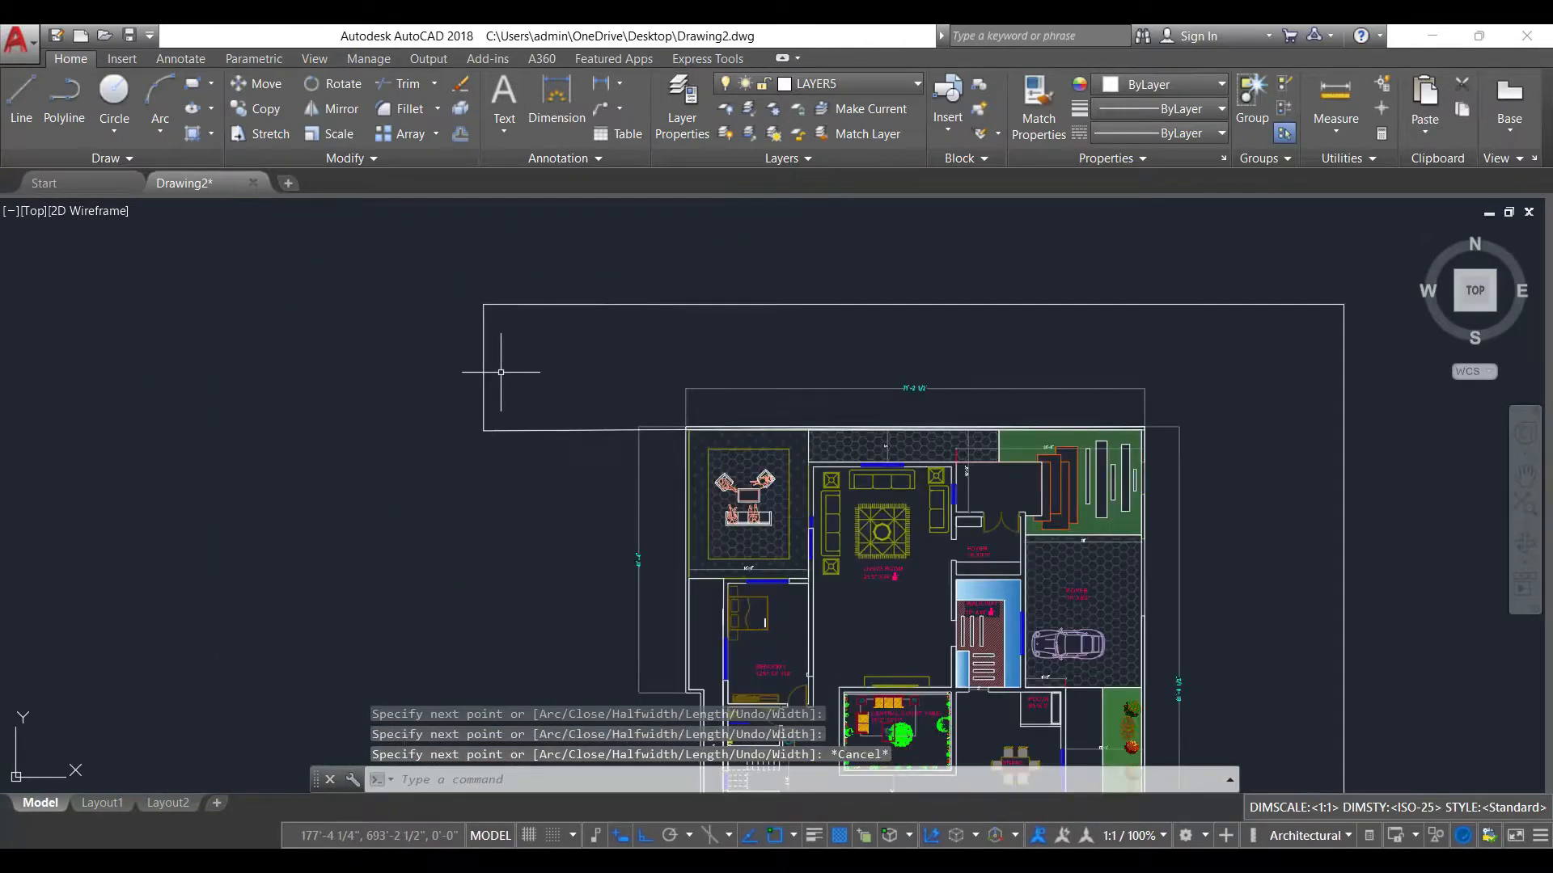
type("l")
key("Return")
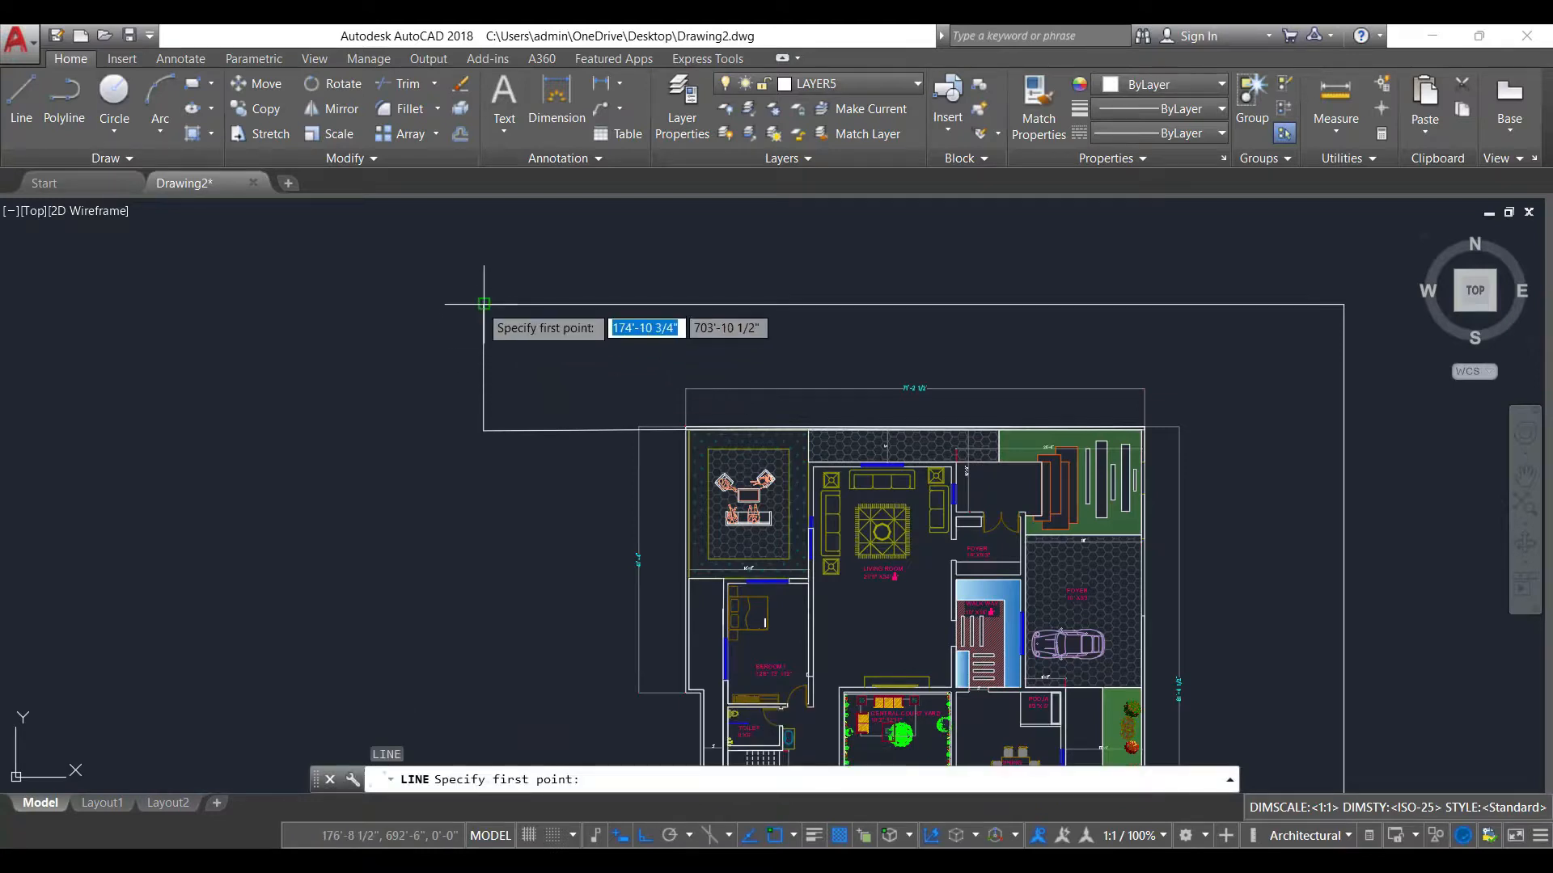
left_click(485, 305)
key("F8")
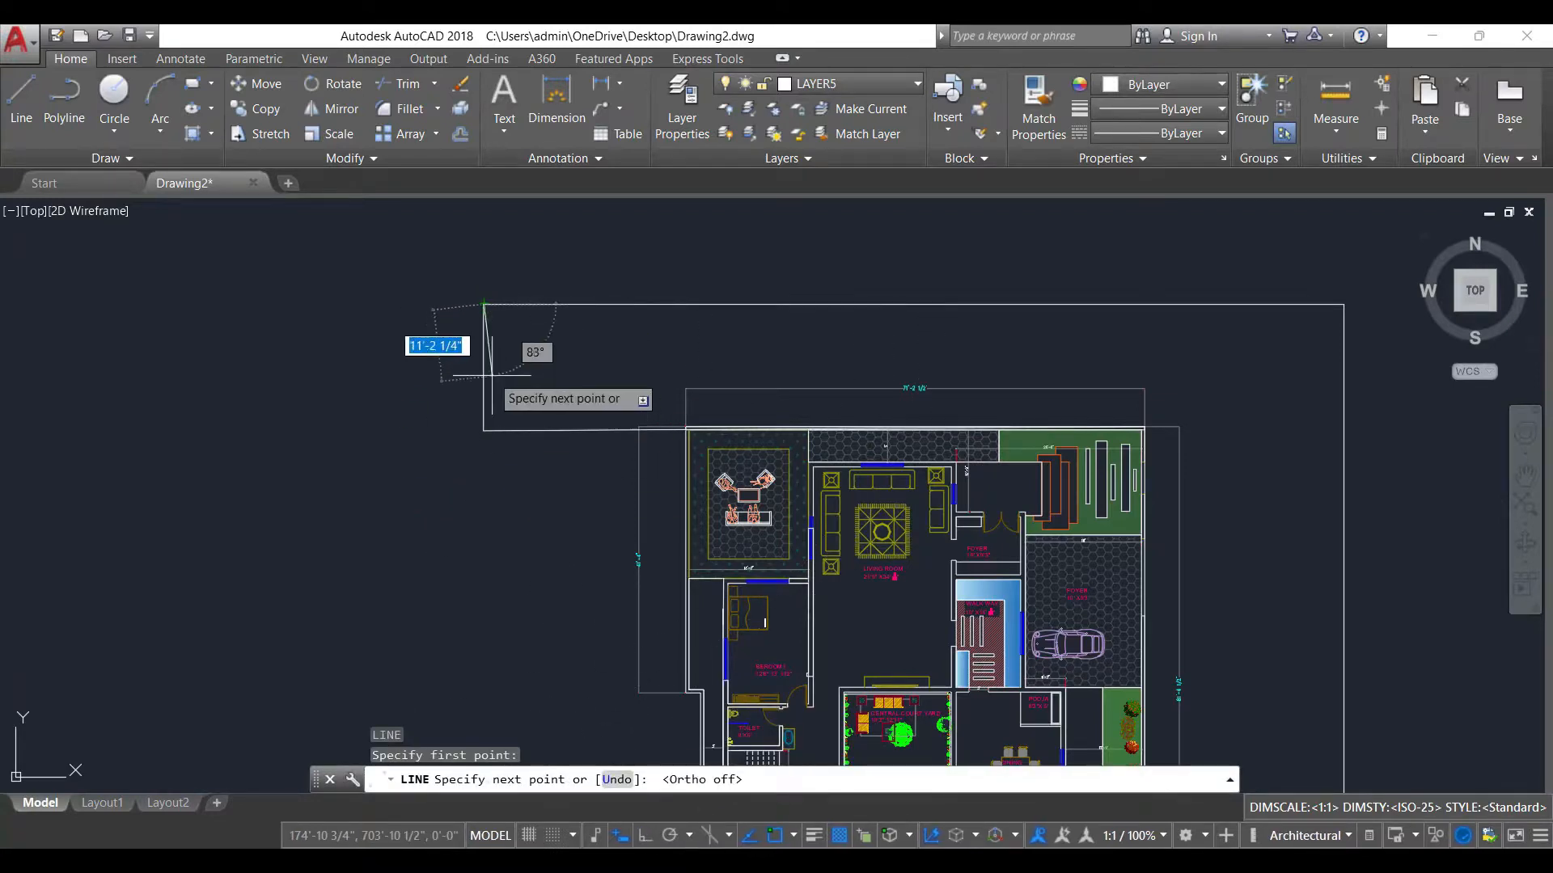
scroll(483, 347, "up", 4)
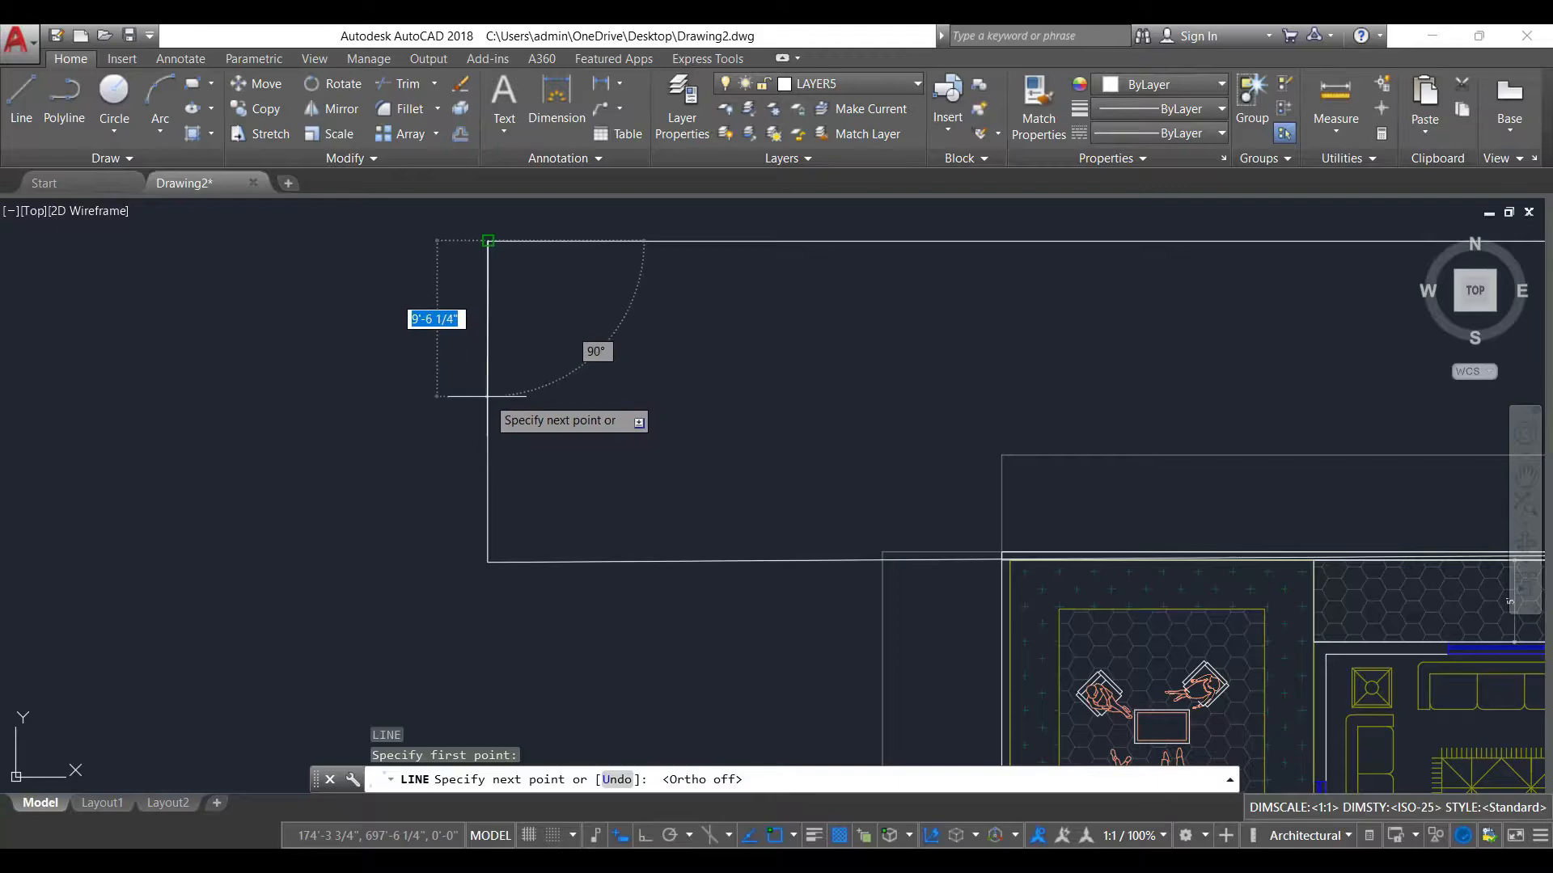
left_click(794, 835)
left_click(816, 810)
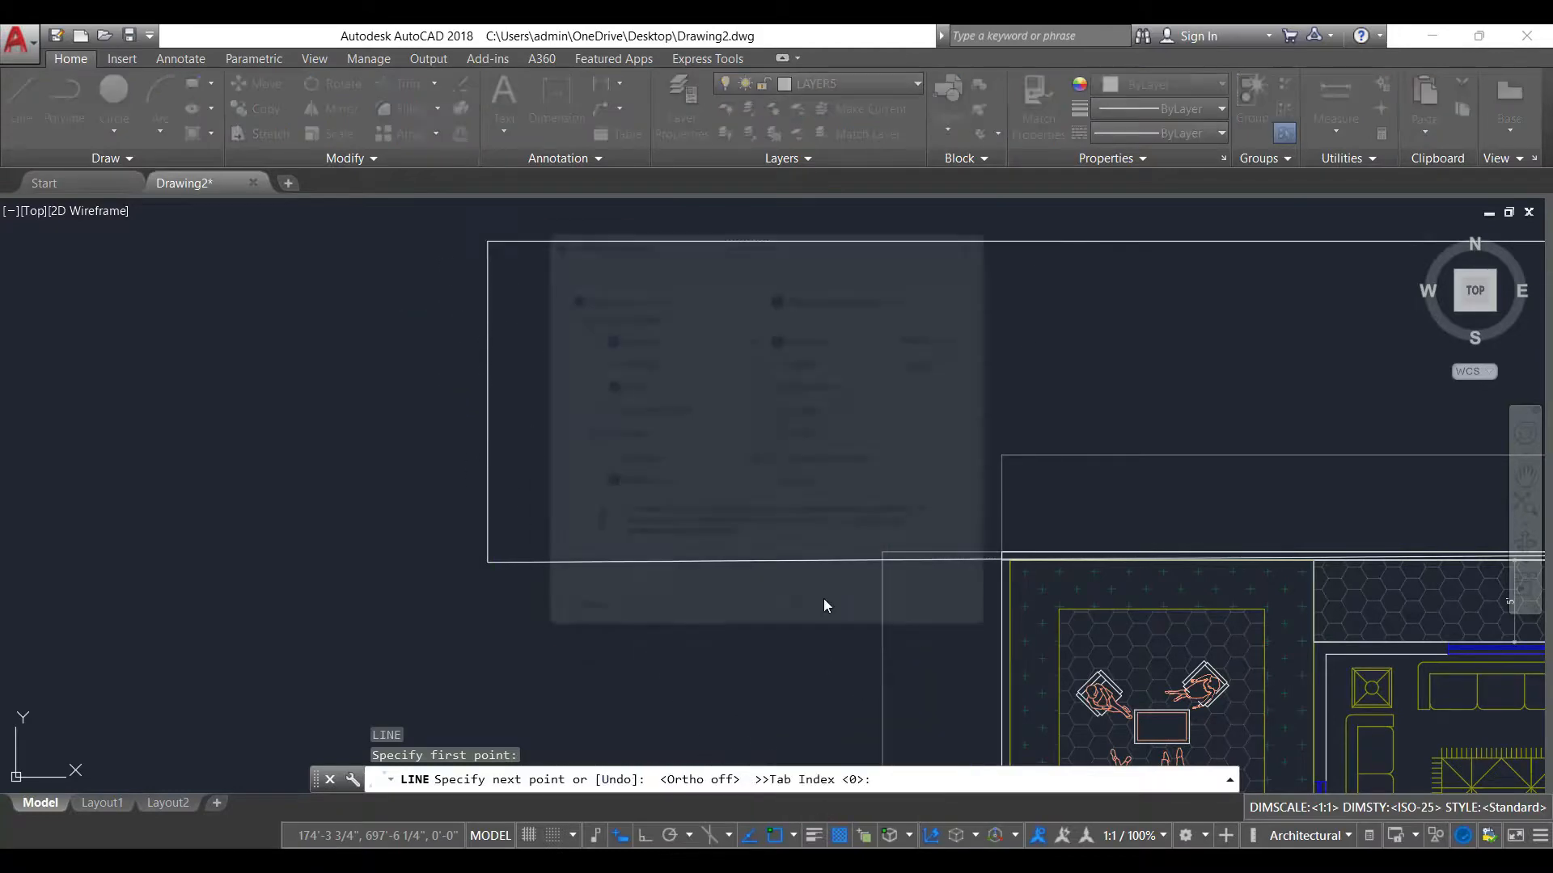
left_click(826, 641)
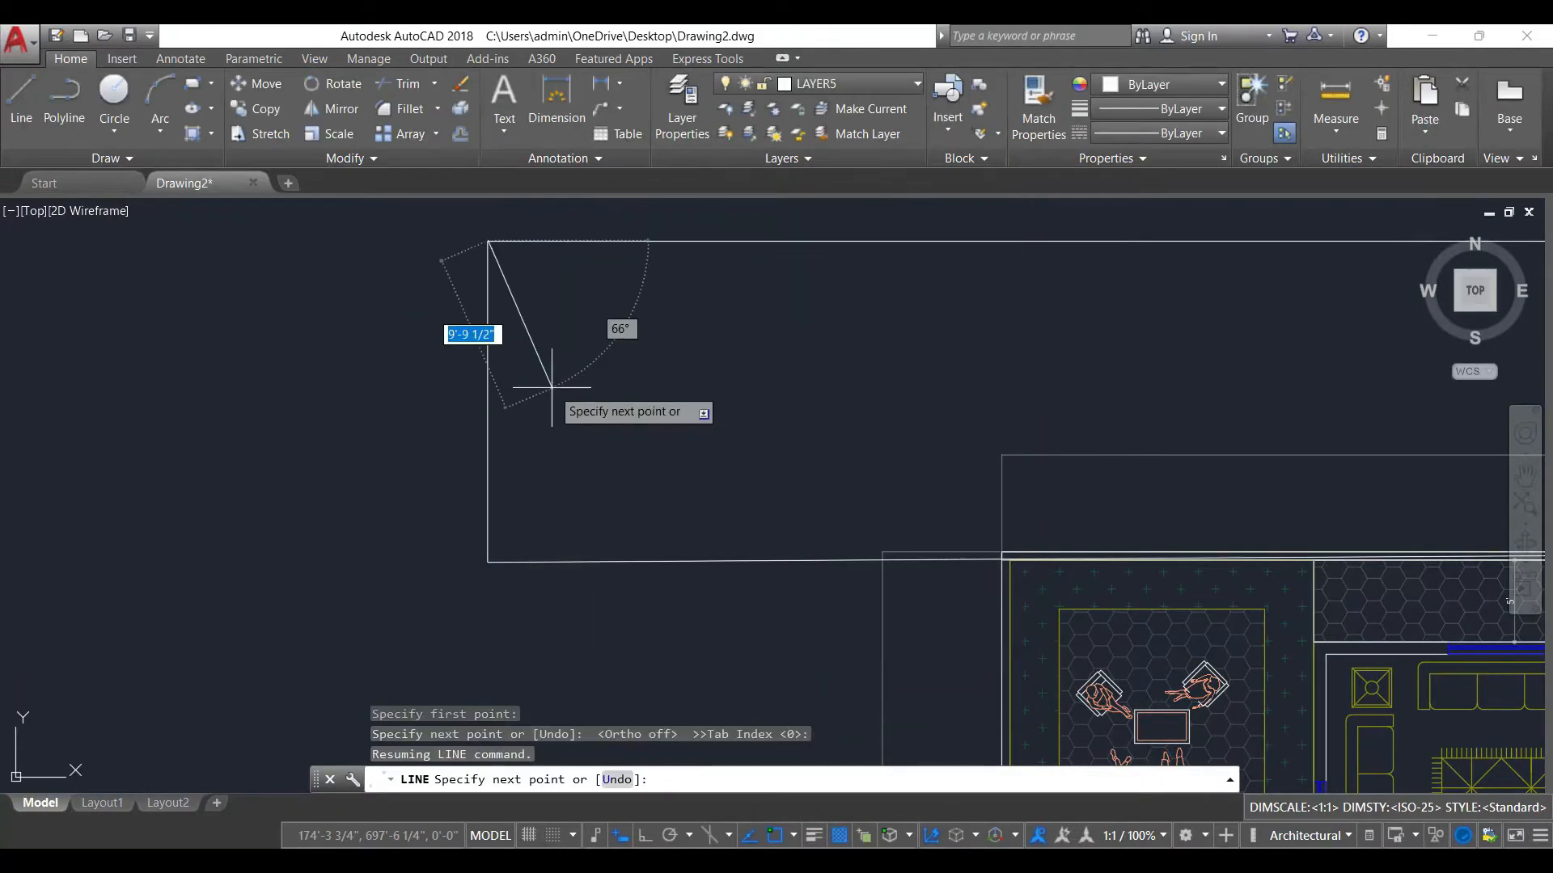
- Draw a zigzag break symbol across the west end of the north road, starting and ending on its edge
left_click(488, 395)
left_click(516, 404)
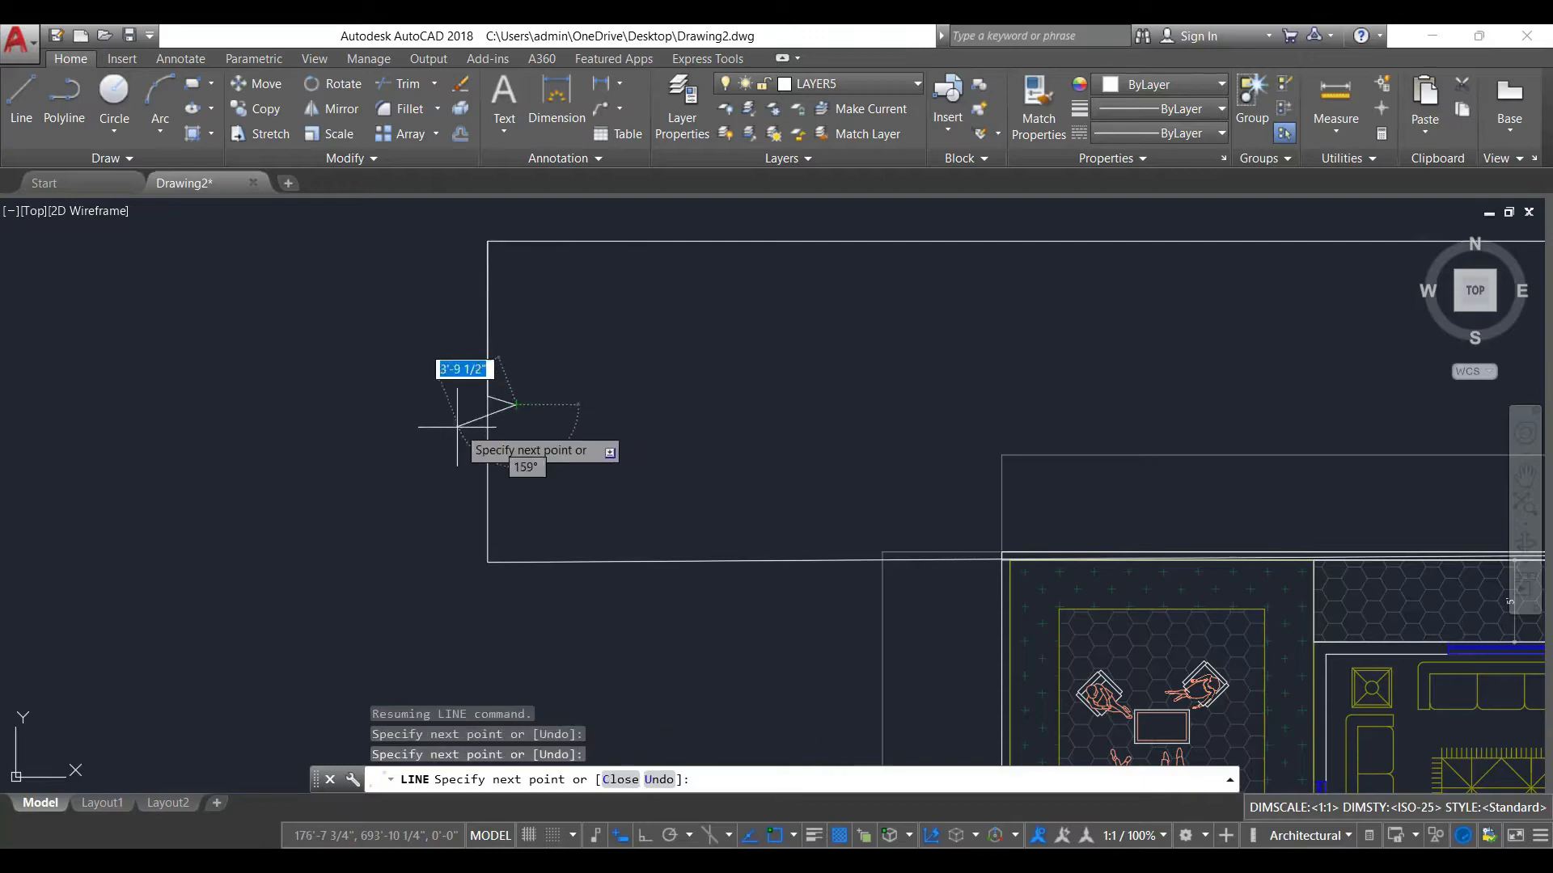
left_click(453, 427)
left_click(488, 443)
key("Escape")
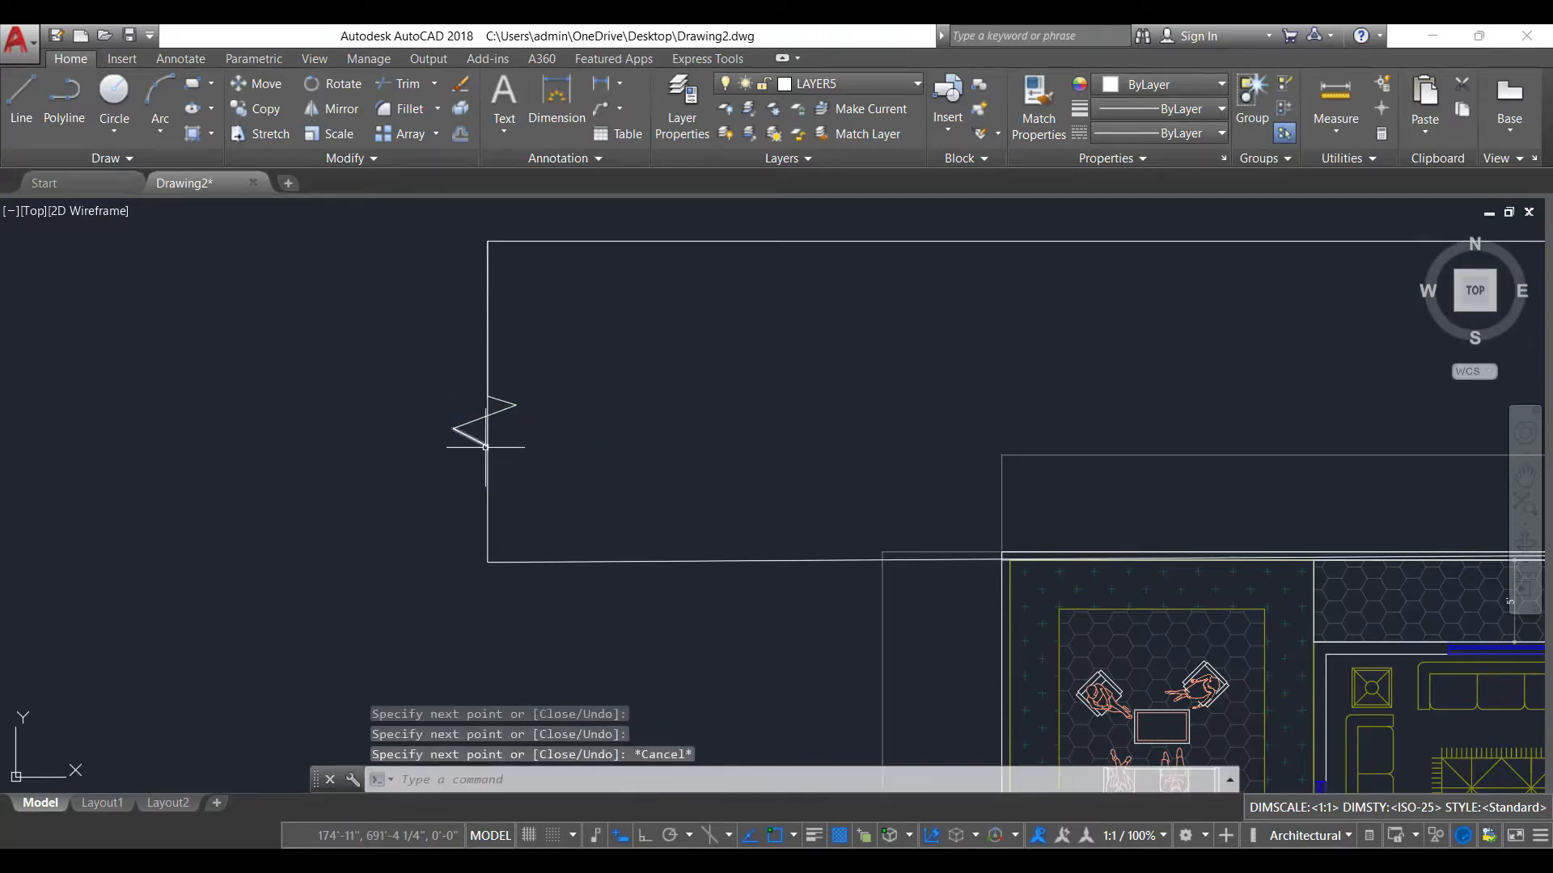
- Trim the straight piece of the north road's west edge between the two ends of the break symbol
scroll(518, 526, "down", 4)
scroll(489, 483, "up", 4)
type("tr")
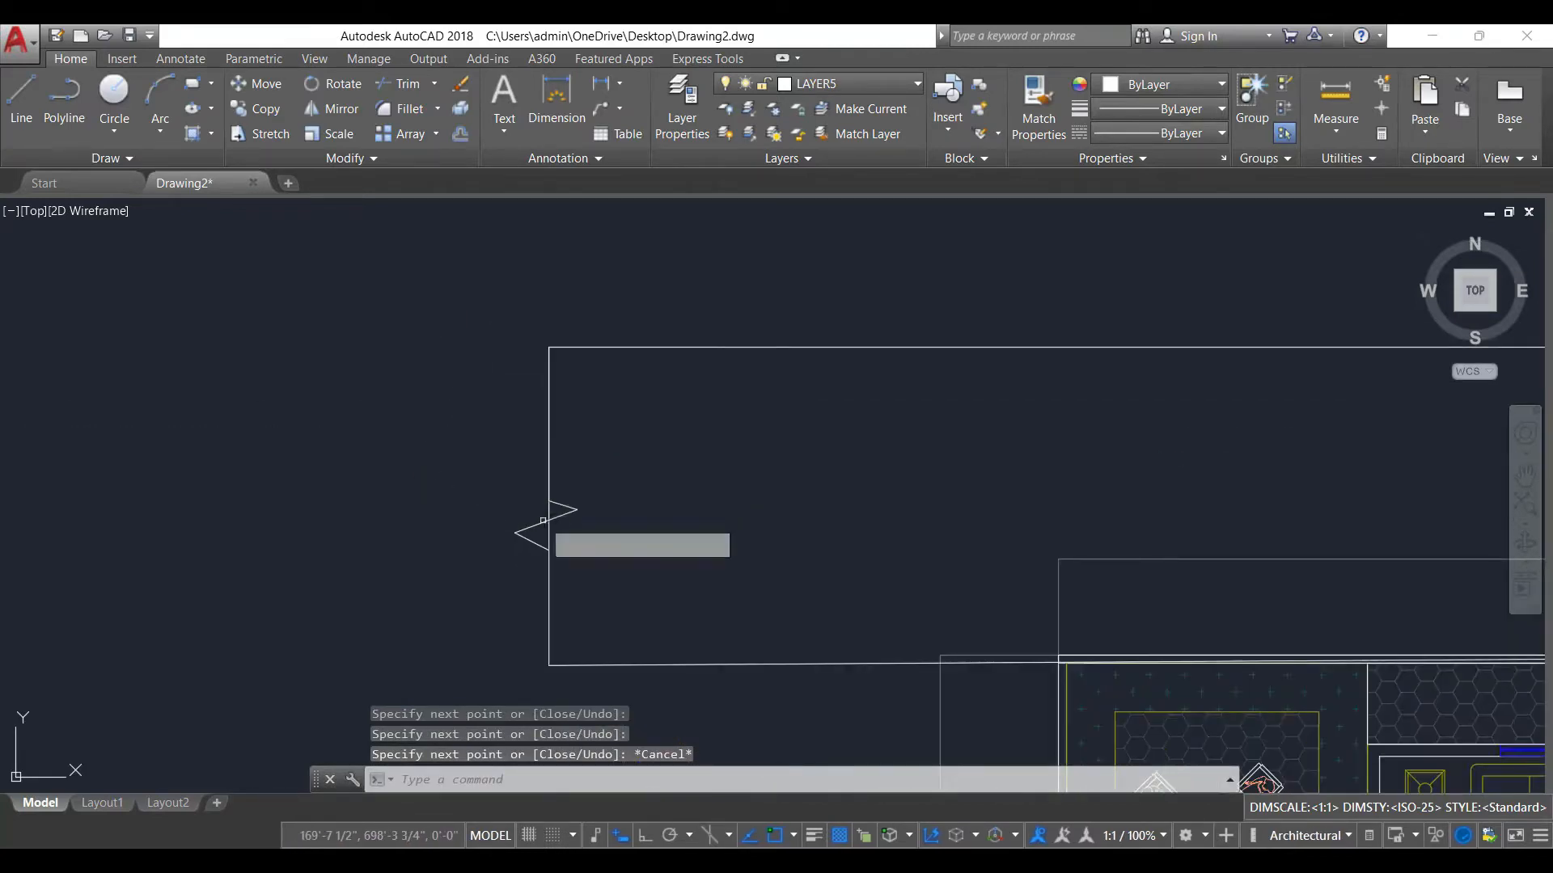
key("Return")
key("Return")
scroll(549, 512, "up", 2)
scroll(550, 511, "down", 5)
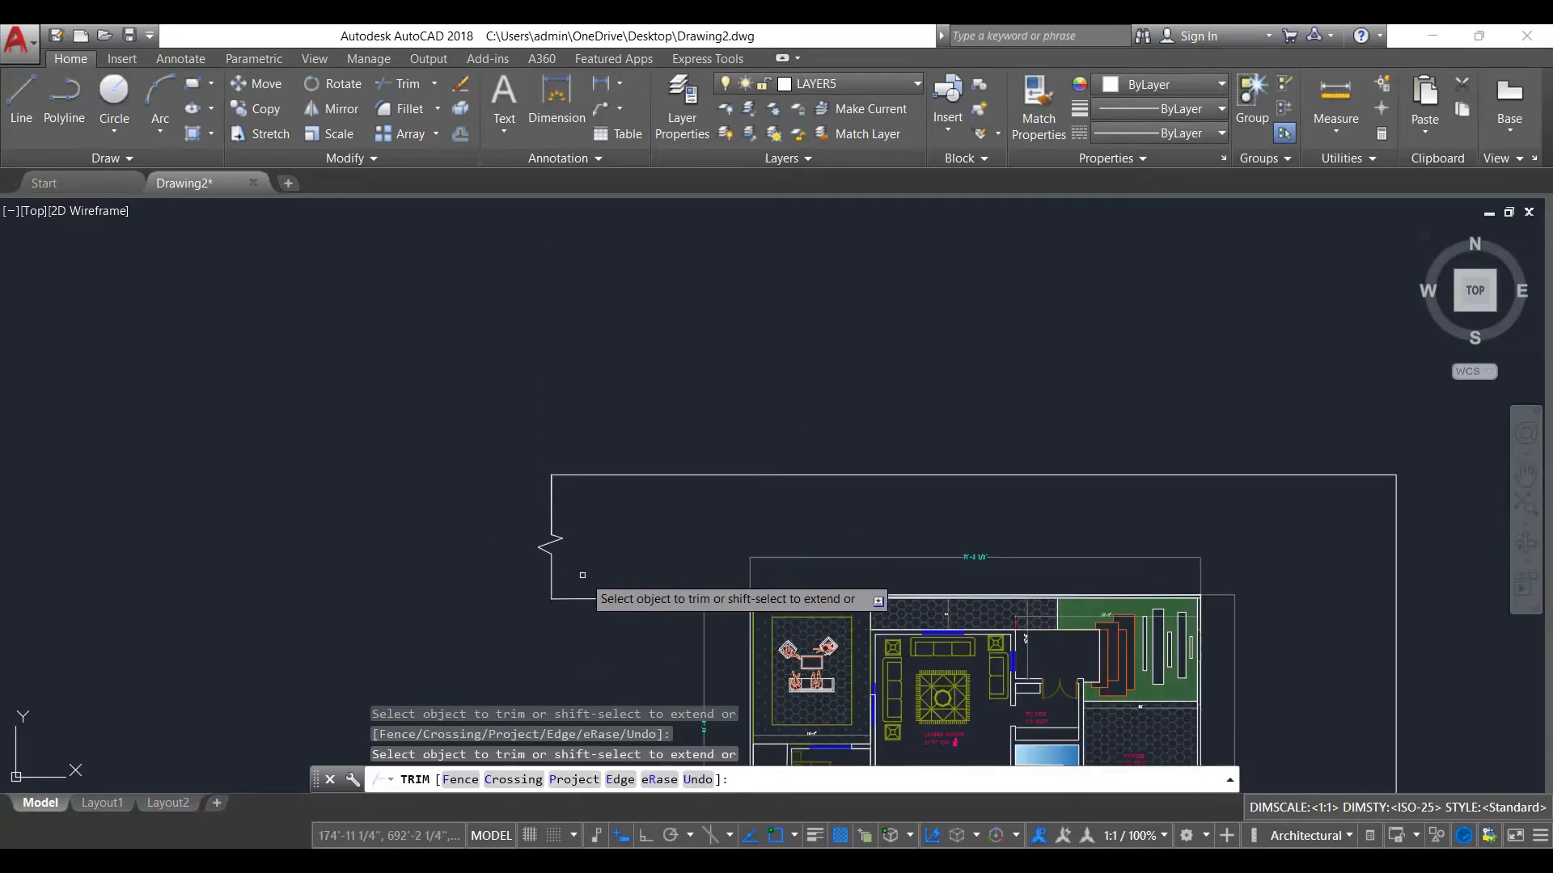
- Draw a zigzag break symbol with lines across the west end of the south road, running from its northwest to its southwest corner
key("Escape")
scroll(527, 502, "up", 4)
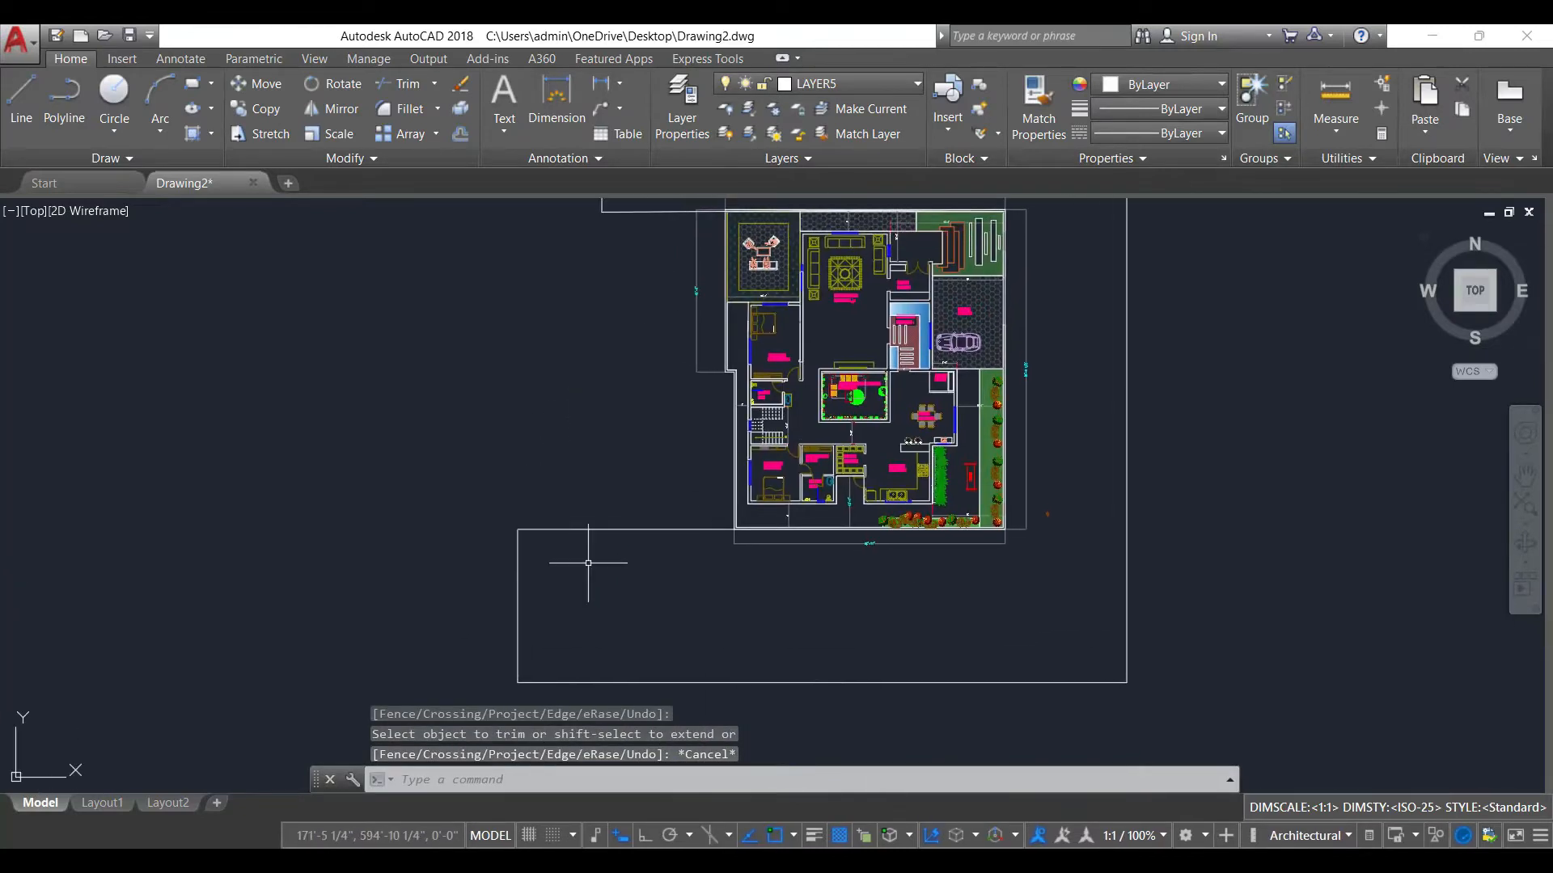
type("l")
key("Return")
scroll(526, 566, "up", 2)
left_click(512, 508)
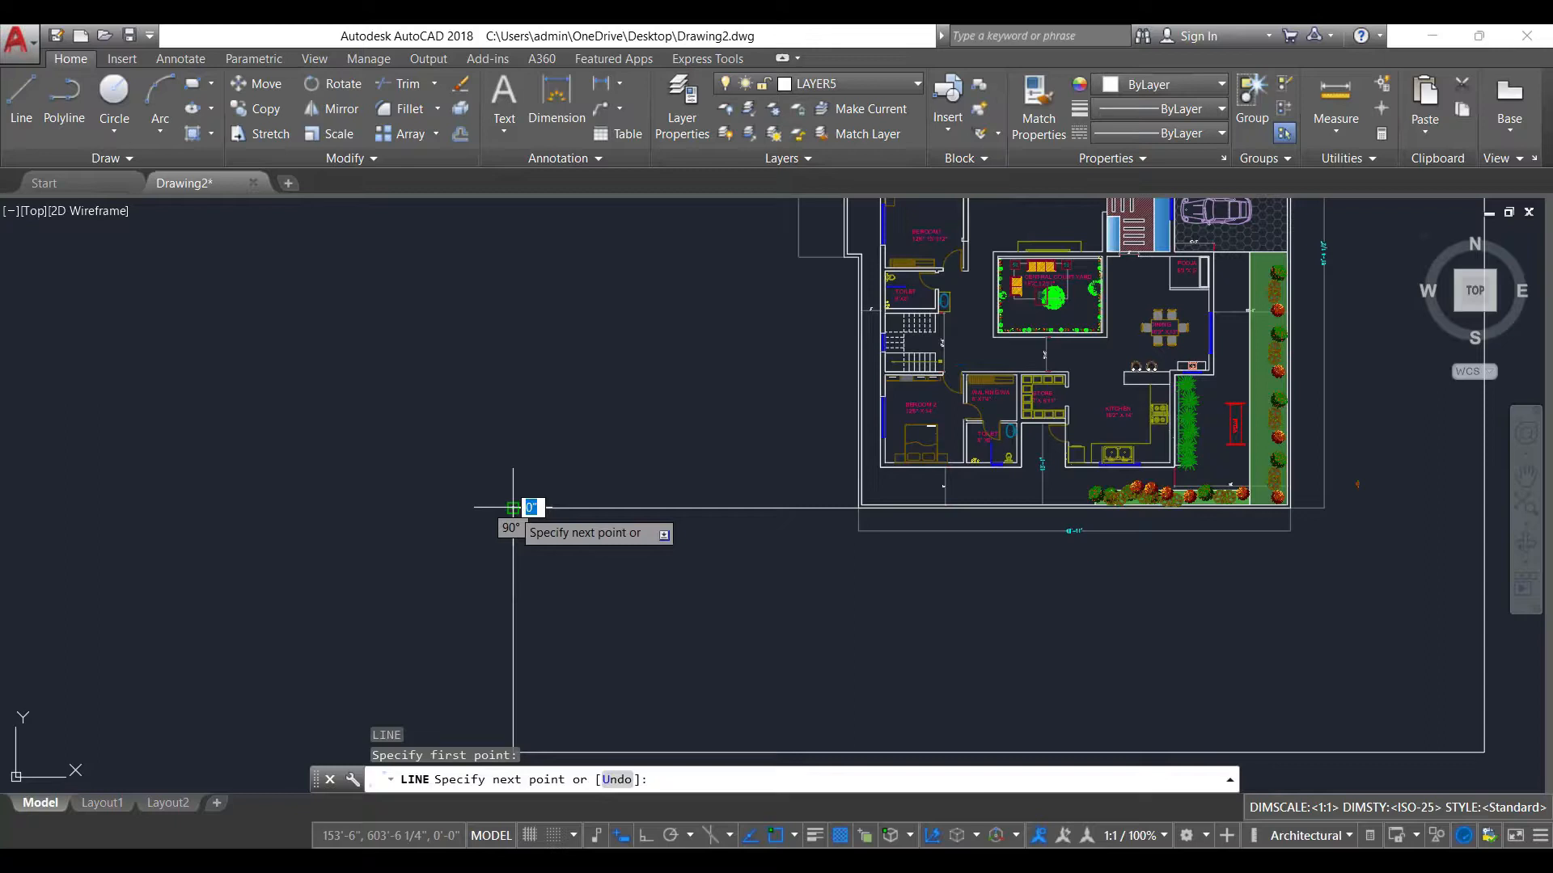
left_click(513, 630)
left_click(535, 644)
left_click(495, 658)
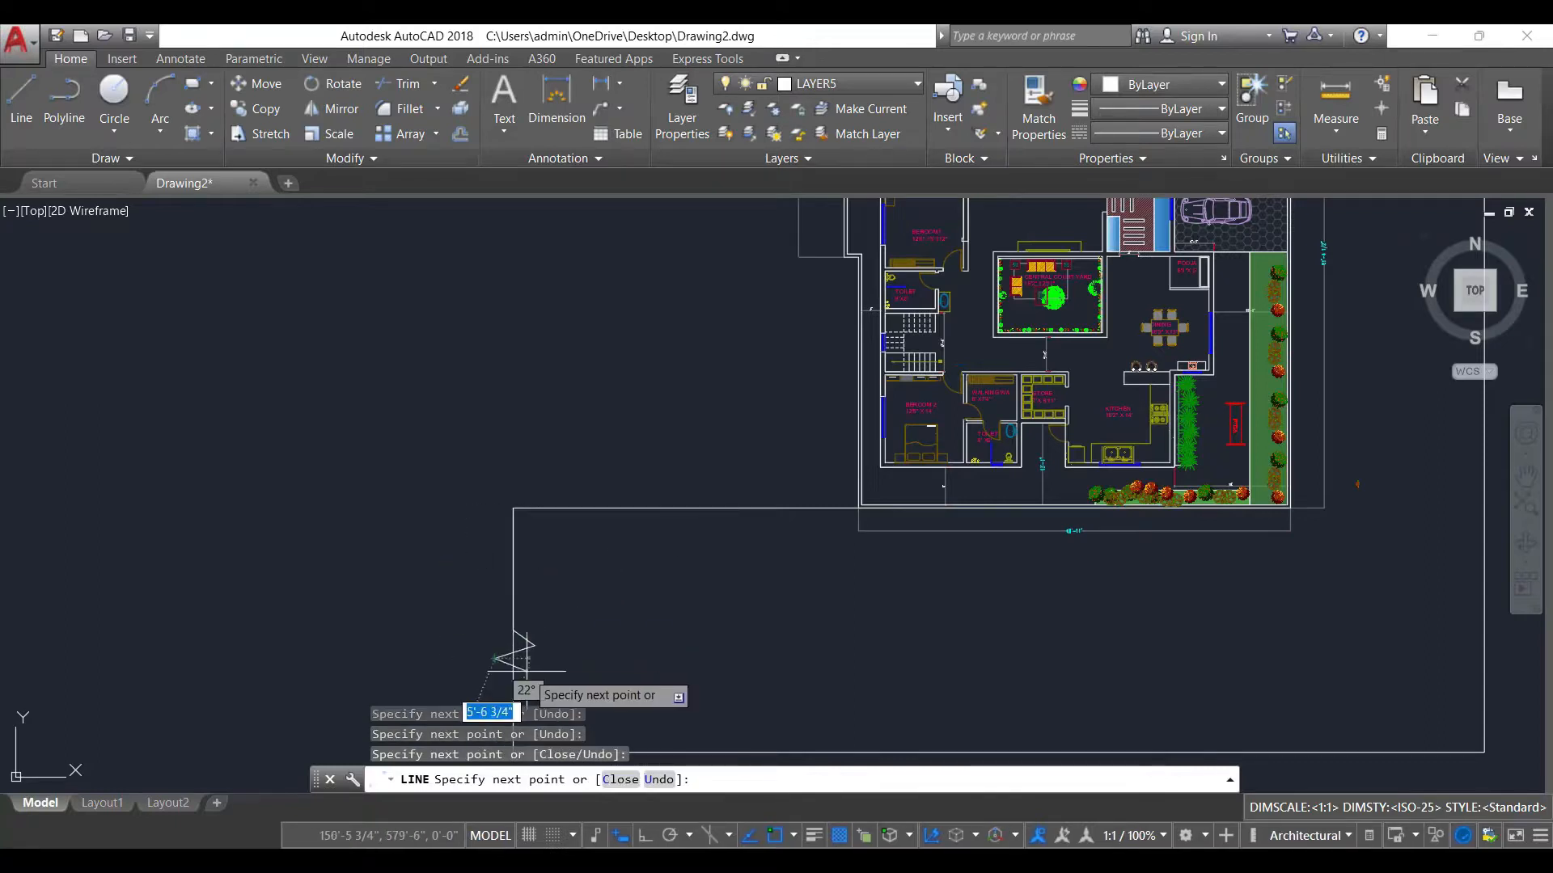
middle_click_drag(522, 700, 540, 540)
left_click(531, 512)
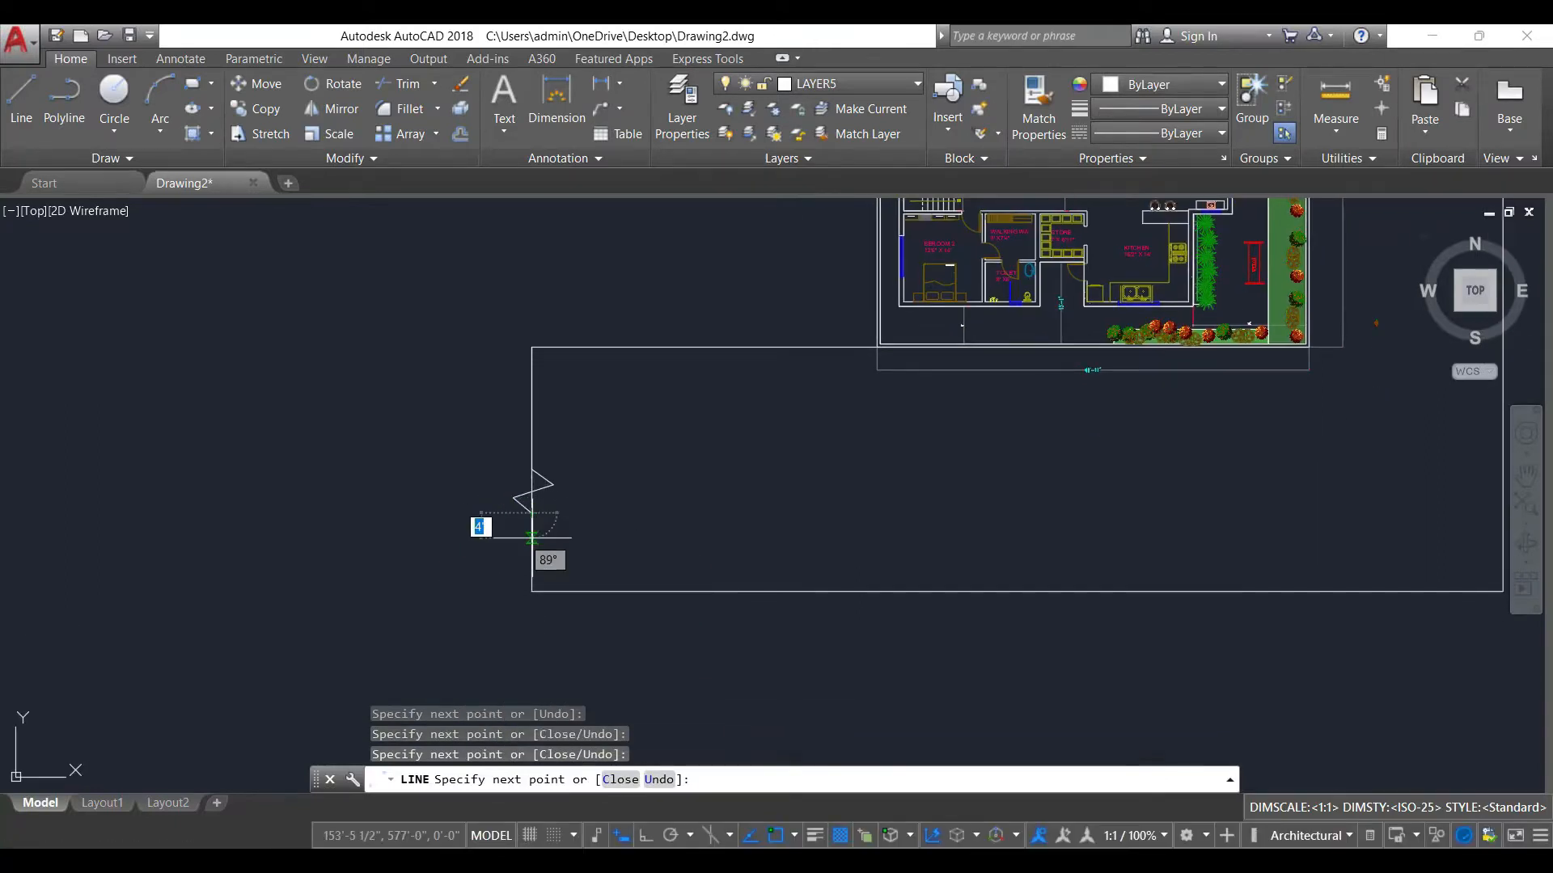
left_click(531, 591)
key("Escape")
- Trim the straight piece of the south road's west edge between the two ends of the break symbol
type("tr")
key("Return")
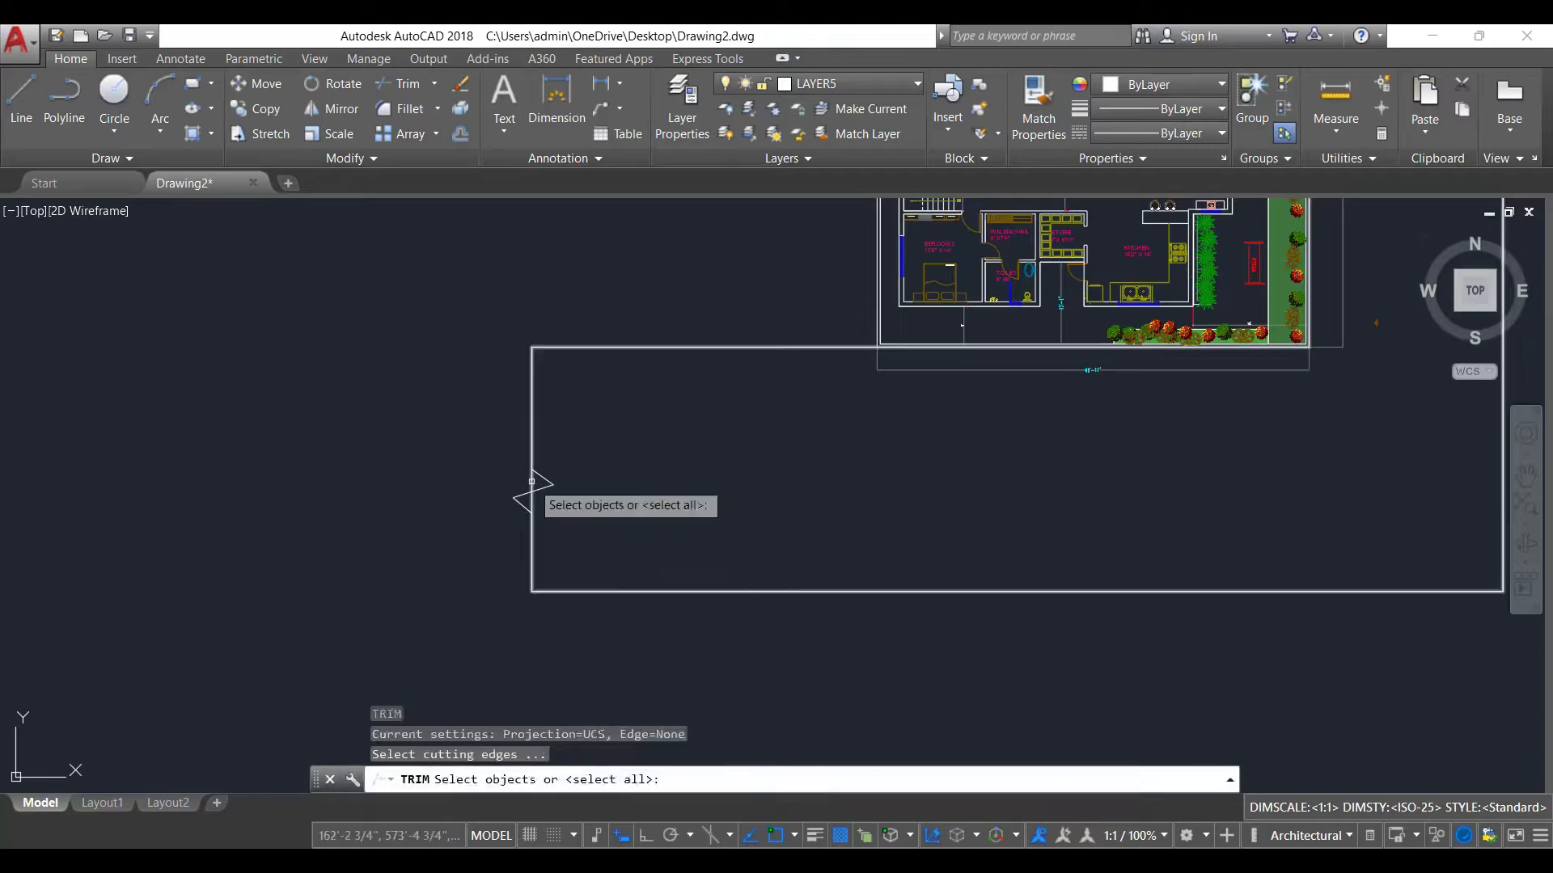
key("Return")
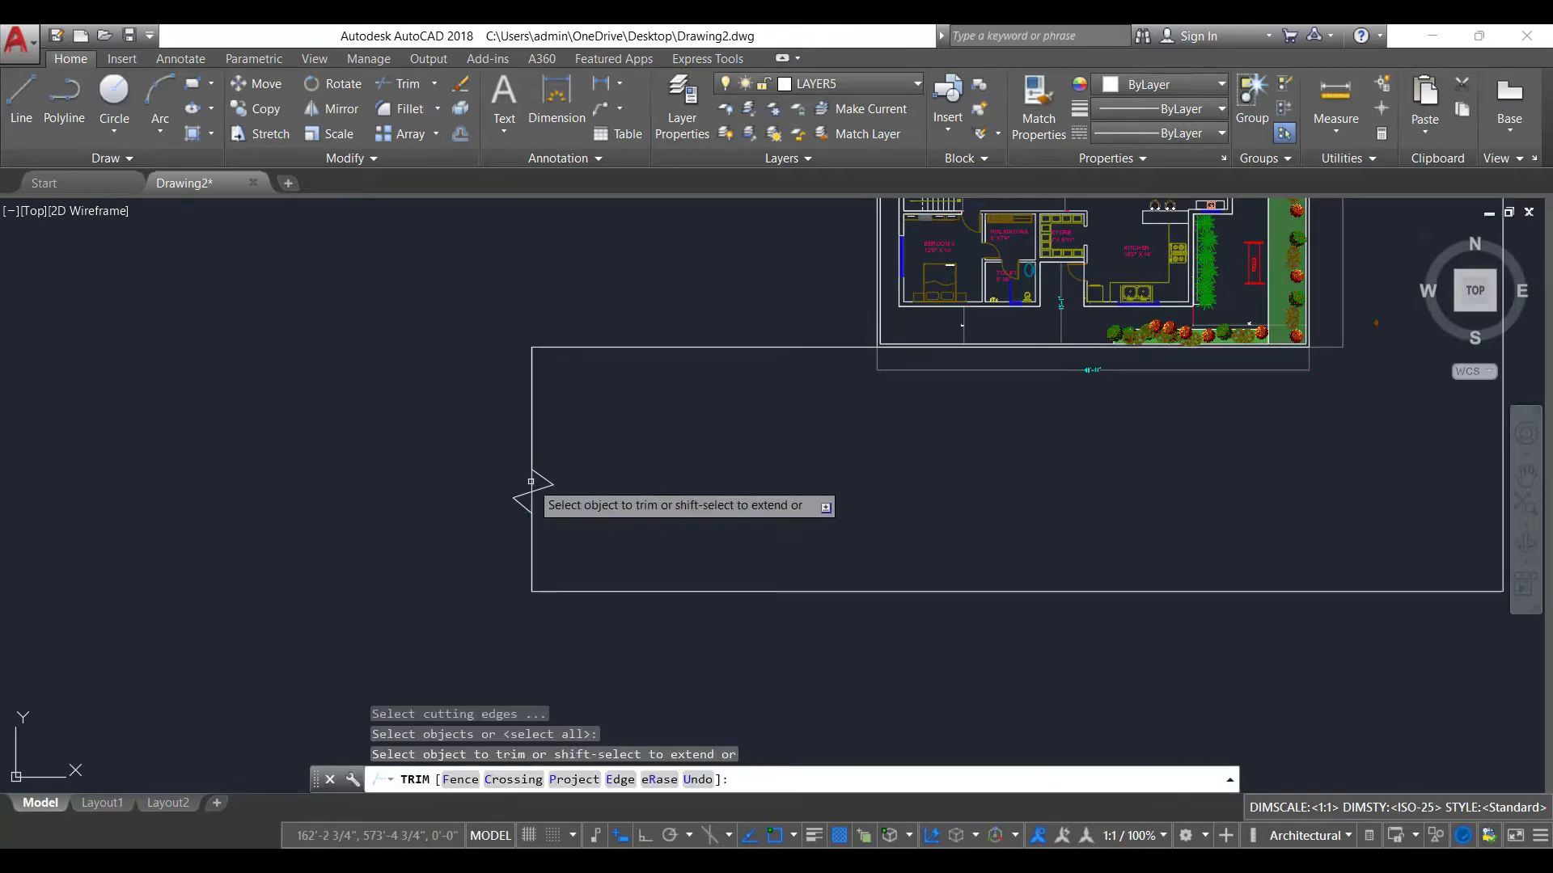
scroll(530, 481, "up", 2)
left_click(534, 488)
left_click(534, 516)
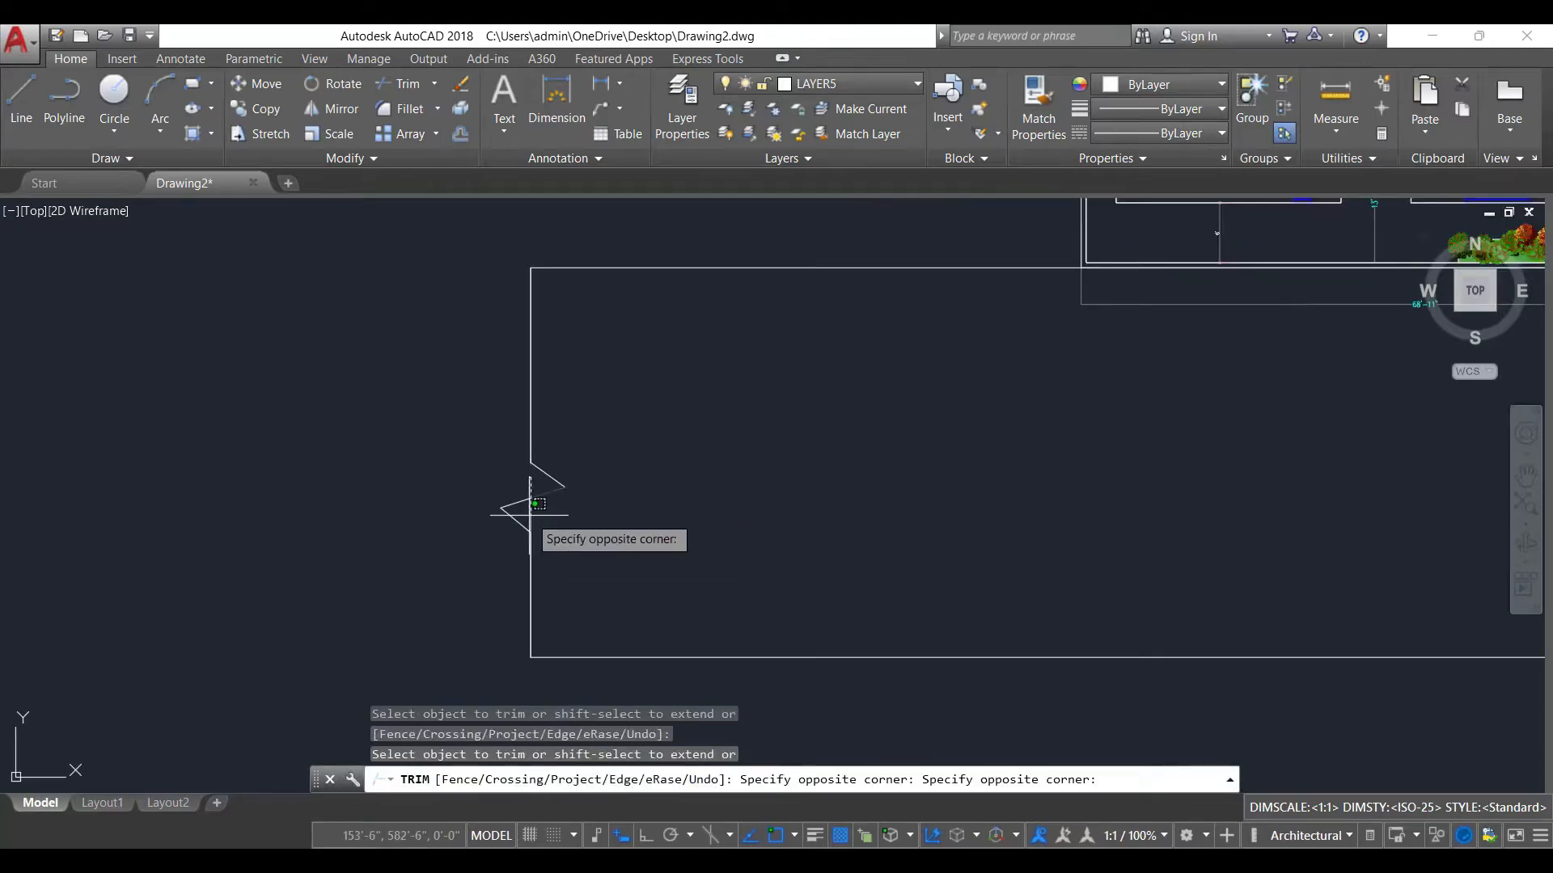
key("ctrl+z")
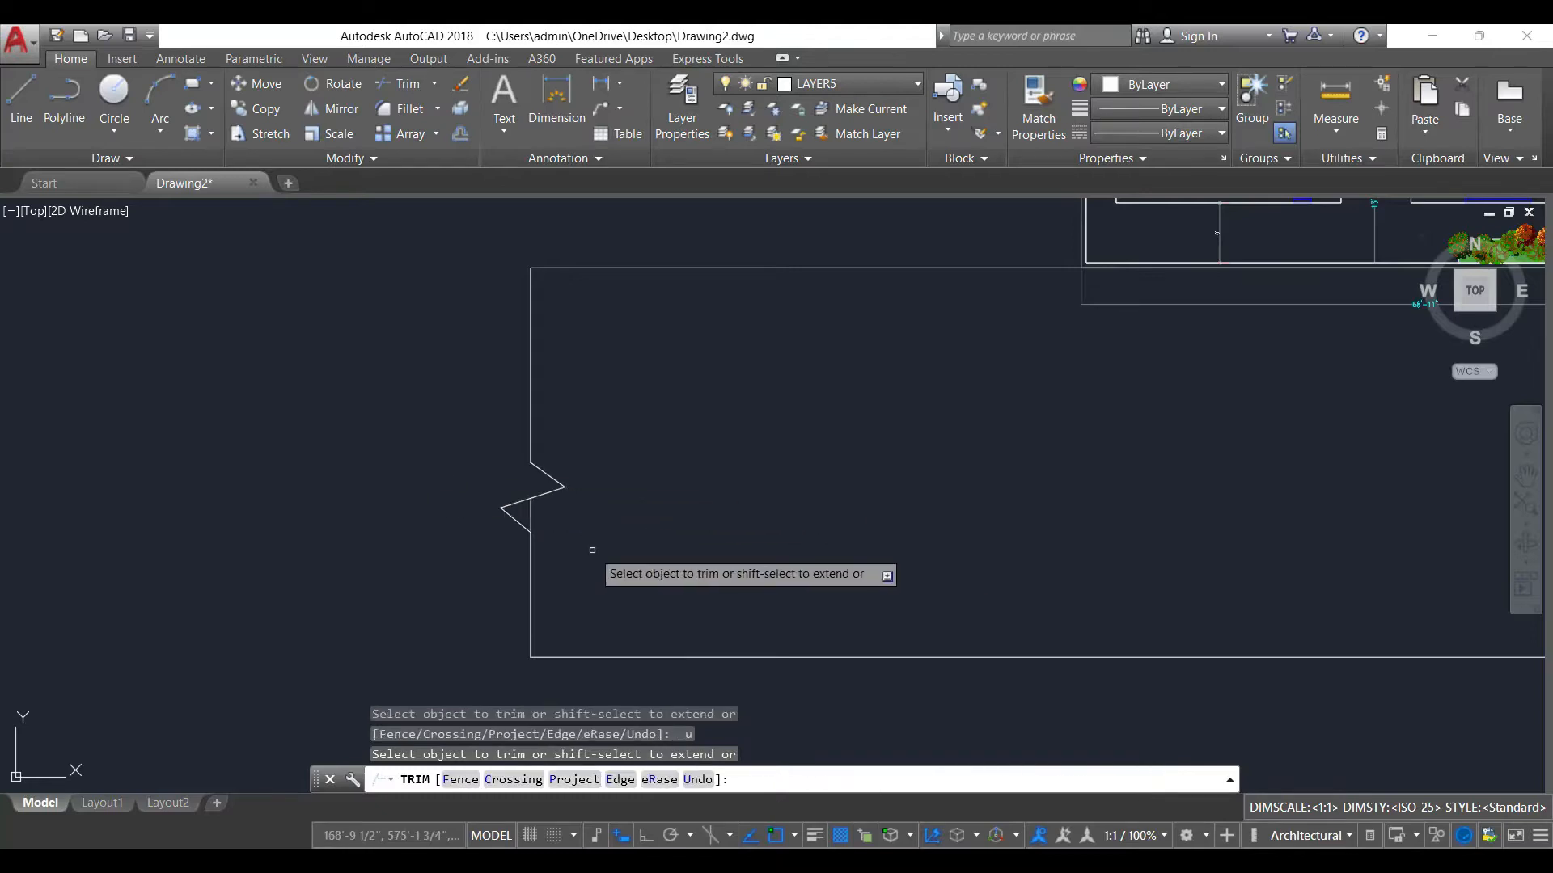
left_click(529, 516)
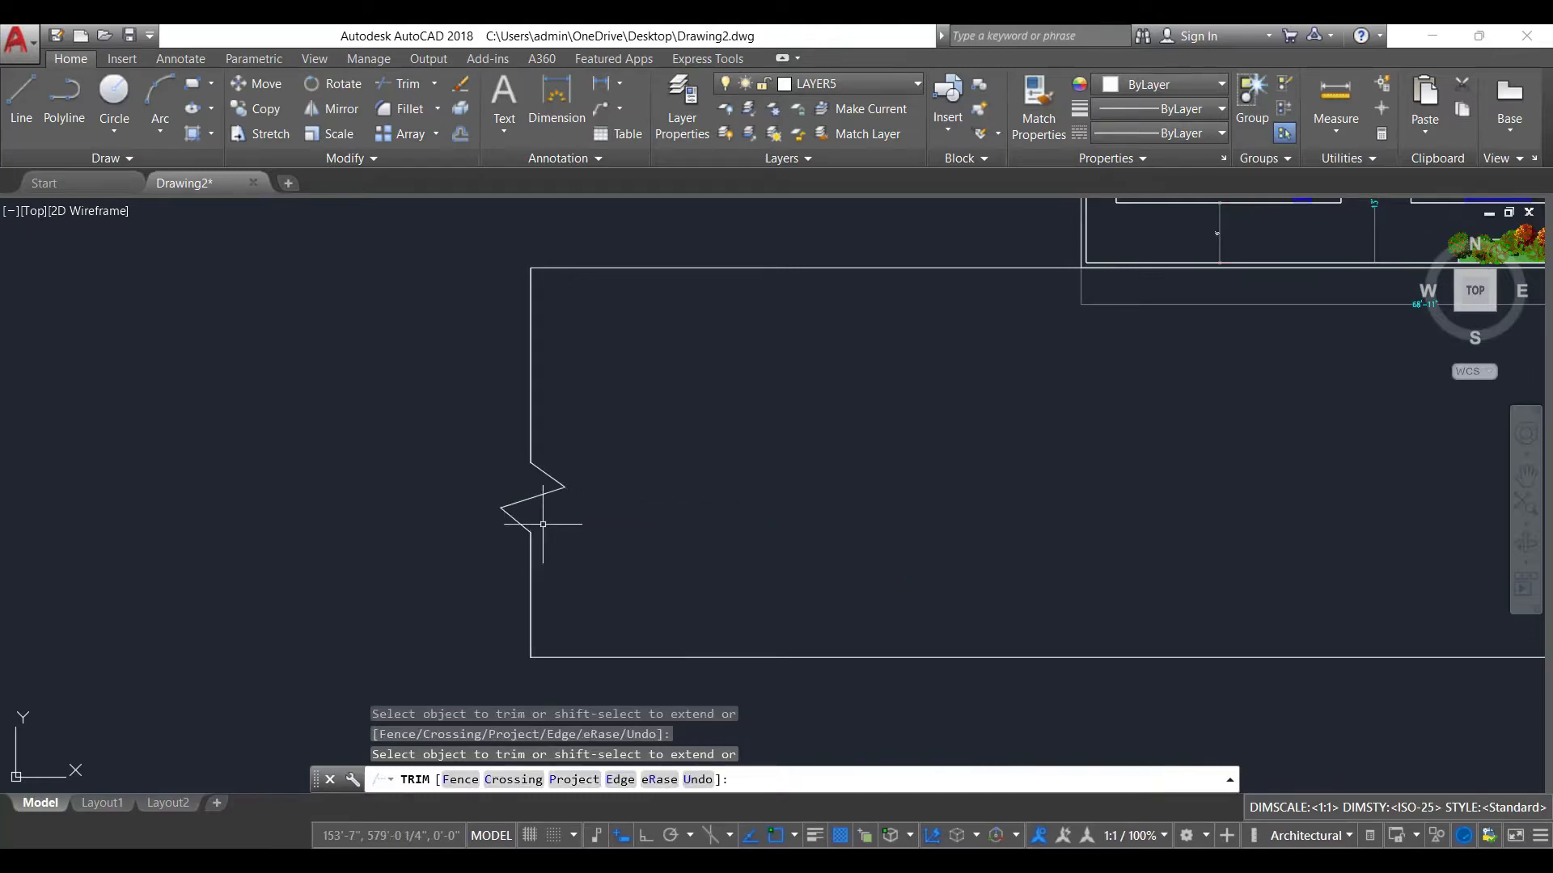
key("Escape")
- Examine the road outline around the plan and the entrance openings along the plot's east wall
scroll(557, 541, "down", 8)
scroll(696, 420, "up", 4)
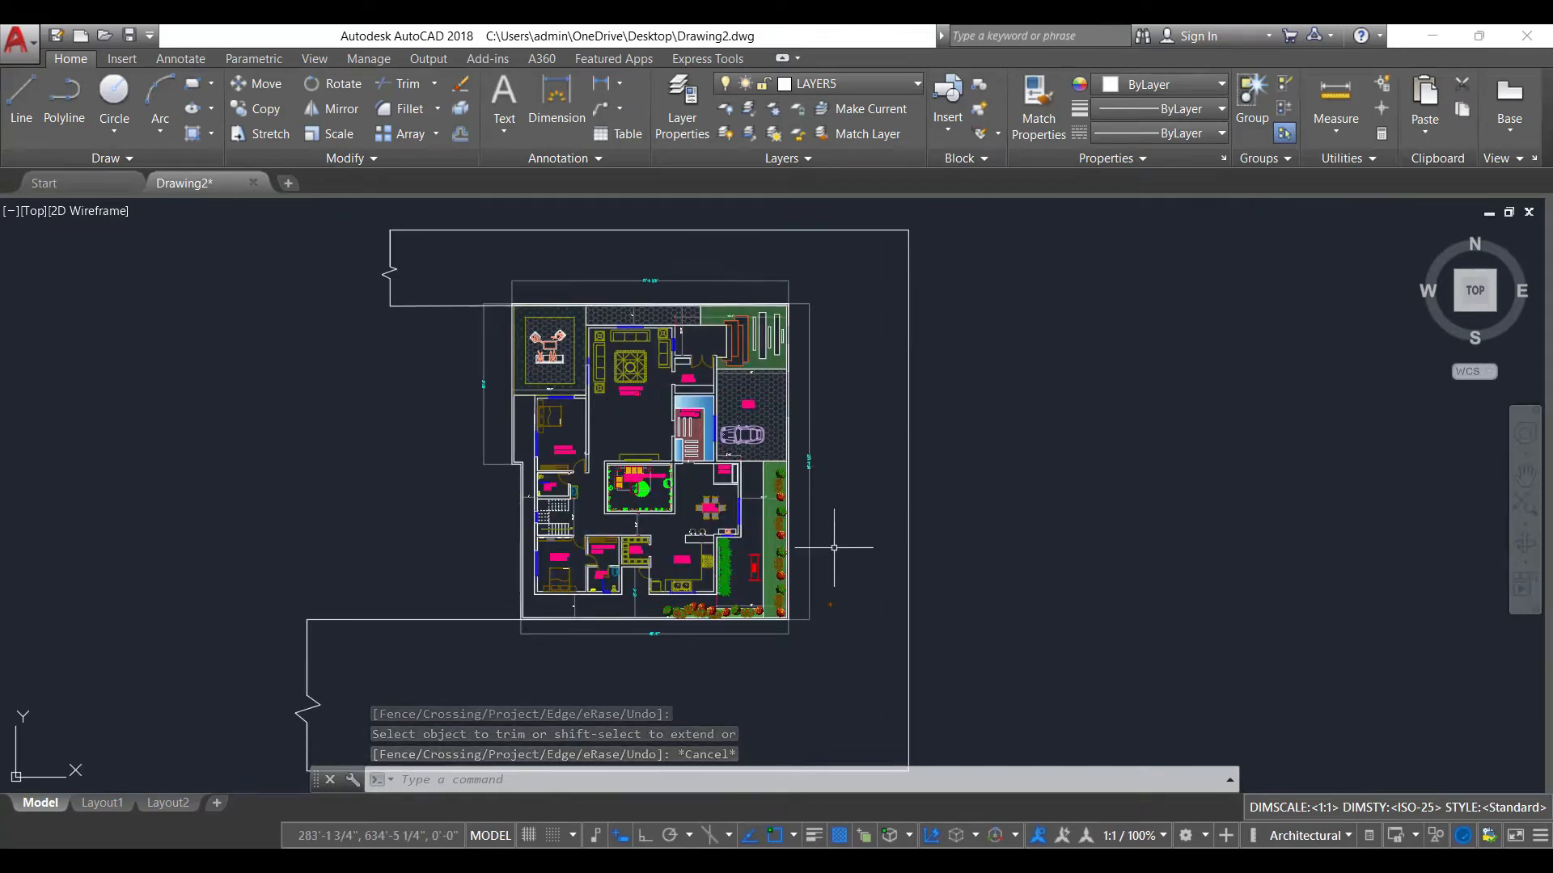
middle_click_drag(719, 662, 741, 589)
scroll(709, 492, "up", 5)
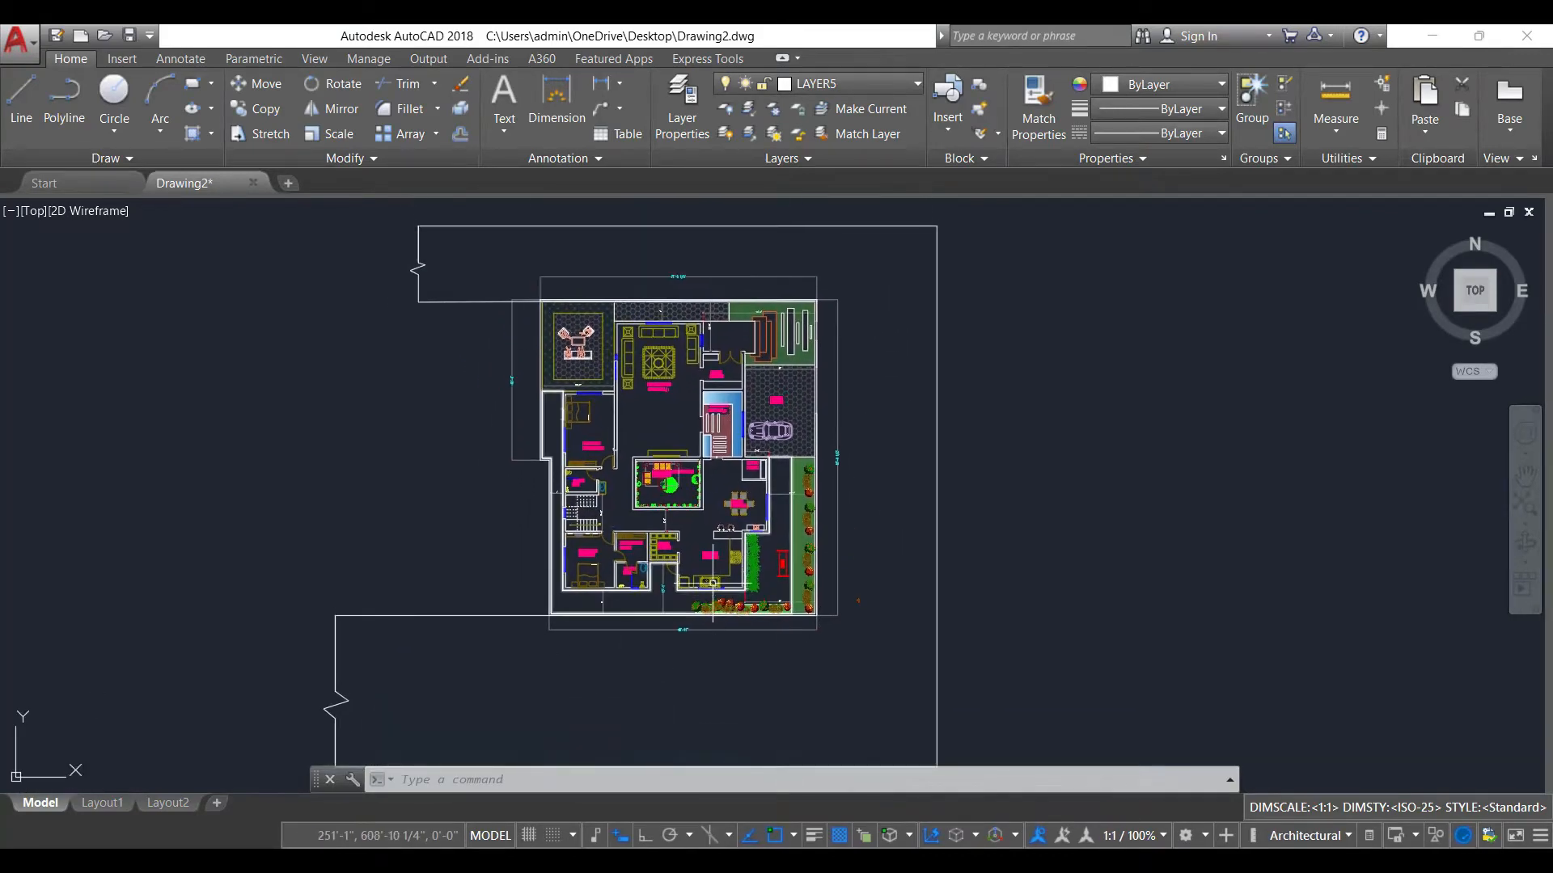
scroll(946, 518, "down", 5)
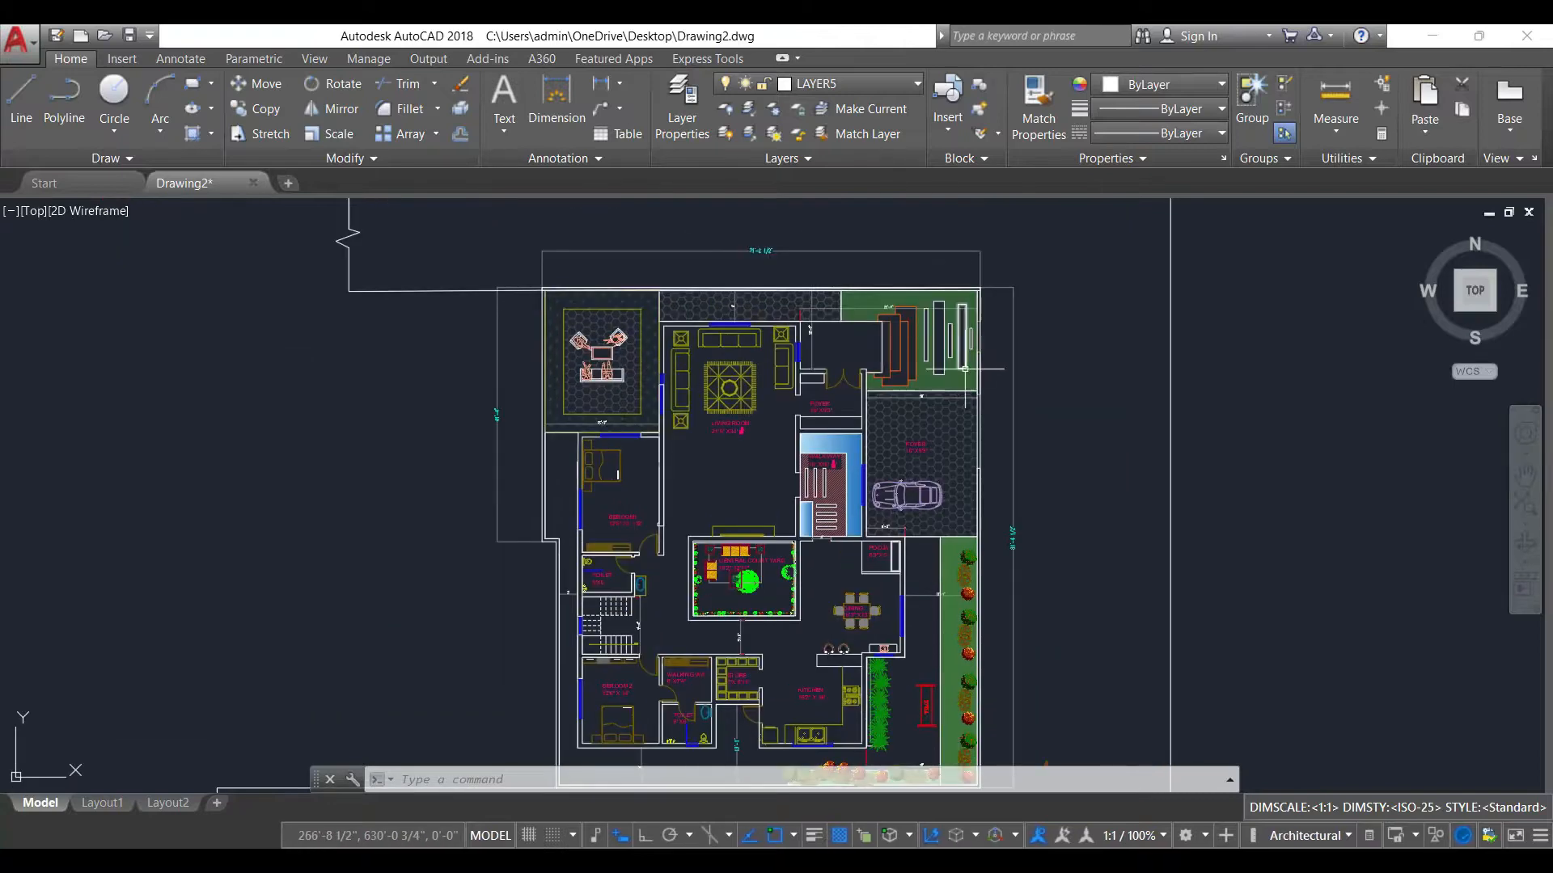
scroll(950, 485, "up", 7)
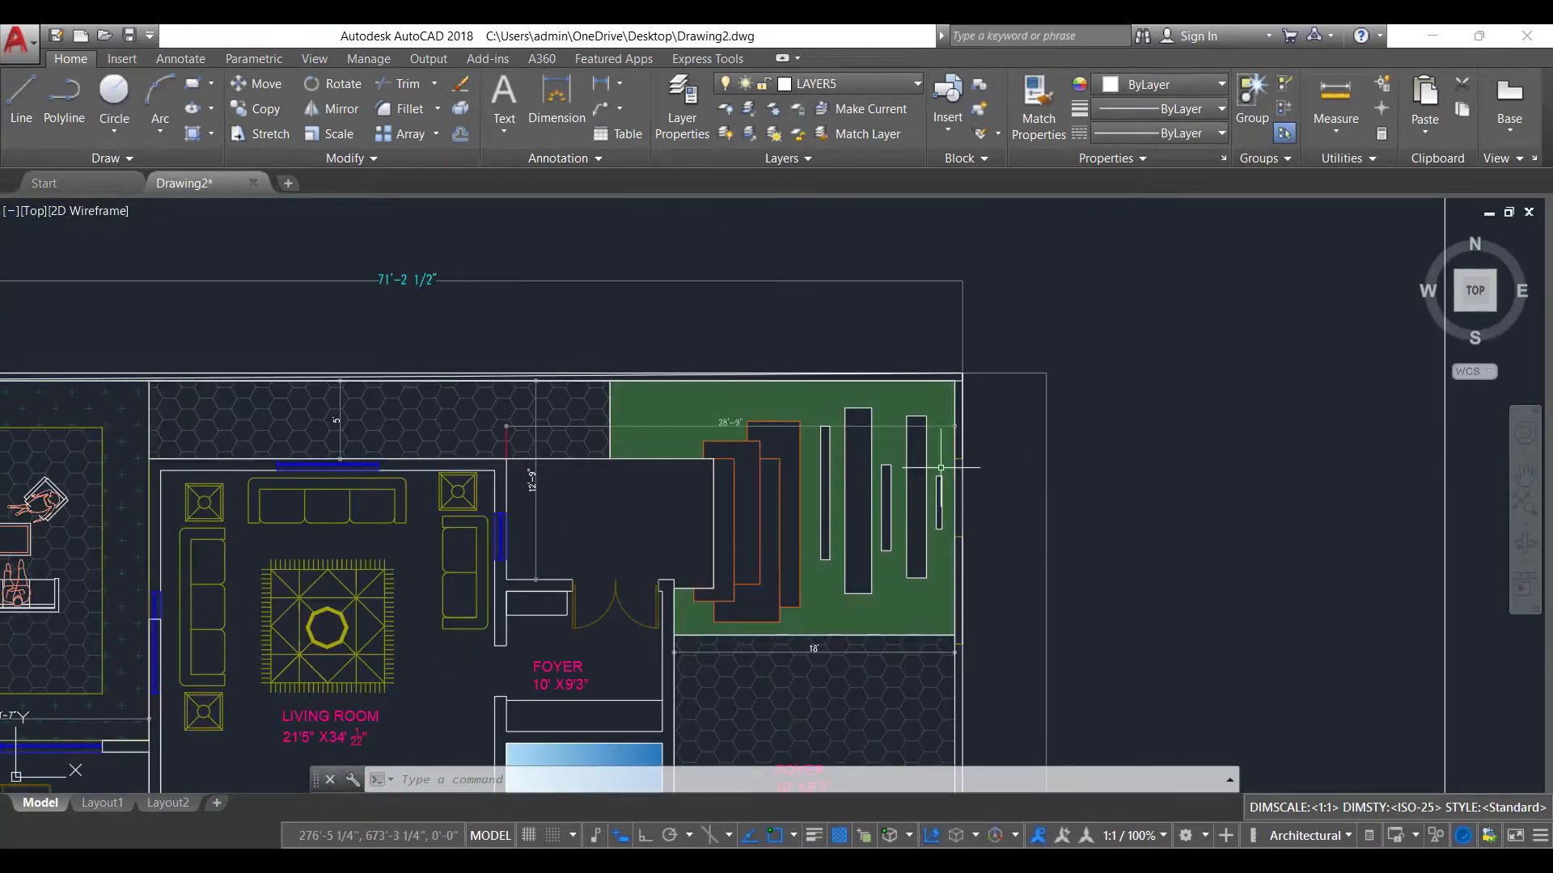
scroll(979, 488, "down", 5)
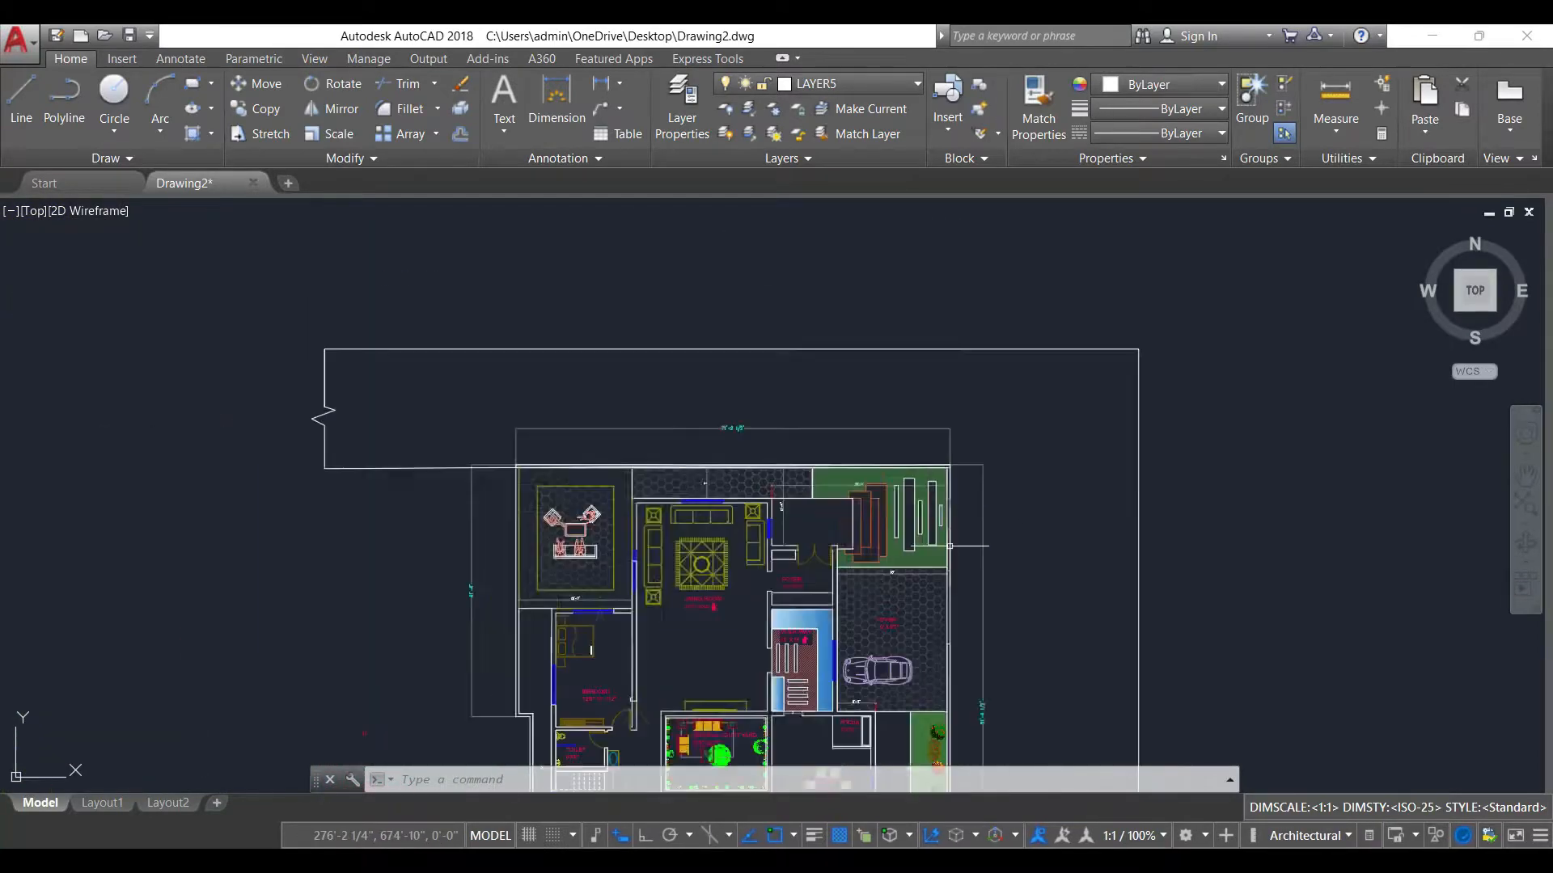
scroll(958, 485, "up", 5)
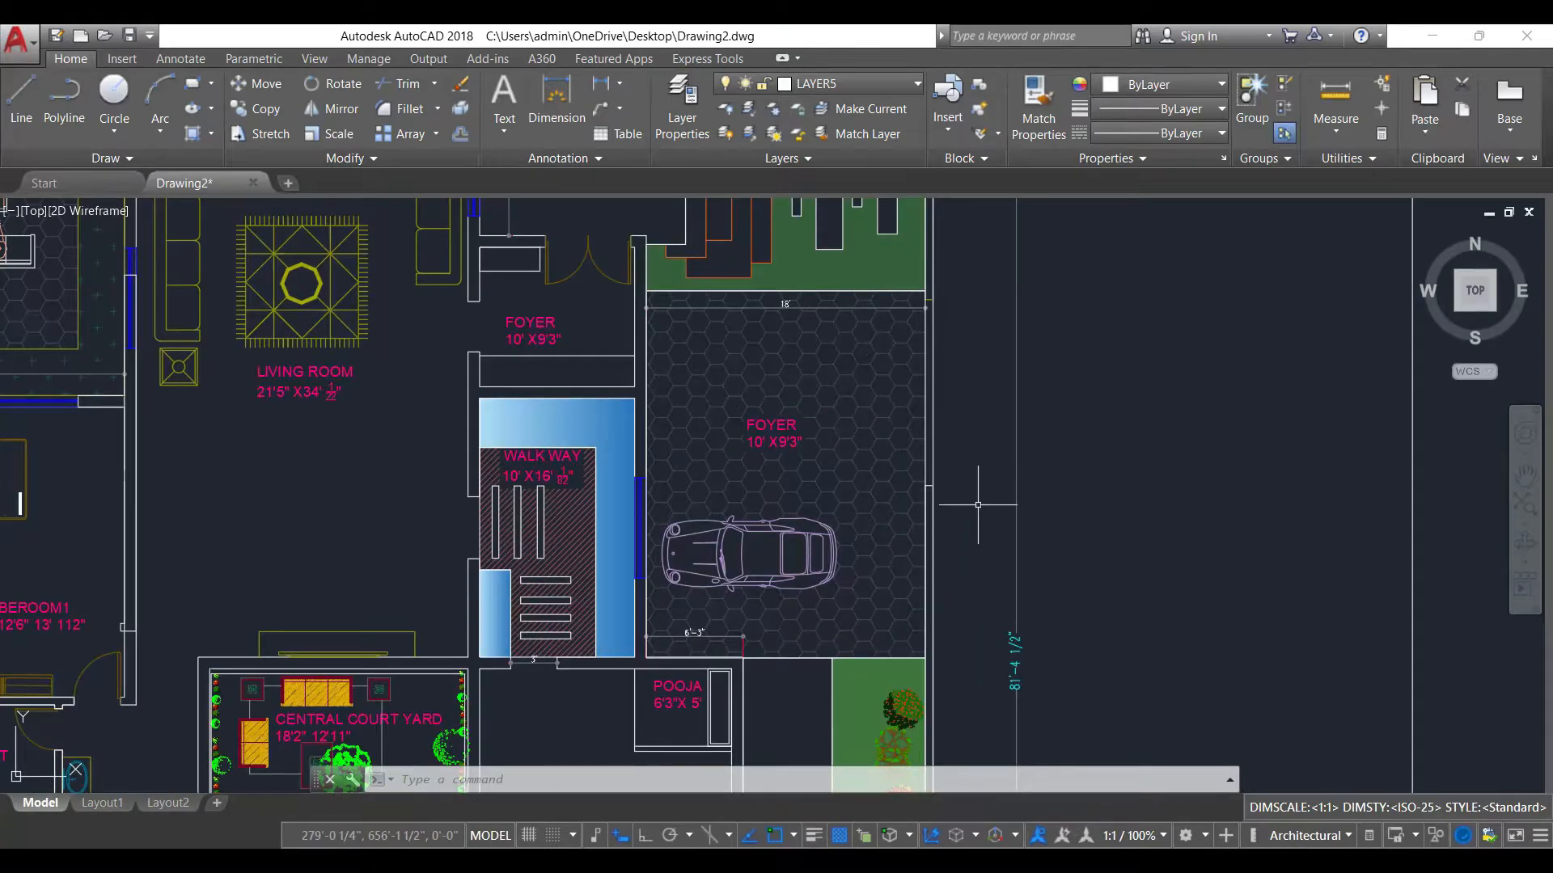
scroll(911, 410, "up", 3)
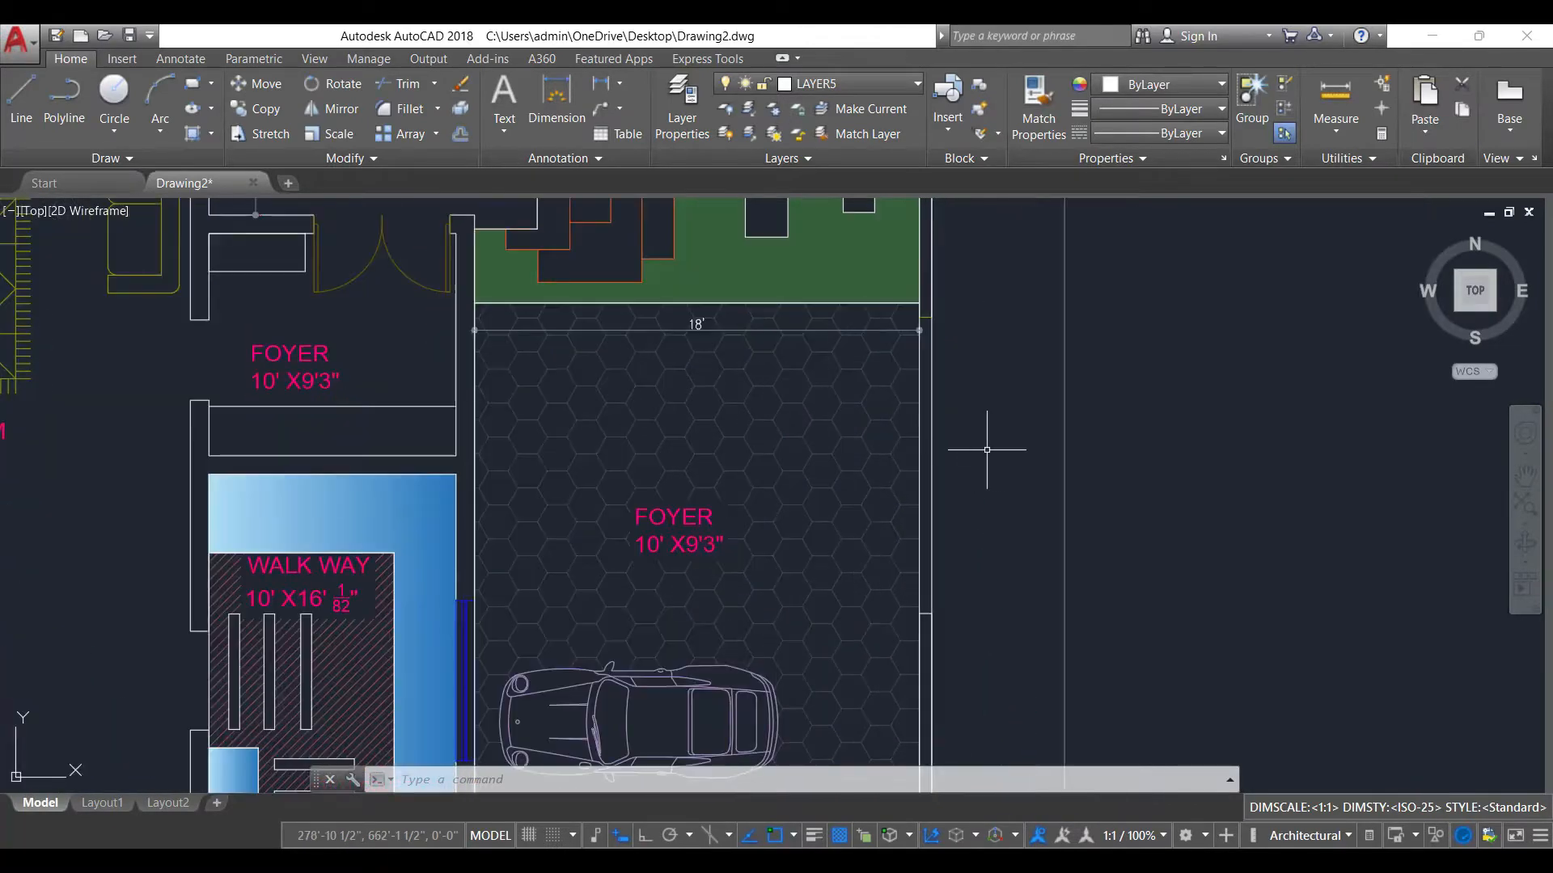
left_click(605, 110)
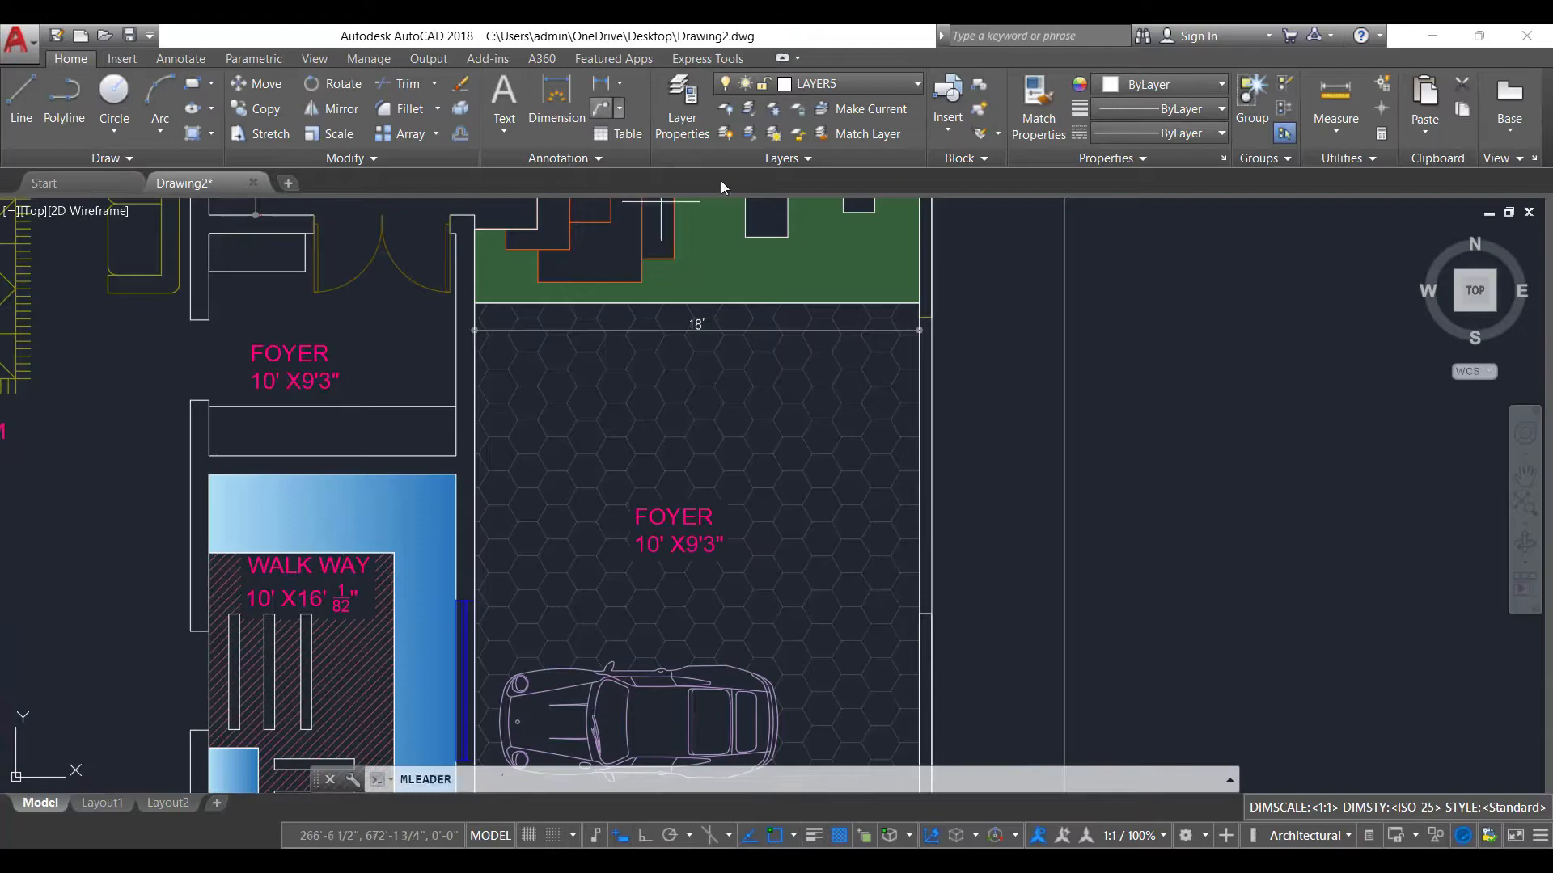
left_click(990, 454)
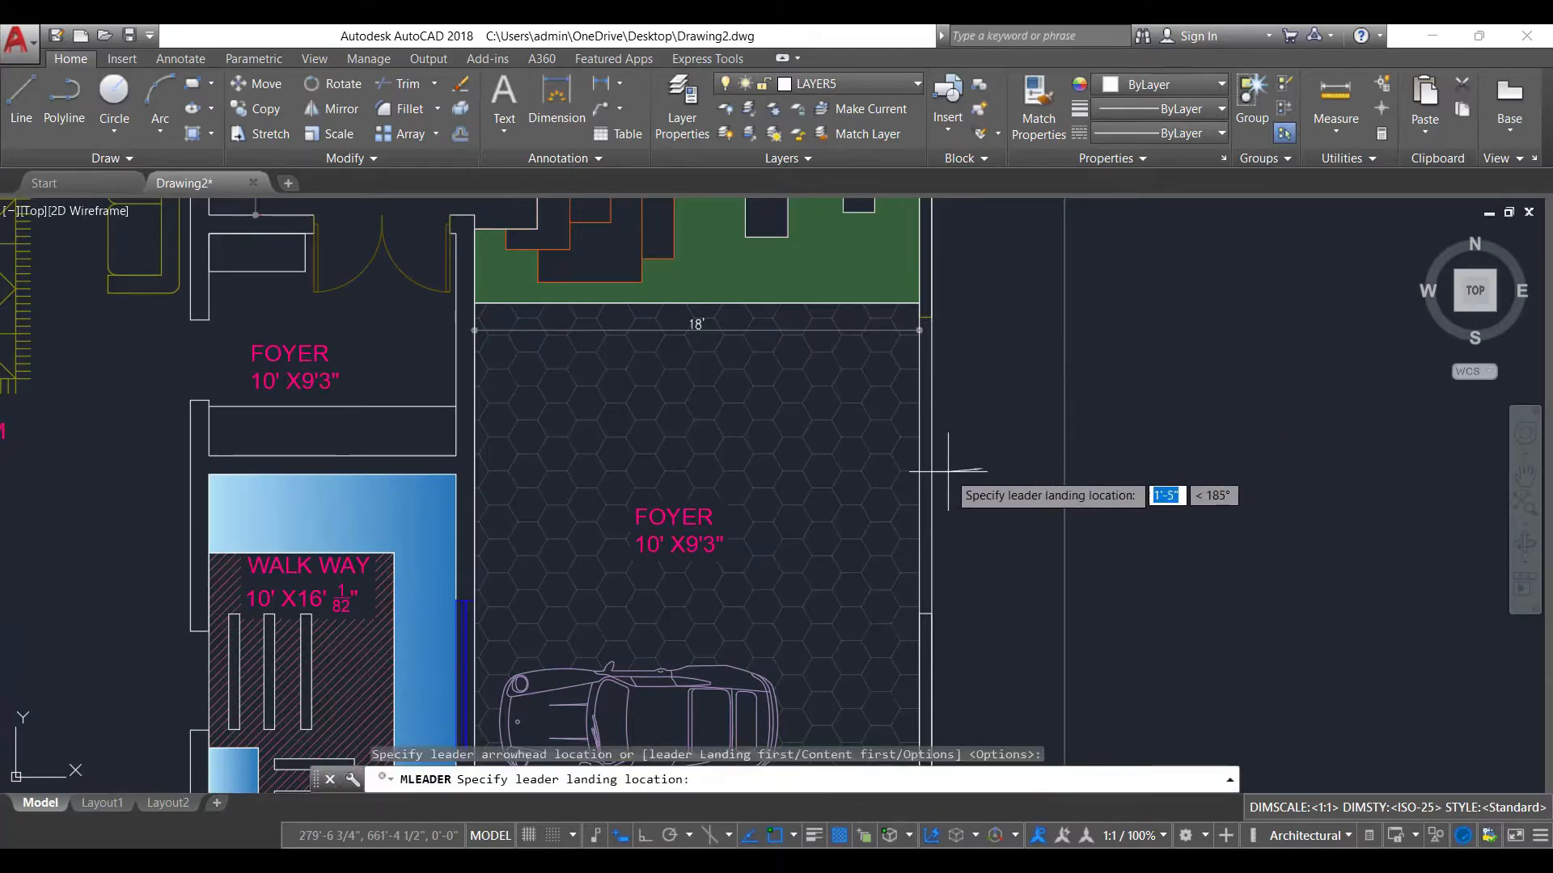
key("Escape")
- Add a horizontal multileader with Ortho on, pointing at the east wall opening beside the car area, with the text "Gate"
left_click(602, 108)
scroll(909, 449, "up", 2)
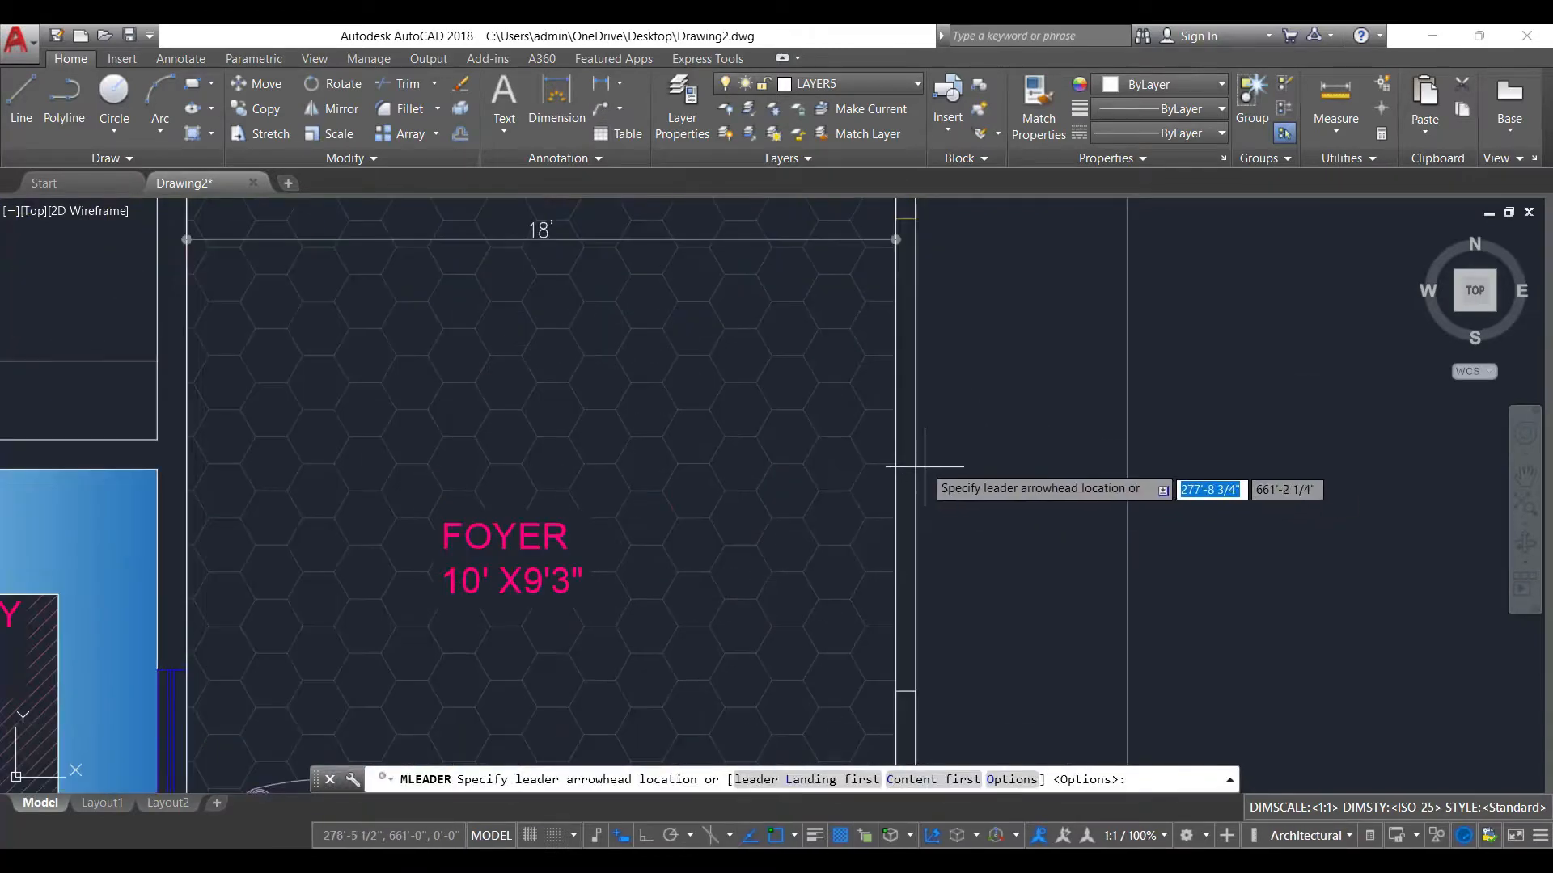
left_click(913, 464)
key("F8")
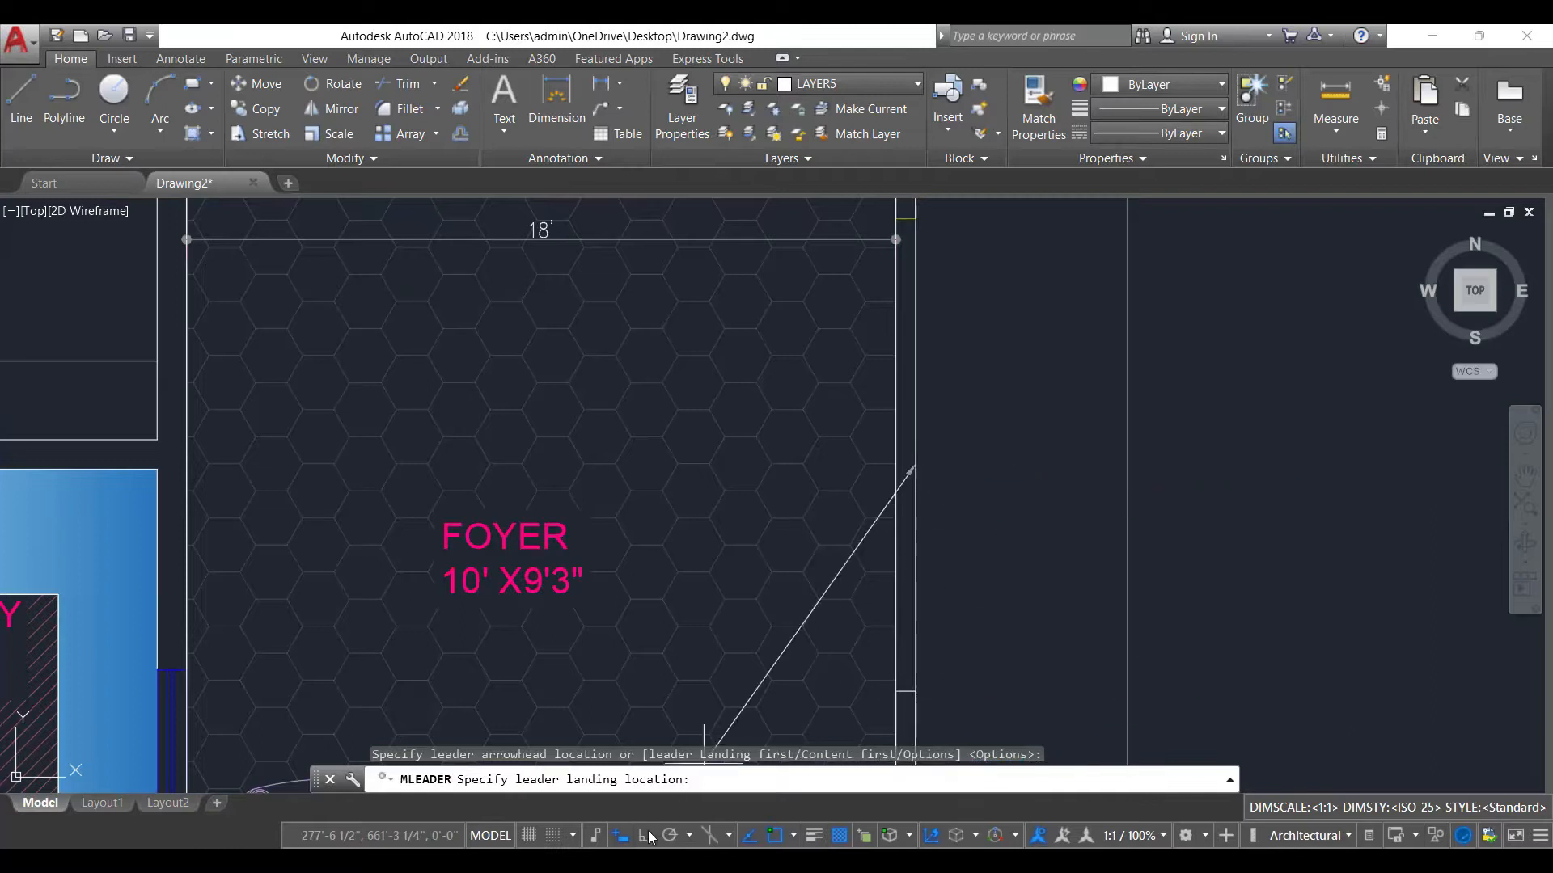
left_click(959, 465)
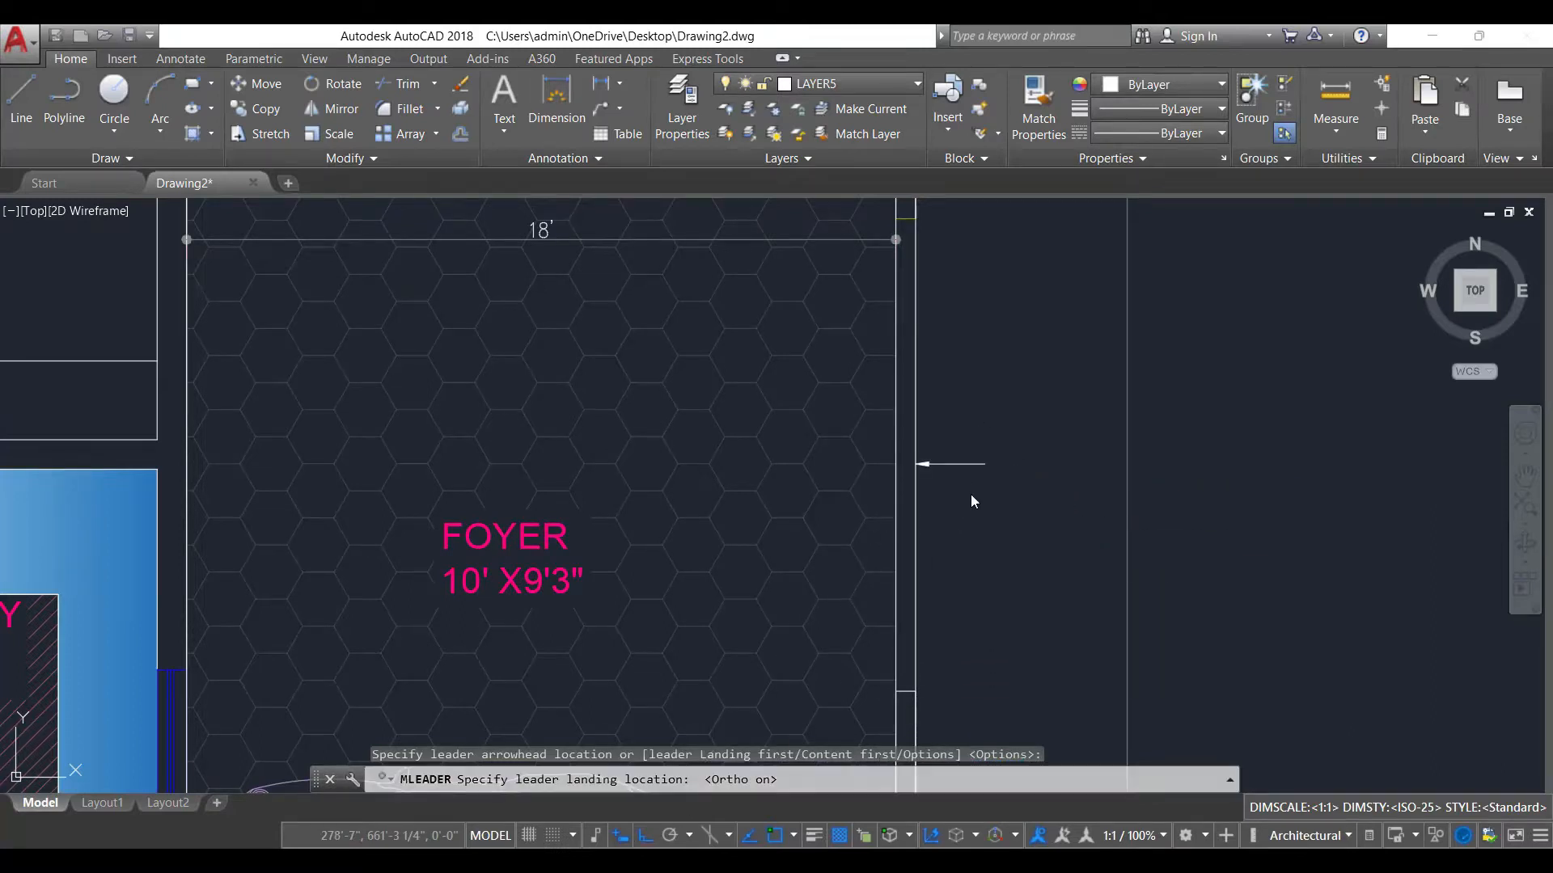
type("gate")
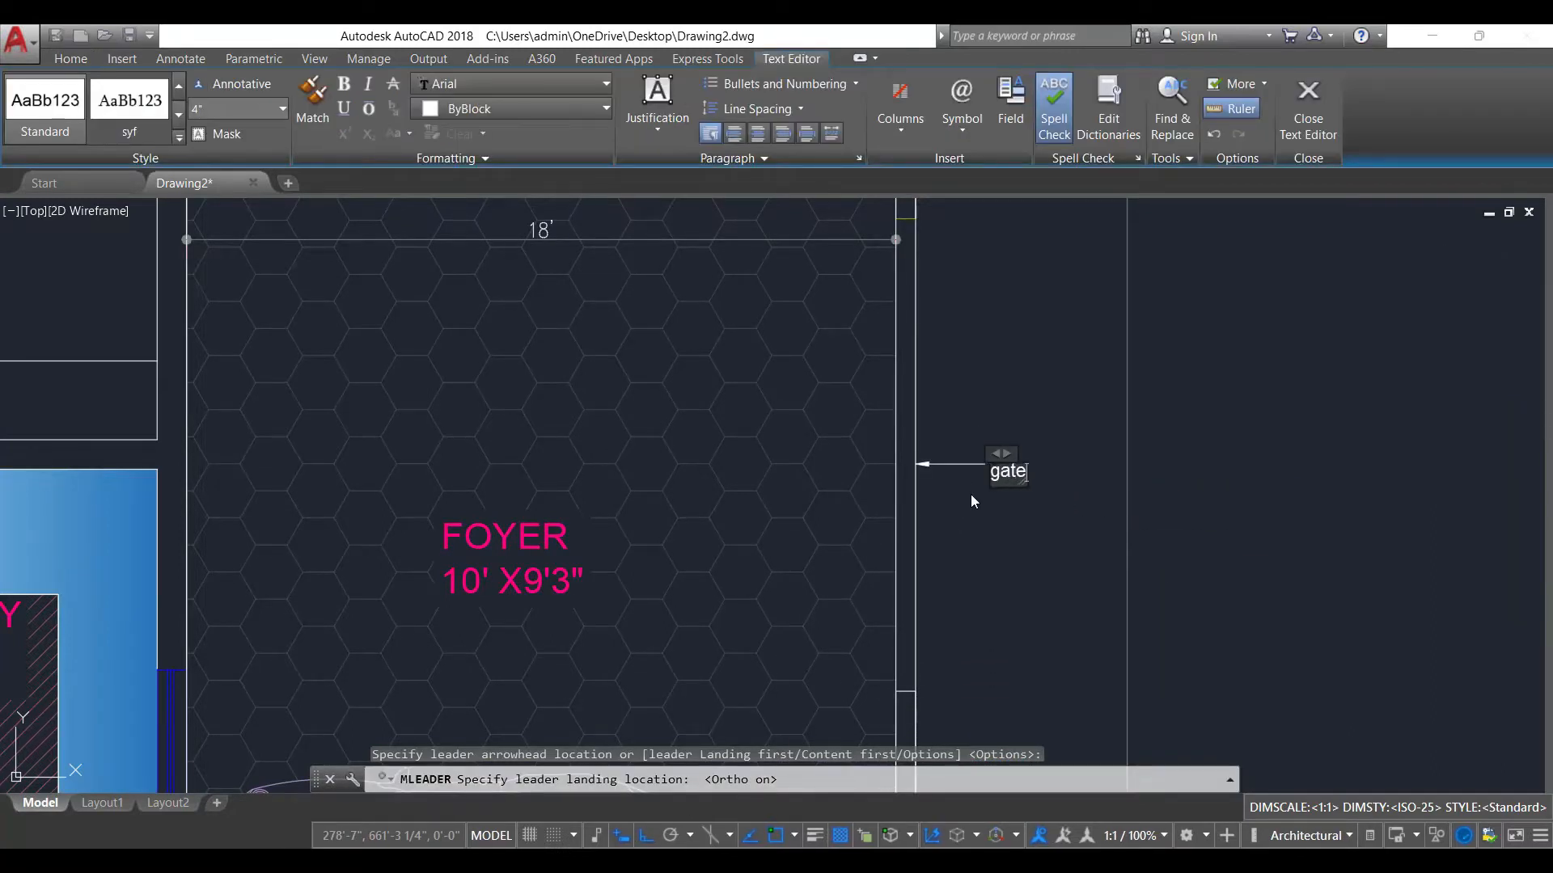
key("BackSpace")
key("BackSpace")
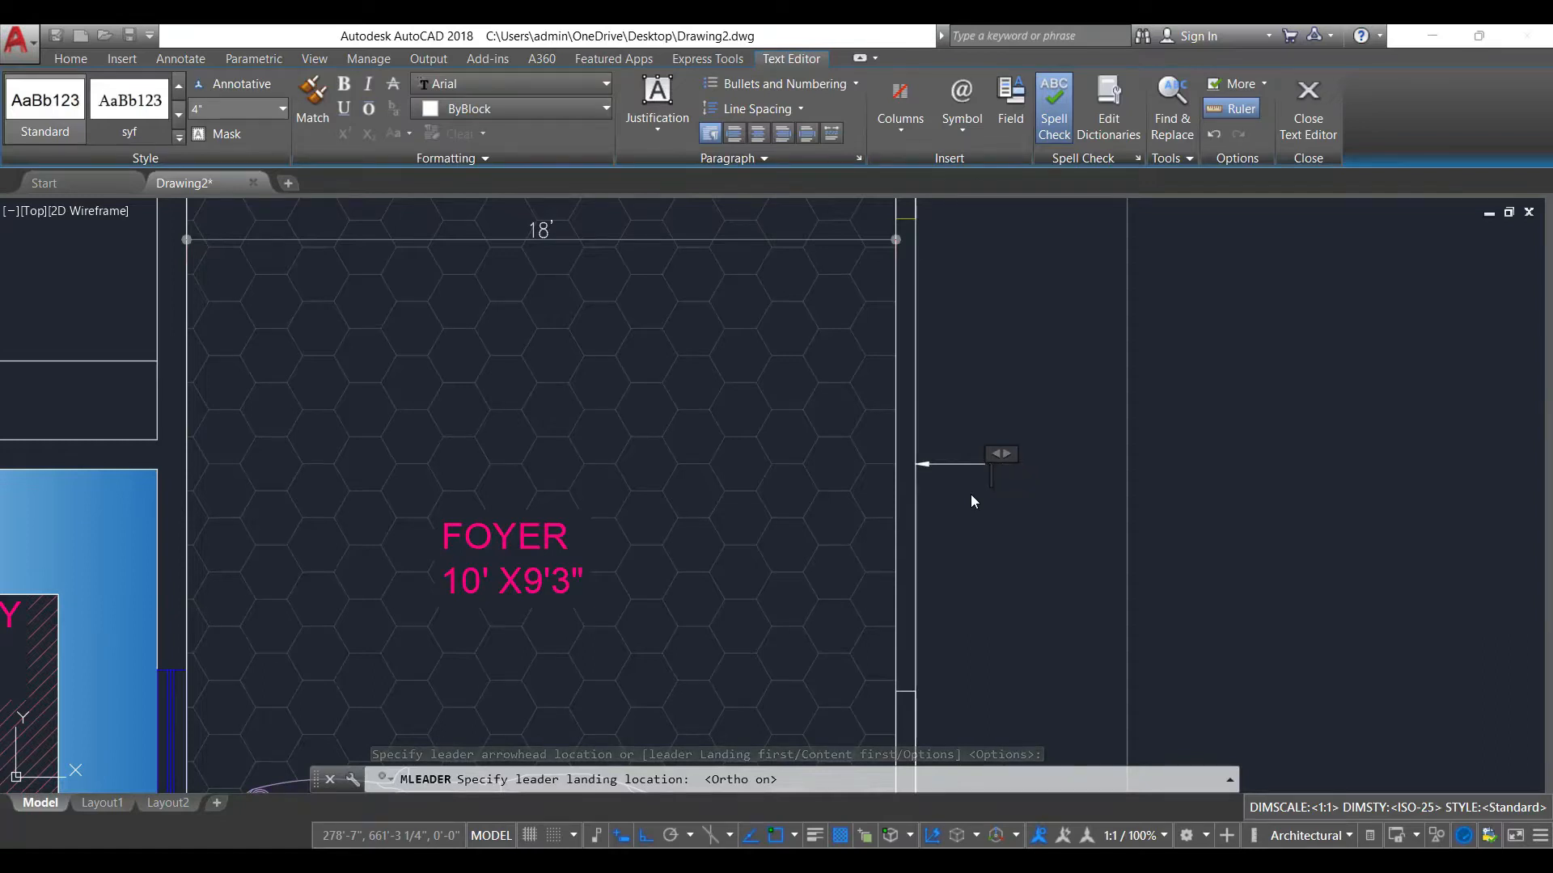
type("Gate")
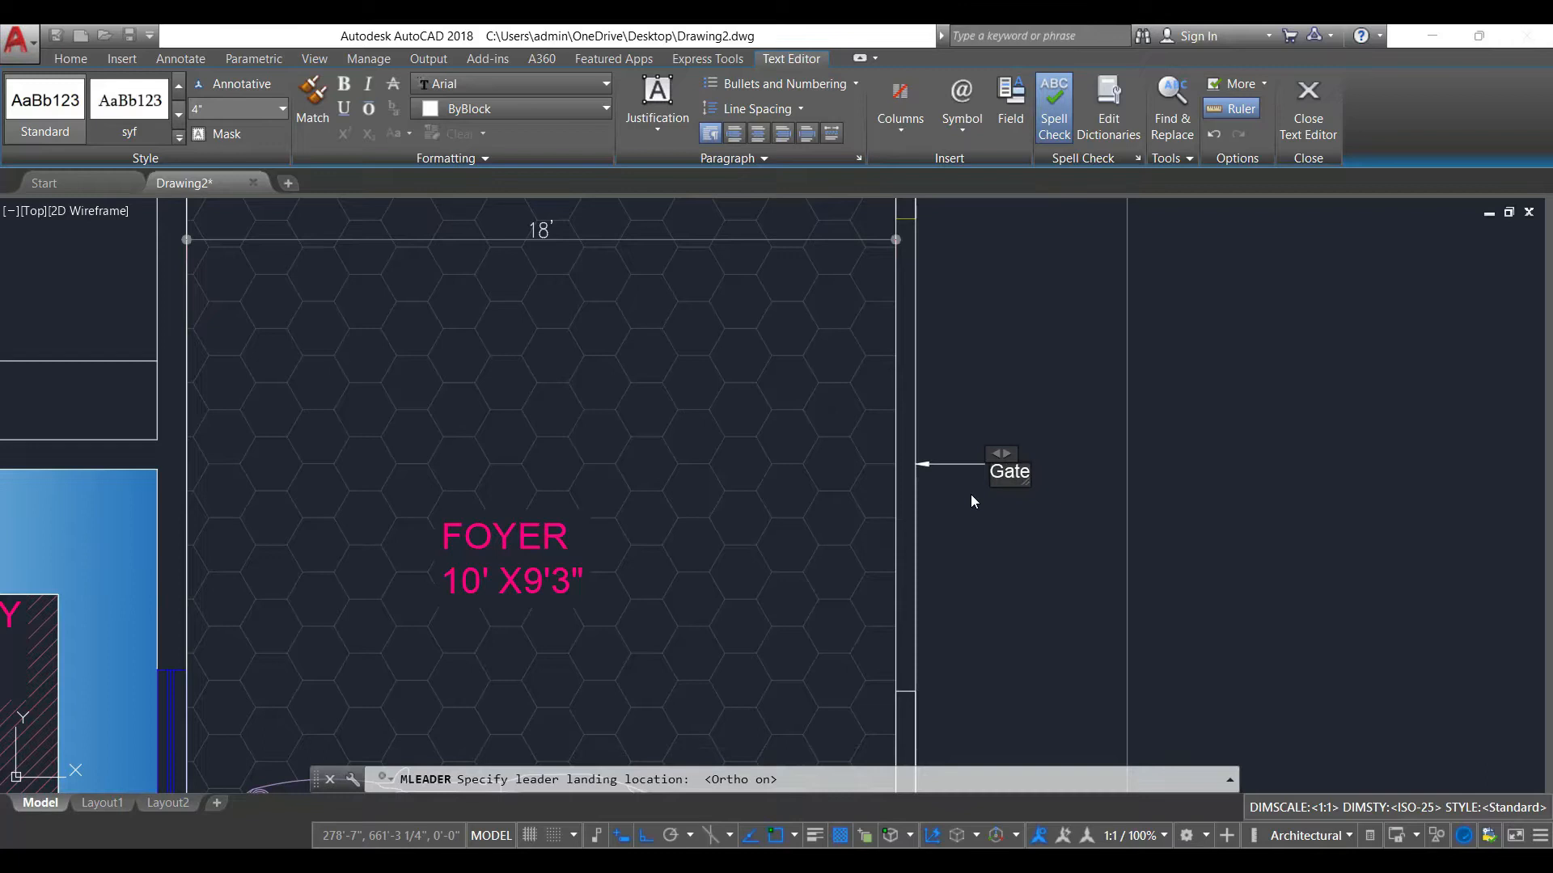
left_click(1026, 592)
- Copy the "Gate" leader straight north to the smaller east wall opening beside the green entrance area
scroll(1023, 608, "down", 2)
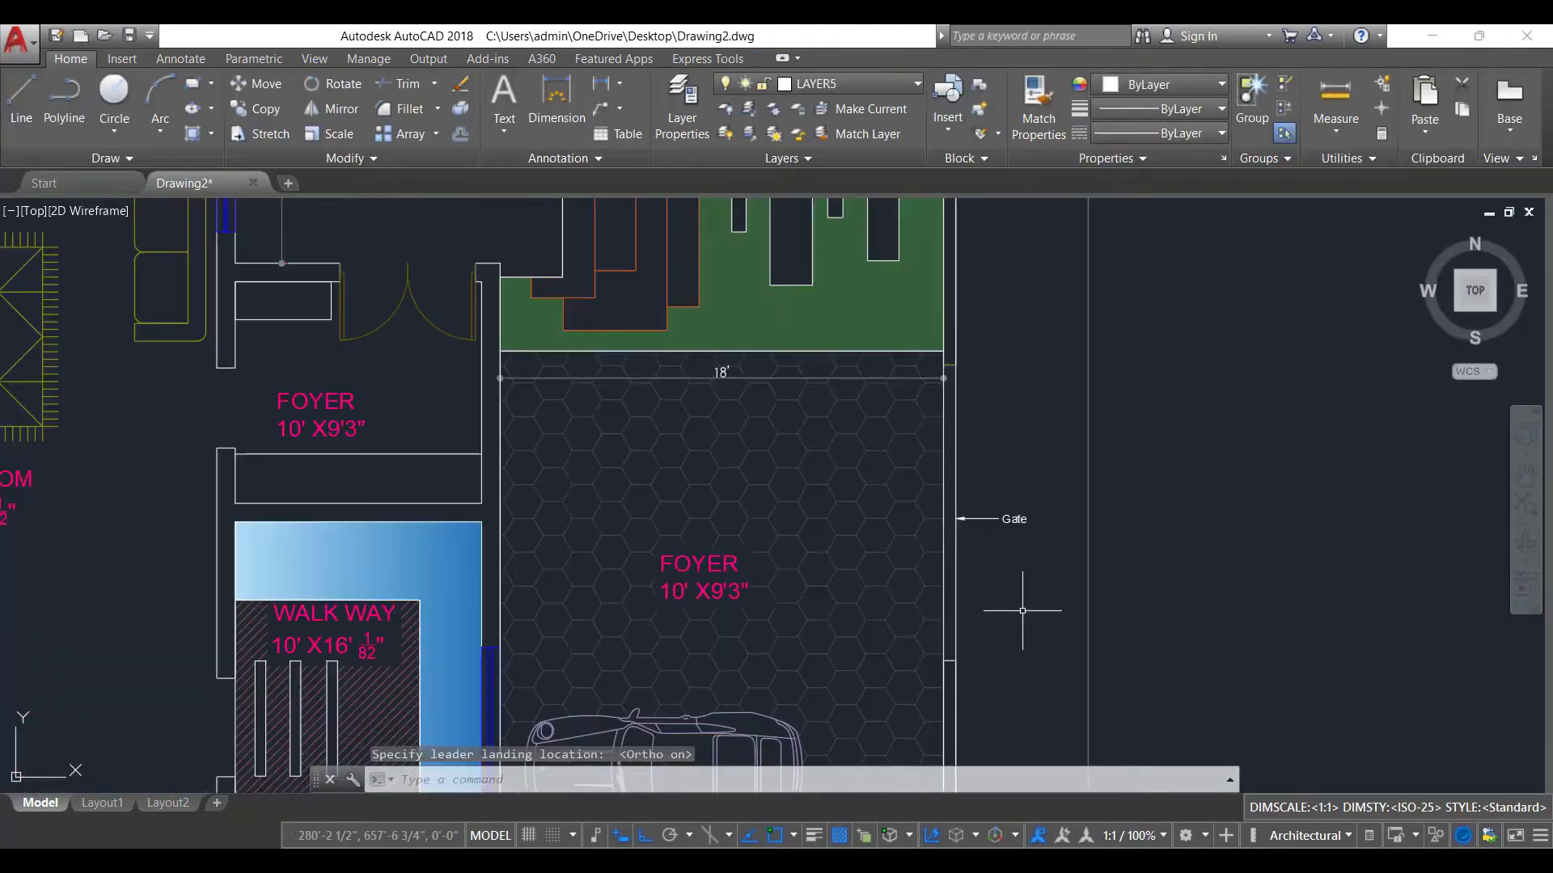
left_click(1015, 519)
type("co")
key("Return")
left_click(1007, 520)
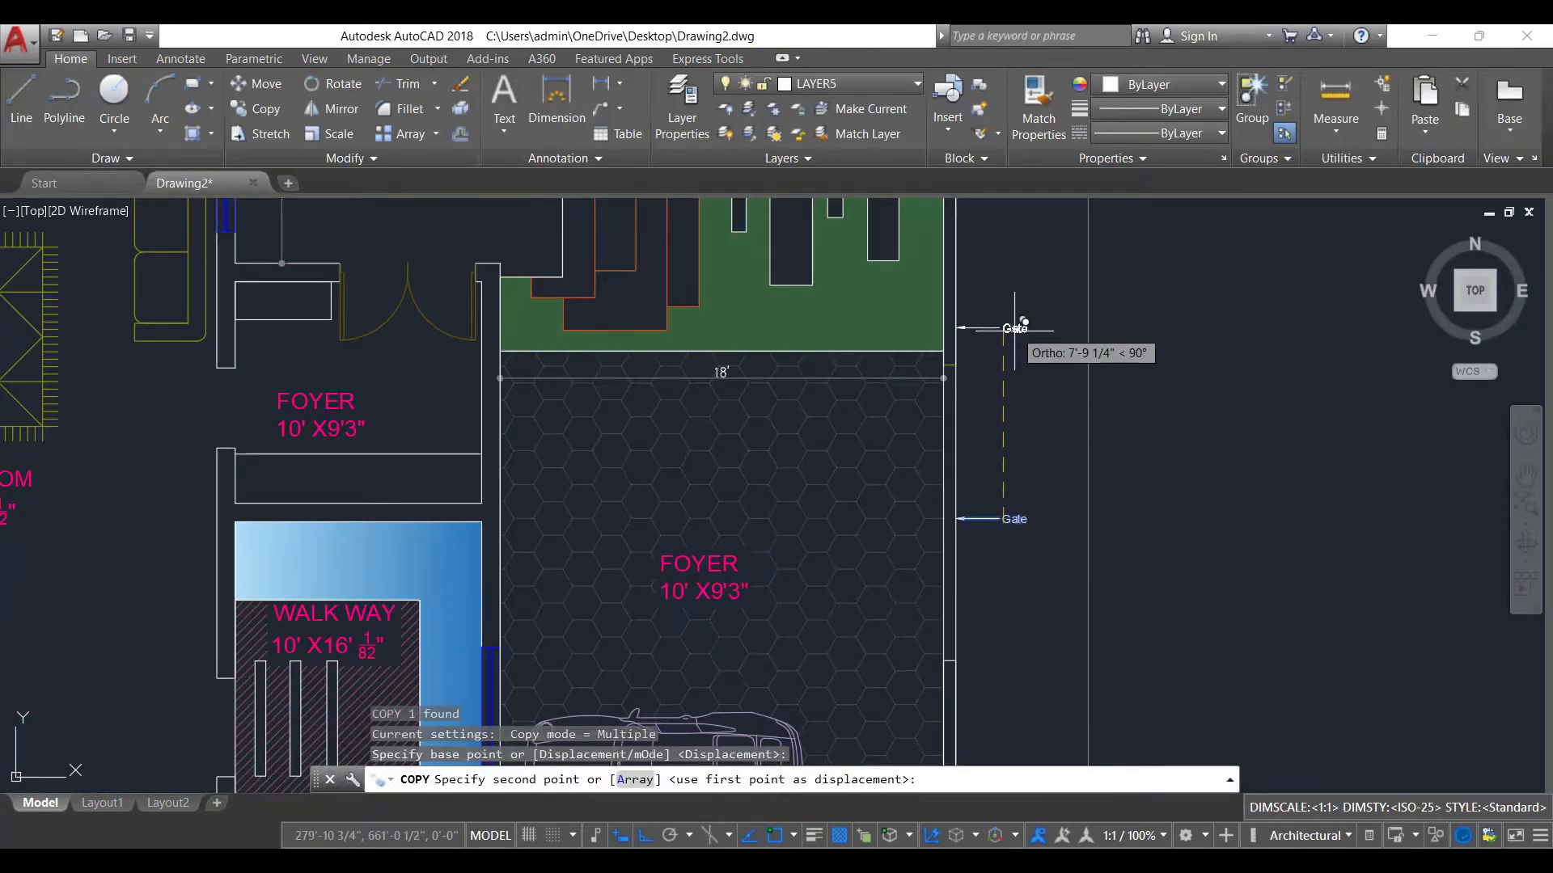
middle_click_drag(1015, 328, 994, 544)
left_click(994, 345)
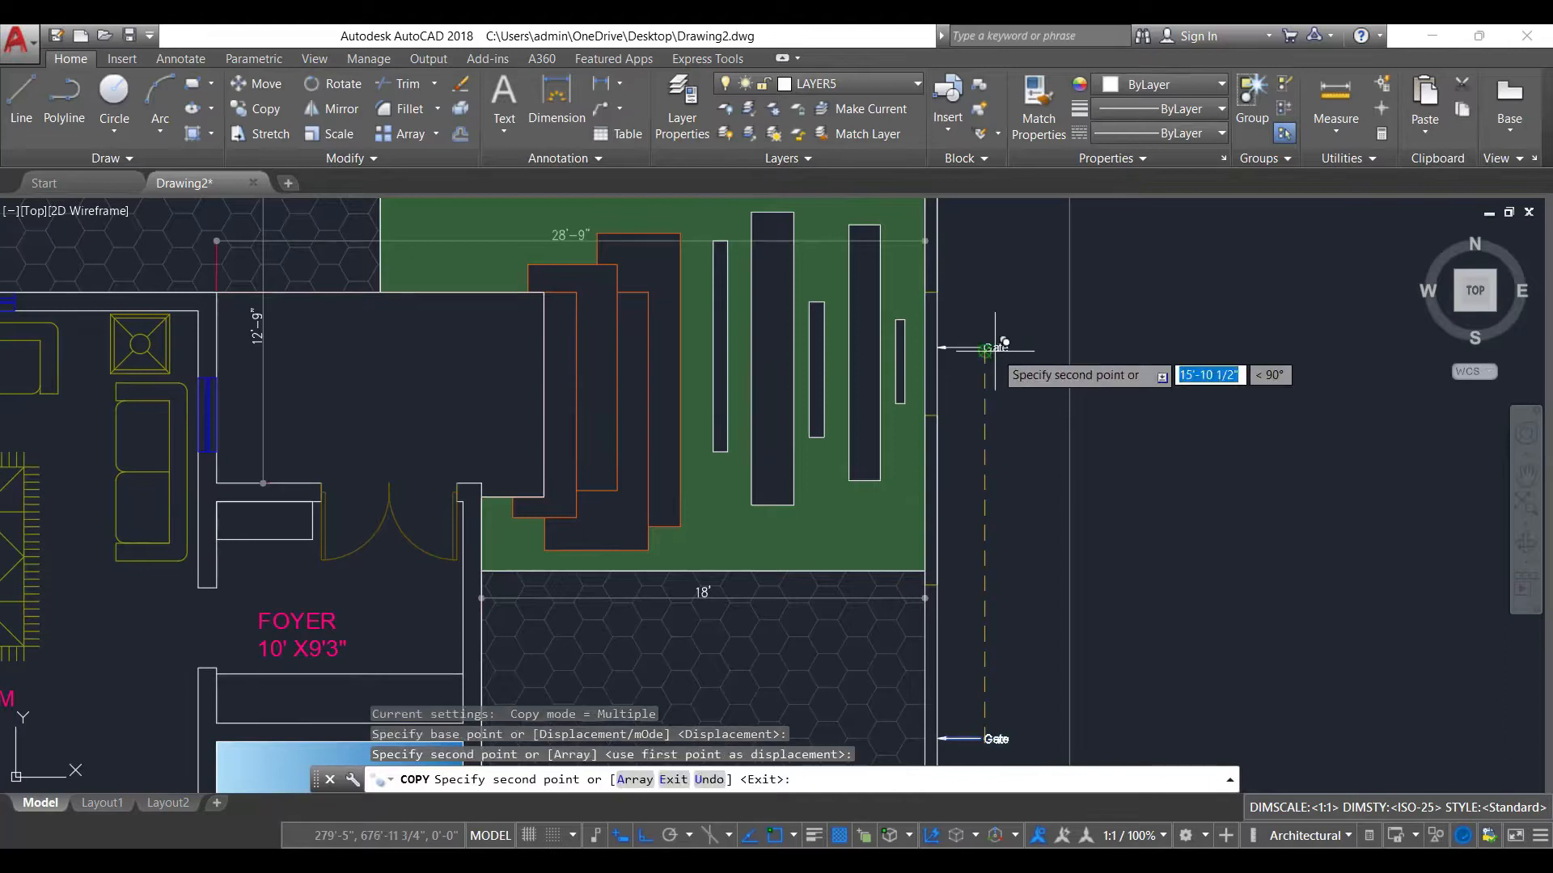
key("Escape")
- Change the copied leader's text to "Mini Gate"
scroll(995, 348, "up", 4)
double_click(966, 345)
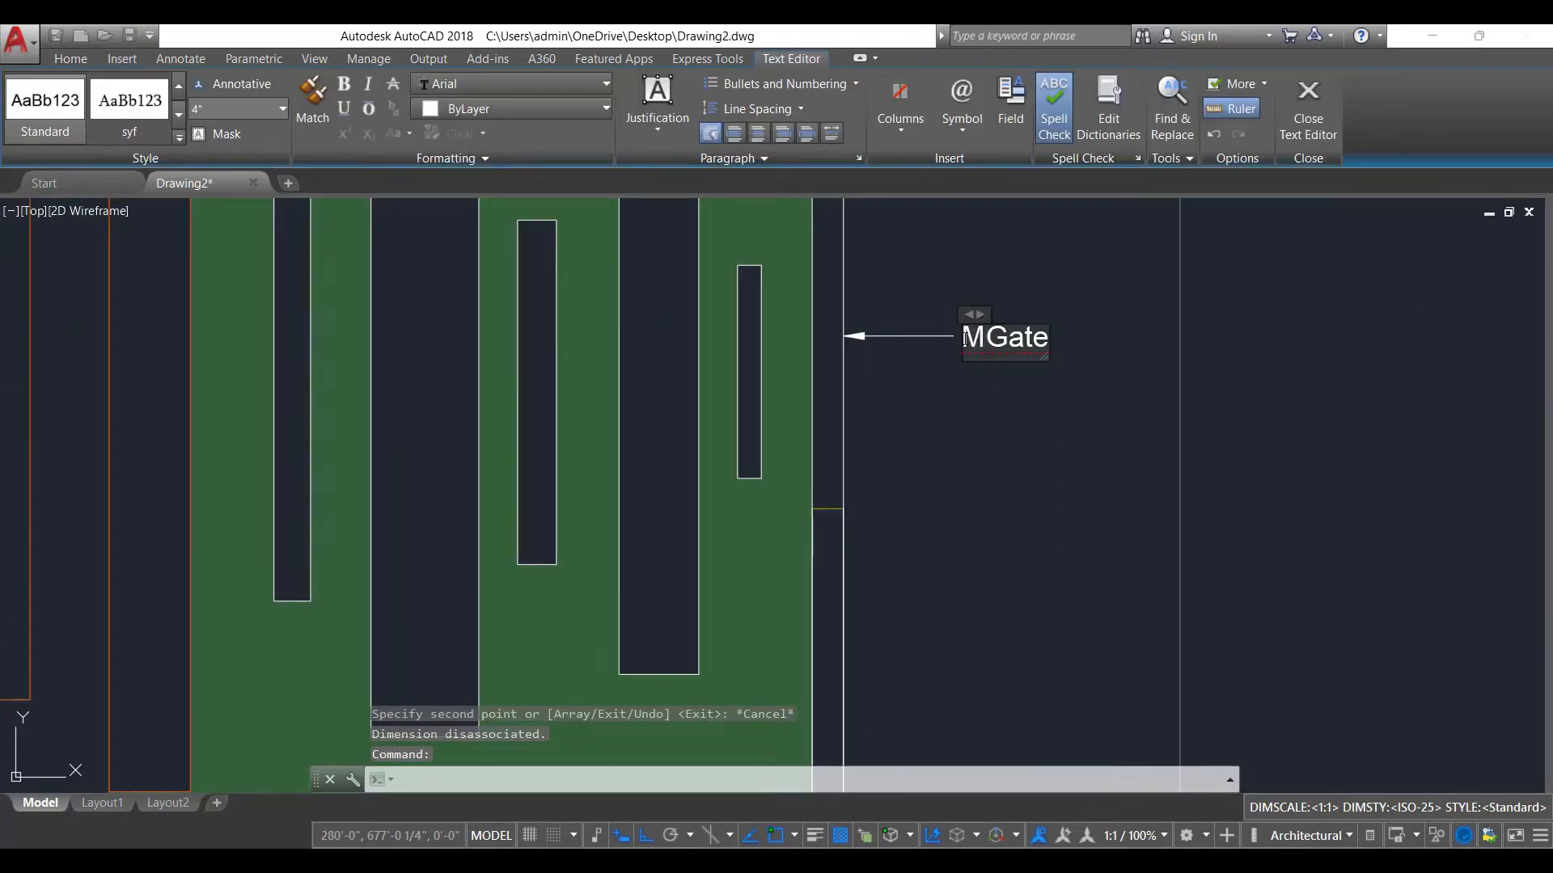
left_click(980, 481)
- Examine the plan's interior layout from the gates through the foyer, living room, bedroom and walkway to the central courtyard
scroll(981, 485, "down", 4)
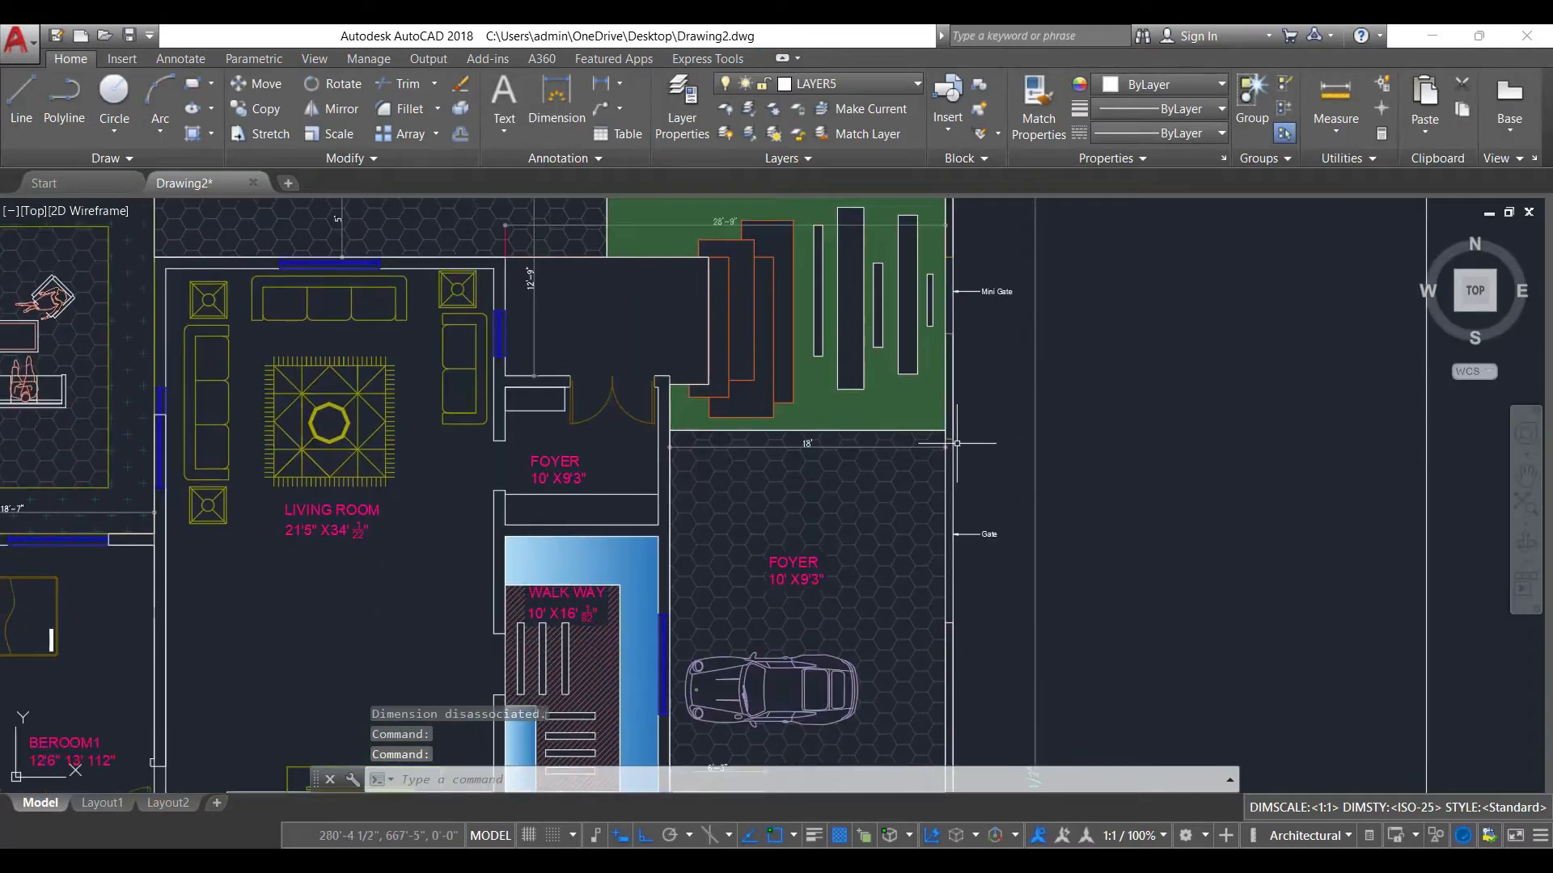
middle_click_drag(957, 443, 1042, 520)
scroll(540, 407, "up", 2)
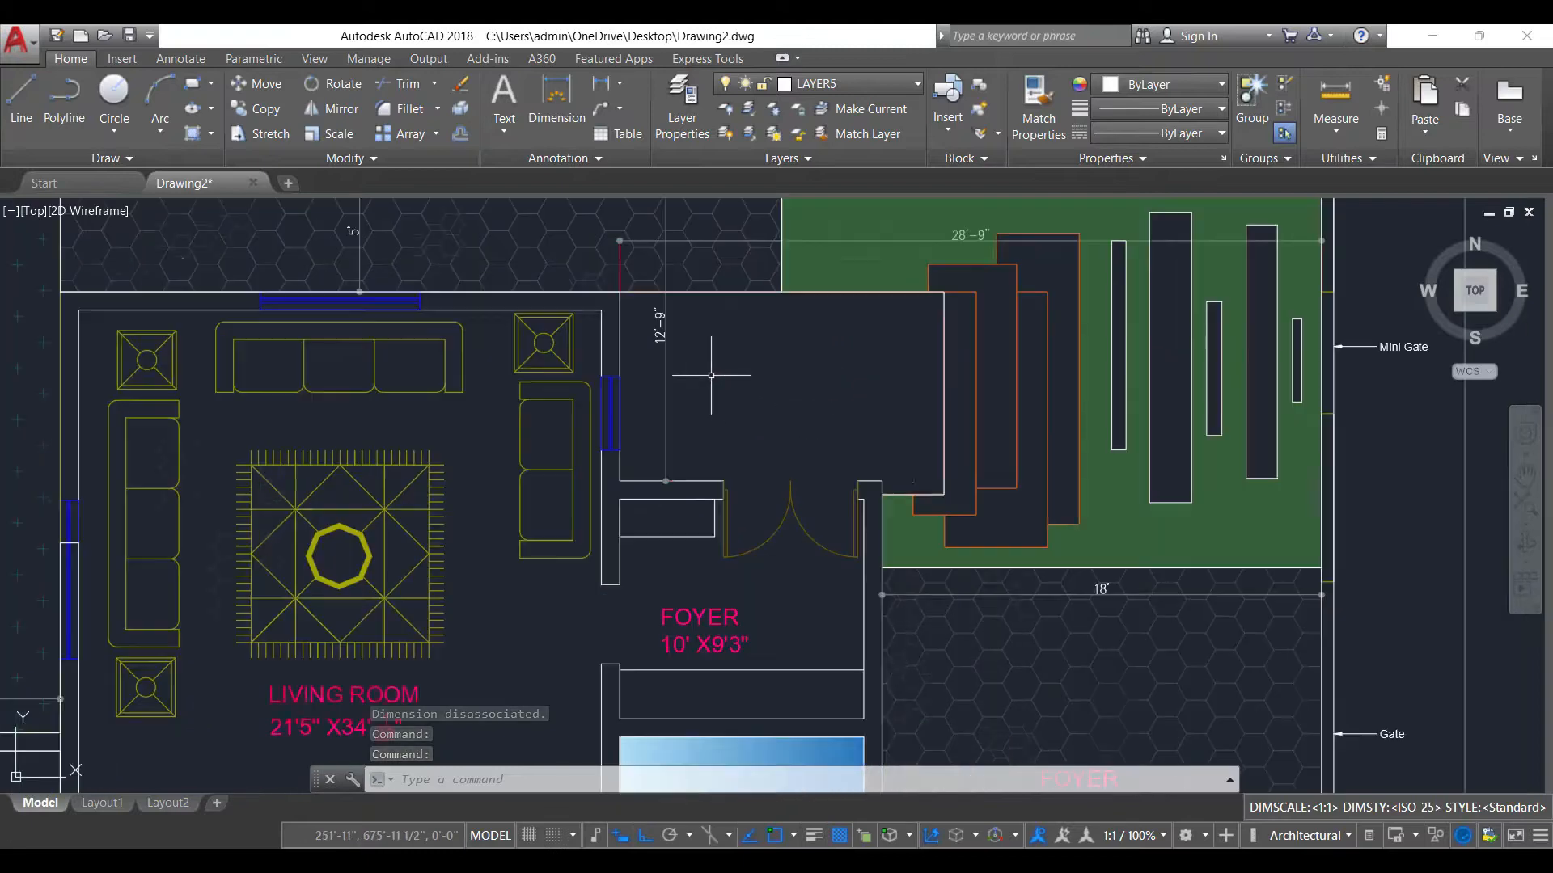
mouse_move(821, 531)
middle_mouse_down()
mouse_move(822, 450)
mouse_move(878, 479)
middle_mouse_up()
middle_click_drag(896, 561, 949, 466)
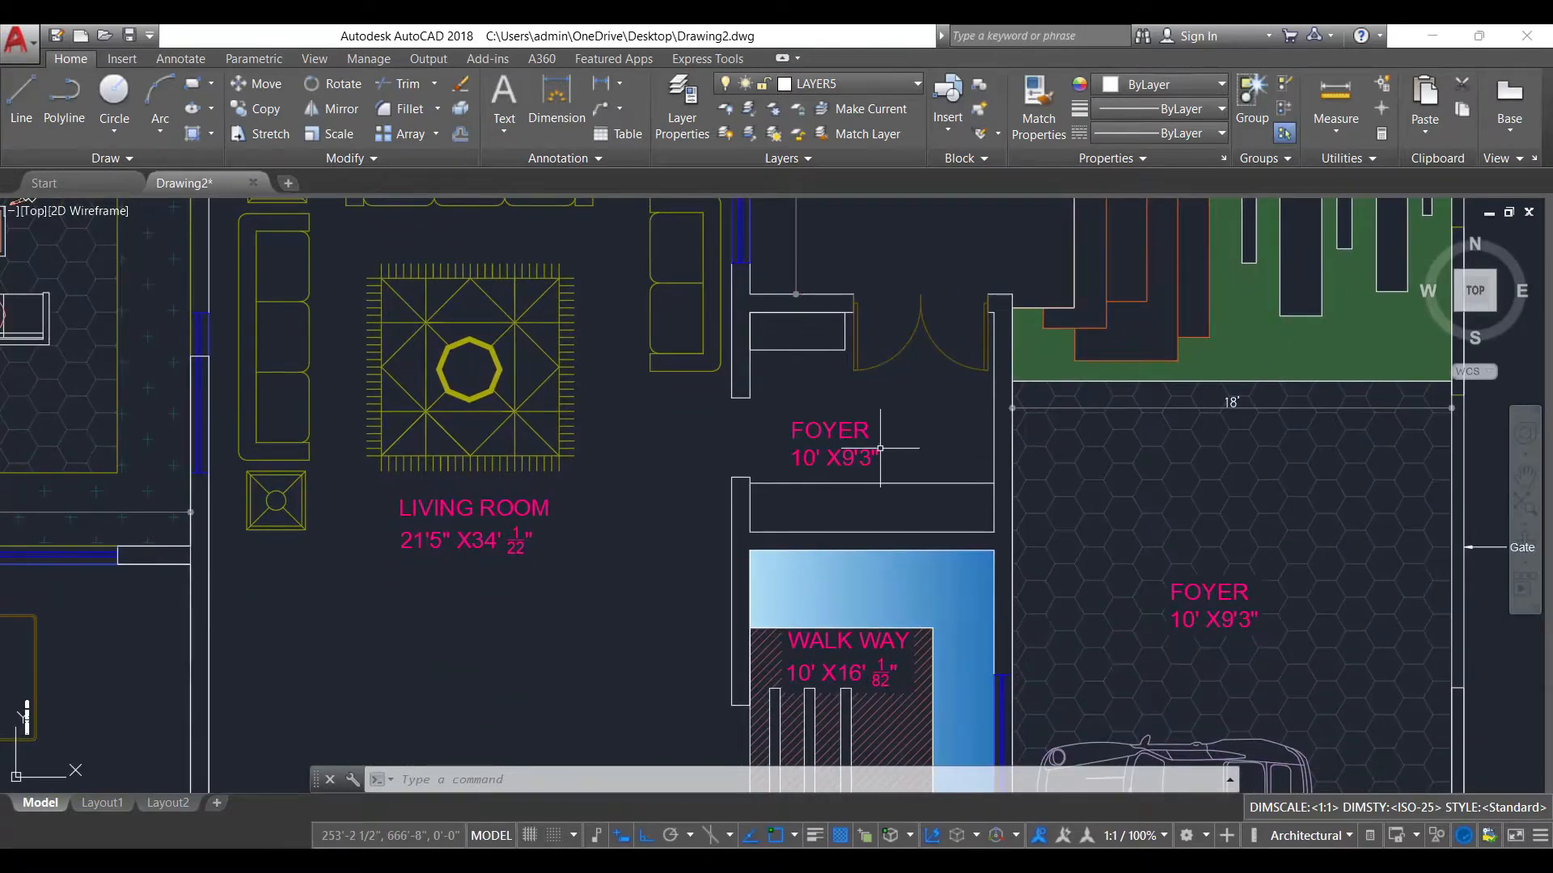
scroll(760, 501, "down", 5)
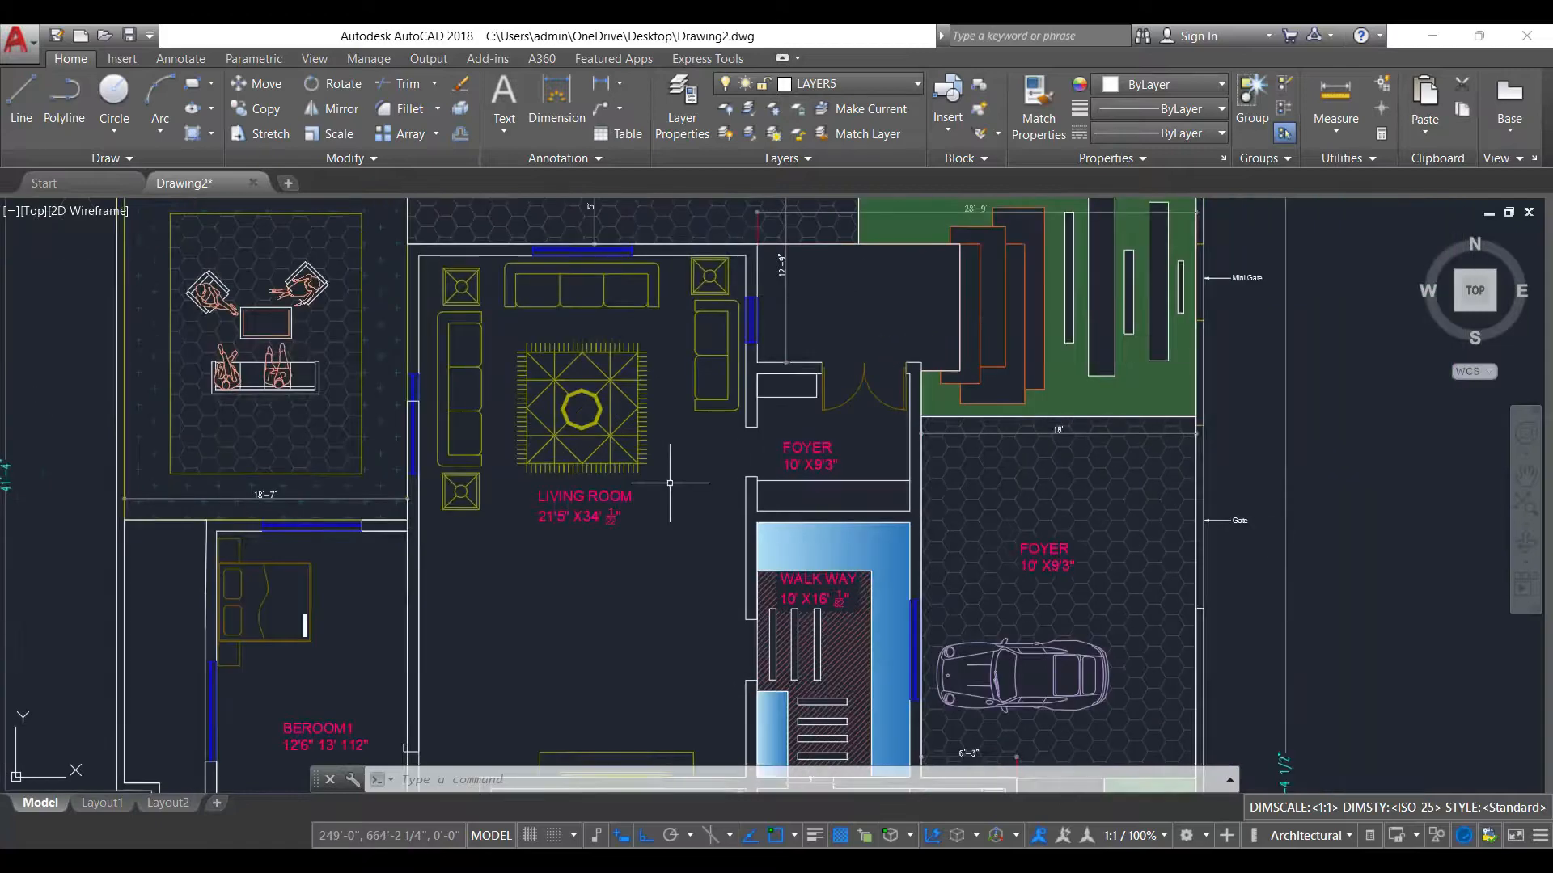
scroll(825, 431, "up", 3)
mouse_move(554, 466)
middle_mouse_down()
mouse_move(687, 392)
mouse_move(589, 348)
middle_mouse_up()
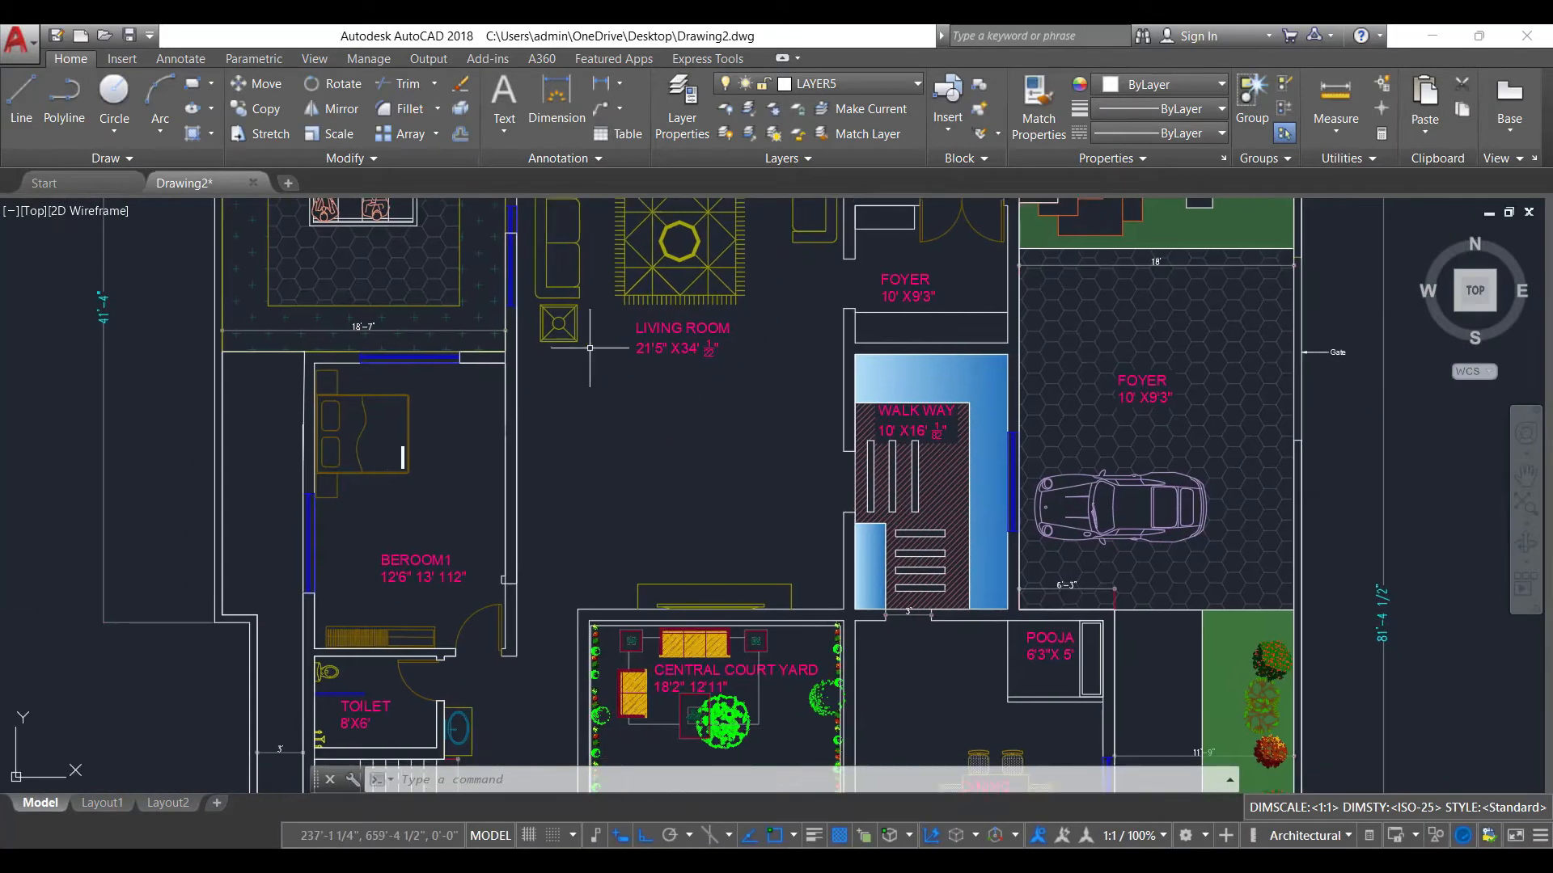
mouse_move(642, 498)
middle_mouse_down()
mouse_move(856, 405)
mouse_move(769, 457)
middle_mouse_up()
scroll(861, 444, "up", 2)
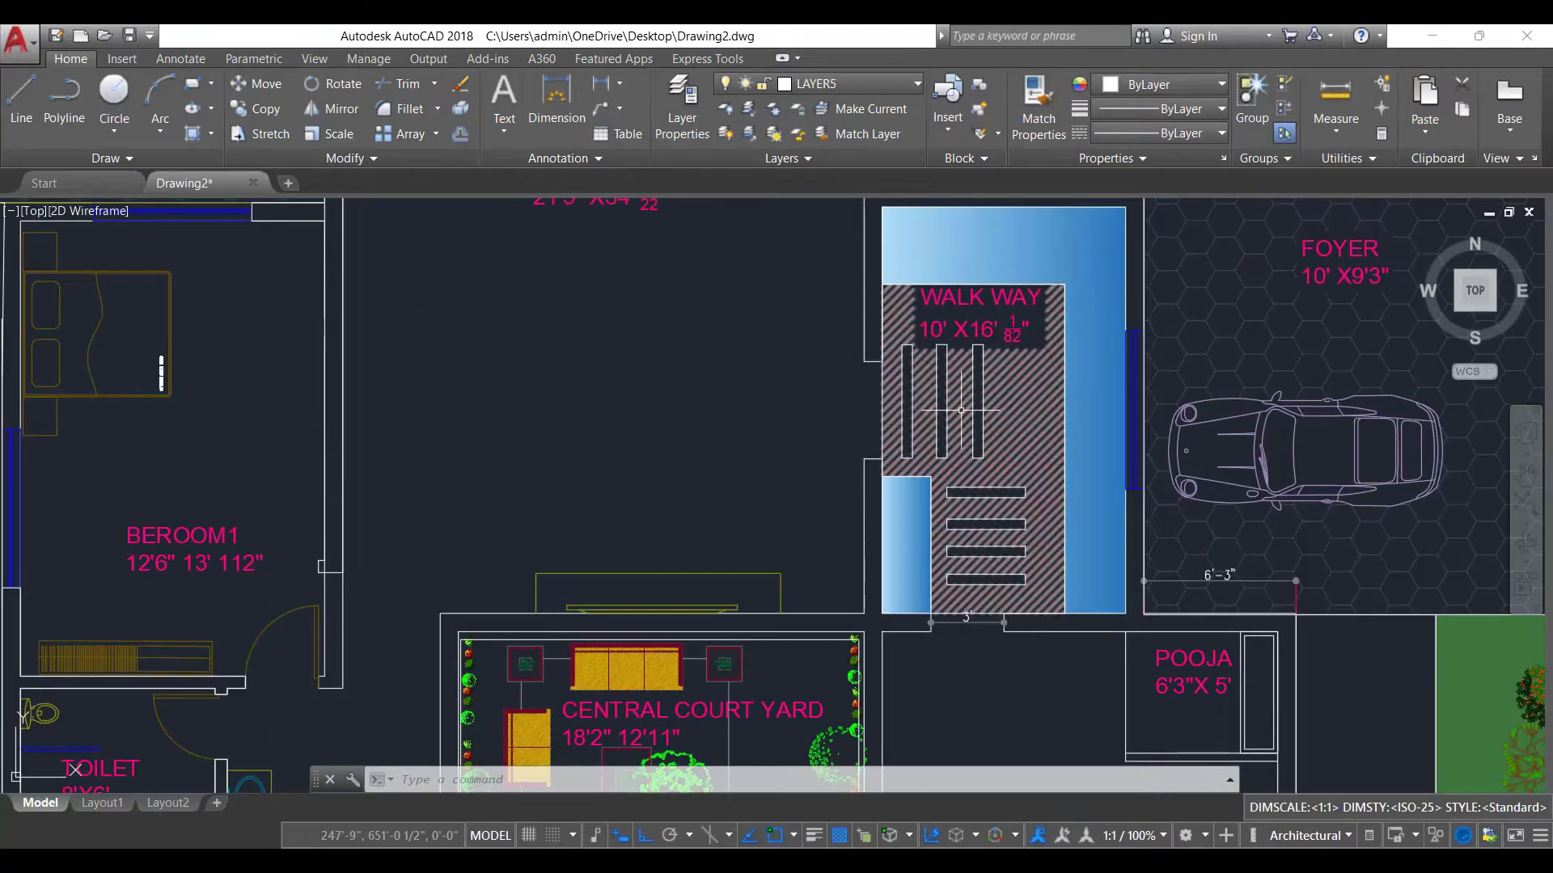
scroll(941, 710, "down", 2)
middle_click_drag(941, 709, 946, 447)
scroll(948, 444, "up", 4)
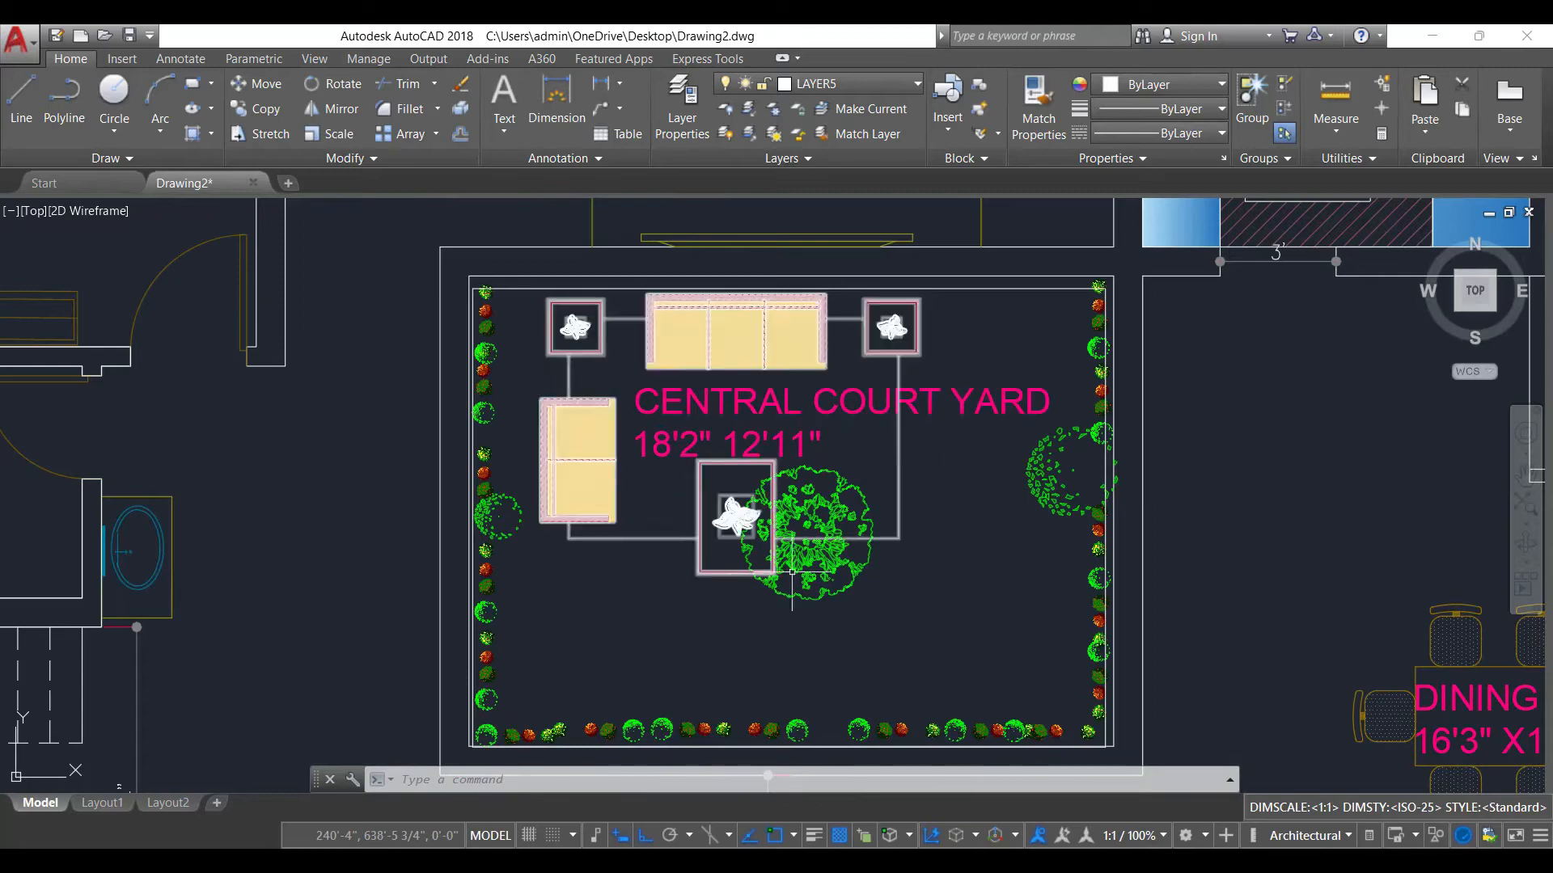
- Examine the plan southward from the central courtyard through the dining area and kitchen to the rear rooms
scroll(784, 463, "down", 2)
middle_click_drag(869, 602, 869, 470)
scroll(869, 471, "down", 4)
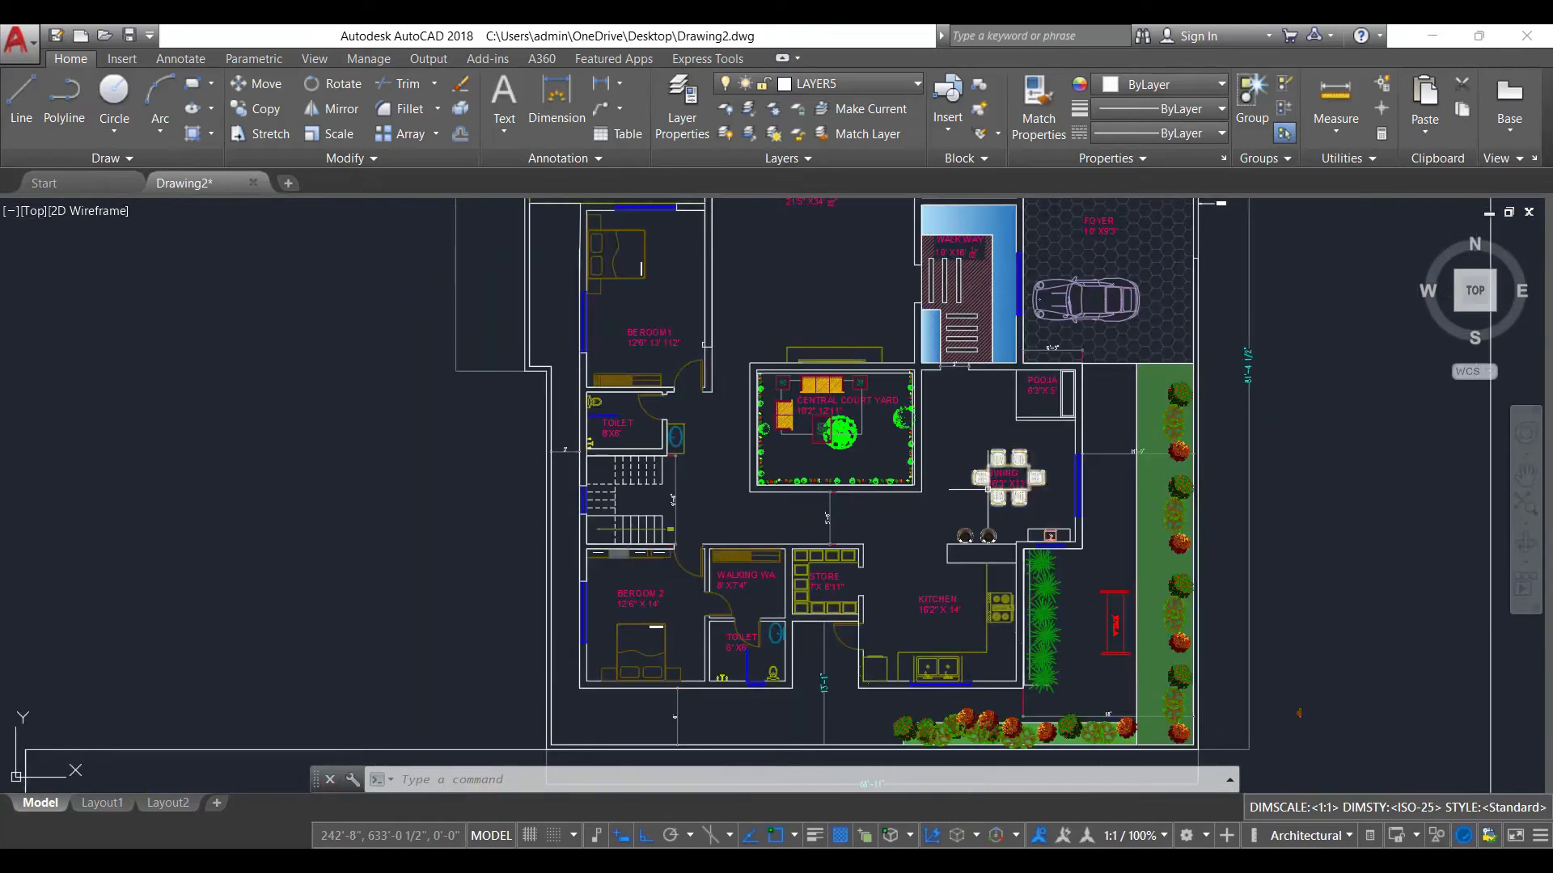
scroll(1043, 477, "up", 2)
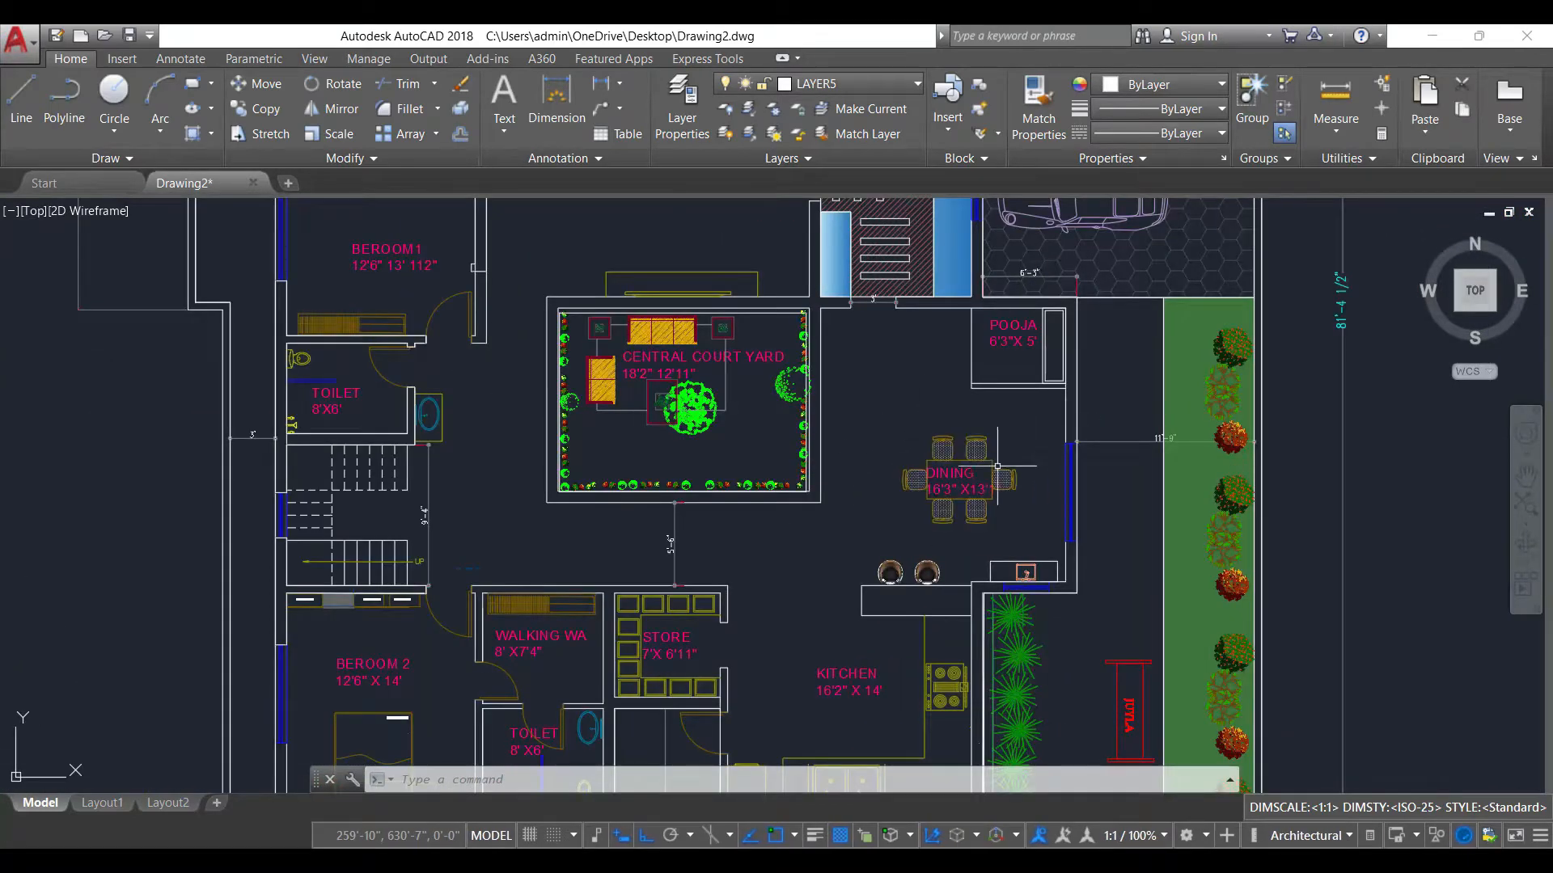
middle_click_drag(958, 518, 1048, 433)
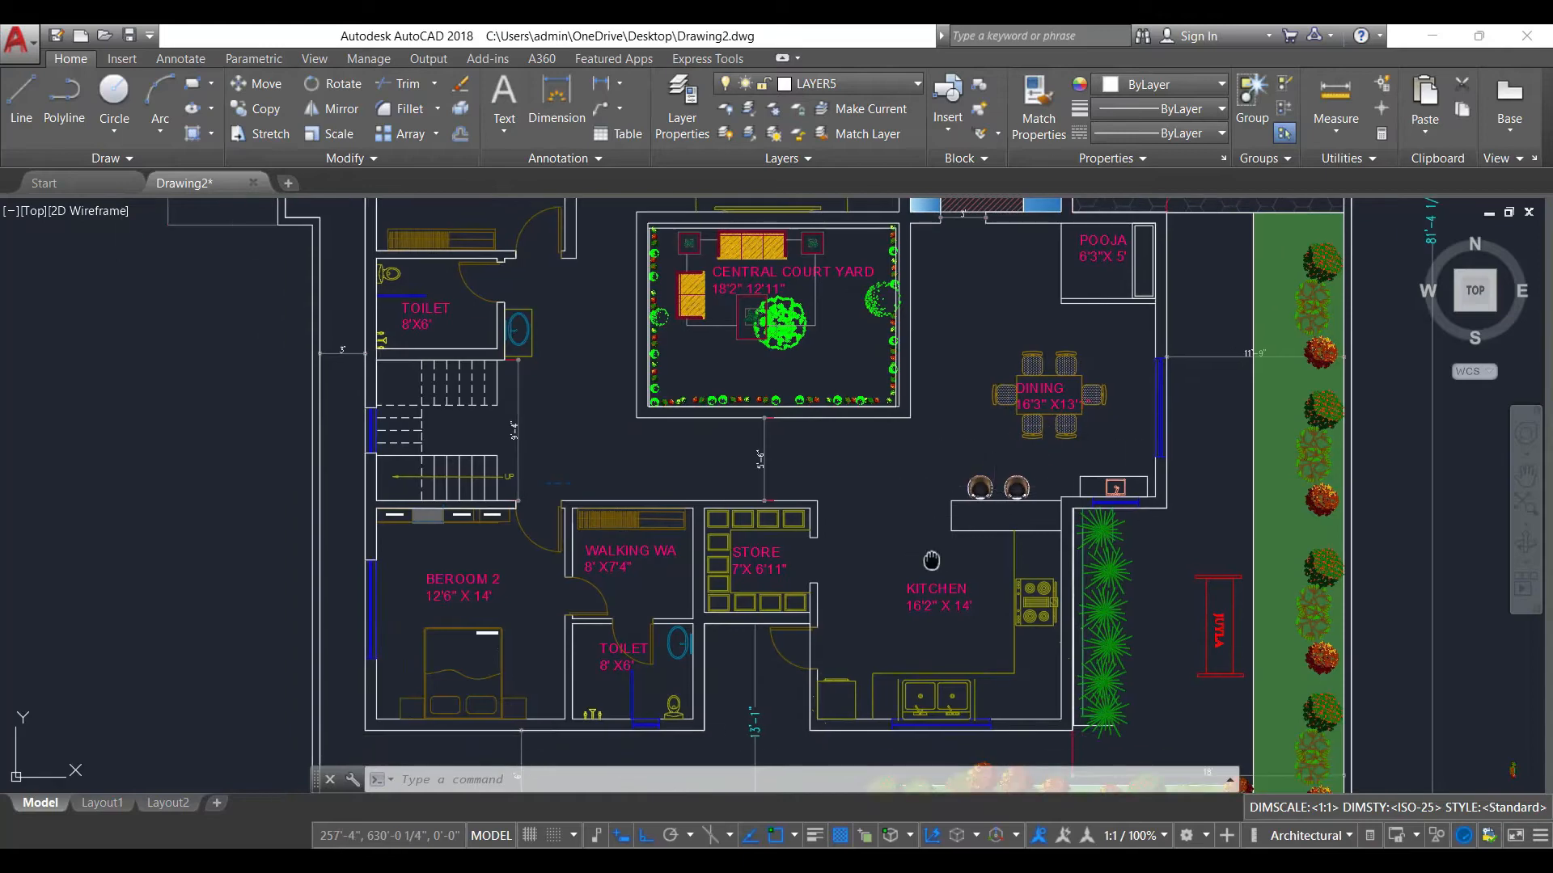
middle_click_drag(931, 560, 946, 486)
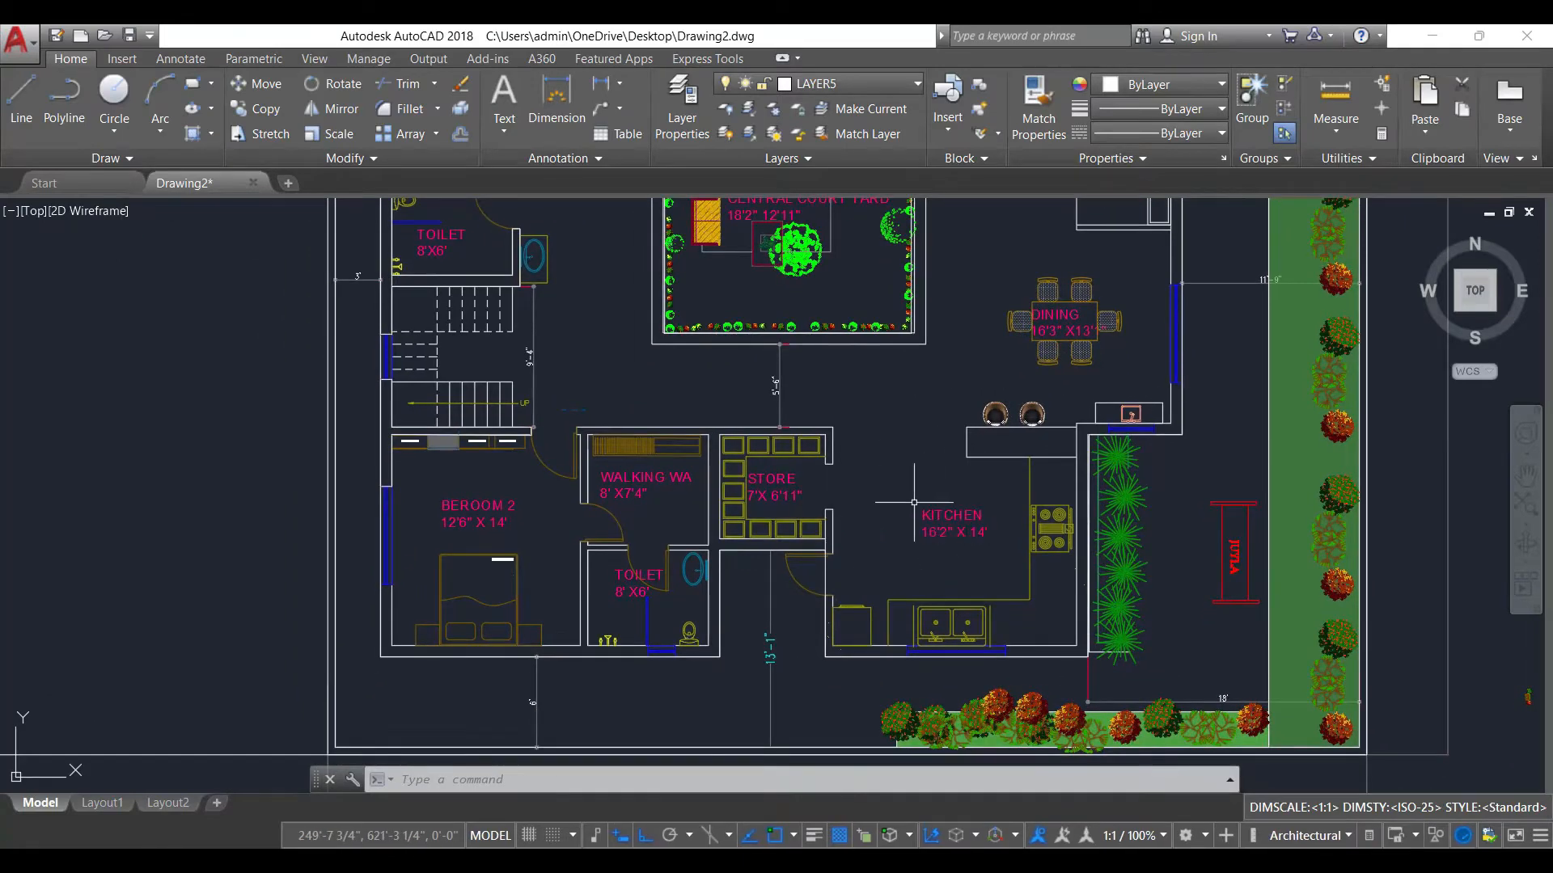
scroll(912, 503, "down", 3)
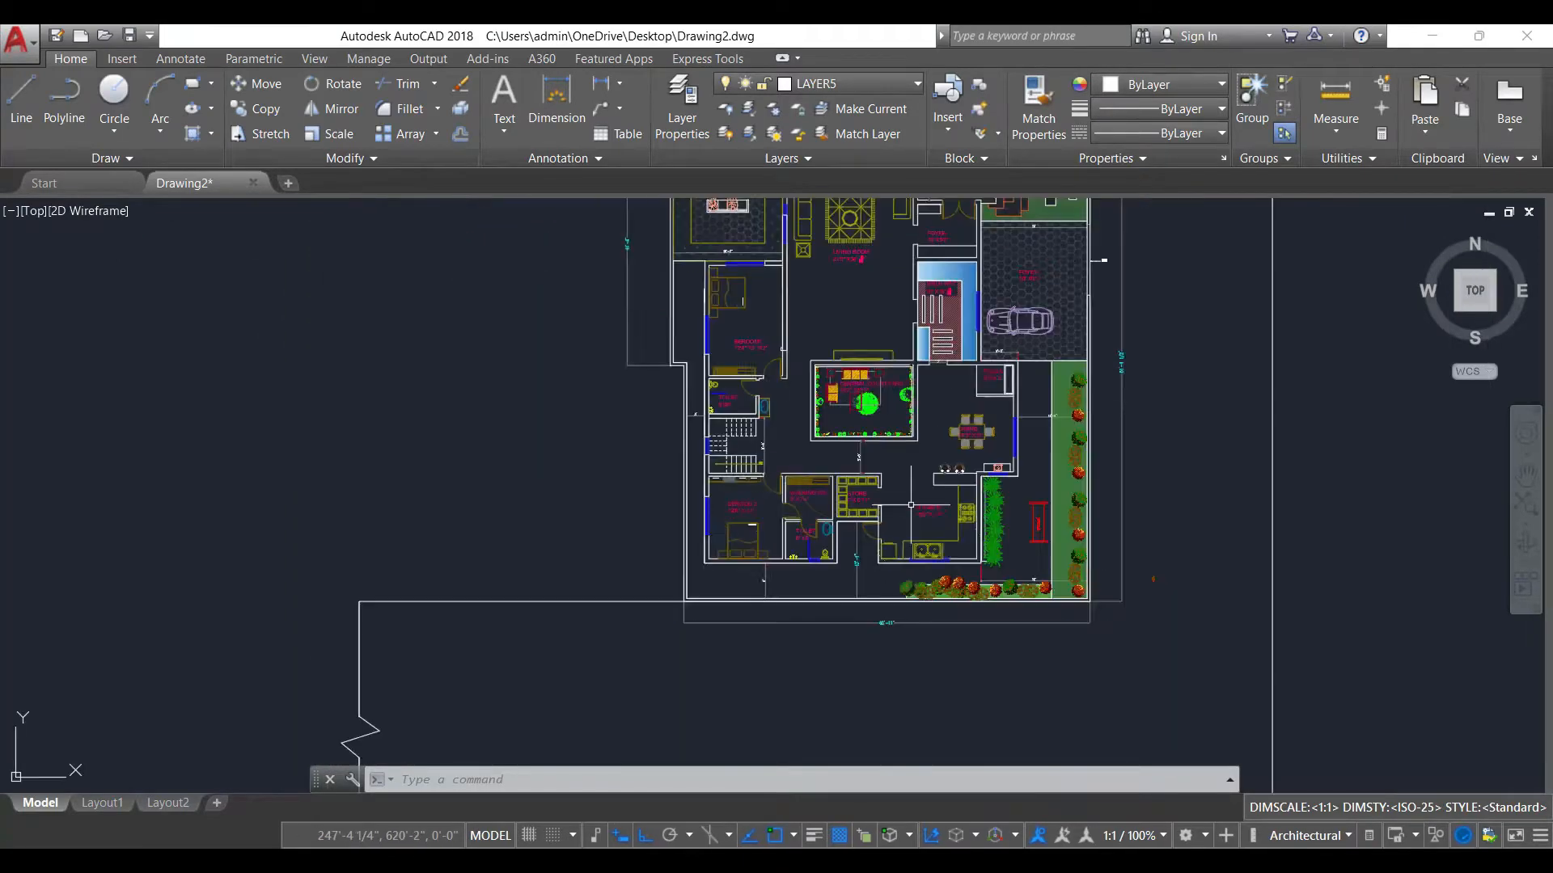
scroll(886, 534, "up", 1)
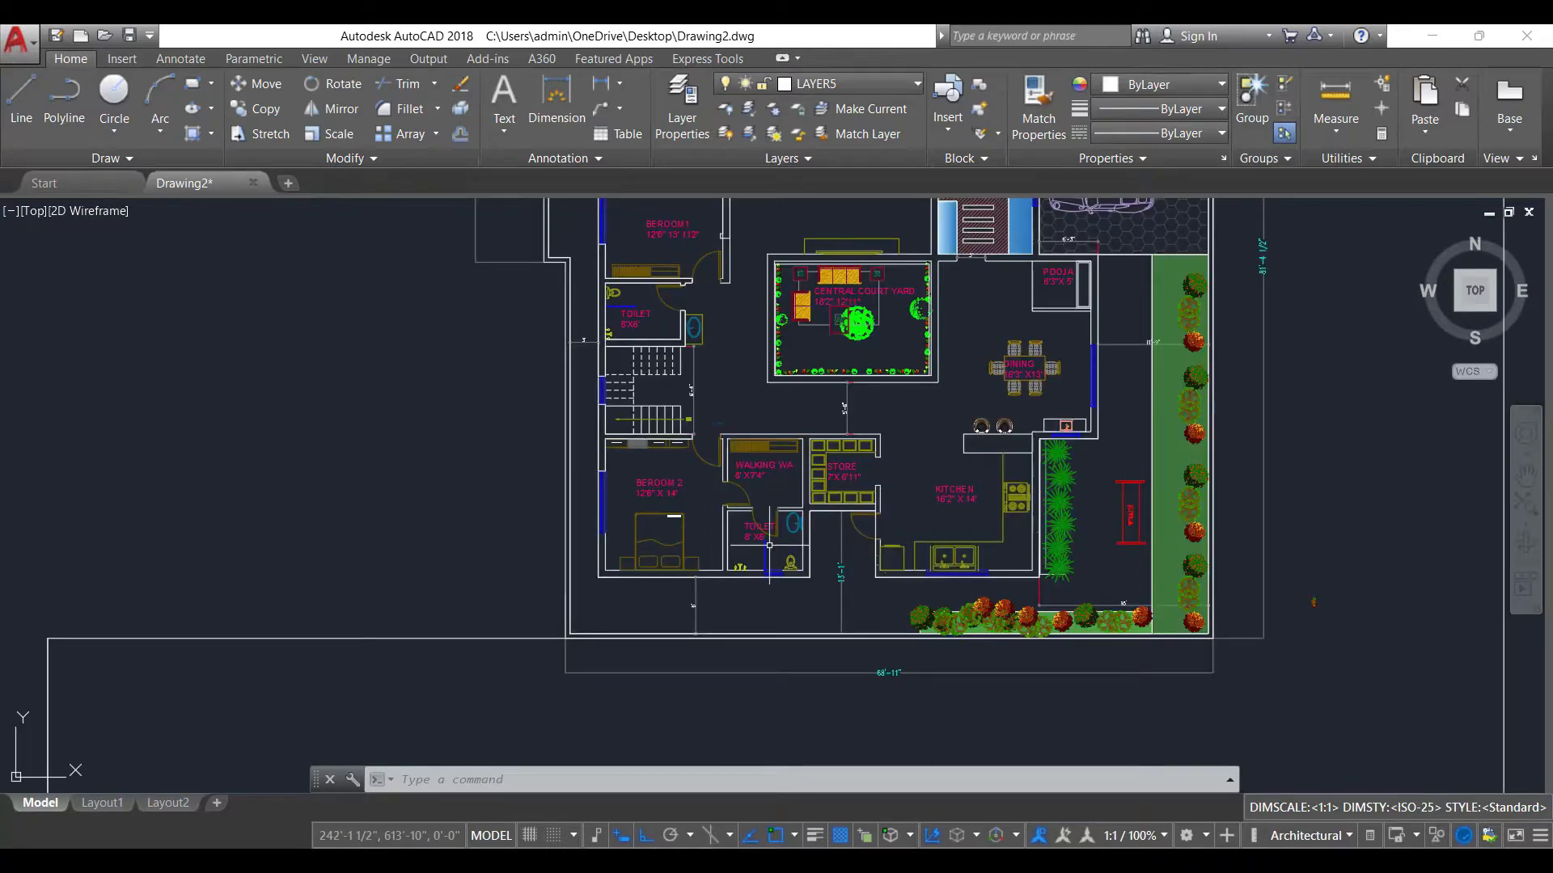
scroll(769, 546, "up", 2)
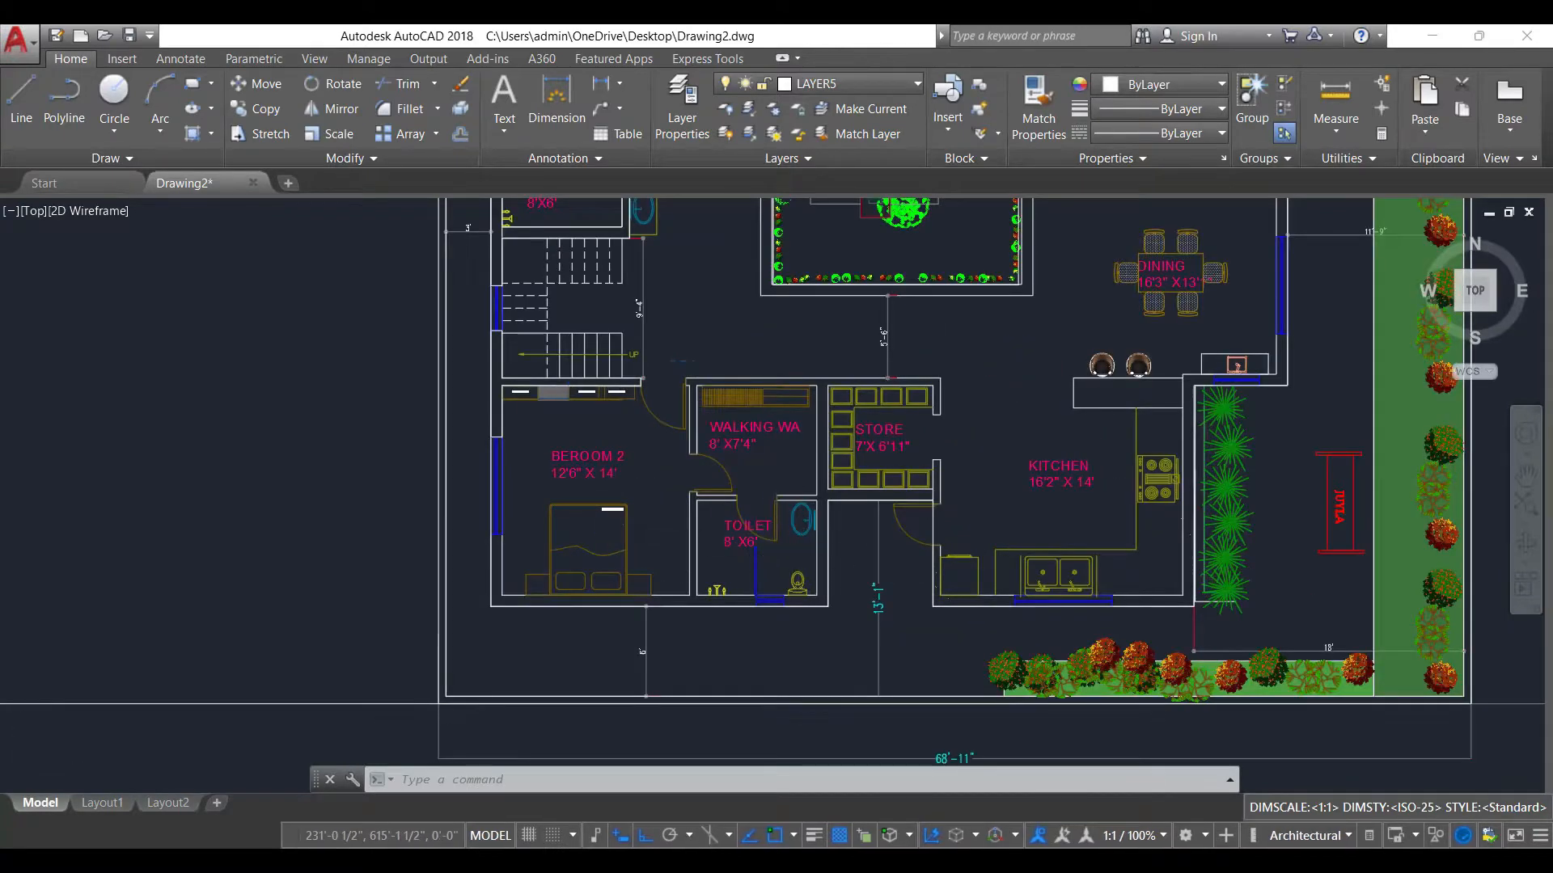
- Examine the living room, bedroom 1, its adjoining toilet with the outside washbasin, and the staircase
scroll(849, 382, "down", 2)
middle_click_drag(849, 381, 781, 660)
scroll(811, 299, "up", 2)
middle_click_drag(811, 300, 809, 465)
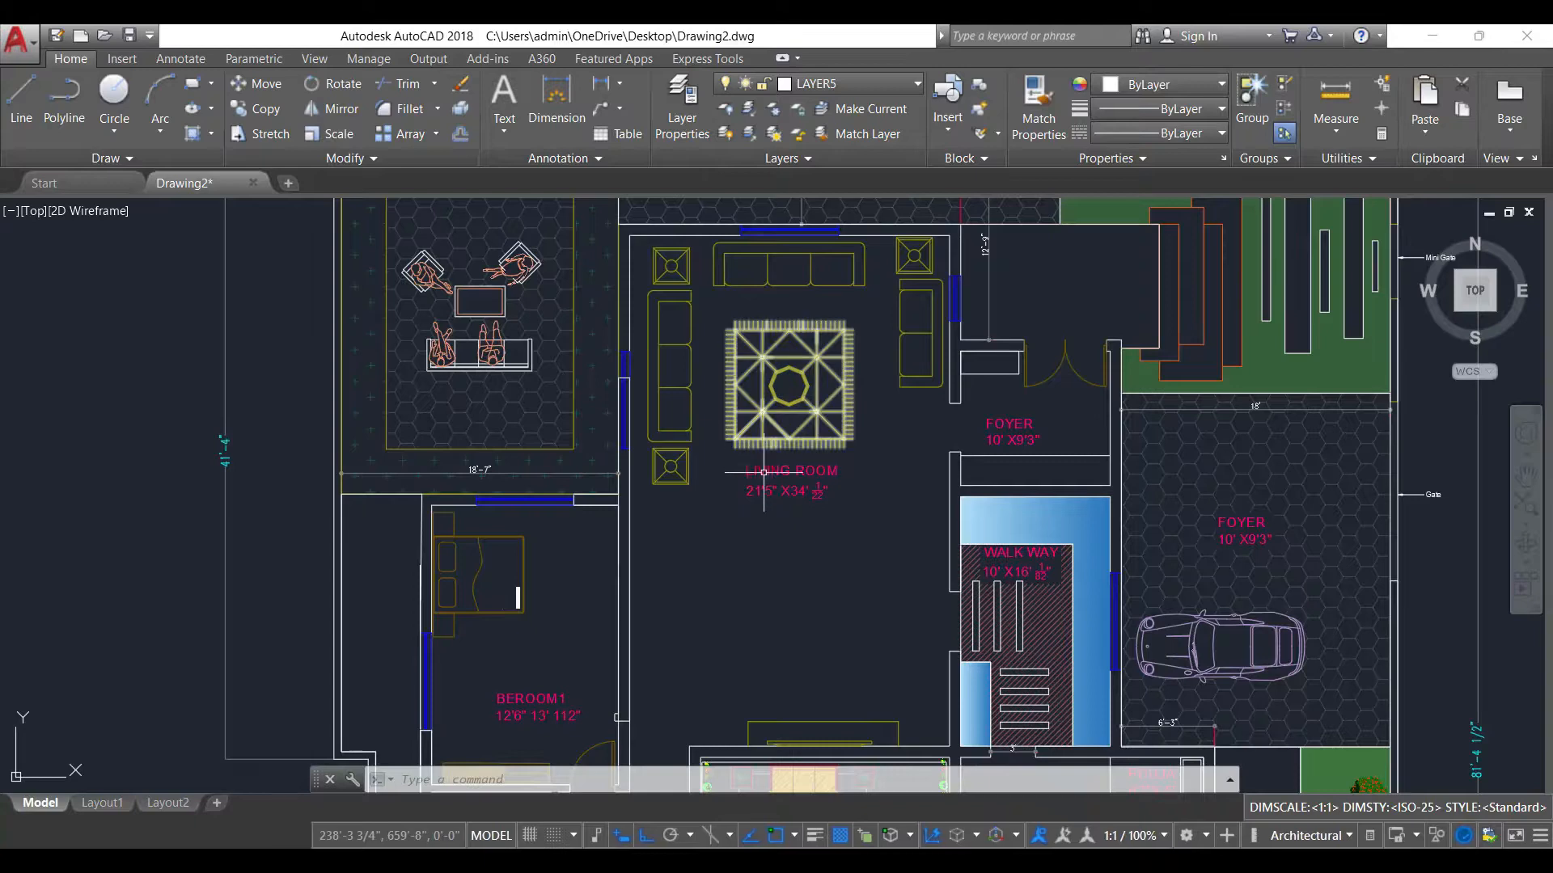
scroll(763, 472, "down", 2)
middle_click_drag(756, 571, 769, 431)
scroll(700, 504, "up", 2)
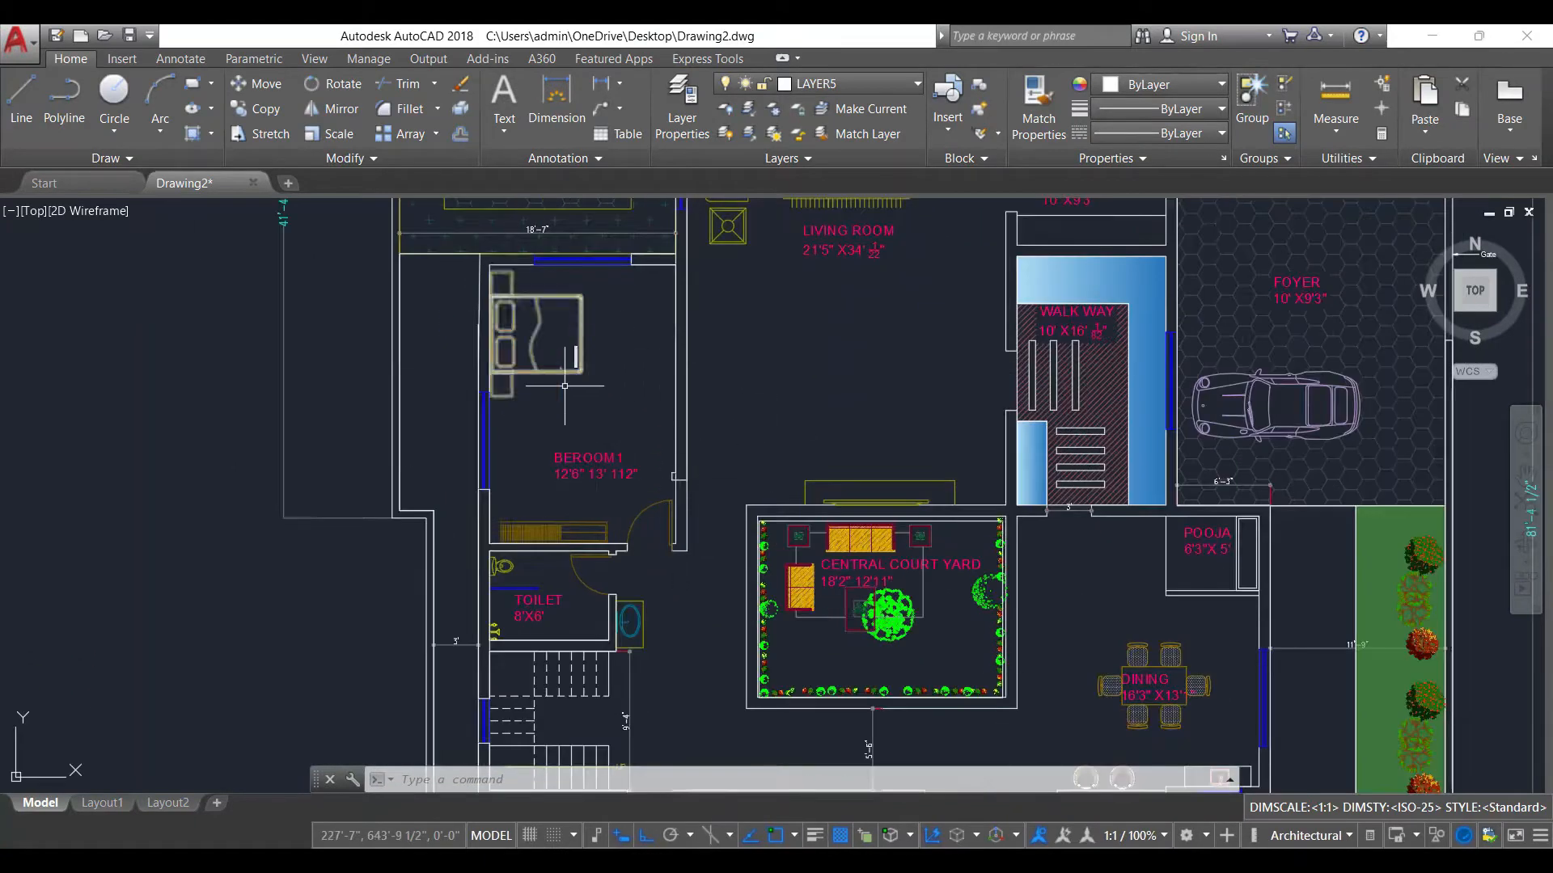
middle_click_drag(564, 385, 588, 303)
scroll(622, 457, "up", 2)
scroll(621, 470, "up", 2)
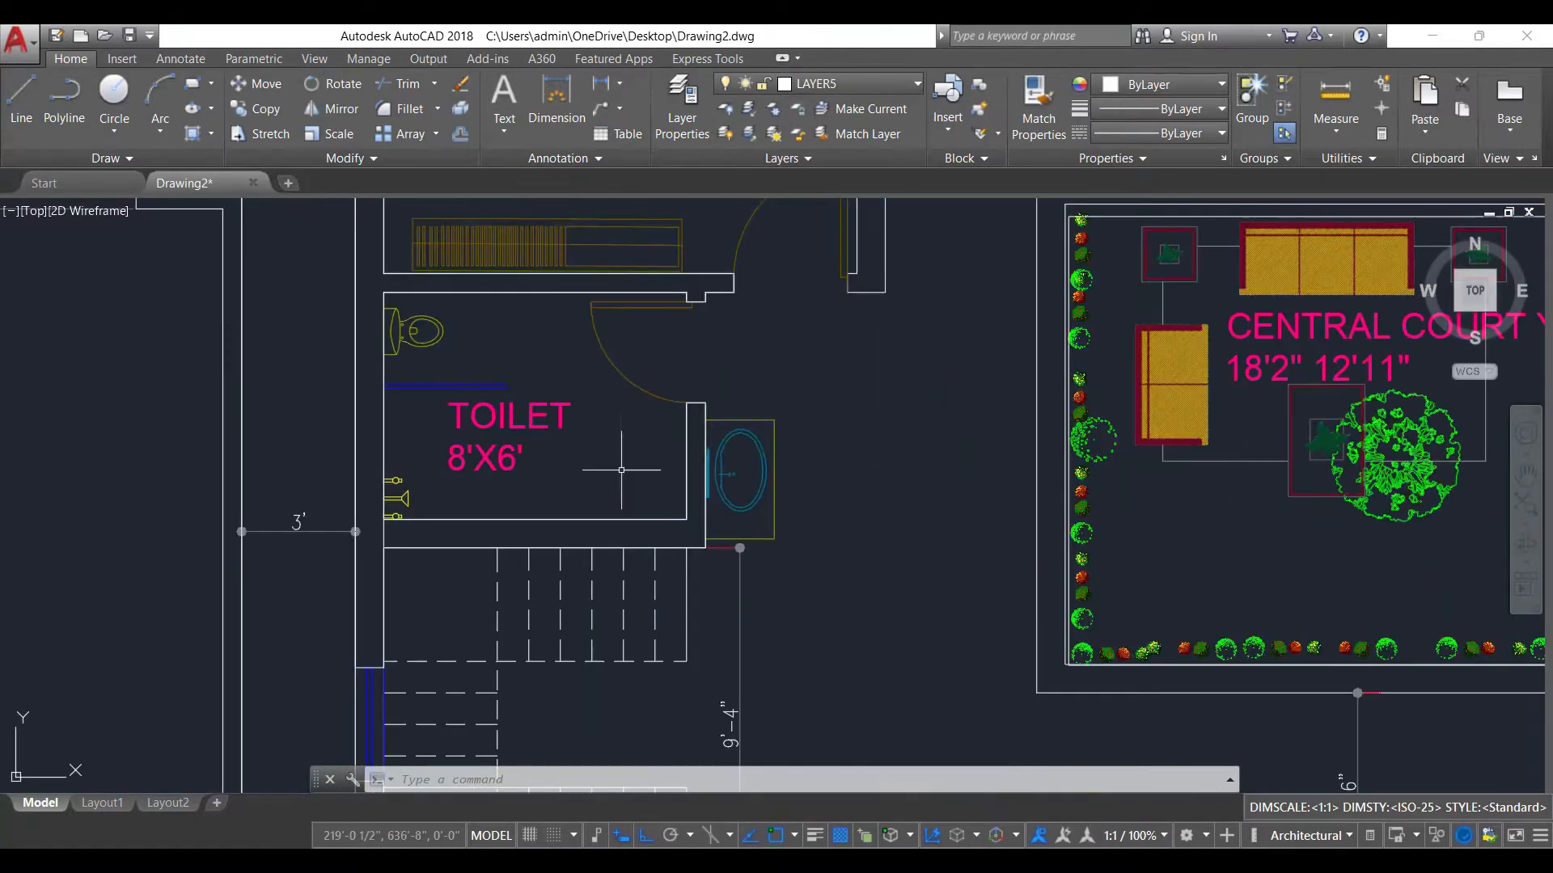
scroll(741, 520, "down", 2)
middle_click_drag(777, 619, 751, 421)
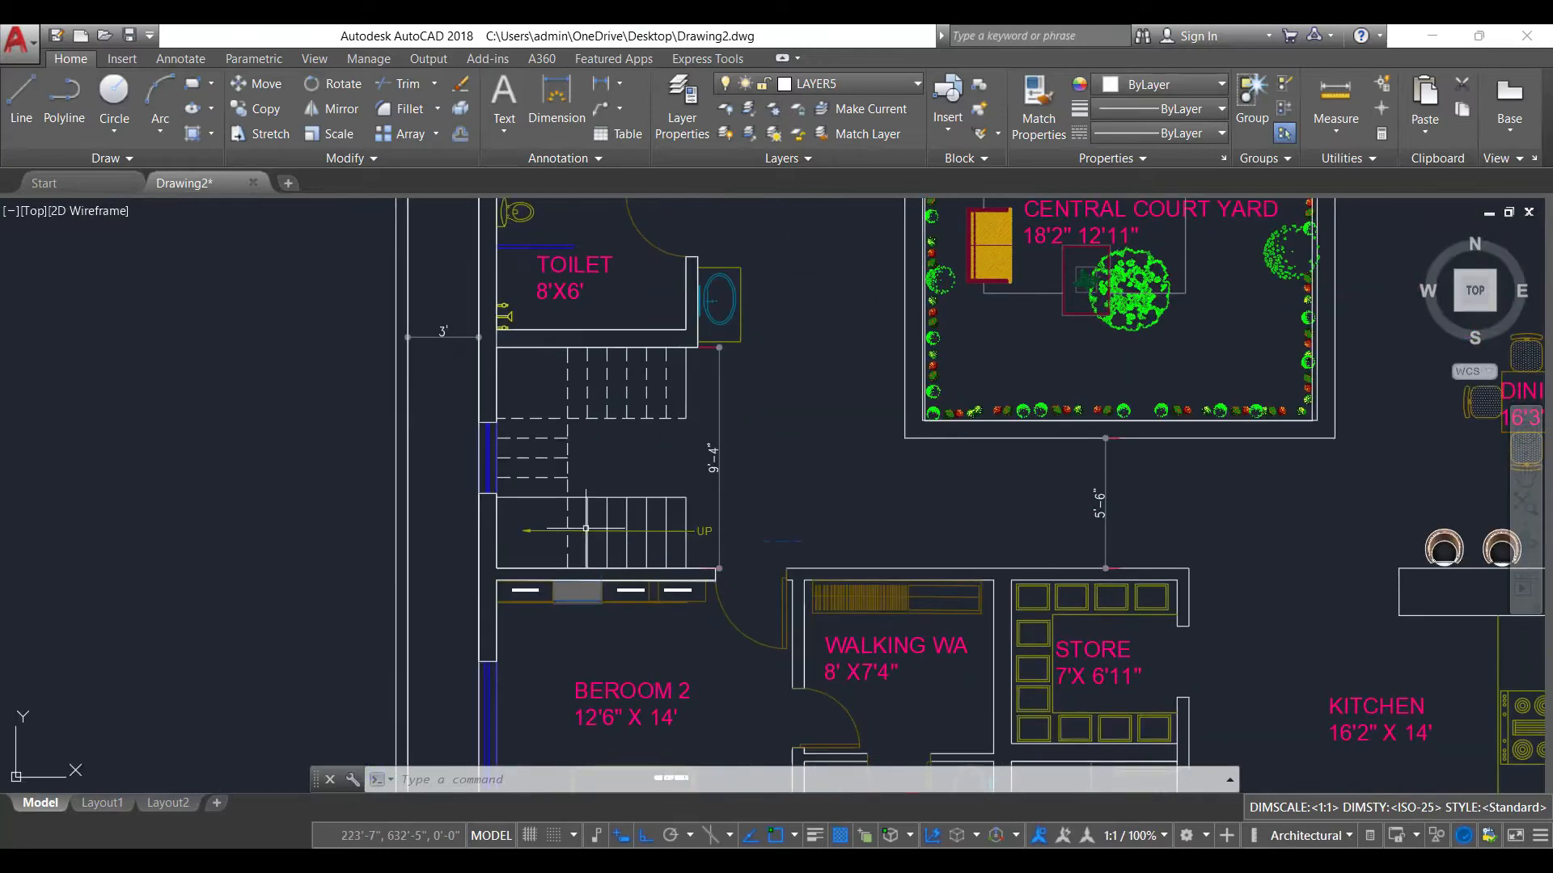
- Examine bedroom 2 with its walk-in wardrobe and toilet, the store, the kitchen and the open passage behind them
scroll(663, 396, "down", 2)
middle_click_drag(690, 516, 675, 440)
scroll(675, 441, "up", 2)
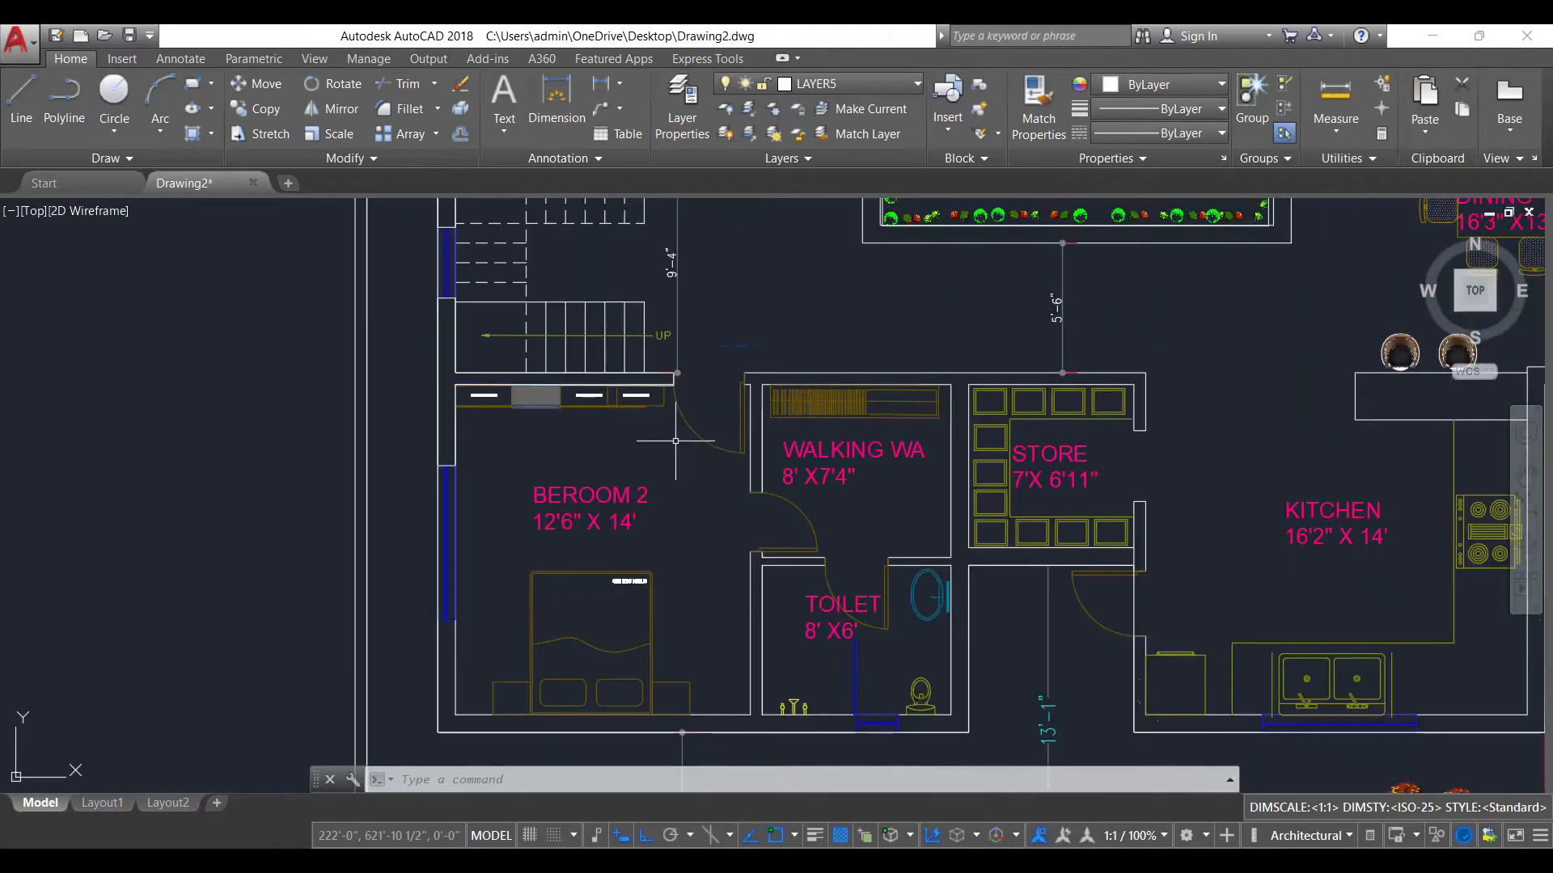
middle_click_drag(720, 527, 544, 500)
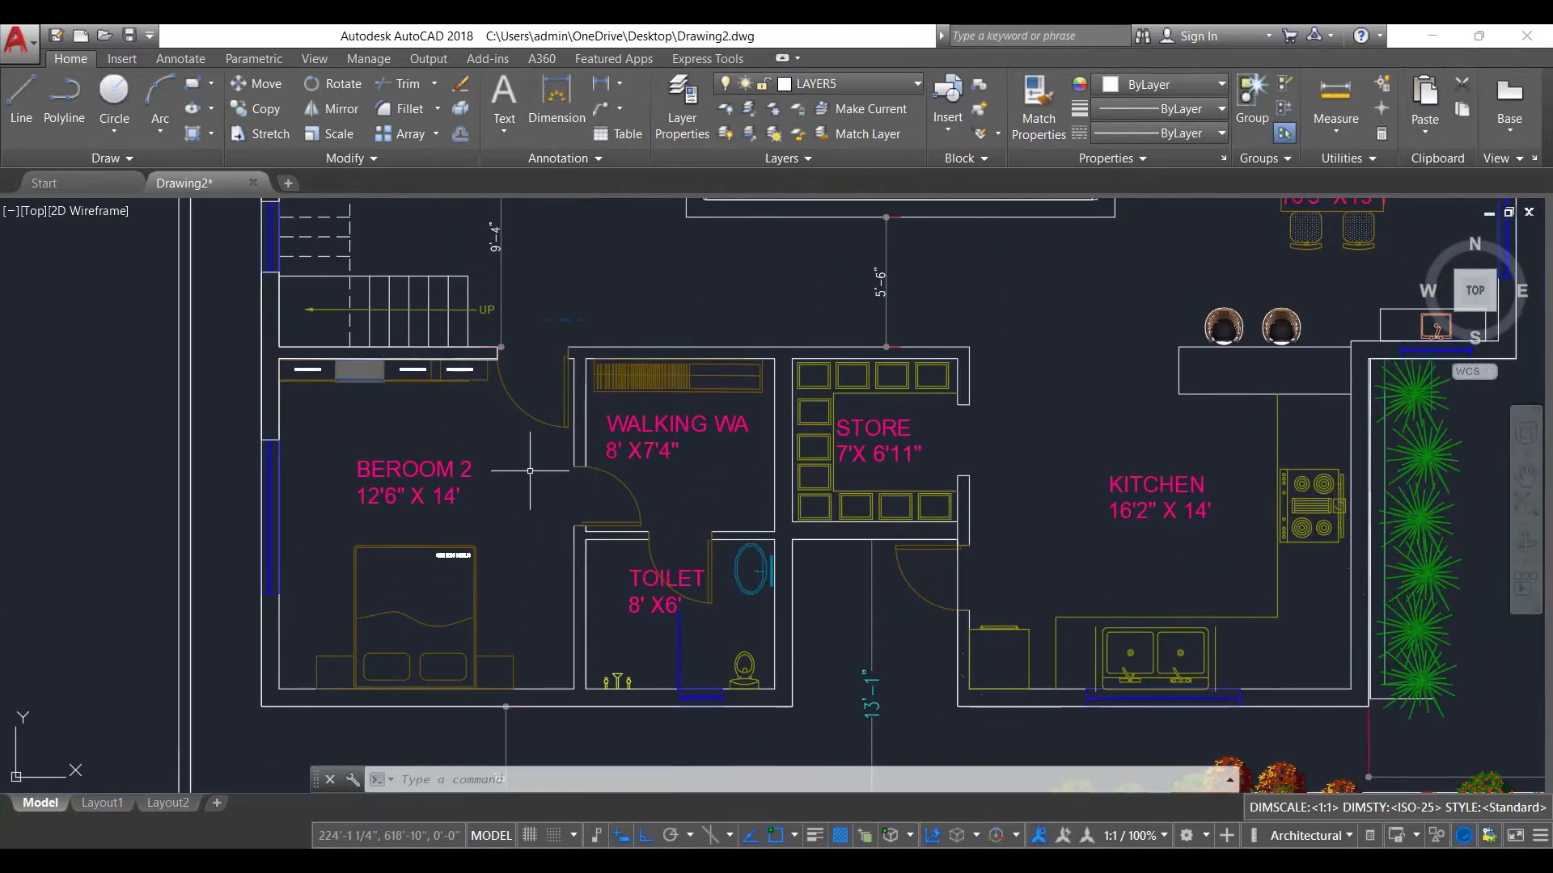
middle_click_drag(777, 556, 675, 580)
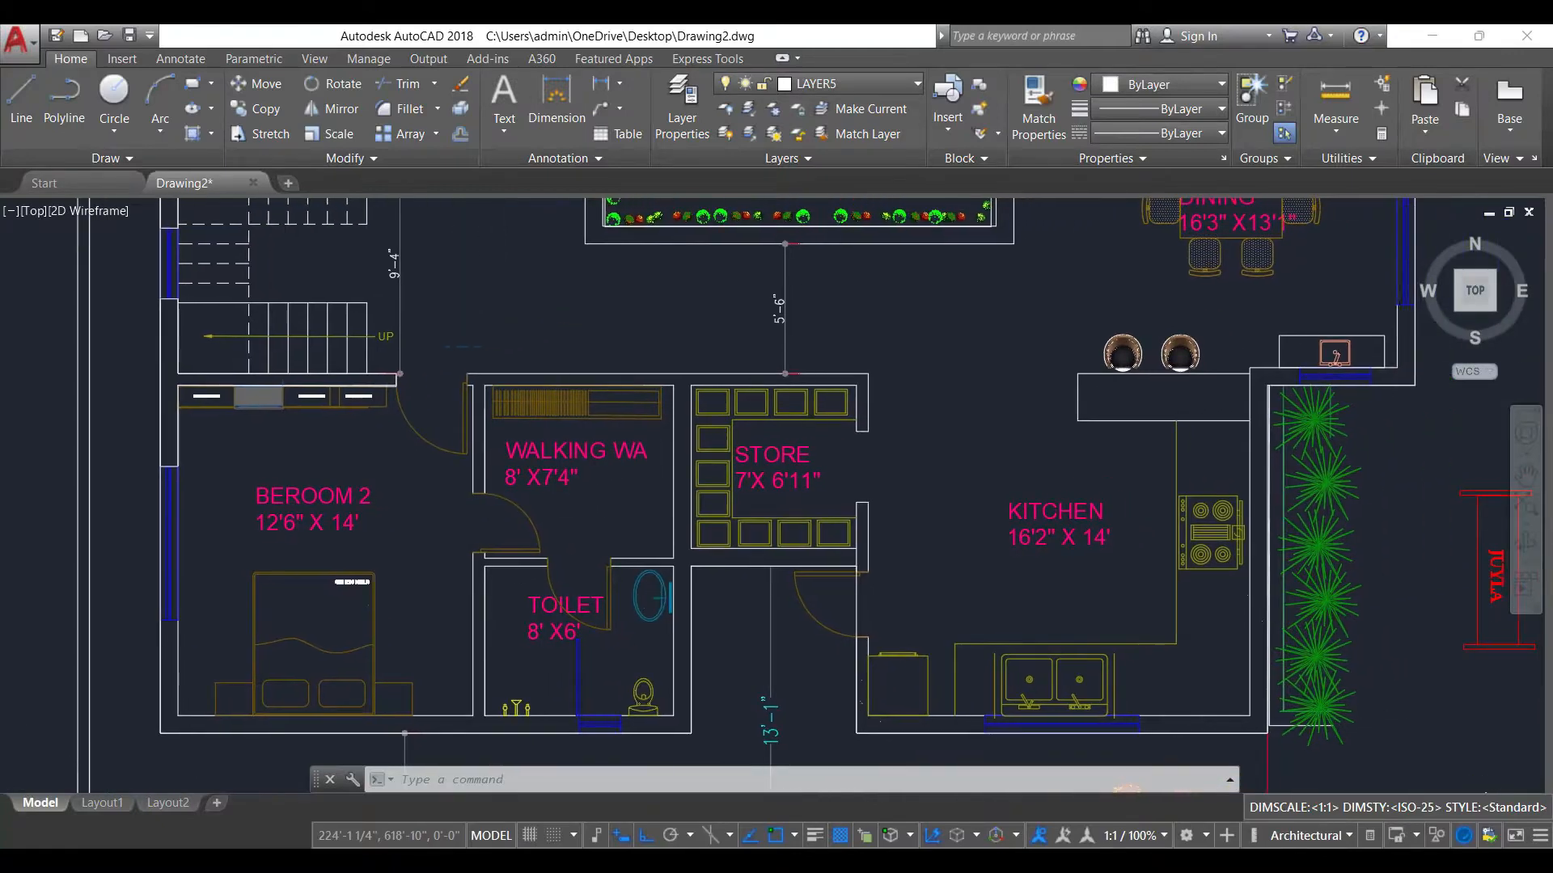
scroll(676, 581, "down", 2)
middle_click_drag(909, 574, 823, 551)
middle_click_drag(730, 620, 779, 545)
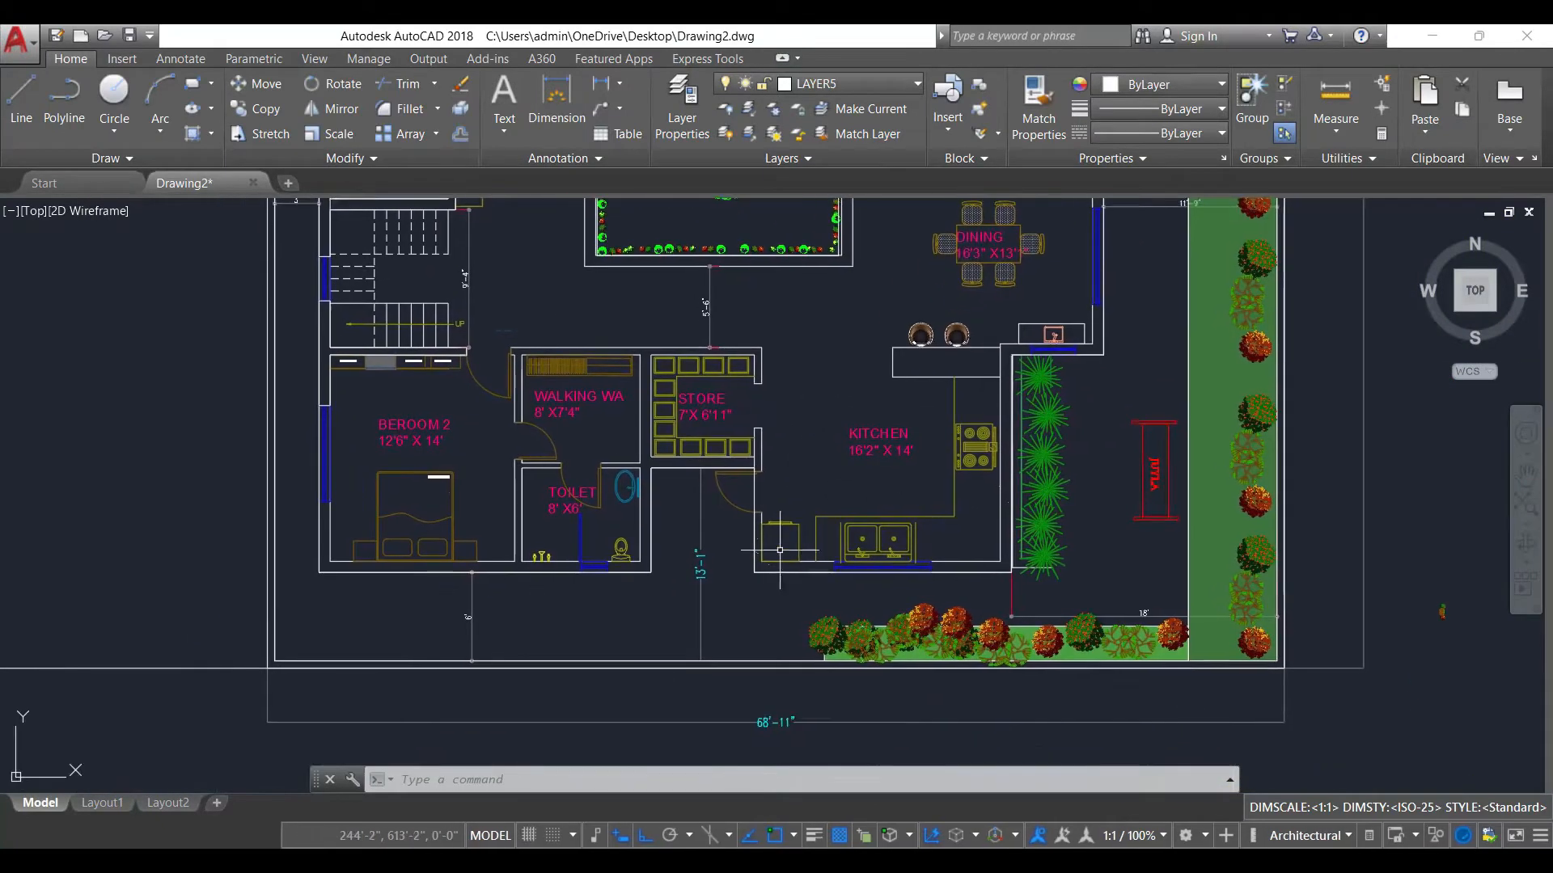
scroll(721, 595, "up", 2)
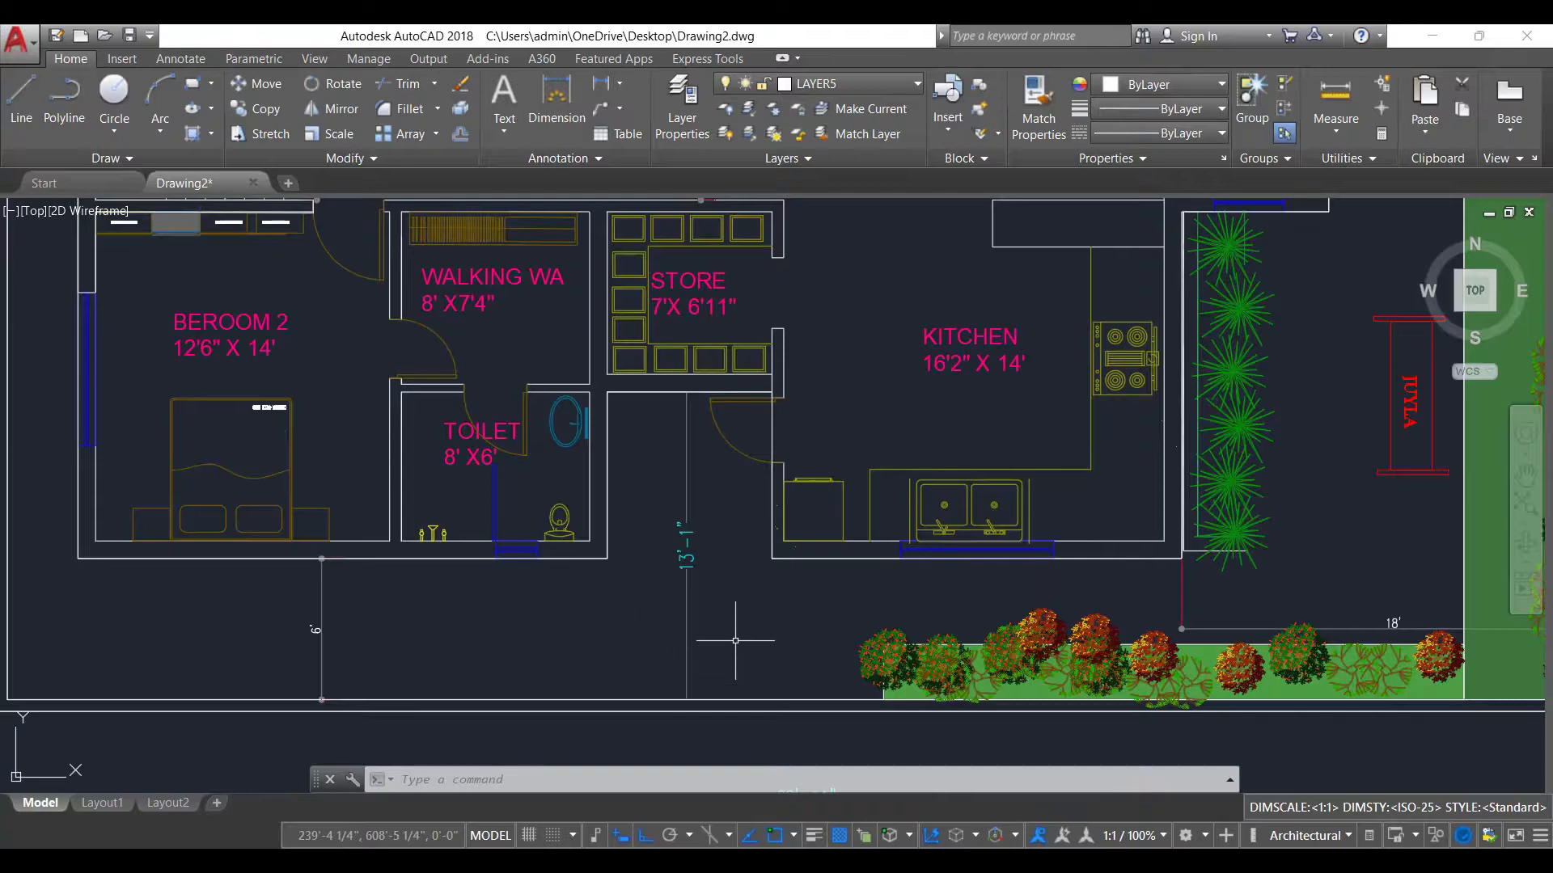
scroll(682, 622, "down", 2)
middle_click_drag(1067, 638, 930, 638)
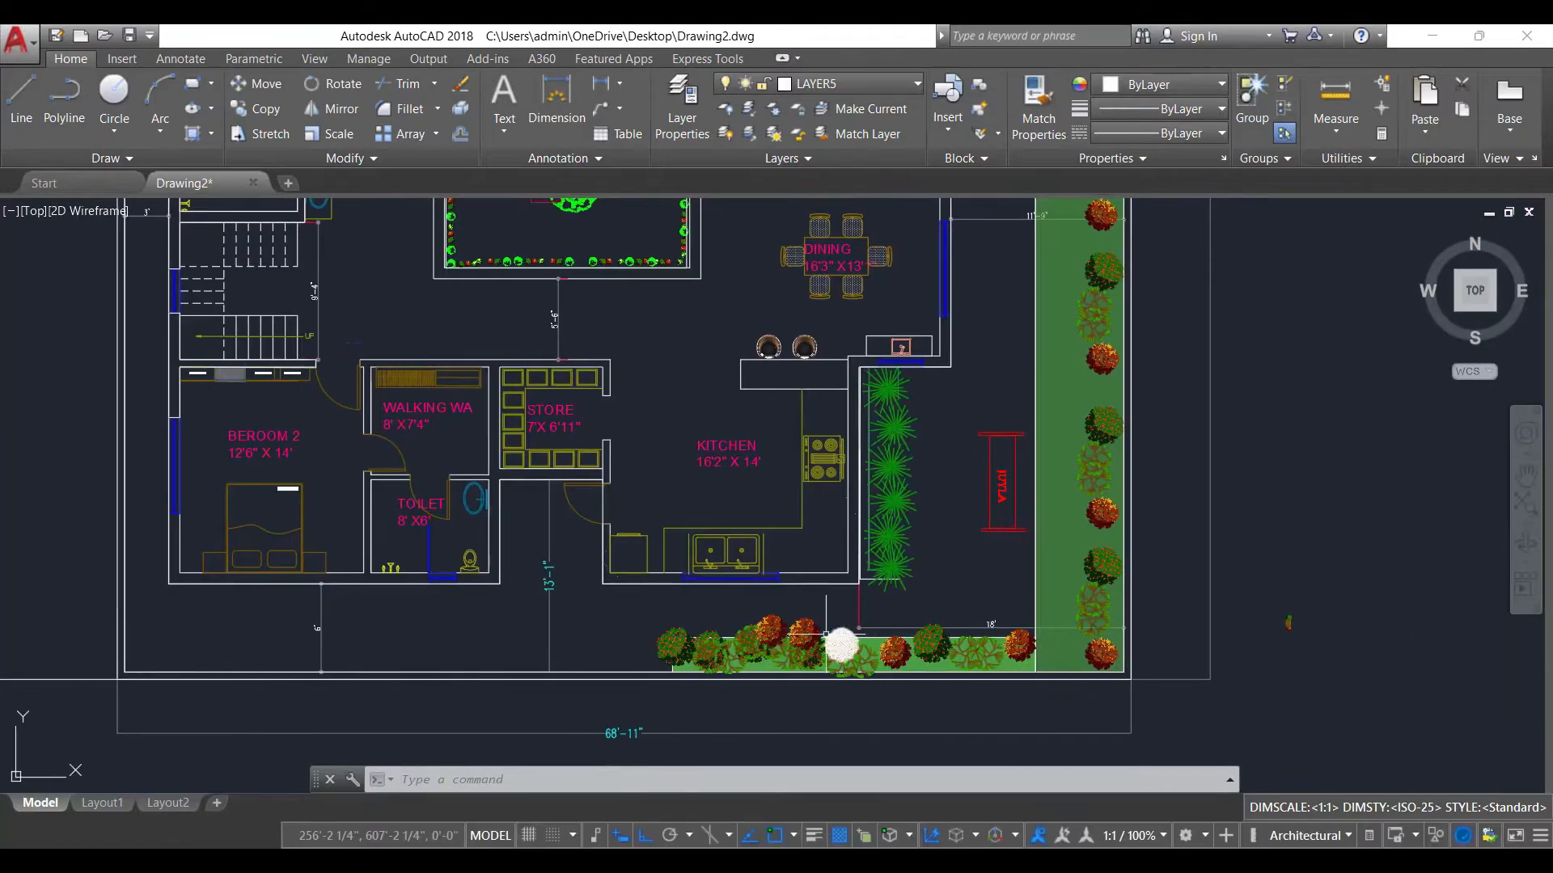
- Erase two round plant symbols from the planting strip along the south boundary below the kitchen
scroll(775, 639, "up", 2)
left_click(756, 635)
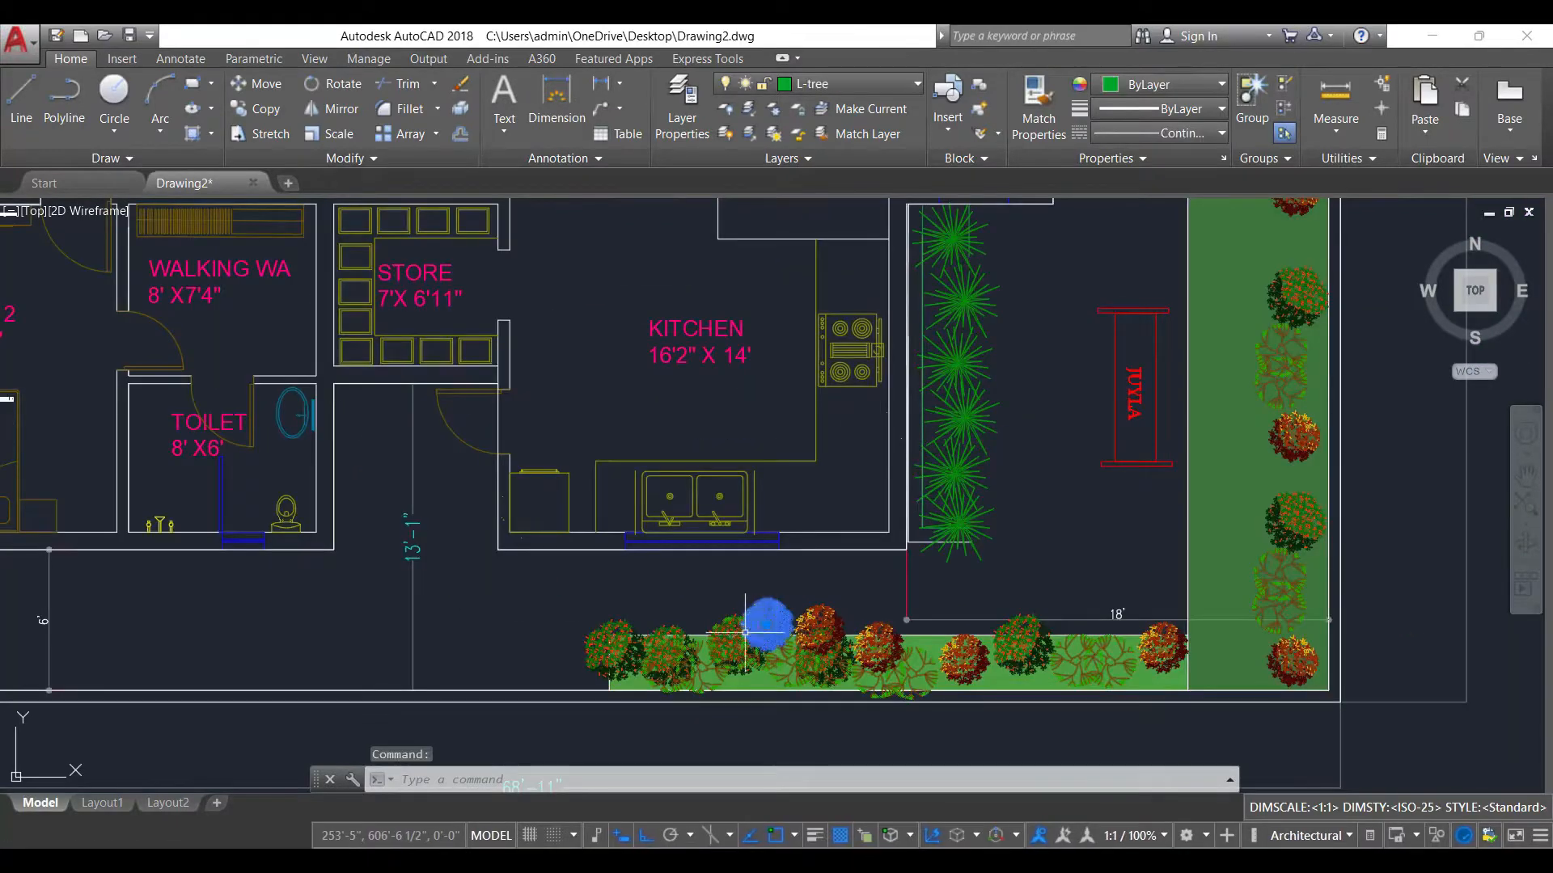
key("Delete")
scroll(878, 584, "down", 2)
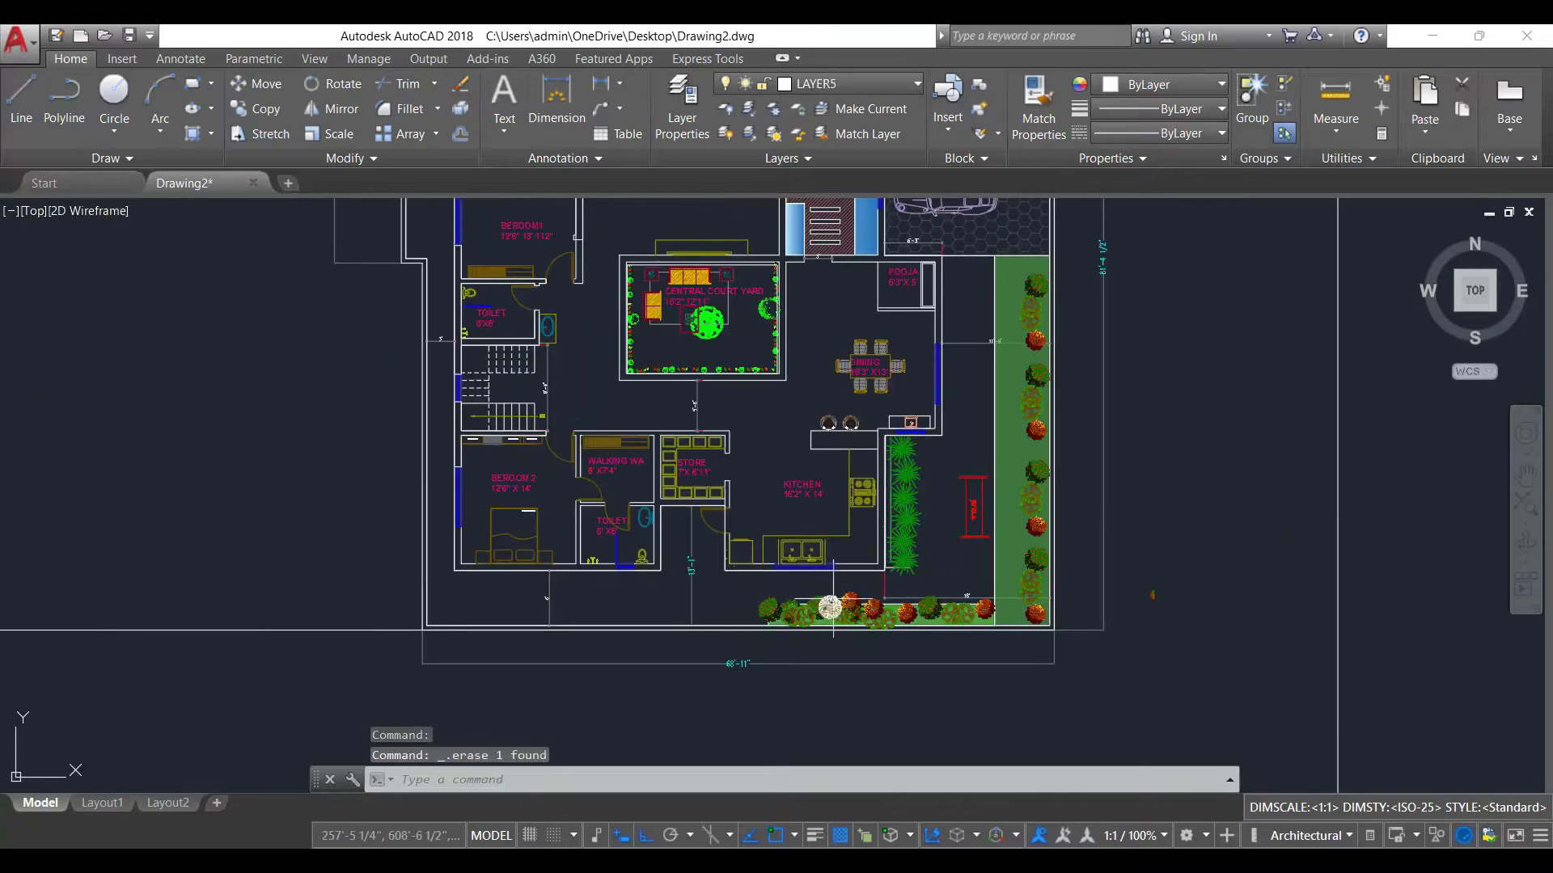
left_click(849, 600)
key("Delete")
- Examine the east garden with the swing, the dining and pooja area, and the overall plan with its surrounding roads
scroll(890, 578, "down", 2)
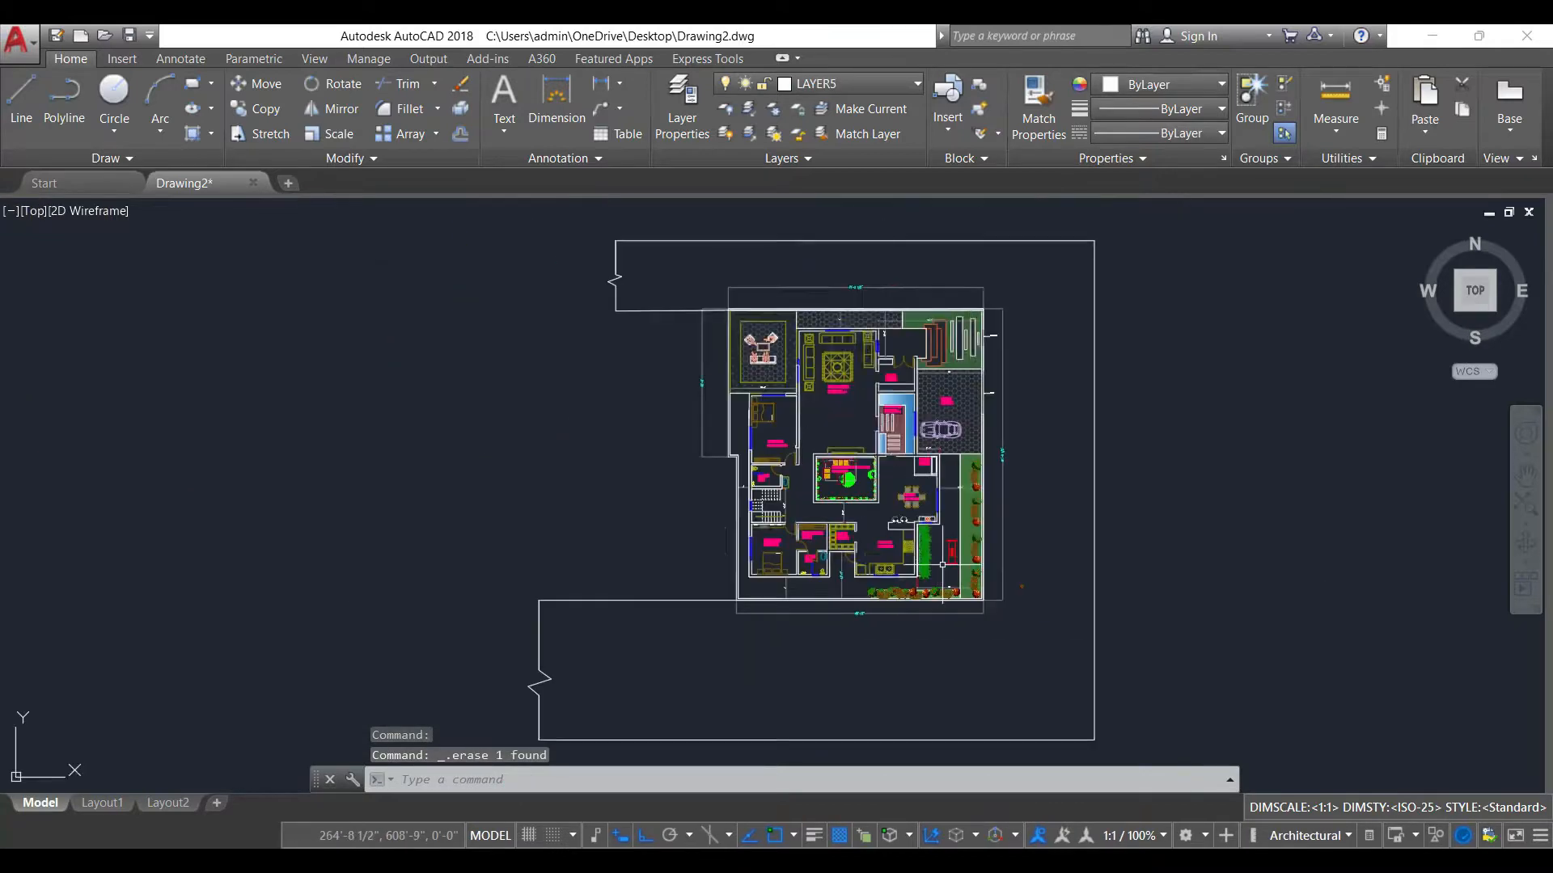
scroll(902, 577, "up", 2)
scroll(969, 594, "up", 2)
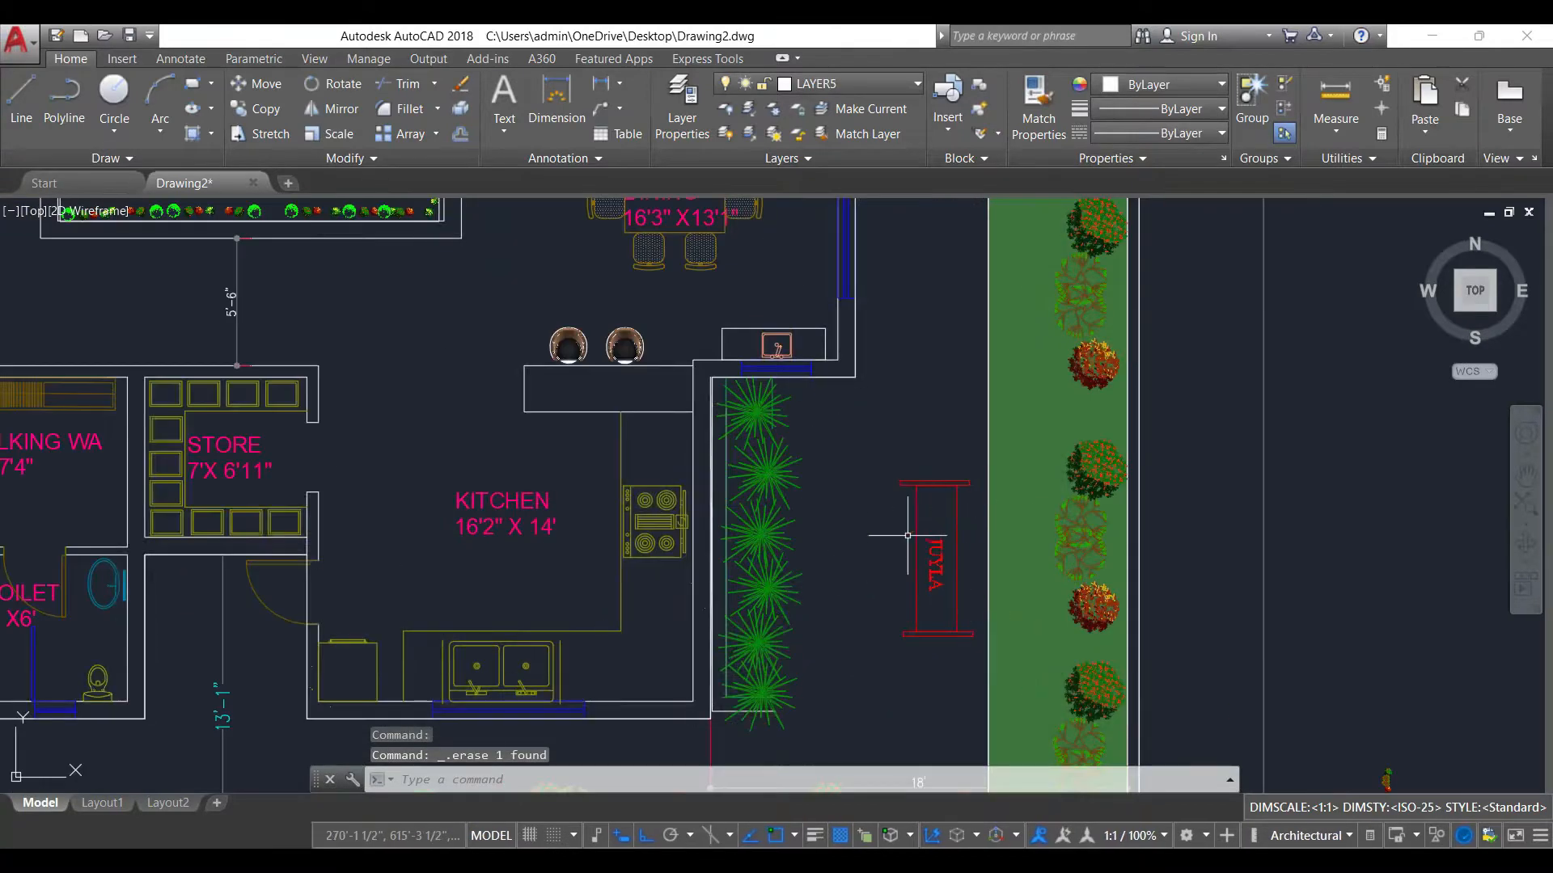
scroll(907, 535, "down", 3)
scroll(945, 416, "up", 2)
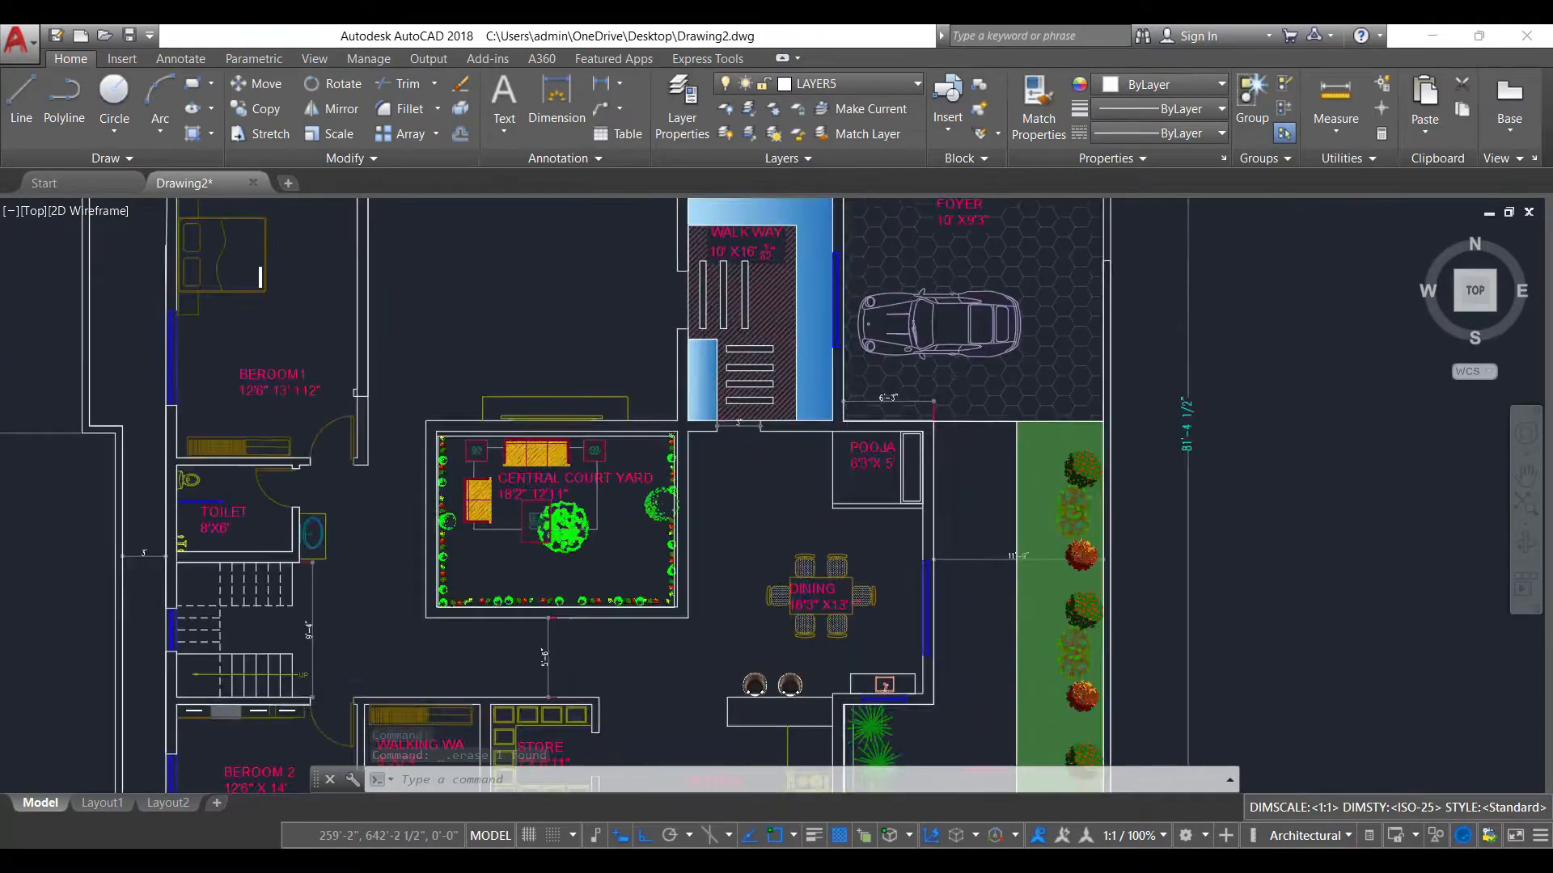
scroll(937, 428, "up", 3)
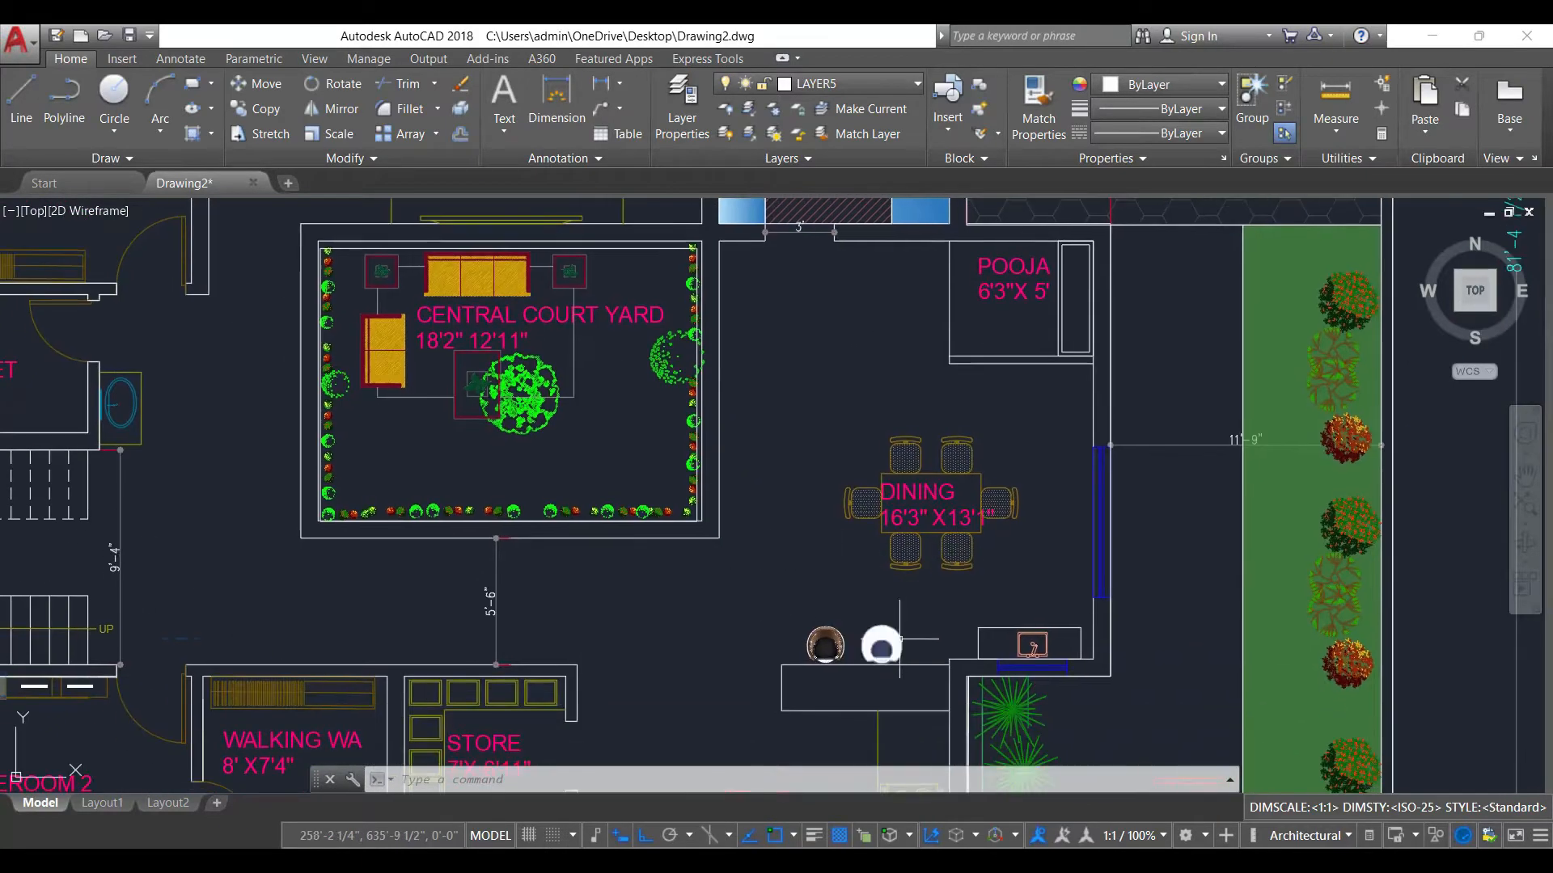
middle_click_drag(899, 639, 930, 623)
scroll(922, 501, "down", 2)
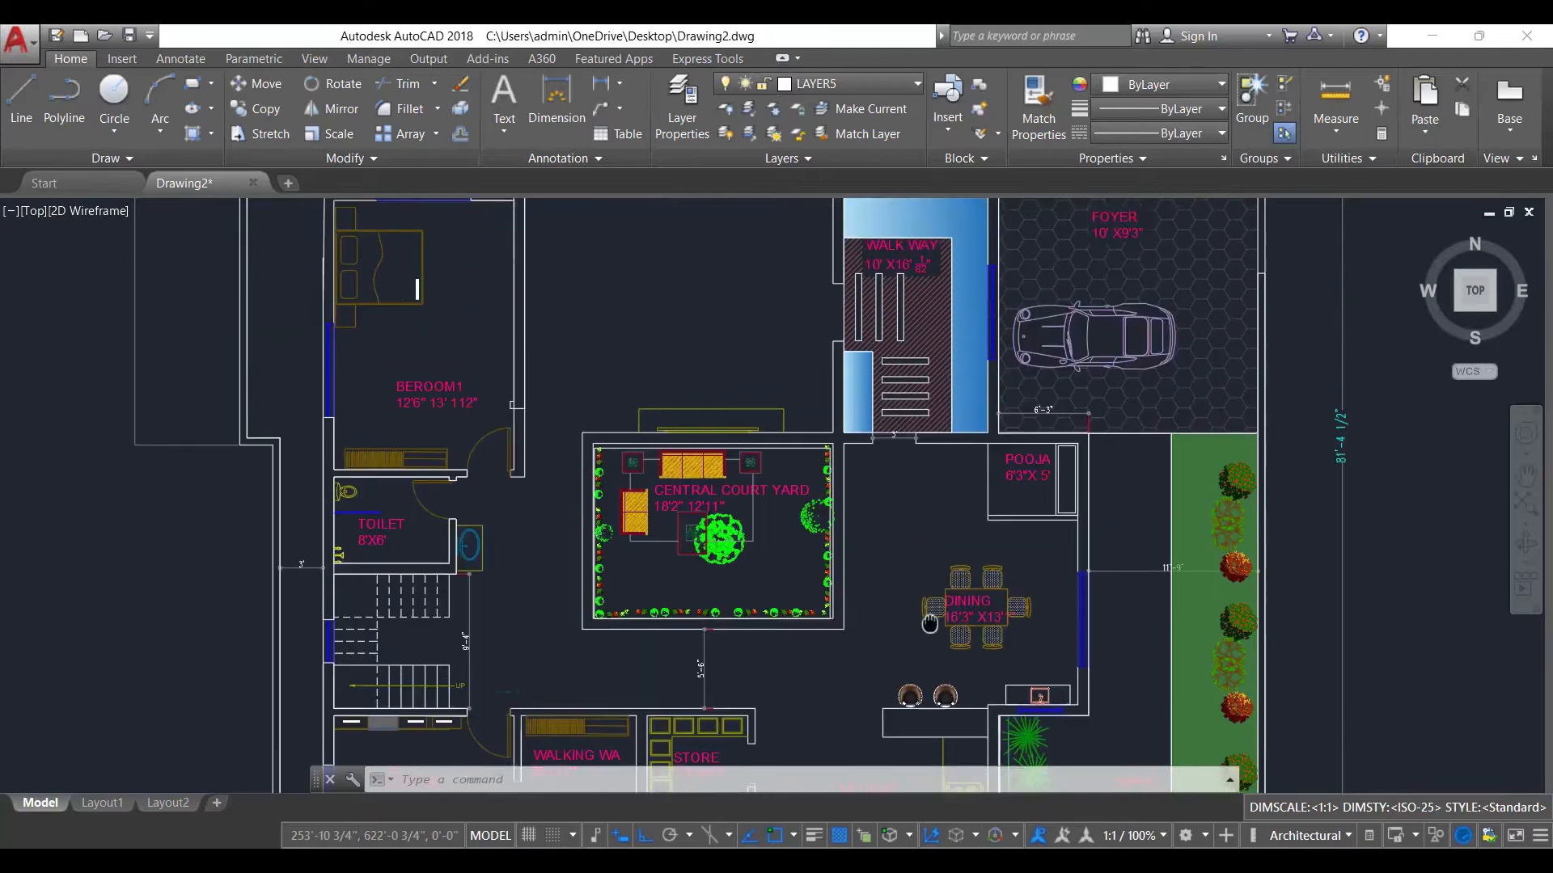
middle_click_drag(932, 411, 960, 577)
scroll(855, 514, "down", 2)
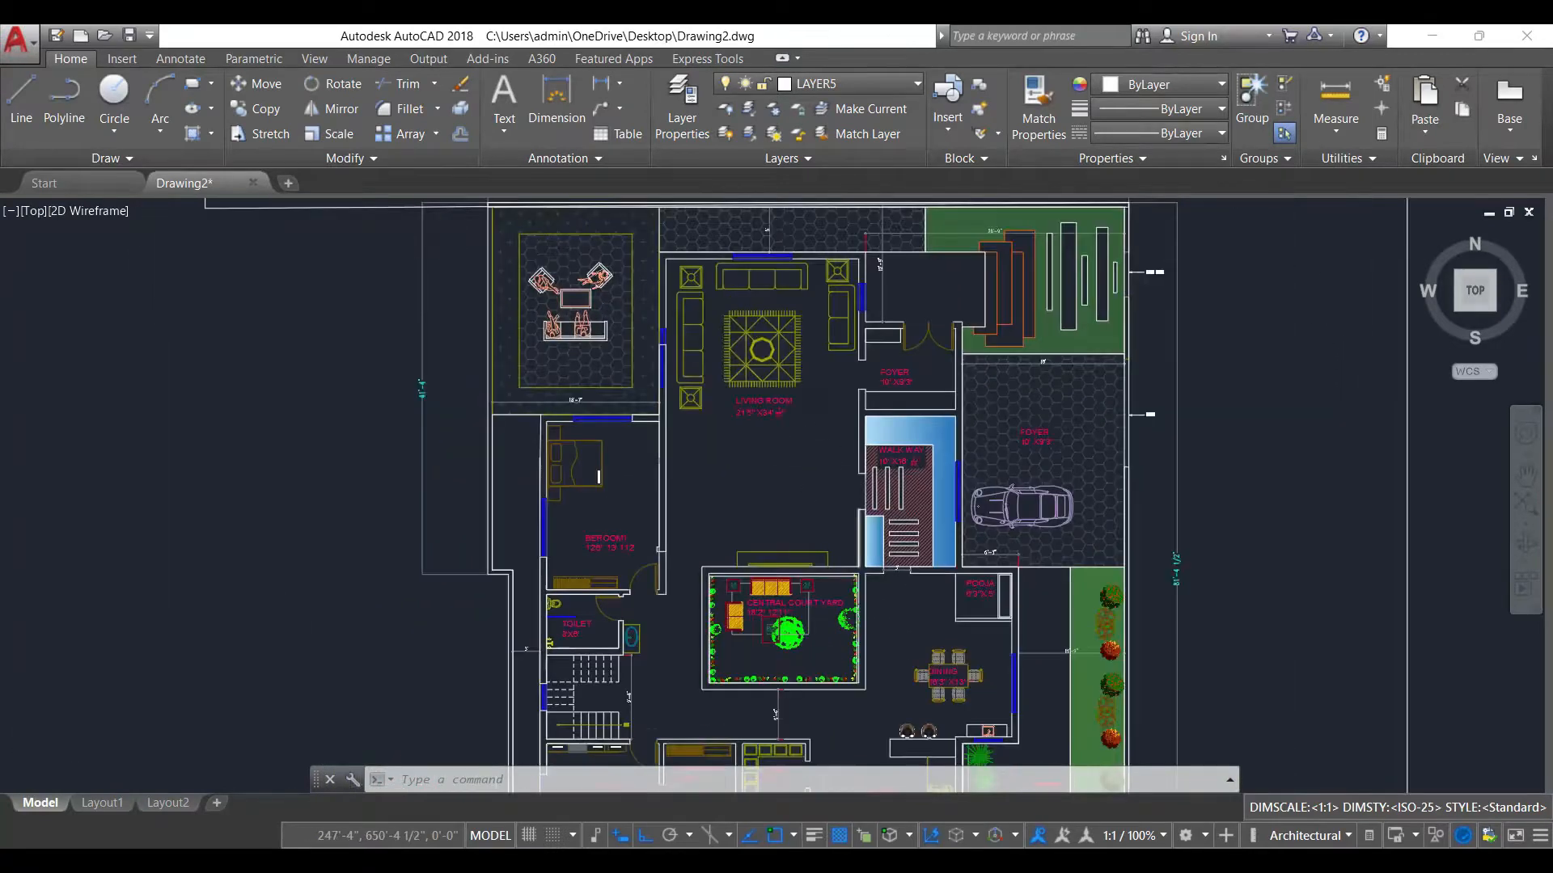
scroll(752, 360, "down", 4)
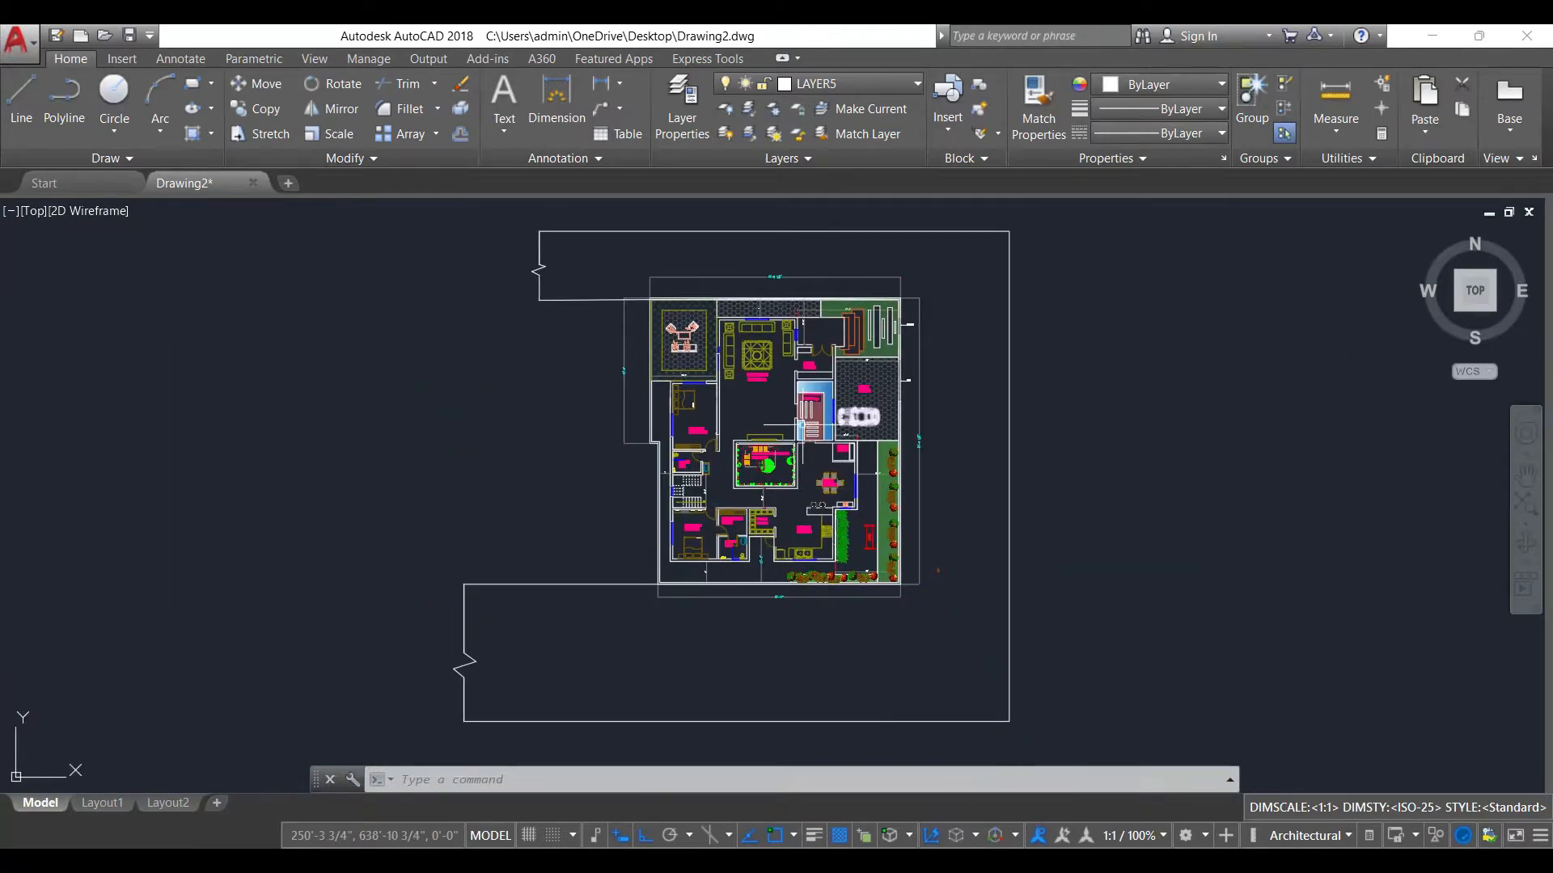
- Review the drawing's full layer list in an enlarged Layer Properties Manager and close it
left_click(682, 109)
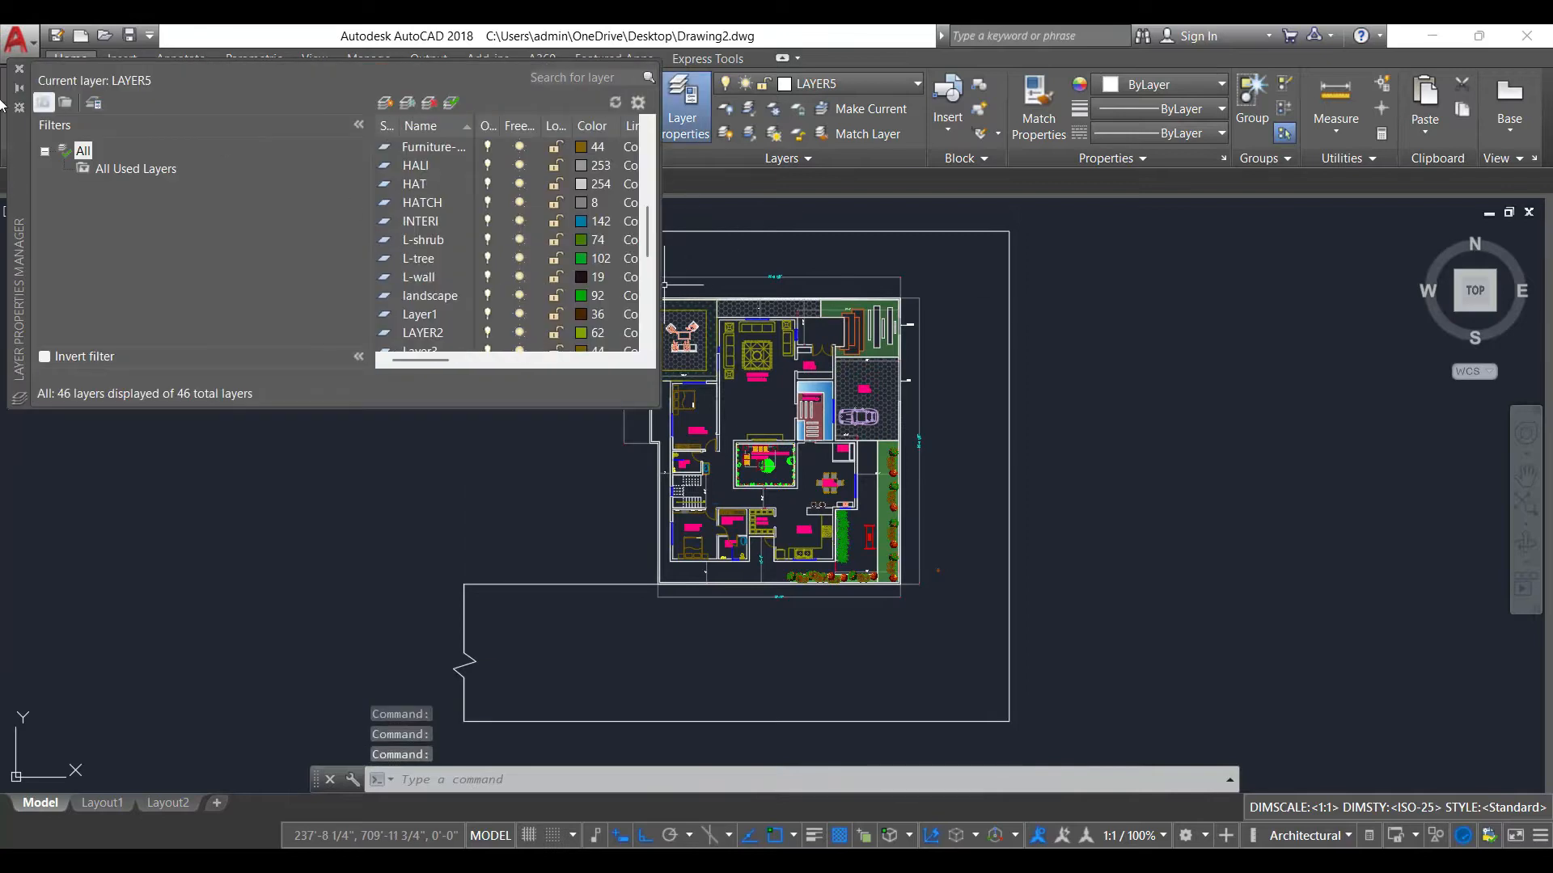
left_click_drag(22, 151, 314, 276)
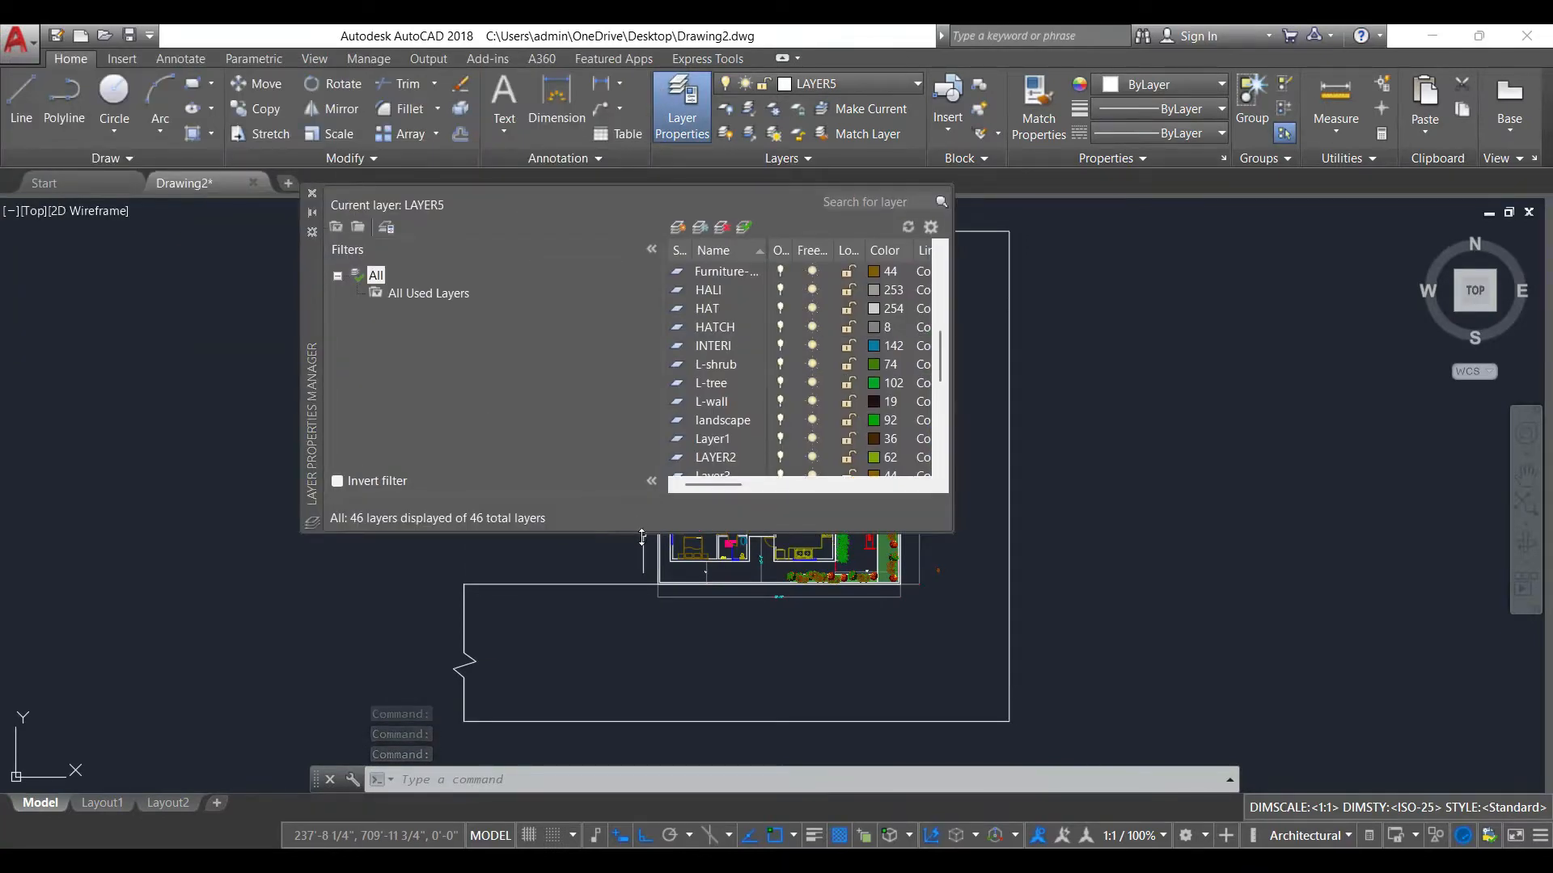
left_click_drag(642, 532, 642, 697)
scroll(828, 536, "down", 3)
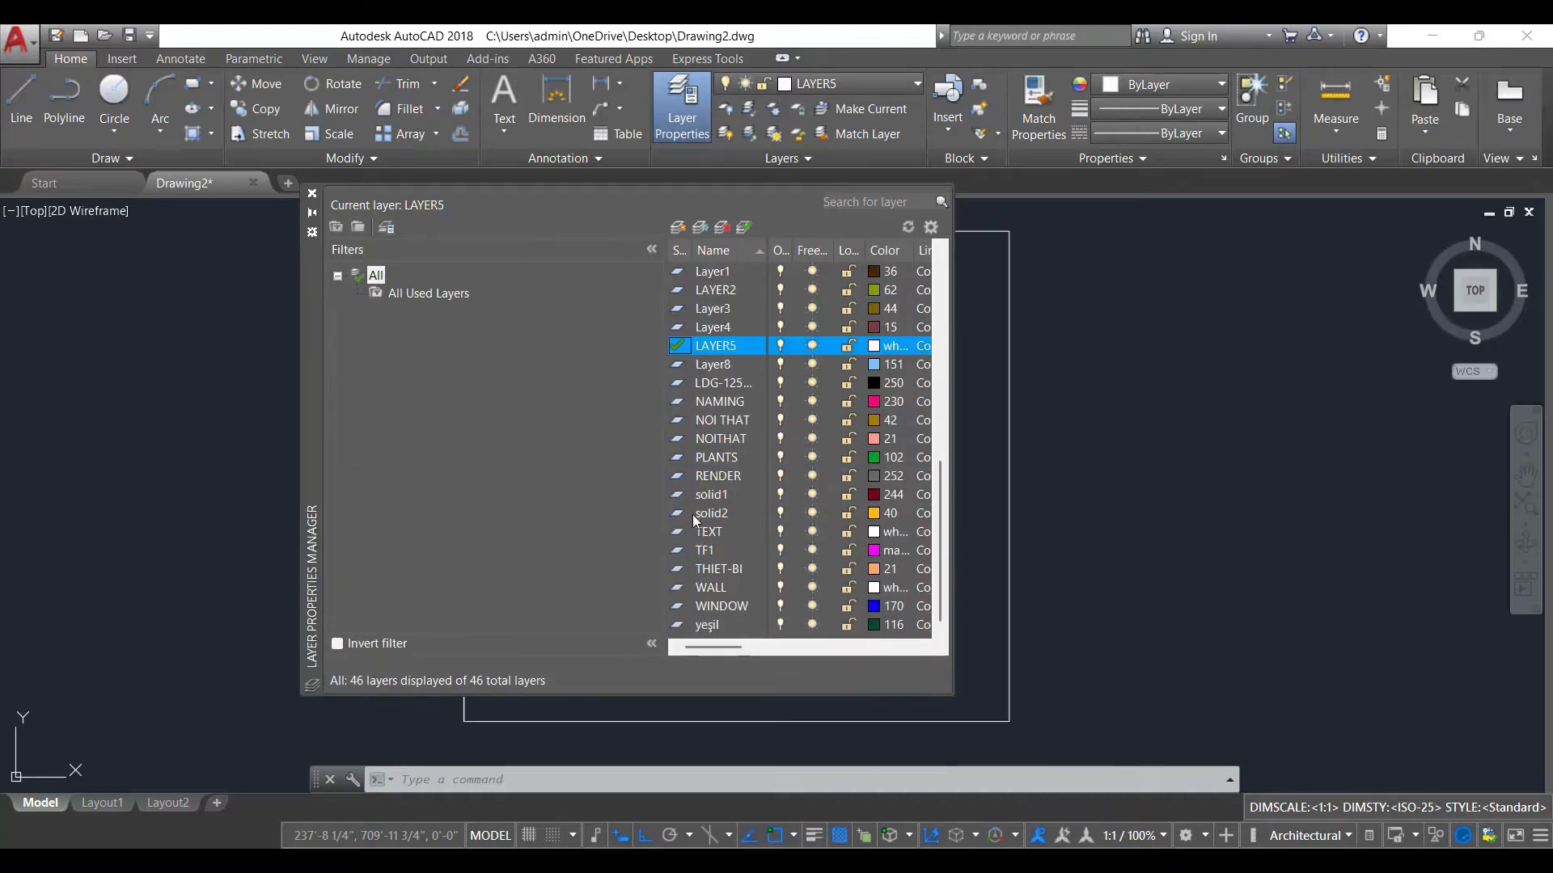
left_click(312, 195)
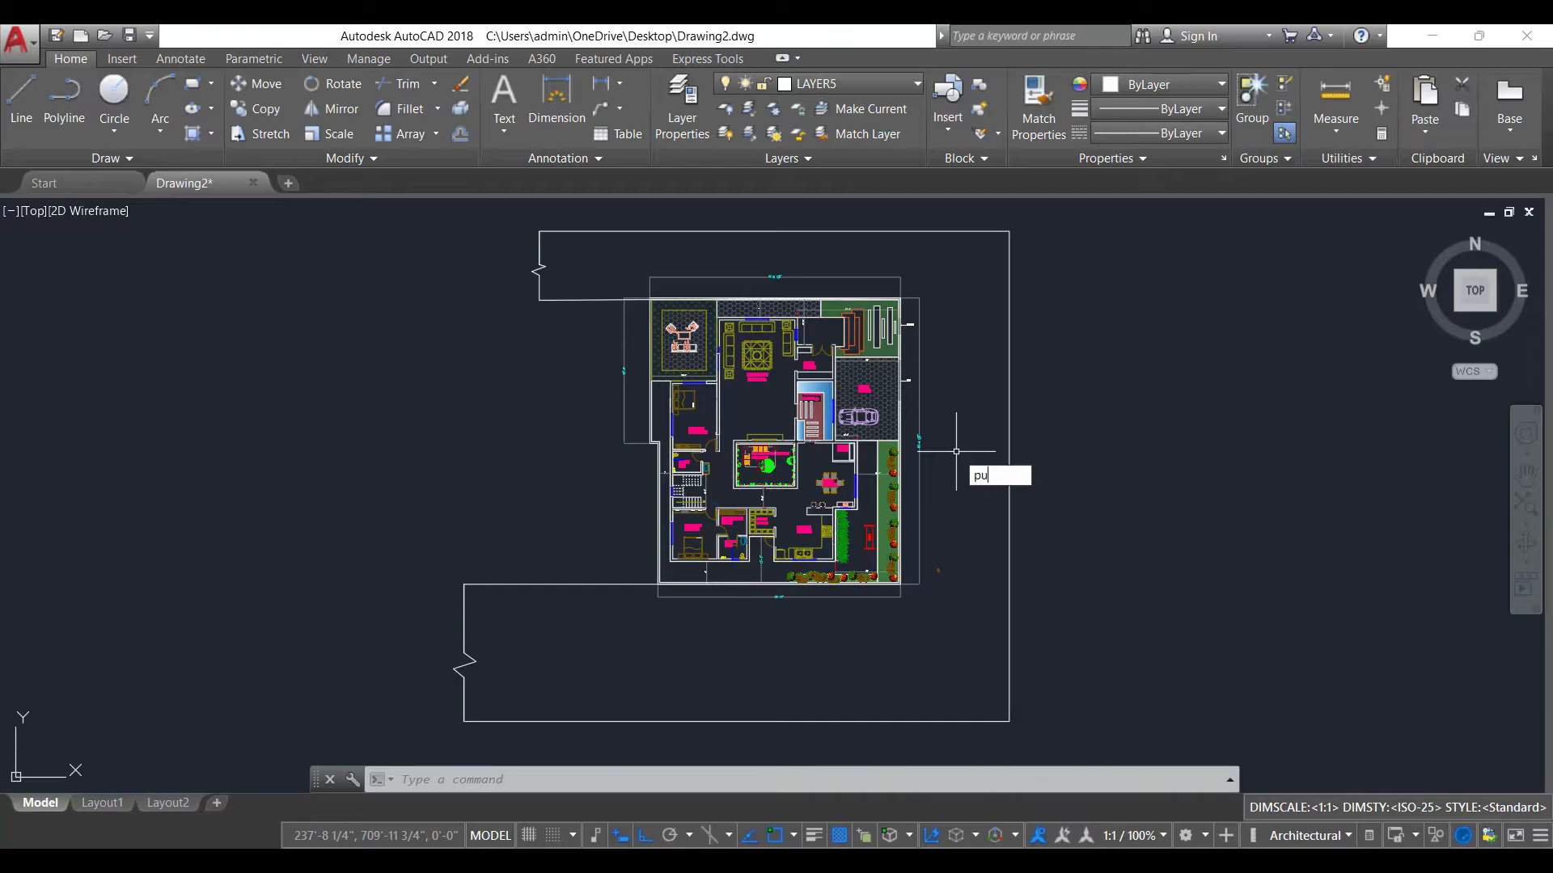
- Purge all unused items from the drawing in one go with the PURGE command
type("purge")
key("Return")
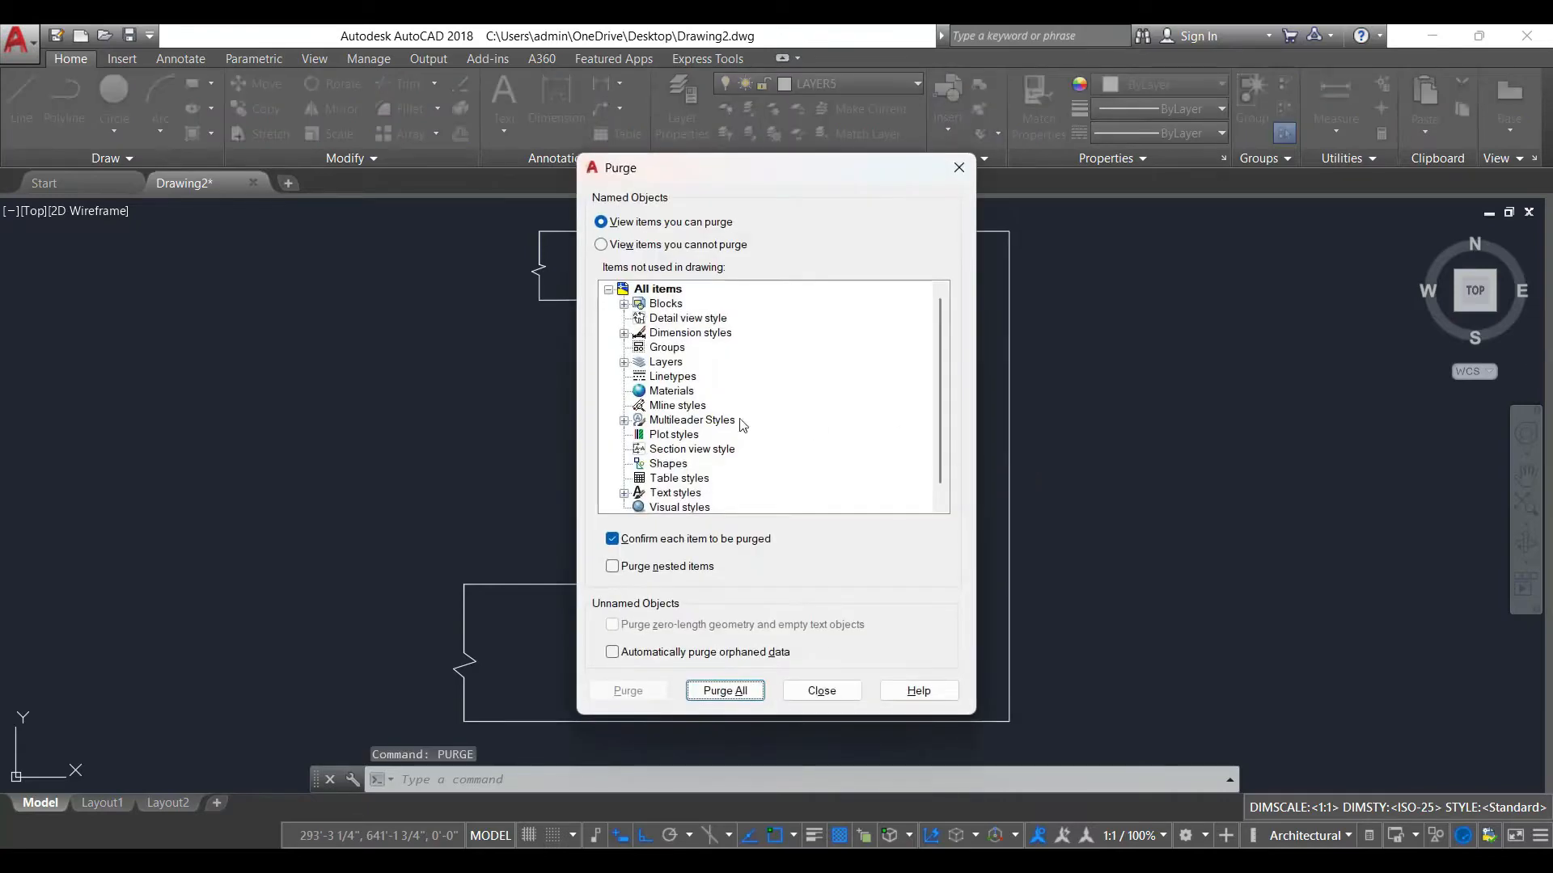
left_click(741, 691)
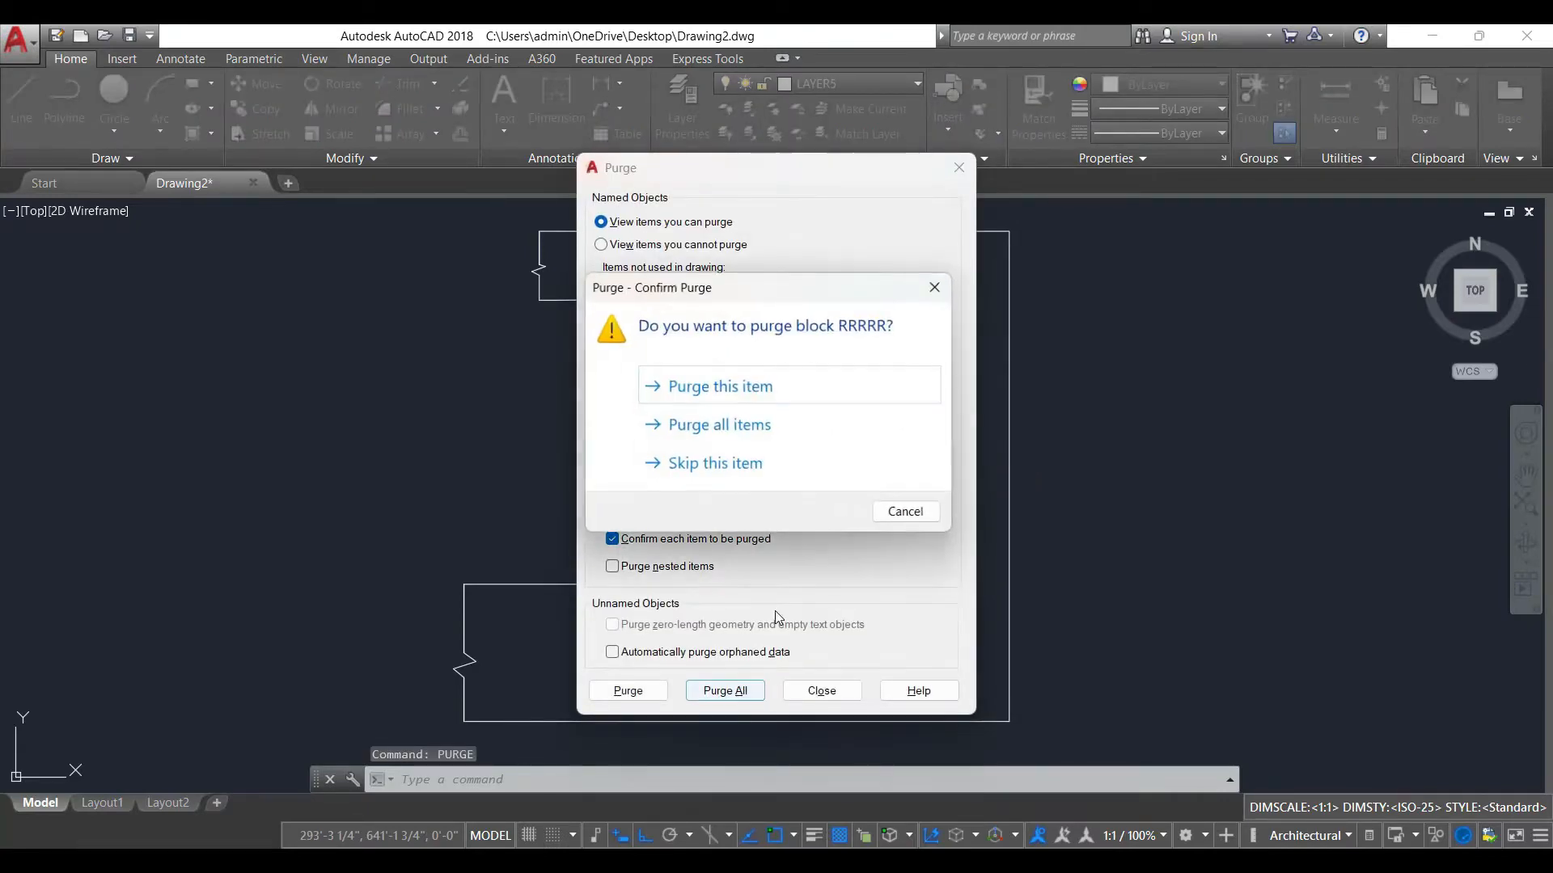
left_click(740, 424)
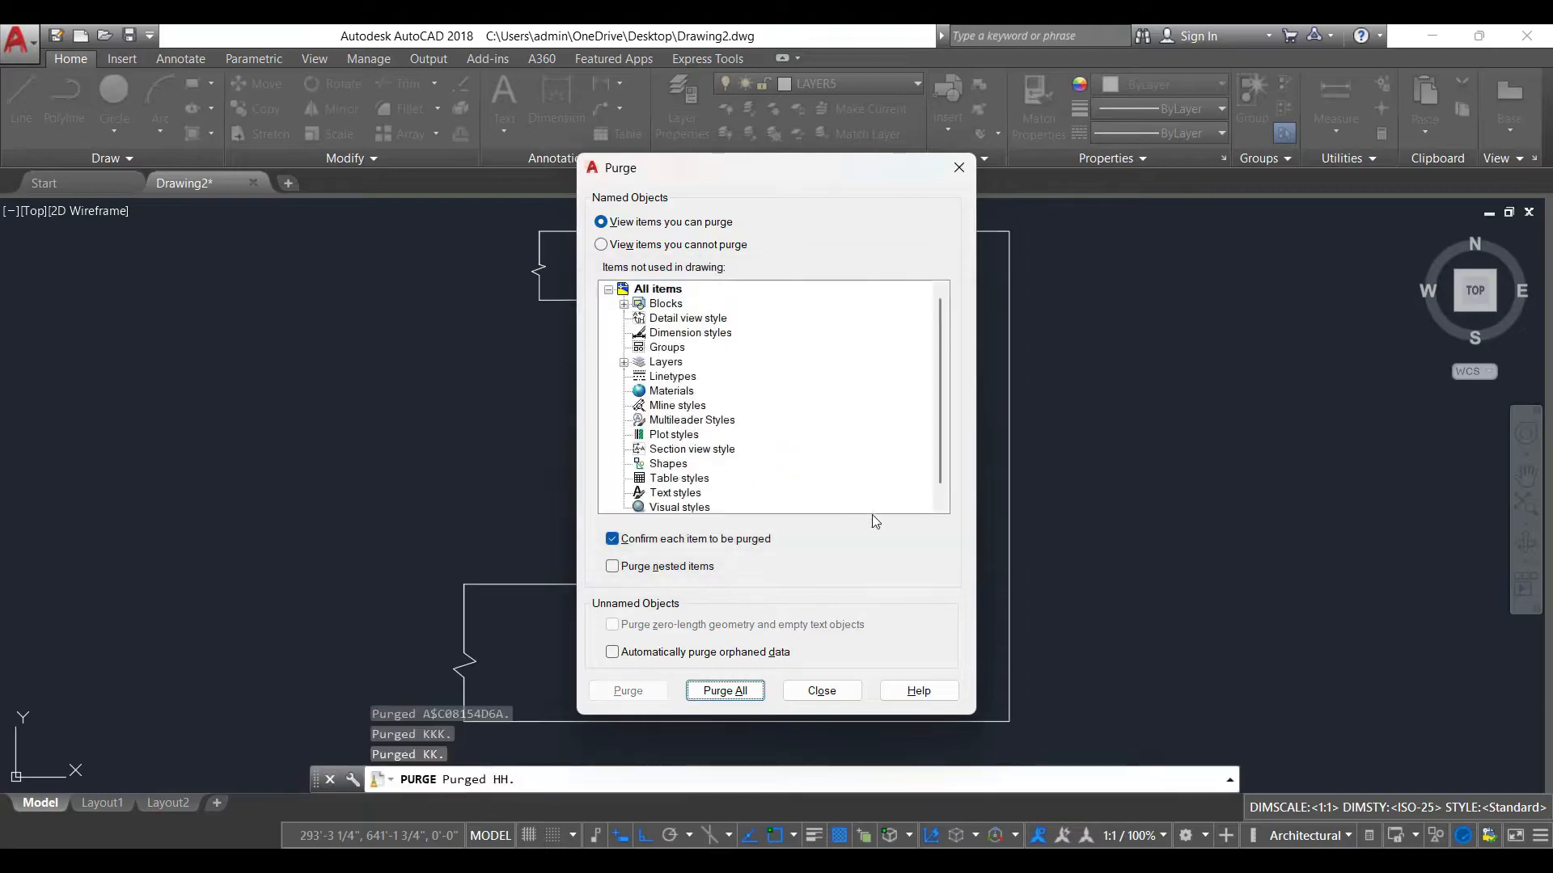
left_click(821, 691)
scroll(844, 376, "down", 4)
scroll(811, 388, "up", 2)
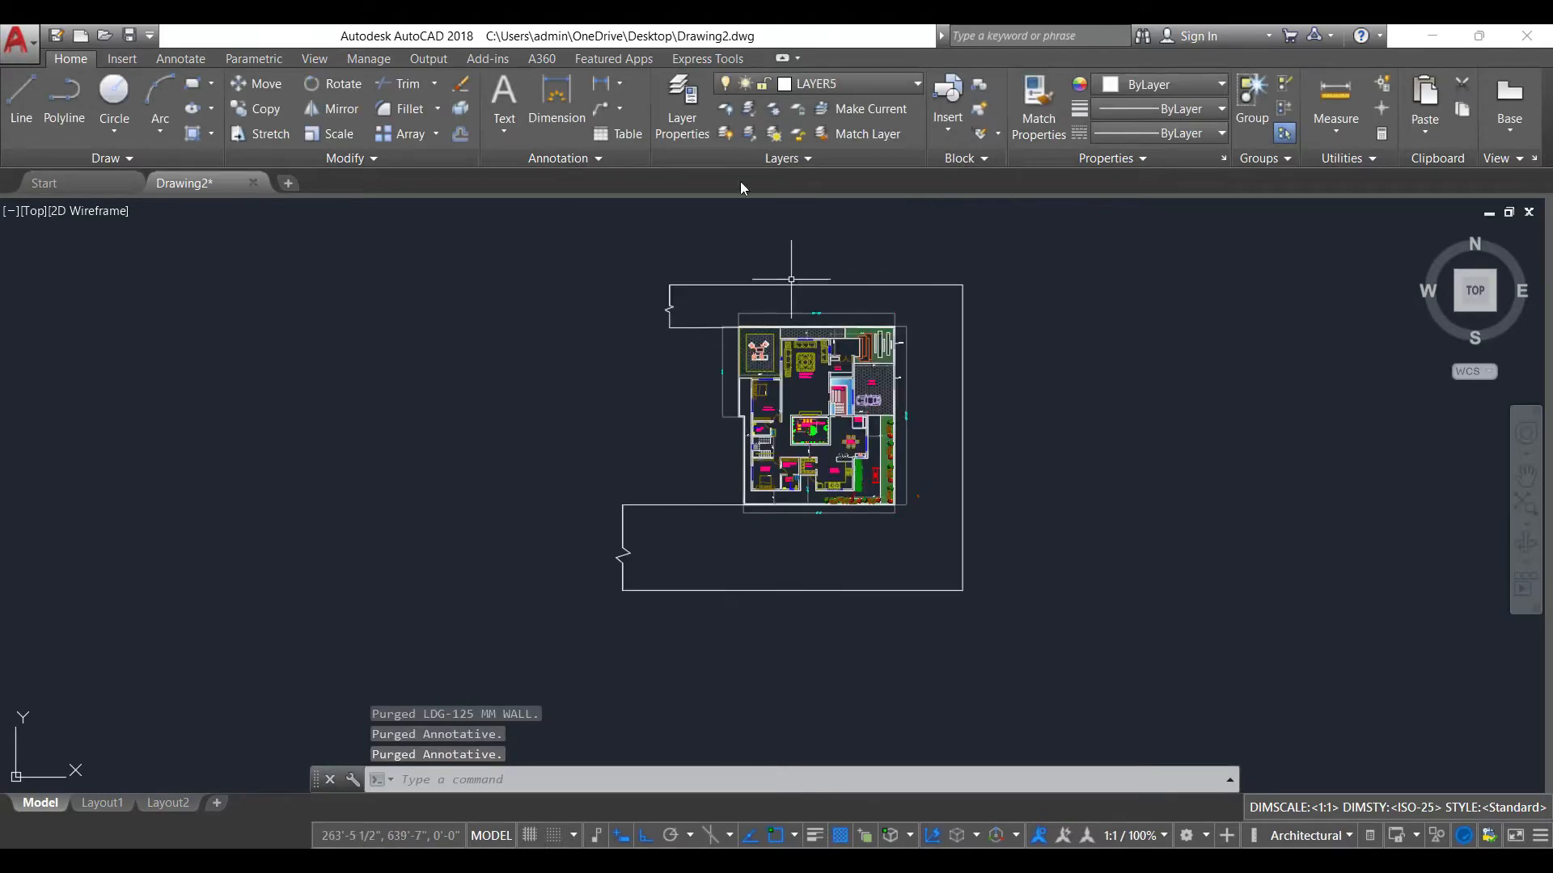
- Check the lower part of the purged drawing's layer list in the Layer Properties Manager and close it
left_click(682, 109)
scroll(734, 495, "down", 1)
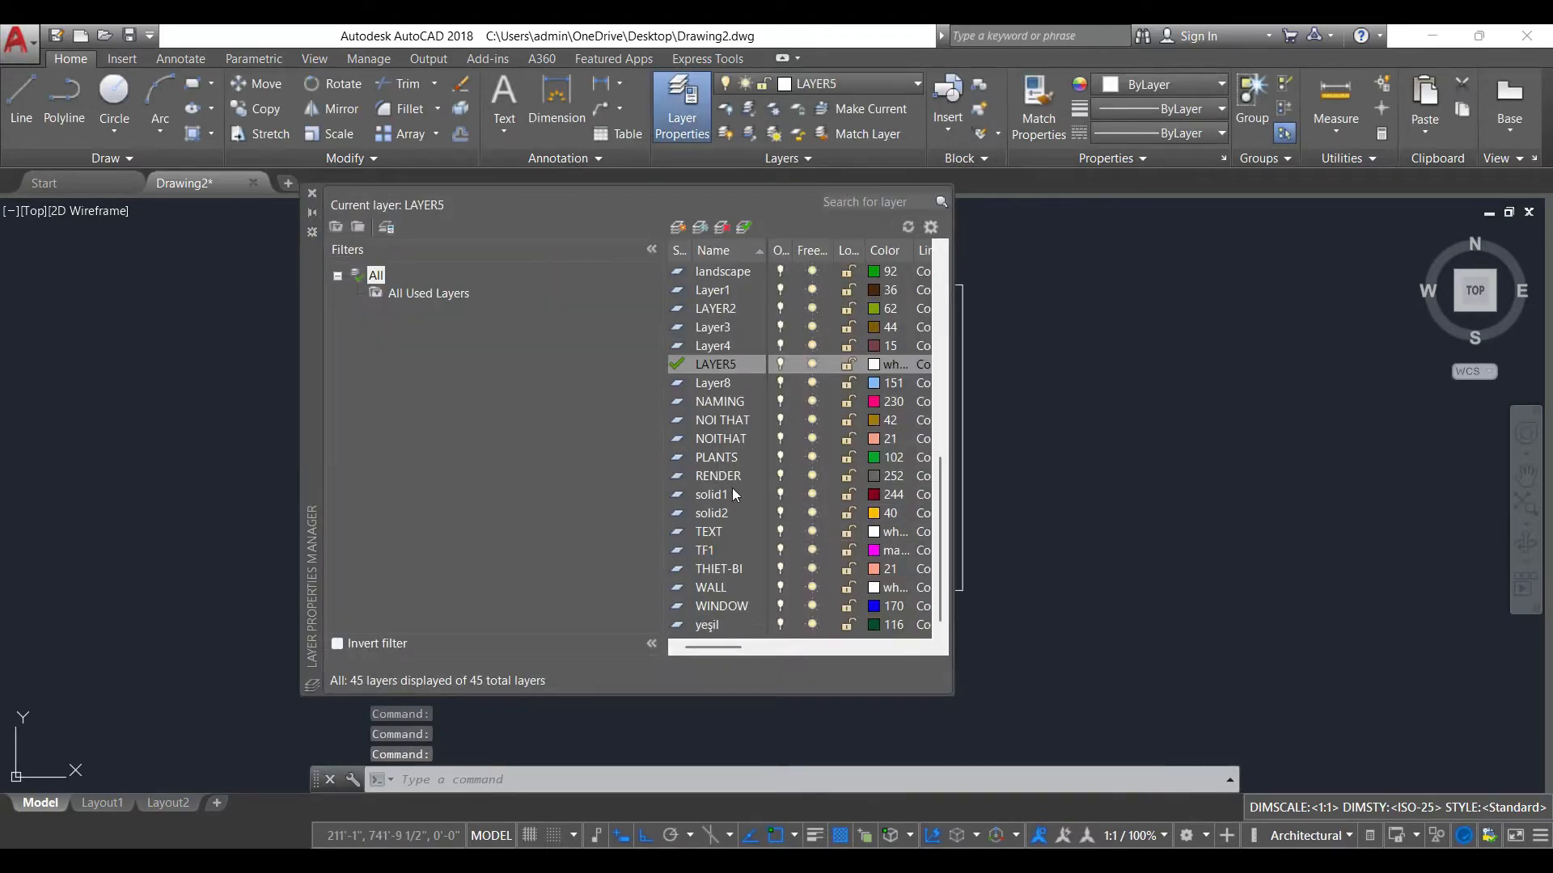
left_click(312, 194)
scroll(469, 355, "down", 5)
scroll(586, 368, "up", 5)
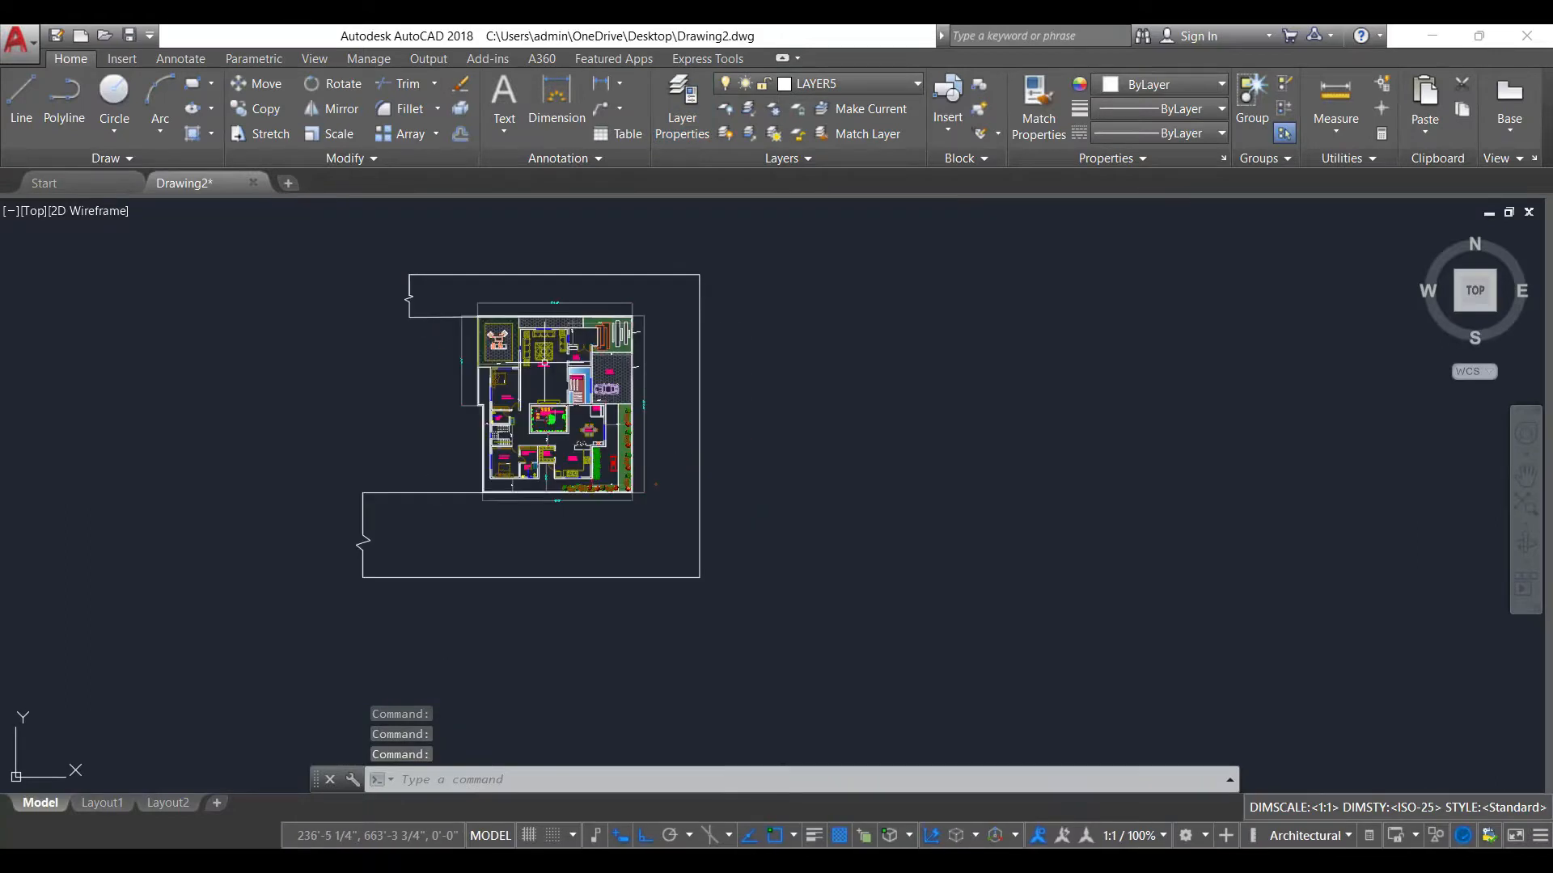
- Cut the entire floor plan with its surrounding roads and paste it at insertion point 0,0,0
scroll(351, 302, "up", 2)
scroll(638, 418, "down", 4)
left_click(458, 296)
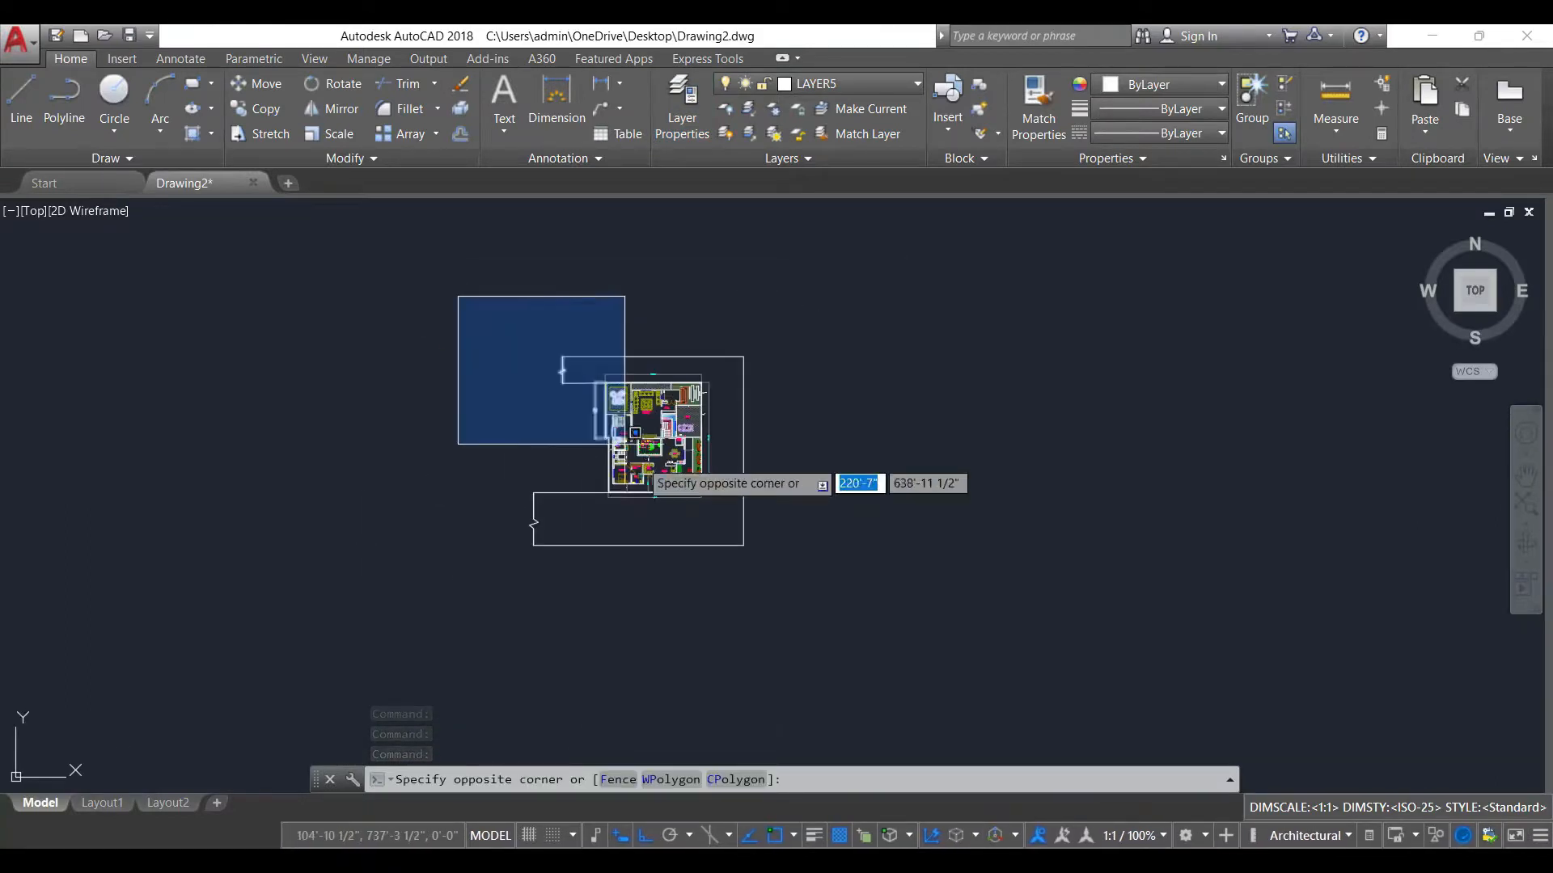
left_click(862, 676)
key("ctrl+x")
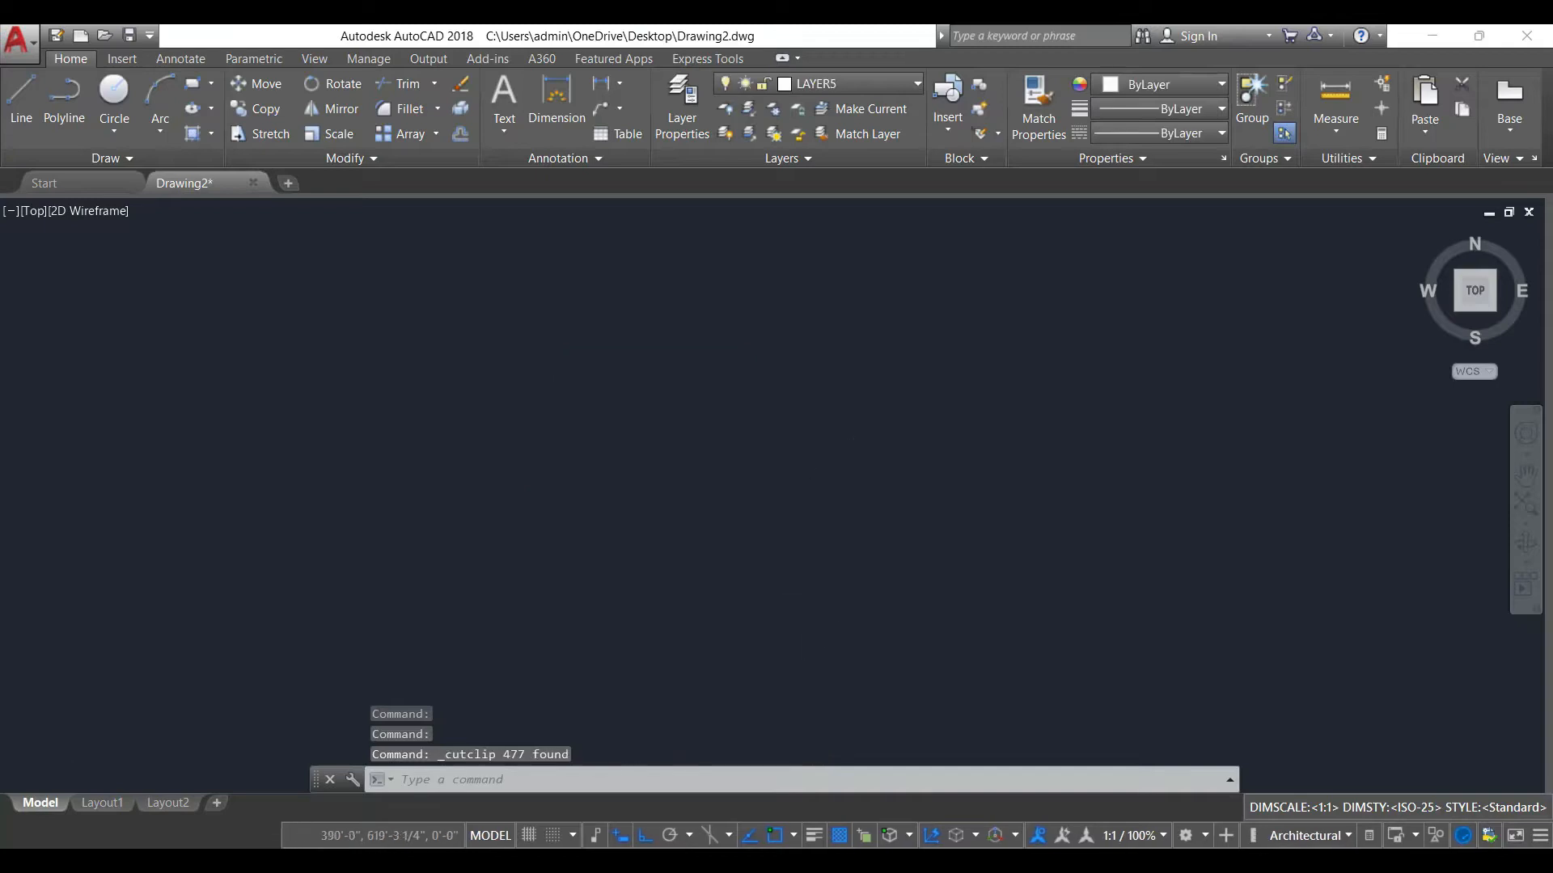
middle_click_drag(765, 659, 708, 462)
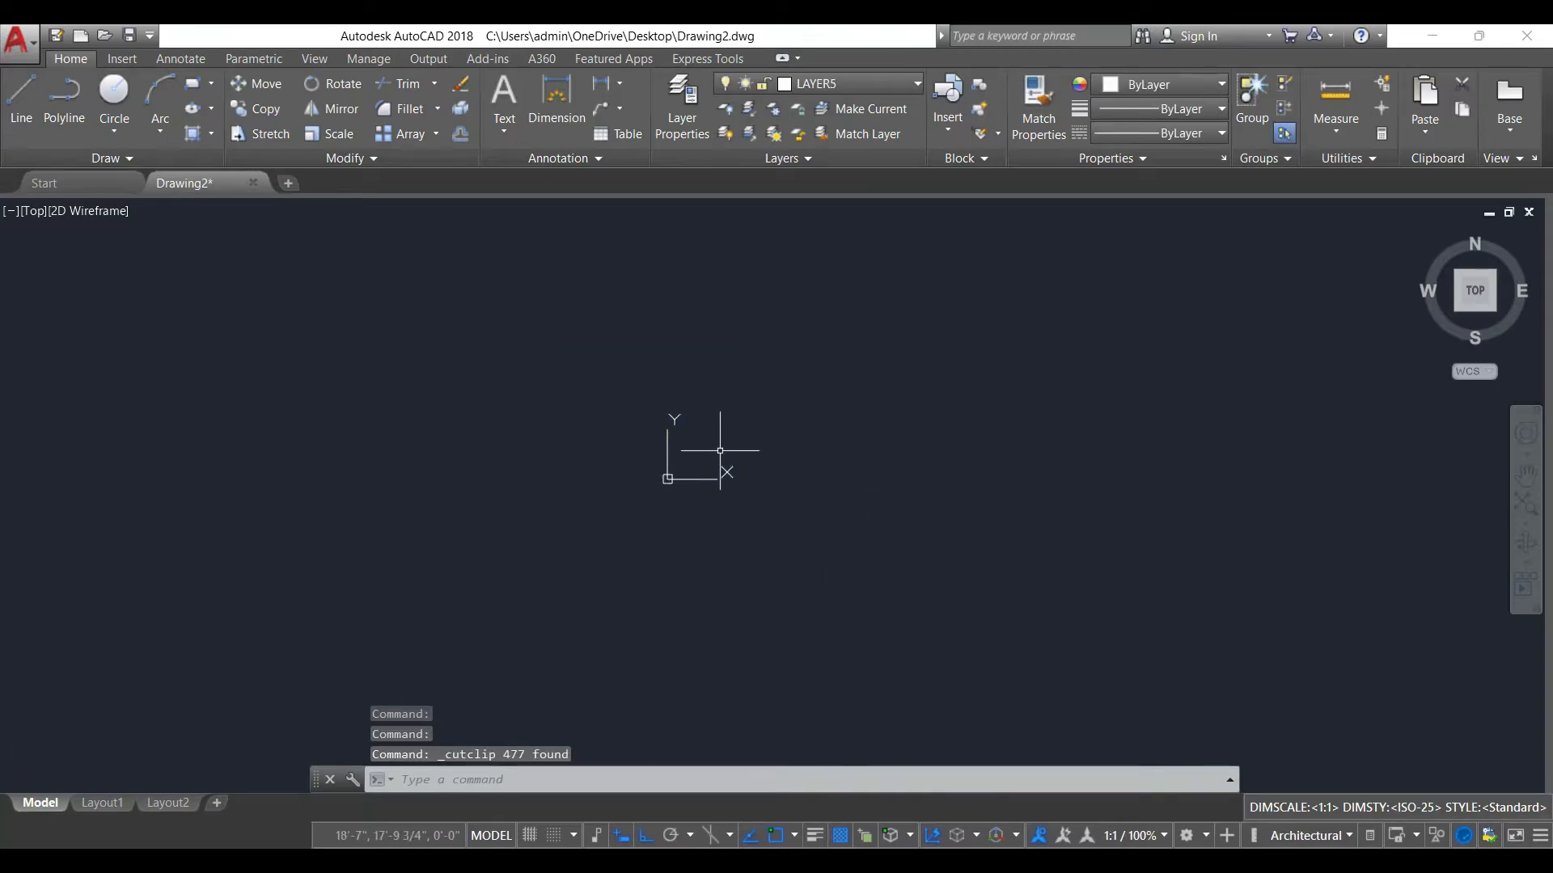
key("ctrl+v")
key("Tab")
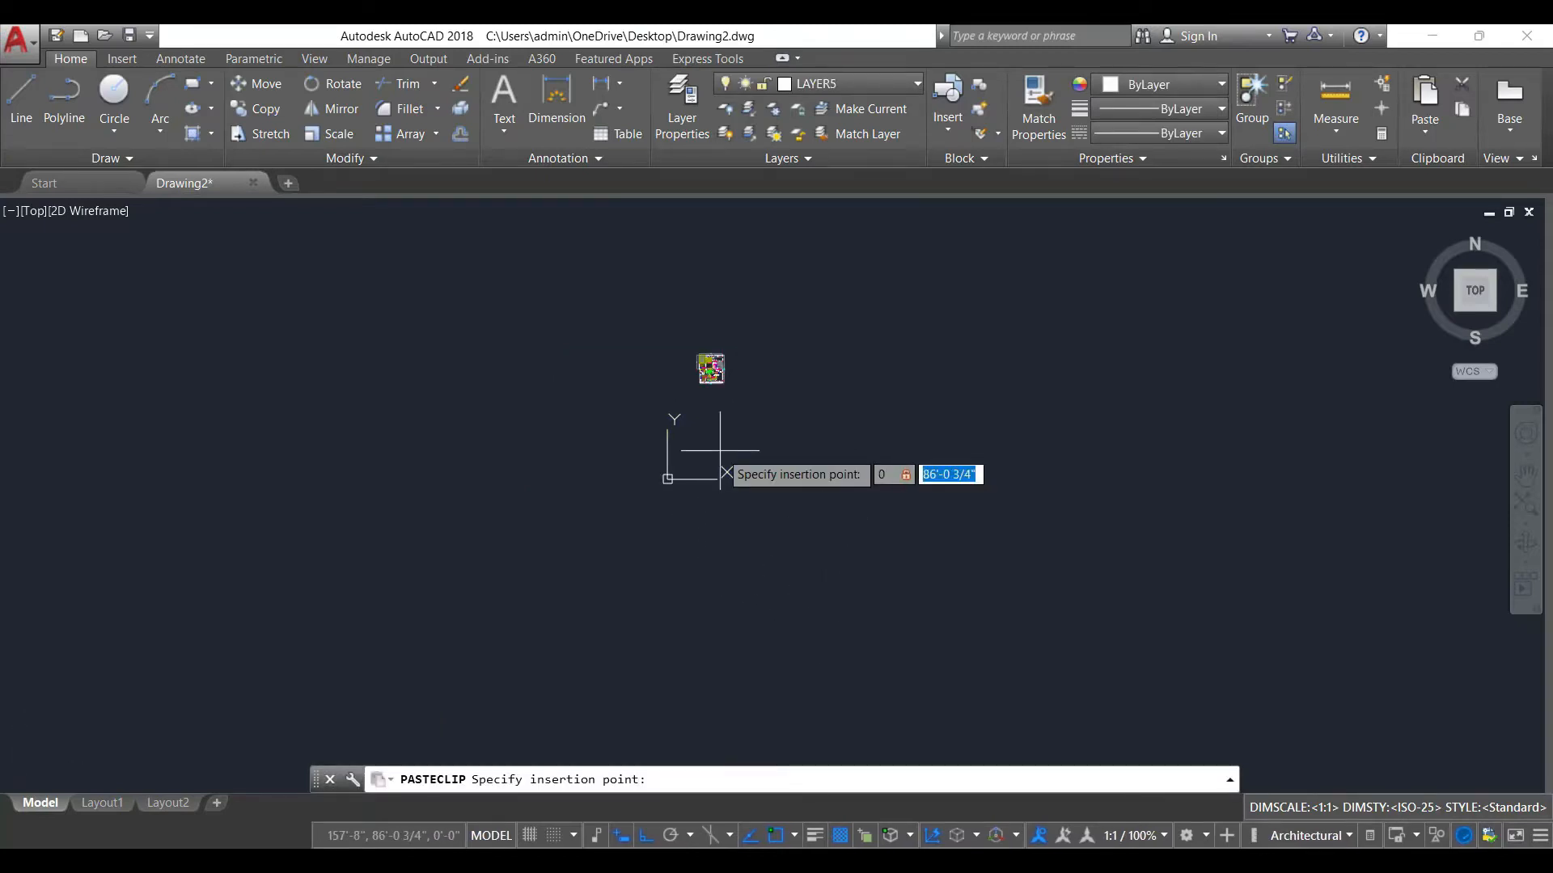
key("Return")
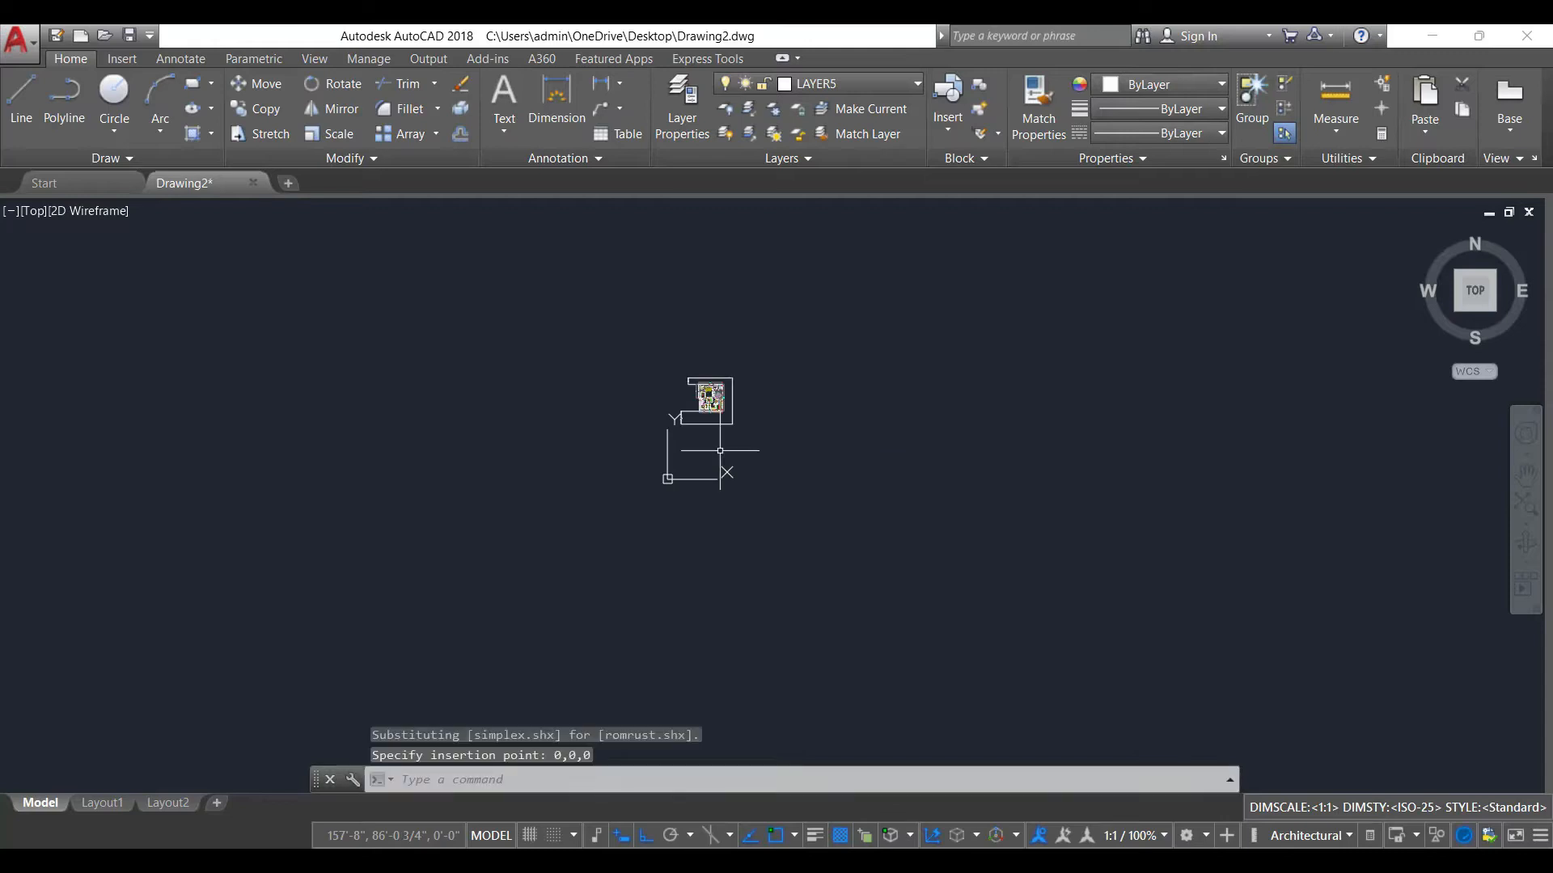
- Move the entire plan with its roads freely, with Ortho off, so its lower-left road corner sits beside the UCS origin
scroll(725, 430, "up", 4)
left_click(803, 245)
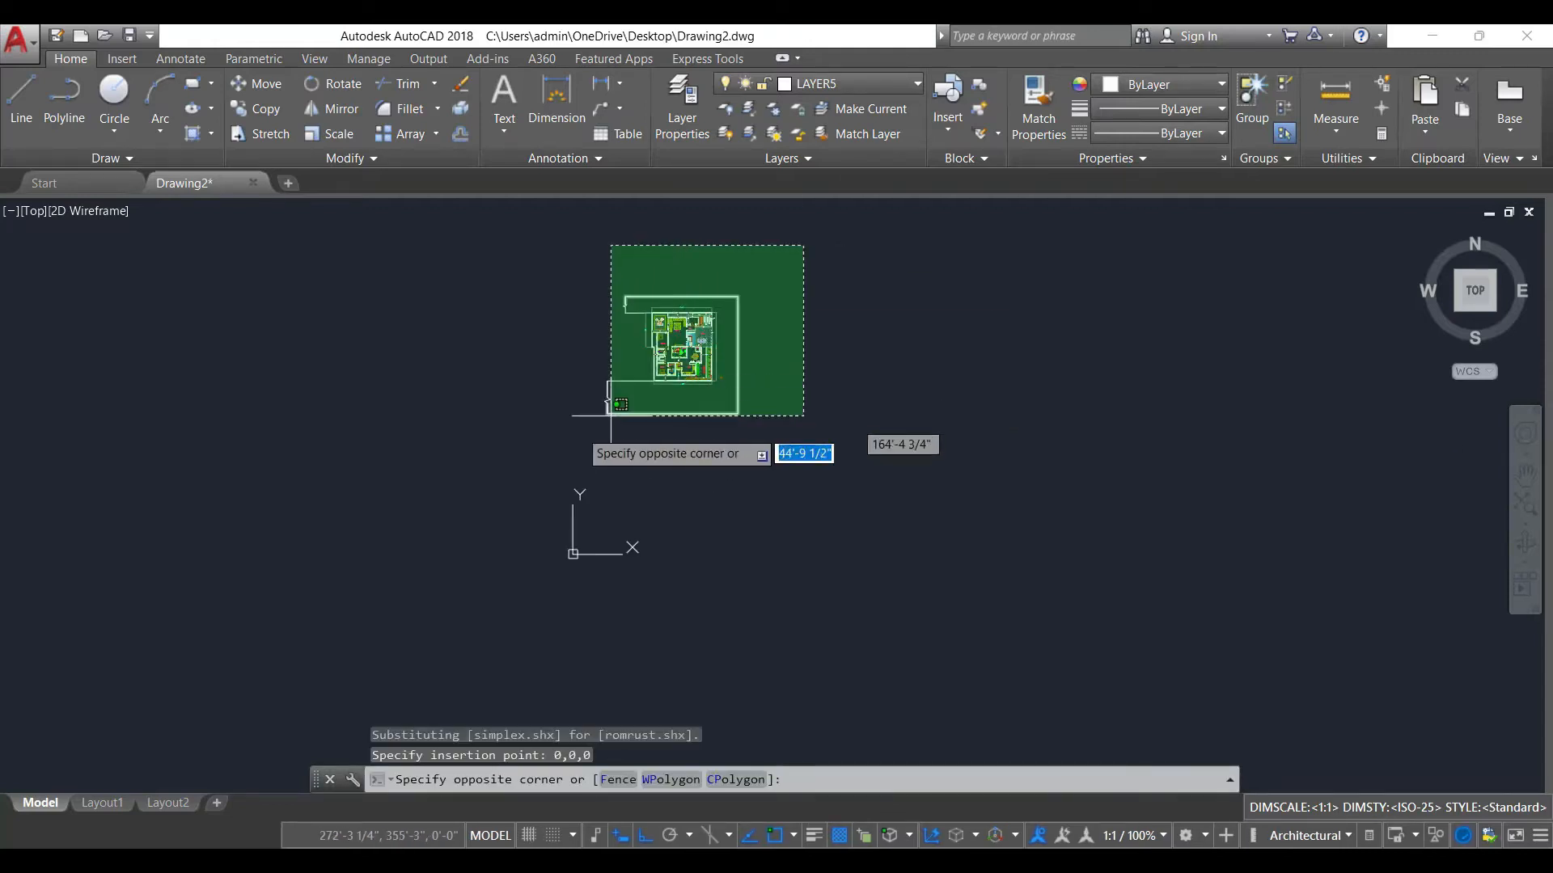
left_click(603, 416)
type("m")
key("Return")
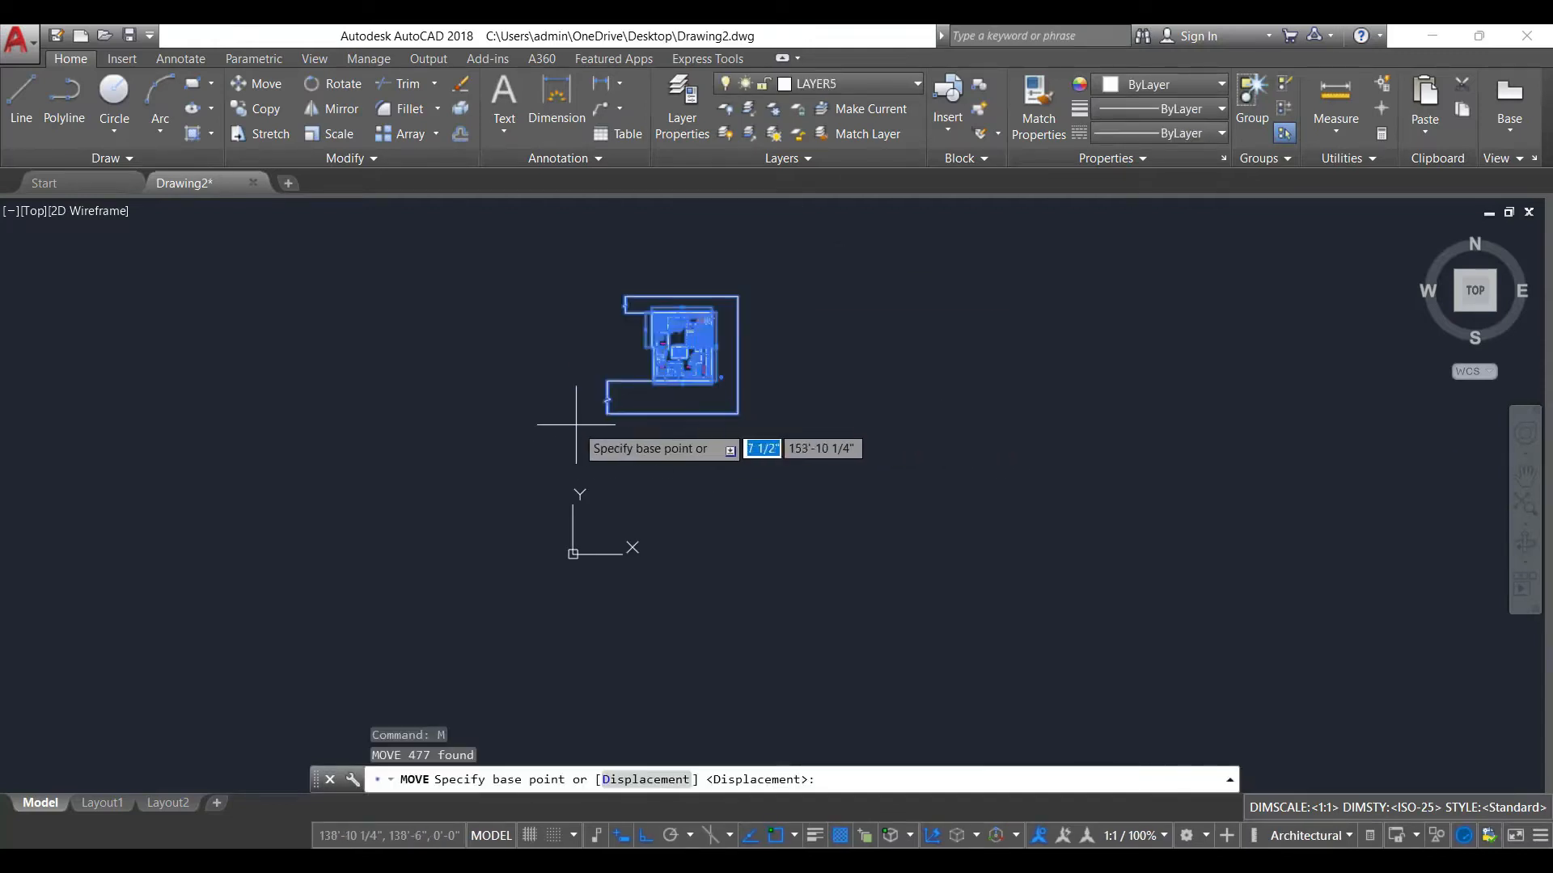
left_click(615, 424)
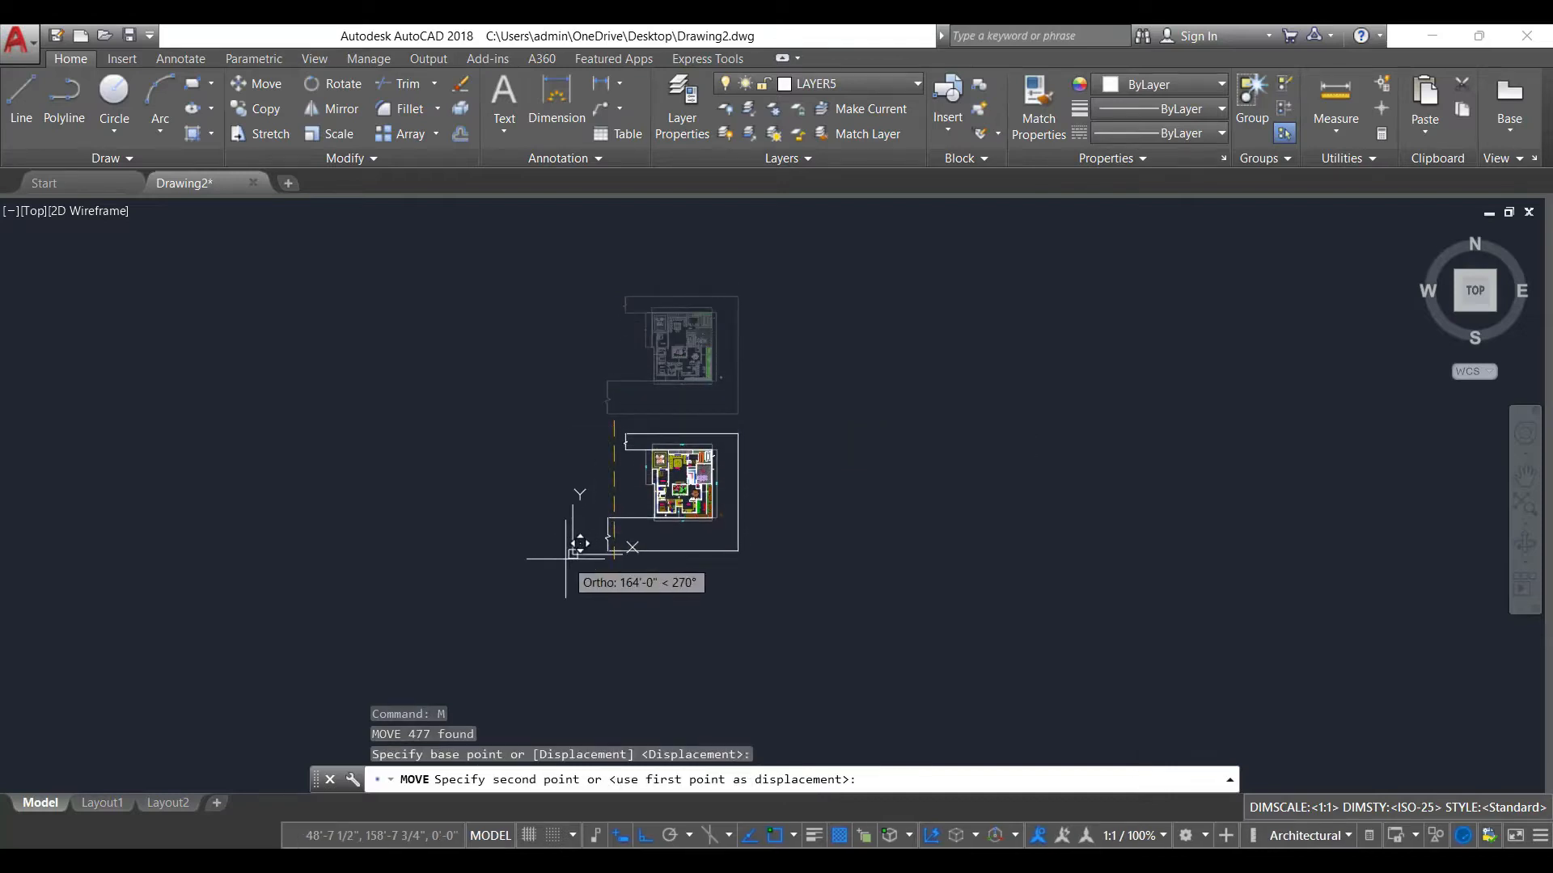
left_click(645, 838)
scroll(596, 550, "up", 5)
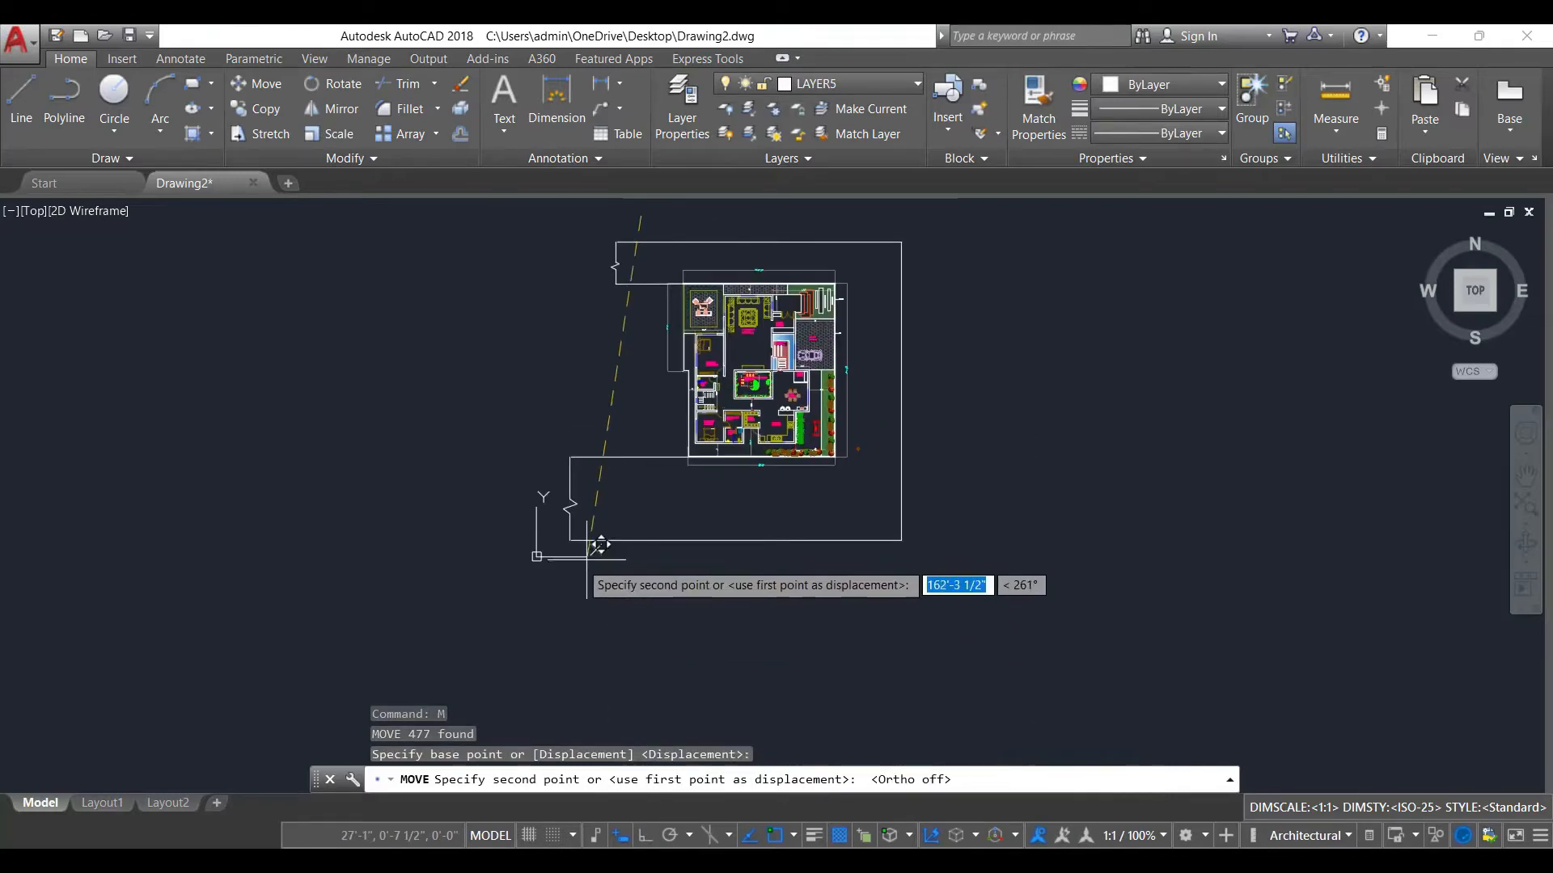
left_click(564, 569)
scroll(854, 606, "down", 4)
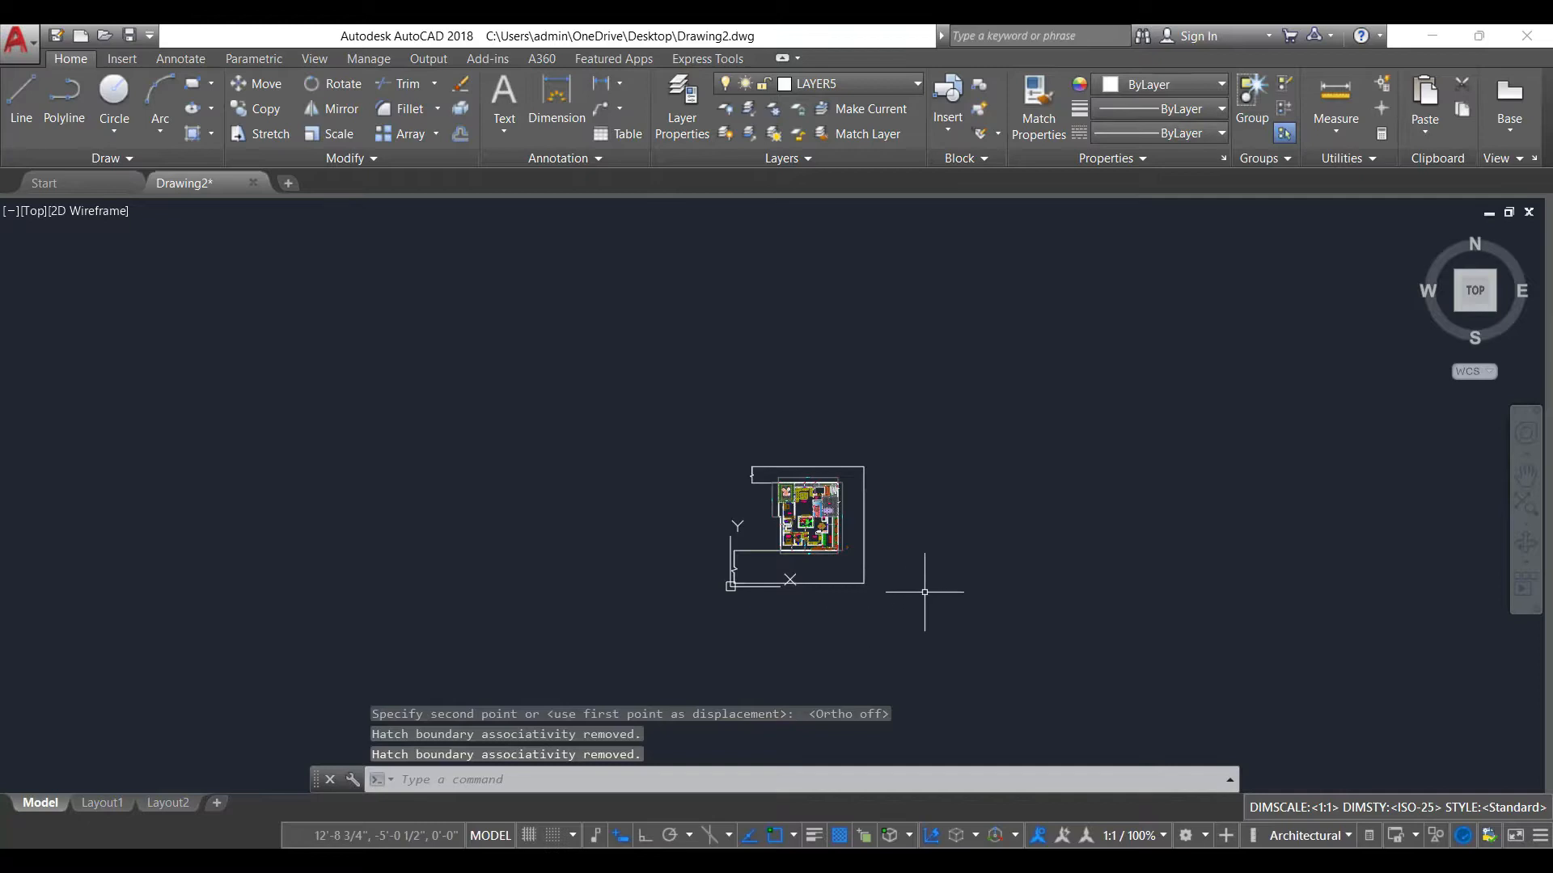
- Check the length type, precision and insertion scale in the drawing units settings with the UNITS command
scroll(835, 568, "up", 4)
mouse_move(835, 569)
middle_mouse_down()
mouse_move(784, 543)
mouse_move(785, 466)
middle_mouse_up()
scroll(790, 558, "down", 2)
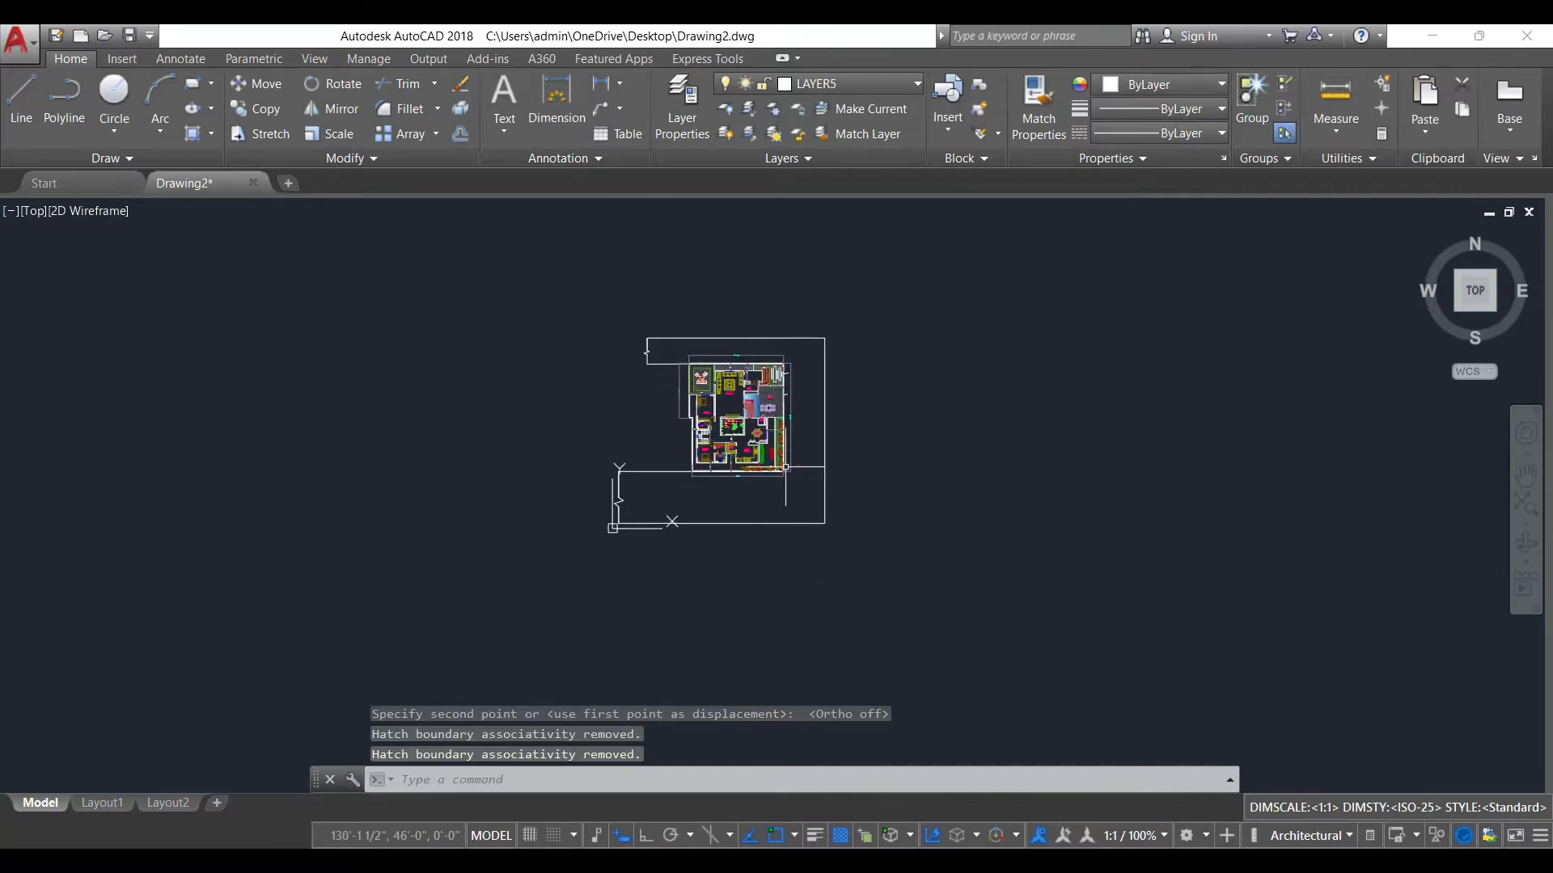
scroll(785, 407, "up", 2)
scroll(785, 407, "down", 2)
middle_click_drag(753, 407, 716, 430)
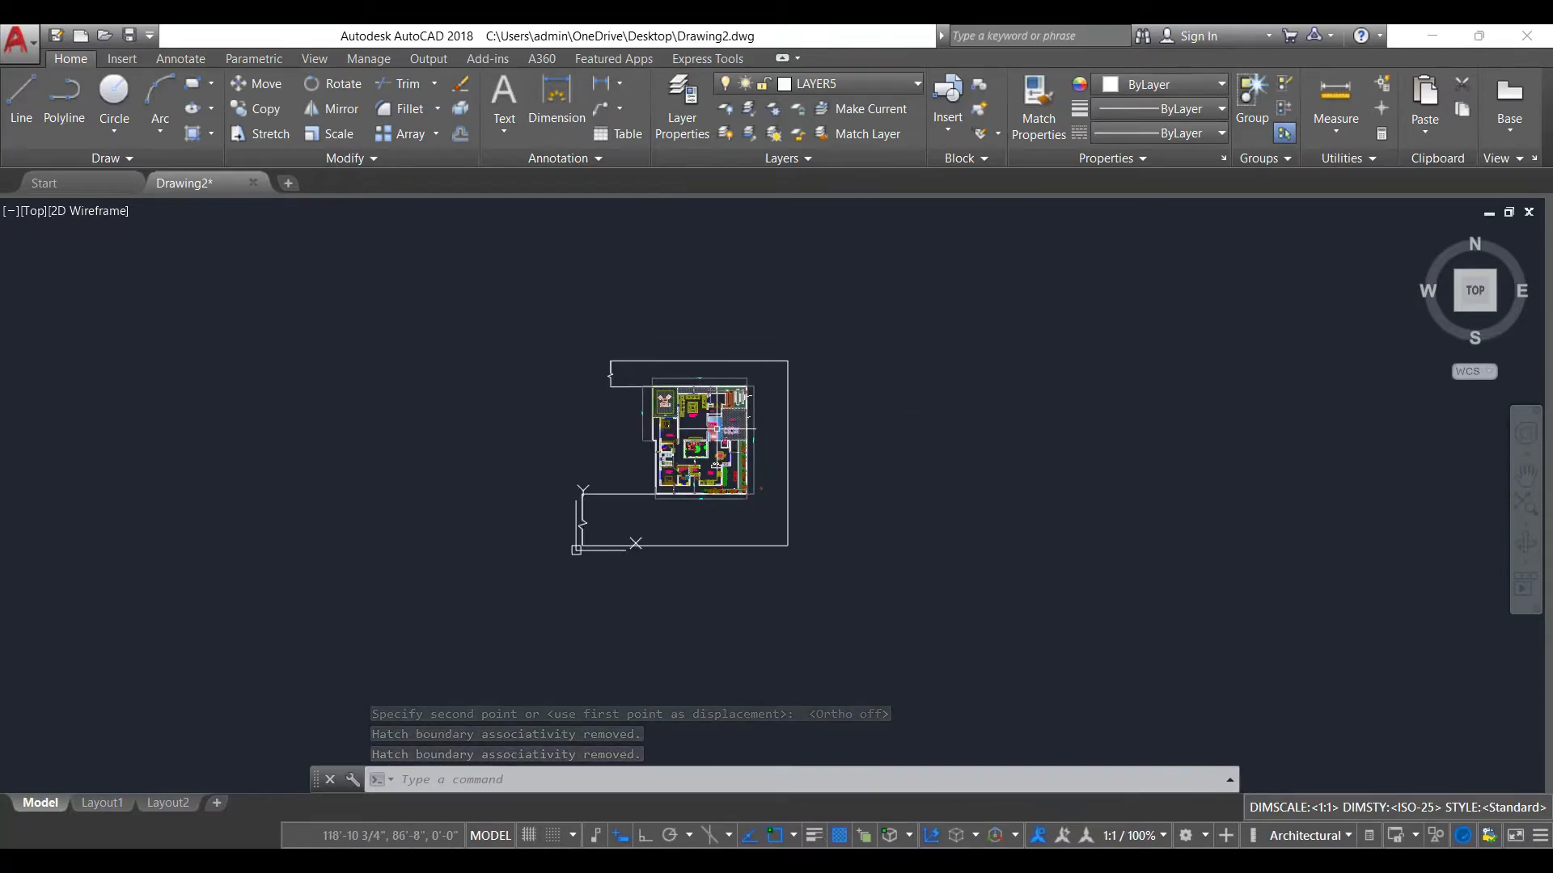
scroll(717, 429, "up", 4)
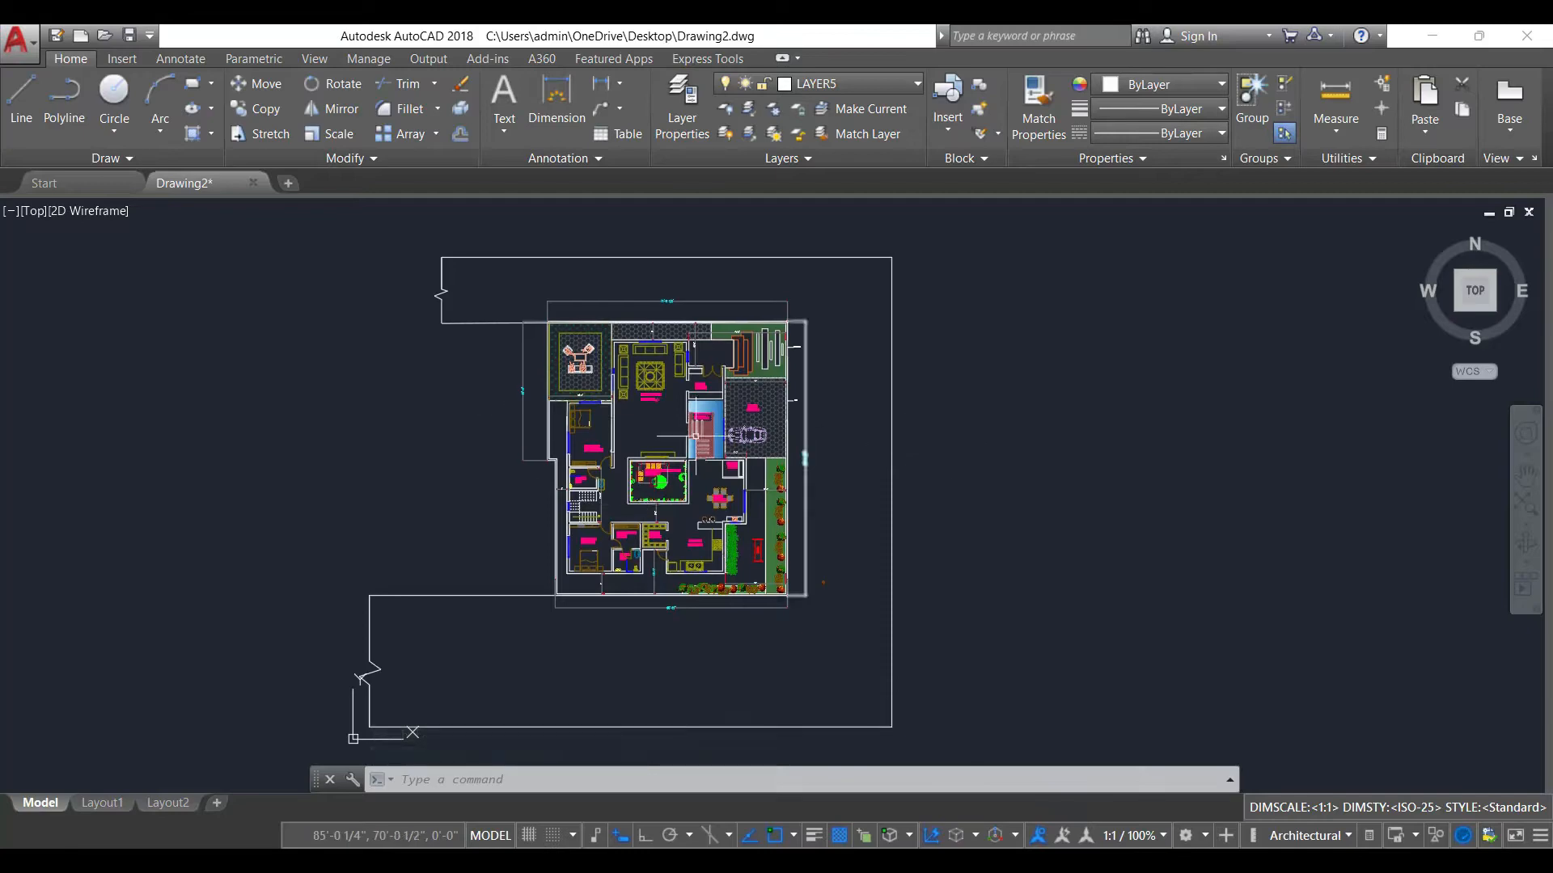
scroll(694, 436, "up", 6)
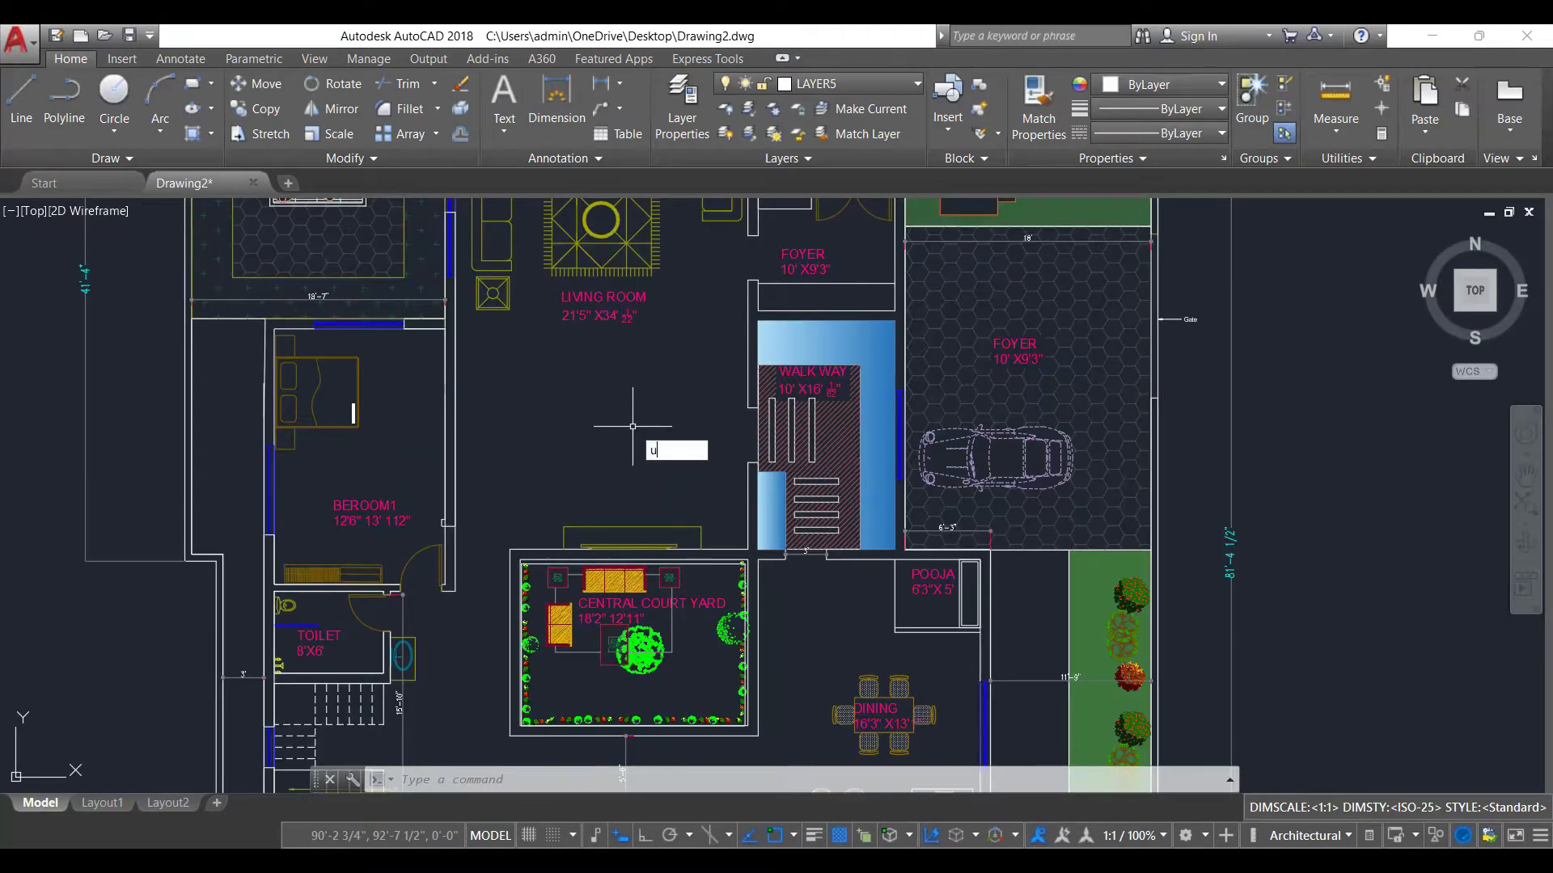
type("un")
key("Return")
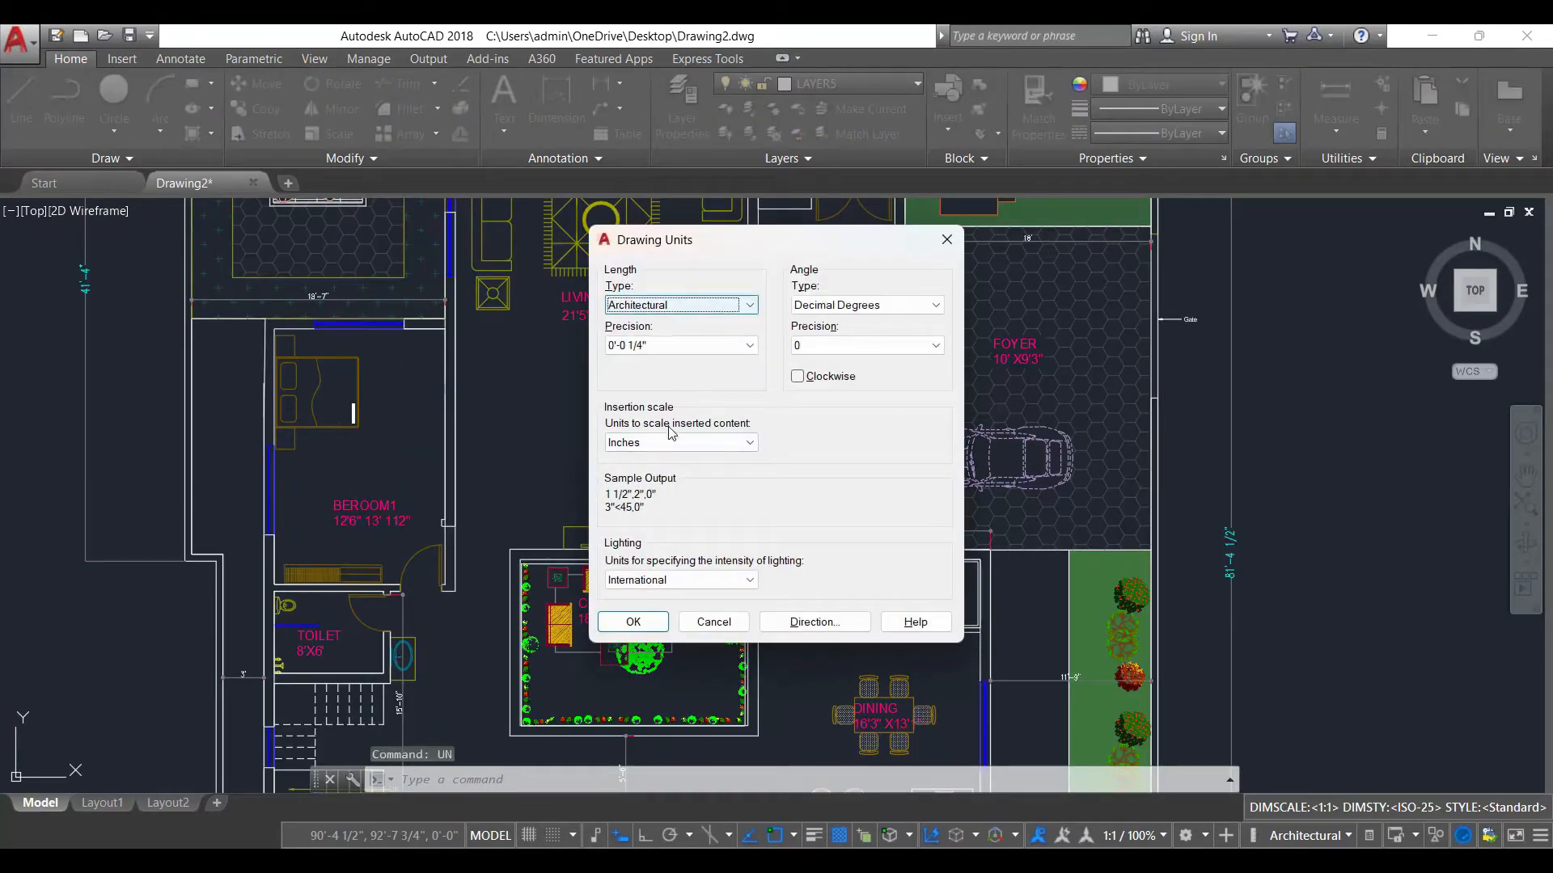
left_click(633, 622)
- Measure the living room's clear width between the bedroom side wall and the walkway wall with DIST
scroll(671, 472, "down", 5)
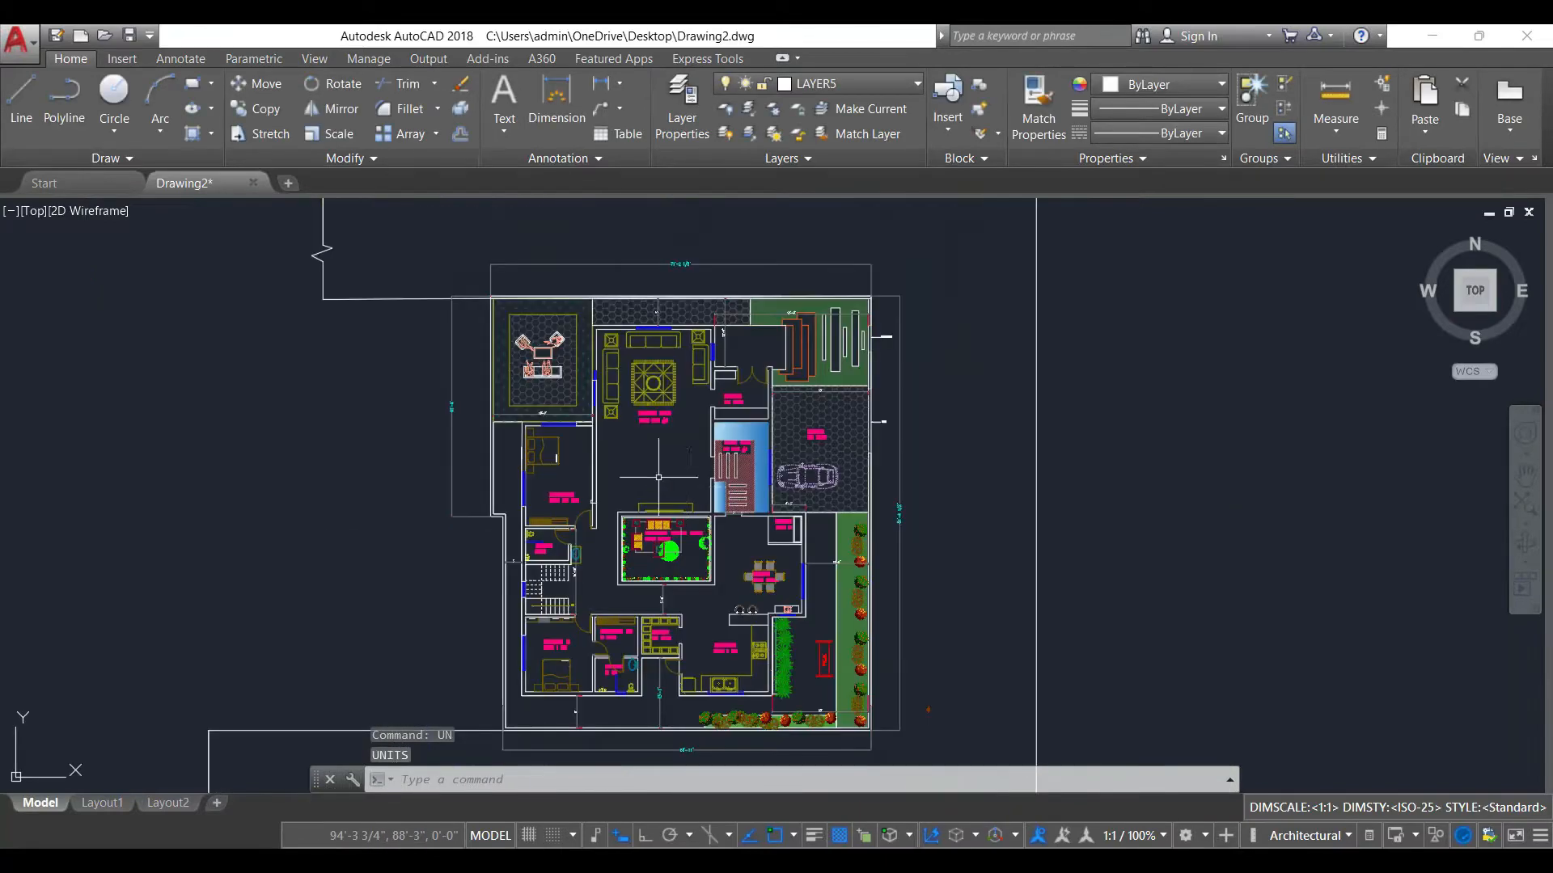
scroll(671, 472, "up", 6)
type("di")
key("Return")
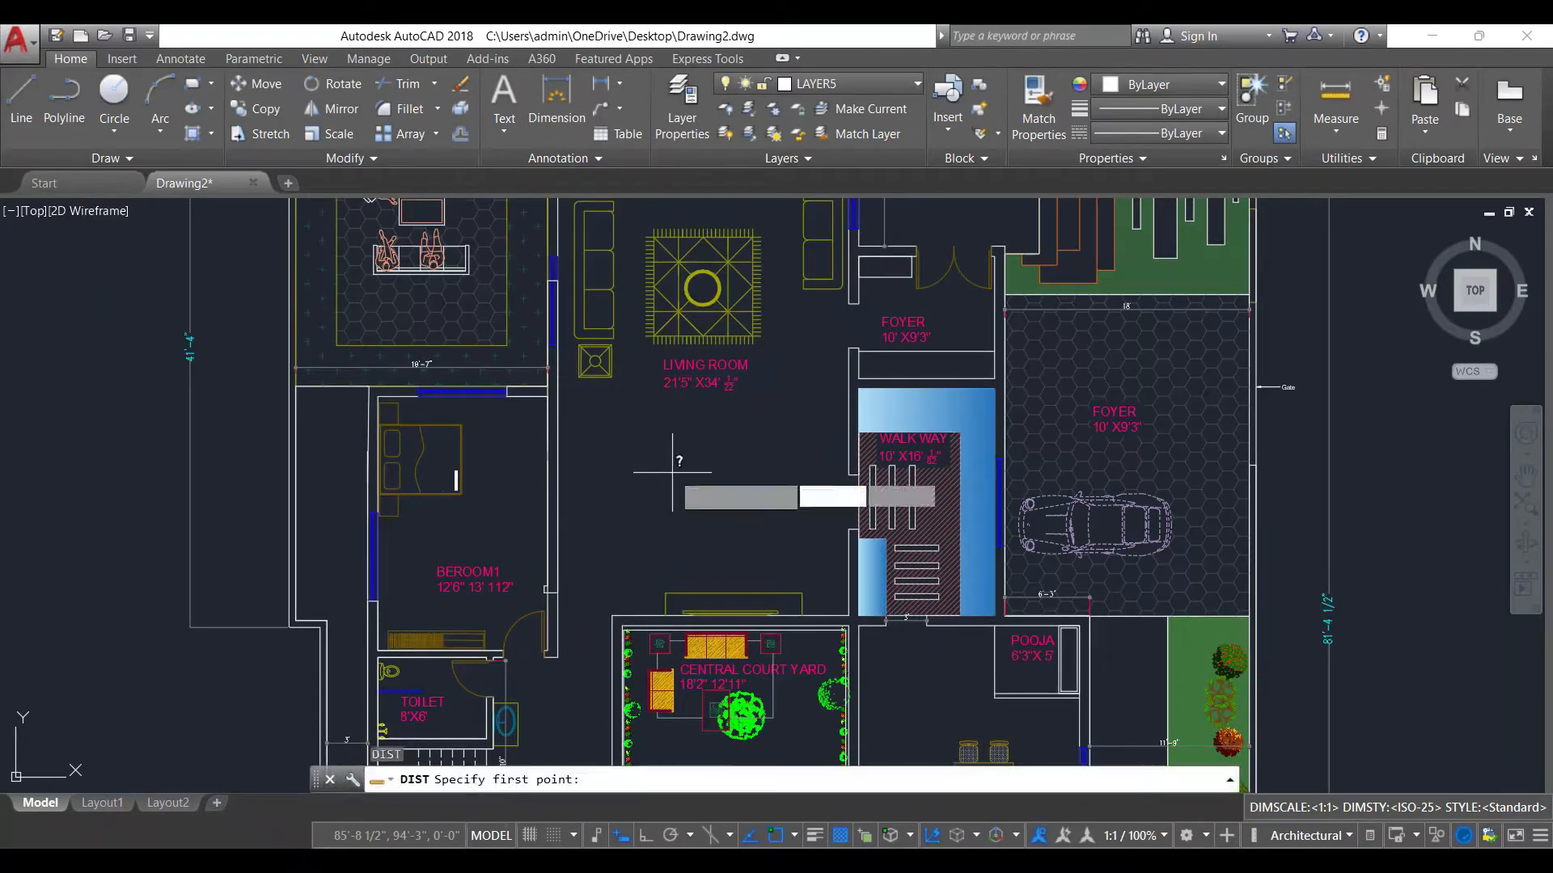
scroll(526, 466, "up", 3)
left_click(524, 466)
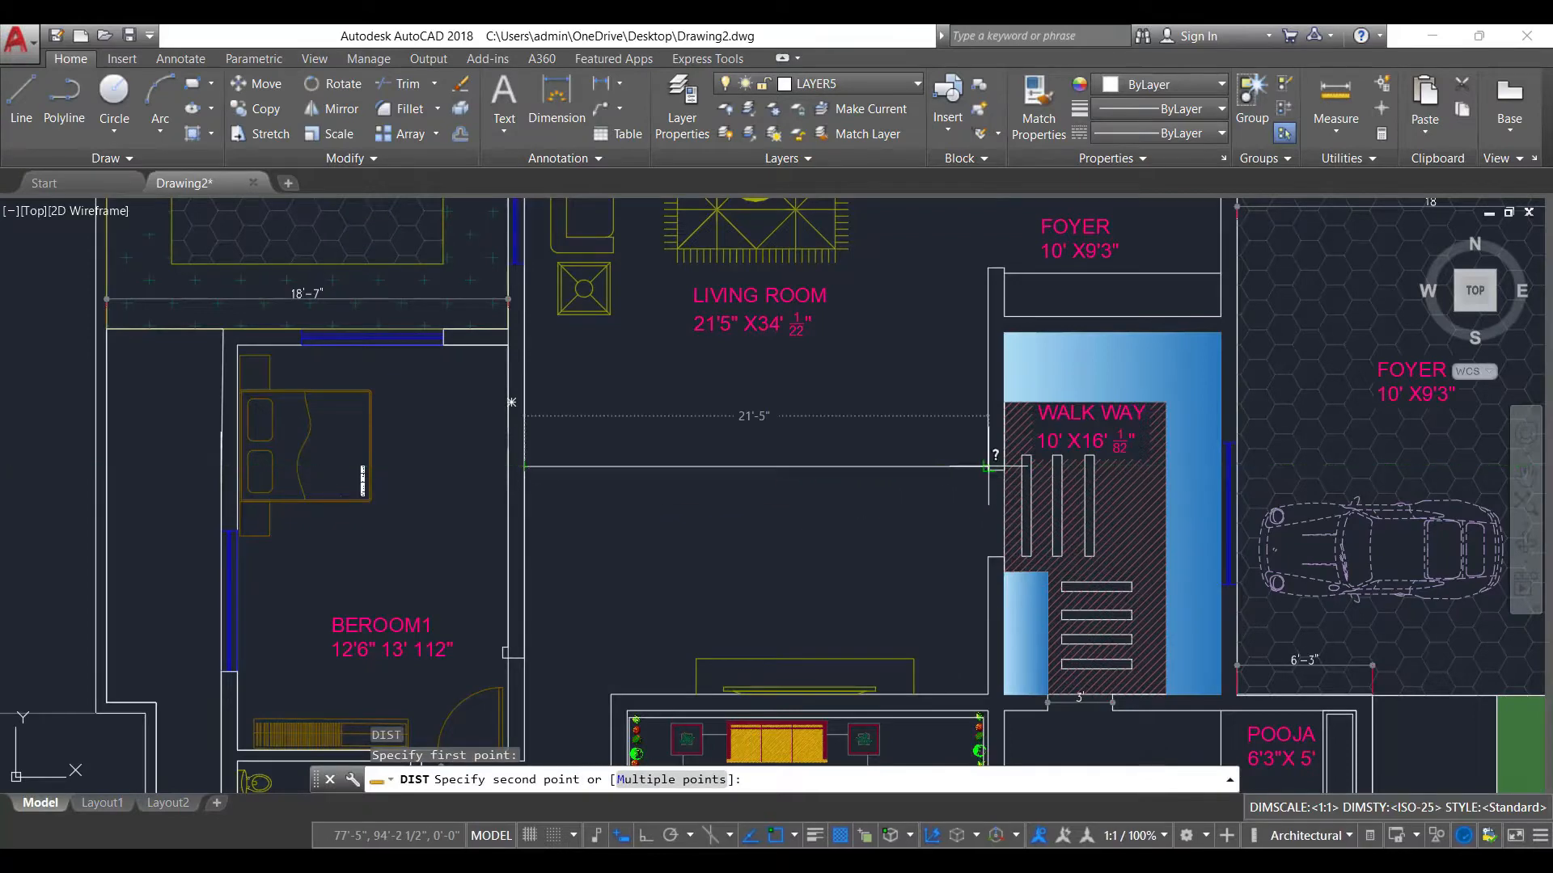
key("Escape")
- Measure the wall thickness at the foyer opening between the living room and the walkway with DIST
scroll(943, 444, "down", 4)
scroll(907, 557, "up", 2)
scroll(868, 448, "up", 5)
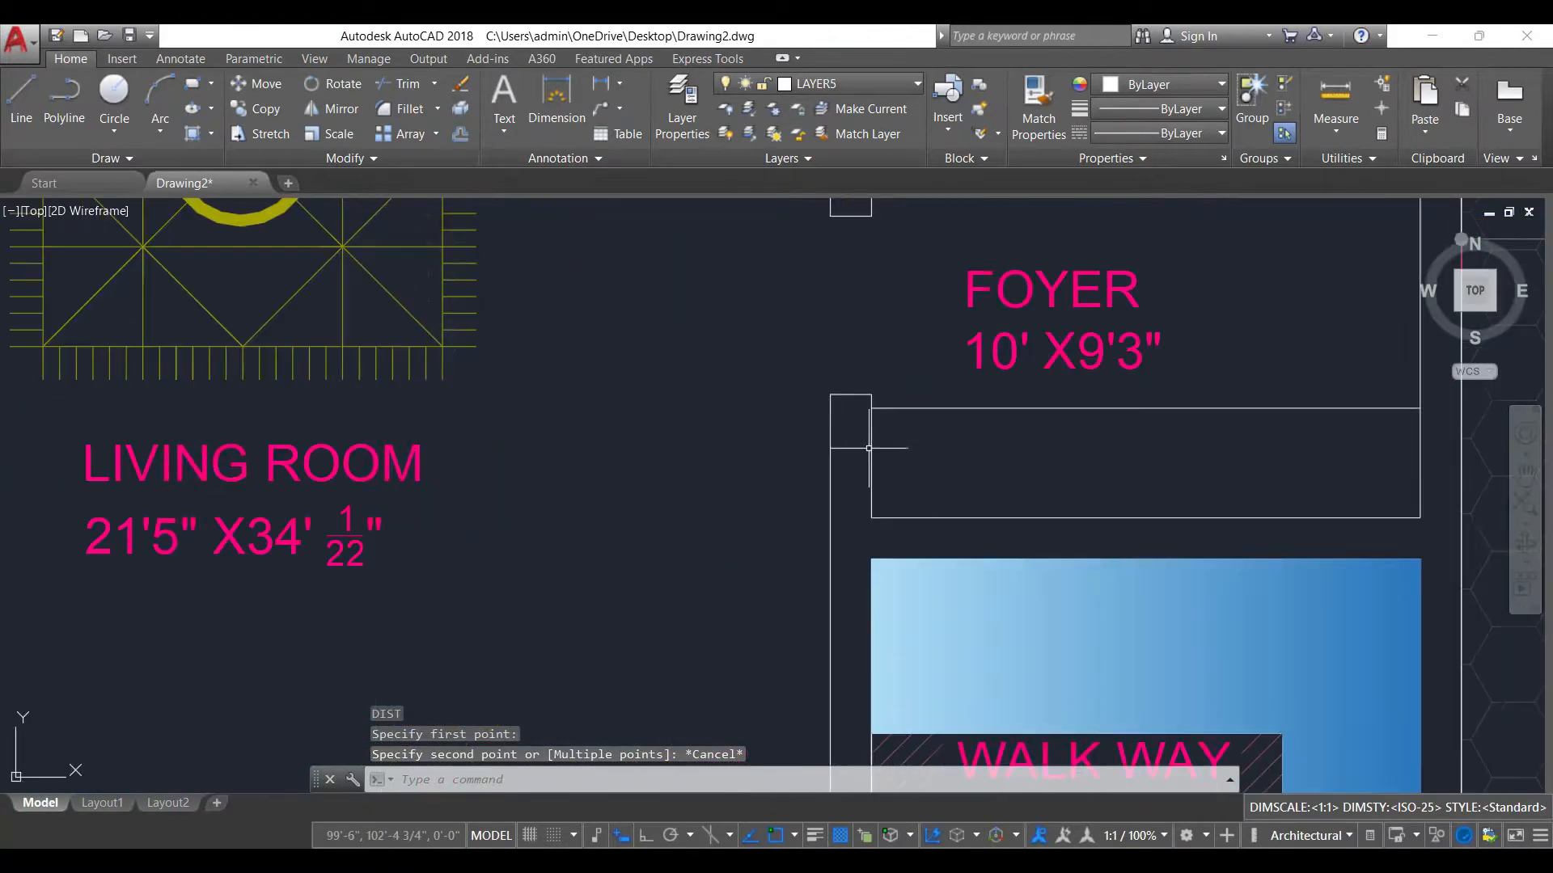
type("di")
key("Return")
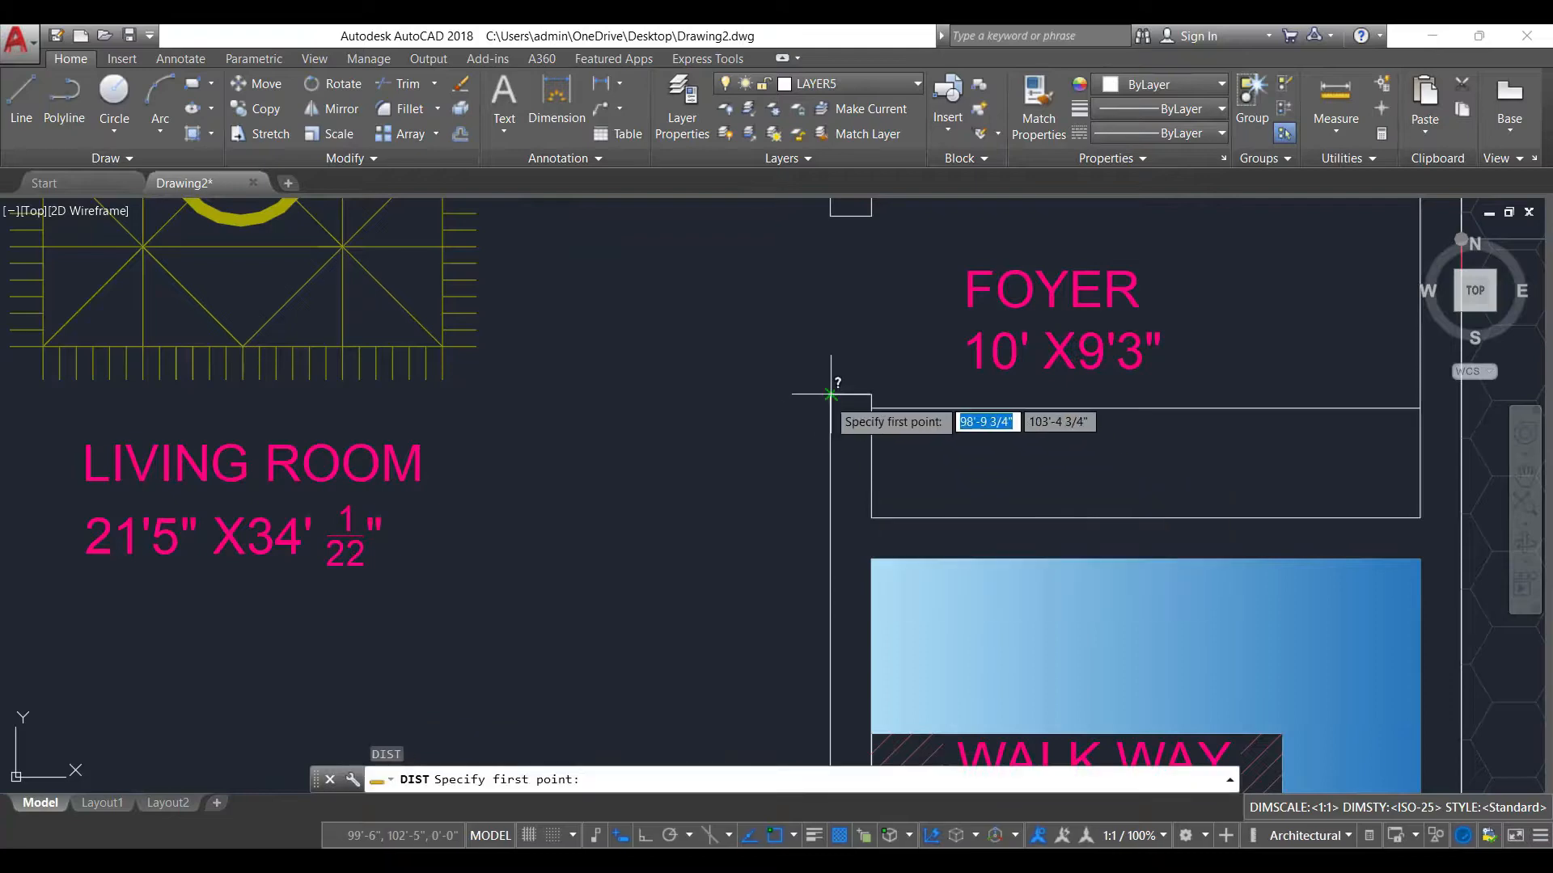
left_click(841, 395)
key("Escape")
- Measure the thickness of the partition wall at the door of the toilet beside bedroom 2 with DIST
scroll(846, 506, "down", 8)
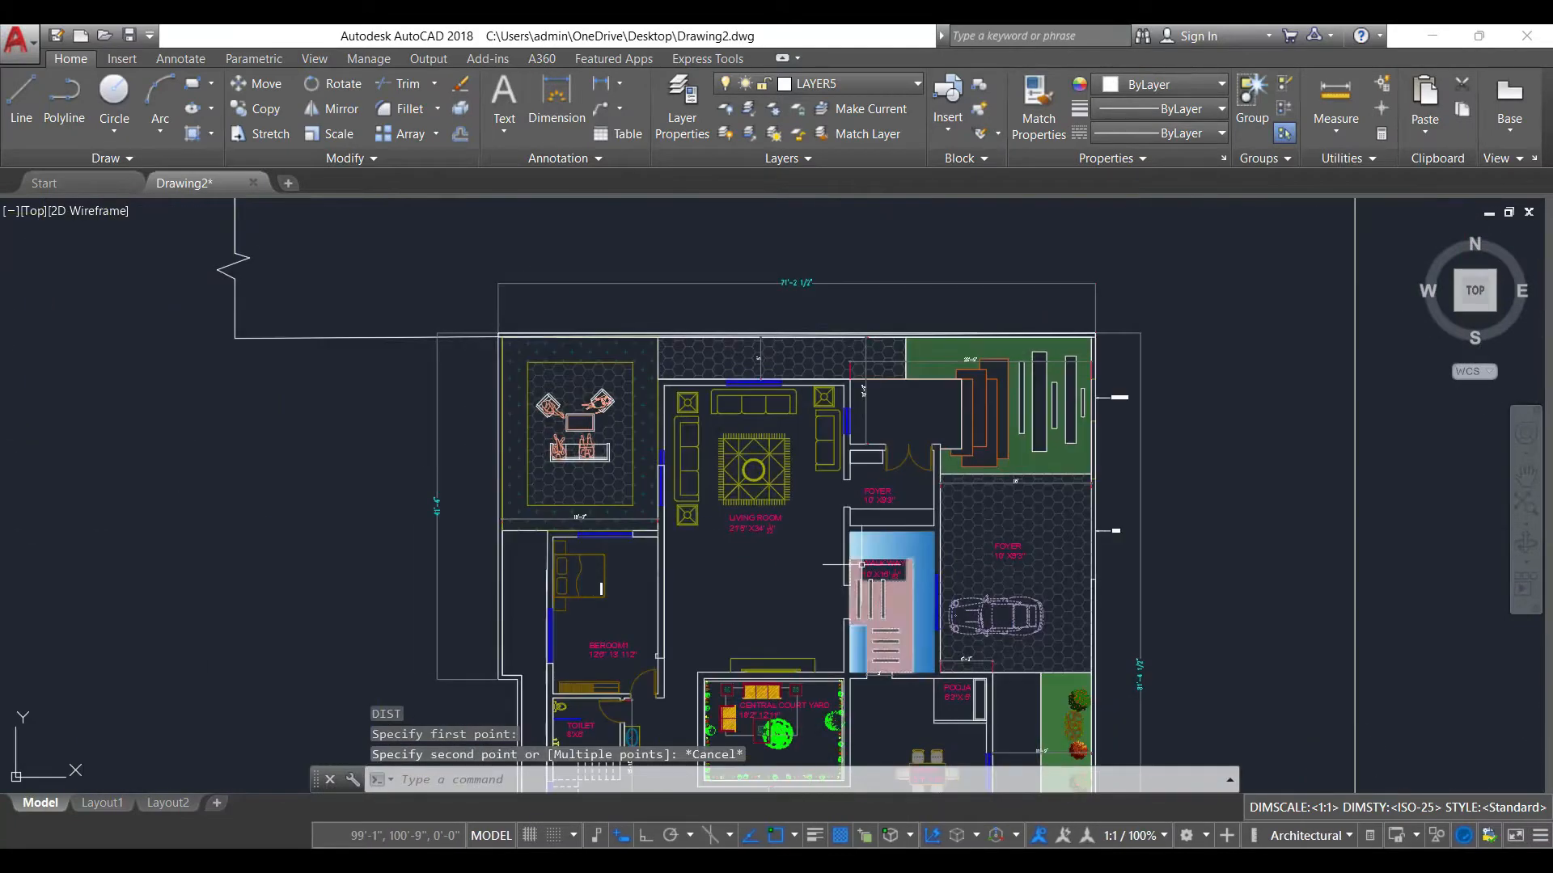
middle_click_drag(857, 558, 836, 346)
middle_click_drag(733, 636, 748, 577)
scroll(748, 577, "up", 4)
middle_click_drag(372, 644, 659, 497)
scroll(659, 497, "up", 2)
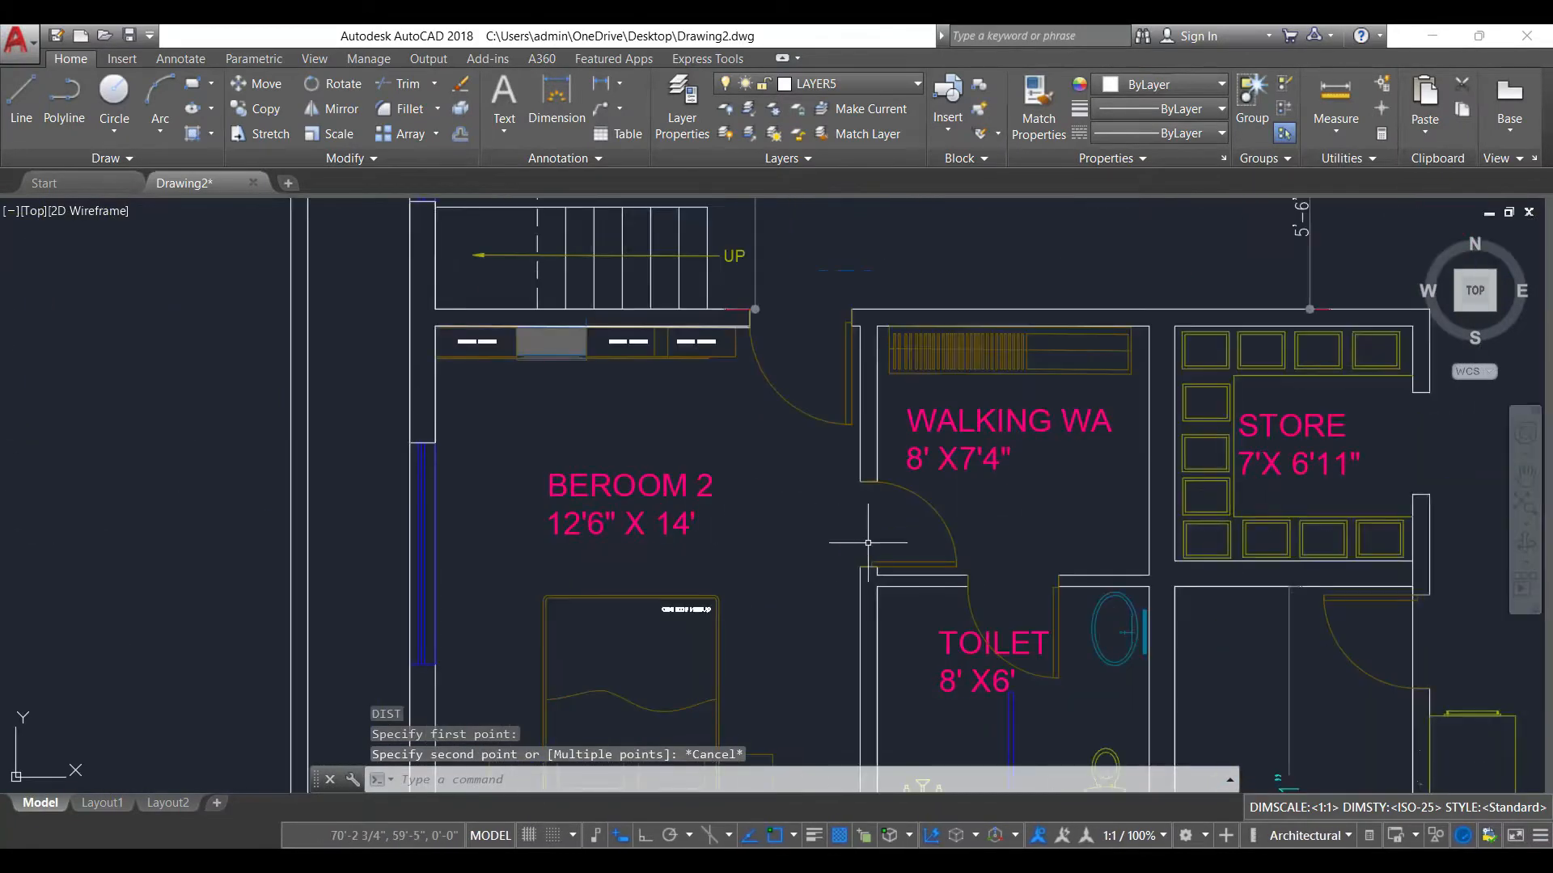
middle_click_drag(936, 594, 733, 433)
scroll(733, 433, "up", 4)
type("di")
key("Return")
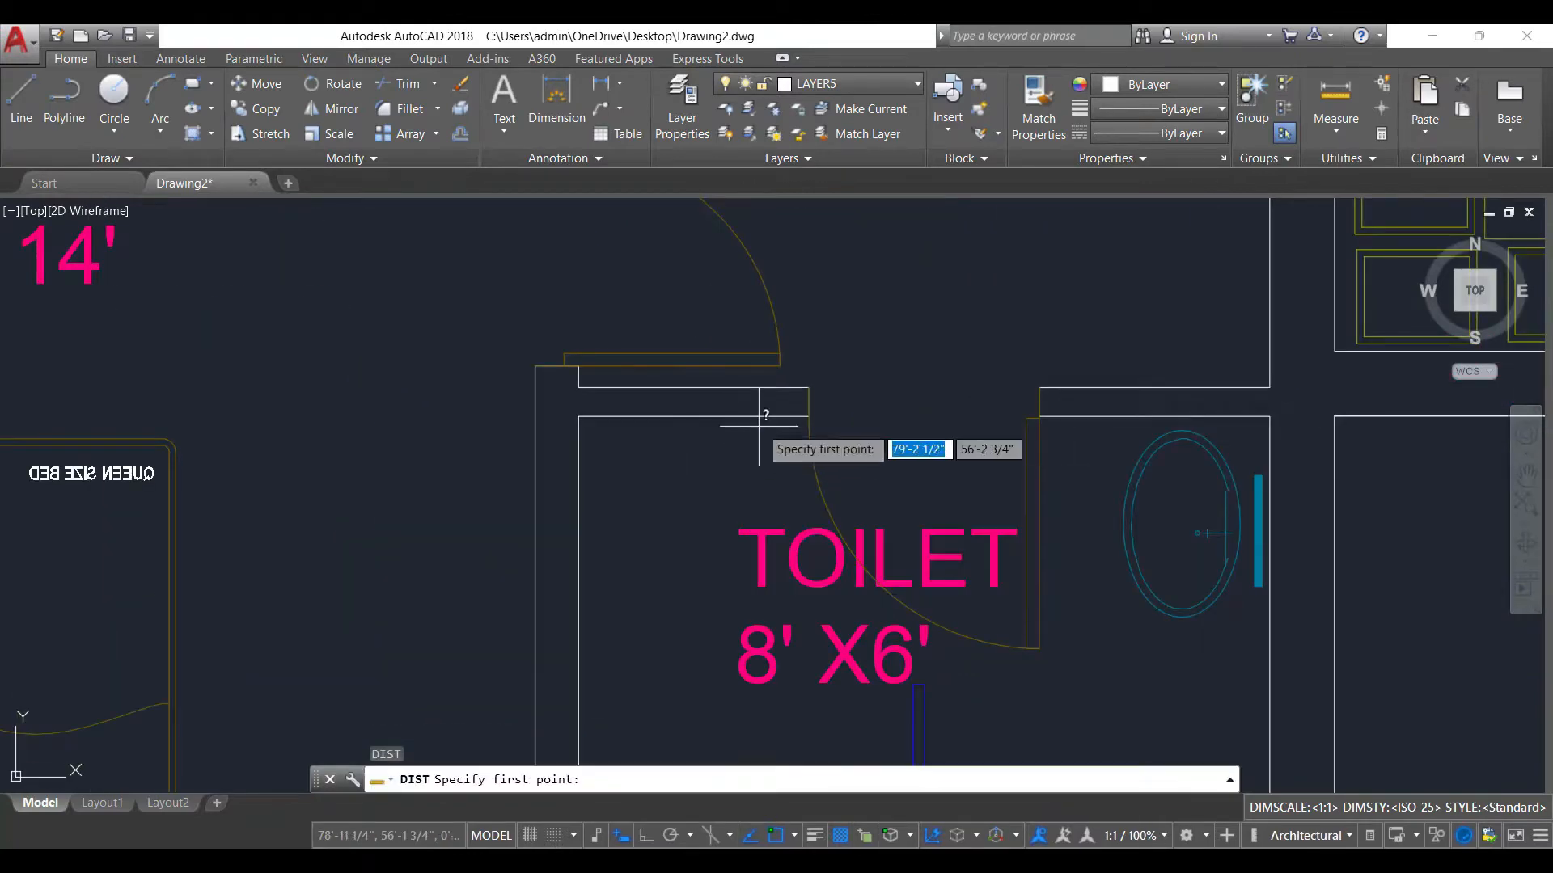
left_click(809, 388)
key("Escape")
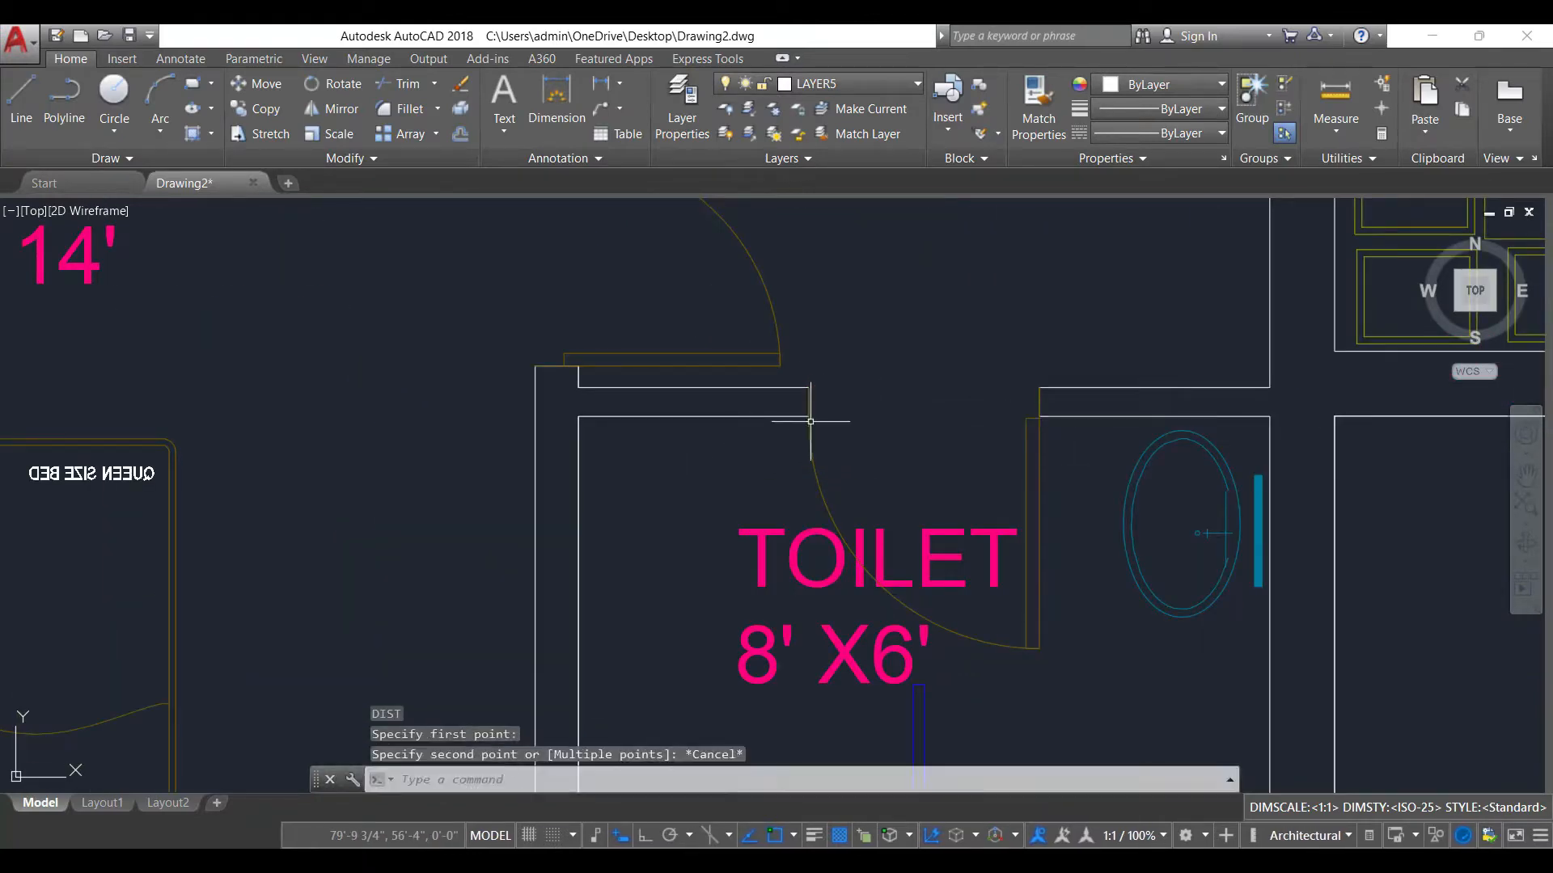
- Measure the length of the plot's south boundary wall between its outer corners with DIST
scroll(817, 501, "down", 8)
scroll(874, 659, "up", 5)
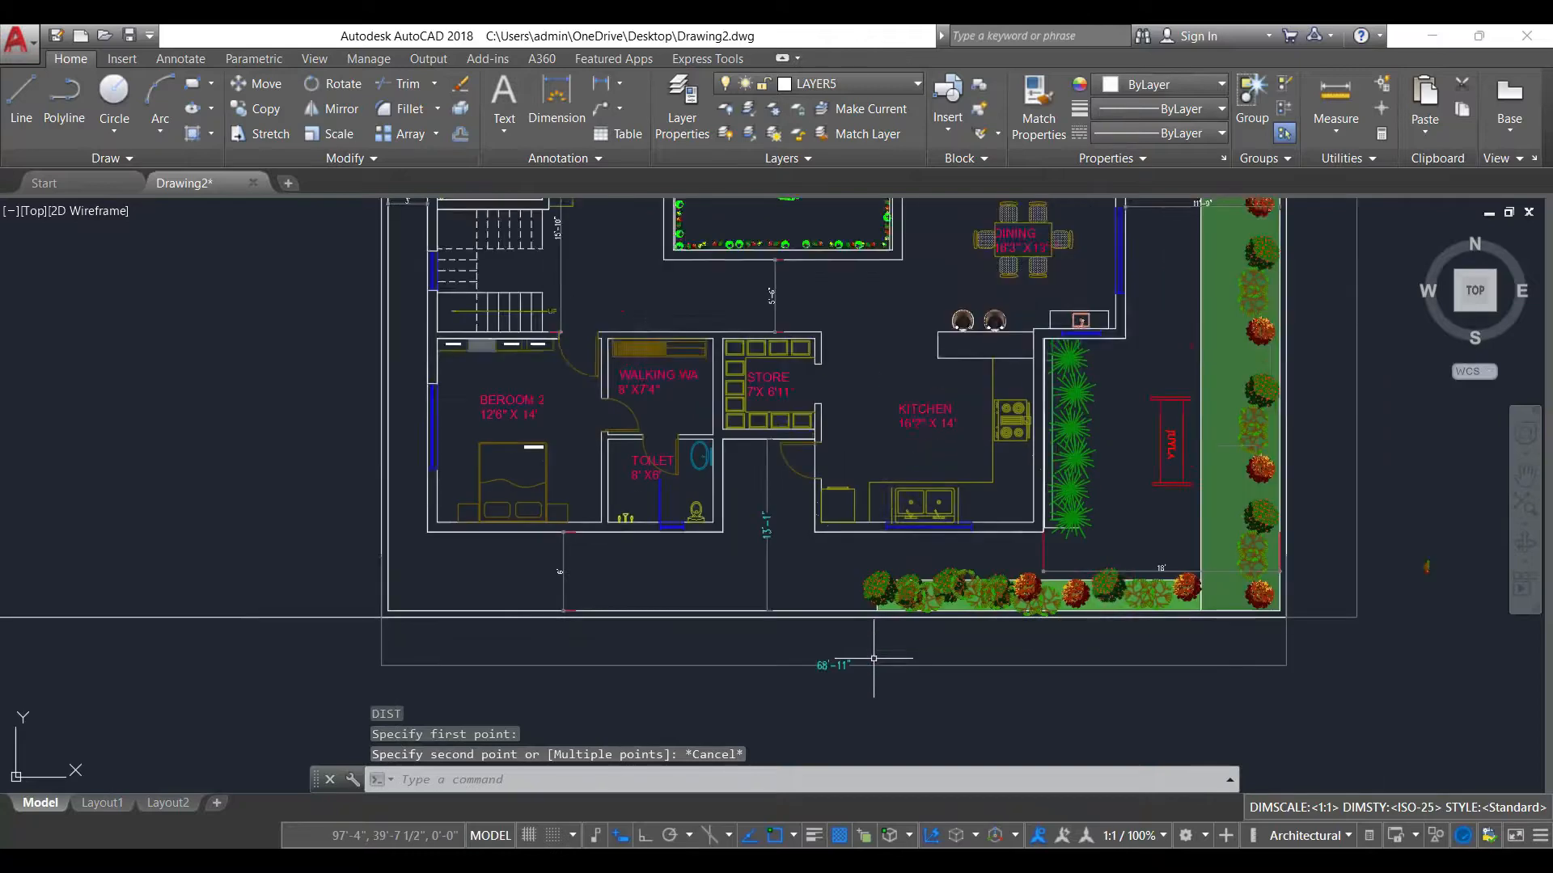
type("Di")
key("Return")
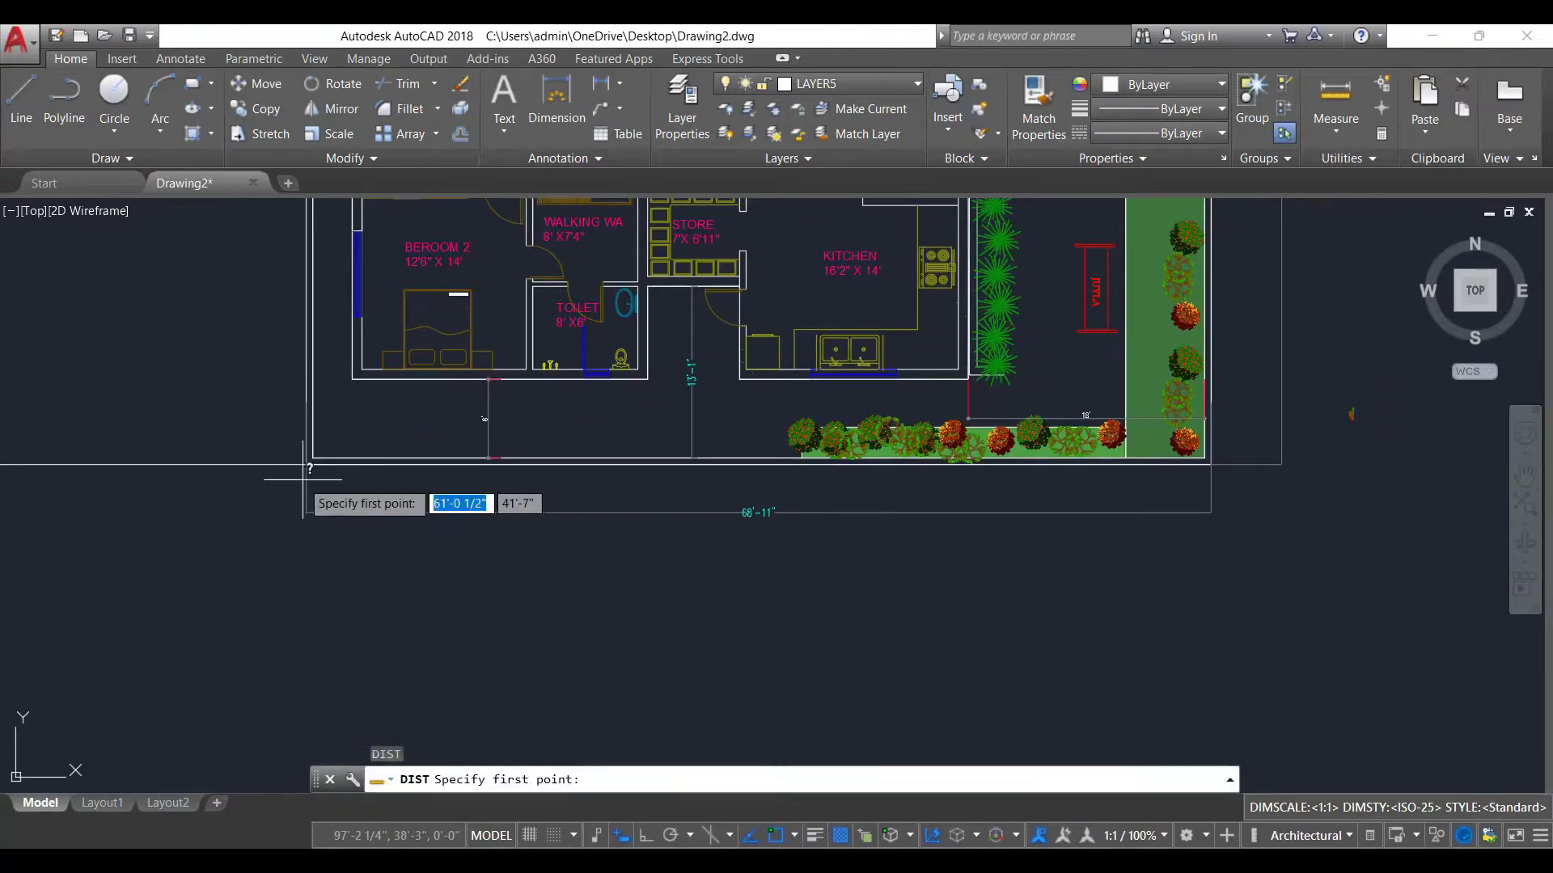
scroll(312, 440, "up", 5)
left_click(312, 436)
scroll(368, 494, "down", 8)
scroll(908, 469, "up", 8)
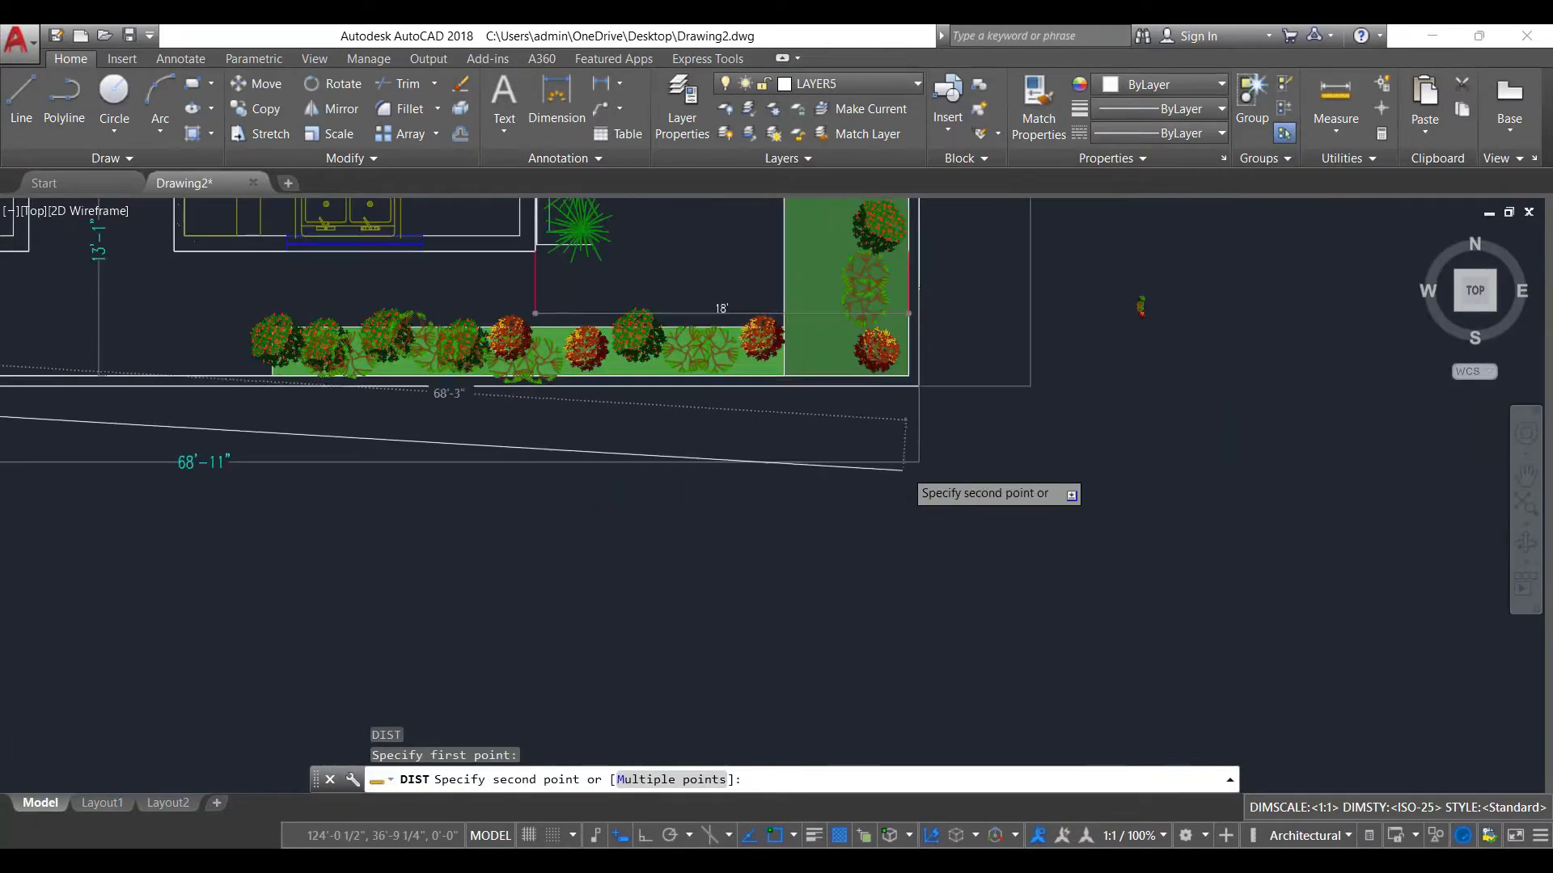
scroll(925, 335, "down", 4)
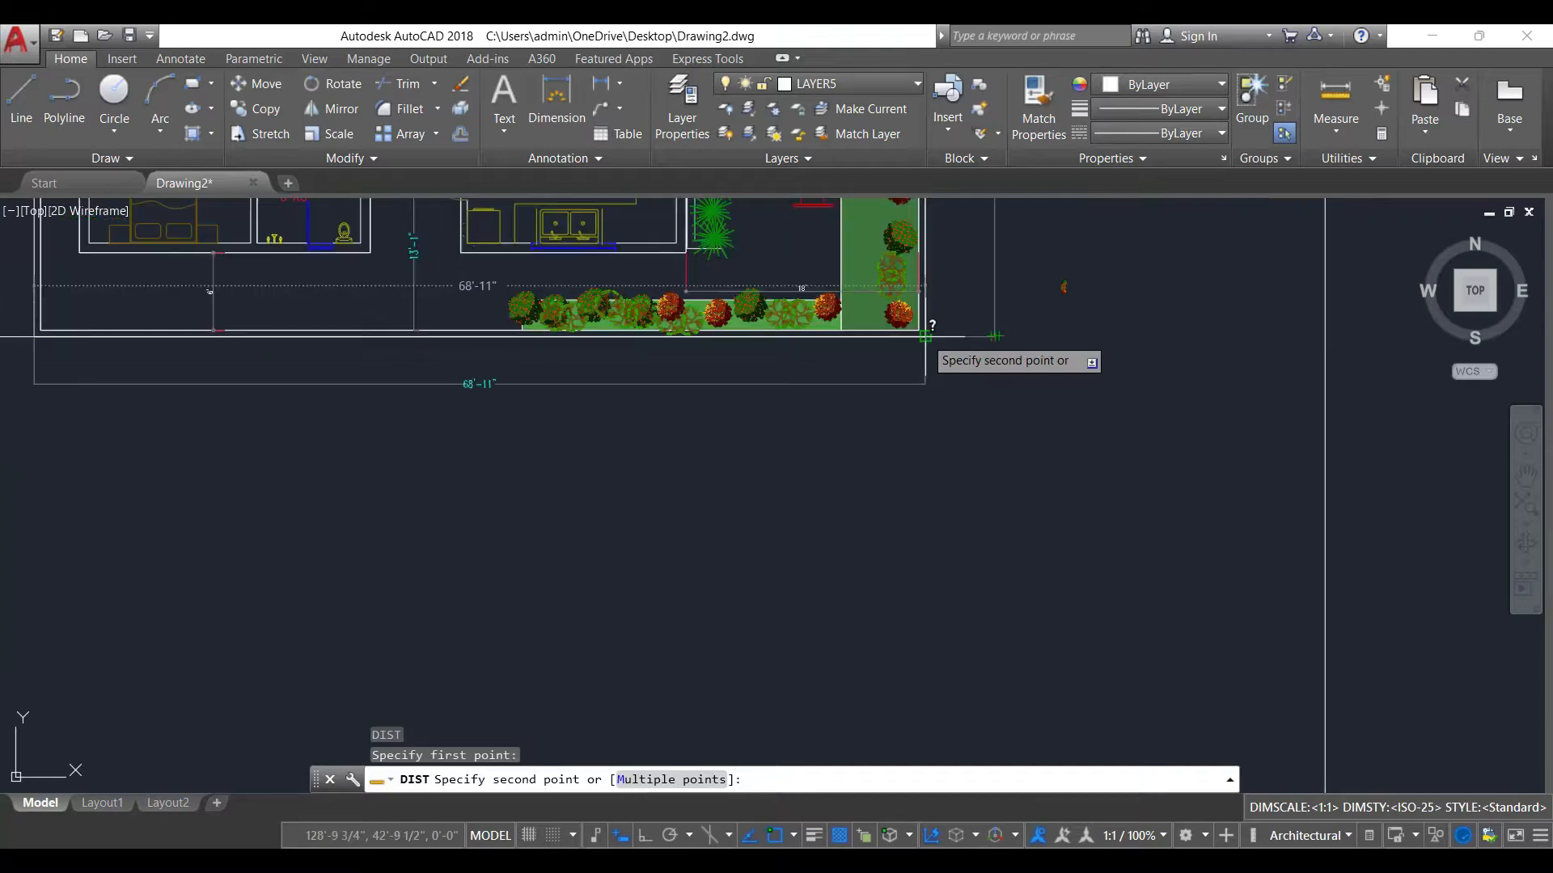
key("Escape")
scroll(797, 637, "down", 6)
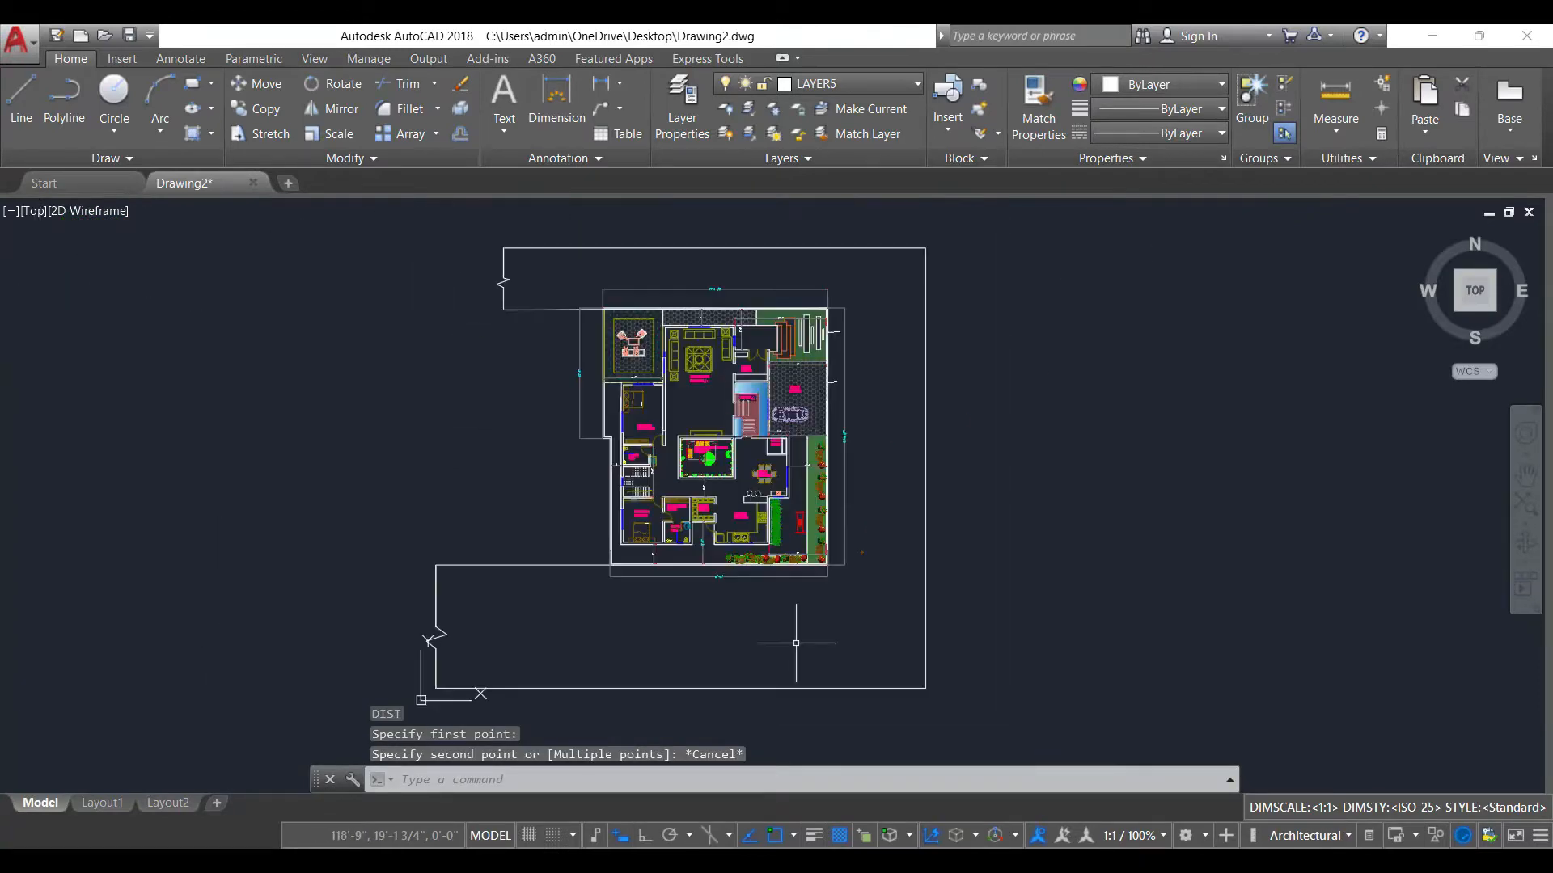
- Save the drawing to the Desktop under the name PROJECT- 2 BHK as an AutoCAD 2018 drawing
scroll(699, 363, "down", 3)
scroll(712, 368, "up", 2)
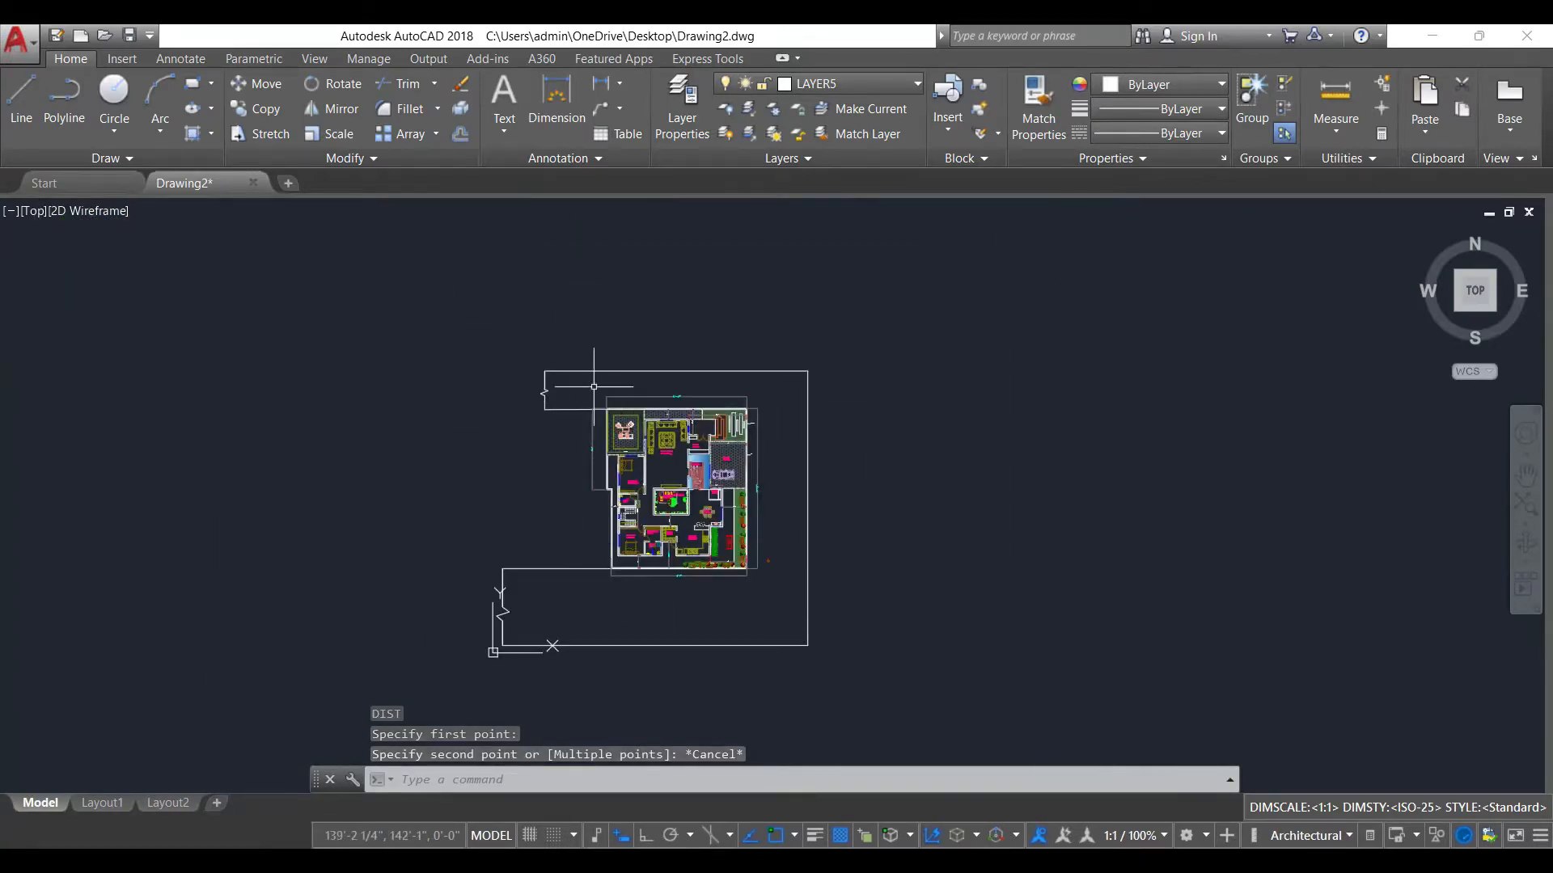
left_click(19, 41)
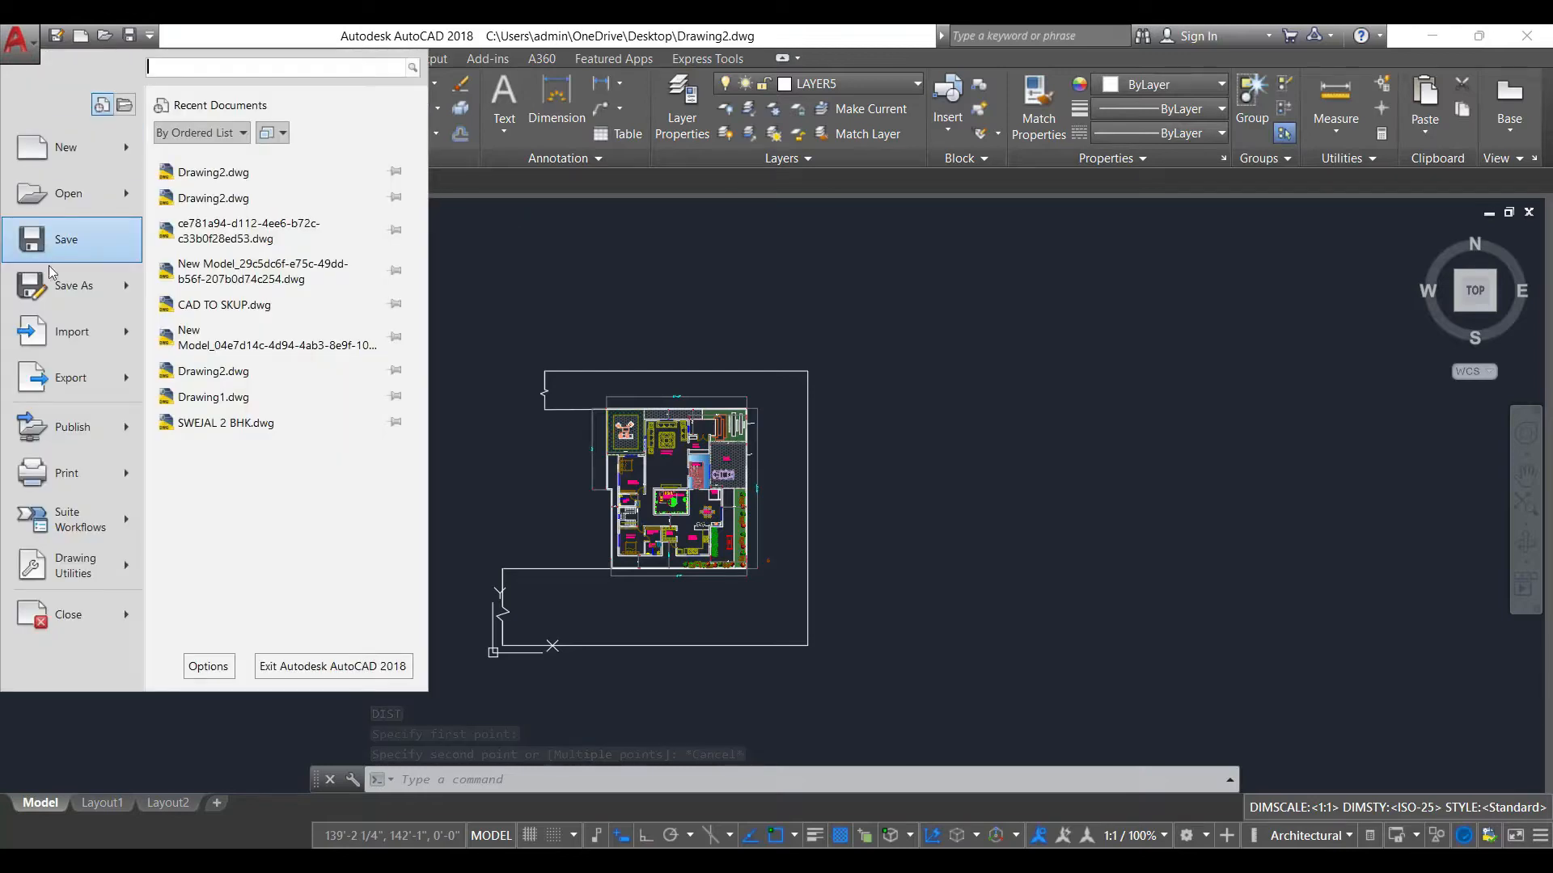
left_click(65, 285)
left_click(496, 574)
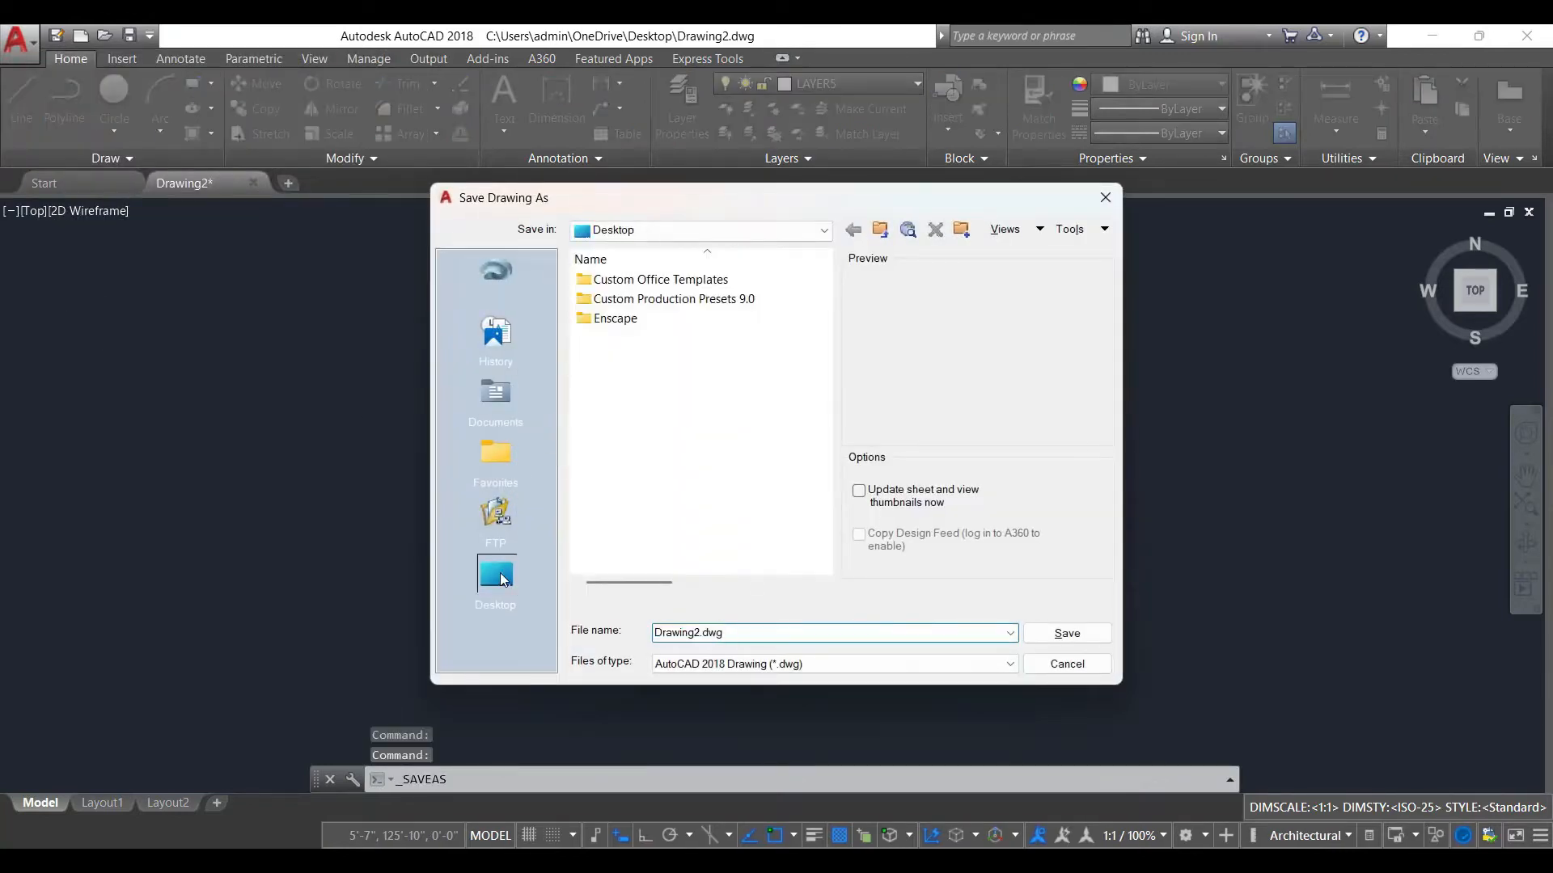
left_click(807, 633)
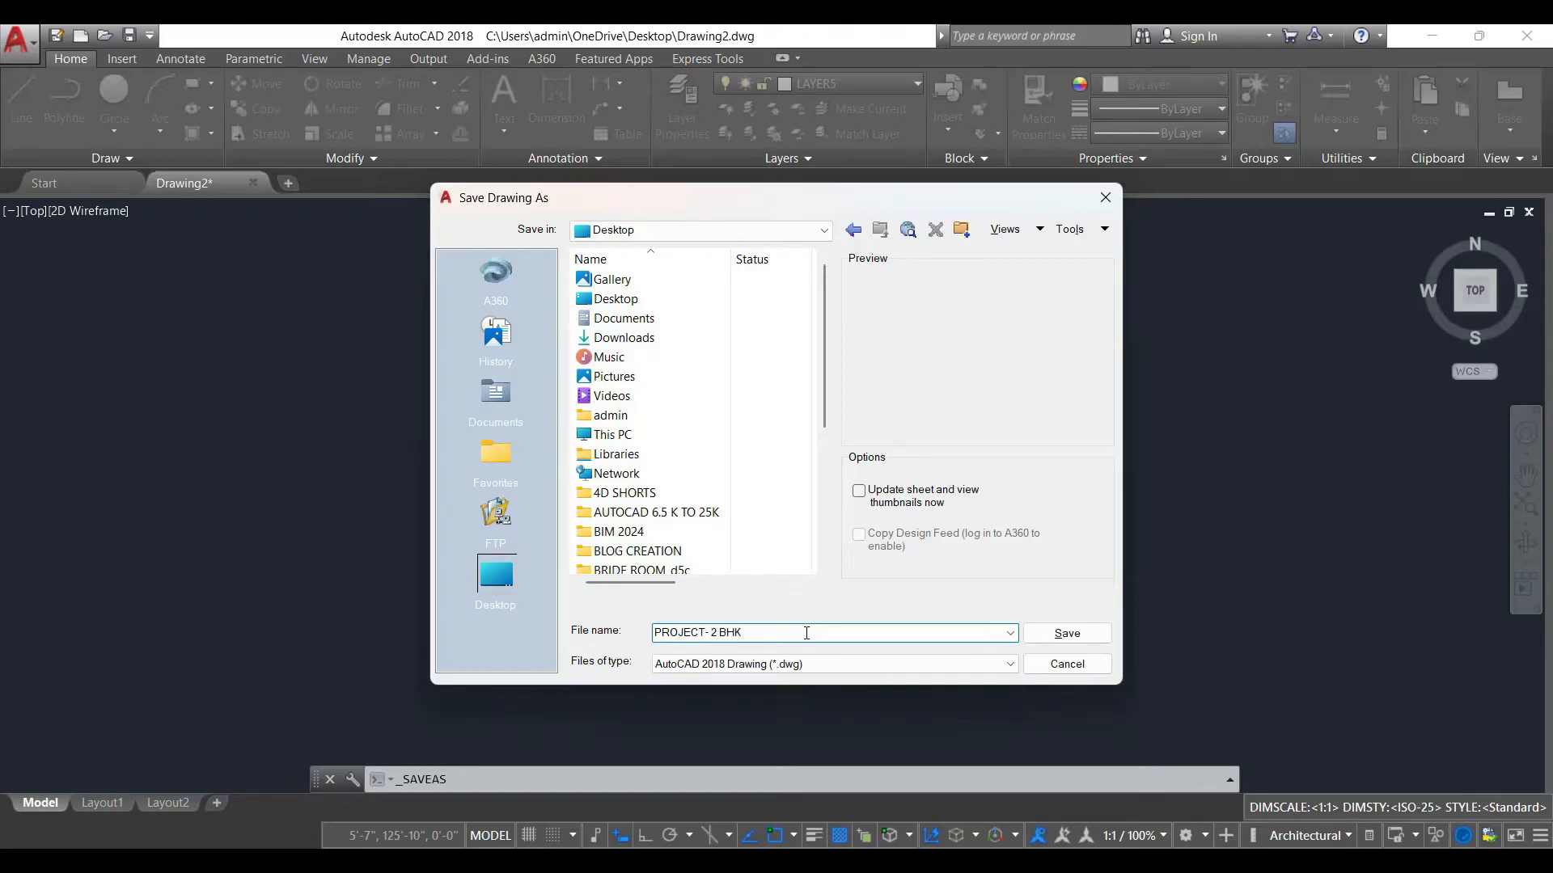
left_click(1075, 634)
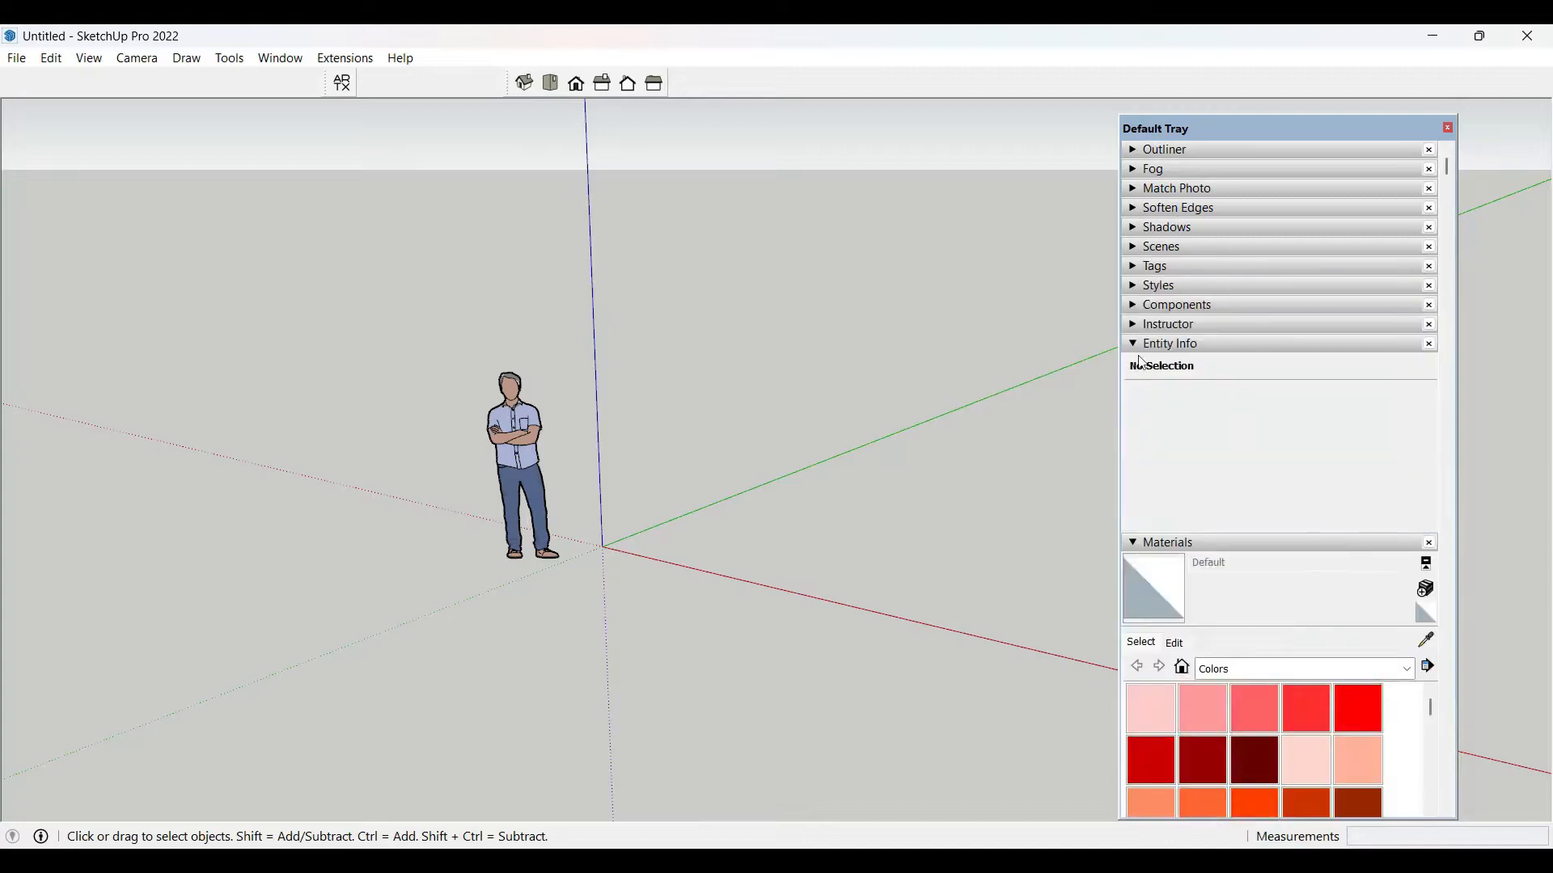
- Switch to SketchUp, collapse the Entity Info and Materials sections and move the Default Tray clear of the model
left_click(1138, 345)
left_click(1140, 362)
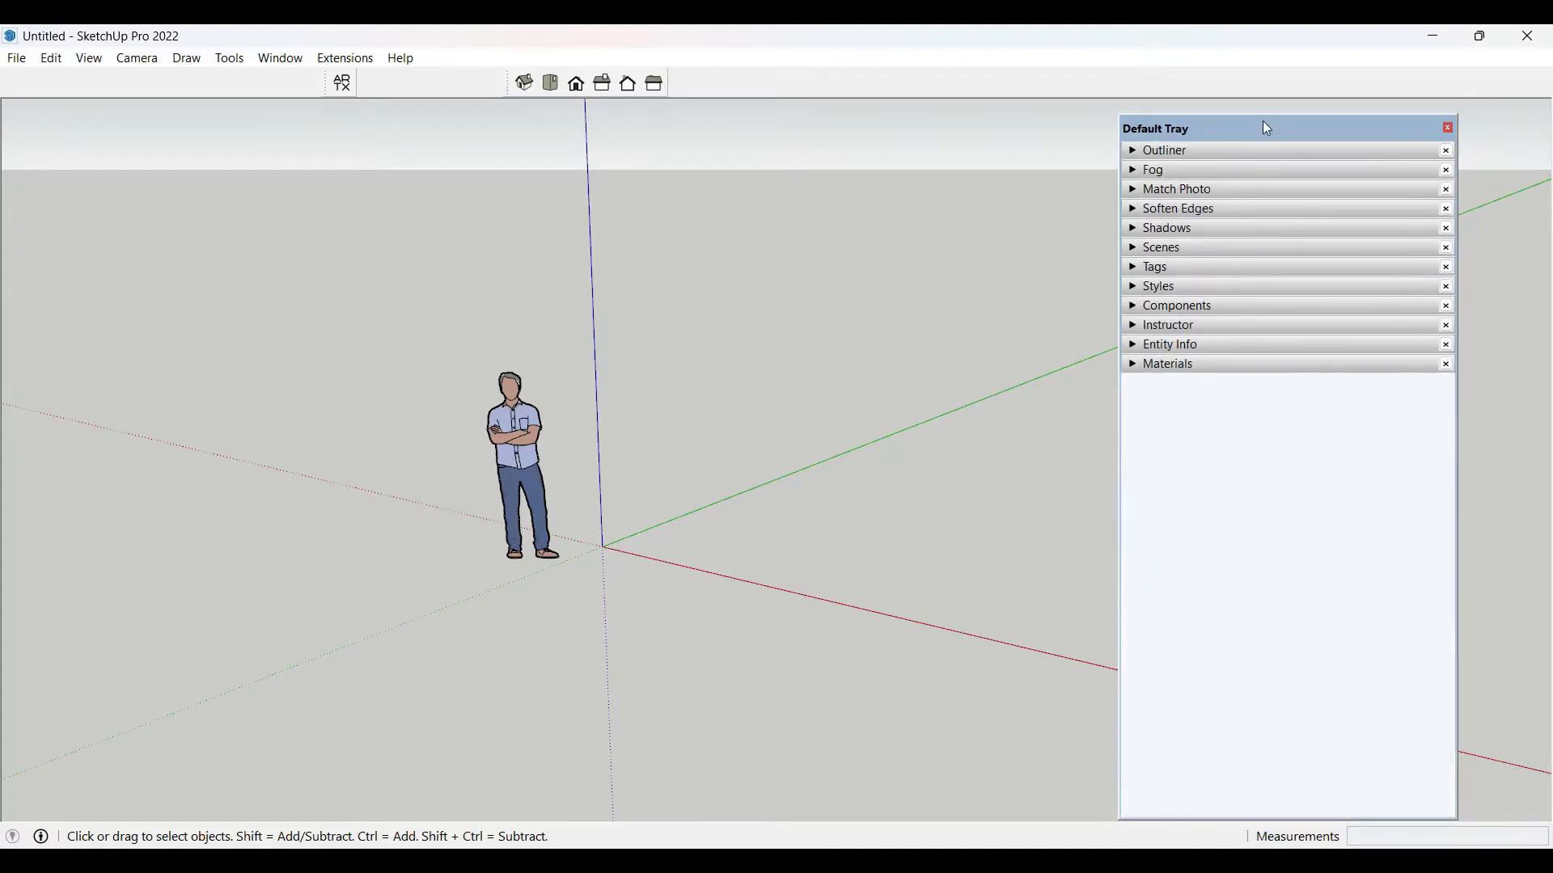
left_click_drag(1263, 122, 1375, 78)
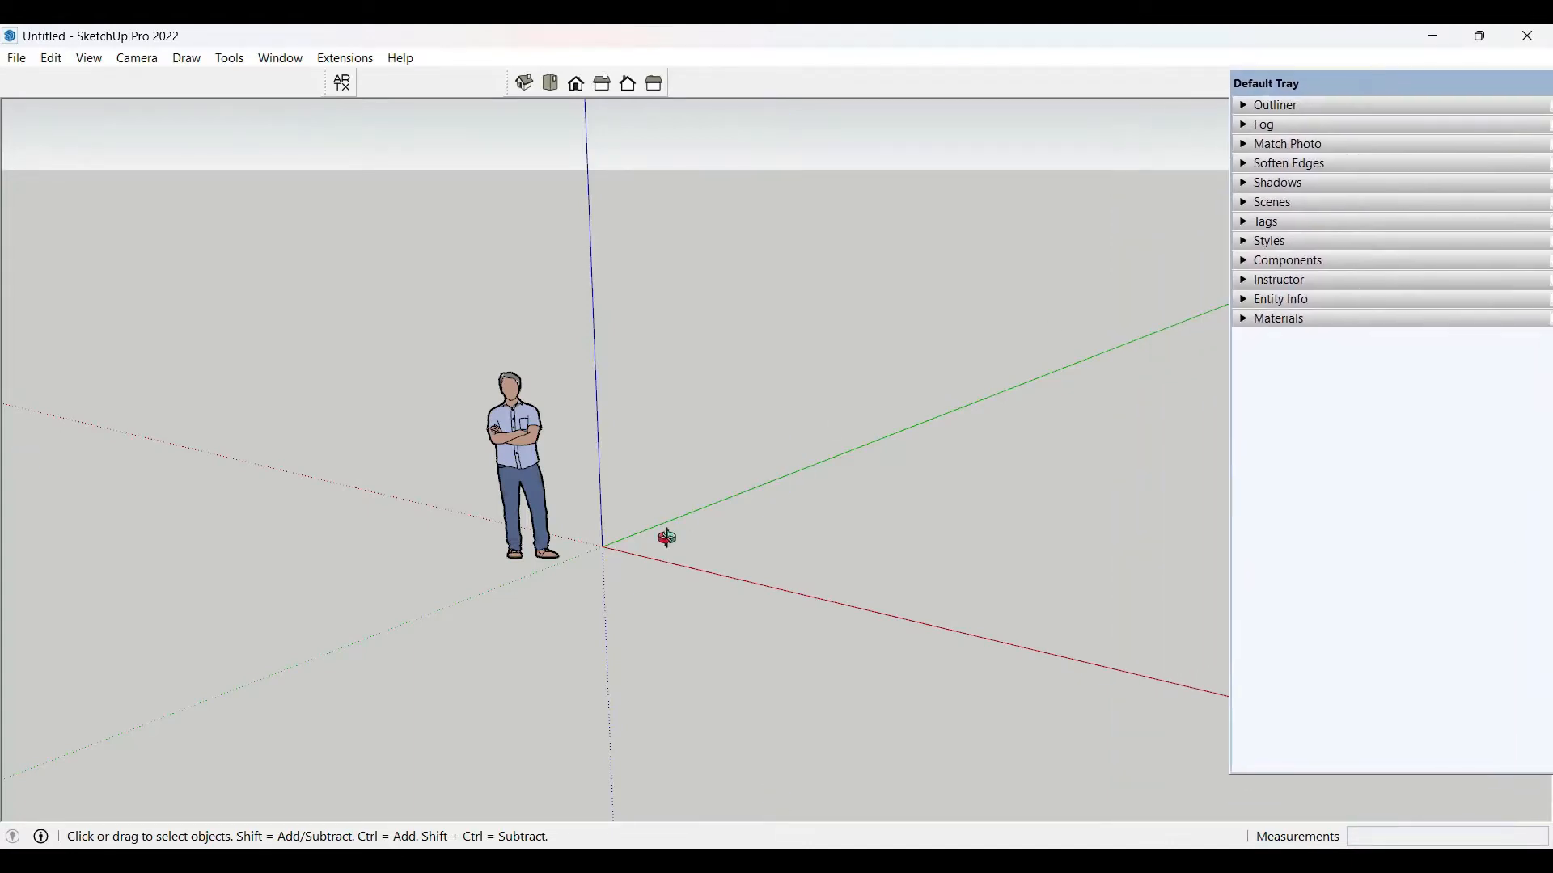
- Delete the default human figure standing beside the origin
middle_click_drag(667, 537, 667, 429)
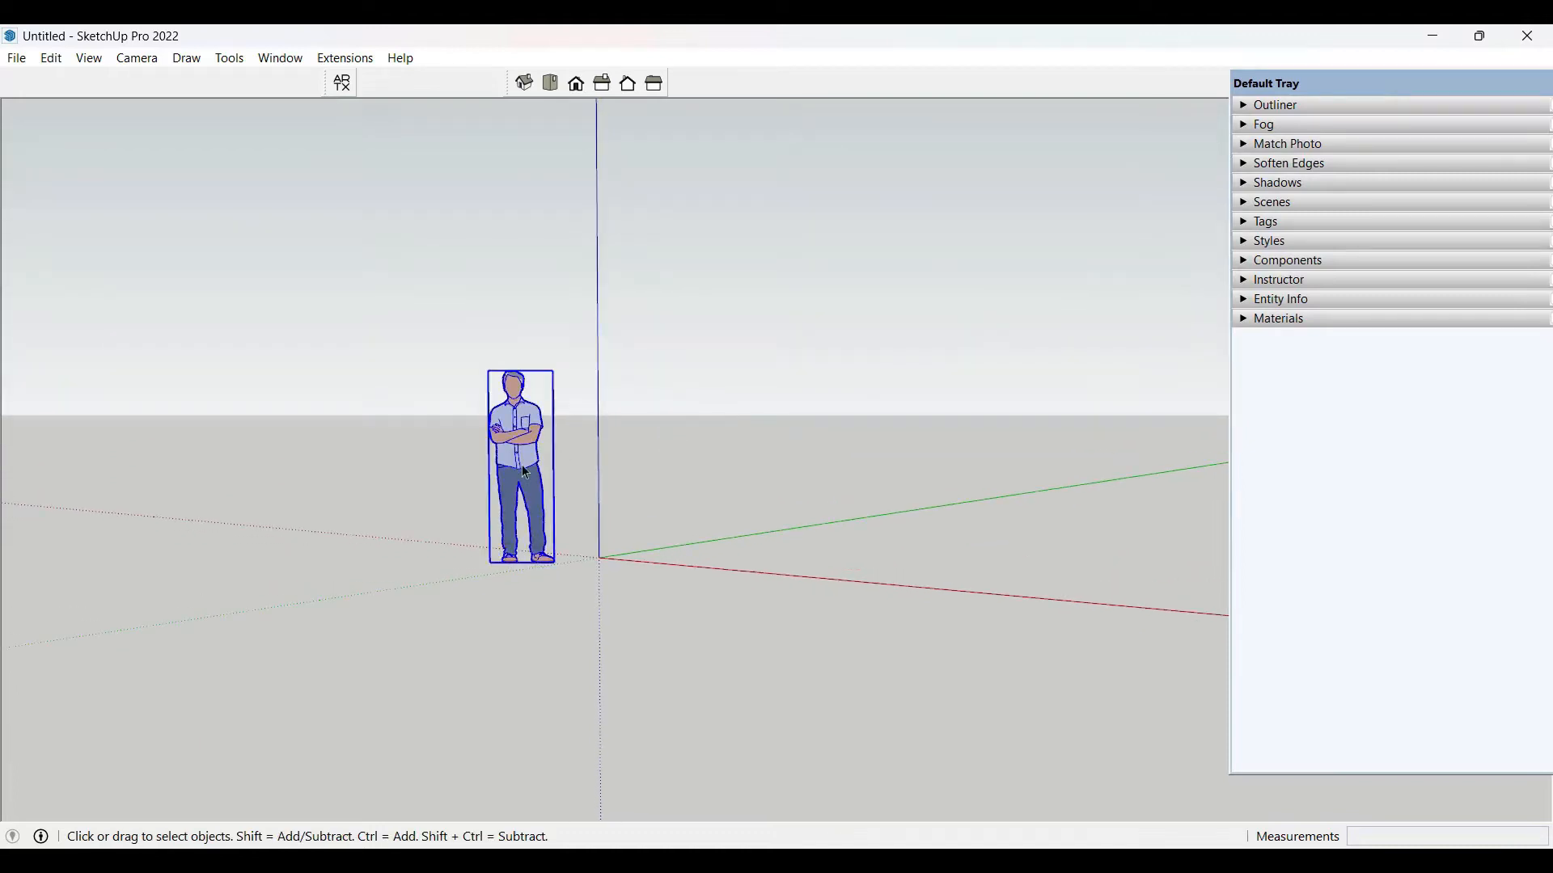
key("Delete")
scroll(781, 473, "up", 4)
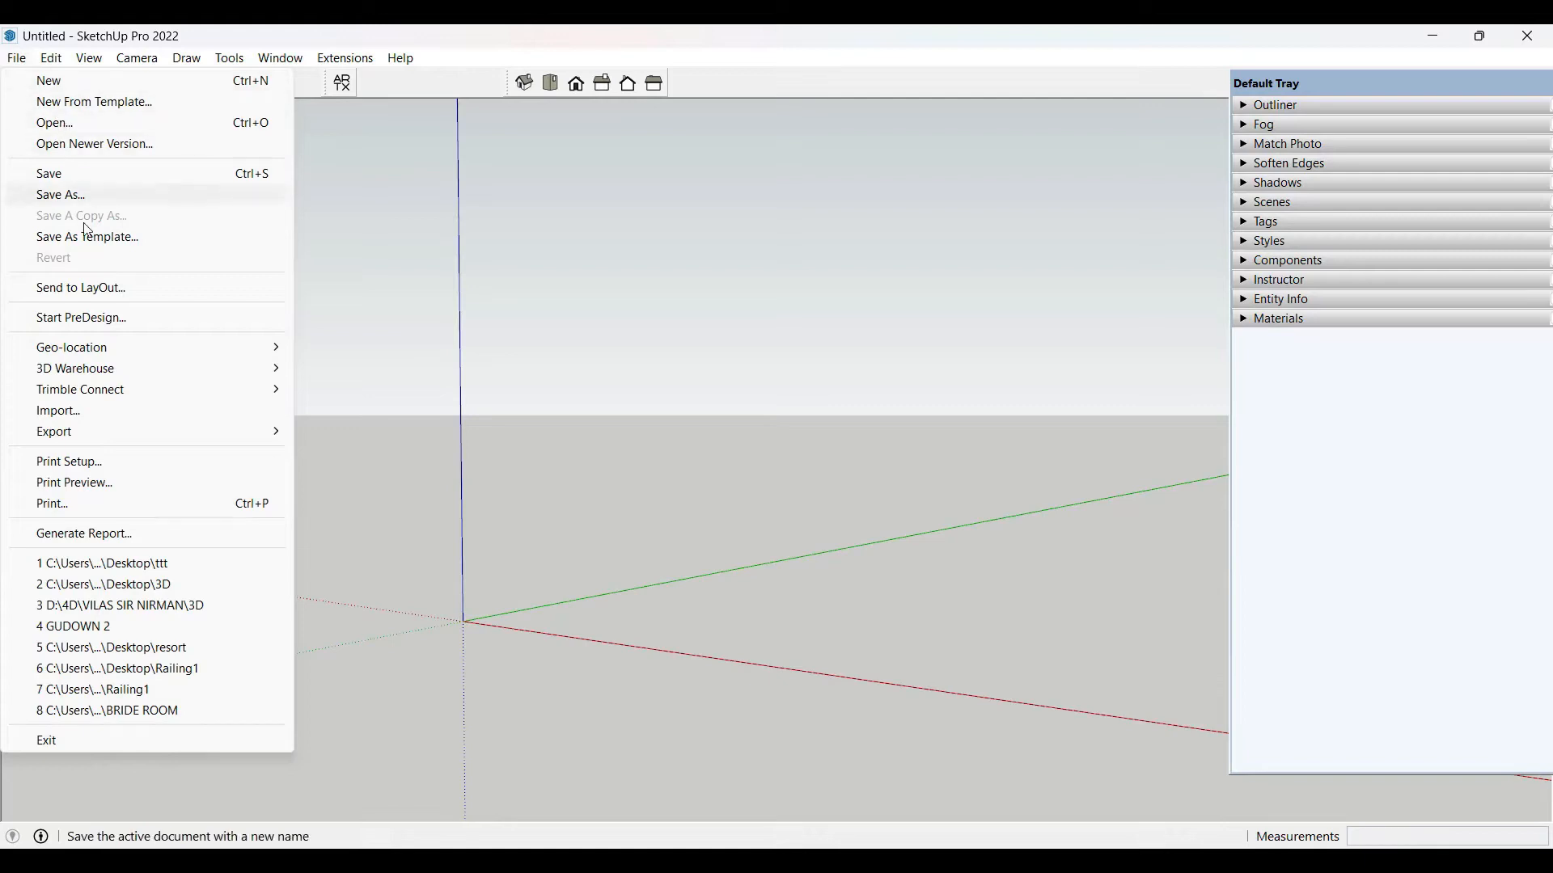
- Import the PROJECT- 2 BHK.dwg drawing into the empty model and dismiss the import results
left_click(107, 413)
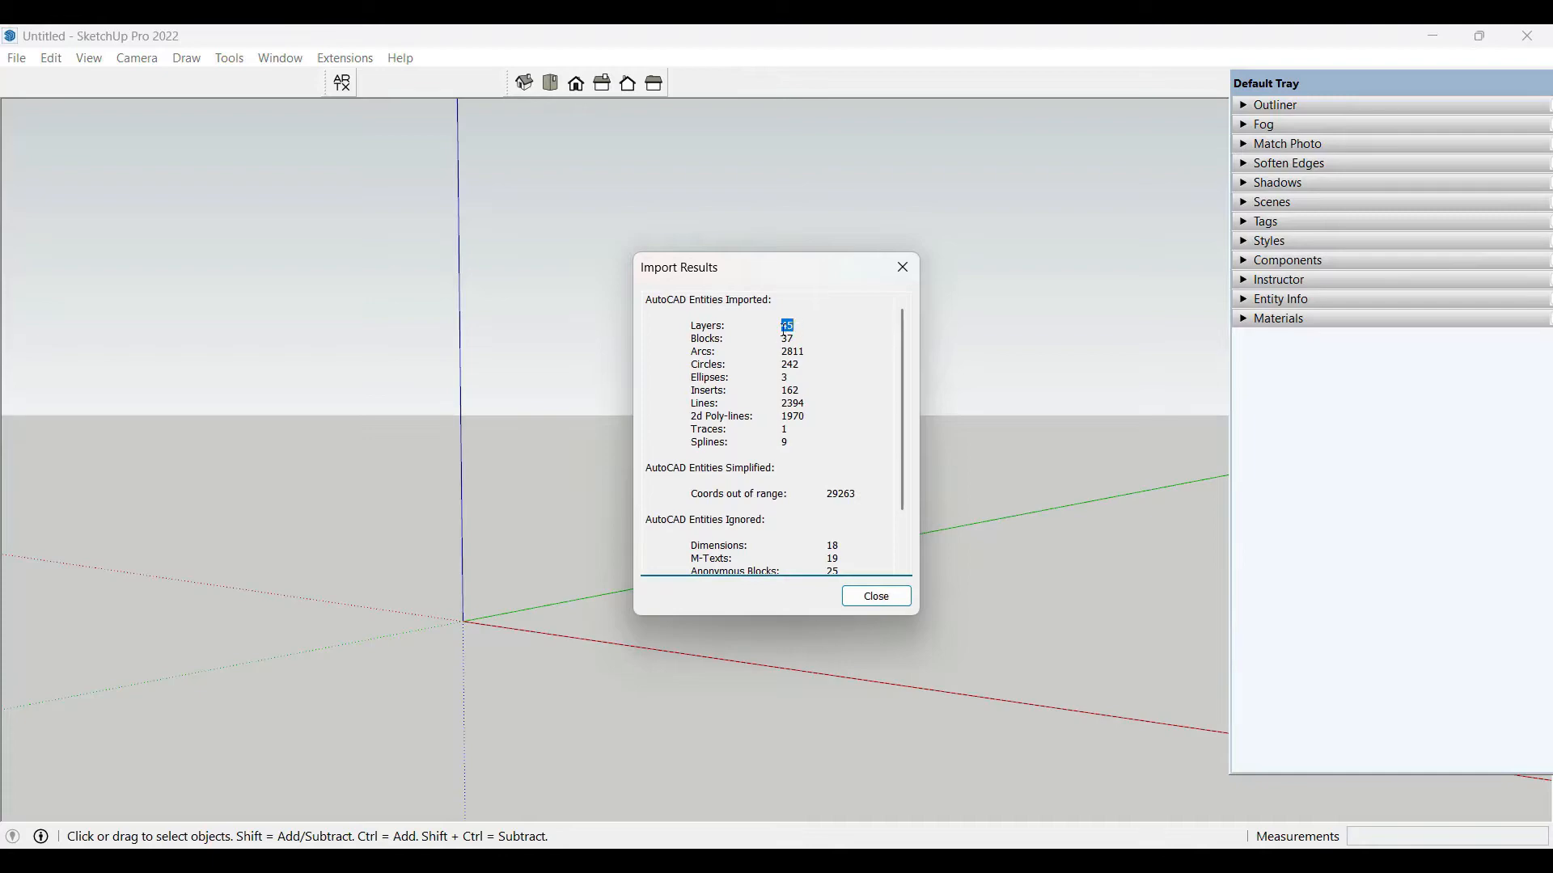
left_click(882, 602)
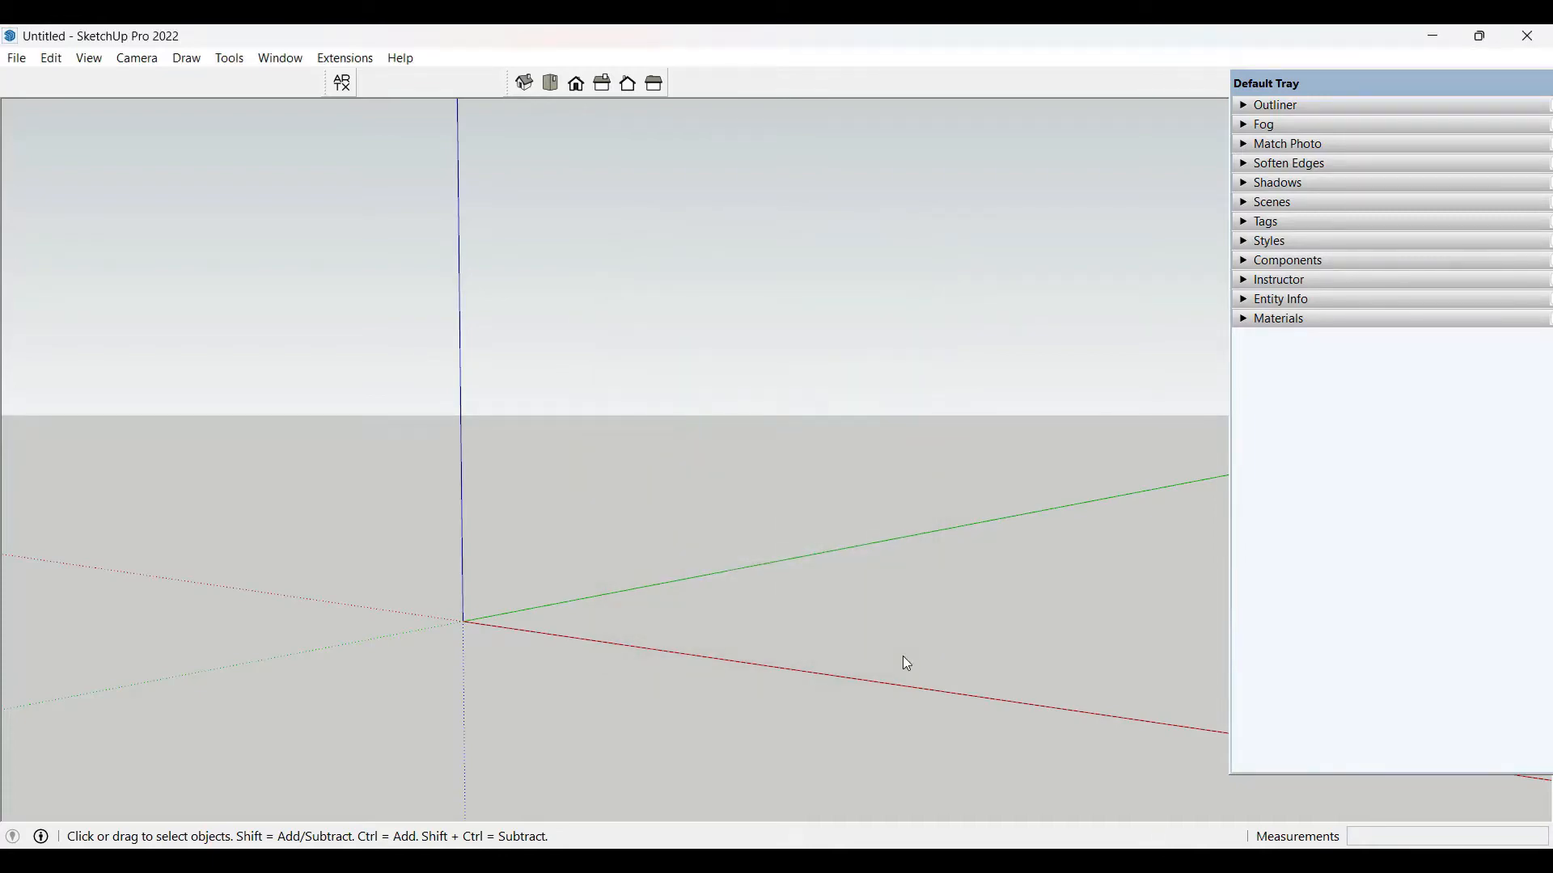
middle_click_drag(748, 616, 571, 588)
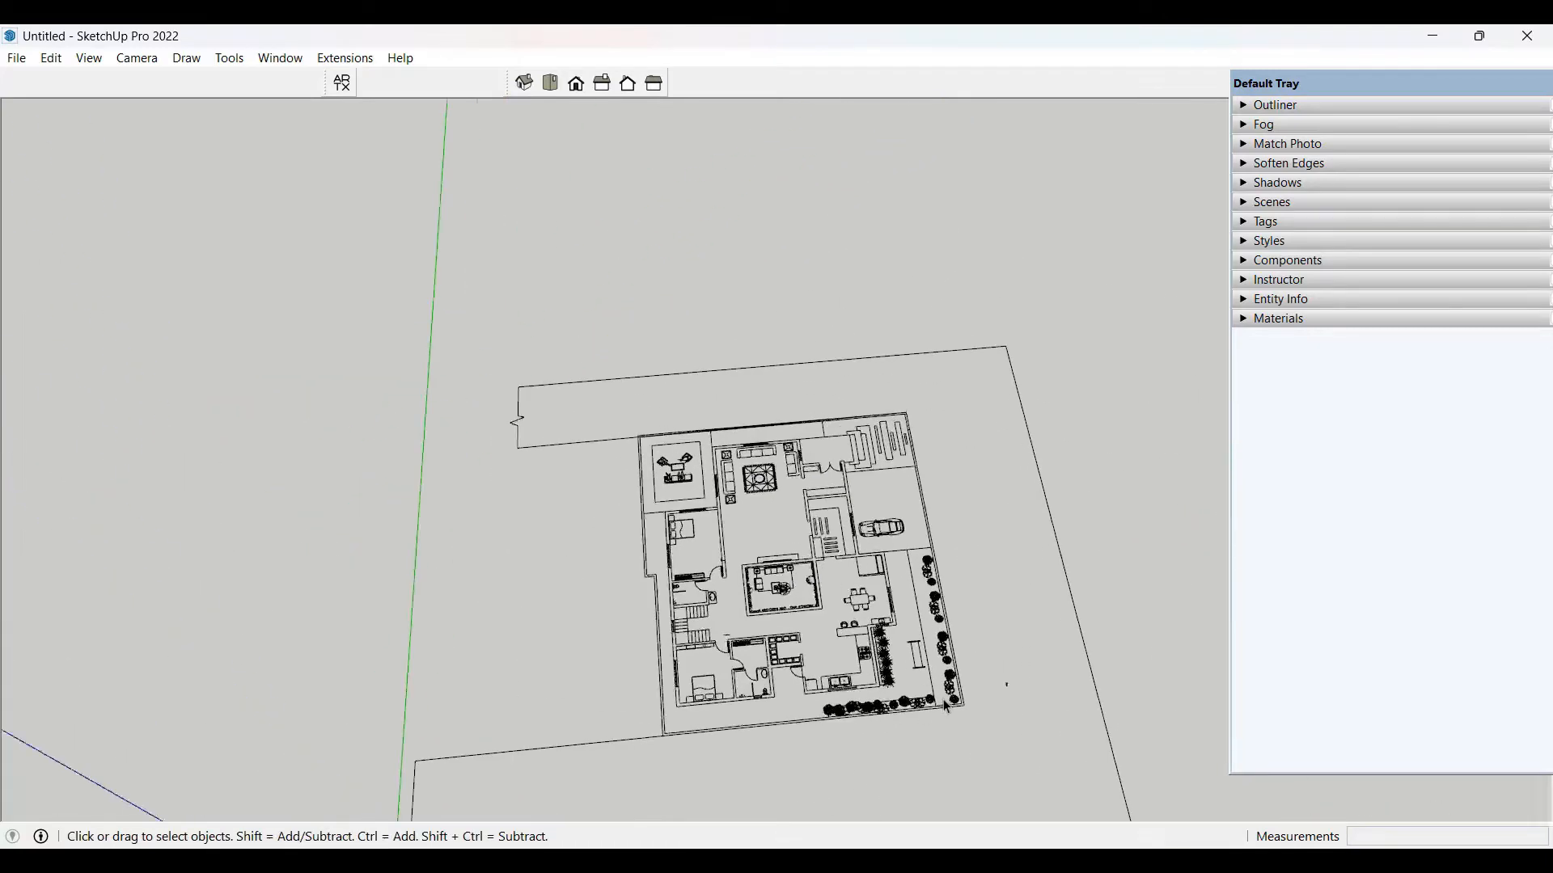
scroll(571, 587, "up", 2)
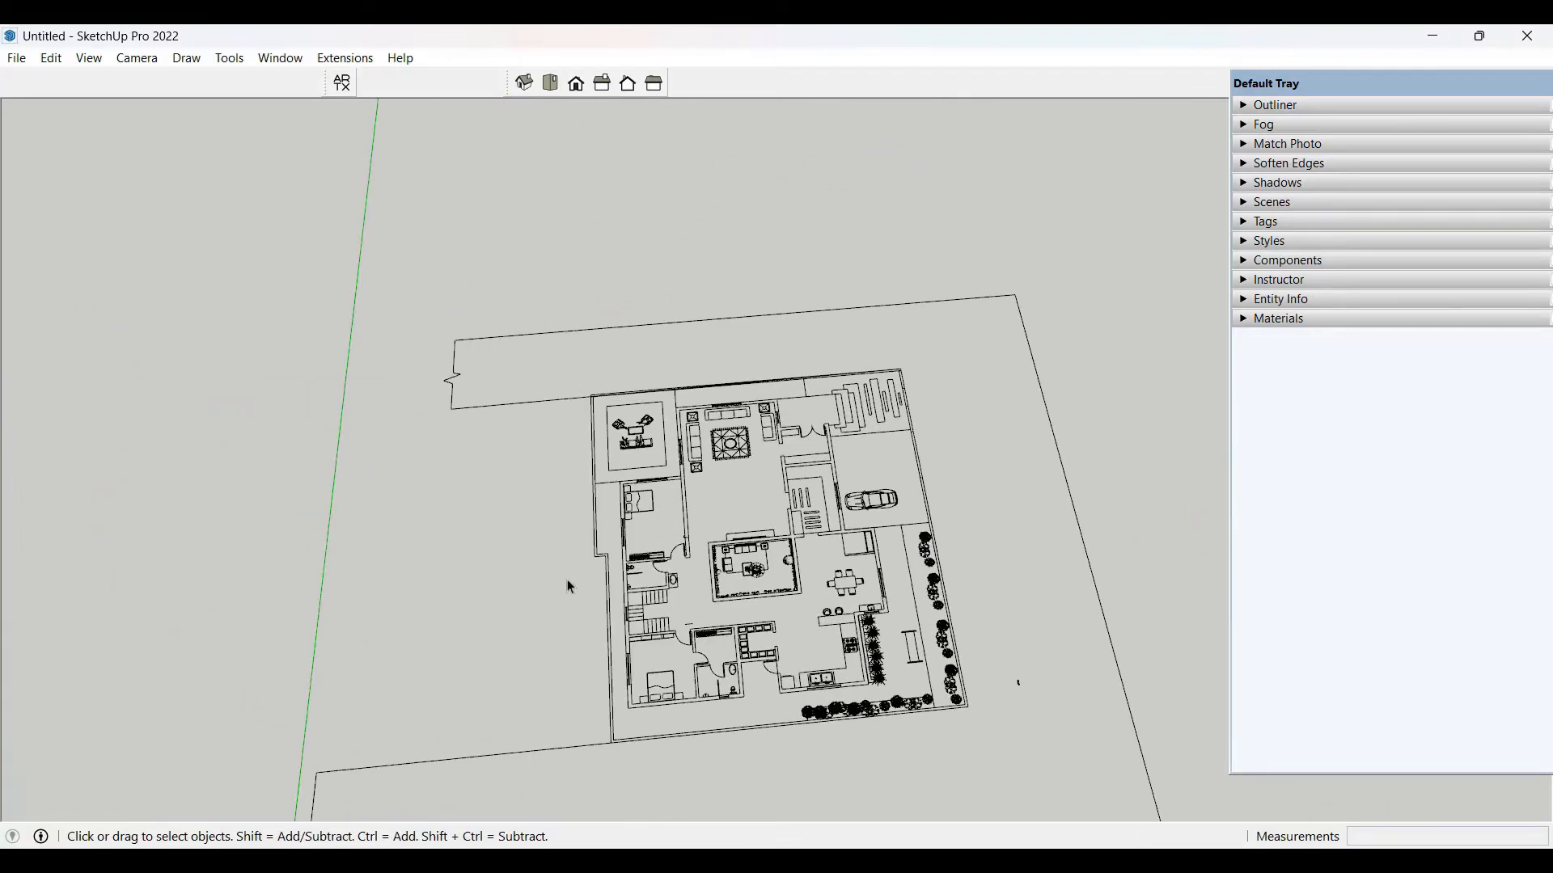
- Expand the Tags section and look through the tags imported with the plan
left_click(1255, 230)
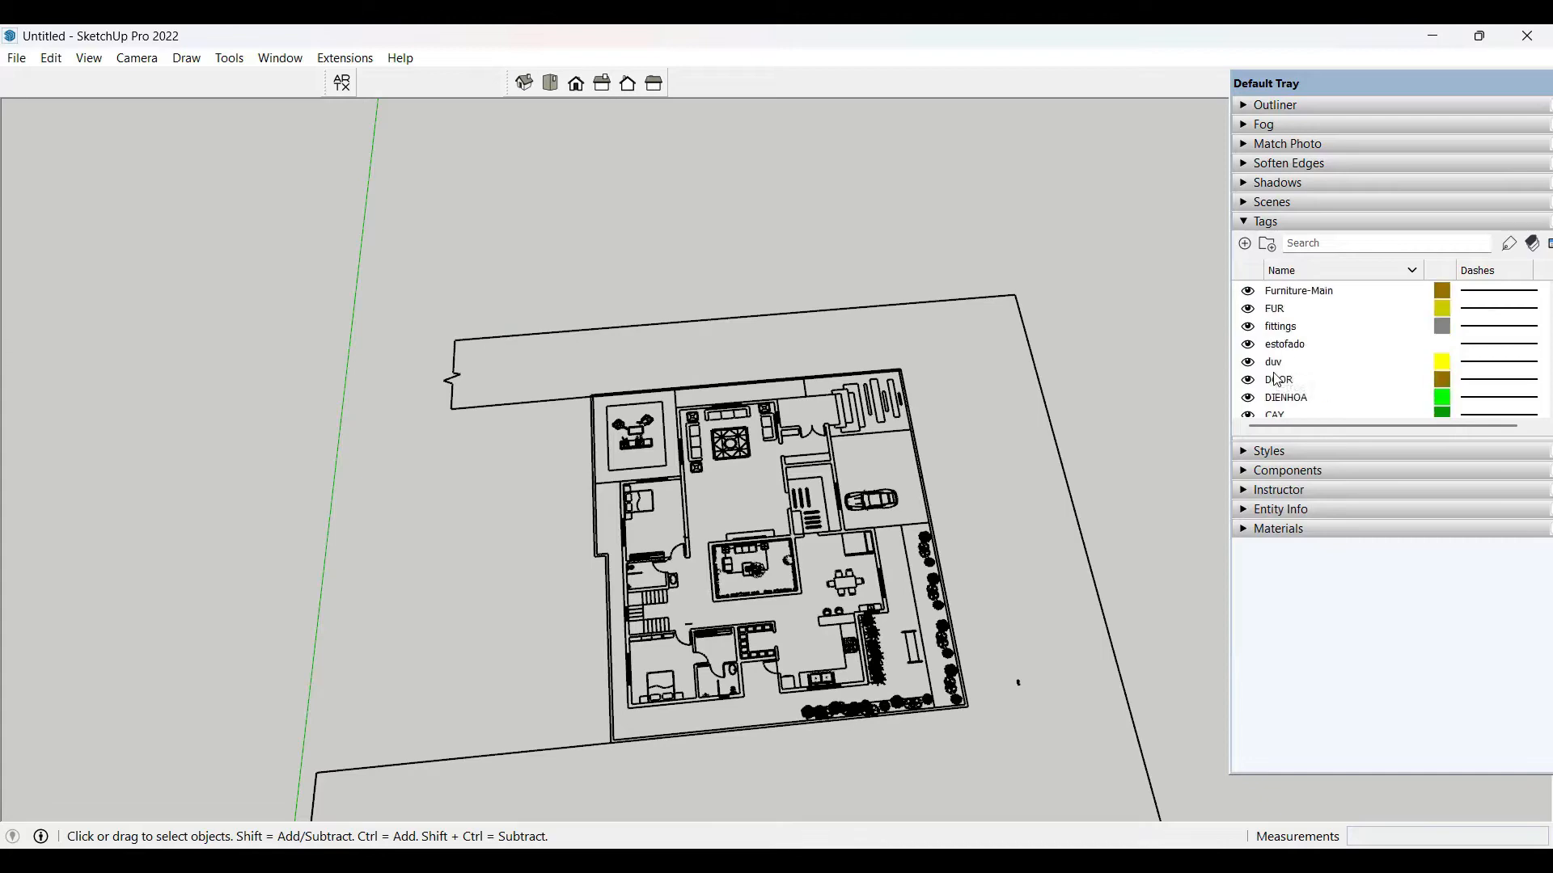
scroll(561, 511, "down", 3)
scroll(776, 533, "up", 2)
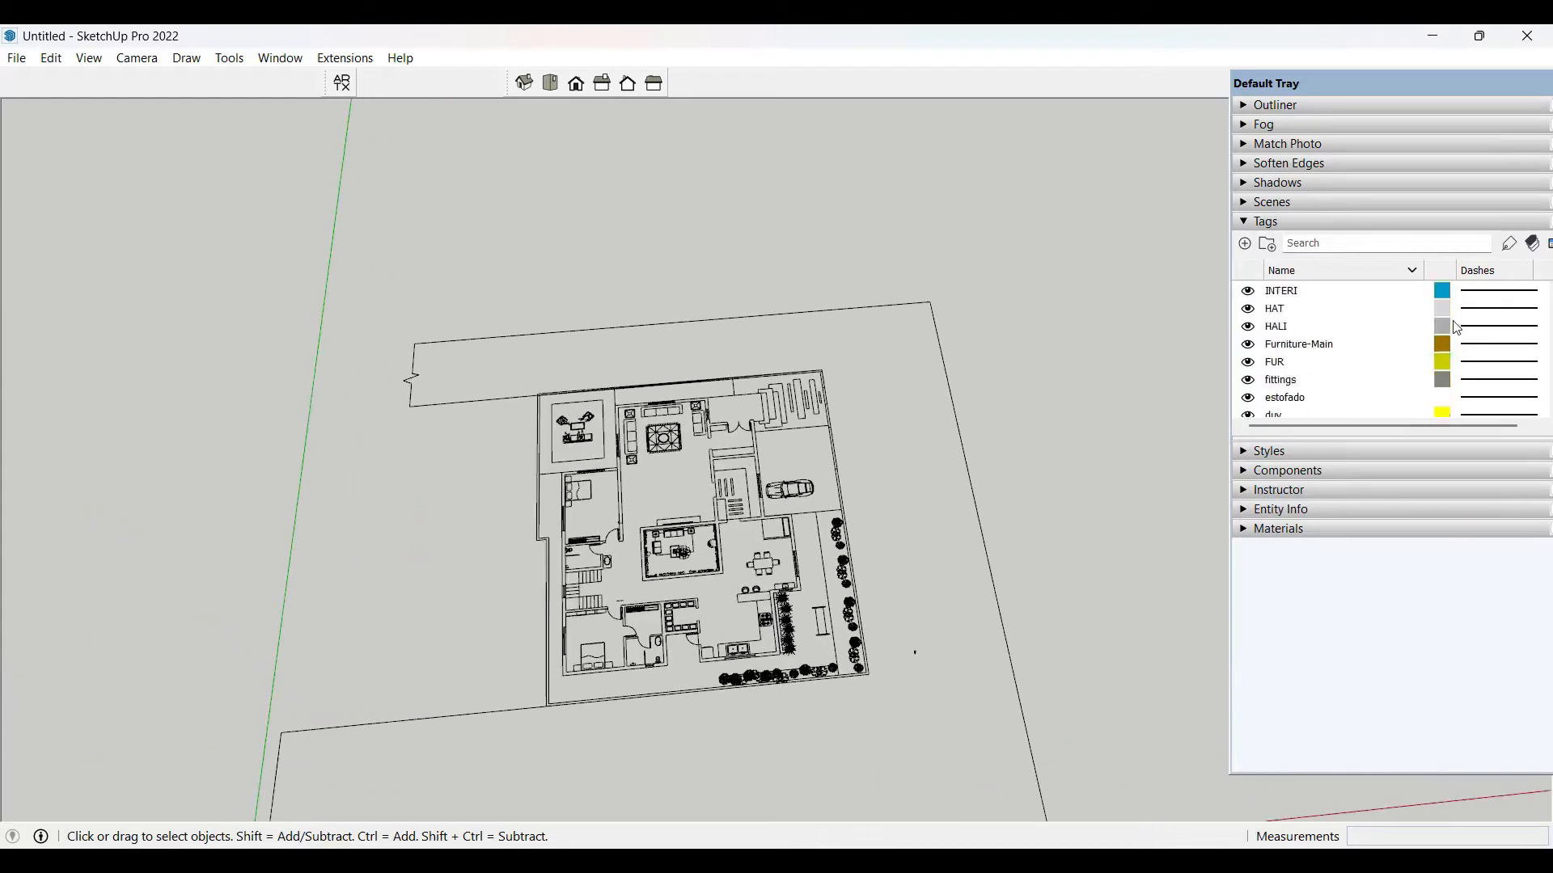
left_click(1300, 293)
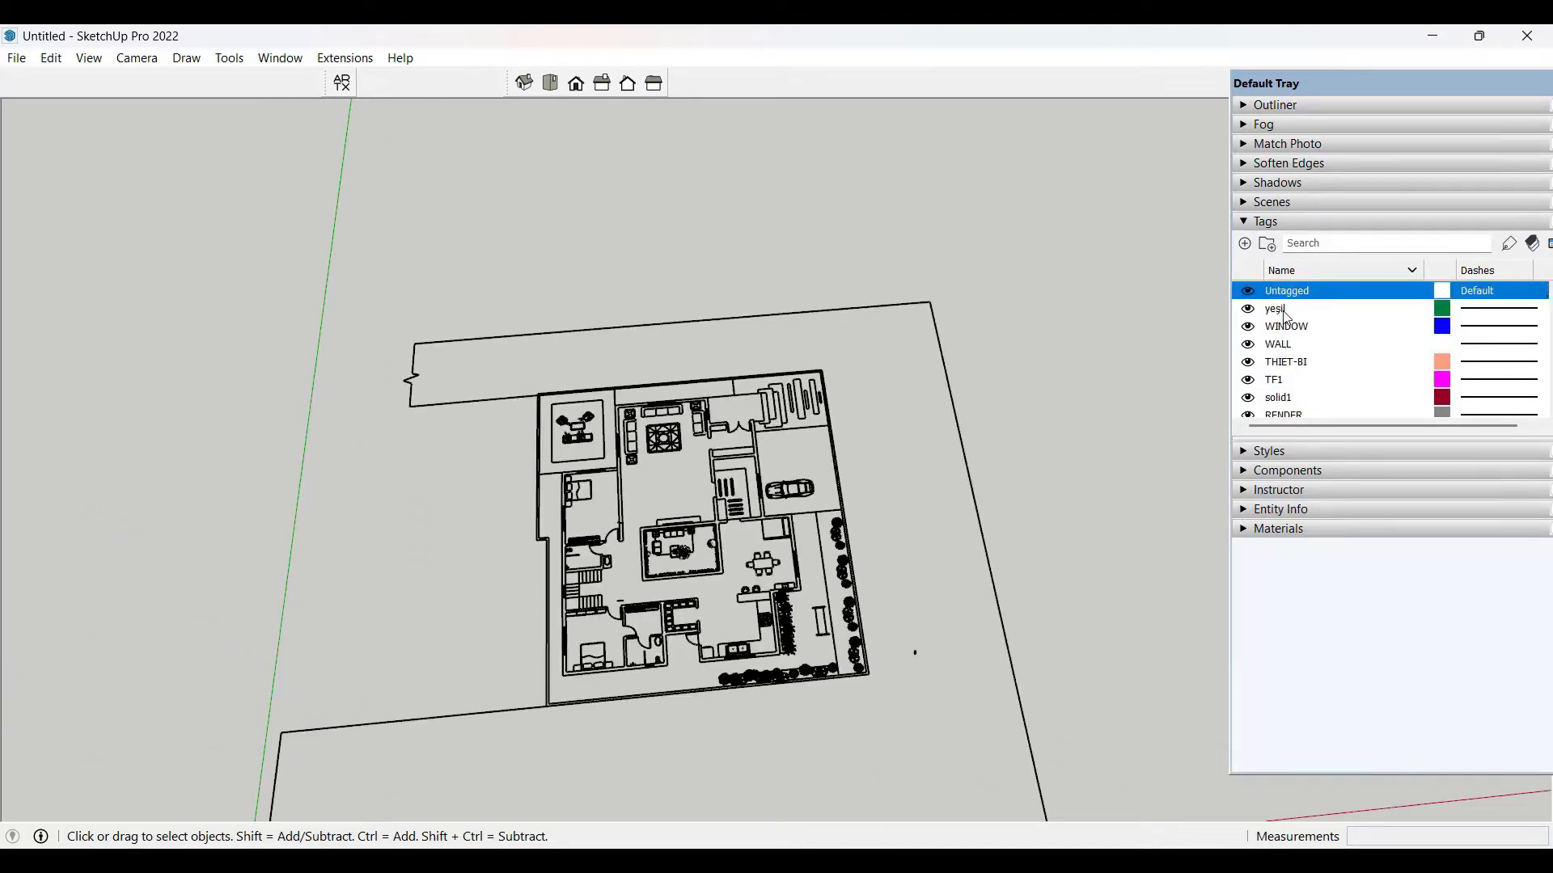
left_click(1287, 311)
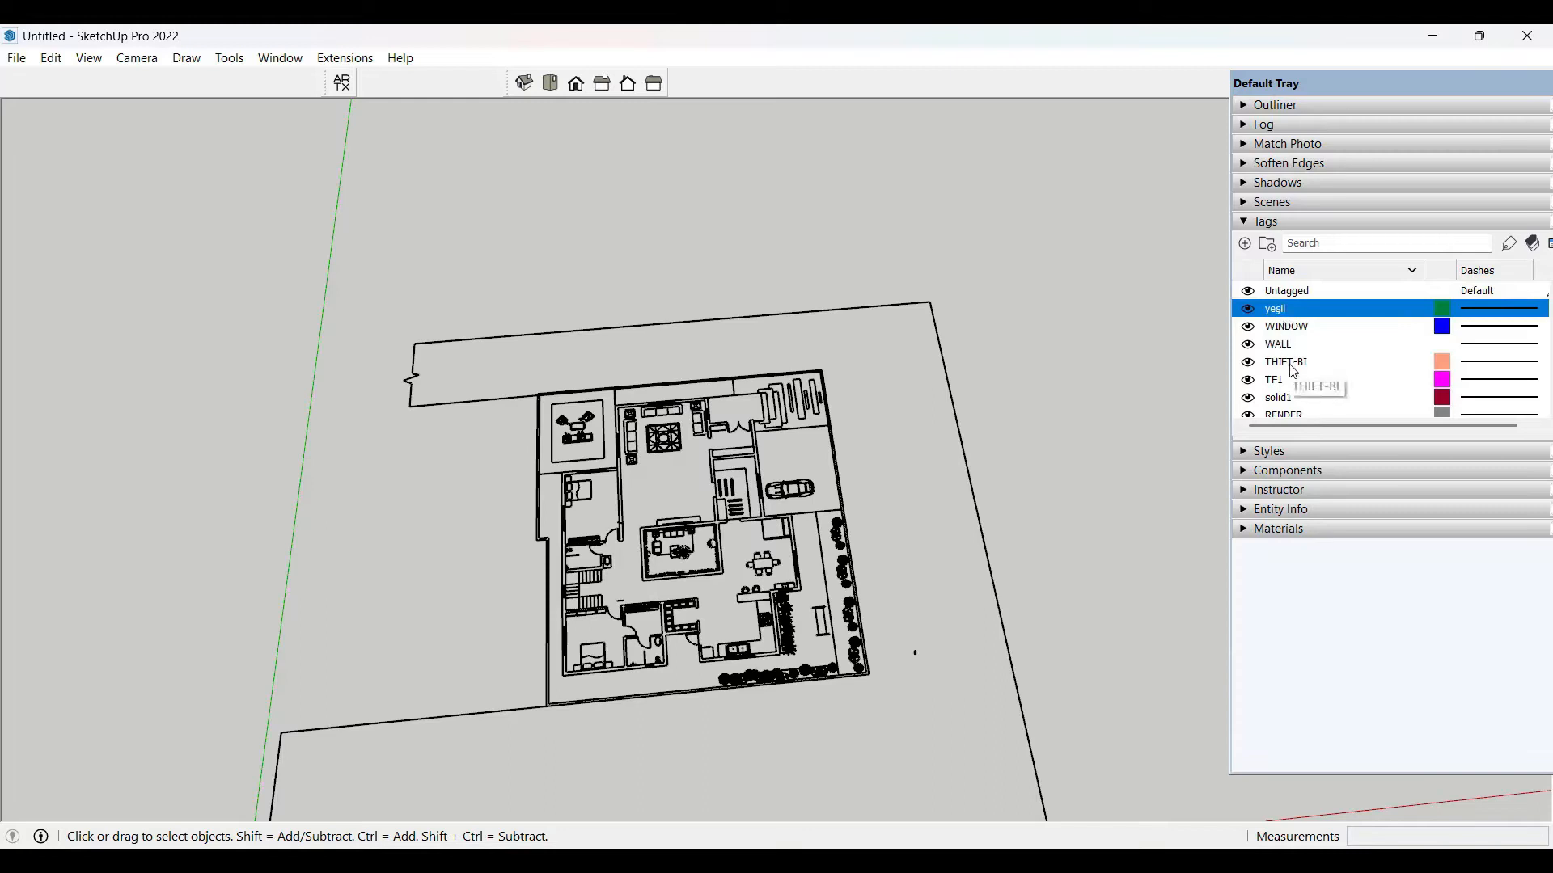
- Move the Default Tray fully into view and check the tag list from end to end
left_click_drag(1372, 87, 1210, 86)
left_click_drag(1396, 319, 1389, 415)
left_click(1109, 402)
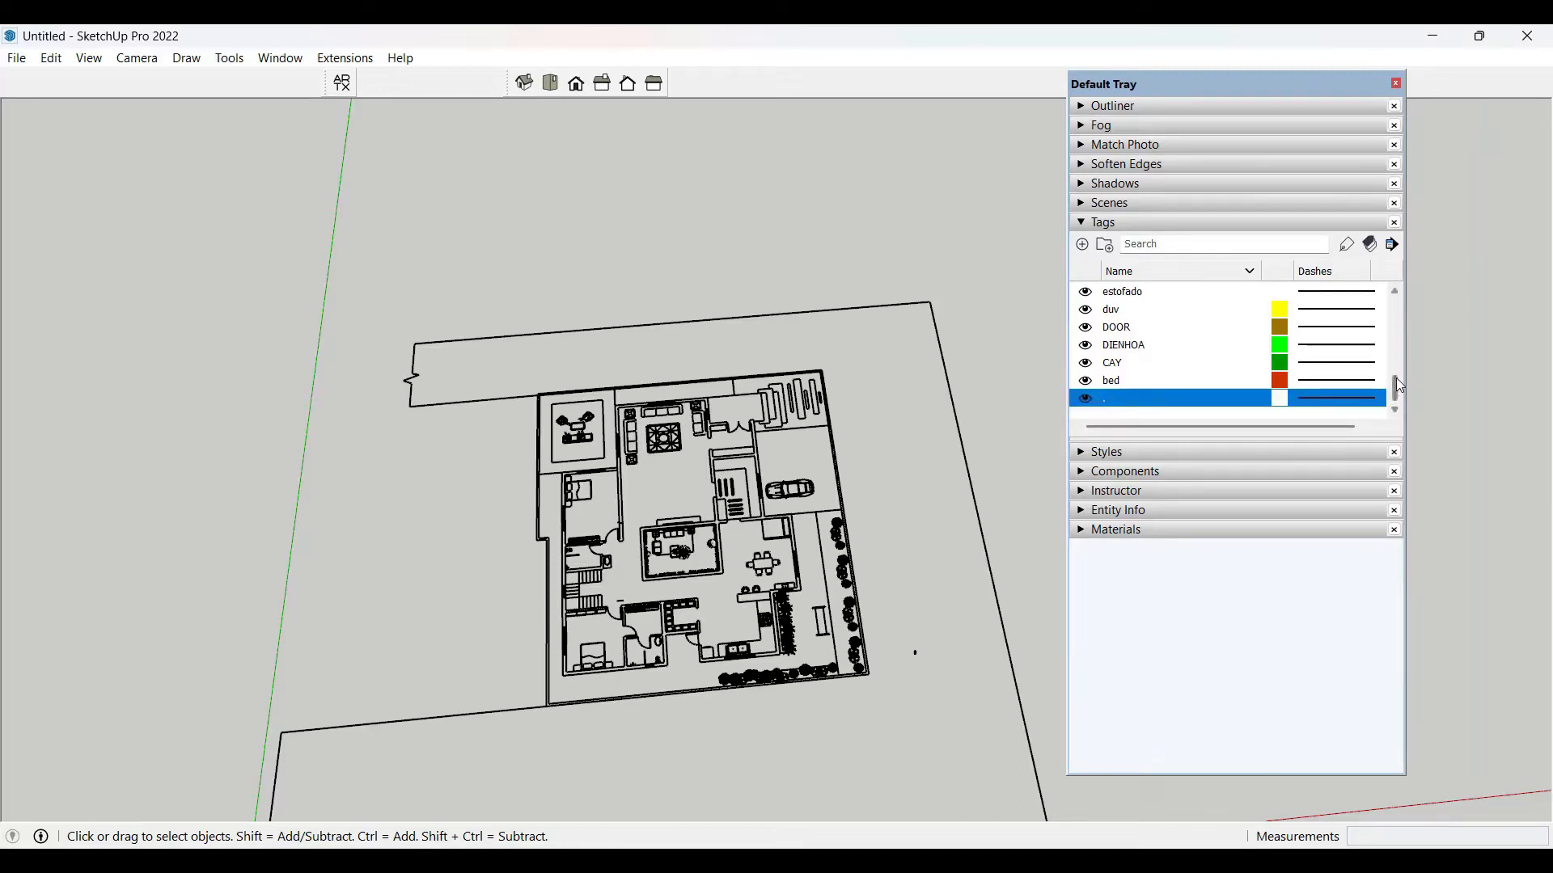
left_click(1349, 305)
mouse_move(1400, 385)
left_mouse_down()
mouse_move(1396, 301)
mouse_move(1397, 413)
left_mouse_up()
left_click_drag(1396, 388, 1396, 285)
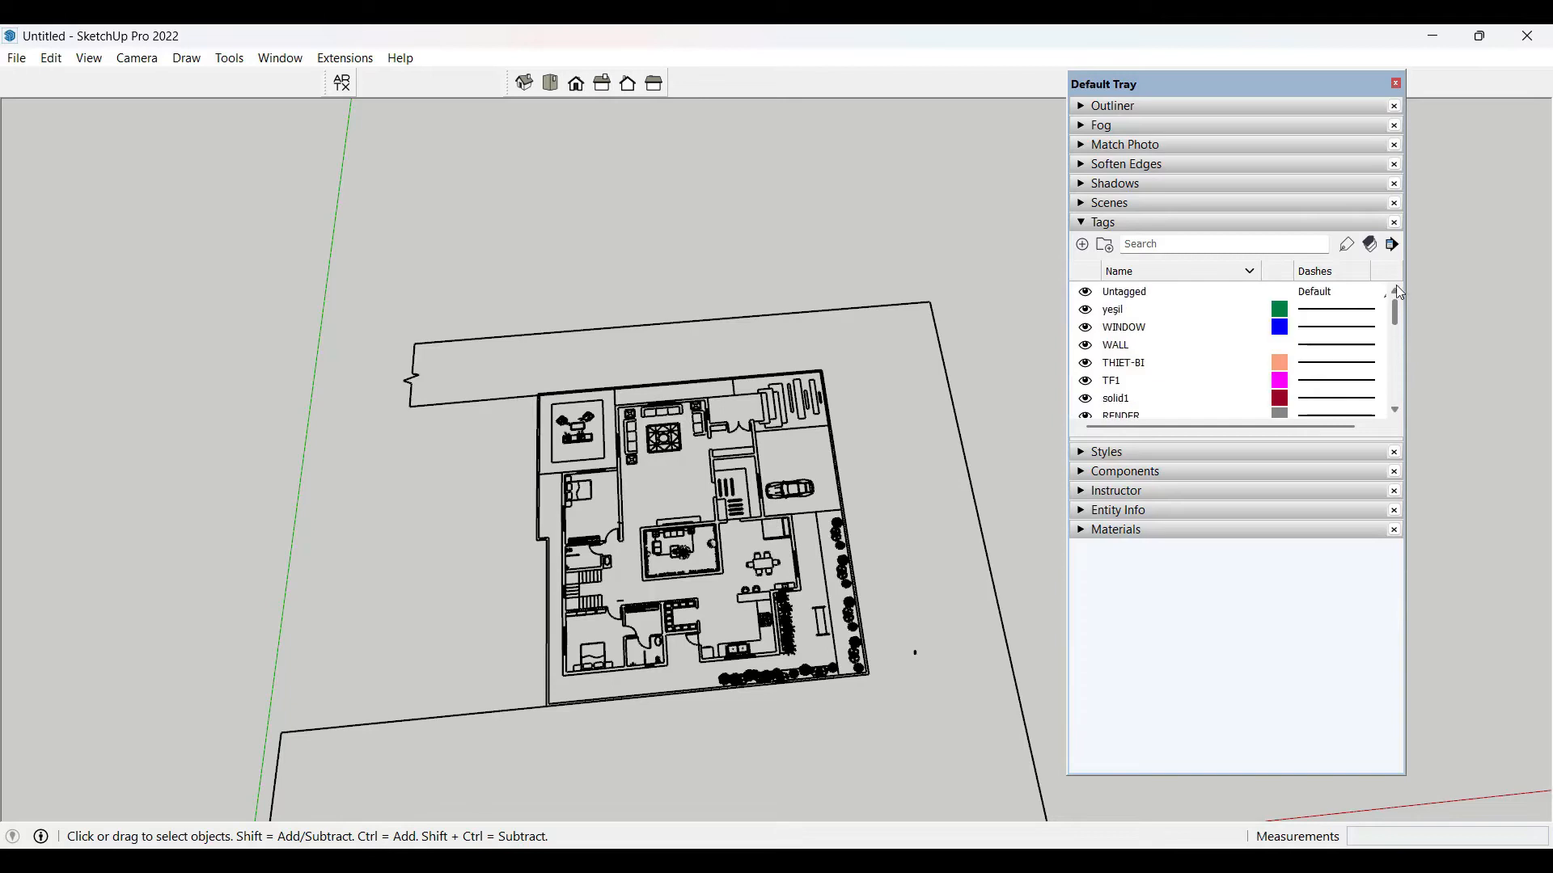
- Delete all imported tags from yeşil to the end of the list, reassigning their entities to Untagged
left_click(1128, 314)
left_click_drag(1396, 324, 1395, 400)
left_click(1099, 402, "shift")
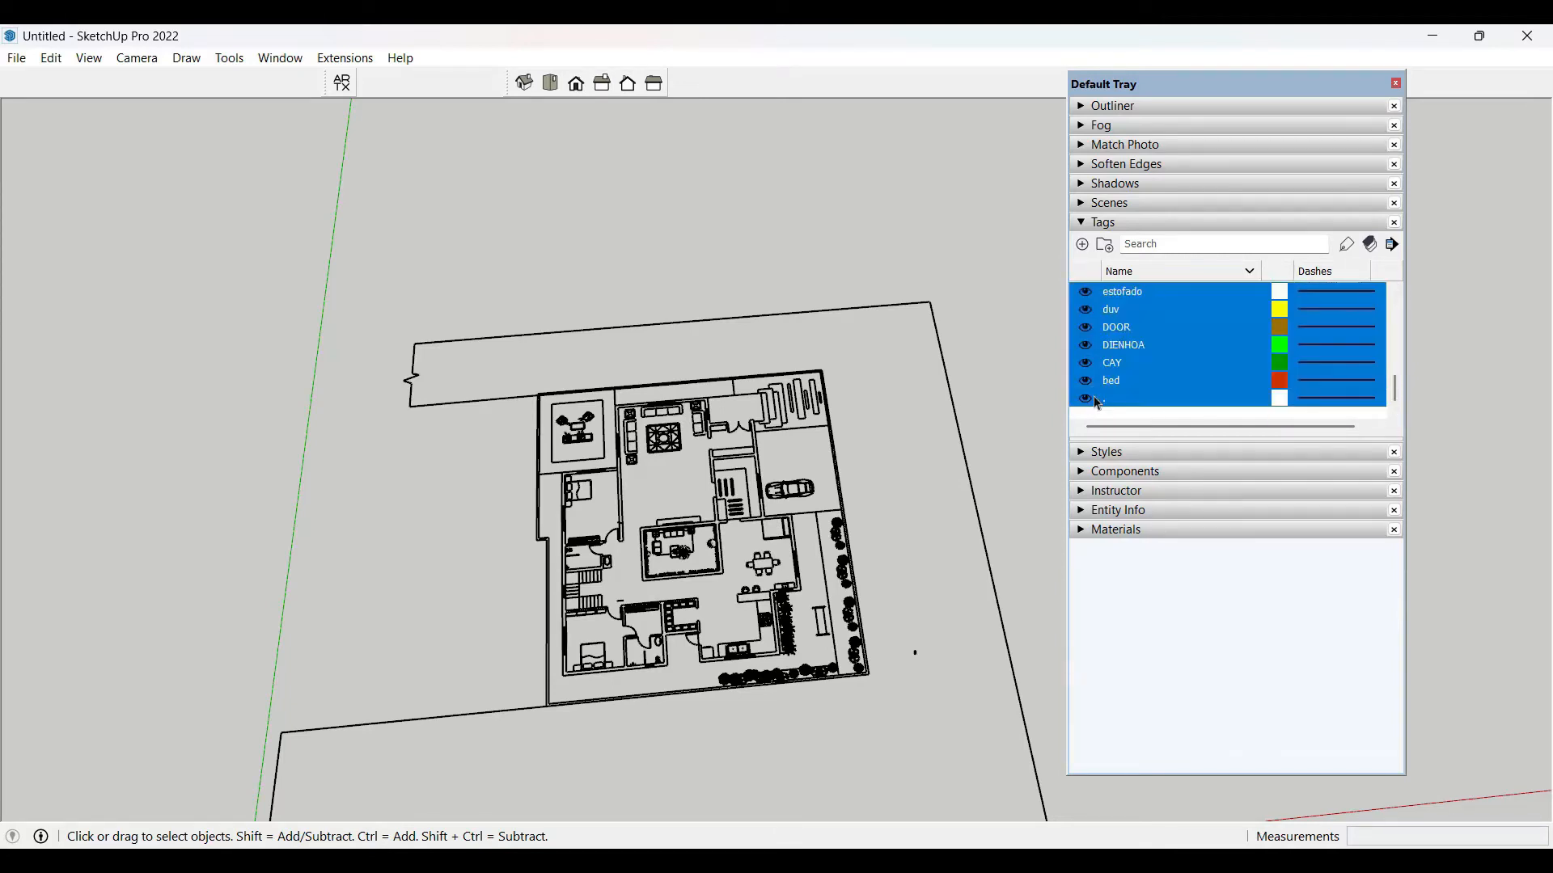
right_click(1099, 403)
left_click(1205, 427)
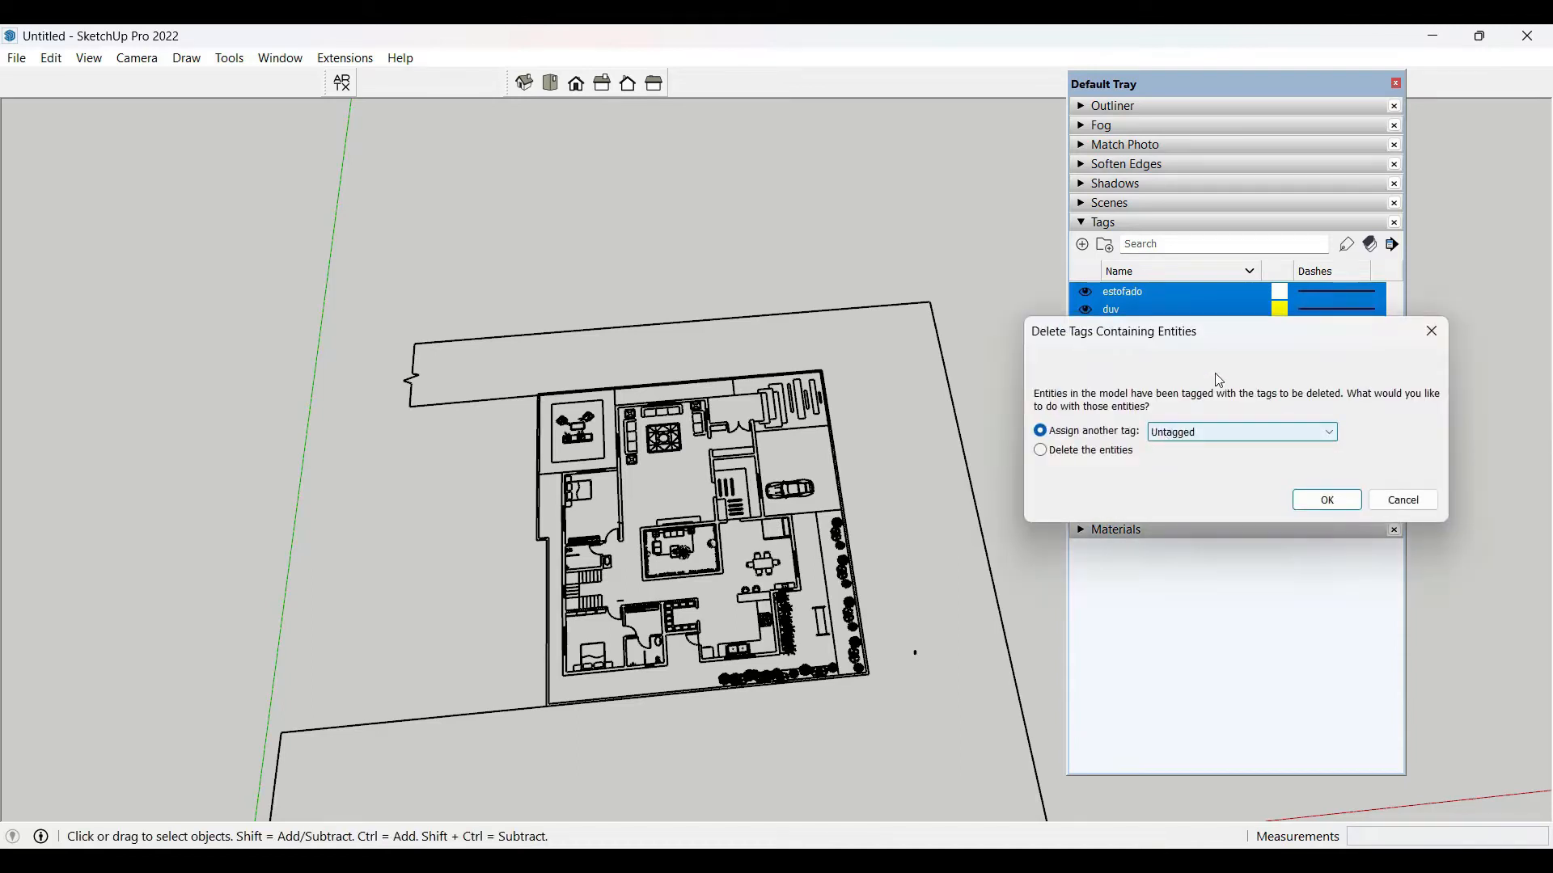
left_click_drag(1245, 340, 837, 256)
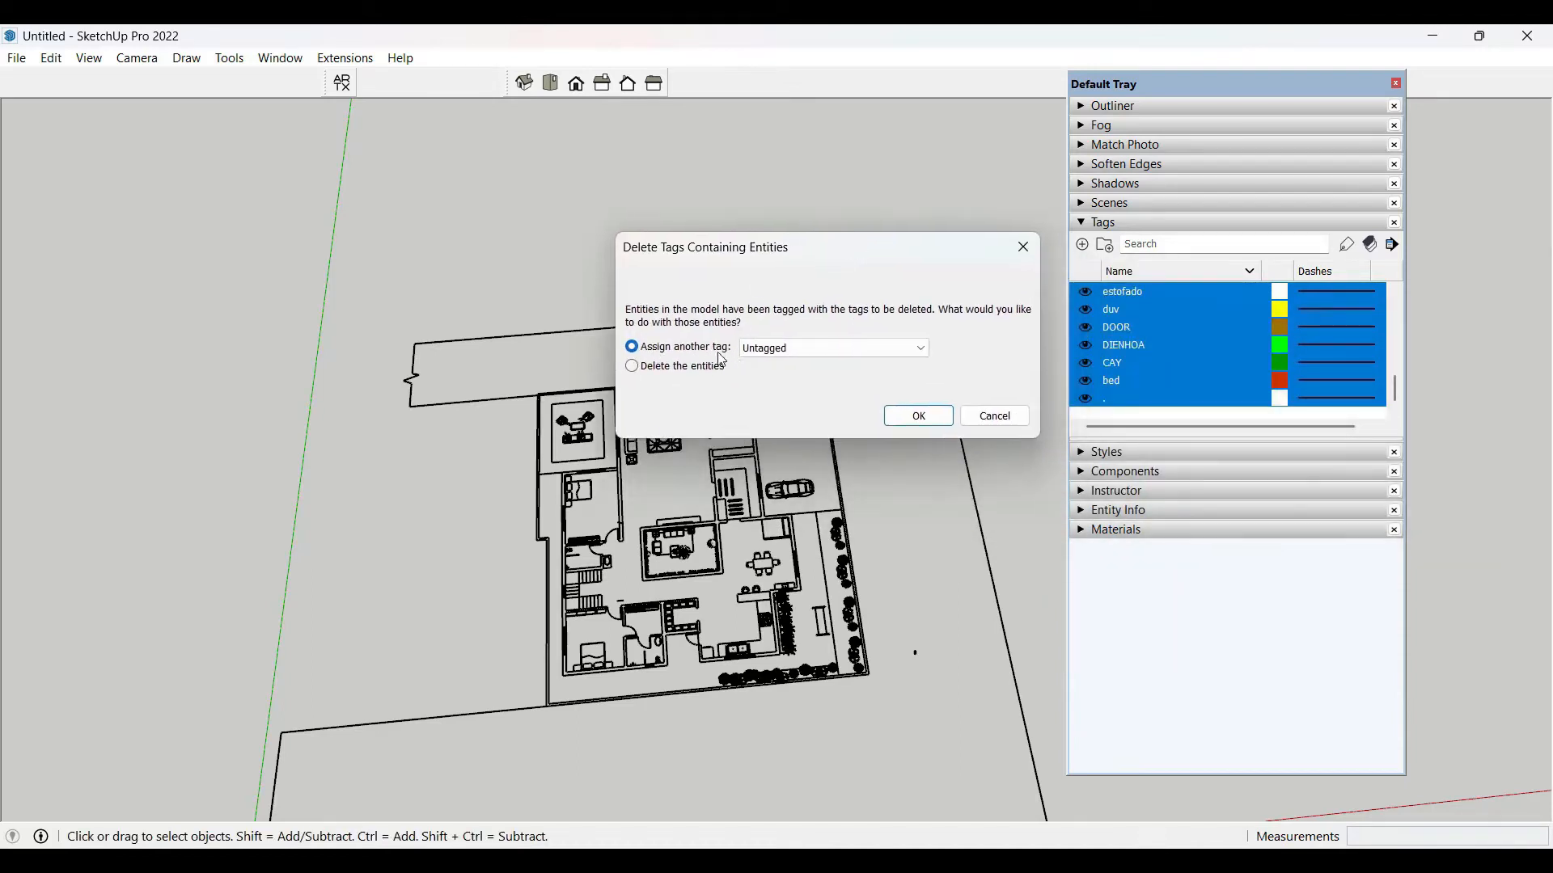
left_click(920, 418)
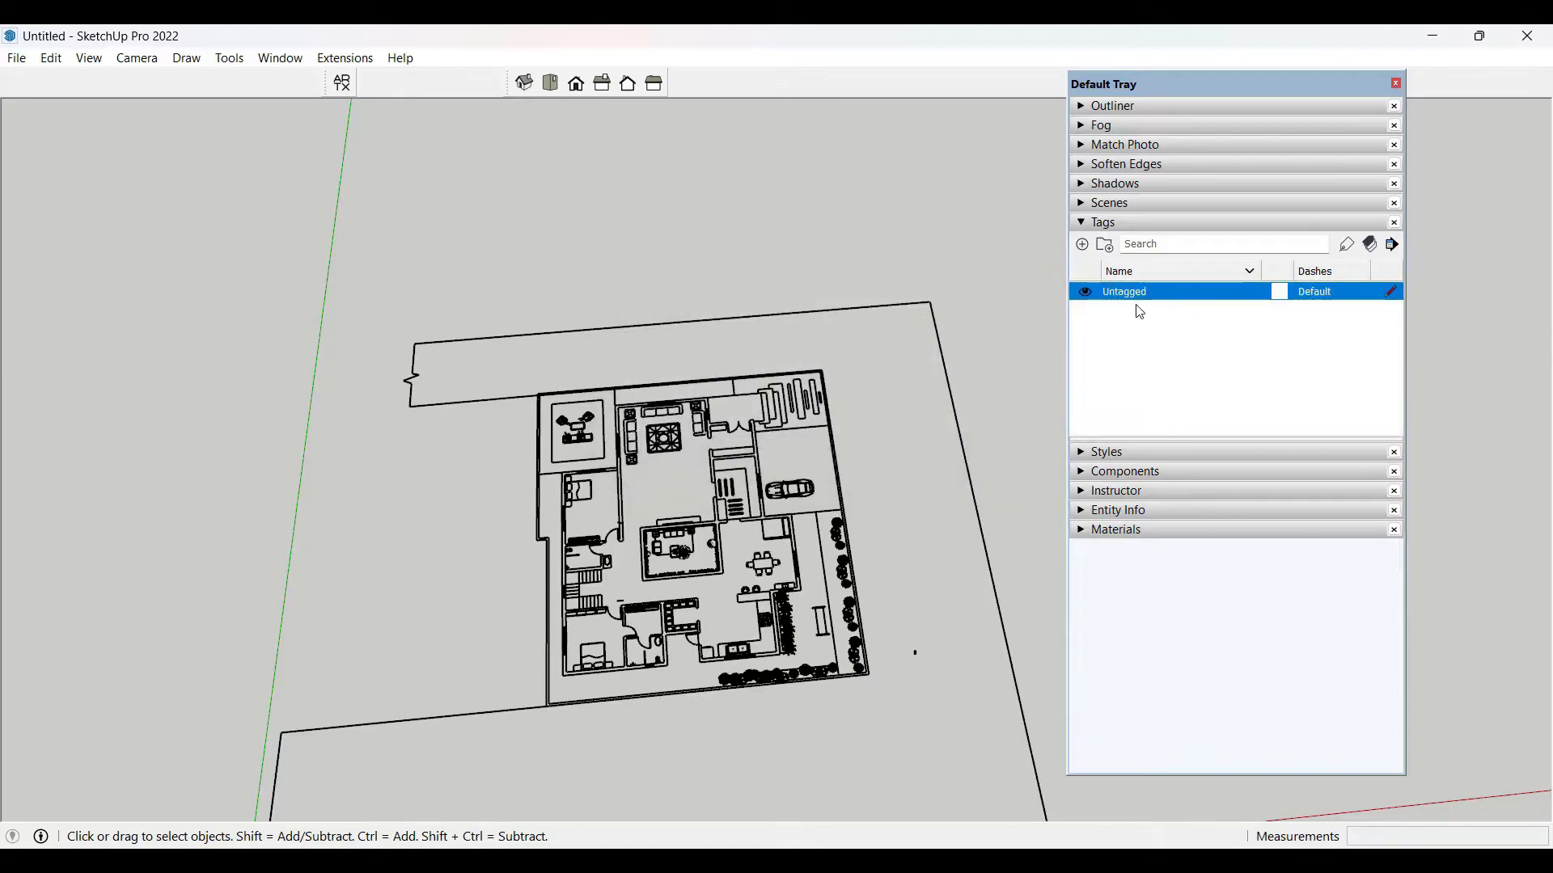
- Add a tag named 2D PLAN-2BHK and make it the current tag, with the whole plan component selected
left_click(1083, 245)
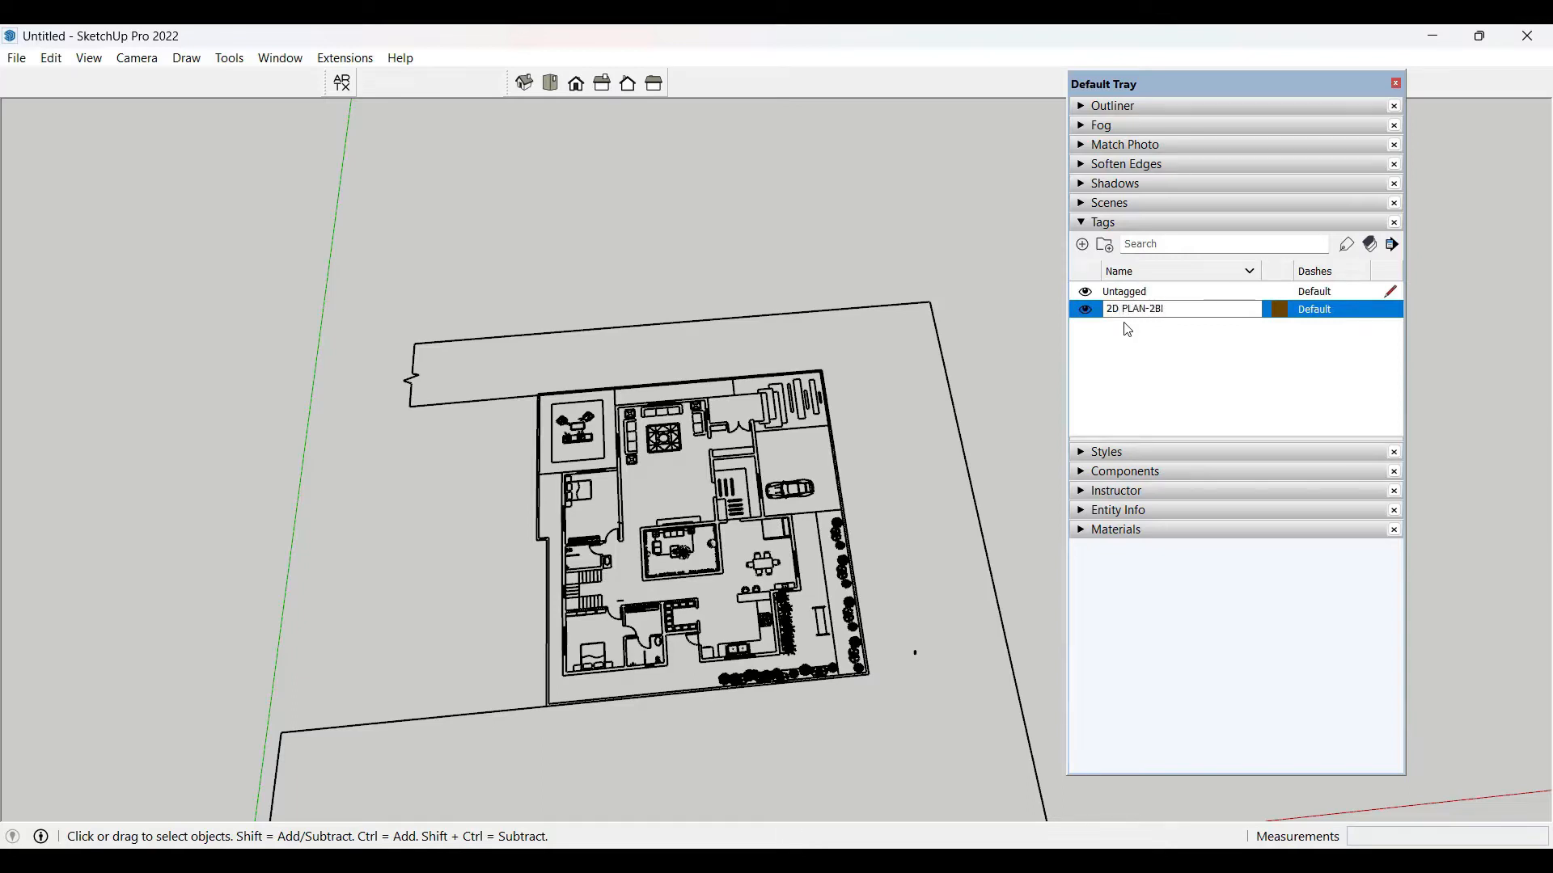
left_click(1144, 406)
middle_click_drag(831, 396, 890, 401)
left_click_drag(910, 331, 809, 452)
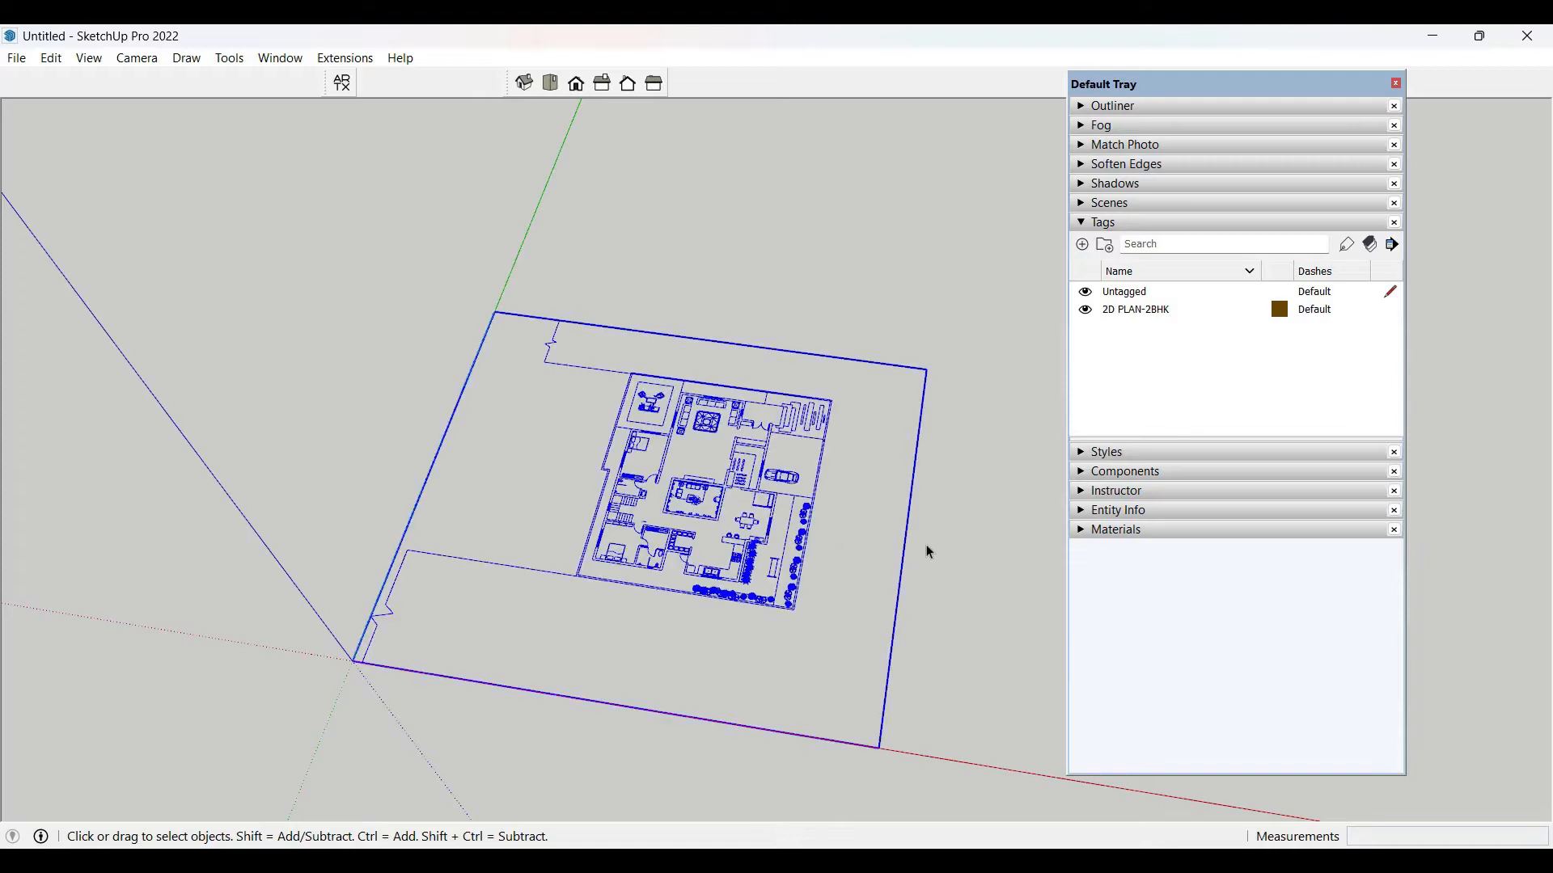
left_click(1388, 312)
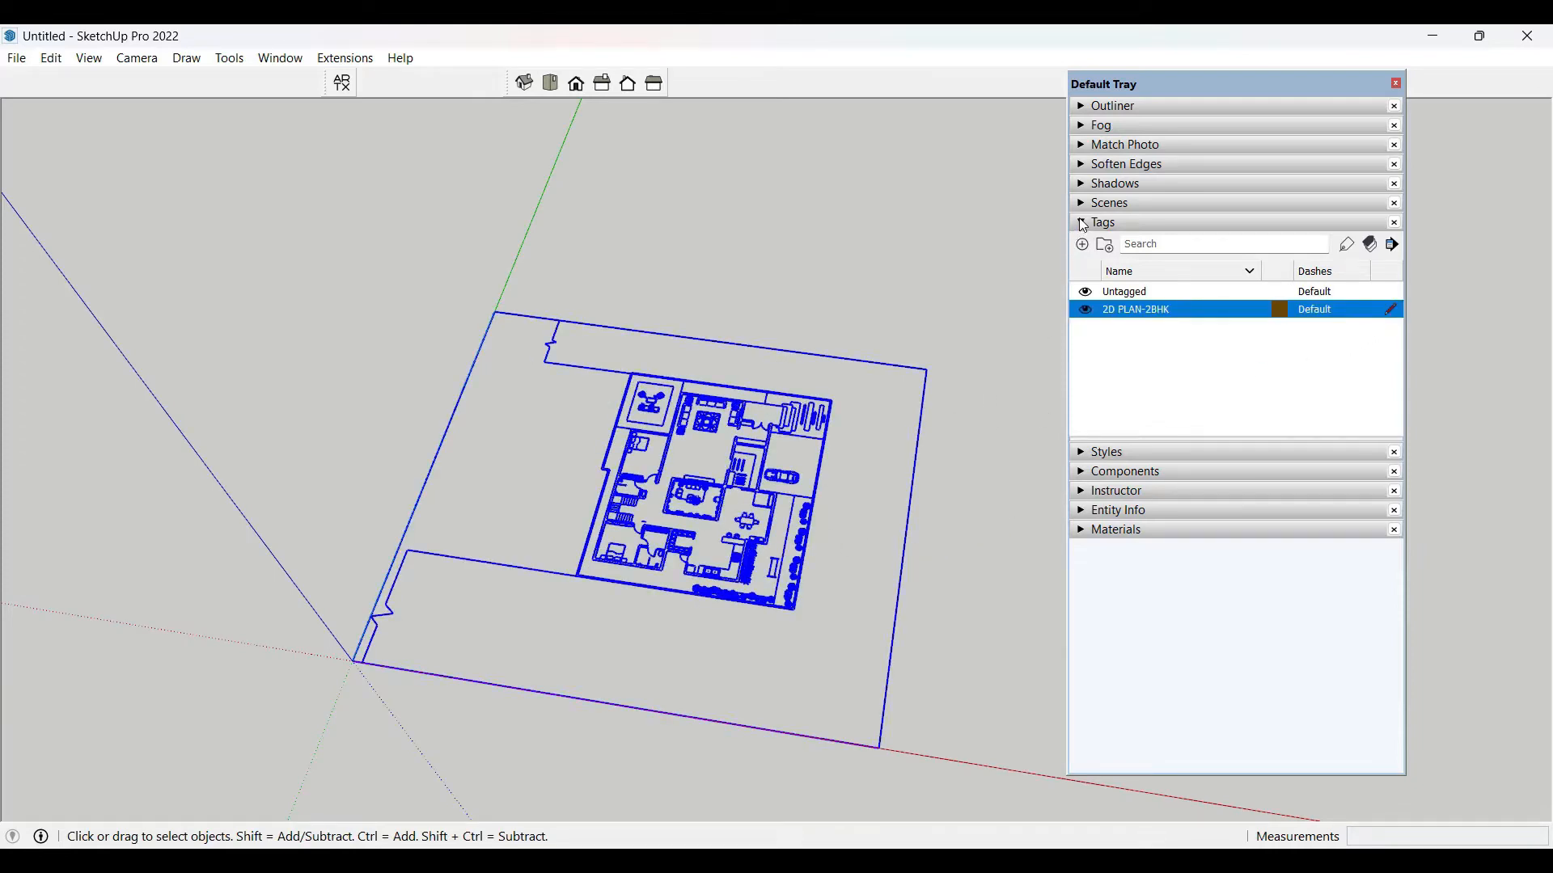
- Assign the selected plan component to the 2D PLAN-2BHK tag through its entity info, and deselect it
left_click(1087, 511)
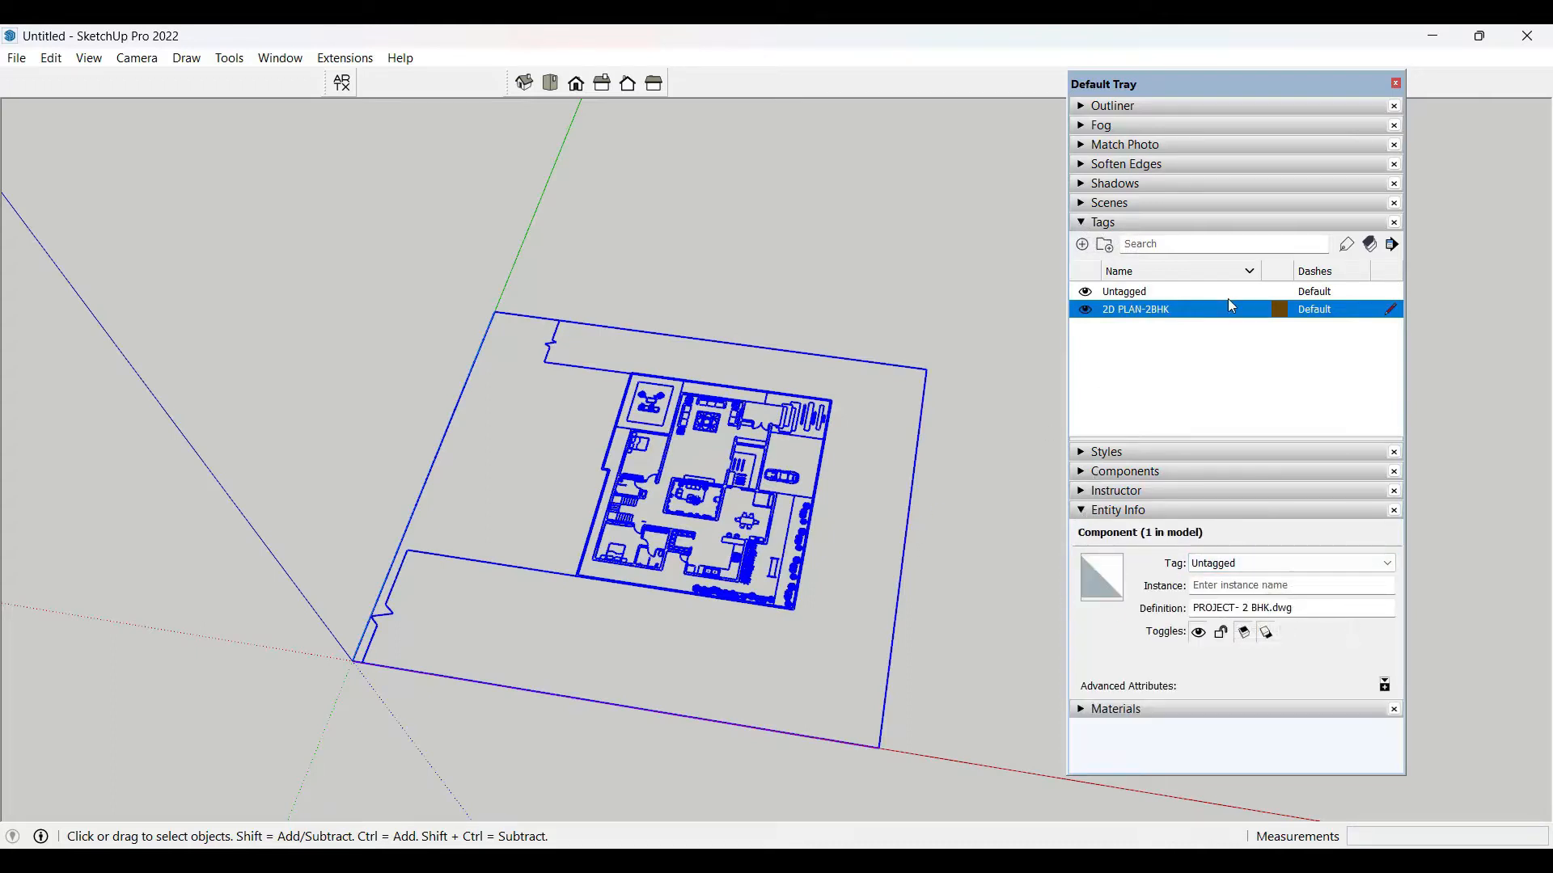
left_click(1294, 562)
left_click(1229, 593)
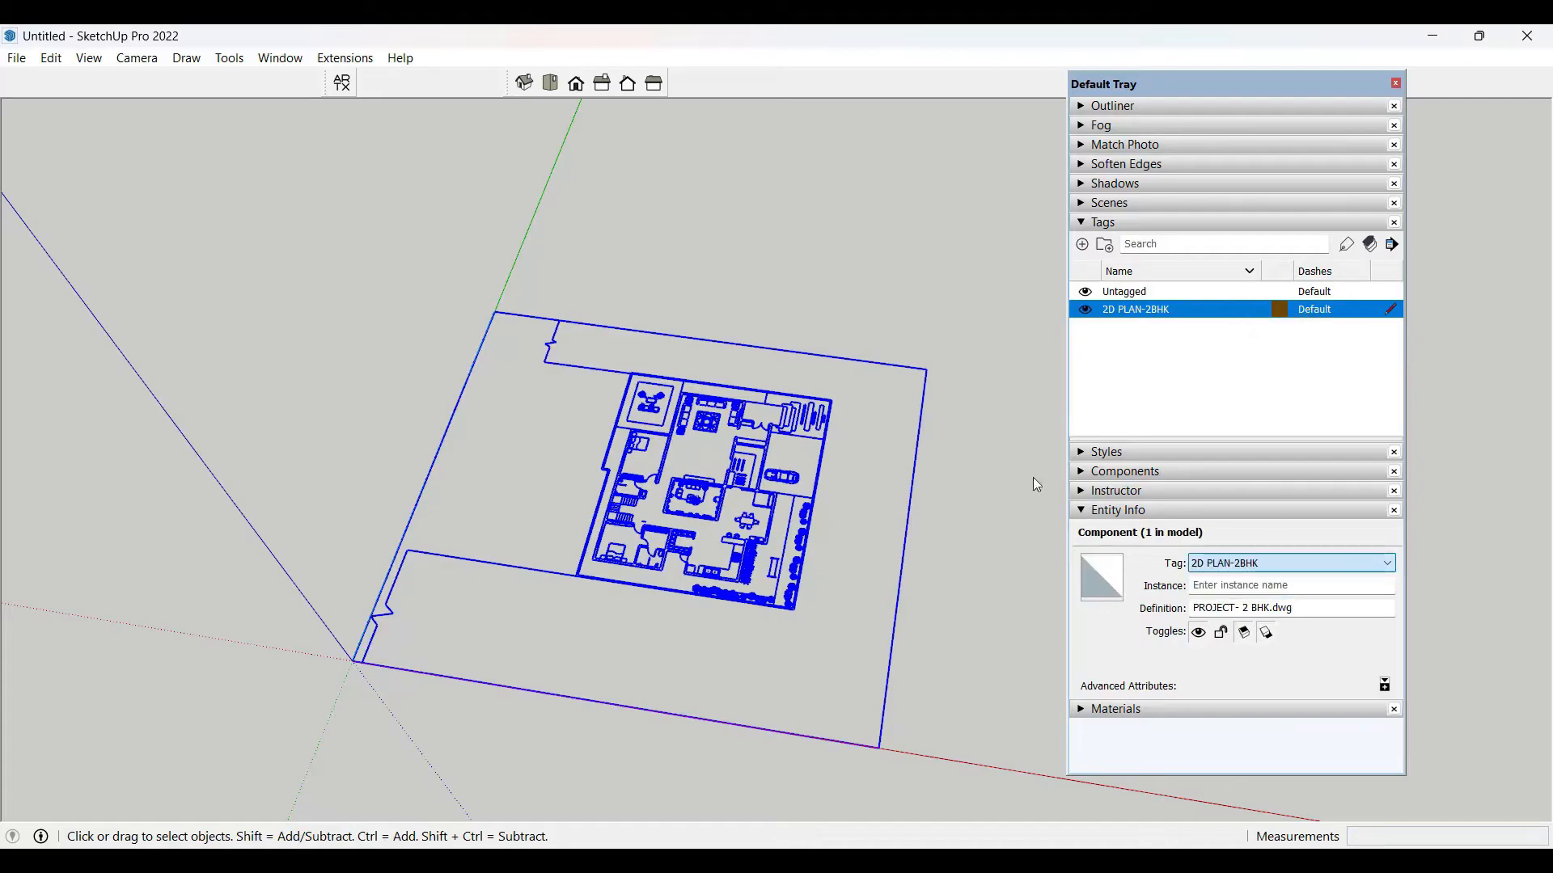
left_click(830, 383)
- Try to hide the 2D PLAN-2BHK tag, both with Untagged visible and with it hidden, and show Untagged again
scroll(1001, 454, "up", 5)
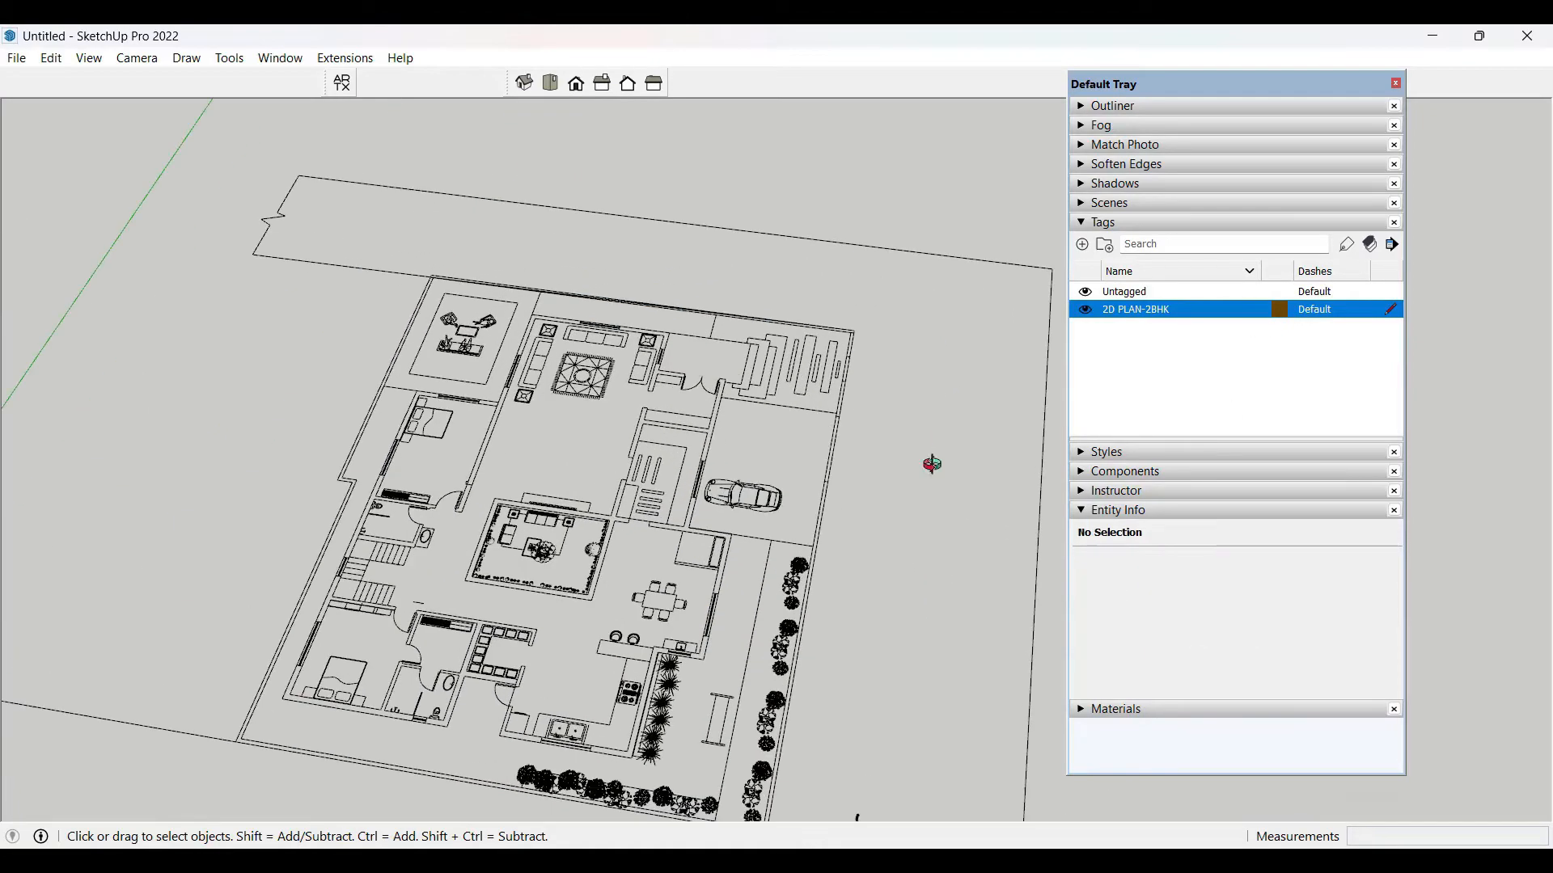
middle_click_drag(931, 465, 974, 505)
scroll(974, 505, "down", 2)
middle_click_drag(837, 363, 850, 418)
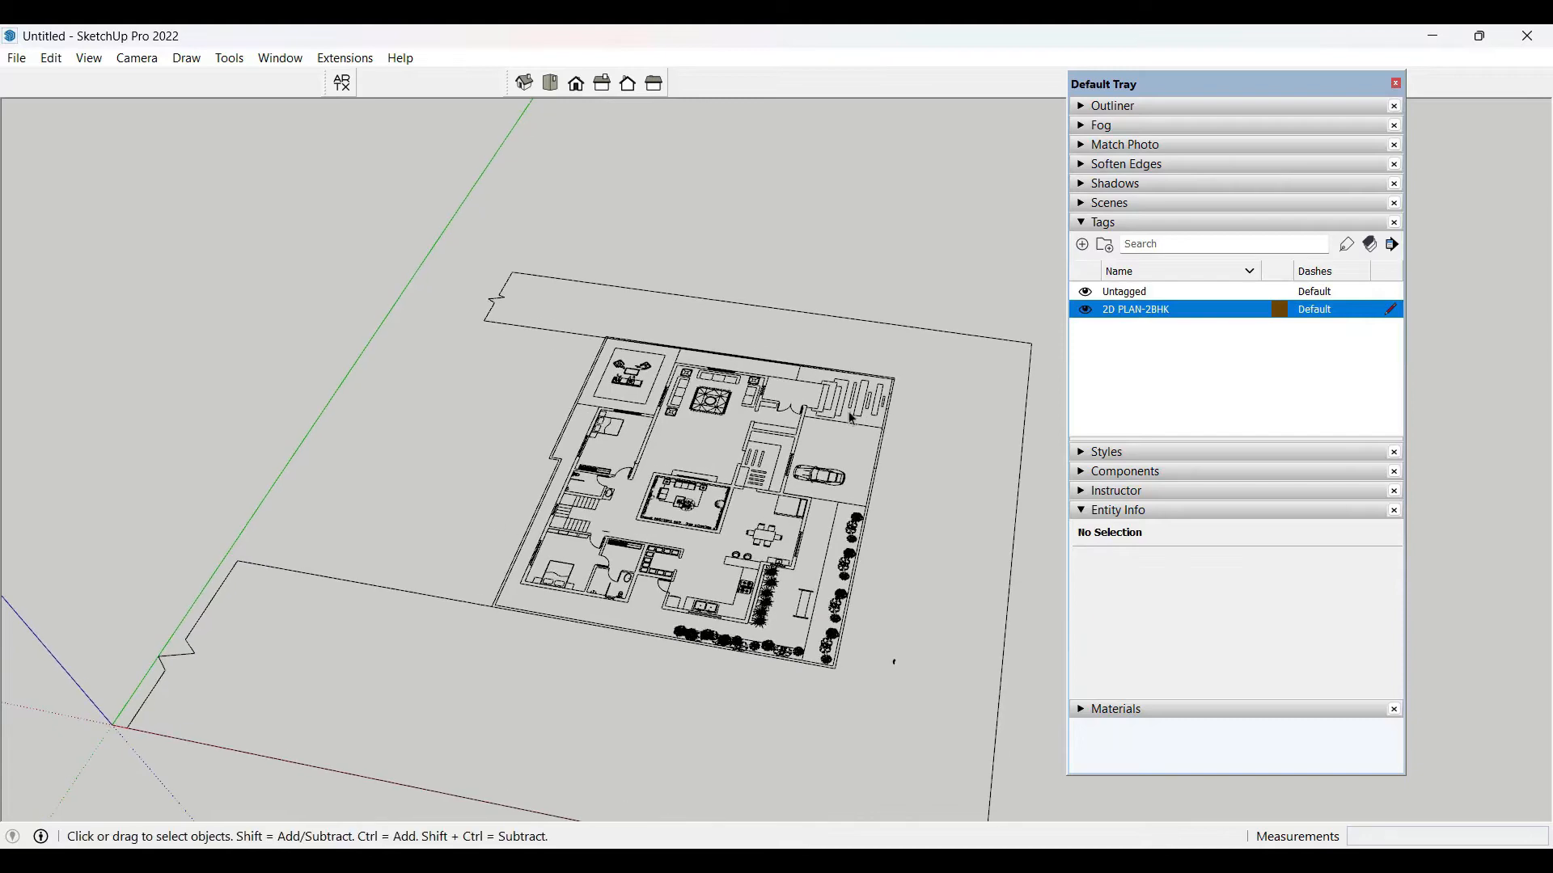
scroll(823, 530, "up", 3)
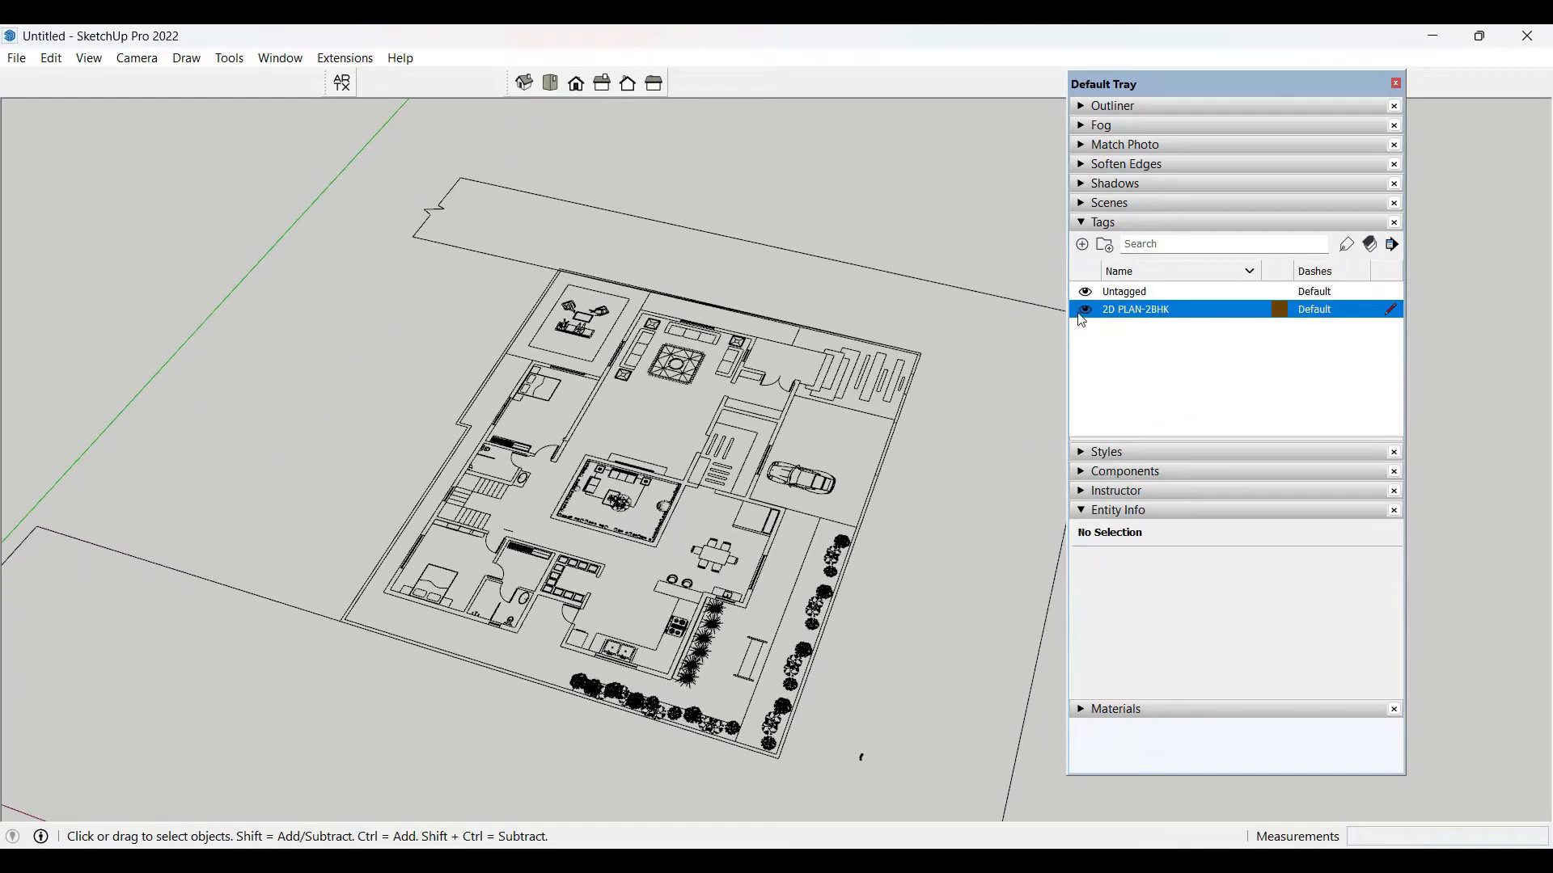
left_click(1085, 311)
left_click(1295, 487)
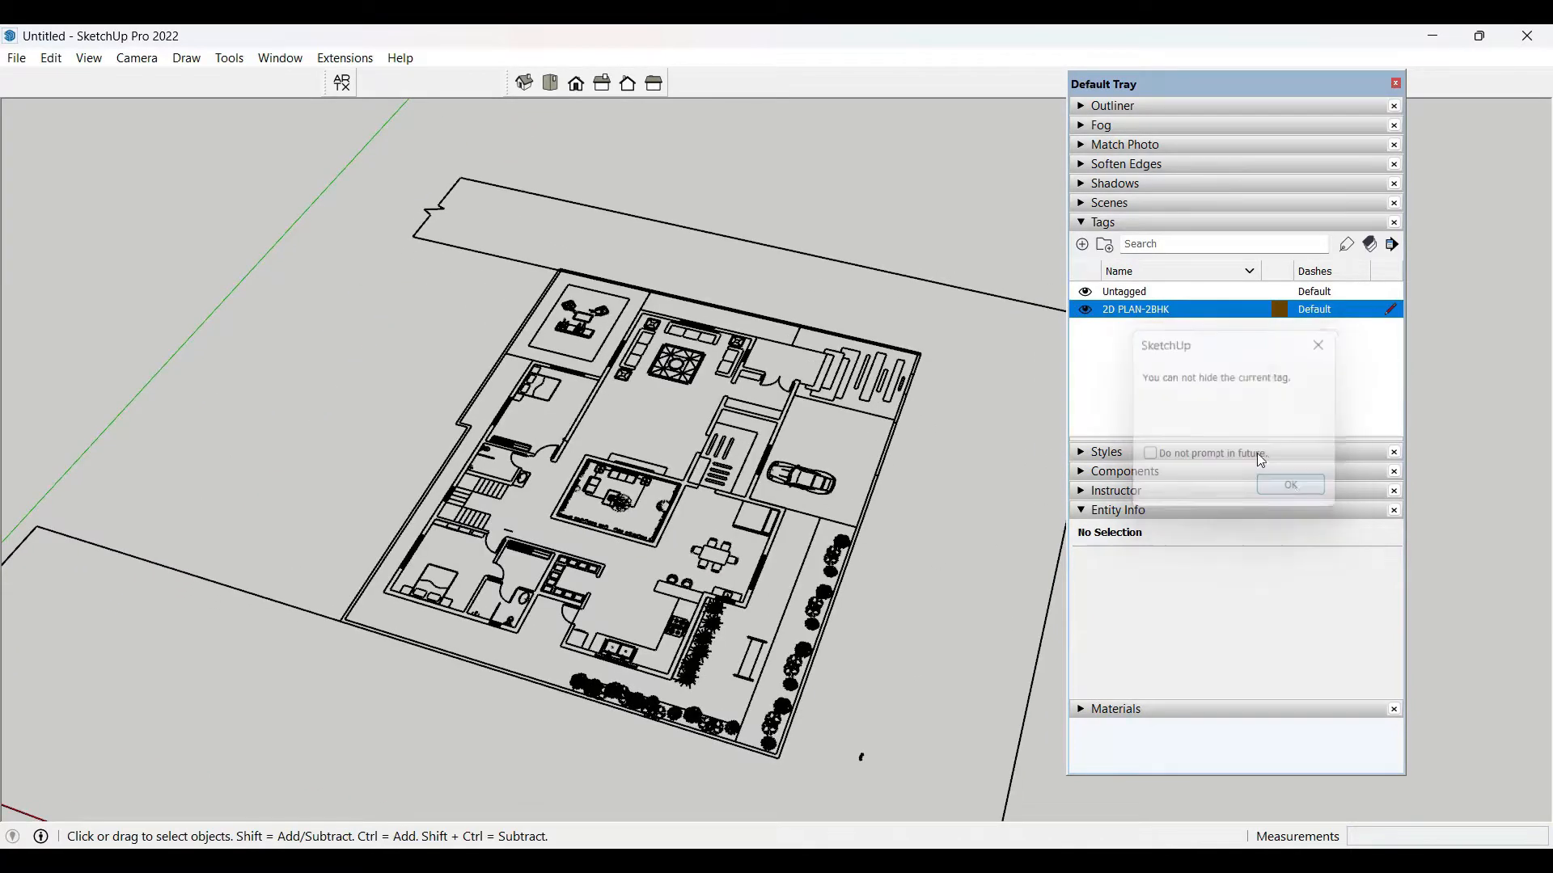
left_click(1090, 294)
left_click(1086, 312)
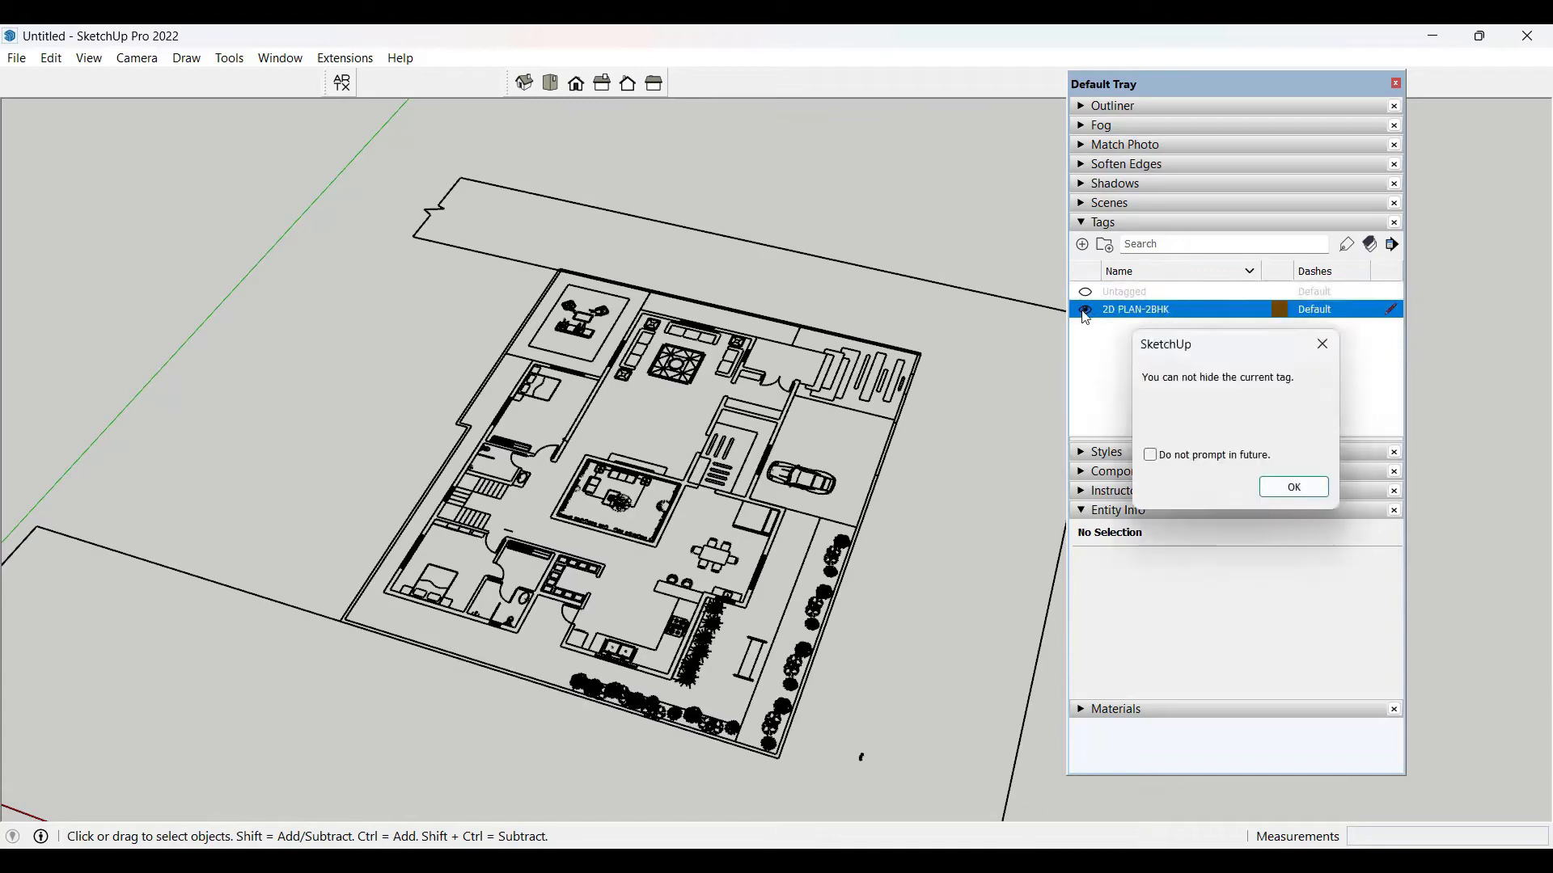
left_click(1297, 489)
left_click(1086, 292)
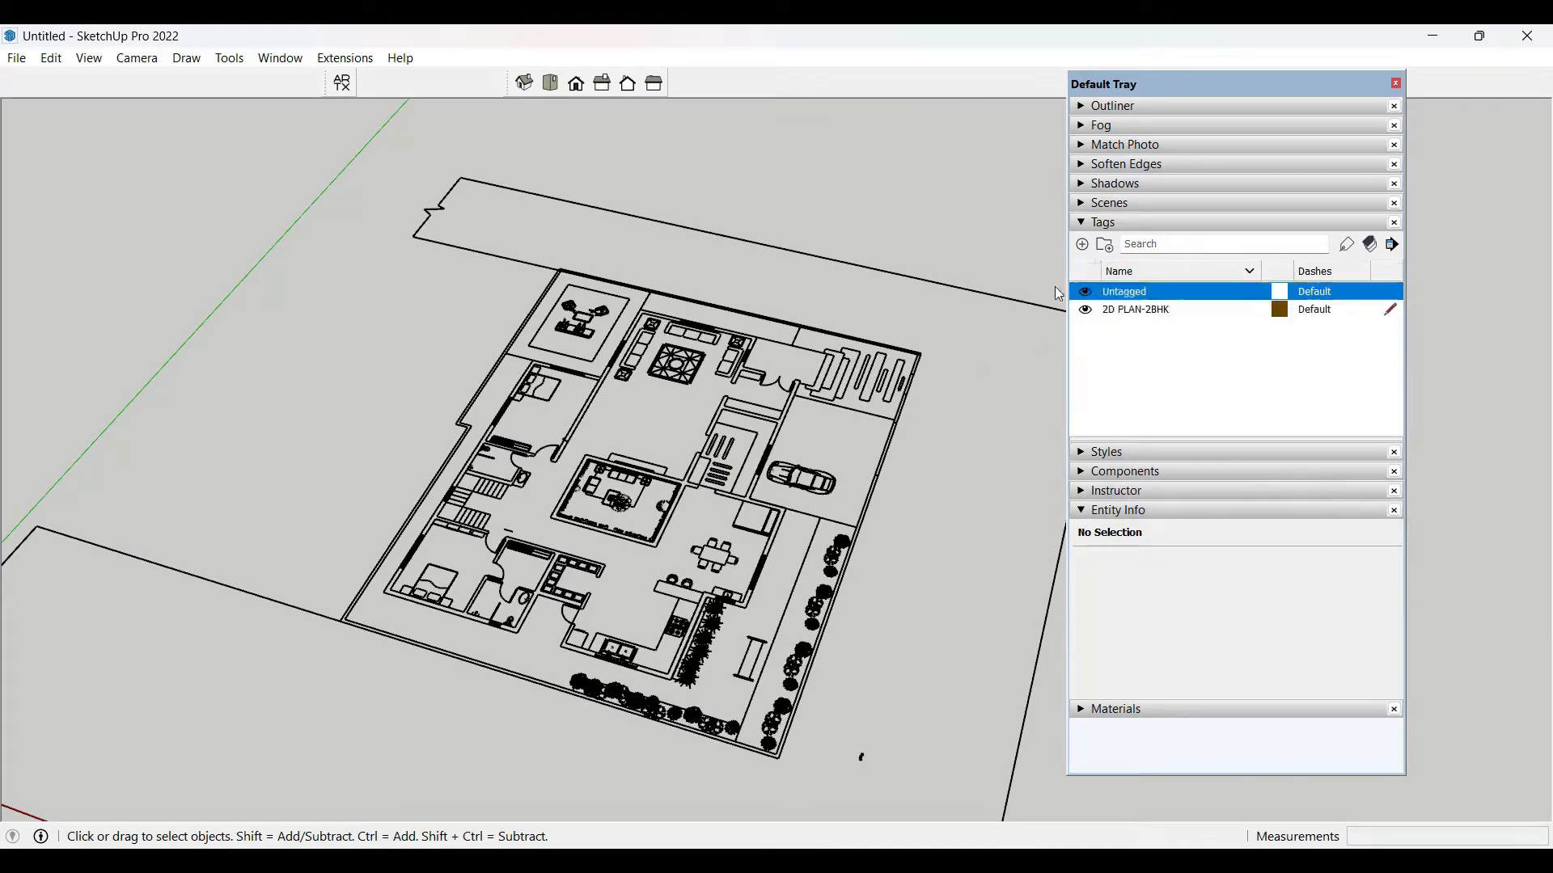
scroll(666, 355, "down", 1)
middle_click_drag(686, 507, 678, 517)
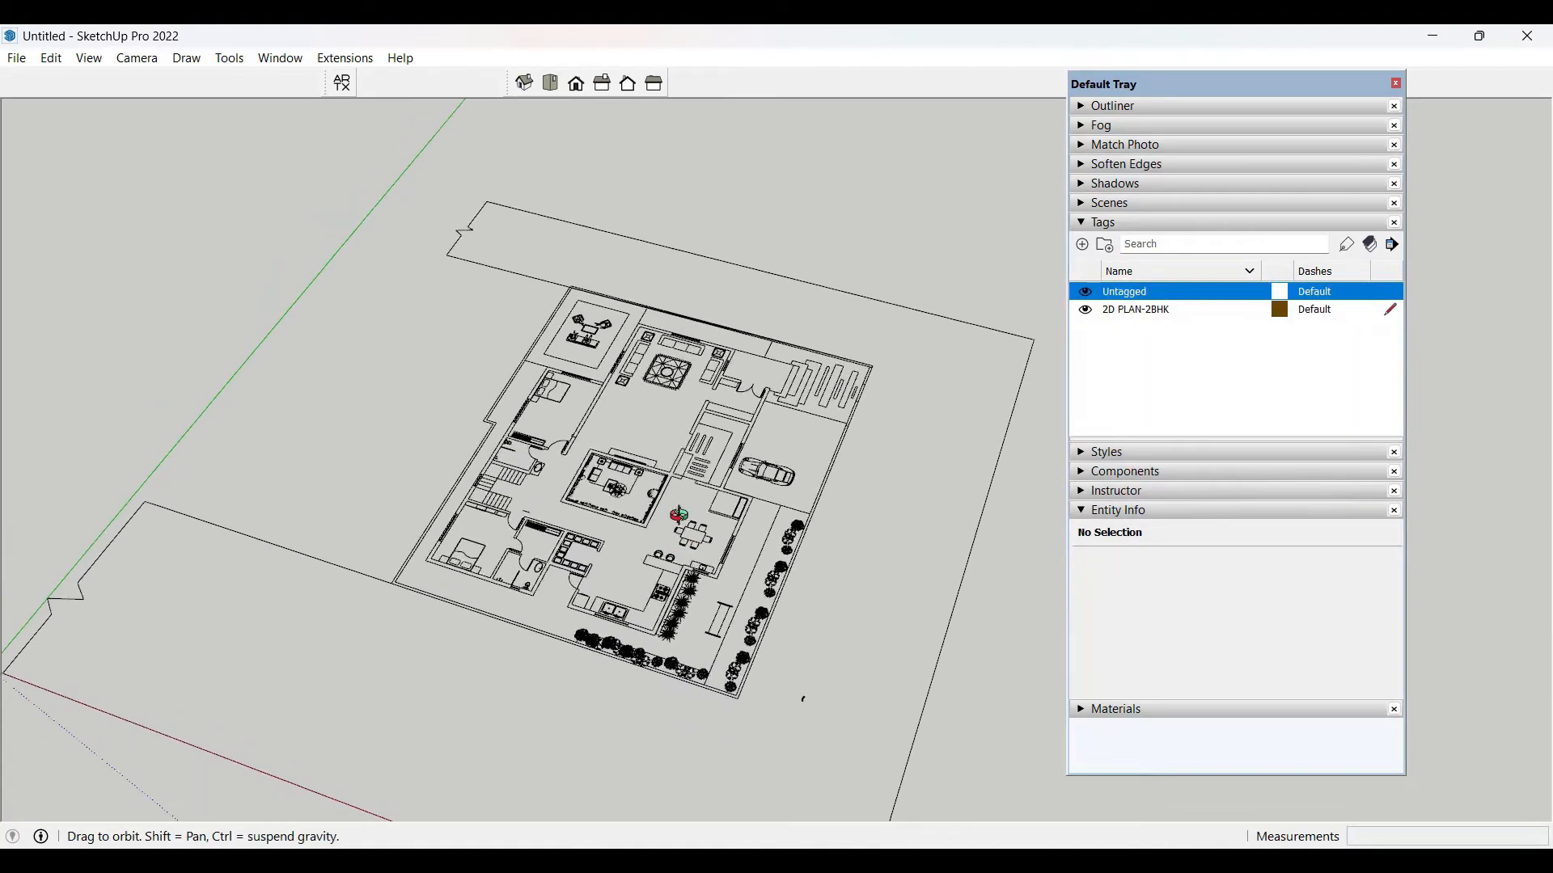
- Display the Large Tool Set toolbar from the list of available toolbars
left_click(88, 60)
left_click(133, 82)
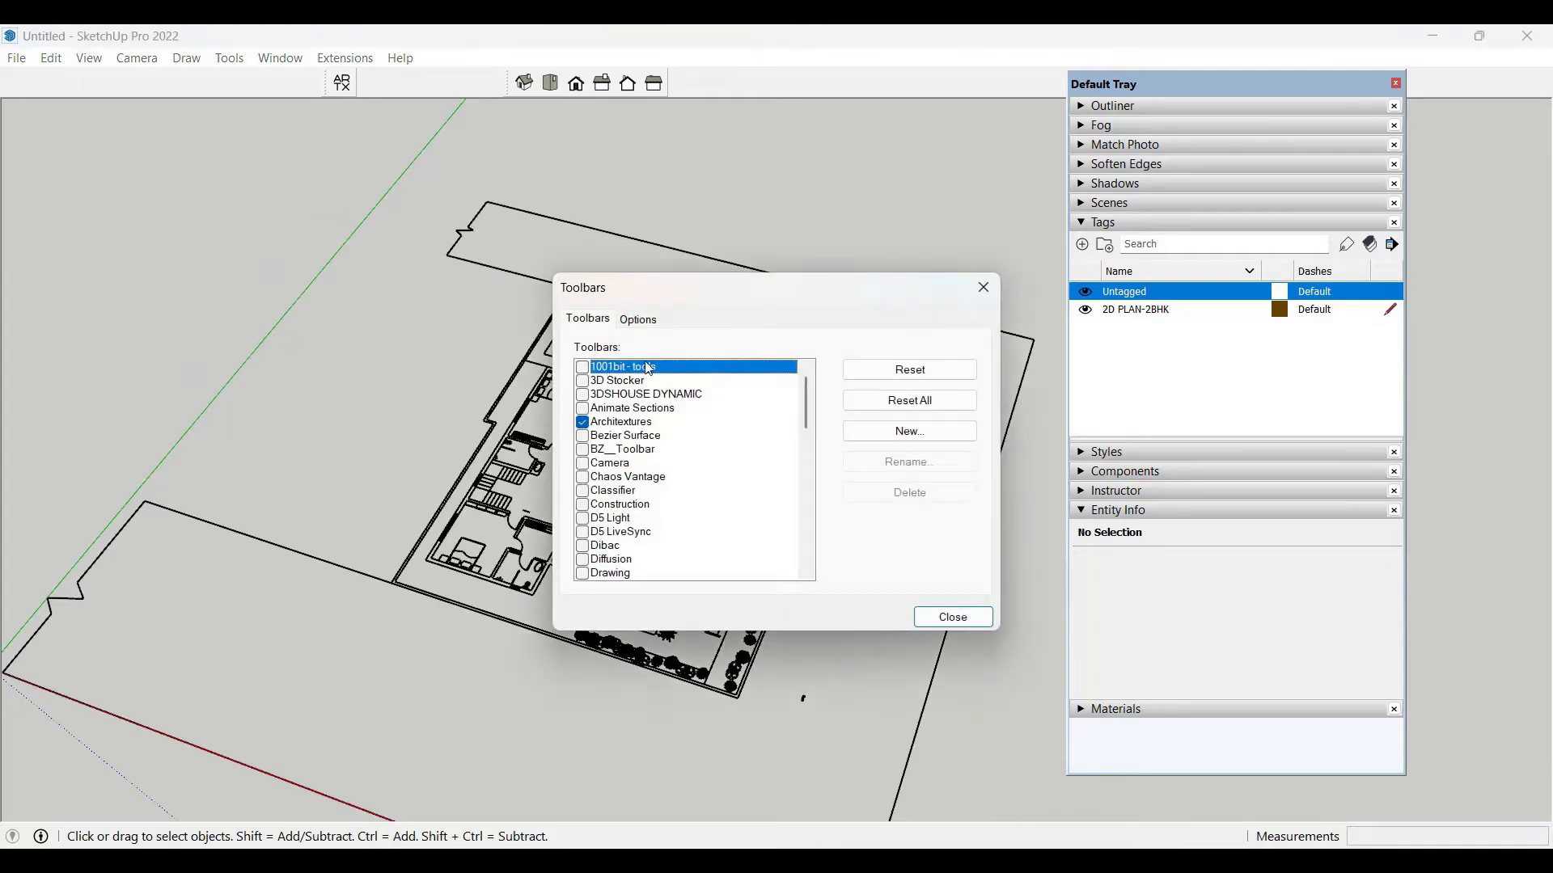
scroll(649, 369, "down", 4)
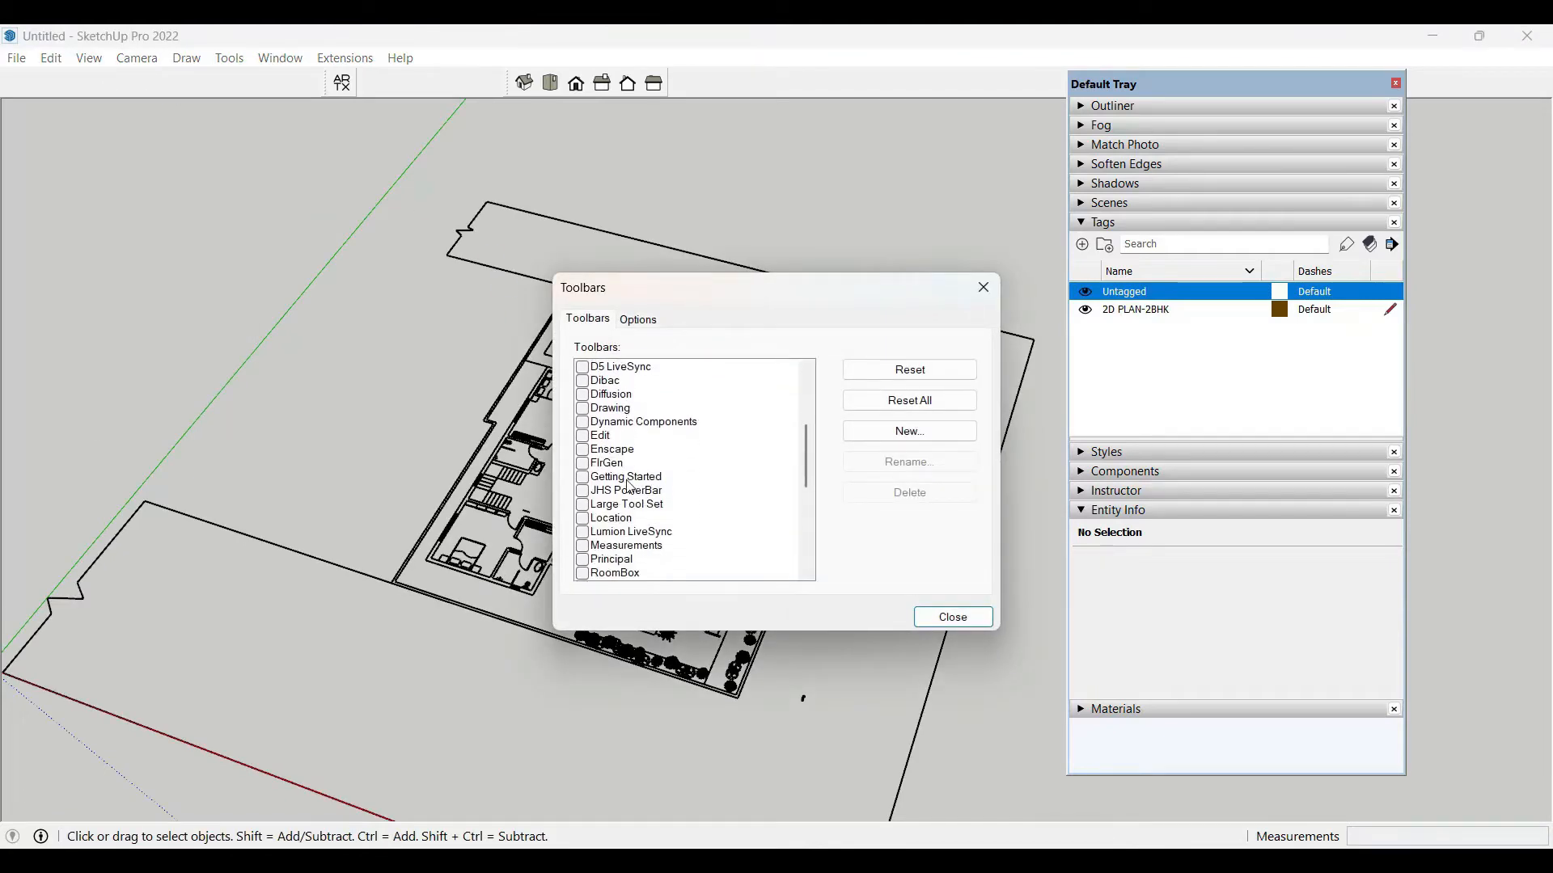
scroll(632, 487, "down", 2)
scroll(631, 487, "up", 2)
left_click(583, 506)
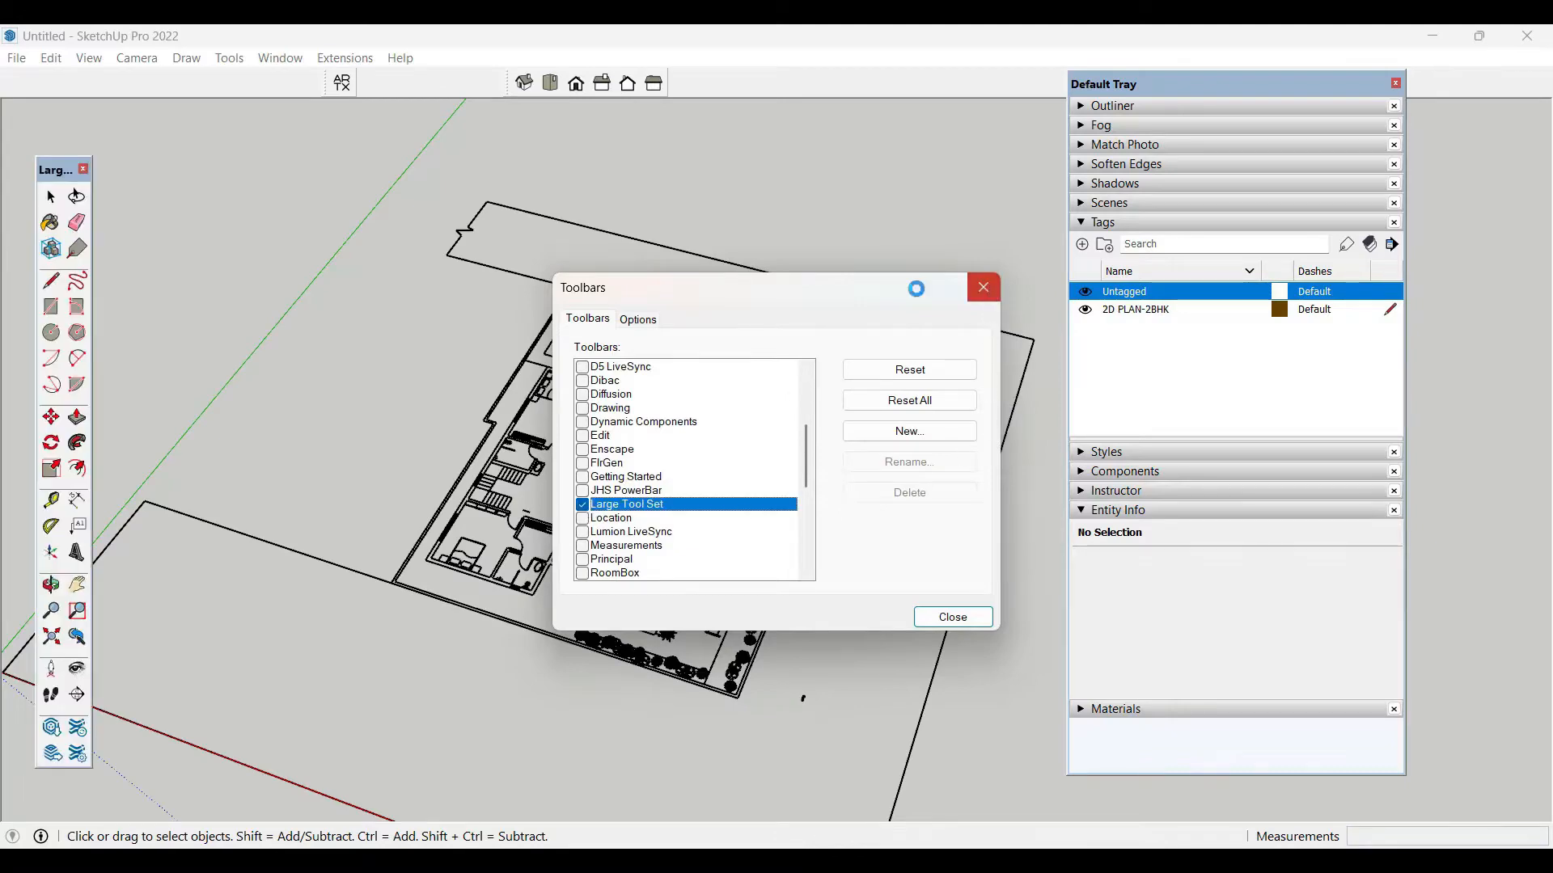
left_click(984, 288)
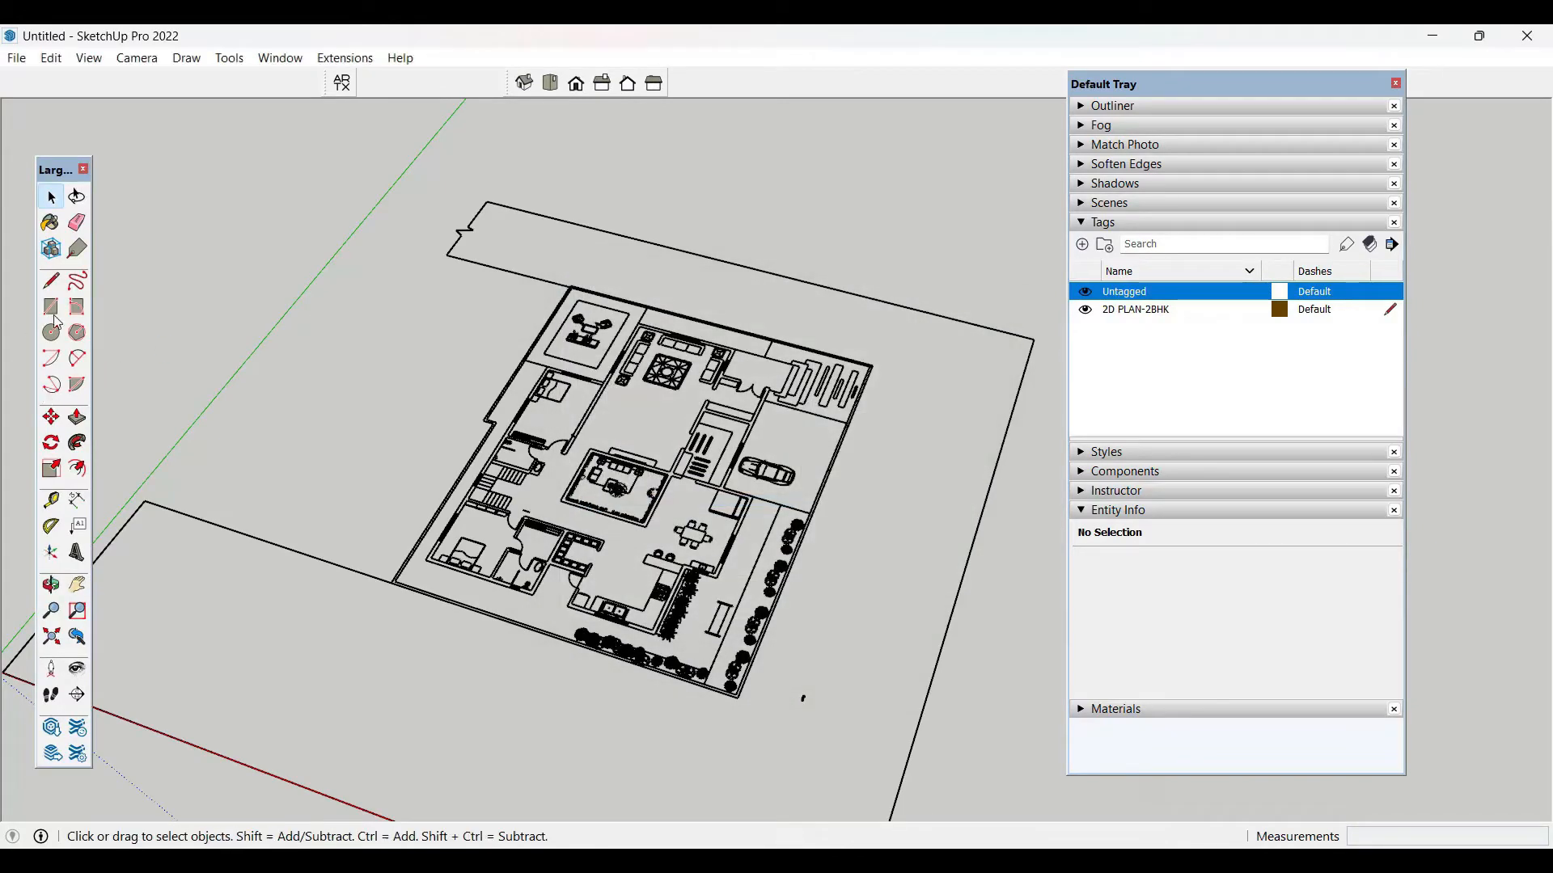
left_click(186, 59)
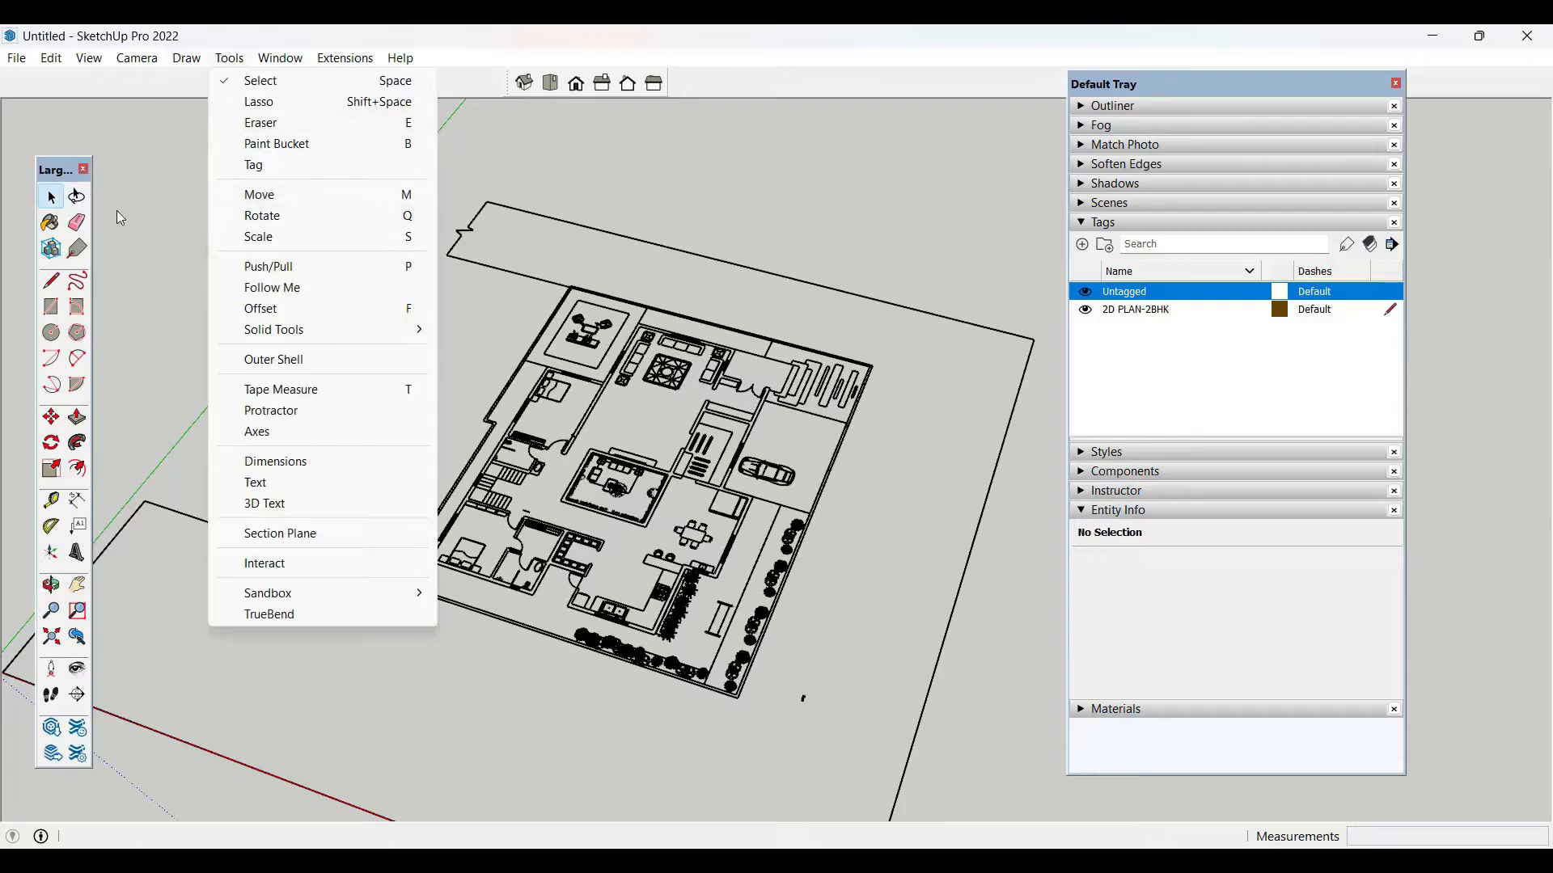
left_click(117, 212)
- Draw rectangles over the bedroom's outer walls, from the side window to the corner and along the bed's headboard wall to the bathroom window
middle_click_drag(495, 294, 529, 321)
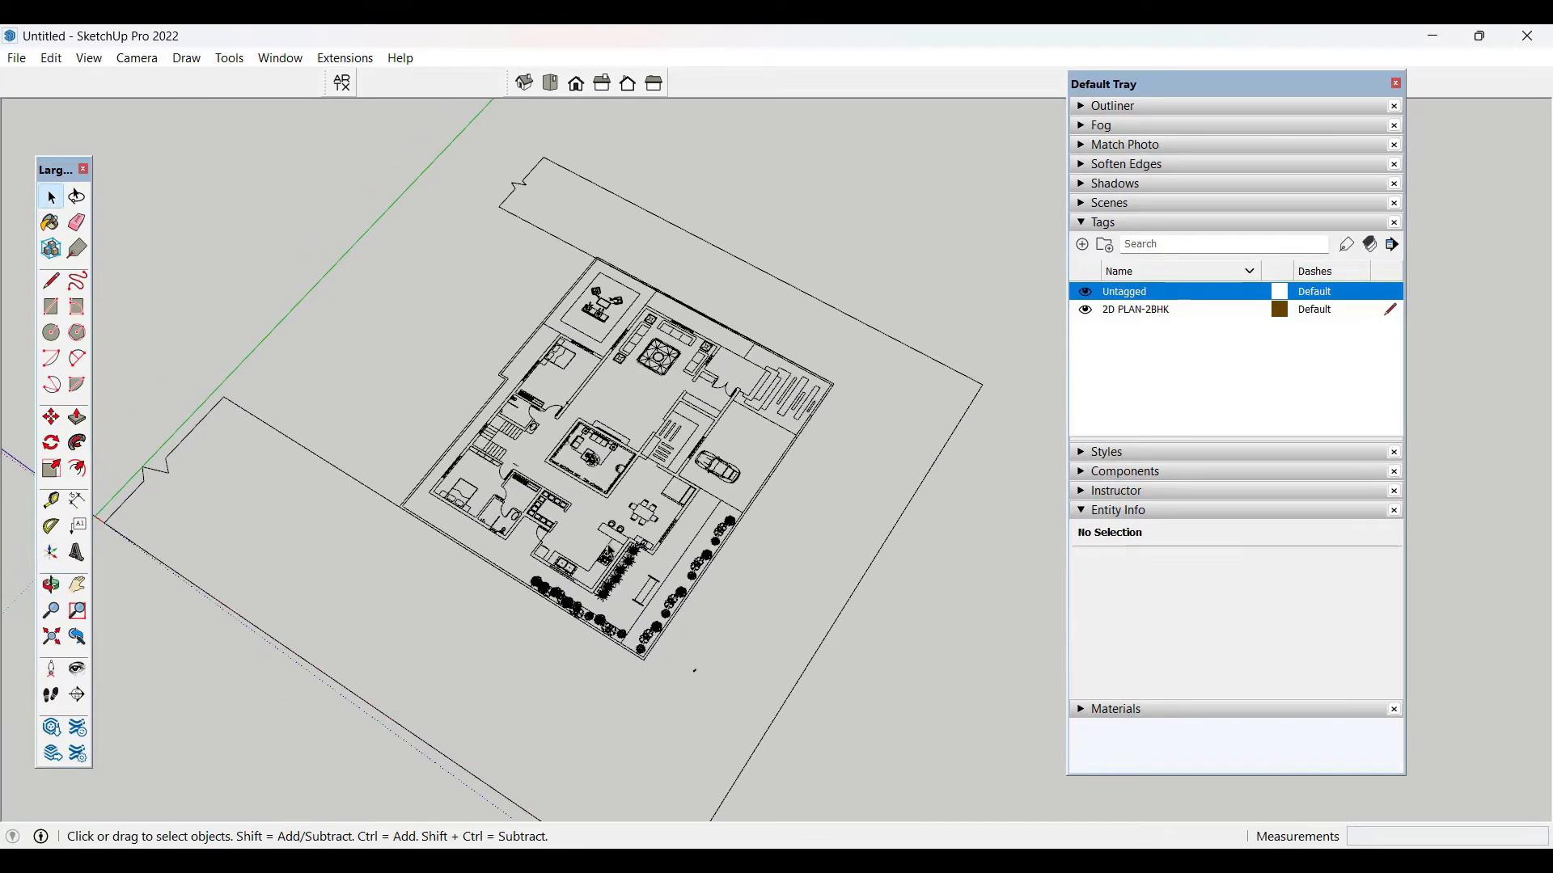
scroll(255, 432, "up", 6)
scroll(218, 364, "up", 3)
middle_click_drag(229, 347, 253, 299)
scroll(192, 383, "up", 4)
scroll(194, 437, "down", 2)
scroll(323, 466, "up", 4)
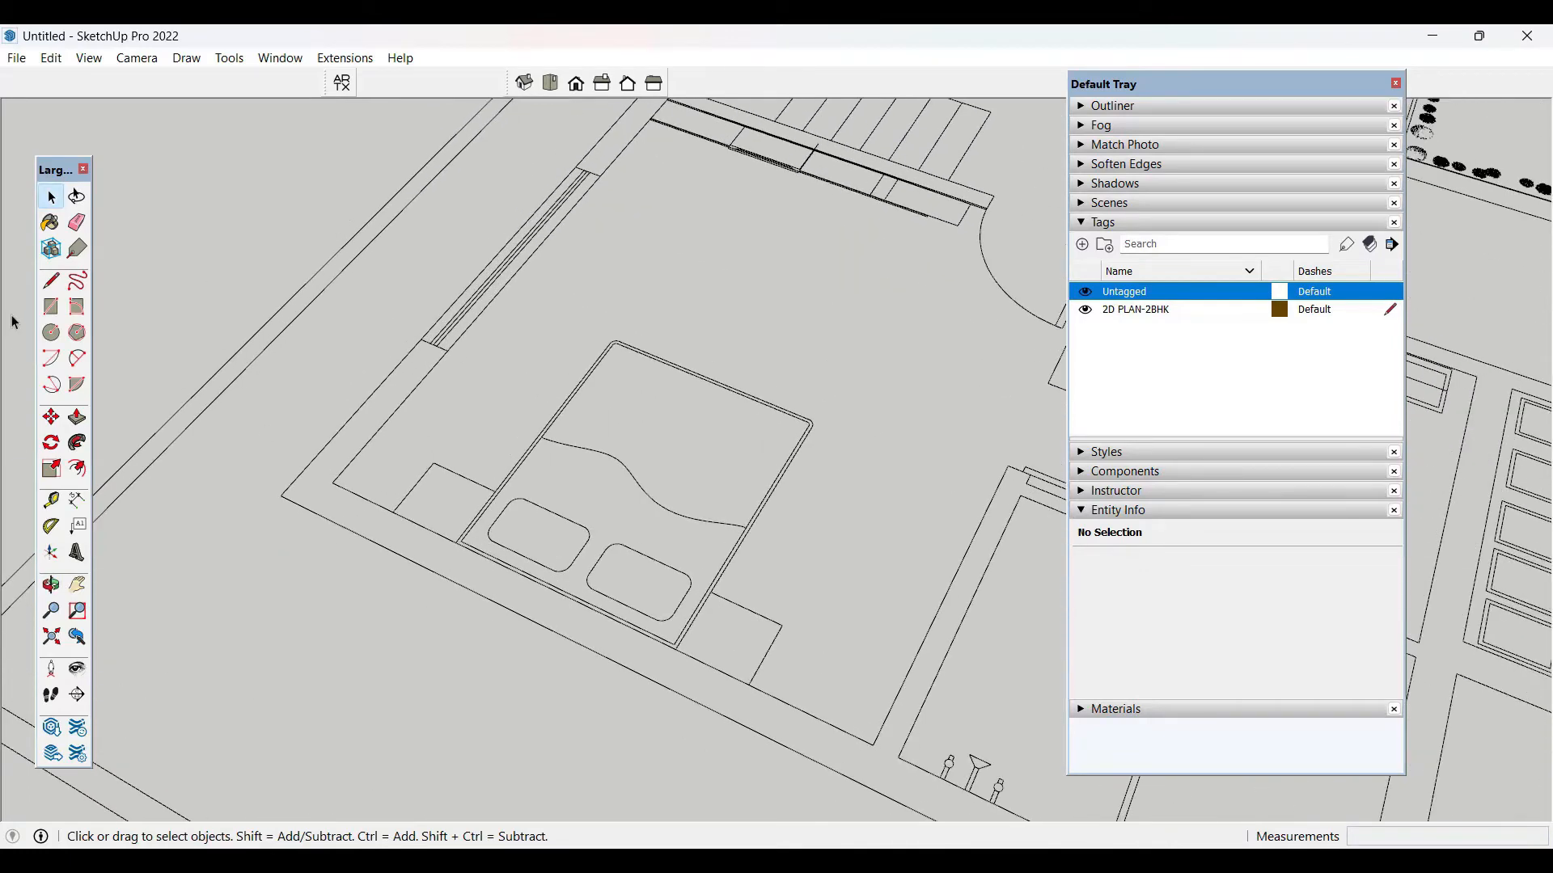
left_click(46, 308)
left_click(282, 494)
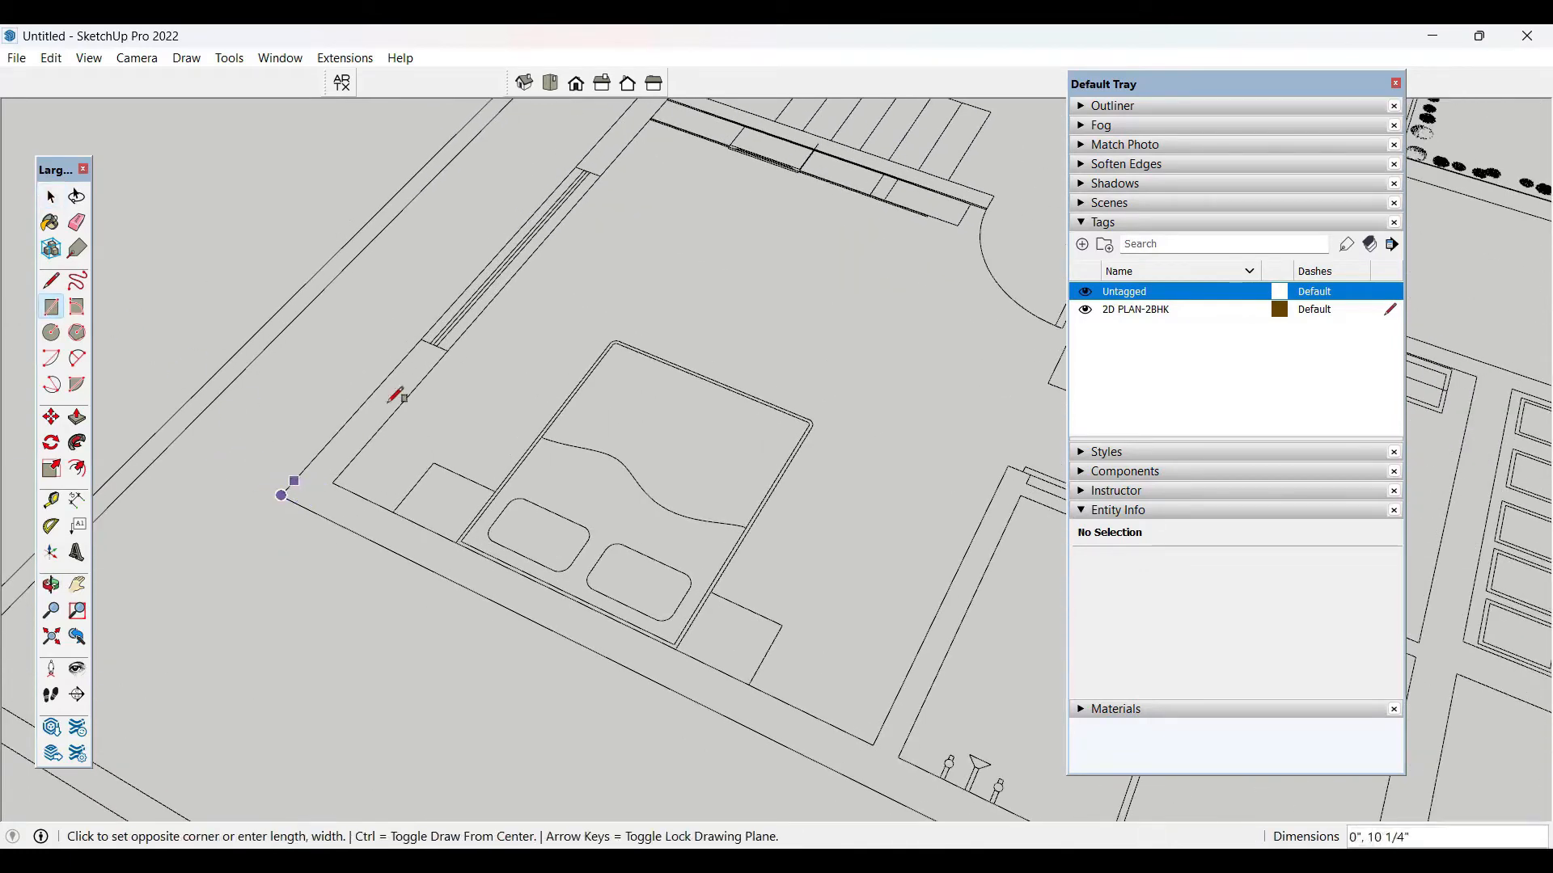
left_click(444, 349)
left_click(333, 481)
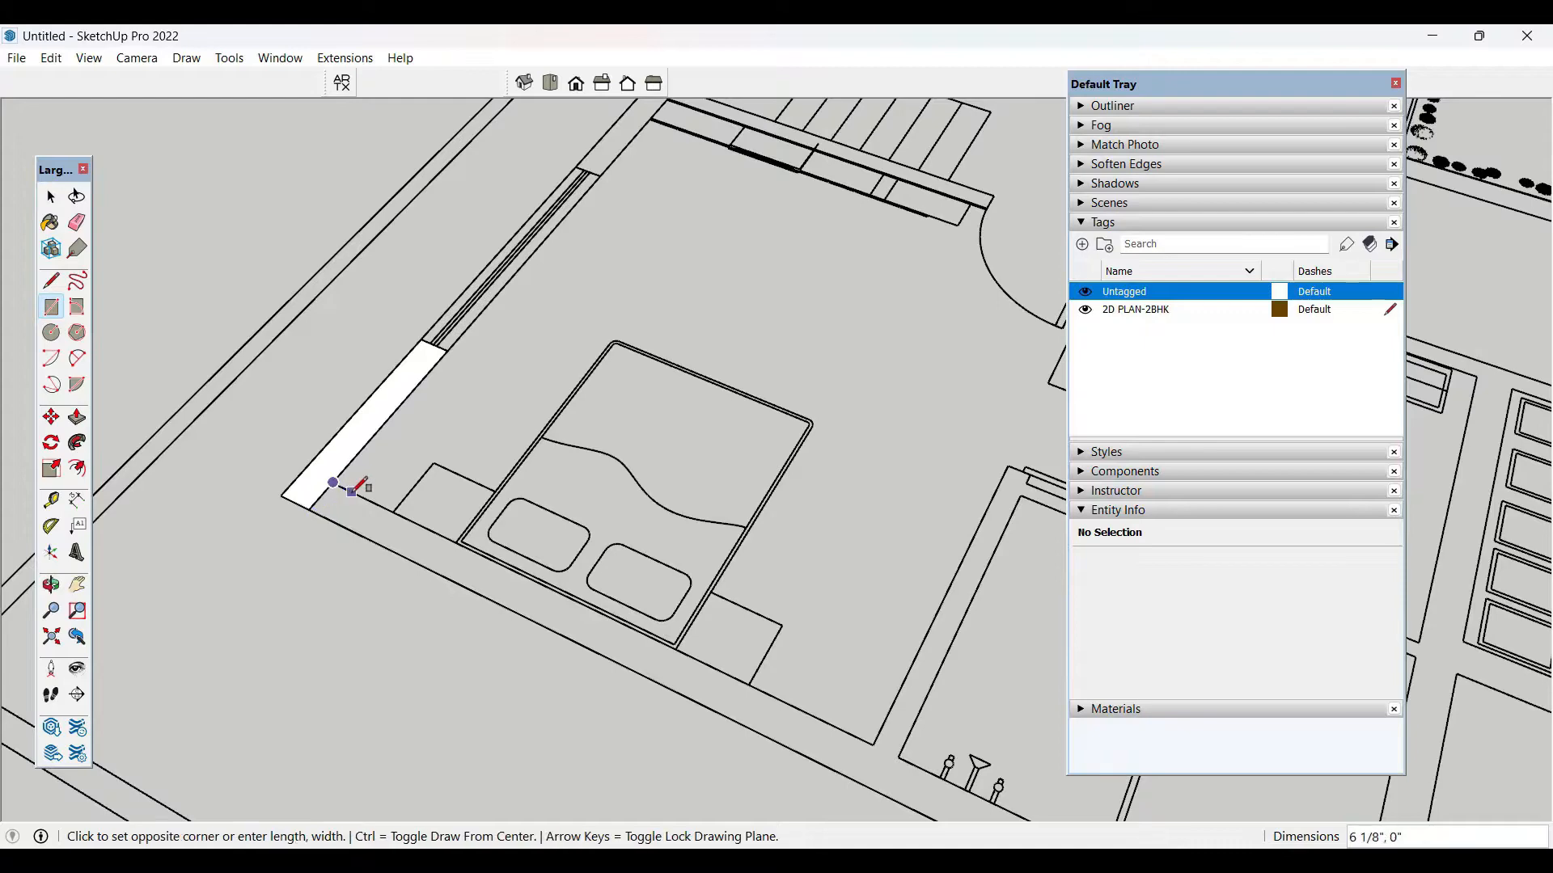
scroll(350, 495, "down", 1)
left_click(908, 779)
- Draw rectangles over the partition between bedroom and bathroom, its end piece and the short wall of about 2' 8" by 4" beside the doors
scroll(907, 779, "up", 1)
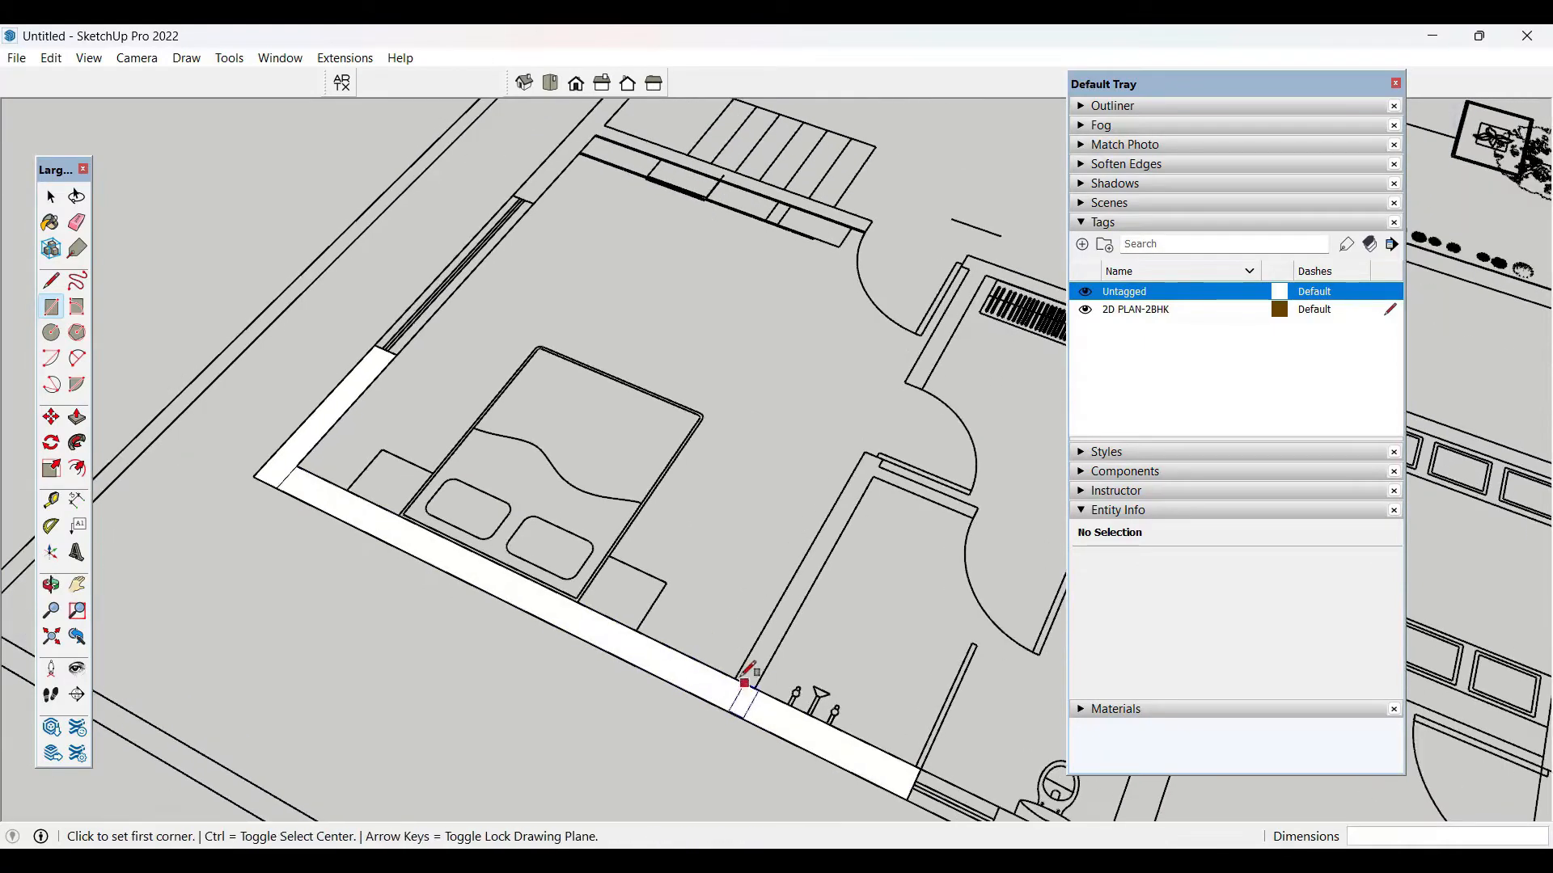
left_click(734, 678)
left_click(874, 476)
scroll(873, 475, "up", 1)
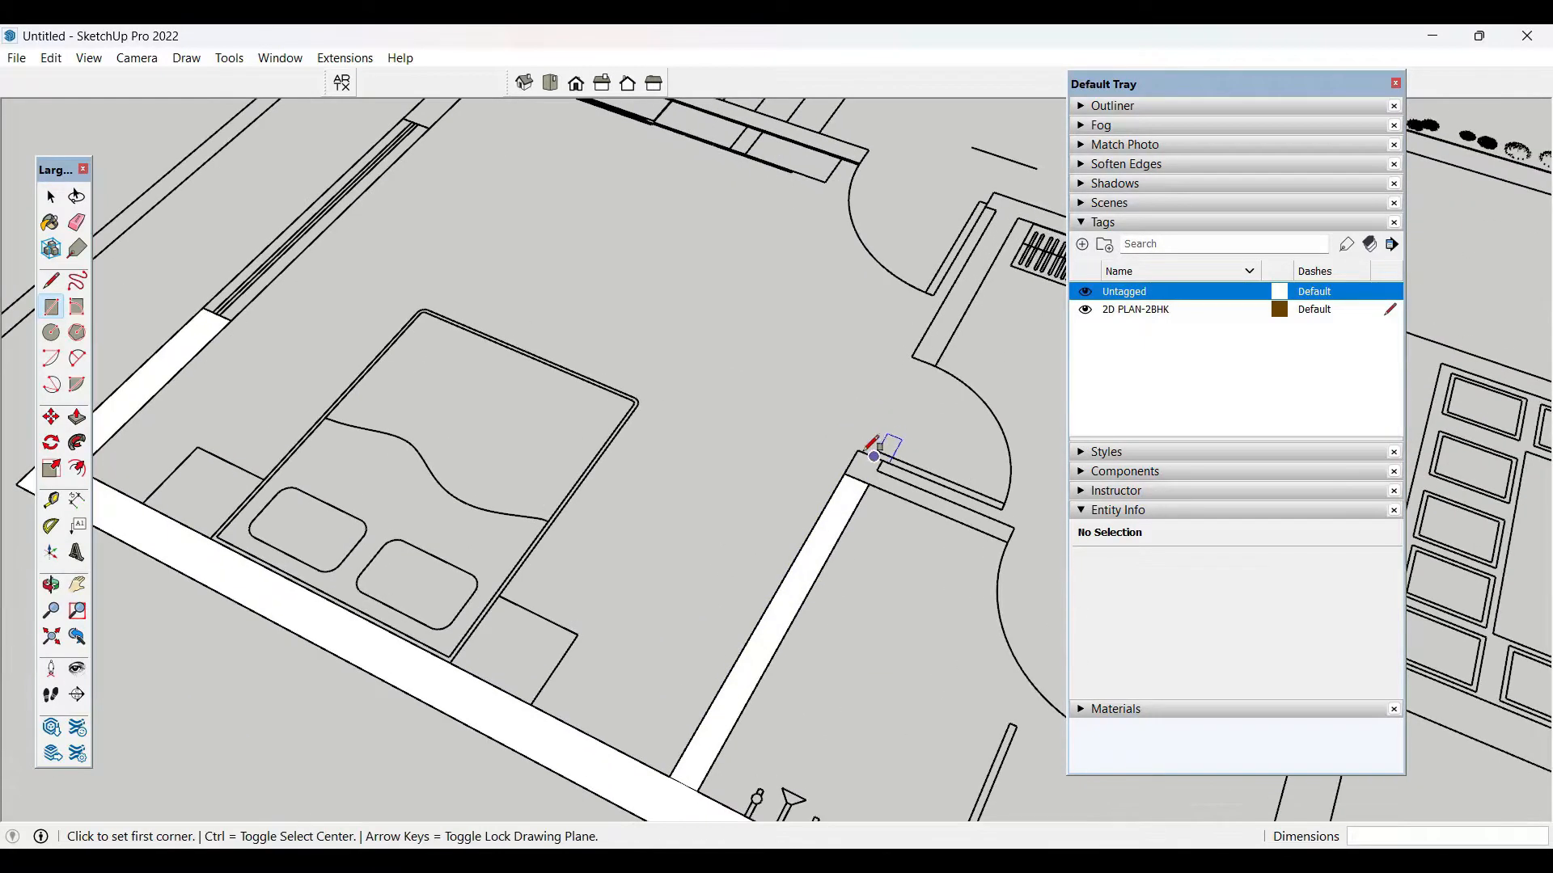
left_click(859, 455)
left_click(869, 483)
left_click(871, 483)
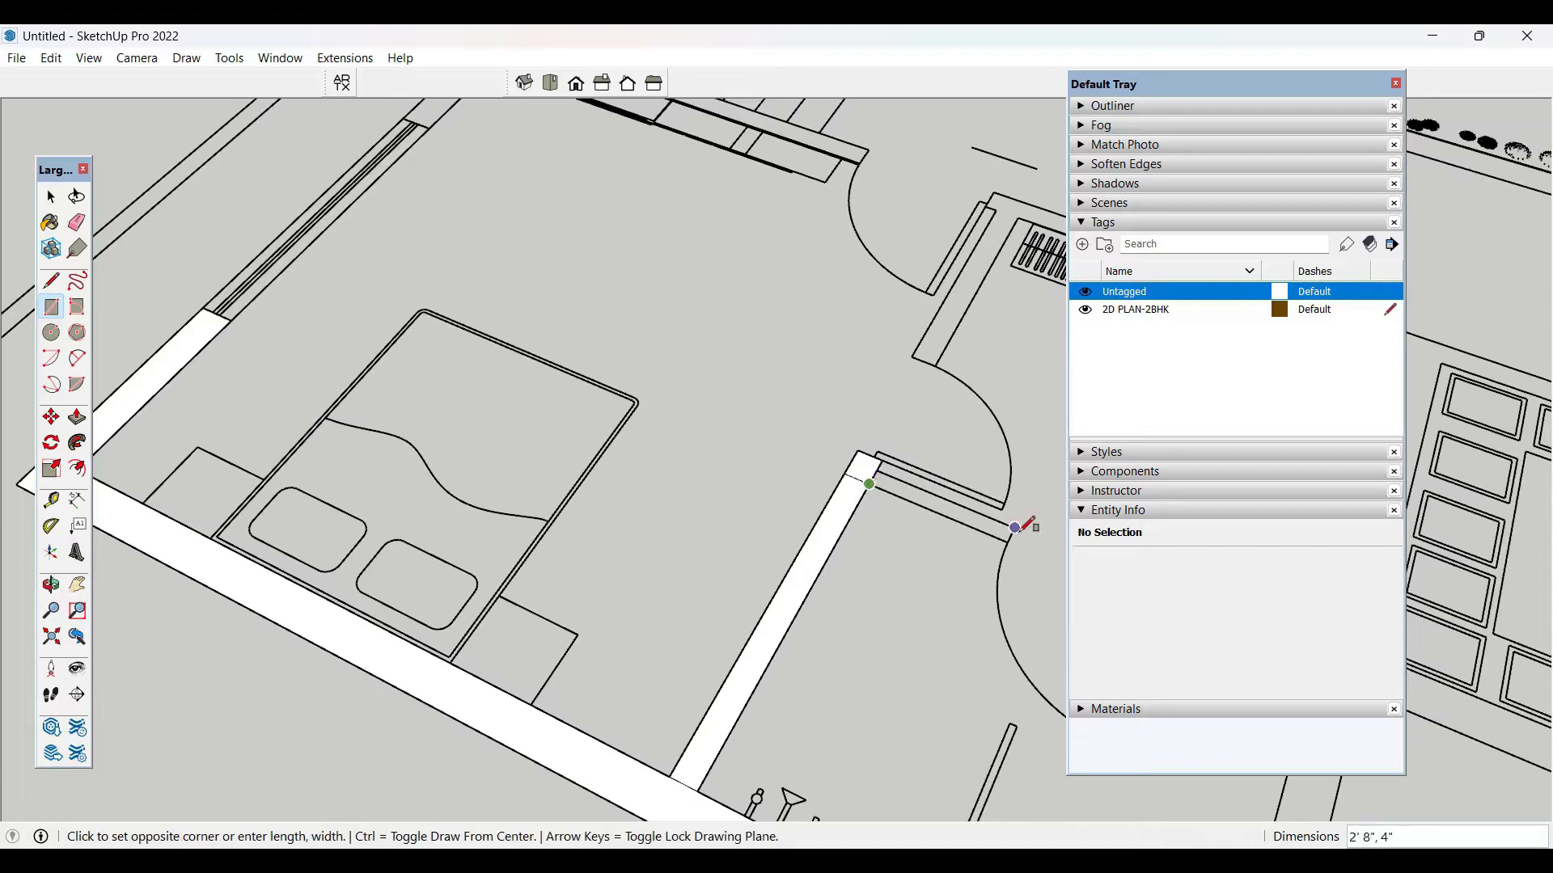
left_click(1023, 527)
- Draw rectangles over the bathroom walls: window to corner, the 9" by 7' 1" side wall and the 2' 8" by 4" wall behind the washbasin
scroll(216, 315, "down", 2)
scroll(618, 645, "up", 2)
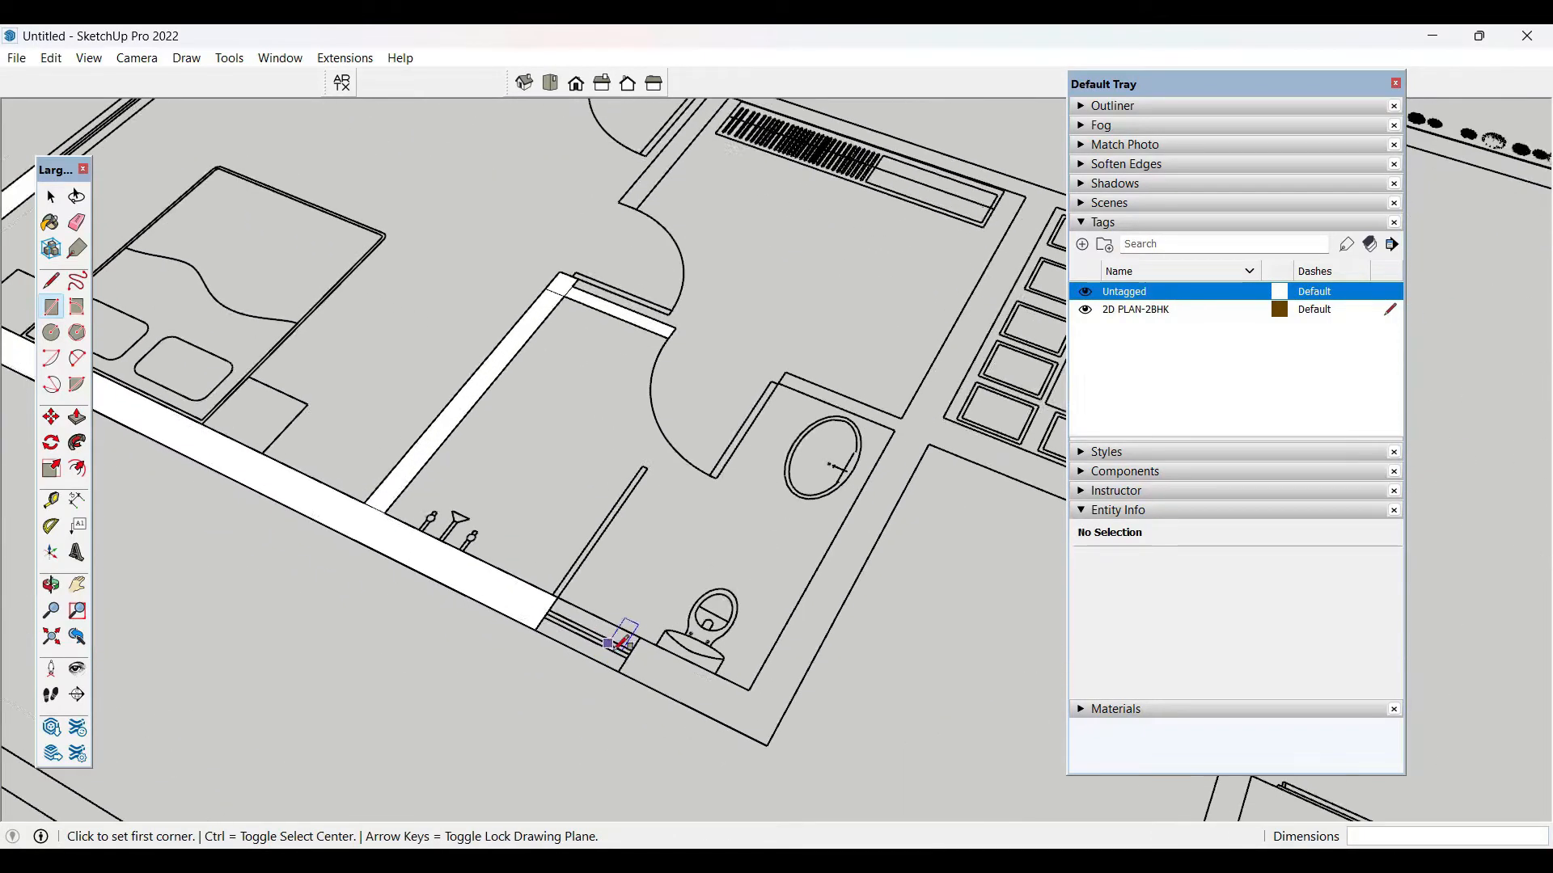
left_click(620, 672)
left_click(749, 689)
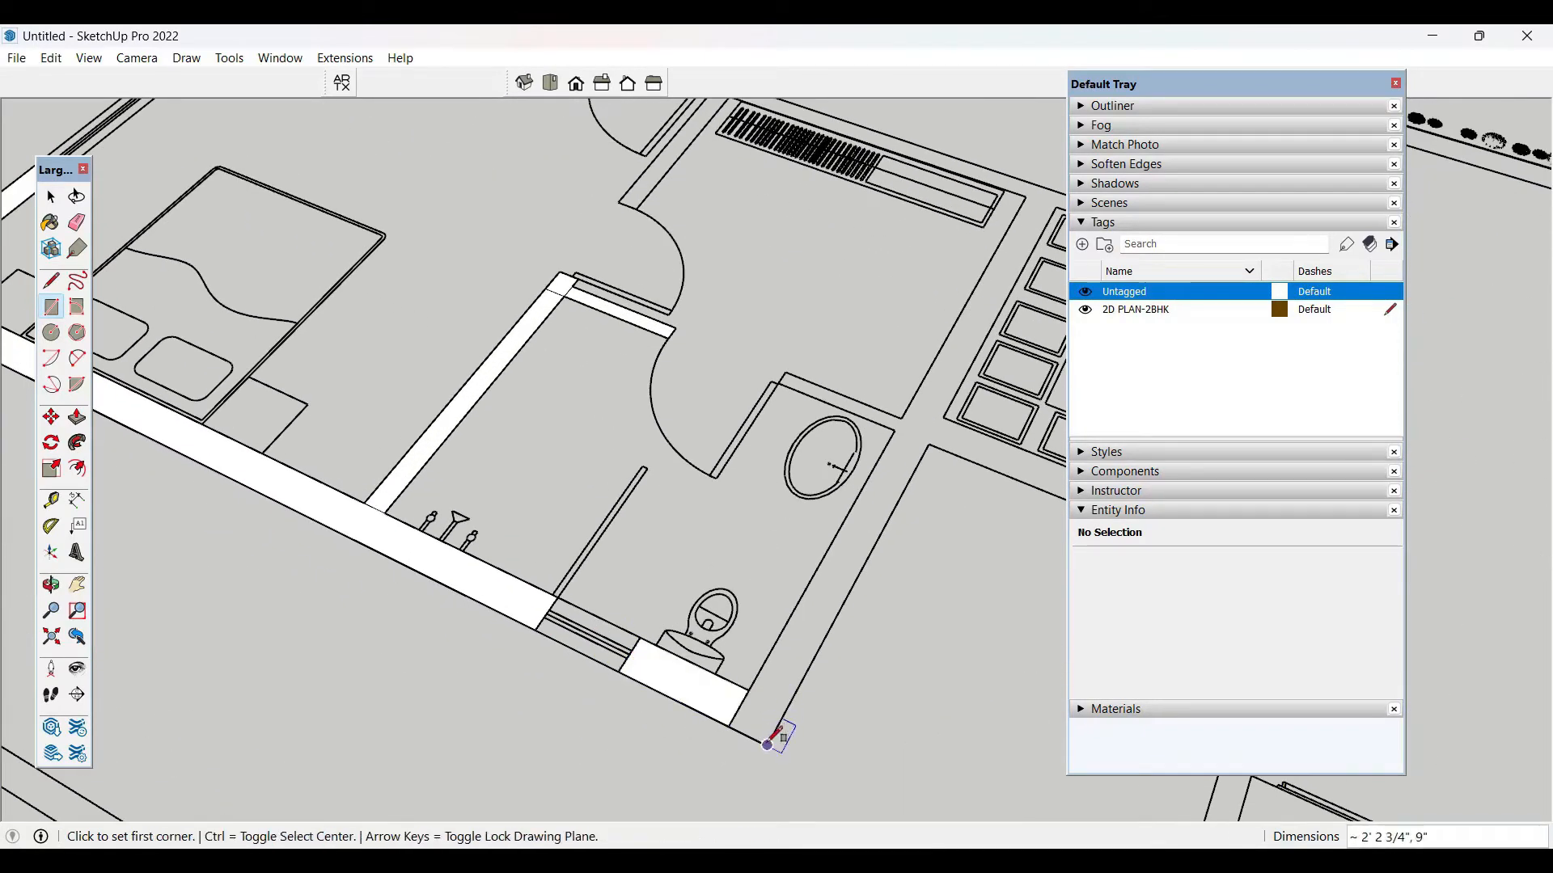
left_click(767, 743)
left_click(894, 431)
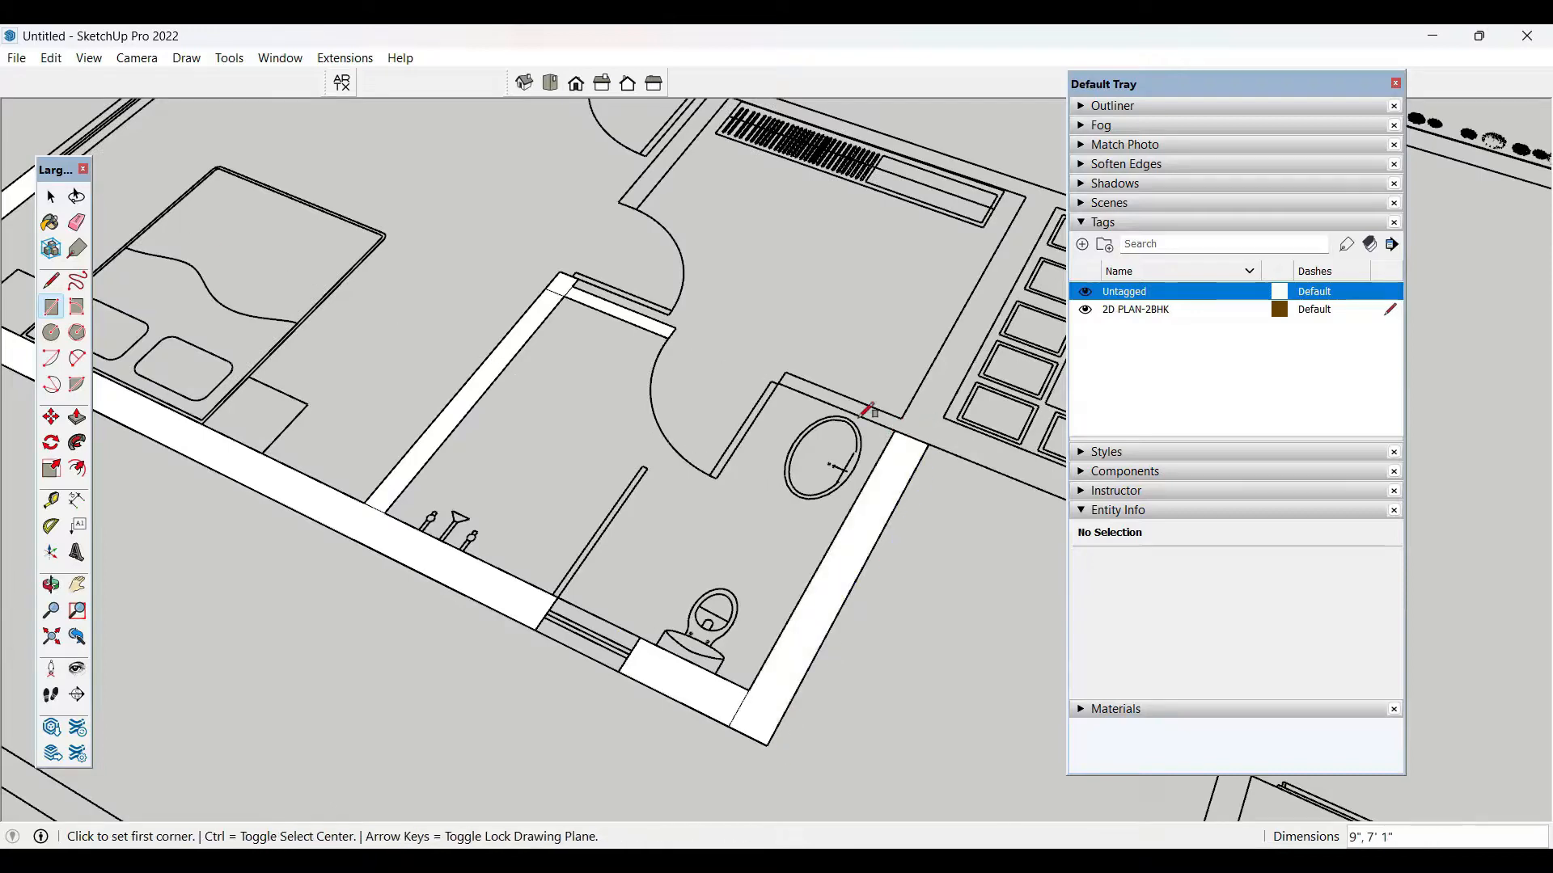
left_click(786, 372)
left_click(901, 420)
- Draw rectangles over the wall between dressing area and store room, the store room's wall nearest the kitchen and its end stub
left_click(930, 442)
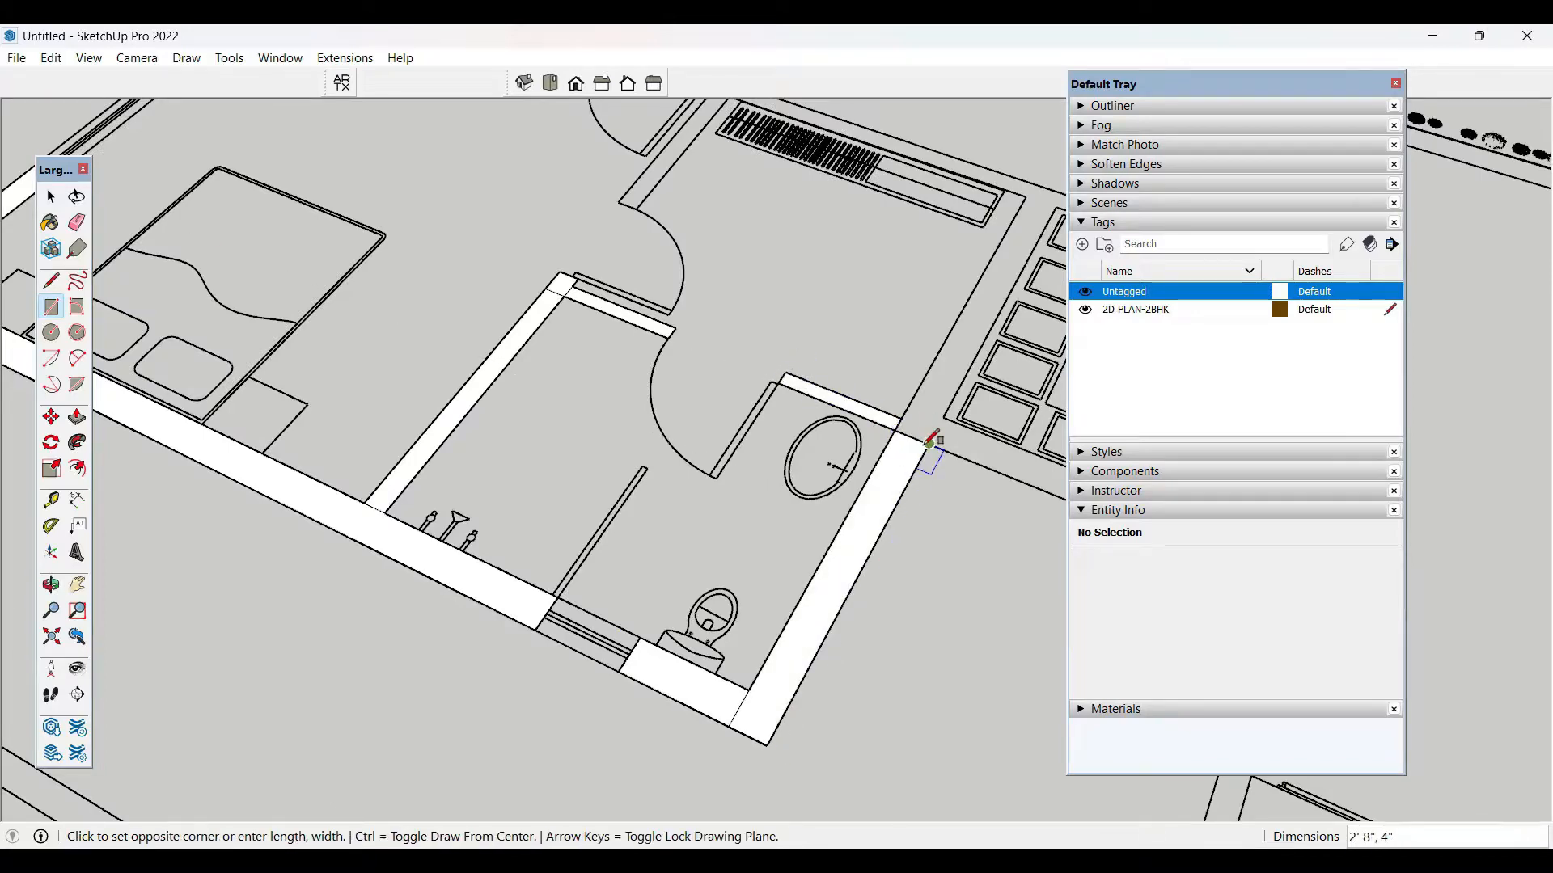
scroll(930, 442, "down", 3)
key("Escape")
scroll(324, 380, "down", 2)
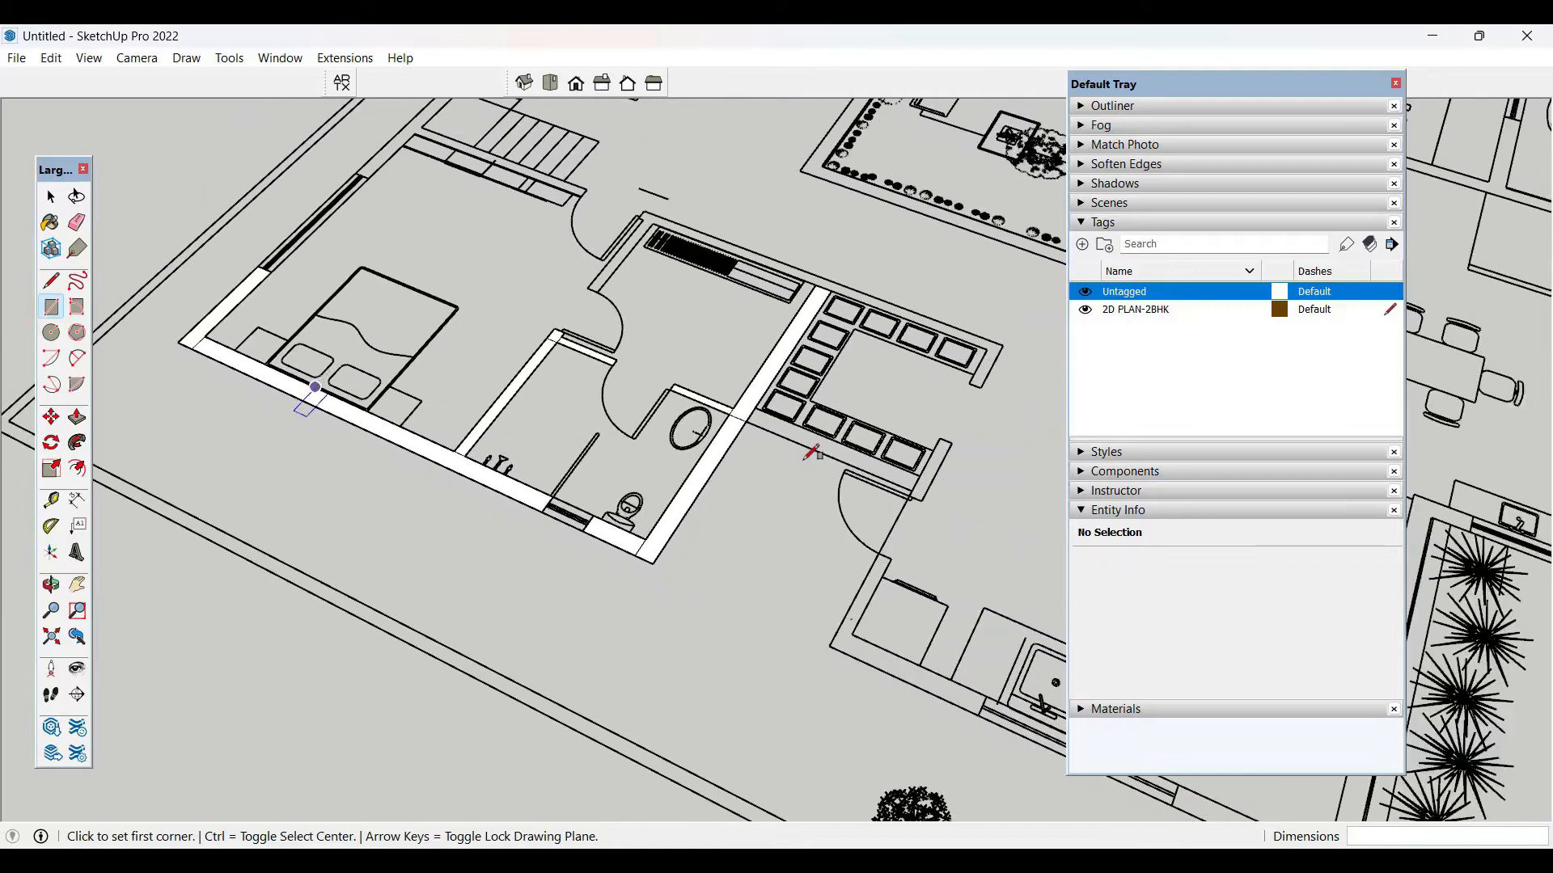
scroll(813, 453, "up", 4)
left_click(813, 475)
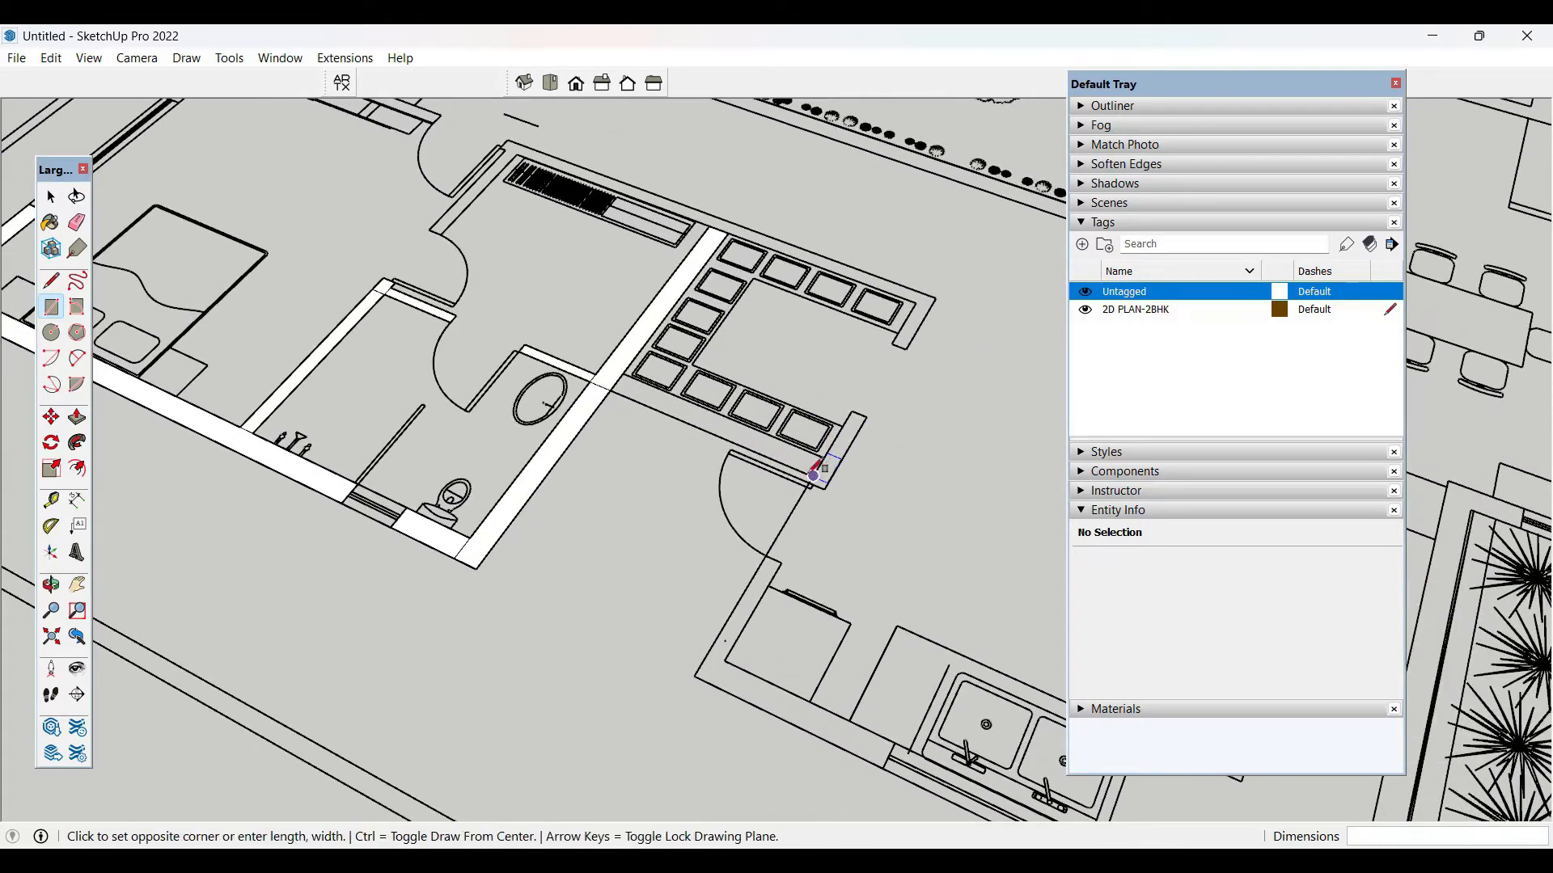
left_click(608, 361)
scroll(841, 453, "up", 2)
left_click(820, 499)
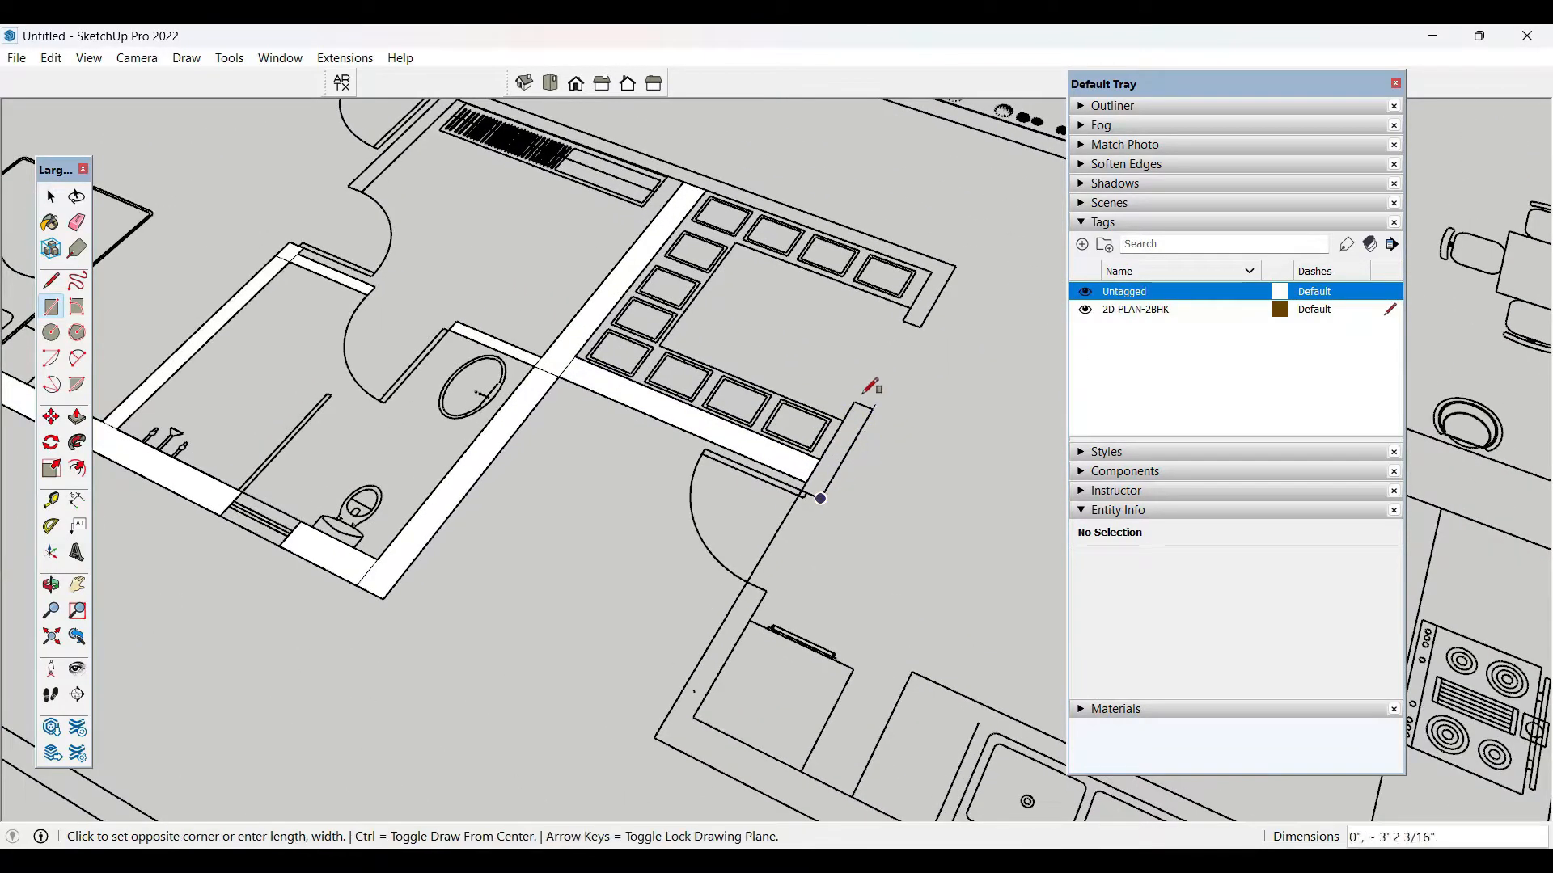
left_click(856, 400)
- Draw rectangles over the kitchen's corner walls: the 6" by about 4' 1" piece by the door and the segment up to the sink window
scroll(858, 414, "down", 2)
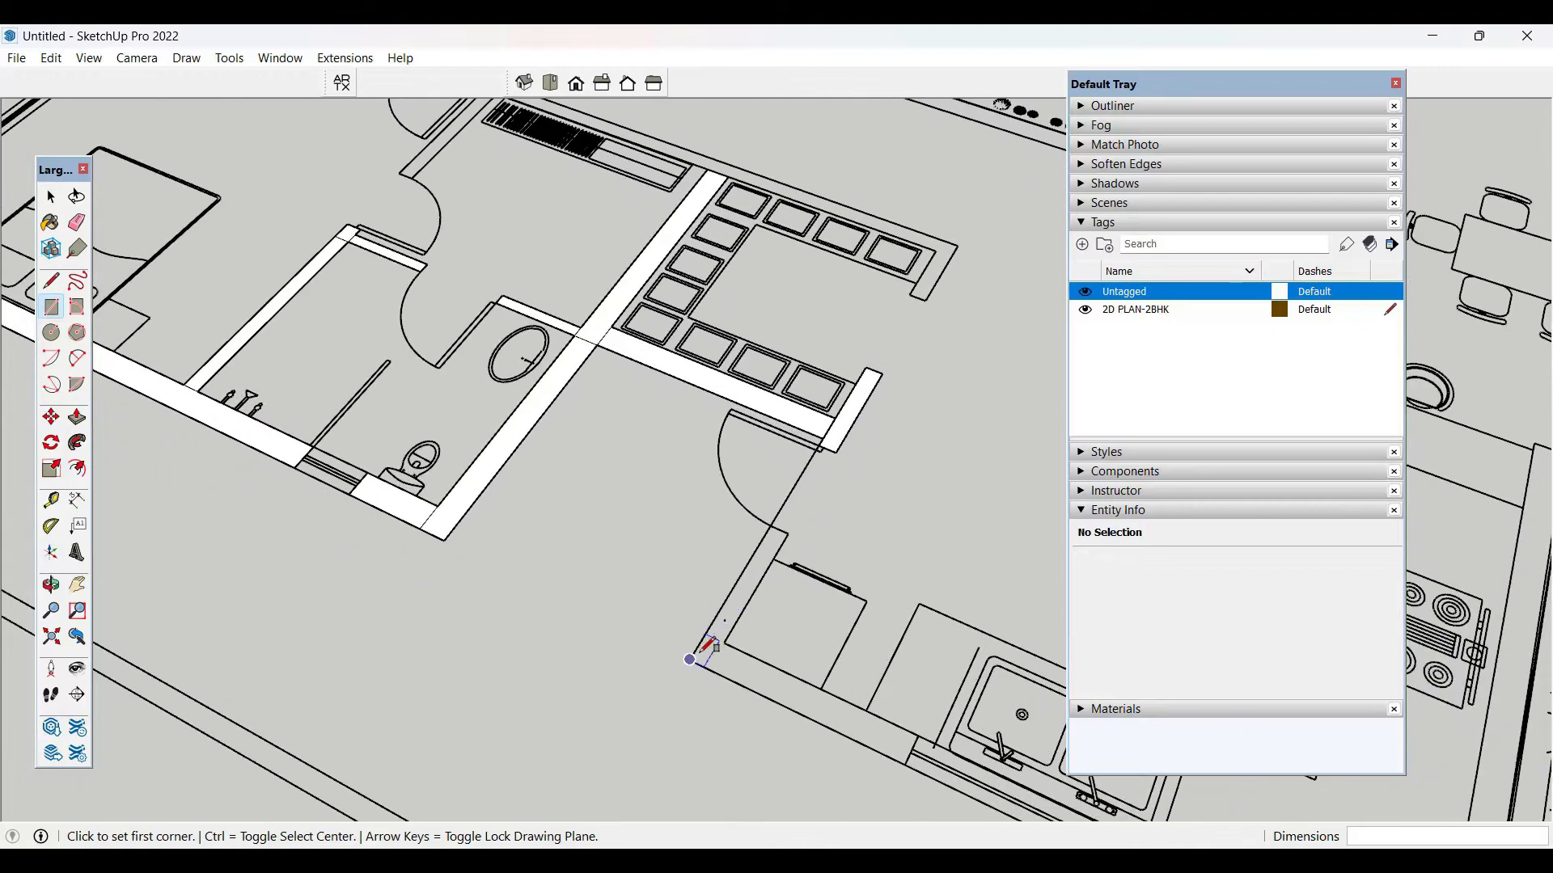
left_click(690, 660)
left_click(786, 537)
left_click(725, 642)
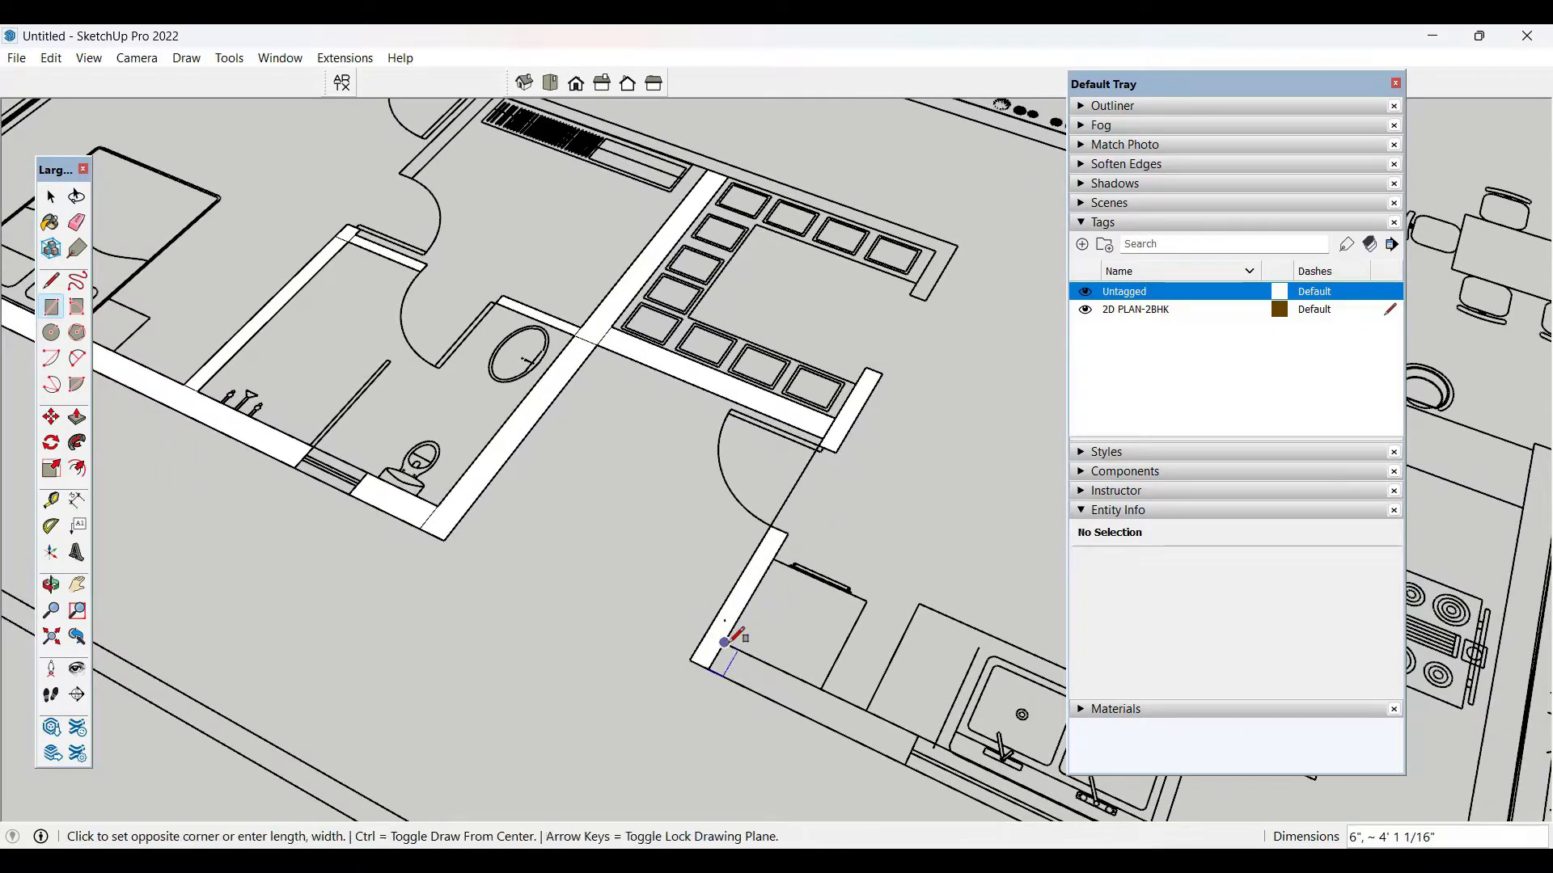
left_click(898, 761)
- Draw rectangles over the store room's 6" by about 2' 5 1/2" end stub, the long wall behind the wardrobe and the 4' 7" by 6" wall beside it
scroll(825, 344, "up", 2)
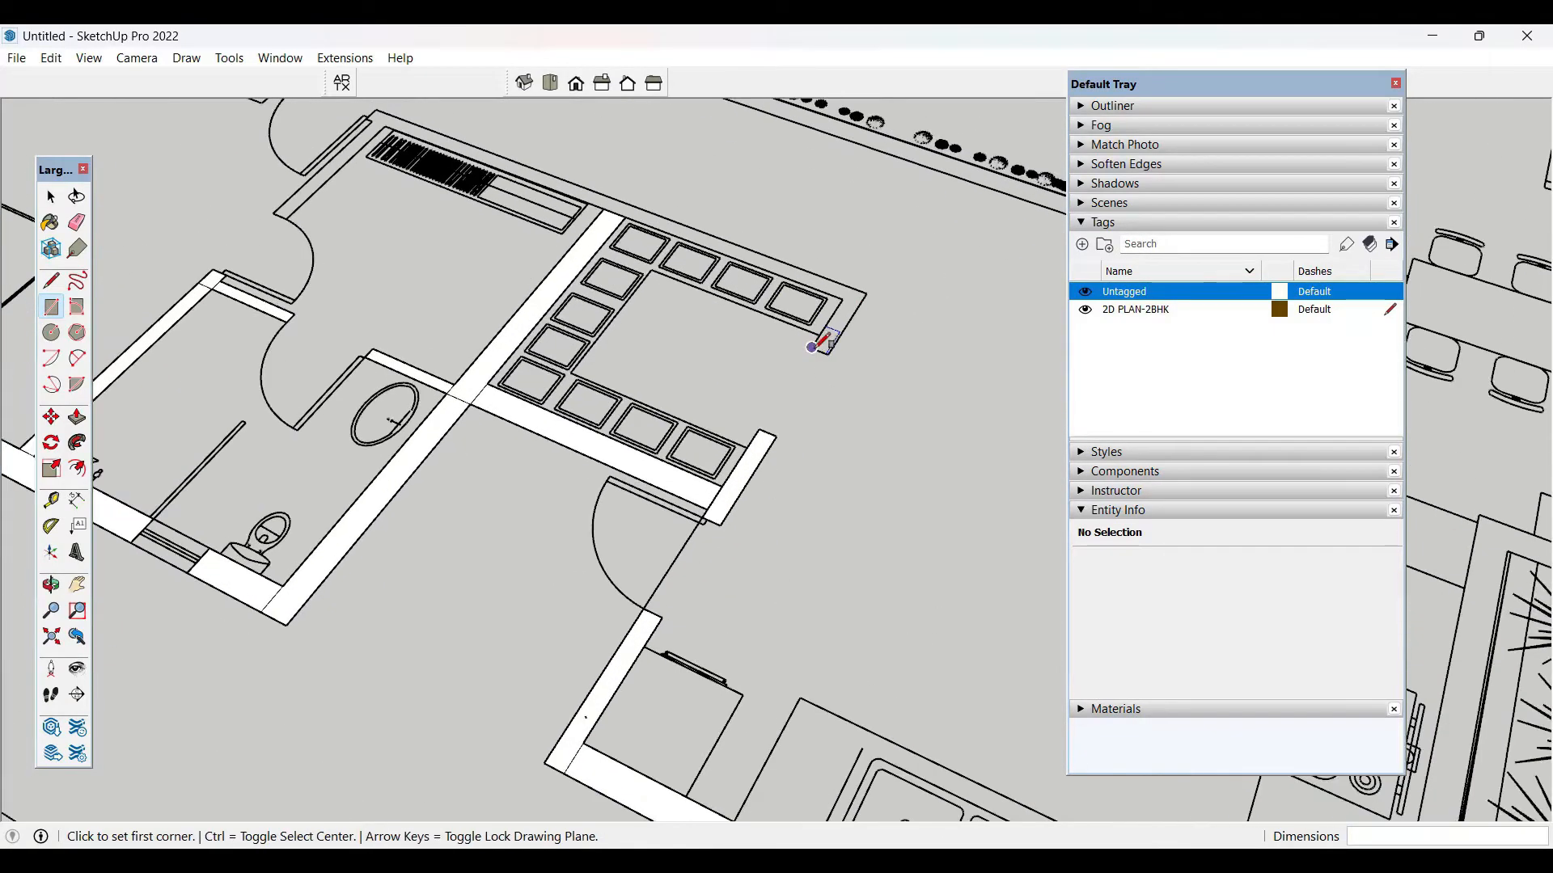
left_click(814, 346)
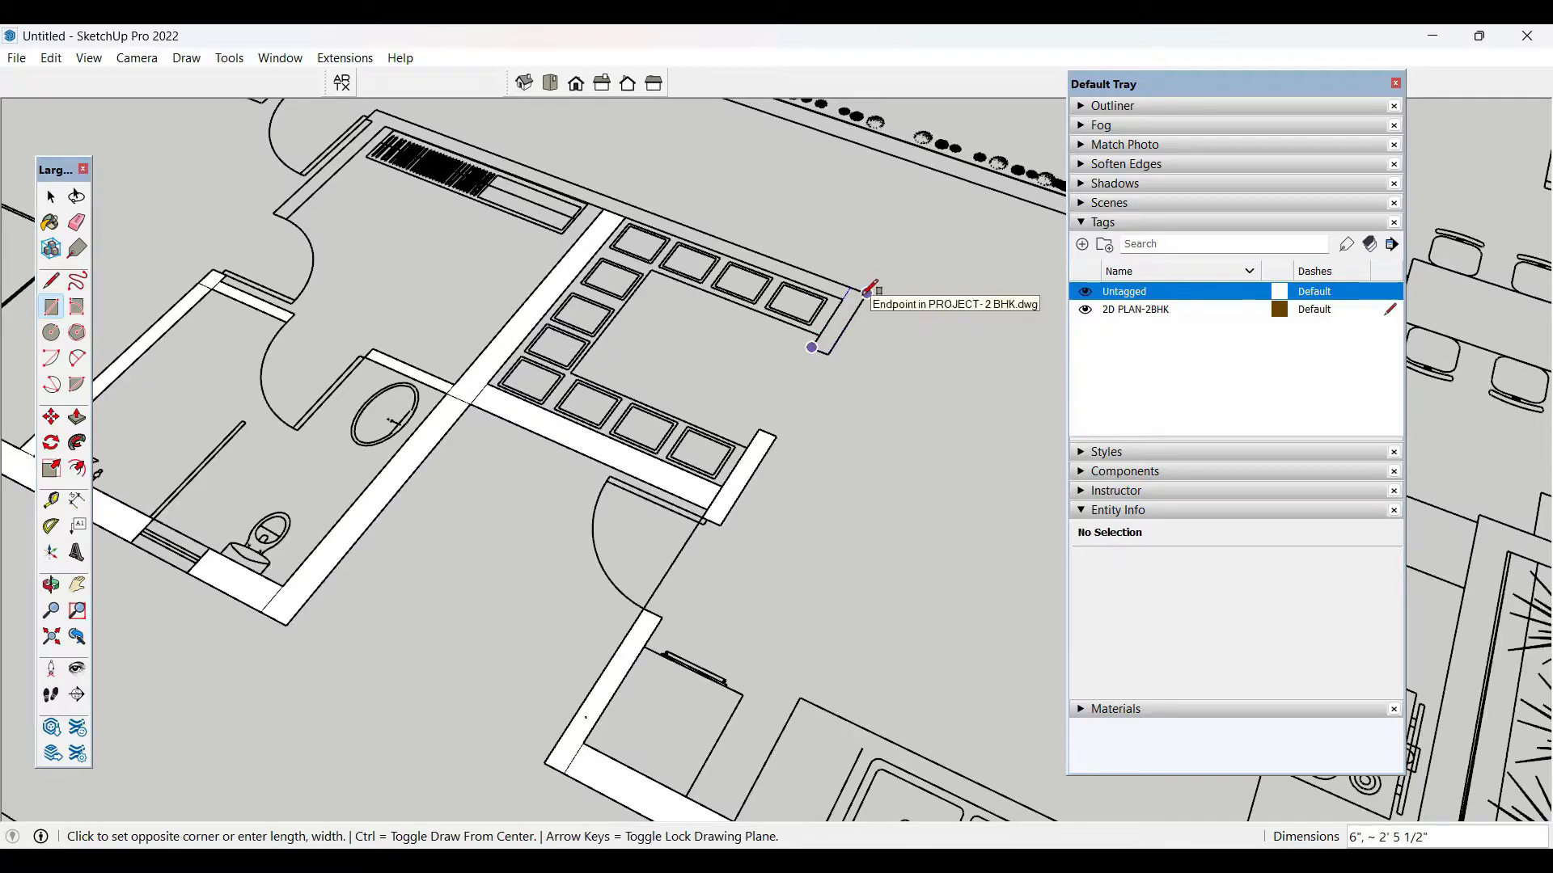
left_click(866, 295)
left_click(843, 299)
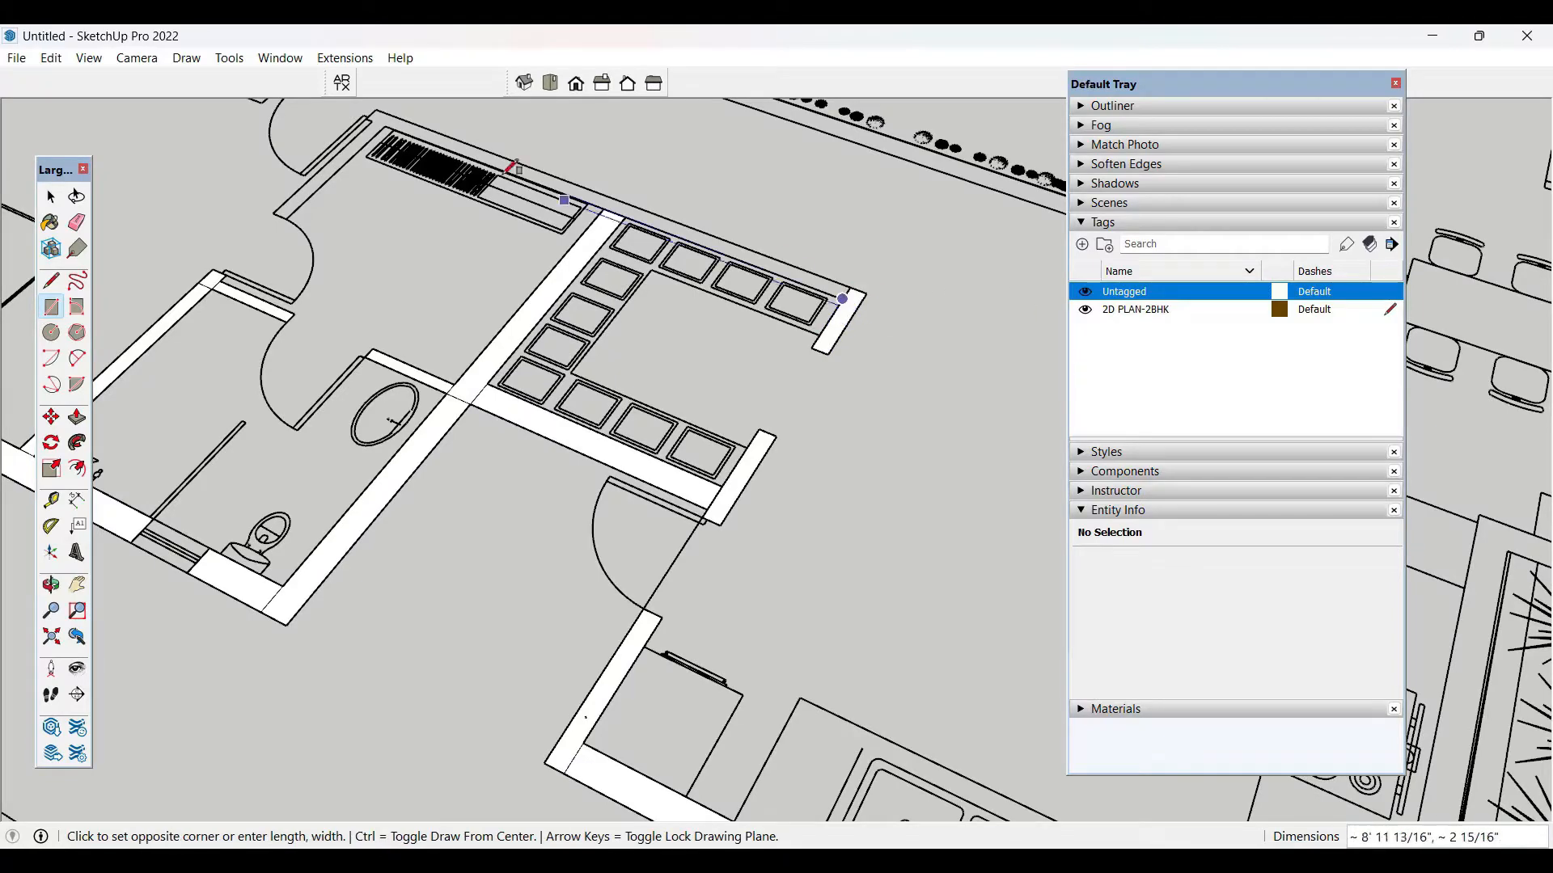
left_click(376, 109)
scroll(380, 117, "up", 2)
left_click(390, 126)
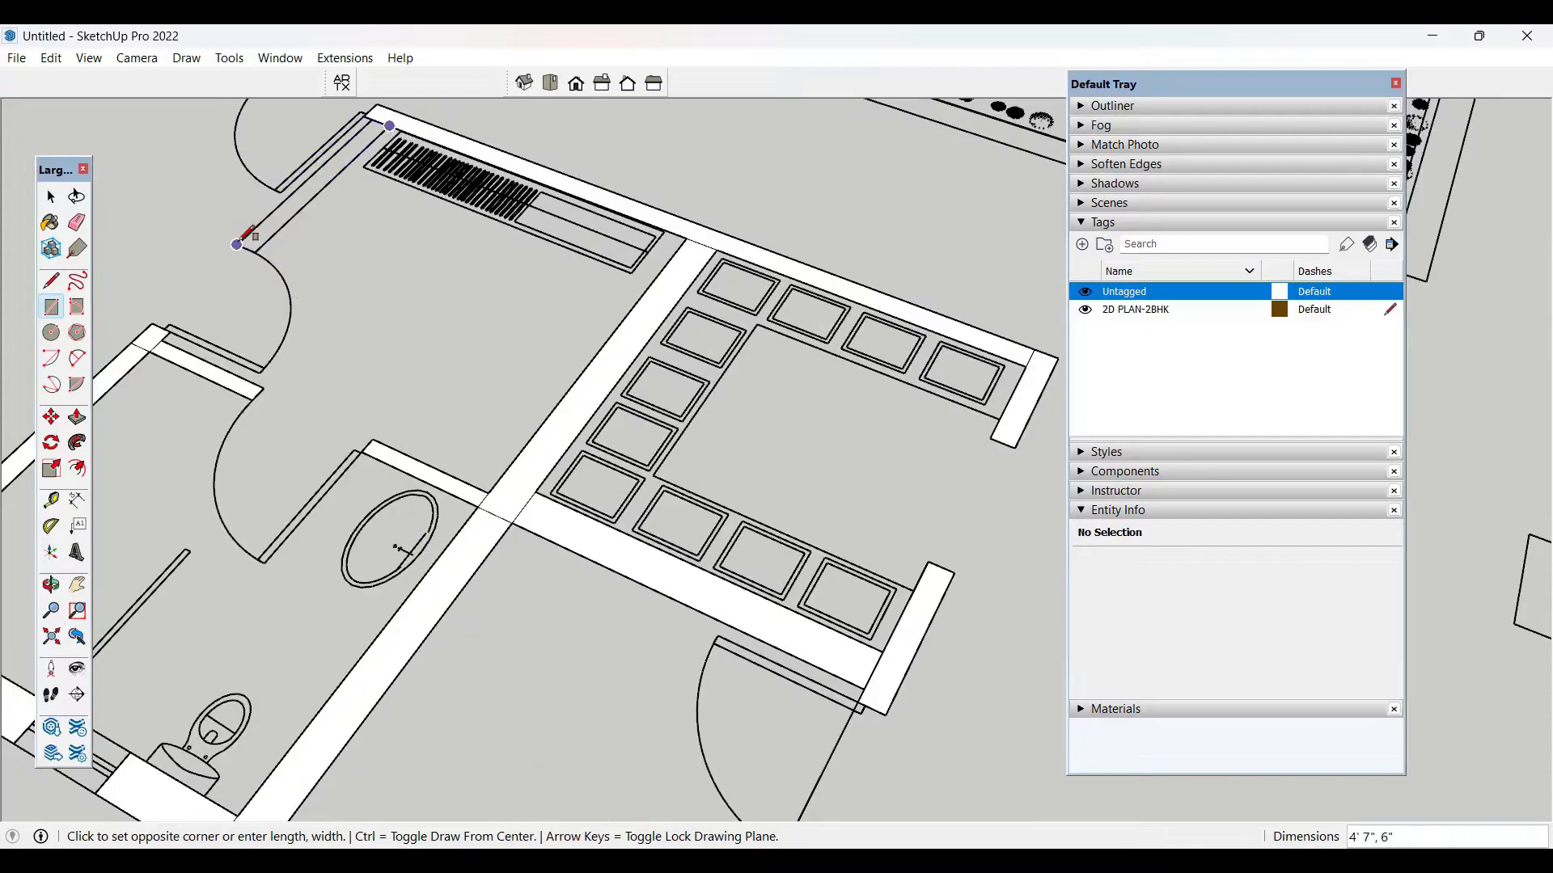
left_click(239, 243)
- Draw rectangles over the kitchen wall from the sink window to the corner and the 9" by 15' 6" wall behind the cooktop
scroll(583, 299, "down", 6)
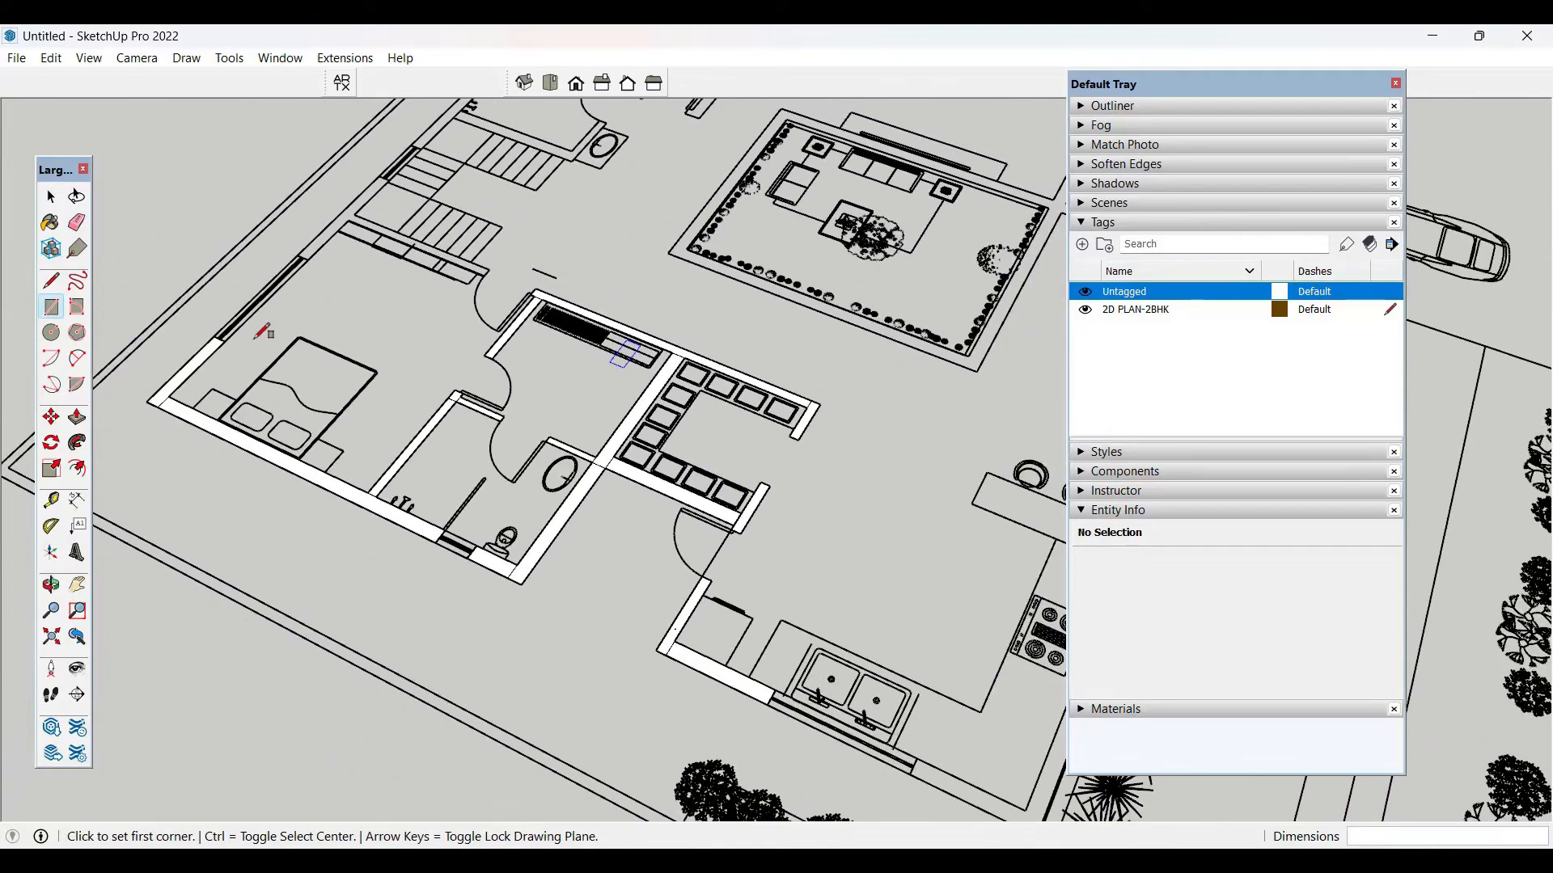
middle_click_drag(262, 332, 322, 461)
scroll(832, 693, "up", 6)
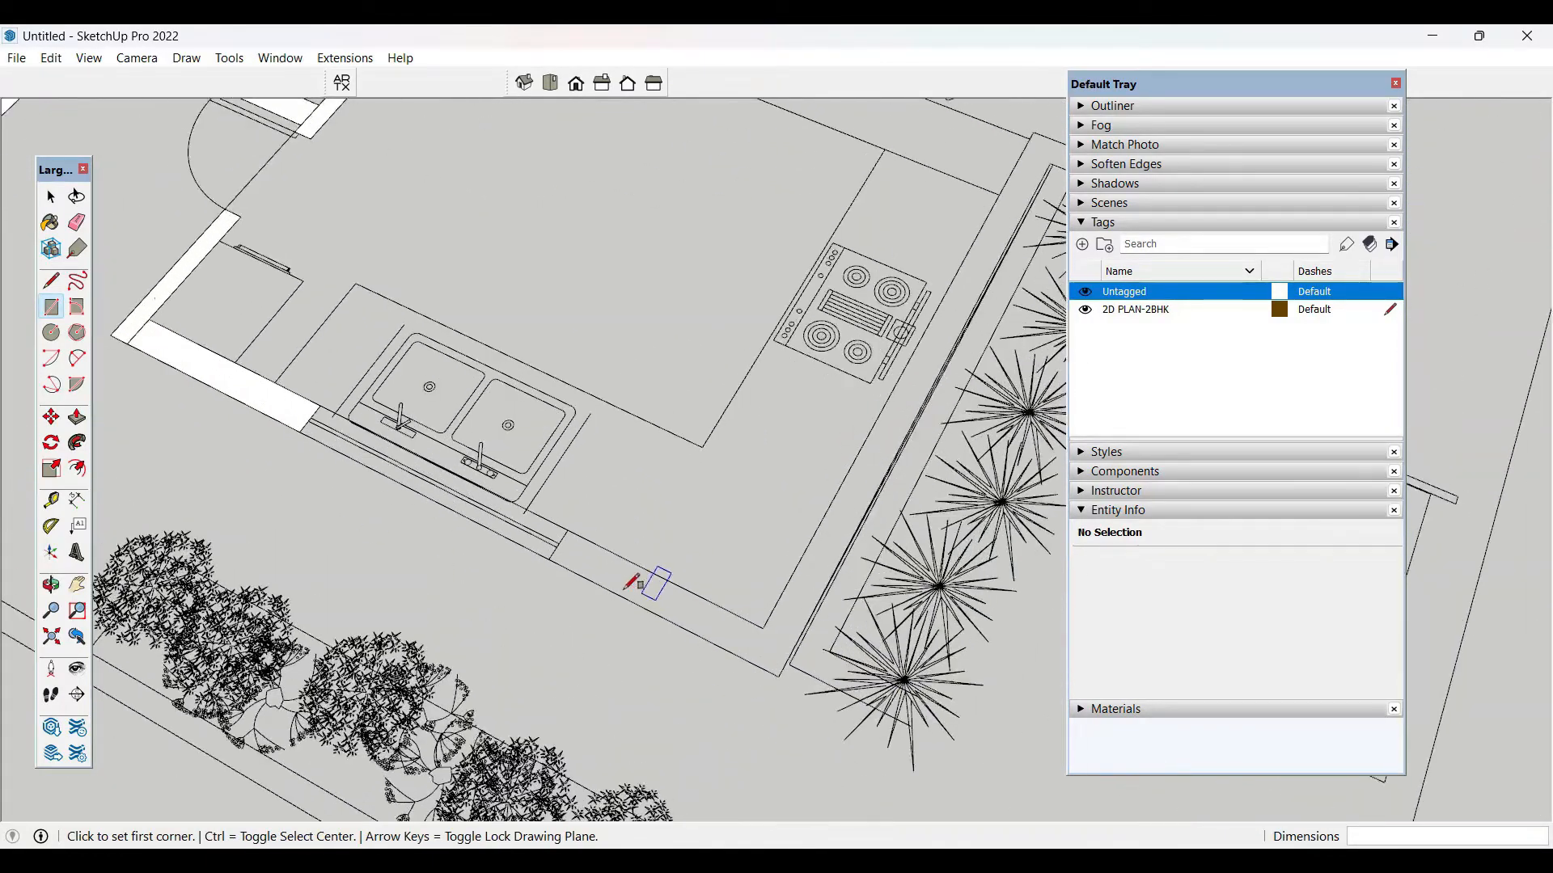
scroll(633, 582, "up", 2)
left_click(558, 518)
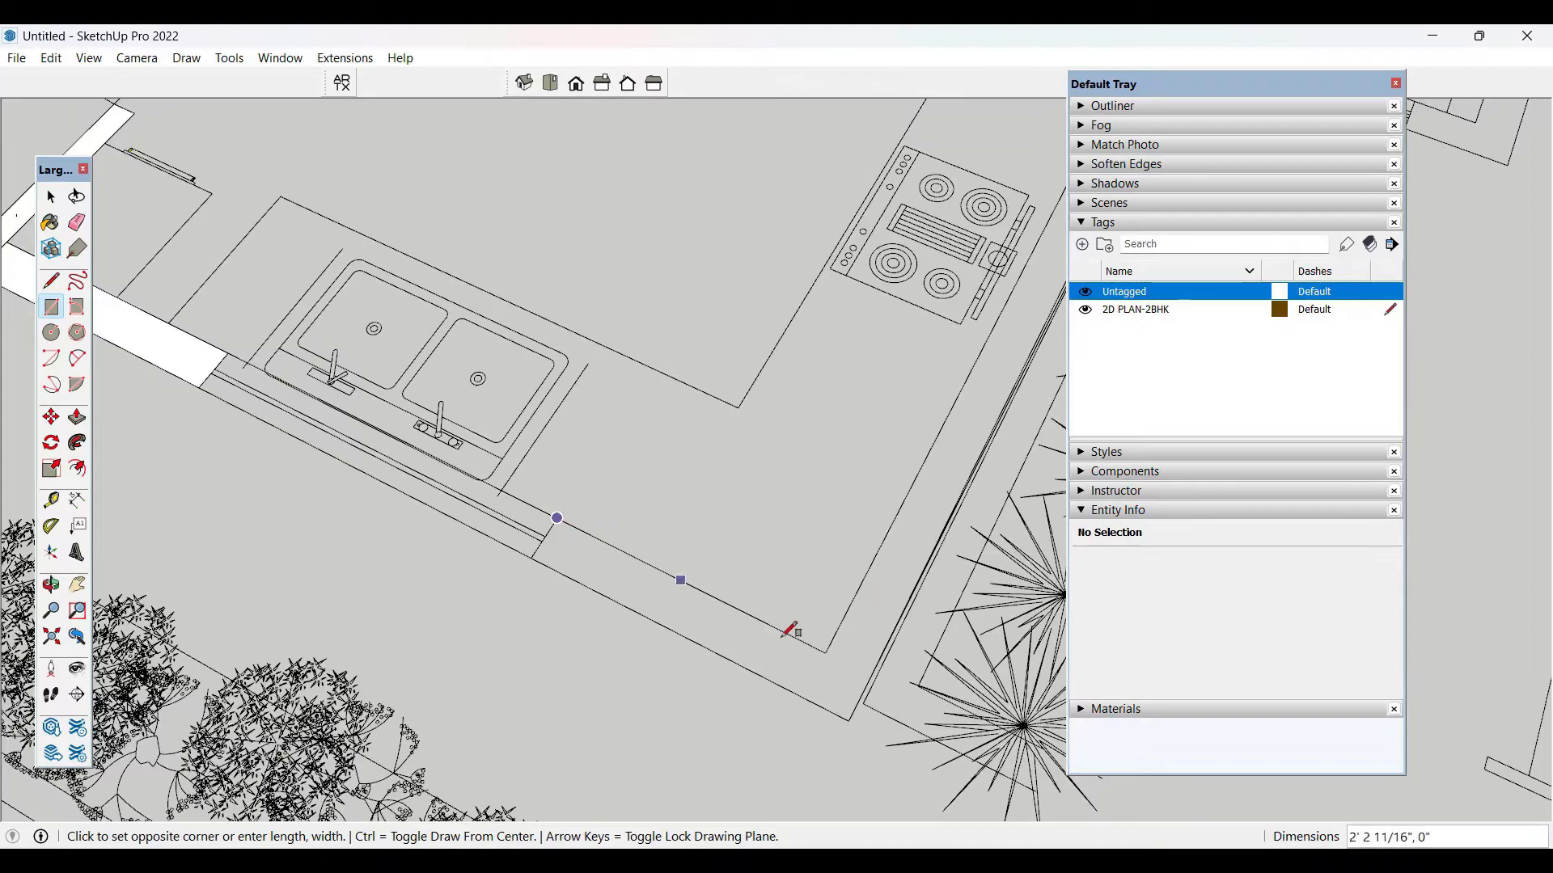
left_click(806, 697)
left_click(849, 719)
scroll(850, 719, "down", 3)
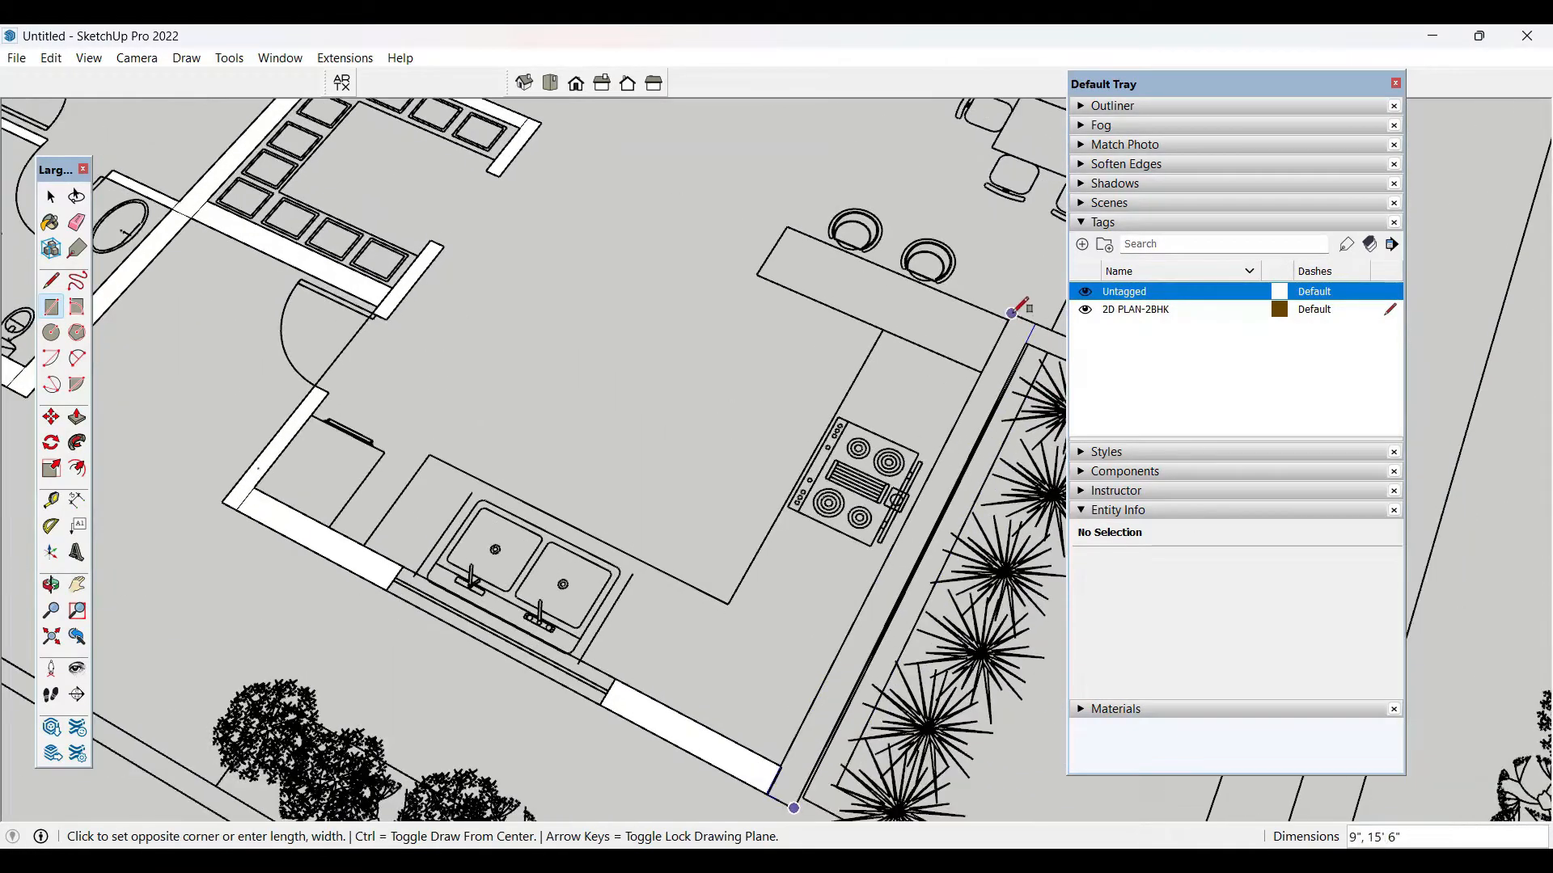
key("Escape")
- Draw a rectangle of about 1' 4" by 9" between the cooktop wall and the small sink's window, and erase the edge dividing the two faces
scroll(392, 376, "down", 2)
scroll(396, 380, "up", 1)
scroll(807, 340, "up", 5)
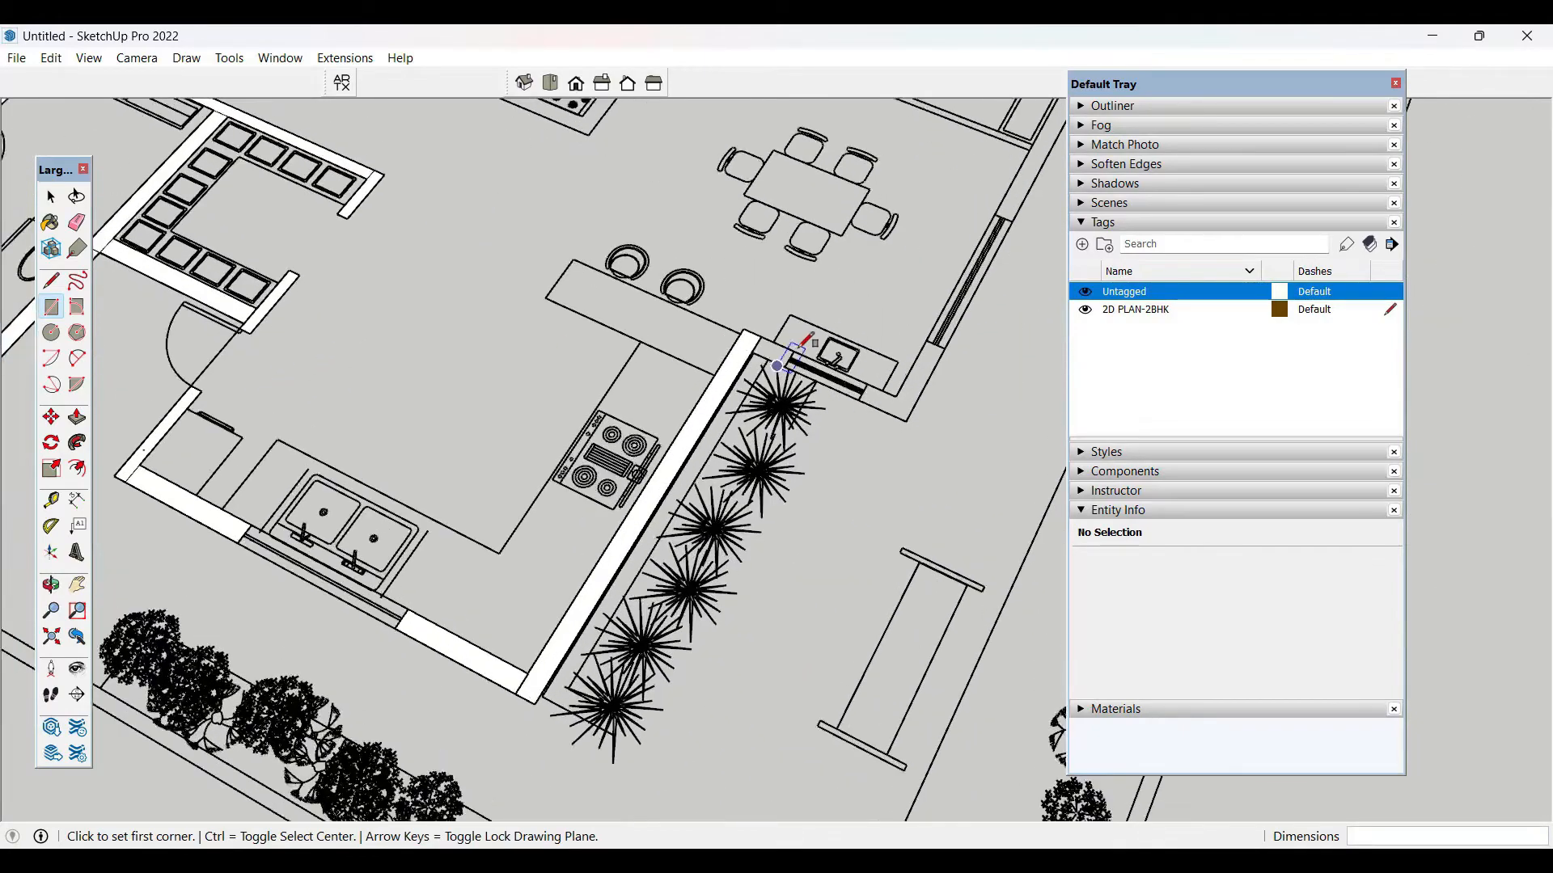
left_click(718, 325)
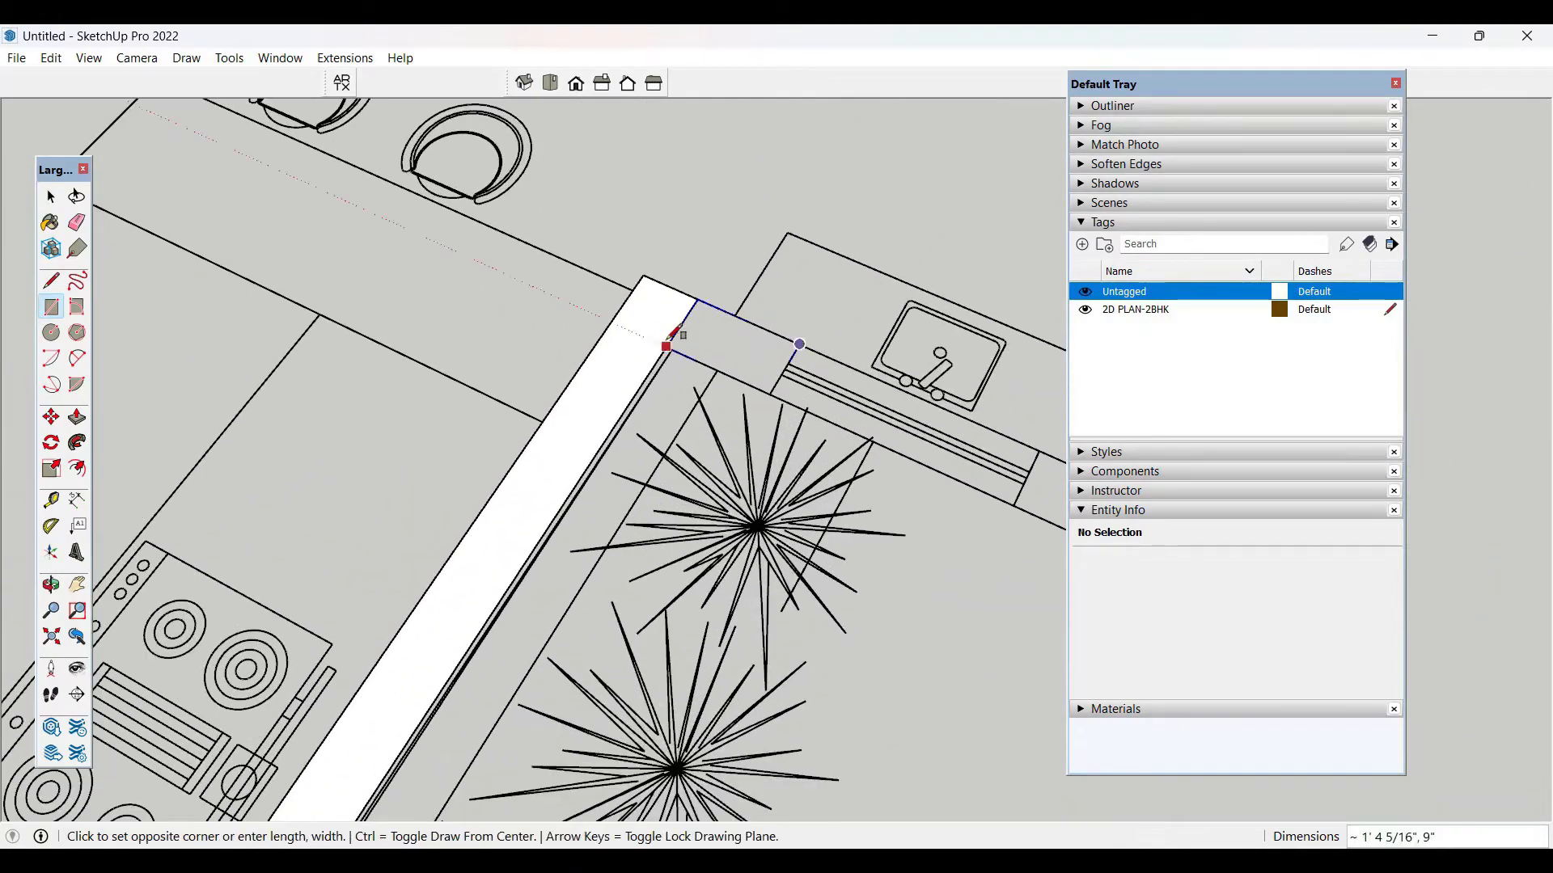
left_click(670, 350)
key("space")
key("e")
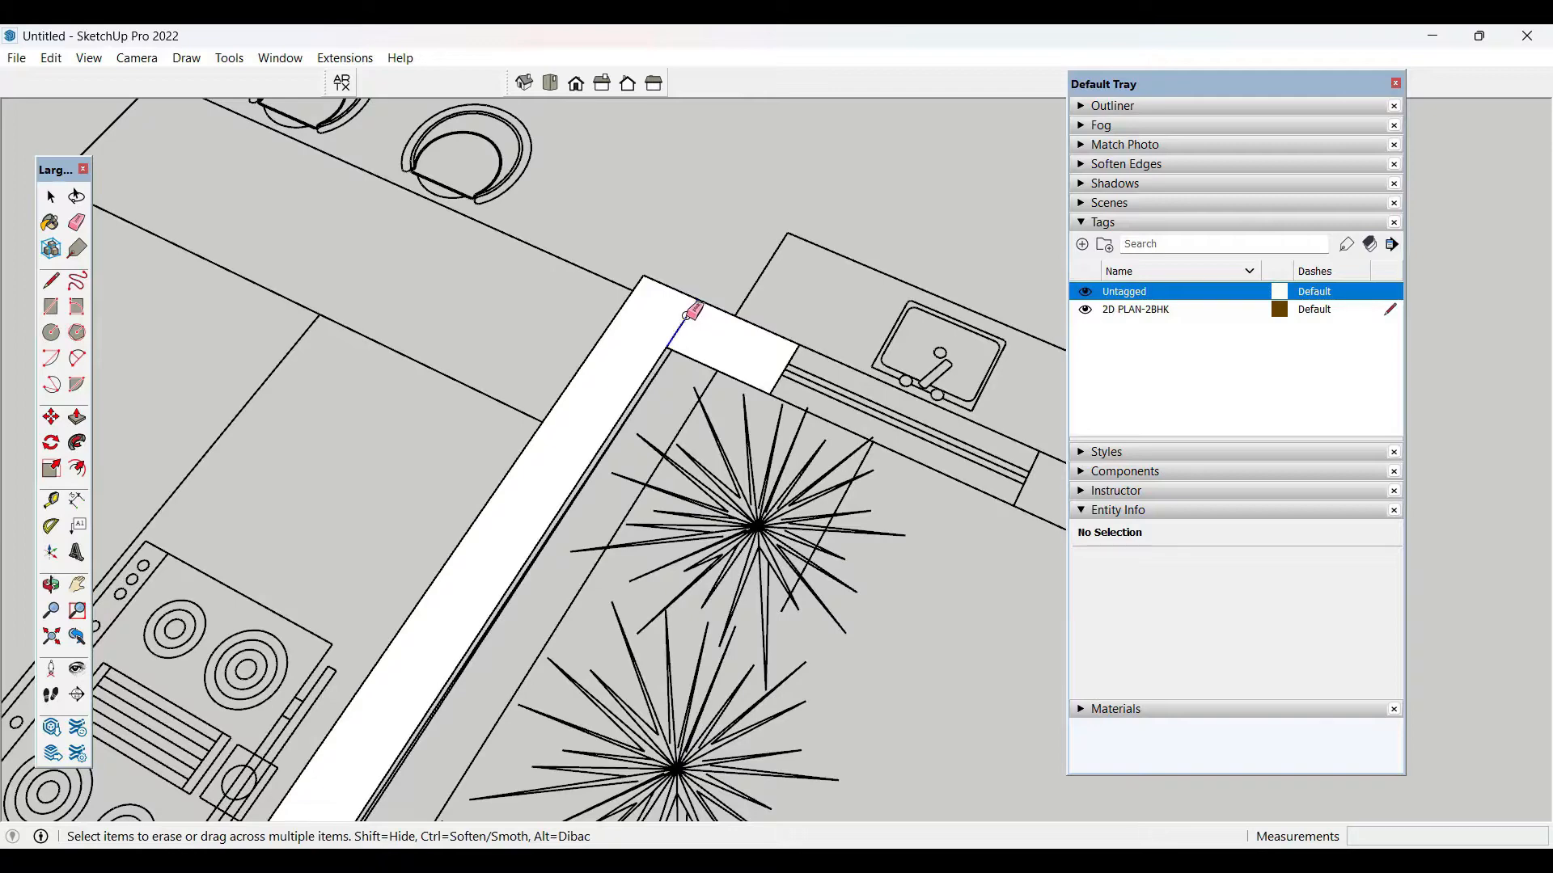
left_click(689, 315)
scroll(696, 324, "down", 2)
key("space")
- Draw rectangles over the short wall beyond the small sink's window and the 9" wall from the corner to the dining window
scroll(769, 380, "down", 2)
key("r")
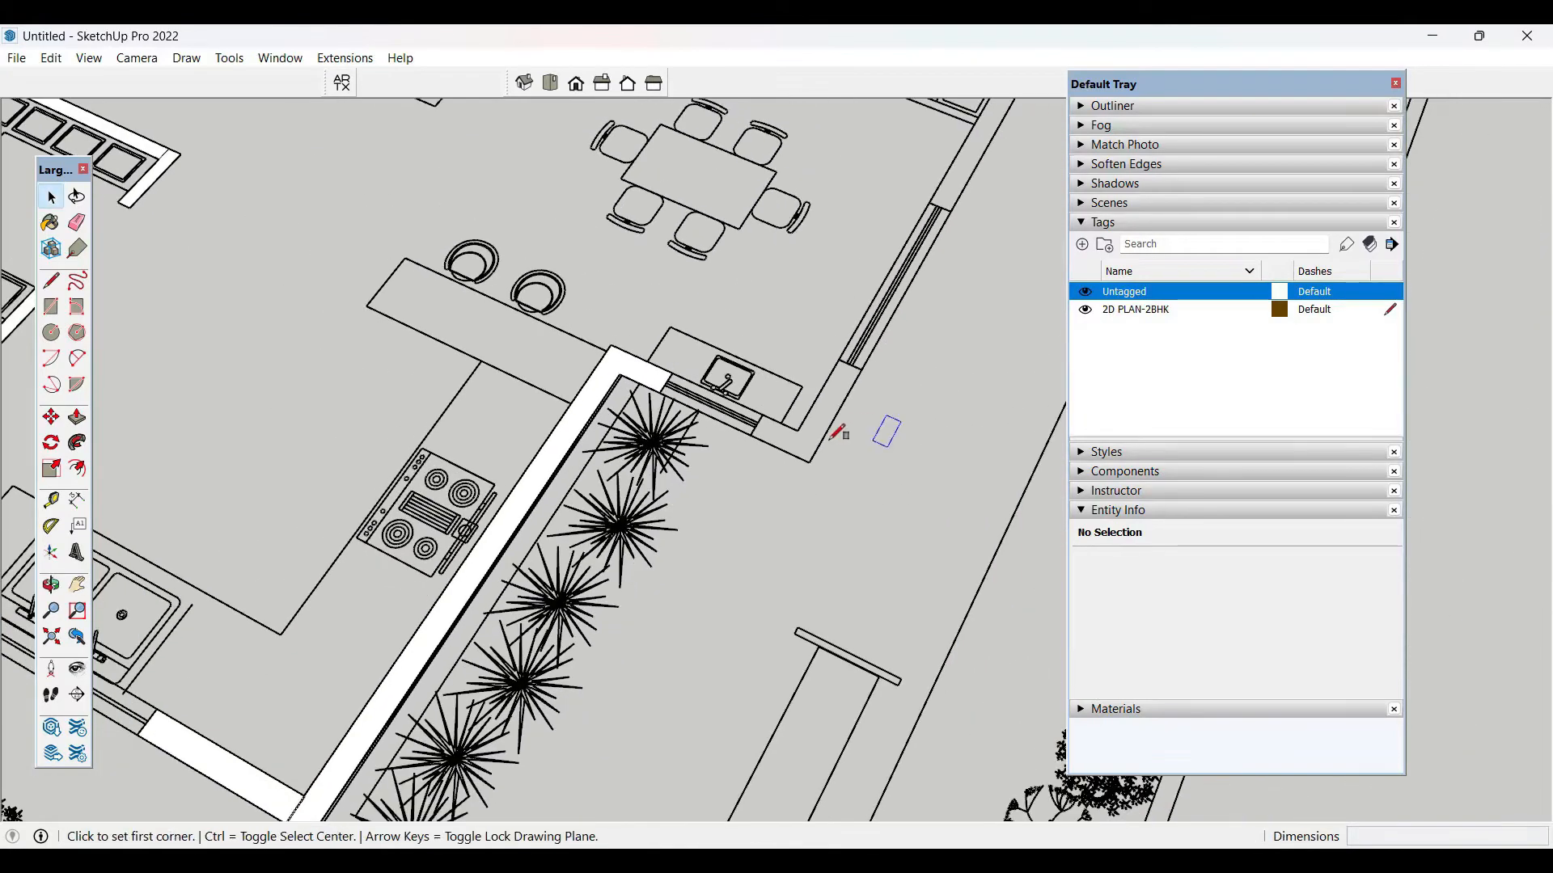
scroll(837, 437, "up", 2)
left_click(721, 403)
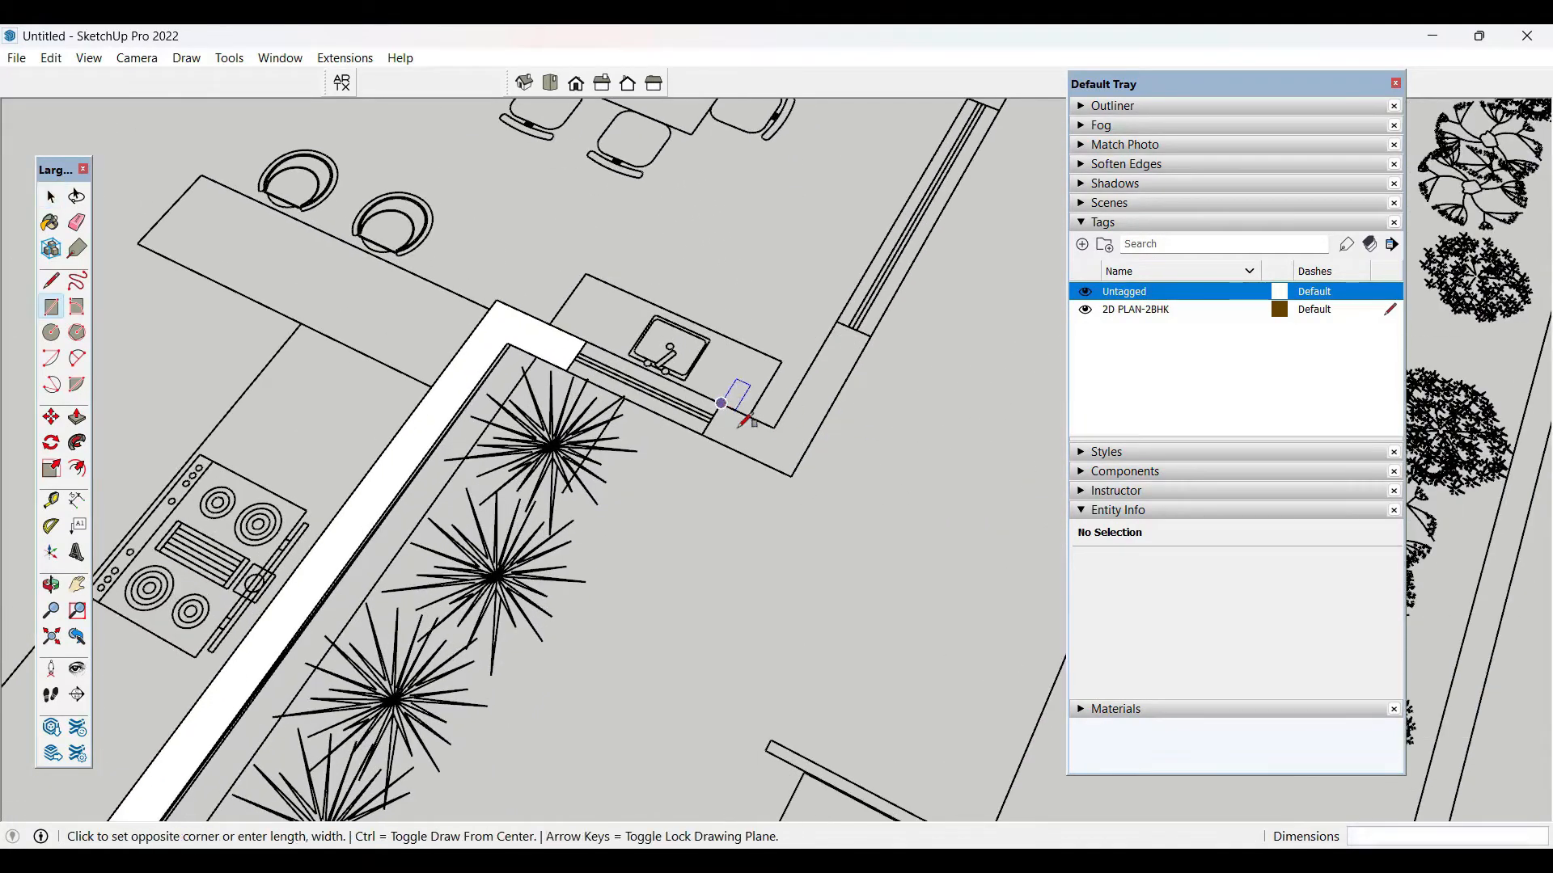
left_click(770, 461)
left_click(792, 475)
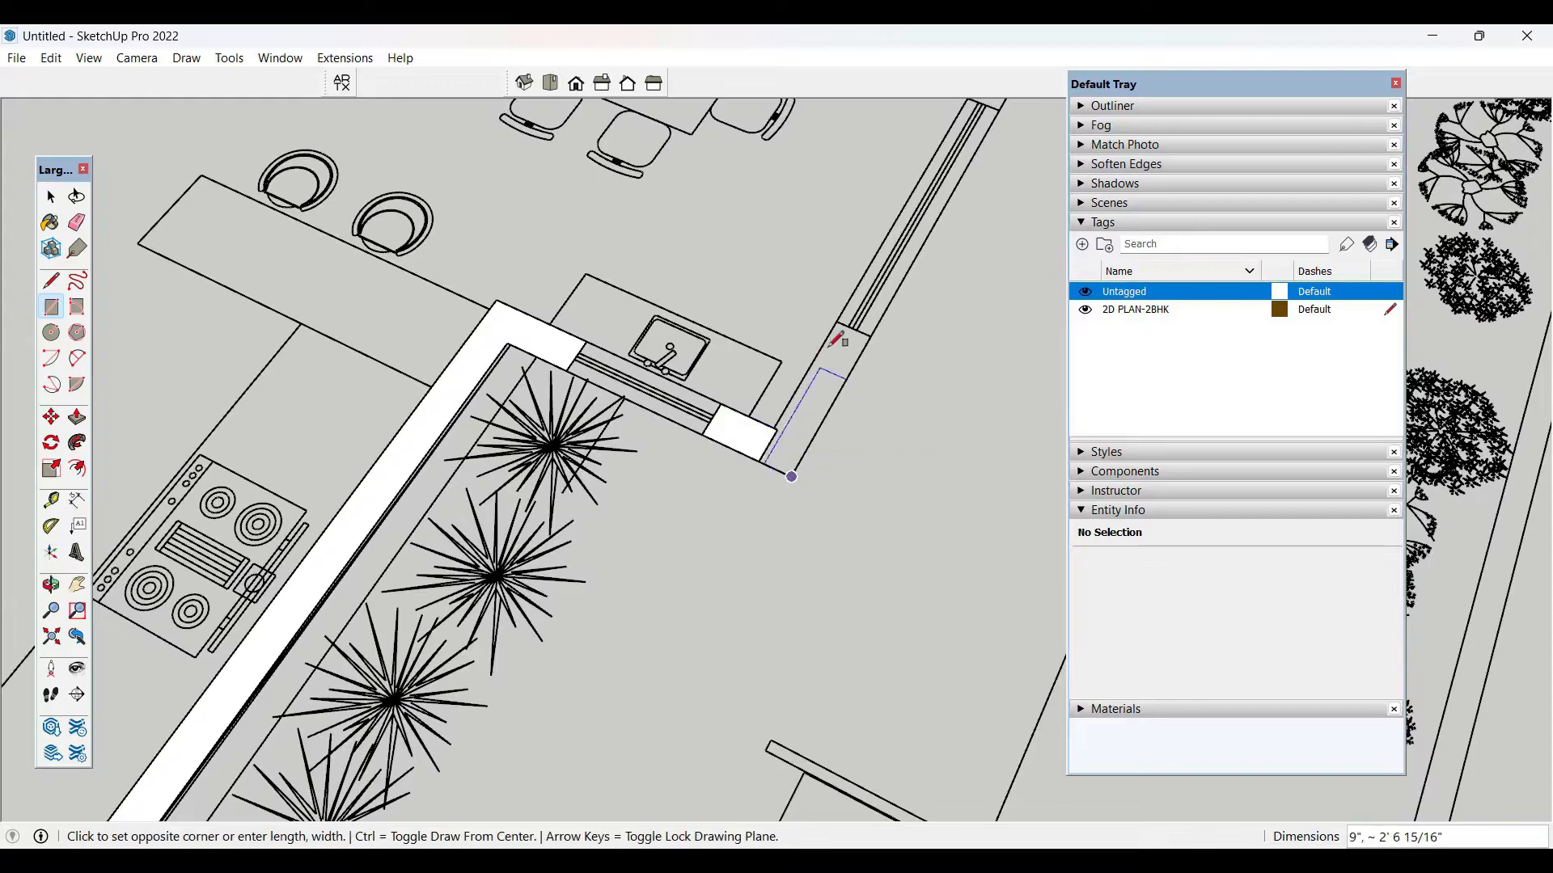
left_click(841, 328)
key("space")
scroll(546, 610, "down", 2)
scroll(544, 606, "down", 2)
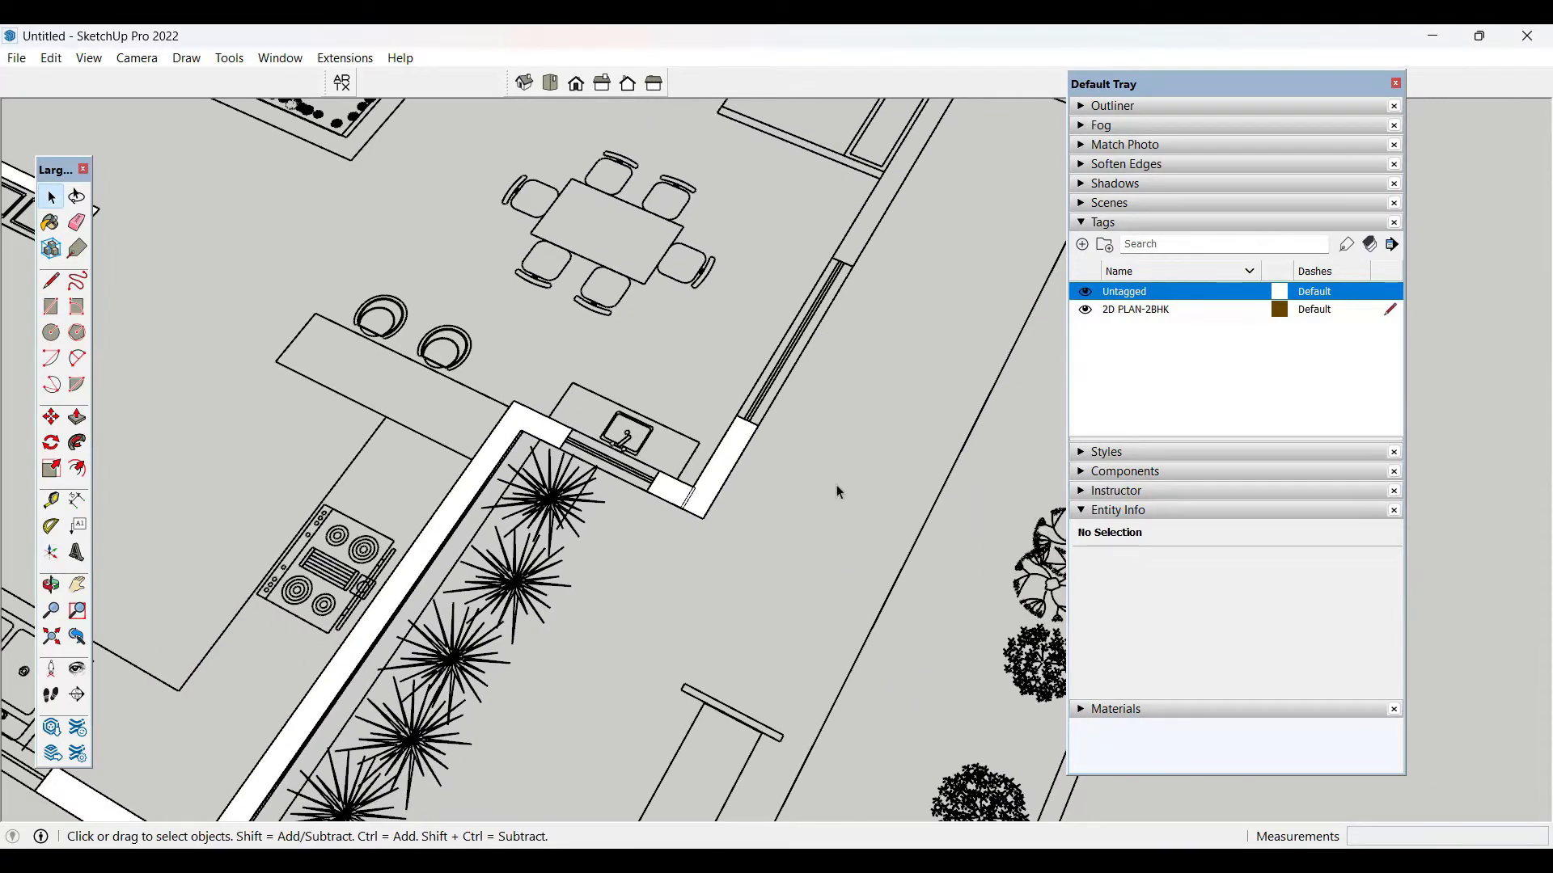
- Erase the edge dividing the two wall faces at the corner beside the small sink
scroll(836, 484, "up", 4)
scroll(660, 588, "down", 3)
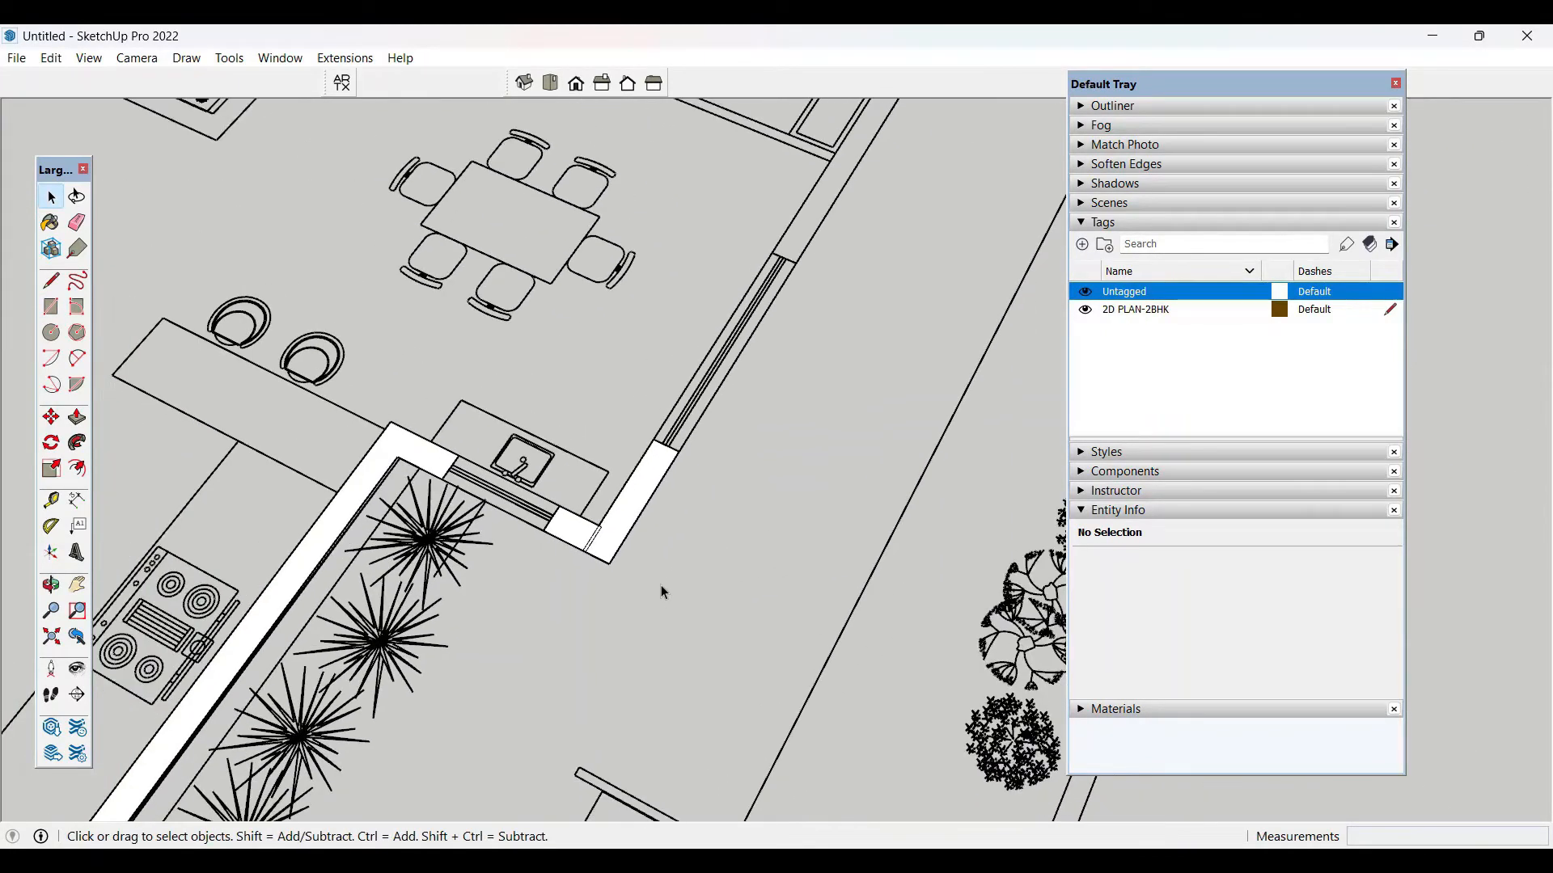
key("e")
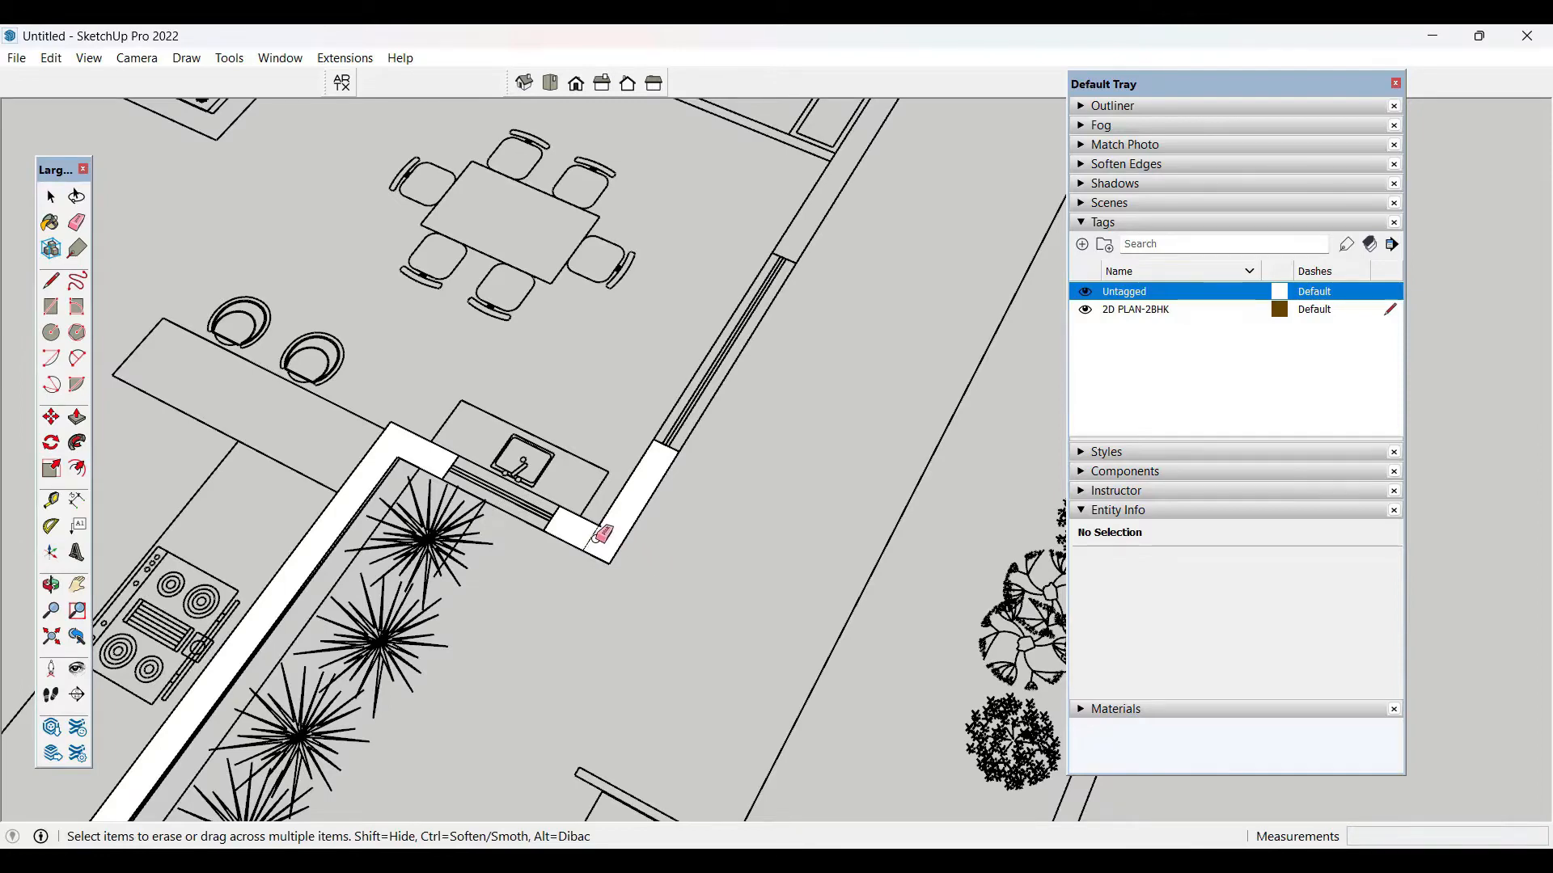
scroll(596, 538, "up", 1)
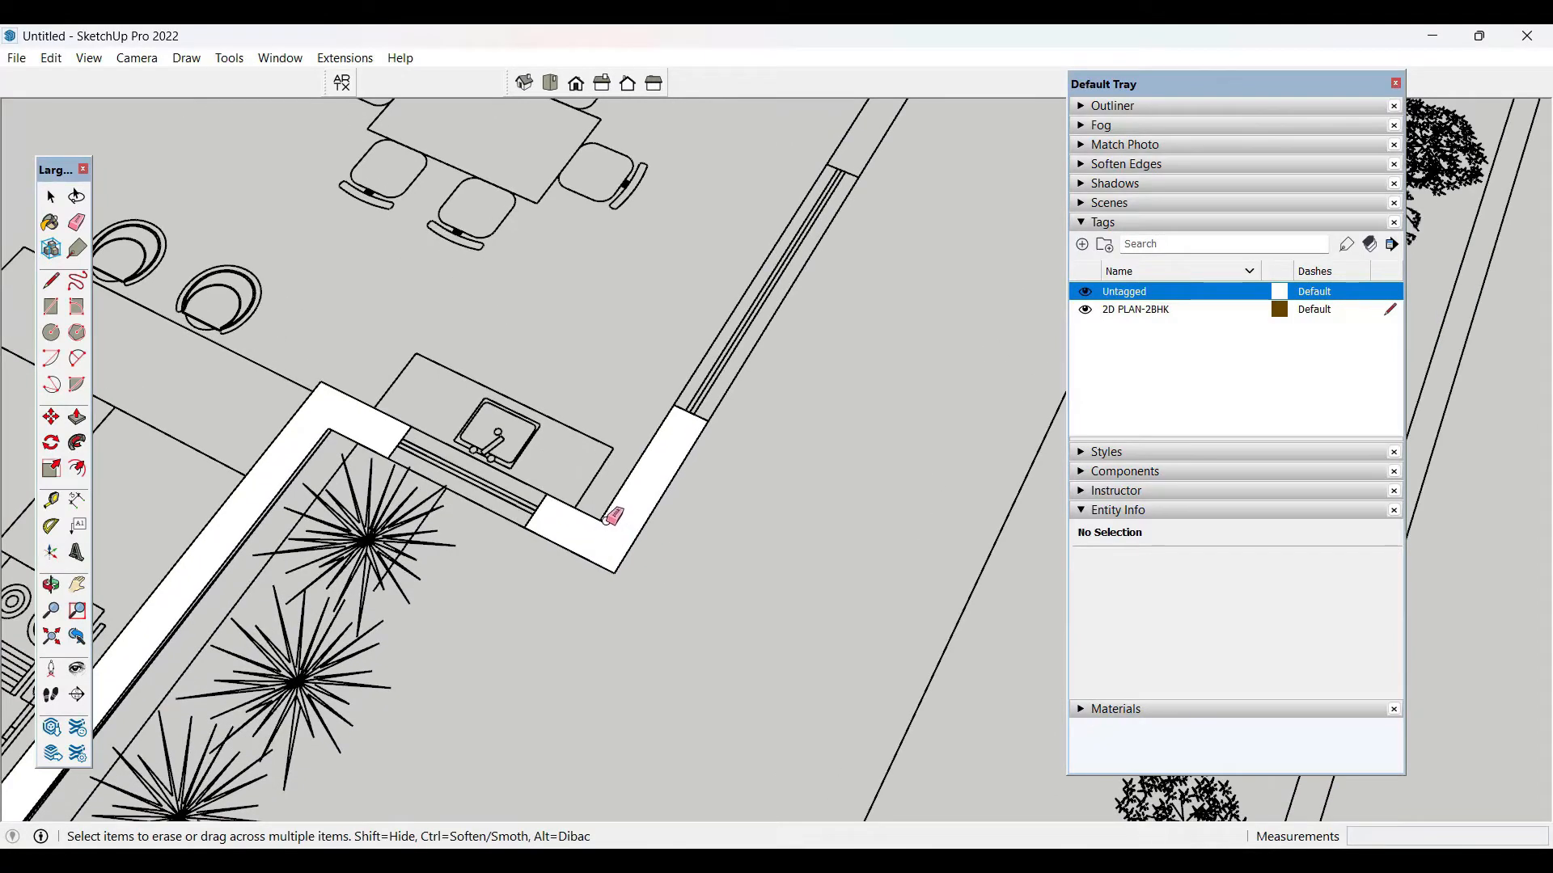
key("space")
scroll(603, 598, "down", 3)
- Draw rectangles over the wall from the dining window's far end to the corner and the 6' 3" by 9" wall turning from it
key("q")
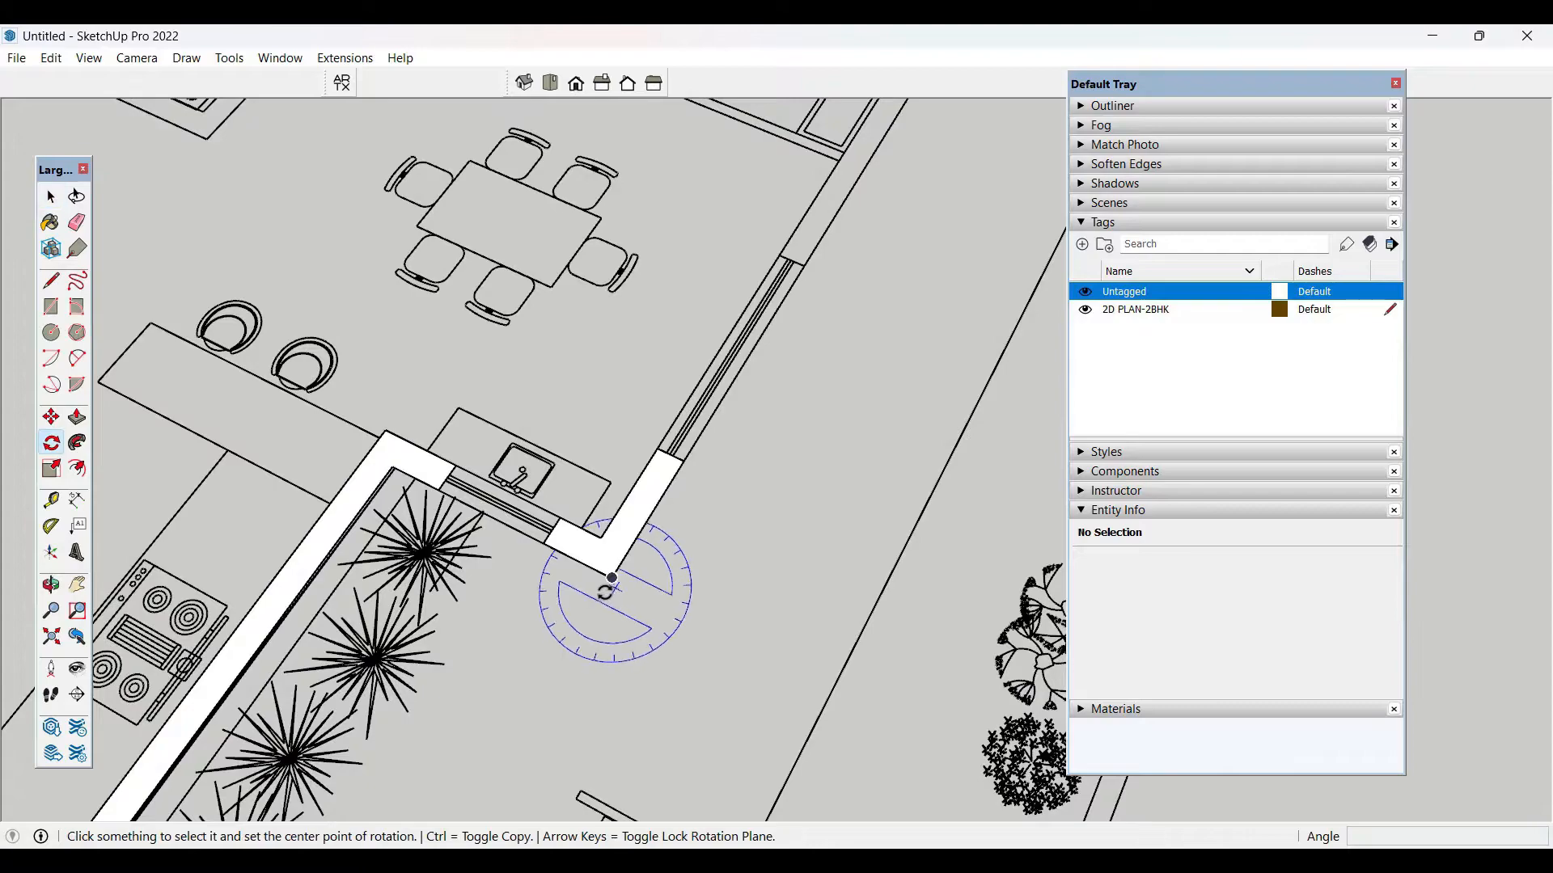
key("r")
scroll(598, 607, "up", 2)
scroll(728, 404, "down", 1)
scroll(703, 380, "up", 3)
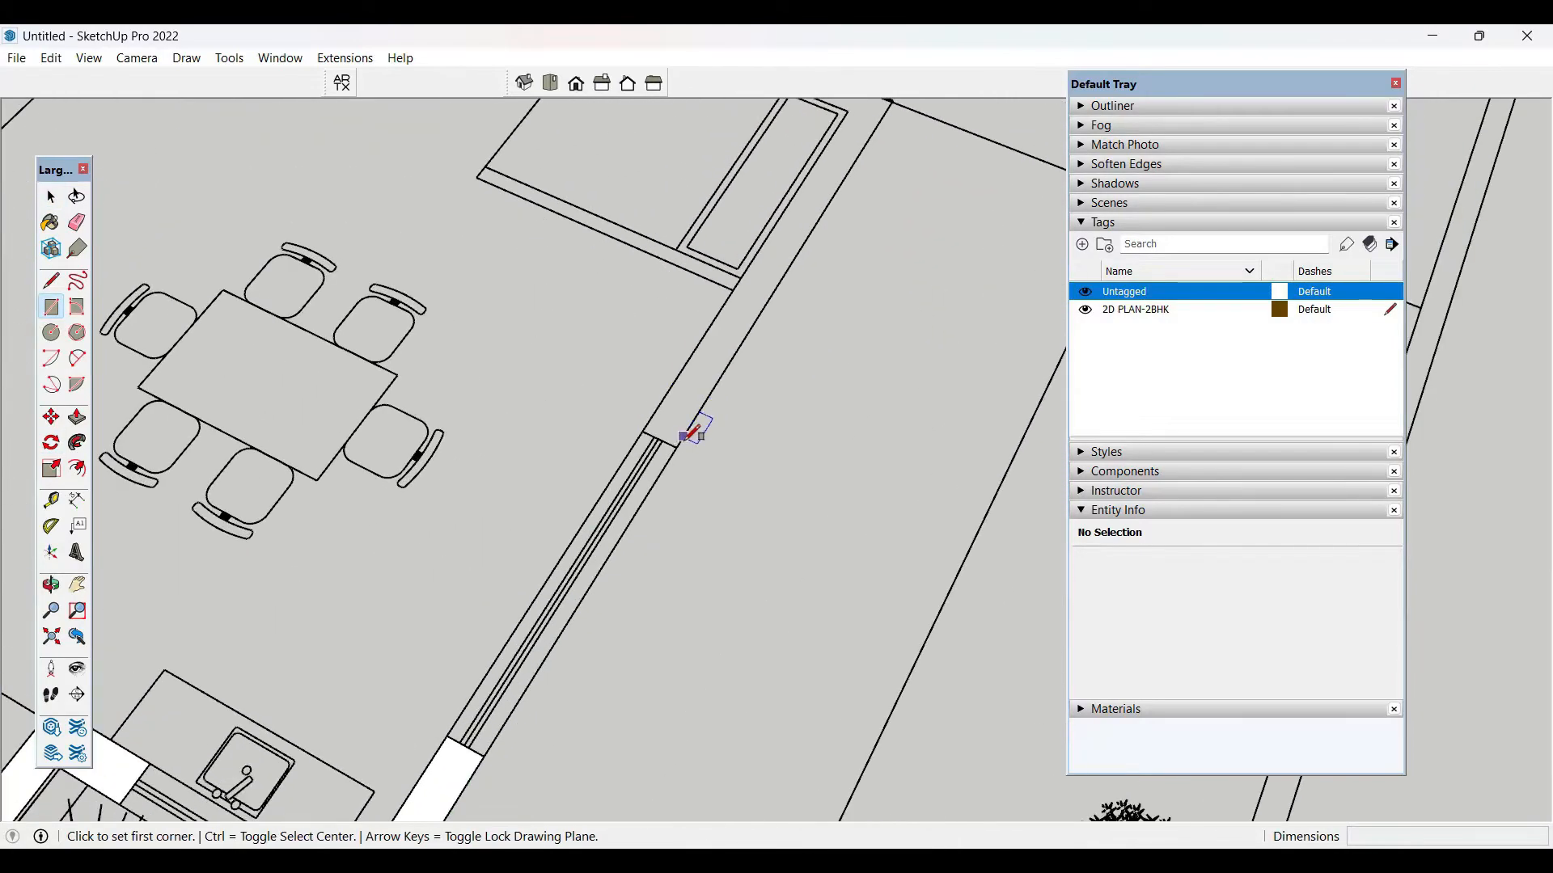
left_click(678, 446)
scroll(687, 440, "down", 3)
scroll(799, 217, "up", 4)
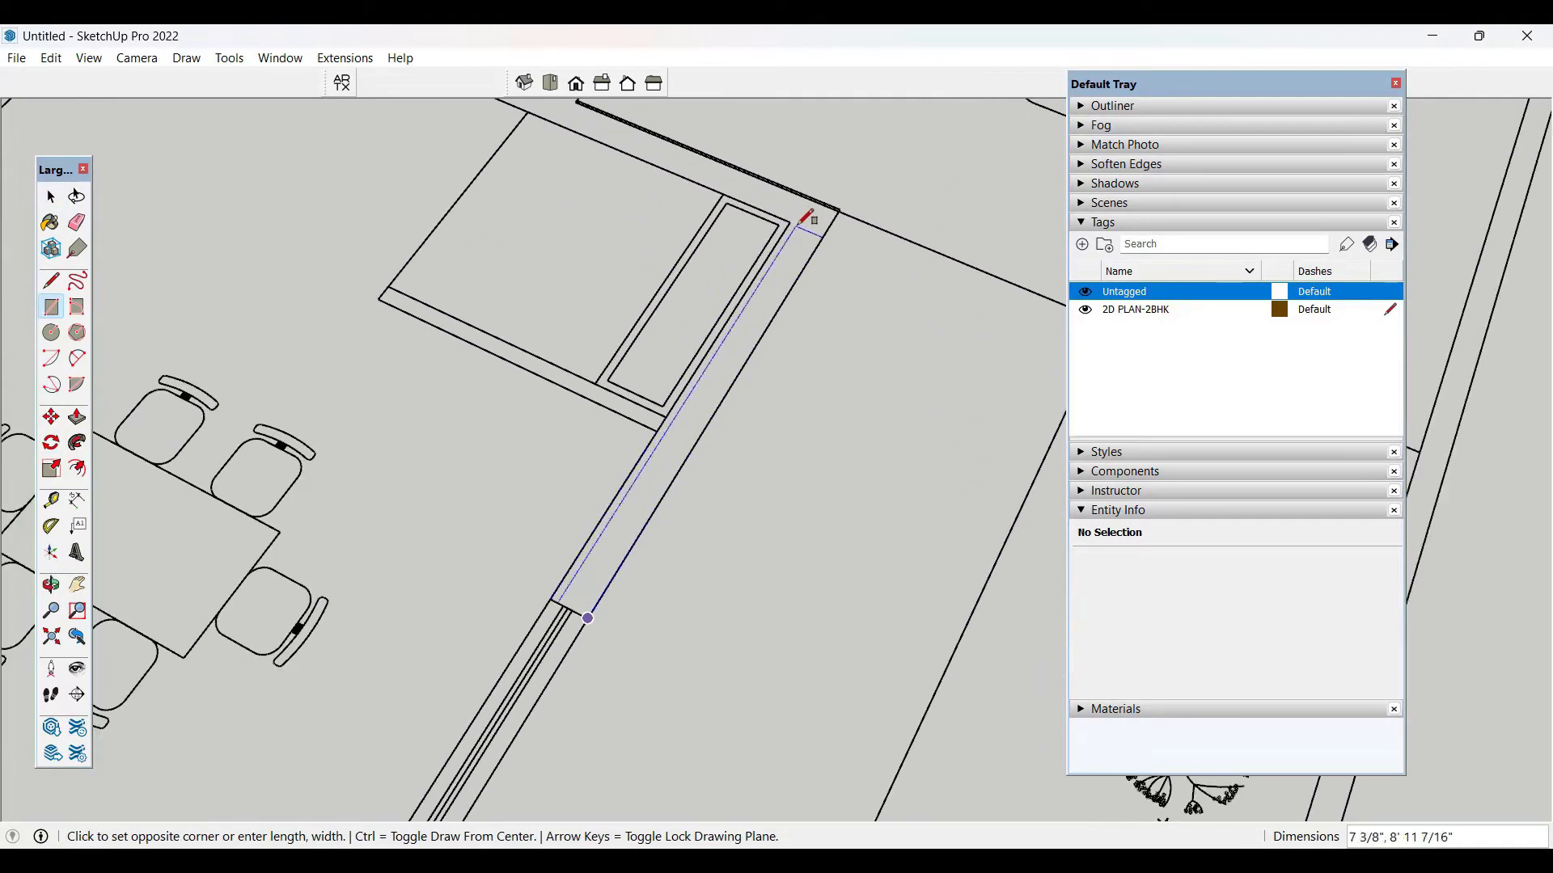
left_click(791, 222)
scroll(878, 330, "down", 2)
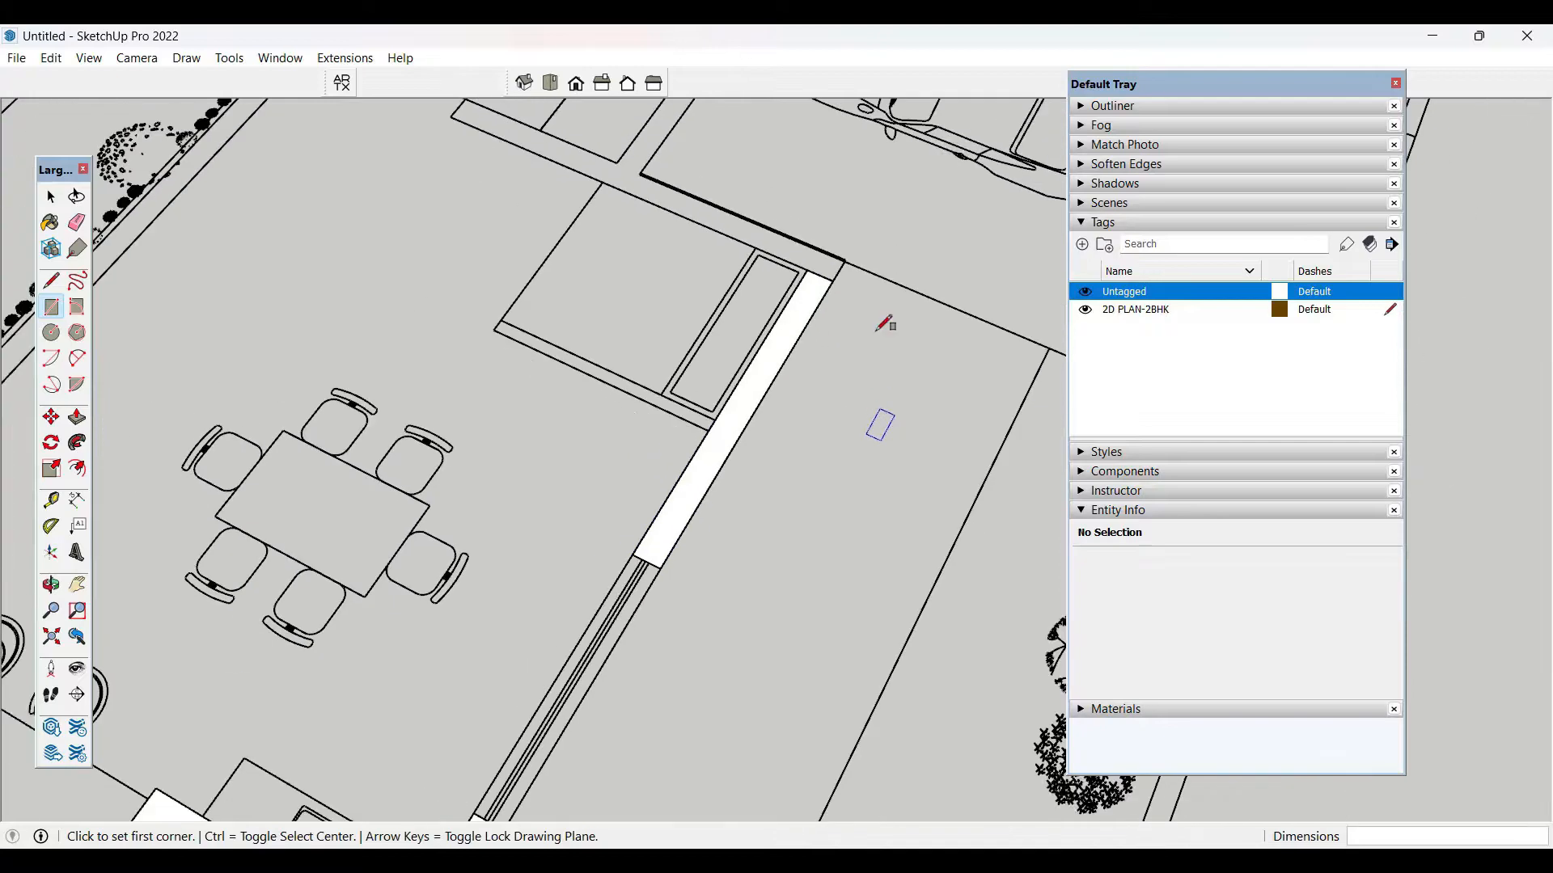
left_click(834, 280)
left_click(647, 170)
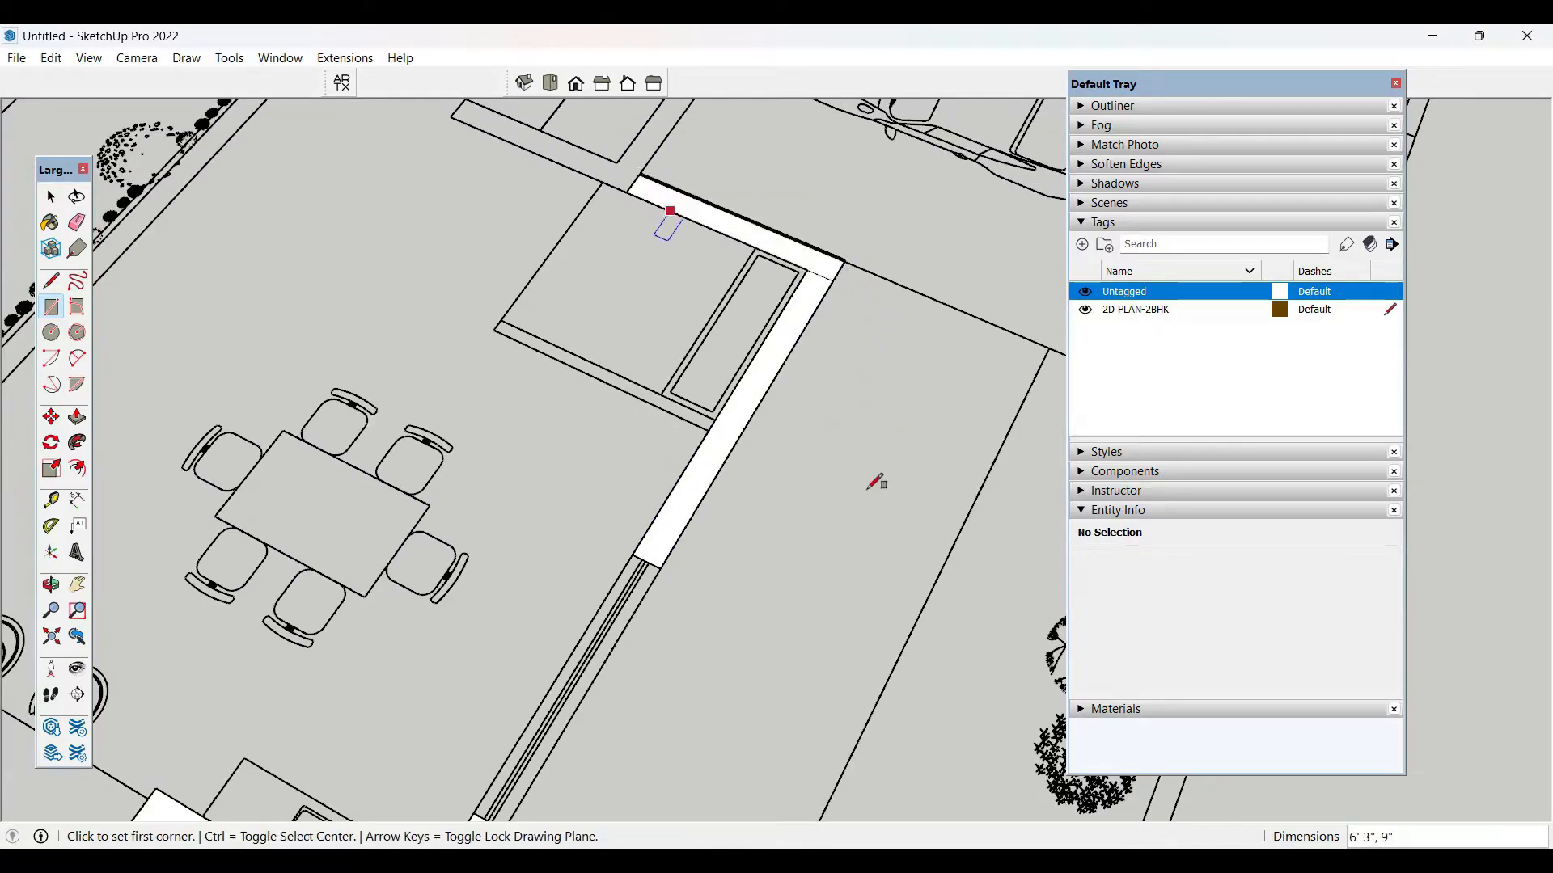
- Draw rectangles over the adjoining wall of about 4' 8" by 9" and the wall from that junction to the window beside the car
scroll(873, 481, "down", 2)
scroll(587, 210, "up", 5)
left_click(561, 250)
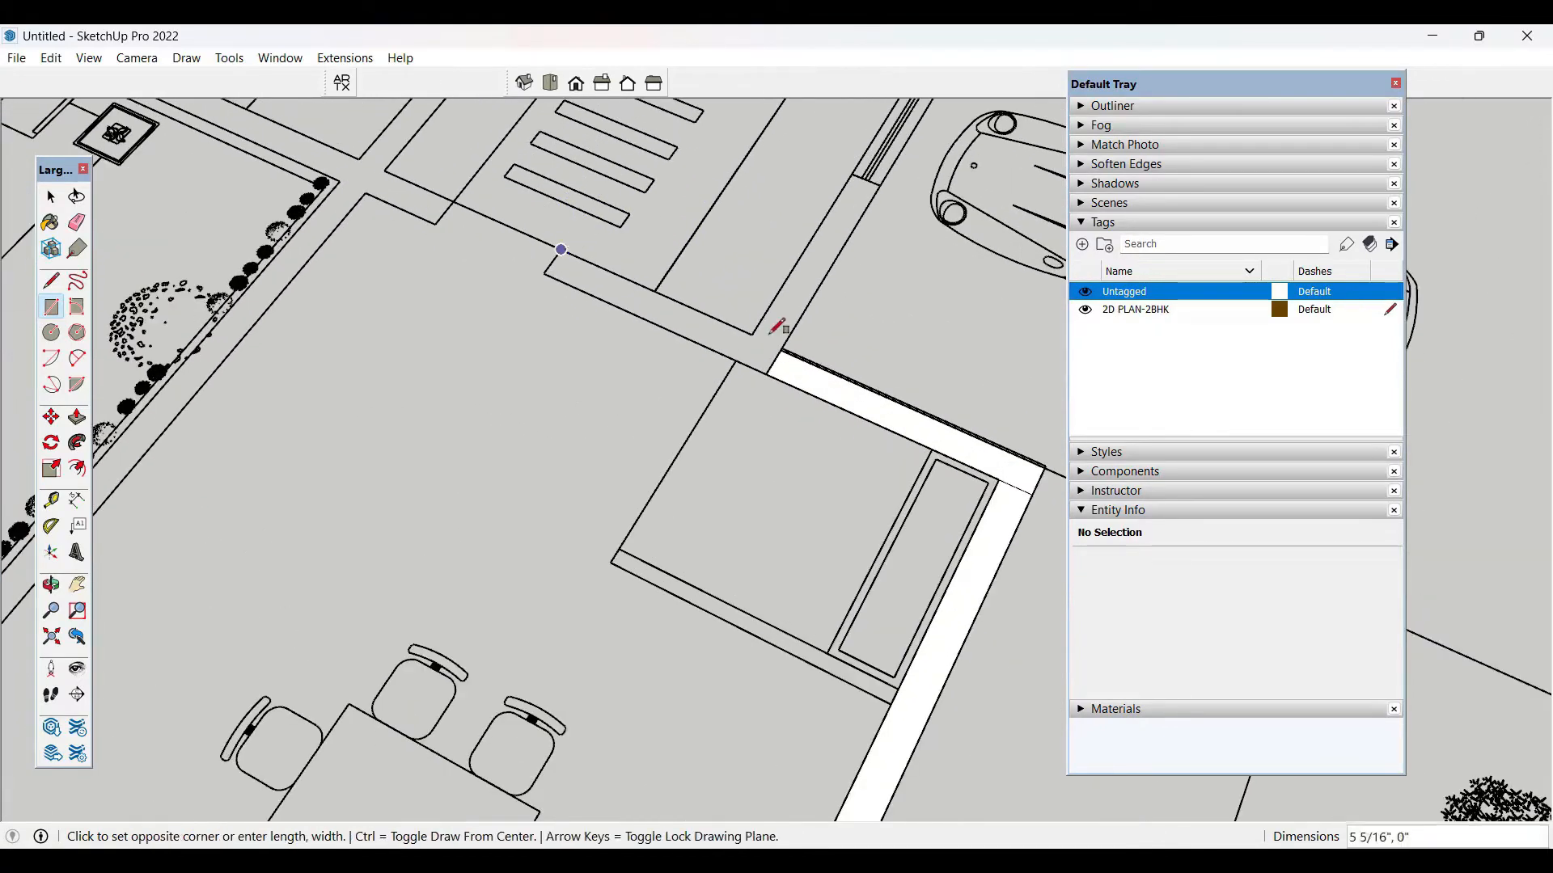
left_click(766, 373)
left_click(781, 350)
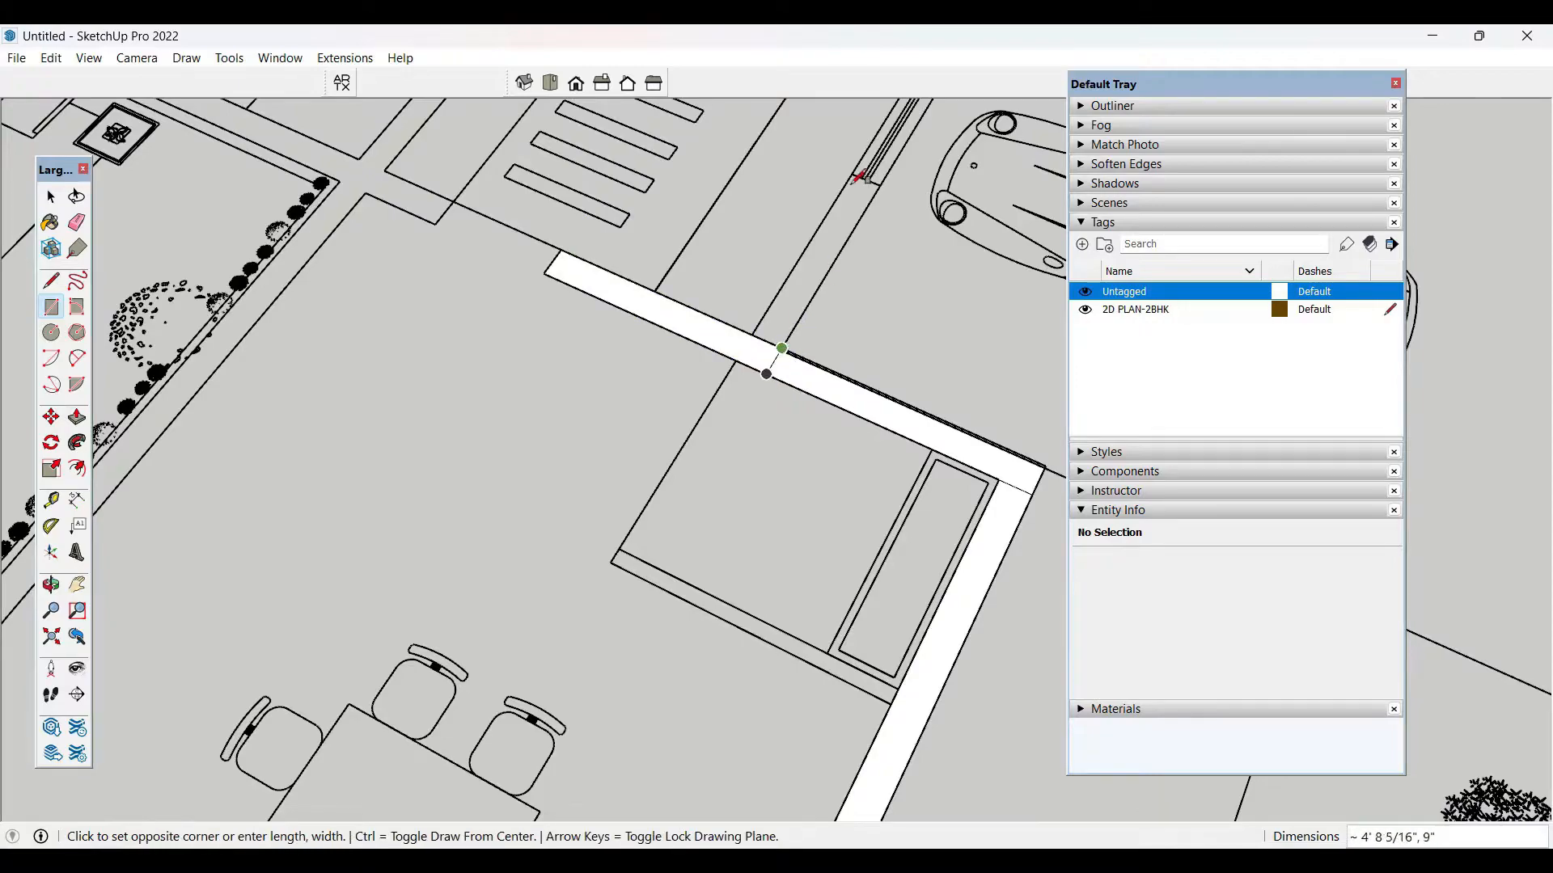
left_click(861, 169)
scroll(497, 626, "down", 6)
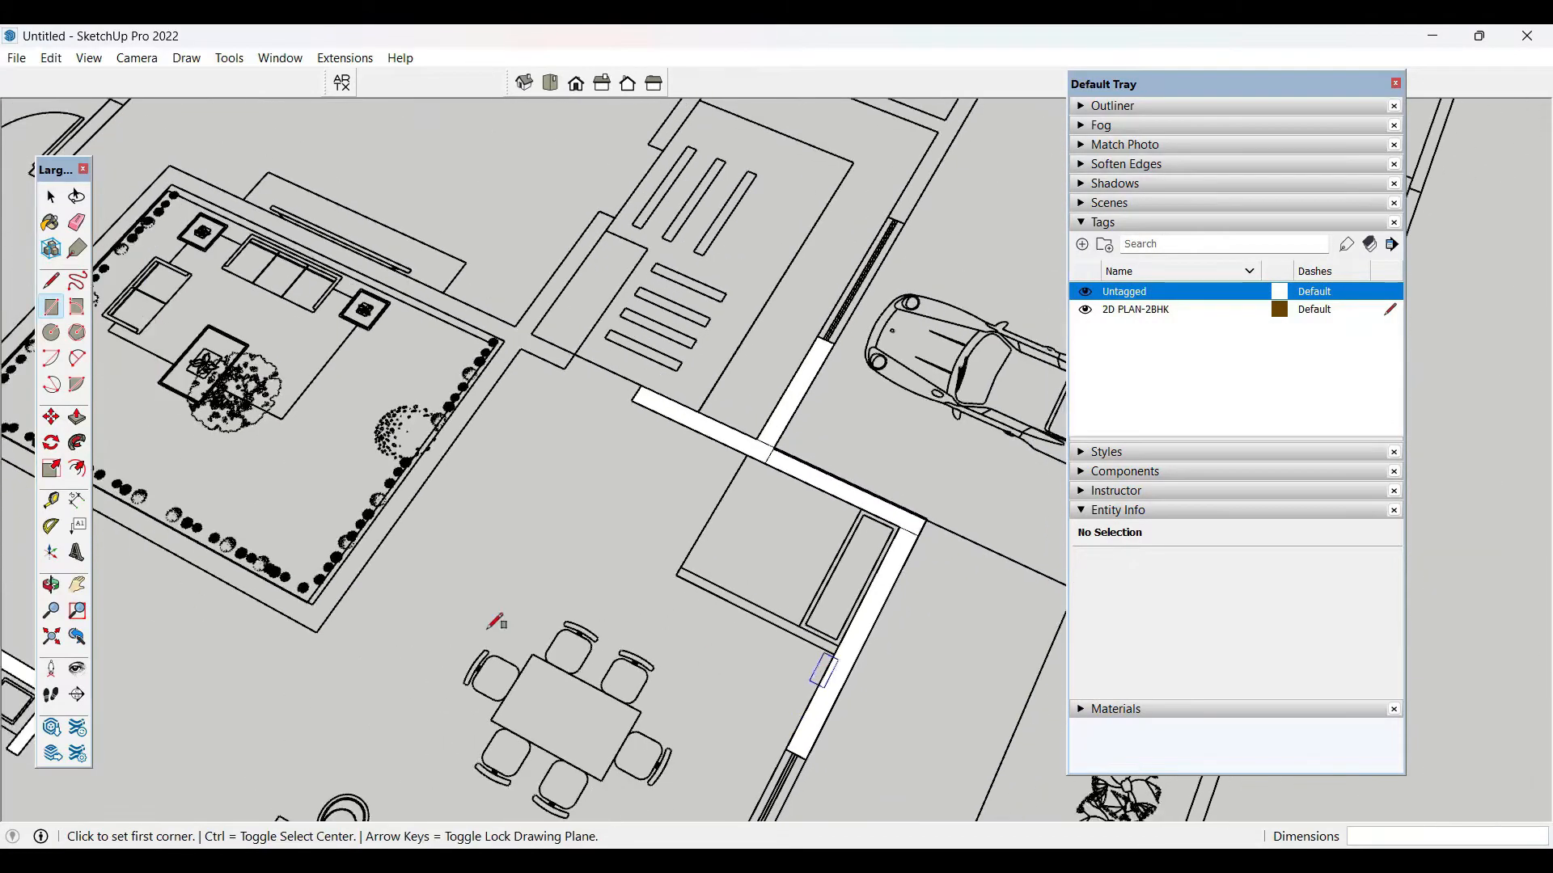
- Draw rectangles over the 9" by about 5' 1" wall beyond the window beside the car and the 10' by 9" cross wall
scroll(693, 416, "up", 5)
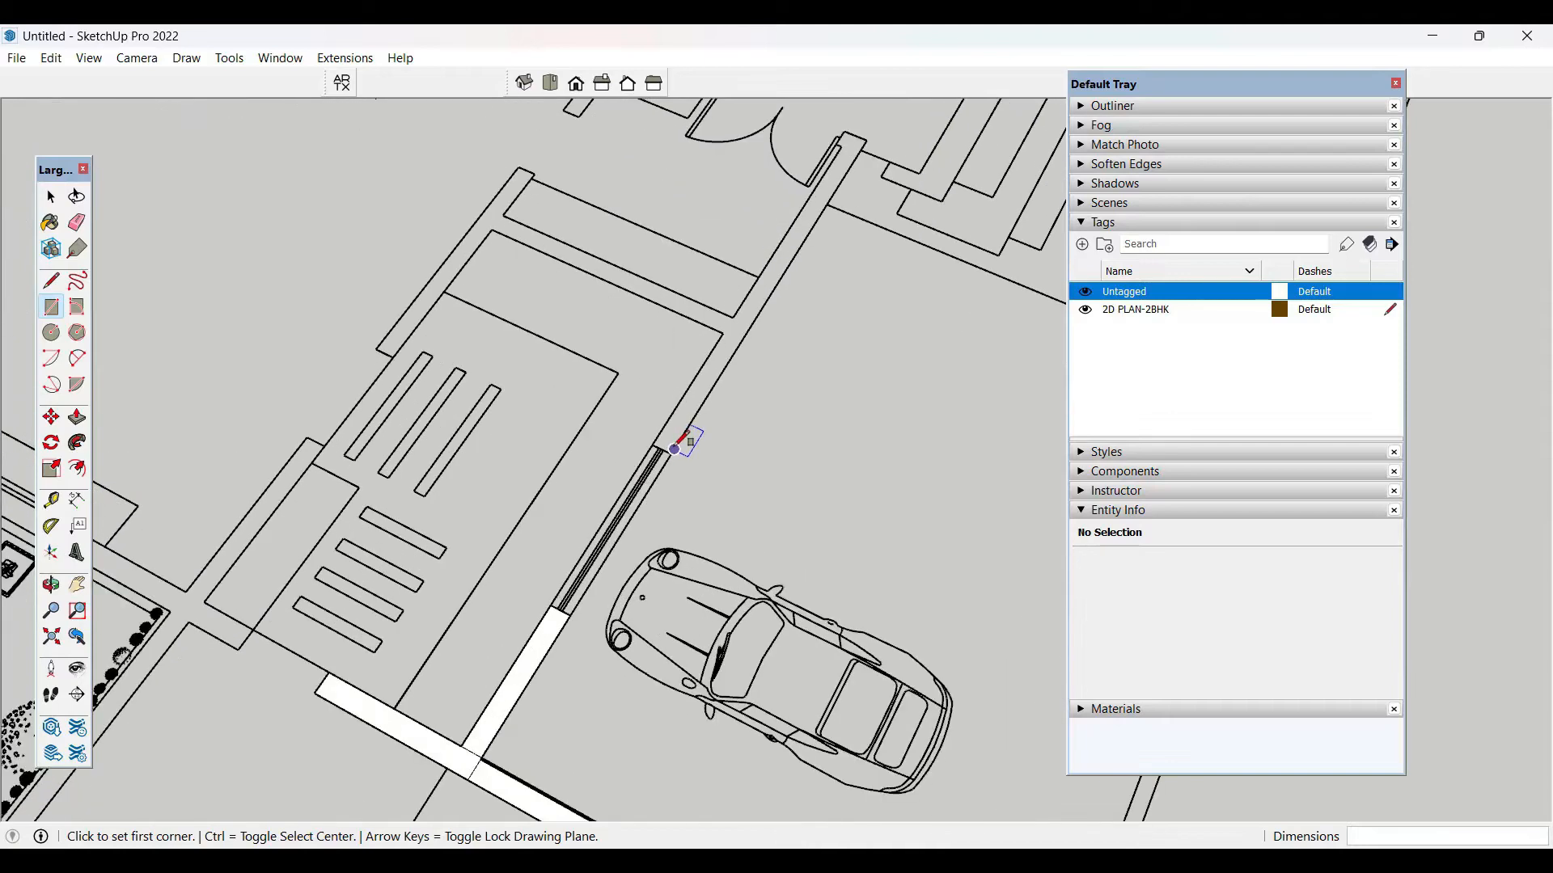
left_click(672, 453)
left_click(736, 336)
left_click(723, 332)
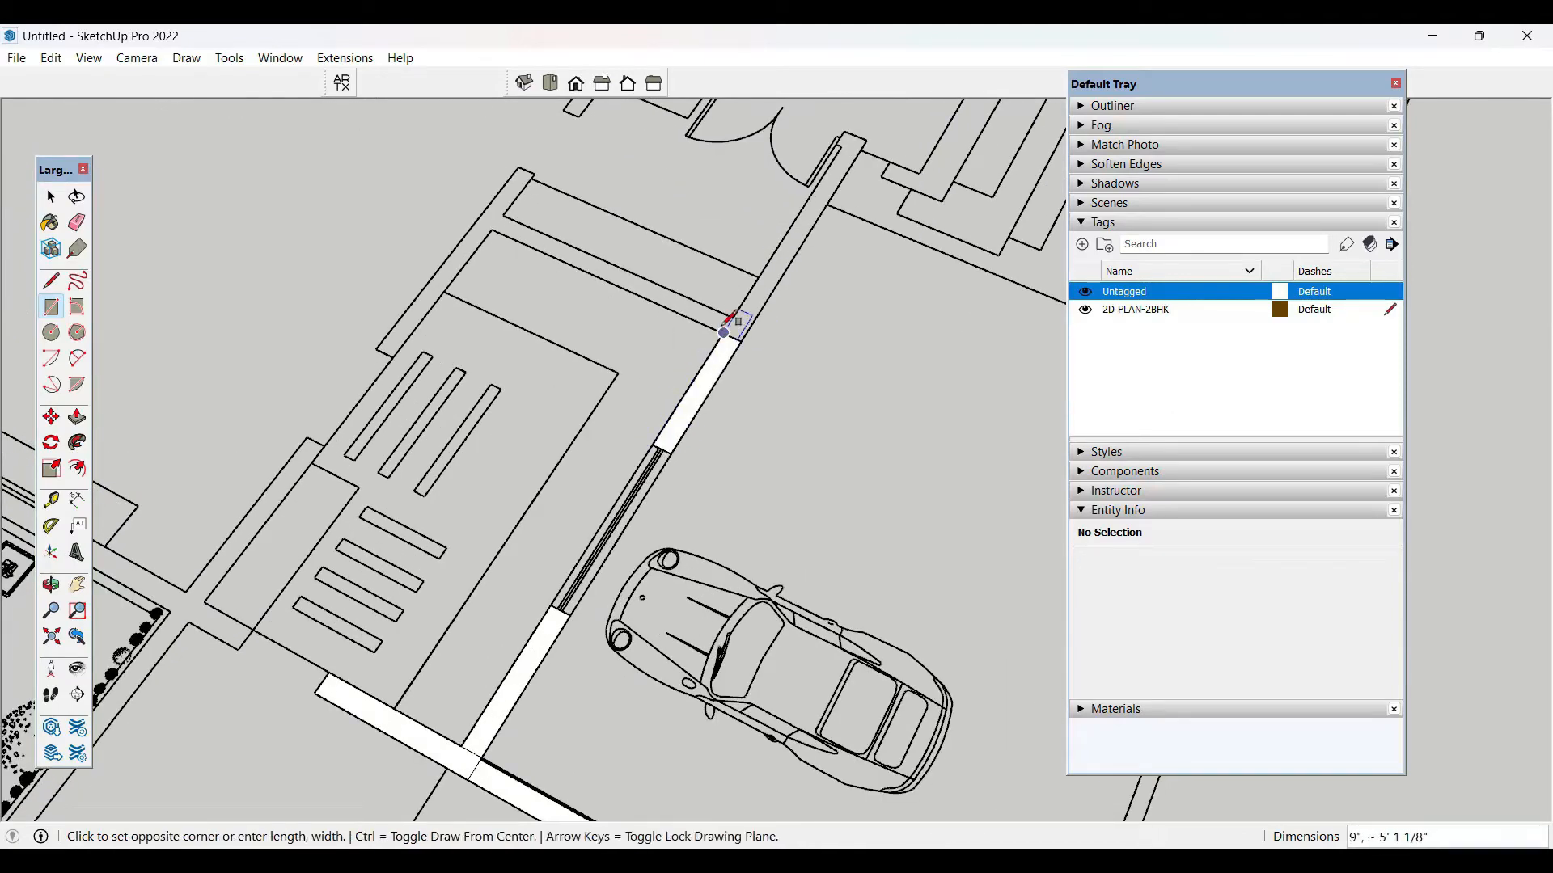
left_click(503, 215)
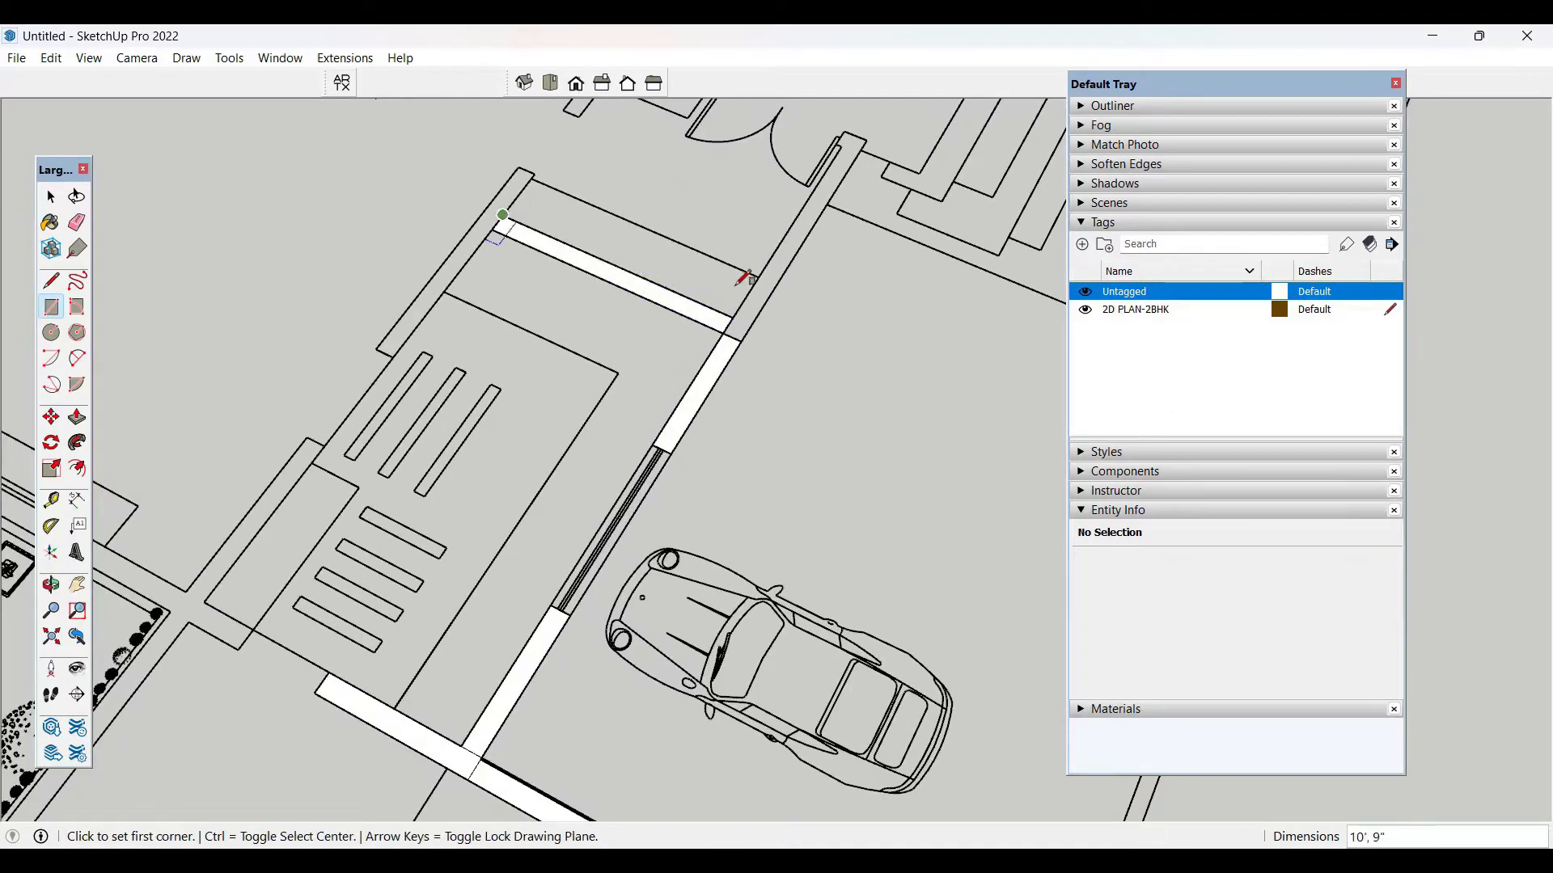
left_click(741, 340)
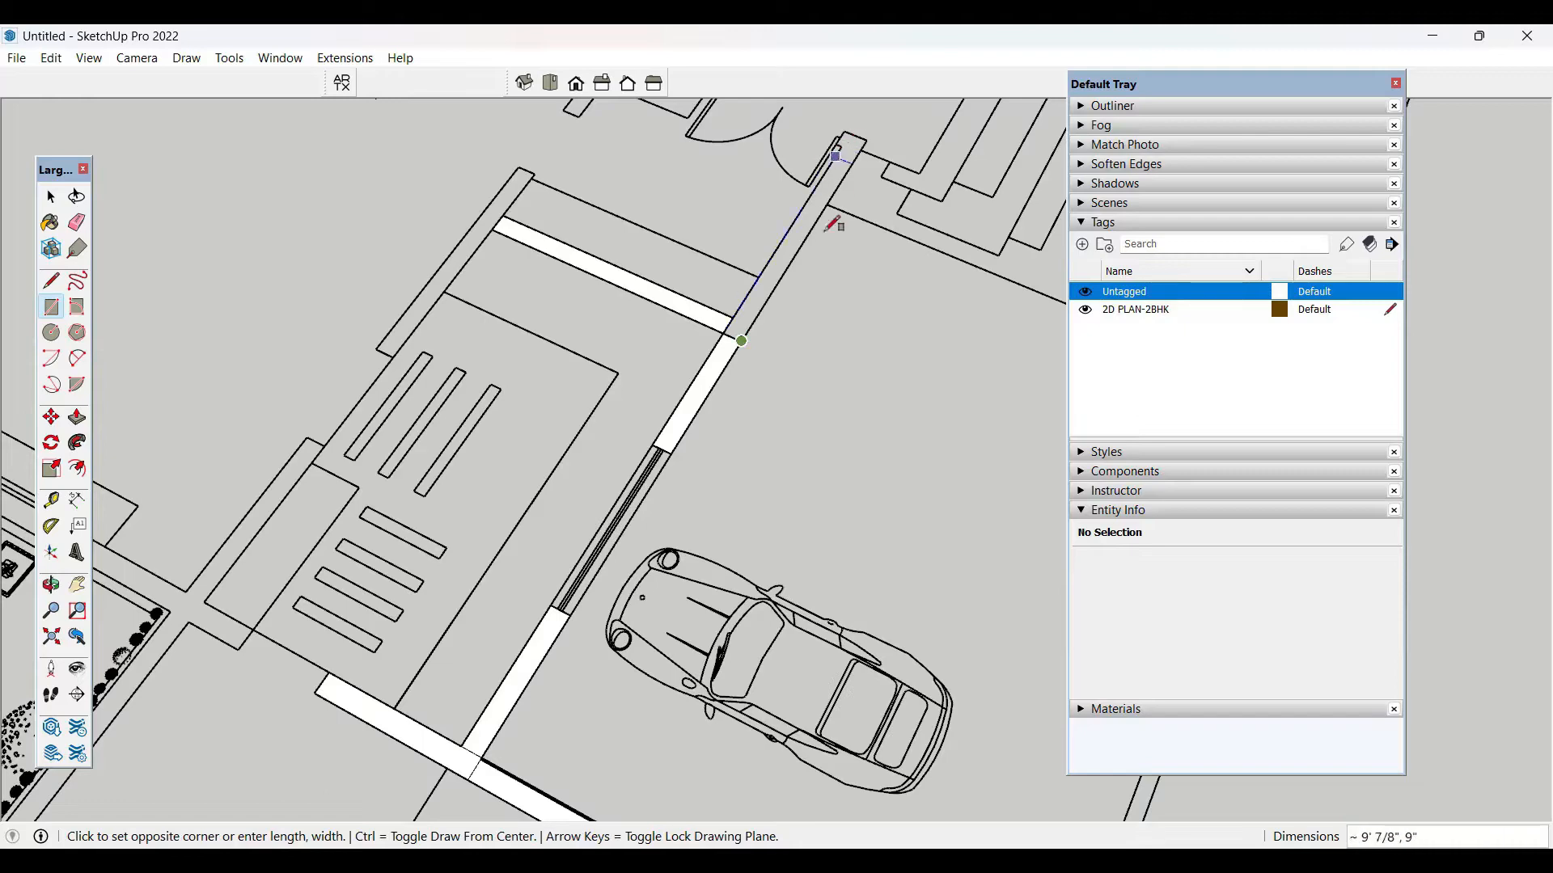
key("space")
scroll(767, 339, "up", 2)
left_click(726, 361)
key("m")
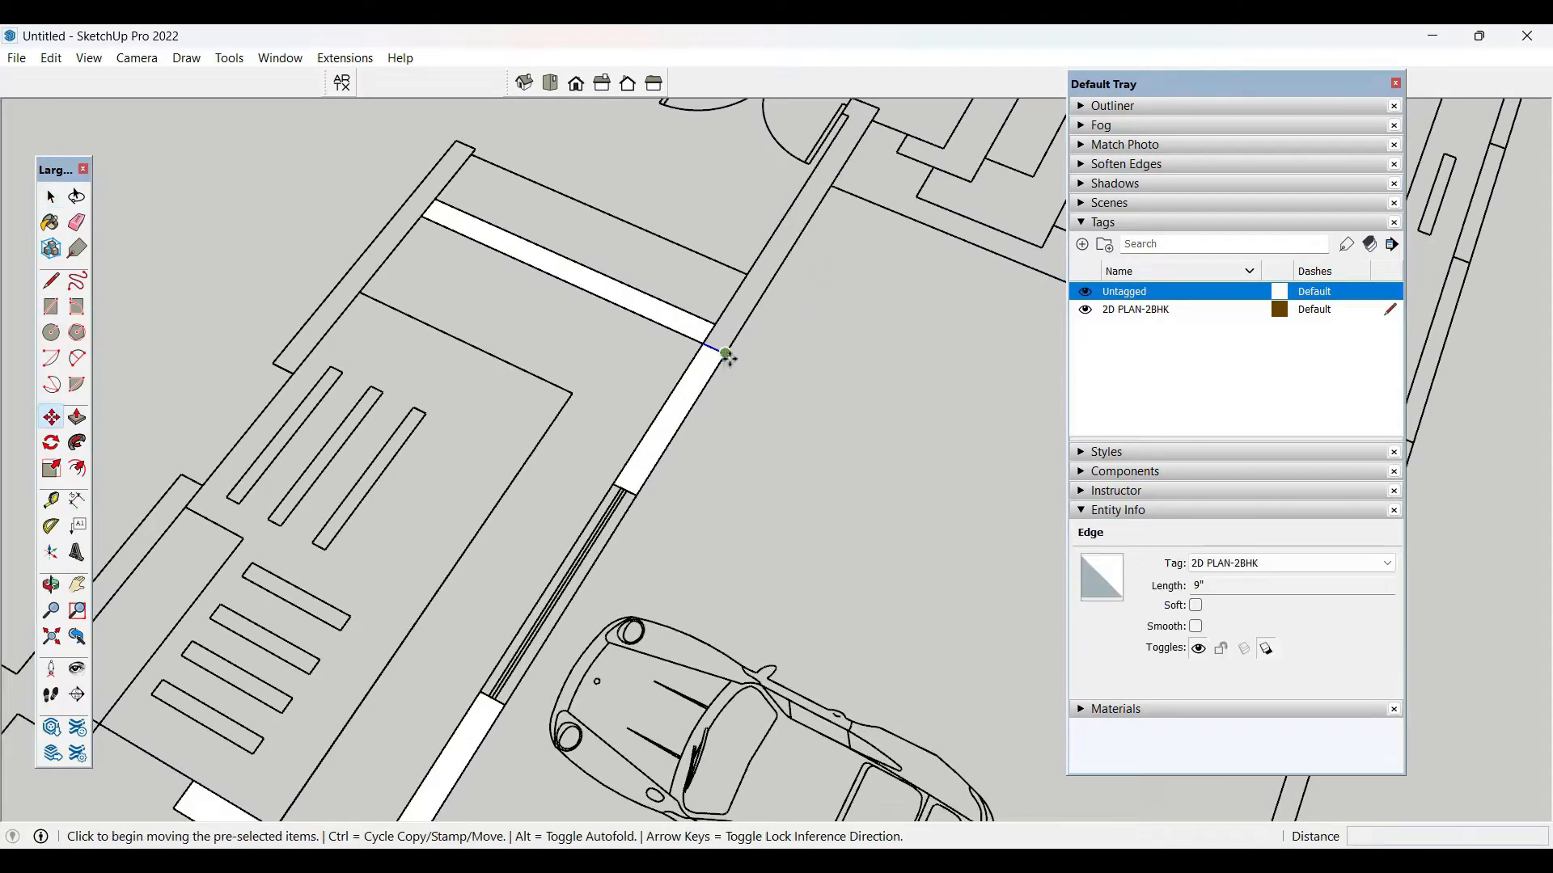
left_click(725, 361)
key("space")
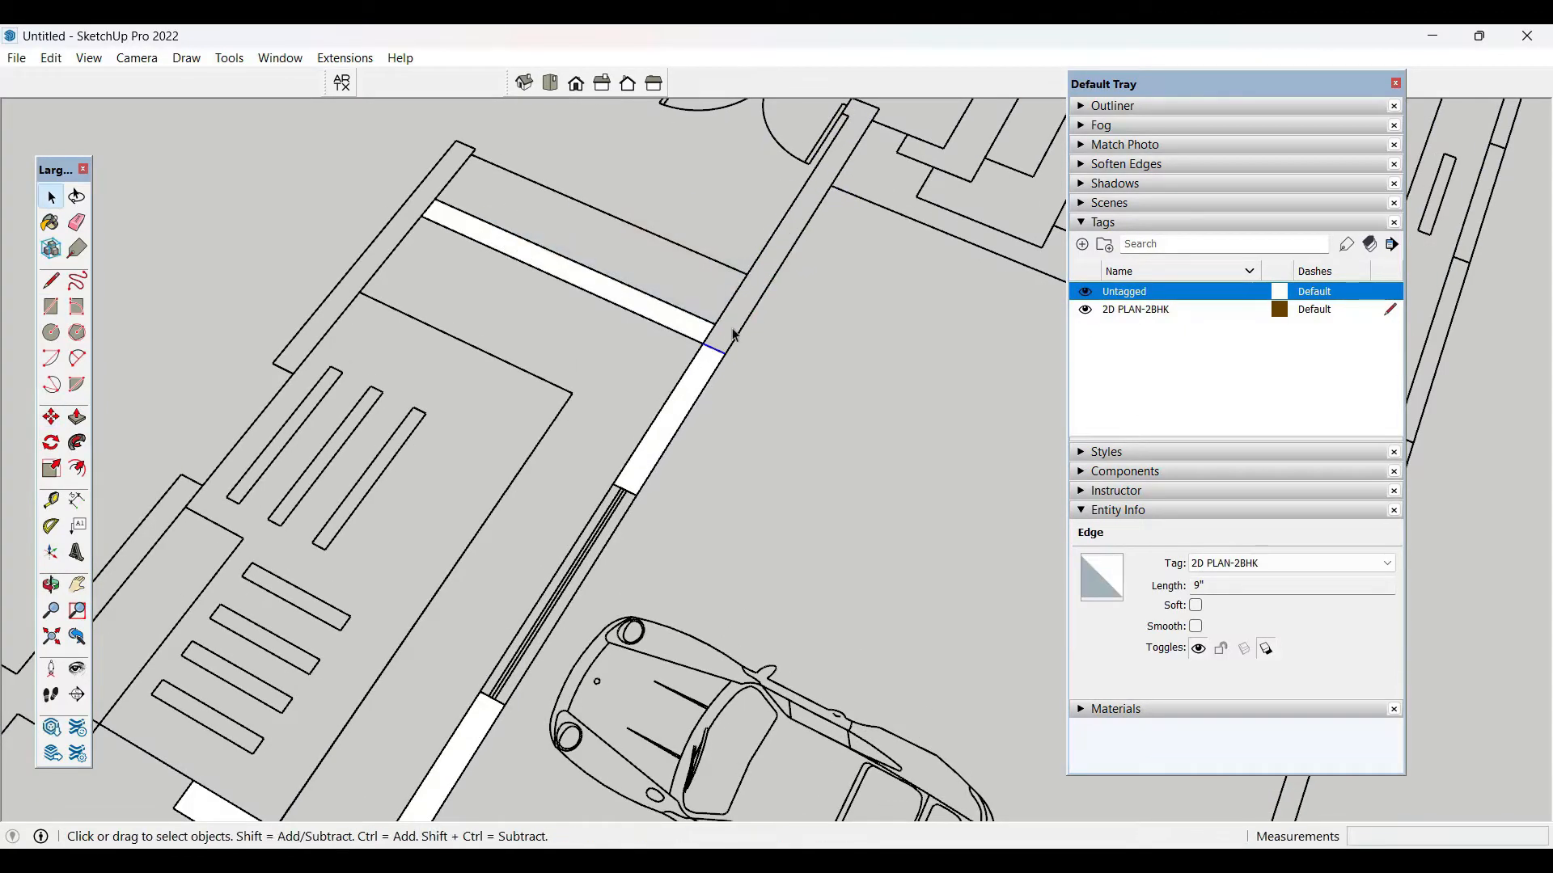
scroll(733, 334, "up", 1)
left_click(708, 506)
scroll(720, 485, "down", 3)
- Draw a rectangle of about 7' 1" by 9" over the wall running from the cross wall towards the entrance door
key("r")
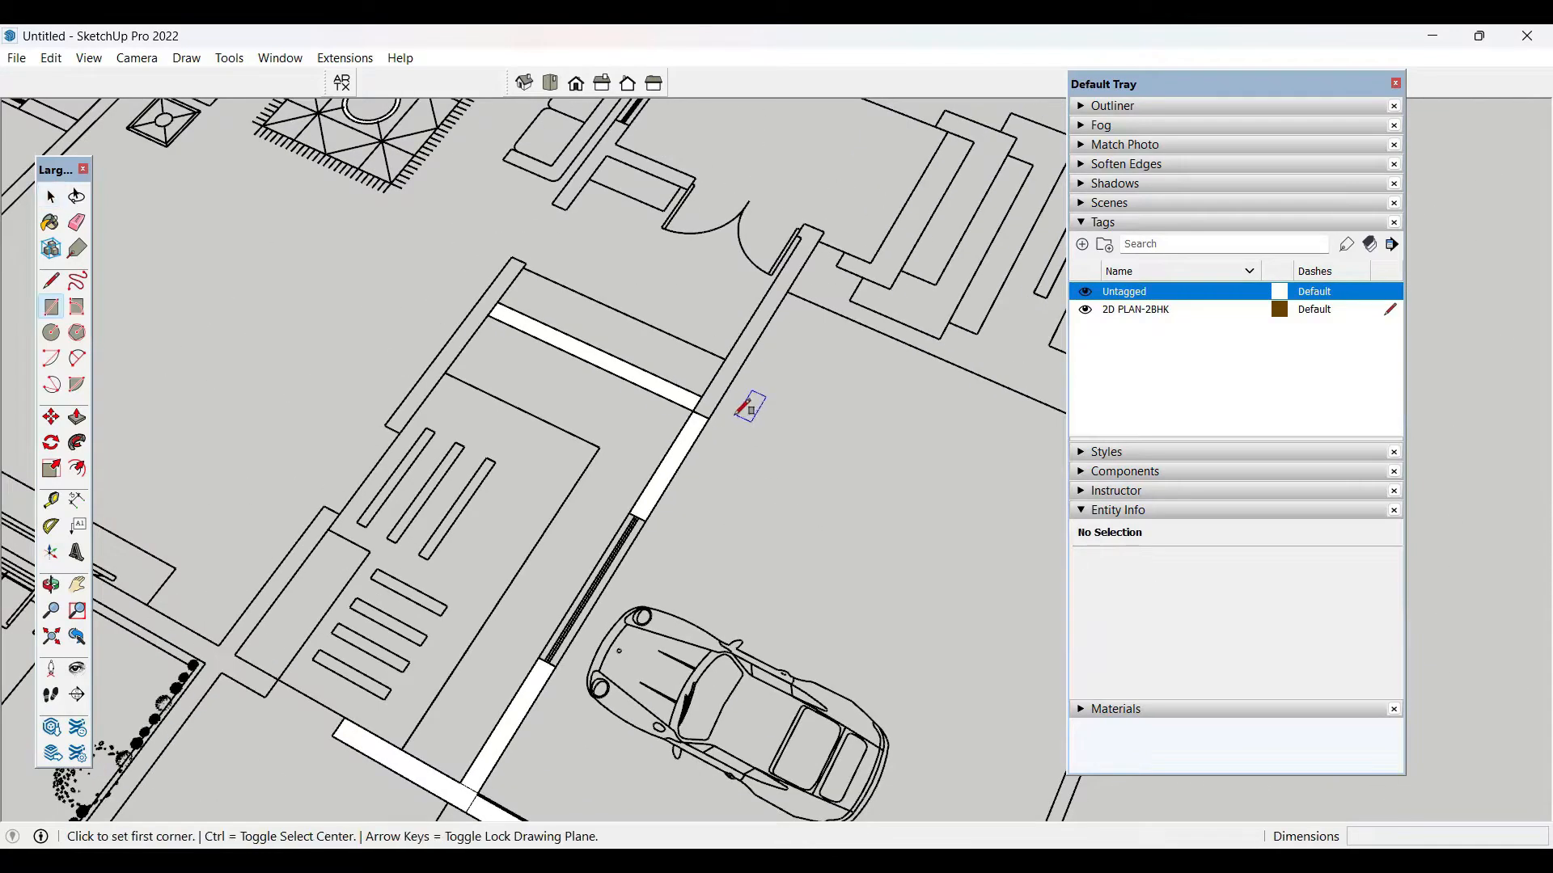
scroll(728, 408, "up", 3)
left_click(697, 420)
scroll(708, 414, "down", 2)
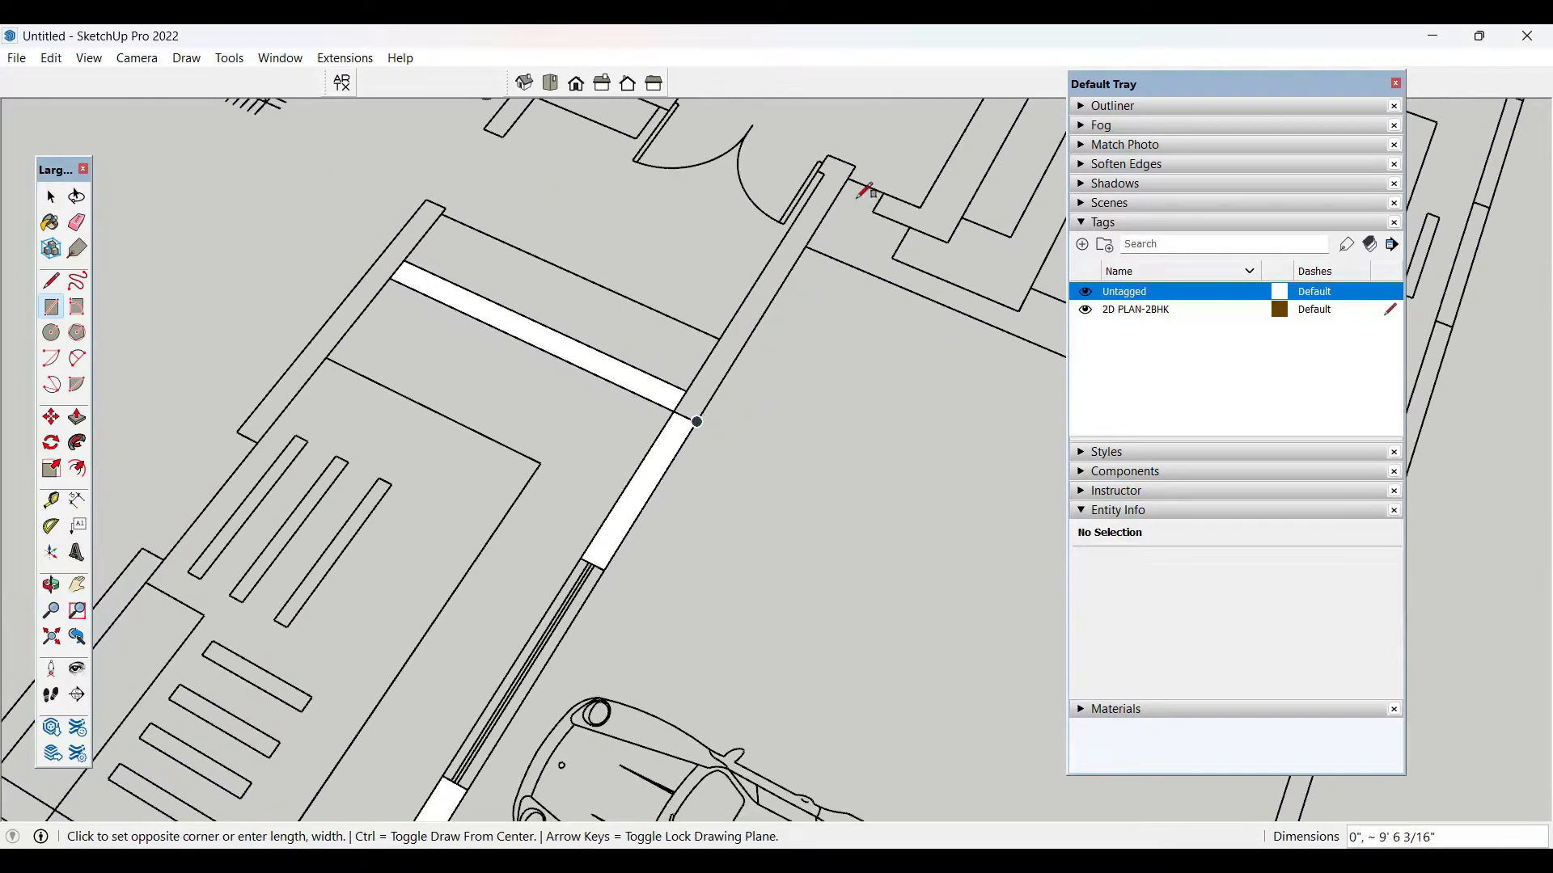
scroll(793, 247, "up", 3)
left_click(766, 242)
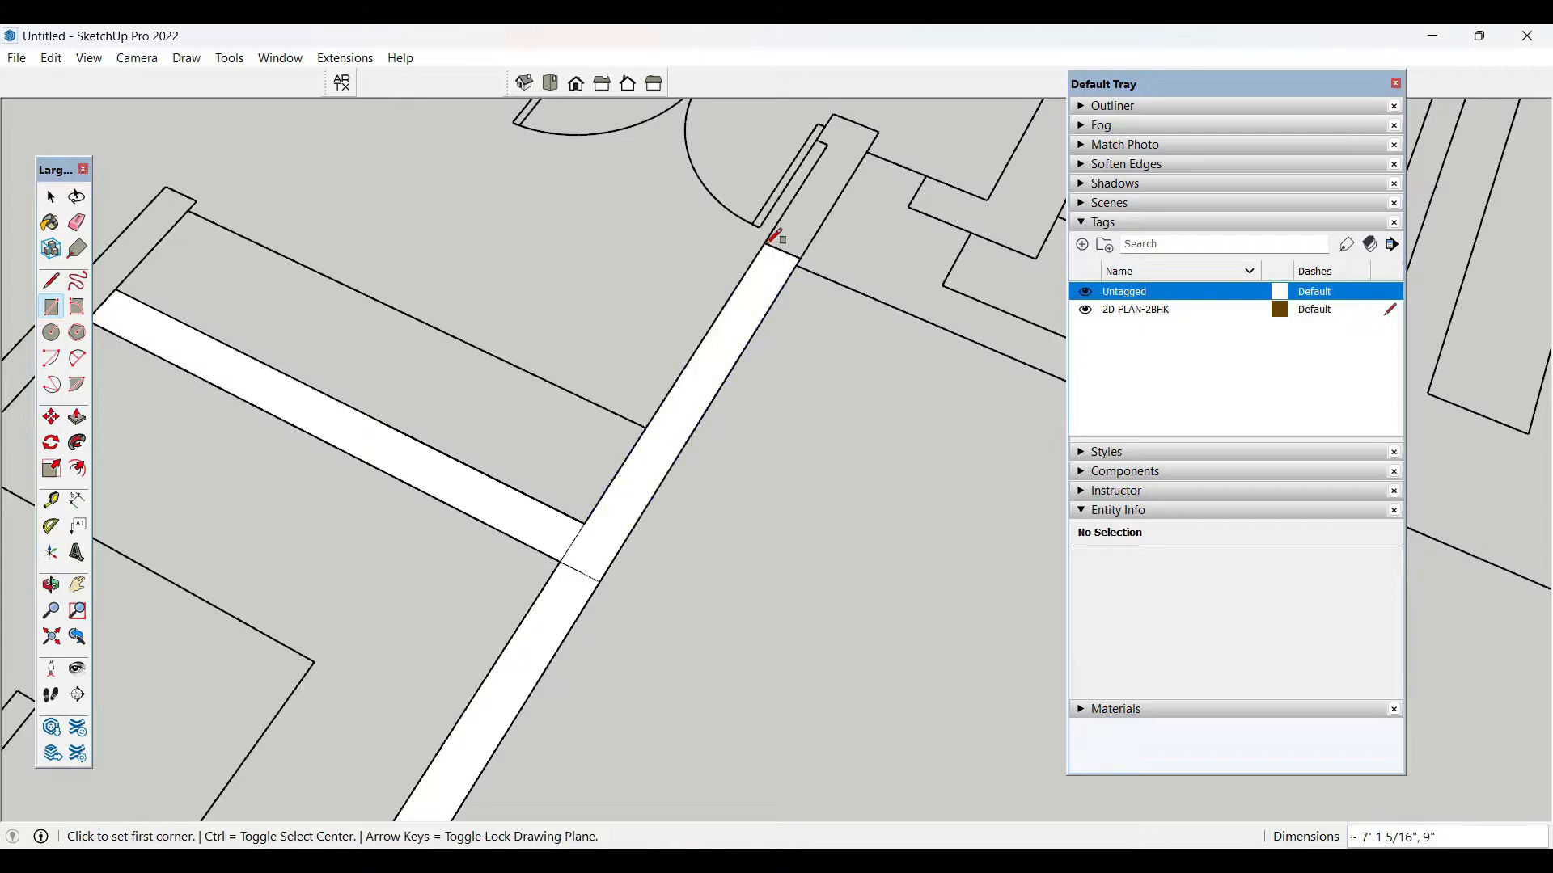
key("space")
- Draw rectangles over the wall piece beside the open entrance door leaf and the small wall end at the door jamb
key("r")
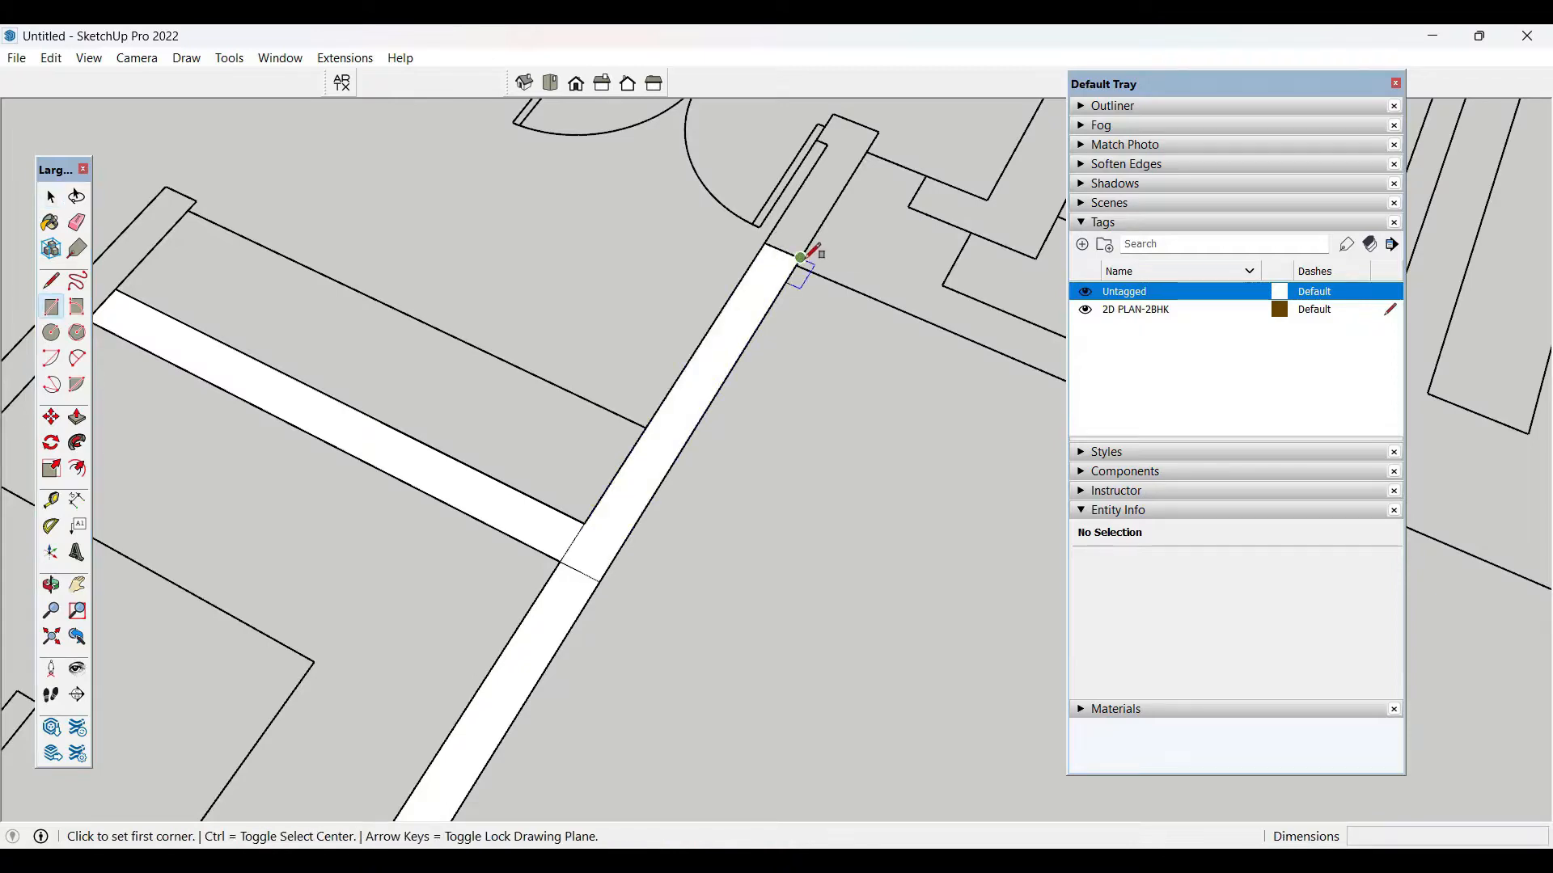
left_click(802, 257)
left_click(833, 140)
key("space")
scroll(812, 274, "down", 3)
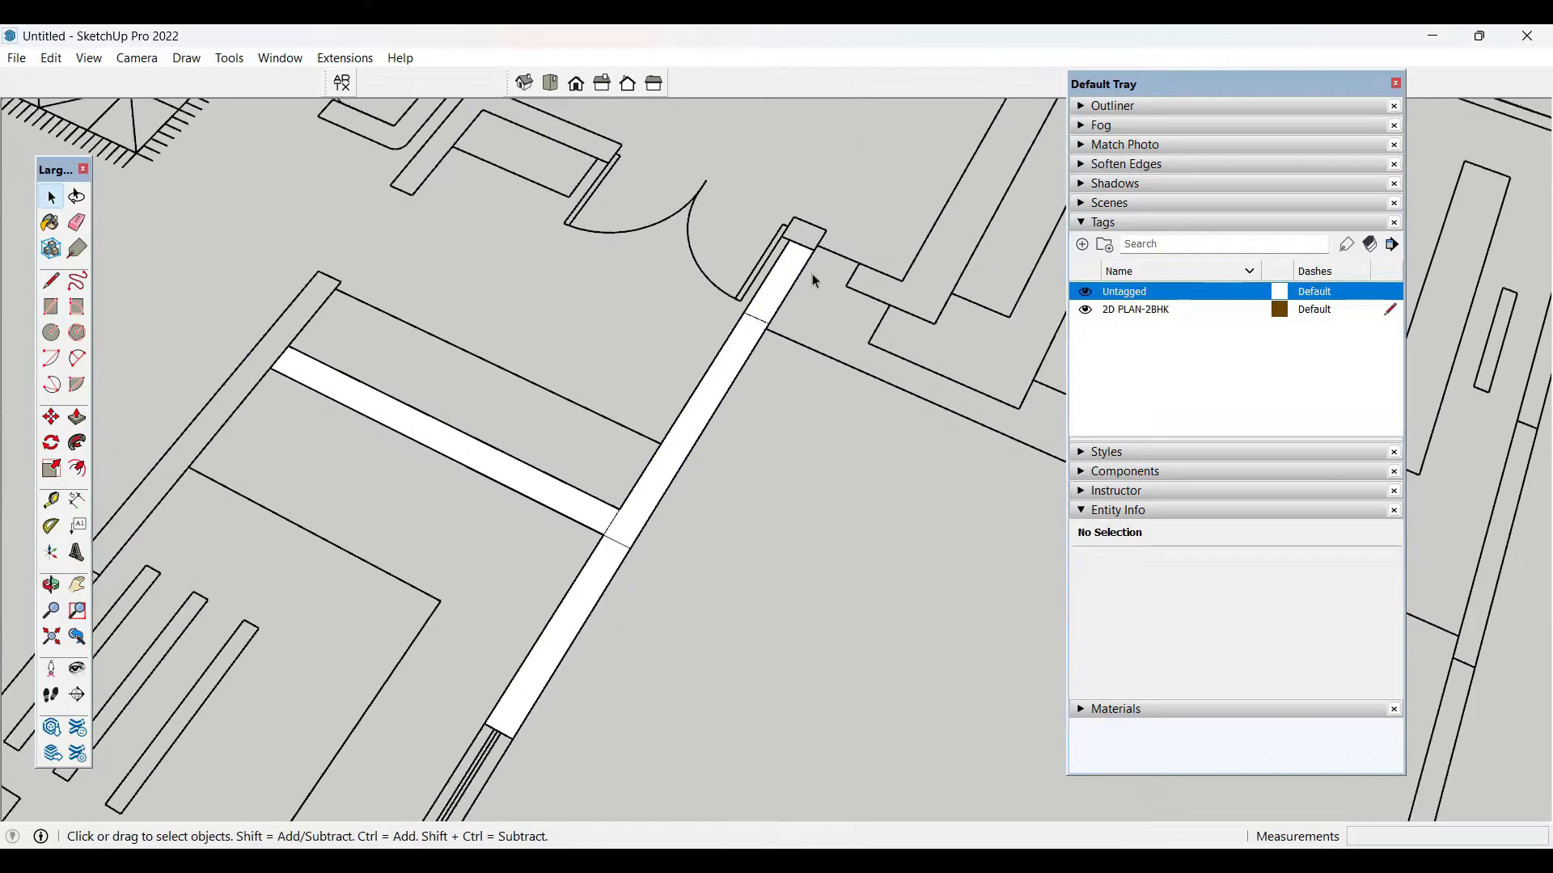
scroll(834, 216, "up", 4)
key("r")
left_click(766, 224)
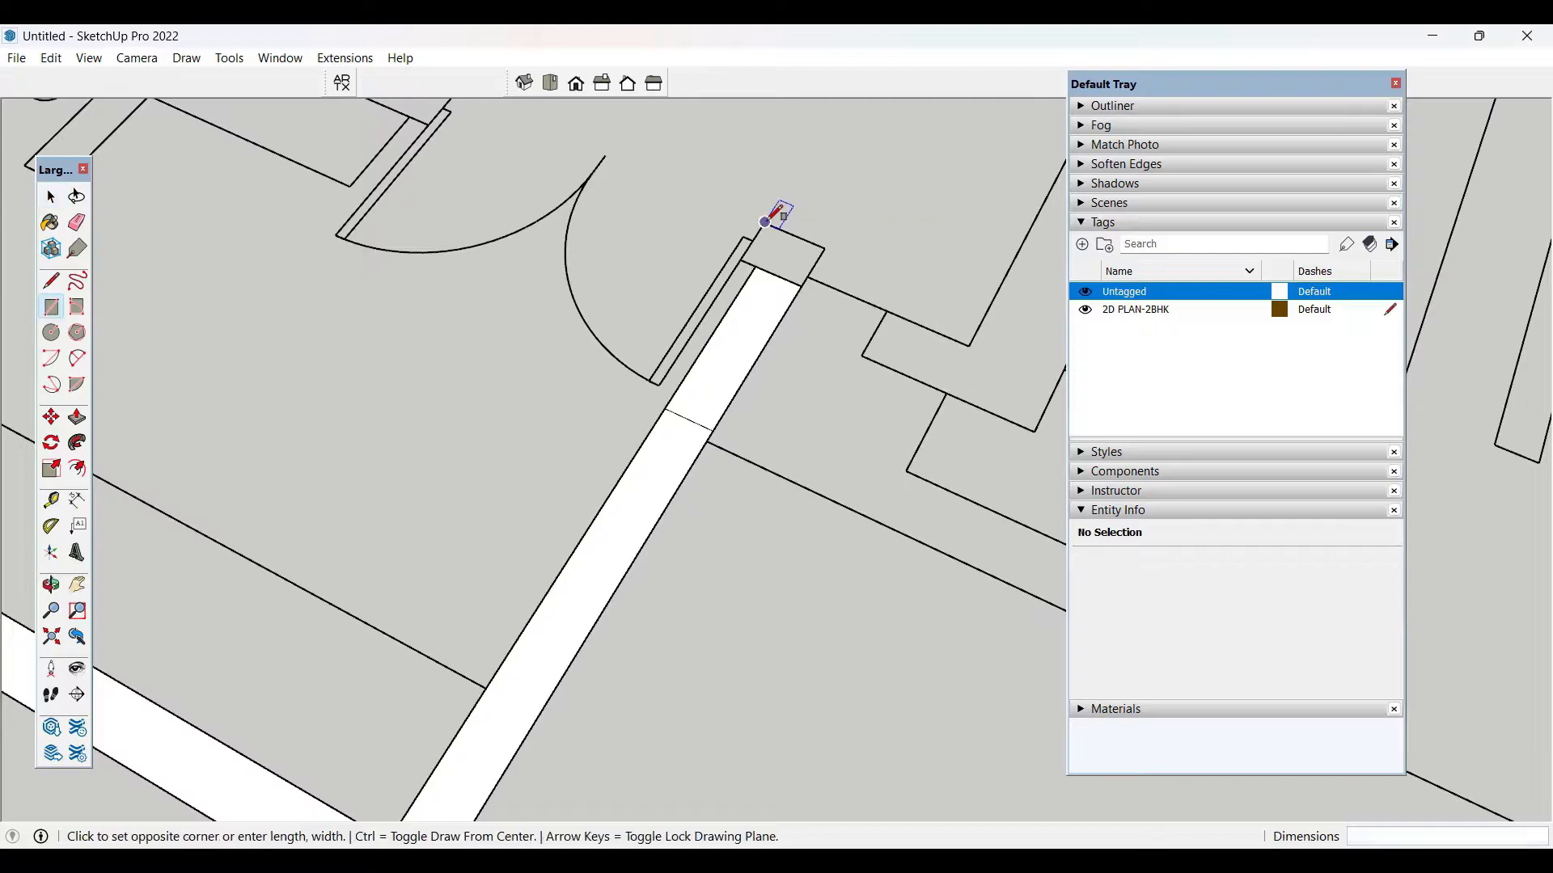
left_click(813, 275)
key("space")
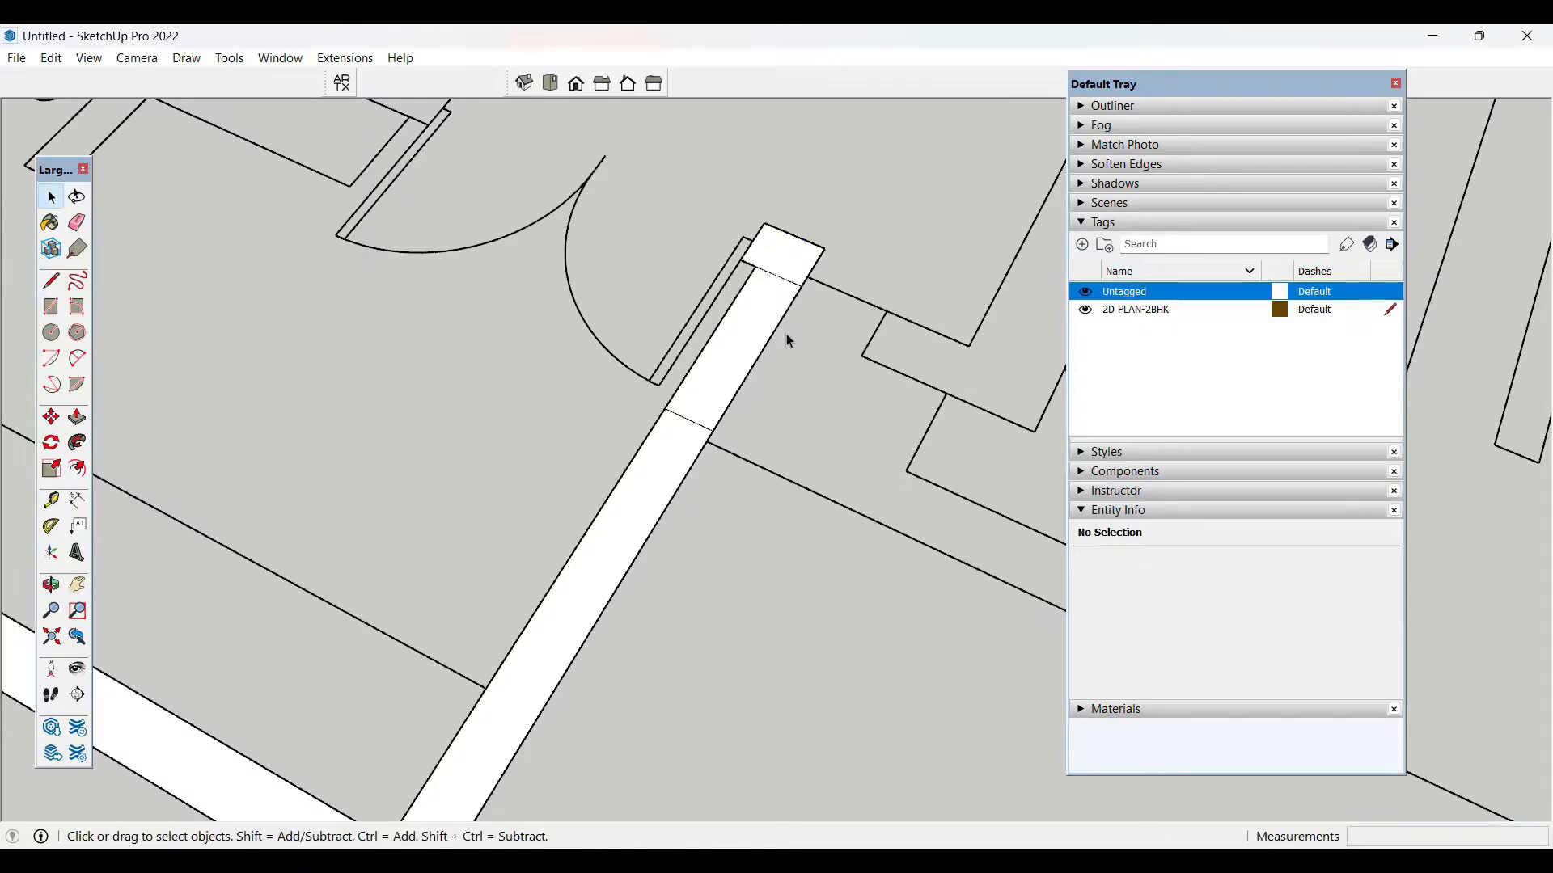
- Look over the walls traced so far across the plan and examine the untraced walls around the 10' cross wall
scroll(485, 337, "down", 5)
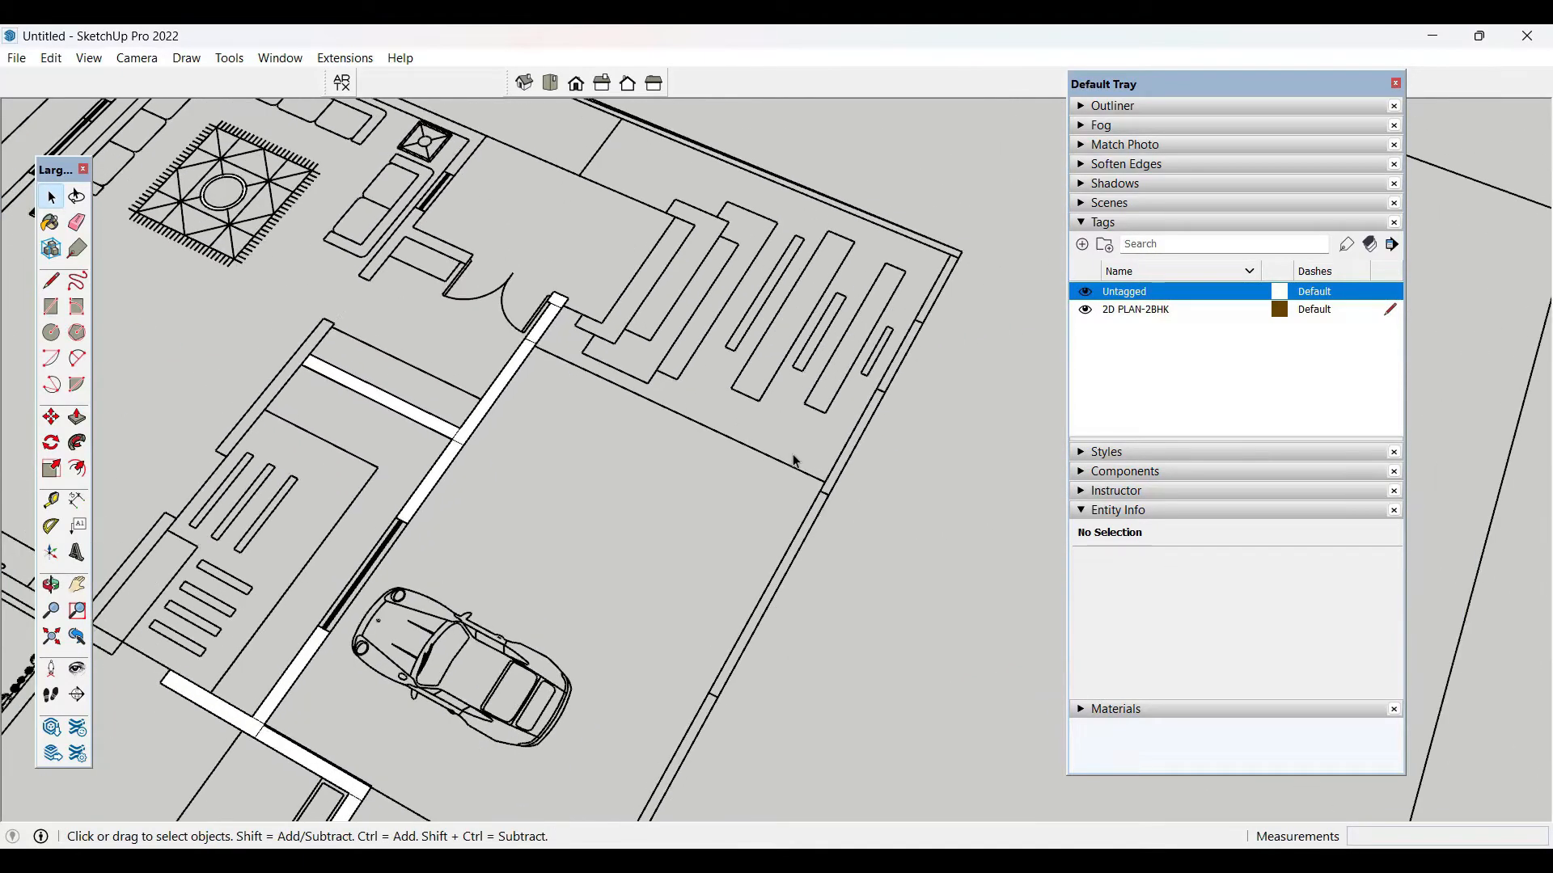
scroll(843, 304, "up", 2)
scroll(841, 303, "down", 2)
scroll(833, 534, "down", 3)
scroll(730, 618, "up", 4)
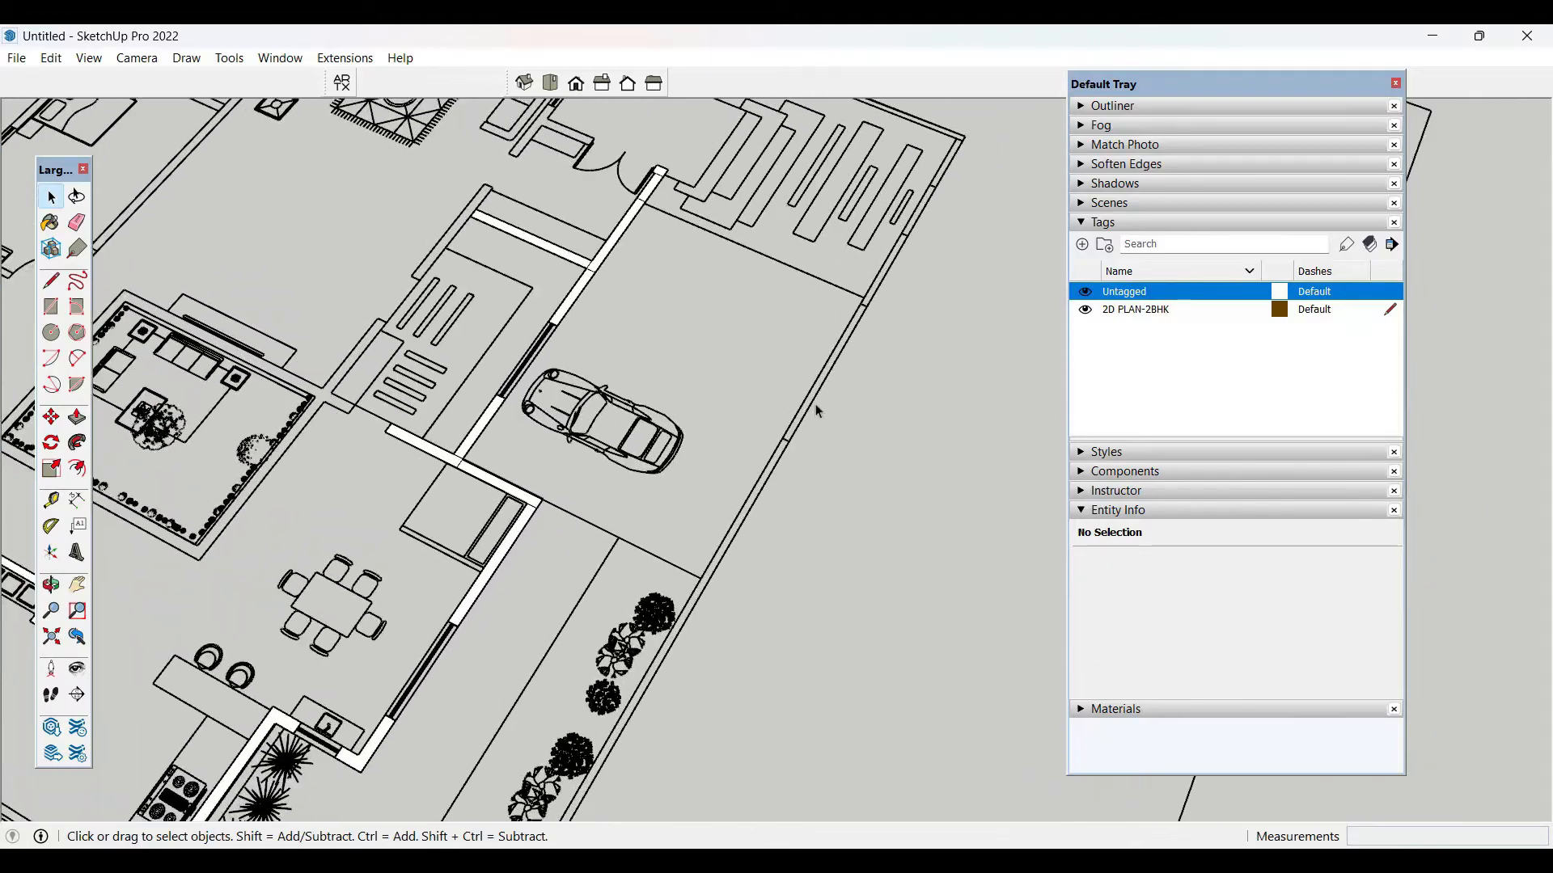
scroll(824, 372, "down", 2)
scroll(870, 304, "down", 5)
middle_click_drag(842, 425, 704, 666)
scroll(611, 639, "up", 5)
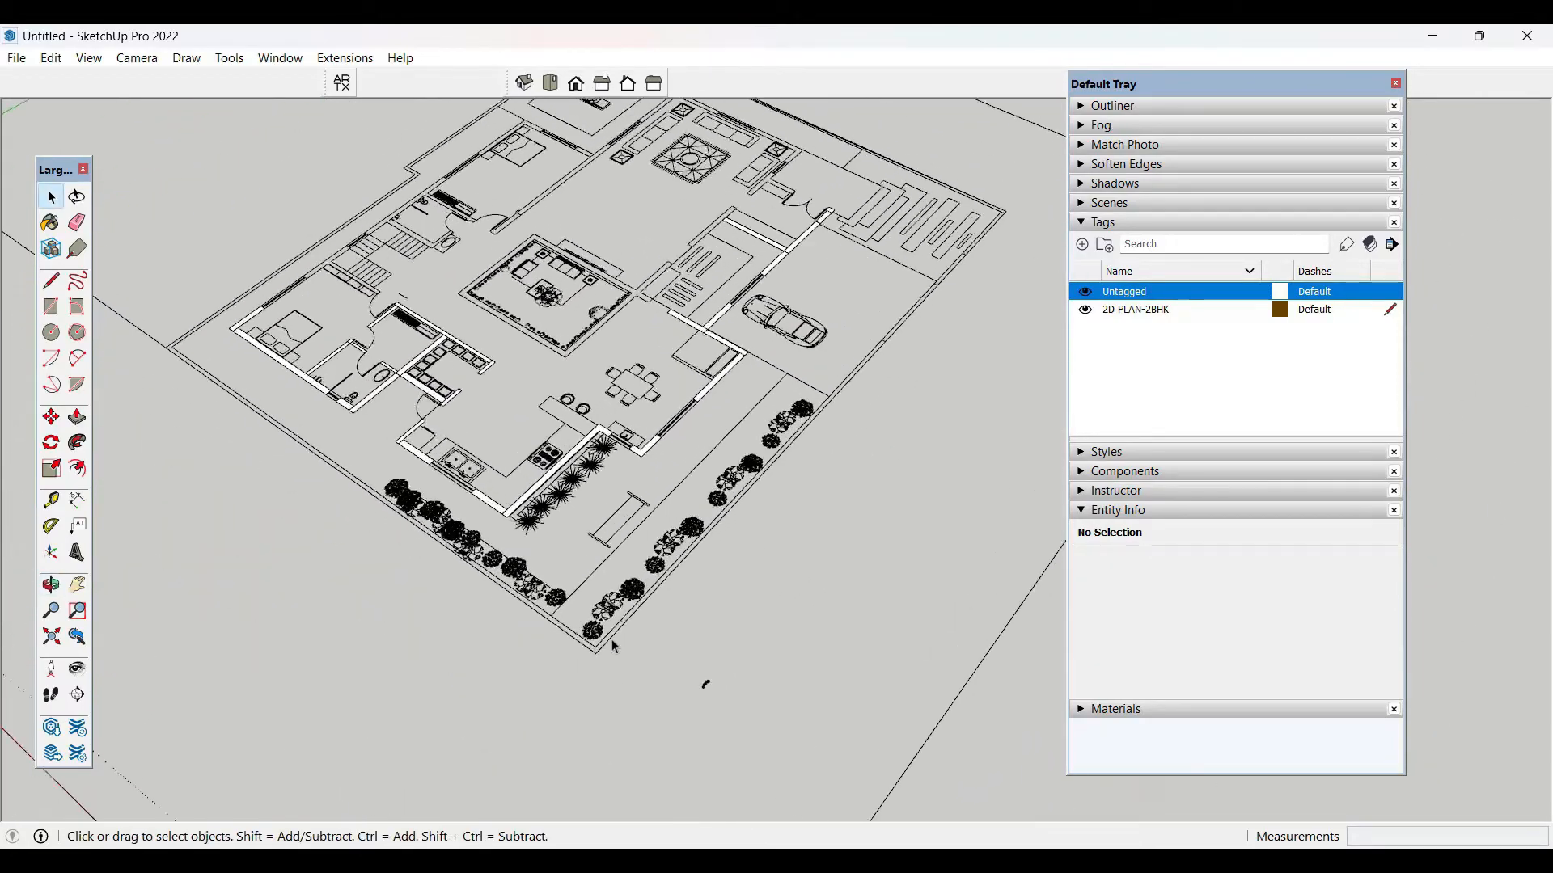
scroll(578, 655, "down", 4)
scroll(890, 366, "up", 6)
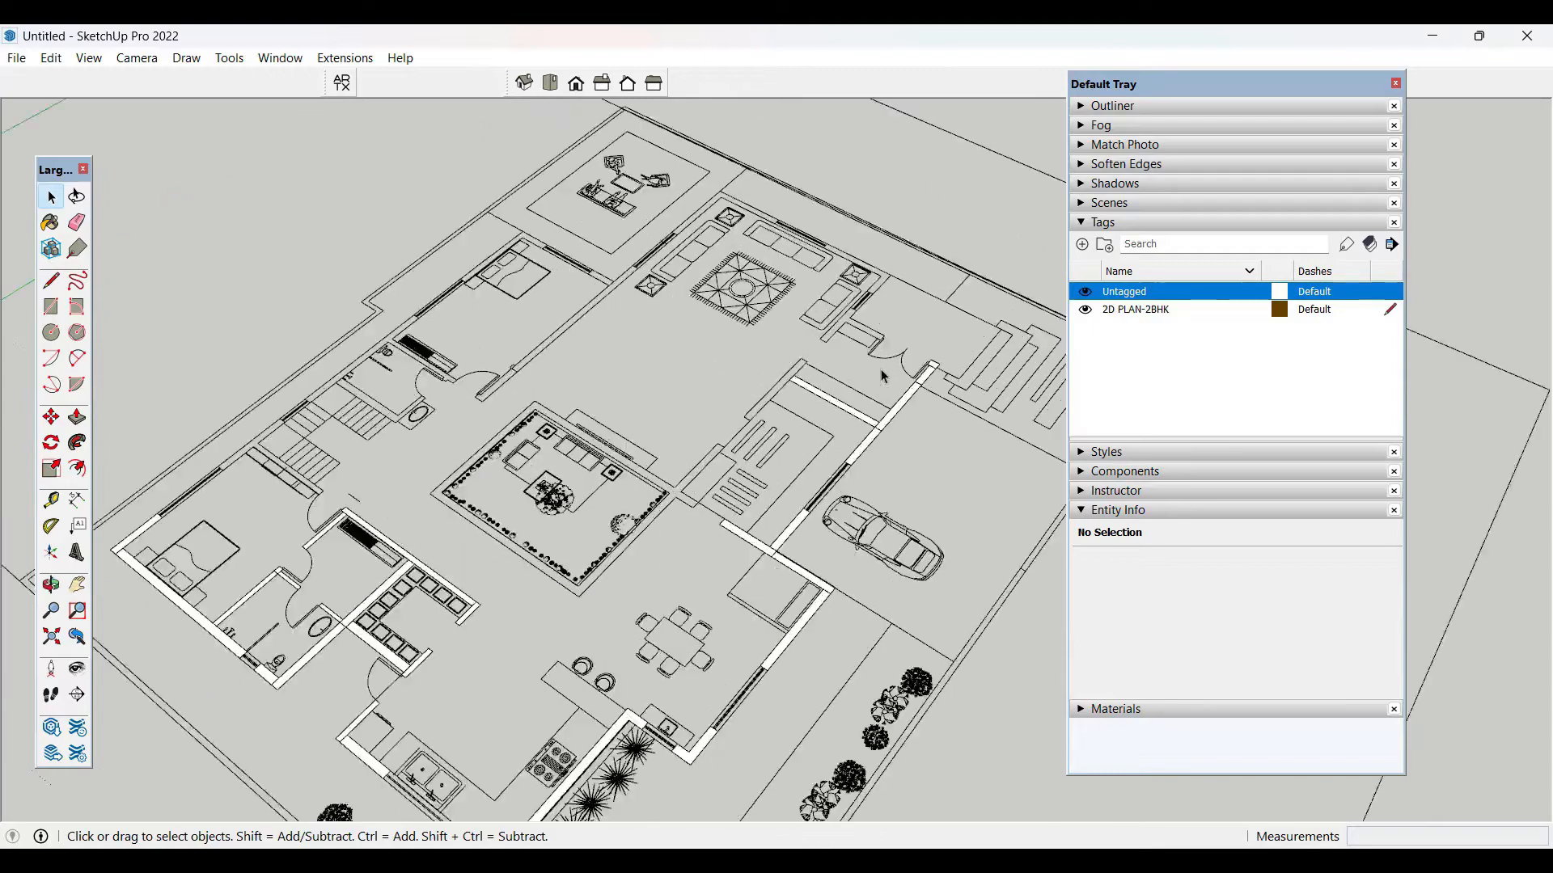
scroll(903, 360, "down", 2)
scroll(780, 427, "up", 7)
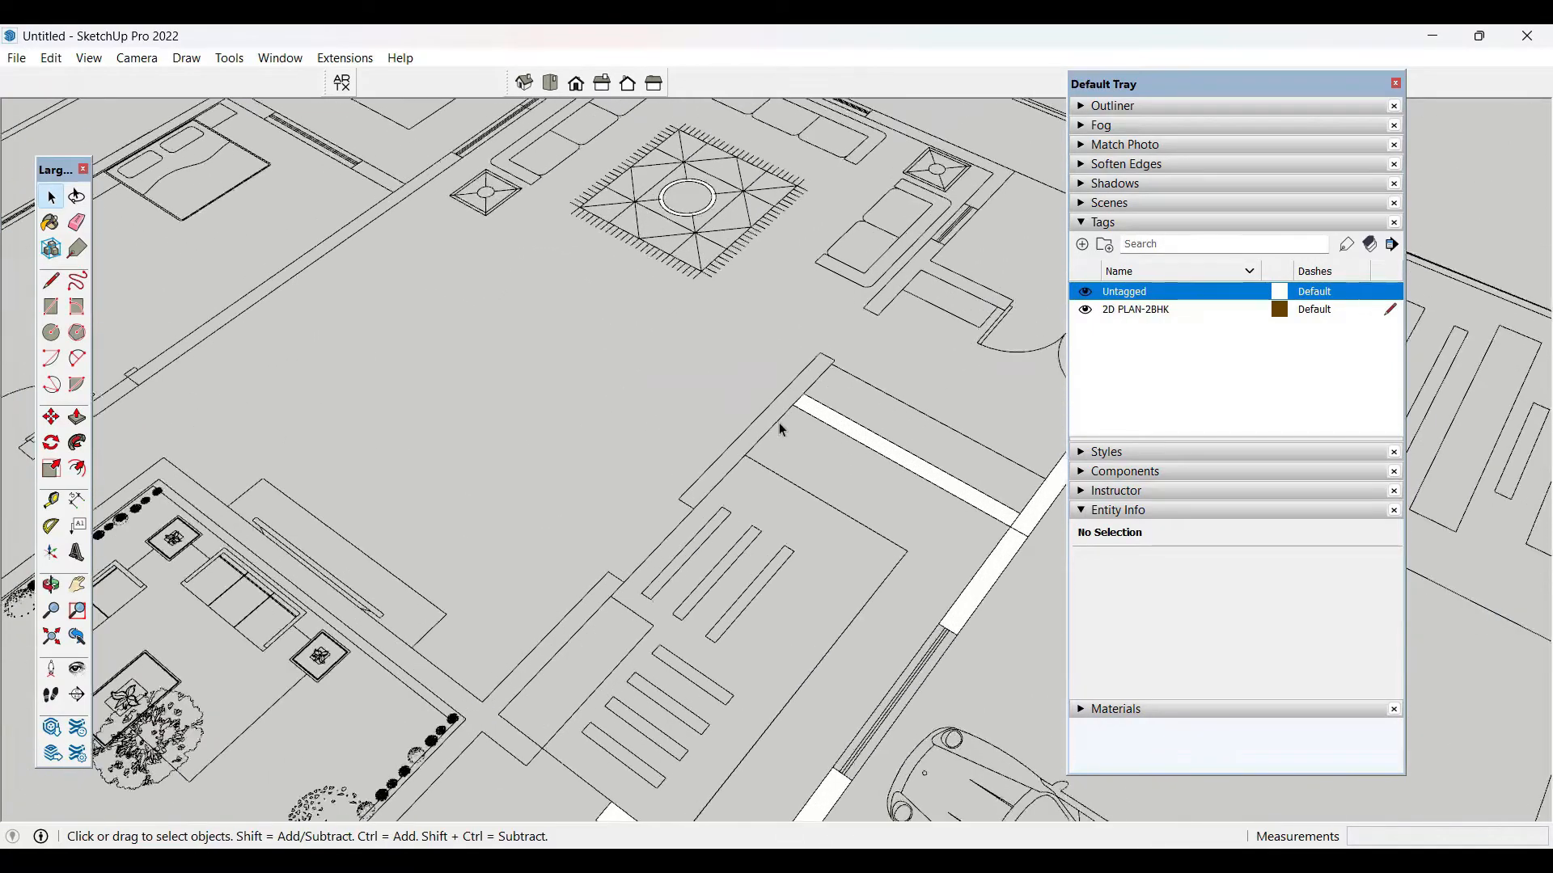
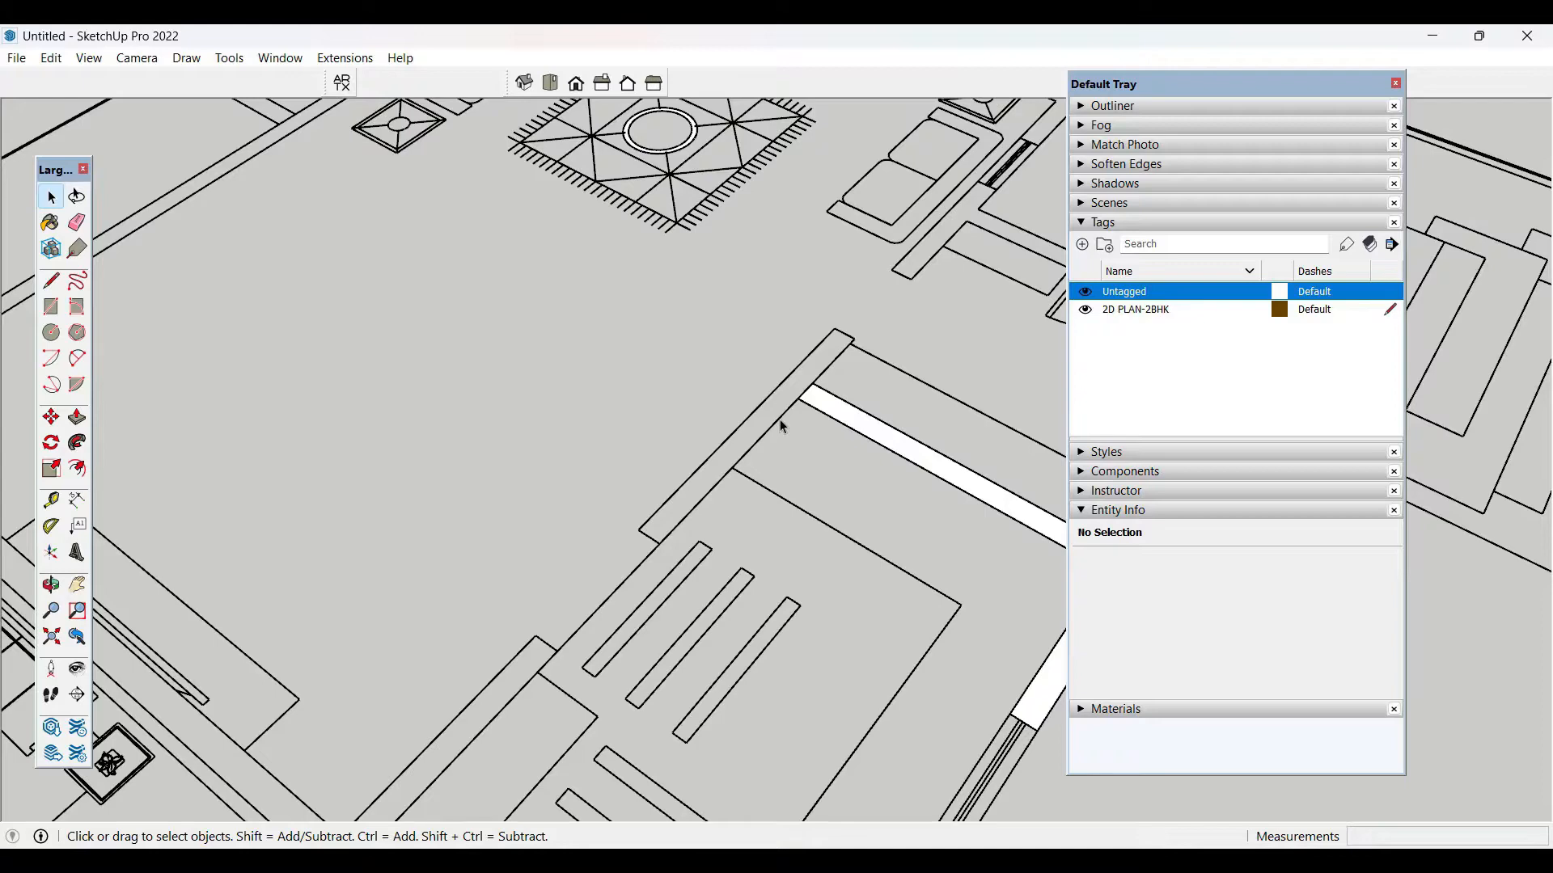
middle_click_drag(668, 353, 705, 504)
scroll(726, 511, "up", 2)
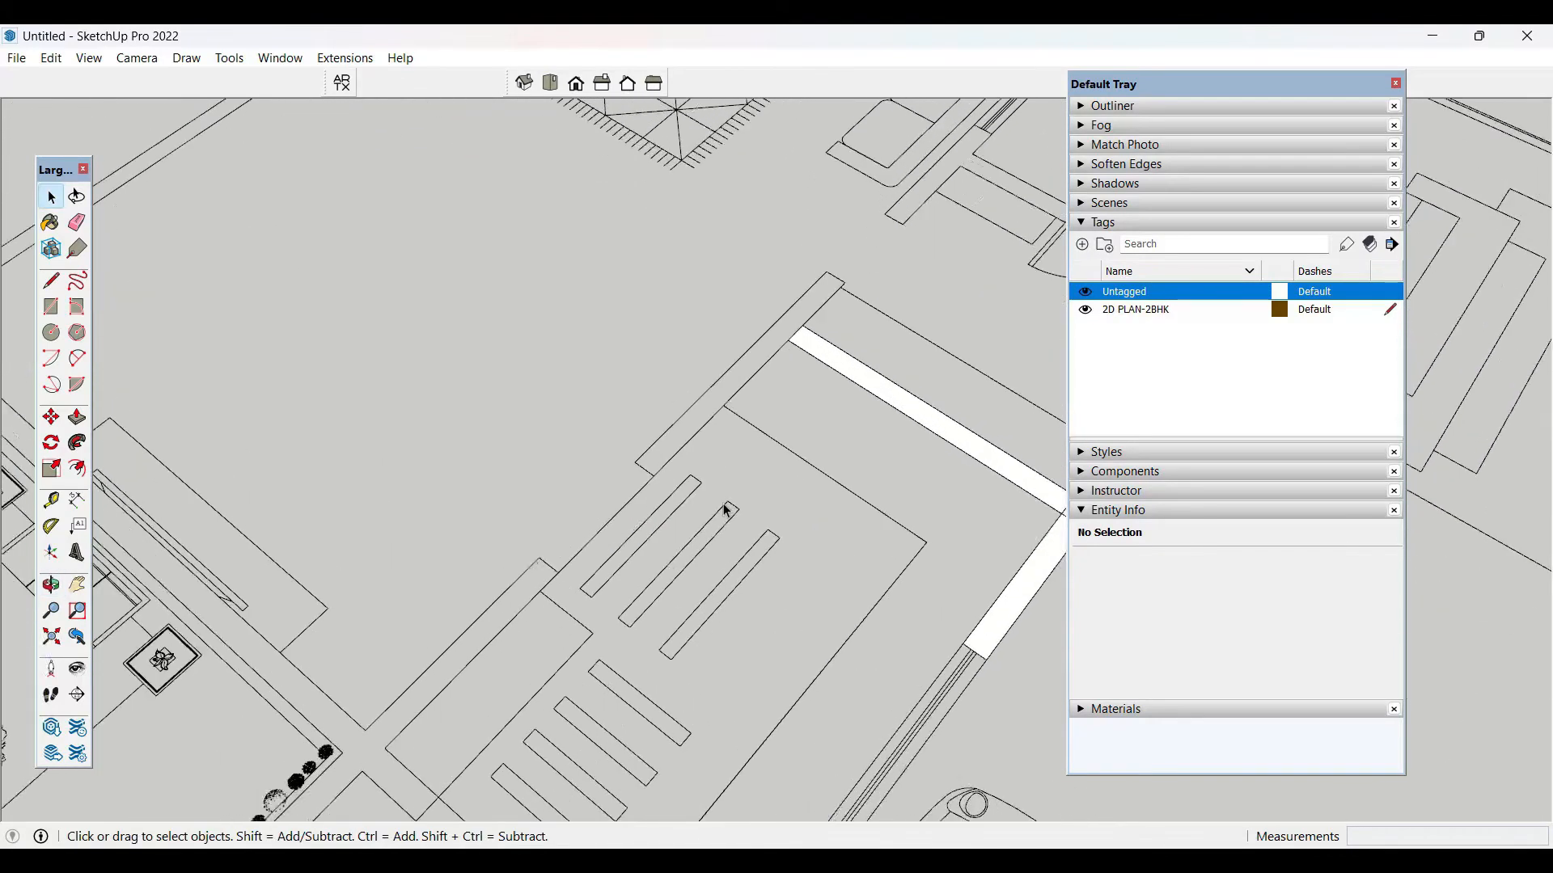
- Draw a rectangle of about 6' 4" by 9" over the wall at the cross wall's inner end and another over its short extension beyond the junction
key("r")
left_click(635, 462)
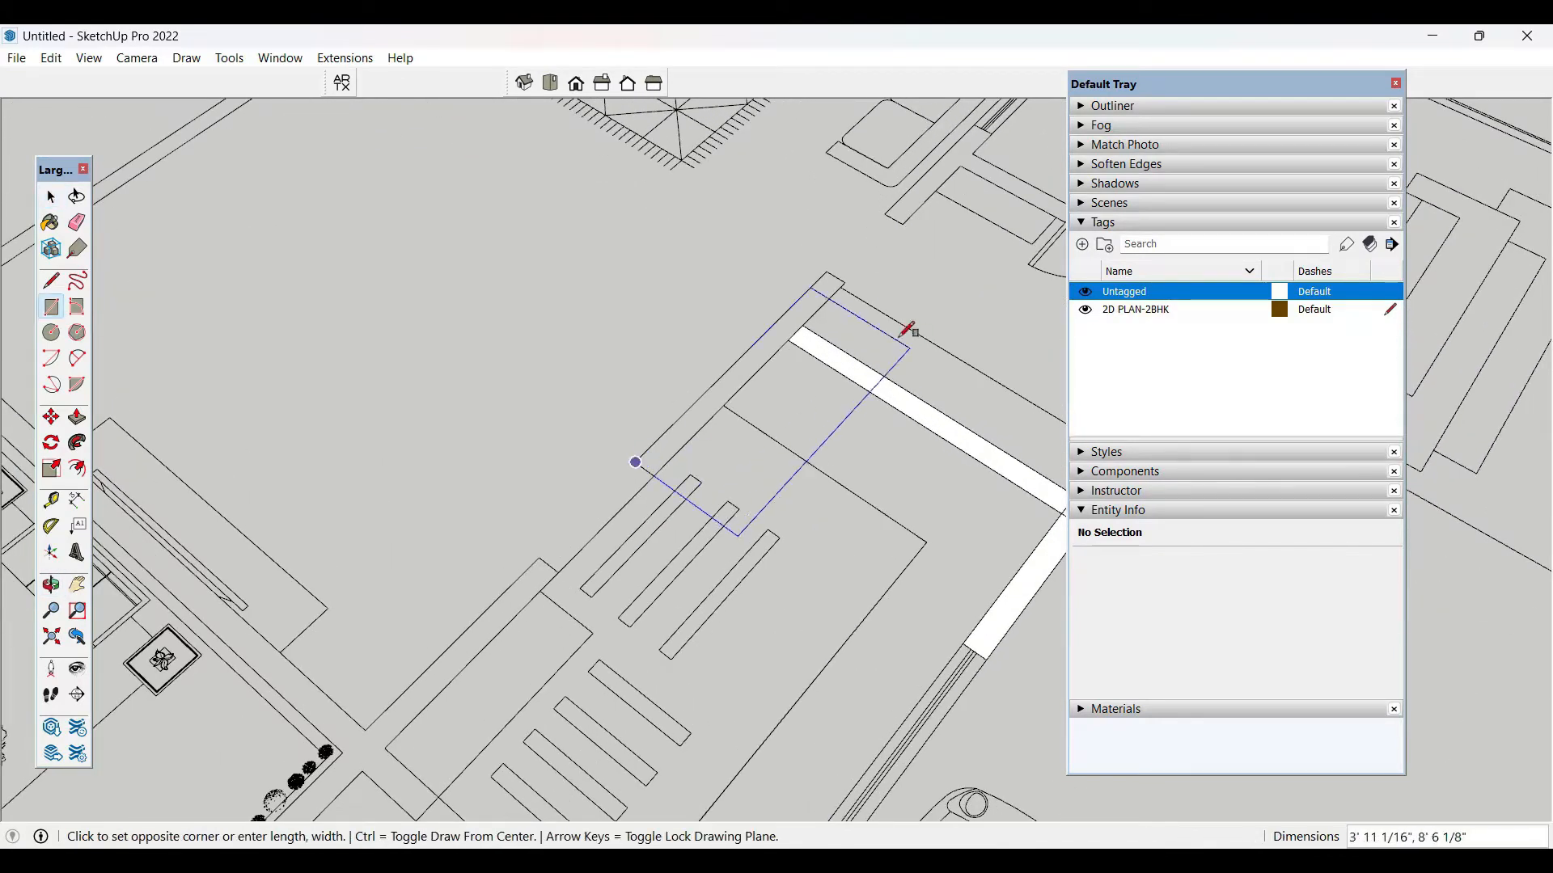
left_click(804, 335)
left_click(788, 339)
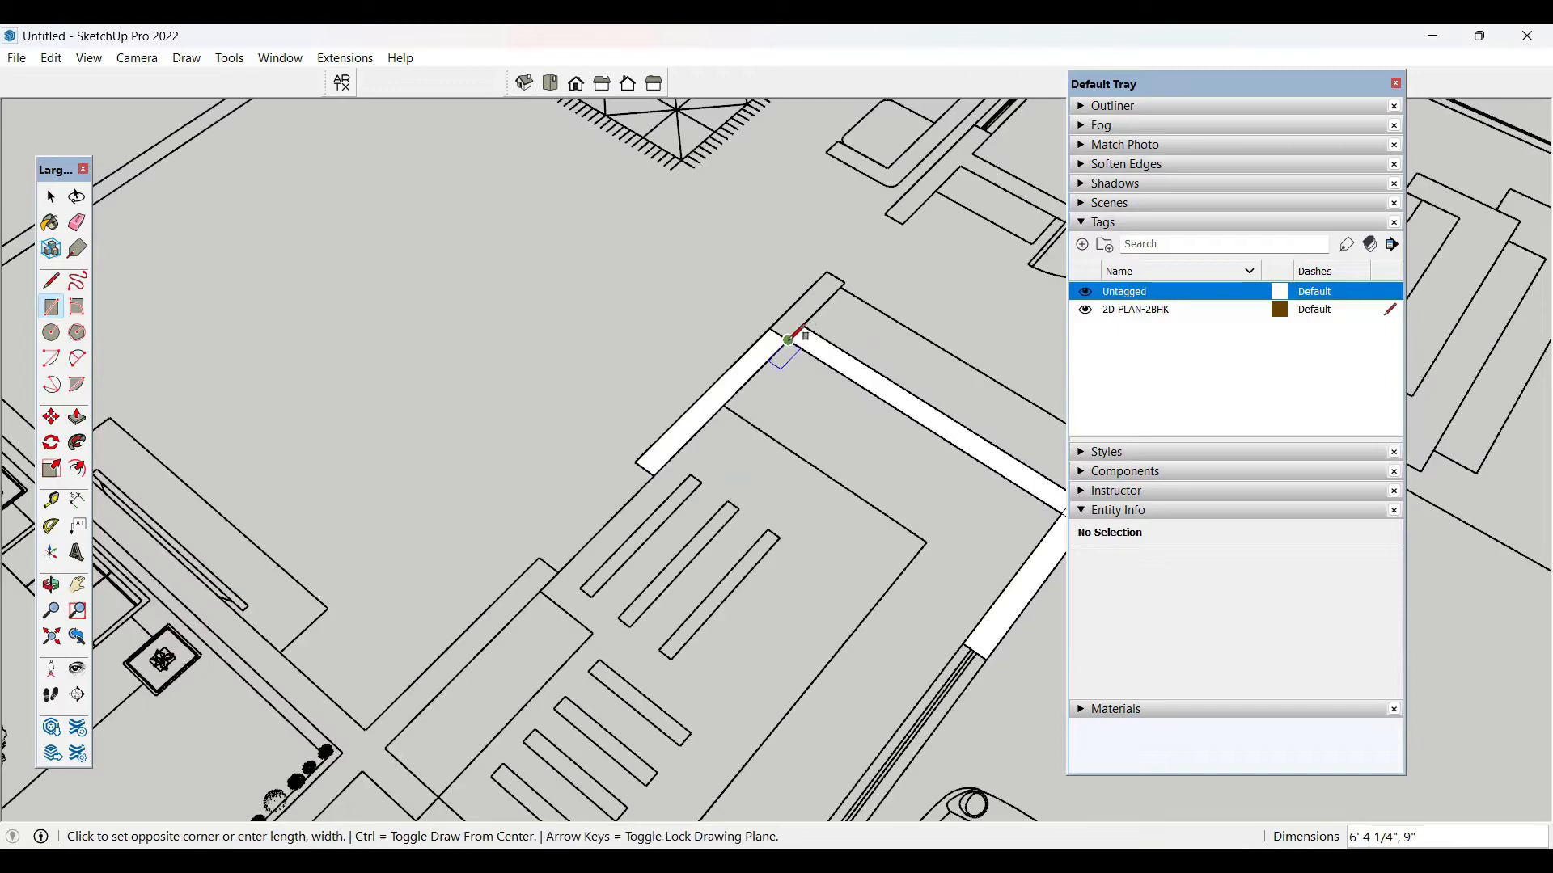
left_click(826, 271)
scroll(647, 559, "down", 4)
scroll(970, 437, "up", 2)
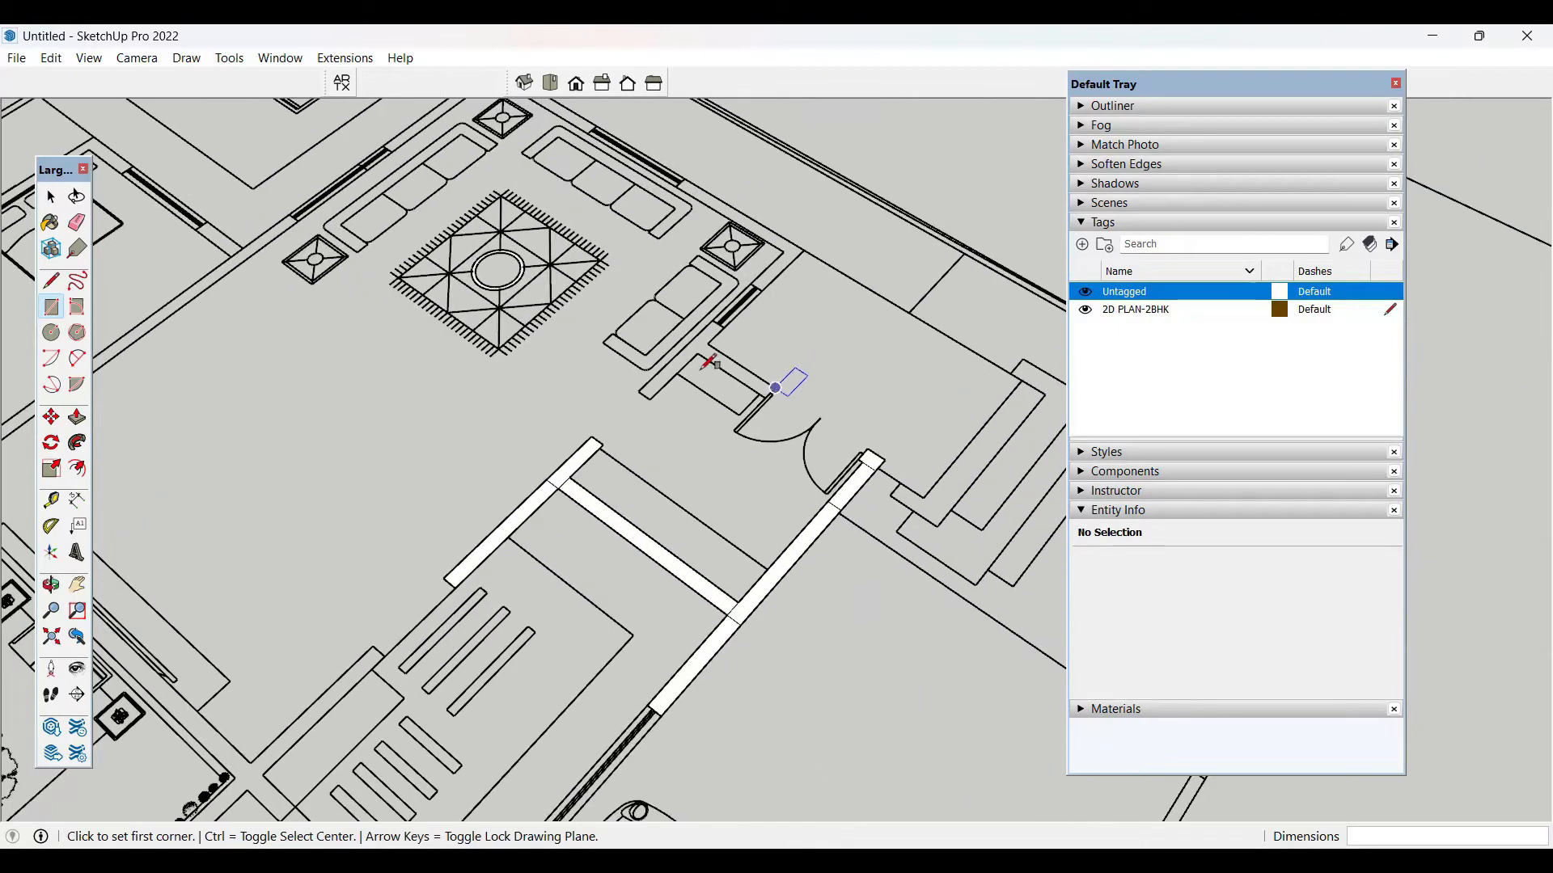
- Draw rectangles over the wall end beside the living room sofa, the 4' 3" by 9" wall towards the entrance door and the piece up to the window
scroll(710, 361, "up", 5)
left_click(600, 417)
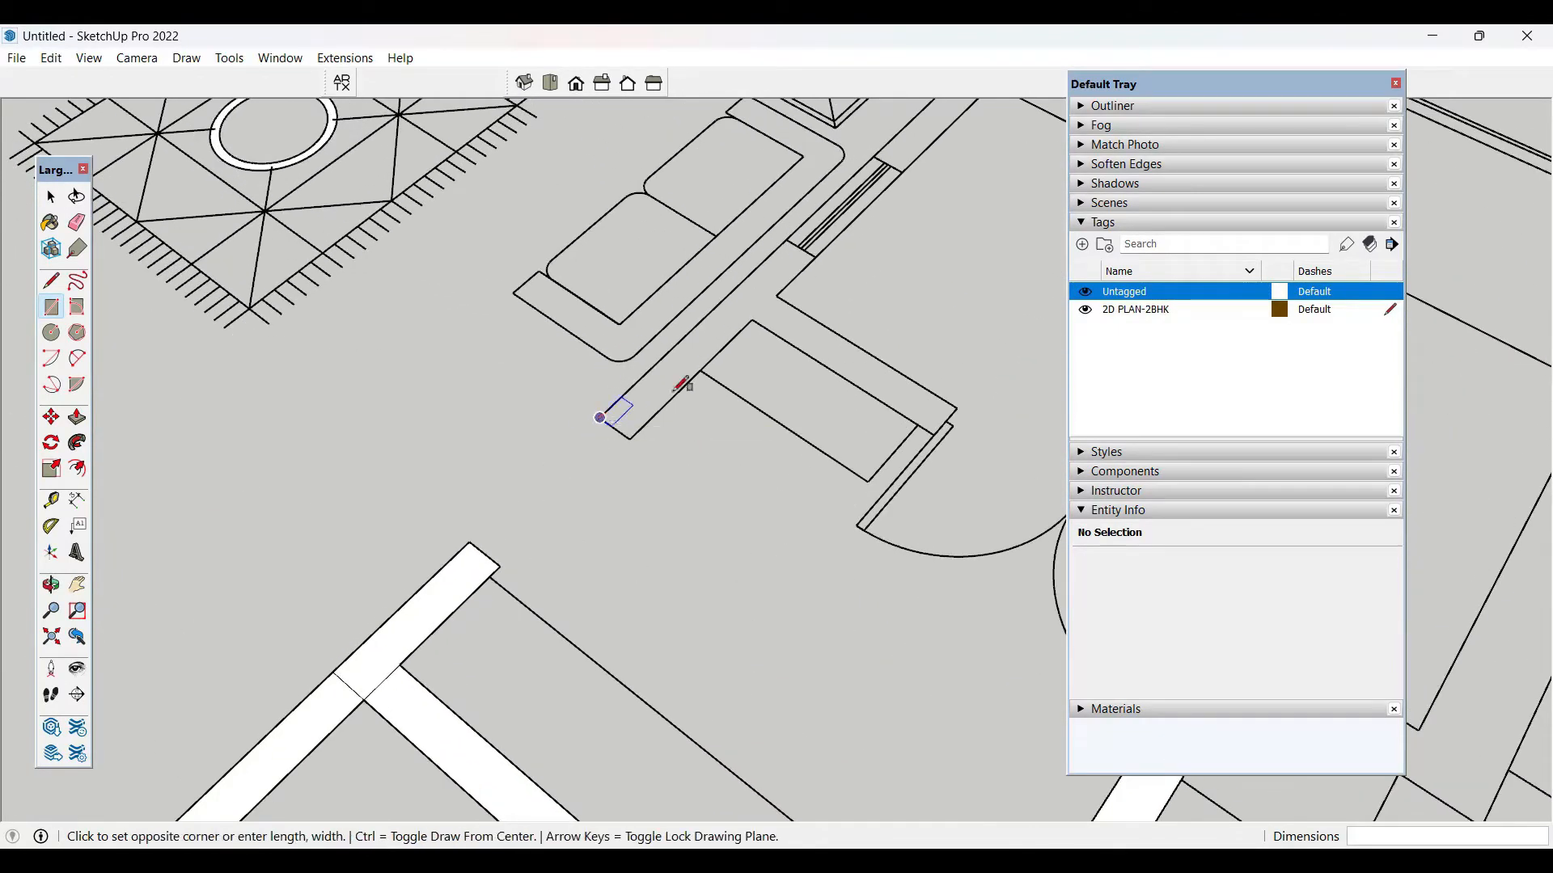
left_click(752, 319)
left_click(934, 434)
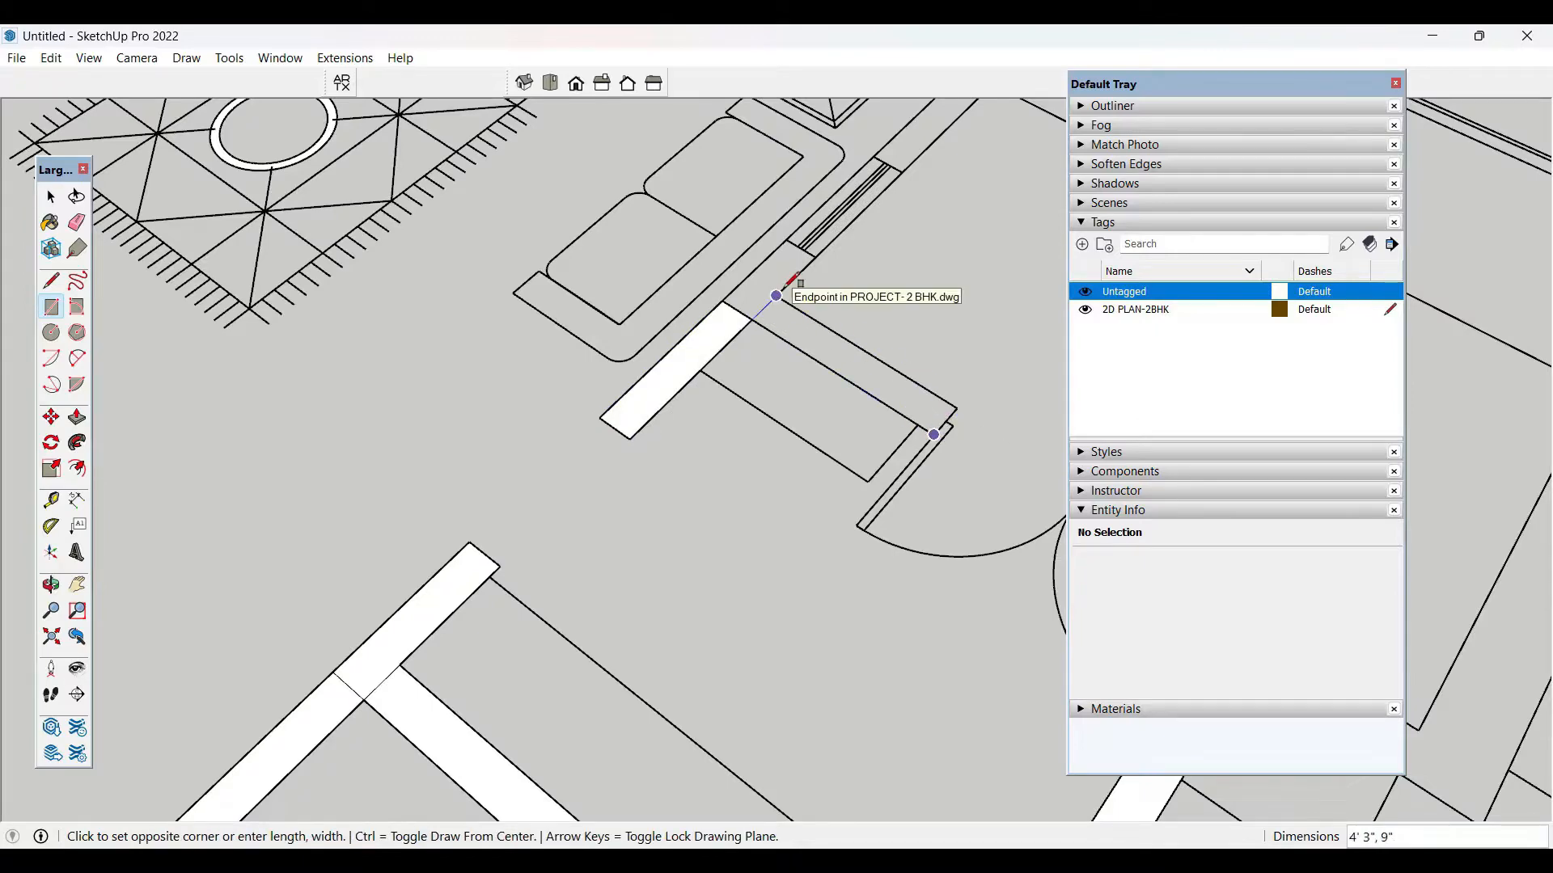
left_click(777, 296)
left_click(752, 320)
left_click(787, 240)
scroll(669, 606, "down", 4)
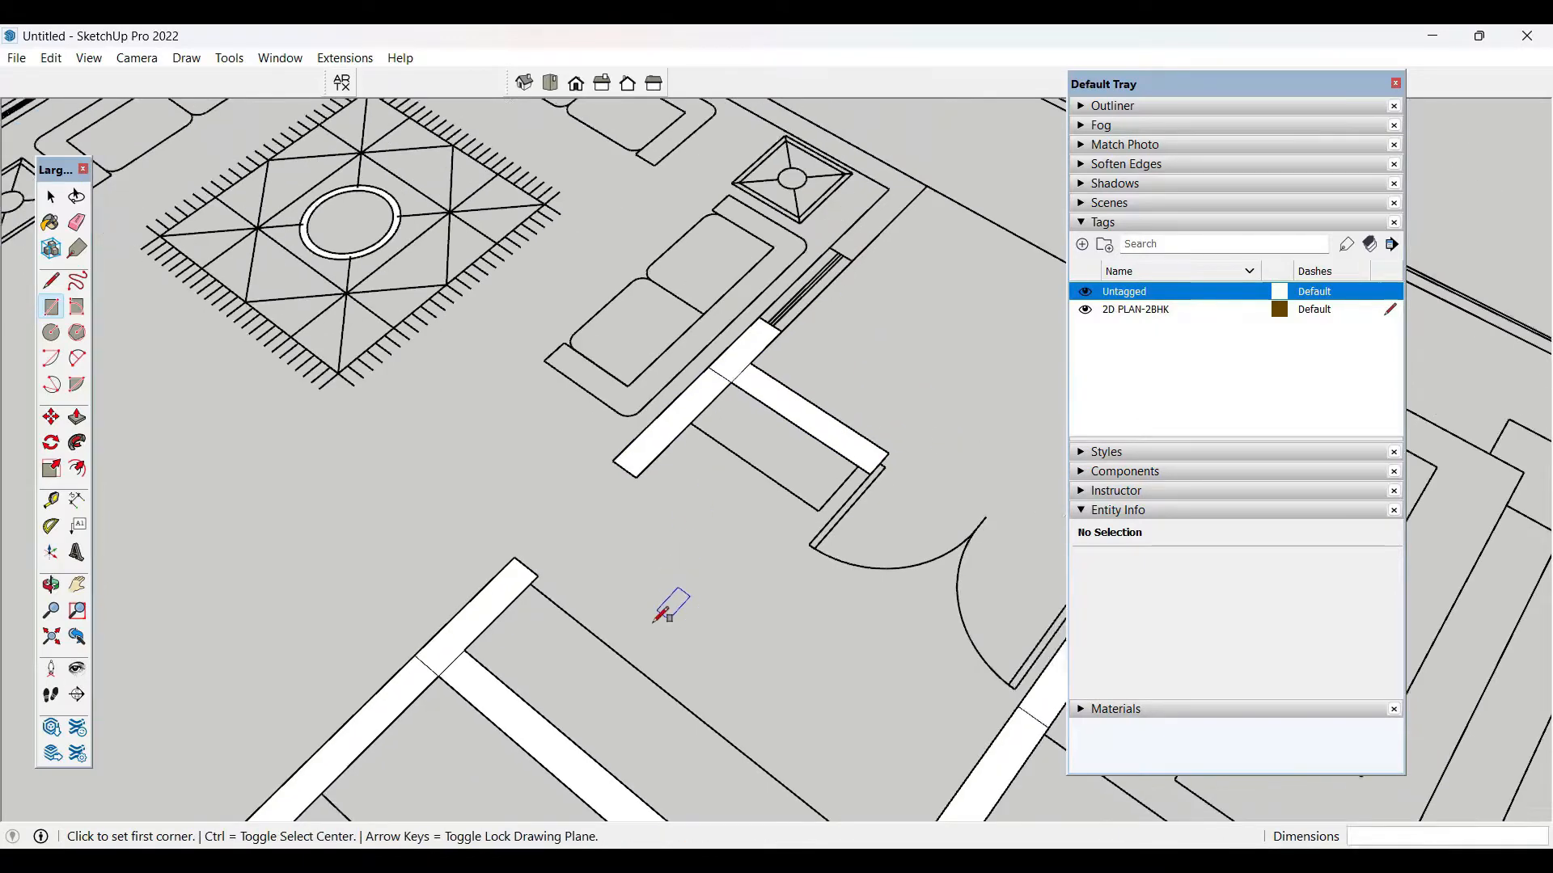
- Draw rectangles over the wall from the living room's entrance-side window to the outer corner and from that corner to the adjoining window
scroll(895, 323, "up", 4)
left_click(752, 337)
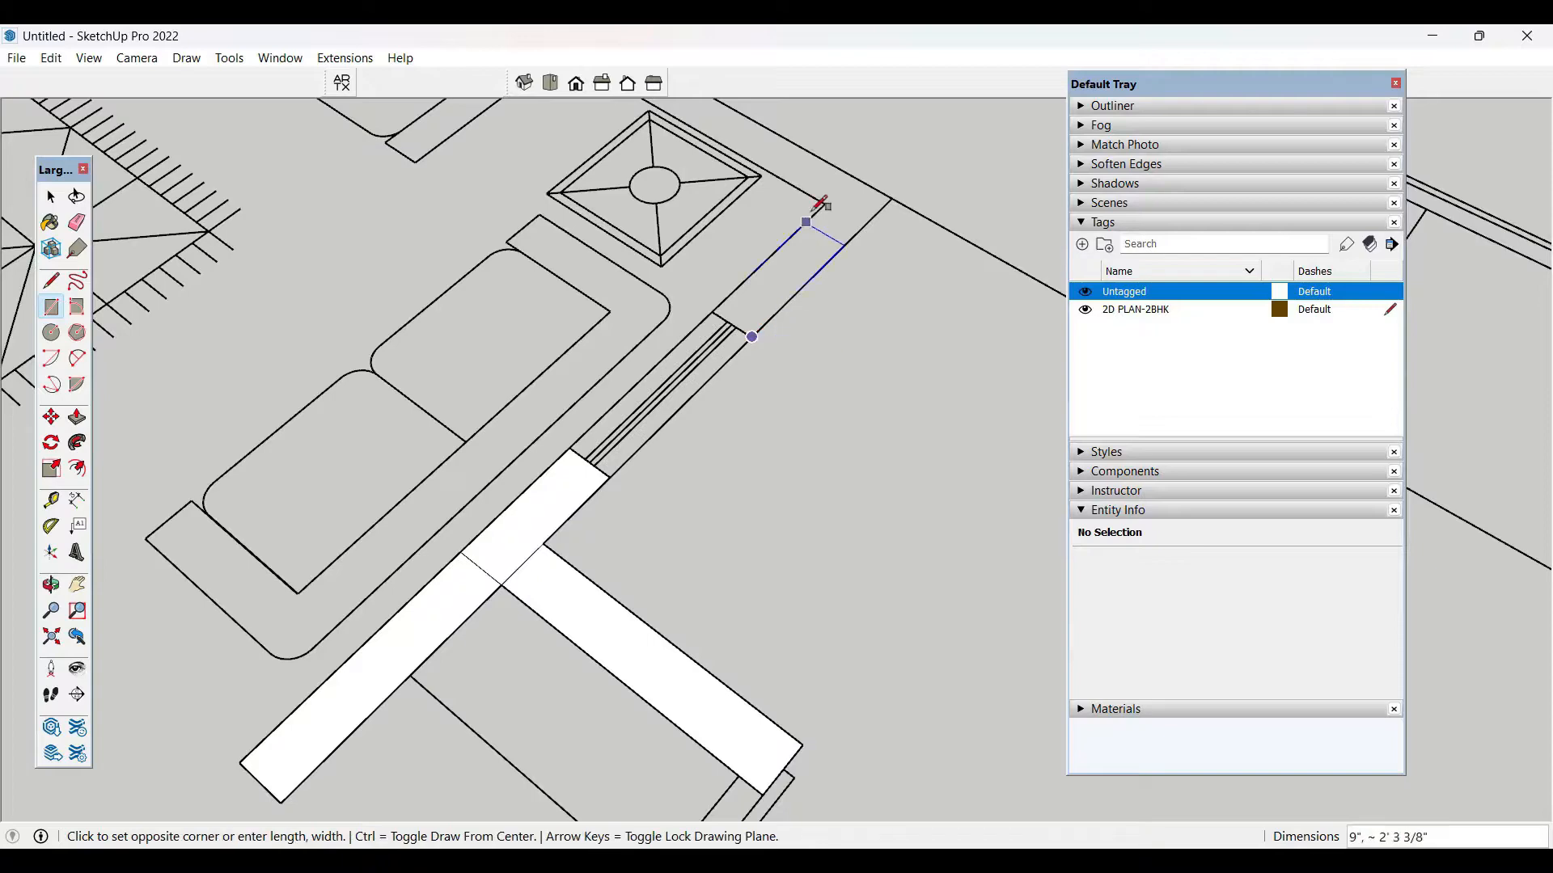
left_click(823, 203)
left_click(864, 225)
scroll(943, 405, "down", 4)
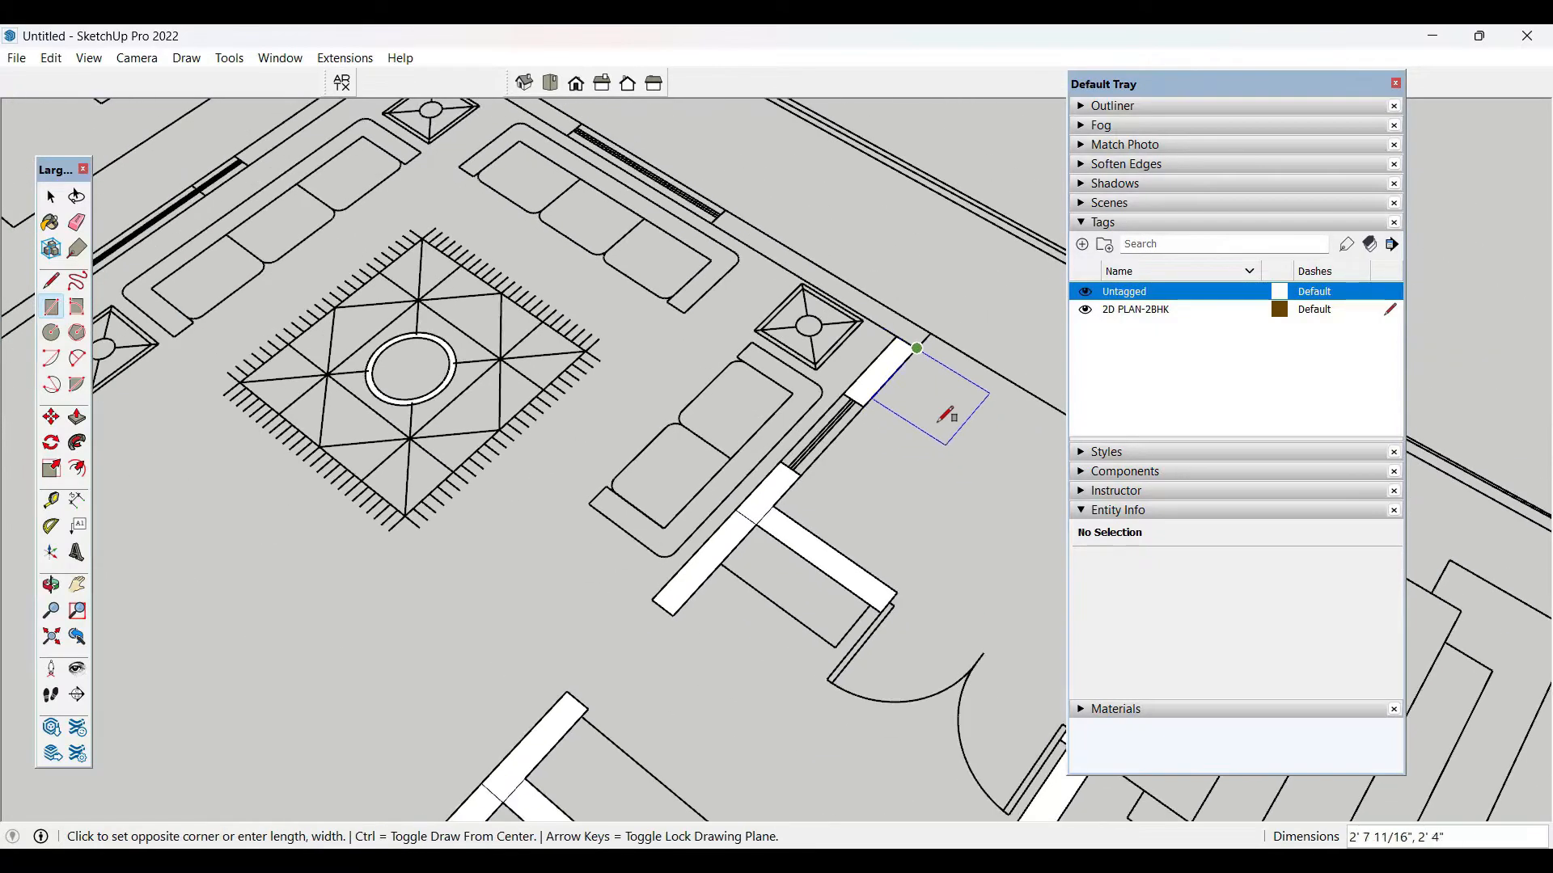
scroll(736, 211, "up", 2)
left_click(737, 210)
scroll(988, 676, "down", 4)
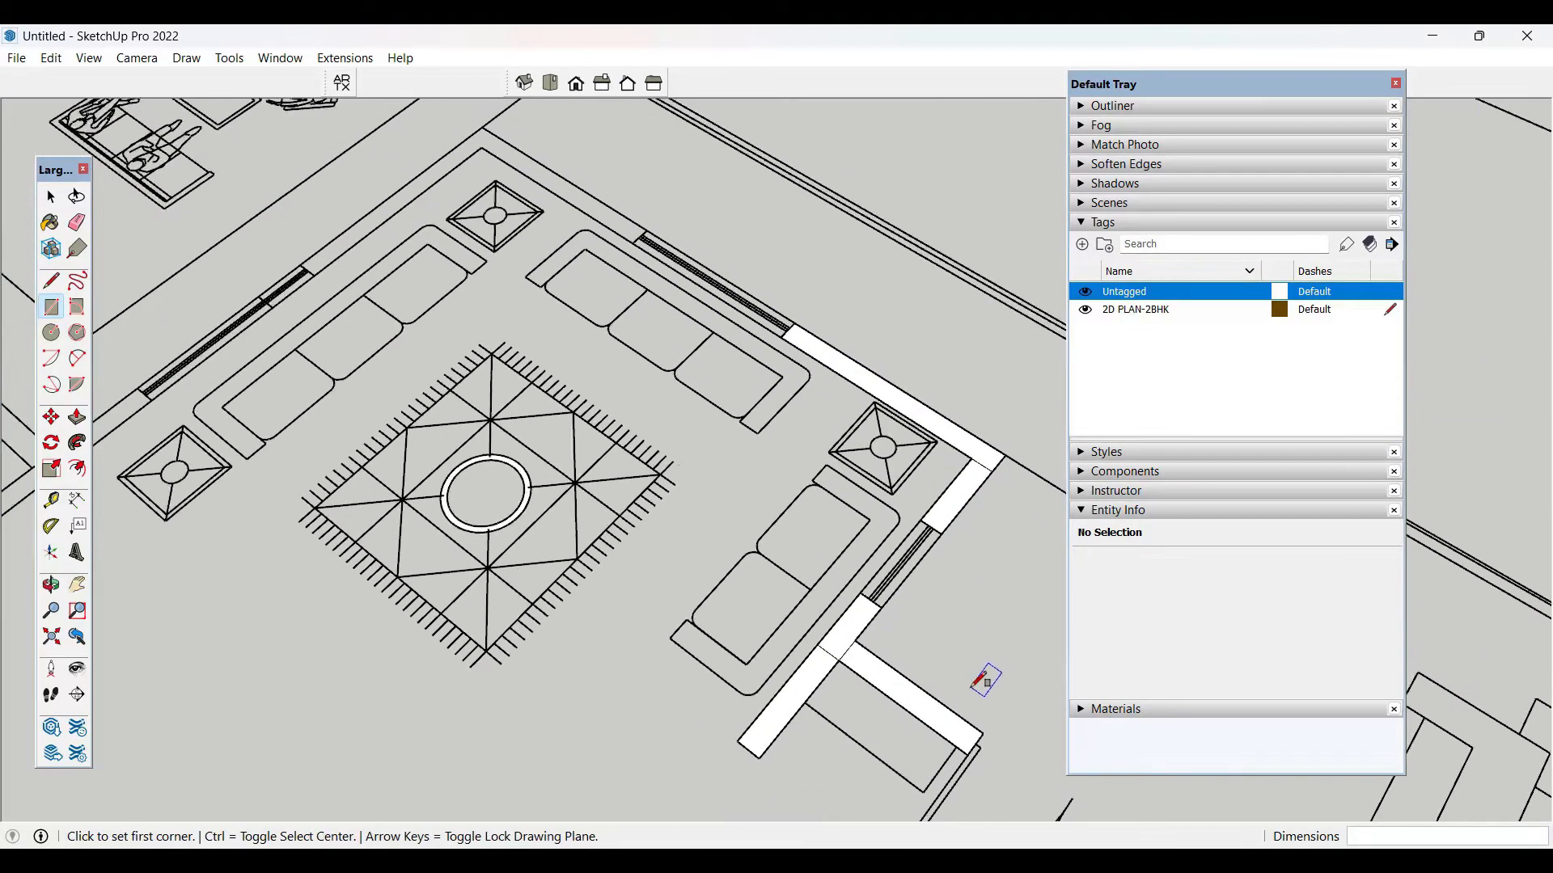
- Draw rectangles over the wall from the living room window to the far corner and the 7' 9 3/8" by 9" wall from there to the next window
scroll(693, 312, "up", 4)
left_click(691, 313)
scroll(695, 317, "down", 2)
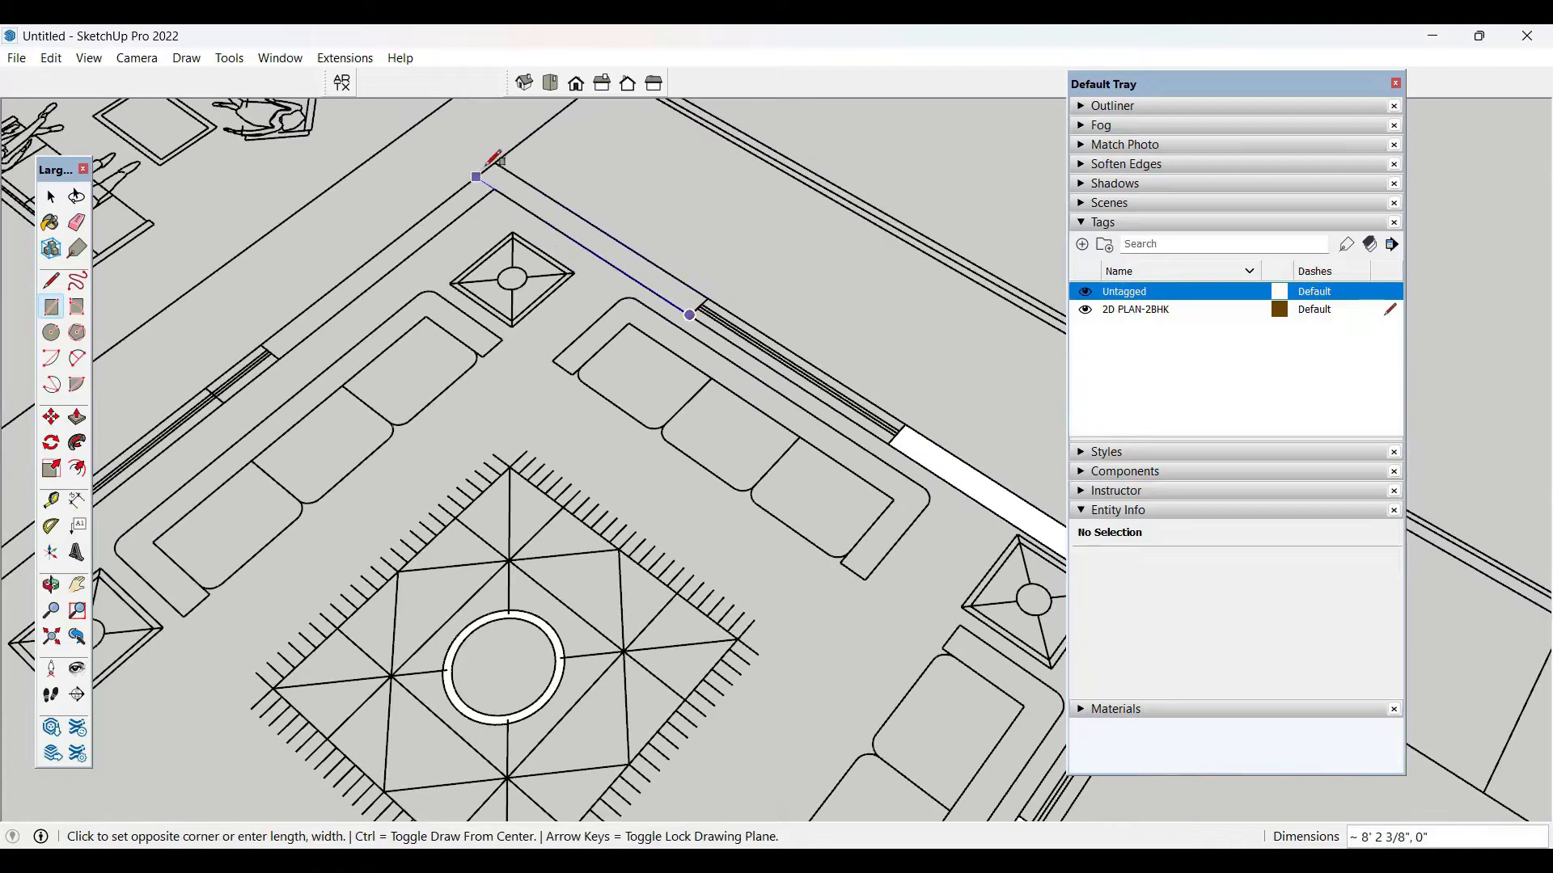
left_click(500, 161)
left_click(494, 187)
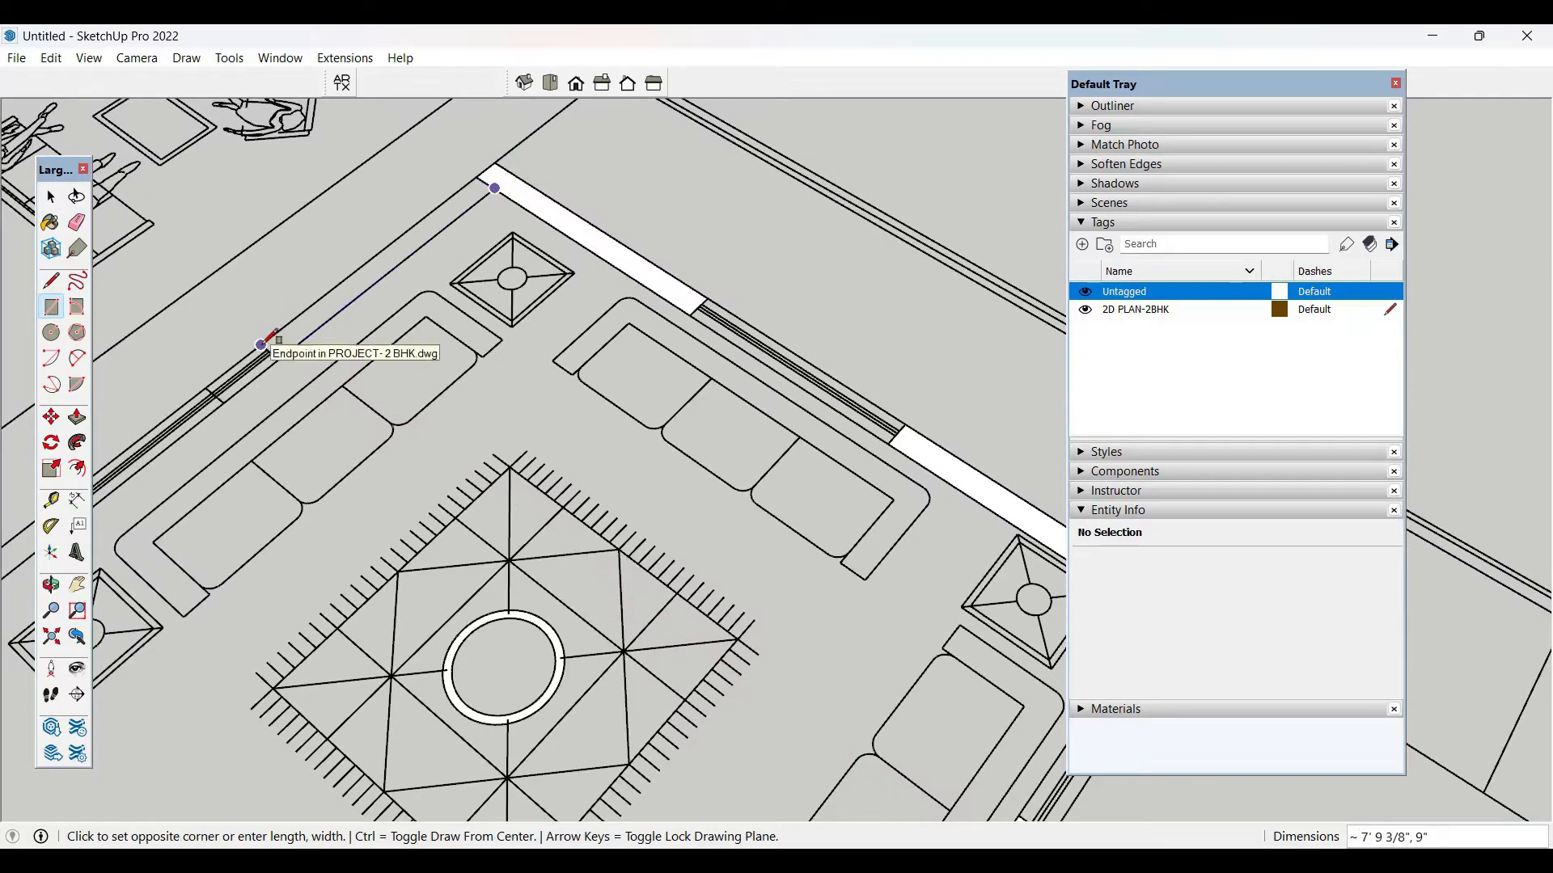
left_click(262, 346)
- Draw a rectangle over the long wall between the living room and the bedroom, from the window to the bedroom door jamb
scroll(999, 250, "down", 4)
scroll(427, 383, "up", 3)
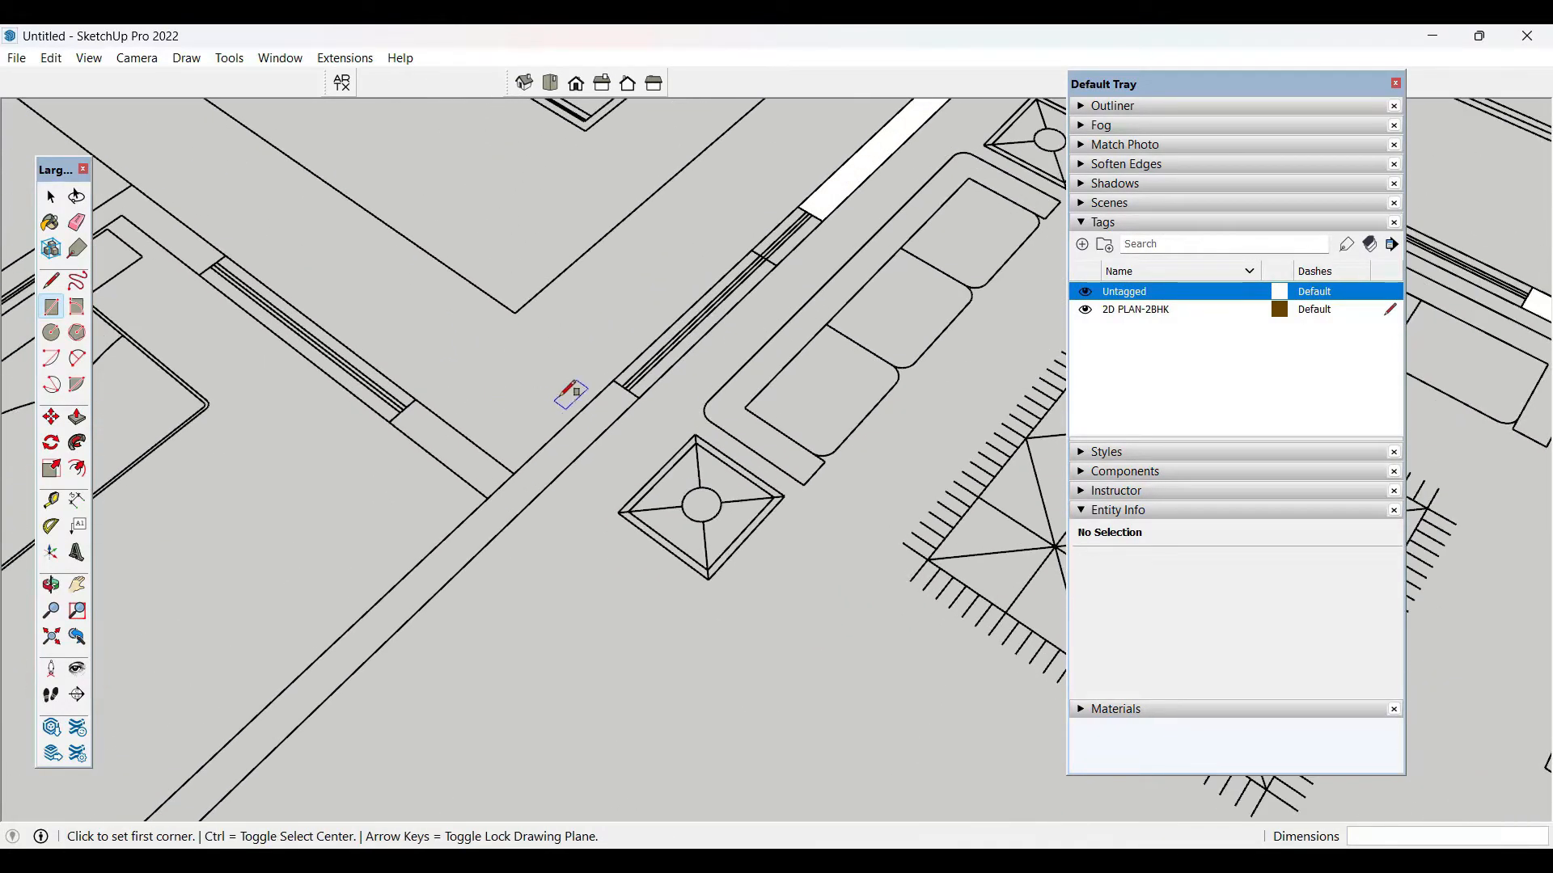
left_click(616, 377)
scroll(744, 238, "down", 5)
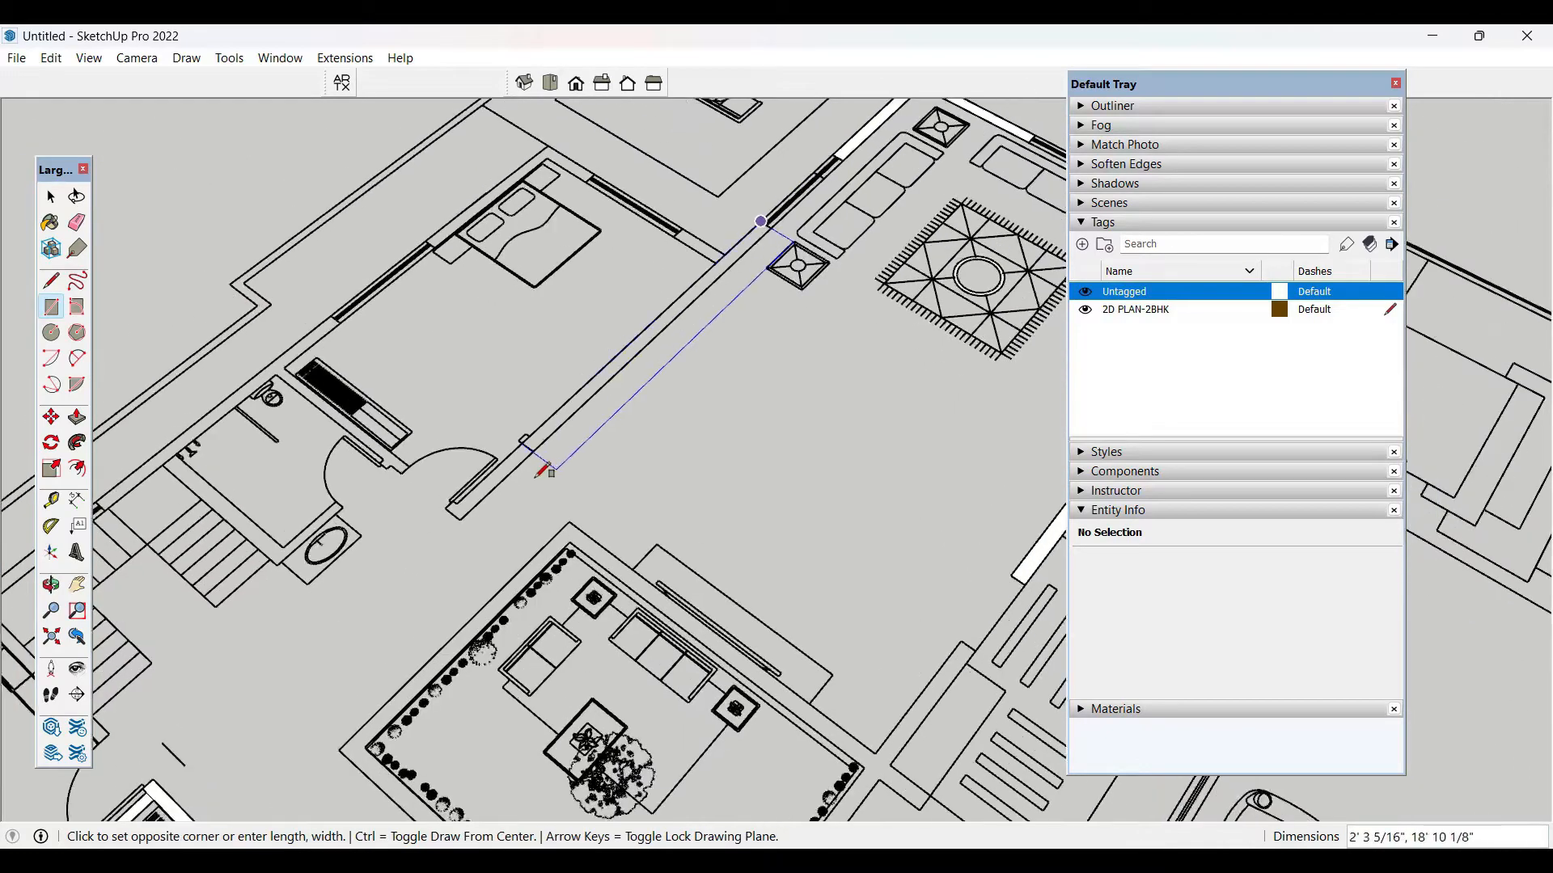
scroll(540, 474, "up", 2)
left_click(539, 439)
- Draw rectangles over the wall beside the open bedroom door leaf and the small wall end past that door
scroll(538, 438, "up", 3)
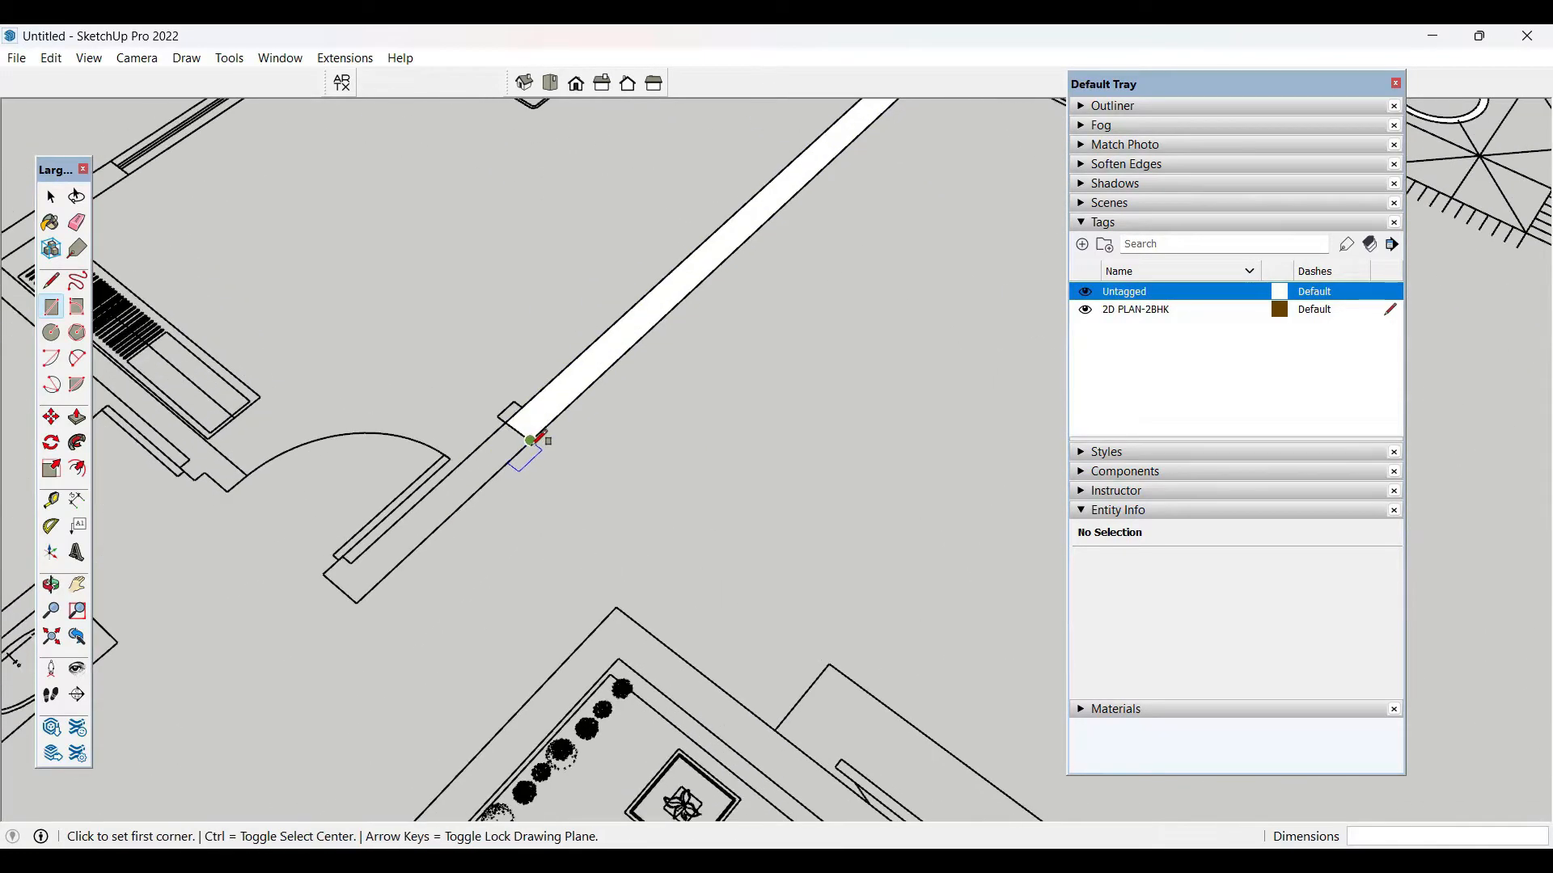
left_click(538, 438)
left_click(356, 566)
scroll(812, 386, "down", 2)
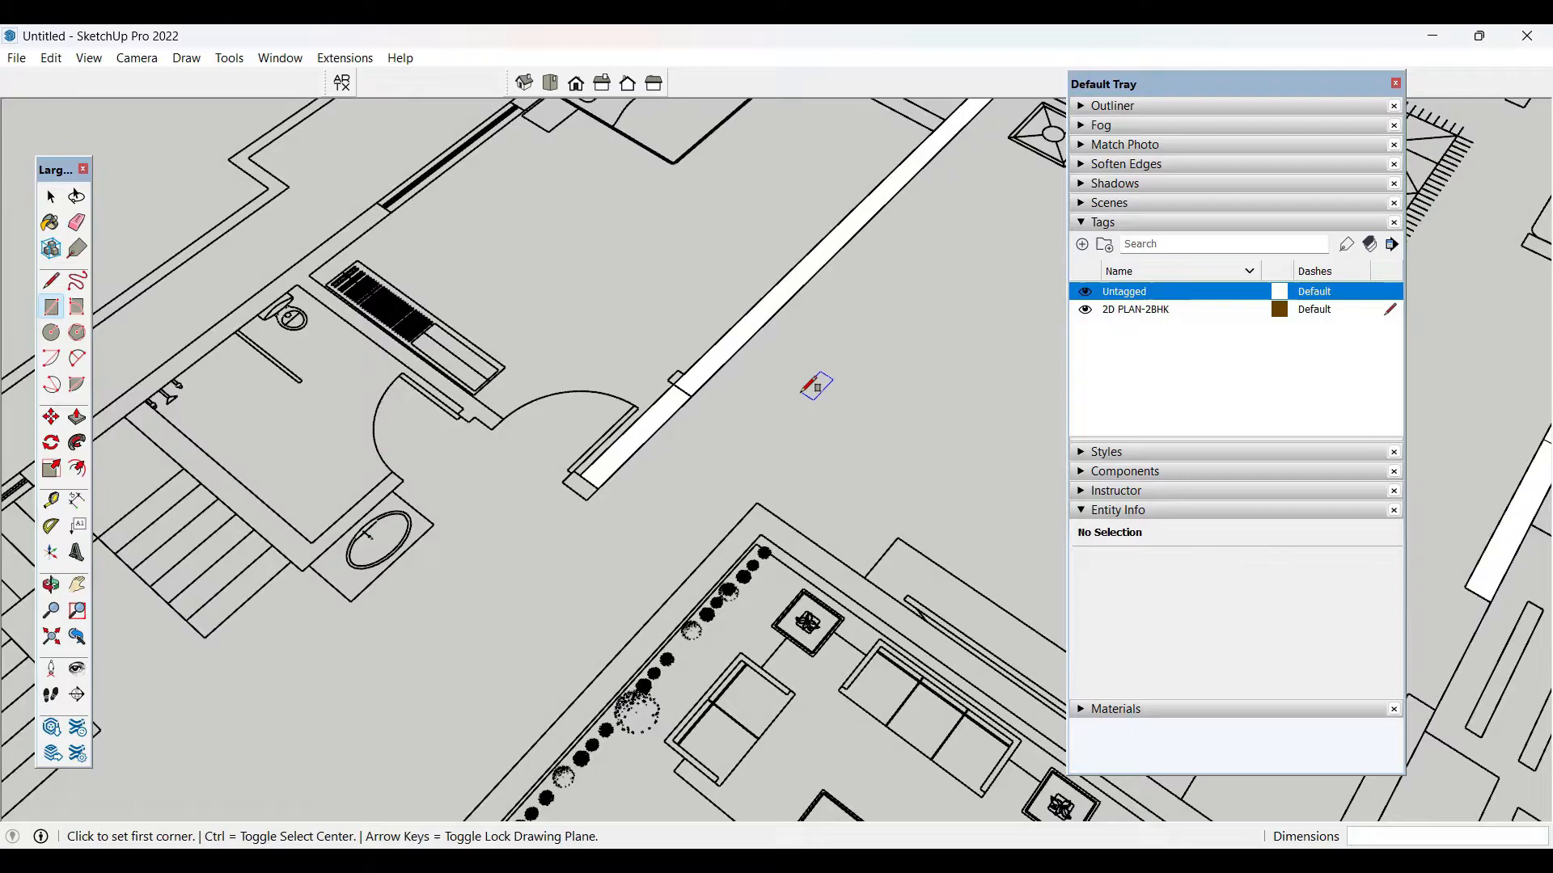
scroll(627, 492, "up", 4)
left_click(619, 486)
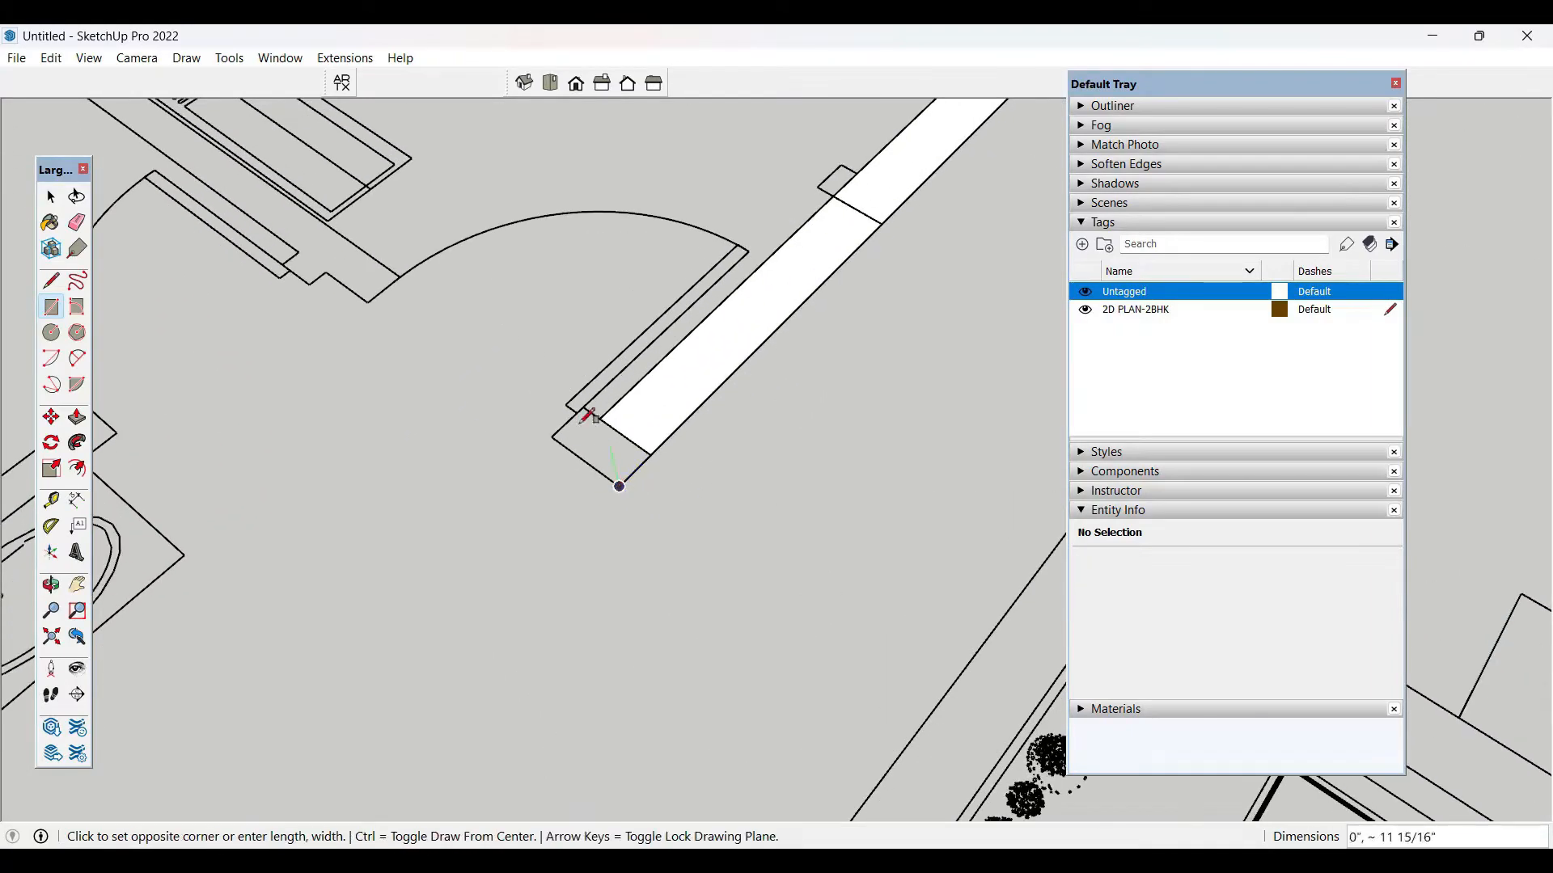
left_click(585, 406)
scroll(699, 720, "down", 5)
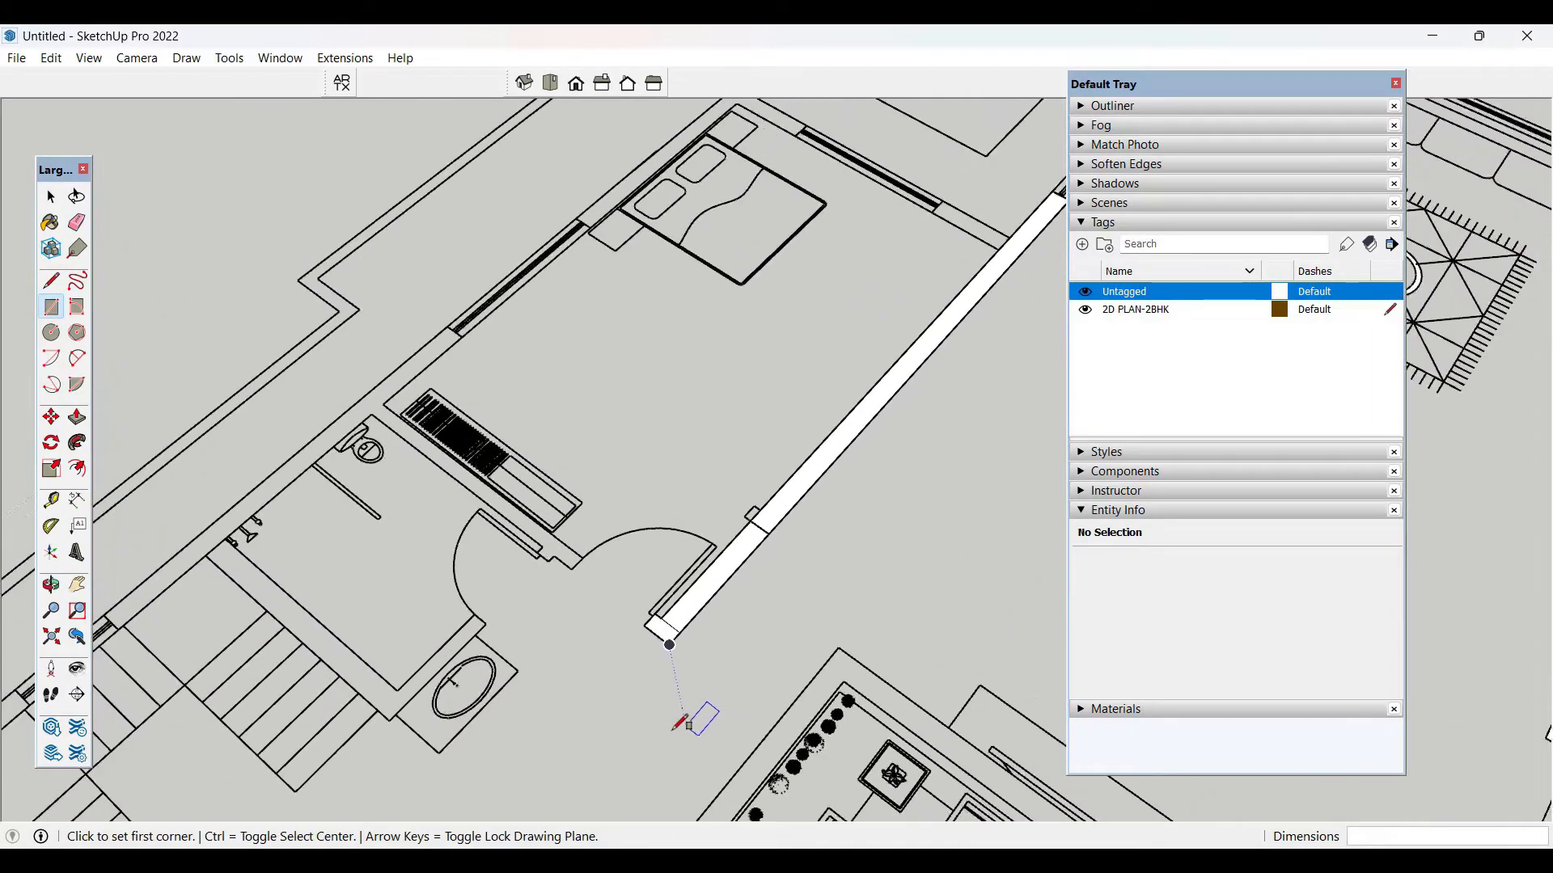
- Draw rectangles over the wall pieces on both sides of the bedroom window, from the long living room wall to the bedroom's outer corner
scroll(825, 357, "up", 5)
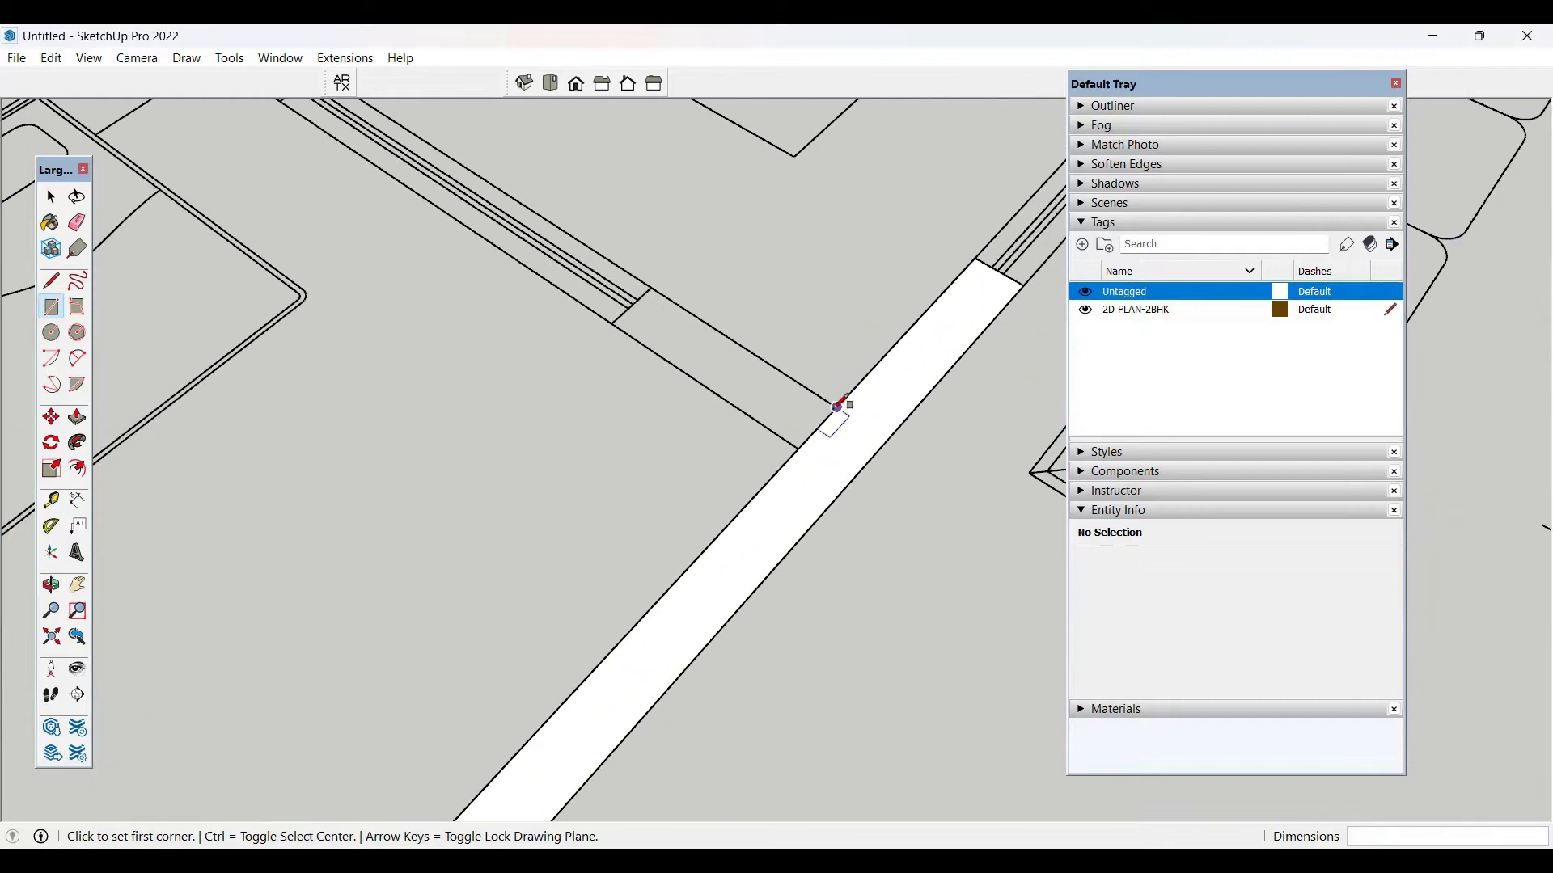
left_click(837, 406)
left_click(633, 335)
scroll(828, 670, "down", 5)
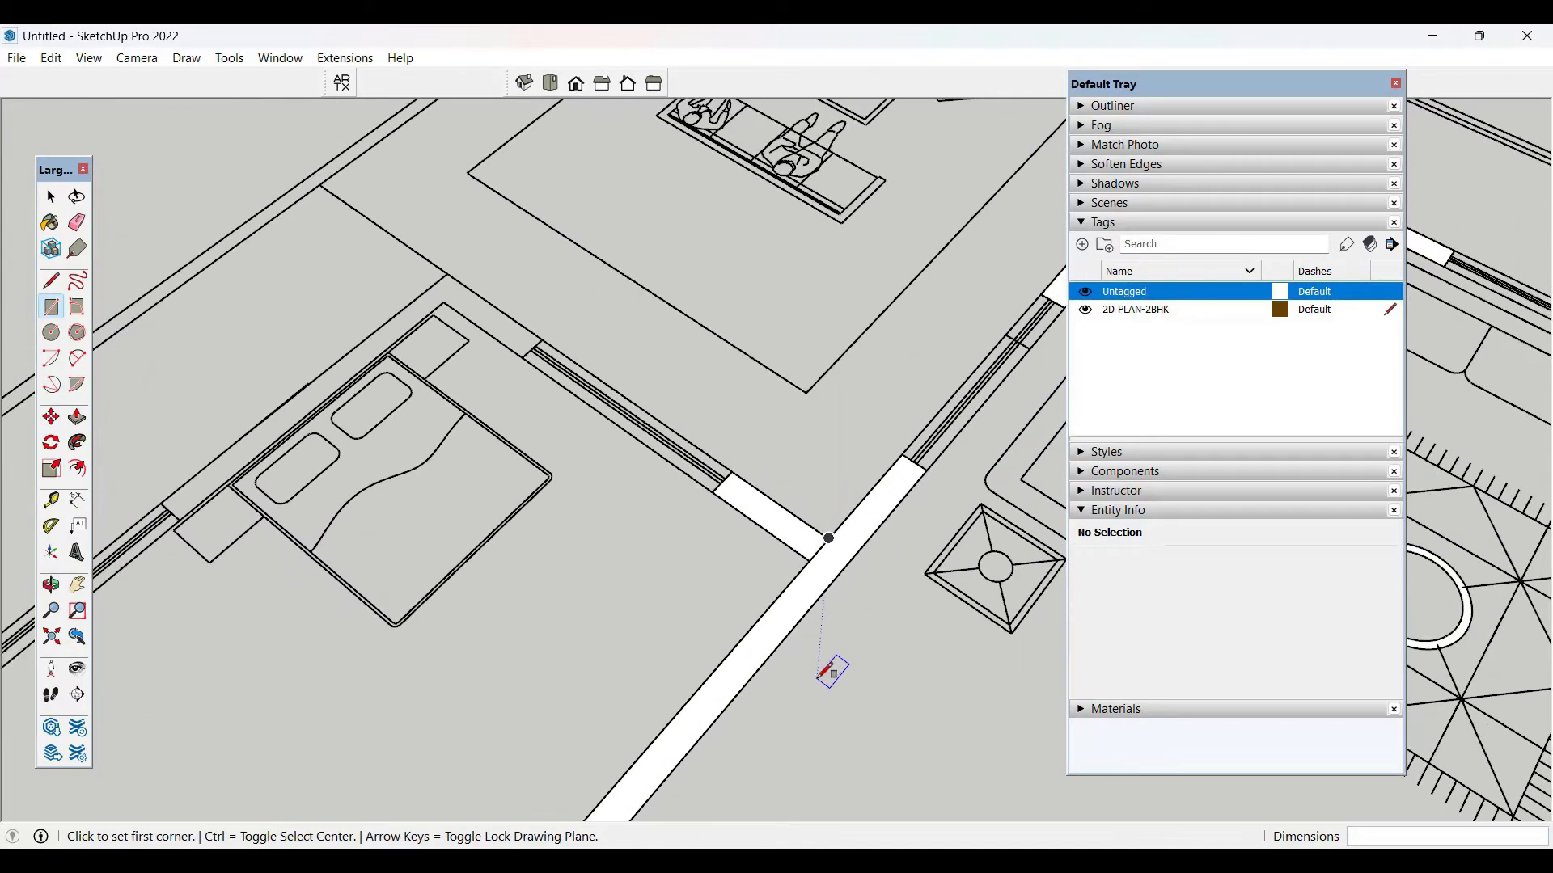
scroll(783, 651, "down", 4)
scroll(614, 421, "up", 5)
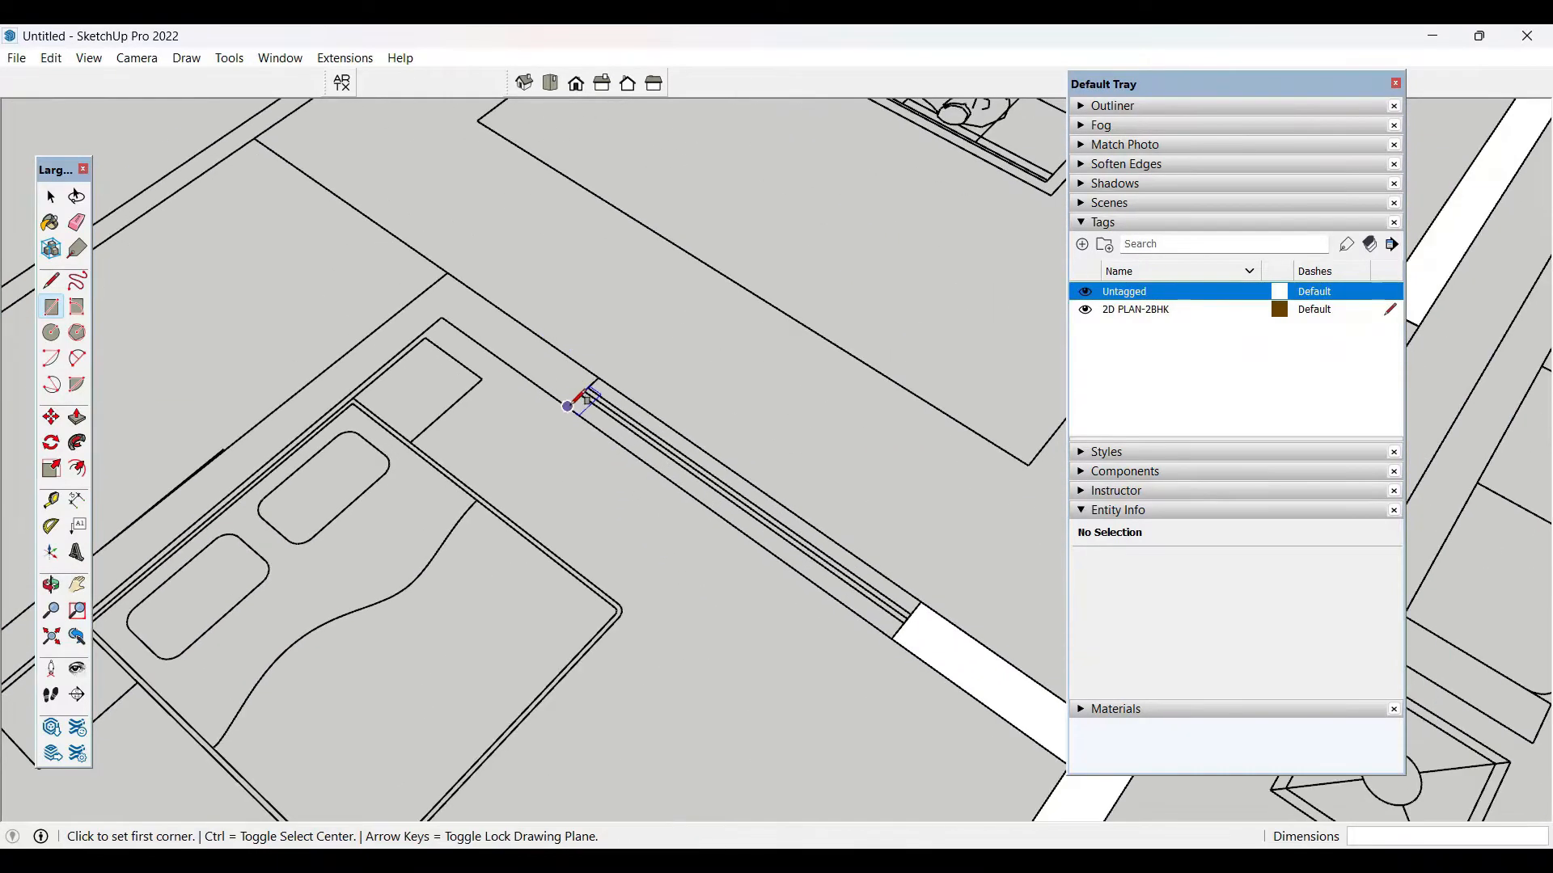
left_click(568, 406)
left_click(449, 274)
scroll(873, 316, "down", 5)
scroll(506, 471, "up", 5)
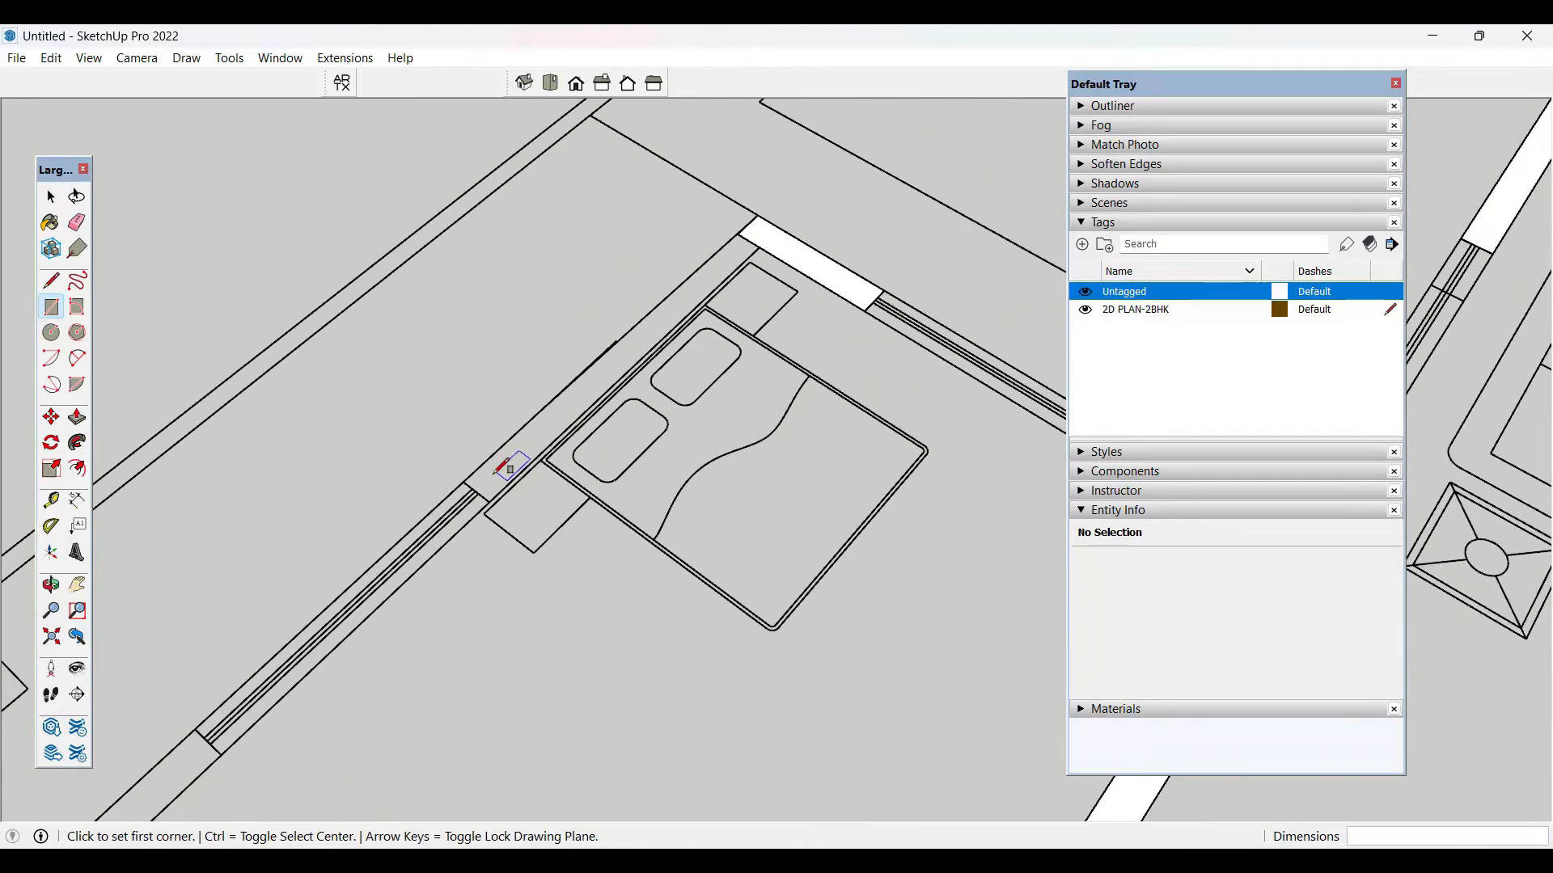
left_click(456, 483)
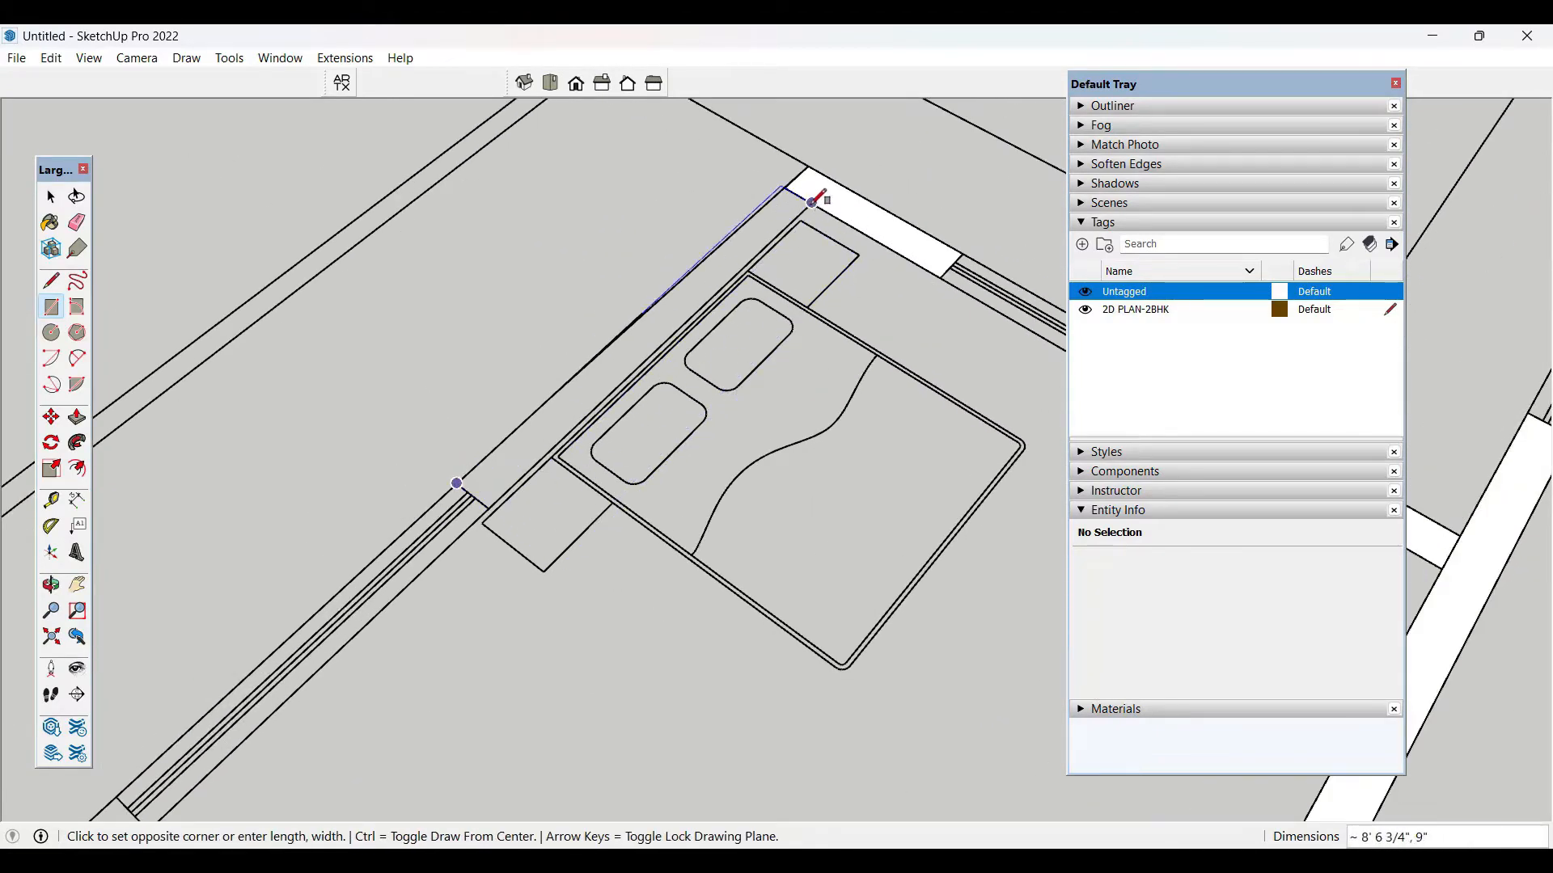
scroll(583, 392, "up", 1)
key("space")
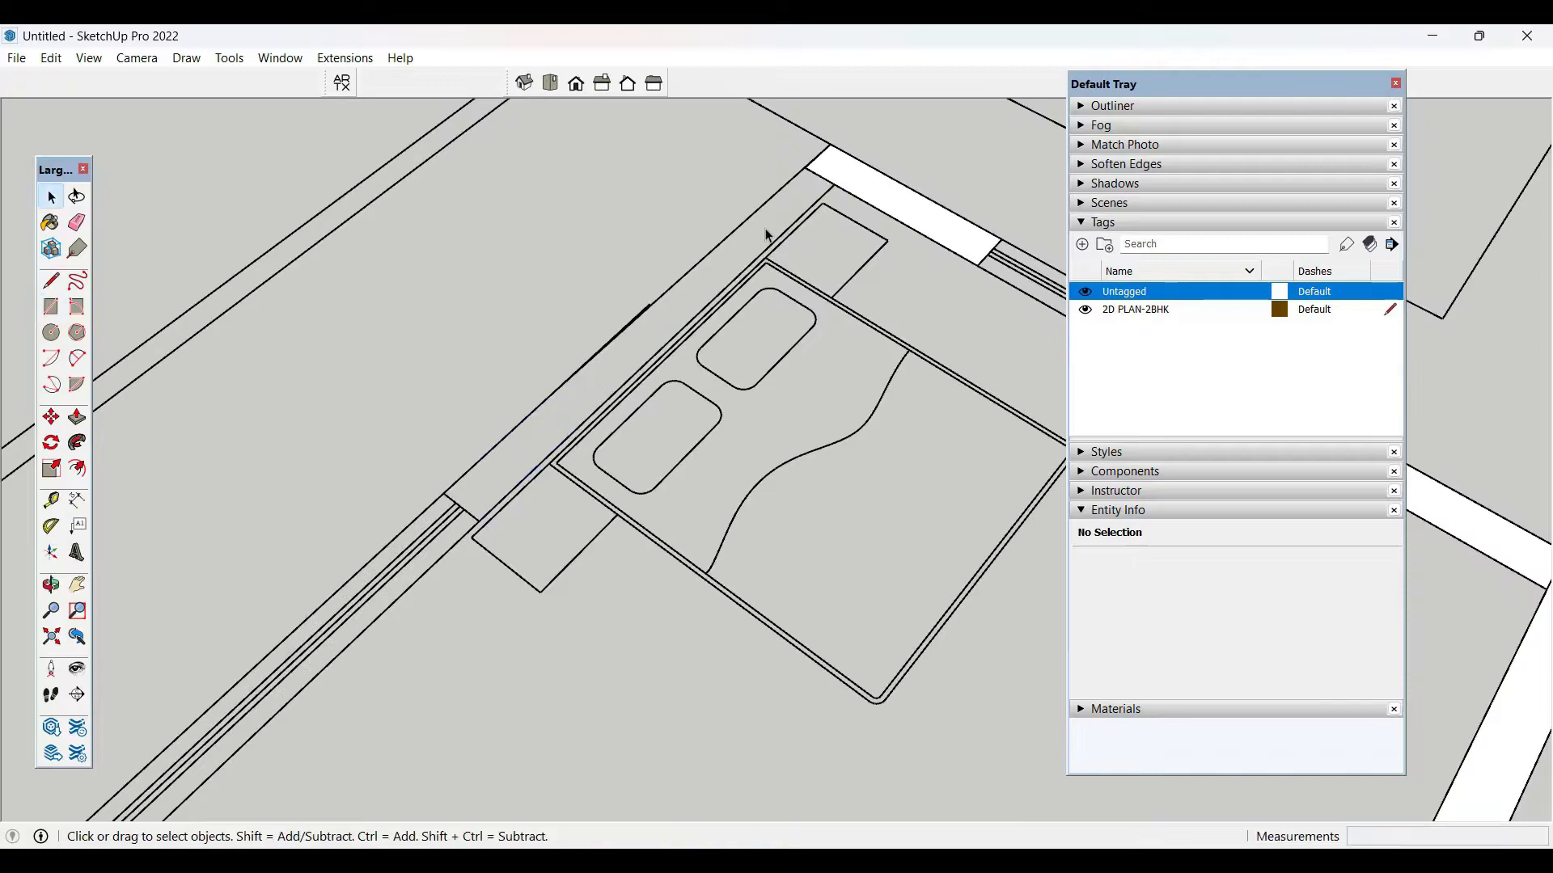
- Draw a rectangle of about 8' 6 3/4" by 9 1/8" over the wall behind the bed, from the outer corner to the window
key("r")
left_click(806, 166)
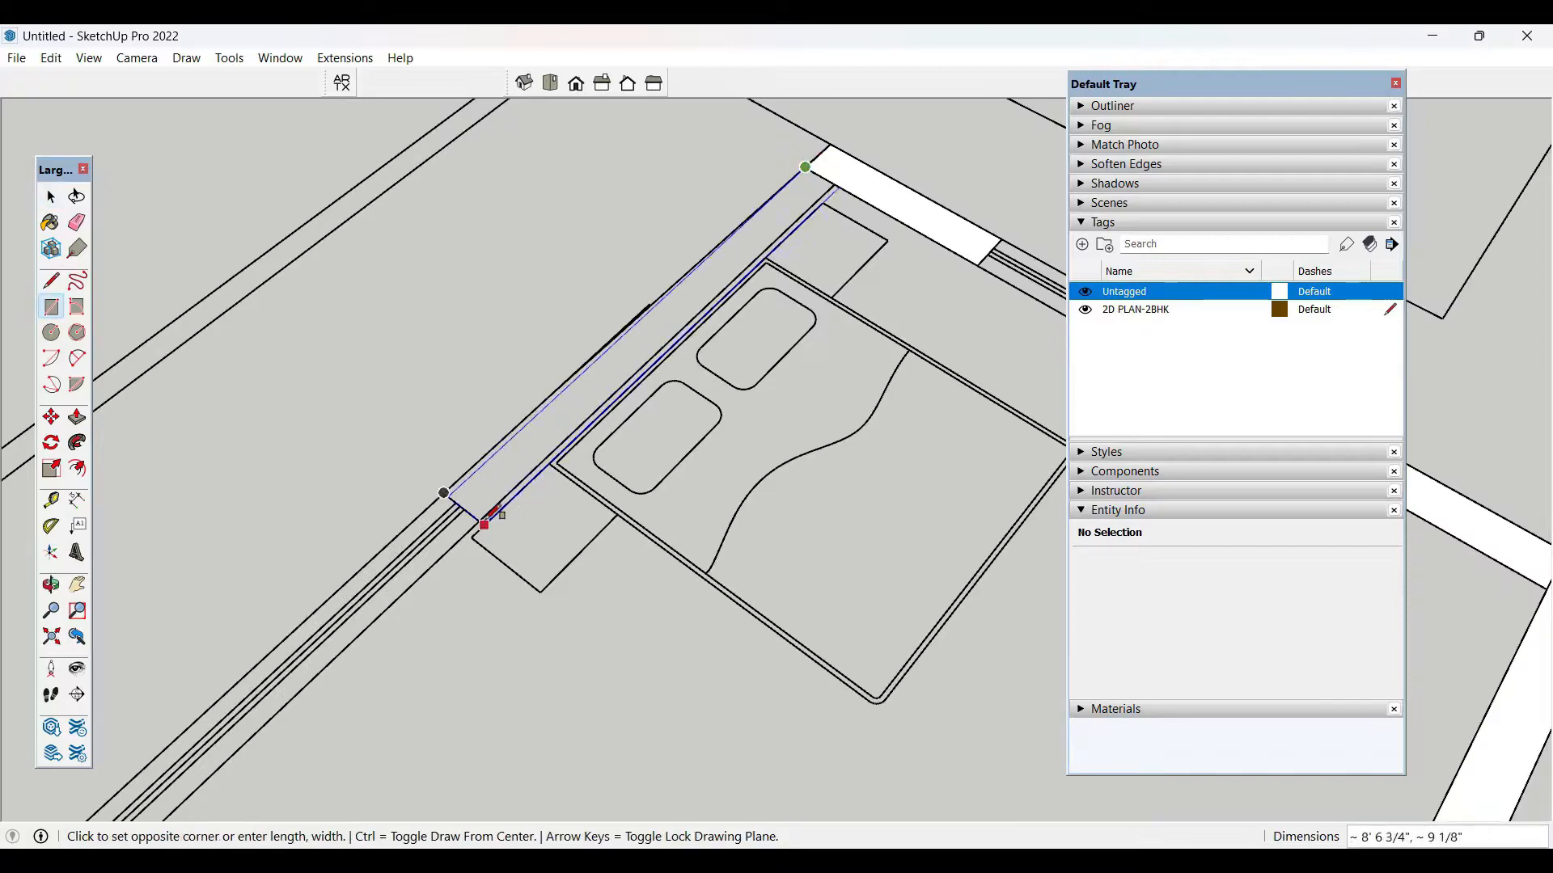
left_click(484, 524)
key("space")
scroll(696, 354, "down", 2)
middle_click_drag(565, 380, 554, 428)
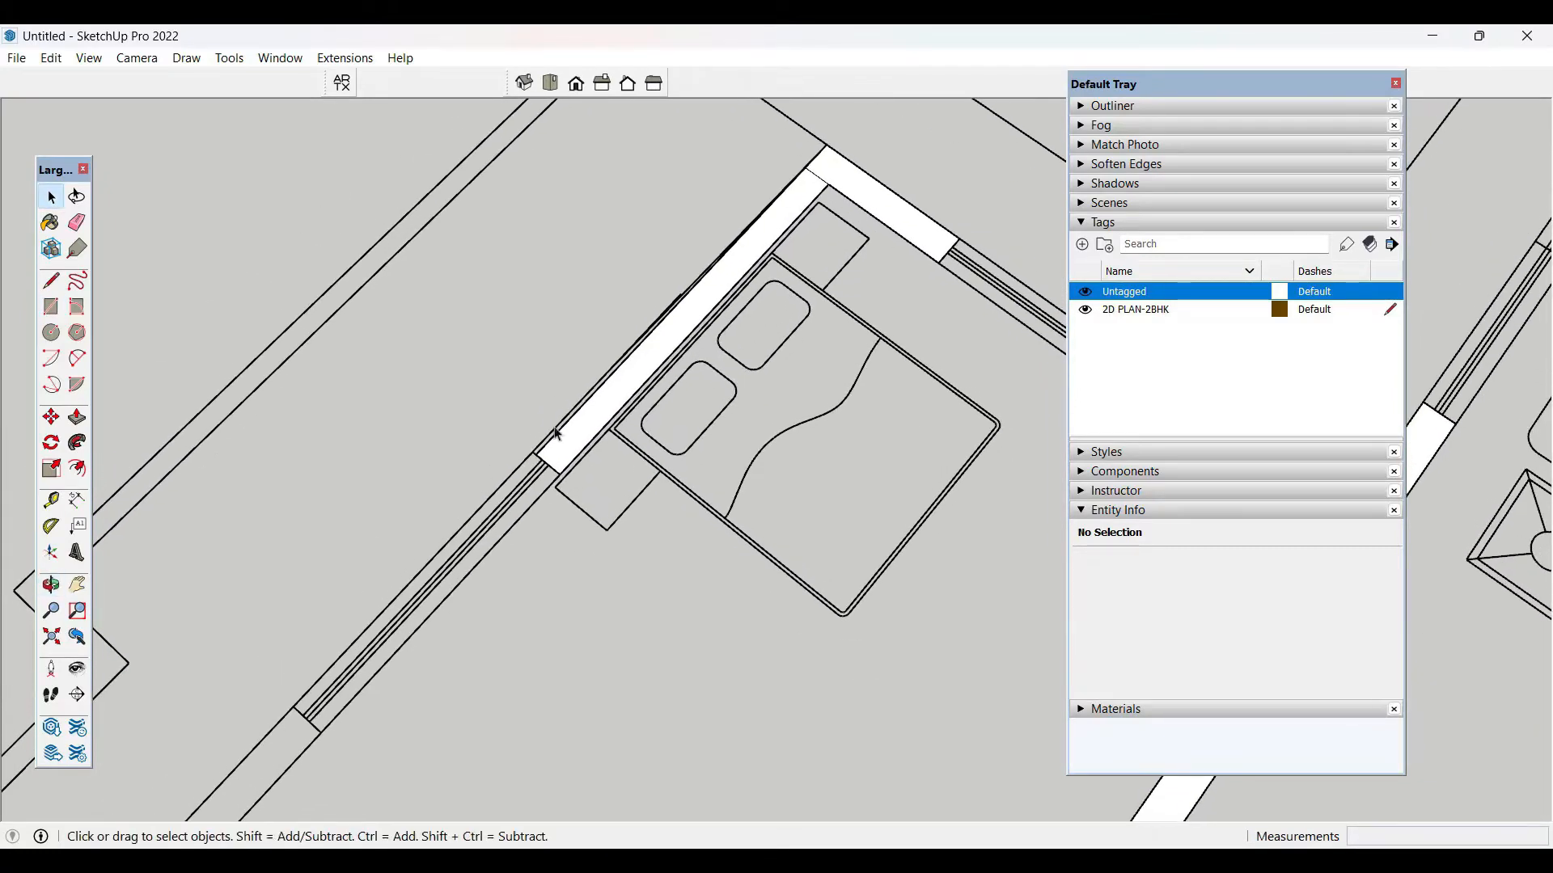
- Draw a rectangle of 9" by about 14' 5/8" over the outer wall from the bedroom window past the bathroom to the staircase window
scroll(554, 428, "up", 2)
scroll(871, 309, "down", 6)
scroll(568, 592, "up", 2)
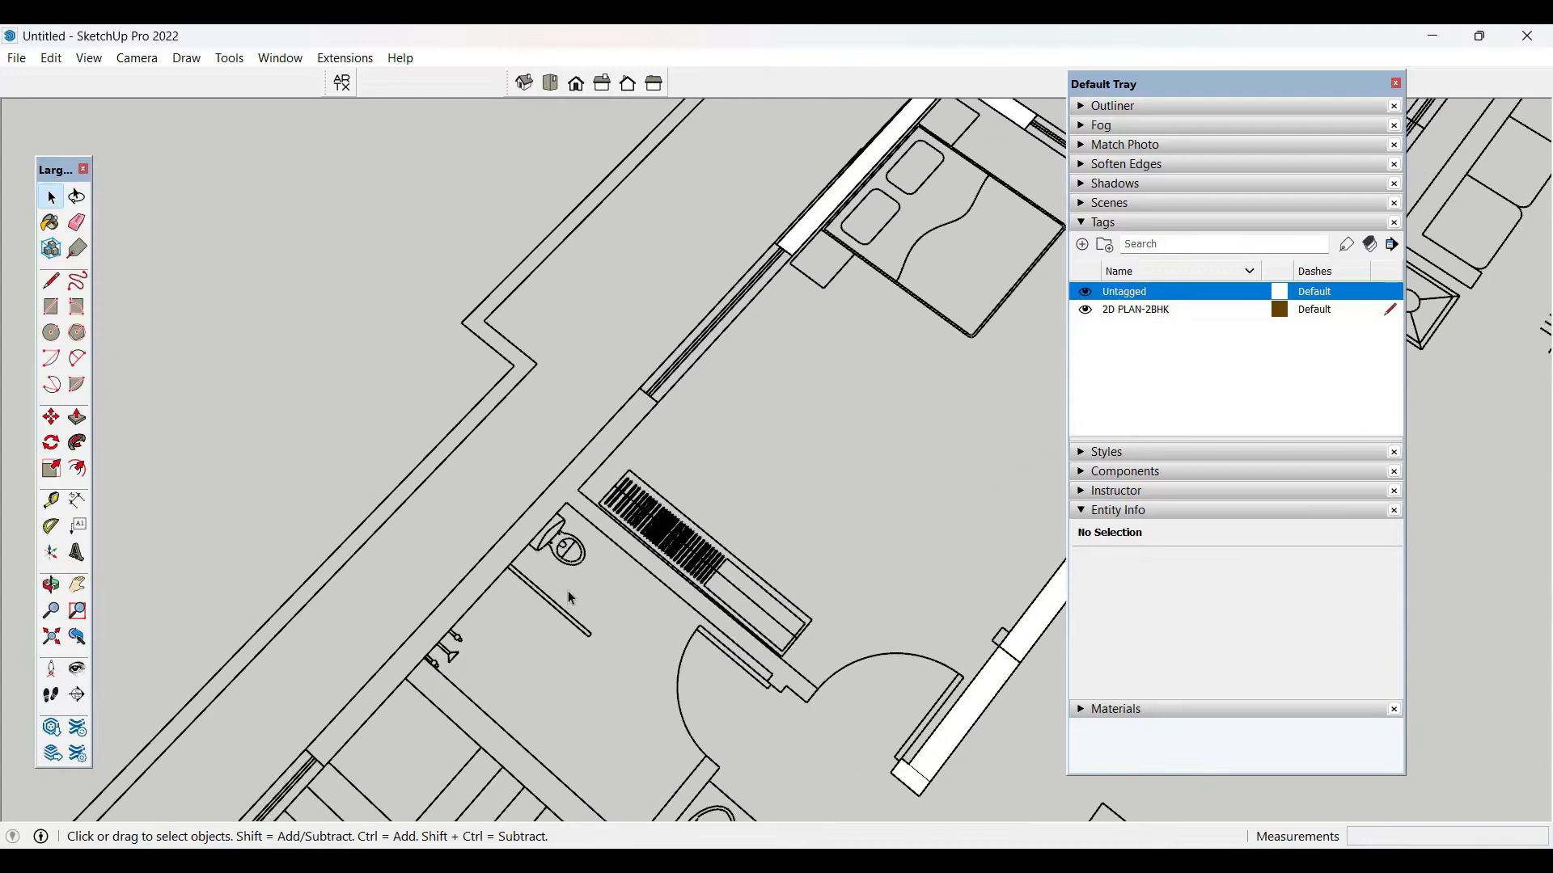
key("r")
scroll(669, 461, "up", 2)
left_click(657, 389)
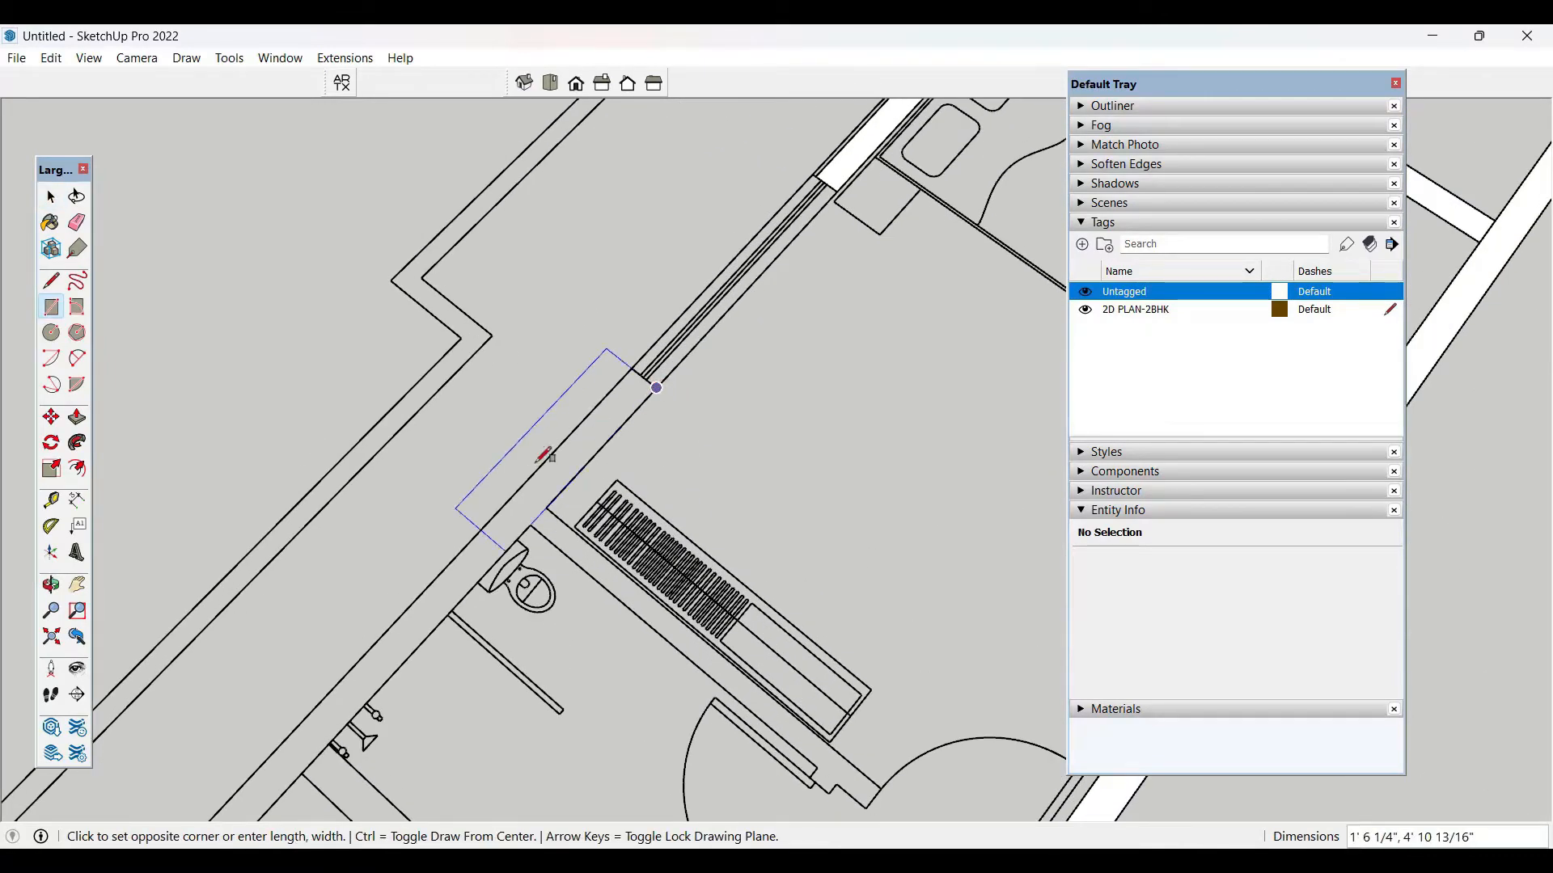
scroll(543, 455, "down", 4)
scroll(501, 615, "up", 4)
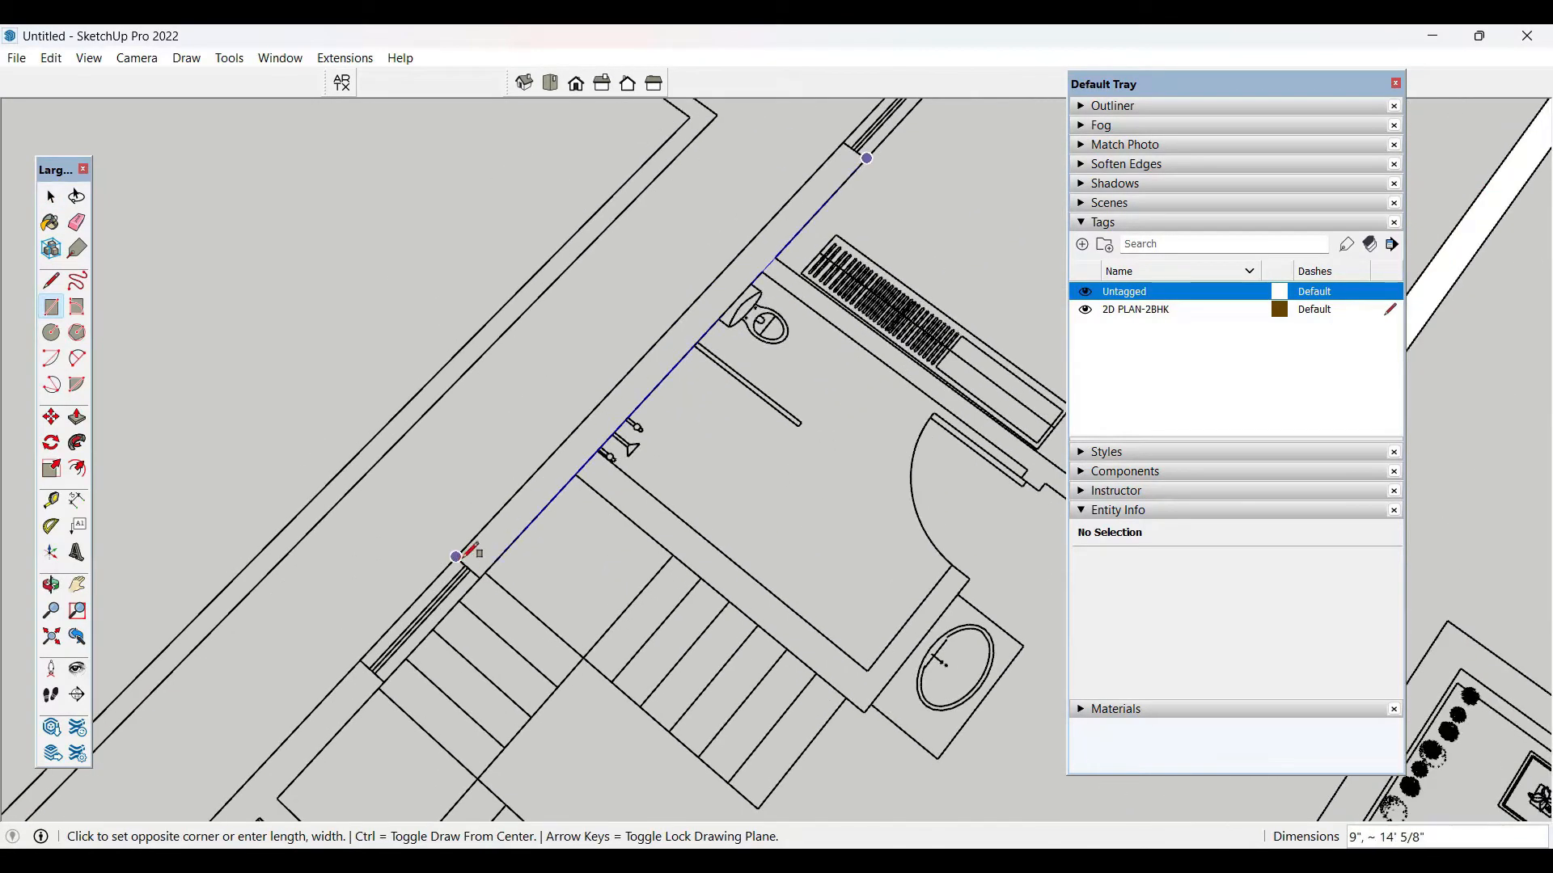
left_click(458, 556)
scroll(550, 359, "down", 2)
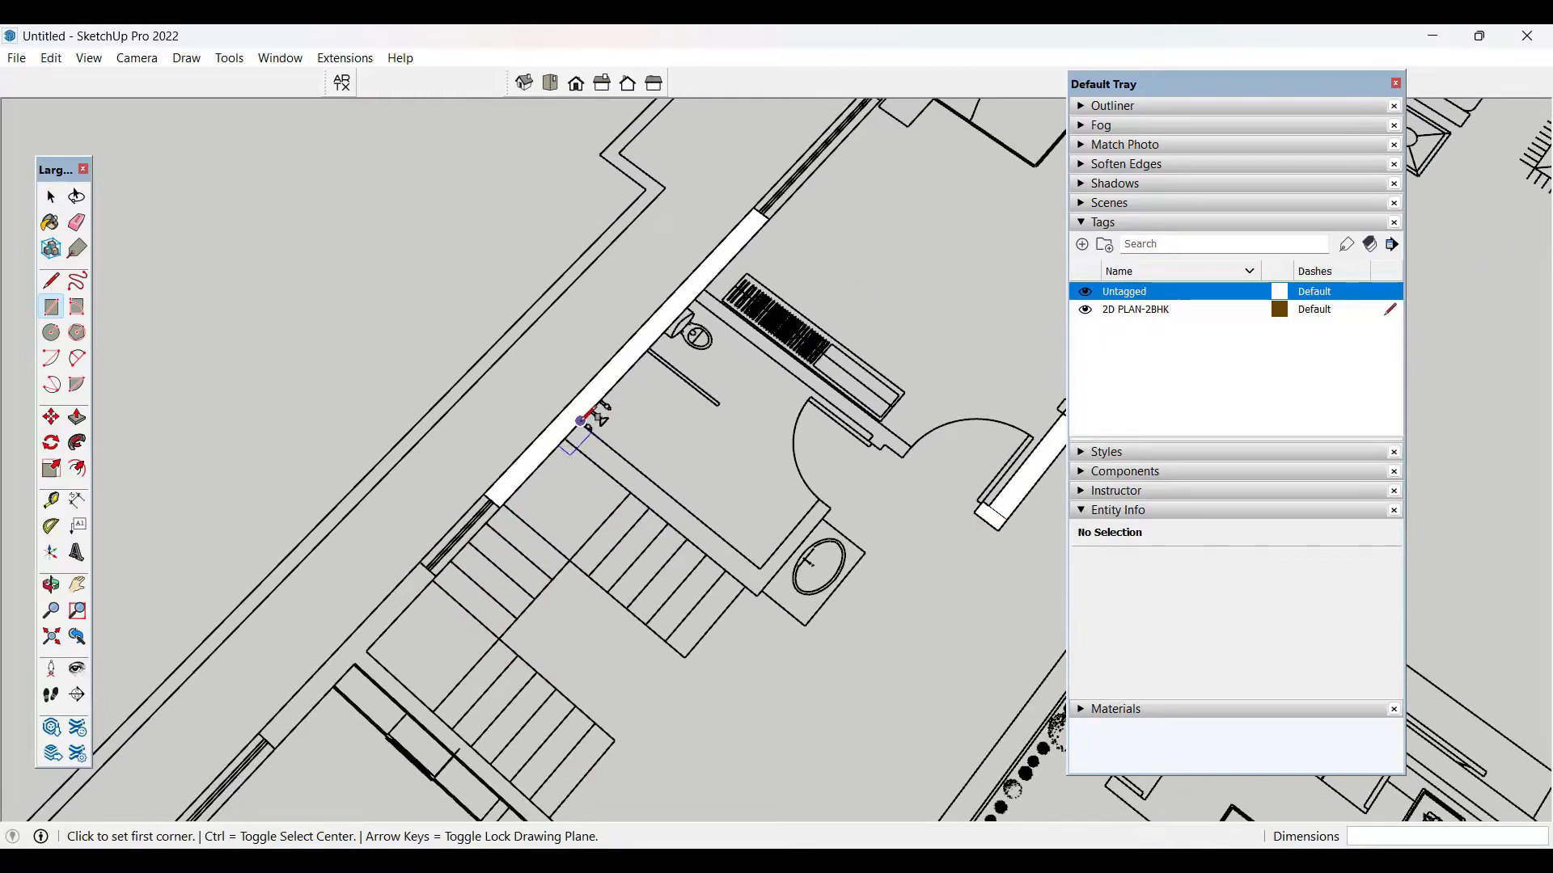
- Draw rectangles over the bathroom wall alongside the stairs and the short bathroom wall behind the washbasin
left_click(581, 422)
left_click(760, 593)
scroll(763, 588, "up", 4)
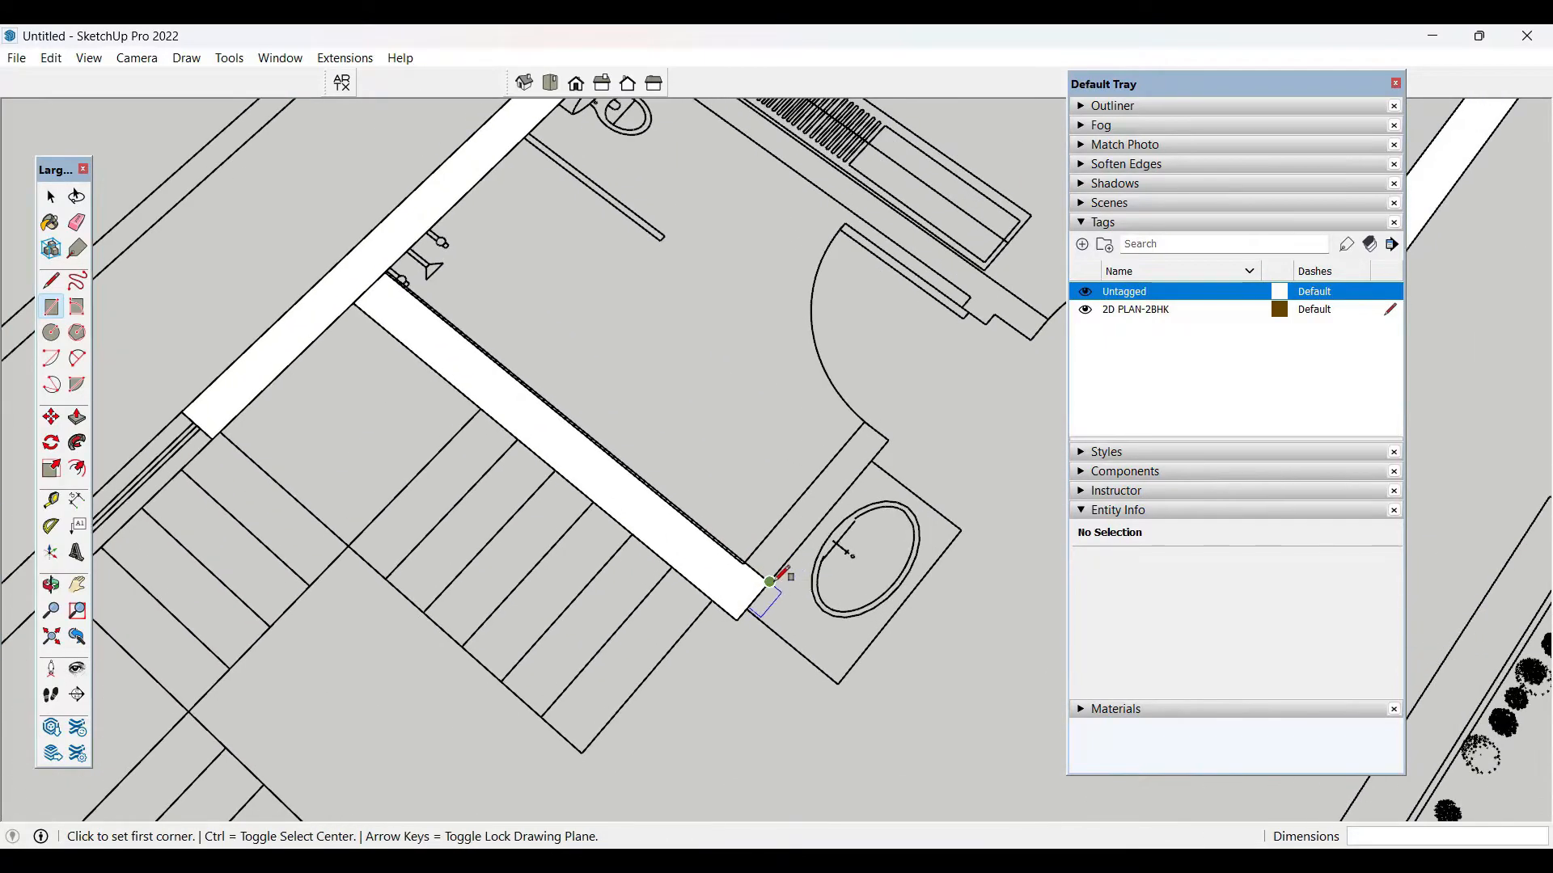
left_click(770, 582)
left_click(872, 422)
scroll(877, 339, "down", 6)
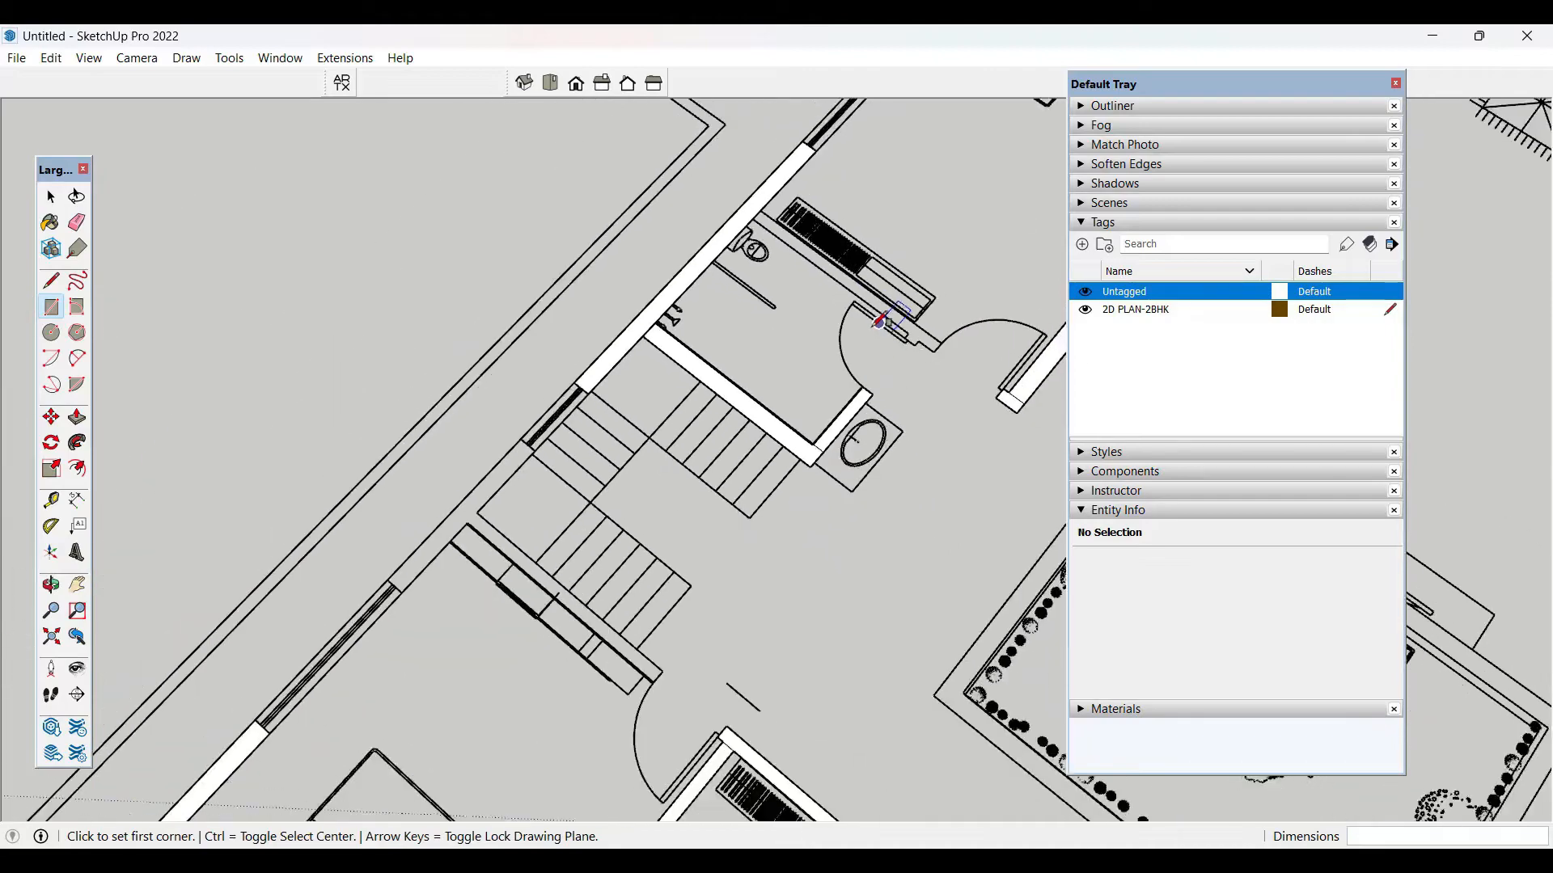
- Draw a rectangle of 9" by about 6' 11 1/4" over the outer wall between the staircase window and the other bedroom's window
scroll(836, 472, "up", 7)
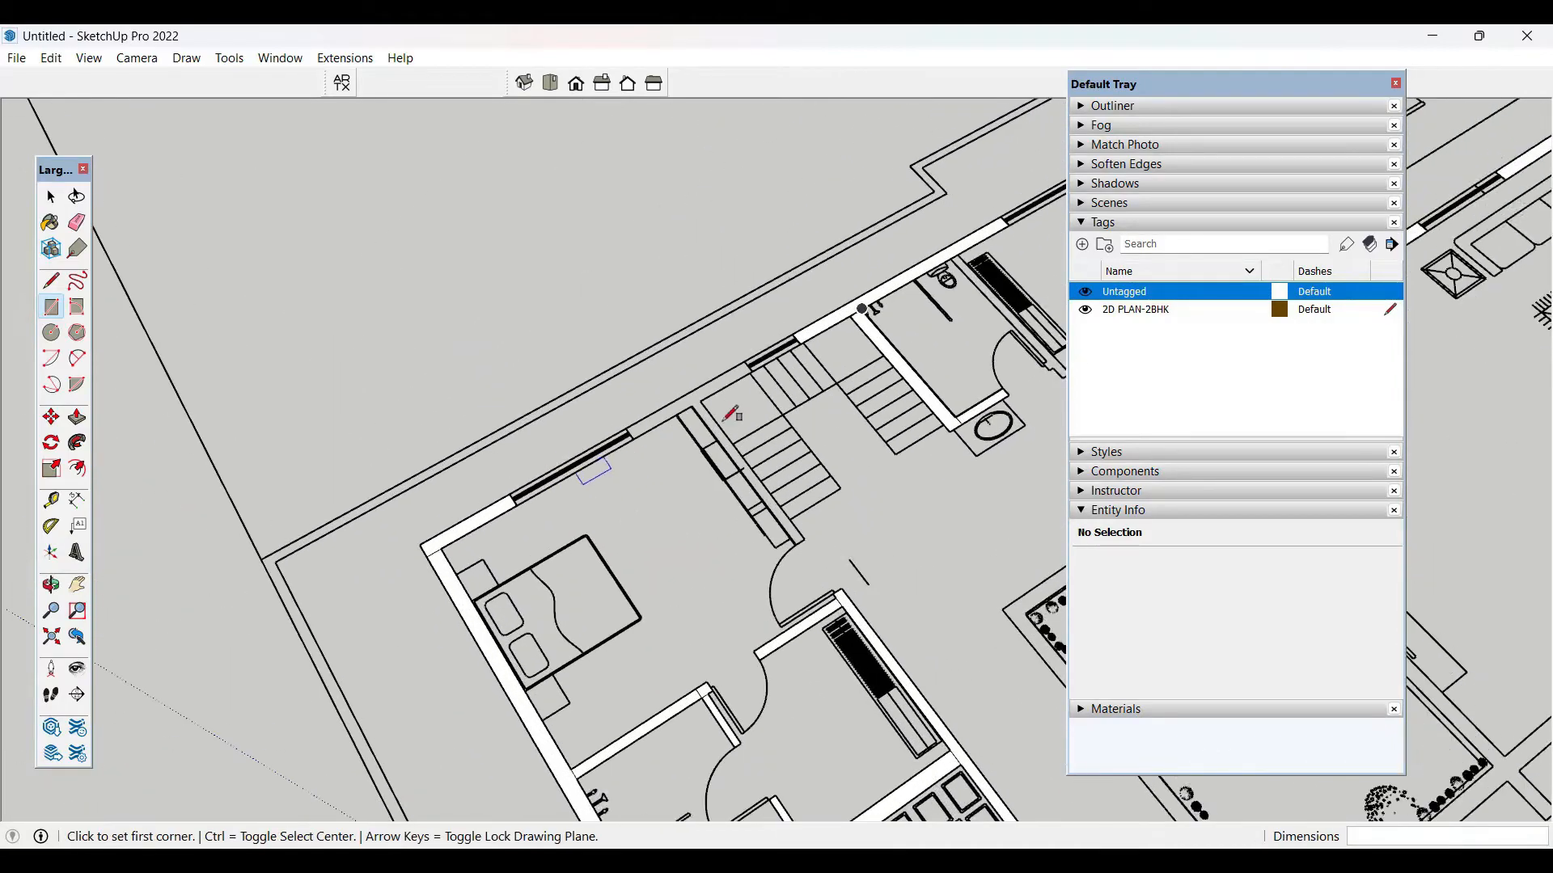
left_click(757, 369)
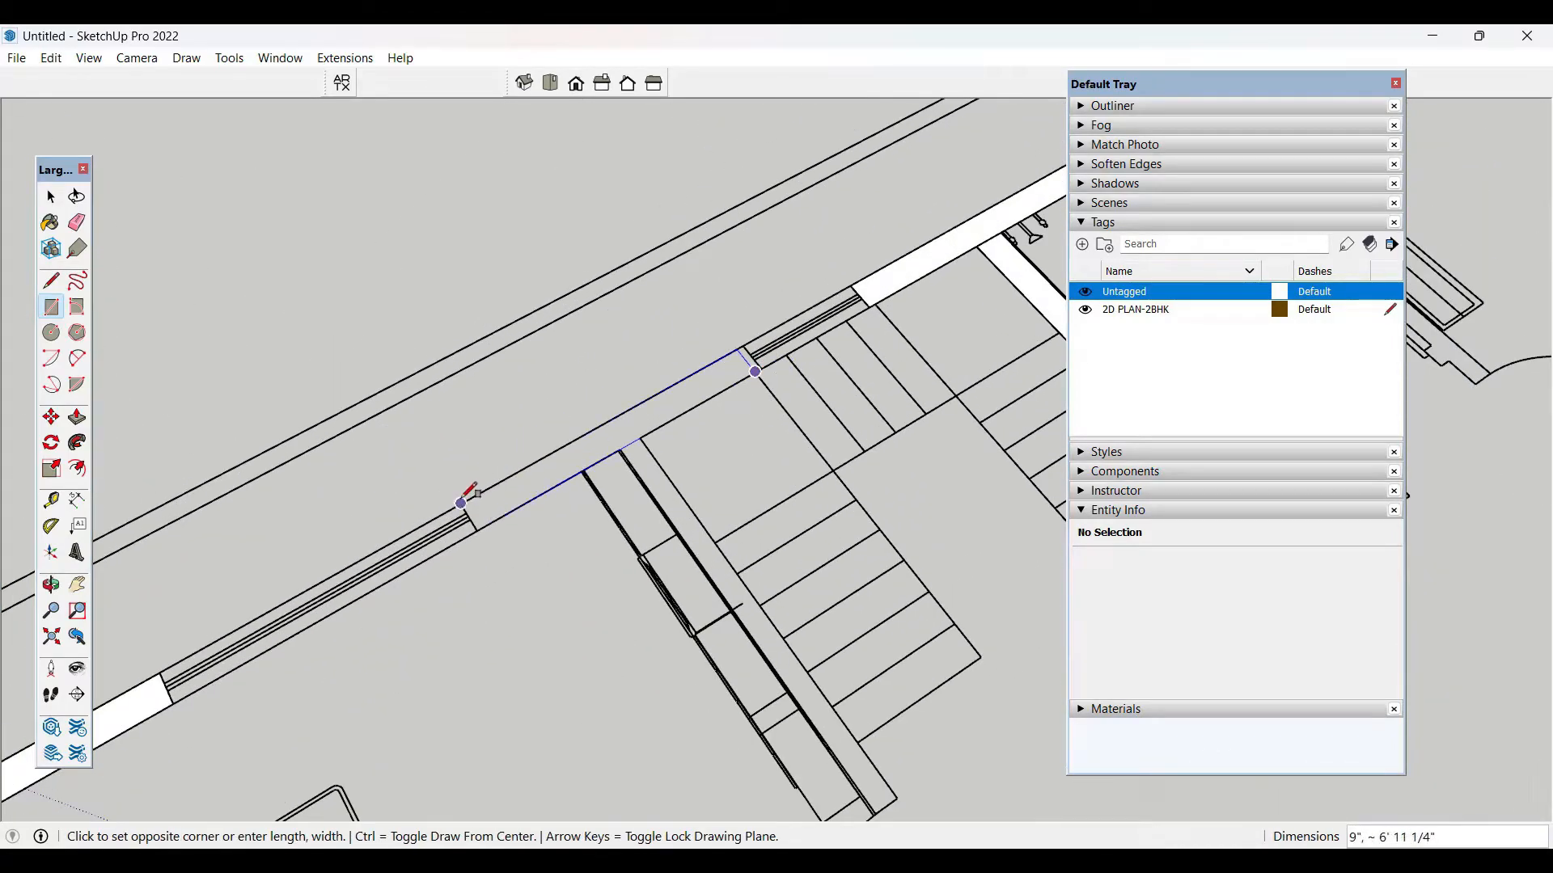
left_click(465, 486)
scroll(444, 318, "down", 2)
- Draw a rectangle over the wall between the bedroom wardrobe and the staircase, from its free end to the outer wall
scroll(696, 642, "up", 1)
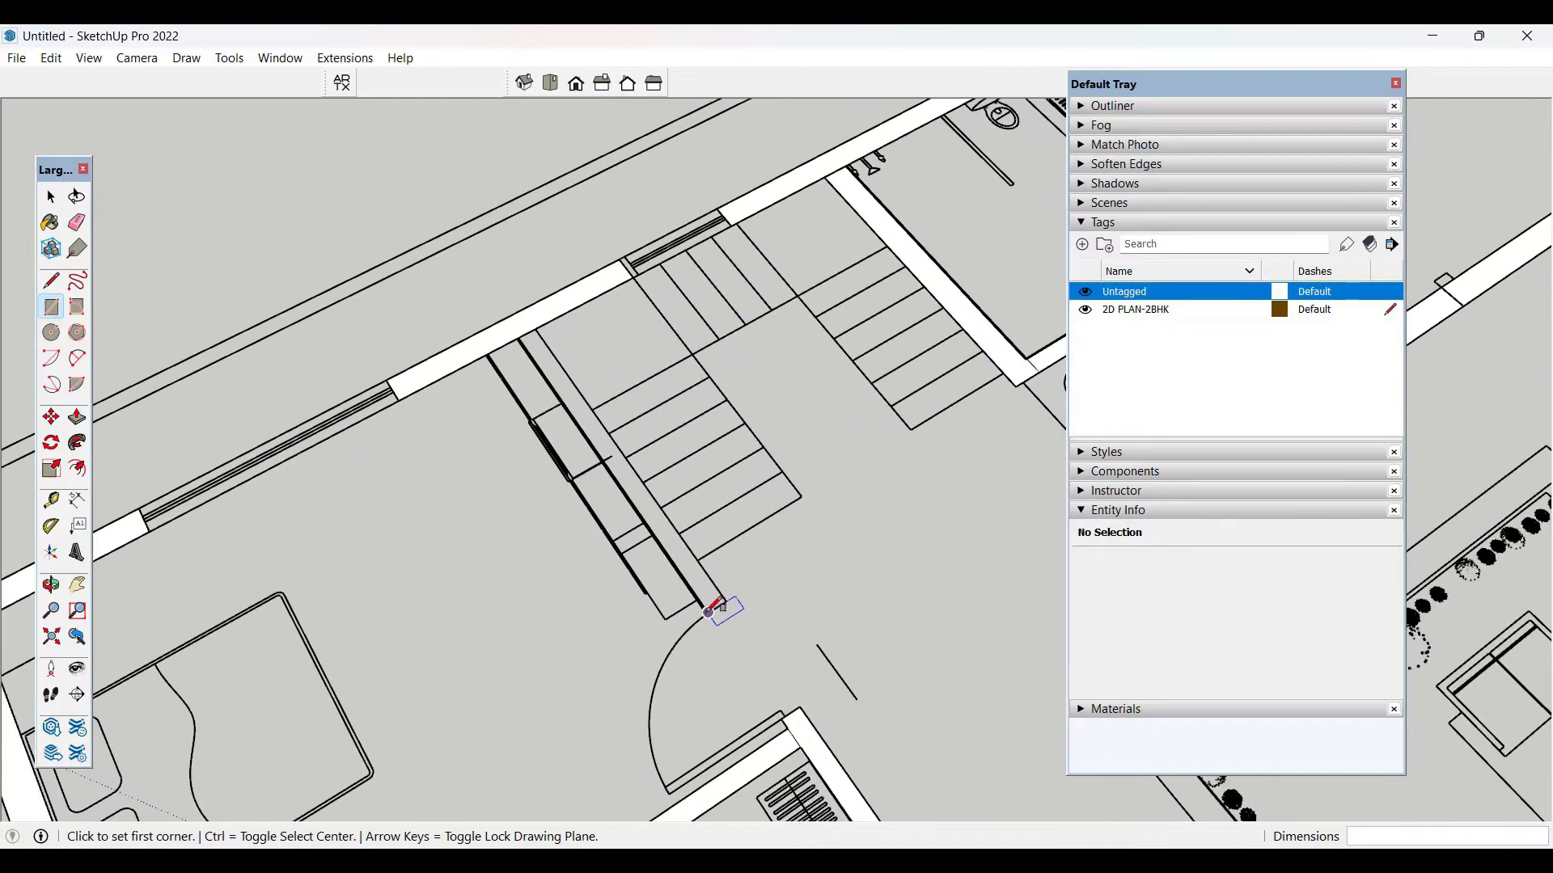
scroll(708, 612, "up", 4)
left_click(710, 603)
scroll(710, 603, "down", 2)
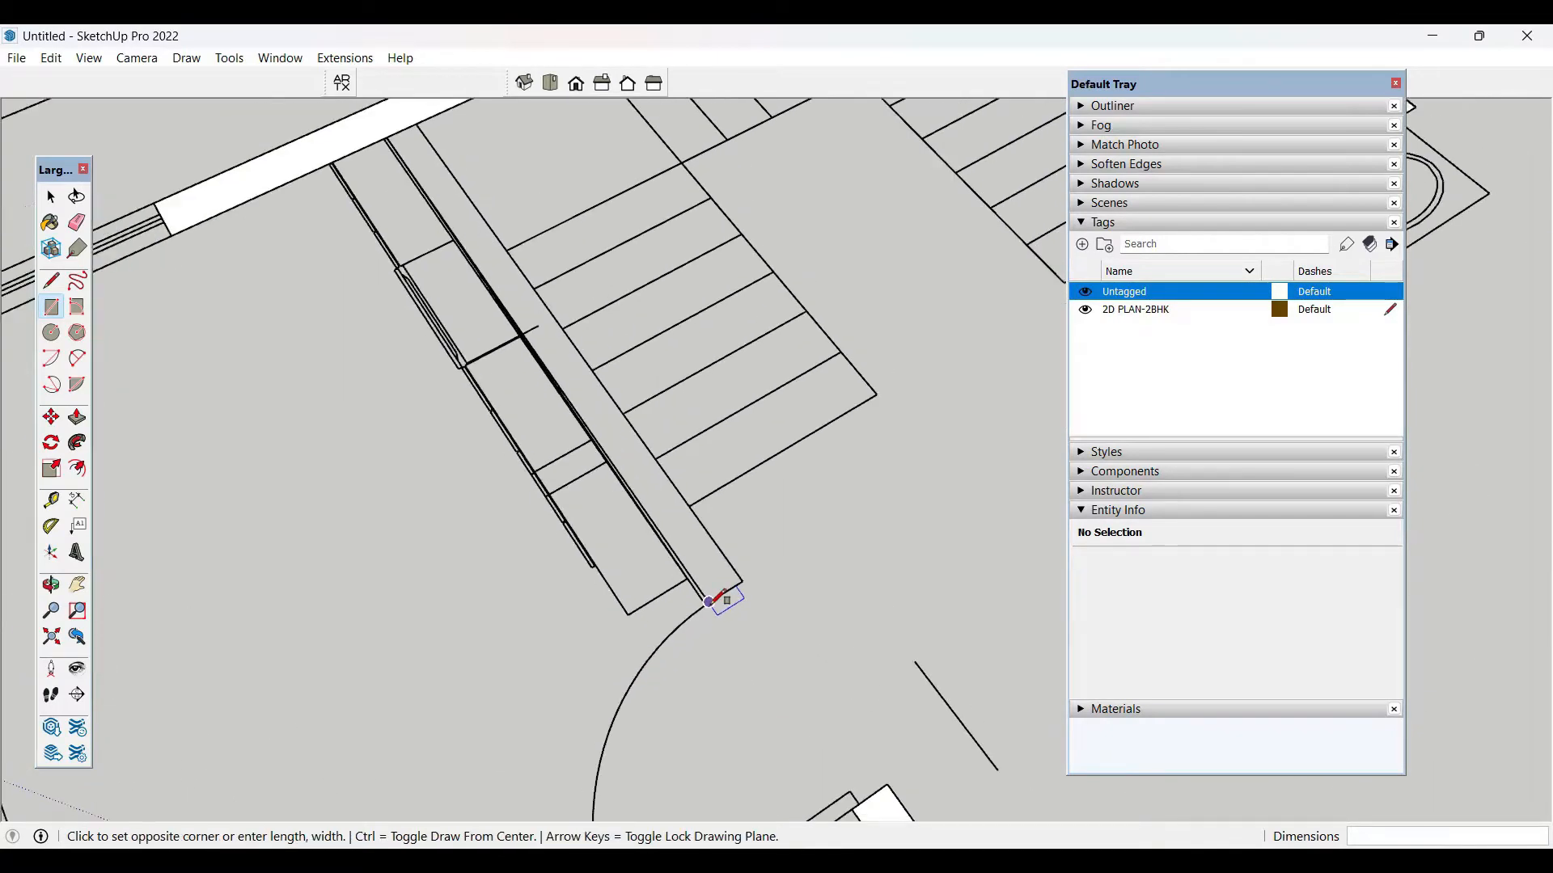
left_click(490, 233)
scroll(492, 247, "down", 4)
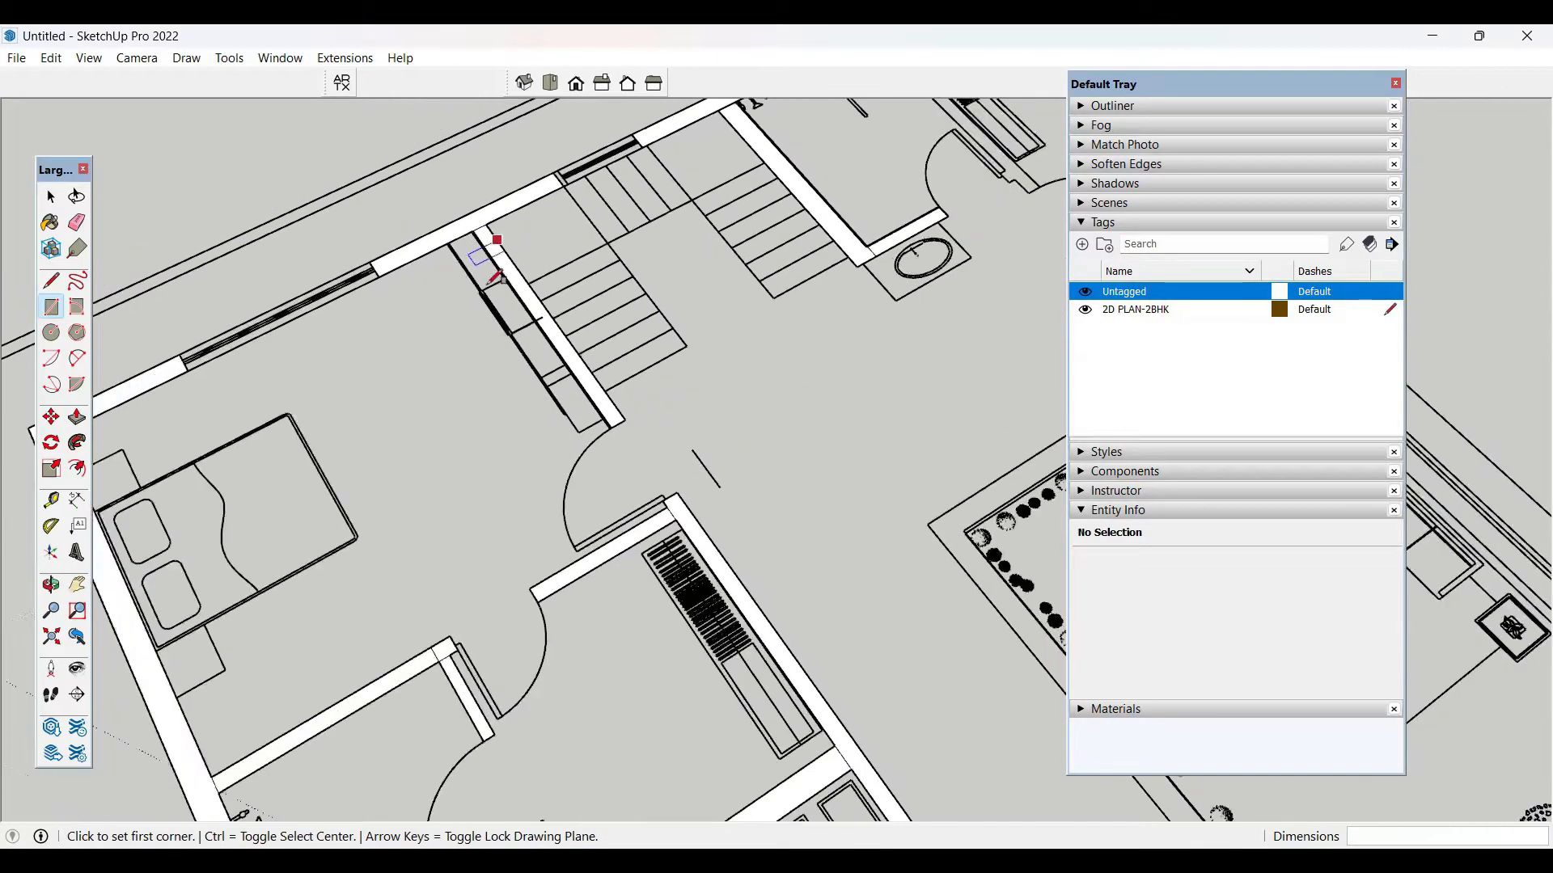
- Draw a rectangle over the long courtyard wall that extends beyond the courtyard towards the entrance foyer
scroll(489, 293, "down", 5)
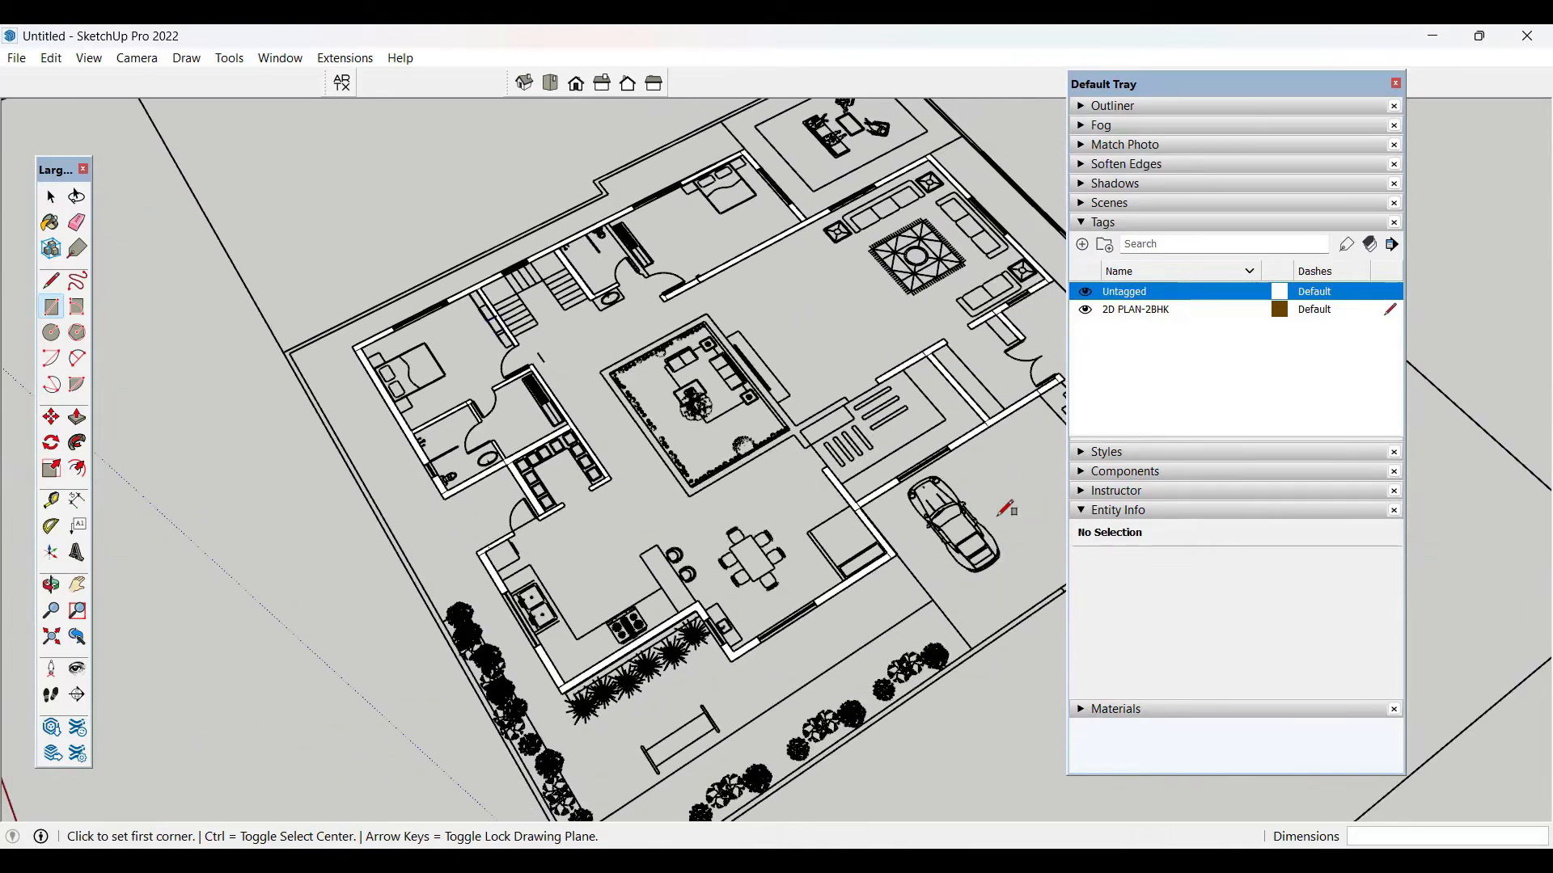
scroll(838, 408, "up", 1)
scroll(825, 368, "up", 4)
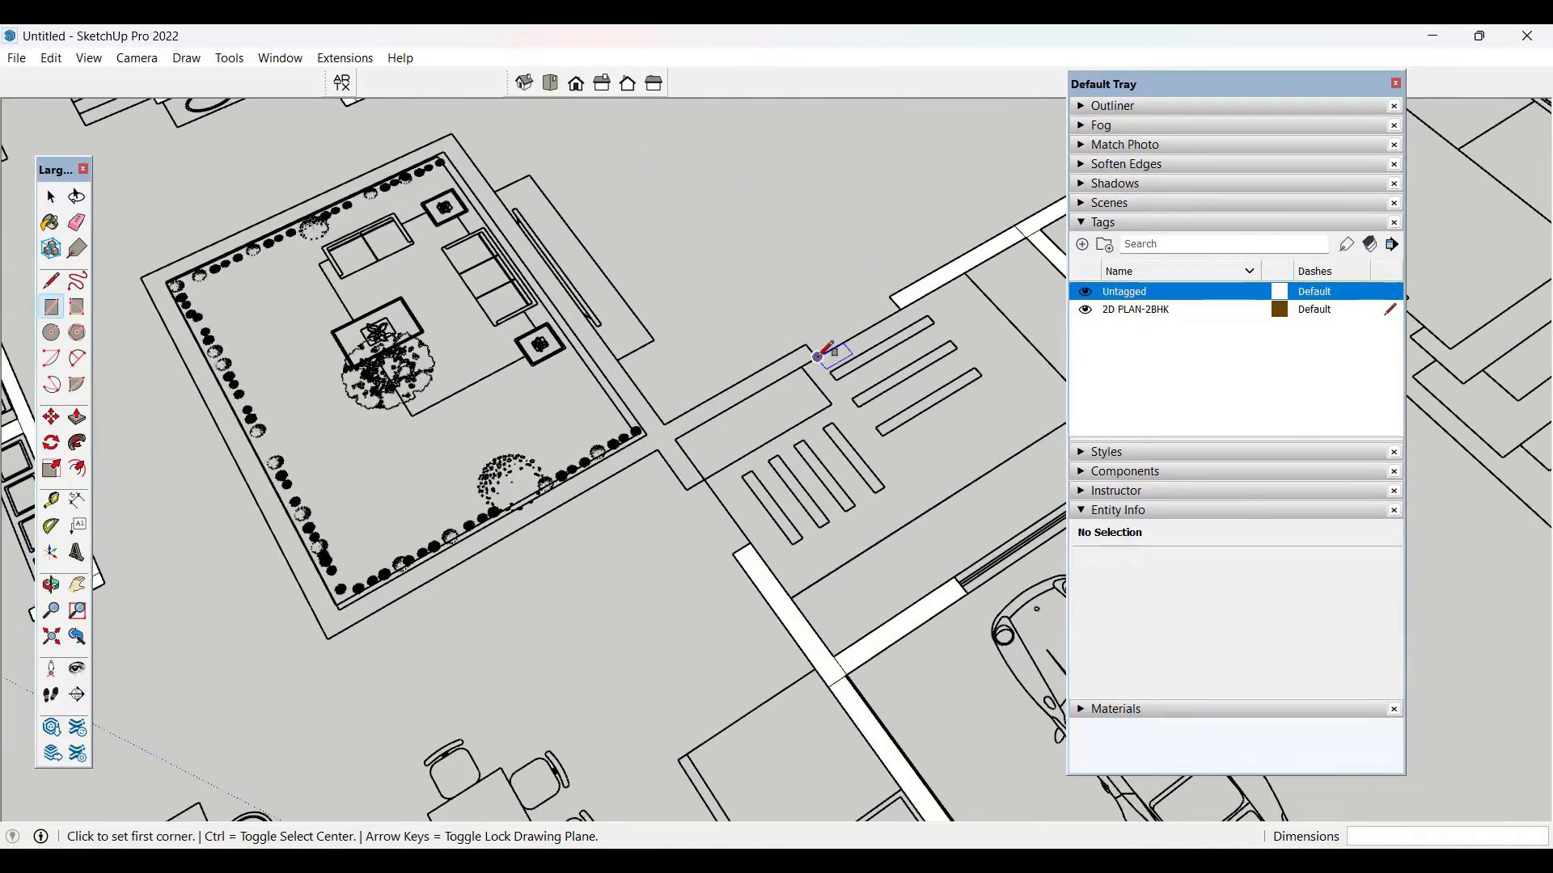
left_click(817, 356)
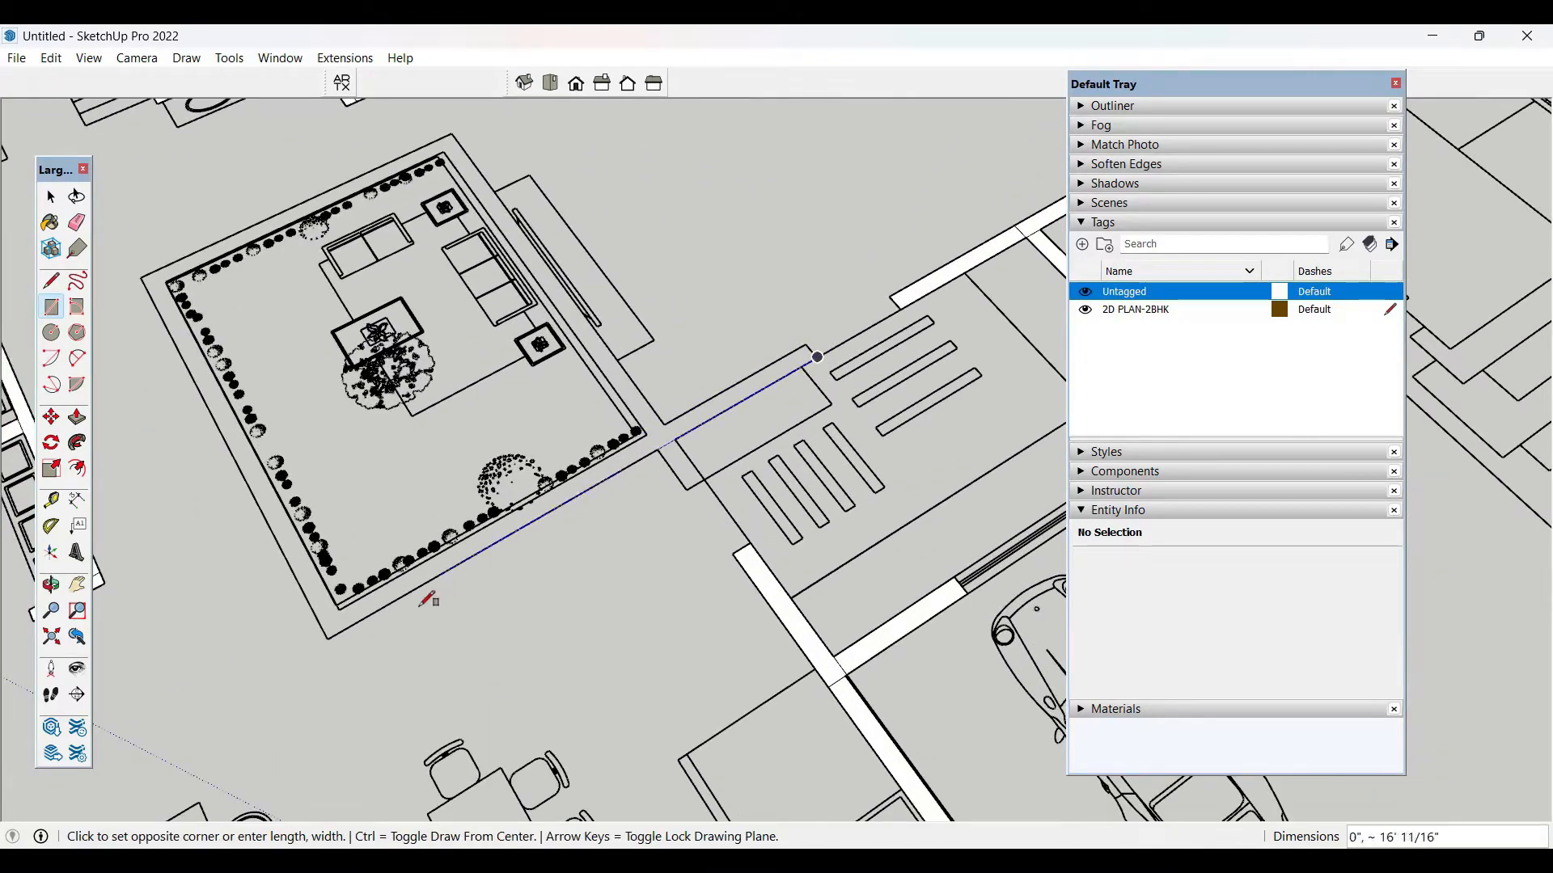
left_click(337, 604)
- Draw rectangles over the remaining three walls of the courtyard to close its outline
left_click(328, 639)
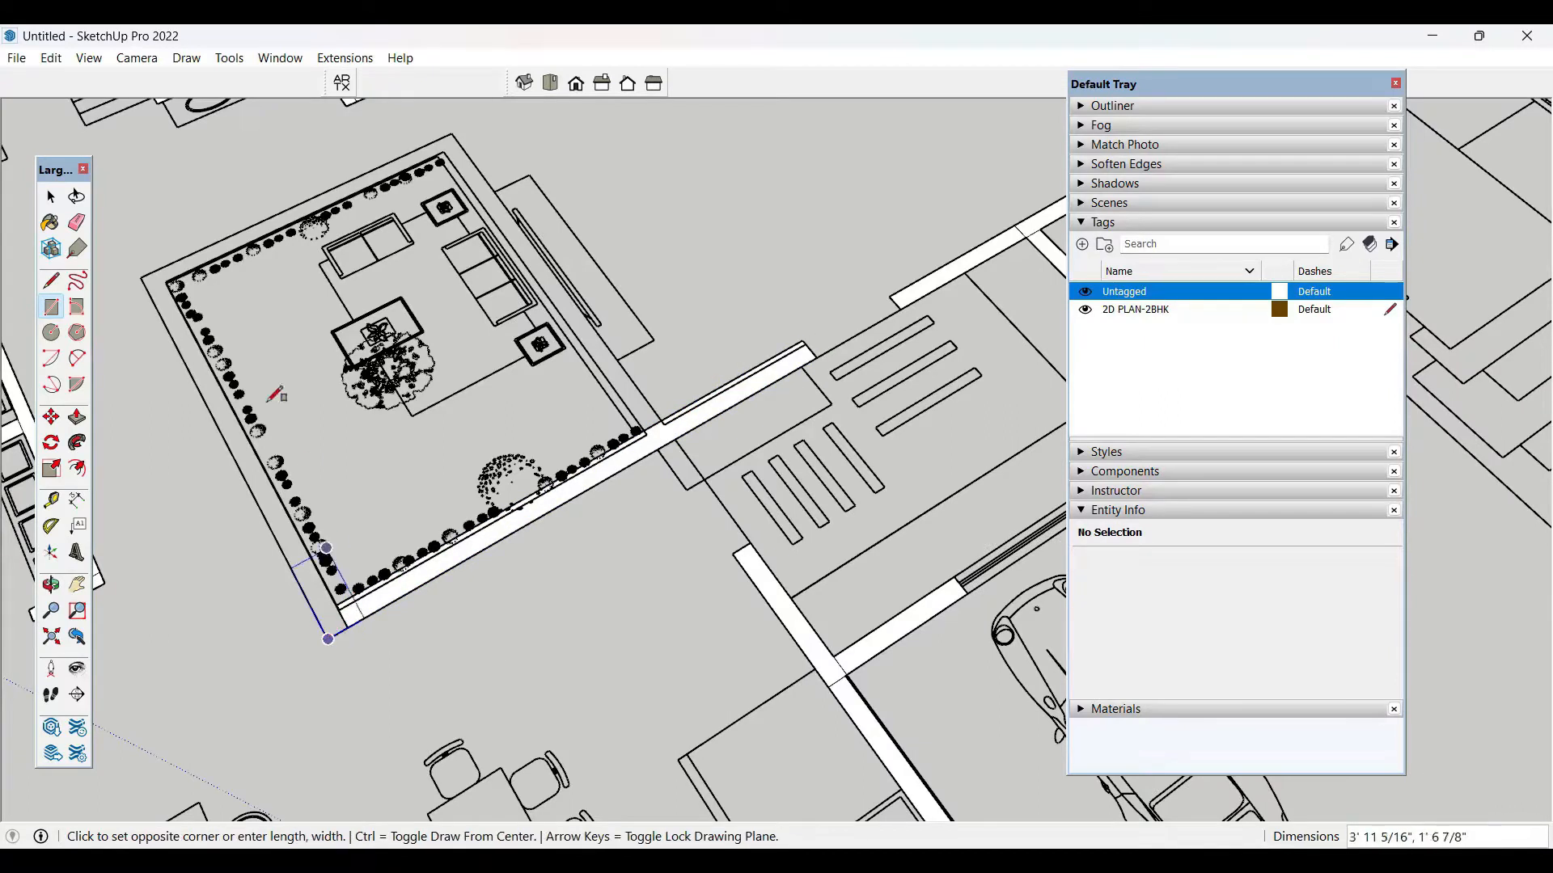
left_click(167, 280)
left_click(151, 272)
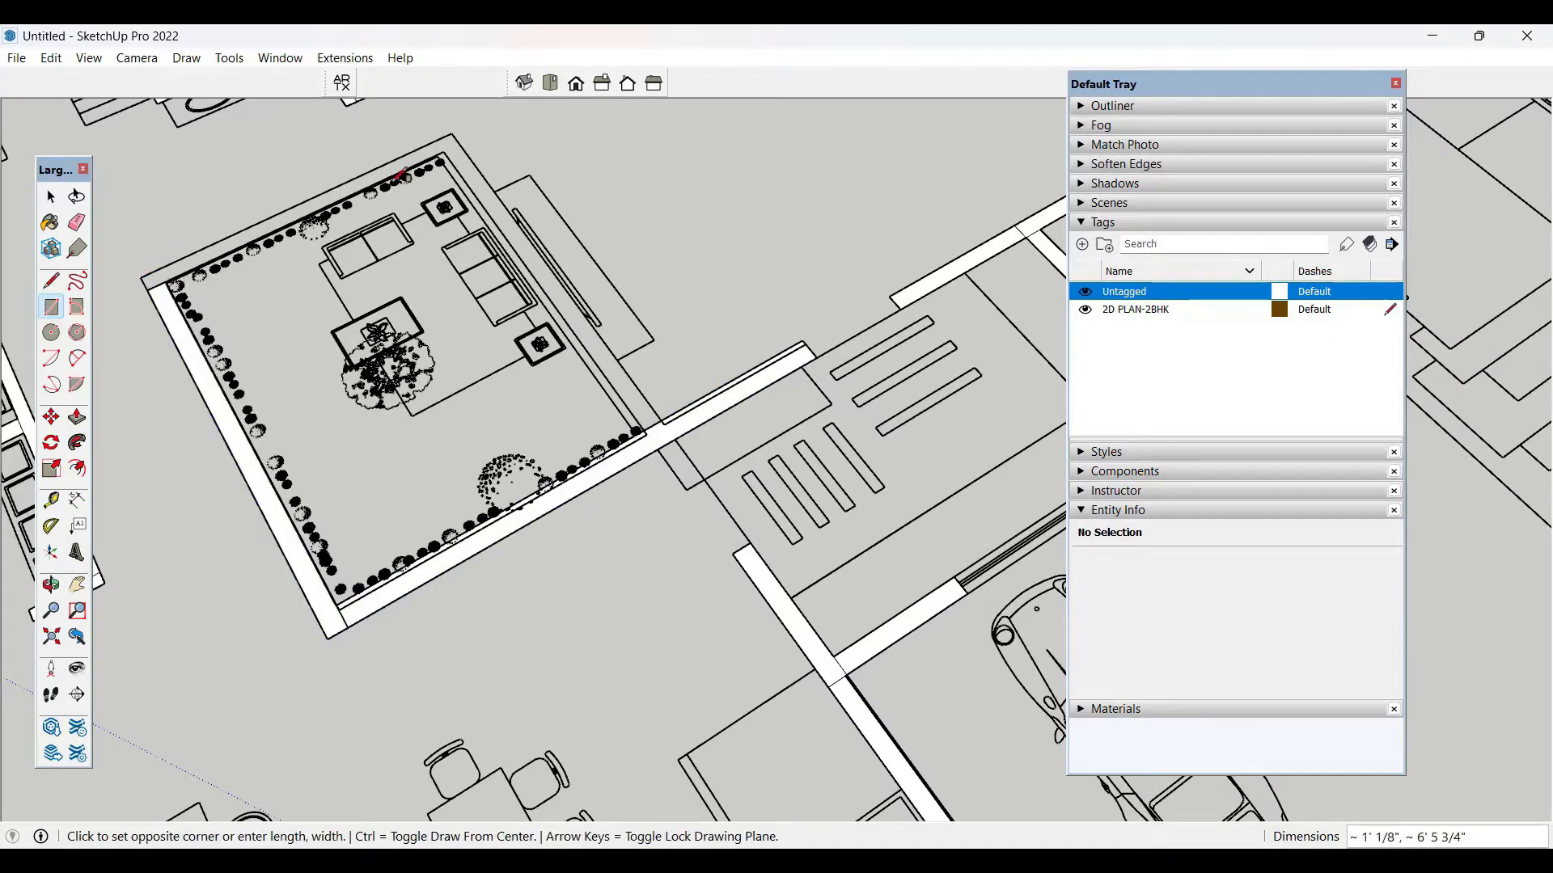
left_click(450, 143)
left_click(450, 137)
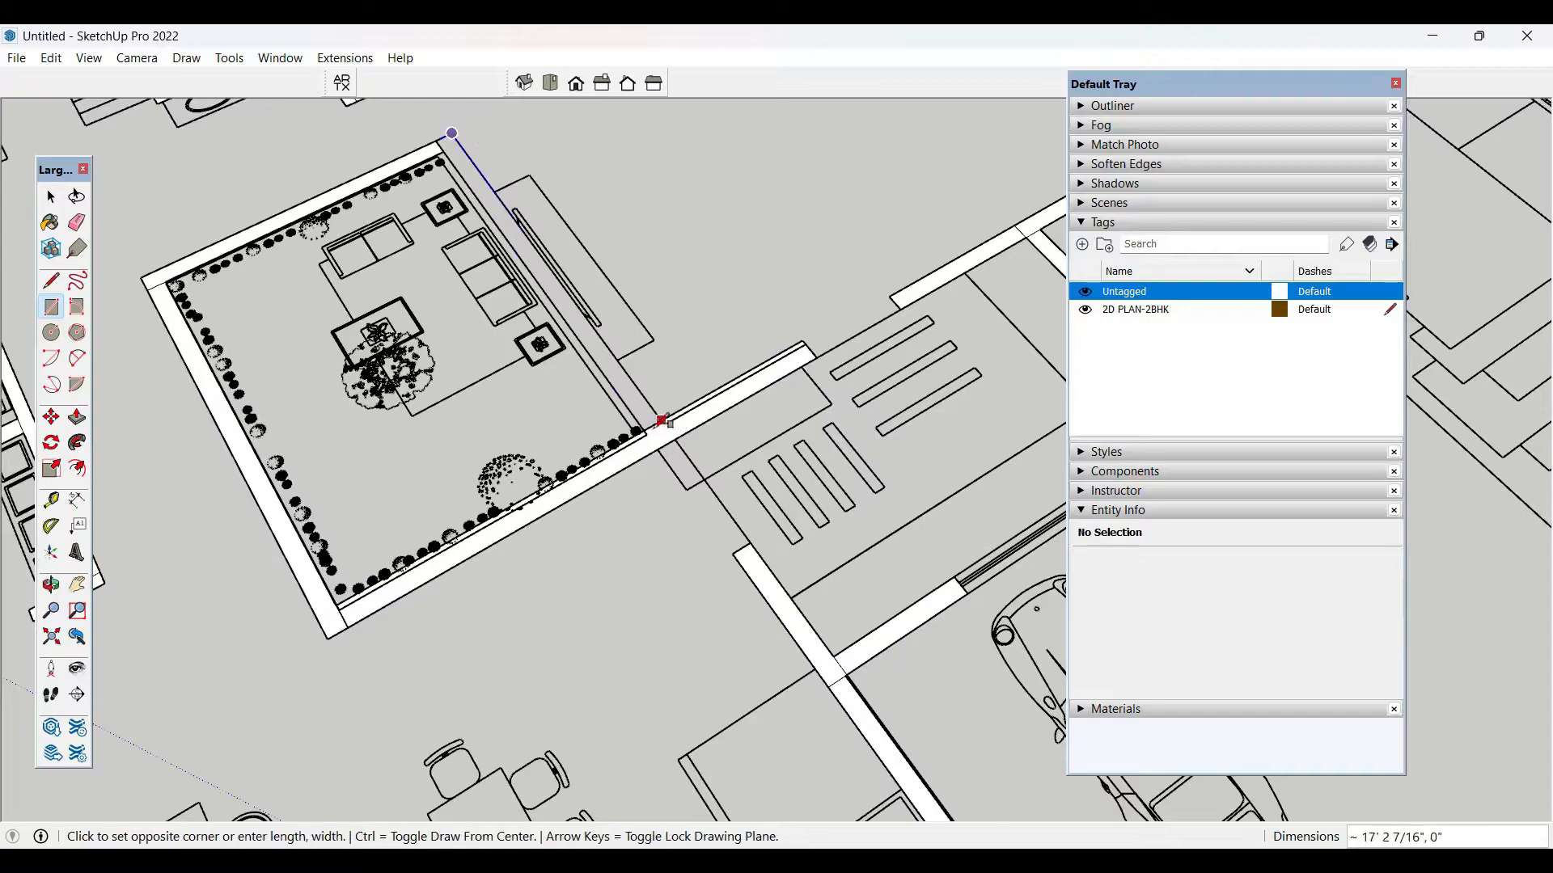
left_click(663, 421)
- Delete the face filling the courtyard floor between its four walls
scroll(606, 554, "down", 3)
key("space")
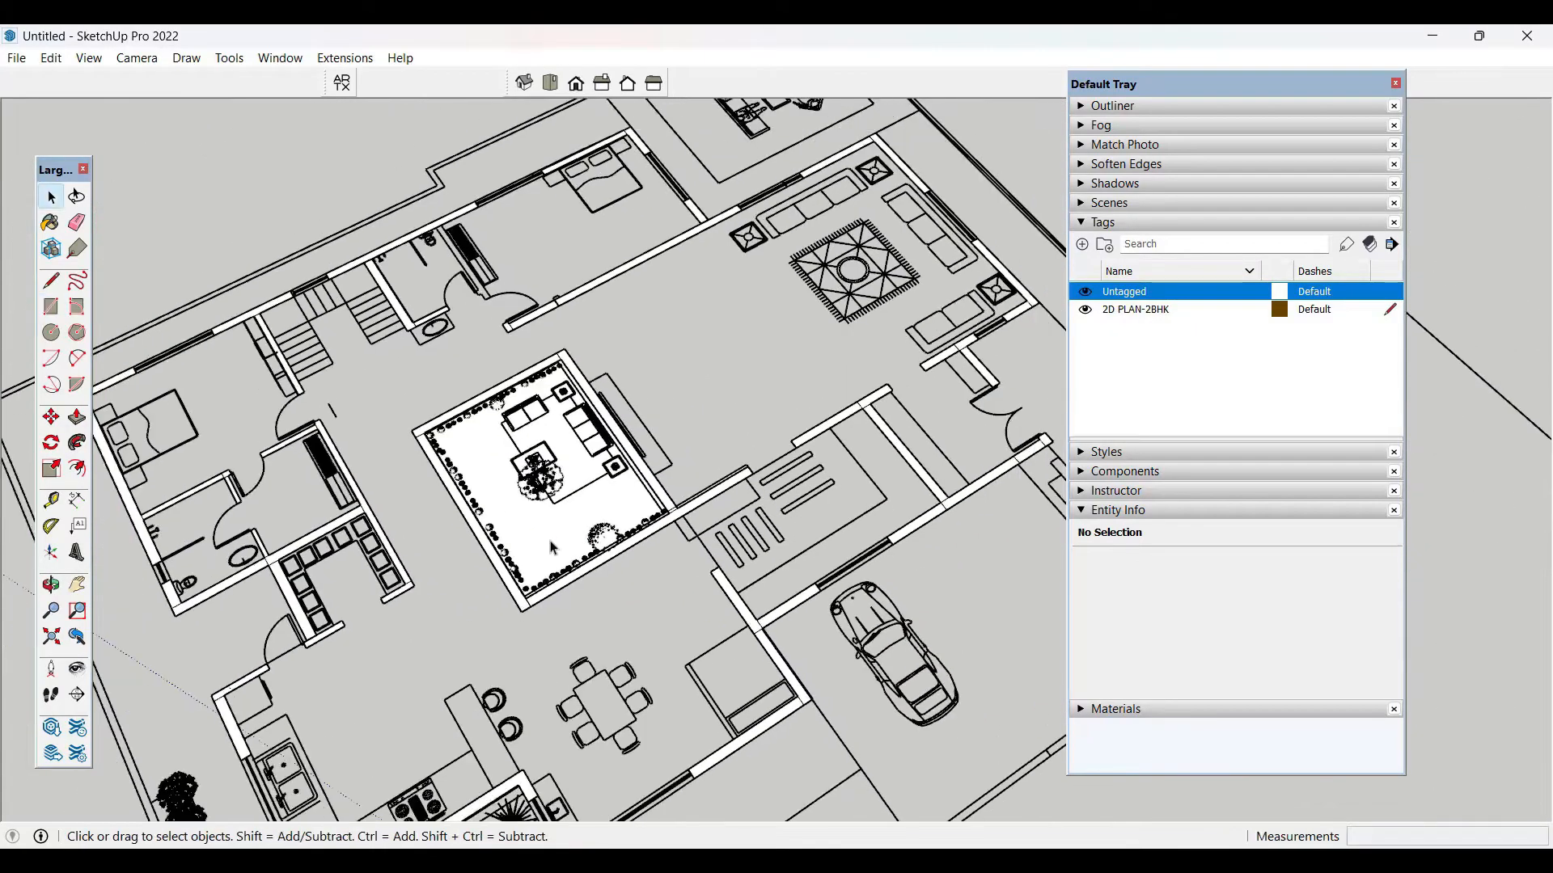
scroll(554, 548, "down", 2)
left_click(550, 540)
scroll(736, 485, "down", 3)
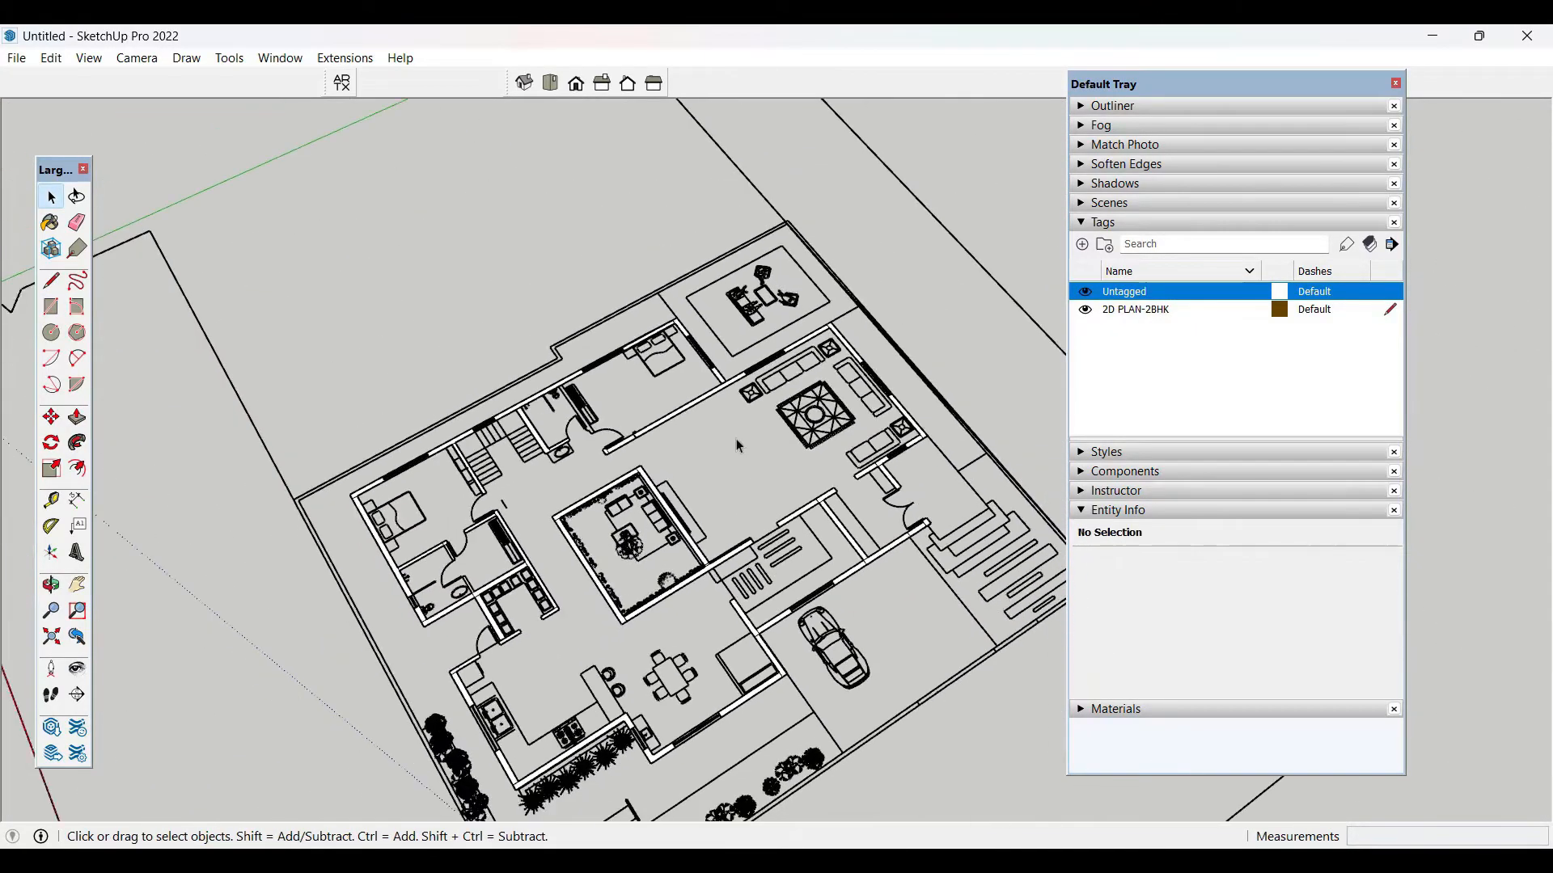
- Erase the seam line where the wall beside the parked car meets the dining room's side wall
middle_click_drag(740, 445, 614, 477)
scroll(514, 582, "up", 2)
scroll(518, 440, "up", 4)
scroll(614, 477, "up", 3)
scroll(619, 457, "down", 5)
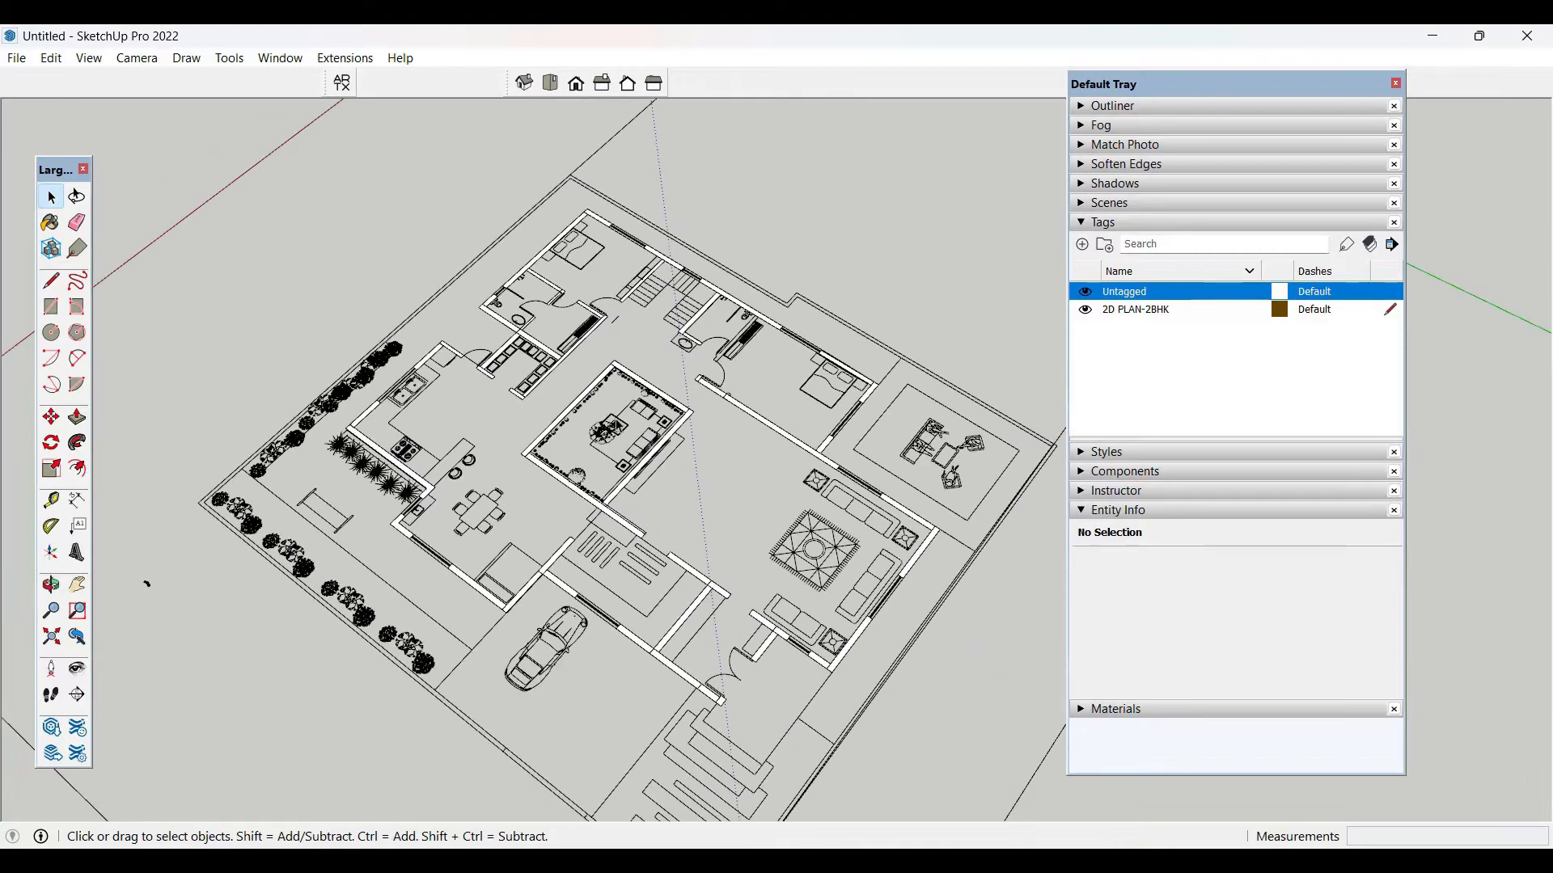
scroll(653, 733, "up", 5)
scroll(792, 356, "up", 8)
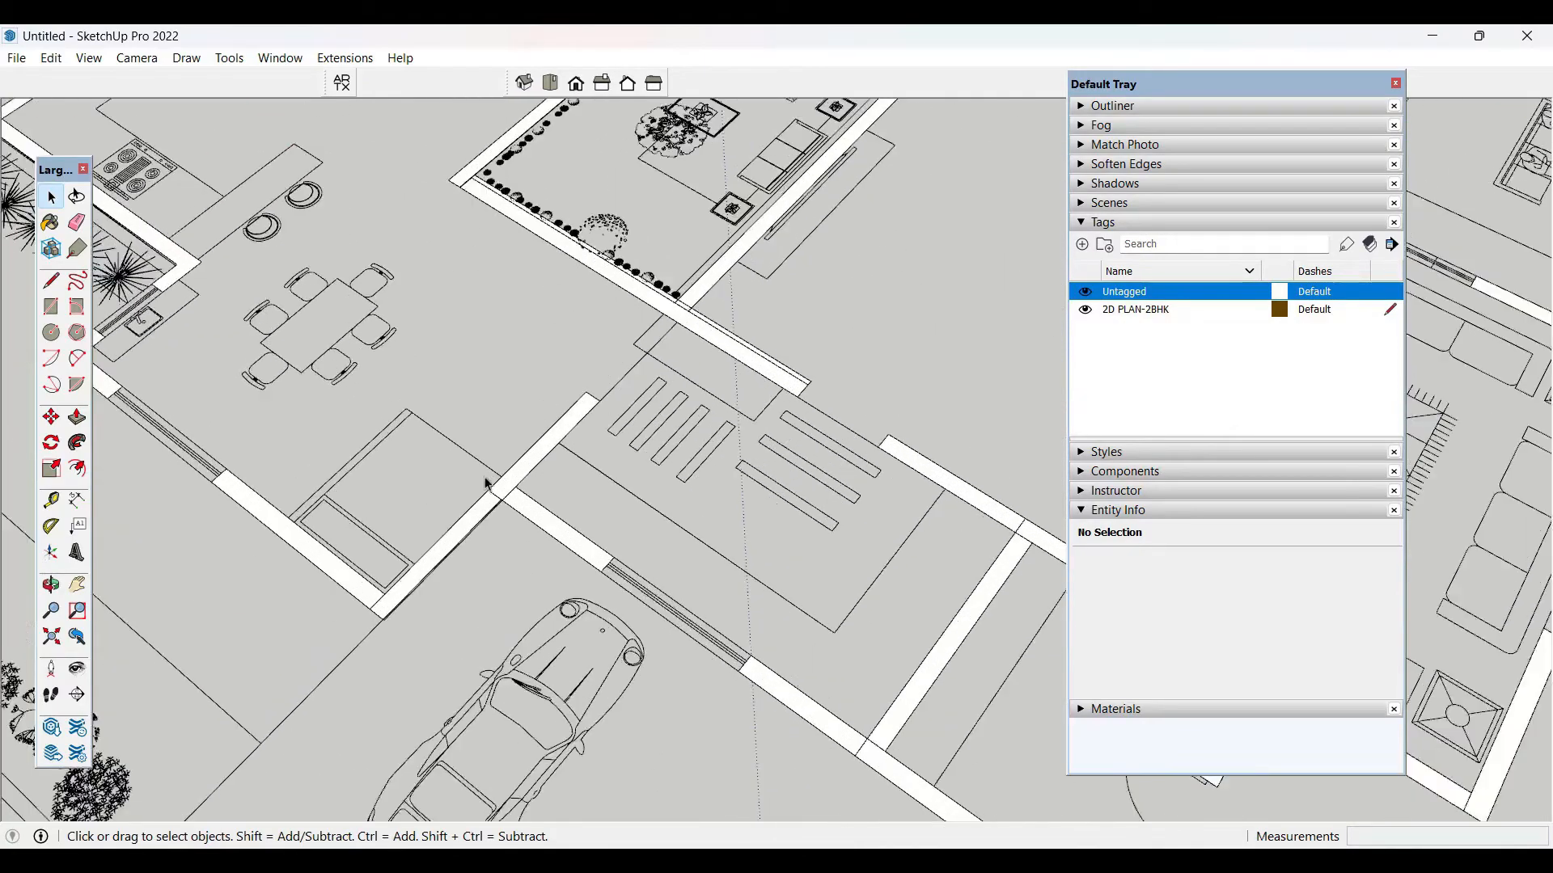
key("e")
left_click(490, 490)
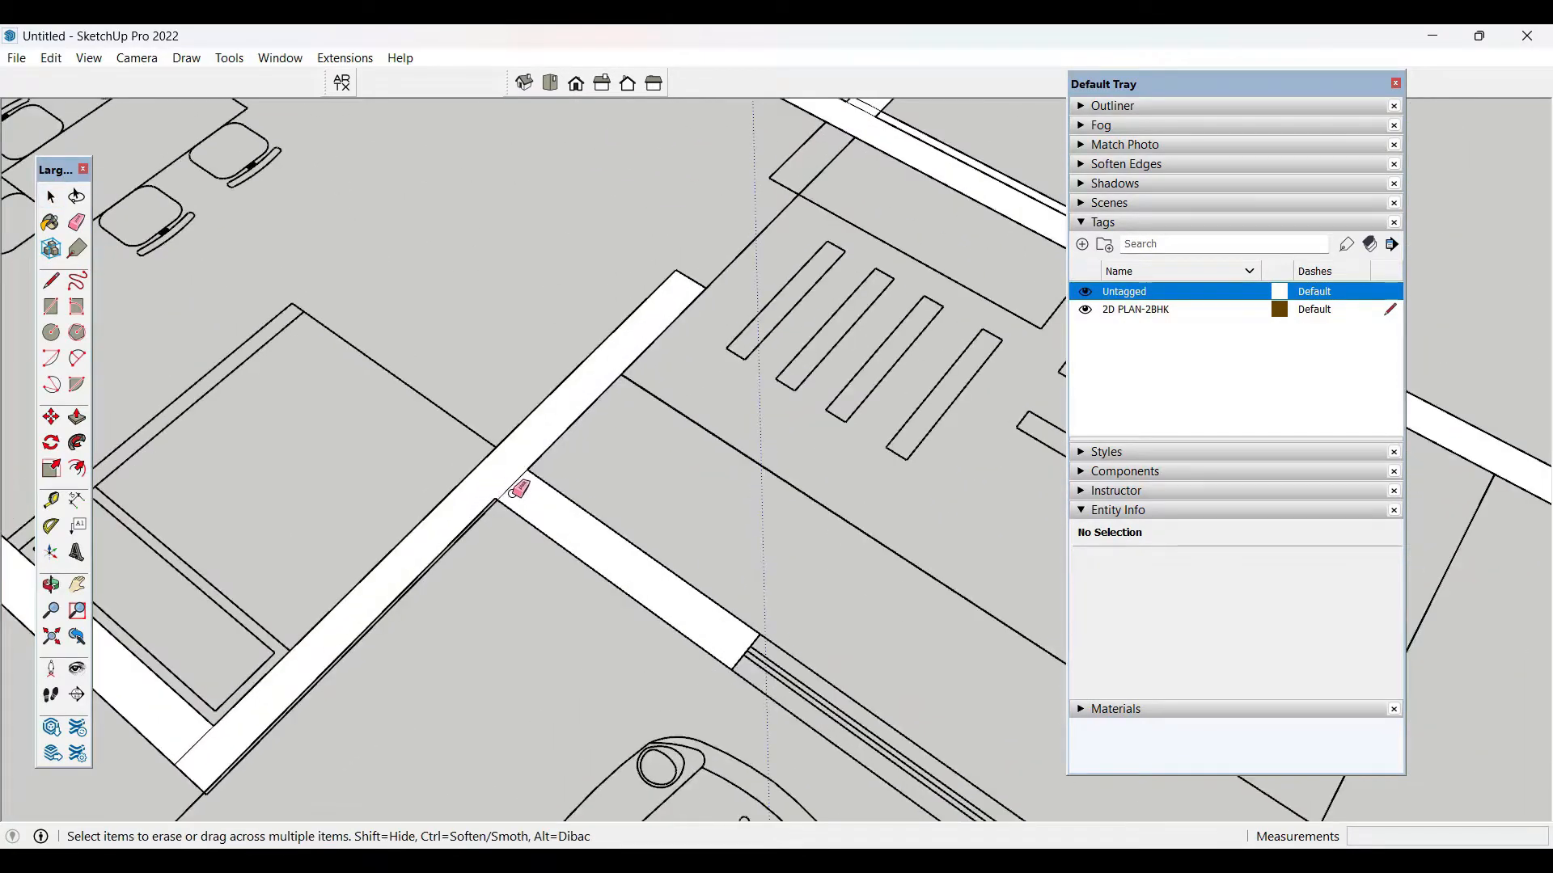
- Erase the seam lines between the wall rectangles at the dining and kitchen corners
scroll(517, 483, "down", 5)
scroll(312, 520, "up", 6)
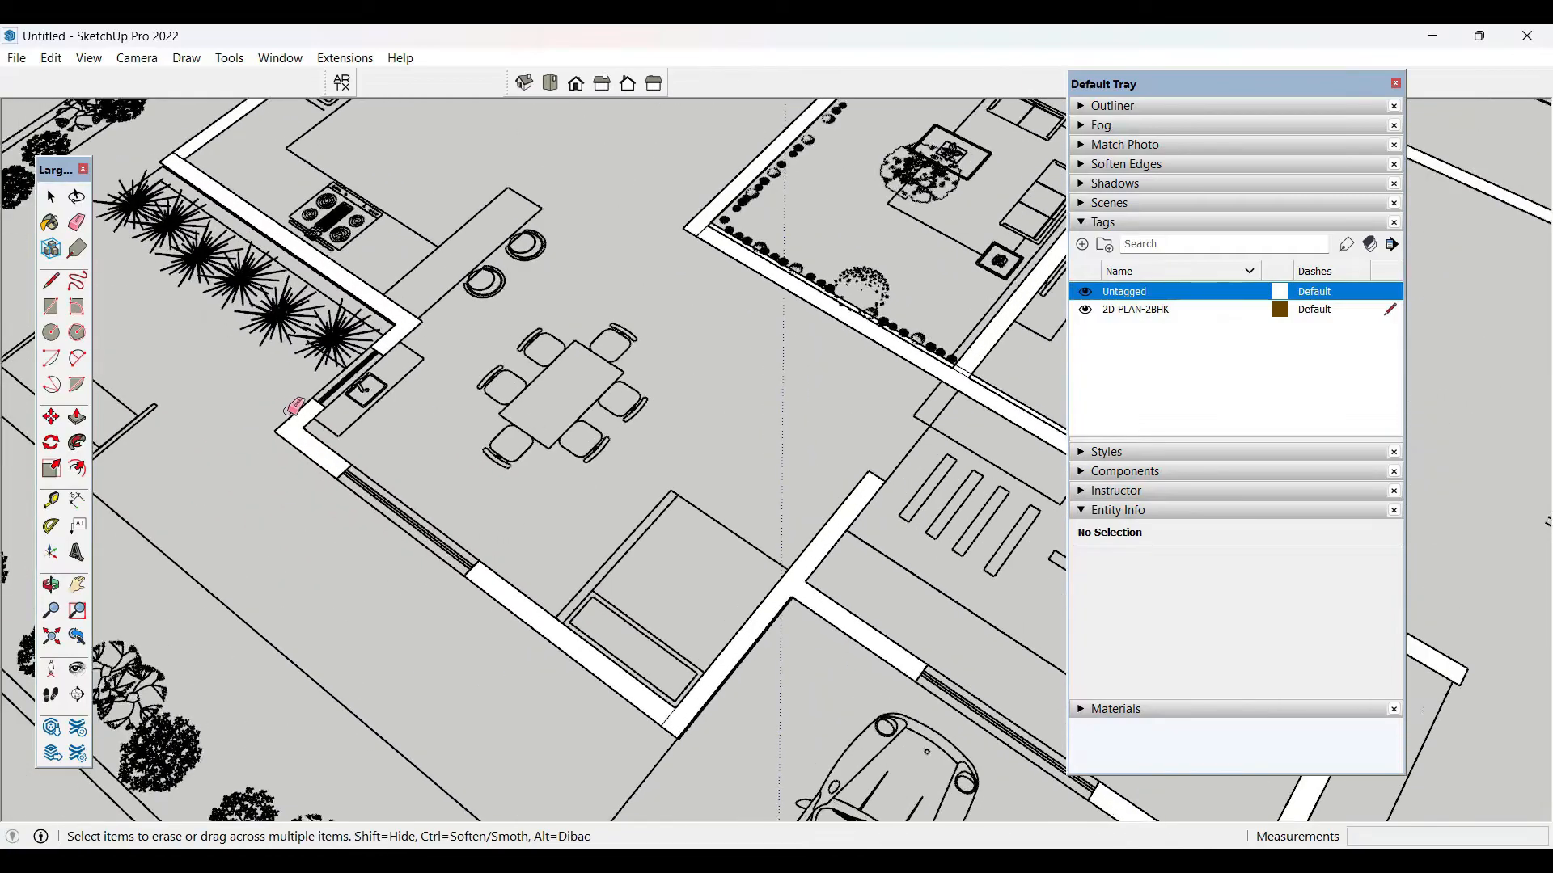
scroll(391, 679, "down", 7)
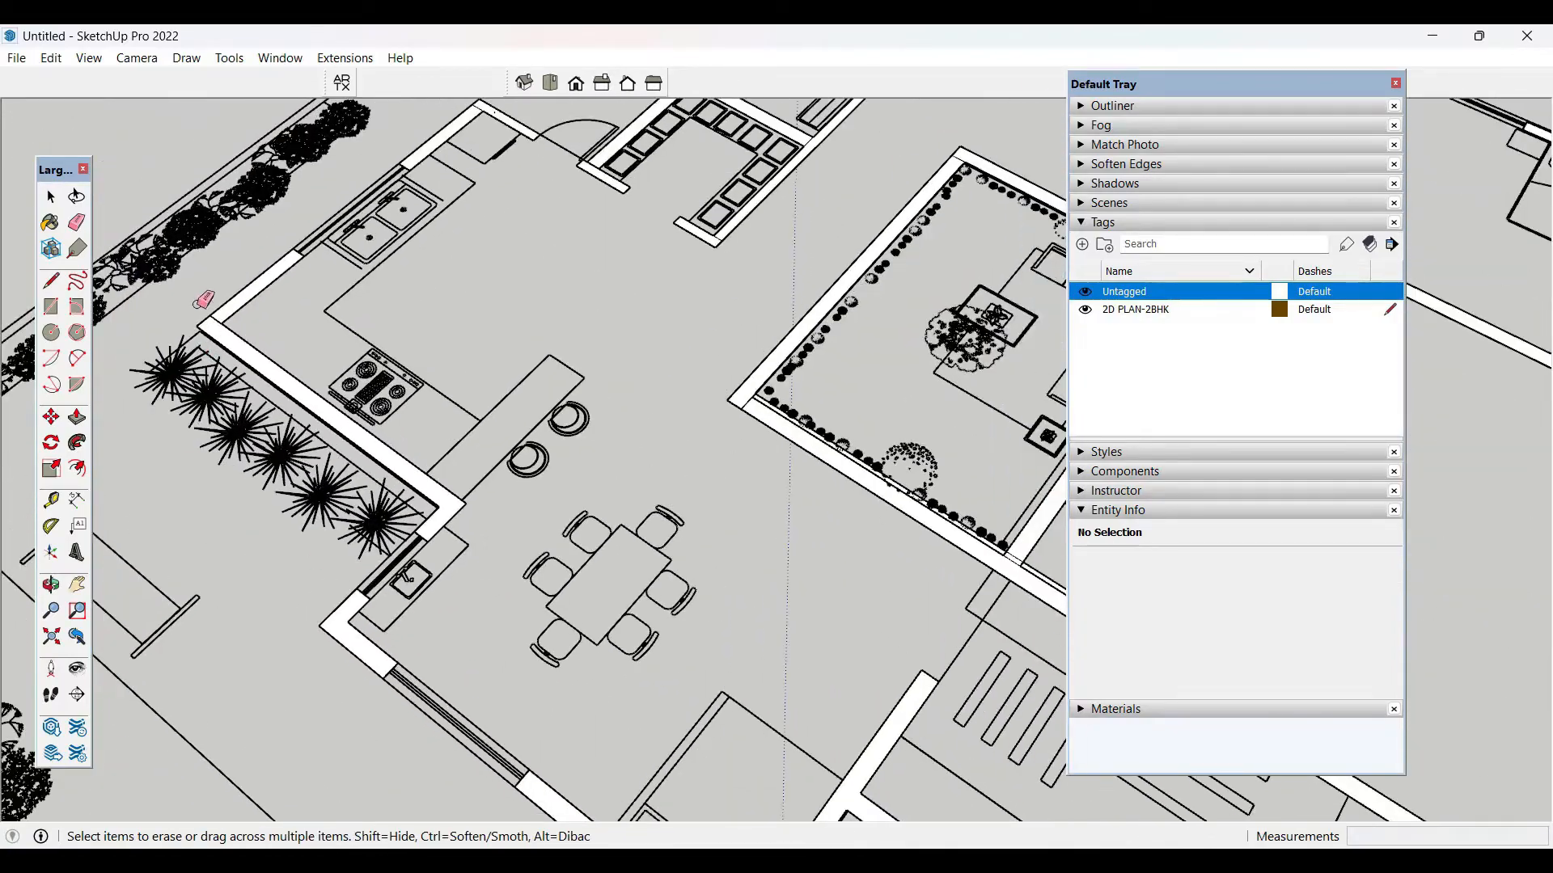
scroll(219, 315, "up", 6)
scroll(220, 315, "up", 2)
scroll(229, 317, "down", 5)
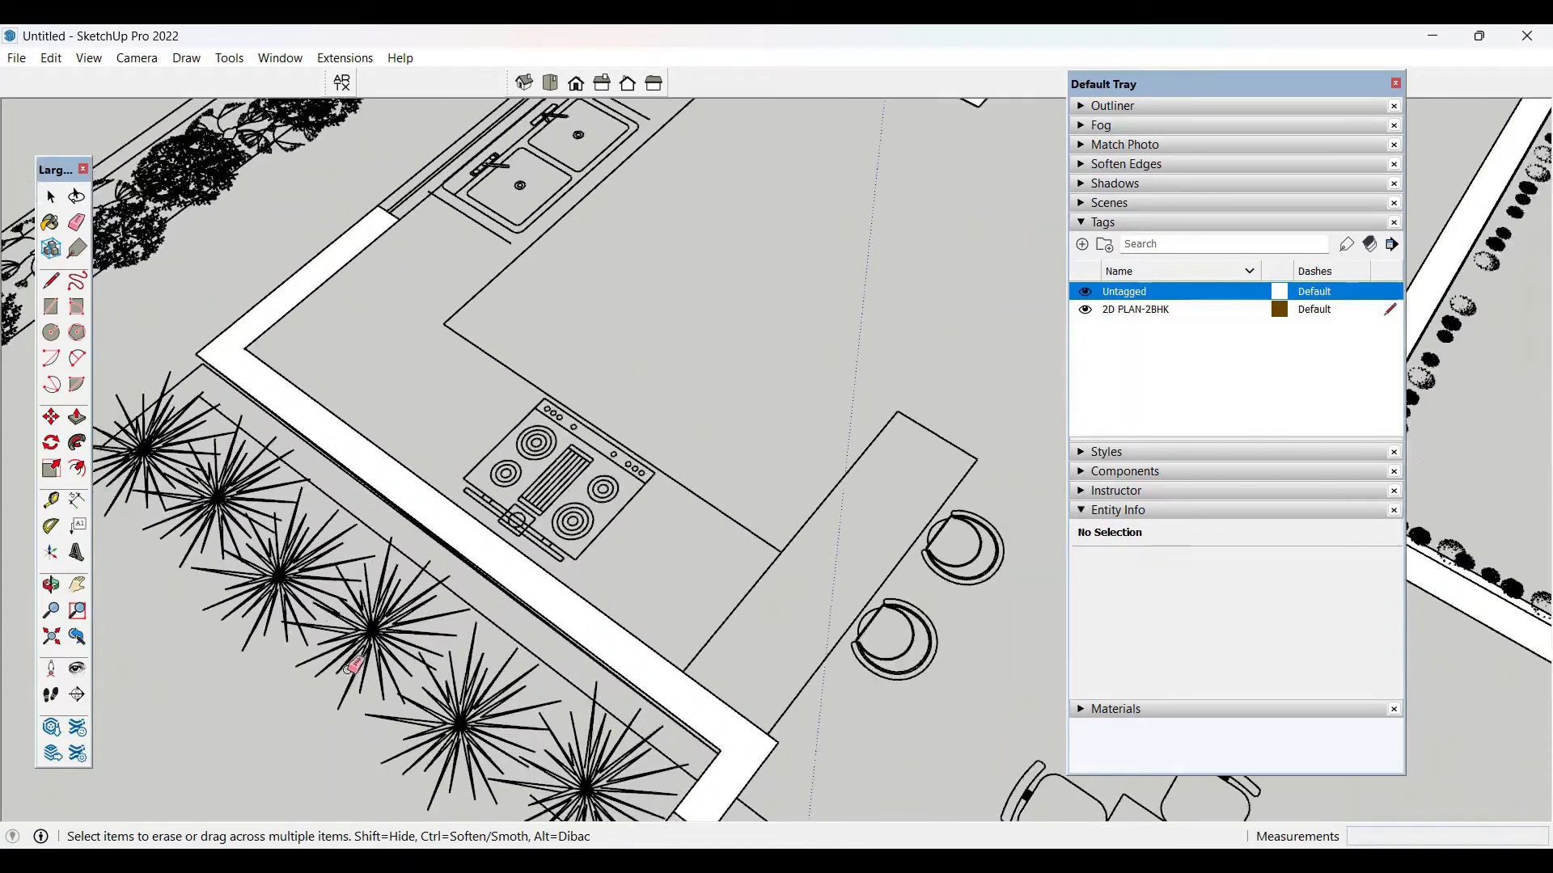
scroll(566, 164, "up", 5)
scroll(566, 164, "down", 2)
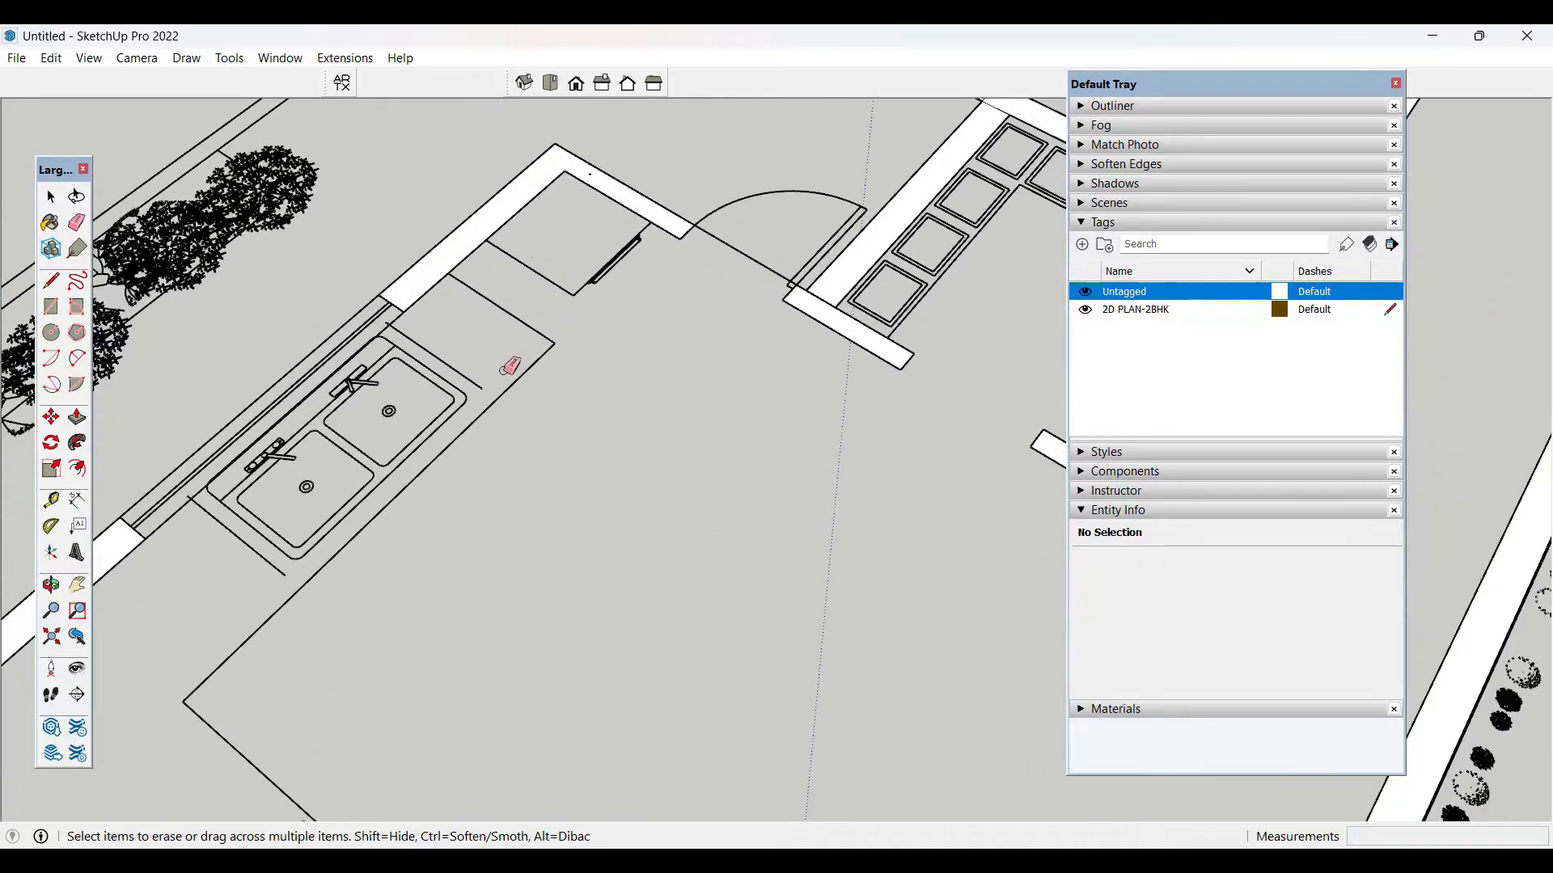
scroll(453, 589, "down", 3)
scroll(646, 257, "up", 3)
scroll(570, 249, "up", 3)
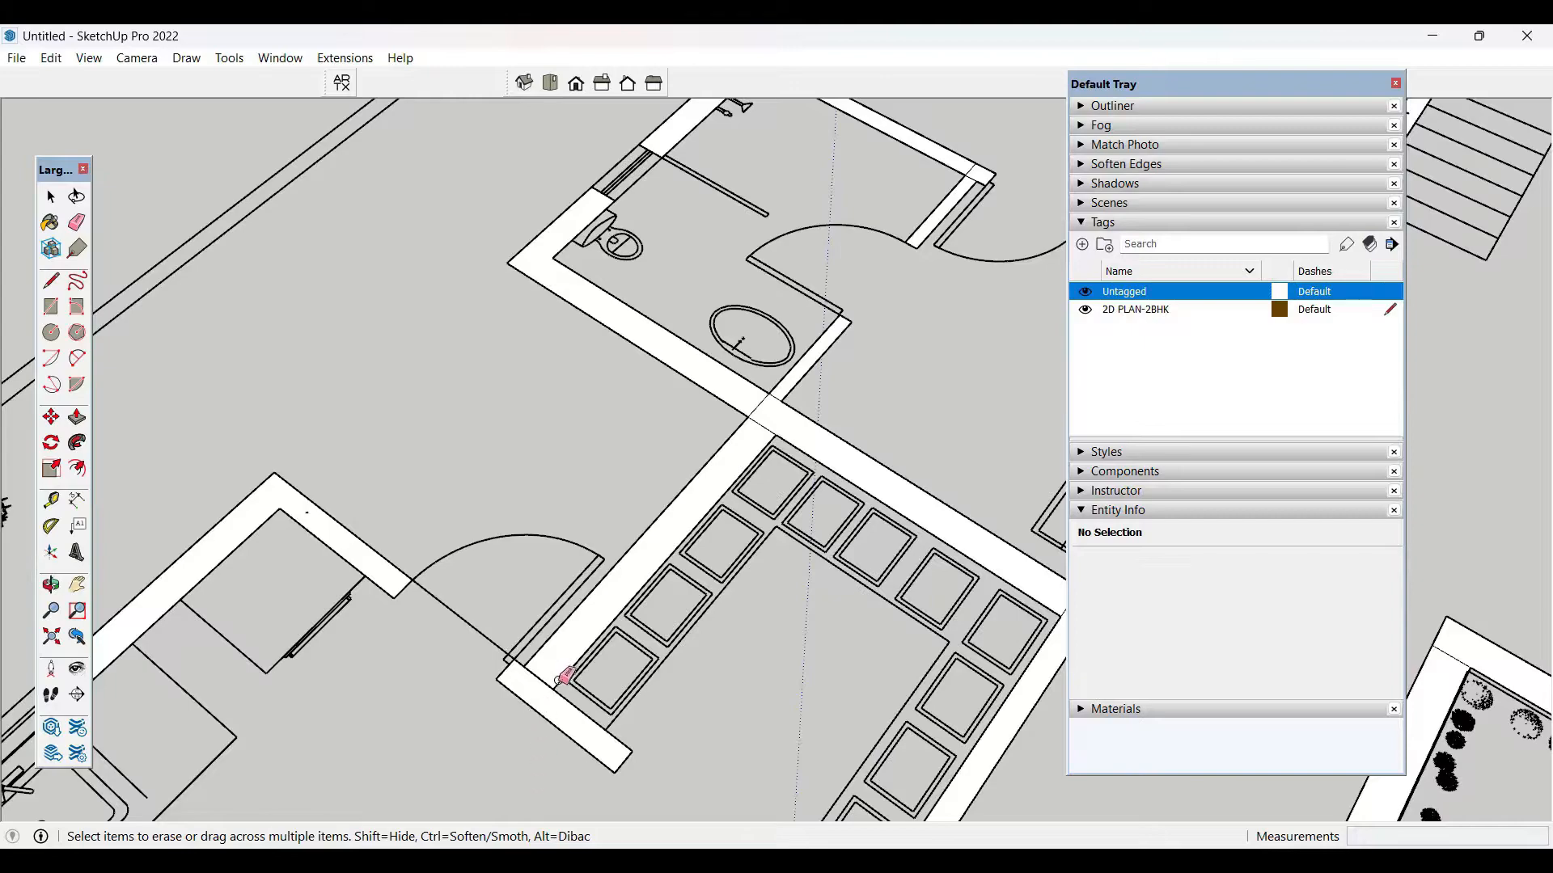
- Erase the wall seams around the store room and the first bedroom, undoing the accidental erasure of the imported plan
left_click(558, 674)
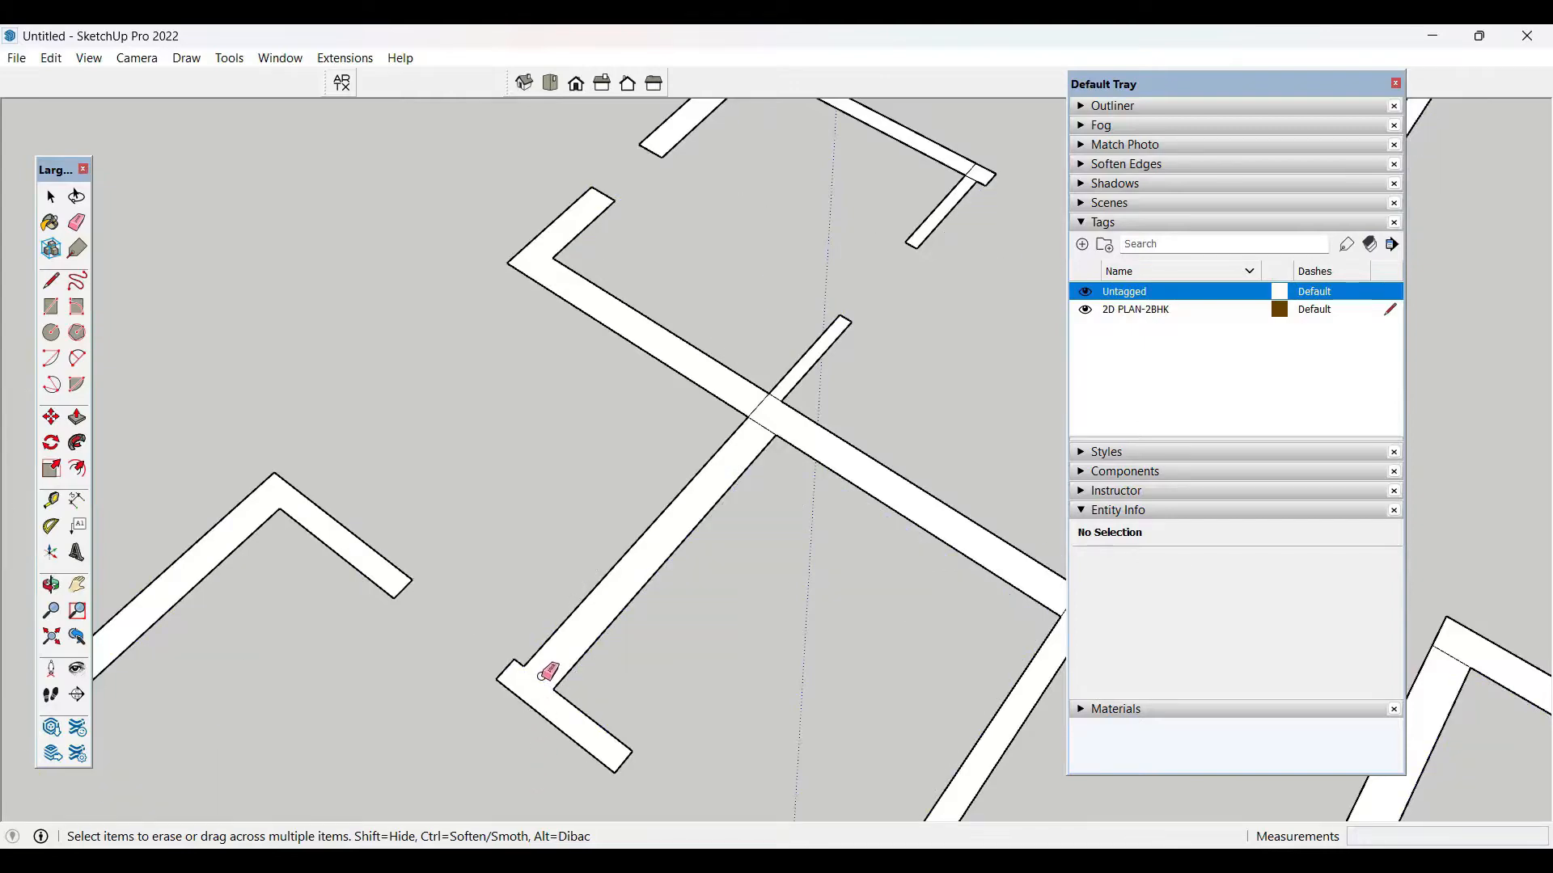
key("ctrl+z")
scroll(475, 652, "down", 5)
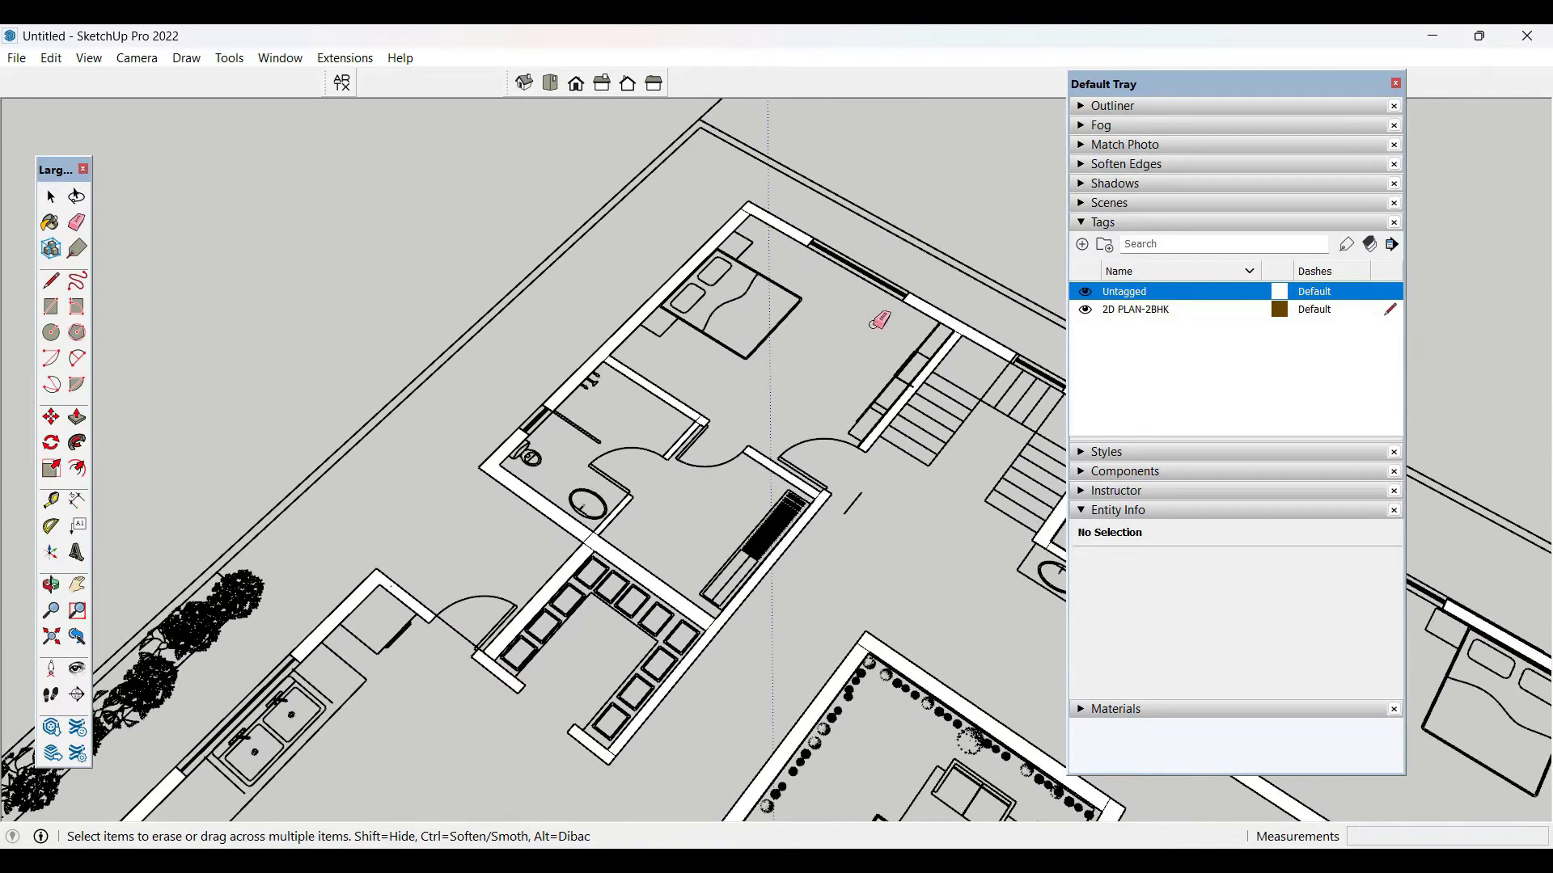
scroll(804, 191, "up", 6)
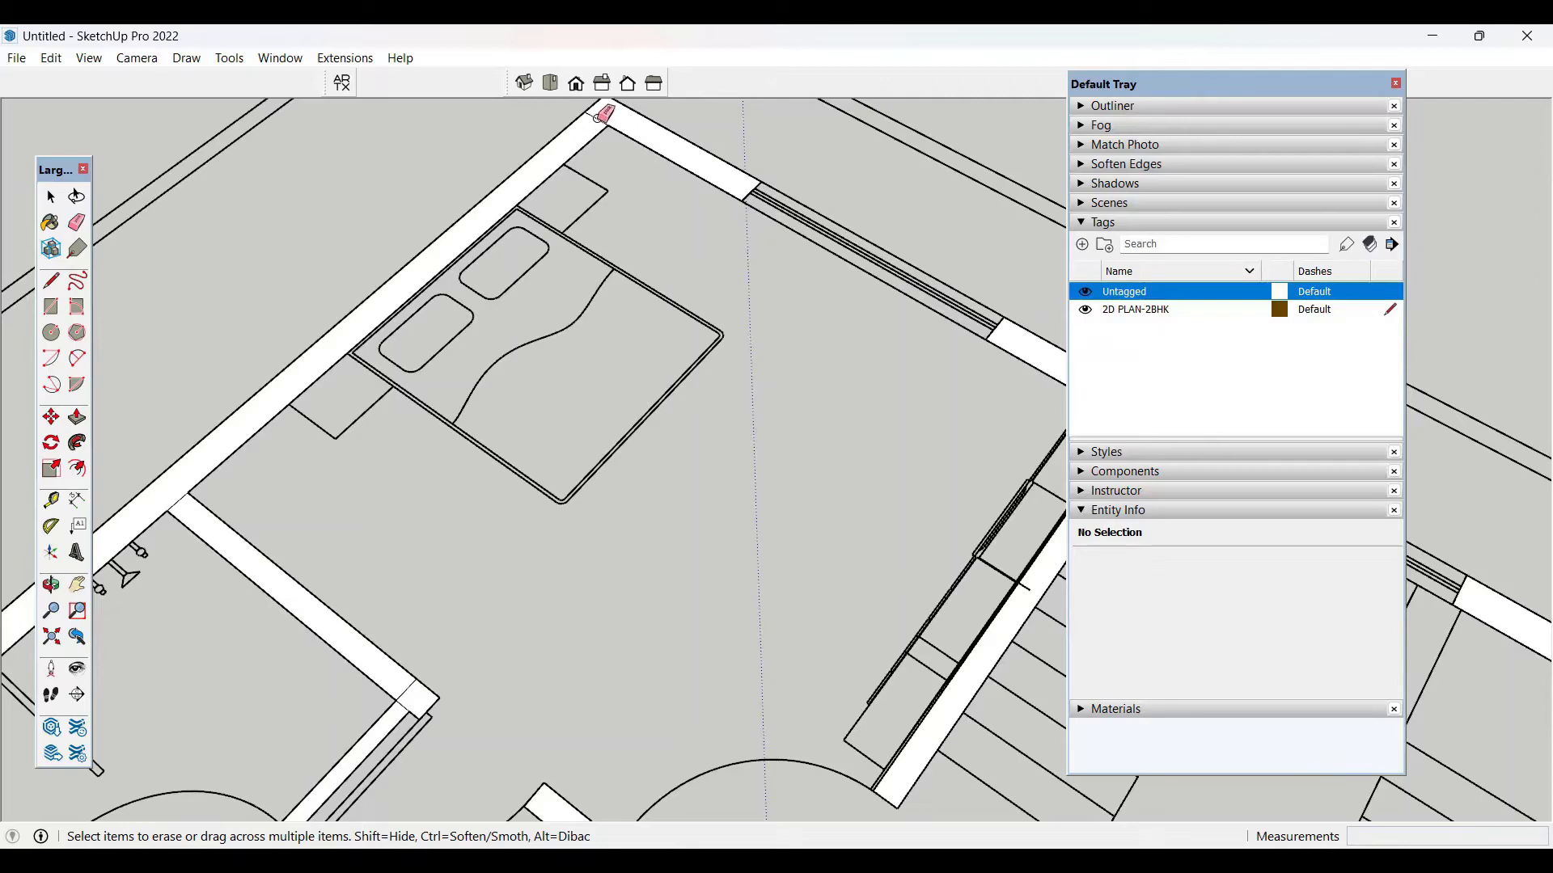
scroll(396, 232, "down", 3)
scroll(769, 357, "up", 4)
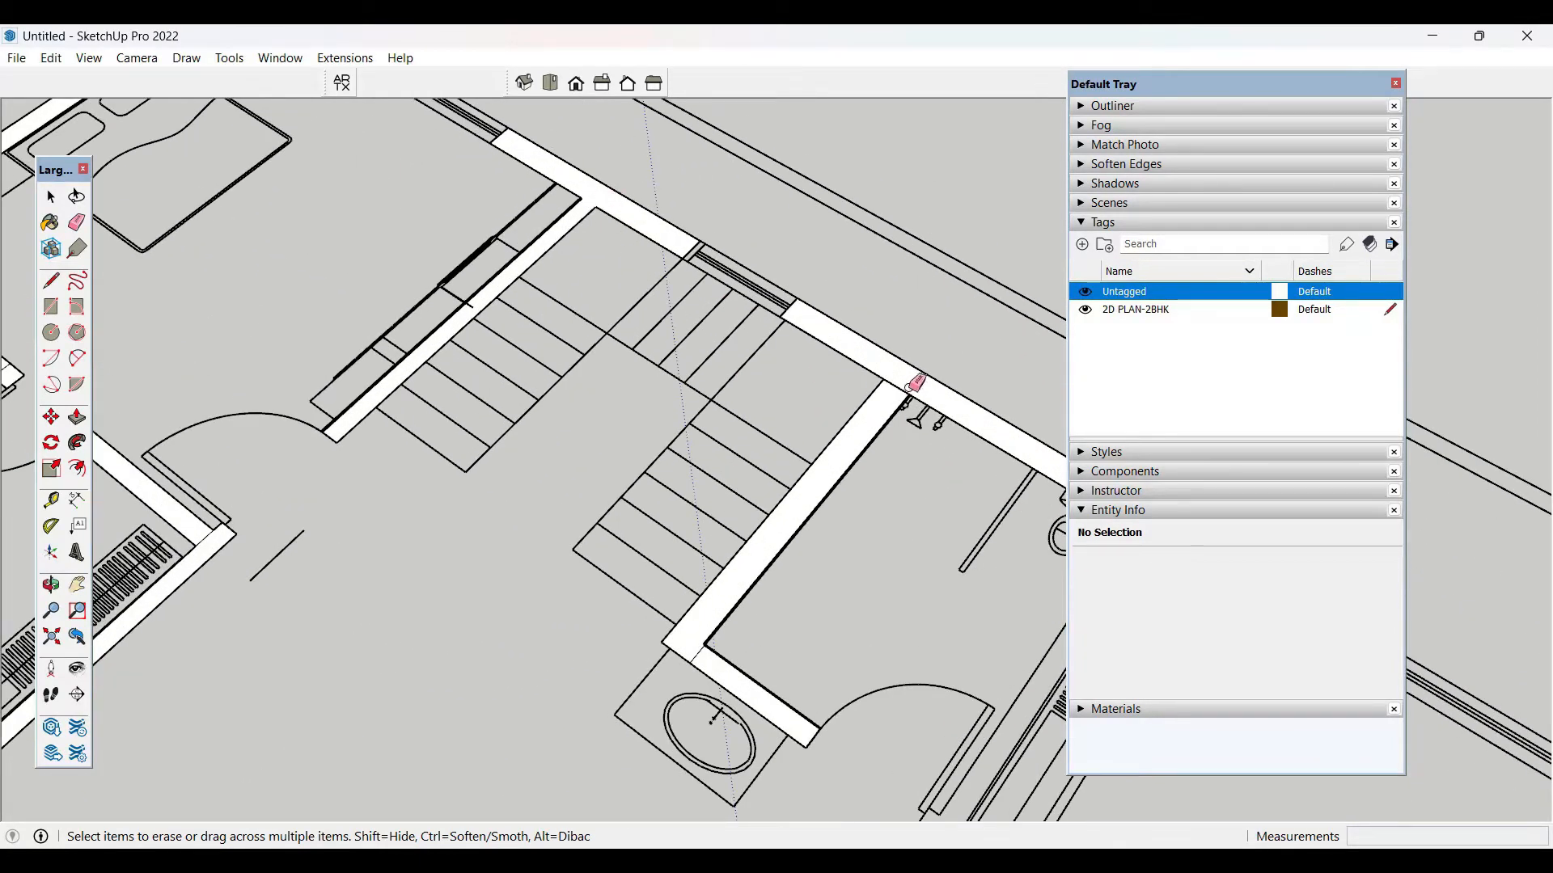
- Erase the wall seams around the staircase bathroom and second bedroom, undoing the stray erasure beside the bathroom fittings
left_click_drag(916, 383, 903, 382)
key("ctrl+z")
scroll(461, 288, "down", 5)
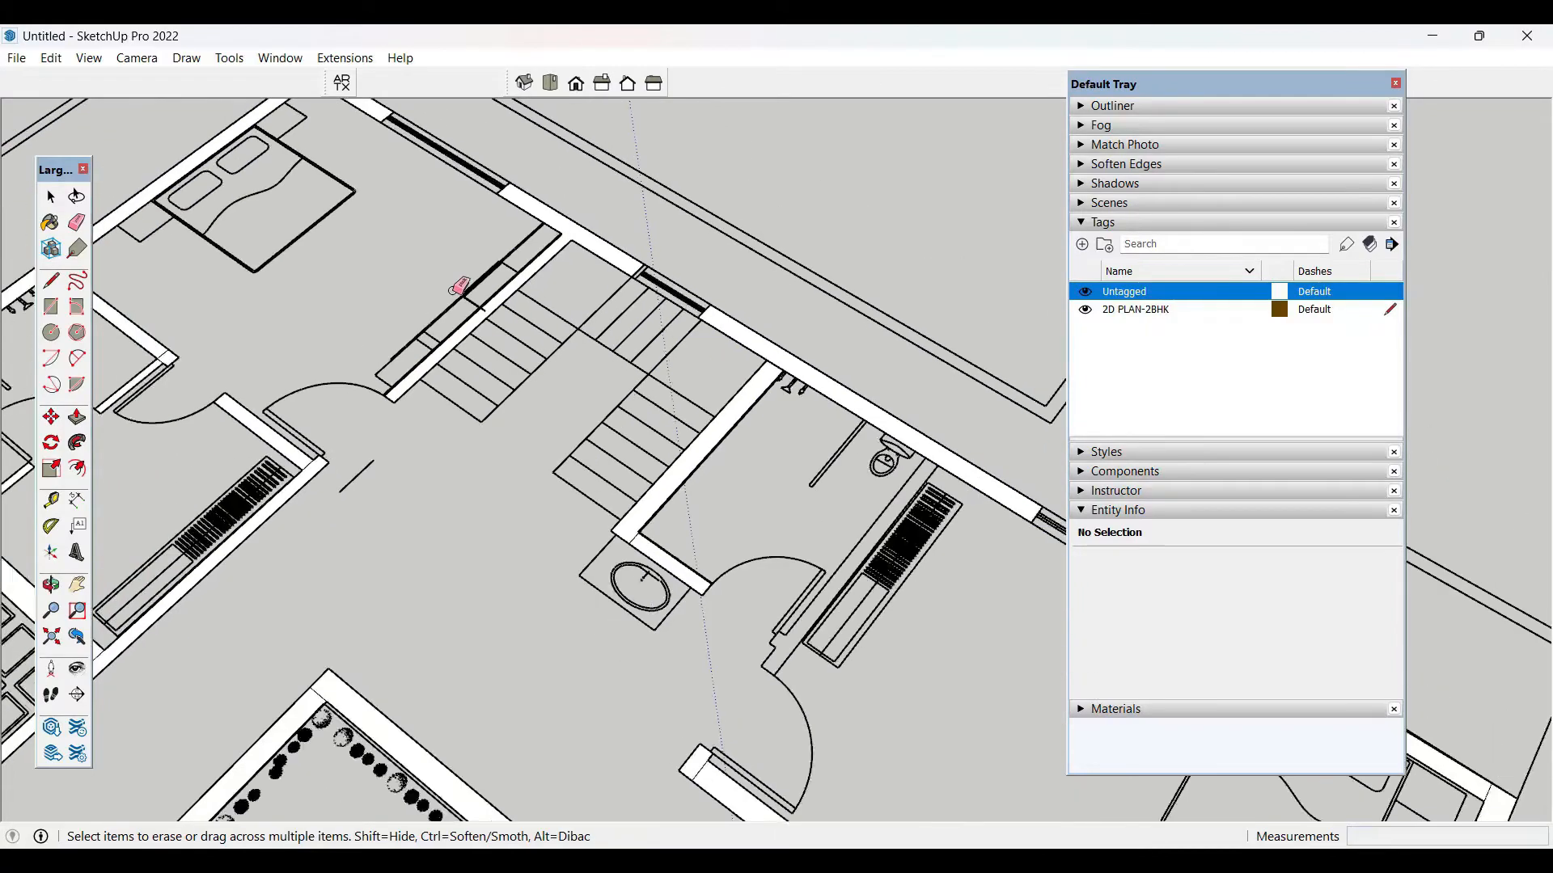
scroll(817, 542, "up", 4)
scroll(793, 521, "up", 5)
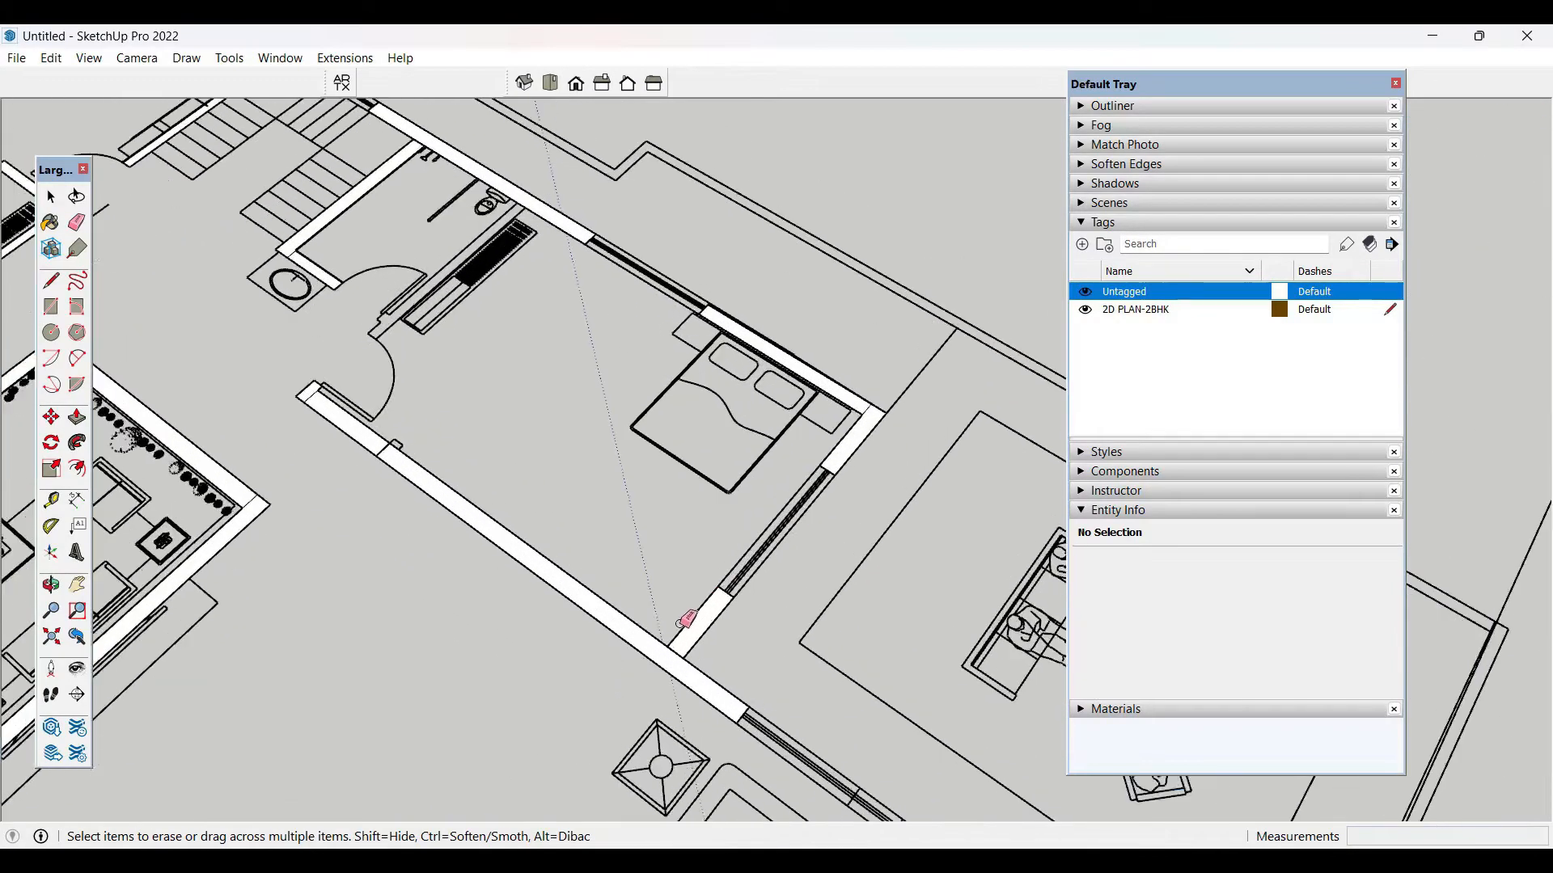
scroll(817, 652, "down", 6)
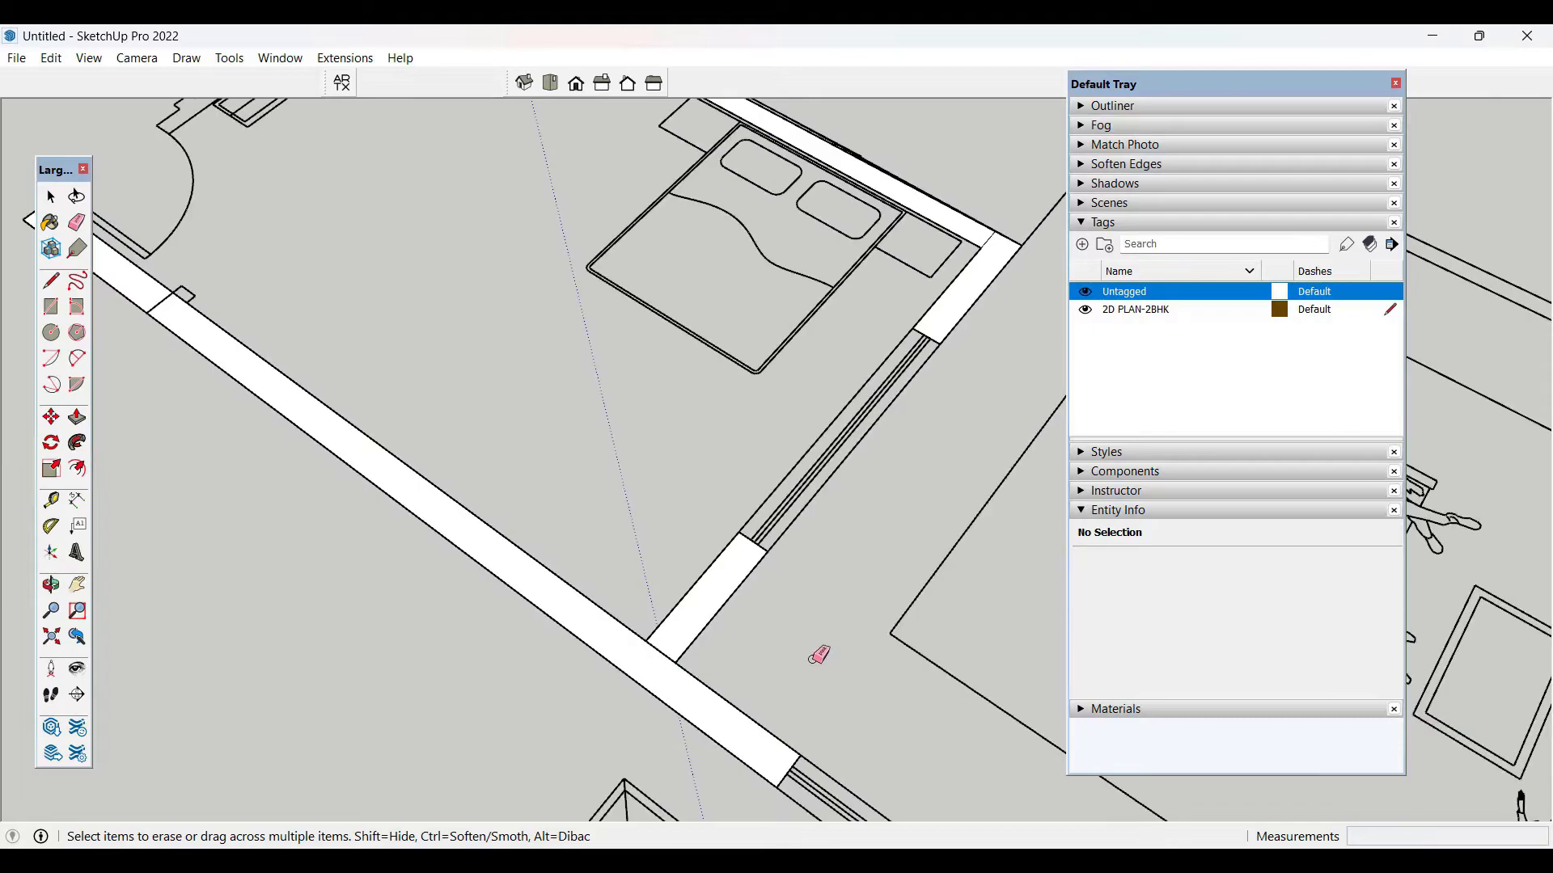
scroll(721, 580, "down", 2)
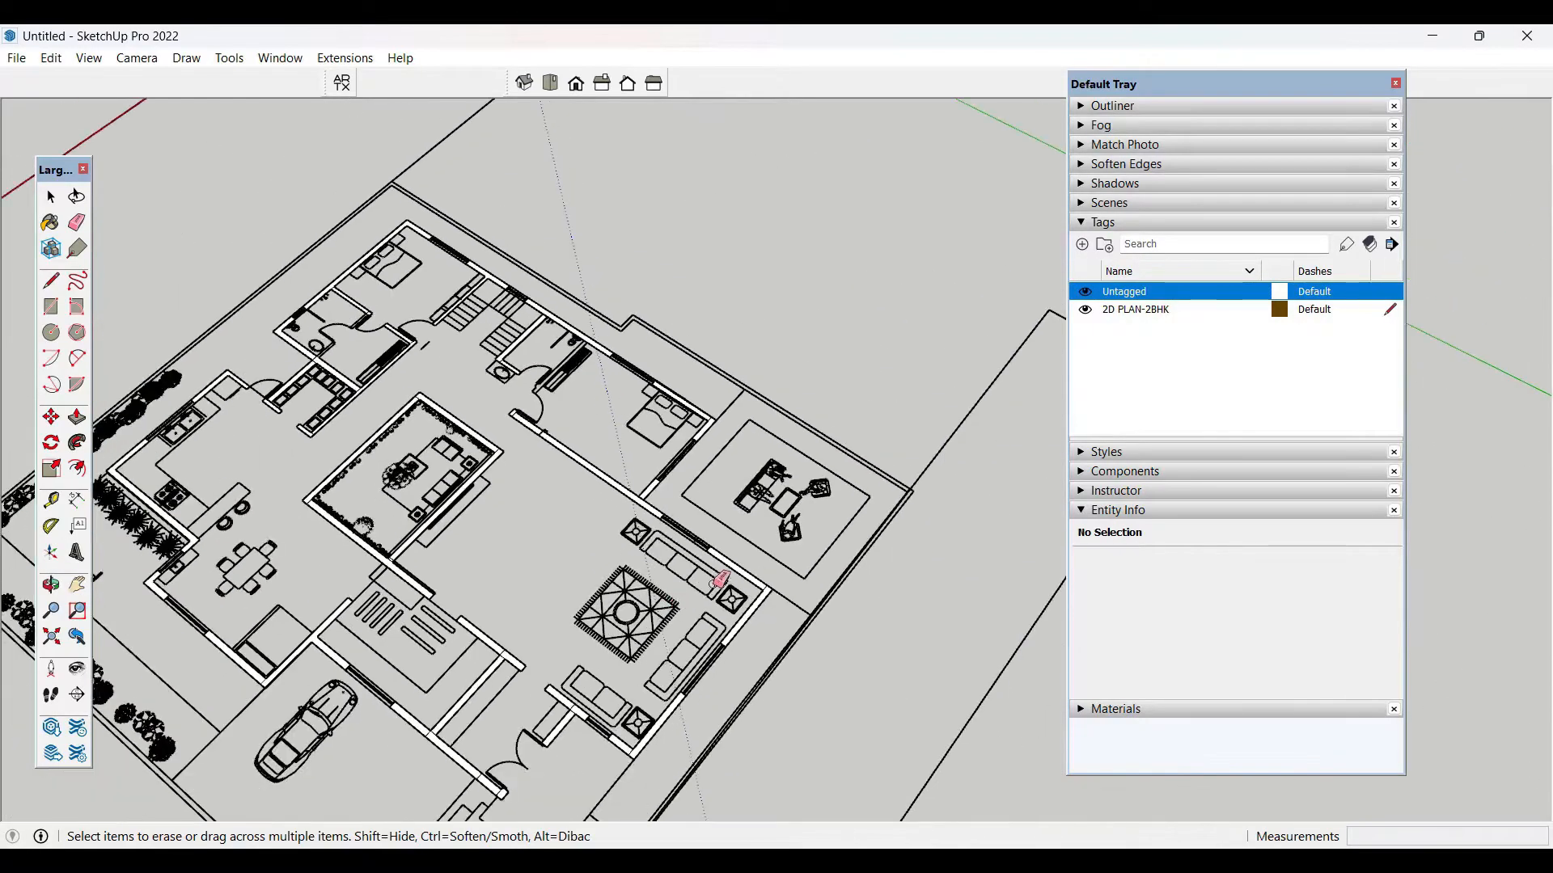
- Erase the seam lines at the living room's outer corner and at the T-junction behind the two-seat sofa
scroll(784, 621, "up", 6)
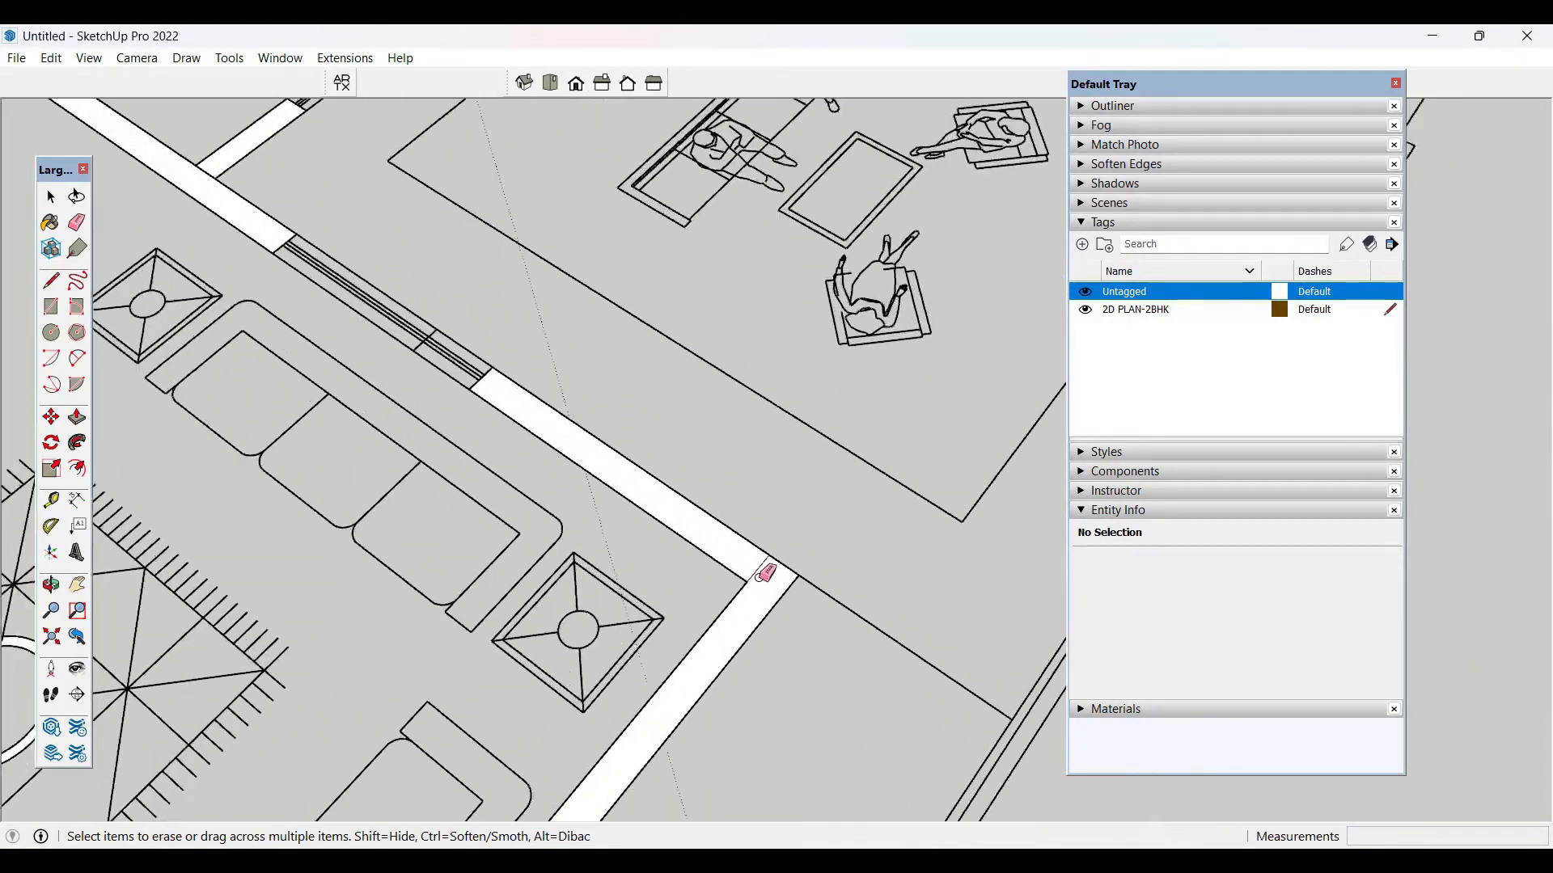
scroll(801, 468, "down", 5)
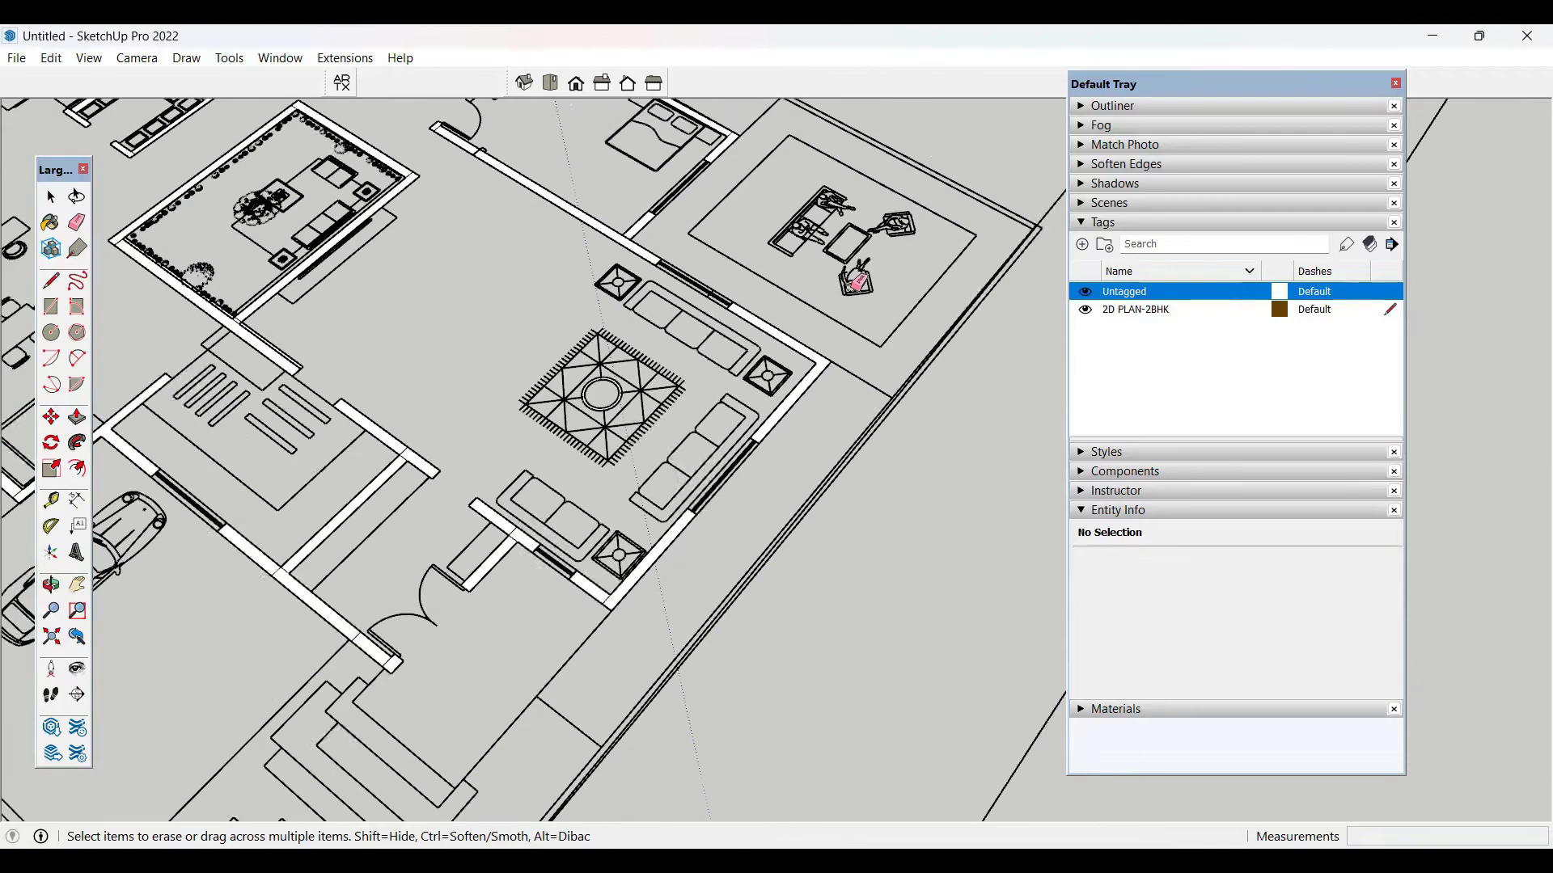
scroll(514, 499, "up", 4)
scroll(509, 501, "up", 4)
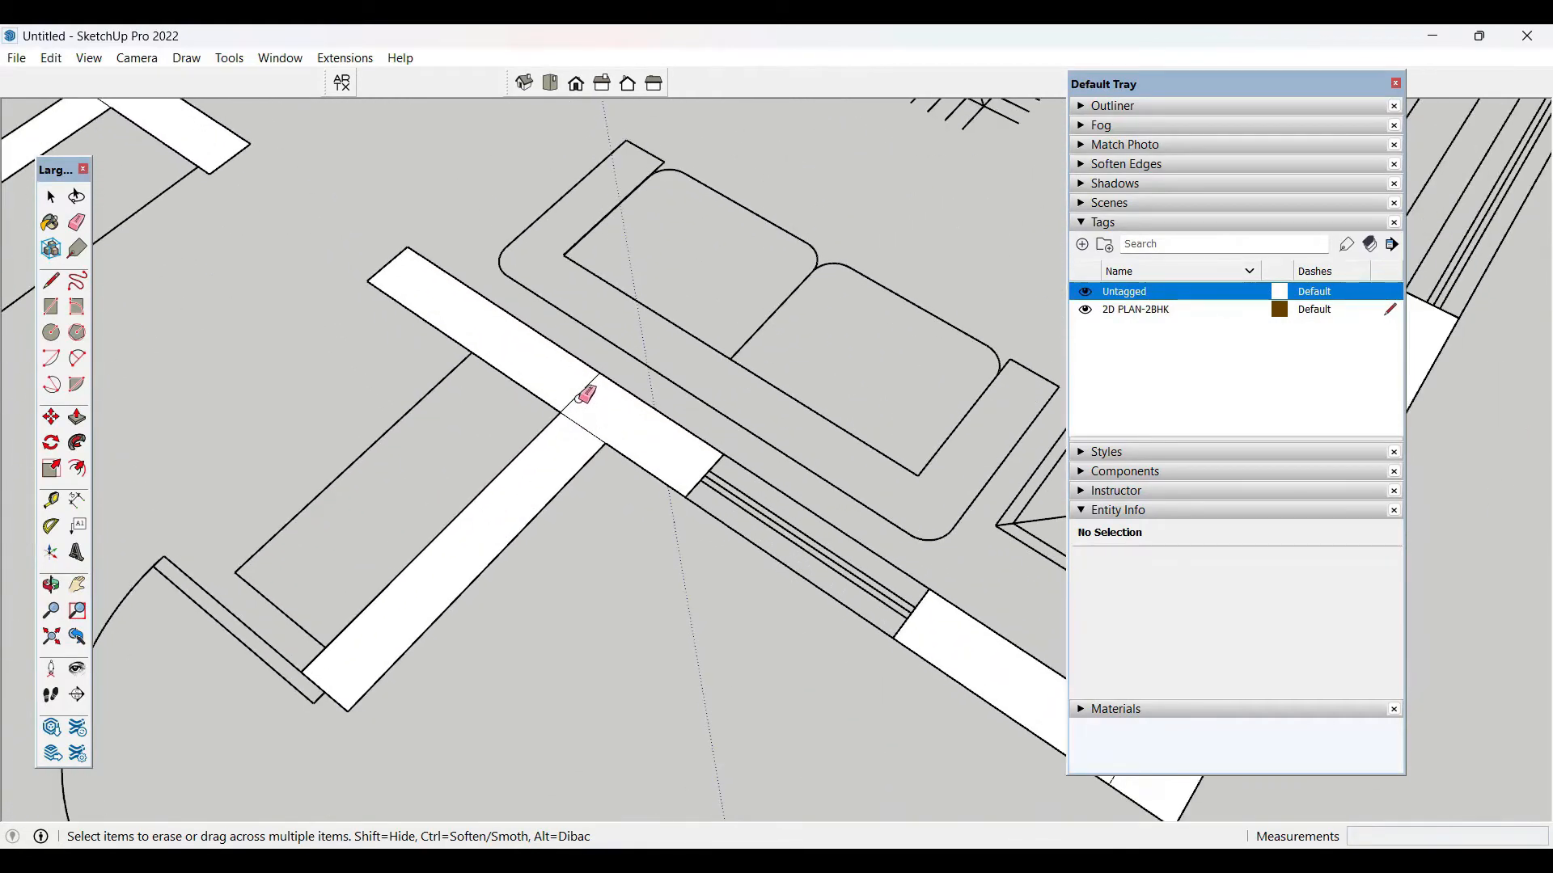
scroll(856, 512, "down", 6)
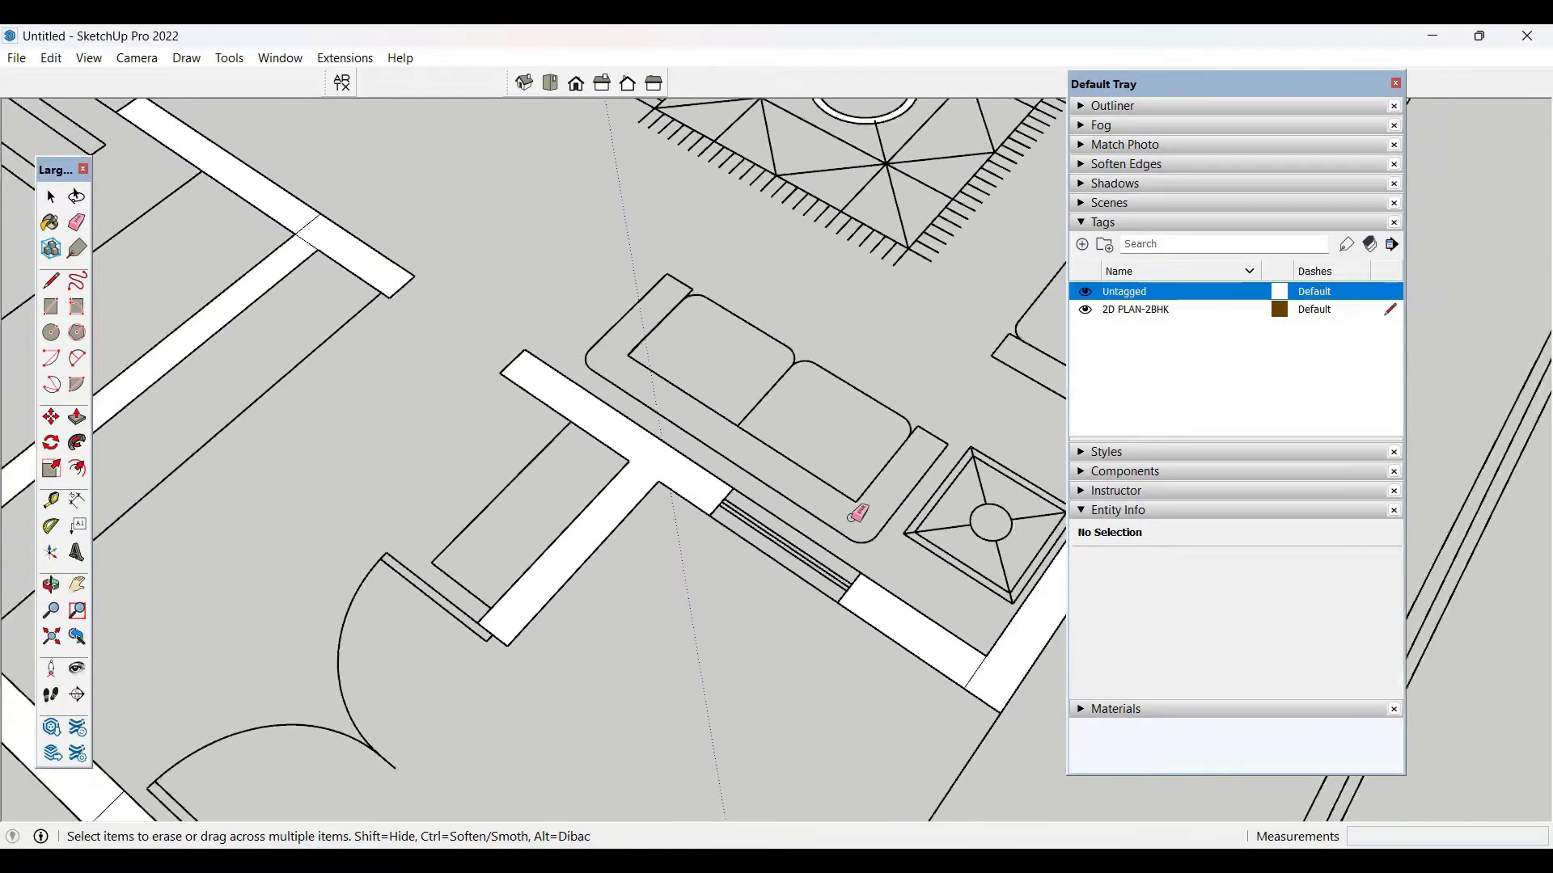
- Erase the seam lines at both ends of the foyer cross wall so it merges with the adjoining walls
scroll(590, 375, "up", 5)
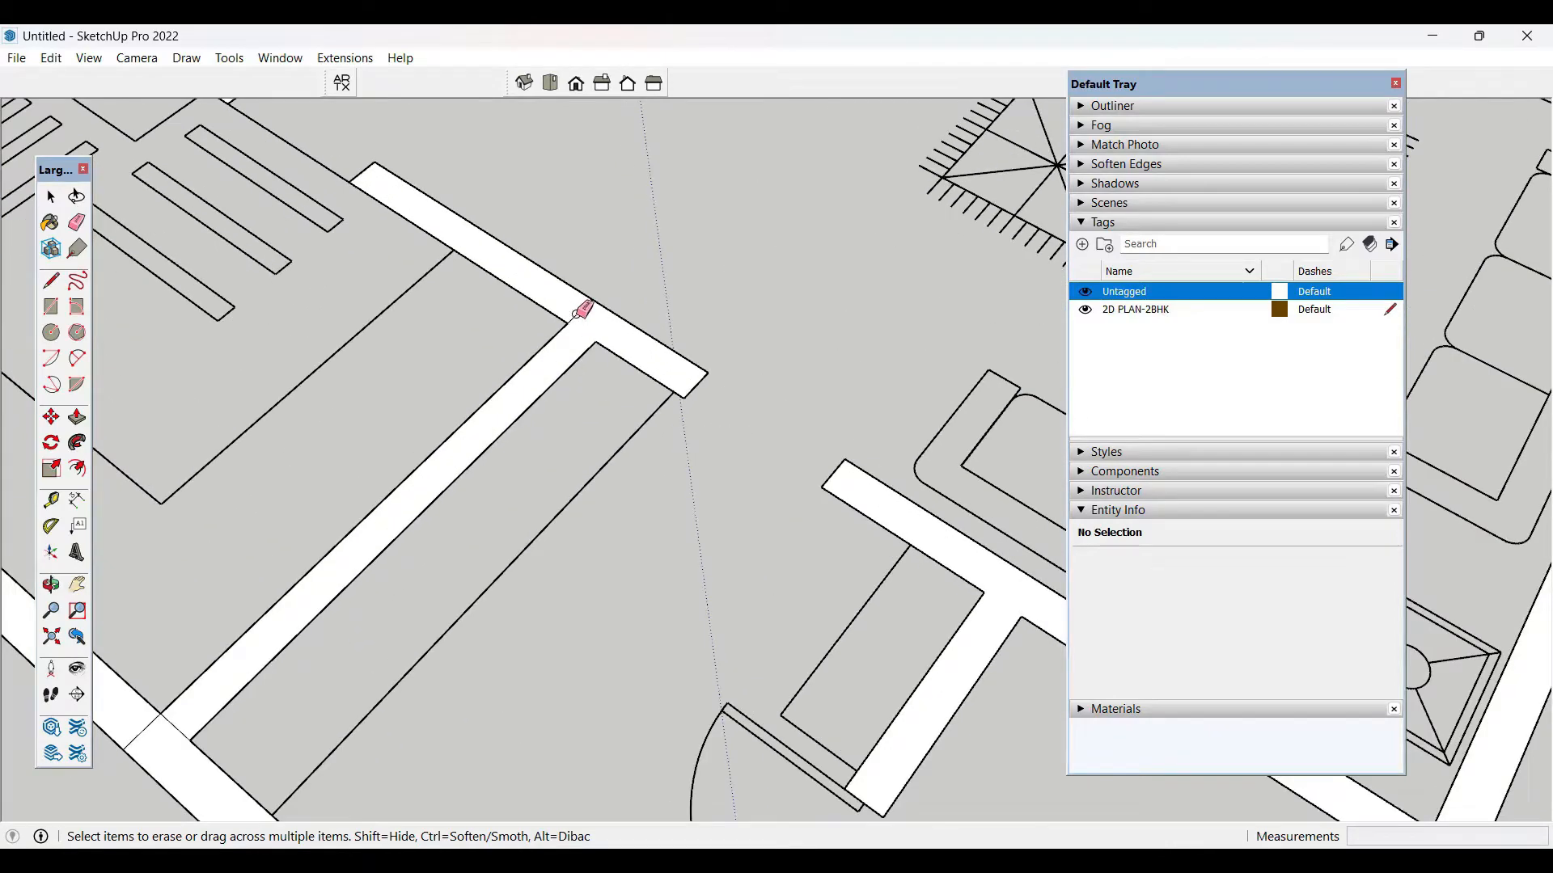
scroll(558, 515, "down", 2)
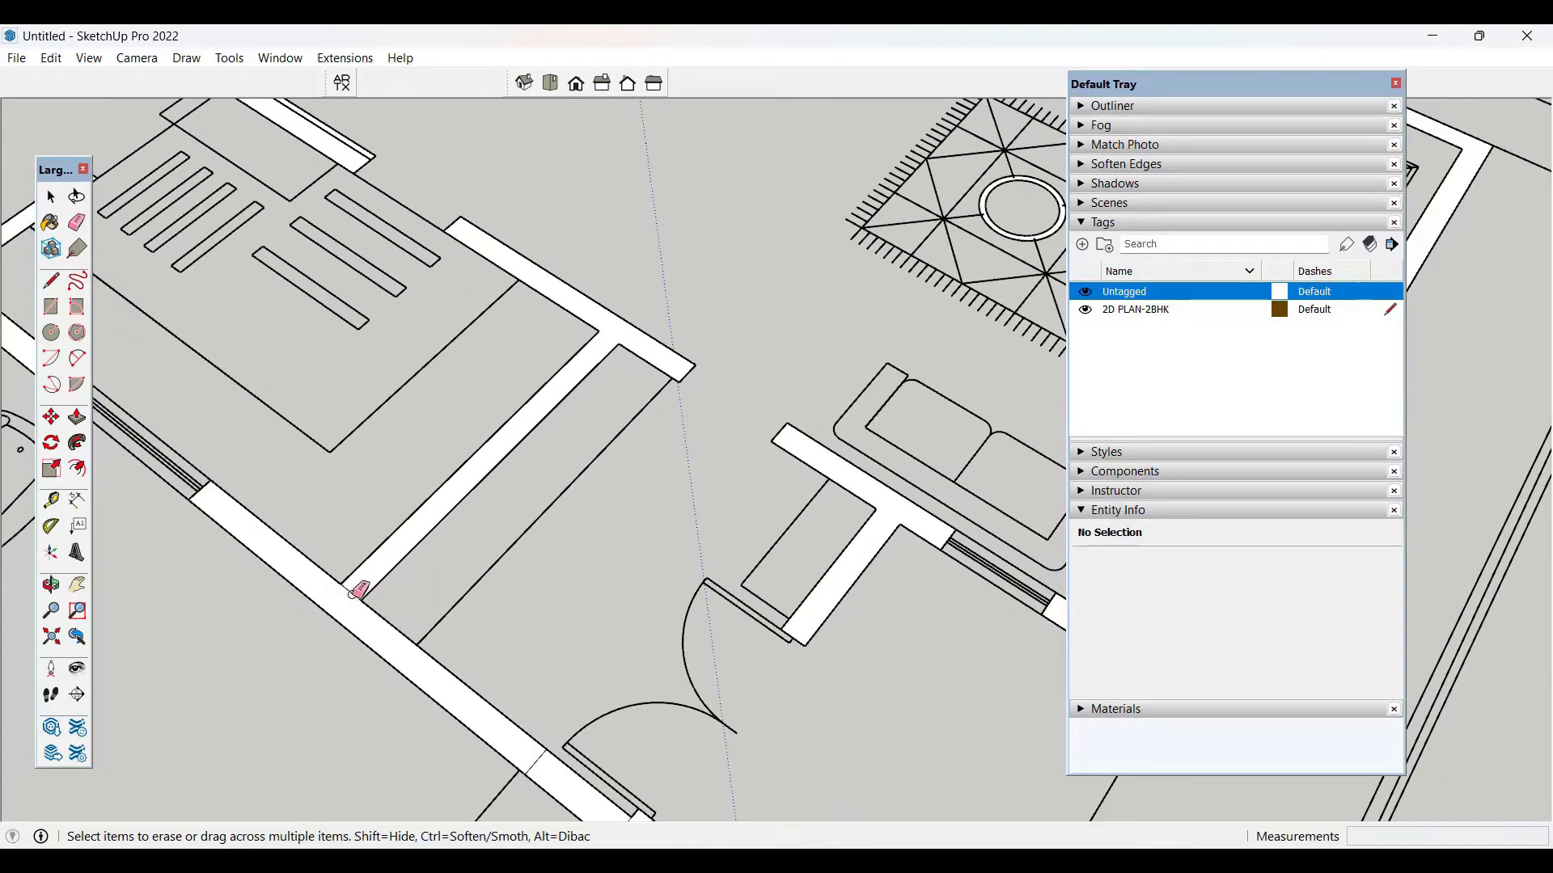
scroll(606, 433, "down", 5)
scroll(625, 469, "down", 4)
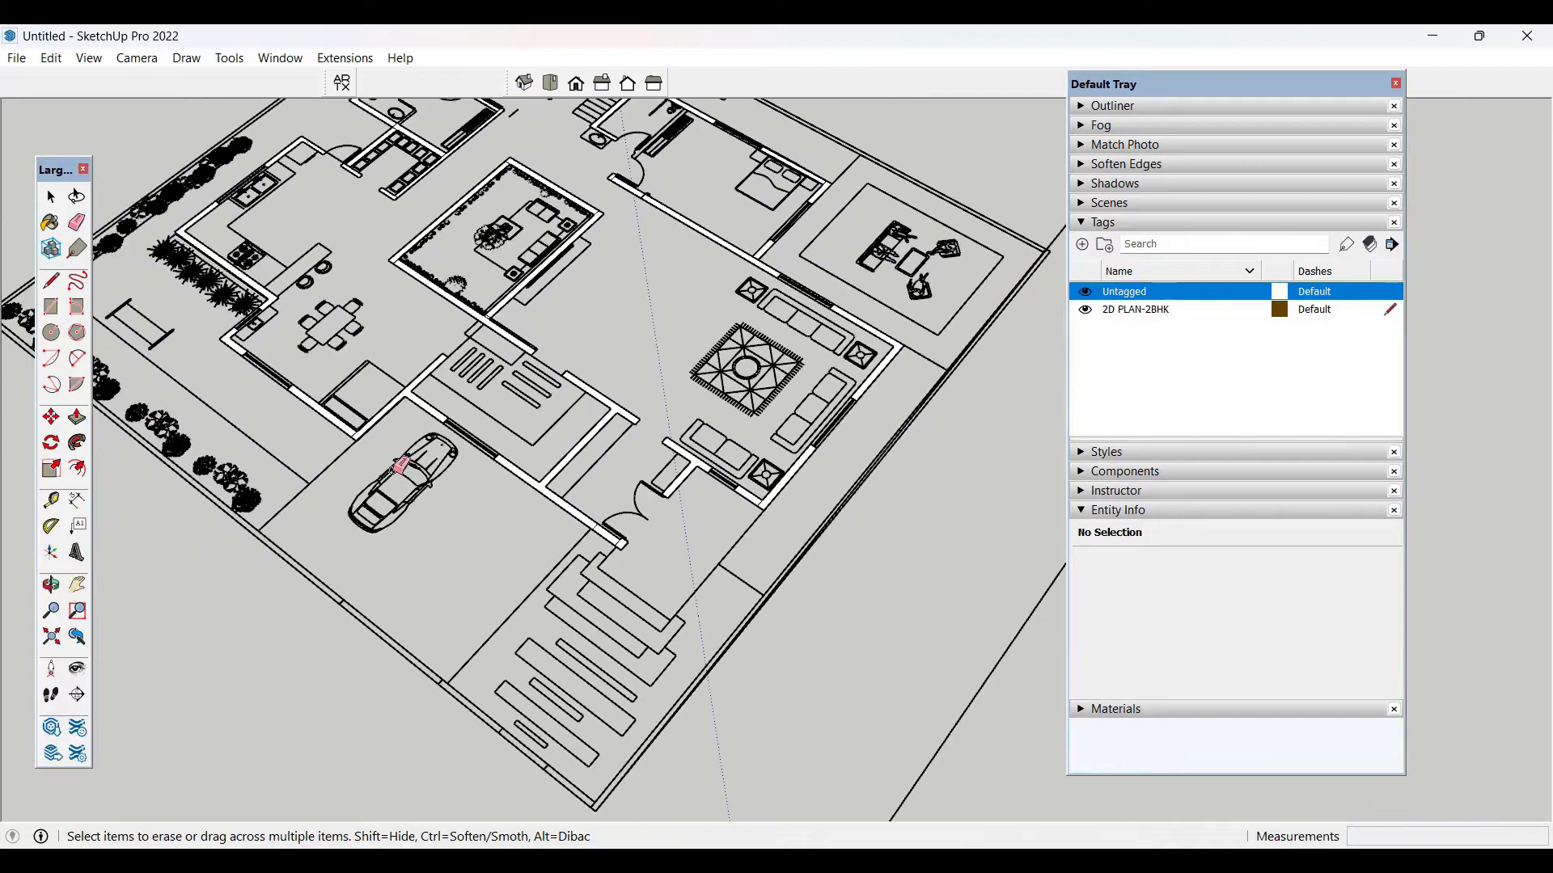
scroll(399, 466, "up", 5)
scroll(533, 628, "down", 4)
middle_click_drag(534, 628, 522, 530)
scroll(515, 456, "up", 5)
scroll(515, 456, "up", 5)
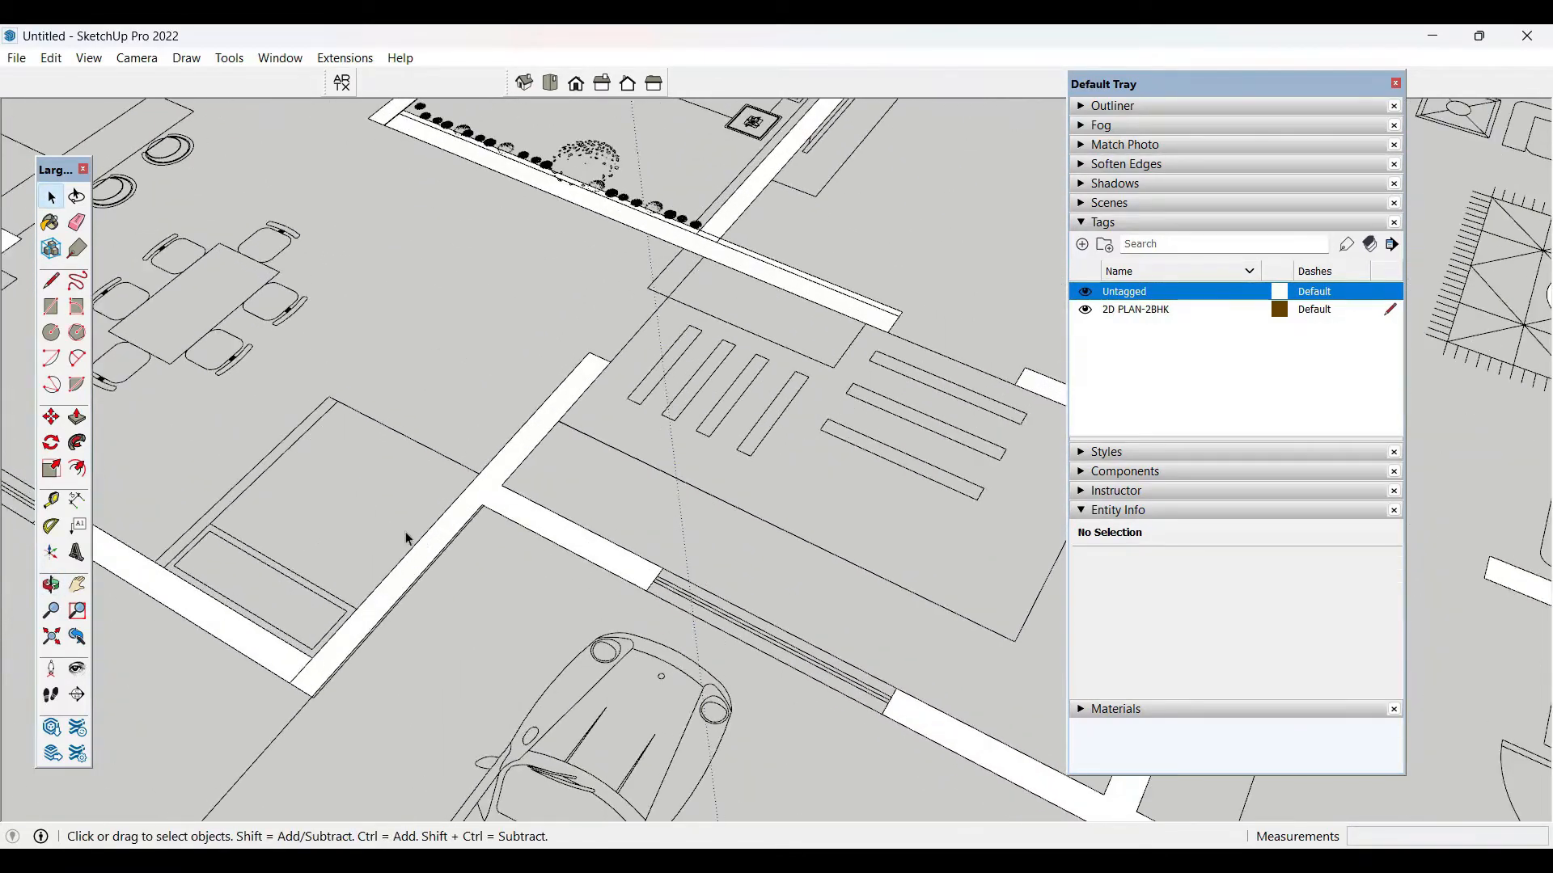
- Push/Pull the T-shaped wall between the dining area, car porch and foyer up to a height of 10'
key("p")
left_click(499, 507)
type("1")
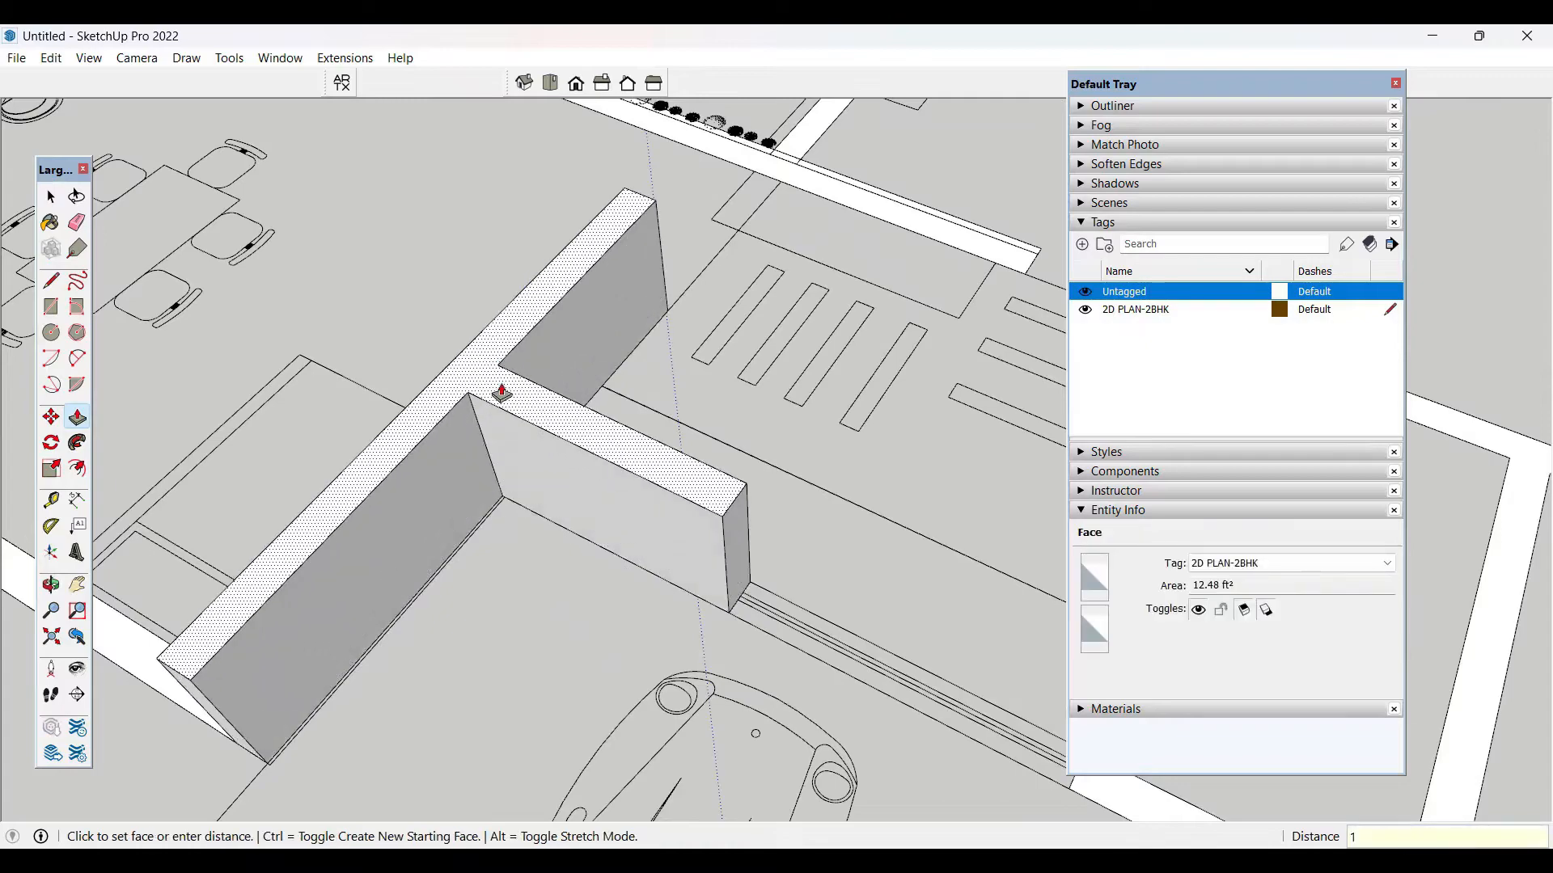
type("0'")
key("Return")
- Extrude the foyer's front wall with its connected cross wall and the courtyard's foyer-side wall by the same 10'
scroll(715, 603, "down", 3)
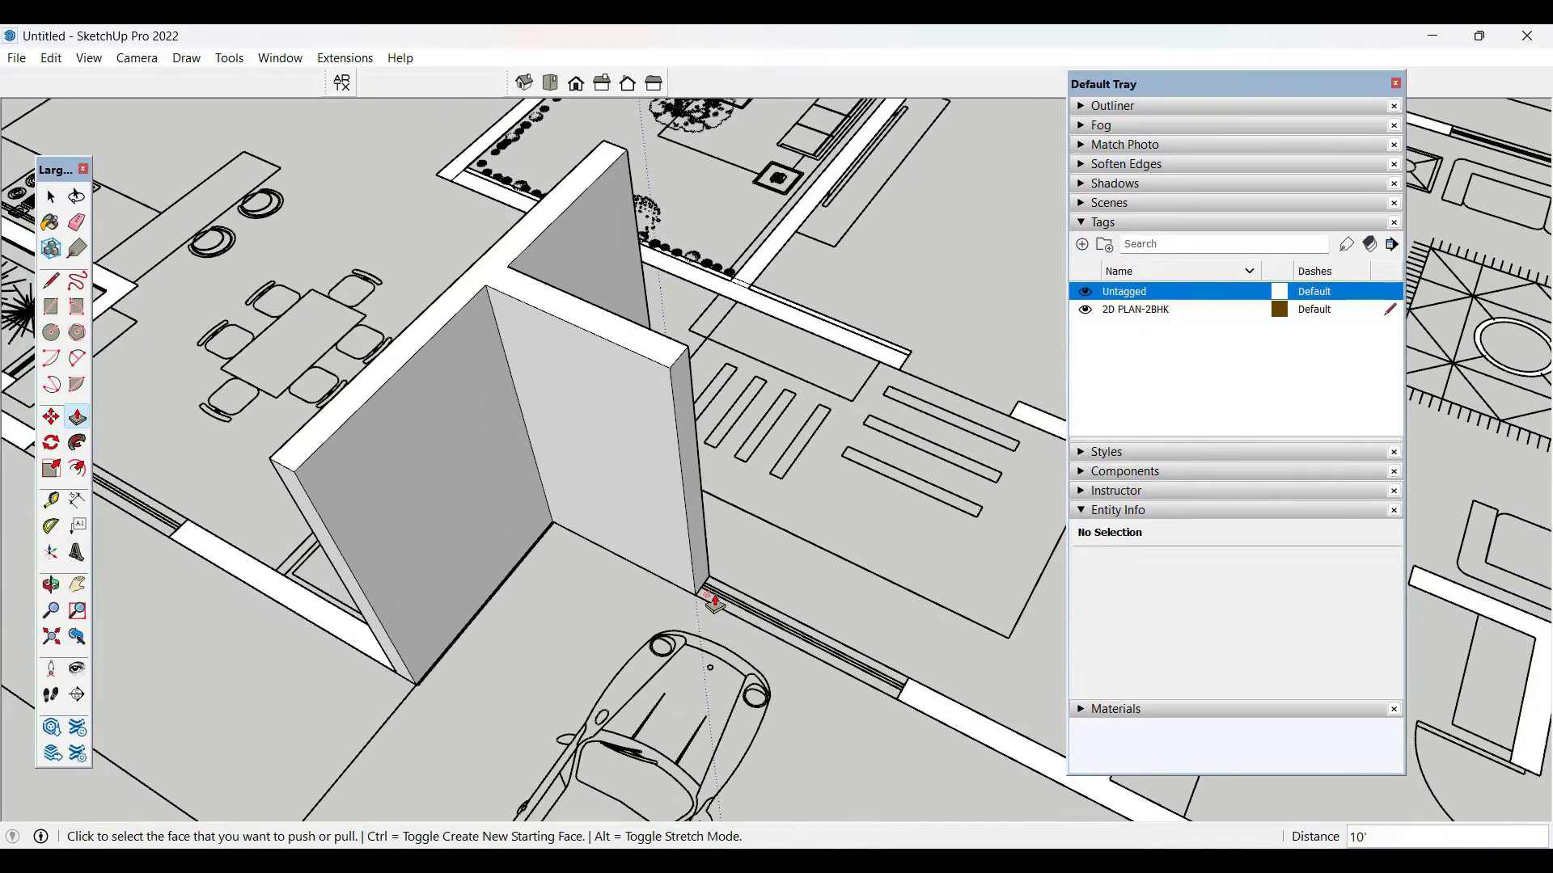
scroll(715, 603, "down", 5)
left_click(808, 642)
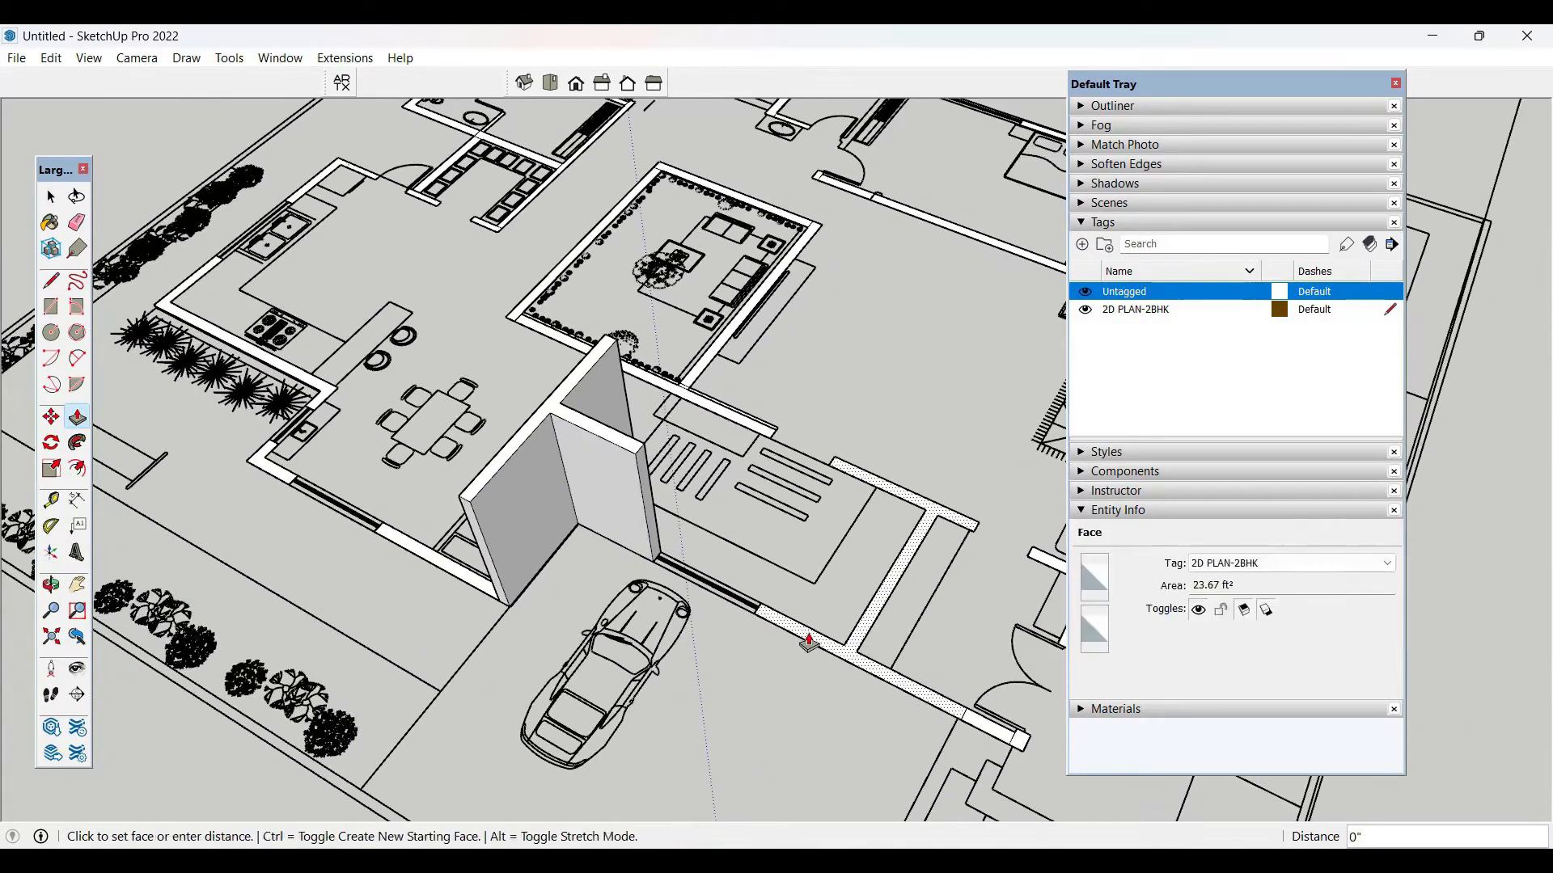
left_click(809, 643)
left_click(727, 420)
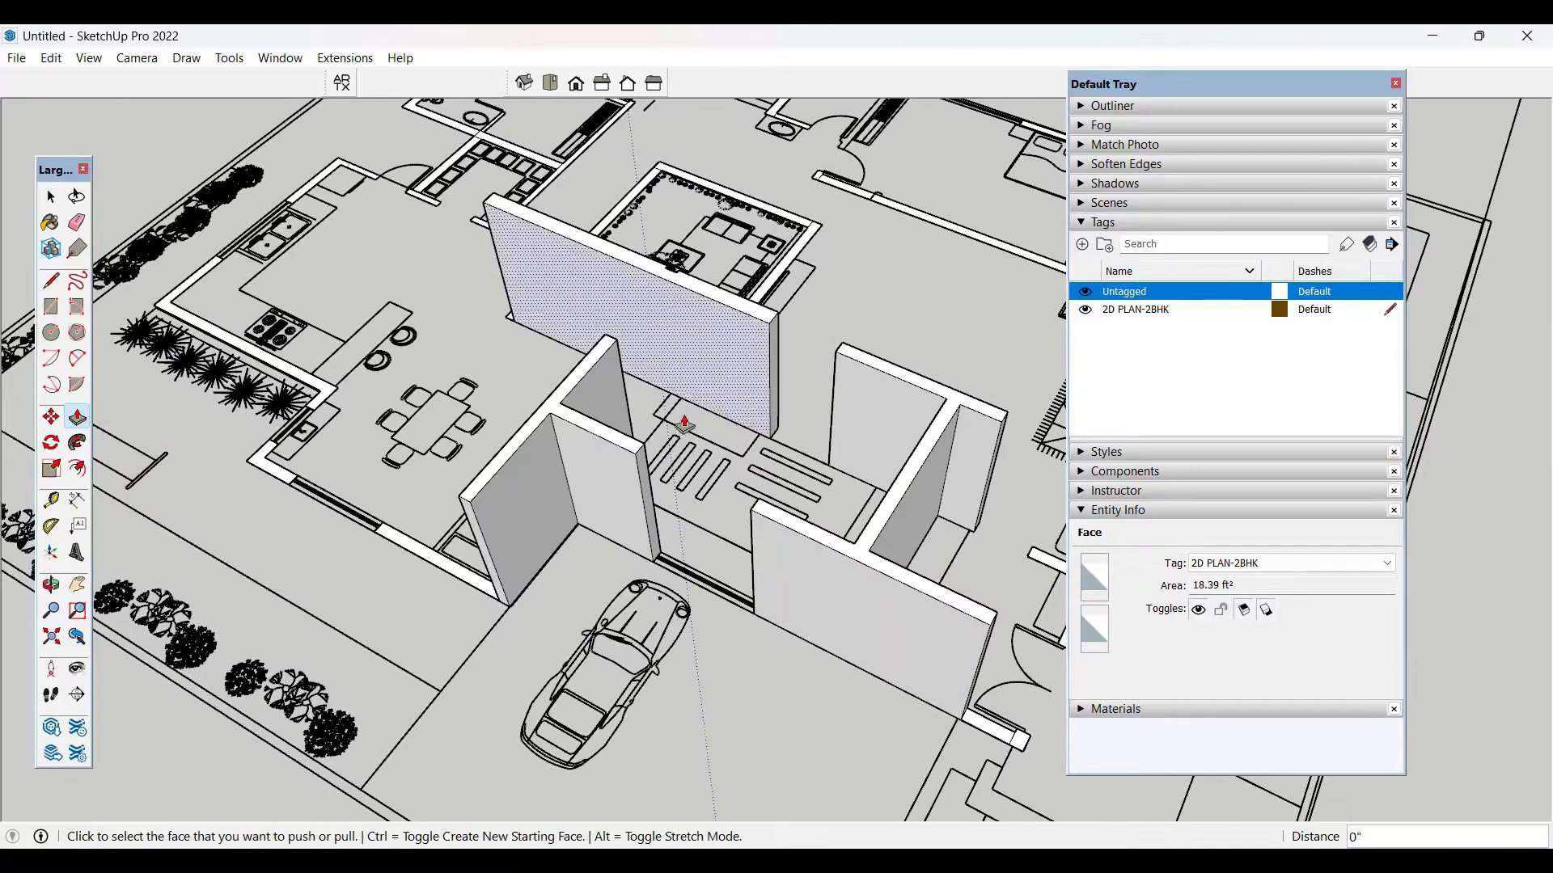
- Raise the kitchen corner walls and the dining area's front wall to the same 10' height
left_click(267, 473)
left_click(320, 399)
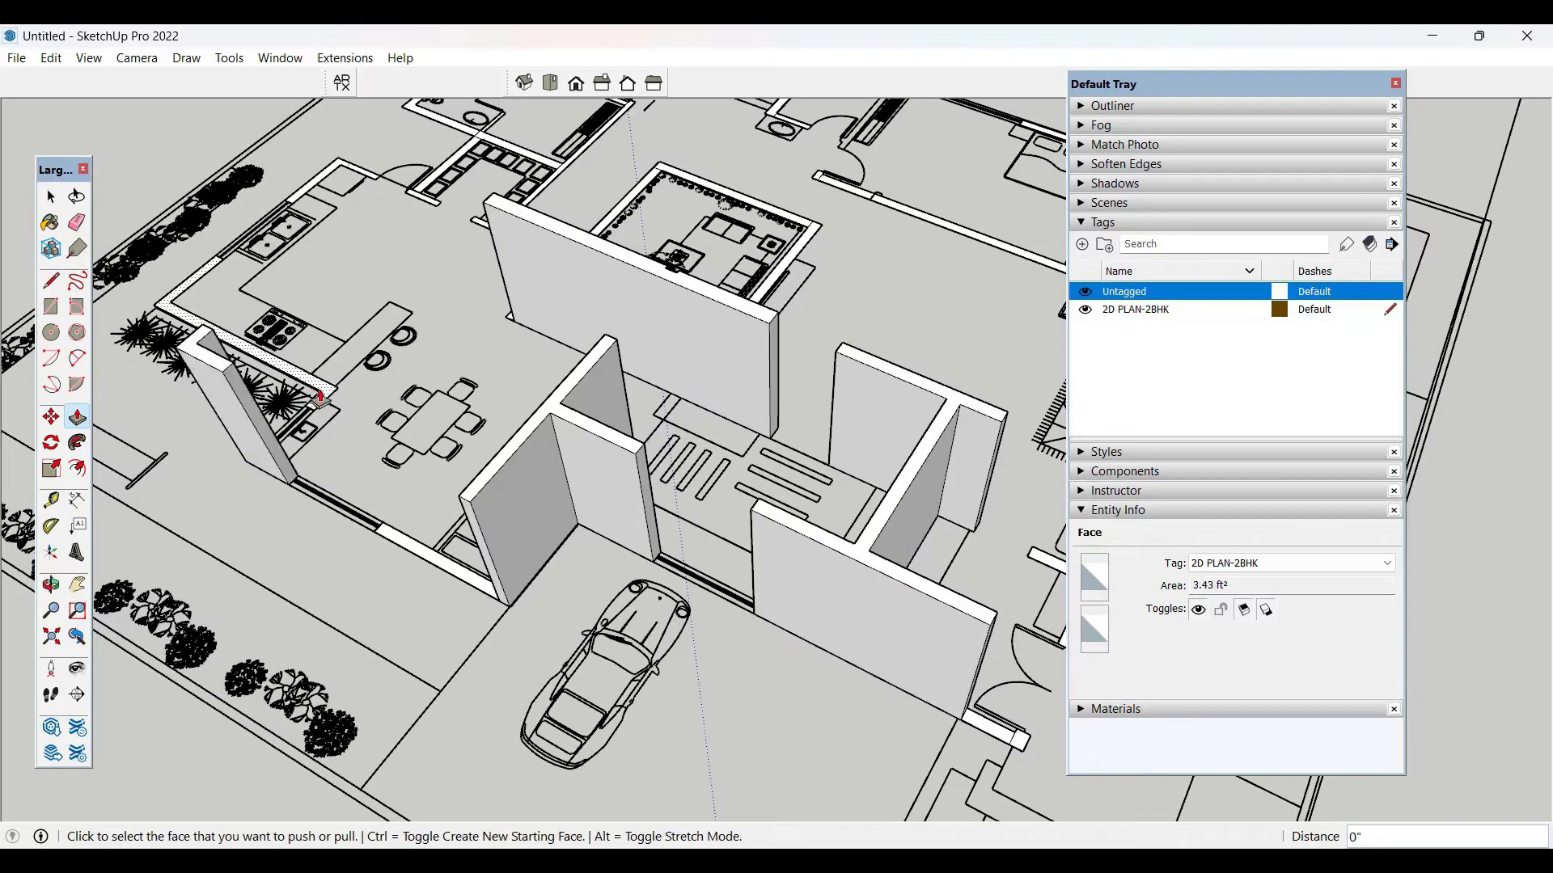
double_click(321, 400)
double_click(432, 556)
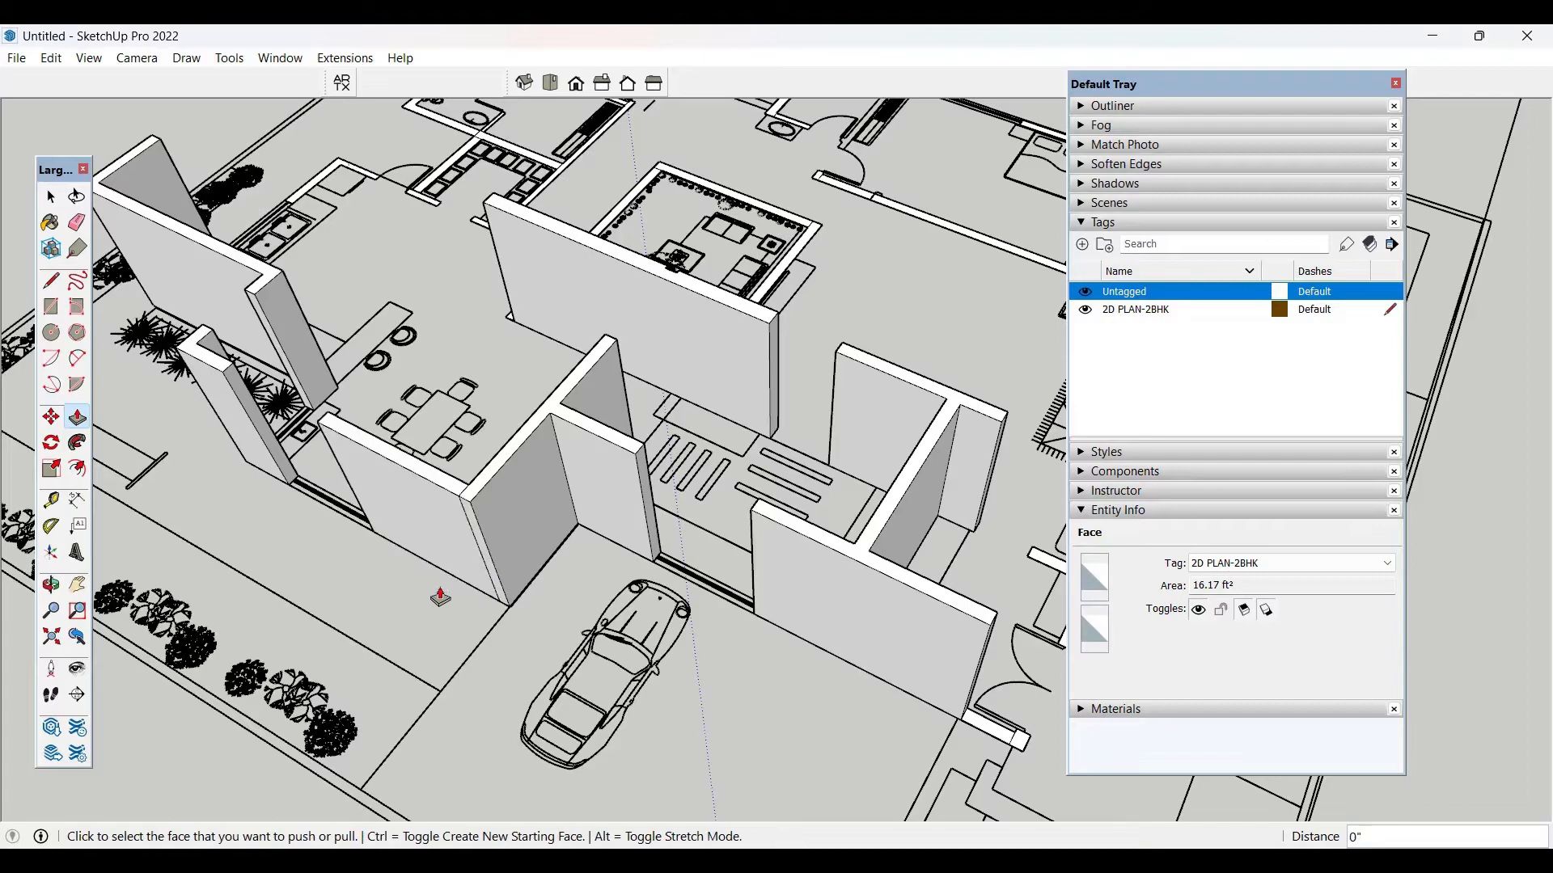
- Raise the wall between the second bedroom and living room and the living room's far outer corner to 10'
scroll(447, 612, "down", 5)
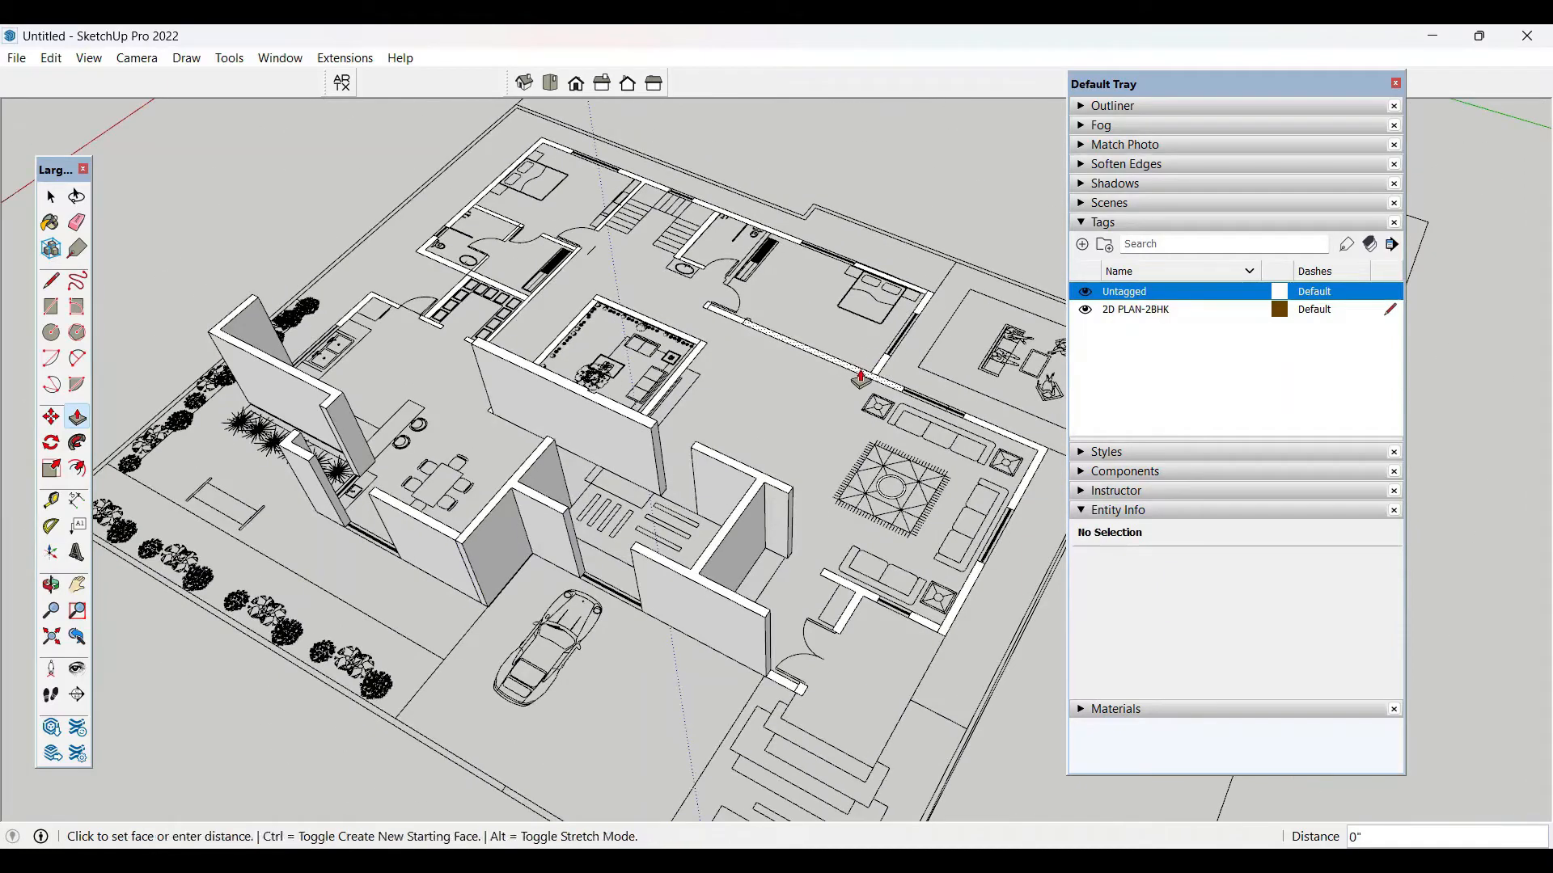
double_click(861, 376)
left_click(1030, 476)
left_click(991, 389)
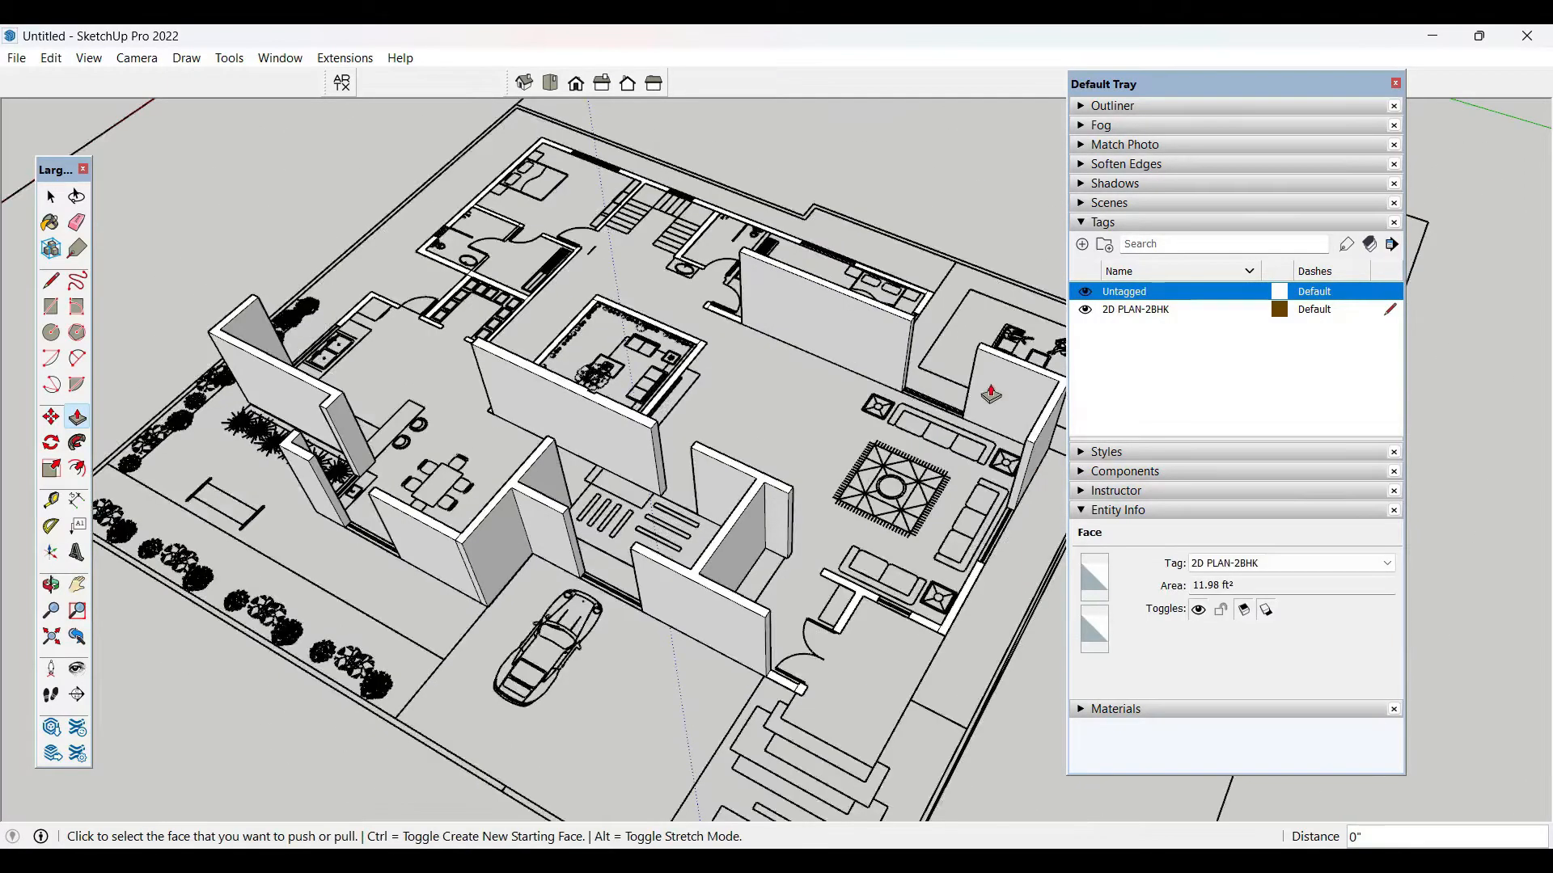
- Extrude the second bedroom's window-side walls and the staircase bathroom walls to the same 10' height
scroll(861, 273, "up", 3)
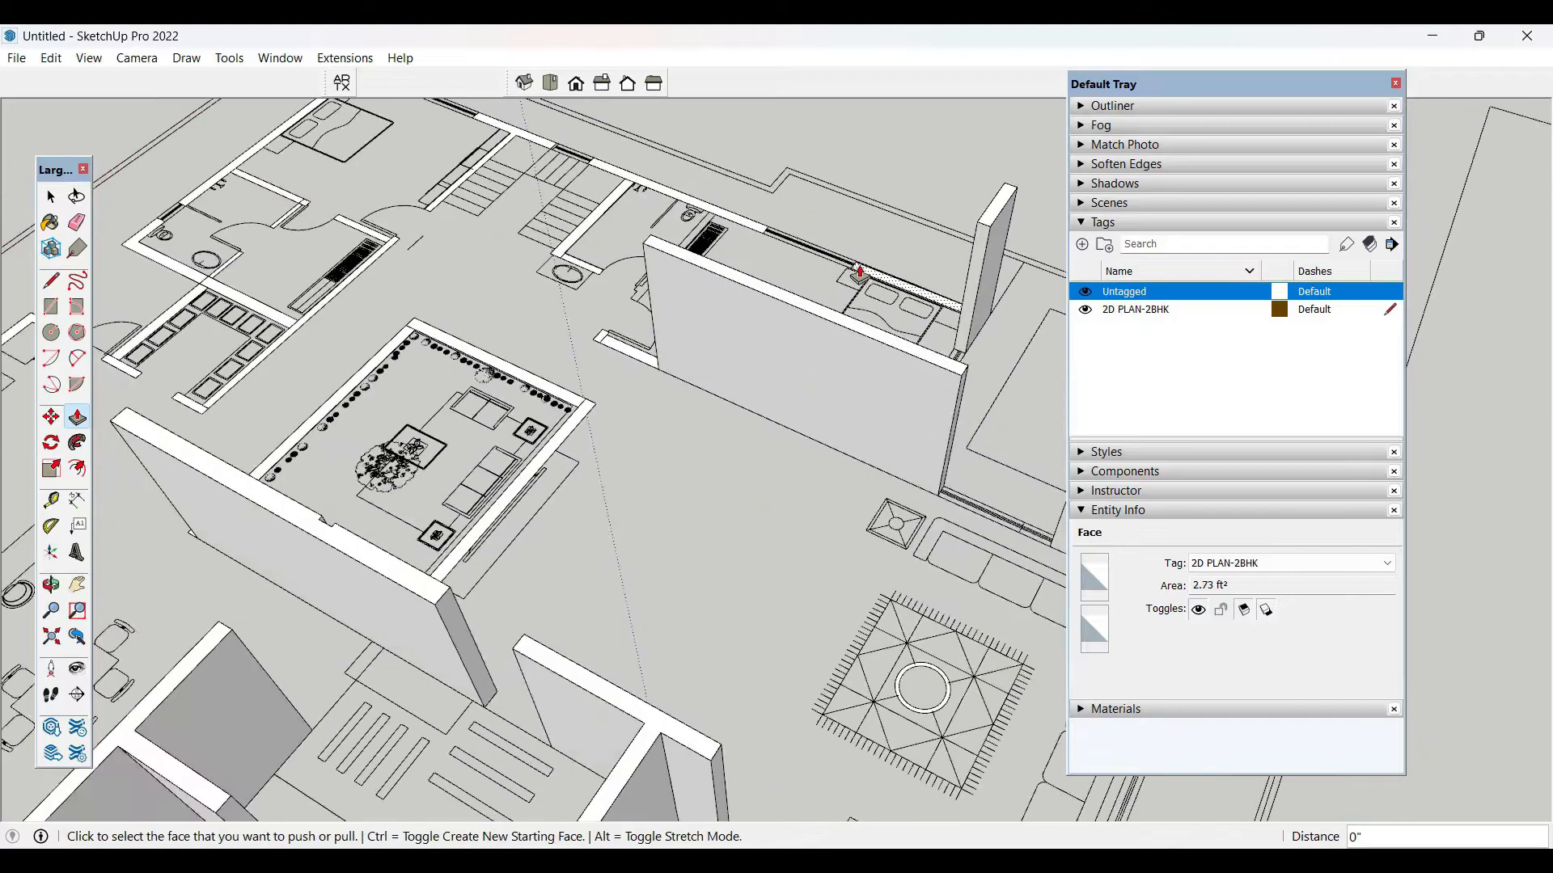
left_click(876, 284)
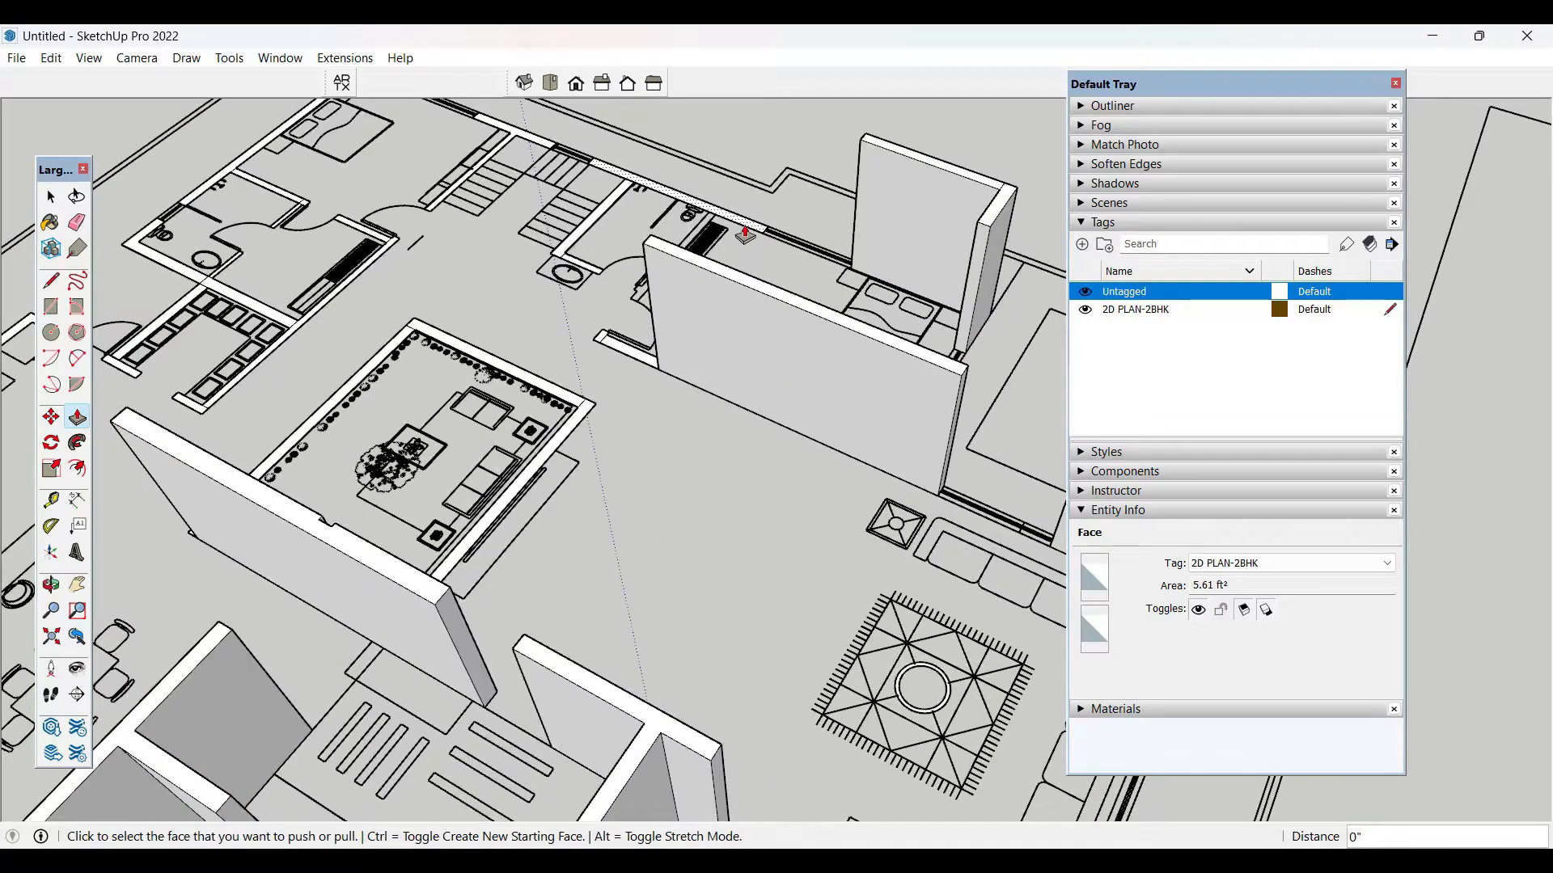
double_click(745, 236)
double_click(591, 233)
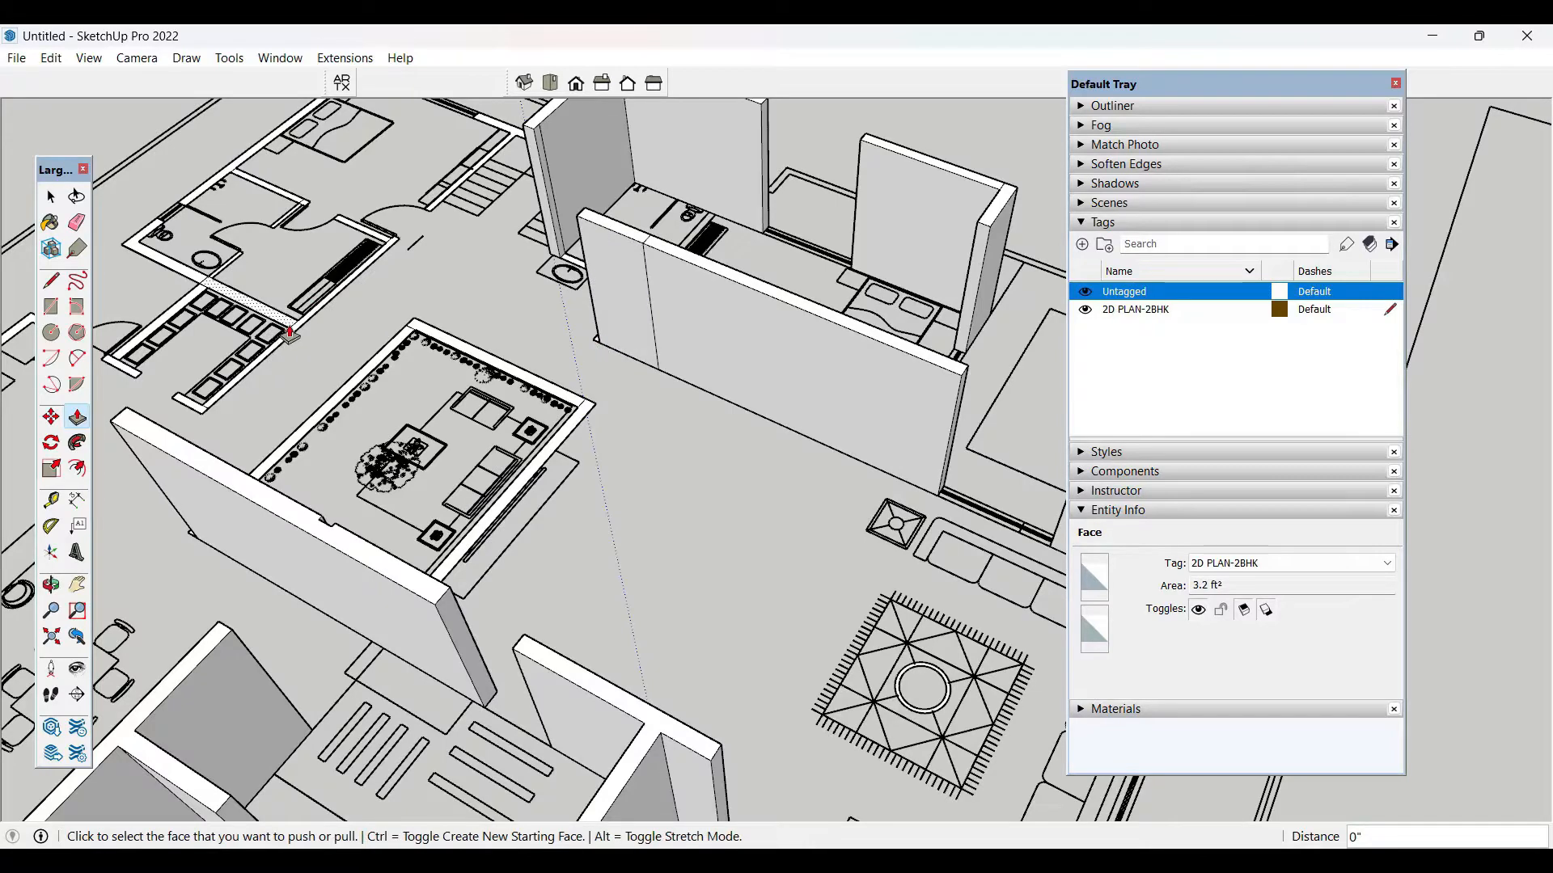
- Raise all the store room walls, including the short door-side returns, and the adjacent kitchen corner wall to 10'
double_click(291, 332)
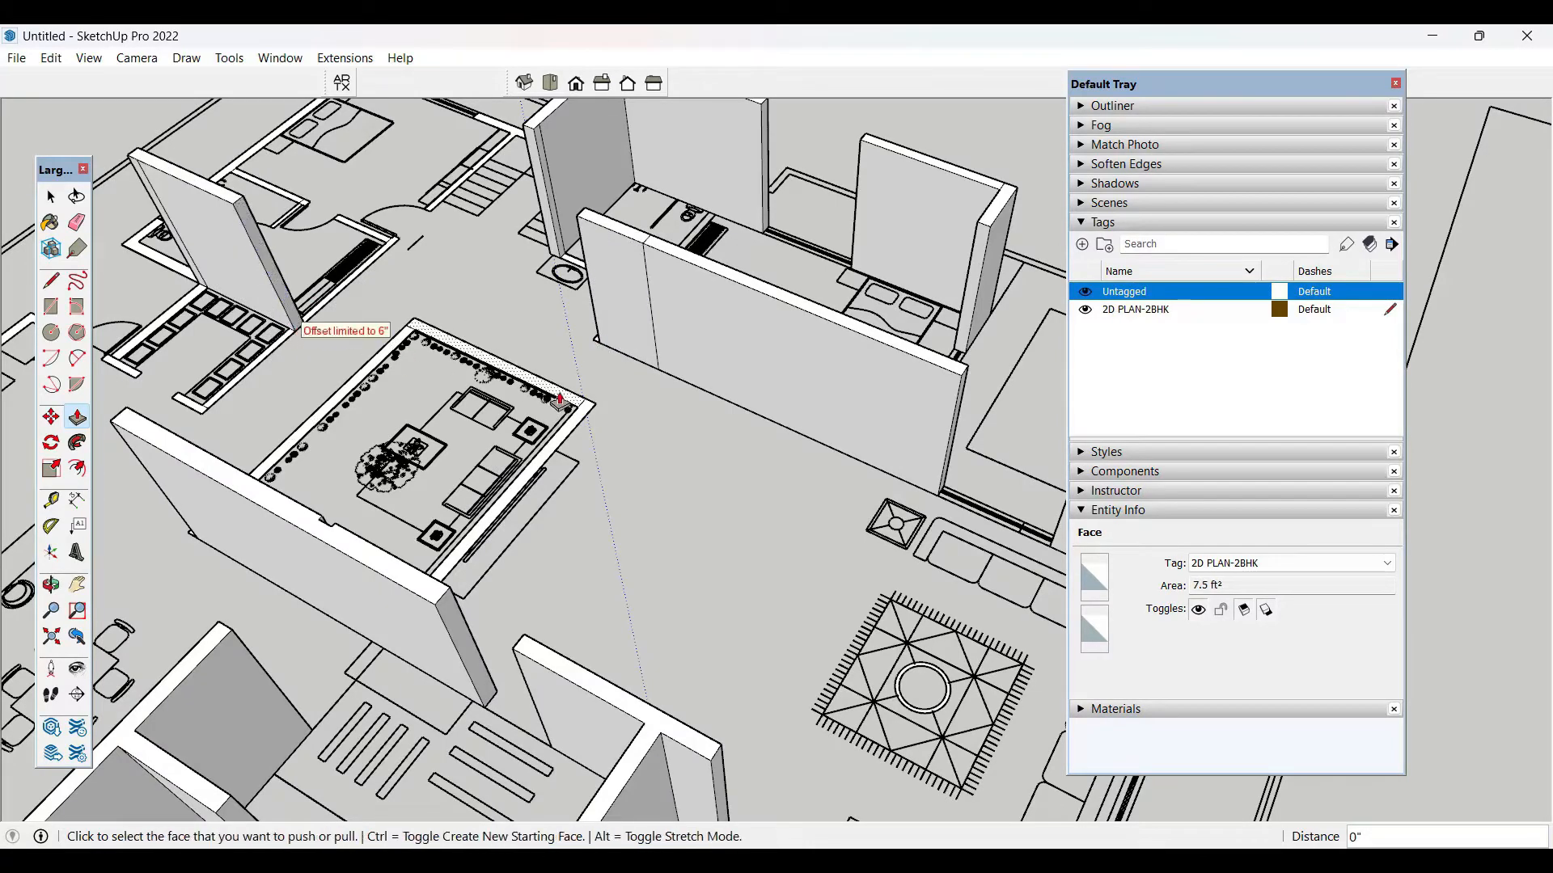
scroll(799, 493, "down", 3)
middle_click_drag(799, 495, 769, 684)
scroll(389, 264, "up", 3)
scroll(389, 265, "up", 4)
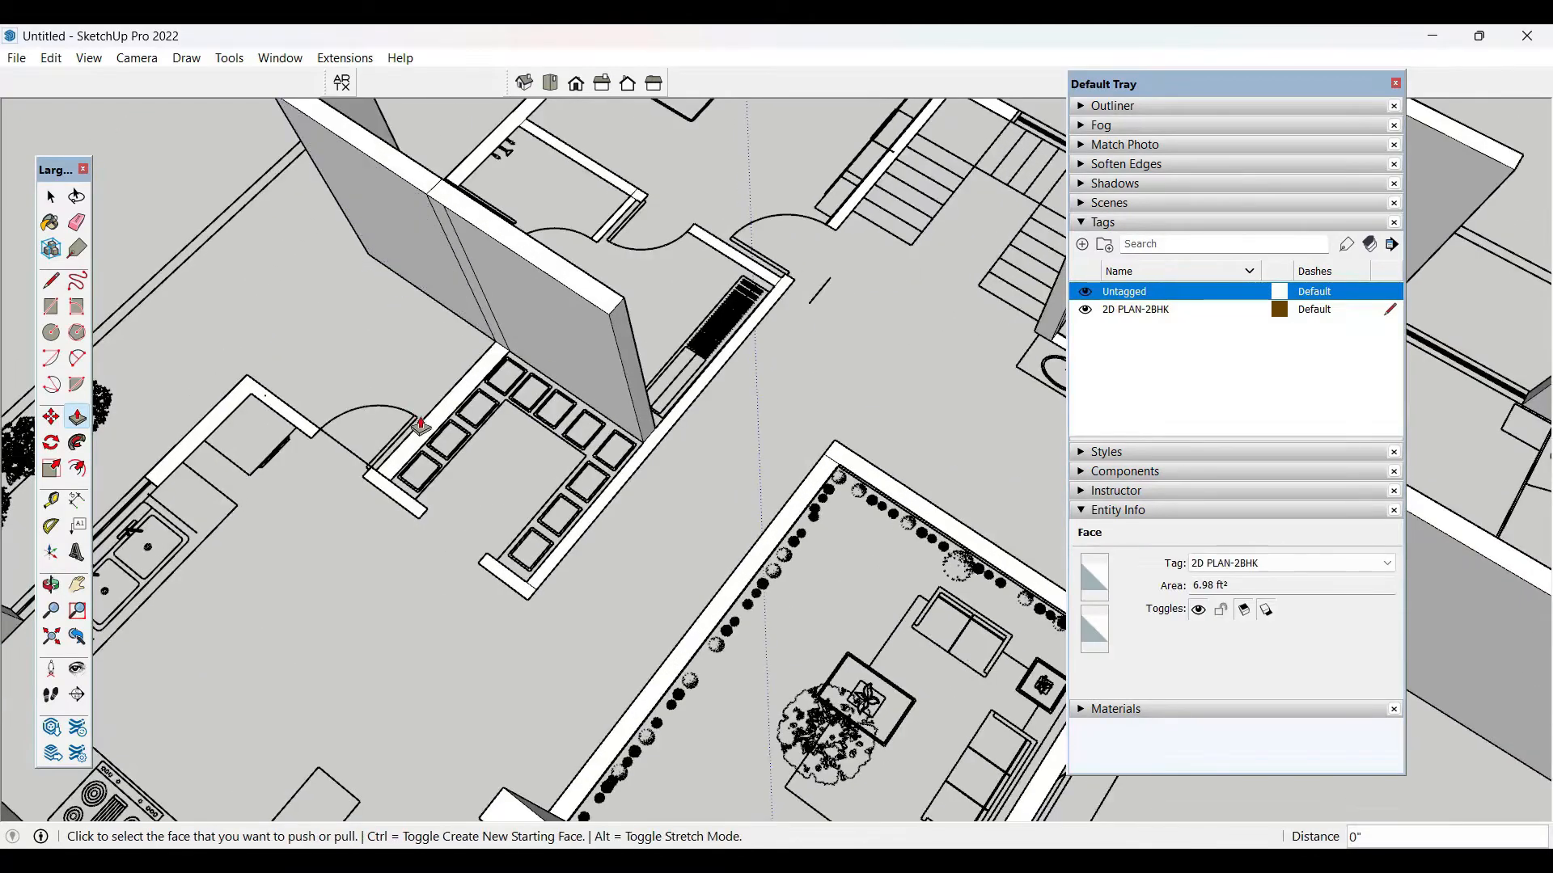
double_click(427, 432)
double_click(230, 419)
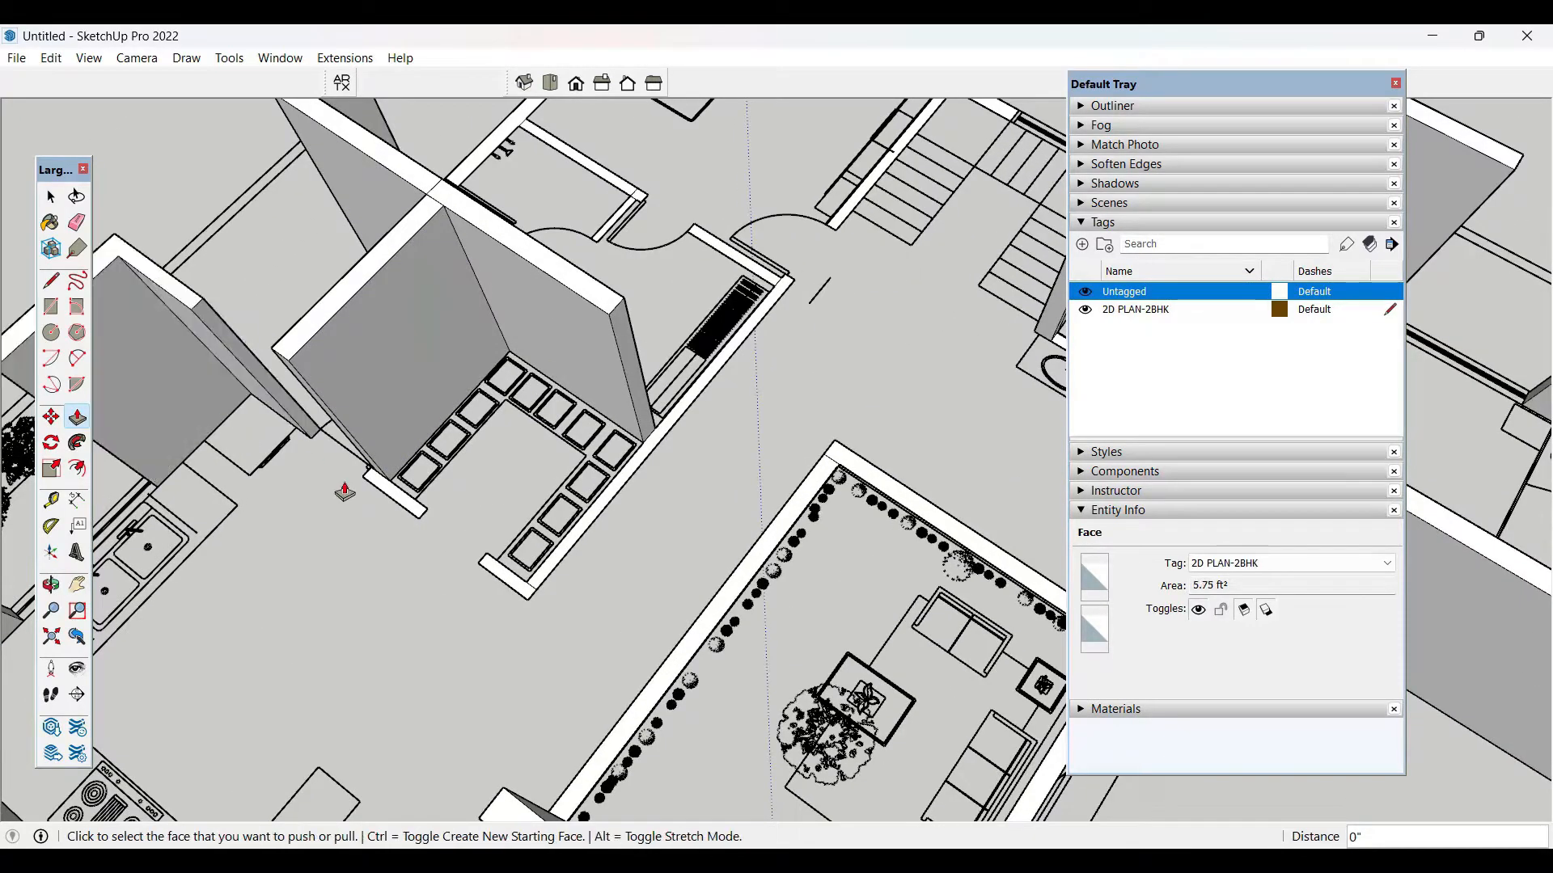
double_click(412, 511)
double_click(530, 592)
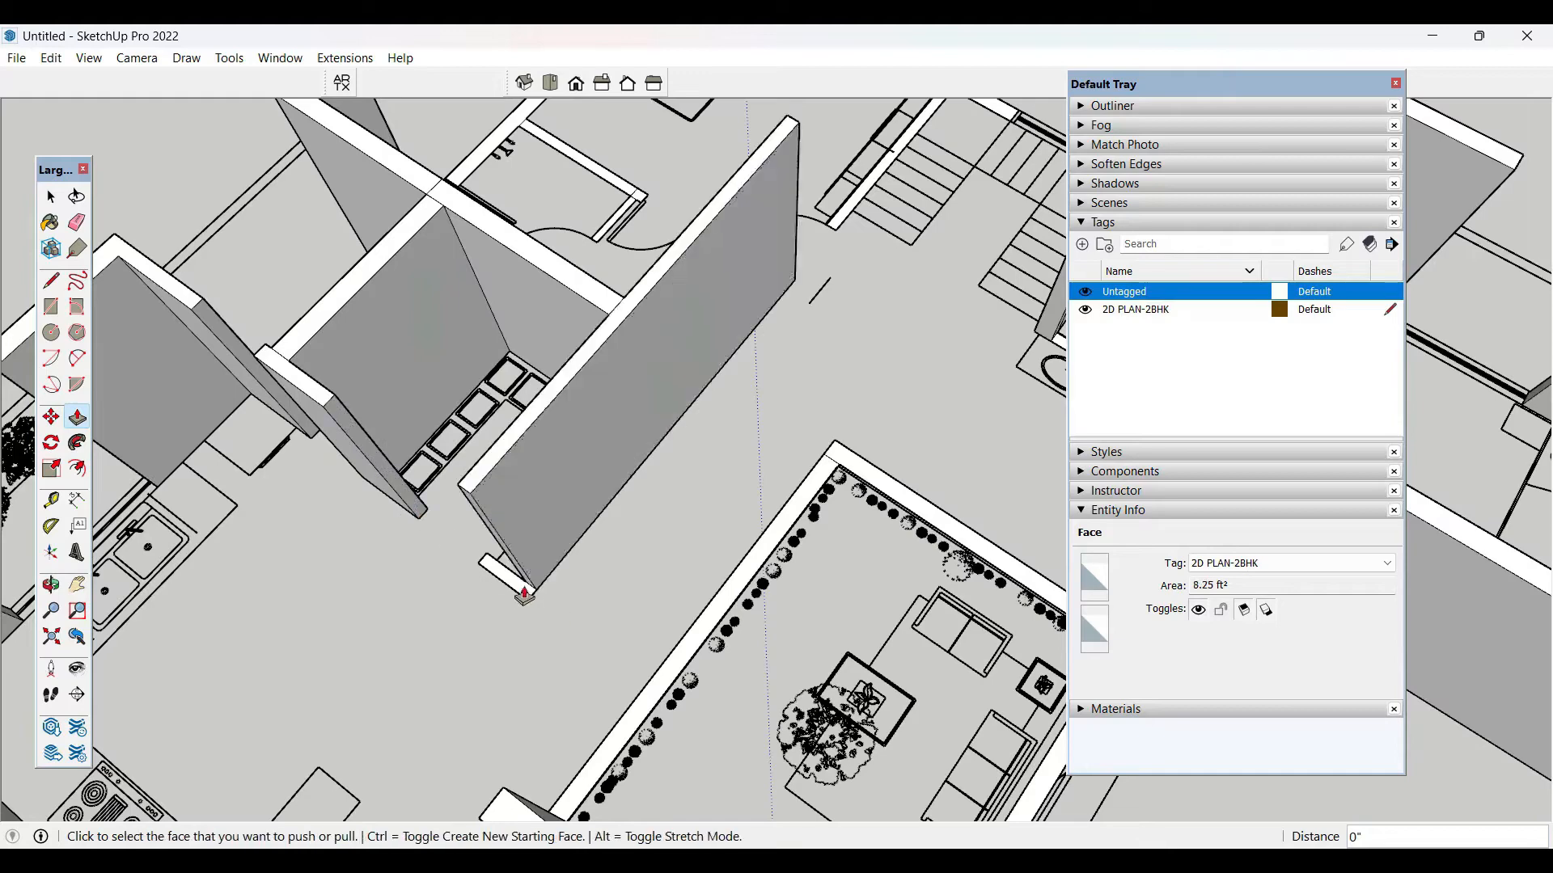
double_click(521, 595)
- Extrude the wall between the first bedroom and staircase and the first bedroom's outer corner wall to 10'
scroll(531, 655, "down", 3)
scroll(822, 275, "up", 5)
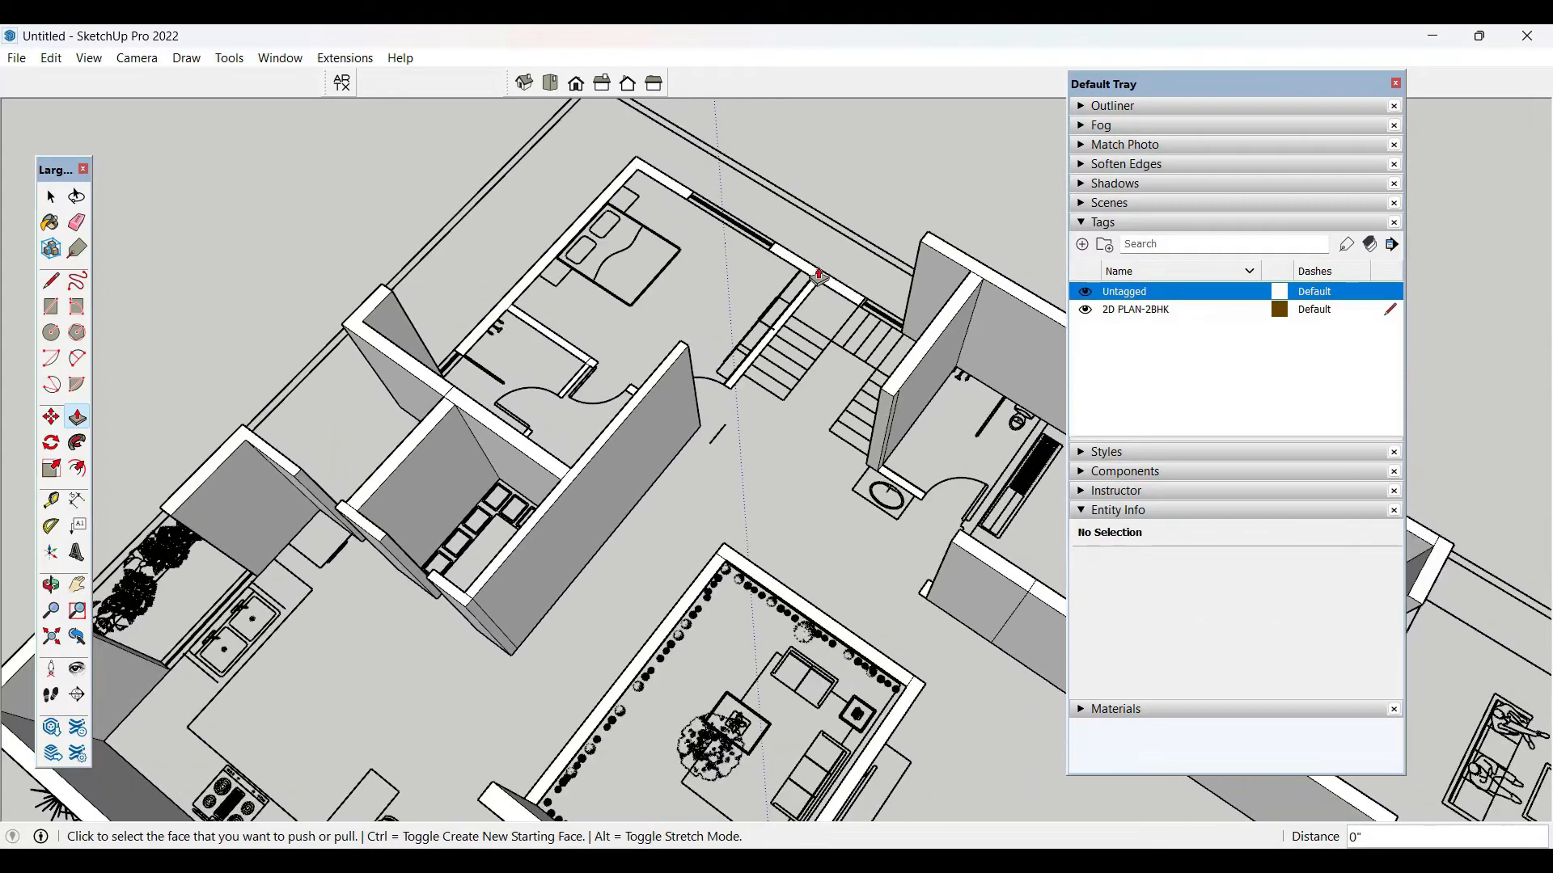
double_click(822, 285)
double_click(449, 249)
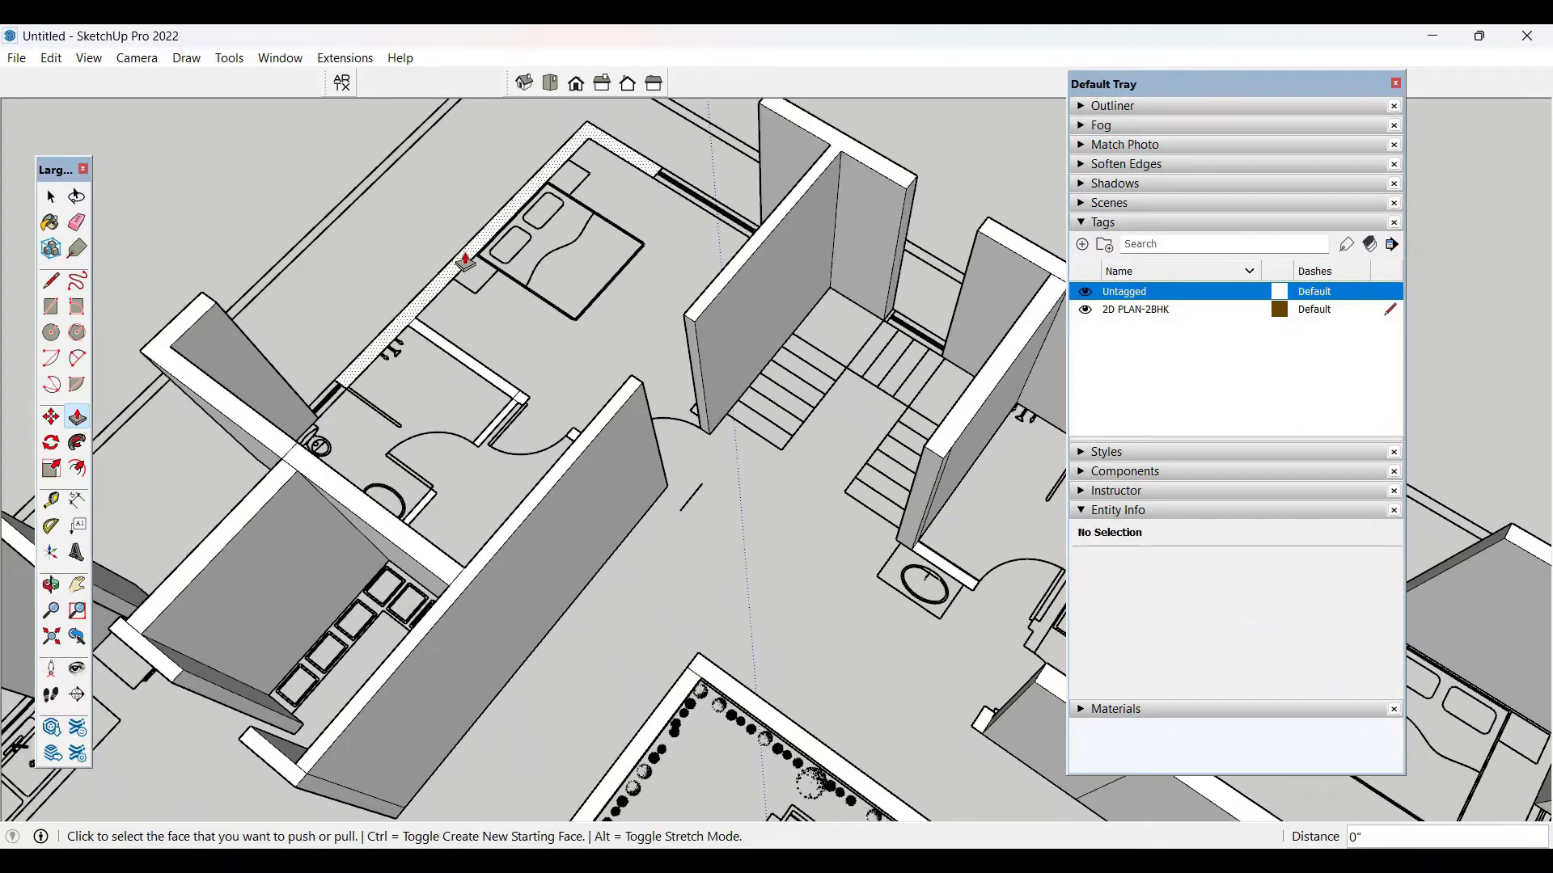
scroll(612, 301, "down", 3)
scroll(610, 305, "down", 6)
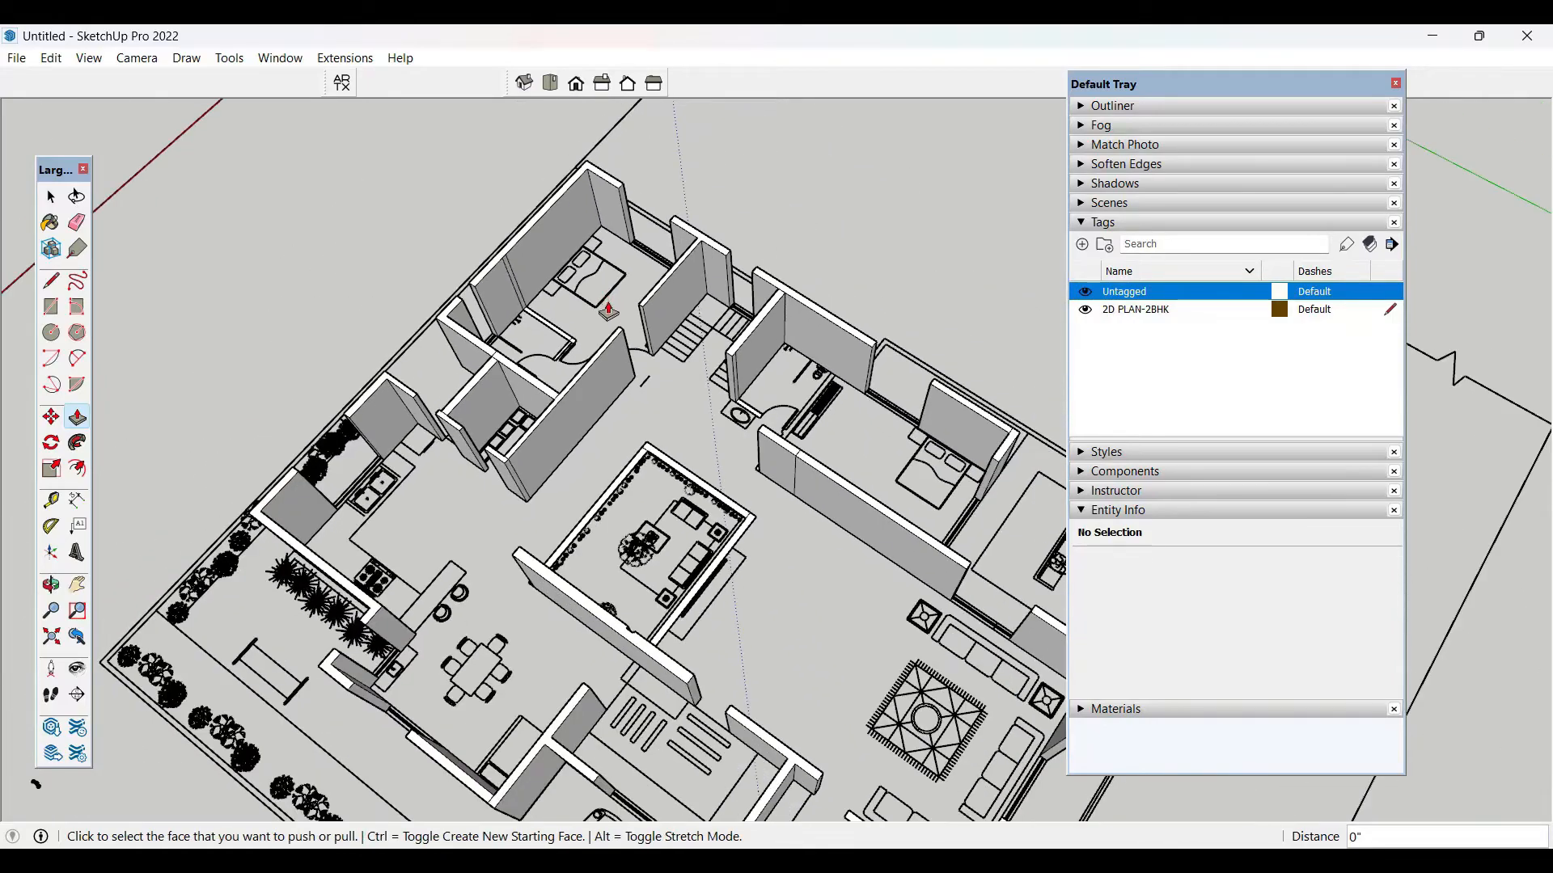
- Raise the living room's front corner walls and the L-shaped wall beside the main entrance to 10'
middle_click_drag(659, 541, 647, 305)
scroll(768, 560, "up", 2)
scroll(767, 560, "up", 3)
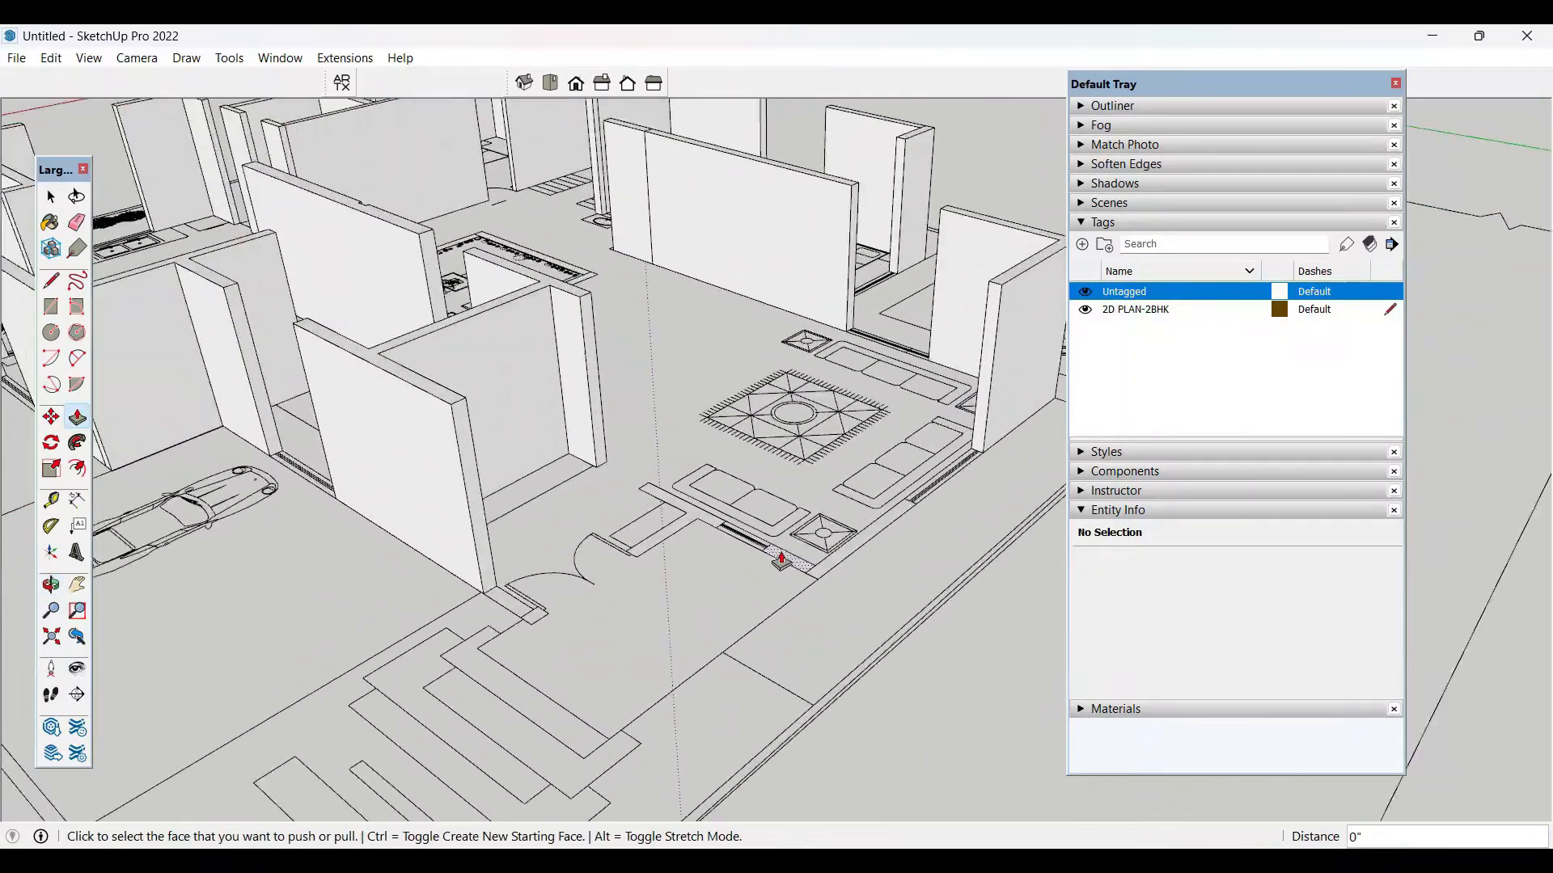
double_click(786, 565)
double_click(832, 571)
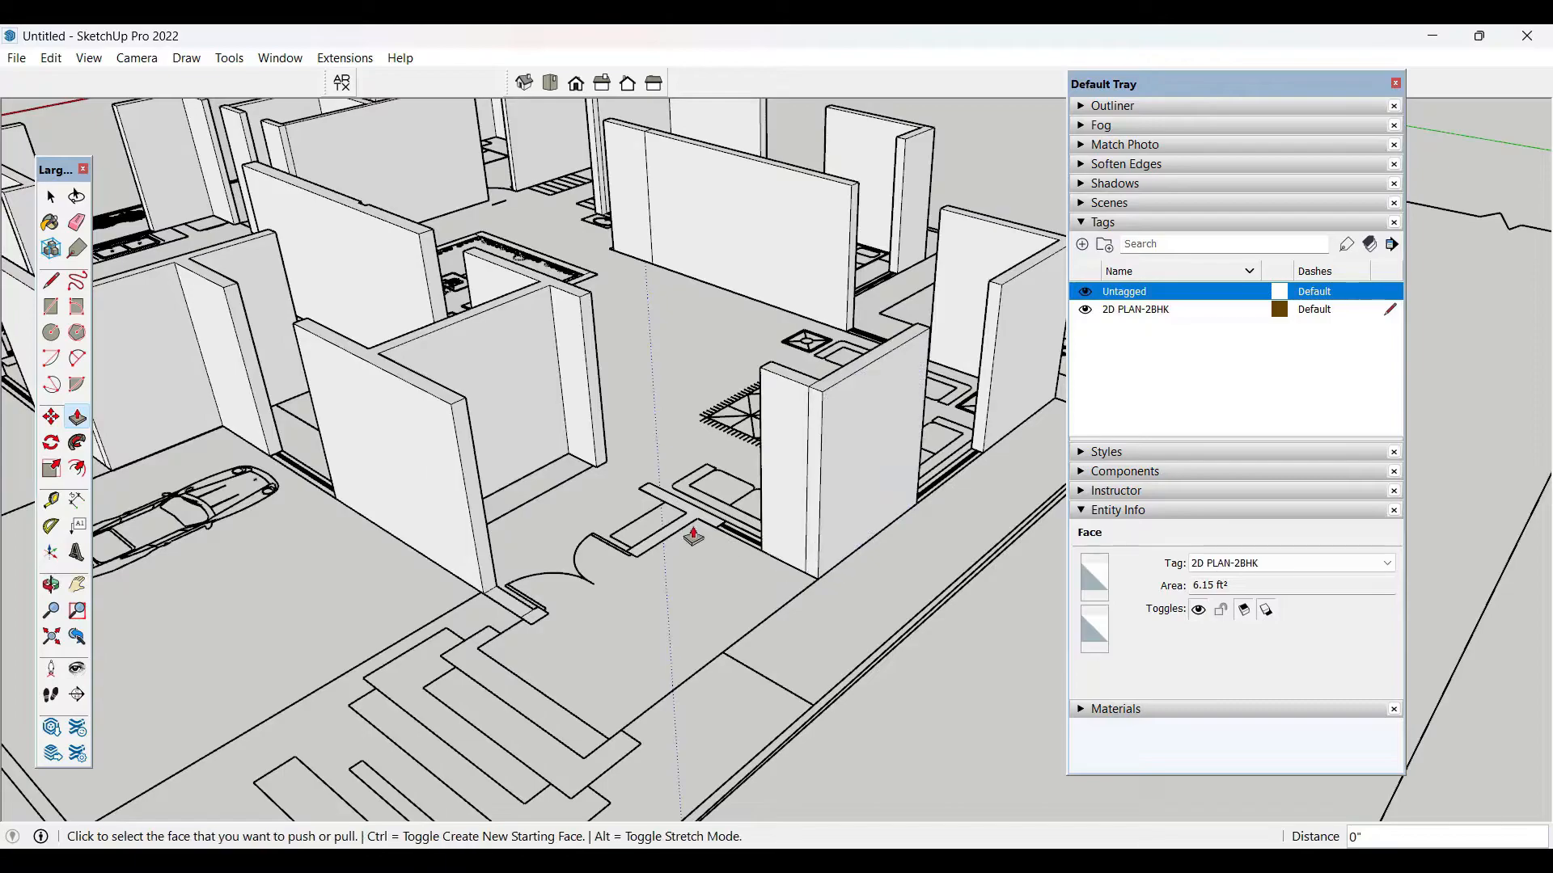
double_click(700, 520)
key("space")
scroll(834, 577, "down", 6)
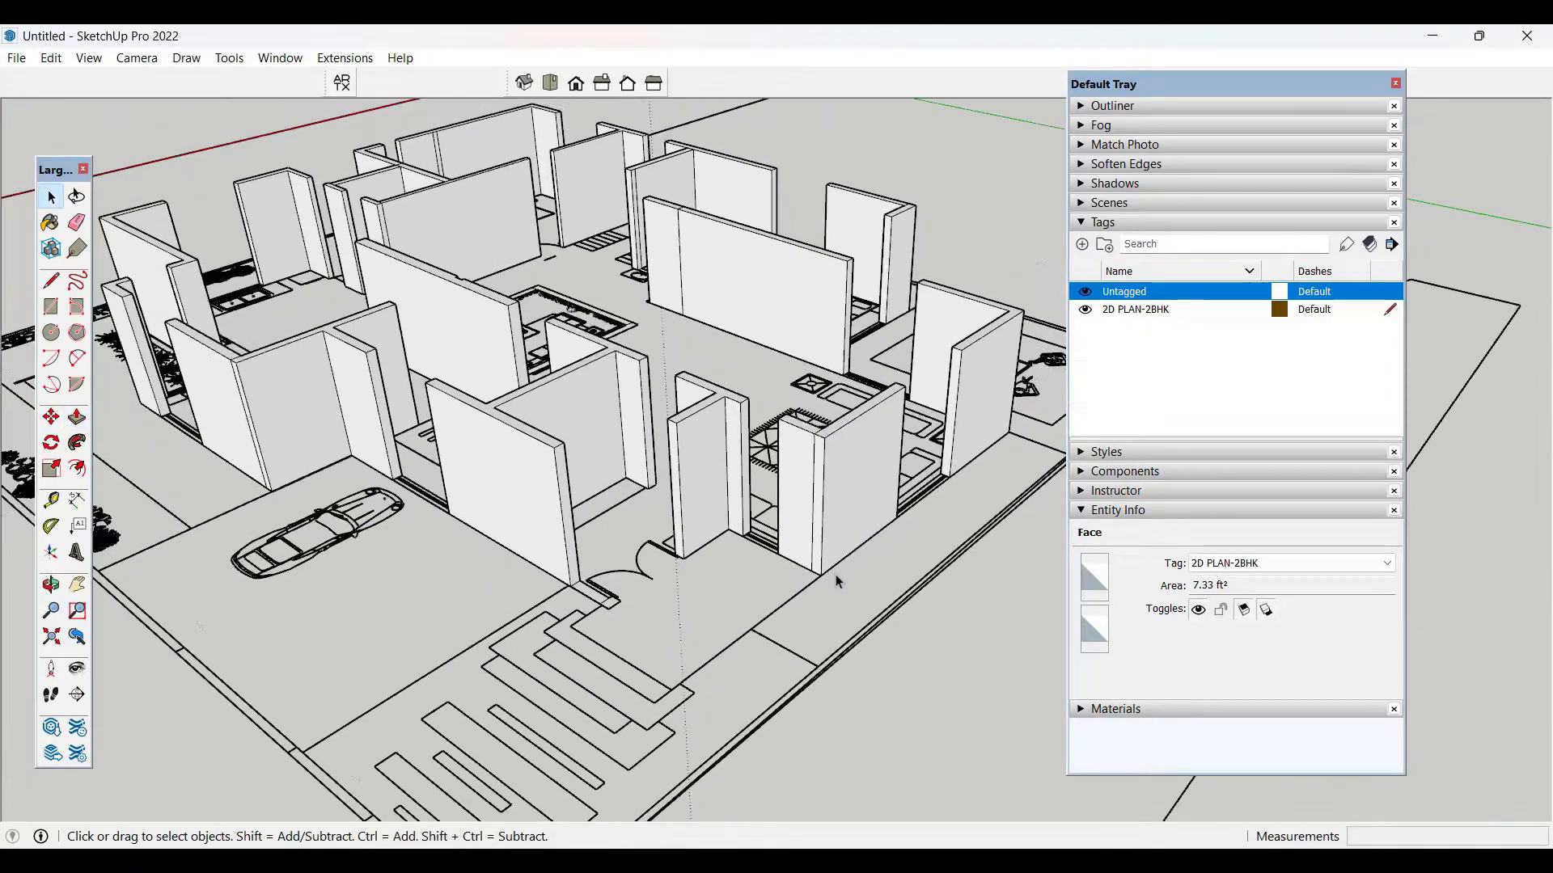
left_click(834, 584)
- Move the tray aside and show the model from the front in parallel projection
middle_click_drag(834, 581, 894, 475)
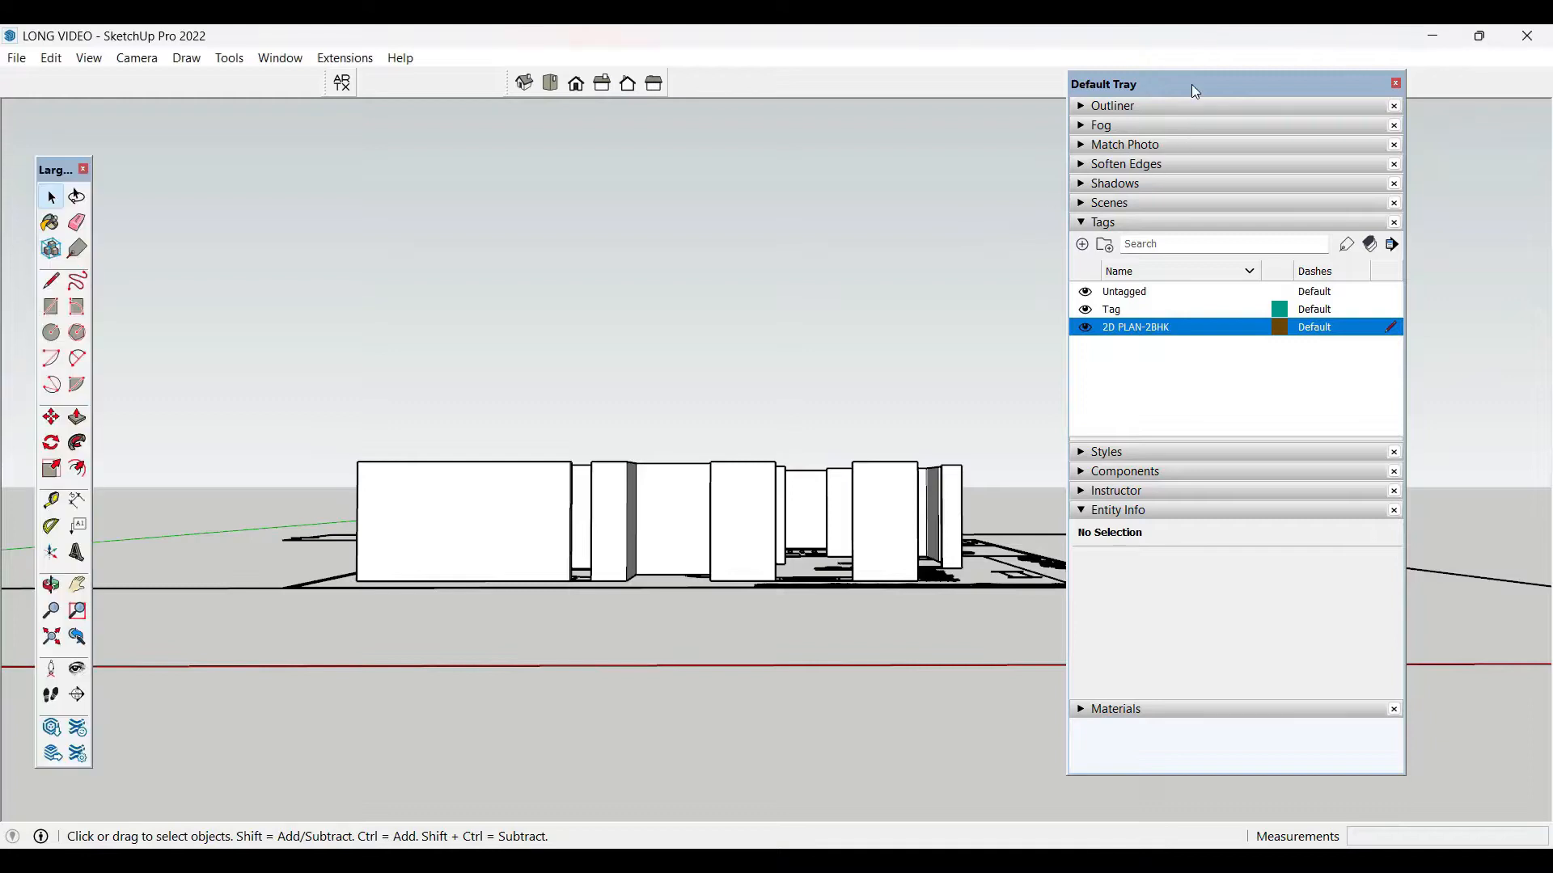
left_click_drag(1195, 91, 1358, 94)
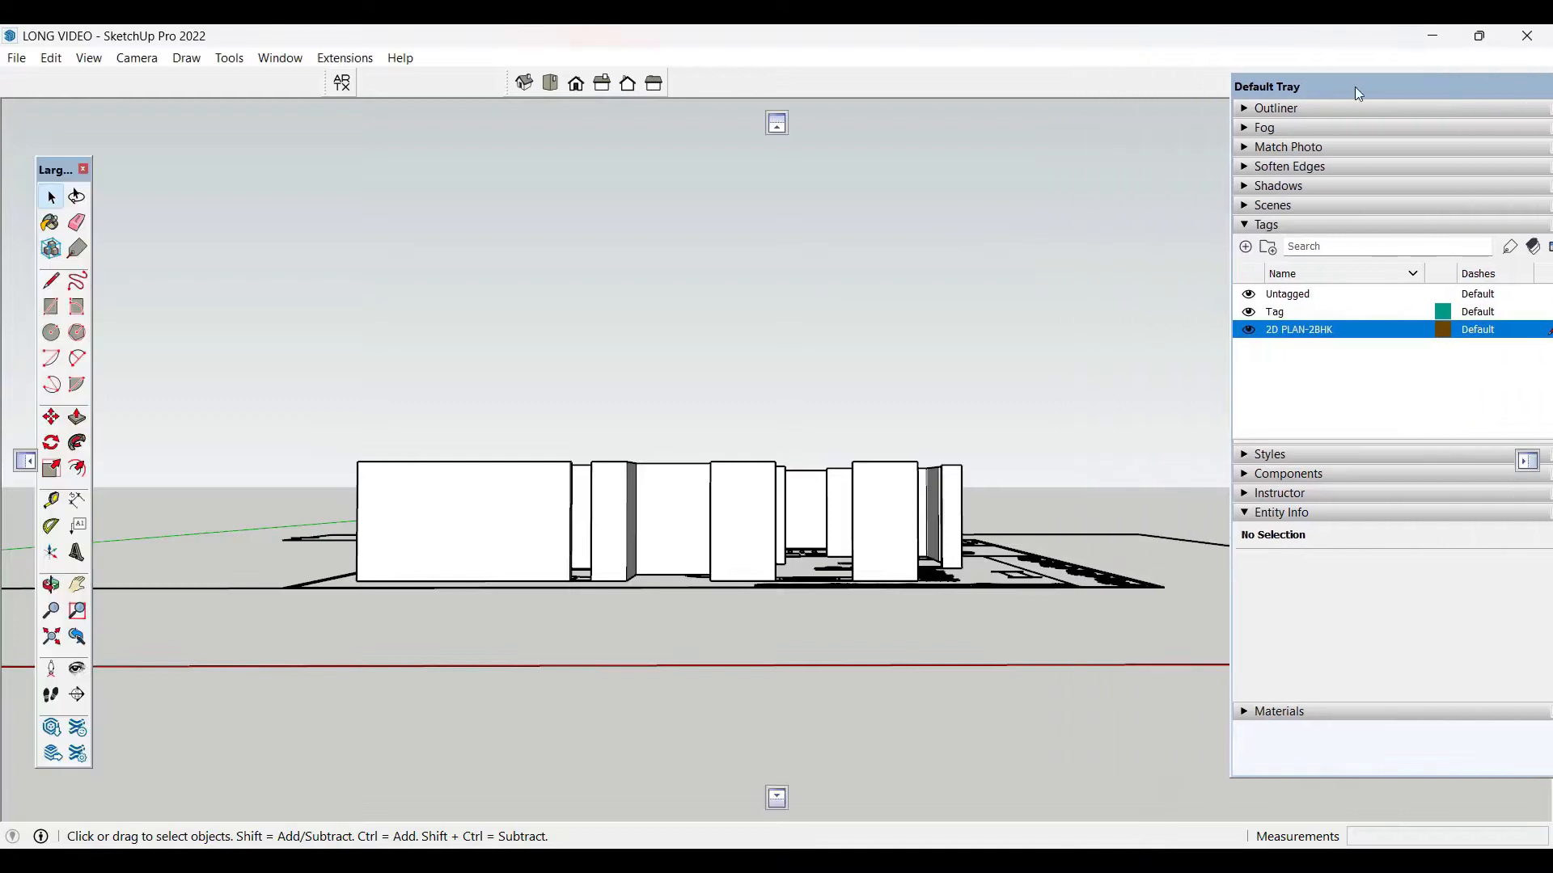
left_click(136, 58)
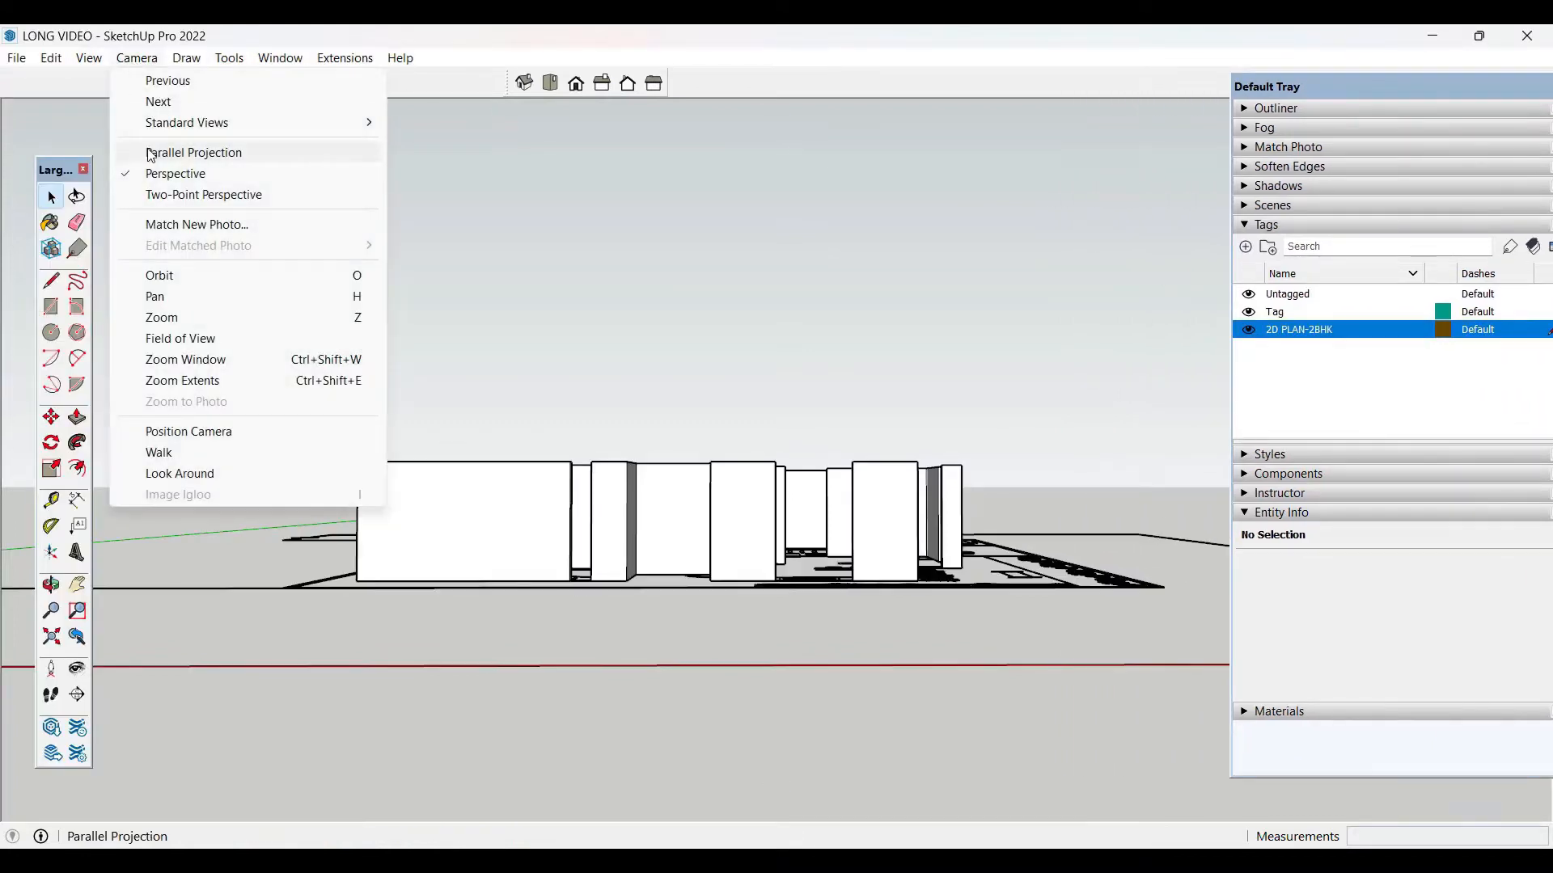
left_click(186, 152)
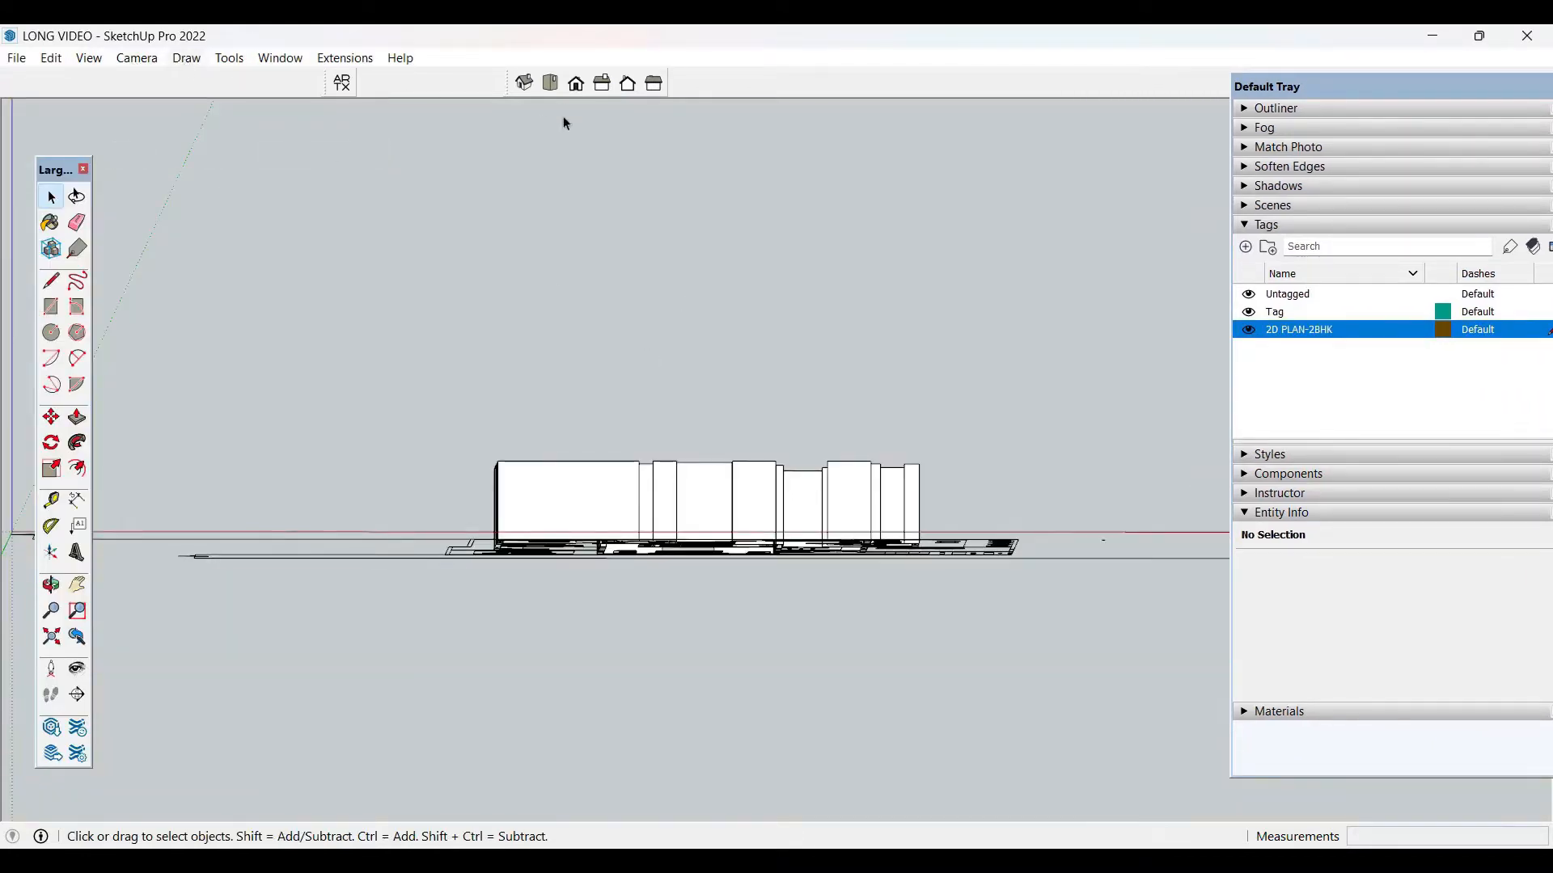
left_click(575, 83)
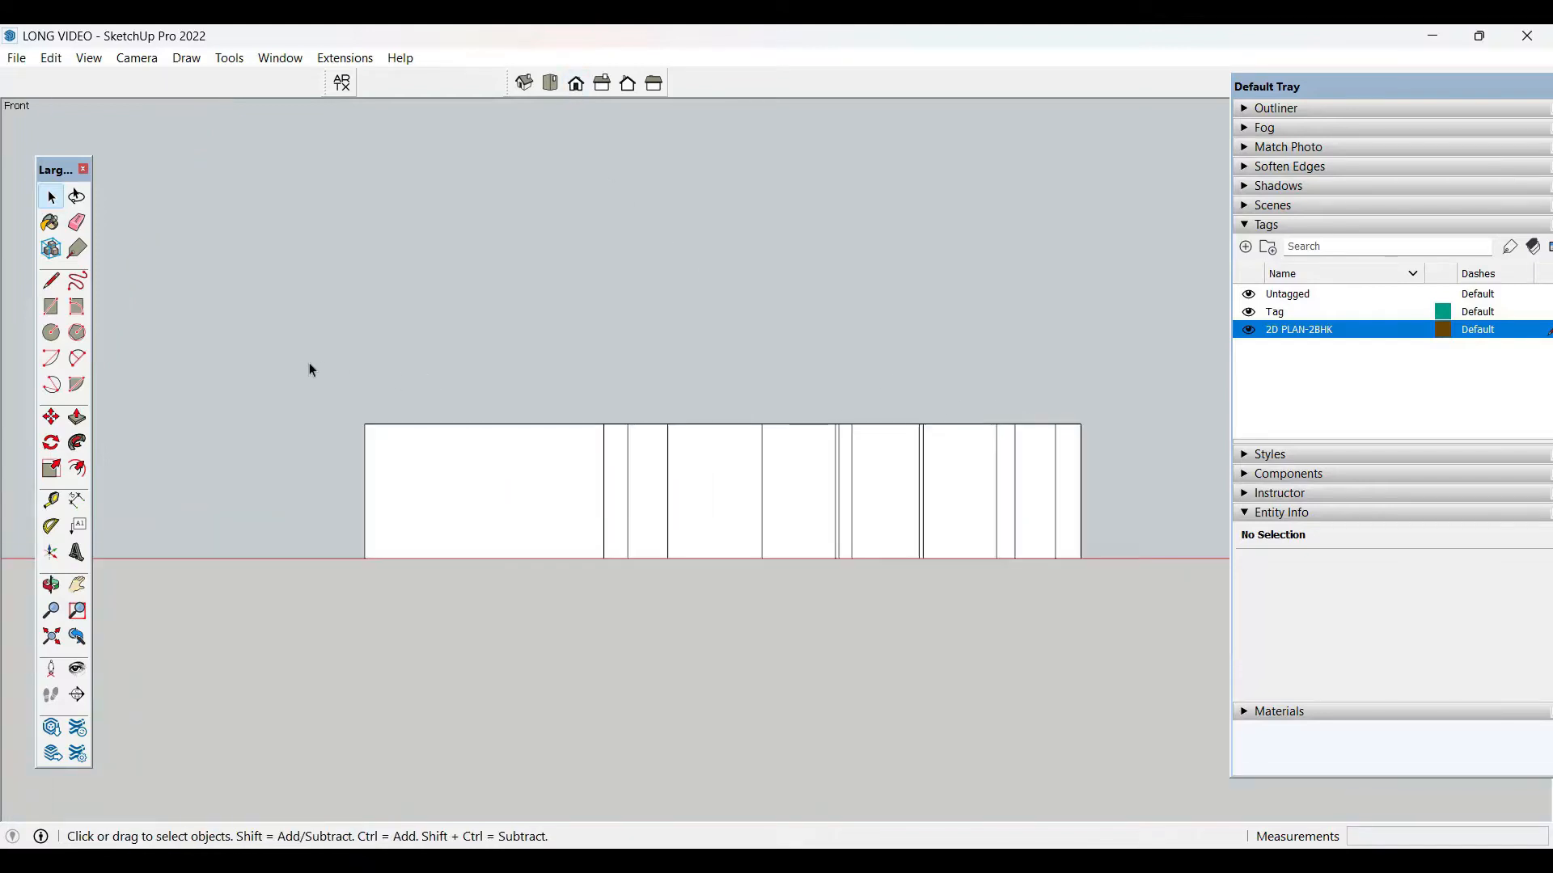
- Select the top of all the walls and copy it 3' straight down to mark a horizontal line around them
left_click_drag(324, 408, 776, 444)
left_click_drag(1082, 443, 1103, 425)
key("m")
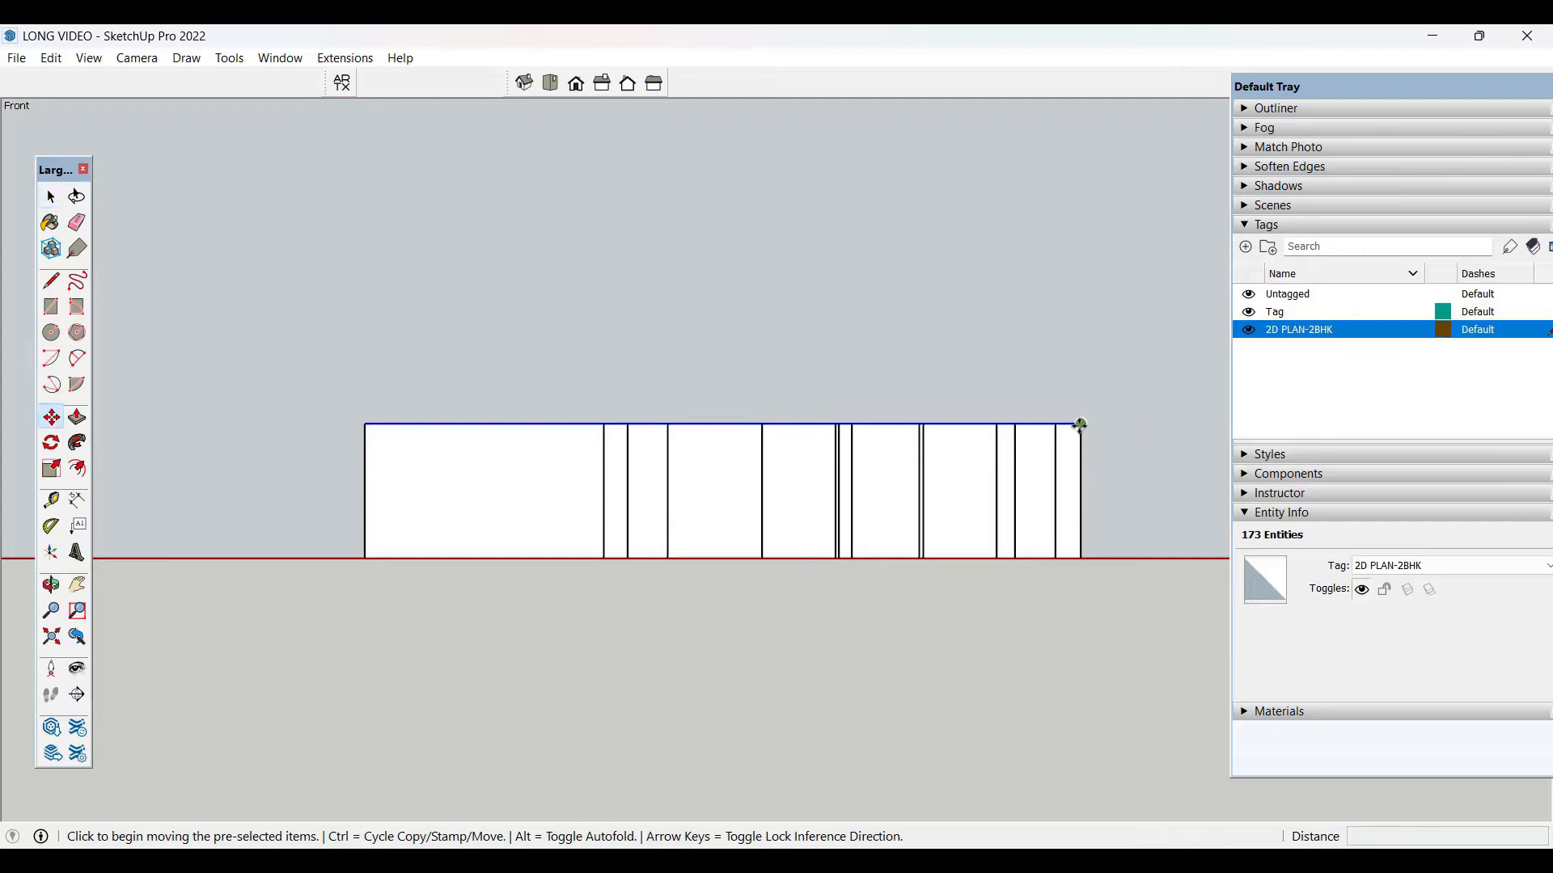
key("ctrl")
left_click(1080, 424)
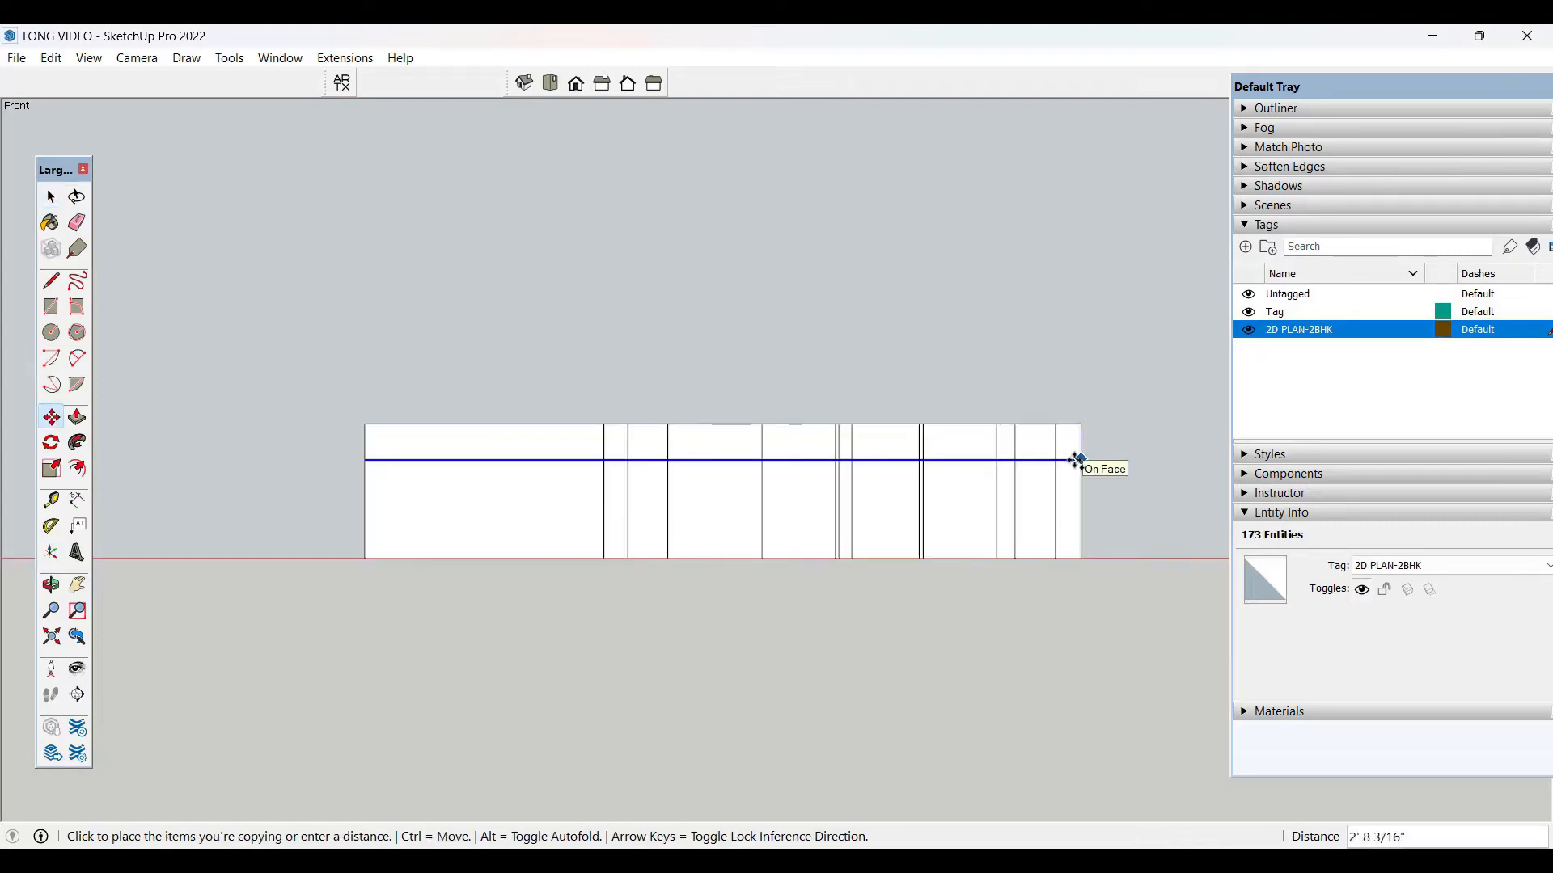
type("3'")
key("Return")
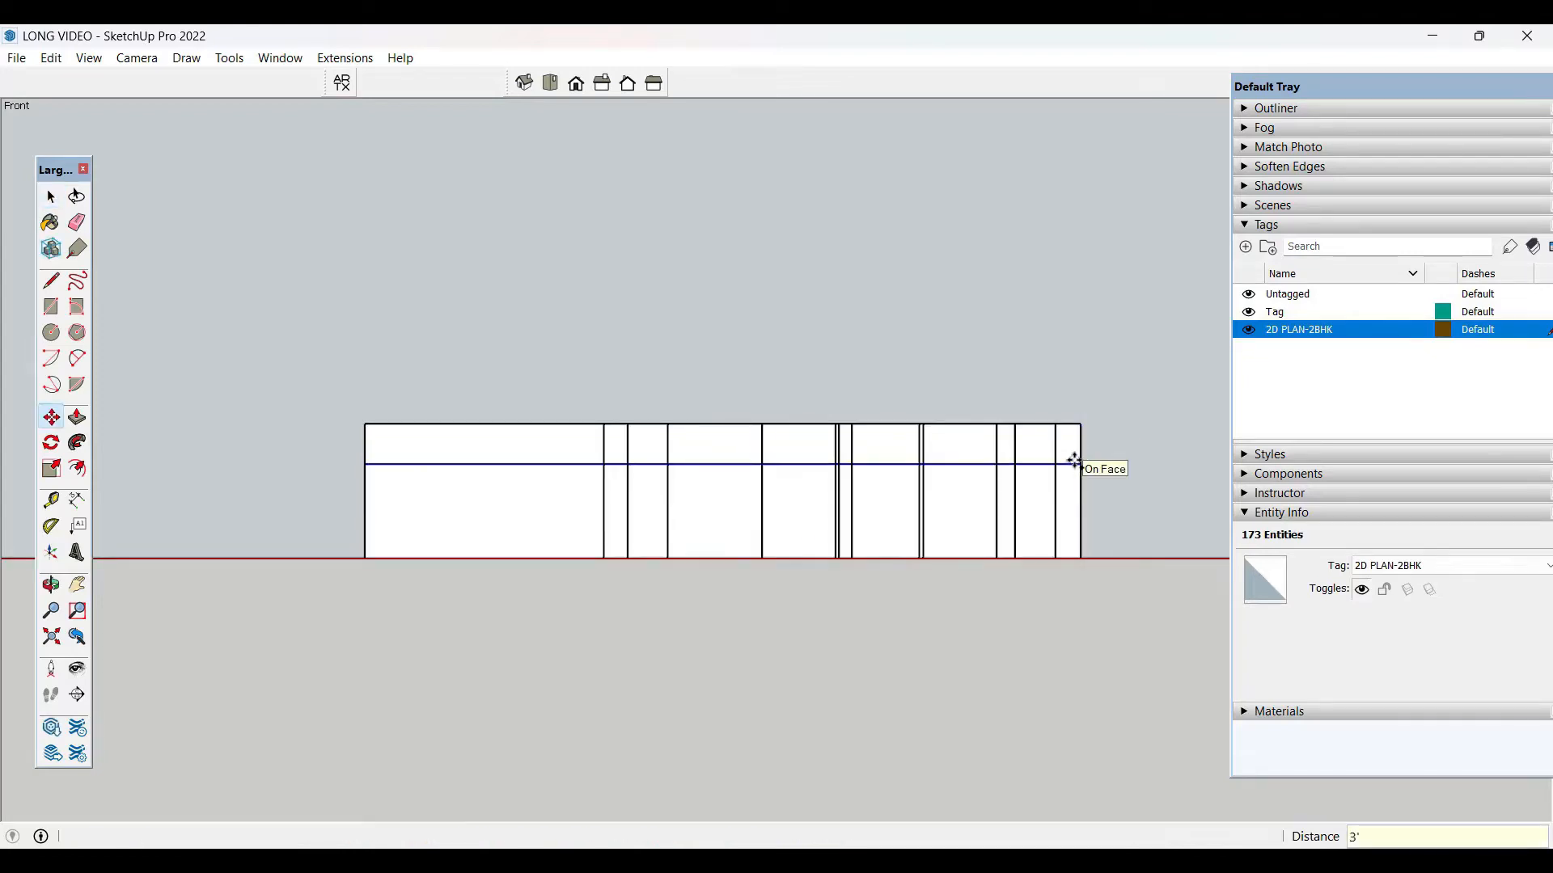
key("space")
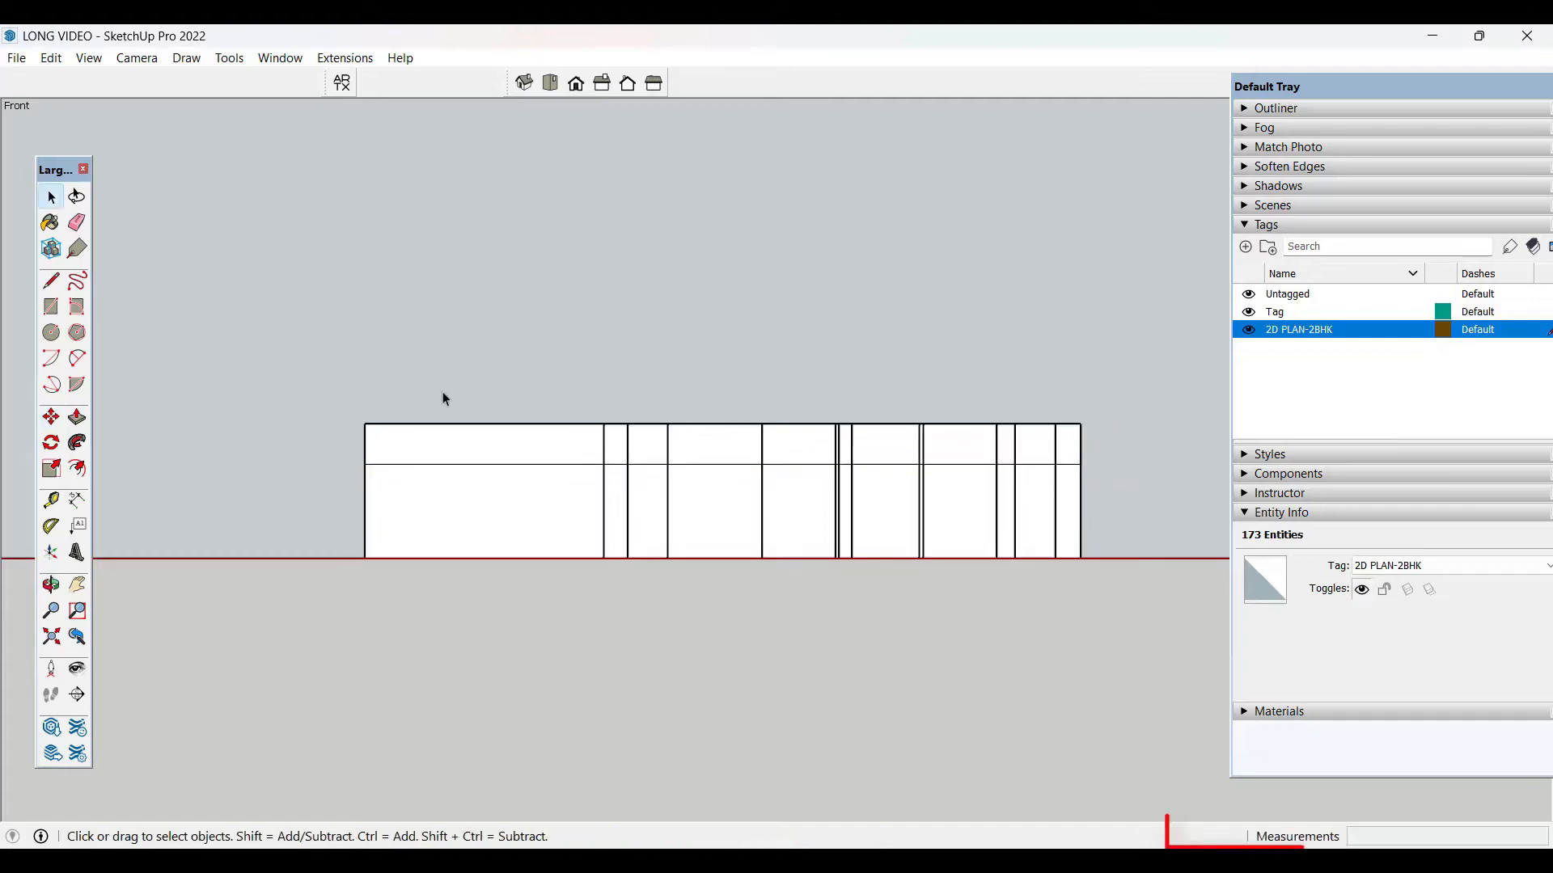
- Reselect the walls' top edges and repeat the downward copy with a distance of 3'
left_click(334, 406)
left_click_drag(1085, 430, 1088, 428)
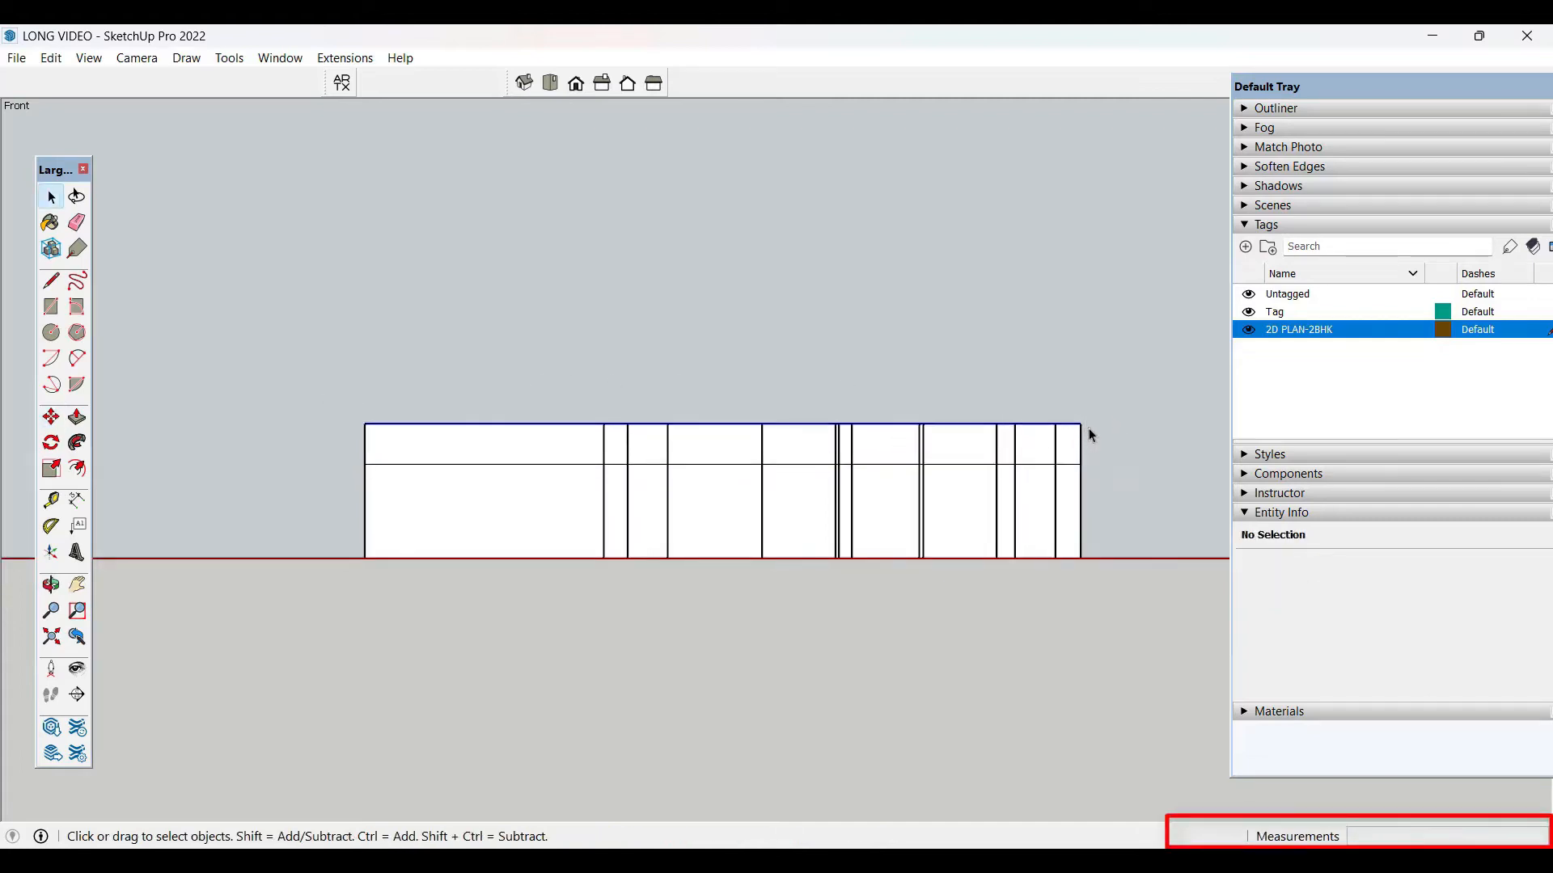
key("m")
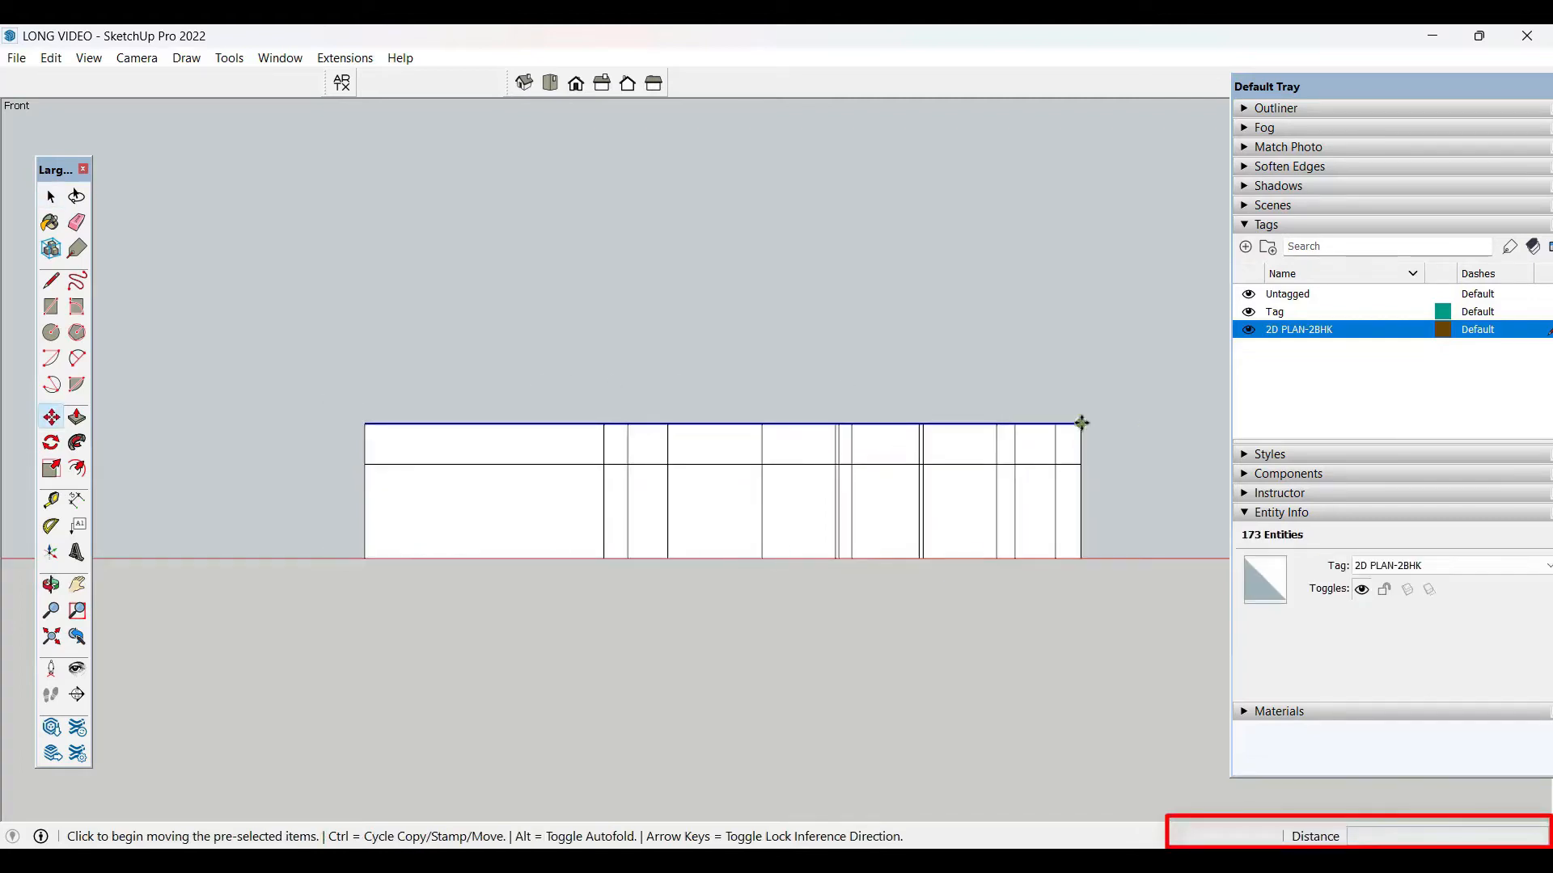
left_click(1081, 422)
key("ctrl")
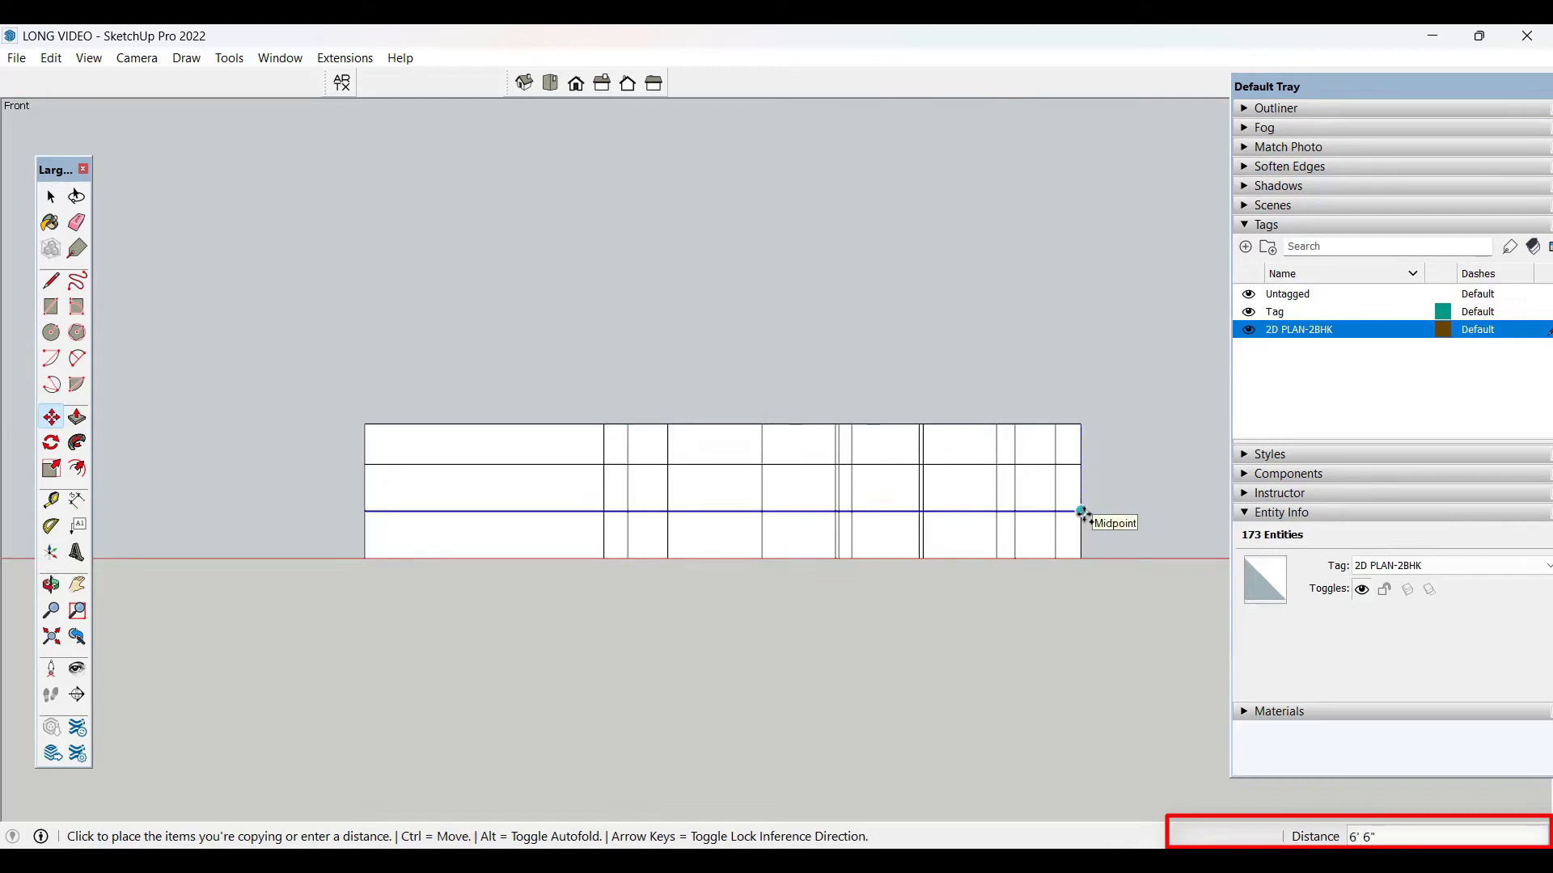
left_click(1081, 512)
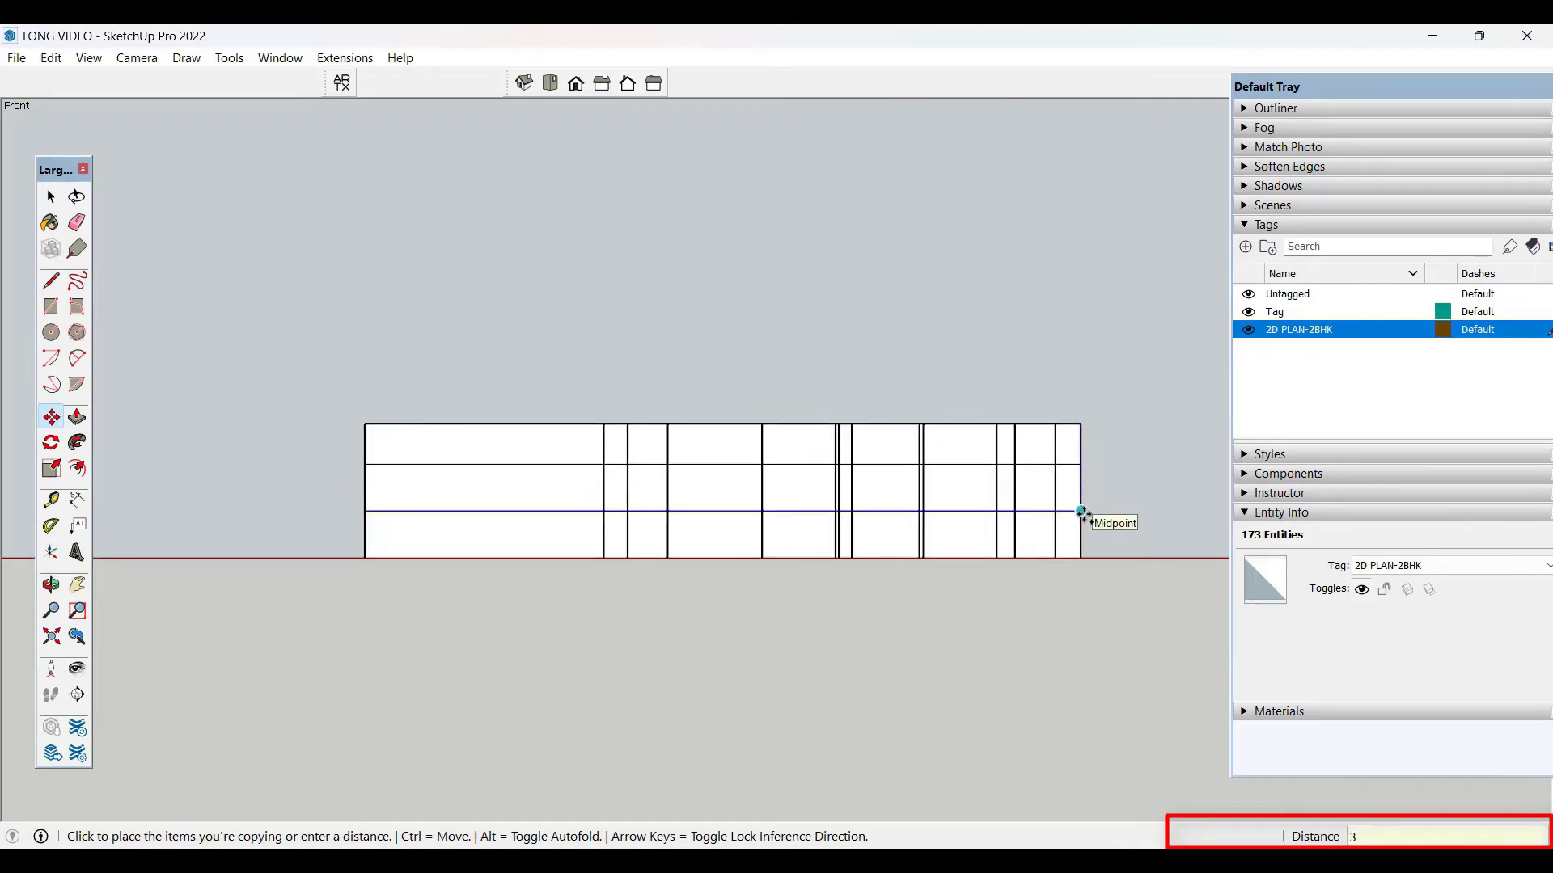
type("3'")
key("Return")
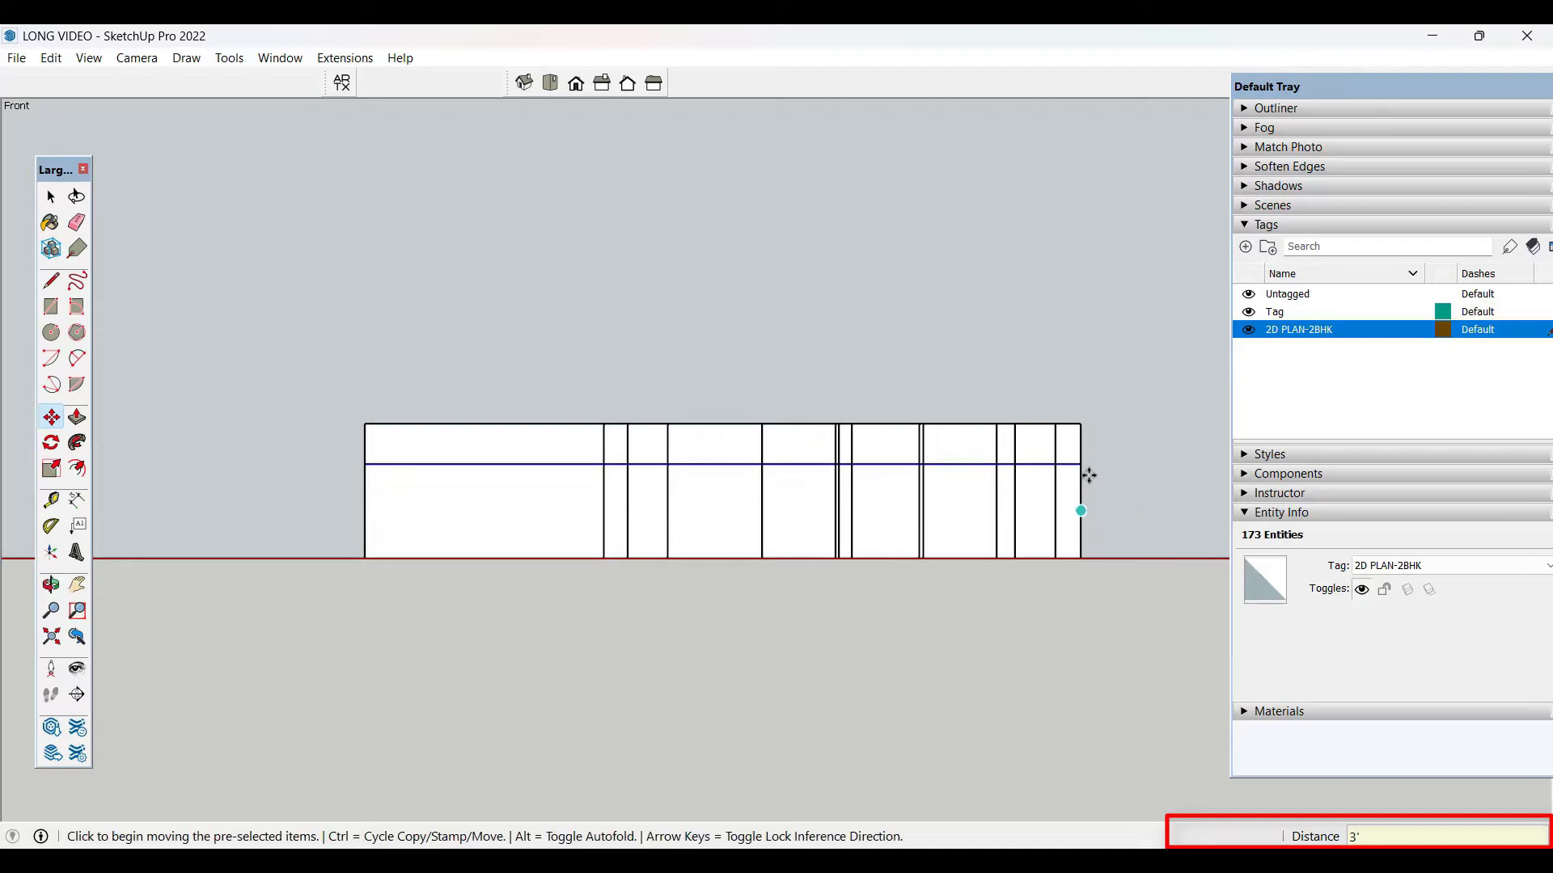
- Copy the walls' top edges 7' straight down to mark a second horizontal line around all the walls
key("ctrl+t")
key("space")
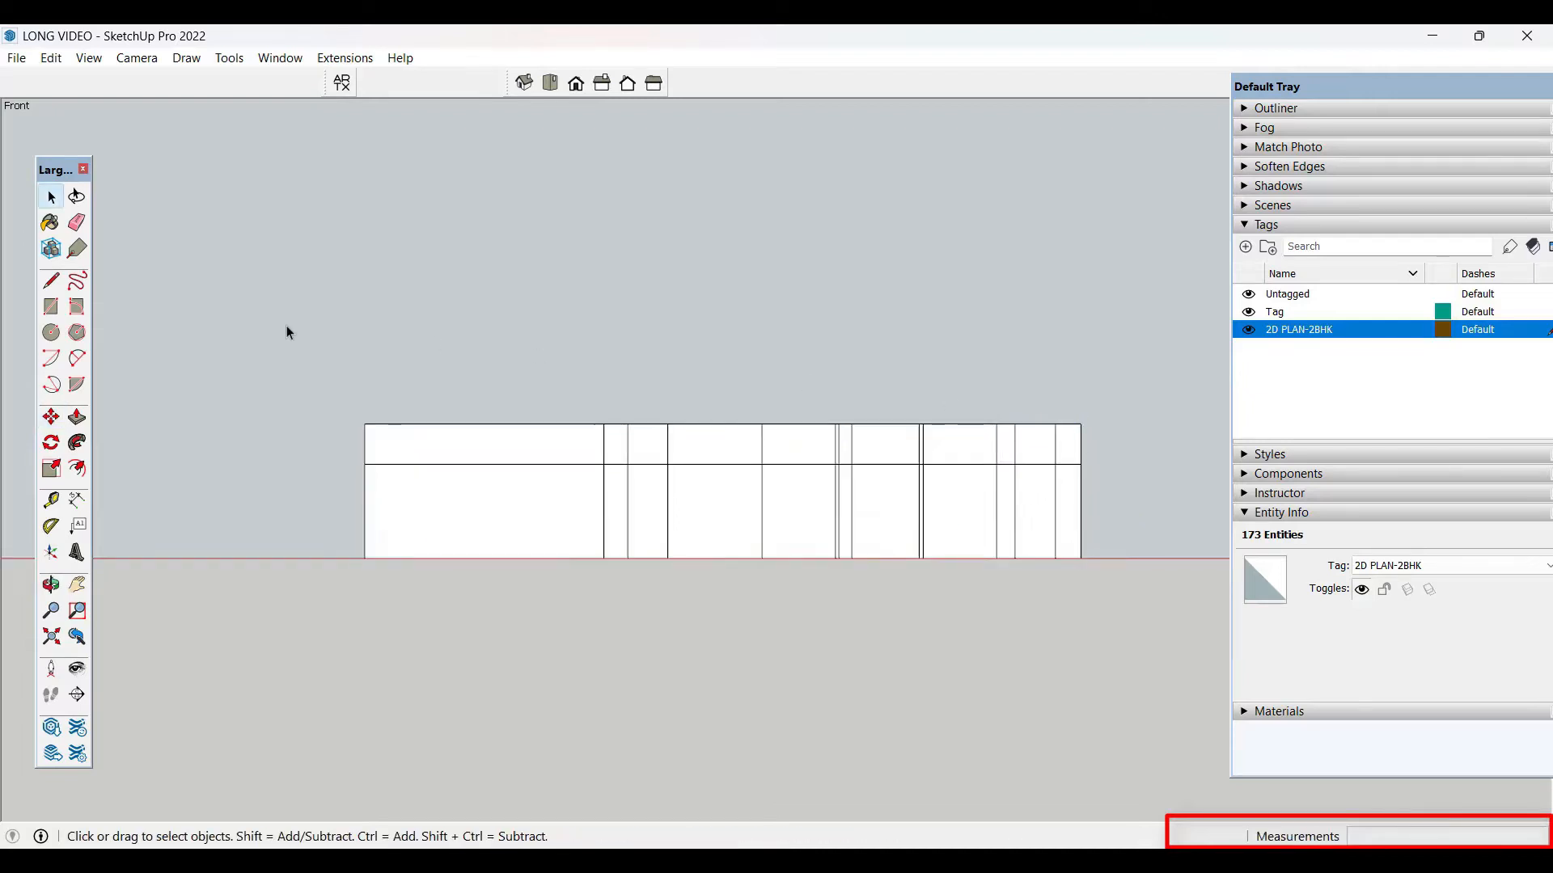
left_click_drag(288, 336, 1096, 439)
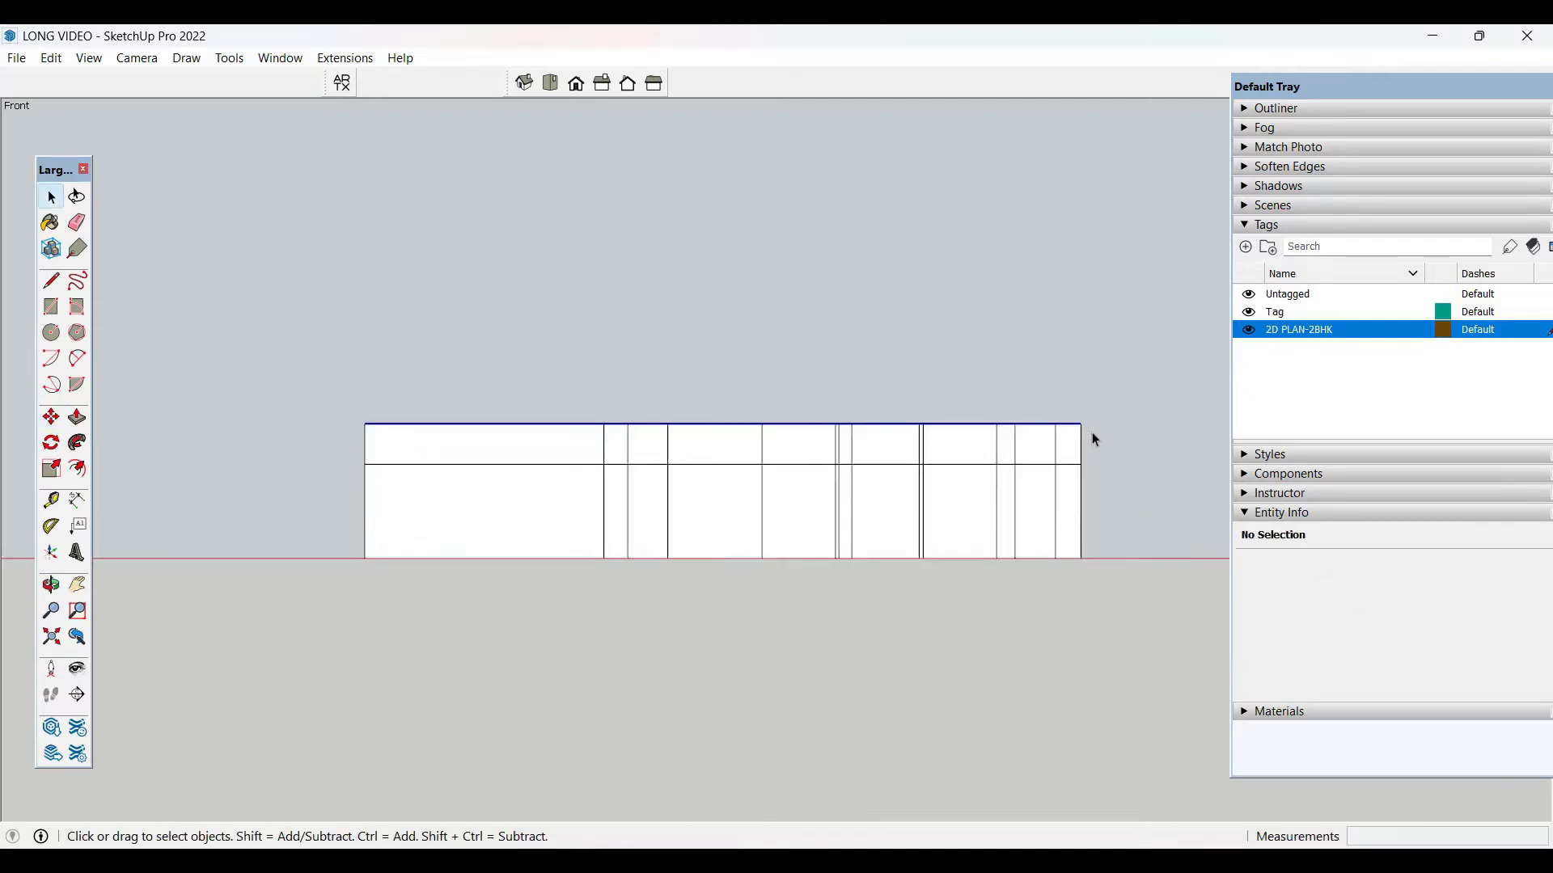
key("m")
left_click(1083, 425)
key("ctrl")
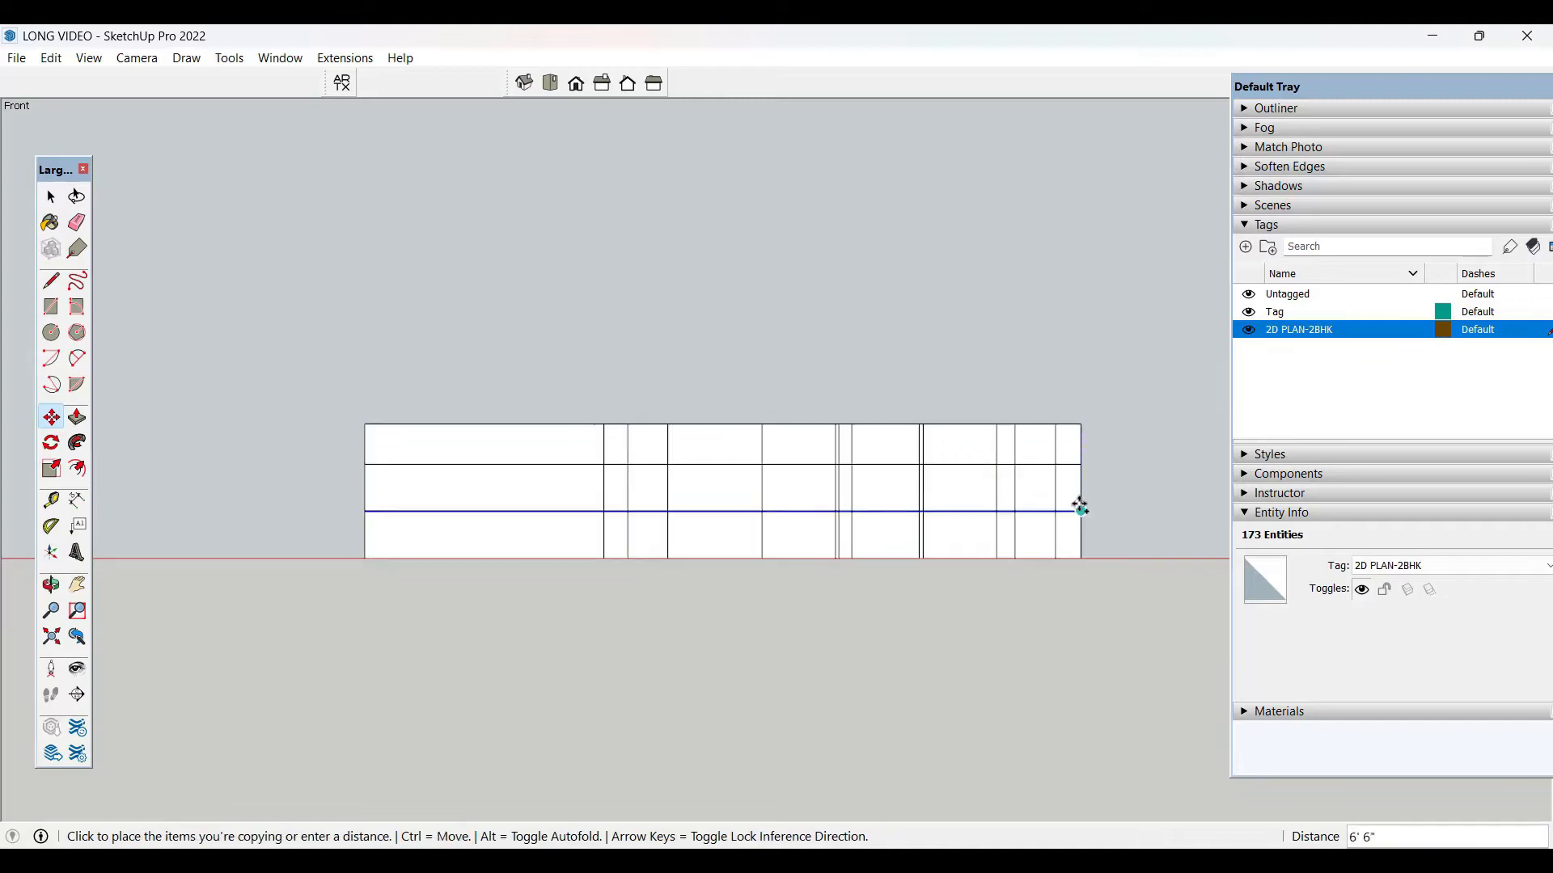
type("7'")
key("Return")
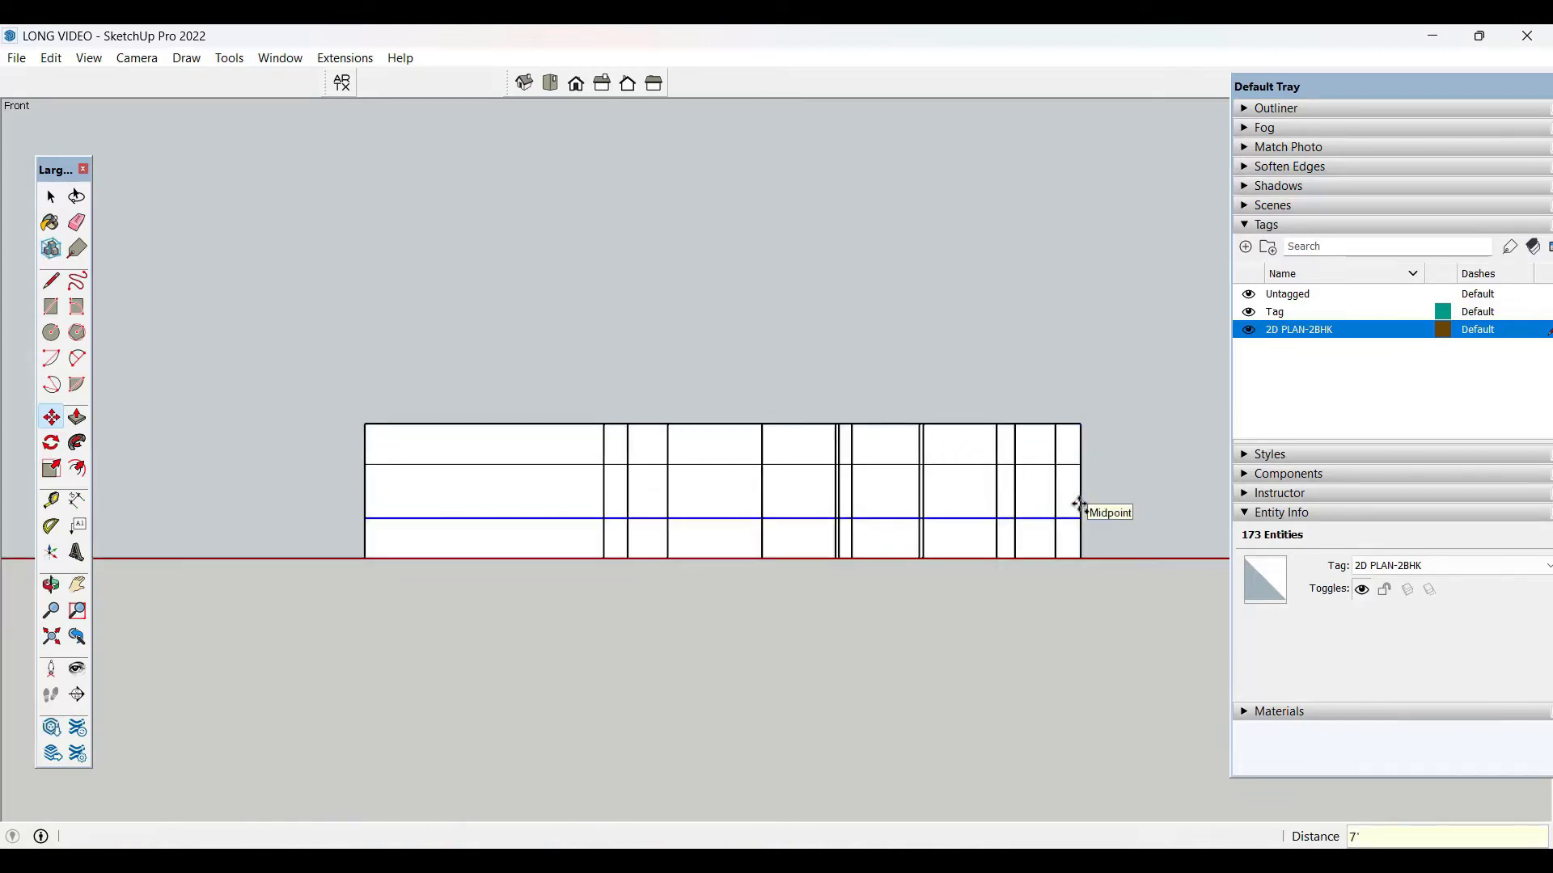
key("space")
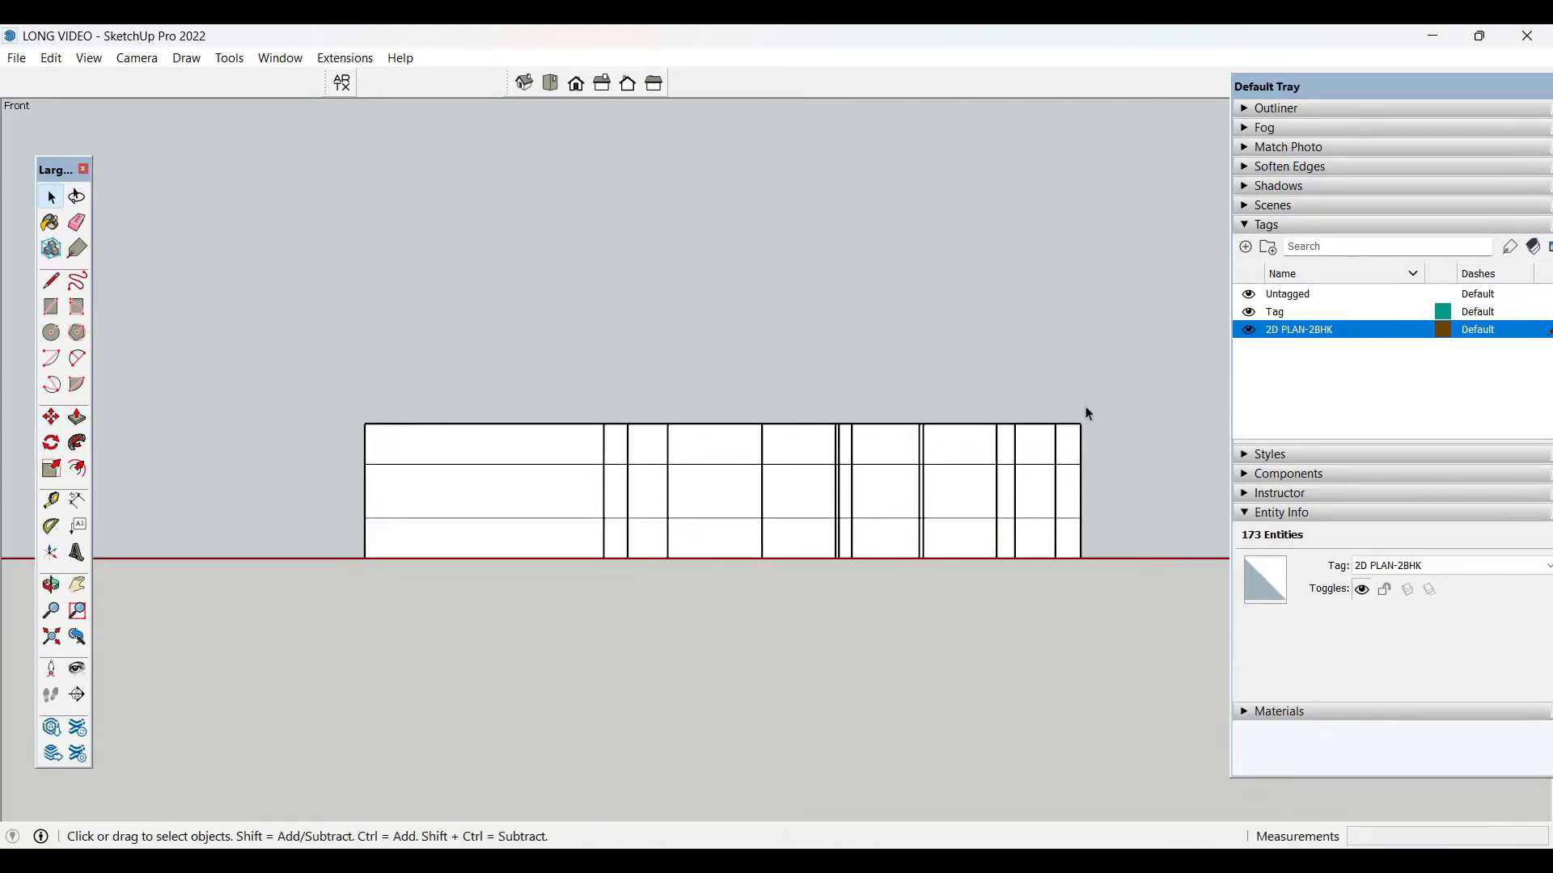
left_click(1085, 408)
- Pull the lowest section of the wall end across the opening behind the double sink to form a window sill wall
middle_click_drag(1085, 407, 874, 328)
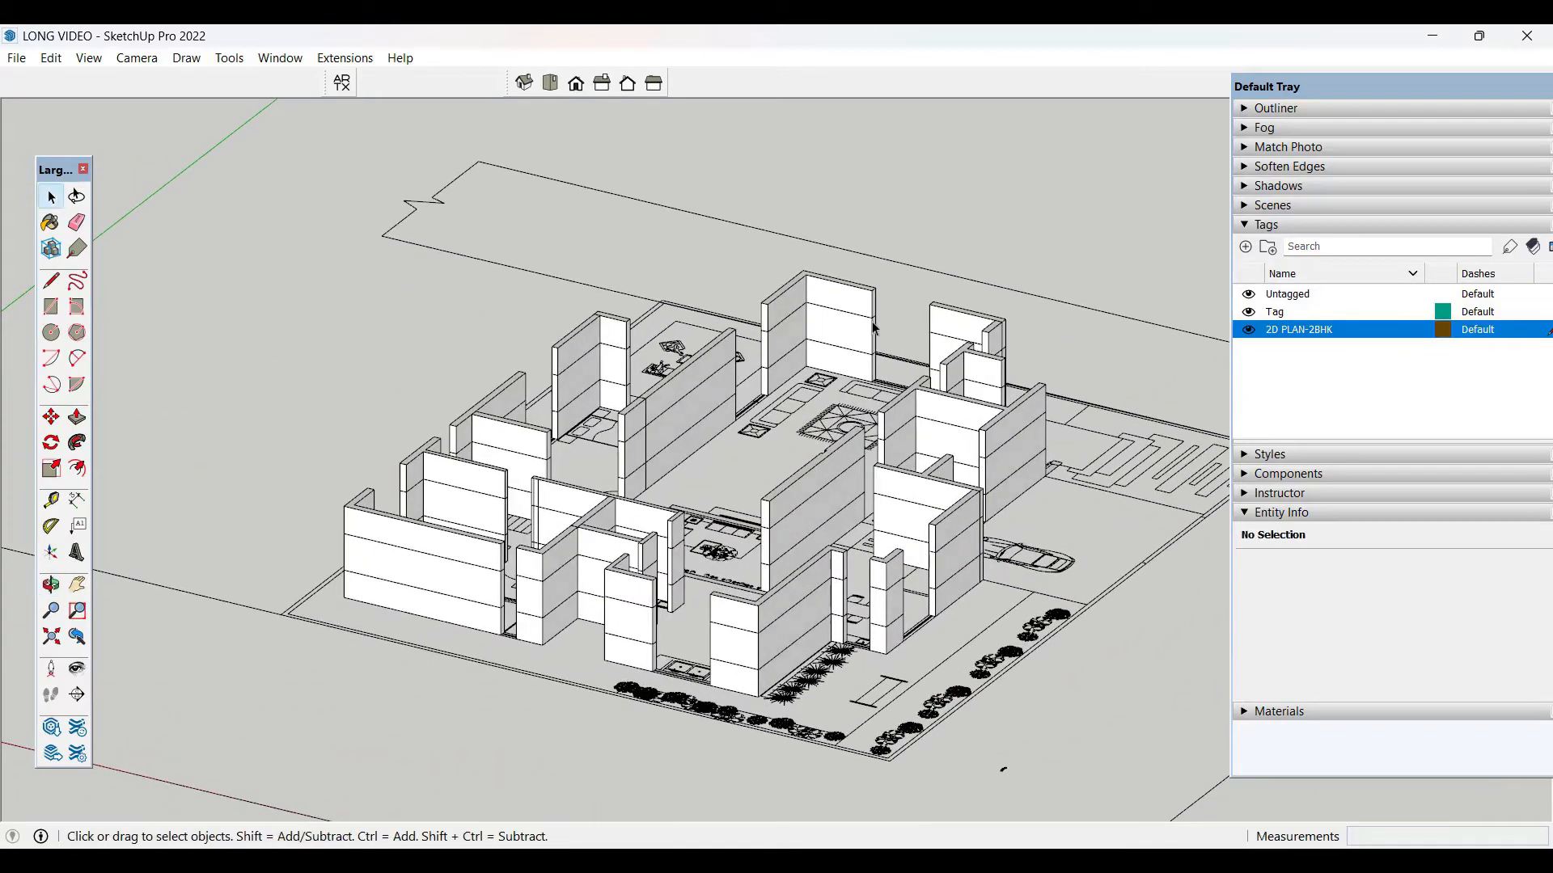
scroll(874, 327, "down", 2)
scroll(676, 513, "up", 8)
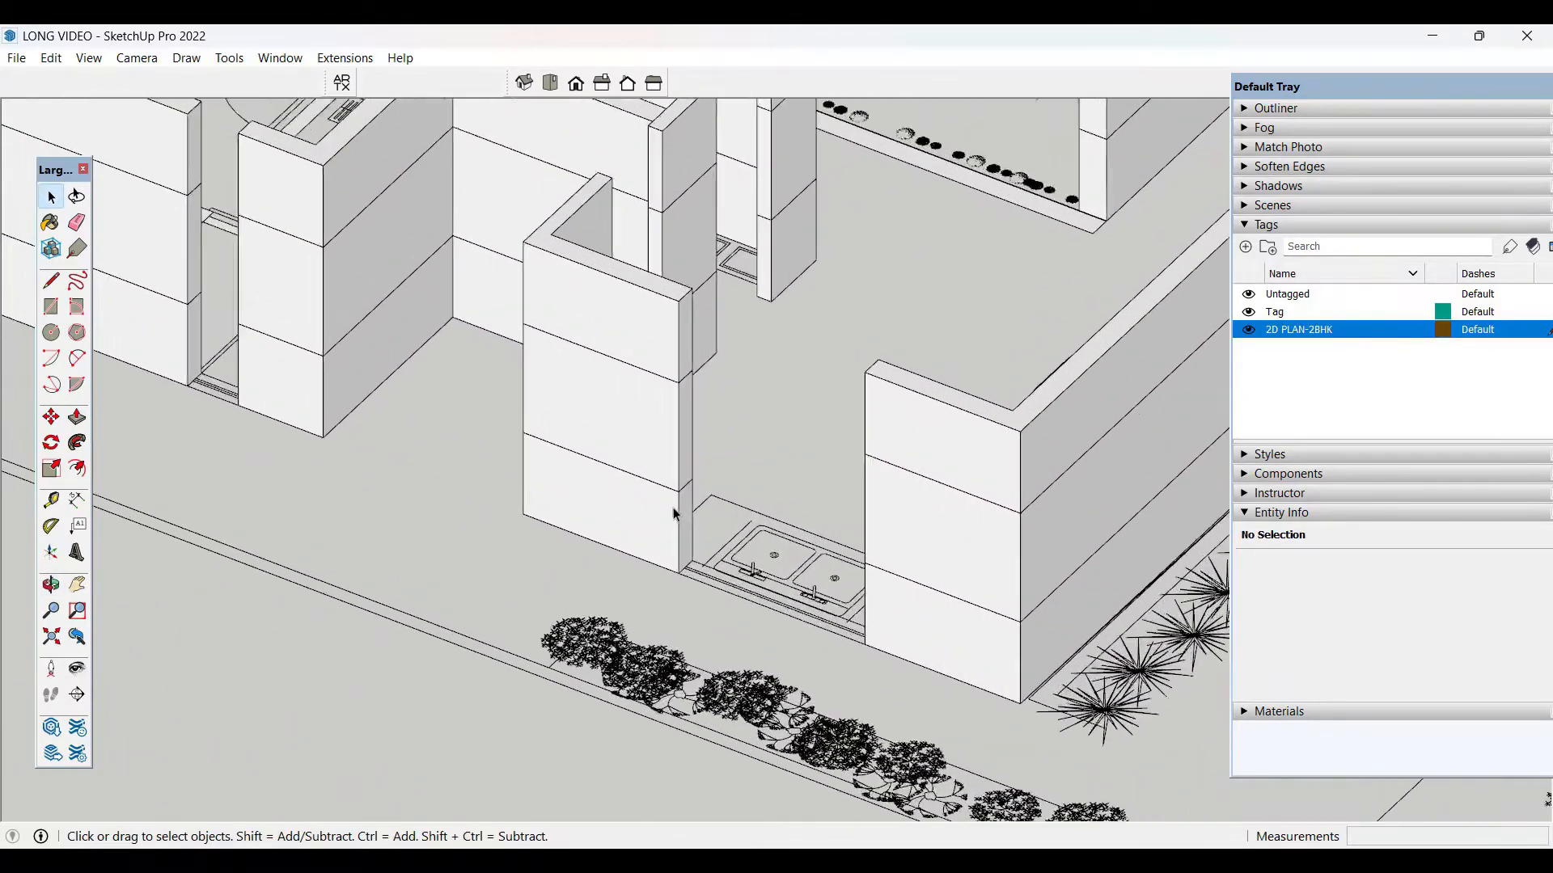
scroll(673, 514, "up", 1)
left_click(685, 527)
middle_click_drag(684, 528, 681, 555)
key("p")
left_click(662, 559)
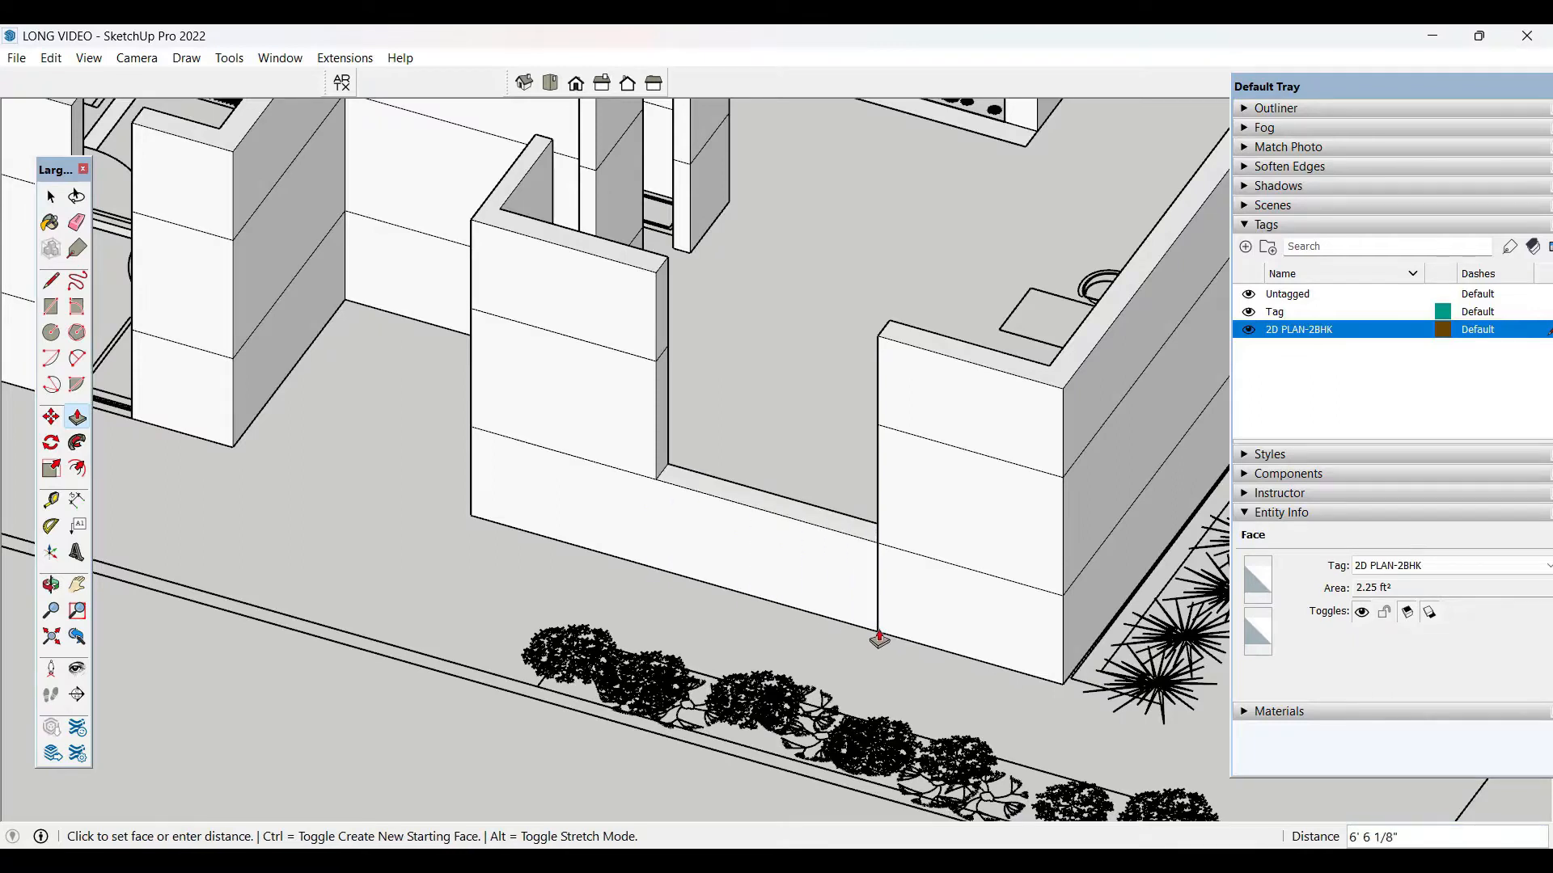
key("space")
- Raise the top of the sill wall behind the double sink by 1'
key("p")
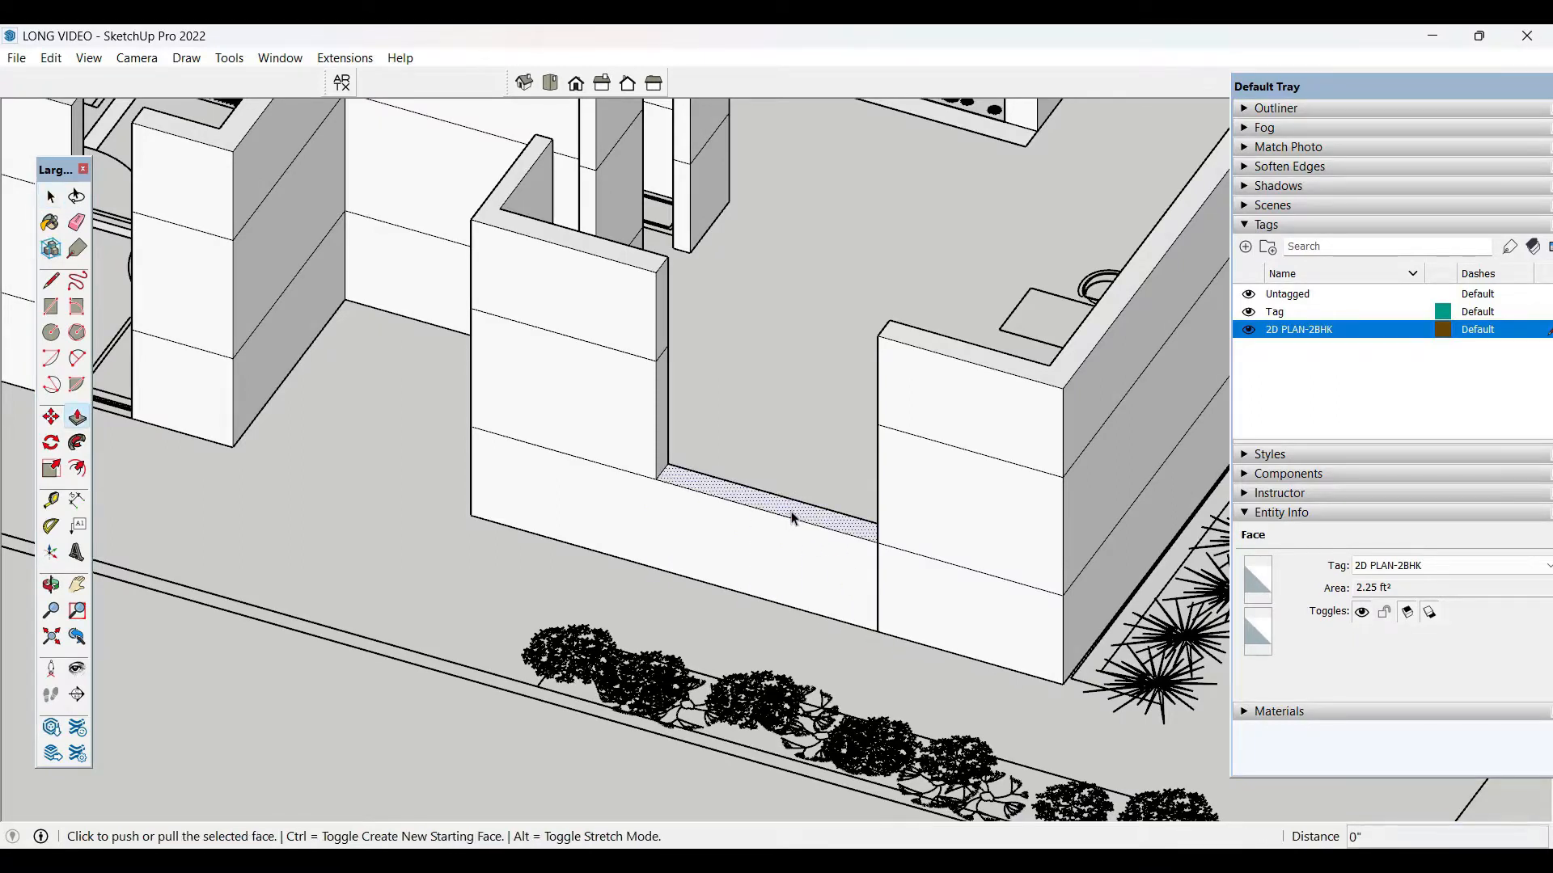
left_click(792, 509)
type("1'")
key("Return")
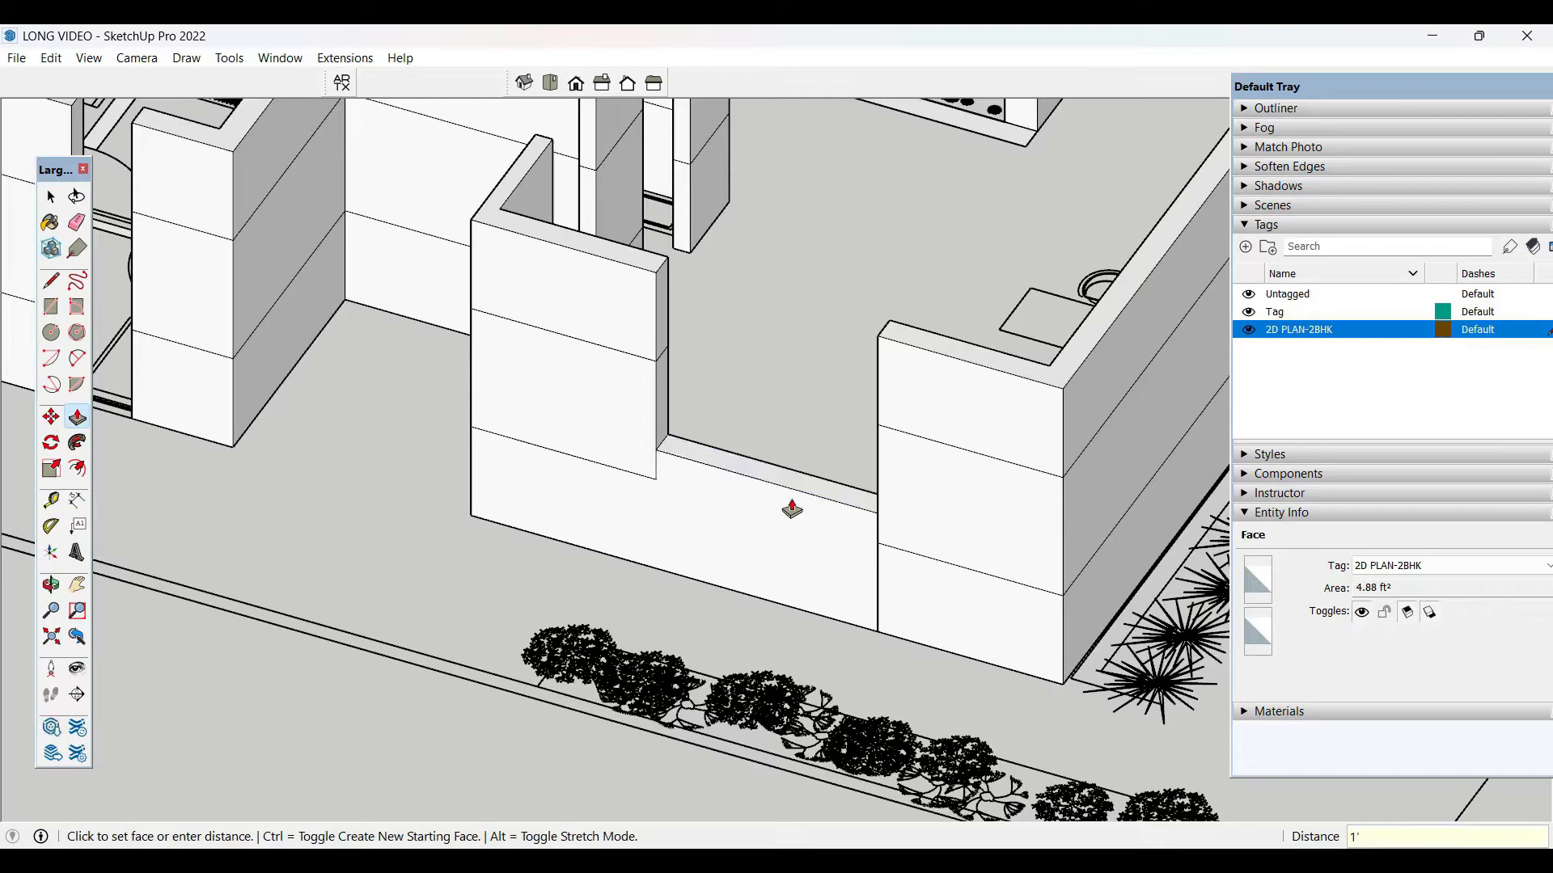
key("space")
- Extend the top section of the wall end across to the opposite wall, closing the double-sink window above with a lintel
key("p")
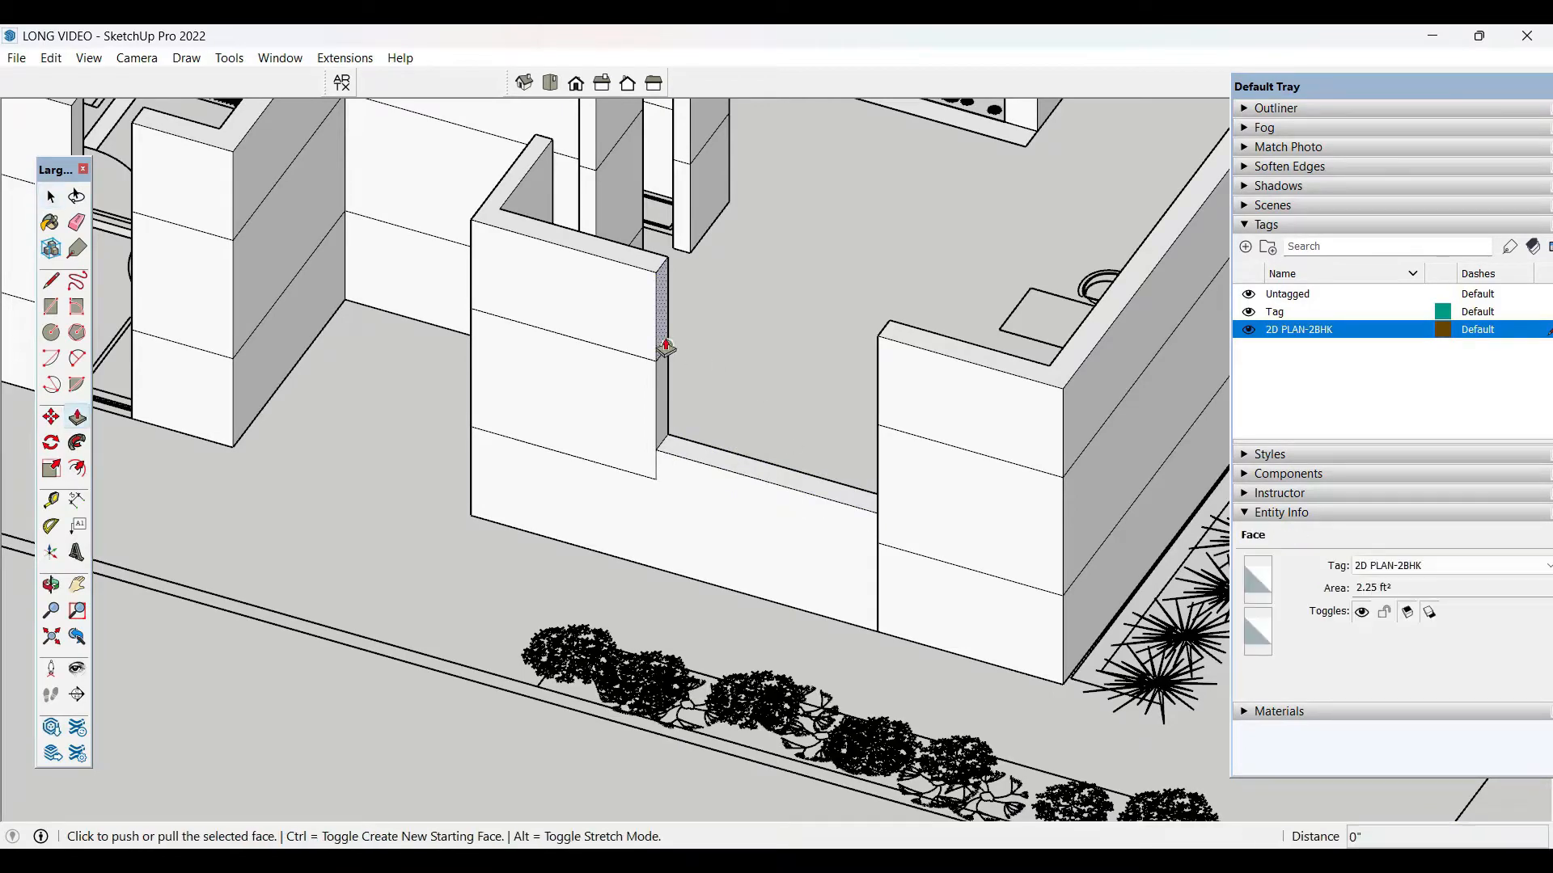
left_click(667, 346)
left_click(878, 429)
key("space")
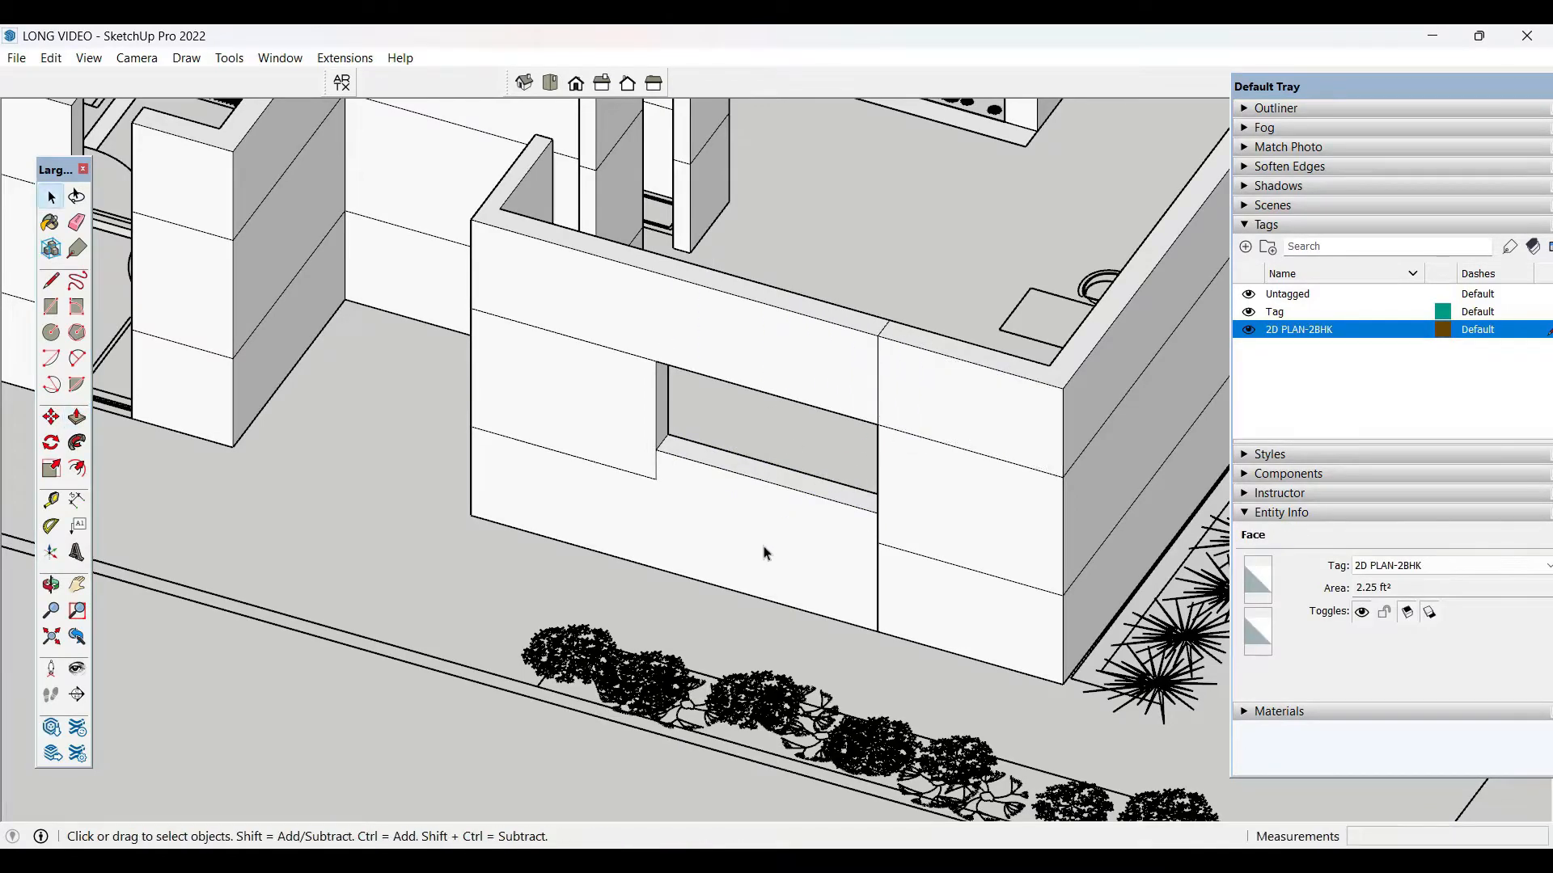
- Erase the leftover horizontal lines and stray edge on the outer wall face around the double-sink window
scroll(693, 520, "down", 3)
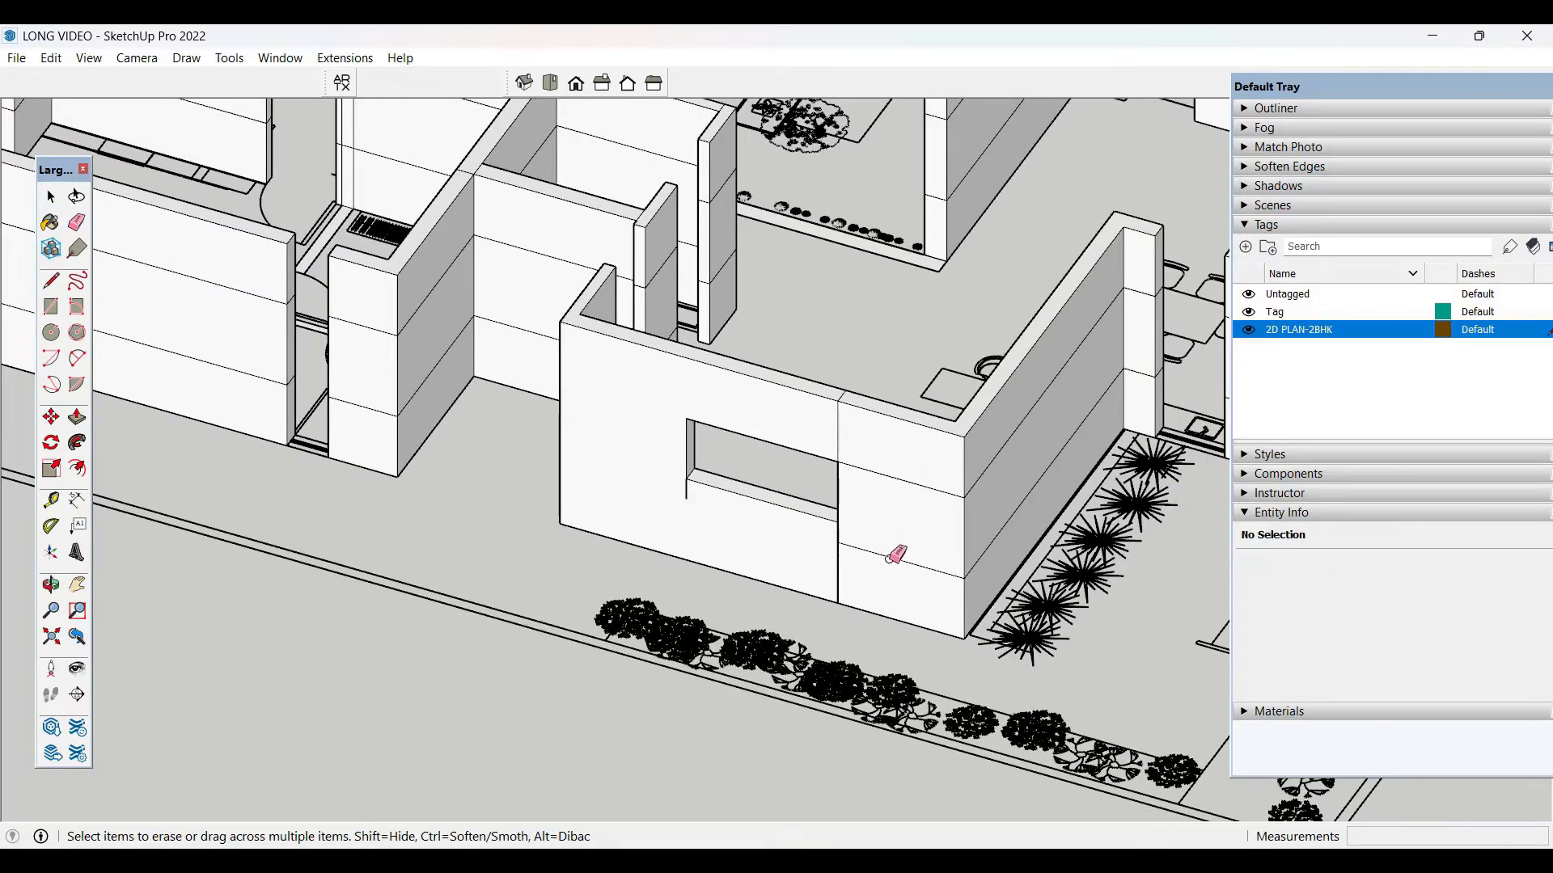
left_click(833, 497)
scroll(691, 485, "up", 3)
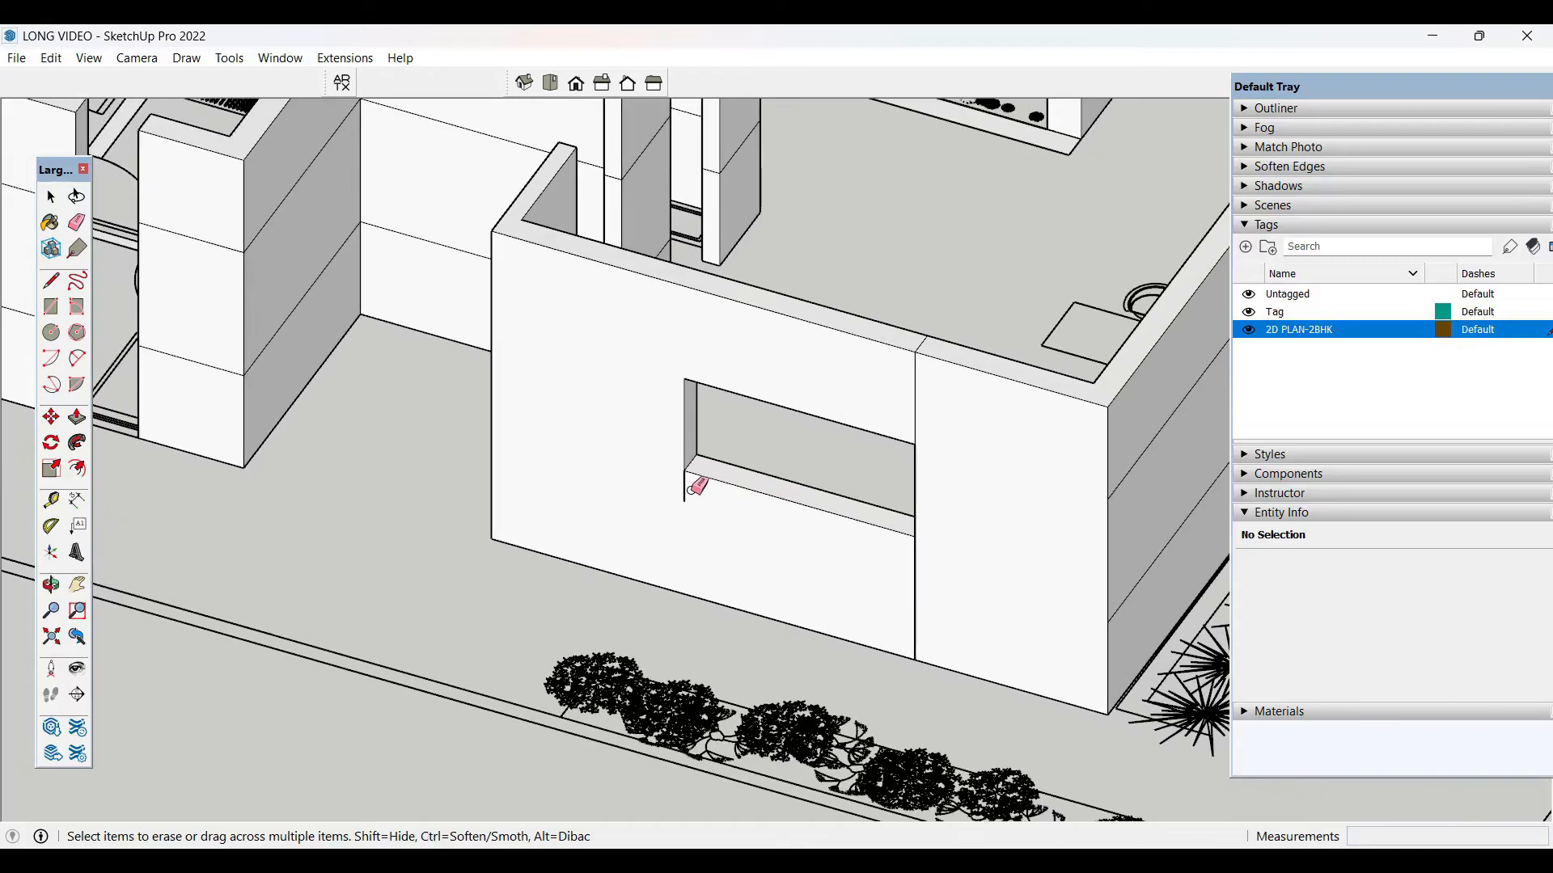
scroll(685, 489, "down", 5)
key("space")
scroll(556, 551, "down", 4)
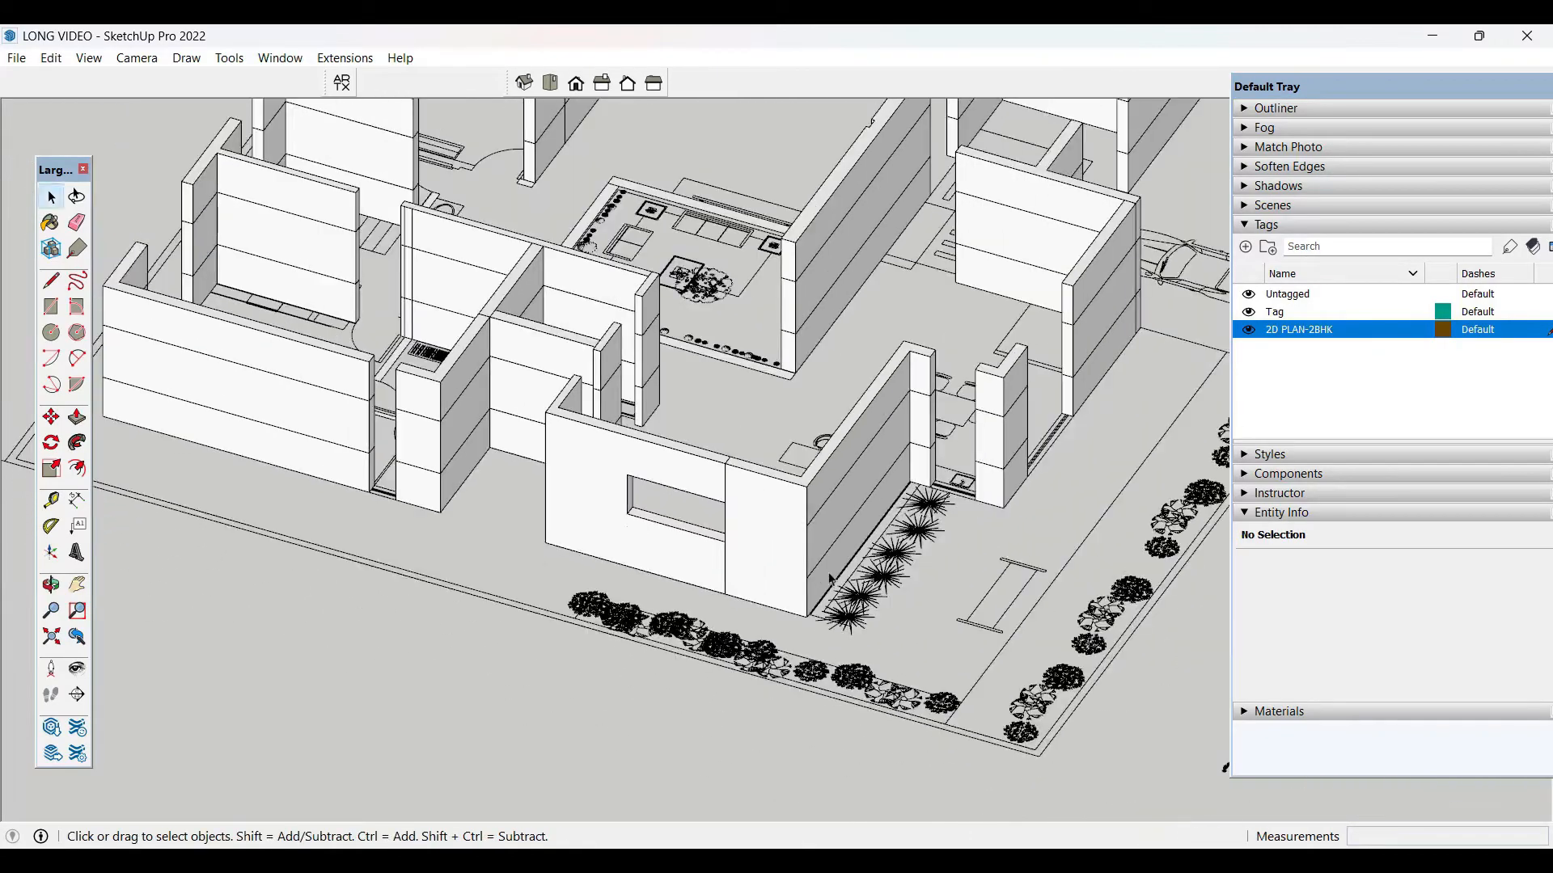
- Pull the lowest section of the wall end across the opening beside the spiky plants to form a sill wall
mouse_move(827, 631)
middle_mouse_down()
mouse_move(825, 819)
mouse_move(859, 641)
mouse_move(842, 720)
mouse_move(905, 518)
mouse_move(1014, 450)
mouse_move(469, 488)
middle_mouse_up()
scroll(718, 603, "up", 6)
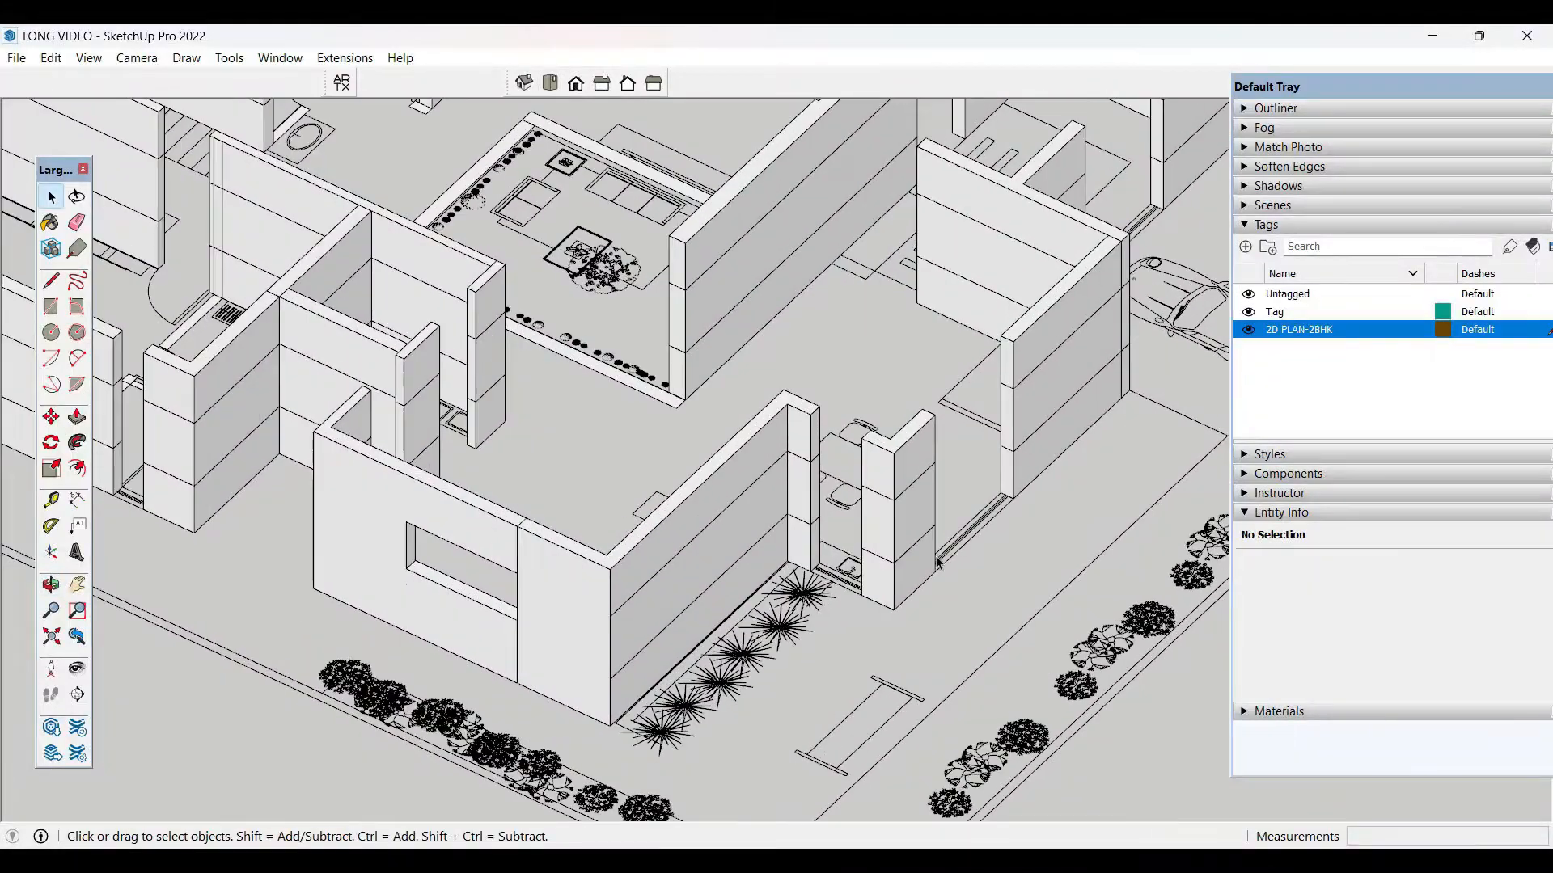
scroll(718, 602, "up", 6)
key("p")
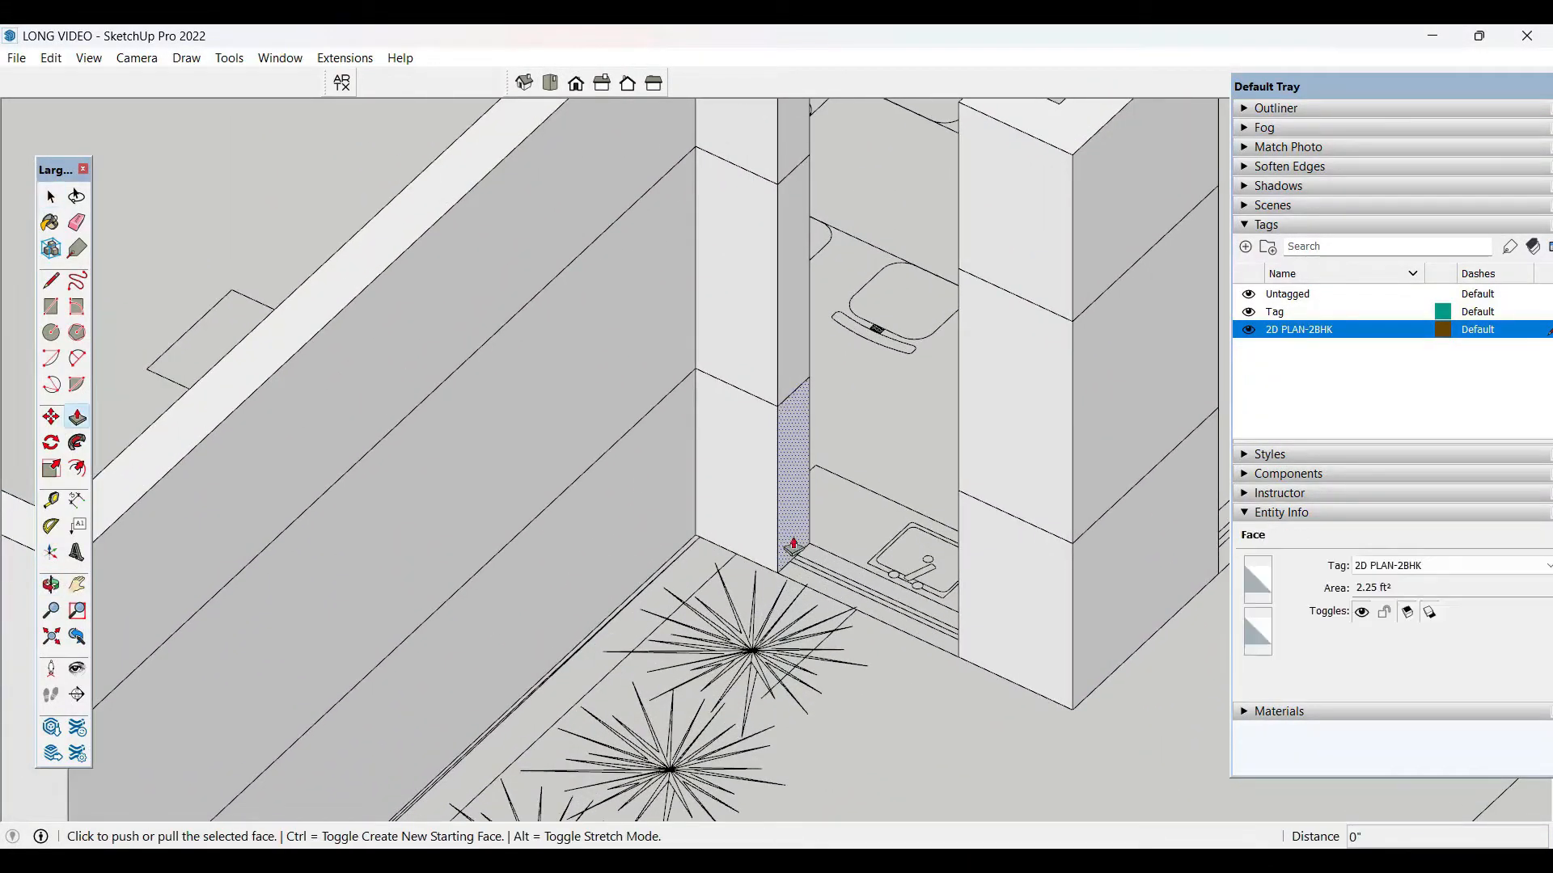
left_click(795, 533)
left_click(961, 665)
scroll(846, 626, "down", 2)
key("space")
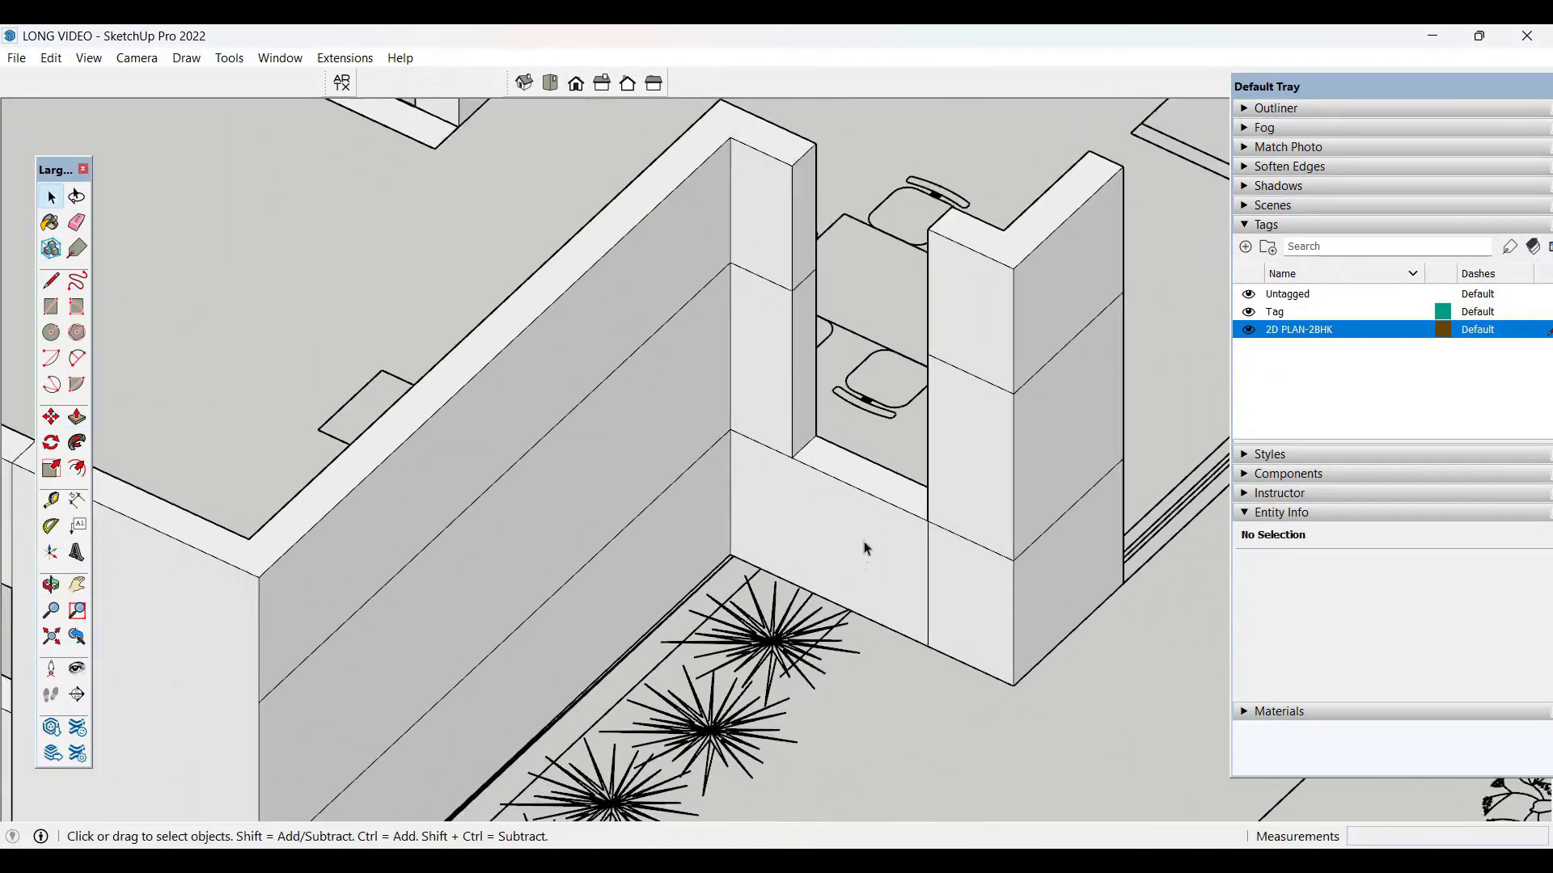
- Extend the top wall section across the opening beside the spiky plants to form the window's lintel
scroll(863, 545, "down", 2)
key("p")
left_click(811, 321)
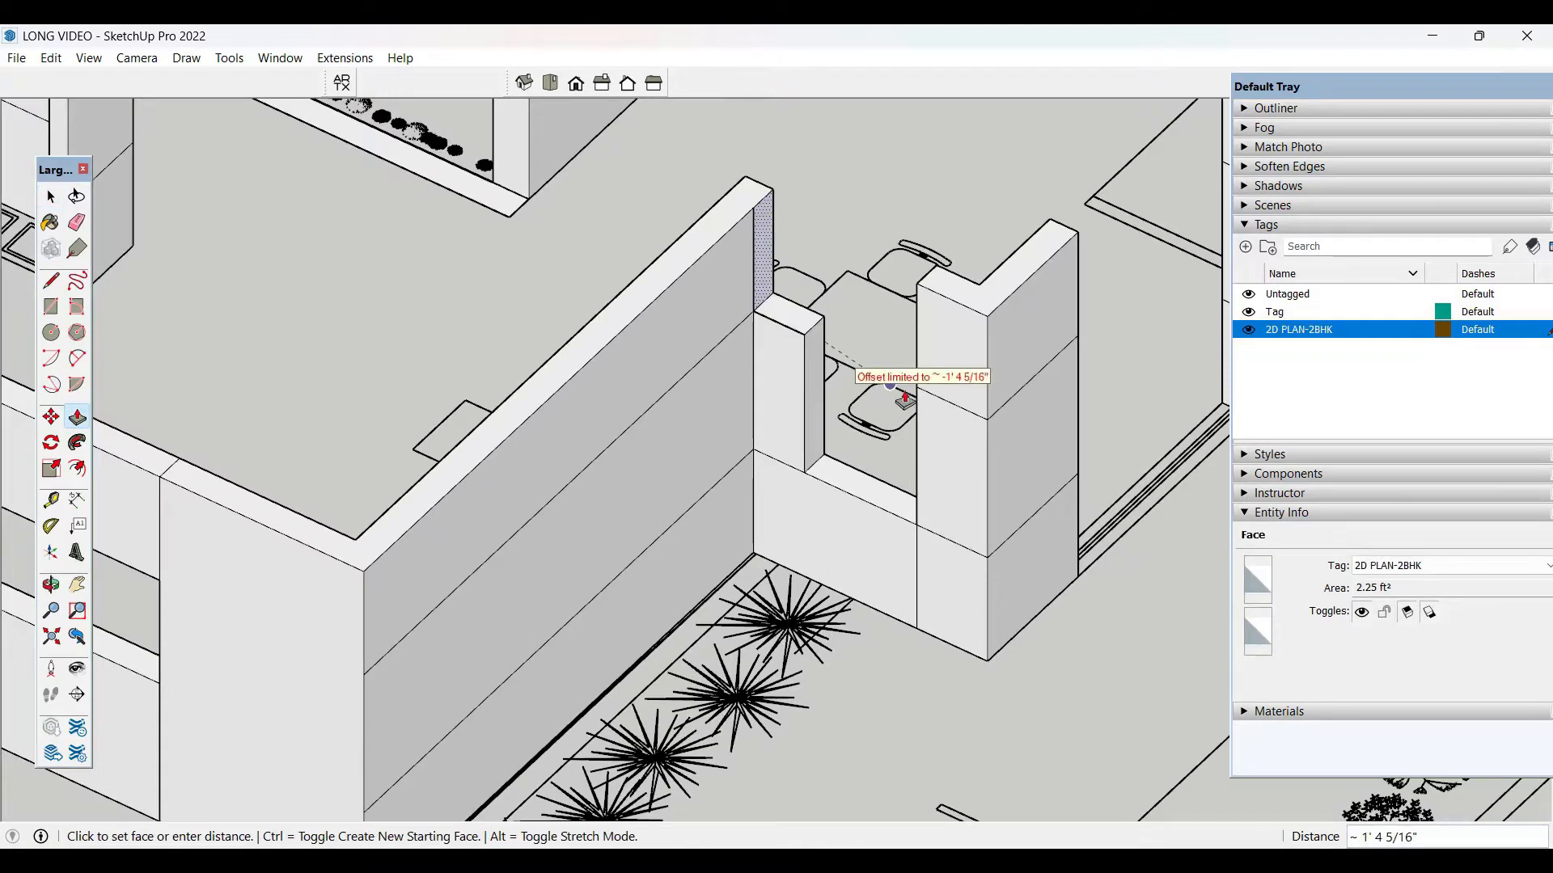
left_click(920, 391)
key("space")
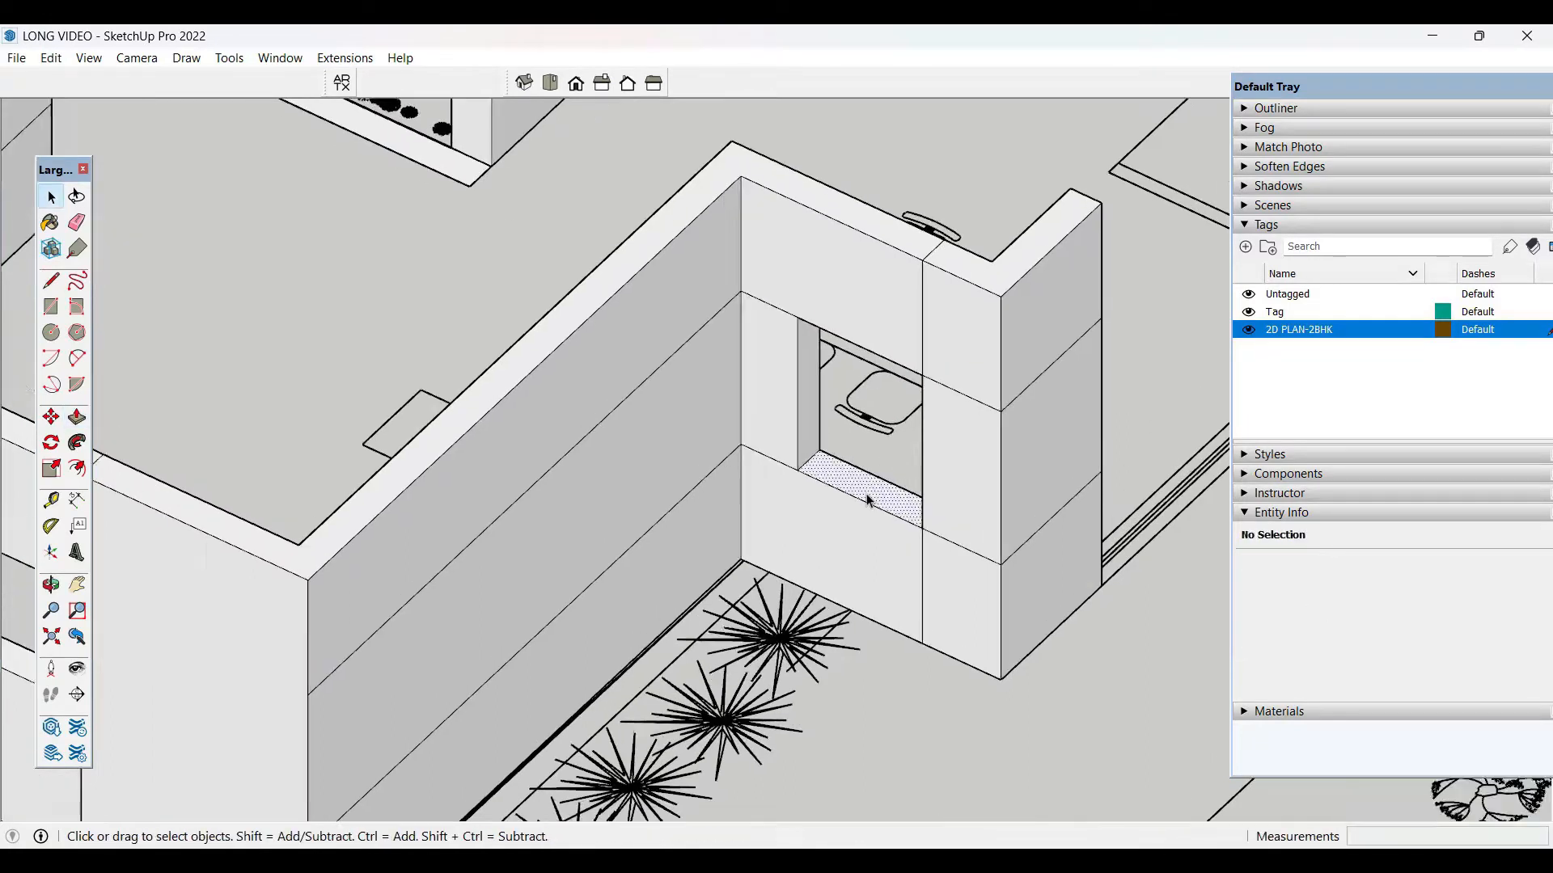
- Raise the top face of the sill in the window beside the spiky plants
scroll(869, 496, "up", 2)
key("p")
left_click(867, 497)
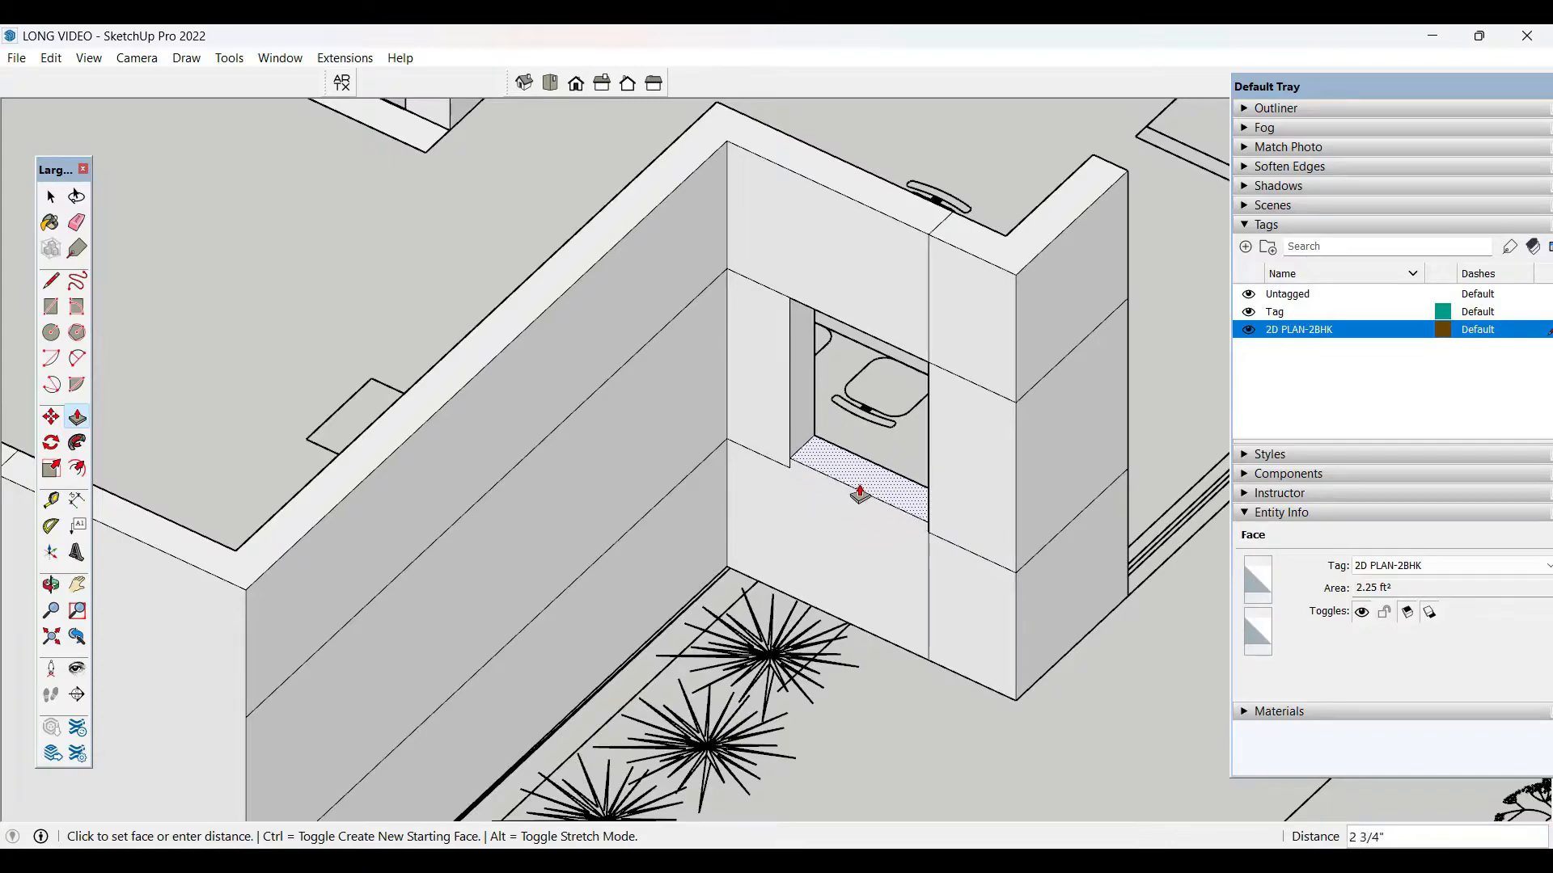
key("Return")
key("space")
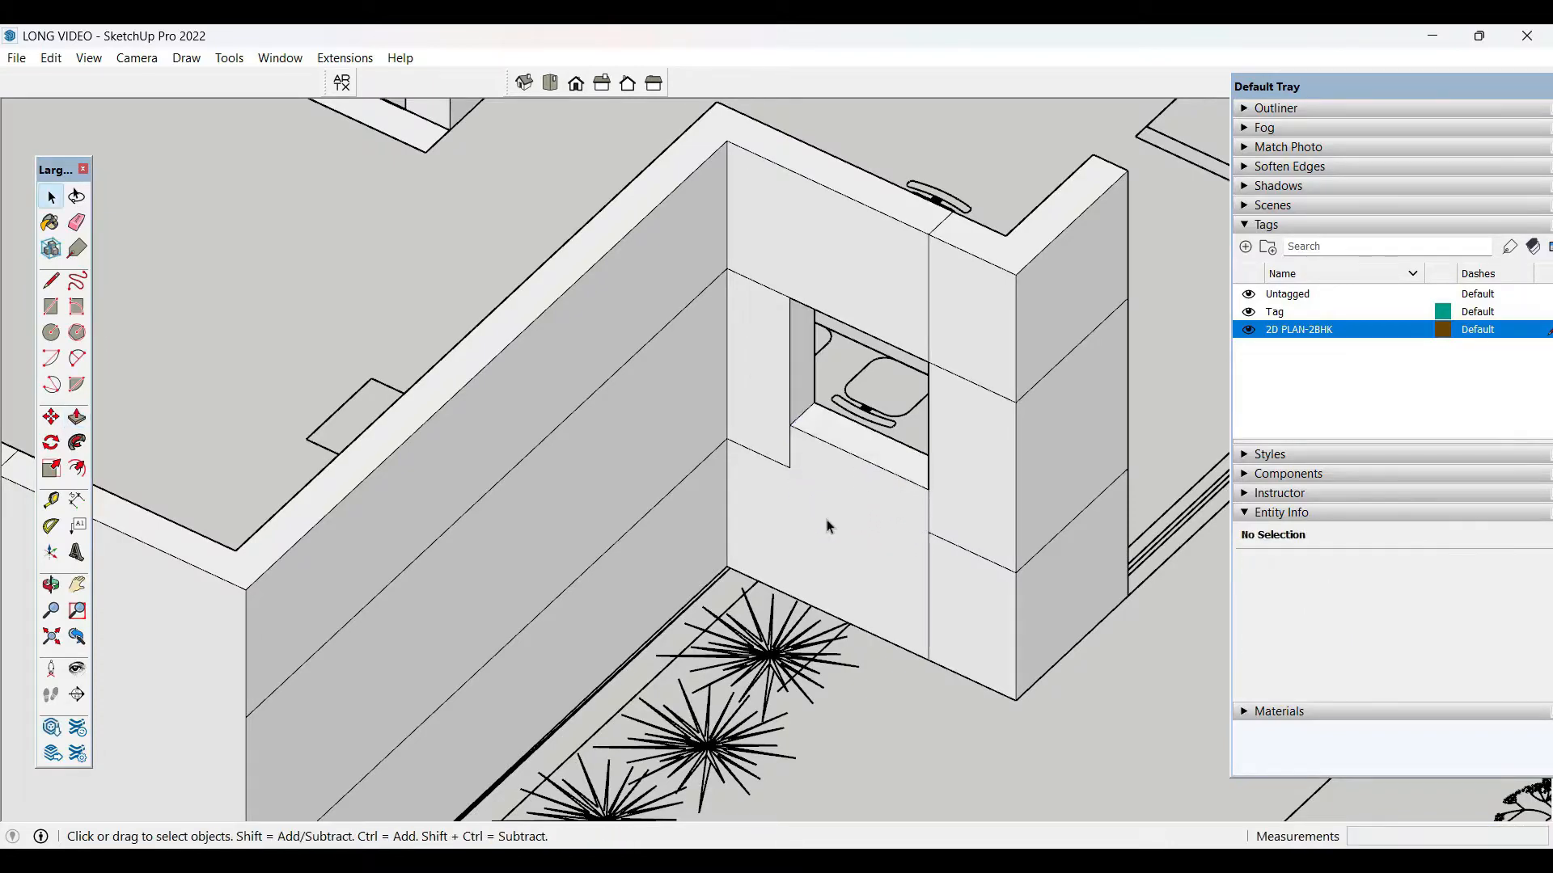
- Pull the lowest section of the wall end across the opening beside the dining table to form a sill wall
middle_click_drag(828, 526, 792, 623)
scroll(712, 619, "up", 6)
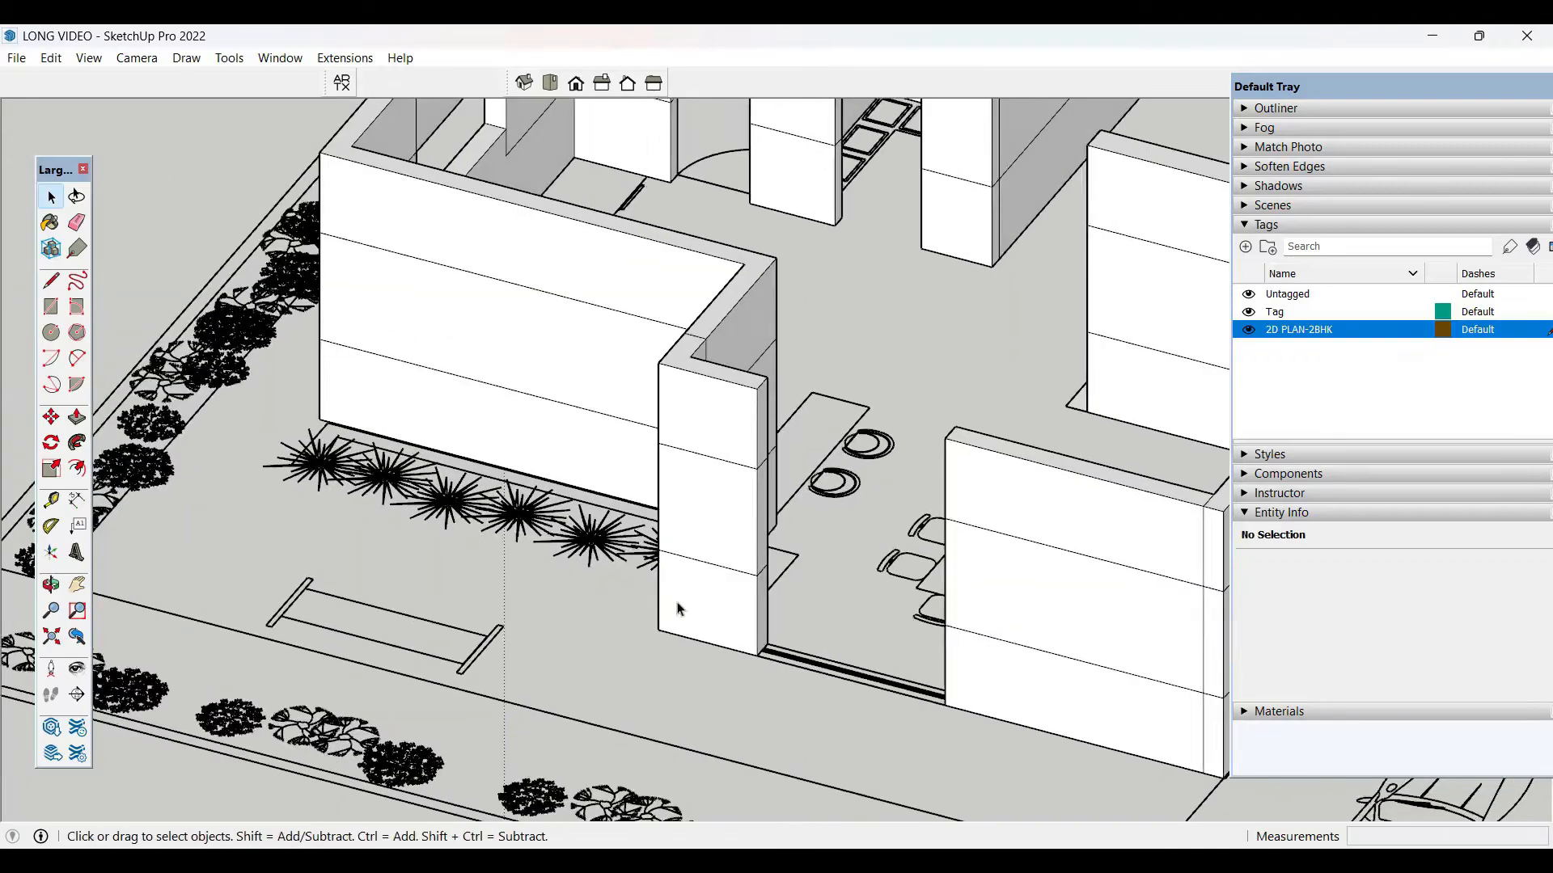
scroll(707, 356, "down", 5)
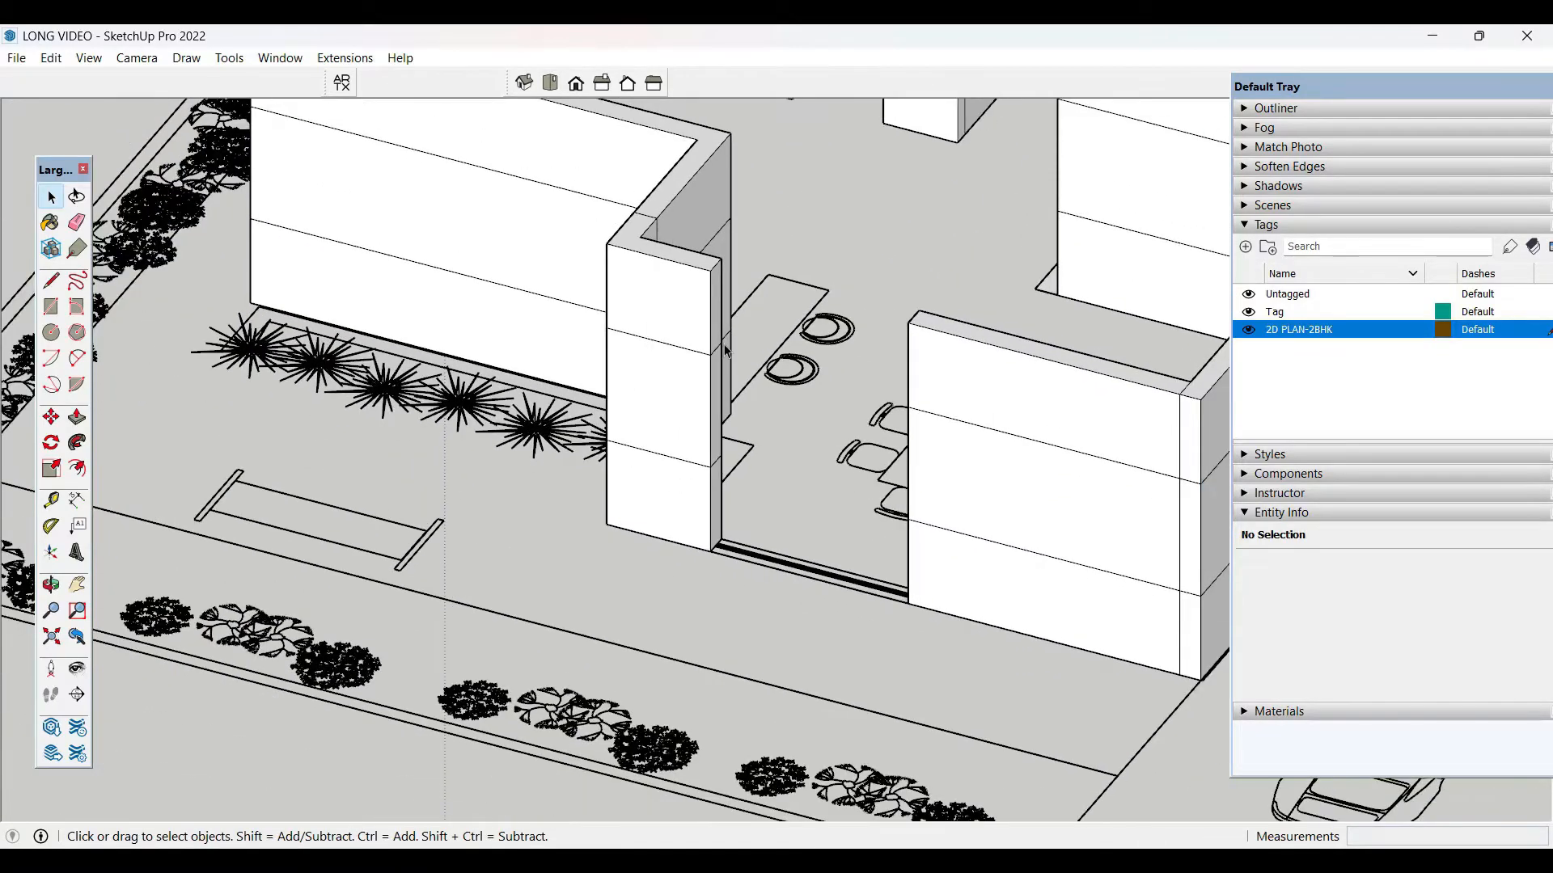
middle_click_drag(707, 357, 793, 648)
scroll(770, 303, "up", 4)
middle_click_drag(962, 565, 839, 361)
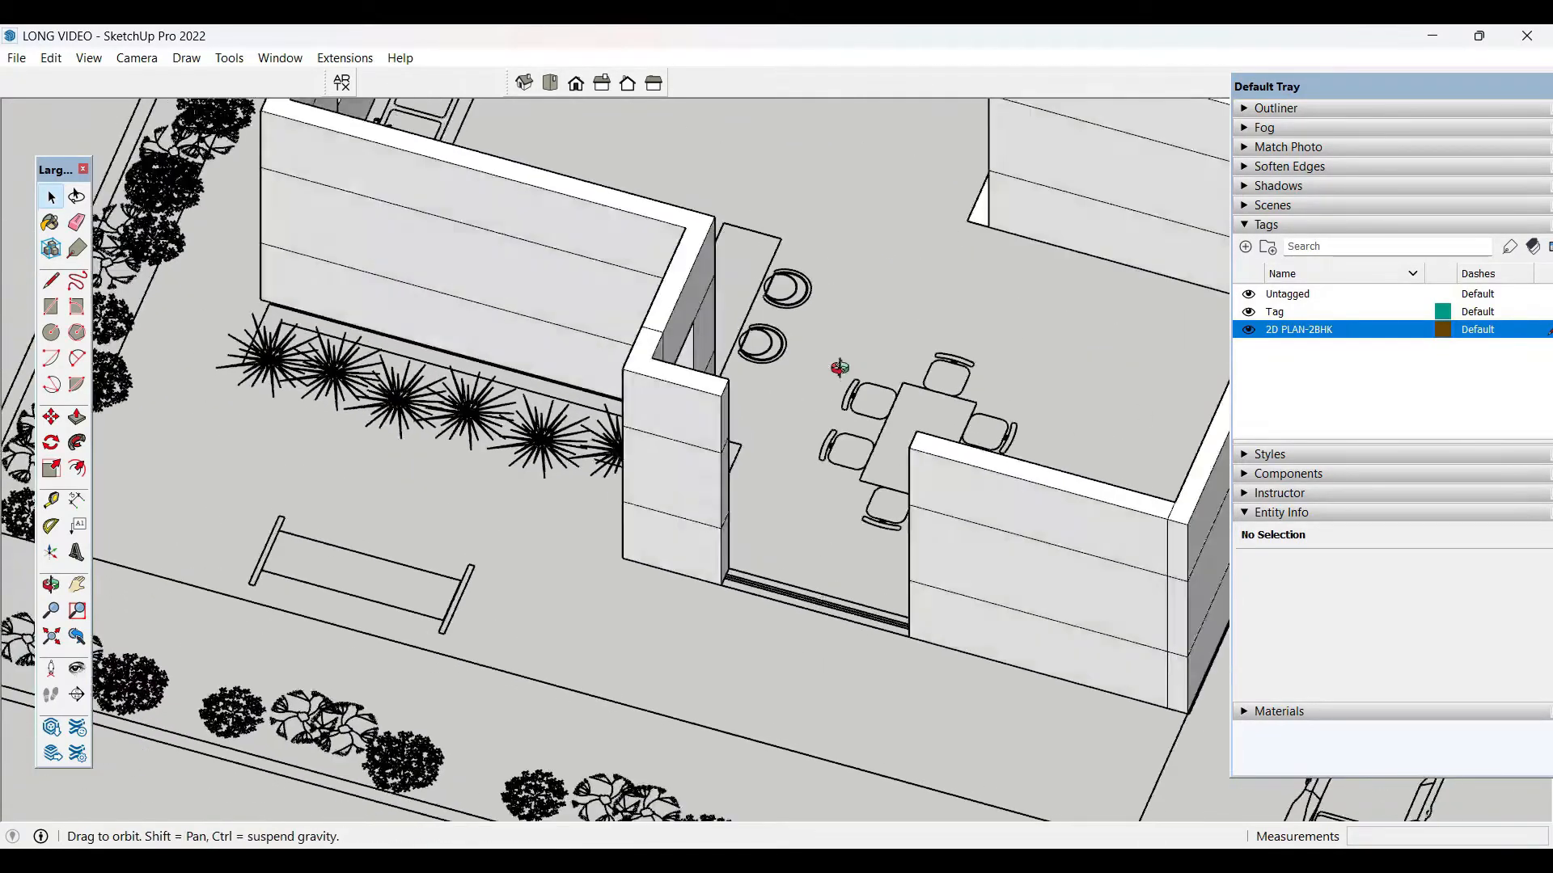
scroll(712, 562, "up", 5)
key("p")
left_click(712, 562)
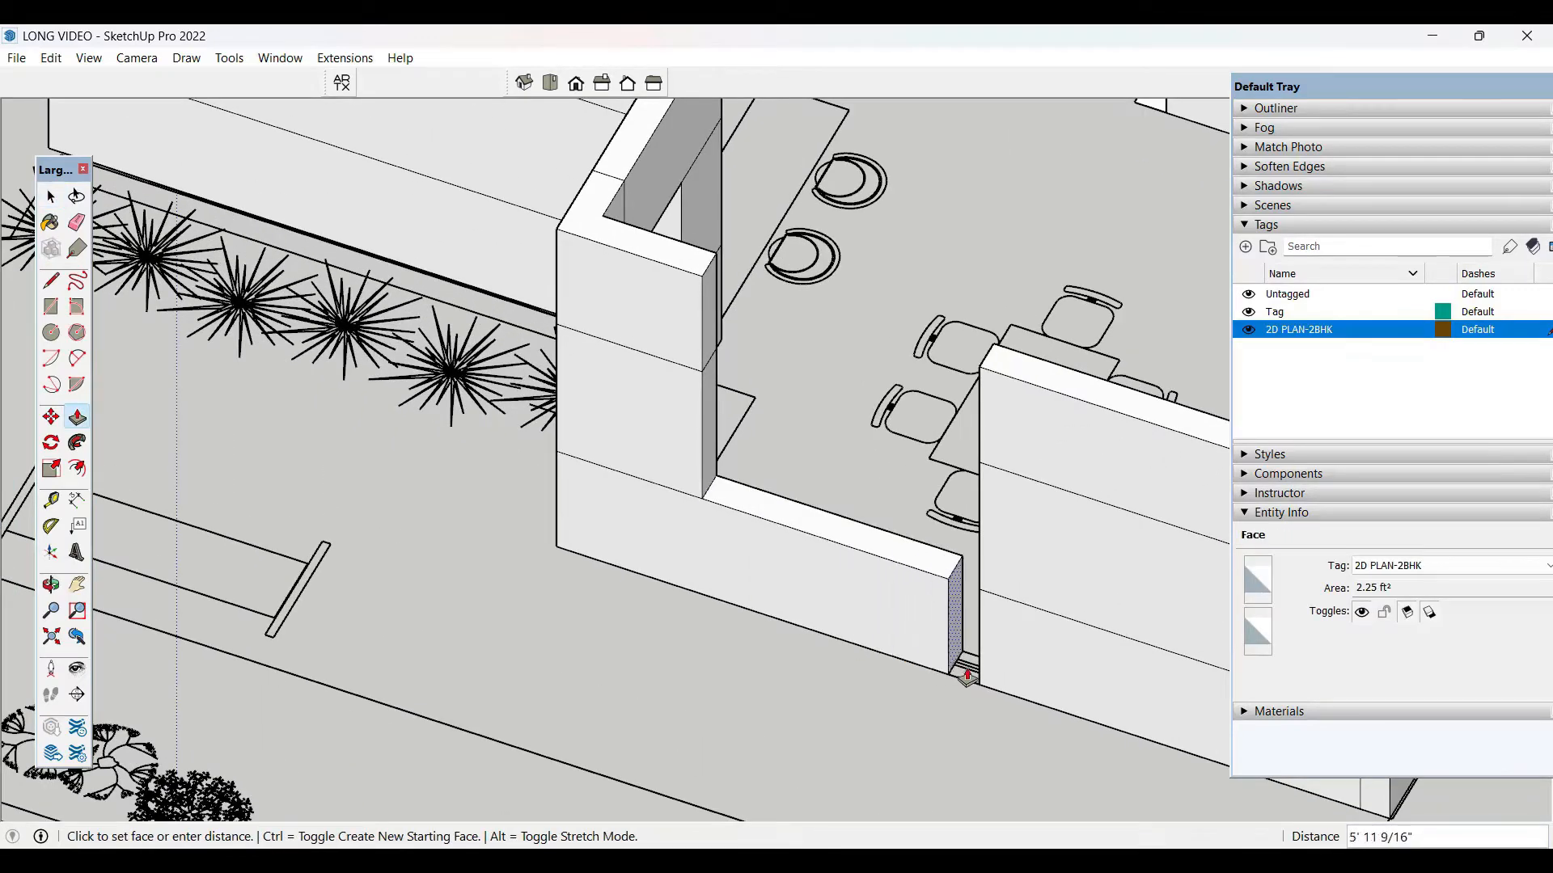
key("Escape")
key("space")
- Extend the top wall section across the dining area opening to form the window's lintel
key("p")
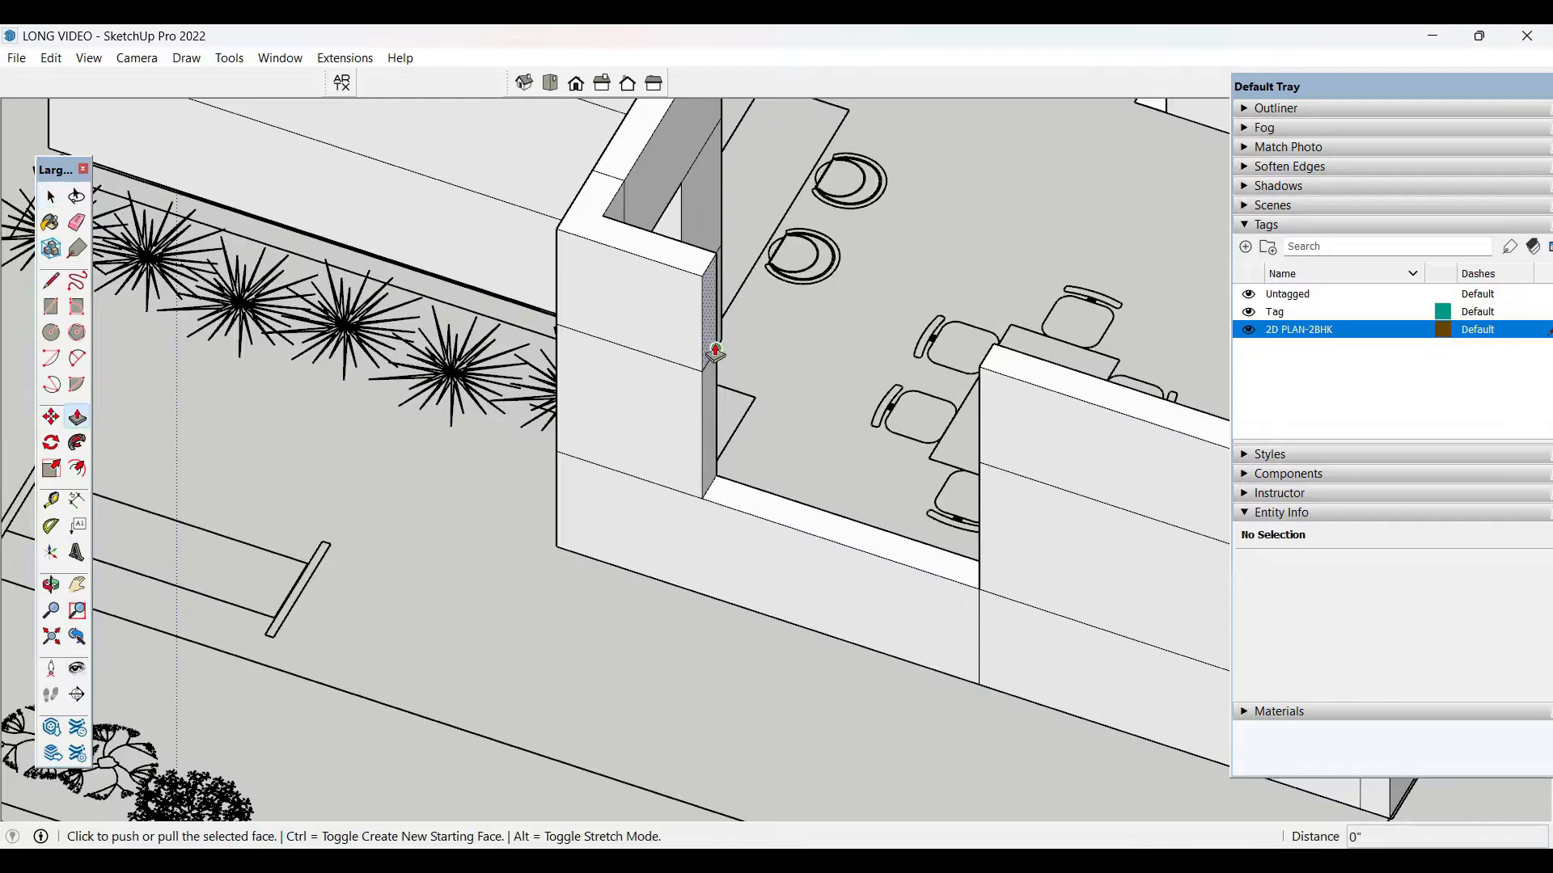
left_click(716, 348)
left_click(978, 478)
key("space")
- Pull the lowest section of the wall end across the opening in front of the parked car to form a sill wall
middle_click_drag(978, 478, 527, 448)
scroll(527, 448, "down", 2)
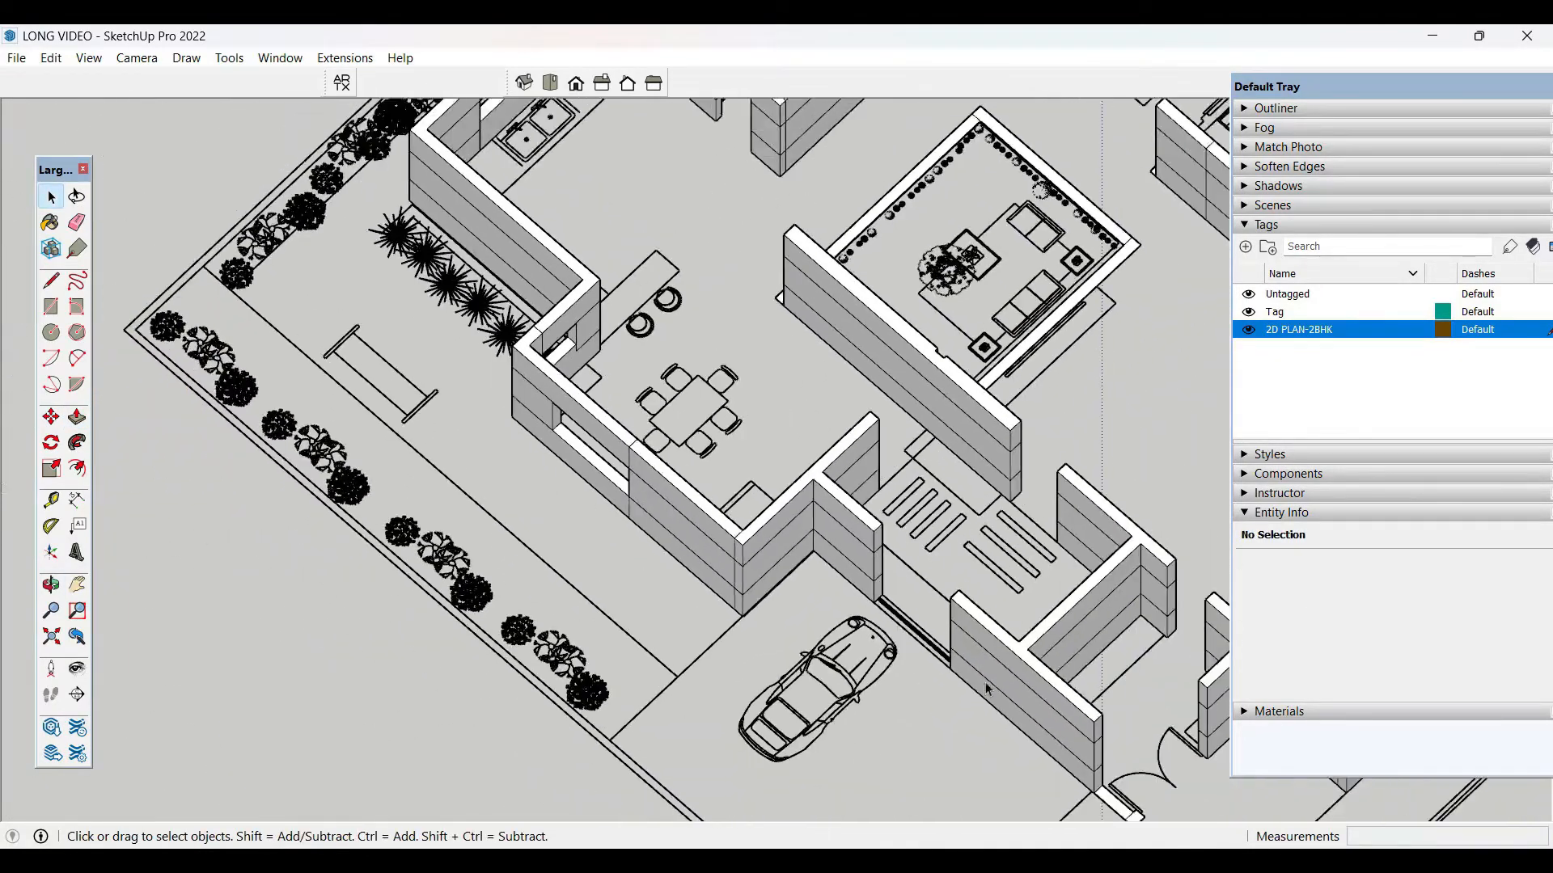
scroll(522, 534, "up", 3)
middle_click_drag(523, 533, 728, 542)
scroll(745, 547, "up", 5)
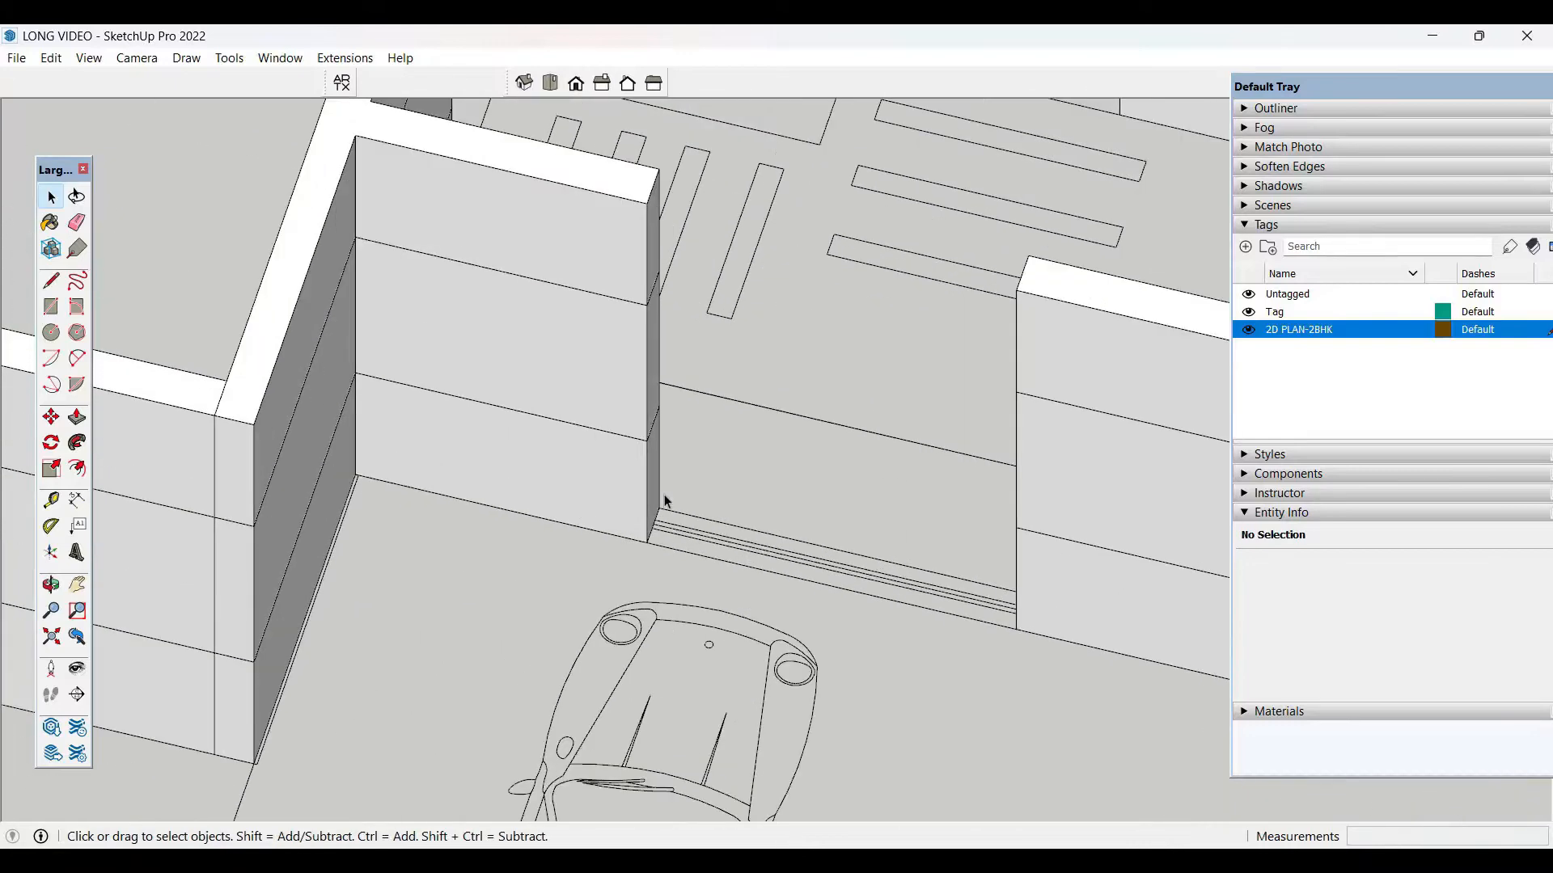
key("p")
left_click(651, 509)
left_click(1016, 637)
key("space")
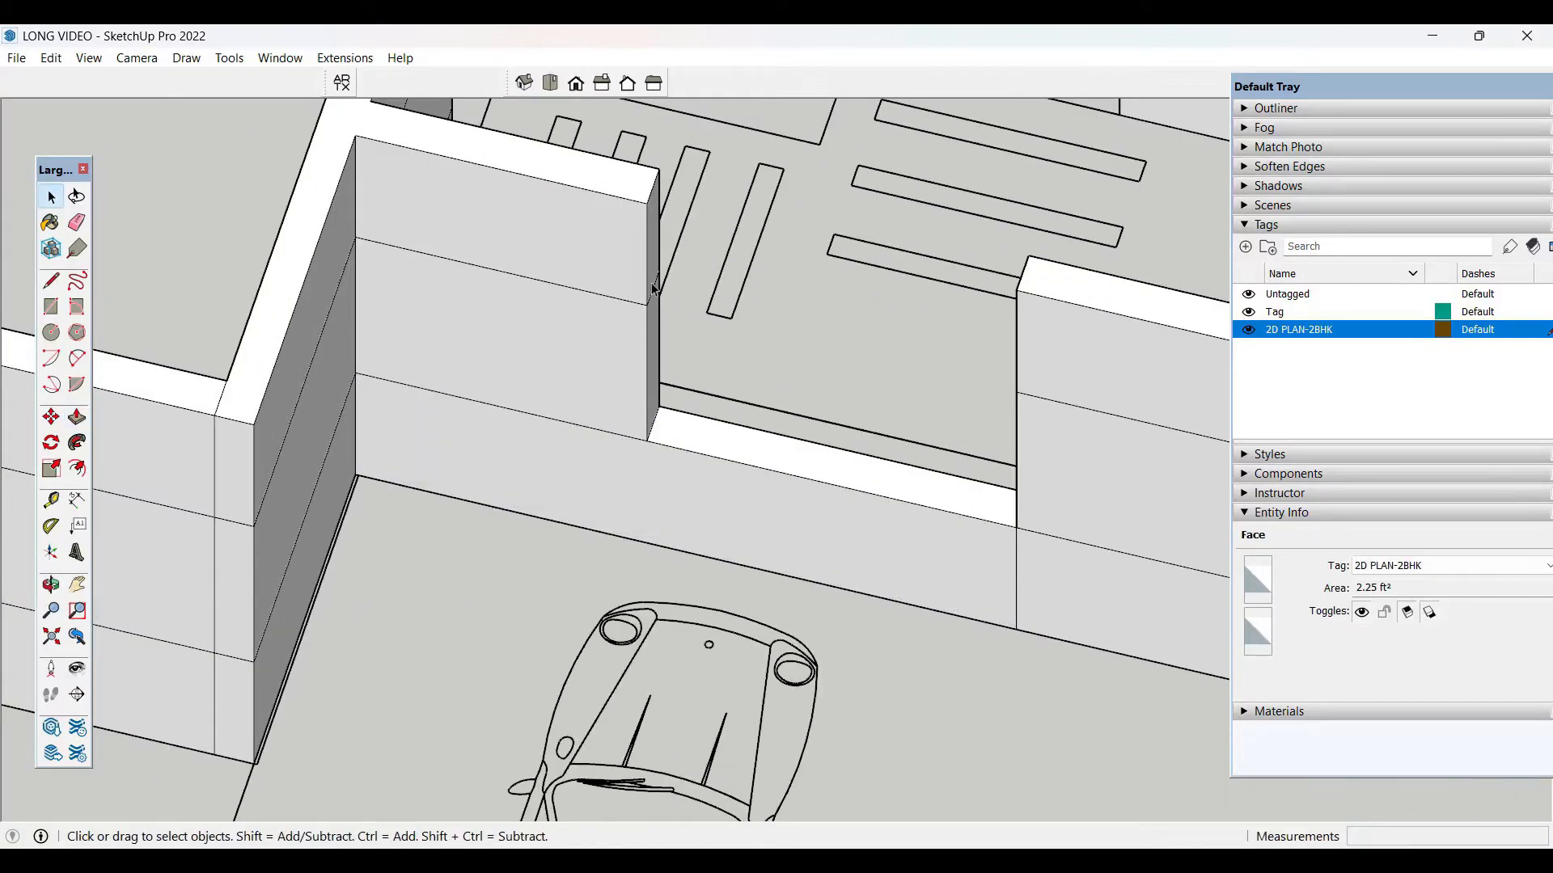
- Extend the top wall section across the opening in front of the parked car to form the window's lintel
left_click(655, 260)
key("p")
left_click(655, 259)
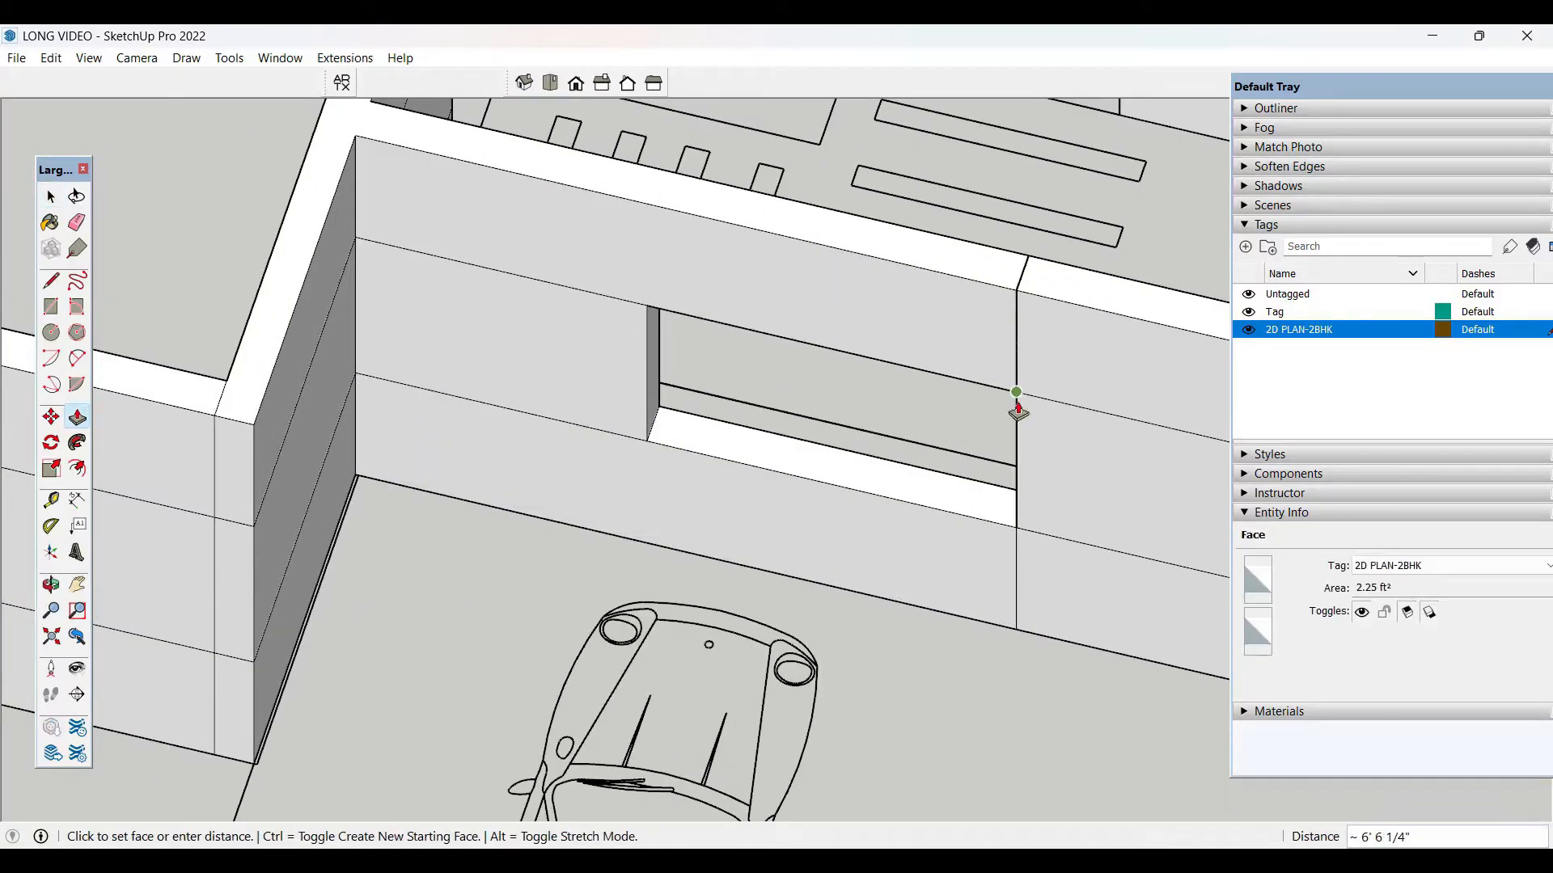
left_click(1017, 411)
key("space")
- Raise the flat strip extending the car porch wall beside the main entrance door to the wall's full height
scroll(518, 517, "down", 5)
middle_click_drag(518, 517, 731, 499)
scroll(730, 499, "up", 4)
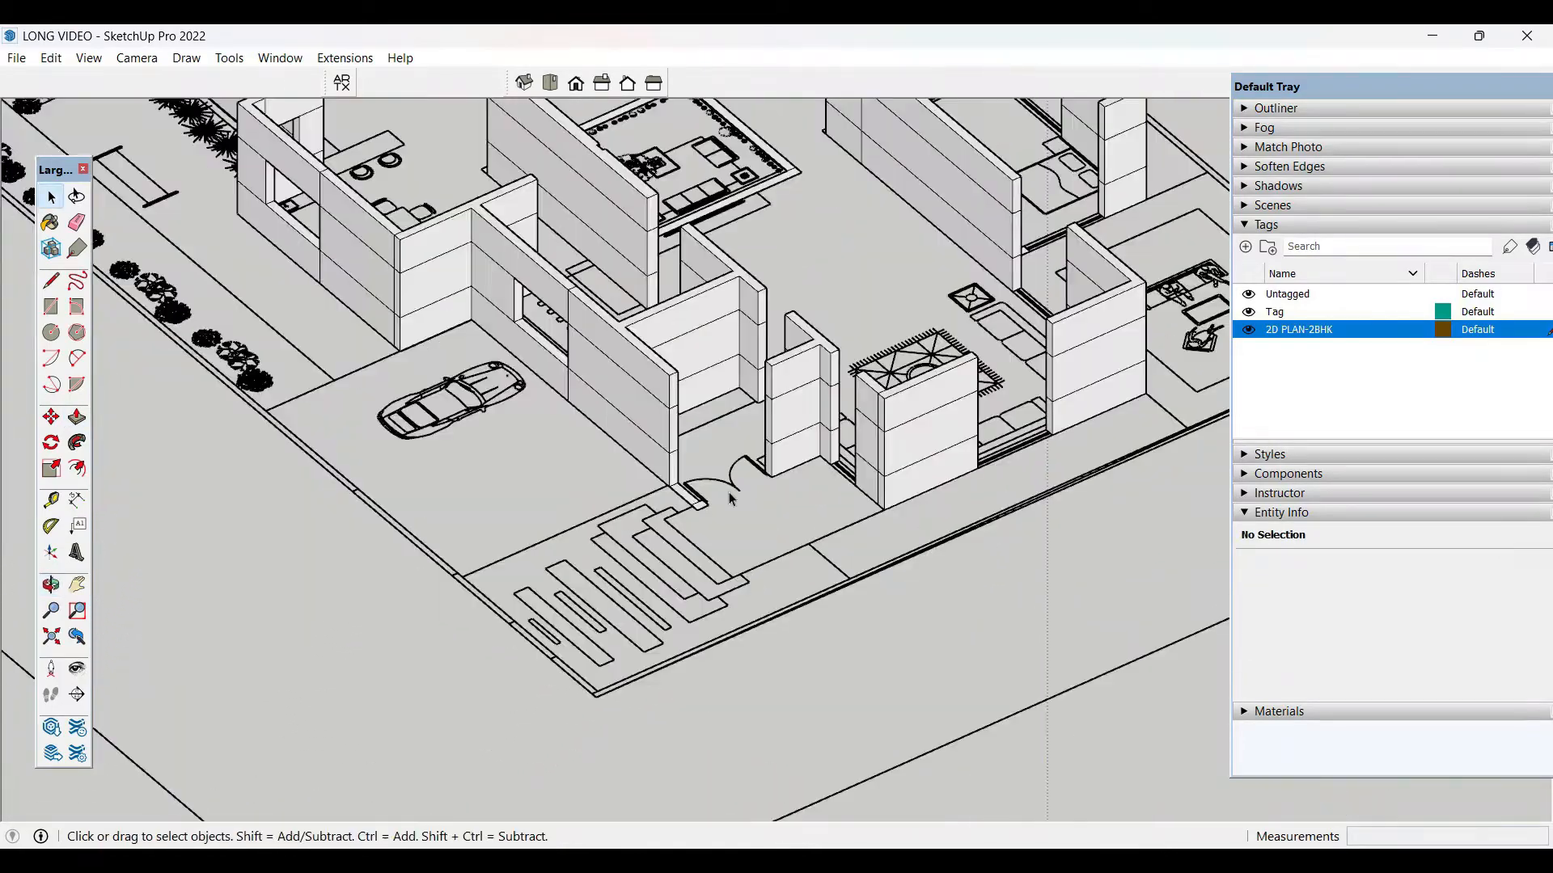
scroll(730, 499, "up", 5)
key("p")
left_click(647, 518)
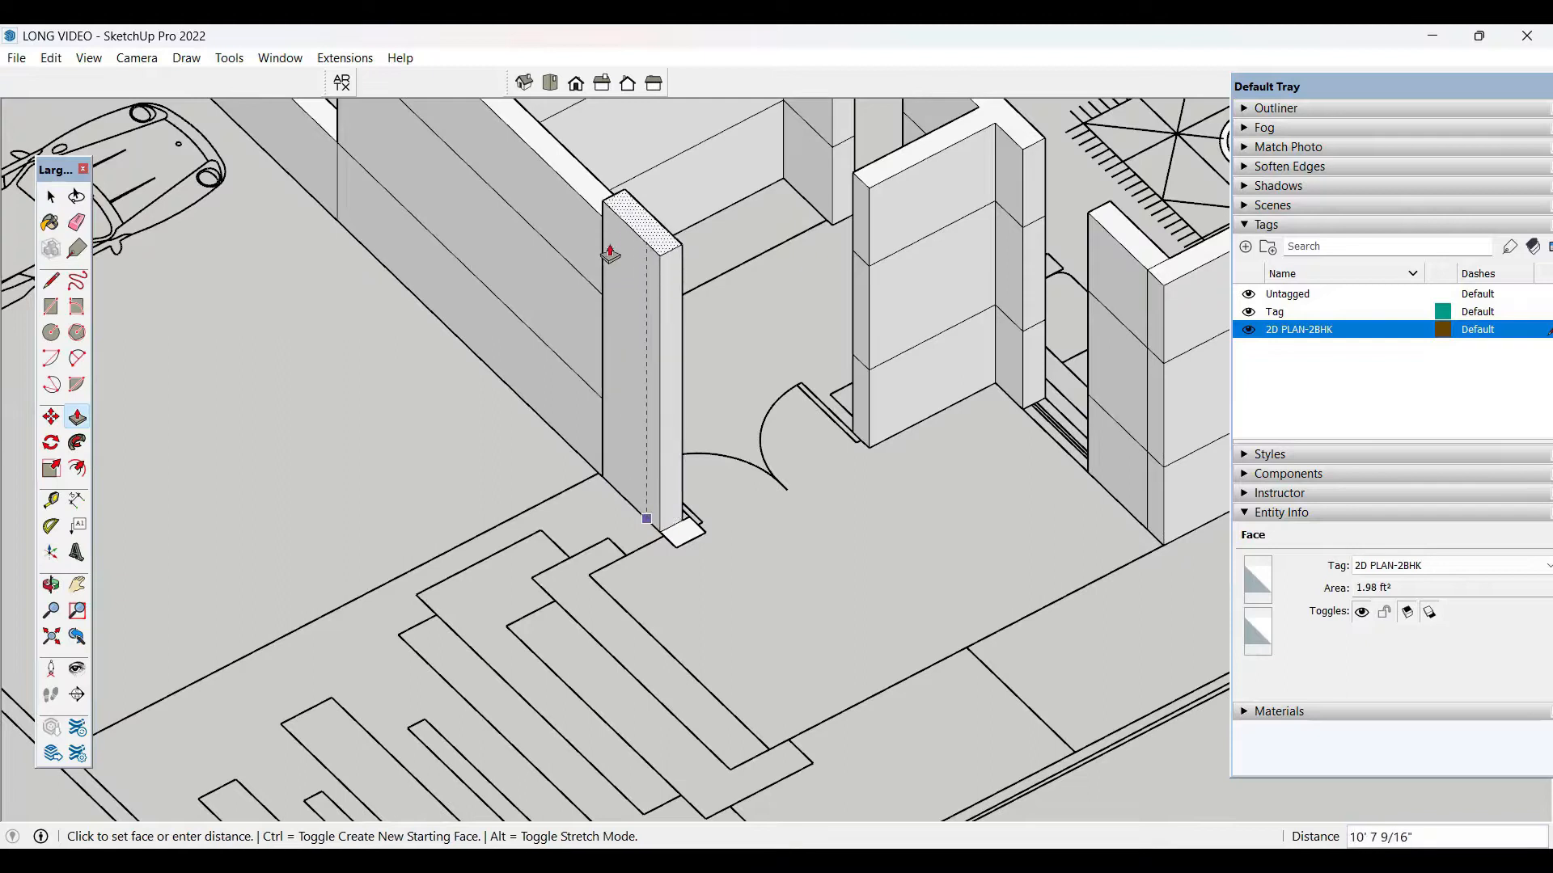
left_click(596, 224)
key("space")
- Raise the small rectangle at the end of the entrance wall to 10', level with the adjoining wall's top
key("p")
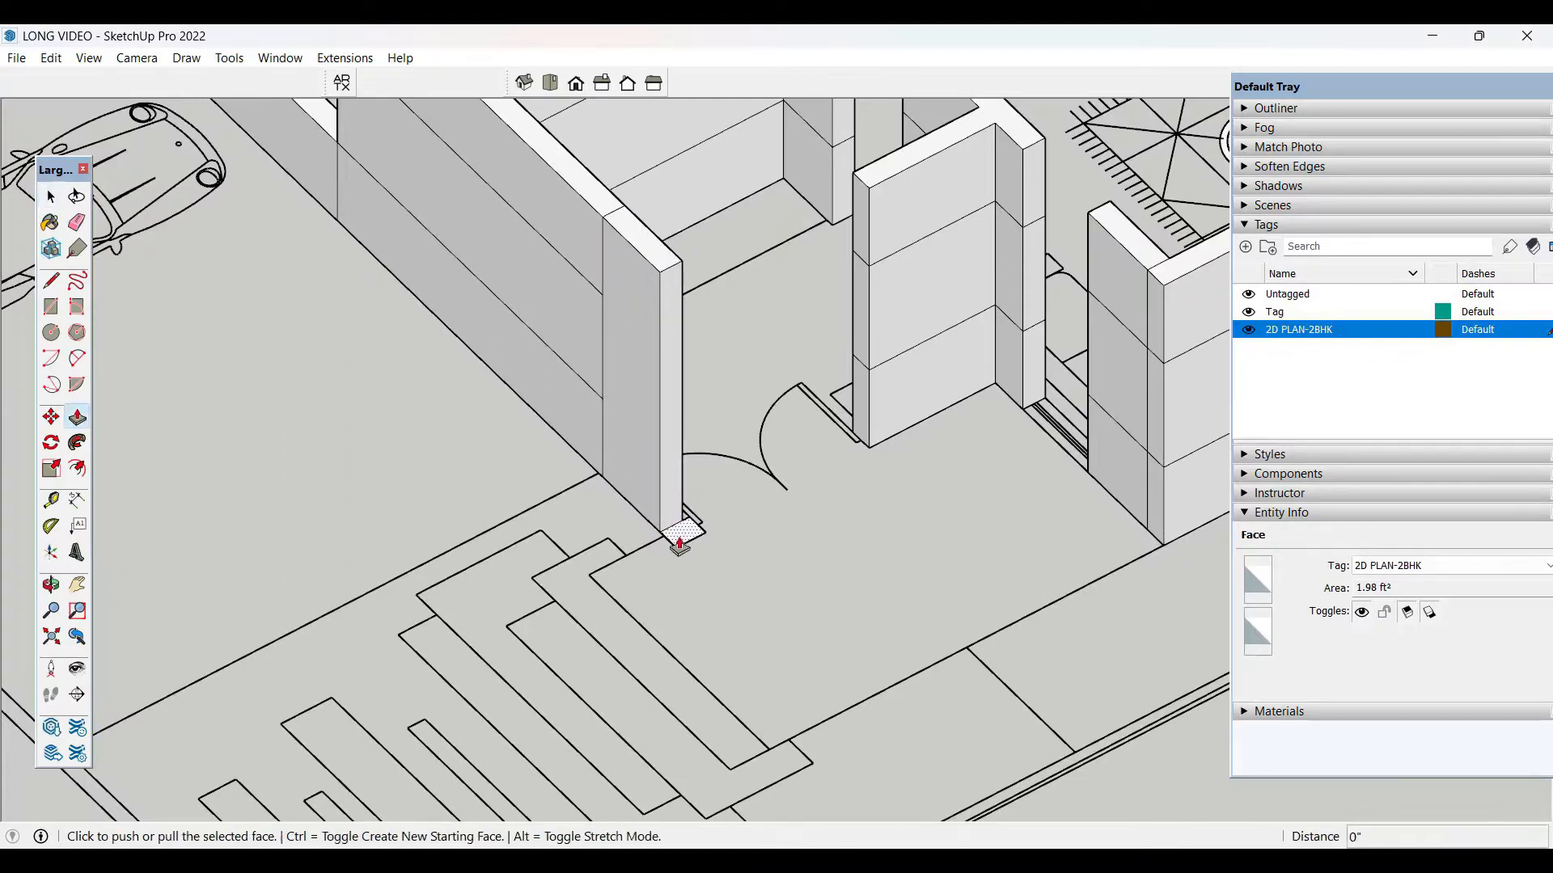
left_click(683, 533)
left_click(646, 277)
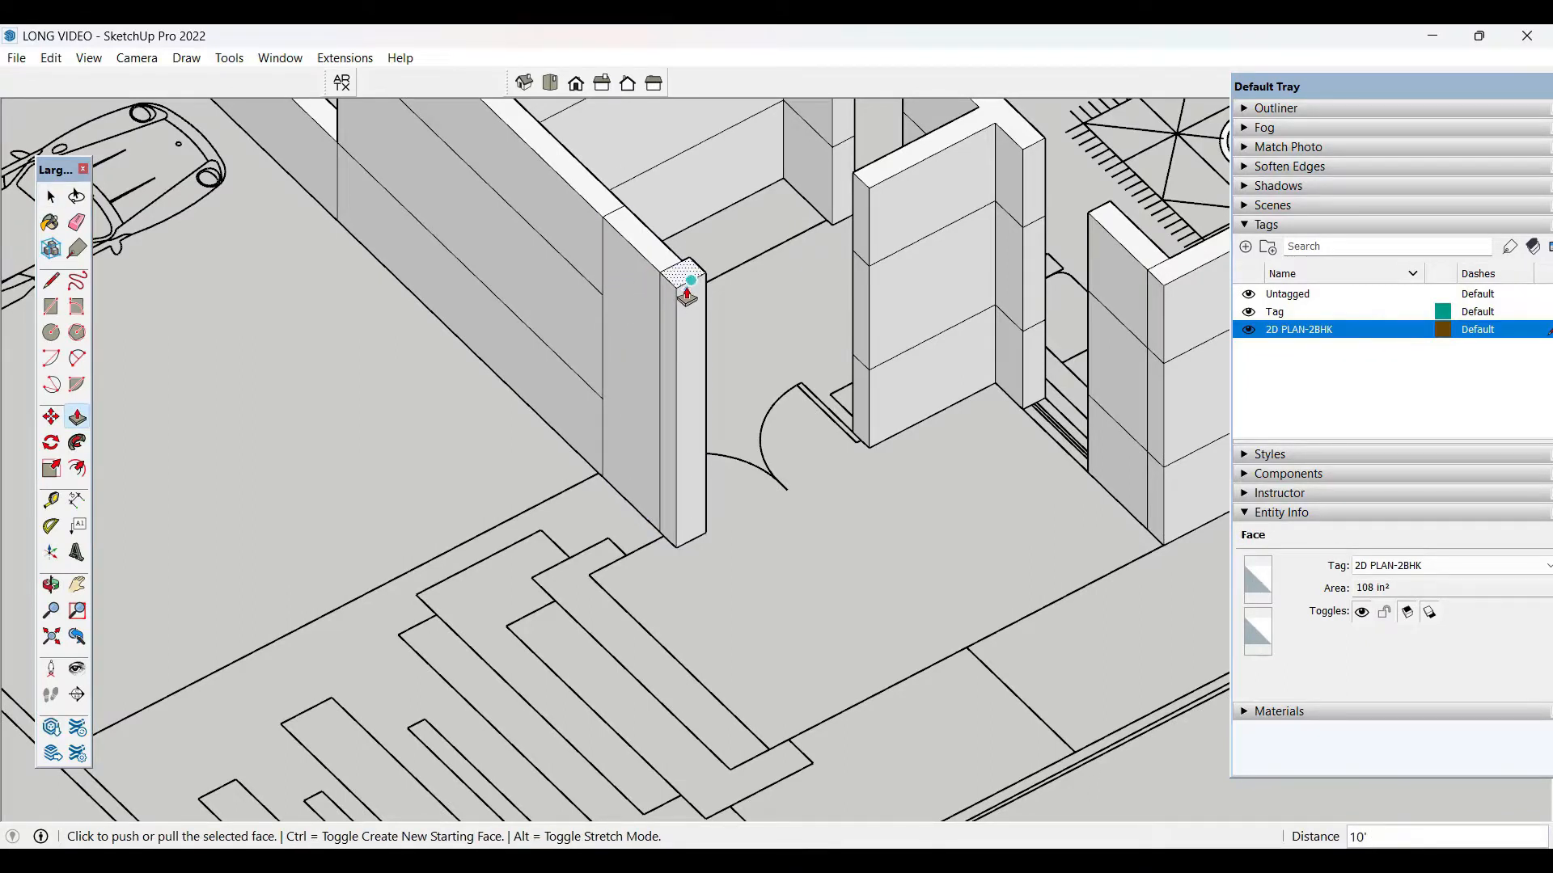
scroll(668, 277, "up", 3)
key("space")
key("p")
left_click(674, 274)
left_click(652, 266)
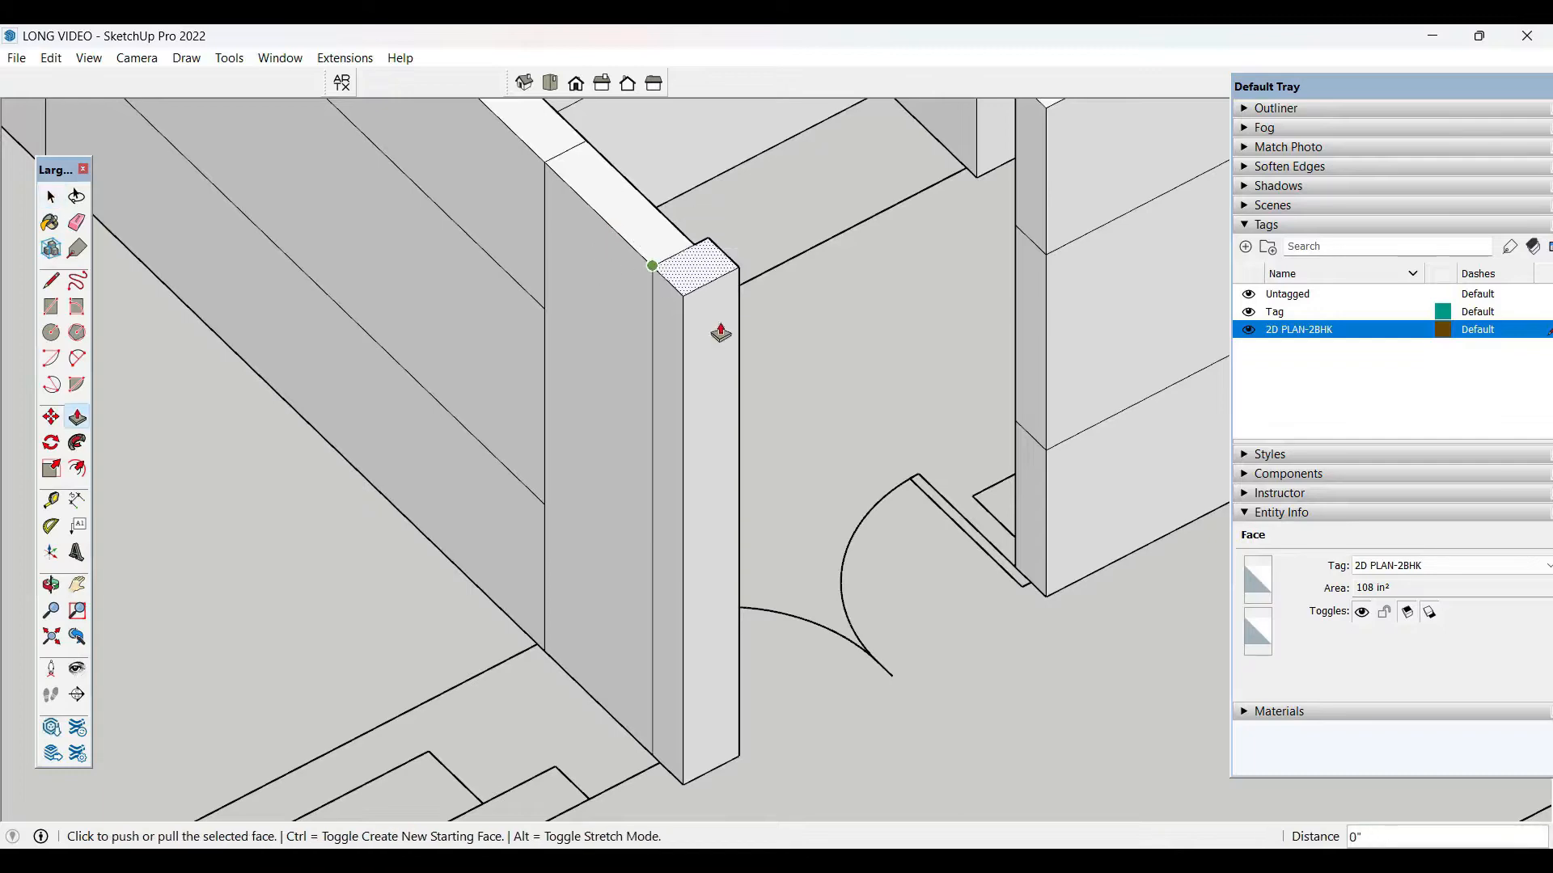
- Erase the leftover dividing lines on the wall faces around the car porch and its window
middle_click_drag(721, 333, 619, 371)
scroll(619, 371, "down", 2)
key("space")
key("Escape")
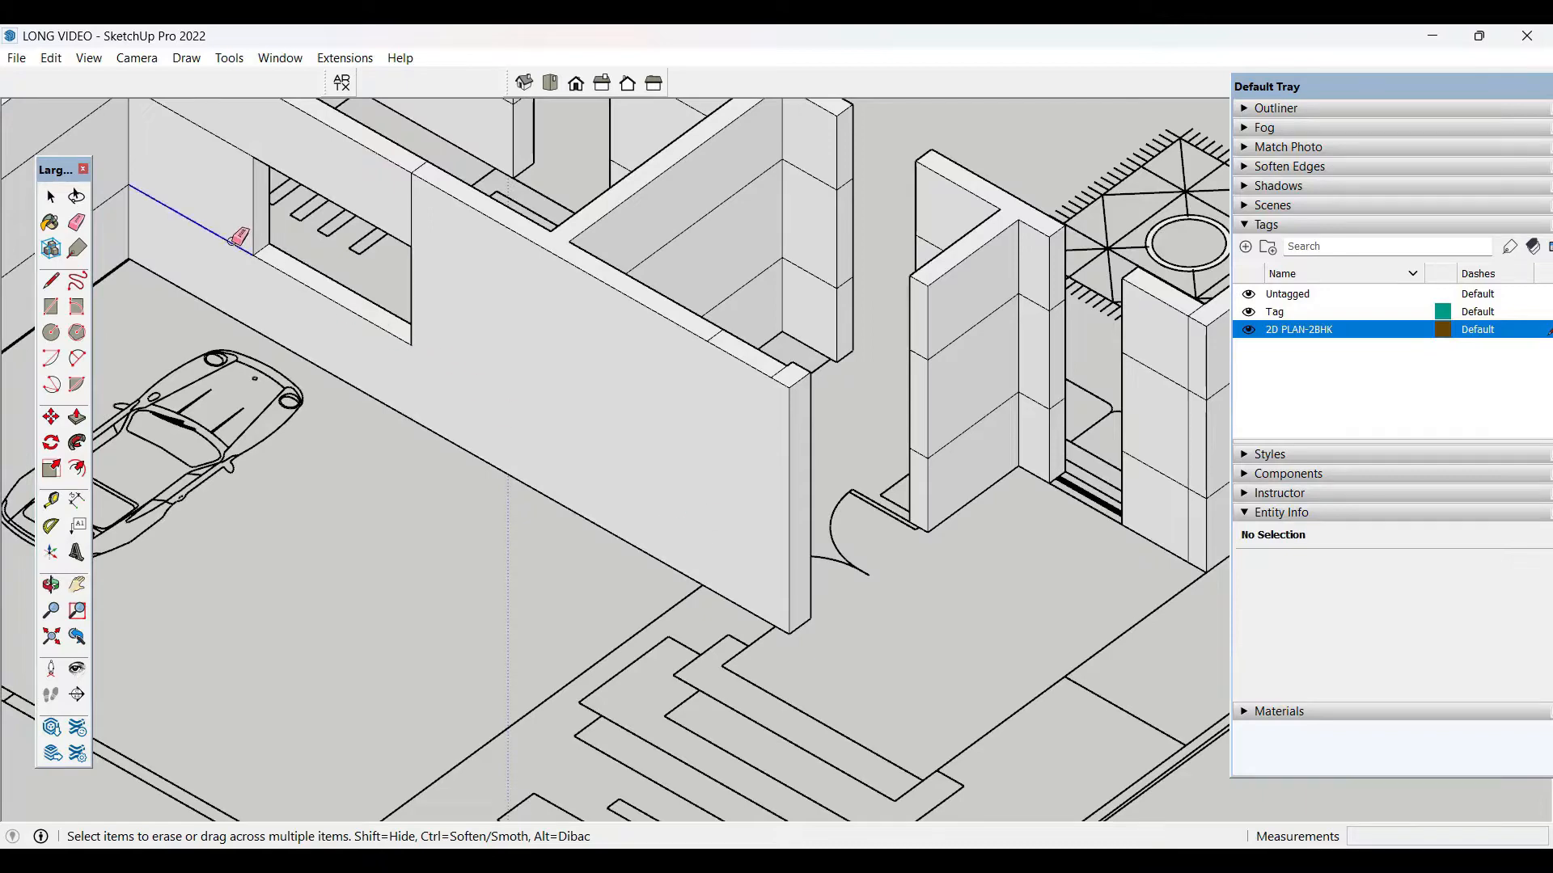
scroll(1119, 589, "down", 2)
scroll(632, 325, "up", 2)
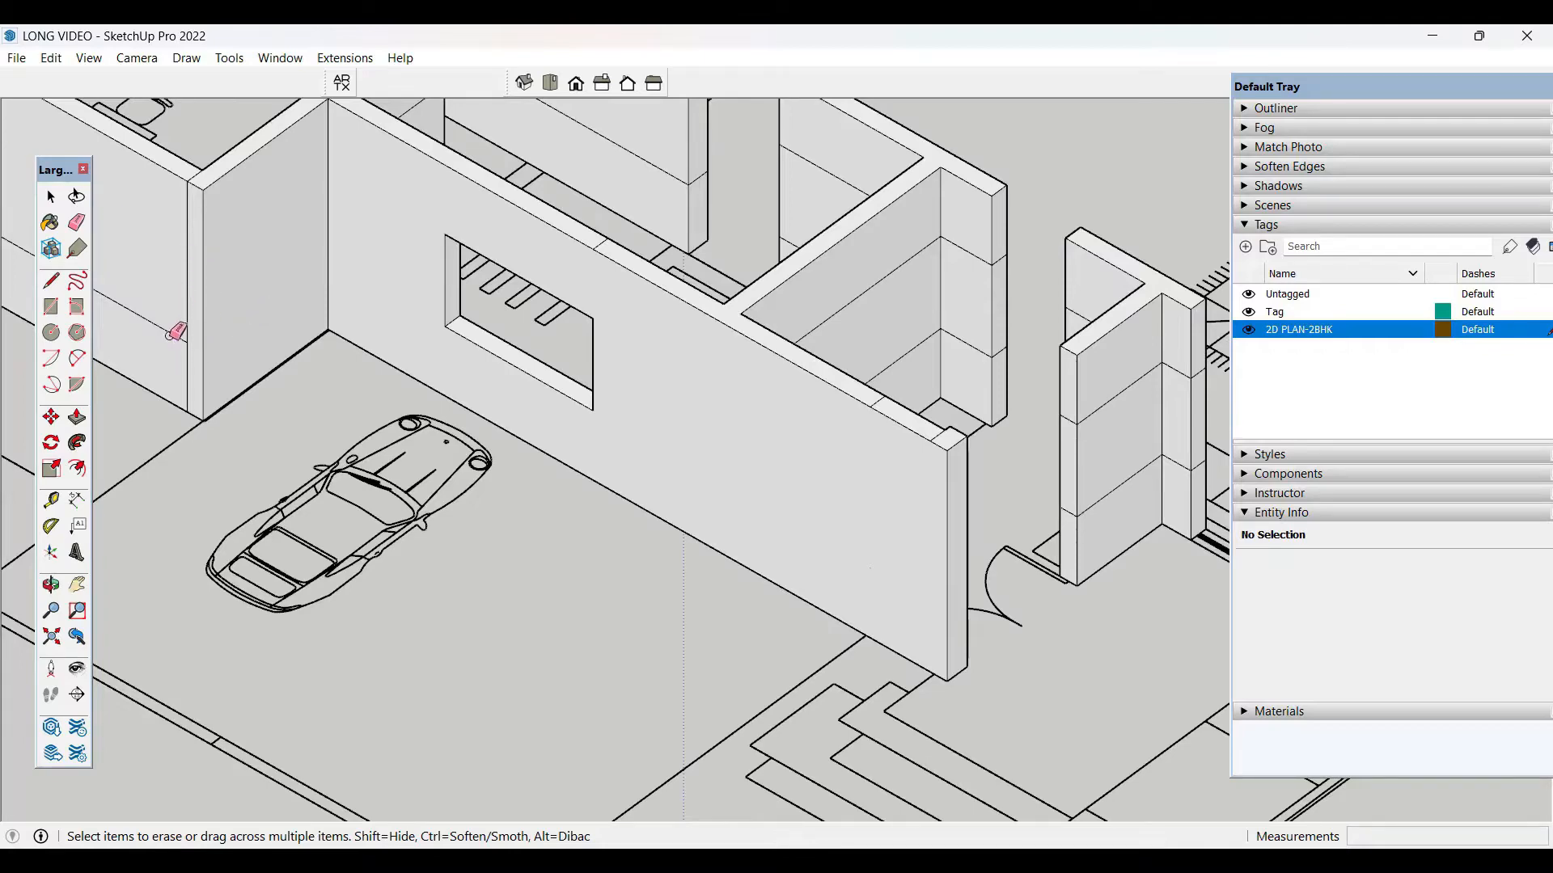
- Pull the lowest wall segment across the front window opening beside the entrance to meet the opposite wall, forming the wall under the window
scroll(455, 591, "down", 4)
scroll(307, 541, "up", 2)
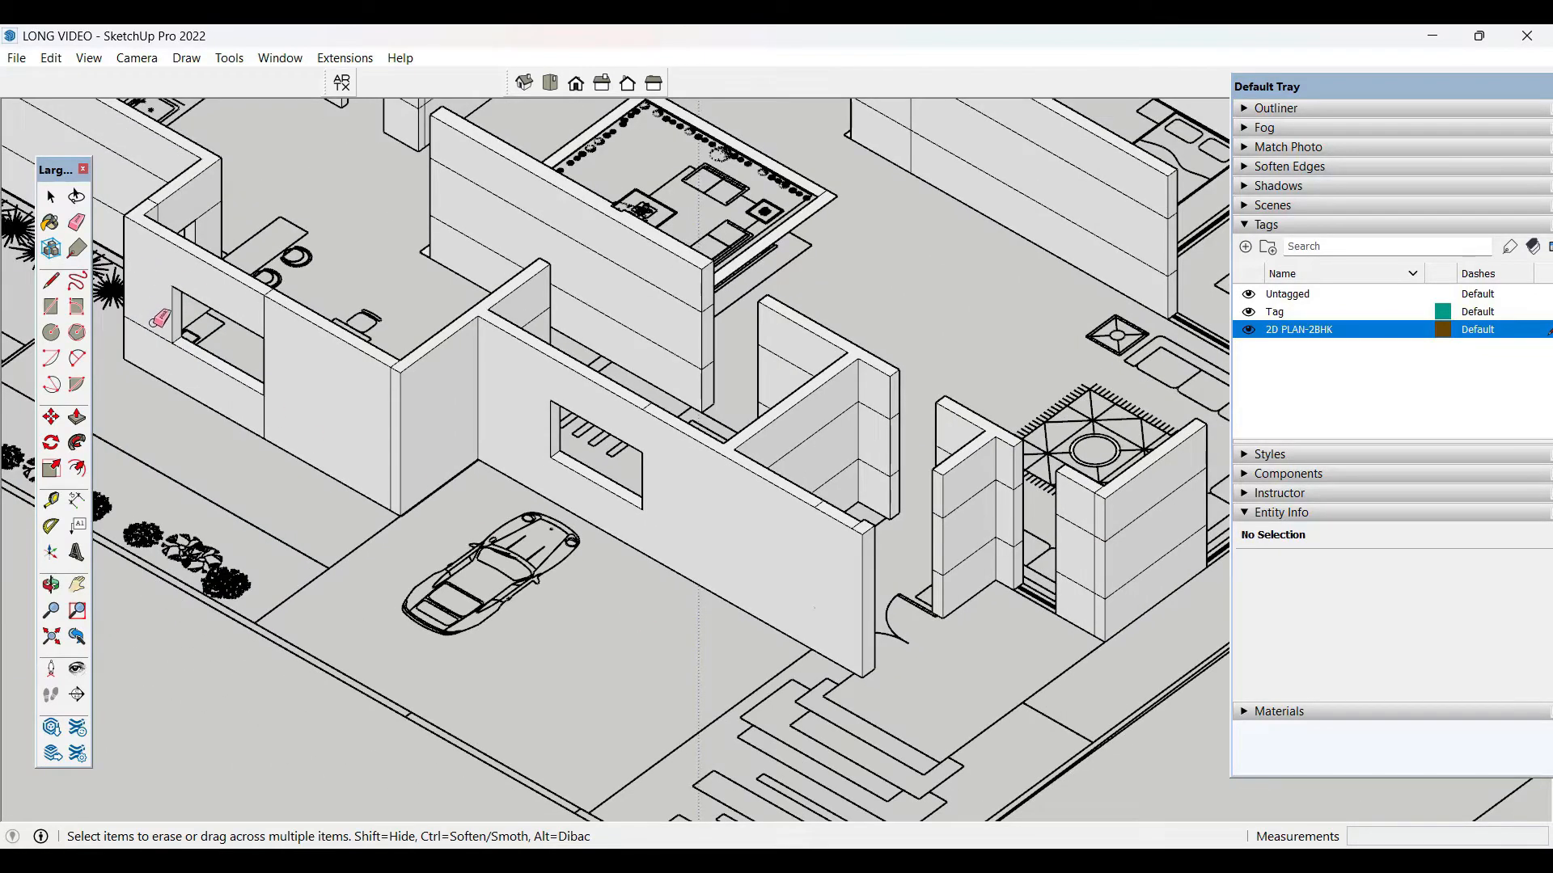
scroll(340, 485, "down", 3)
scroll(804, 527, "up", 6)
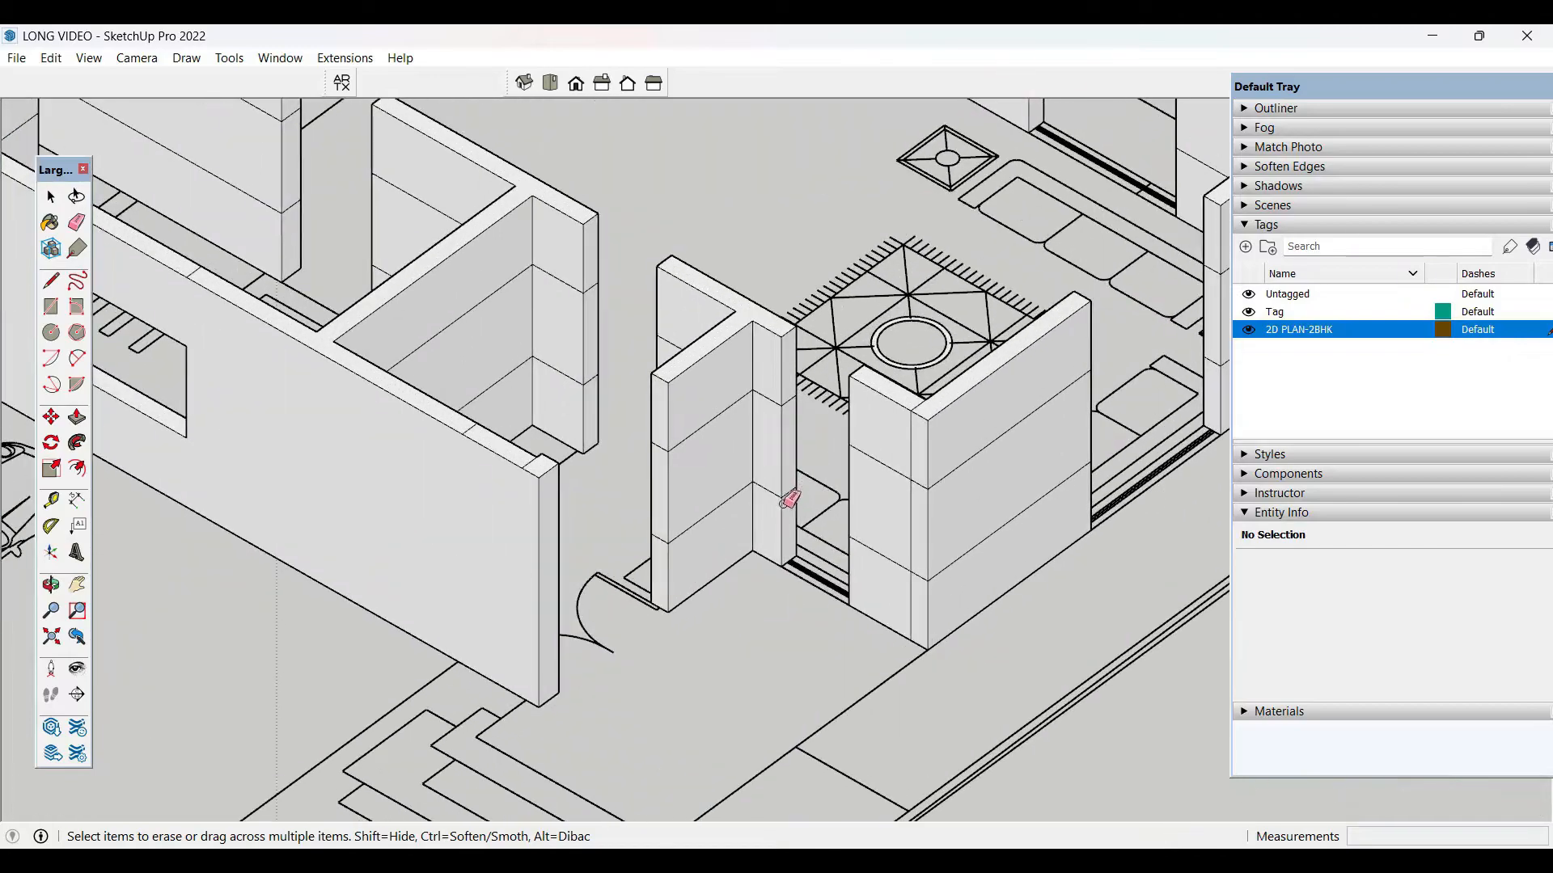
key("space")
scroll(787, 509, "down", 3)
mouse_move(761, 542)
middle_mouse_down()
mouse_move(679, 438)
mouse_move(784, 542)
middle_mouse_up()
scroll(797, 558, "up", 2)
scroll(797, 557, "up", 3)
key("p")
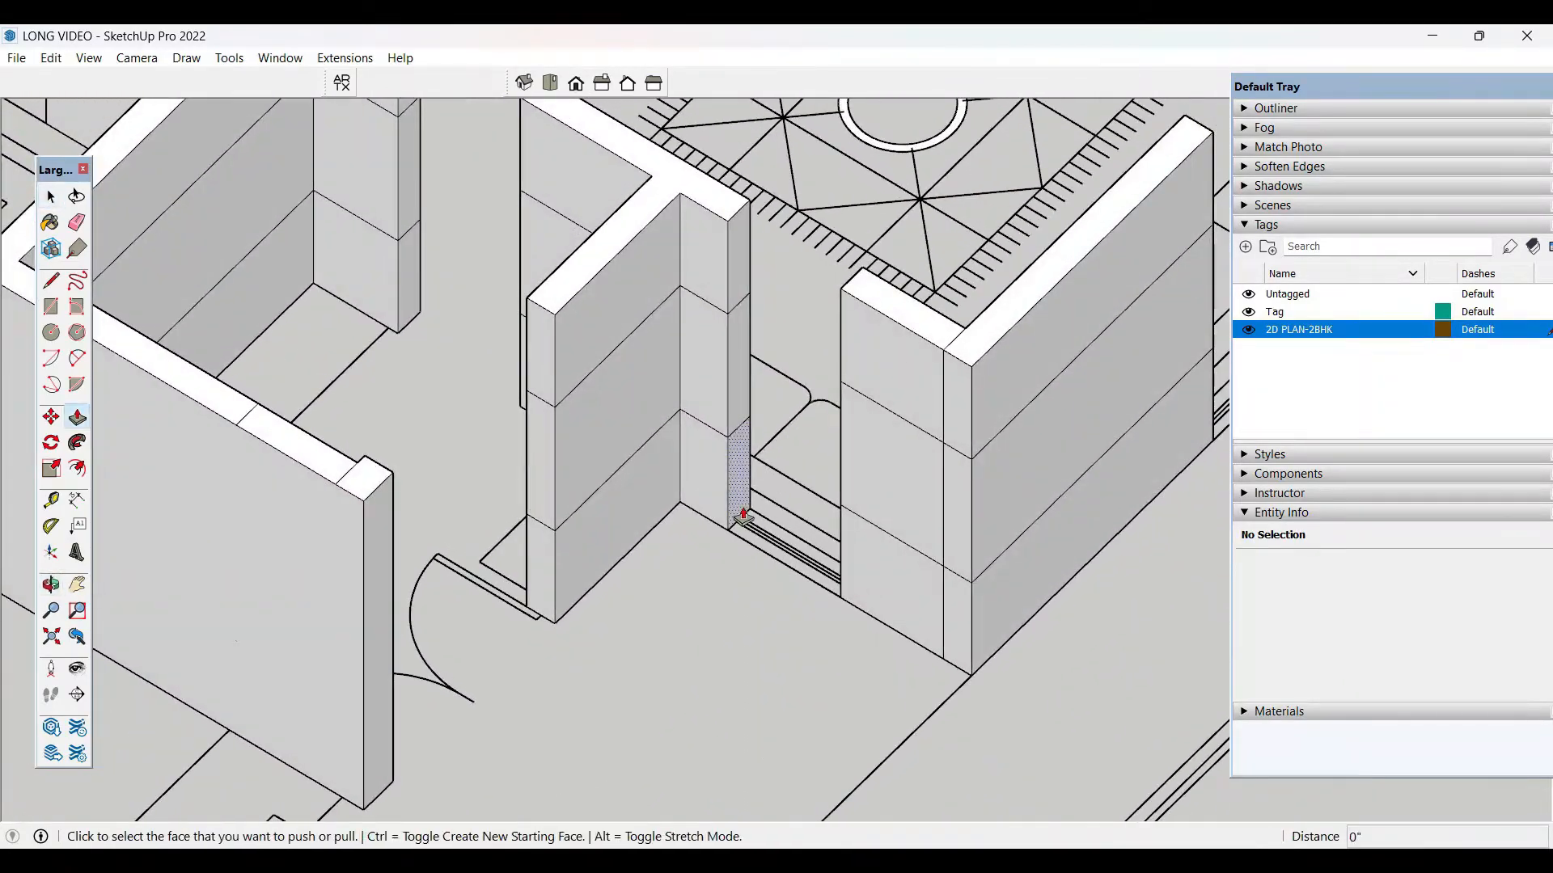
left_click(738, 547)
left_click(840, 598)
key("space")
- Lower the top face of the new sill wall in the front window opening with Push/Pull
scroll(798, 487, "up", 2)
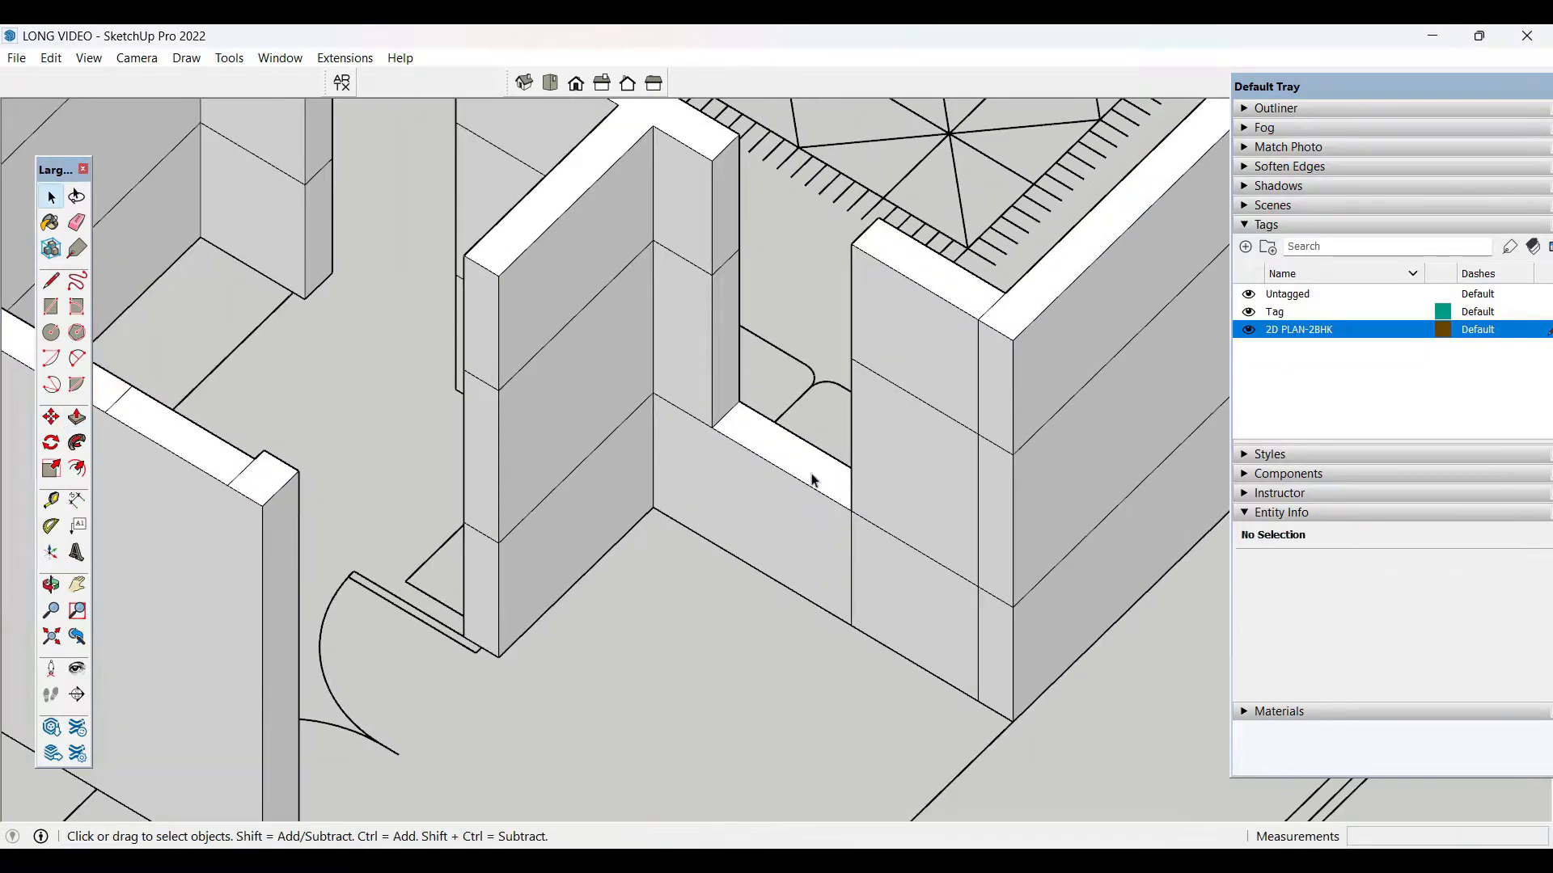
key("p")
left_click(811, 478)
left_click(807, 505)
key("space")
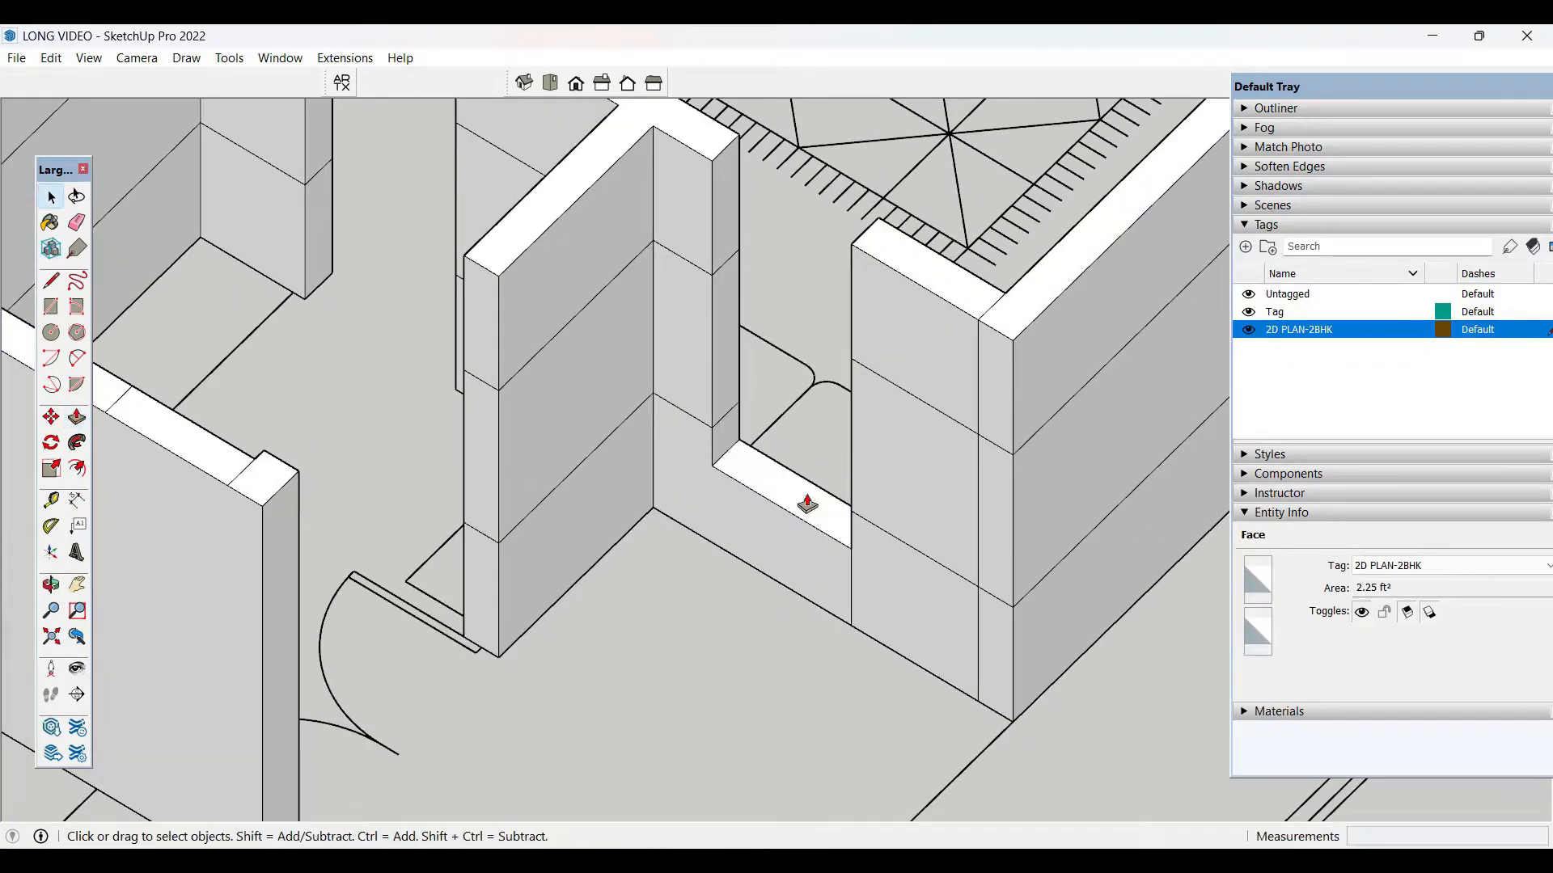
- Extend the top wall segment across the front window opening to the opposite wall to form the lintel
scroll(801, 501, "down", 3)
key("p")
left_click(723, 364)
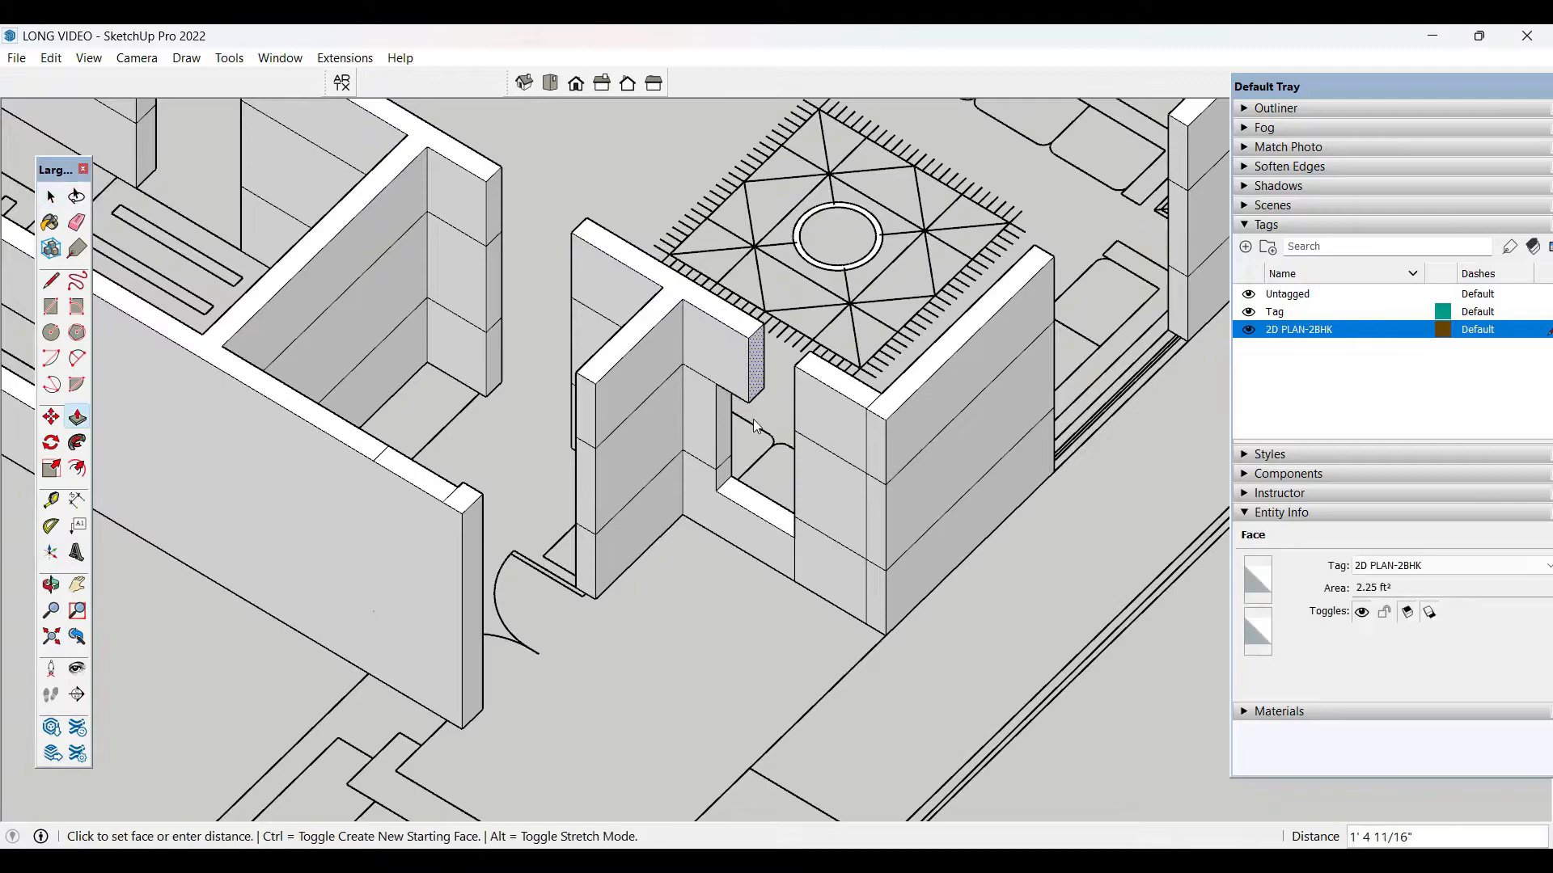
left_click(797, 444)
- Pull the lowest wall segment across the living room's side window opening to the opposite wall and lower its sill face
middle_click_drag(797, 444, 771, 581)
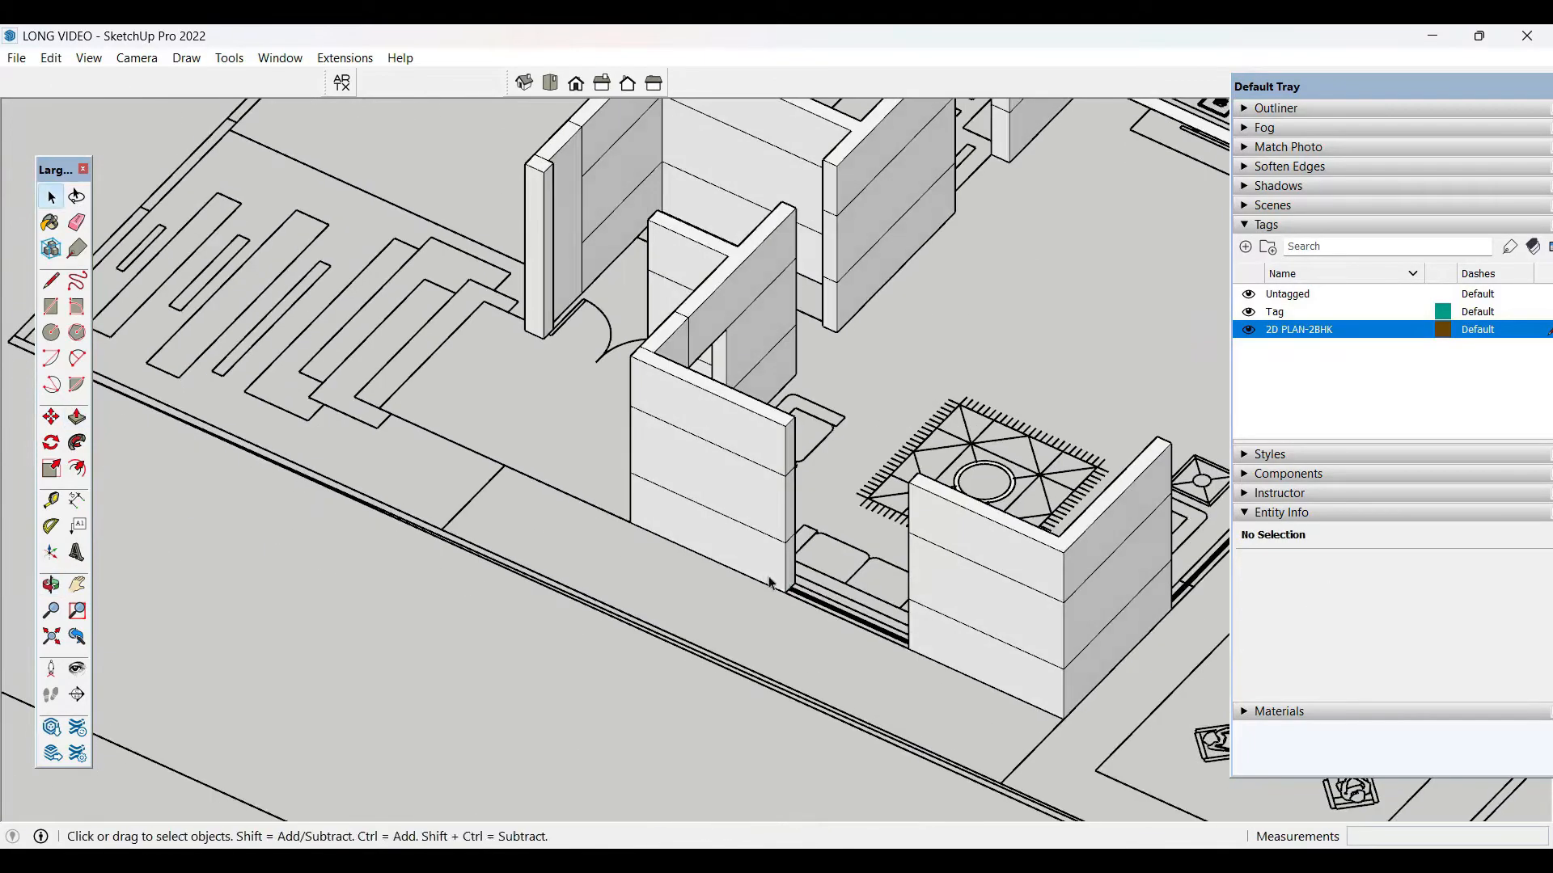
scroll(444, 386, "down", 2)
middle_click_drag(444, 386, 660, 573)
scroll(660, 573, "up", 3)
scroll(744, 567, "up", 3)
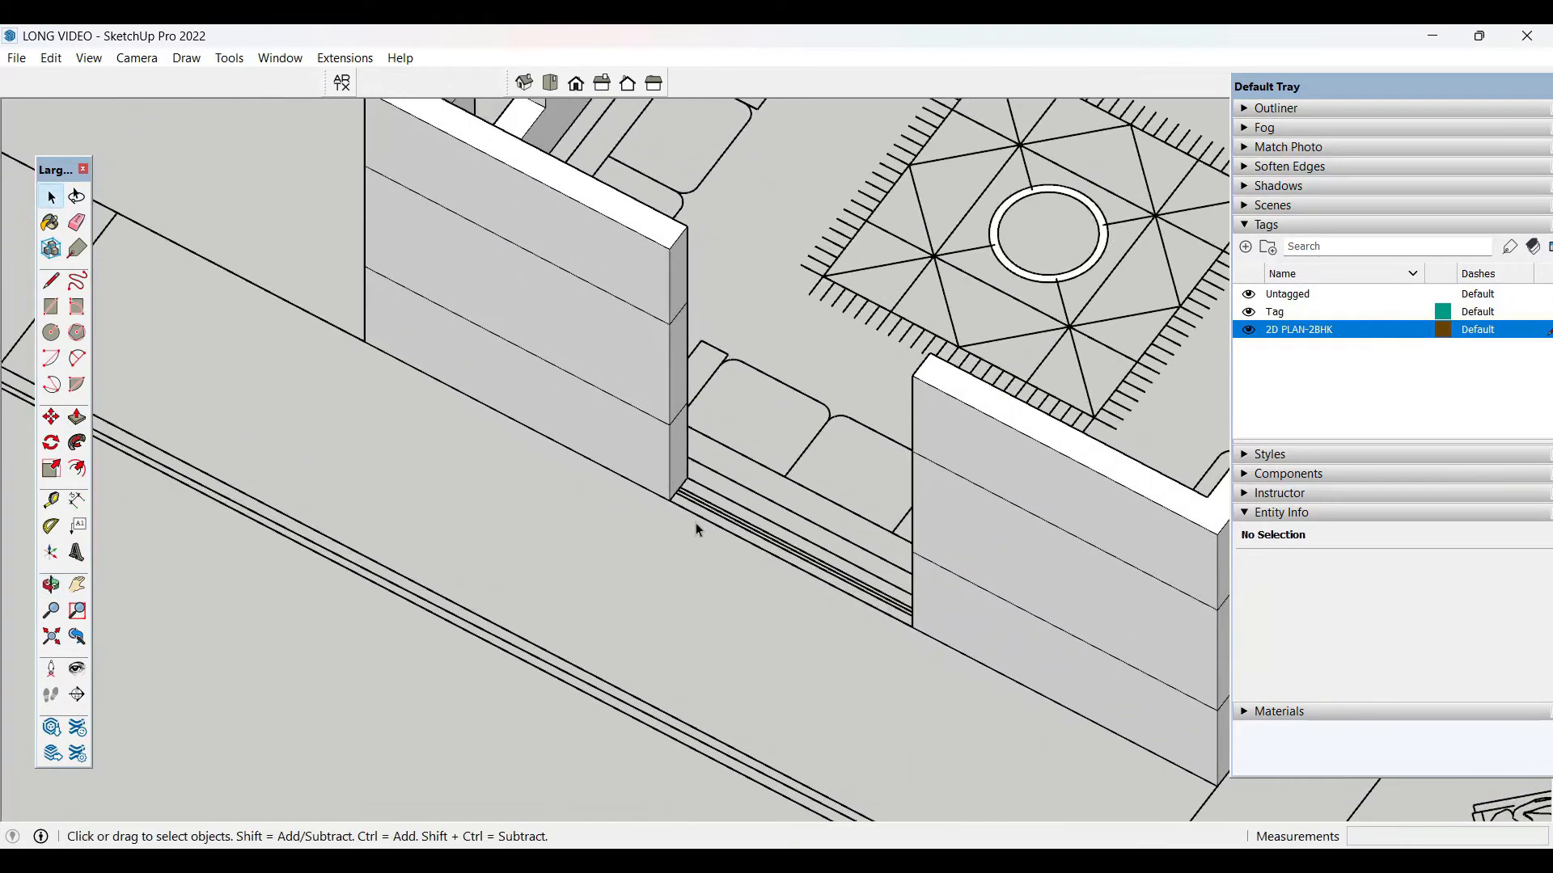
key("p")
left_click(681, 487)
left_click(913, 627)
key("space")
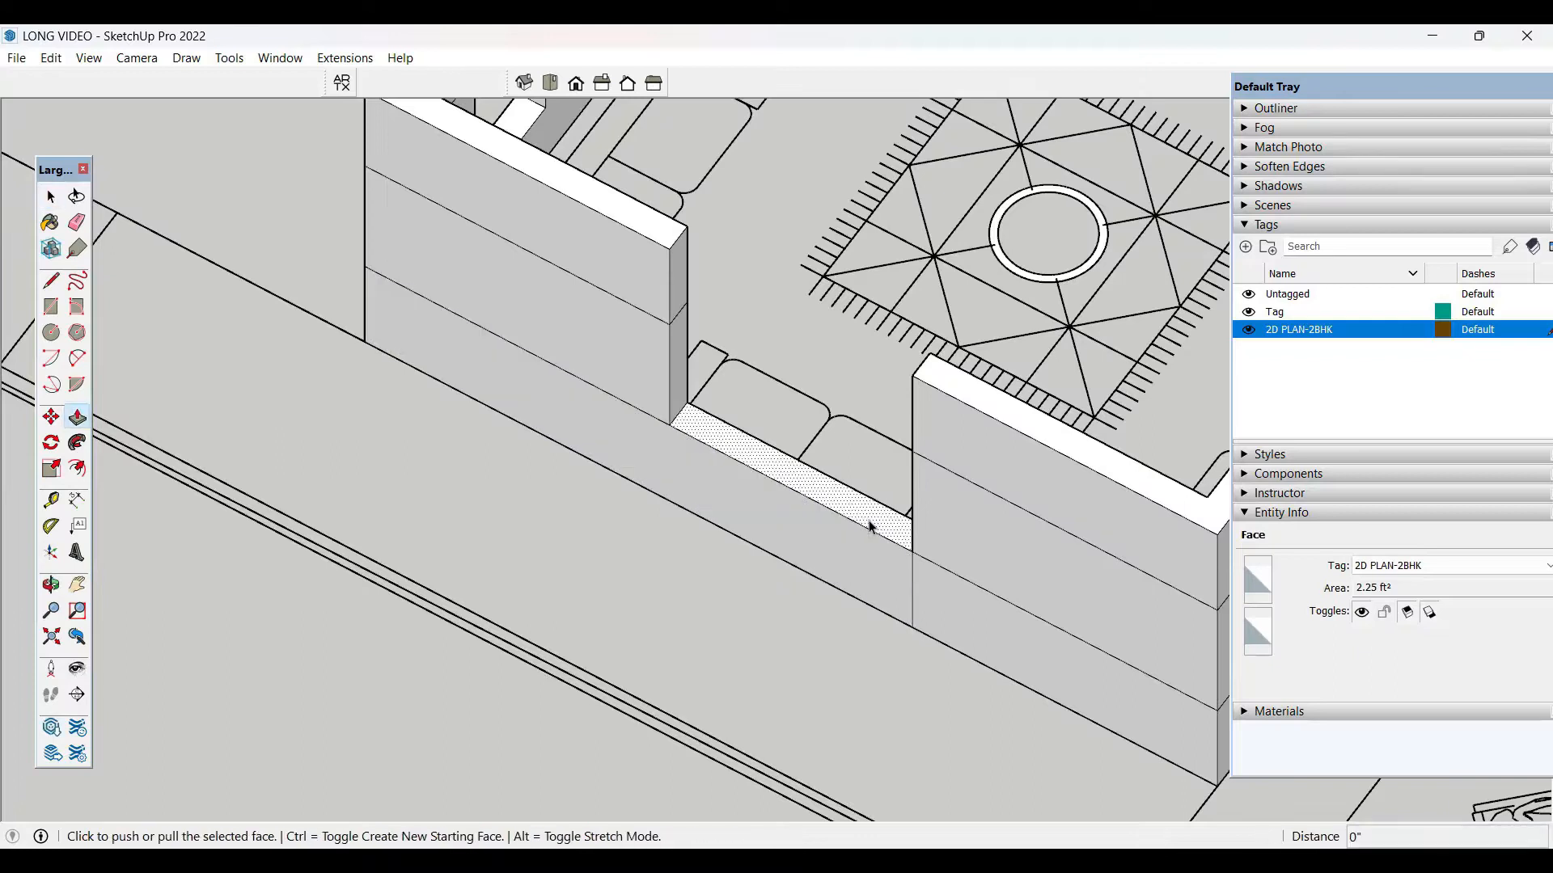
left_click(870, 527)
key("space")
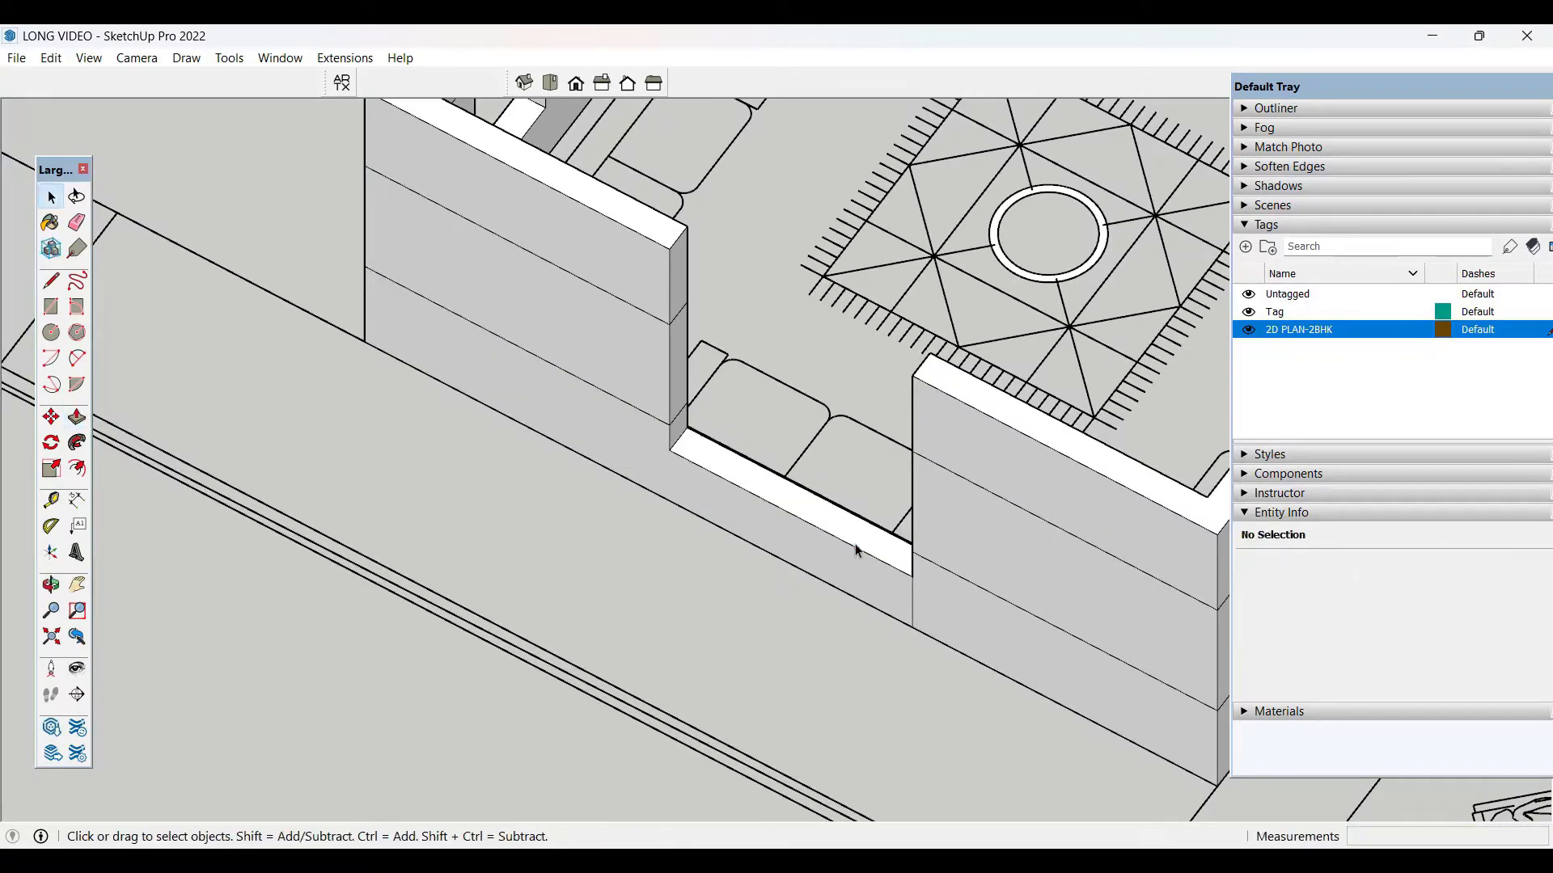
- Extend the top wall segment over the living room's side window to the opposite wall as a lintel
key("p")
left_click(679, 287)
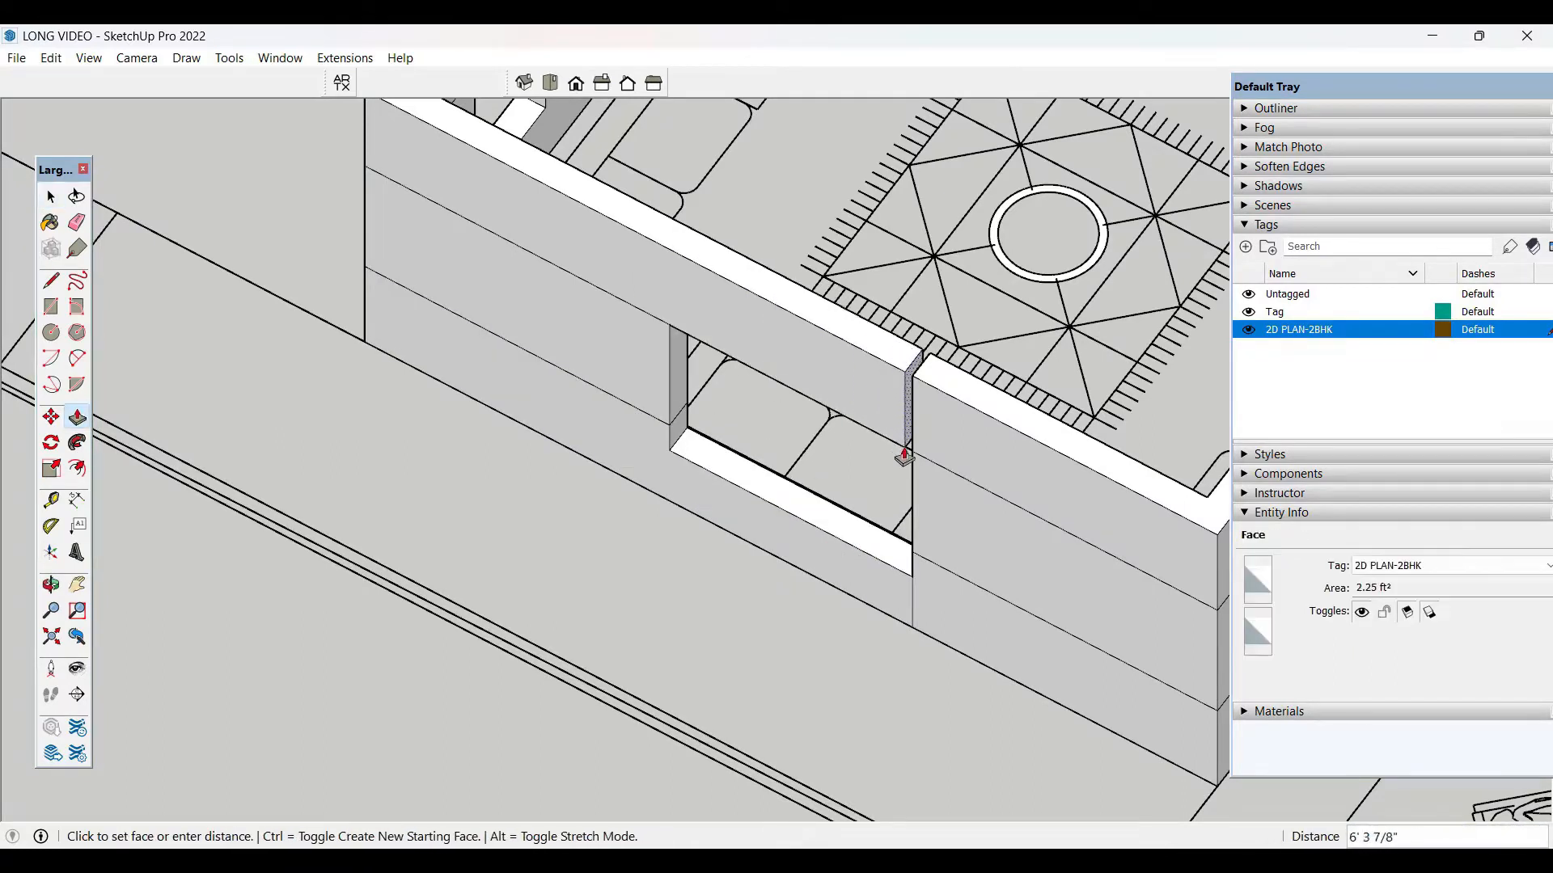
left_click(913, 458)
key("space")
- Pull the lowest wall segment across the opening facing the outdoor seating area, and lower its sill by about 1' 1"
scroll(581, 493, "down", 5)
middle_click_drag(493, 468, 890, 611)
scroll(716, 484, "up", 6)
key("p")
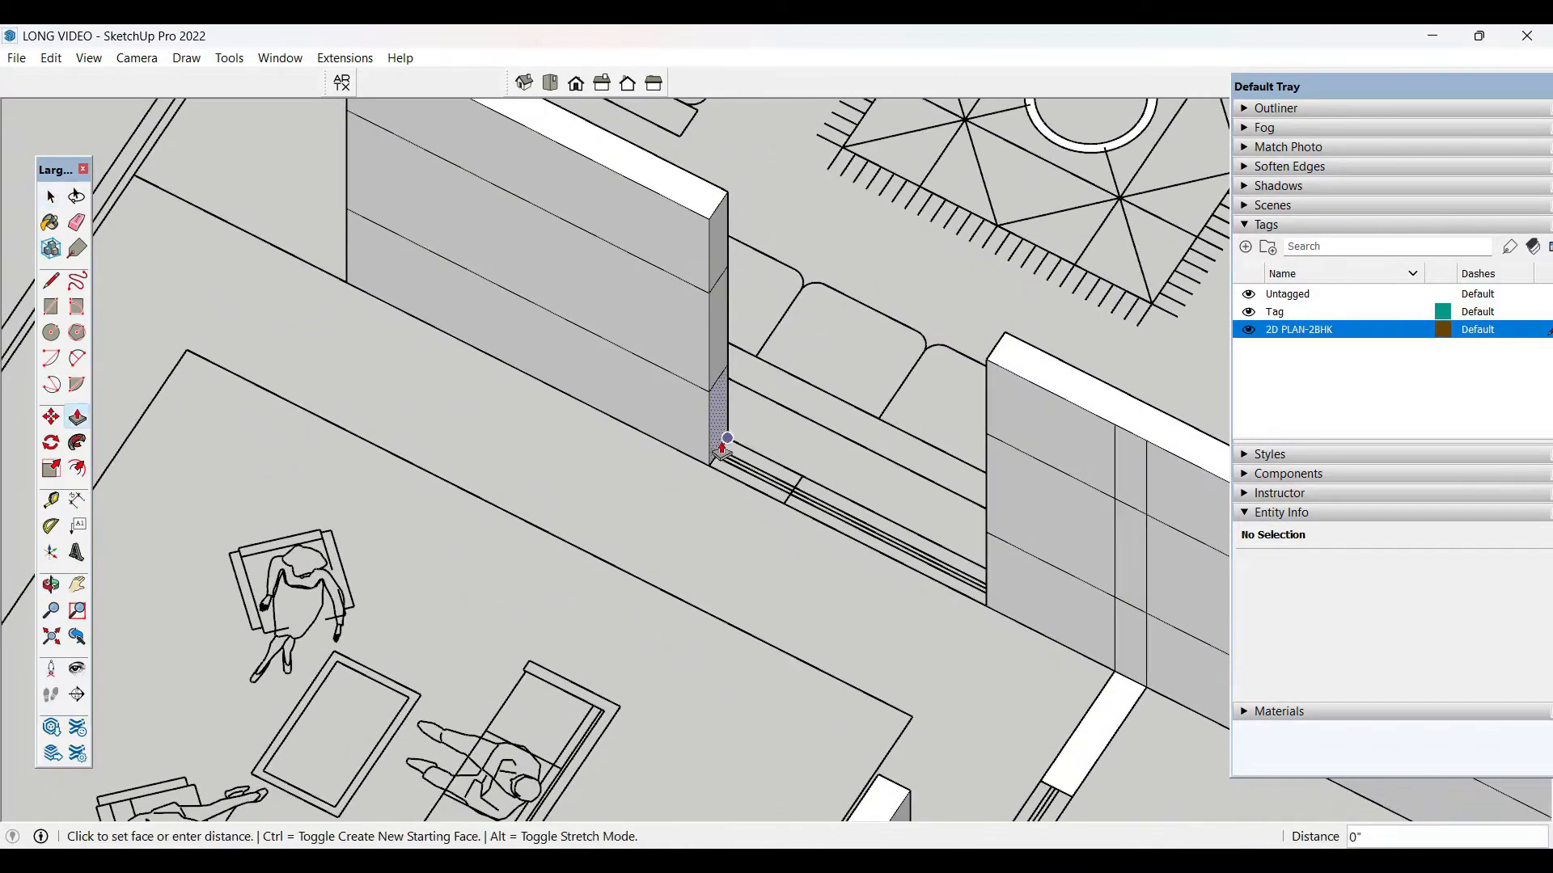
left_click(728, 437)
left_click(986, 611)
key("space")
key("p")
left_click(908, 484)
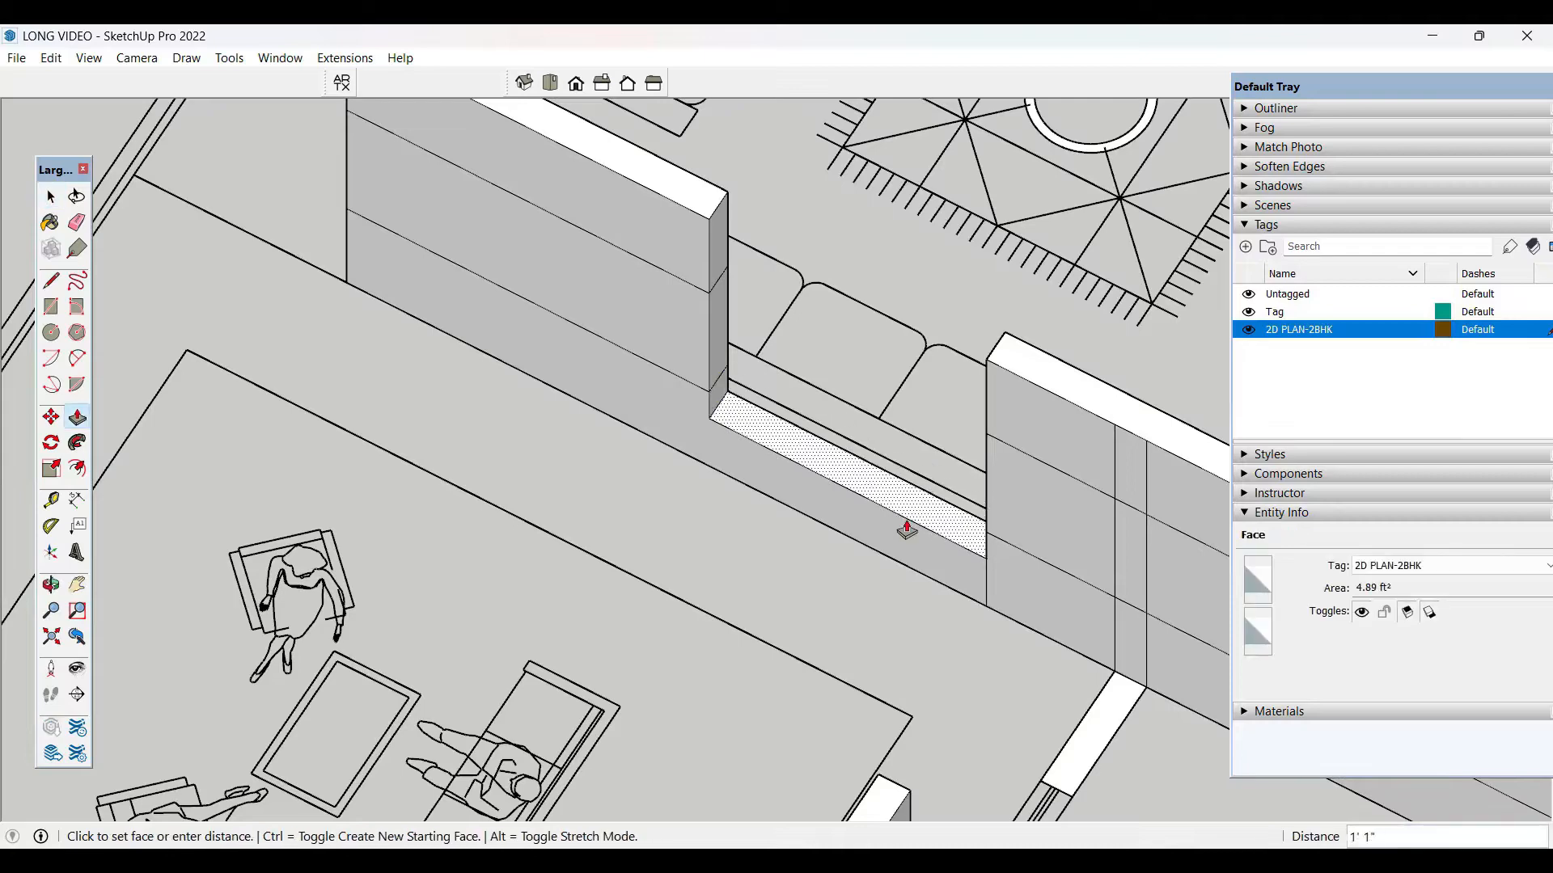
left_click(907, 531)
key("space")
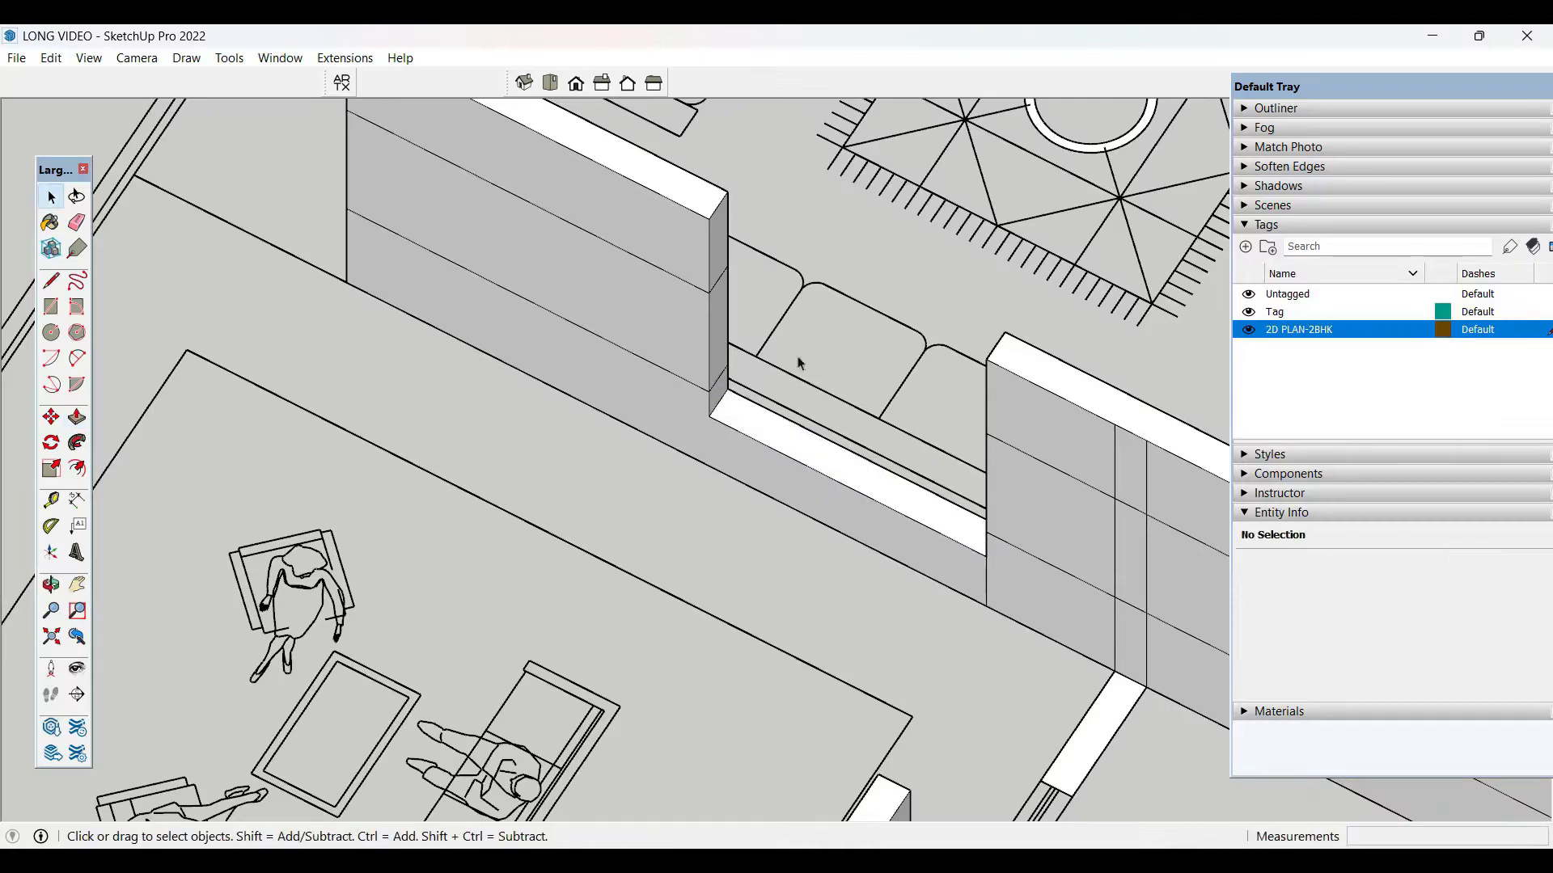
- Extend the top wall segment across the window opening facing the outdoor seating area to form its lintel
left_click(715, 258)
key("p")
left_click(714, 259)
left_click(988, 372)
key("space")
- Erase the horizontal dividing edges on the living room's inner wall and the adjoining wall beside the courtyard garden
scroll(696, 463, "down", 10)
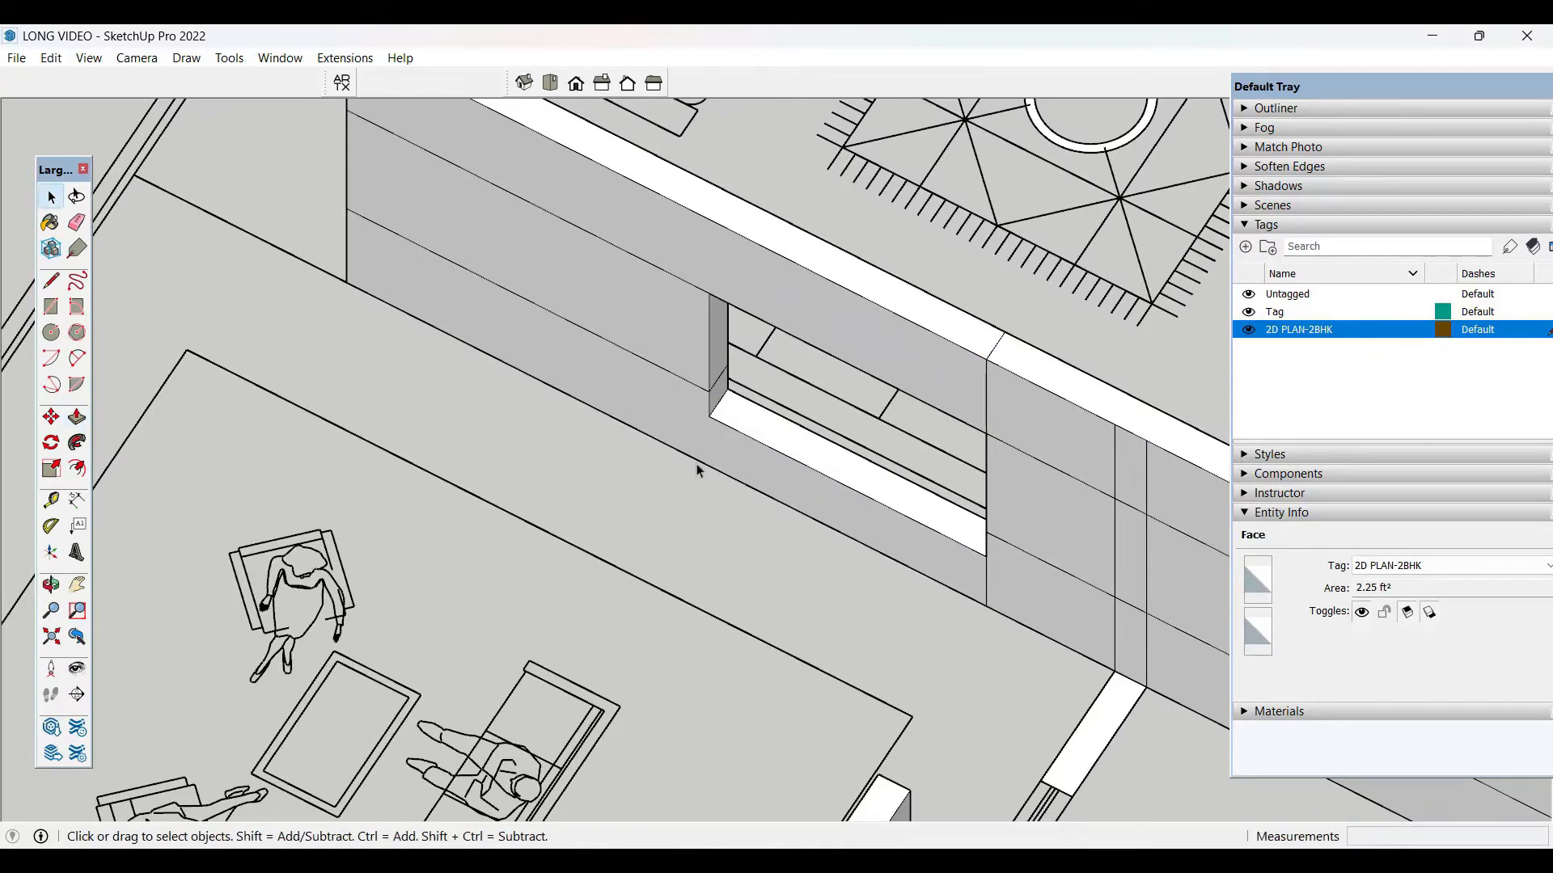
middle_click_drag(1057, 646, 1164, 566)
scroll(1051, 453, "down", 3)
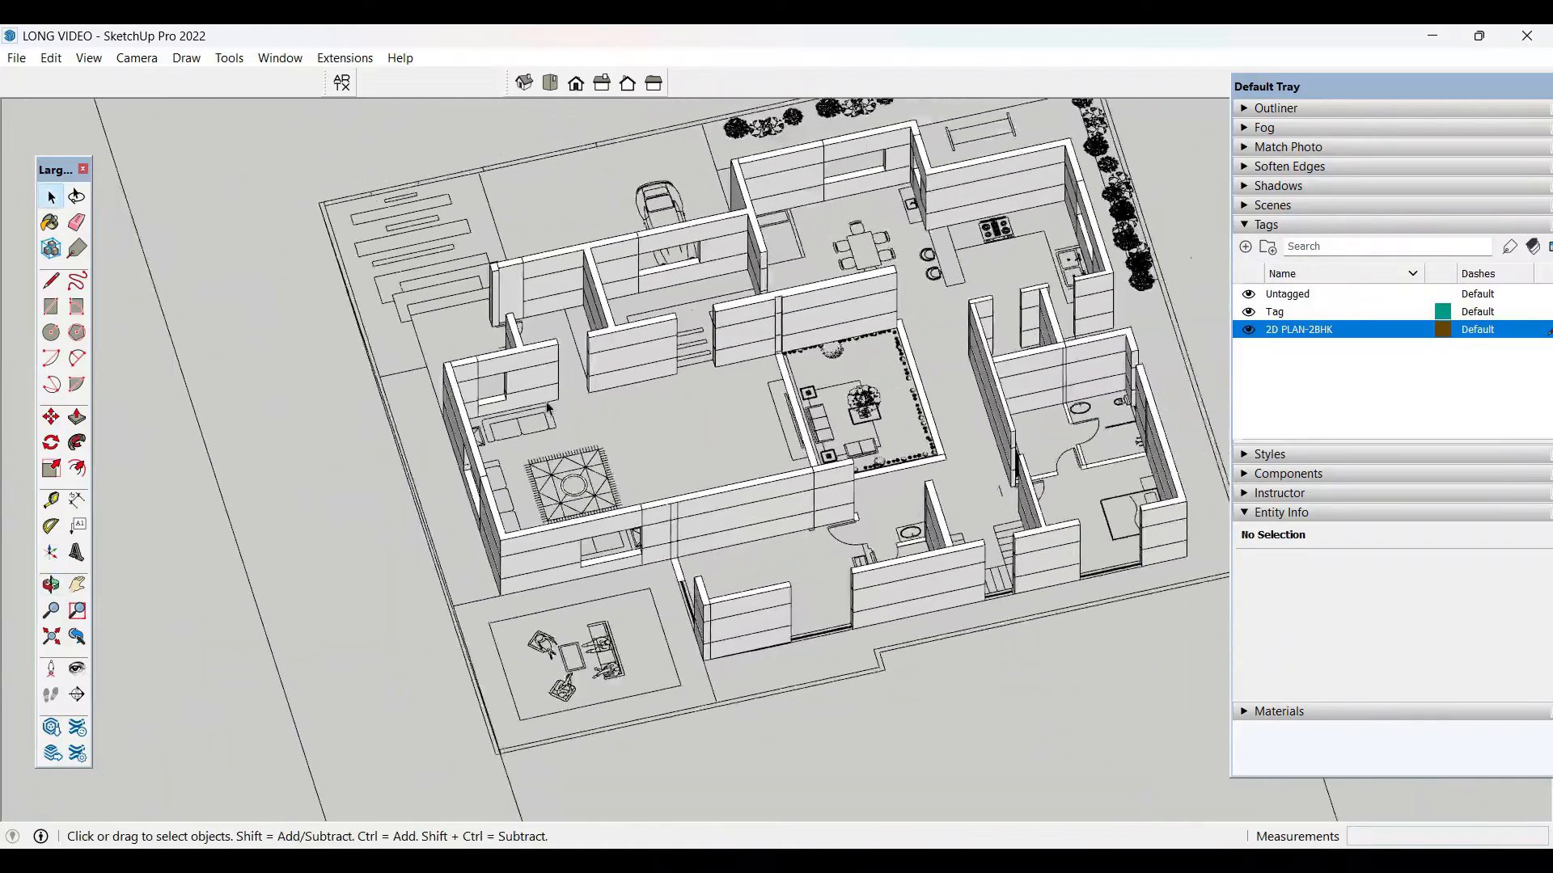
middle_click_drag(970, 364, 1027, 461)
scroll(1084, 356, "up", 3)
middle_click_drag(1051, 364, 1109, 263)
scroll(970, 347, "down", 3)
scroll(656, 402, "up", 5)
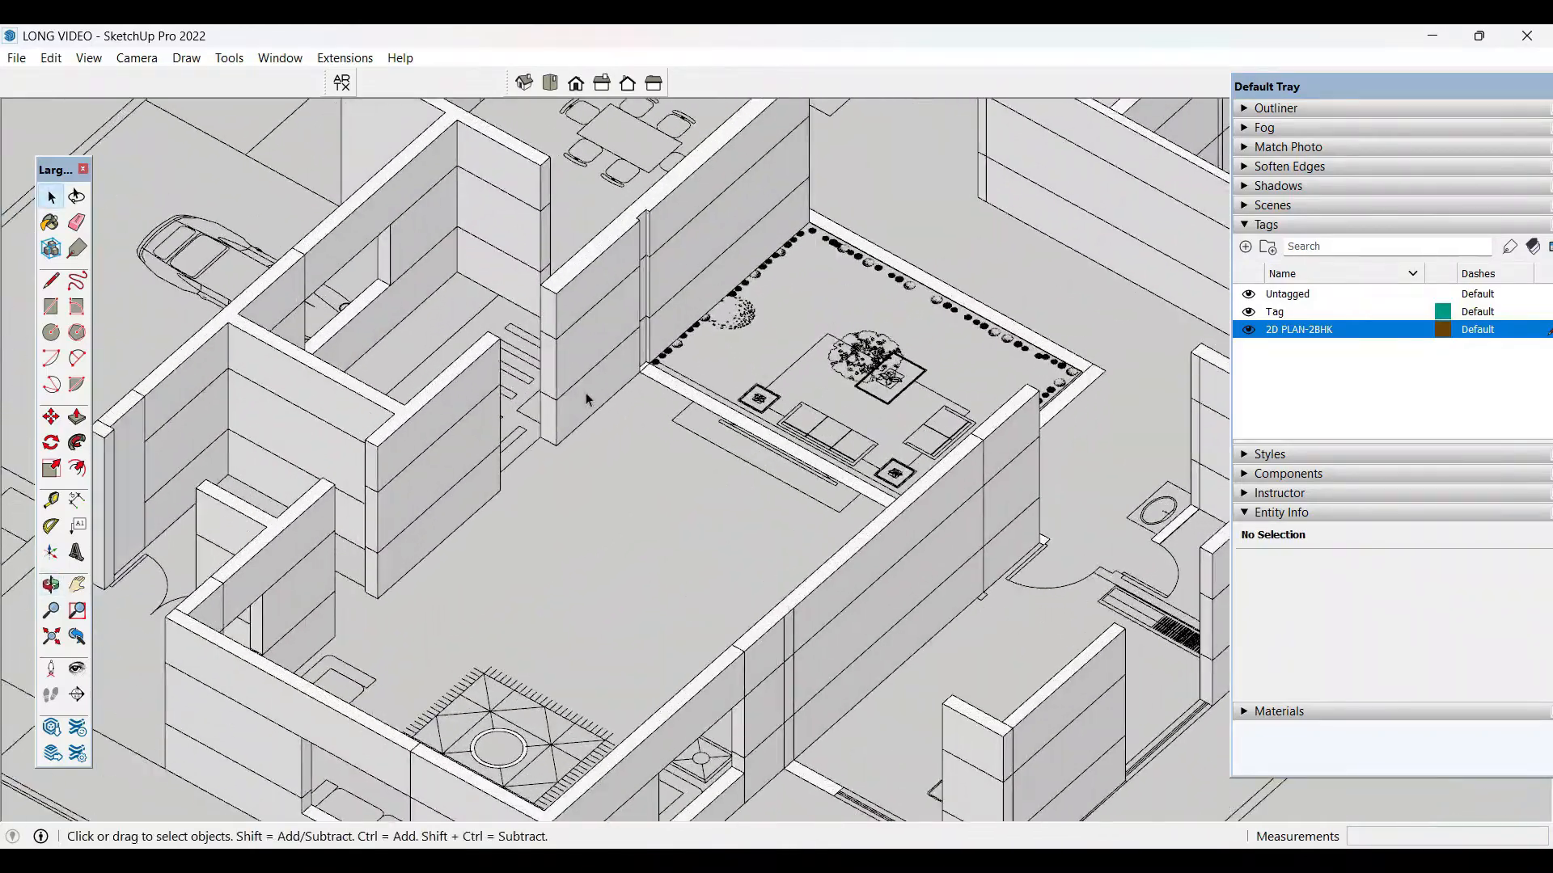
middle_click_drag(585, 398, 372, 437)
scroll(517, 394, "down", 2)
scroll(515, 394, "up", 3)
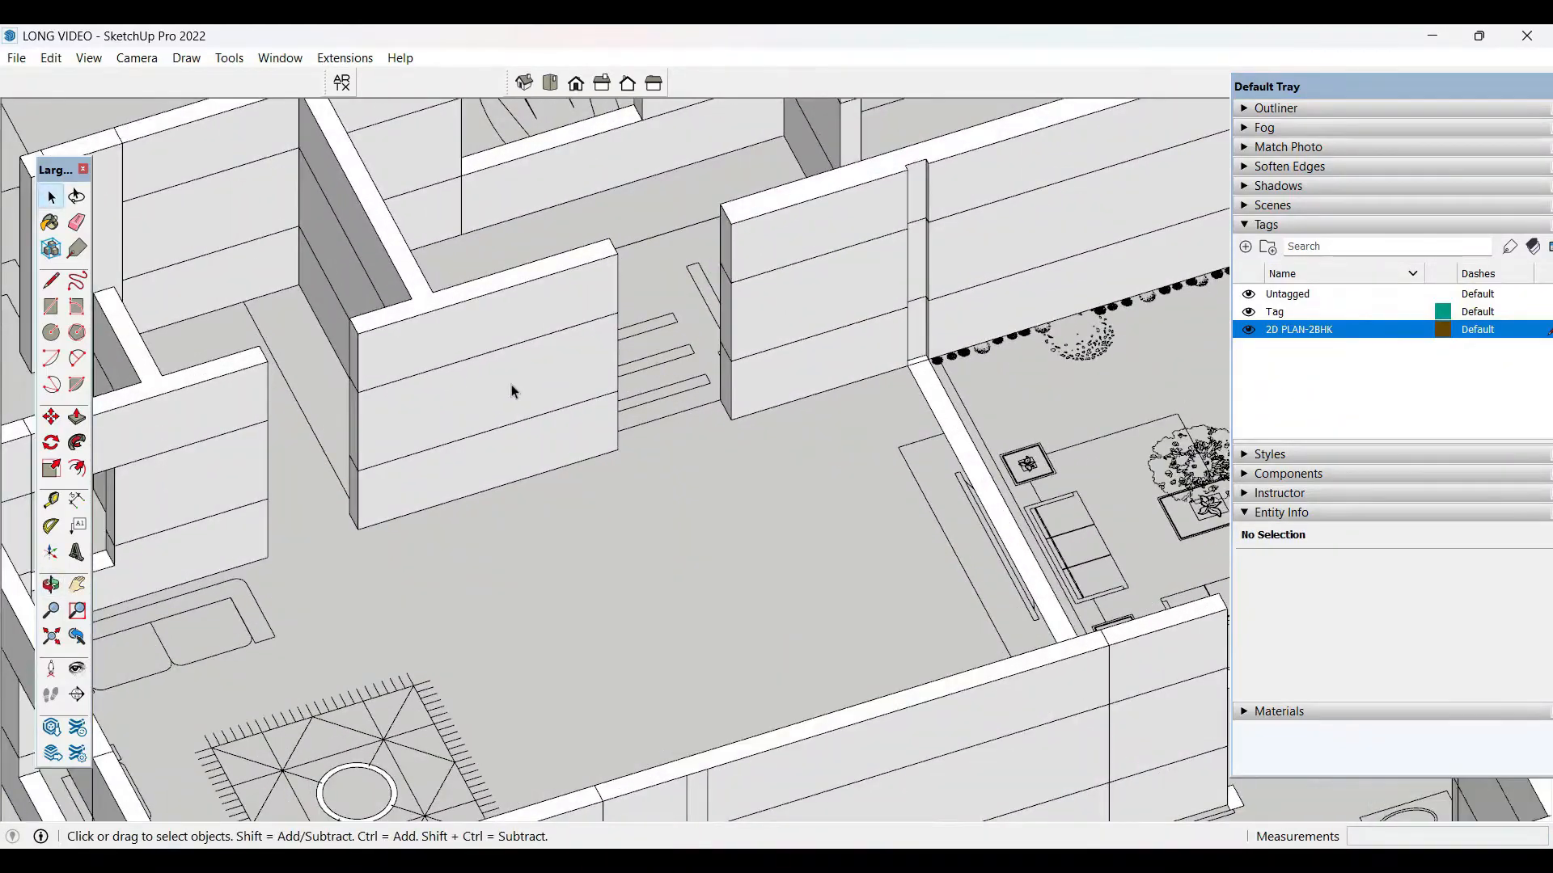
key("e")
left_click(520, 340)
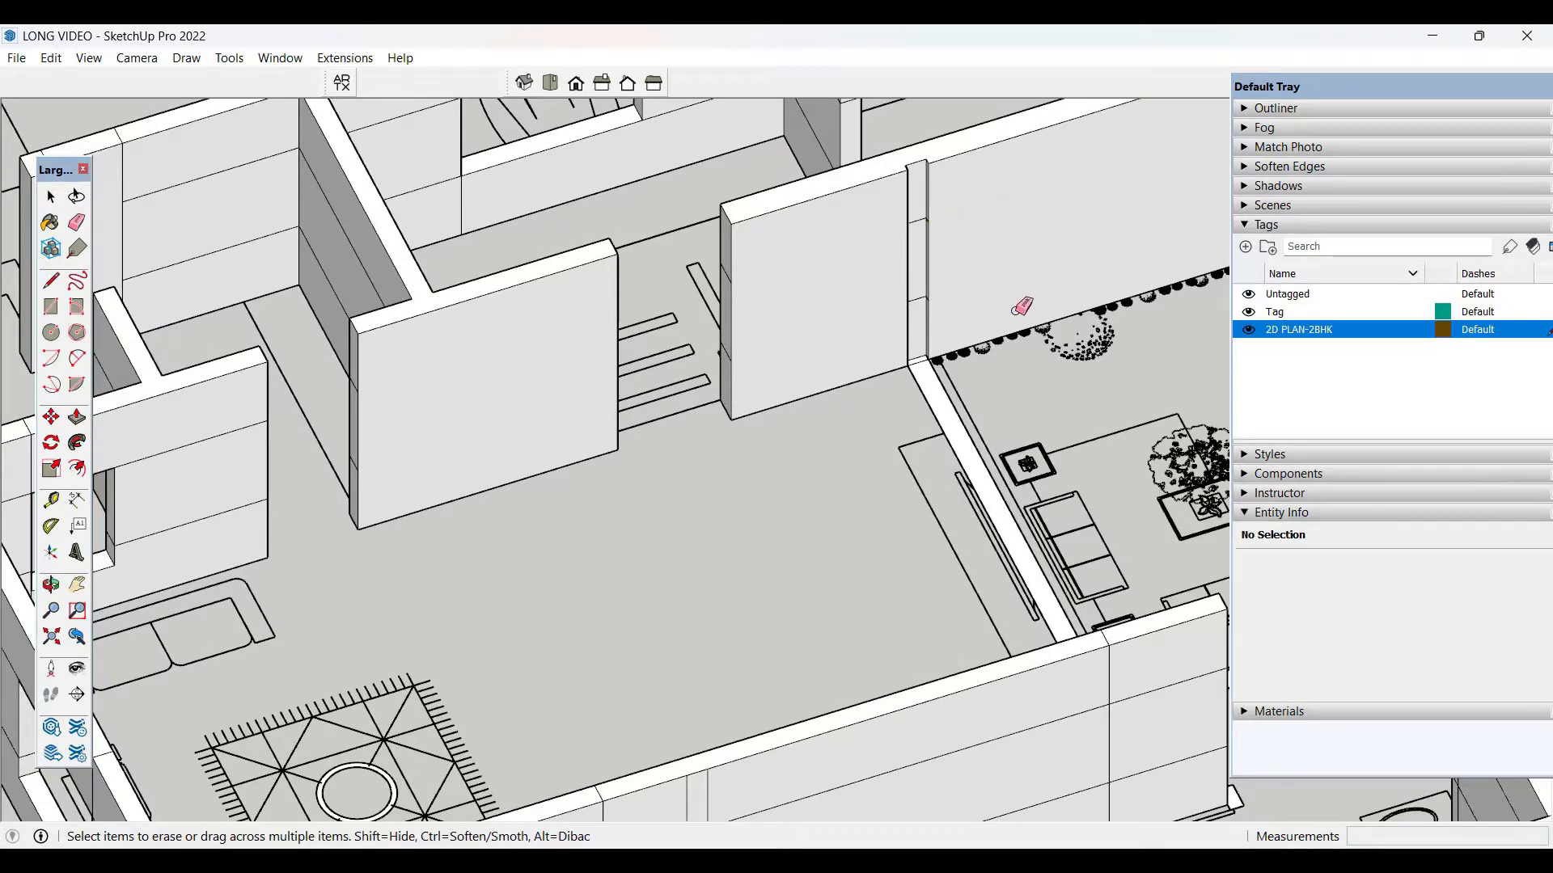
- Erase the leftover dividing edges on the living room window wall and the entrance wall, including the one across its top end
scroll(1021, 306, "down", 2)
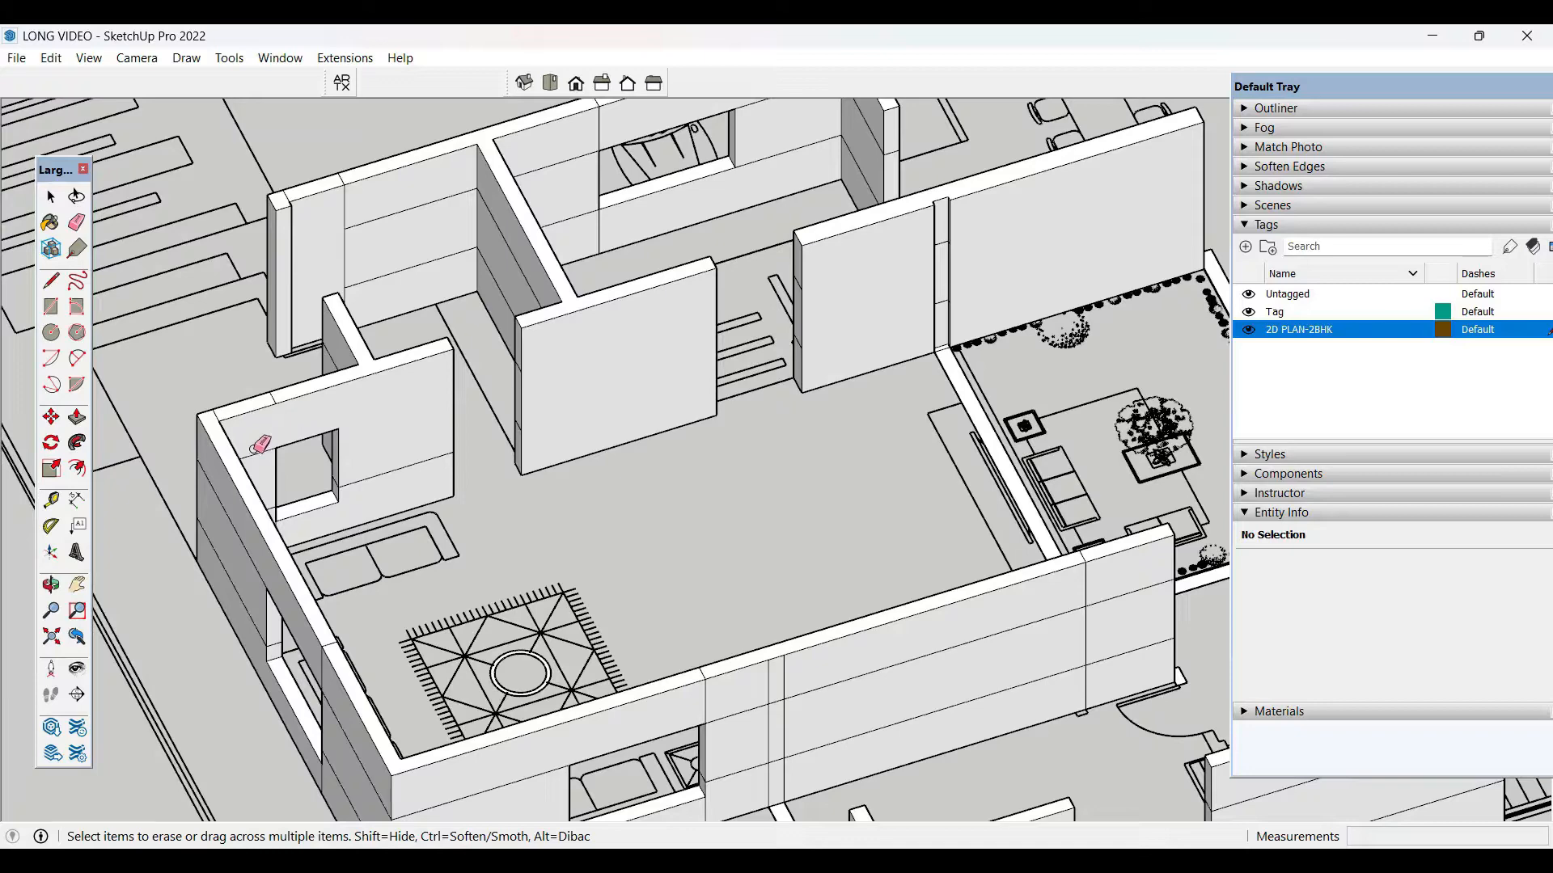
middle_click_drag(269, 450, 302, 335)
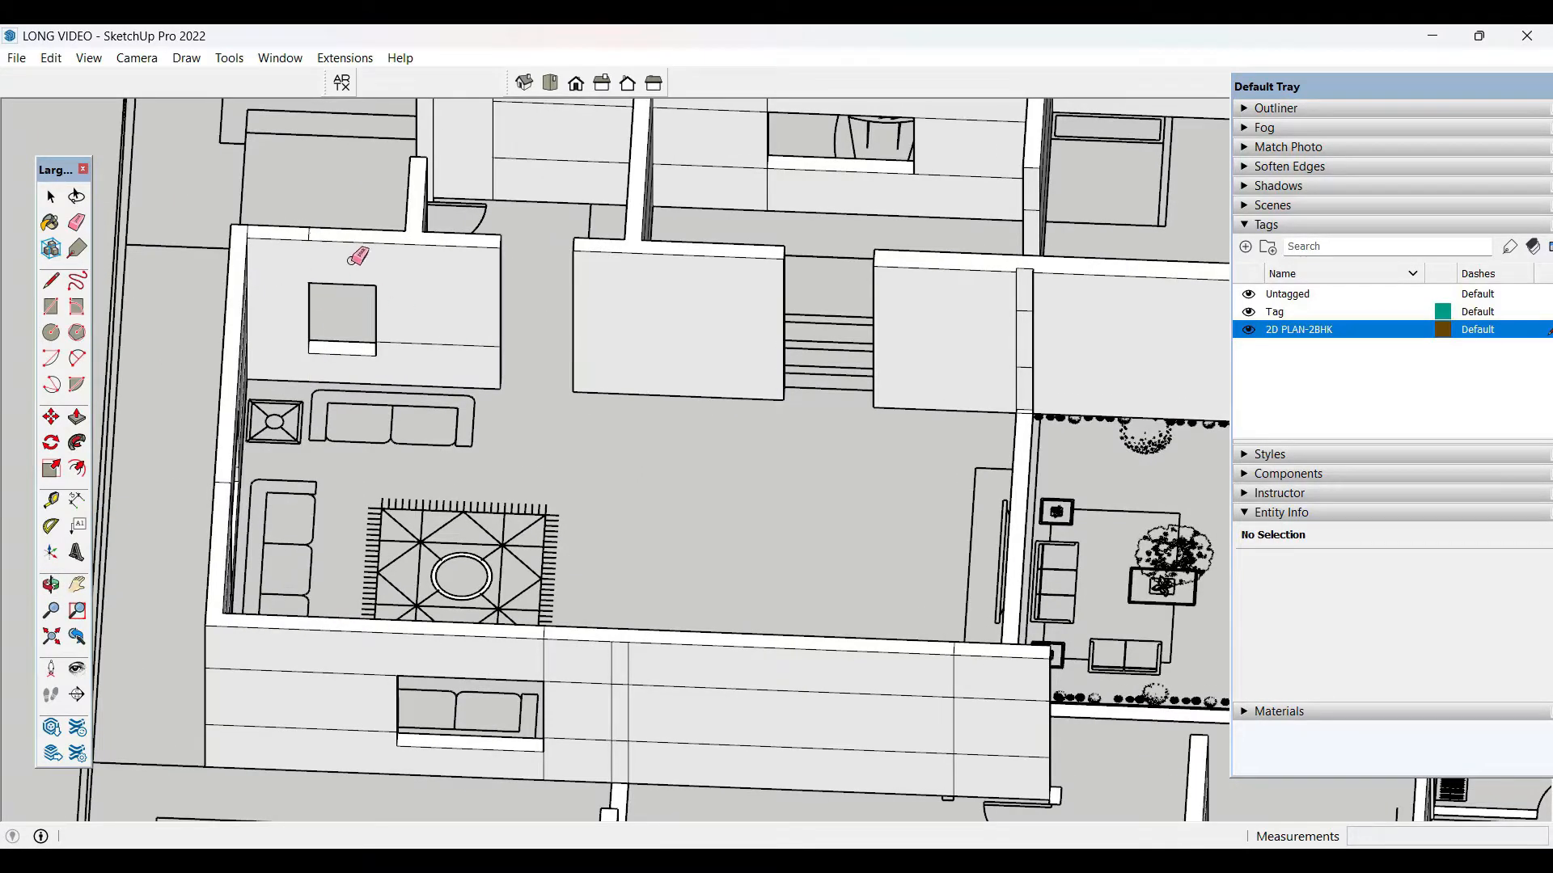
middle_click_drag(396, 325, 740, 439)
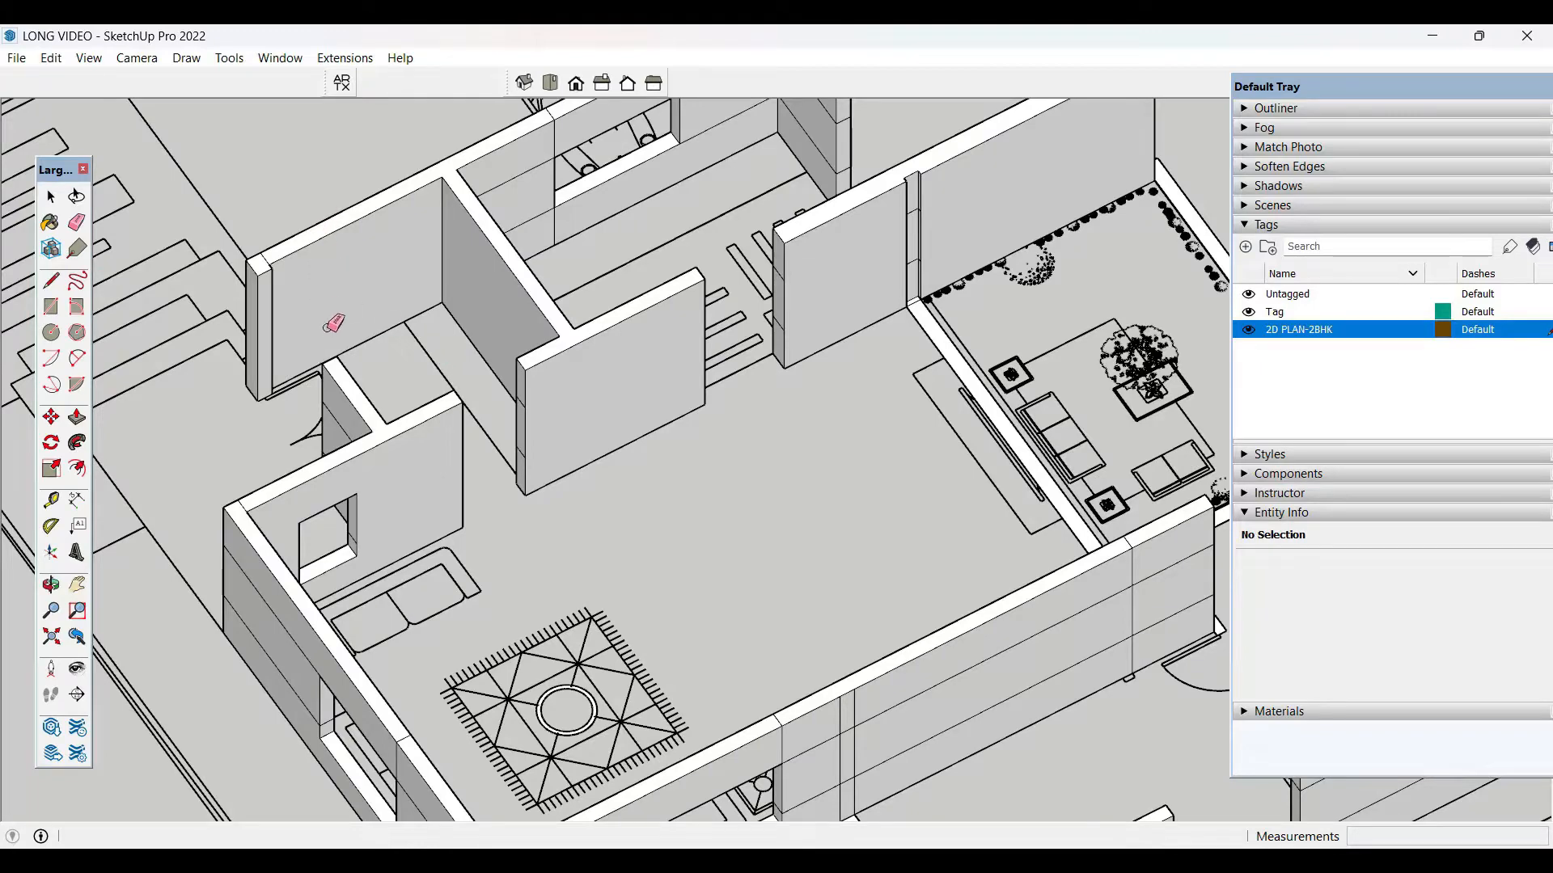
scroll(291, 288, "up", 6)
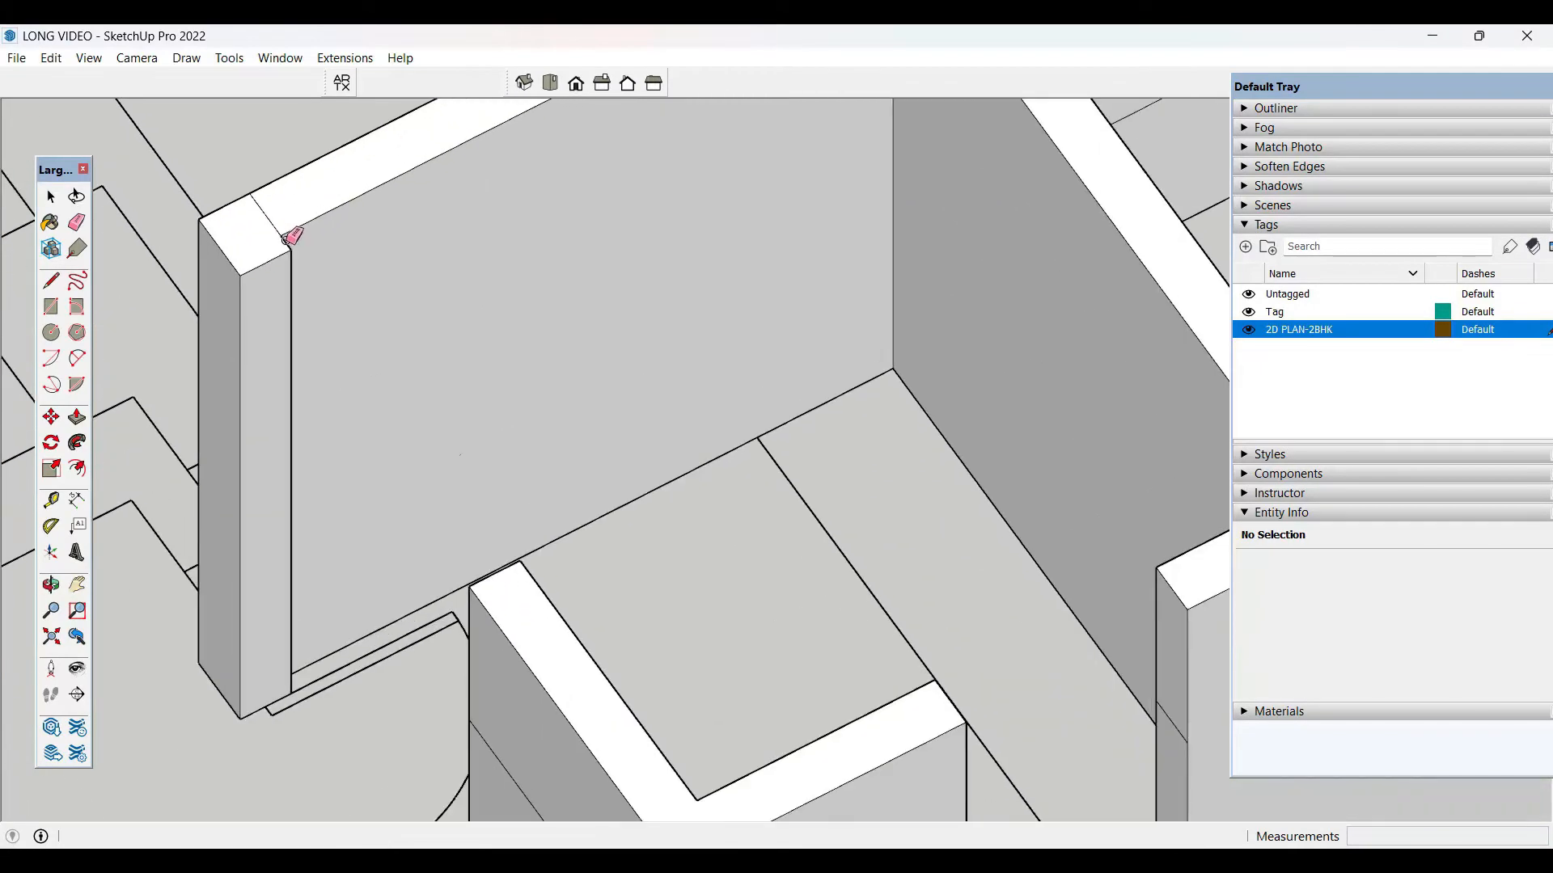
left_click(285, 239)
scroll(331, 251, "down", 8)
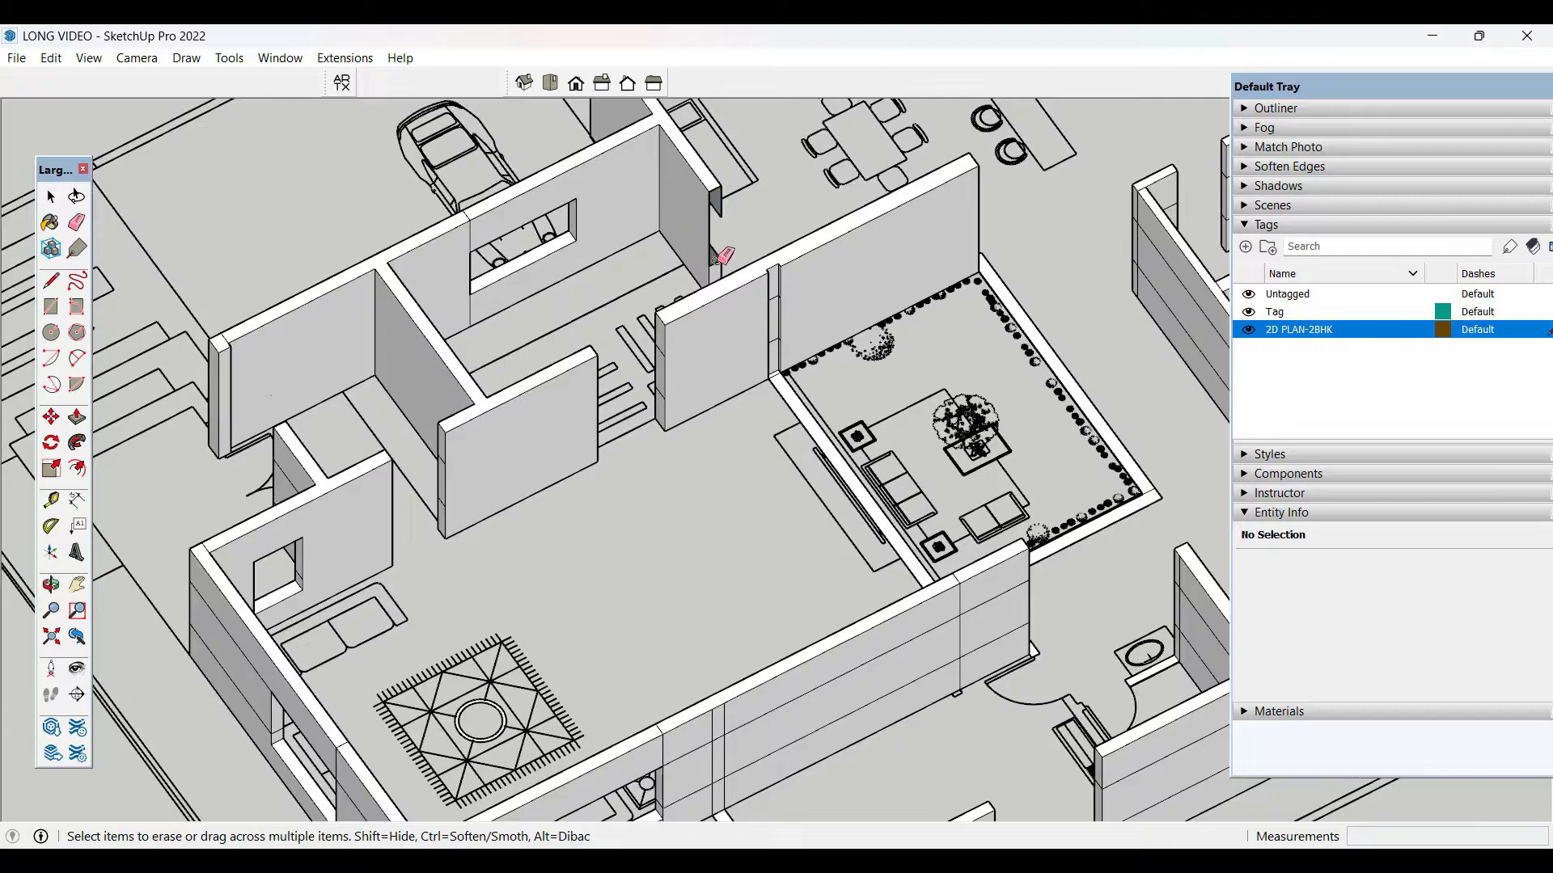
- Erase the horizontal edges splitting the narrow notch face where the living room wall meets the courtyard, leaving a single face
scroll(528, 256, "up", 4)
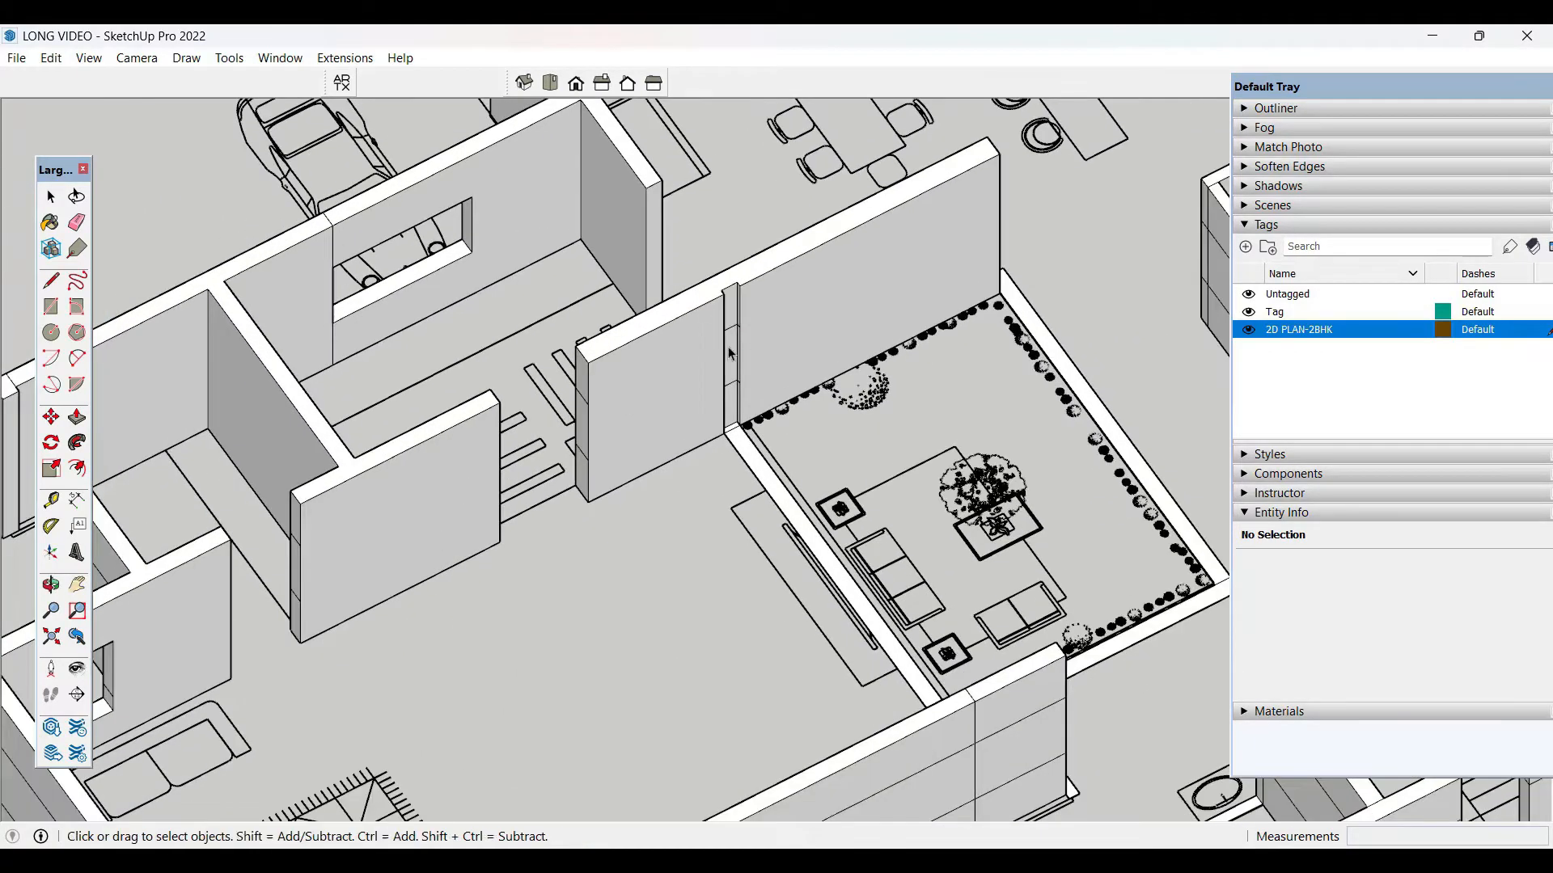
scroll(725, 318, "up", 6)
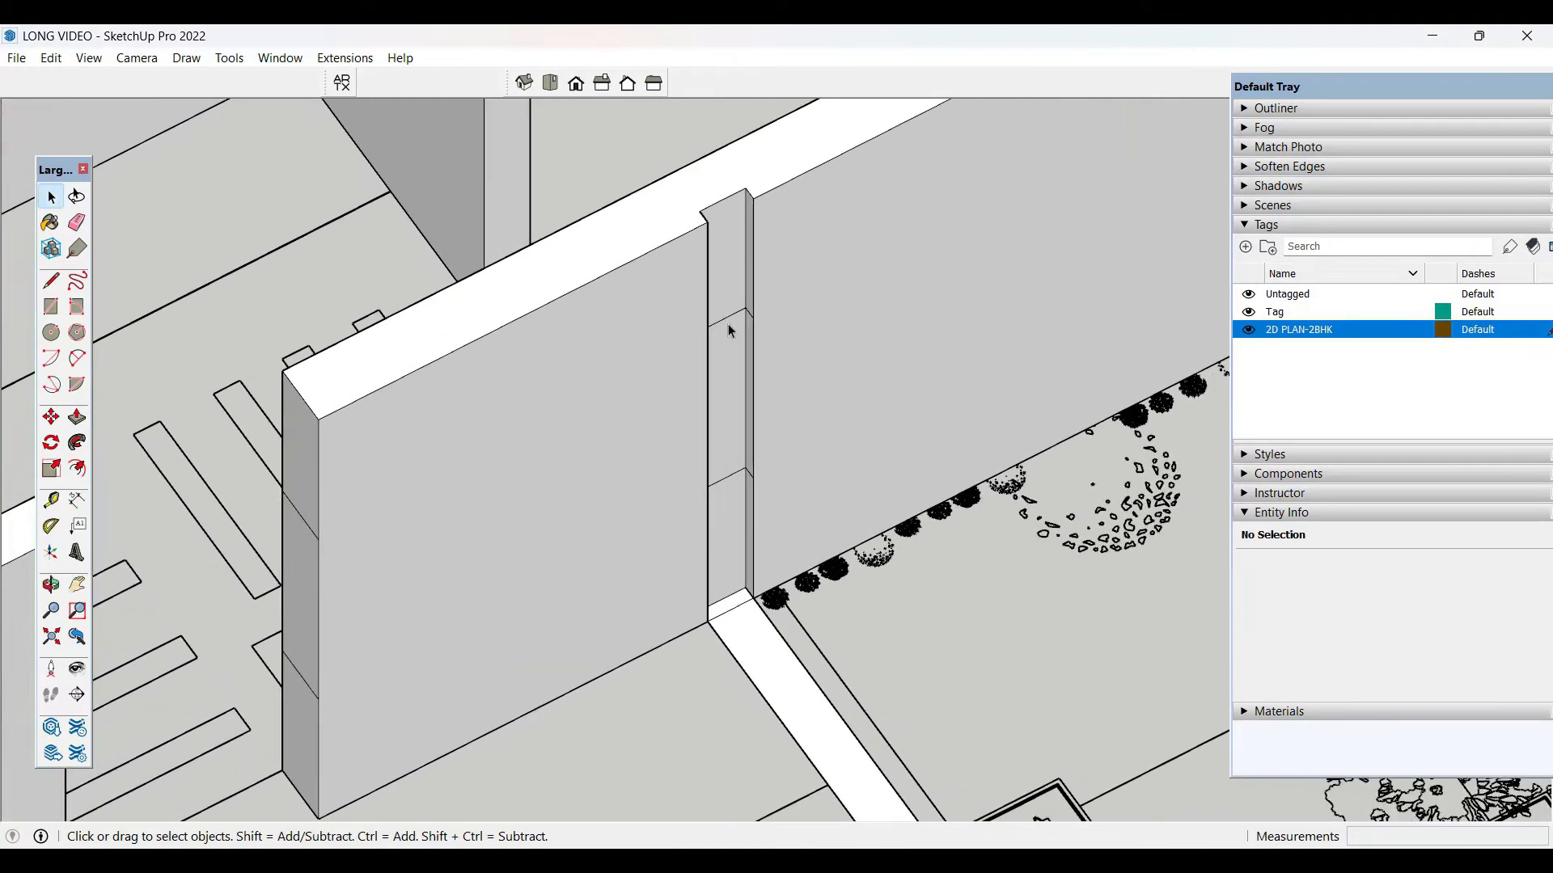
key("e")
key("space")
left_click(736, 451)
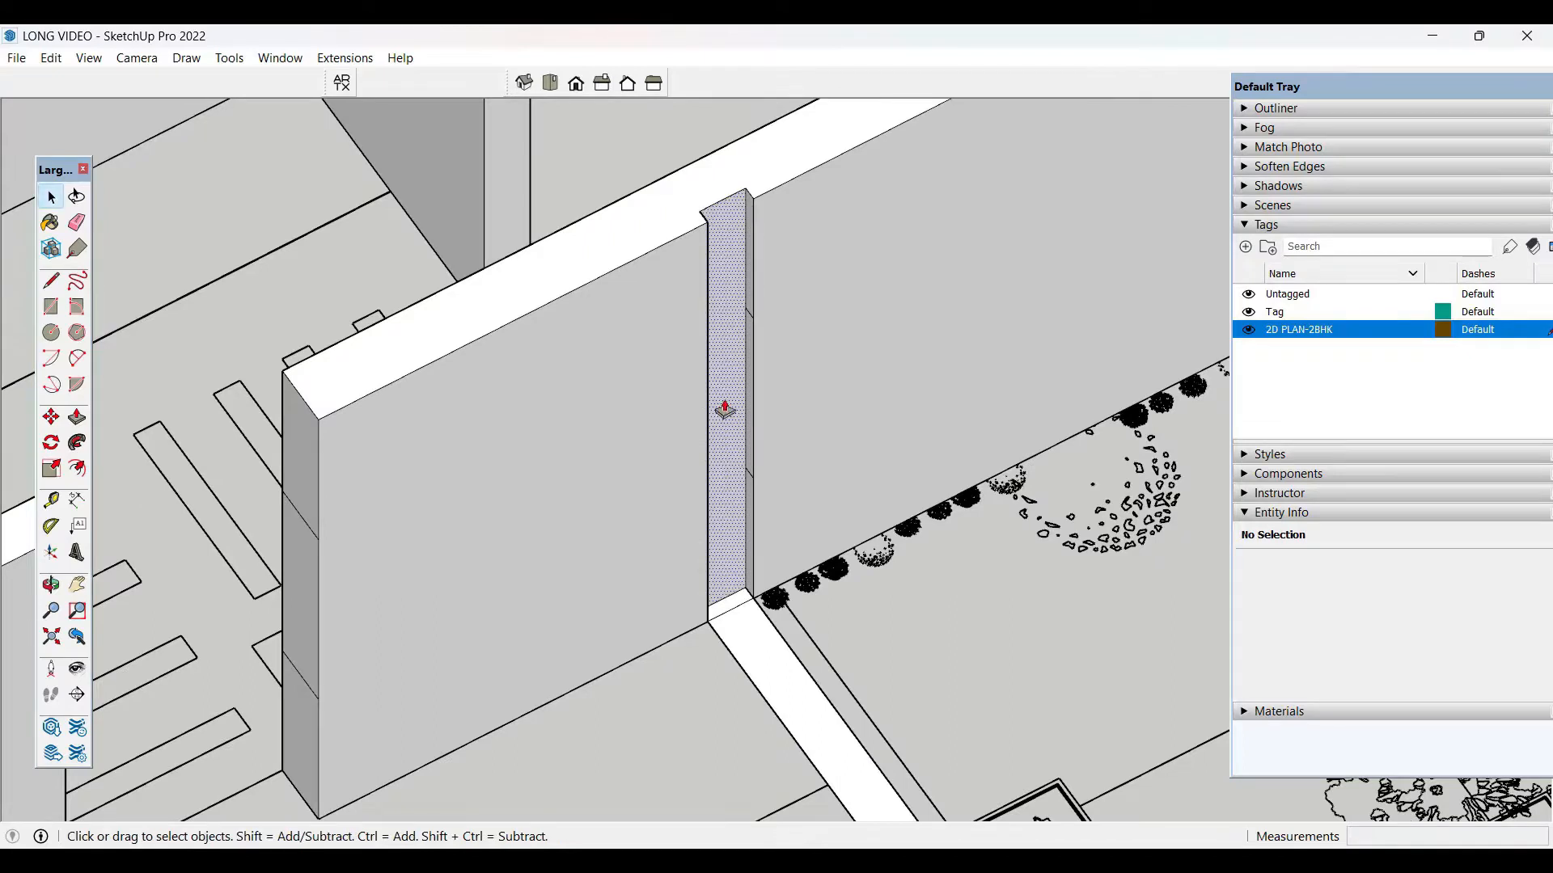
- Pull the notch face along the low strip to build the wall between living room and courtyard, and erase the wall's horizontal edges
key("p")
left_click(708, 233)
left_click(717, 227)
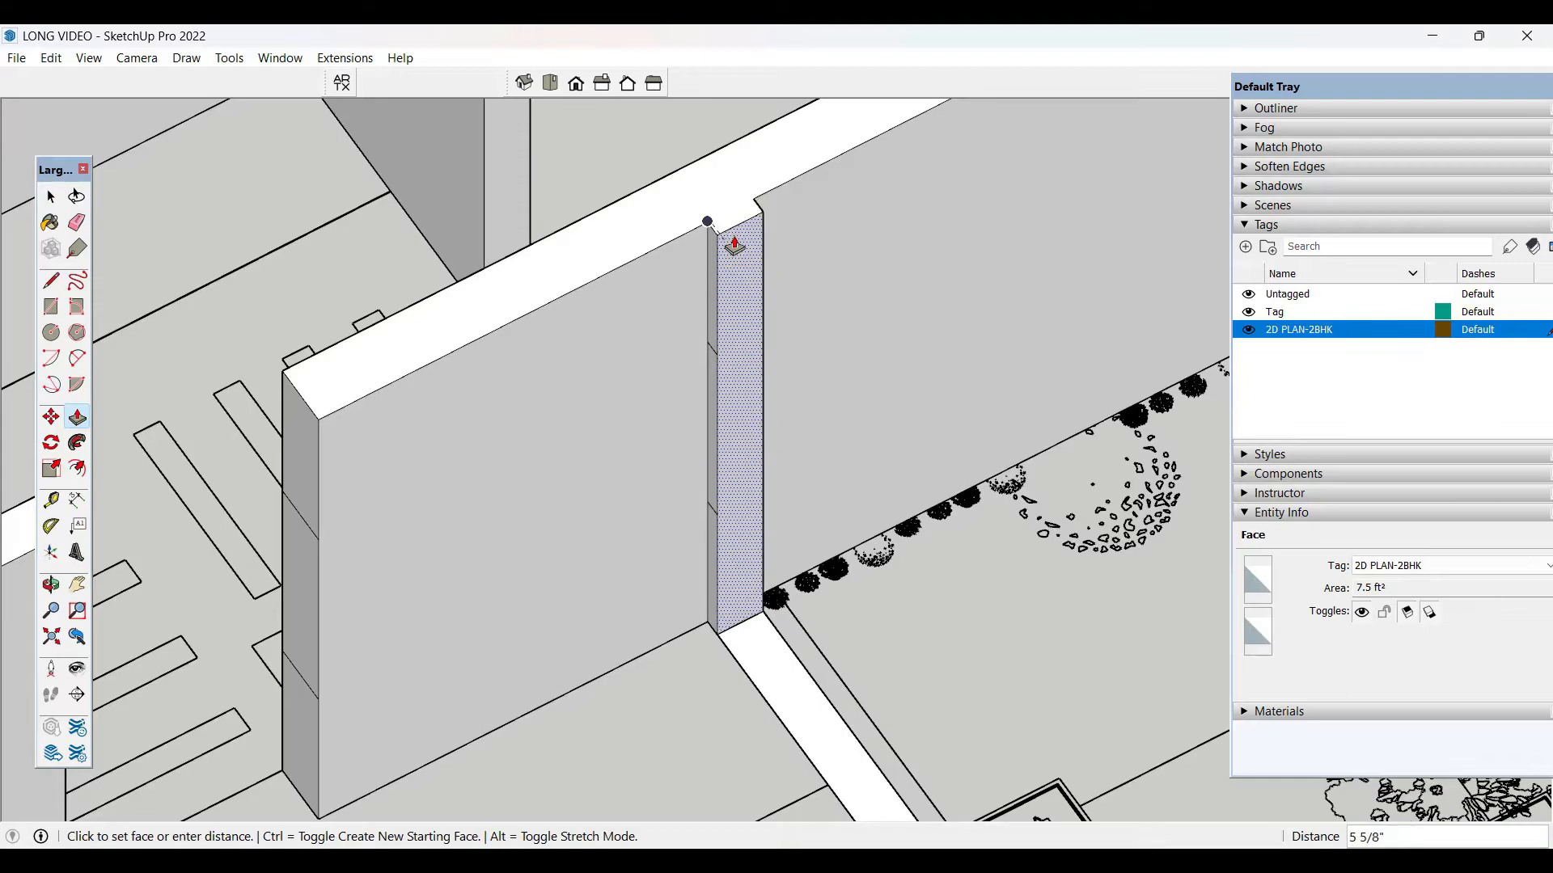
scroll(734, 244, "down", 6)
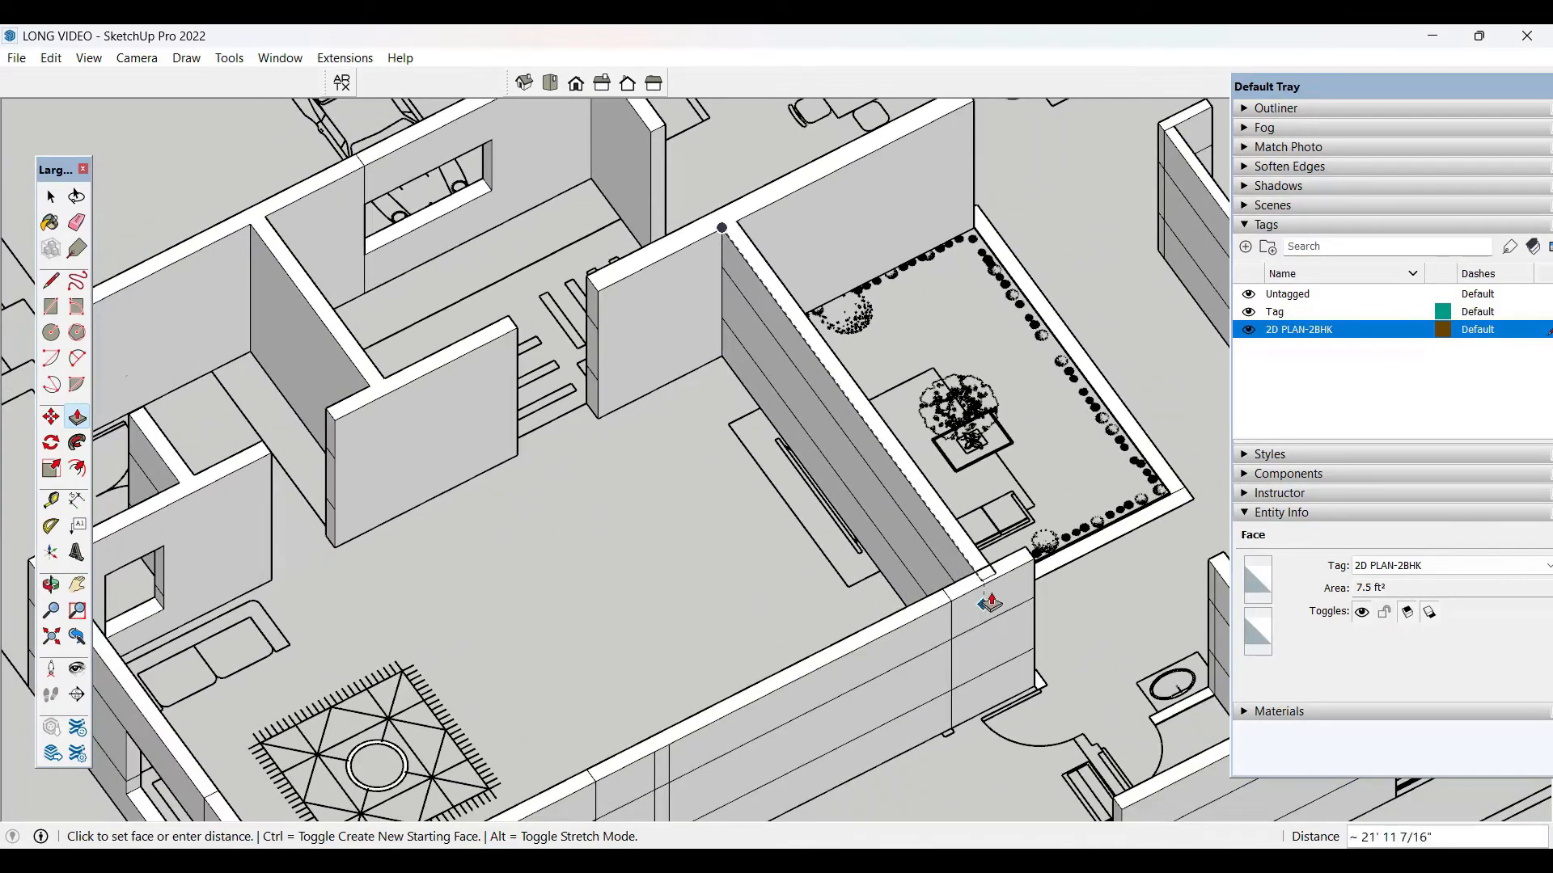
middle_click_drag(703, 507, 986, 437)
left_click(954, 395)
key("space")
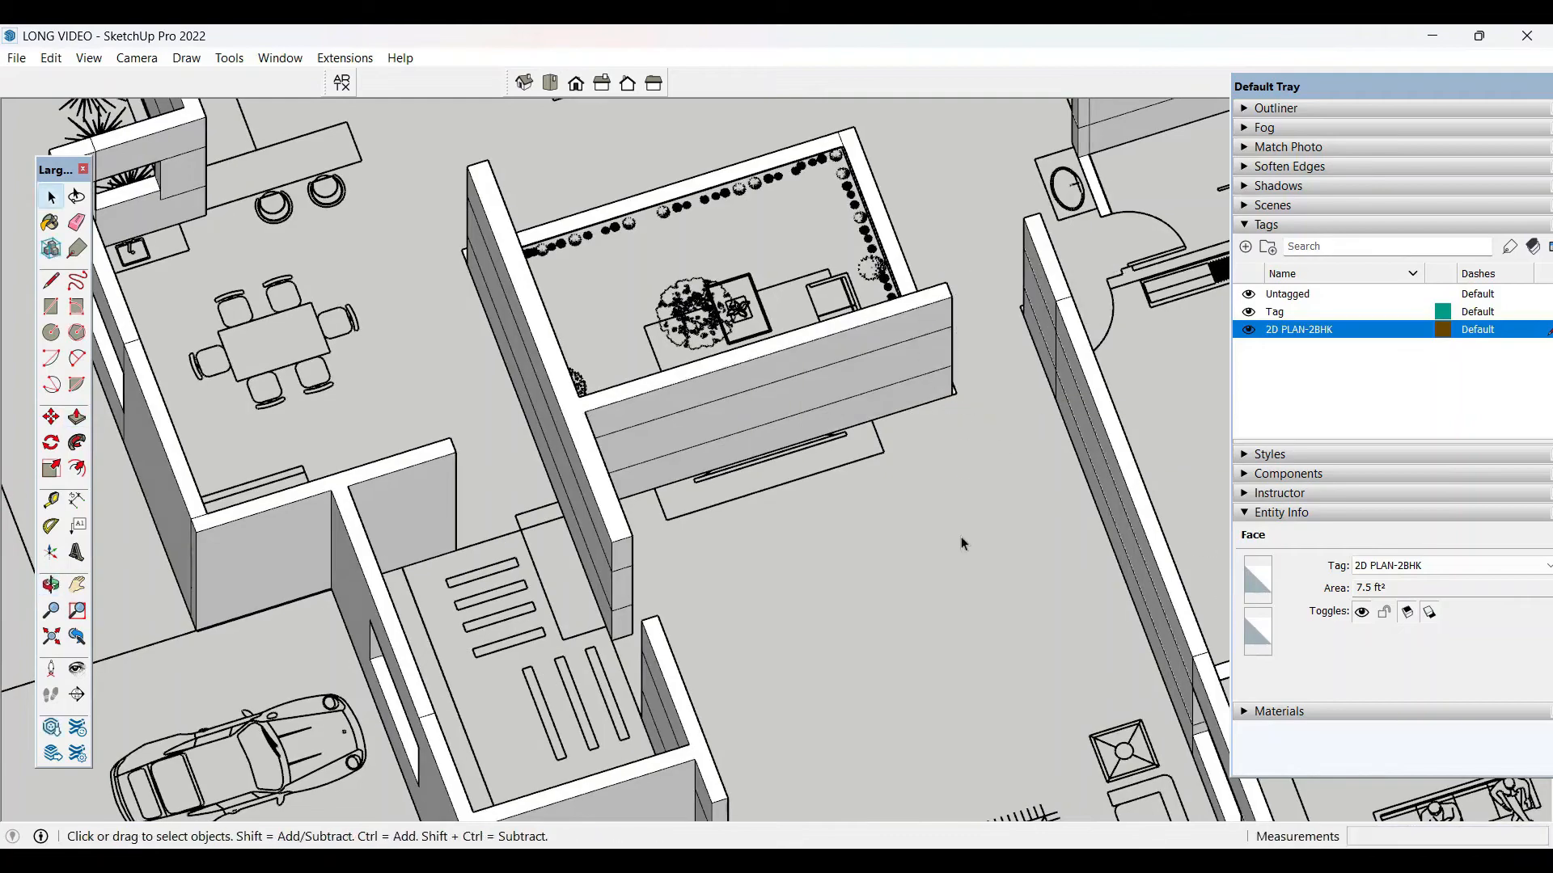
key("e")
scroll(914, 444, "up", 2)
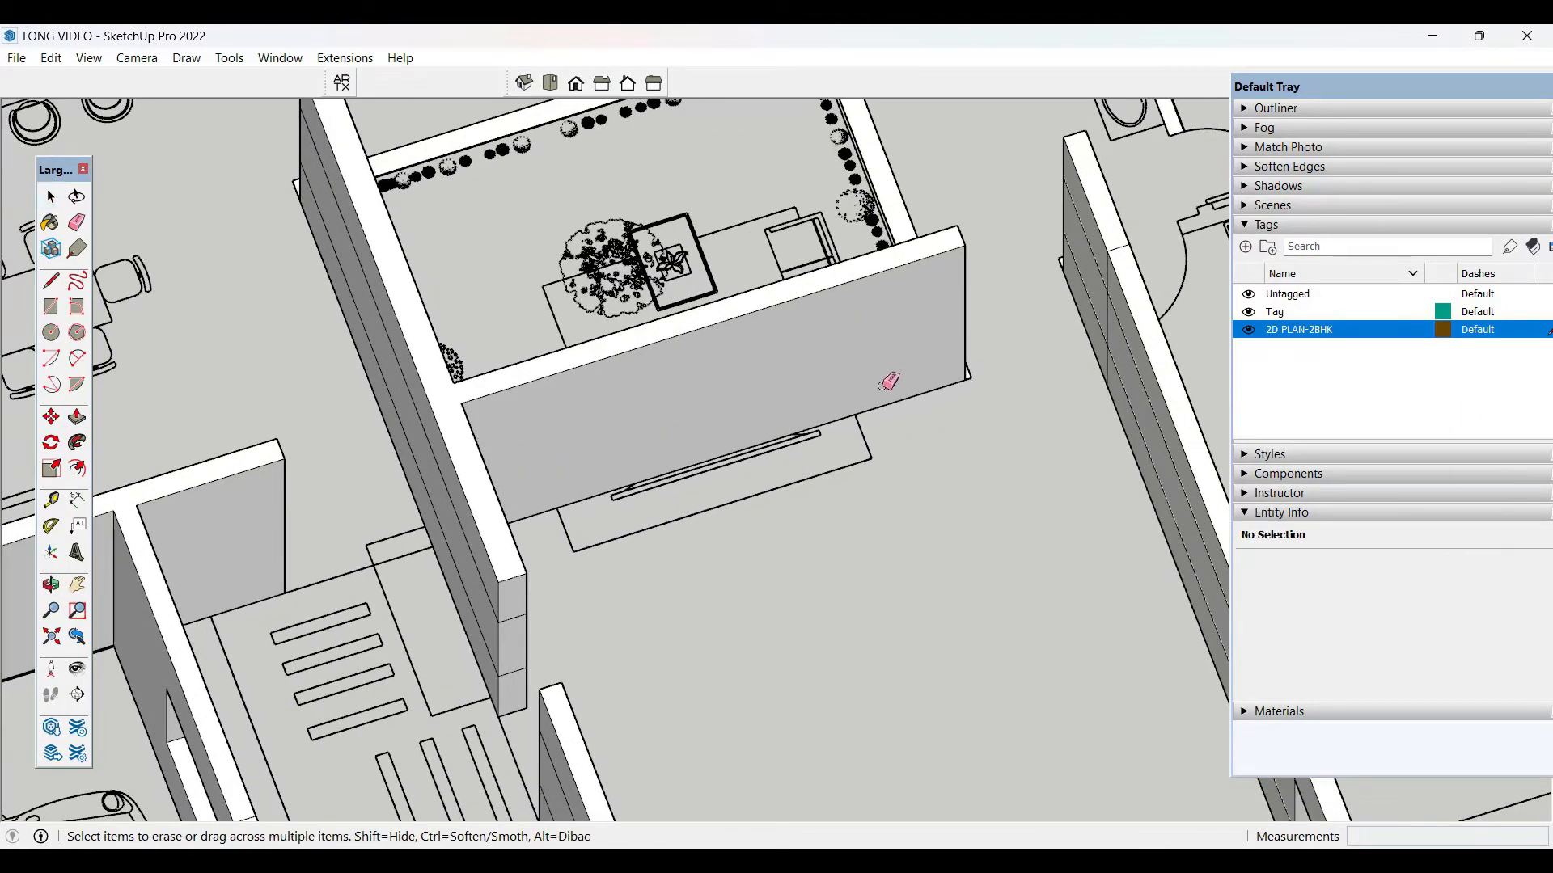
- Extend the end face of the new living room–courtyard wall to the outer corner of its base strip
scroll(882, 386, "down", 3)
middle_click_drag(605, 427, 895, 565)
key("space")
scroll(1011, 594, "up", 5)
key("p")
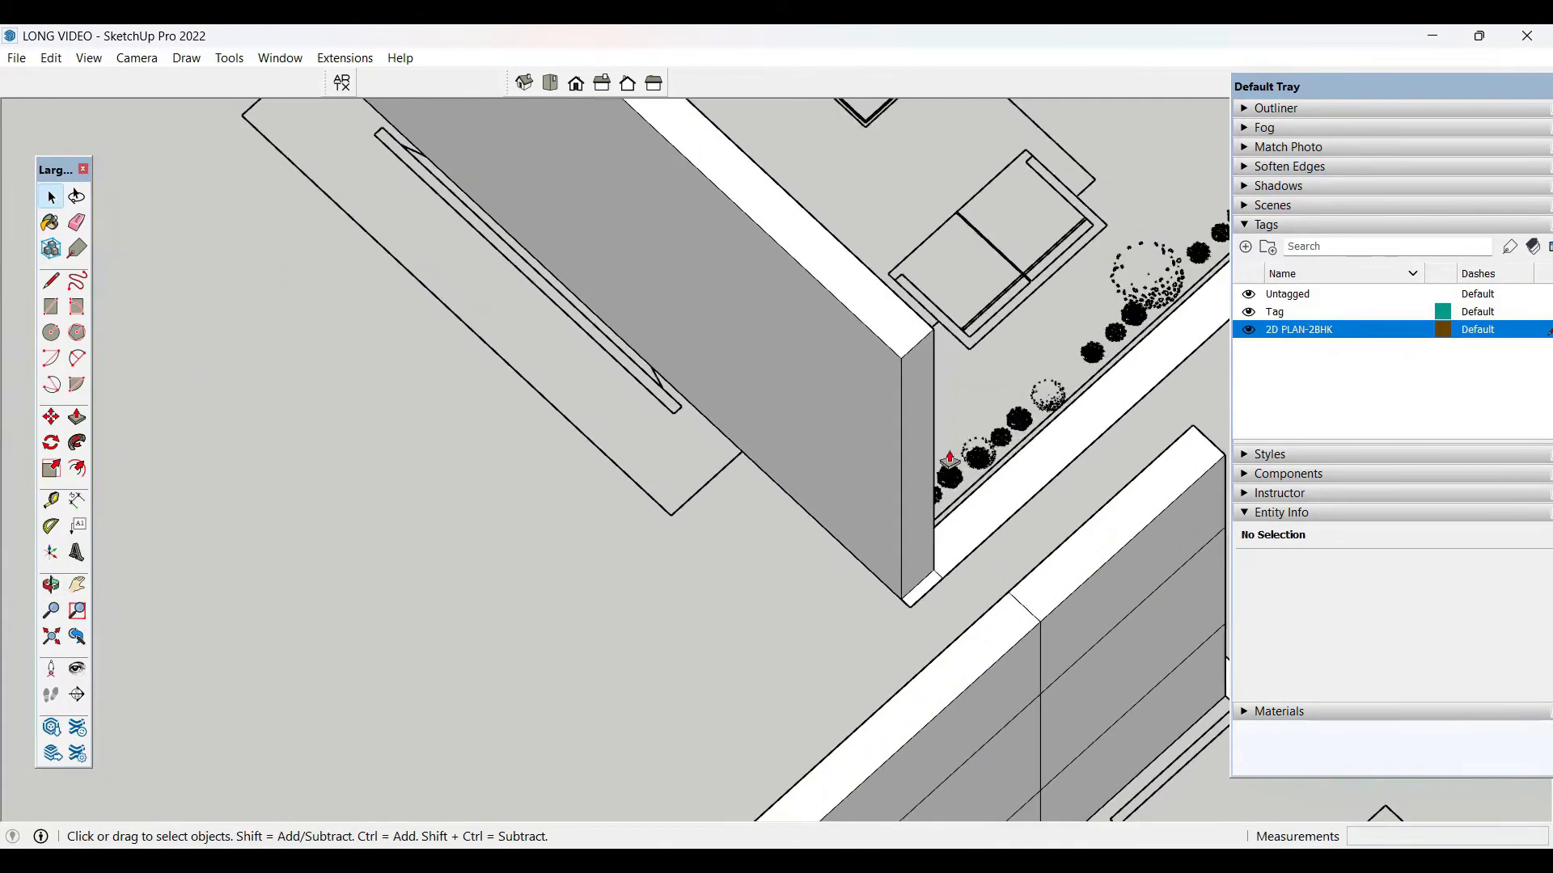
left_click(920, 419)
left_click(922, 426)
key("space")
scroll(808, 499, "down", 2)
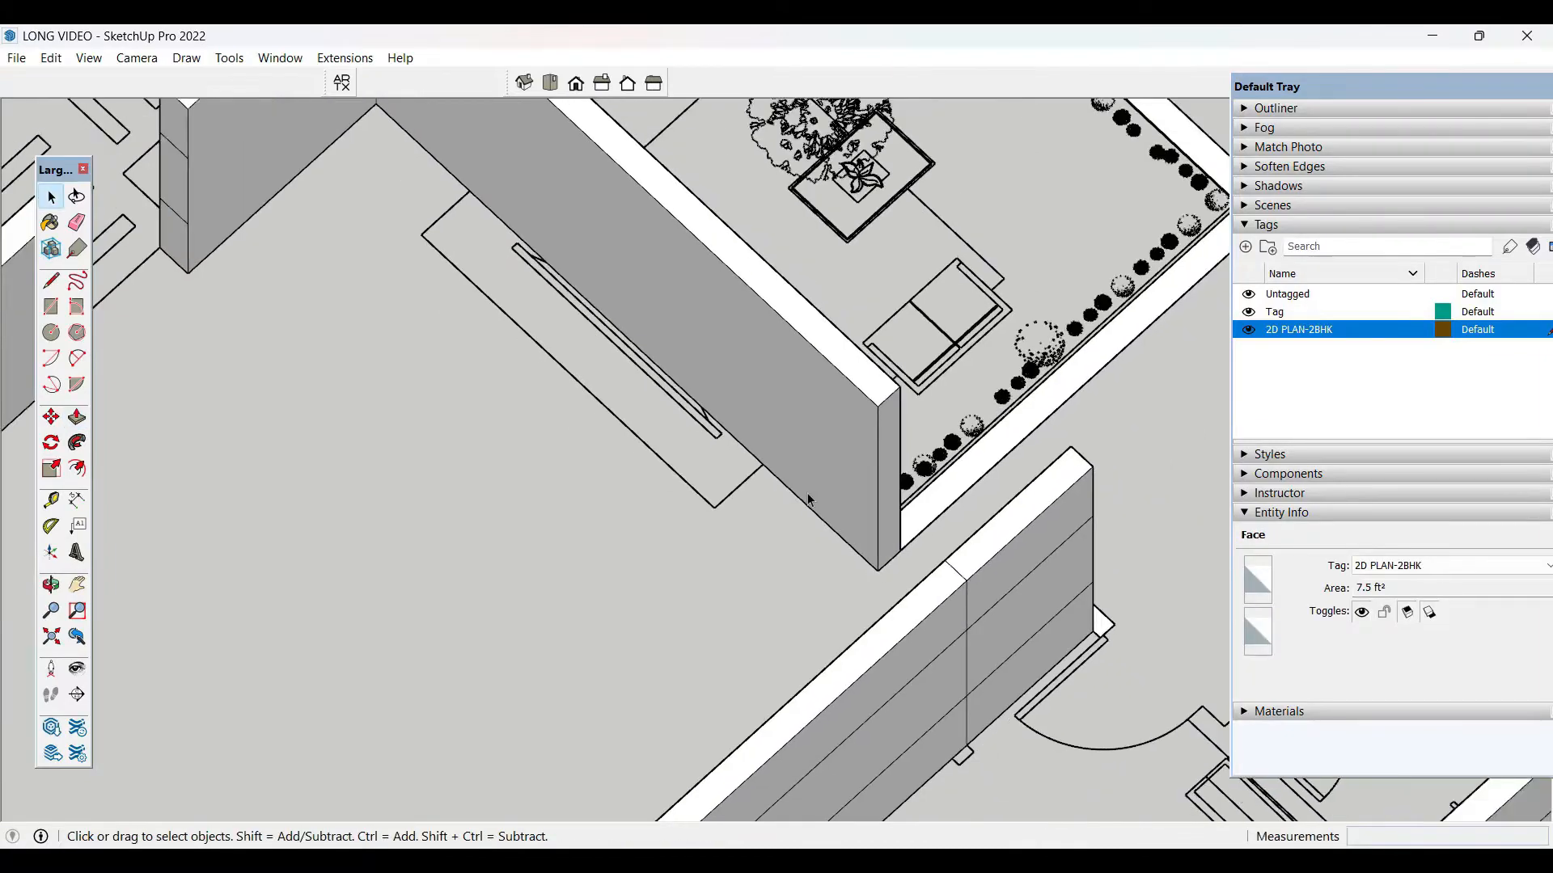
- Pull the low base strip beside the courtyard's small sofa up 10' to the full wall height
scroll(809, 499, "down", 3)
middle_click_drag(809, 499, 687, 622)
scroll(416, 298, "down", 2)
scroll(736, 659, "up", 5)
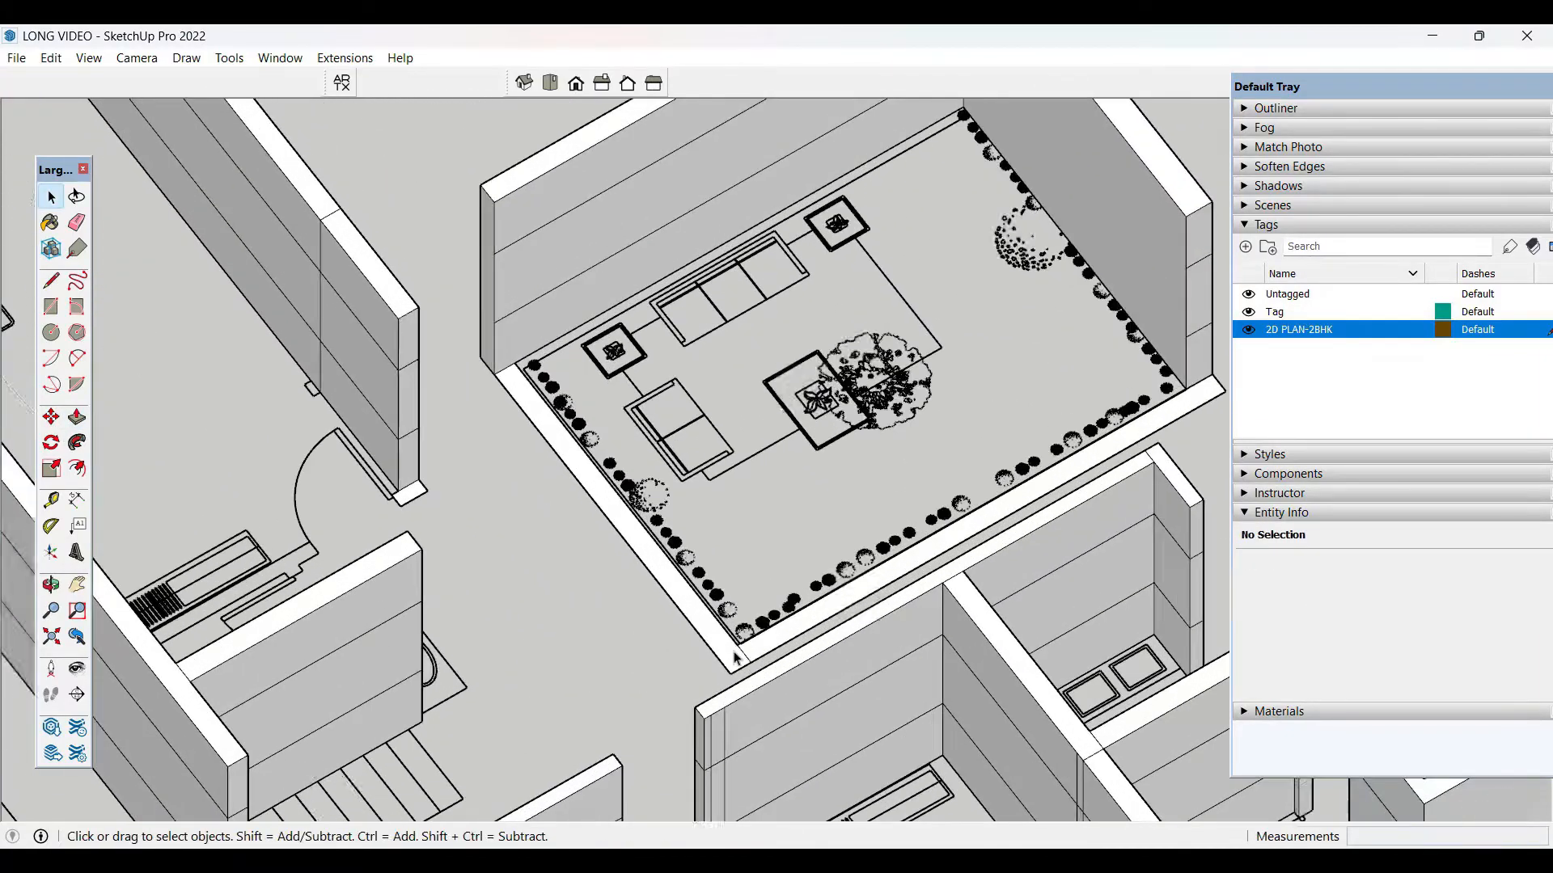
key("p")
left_click(732, 659)
left_click(730, 659)
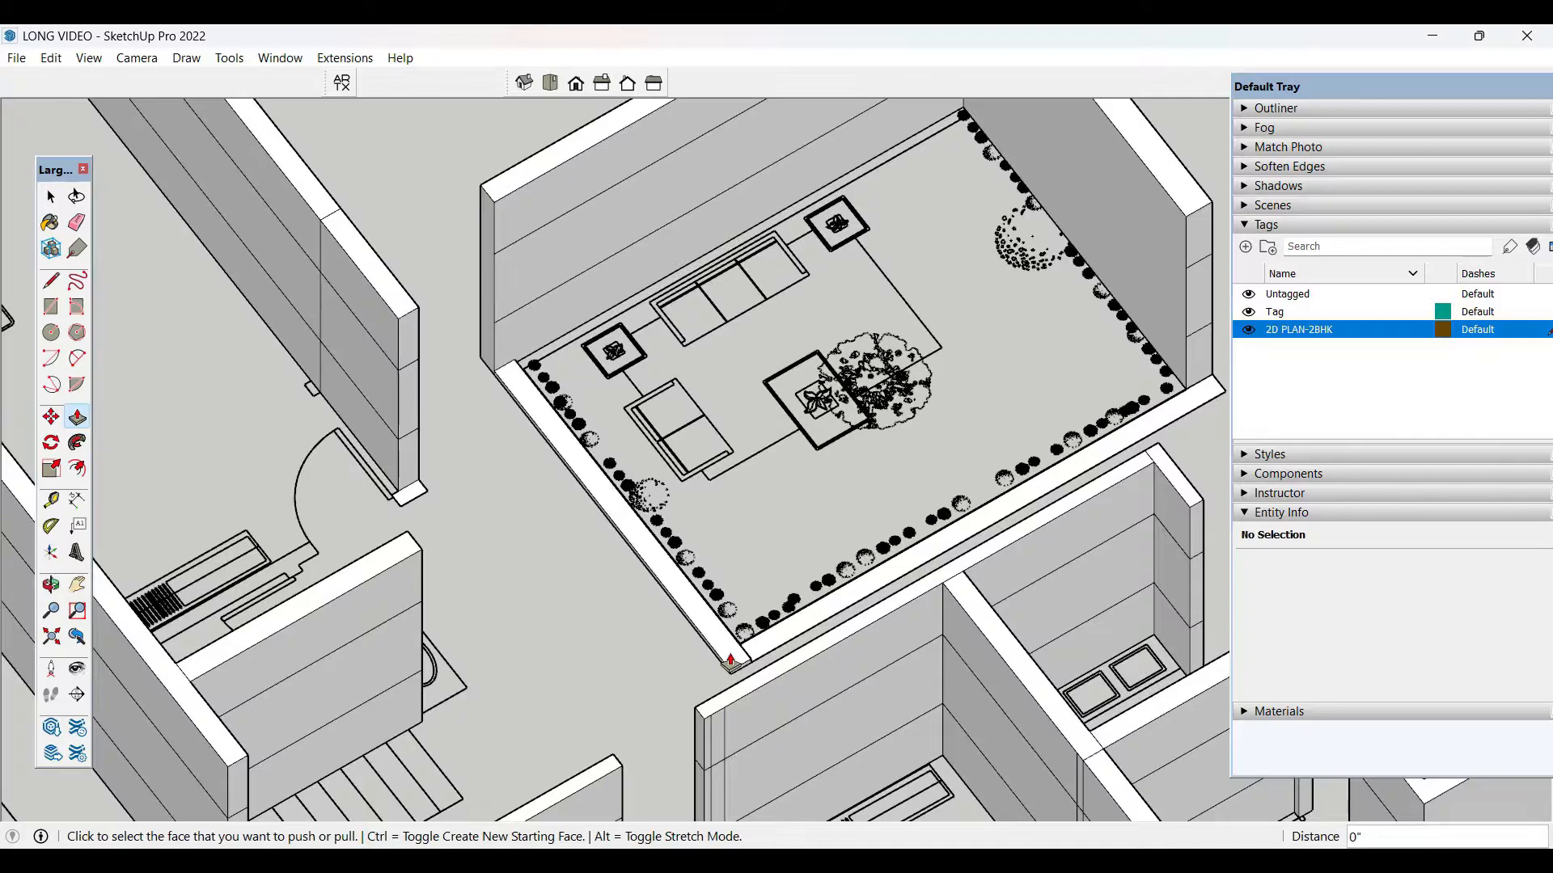
left_click(730, 656)
left_click(485, 197)
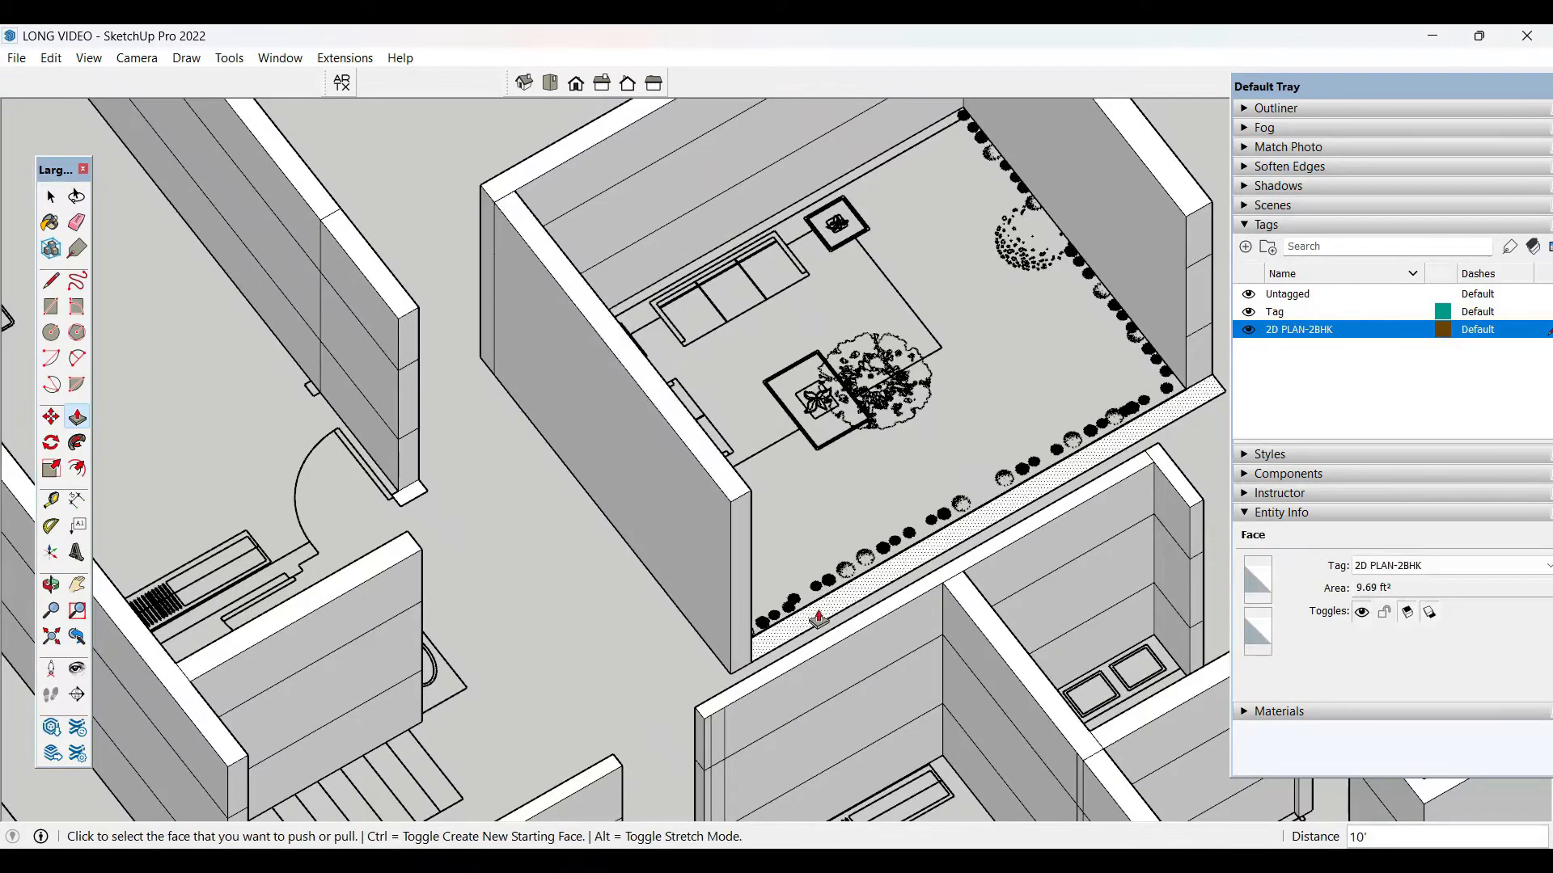
- Raise the adjoining courtyard strip facing the bathroom to the same height as the neighbouring wall
key("space")
key("p")
left_click(817, 617)
left_click(751, 494)
key("space")
scroll(758, 475, "down", 1)
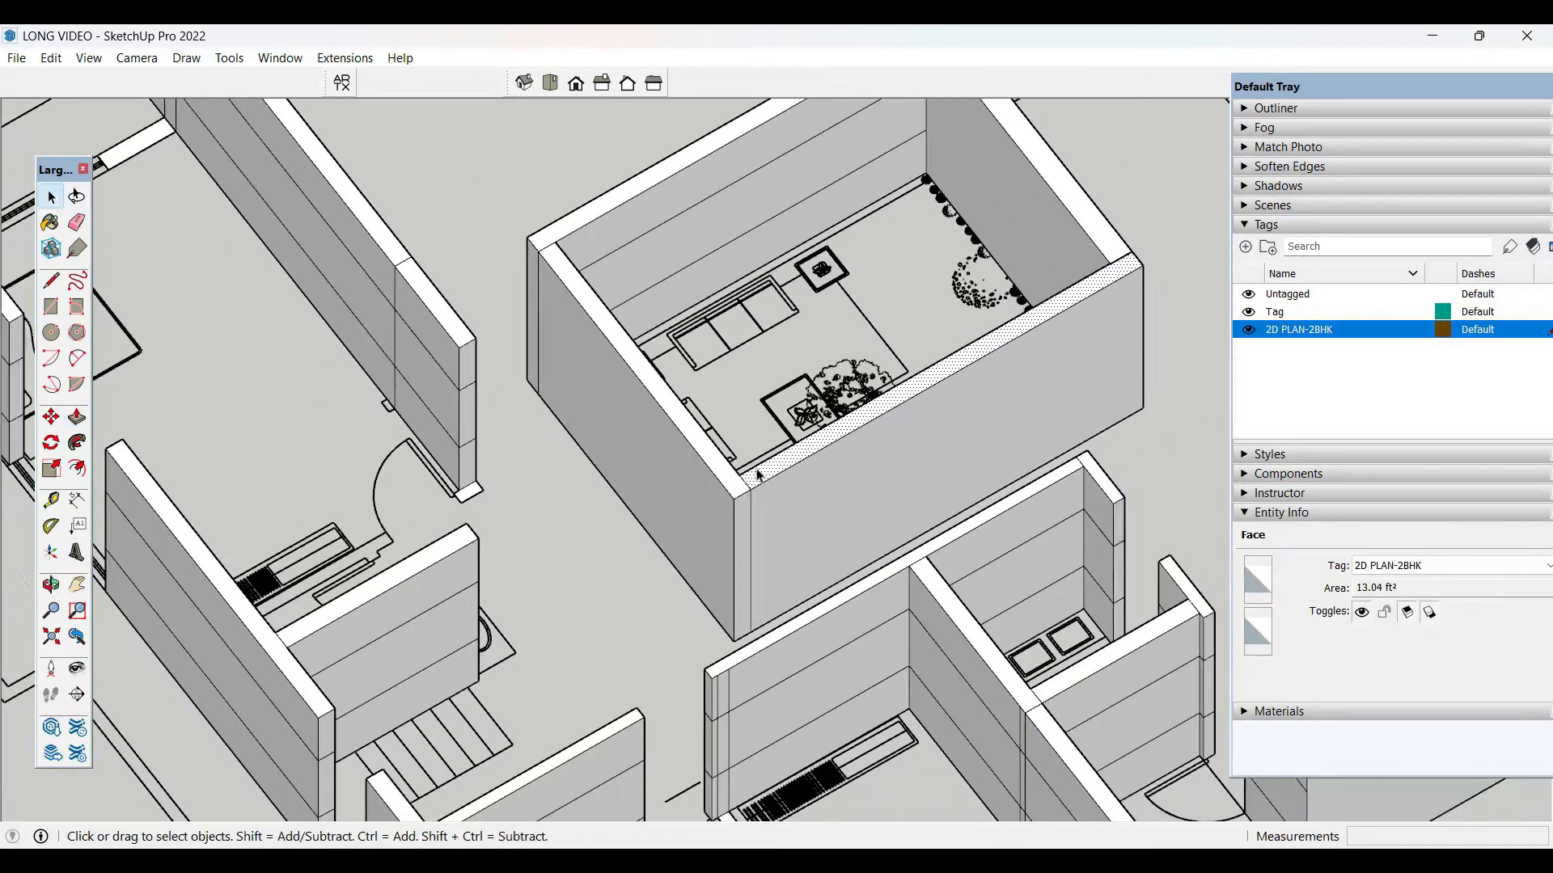
scroll(817, 413, "down", 4)
middle_click_drag(839, 284, 845, 243)
scroll(943, 392, "up", 3)
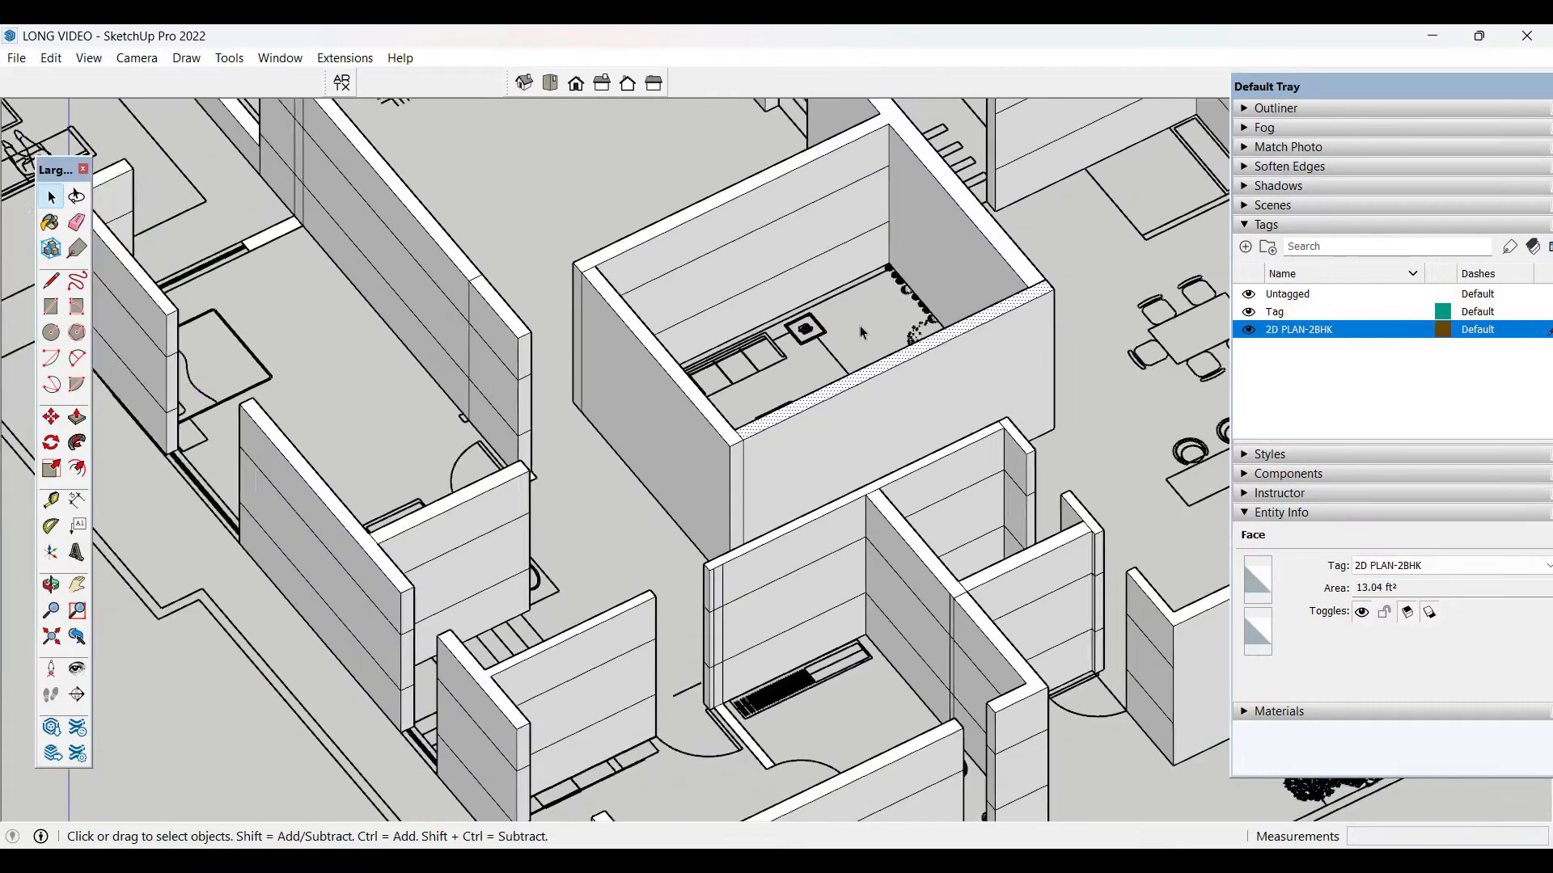
- Push the two newly raised courtyard walls back down to low base strips
middle_click_drag(860, 325, 776, 381)
scroll(726, 424, "up", 4)
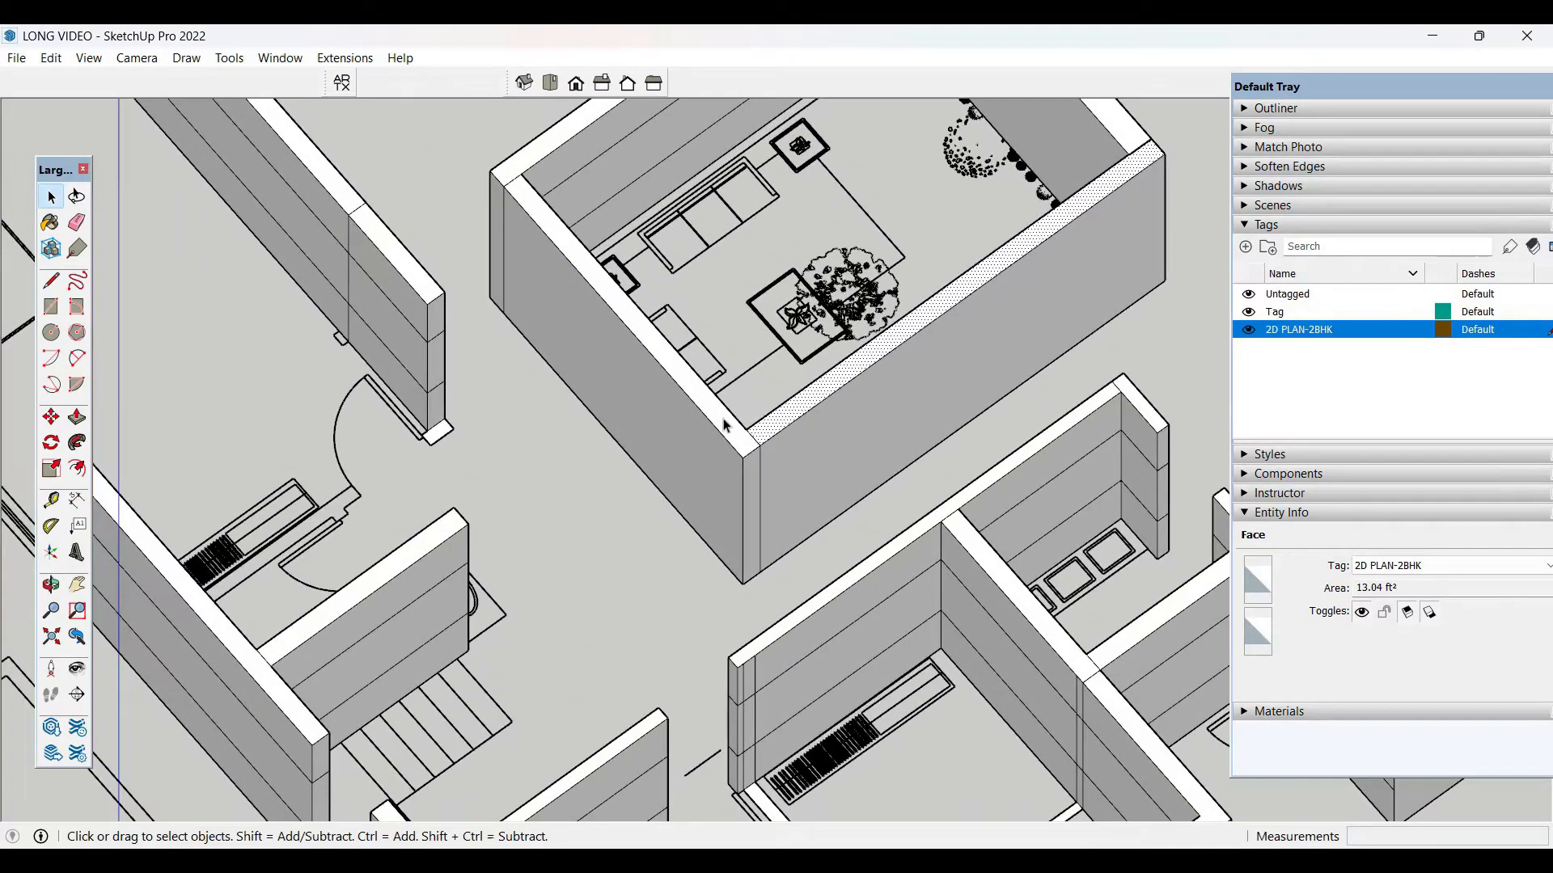
left_click(725, 424)
key("p")
left_click(725, 425)
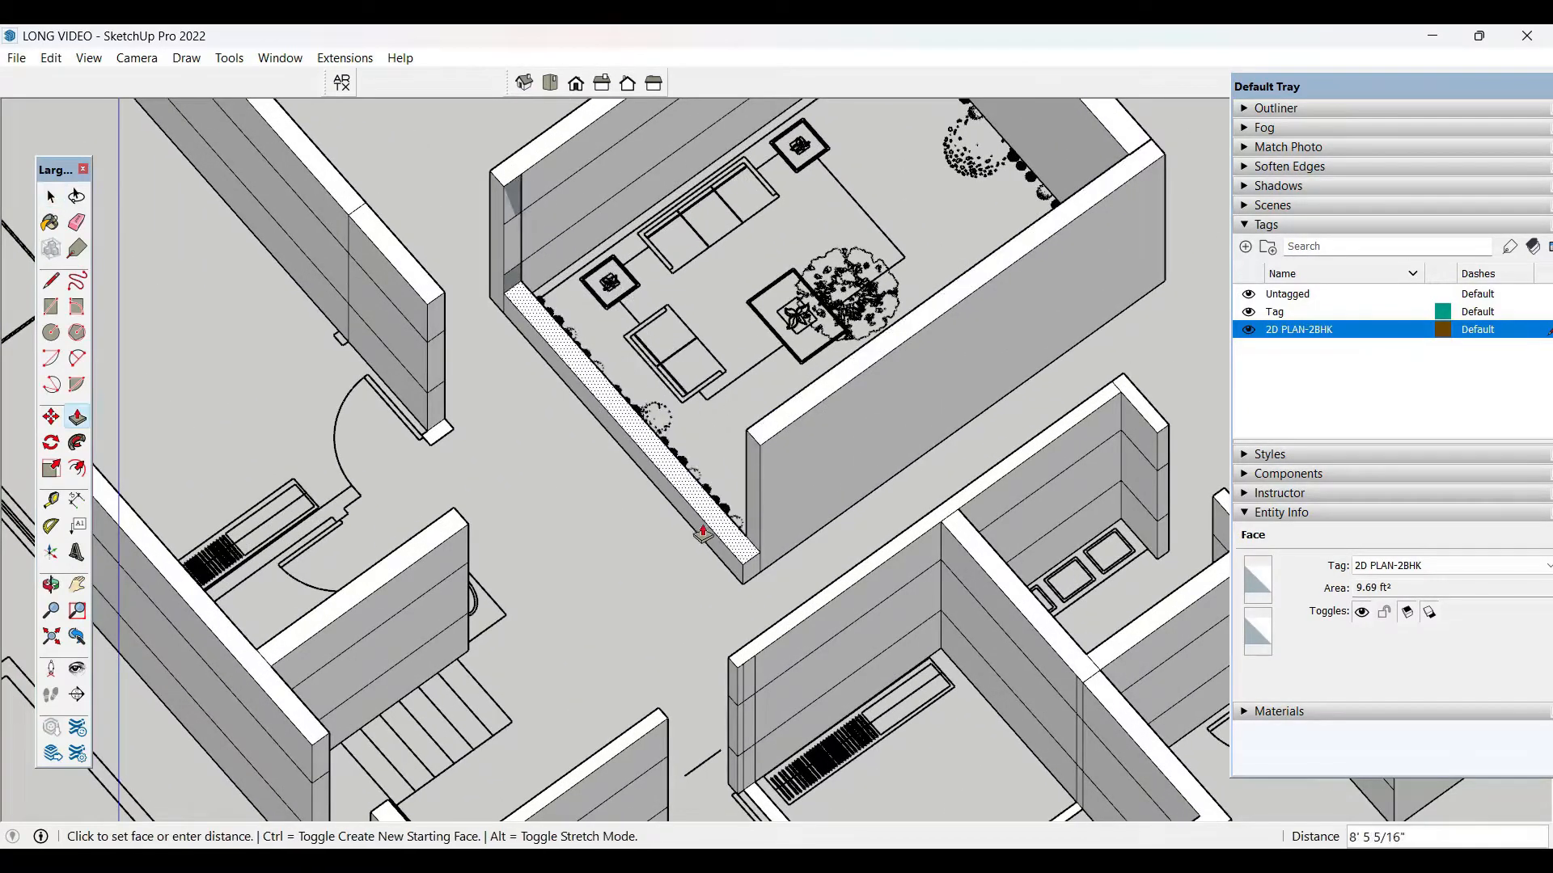
key("space")
left_click(702, 550)
scroll(702, 550, "down", 3)
middle_click_drag(702, 550, 676, 585)
scroll(675, 583, "down", 3)
middle_click_drag(809, 376, 756, 453)
scroll(835, 253, "up", 4)
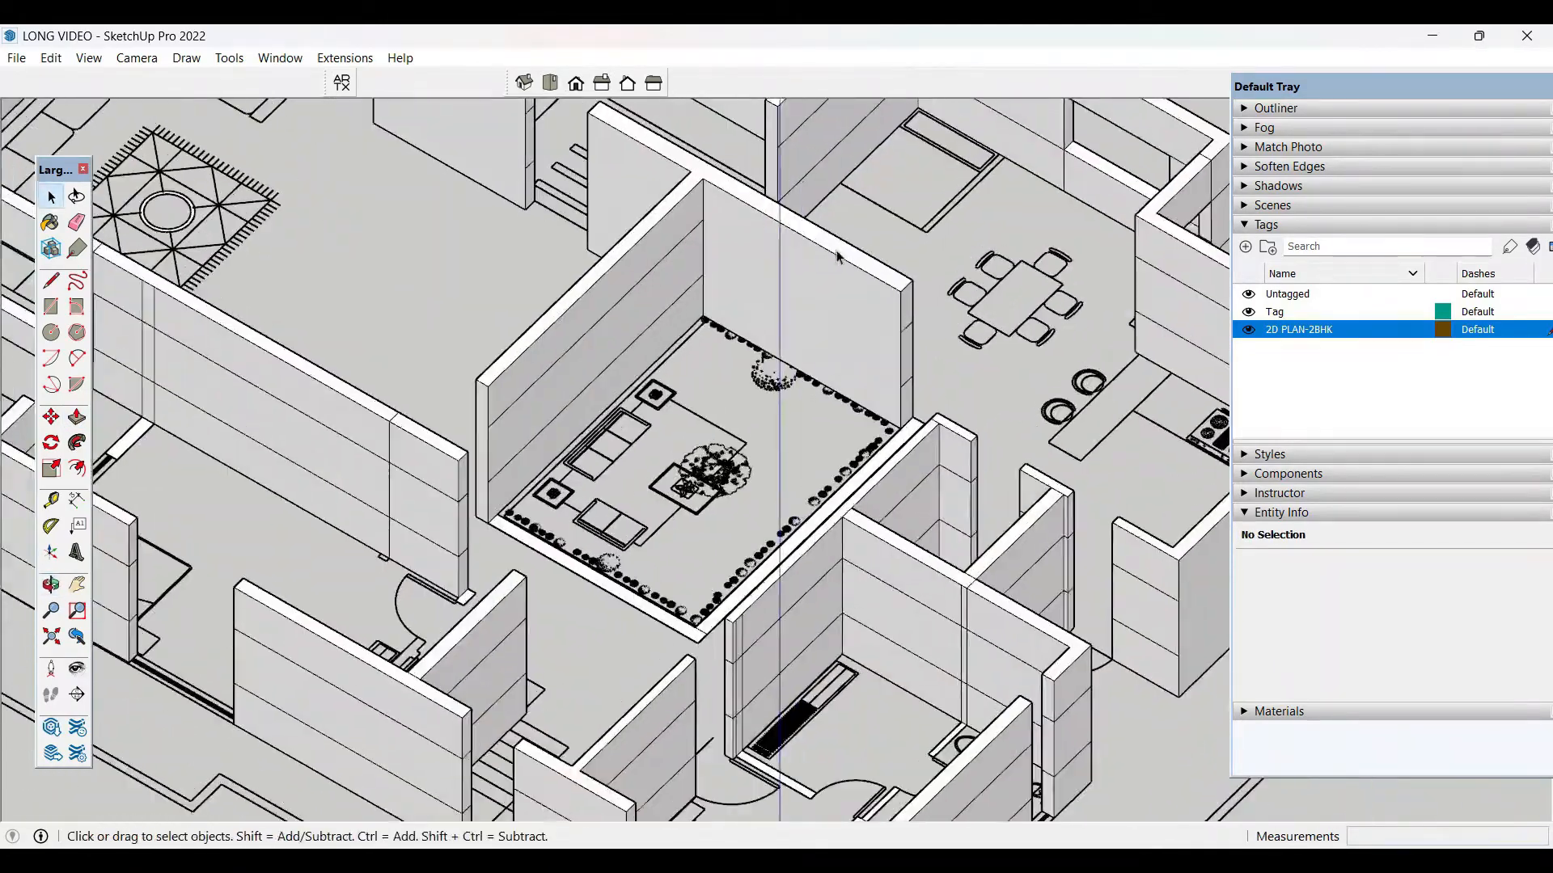
- Draw a line across the wall top at the courtyard's inner corner to separate the dining-side wall's top face
left_click(861, 258)
scroll(865, 302, "down", 1)
scroll(865, 302, "down", 1)
scroll(645, 175, "up", 5)
key("l")
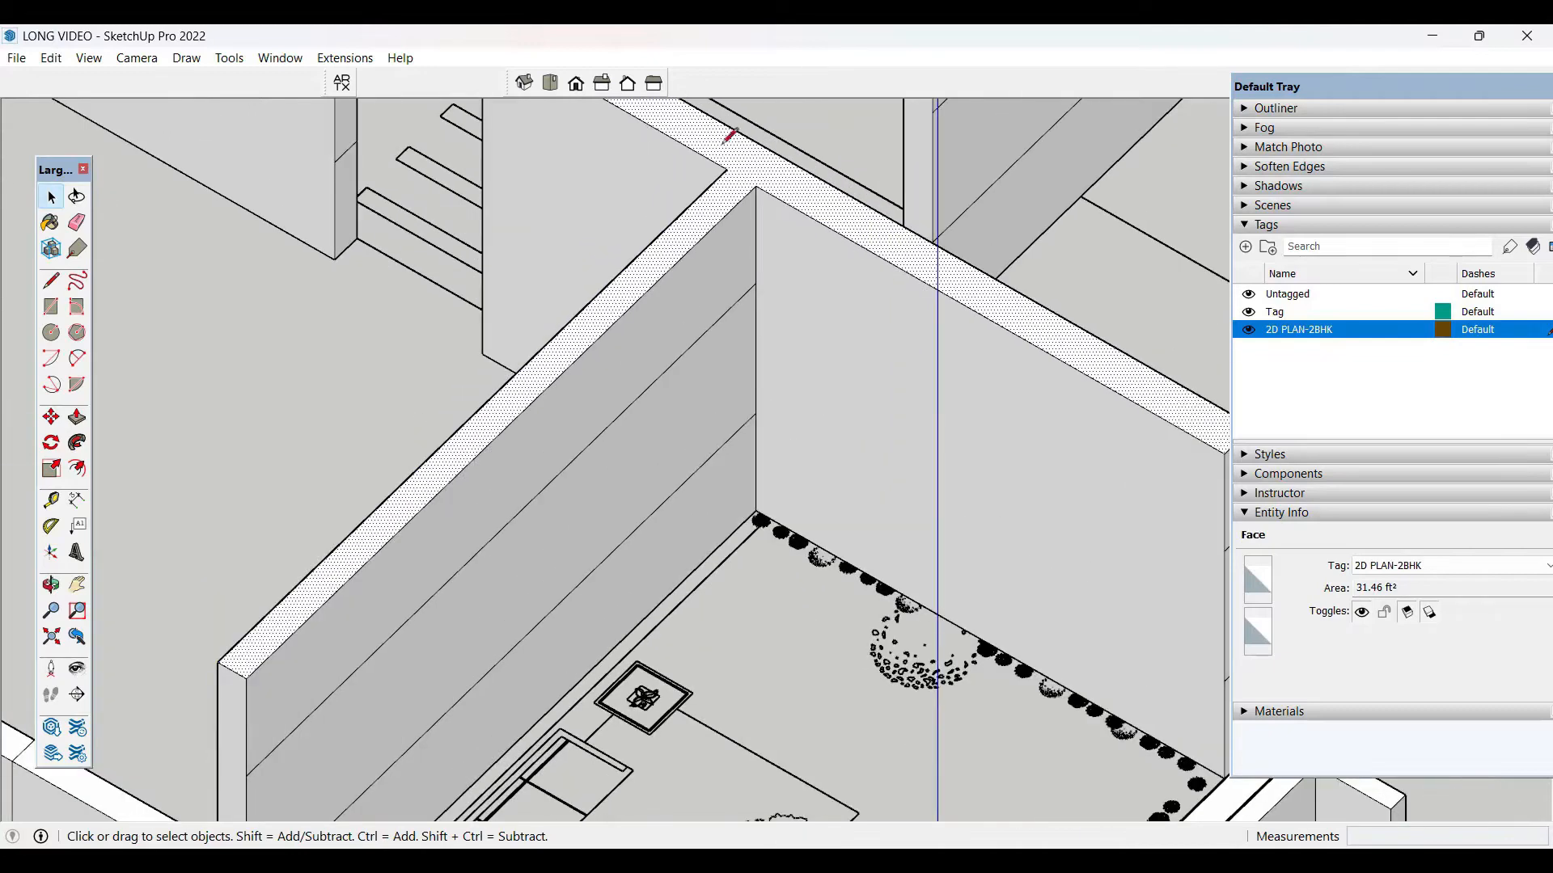
left_click(755, 185)
key("space")
- Push the dining-side courtyard wall's top face down to the adjoining wall's lowest horizontal edge, forming a low parapet
key("p")
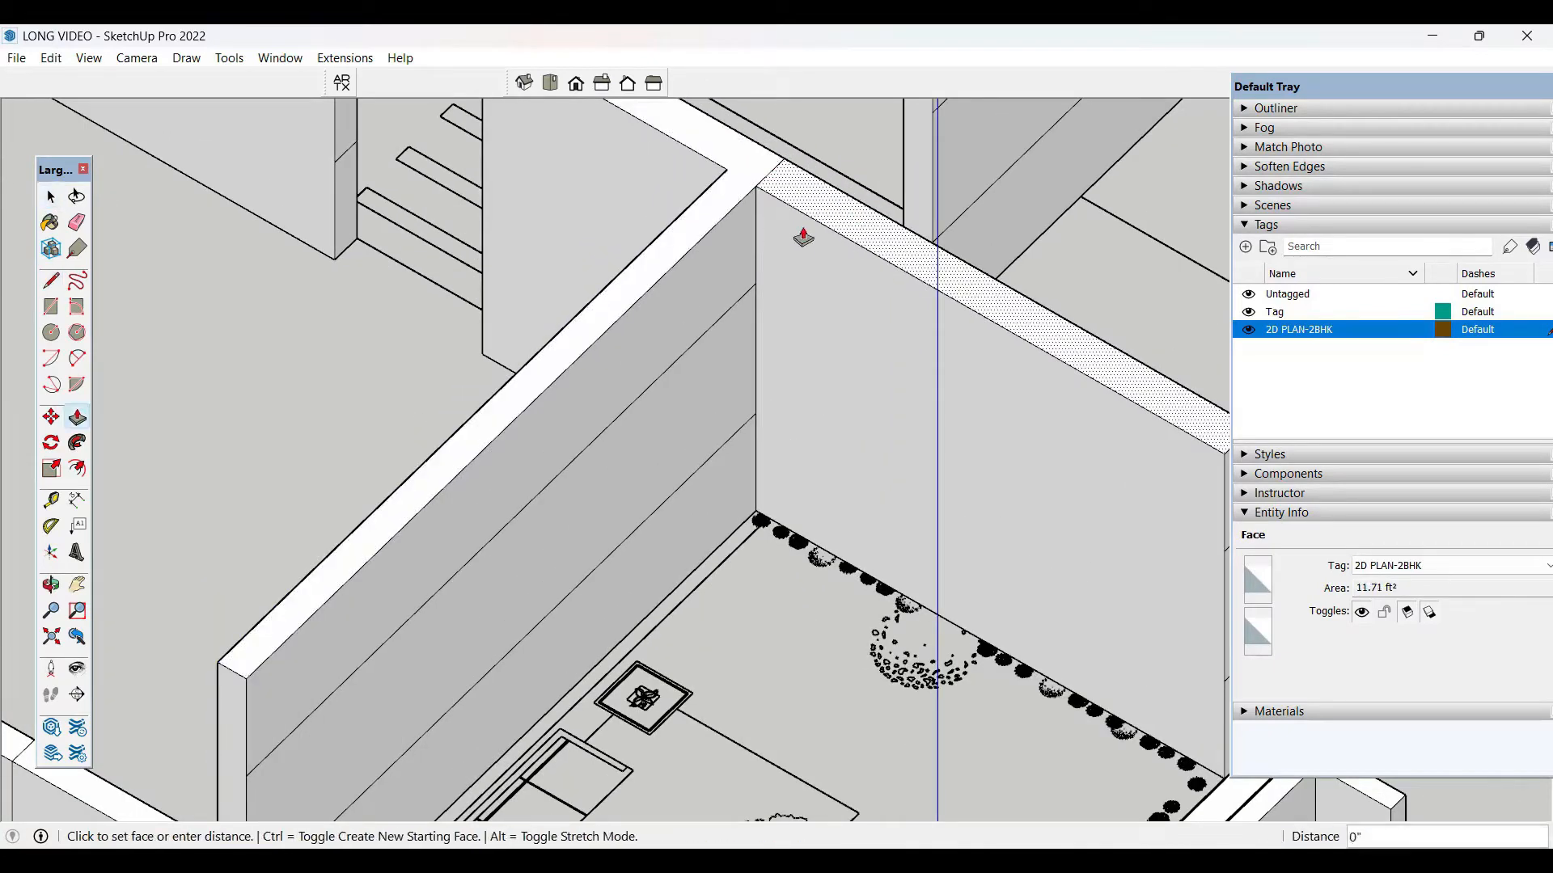
left_click(800, 234)
left_click(823, 308)
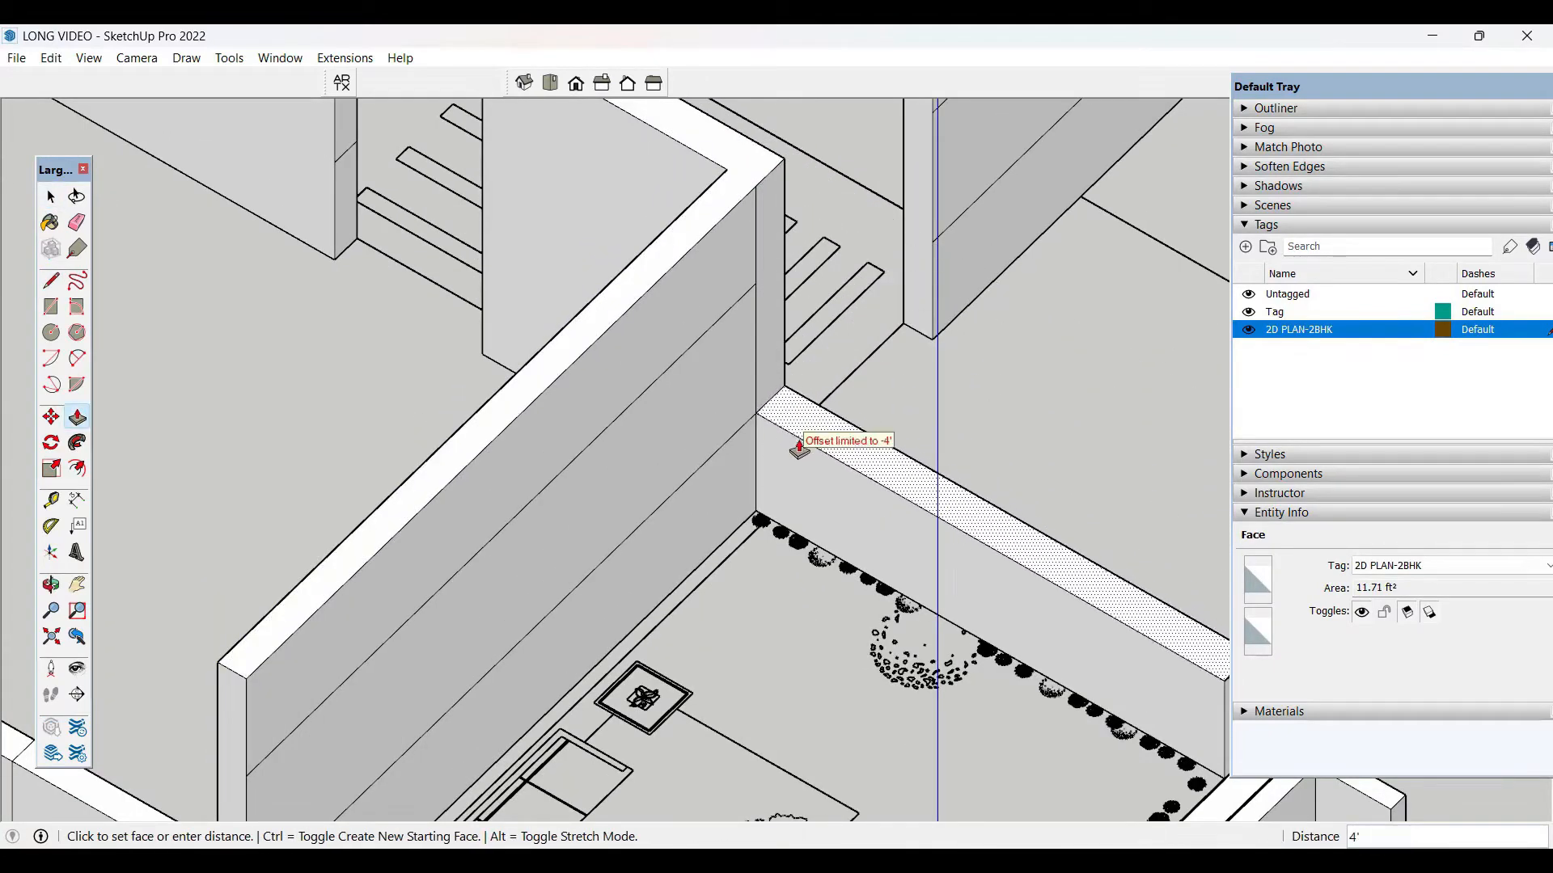
left_click(797, 427)
left_click(791, 463)
key("space")
scroll(610, 251, "down", 4)
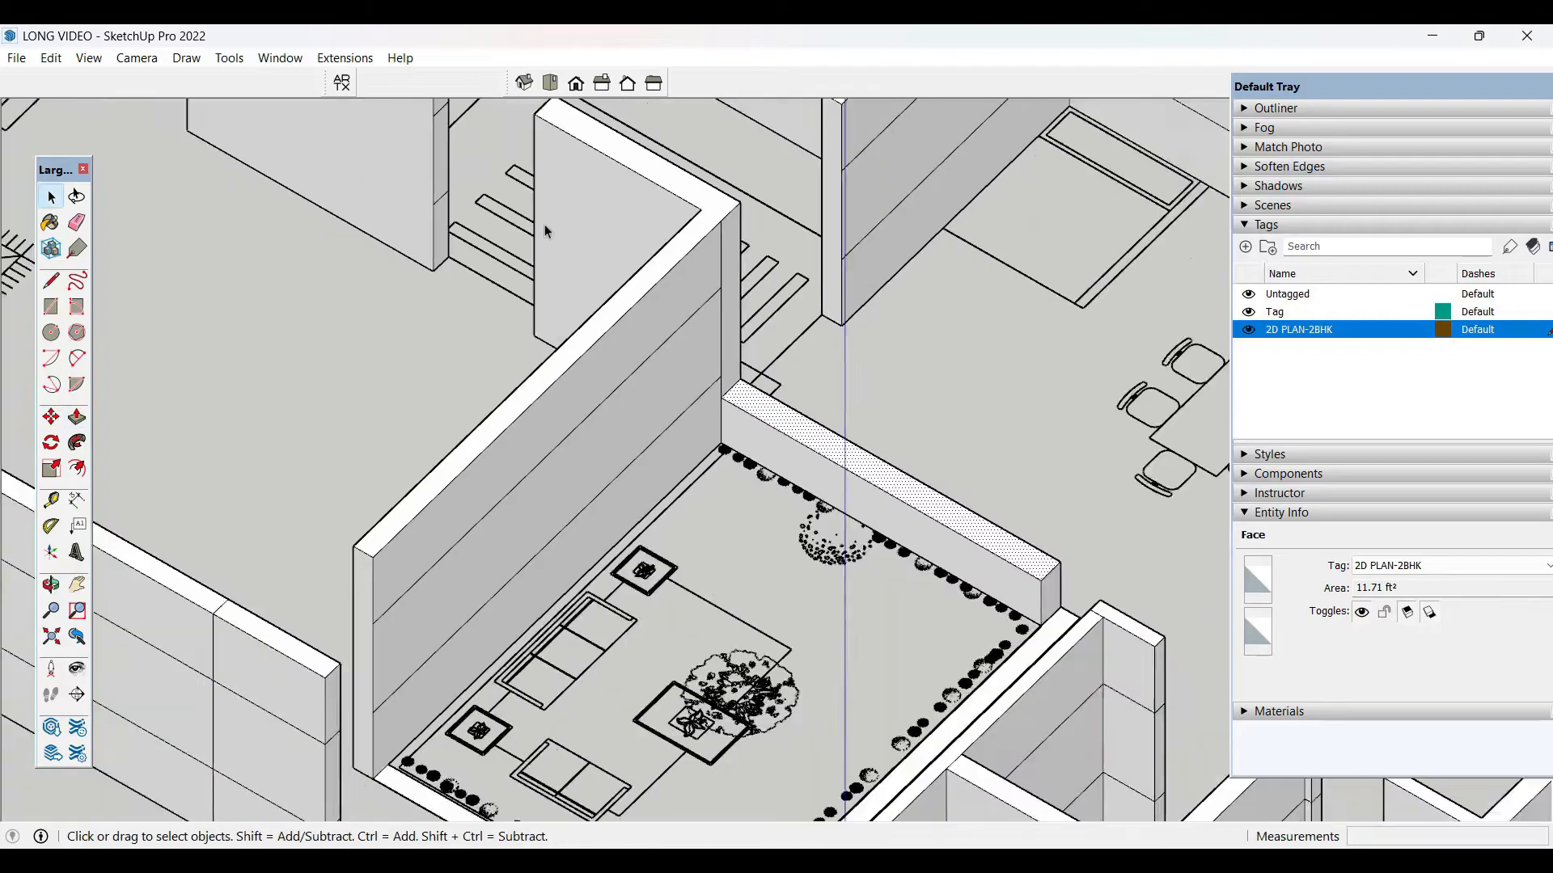
- Extend the top band of the outer wall's end face across the narrow bathroom window opening as a lintel
scroll(686, 315, "down", 5)
middle_click_drag(704, 324, 703, 402)
scroll(881, 338, "up", 5)
scroll(1025, 284, "down", 4)
scroll(841, 388, "down", 2)
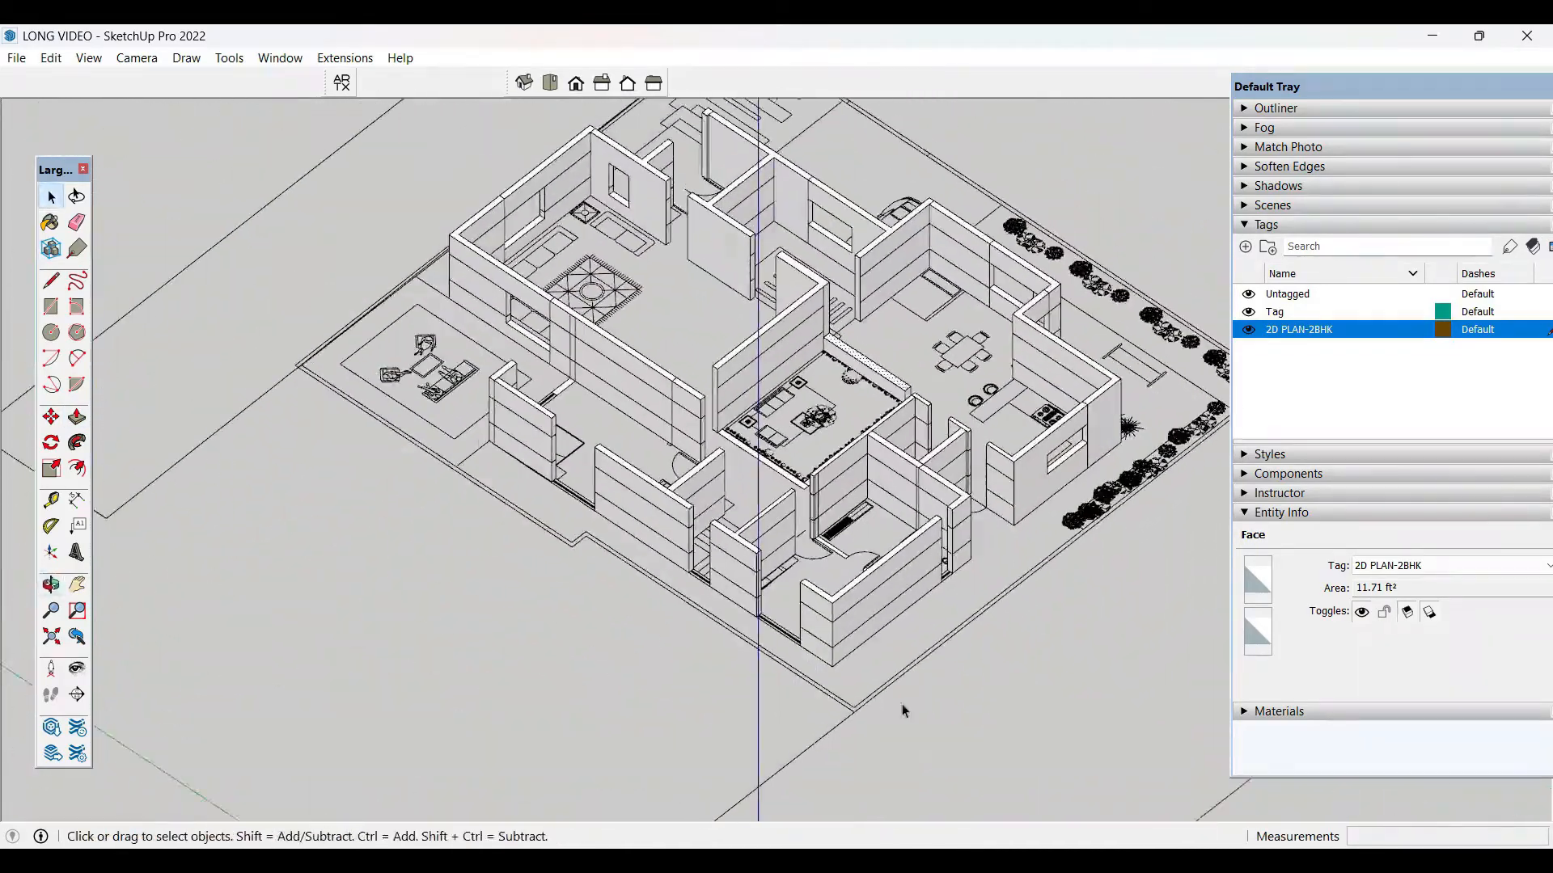
scroll(901, 704, "up", 5)
middle_click_drag(901, 703, 815, 577)
scroll(815, 577, "up", 3)
key("space")
scroll(720, 461, "up", 4)
left_click(731, 479)
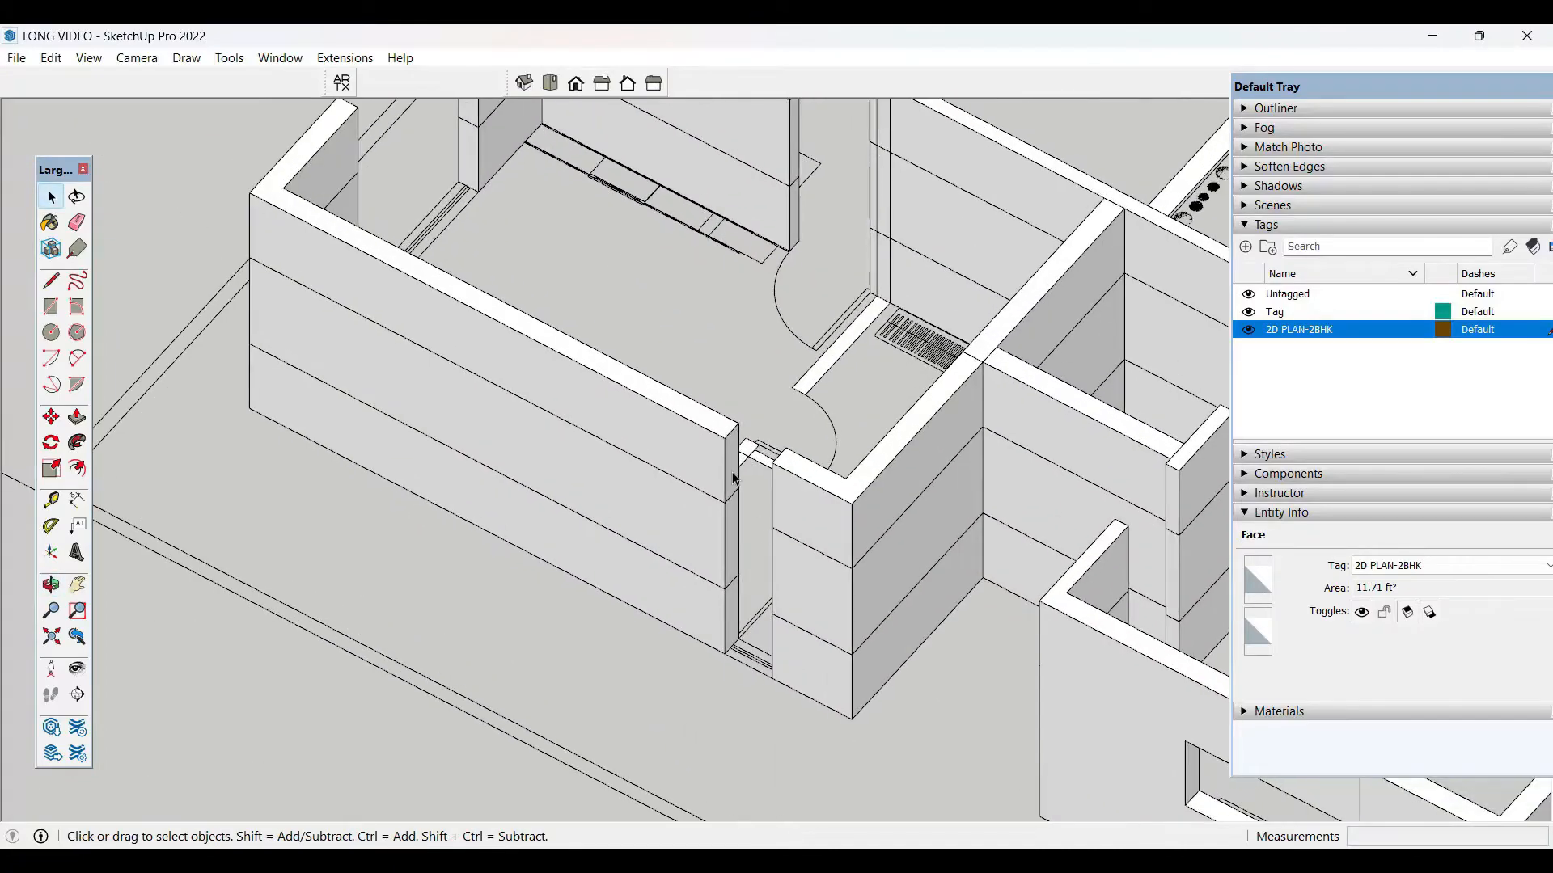
key("p")
left_click(734, 483)
left_click(772, 543)
- Close the base of the narrow bathroom window opening with the bottom wall band and raise its sill
left_click(735, 638)
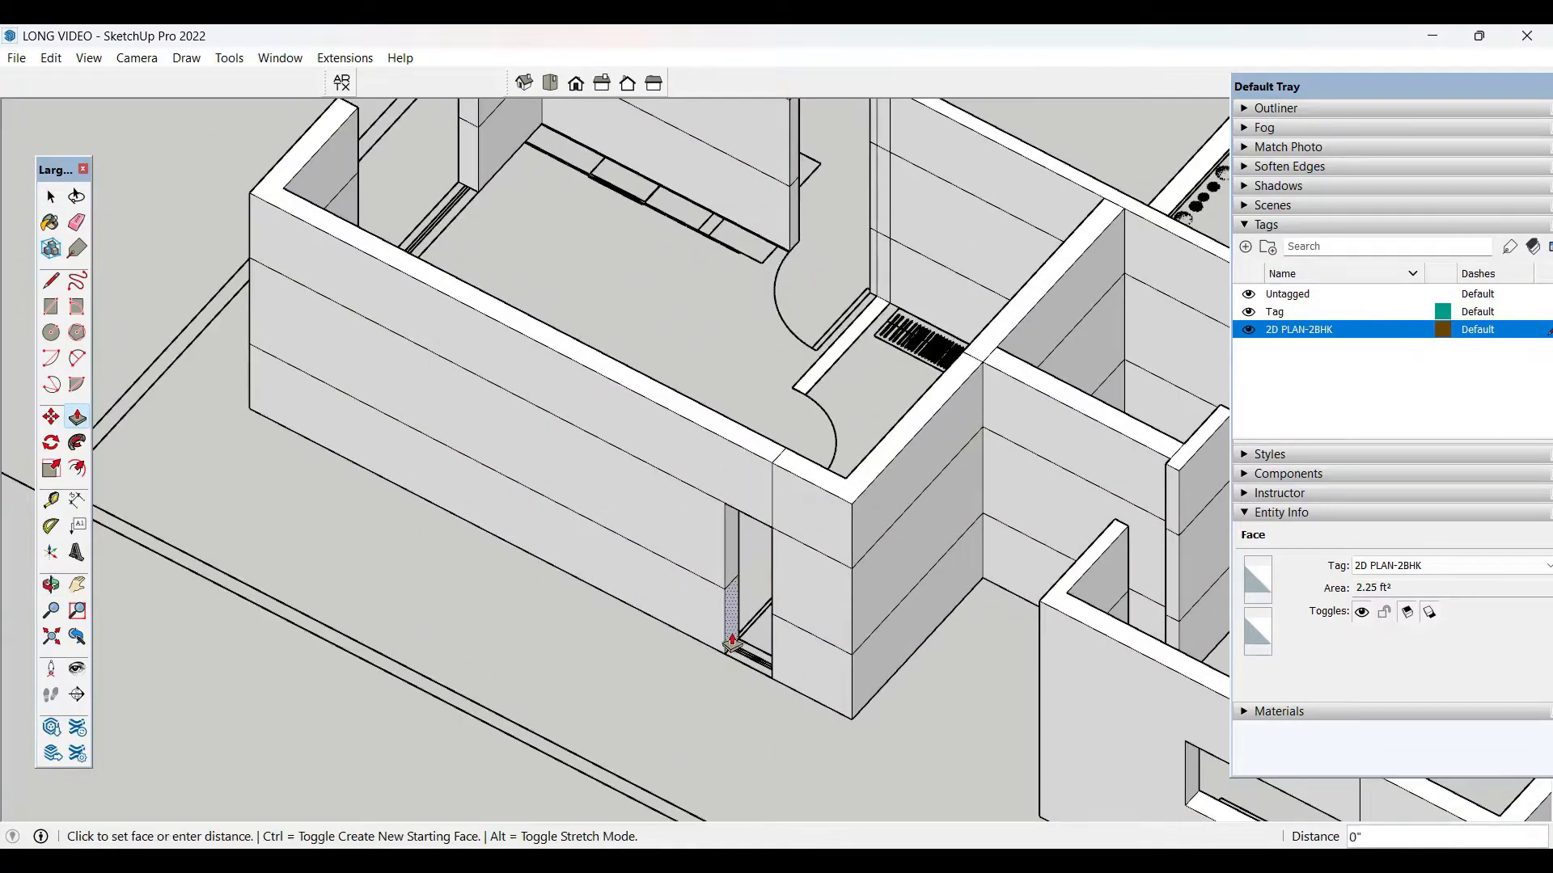
left_click(771, 679)
key("space")
key("p")
left_click(754, 598)
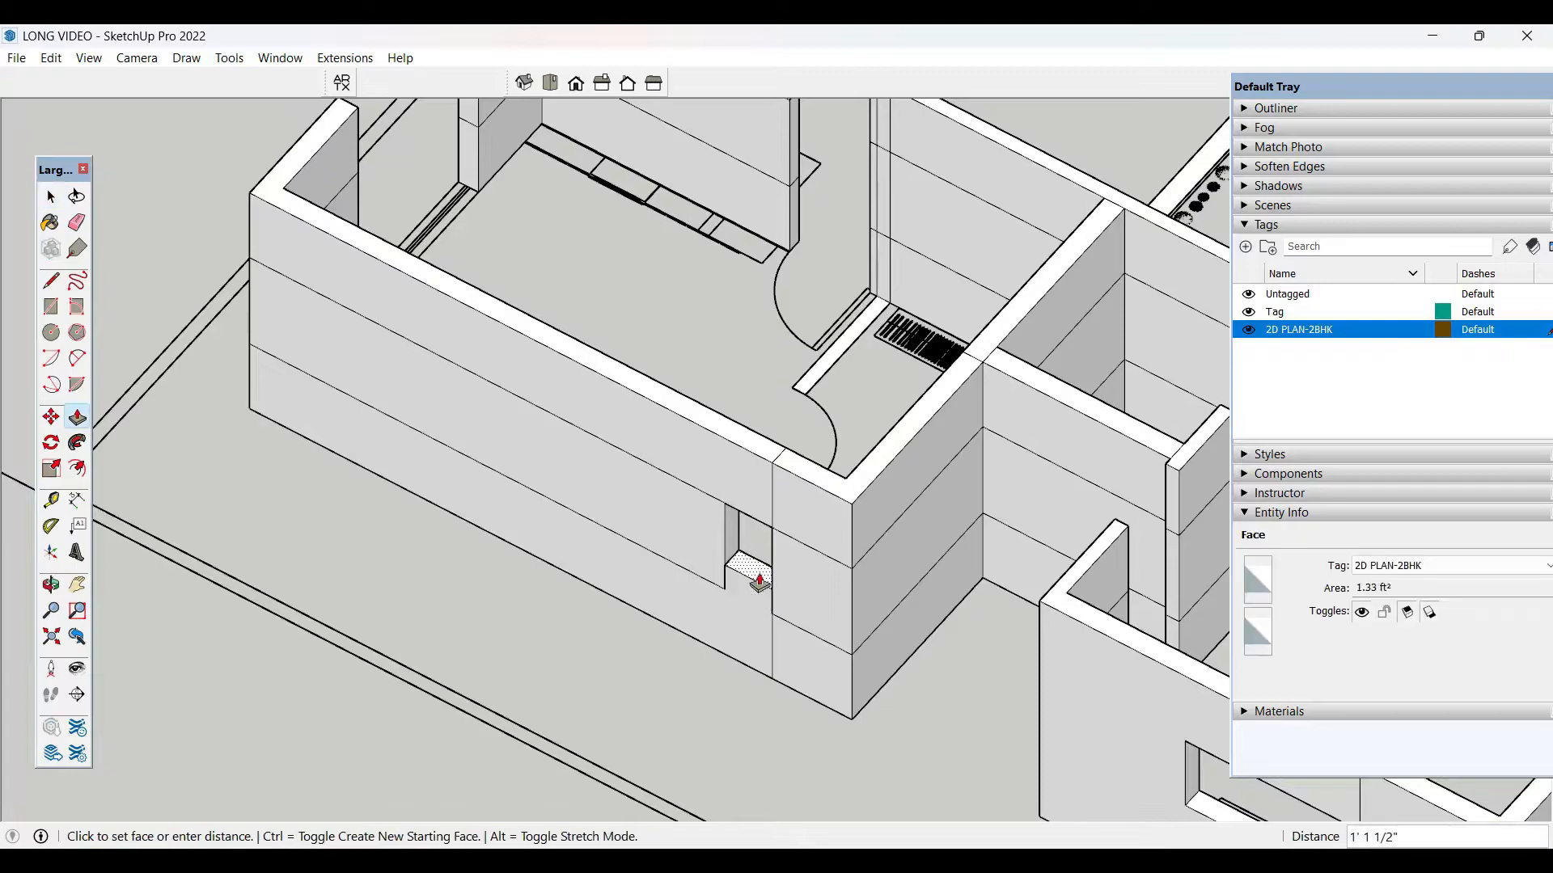
left_click(760, 580)
key("space")
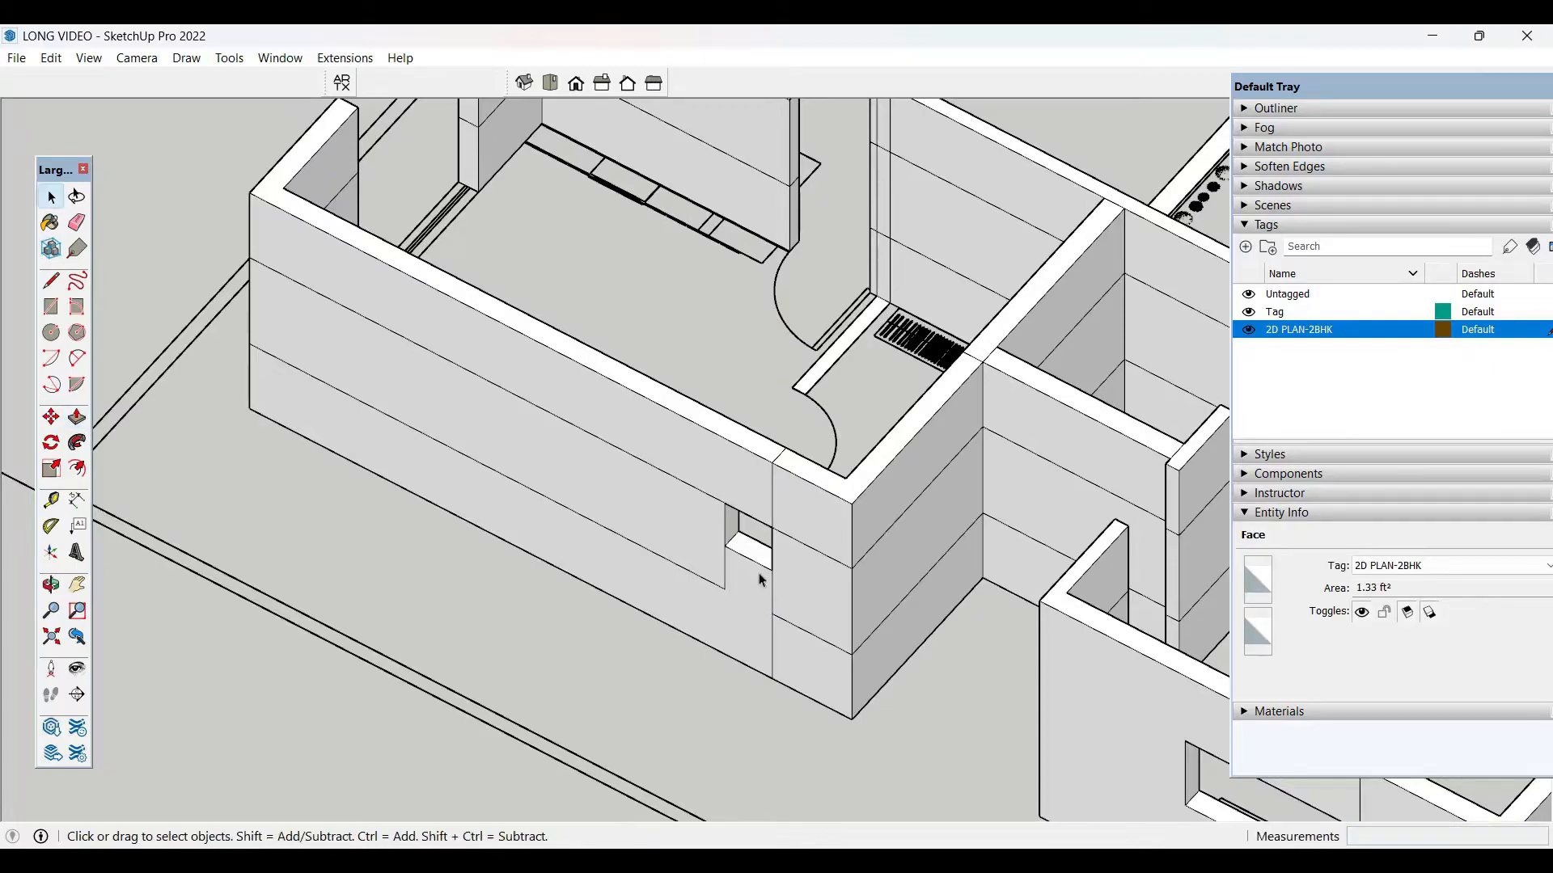
- Extend the bottom band of the wall end across the corner bedroom's window opening to form the sill
middle_click_drag(760, 581, 963, 593)
scroll(682, 546, "up", 4)
scroll(681, 545, "down", 3)
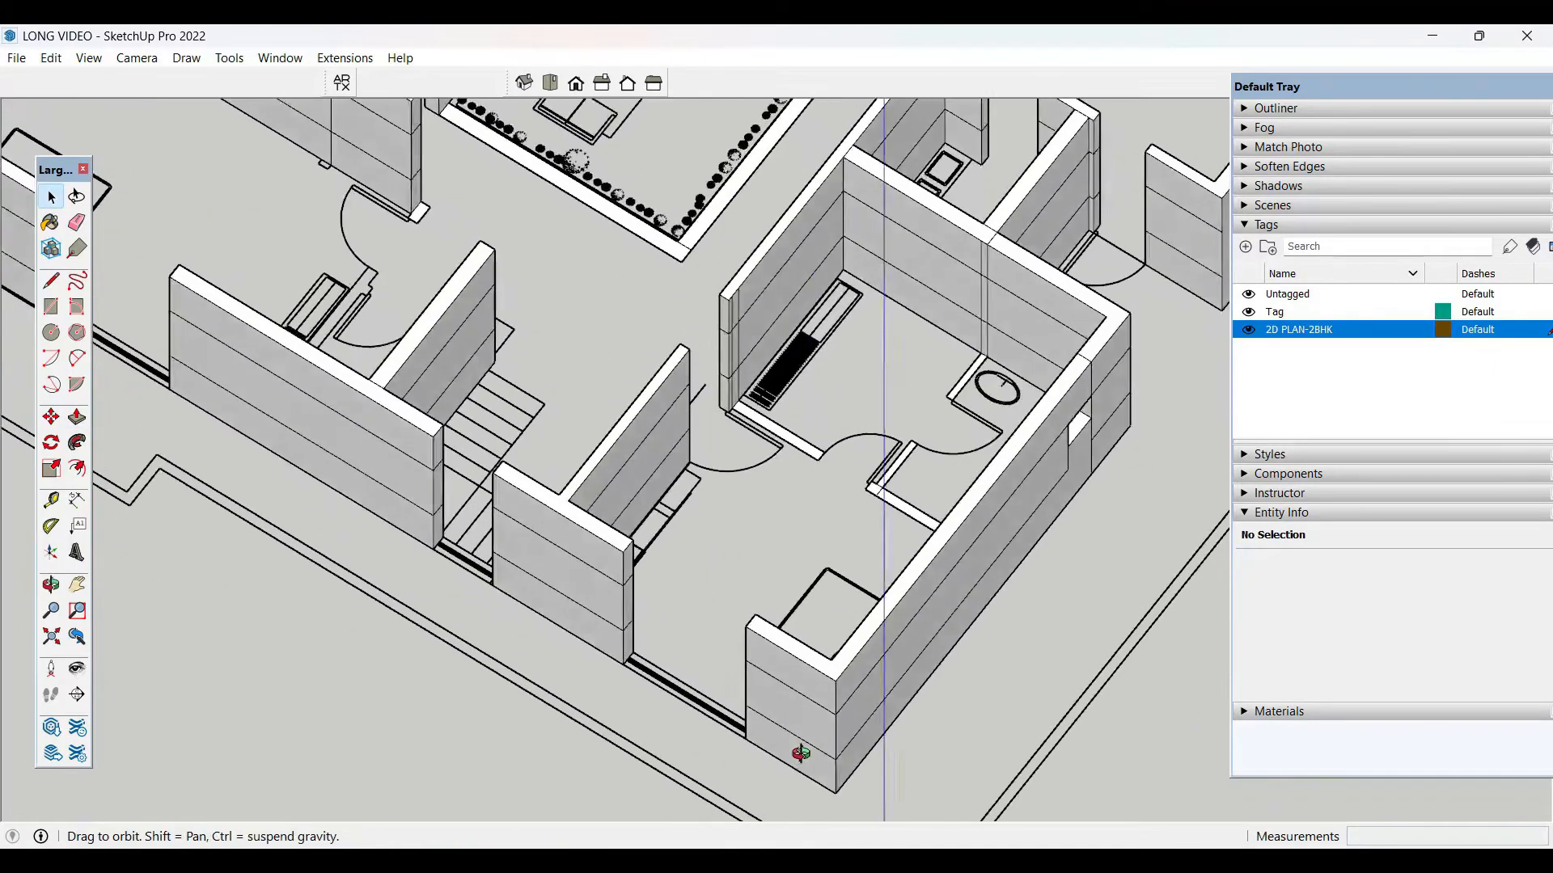
scroll(681, 566, "up", 6)
key("p")
left_click(582, 609)
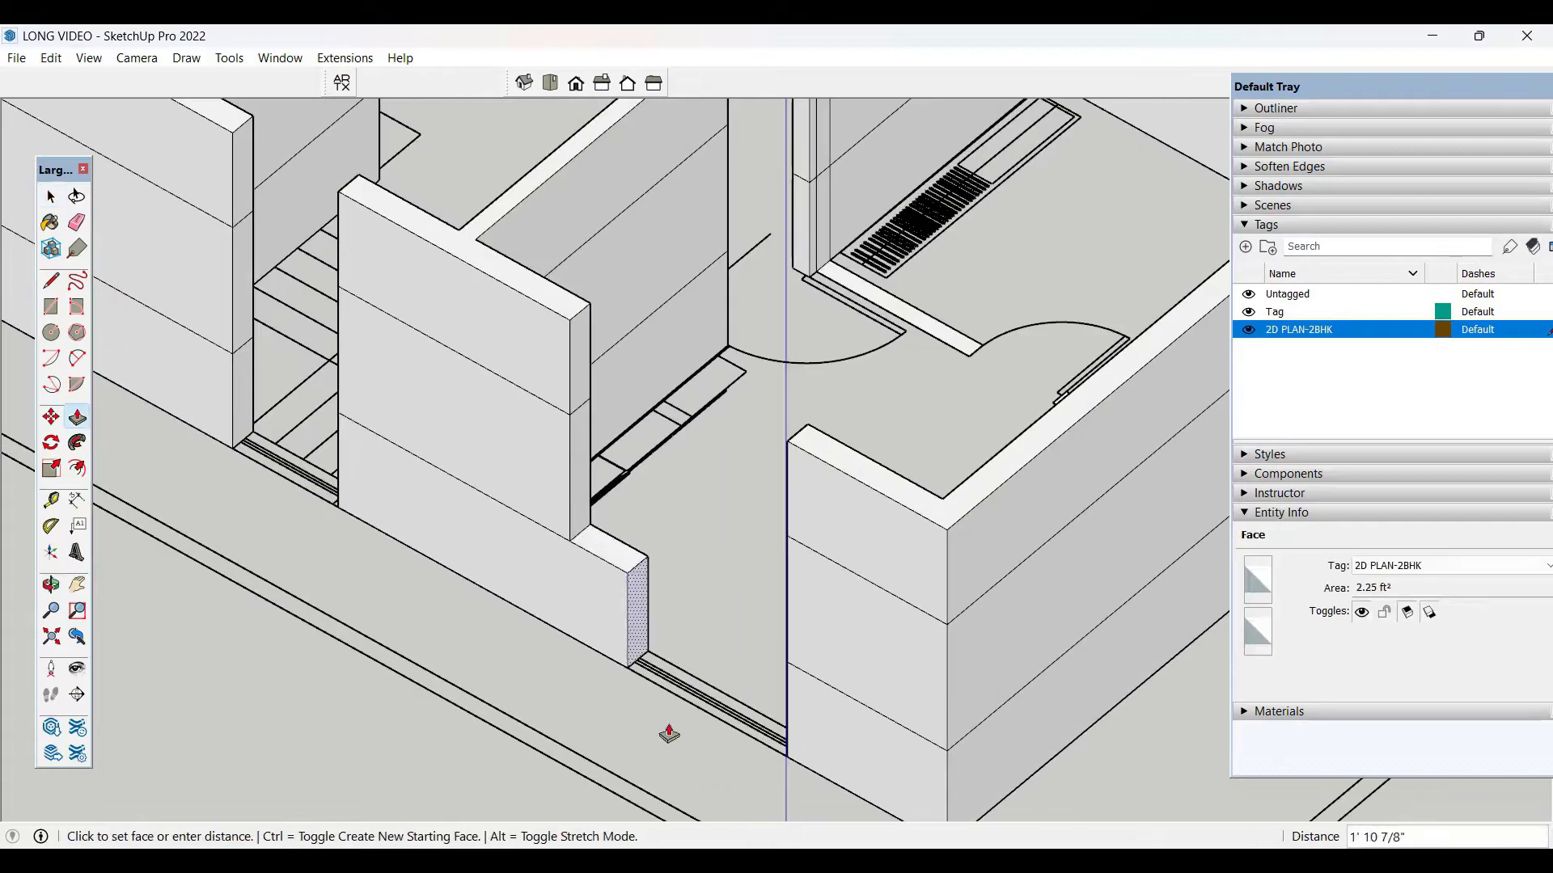
left_click(787, 762)
key("space")
- Extend the top band of the wall end across the corner bedroom's window opening to form the lintel
key("p")
left_click(585, 382)
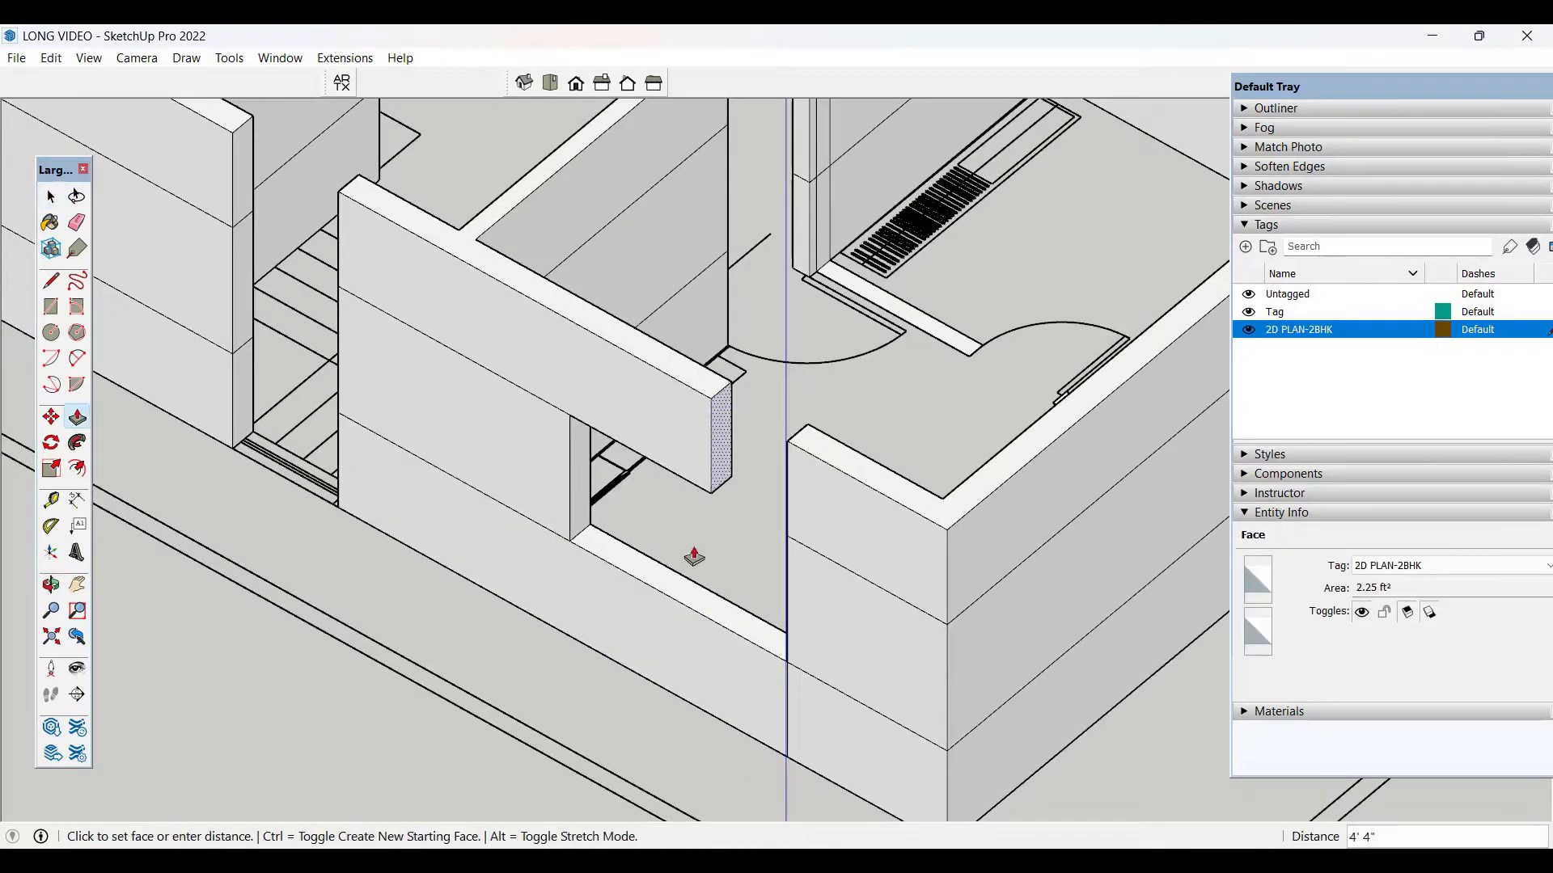
left_click(789, 555)
key("space")
scroll(646, 534, "down", 2)
scroll(526, 518, "up", 3)
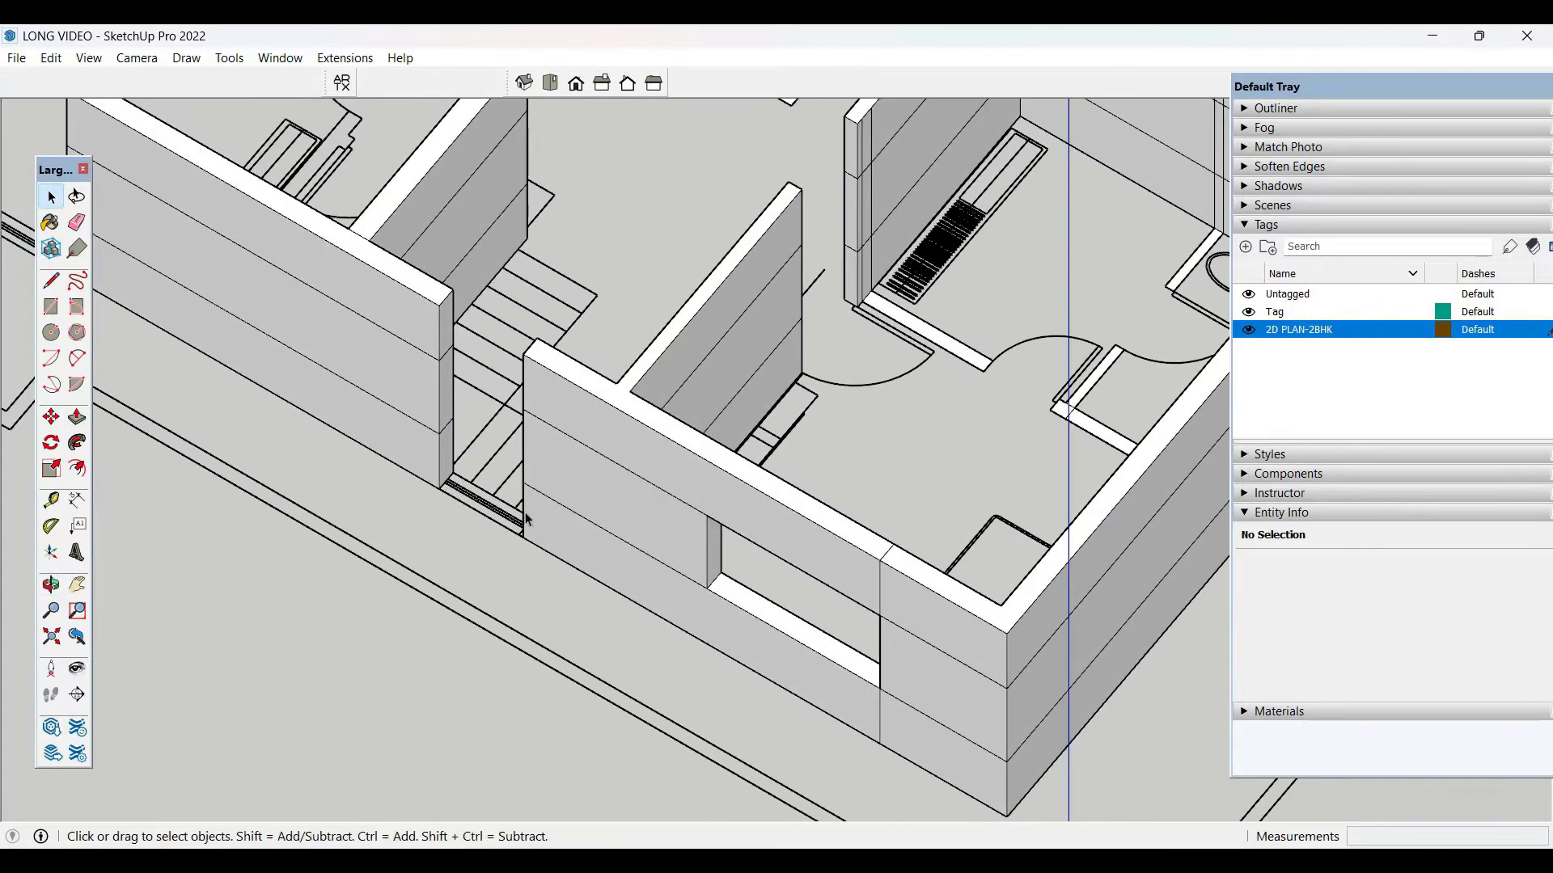
- Close the small middle opening on the same outer wall with a lintel above and a sill below
key("p")
left_click(450, 343)
left_click(520, 423)
key("space")
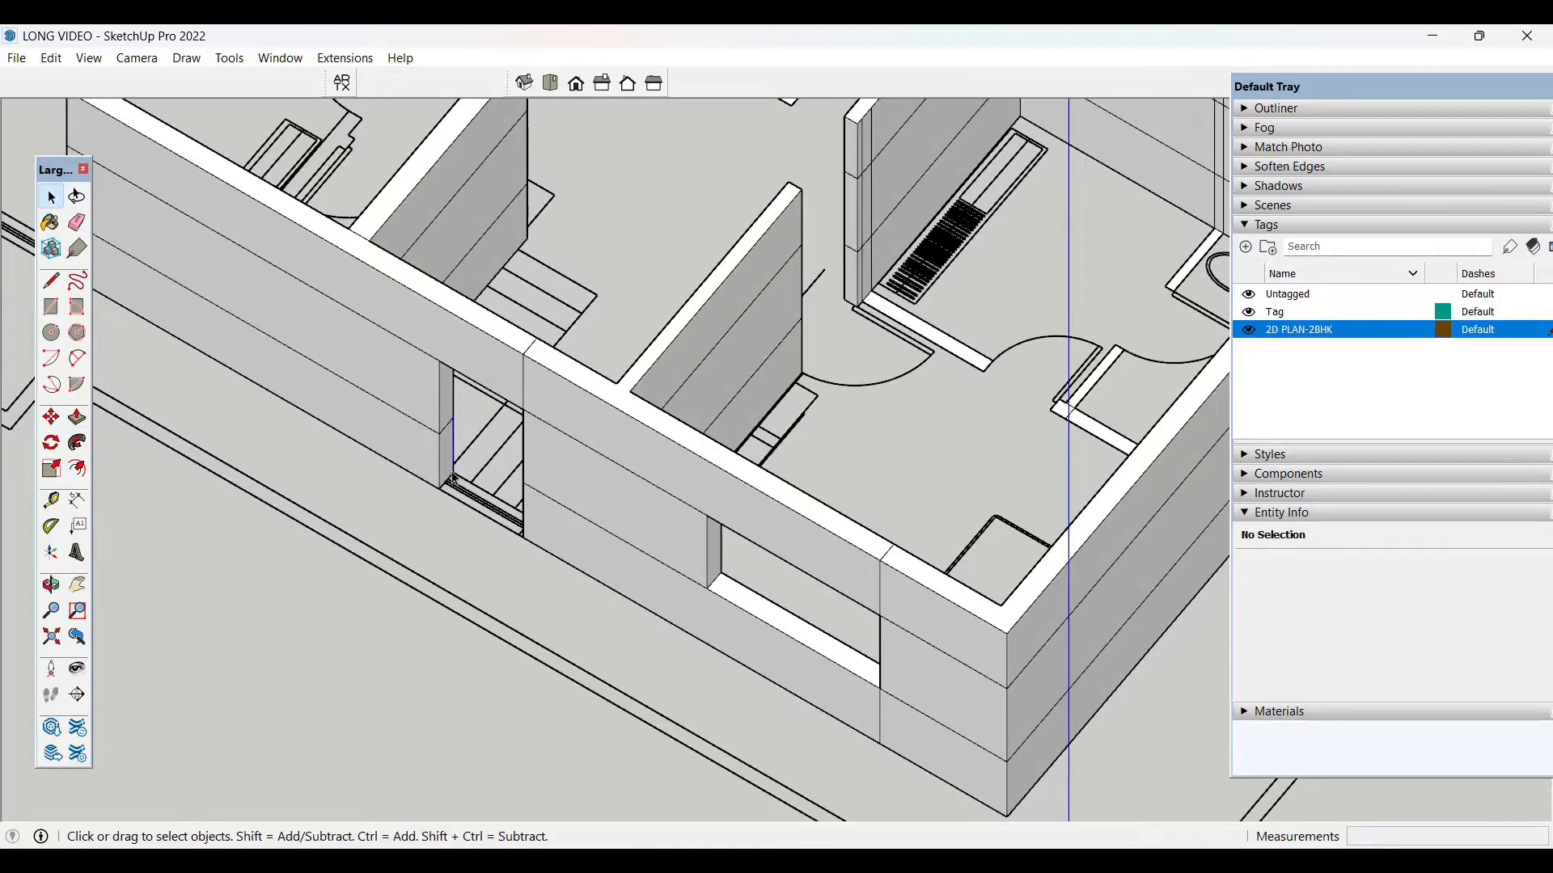
key("p")
left_click(451, 477)
left_click(513, 543)
key("space")
scroll(781, 580, "down", 2)
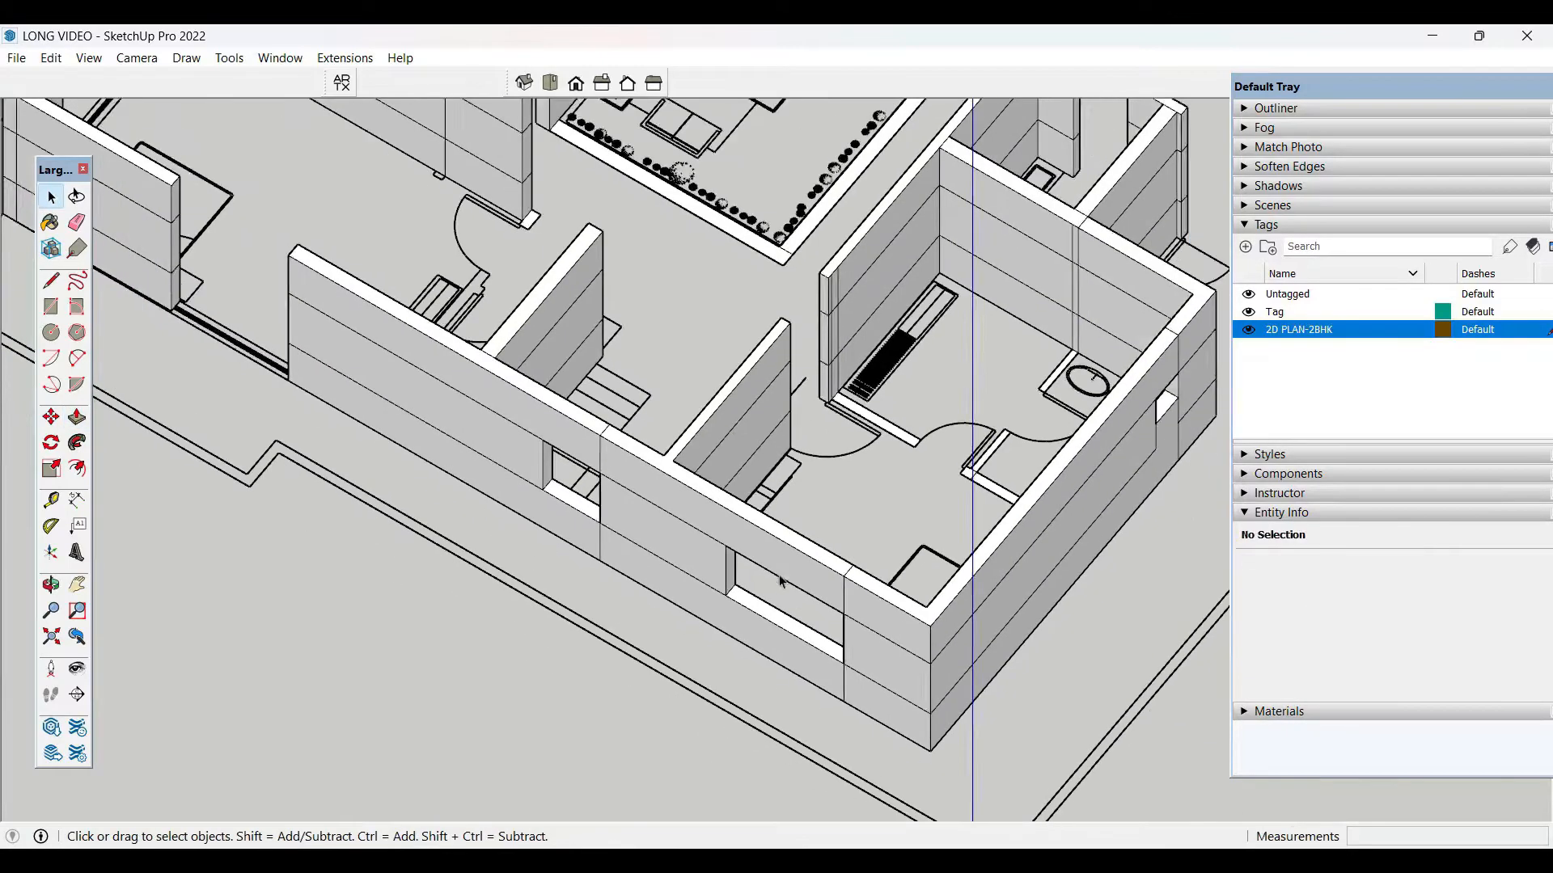
- Examine the window openings along the outer wall from outside and above
scroll(781, 581, "down", 2)
middle_click_drag(696, 575, 766, 526)
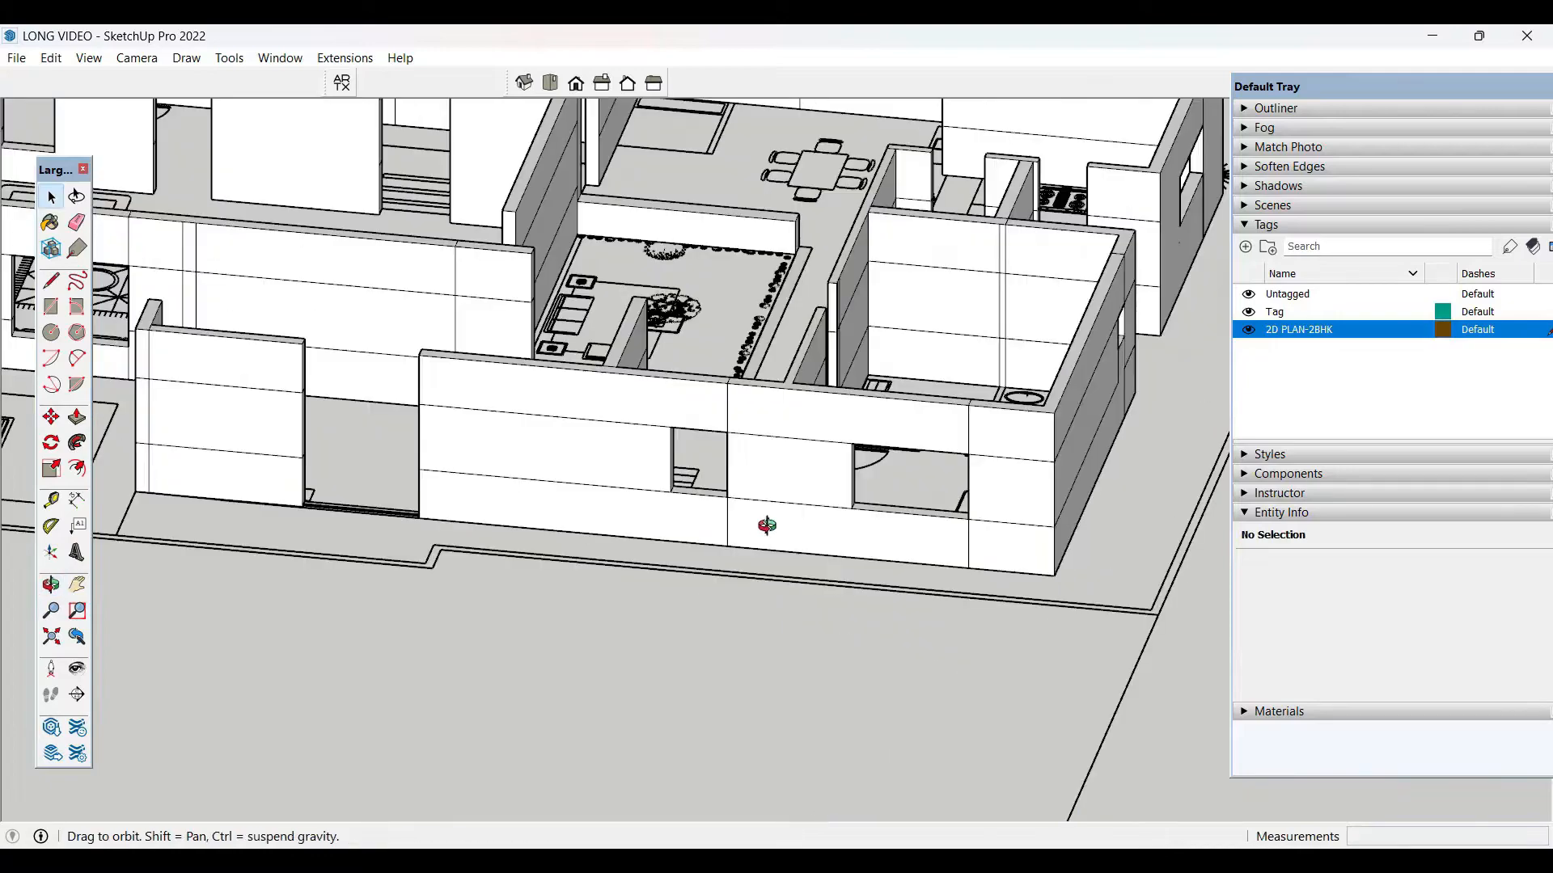
scroll(849, 469, "up", 6)
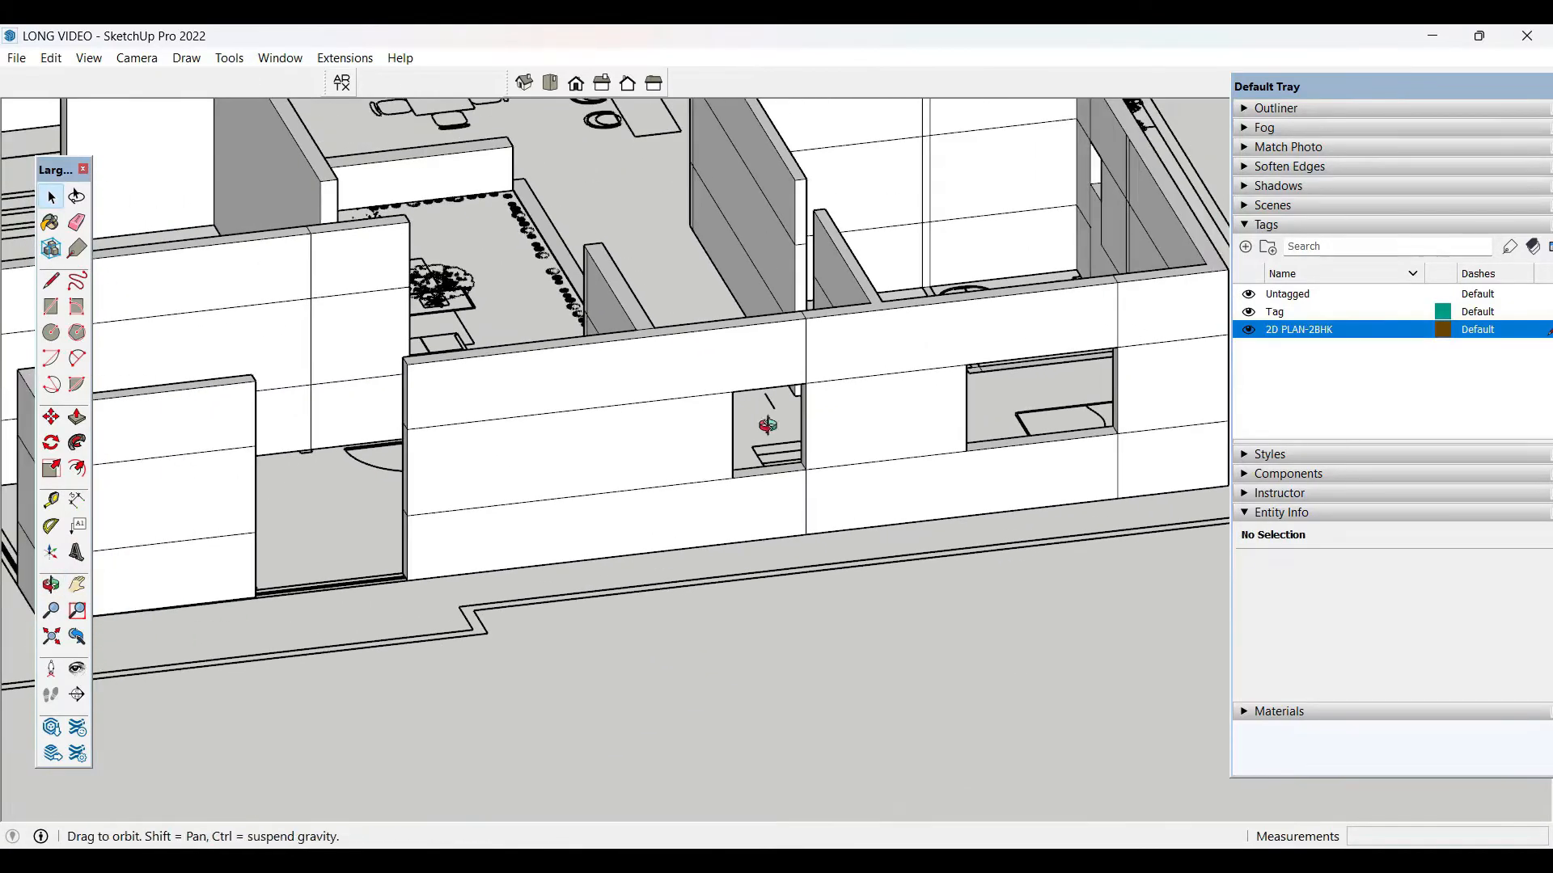
middle_click_drag(767, 424, 792, 364)
scroll(792, 364, "up", 5)
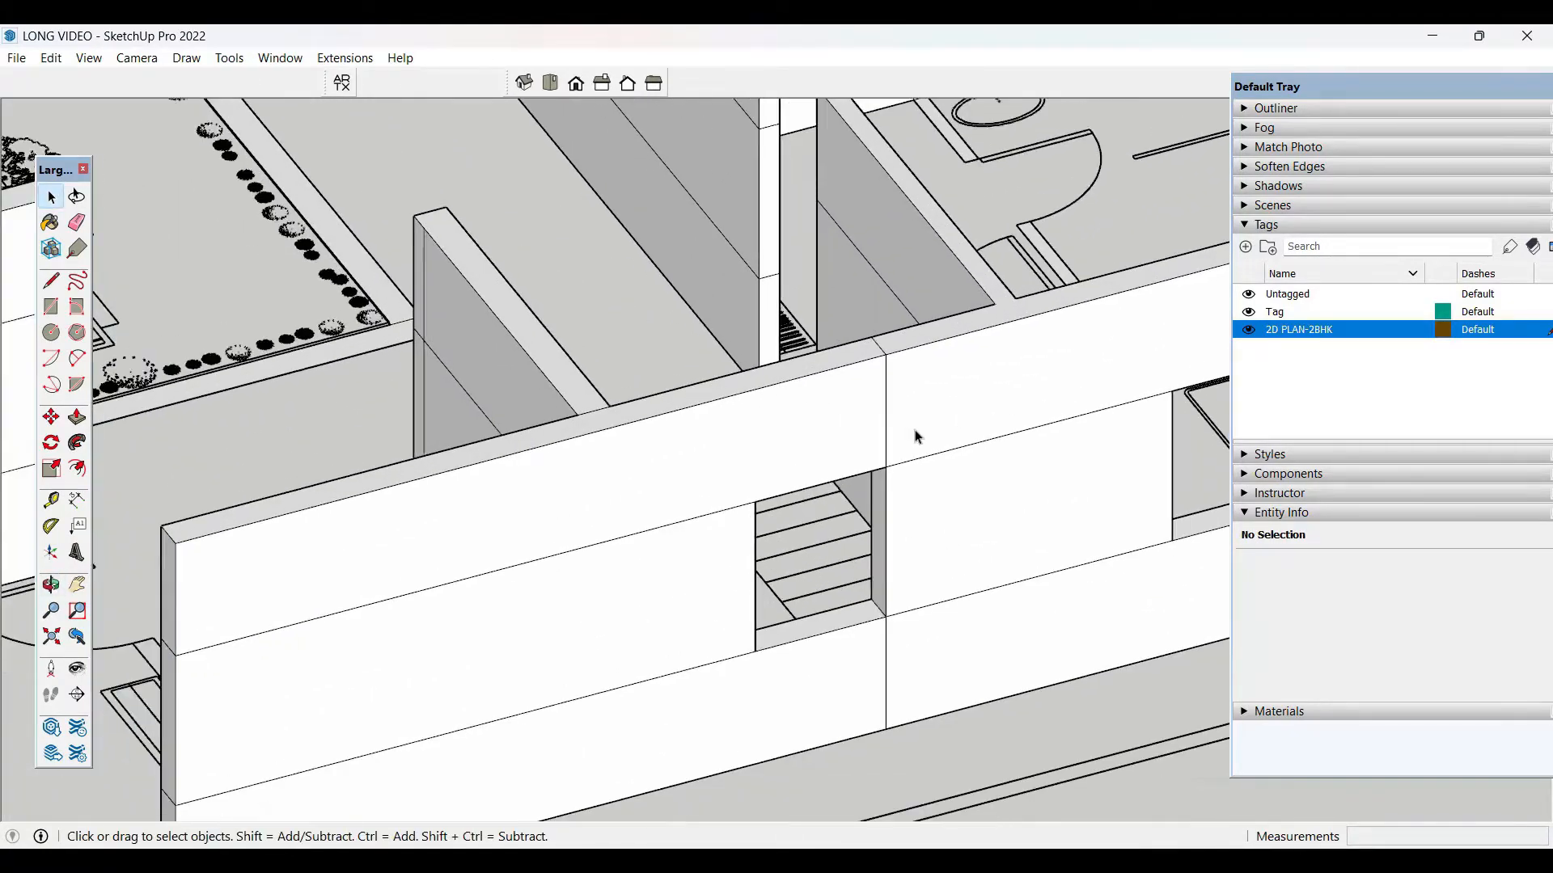
scroll(918, 436, "down", 3)
middle_click_drag(919, 520, 478, 498)
scroll(792, 455, "up", 3)
scroll(793, 461, "down", 3)
scroll(478, 498, "up", 4)
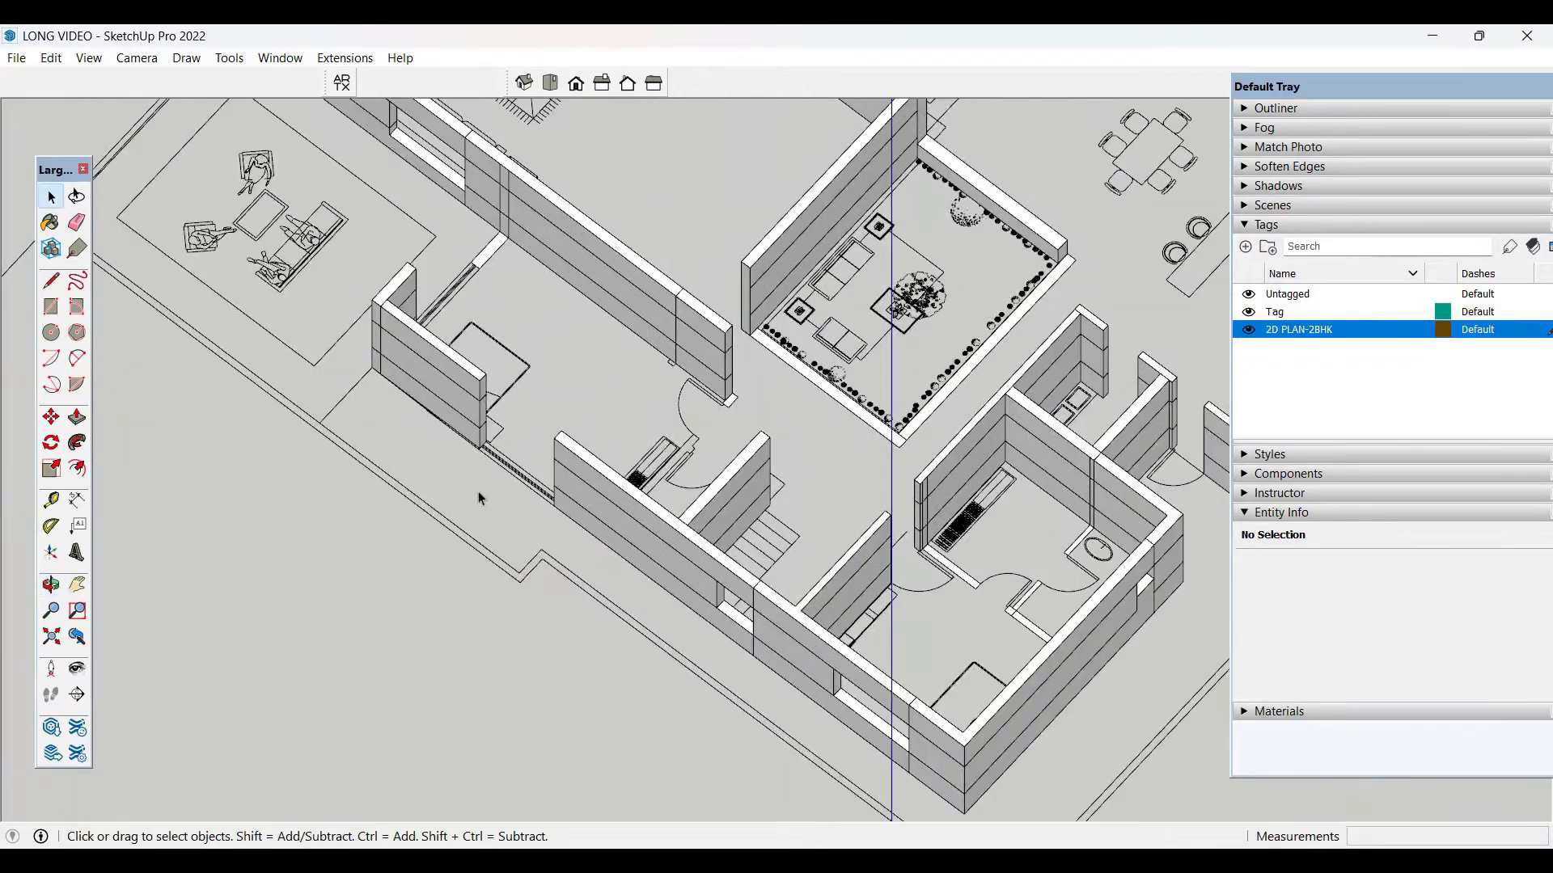
- Extend the bottom wall band across the remaining bedroom opening near the outdoor seating to form its sill
scroll(478, 495, "up", 5)
key("p")
left_click(696, 617)
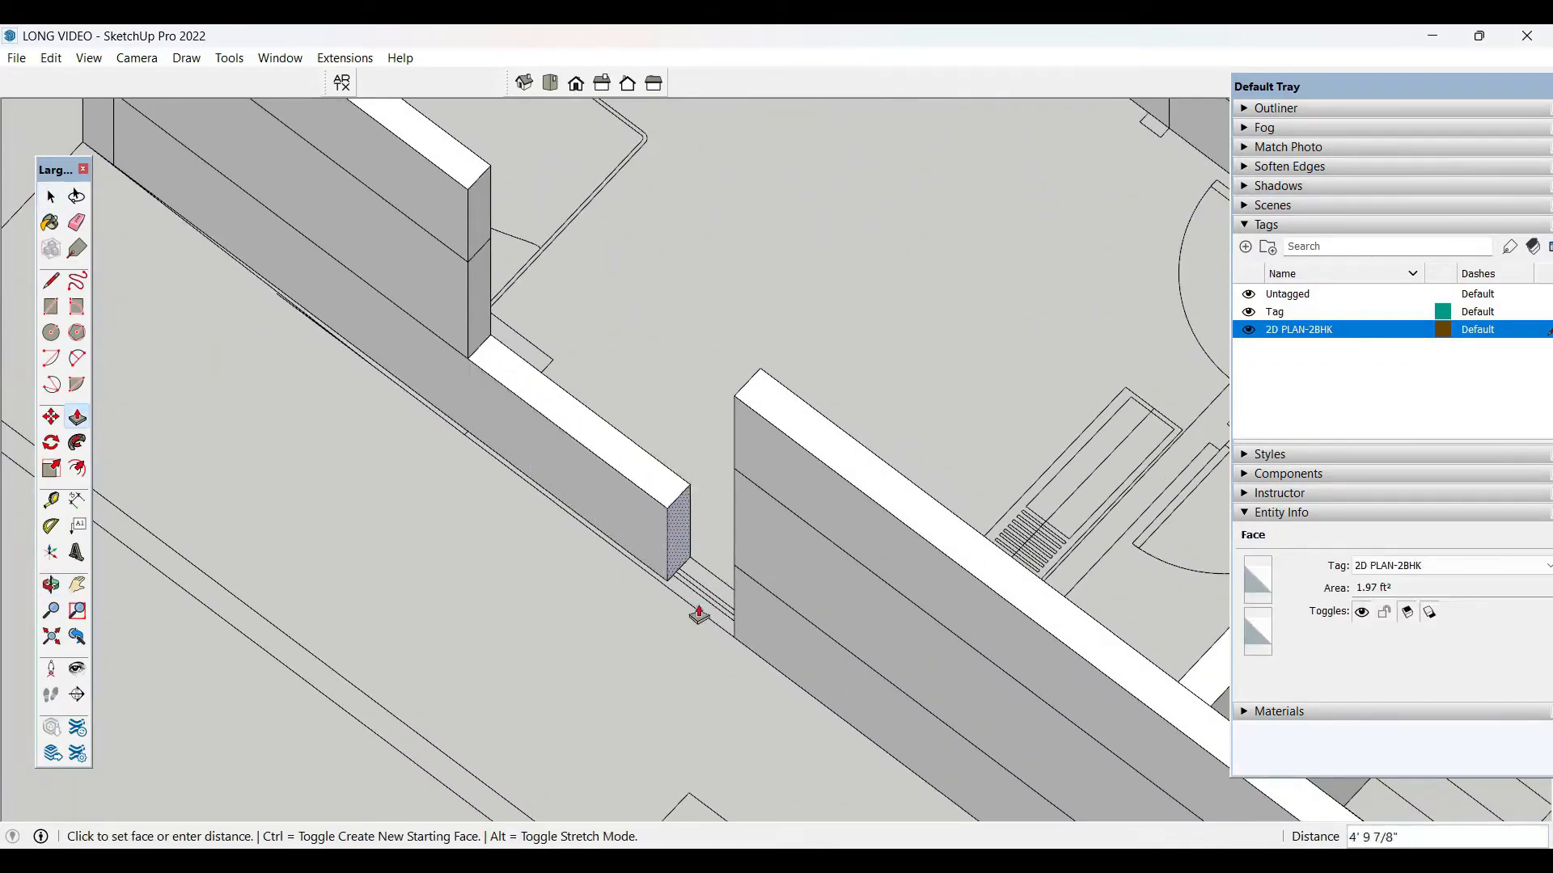
left_click(735, 643)
key("space")
- Extend the top wall band across the bedroom opening near the outdoor seating to form its lintel
left_click(479, 218)
key("p")
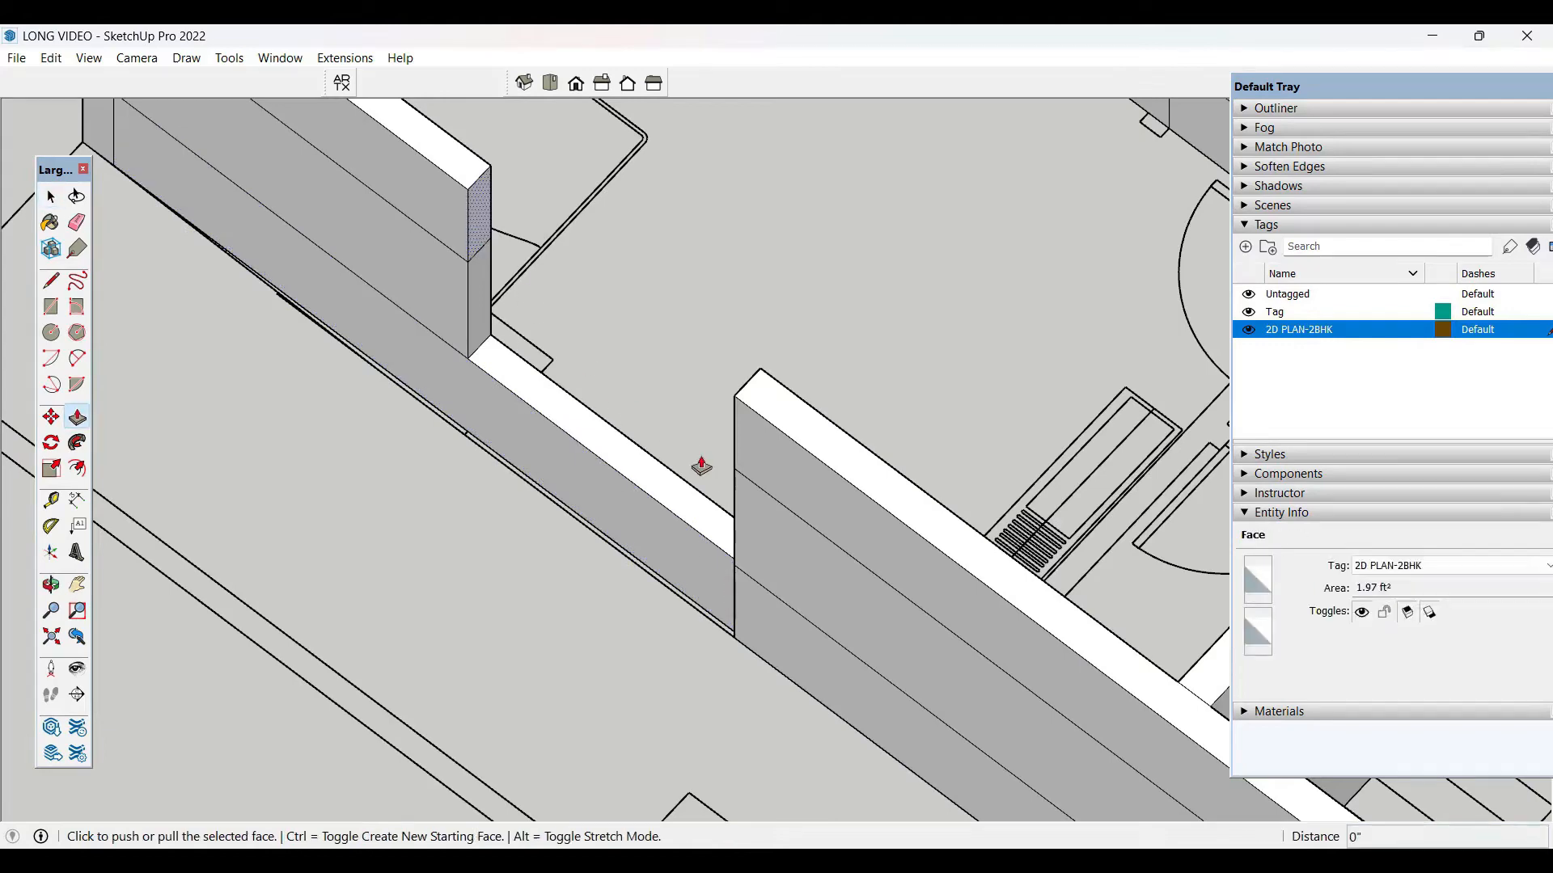
left_click(479, 251)
left_click(728, 487)
middle_click_drag(728, 489, 665, 384)
key("space")
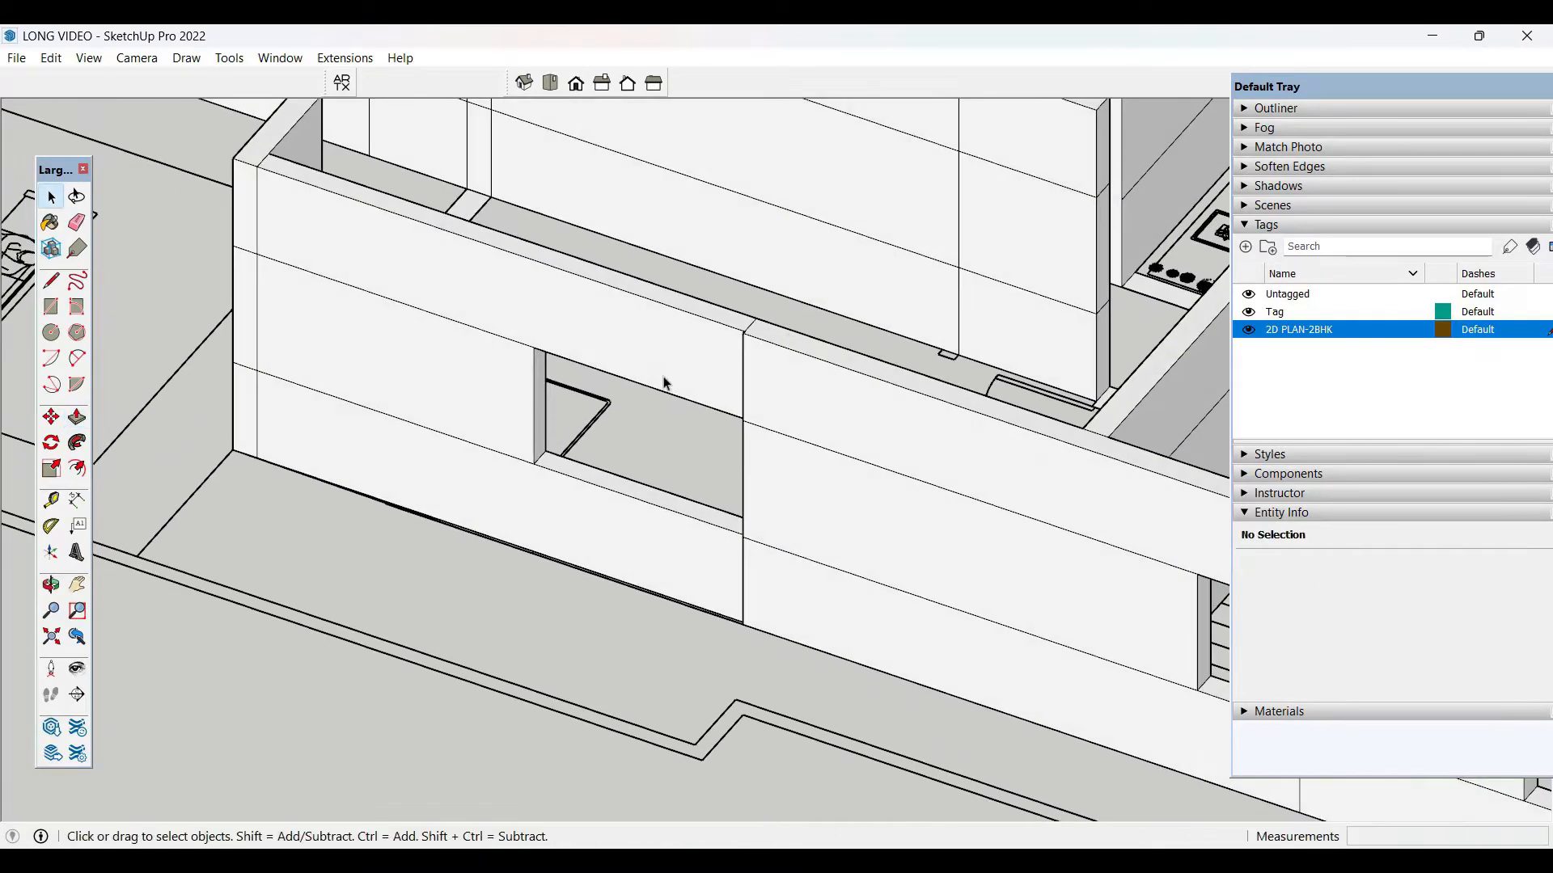
- Erase the leftover horizontal and vertical edges around the window openings on the long outer wall
key("e")
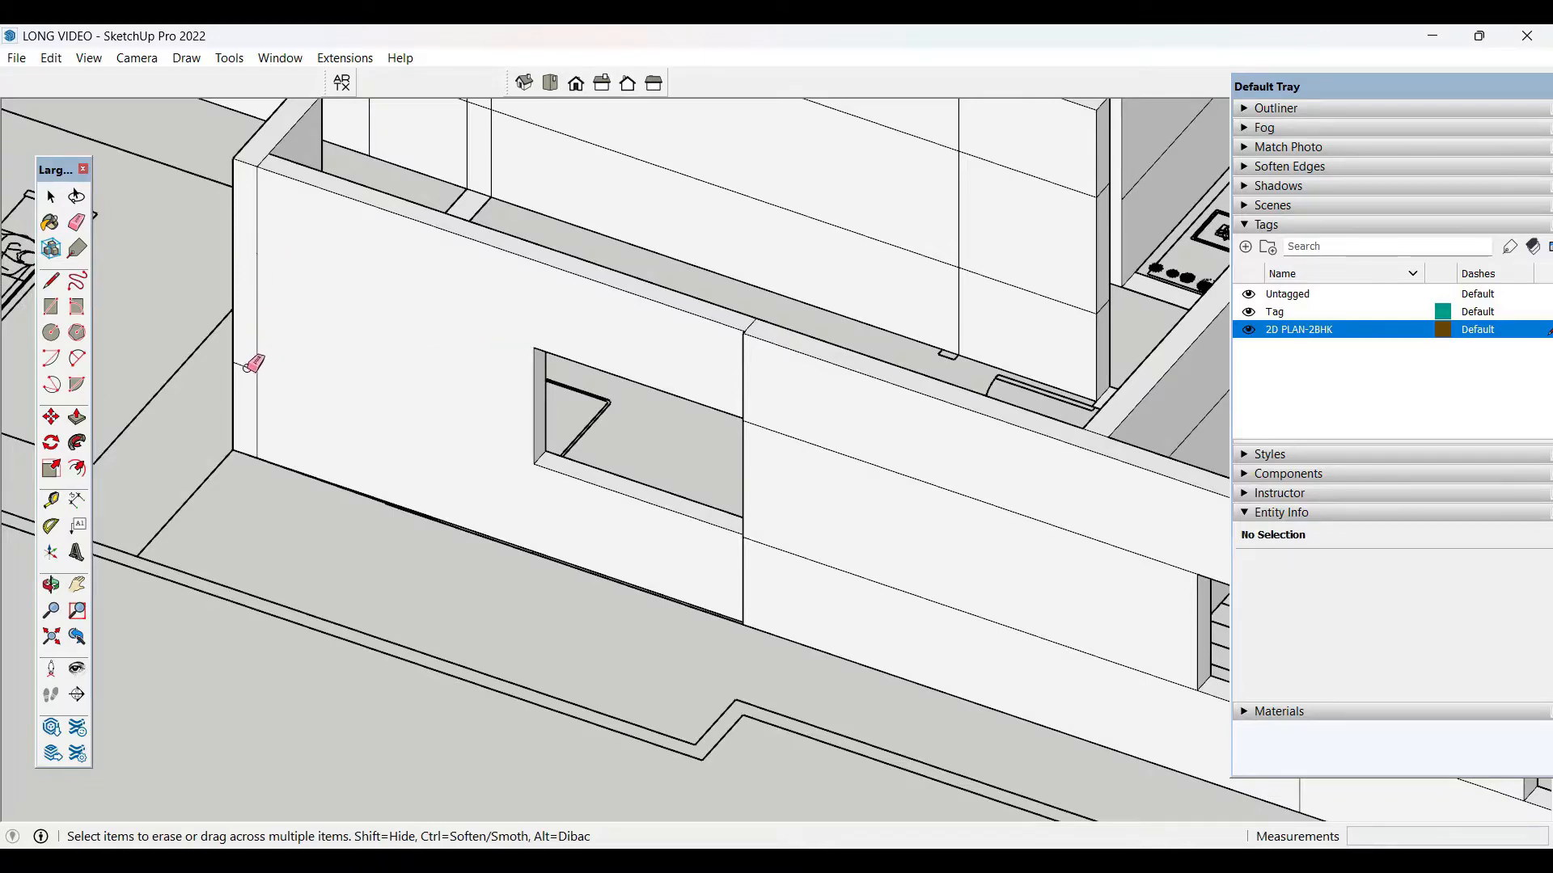
scroll(621, 447, "down", 5)
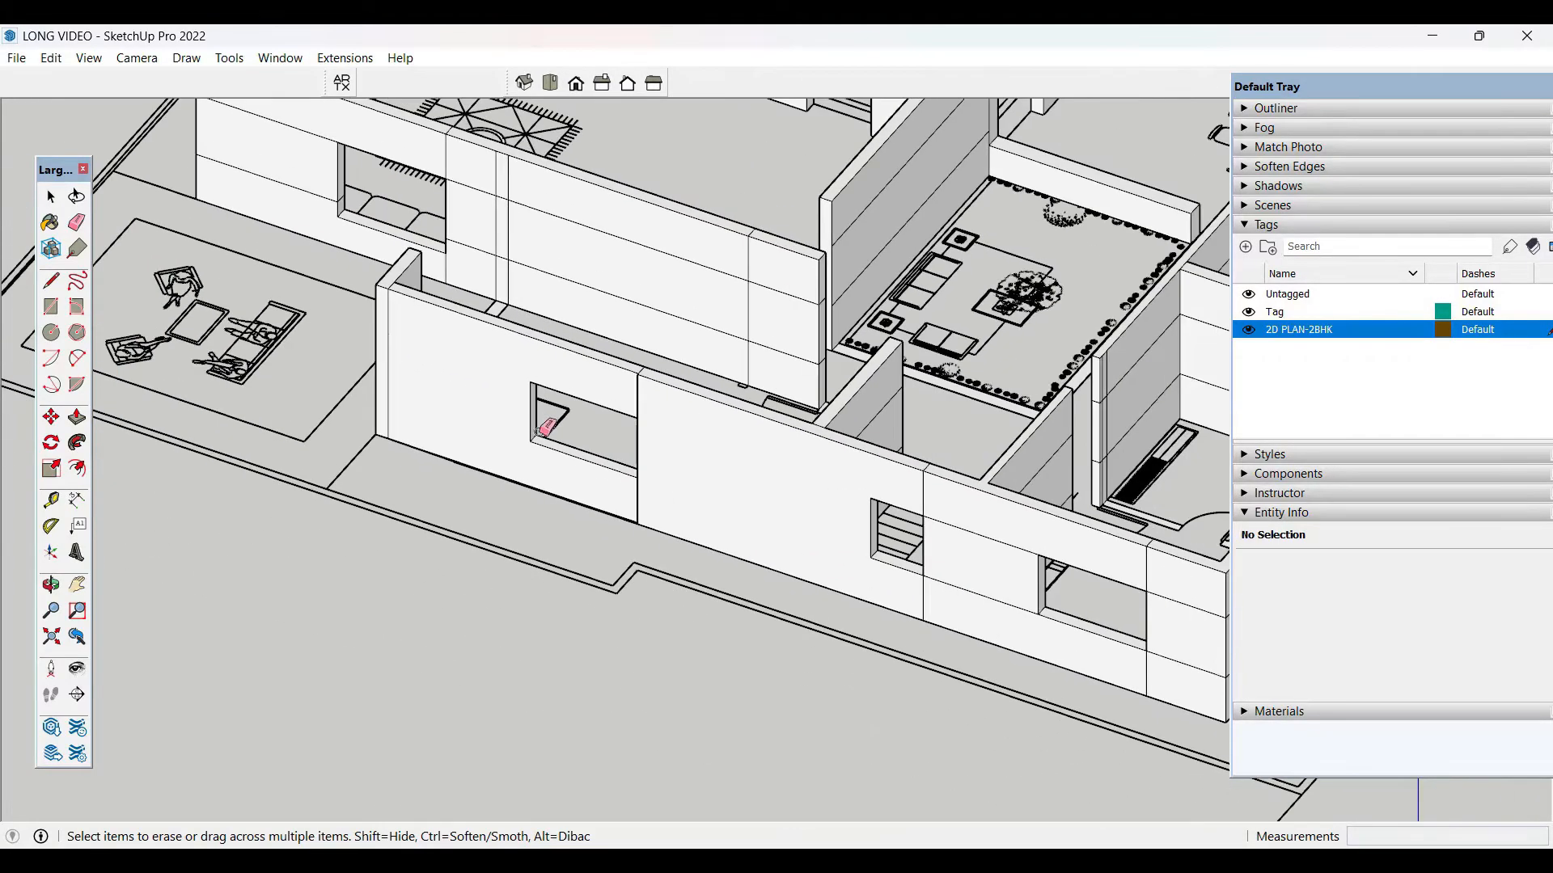
mouse_move(544, 420)
middle_mouse_down()
mouse_move(835, 506)
mouse_move(787, 468)
middle_mouse_up()
scroll(621, 426, "up", 5)
scroll(1015, 461, "down", 3)
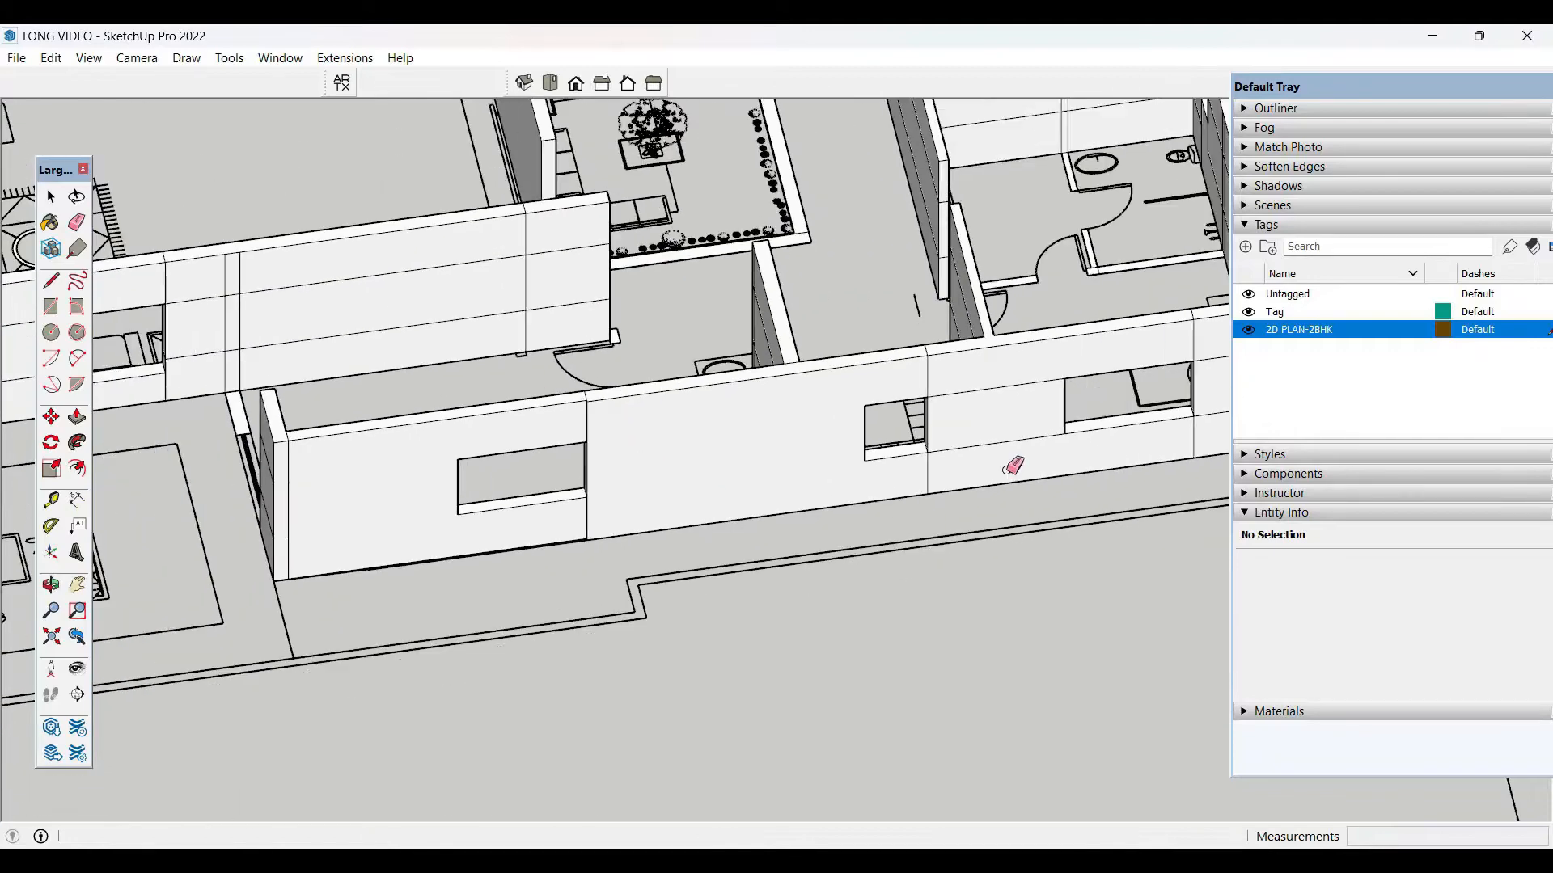
scroll(913, 350, "up", 3)
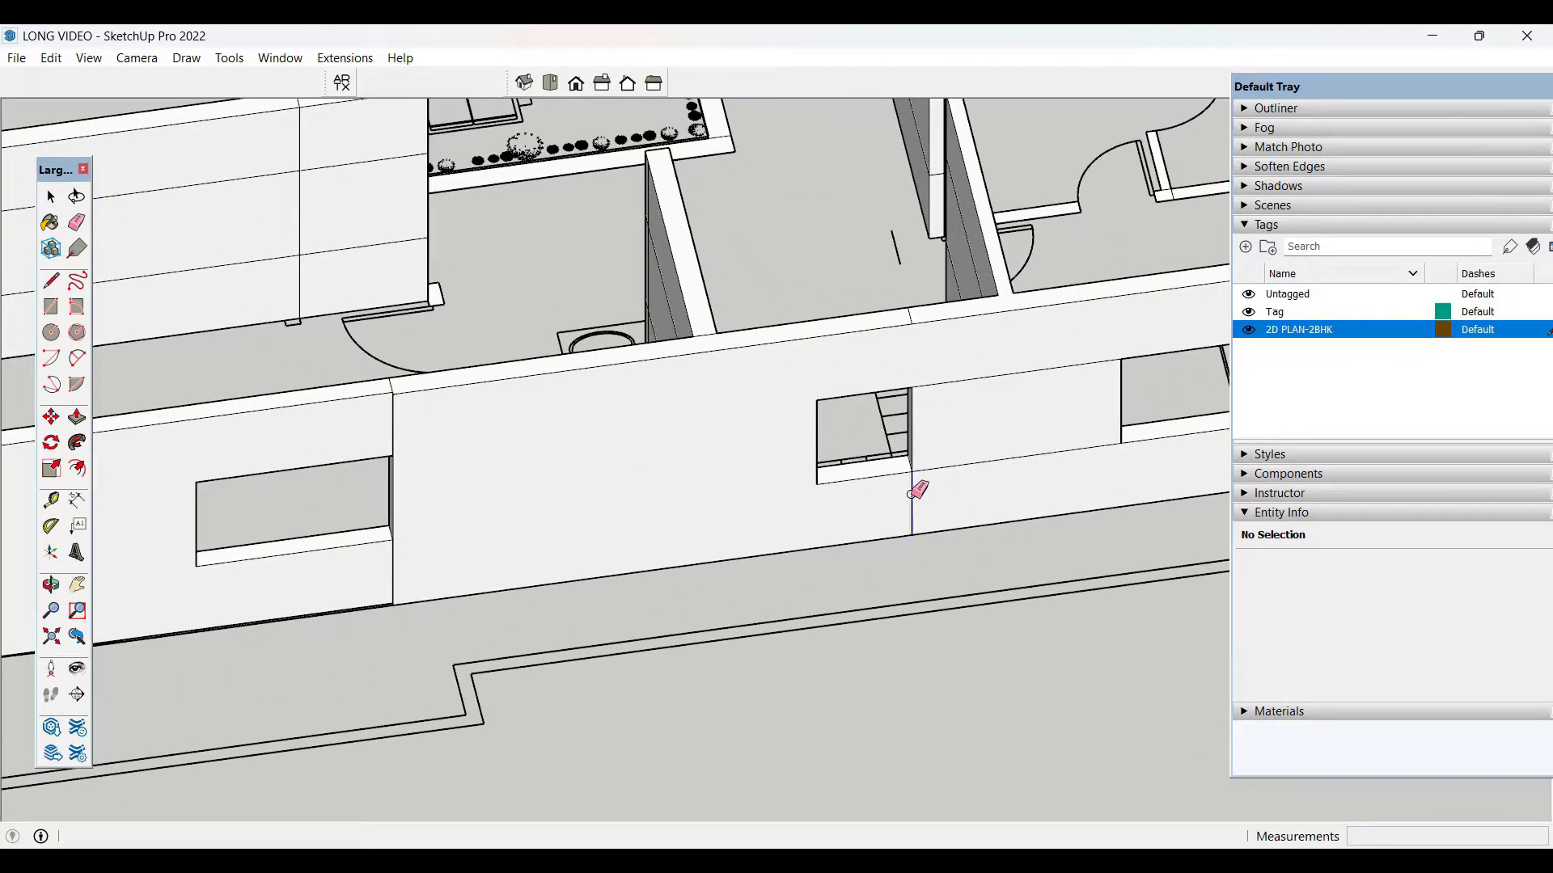
scroll(647, 348, "down", 2)
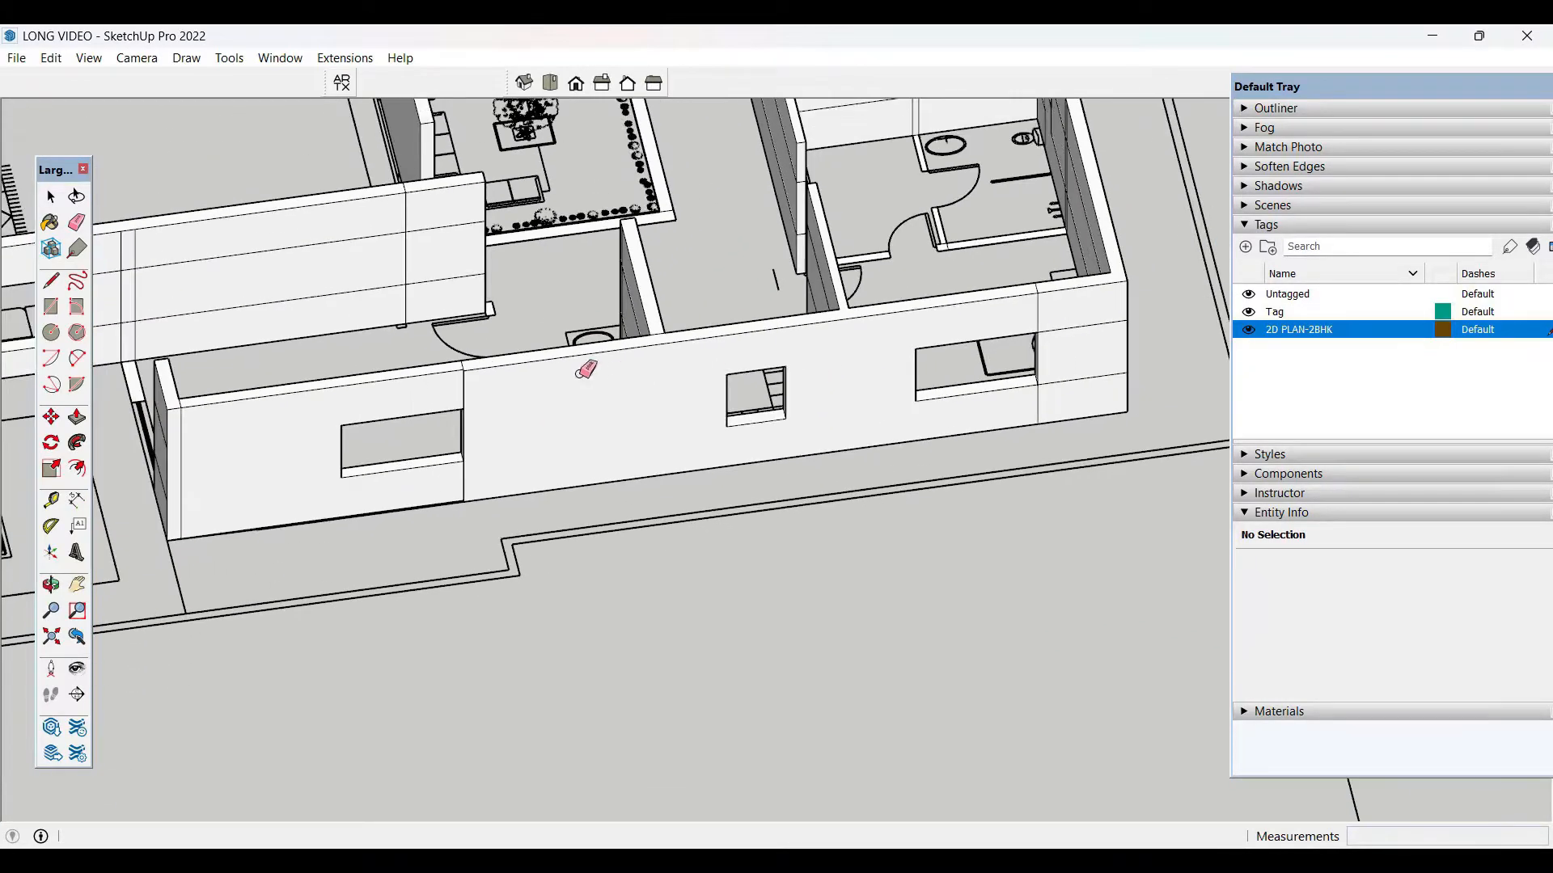
left_click(464, 363)
scroll(508, 388, "up", 3)
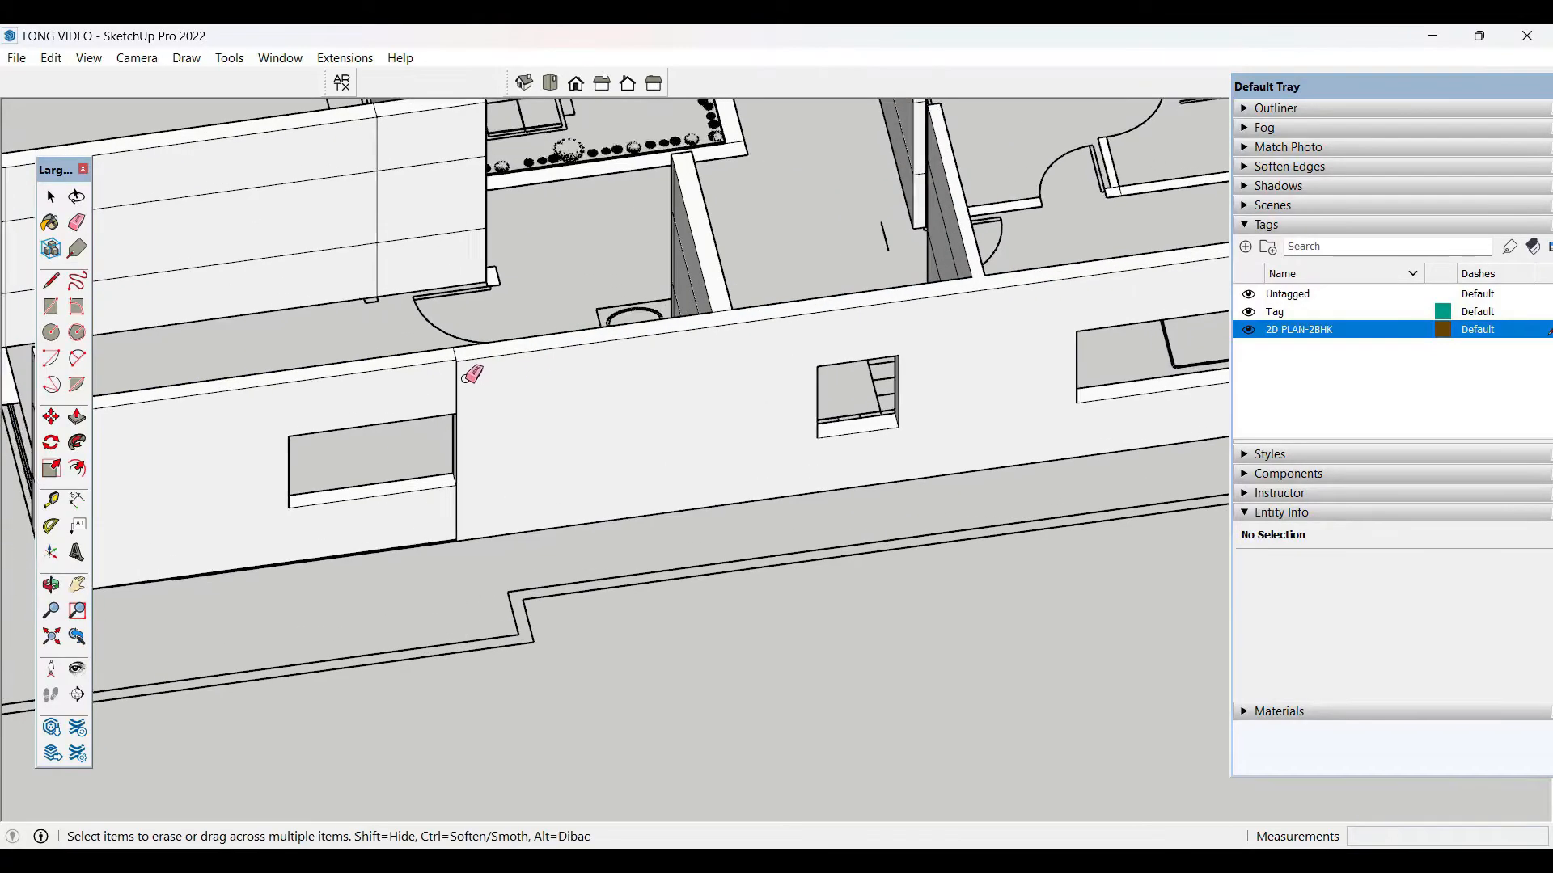
- Push/Pull the outer wall face around the bedroom window near the outdoor seating by about 1 1/8" to meet the adjoining wall face
mouse_move(467, 370)
middle_mouse_down()
mouse_move(571, 544)
mouse_move(434, 579)
middle_mouse_up()
key("space")
scroll(440, 570, "up", 3)
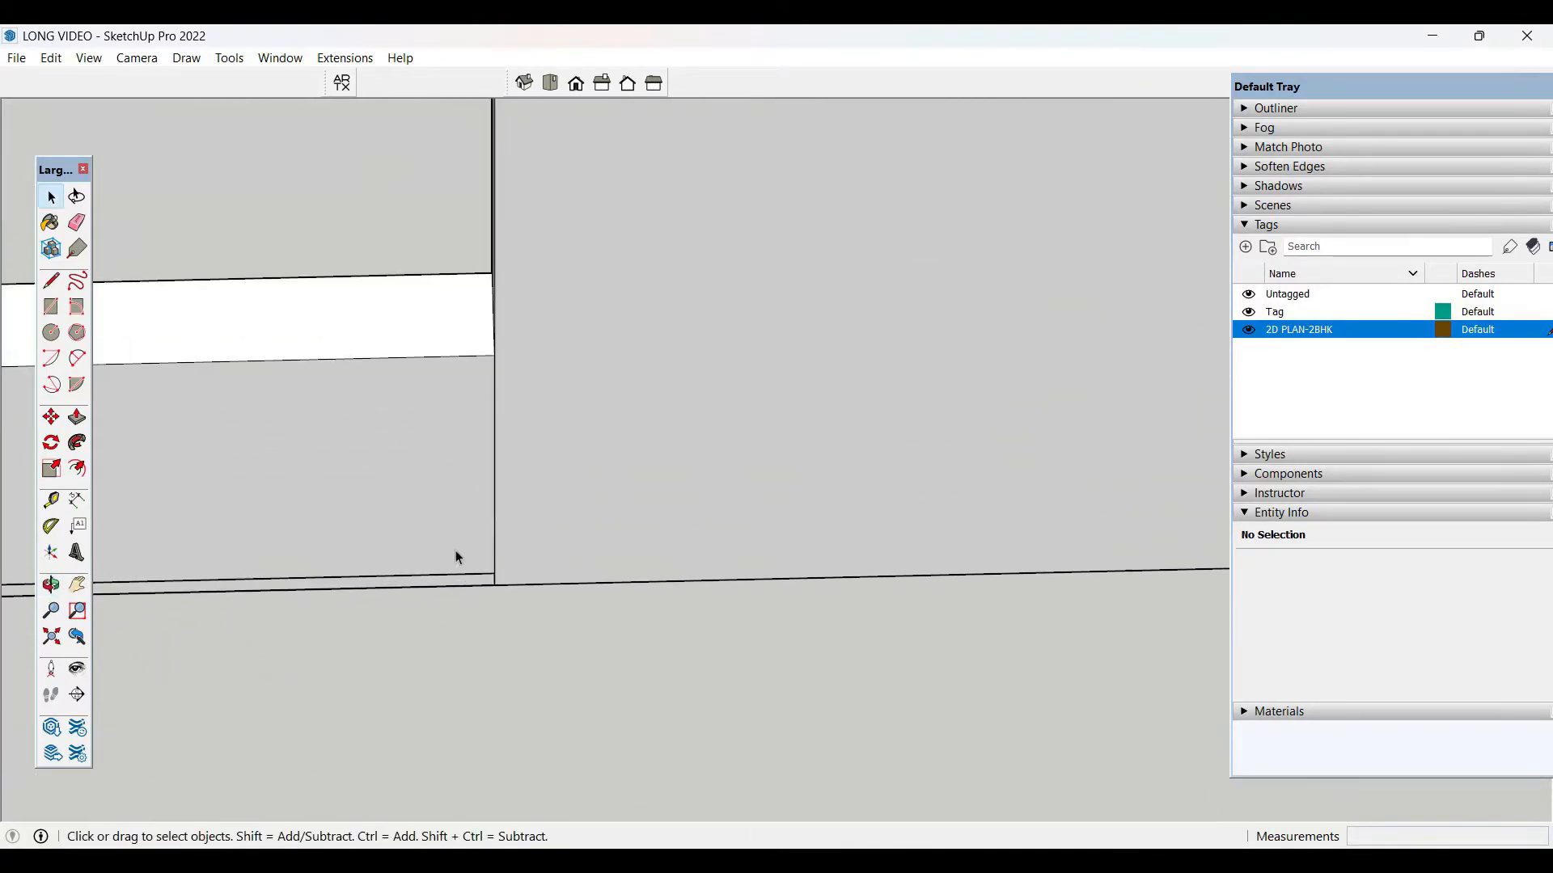
left_click(461, 552)
key("p")
left_click(466, 562)
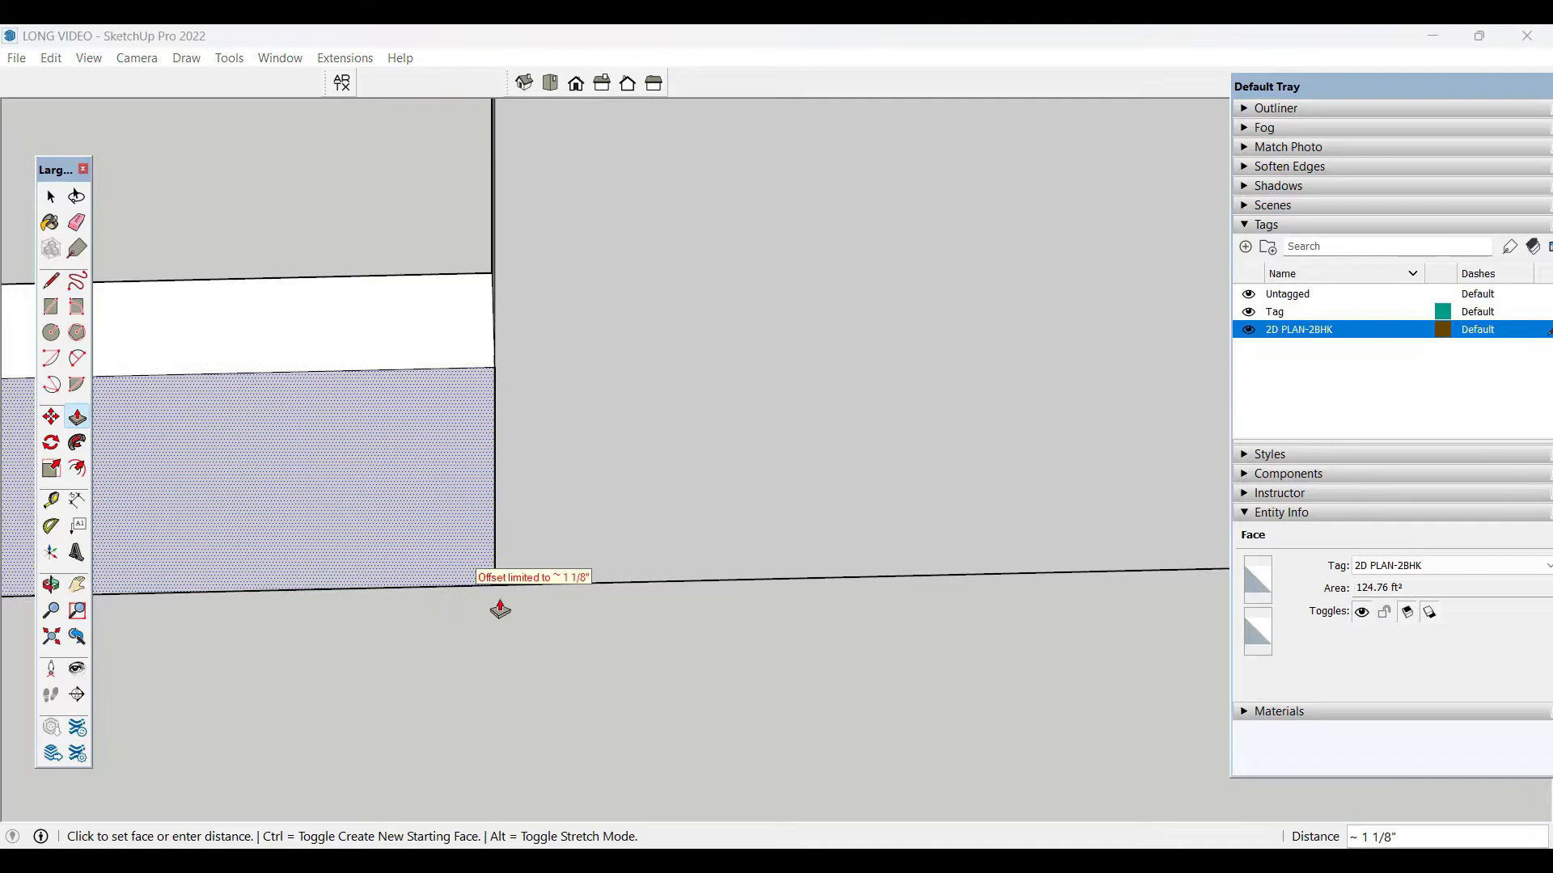
key("space")
scroll(402, 510, "down", 5)
scroll(453, 396, "down", 3)
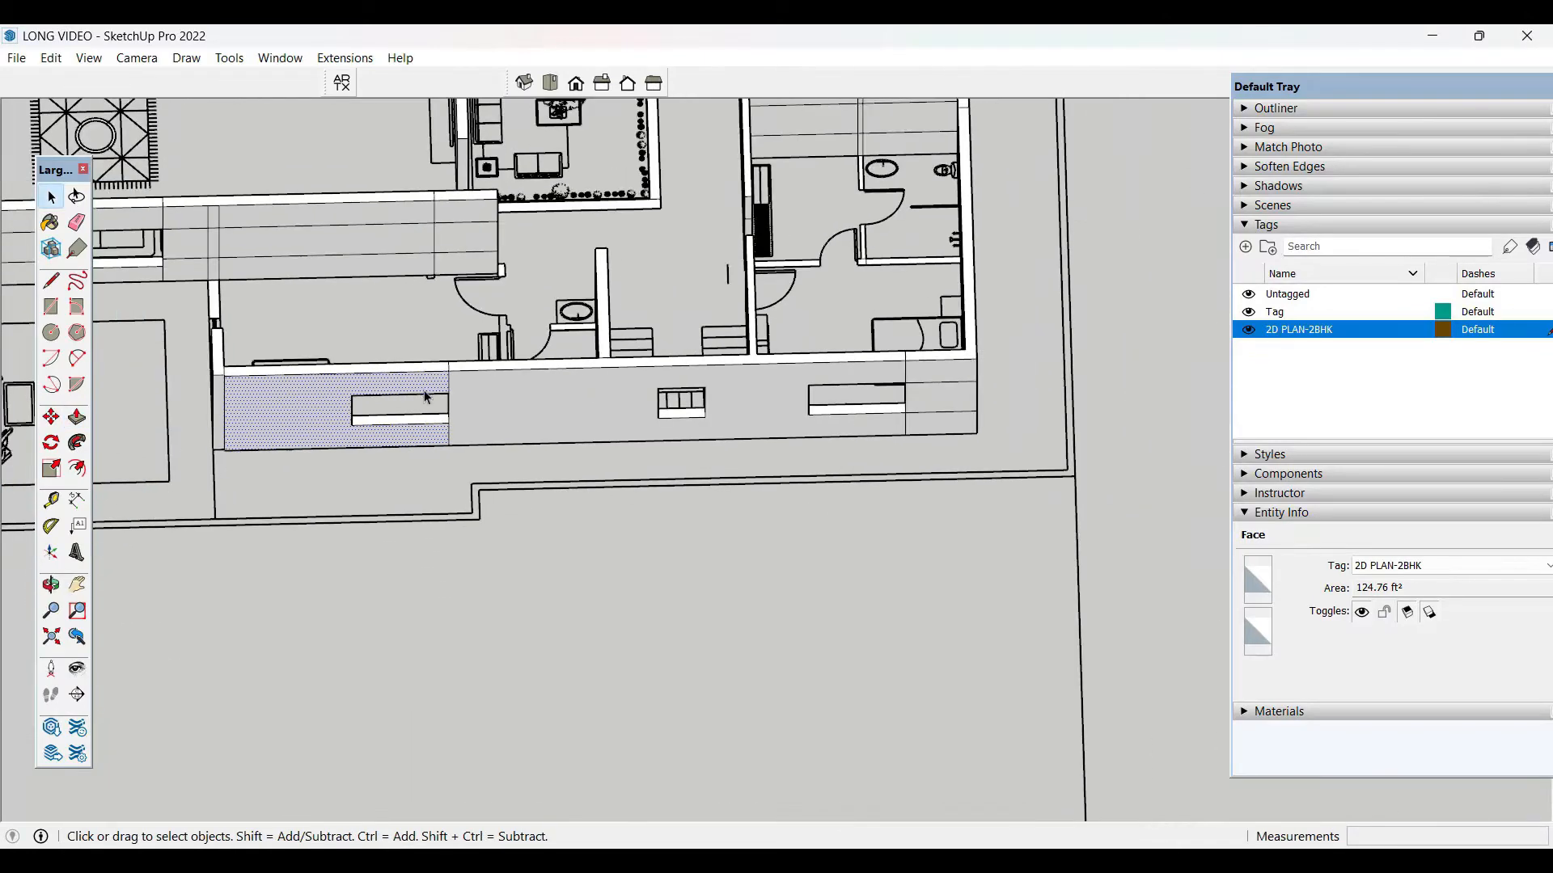
- Erase the leftover edges beside the far bedroom window at the end of the long outer wall
scroll(868, 352, "up", 5)
key("e")
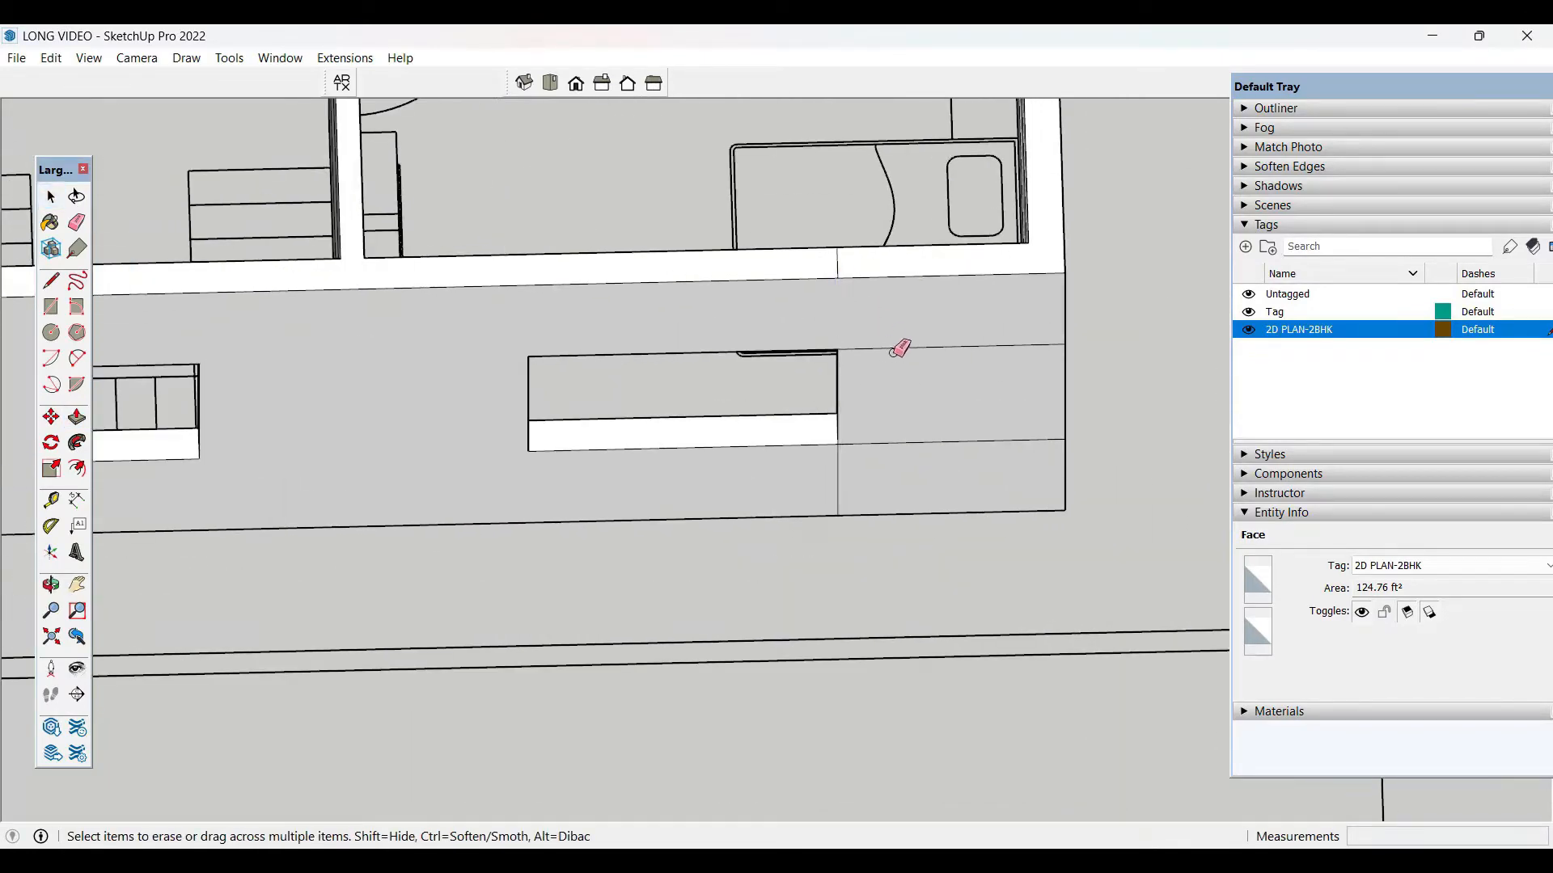
left_click(934, 441)
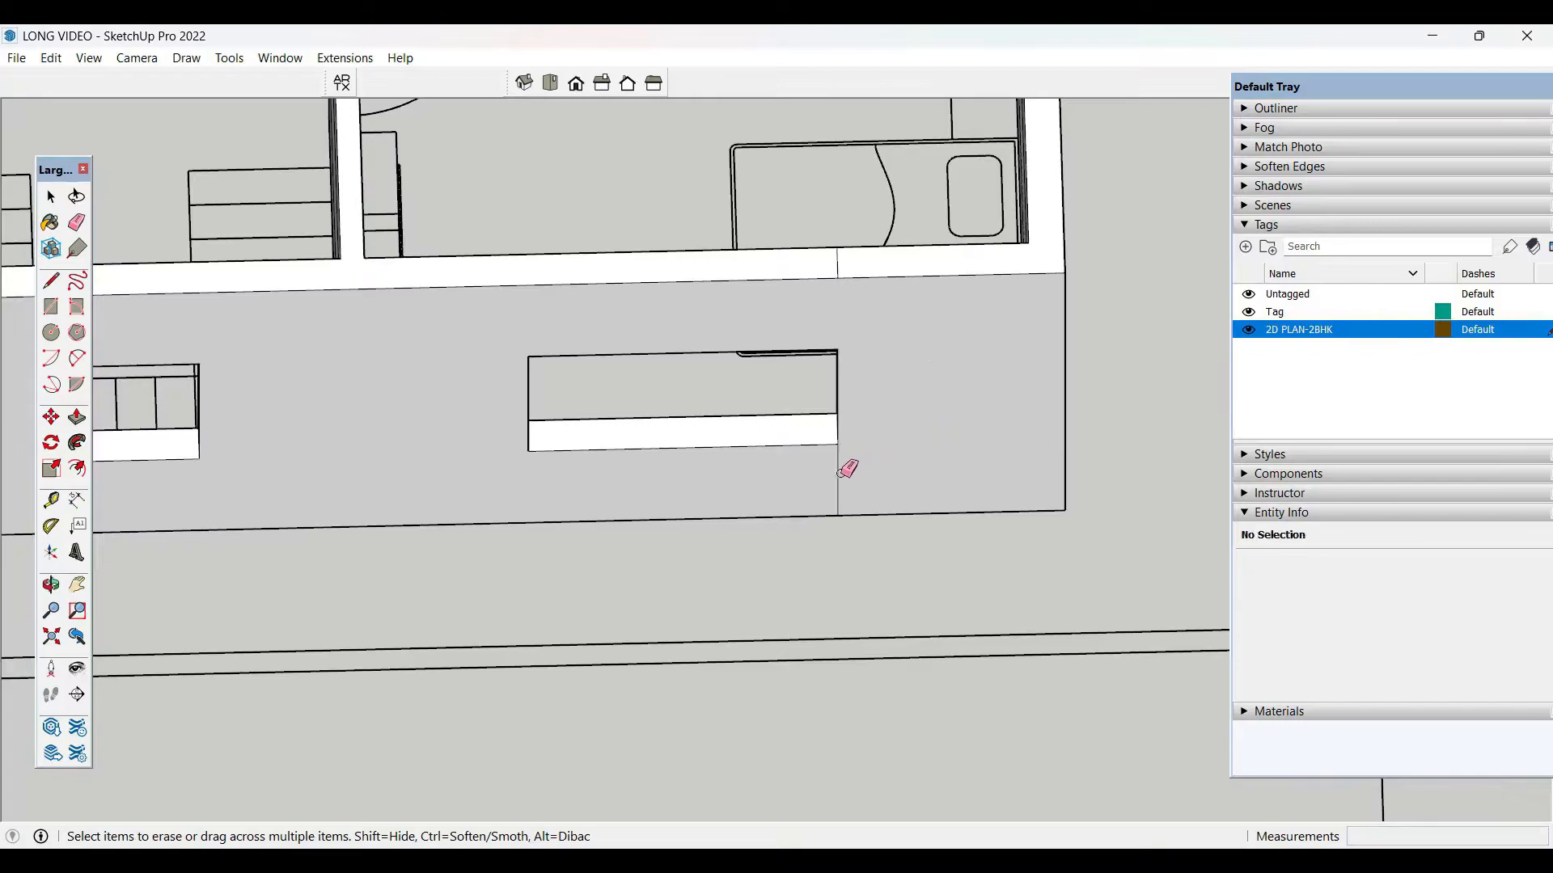
- Erase the leftover edges on the inner faces of the far bedroom and bathroom walls
scroll(925, 429, "down", 5)
middle_click_drag(974, 548, 890, 150)
scroll(883, 154, "up", 2)
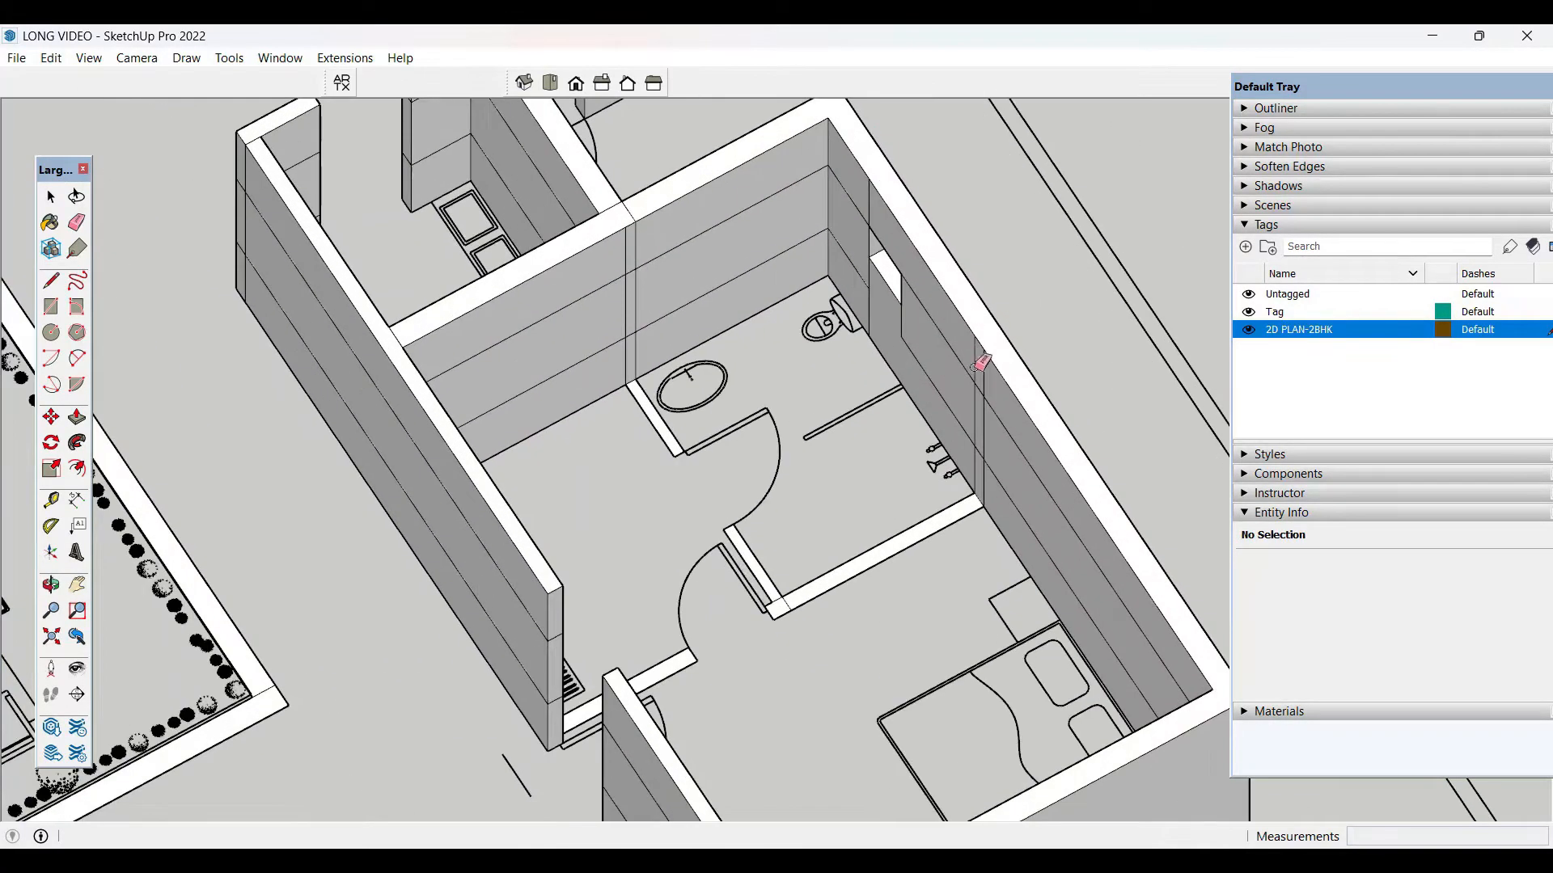
middle_click_drag(981, 363, 998, 299)
scroll(965, 269, "up", 2)
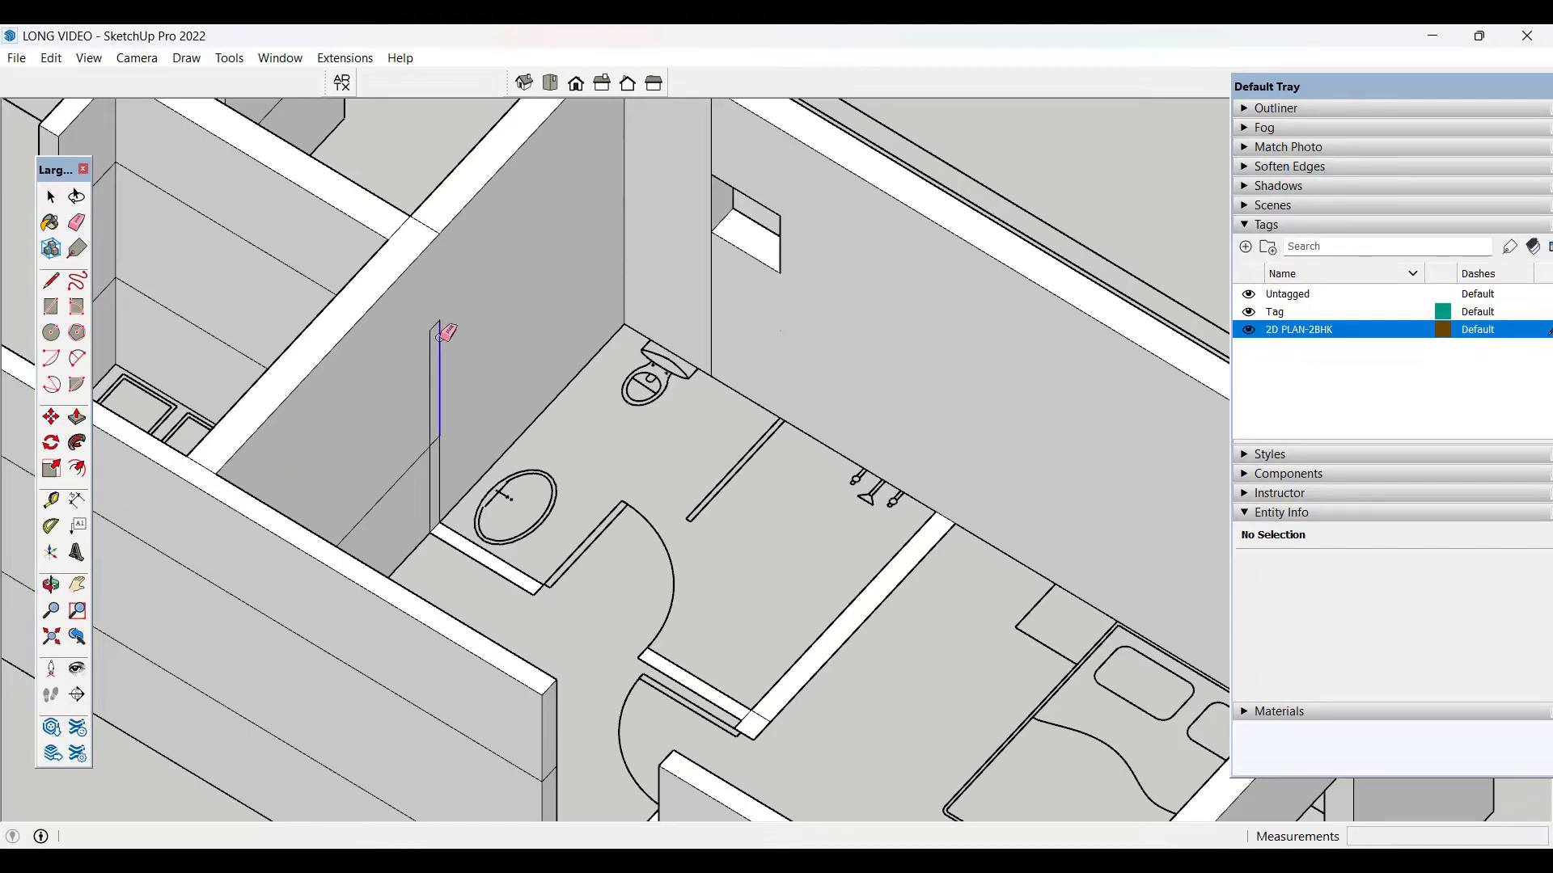
scroll(441, 339, "down", 3)
scroll(485, 371, "up", 5)
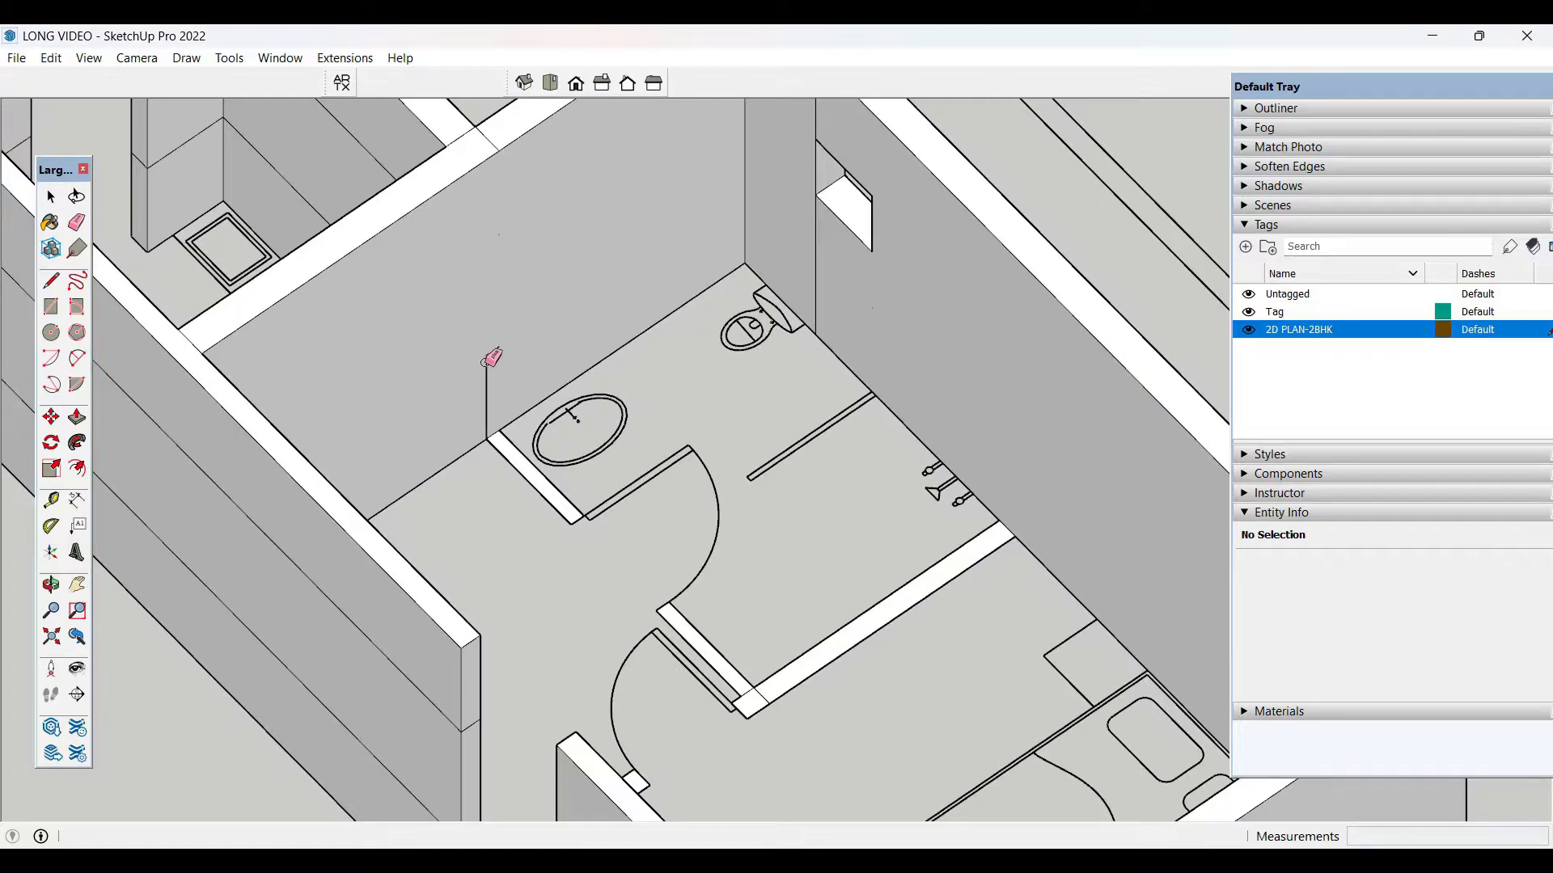
scroll(620, 354, "down", 3)
- Raise the partition between the far bedroom and bathroom and the short wall beside the washbasin to the 10' wall height
key("space")
scroll(822, 461, "up", 5)
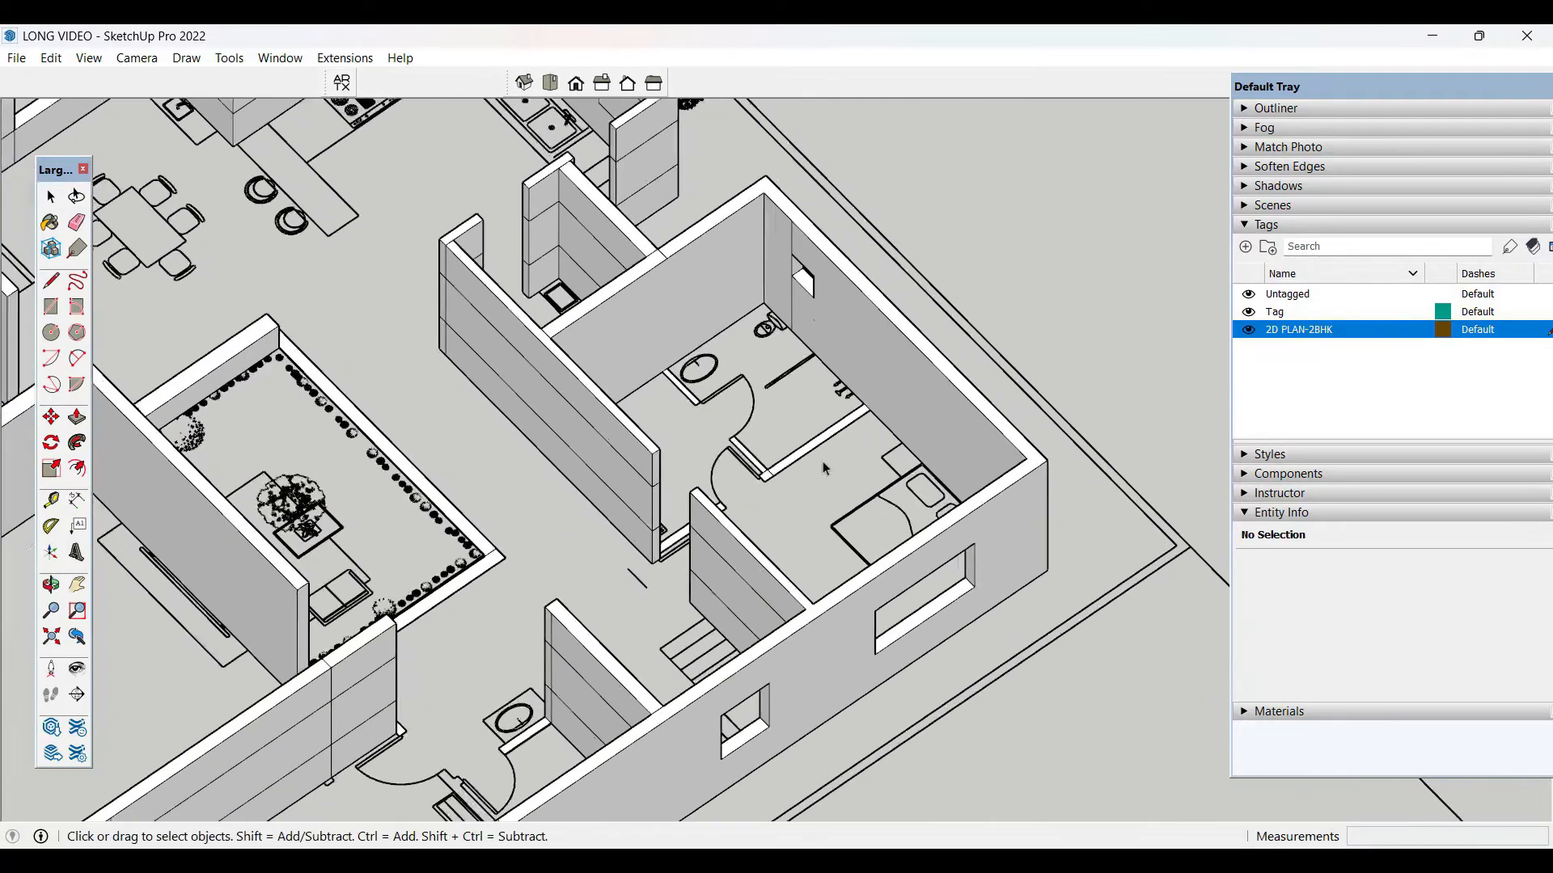
key("p")
left_click(811, 429)
left_click(477, 446)
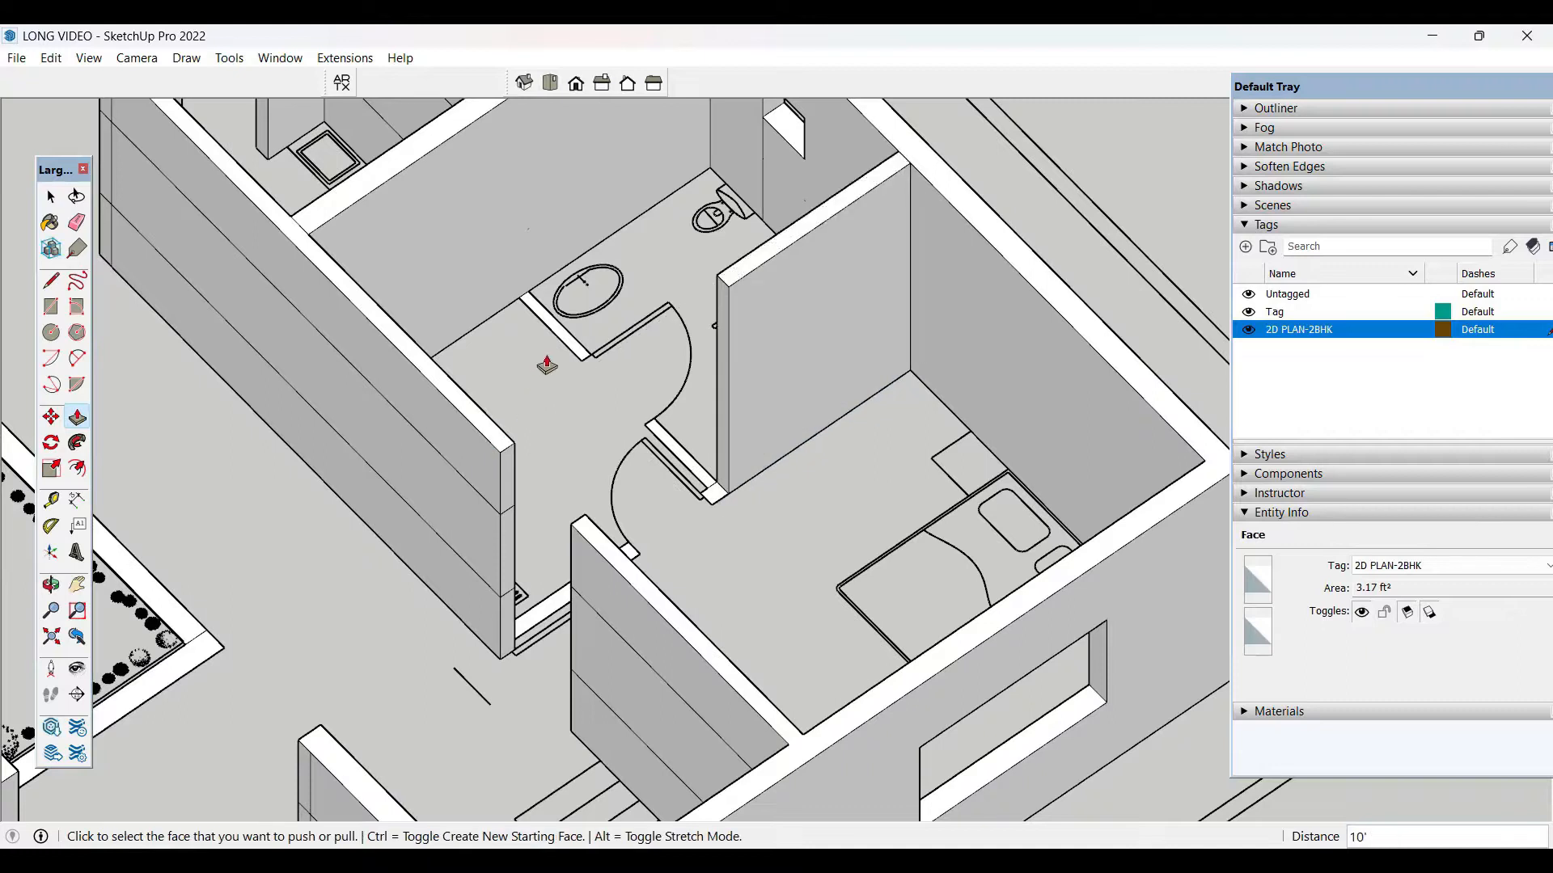
left_click(573, 347)
left_click(738, 288)
- Raise the short wall and corner piece beside the bathroom door and the wall strip at the bedroom entrance to 10'
left_click(684, 459)
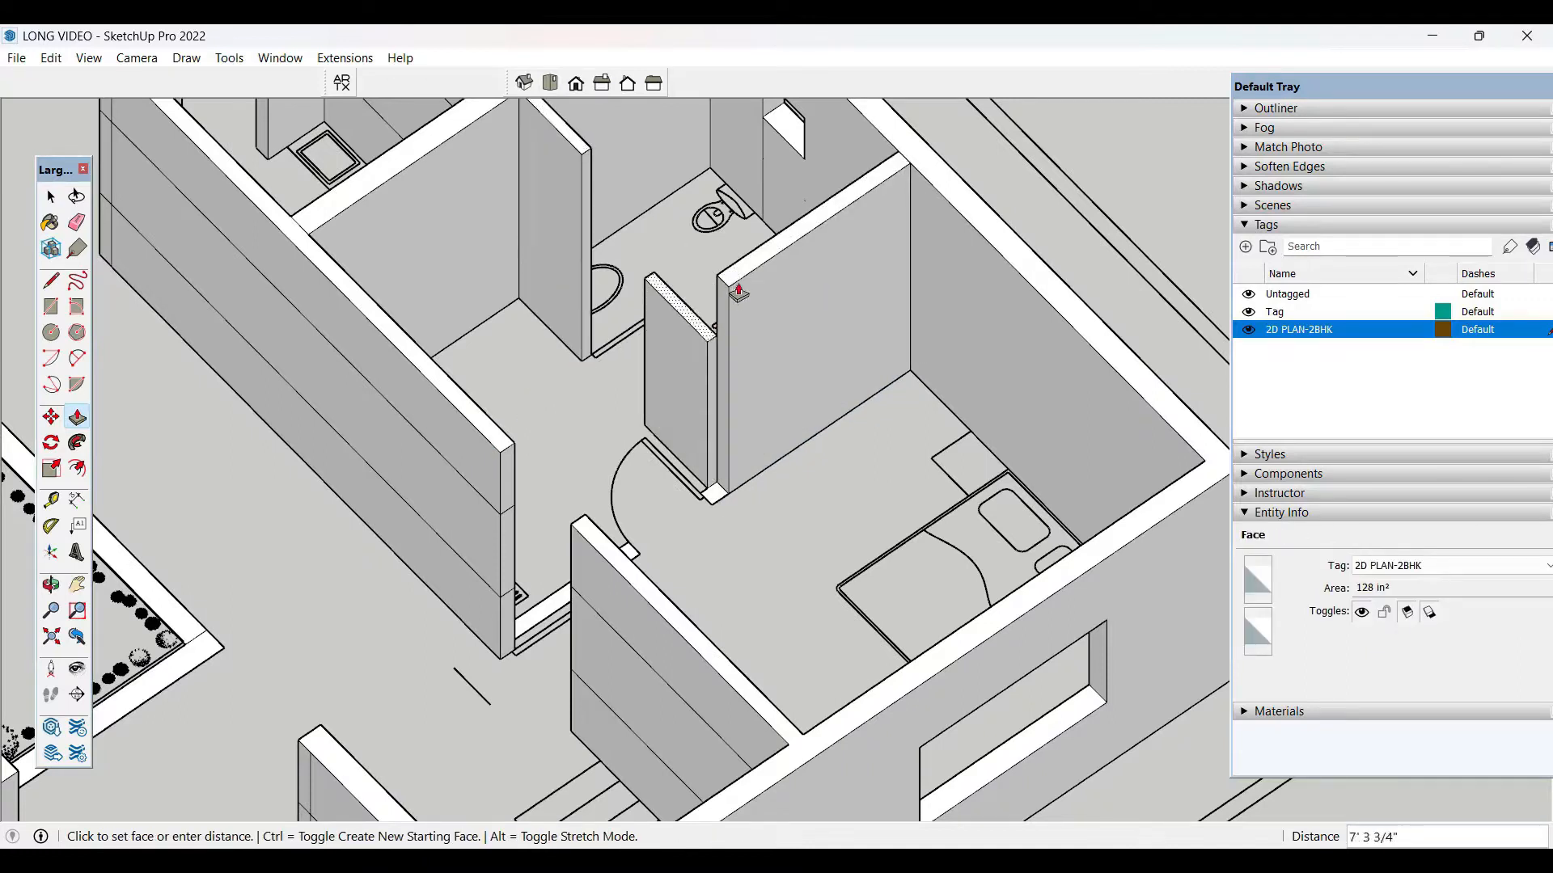
left_click(737, 288)
left_click(712, 495)
left_click(724, 288)
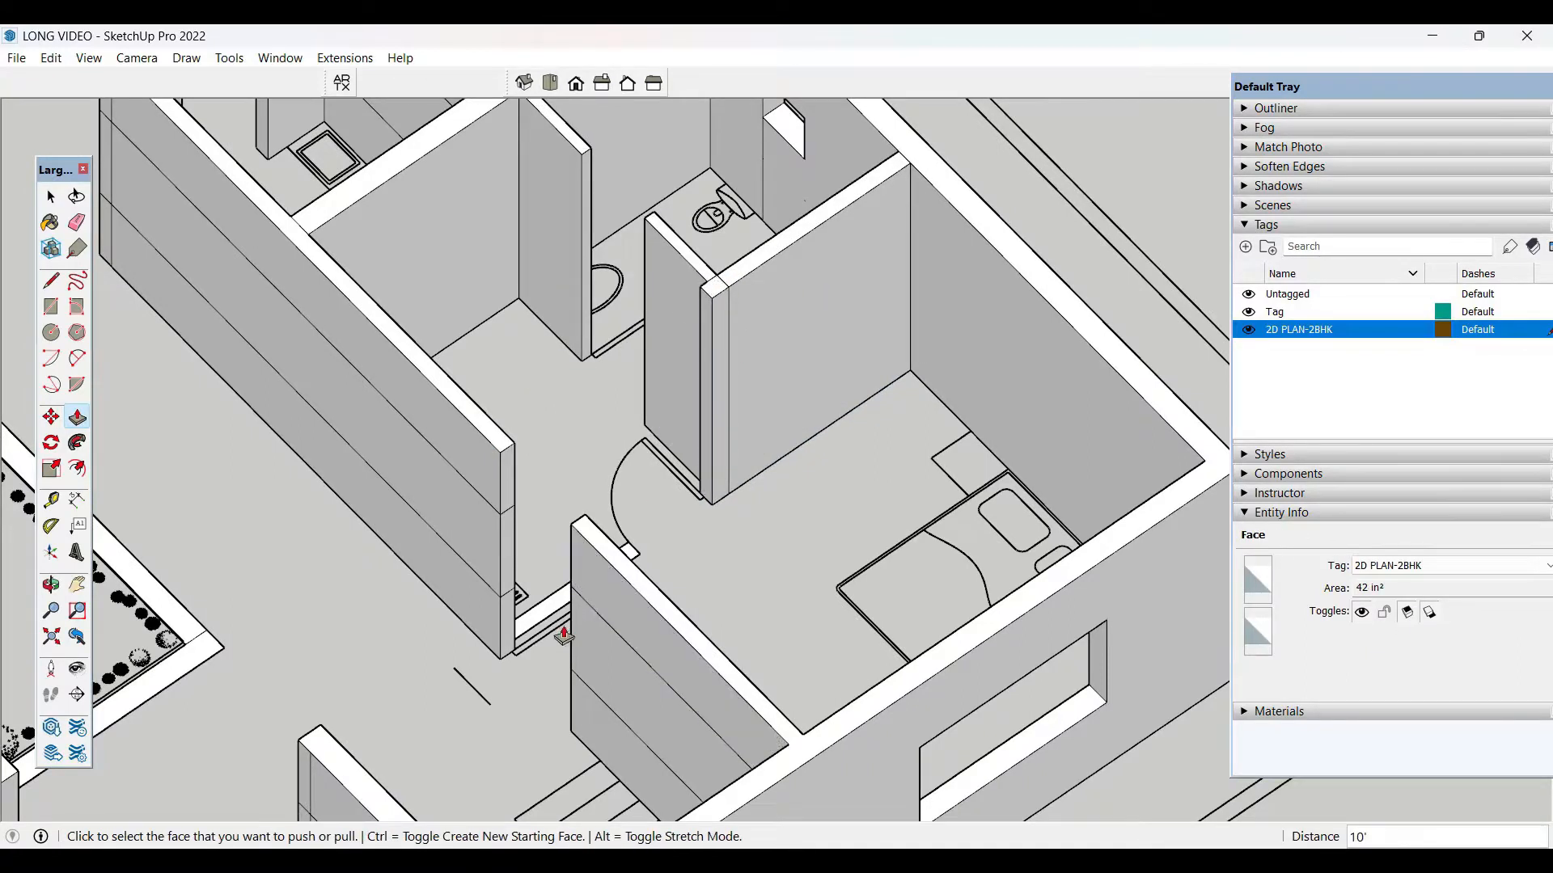
left_click(522, 613)
left_click(501, 453)
key("space")
scroll(696, 436, "down", 4)
left_click(981, 376)
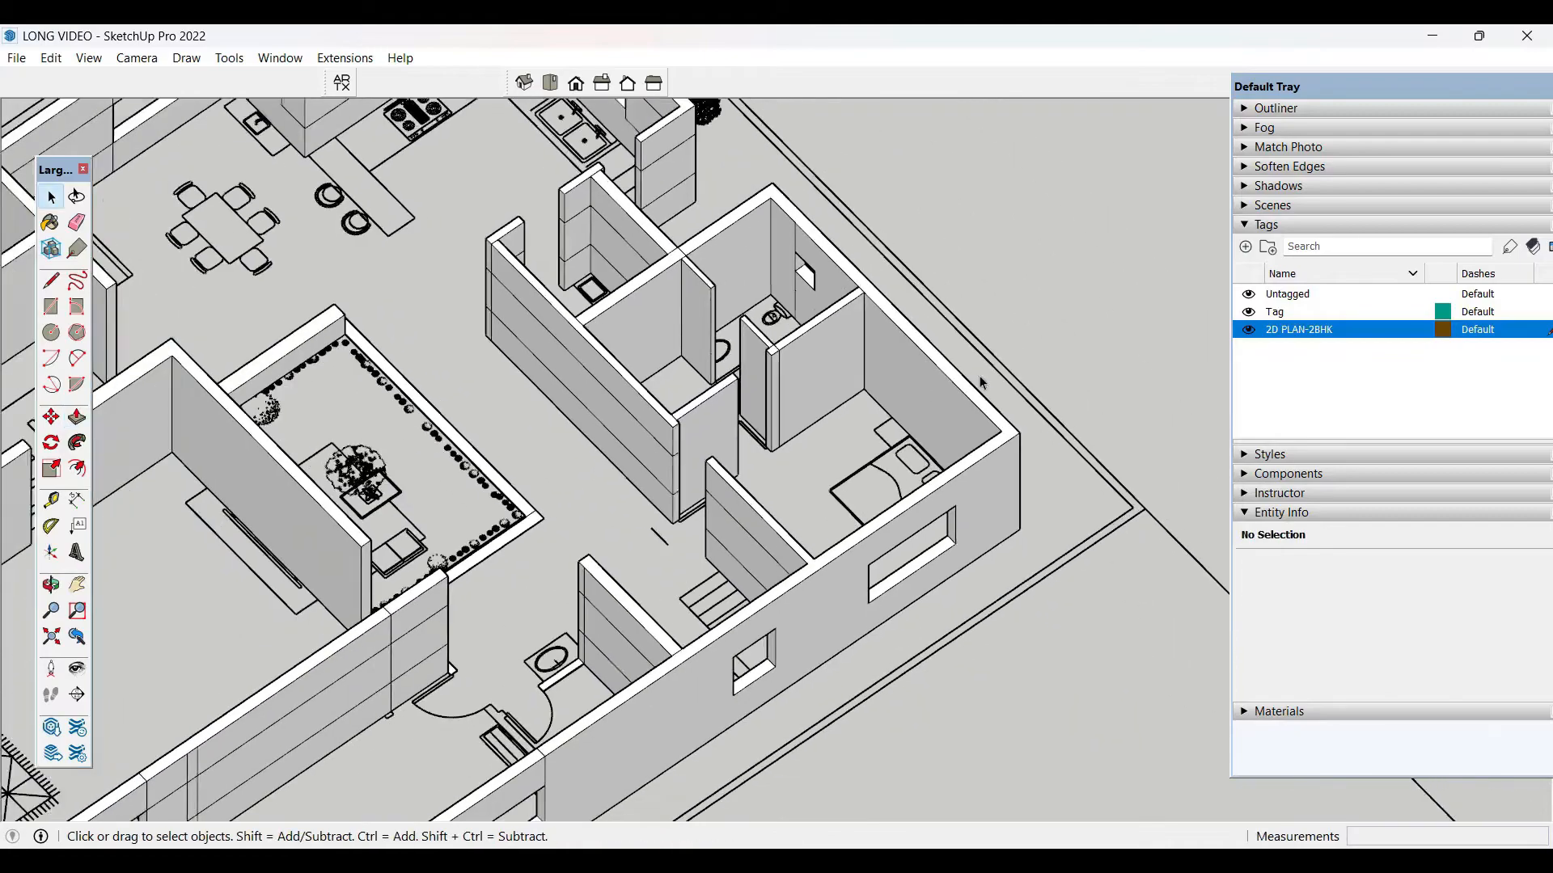
- Erase the horizontal band edges and leftover seams on the living-side outer walls around the outdoor seating
scroll(982, 376, "down", 4)
mouse_move(982, 378)
middle_mouse_down()
mouse_move(858, 291)
mouse_move(904, 162)
middle_mouse_up()
key("space")
scroll(665, 443, "up", 5)
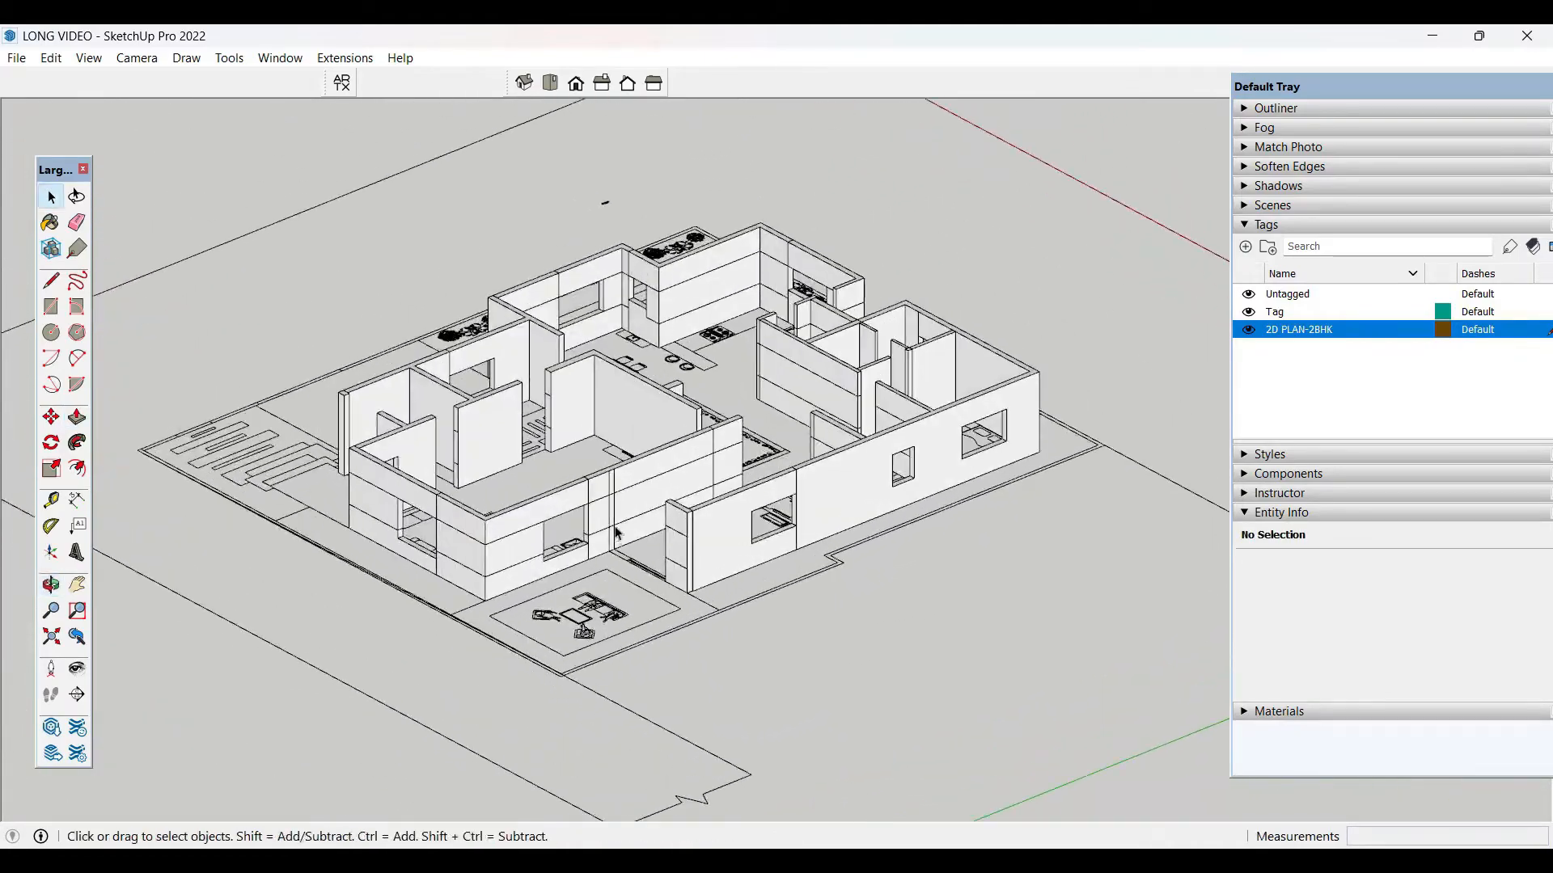
key("e")
left_click(602, 477)
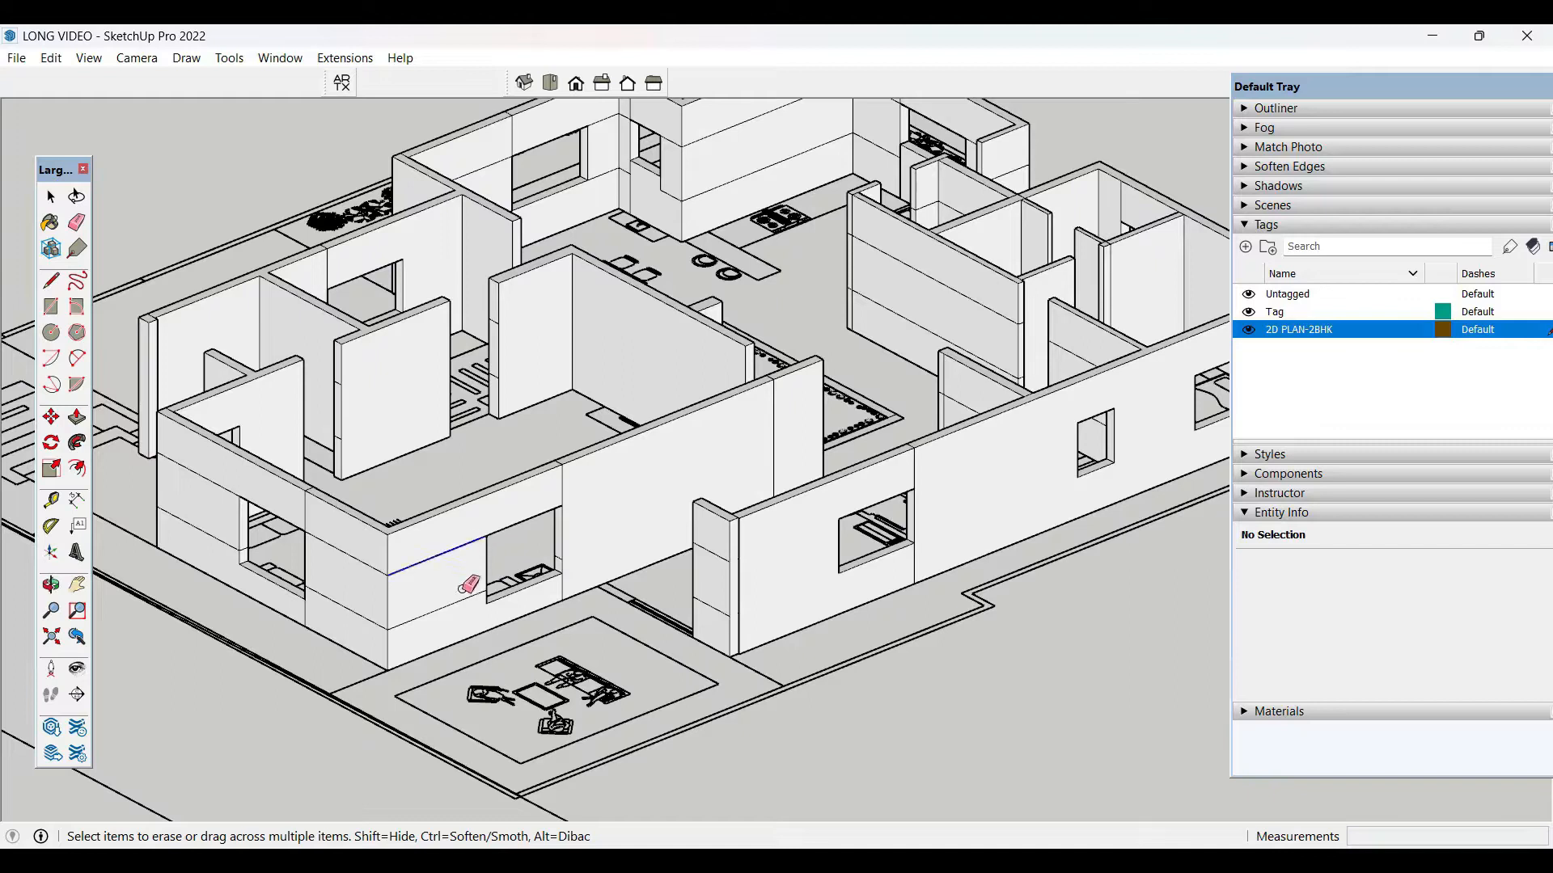
left_click_drag(315, 556, 217, 485)
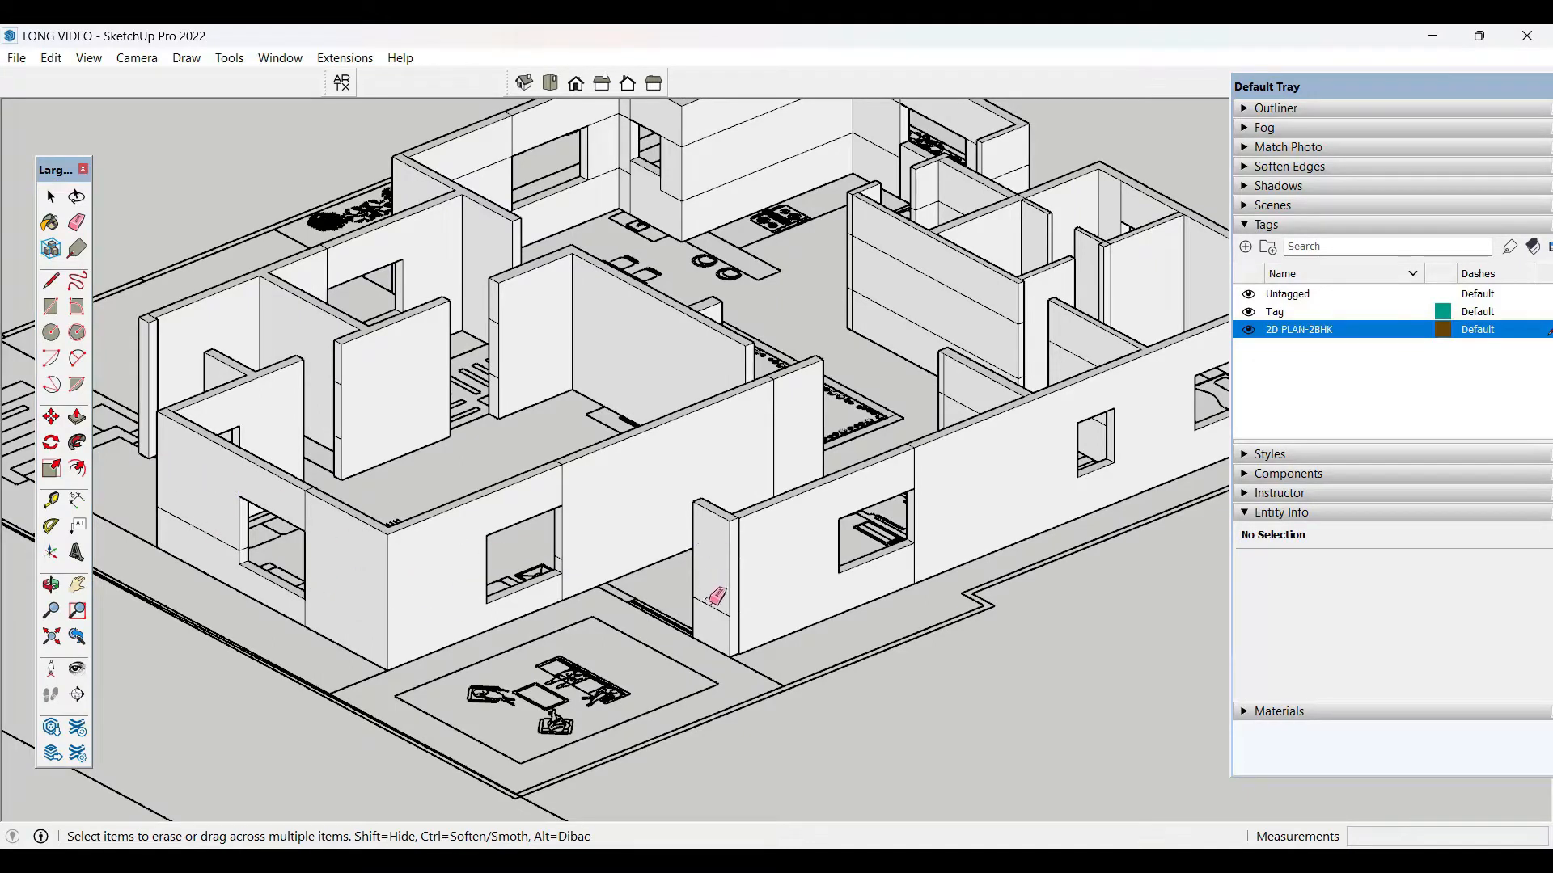
- Erase the leftover band edges on the kitchen and dining walls around their window openings
scroll(529, 502, "down", 2)
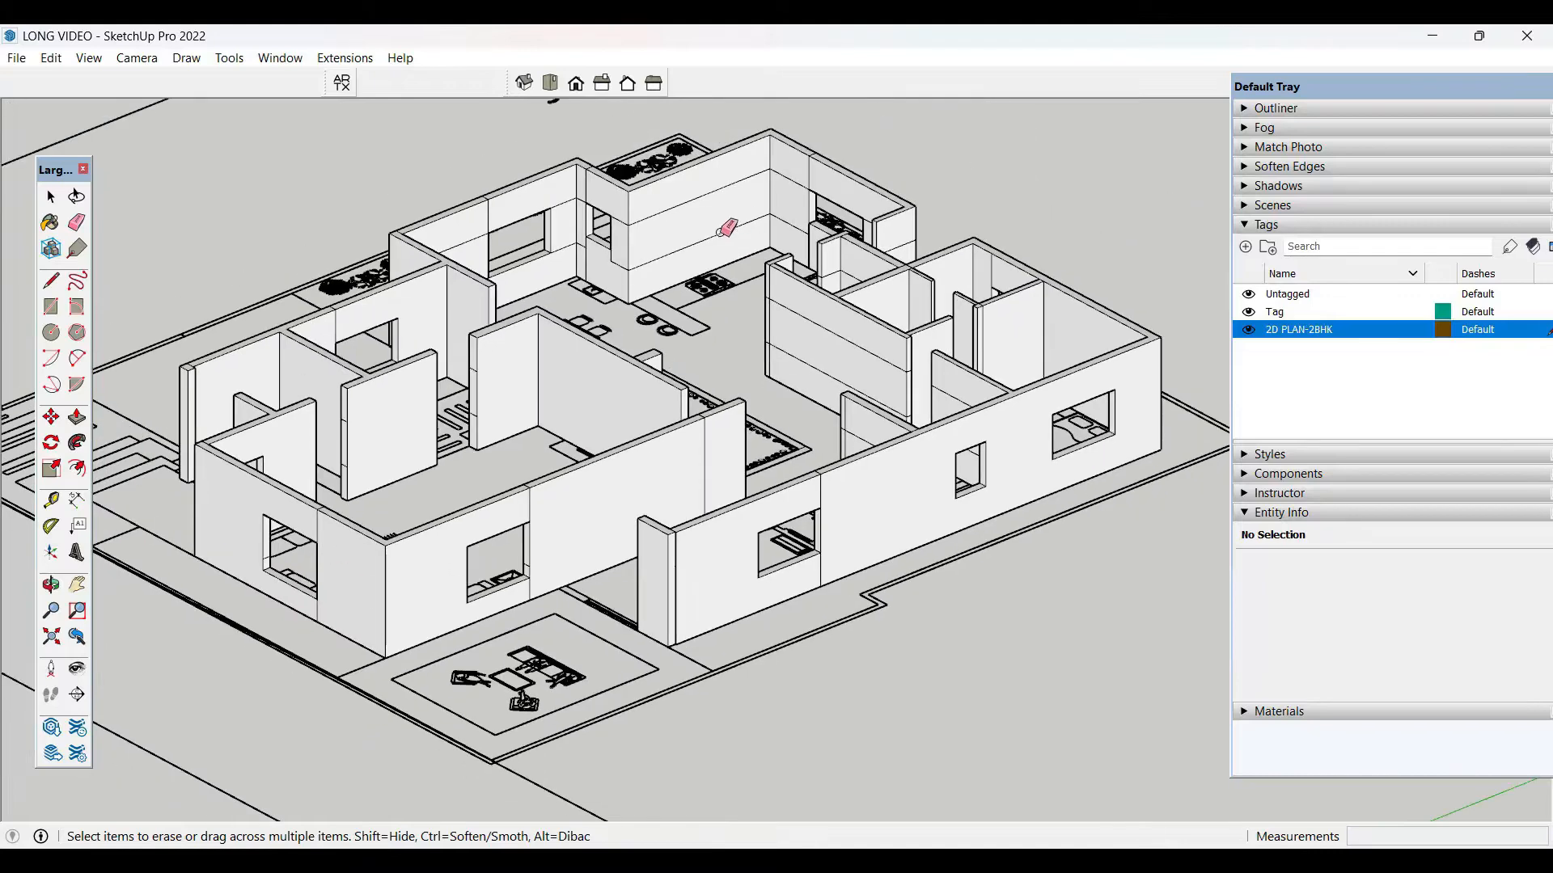
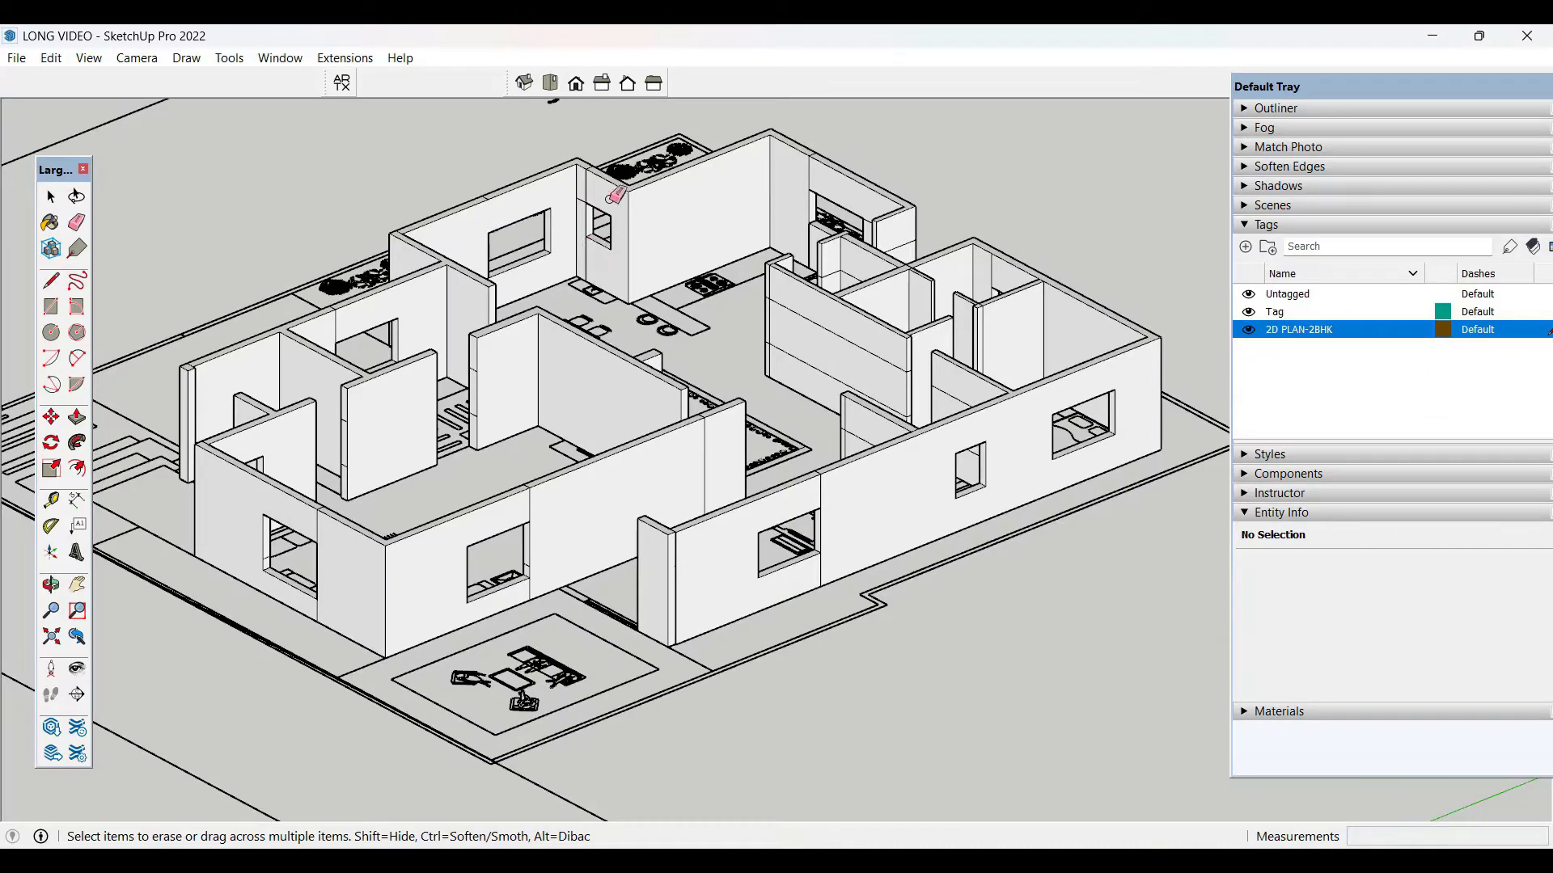
left_click_drag(612, 197, 848, 223)
scroll(600, 183, "up", 3)
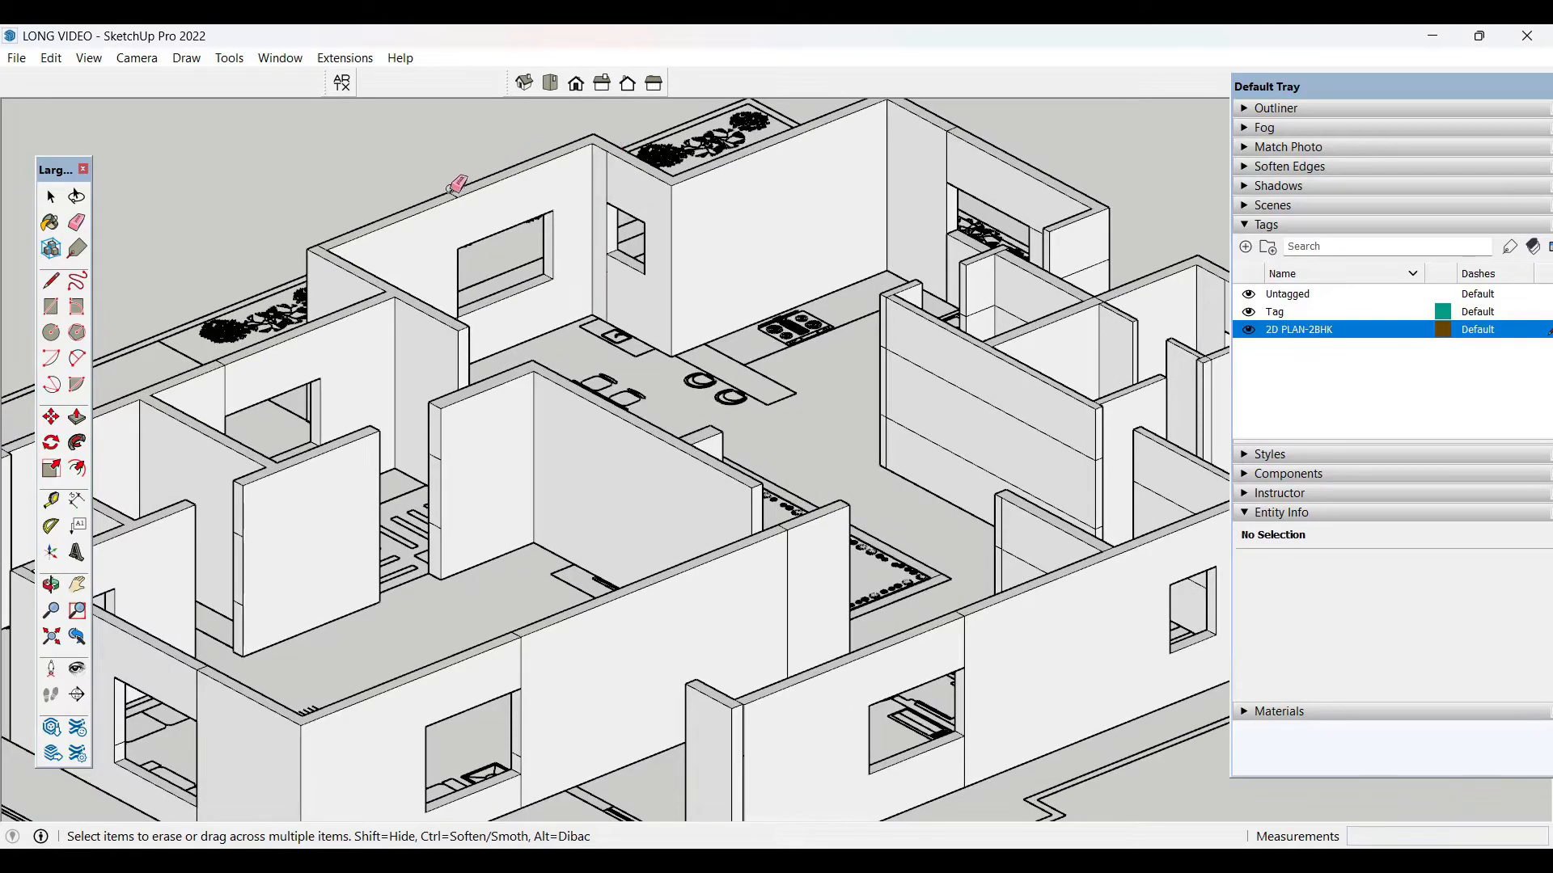
scroll(443, 250, "up", 5)
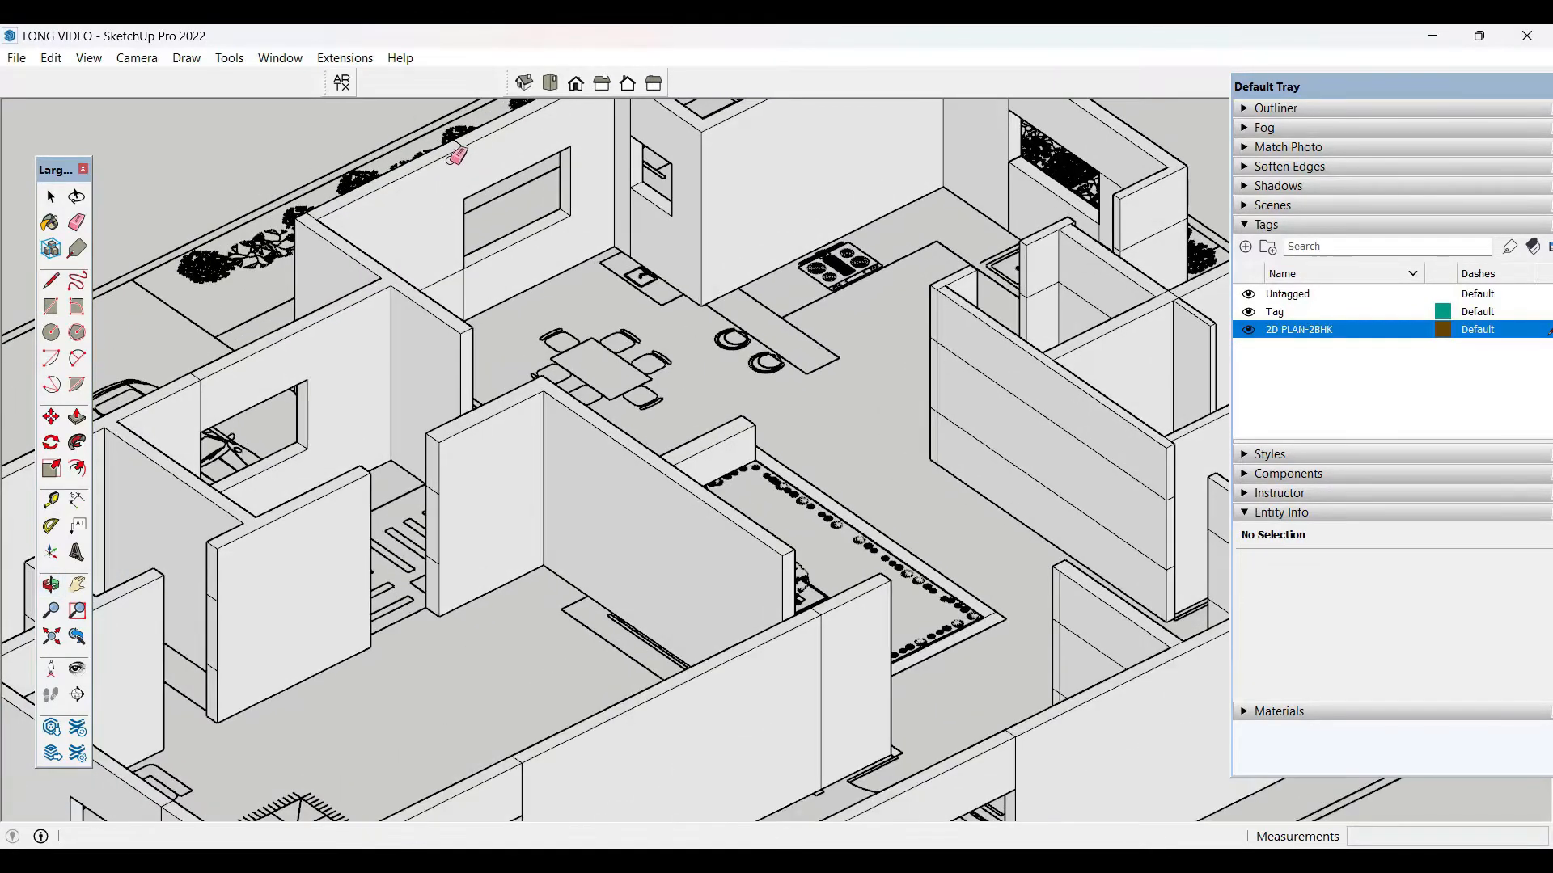
scroll(468, 368, "down", 4)
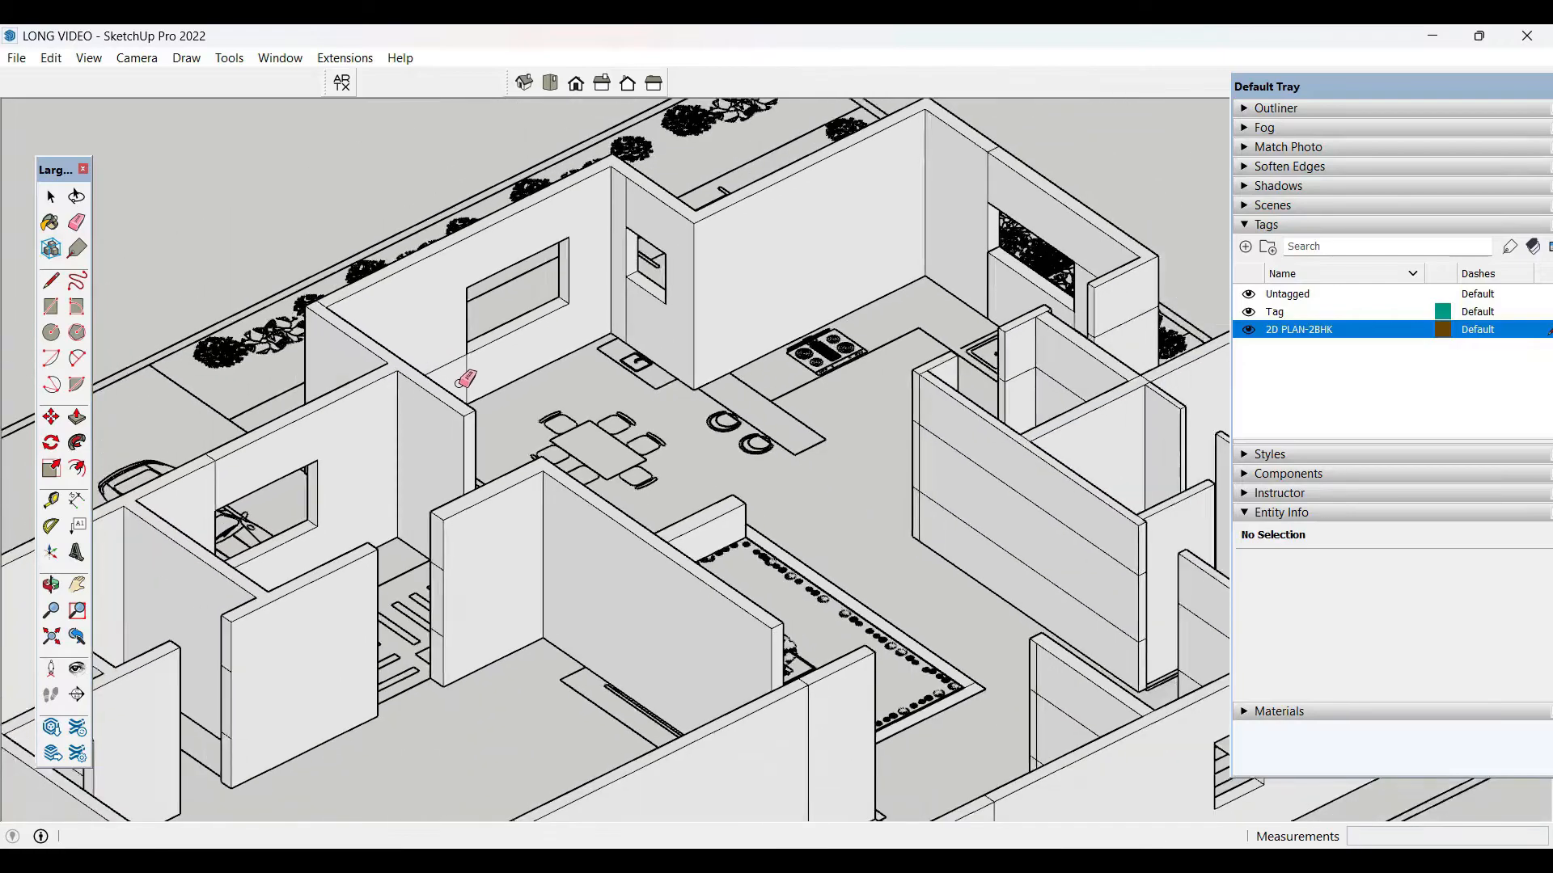
scroll(929, 322, "up", 4)
scroll(954, 317, "up", 3)
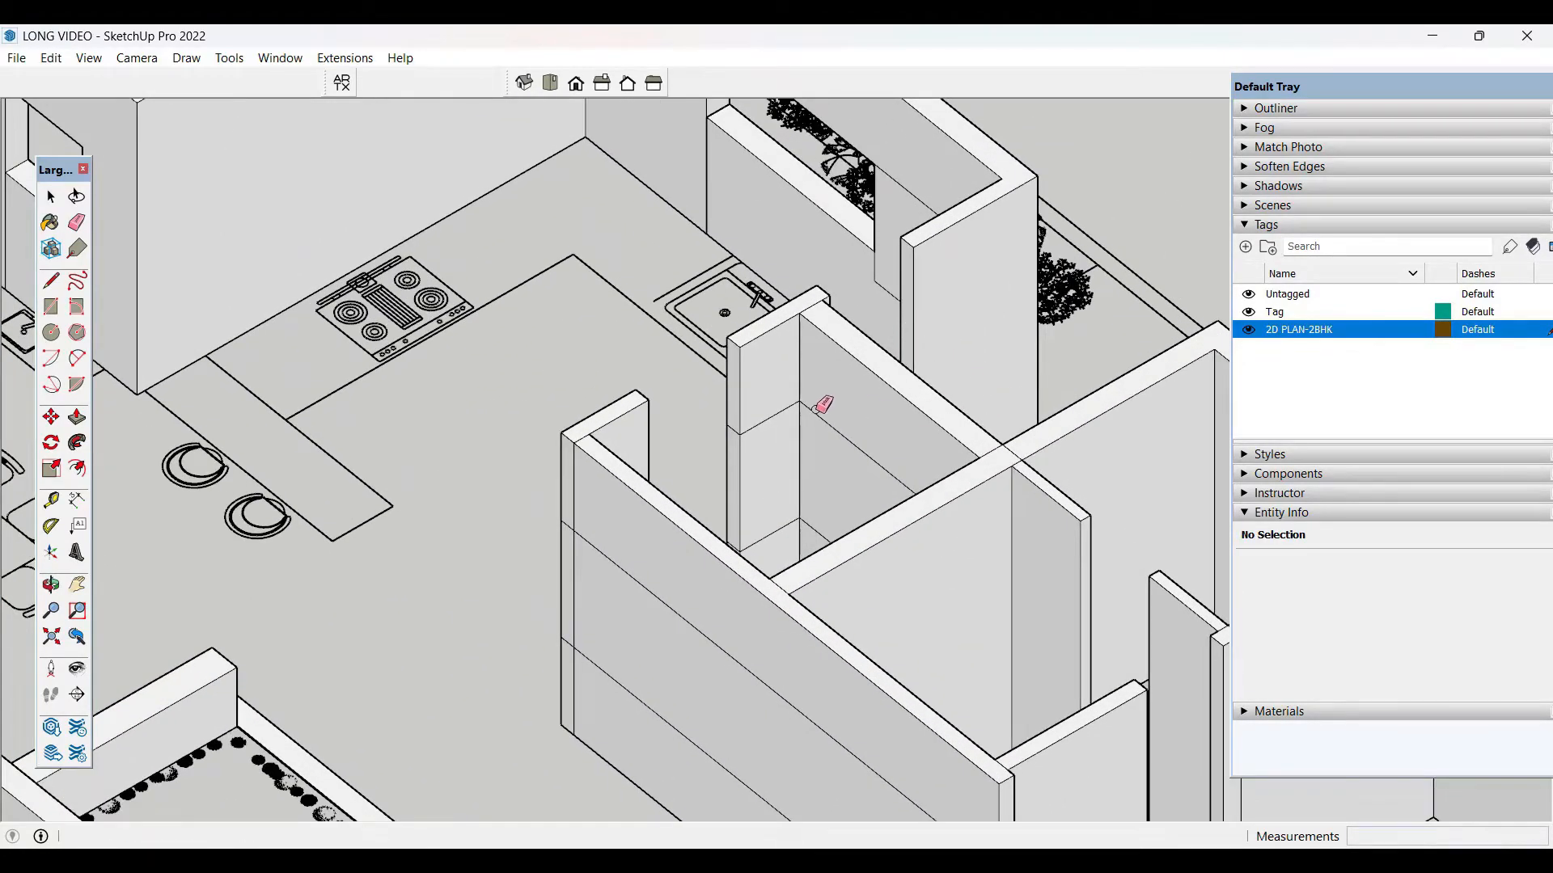
- Erase the band edges on the small utility room walls near the kitchen sink and on the long corridor wall
left_click(814, 409)
scroll(764, 320, "down", 2)
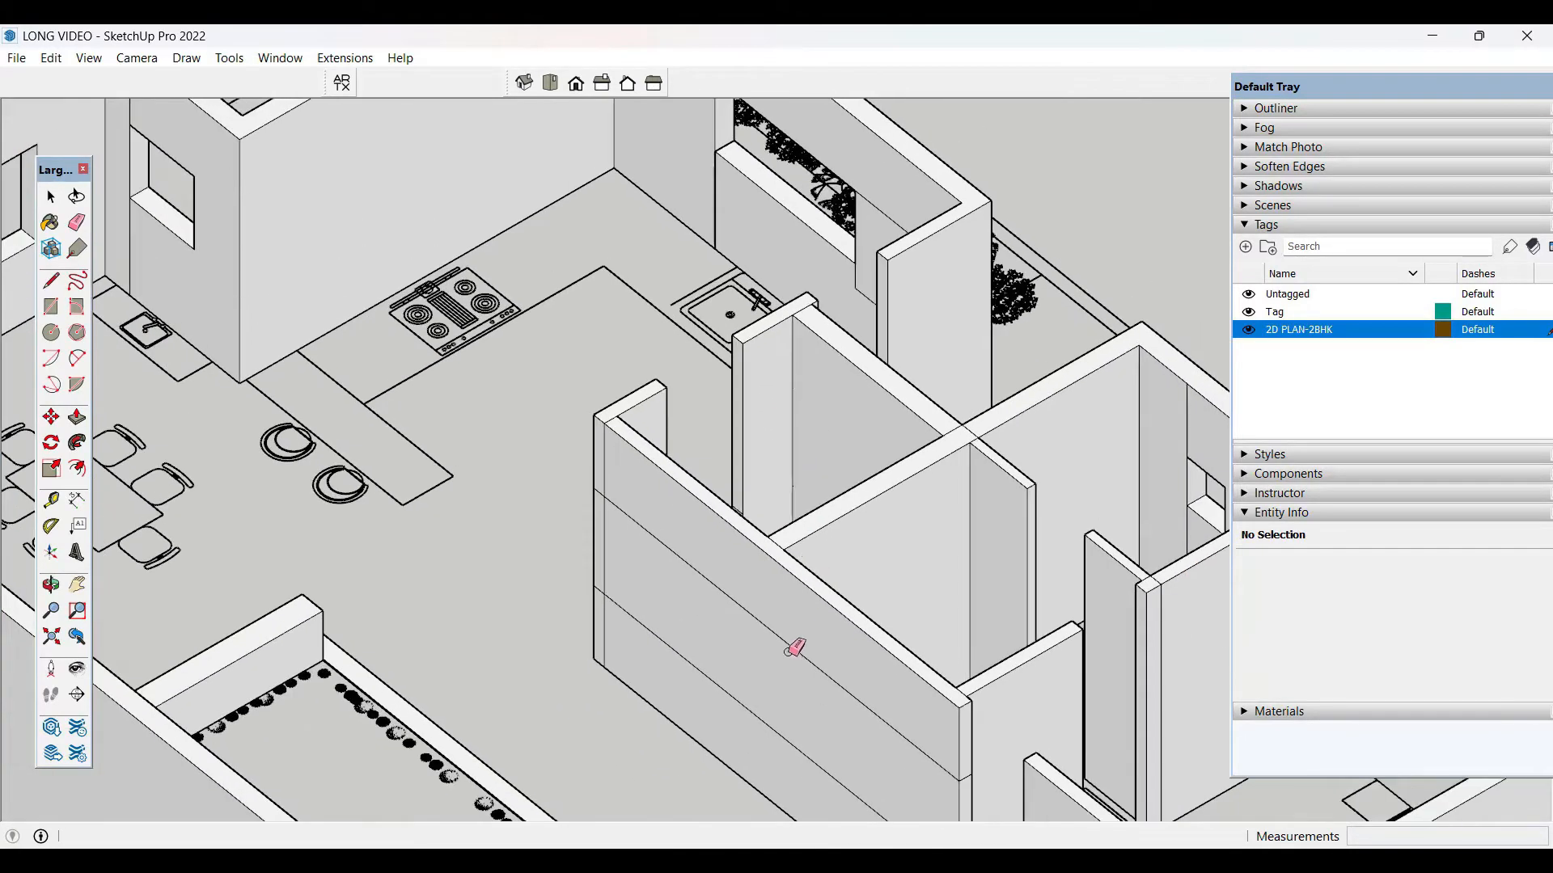
scroll(675, 260, "down", 5)
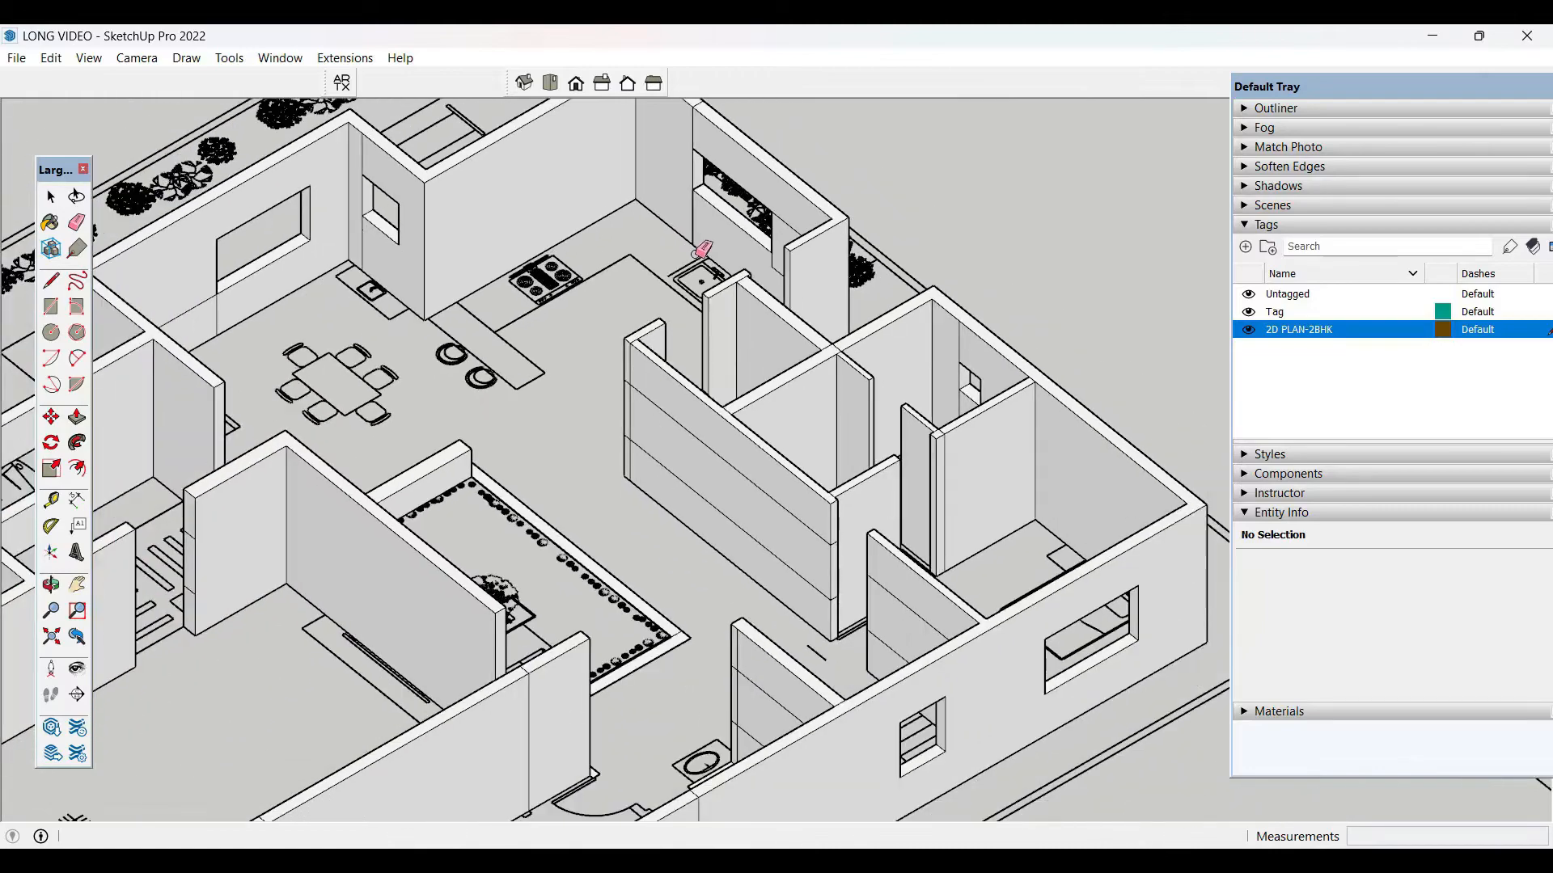
scroll(1051, 340, "down", 4)
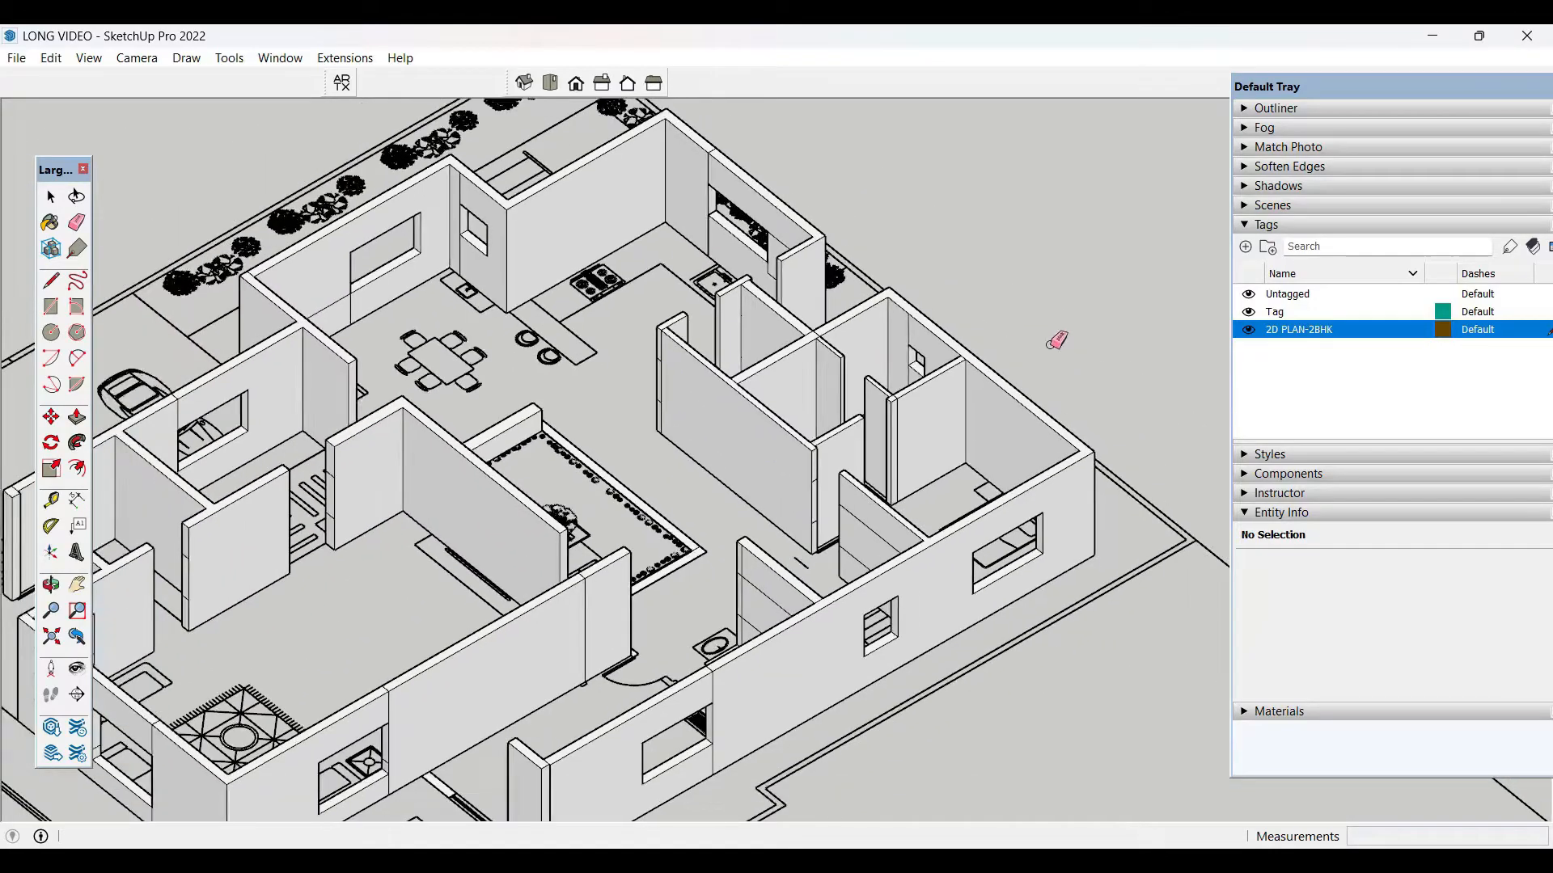
- Erase the leftover band edges on the partition wall beside the steps next to the far bedroom
key("o")
scroll(930, 650, "up", 6)
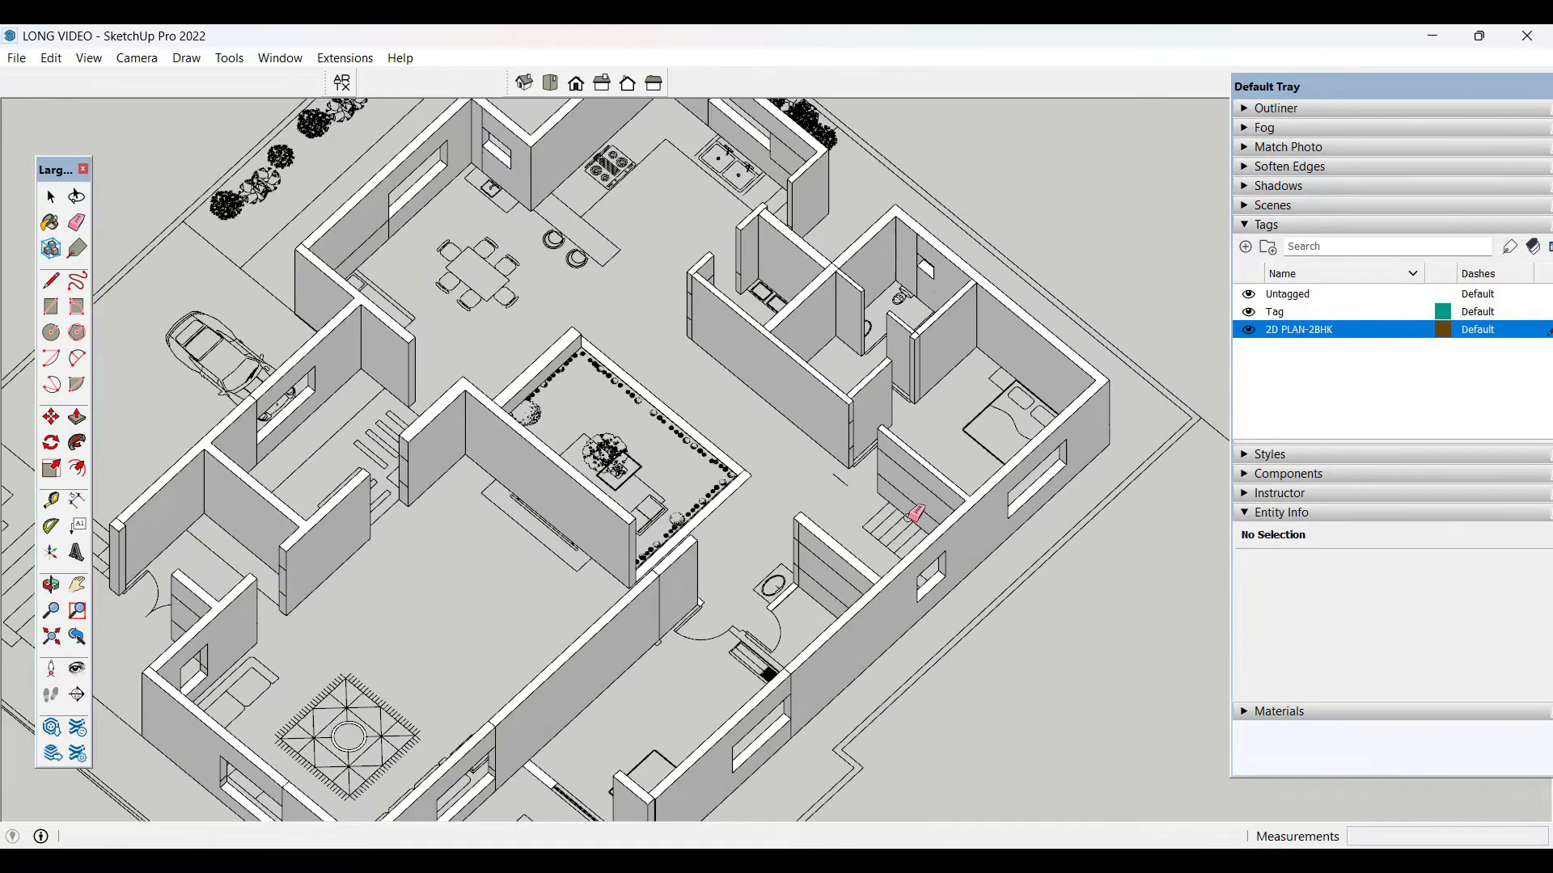
key("e")
scroll(938, 475, "down", 8)
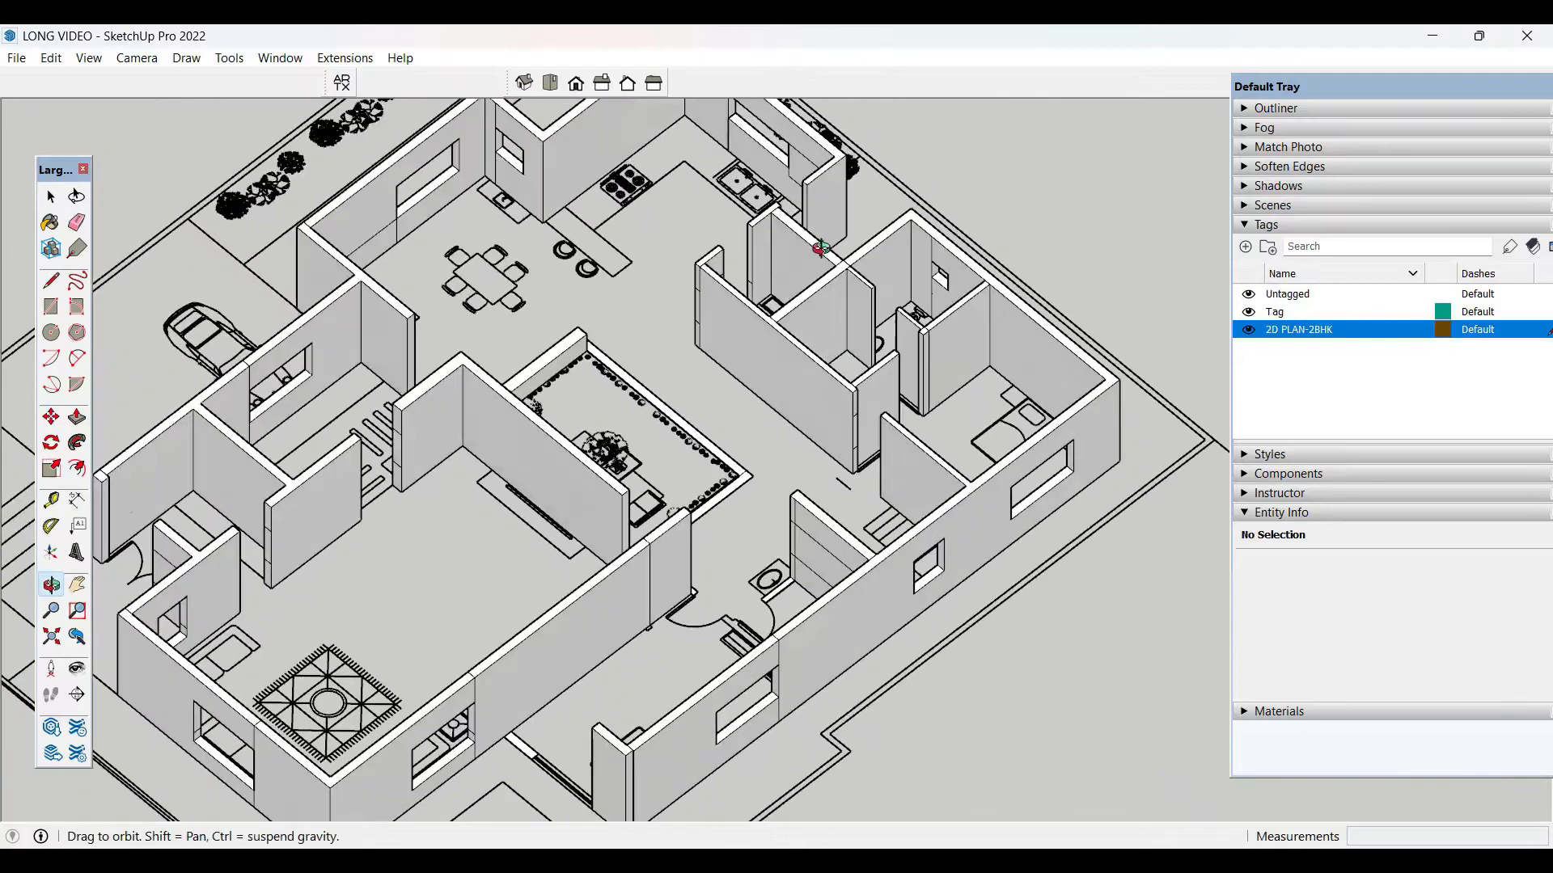
- Examine the whole wall model, ending close to the wall ends and door openings around the entrance and living room
key("space")
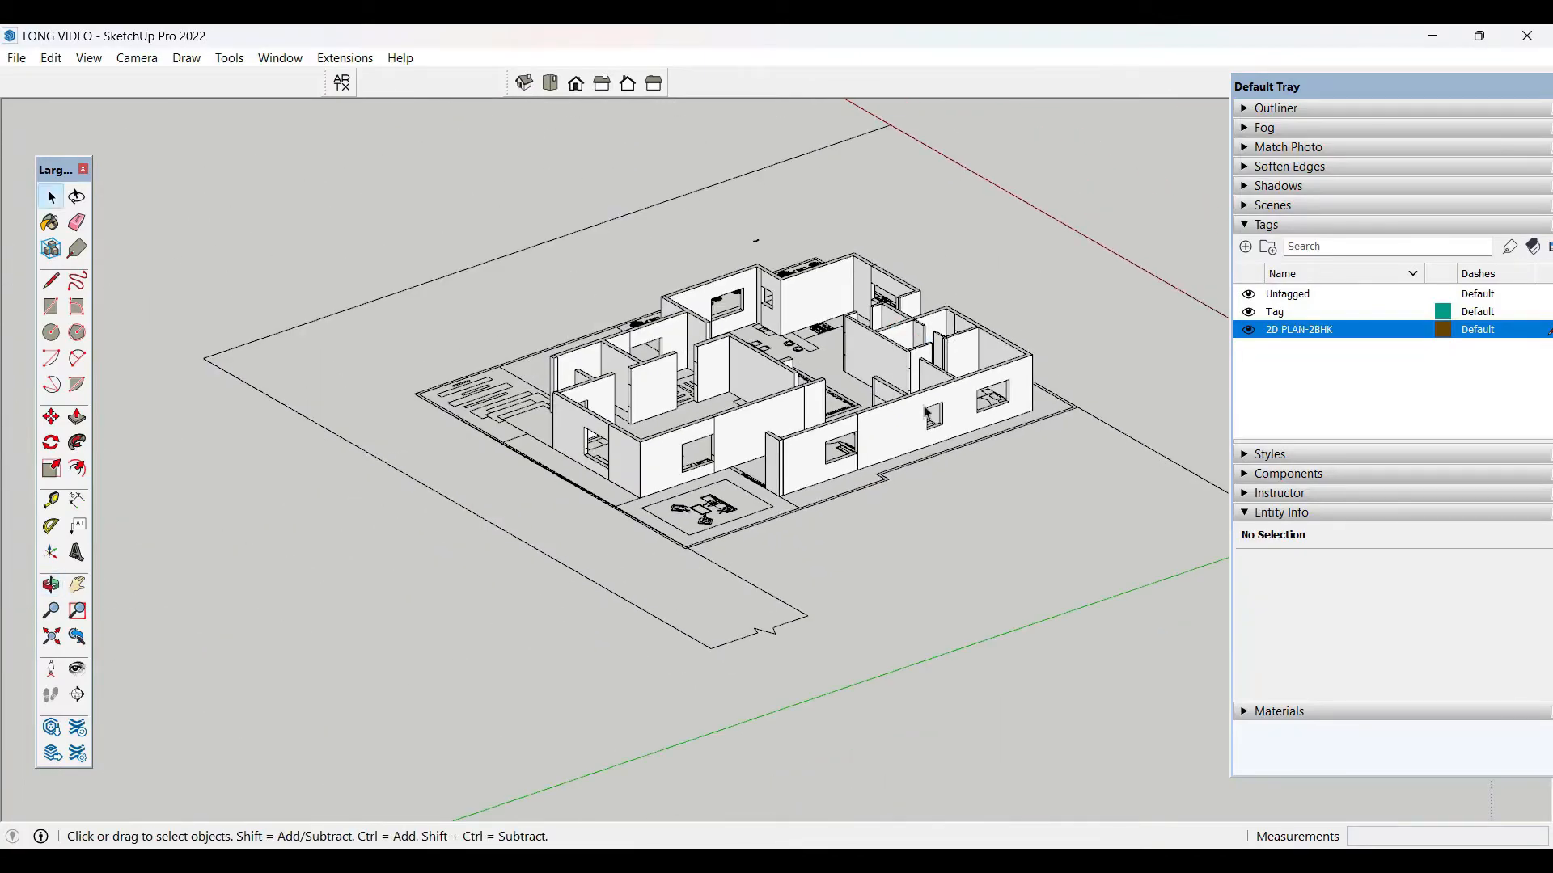
scroll(926, 410, "up", 2)
middle_click_drag(926, 411, 1141, 299)
middle_click_drag(485, 372, 423, 347)
scroll(687, 370, "up", 2)
middle_click_drag(857, 501, 520, 582)
scroll(520, 583, "up", 4)
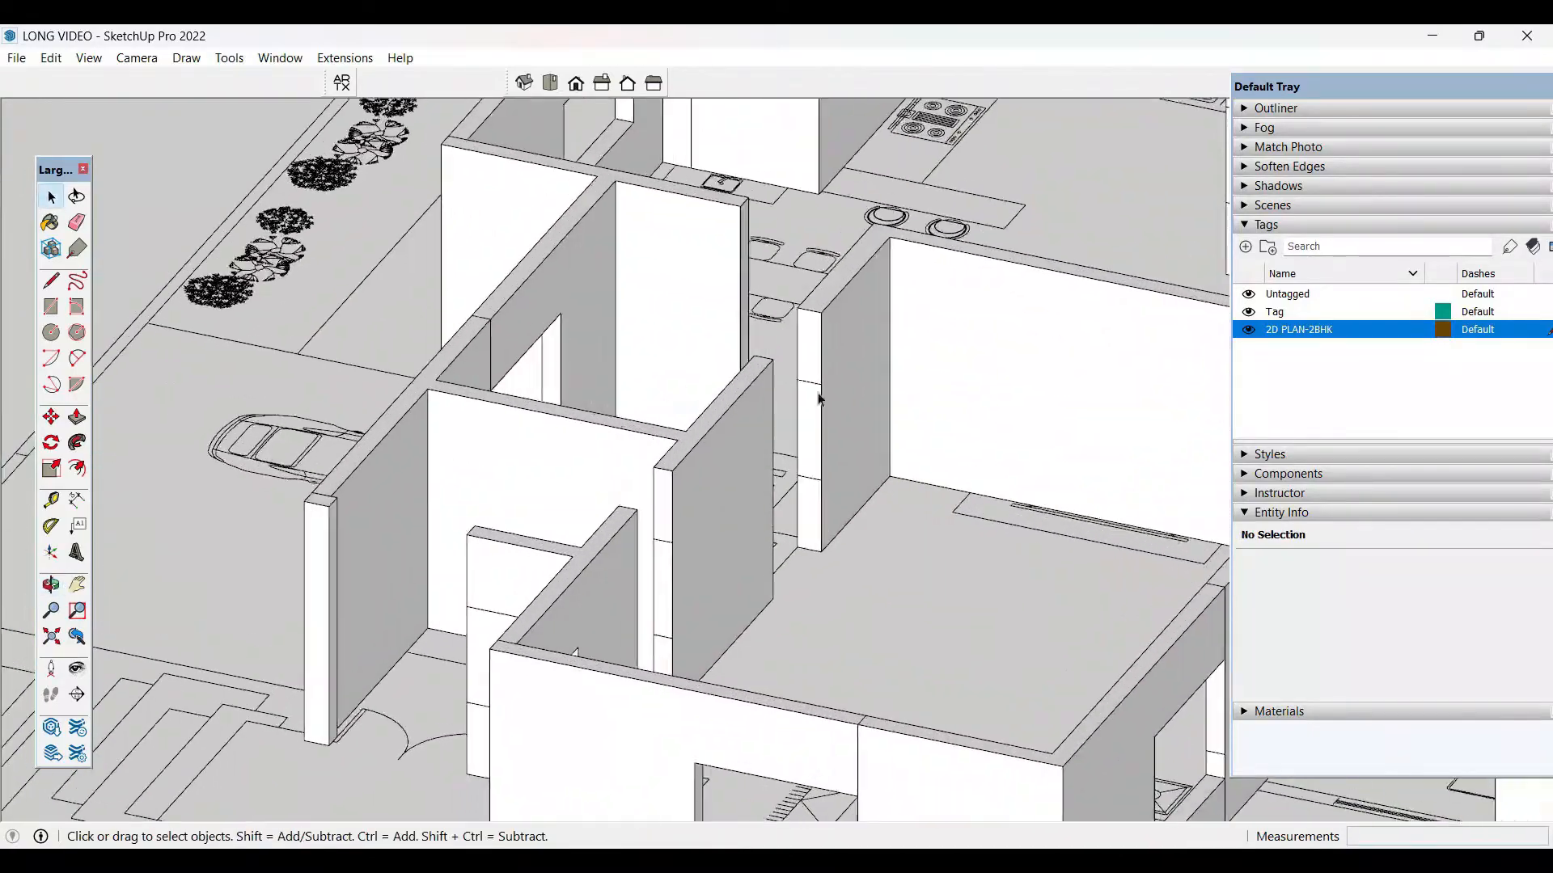
- Copy the top edge of the wall end beside the entrance door downward to mark off the lintel face
middle_click_drag(820, 400, 634, 548)
scroll(475, 439, "up", 5)
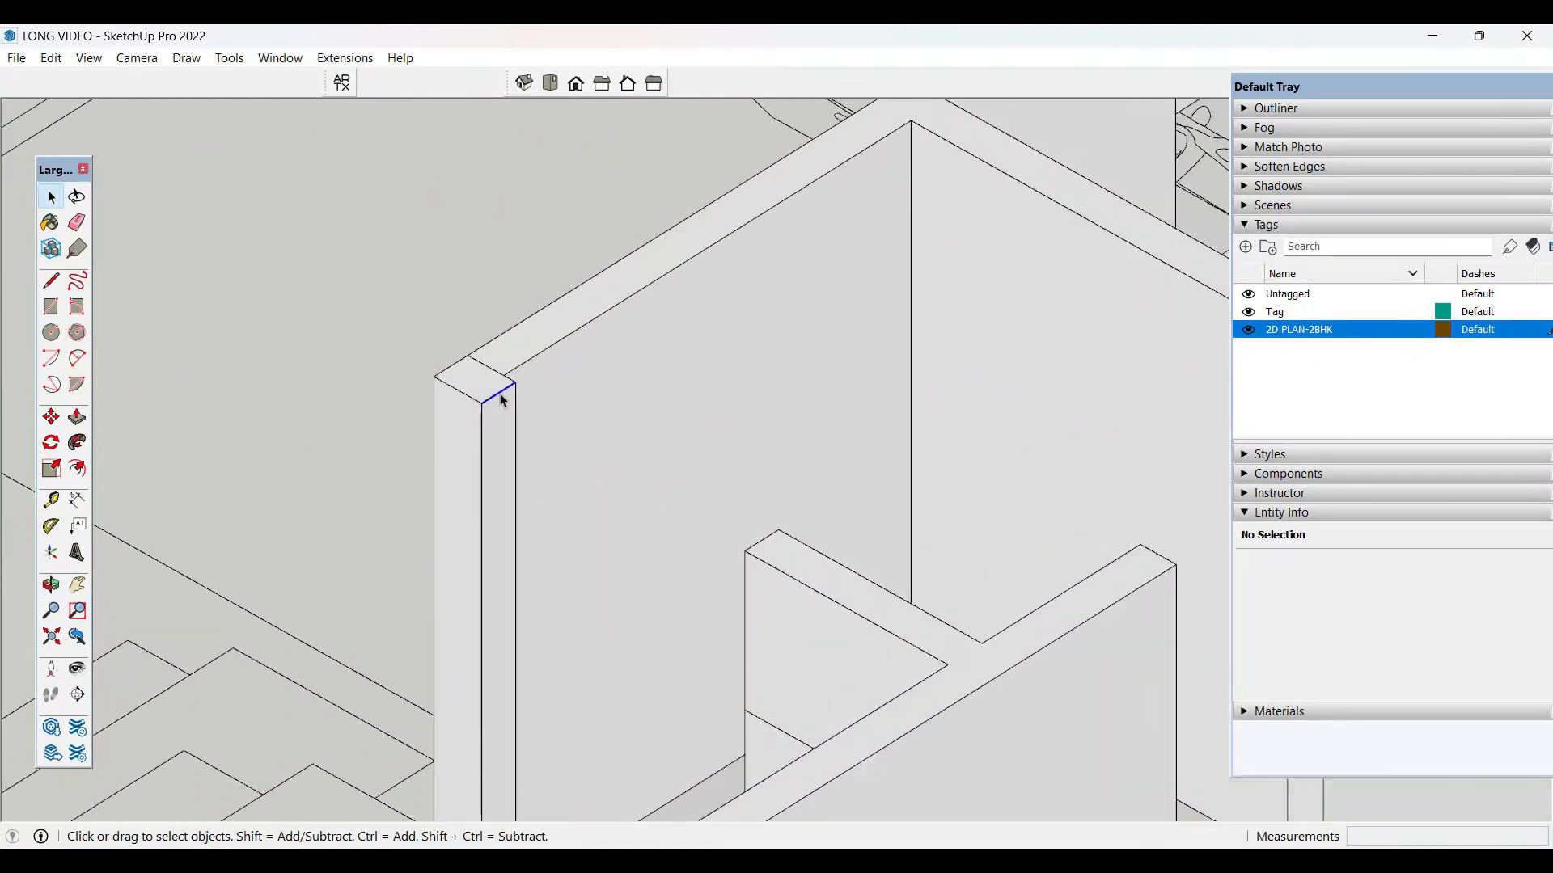
left_click(503, 400)
key("m")
left_click(503, 399)
key("ctrl")
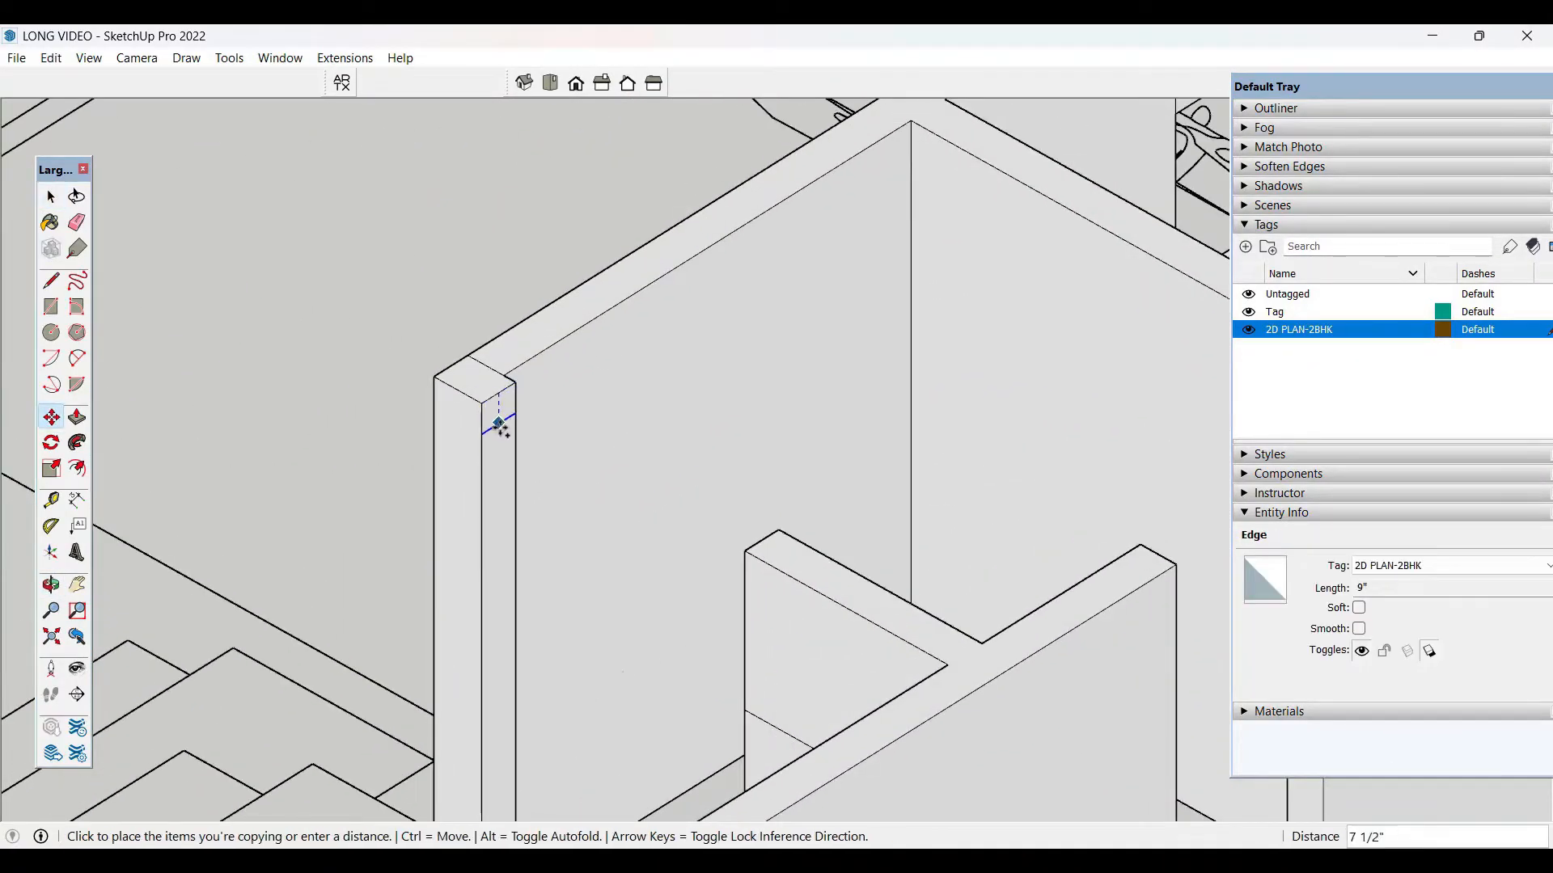
key("Return")
key("space")
- Extend the marked lintel face 5' 6" across the entrance door opening to the opposite wall end
key("p")
left_click(500, 465)
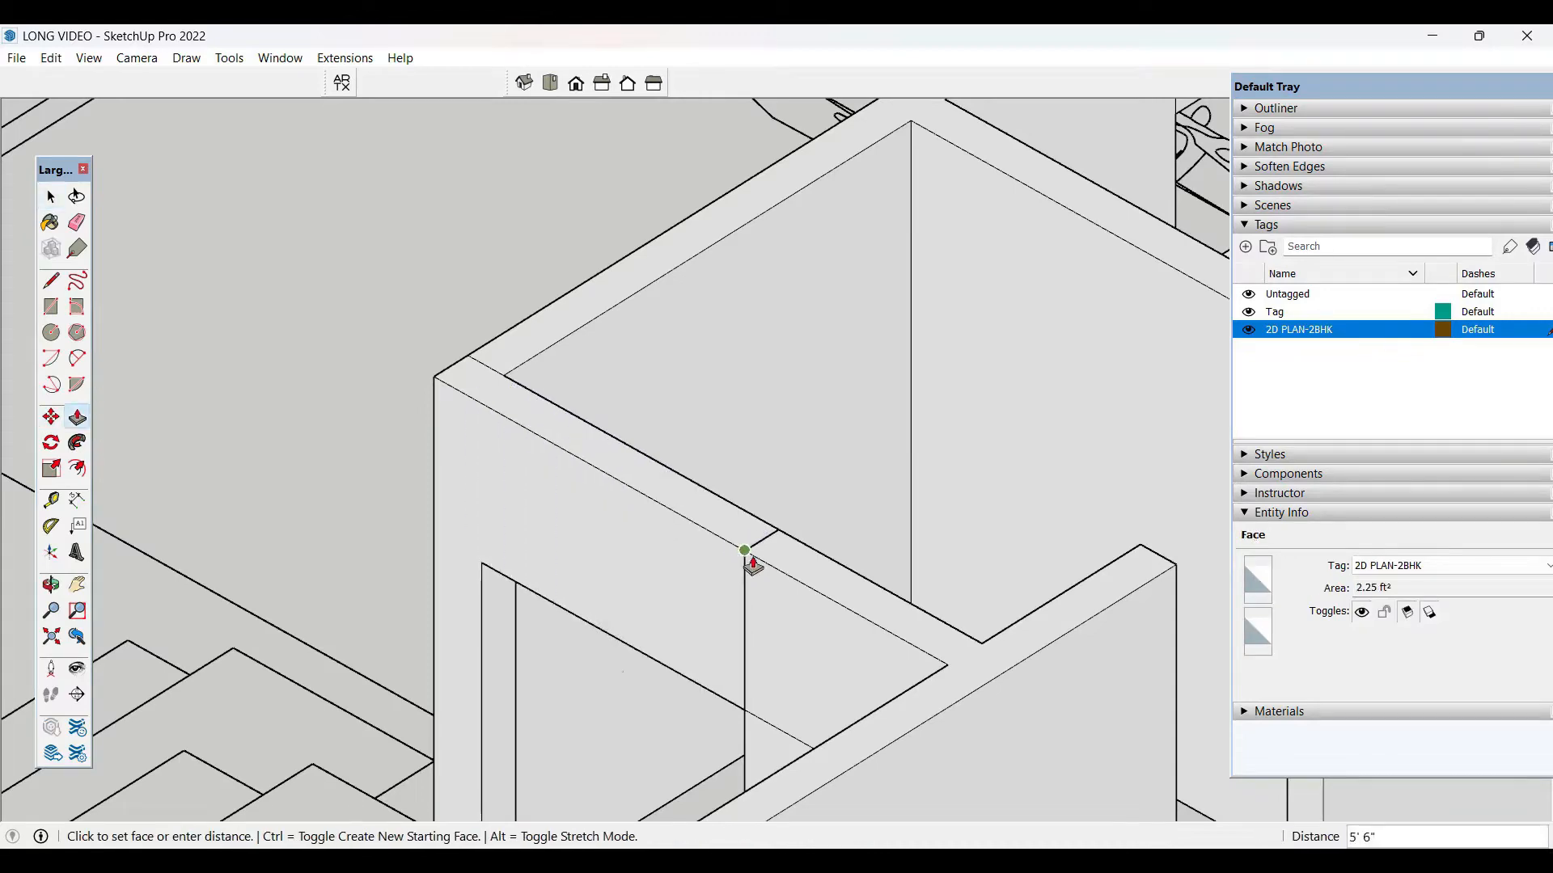
left_click(745, 551)
key("space")
left_click(457, 222)
- Try to close the wall above the living room's inner door opening by extending the upper end face 4' to the facing wall
scroll(457, 222, "down", 5)
middle_click_drag(711, 388, 782, 411)
scroll(785, 400, "up", 3)
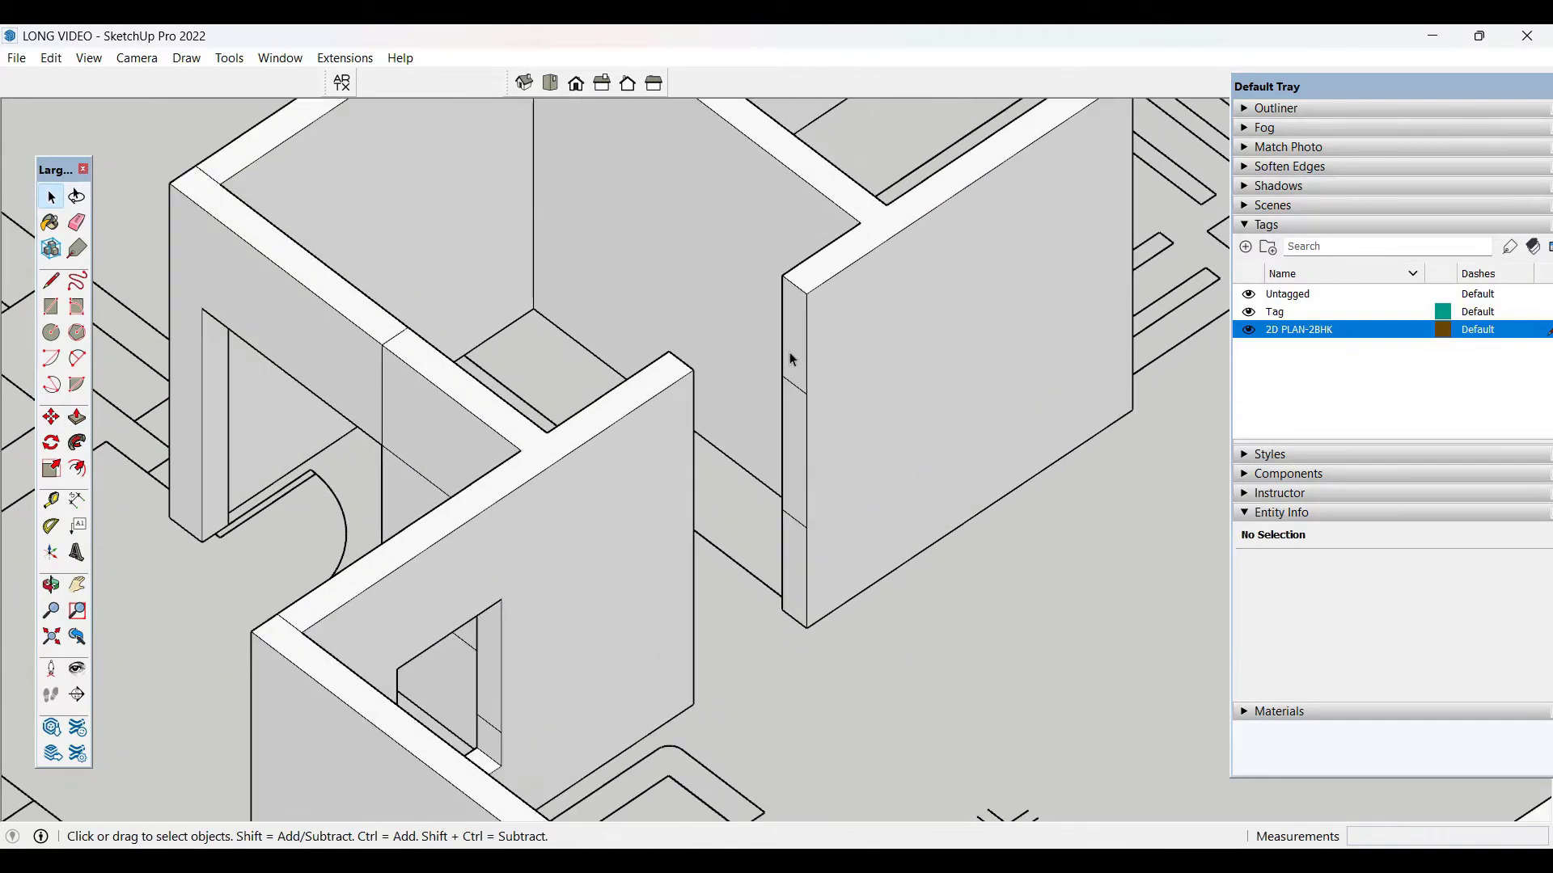
key("p")
left_click(798, 356)
key("Escape")
key("space")
scroll(527, 536, "down", 5)
scroll(818, 374, "up", 2)
key("Escape")
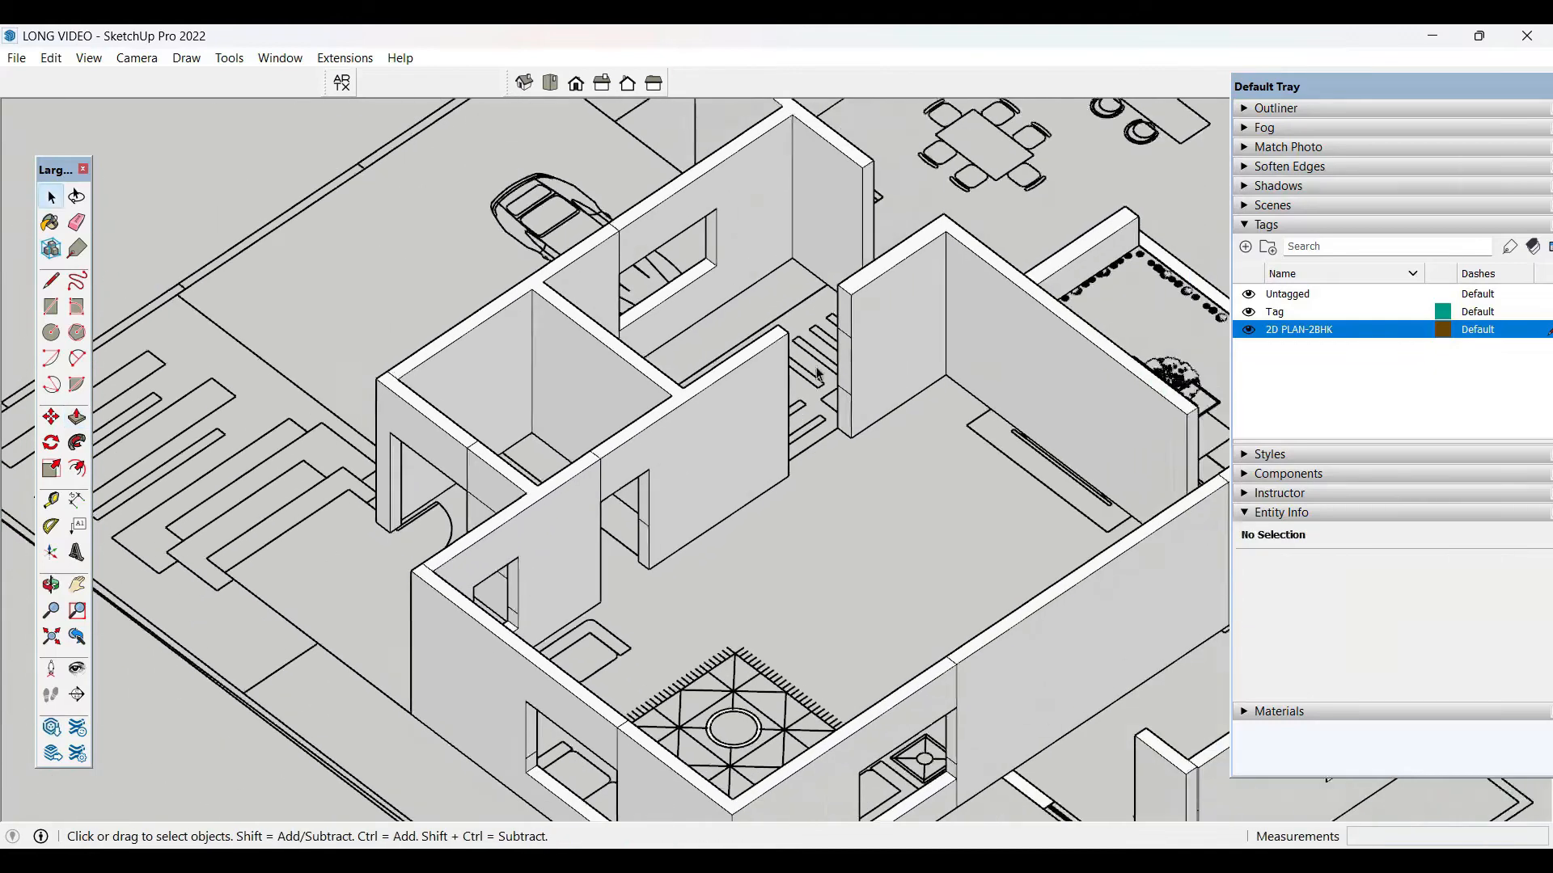
scroll(819, 374, "up", 3)
key("p")
left_click(854, 317)
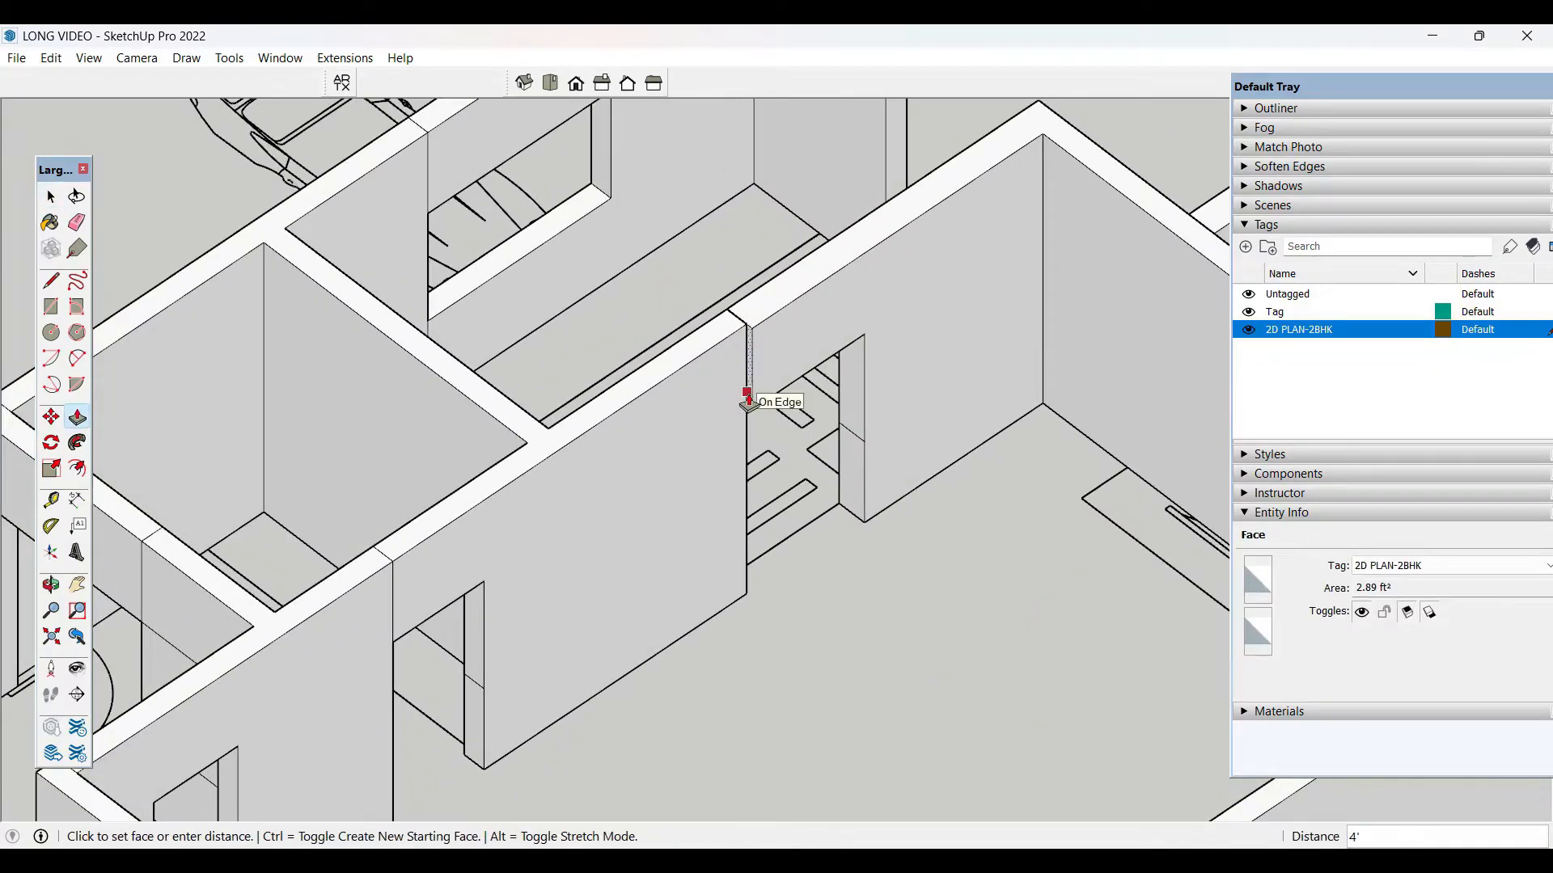
scroll(745, 409, "up", 2)
left_click(741, 299)
key("space")
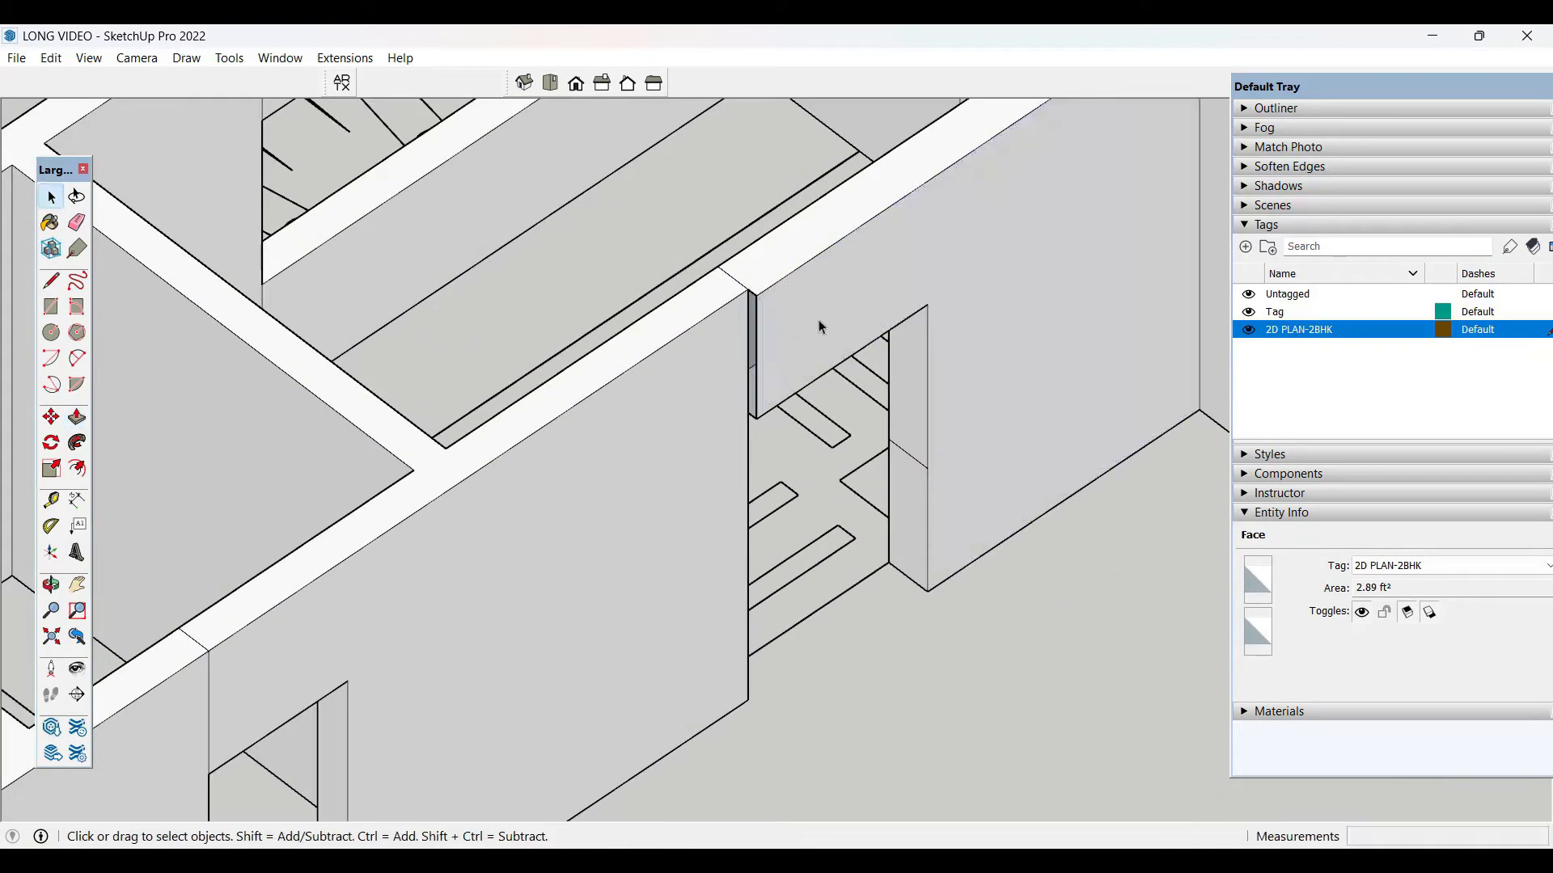
- Try to push the living room wall face around the new lintel flush with the adjoining wall end
left_click(821, 327)
key("p")
left_click(745, 306)
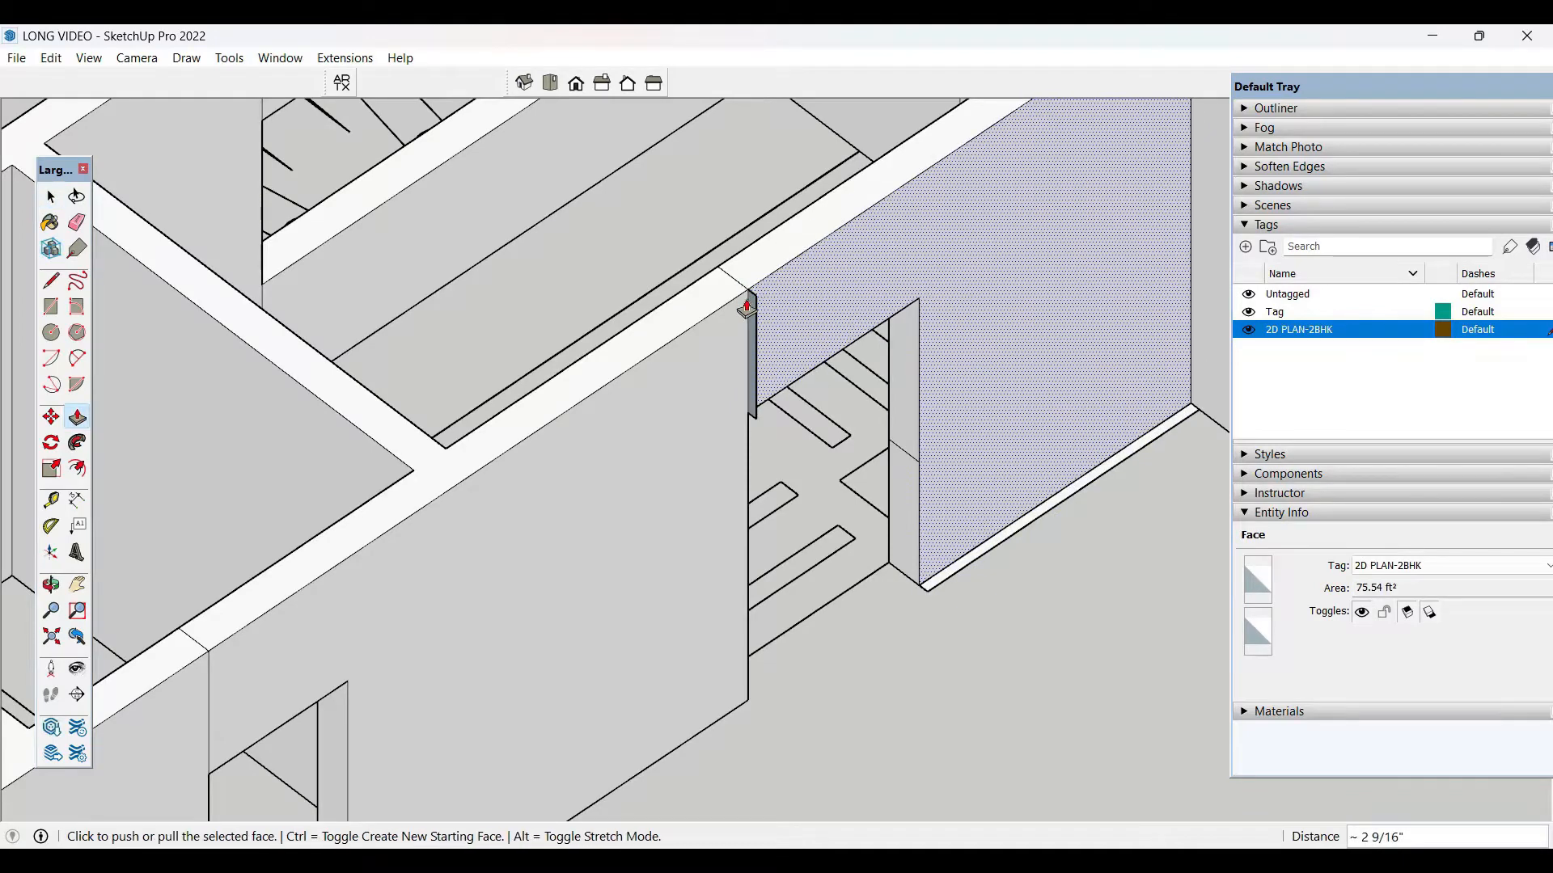
key("space")
middle_click_drag(746, 305, 909, 429)
- Push the living room wall face flush with the facing wall end and erase the leftover strip edge at its base
left_click(909, 357)
key("p")
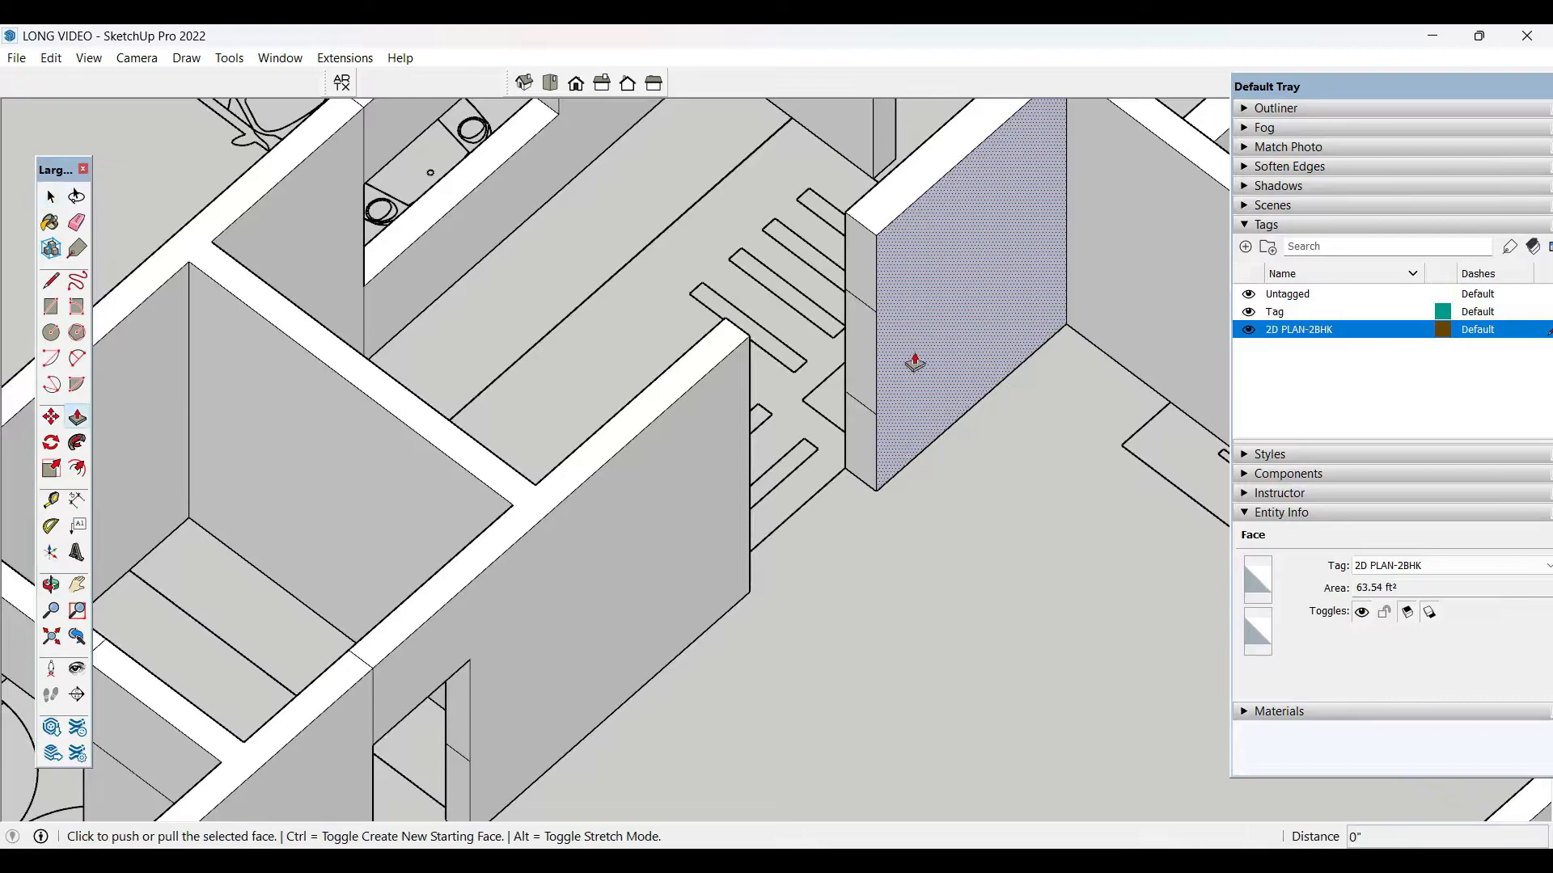
left_click(914, 356)
left_click(751, 339)
key("space")
scroll(924, 466, "up", 2)
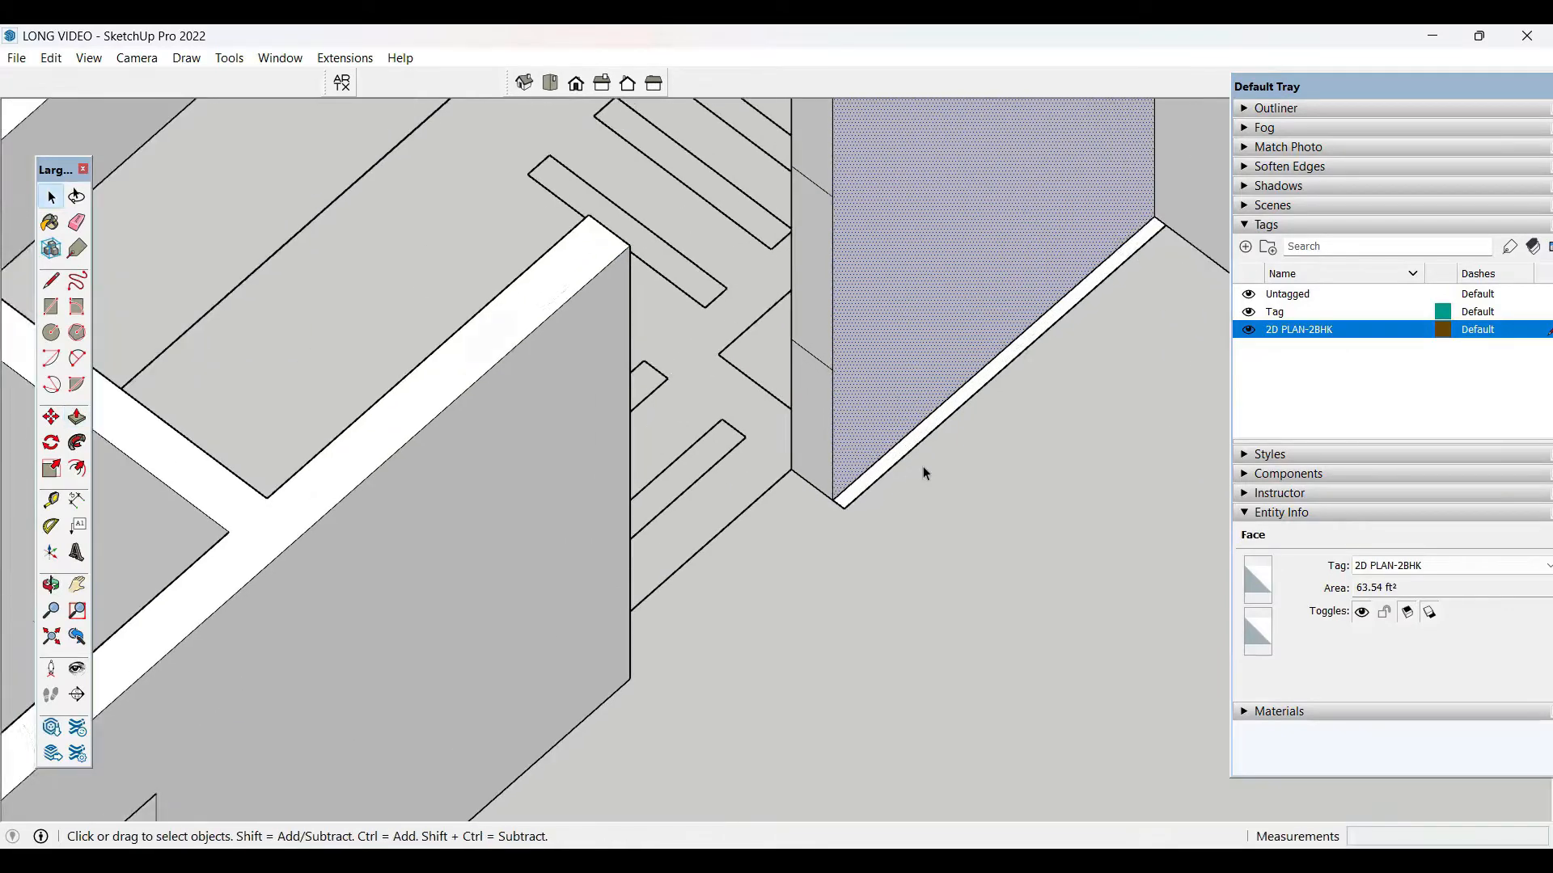
key("e")
left_click(920, 442)
scroll(849, 506, "down", 2)
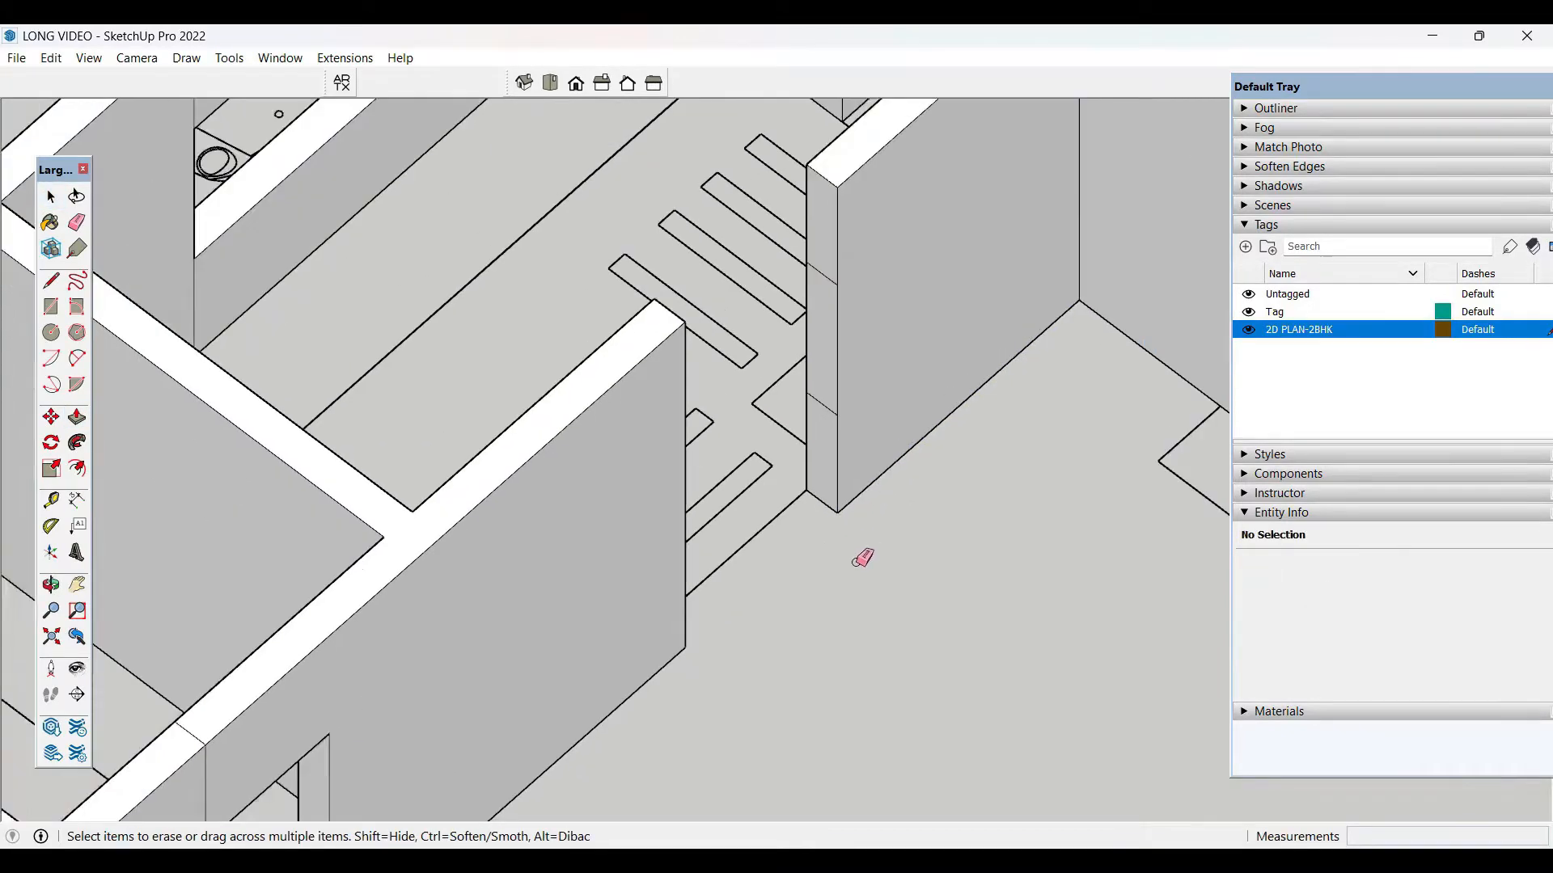
- Extend the upper end face 4' across the living room's inner door opening to the facing wall and erase the seam
scroll(855, 562, "down", 2)
key("space")
key("p")
left_click(828, 331)
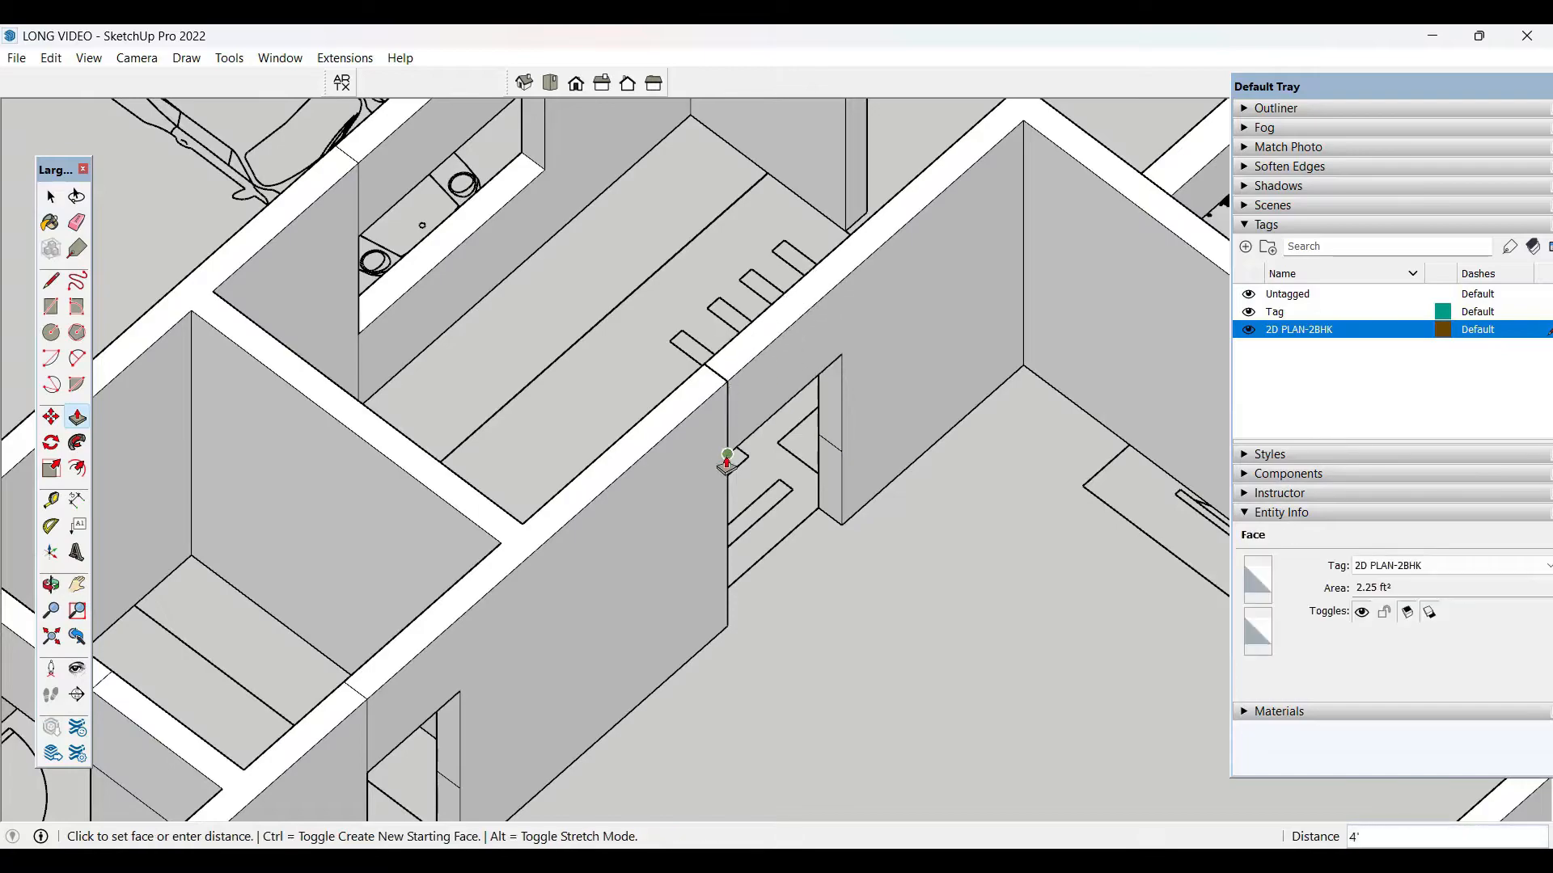
left_click(727, 460)
key("space")
scroll(728, 639, "down", 2)
scroll(716, 463, "up", 2)
key("e")
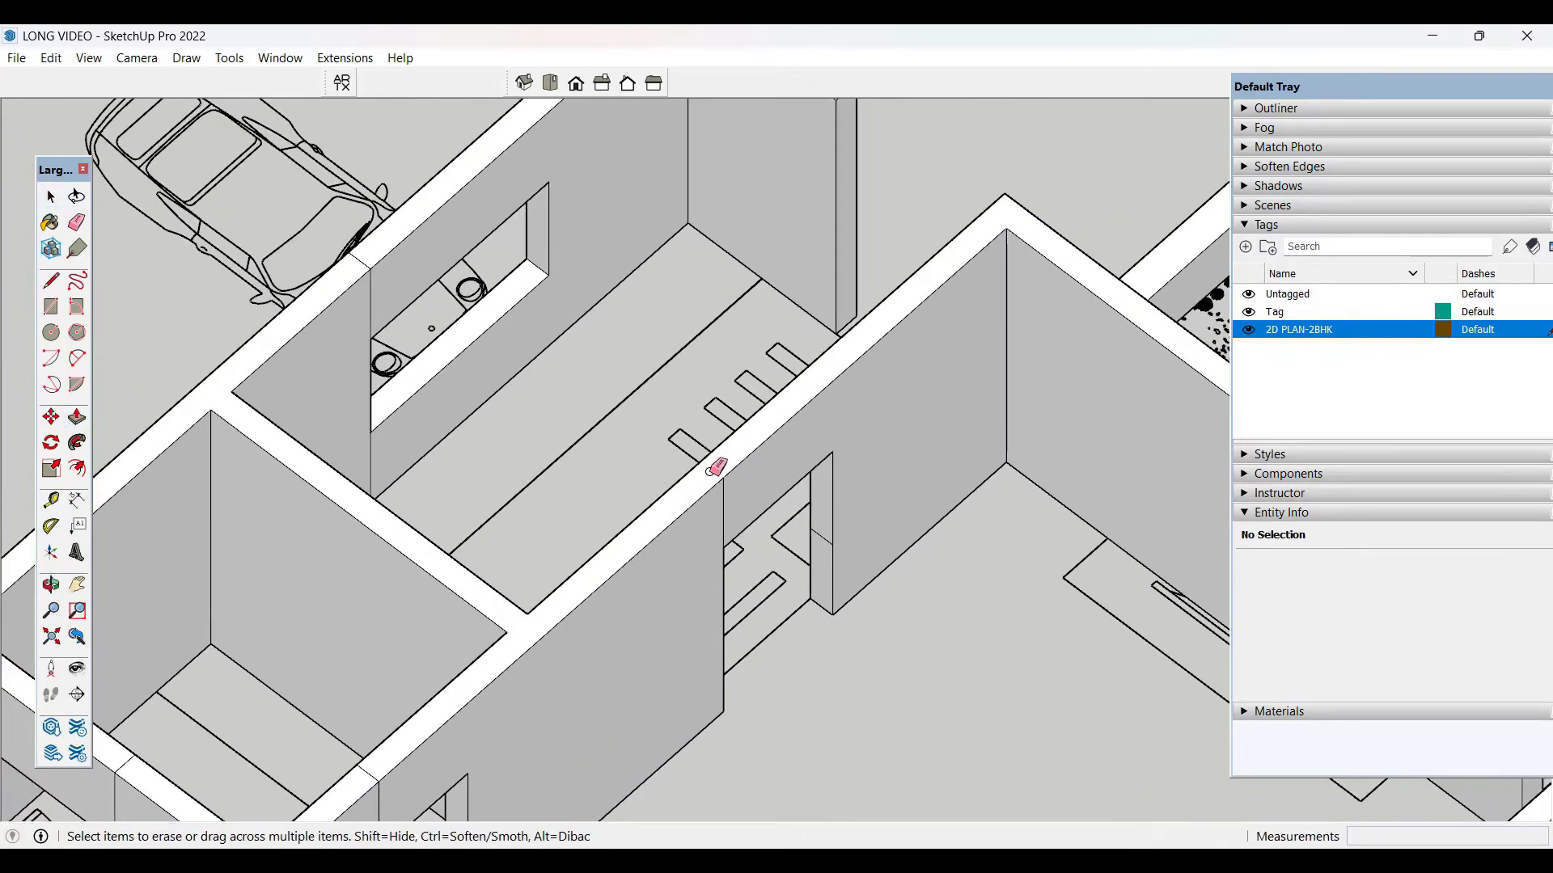
key("space")
- Copy the top edge of the car-side room's wall end near the dining area downward to mark its door lintel
scroll(566, 484, "down", 3)
middle_click_drag(565, 484, 887, 589)
scroll(746, 352, "up", 4)
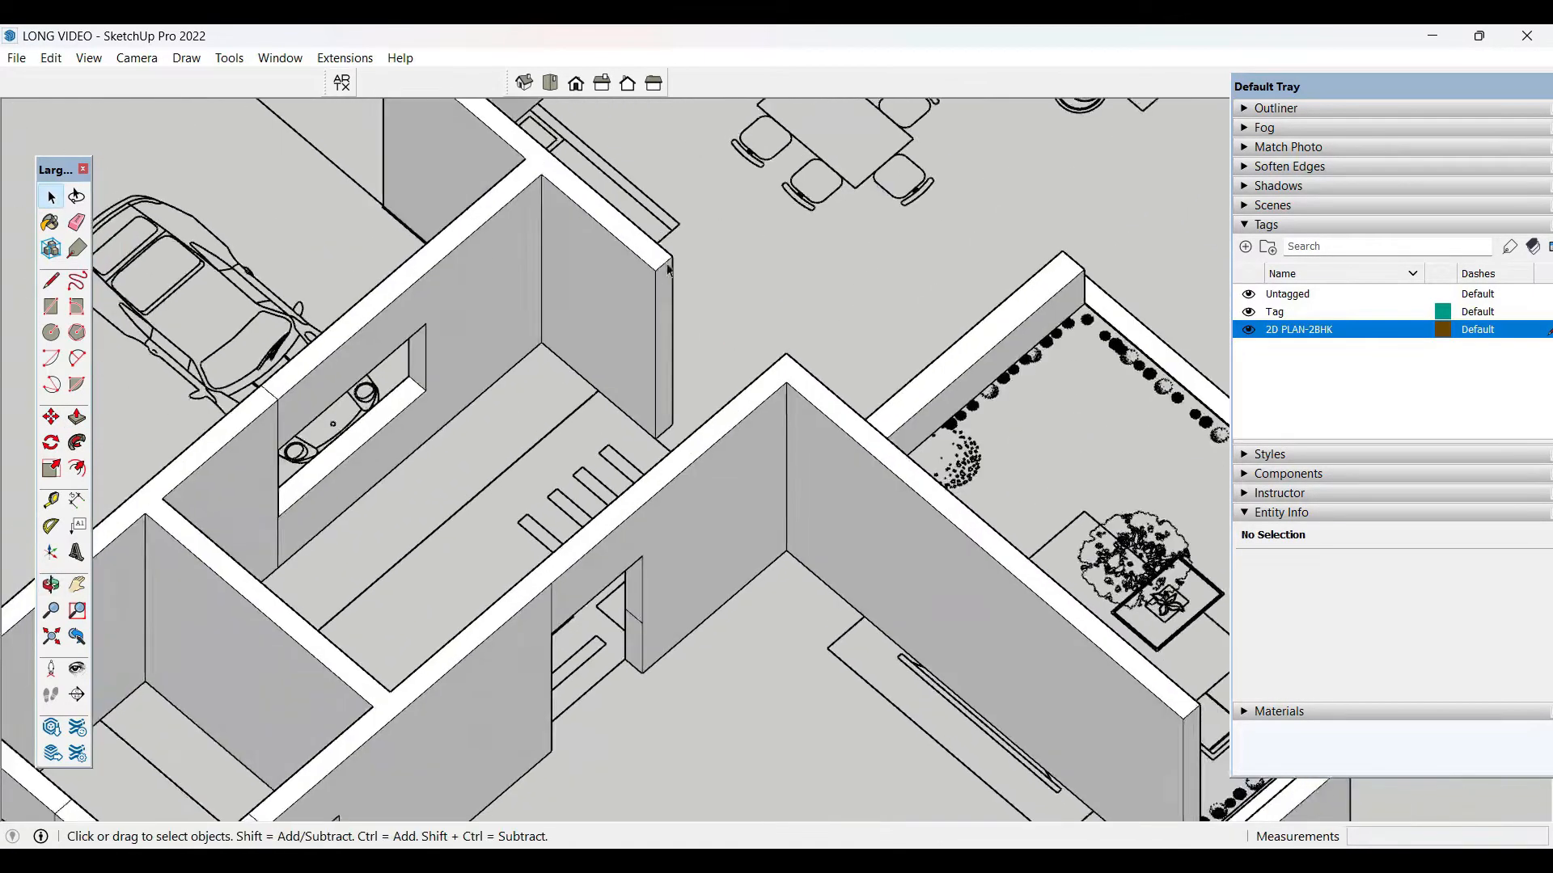
scroll(667, 268, "up", 3)
key("m")
left_click(663, 266)
key("ctrl")
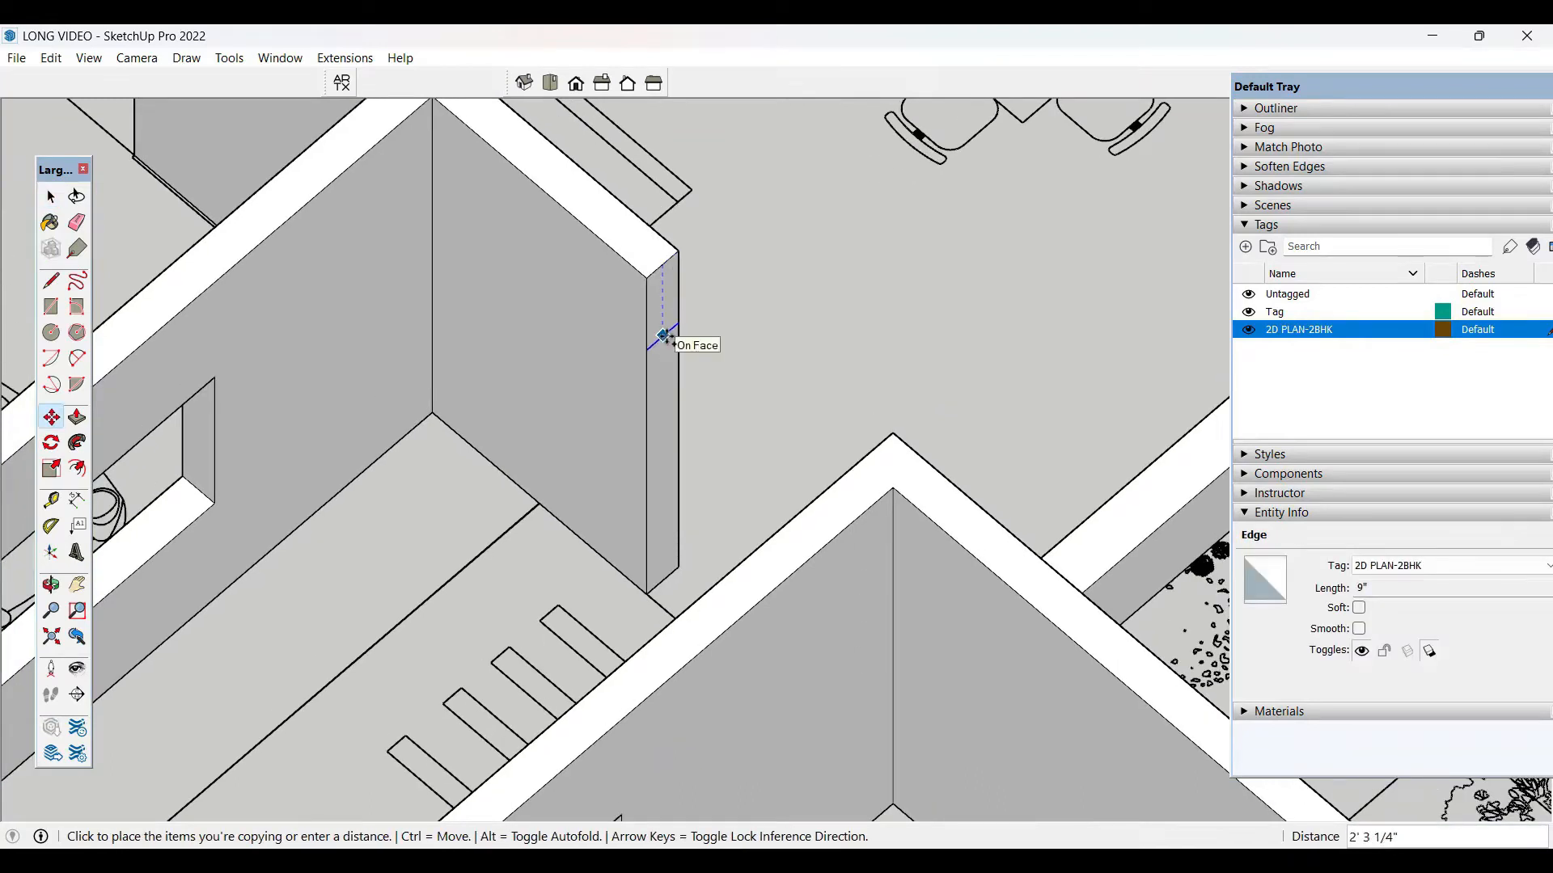
left_click(663, 335)
key("space")
- Extend the marked lintel face 5' across the car-side room's door opening to the adjoining wall and erase the seam on top
key("p")
left_click(664, 328)
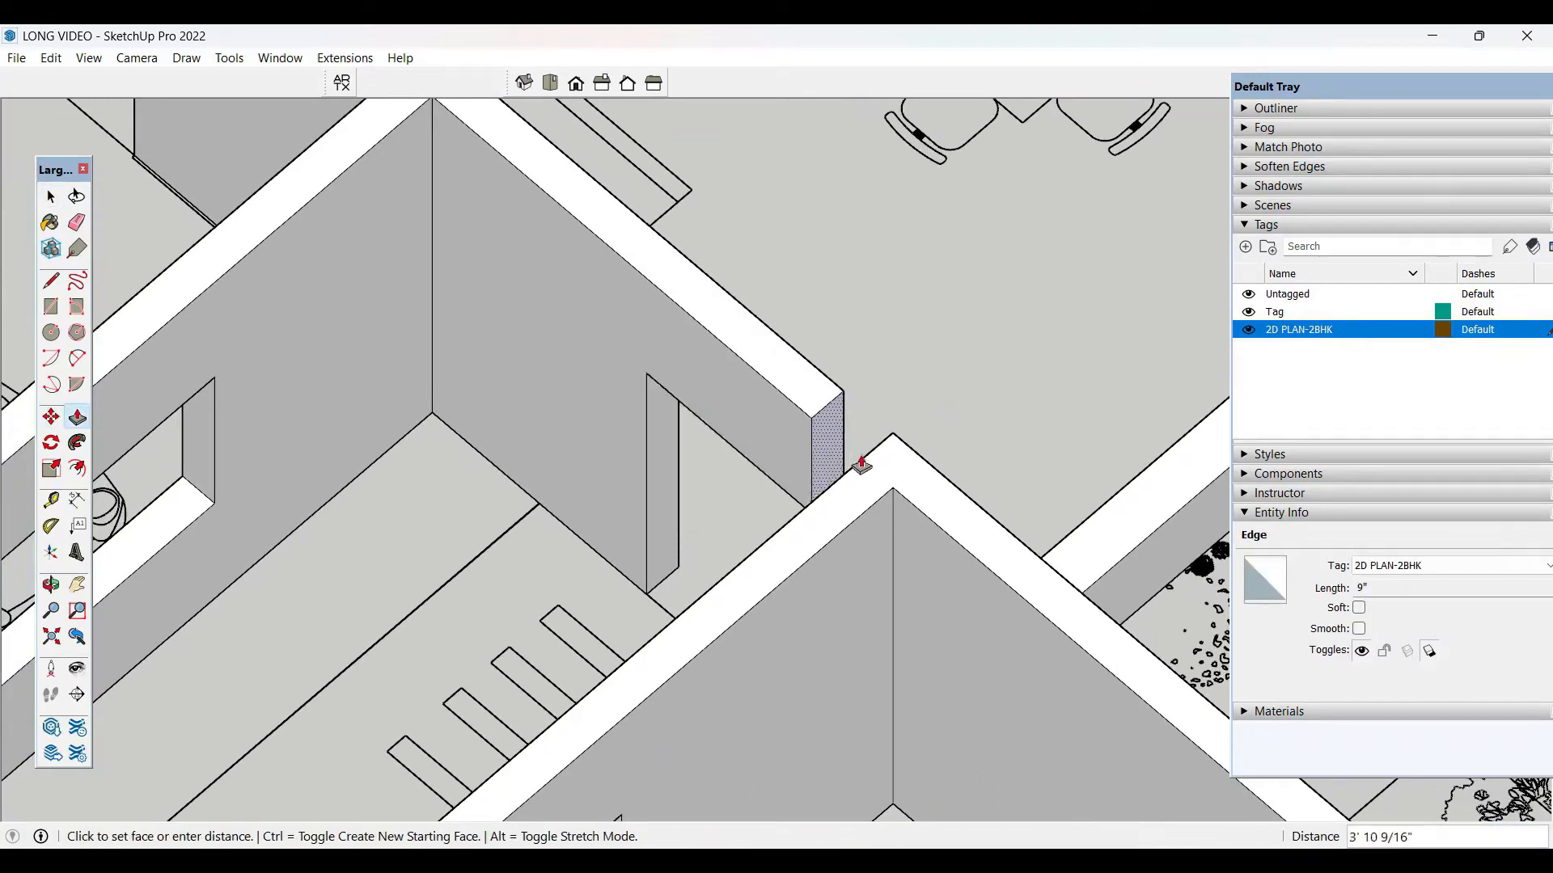
left_click(866, 468)
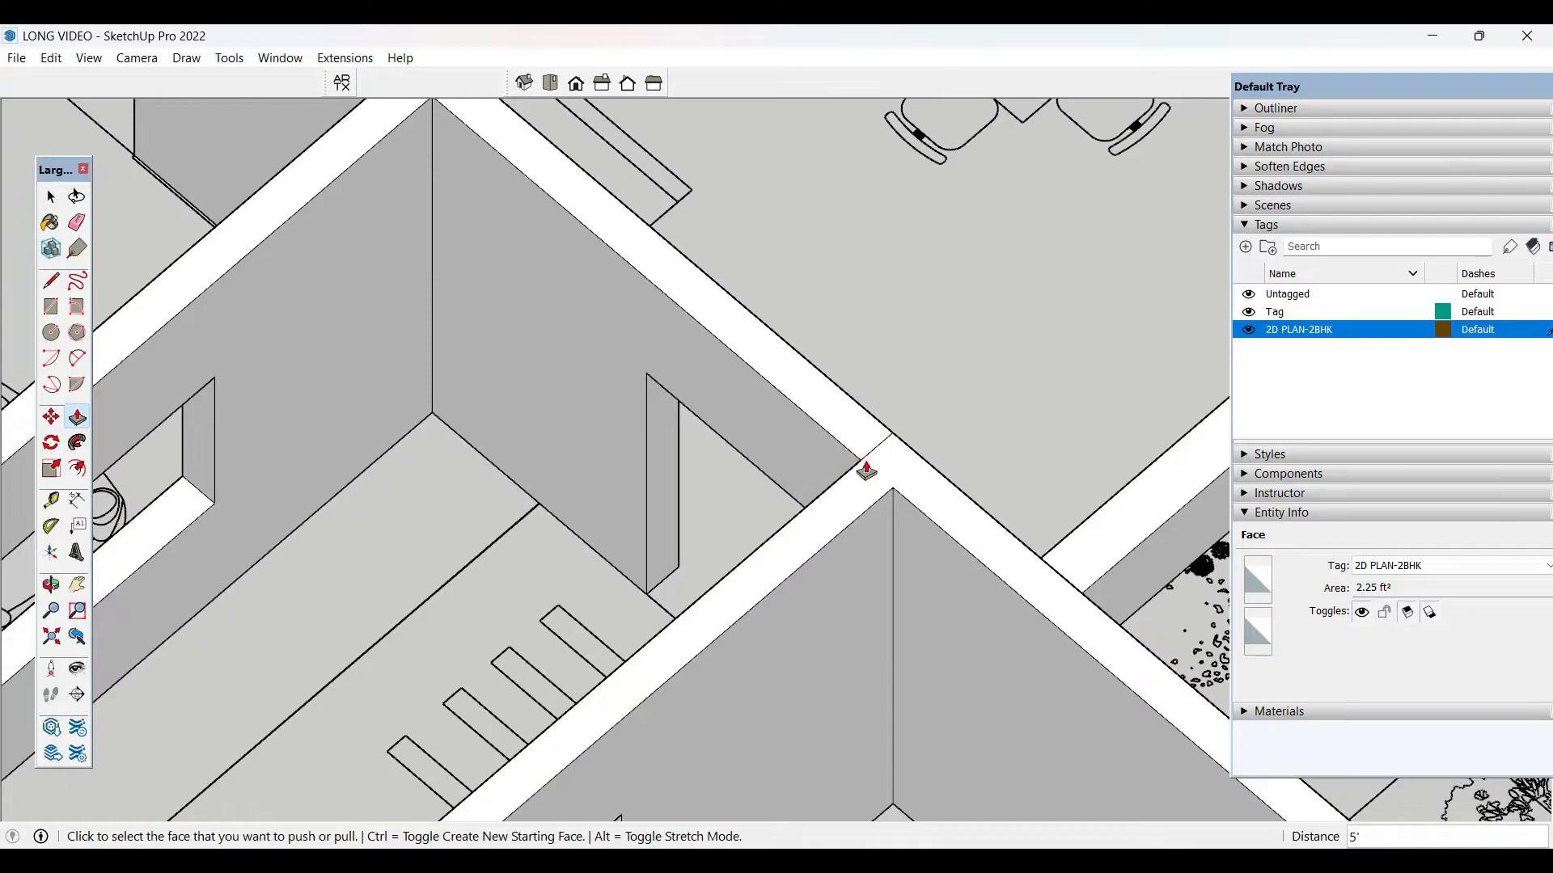
key("space")
scroll(813, 360, "down", 2)
scroll(825, 405, "up", 2)
key("e")
key("space")
scroll(875, 392, "down", 2)
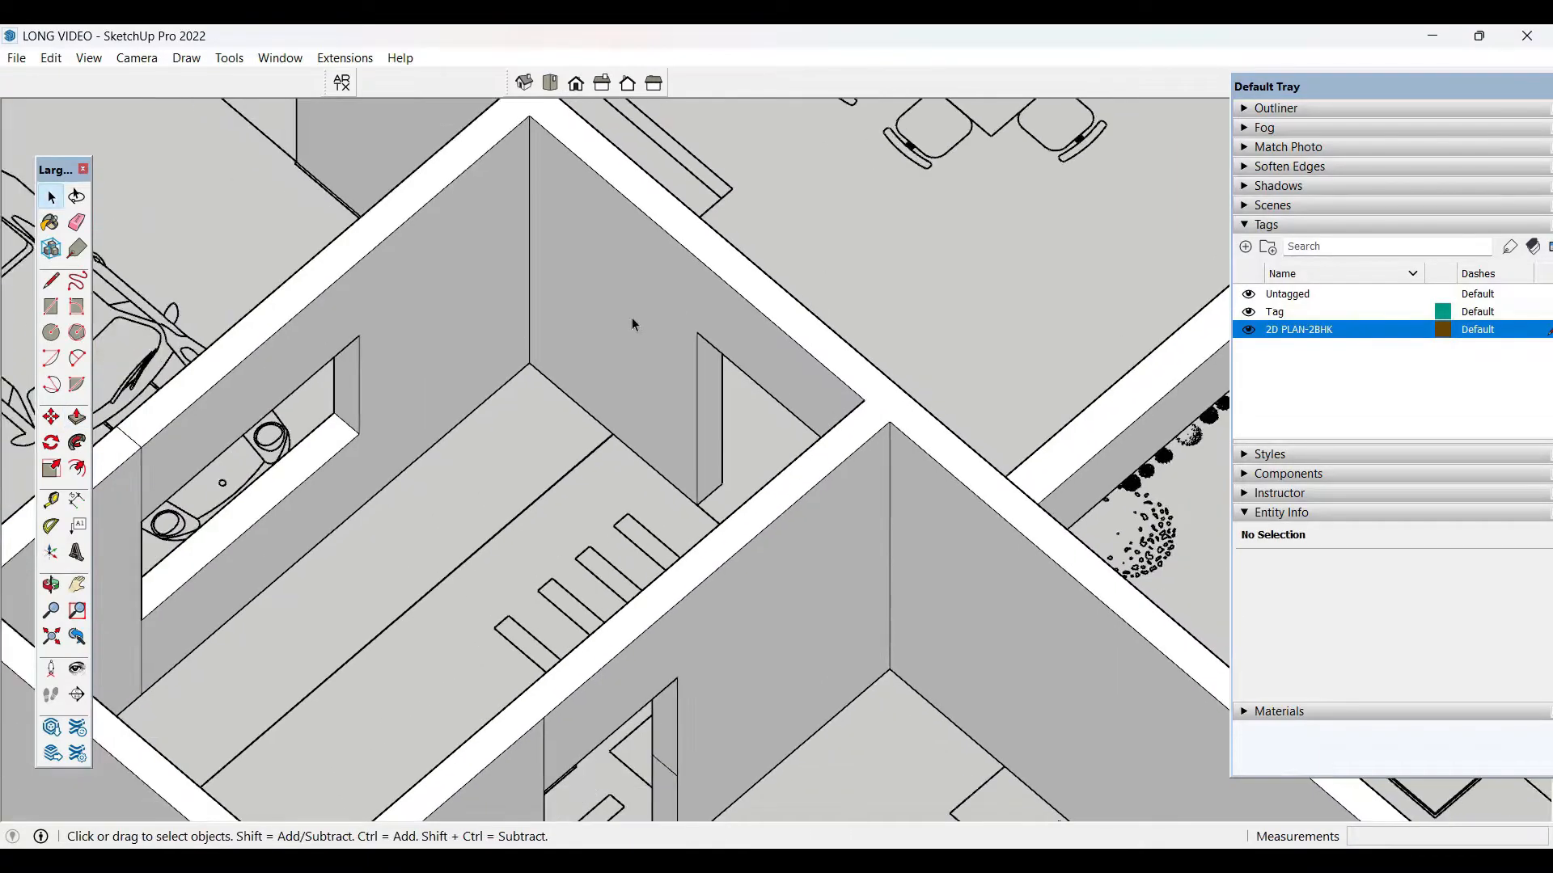
- Draw a rectangle over the thin partition outline in the plan between the dining table and the car-side room
middle_click_drag(634, 322, 176, 285)
scroll(776, 283, "down", 4)
scroll(913, 259, "up", 6)
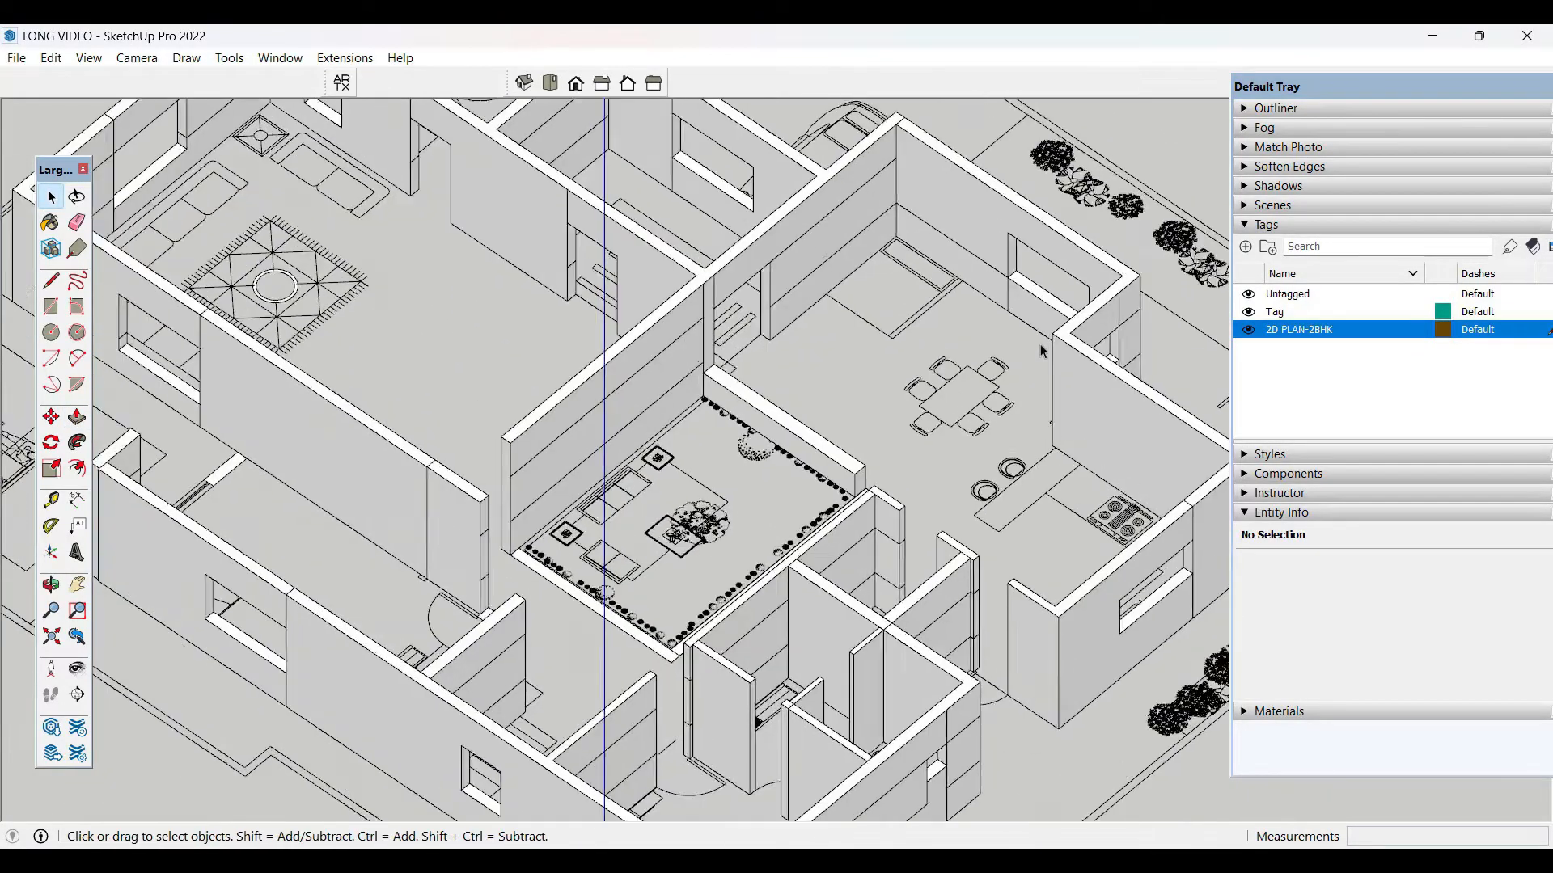
key("r")
left_click(610, 499)
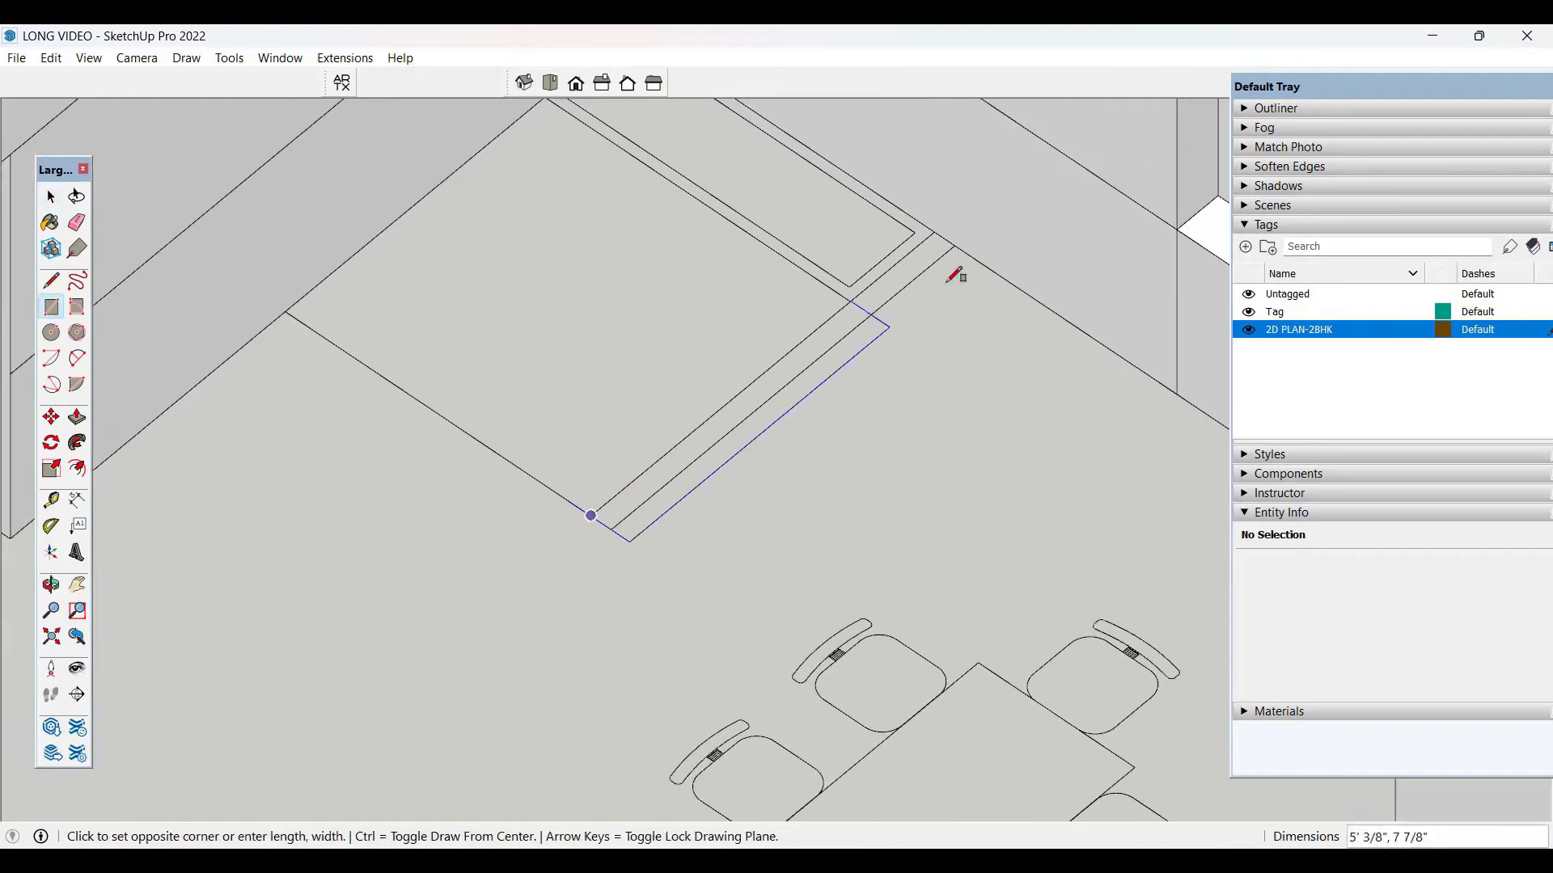
left_click(951, 242)
- Raise the thin partition rectangle to the height of the neighbouring walls
key("space")
key("p")
scroll(903, 318, "down", 3)
left_click(903, 311)
scroll(922, 286, "down", 4)
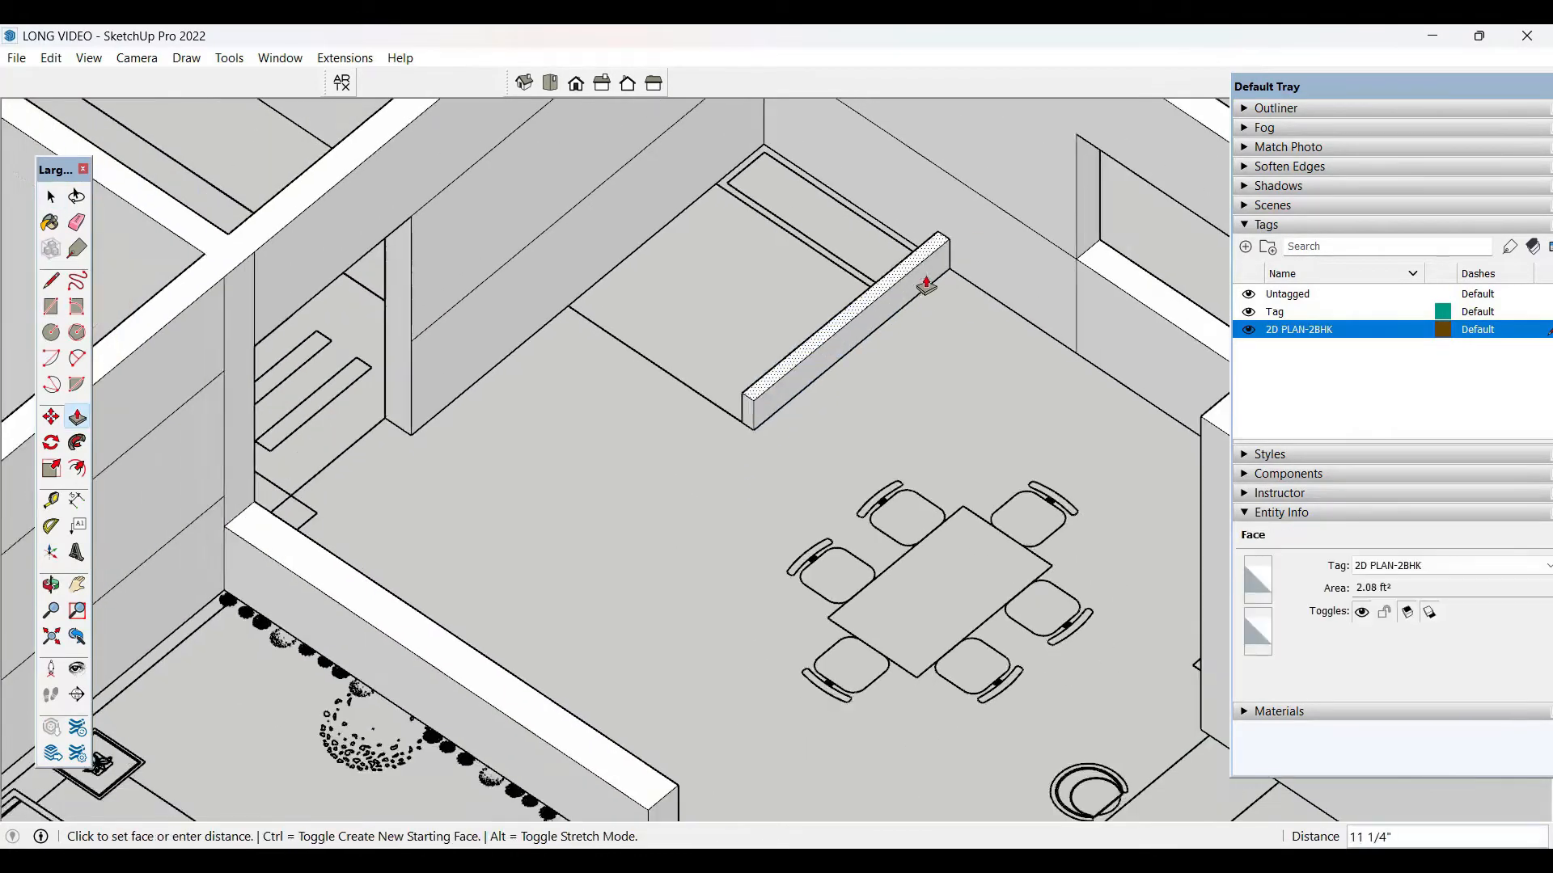
left_click(607, 153)
key("space")
- Erase the leftover band edges and seams on the long courtyard wall, the dining room wall and the living room's outer wall
scroll(900, 292, "down", 2)
scroll(873, 347, "down", 5)
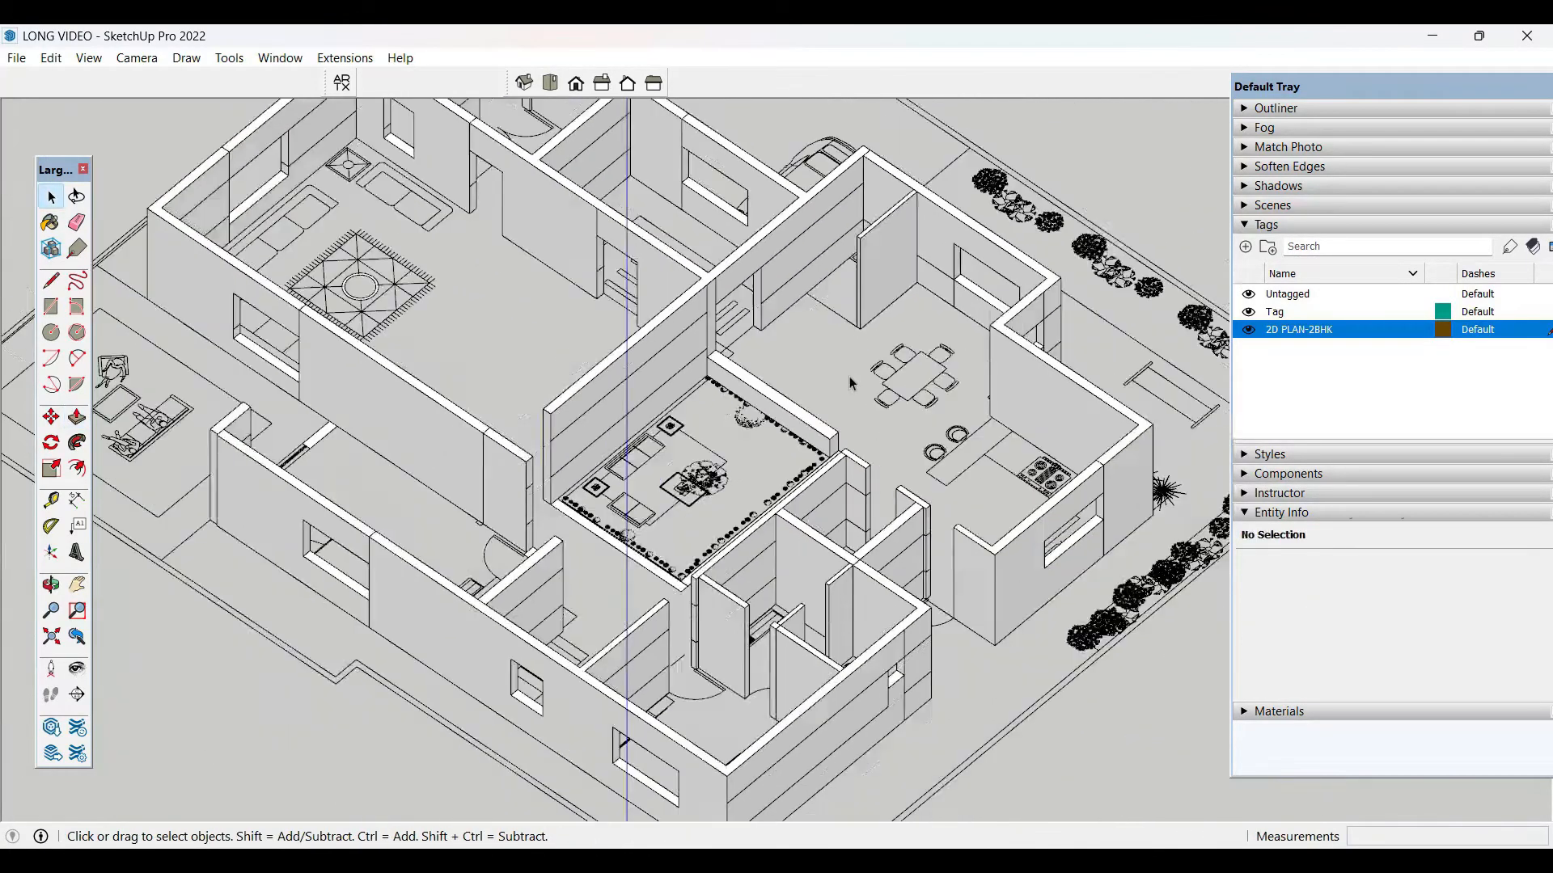
middle_click_drag(849, 377, 830, 314)
triple_click(829, 314)
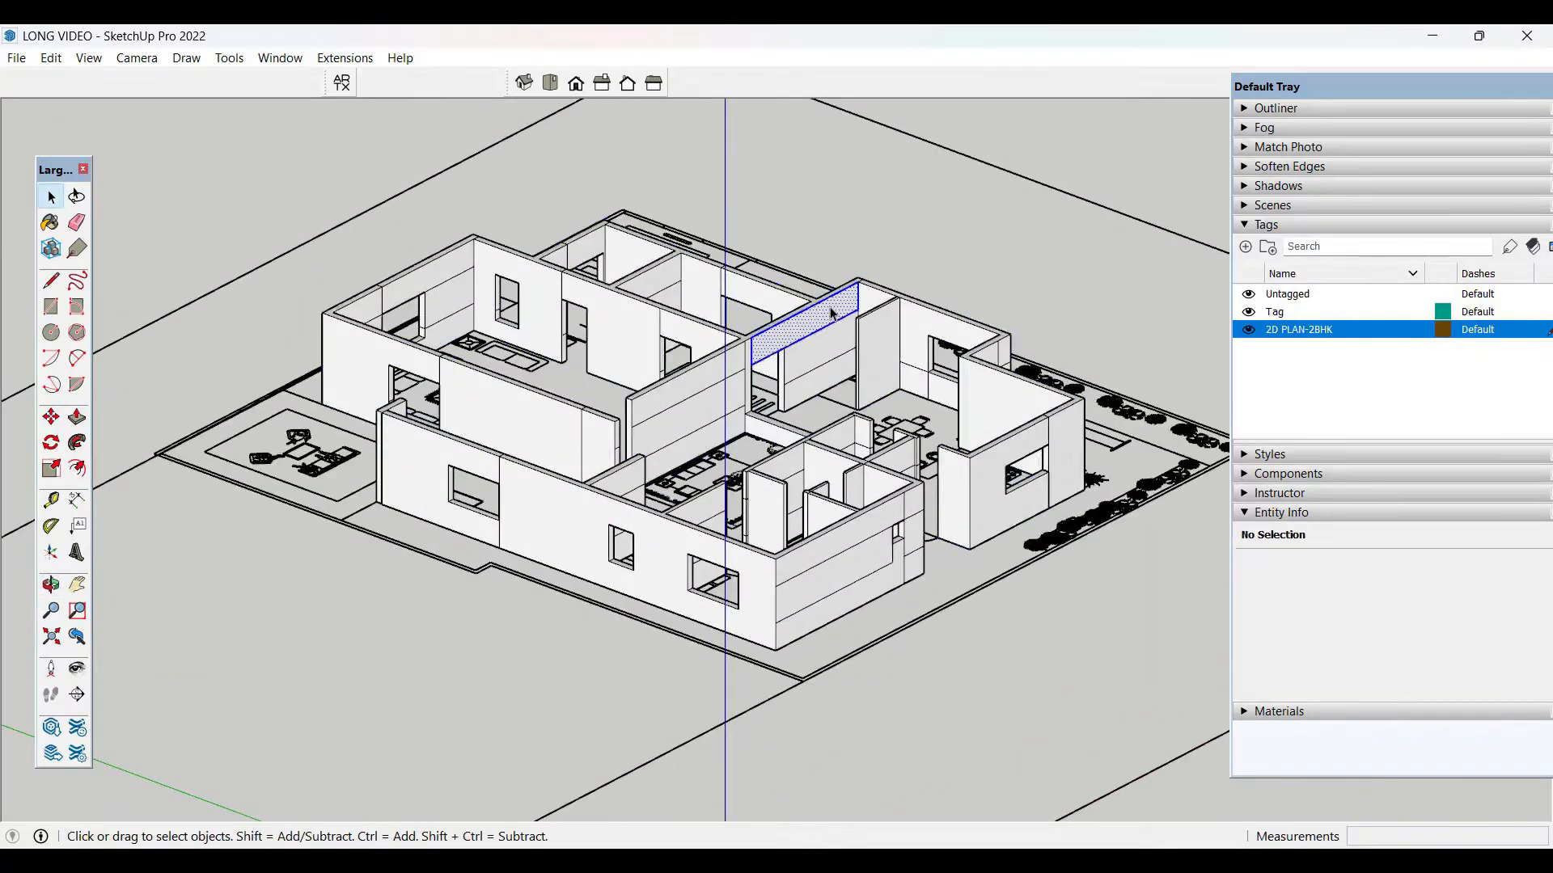
left_click(1073, 189)
middle_click_drag(946, 279, 889, 412)
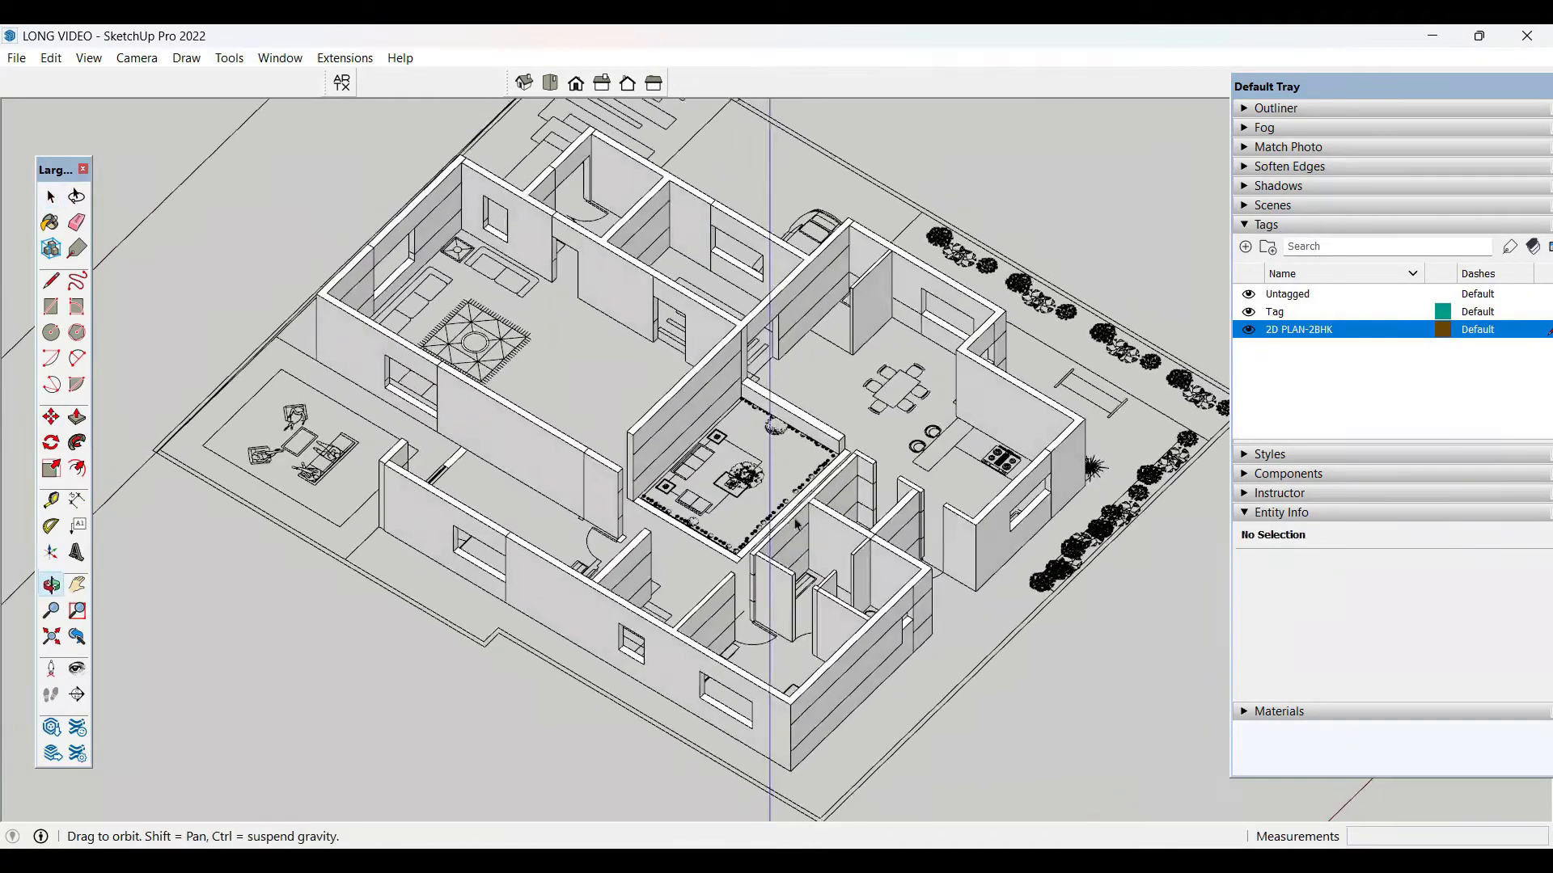
scroll(696, 408, "up", 2)
middle_click_drag(696, 409, 672, 423)
scroll(690, 384, "up", 3)
key("e")
mouse_move(692, 385)
left_mouse_down()
mouse_move(704, 364)
mouse_move(715, 409)
left_mouse_up()
left_click_drag(975, 253, 965, 205)
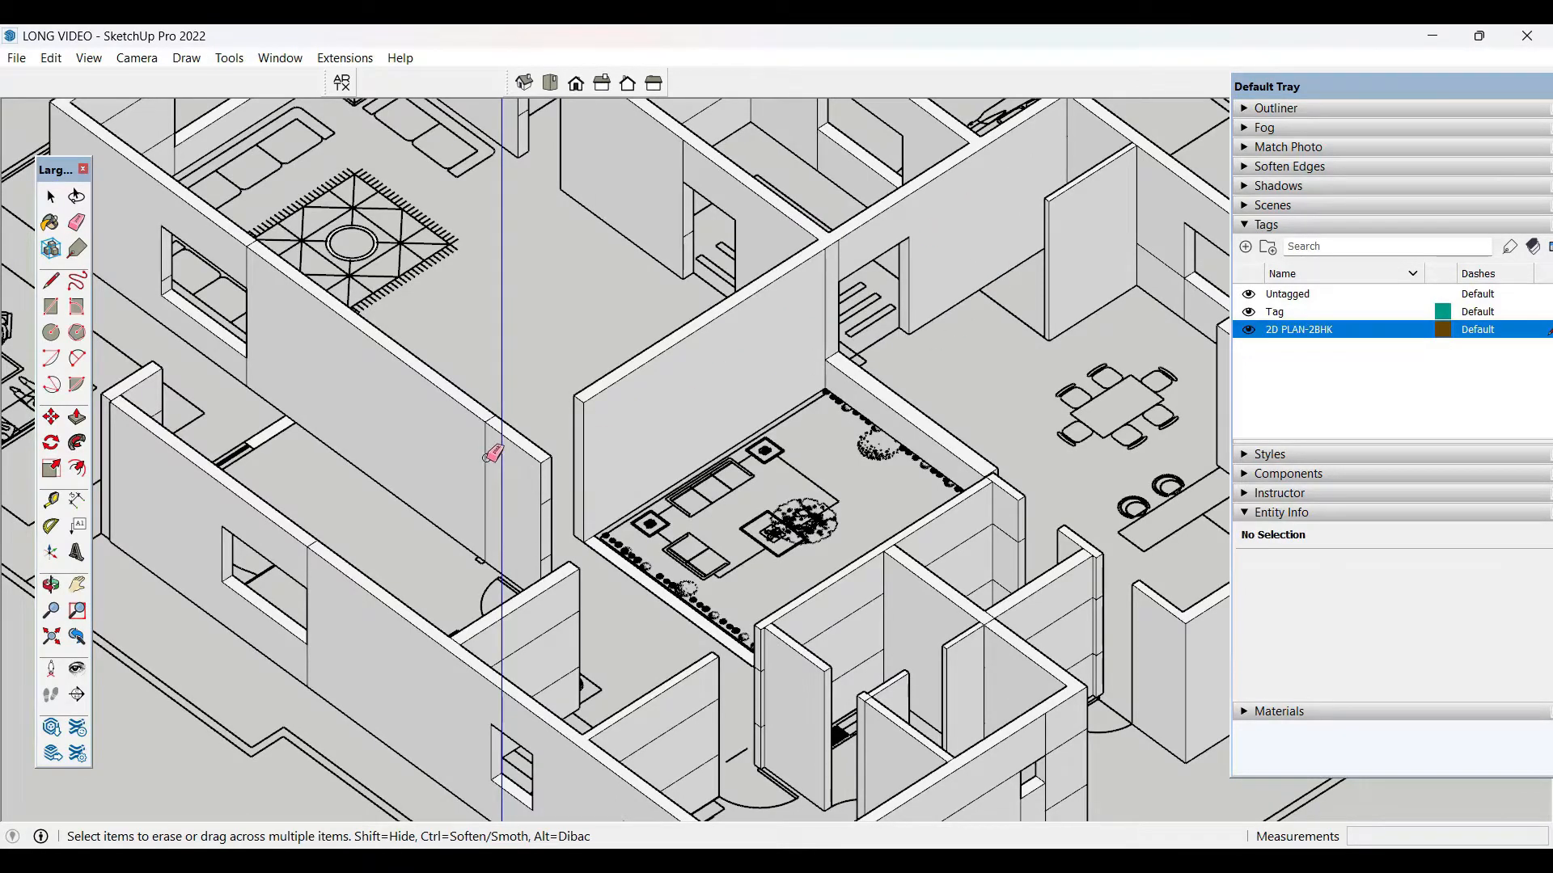
left_click_drag(487, 457, 491, 419)
- Erase the remaining band edges on the outer bathroom-side wall and on the bedroom and bathroom partitions
scroll(755, 314, "down", 3)
scroll(837, 554, "up", 2)
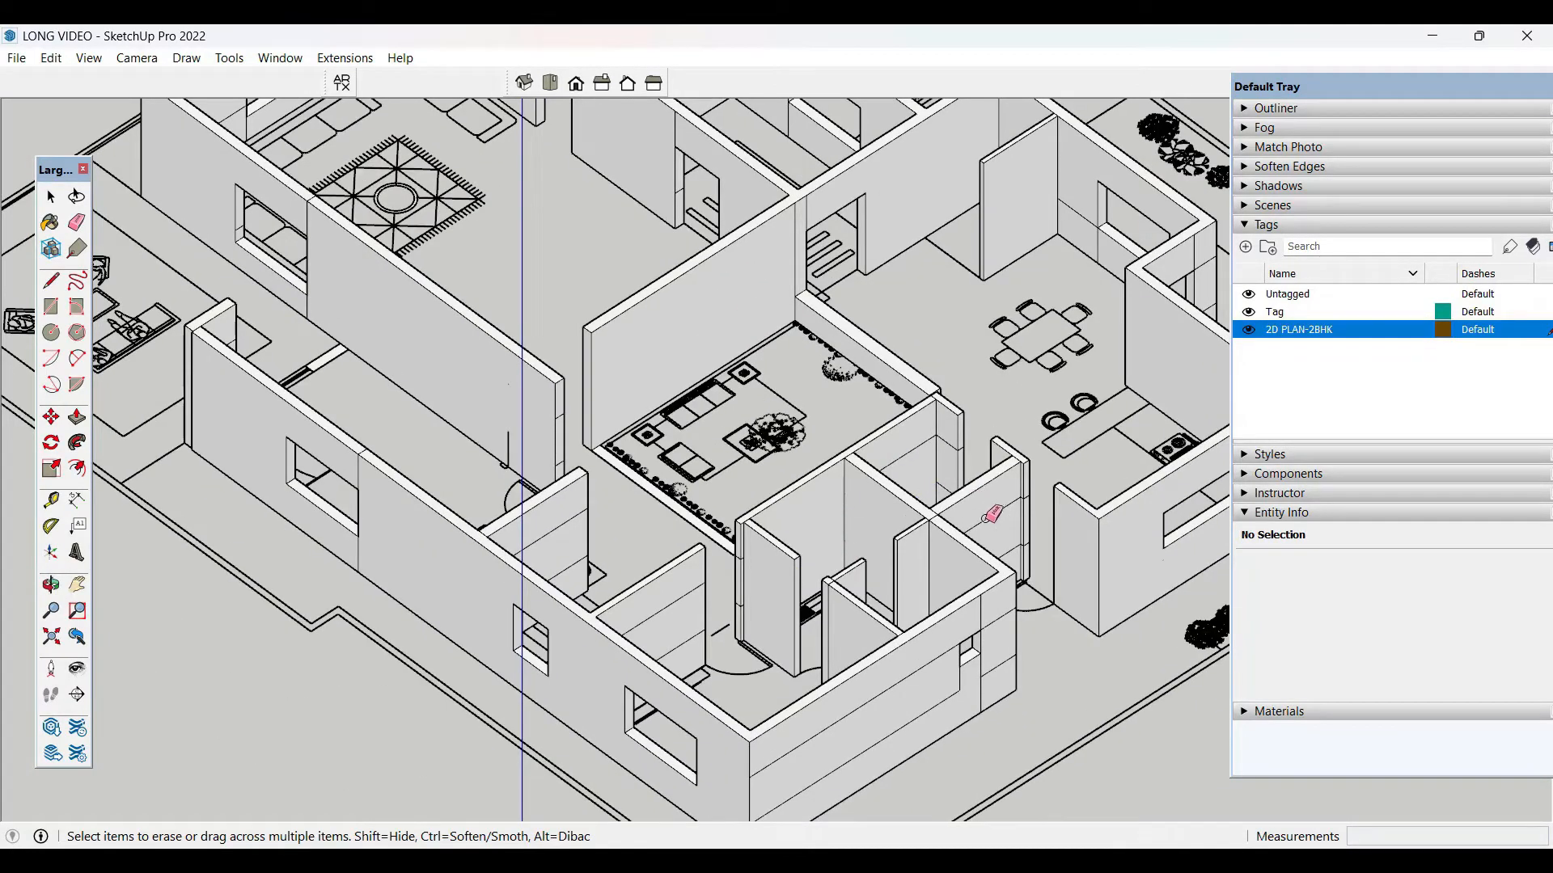
left_click(934, 661)
left_click(934, 708)
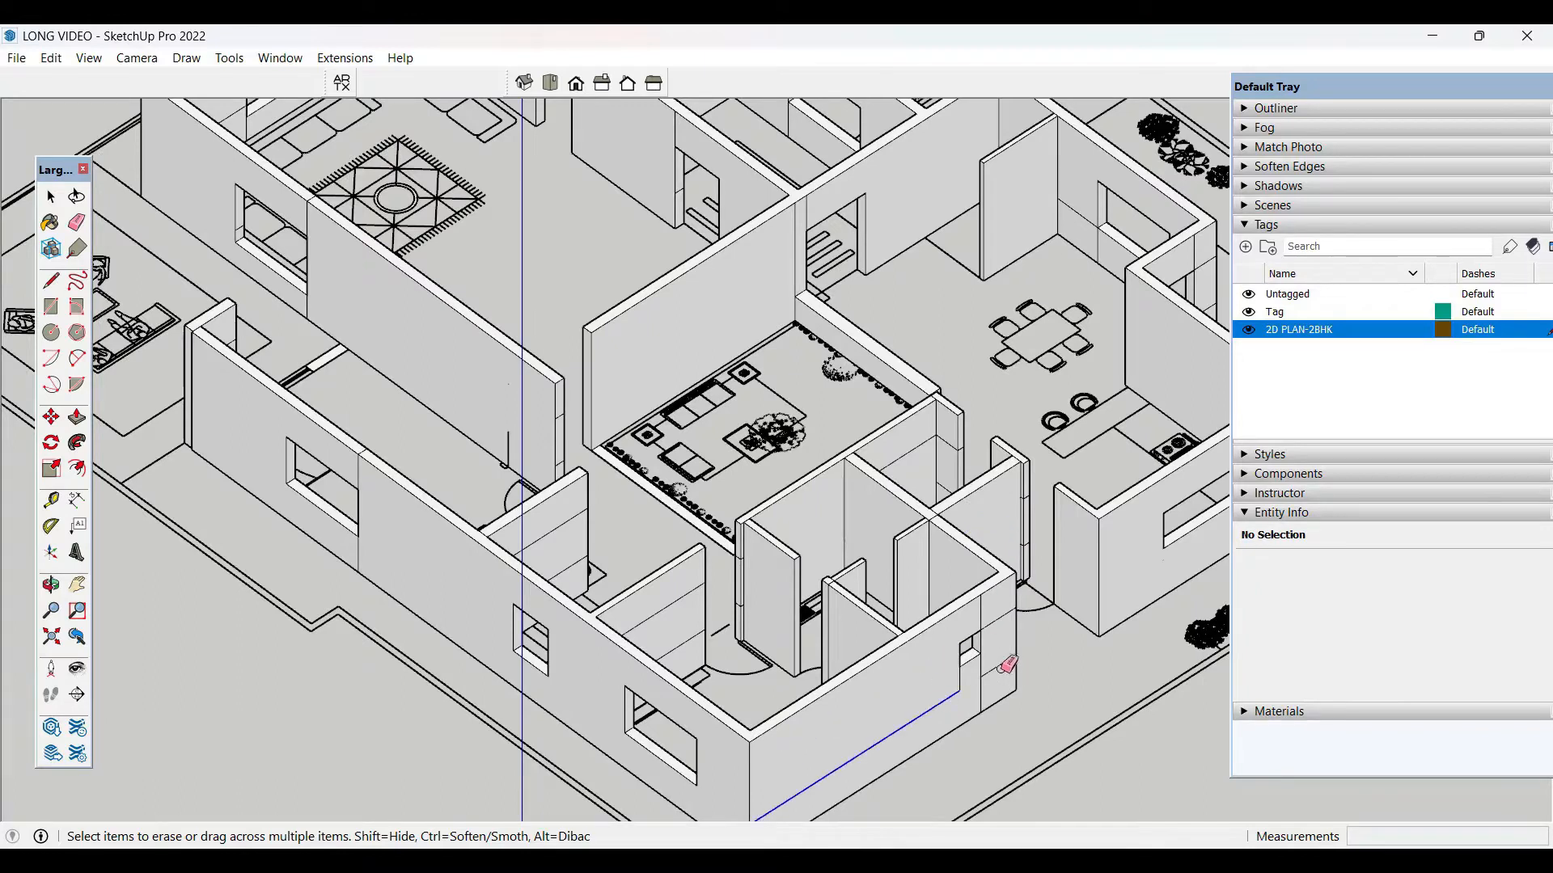
left_click(999, 667)
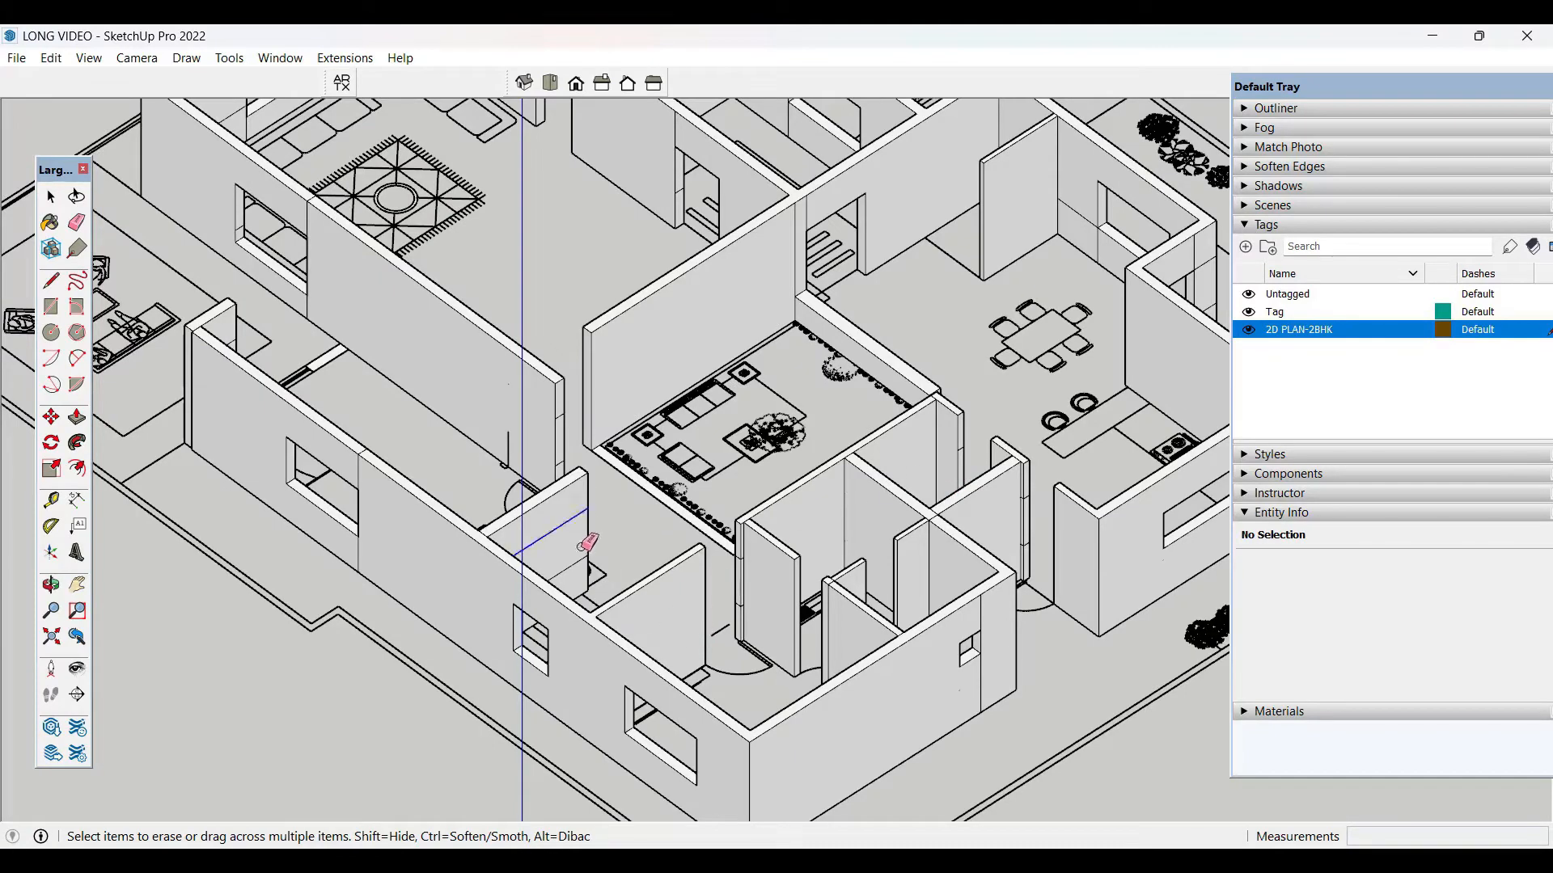
scroll(572, 494, "down", 10)
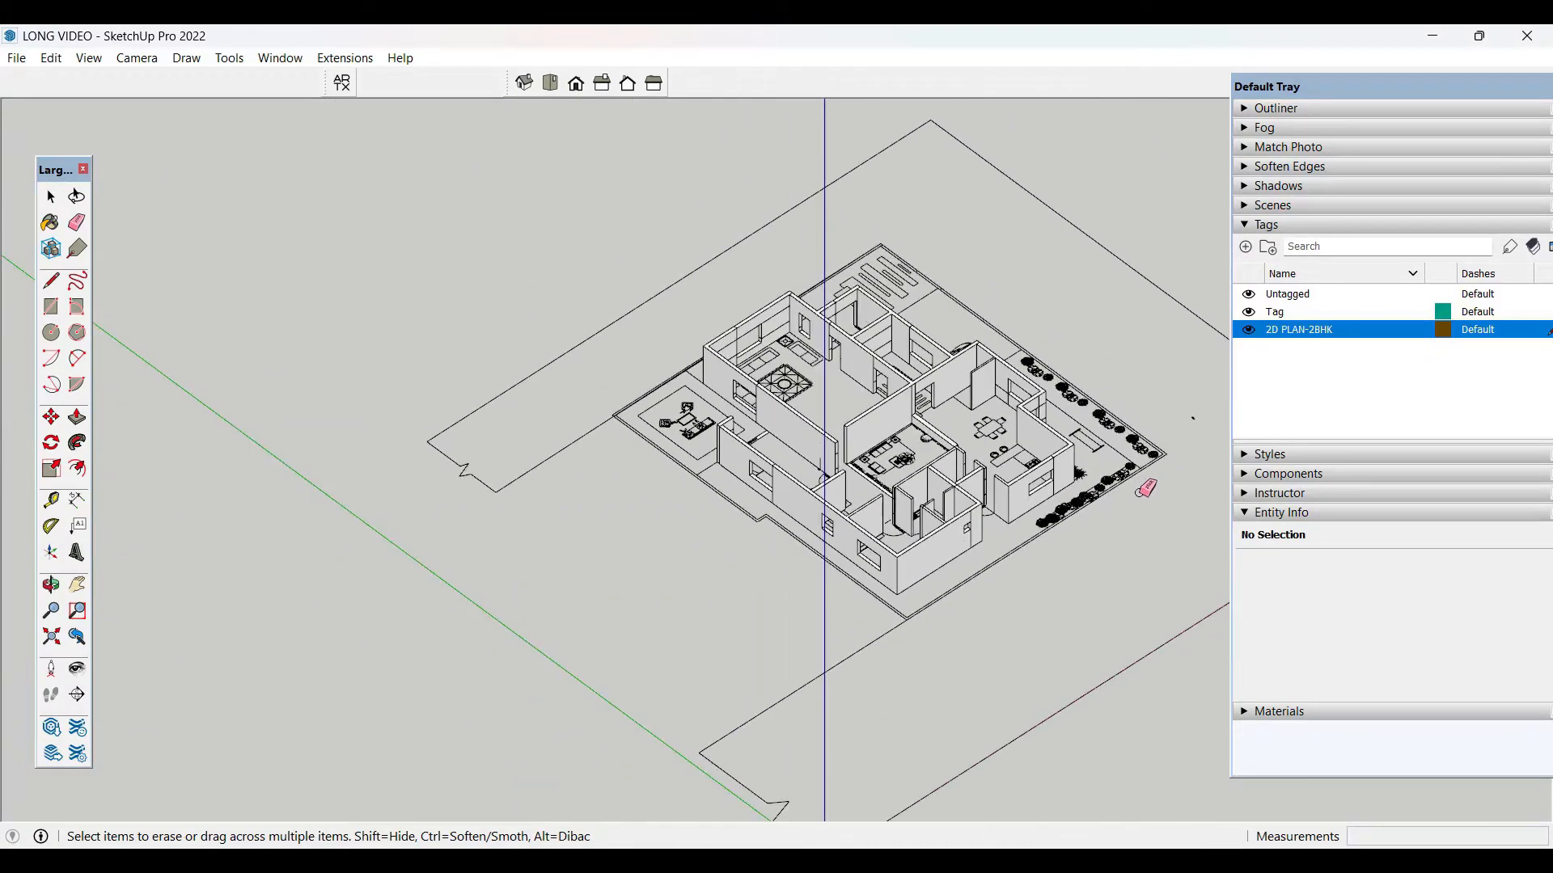
key("space")
- Raise the short wall strip beside the sliding door facing the outdoor seating to the height of the opposite wall stub
scroll(1047, 532, "up", 5)
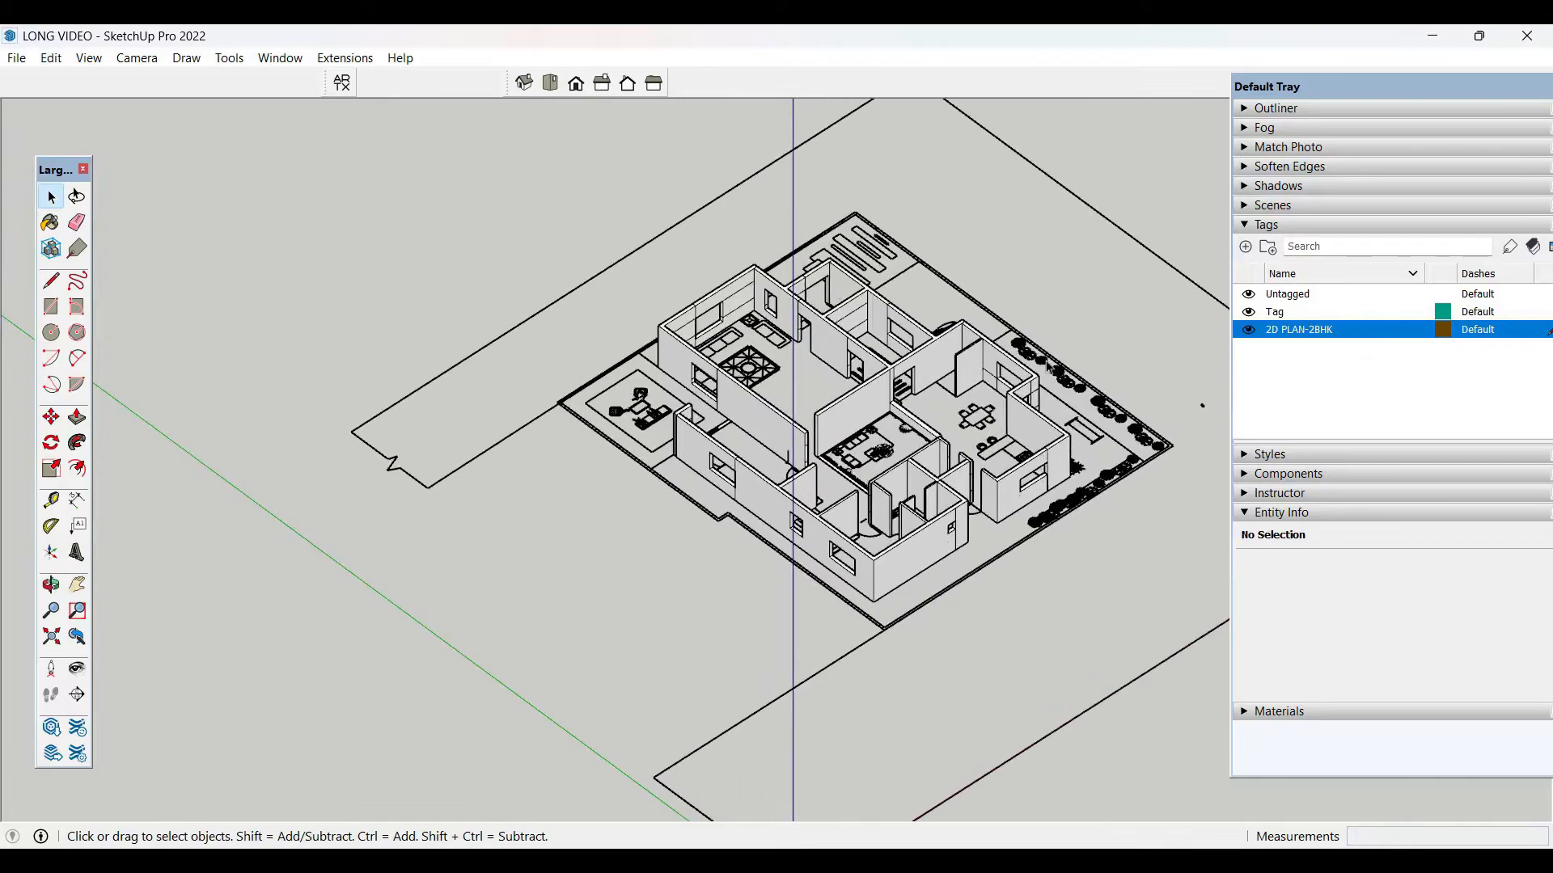
middle_click_drag(881, 442, 655, 614)
scroll(666, 620, "up", 6)
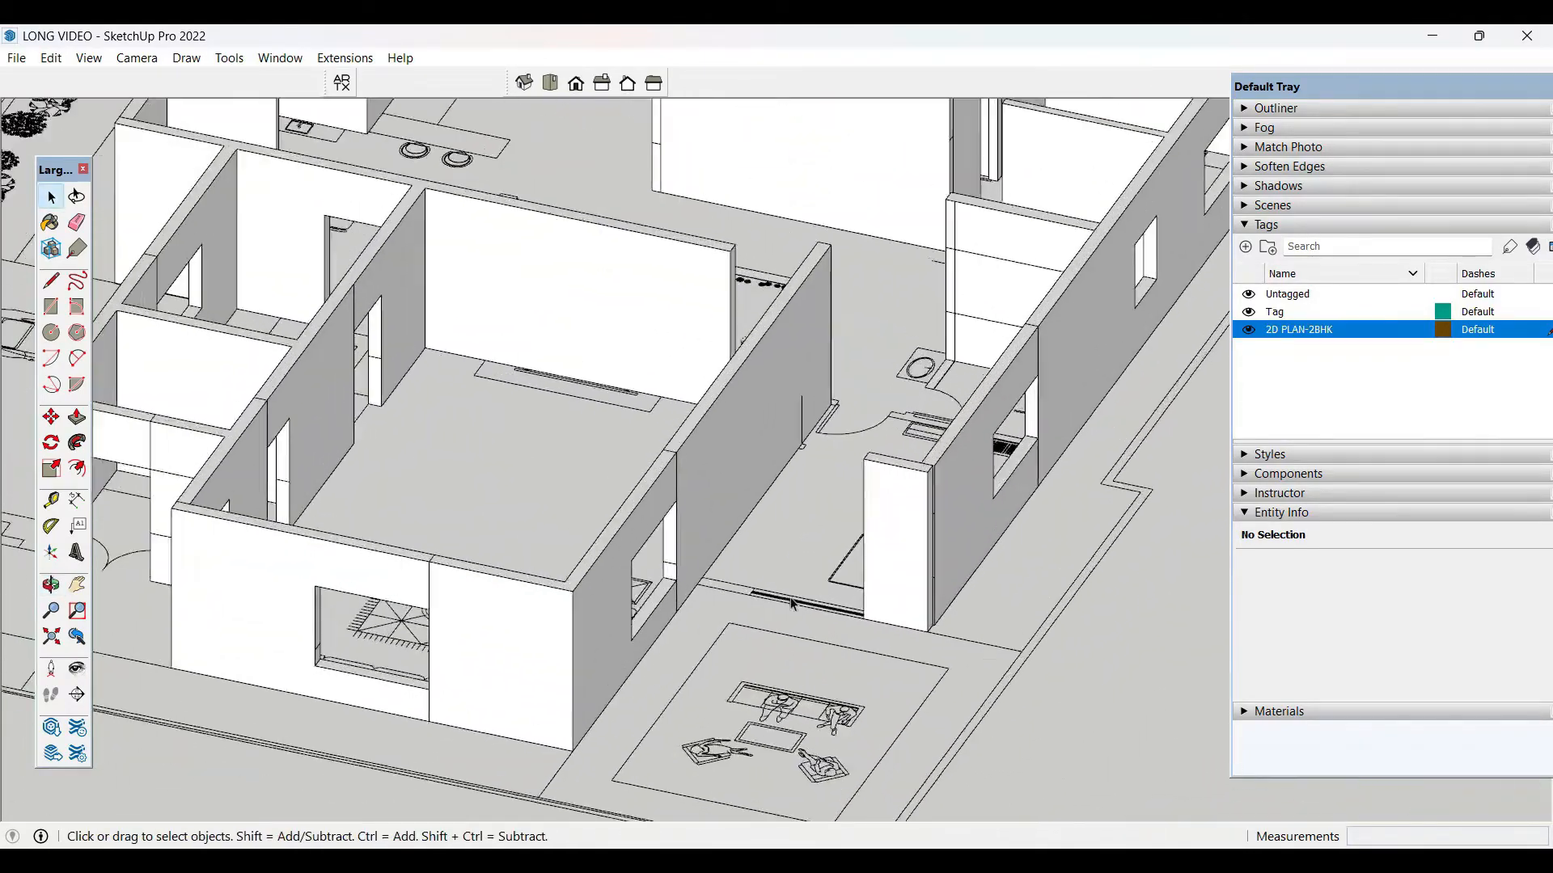
scroll(666, 614, "up", 2)
key("r")
key("space")
left_click(681, 576)
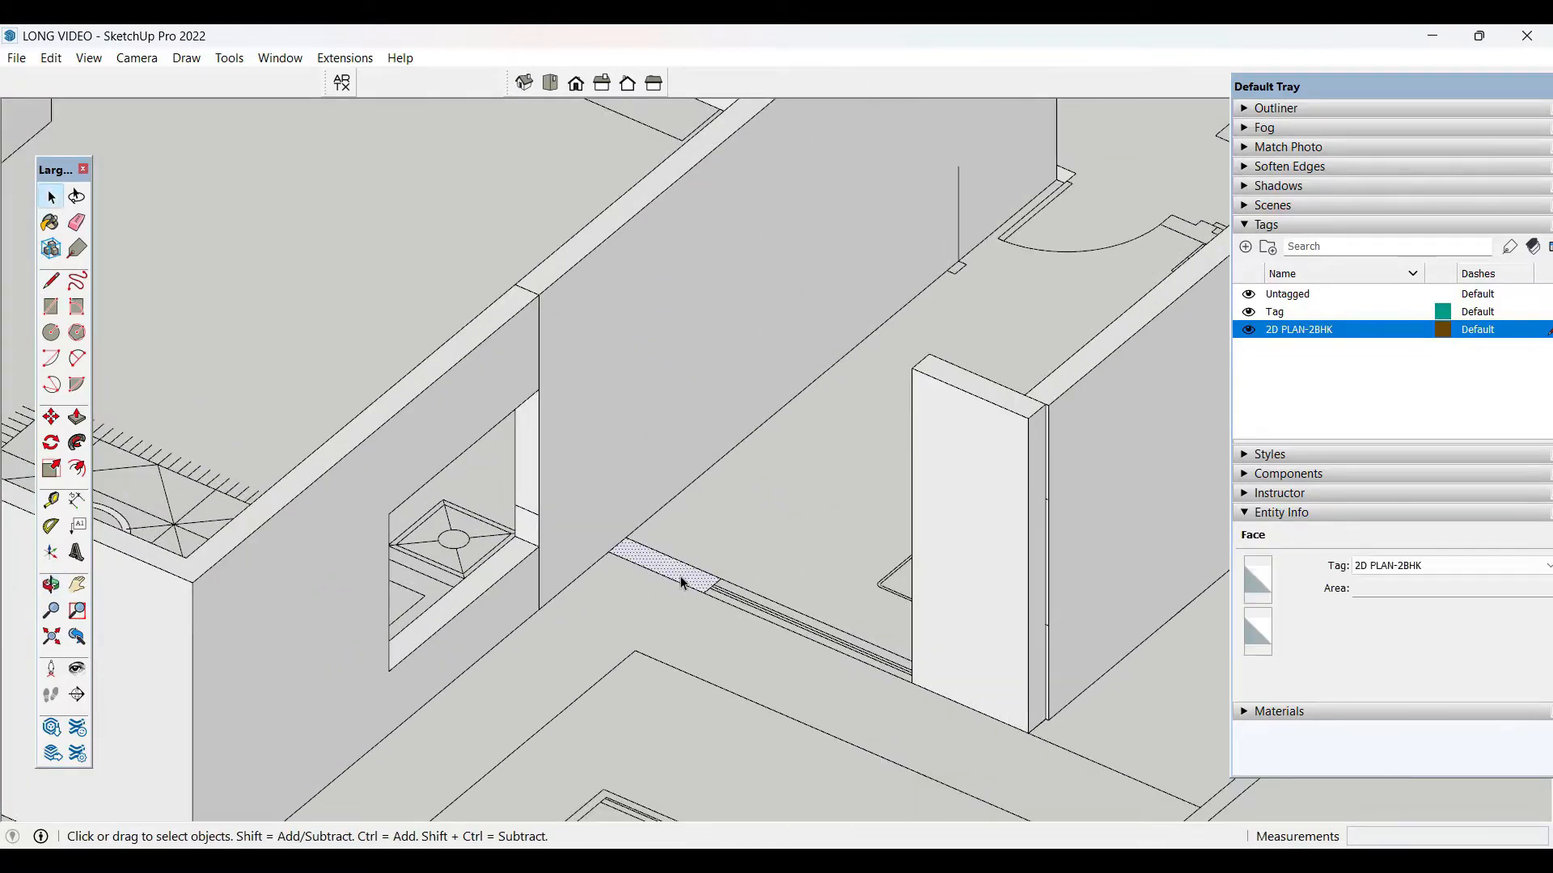
key("p")
left_click(681, 576)
left_click(932, 376)
- Copy the top end edge of the wall stub beside the outdoor-seating sliding door 3' straight down its end face
key("space")
left_click(711, 272)
key("m")
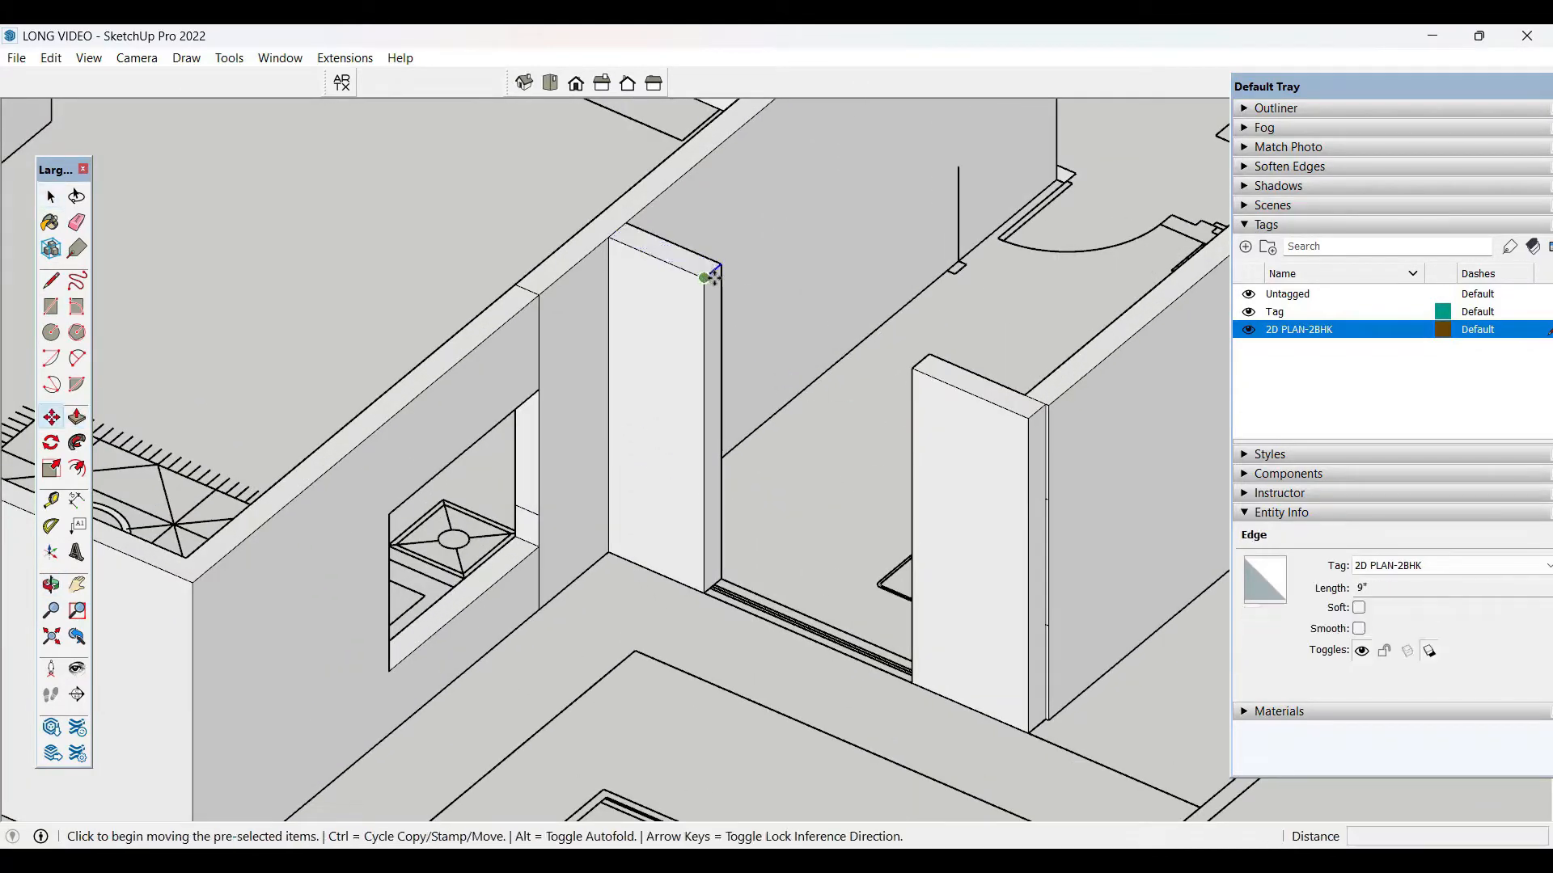
left_click(705, 278)
key("ctrl")
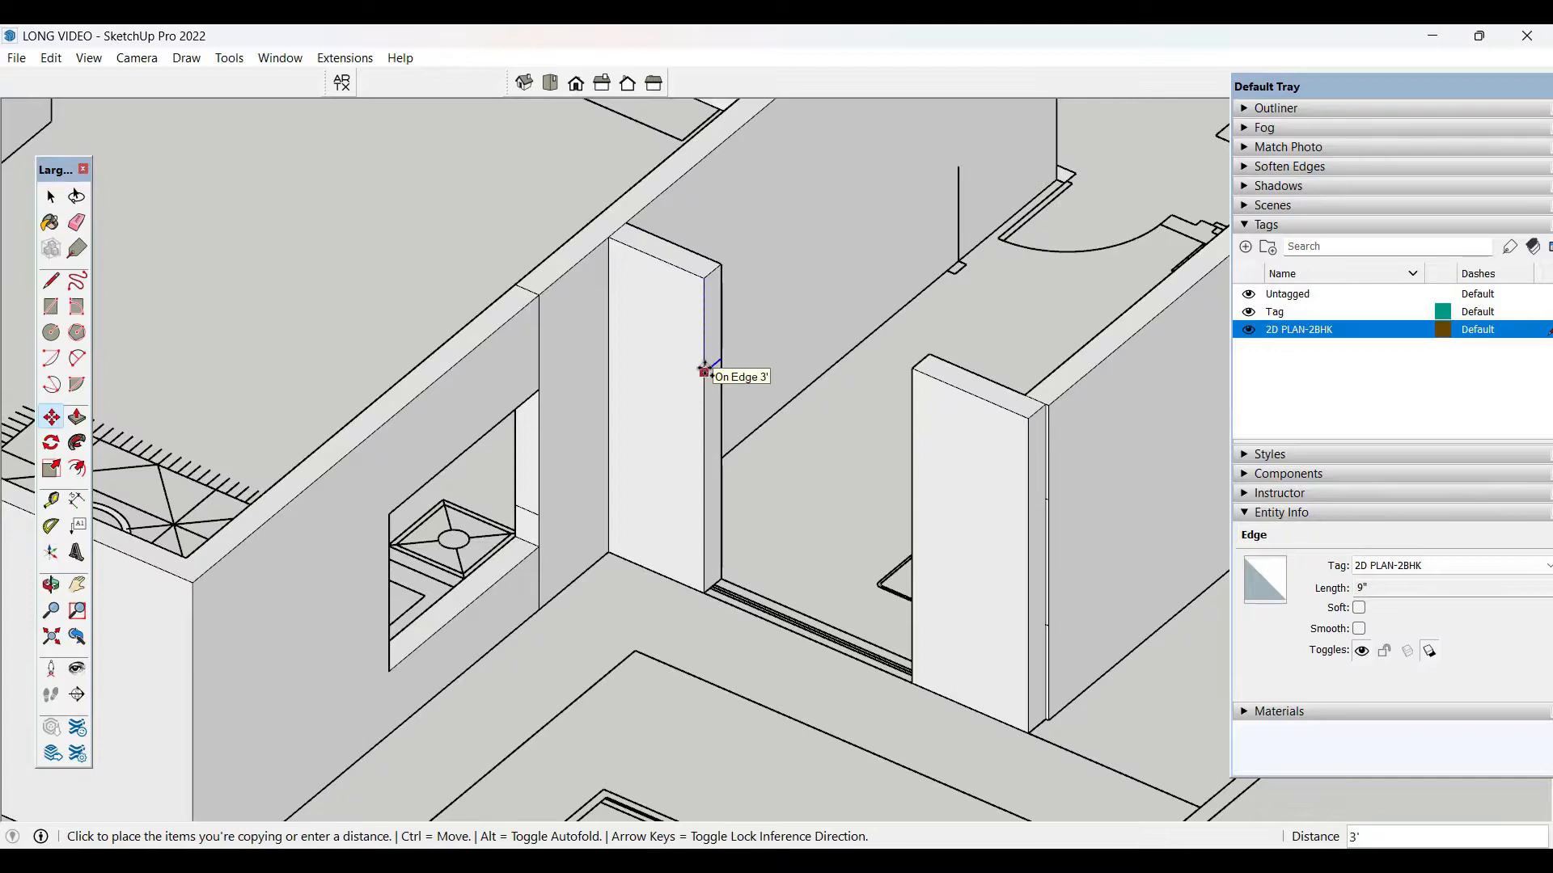
key("space")
key("m")
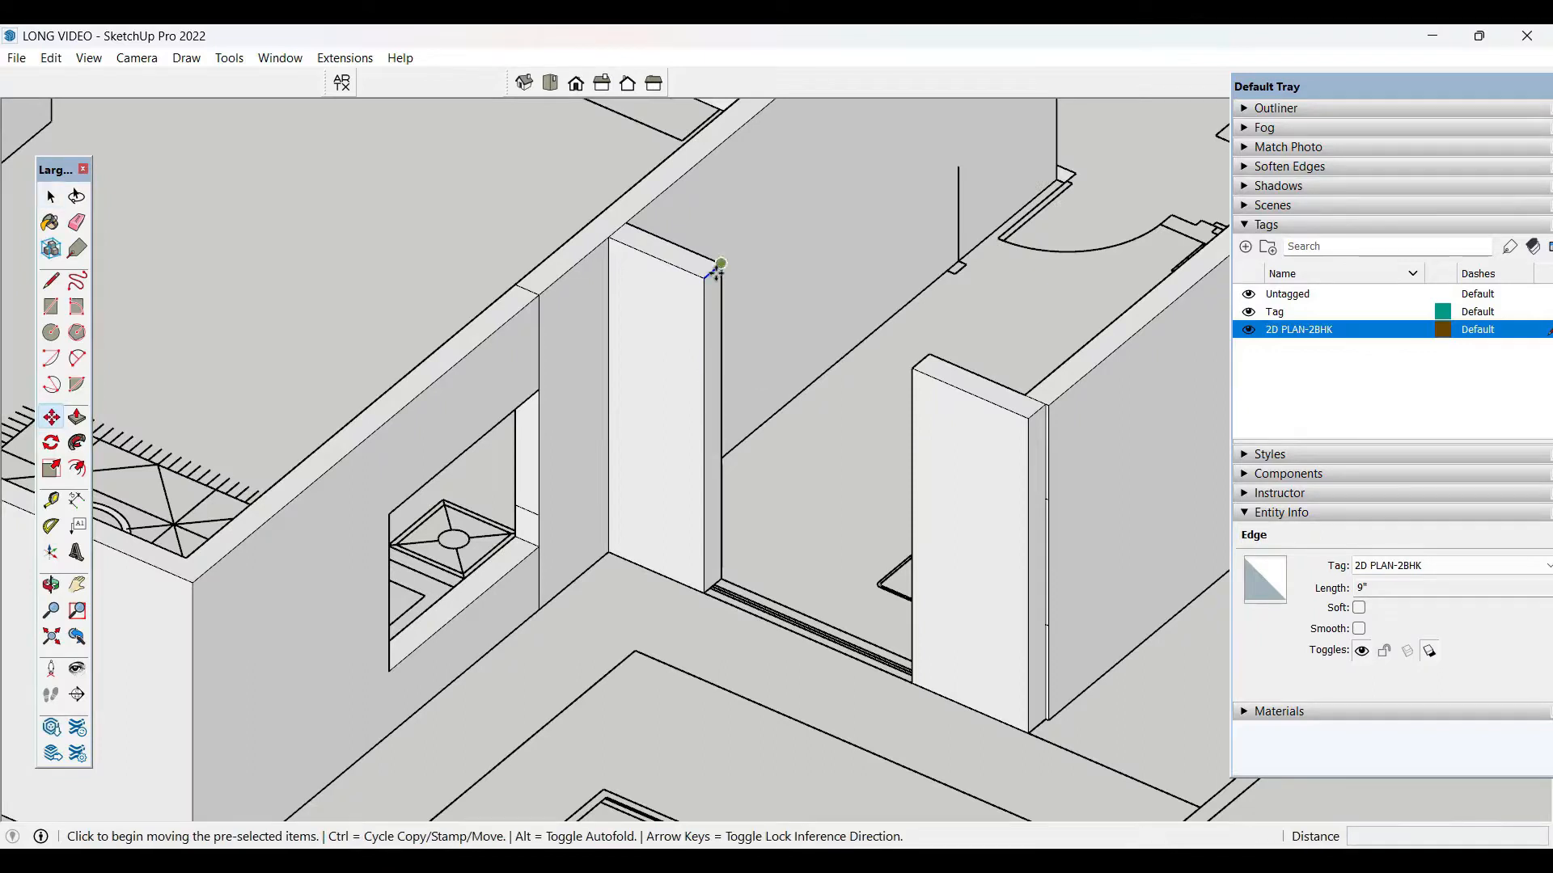
left_click(719, 271)
key("ctrl")
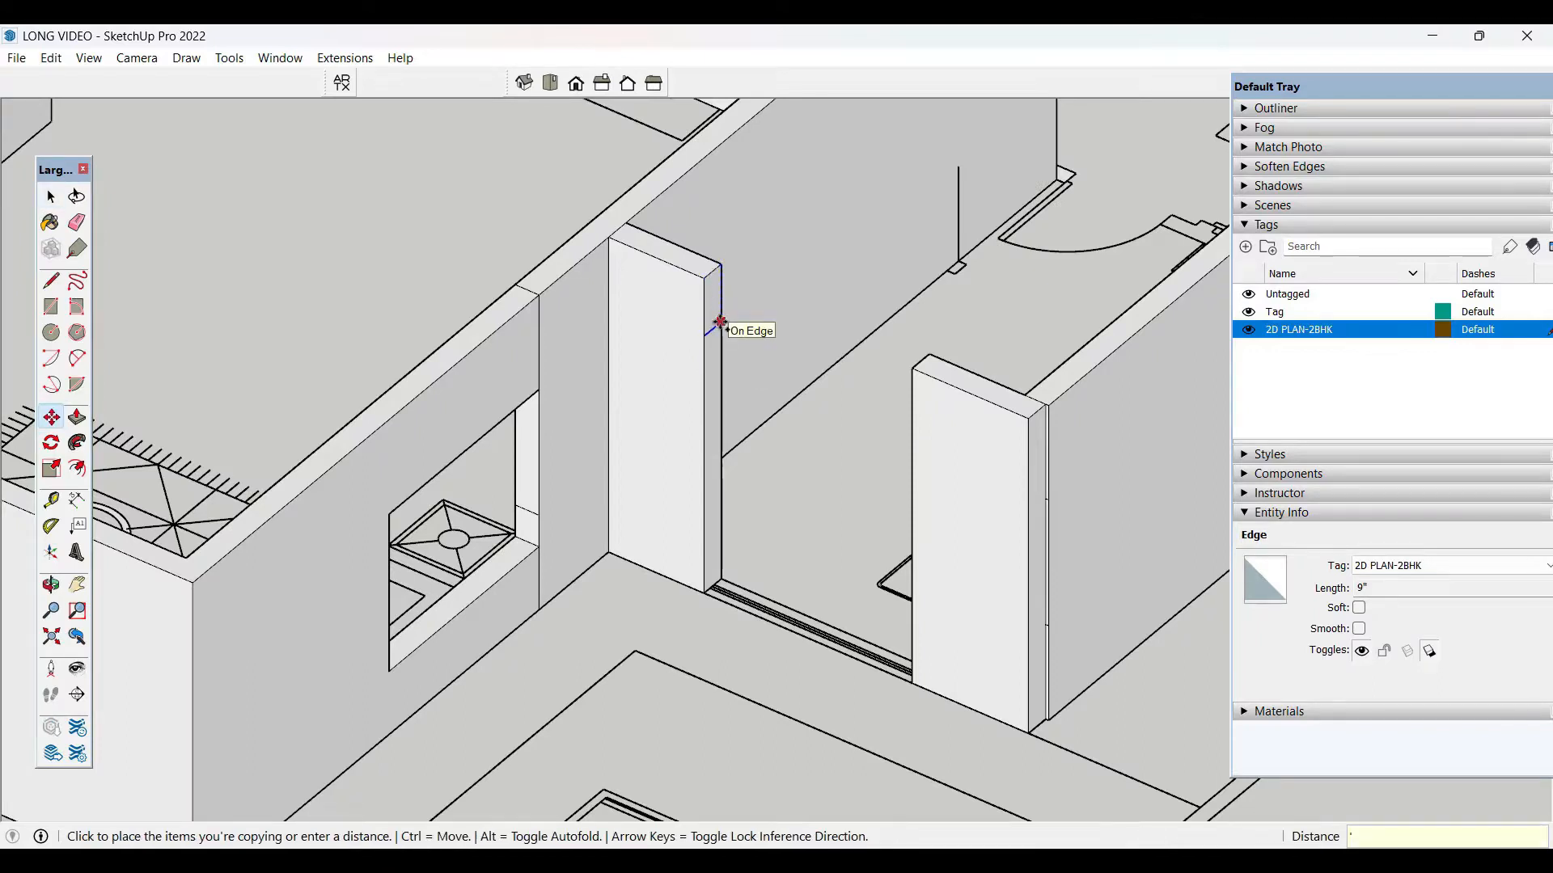
type("3")
key("Return")
key("space")
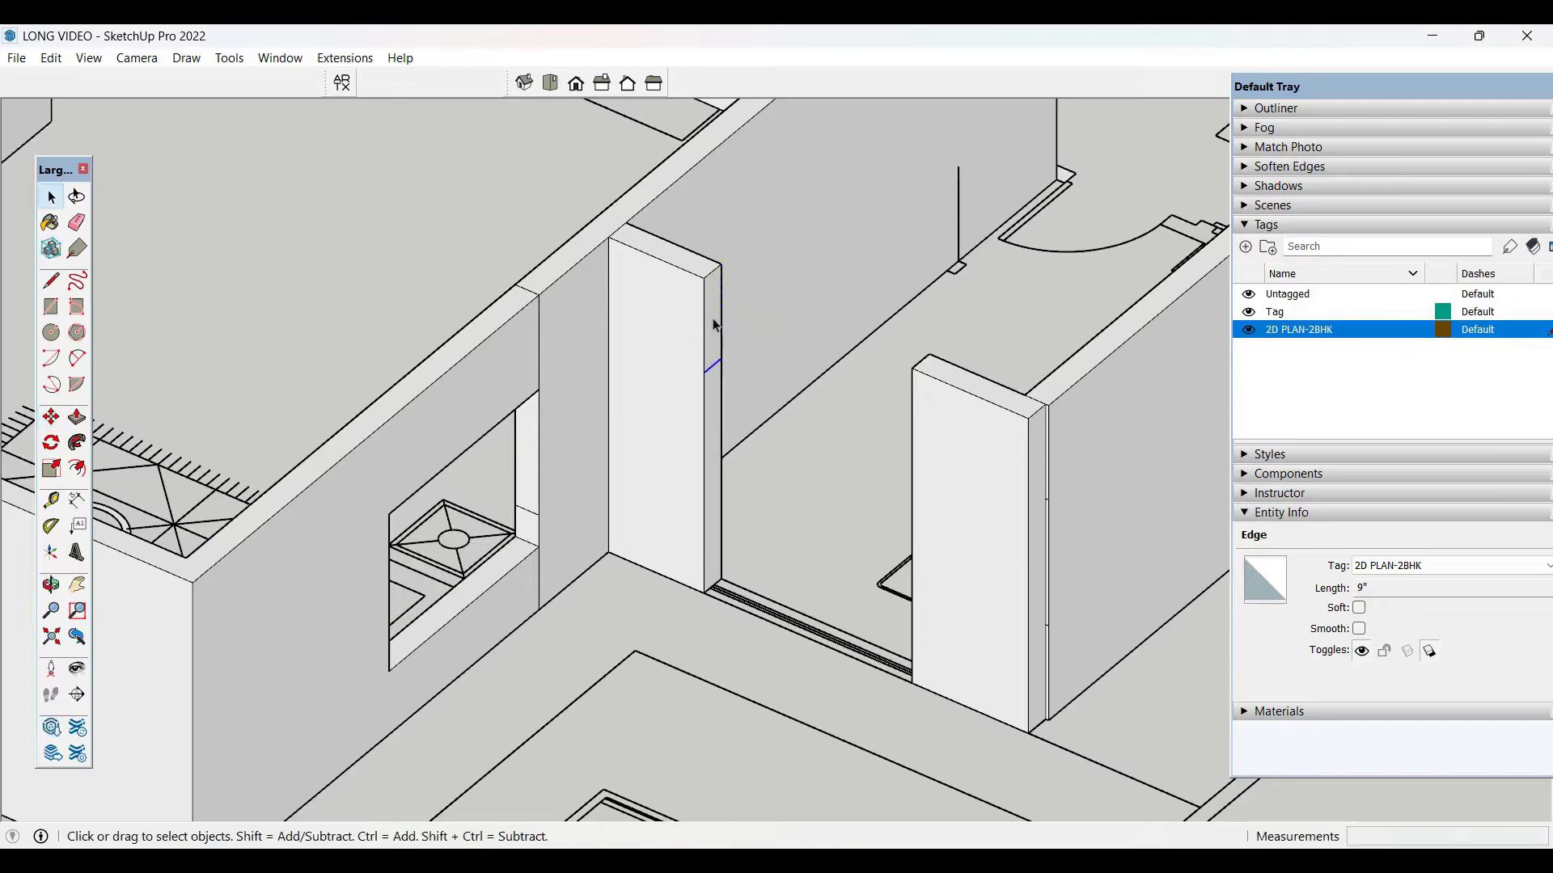
- Pull the stub's upper end face across to the opposite stub, closing the wall above the sliding door, and erase the seam edges
key("p")
left_click(715, 328)
left_click(914, 381)
key("space")
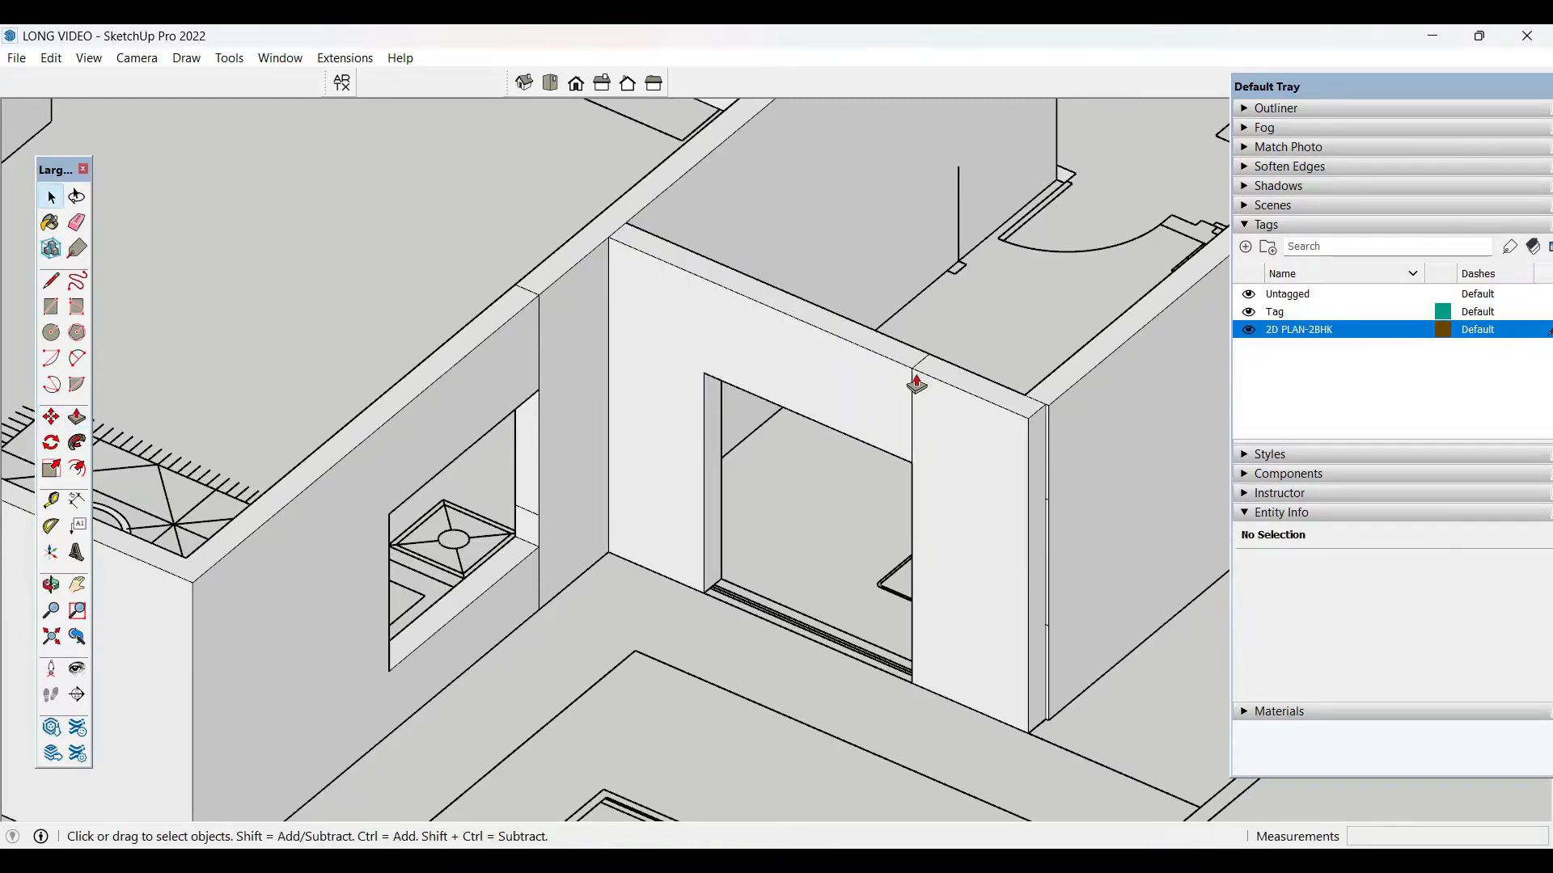
key("e")
key("space")
- Pull the narrow end face of the sliding-door wall outward until it is flush with the adjoining outer side wall
scroll(900, 415, "down", 3)
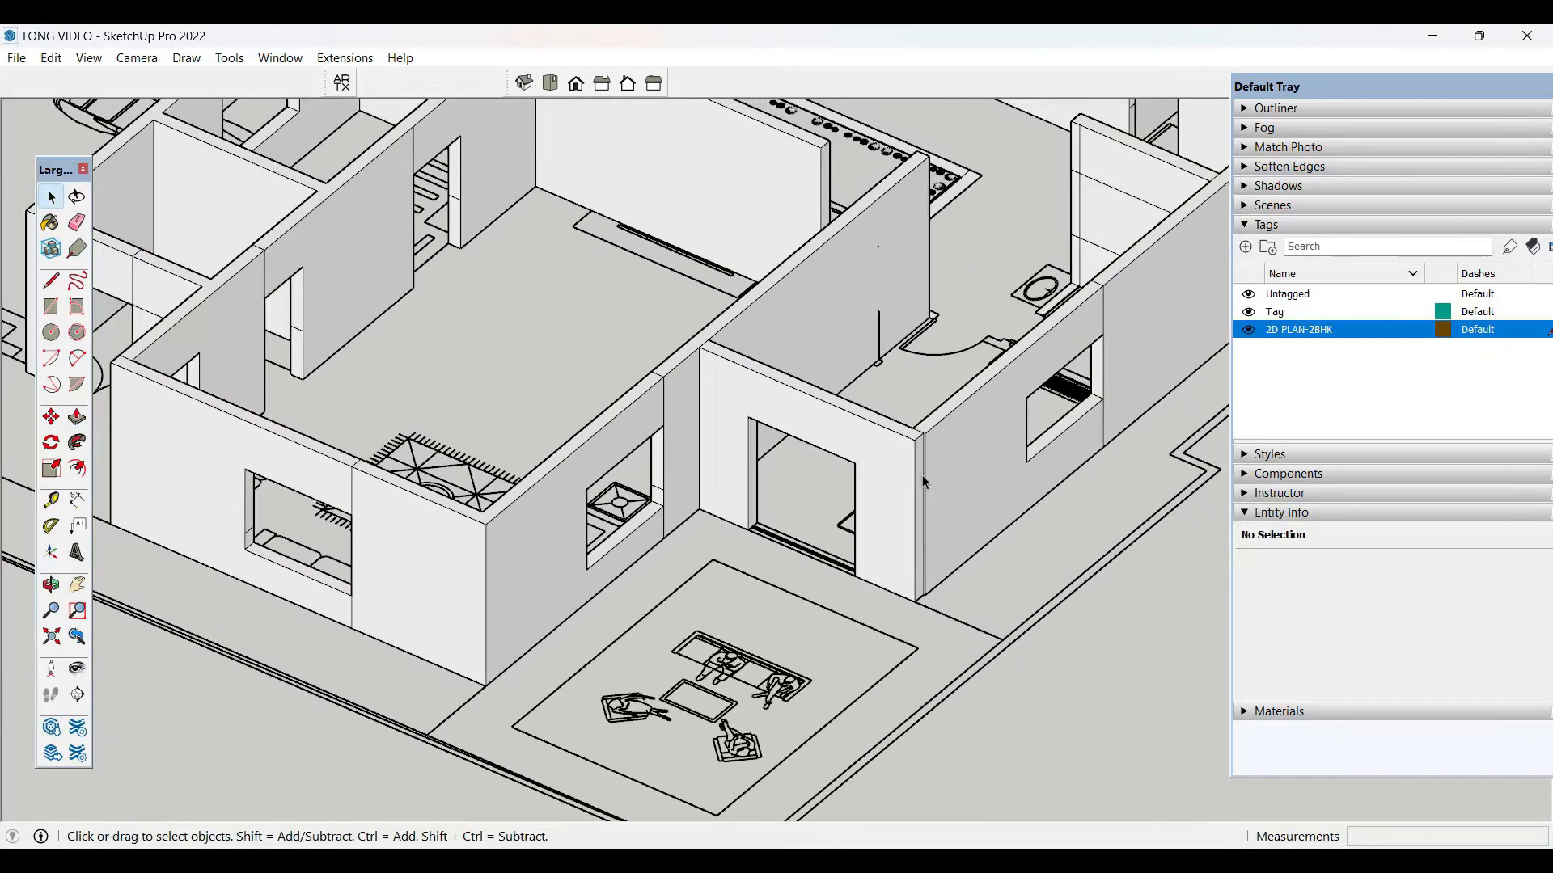
scroll(921, 474, "up", 8)
left_click(910, 414)
key("p")
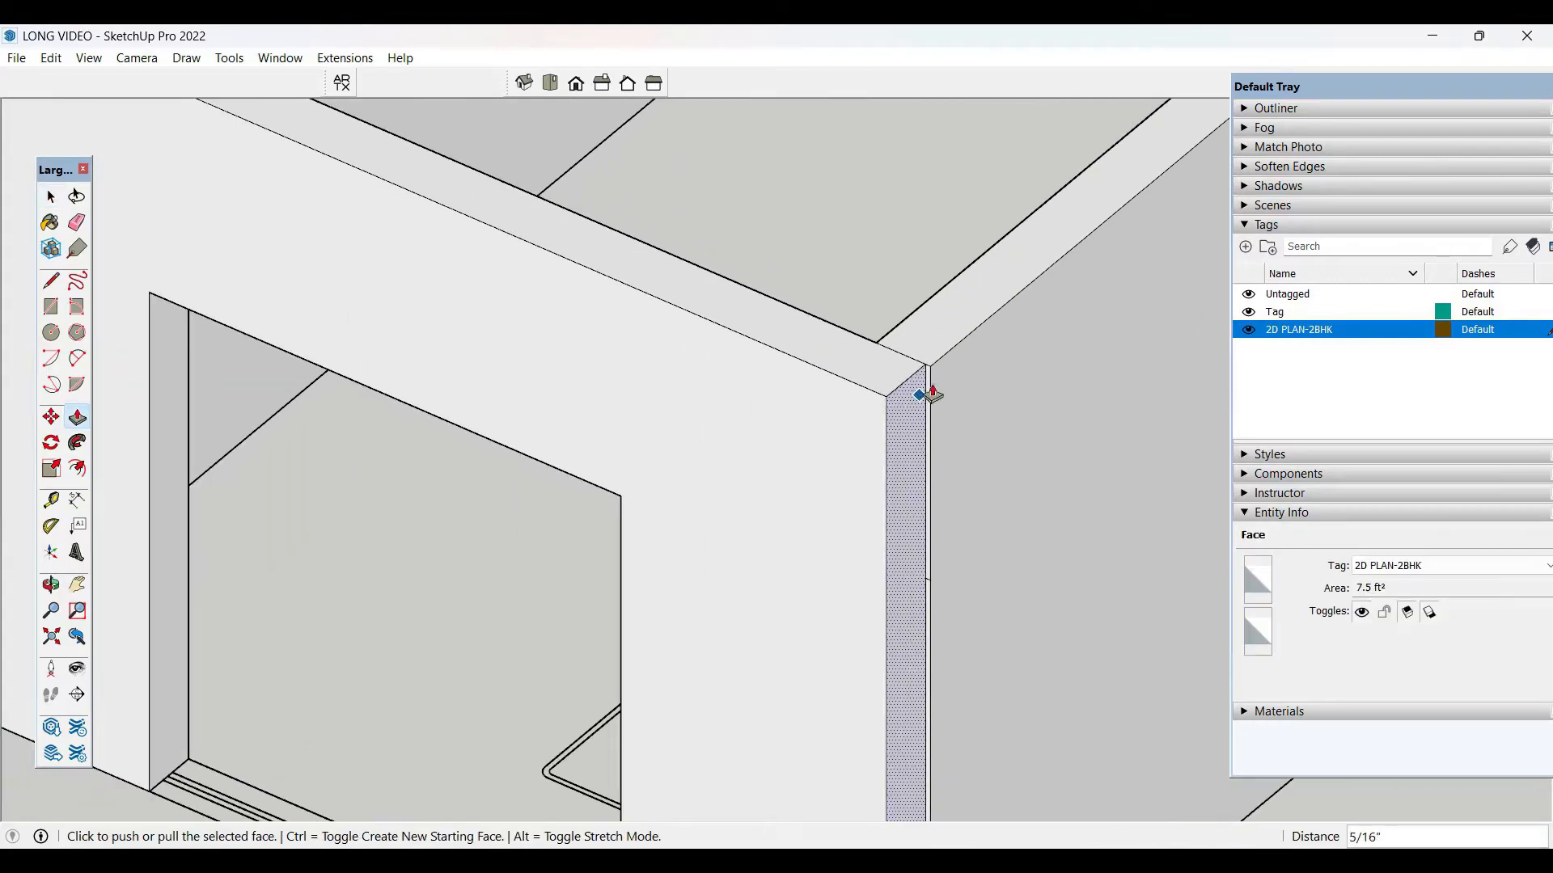
left_click(911, 381)
left_click(929, 375)
key("space")
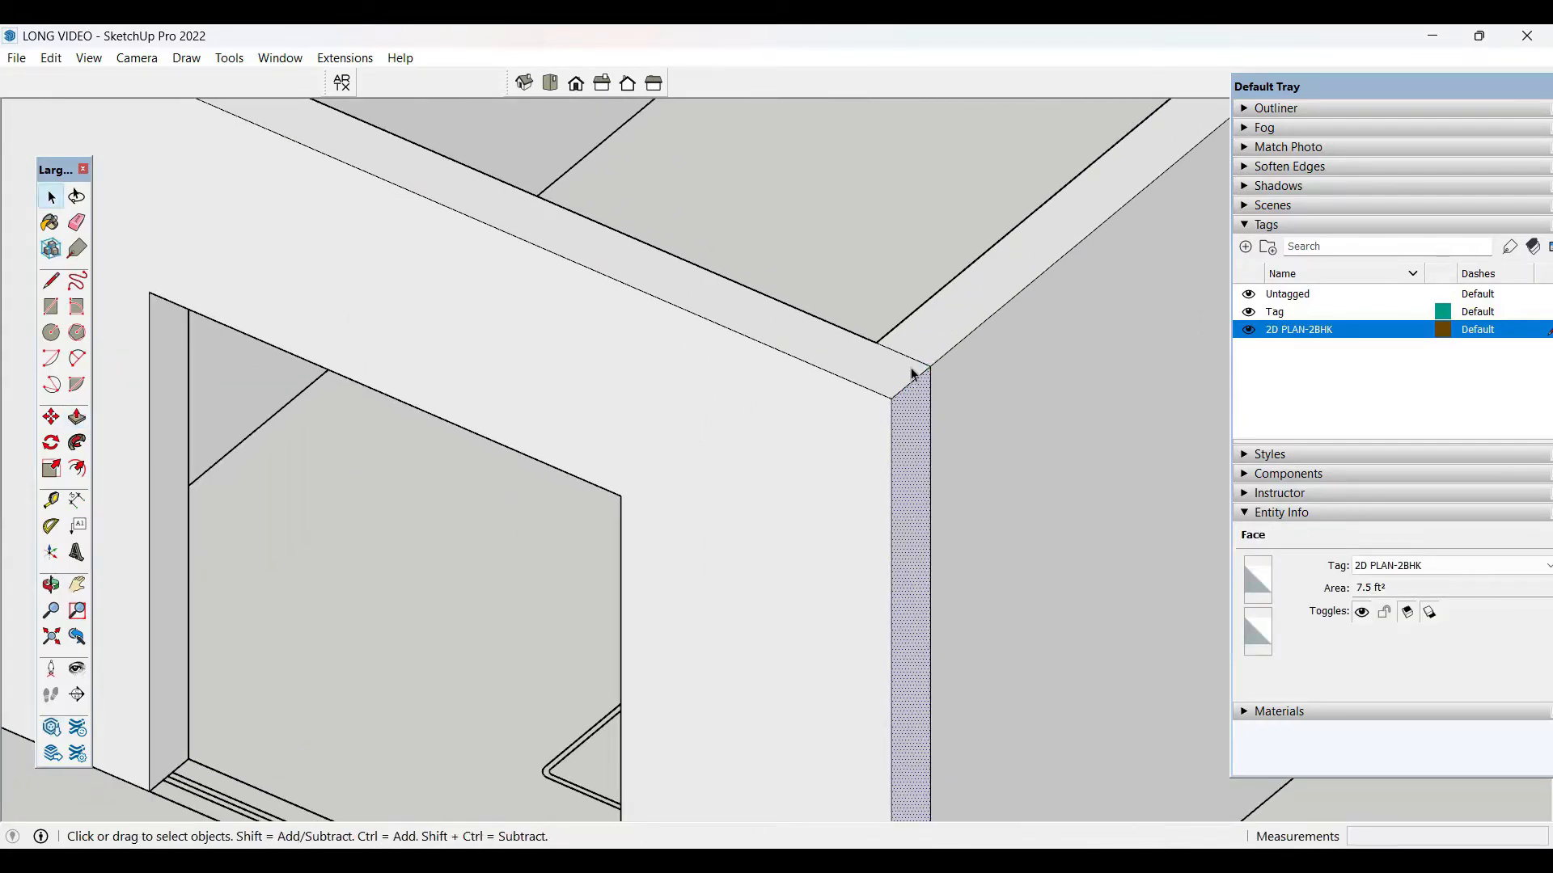
- Erase the leftover edges at the outer corner of the sliding-door wall
key("e")
key("space")
scroll(825, 416, "down", 6)
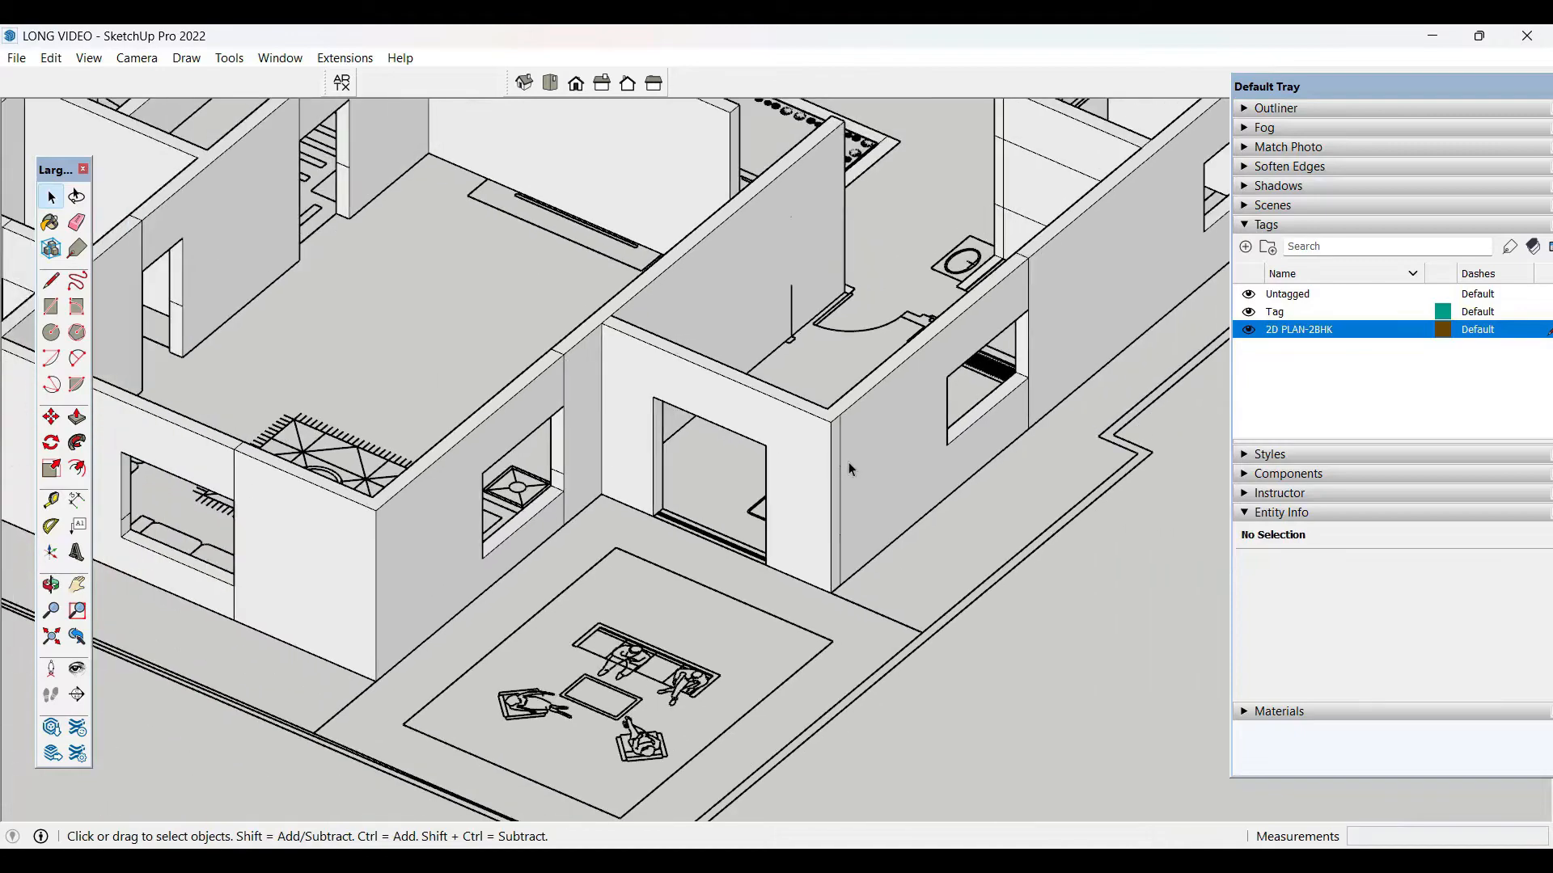
key("e")
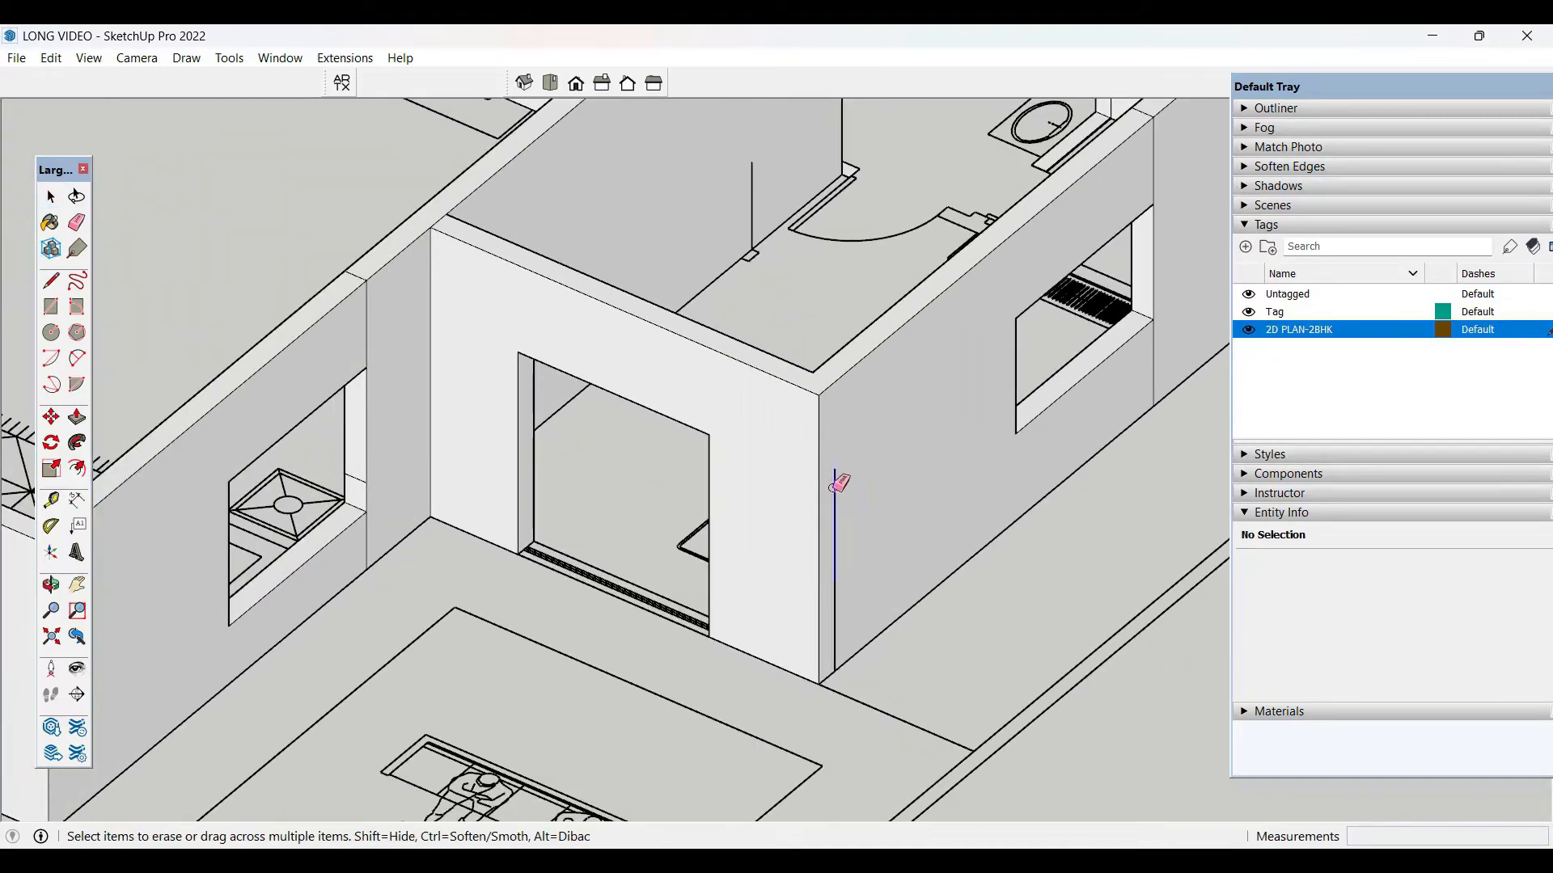
key("space")
- Draw a 9' 3" by 6" rectangle over the plan's partition between the toilet and the adjacent bedroom
scroll(824, 607, "down", 6)
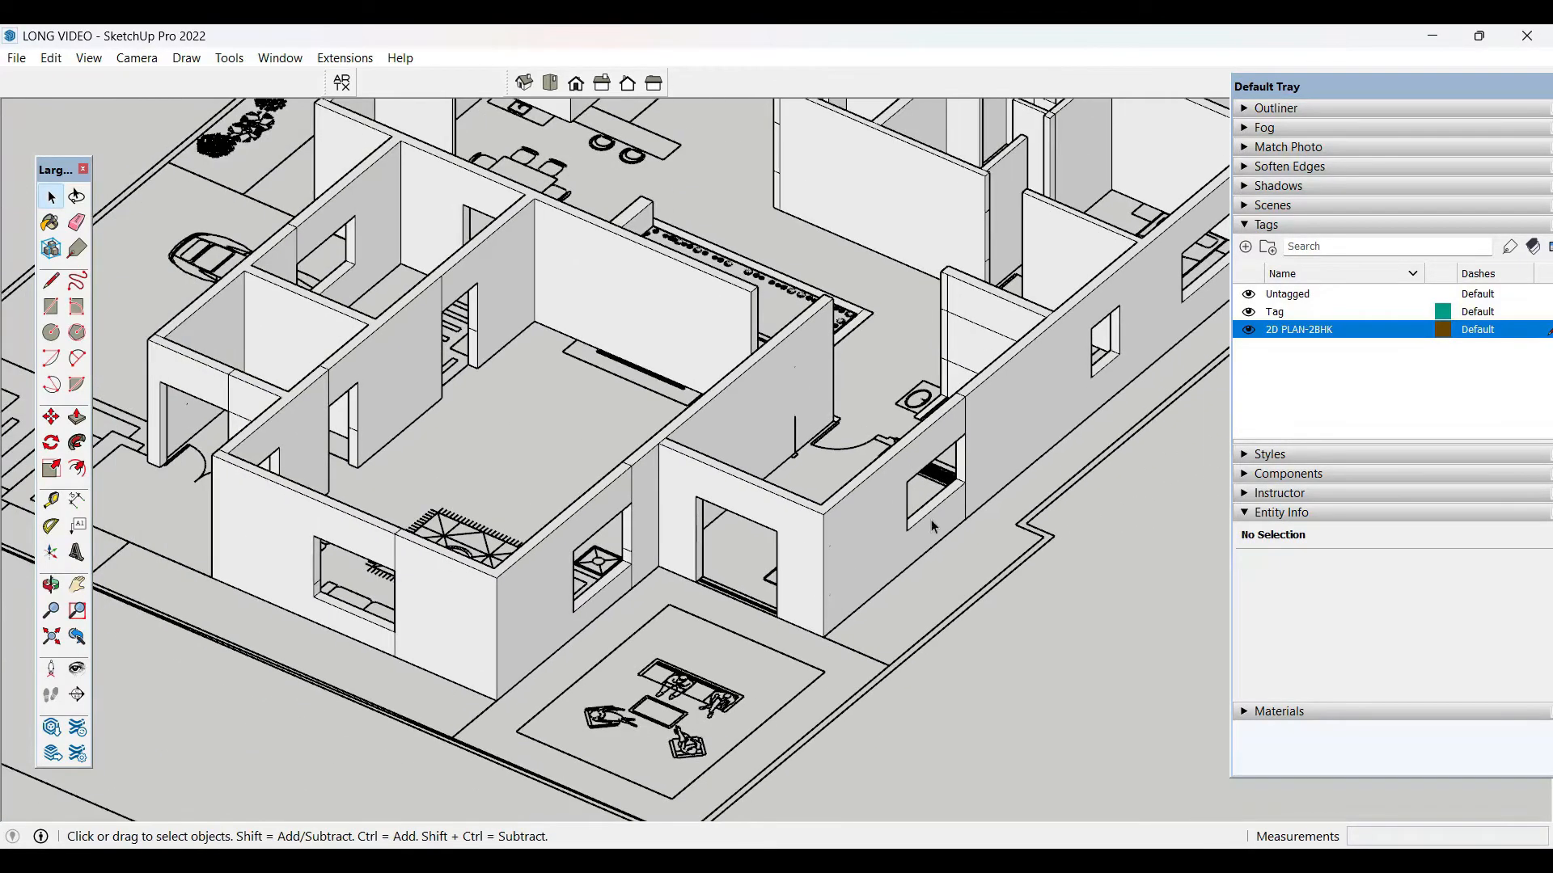
mouse_move(825, 607)
middle_mouse_down()
mouse_move(1109, 638)
mouse_move(886, 555)
mouse_move(666, 502)
mouse_move(815, 285)
mouse_move(752, 345)
middle_mouse_up()
scroll(815, 285, "up", 4)
scroll(753, 346, "up", 2)
key("r")
left_click(744, 217)
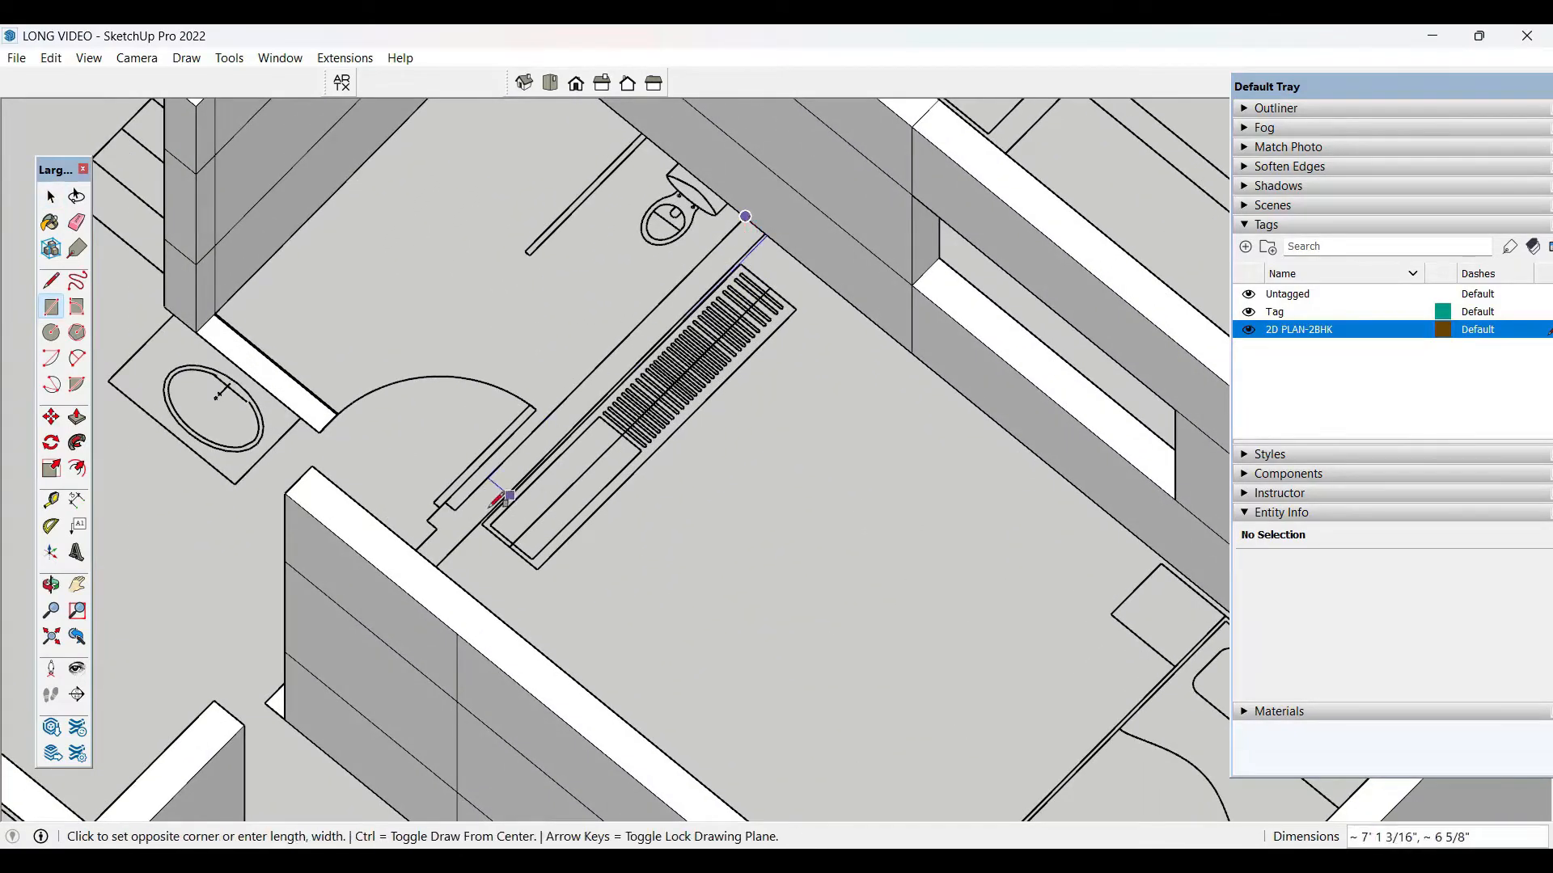
scroll(748, 380, "down", 3)
key("Escape")
middle_click_drag(696, 481, 606, 594)
scroll(527, 458, "up", 2)
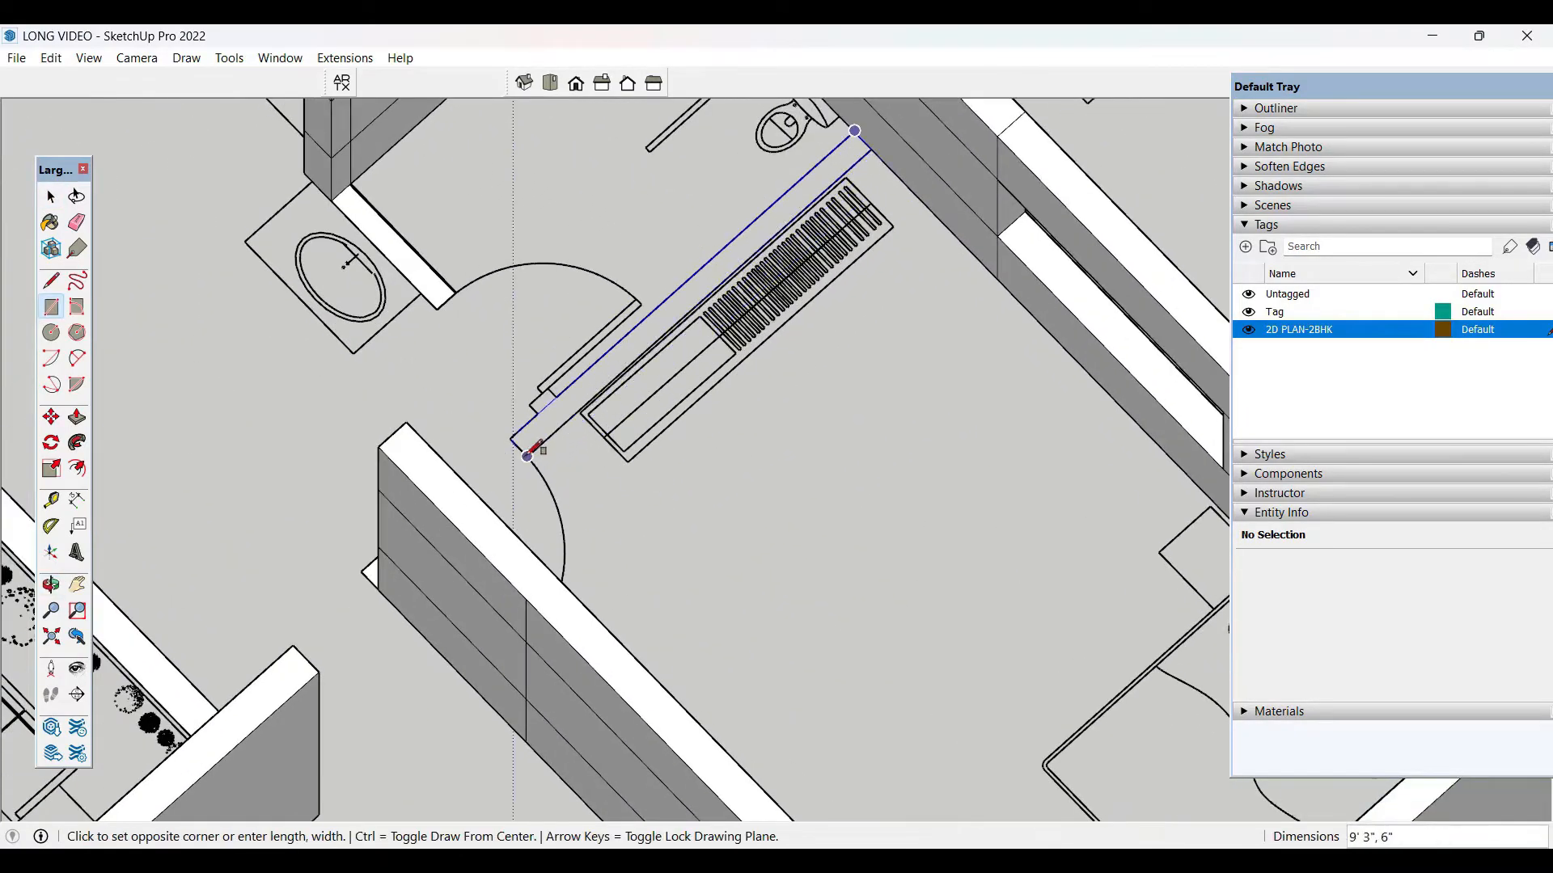
left_click(524, 458)
key("space")
- Raise the partition rectangle between the toilet and the bedroom to the height of the surrounding walls
scroll(785, 591, "down", 3)
middle_click_drag(785, 590, 816, 421)
key("p")
left_click(817, 418)
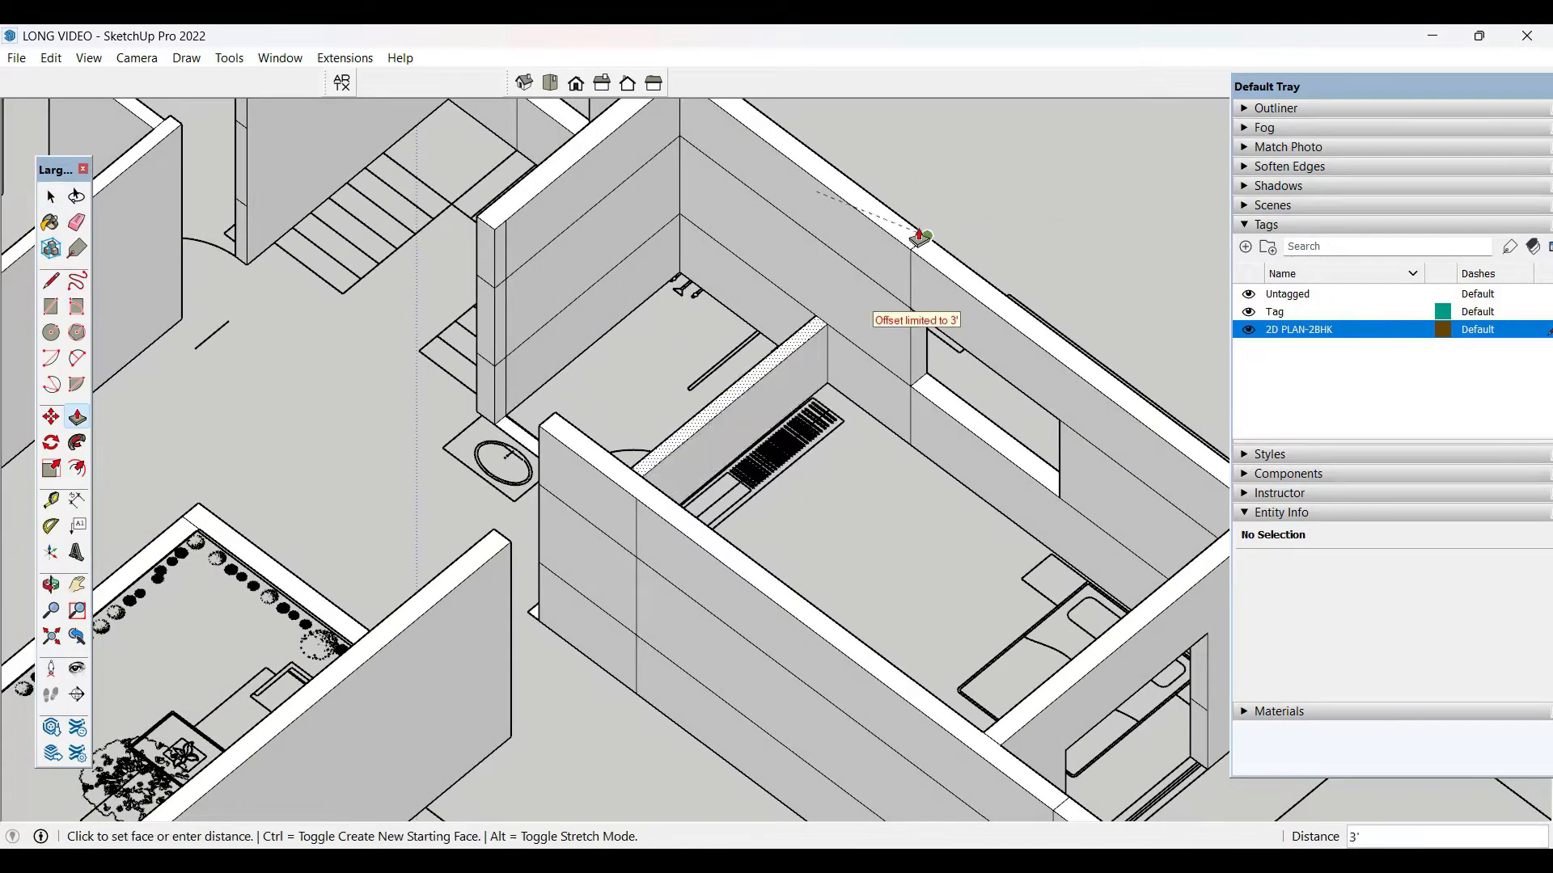
left_click(921, 233)
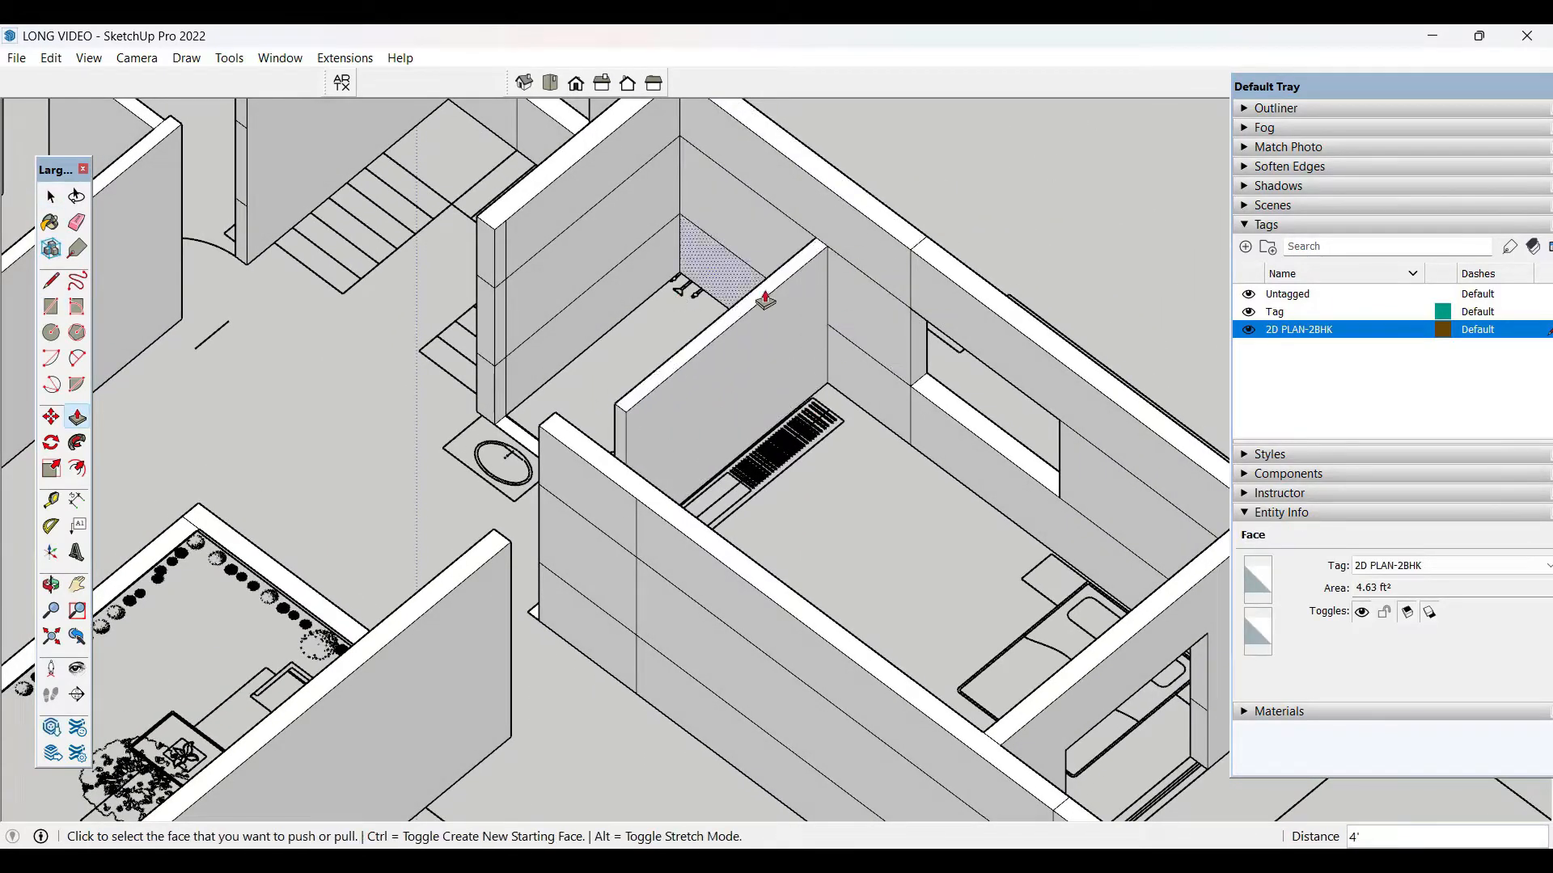
left_click(760, 236)
left_click(481, 231)
- Raise the short wall strip behind the washbasin to the height of the adjoining wall
middle_click_drag(480, 233, 525, 433)
left_click(532, 455)
left_click(471, 265)
scroll(564, 326, "up", 2)
key("space")
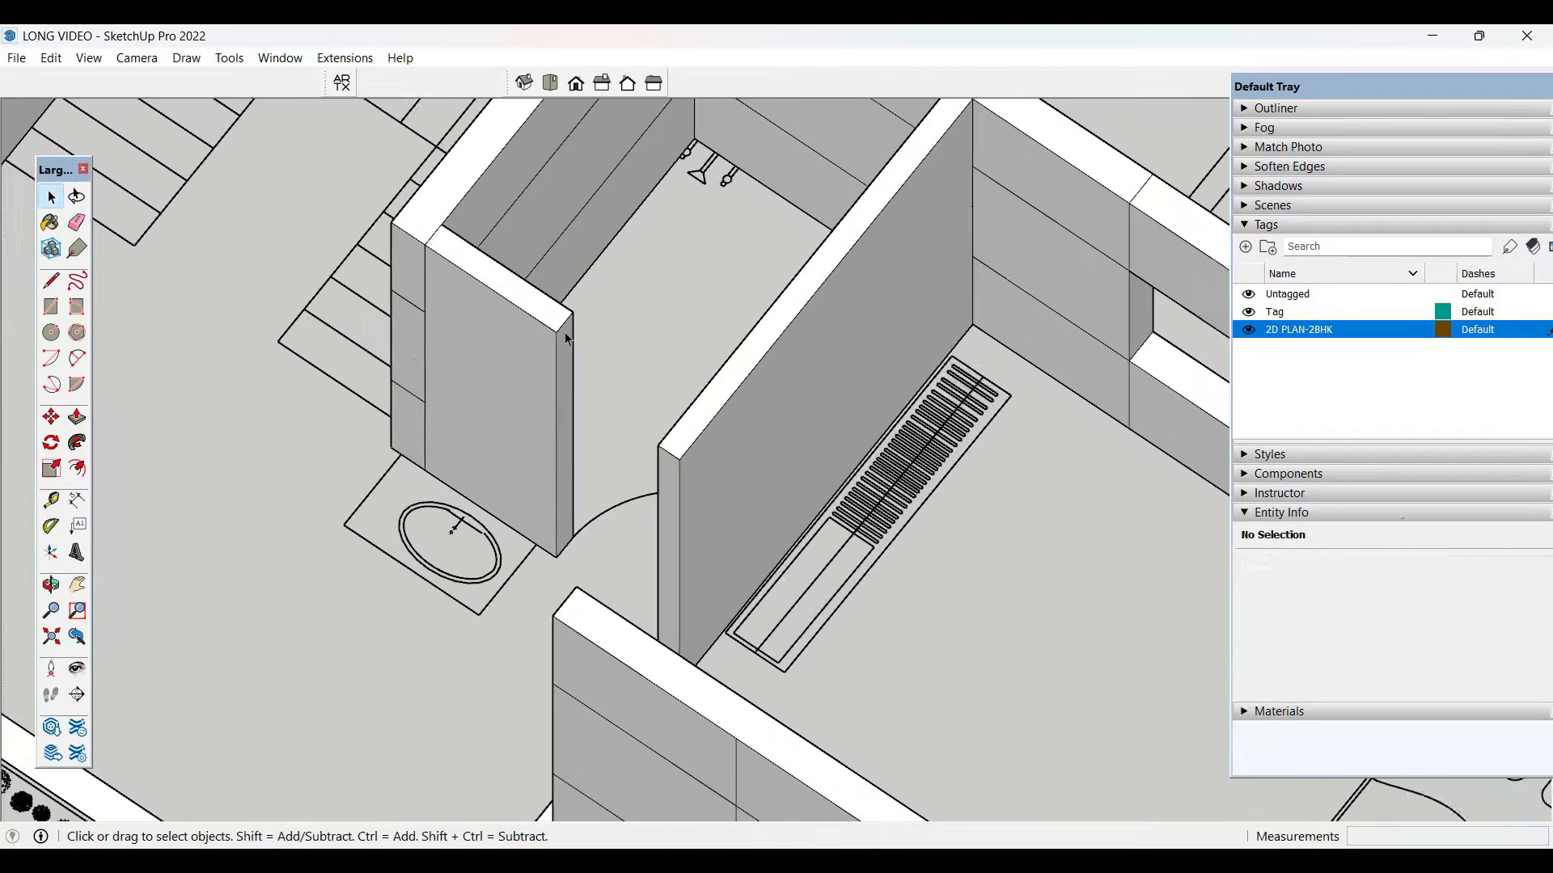
key("m")
scroll(564, 322, "up", 1)
left_click(566, 321)
key("ctrl")
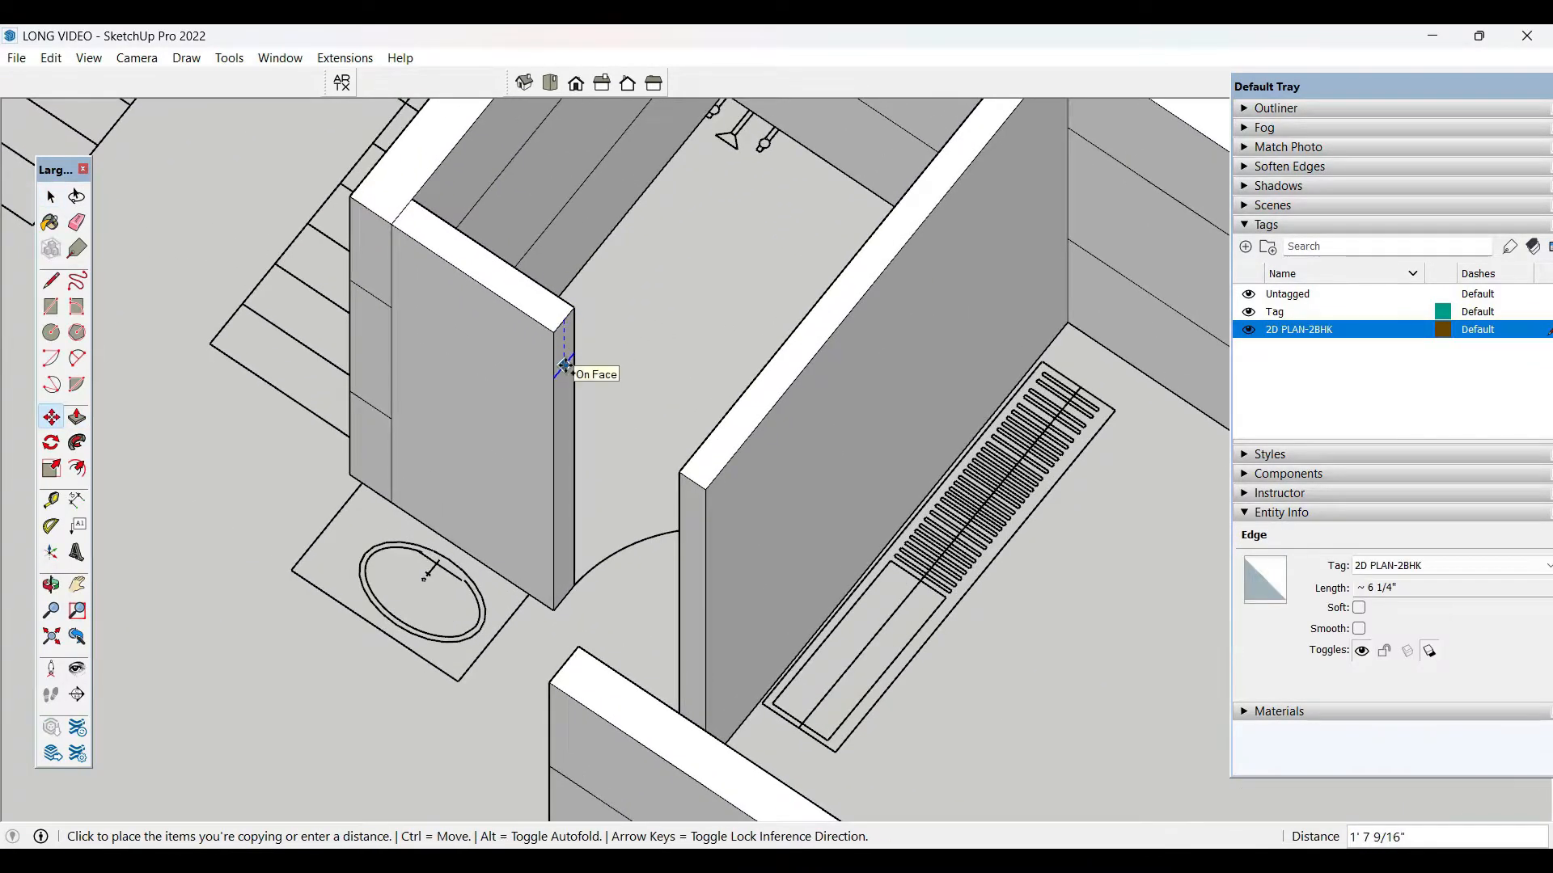
key("space")
- Copy the top end edge of the washbasin wall 3' downward and begin pulling the face above it toward the door opening
key("m")
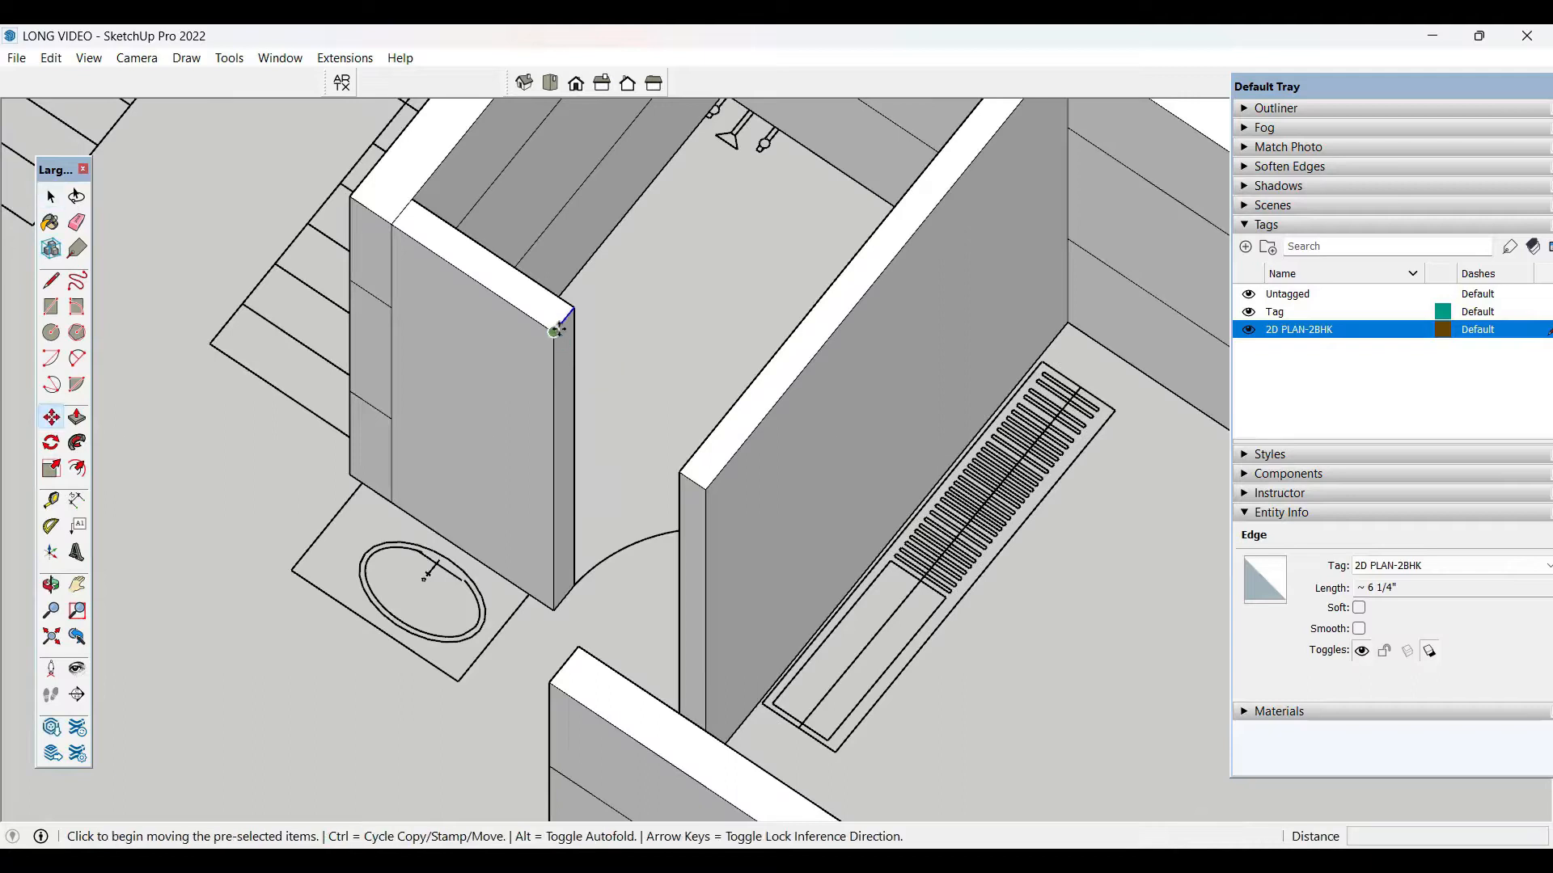
left_click(565, 331)
key("ctrl")
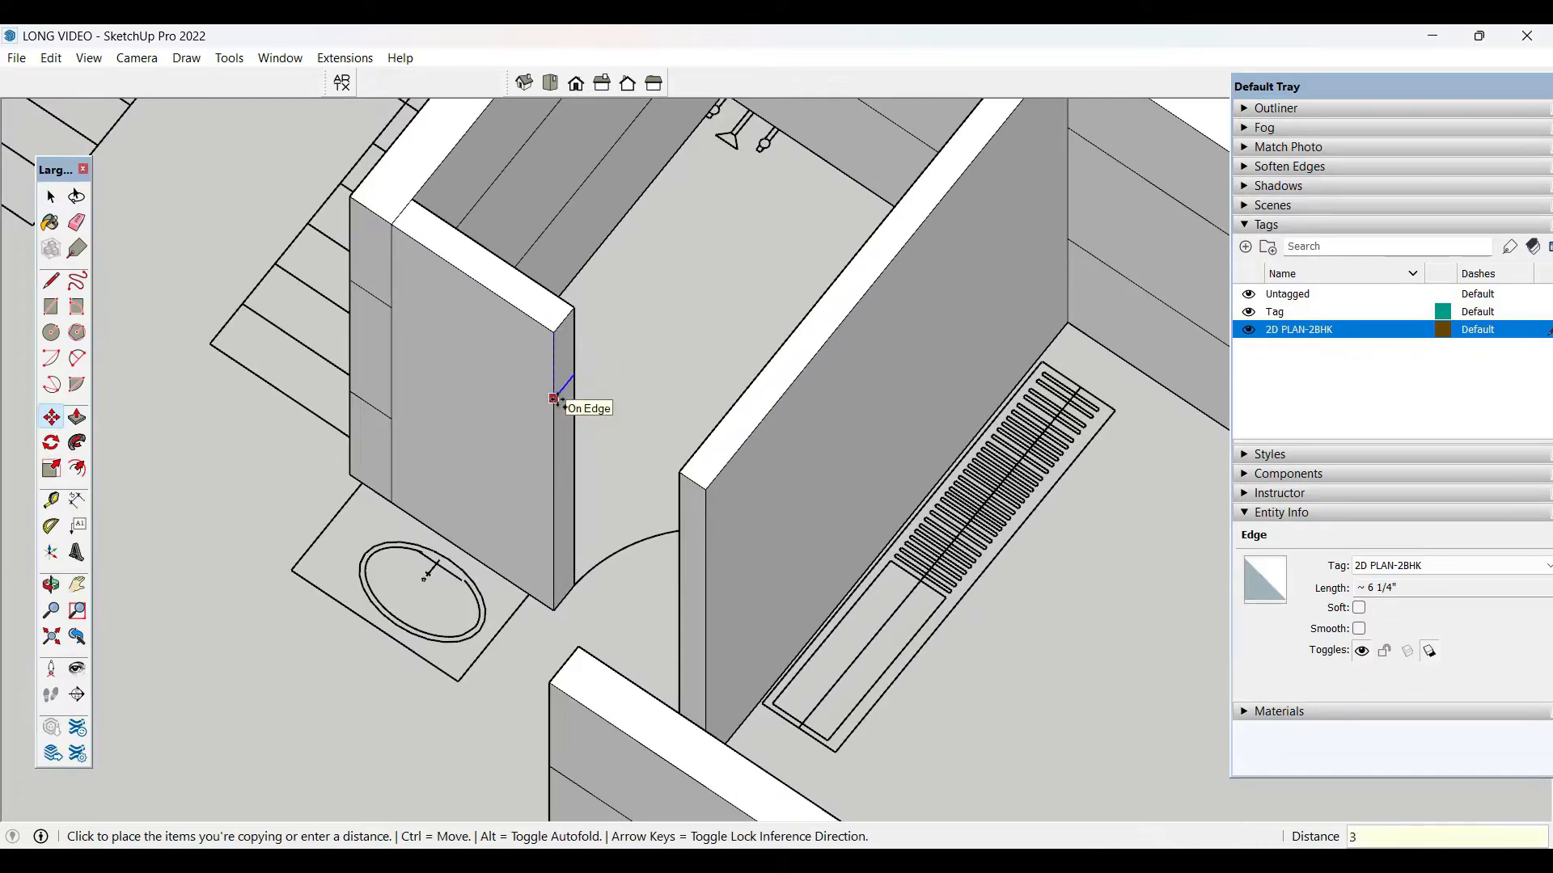
type("3")
key("Return")
key("space")
key("p")
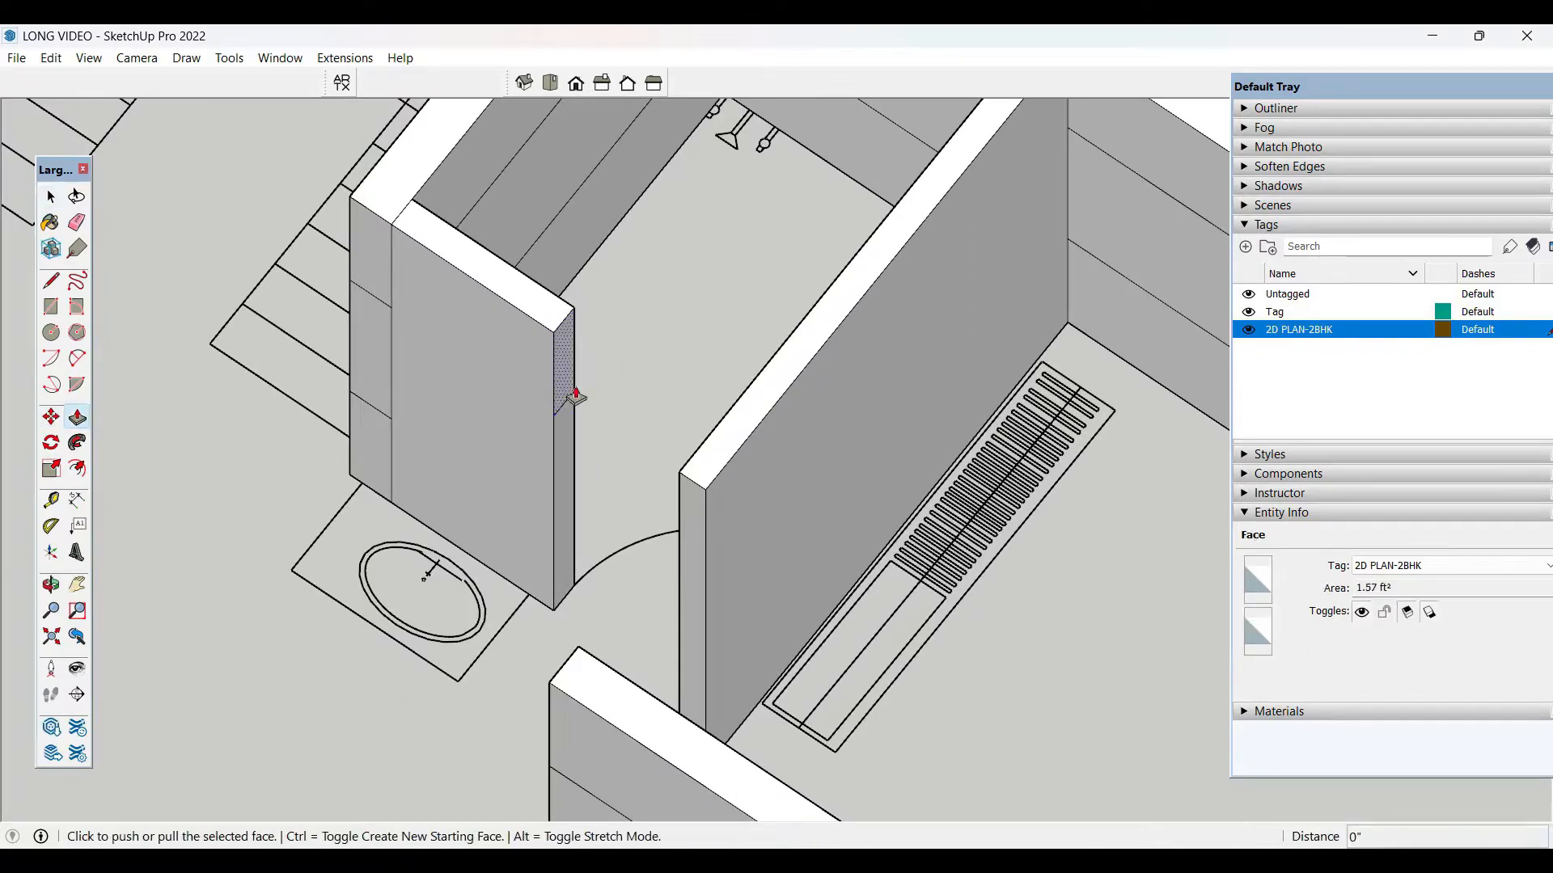
left_click(570, 388)
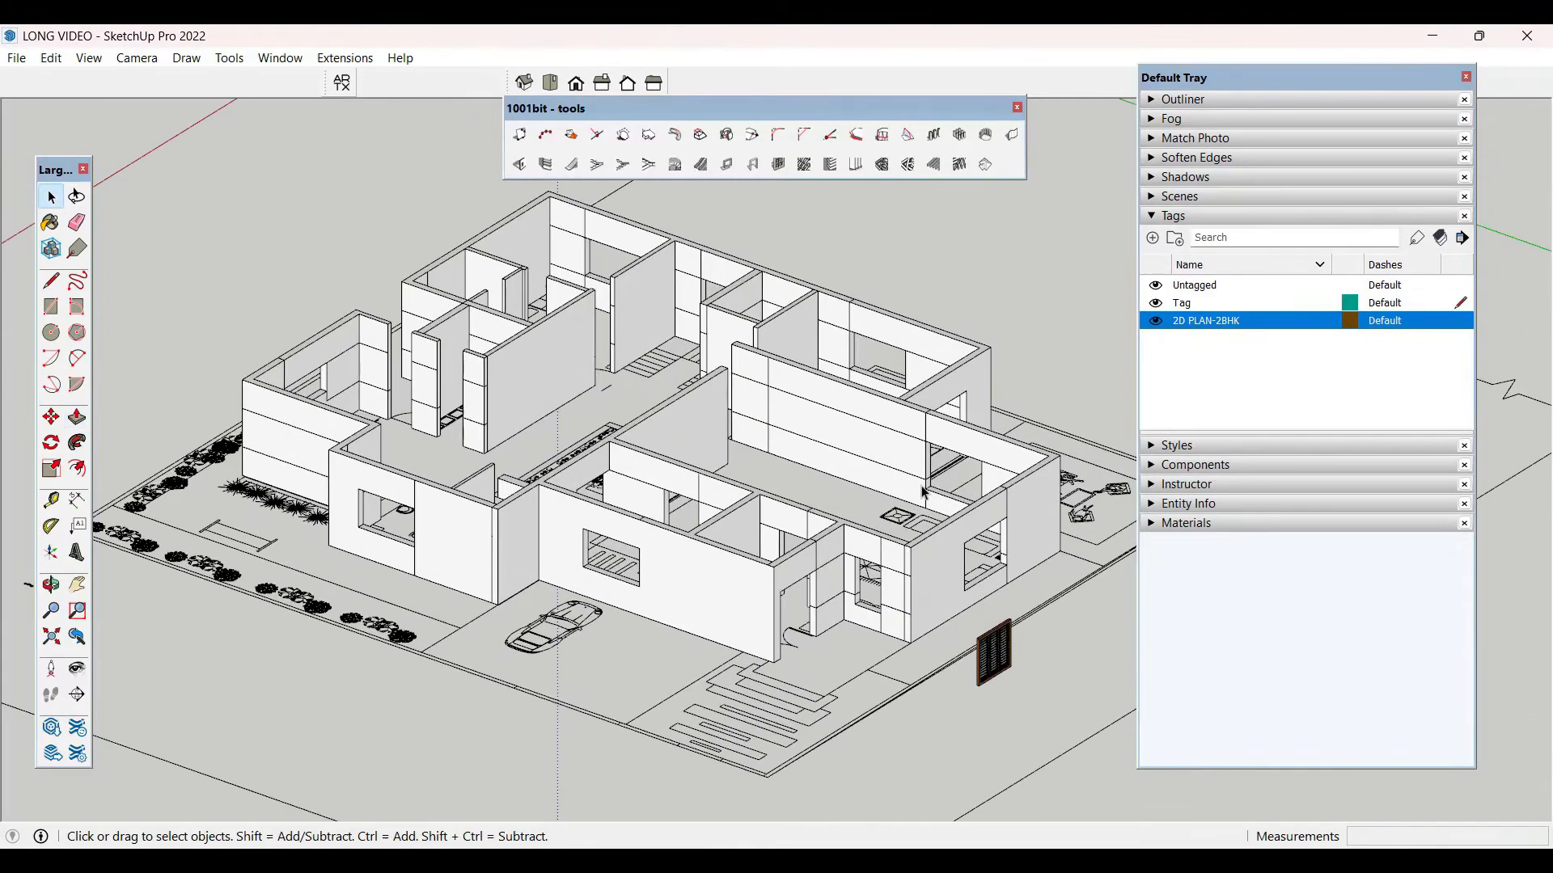
- Check which geometry belongs to the 2D PLAN-2BHK tag by hiding the tag and showing it again
mouse_move(950, 477)
middle_mouse_down()
mouse_move(943, 437)
mouse_move(951, 481)
middle_mouse_up()
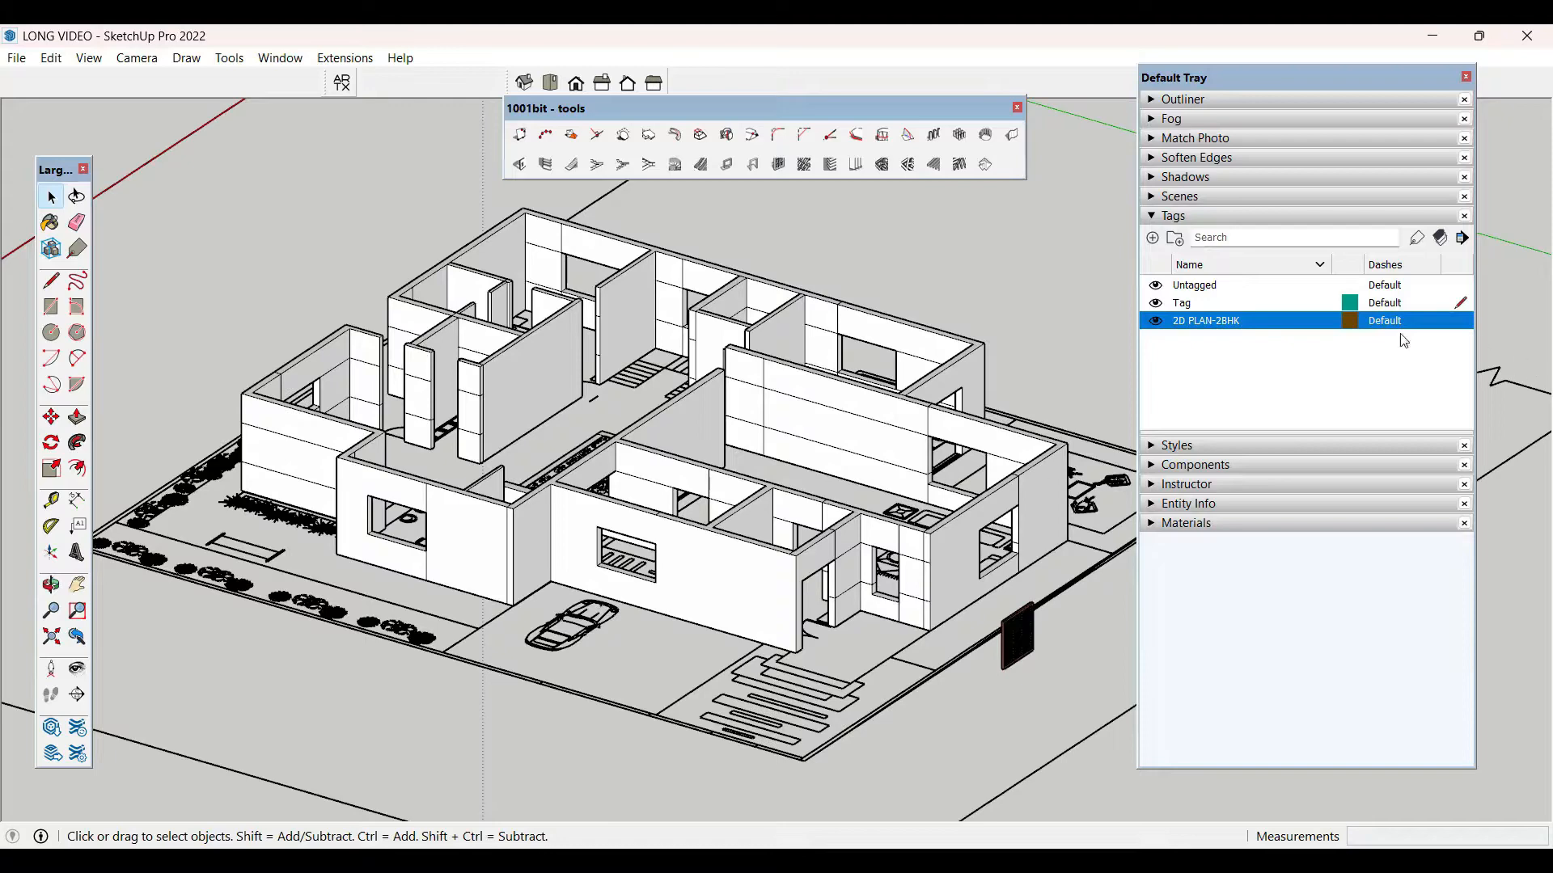
left_click(1158, 323)
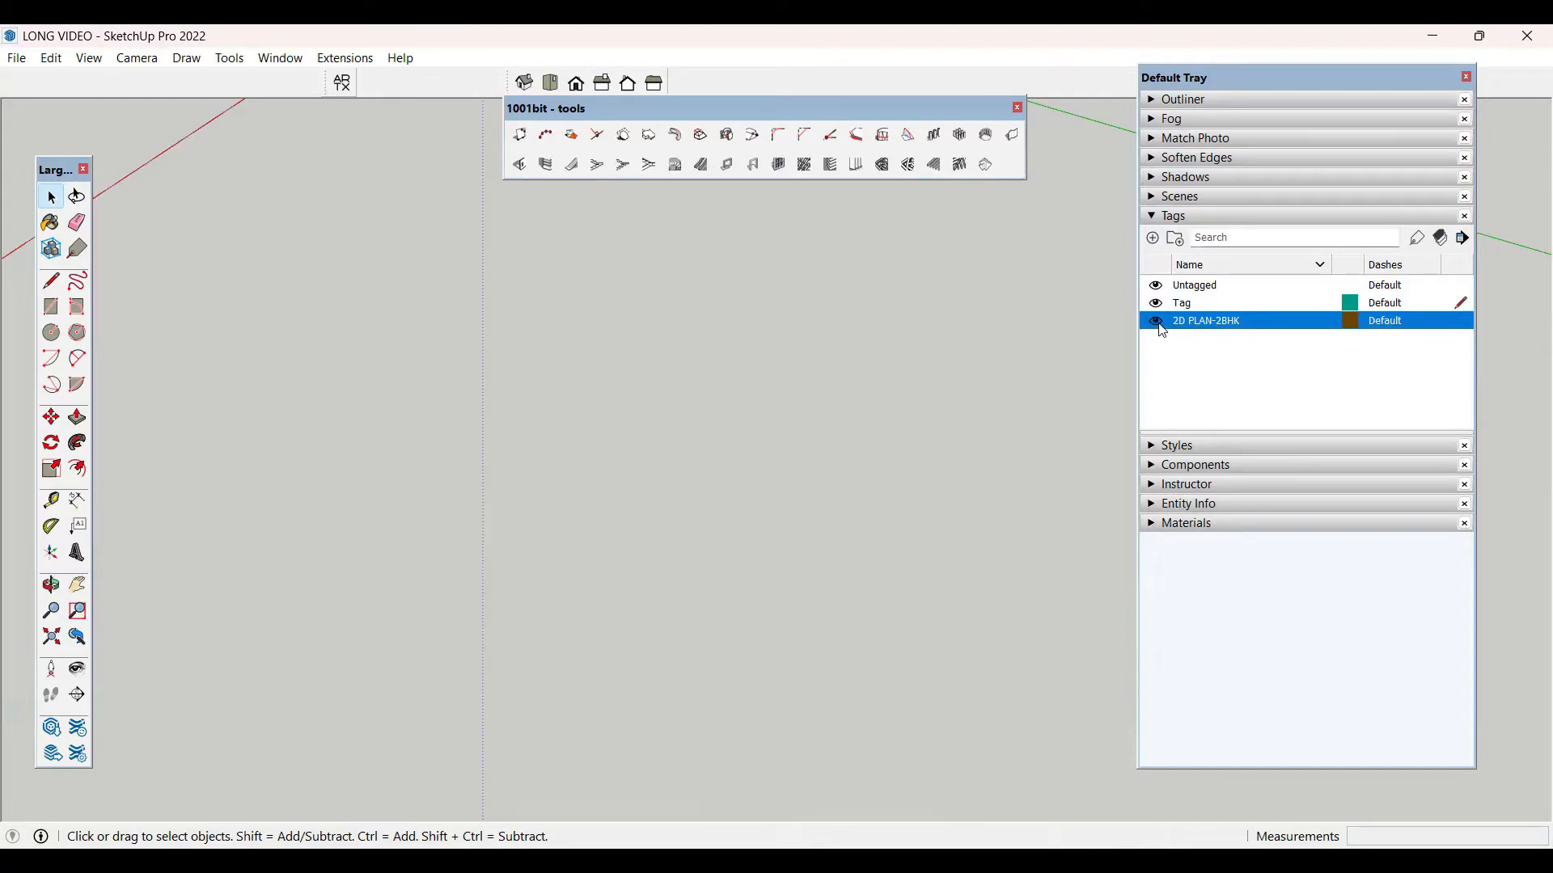
left_click(1158, 323)
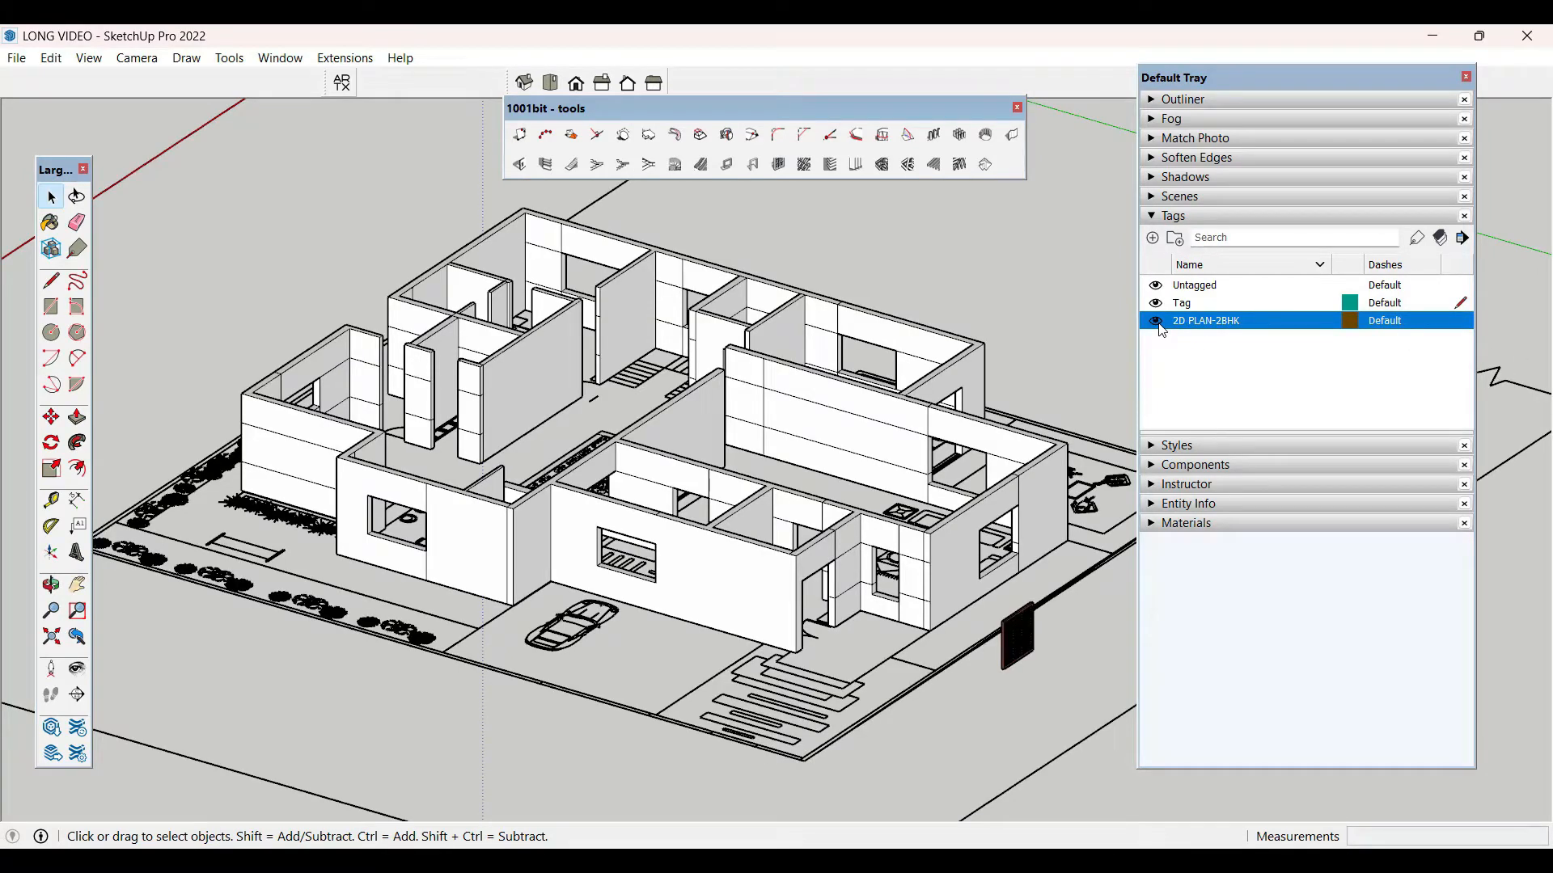
- Add a tag named DOOR WINDOWS and make it the active tag
left_click(1153, 240)
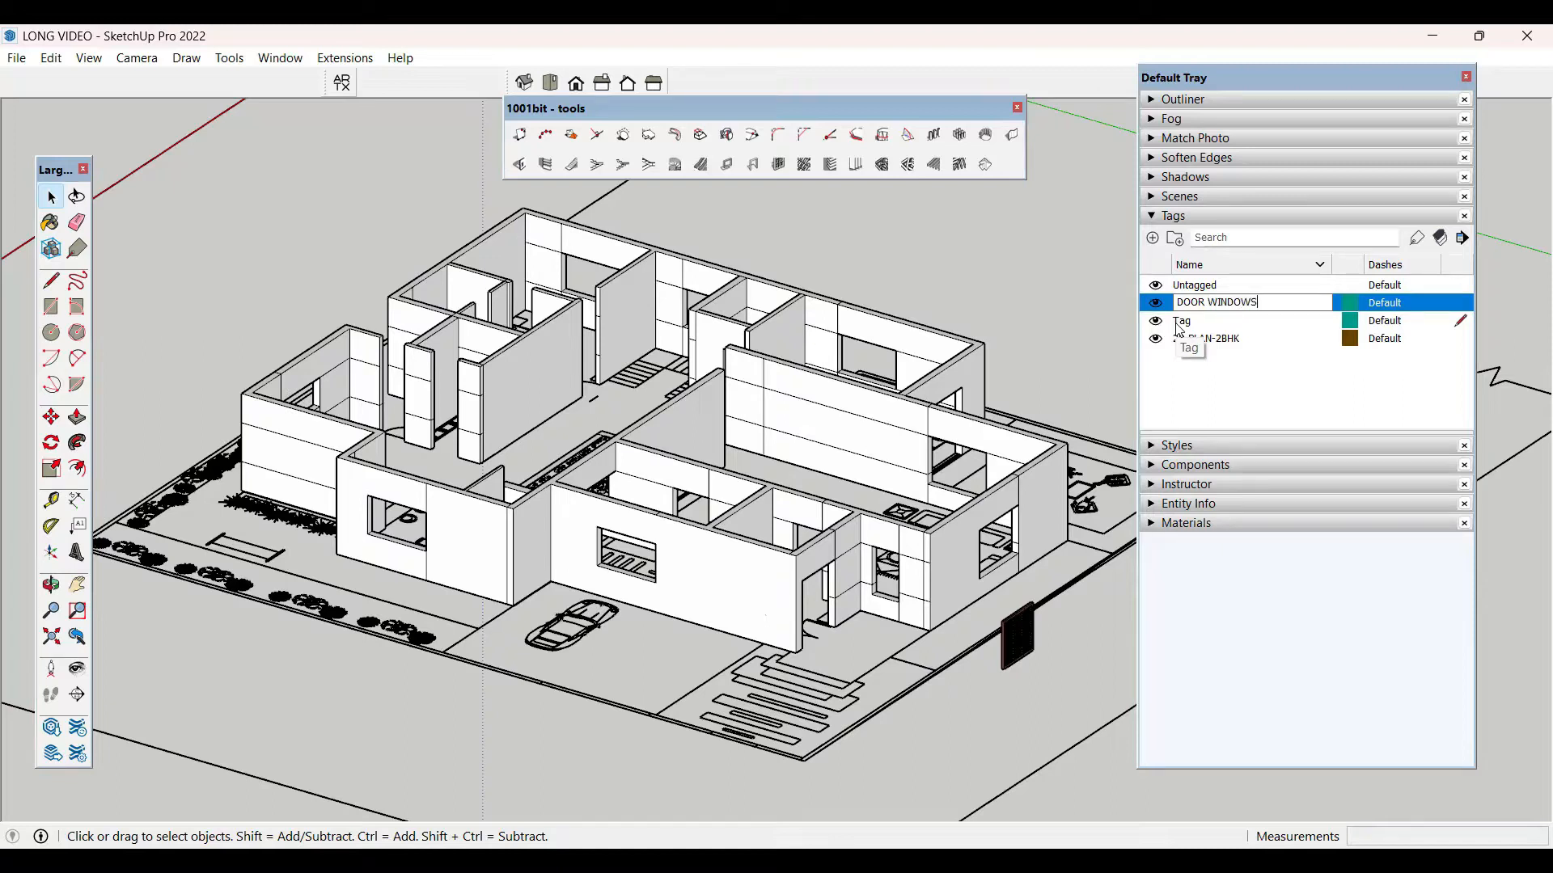
key("Return")
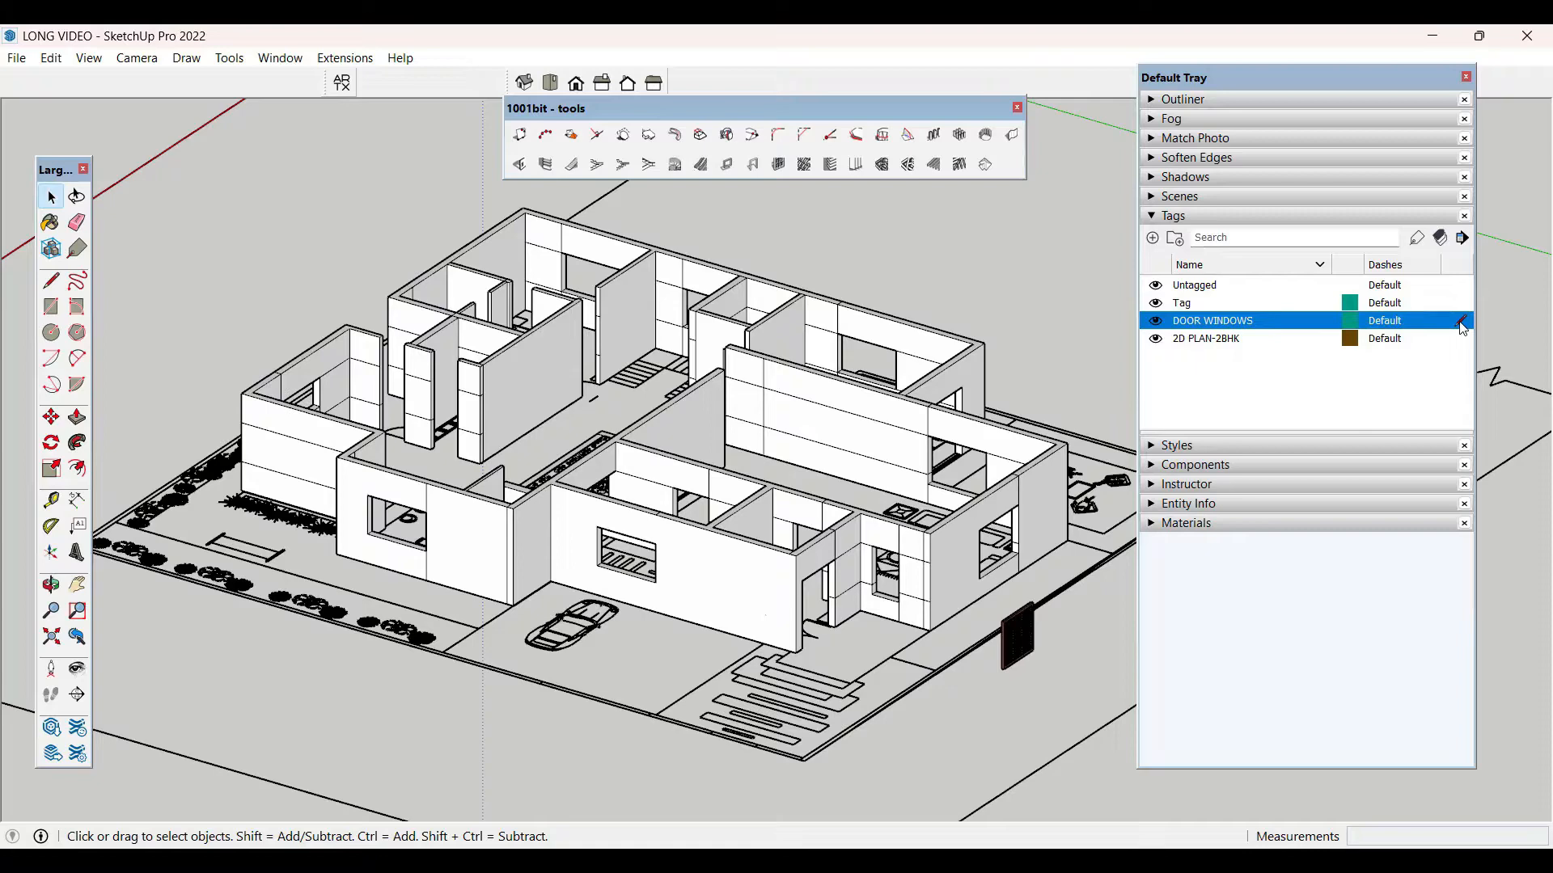
- Search 3D Warehouse for MAIN DOOR and look through the model results
left_click(280, 58)
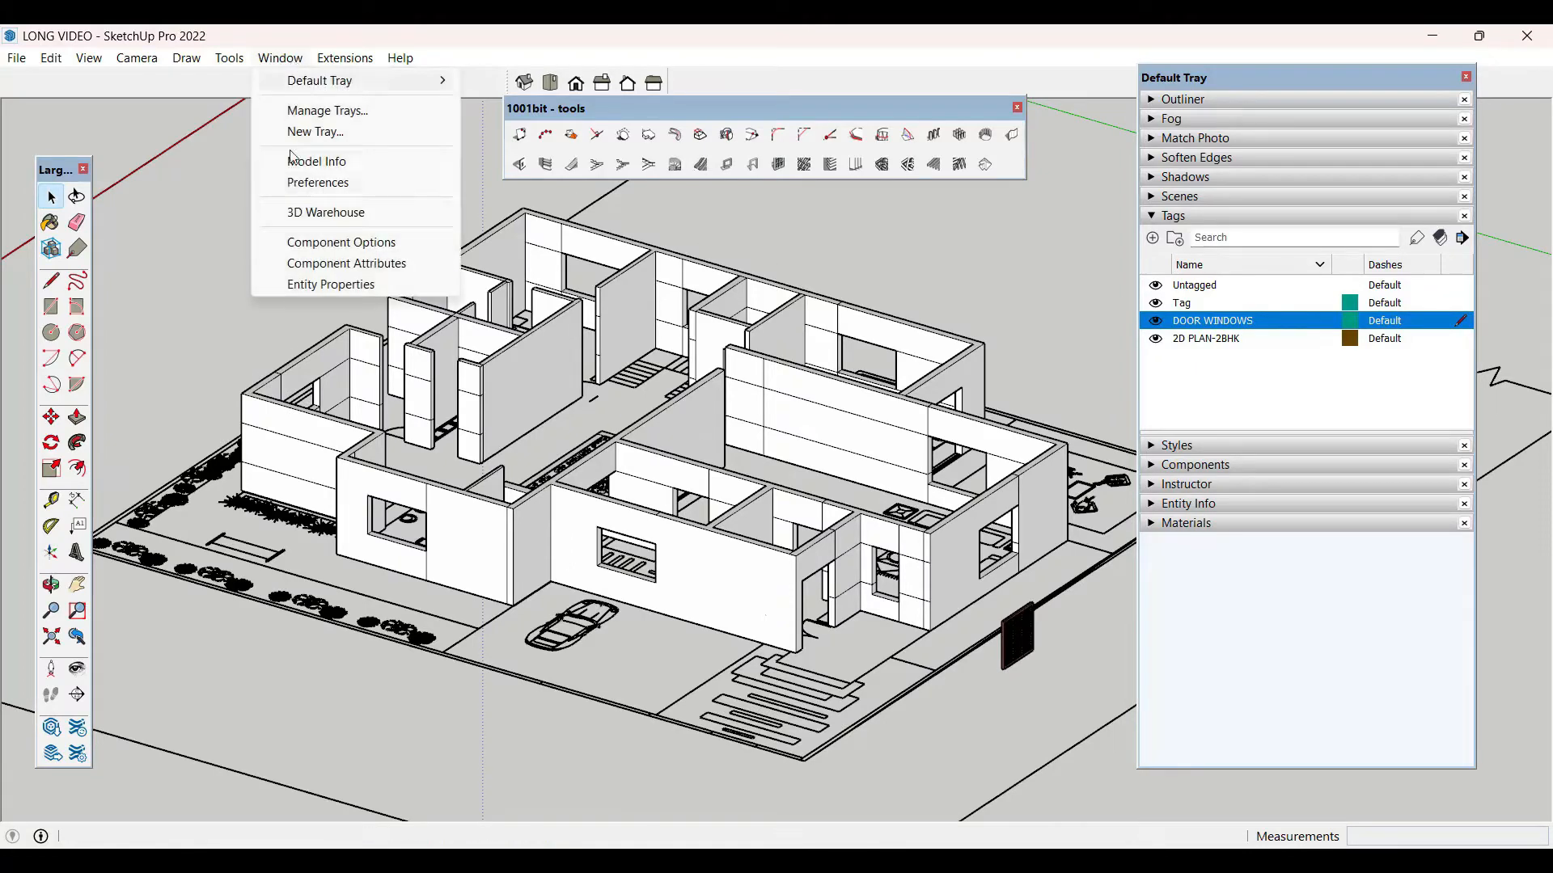
left_click(301, 212)
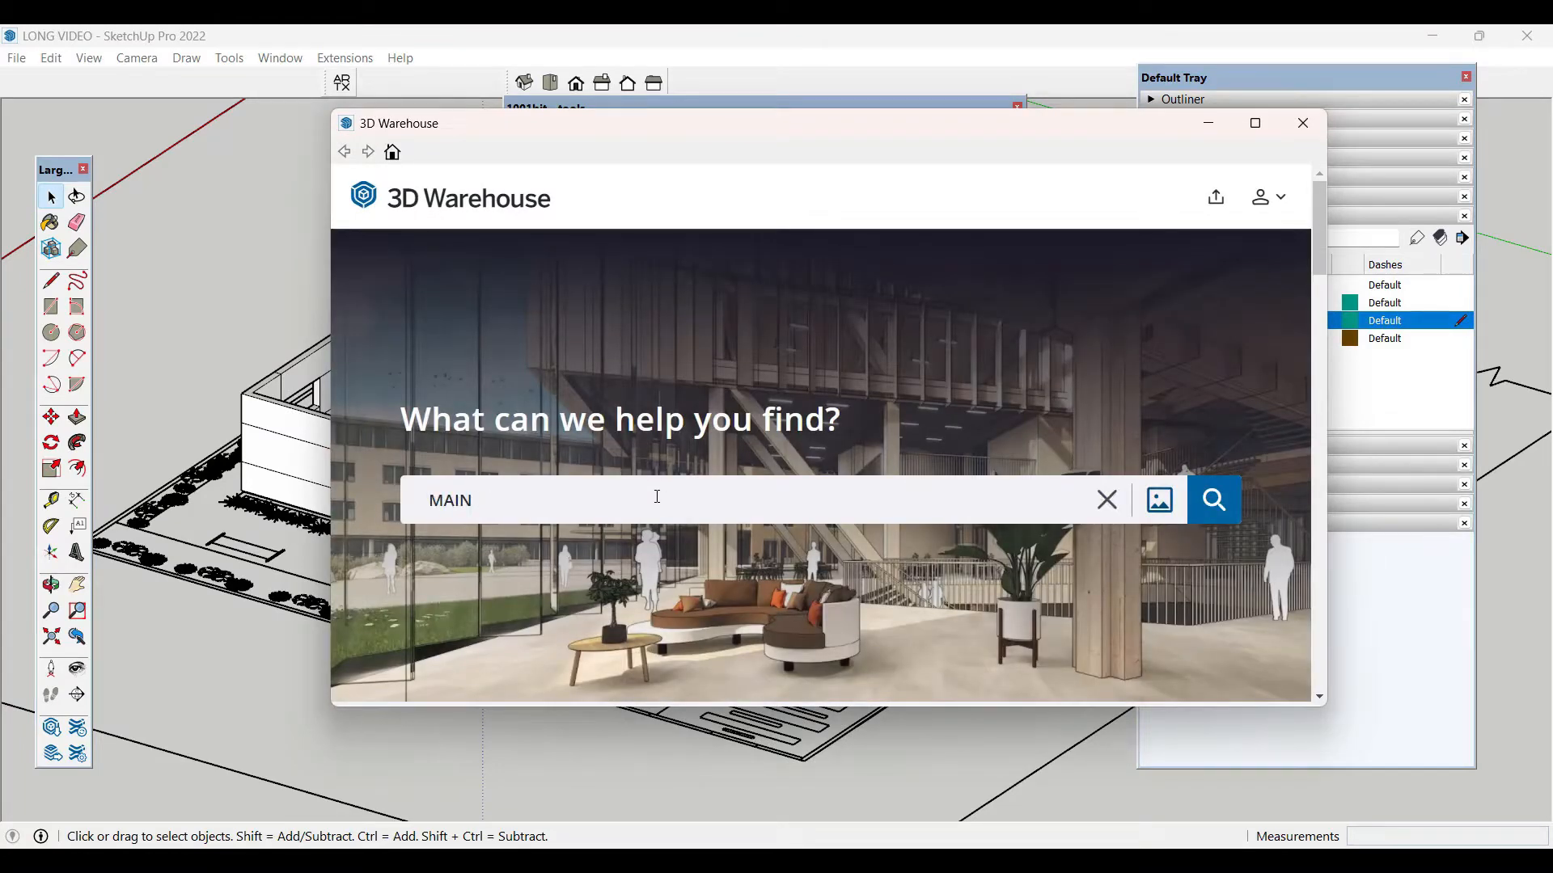
key("Return")
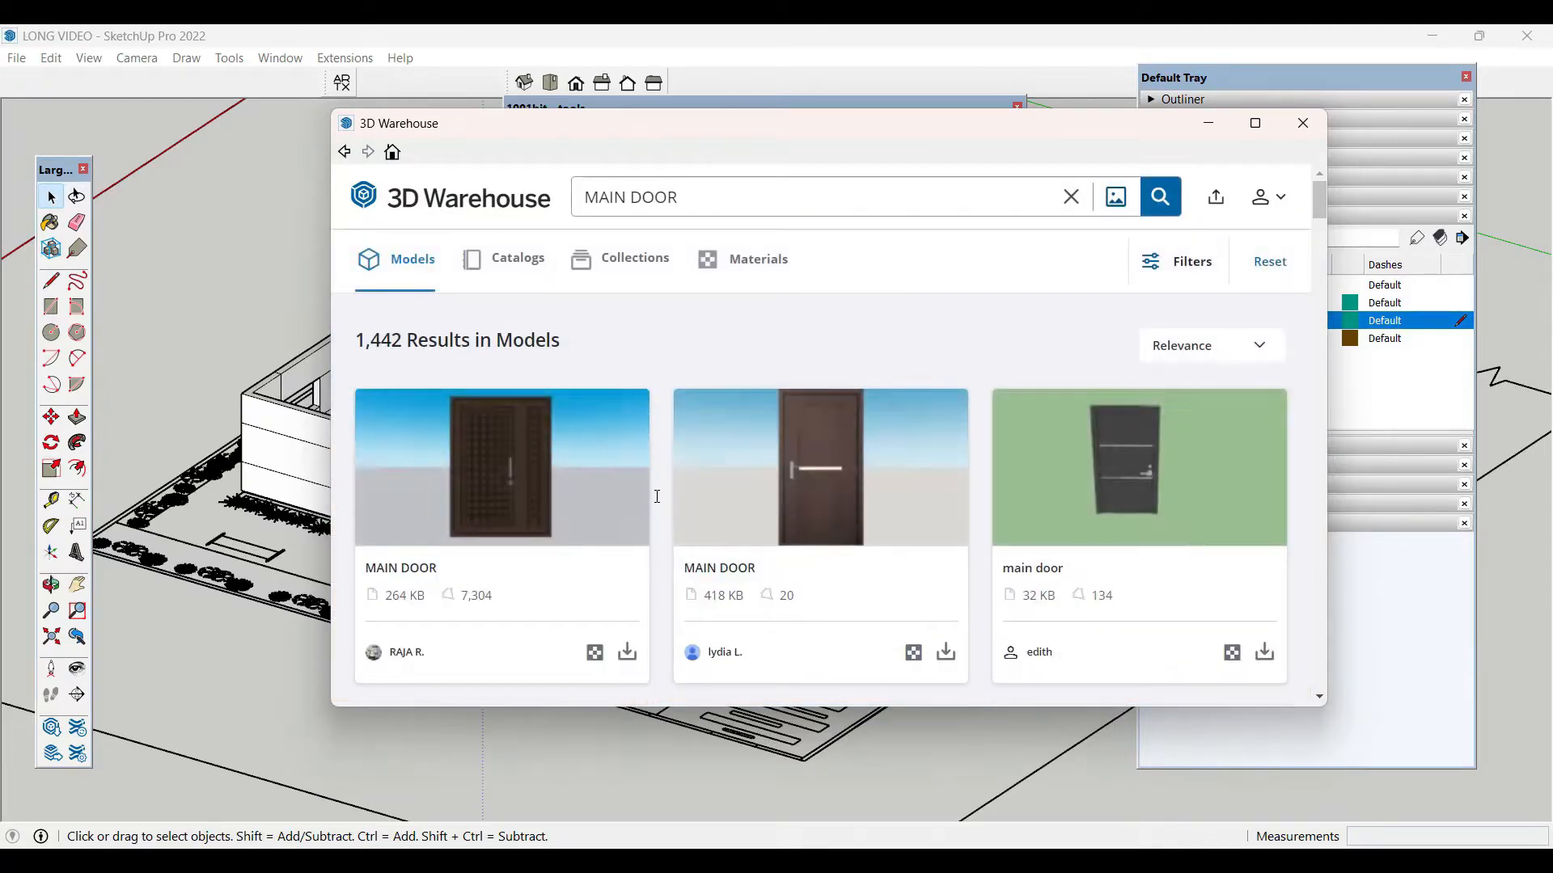
scroll(739, 507, "down", 6)
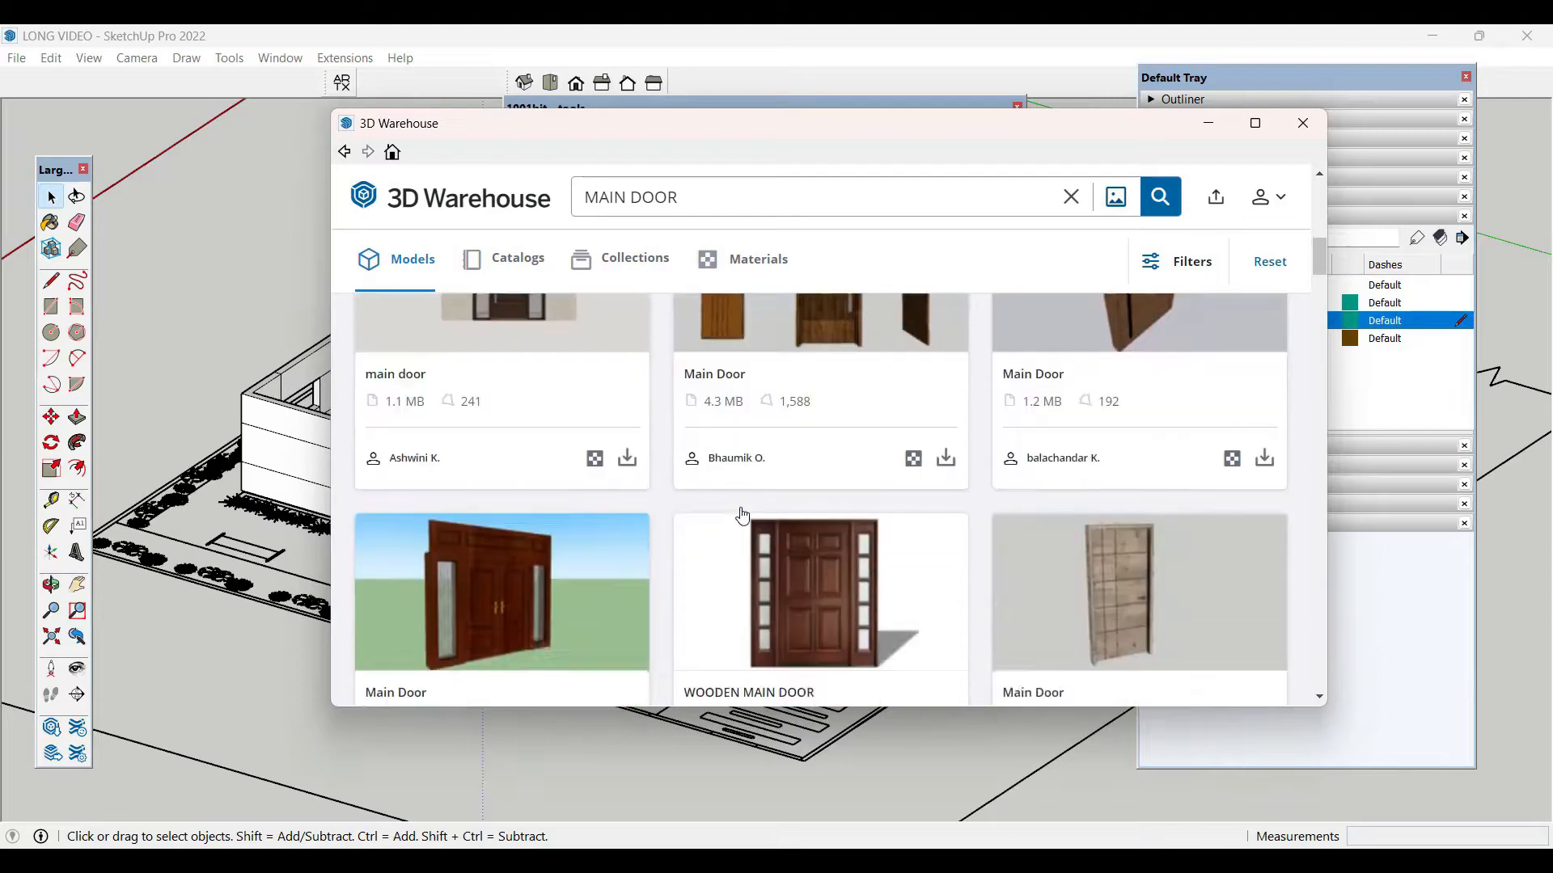
scroll(742, 515, "down", 11)
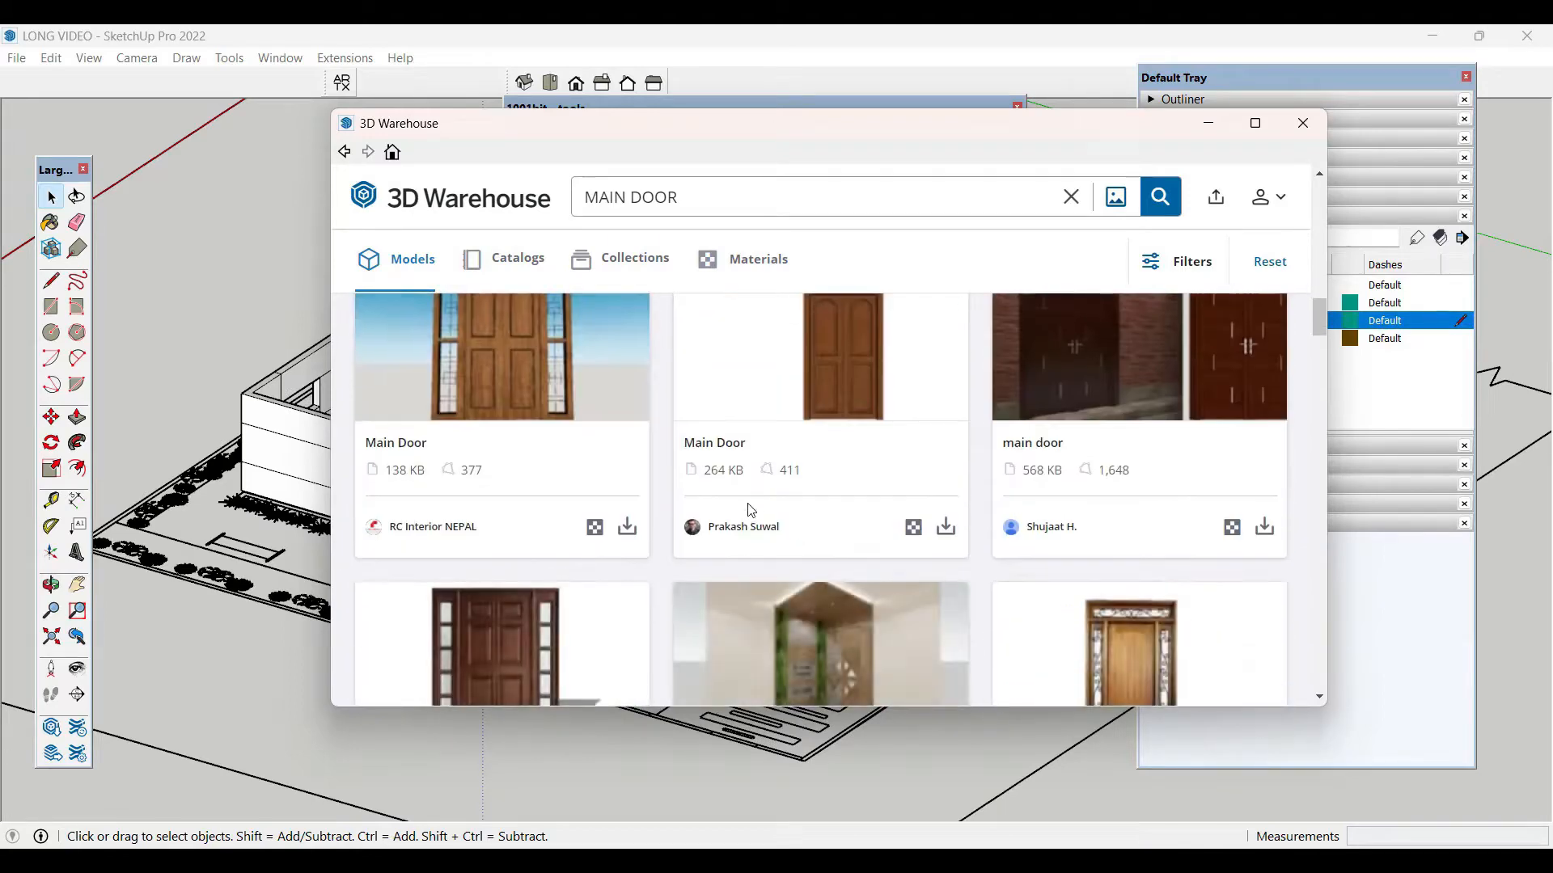
scroll(749, 508, "down", 6)
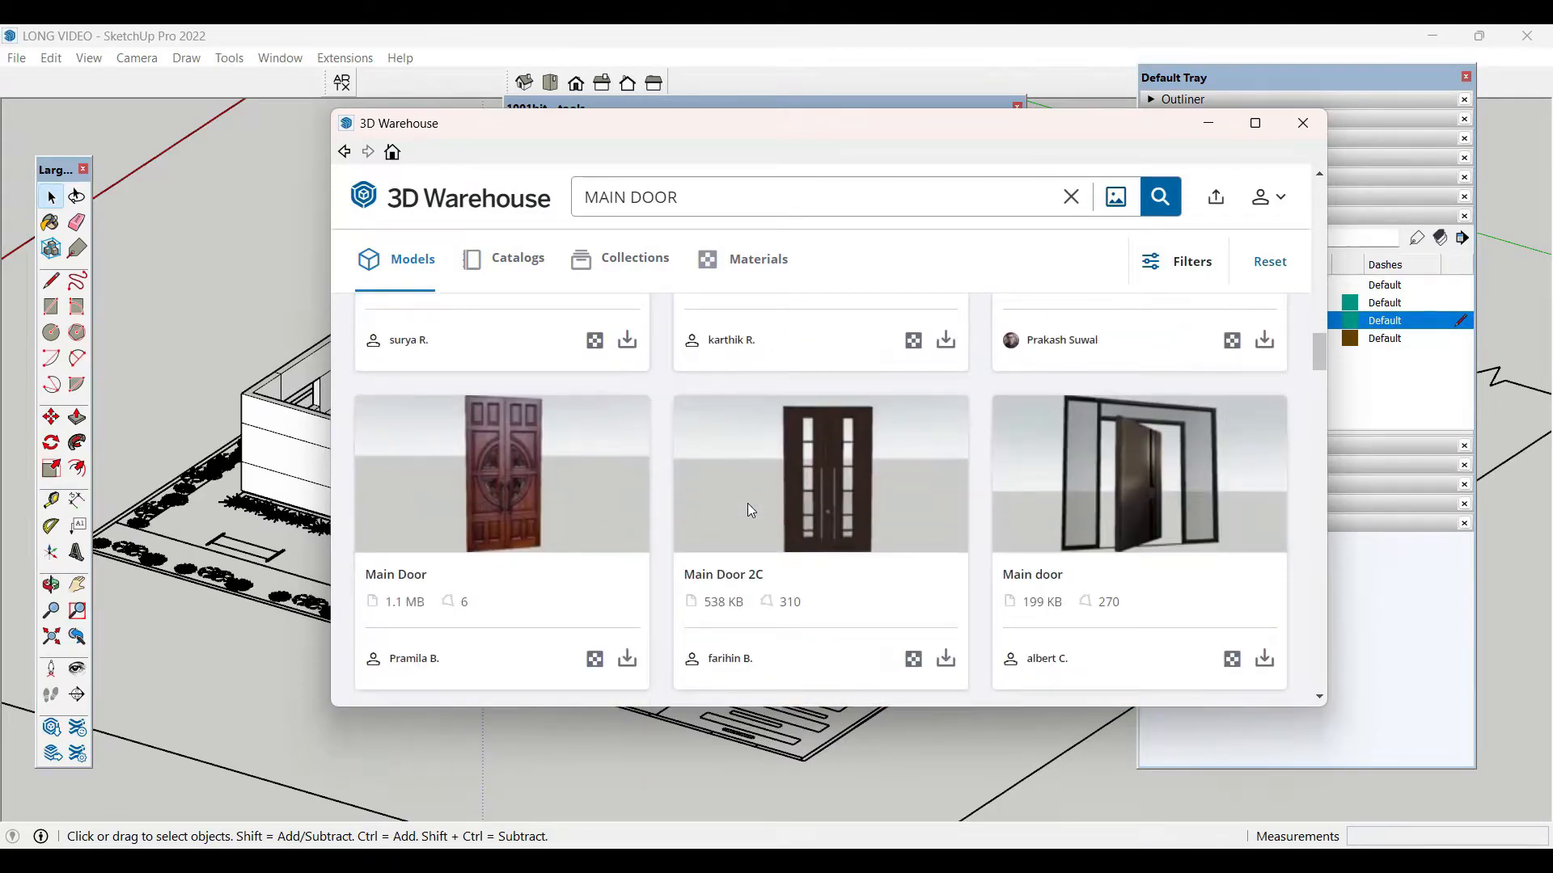
scroll(747, 503, "down", 10)
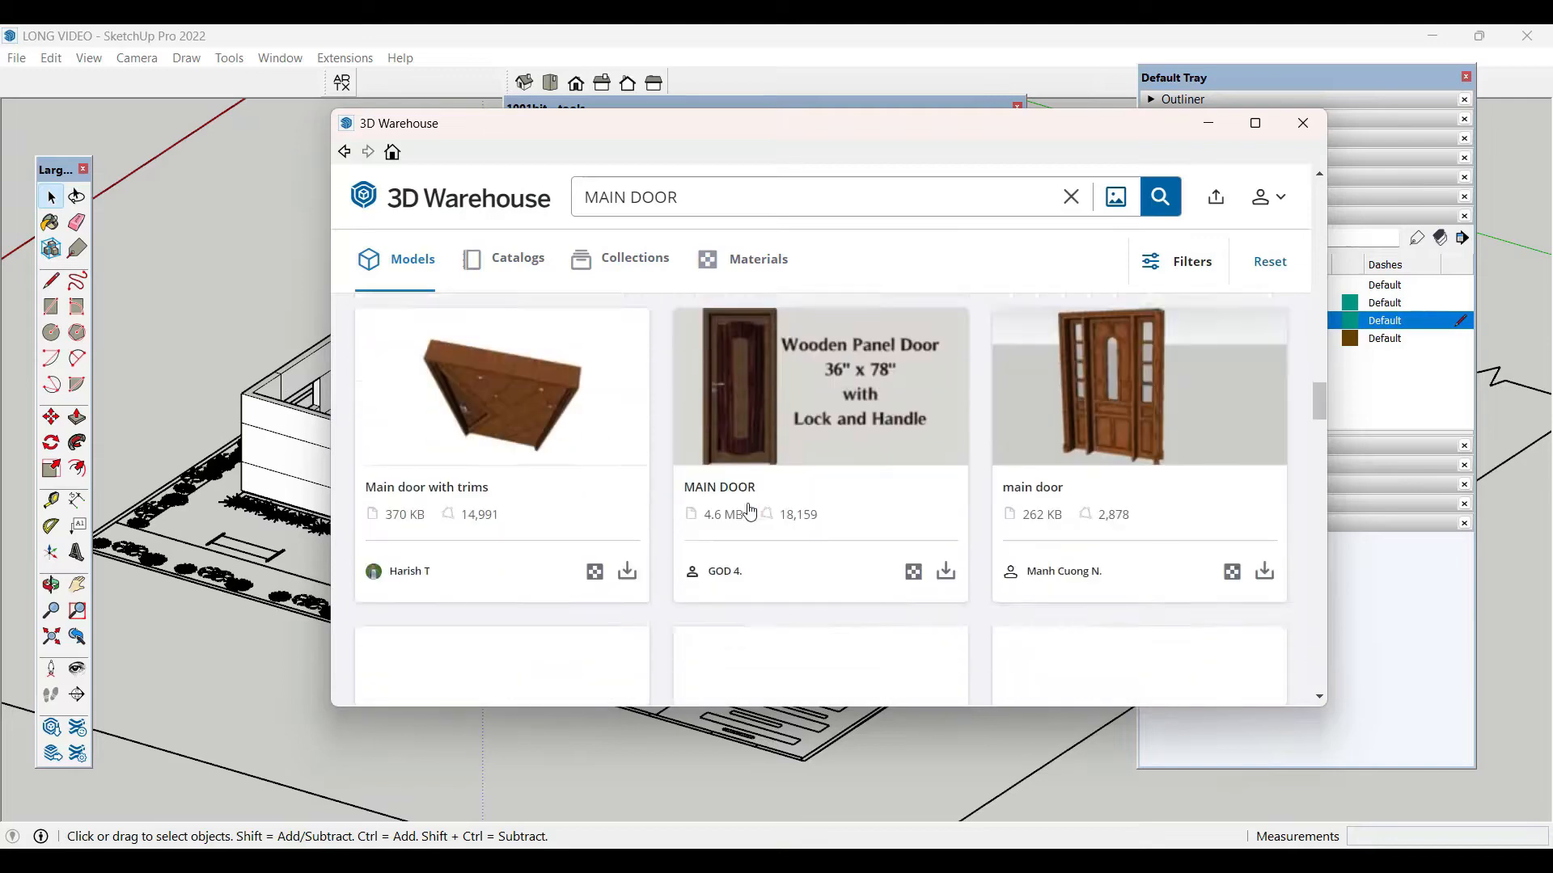
scroll(751, 511, "down", 15)
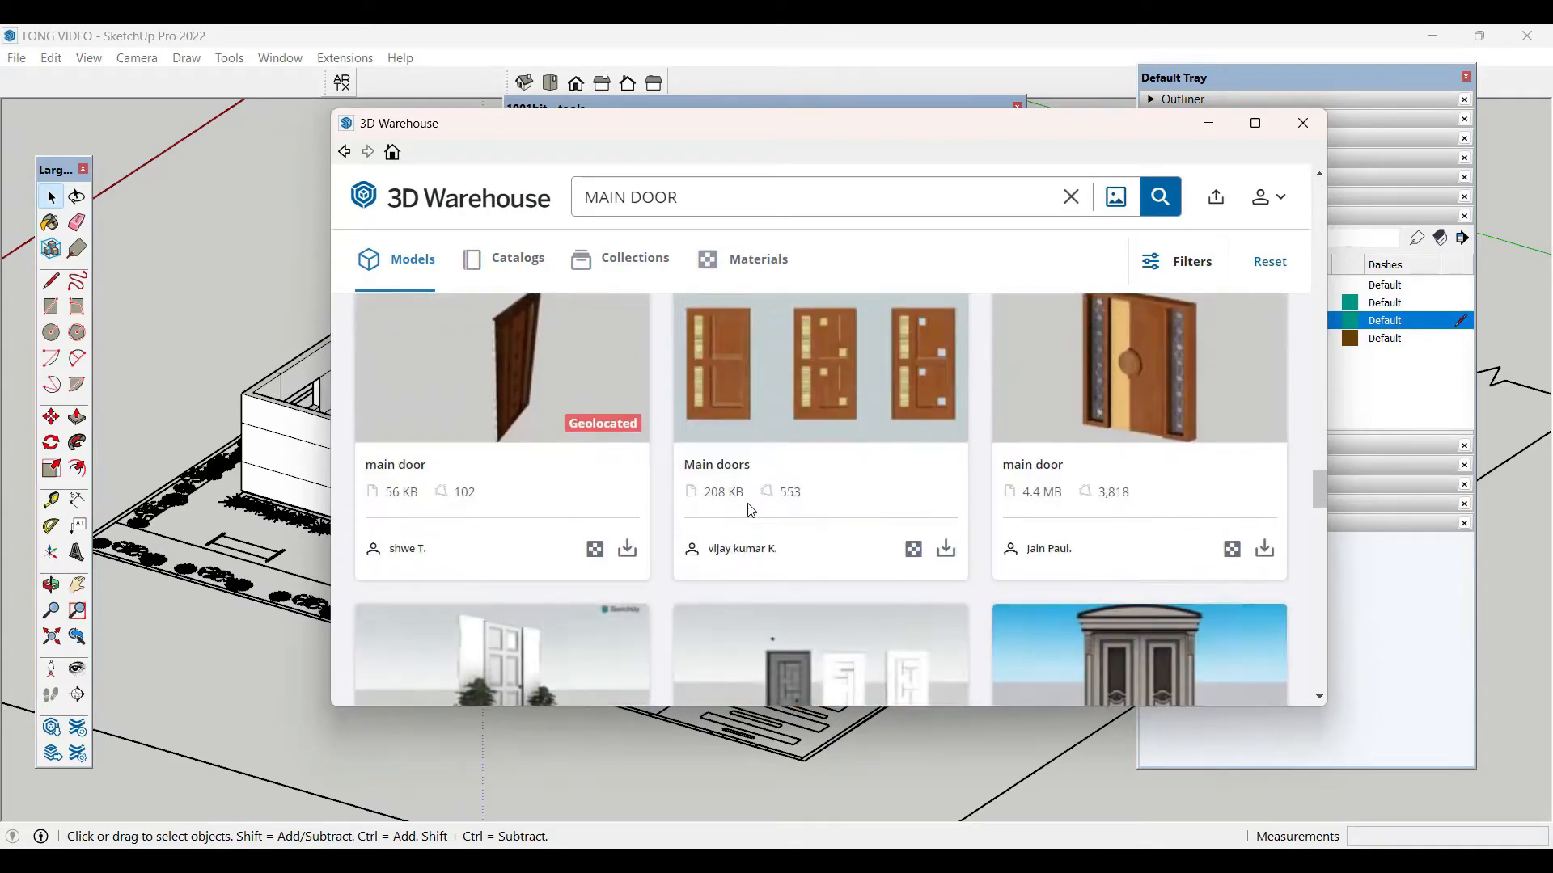
scroll(750, 511, "down", 12)
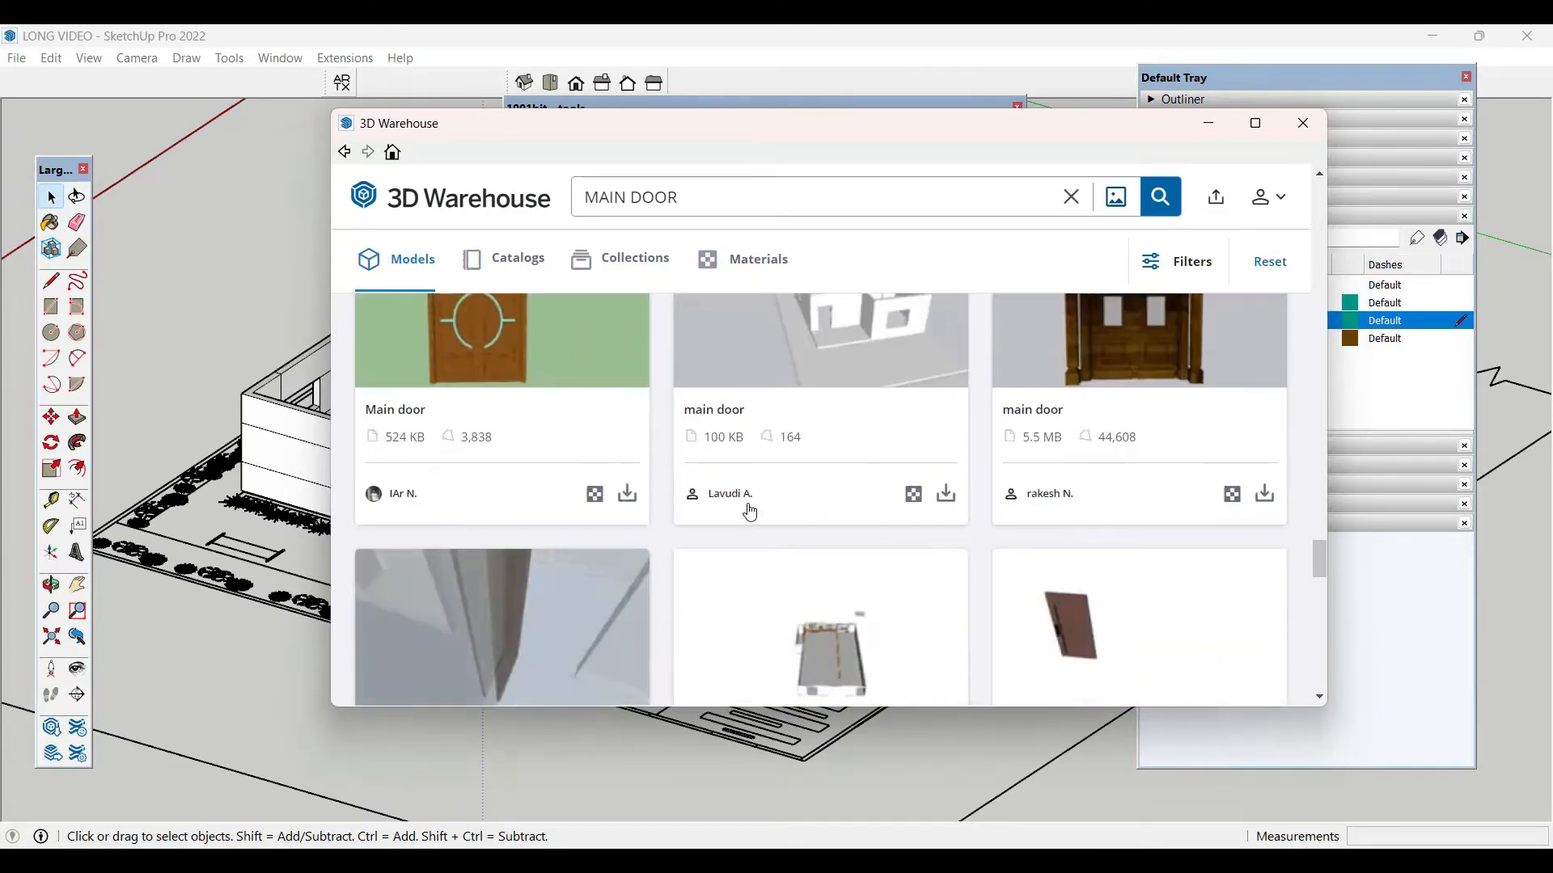
left_click_drag(1318, 567, 1316, 173)
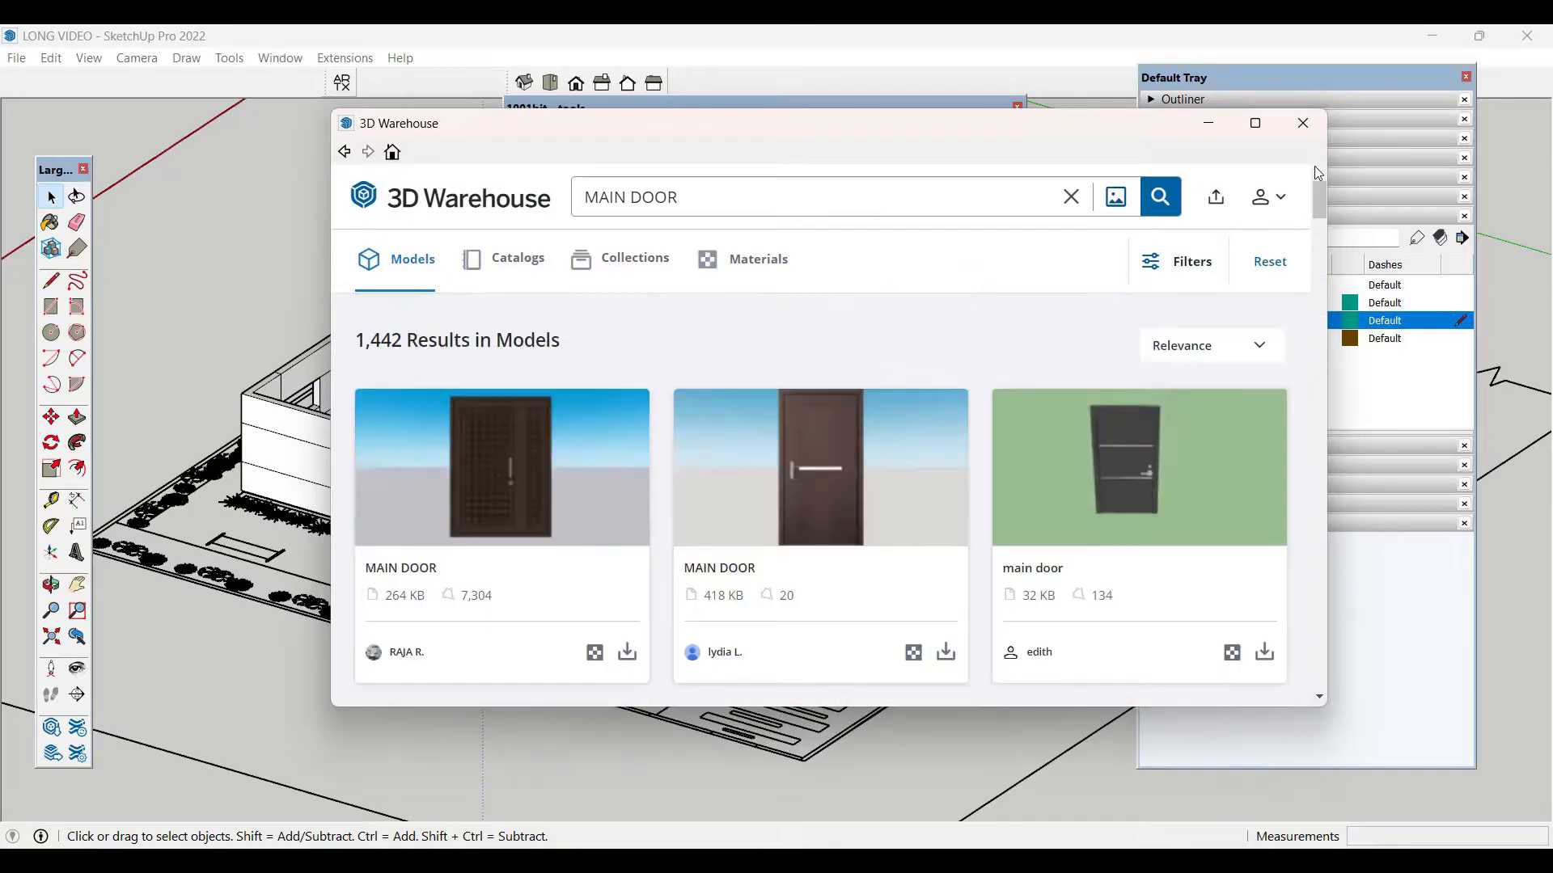
- Load the first MAIN DOOR result, the dark brown panelled door with a narrow side leaf, directly into the house model
left_click(533, 501)
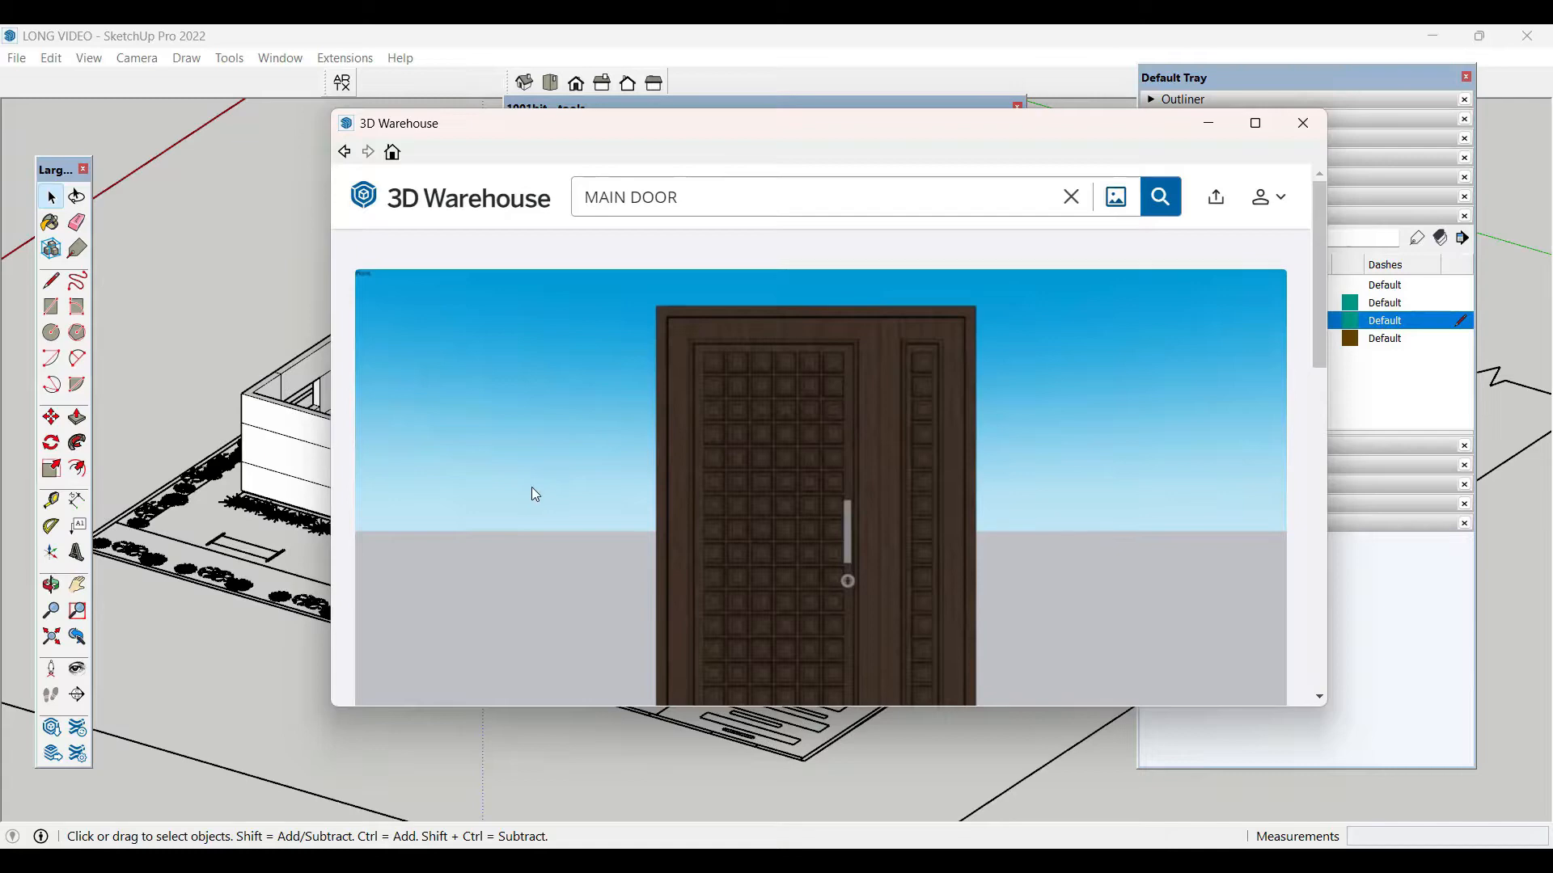
scroll(531, 487, "down", 6)
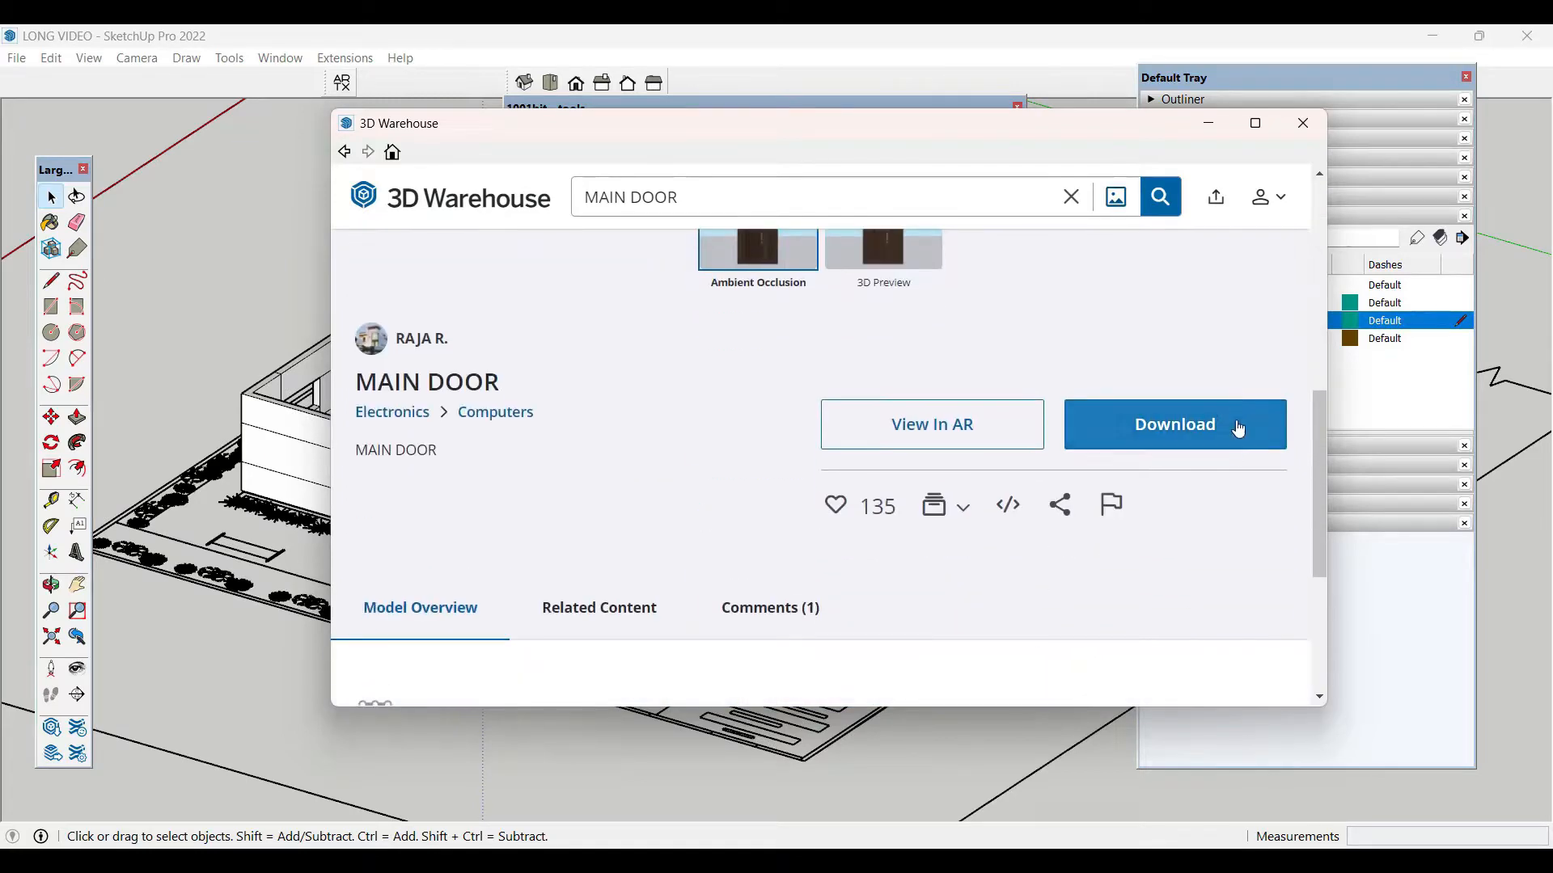
left_click(1239, 430)
left_click(749, 467)
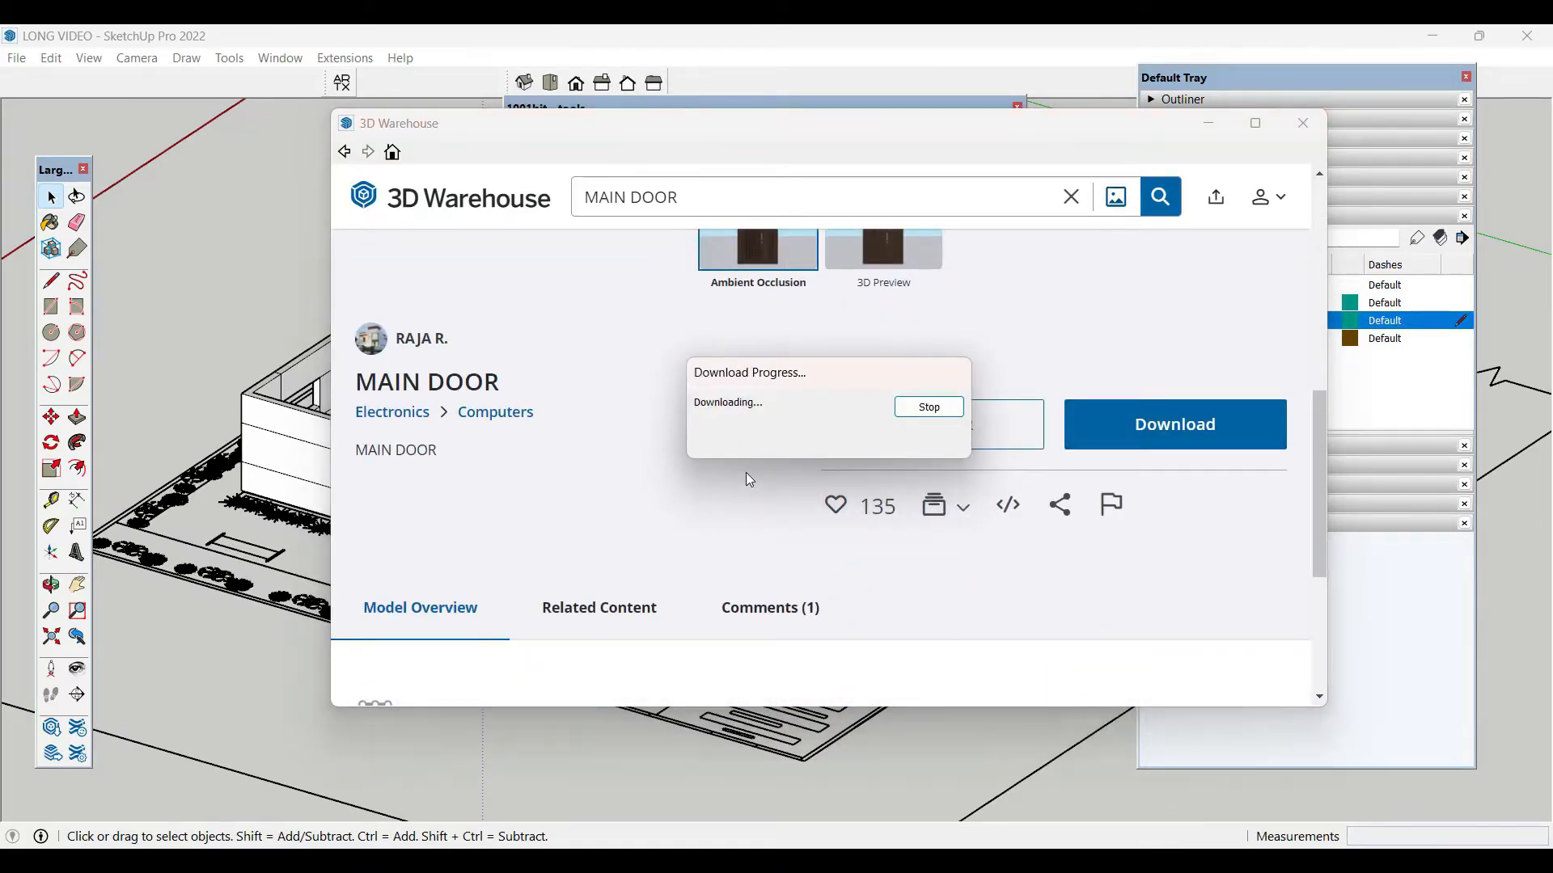
- Place the main door component in the front entrance opening, with its bottom corner at the jamb beside the adjoining wall
scroll(859, 650, "up", 2)
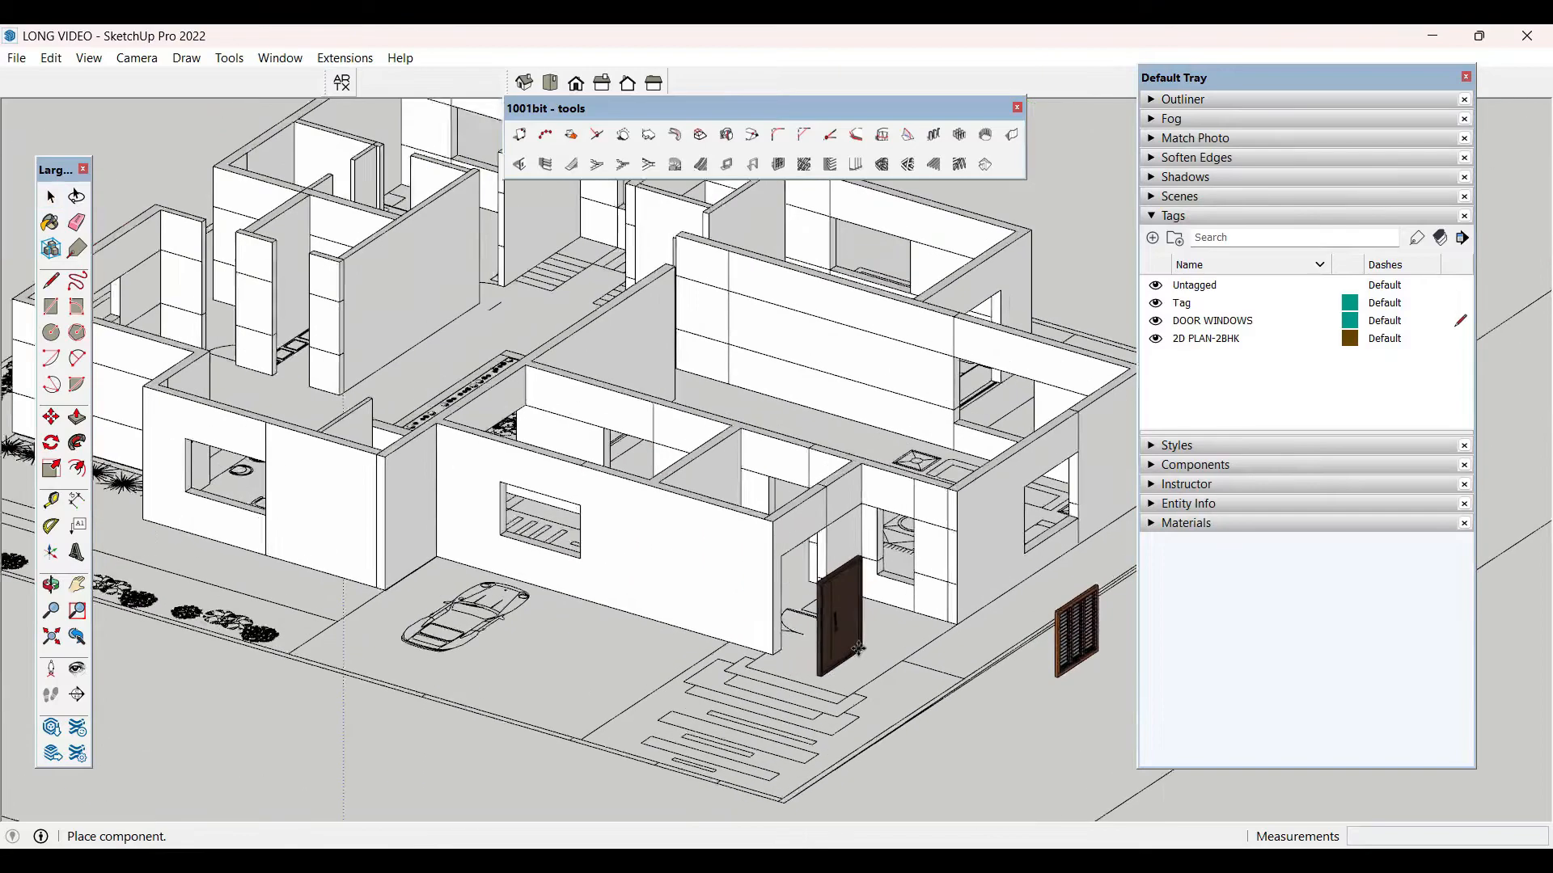
scroll(858, 649, "up", 10)
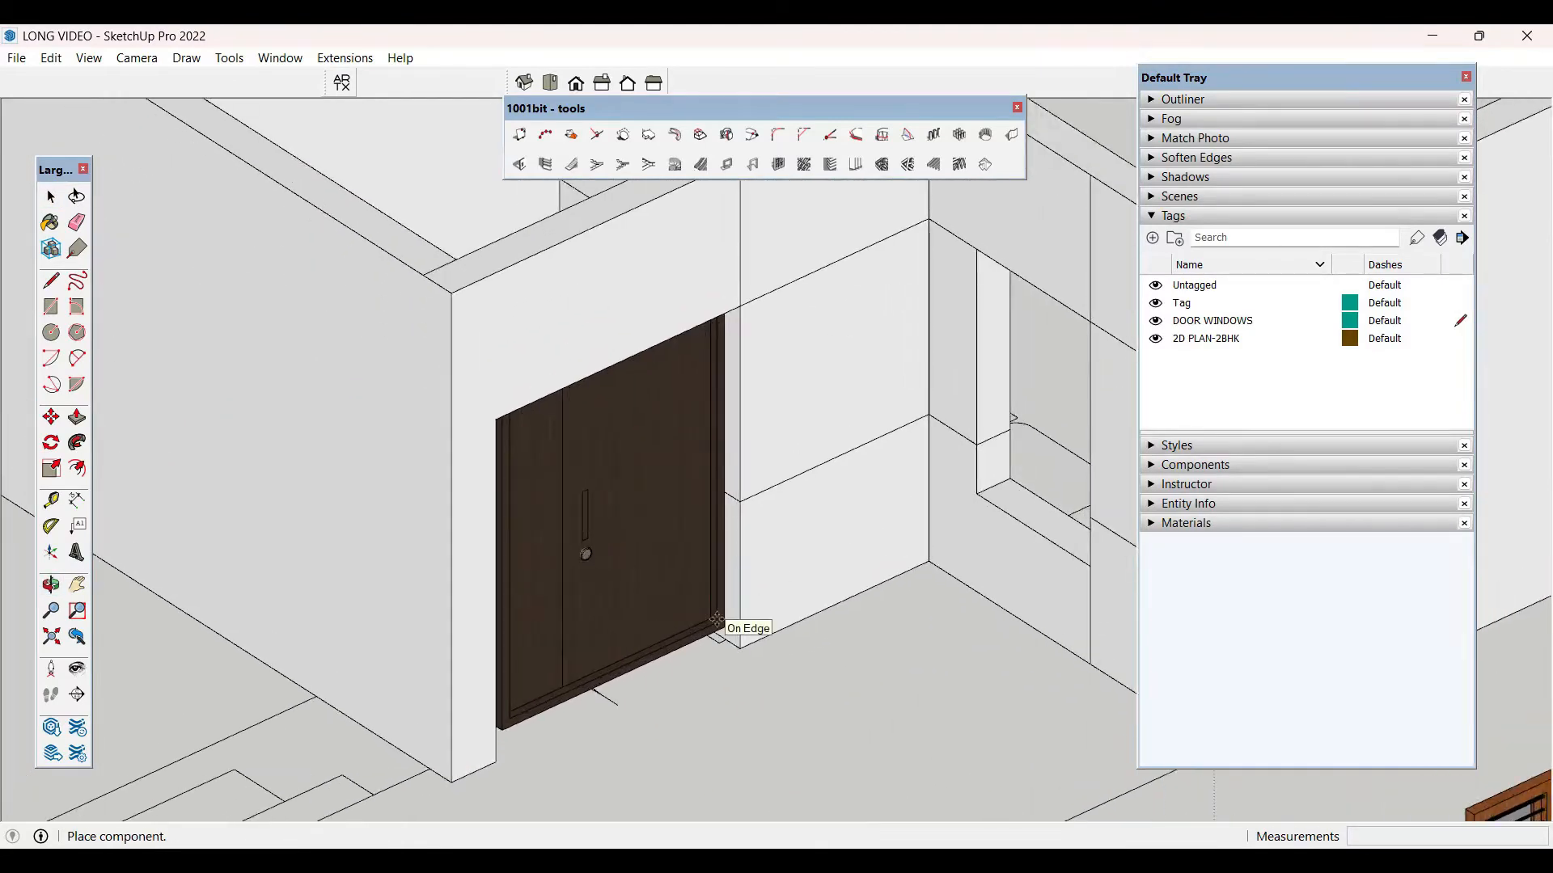
left_click(718, 631)
key("space")
left_click(854, 686)
scroll(873, 646, "down", 2)
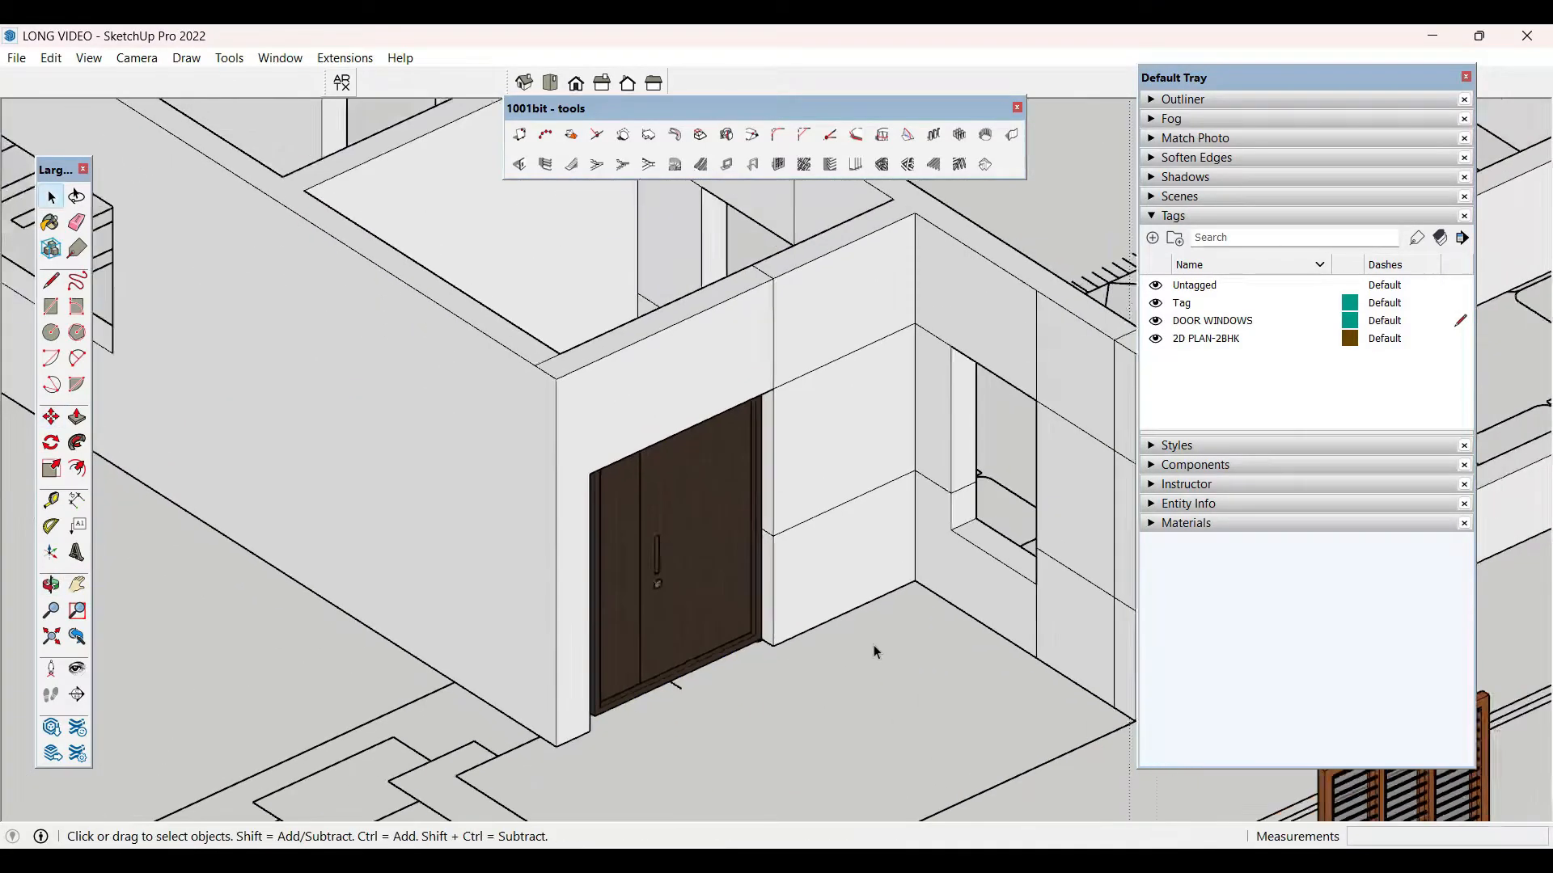
- Move the main door by its bottom corner so it sits against the entrance jamb
middle_click_drag(873, 645, 670, 648)
scroll(675, 621, "up", 4)
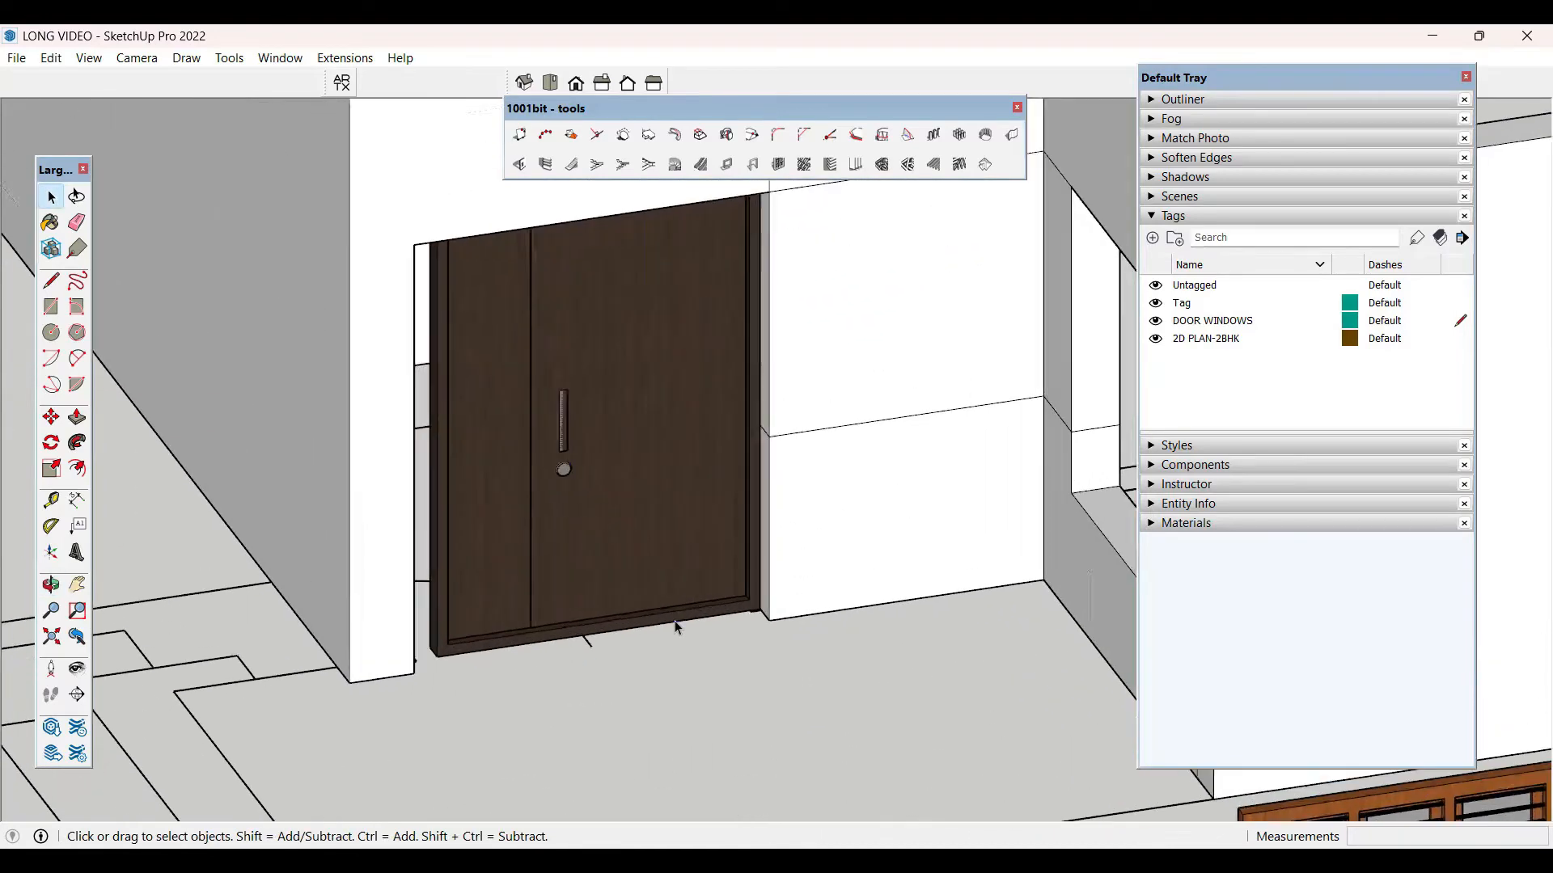
left_click(678, 627)
scroll(681, 628, "up", 3)
key("m")
left_click(806, 607)
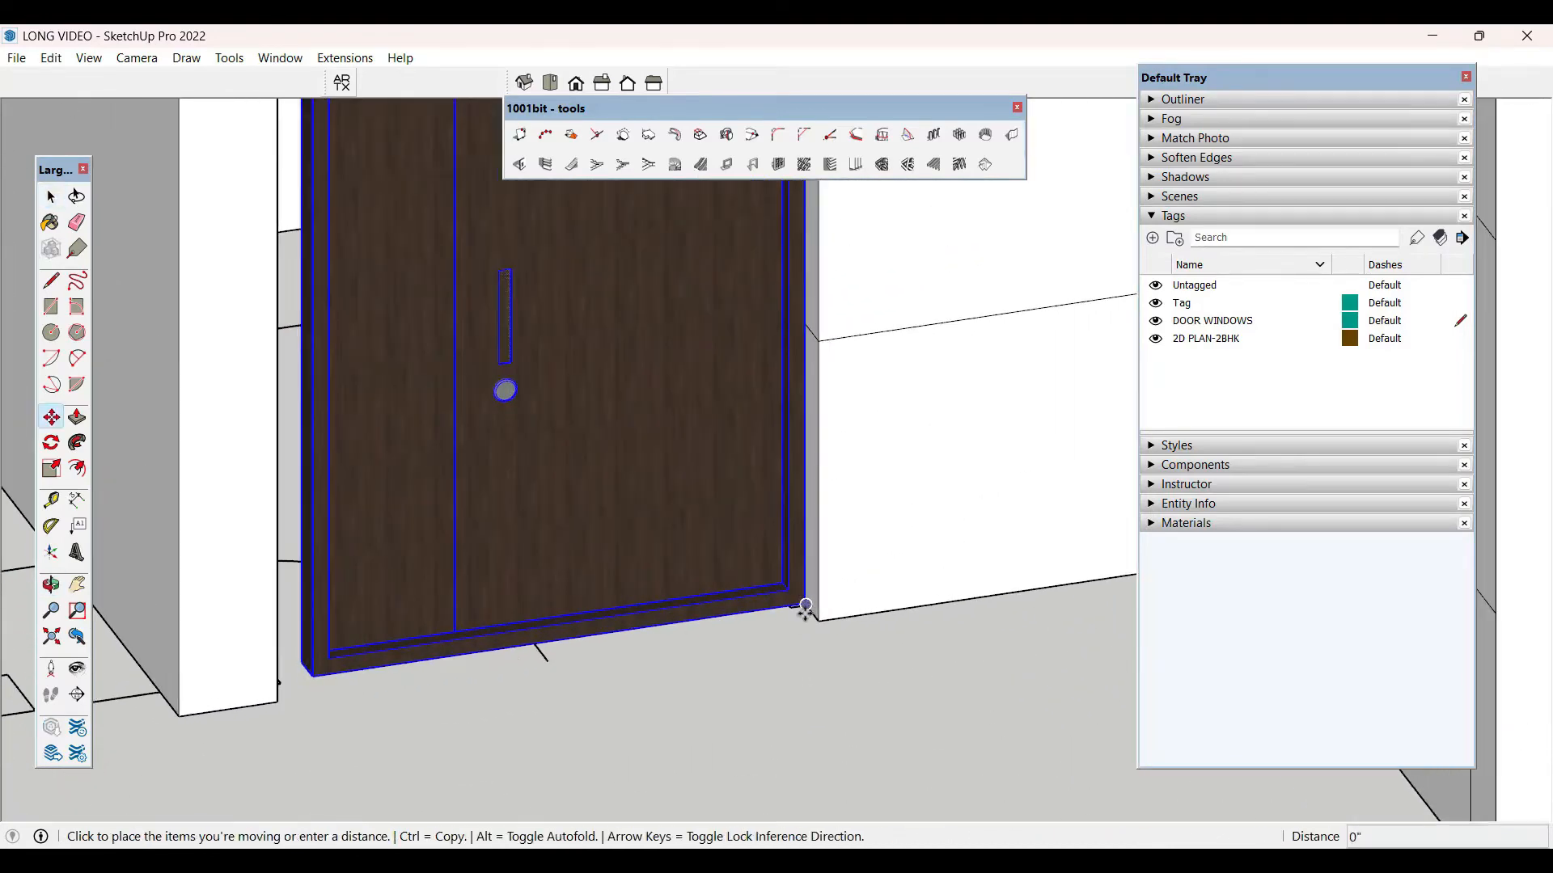
left_click(807, 613)
key("space")
scroll(908, 687, "down", 3)
scroll(908, 686, "down", 2)
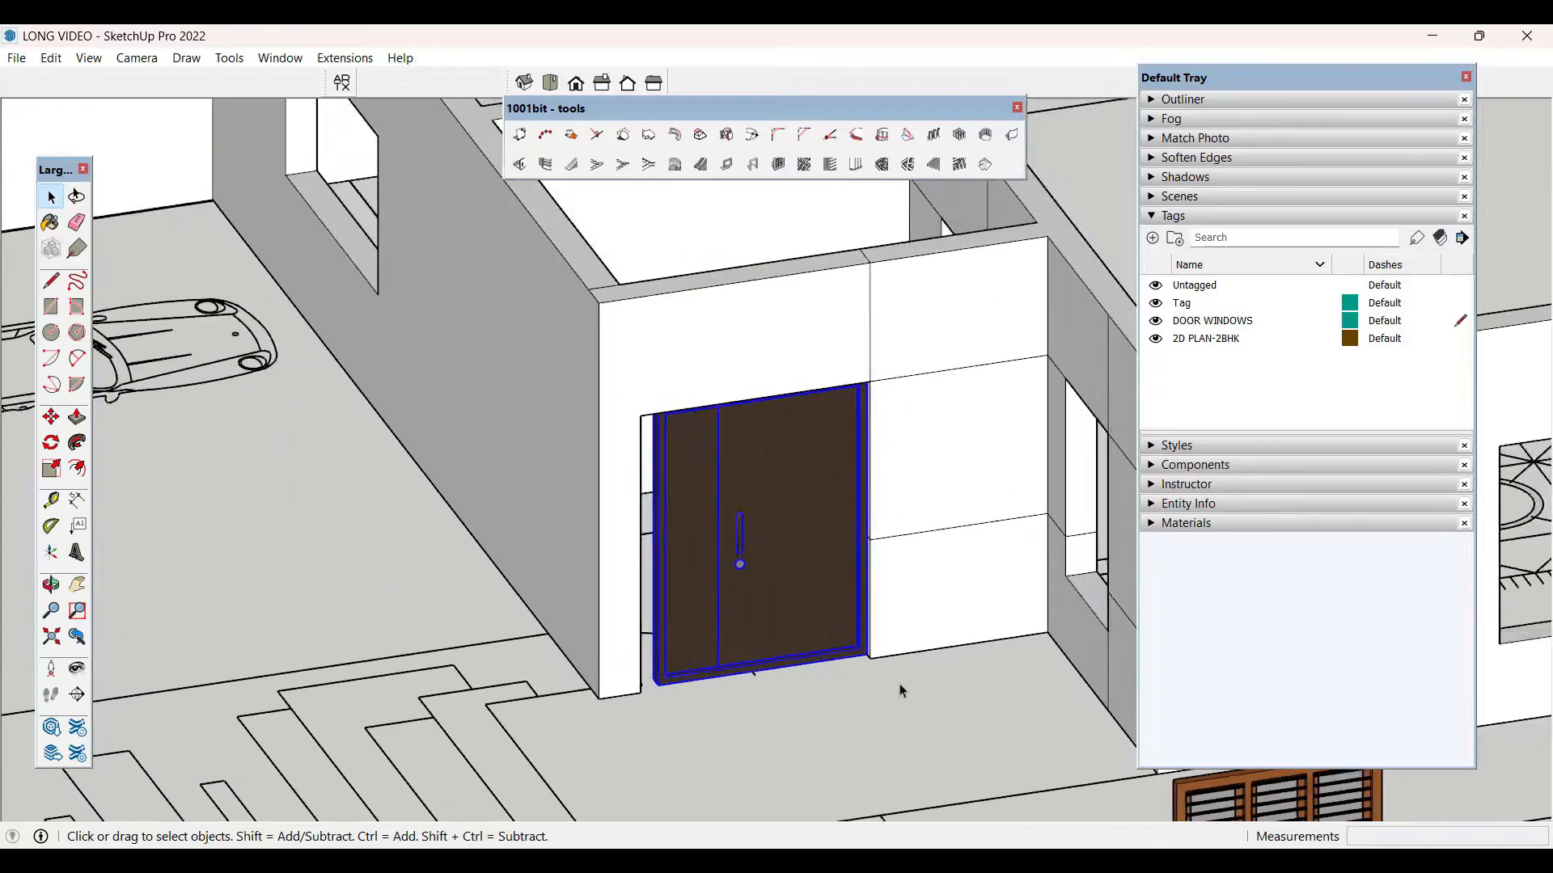
- Scale the main door by about 1.10 in red and 1.70 in green, up to the midpoint of the opposite jamb edge
middle_click_drag(902, 689, 805, 593)
scroll(744, 526, "up", 3)
key("s")
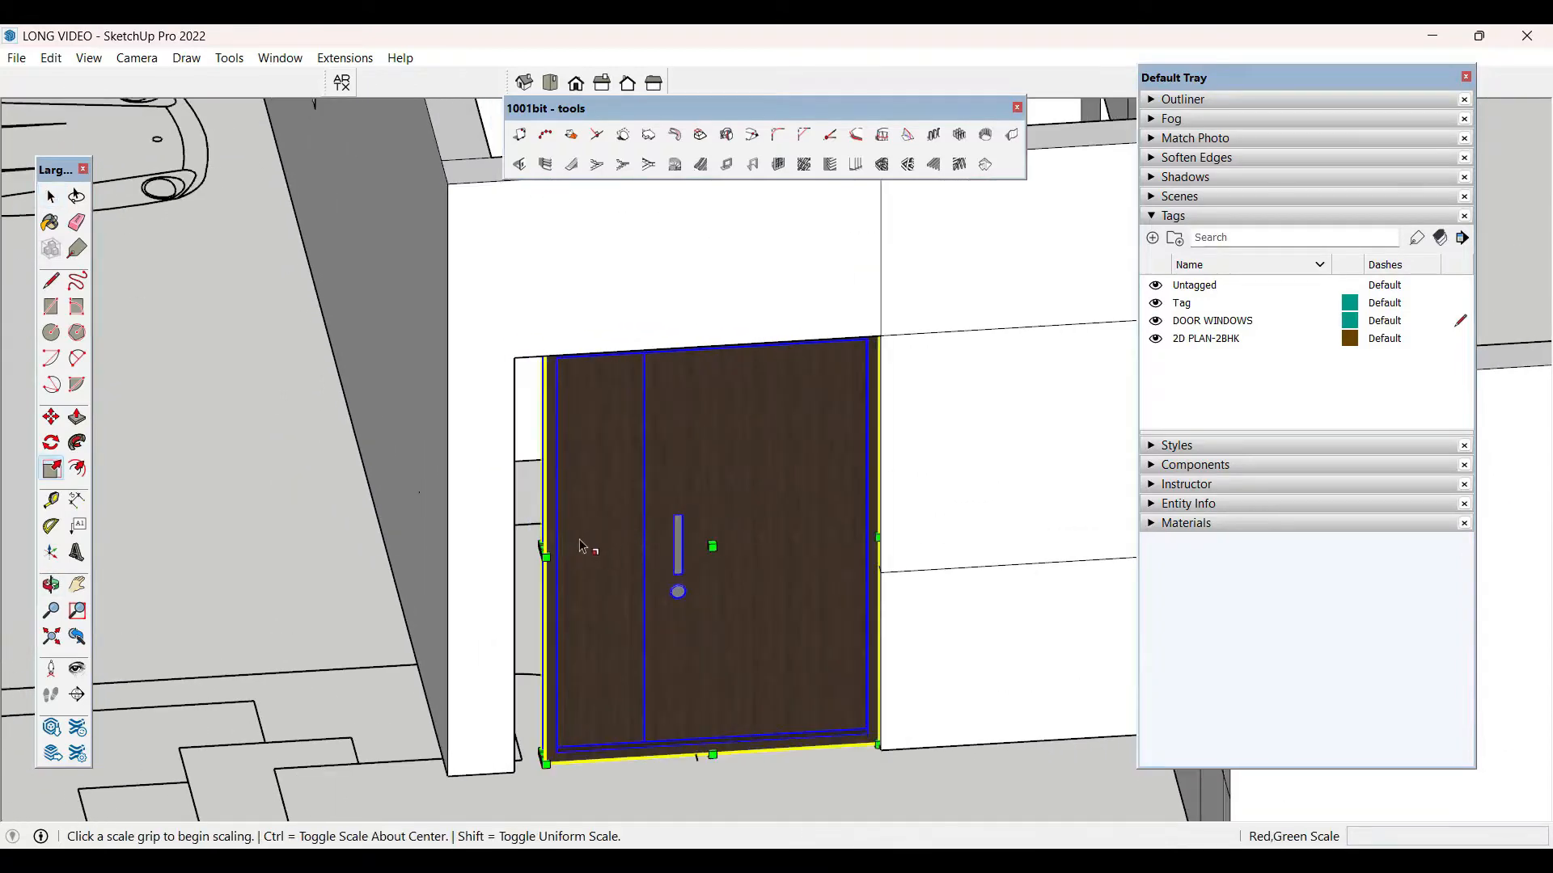
scroll(581, 547, "up", 2)
scroll(532, 552, "down", 2)
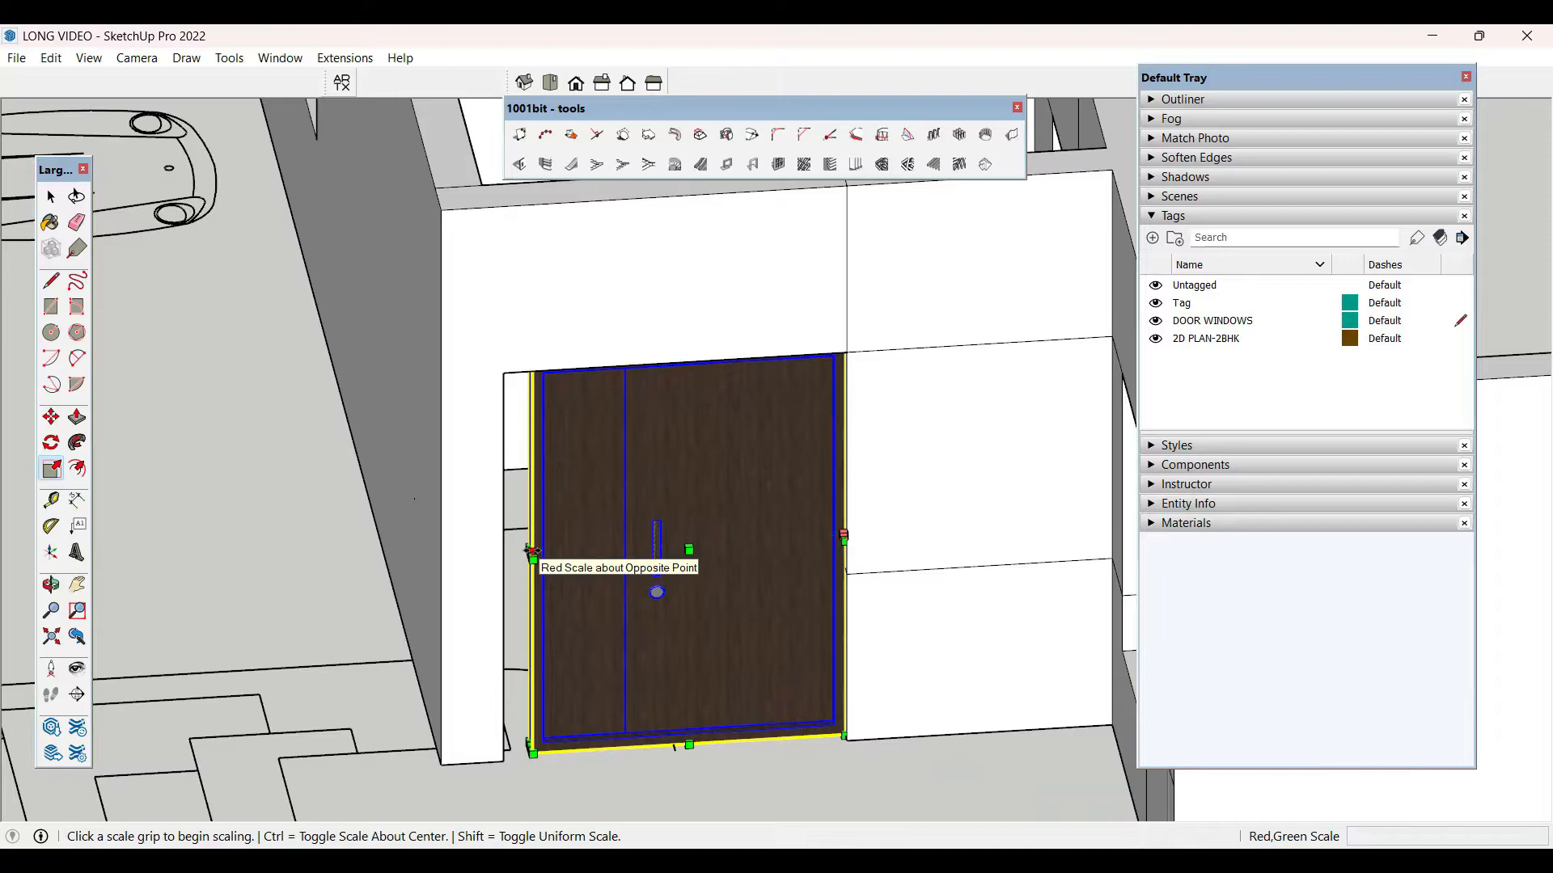
left_click(530, 551)
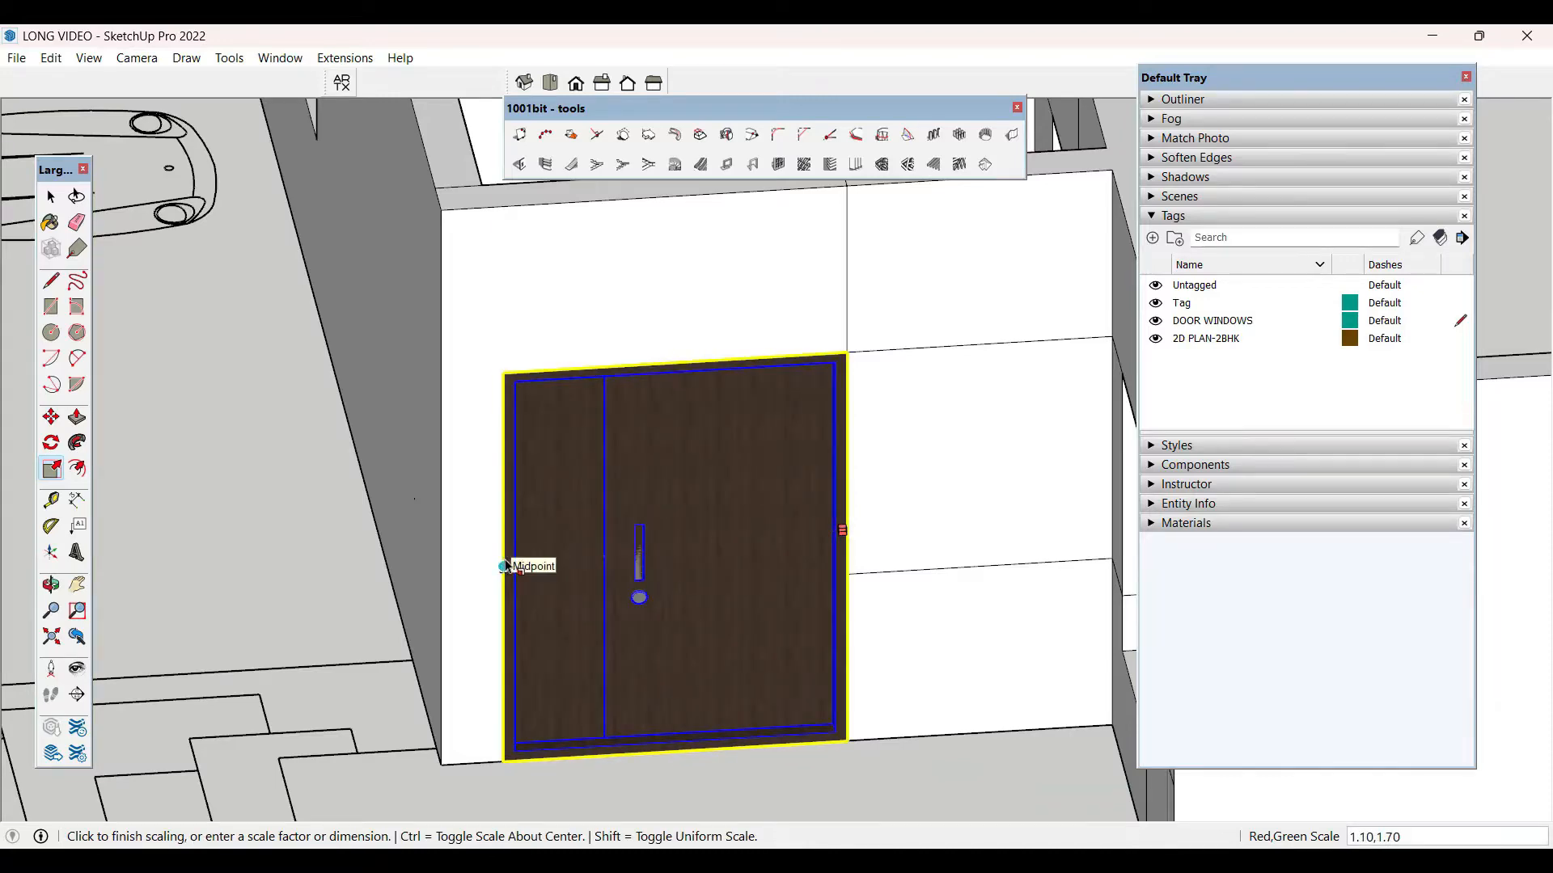
left_click(504, 566)
key("space")
scroll(708, 550, "down", 2)
- Examine the main door's fit in the entrance opening from the outside
left_click(783, 730)
middle_click_drag(783, 731, 828, 695)
scroll(801, 679, "up", 3)
left_click(778, 662)
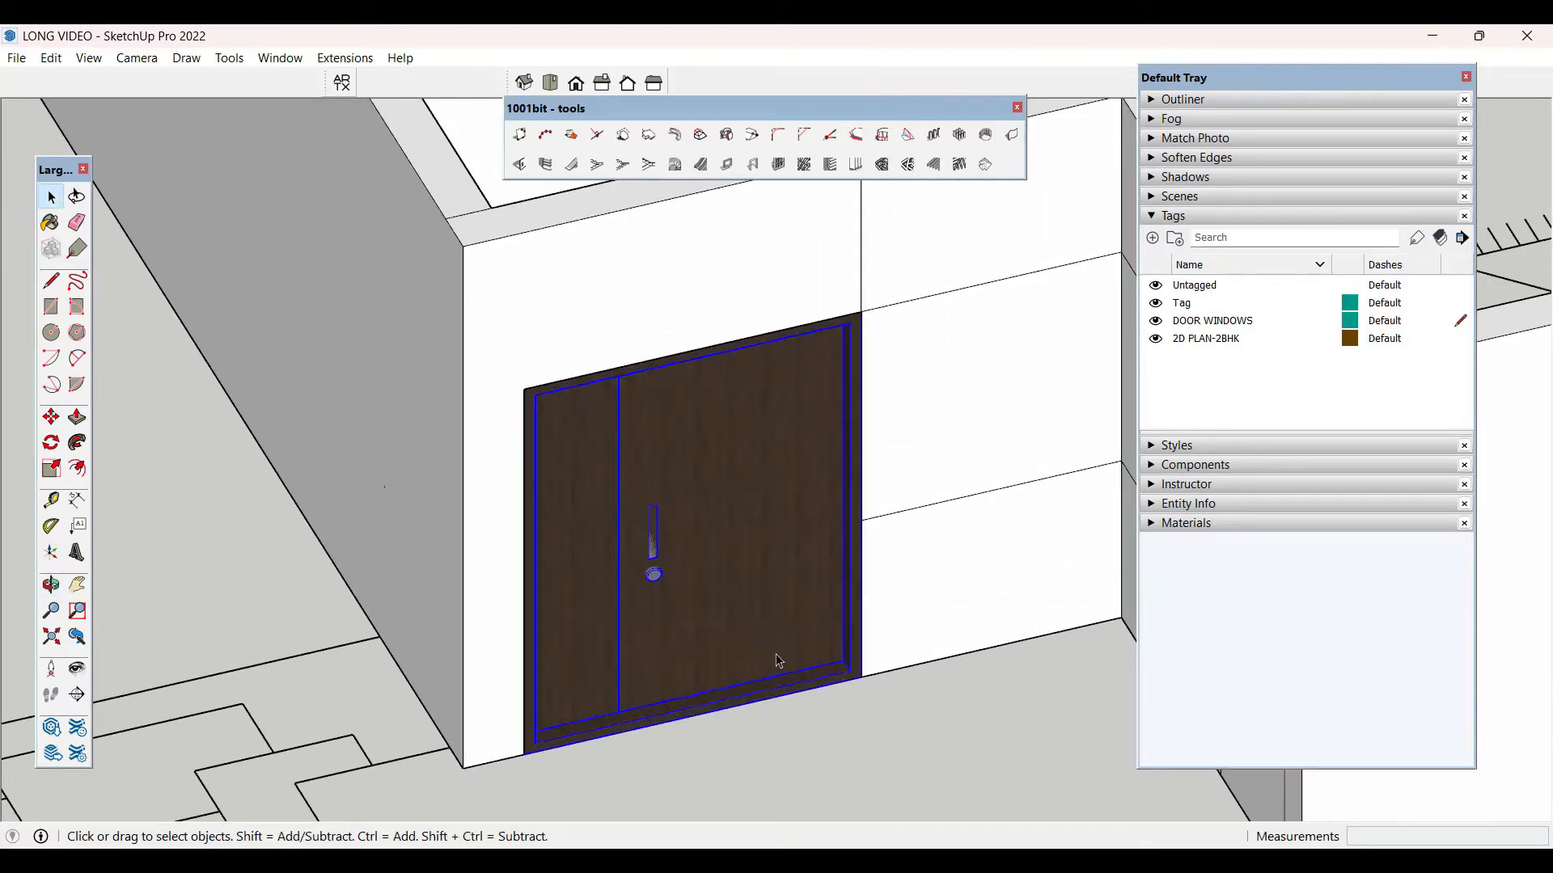
scroll(779, 661, "up", 2)
scroll(779, 662, "down", 2)
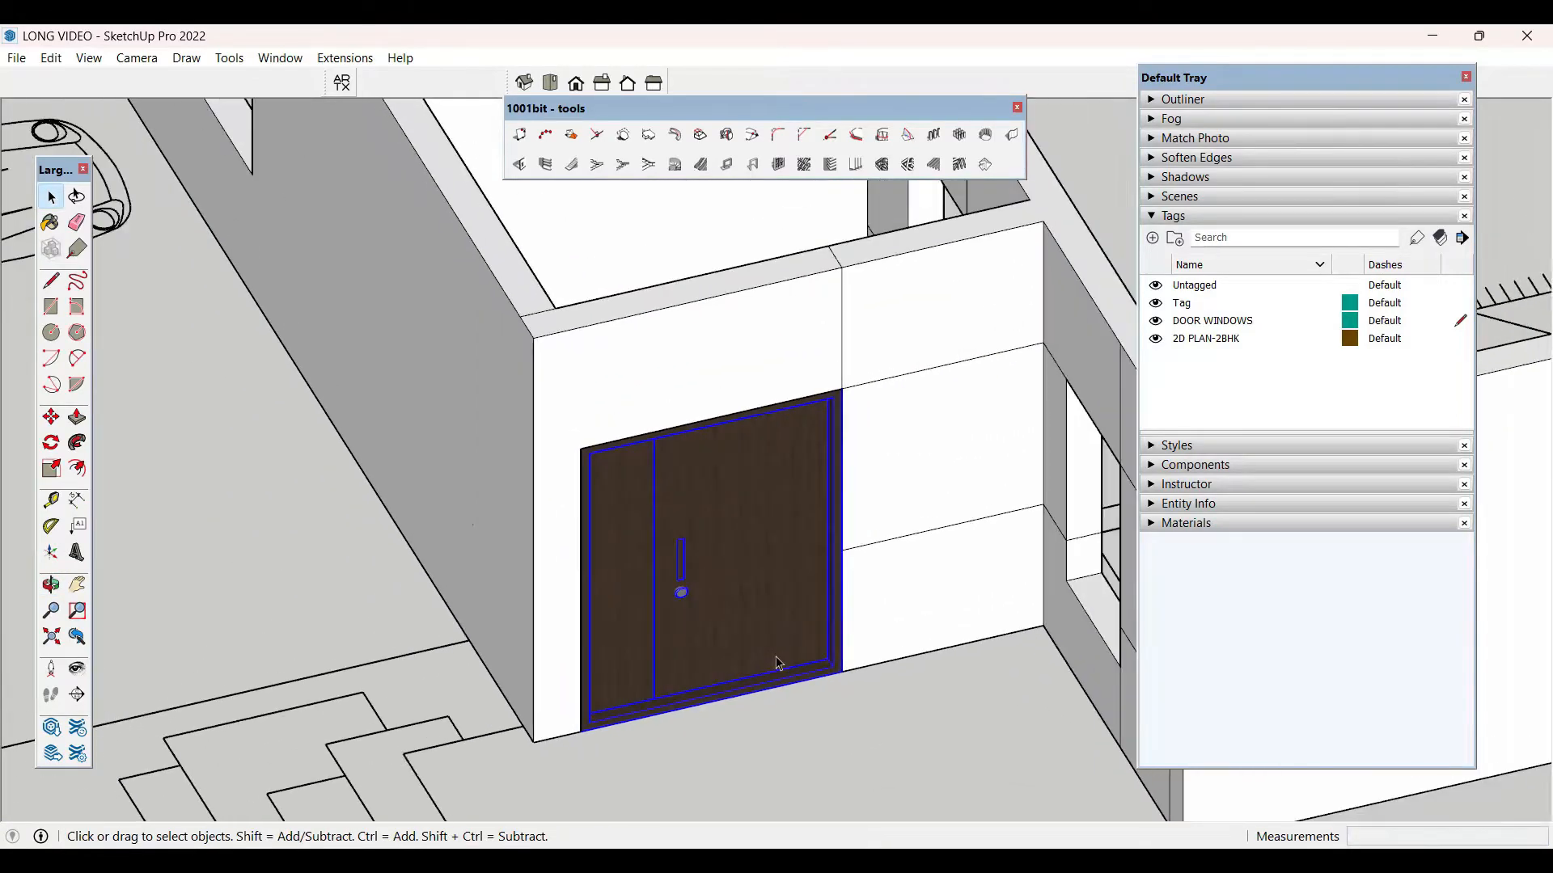
left_click(828, 726)
scroll(790, 666, "up", 3)
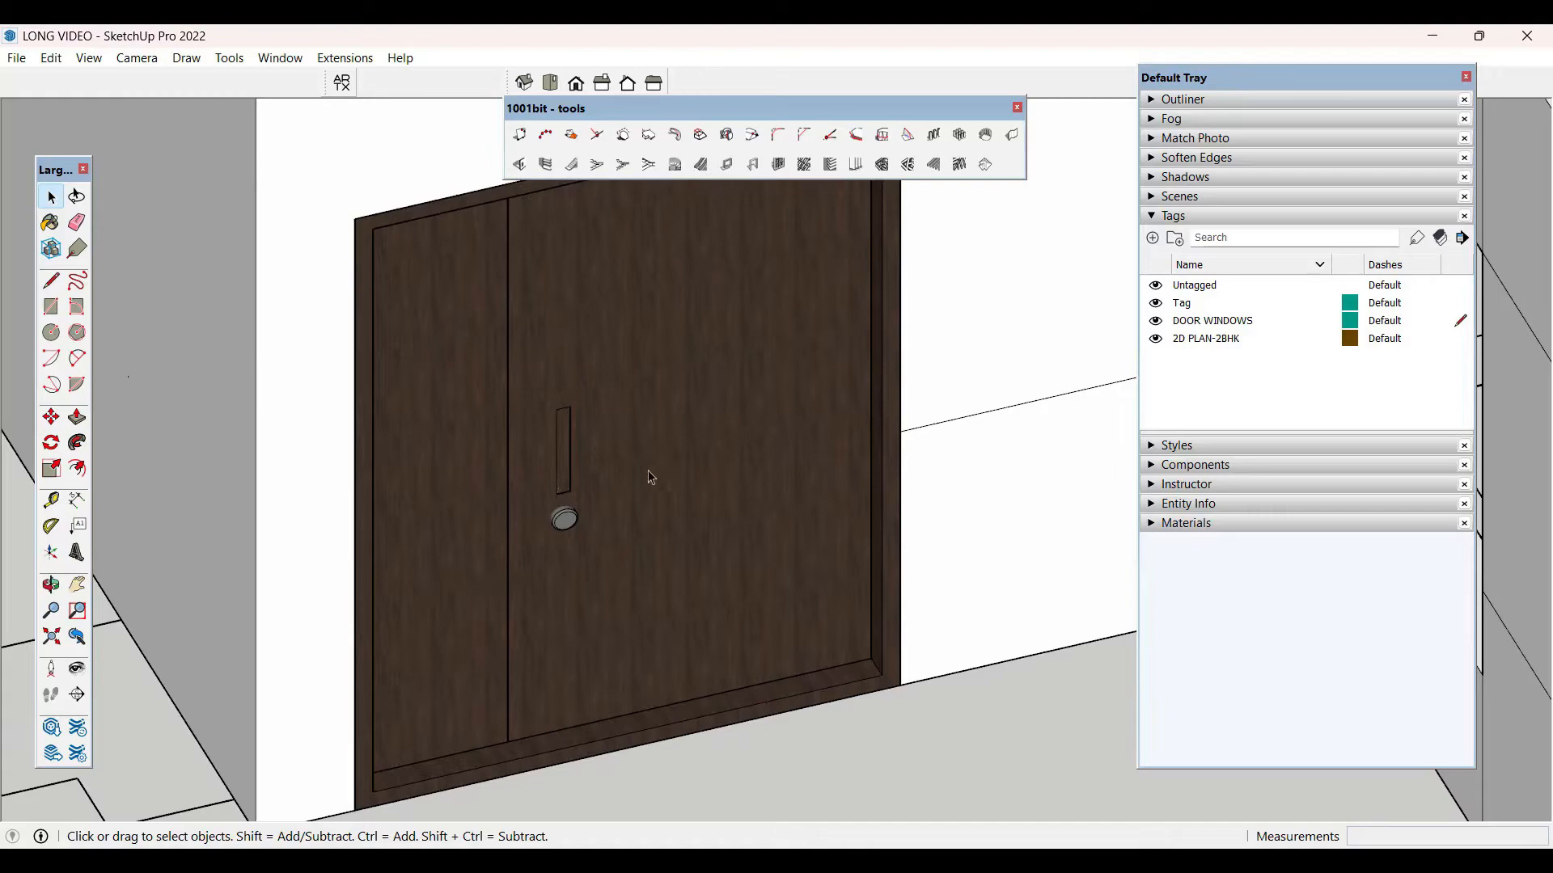
scroll(652, 477, "down", 3)
- Flip the main door along the component's red axis, working from inside the entrance room
middle_click_drag(652, 477, 1103, 481)
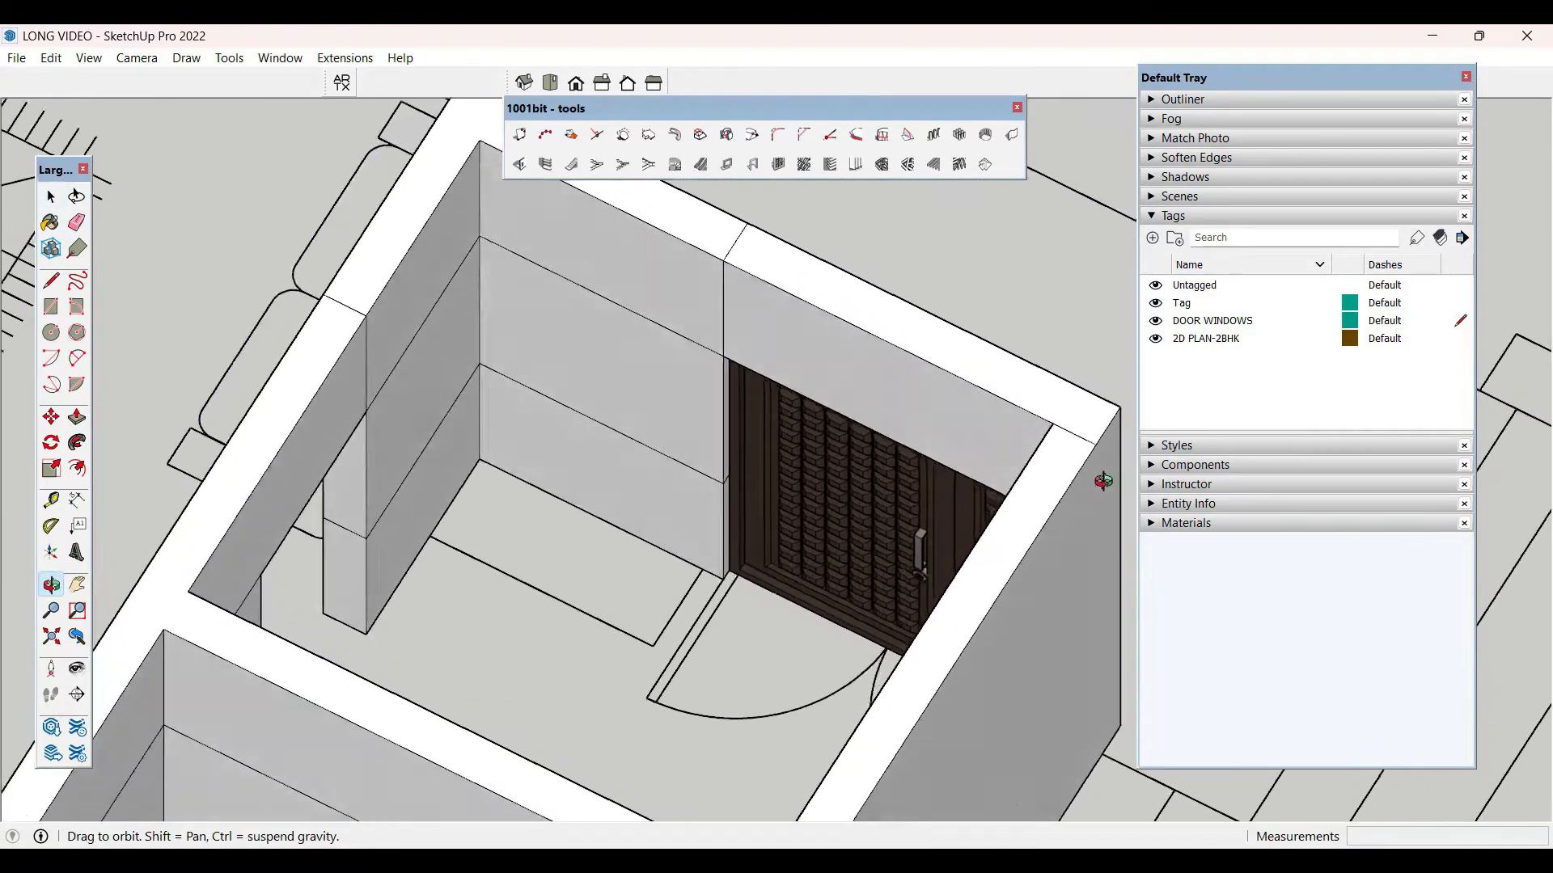
scroll(593, 594, "up", 3)
middle_click_drag(593, 594, 809, 526)
scroll(882, 505, "up", 3)
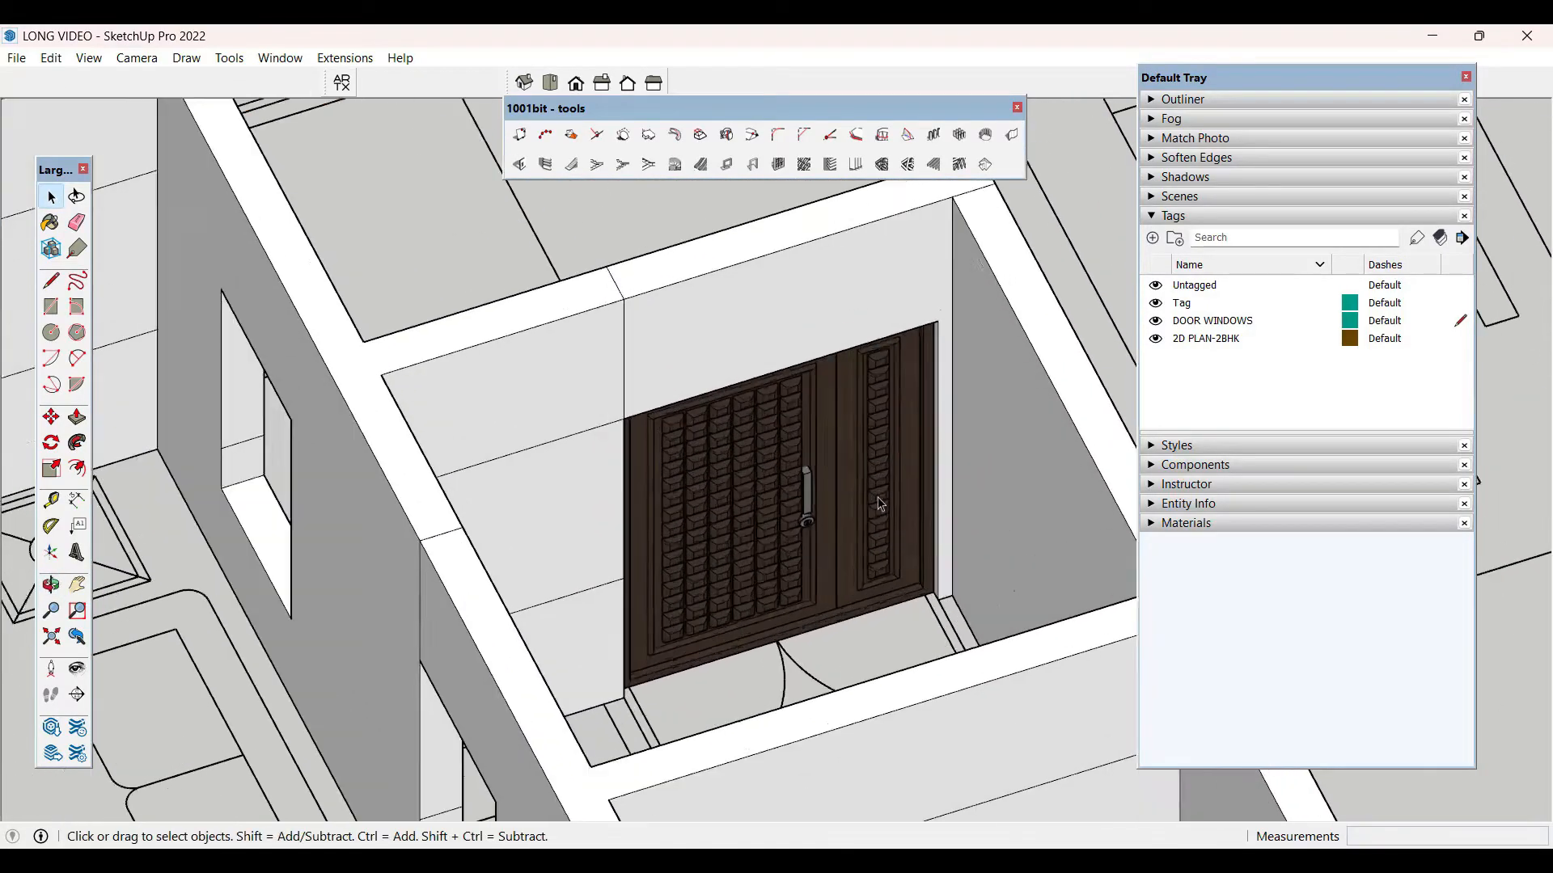
scroll(882, 505, "up", 1)
left_click(864, 502)
scroll(831, 502, "up", 2)
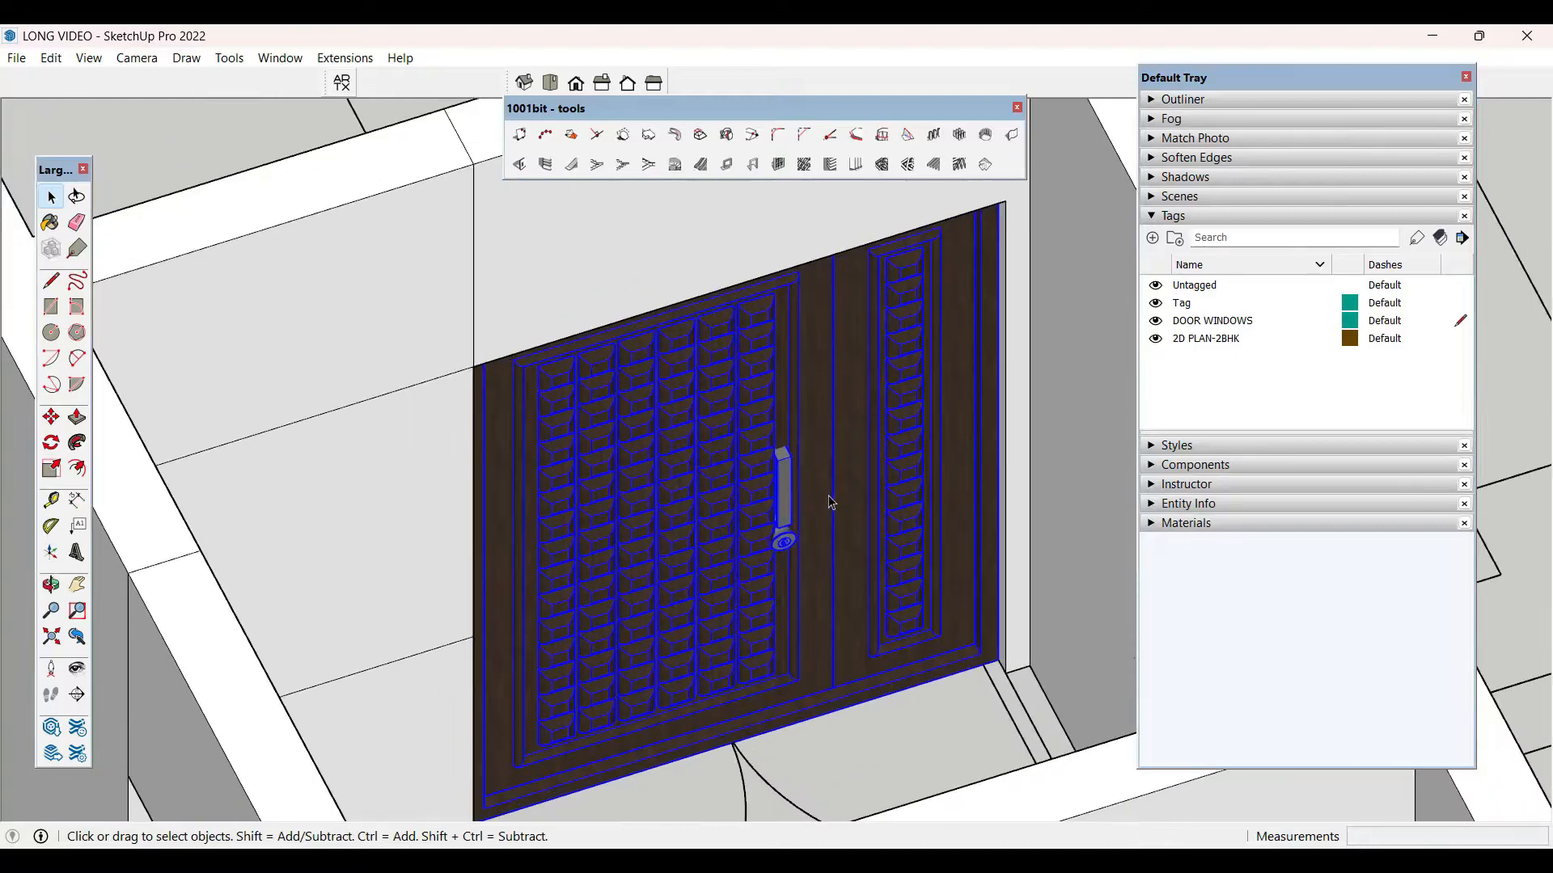
right_click(828, 495)
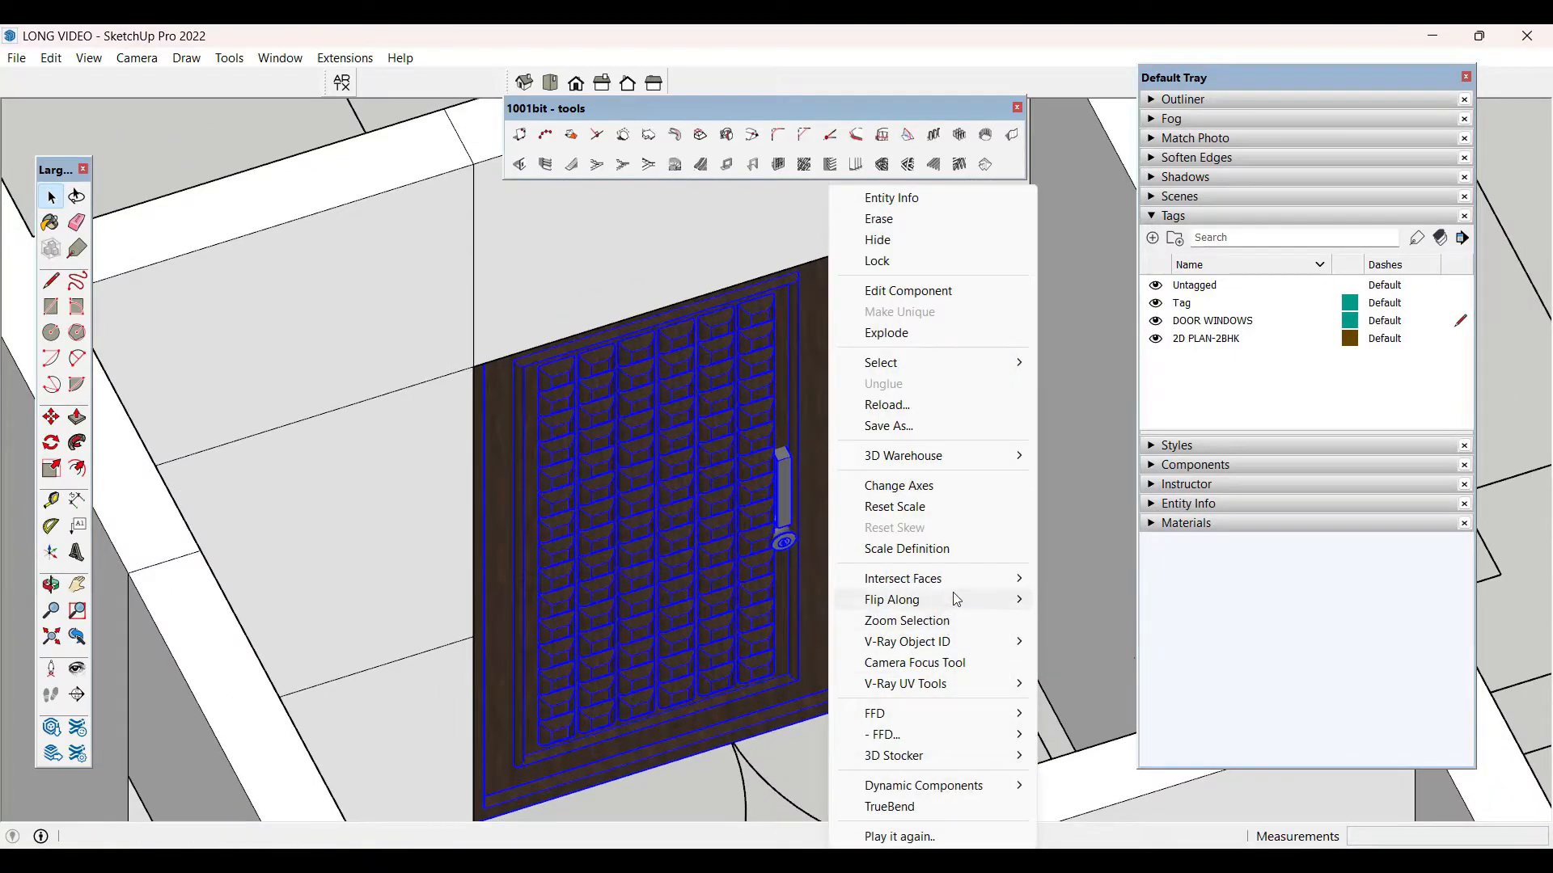
mouse_move(955, 599)
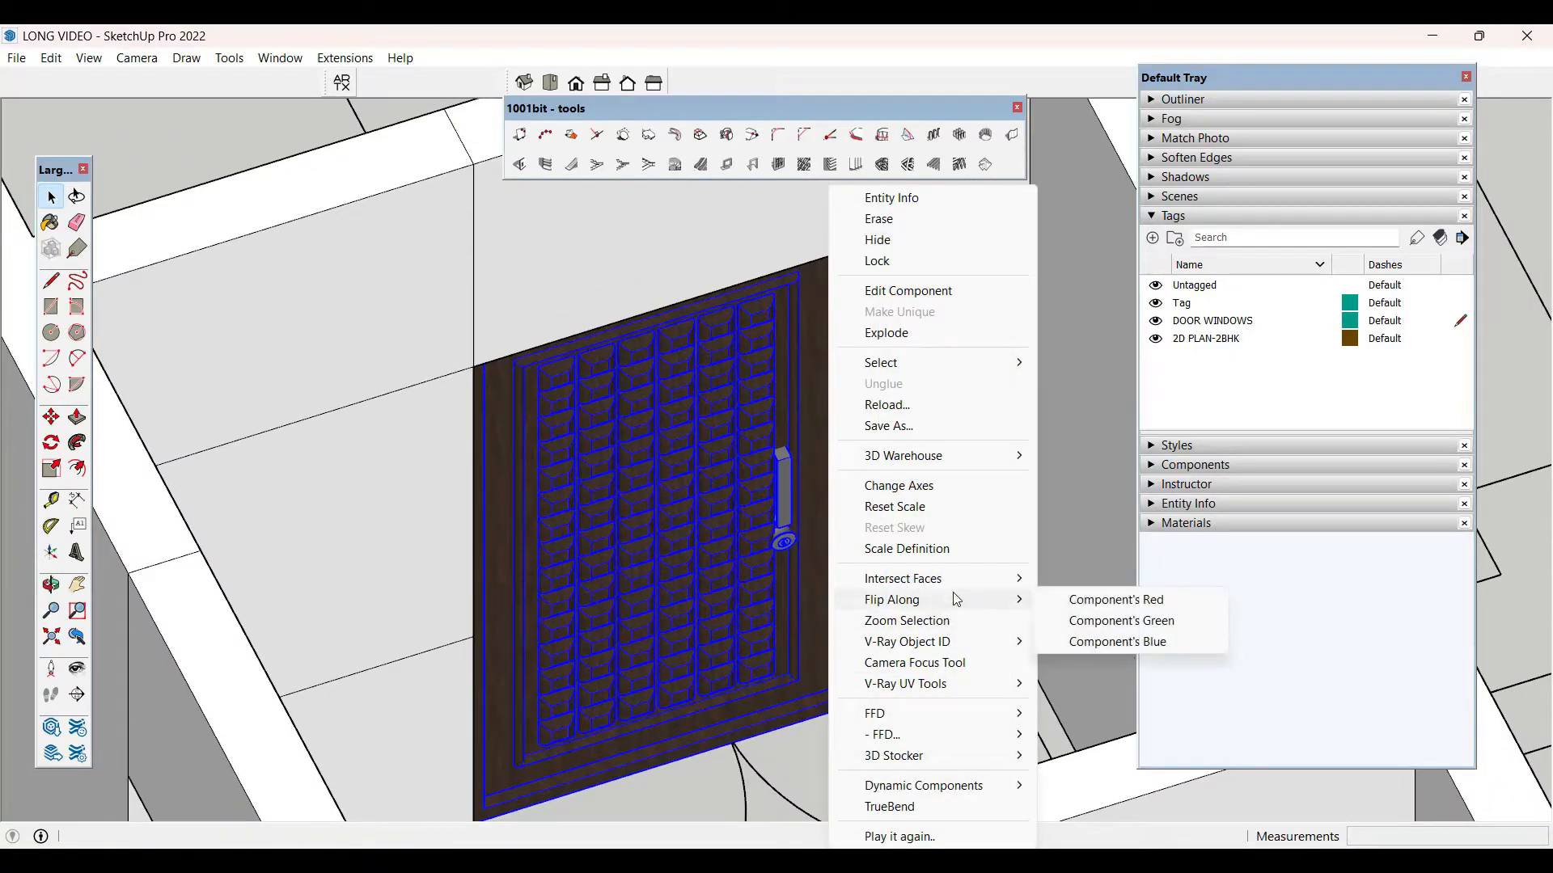
left_click(1105, 602)
scroll(644, 538, "down", 5)
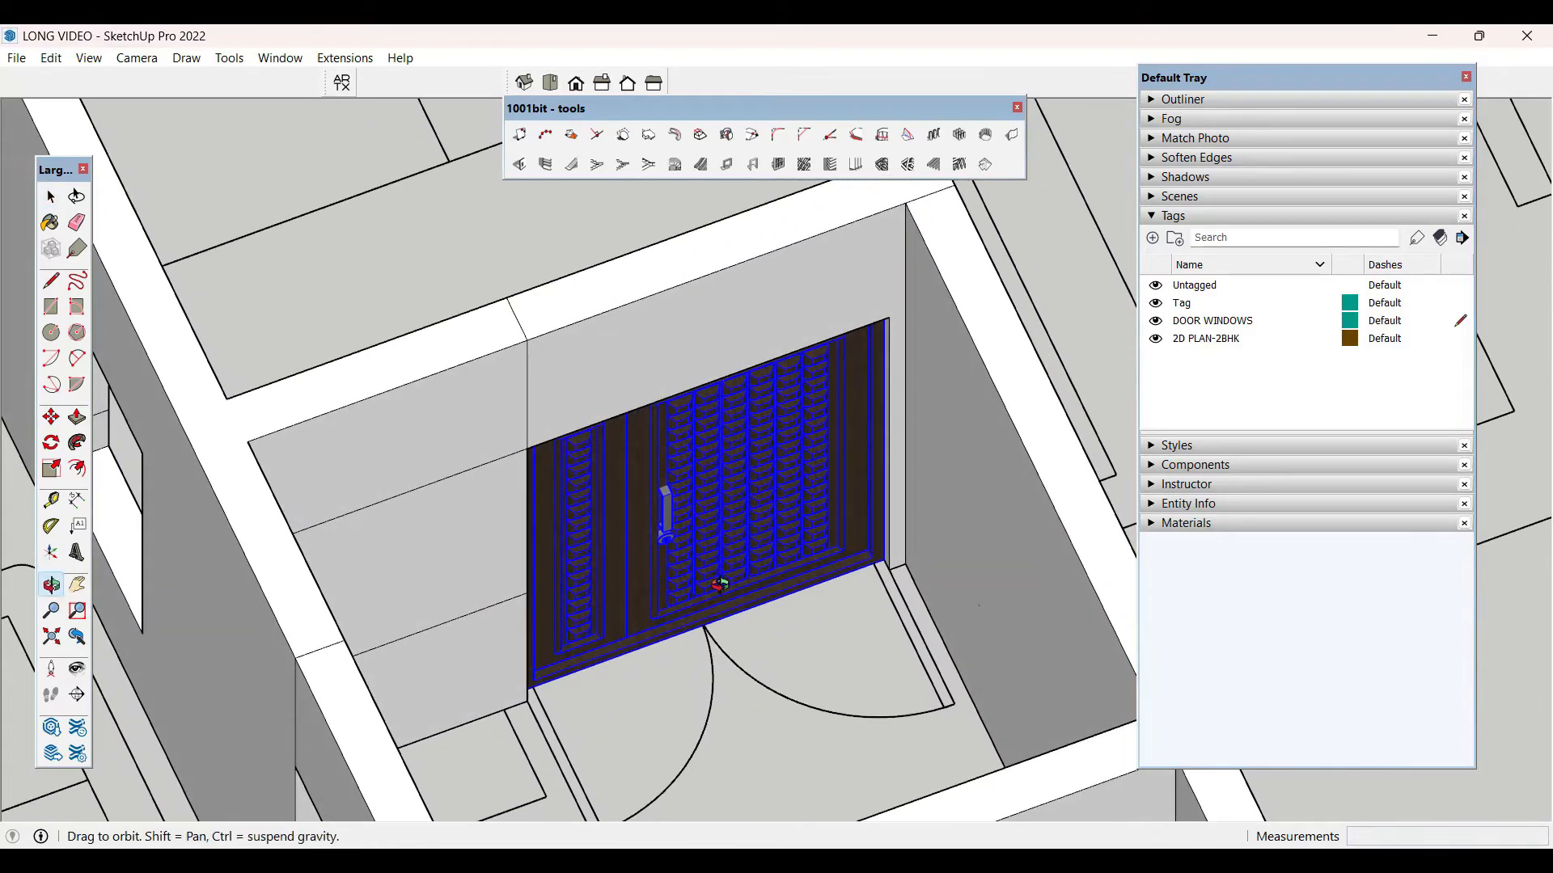
- Try flipping the main door along the component's blue axis and undo that flip
left_click(614, 327)
middle_click_drag(825, 421, 679, 482)
scroll(678, 487, "up", 3)
right_click(679, 487)
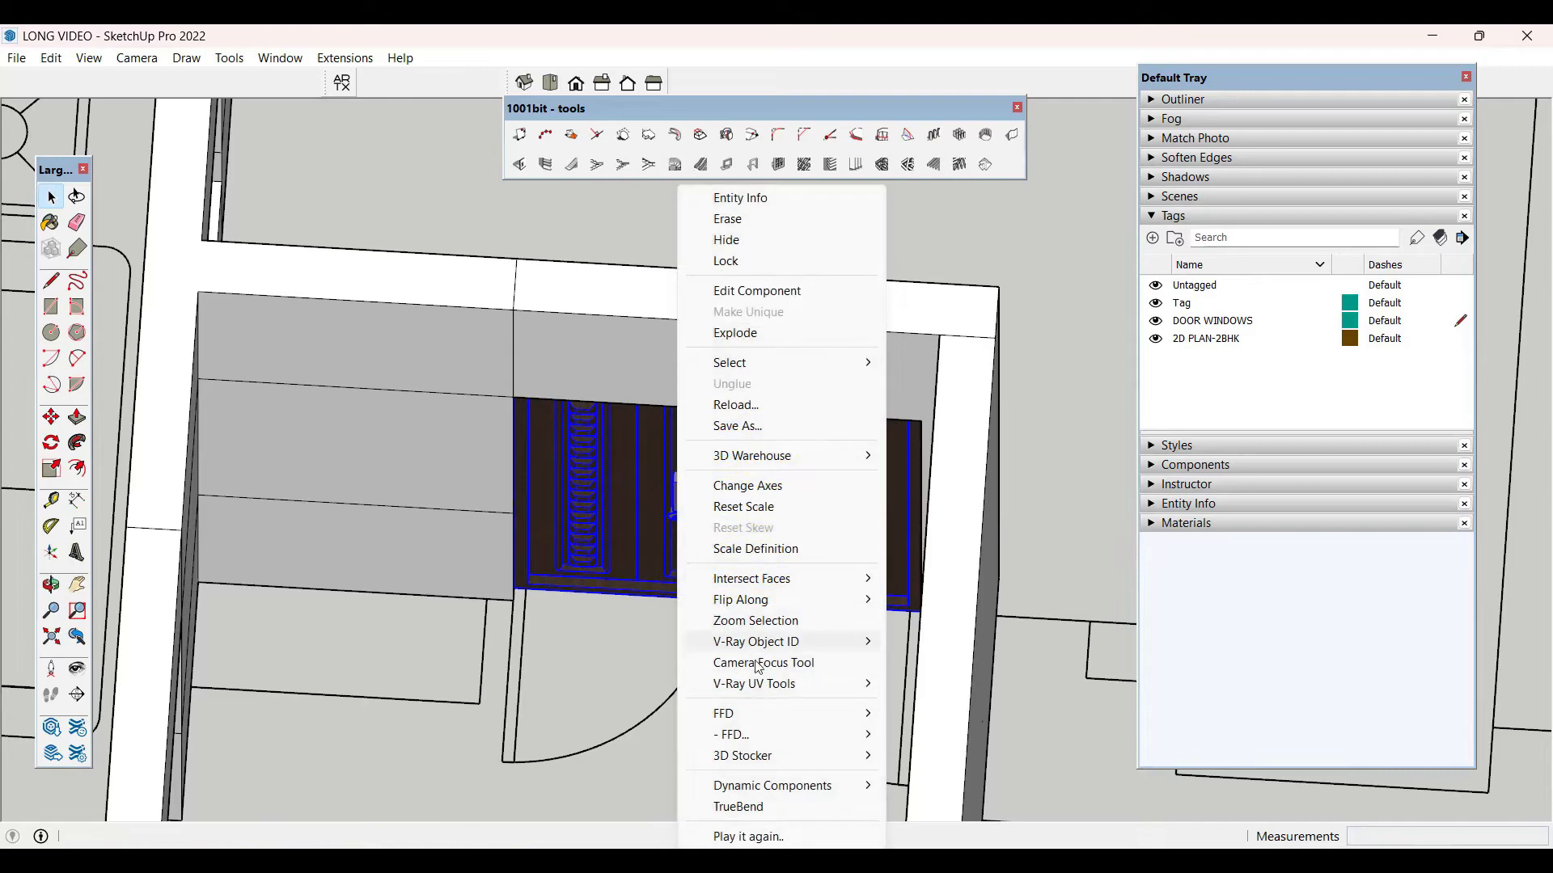
mouse_move(793, 602)
left_click(976, 643)
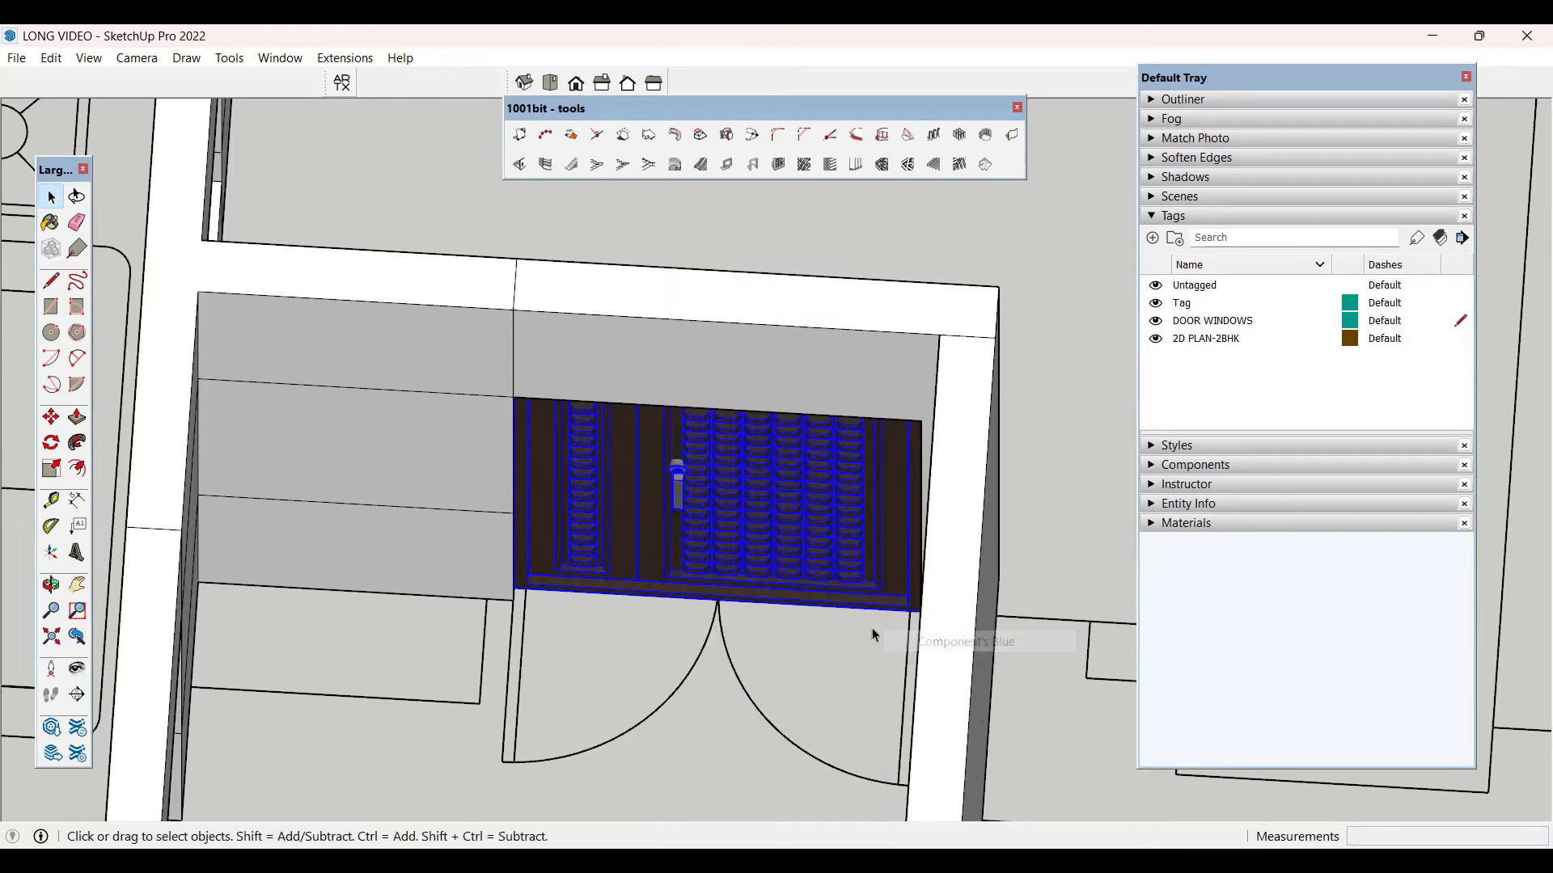
right_click(688, 503)
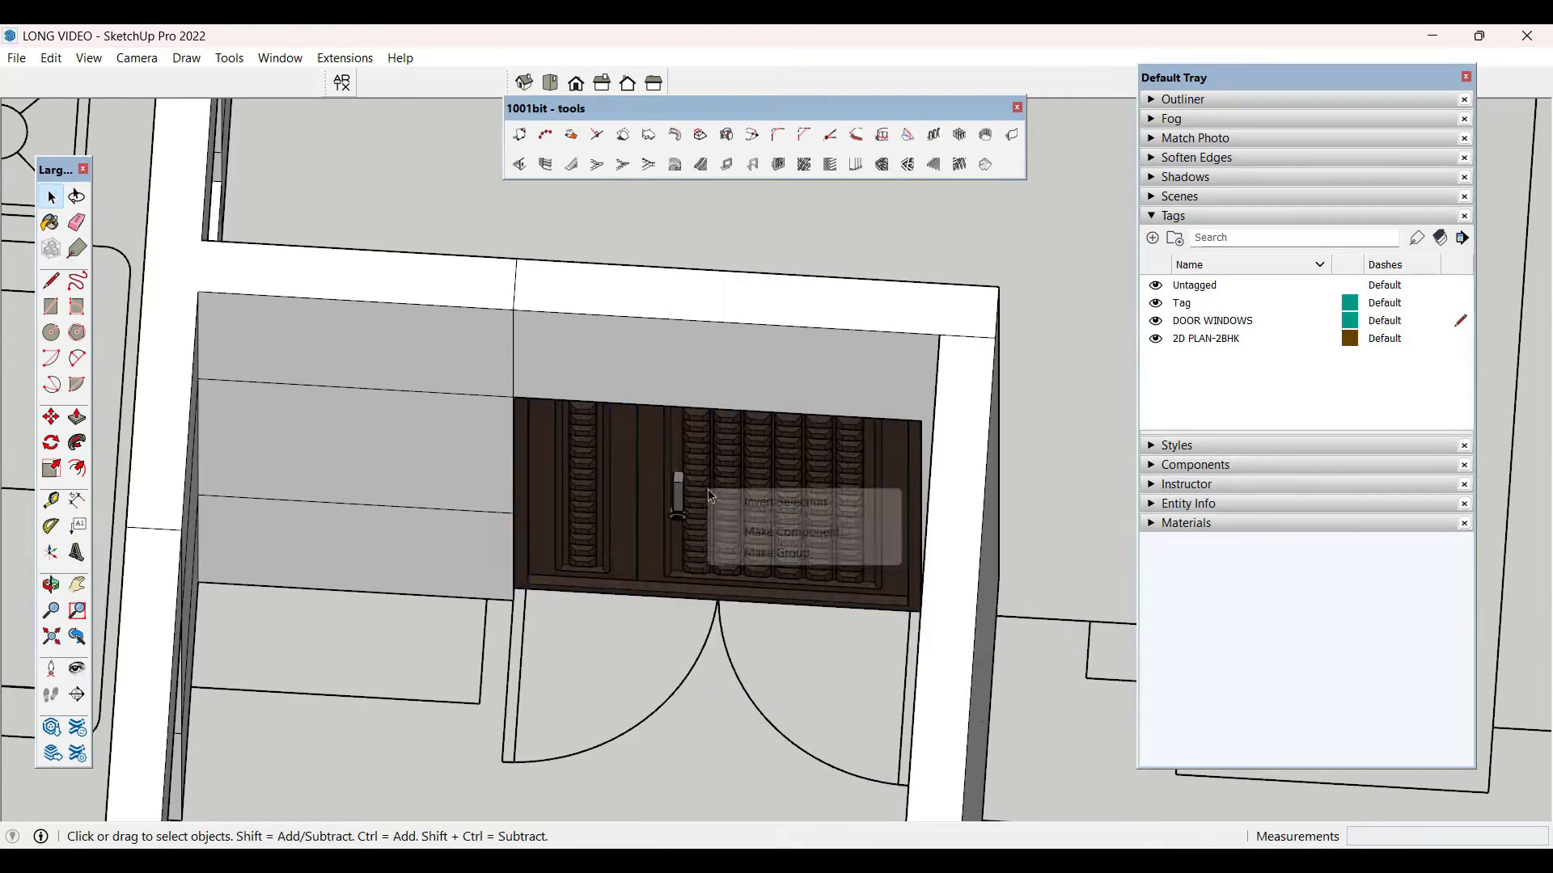
- Flip the main door once more along the component's red axis so the narrow leaf changes sides
left_click(644, 497)
right_click(644, 496)
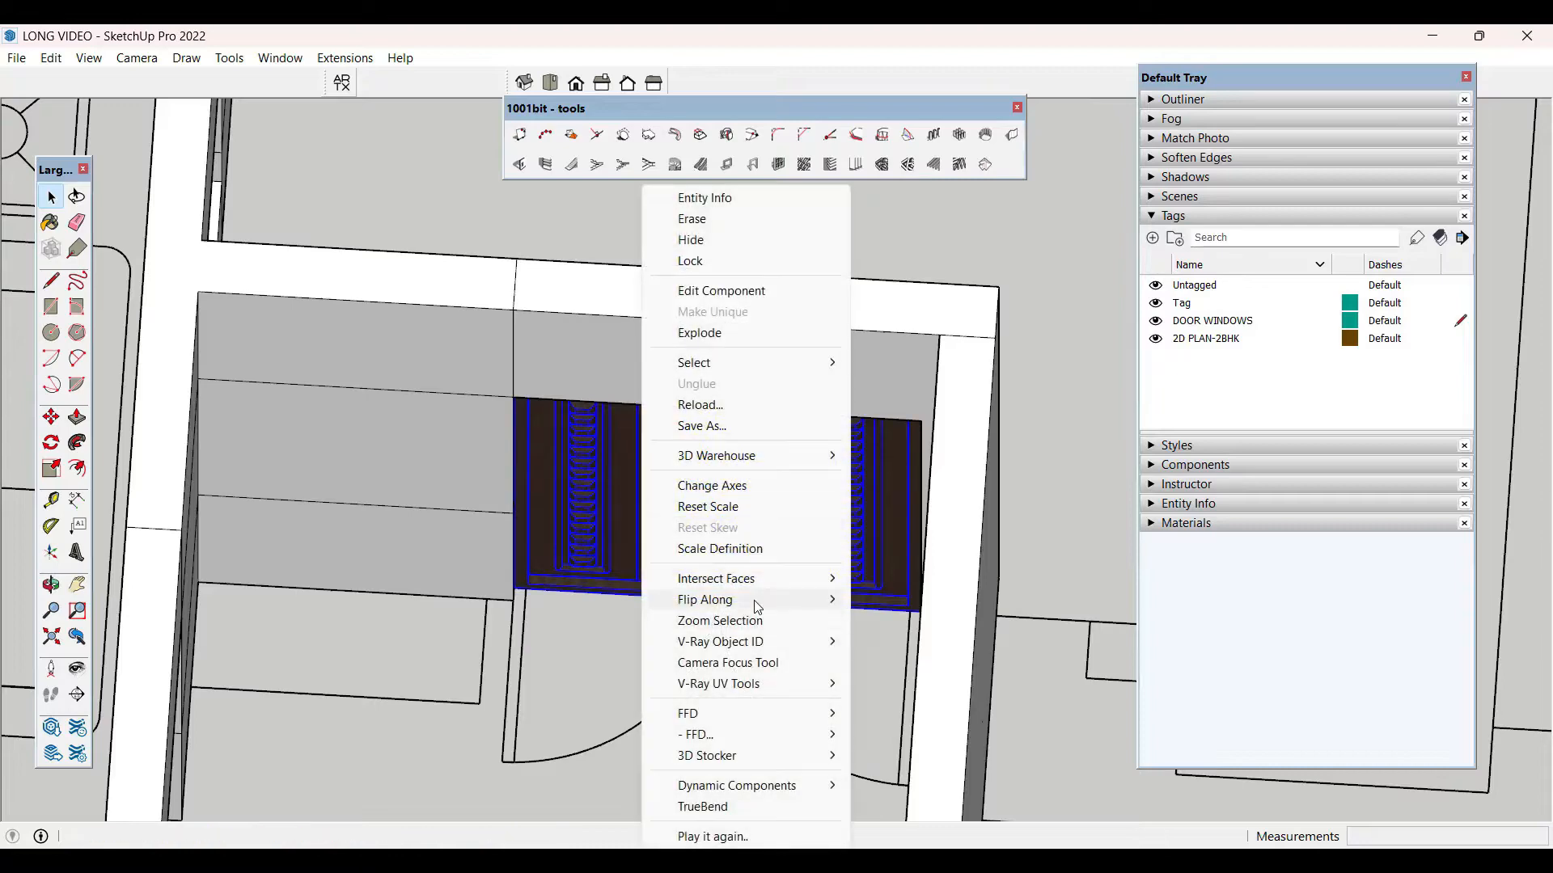
mouse_move(776, 599)
left_click(998, 606)
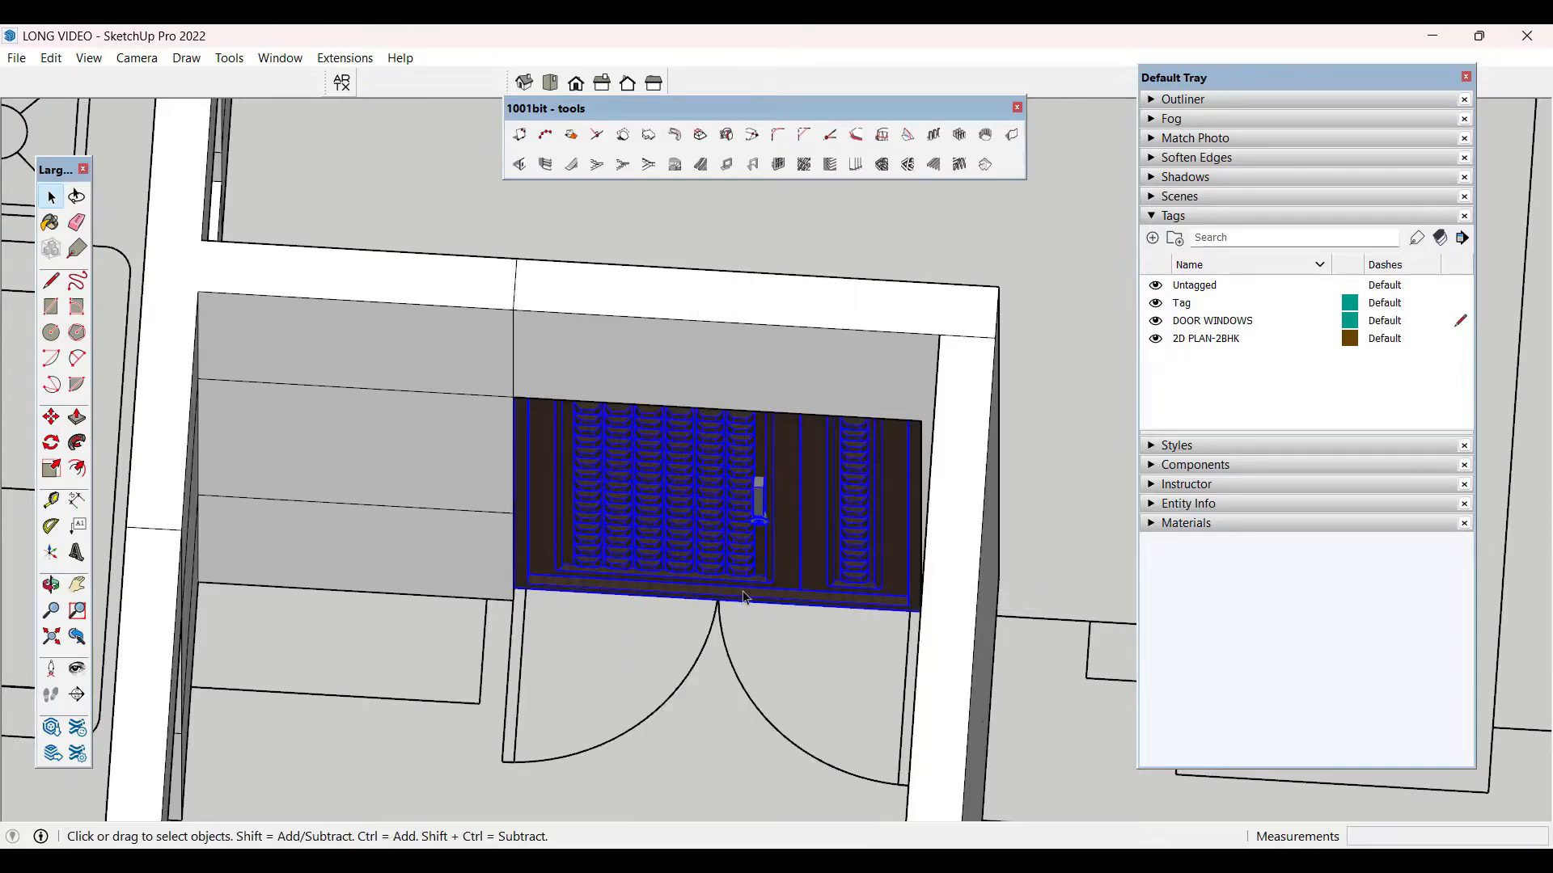
- Mirror the main door about its opposite side by scaling it -1 in green
middle_click_drag(786, 633, 861, 603)
key("s")
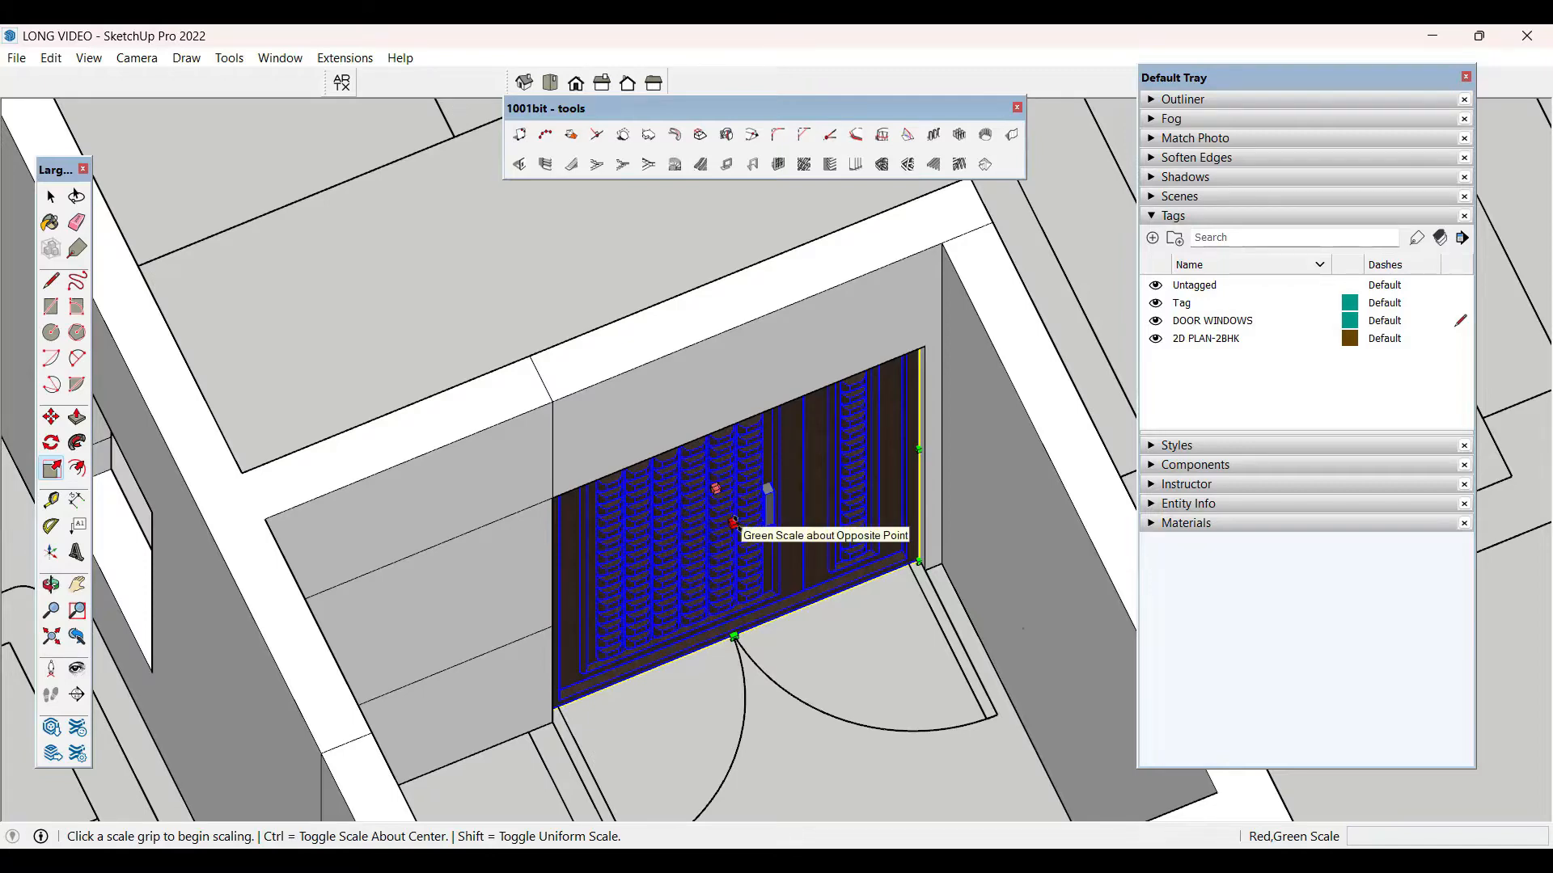
middle_click_drag(734, 522, 766, 563)
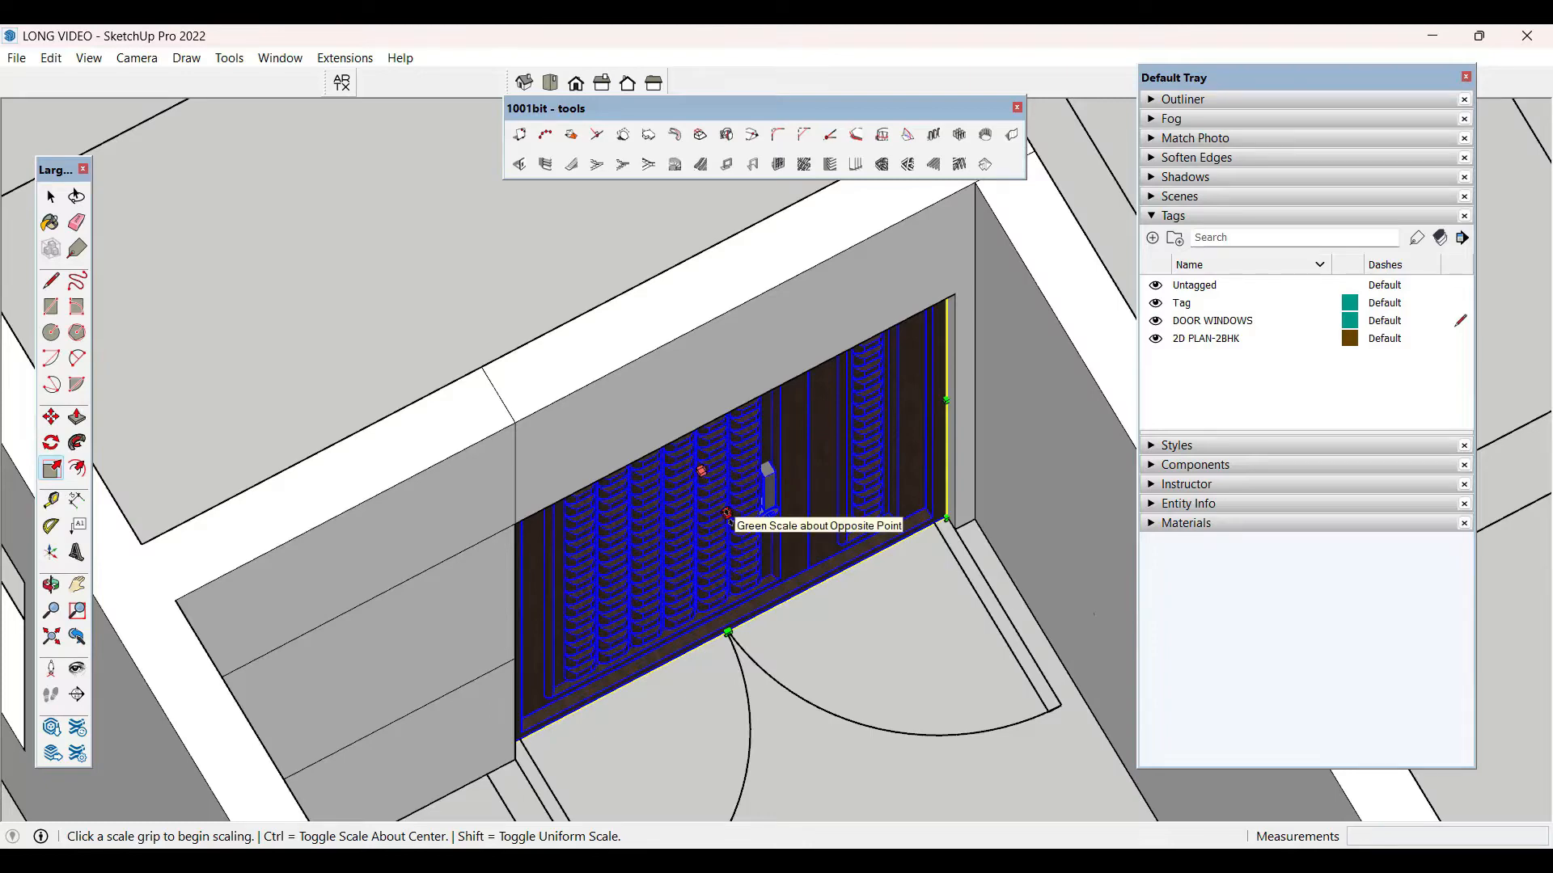
left_click(727, 513)
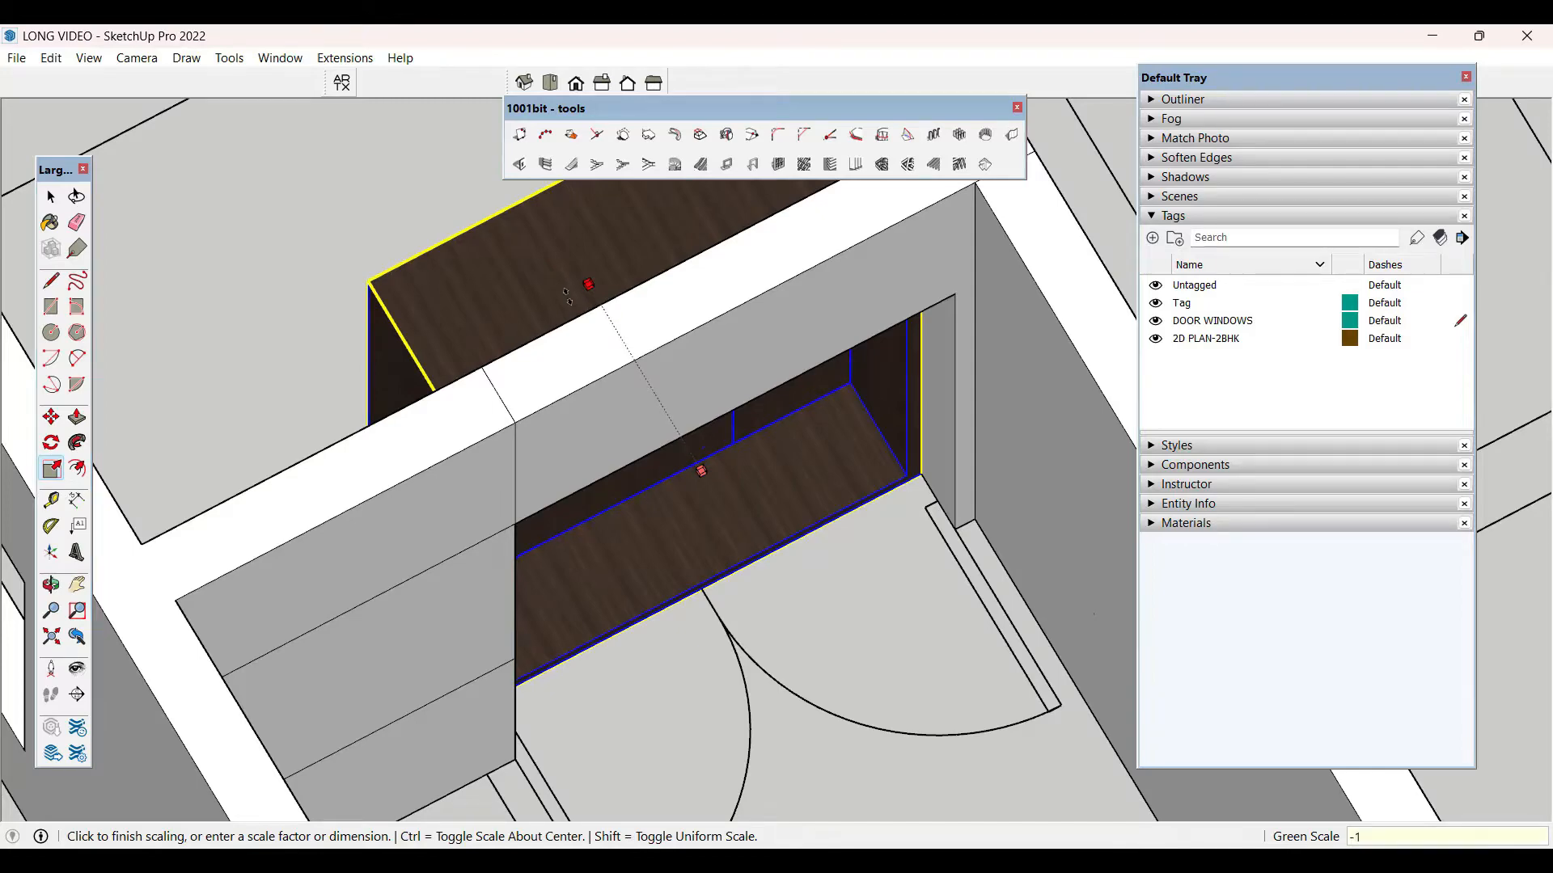
type("-1")
key("Return")
key("space")
- Move the mirrored main door 9" from the outside back into the entrance opening
scroll(579, 374, "down", 2)
middle_click_drag(582, 378, 1051, 514)
middle_click_drag(700, 495, 1018, 663)
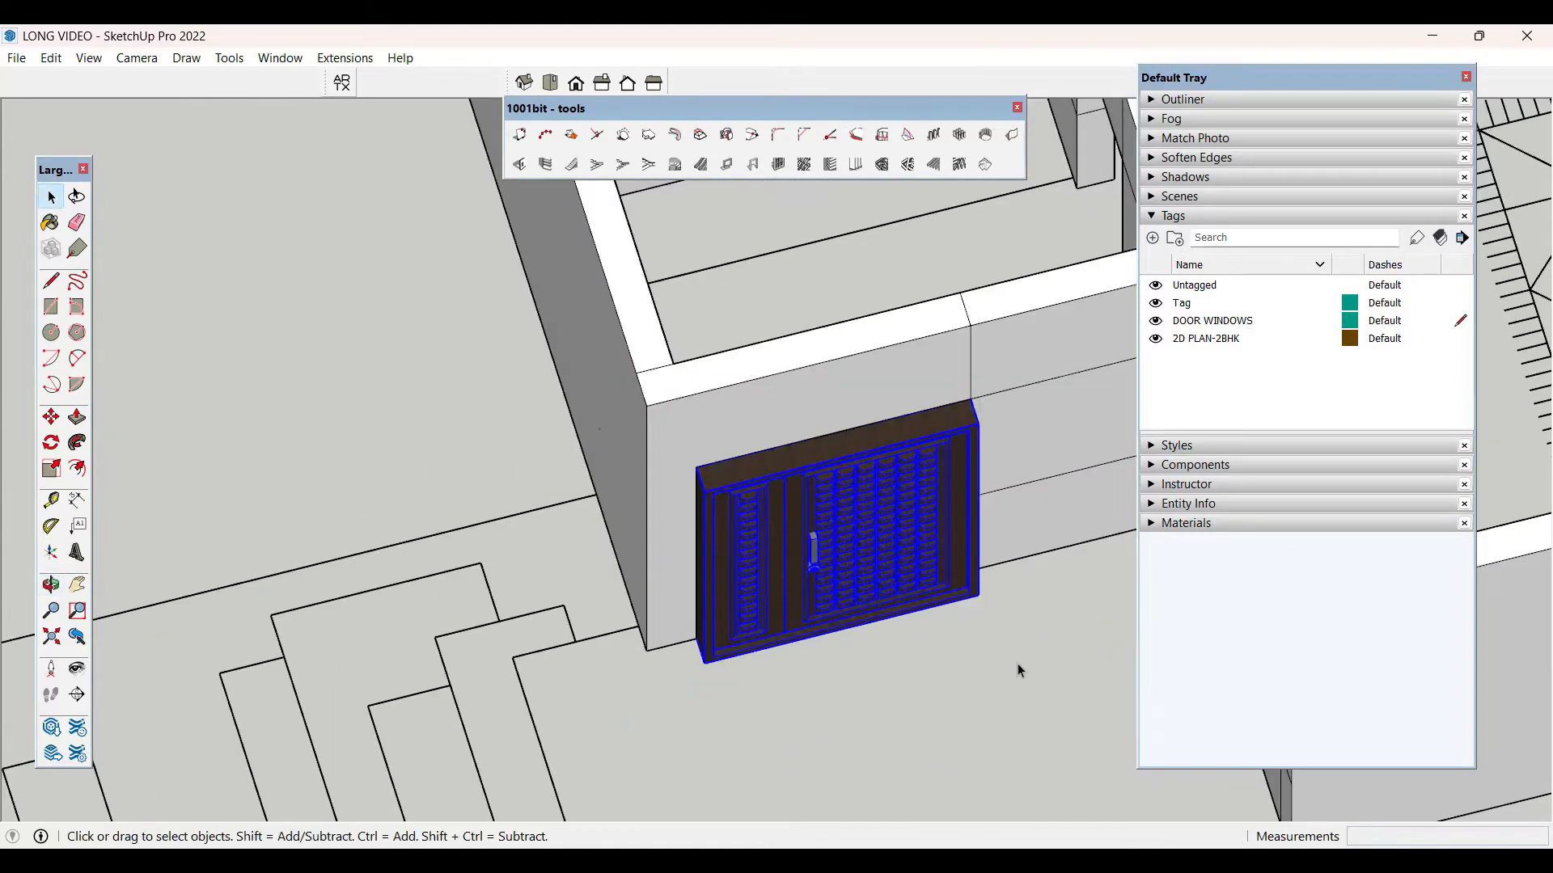
scroll(1017, 663, "up", 1)
key("m")
left_click(962, 569)
scroll(818, 511, "up", 2)
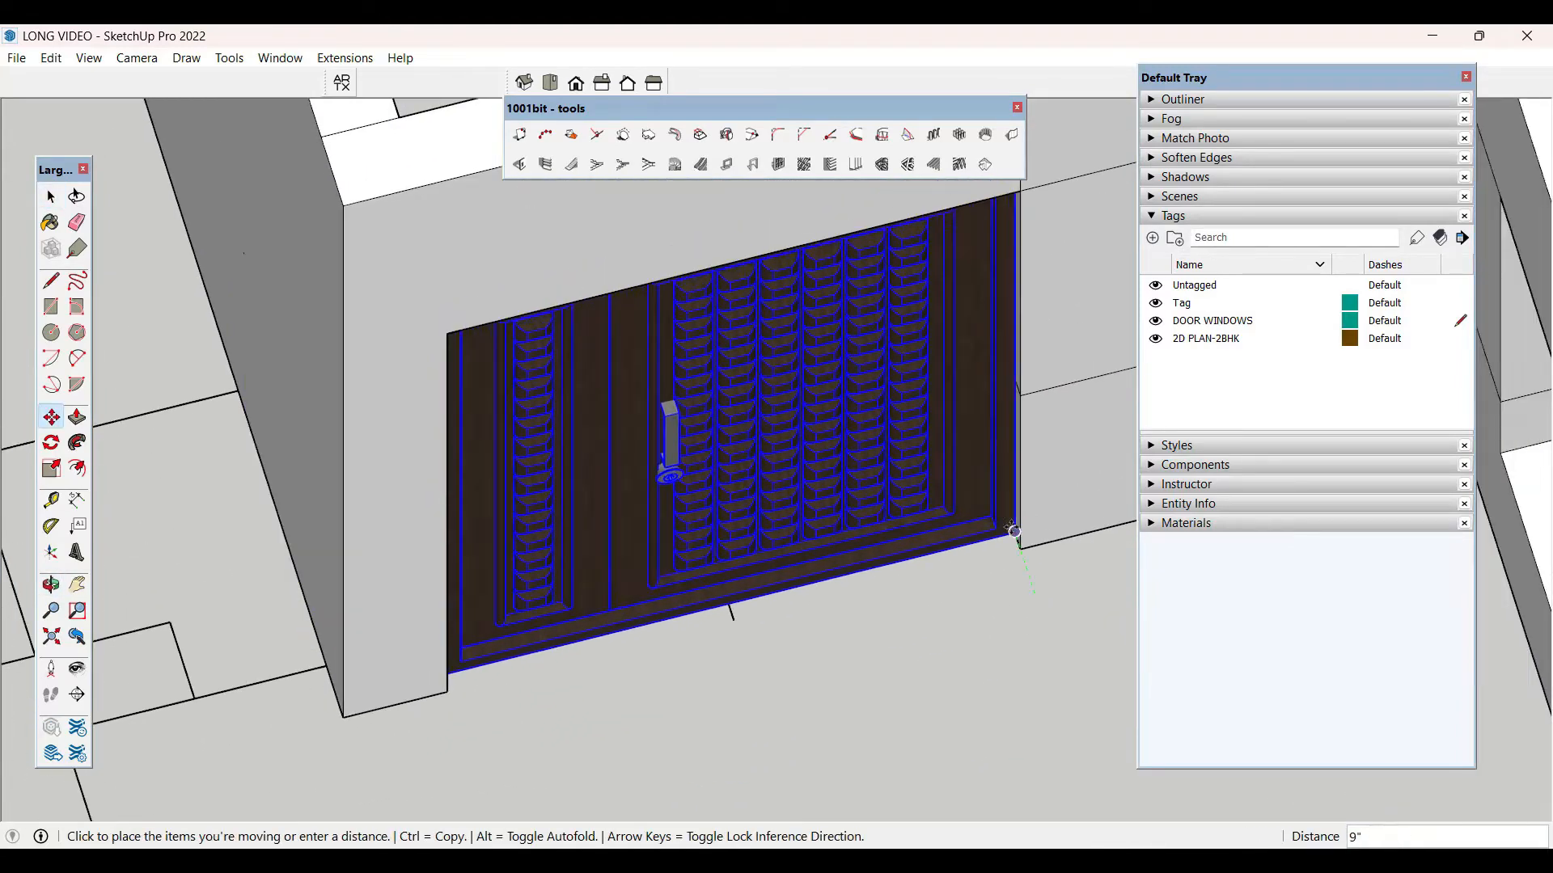
left_click(1015, 532)
key("space")
left_click(904, 705)
scroll(904, 705, "down", 2)
middle_click_drag(904, 705, 808, 631)
scroll(557, 461, "down", 4)
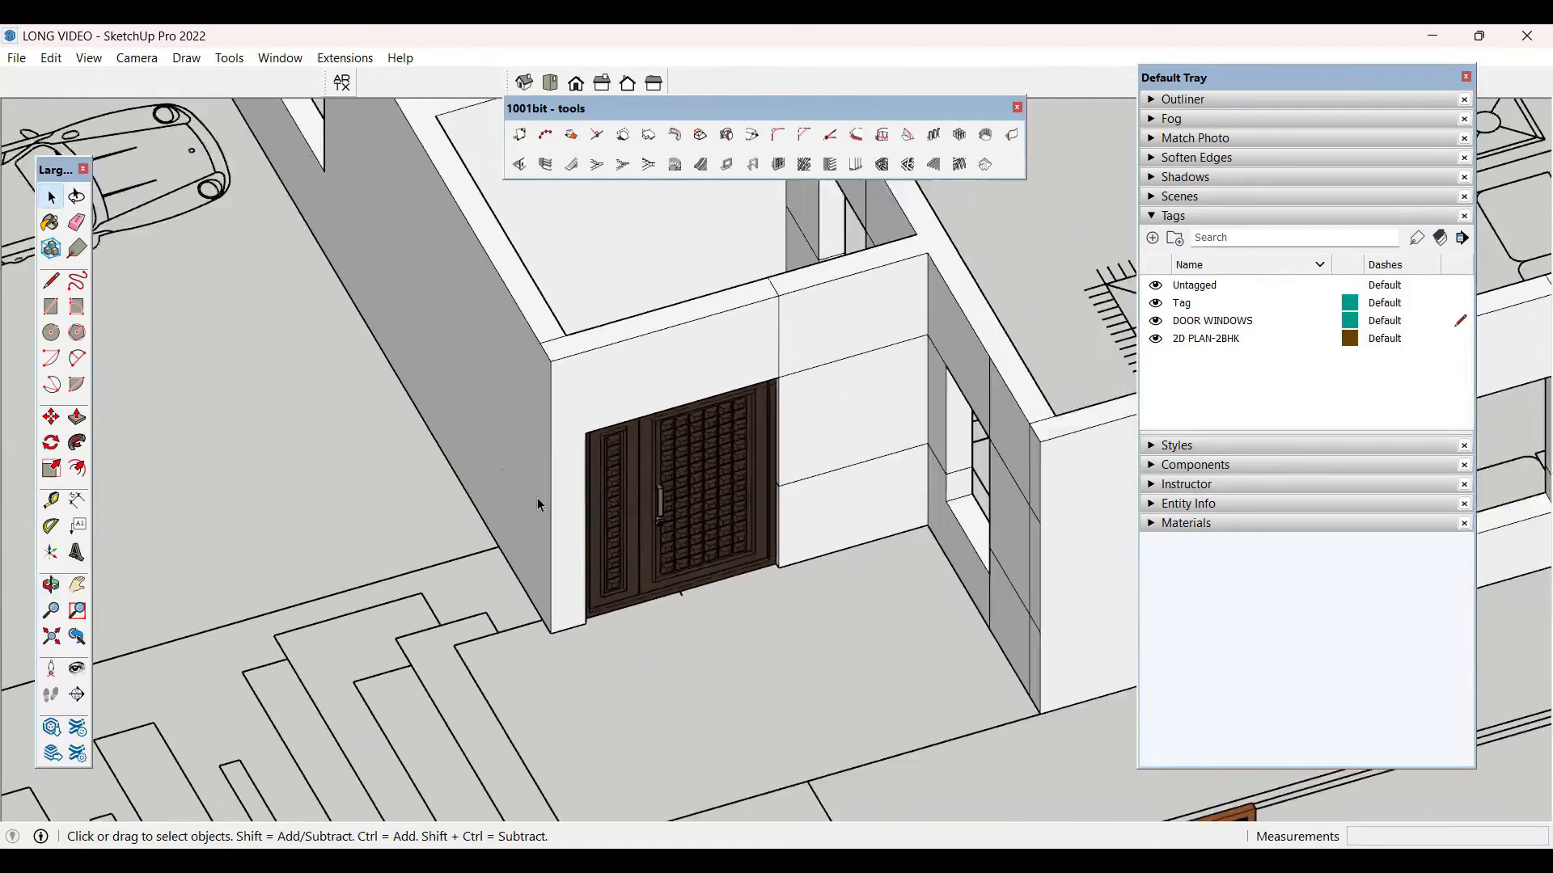
- Move the louvred window by its lower corner onto the sill at the far jamb of the front wall's window opening
middle_click_drag(450, 489, 331, 522)
scroll(702, 582, "down", 3)
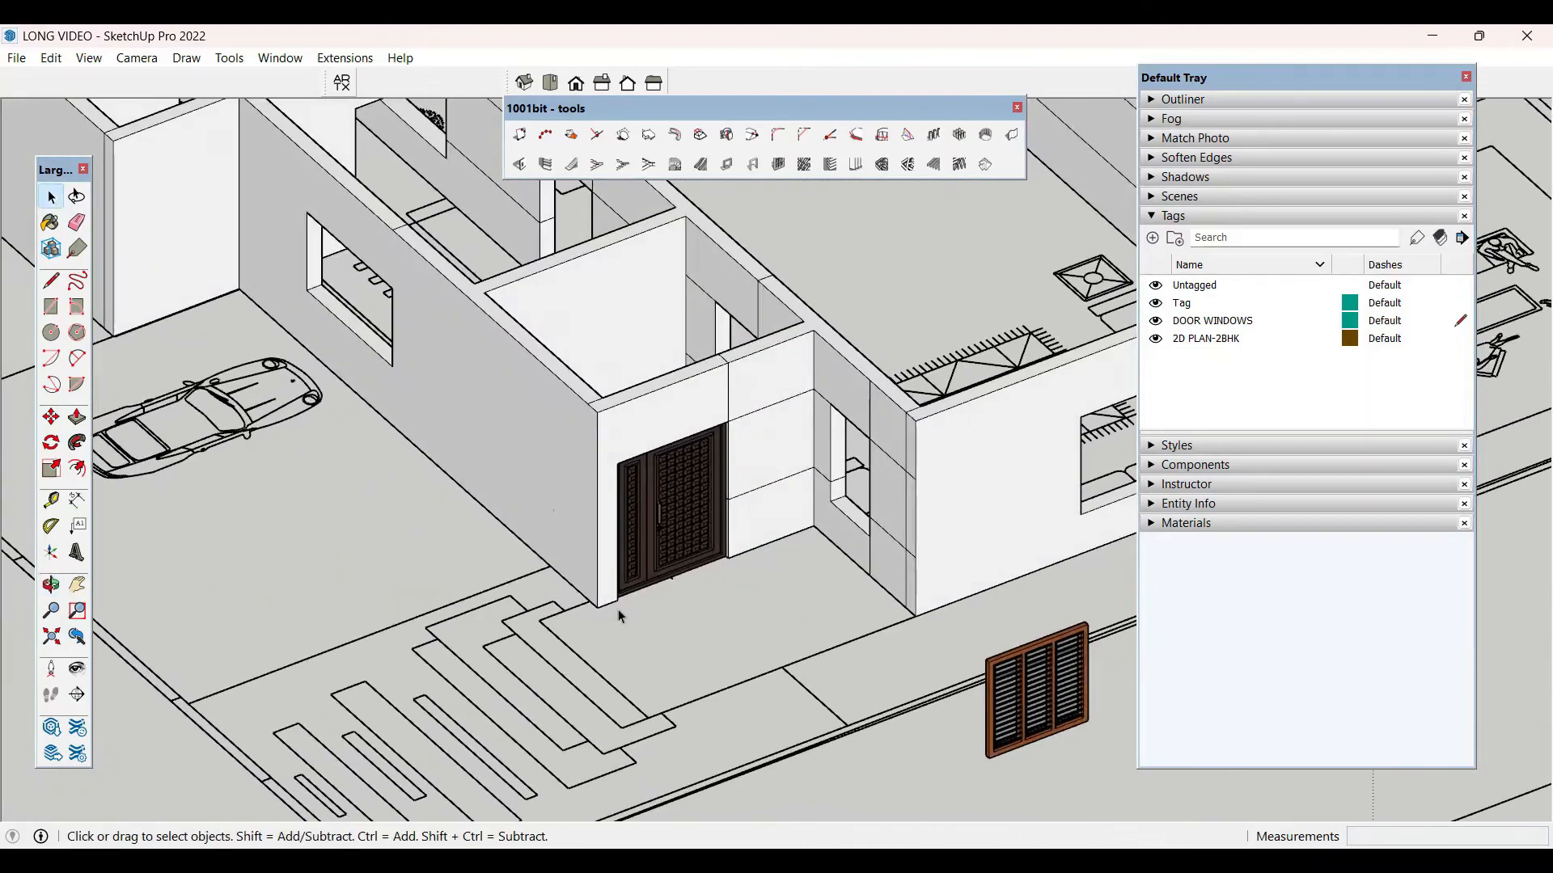
scroll(618, 609, "down", 2)
middle_click_drag(632, 637, 790, 634)
scroll(793, 682, "down", 3)
scroll(857, 619, "up", 3)
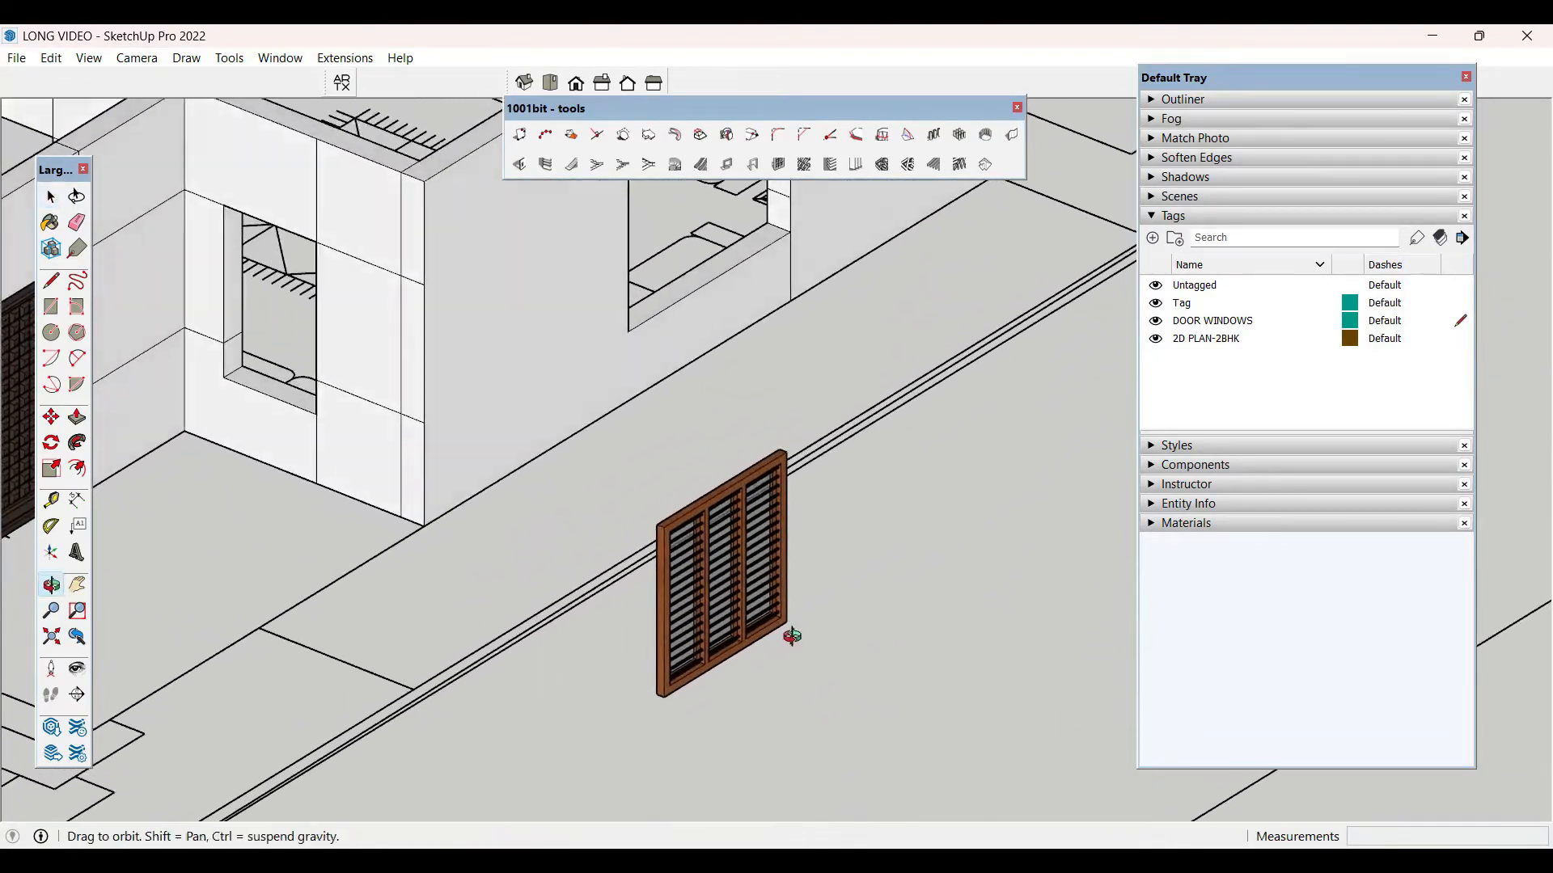
scroll(914, 639, "down", 3)
scroll(765, 631, "up", 4)
scroll(765, 635, "up", 1)
left_click(844, 649)
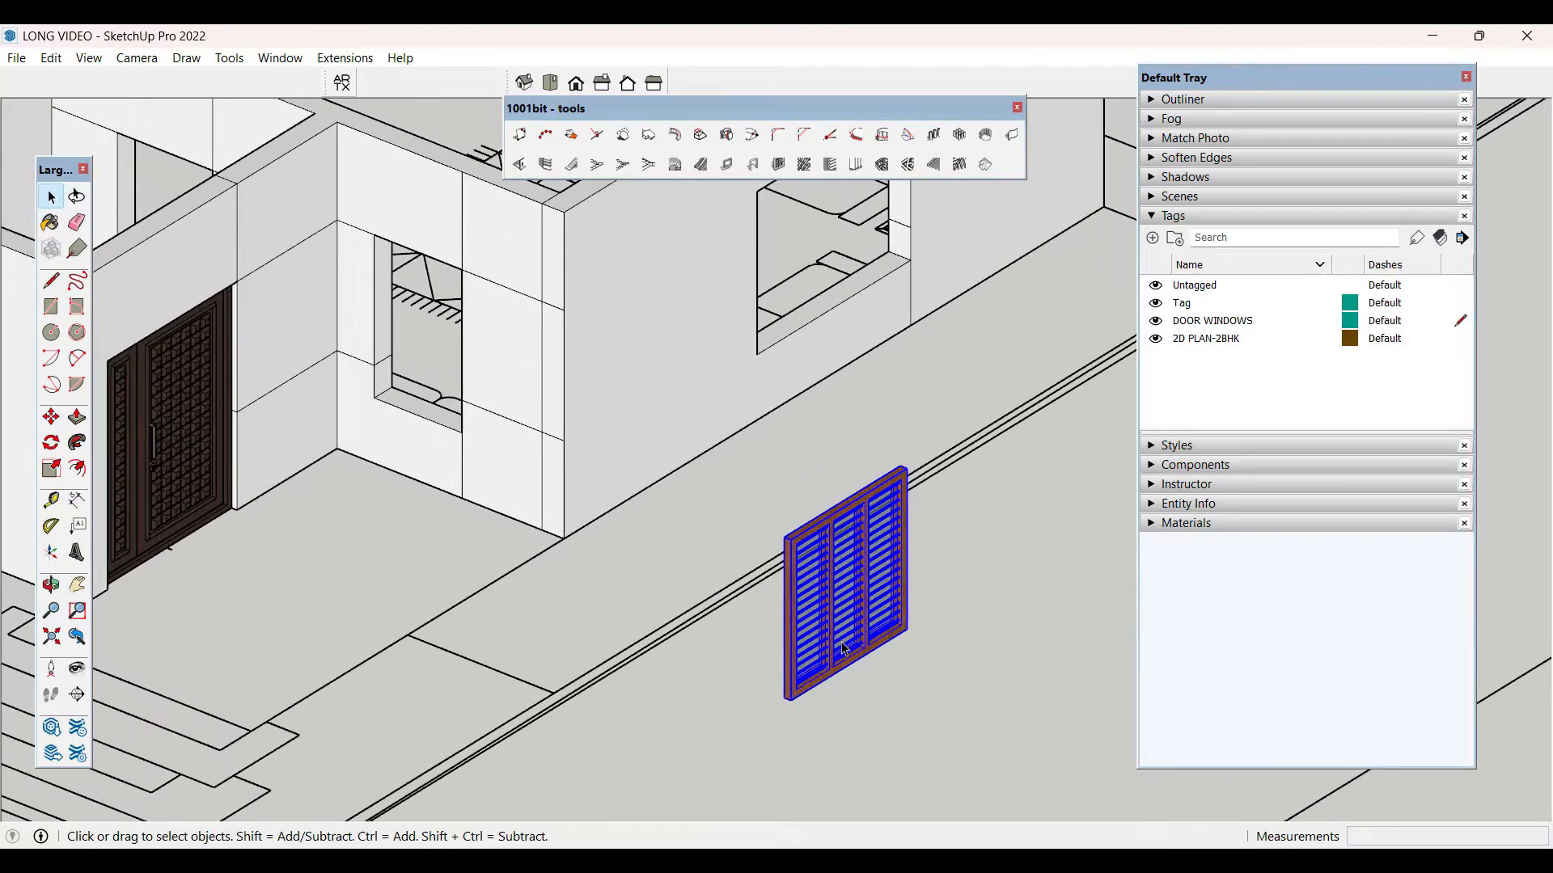
key("m")
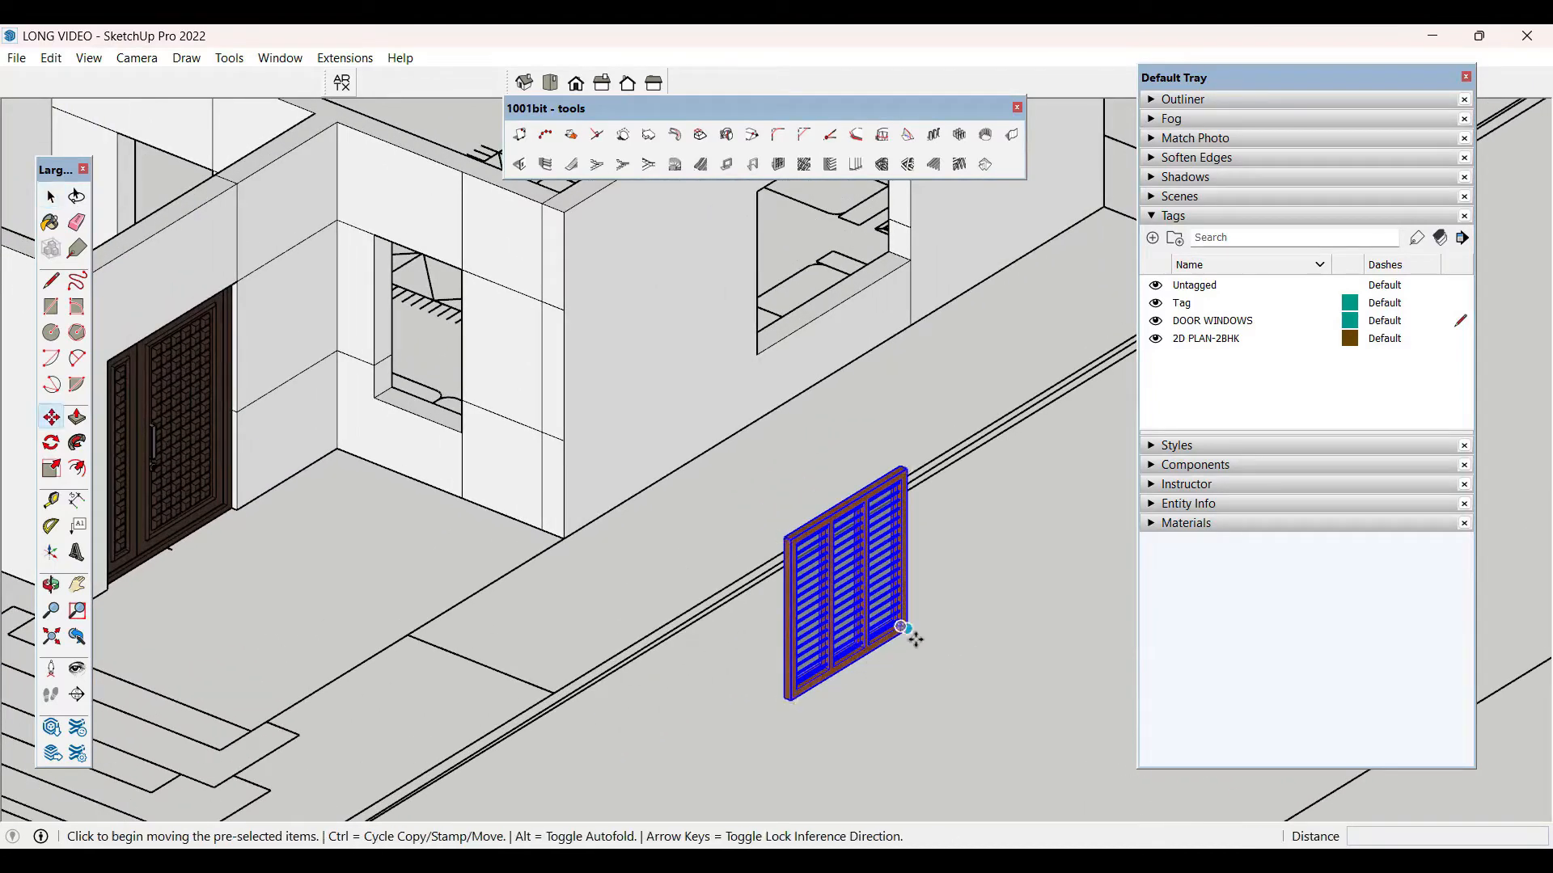
left_click(908, 633)
scroll(845, 648, "down", 3)
scroll(813, 466, "up", 7)
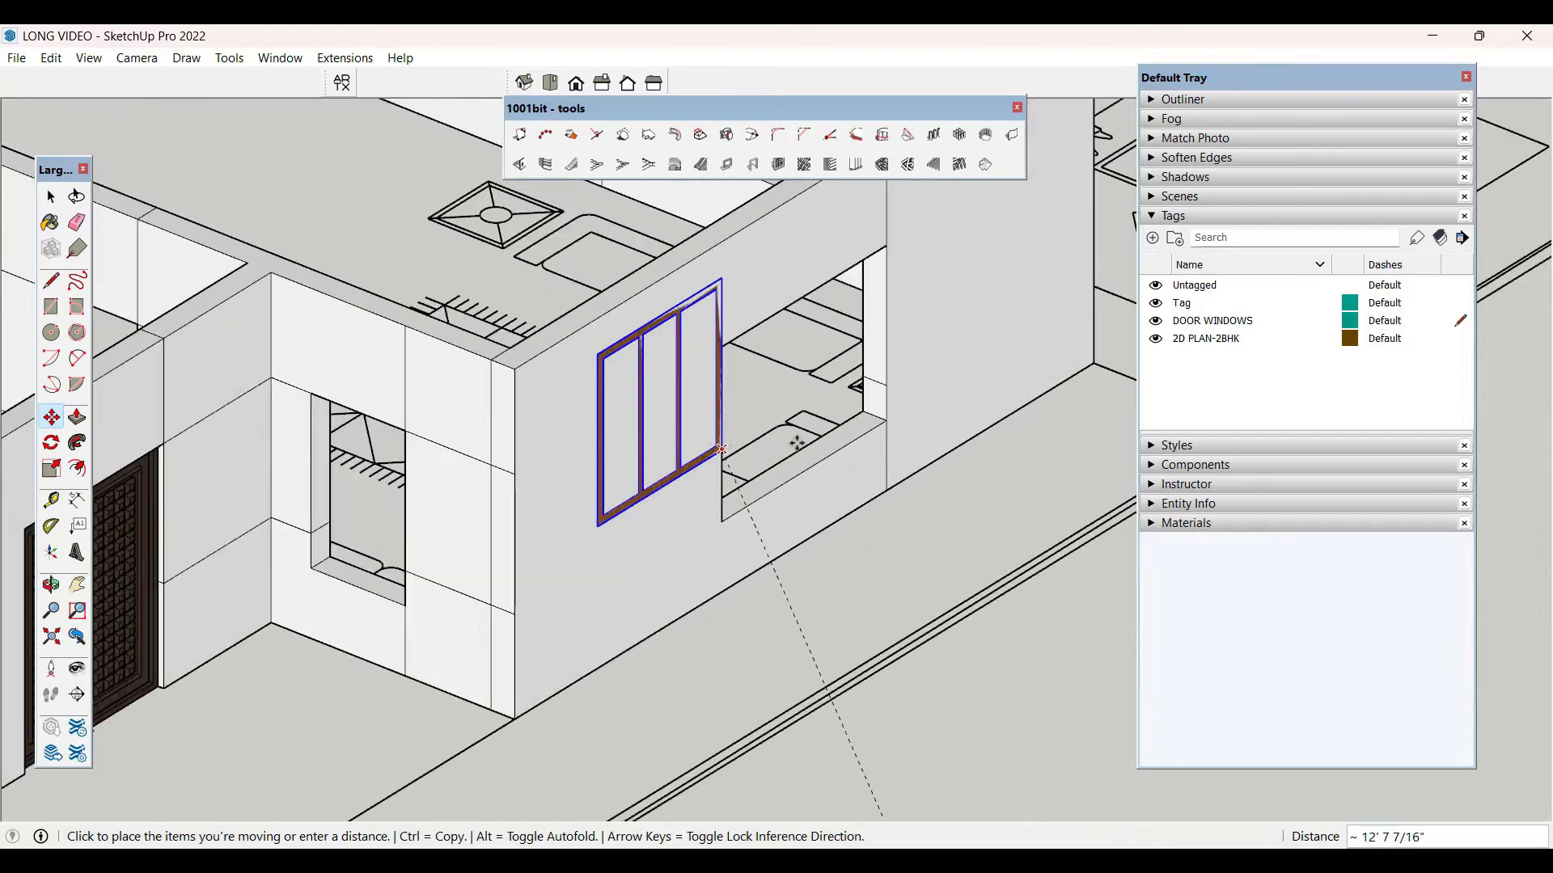
scroll(879, 422, "up", 2)
left_click(932, 423)
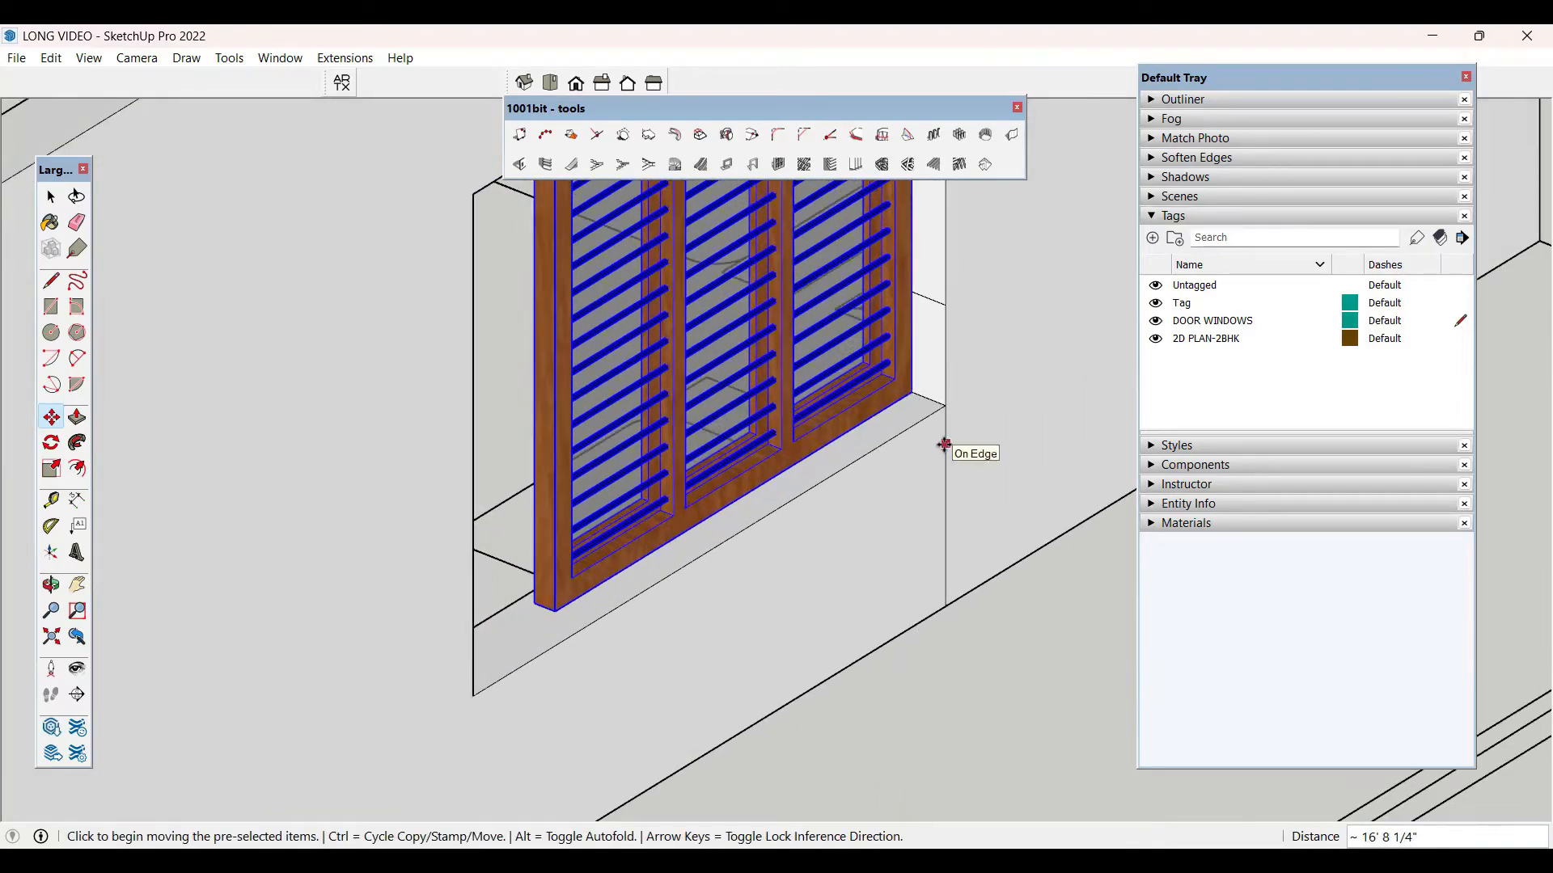
- Scale the louvred window in red and green about its opposite point until it reaches the opening's other jamb
key("space")
scroll(942, 444, "down", 2)
scroll(927, 647, "down", 2)
middle_click_drag(927, 647, 712, 510)
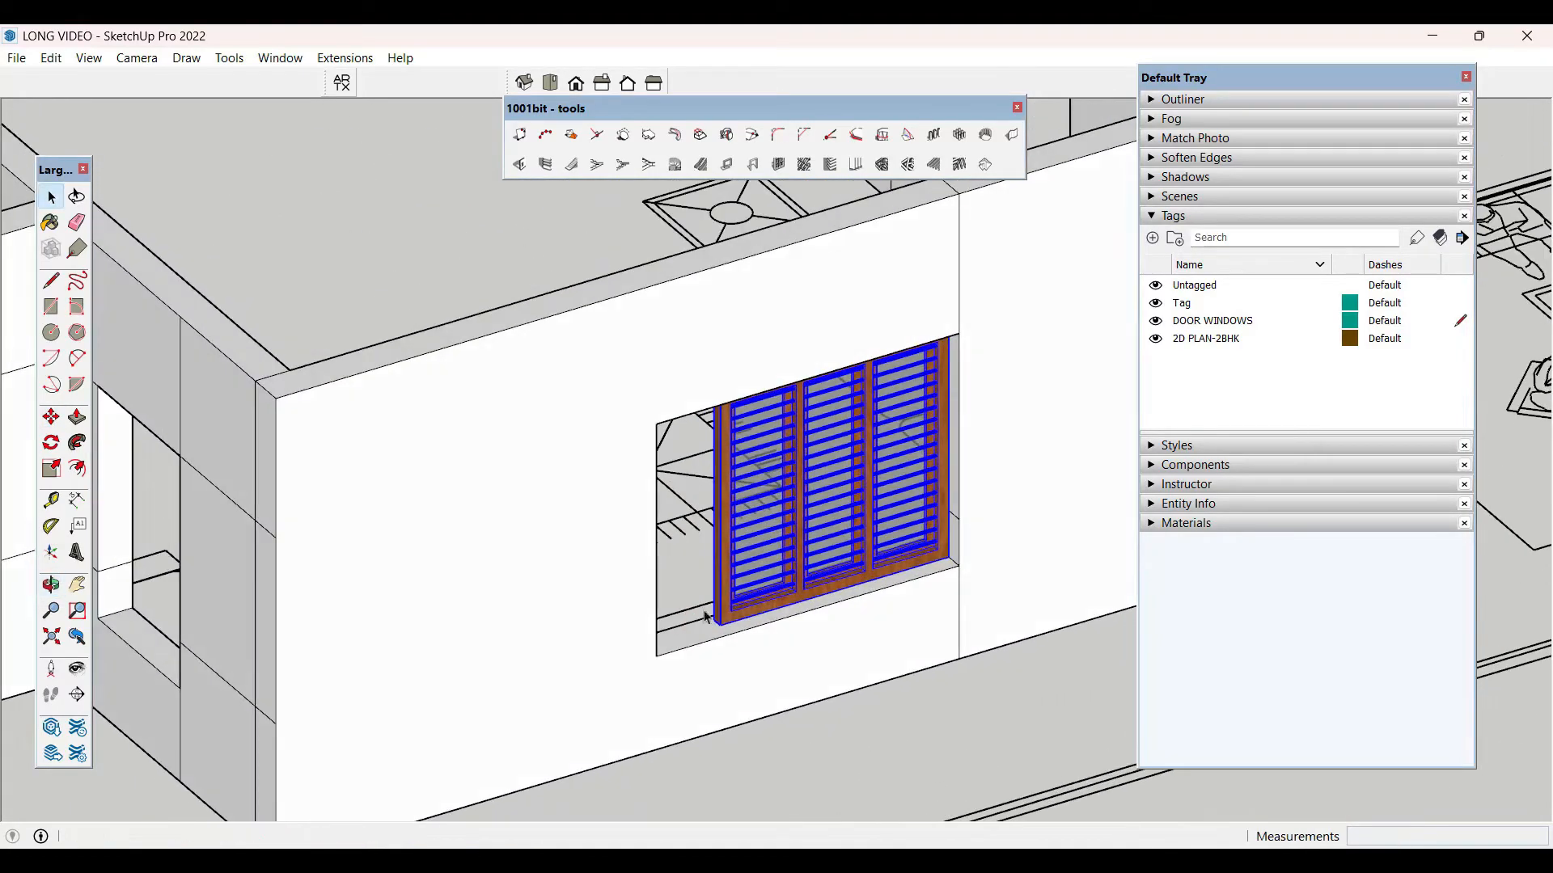
scroll(716, 503, "up", 3)
scroll(718, 504, "up", 1)
key("s")
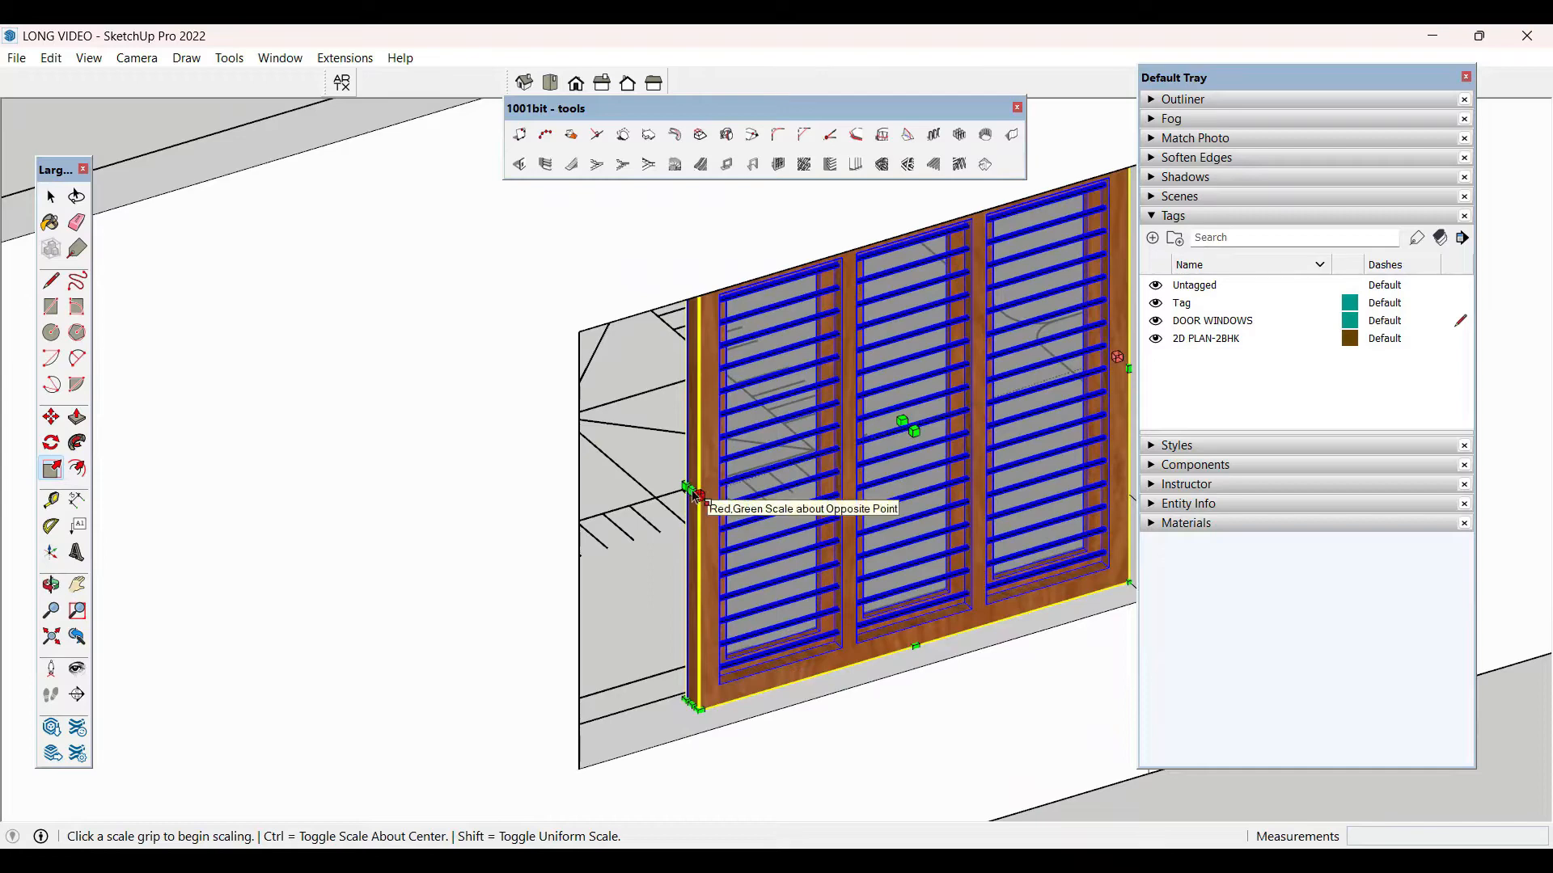
left_click(694, 499)
left_click(569, 526)
key("space")
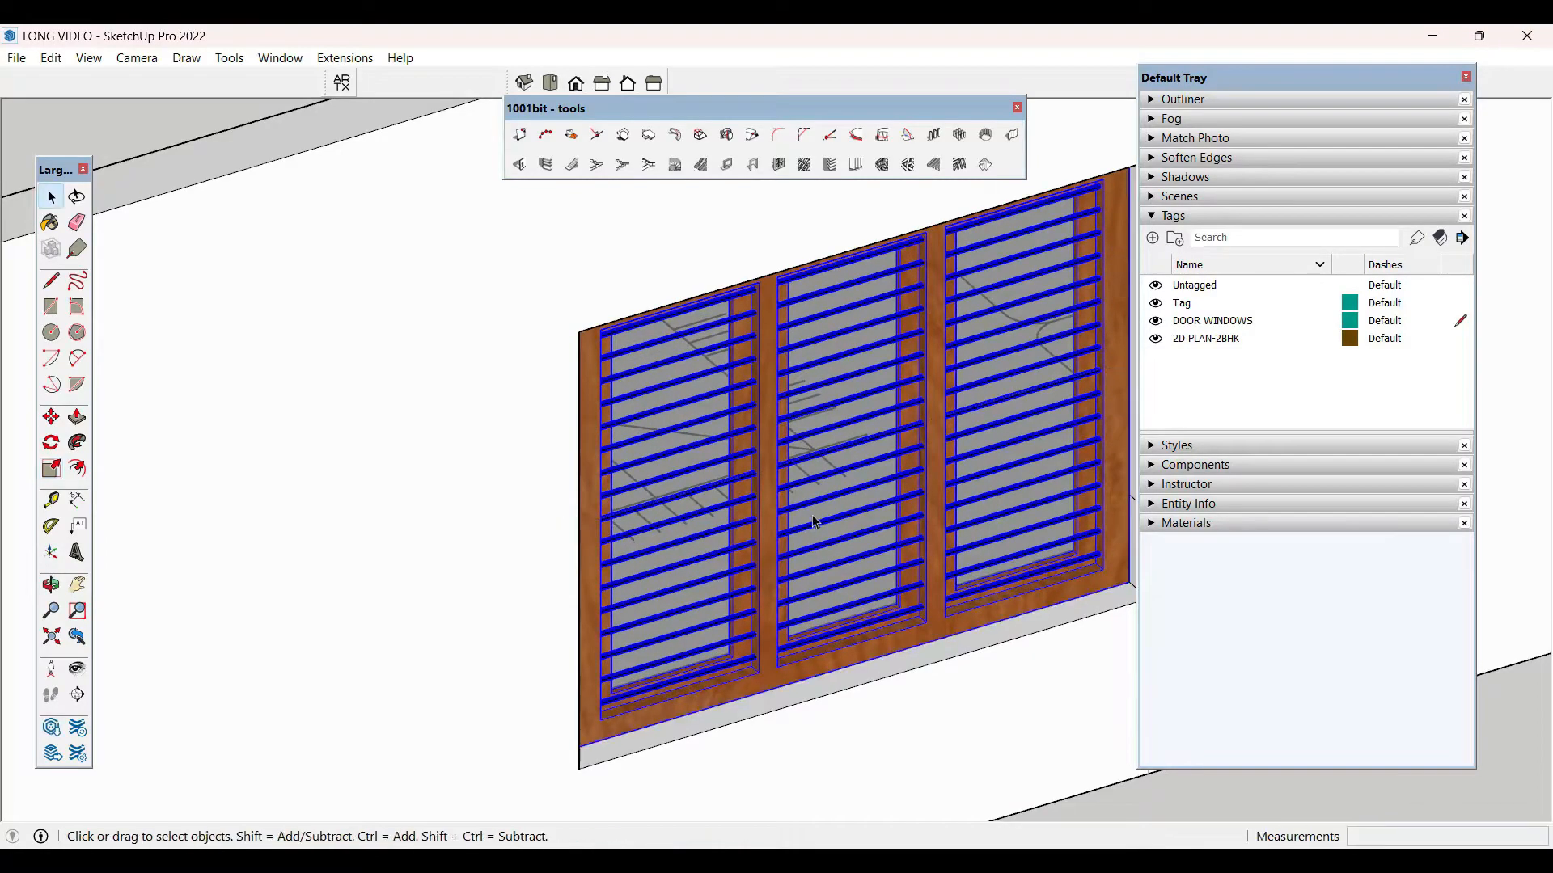
scroll(964, 727, "down", 3)
left_click(1062, 627)
scroll(1065, 625, "up", 1)
scroll(1066, 625, "down", 3)
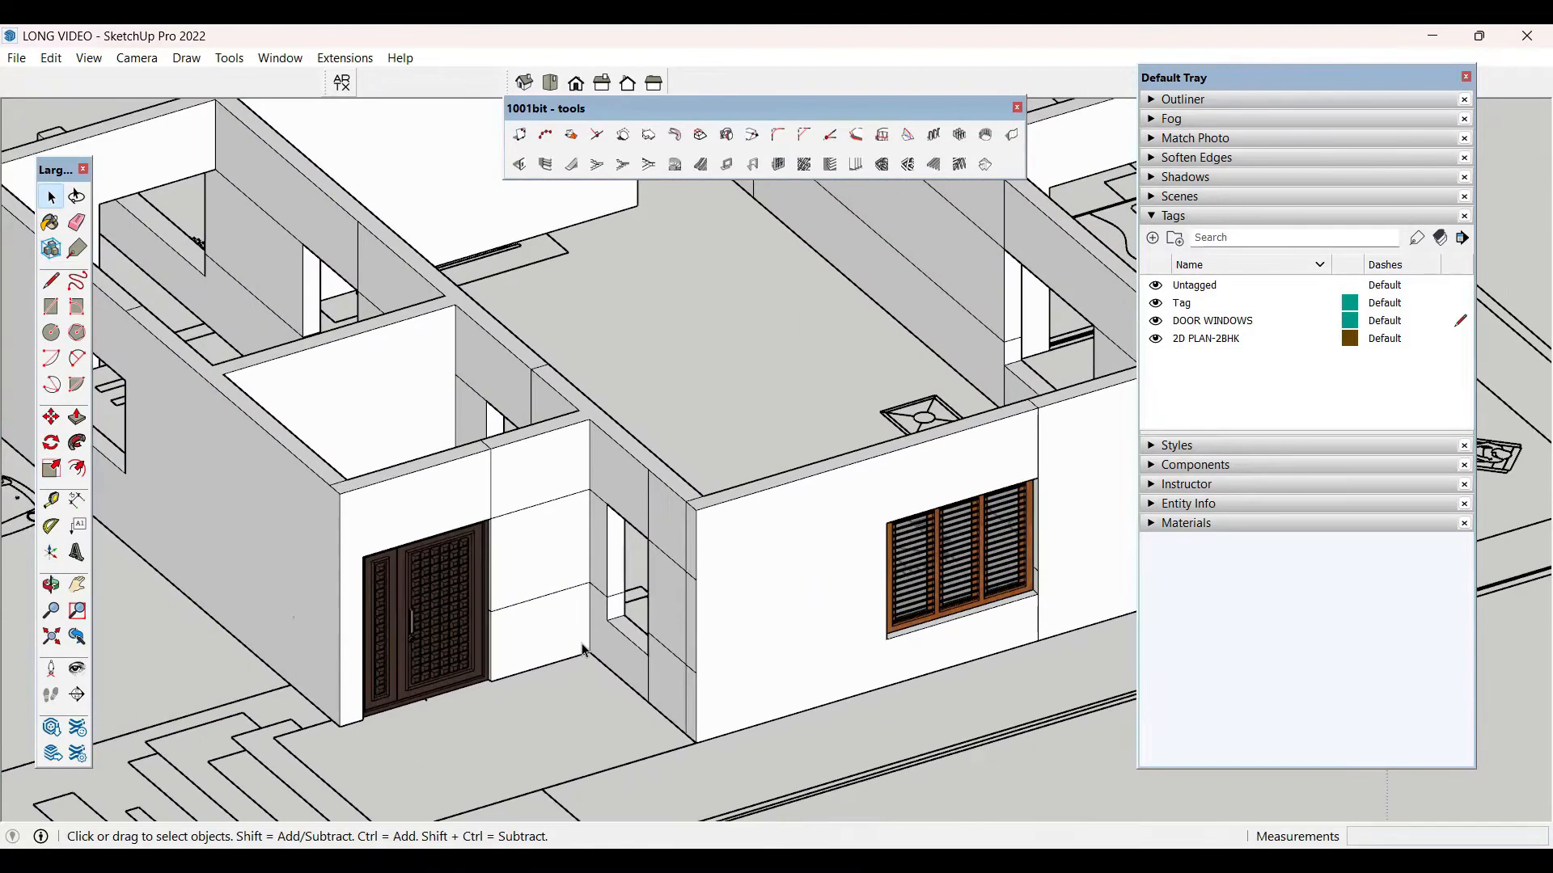
- Draw a rectangle corner to corner across the window opening in the side wall beside the parked car
middle_click_drag(1066, 625, 769, 599)
scroll(720, 671, "down", 2)
key("space")
scroll(790, 544, "up", 3)
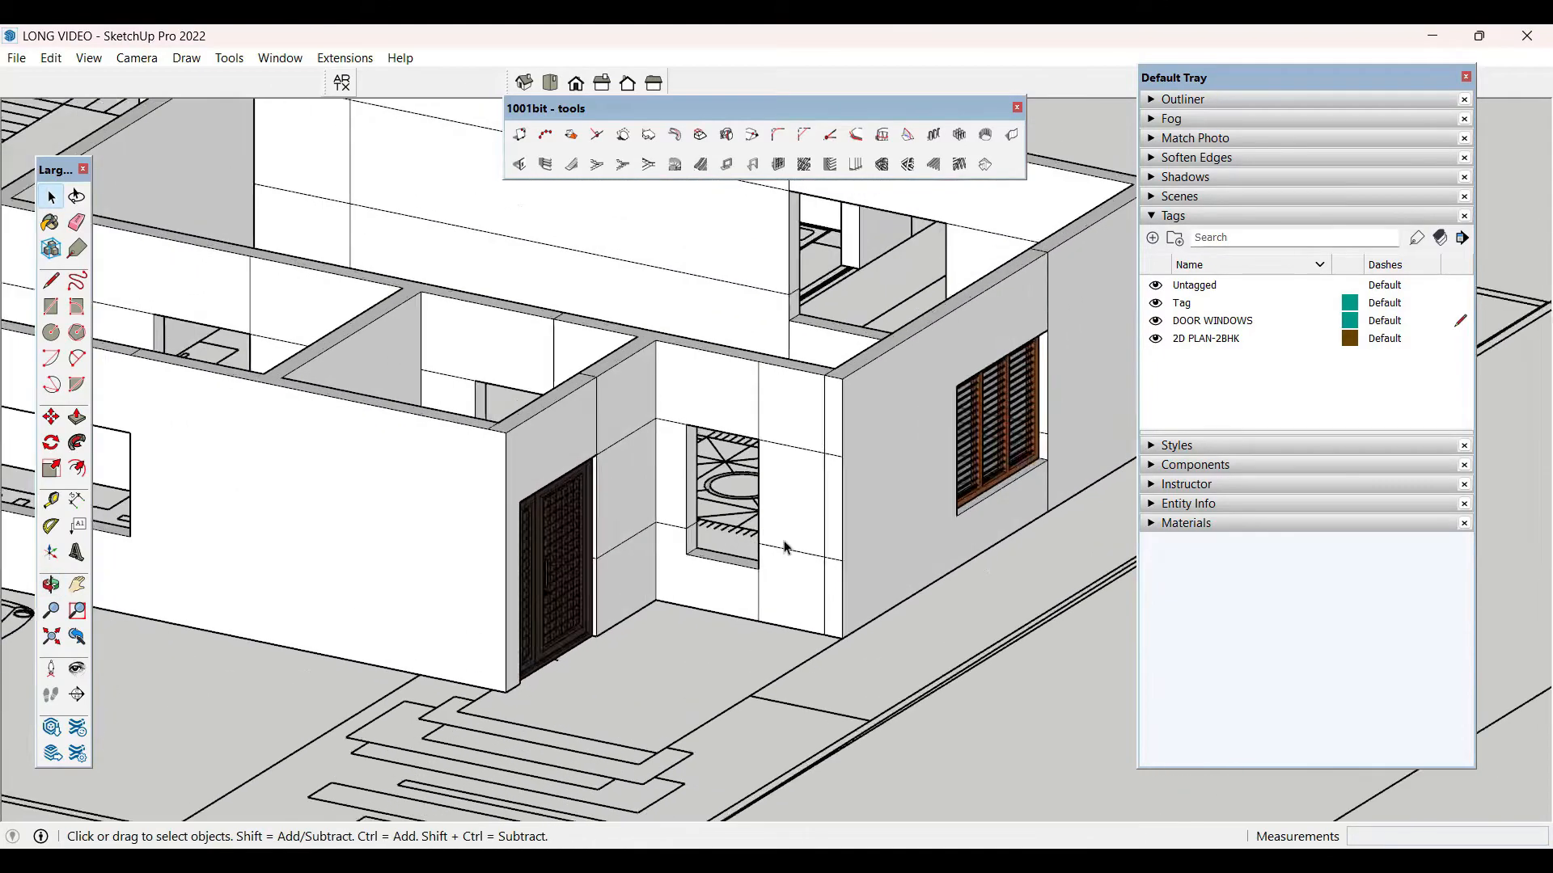
scroll(769, 526, "down", 4)
scroll(430, 582, "up", 5)
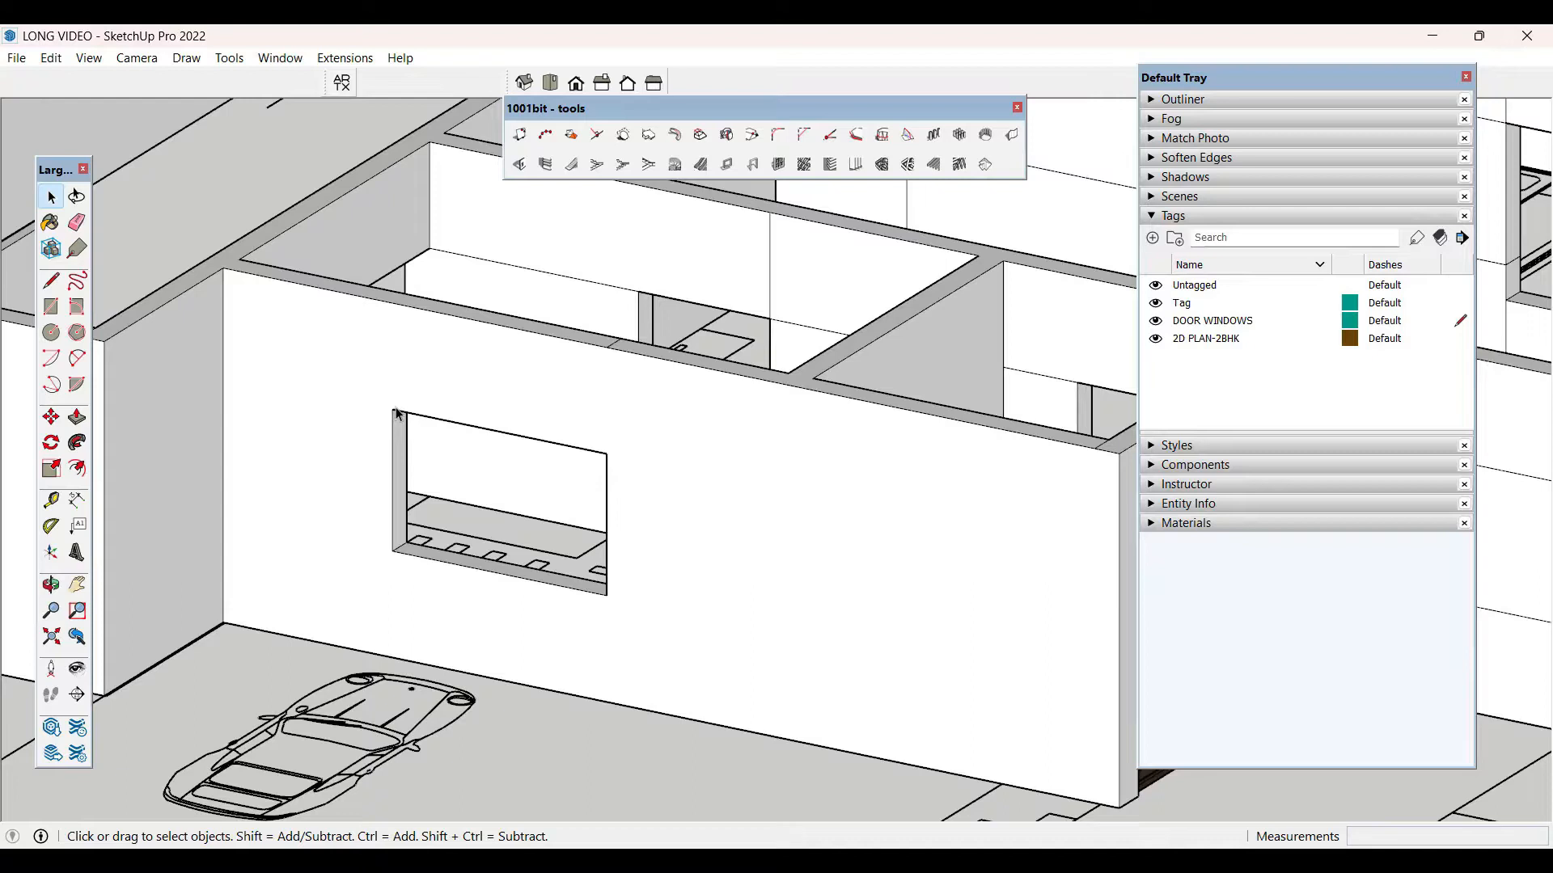
key("r")
left_click(393, 409)
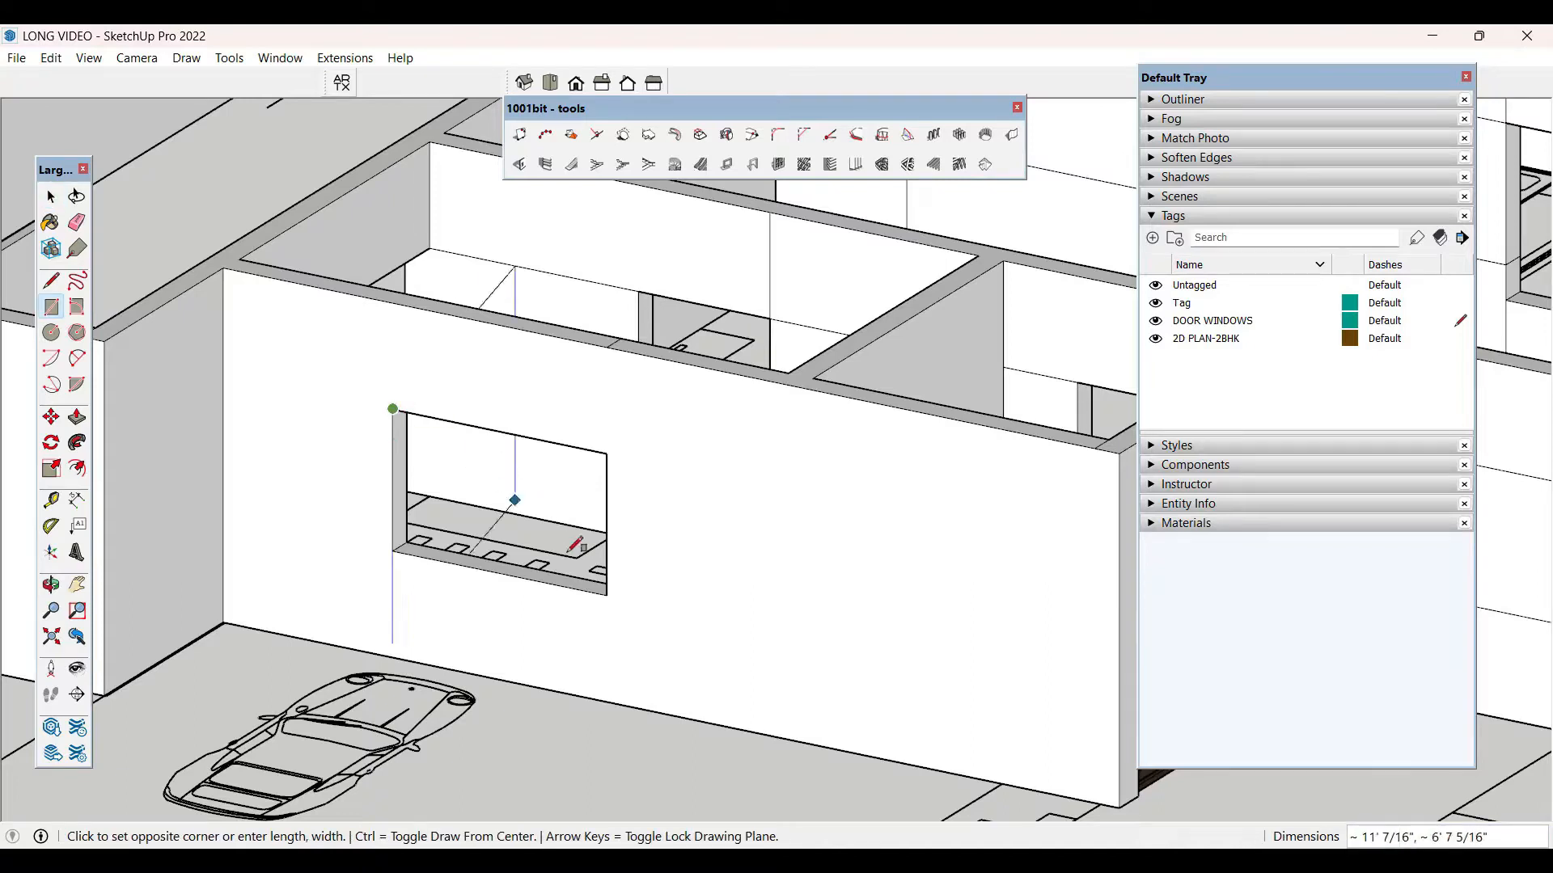
left_click(608, 593)
key("space")
- Create a rectangular 1-row, 3-column Panel Divider frame on that face, 2" deep and wide, with 1 3/16" dividers, located at the back
left_click(566, 528)
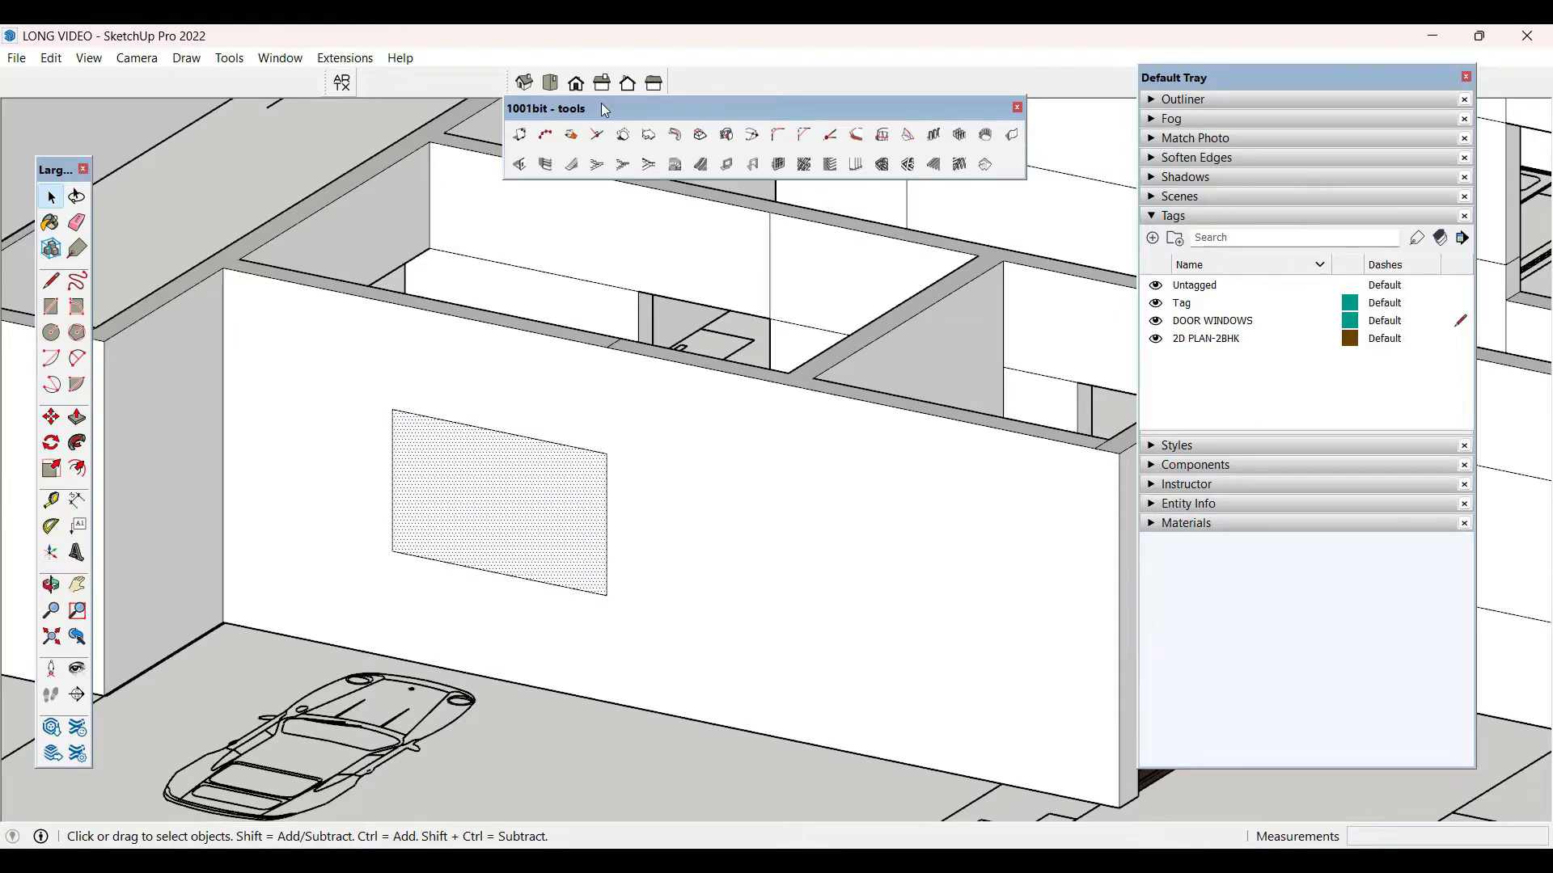
left_click(778, 166)
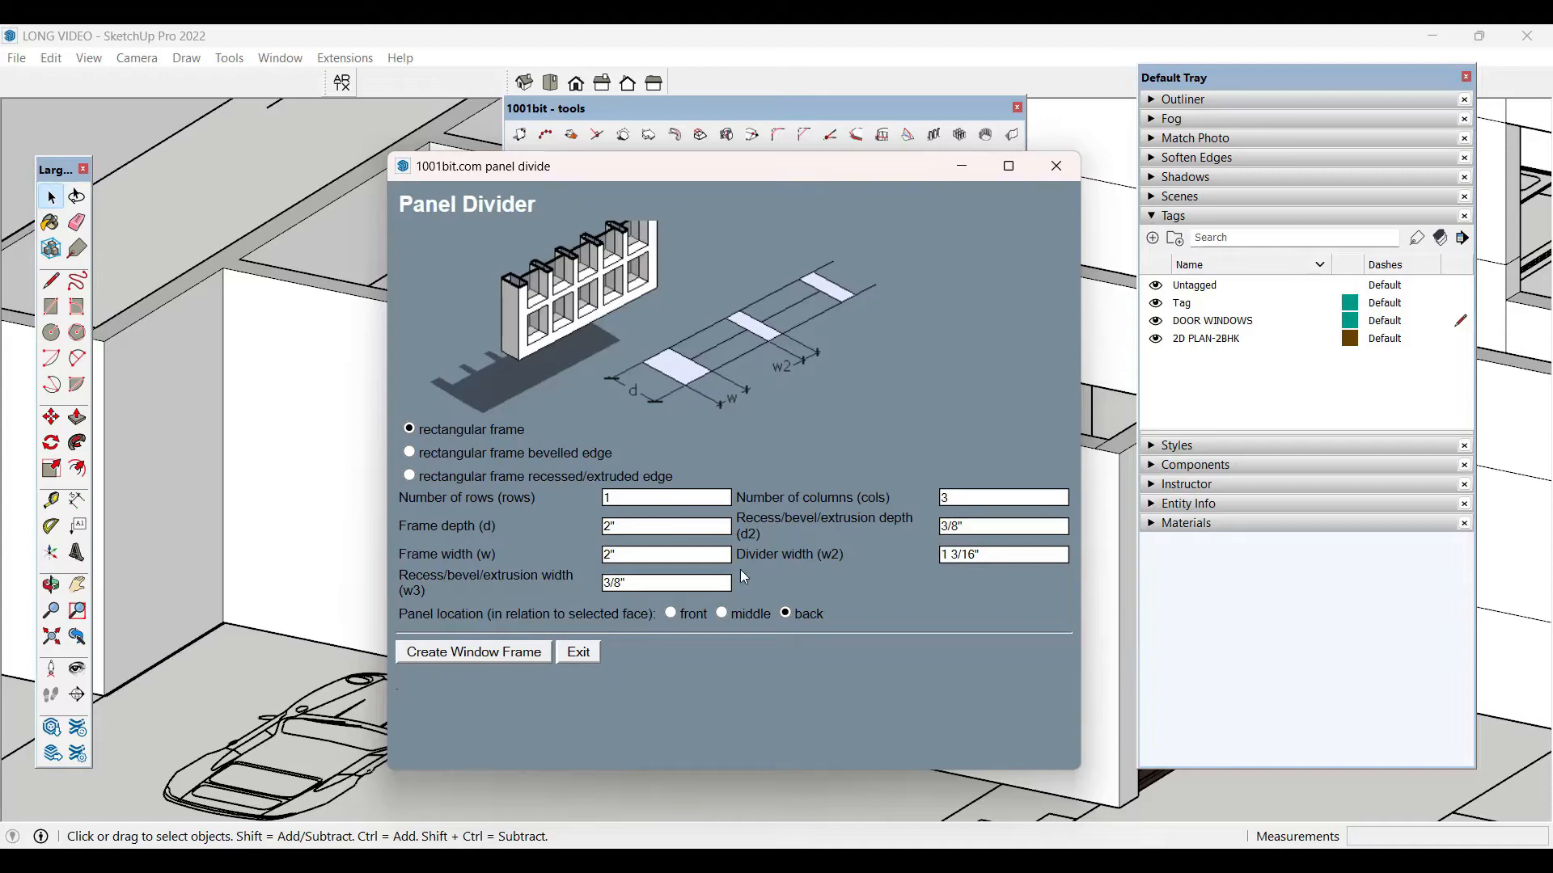
left_click(489, 659)
scroll(589, 527, "down", 2)
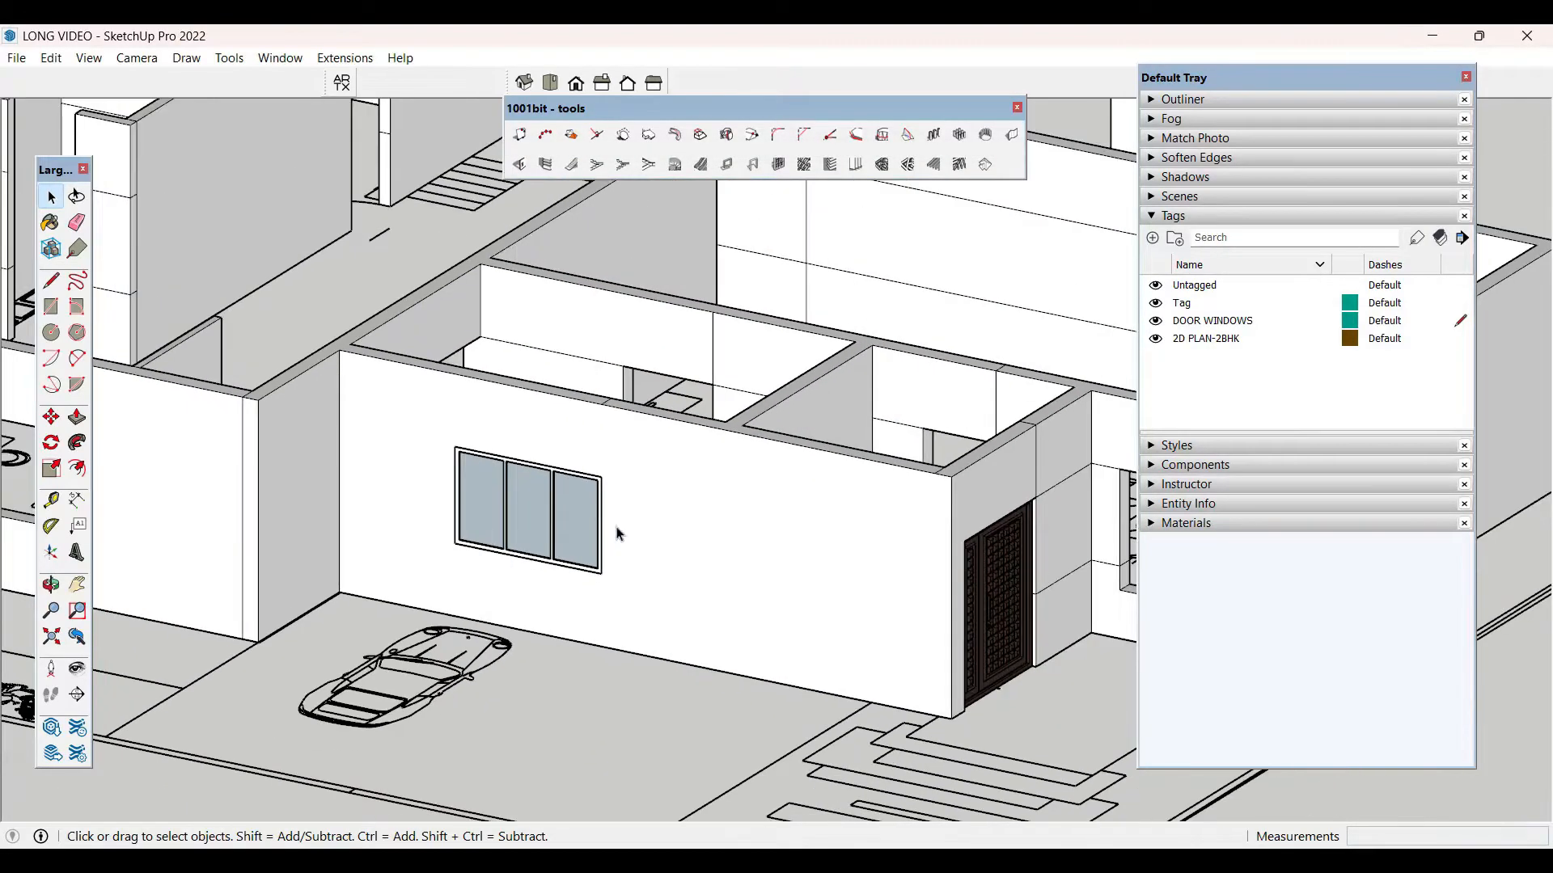
- Move the new three-pane window frame 4 1/2" inward into the wall thickness
middle_click_drag(617, 530, 468, 609)
scroll(478, 608, "up", 5)
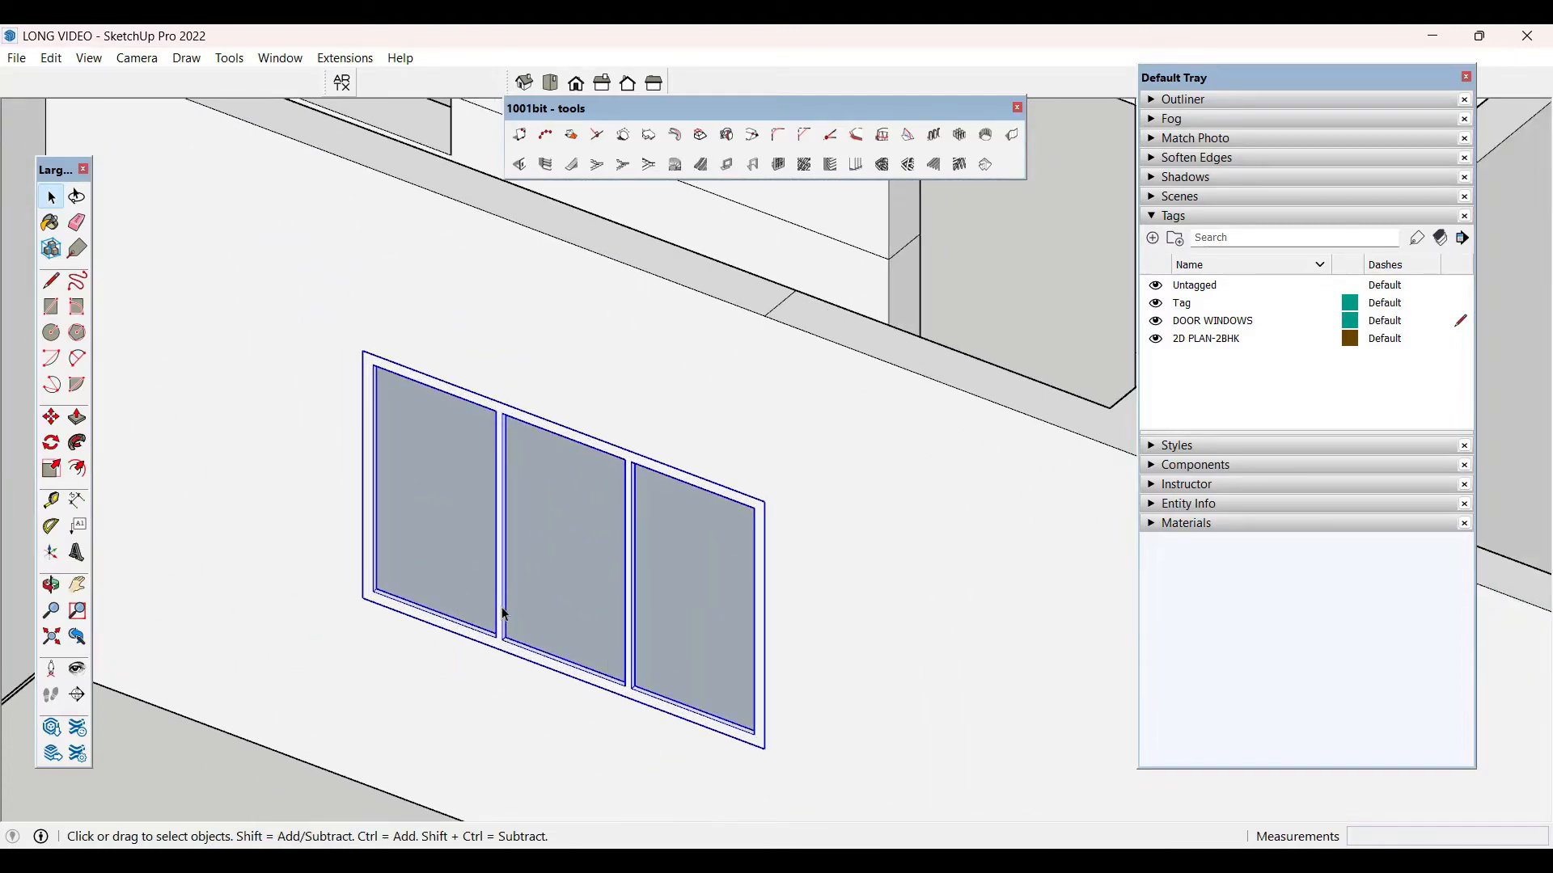
key("m")
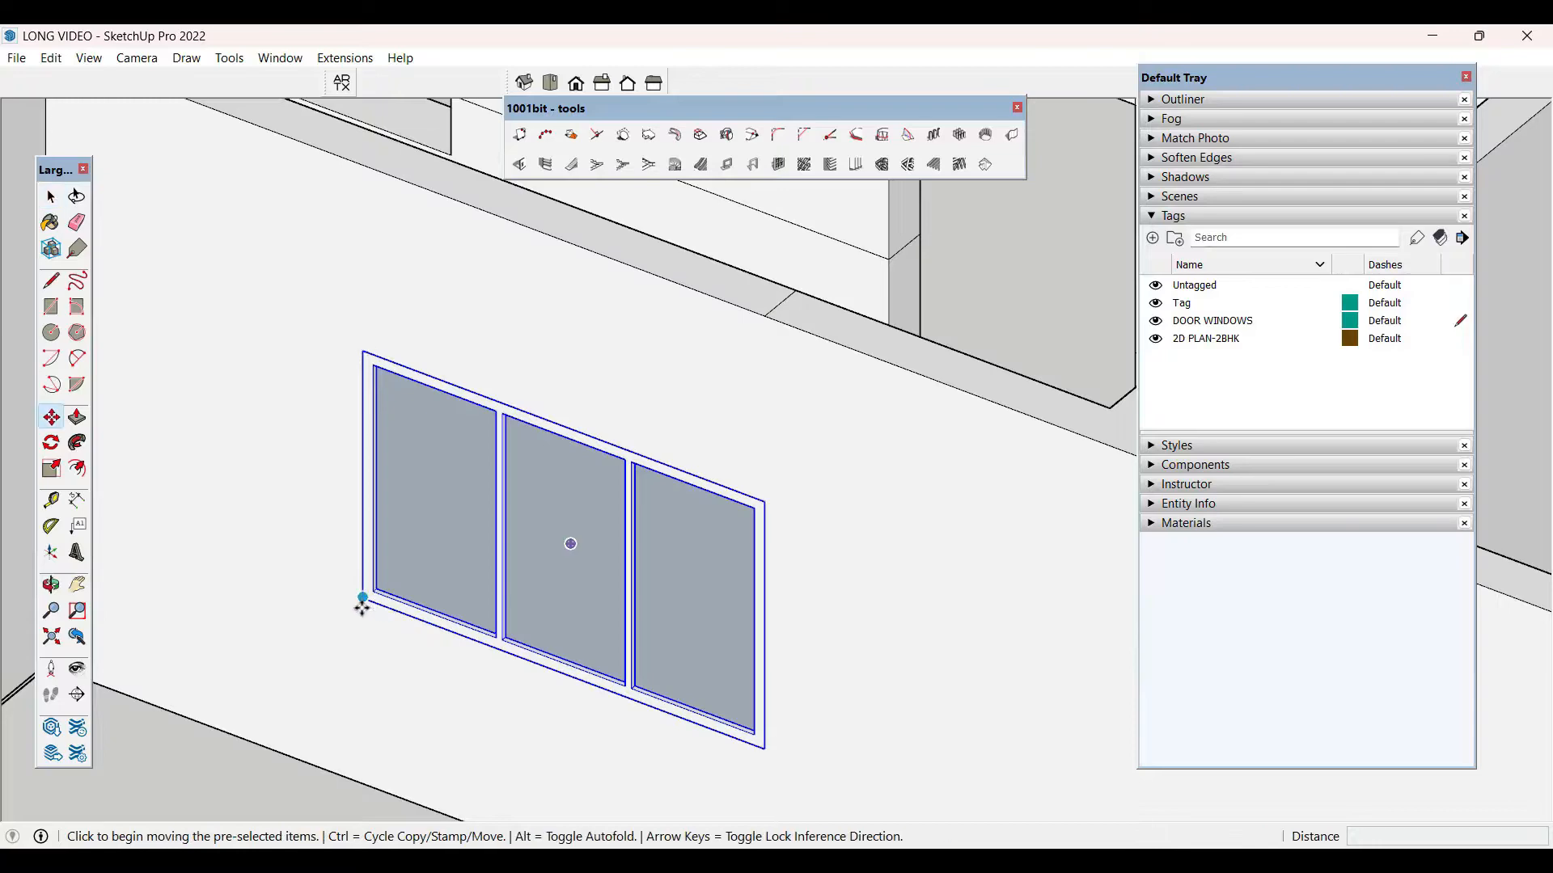
left_click(367, 605)
scroll(354, 589, "up", 3)
left_click(355, 590)
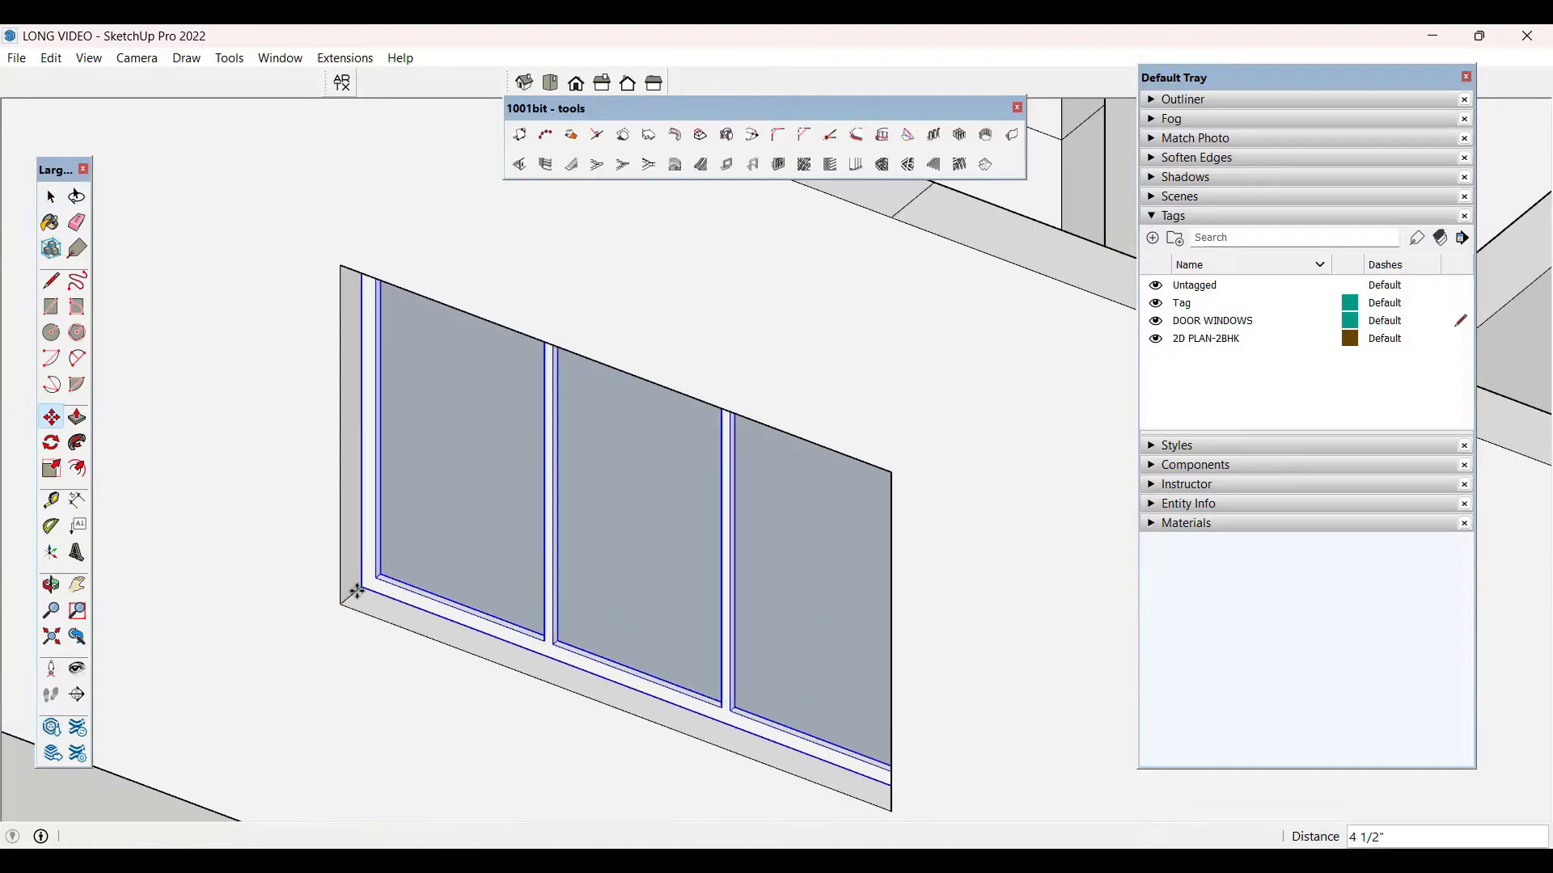
key("space")
scroll(442, 428, "down", 6)
middle_click_drag(522, 389, 558, 643)
left_click(558, 638)
- Draw a rectangle across the wide window opening in the adjoining outer wall facing the shrubs
scroll(557, 639, "down", 2)
middle_click_drag(675, 632, 907, 588)
scroll(891, 485, "up", 3)
scroll(895, 491, "up", 2)
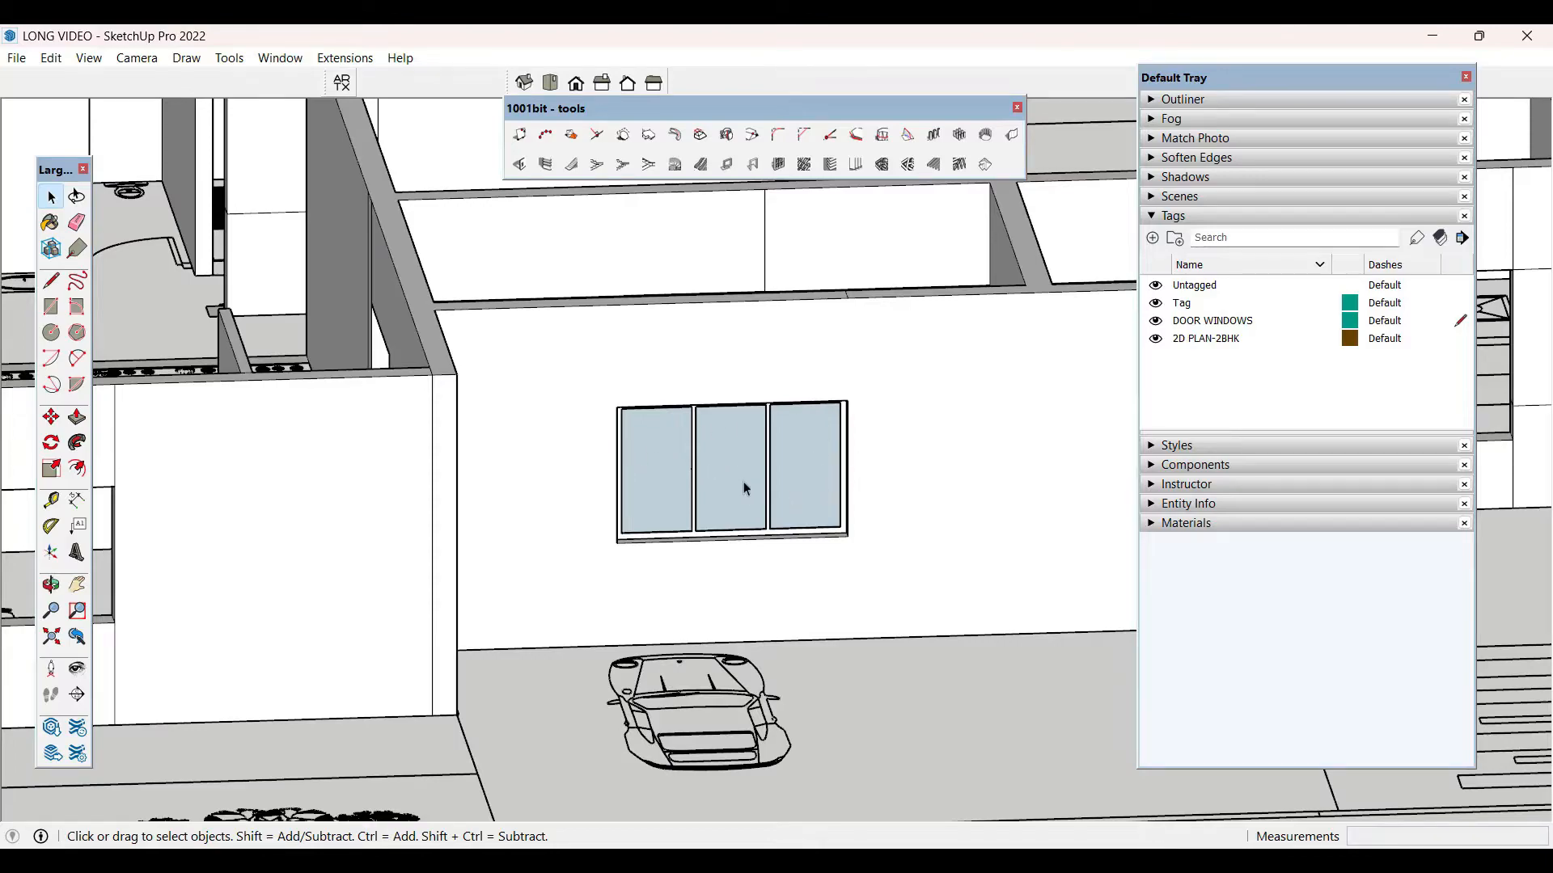
scroll(687, 507, "down", 4)
middle_click_drag(849, 530, 589, 577)
scroll(590, 577, "up", 3)
key("r")
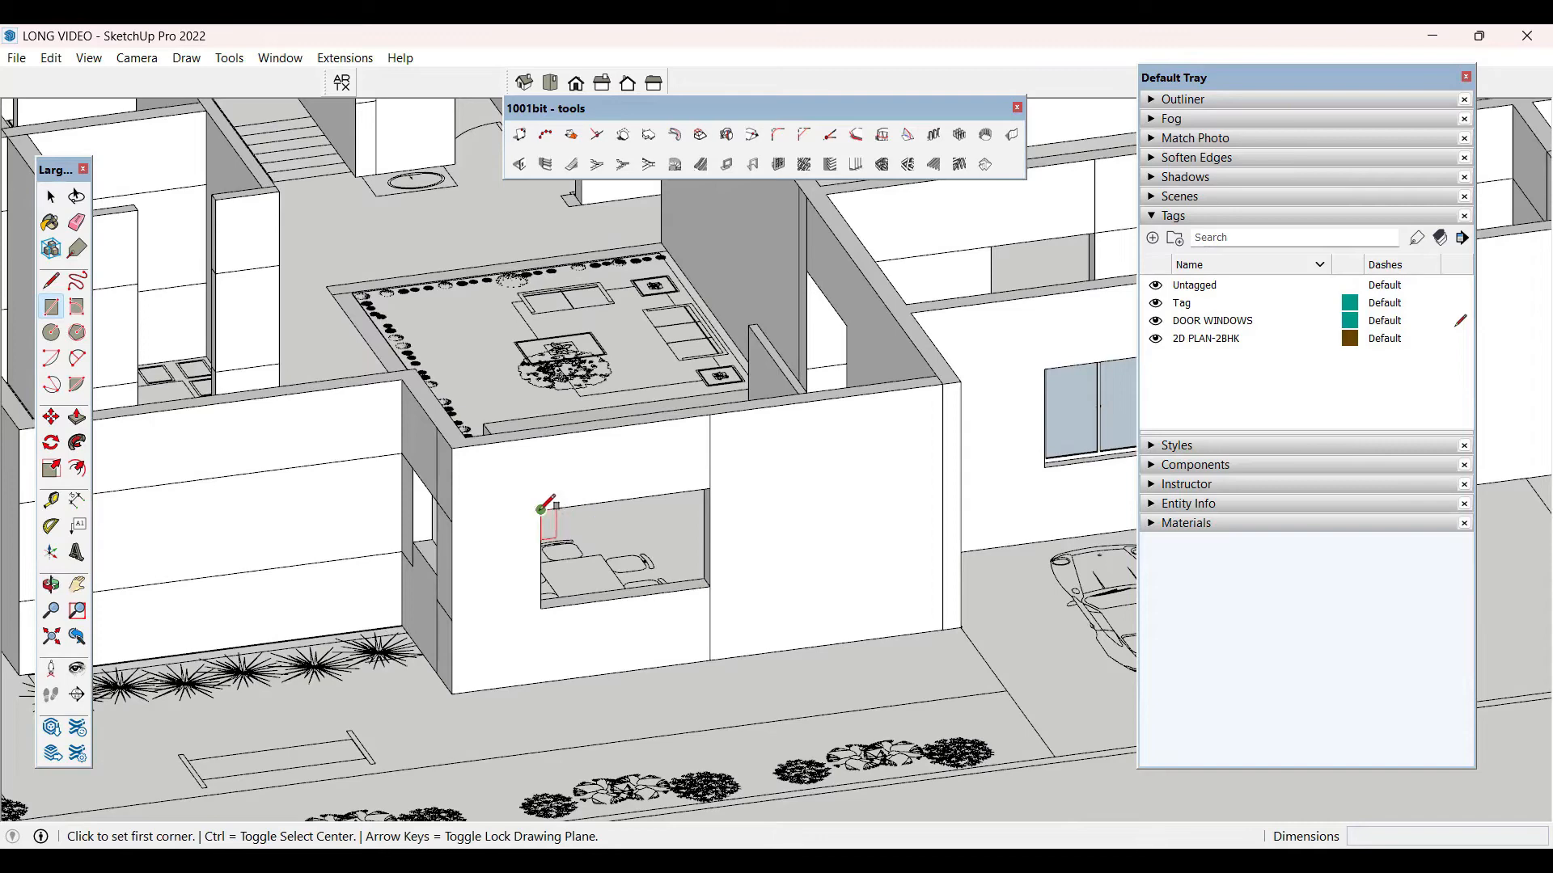
left_click(541, 509)
left_click(710, 584)
key("space")
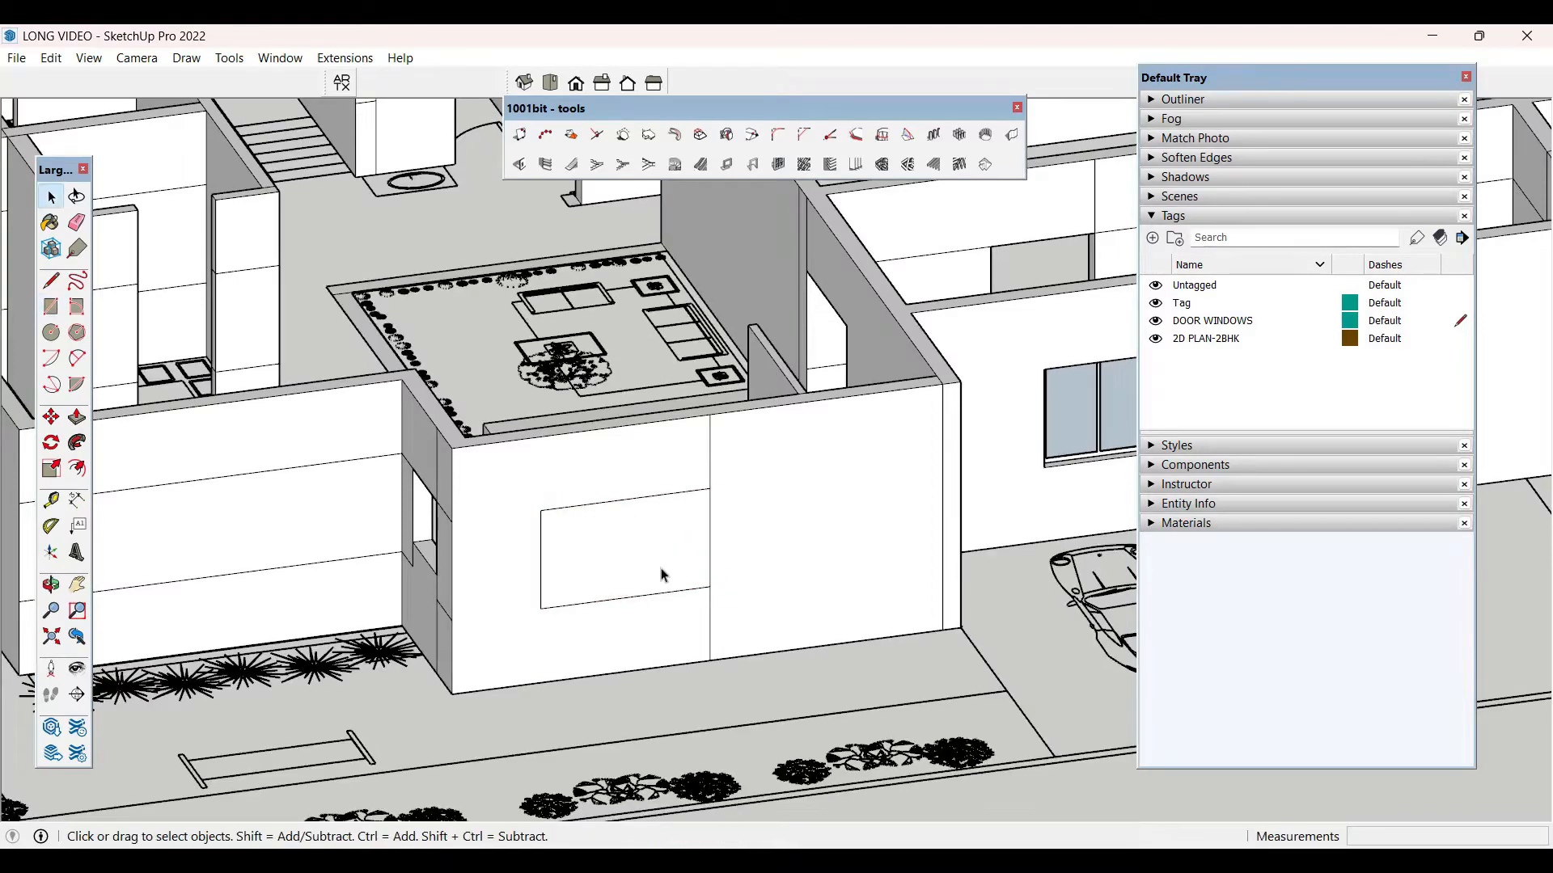
- Create a three-column Panel Divider window frame on the face filling the wide opening
left_click(663, 575)
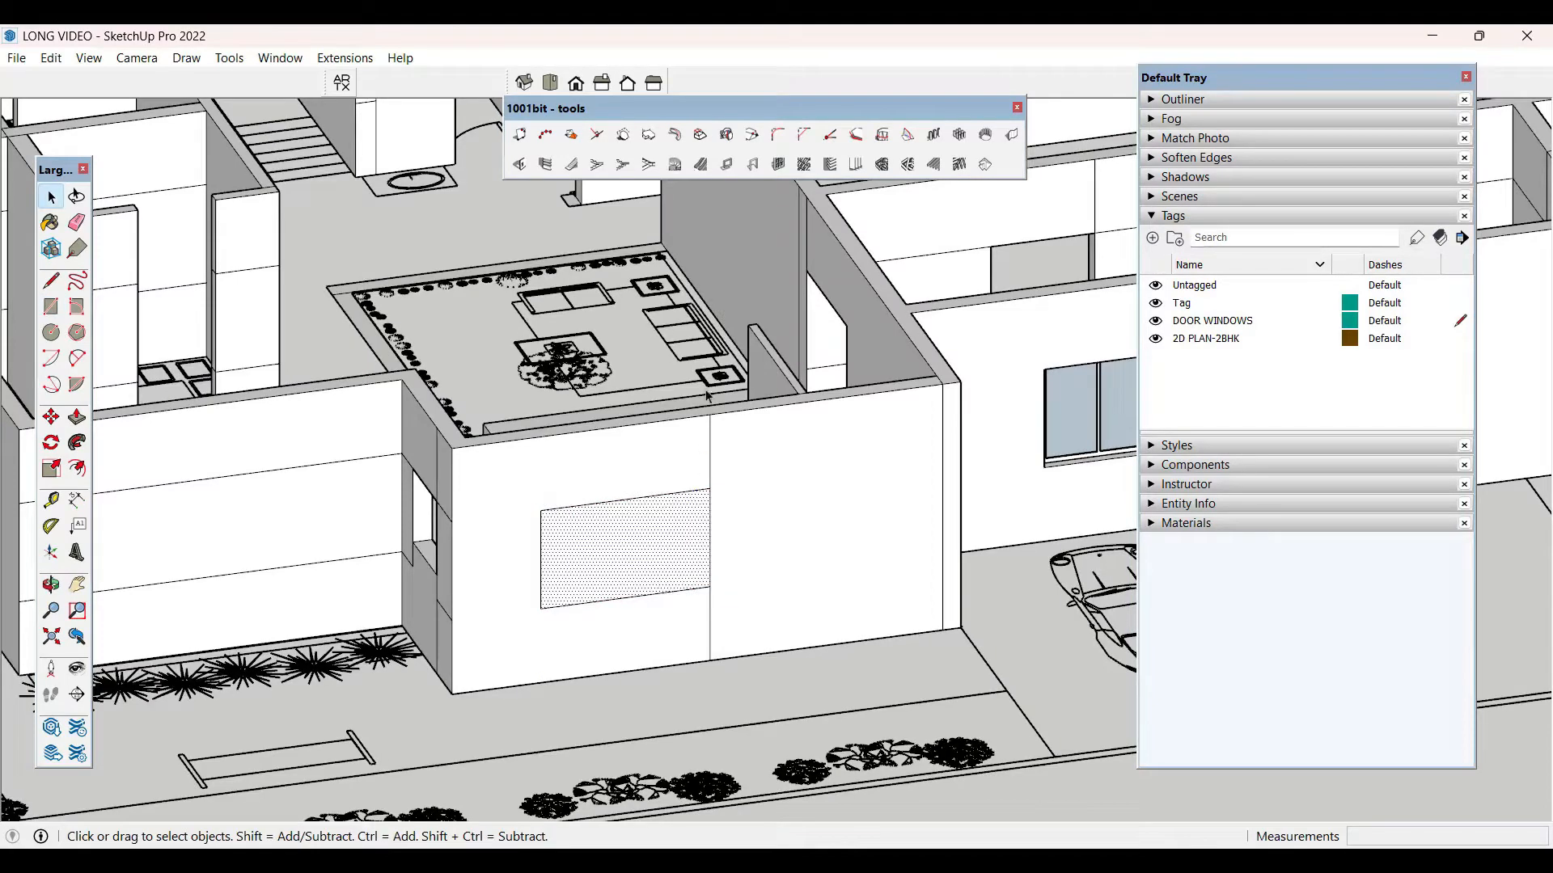
left_click(782, 165)
left_click(474, 652)
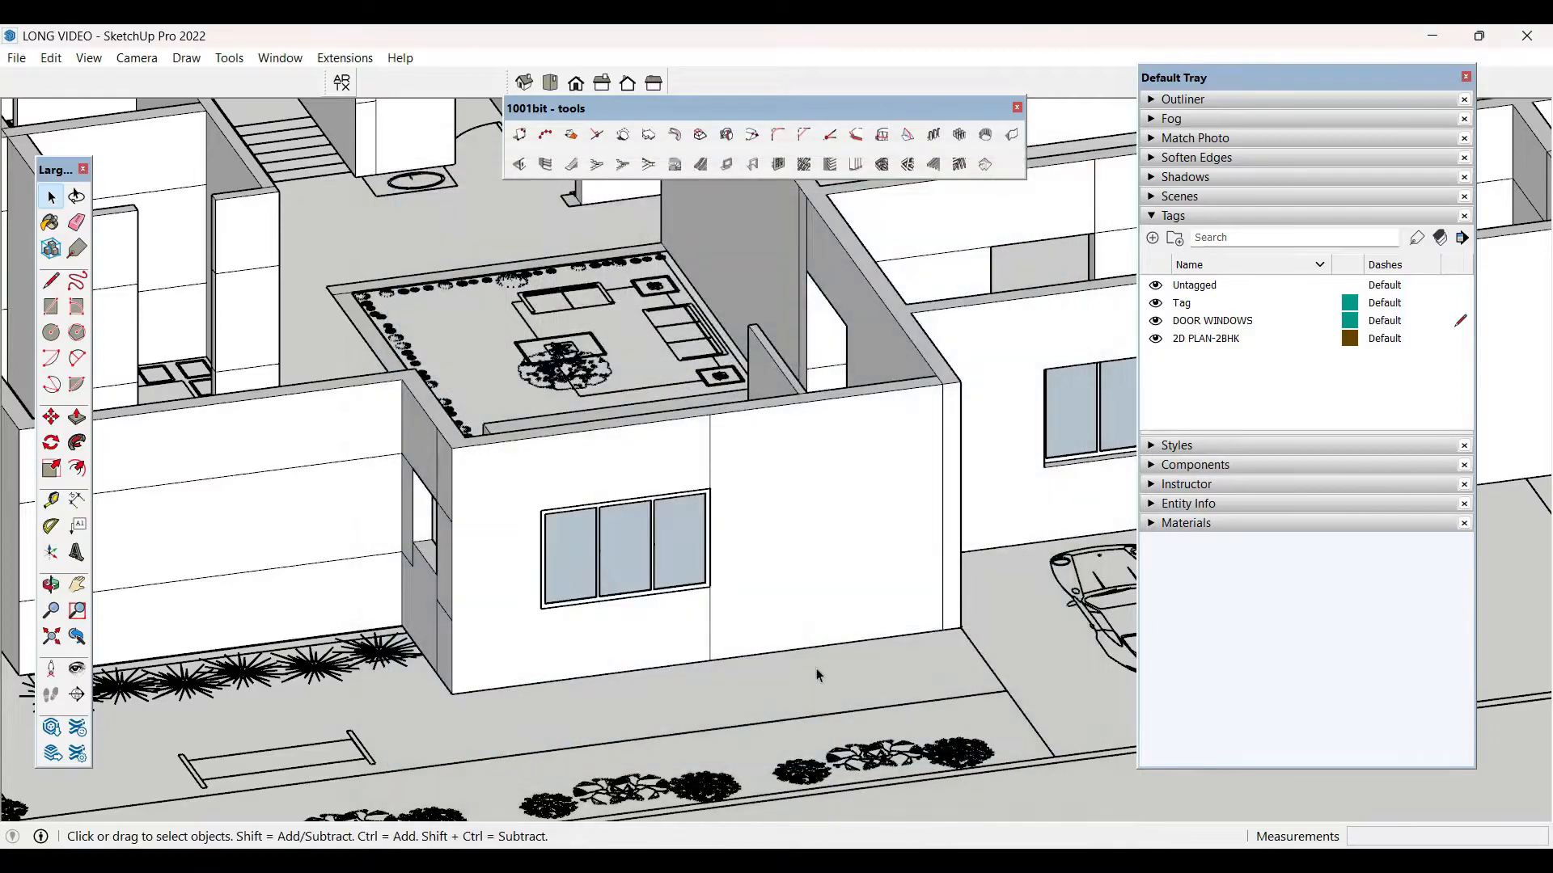
- Draw a rectangle across the narrow window opening in the short return wall around the corner
middle_click_drag(624, 503, 919, 571)
scroll(922, 562, "up", 6)
key("r")
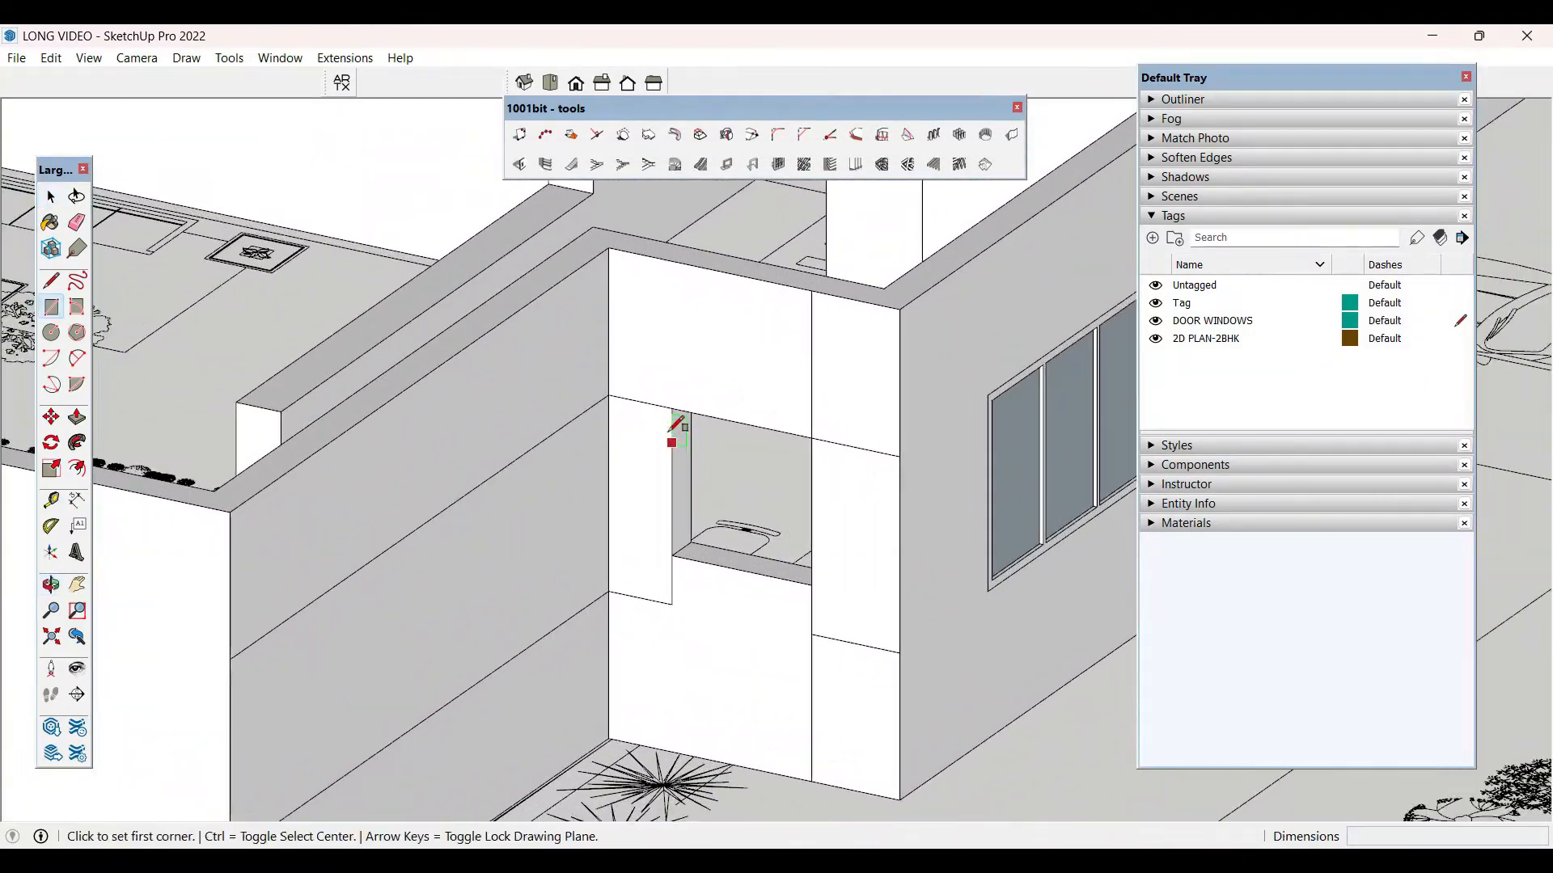
left_click(671, 406)
left_click(811, 580)
key("space")
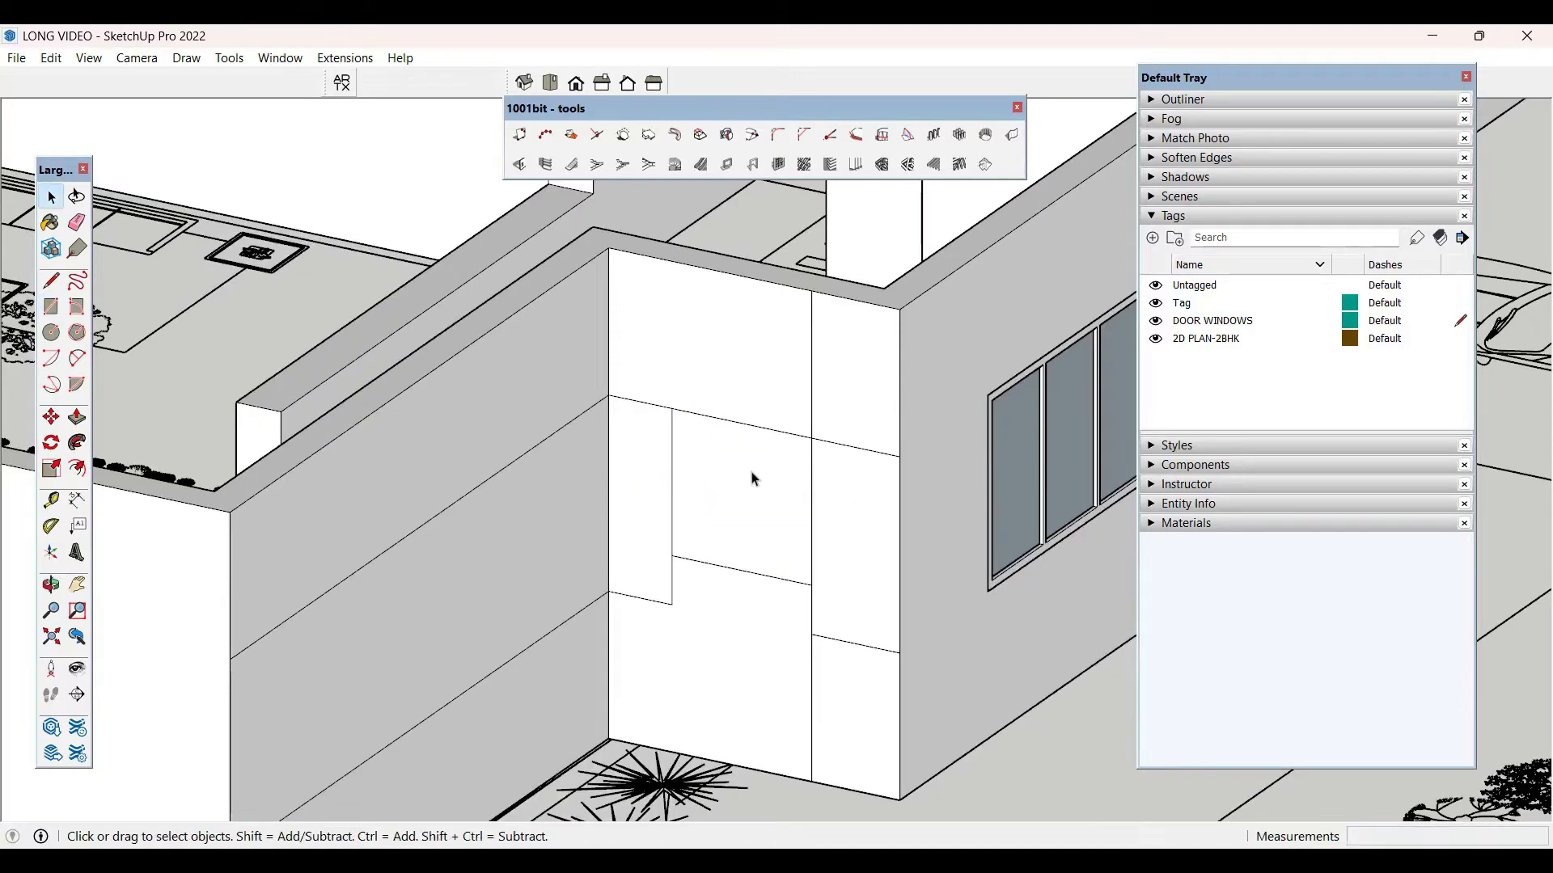
- Create a Panel Divider window frame with one row and two columns on the face filling the return wall's narrow opening
left_click(752, 475)
left_click(779, 165)
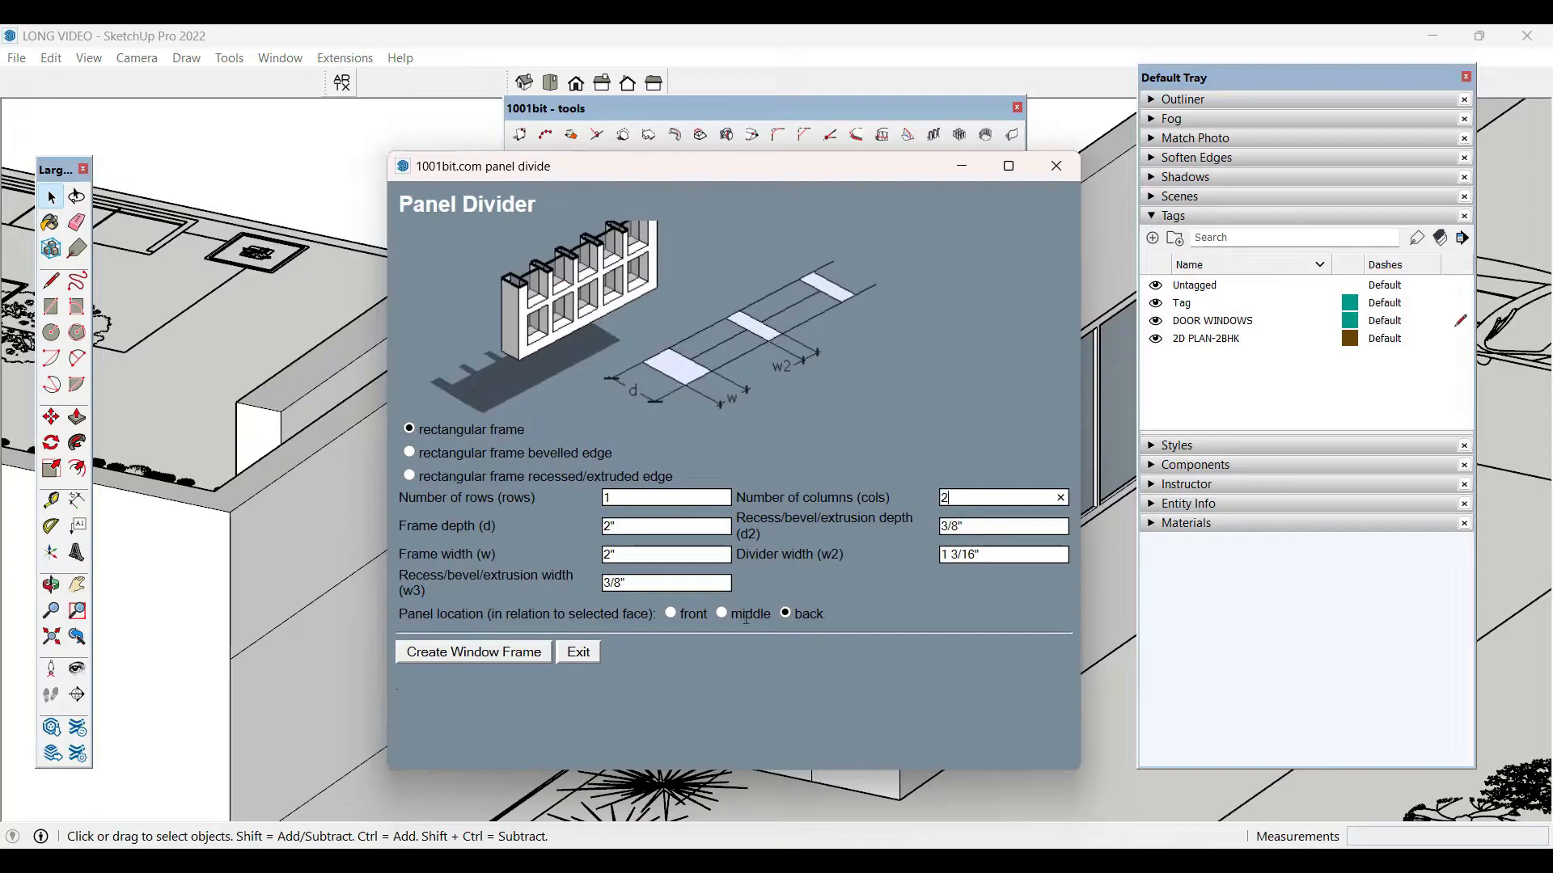
left_click(534, 656)
scroll(754, 477, "down", 5)
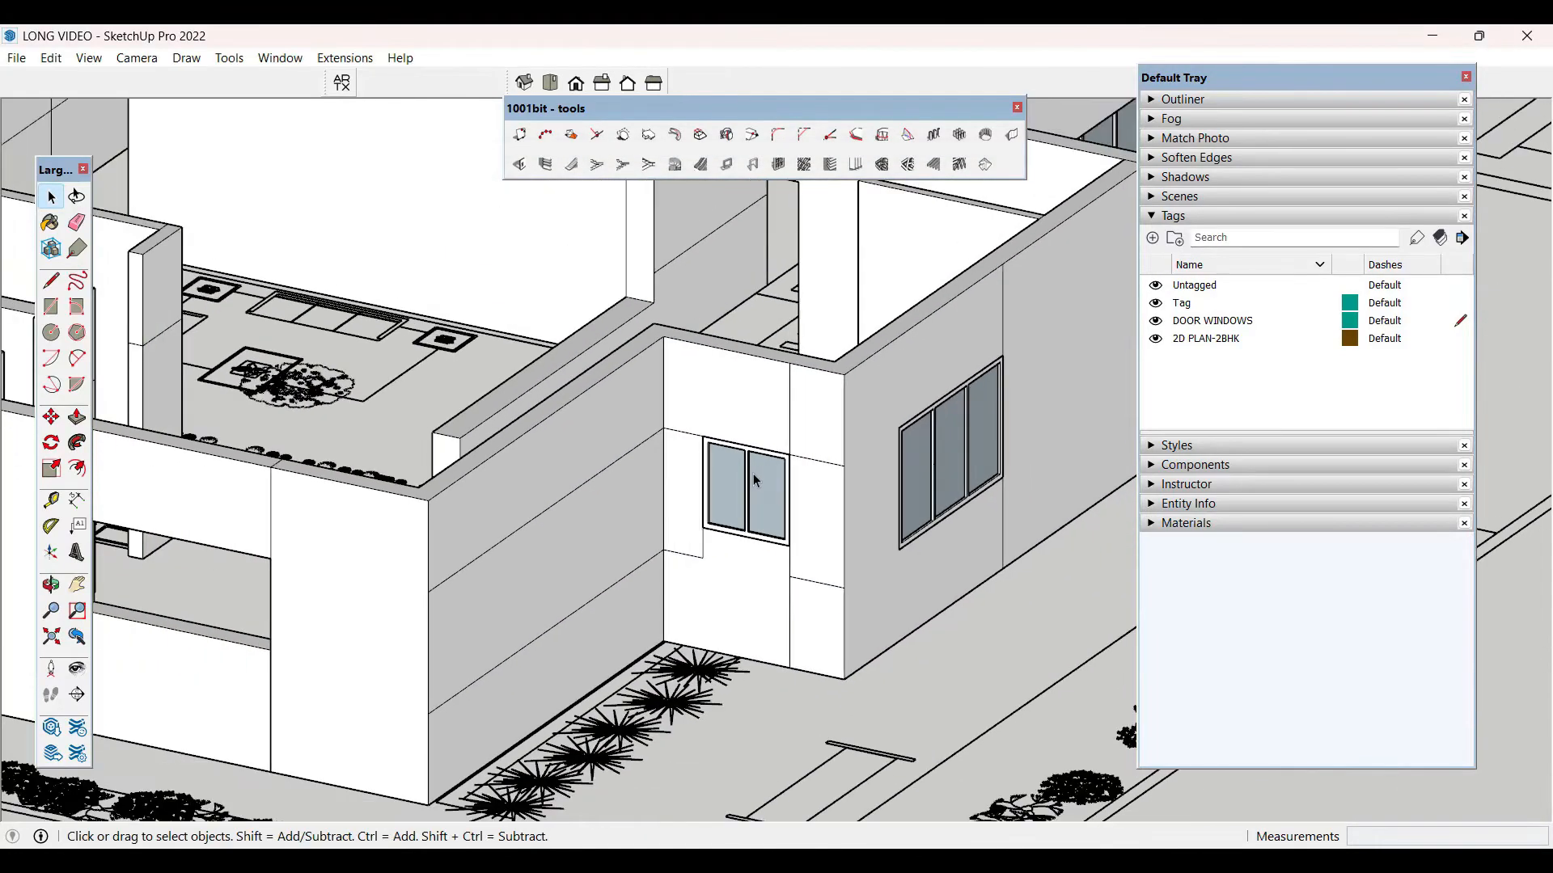
scroll(824, 602, "up", 5)
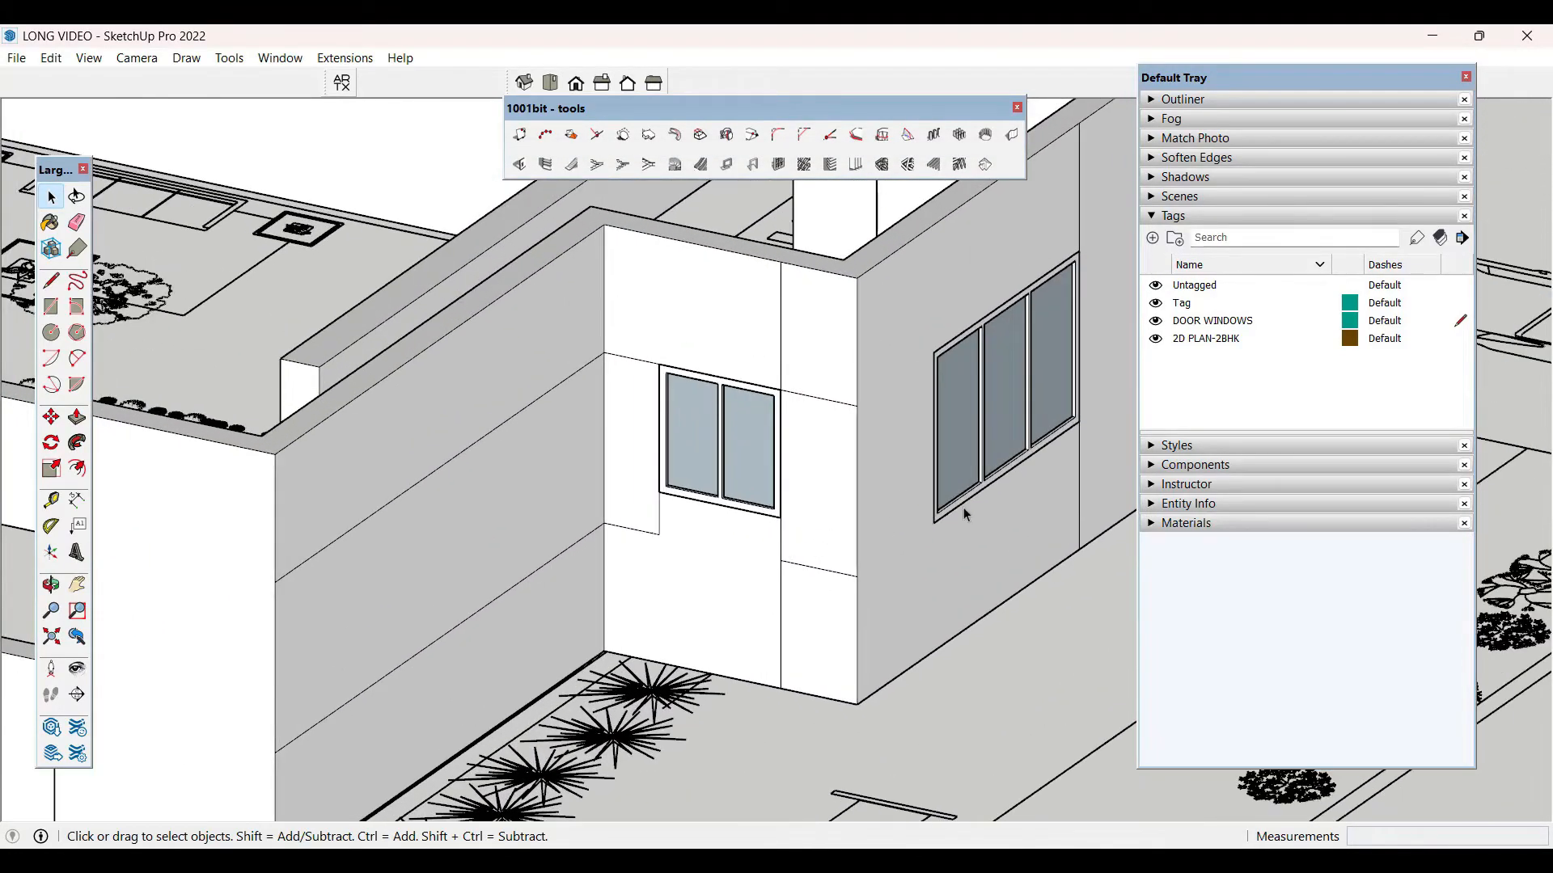
- Draw a rectangle about 6' 6" by 3' across the window opening in the outer wall behind the row of bushes
scroll(977, 517, "down", 5)
scroll(290, 588, "up", 3)
key("r")
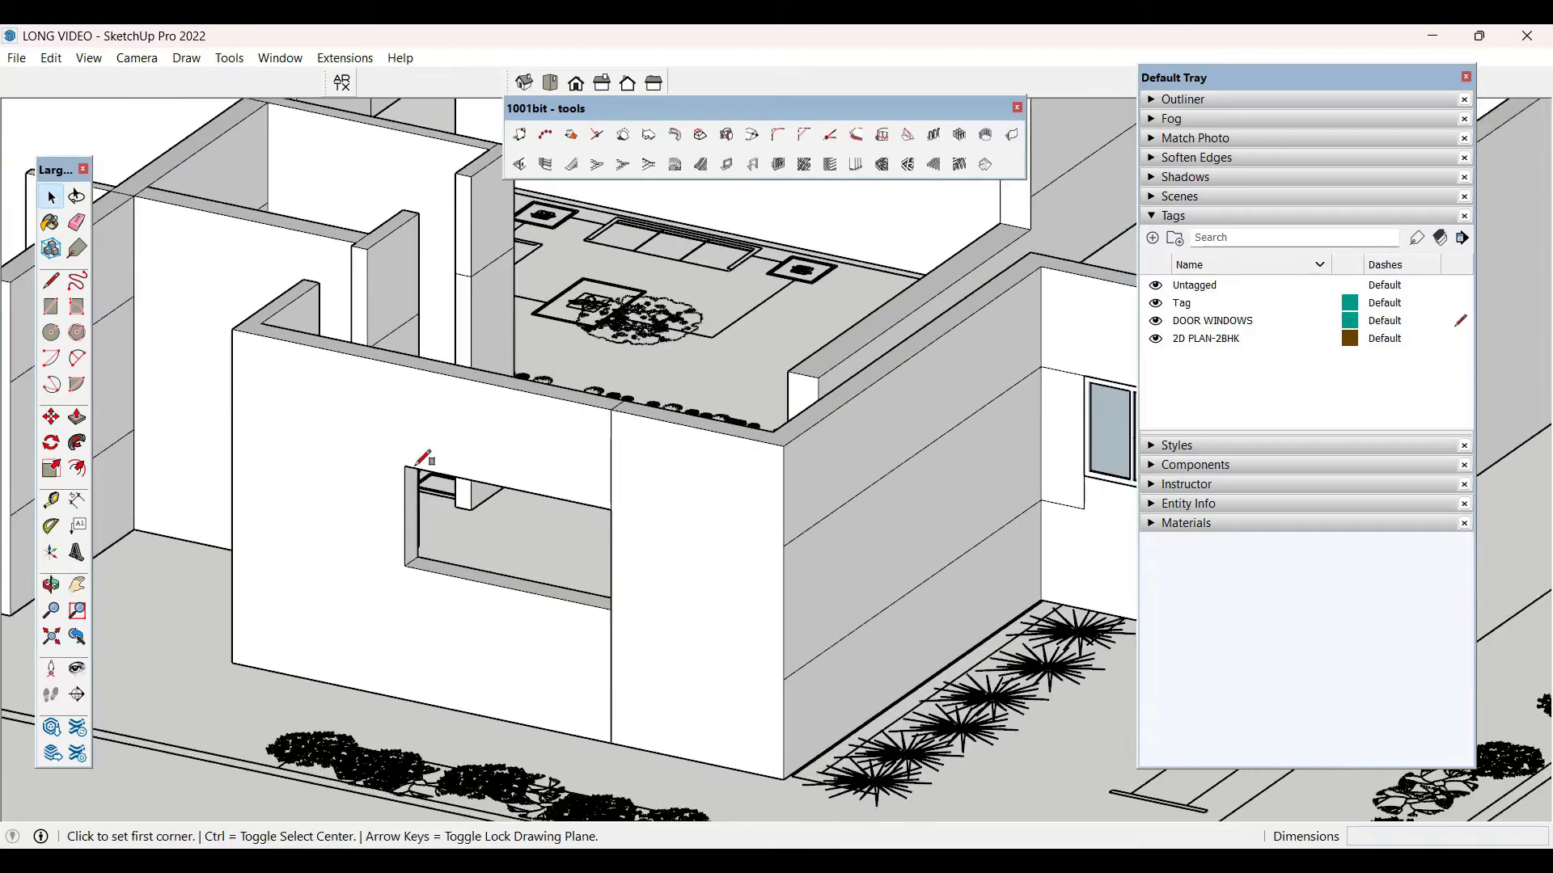
left_click(405, 465)
left_click(612, 609)
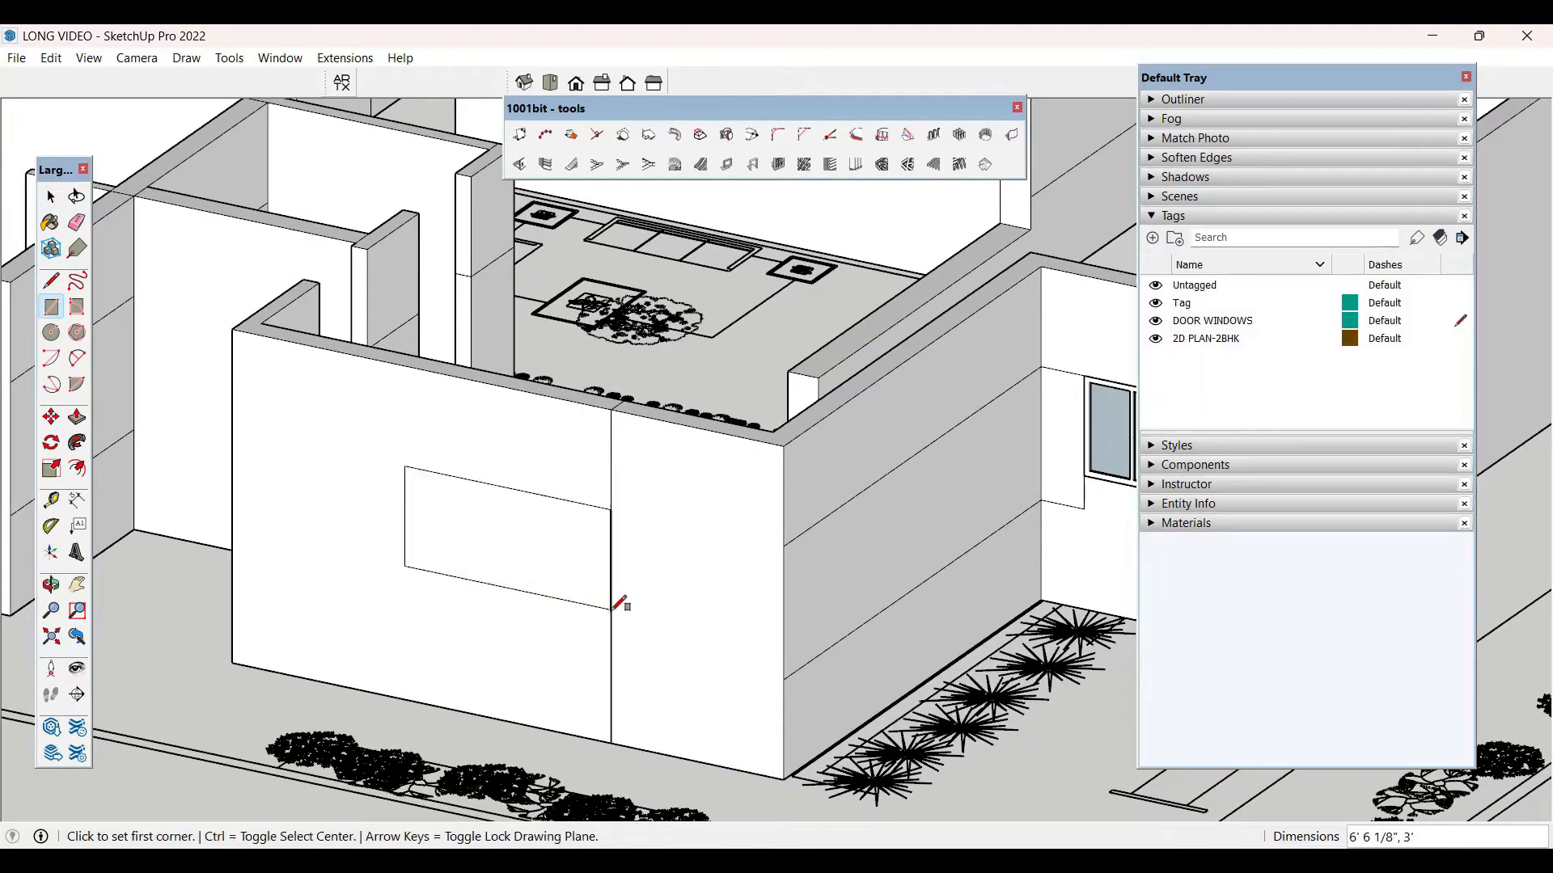
- Create a two-column Panel Divider window frame on the 6' 6" wide face in the outer wall behind the bushes
key("space")
left_click(566, 554)
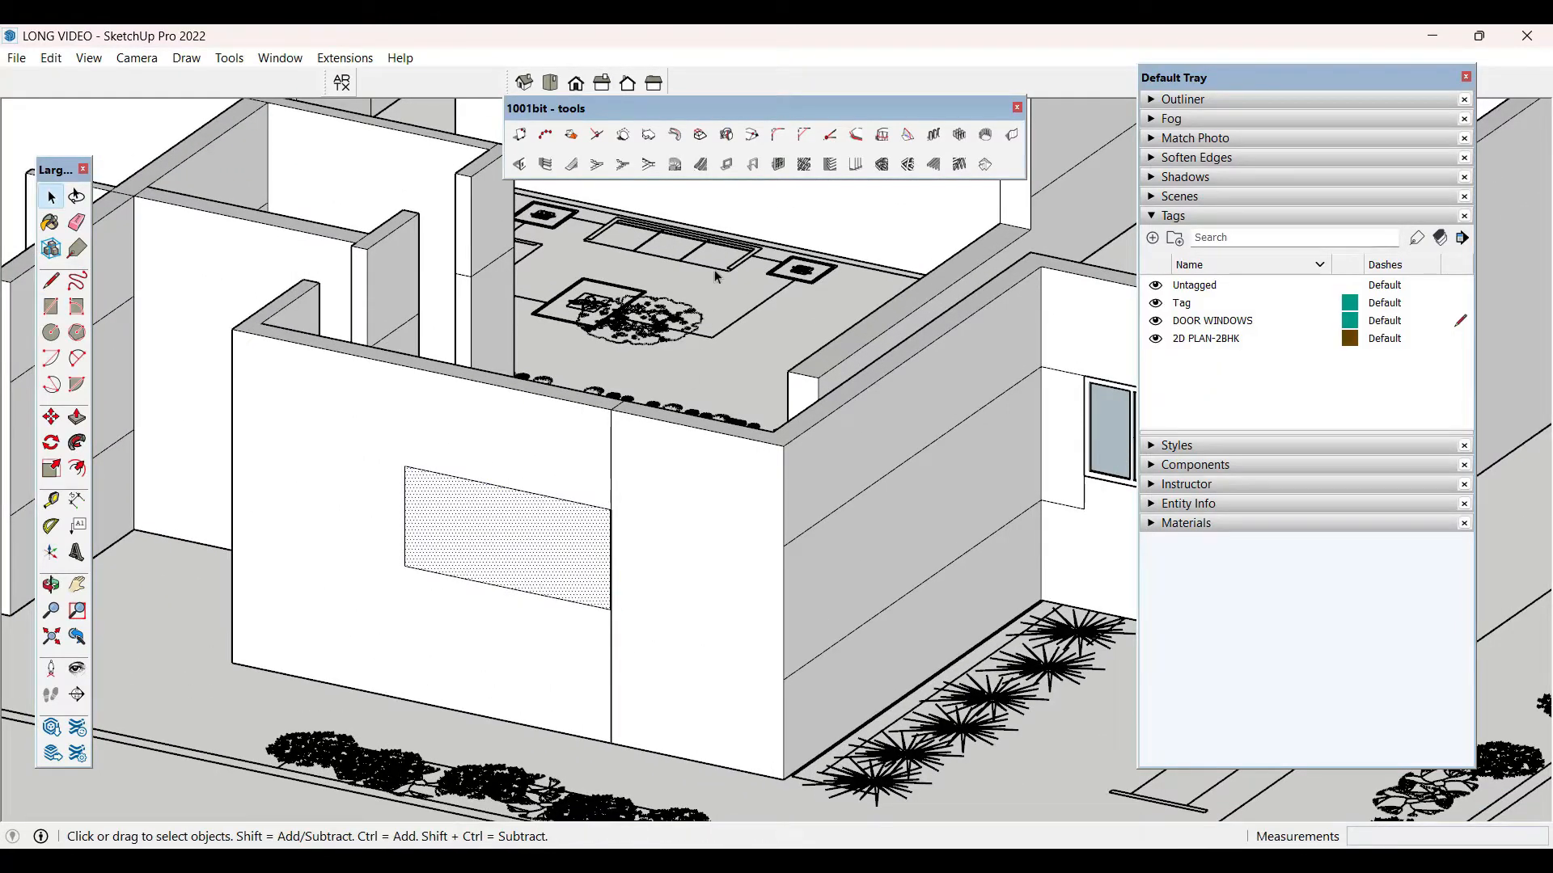
left_click(776, 166)
left_click(483, 653)
middle_click_drag(502, 655, 1099, 788)
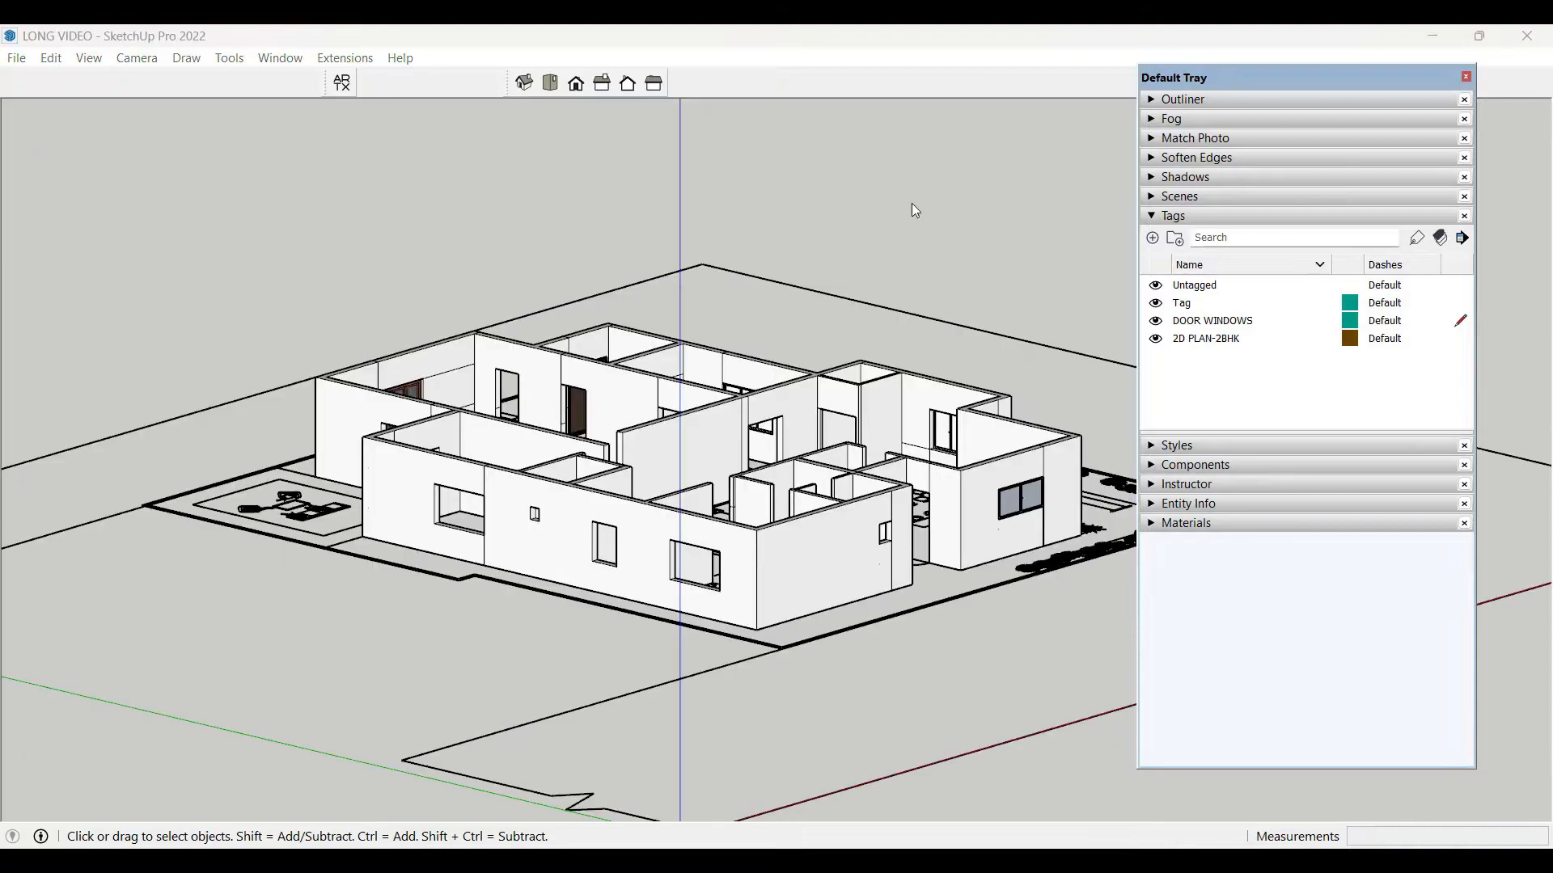
- Copy the three-panel wooden louvred window from the living room wall to the opening in the adjoining wall facing the outdoor seating area
middle_click_drag(910, 298, 516, 437)
scroll(517, 436, "up", 5)
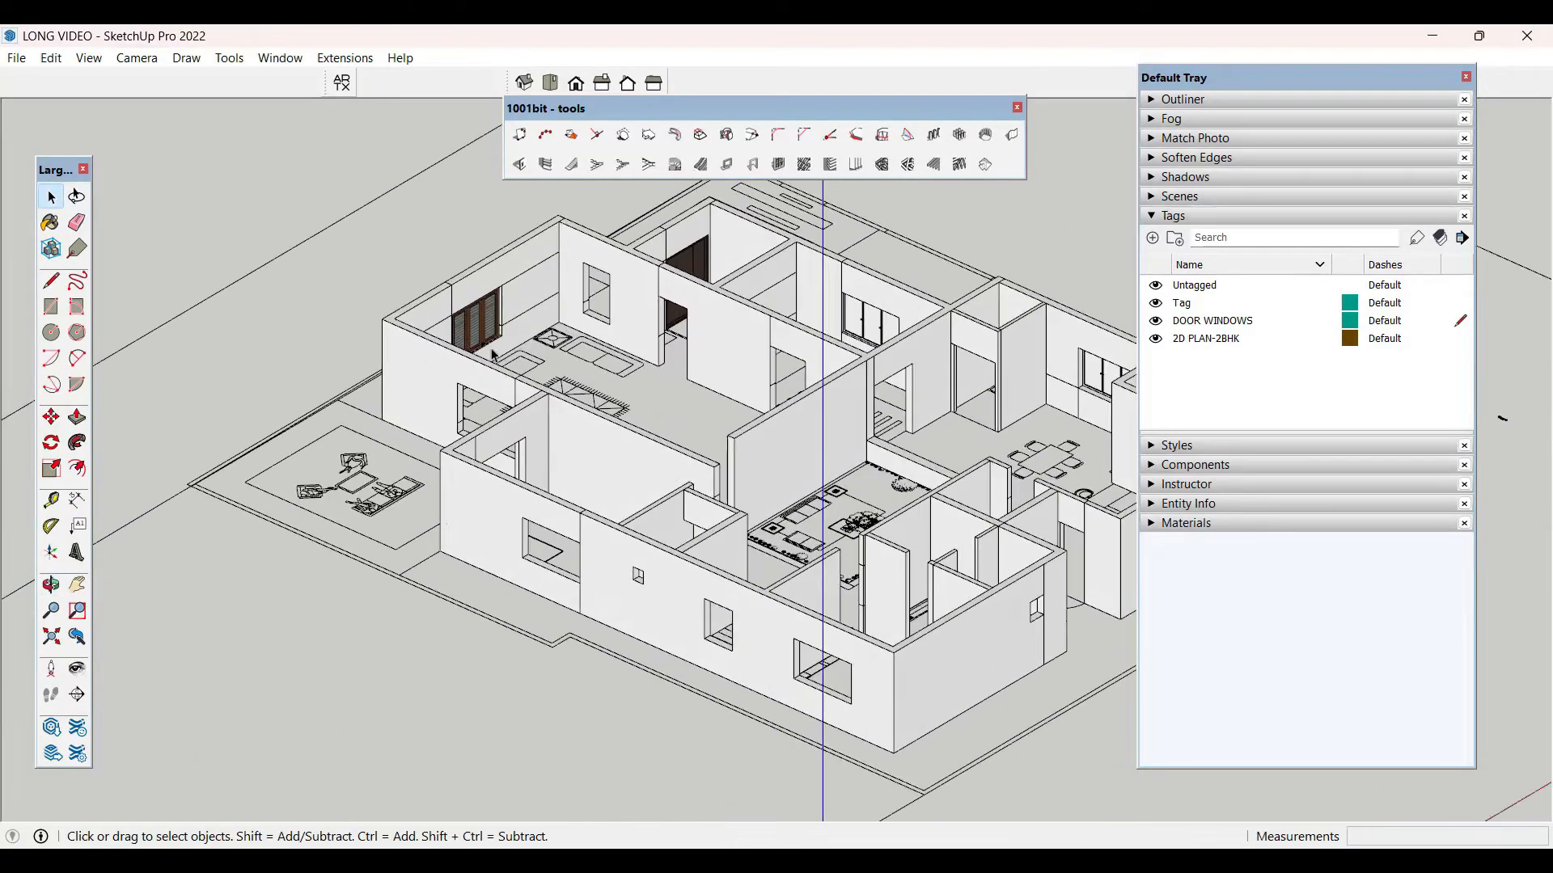
scroll(501, 353, "up", 3)
key("m")
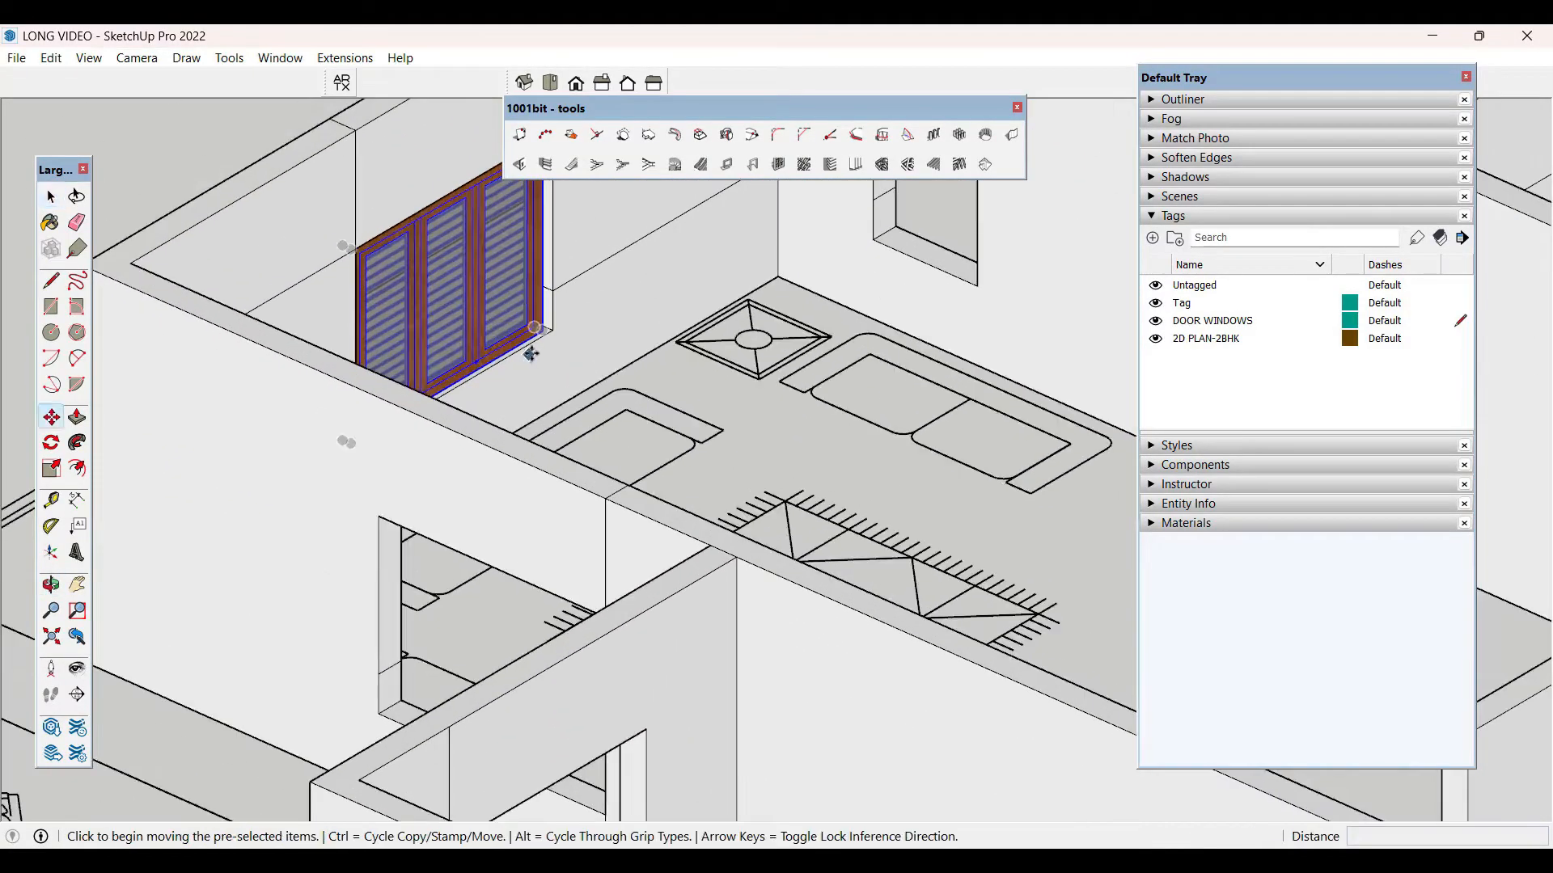
left_click(544, 331)
key("ctrl")
scroll(528, 251, "down", 5)
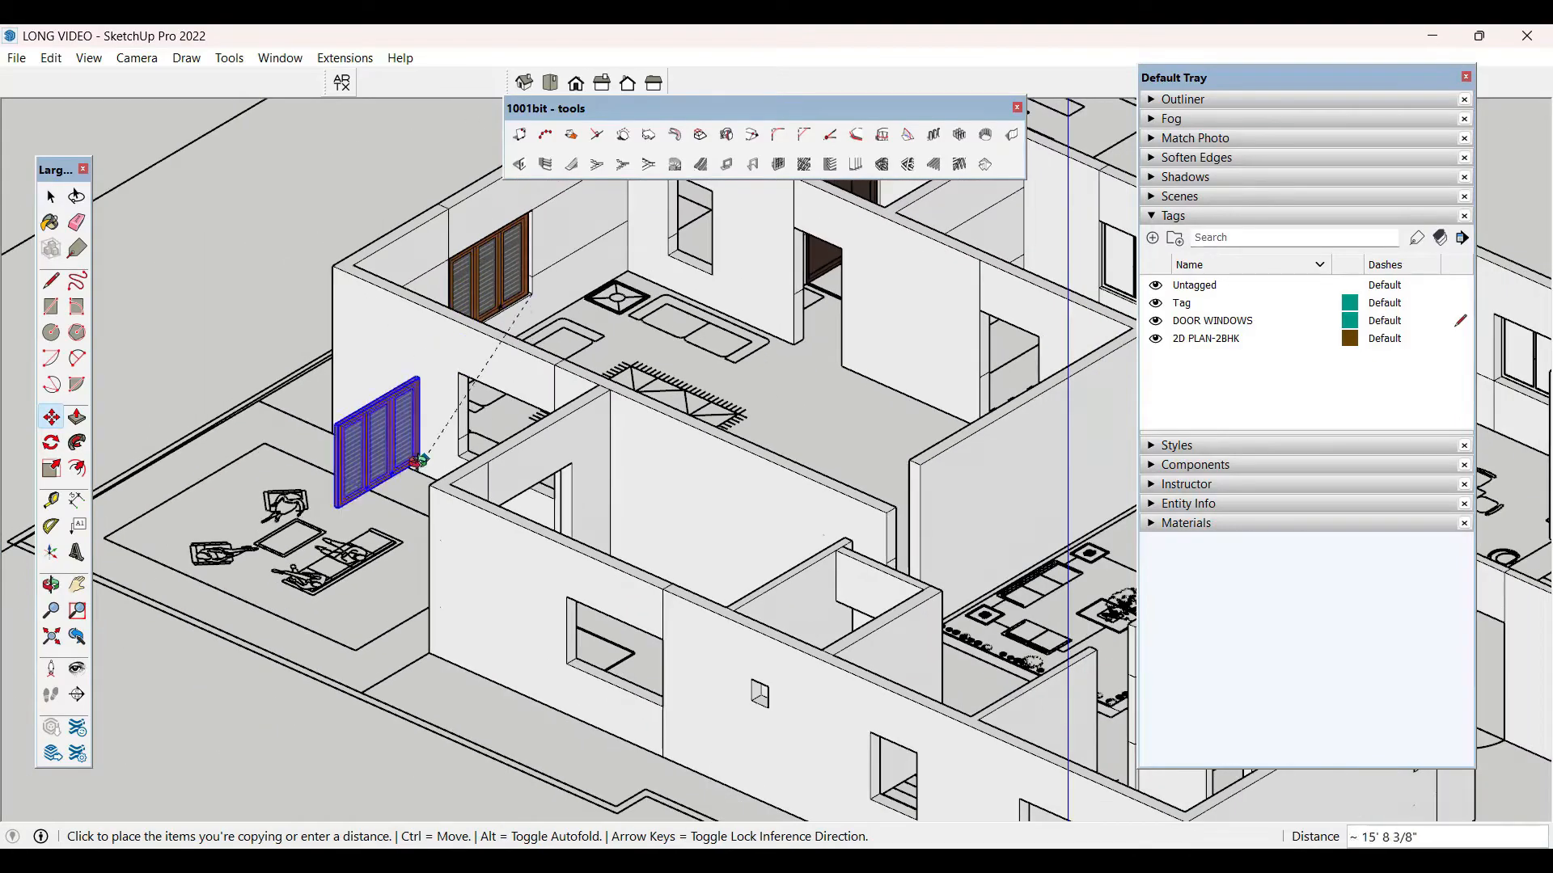
middle_click_drag(420, 459, 740, 534)
scroll(599, 619, "up", 4)
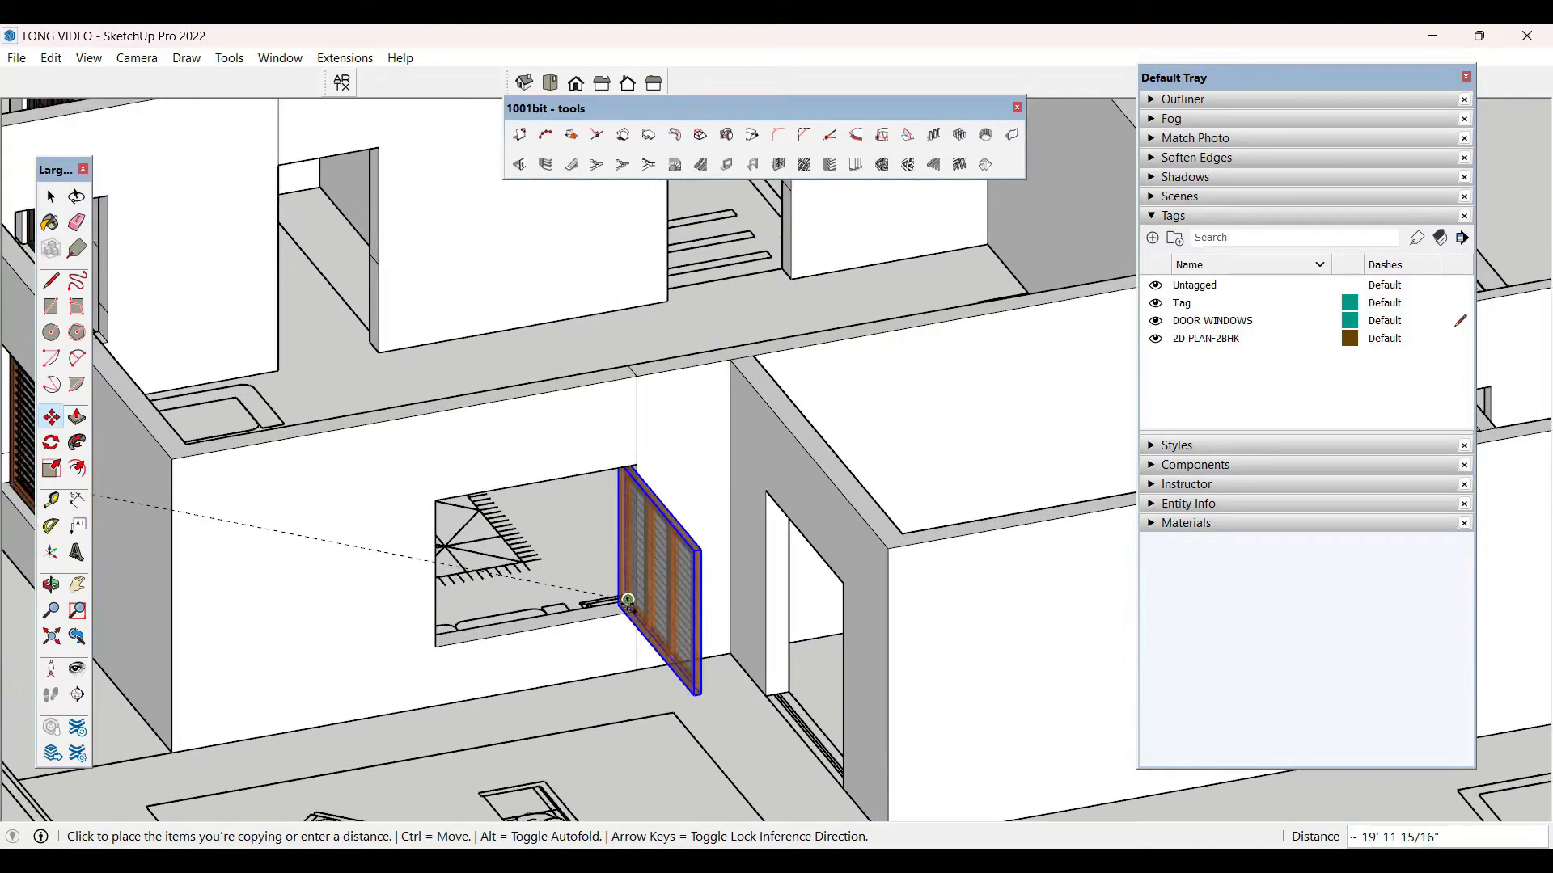
left_click(624, 607)
key("space")
- Rotate the copied louvred window 90 degrees to align it with the wall facing the outdoor seating area
scroll(658, 688, "up", 3)
key("q")
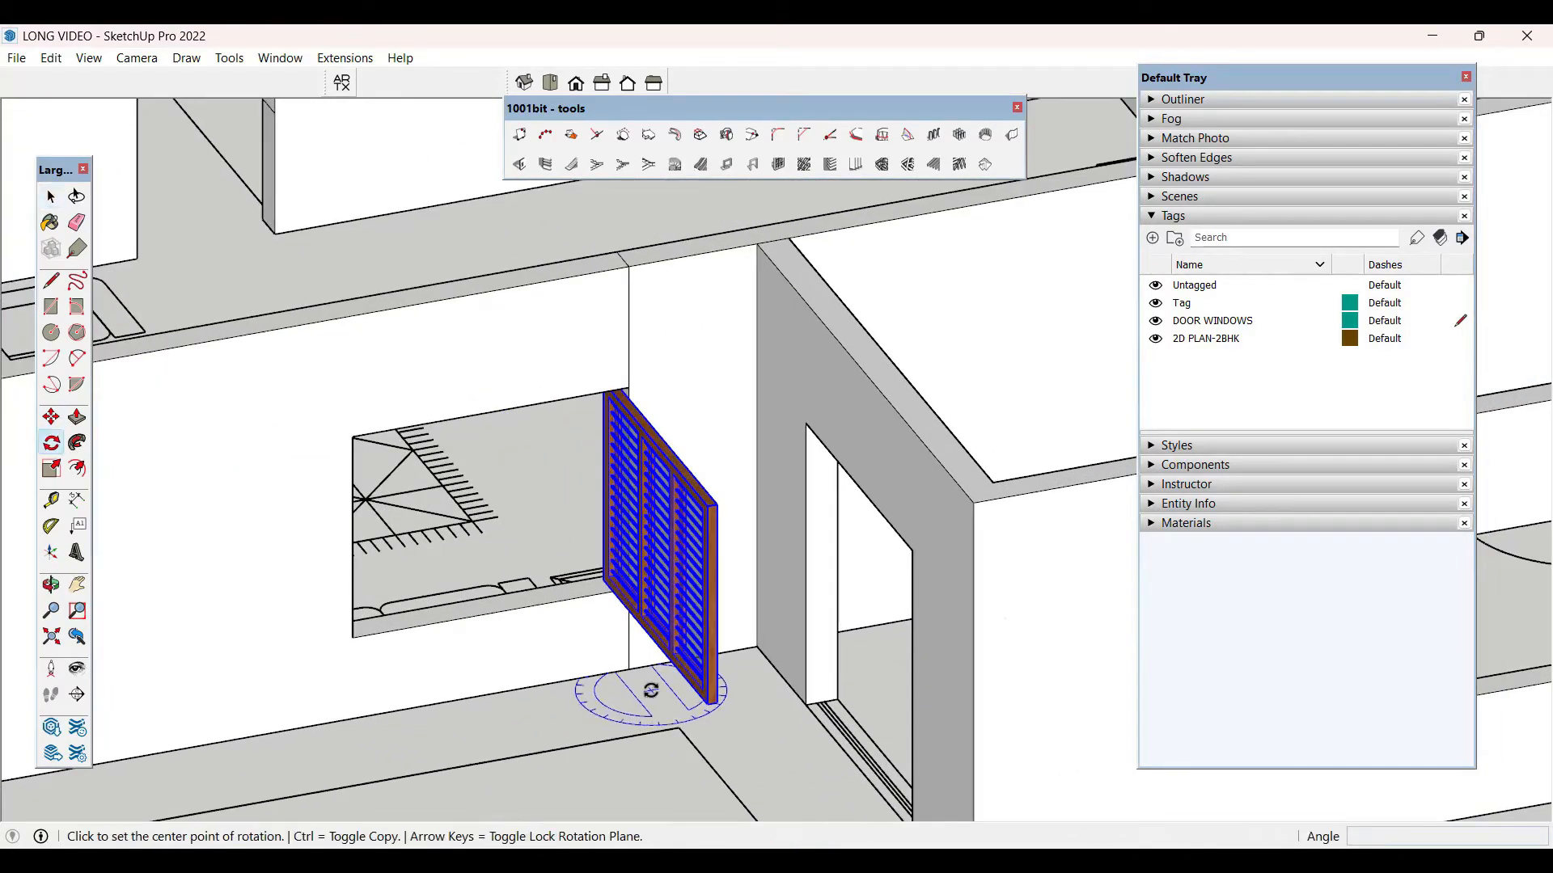
left_click(641, 704)
type("90")
key("Return")
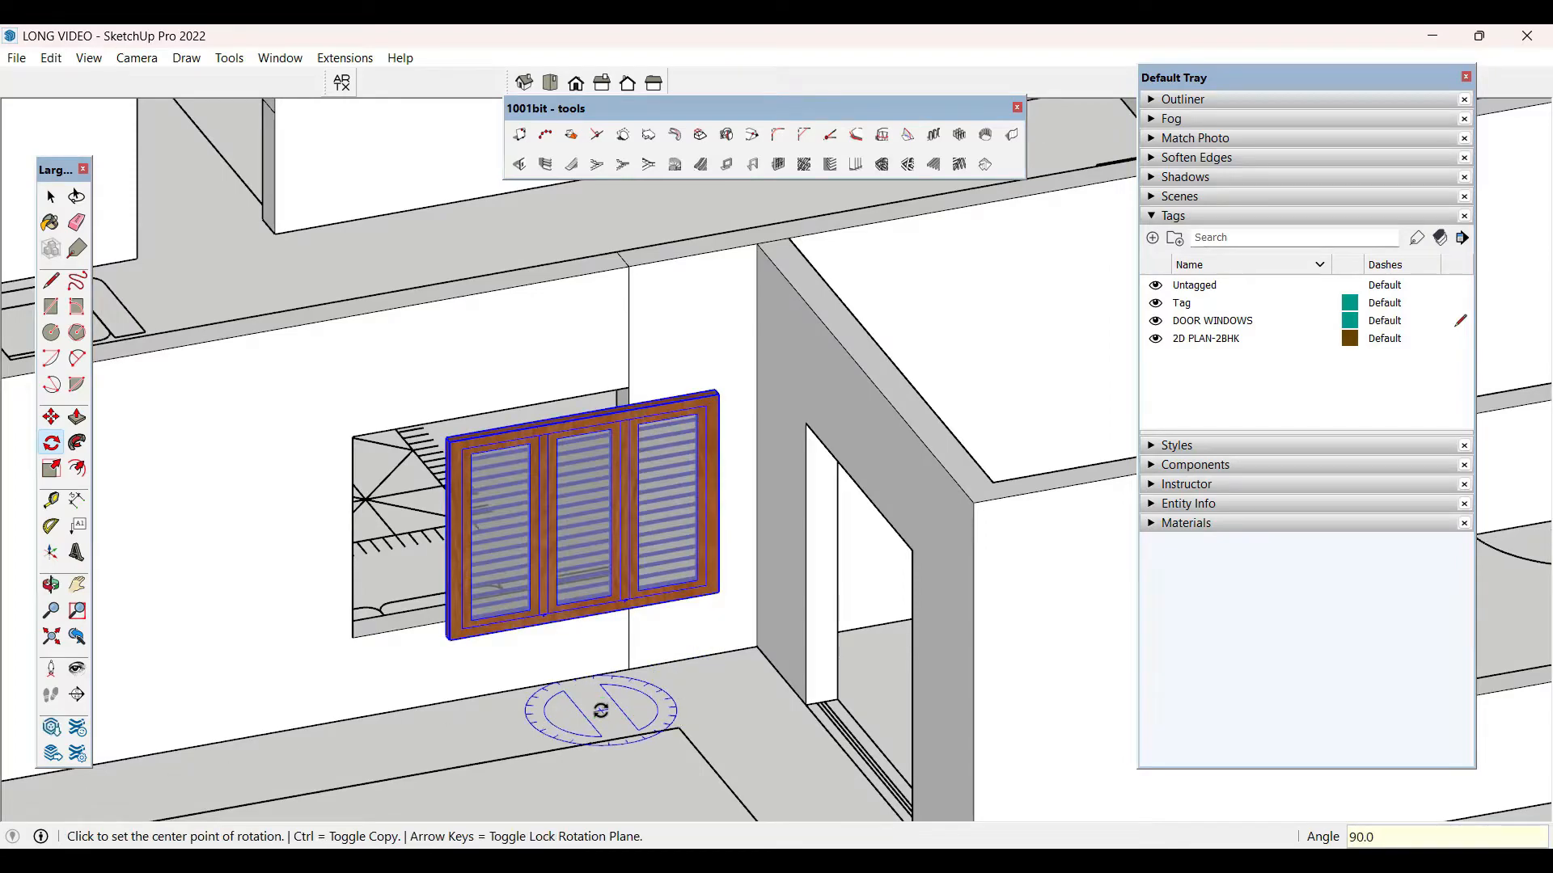
- Move the rotated louvred window by its lower corner into the corner of the wall opening
key("space")
key("m")
left_click(718, 594)
scroll(718, 594, "up", 3)
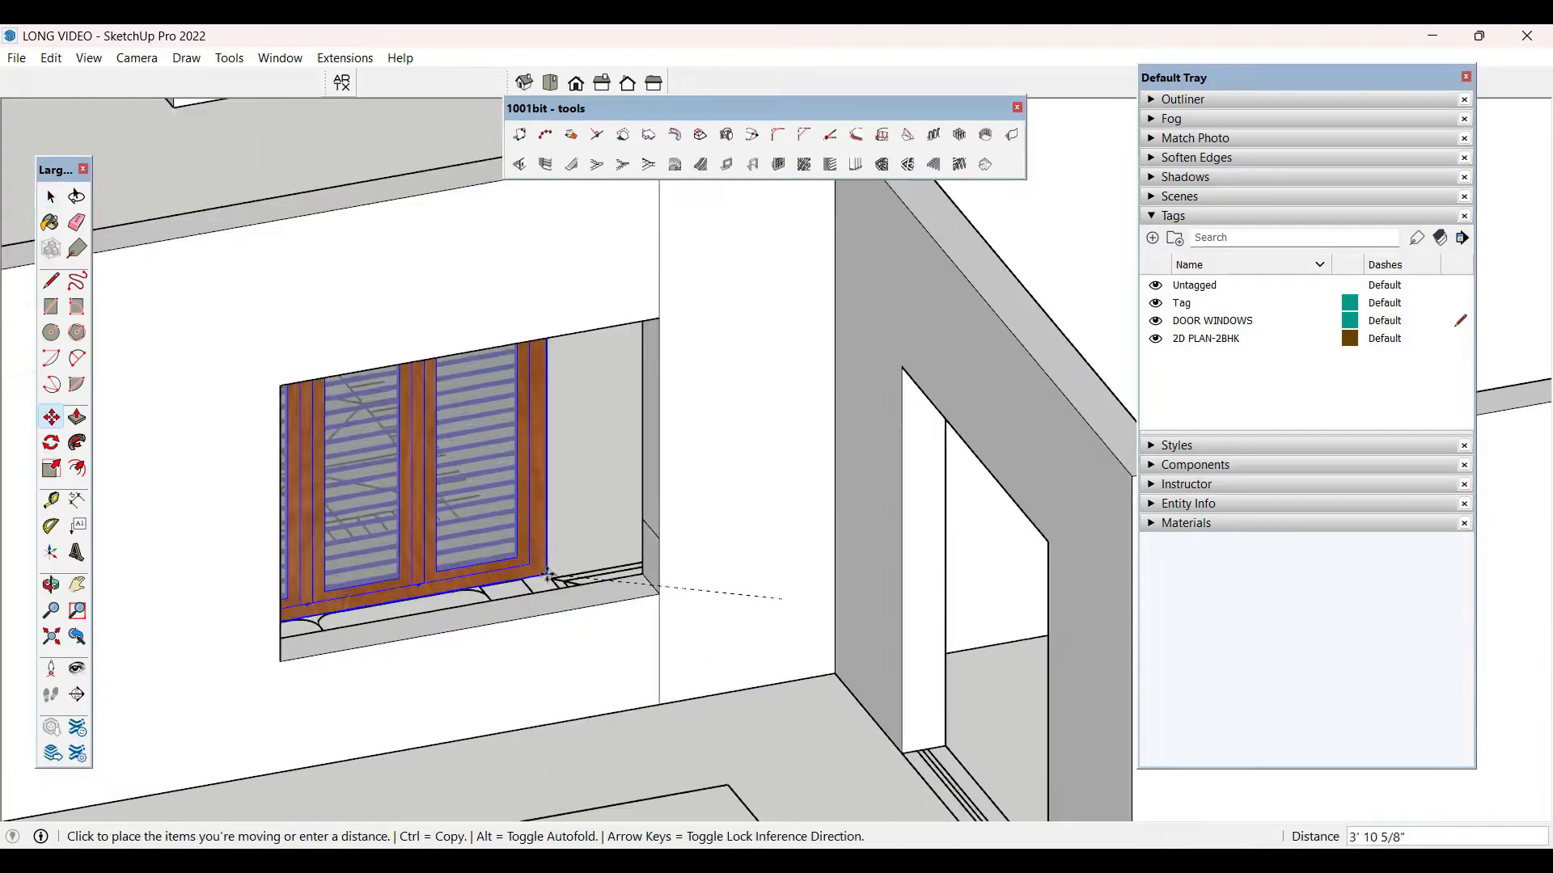
left_click(670, 596)
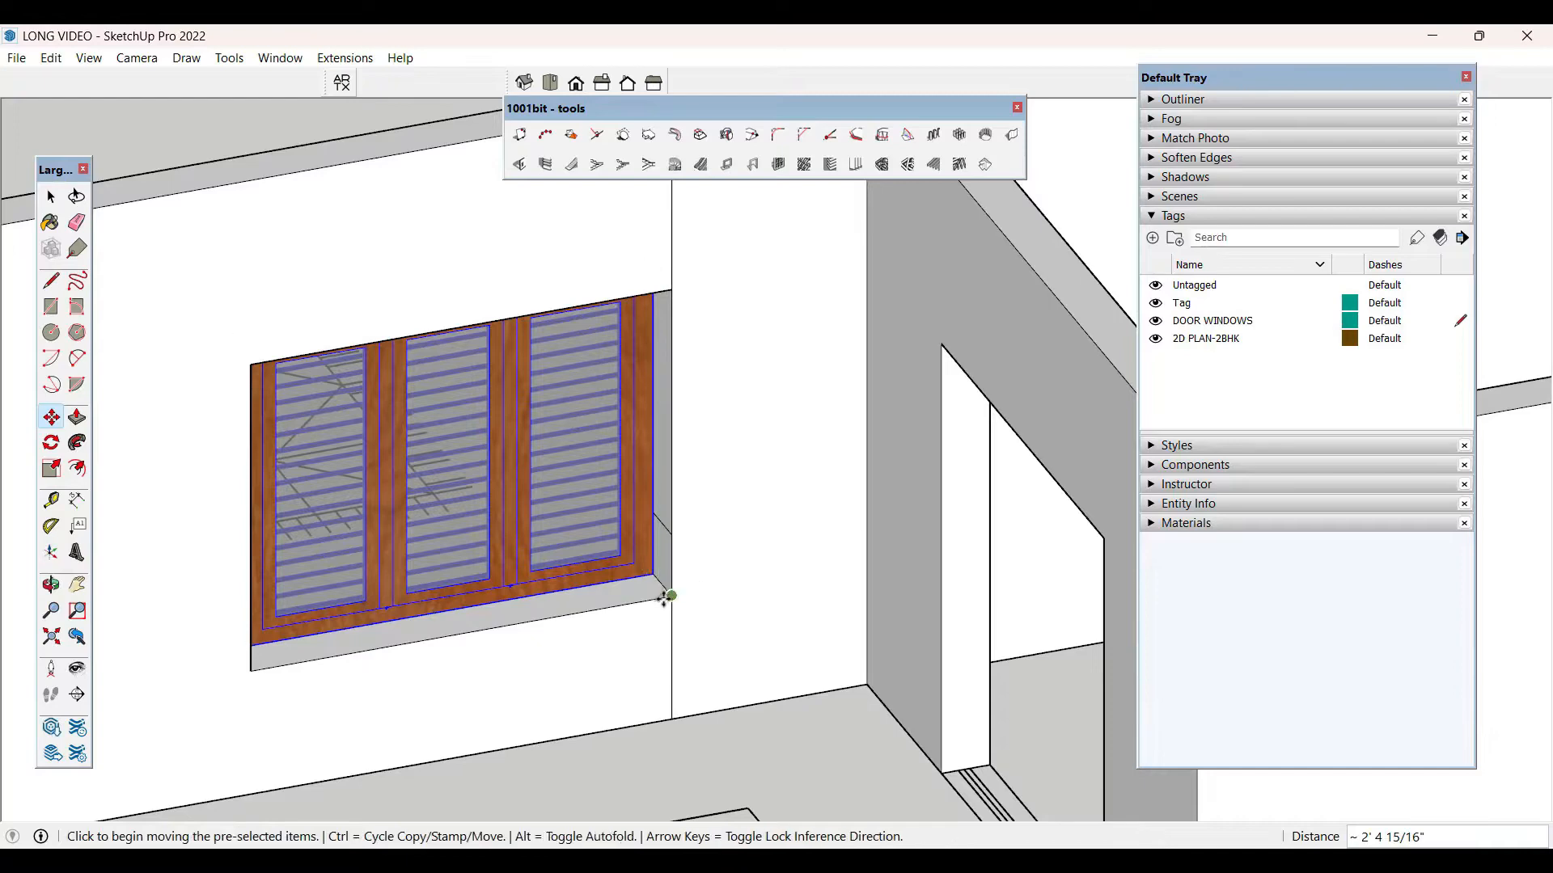
key("space")
- Scale the louvred window to 1.03 along the red axis so it fills the opening's width
scroll(686, 639, "down", 2)
middle_click_drag(759, 669, 596, 667)
scroll(316, 434, "up", 3)
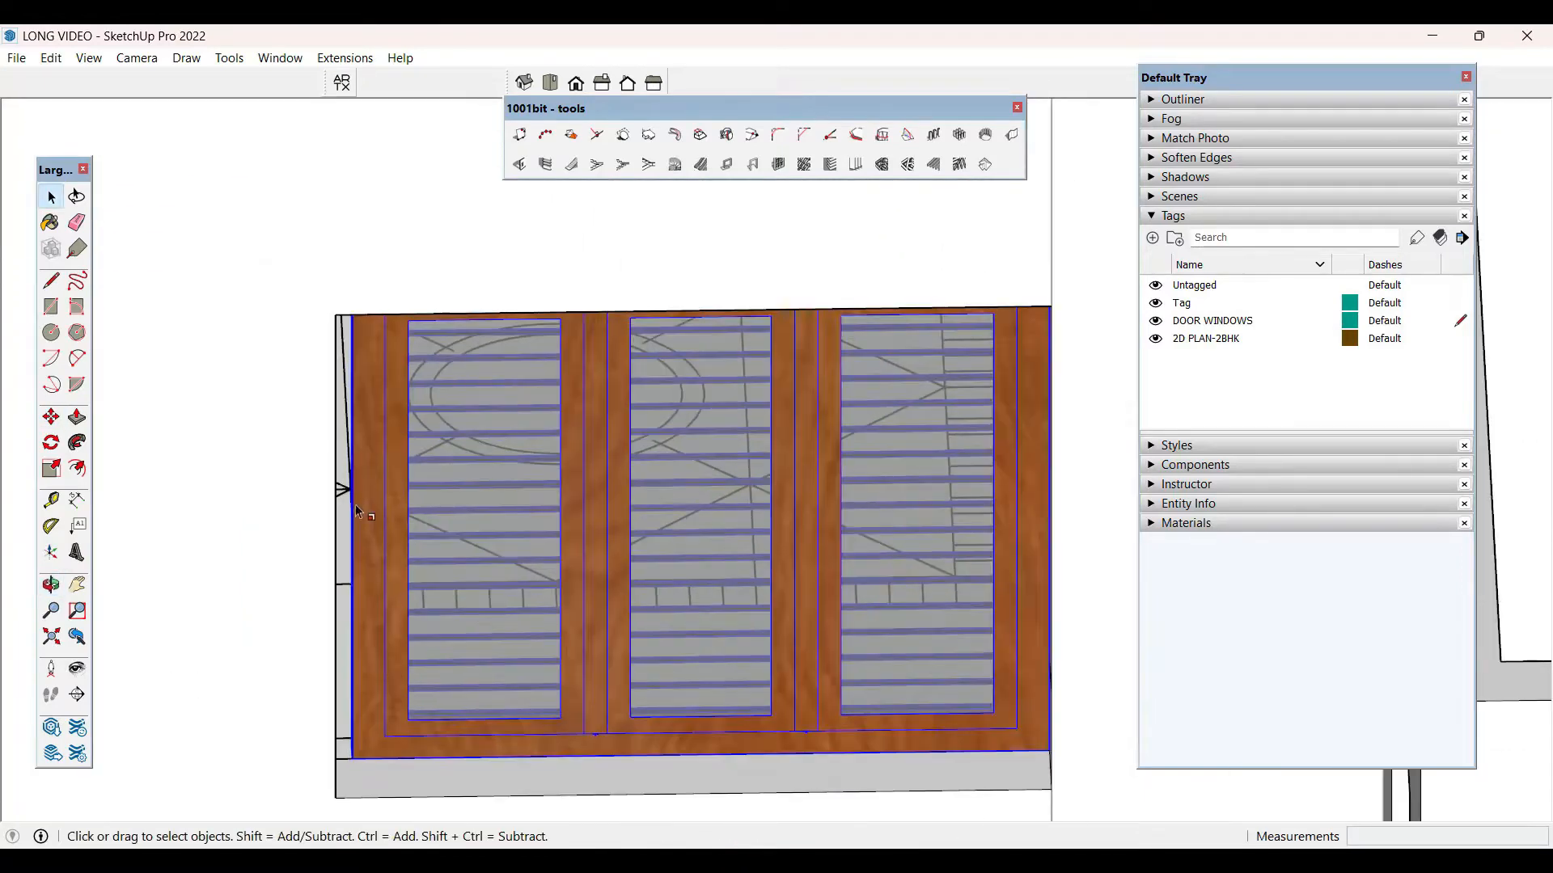
key("s")
left_click(350, 512)
left_click(335, 516)
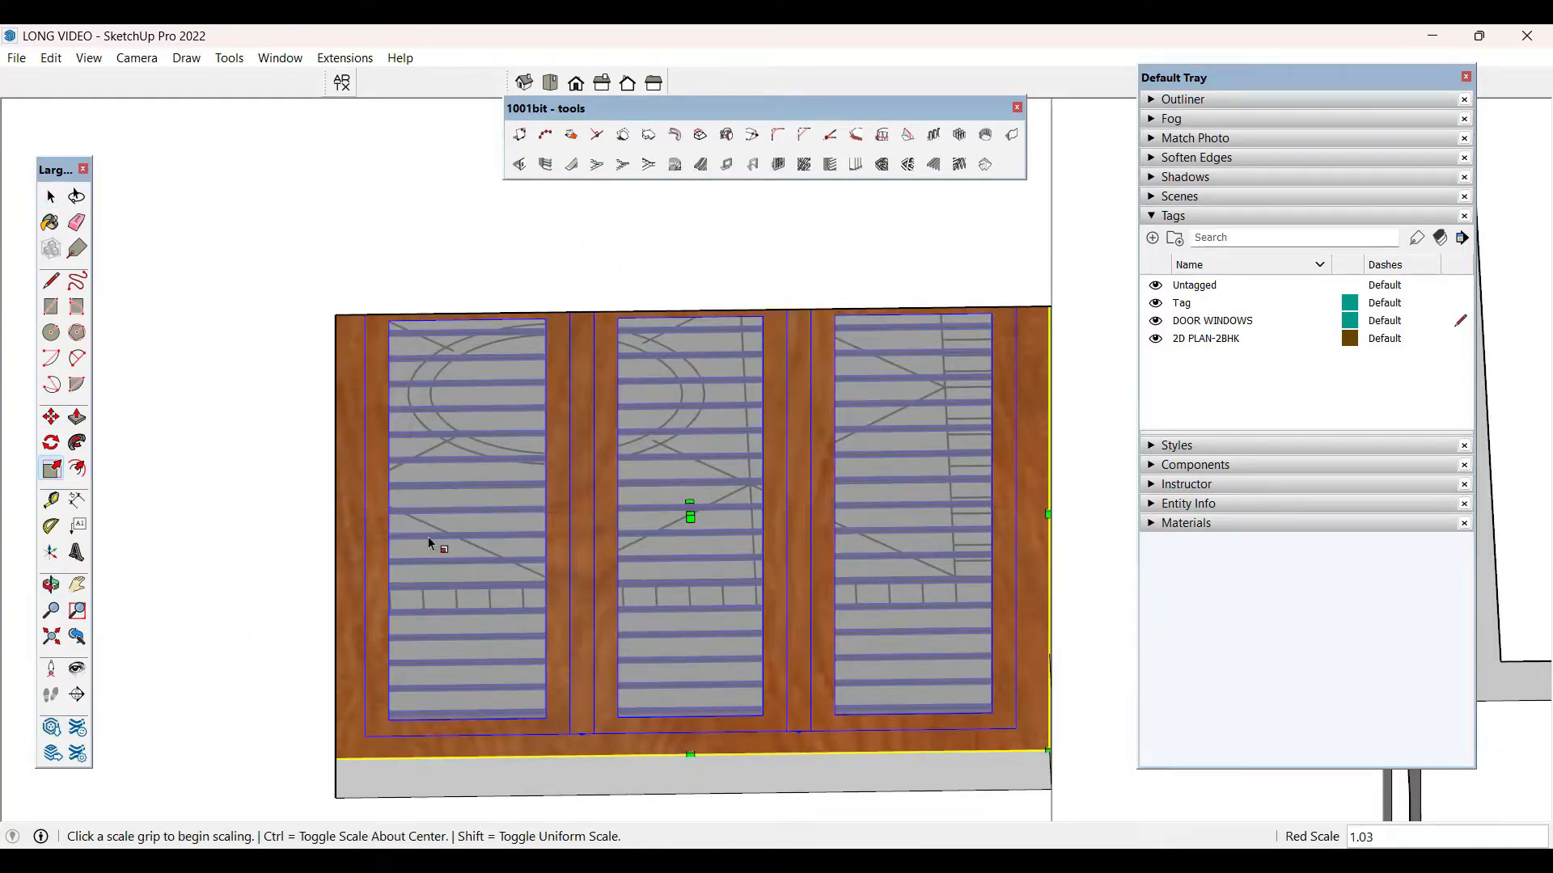
key("space")
- Draw a rectangle across the wide window opening in the long outer wall, nearest the outdoor seating area
scroll(501, 435, "down", 5)
scroll(537, 457, "down", 3)
middle_click_drag(589, 726, 378, 459)
scroll(803, 547, "up", 5)
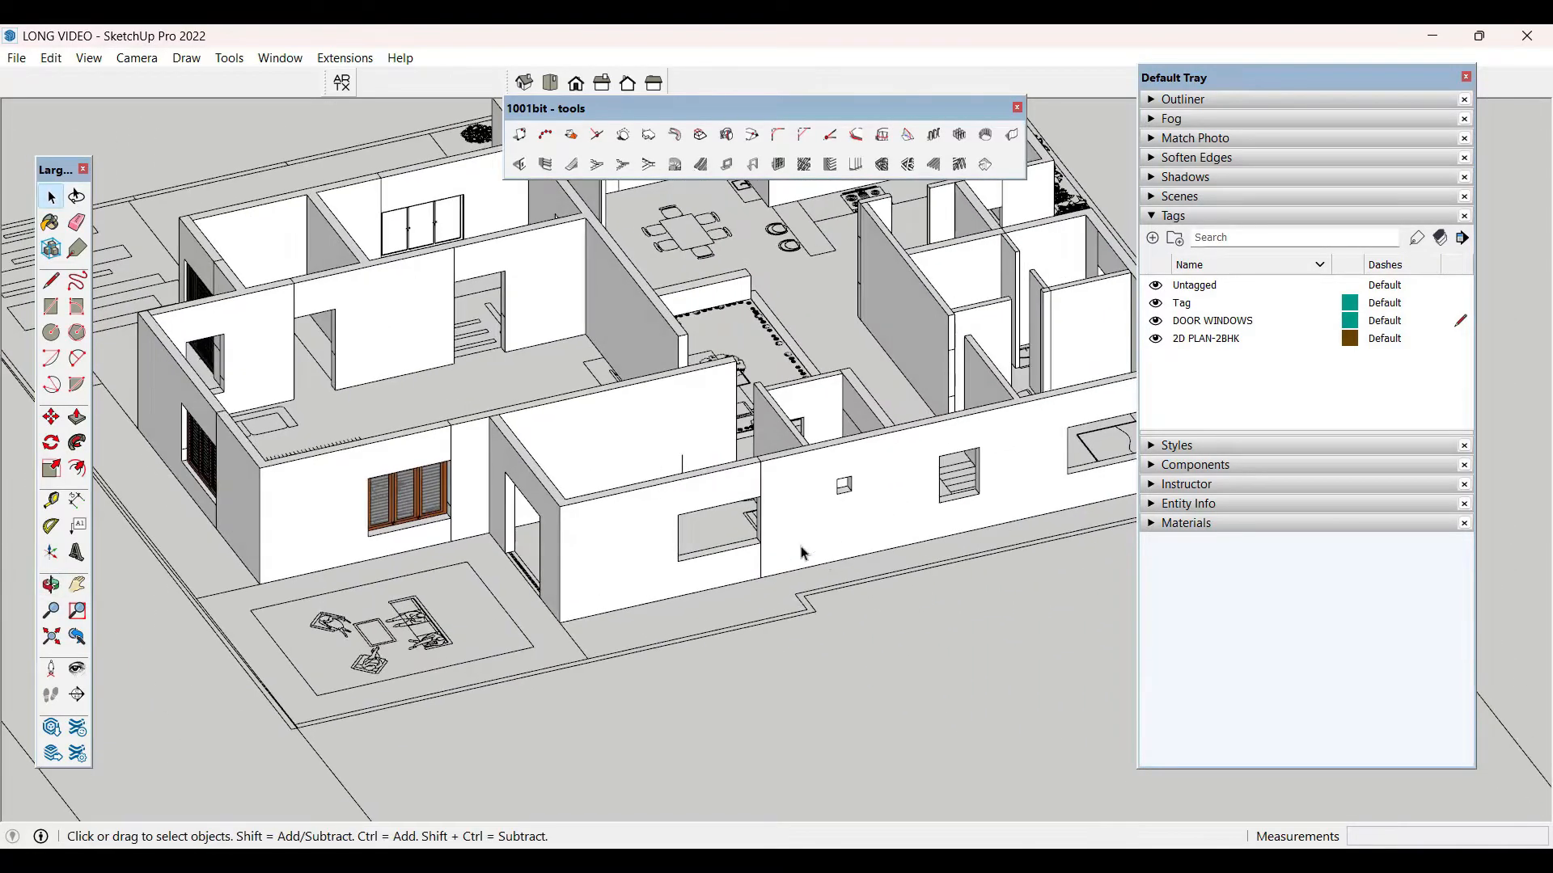
key("r")
left_click(591, 496)
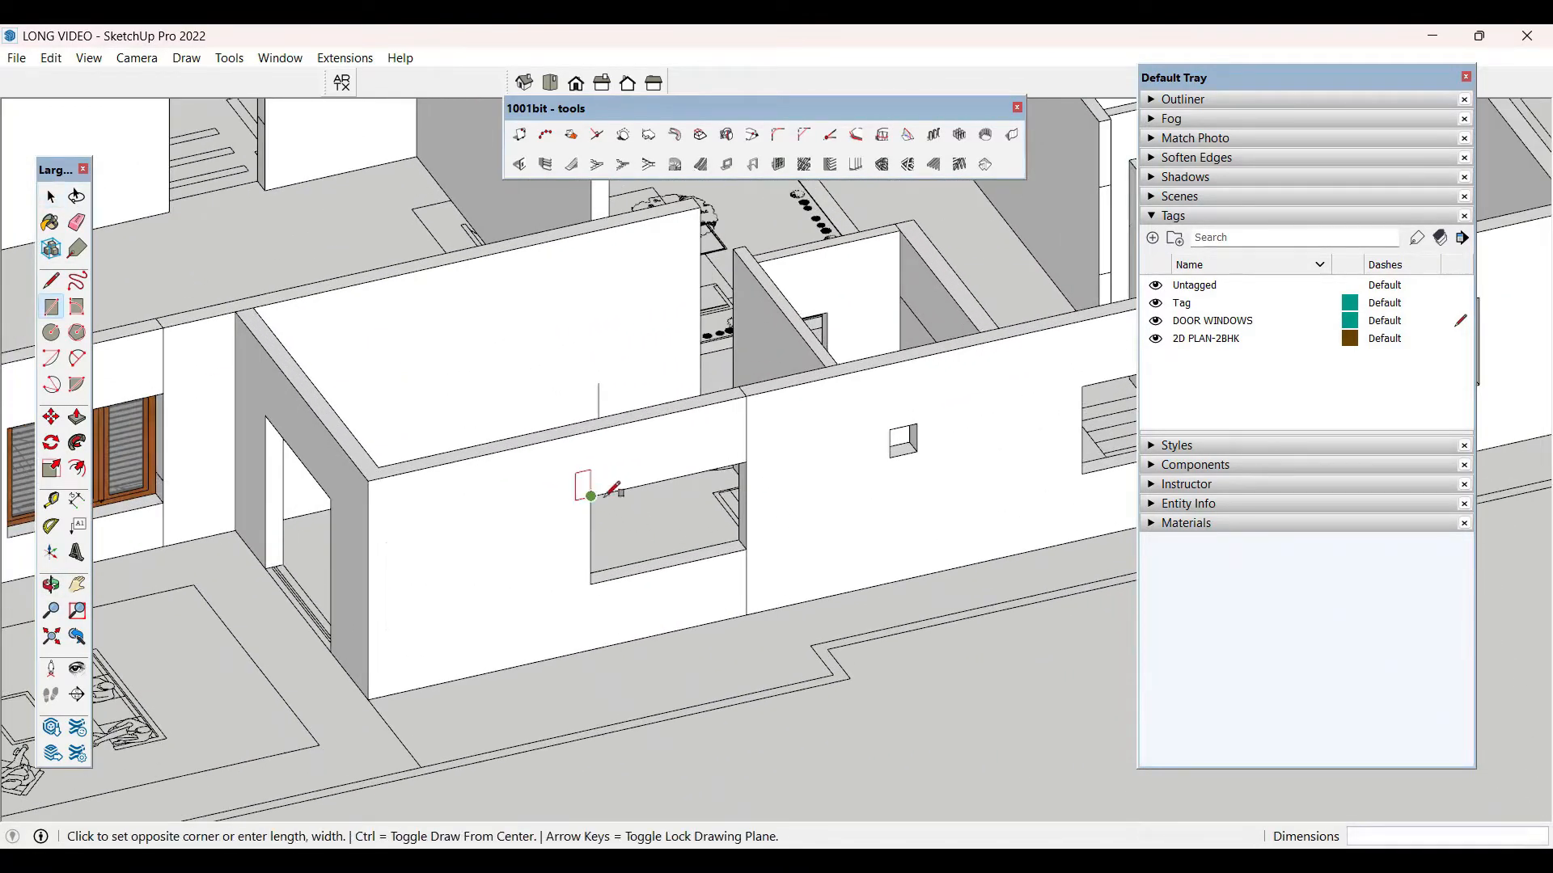
left_click(746, 548)
- Create a two-column Panel Divider window frame on the long wall's face nearest the outdoor seating area
key("space")
left_click(690, 536)
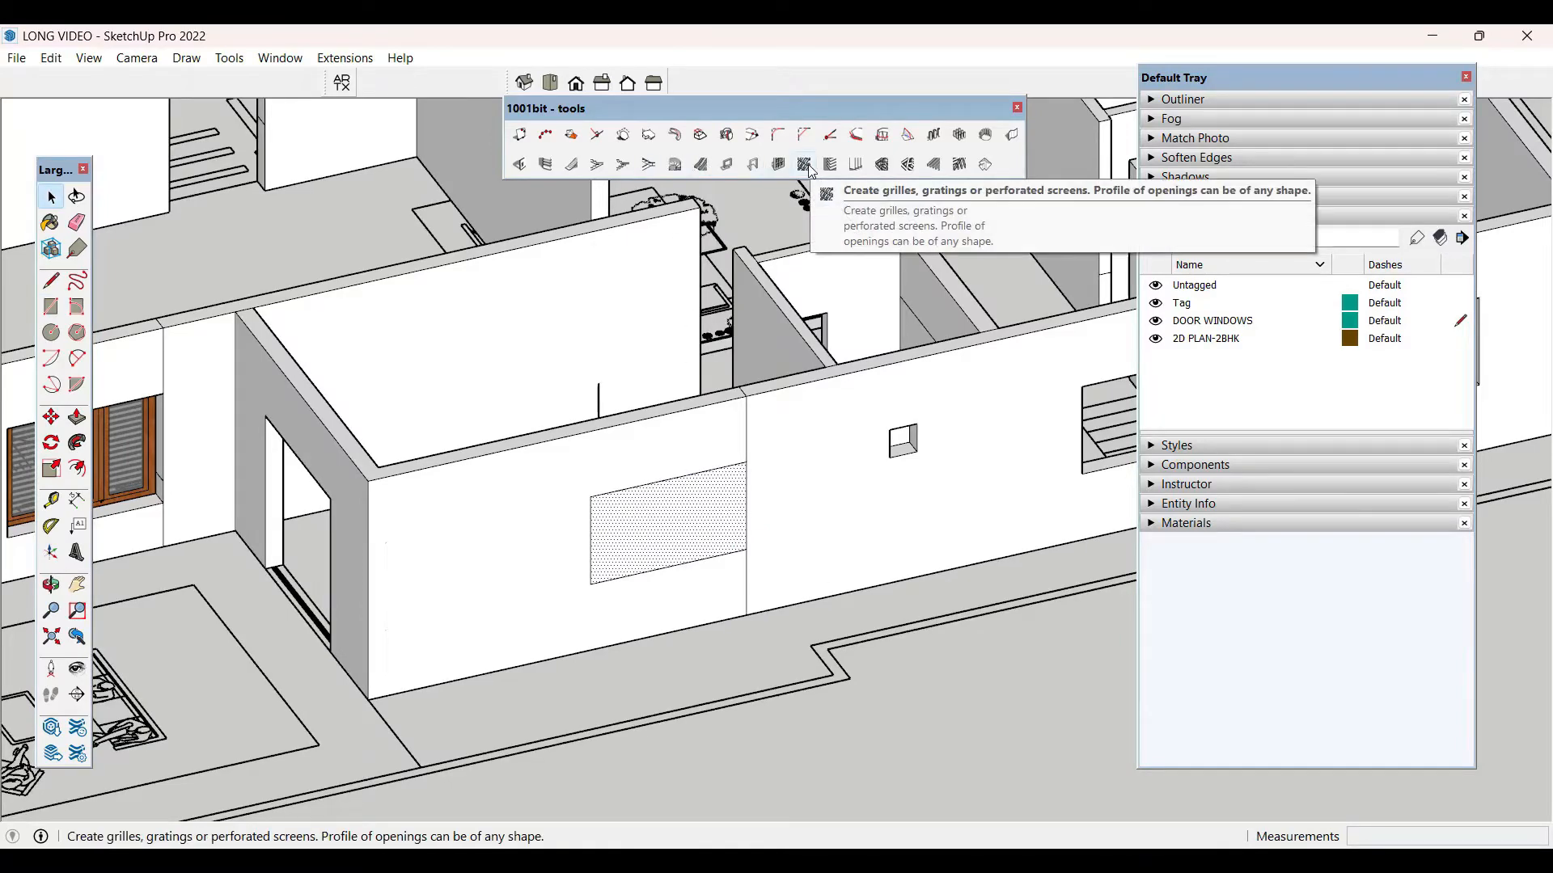
left_click(779, 164)
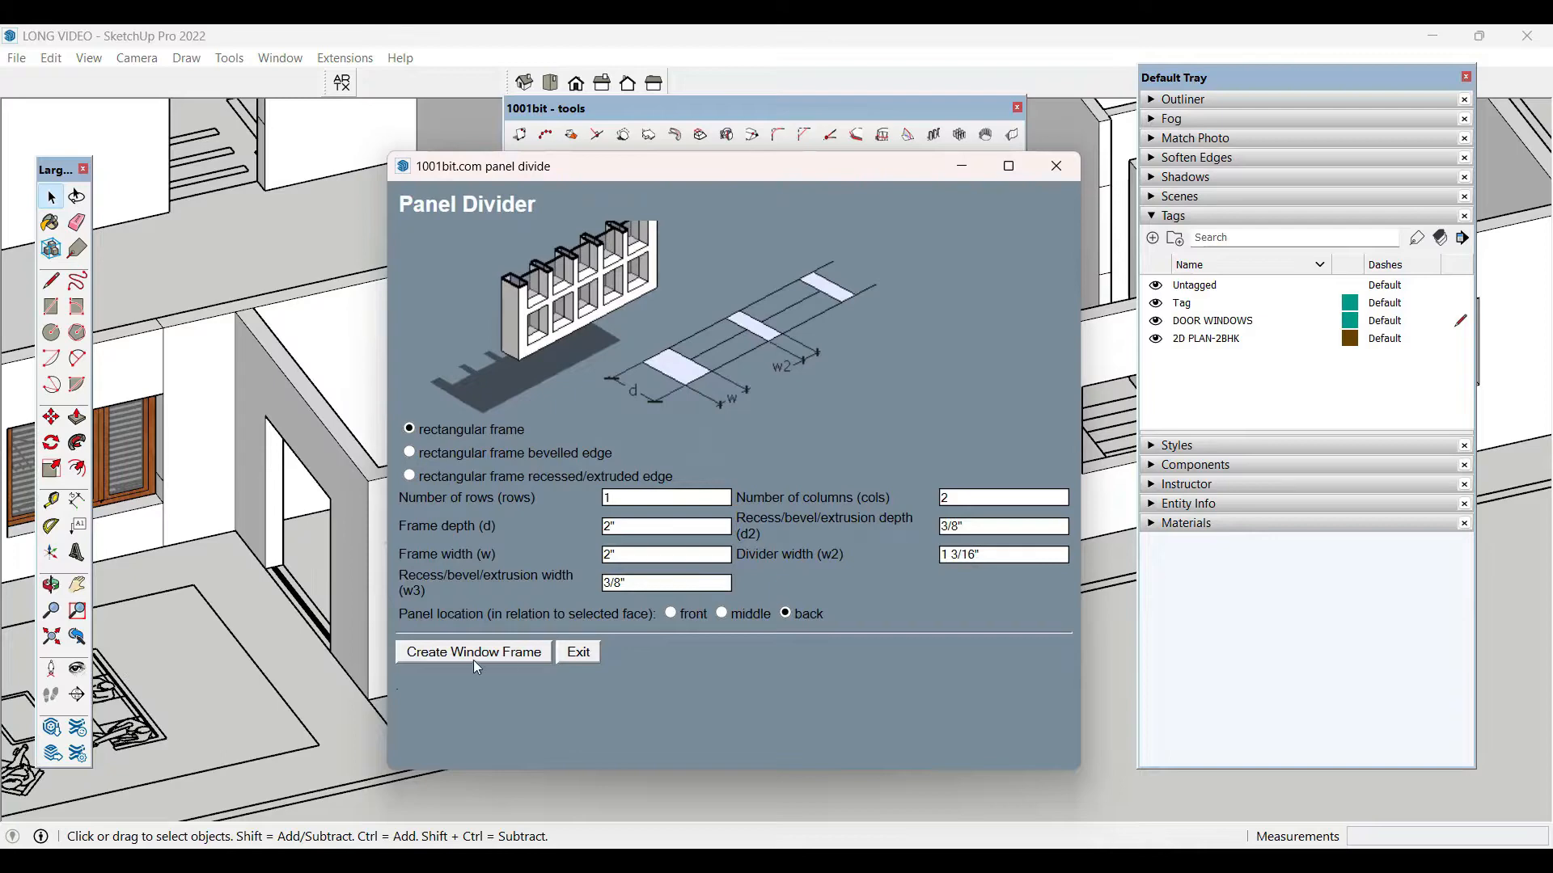
left_click(487, 650)
scroll(357, 553, "down", 3)
- Draw a rectangle across the medium window opening in the middle of the long outer wall, beyond the small ventilator opening
scroll(906, 466, "up", 2)
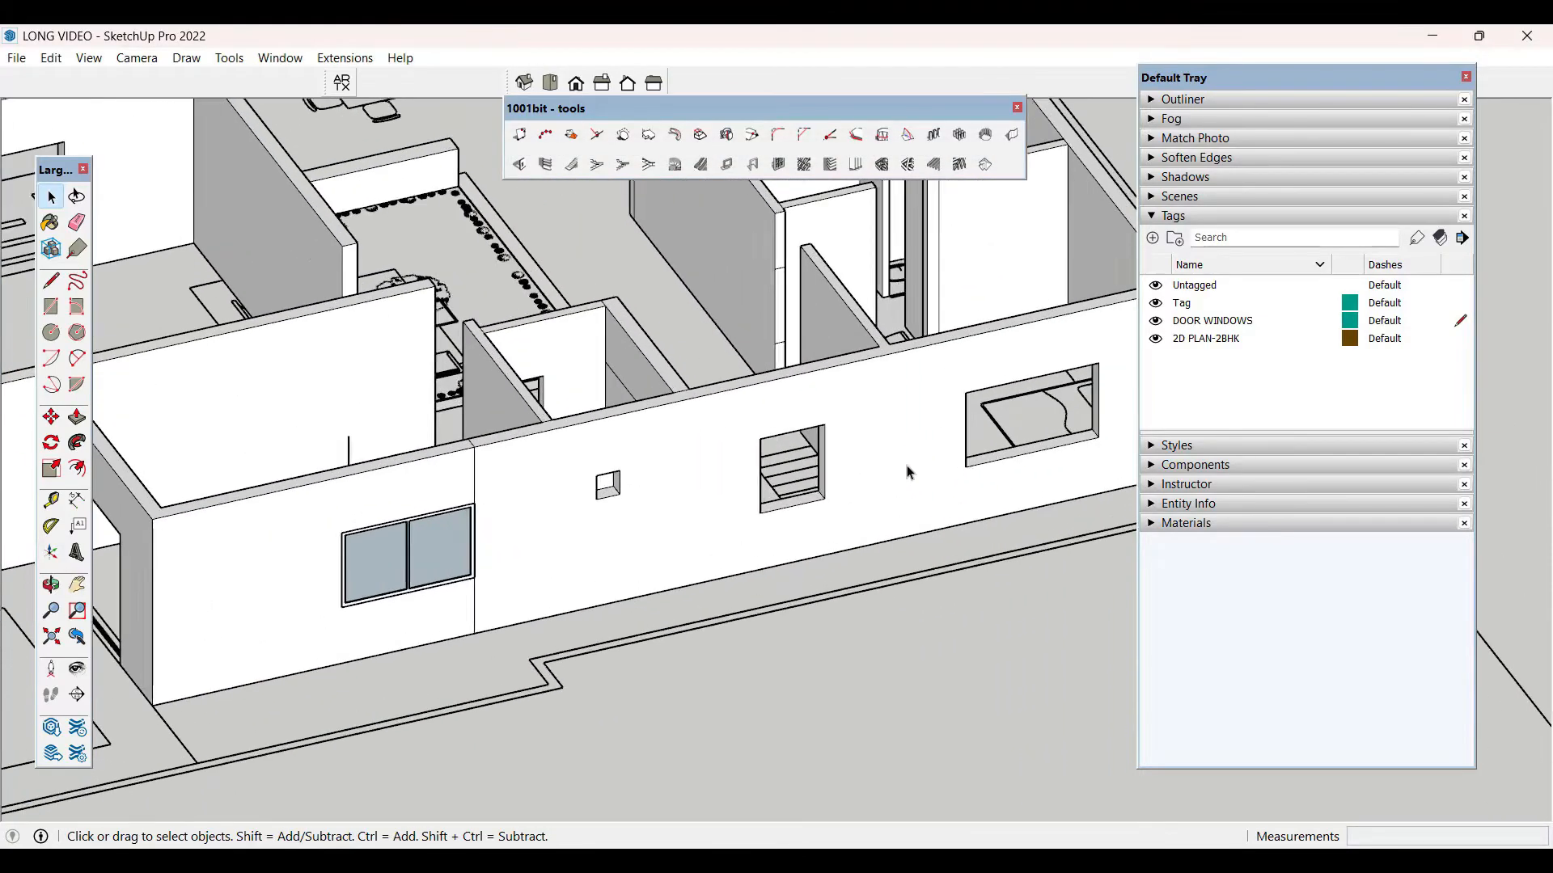
scroll(909, 473, "up", 2)
left_click(635, 413)
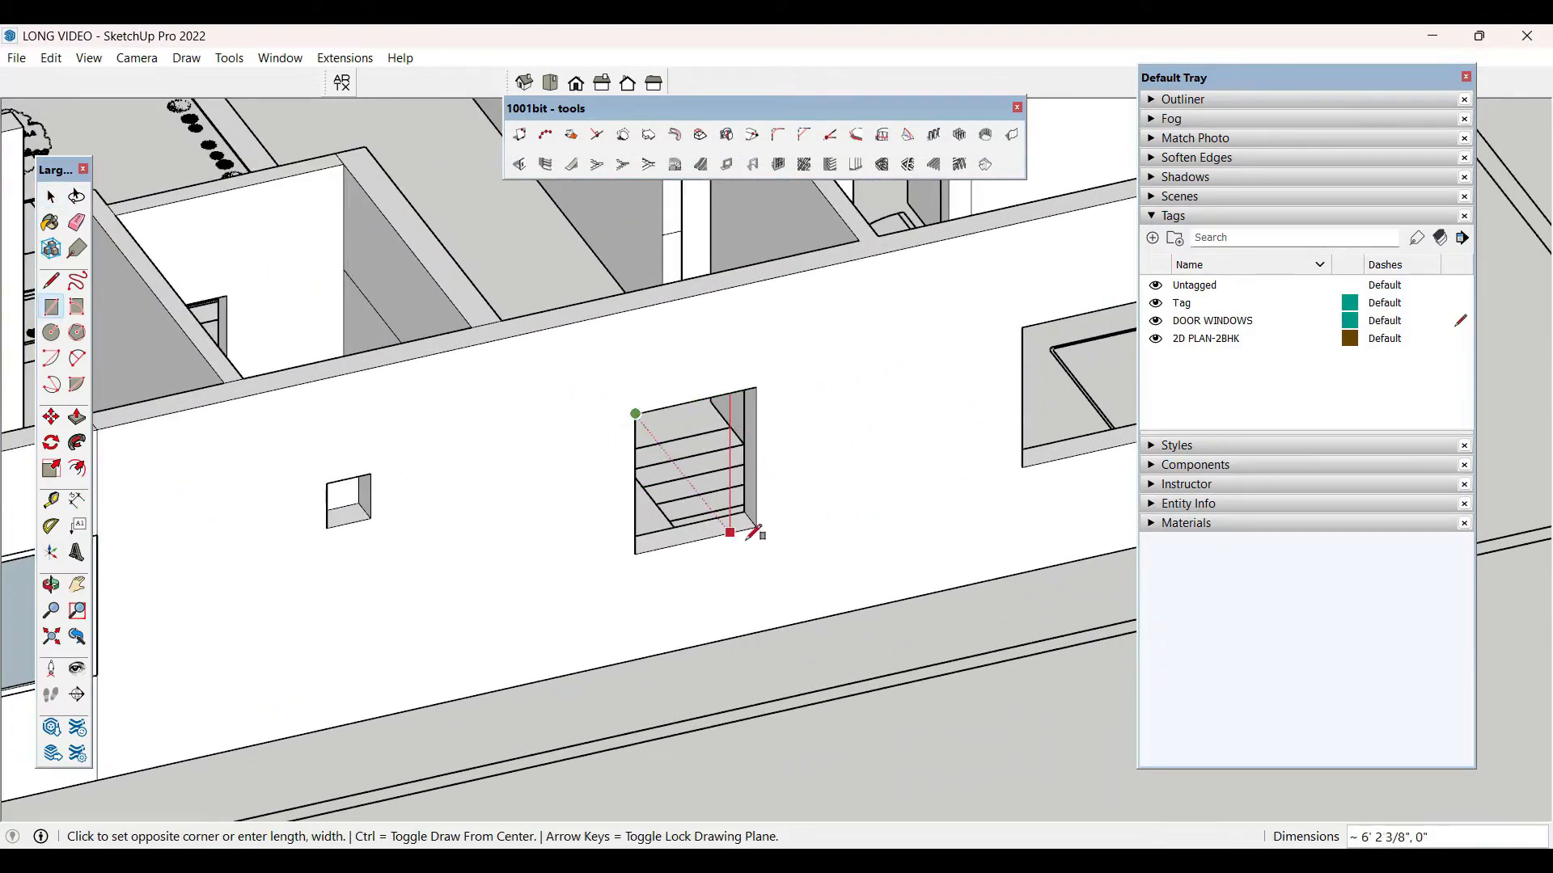
left_click(758, 526)
key("space")
- Create a two-column Panel Divider window frame on the face filling the long wall's middle opening
left_click(728, 464)
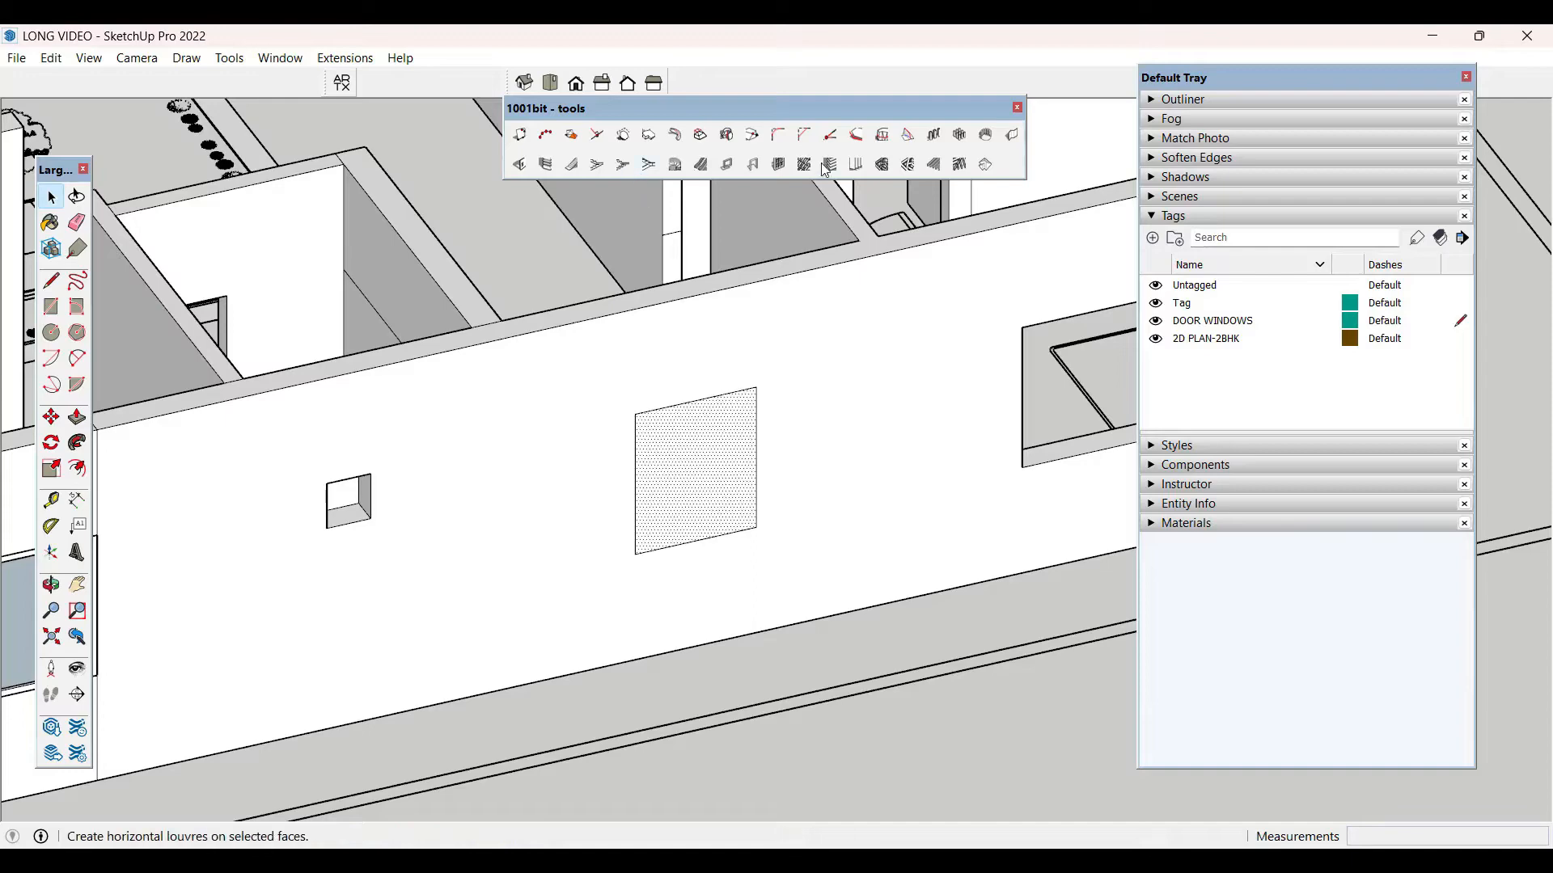
left_click(778, 167)
left_click(485, 655)
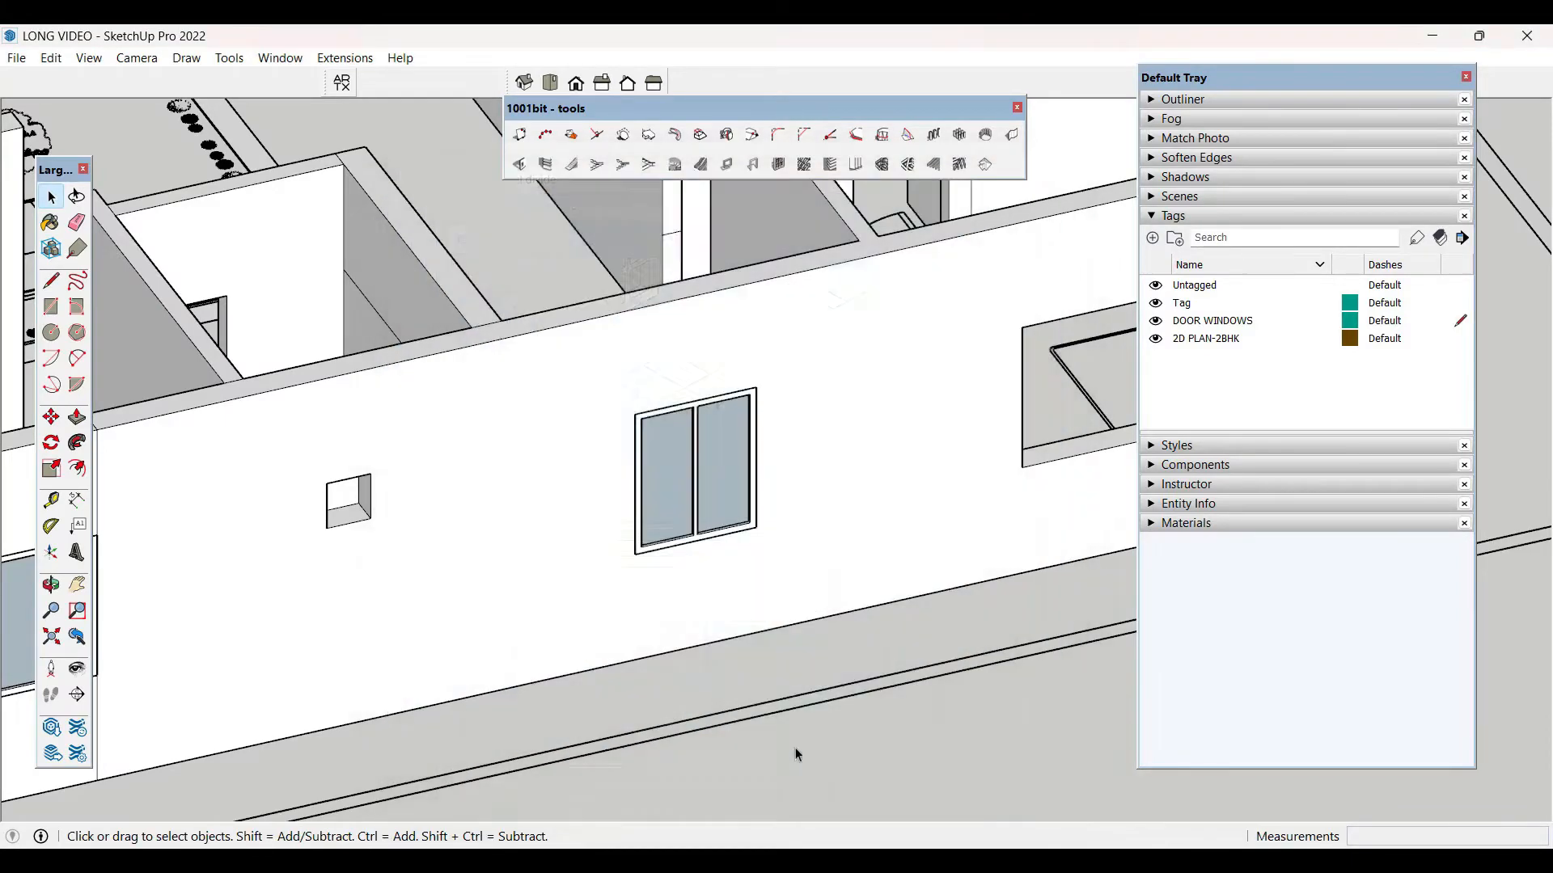
middle_click_drag(388, 603, 828, 451)
key("r")
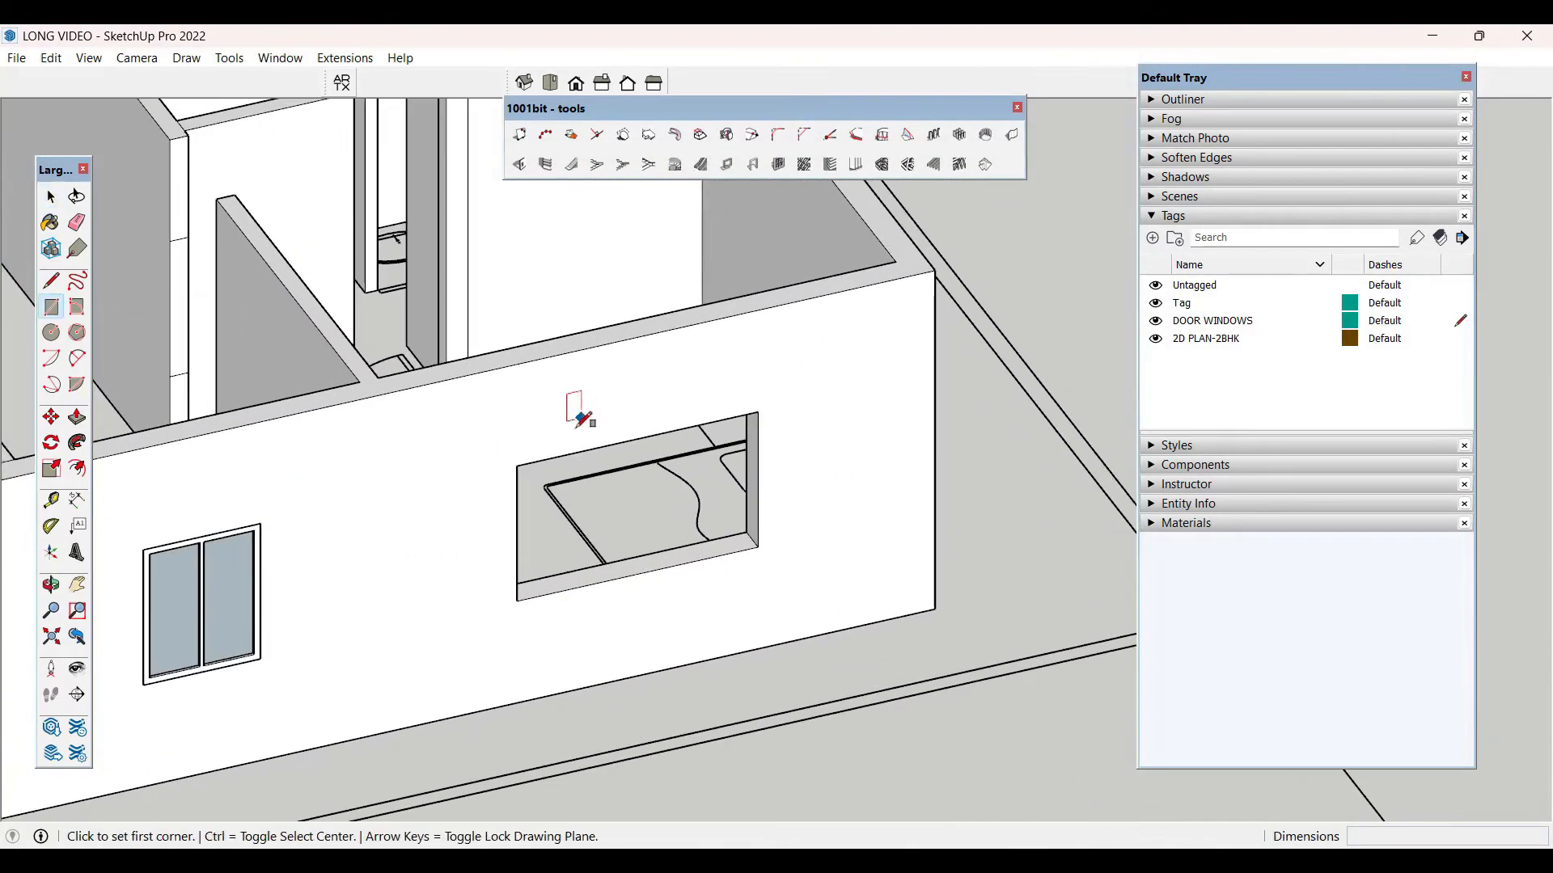
key("space")
- Copy the three-pane window from the dining area's wall into the wide opening at the far end of the long outer wall
scroll(1006, 592, "down", 8)
middle_click_drag(1006, 595, 507, 296)
key("m")
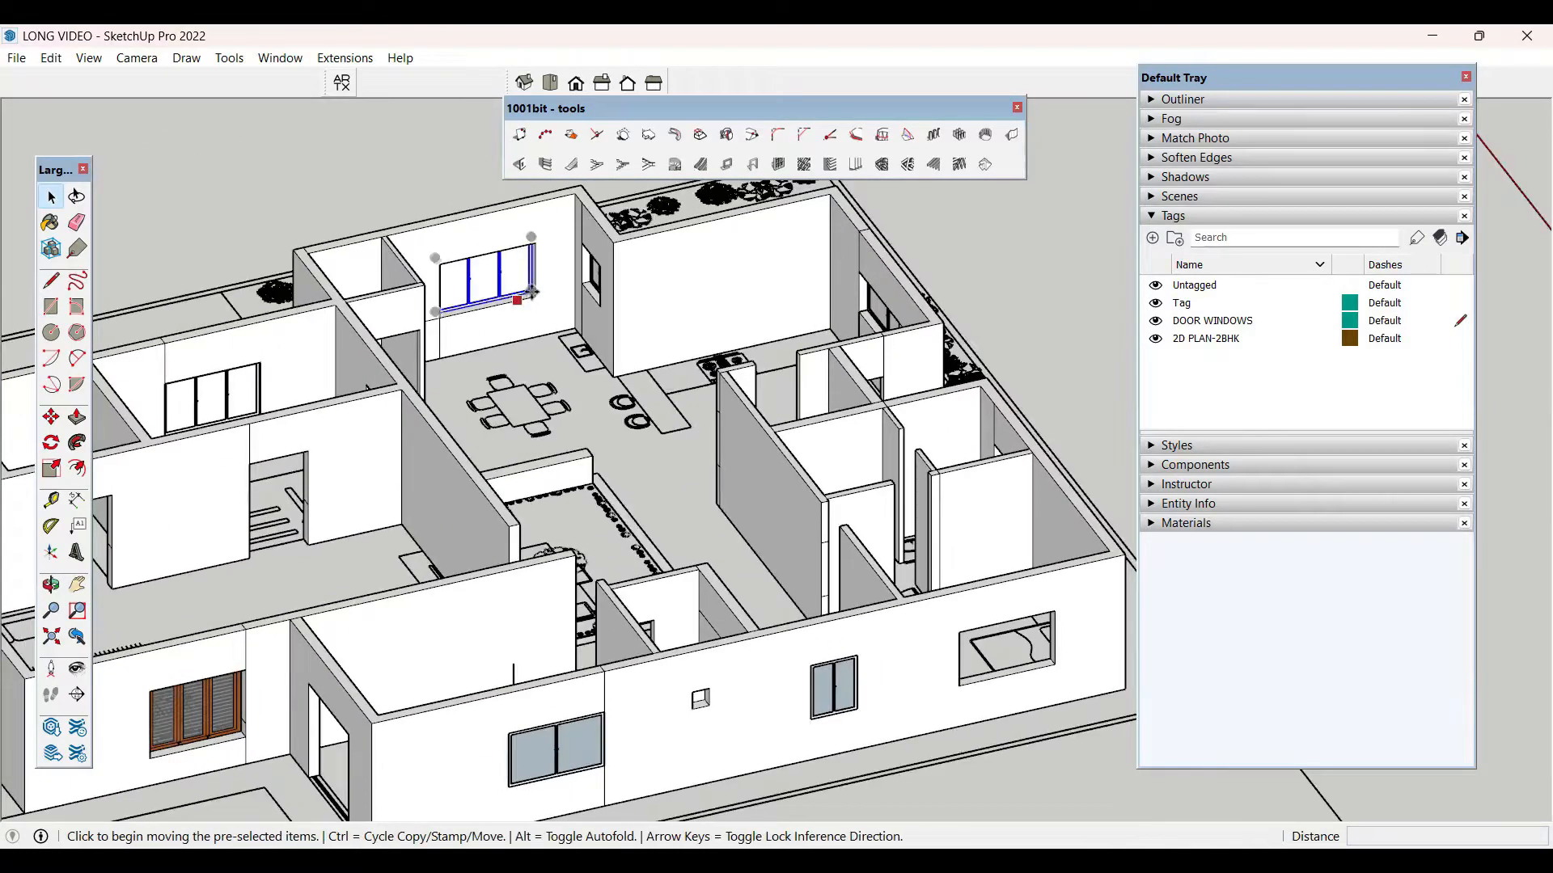
left_click(723, 428)
key("ctrl")
scroll(978, 646, "down", 5)
scroll(874, 526, "up", 10)
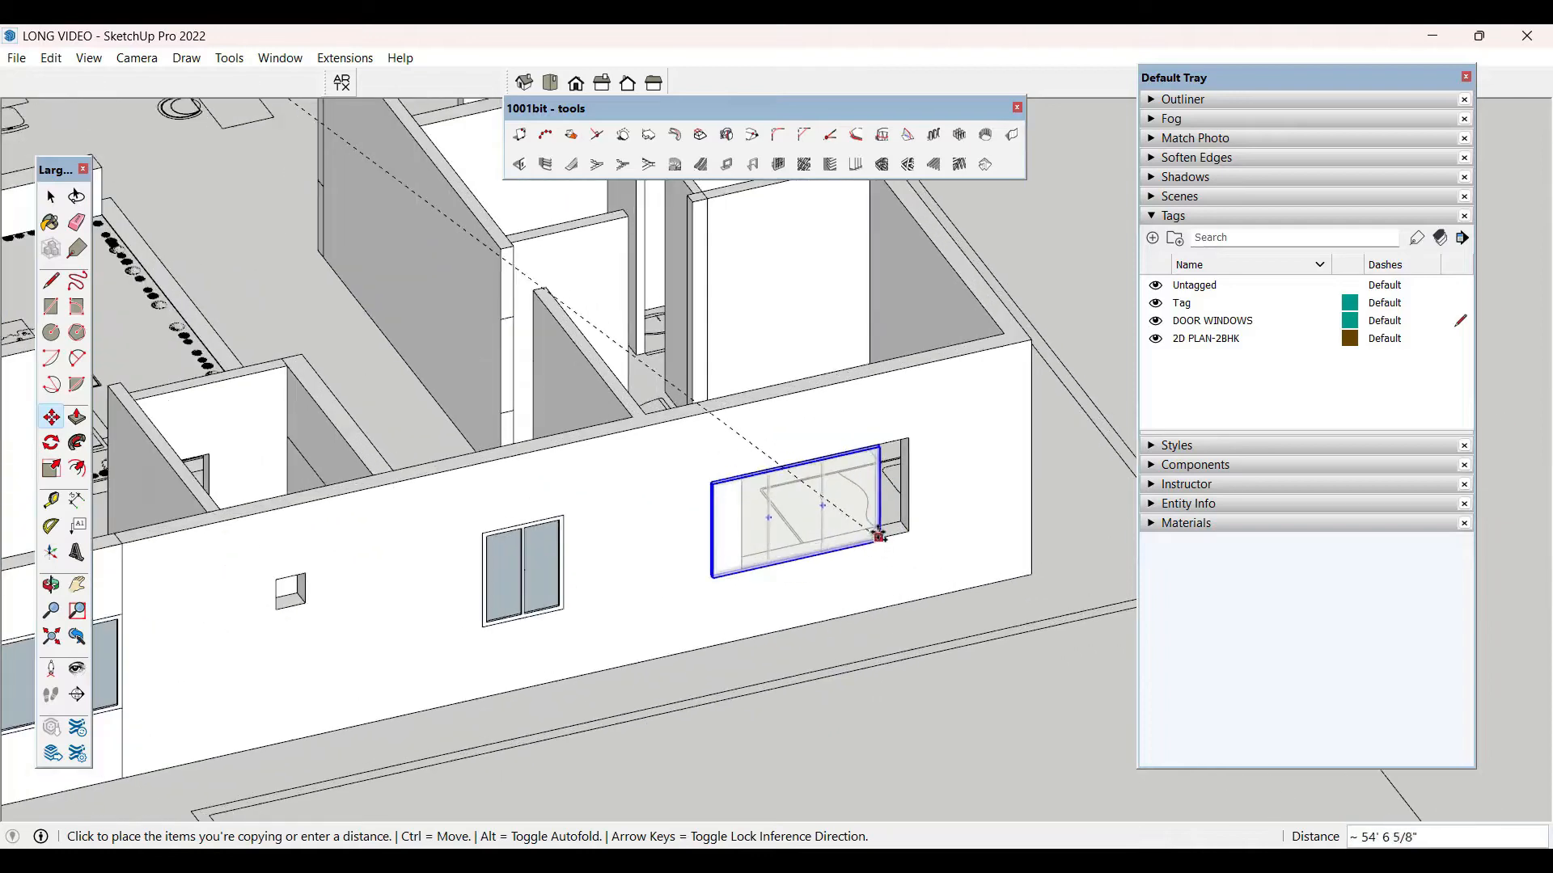
left_click(911, 522)
key("space")
scroll(922, 639, "down", 5)
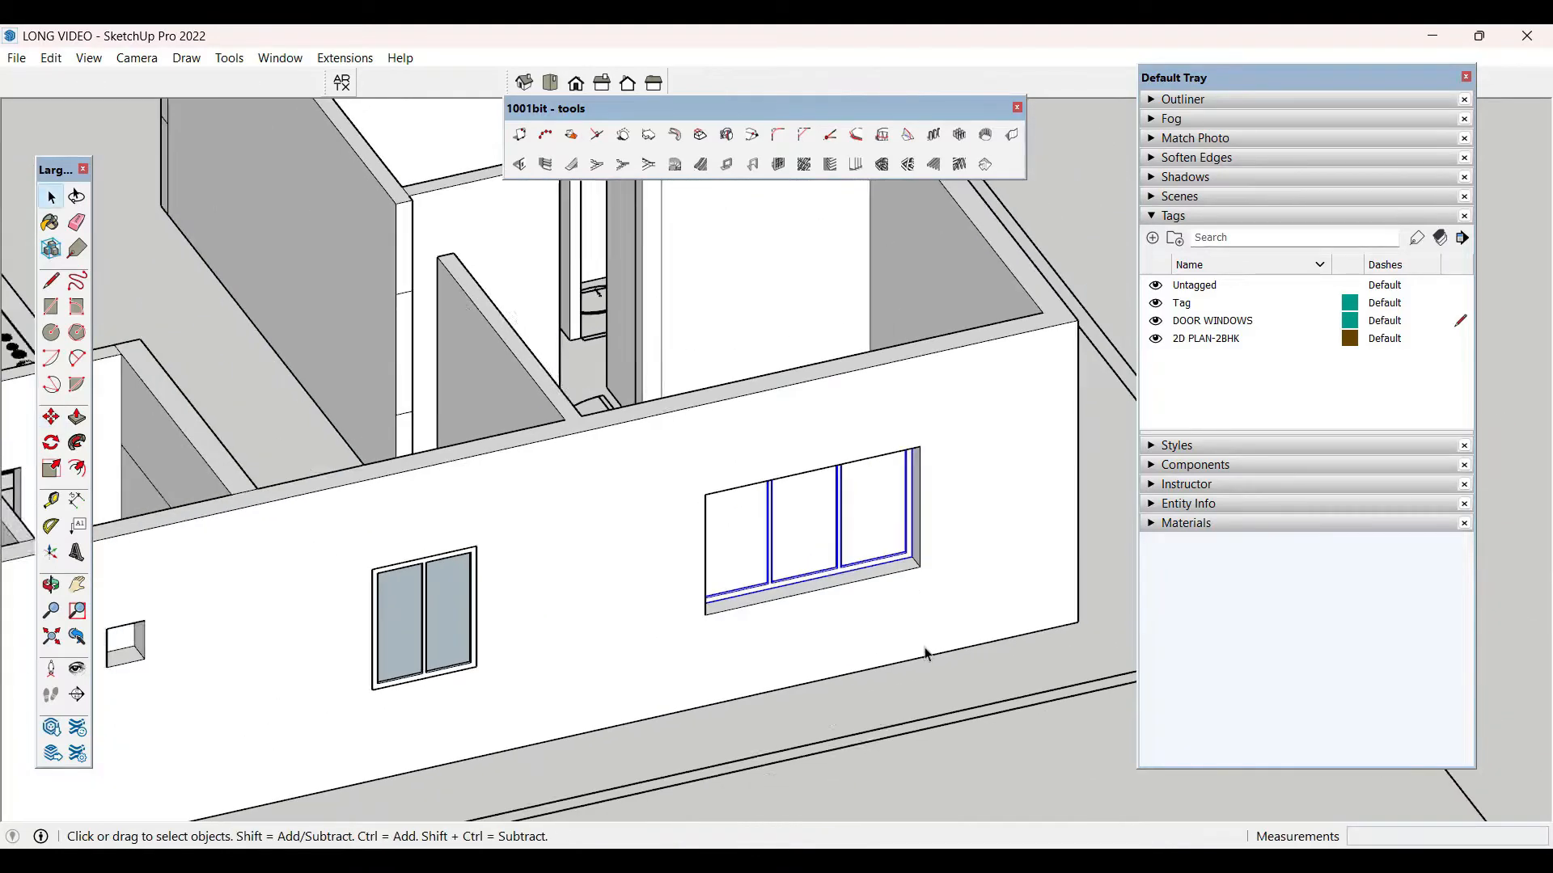
scroll(901, 583, "up", 5)
scroll(905, 591, "down", 4)
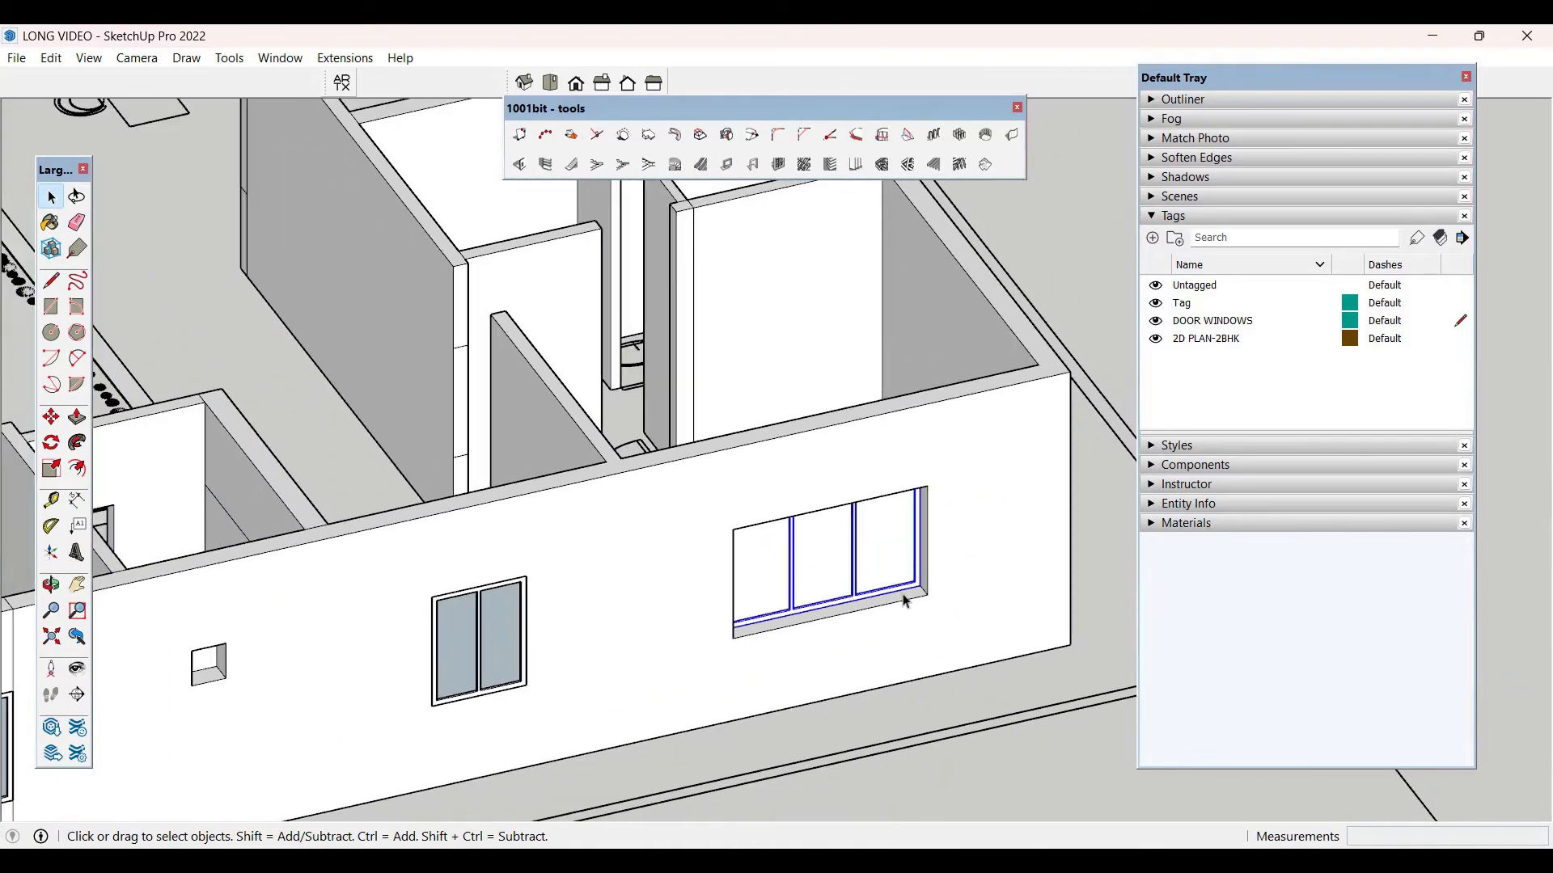
- Draw a rectangle across the window opening in the recessed wall beside the dark wooden entrance door
scroll(948, 579, "down", 8)
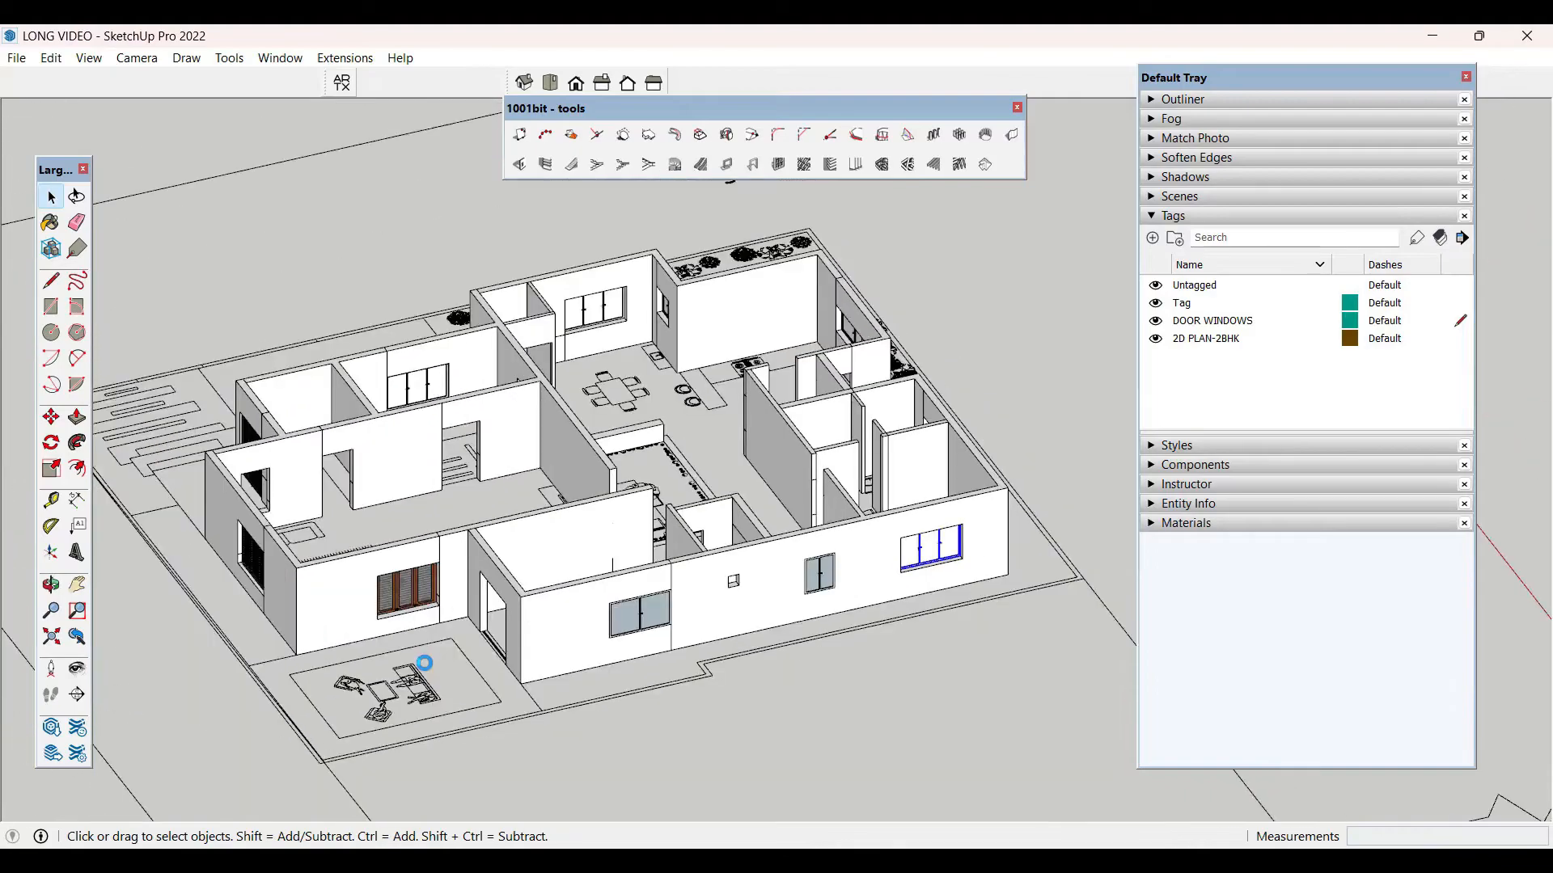
middle_click_drag(427, 670, 687, 636)
scroll(686, 636, "up", 10)
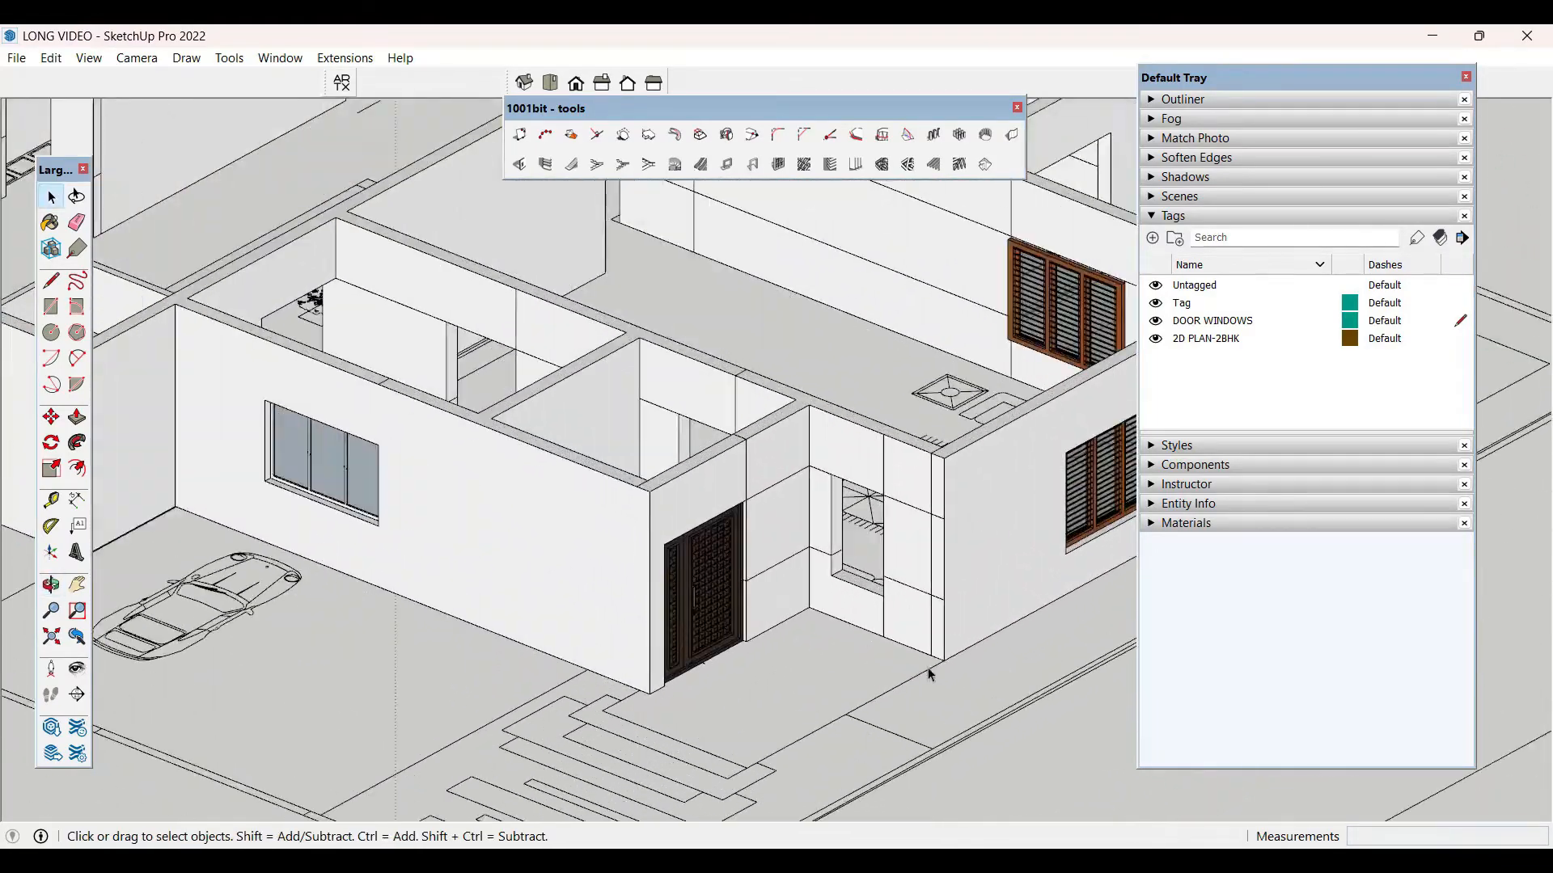
scroll(568, 606, "up", 3)
key("r")
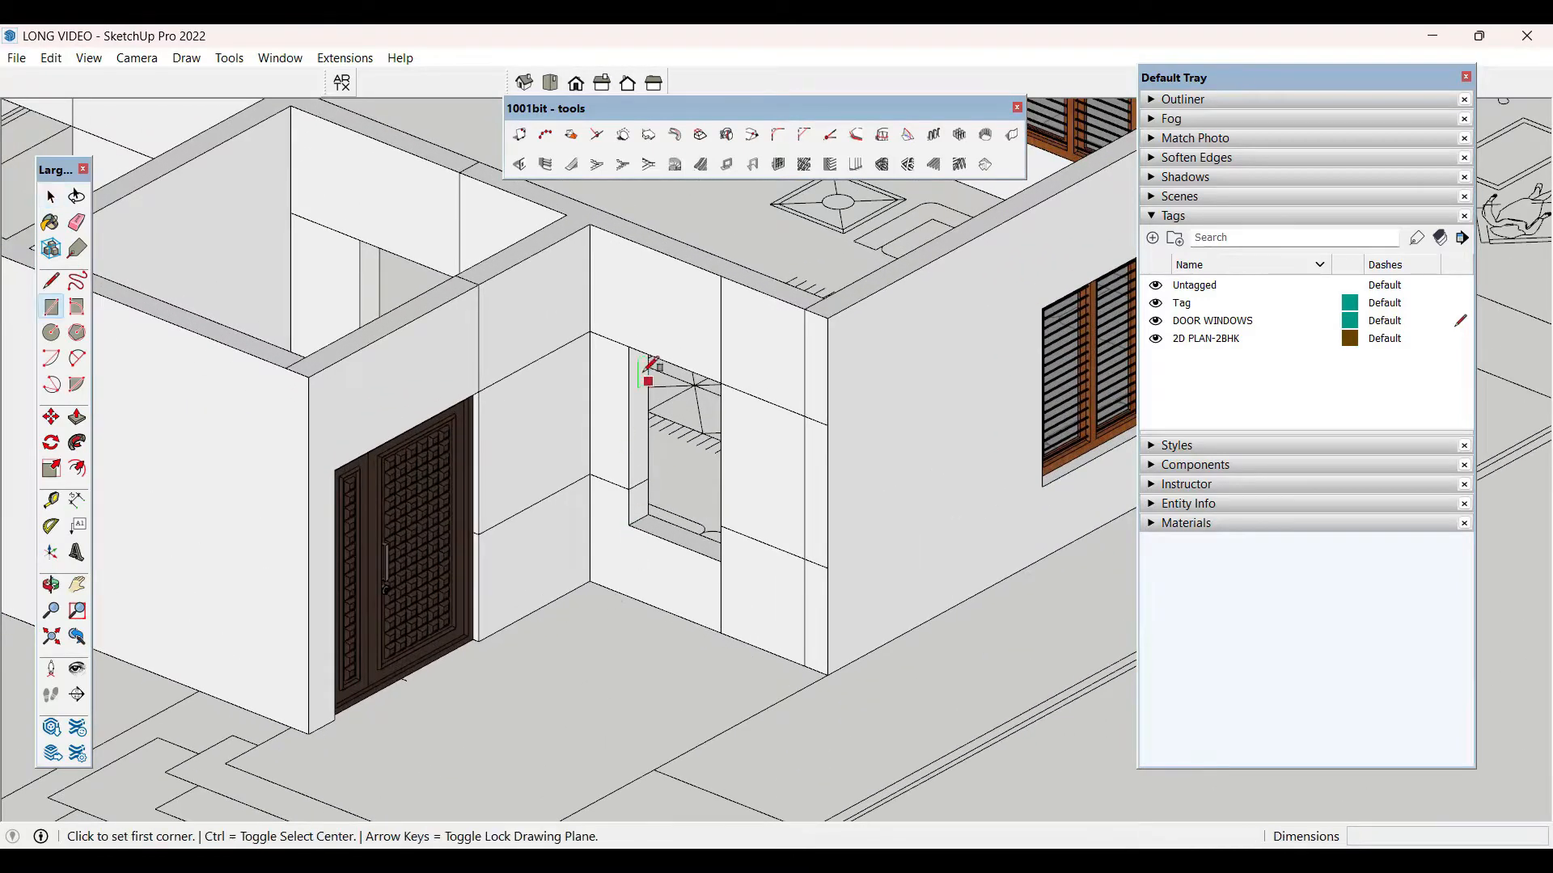
left_click(630, 347)
left_click(722, 560)
- Create a one-row, two-column Panel Divider window frame on the face filling the recessed wall's opening beside the entrance door
key("space")
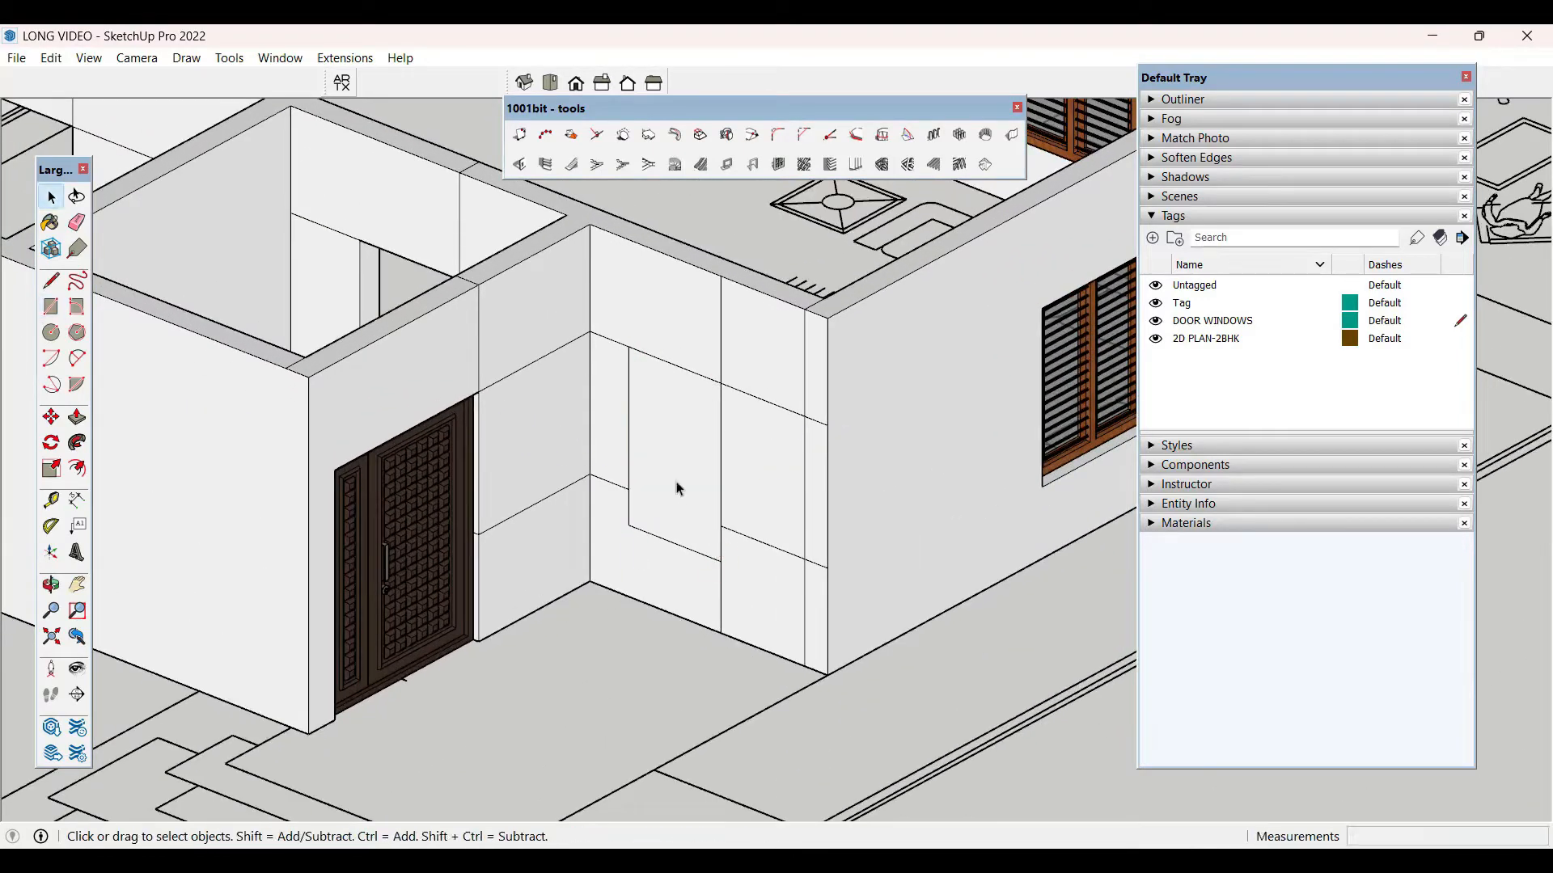
left_click(779, 165)
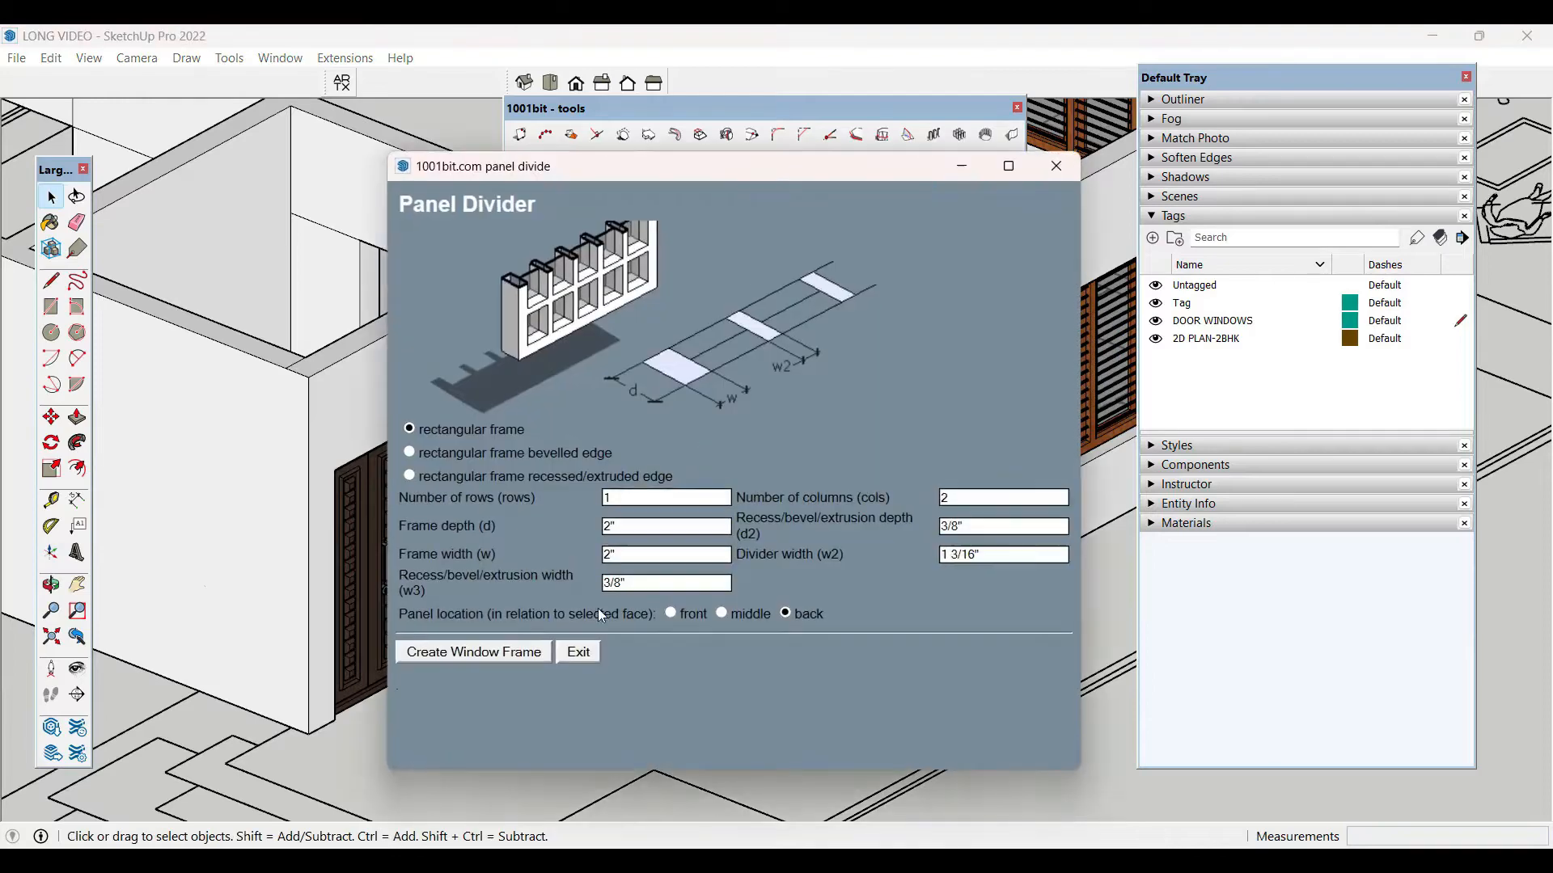
left_click(489, 659)
scroll(662, 571, "up", 6)
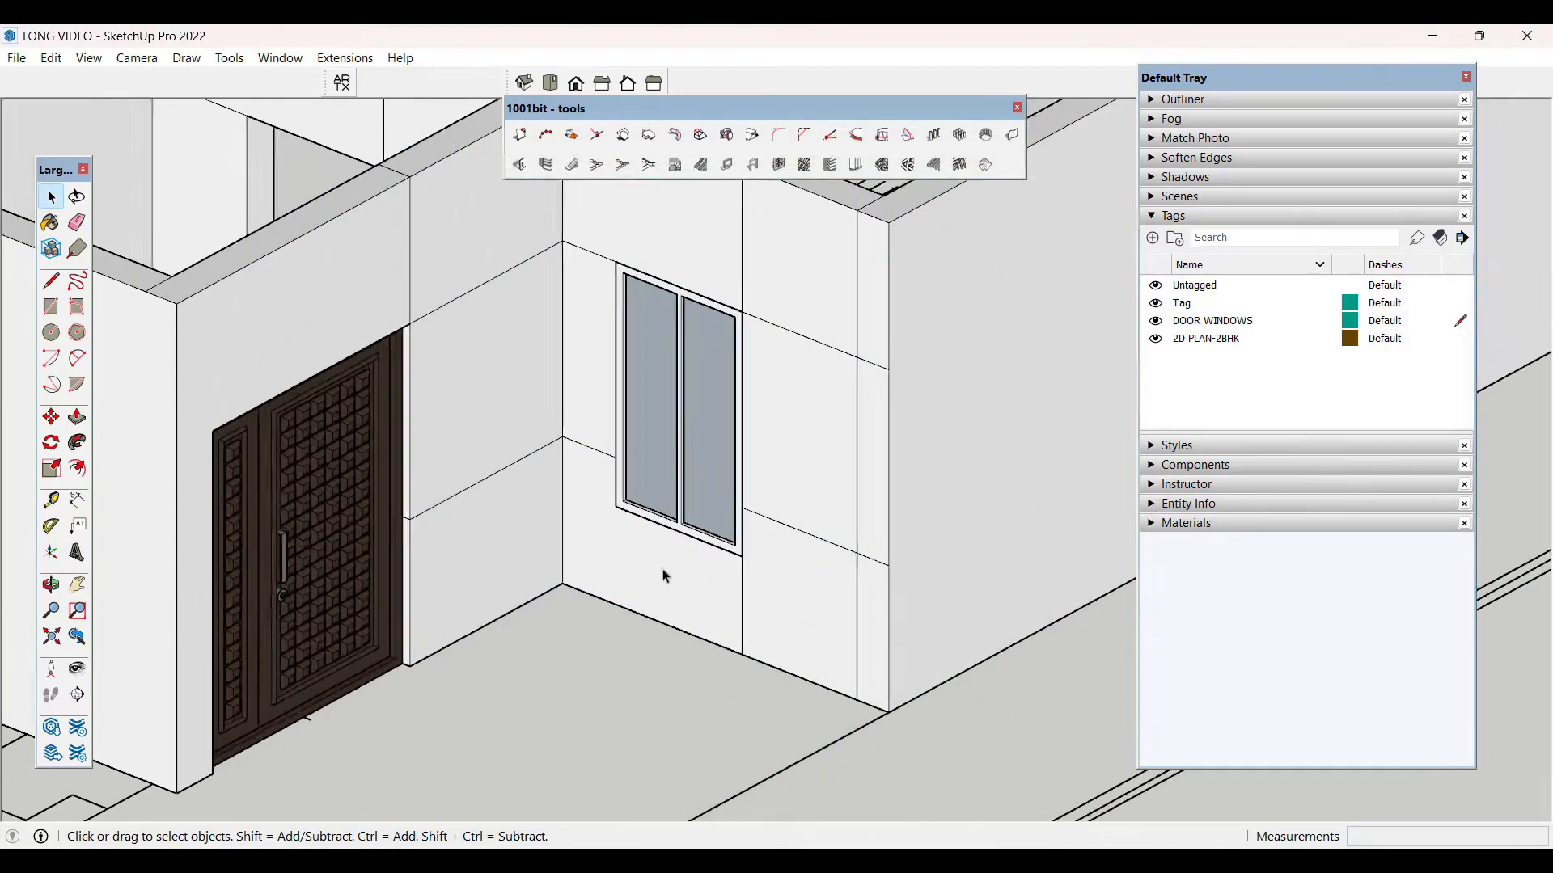
- Move the new two-pane window inward from the outer wall face so it sits back within its opening beside the entrance
left_click(674, 519)
scroll(607, 492, "up", 3)
scroll(453, 461, "up", 1)
key("m")
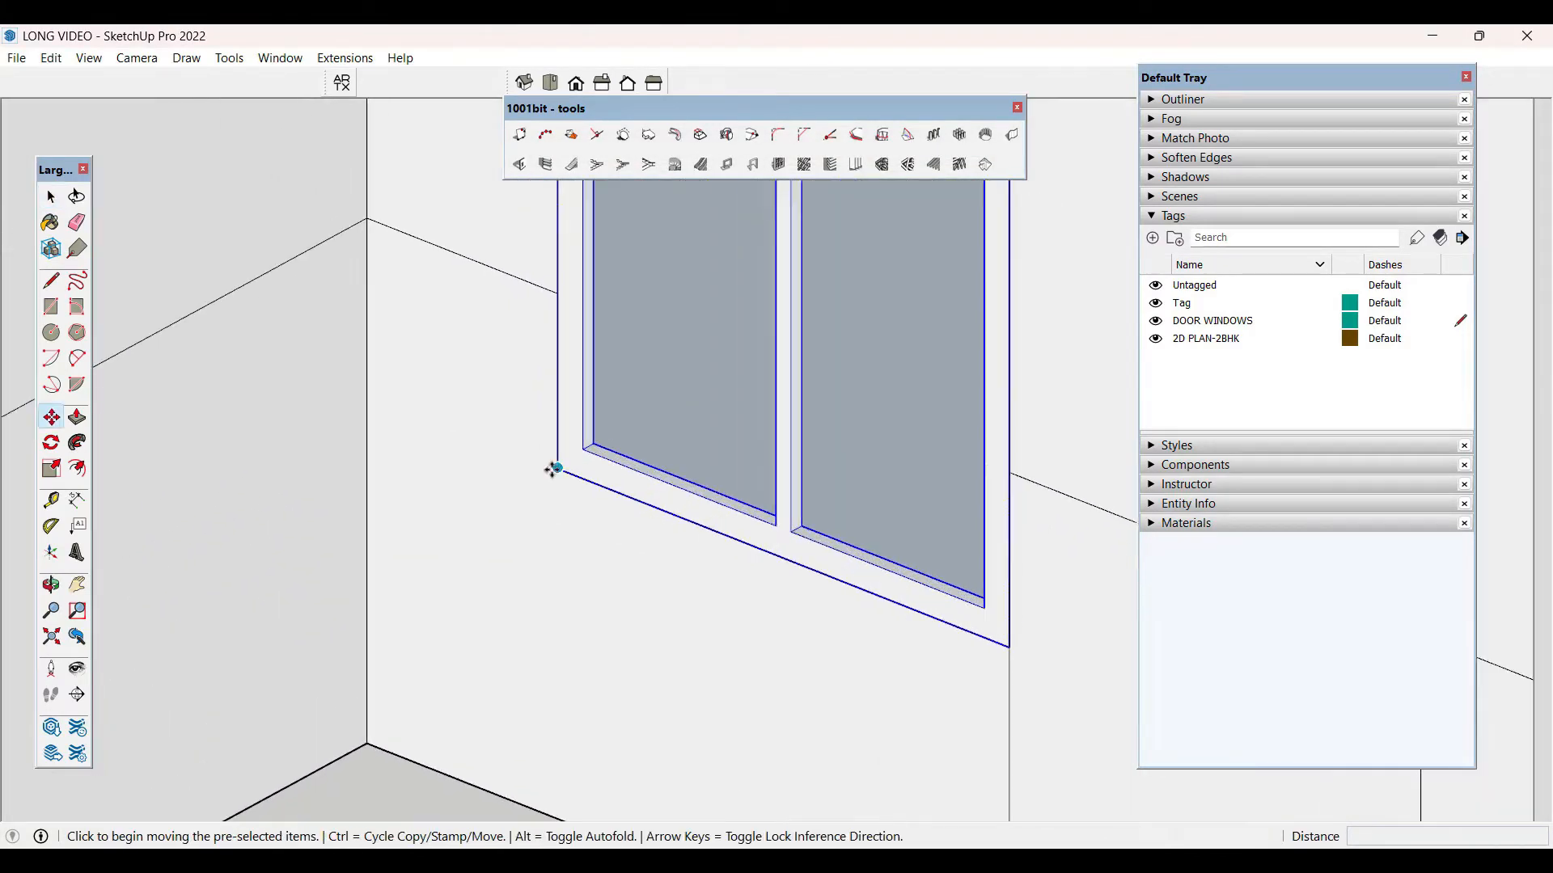
left_click(558, 467)
key("space")
scroll(659, 559, "down", 5)
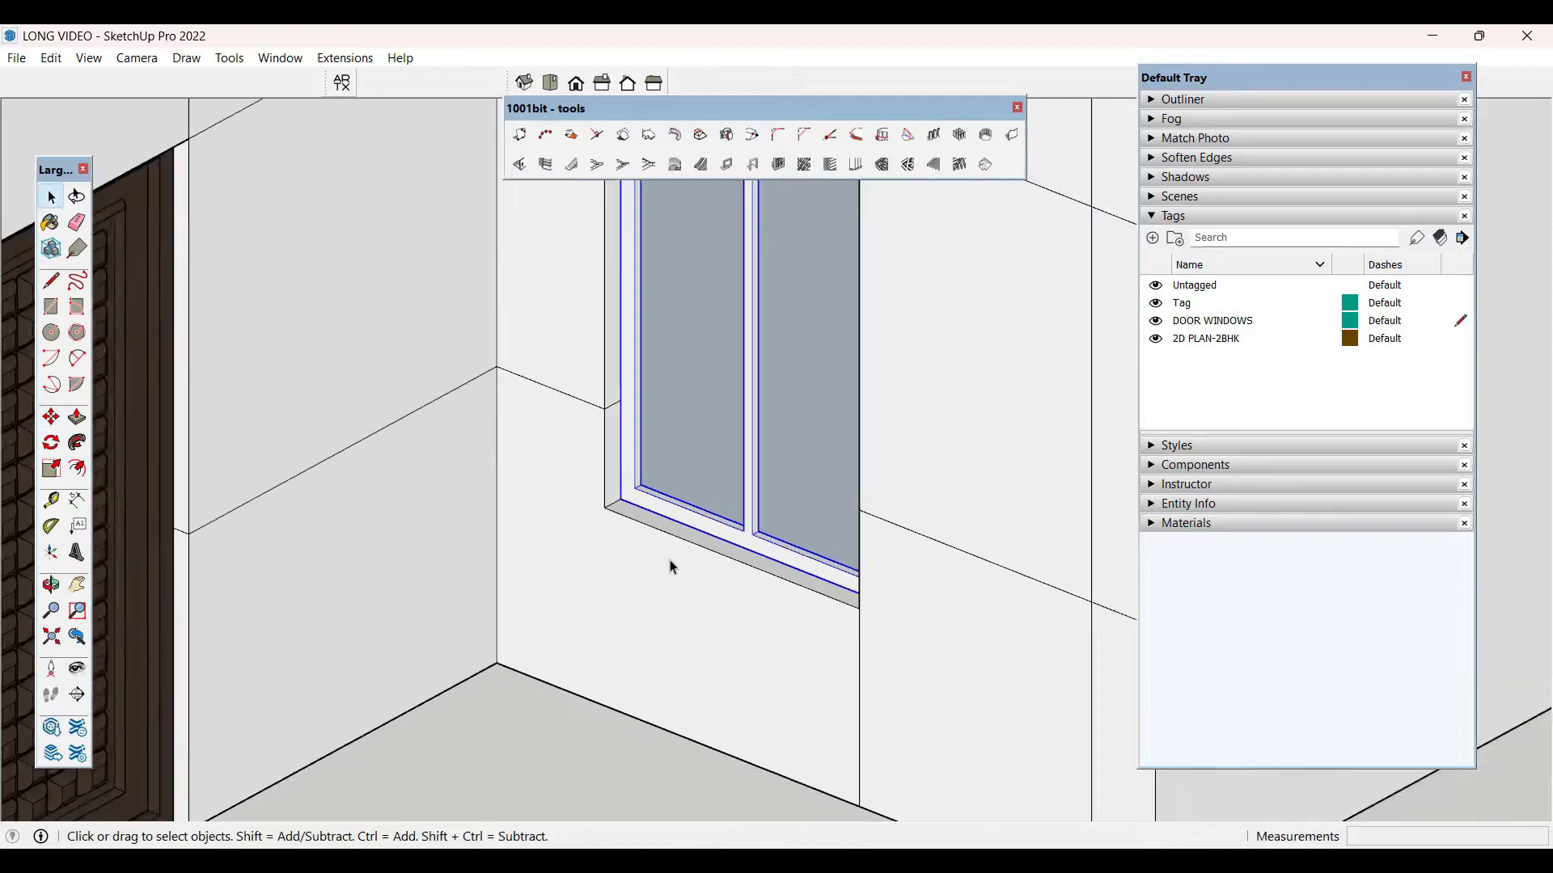
- Erase the leftover horizontal and vertical edge lines on the walls around the recessed window and entrance door
scroll(669, 565, "up", 2)
key("e")
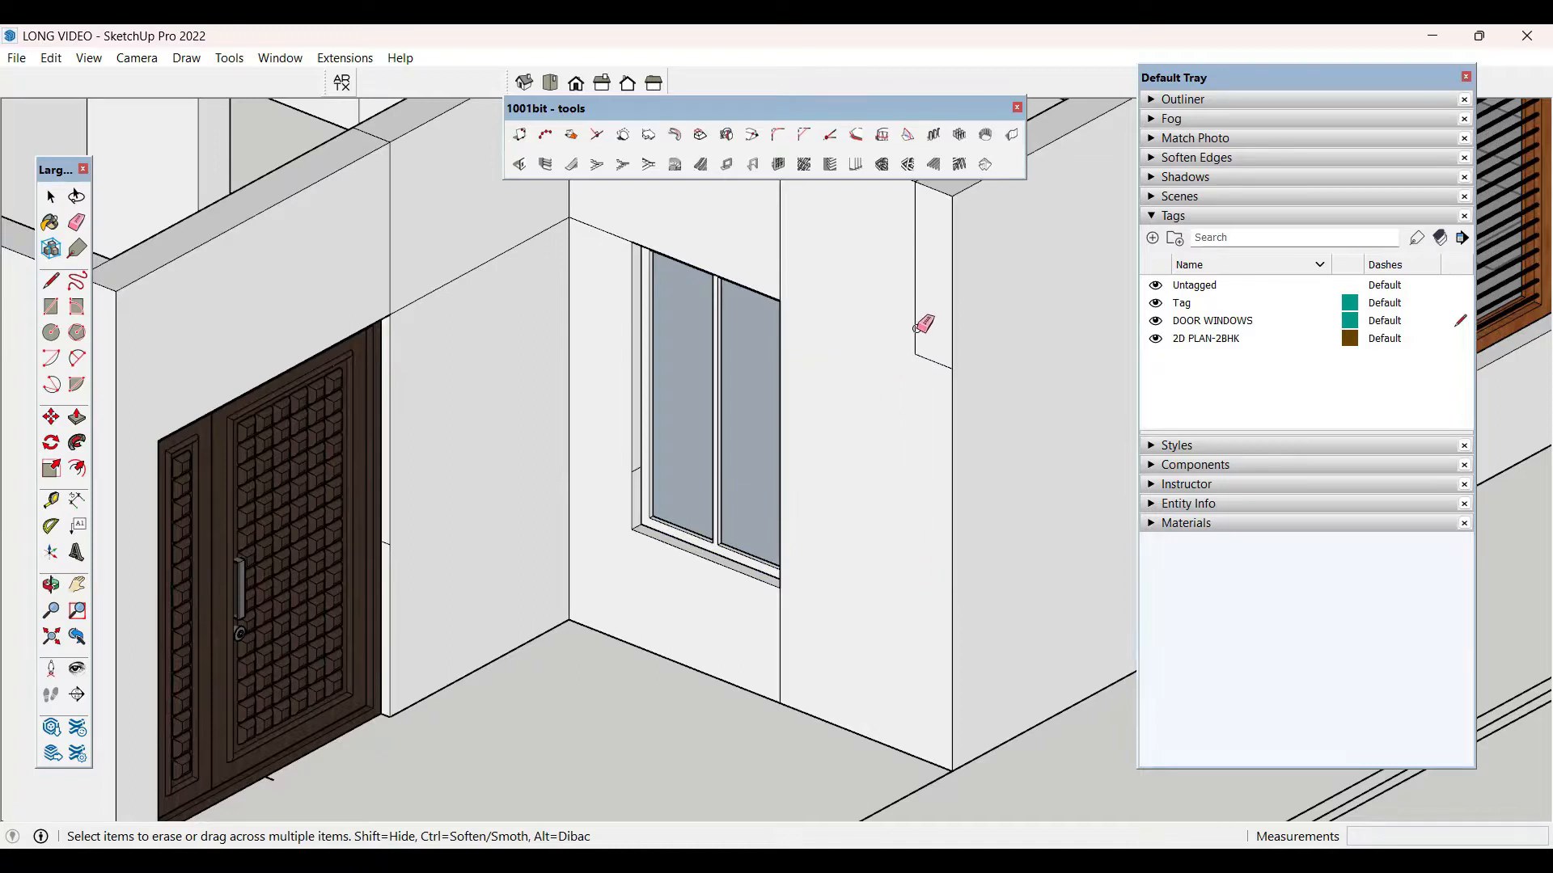
scroll(867, 459, "down", 2)
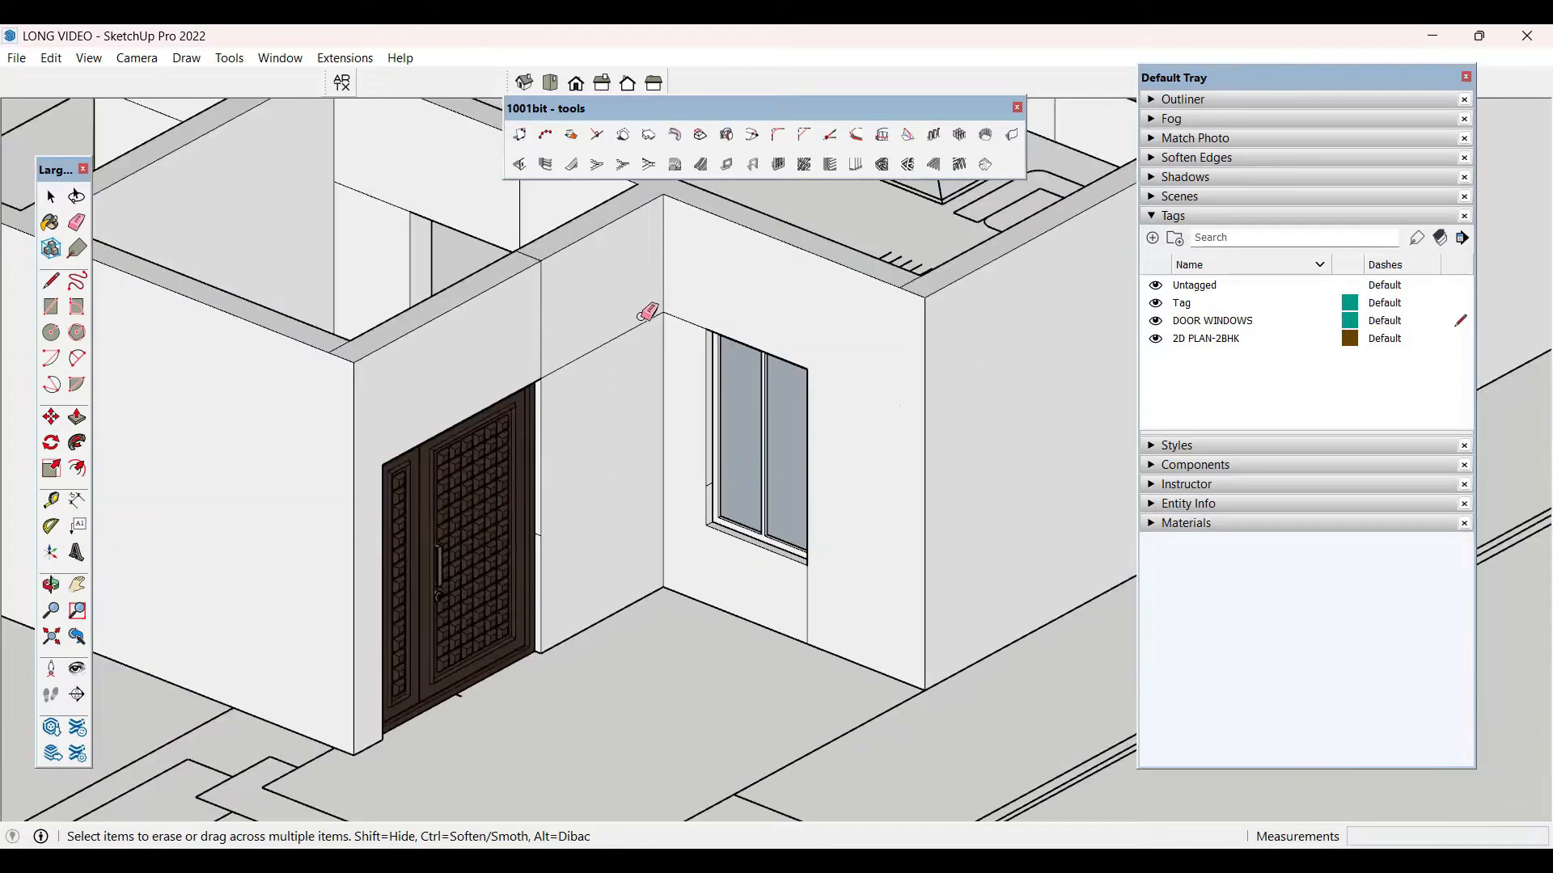
scroll(676, 652, "down", 4)
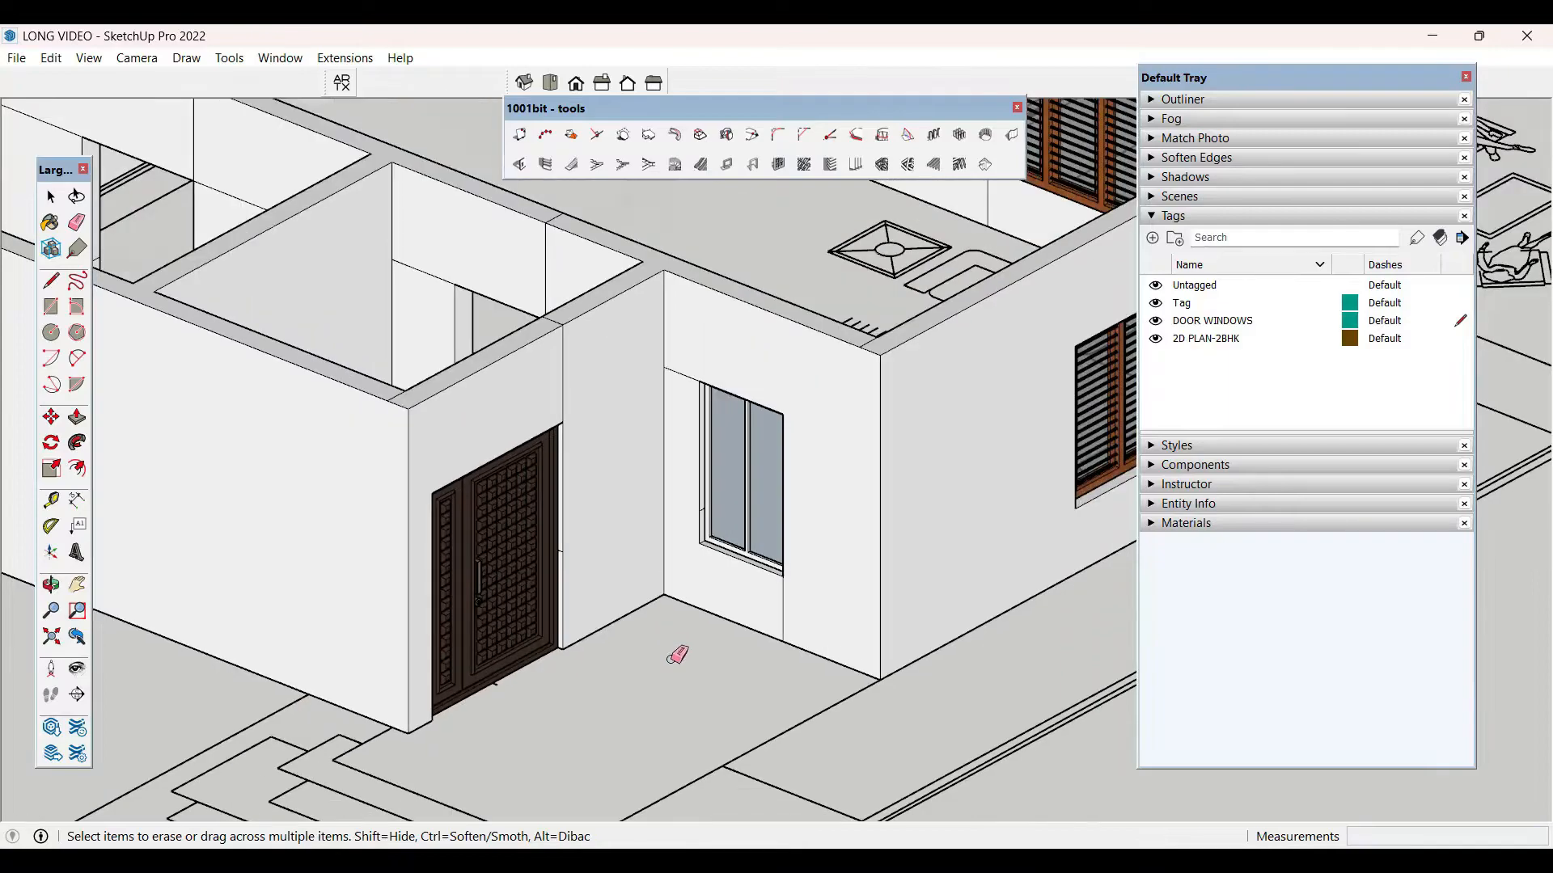
key("space")
scroll(662, 691, "down", 3)
scroll(782, 634, "up", 2)
key("e")
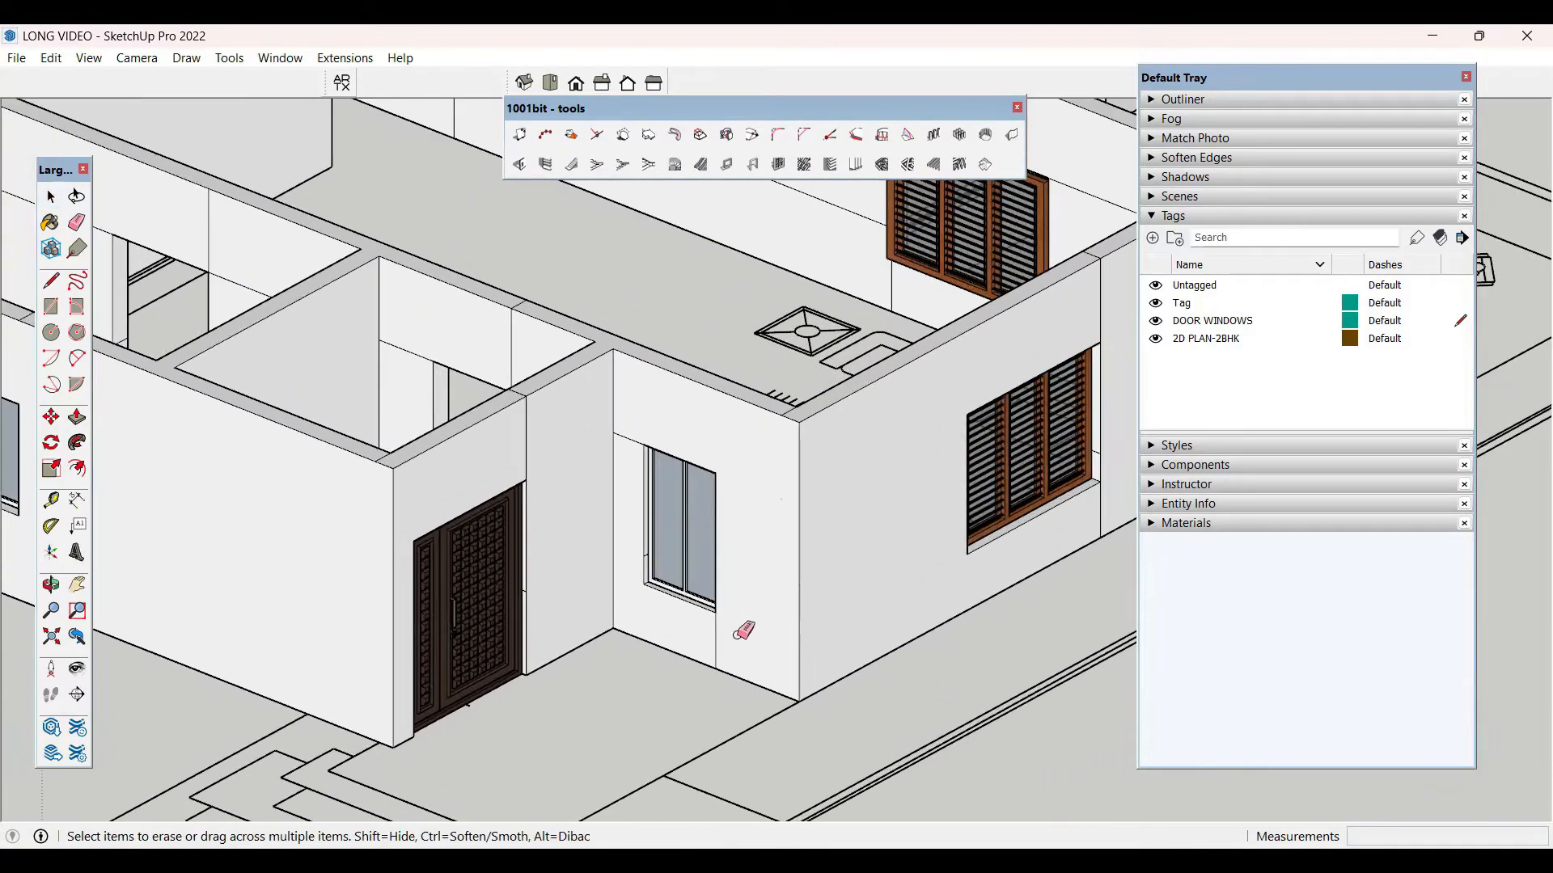
key("space")
- Examine the house from several sides for wall openings that still lack a window or ventilator
scroll(632, 701, "down", 7)
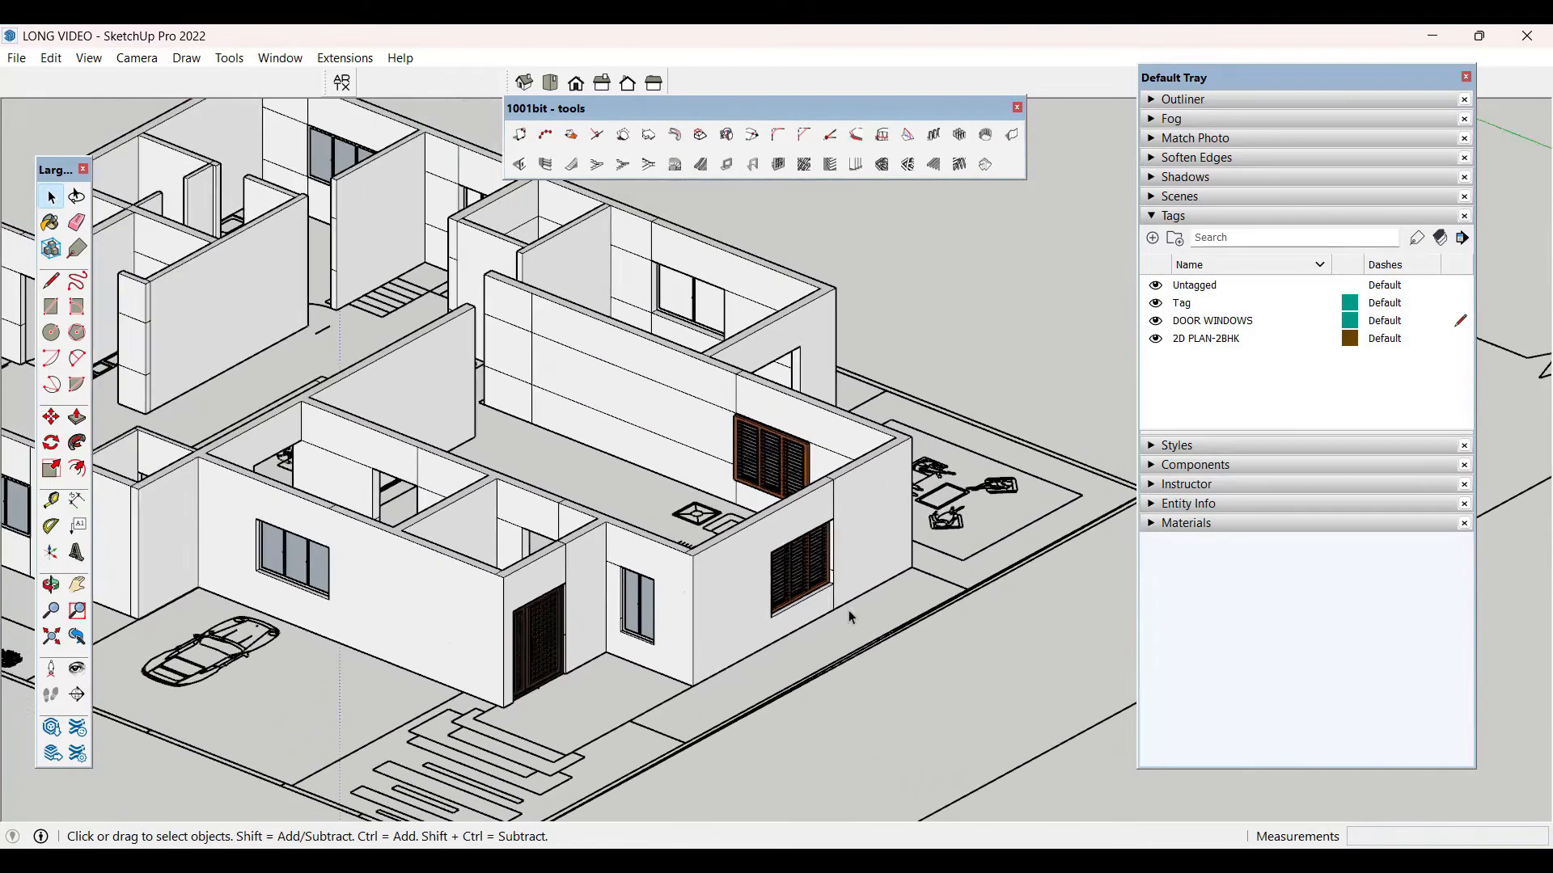
scroll(849, 623, "down", 2)
middle_click_drag(443, 530, 449, 576)
scroll(441, 477, "up", 4)
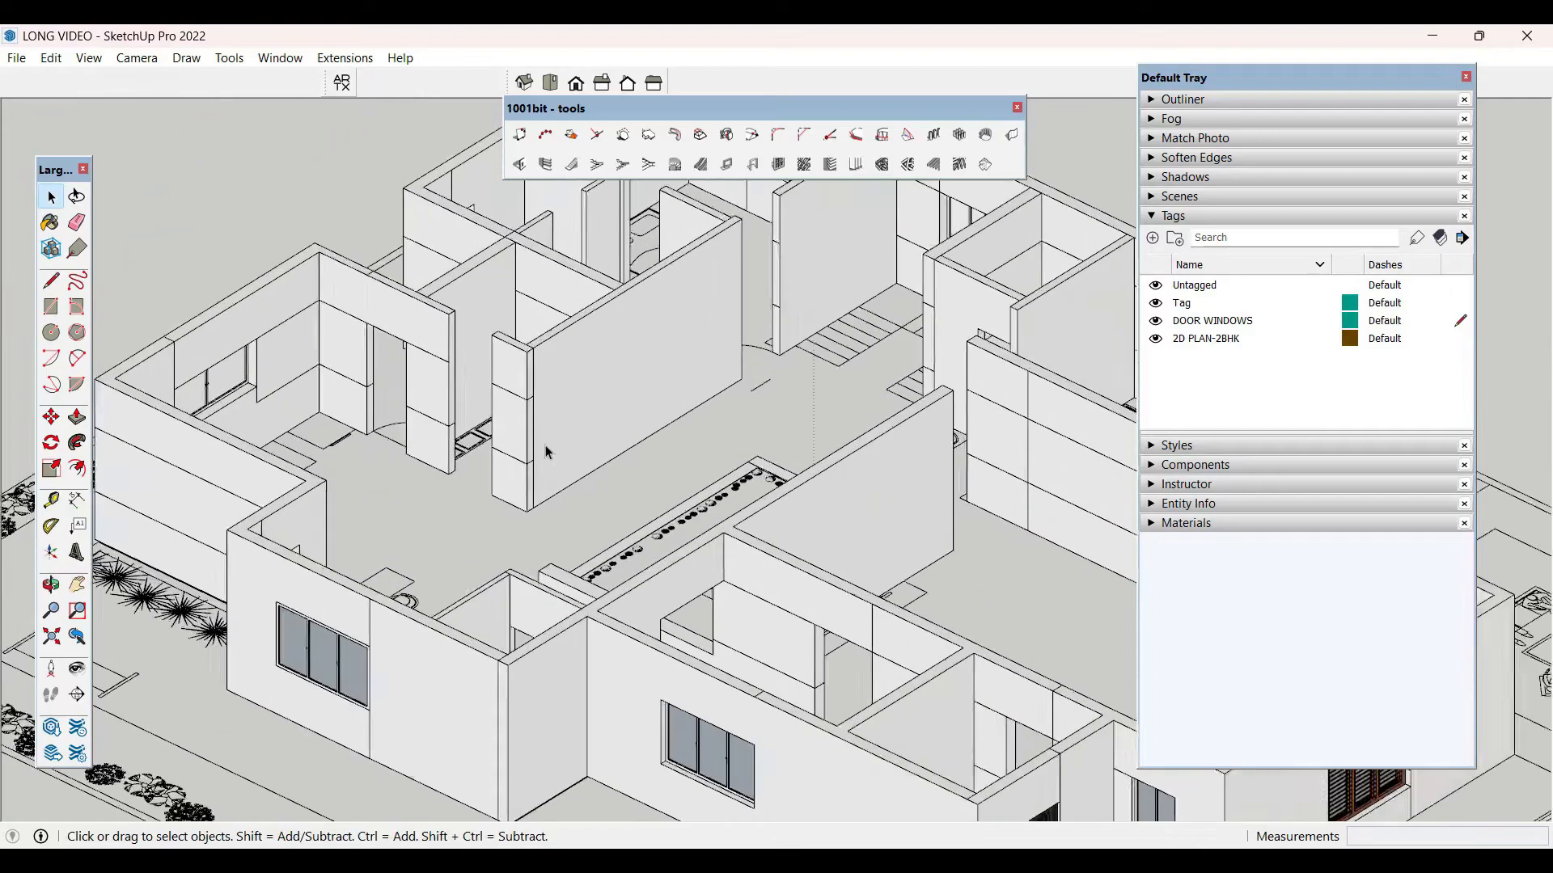
scroll(545, 453, "down", 2)
middle_click_drag(542, 546, 546, 603)
scroll(558, 543, "down", 2)
middle_click_drag(322, 477, 821, 481)
scroll(720, 439, "down", 1)
scroll(722, 441, "up", 3)
scroll(550, 367, "down", 5)
middle_click_drag(558, 800, 934, 530)
scroll(658, 646, "up", 3)
middle_click_drag(657, 647, 1039, 572)
middle_click_drag(566, 578, 809, 655)
- Draw a rectangle across the small square ventilator opening near the corner of the outer wall
scroll(680, 606, "up", 6)
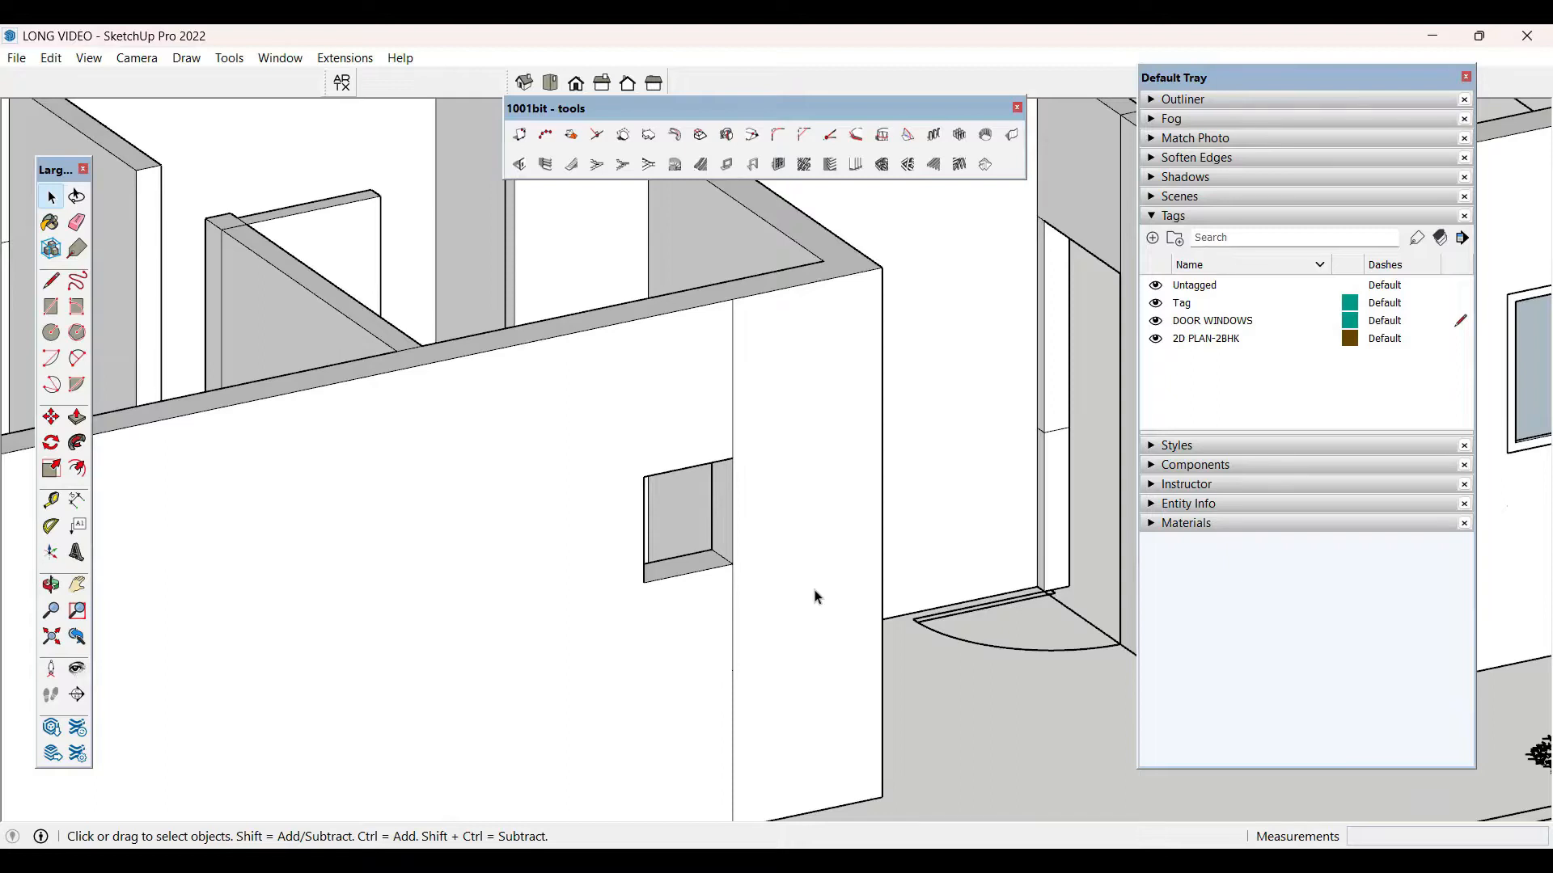
key("r")
scroll(643, 505, "up", 1)
left_click(645, 470)
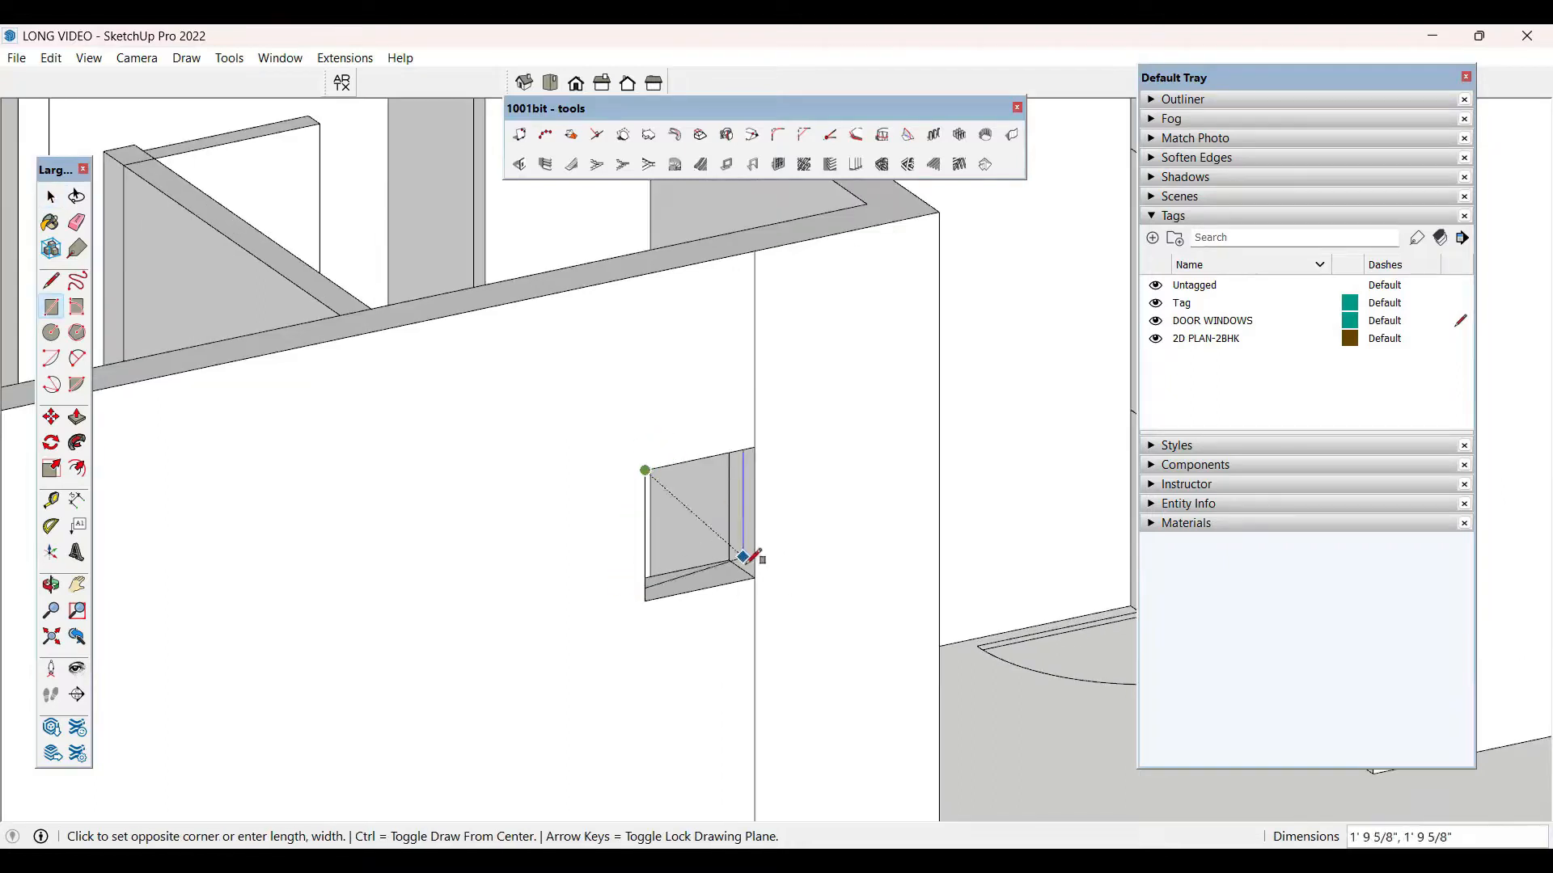
left_click(756, 575)
key("space")
- Create horizontal louvres on the corner ventilator's face, 5 7/8" deep, 1 3/16" thick, spaced 3 15/16" and located at the back
left_click(717, 547)
scroll(720, 546, "up", 2)
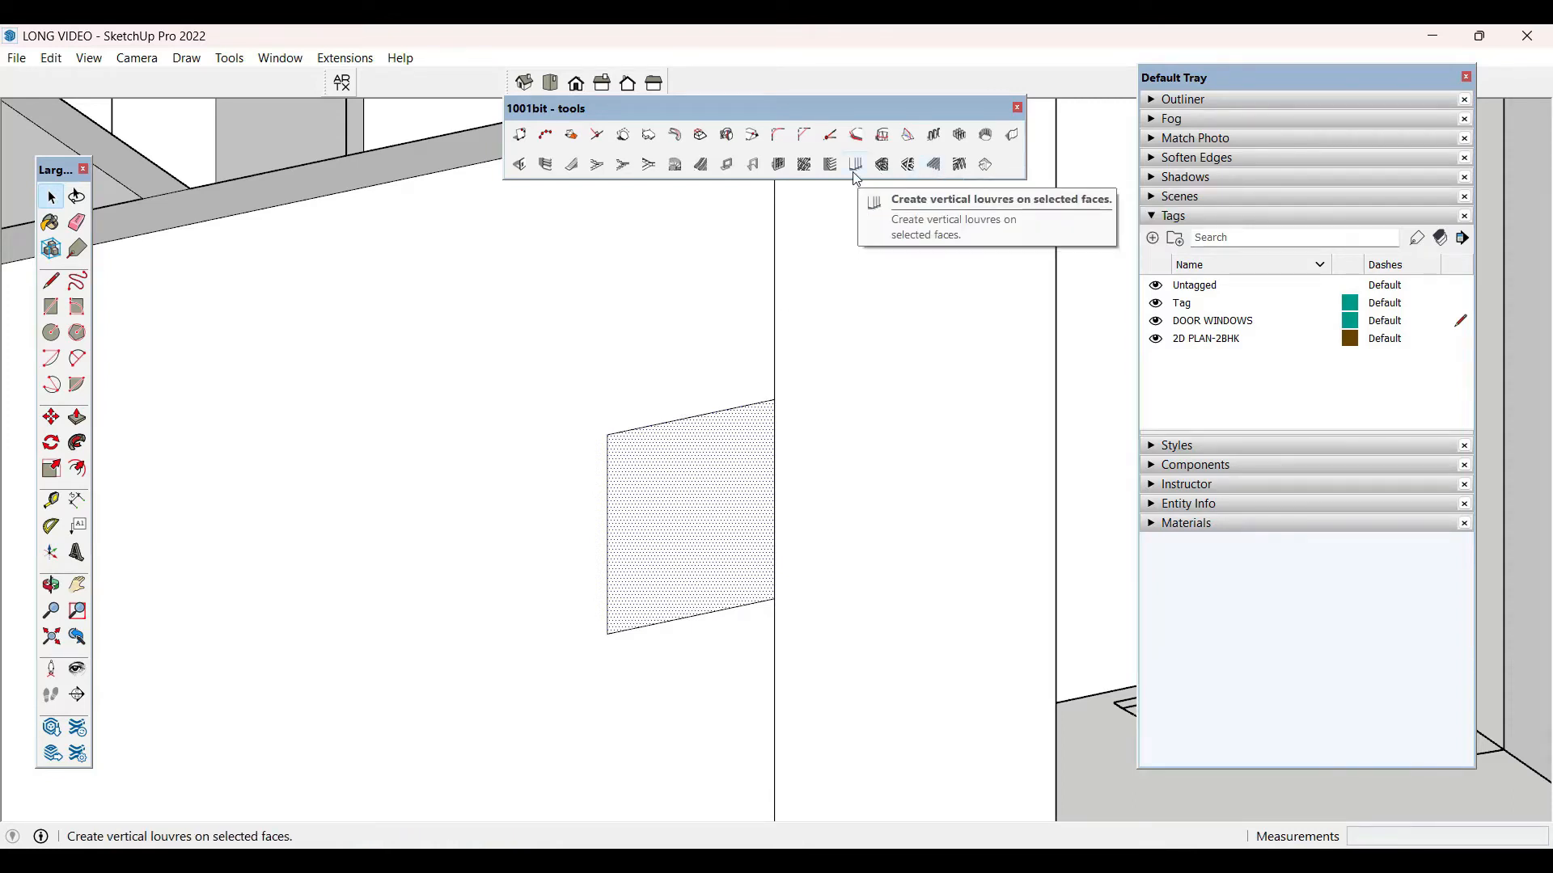
left_click(832, 167)
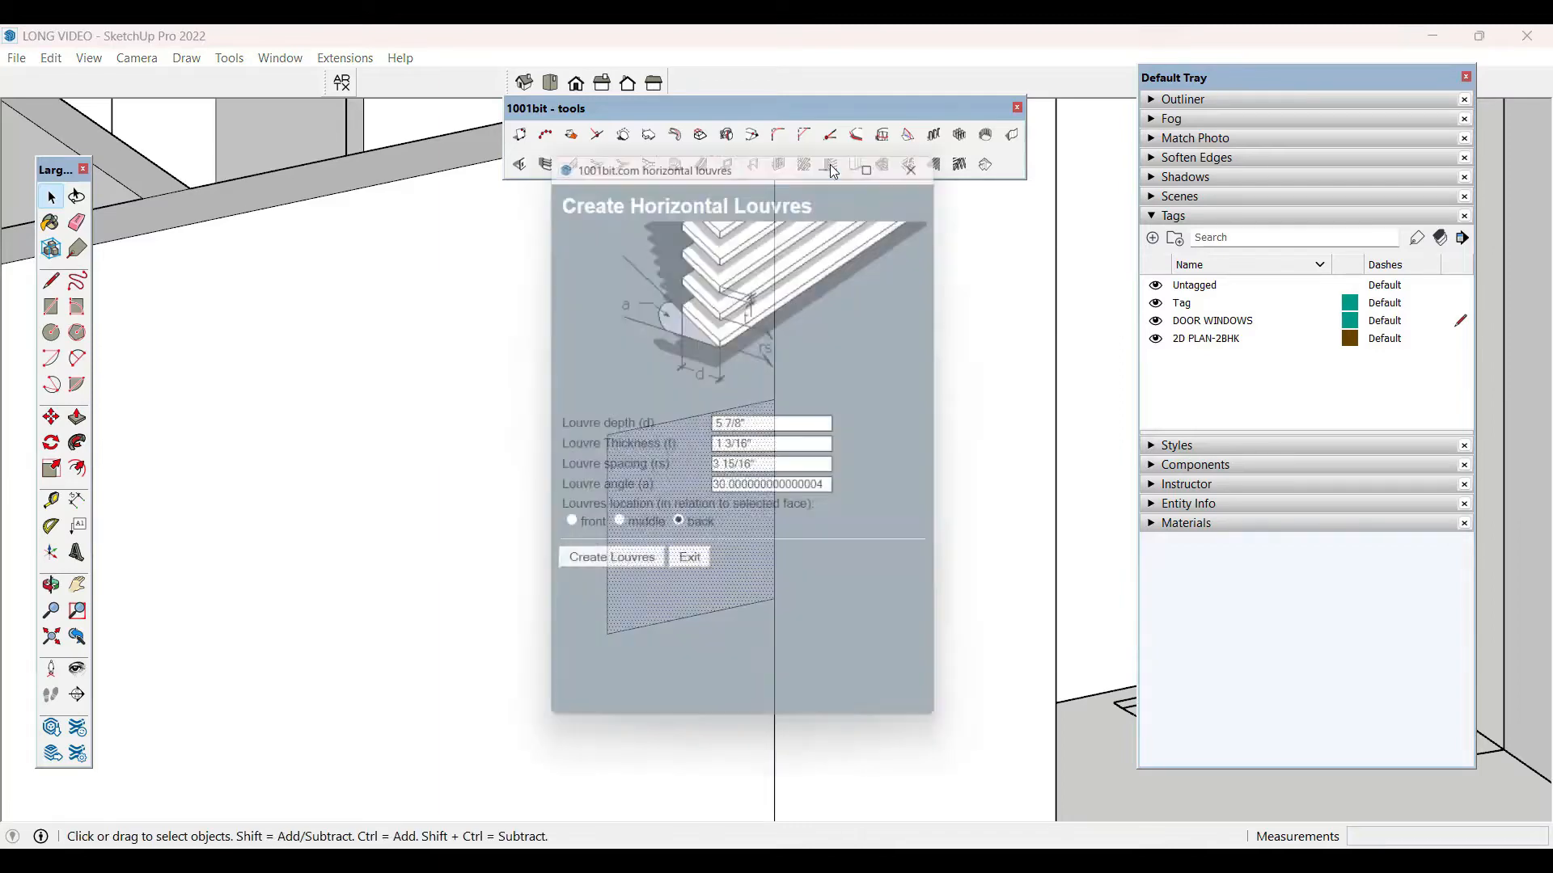
left_click(625, 574)
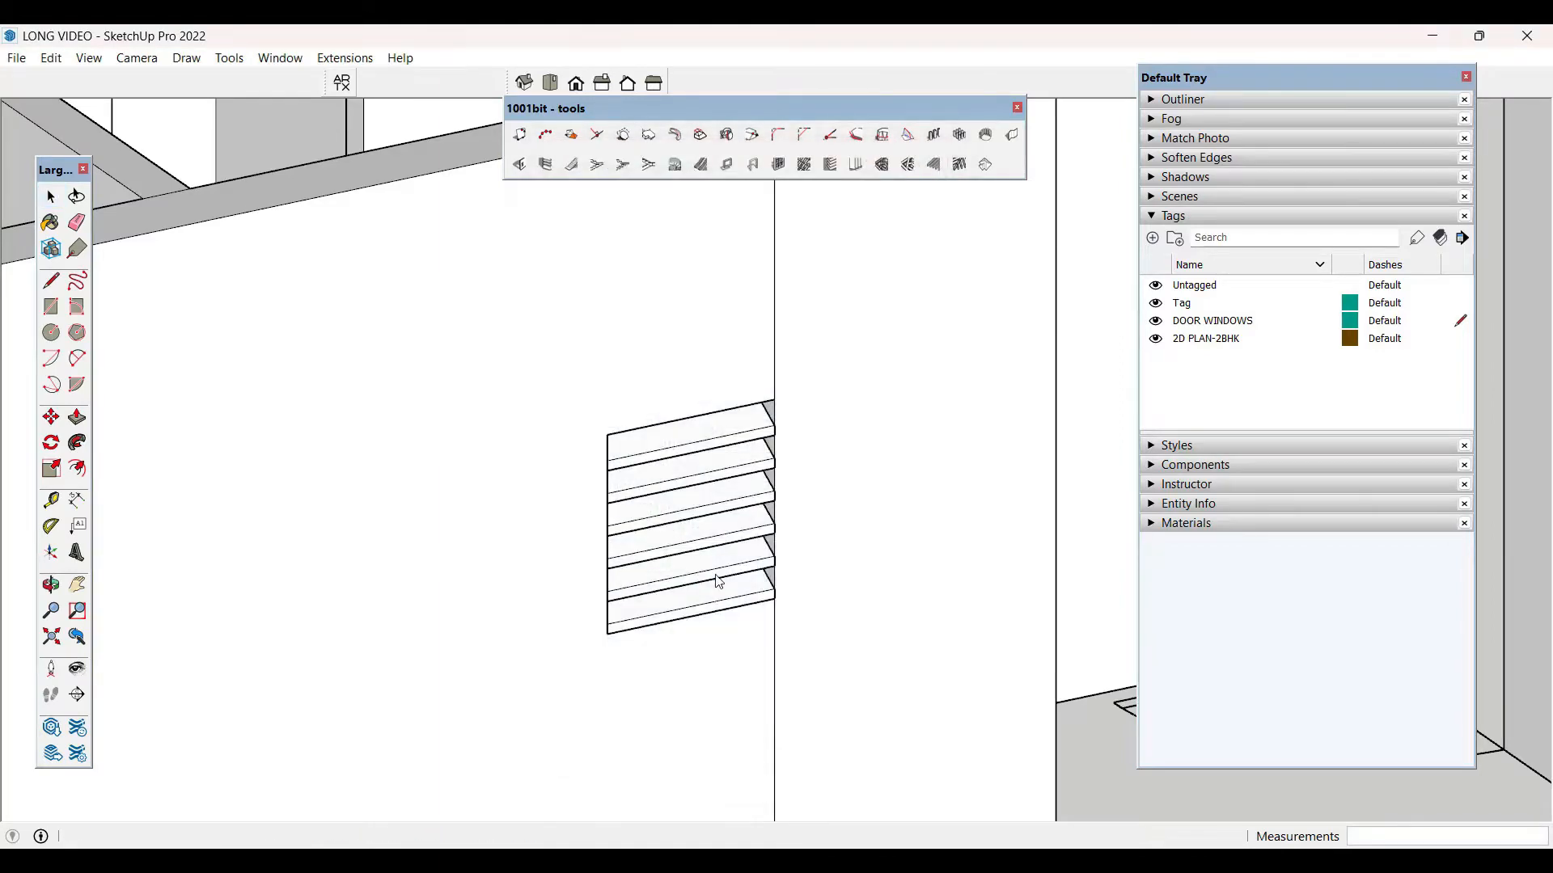
- Draw a rectangle across the small ventilator opening between the two windows of the long outer wall
scroll(800, 564, "down", 2)
middle_click_drag(800, 564, 565, 537)
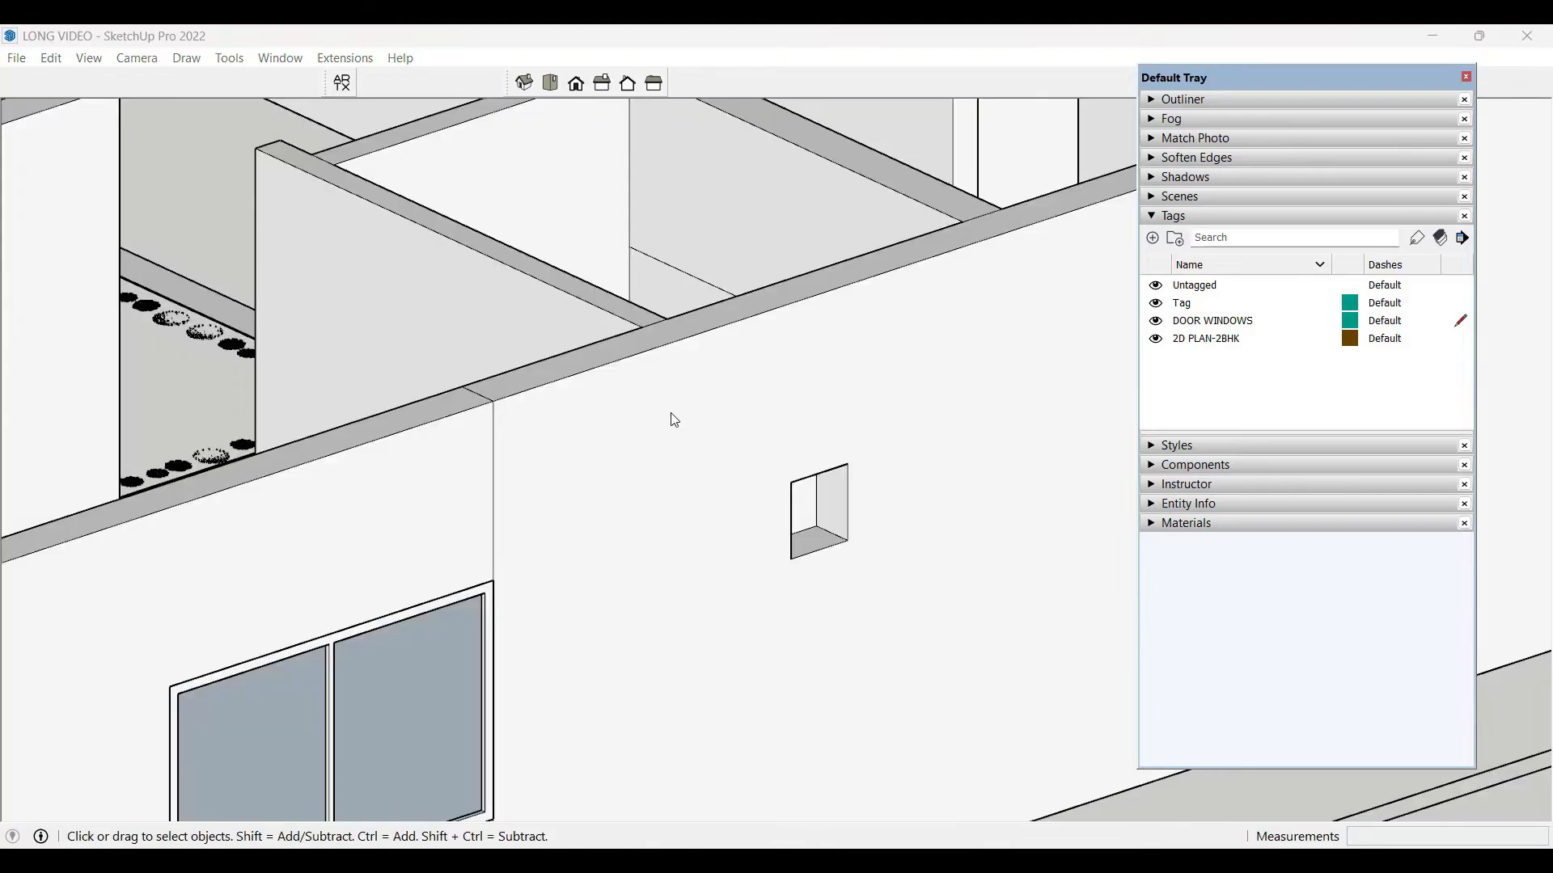
scroll(672, 419, "down", 3)
mouse_move(836, 669)
middle_mouse_down()
mouse_move(765, 574)
mouse_move(684, 392)
middle_mouse_up()
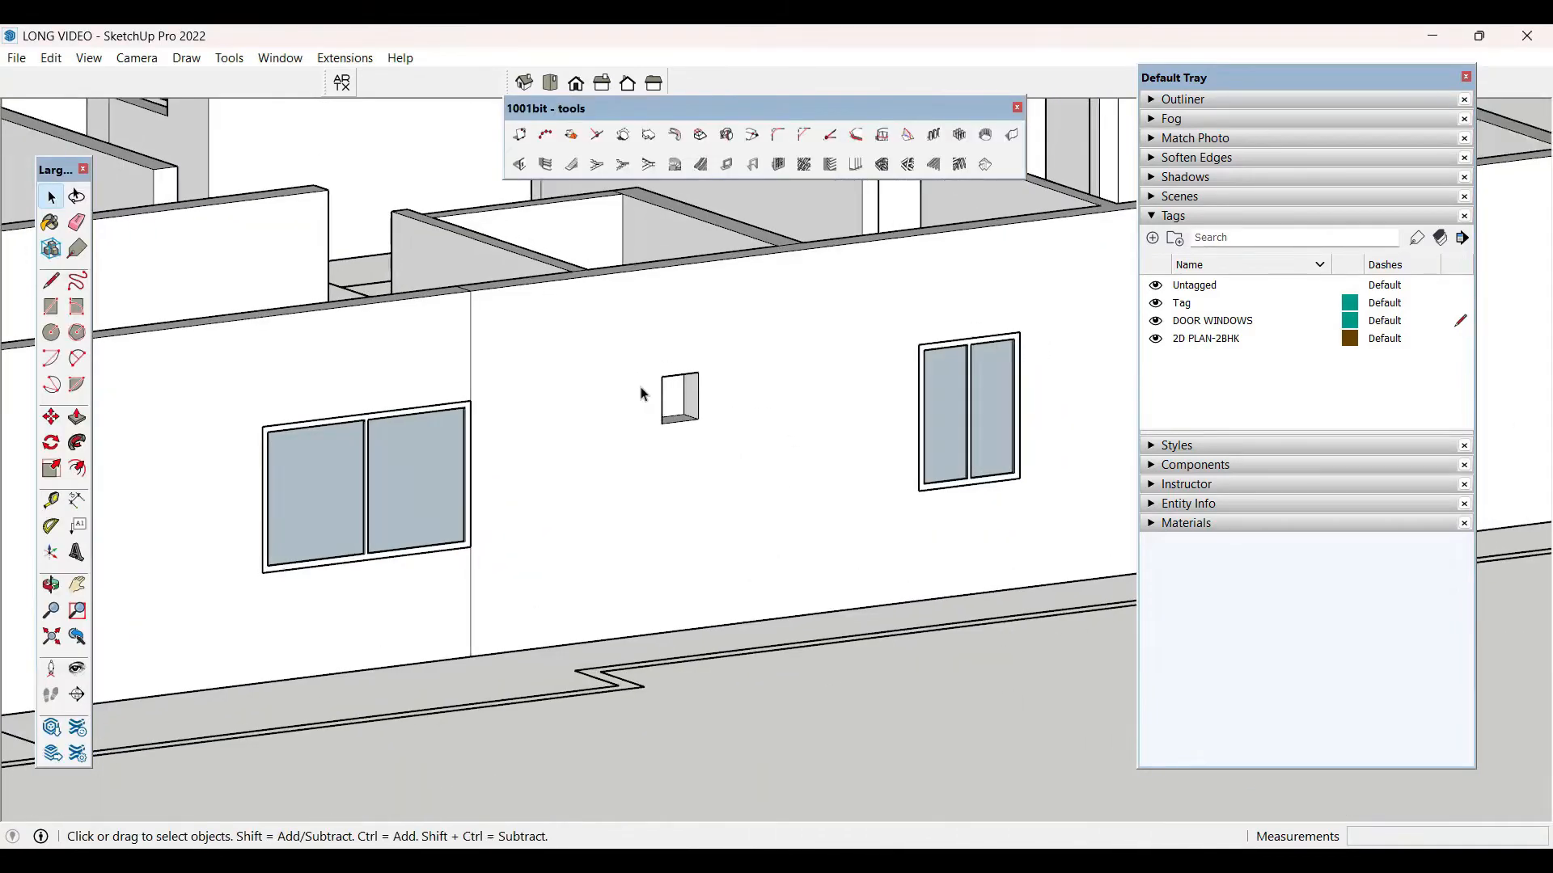
scroll(671, 360, "up", 5)
key("e")
key("space")
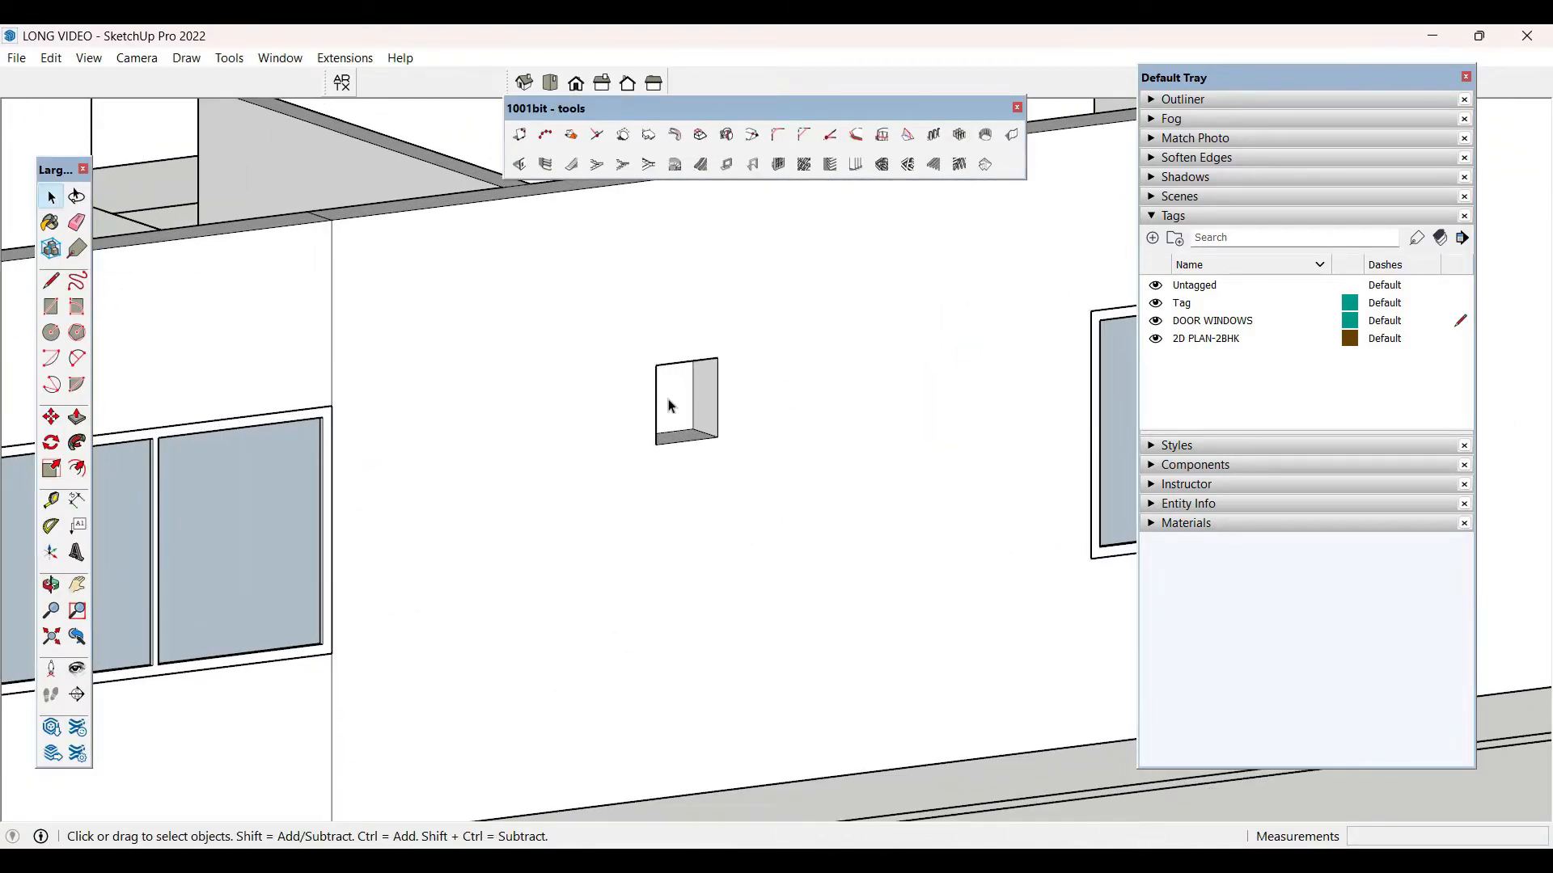
left_click(656, 365)
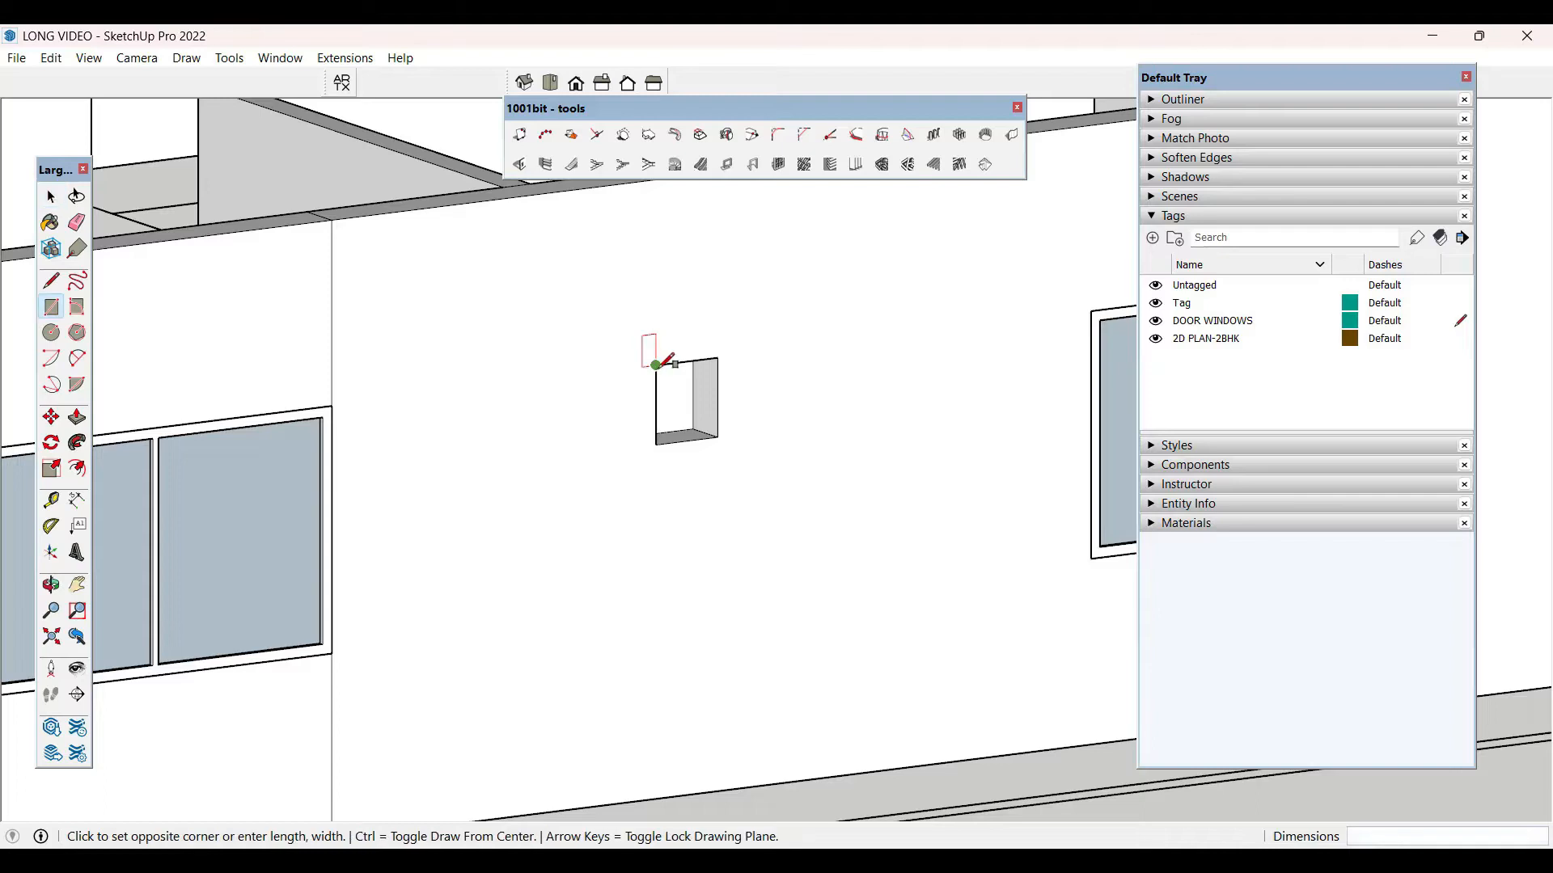
left_click(721, 436)
- Create horizontal louvres on the face filling the long wall's small ventilator opening
key("space")
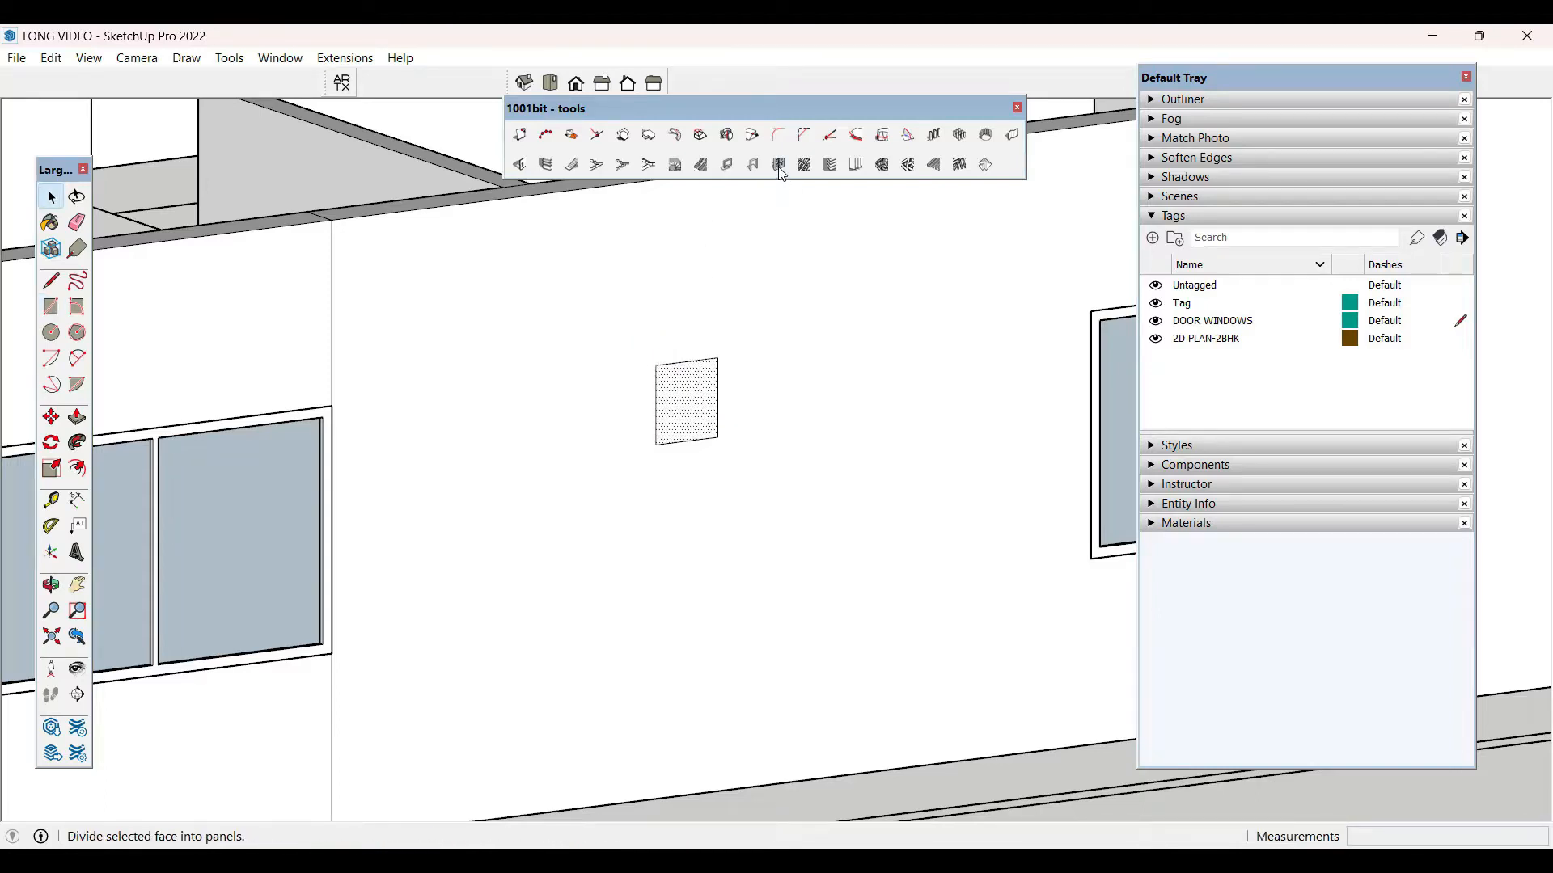
left_click(830, 165)
left_click(613, 568)
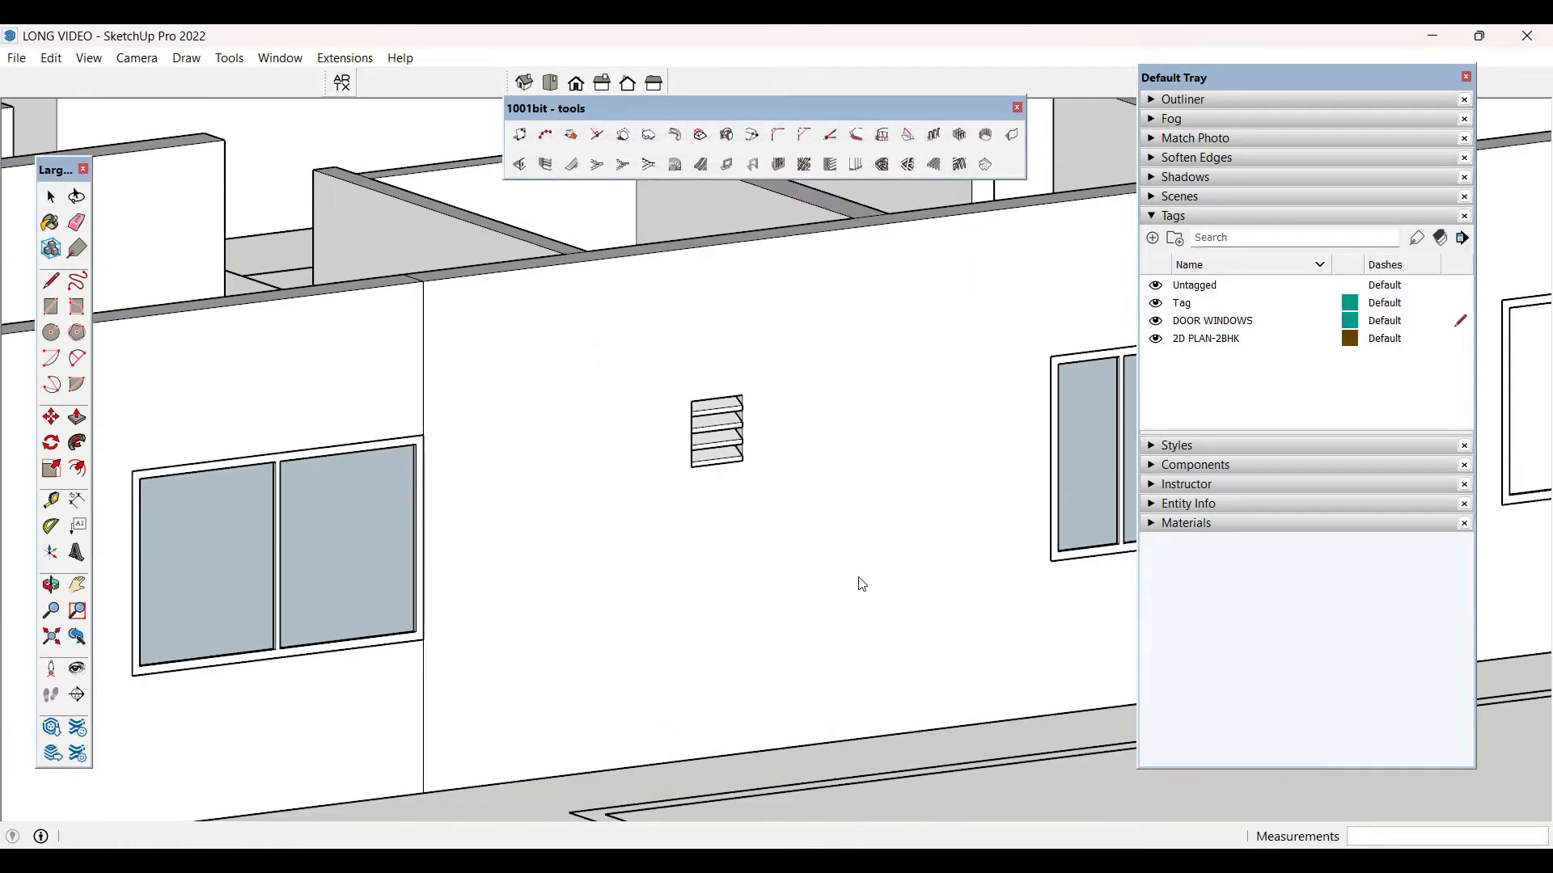
scroll(862, 584, "down", 10)
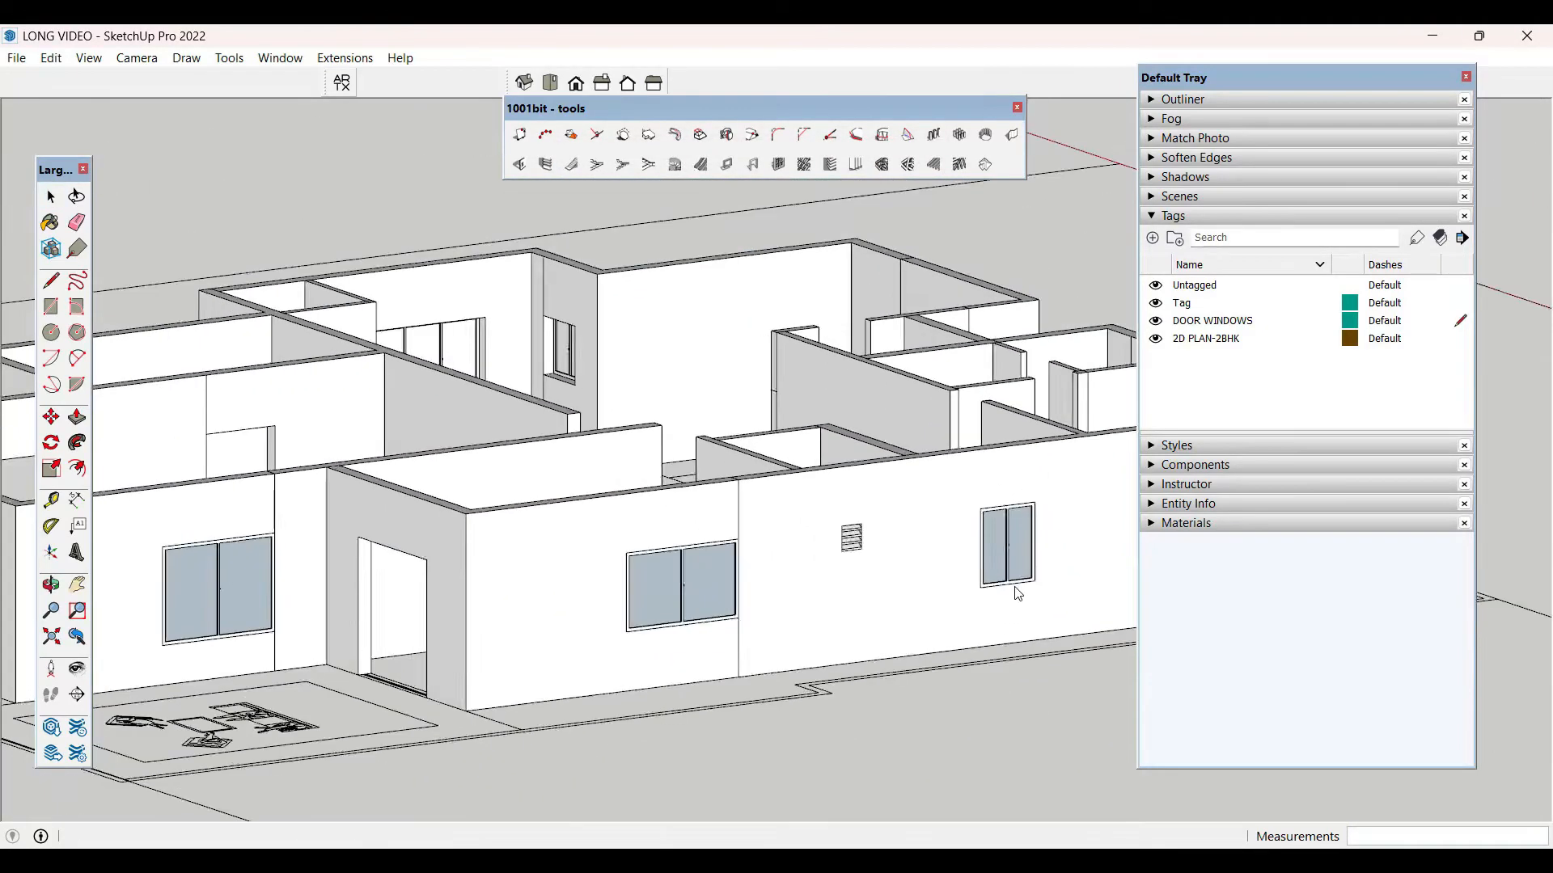
- Draw a rectangle across the tall door opening that faces the outdoor seating area
scroll(1018, 595, "down", 3)
middle_click_drag(781, 636, 738, 724)
scroll(738, 724, "up", 10)
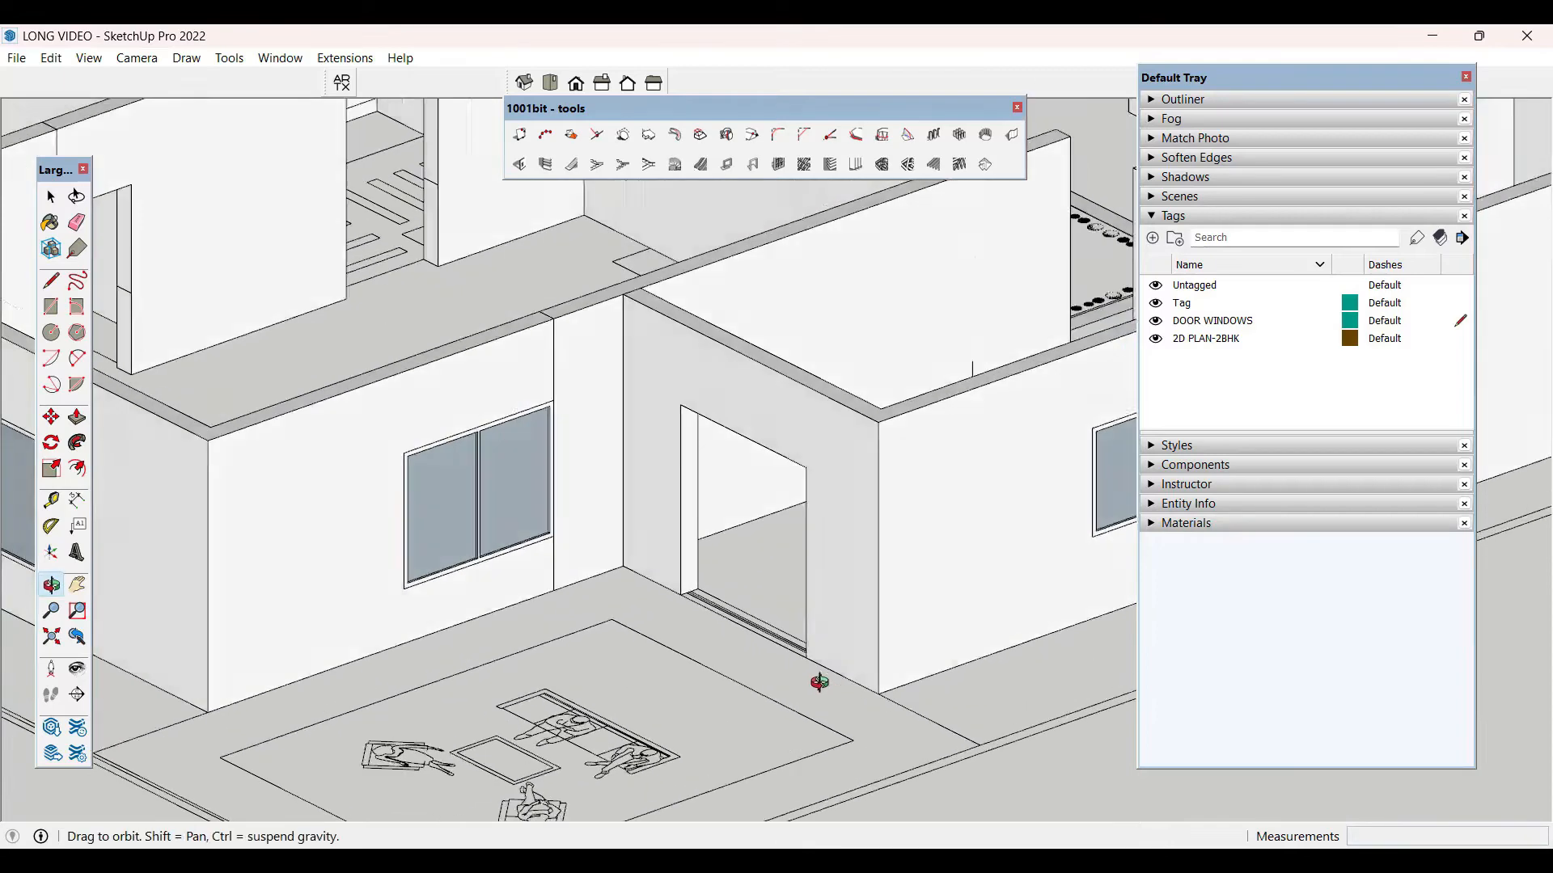
scroll(819, 682, "up", 3)
key("r")
left_click(635, 324)
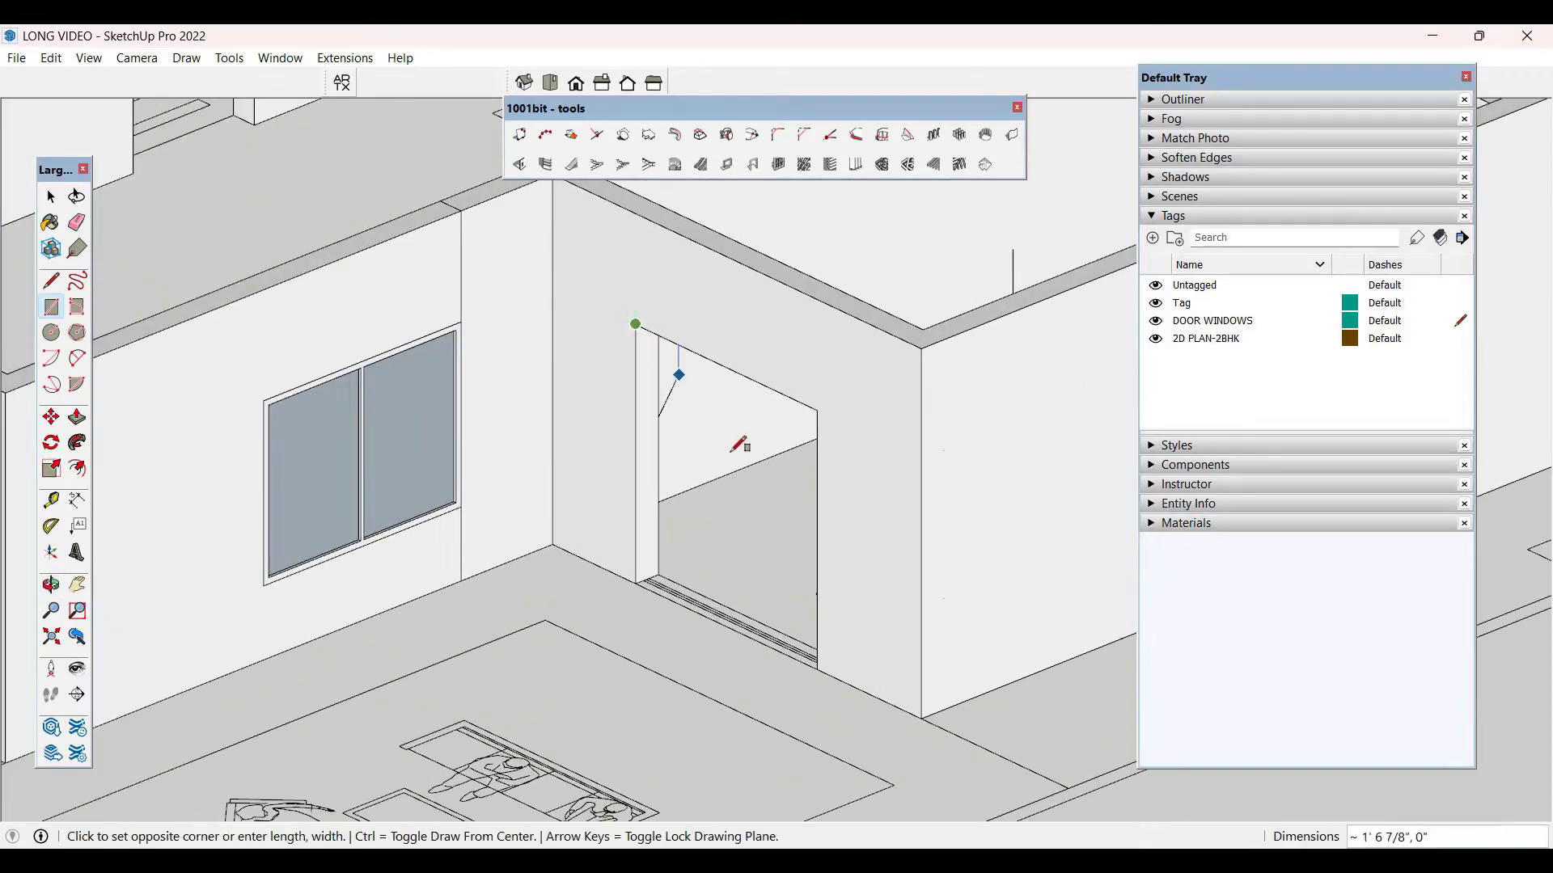
left_click(817, 668)
key("space")
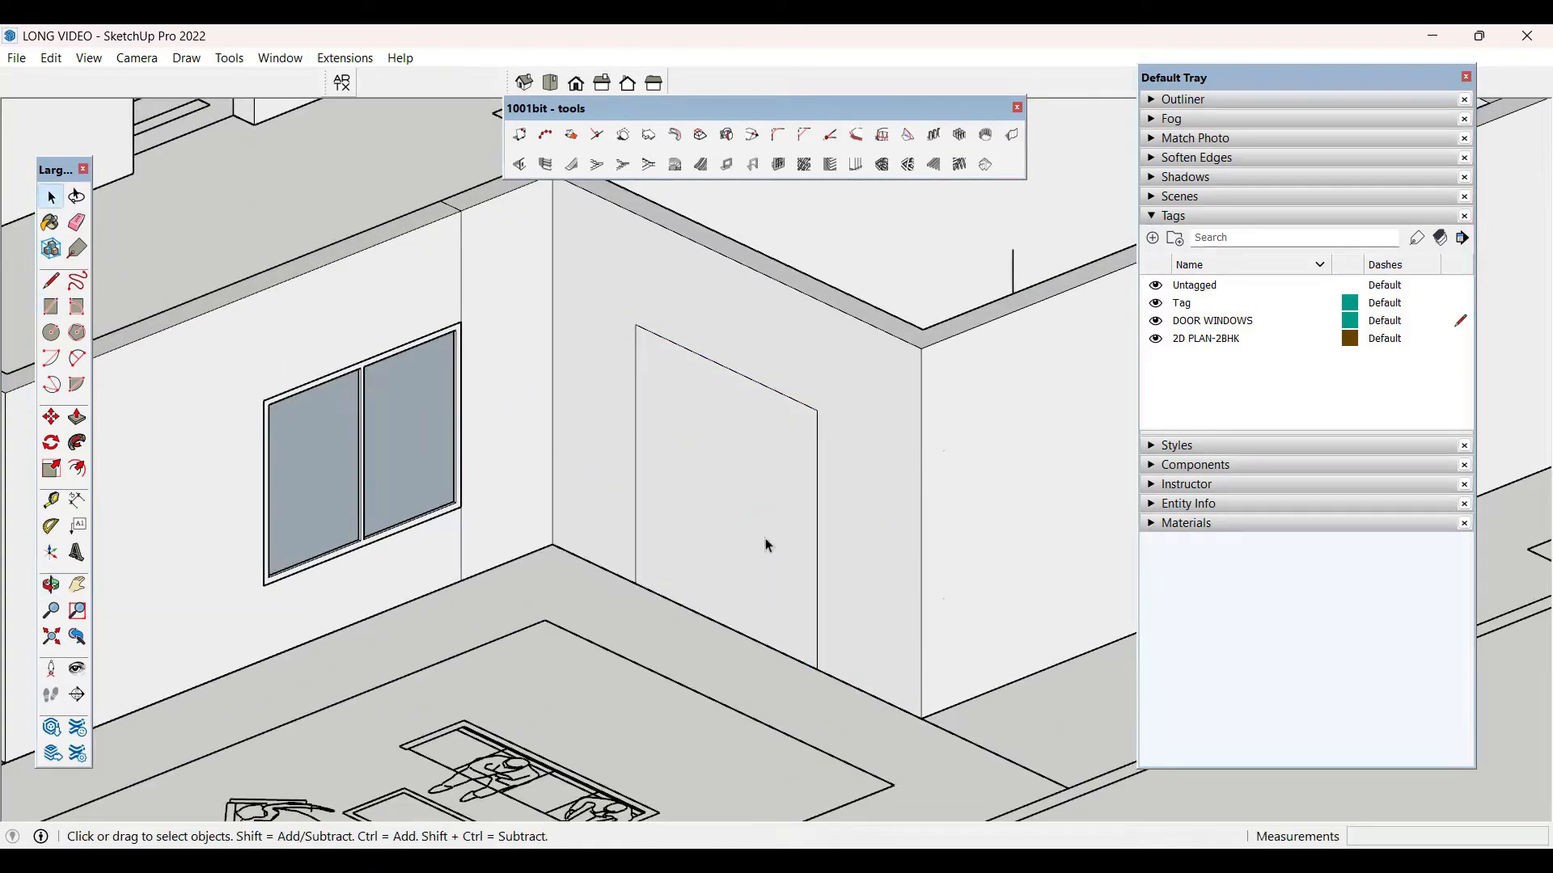
- Create a one-row, three-column Panel Divider frame on the face filling the door opening beside the outdoor seating
left_click(744, 488)
left_click(778, 168)
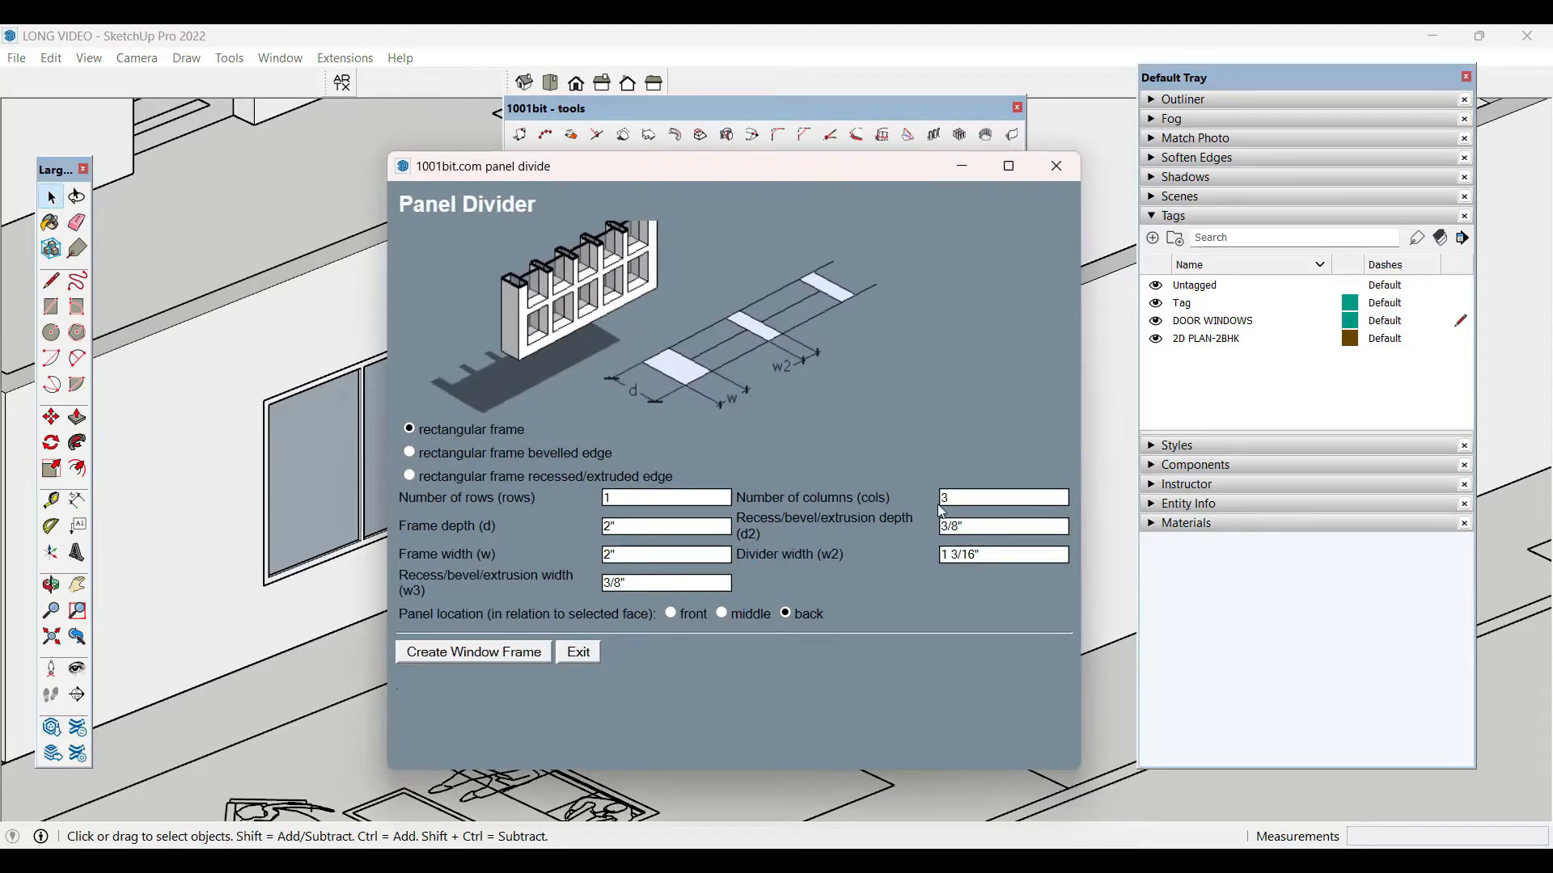
left_click(488, 652)
middle_click_drag(671, 637, 772, 560)
scroll(769, 700, "down", 10)
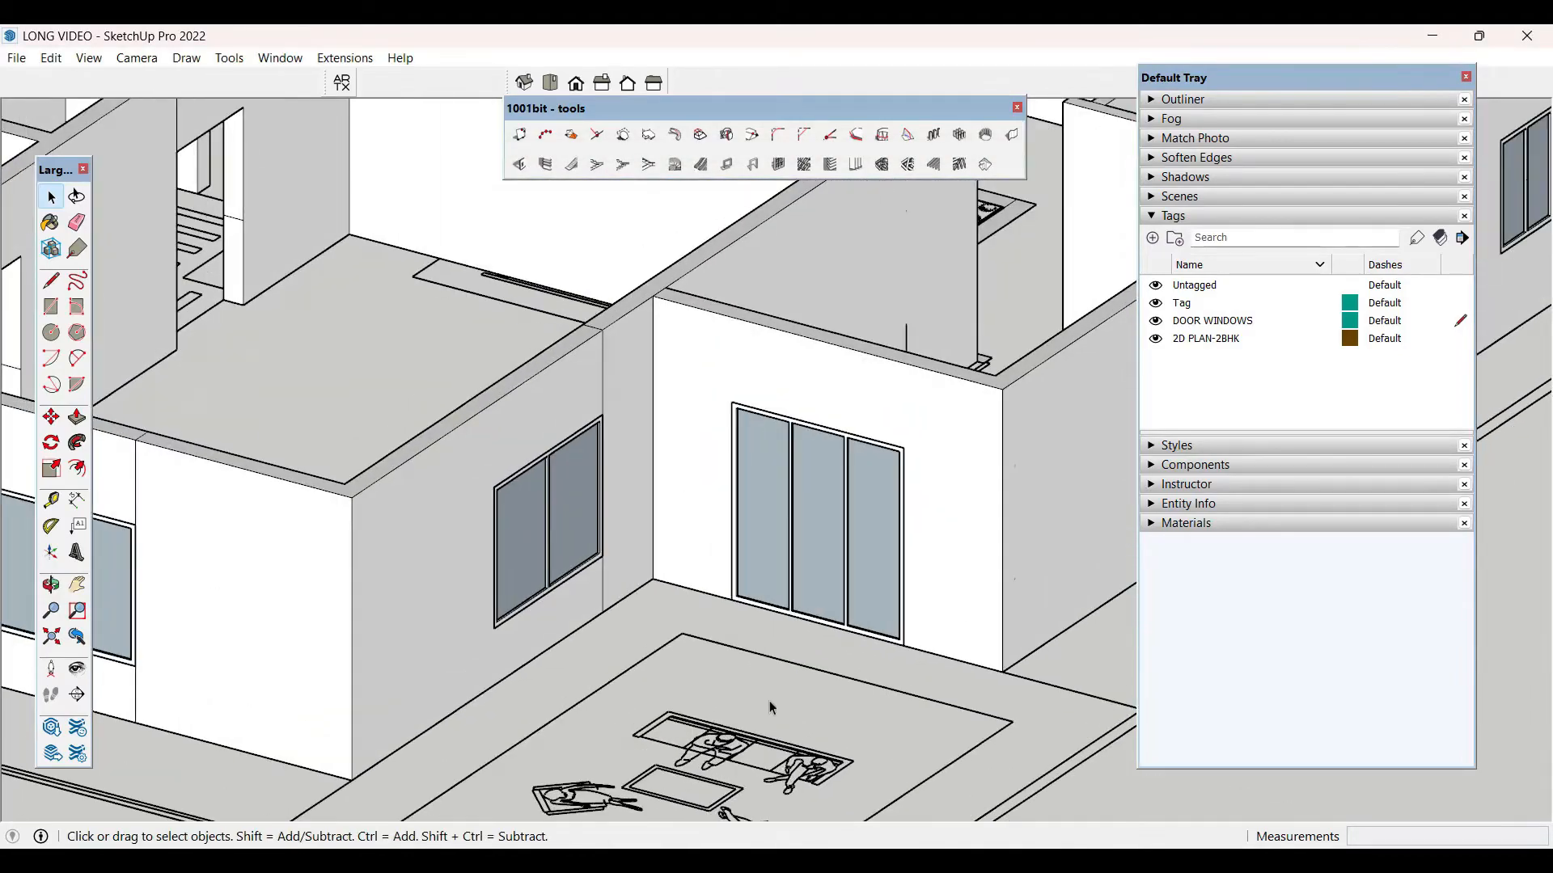
- Examine the interior rooms, door openings and free-standing partitions around the planted courtyard
middle_click_drag(787, 685, 604, 719)
middle_click_drag(434, 591, 513, 634)
scroll(526, 492, "up", 10)
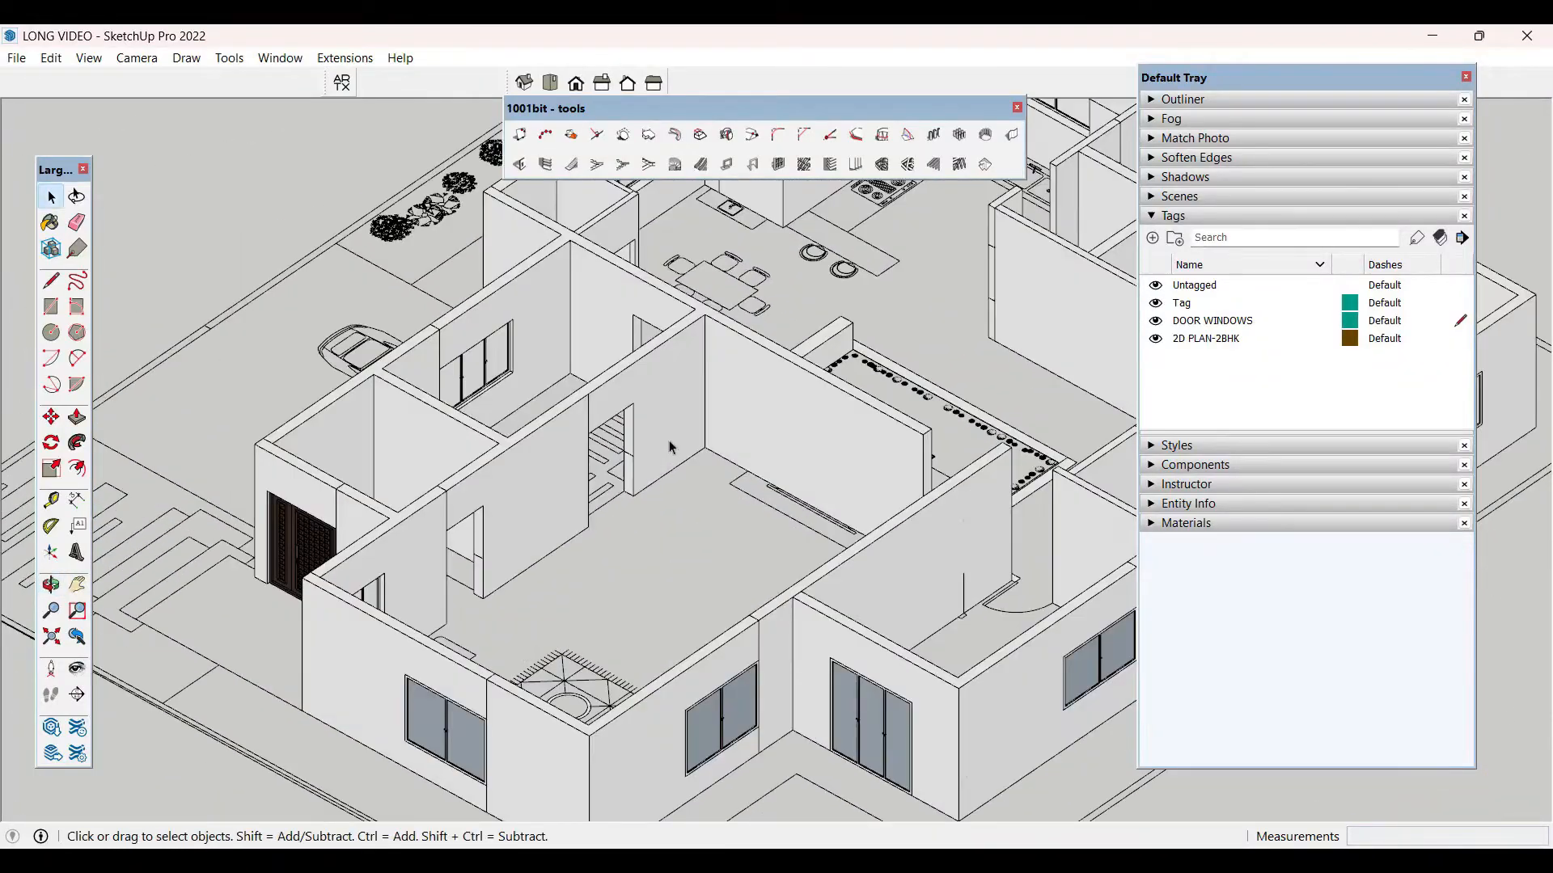
middle_click(627, 532)
scroll(611, 638, "down", 3)
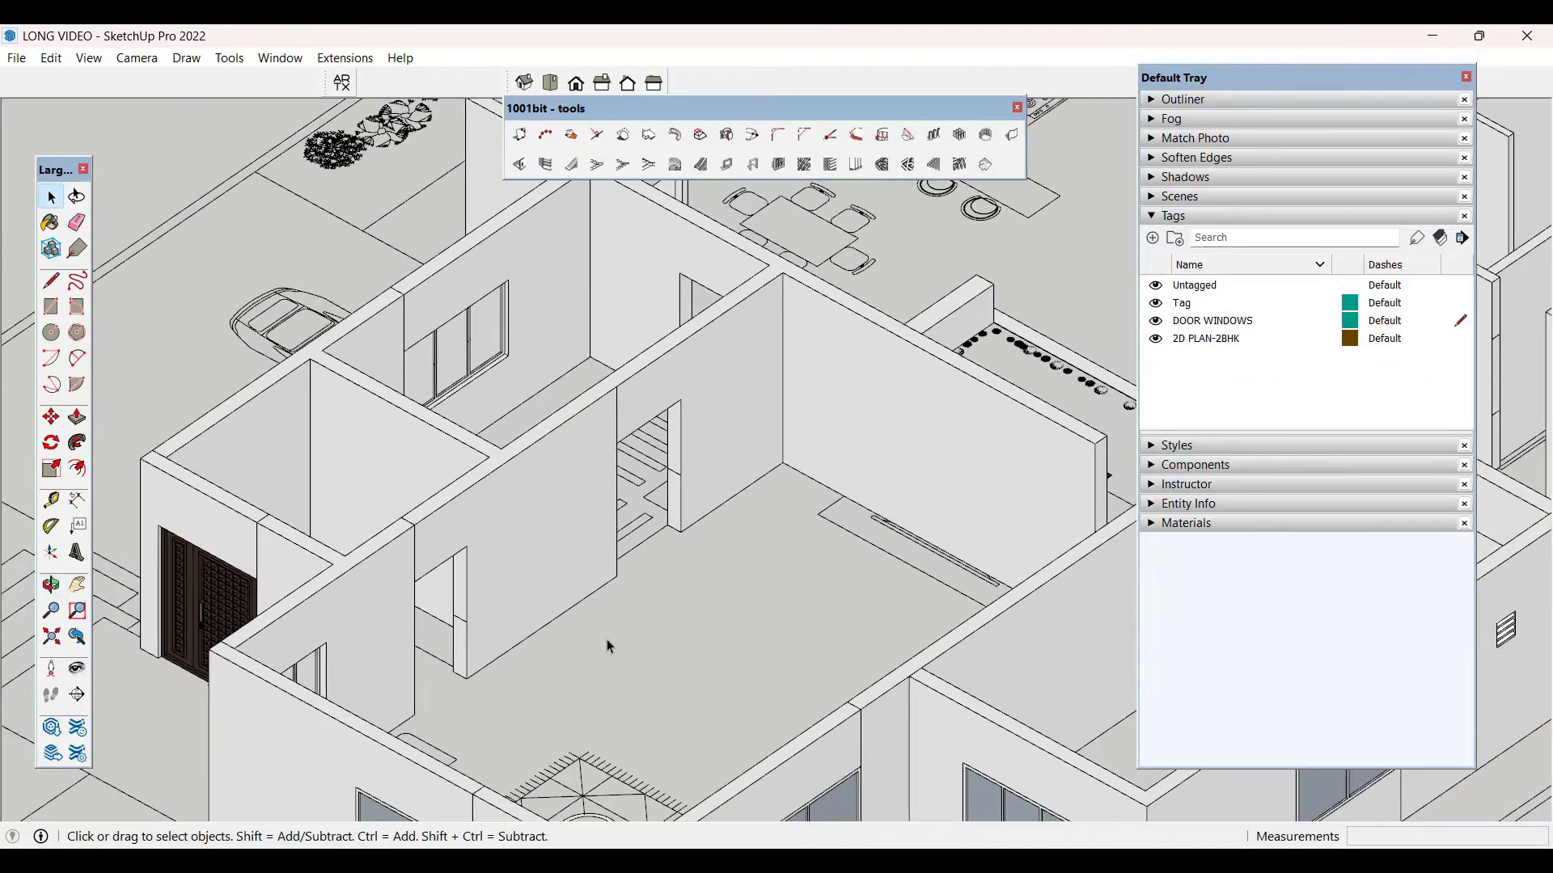
scroll(451, 643, "down", 3)
middle_click_drag(551, 547, 977, 582)
scroll(808, 578, "up", 3)
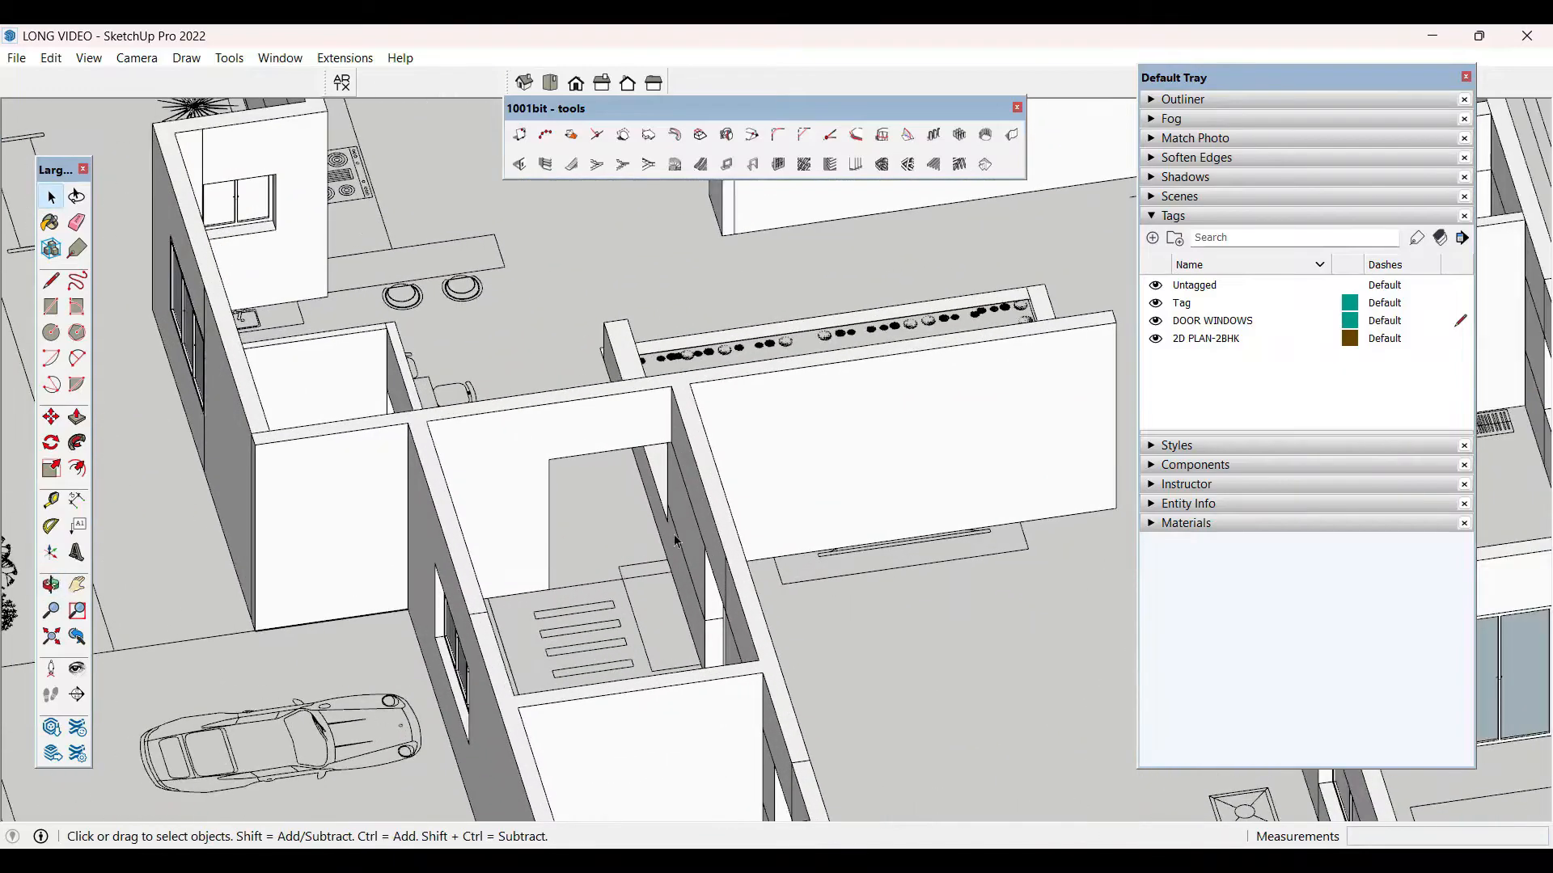
middle_click_drag(669, 549, 760, 604)
scroll(409, 615, "down", 5)
scroll(810, 420, "up", 6)
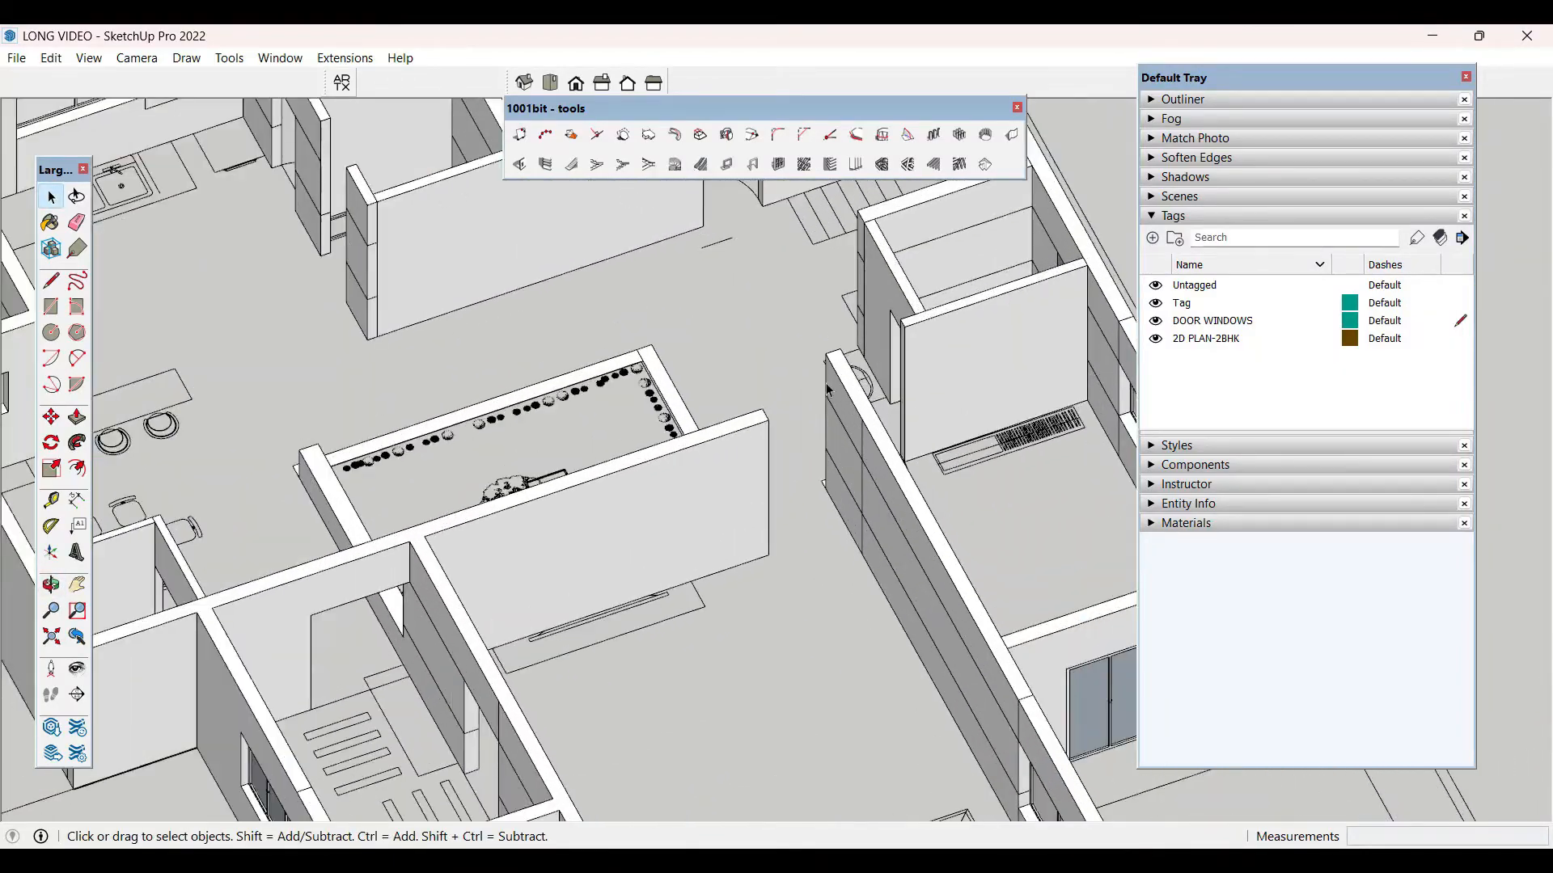
scroll(807, 417, "up", 1)
middle_click_drag(803, 422, 998, 461)
scroll(998, 461, "down", 3)
- Copy the top edge of the end face on the partition beside the planted courtyard 3' downward
scroll(674, 499, "up", 5)
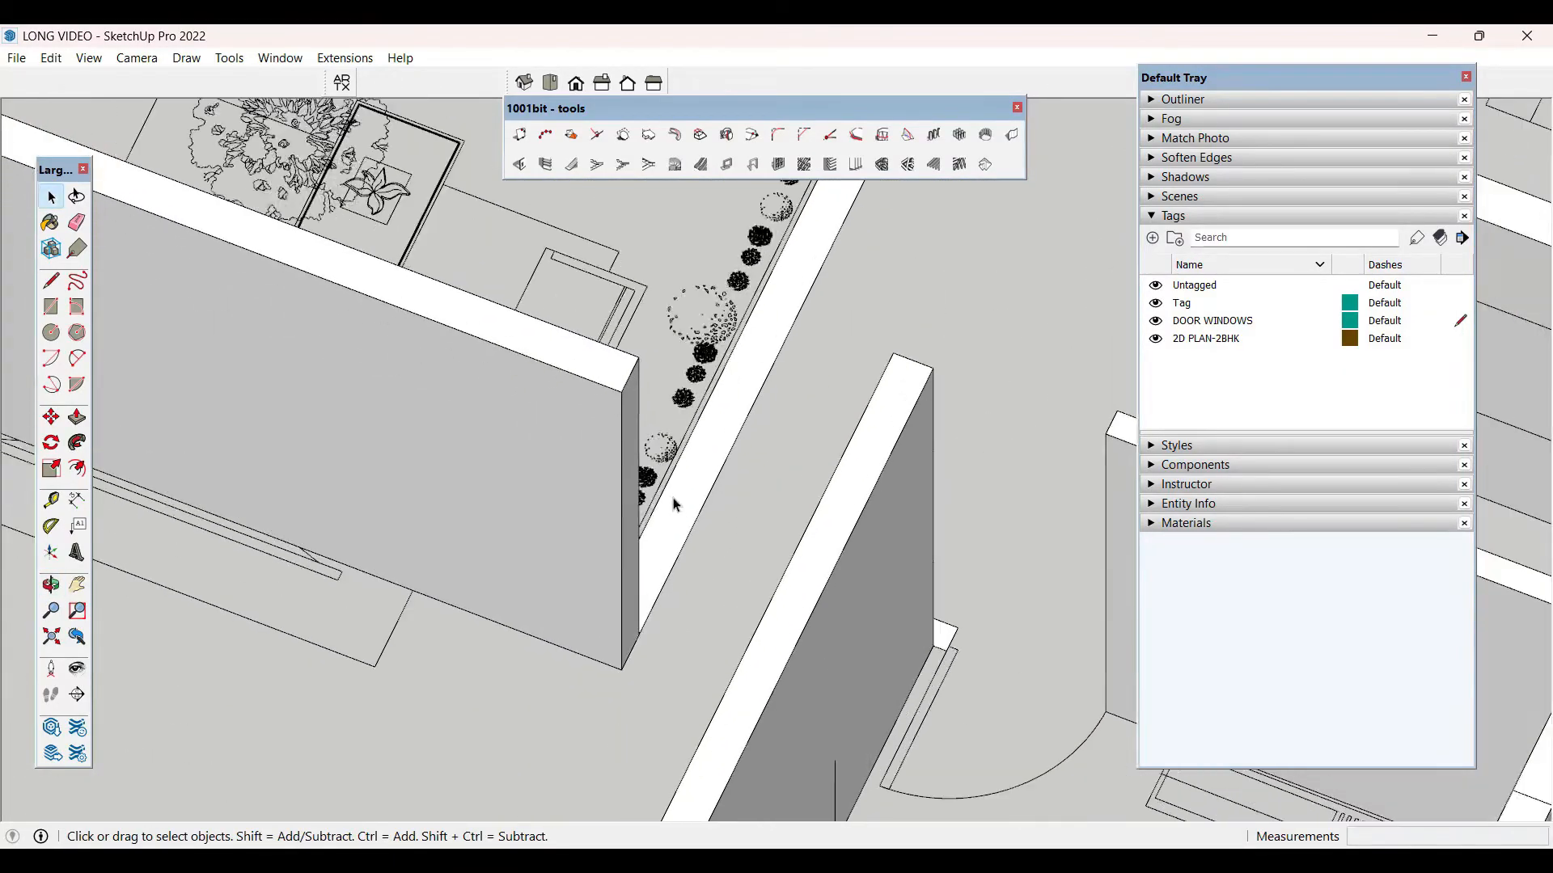
left_click(630, 425)
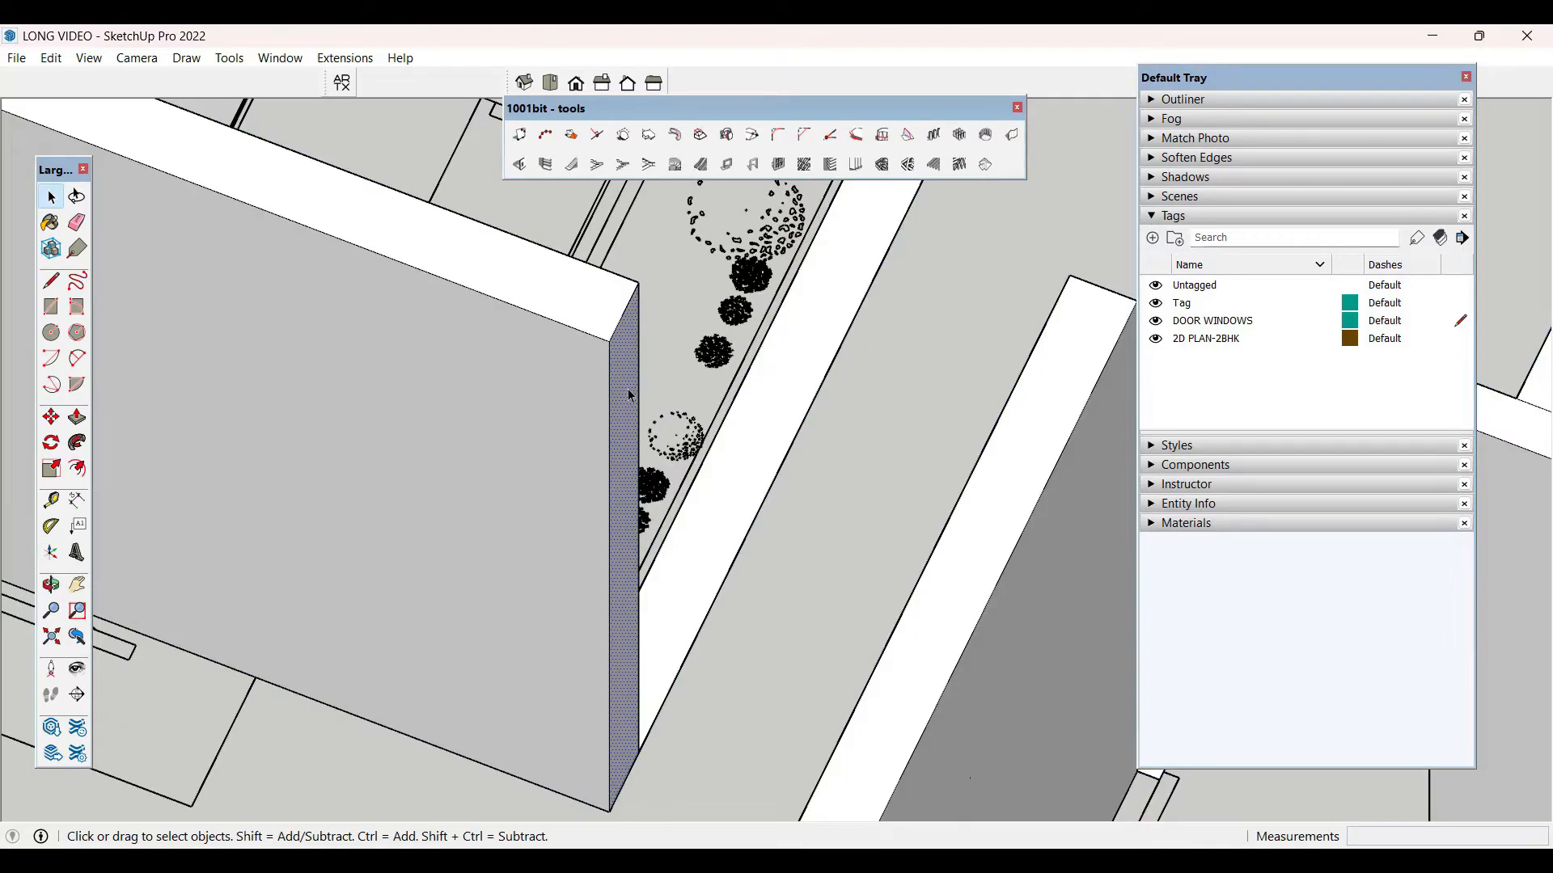
key("m")
left_click(622, 319)
key("ctrl")
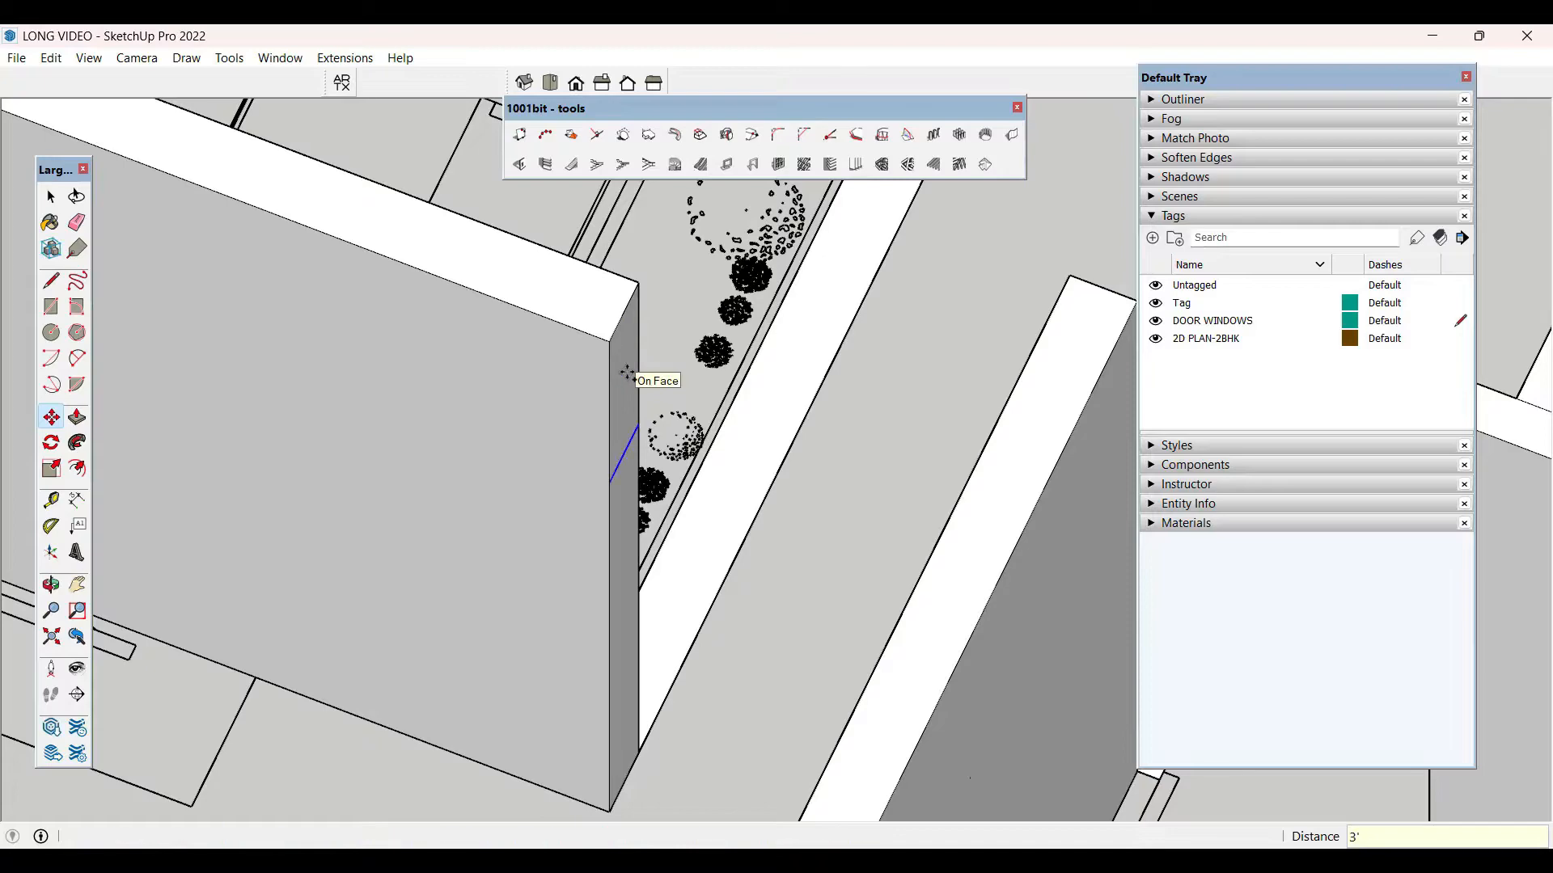
- Extrude the upper part of the partition's end face across the opening beside the planted courtyard to the opposite wall with Push/Pull
key("space")
key("p")
left_click(628, 372)
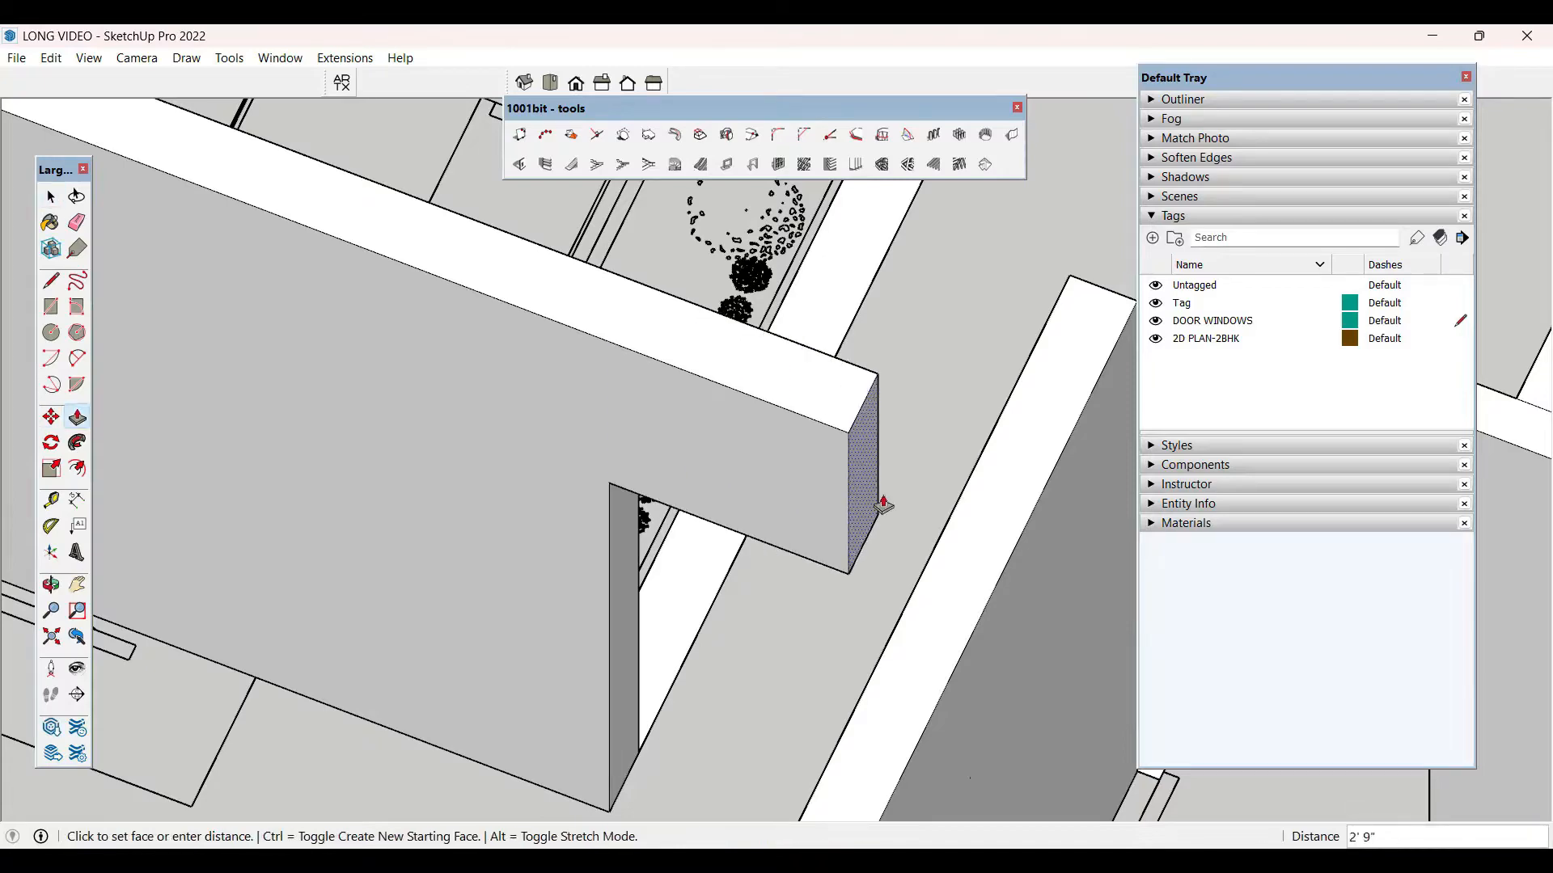
left_click(935, 546)
key("space")
middle_click_drag(935, 547, 1081, 461)
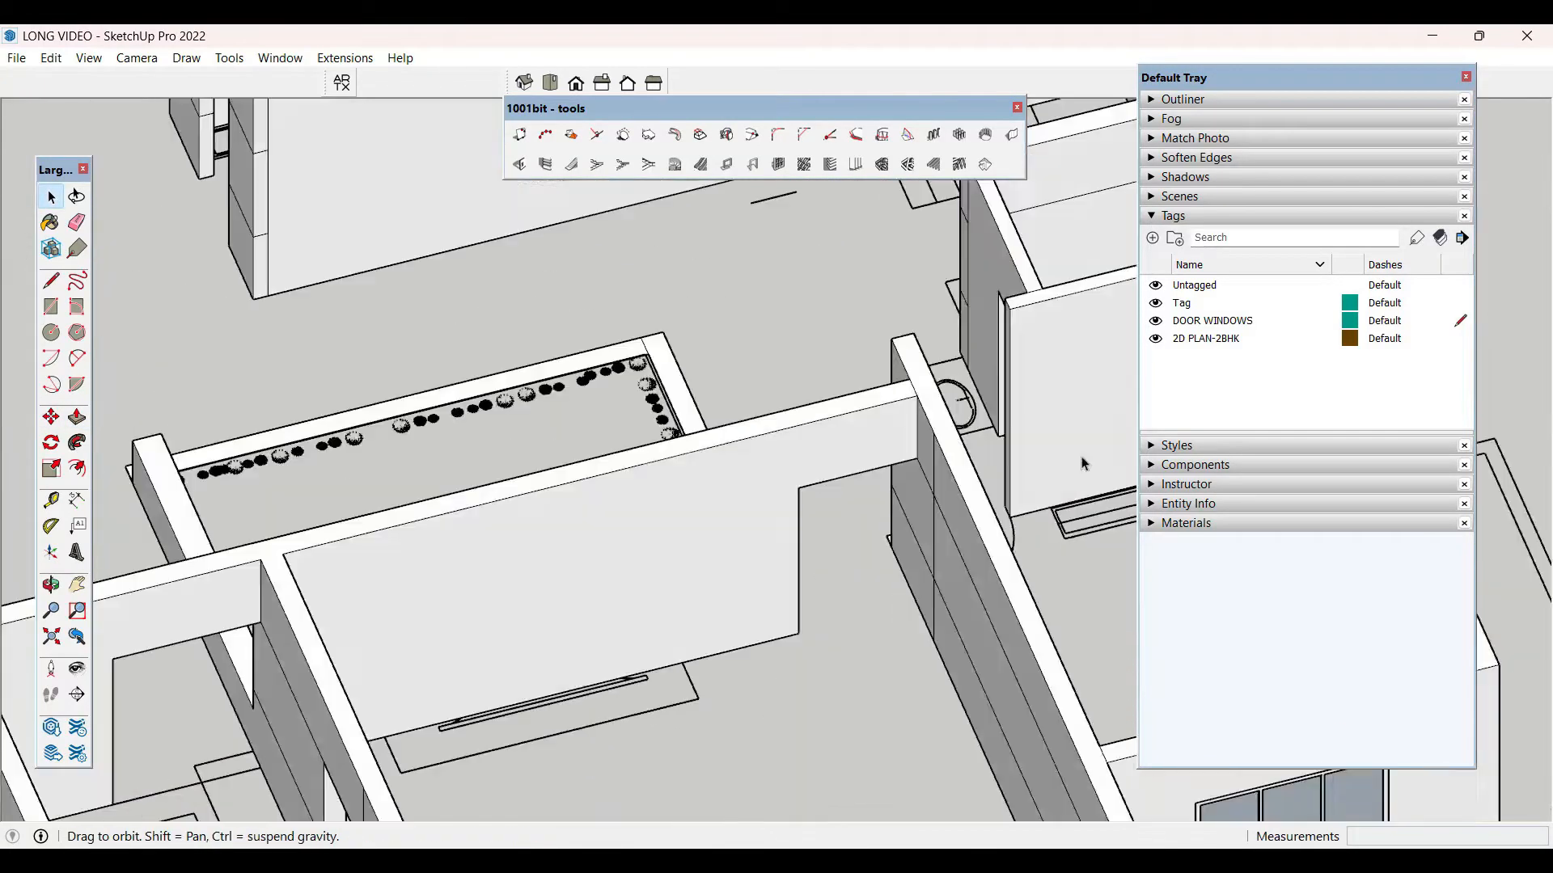
scroll(752, 550, "down", 7)
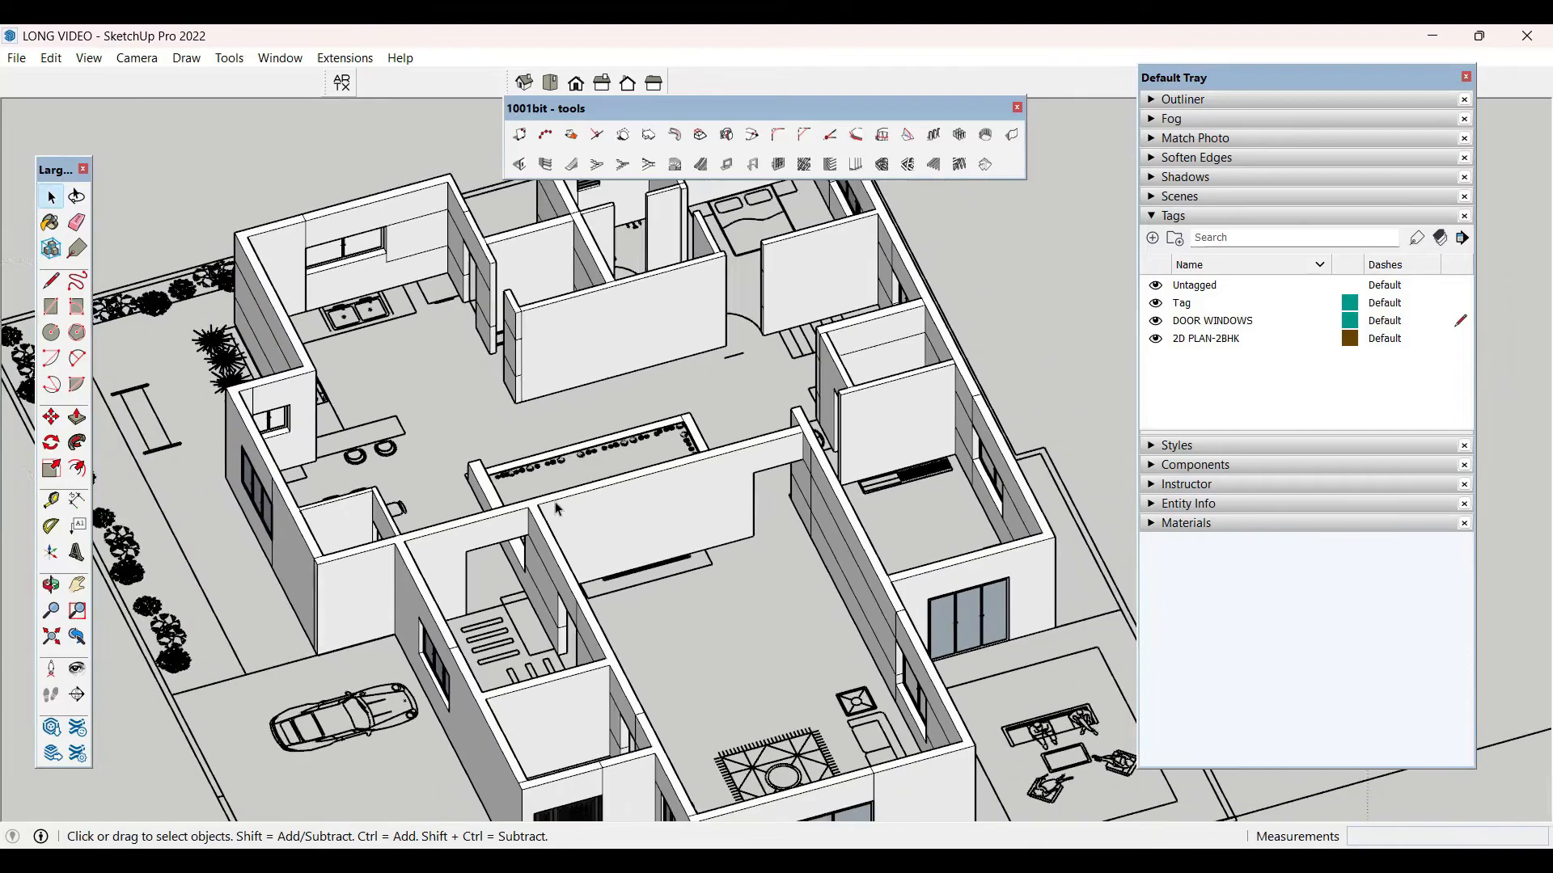
- Make a group from all the connected wall geometry of the house
middle_click_drag(558, 510, 818, 635)
triple_click(819, 635)
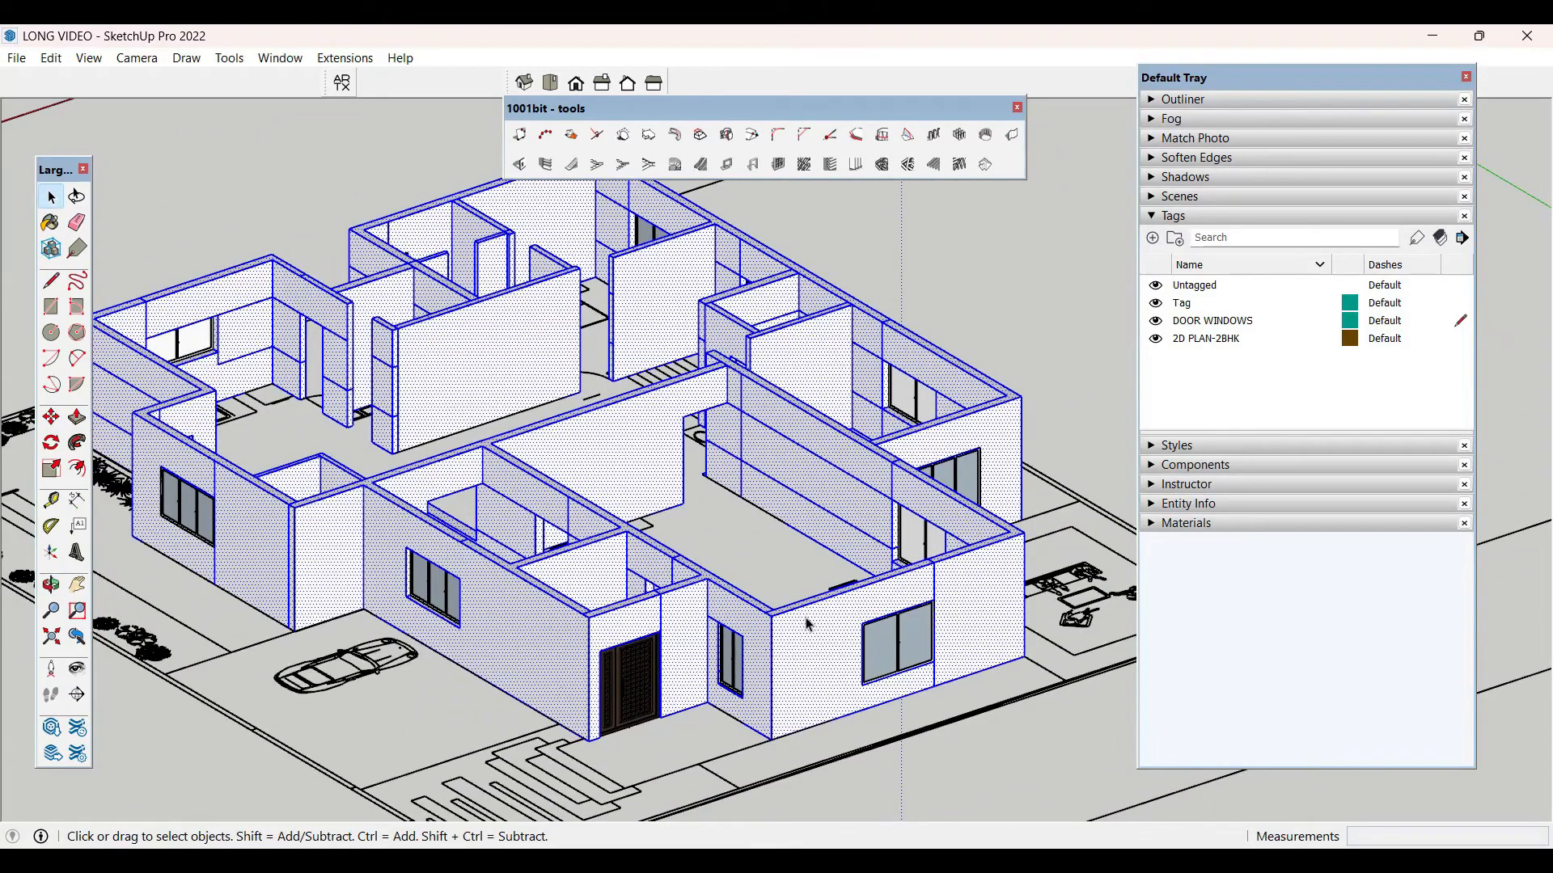
right_click(808, 625)
left_click(900, 291)
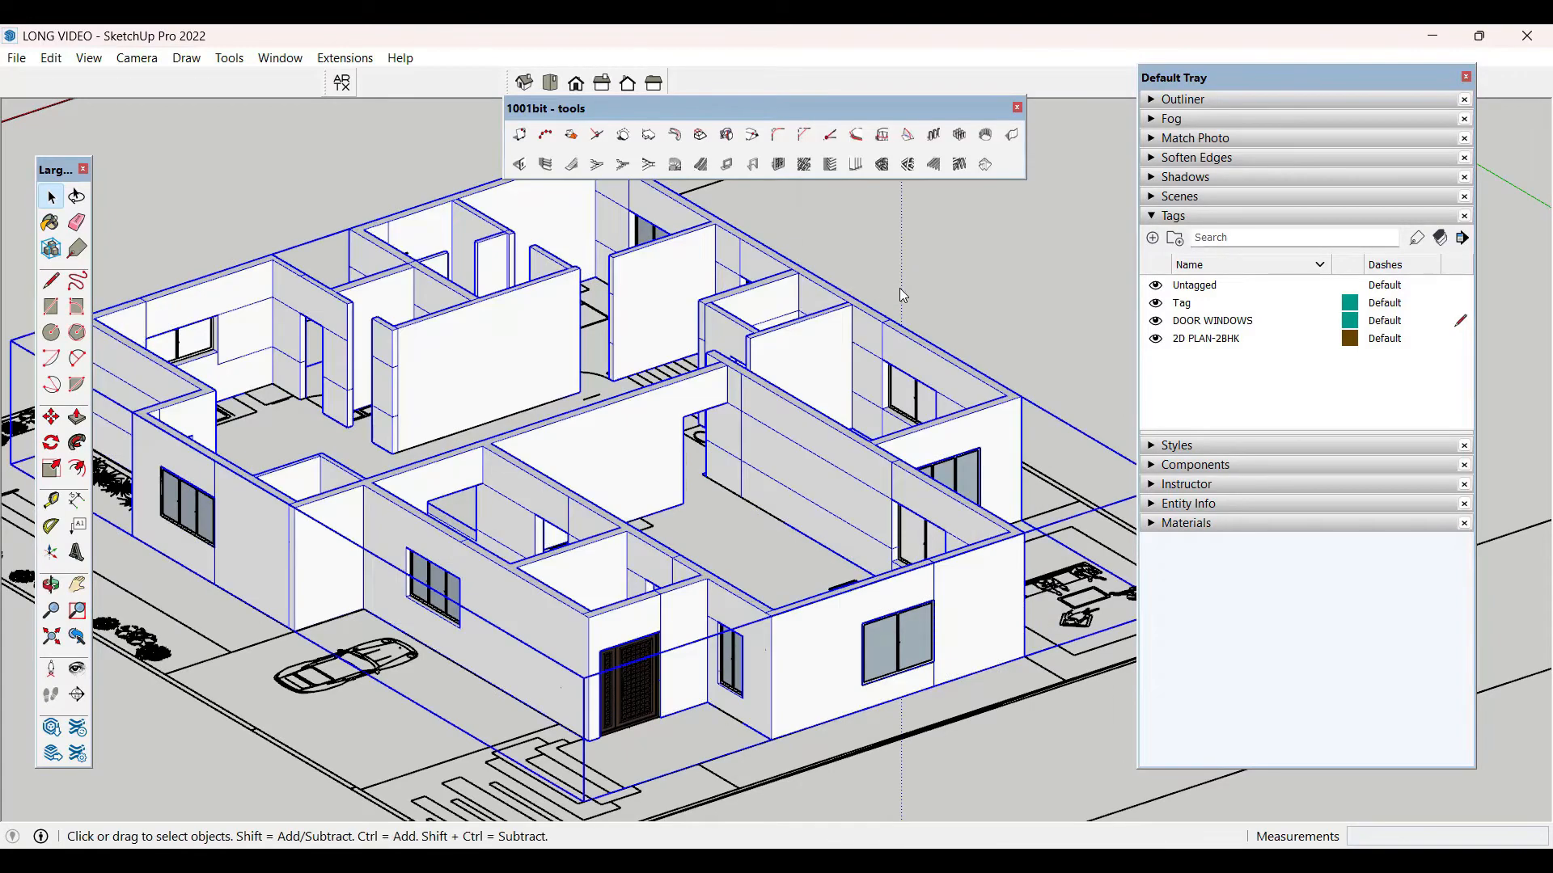
left_click(1016, 279)
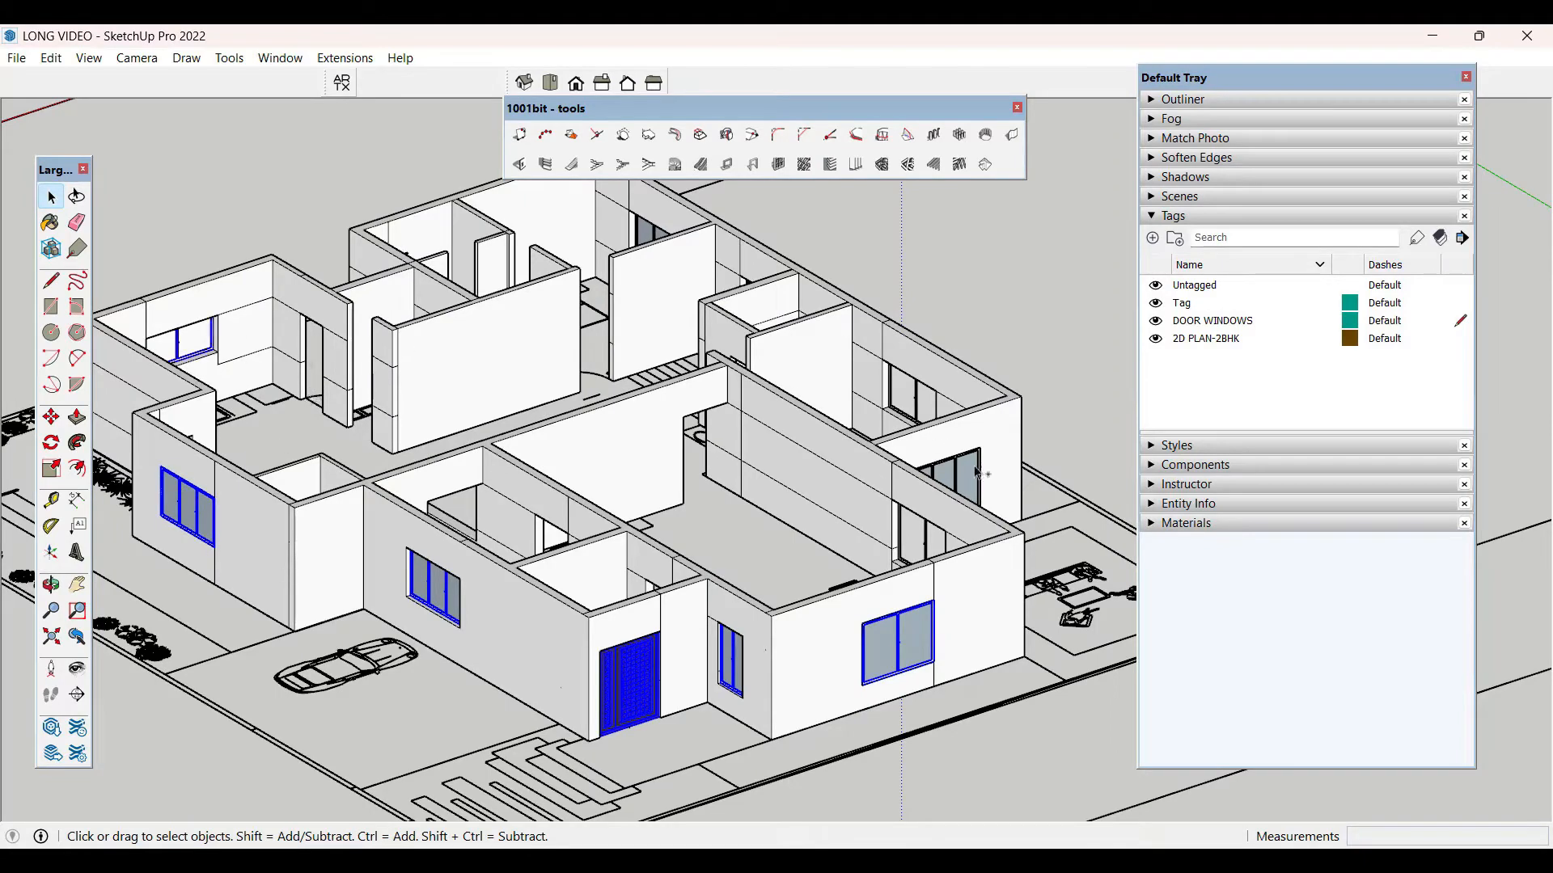
- Select the door, windows and louvred ventilators around the house and check their tag assignment in the entity information
middle_click_drag(1043, 499, 690, 601)
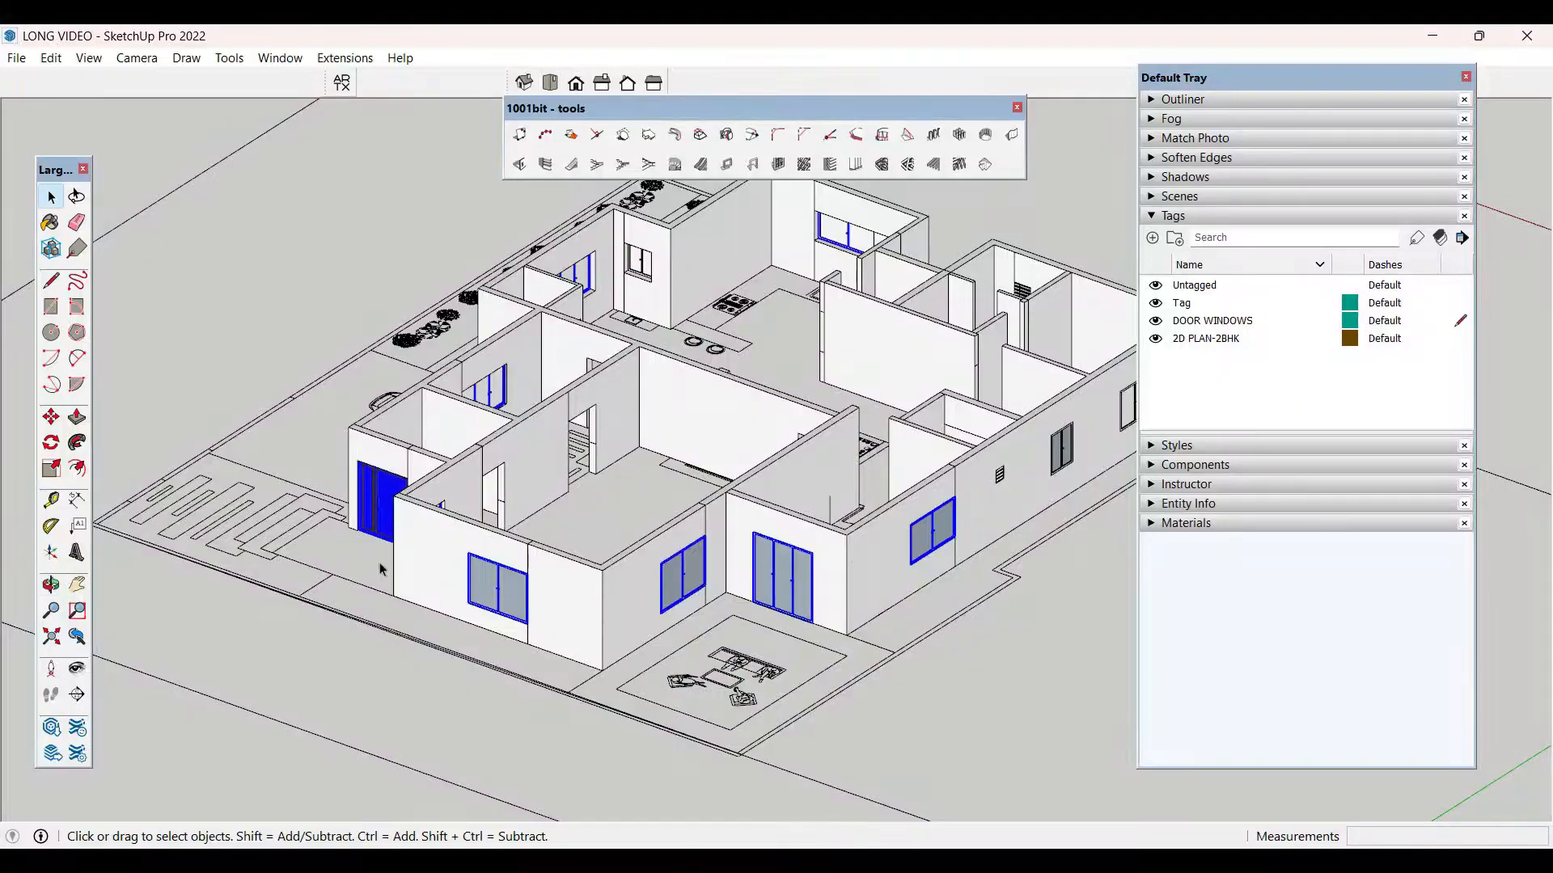
scroll(380, 564, "down", 2)
middle_click_drag(943, 587, 837, 510)
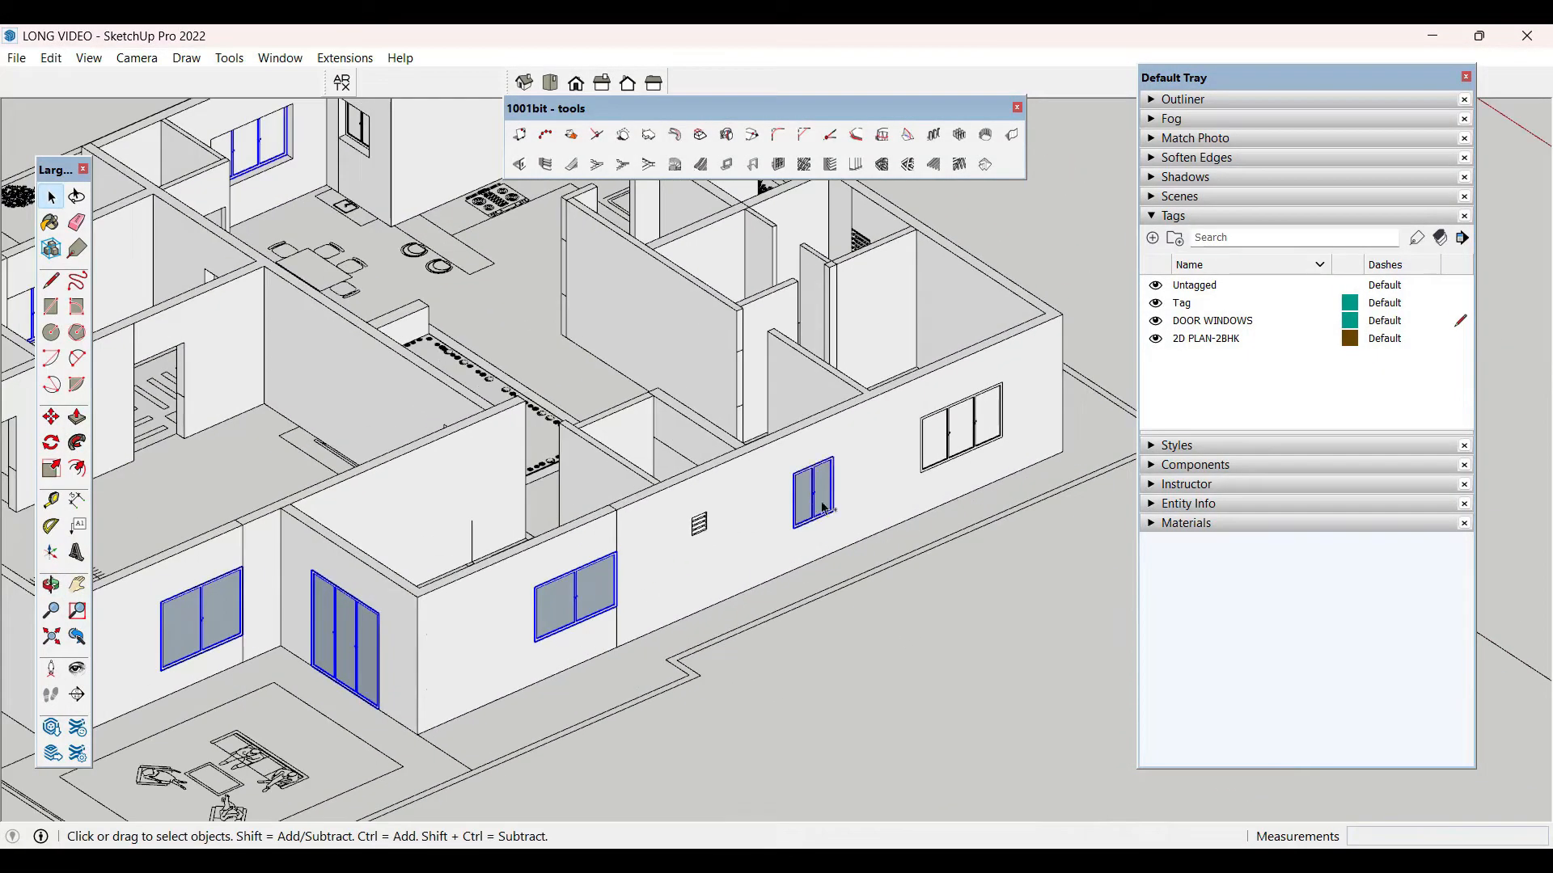
scroll(704, 529, "down", 5)
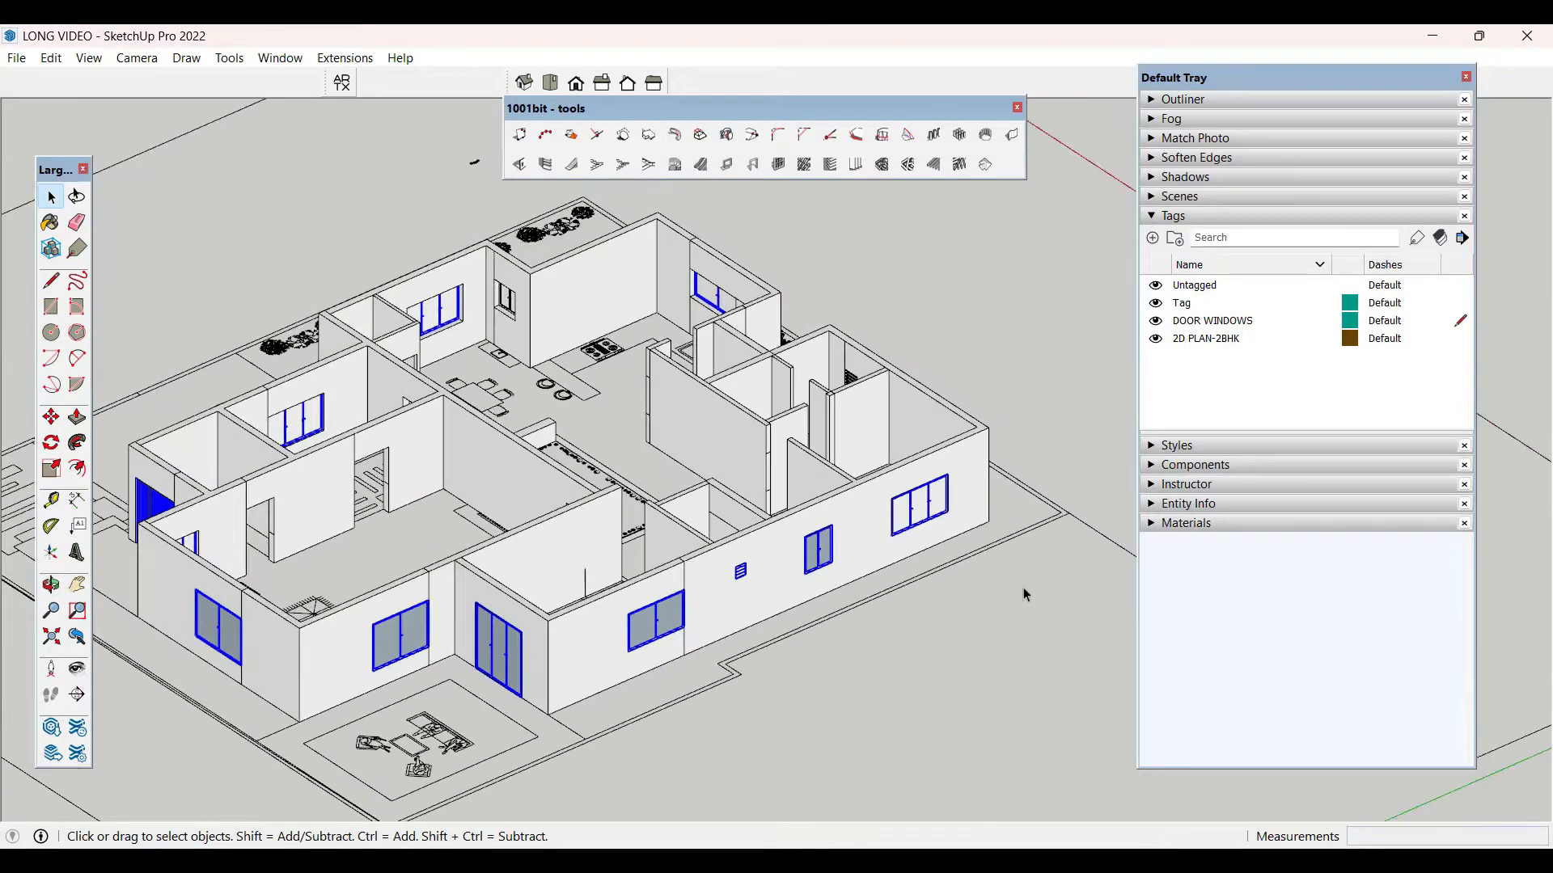
middle_click_drag(1022, 587, 1002, 506)
scroll(927, 485, "up", 5)
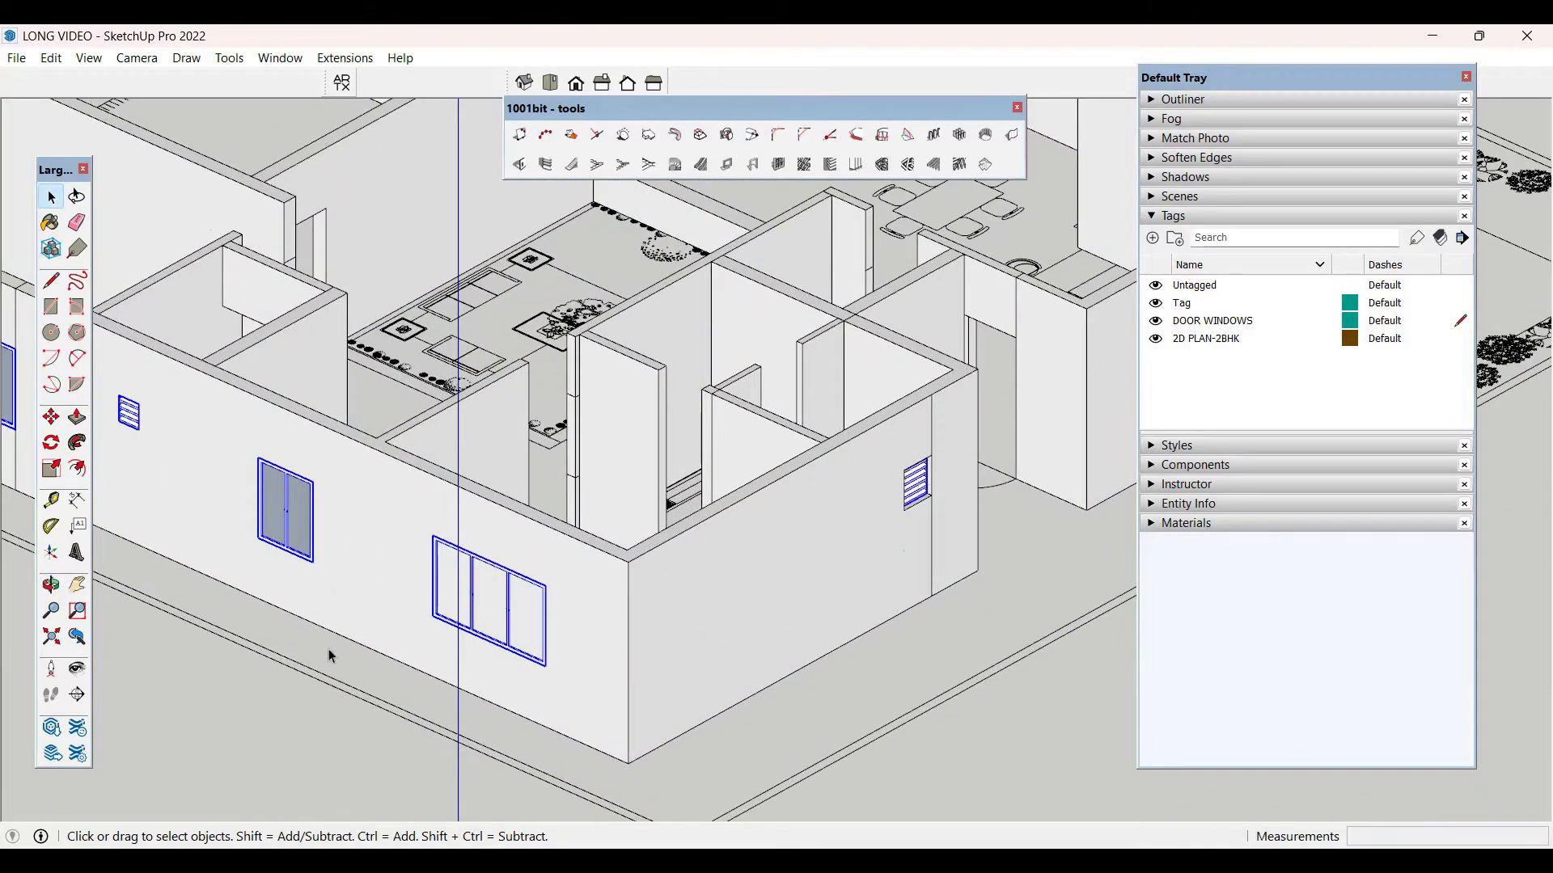
scroll(895, 555, "down", 5)
middle_click_drag(895, 556, 832, 577)
scroll(1085, 506, "down", 3)
scroll(832, 576, "up", 4)
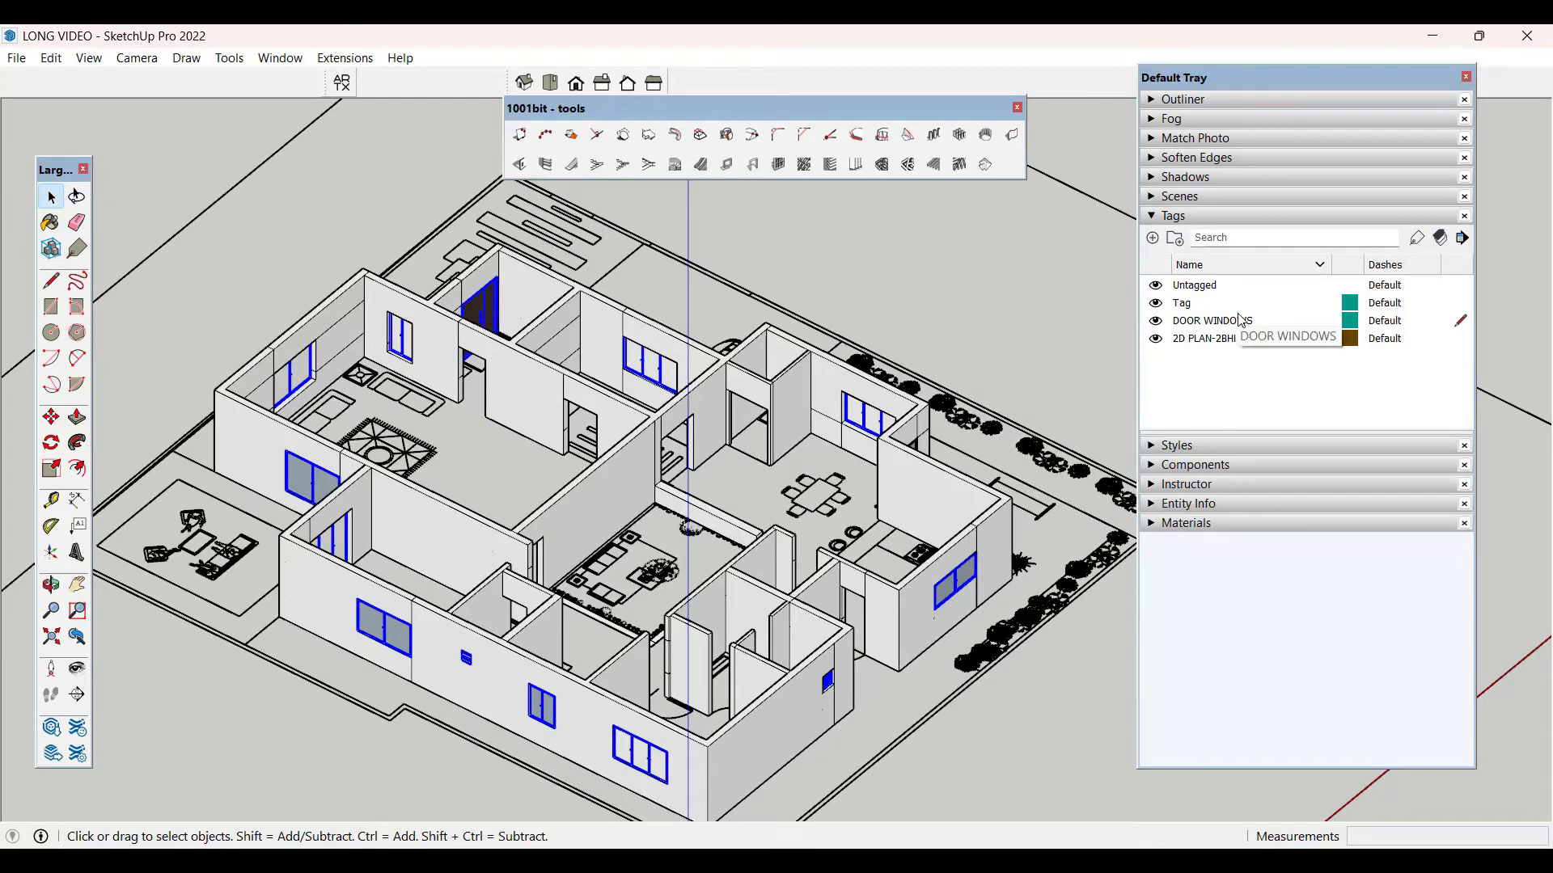
left_click(1156, 505)
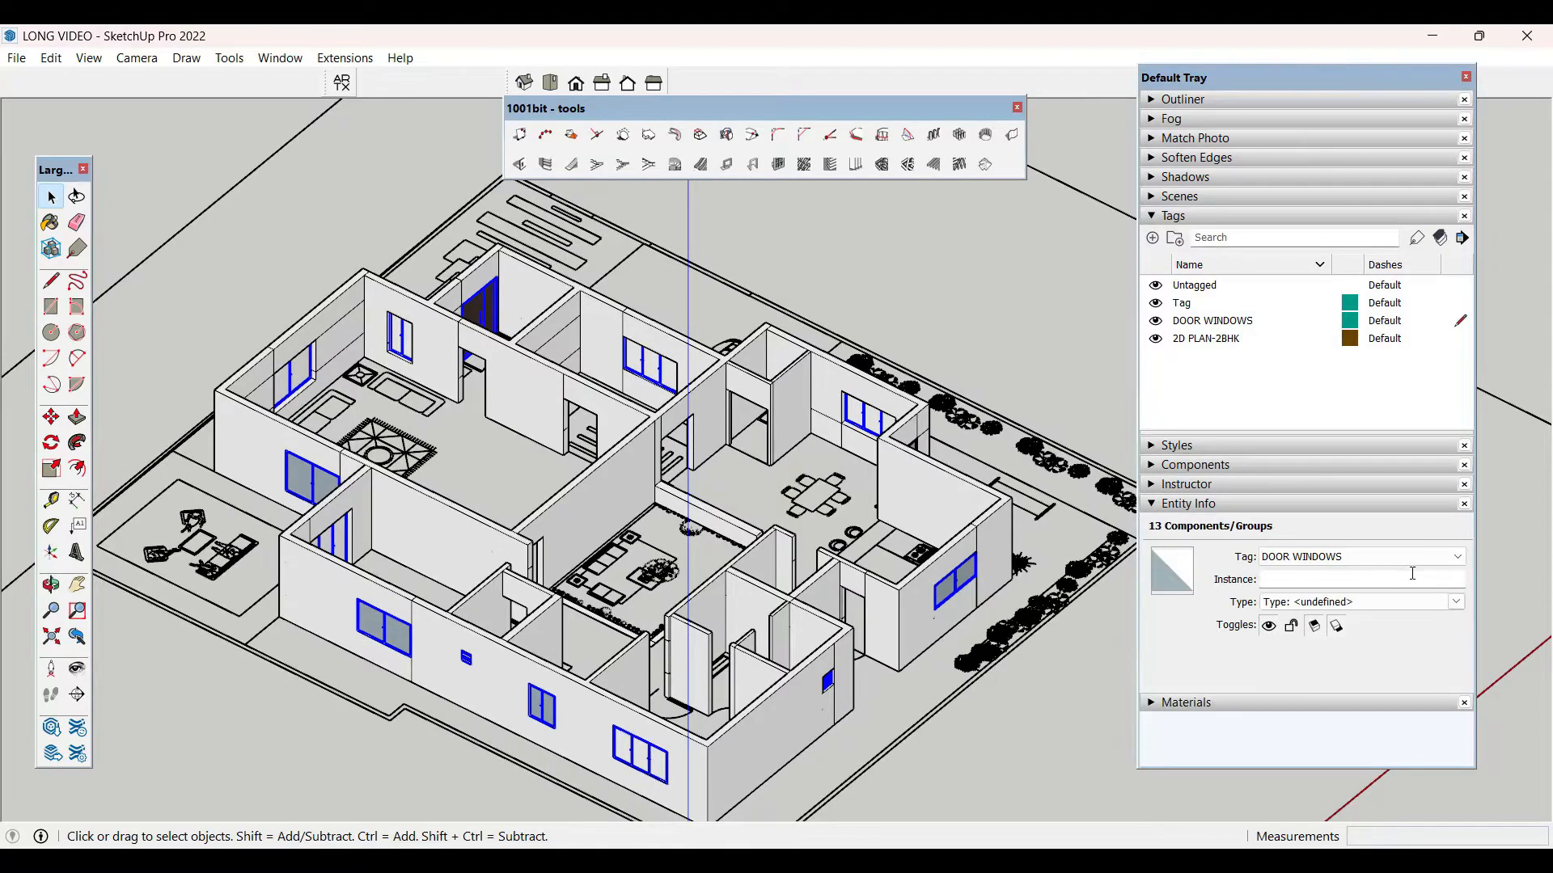
left_click(1011, 250)
- Test the visibility of the 2D PLAN-2BHK and DOOR WINDOWS tags, leaving both shown and 2D PLAN-2BHK as the active tag
left_click(1156, 339)
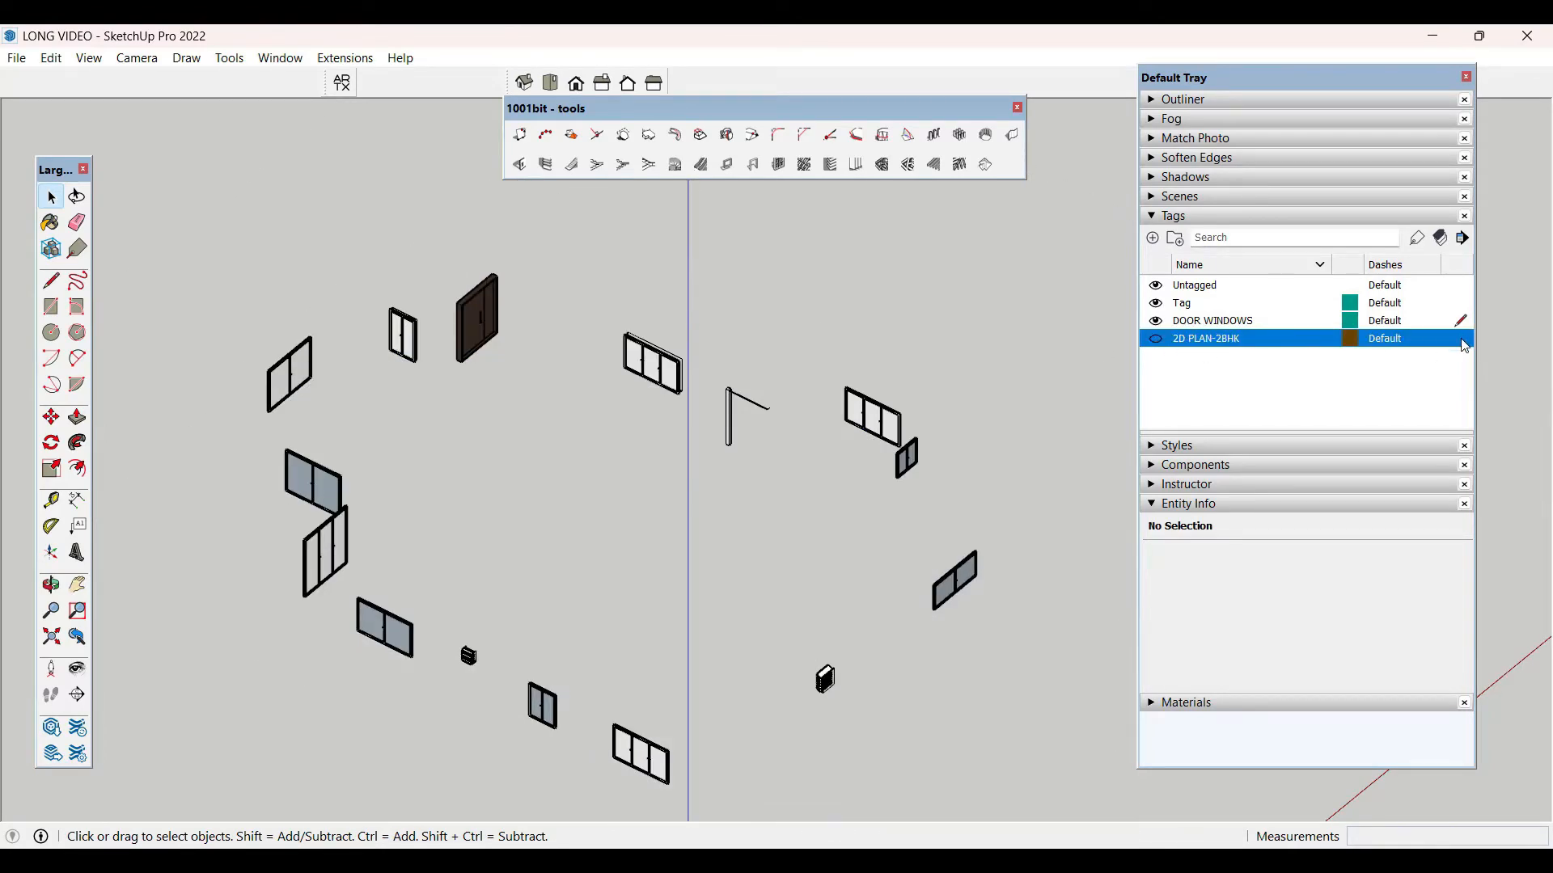
key("ctrl+z")
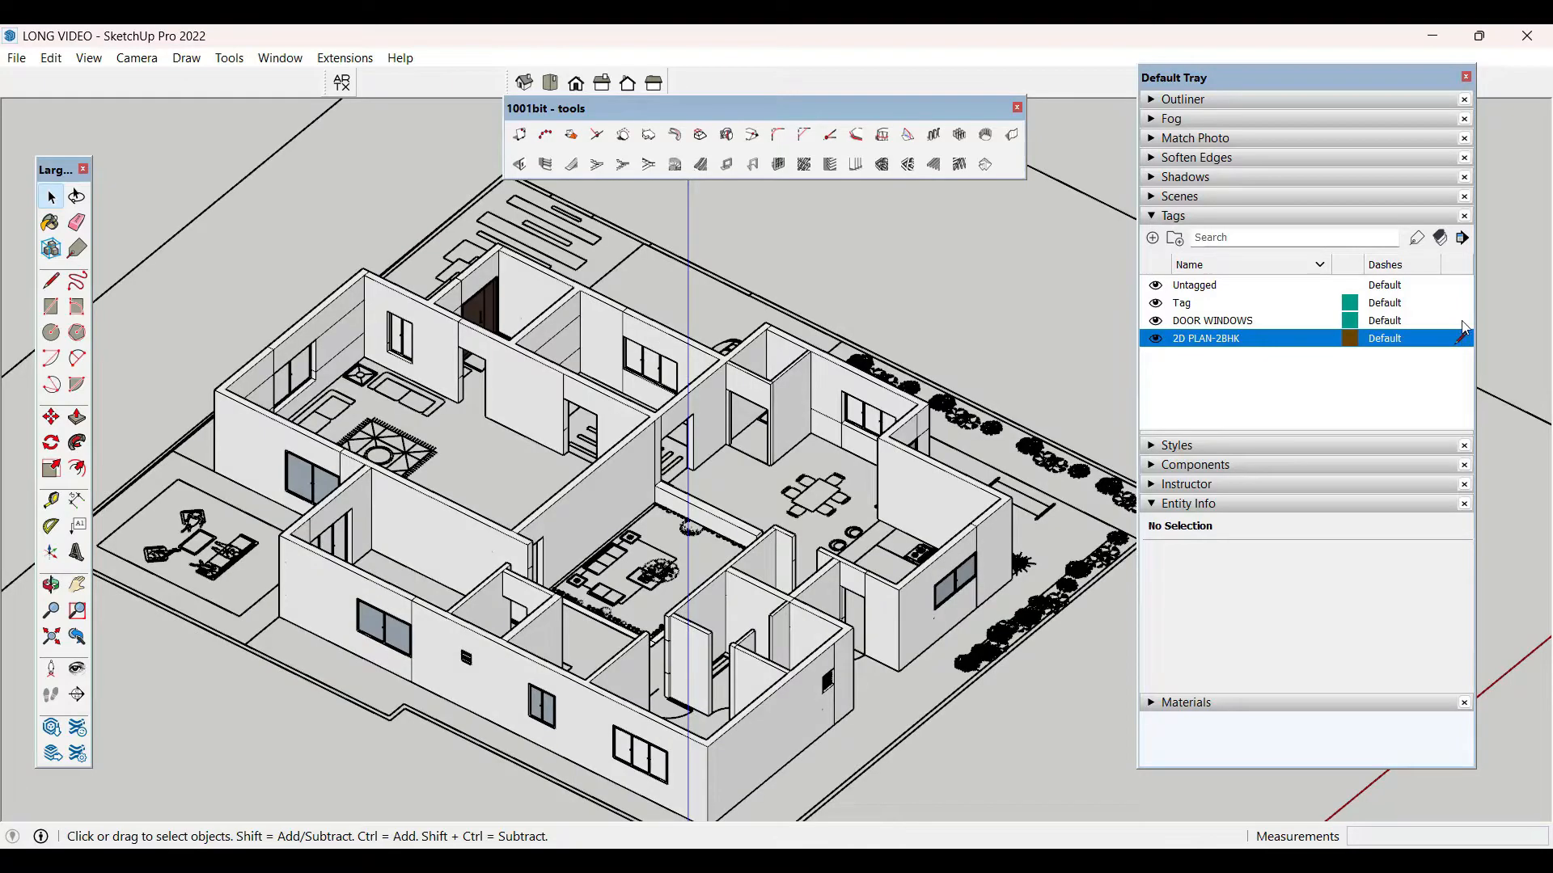
left_click(1462, 324)
left_click(1156, 323)
left_click(1156, 322)
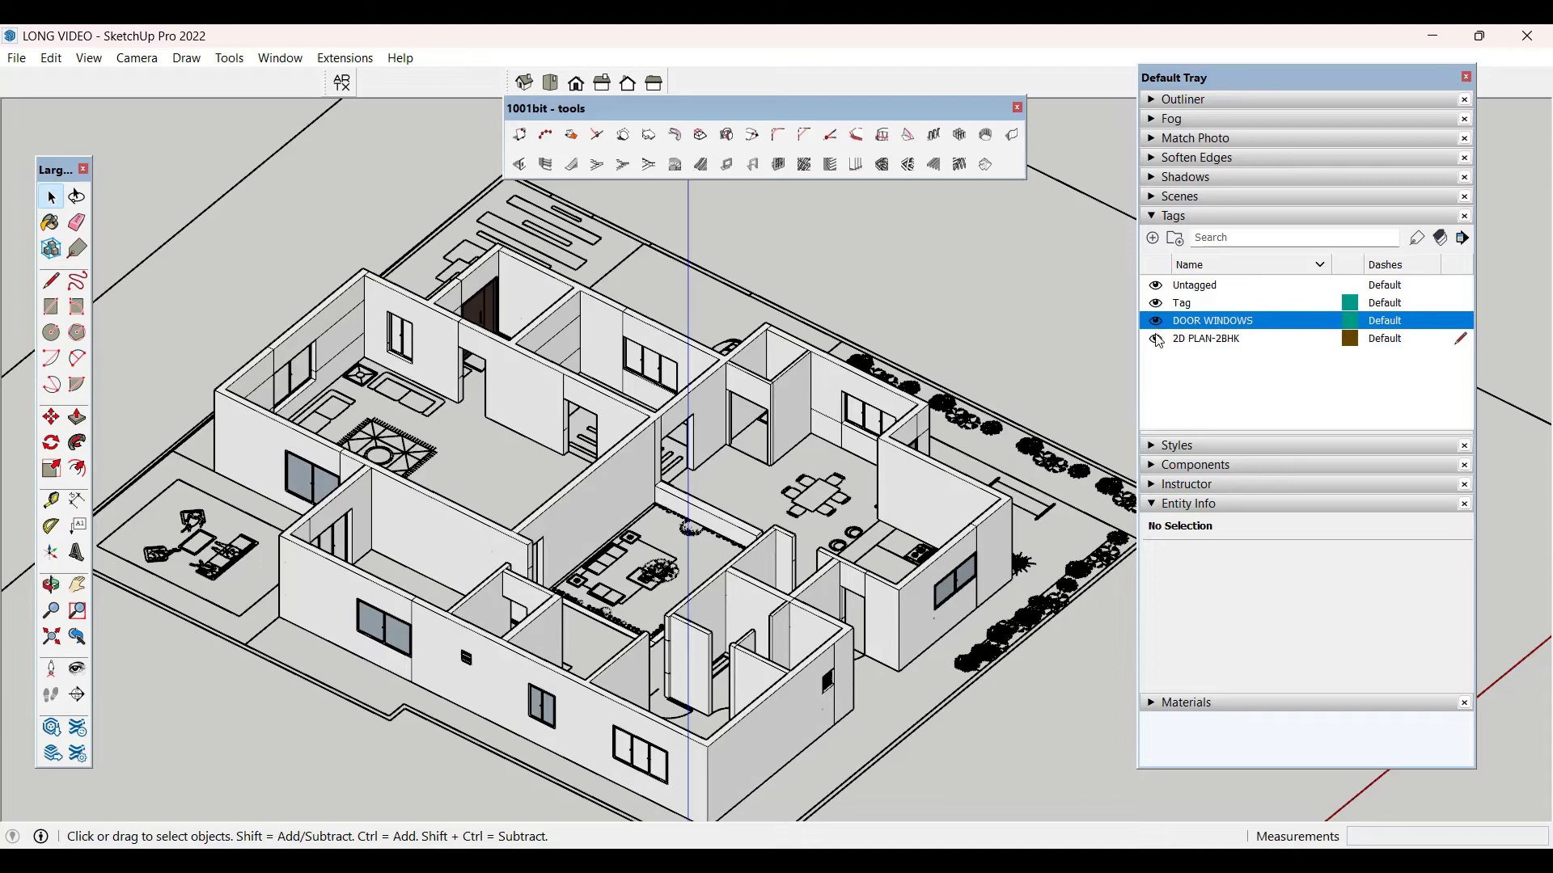
left_click(1157, 339)
left_click(1362, 483)
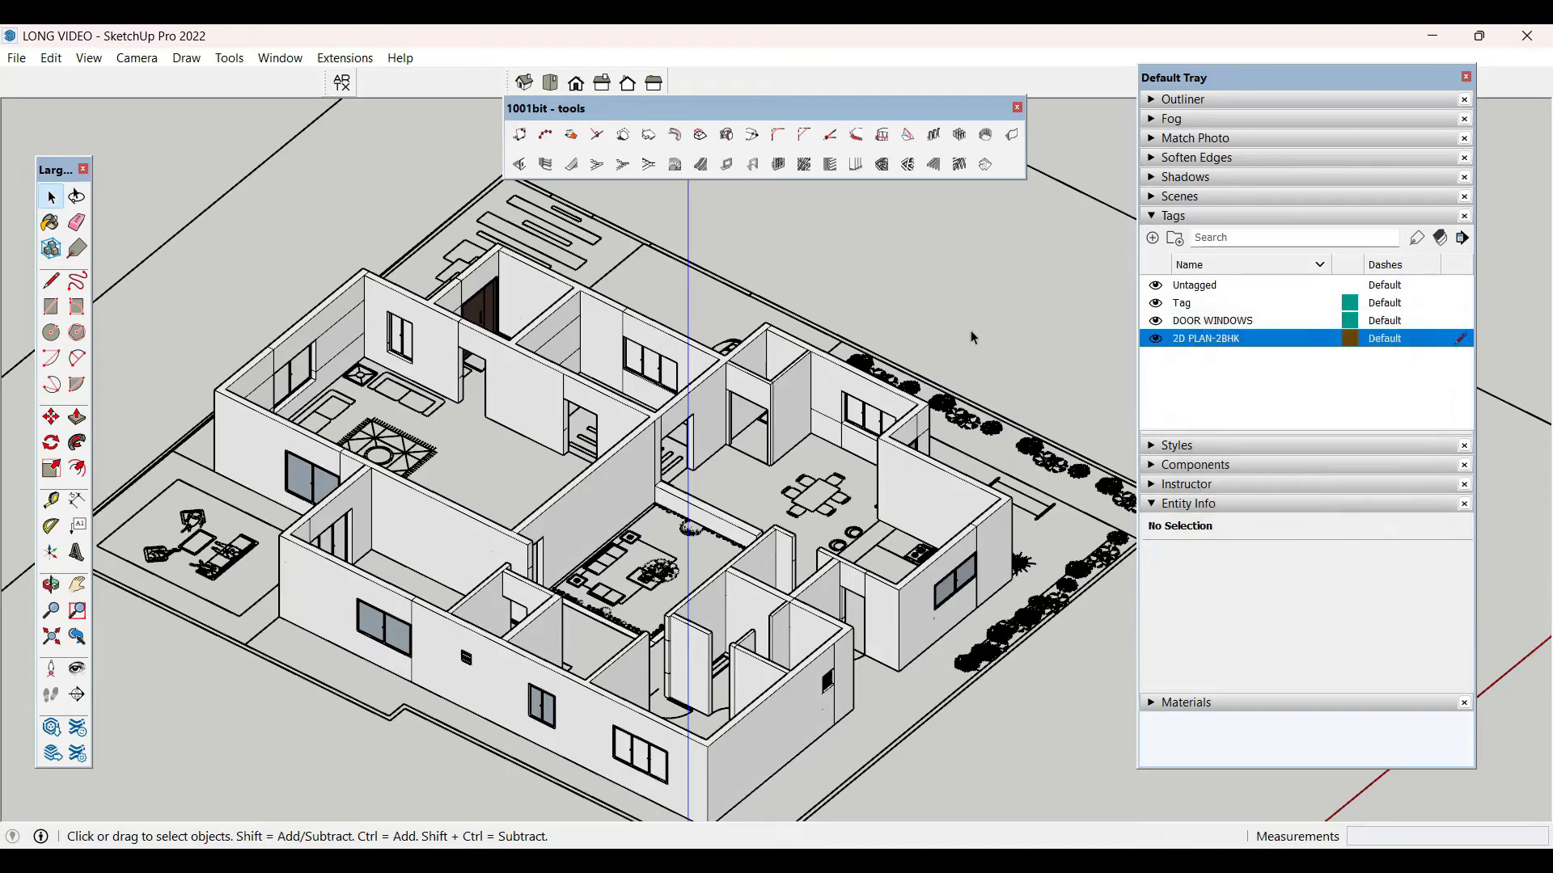
- Copy the 2D floor plan component about 168' 7" along the red axis, beside the 3D house
middle_click_drag(933, 512, 870, 564)
scroll(899, 354, "down", 2)
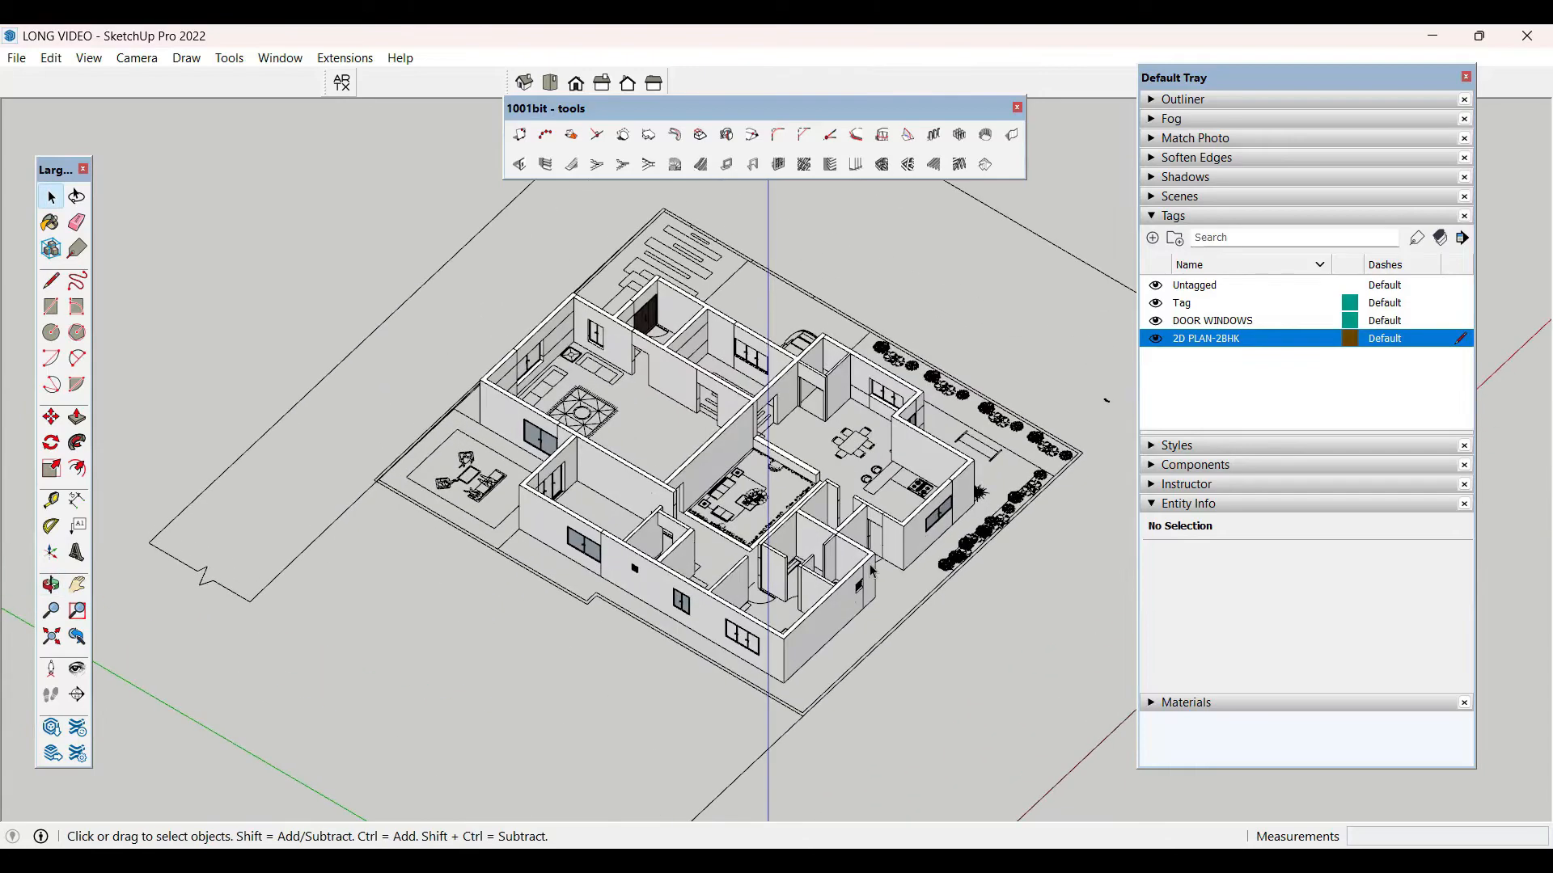
scroll(893, 614, "down", 3)
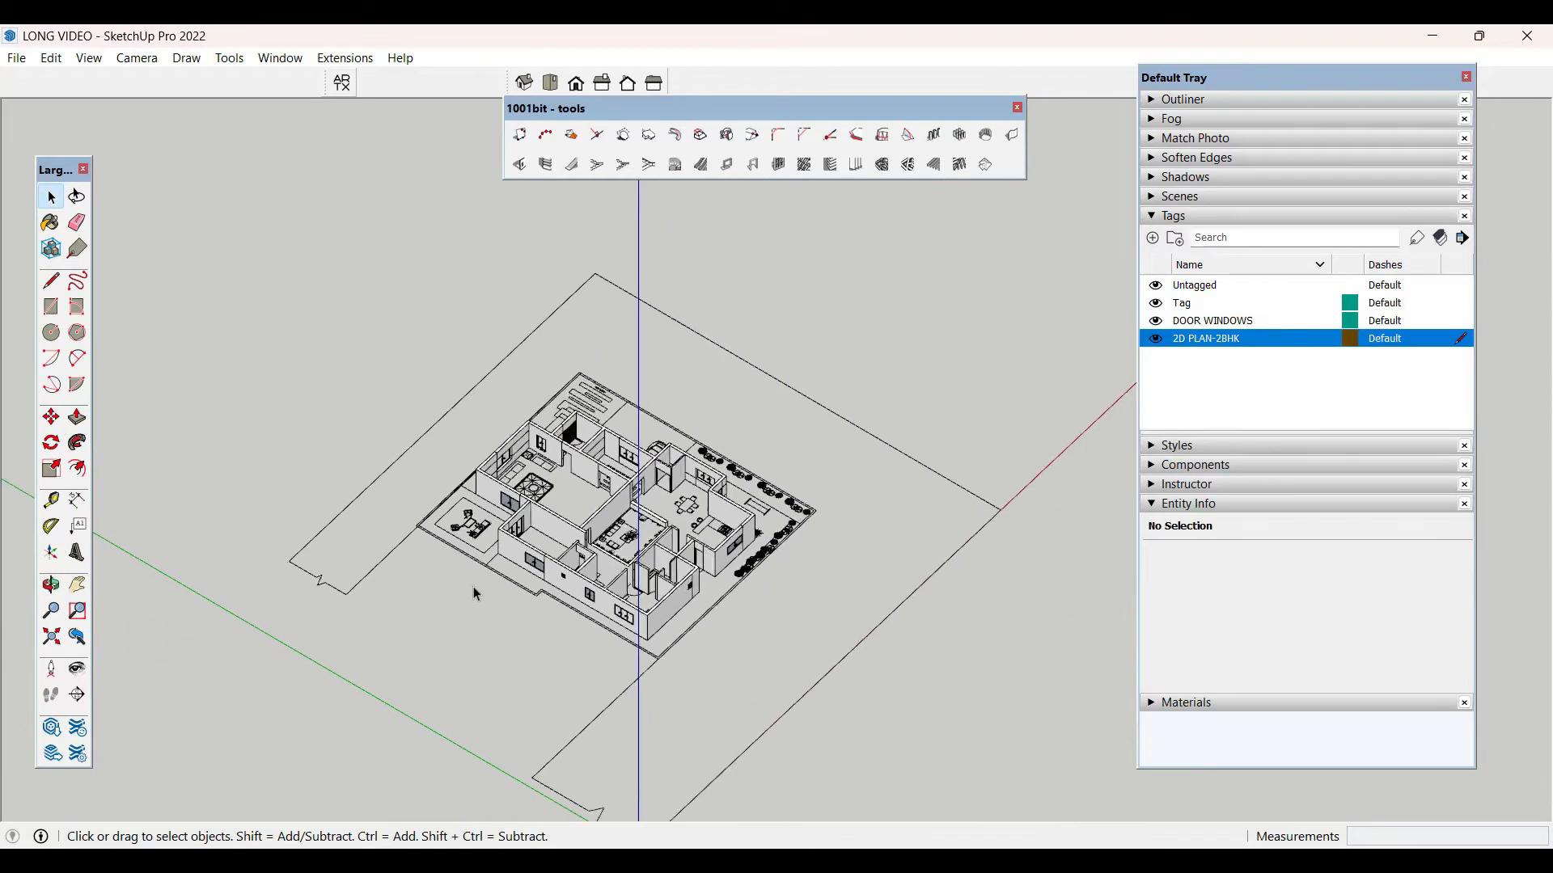
middle_click_drag(898, 543, 623, 533)
scroll(534, 510, "up", 4)
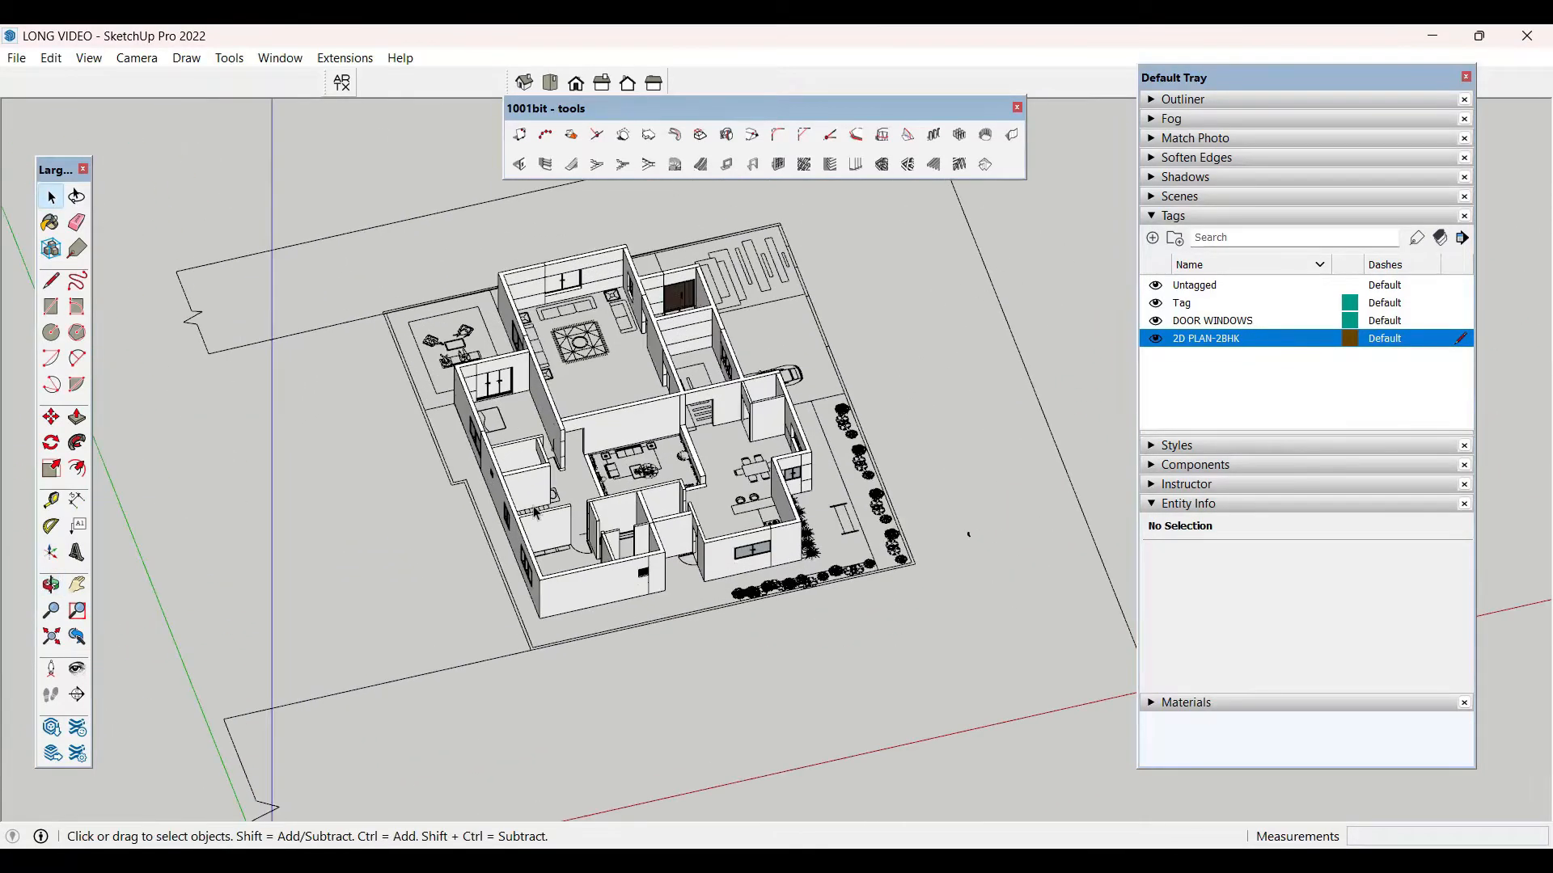
left_click(876, 578)
scroll(497, 471, "down", 3)
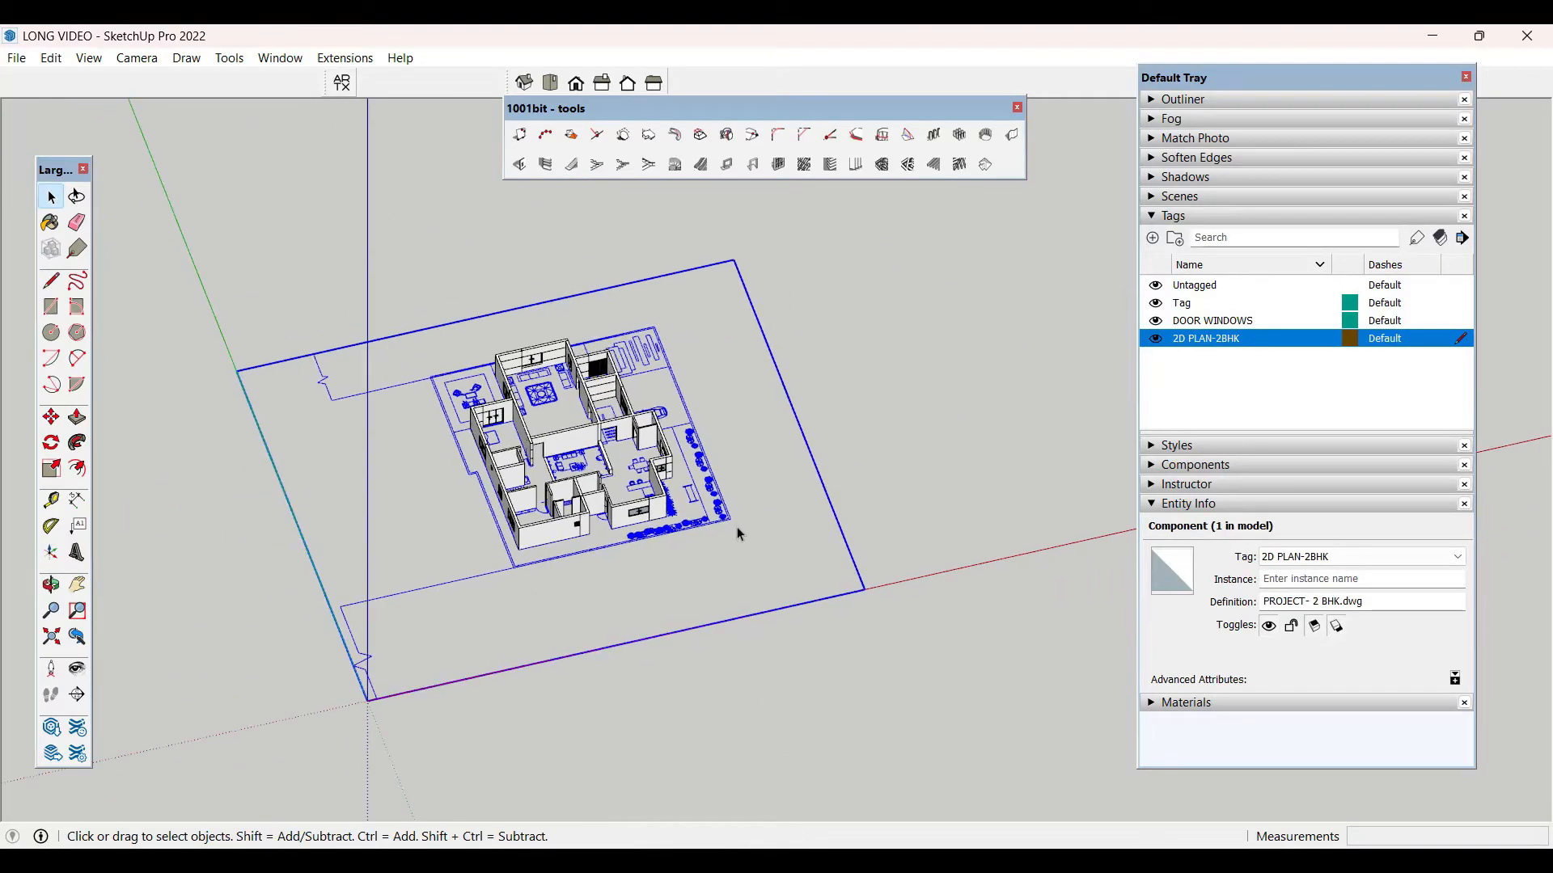
key("m")
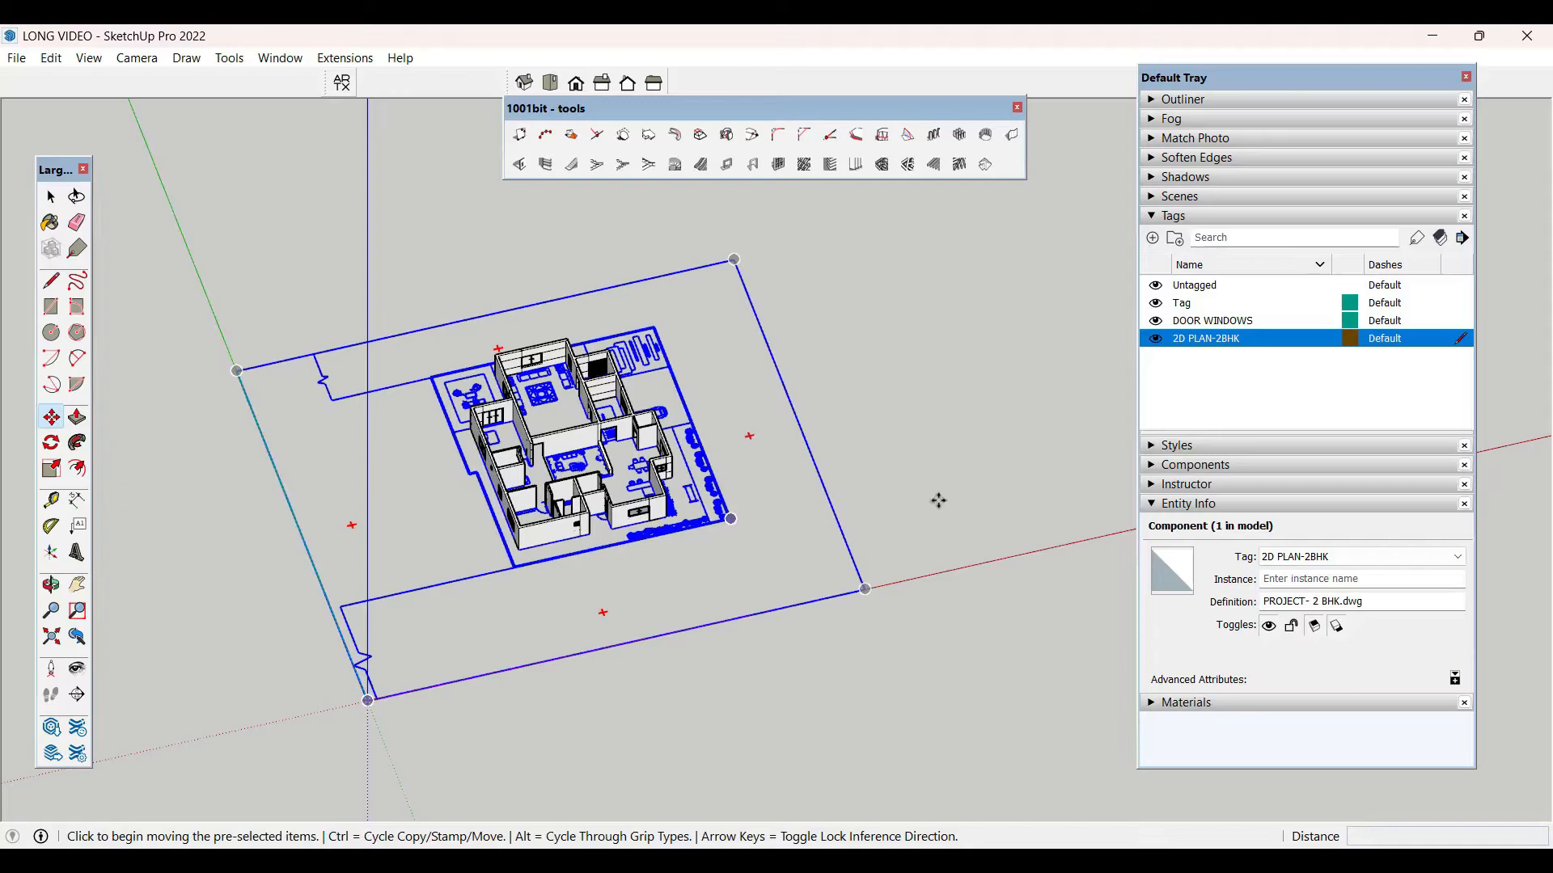
left_click(731, 518)
key("ctrl")
scroll(453, 469, "down", 2)
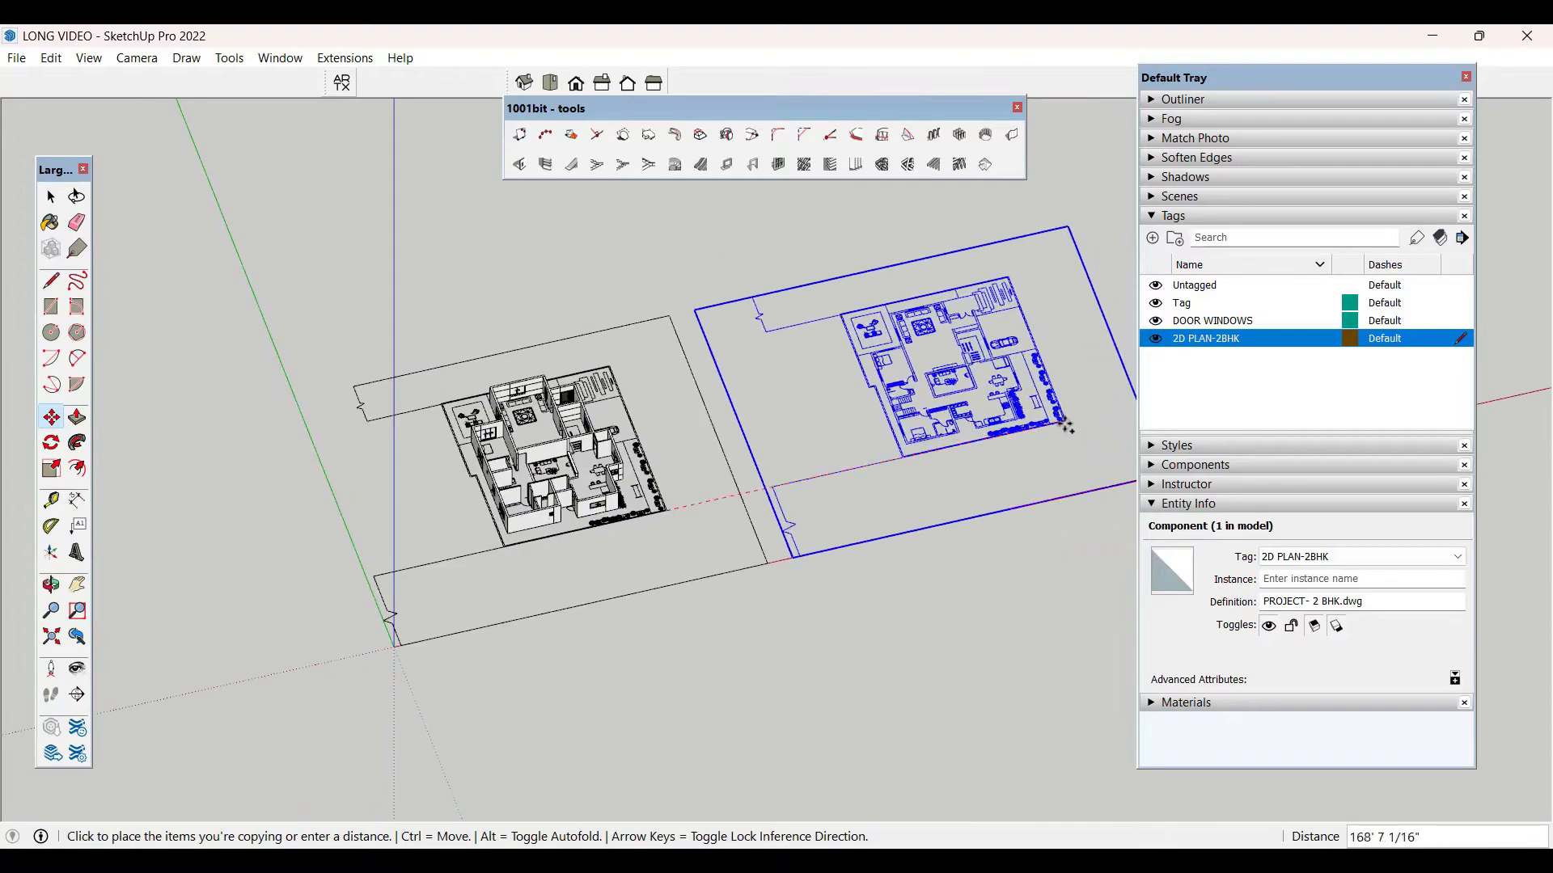
left_click(1067, 429)
key("space")
left_click(1036, 631)
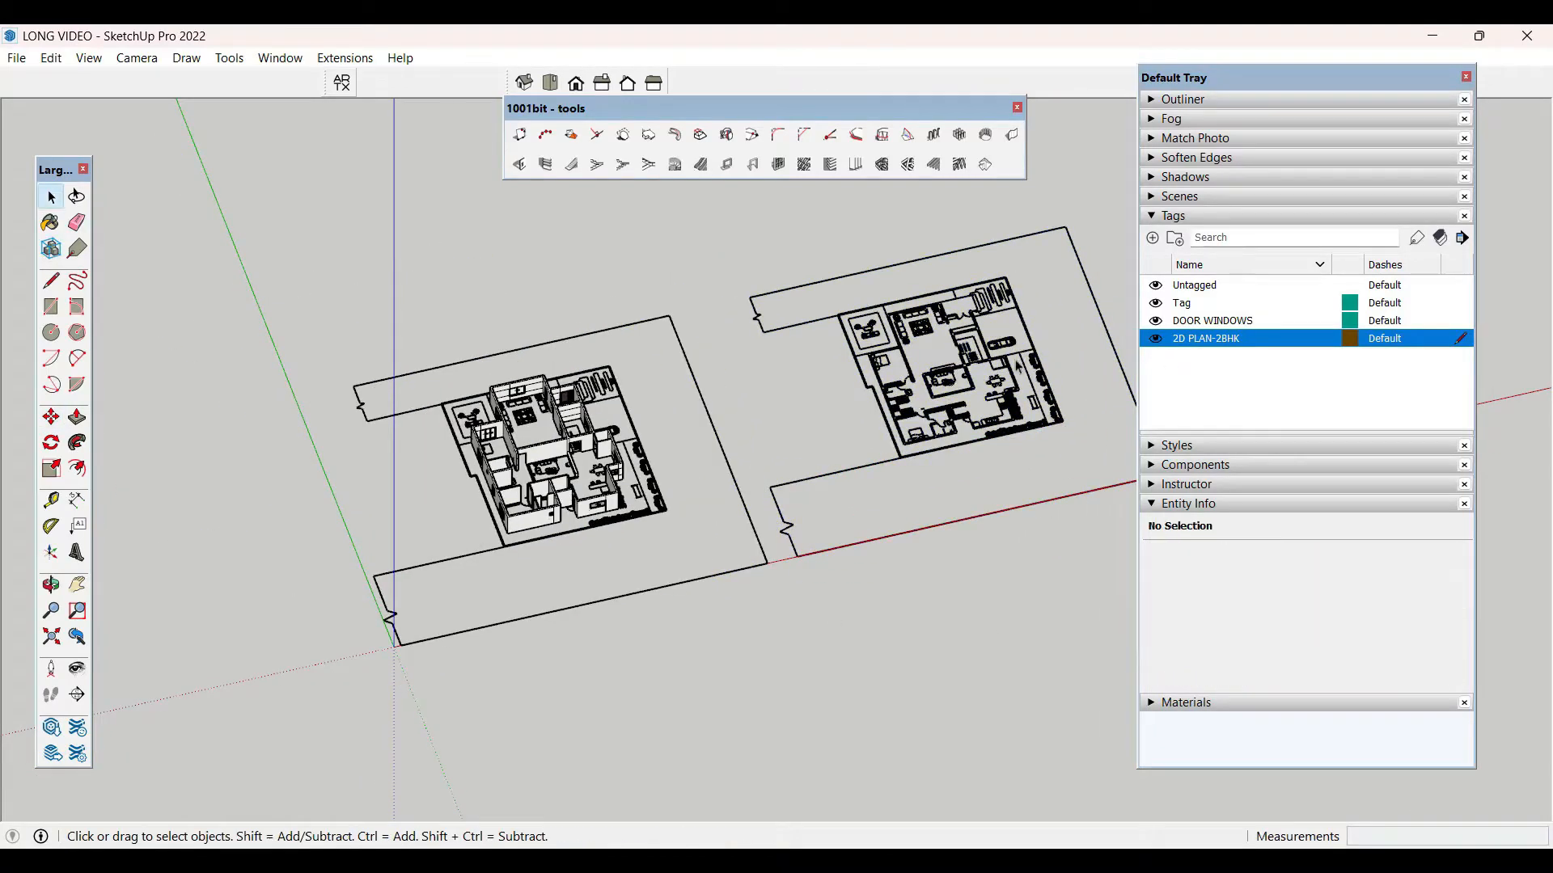
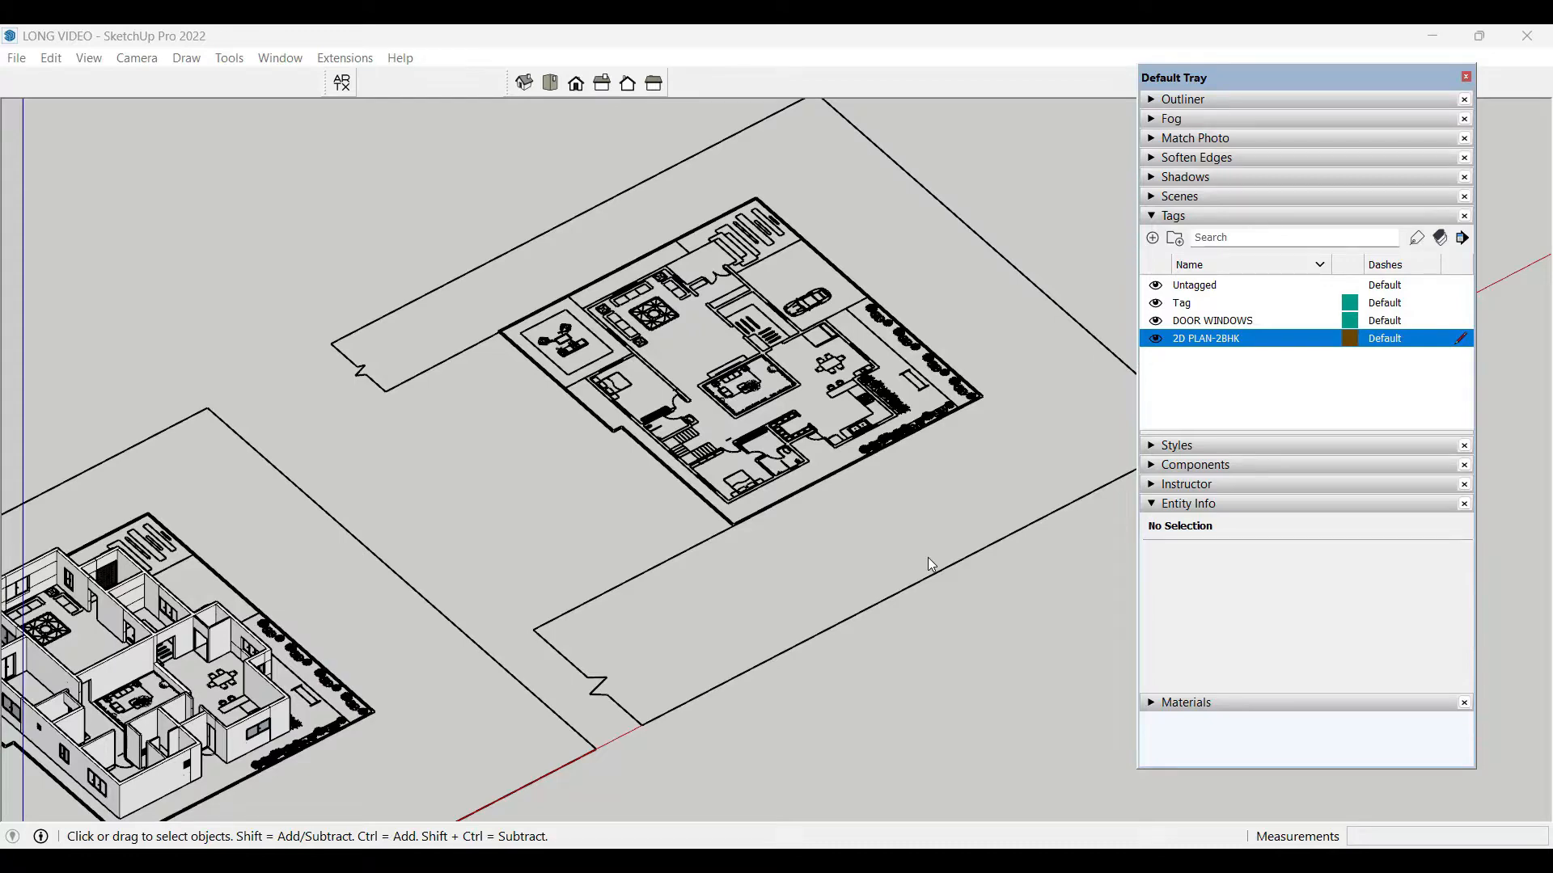
- Draw a 46' 11" by 61' 7 1/2" rectangle over the copied plan, from the rear bedroom's outer corner to the entrance corner
middle_click_drag(928, 556, 985, 535)
scroll(984, 535, "up", 3)
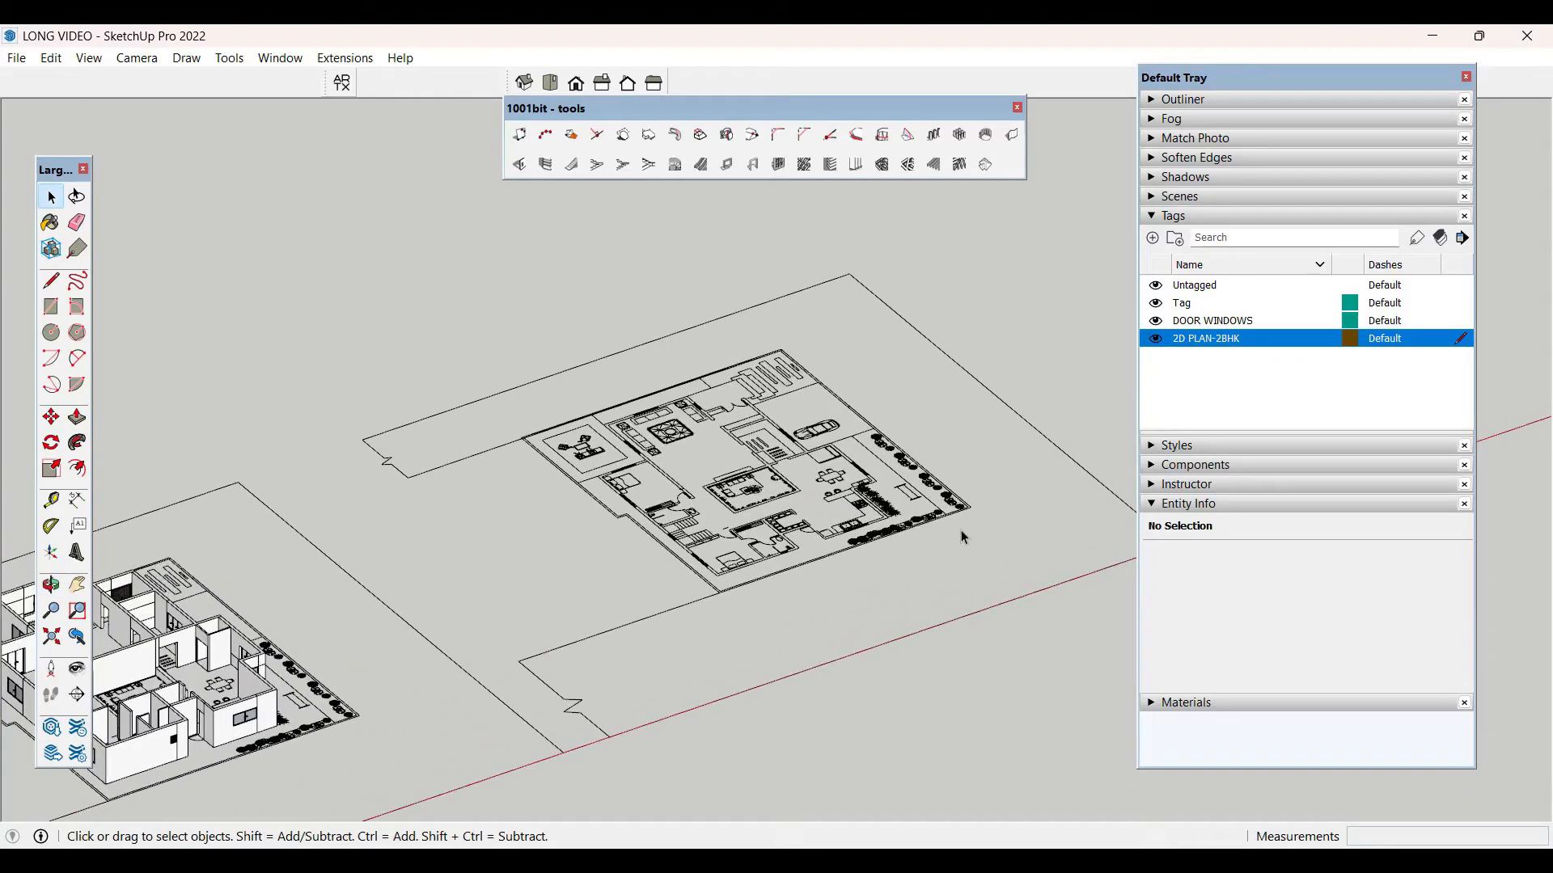
scroll(963, 534, "up", 3)
middle_click_drag(961, 530, 893, 507)
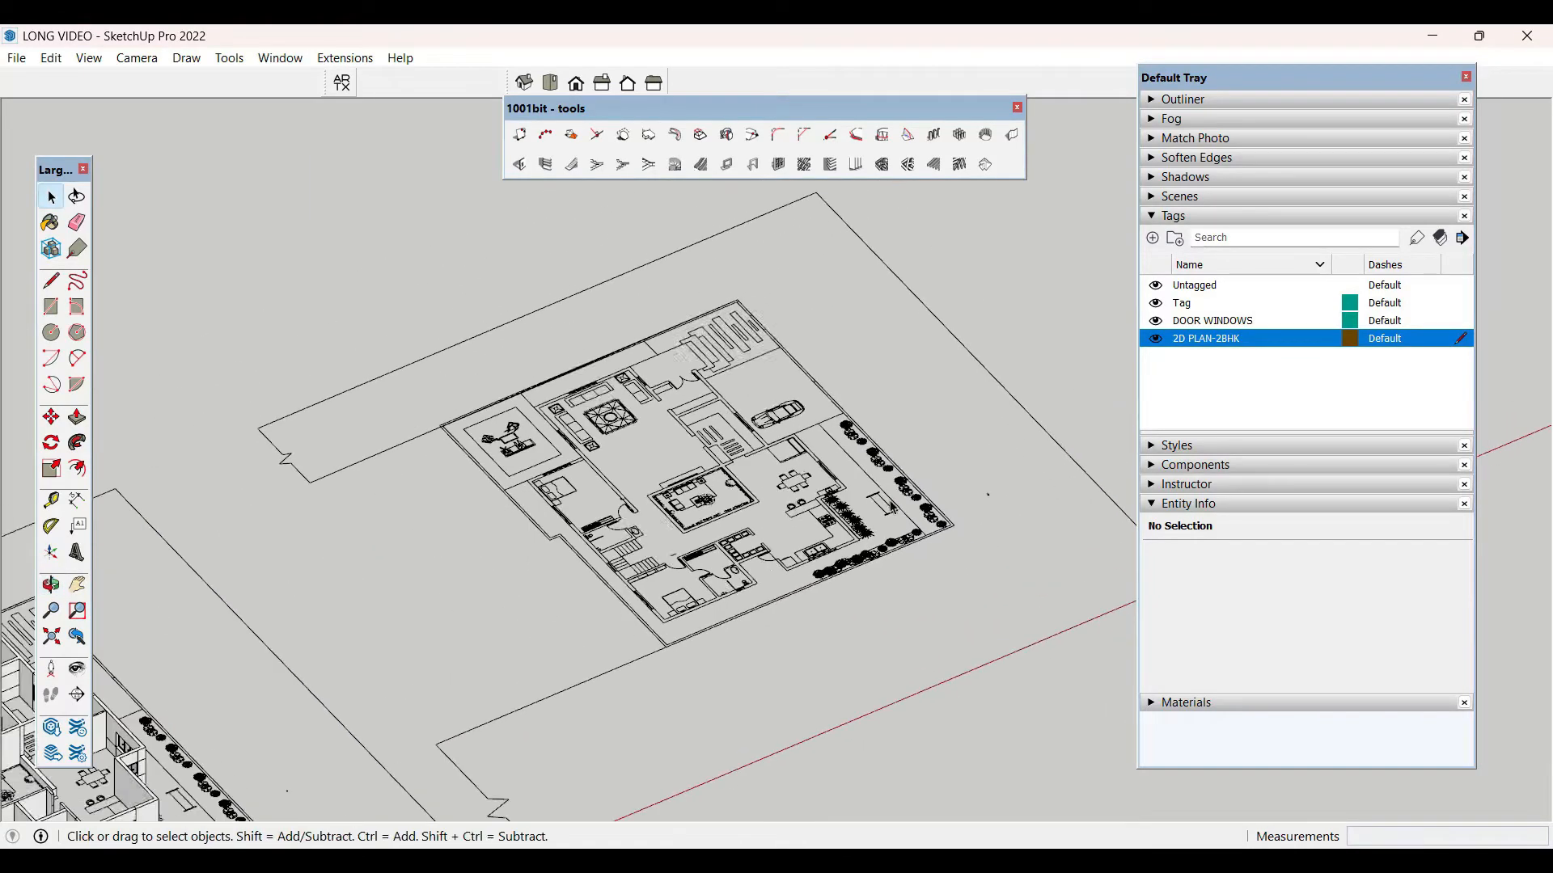
scroll(624, 404, "up", 5)
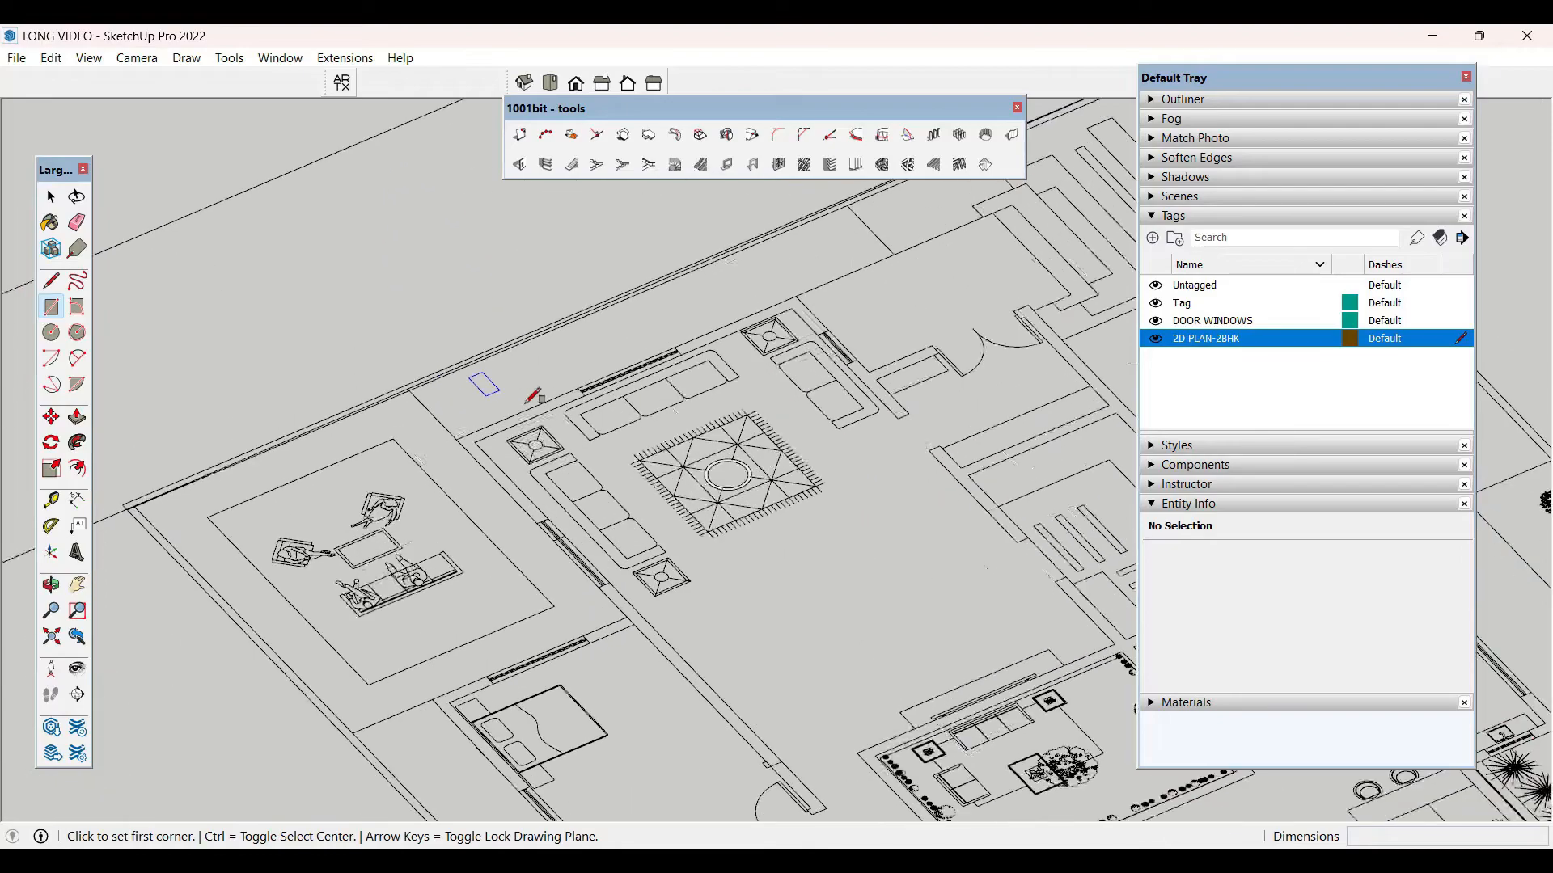
scroll(571, 377, "down", 3)
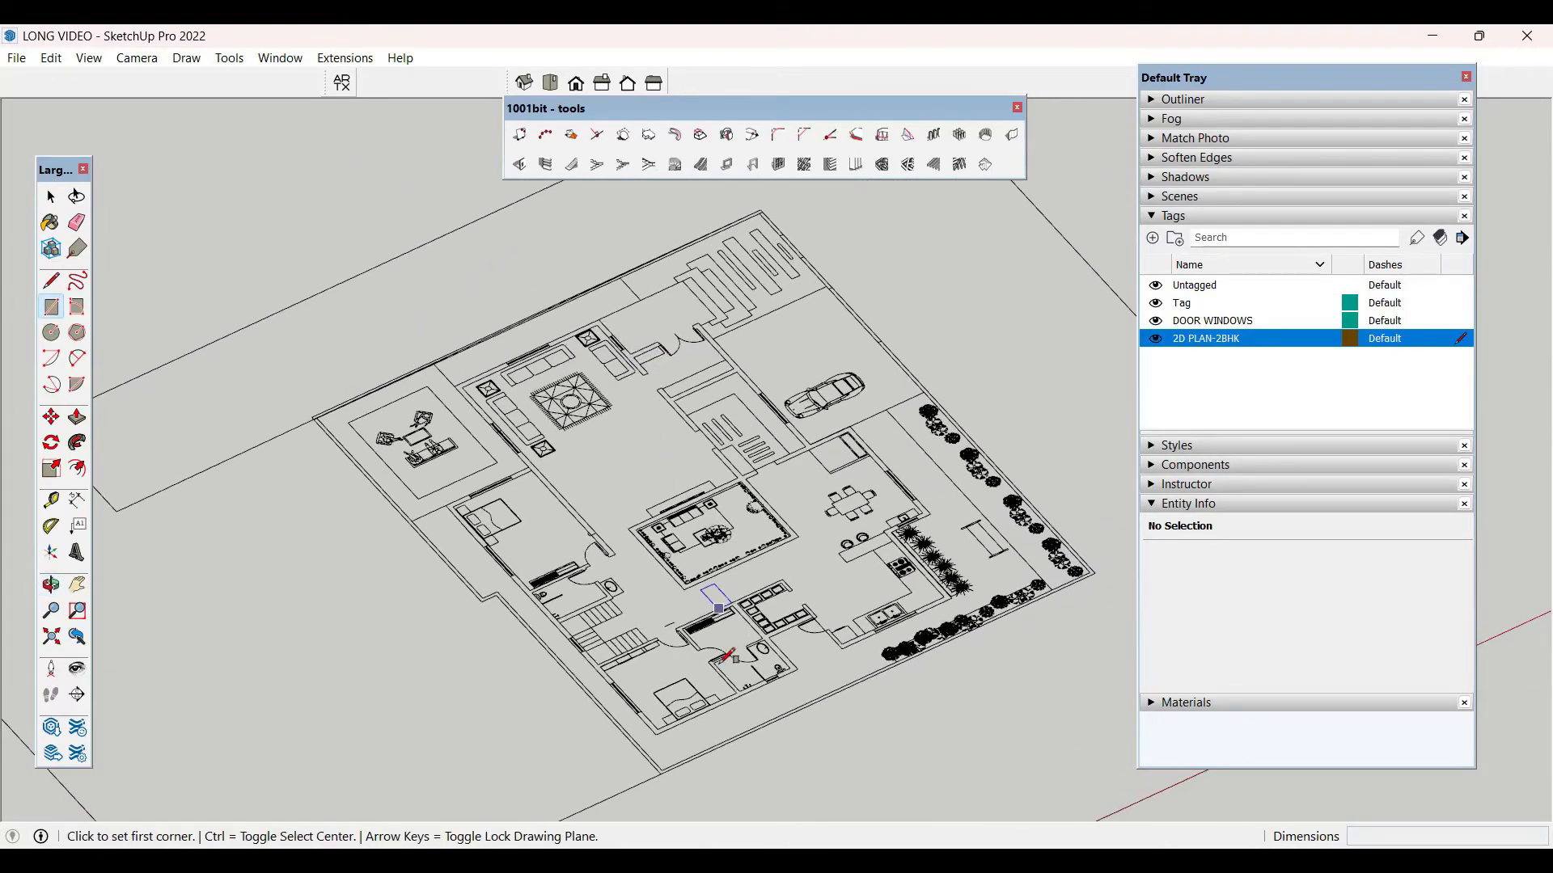
scroll(658, 720, "up", 5)
left_click(623, 746)
scroll(663, 695, "down", 5)
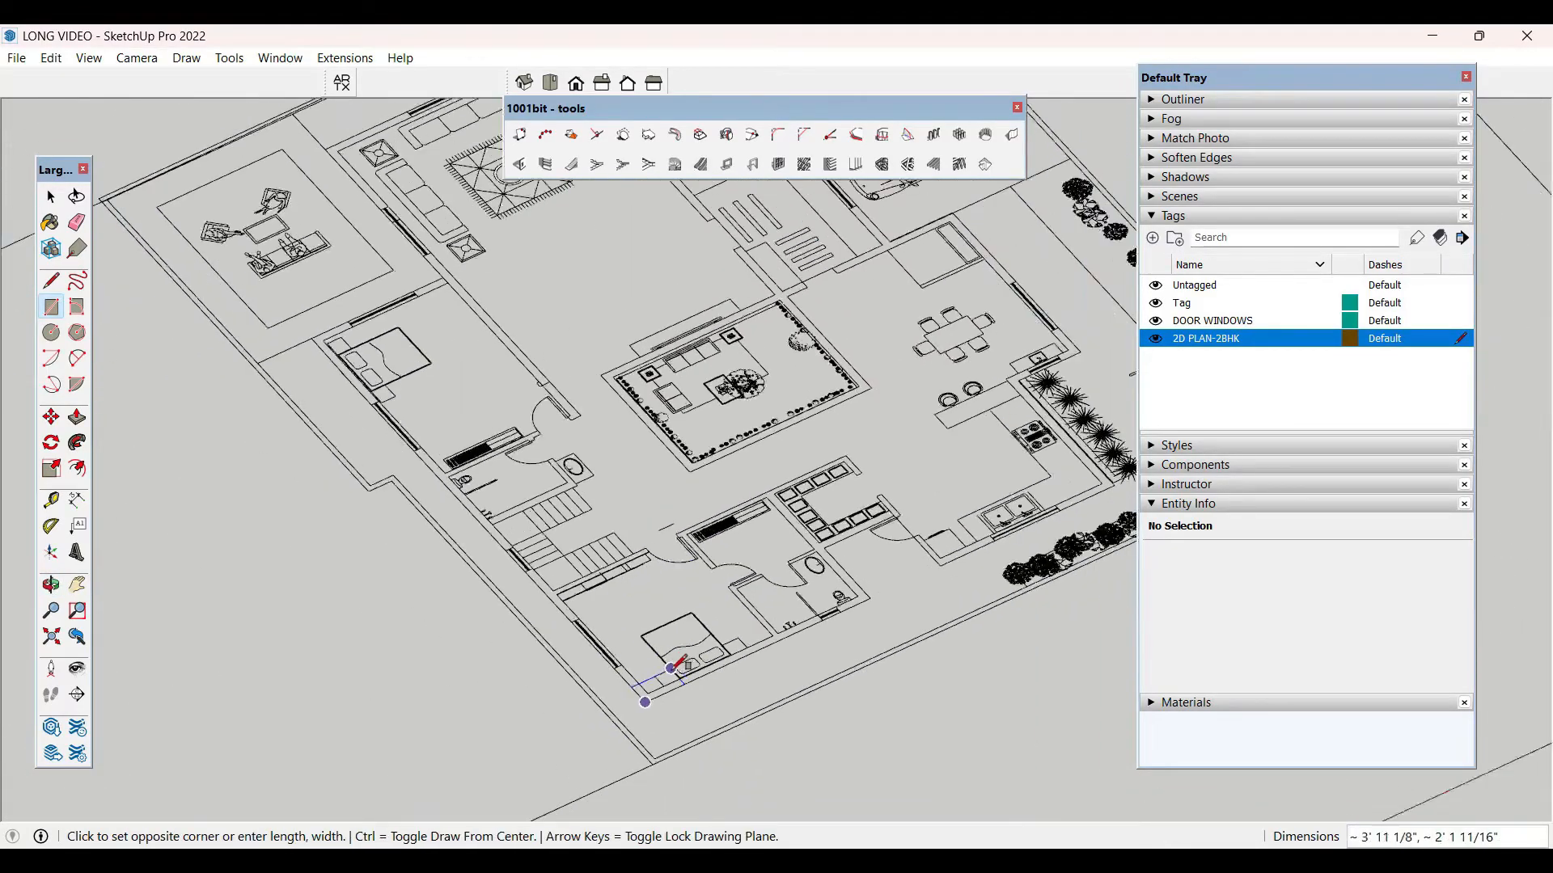
scroll(796, 305, "up", 3)
scroll(799, 304, "up", 8)
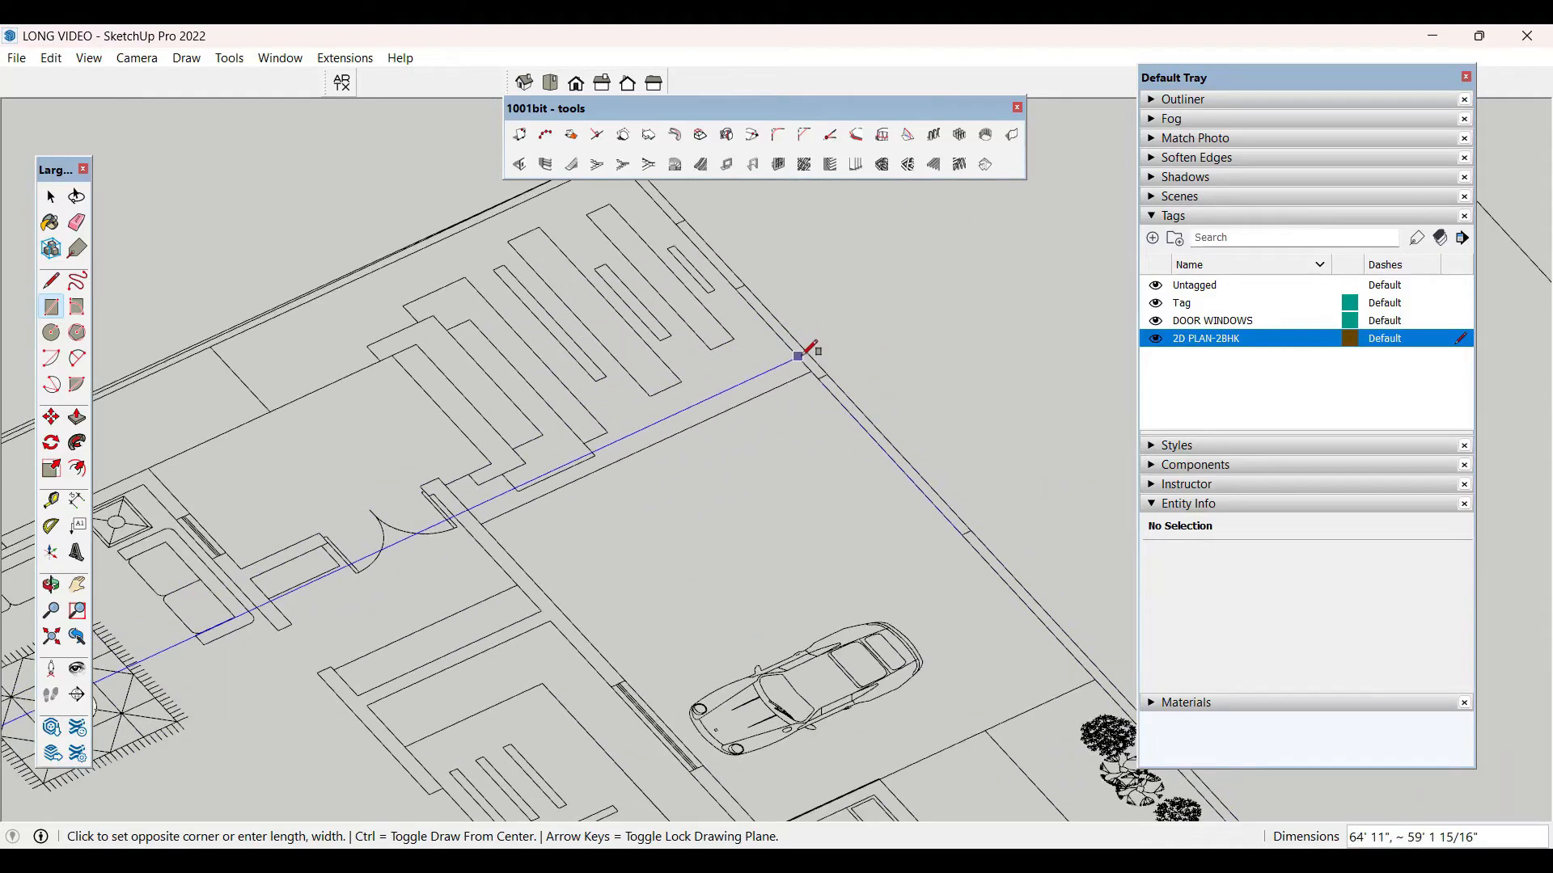
scroll(530, 451, "up", 2)
left_click(537, 451)
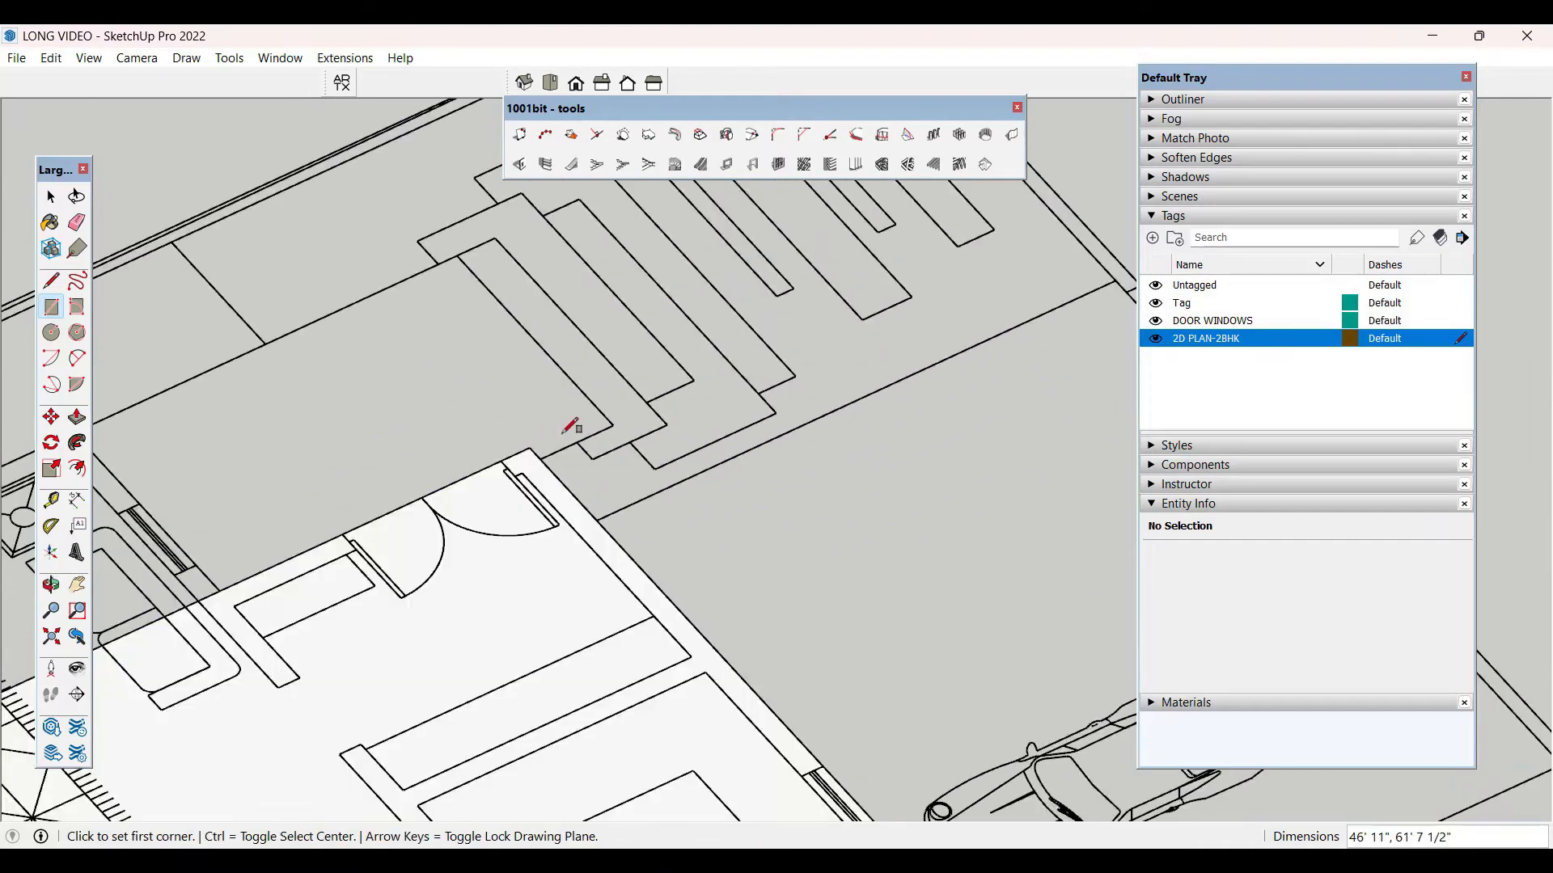
key("space")
- Draw a second rectangle over the living room's projecting part, from the main floor face's edge to the room's far outer corner
scroll(793, 387, "down", 4)
scroll(797, 408, "down", 5)
middle_click_drag(606, 489, 594, 534)
scroll(469, 496, "up", 4)
scroll(469, 496, "up", 3)
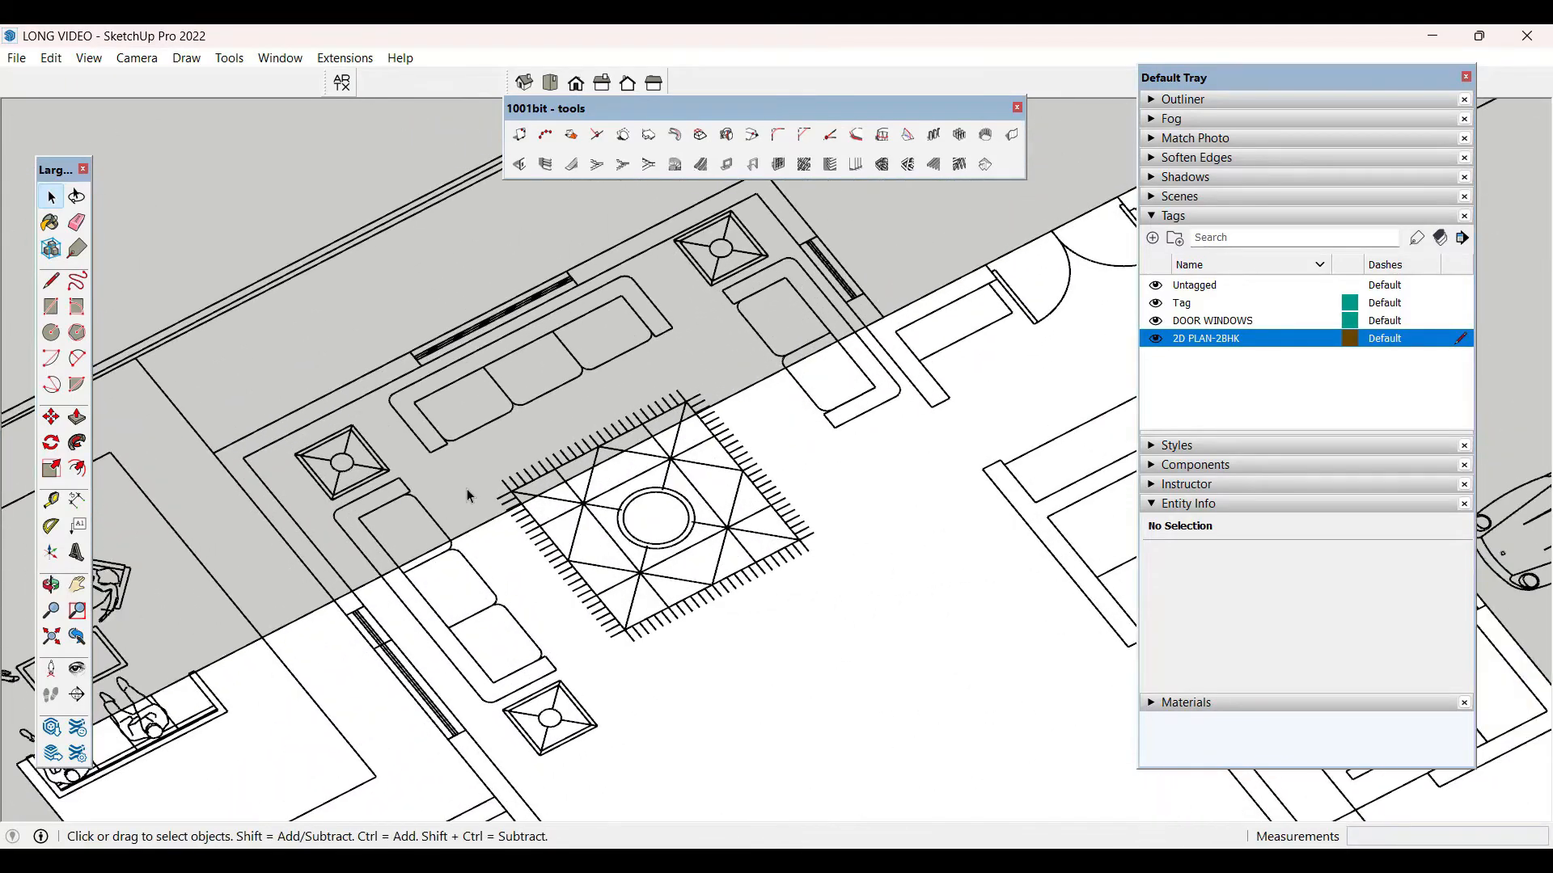
key("r")
left_click(335, 598)
scroll(336, 598, "down", 2)
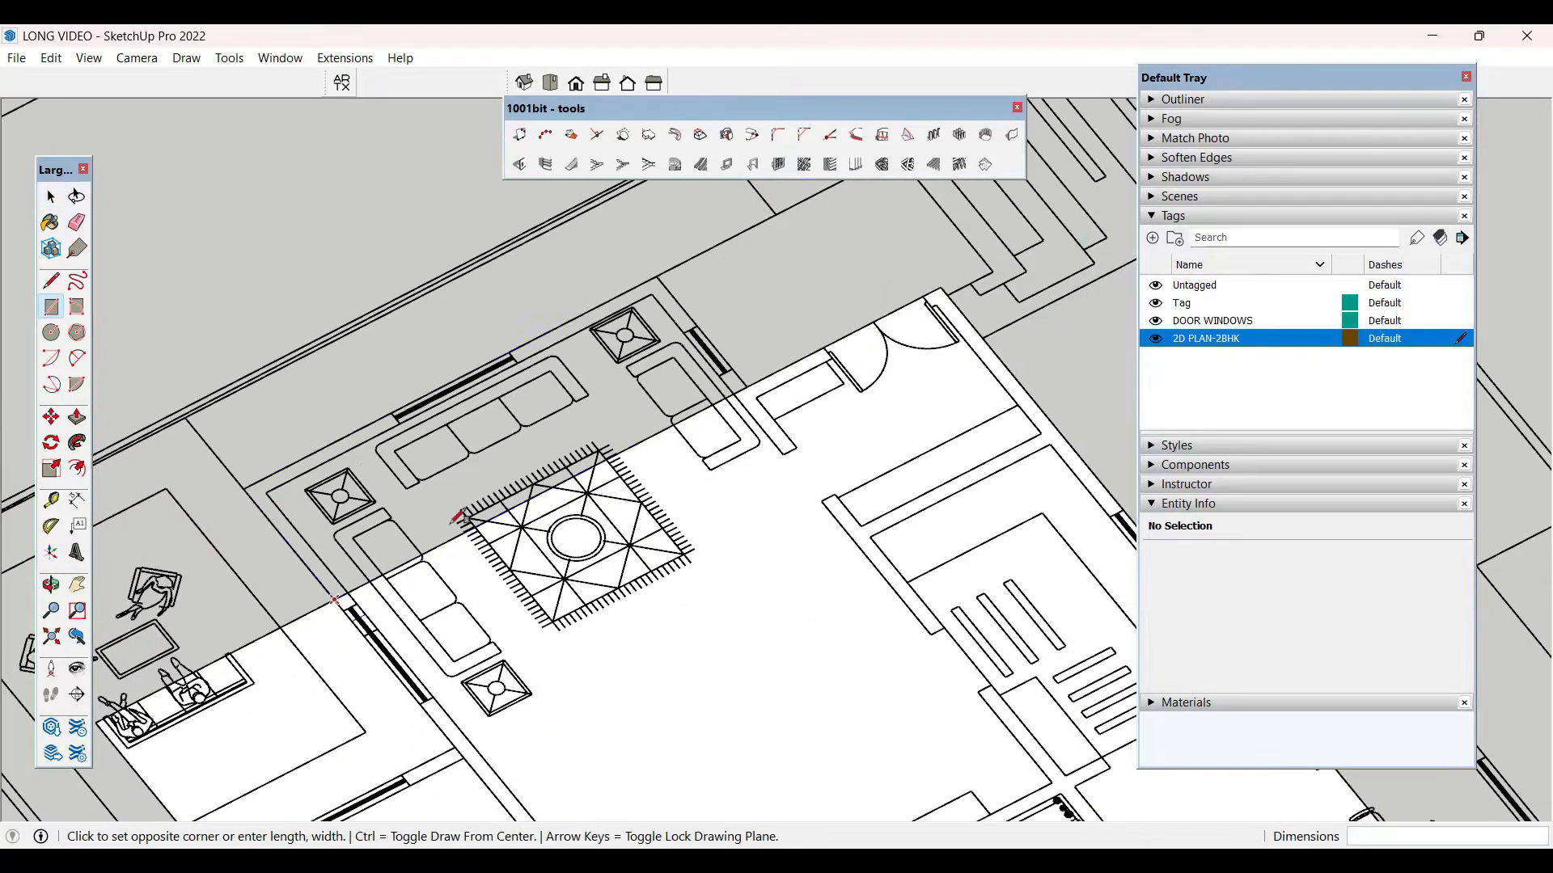
left_click(658, 276)
- Delete the edge dividing the living room's projecting part from the main floor face so both form one face
key("space")
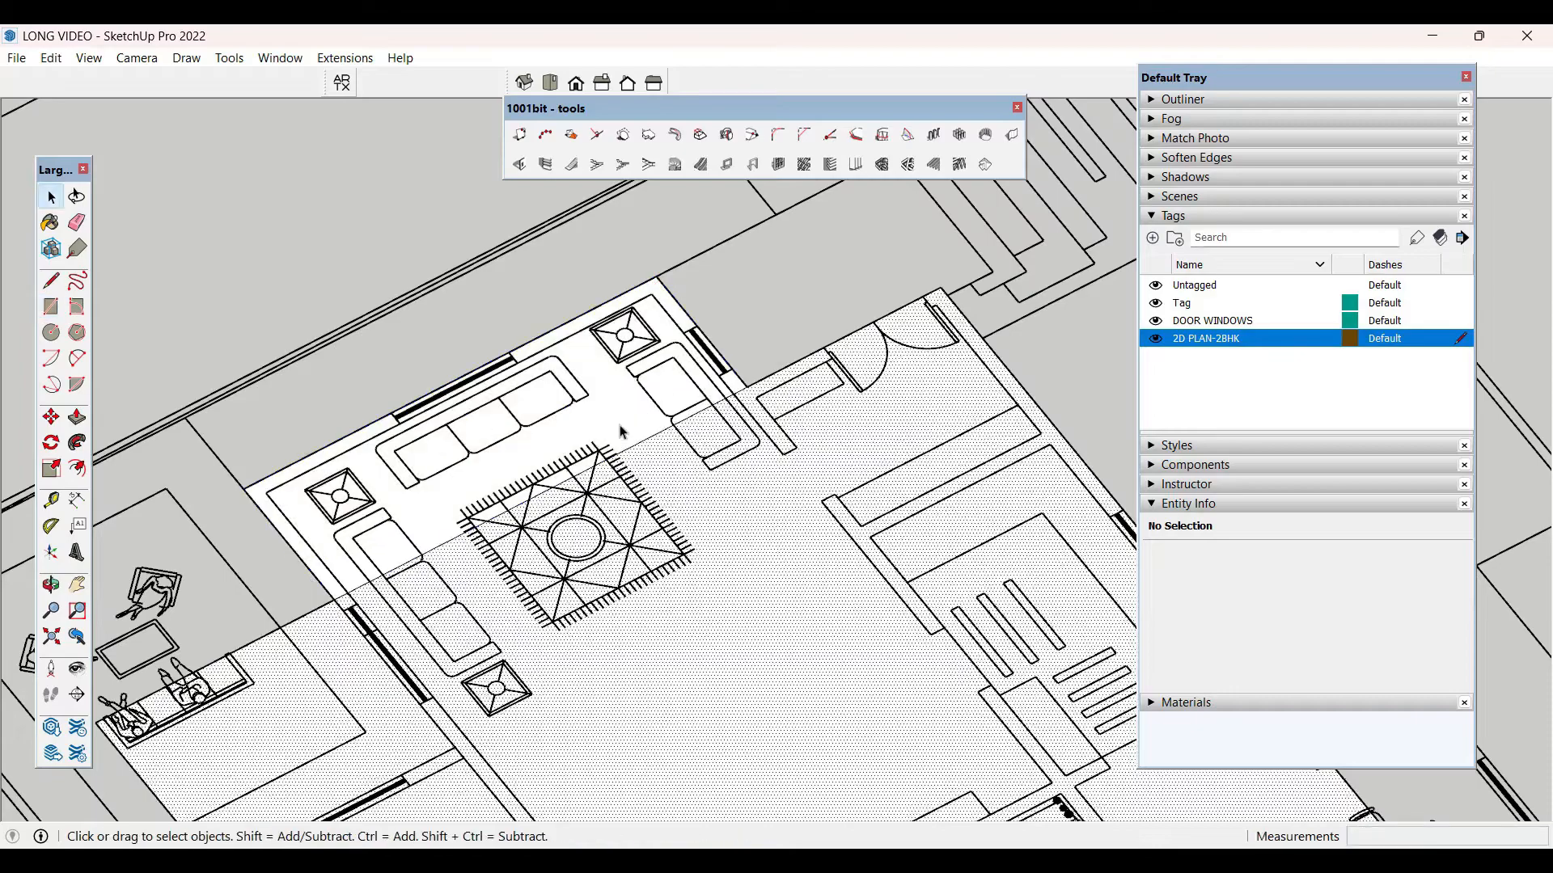
left_click(638, 450)
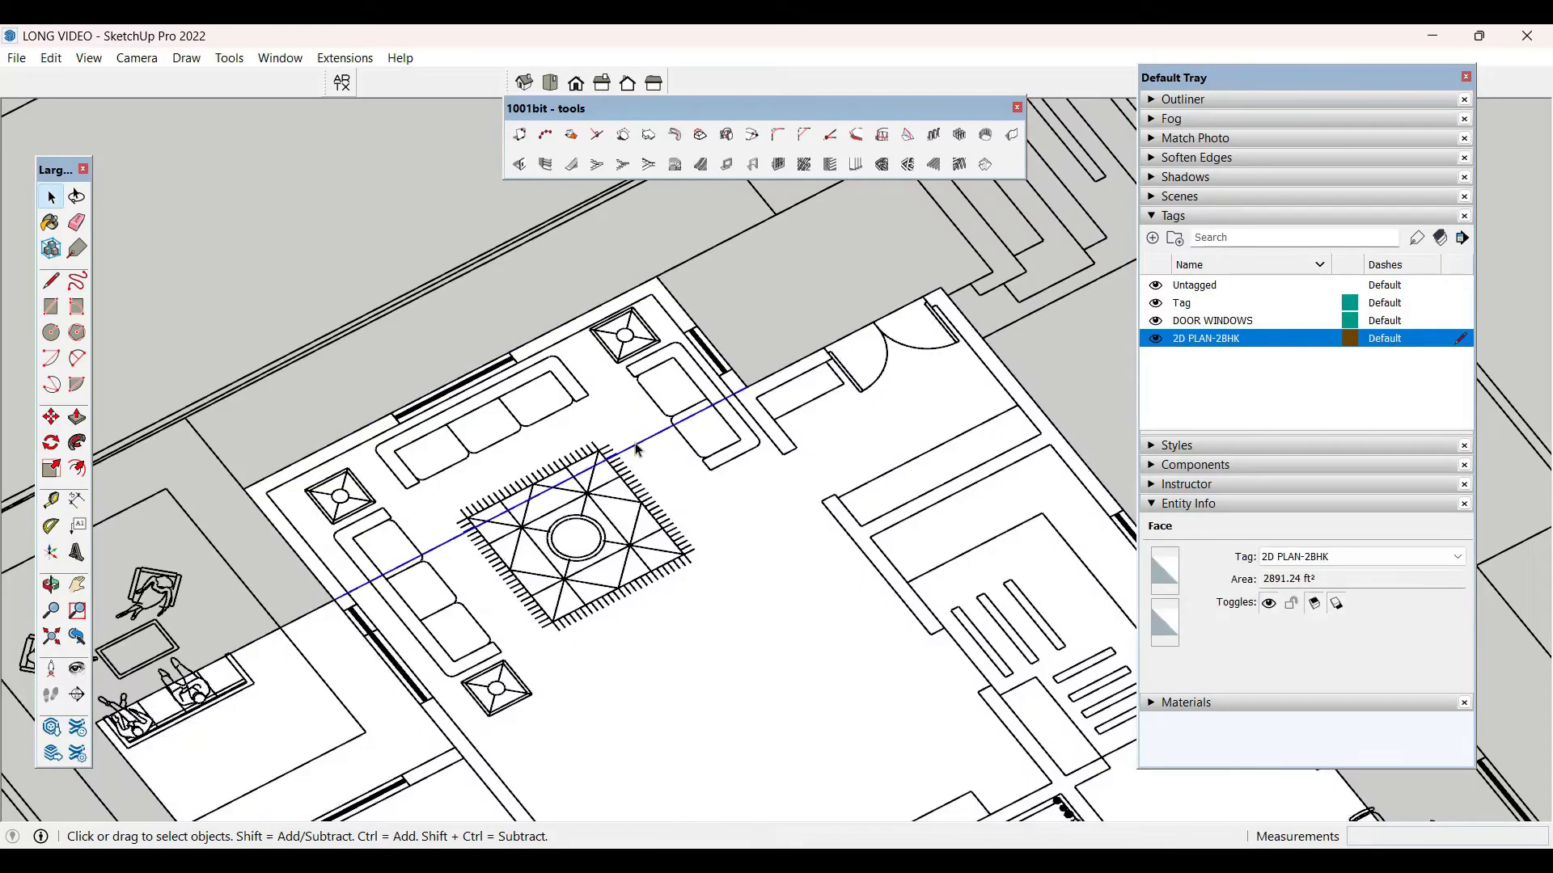
left_click(491, 260)
scroll(491, 267, "down", 5)
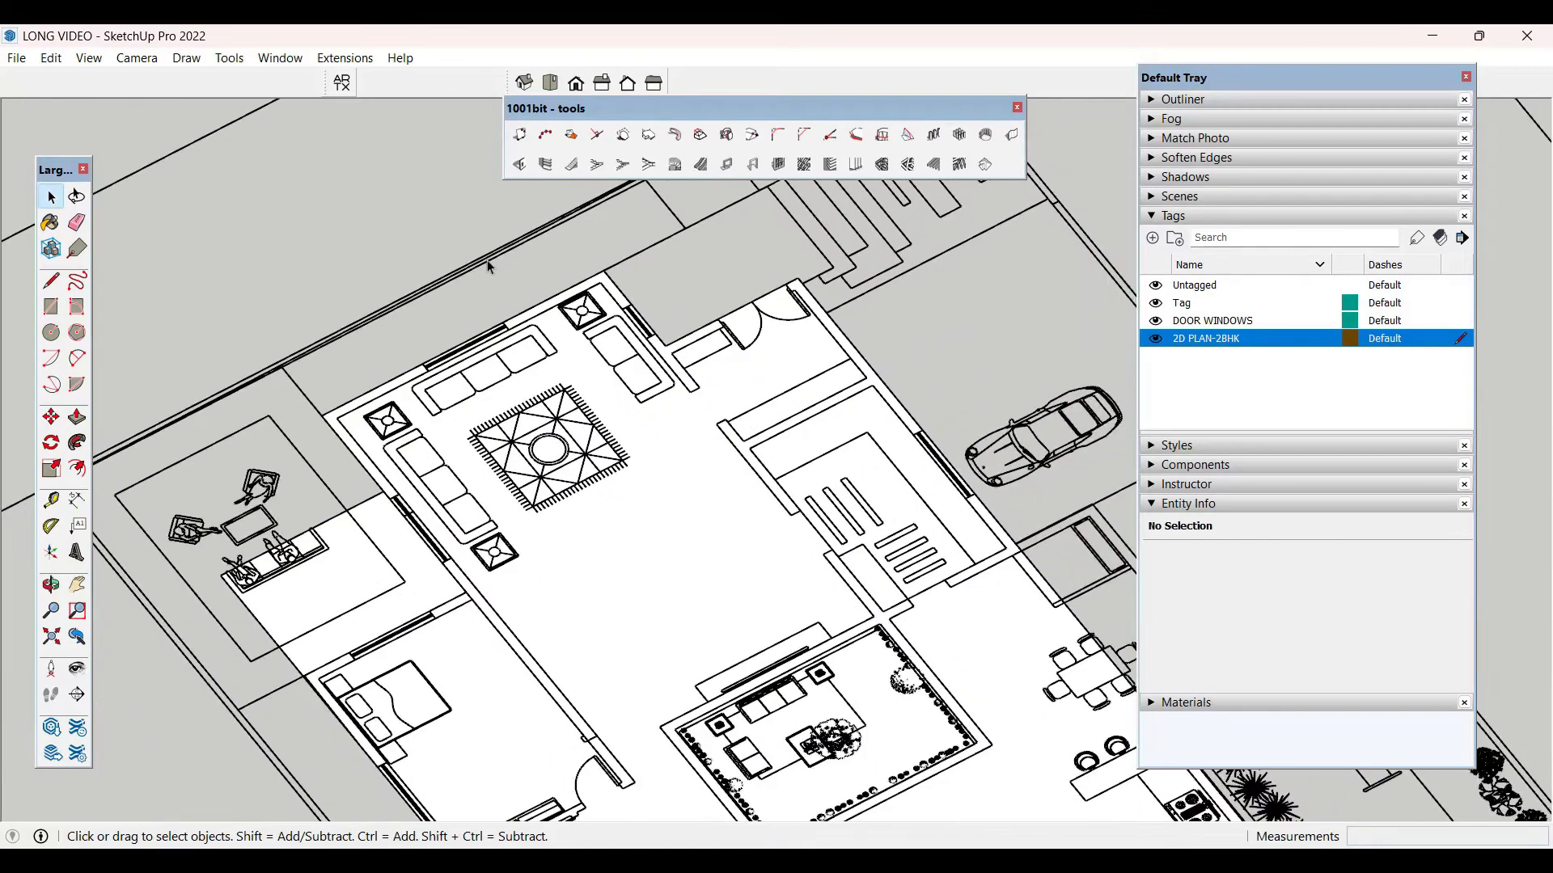
- Cut the outdoor seating area beside the living room and bedroom out of the floor face and erase its leftover edges
scroll(490, 278, "up", 6)
scroll(385, 514, "up", 2)
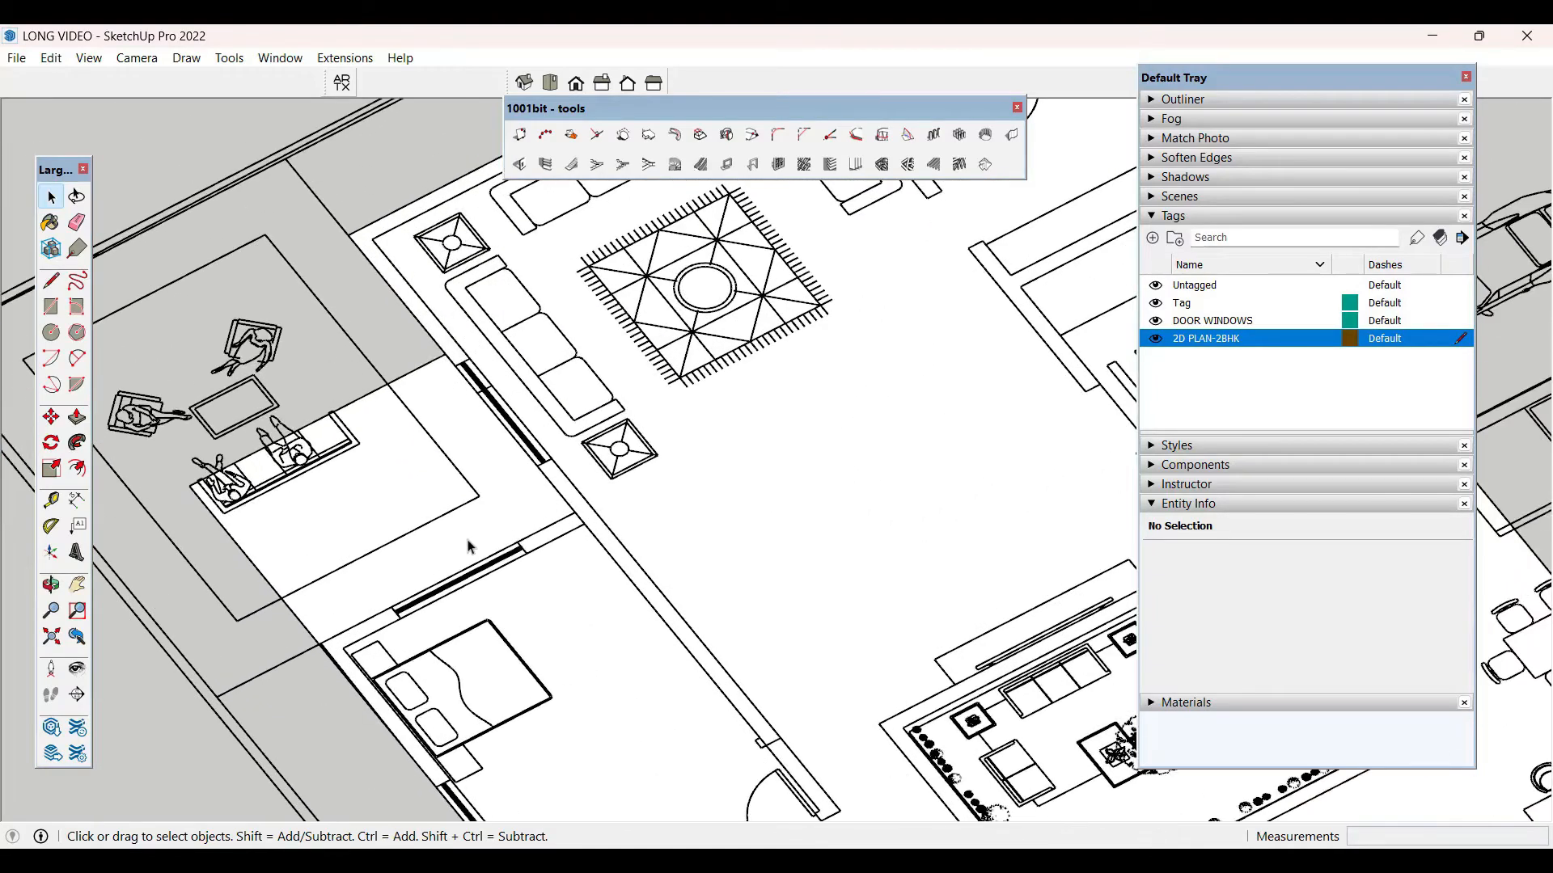
scroll(495, 572, "down", 1)
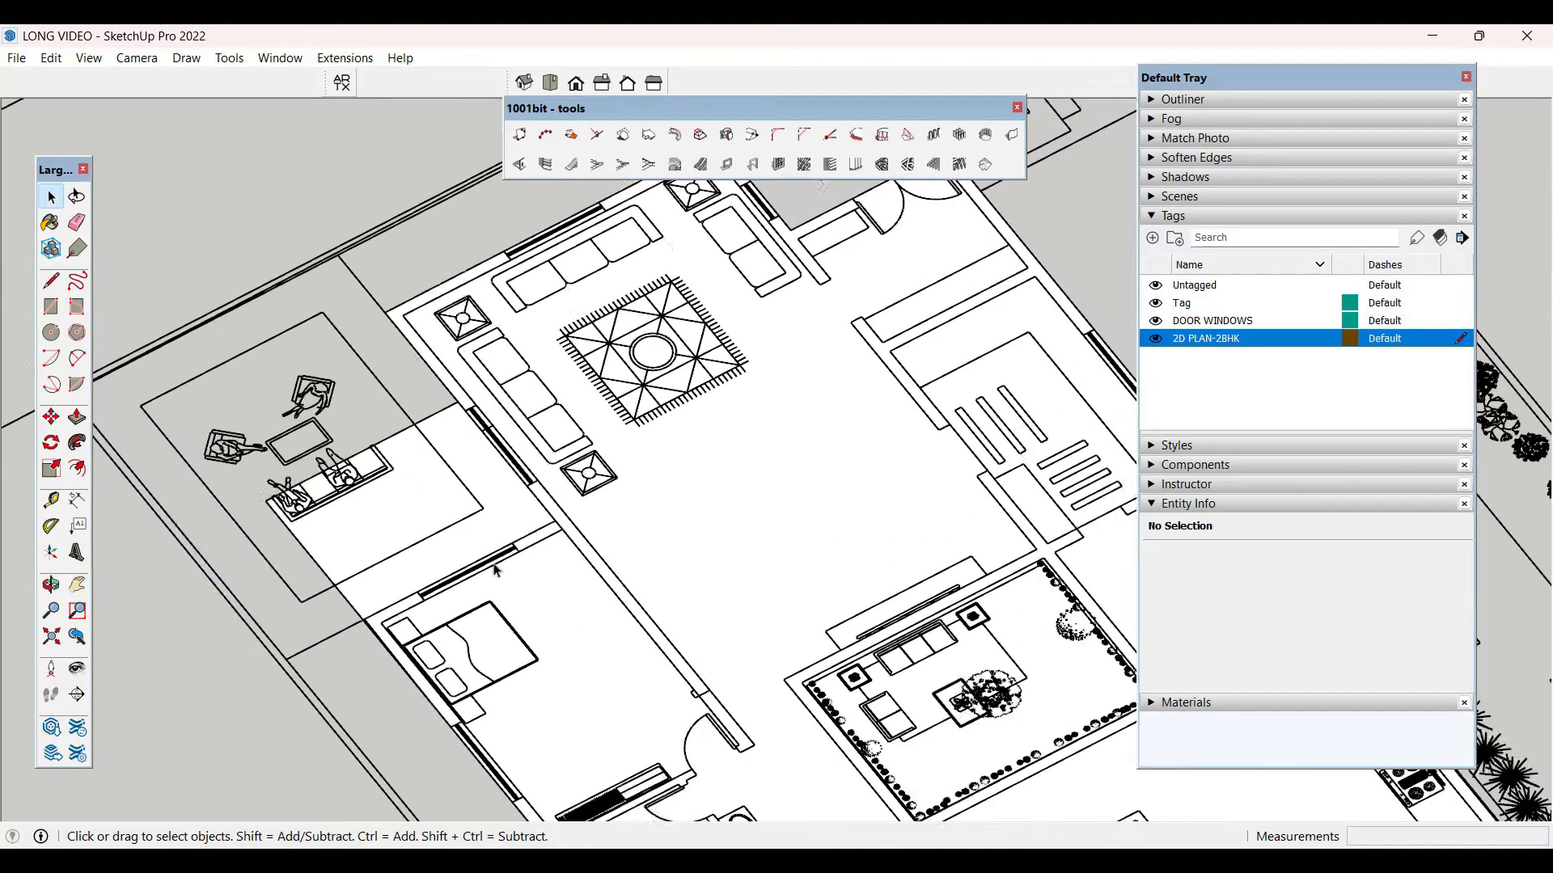
left_click(363, 620)
key("space")
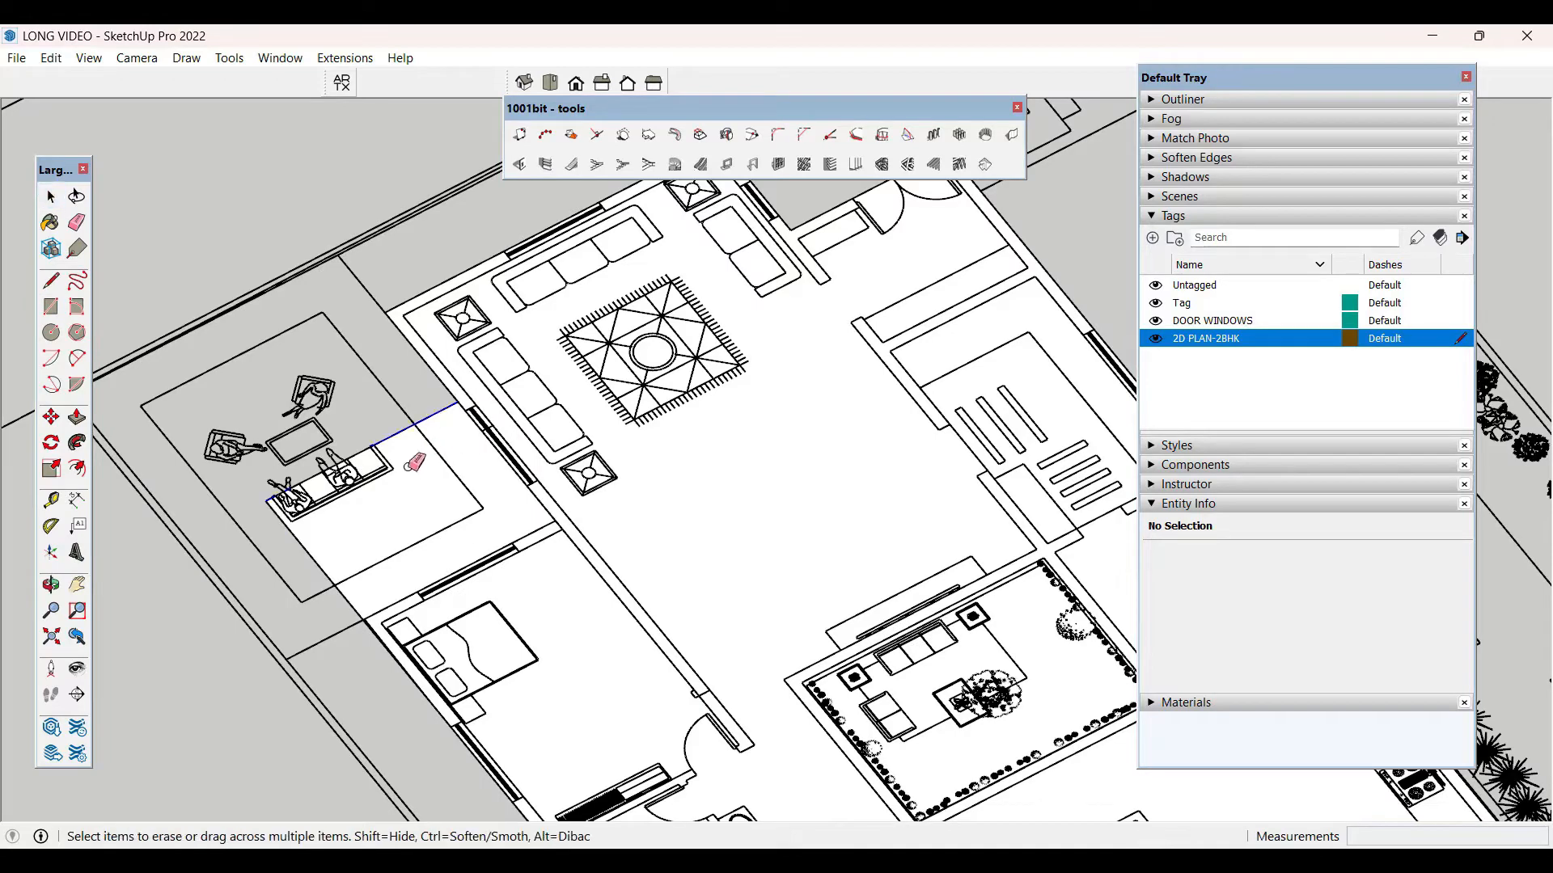
left_click(341, 584)
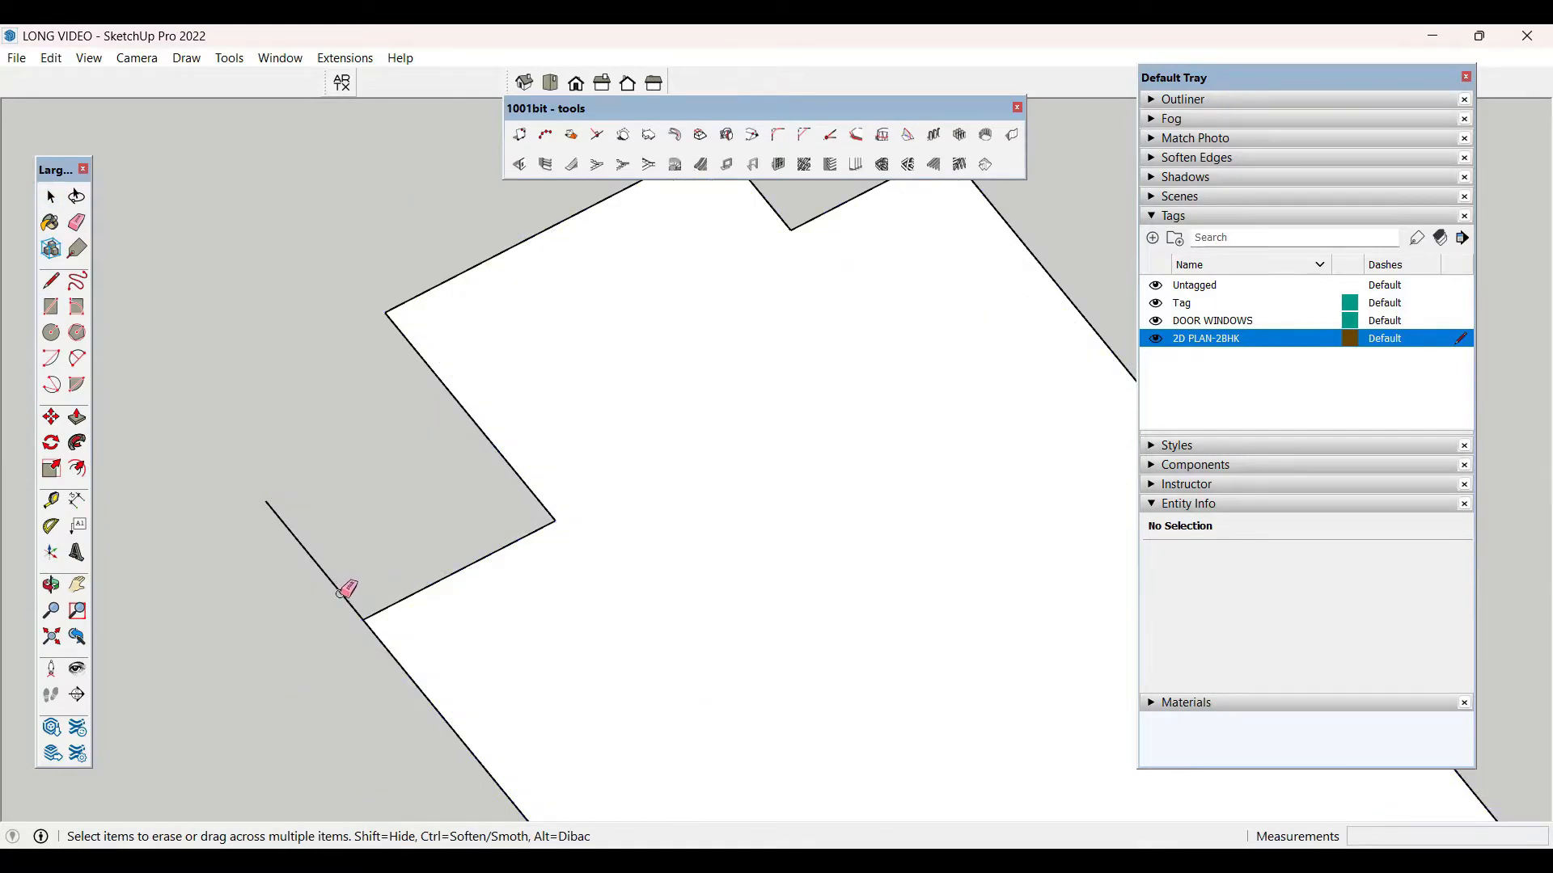
key("ctrl+z")
scroll(354, 567, "down", 10)
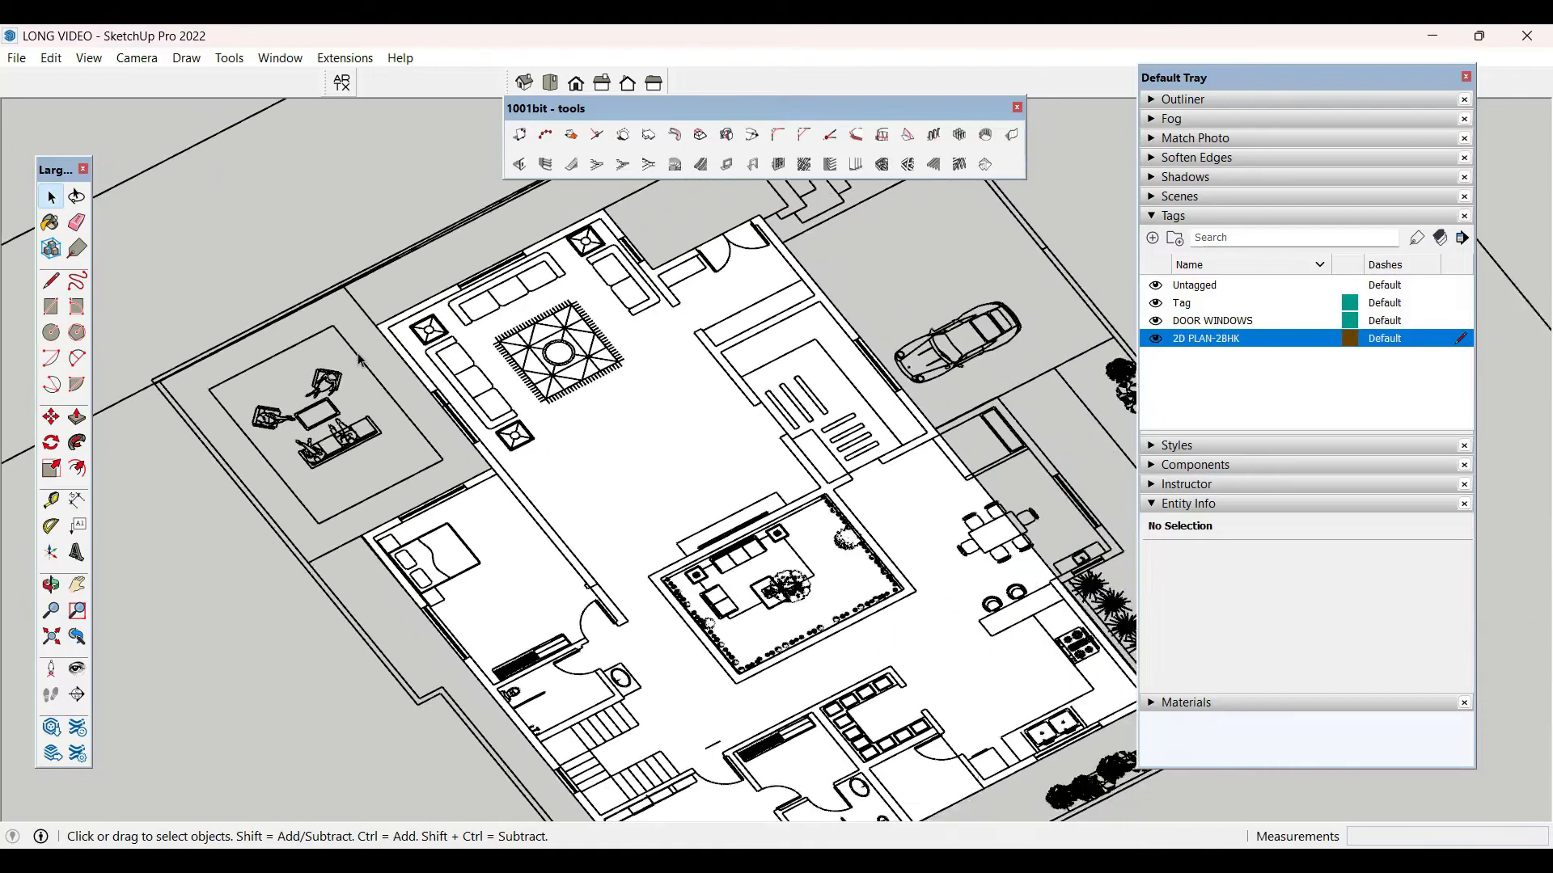
- Draw a rectangle over the recess between the bathroom and the kitchen and delete its face from the floor
scroll(806, 518, "up", 5)
scroll(806, 519, "up", 5)
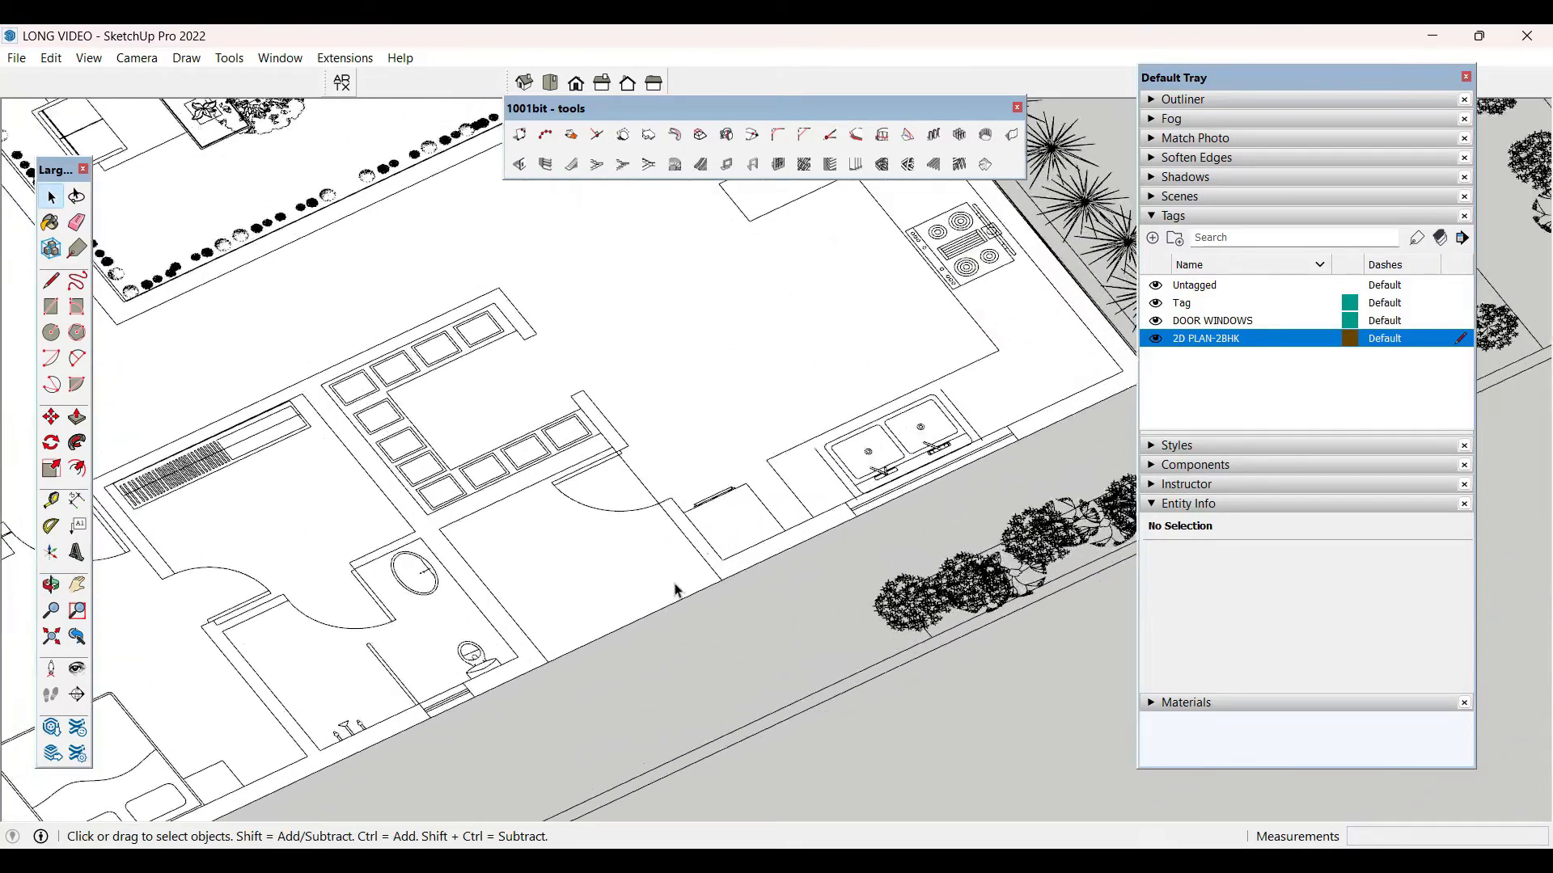
scroll(637, 604, "up", 1)
left_click(637, 604)
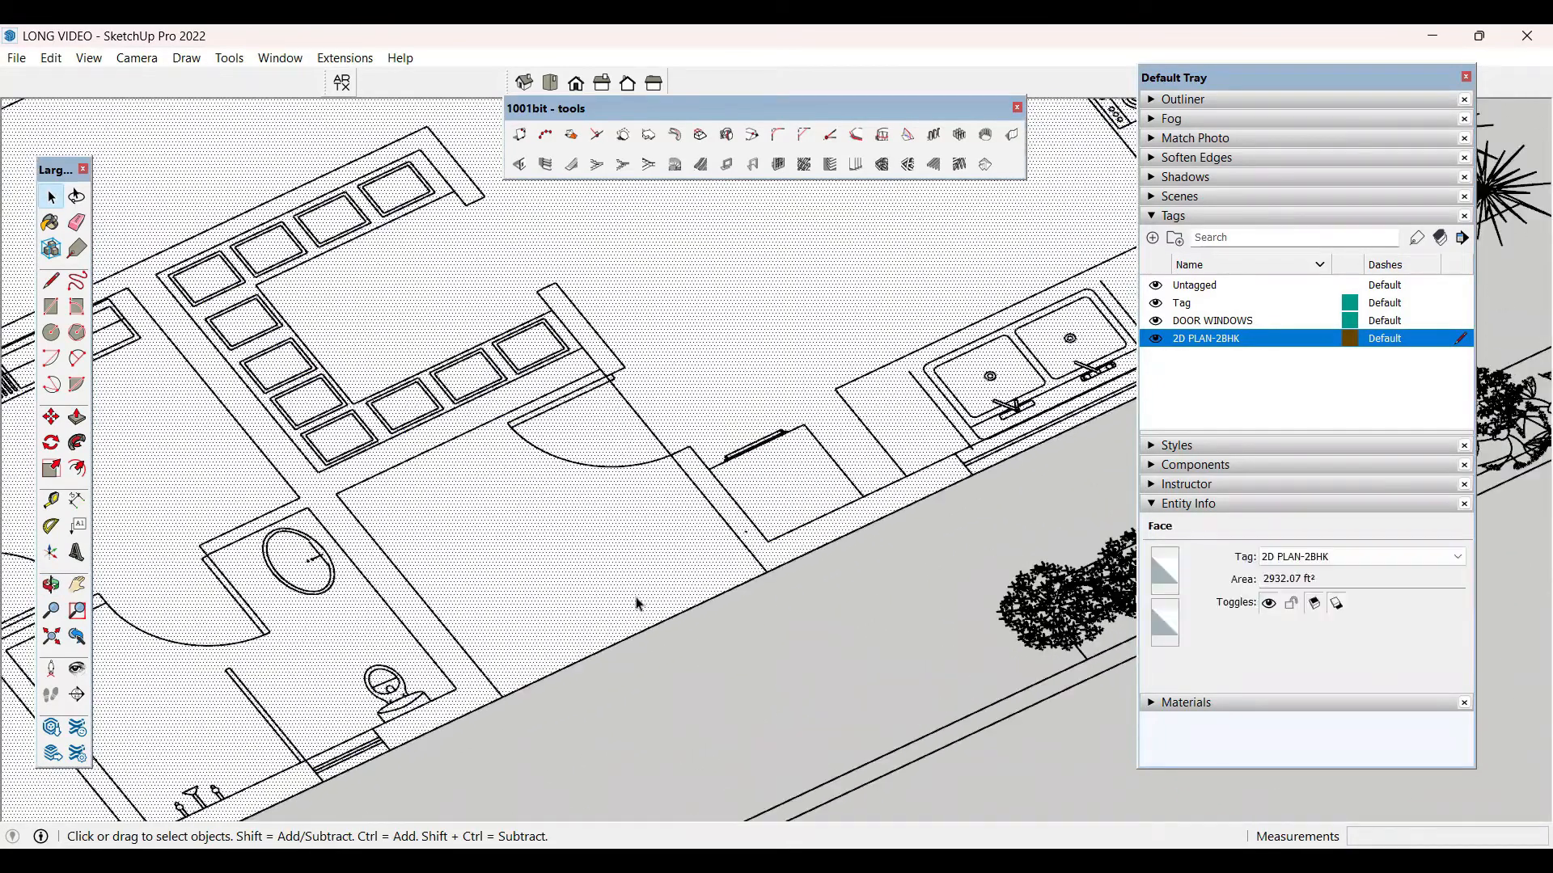
left_click(503, 696)
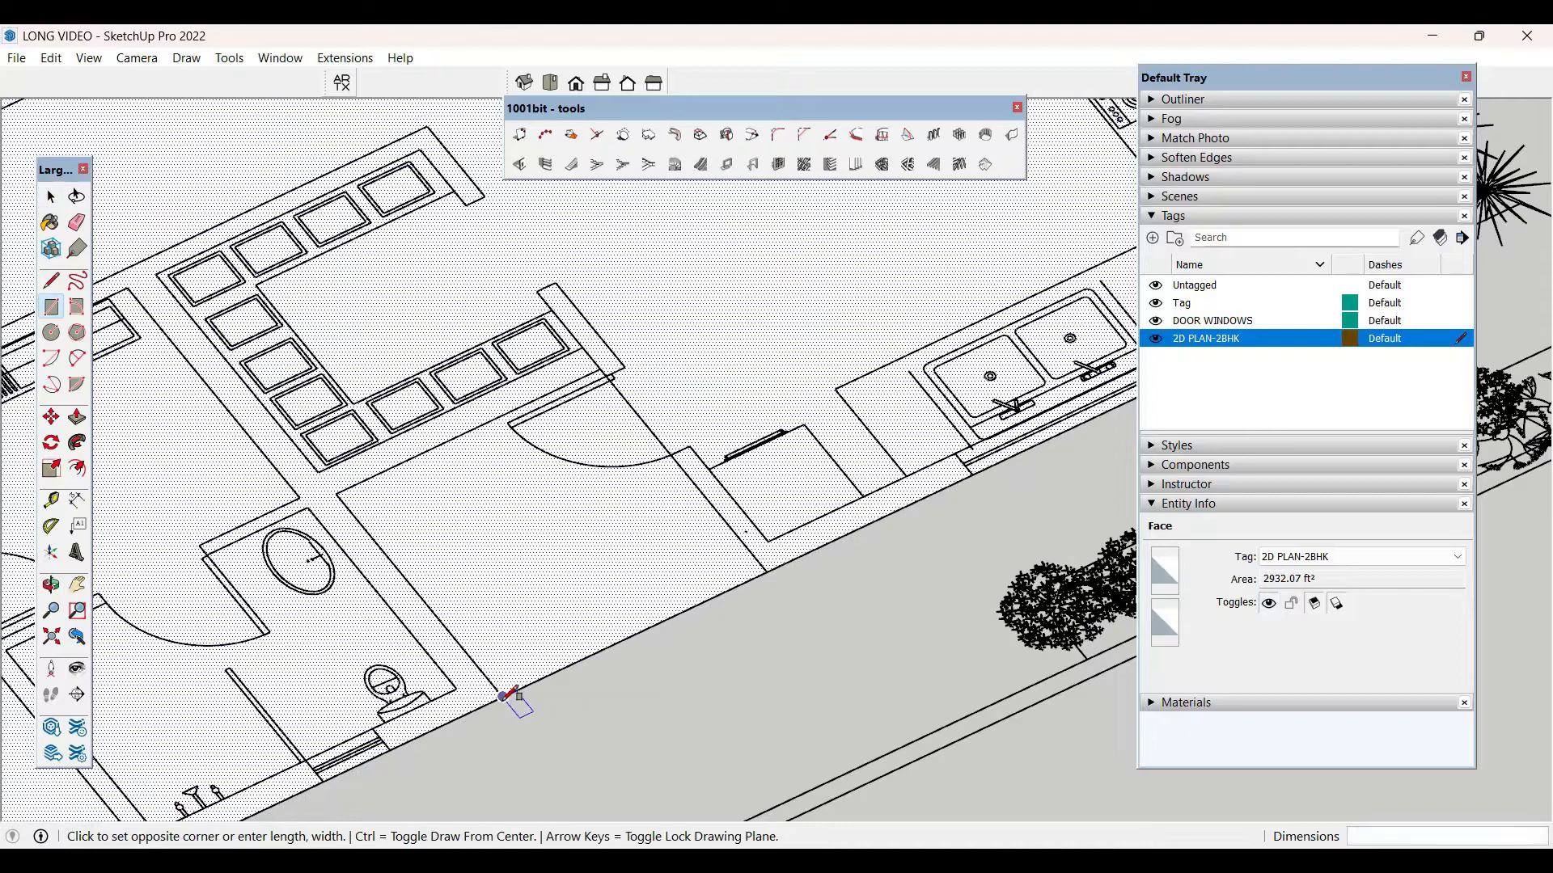
left_click(603, 365)
key("space")
left_click(617, 612)
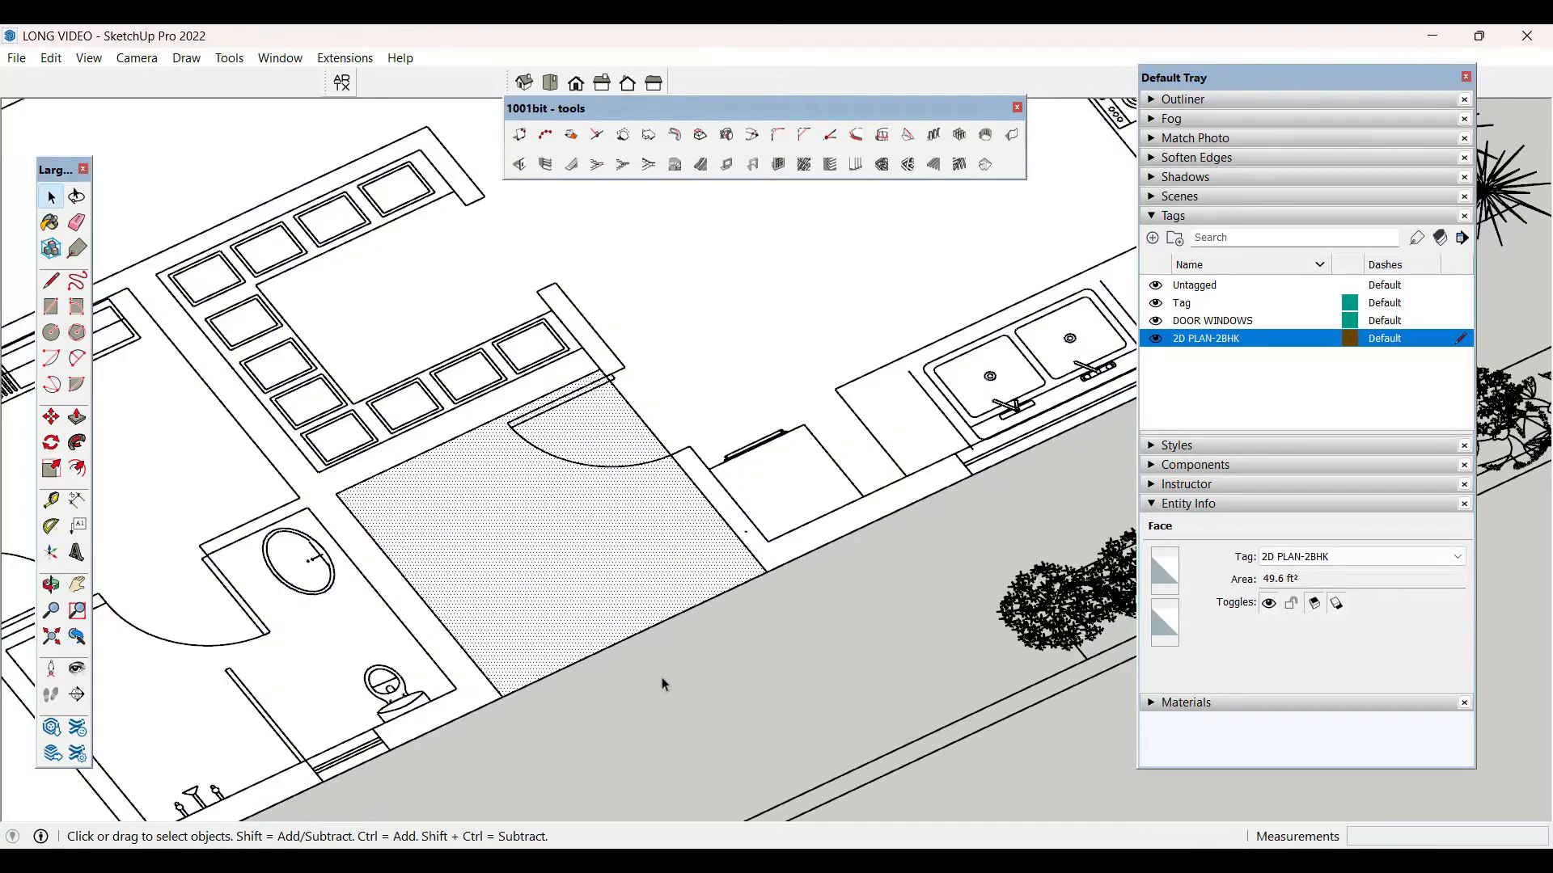
key("Delete")
left_click(634, 634)
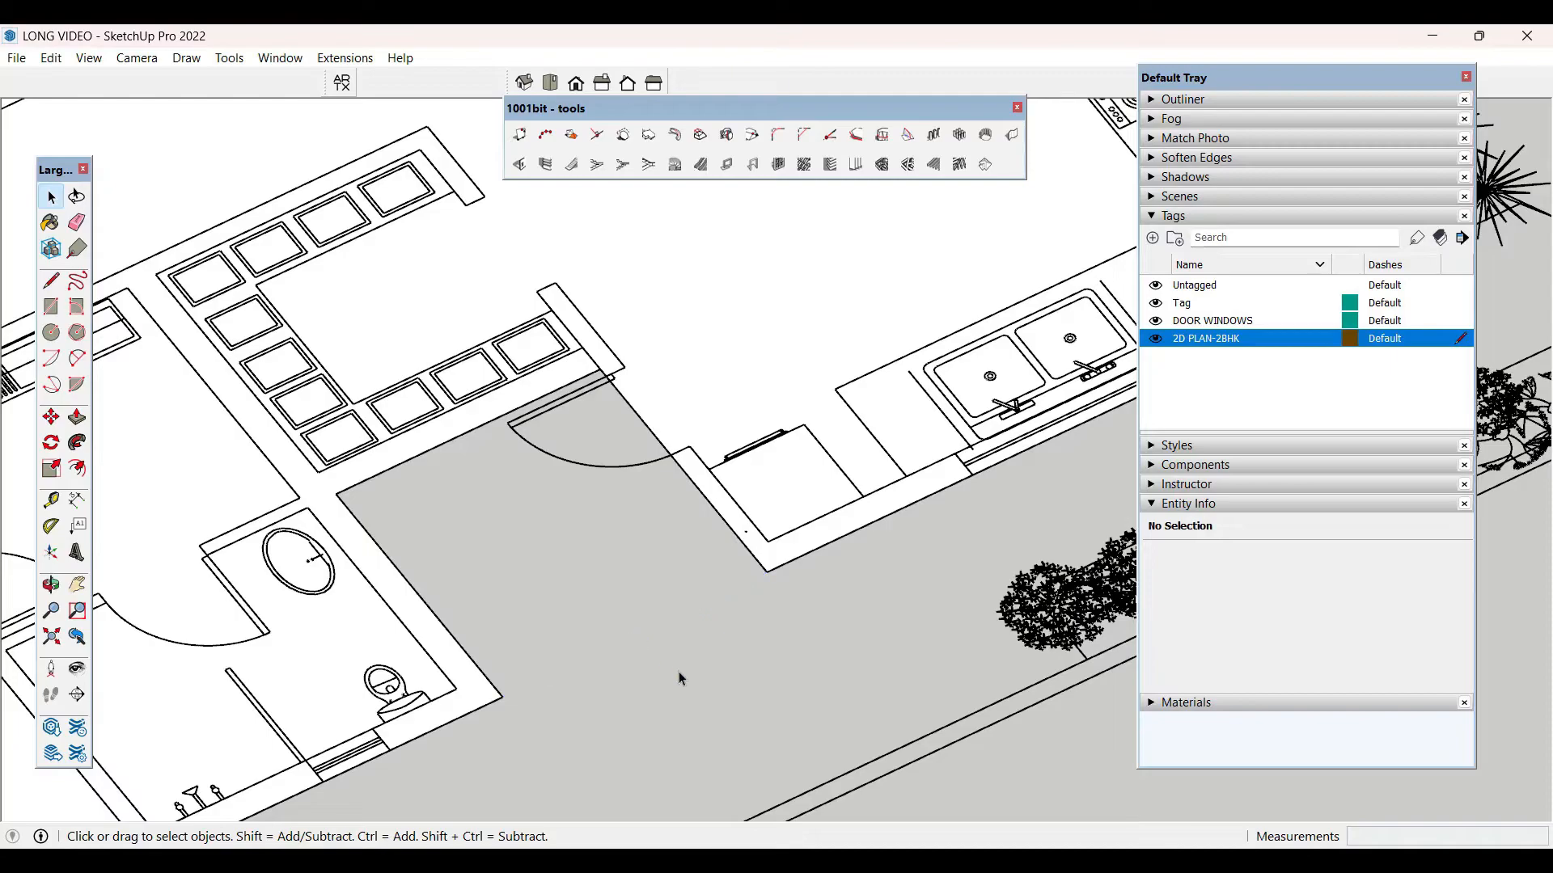
- Draw a rectangle over the dining area's projecting part and erase the edge dividing it from the main floor face
scroll(677, 677, "down", 6)
middle_click_drag(393, 538, 394, 537)
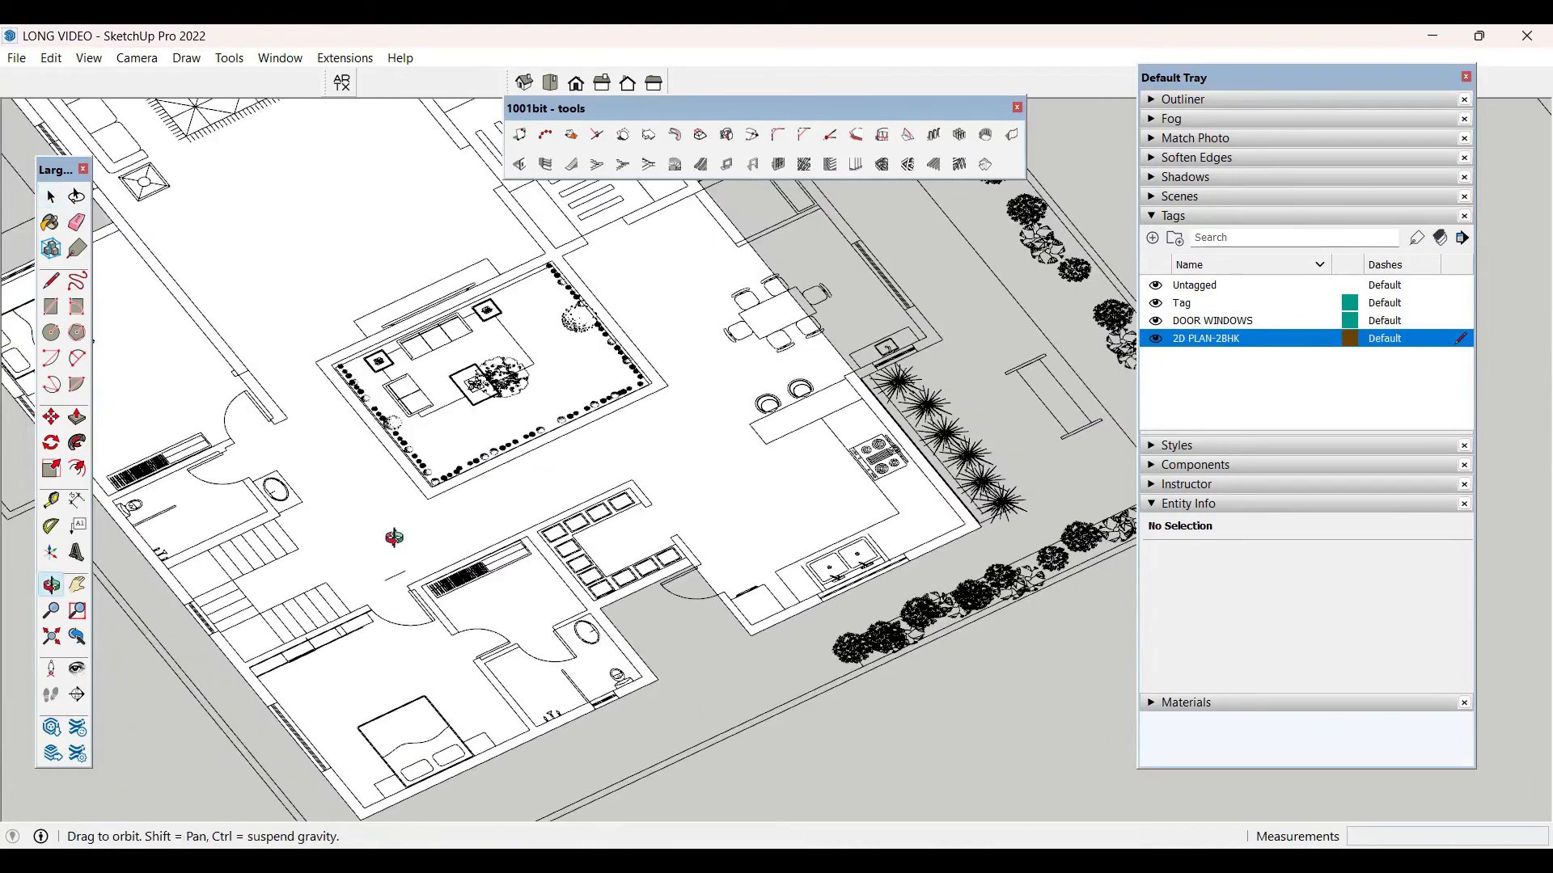
scroll(608, 619, "down", 8)
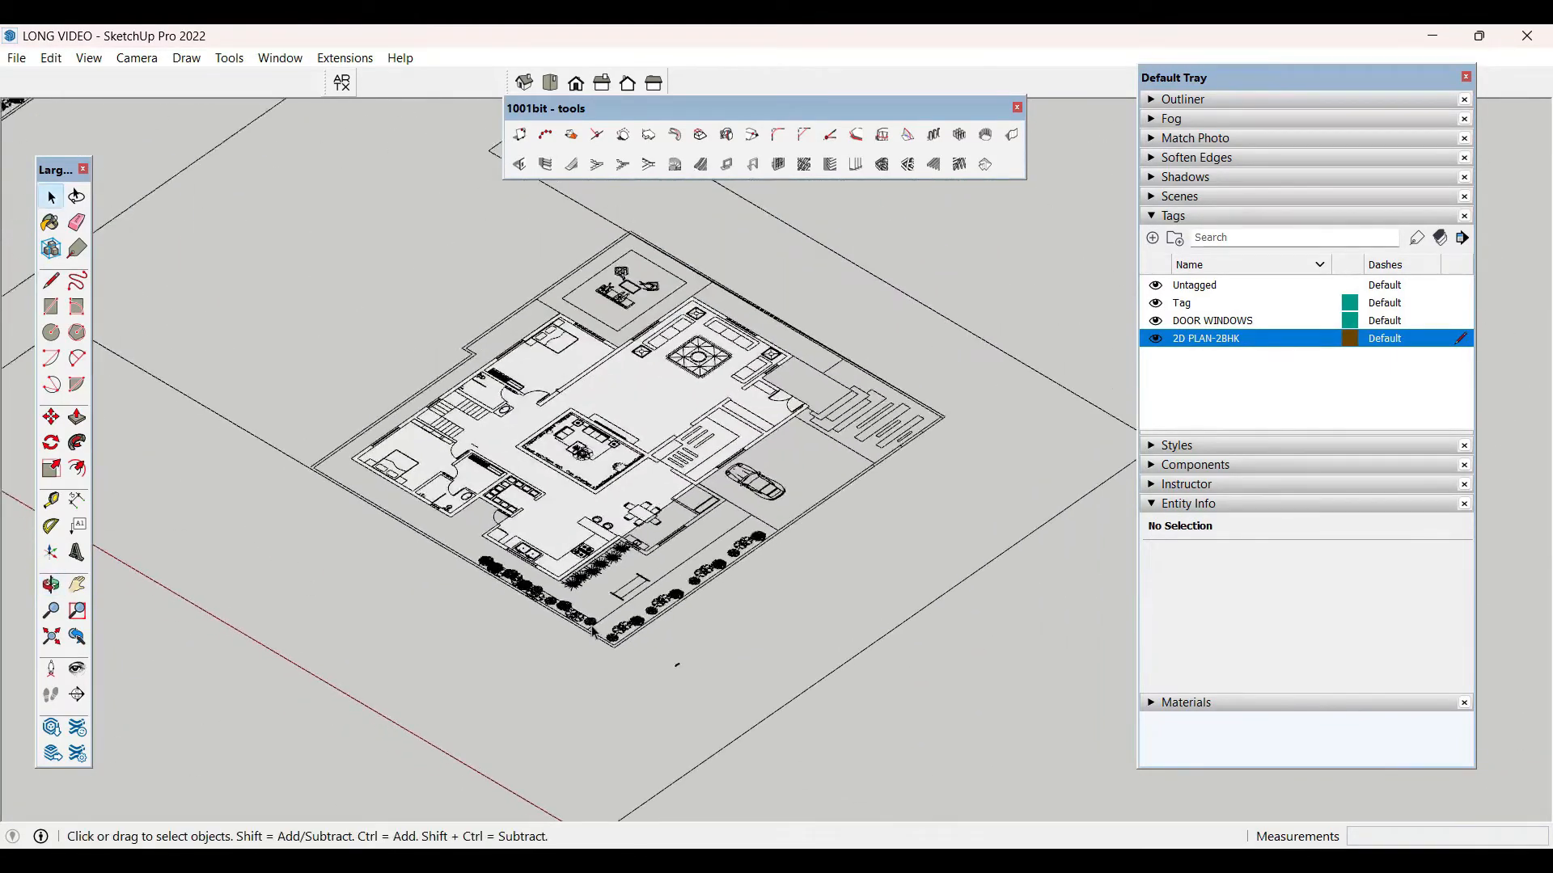
scroll(691, 606, "up", 10)
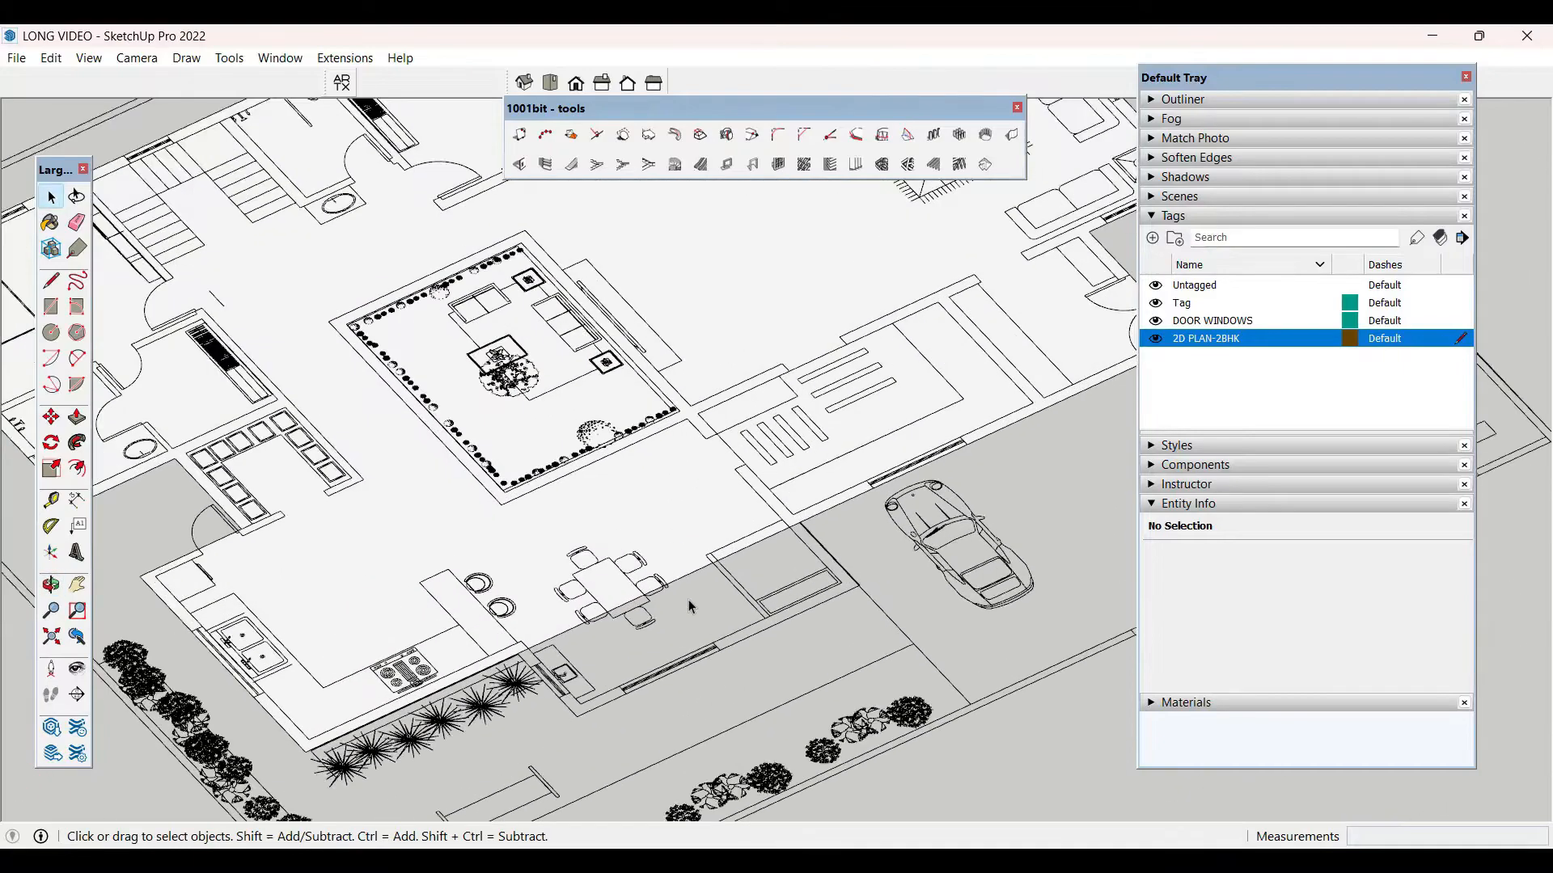
scroll(691, 607, "up", 3)
left_click(551, 742)
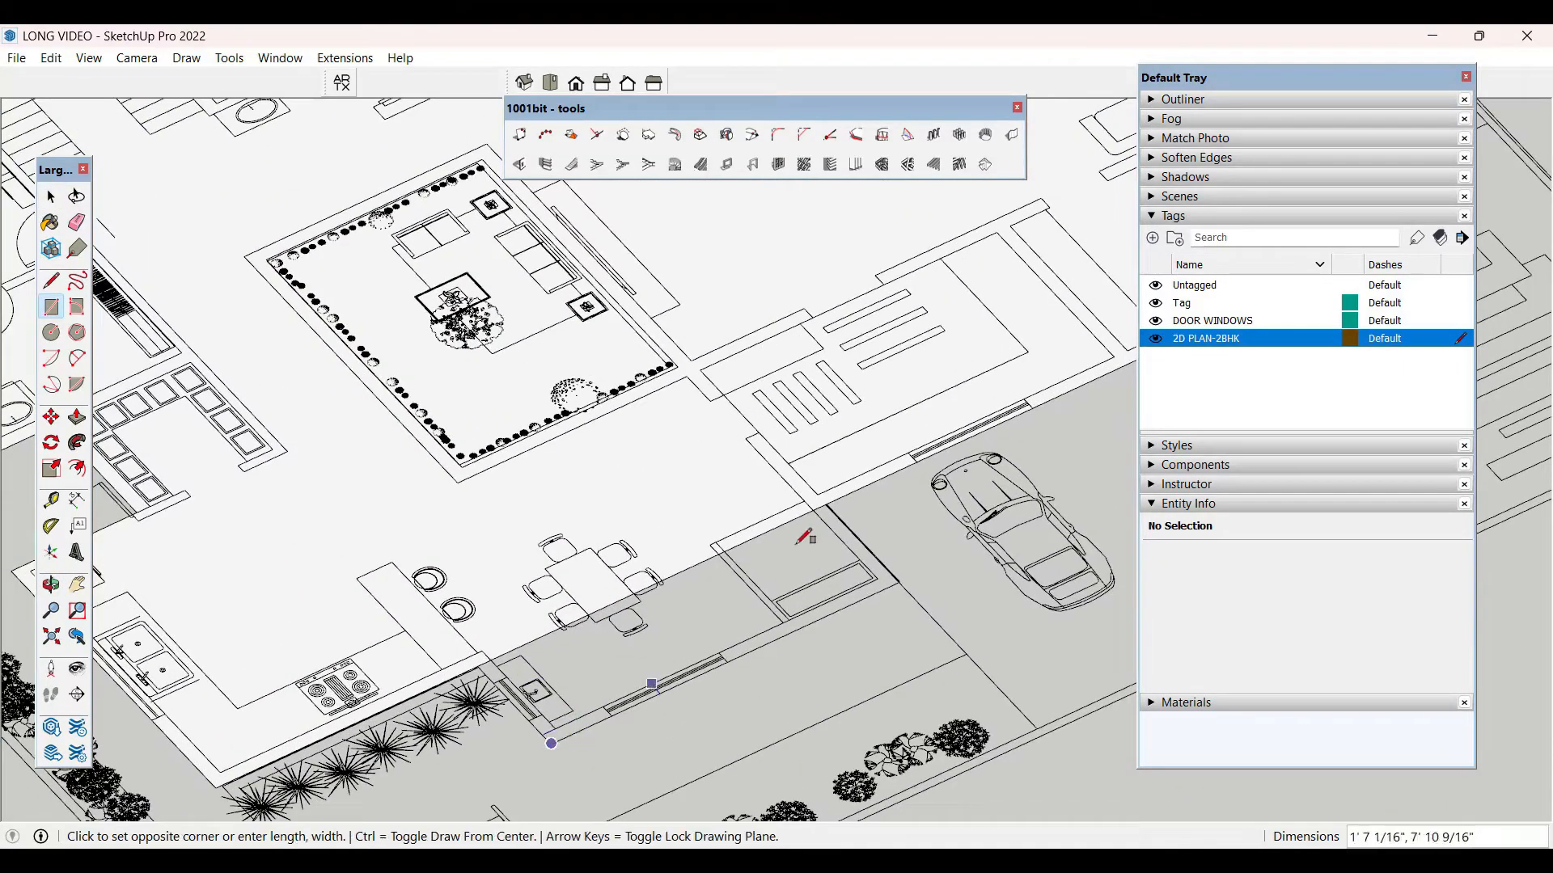
left_click(833, 499)
key("space")
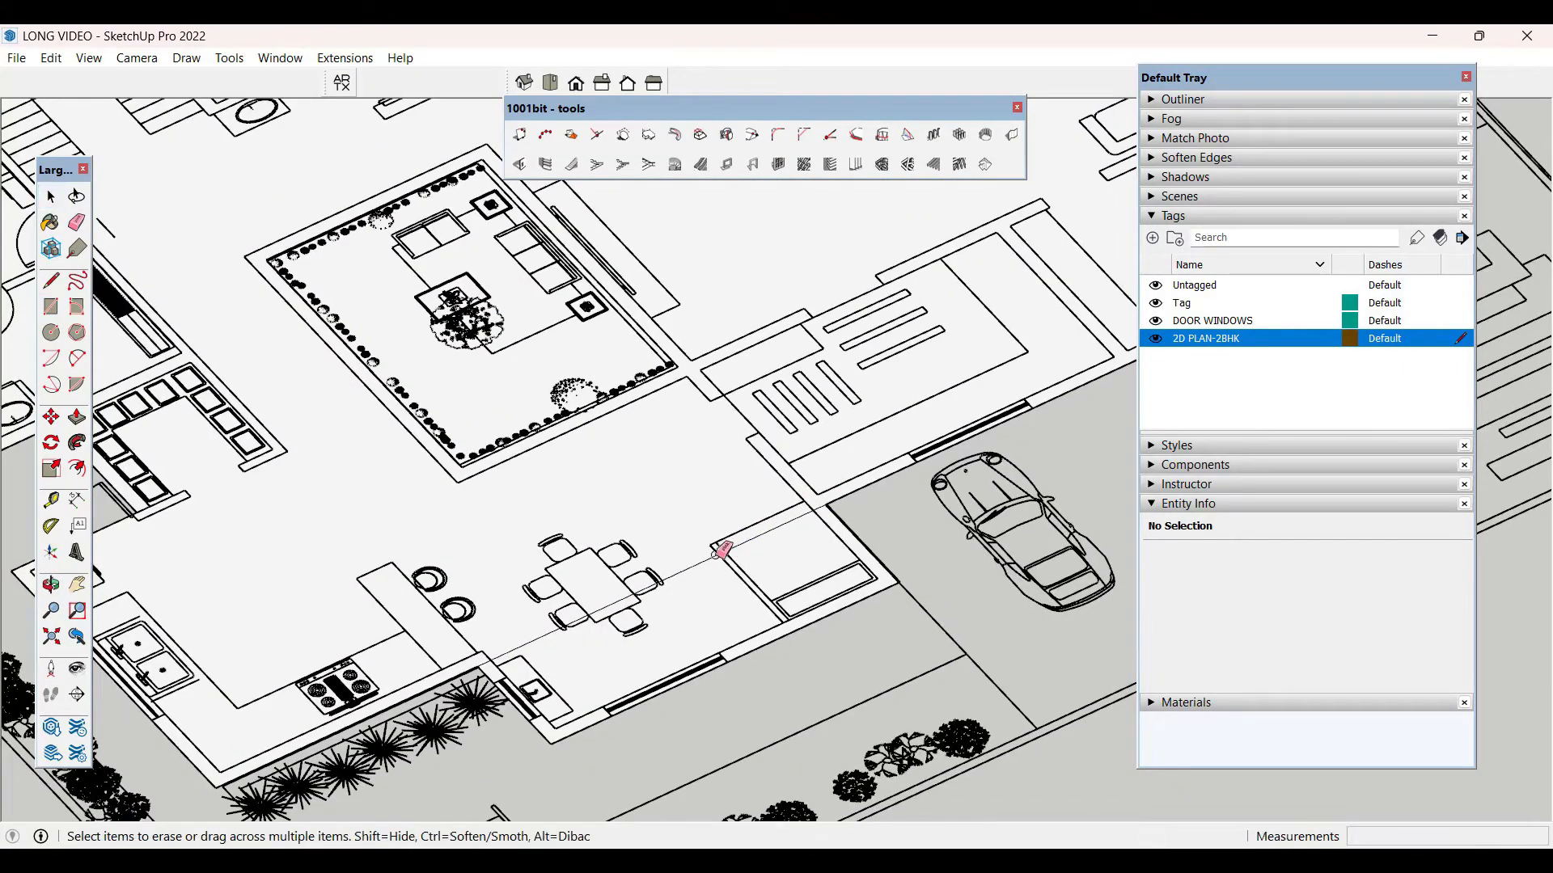
left_click(706, 601)
- Draw a rectangle over the entrance porch up to the steps and delete the edges dividing it from the floor face
scroll(708, 598, "down", 5)
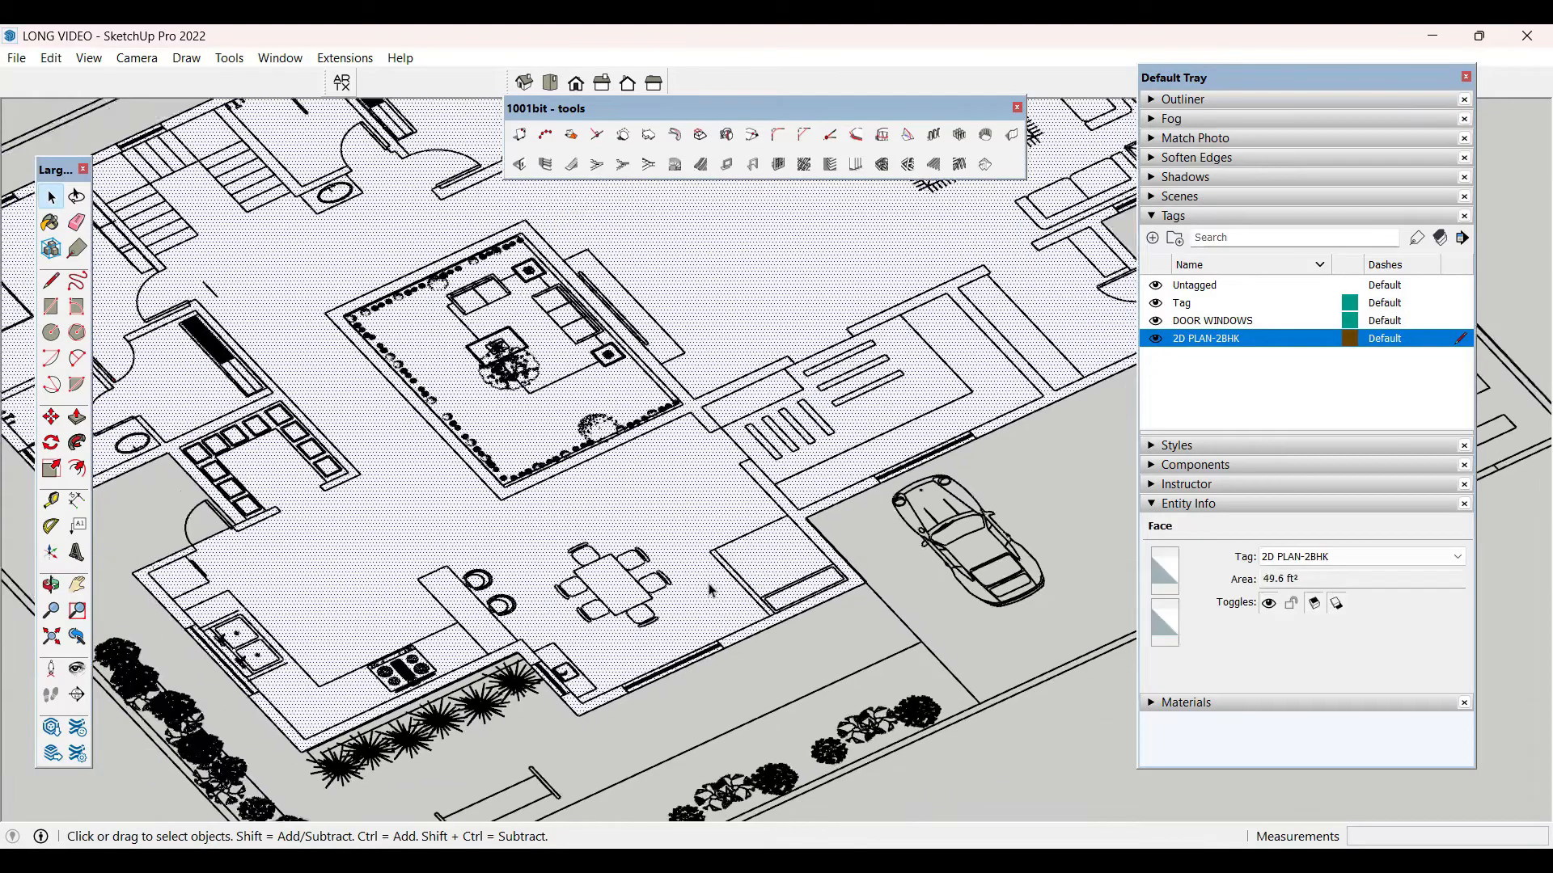
scroll(713, 493, "down", 2)
middle_click_drag(713, 473, 722, 562)
scroll(631, 570, "down", 2)
scroll(1011, 485, "up", 6)
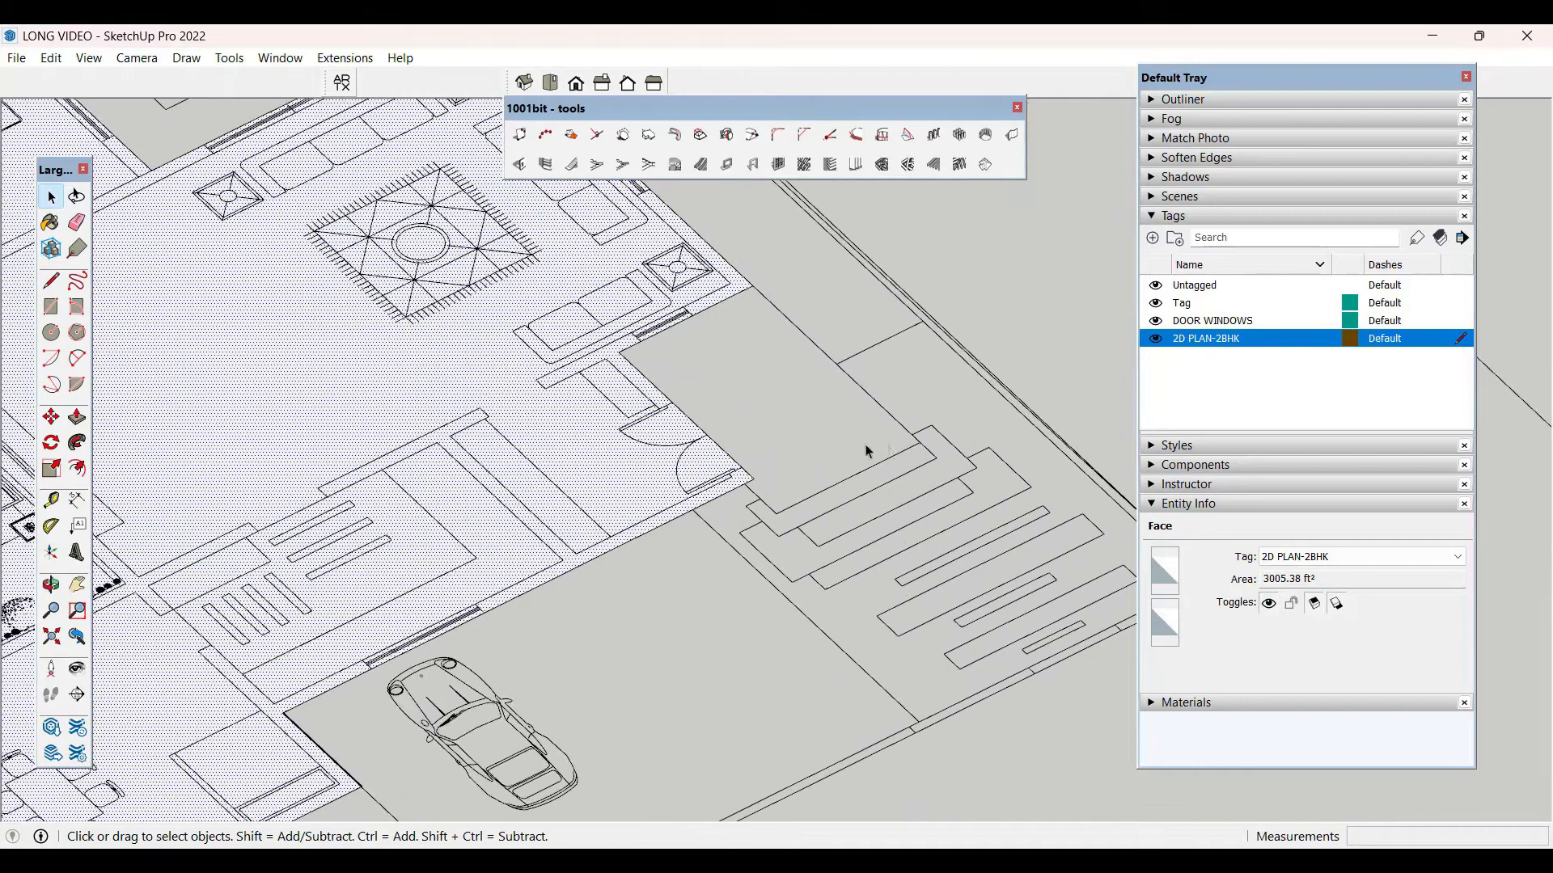
left_click(630, 353)
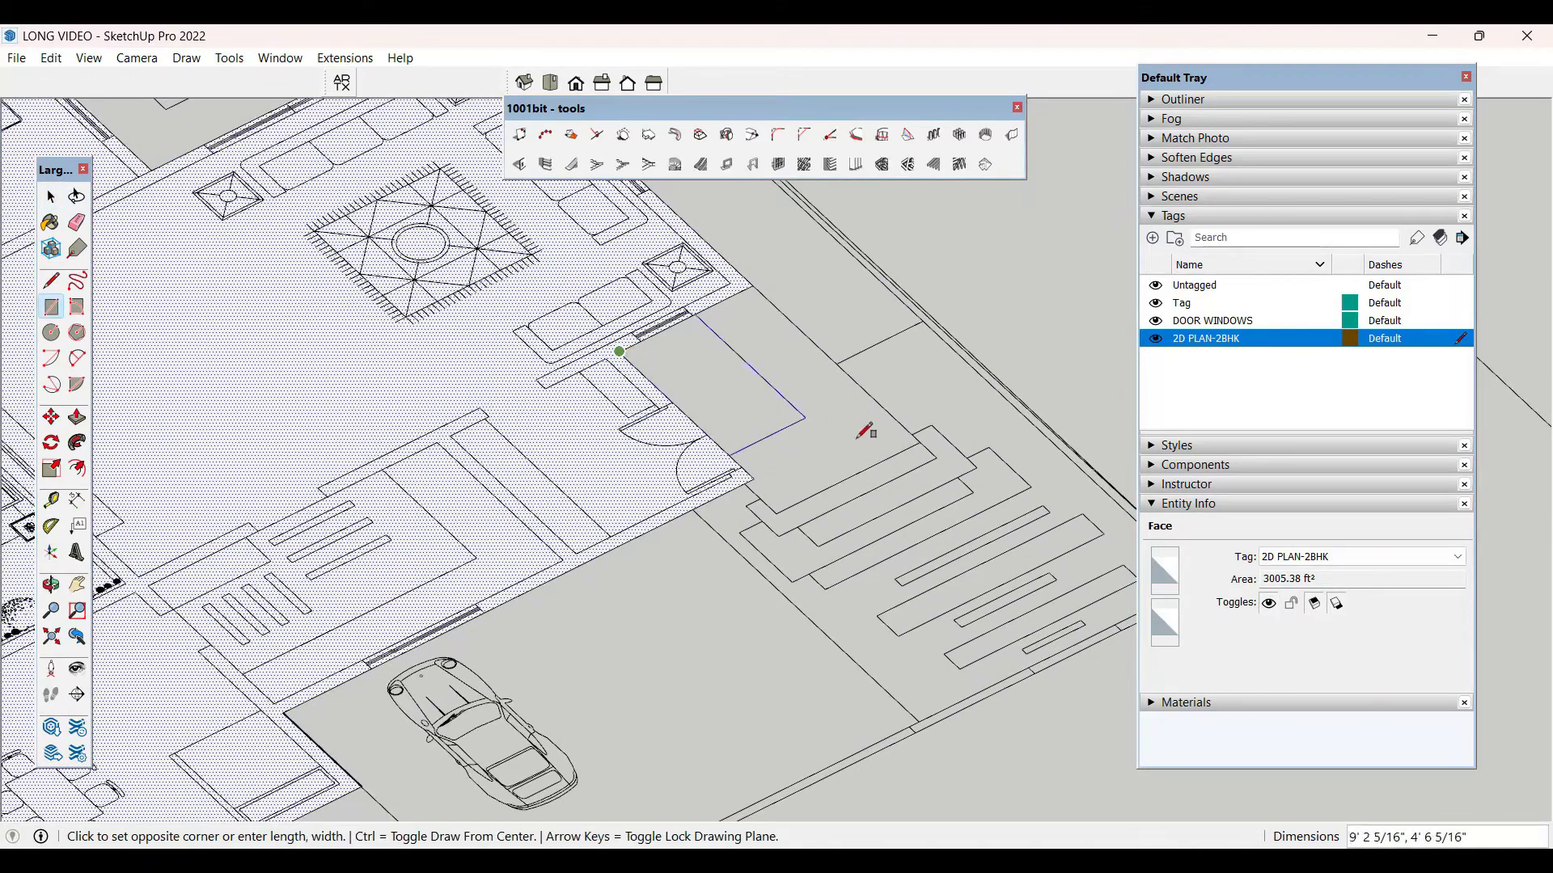
left_click(922, 441)
key("space")
scroll(777, 457, "up", 2)
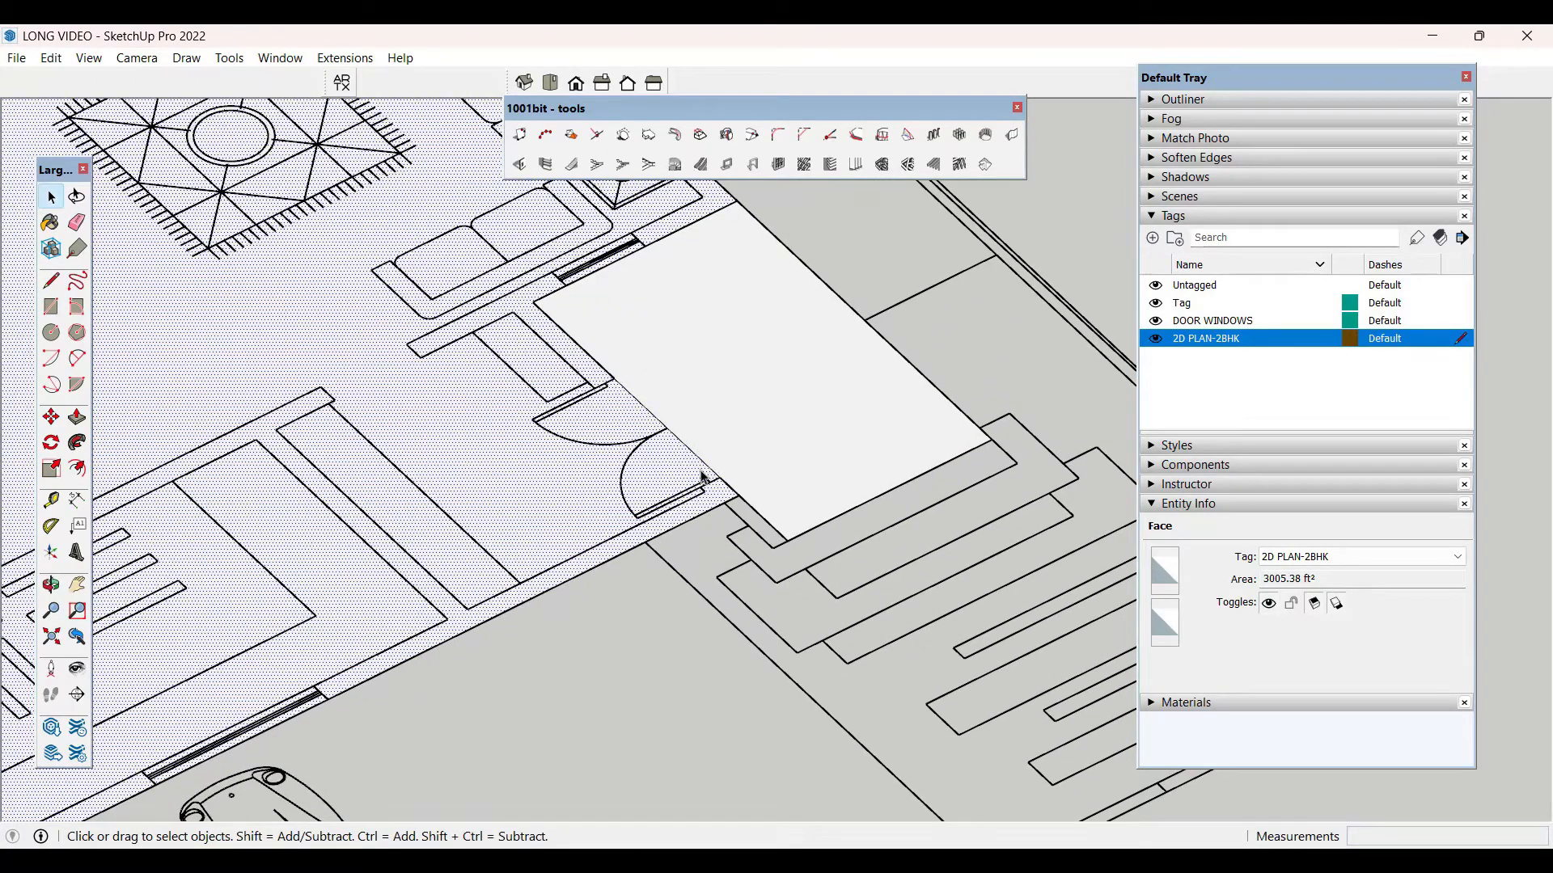
left_click(709, 469)
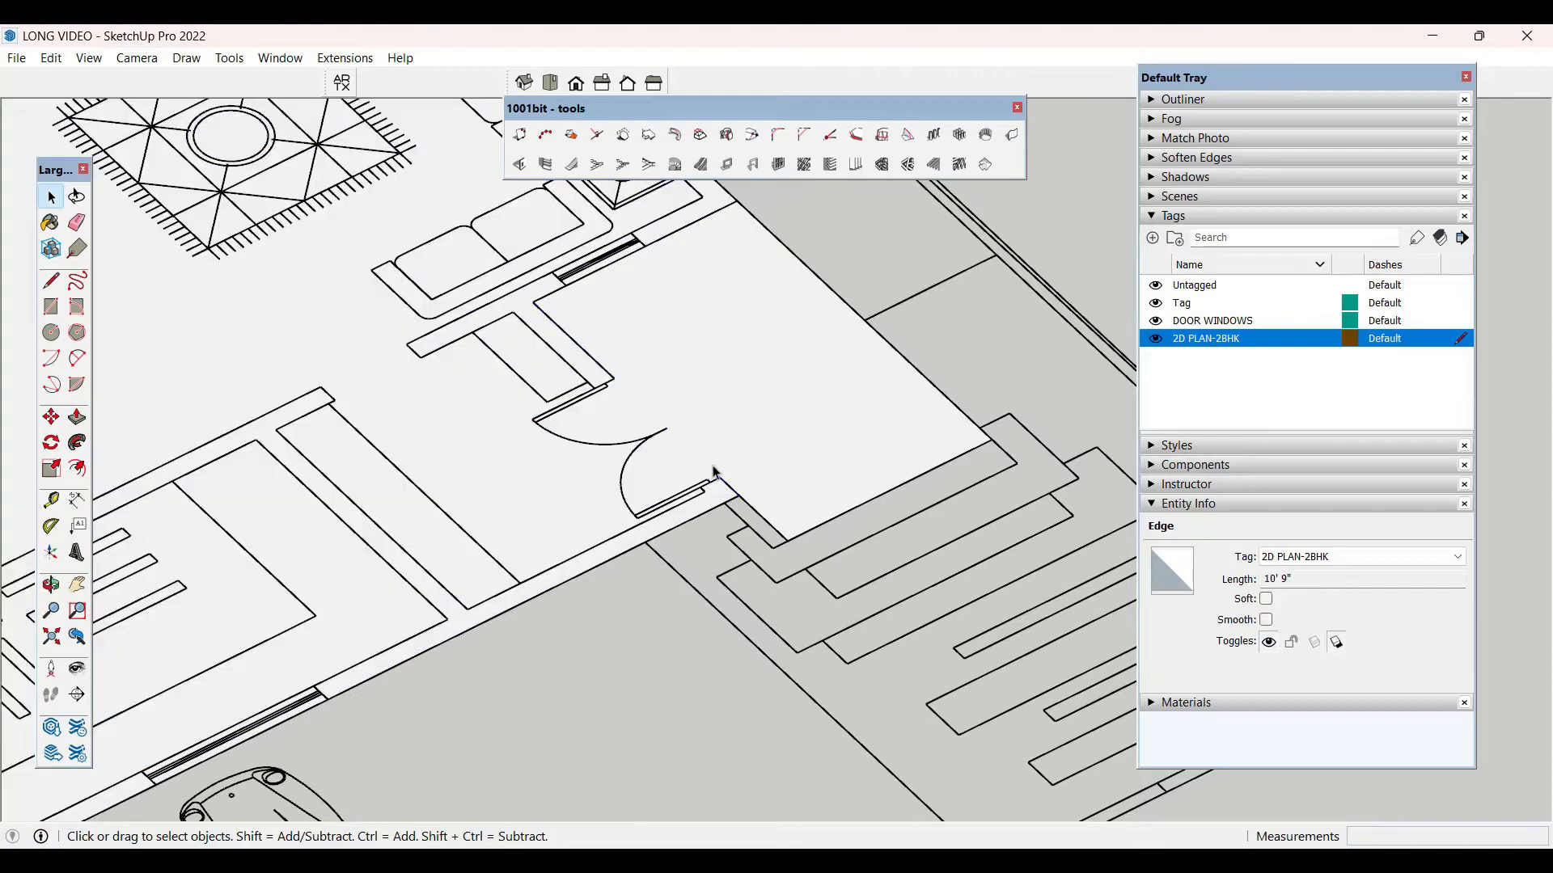
- Push/Pull the complete floor face up by 1' to form a slab
left_click(780, 456)
scroll(801, 457, "down", 6)
mouse_move(849, 465)
middle_mouse_down()
mouse_move(869, 496)
mouse_move(821, 433)
mouse_move(873, 492)
middle_mouse_up()
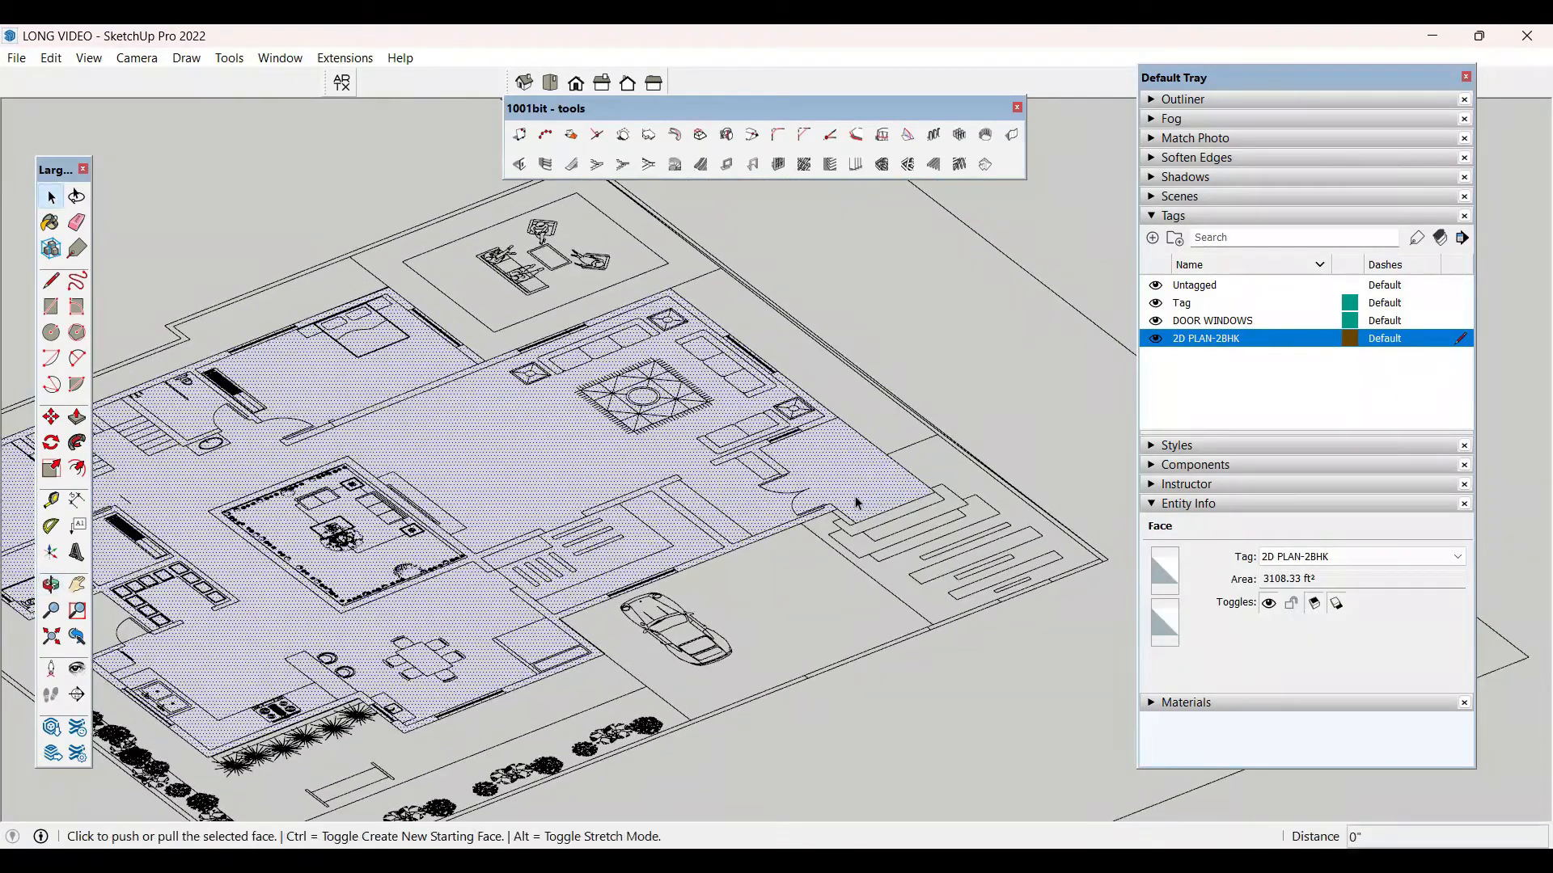
left_click(857, 503)
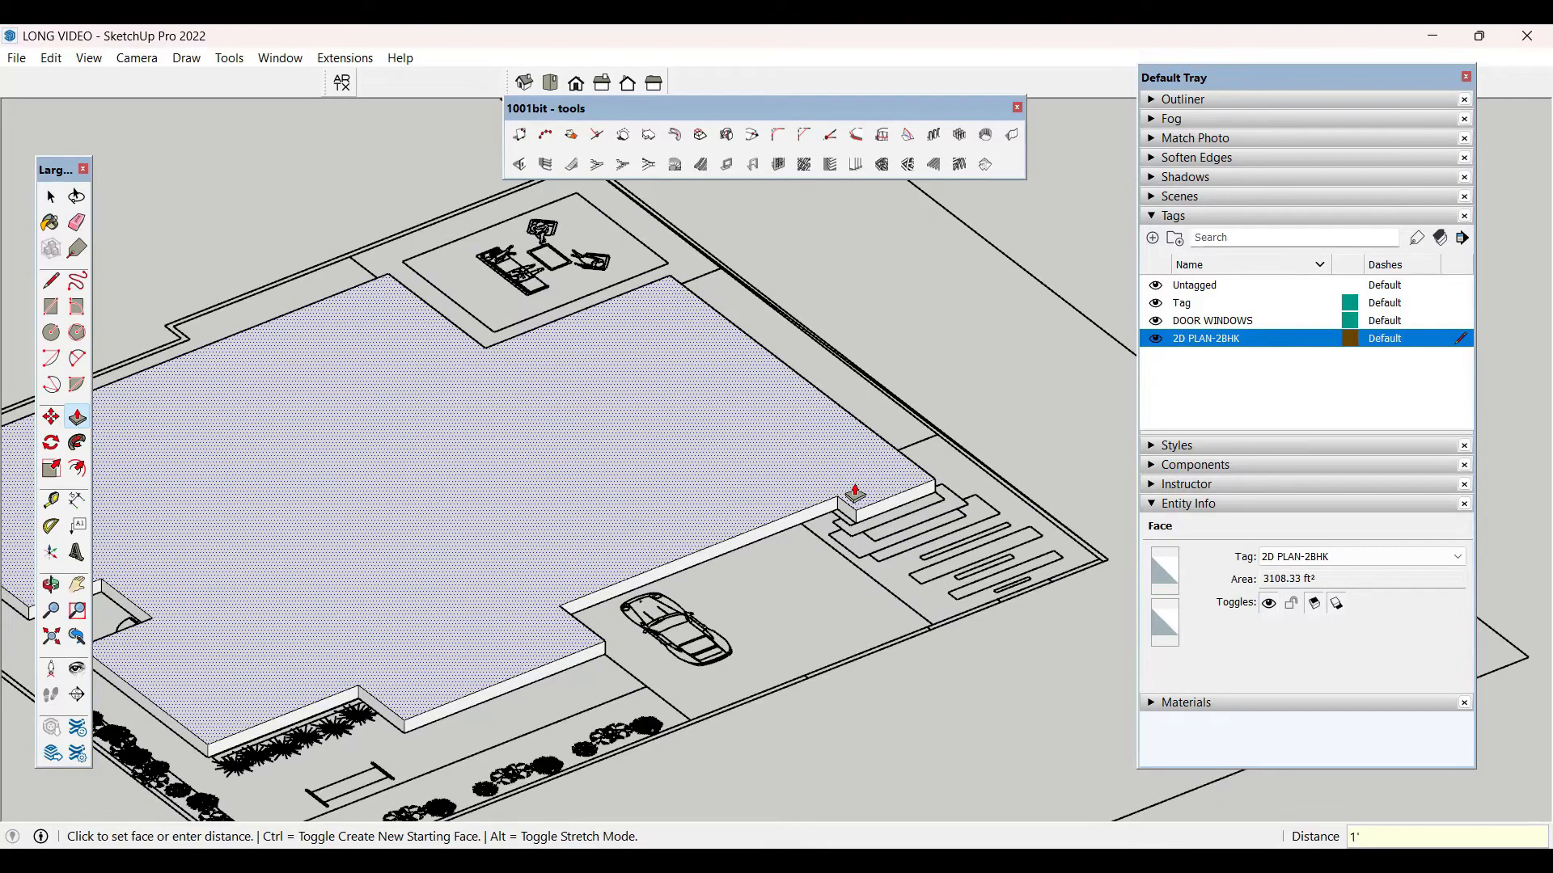
key("Return")
key("space")
- Select the whole extruded floor slab with all its edges and faces and make it a group
scroll(858, 489, "down", 5)
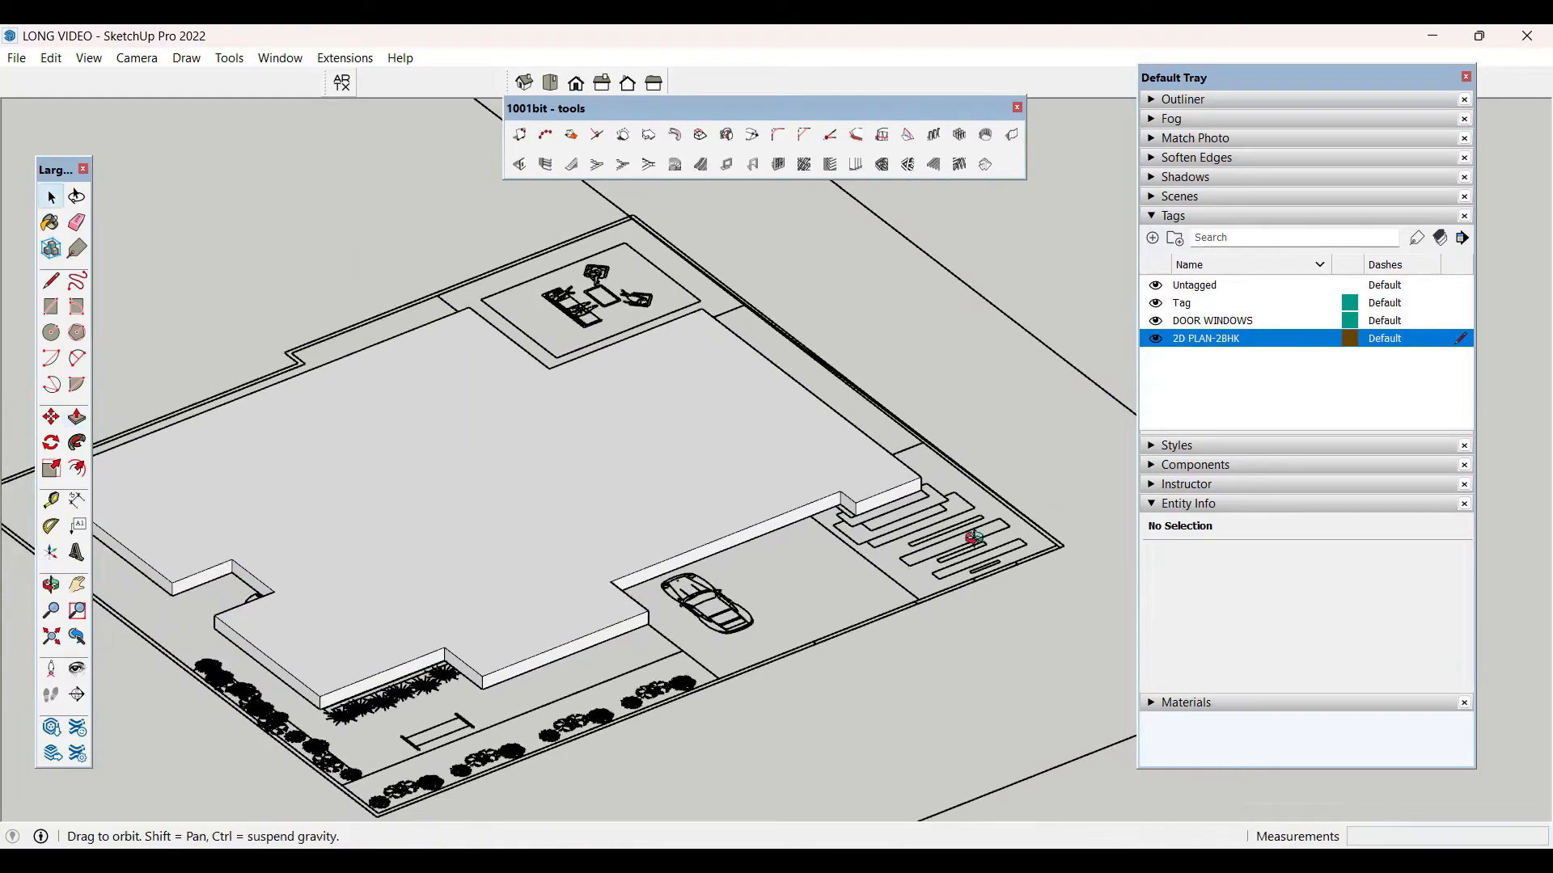
mouse_move(857, 489)
middle_mouse_down()
mouse_move(461, 544)
mouse_move(477, 555)
middle_mouse_up()
scroll(750, 667, "down", 2)
mouse_move(750, 668)
middle_mouse_down()
mouse_move(711, 484)
mouse_move(760, 532)
middle_mouse_up()
left_click(760, 532)
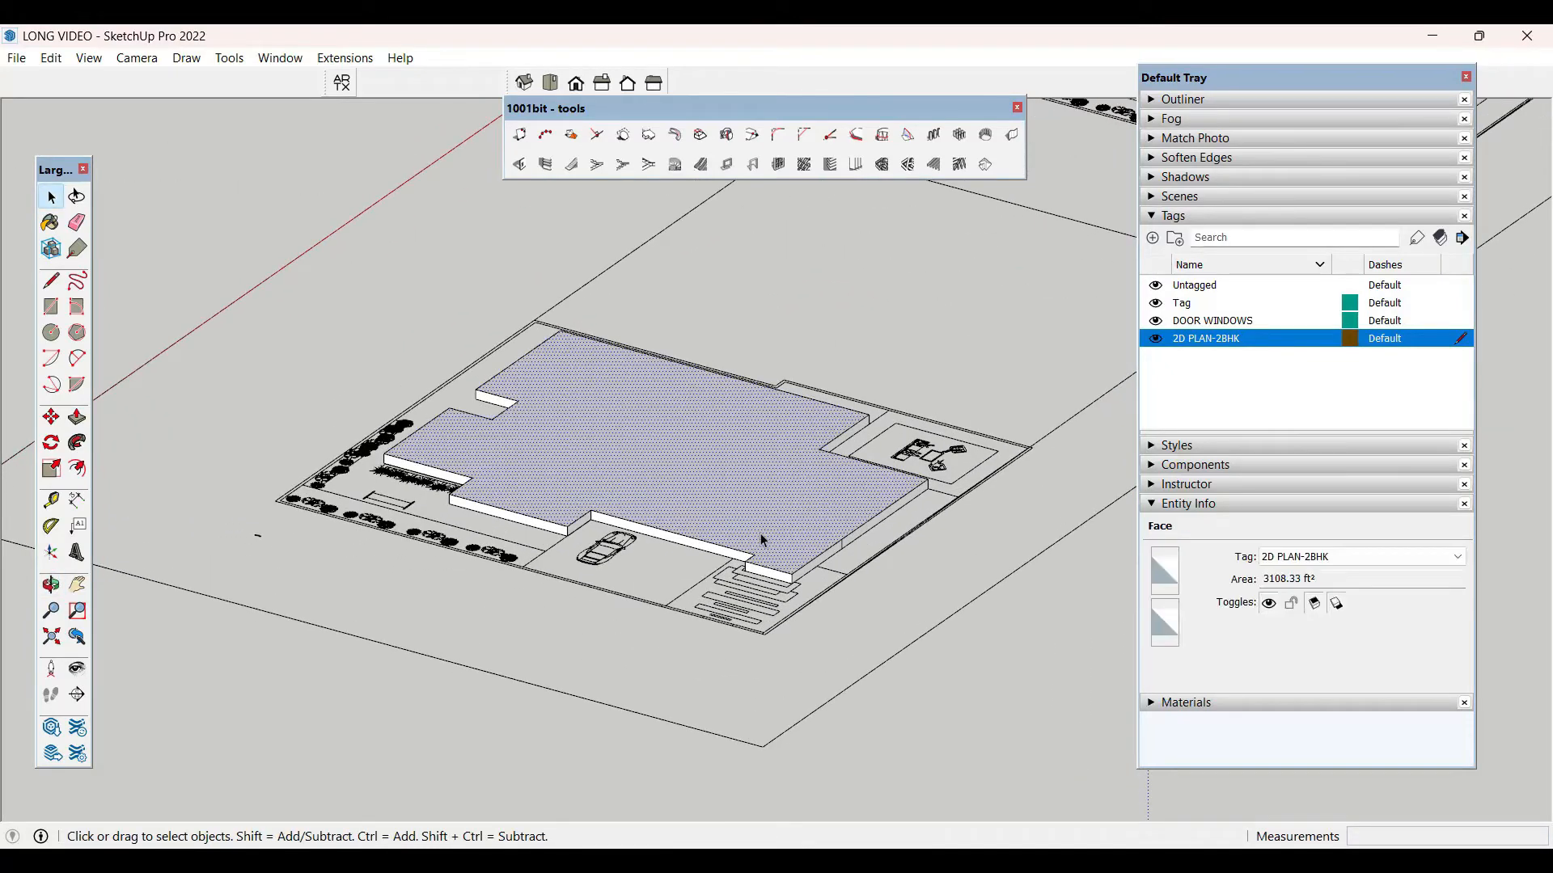
double_click(760, 533)
right_click(760, 533)
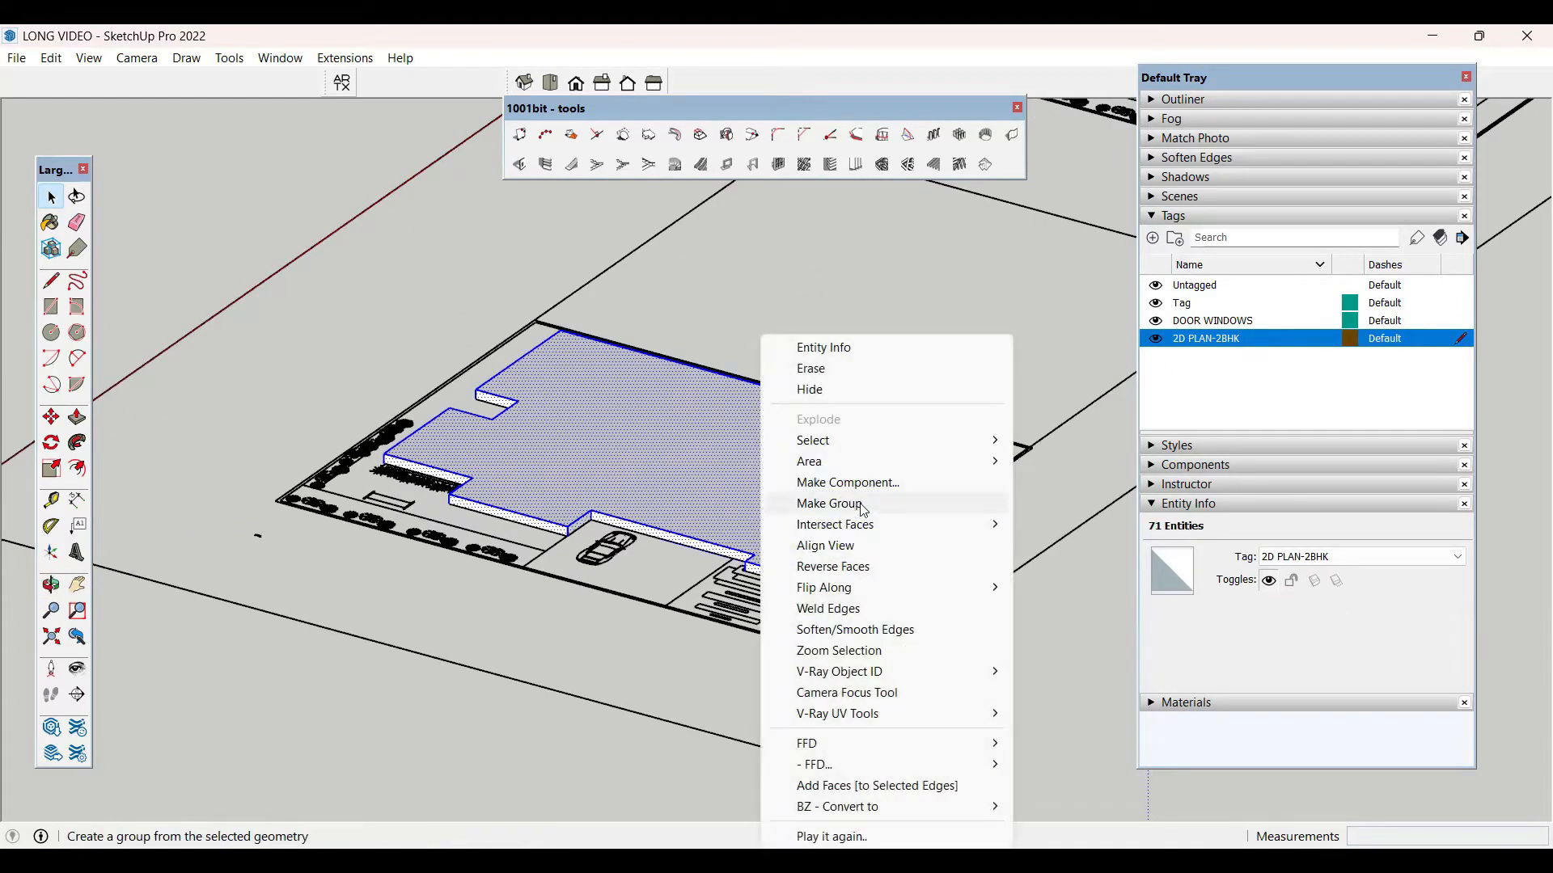
left_click(861, 502)
- Move the slab group from the copied plan onto the 3D house, snapping its bedroom corner to the base of the matching outer wall corner
key("m")
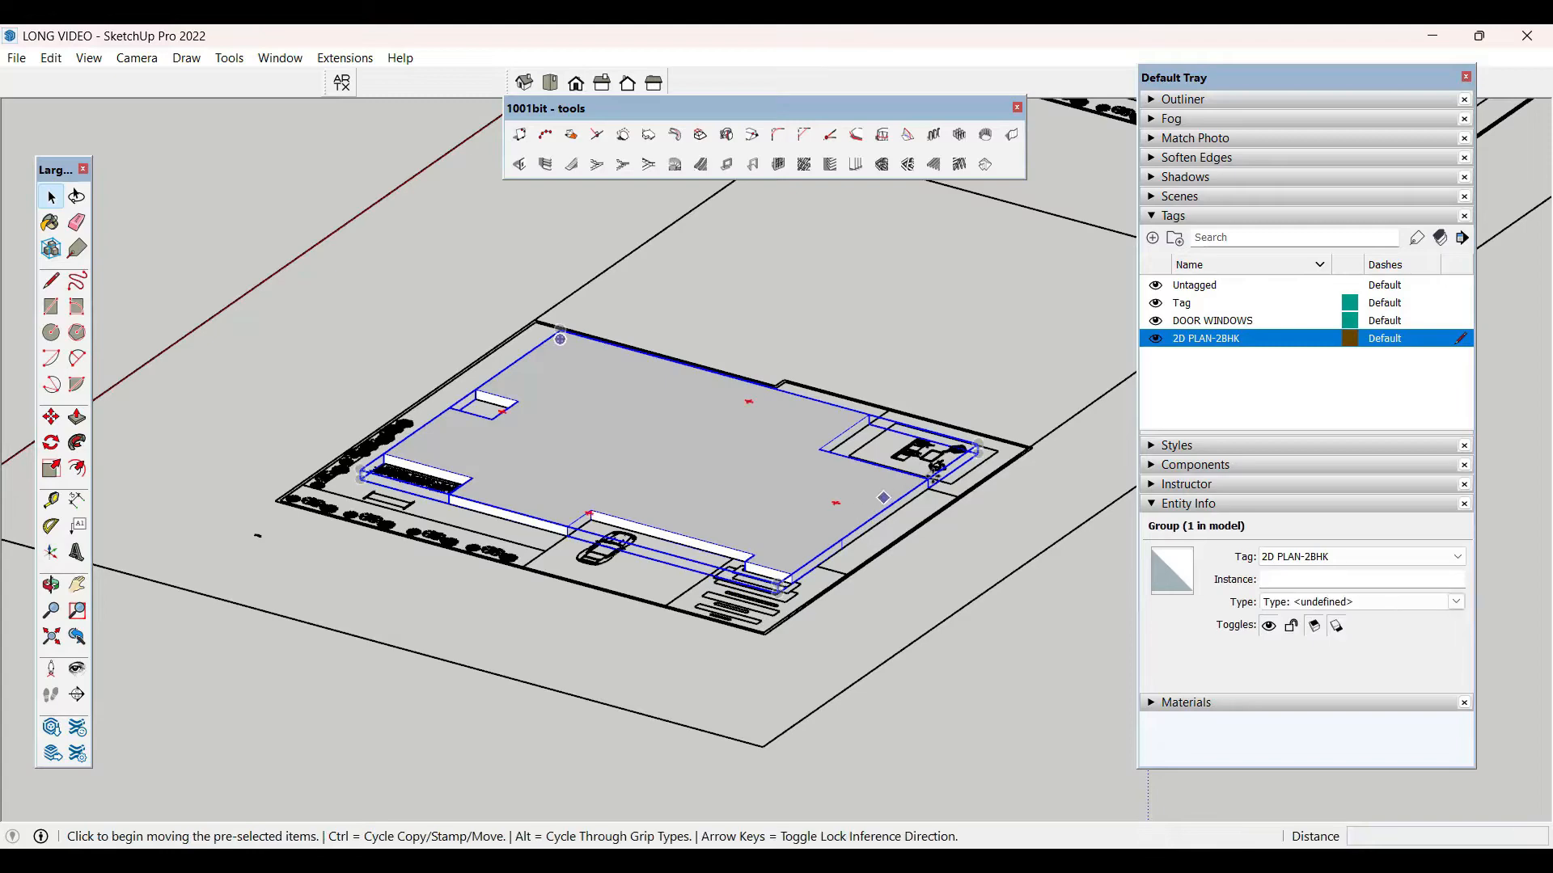
middle_click_drag(856, 514, 768, 497)
middle_click_drag(722, 631, 1036, 662)
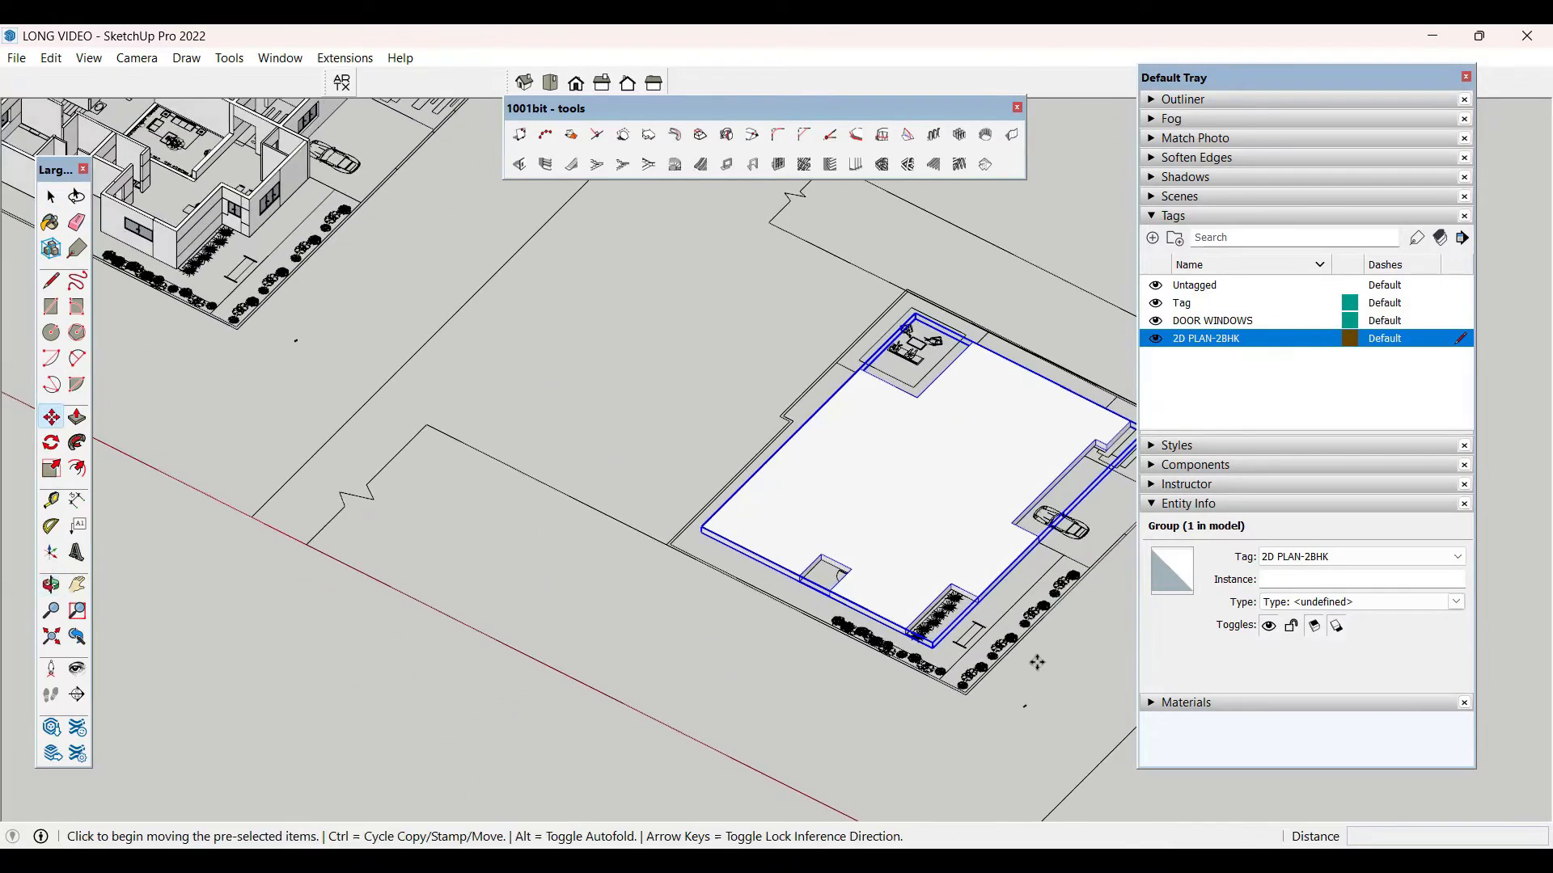
scroll(1018, 618, "up", 4)
scroll(739, 662, "down", 2)
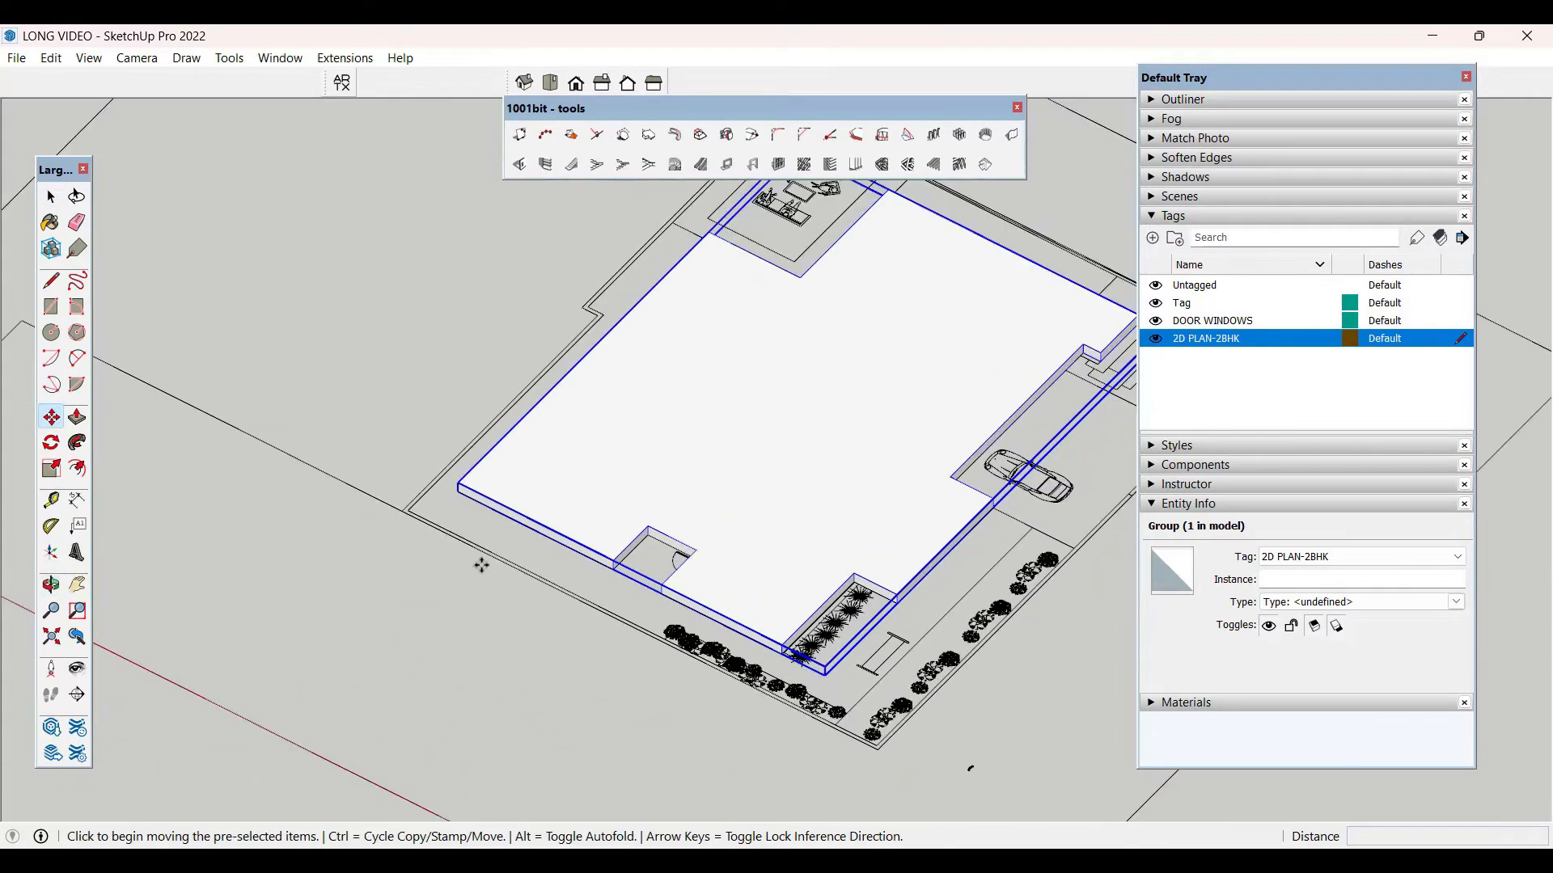
scroll(473, 529, "up", 2)
left_click(452, 477)
scroll(869, 603, "down", 6)
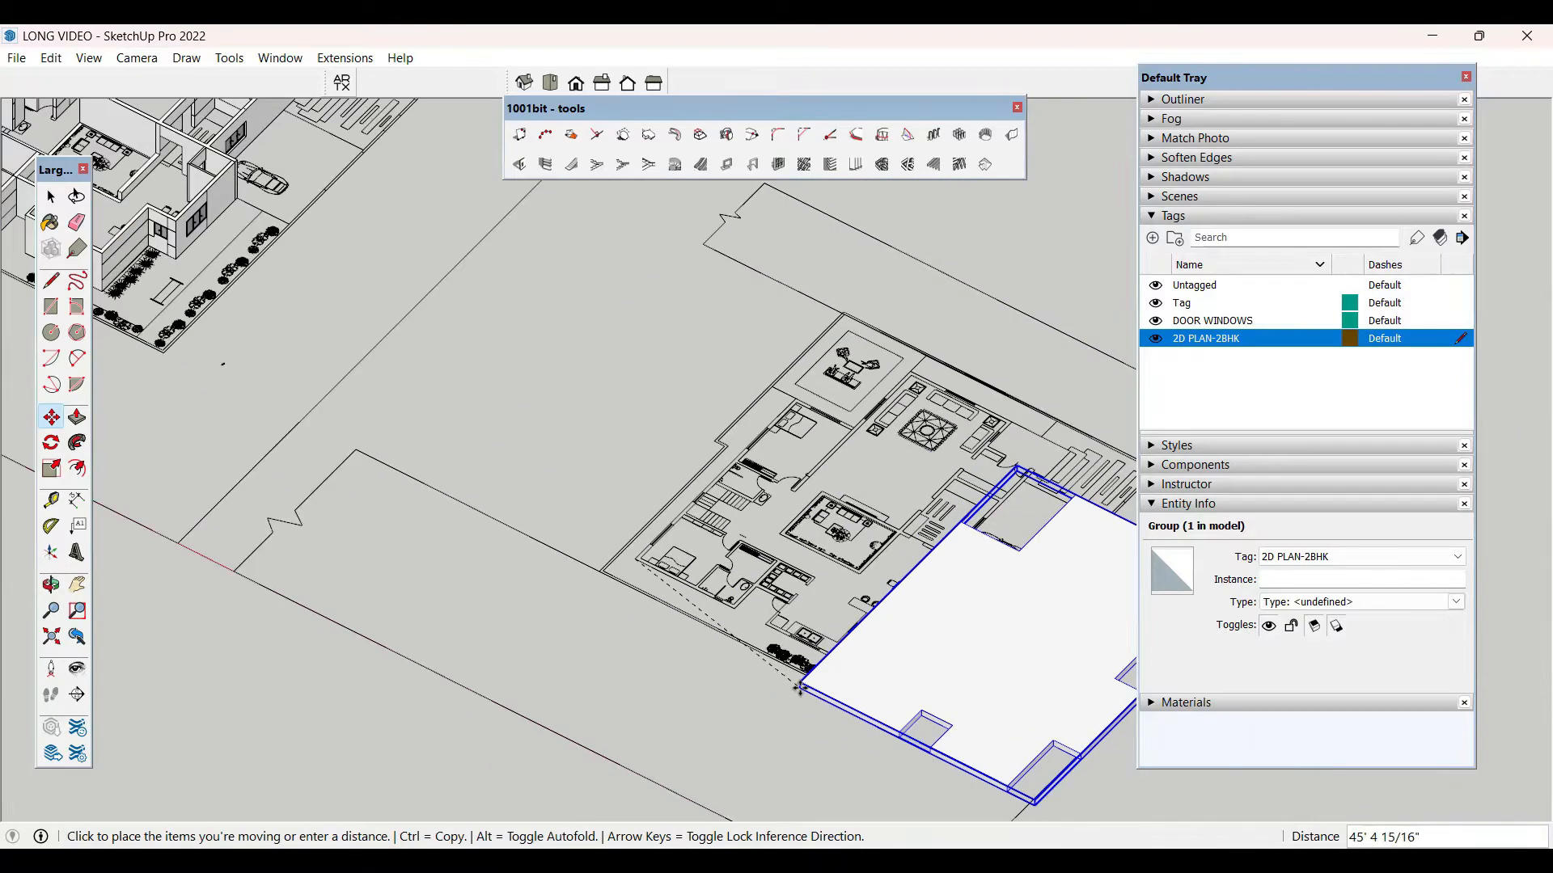
middle_click_drag(799, 710, 977, 452)
scroll(889, 518, "up", 8)
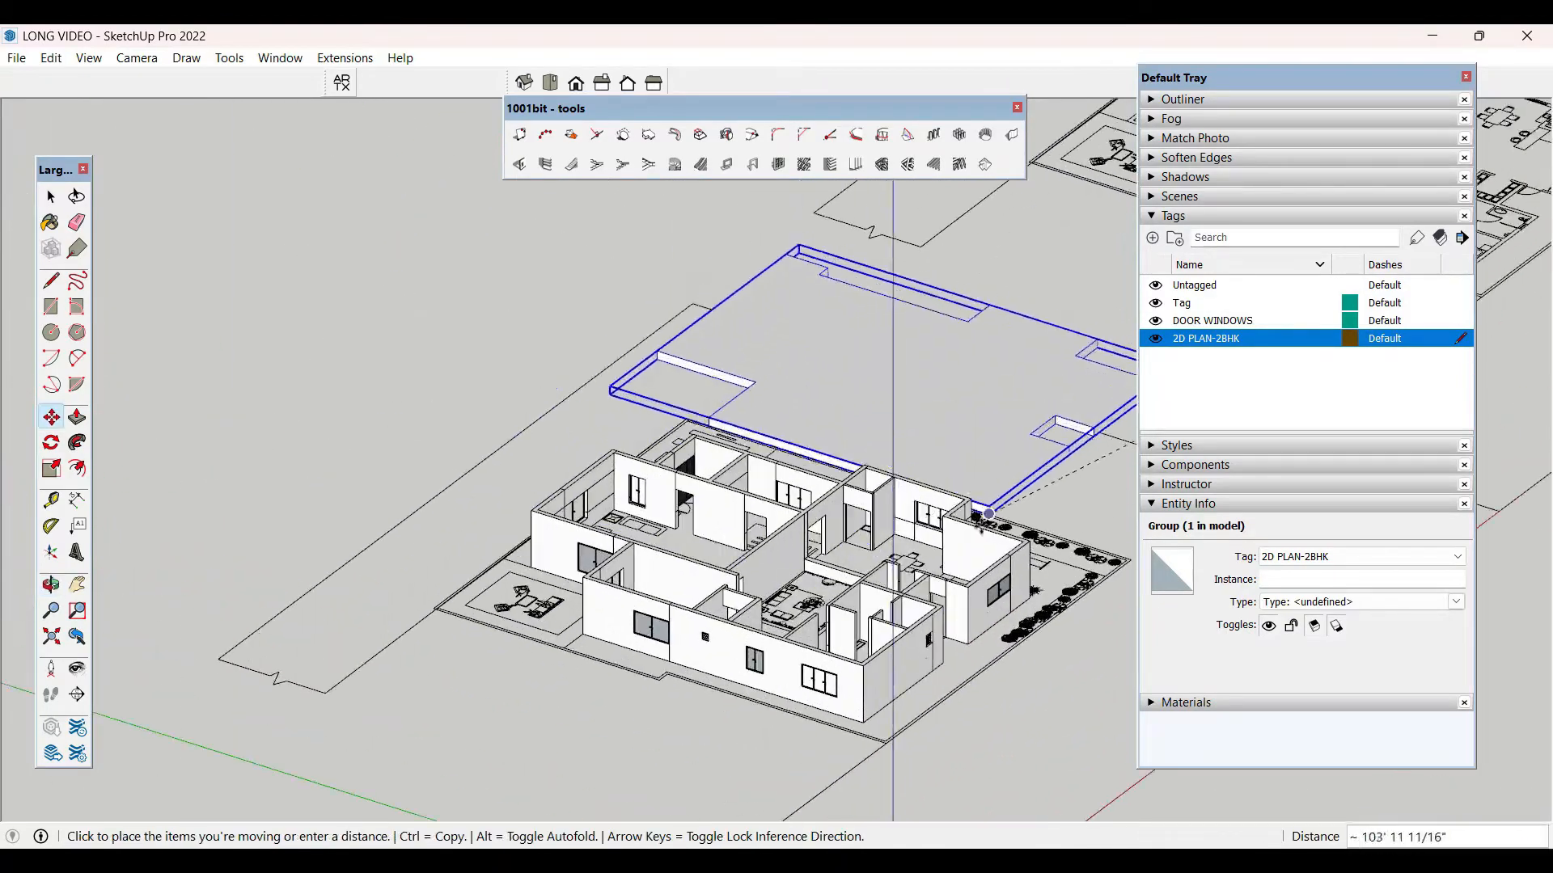
scroll(882, 518, "down", 3)
scroll(819, 740, "up", 8)
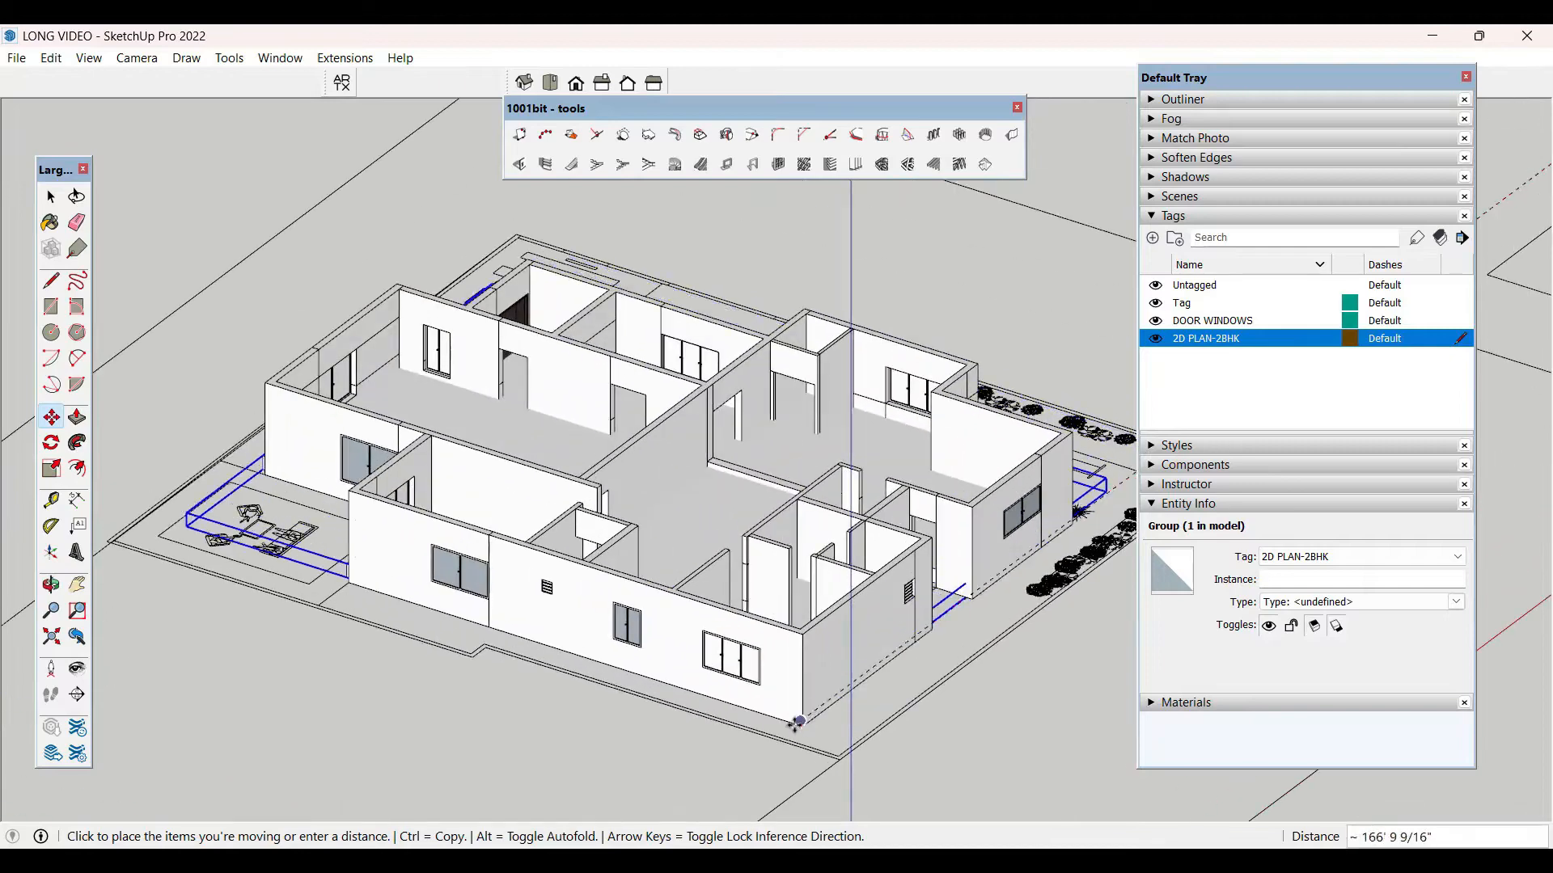
left_click(819, 740)
scroll(812, 698, "up", 3)
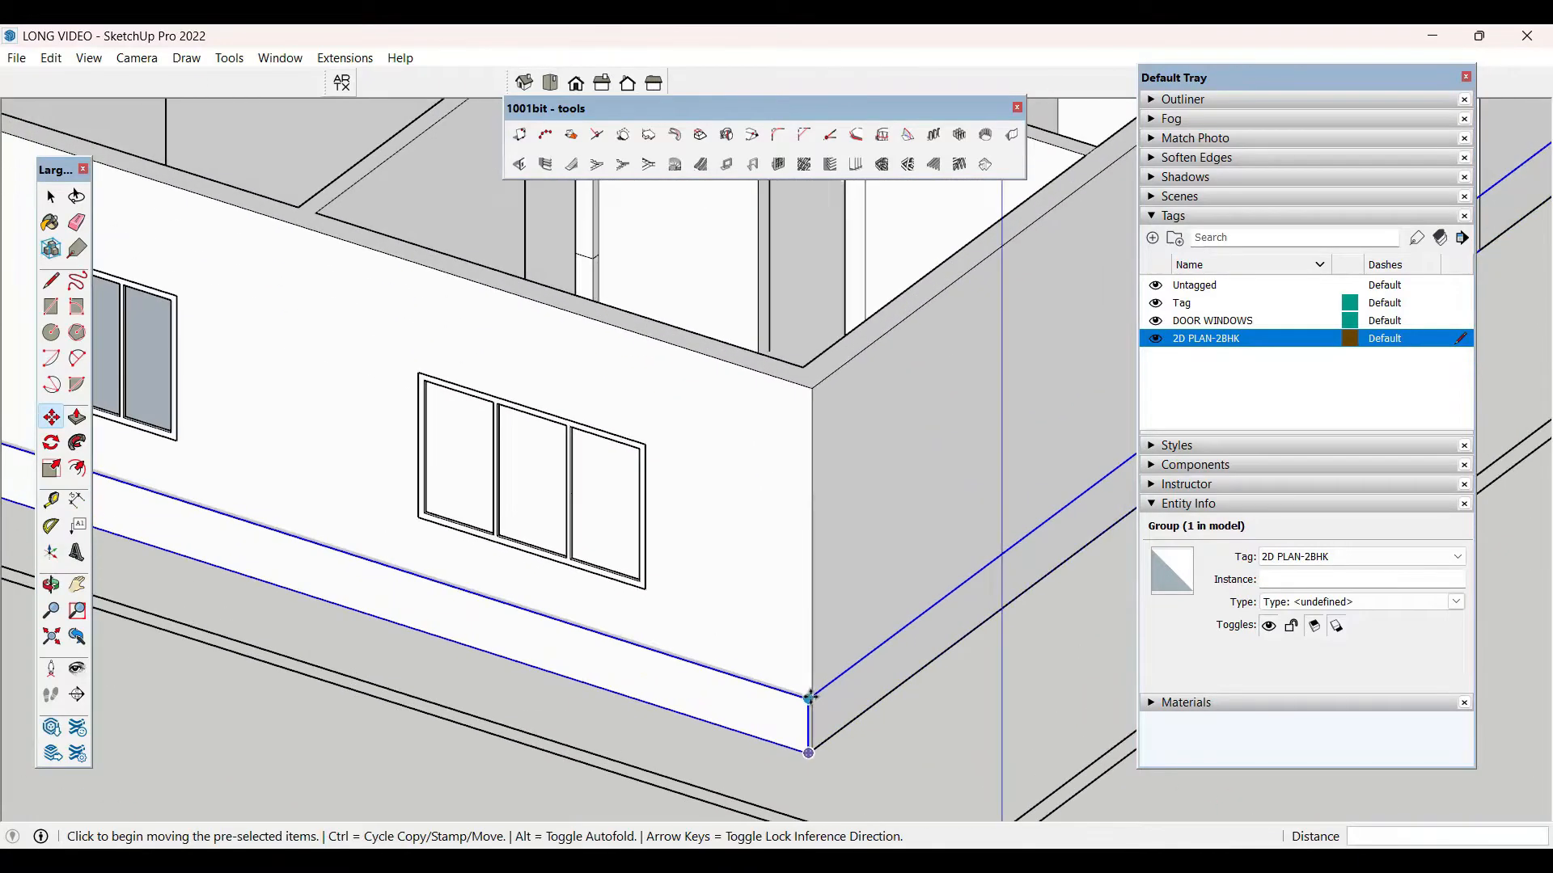
- Try to lower the slab group by its upper bedroom corner so its top sits at the base of the outer wall
left_click(812, 697)
scroll(731, 464, "down", 2)
scroll(827, 797, "up", 3)
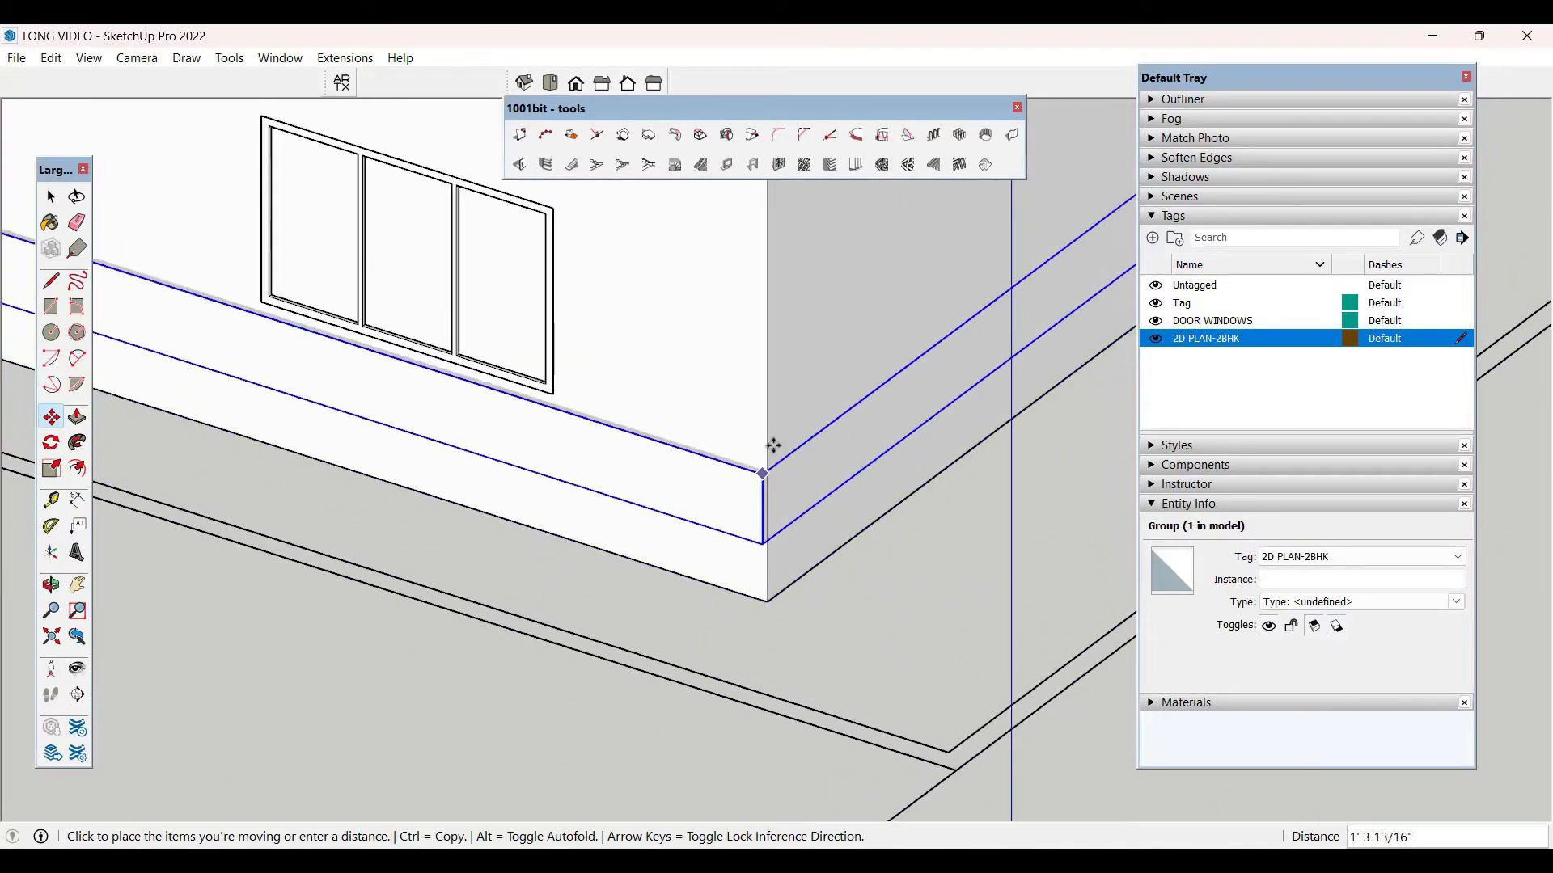
scroll(644, 492, "down", 5)
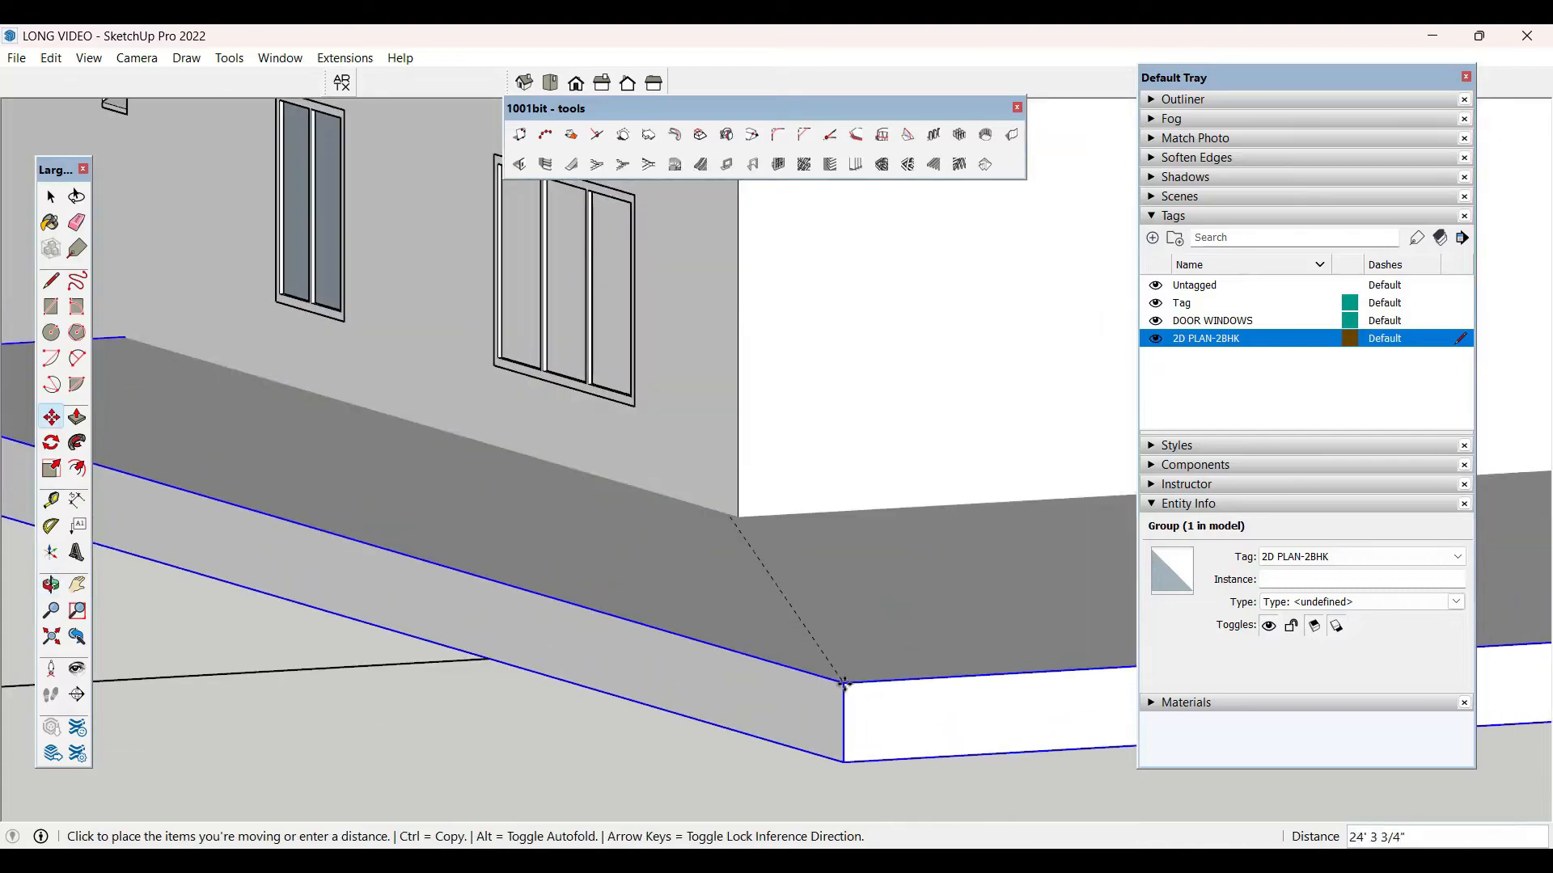
left_click(925, 603)
middle_click_drag(925, 603, 790, 738)
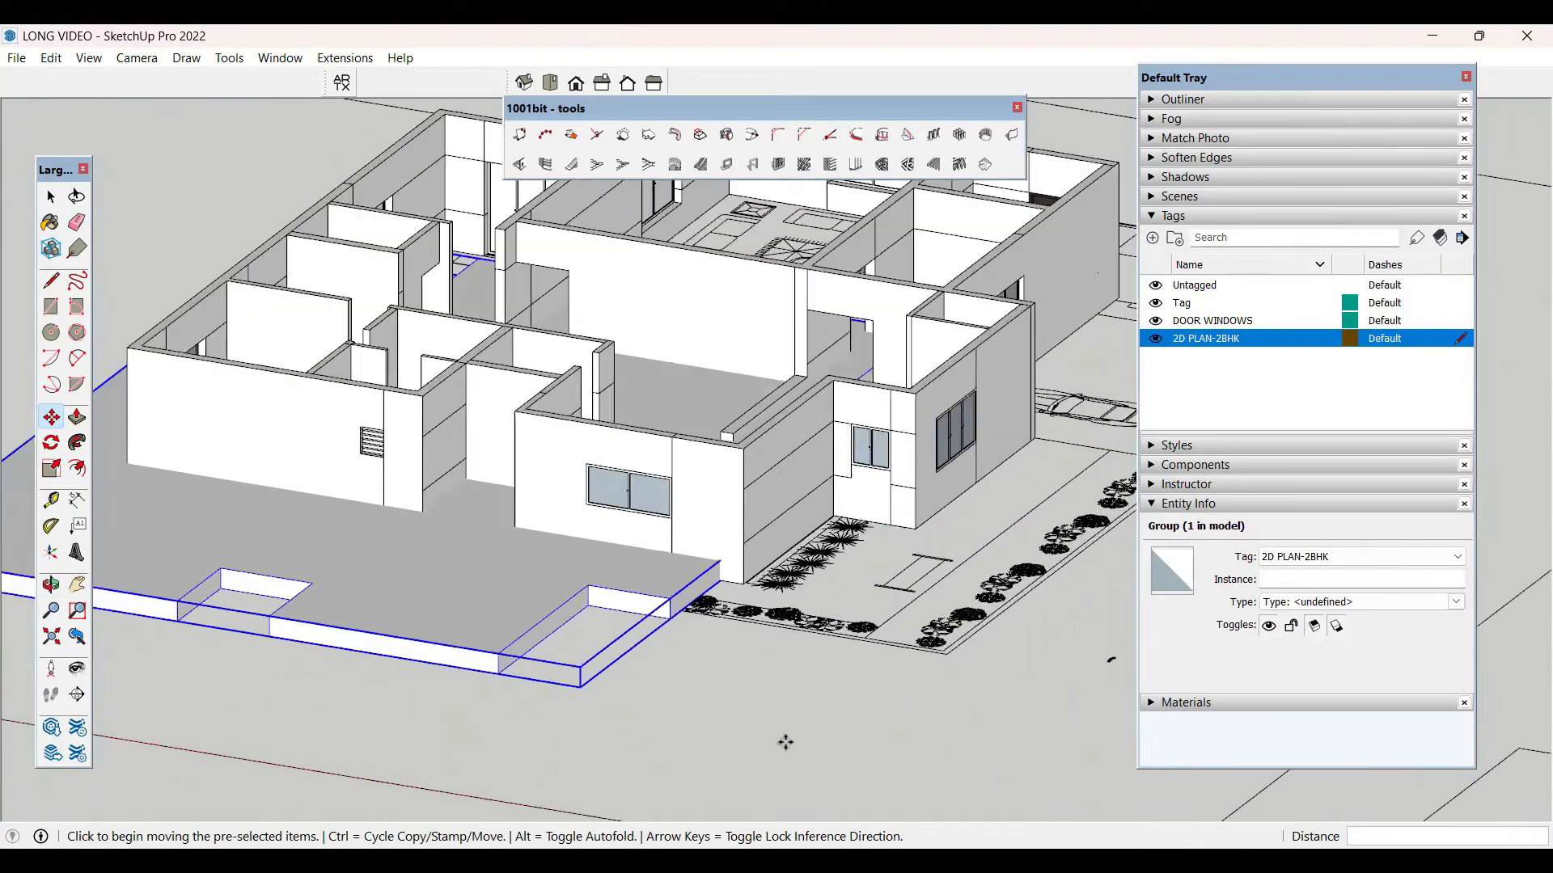
- Try to shift the displaced slab group back under the house walls with freehand moves
scroll(1065, 628, "up", 4)
key("space")
key("m")
scroll(417, 647, "down", 3)
left_click(417, 649)
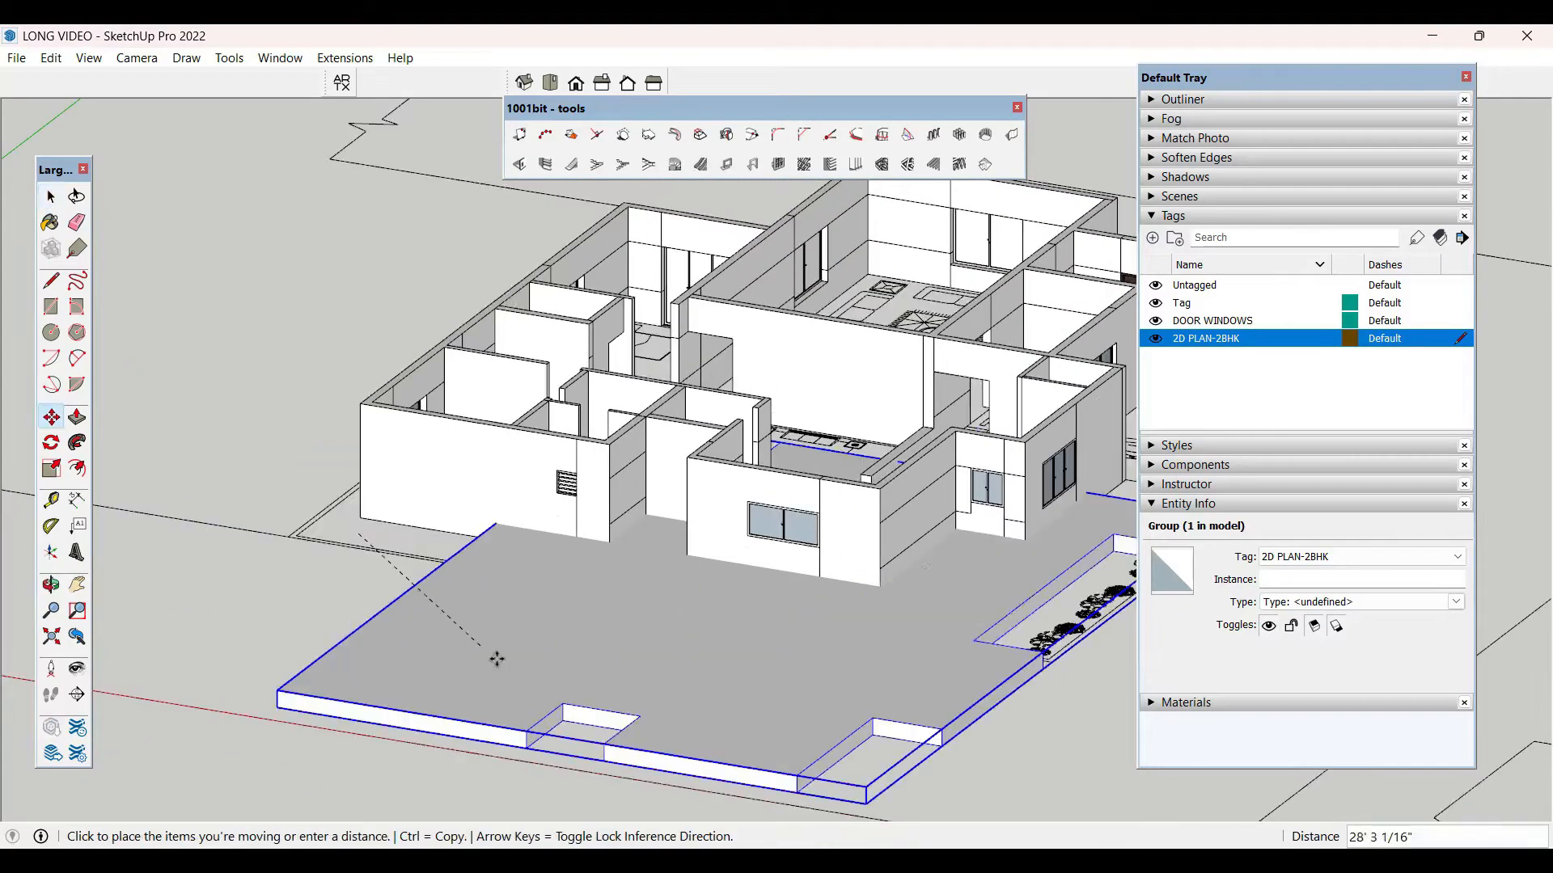
middle_click_drag(510, 652, 496, 513)
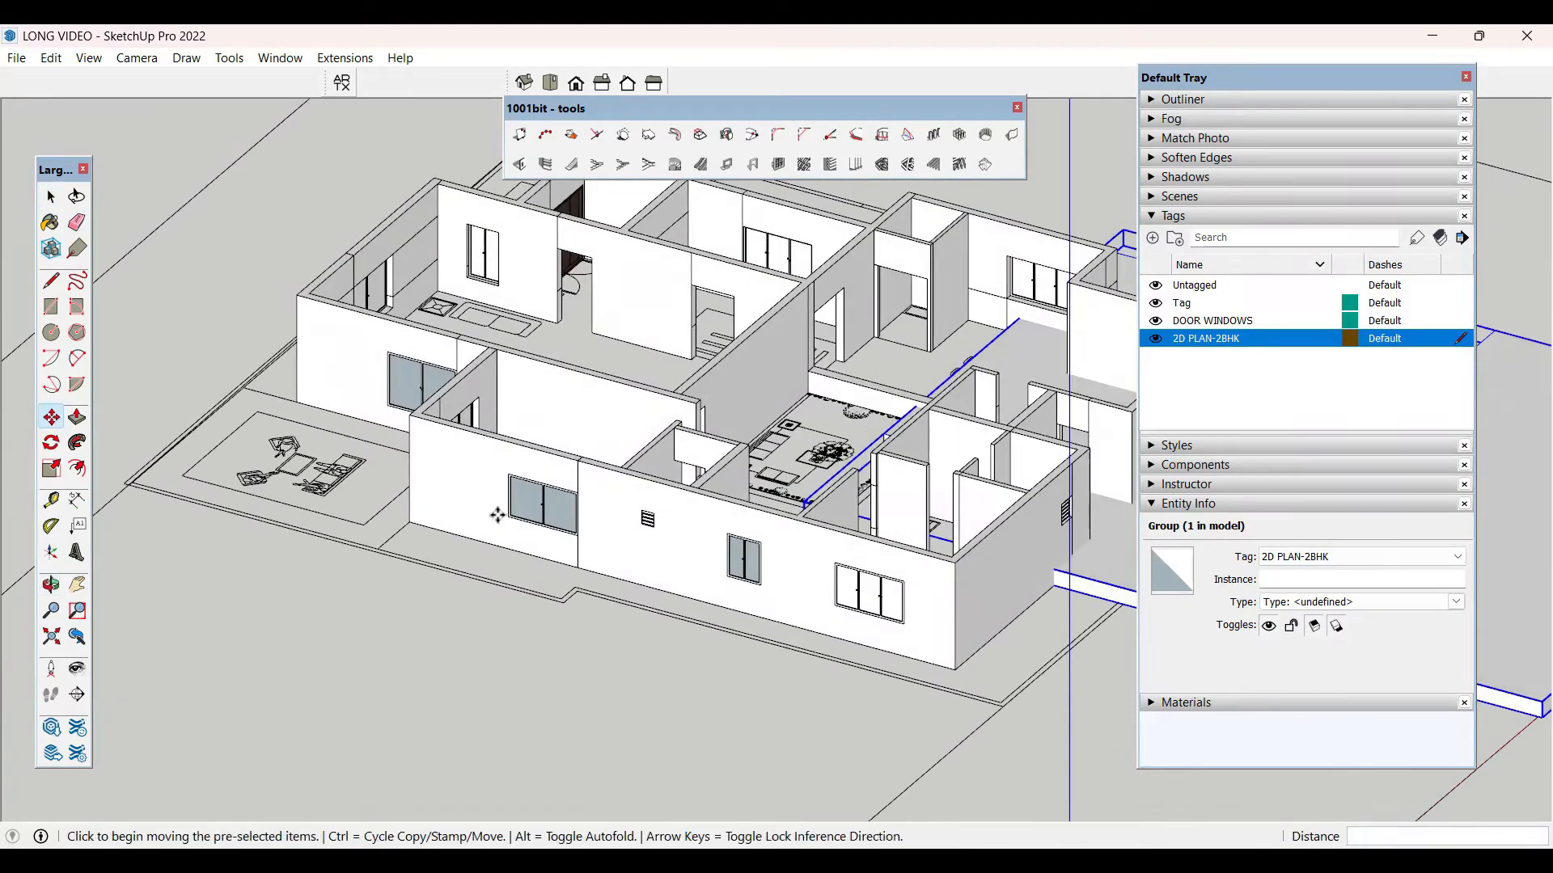
left_click(759, 491)
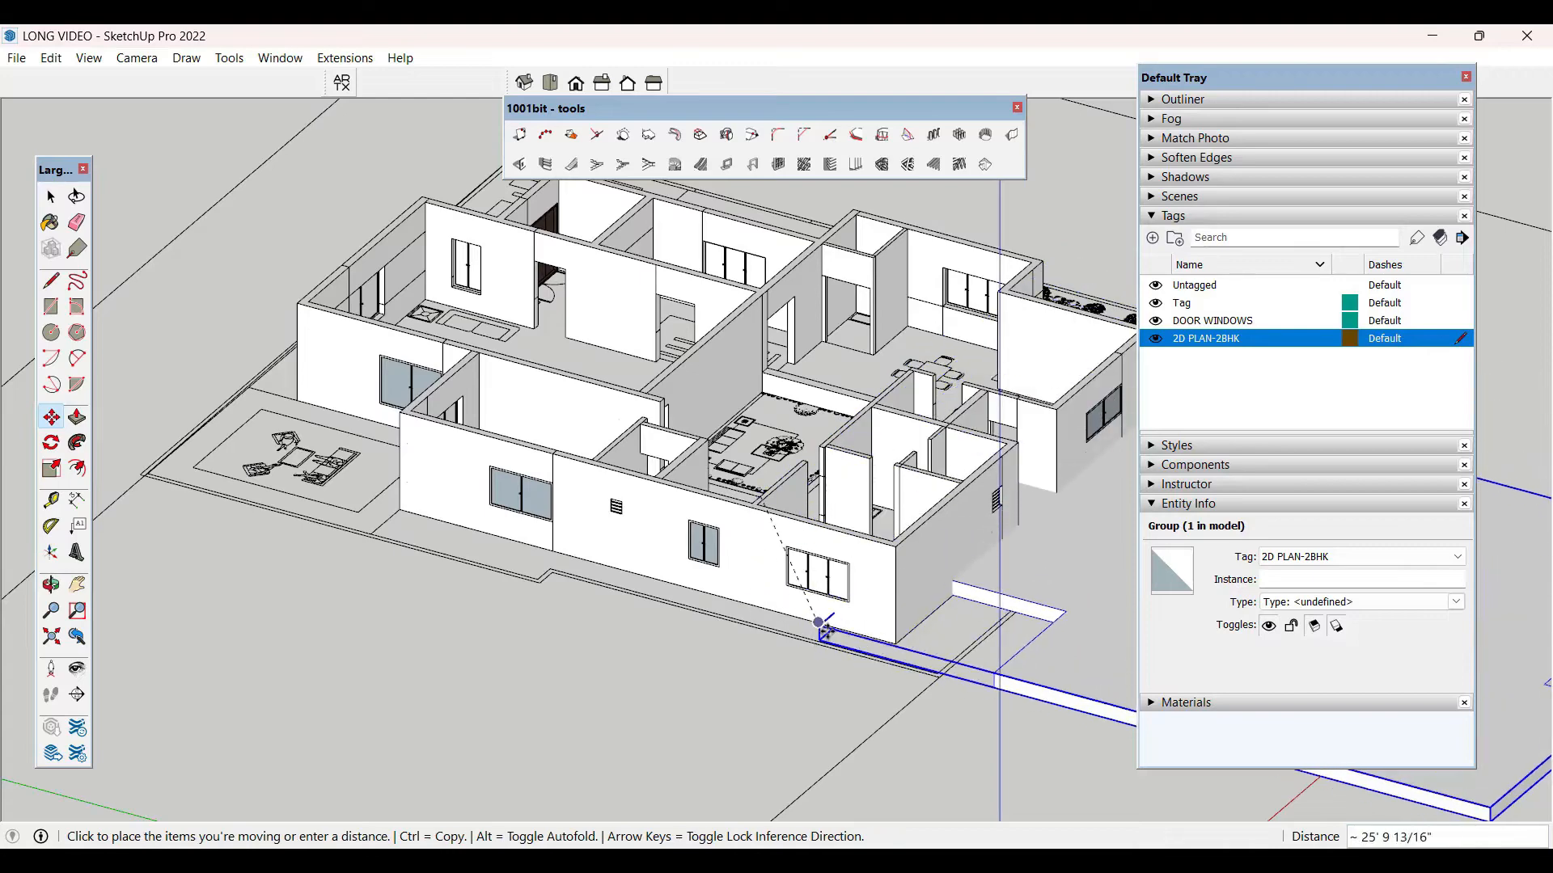
scroll(823, 630, "up", 2)
scroll(820, 627, "down", 2)
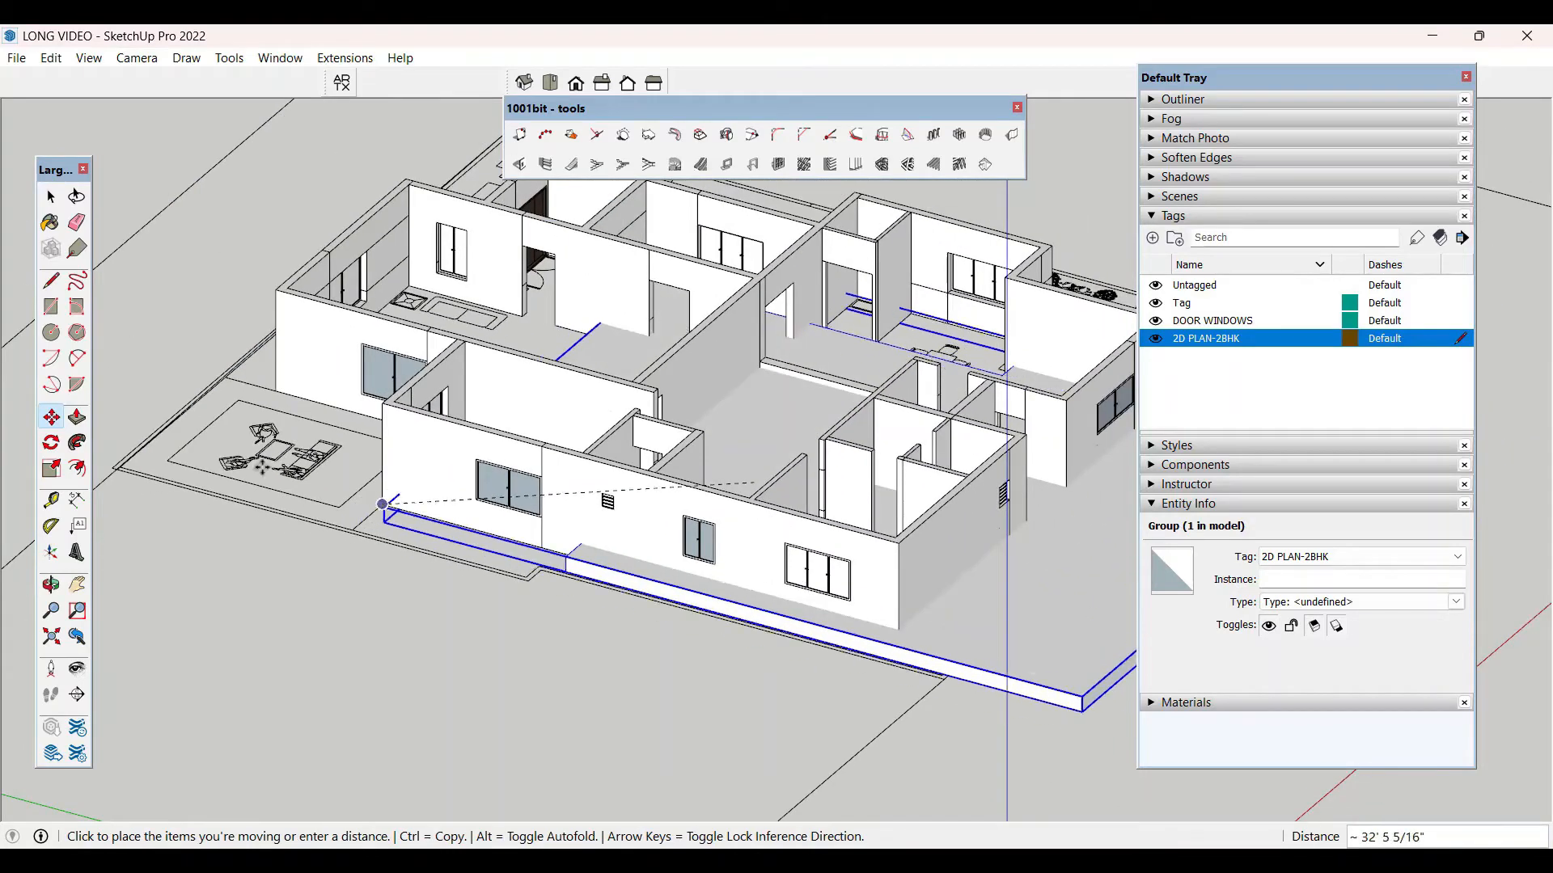
left_click(165, 469)
- Move the slab group by its top bedroom corner onto the bottom corner of the matching outer wall, then deselect it
scroll(881, 677, "up", 3)
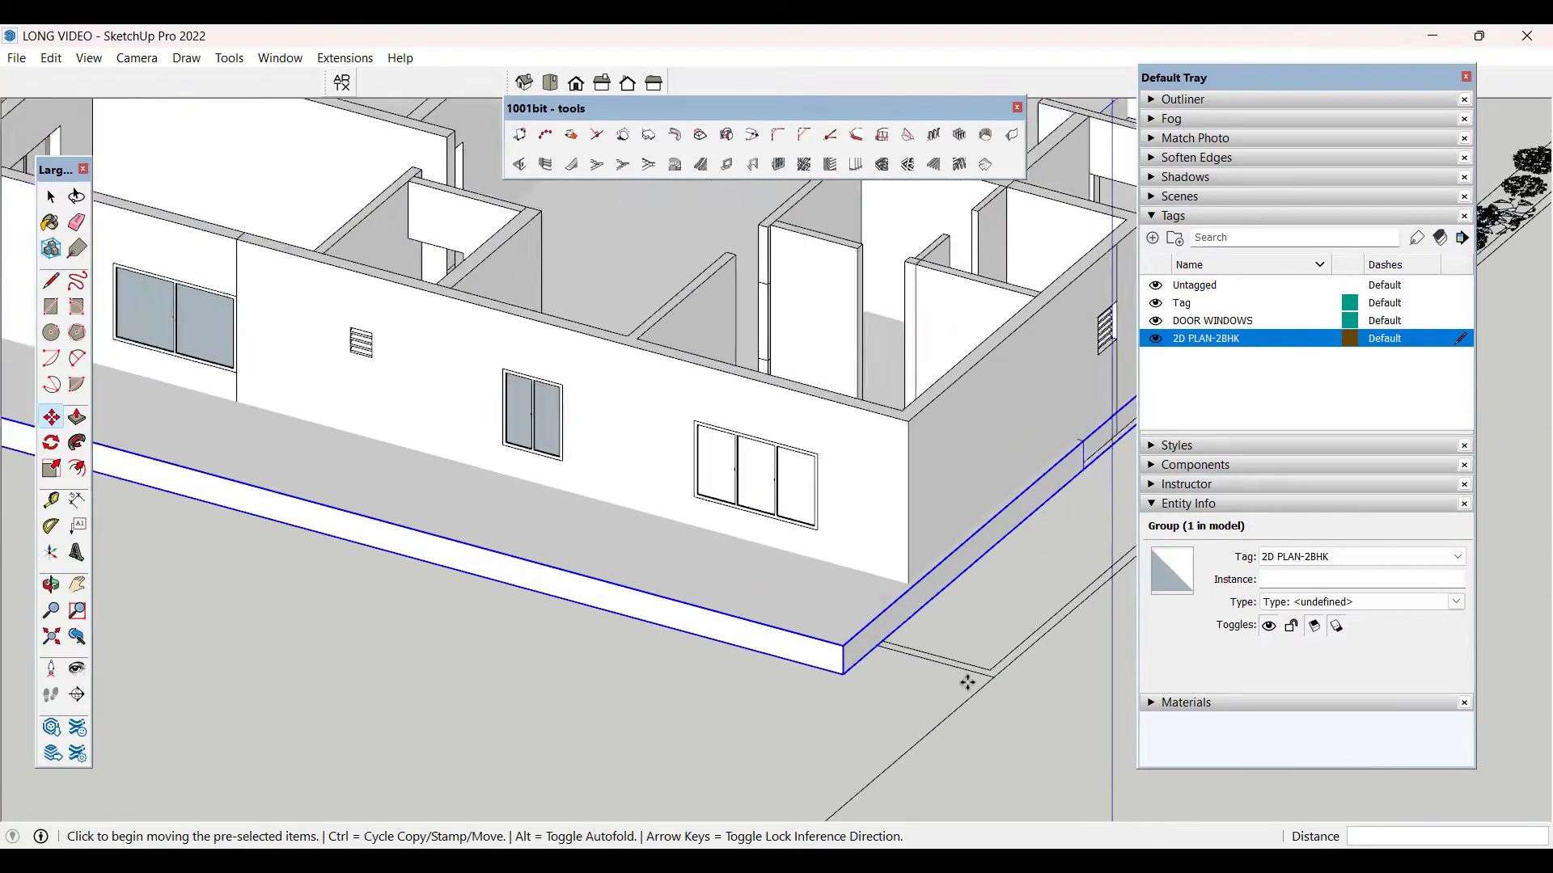
left_click(809, 642)
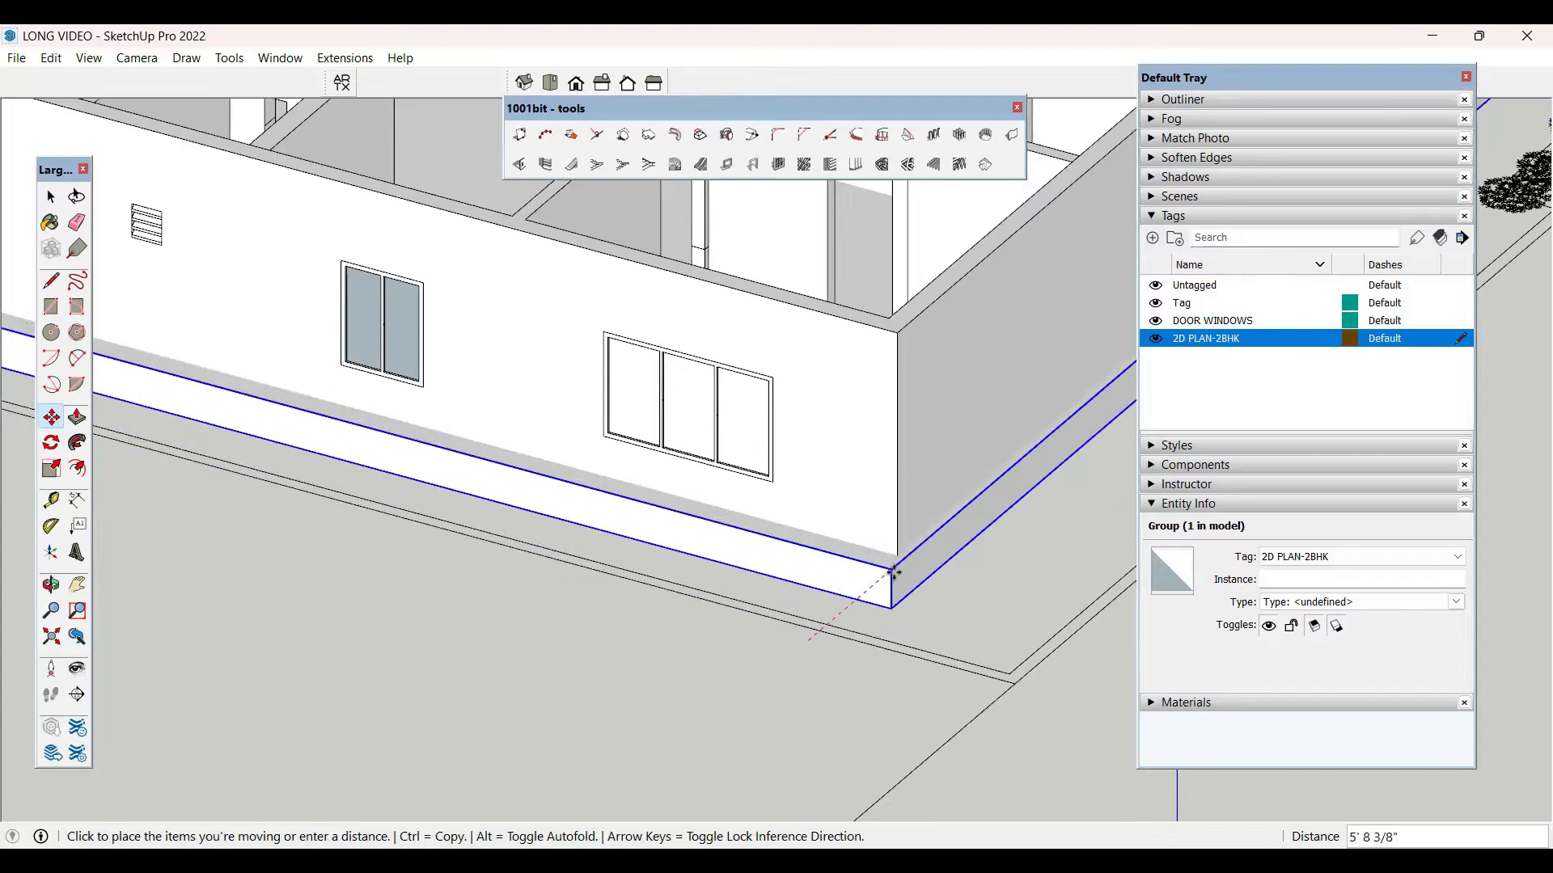
middle_click_drag(936, 606, 906, 430)
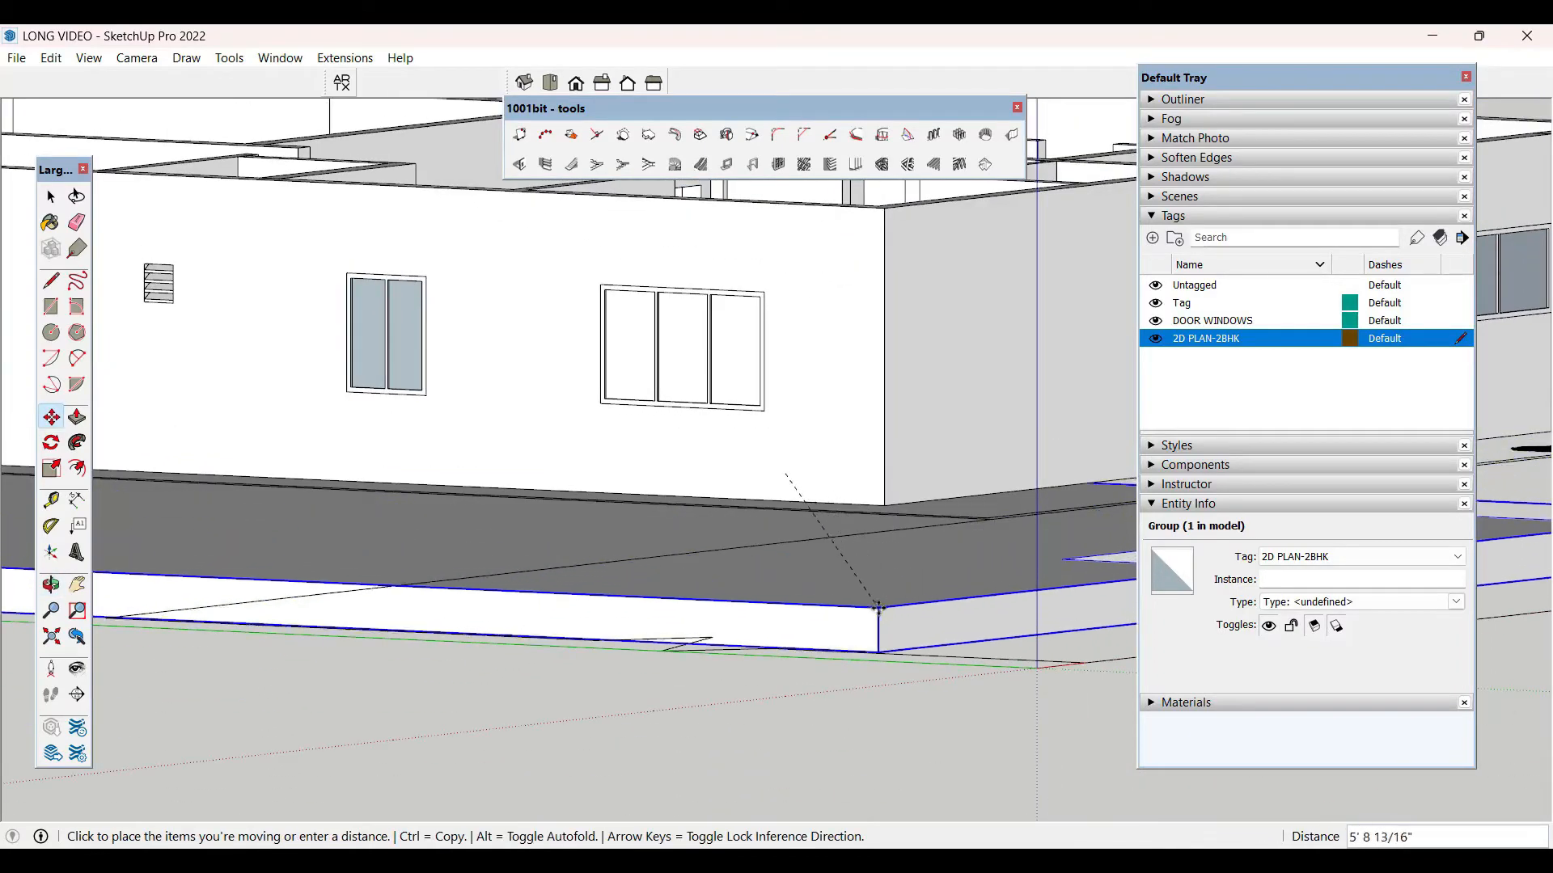
left_click(879, 607)
left_click(878, 609)
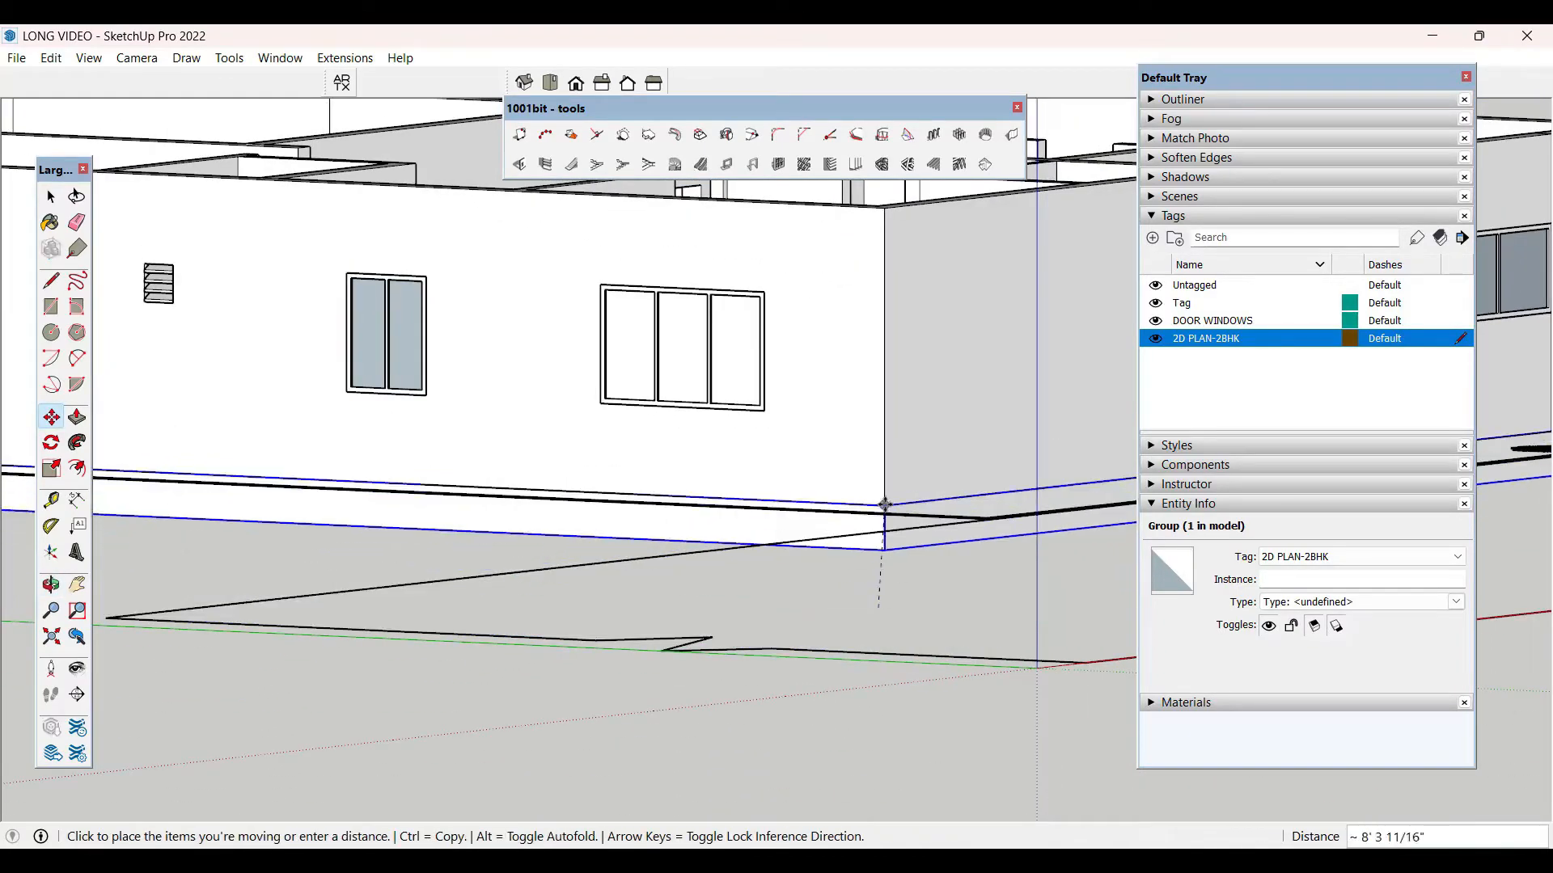
left_click(885, 506)
key("space")
middle_click_drag(876, 636, 457, 687)
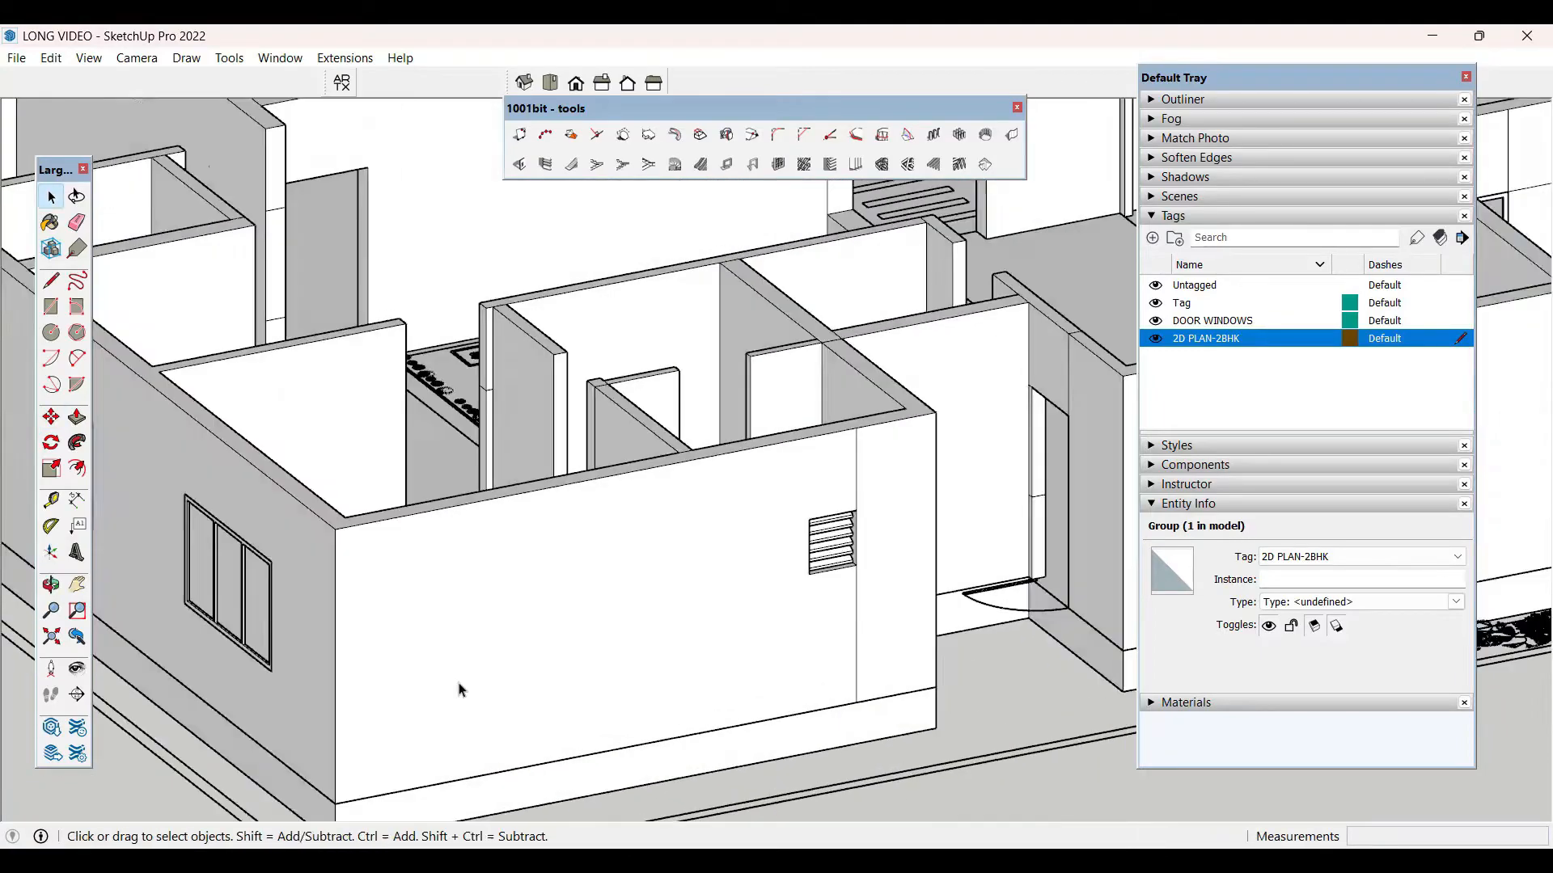
left_click(457, 686)
scroll(529, 456, "down", 6)
scroll(509, 607, "down", 5)
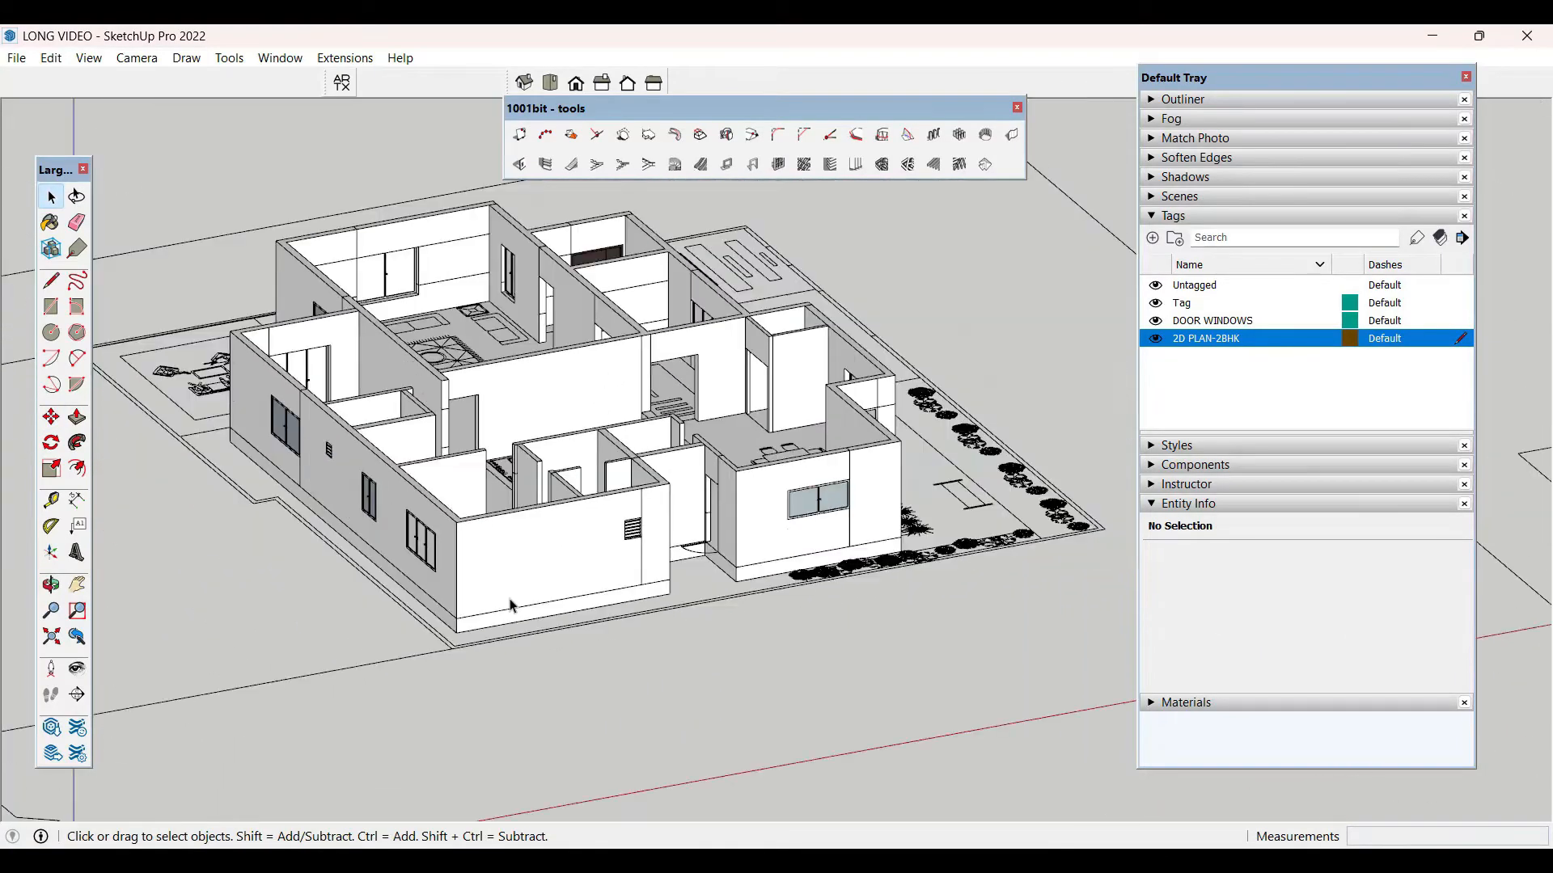
- Move the PROJECT- 2 BHK.dwg plan component under the house straight down from the slab's top corner to its bottom corner, then deselect it
middle_click_drag(970, 527, 763, 617)
scroll(831, 491, "up", 5)
scroll(831, 490, "up", 2)
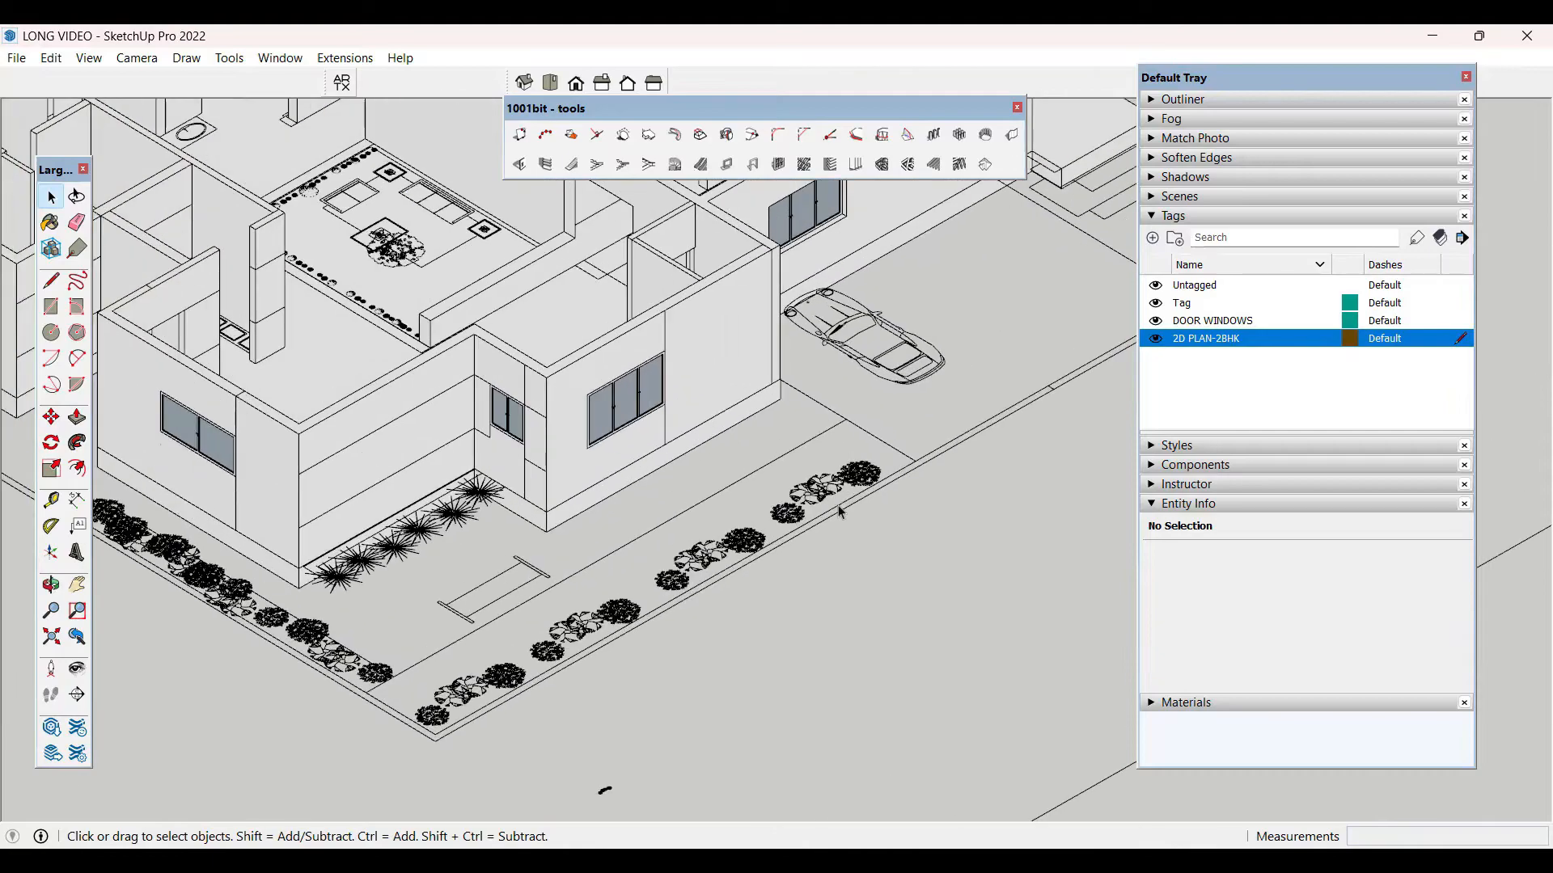
left_click(982, 490)
middle_click_drag(982, 490, 648, 568)
scroll(639, 566, "up", 2)
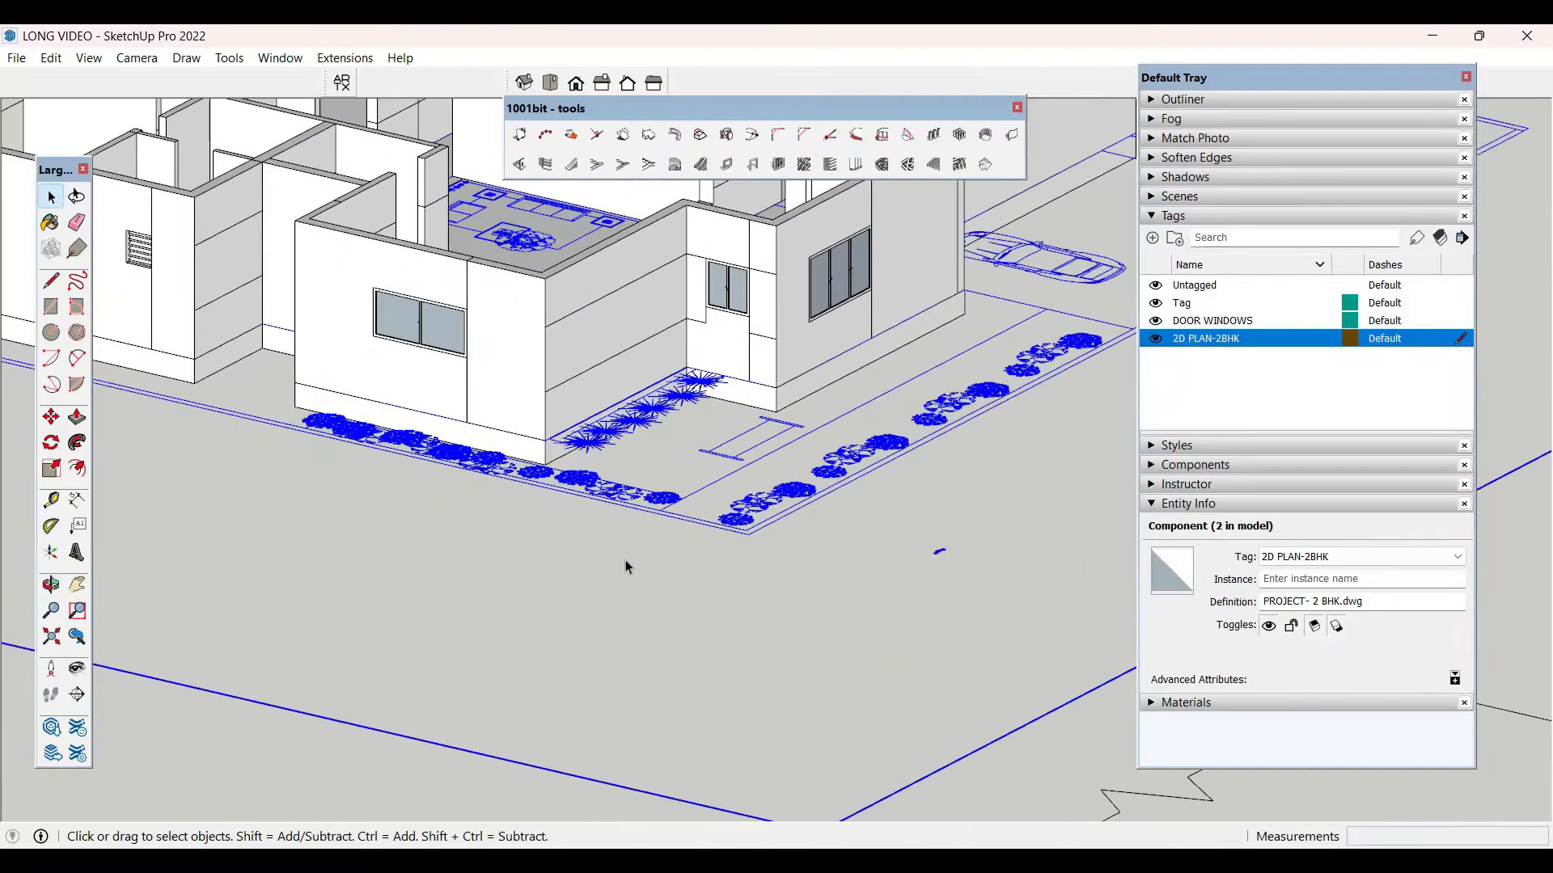
scroll(566, 485, "up", 3)
key("m")
scroll(508, 358, "up", 1)
left_click(508, 358)
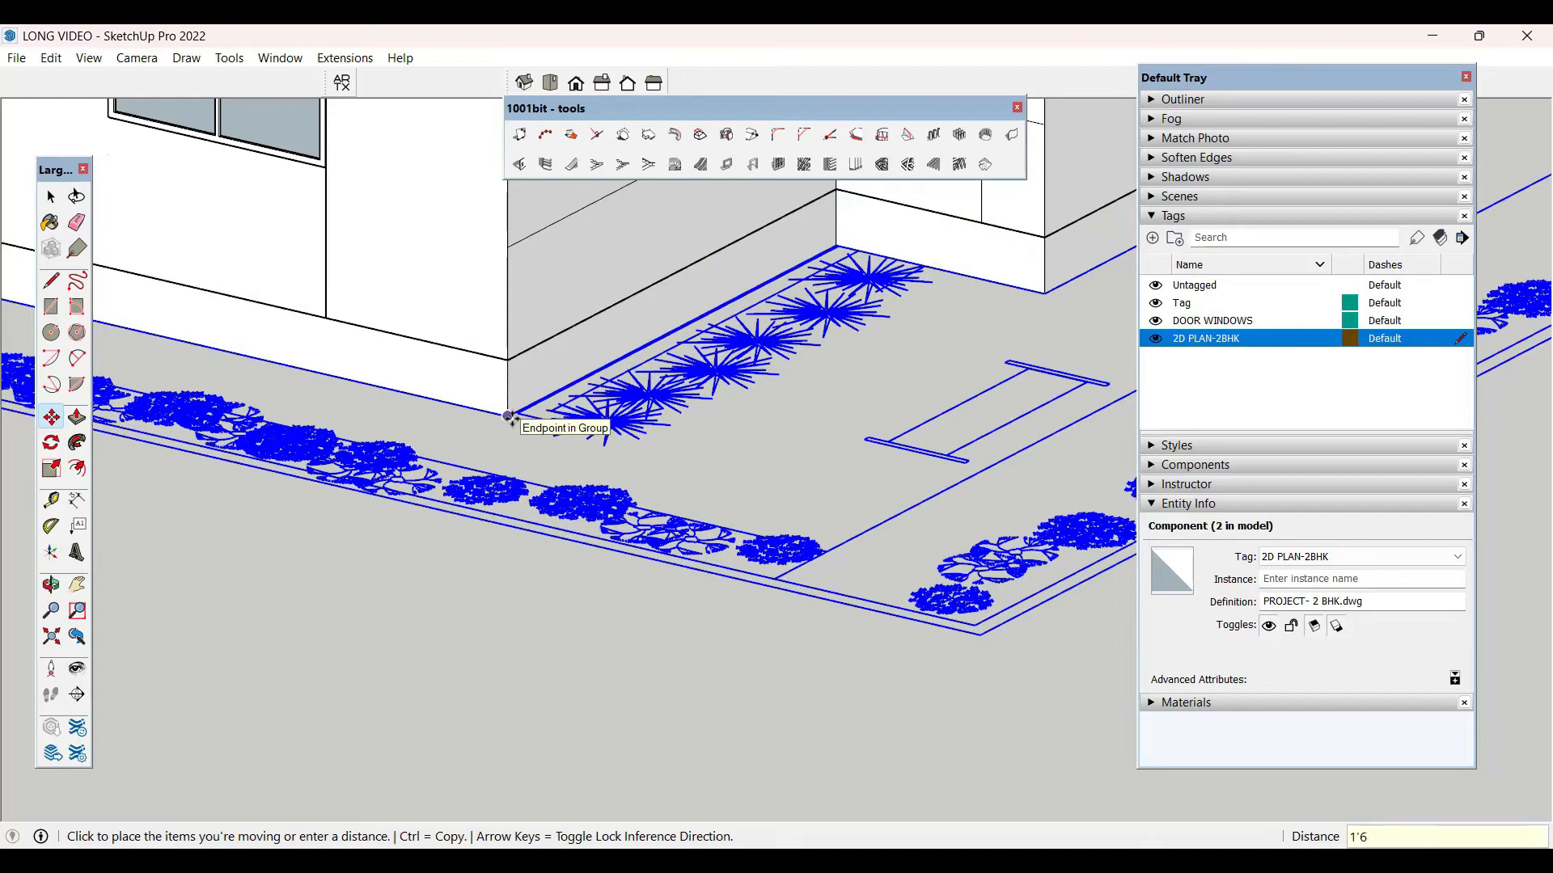
left_click(509, 418)
key("space")
left_click(686, 648)
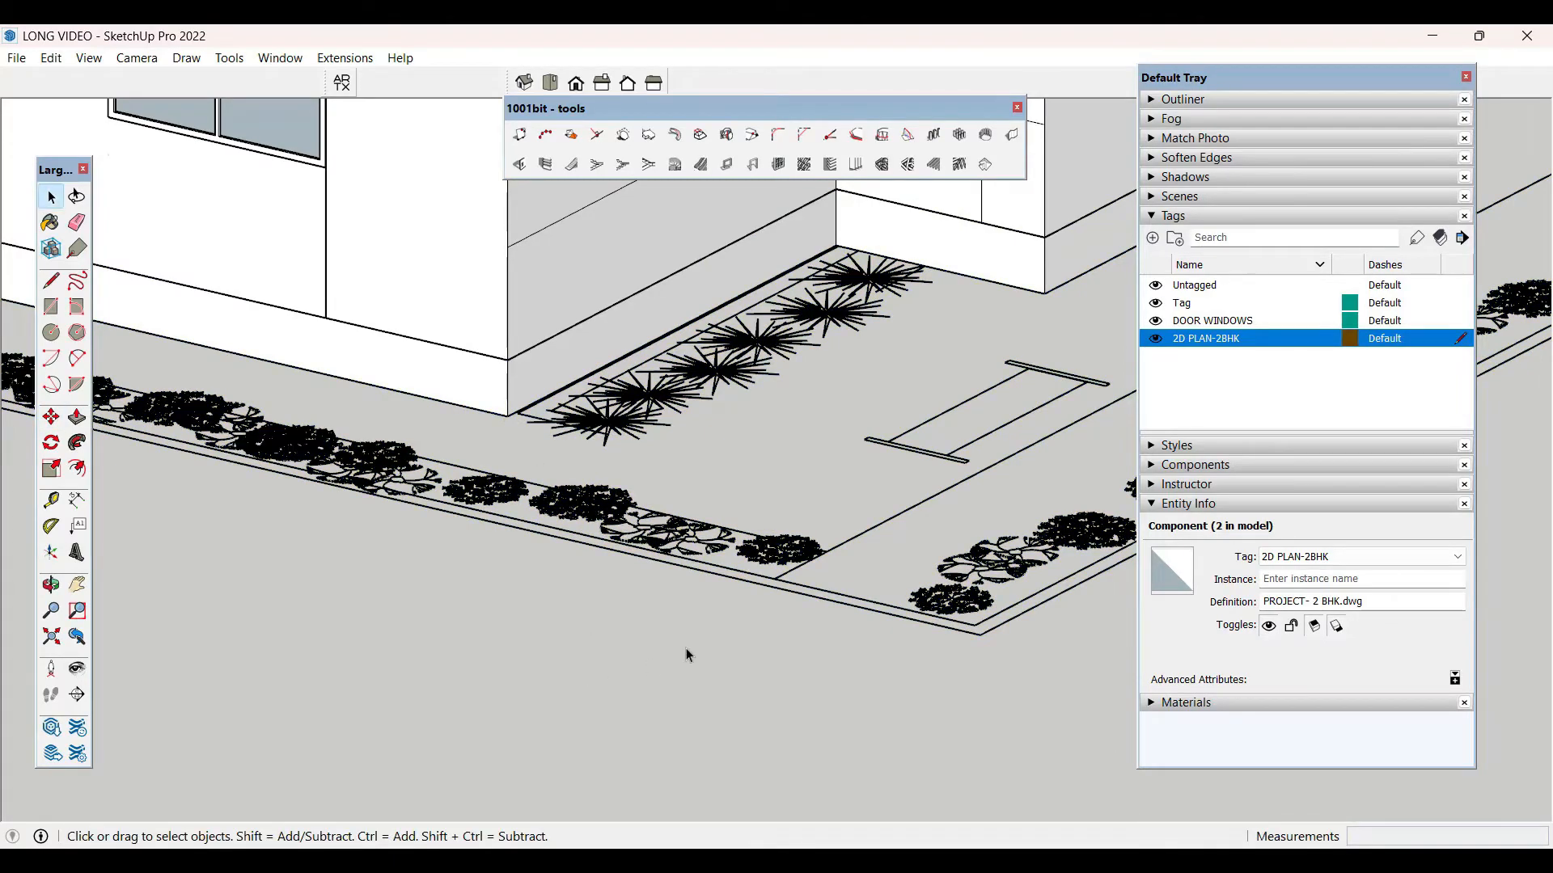
scroll(638, 622, "down", 5)
scroll(610, 627, "down", 3)
middle_click_drag(610, 627, 216, 657)
middle_click_drag(689, 578, 352, 584)
scroll(352, 585, "down", 3)
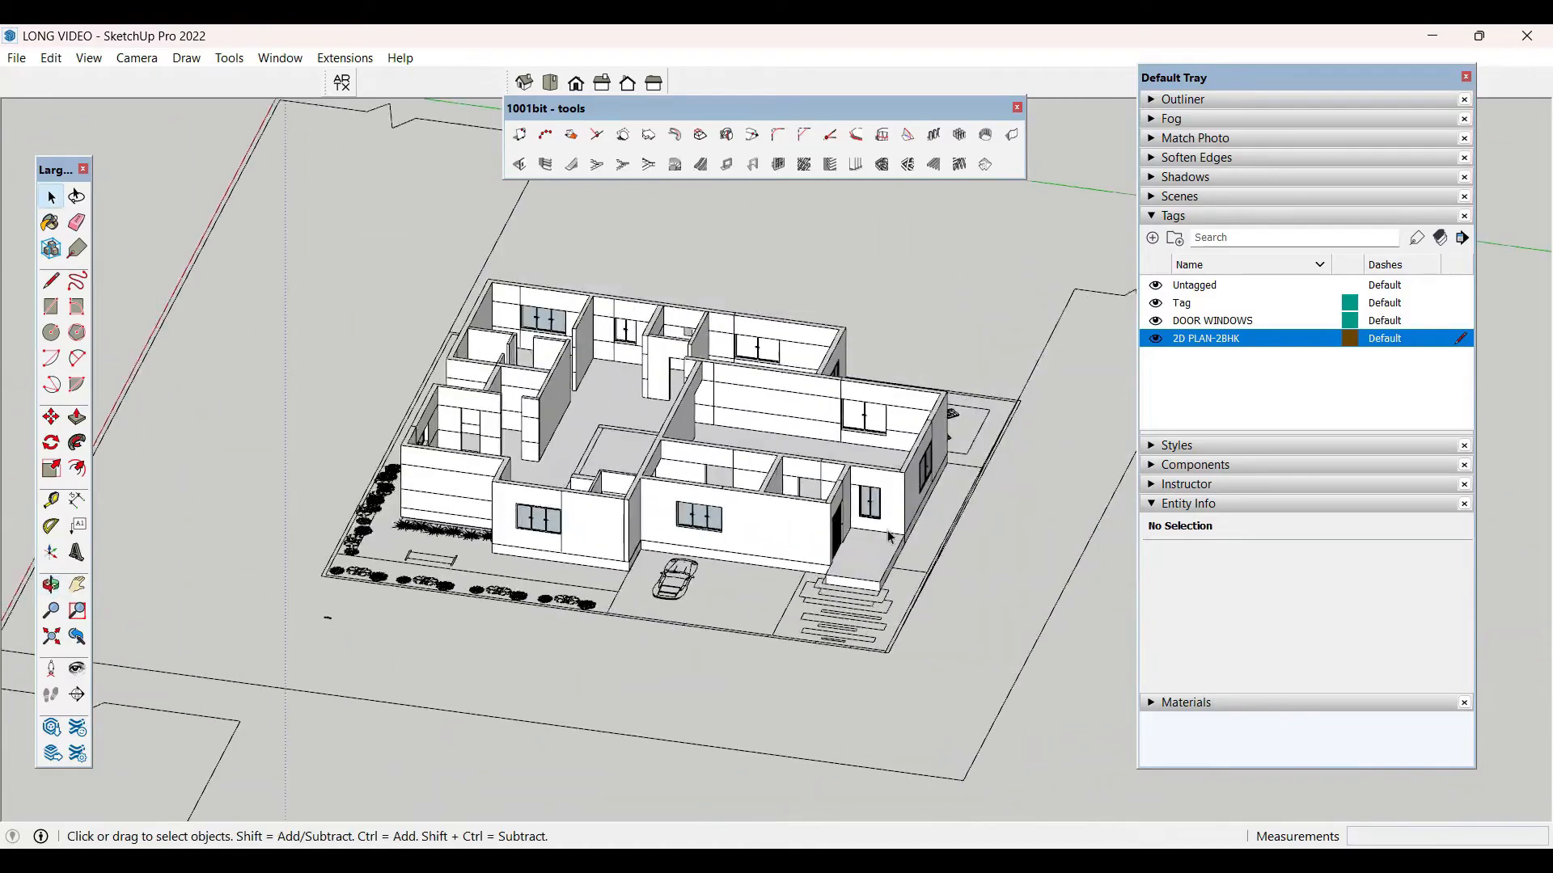
- Copy the house's plinth group straight up about 11' 11" to the top of the walls
middle_click_drag(890, 537, 836, 611)
scroll(725, 556, "up", 5)
scroll(537, 519, "down", 10)
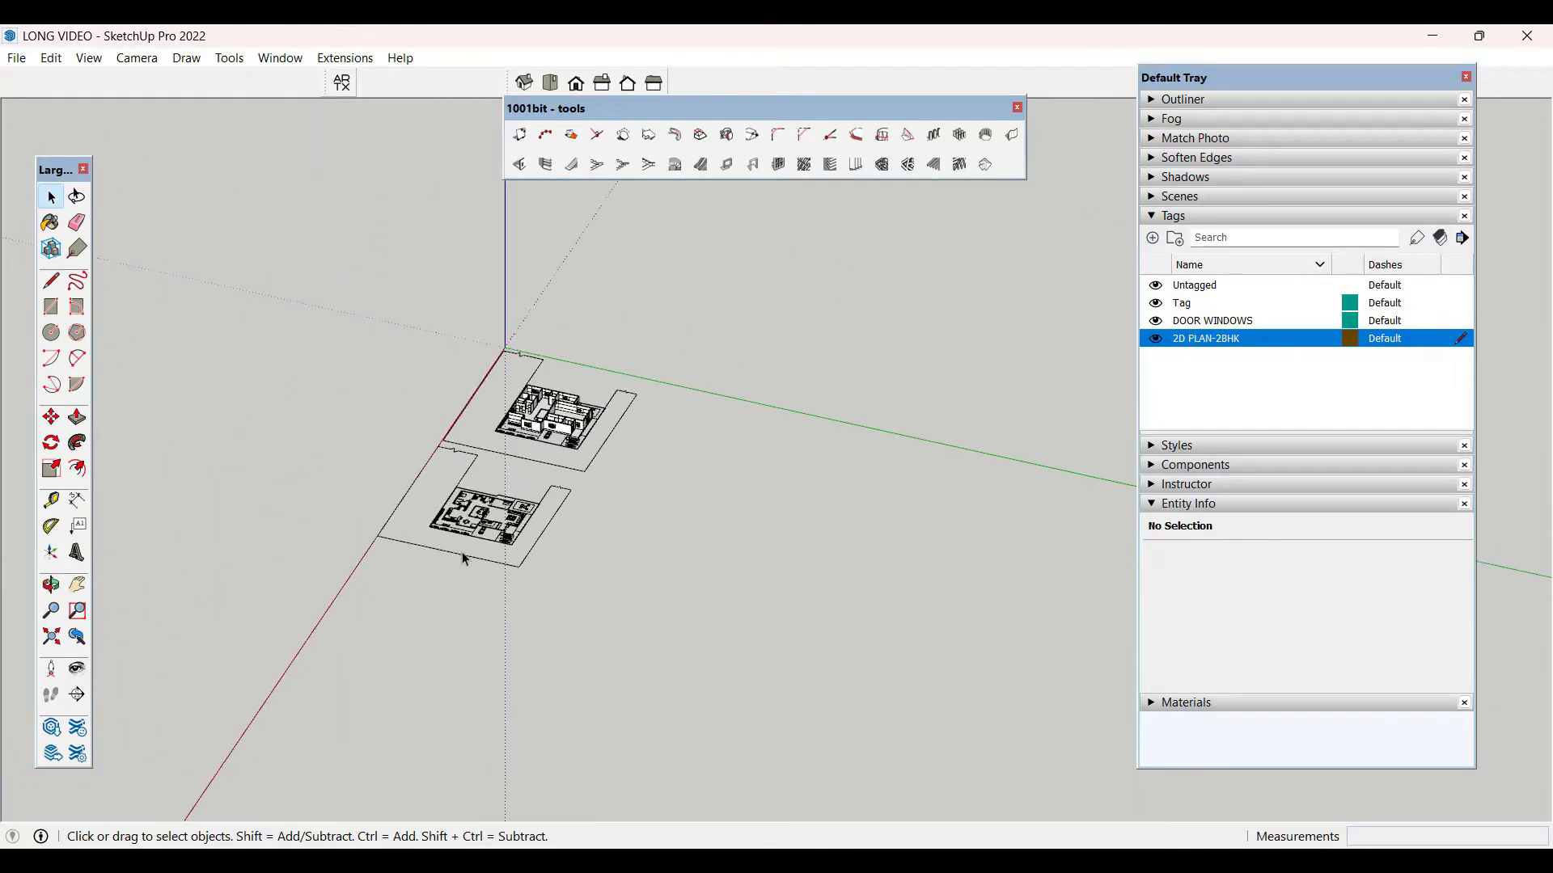
scroll(466, 558, "up", 5)
middle_click_drag(466, 558, 674, 490)
scroll(657, 452, "up", 6)
left_click(671, 489)
key("m")
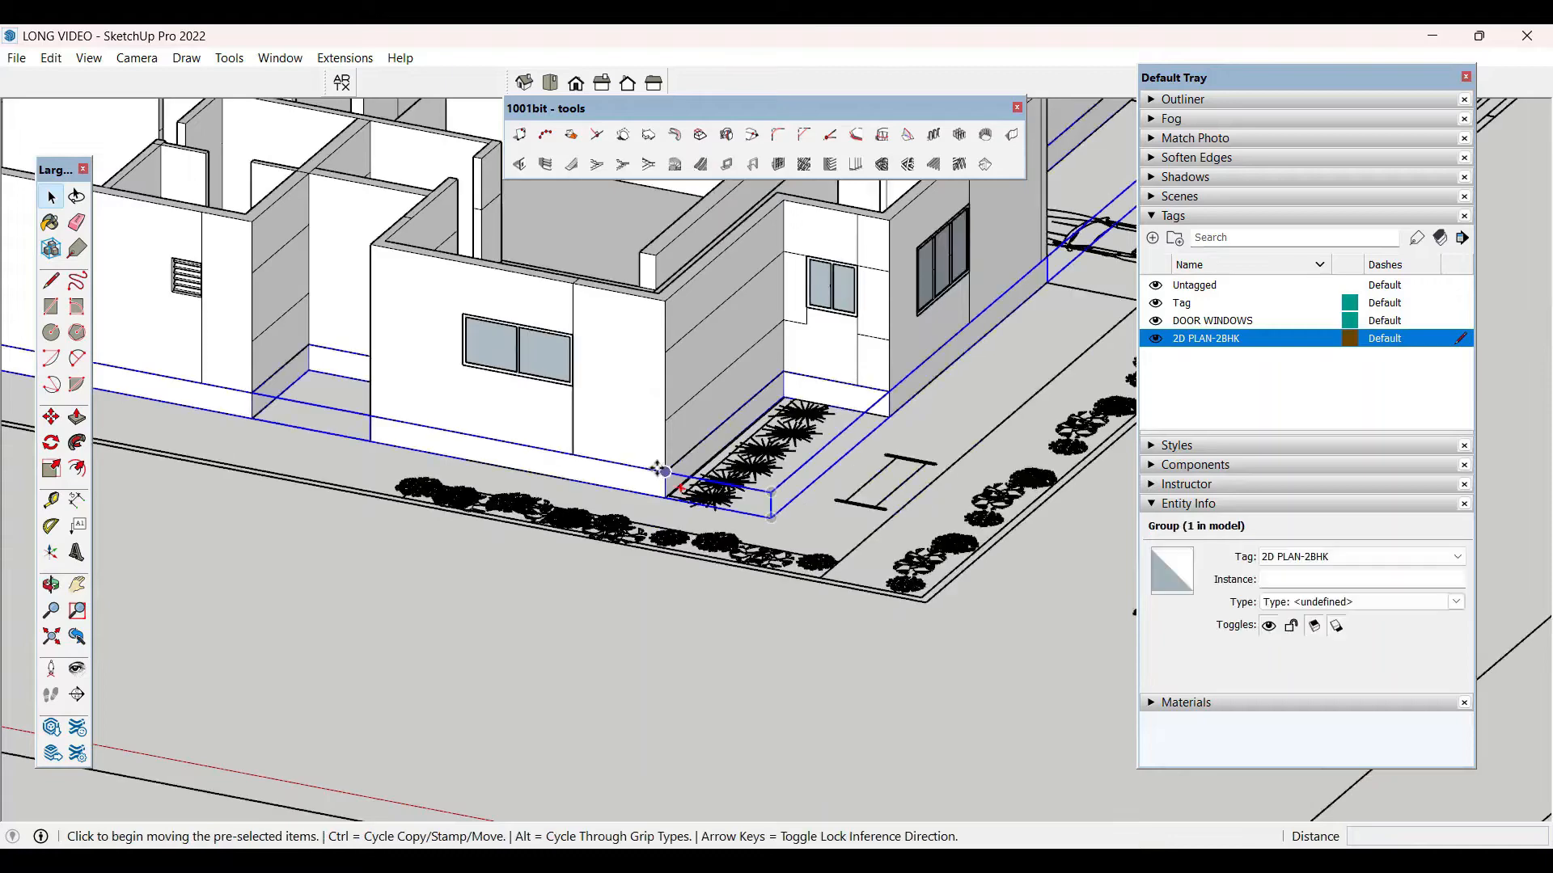
key("ctrl")
left_click(664, 472)
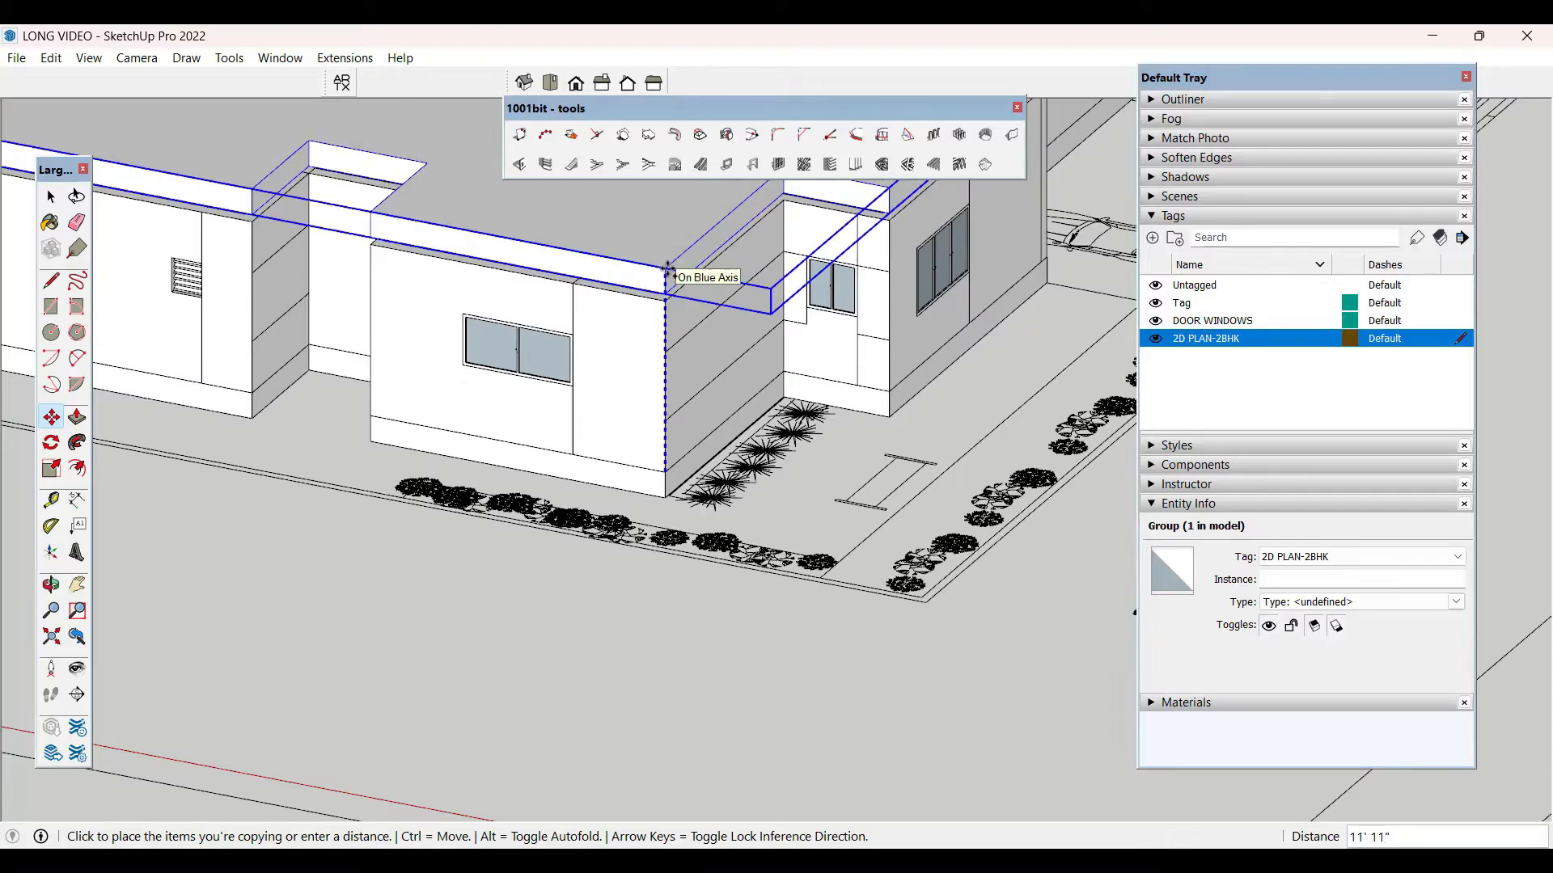
left_click(668, 274)
- Move the copied slab so its lower corner sits exactly on the top corner of the wall
key("space")
scroll(667, 318, "up", 3)
key("m")
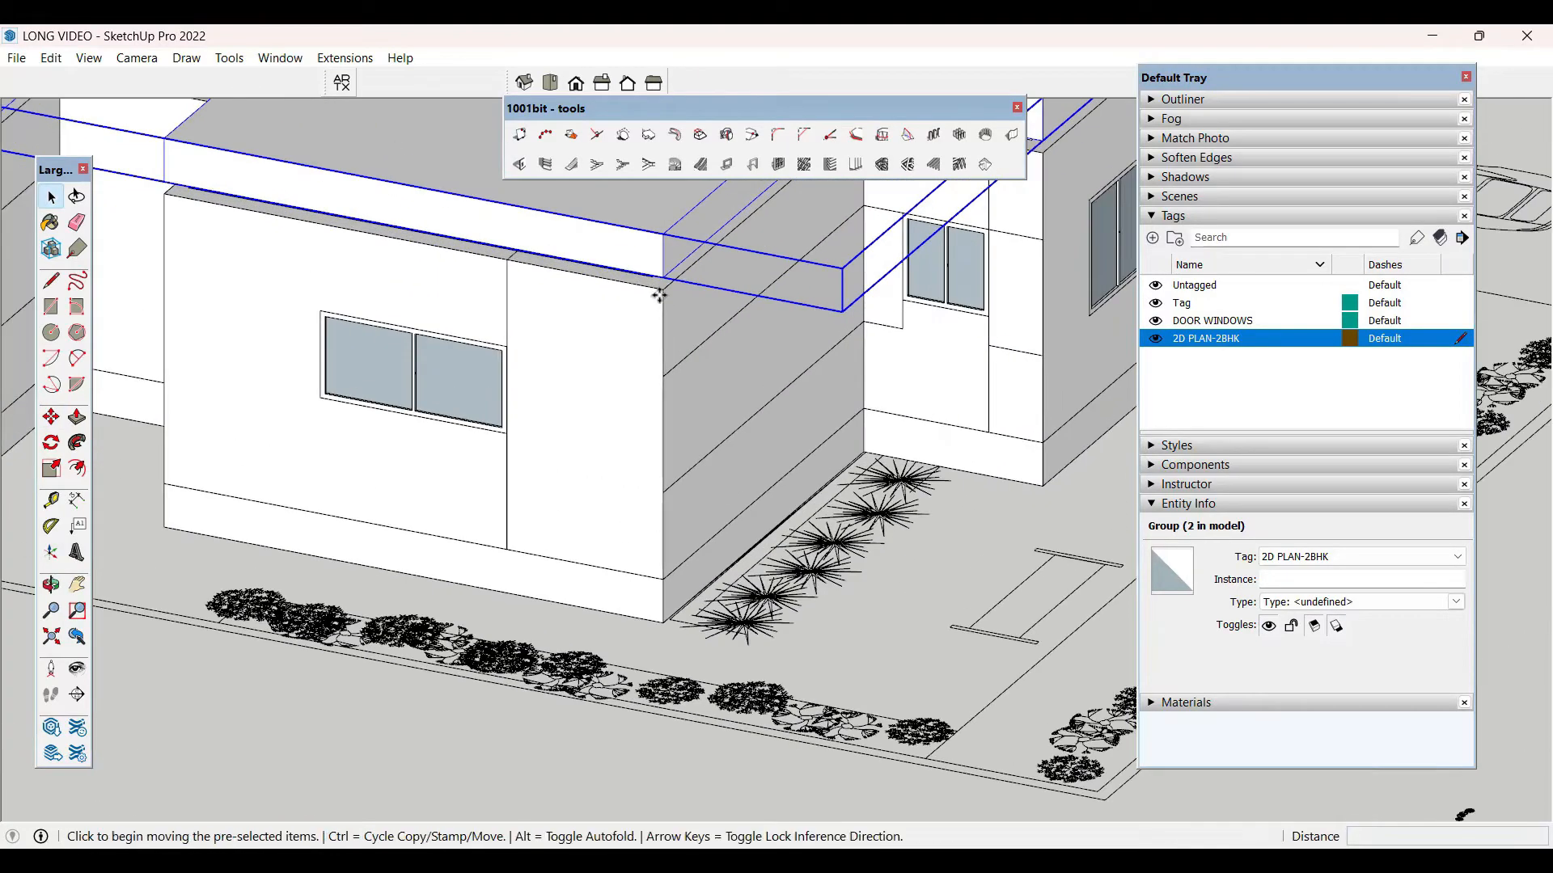
left_click(663, 277)
left_click(664, 289)
key("space")
scroll(766, 652, "down", 1)
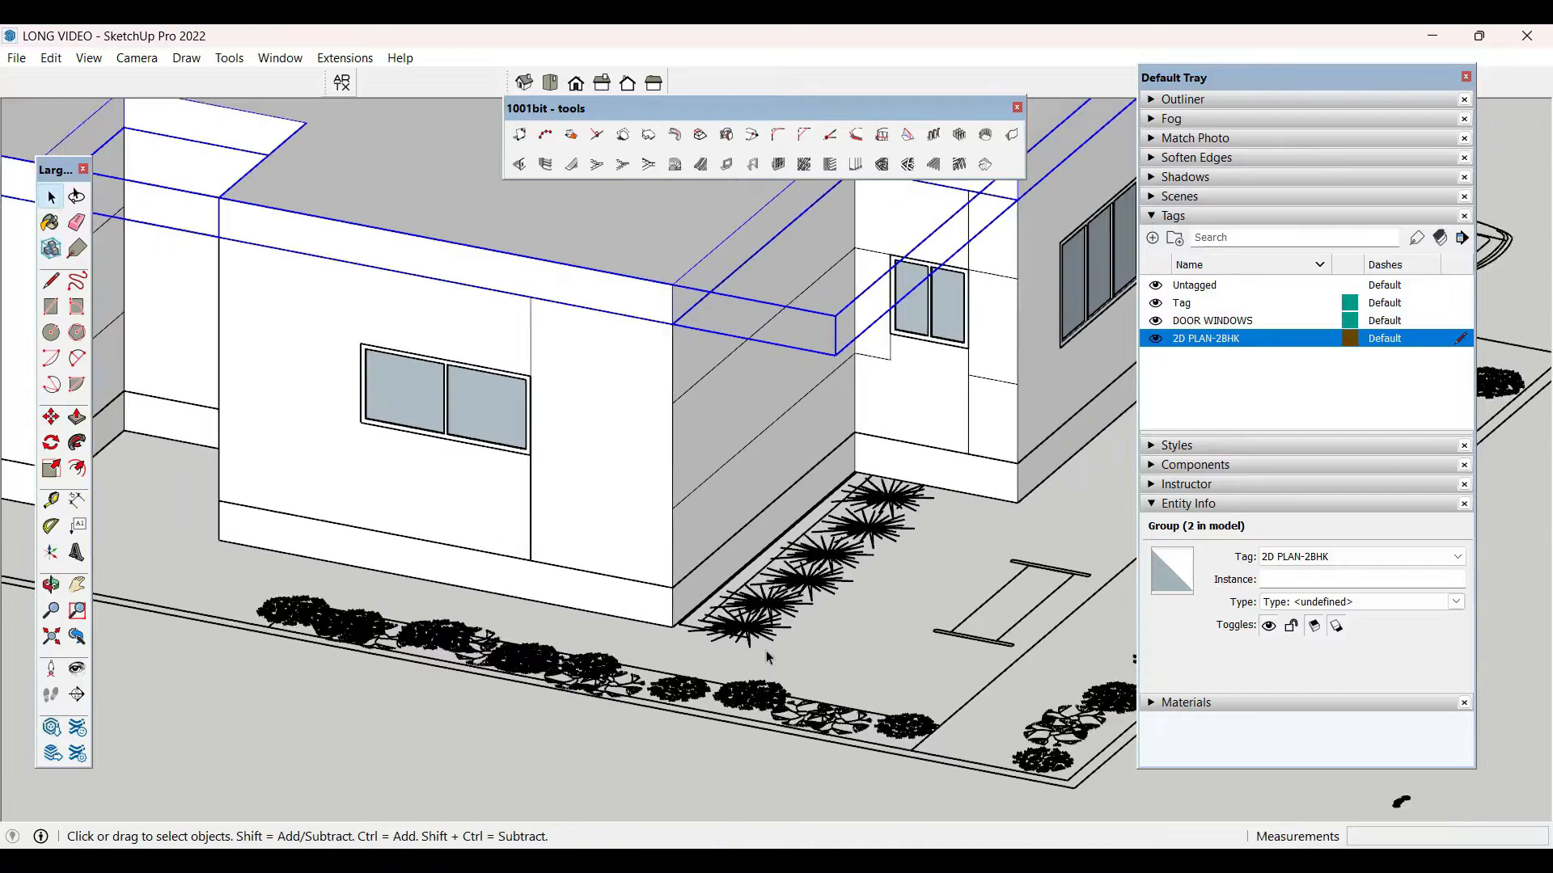
- Open the roof slab group and push its top face down 1' with Push/Pull to thin the slab
scroll(765, 650, "down", 8)
middle_click_drag(794, 620, 794, 458)
scroll(794, 459, "up", 4)
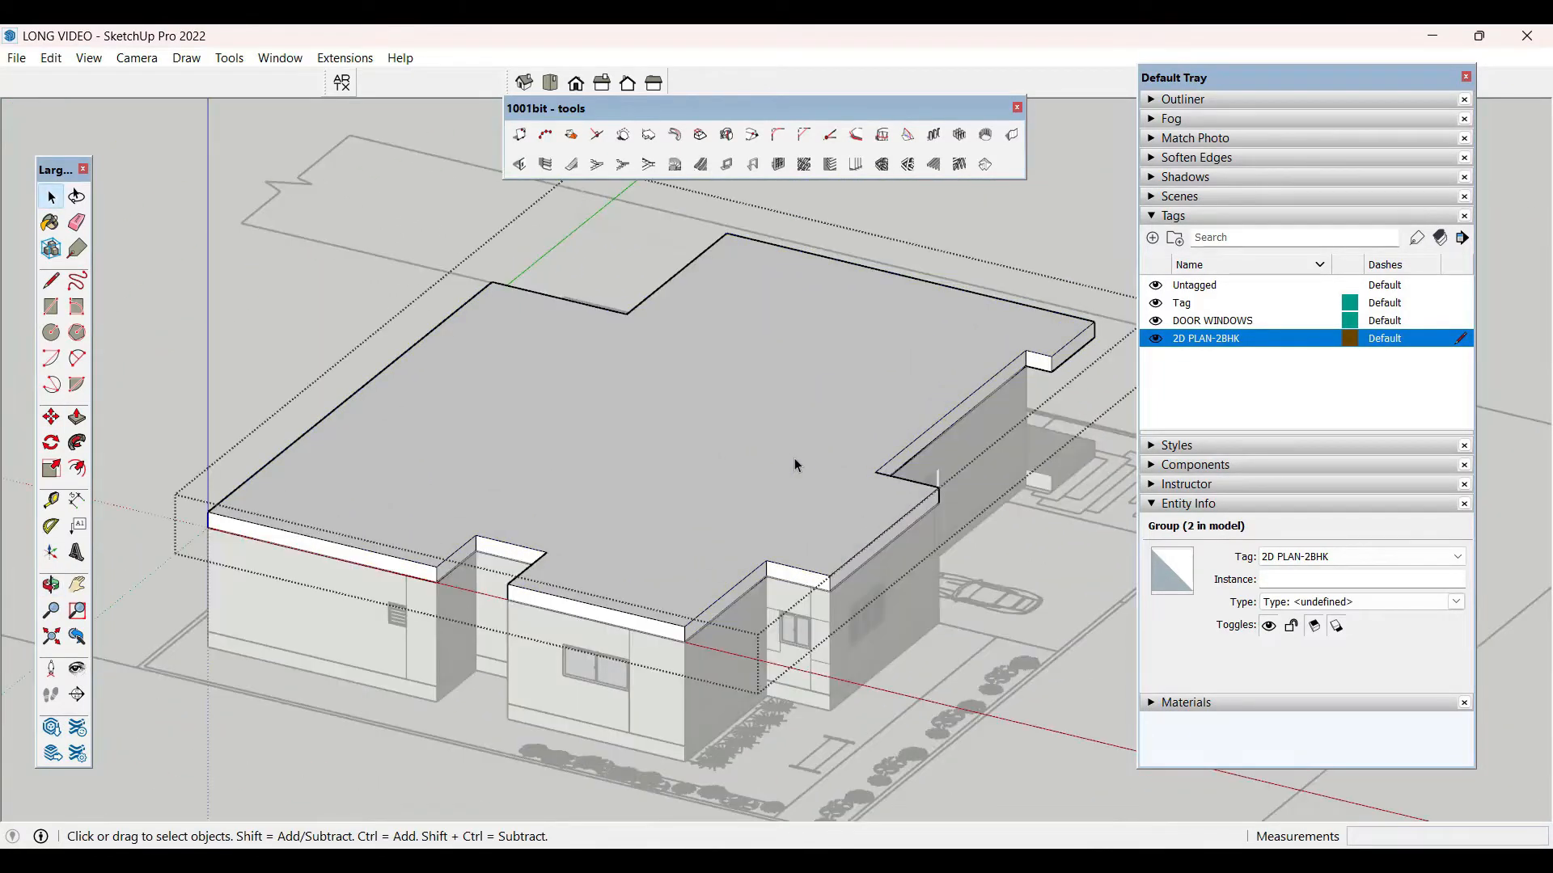
triple_click(794, 459)
key("p")
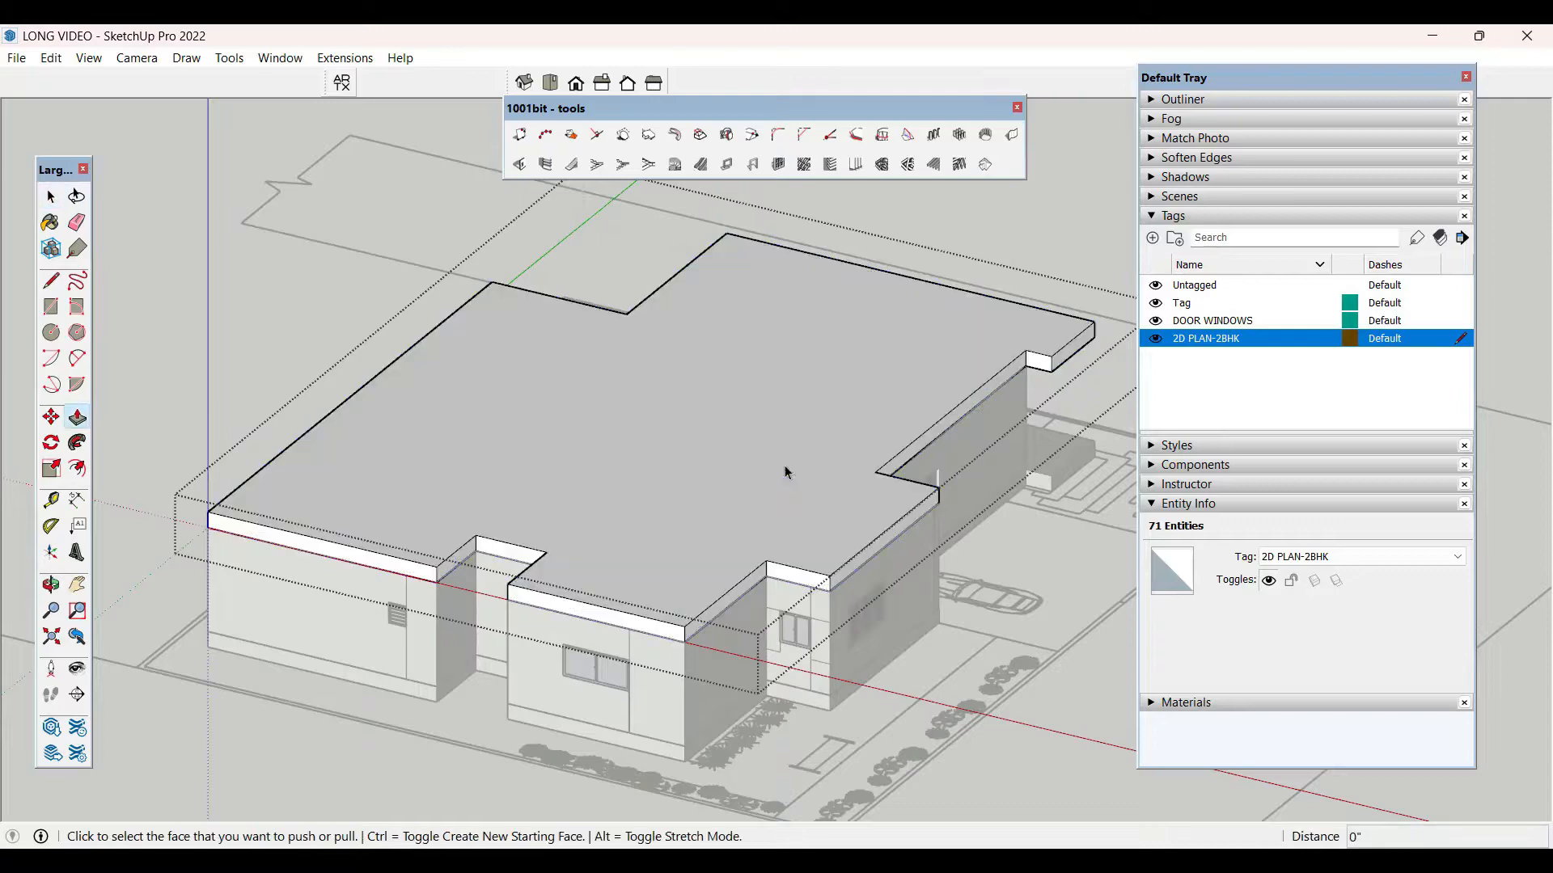
left_click(785, 466)
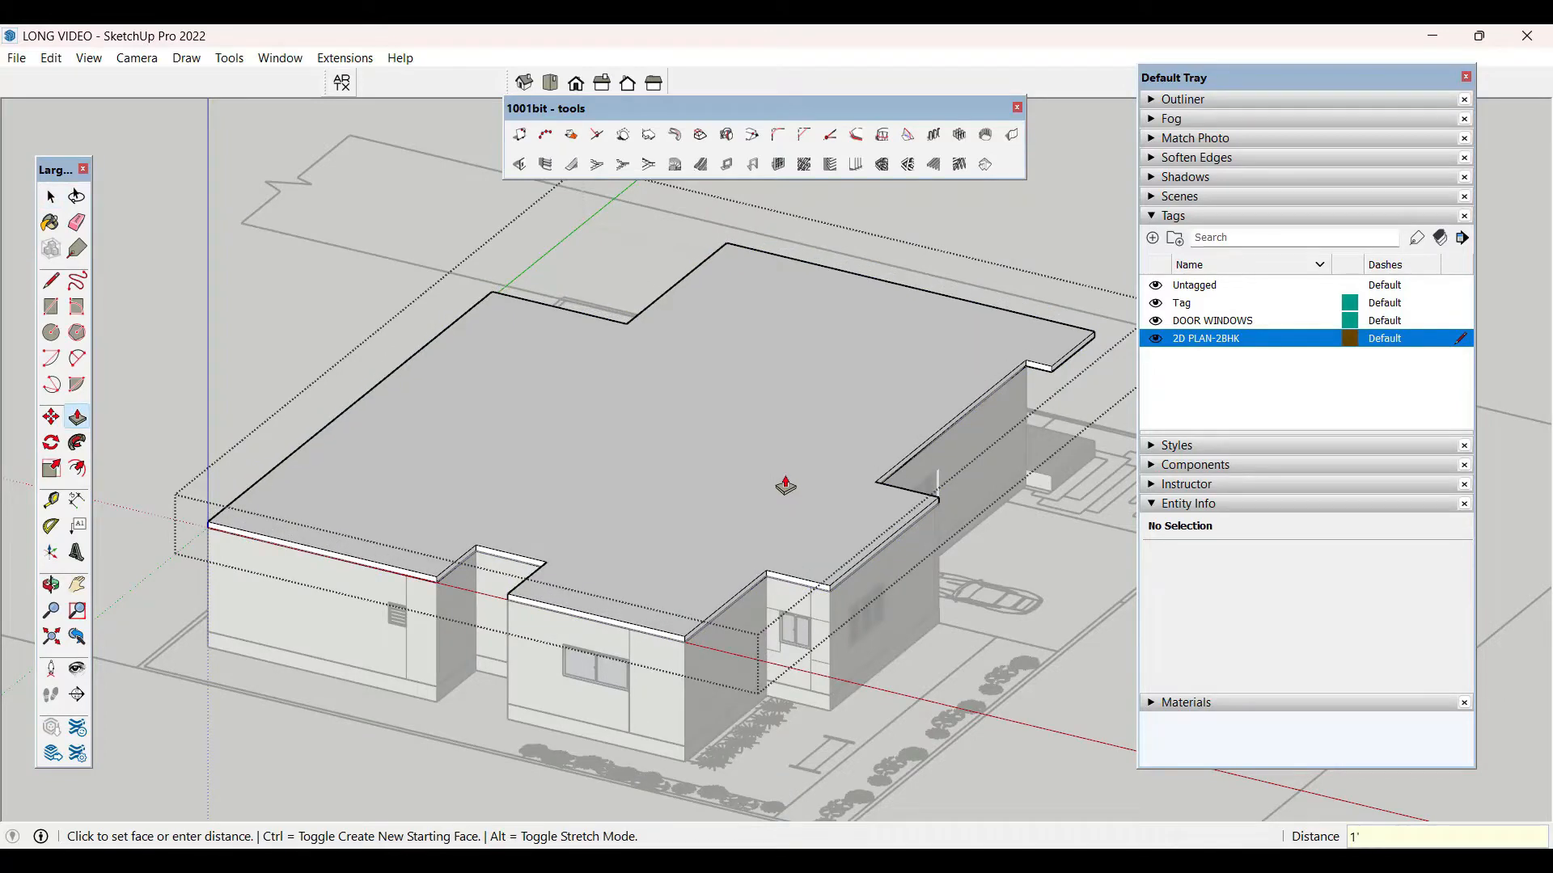
key("Return")
left_click(1076, 243)
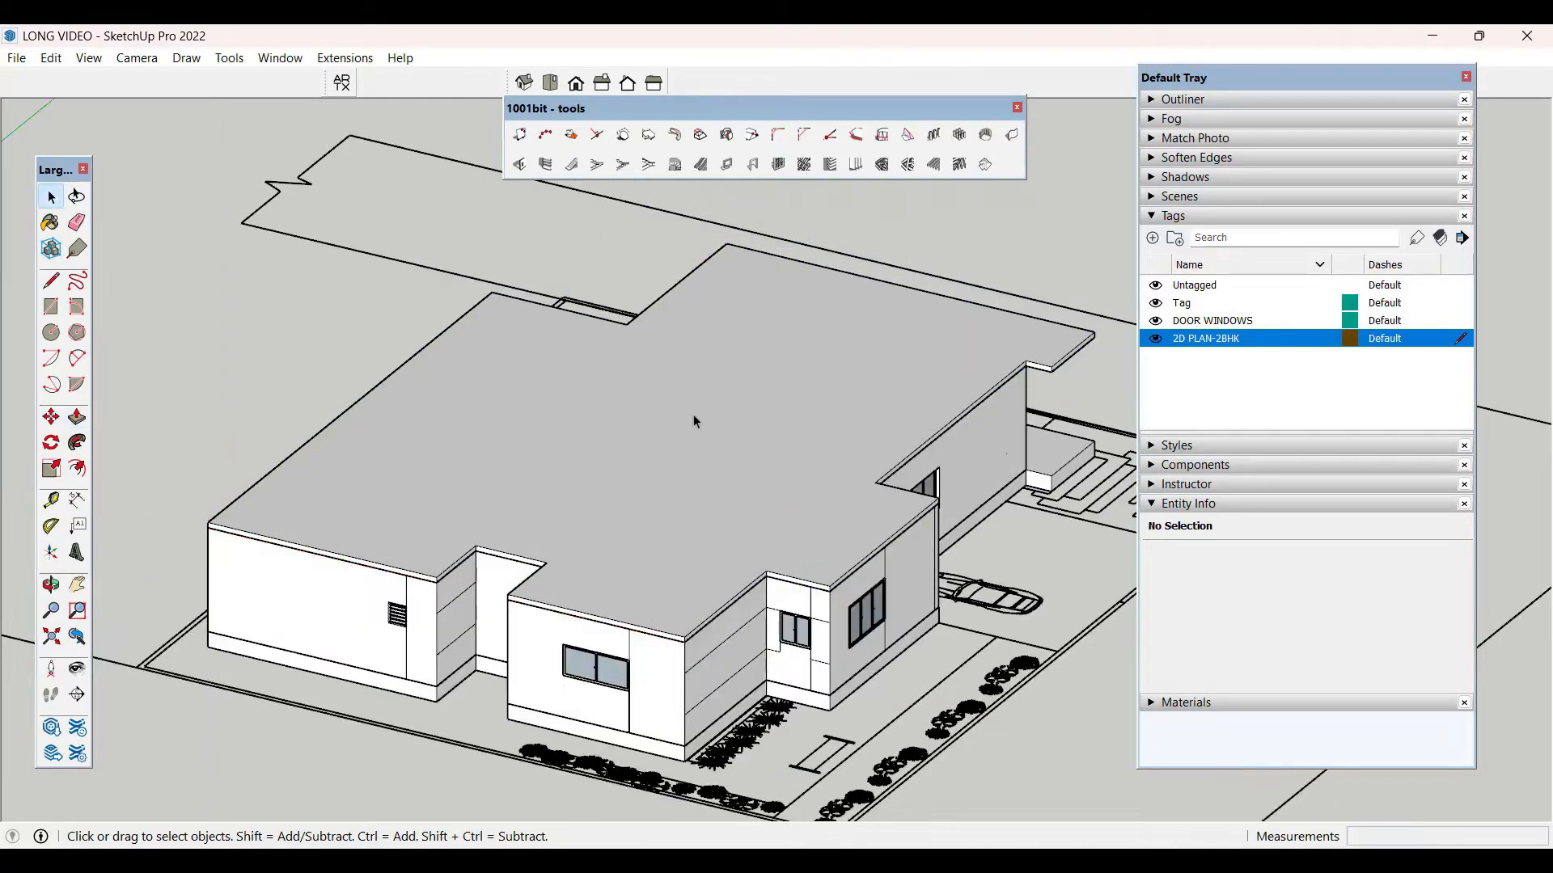
- Delete the roof slab to view the rooms and the 2D plan beside the house, and undo the deletion
middle_click_drag(692, 414, 717, 619)
scroll(520, 557, "down", 2)
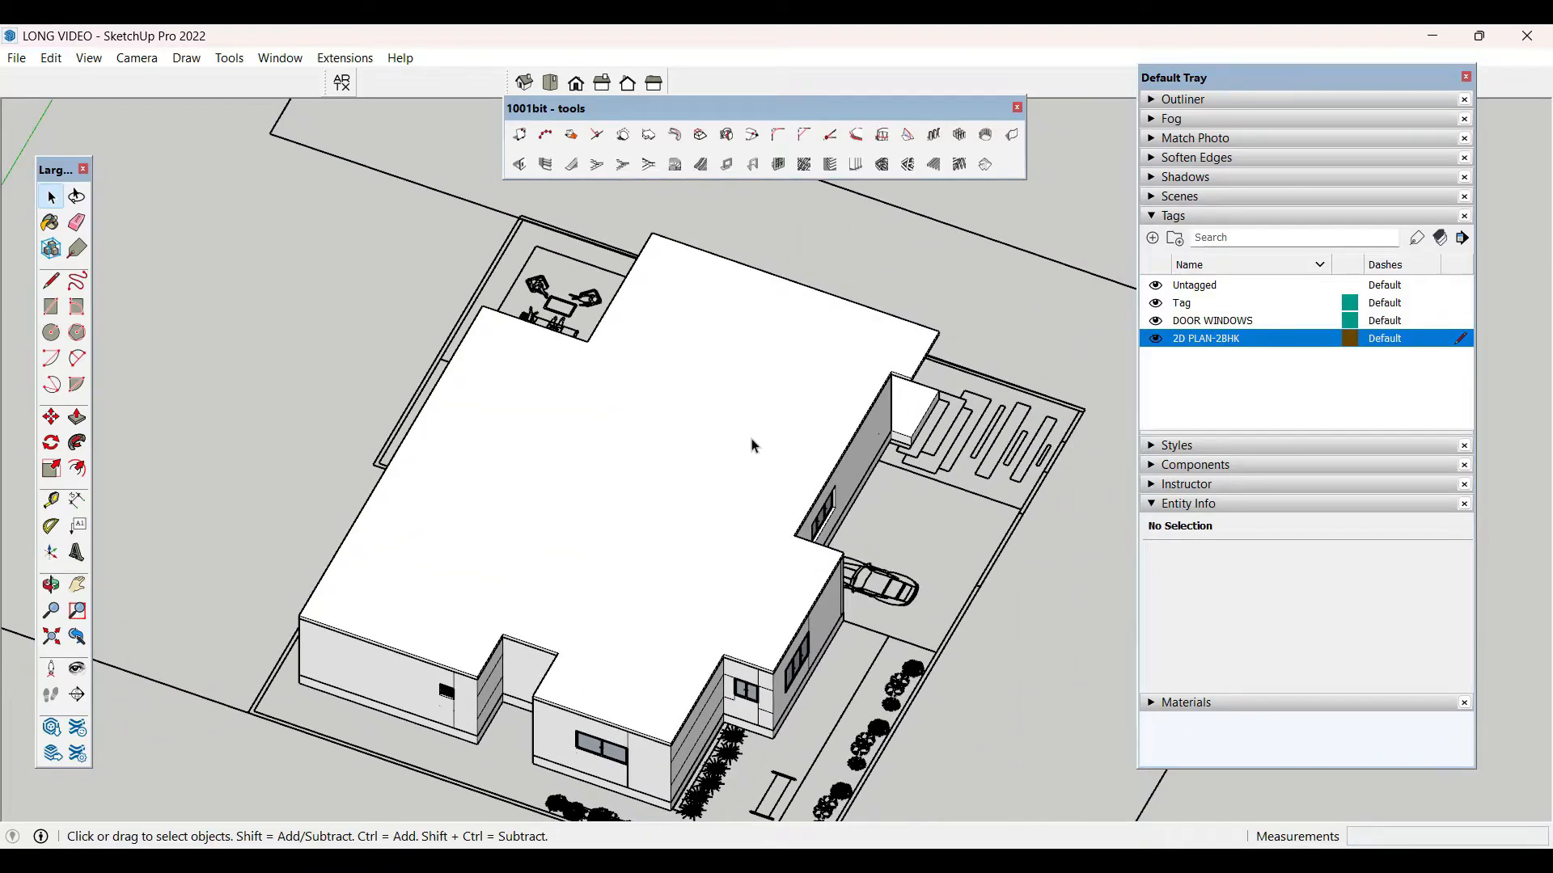
middle_click_drag(752, 444, 710, 409)
triple_click(710, 405)
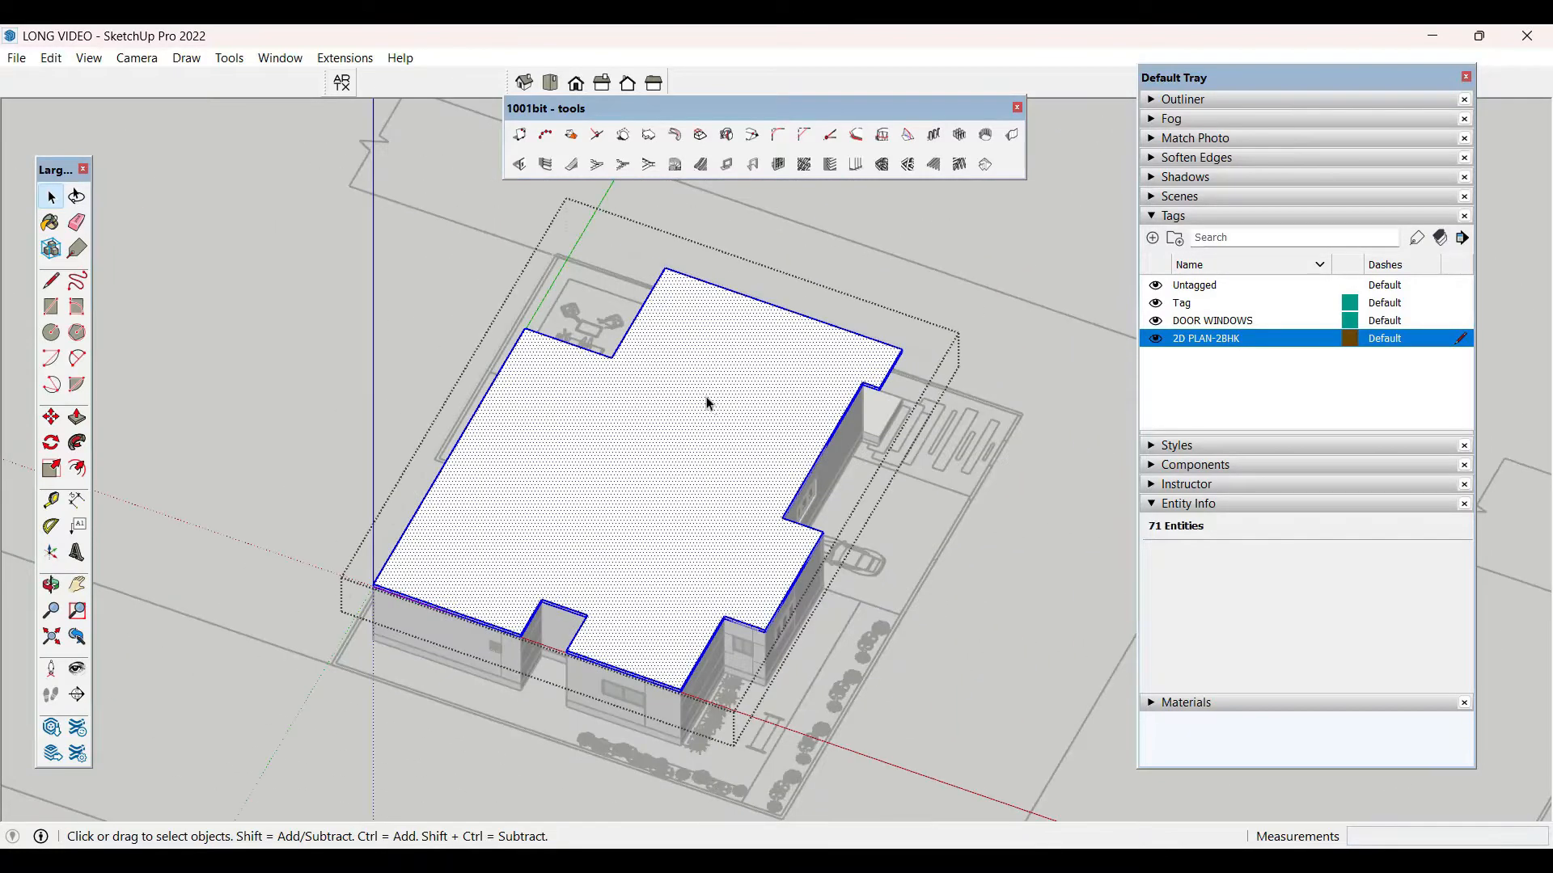
left_click(979, 267)
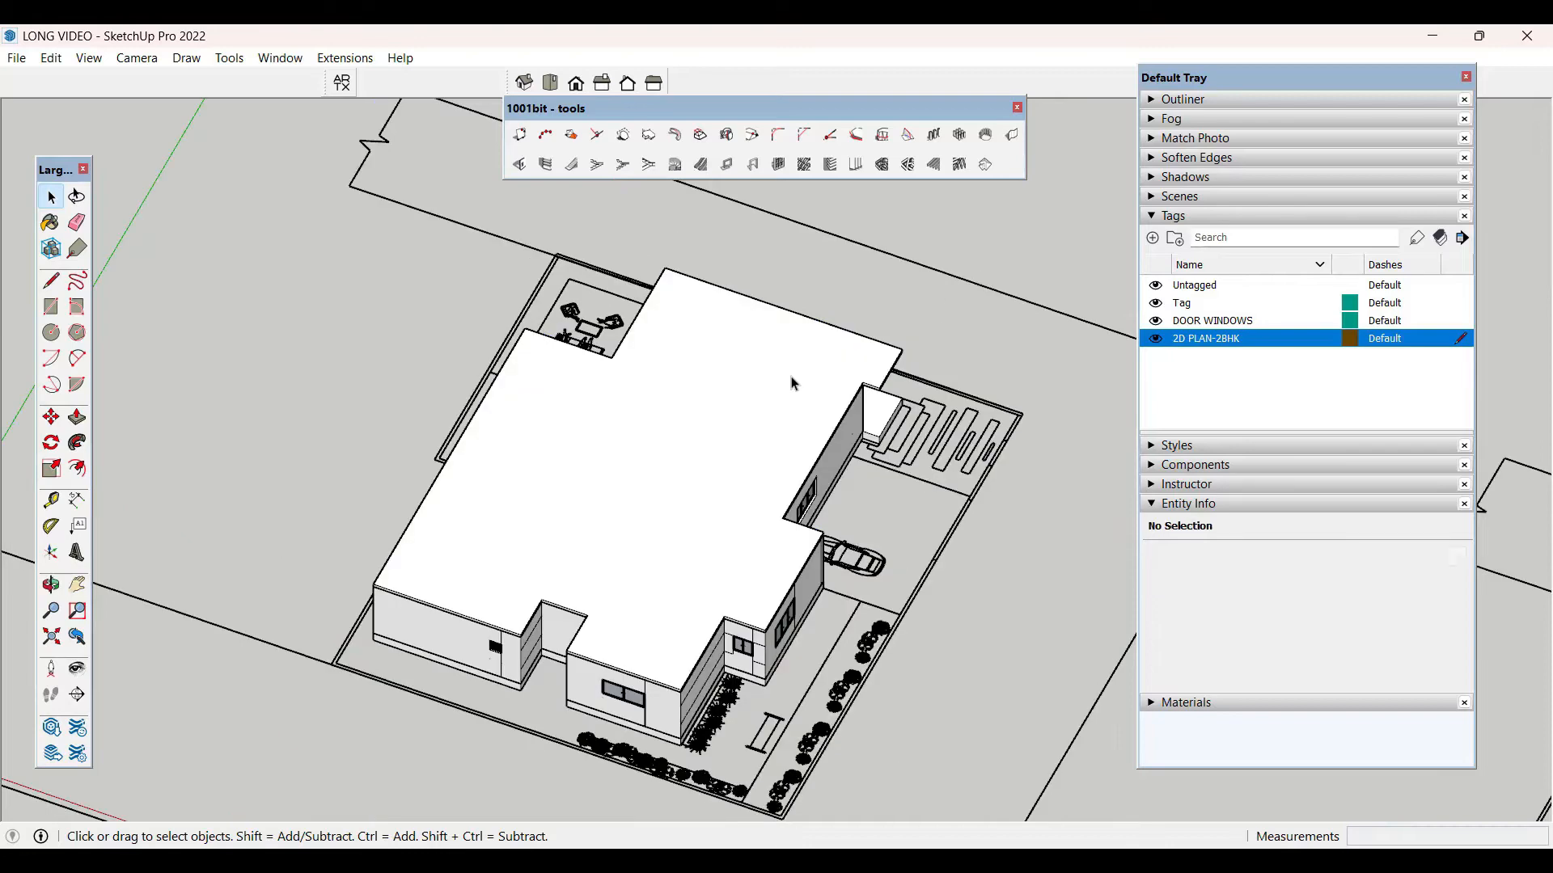
key("Delete")
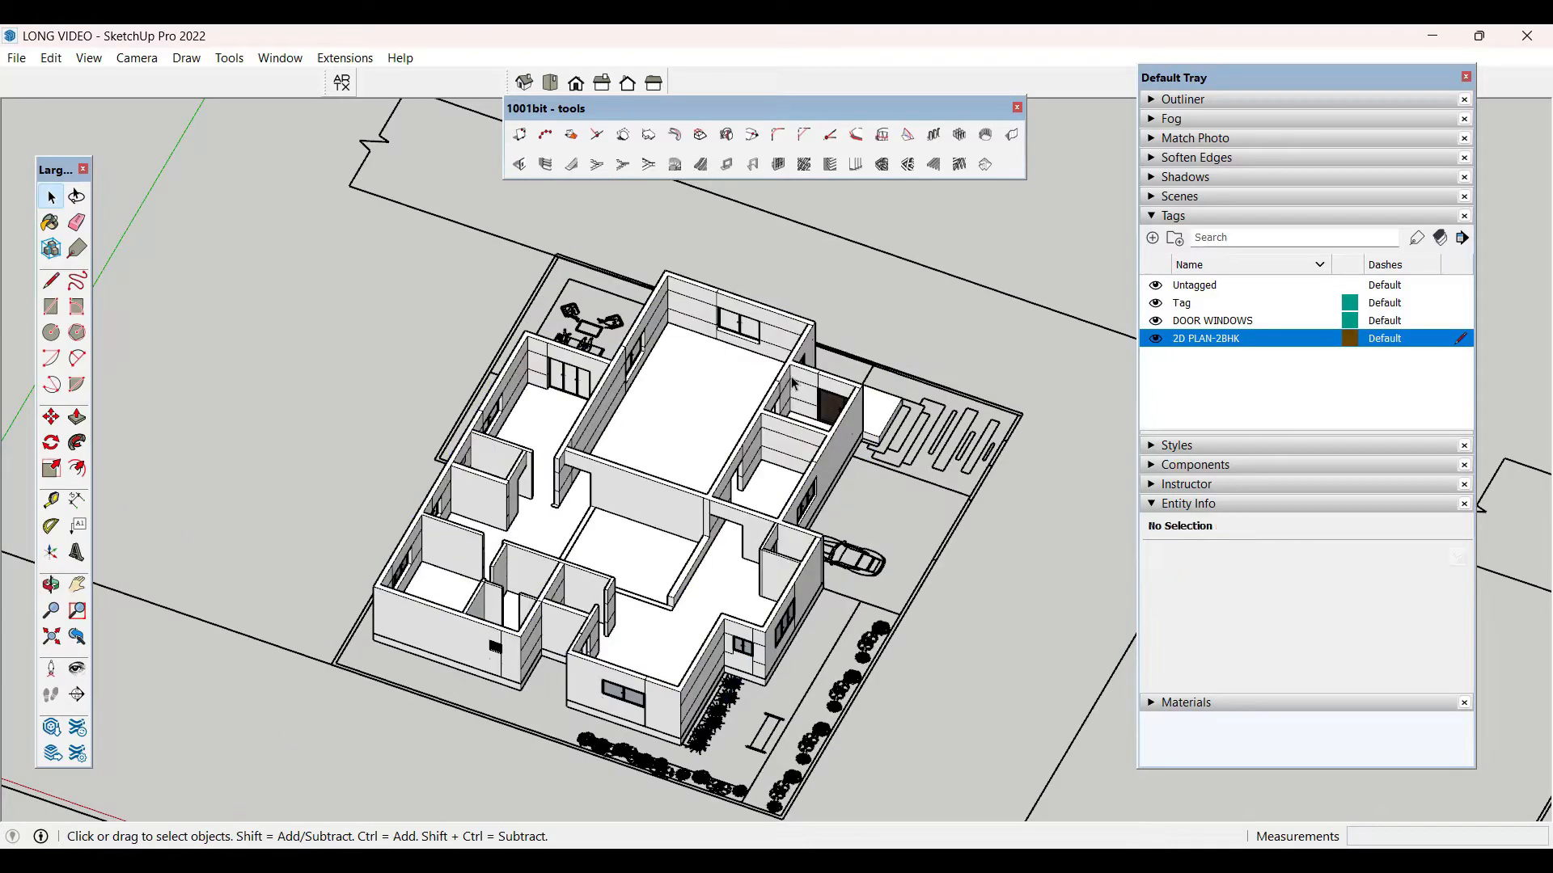
scroll(360, 401, "down", 8)
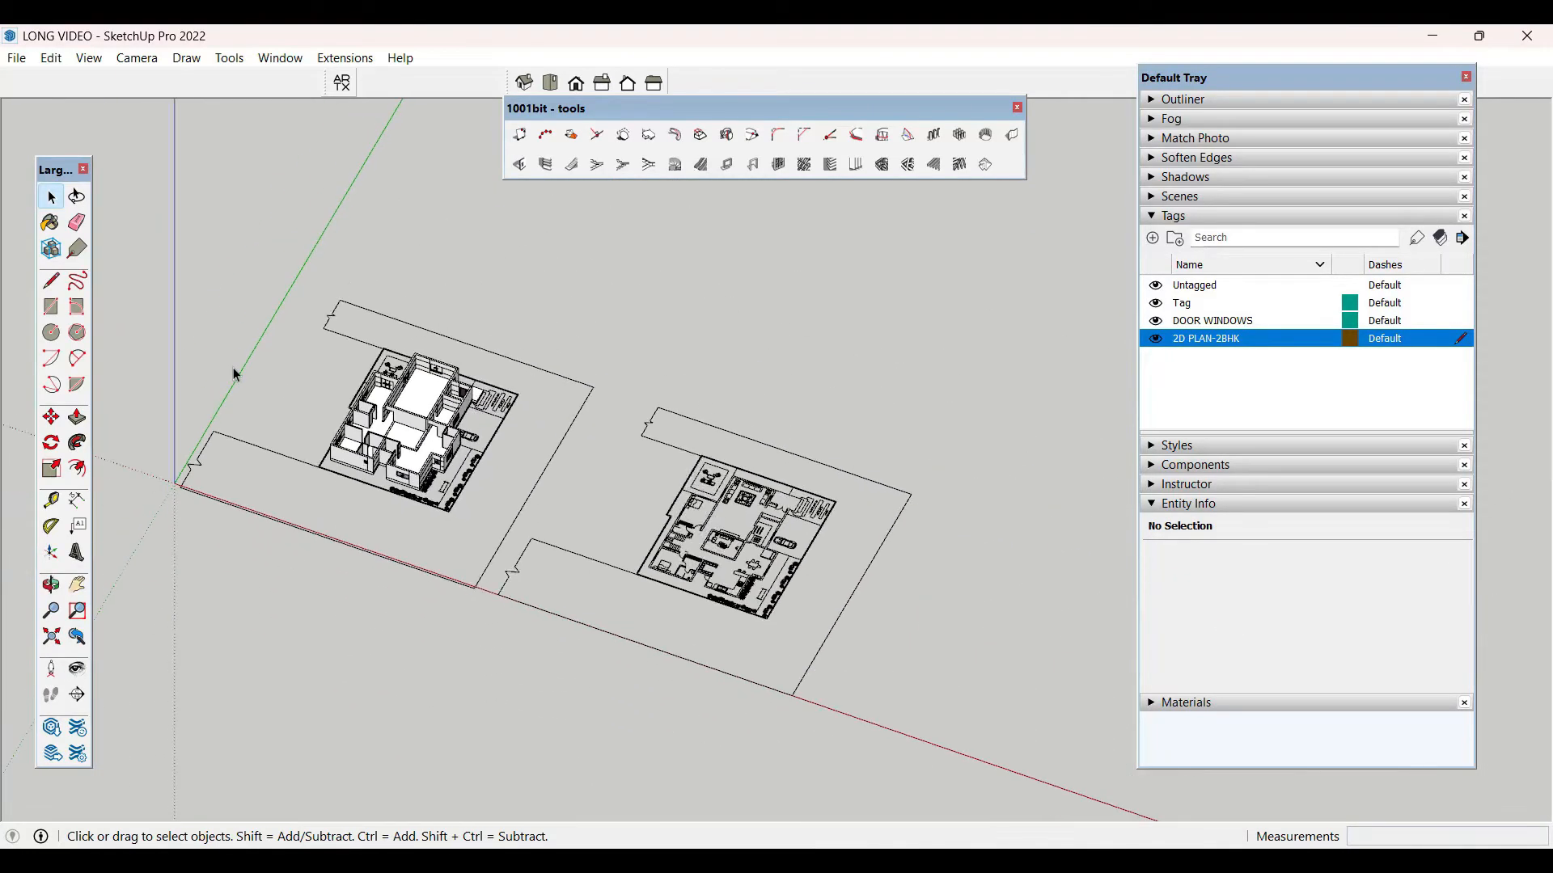
scroll(880, 589, "up", 2)
scroll(879, 589, "up", 4)
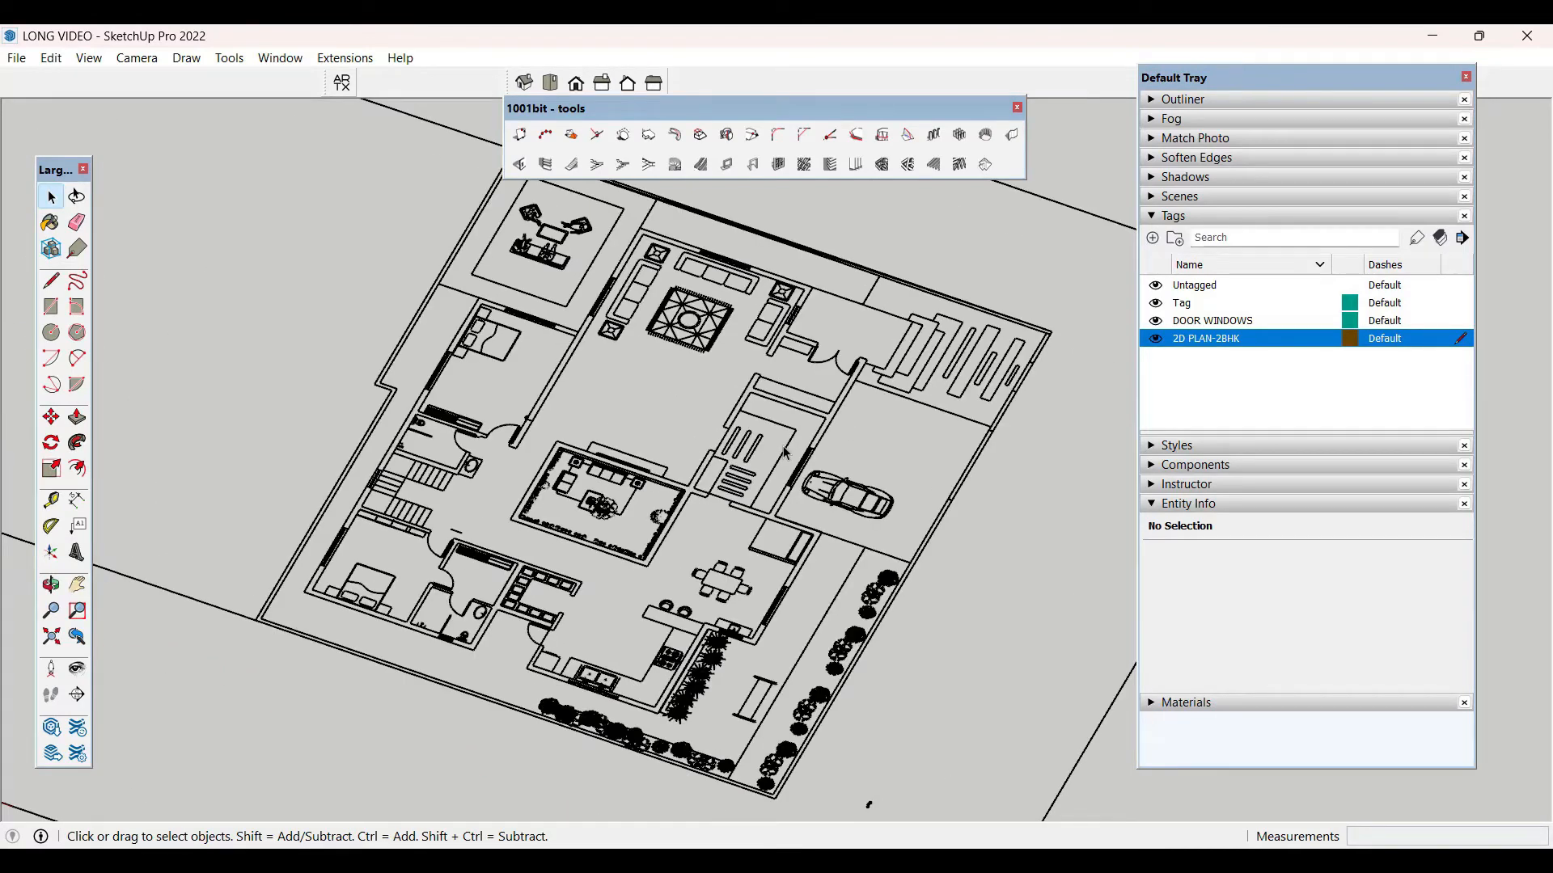
scroll(1042, 537, "down", 5)
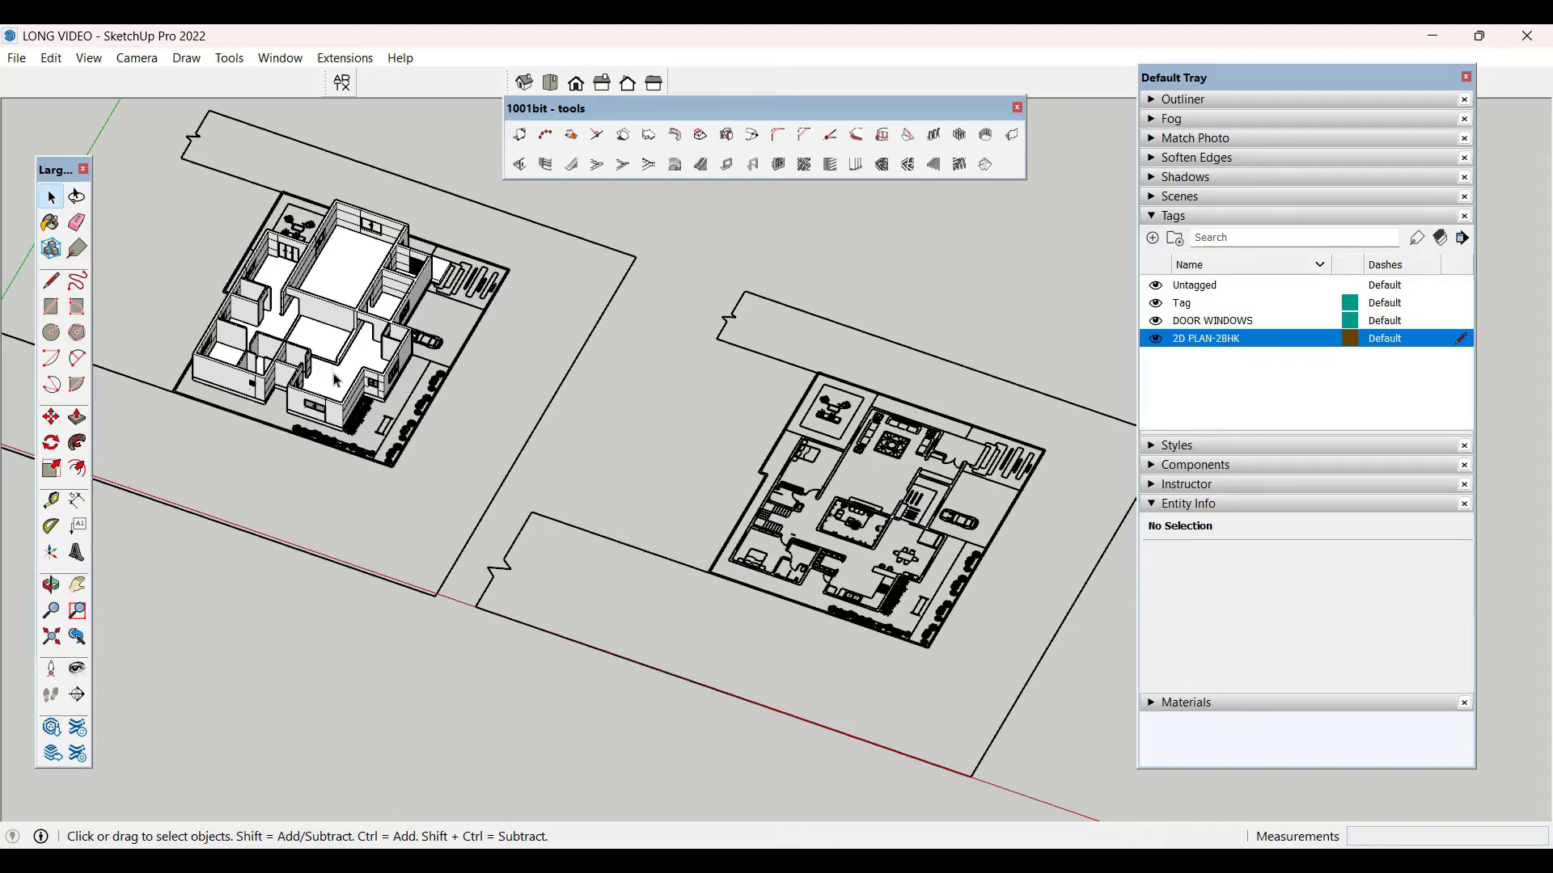
key("ctrl+z")
- Move the roof slab off the house and place it roughly over the separate 2D floor plan
scroll(374, 354, "up", 2)
left_click(374, 354)
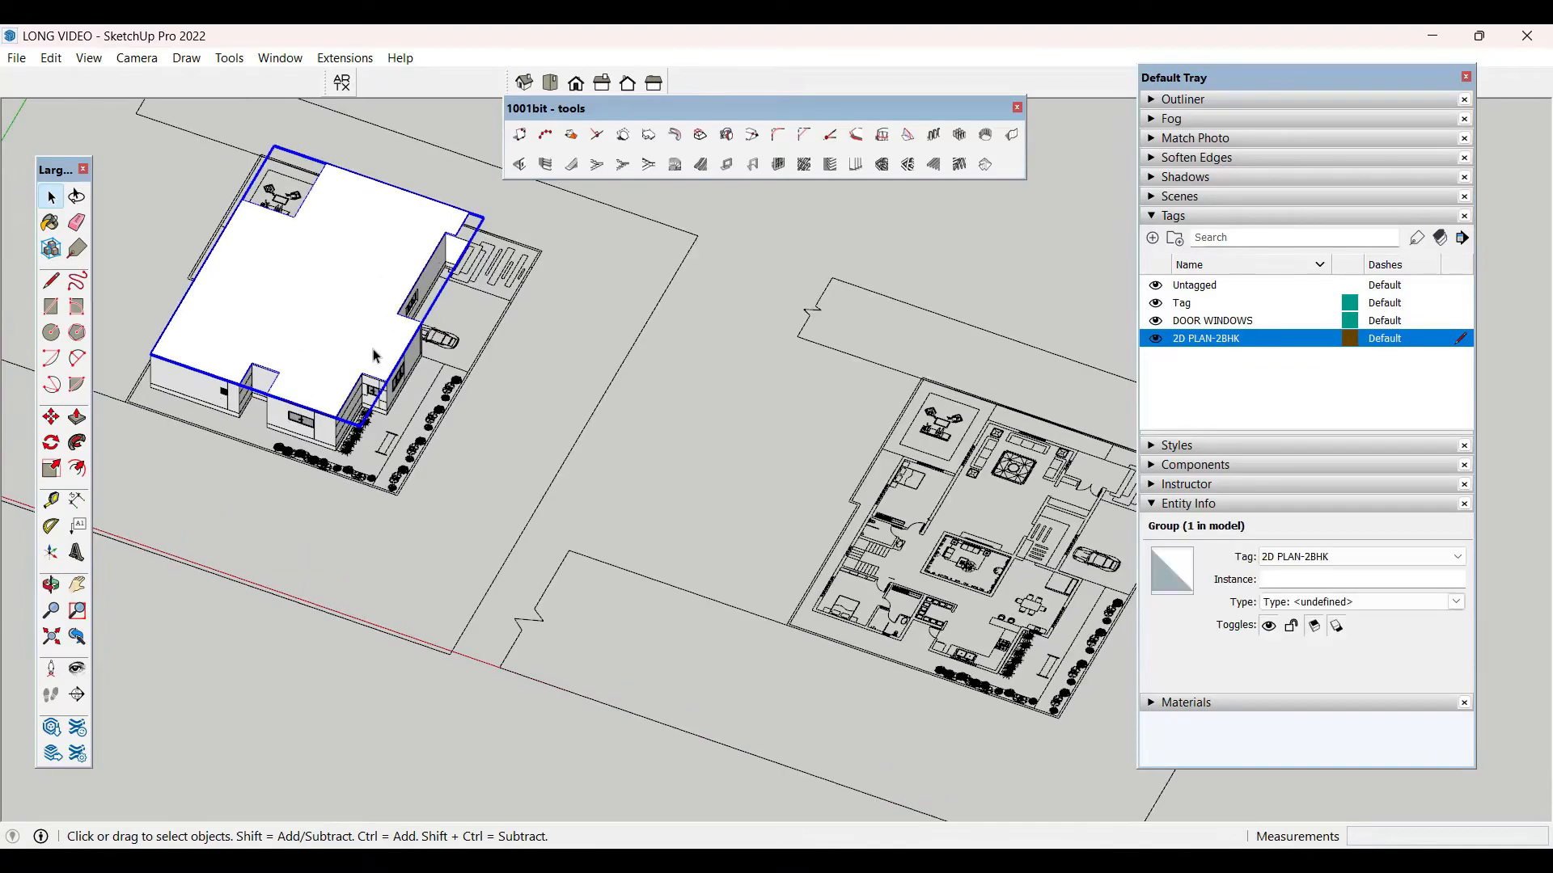
key("m")
left_click(467, 212)
scroll(235, 294, "down", 3)
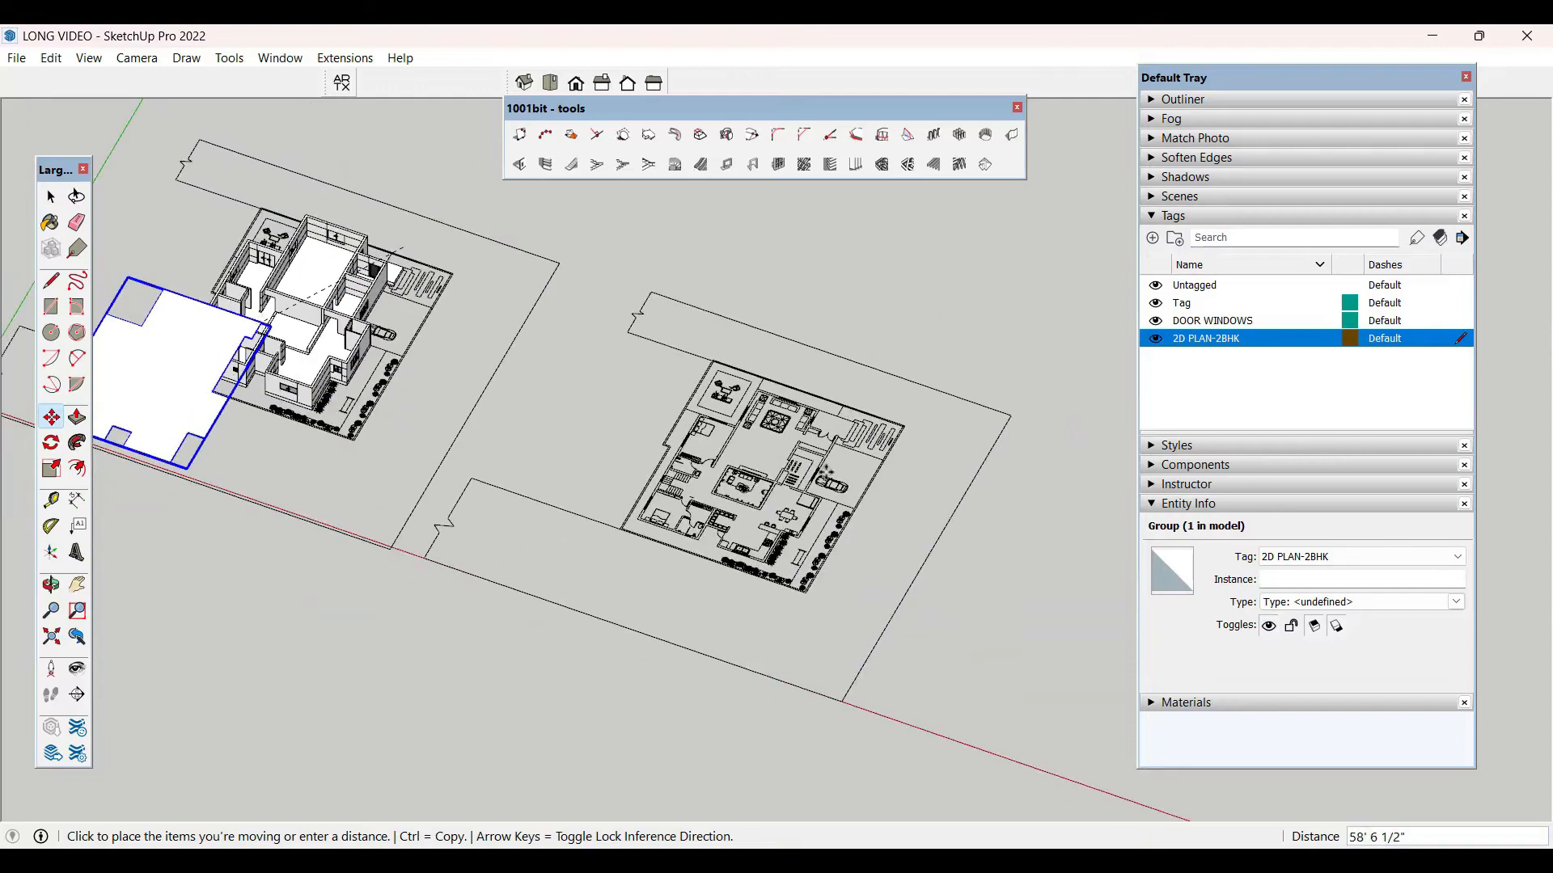
scroll(928, 381, "up", 5)
scroll(561, 274, "up", 1)
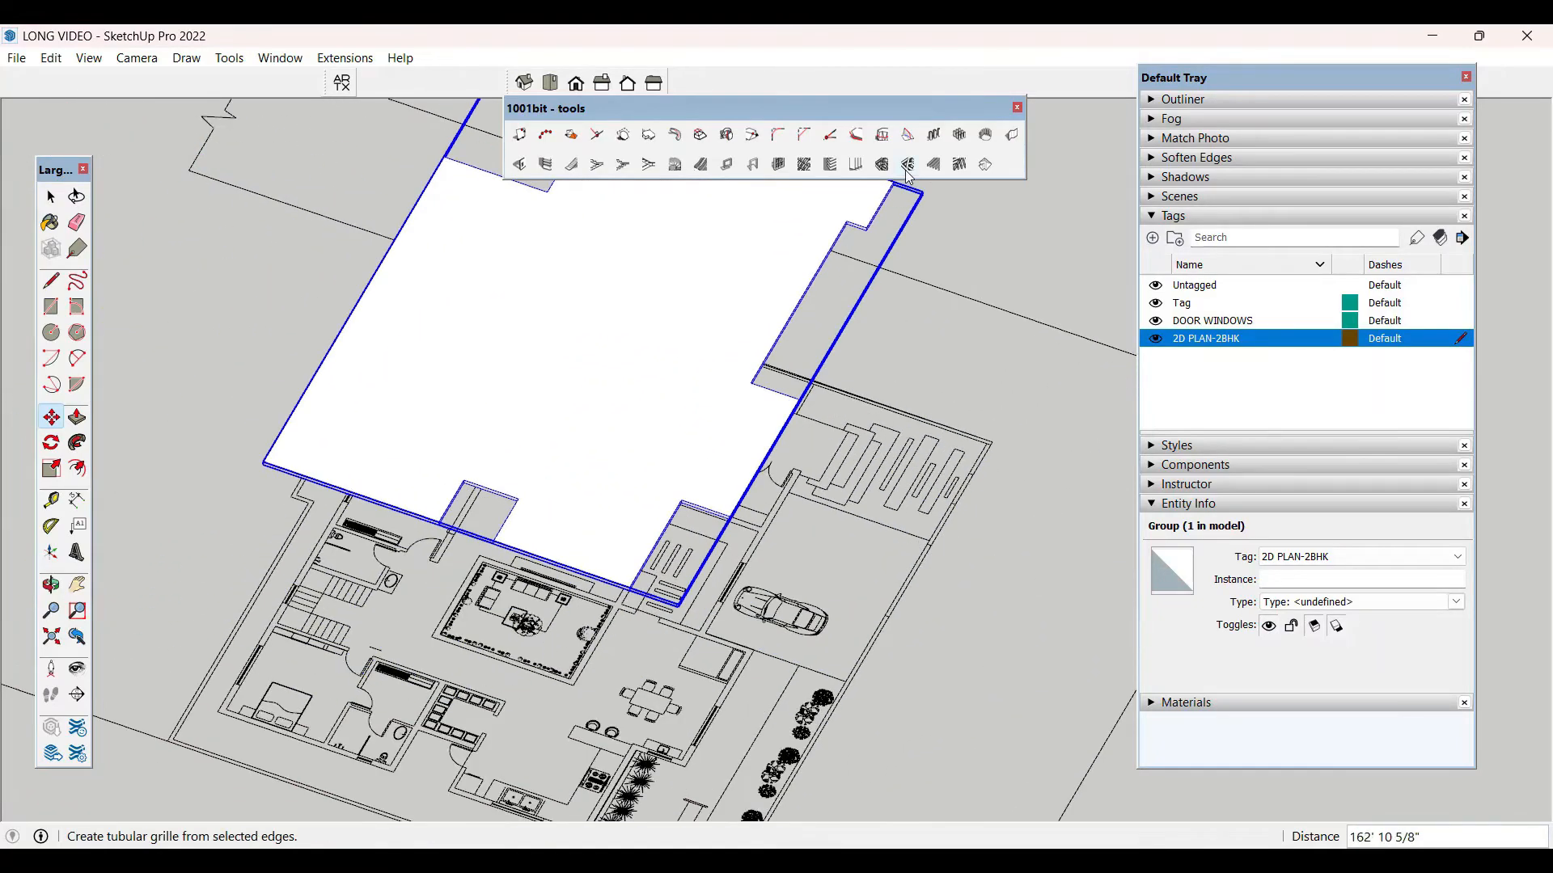
scroll(847, 212, "down", 1)
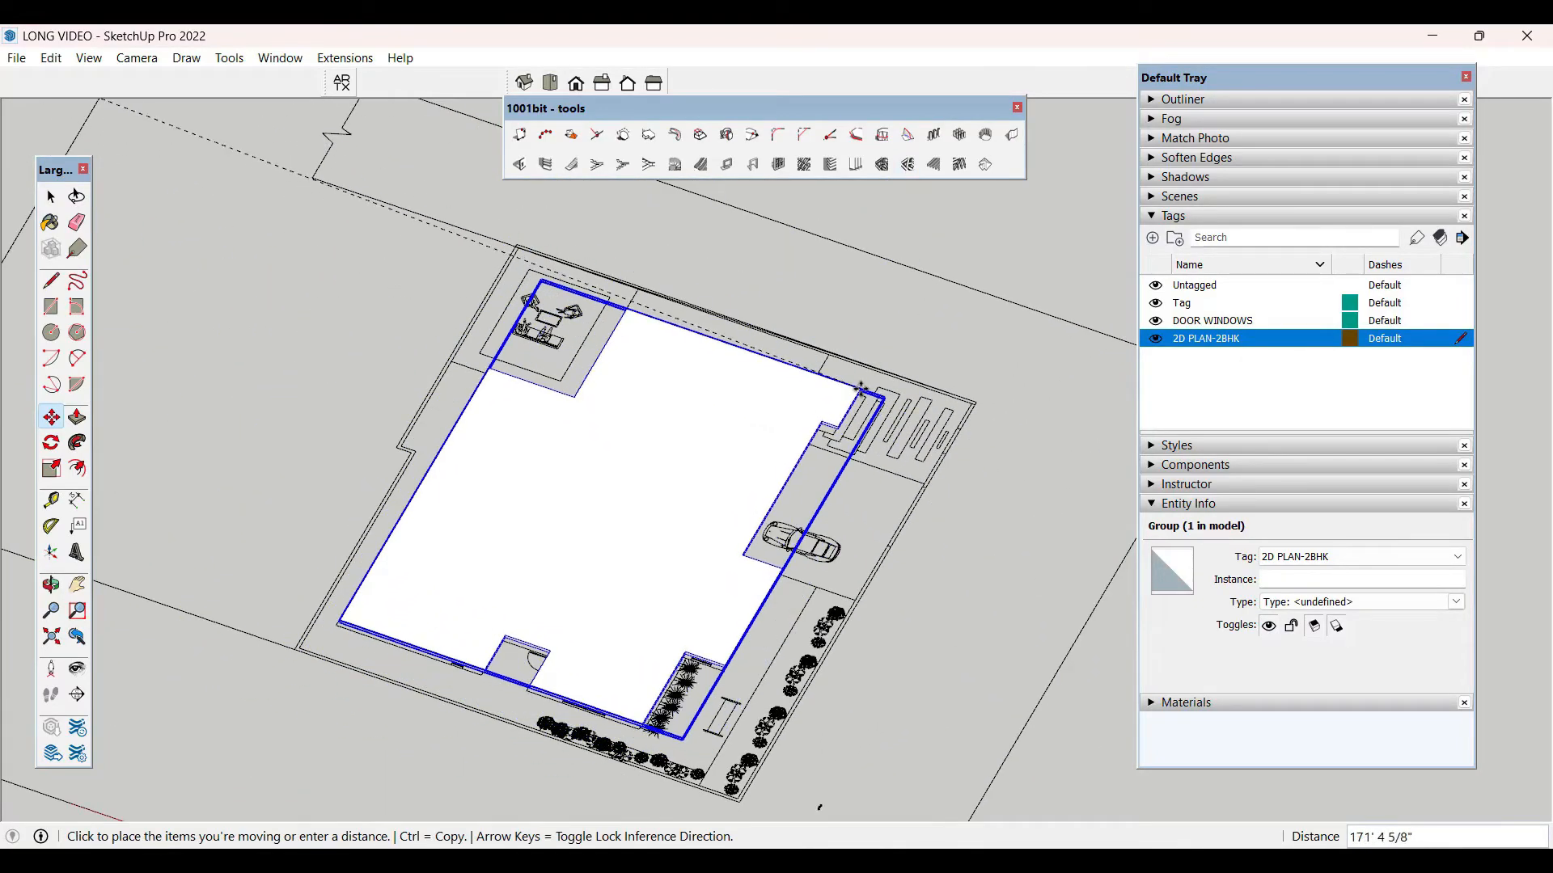
left_click(859, 388)
- Align the slab's lower corner with the matching outer wall corner of the 2D plan at the bedroom
scroll(860, 389, "down", 1)
middle_click_drag(562, 606, 544, 478)
scroll(404, 557, "up", 7)
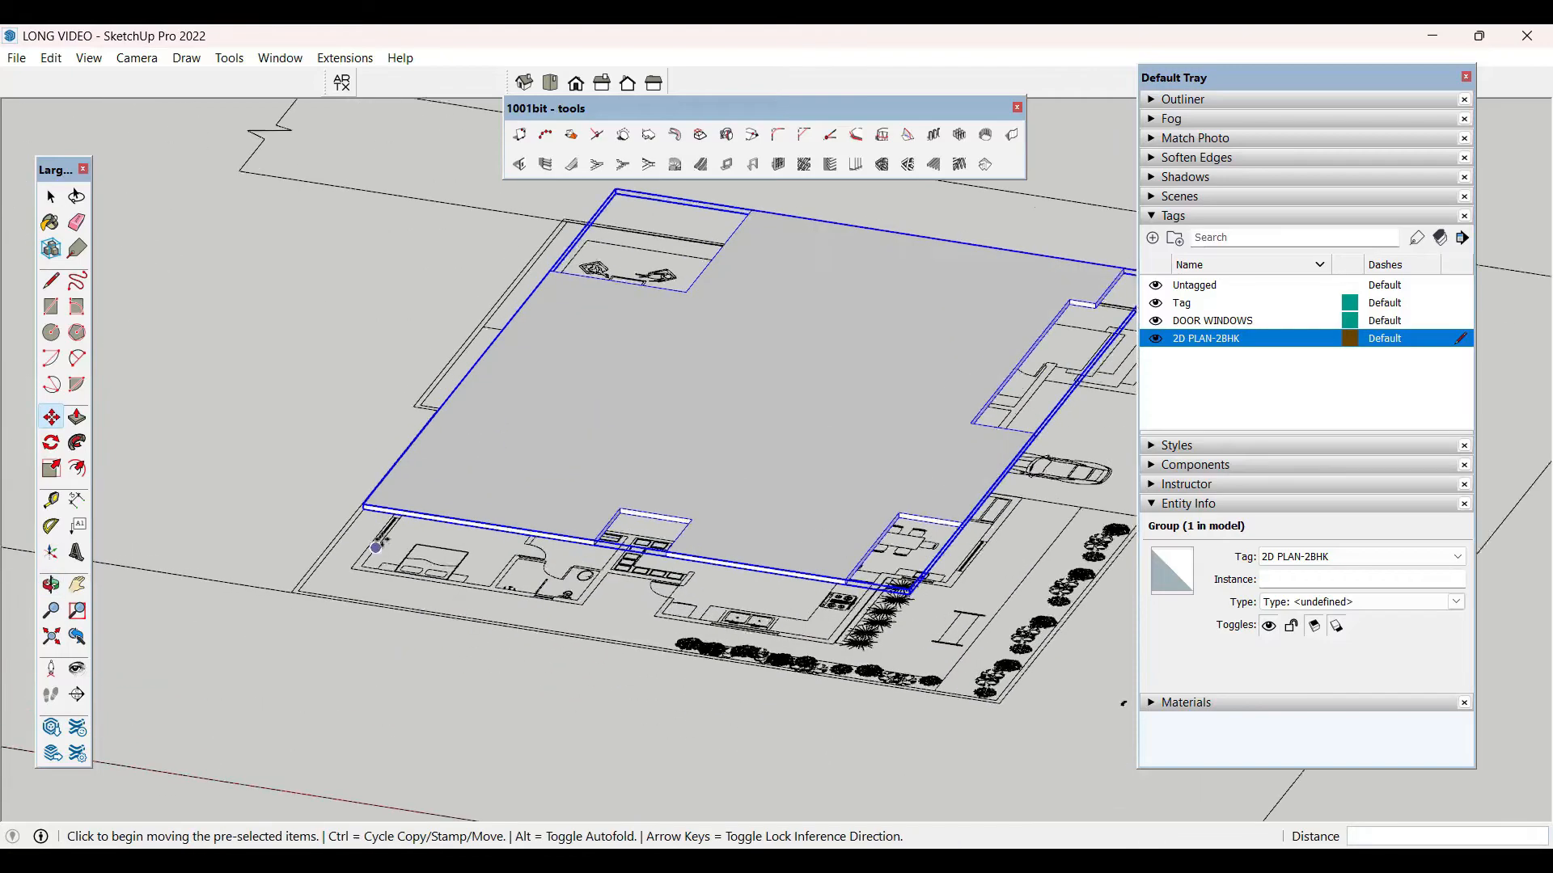
left_click(342, 477)
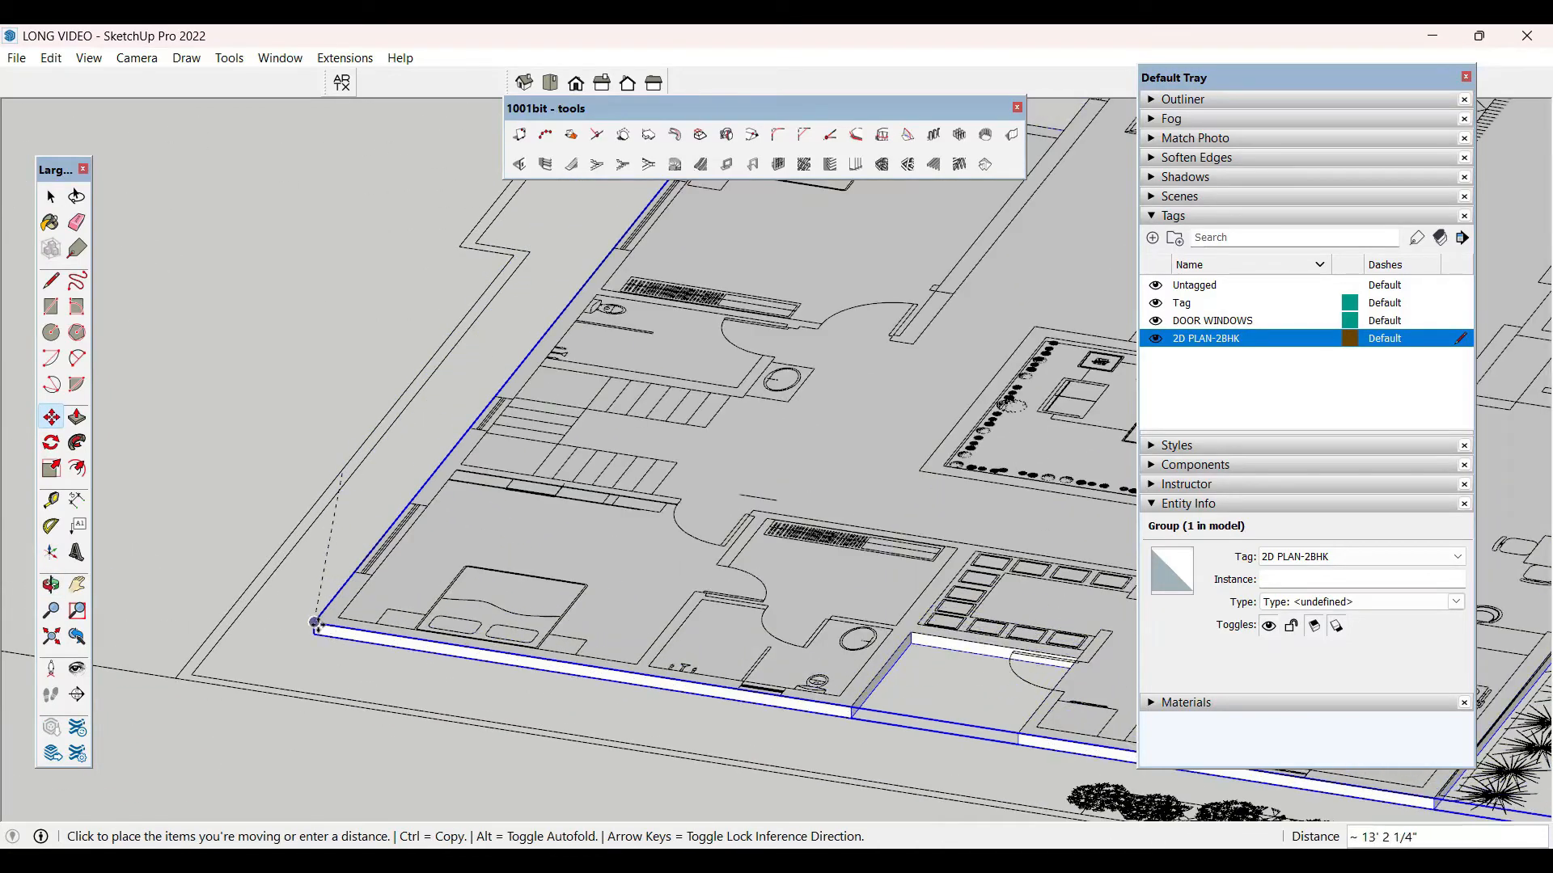
left_click(315, 627)
left_click(257, 712)
- Open the slab group and draw a rectangle on its face around the staircase in the plan
scroll(217, 691, "down", 3)
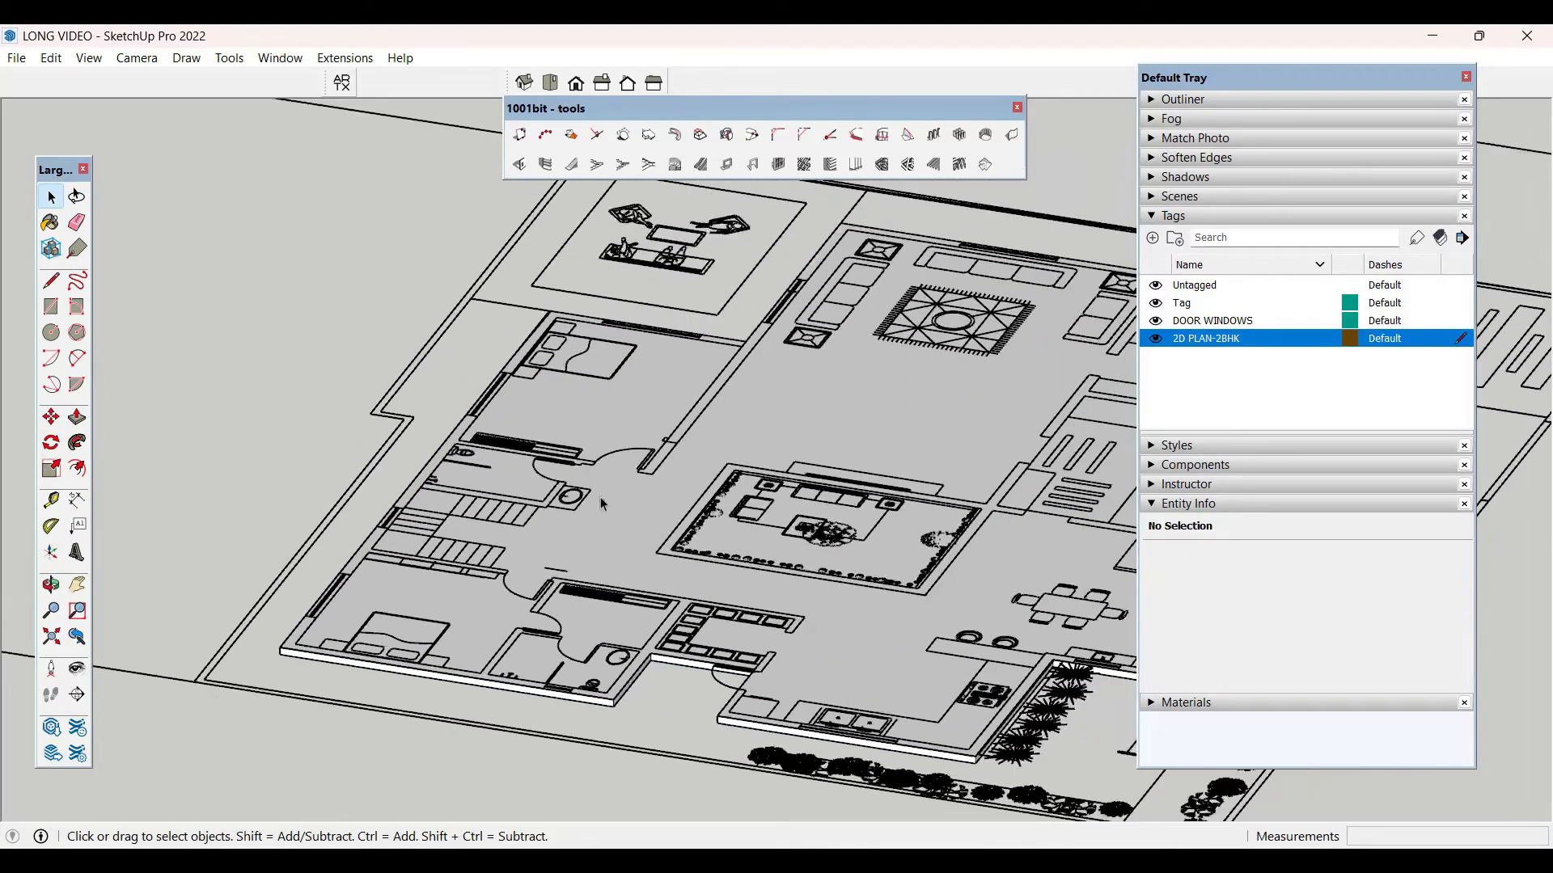
middle_click_drag(600, 497, 590, 576)
scroll(378, 608, "up", 2)
scroll(416, 561, "up", 2)
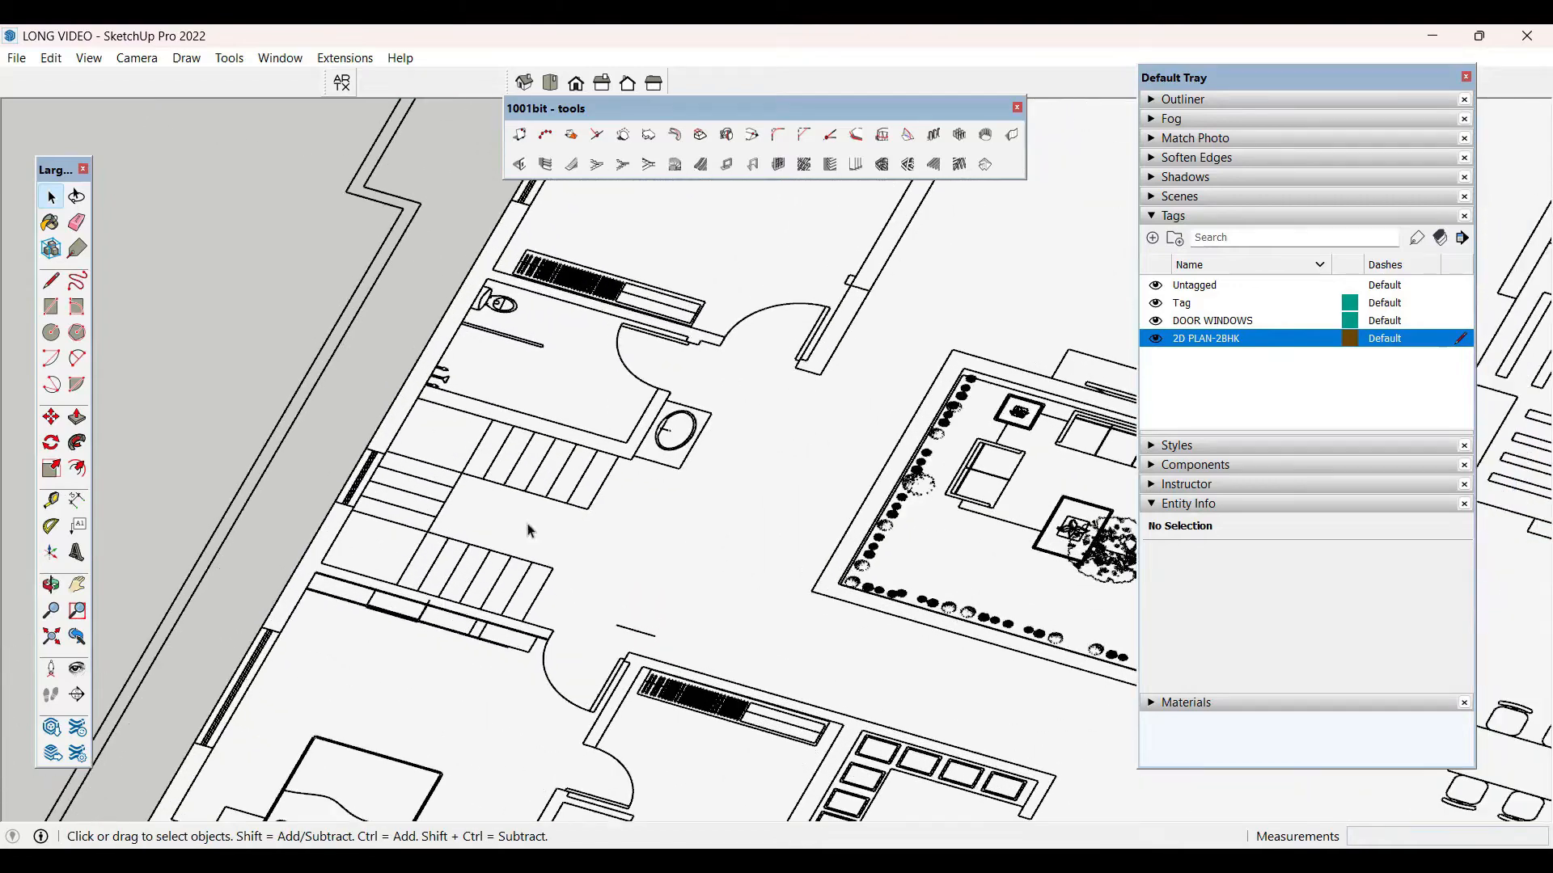
left_click(639, 547)
scroll(639, 546, "up", 2)
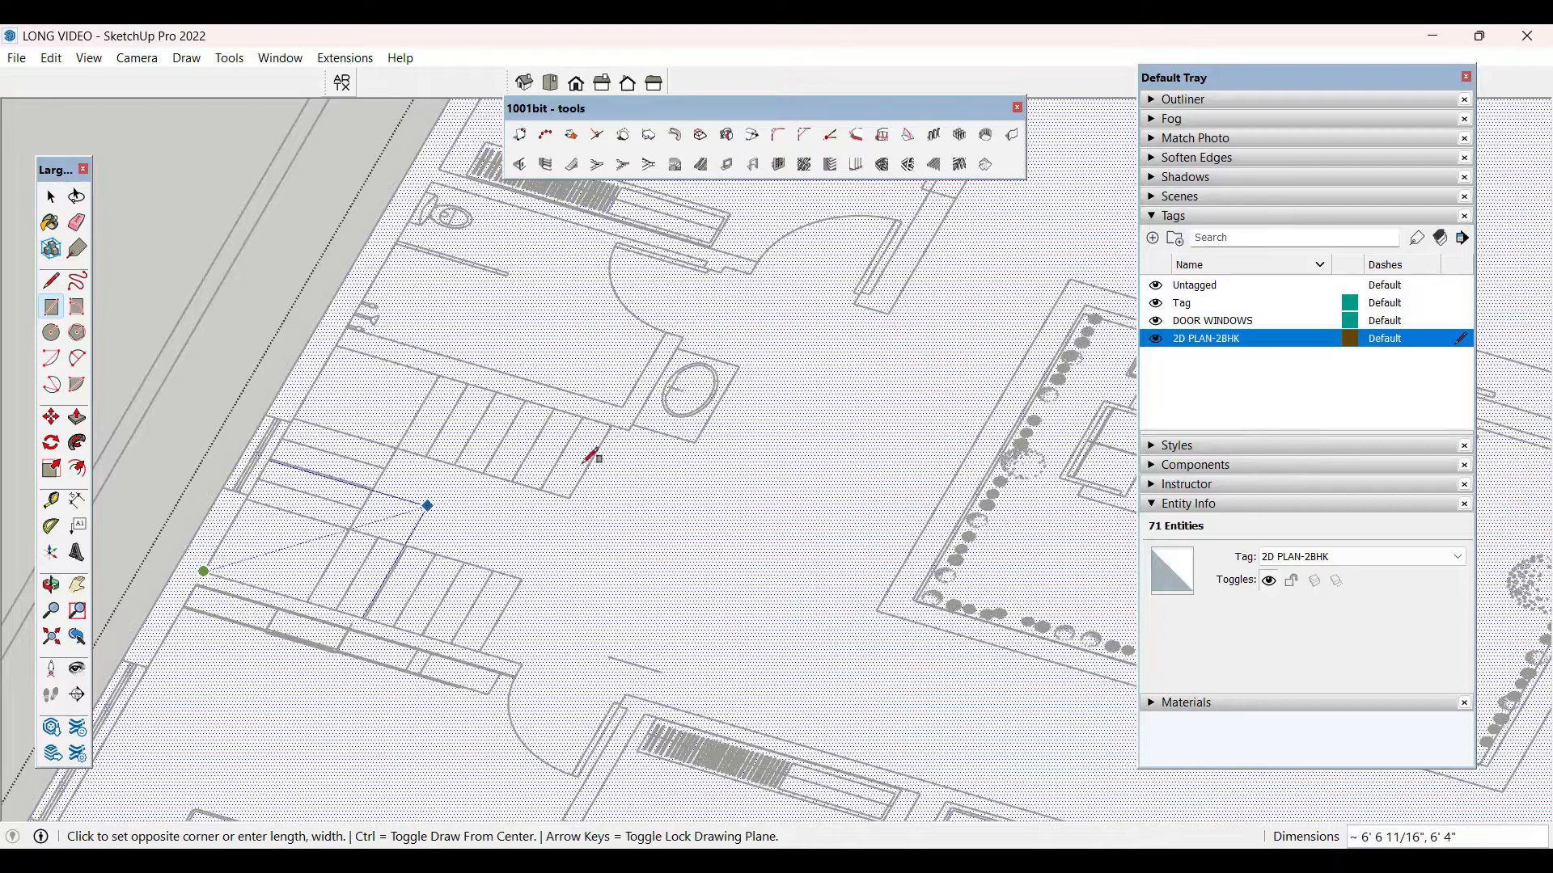
left_click(612, 424)
key("space")
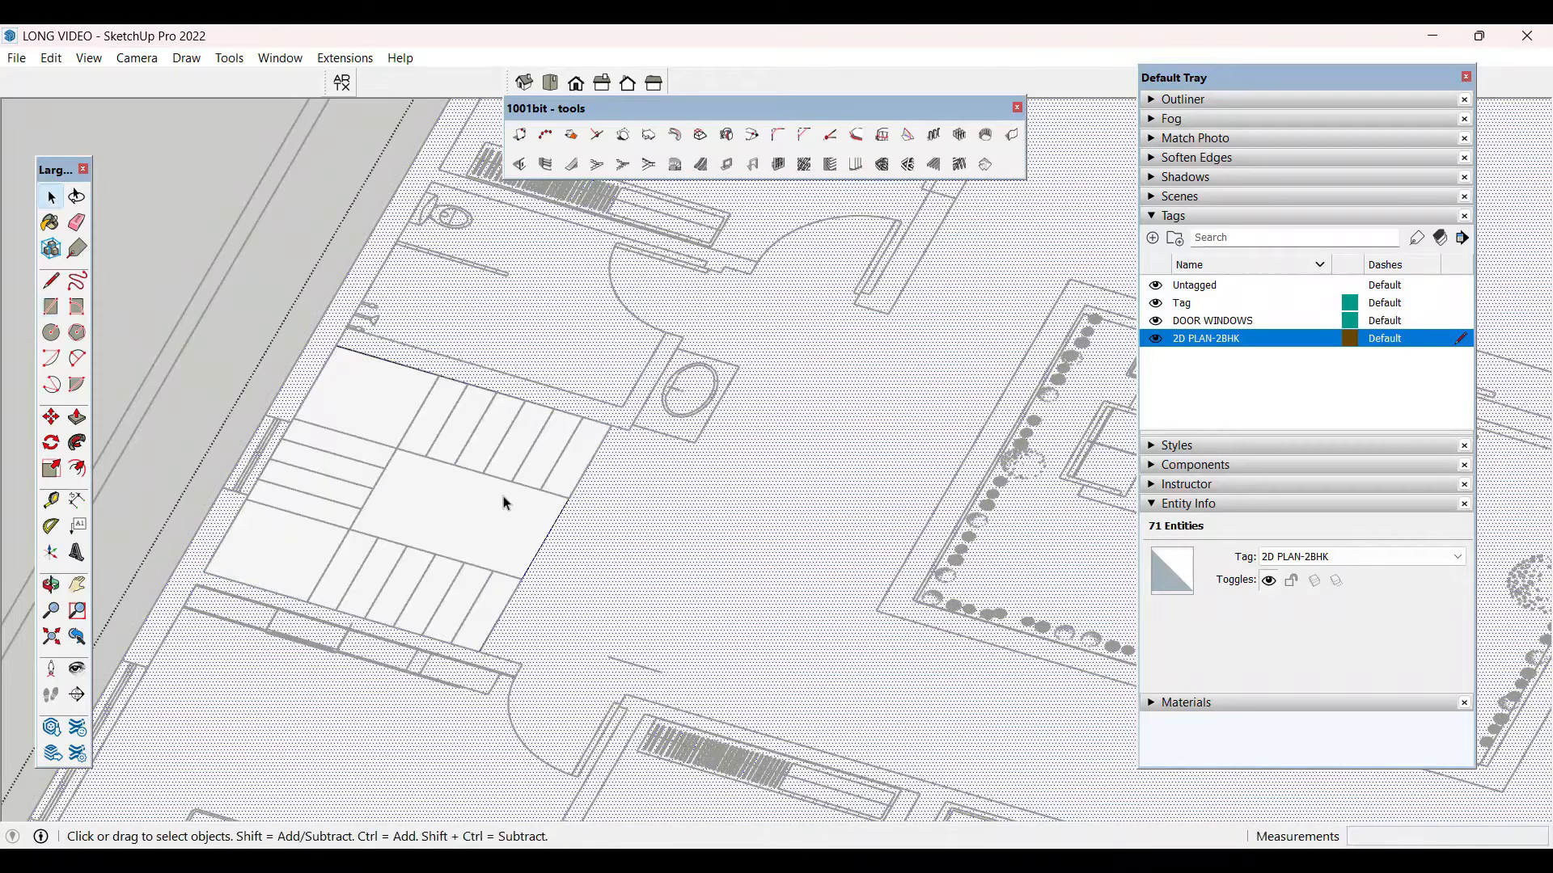
left_click(506, 503)
left_click(603, 495)
- Push the staircase rectangle down through the slab's full thickness to cut the stair opening
middle_click_drag(603, 495, 418, 495)
scroll(506, 534, "down", 3)
scroll(482, 557, "up", 2)
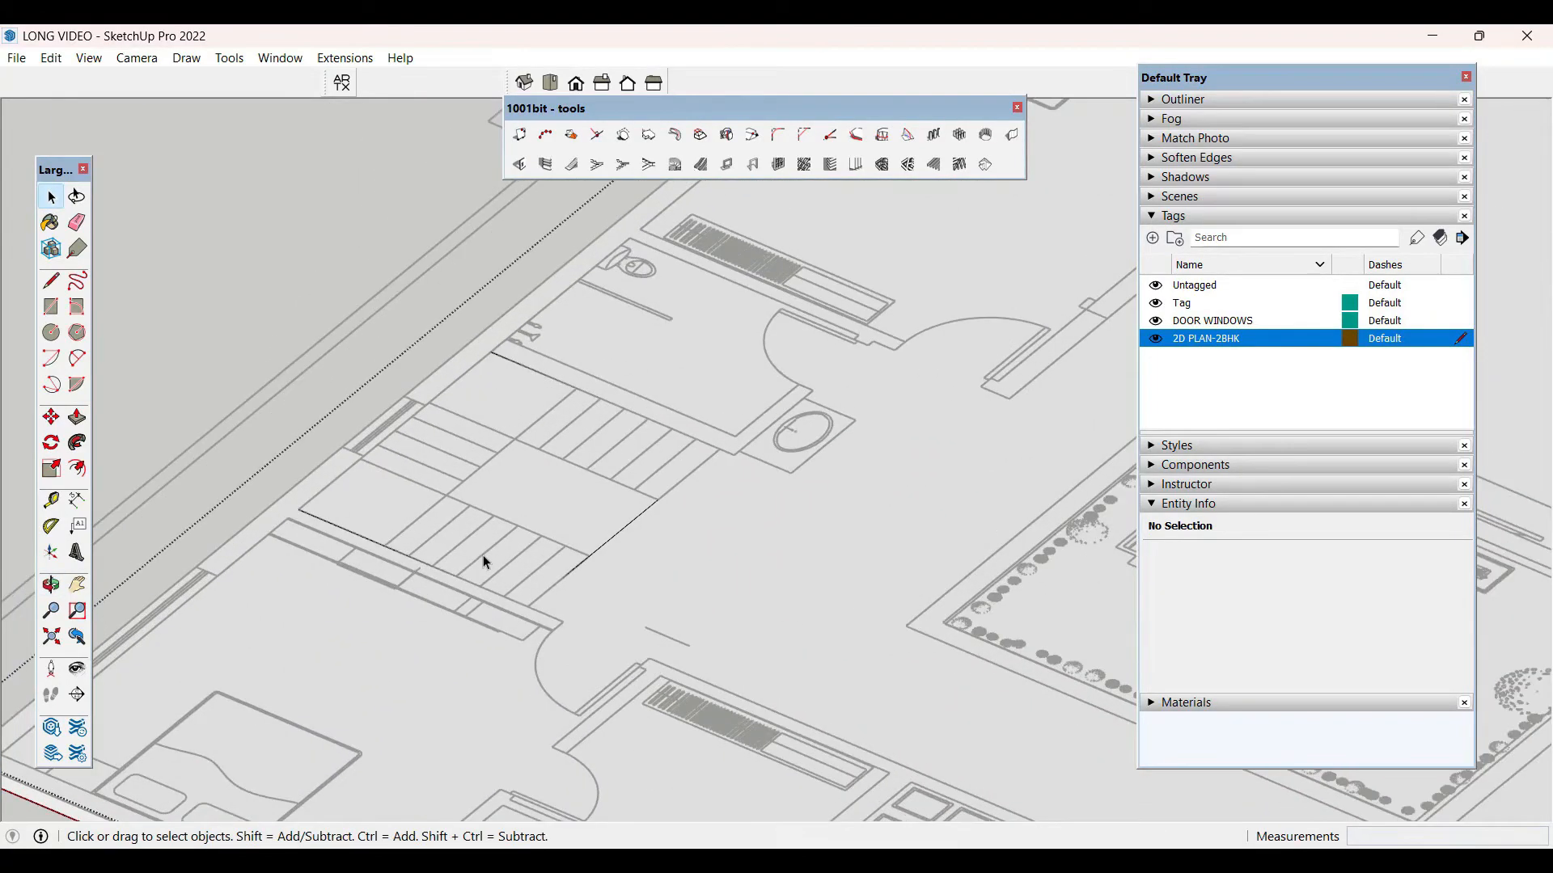
scroll(483, 555, "down", 1)
left_click(482, 555)
scroll(576, 469, "down", 3)
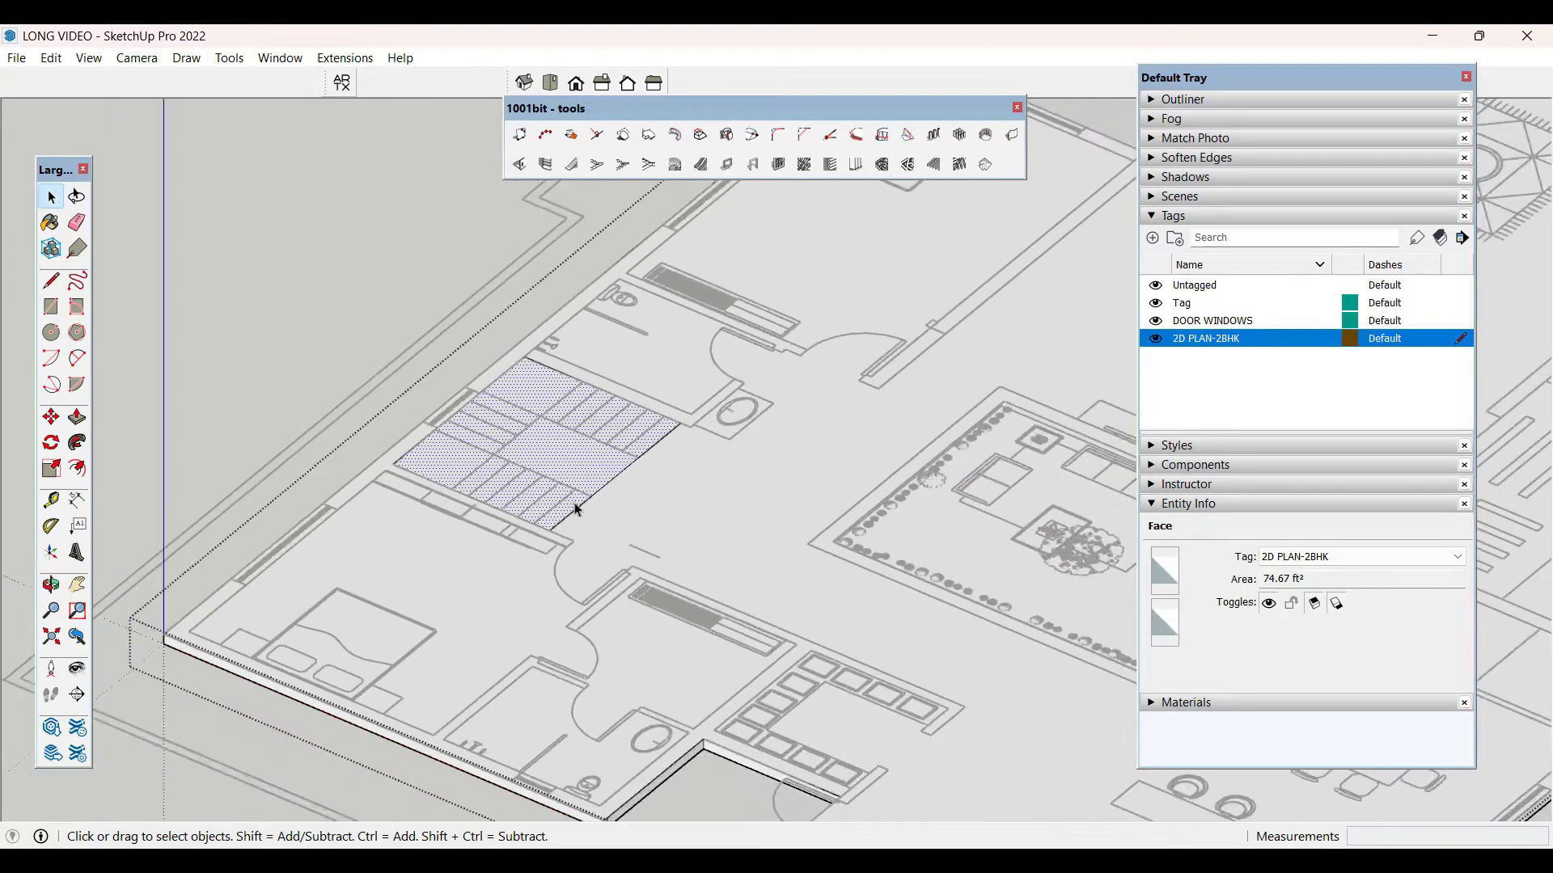
scroll(542, 564, "up", 2)
key("p")
left_click(570, 467)
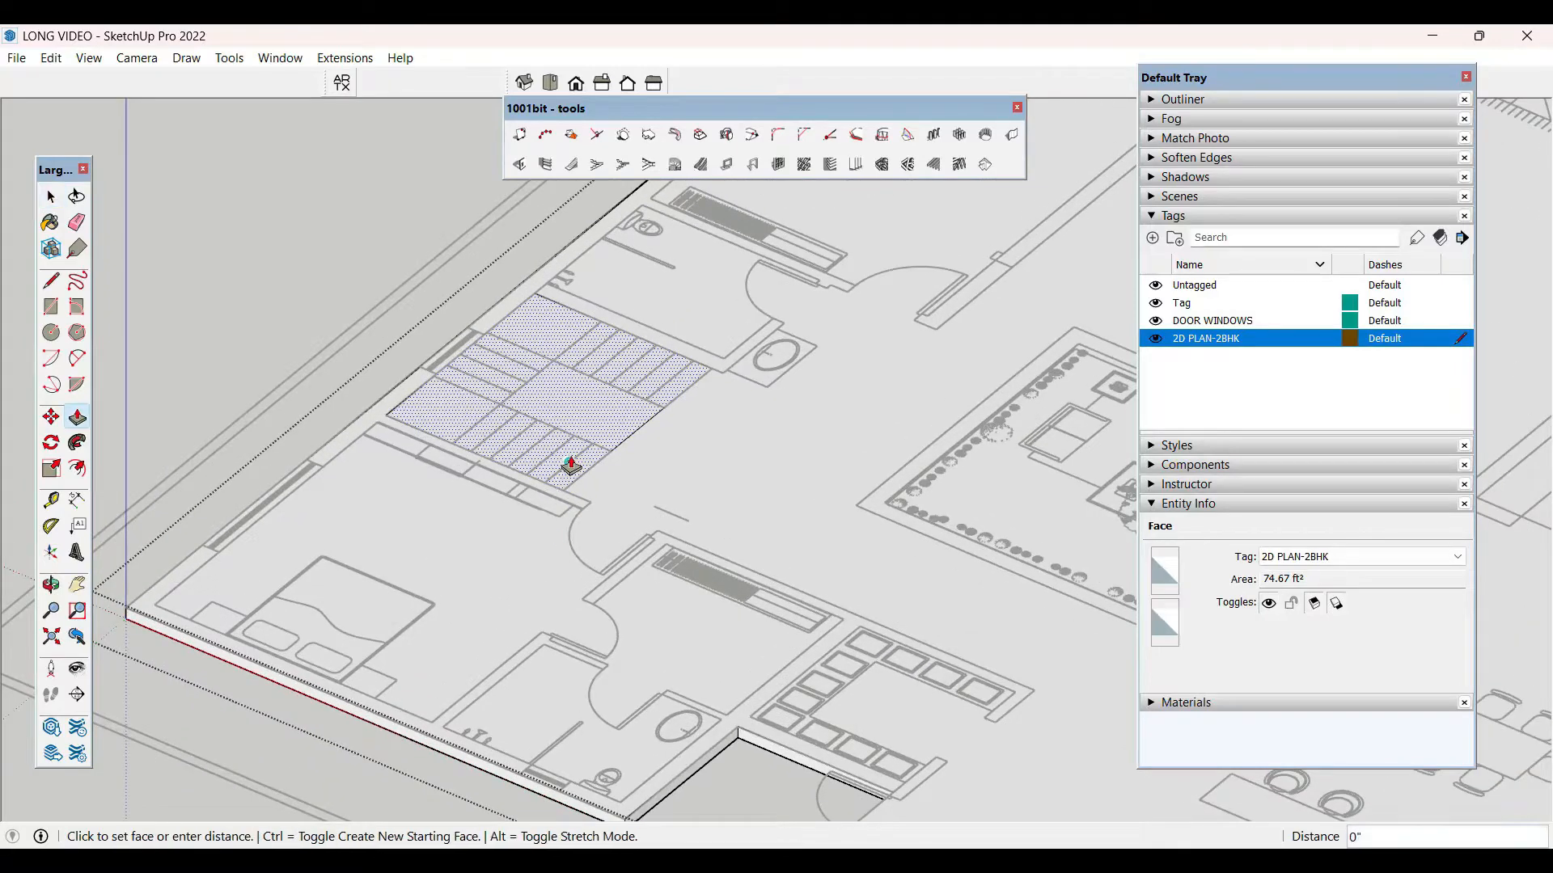
middle_click_drag(553, 537, 589, 434)
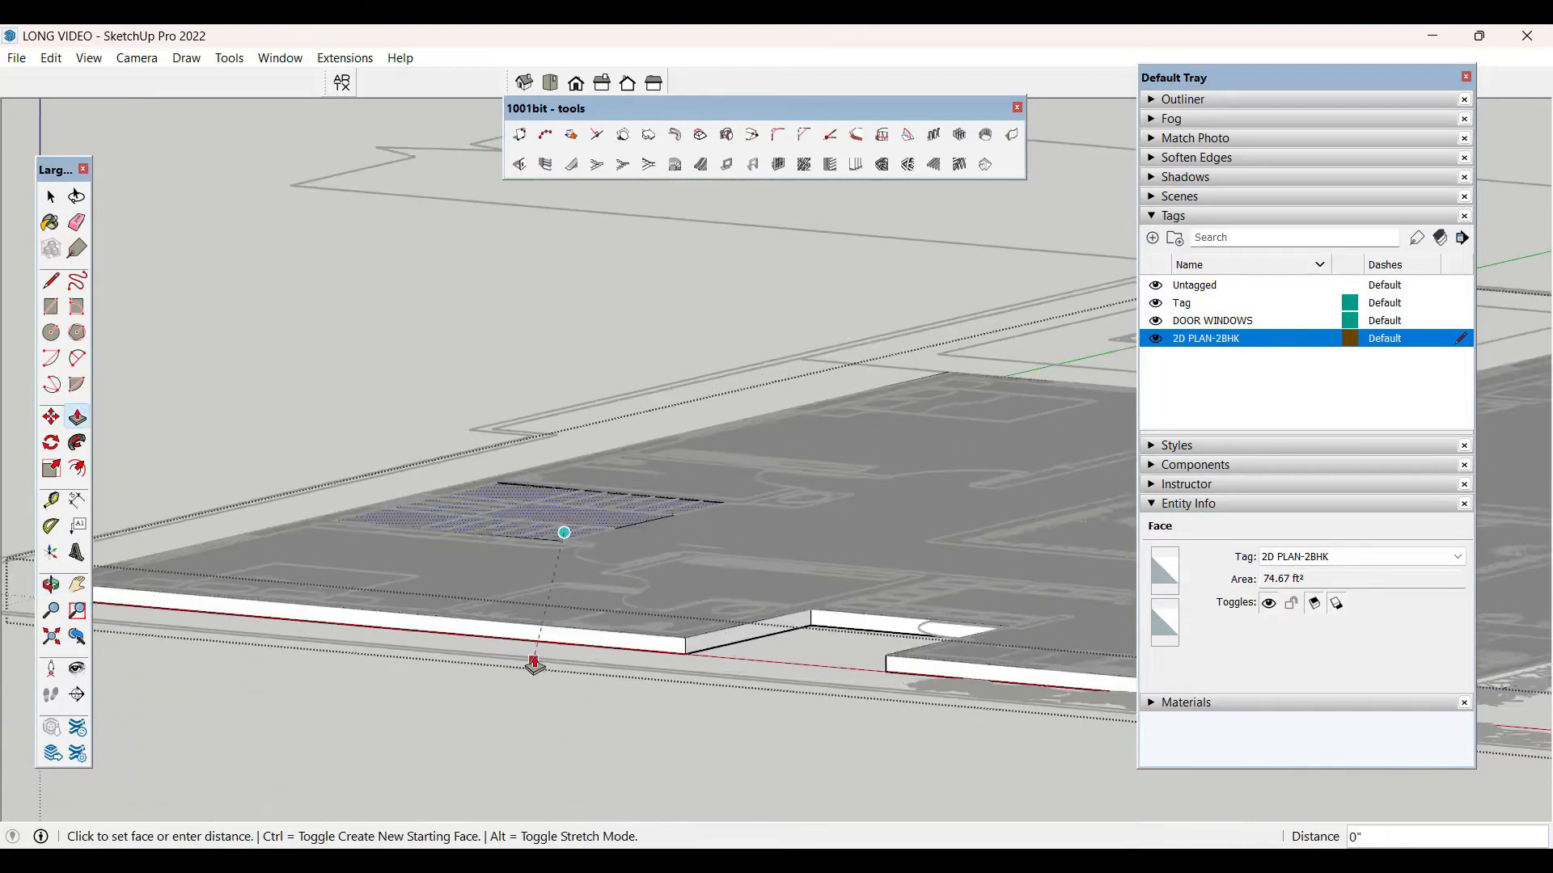
left_click(527, 730)
scroll(574, 469, "down", 2)
middle_click_drag(570, 578, 568, 608)
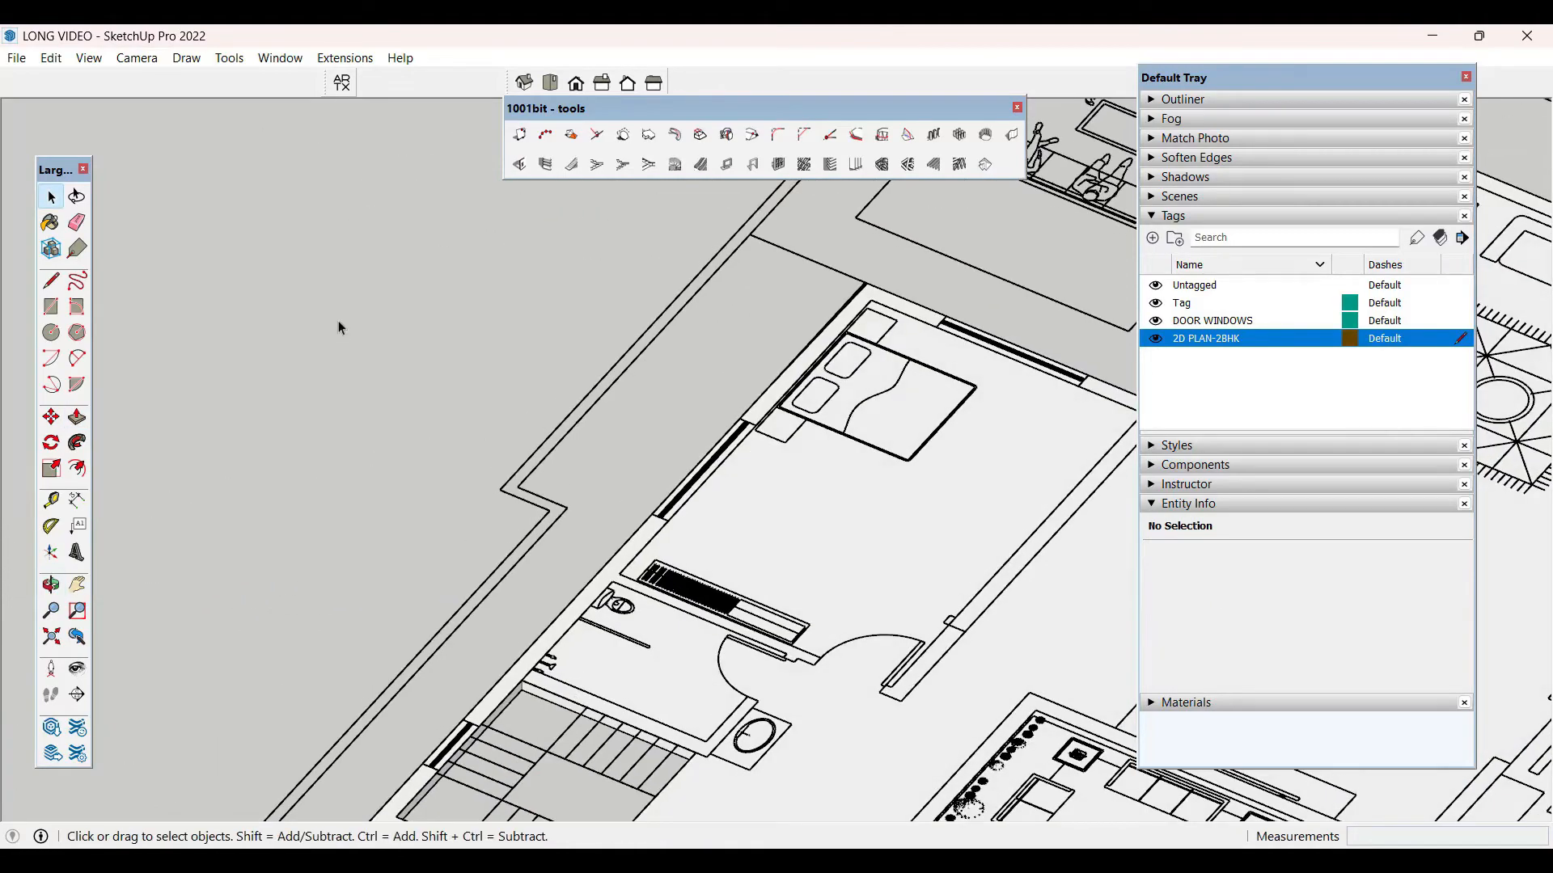
- Move the roof slab by its lower outer corner from the 2D plan onto the top of the kitchen's outer wall corner
scroll(338, 320, "down", 5)
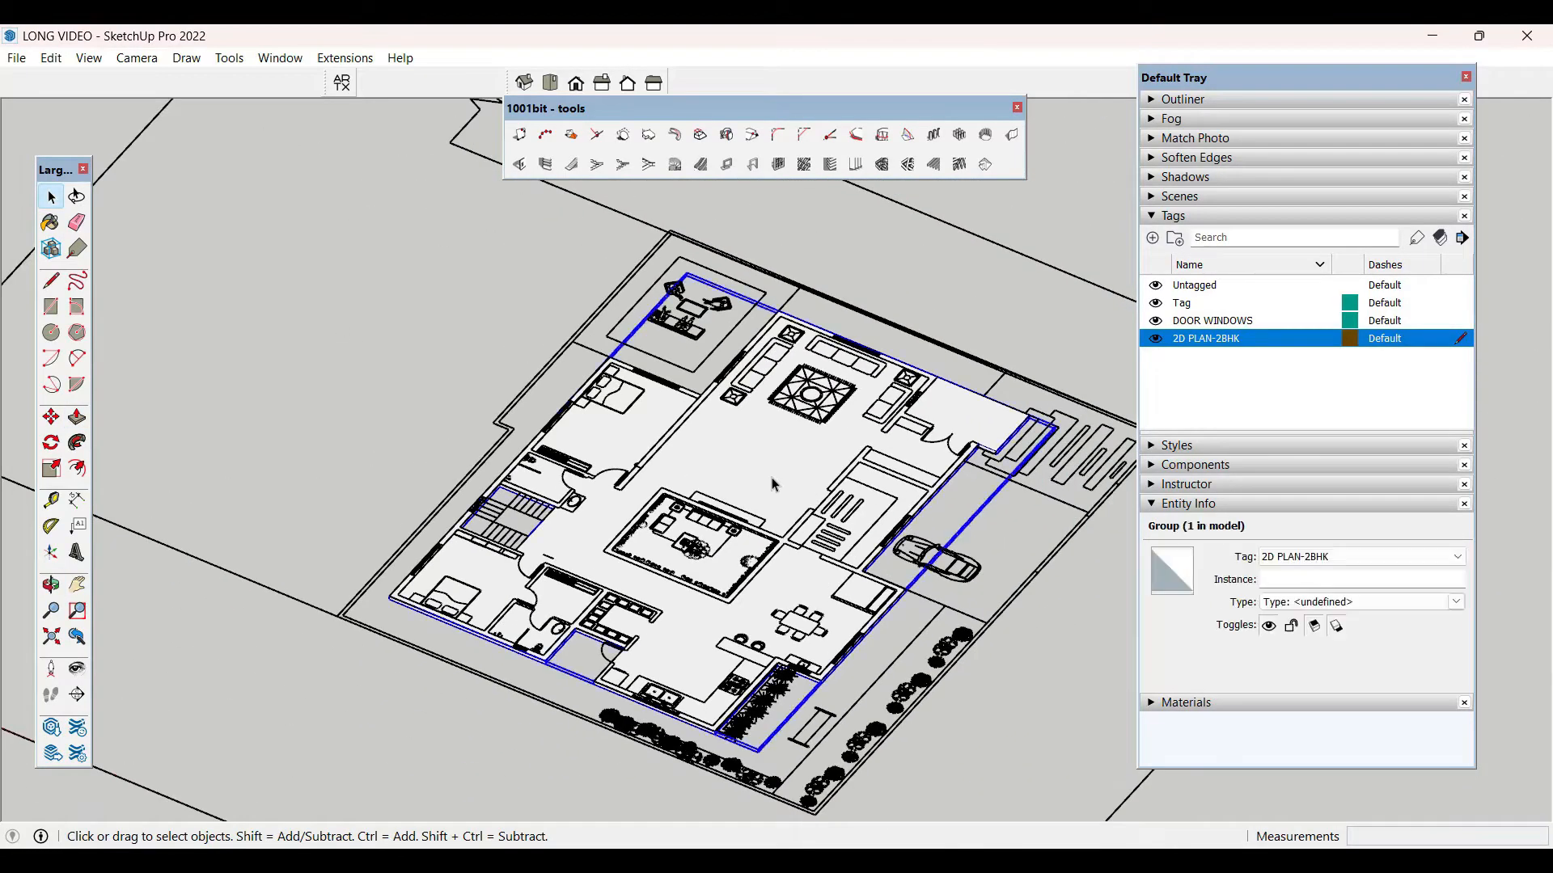
scroll(757, 748, "up", 5)
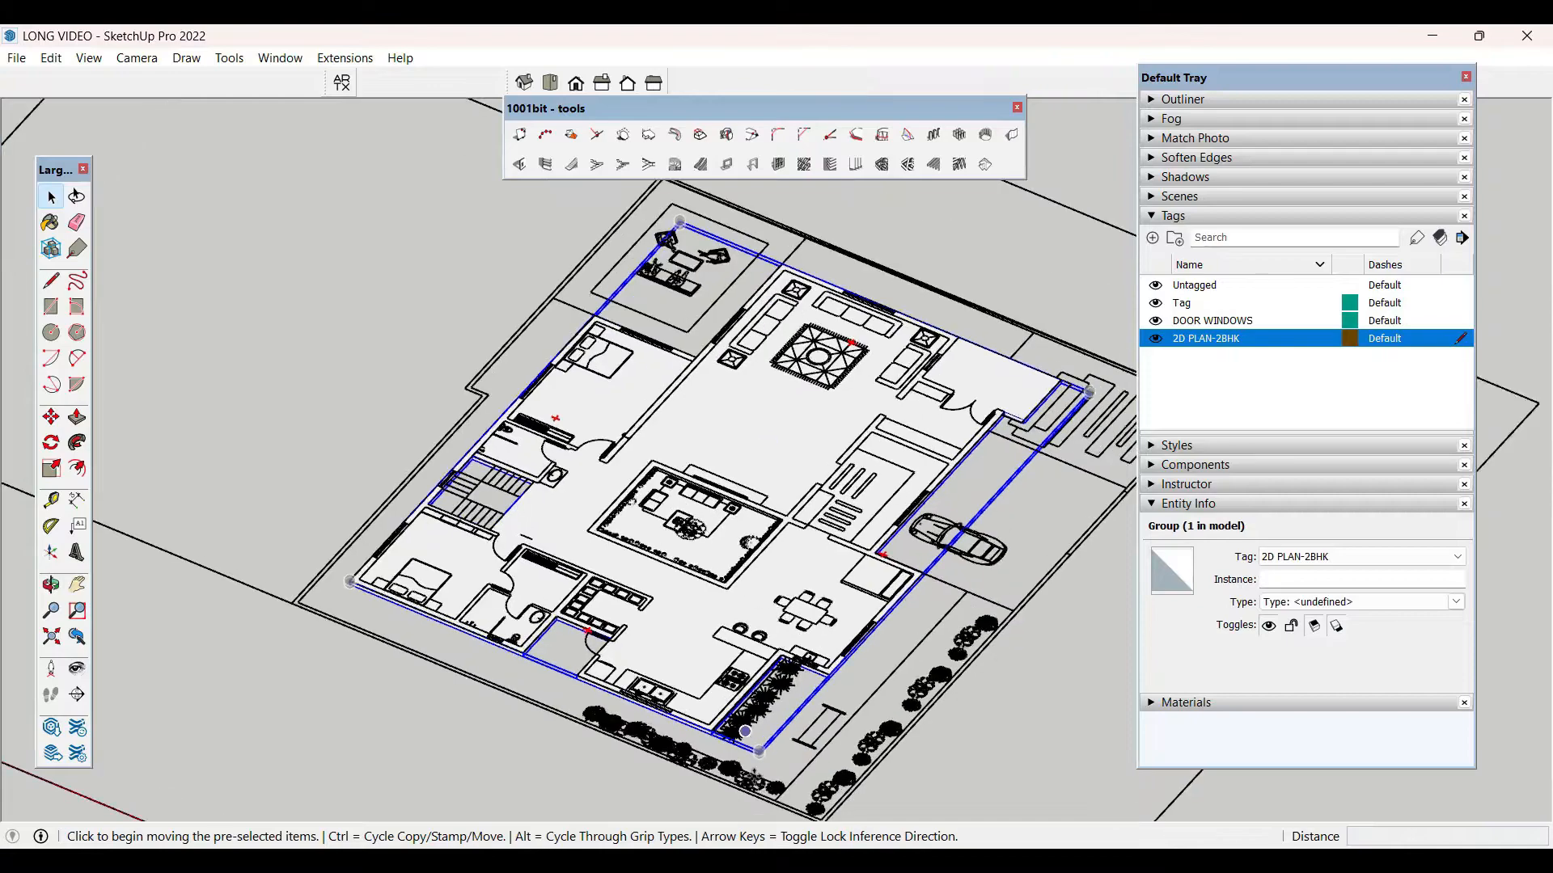
left_click(757, 749)
scroll(438, 630, "down", 10)
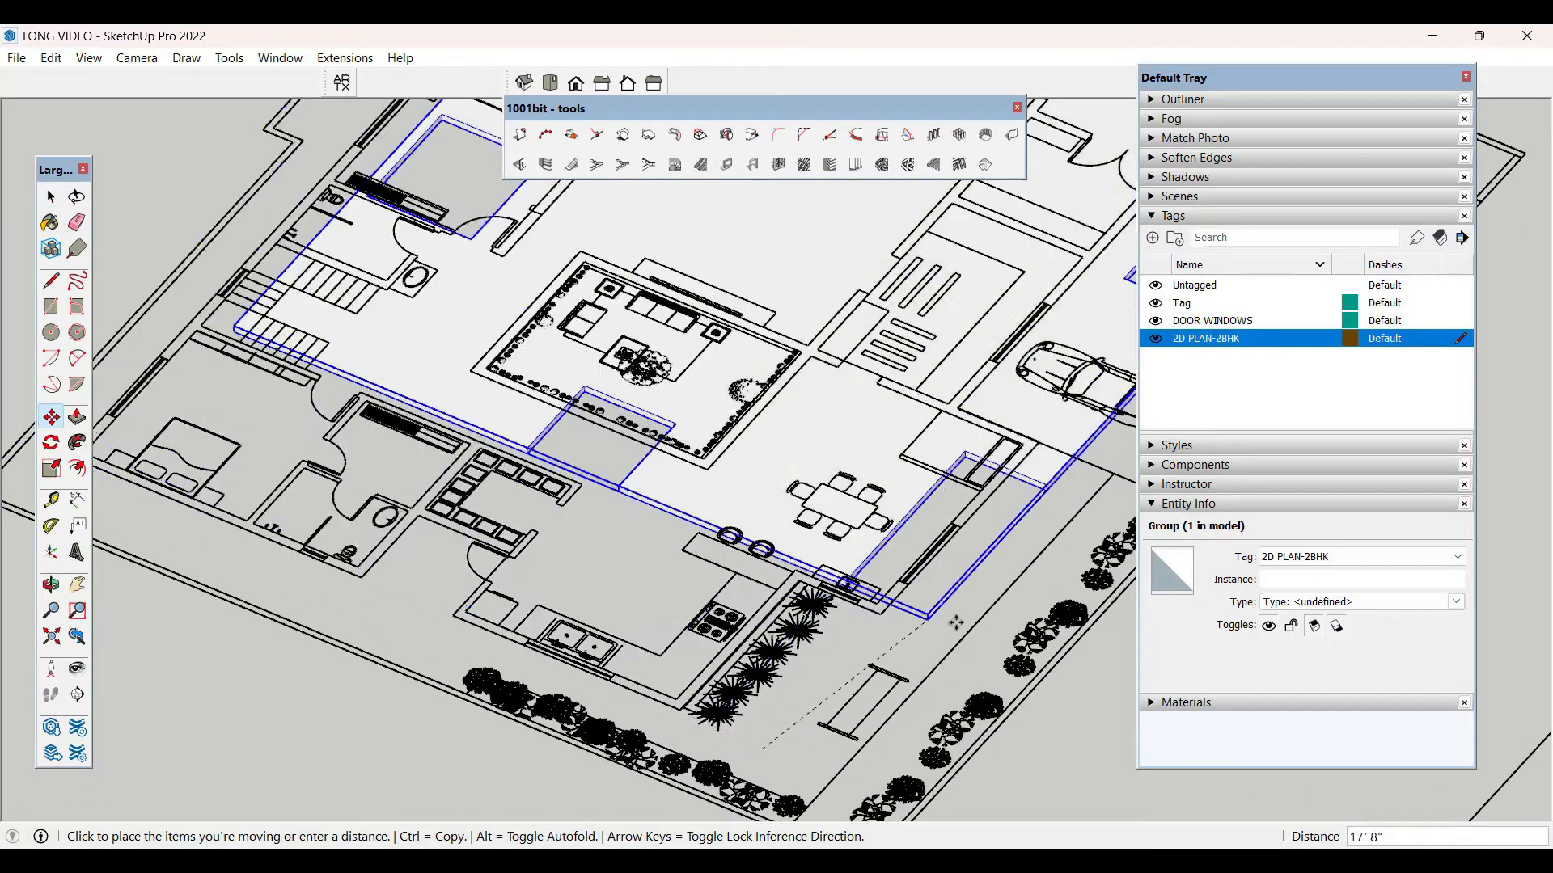
scroll(958, 625, "down", 1)
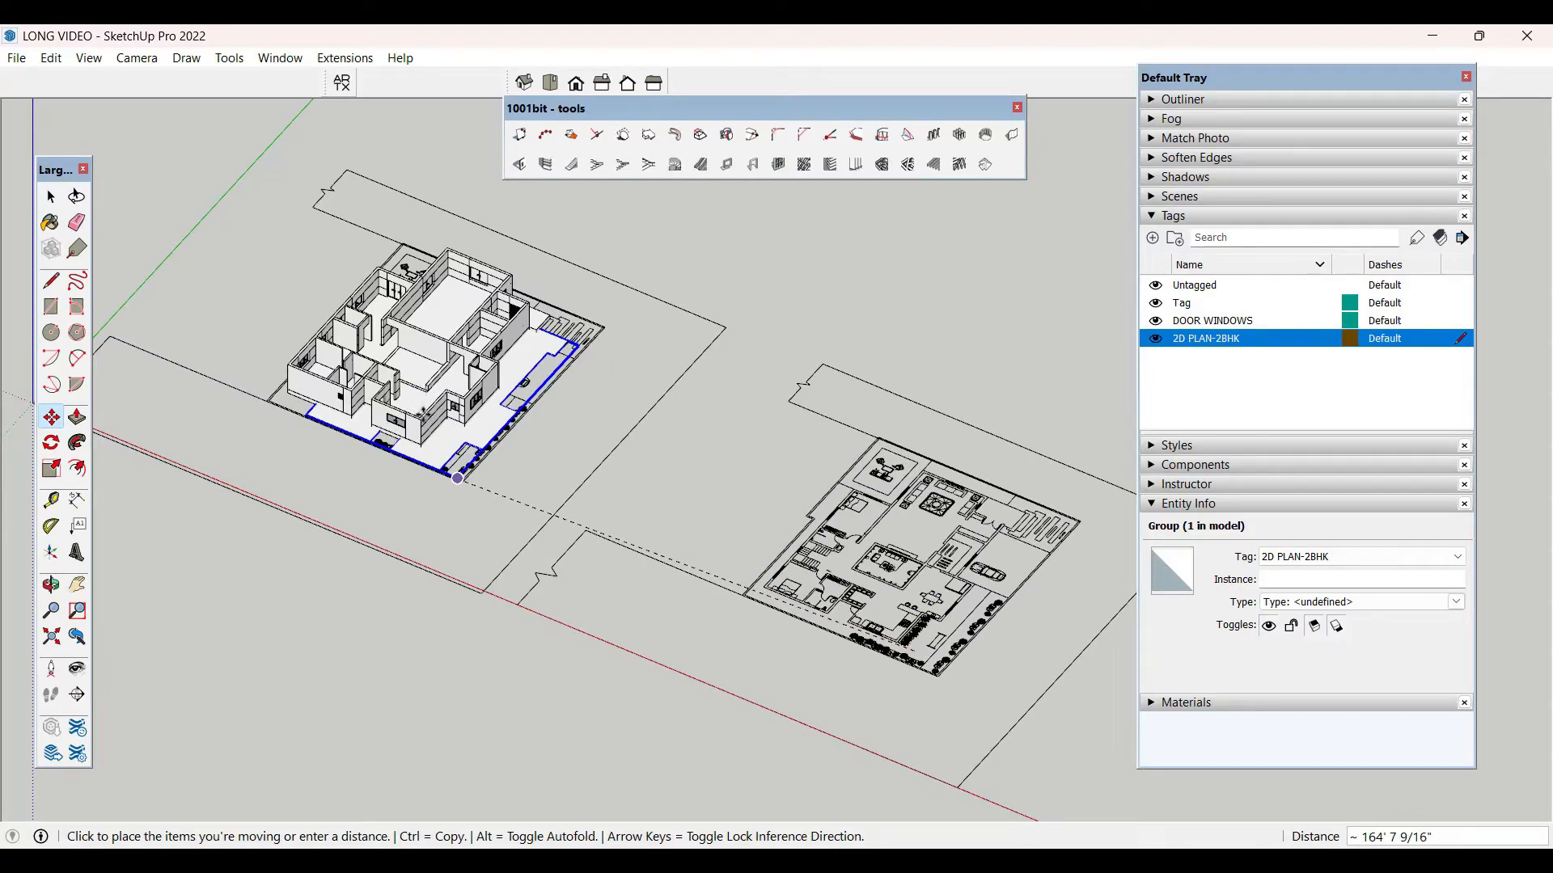
scroll(466, 501, "up", 6)
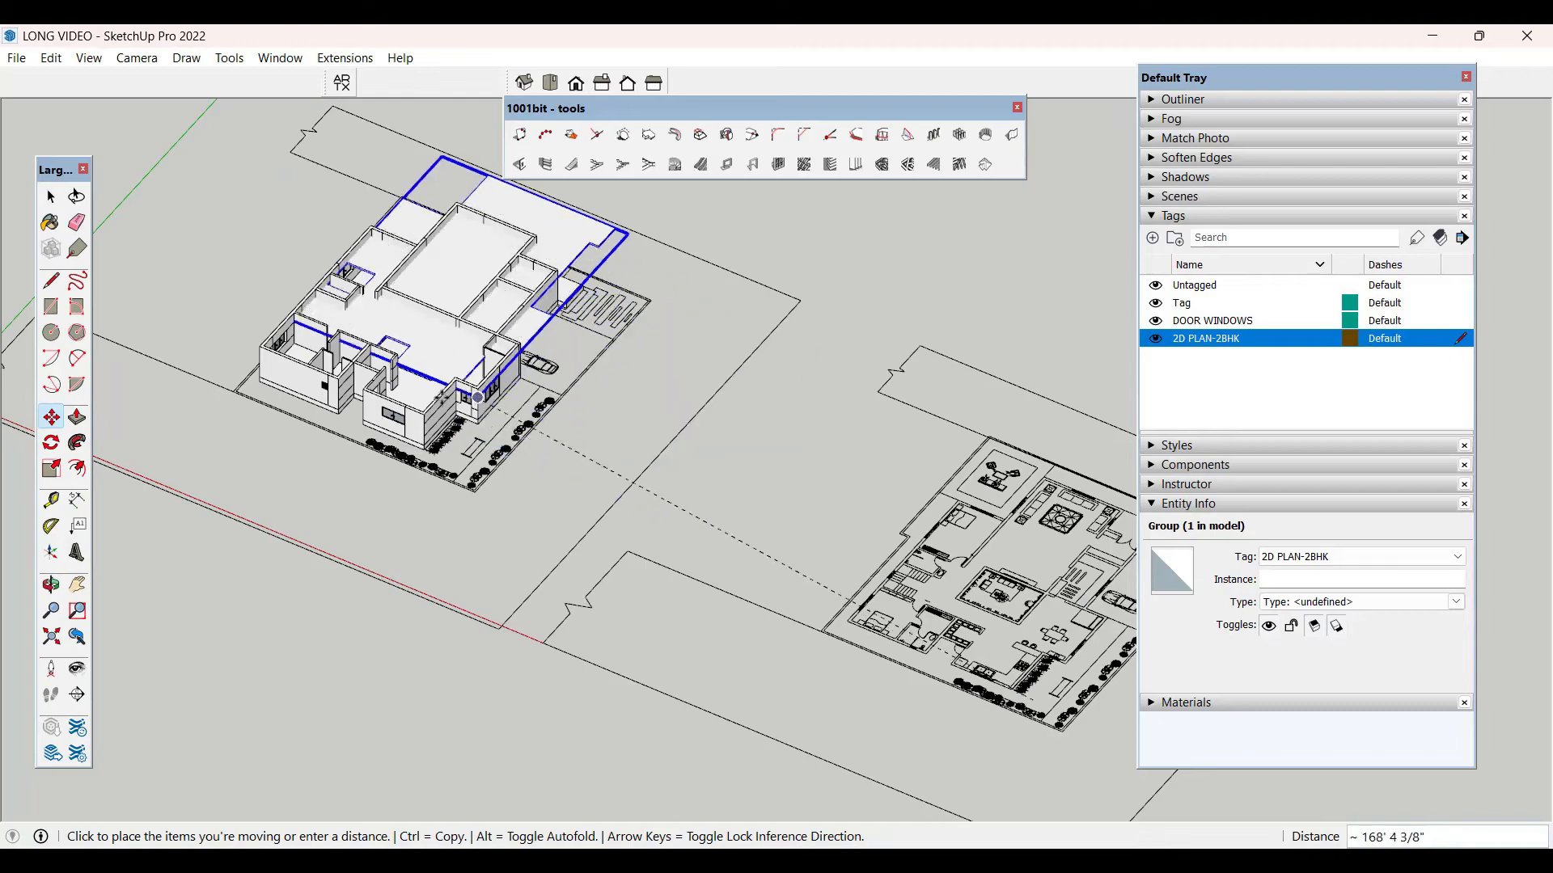
scroll(434, 407, "up", 2)
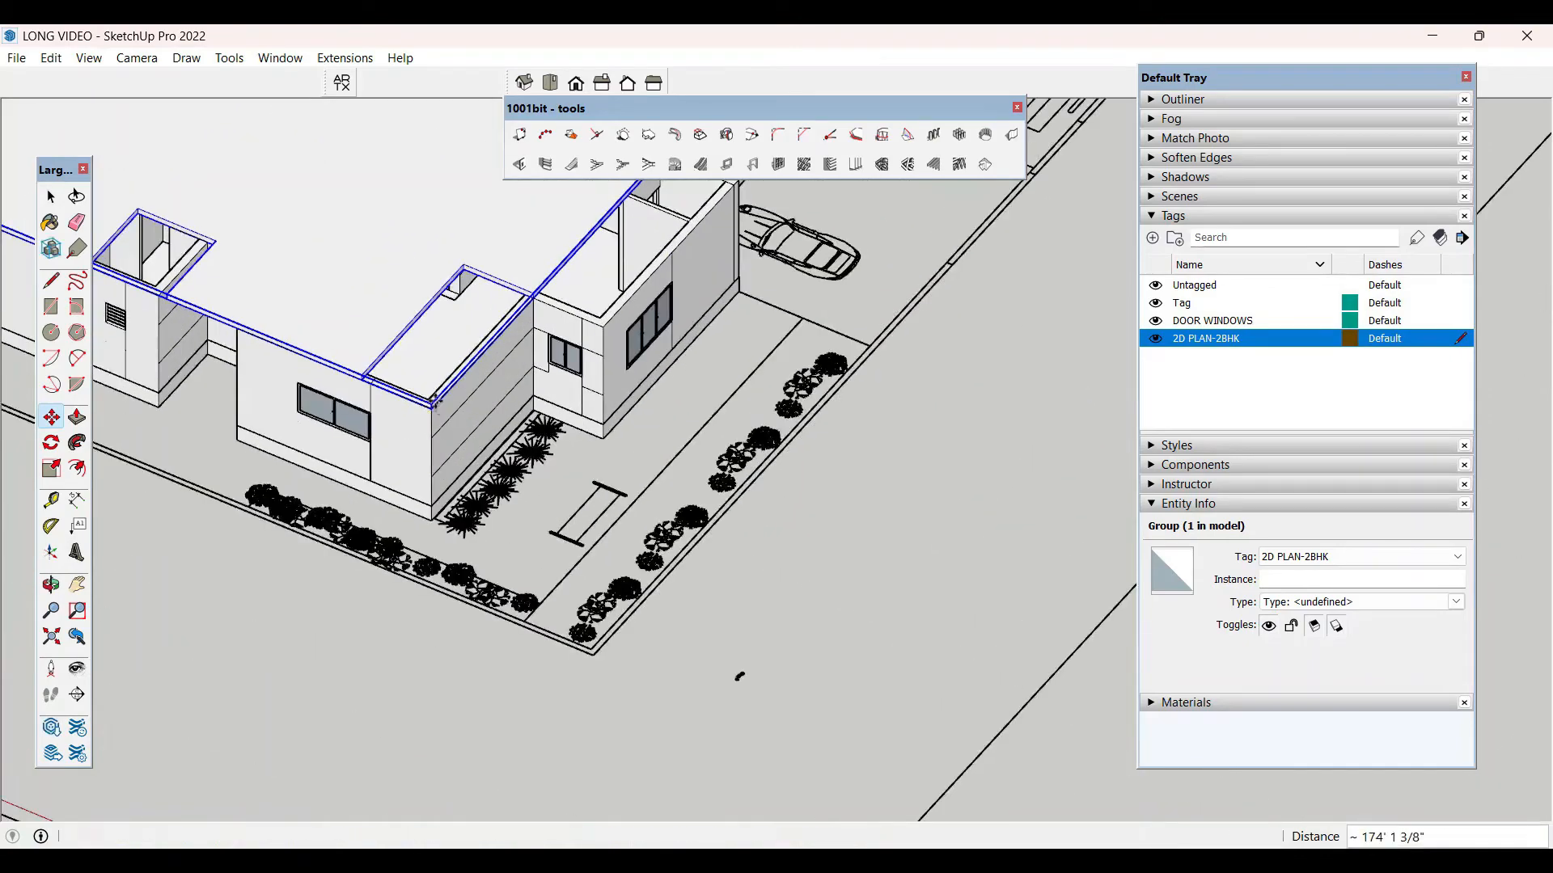
left_click(435, 407)
- Snap the slab's bottom corner precisely to the top corner of the kitchen wall
scroll(429, 403, "up", 3)
scroll(428, 403, "up", 3)
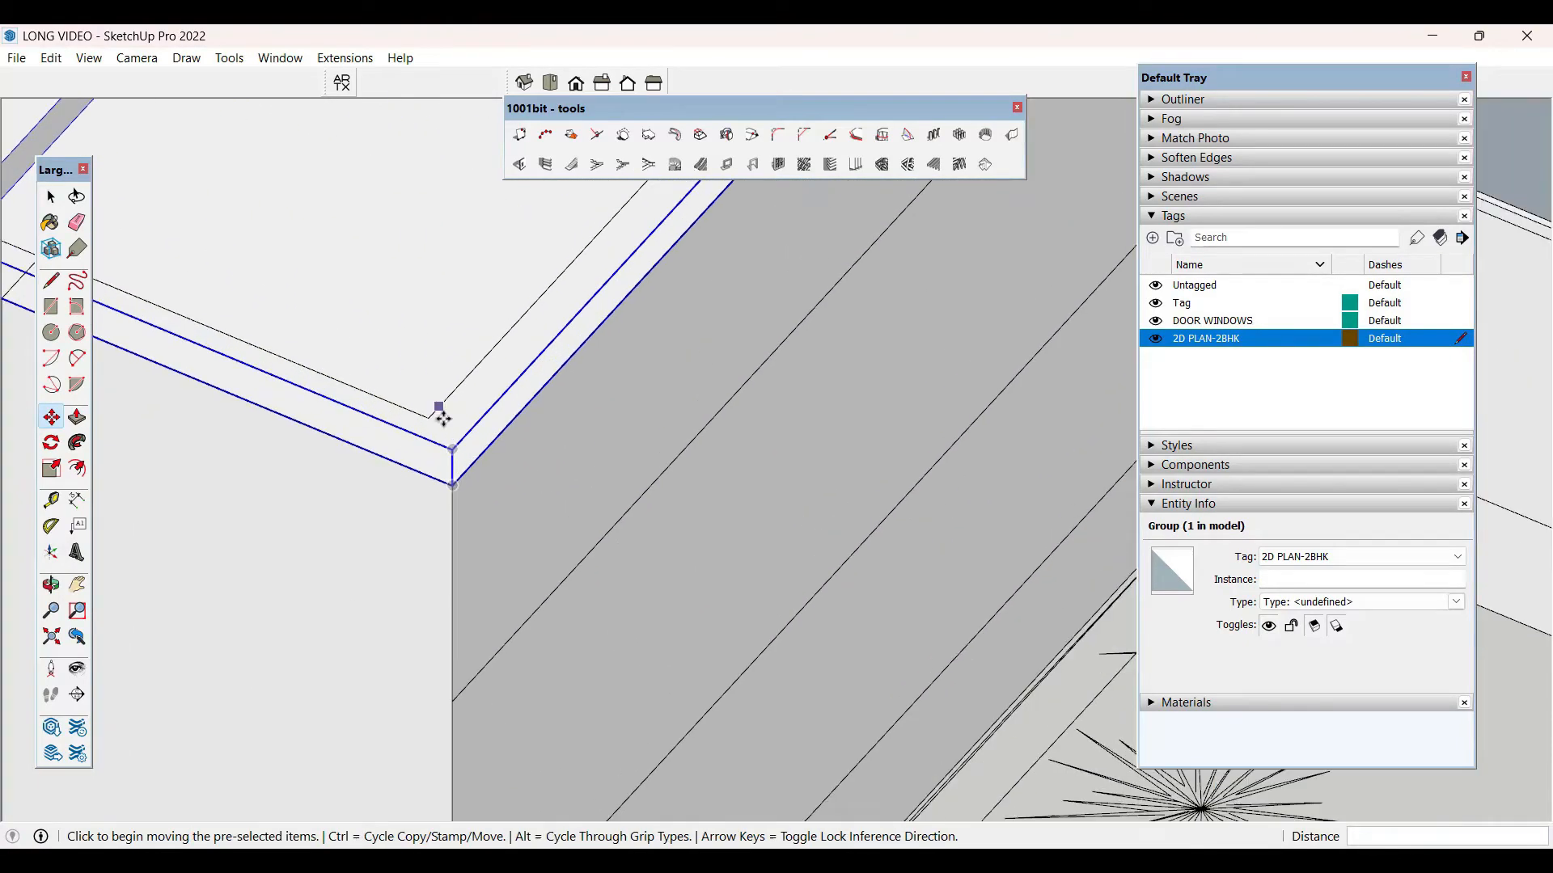
left_click(451, 490)
left_click(453, 495)
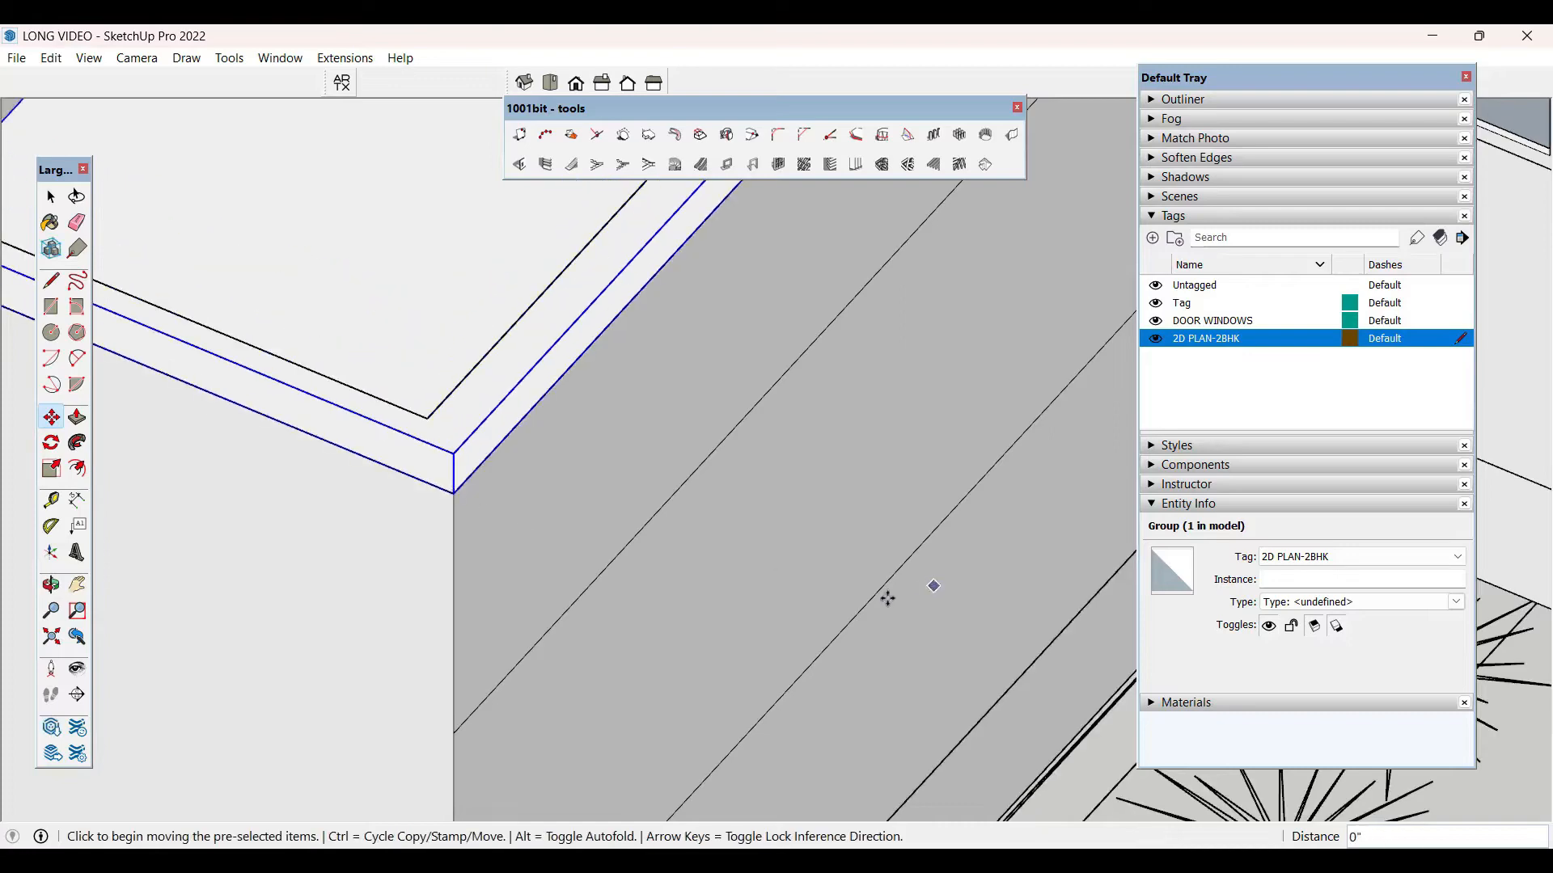
key("space")
- Slide the slab about 6' 3" along the kitchen wall so its notch corner meets the outer wall corner
scroll(801, 712, "down", 5)
scroll(793, 738, "down", 1)
middle_click_drag(792, 735, 930, 587)
scroll(930, 586, "down", 4)
scroll(724, 573, "up", 4)
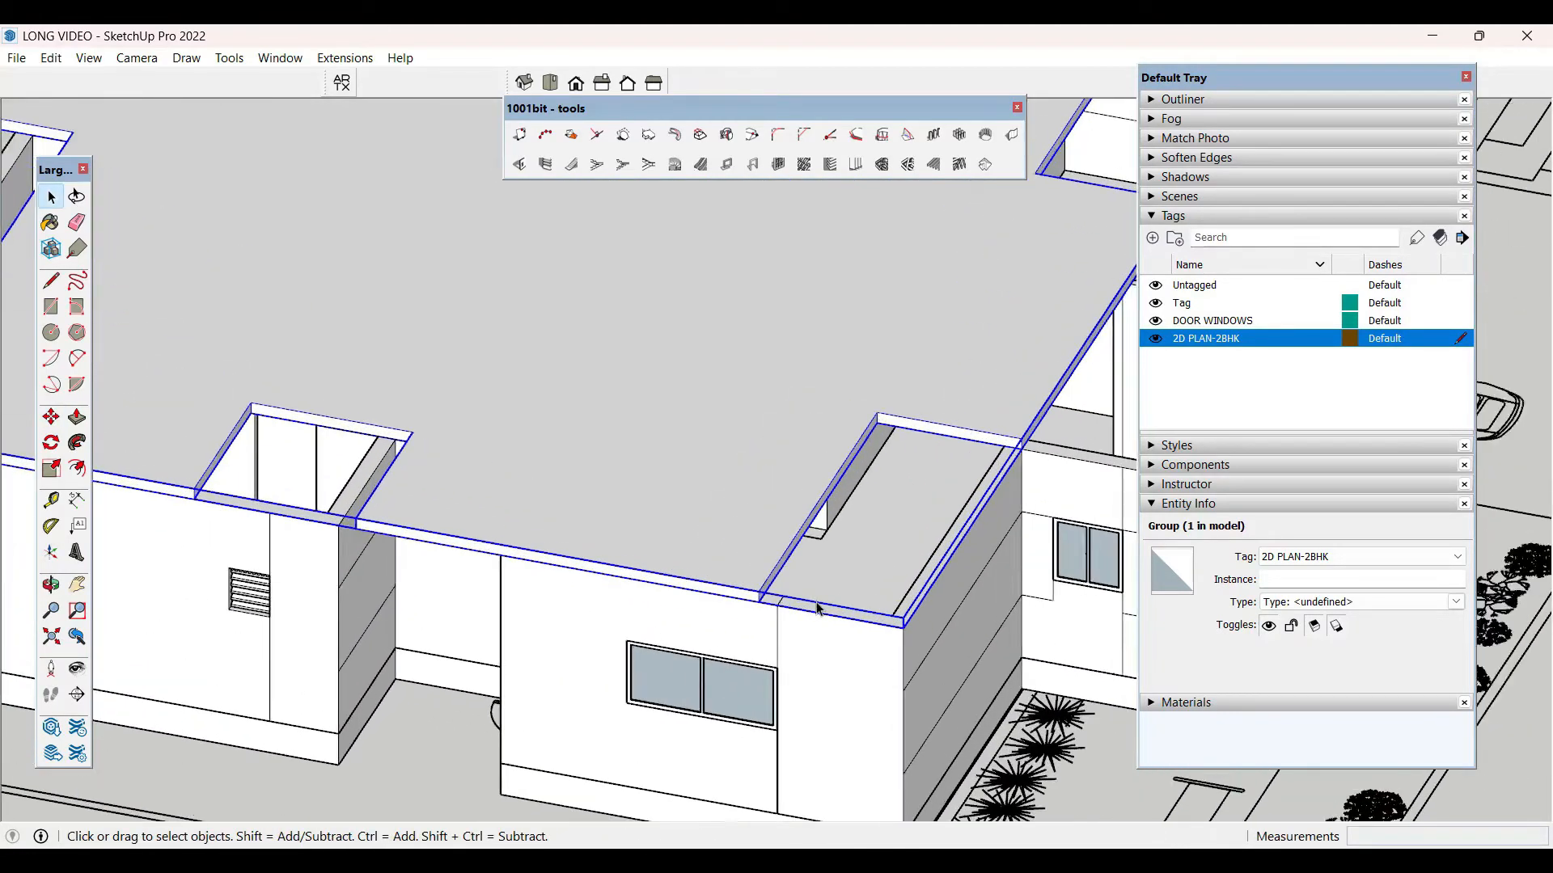
left_click(724, 603)
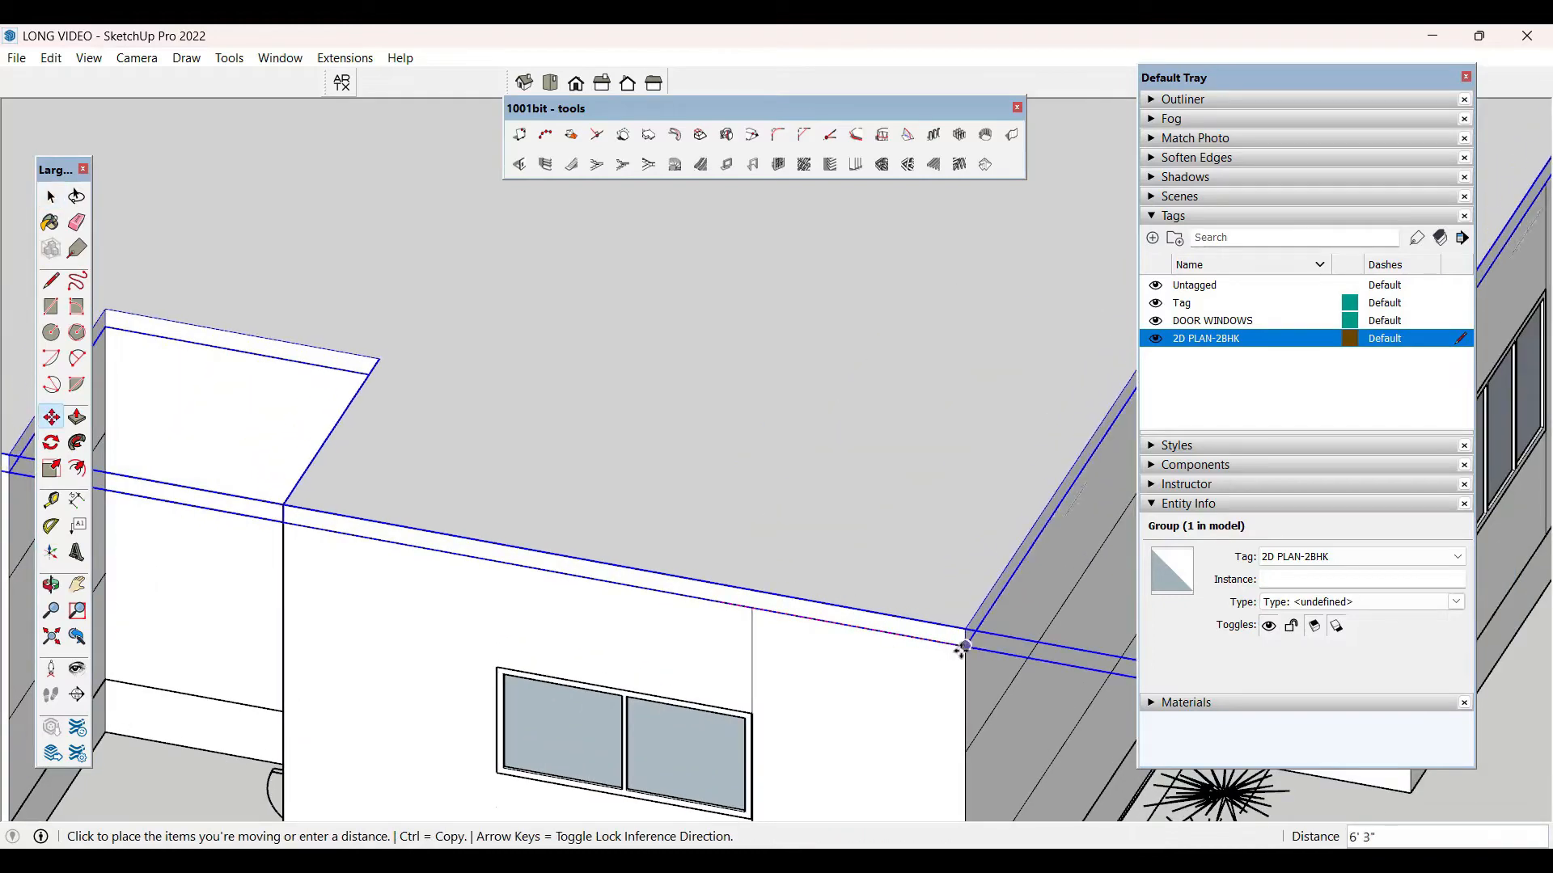
key("space")
scroll(859, 596, "down", 6)
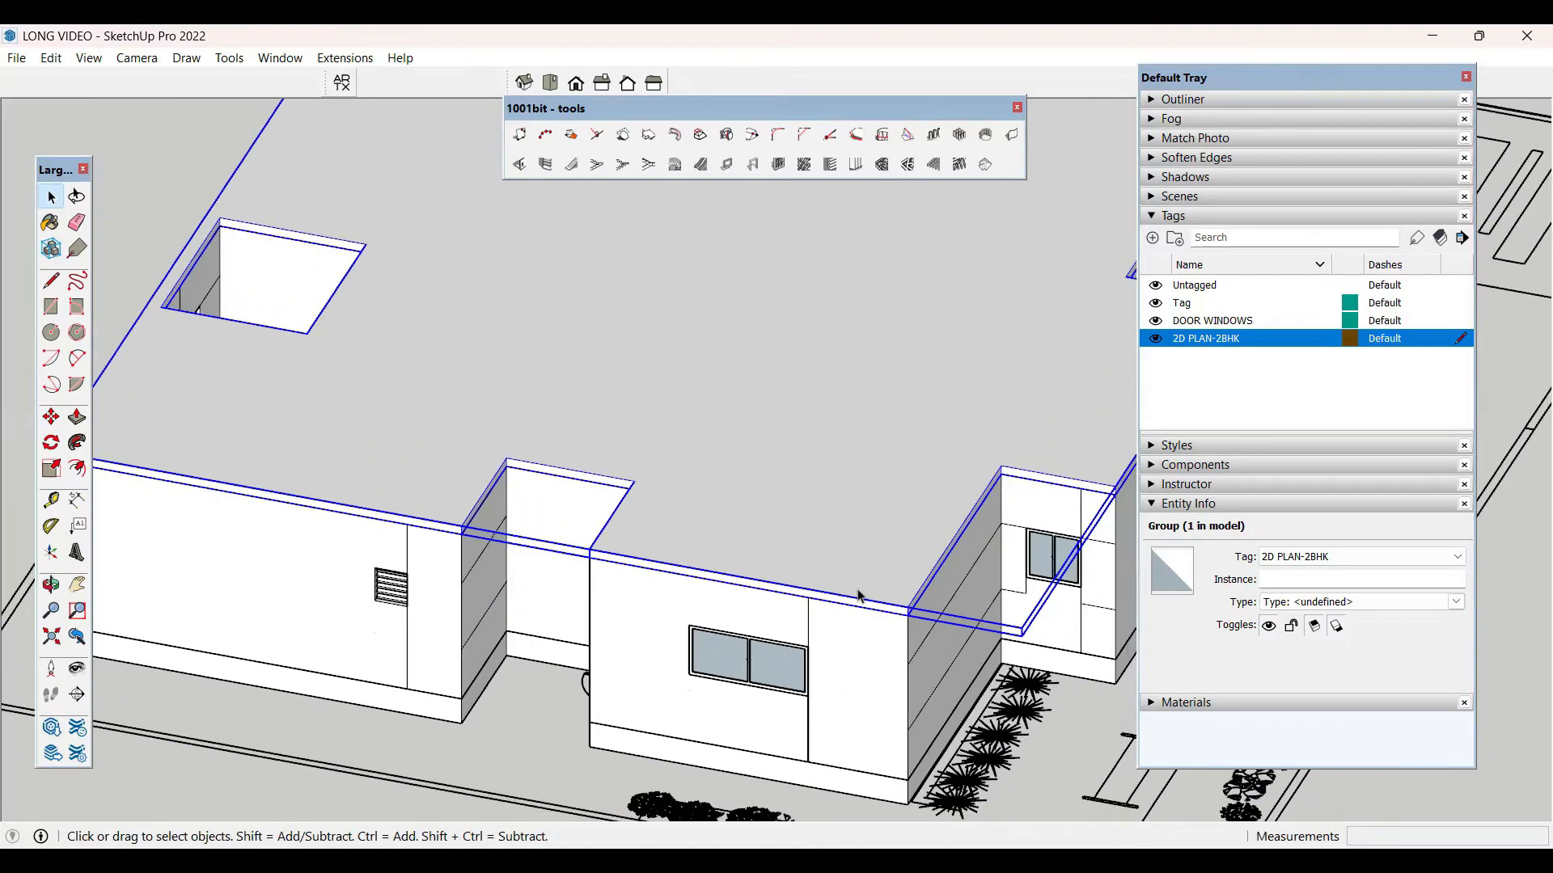
- Examine the roof slab's fit on the walls and the stair opening from the bedroom side of the house
left_click(228, 355)
scroll(251, 381, "down", 1)
middle_click_drag(252, 385, 693, 527)
scroll(693, 659, "down", 3)
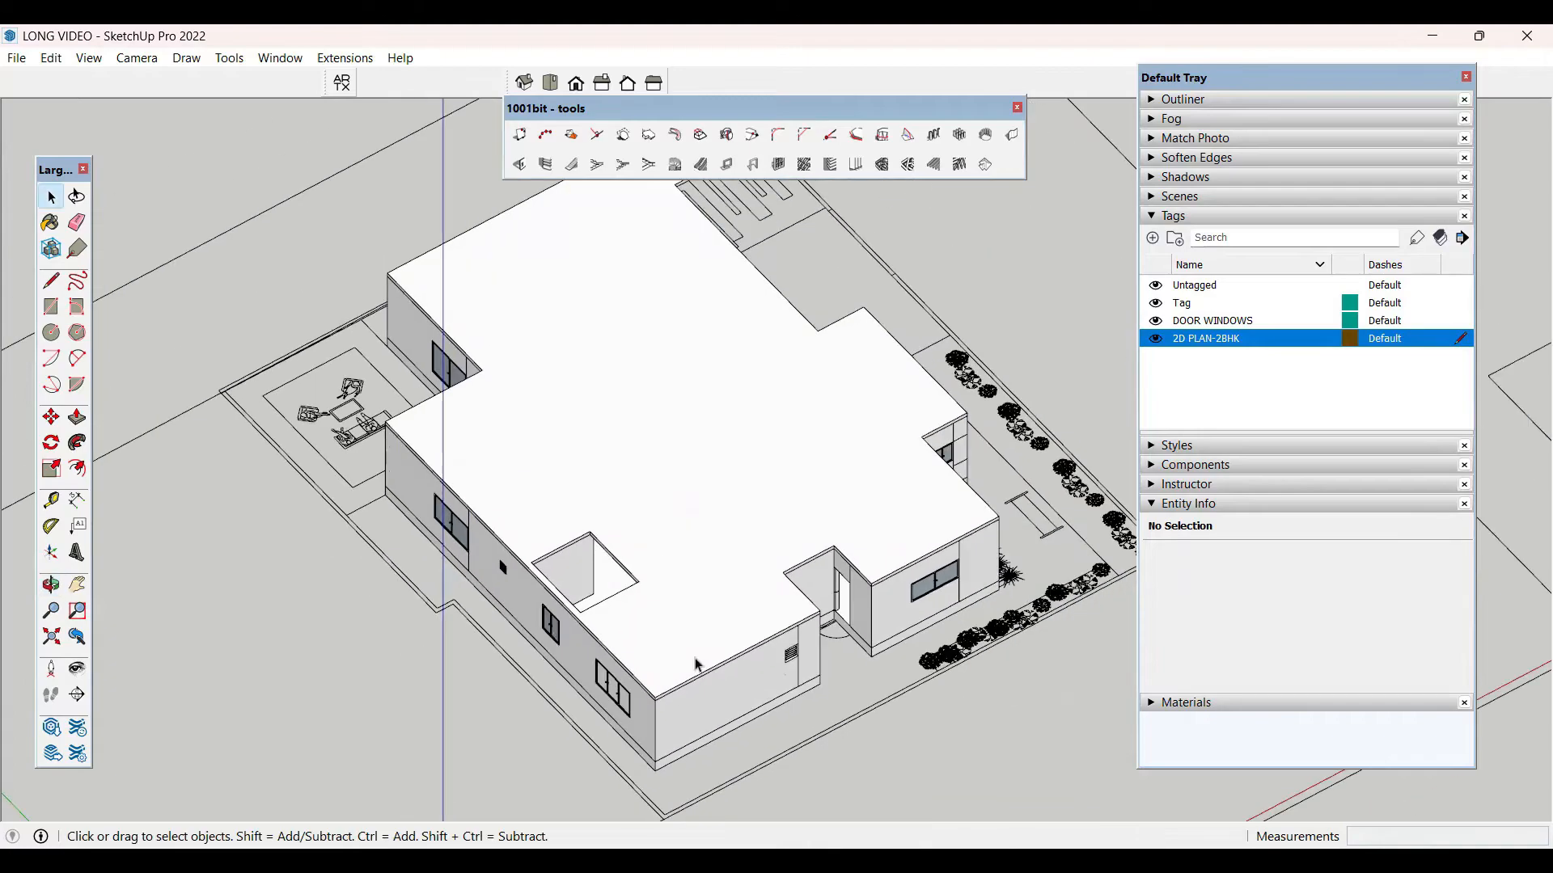
middle_click_drag(695, 663, 832, 534)
scroll(843, 563, "up", 3)
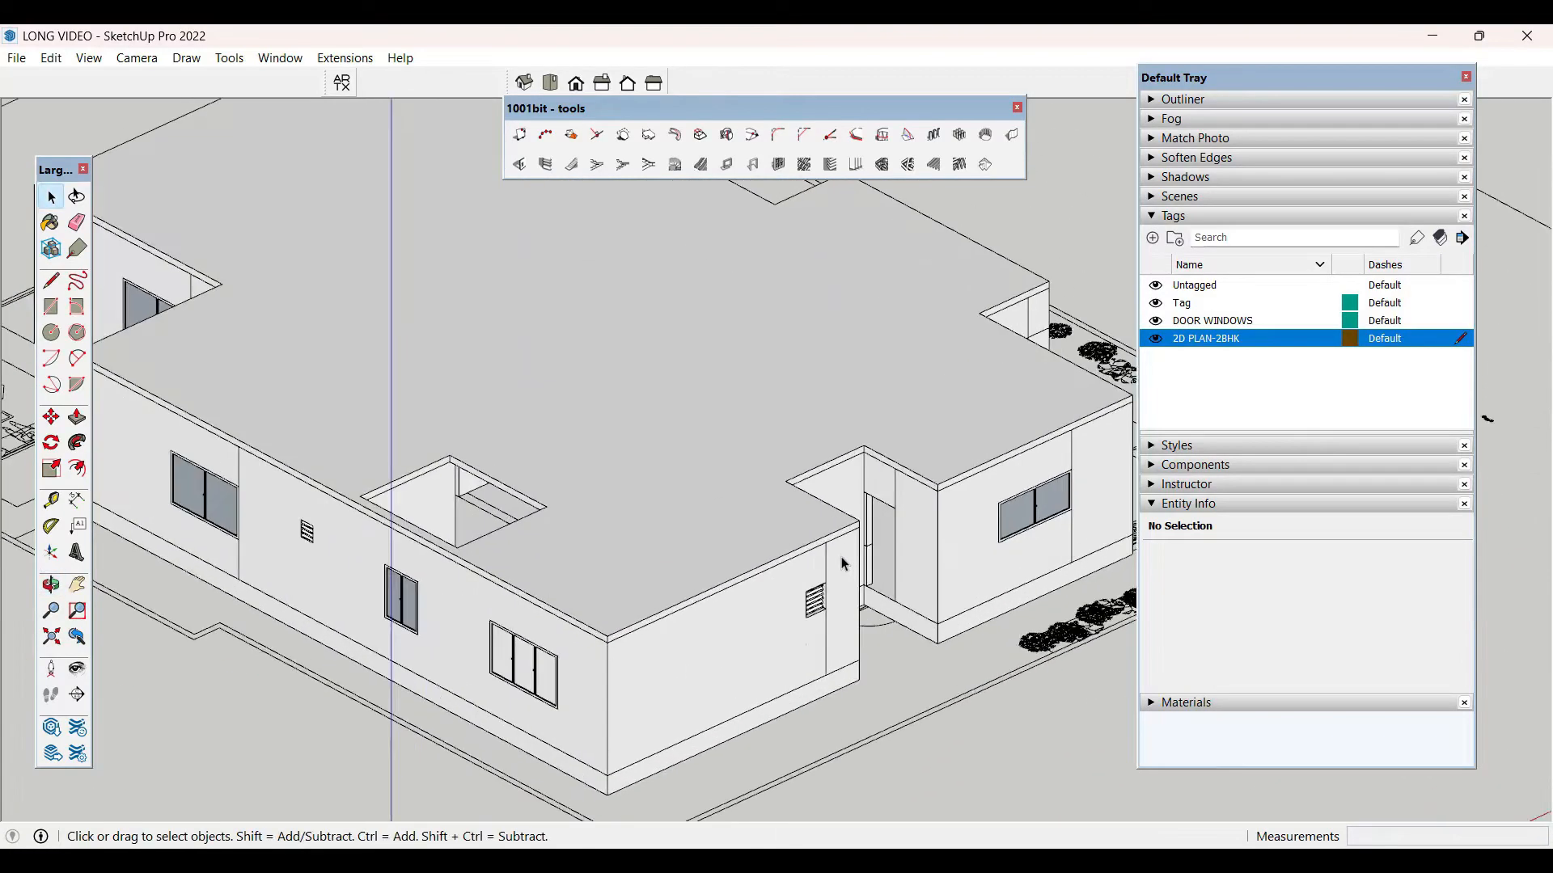
scroll(610, 600, "up", 3)
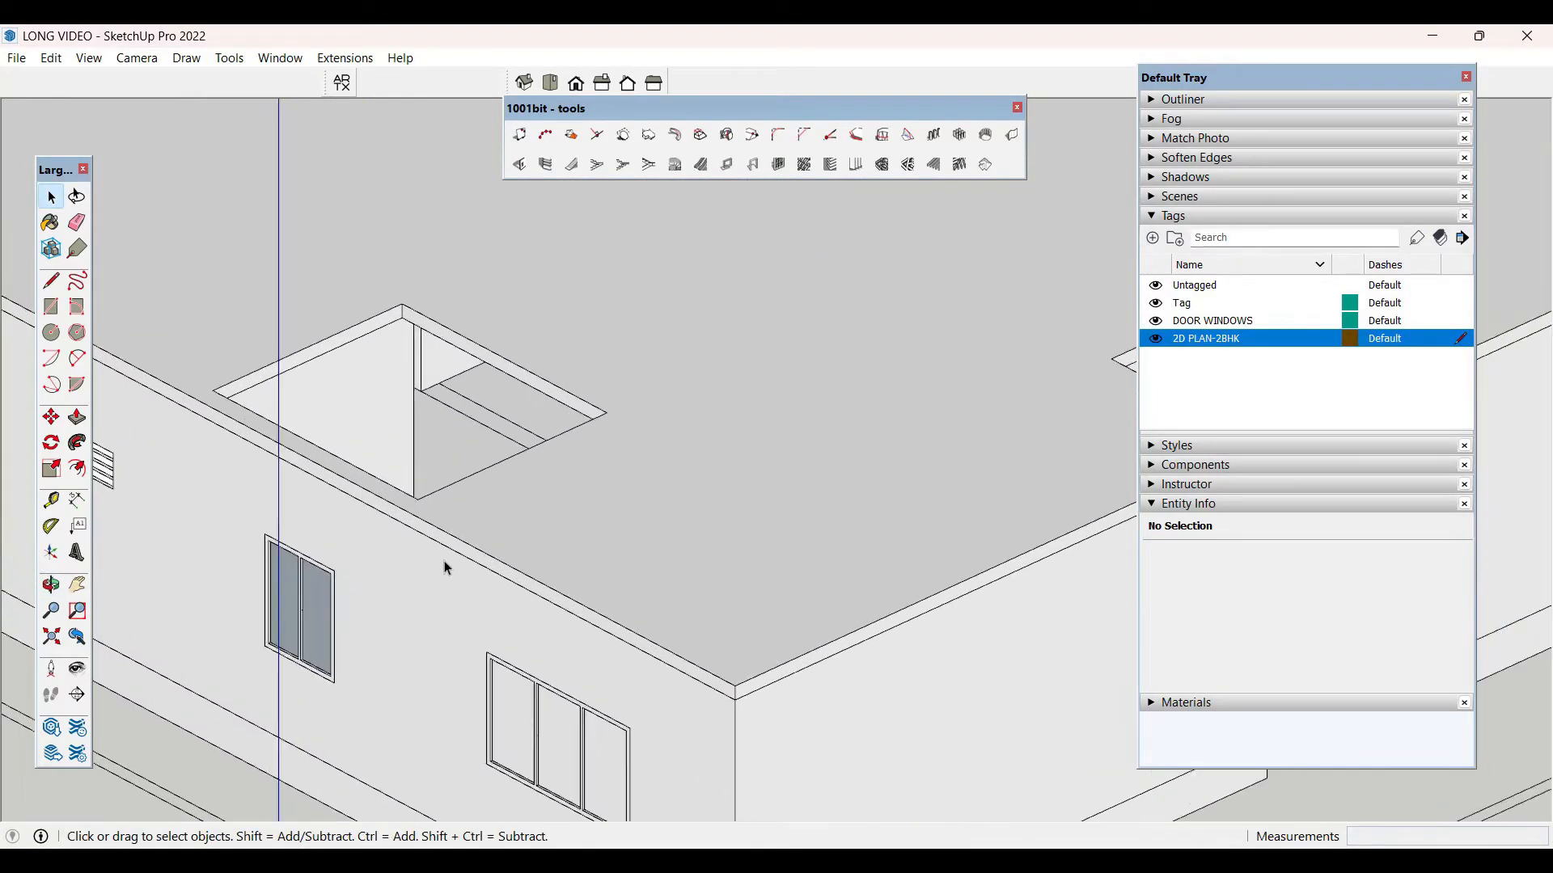
scroll(450, 561, "down", 5)
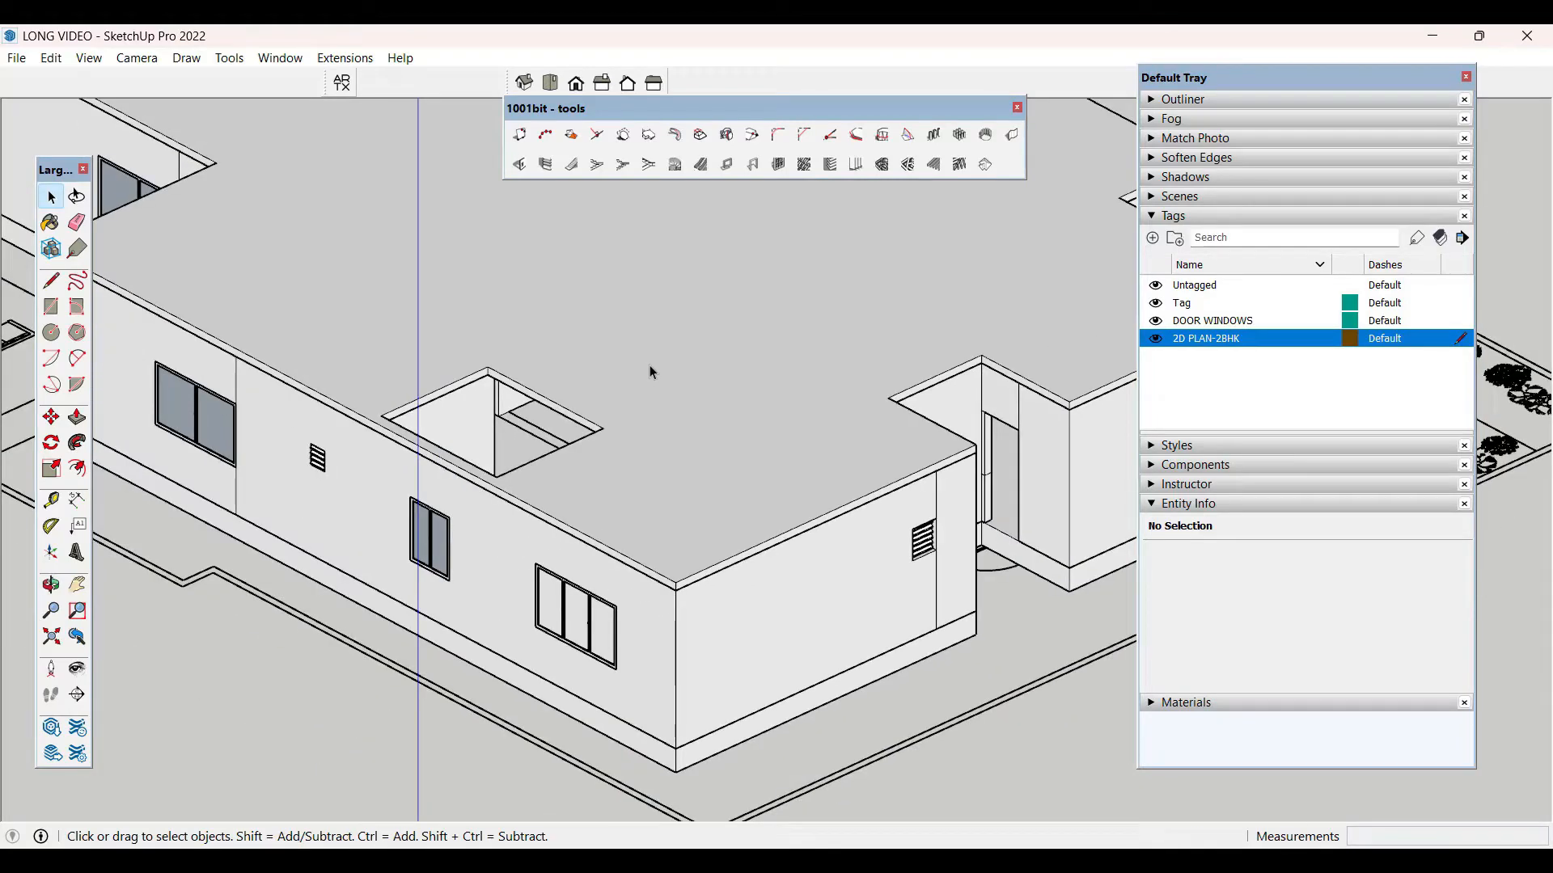
scroll(455, 466, "up", 5)
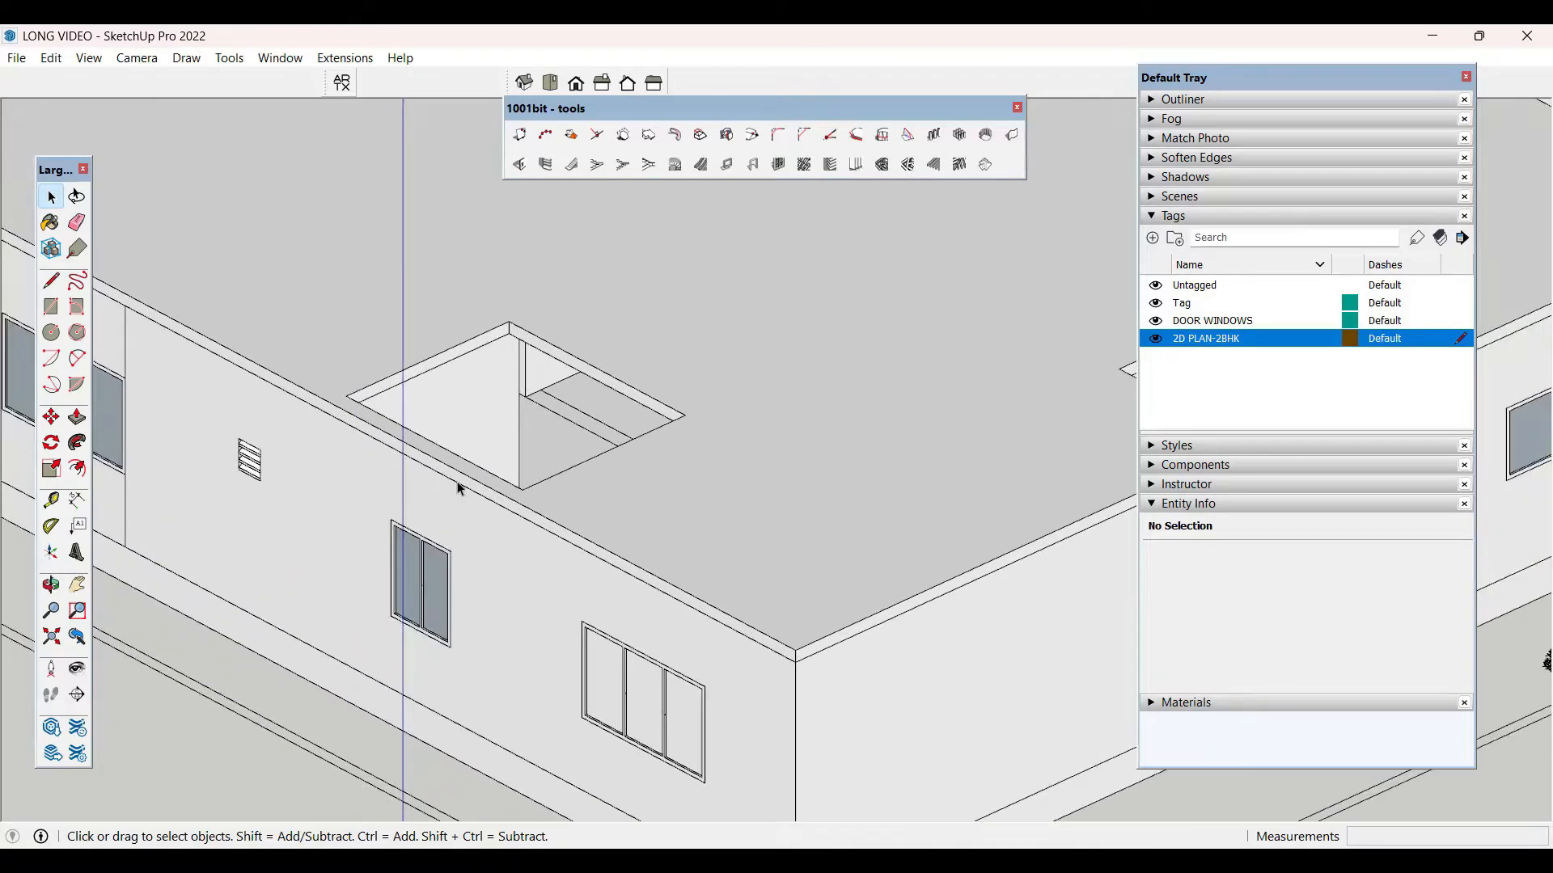
- Open the slab group and push its long outer edge beside the stair opening inward by 9"
scroll(501, 508, "up", 3)
triple_click(513, 510)
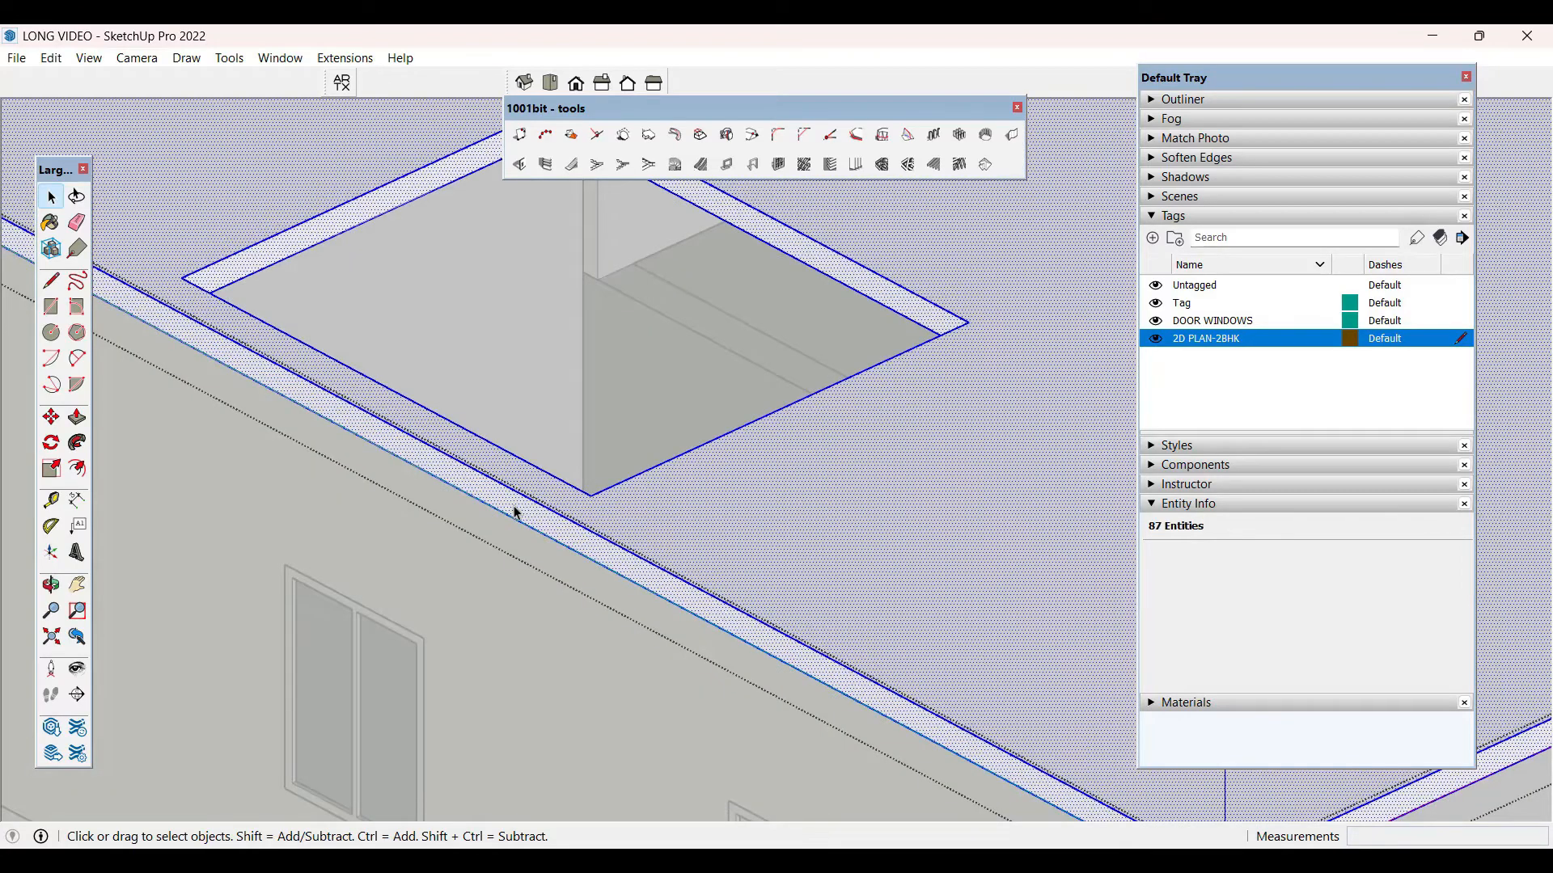
key("p")
left_click(520, 517)
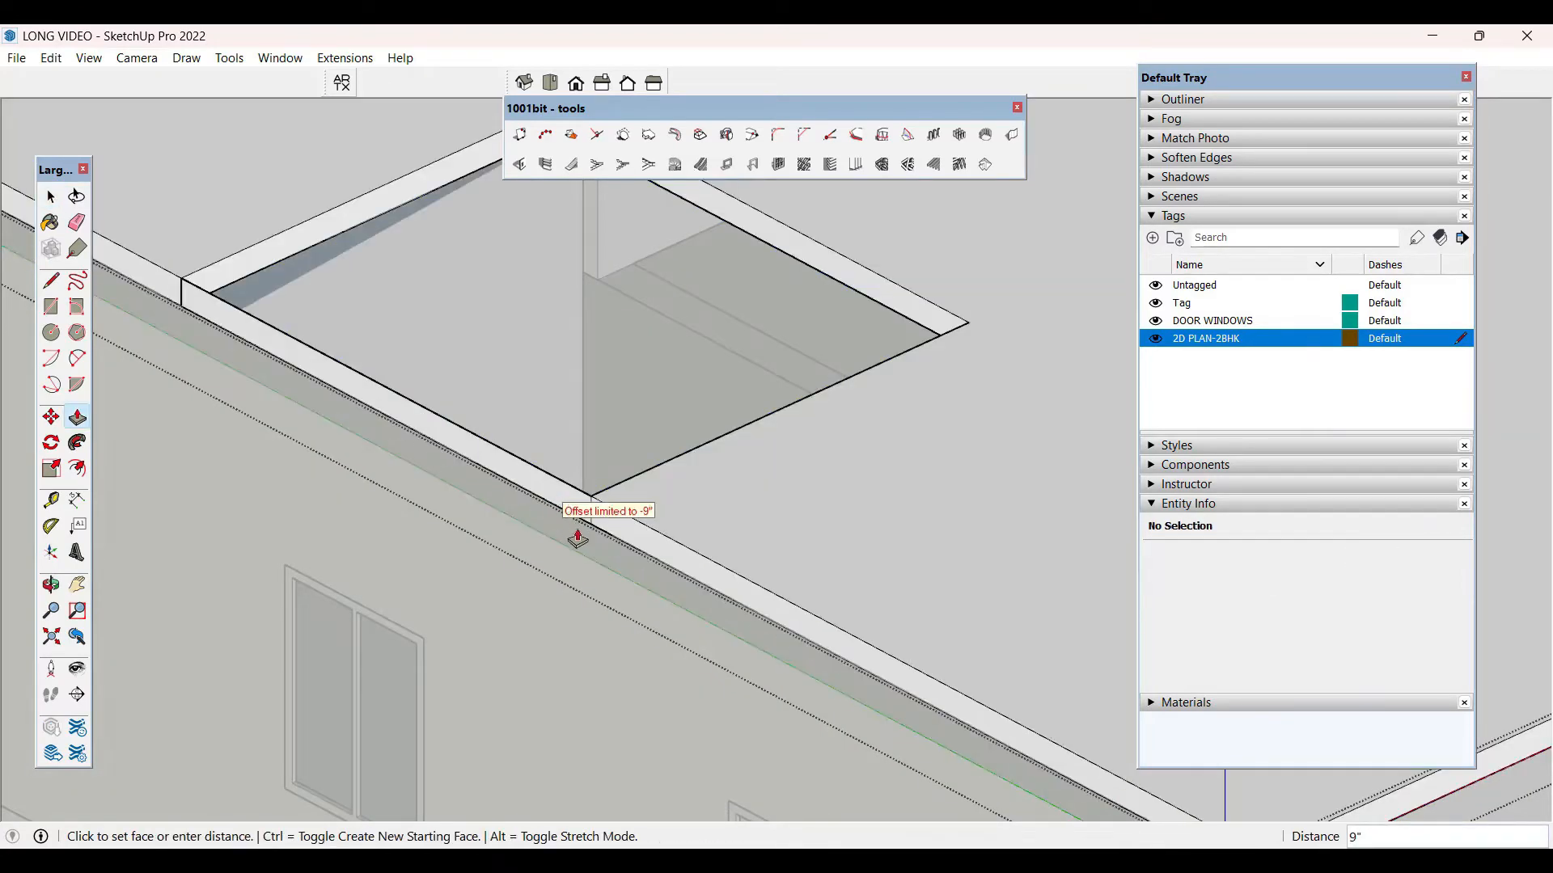
left_click(578, 534)
- Push the adjoining slab edge at the bedroom corner inward by the same 9"
scroll(304, 398, "down", 4)
scroll(818, 628, "up", 2)
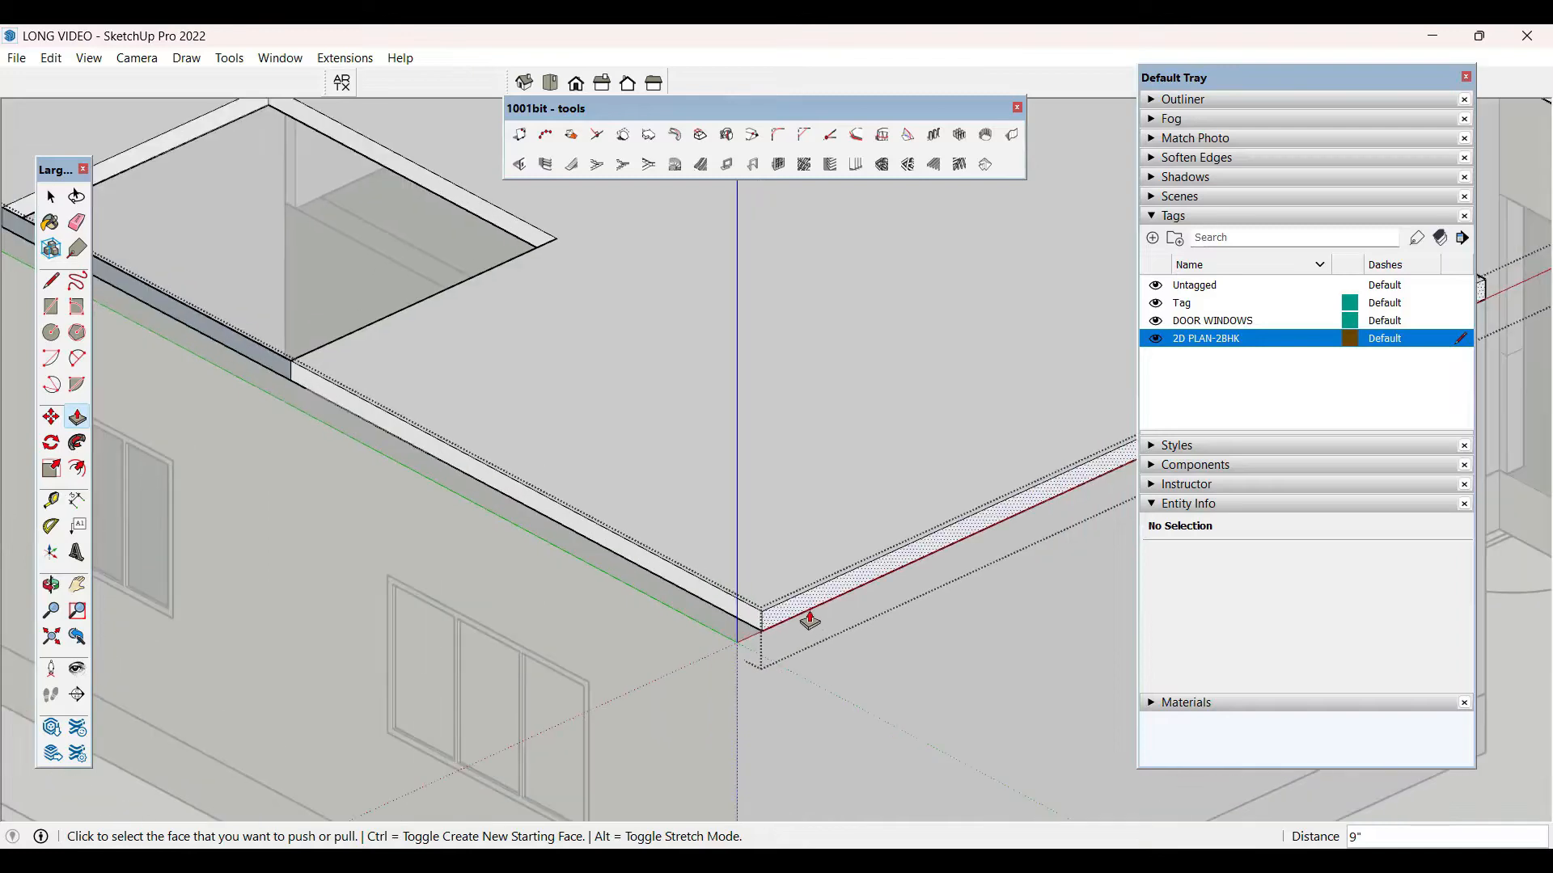
scroll(809, 620, "up", 2)
left_click(797, 616)
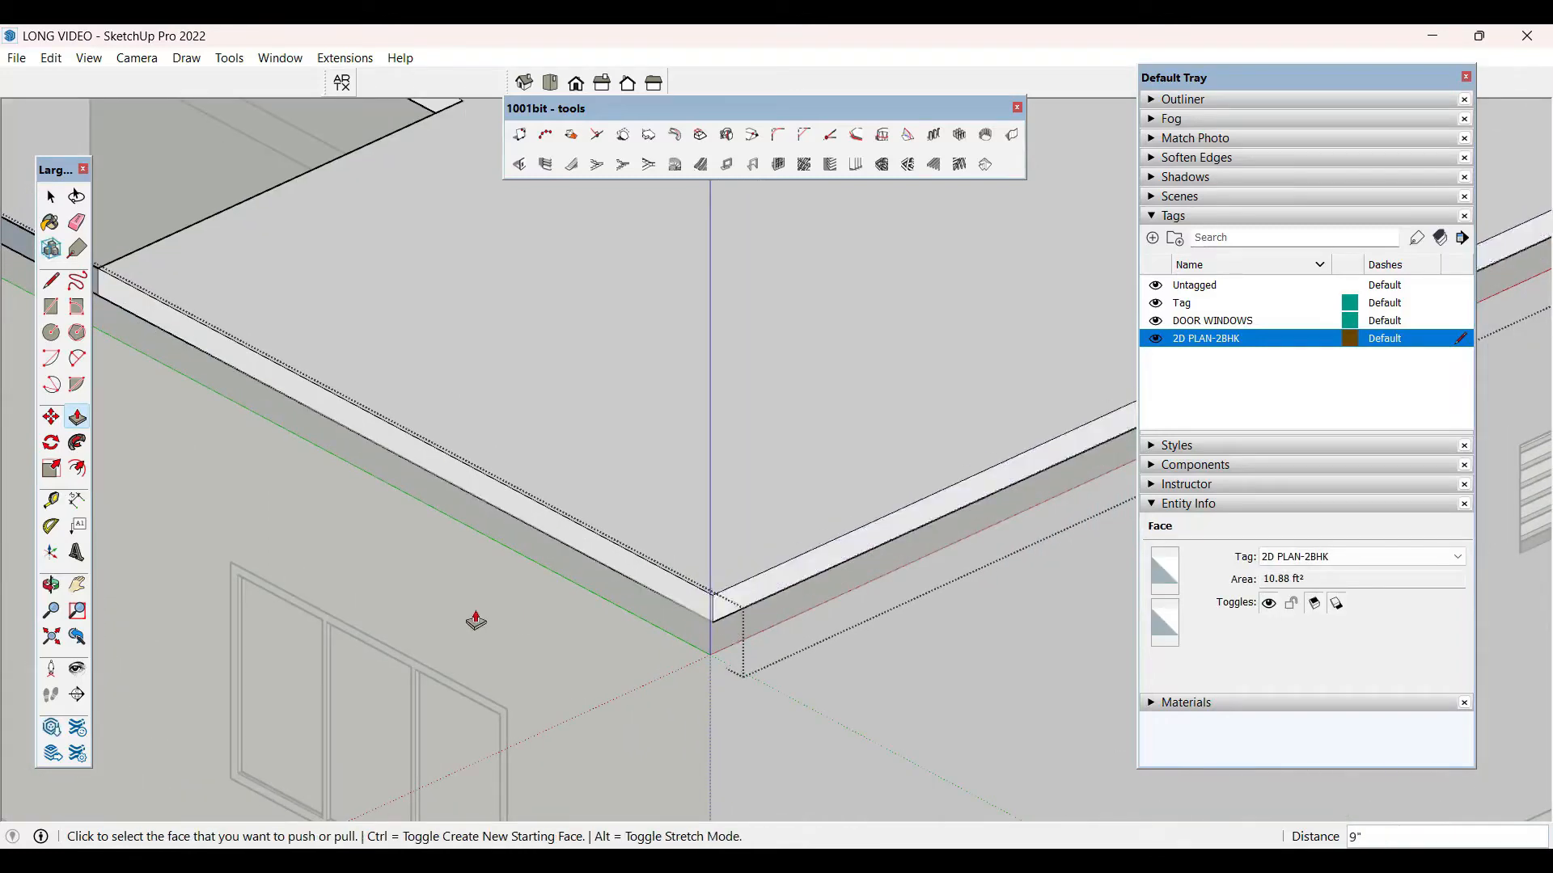
- Push the slab edge above the kitchen's front window inward from the face of the wall
scroll(409, 634, "down", 3)
middle_click_drag(409, 635, 770, 549)
scroll(279, 491, "up", 5)
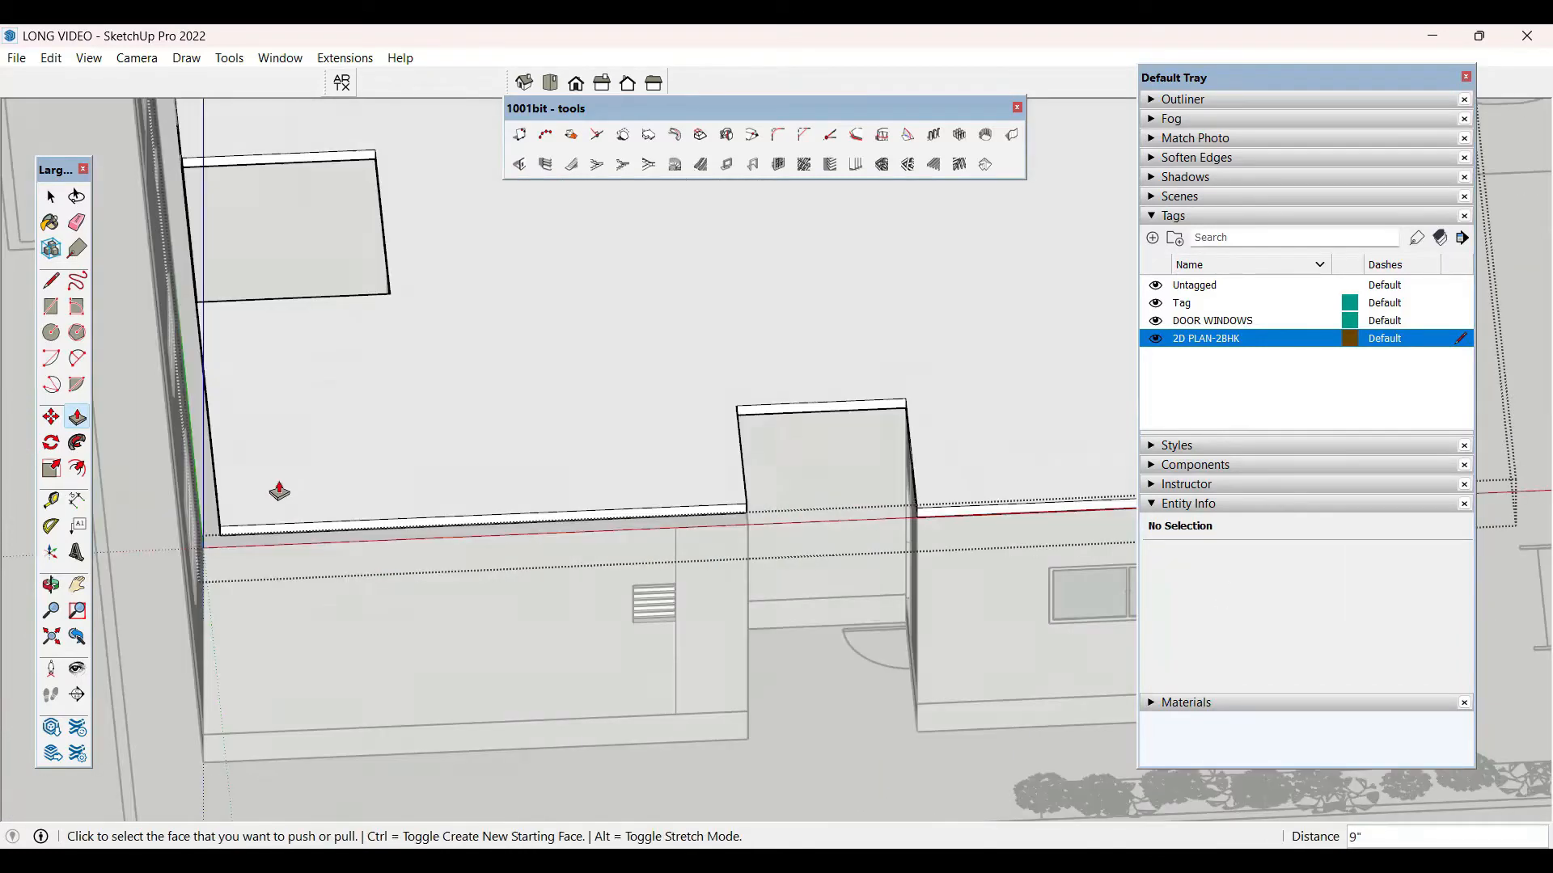
scroll(243, 474, "down", 5)
middle_click_drag(485, 555, 807, 526)
scroll(807, 576, "up", 5)
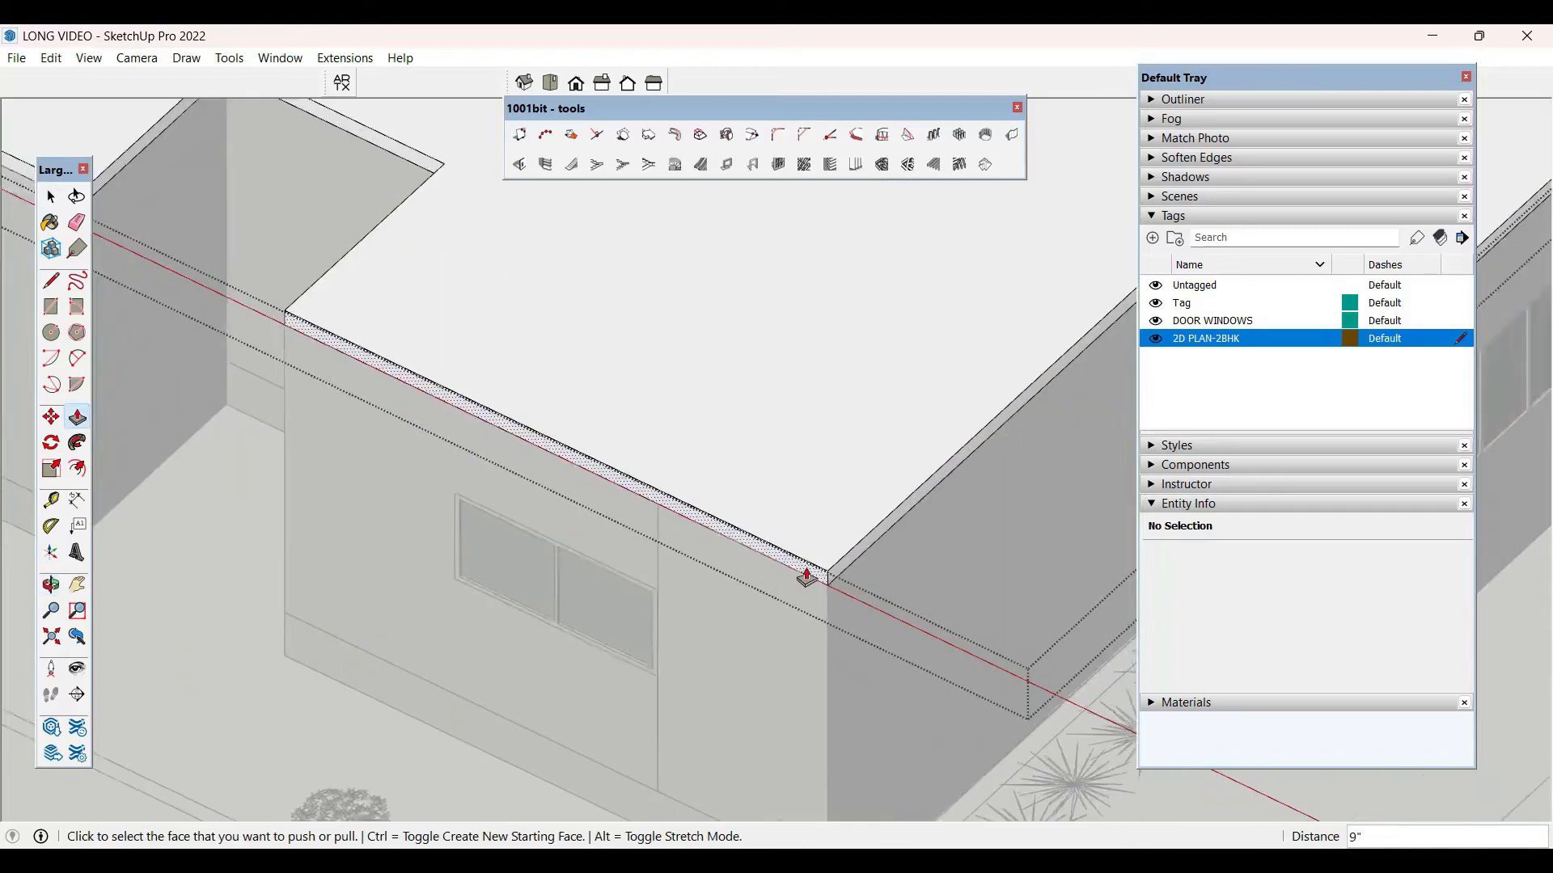
scroll(807, 576, "up", 1)
left_click(807, 577)
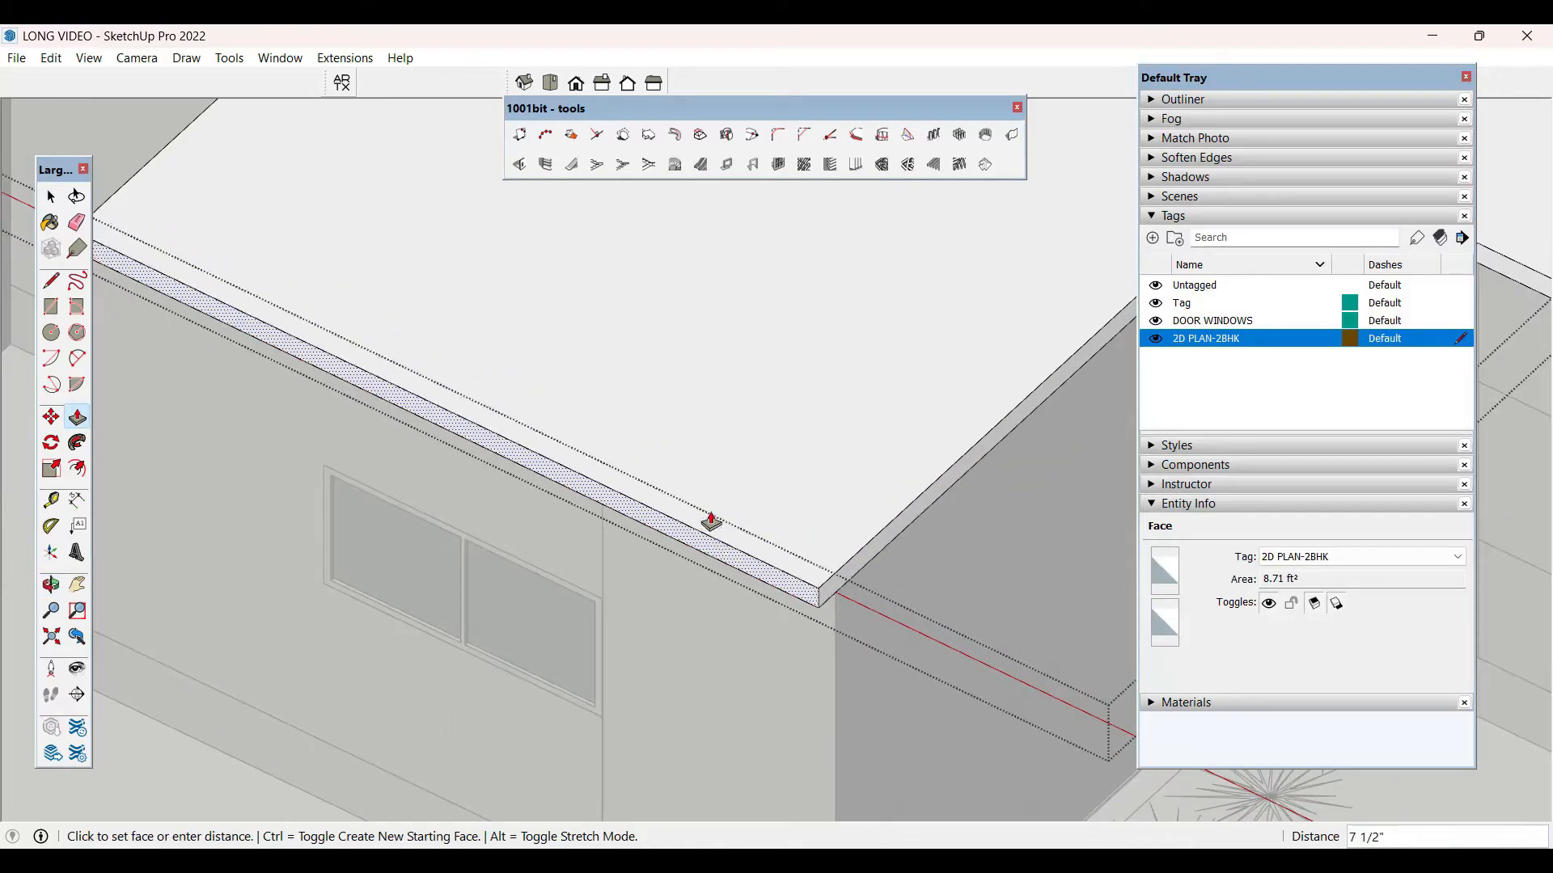
left_click(732, 477)
- Push the slab's side edge at the kitchen corner inward by 9"
left_click(866, 558)
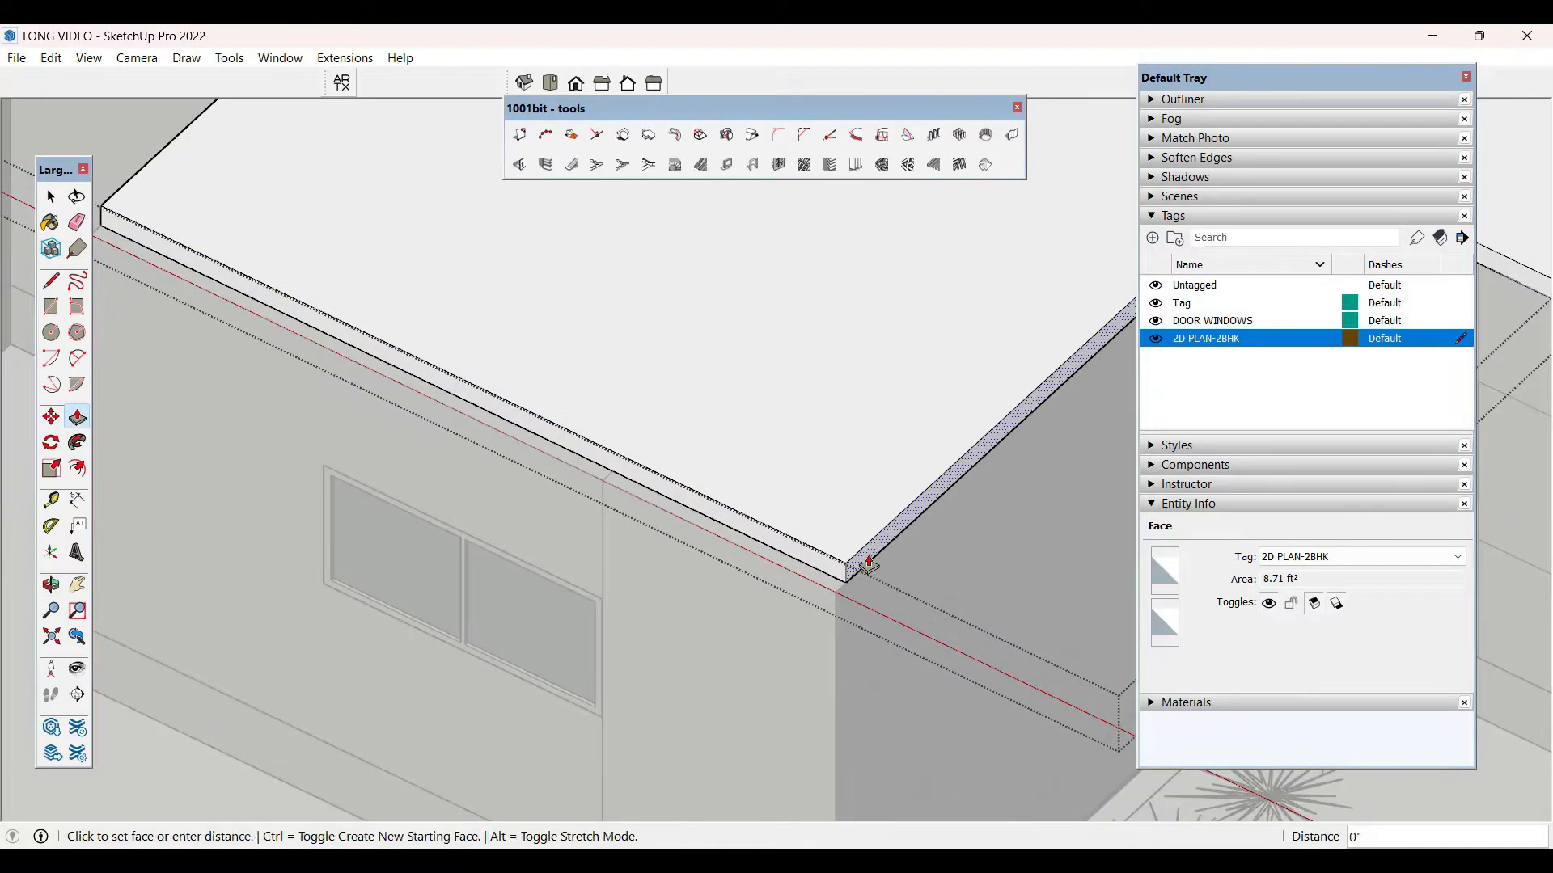
scroll(833, 558, "up", 3)
left_click(809, 558)
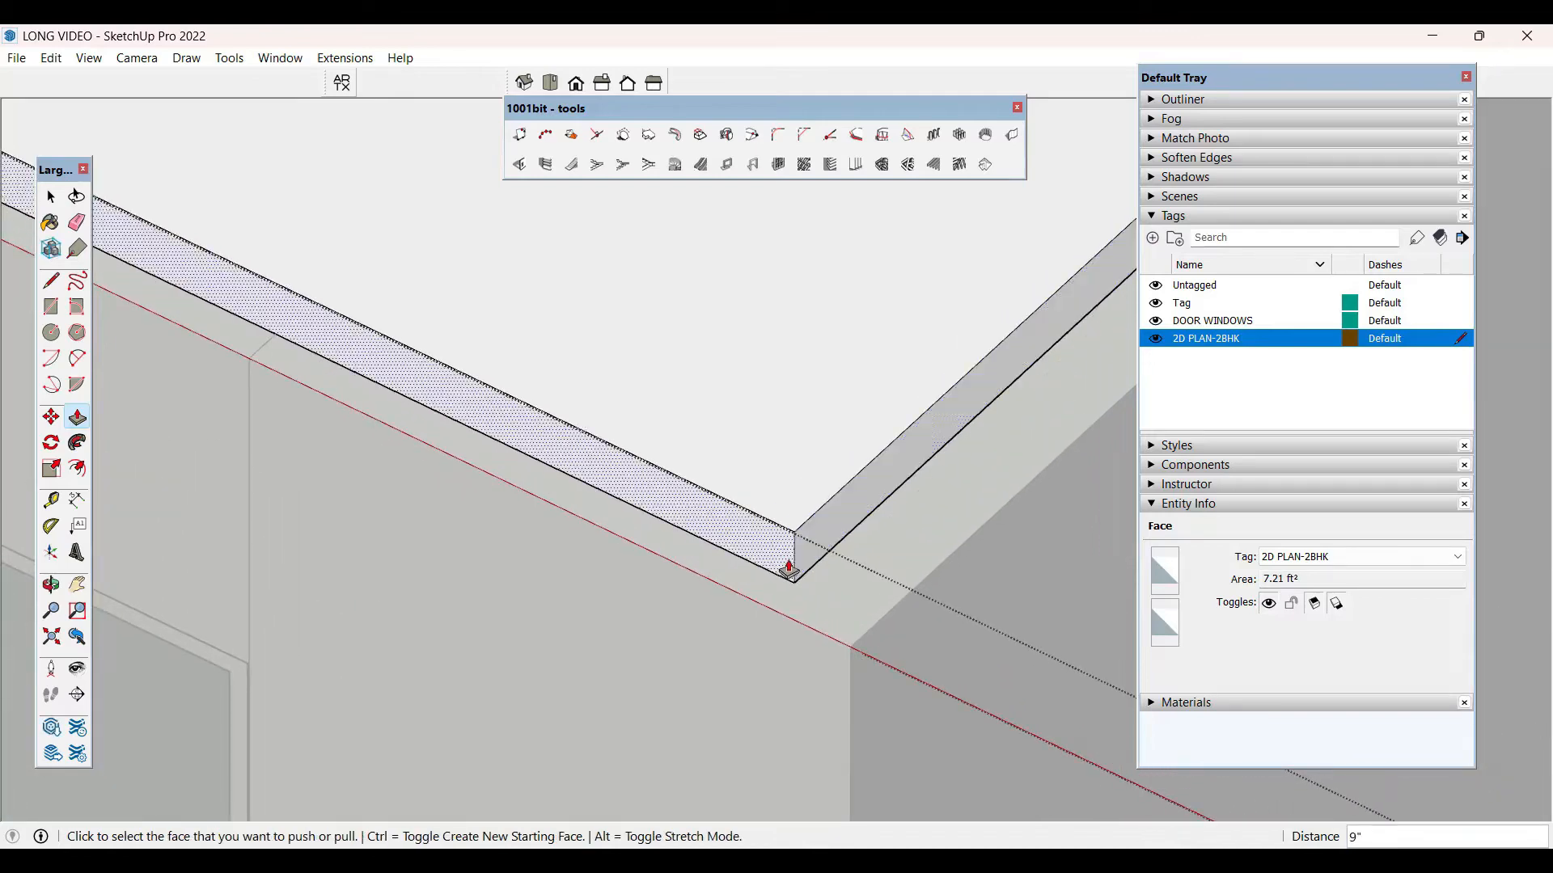
left_click(832, 558)
left_click(686, 606)
key("space")
scroll(468, 605, "down", 3)
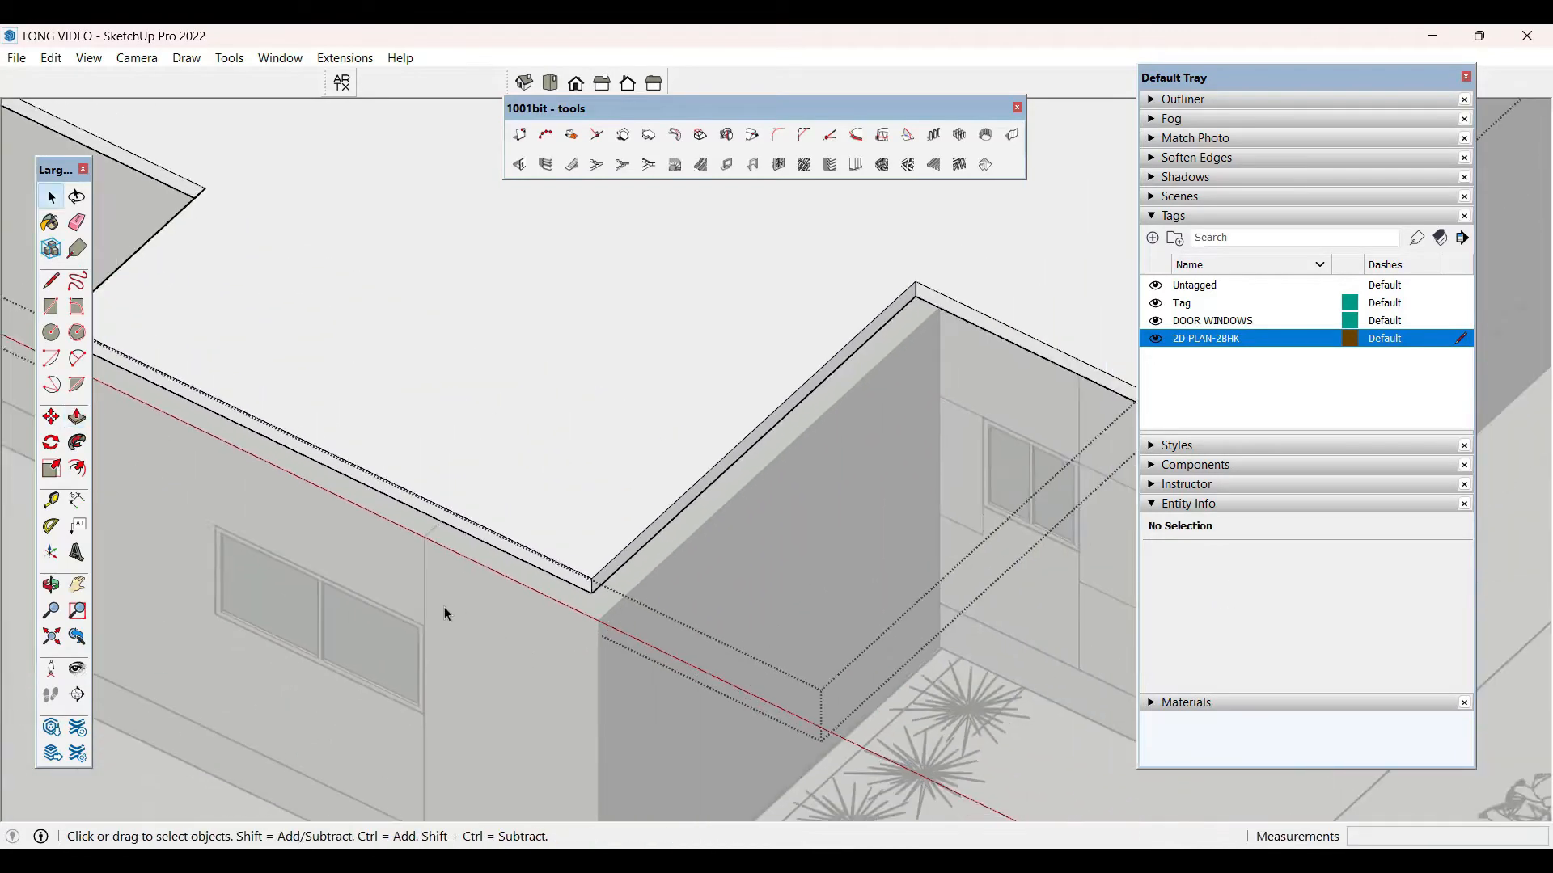
- Push the short slab edge above the small two-pane window next to the kitchen recess inward from the wall face
middle_click_drag(977, 533, 859, 427)
scroll(809, 440, "up", 2)
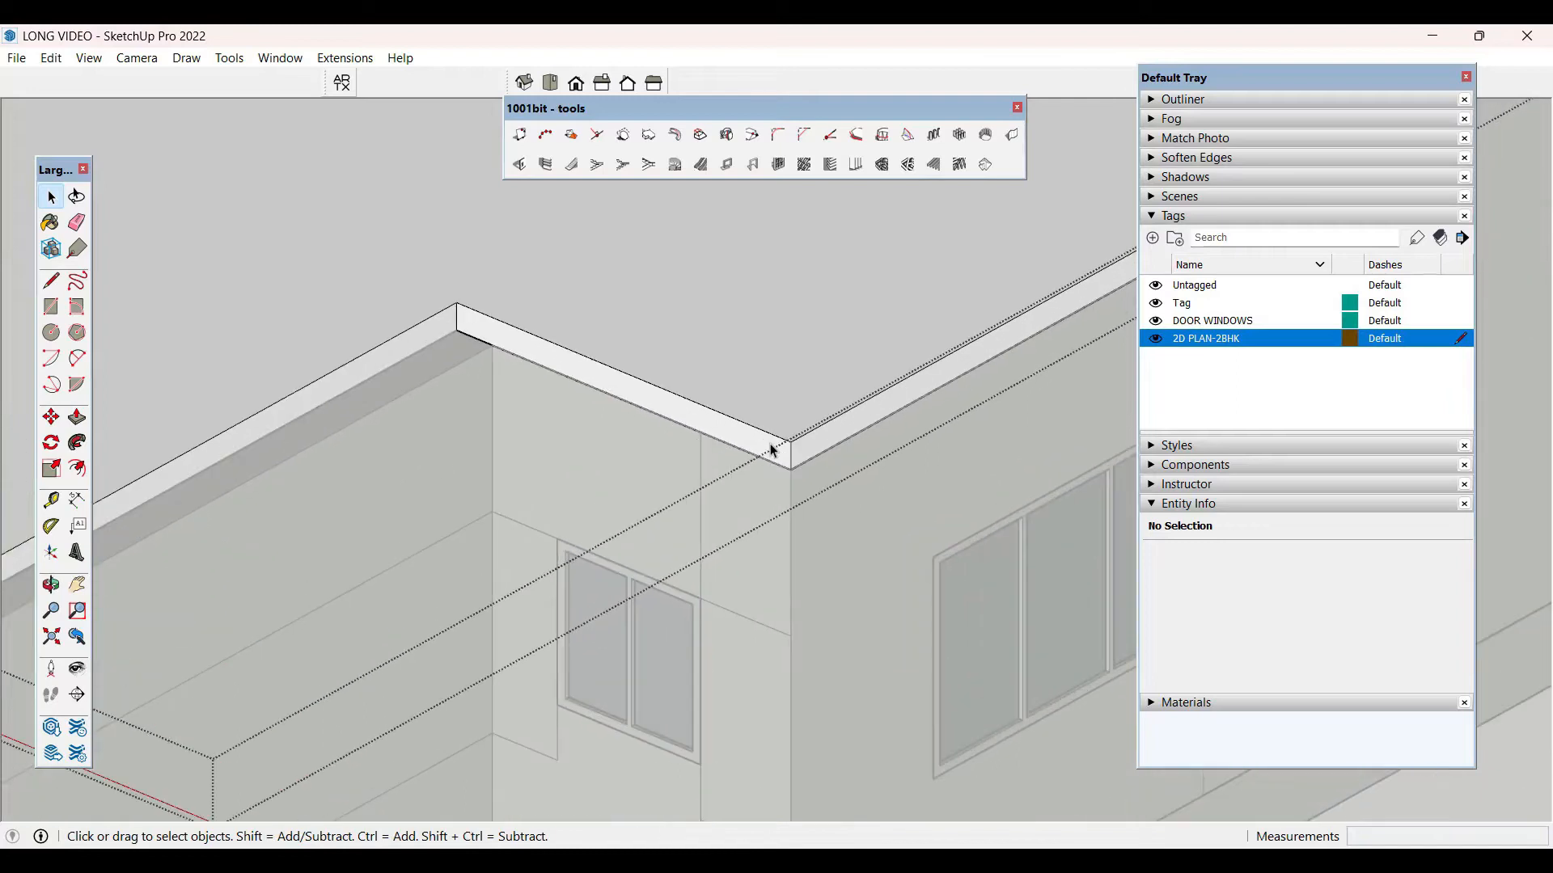
left_click(758, 457)
key("p")
left_click(760, 451)
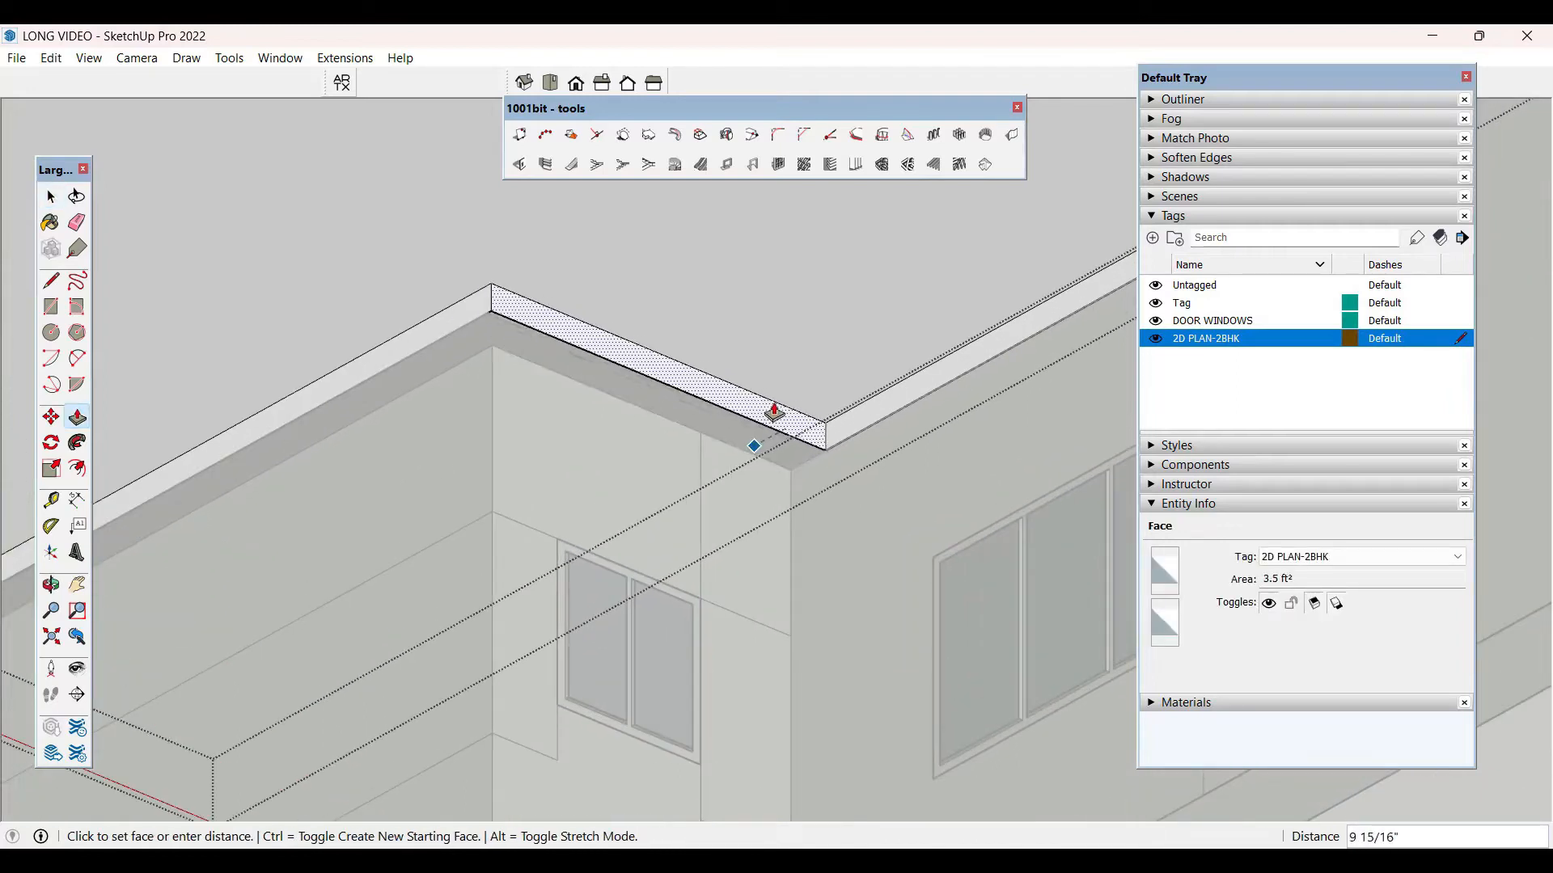
left_click(855, 420)
- Push the adjoining slab edge above the large side window inward from the wall face
key("p")
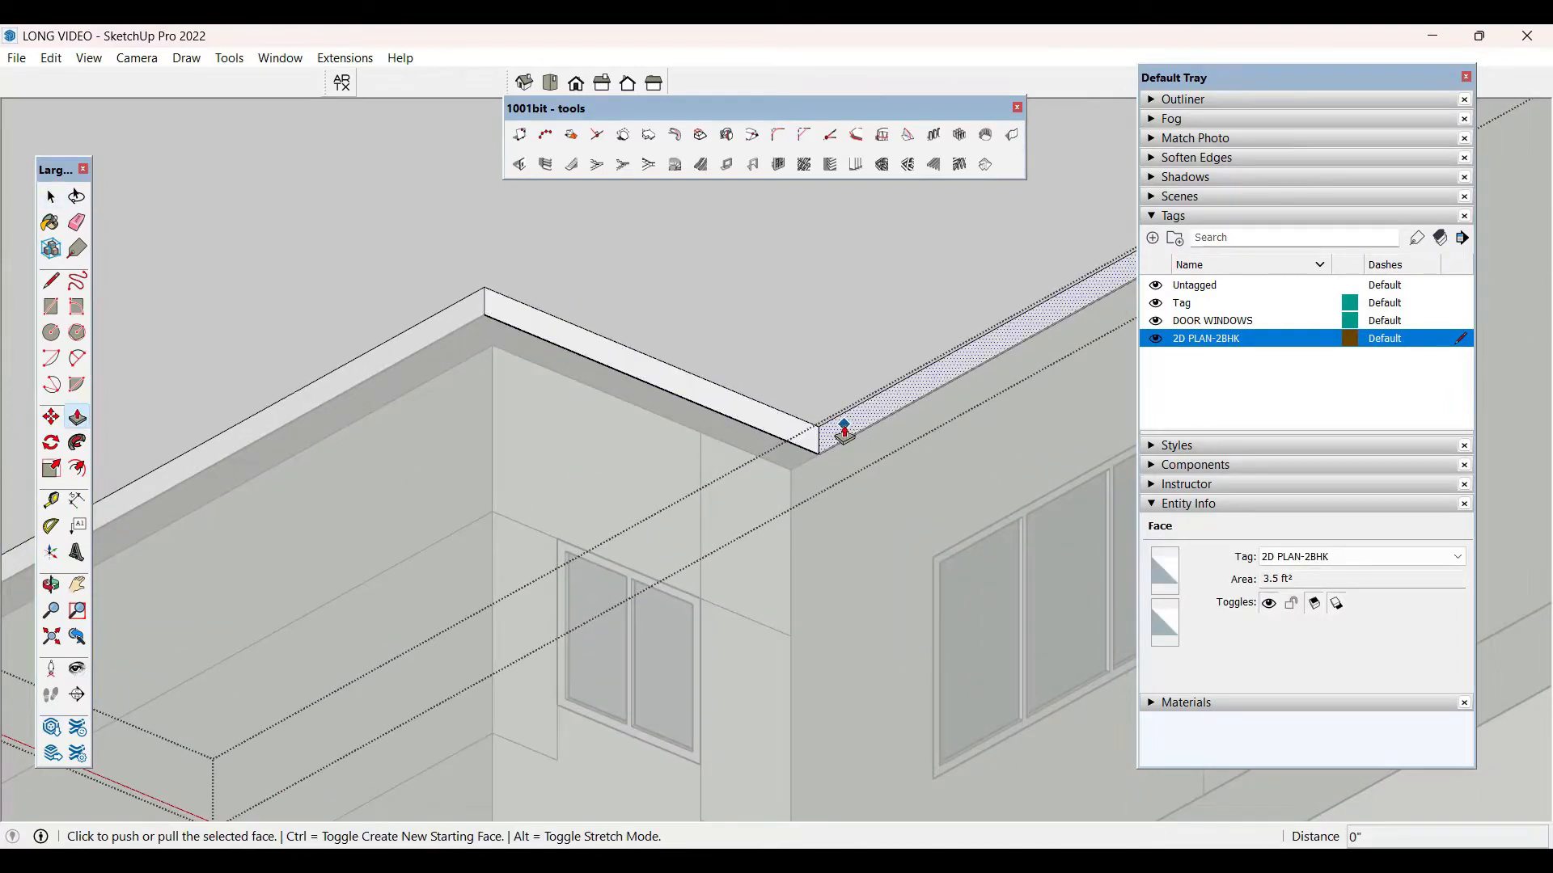
left_click(841, 427)
left_click(804, 445)
key("space")
scroll(813, 605, "down", 3)
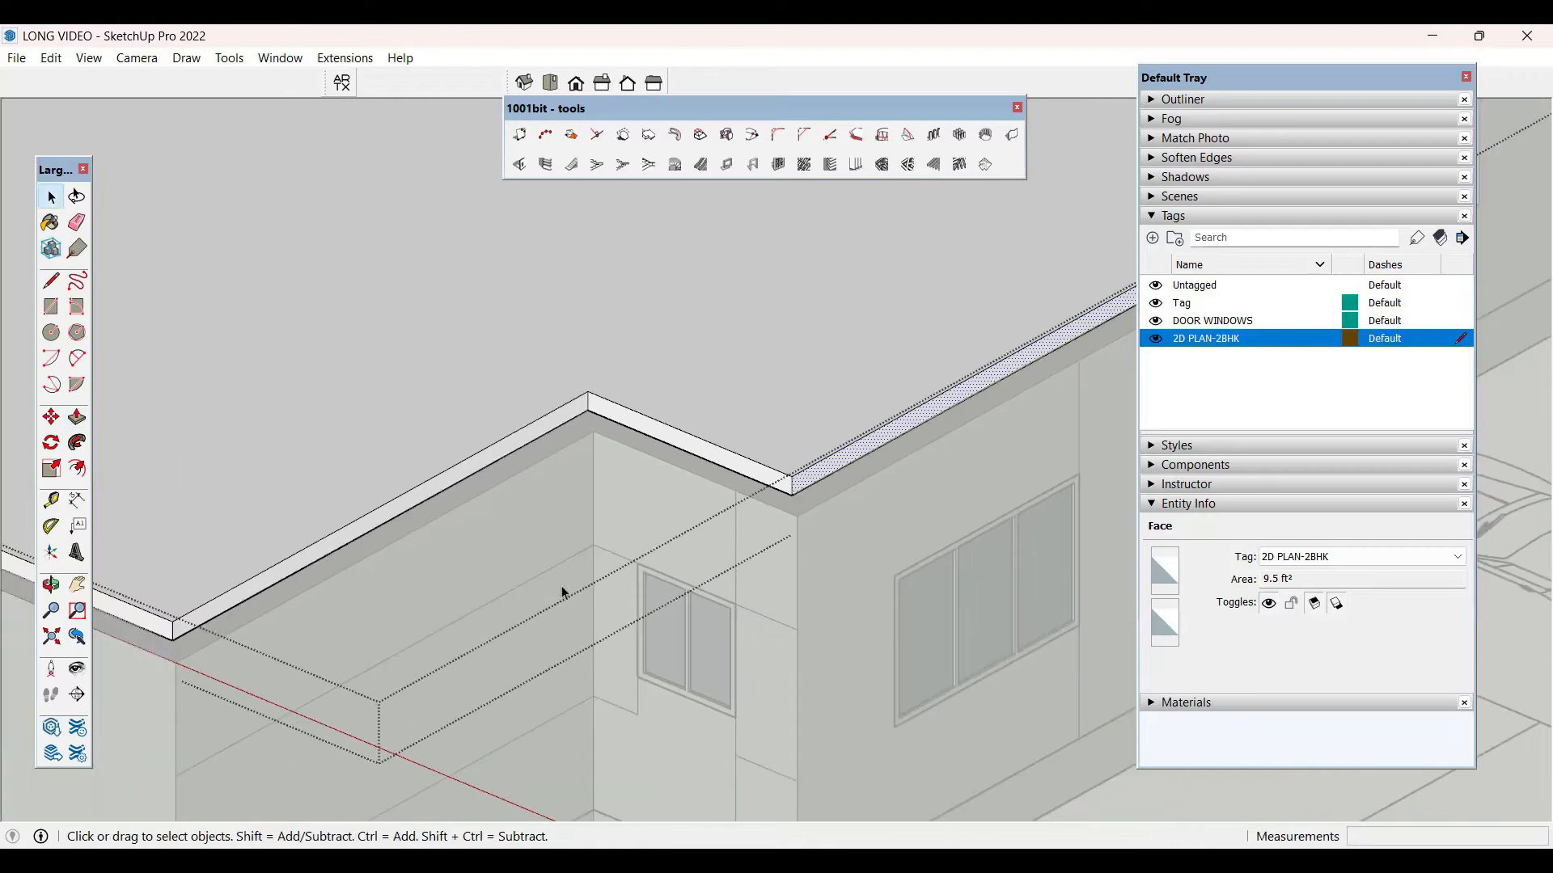
- Push the short return edge of the slab at the next wall recess inward by about 9"
middle_click_drag(561, 590, 526, 622)
scroll(943, 455, "up", 2)
middle_click_drag(943, 454, 618, 415)
scroll(593, 410, "up", 2)
scroll(545, 501, "up", 3)
scroll(611, 393, "up", 3)
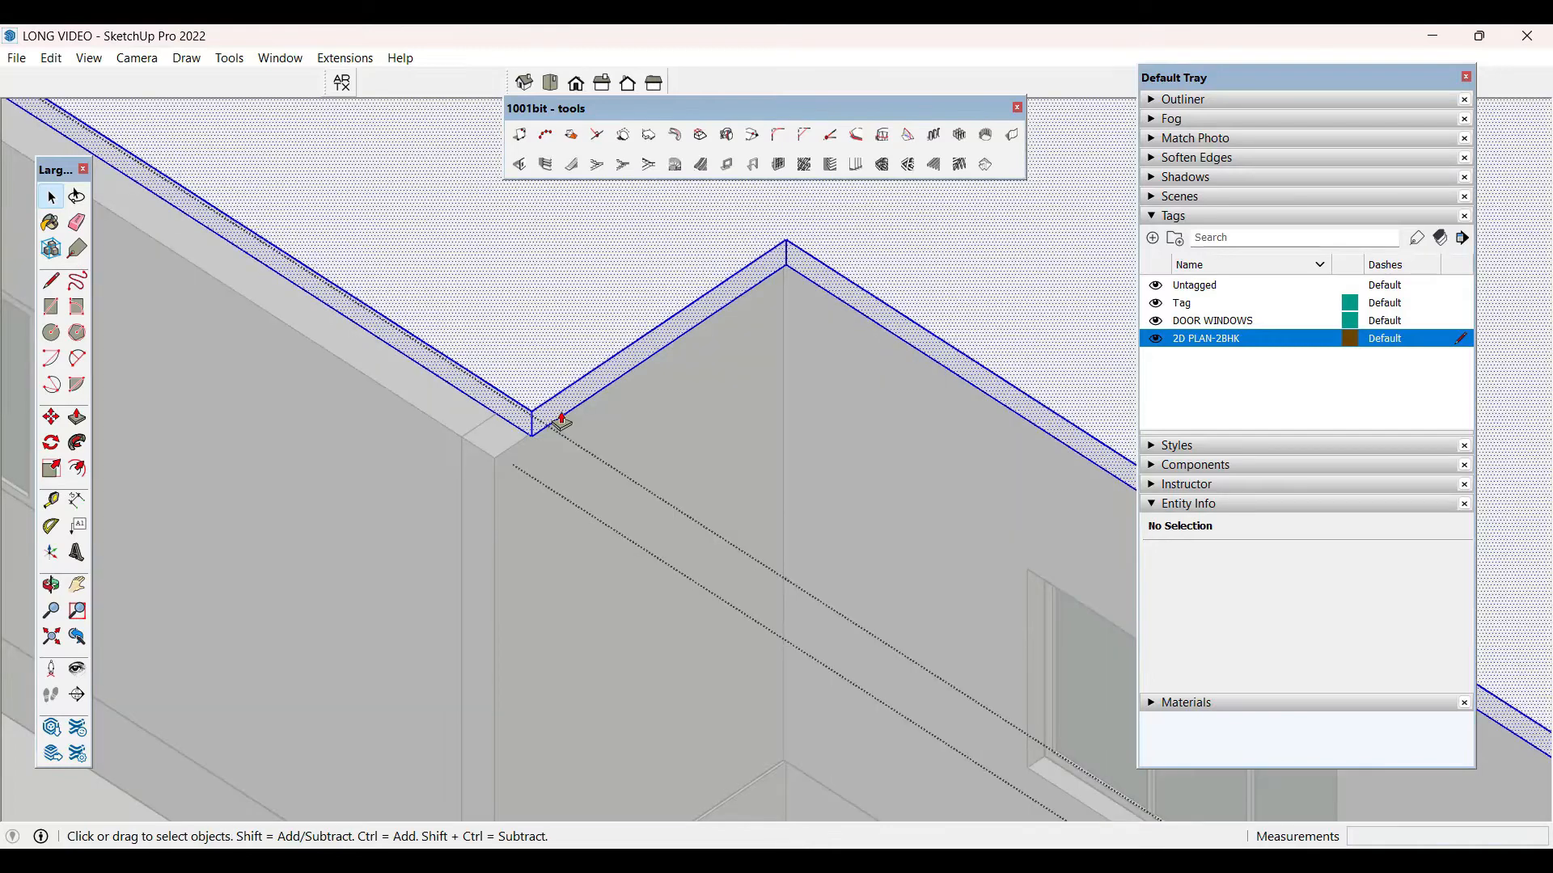
key("p")
left_click(555, 418)
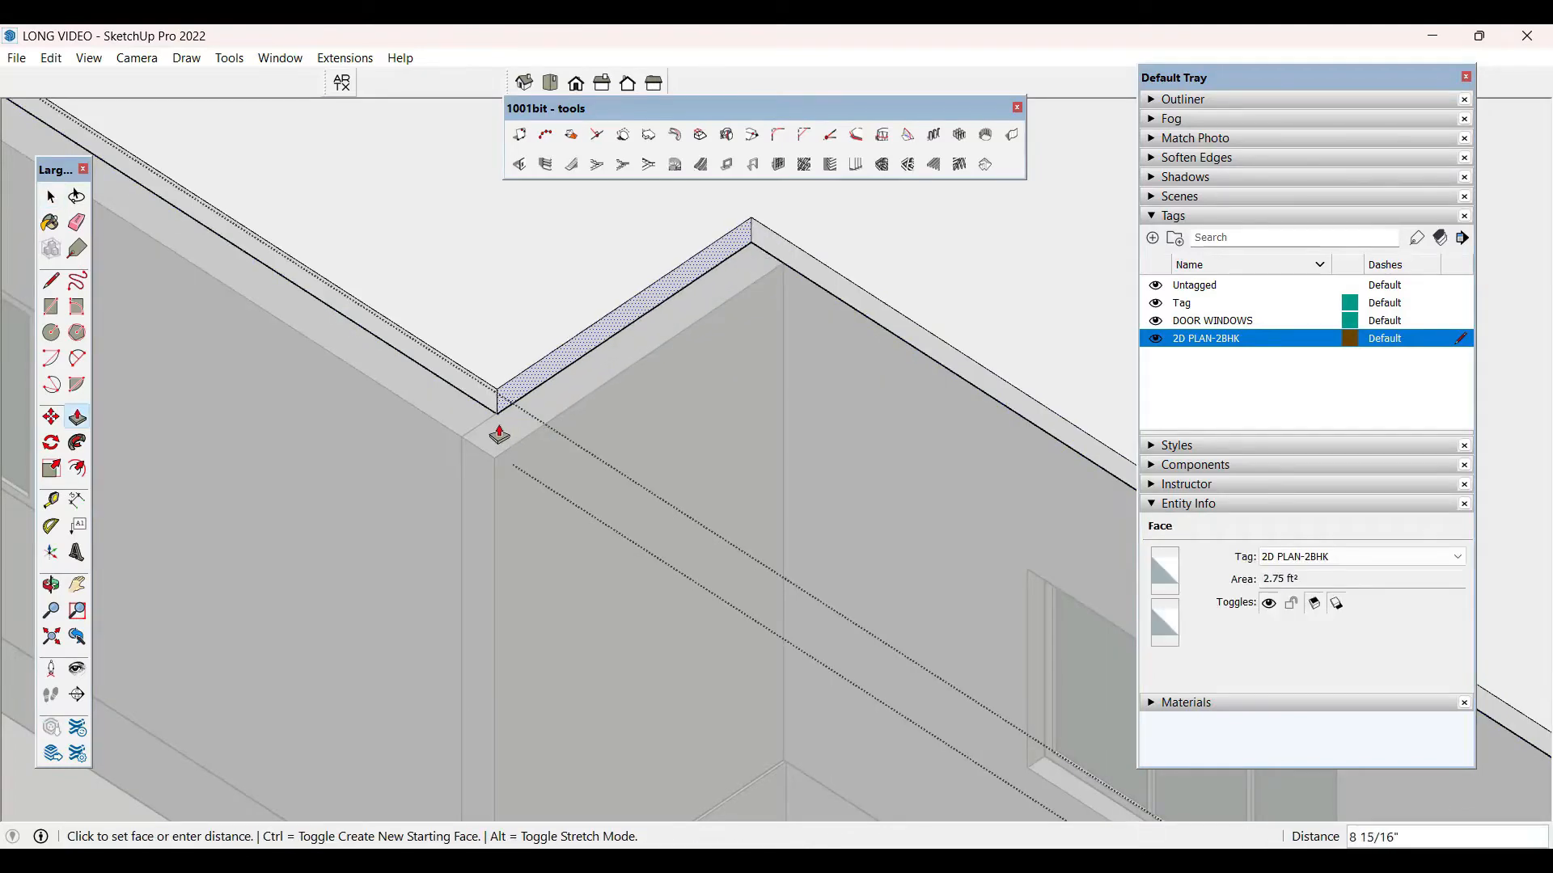
left_click(495, 423)
key("space")
- Push the long slab edge above the three-pane window beside that recess inward from the wall face
middle_click_drag(505, 455, 825, 374)
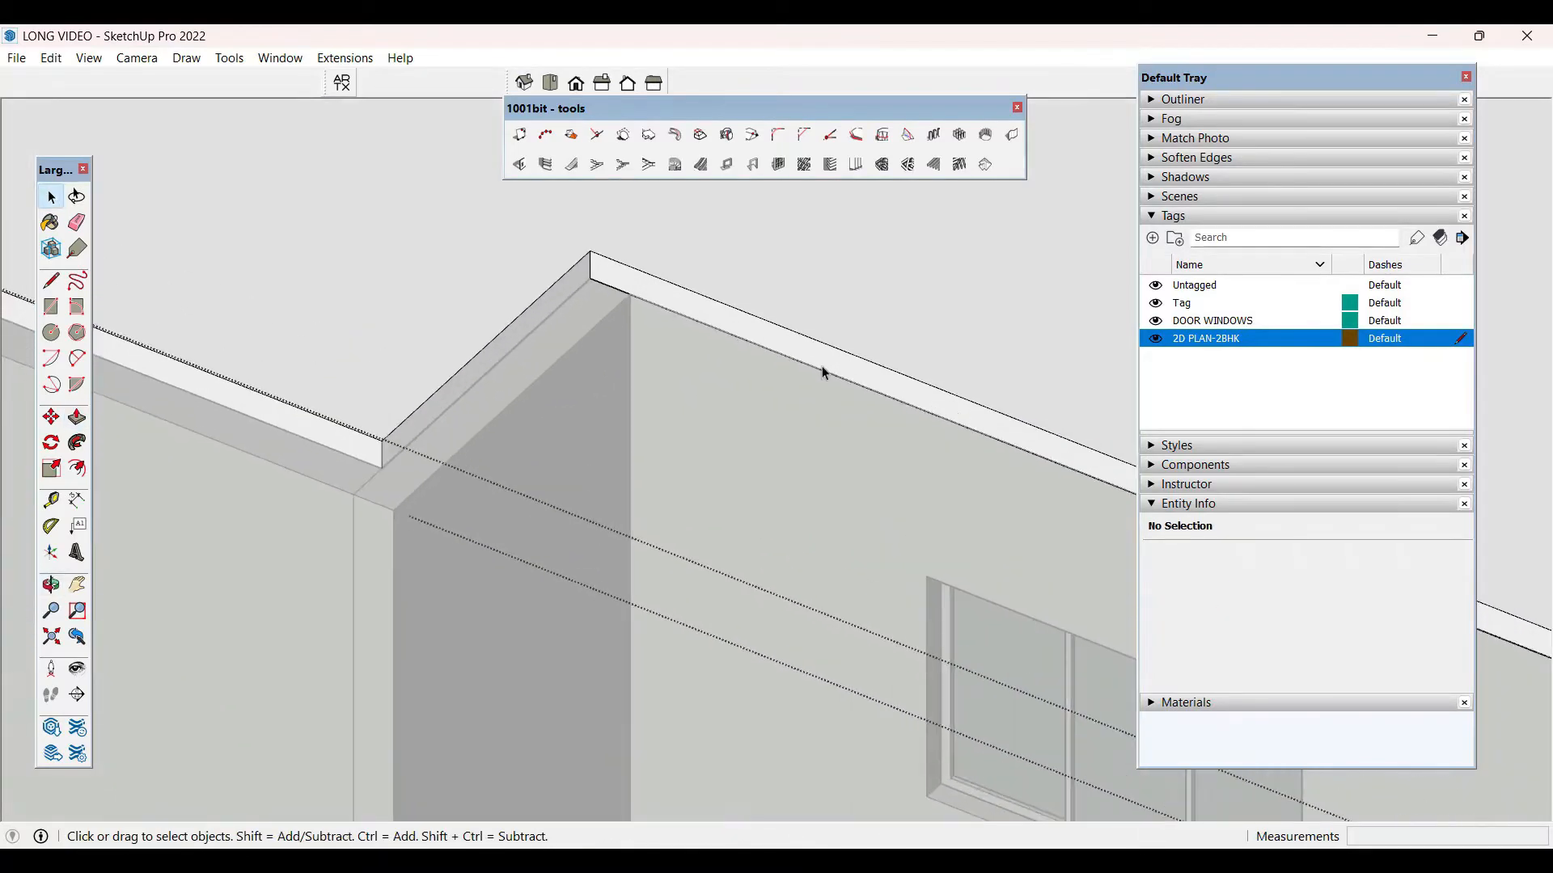
key("p")
left_click(769, 353)
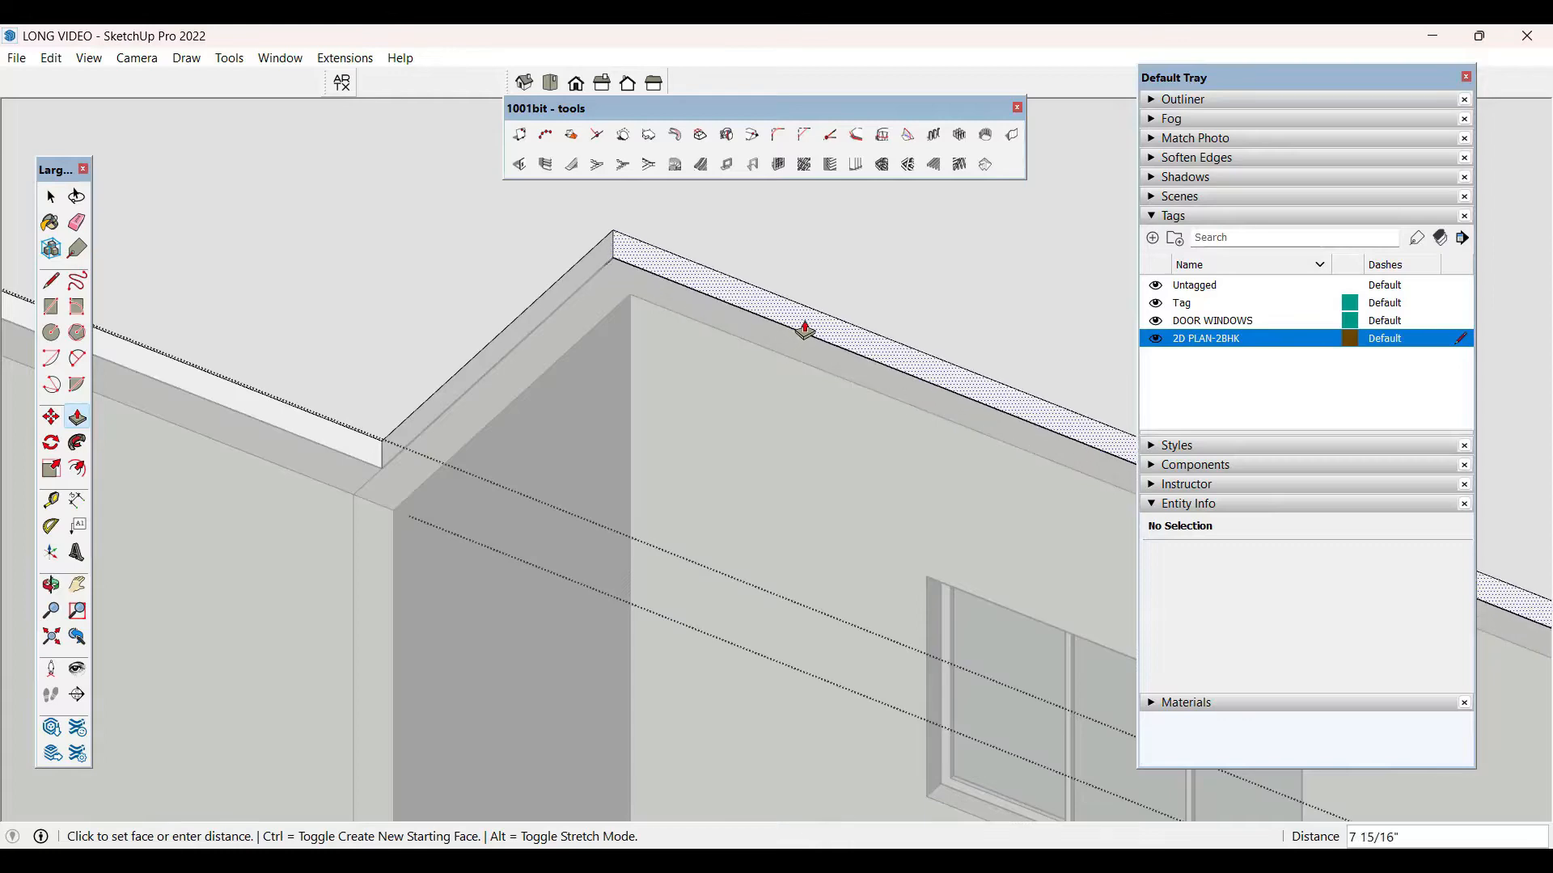
key("space")
scroll(501, 493, "down", 6)
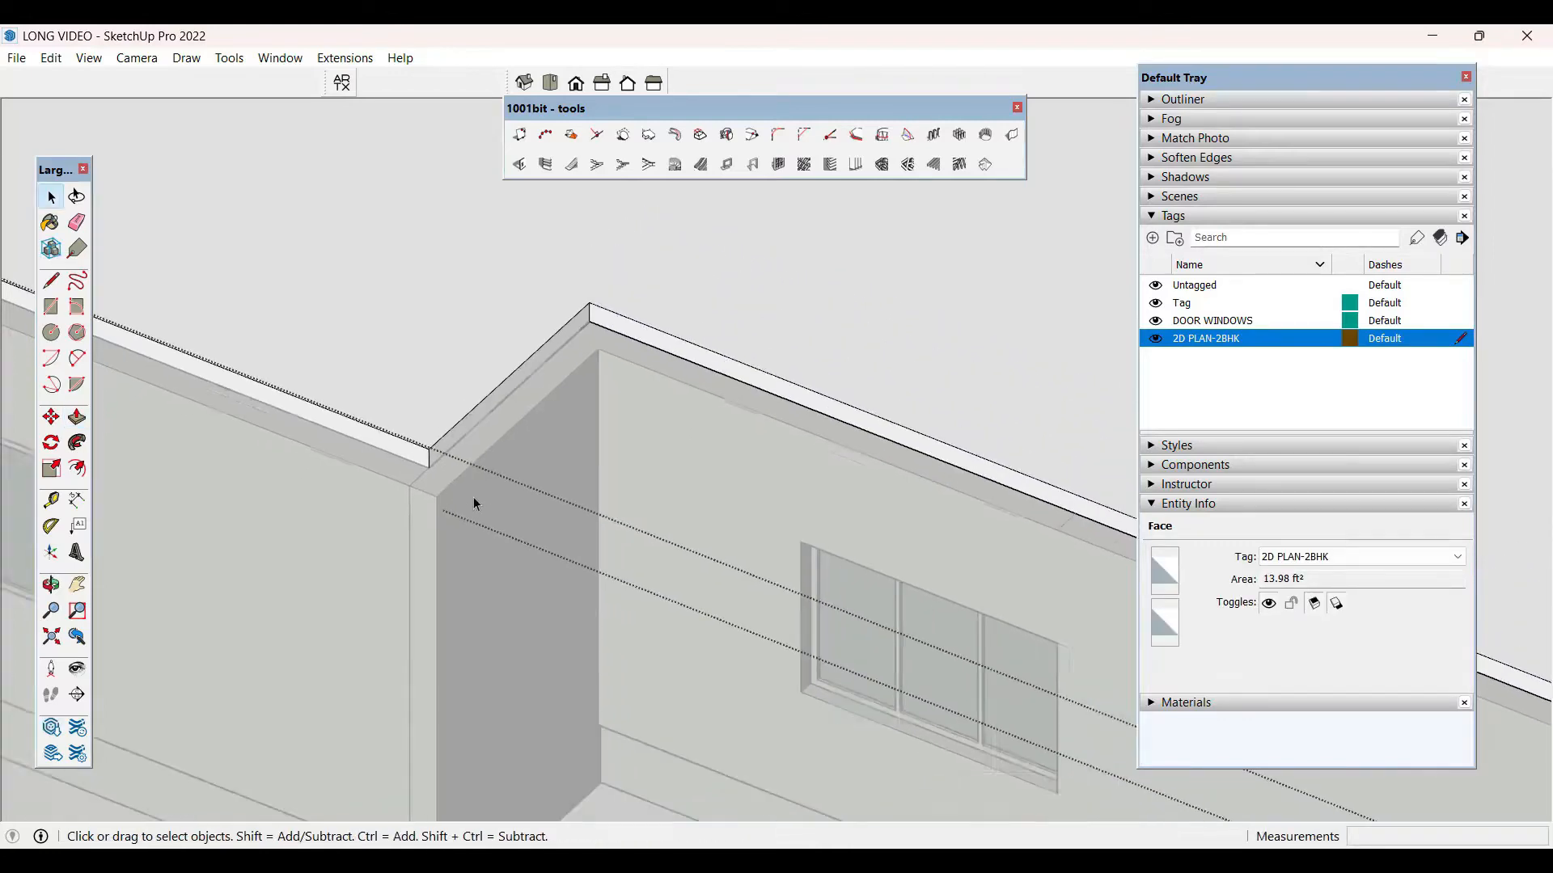
- Push the short slab edge above the entrance door inward, flush with the long edge above the adjoining three-pane window wall
scroll(1021, 666, "up", 3)
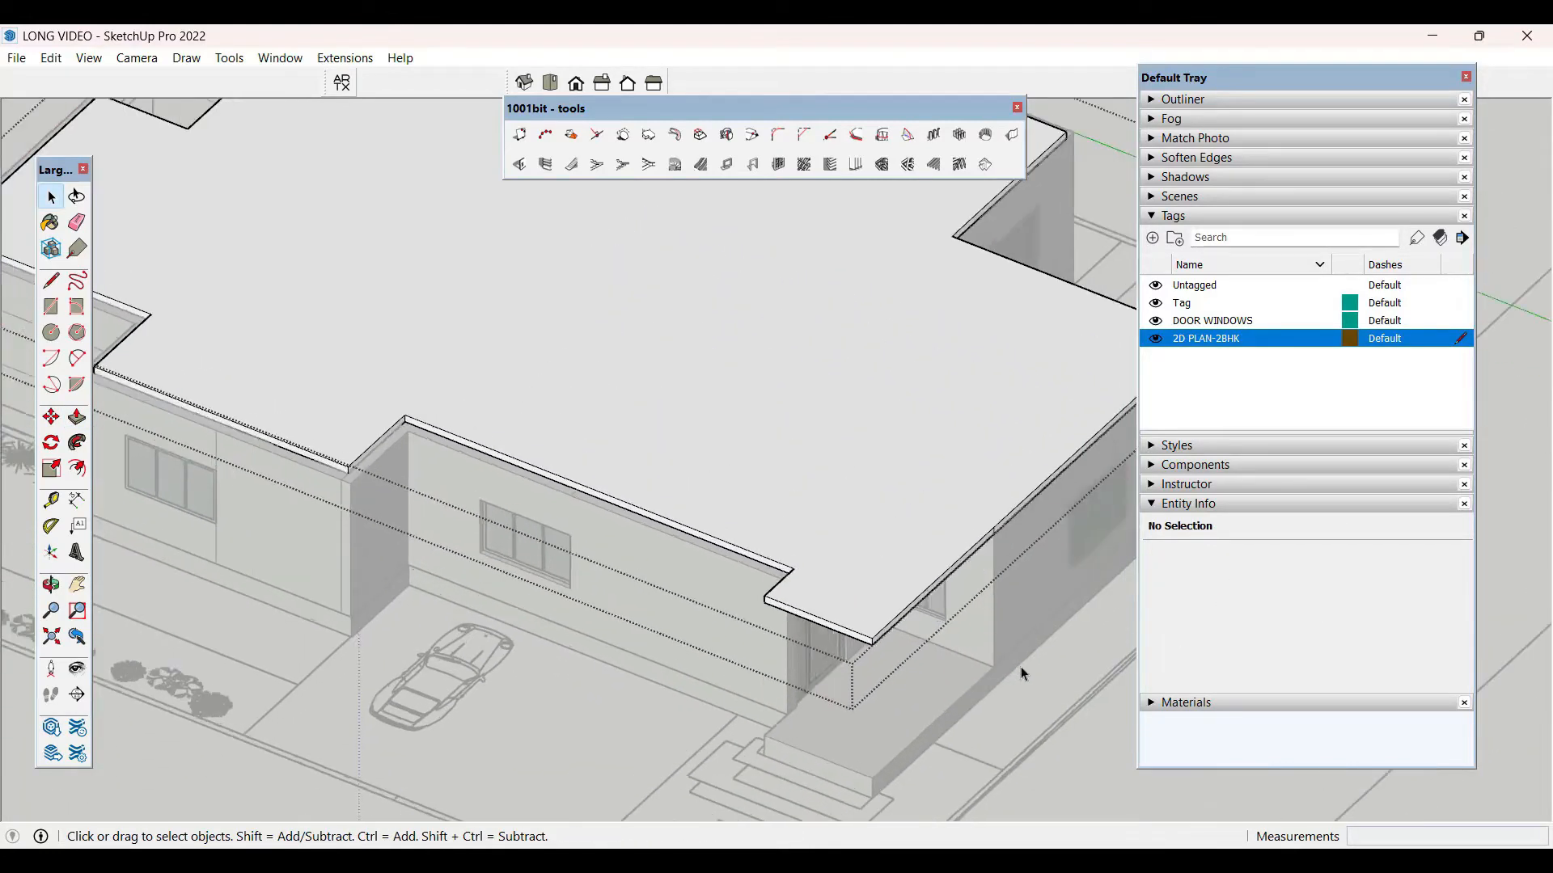
scroll(776, 638, "down", 6)
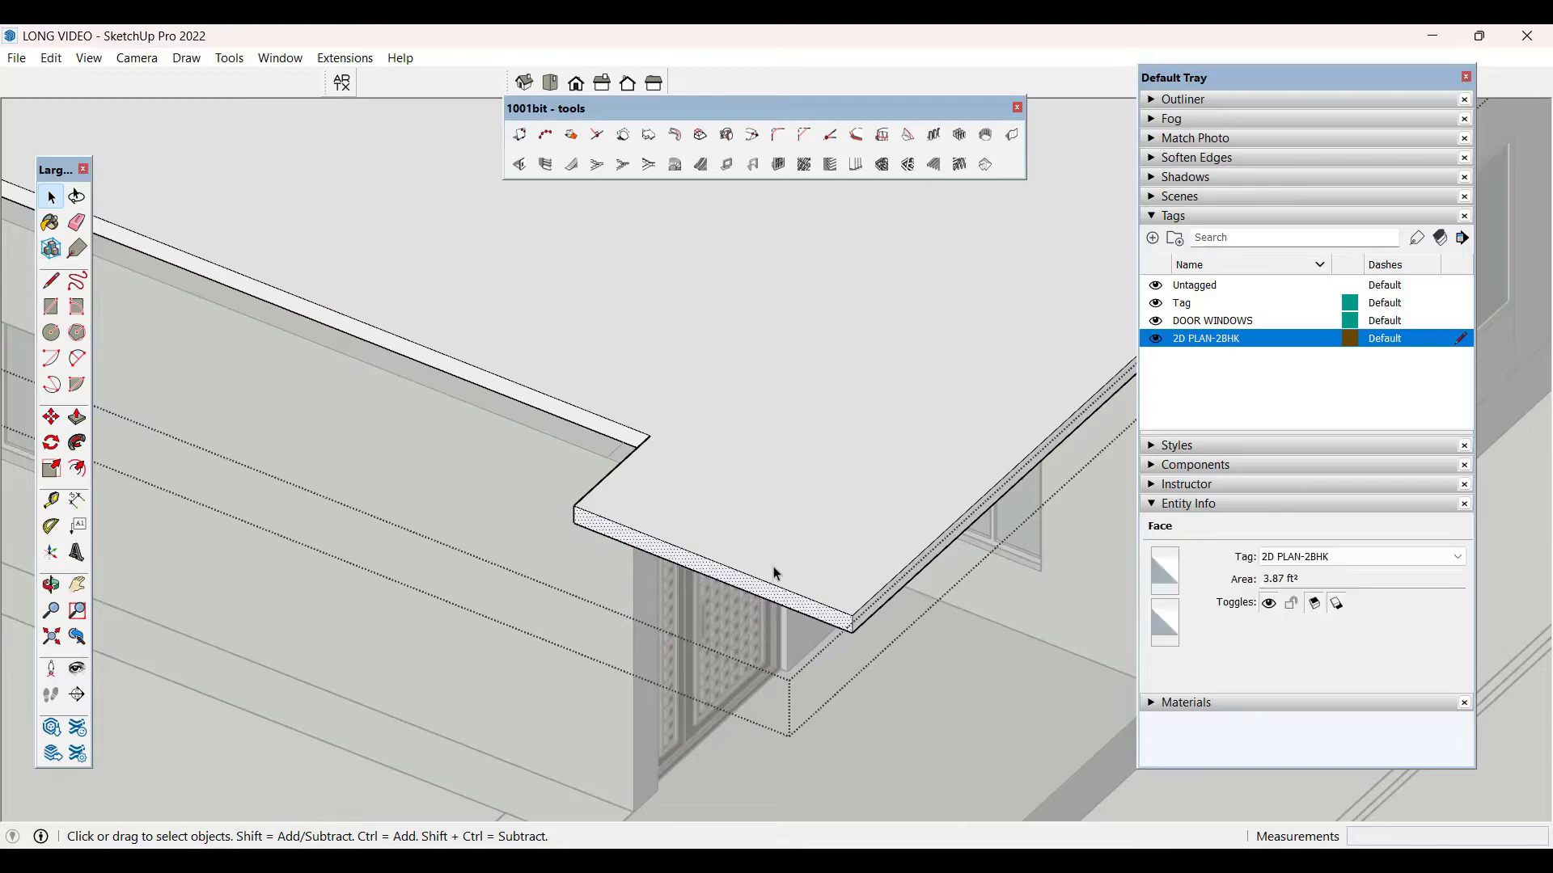
scroll(775, 574, "down", 1)
key("p")
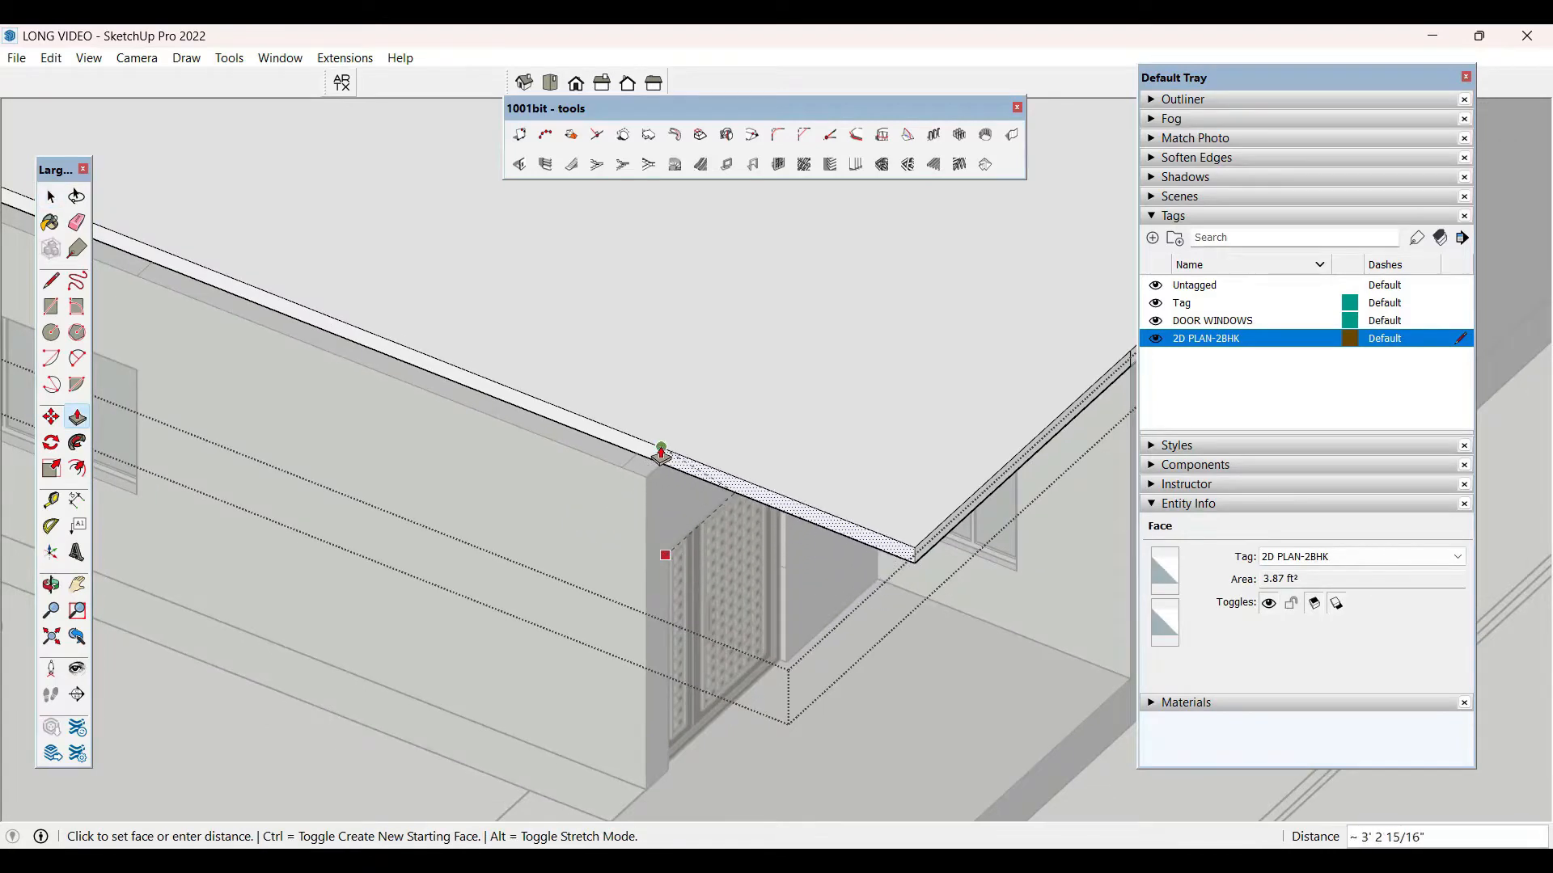
scroll(588, 457, "down", 5)
left_click(841, 476)
scroll(841, 475, "up", 2)
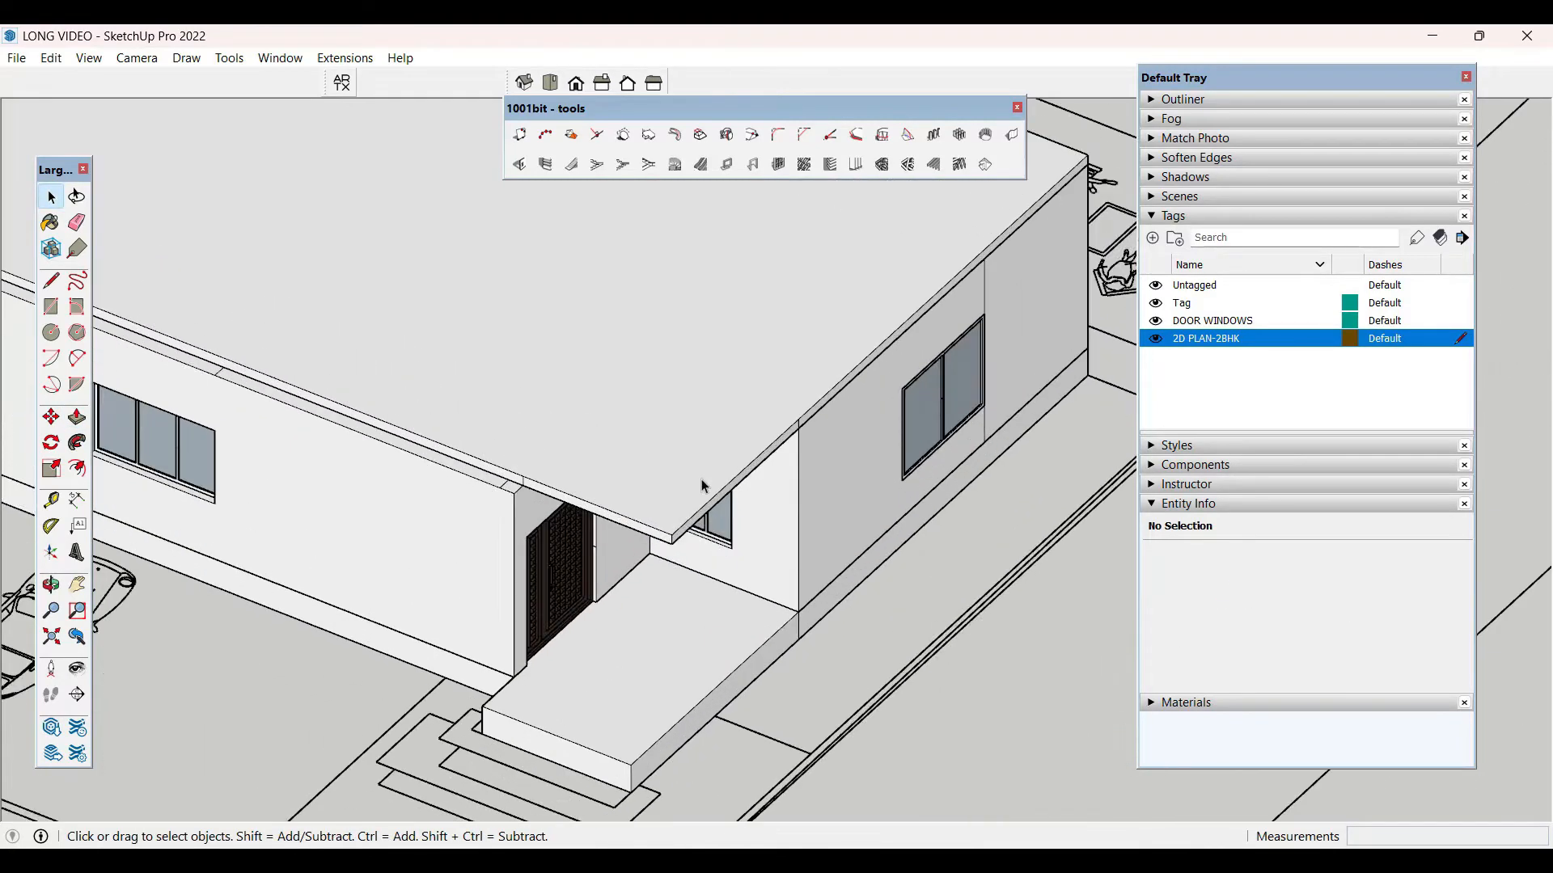
- Push the slab edge above the three-pane window beside the outdoor seating area inward by 9"
scroll(702, 483, "up", 1)
scroll(852, 545, "down", 4)
scroll(710, 531, "up", 5)
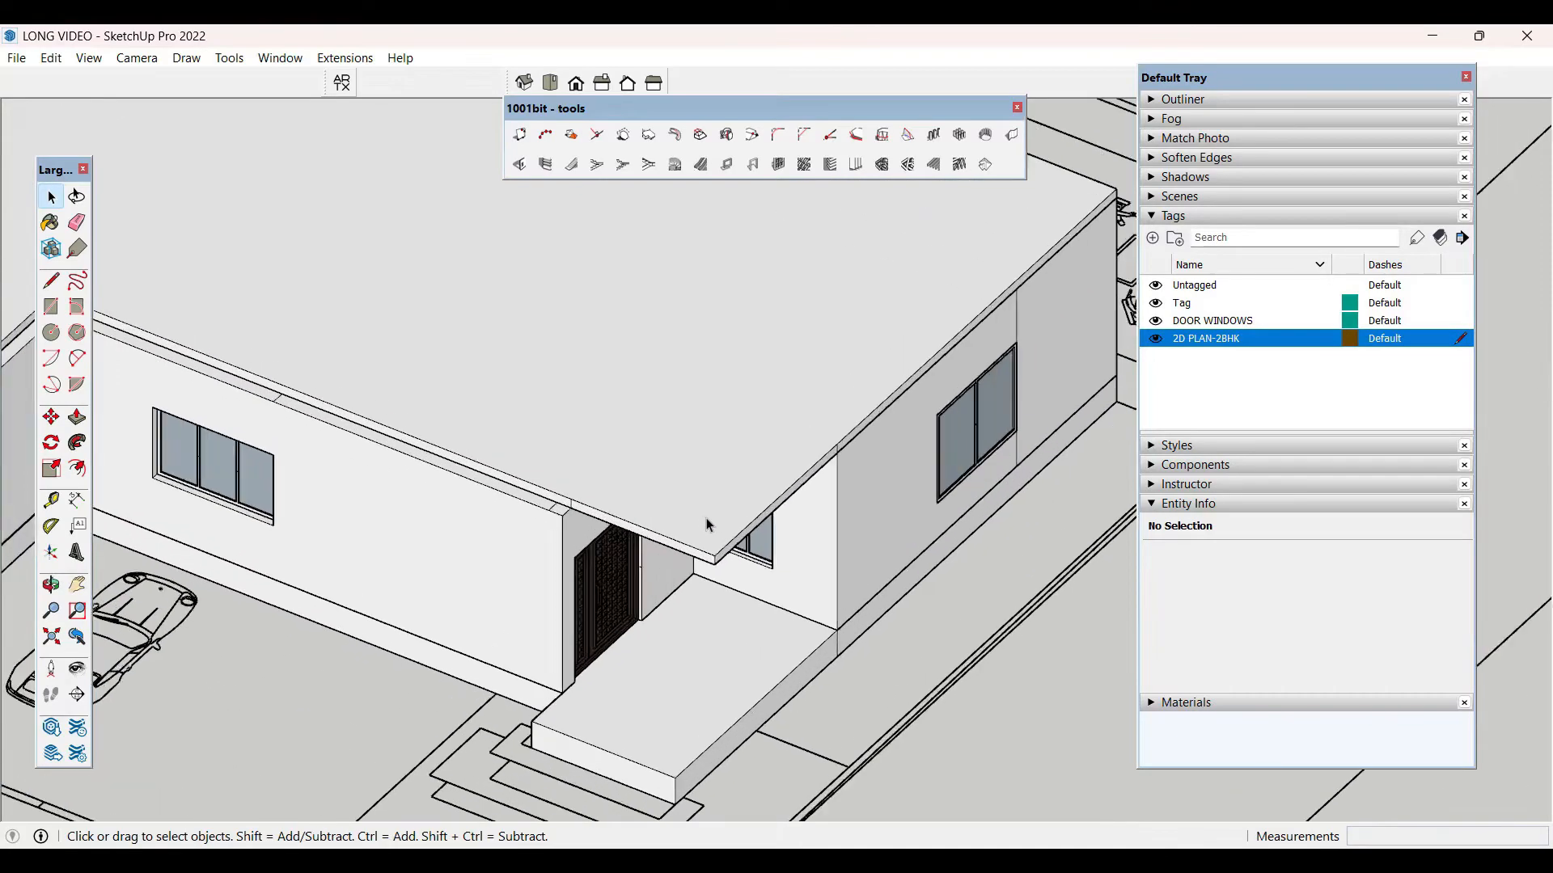
scroll(711, 573, "down", 3)
scroll(935, 592, "down", 1)
mouse_move(934, 592)
middle_mouse_down()
mouse_move(302, 651)
mouse_move(939, 570)
middle_mouse_up()
scroll(939, 570, "up", 6)
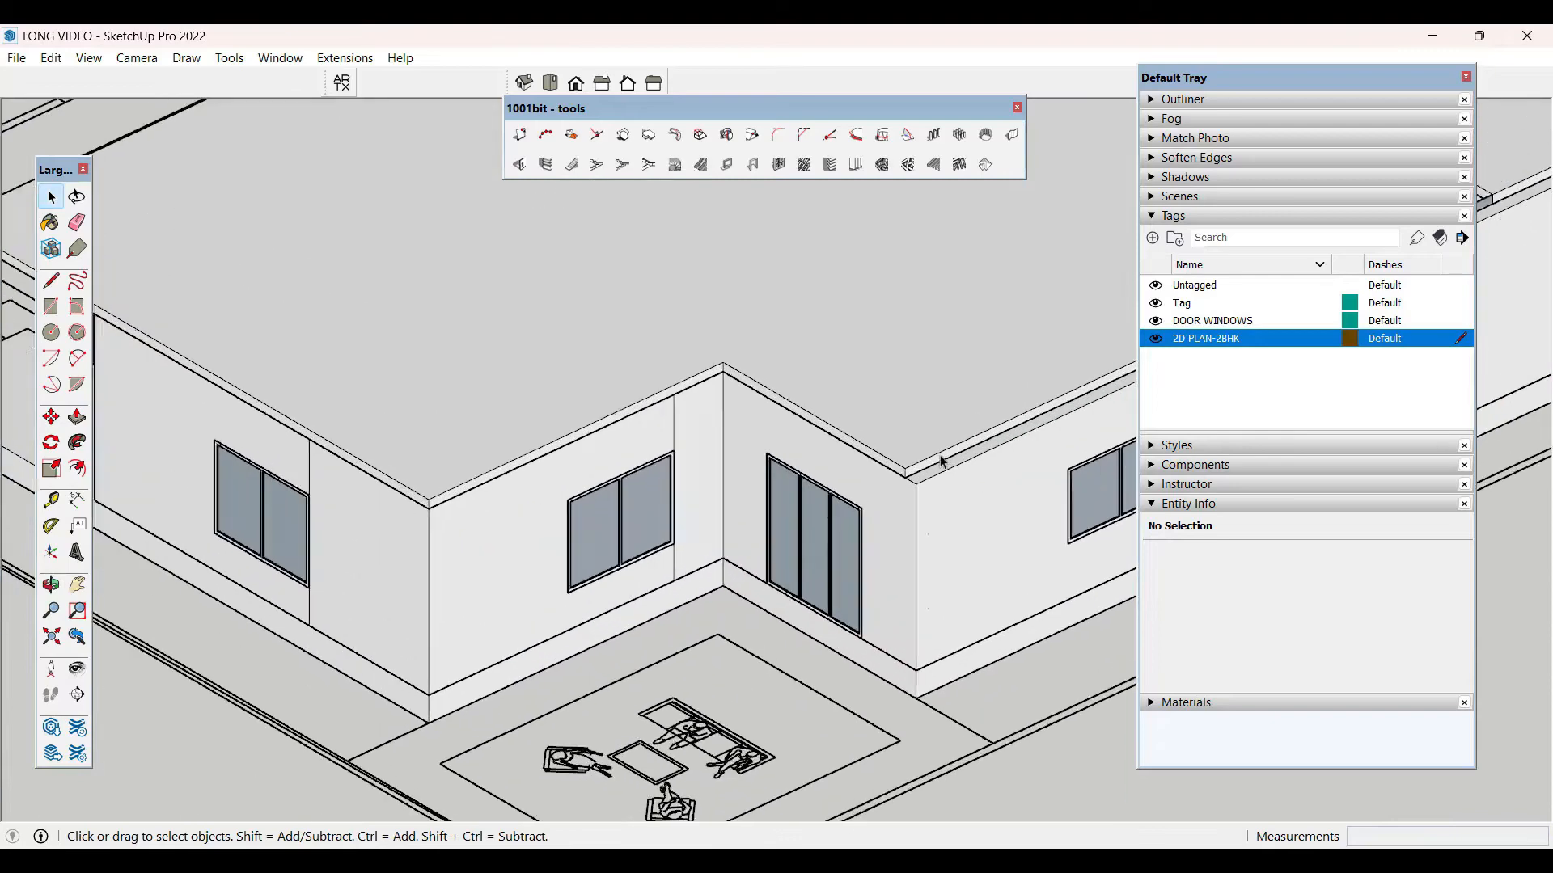
left_click(865, 465)
key("p")
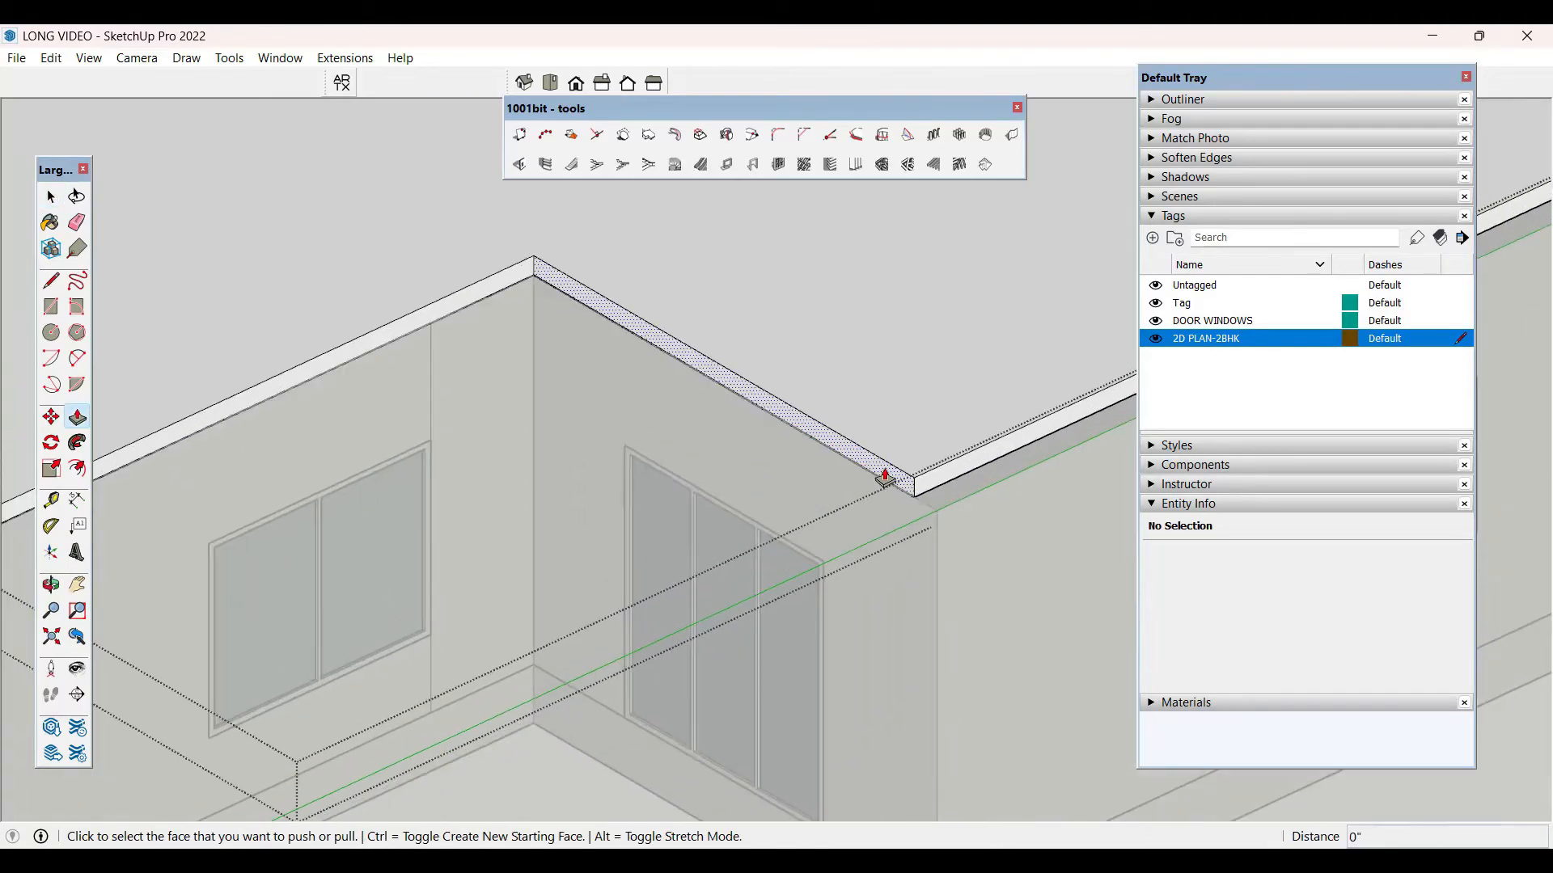
left_click(884, 474)
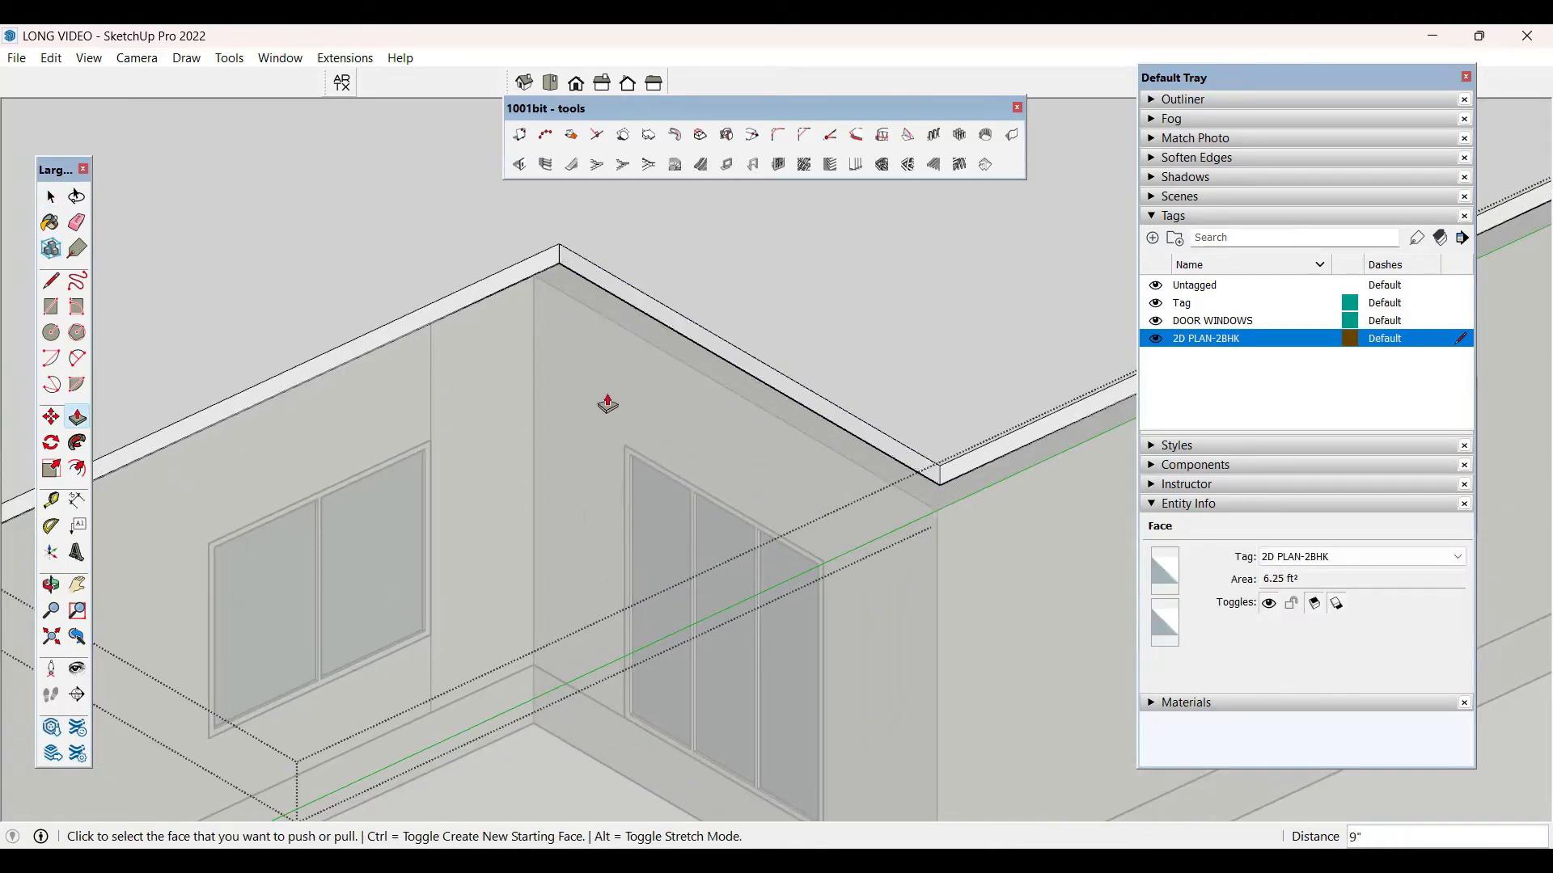
- Push the adjoining slab edge above the two-pane window facing the outdoor seating area inward from the wall face
key("p")
left_click(522, 272)
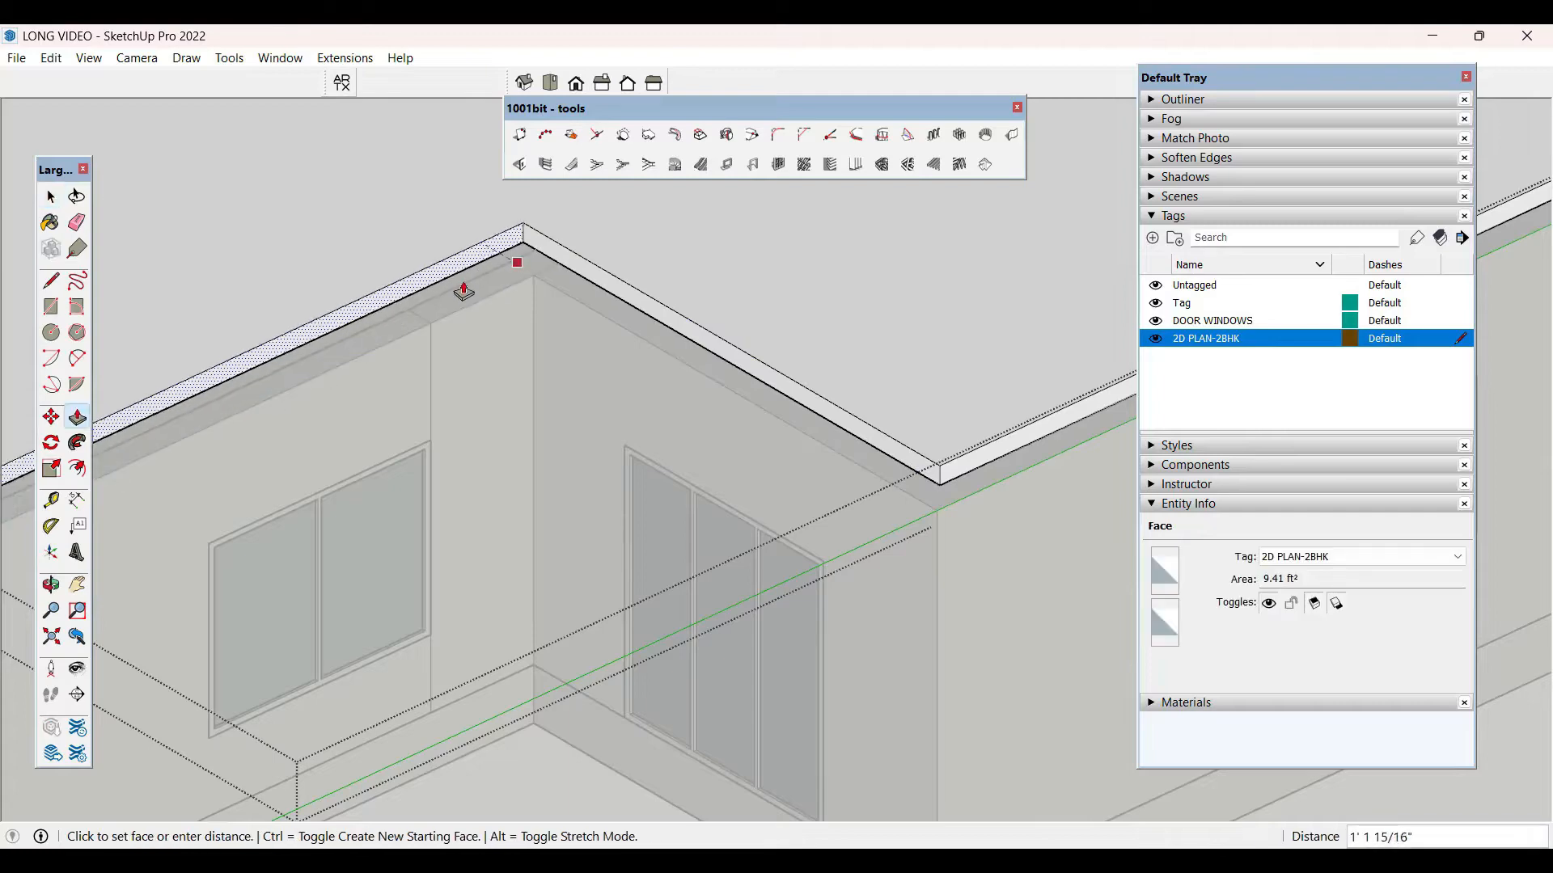
key("space")
scroll(1035, 469, "down", 4)
scroll(348, 489, "up", 3)
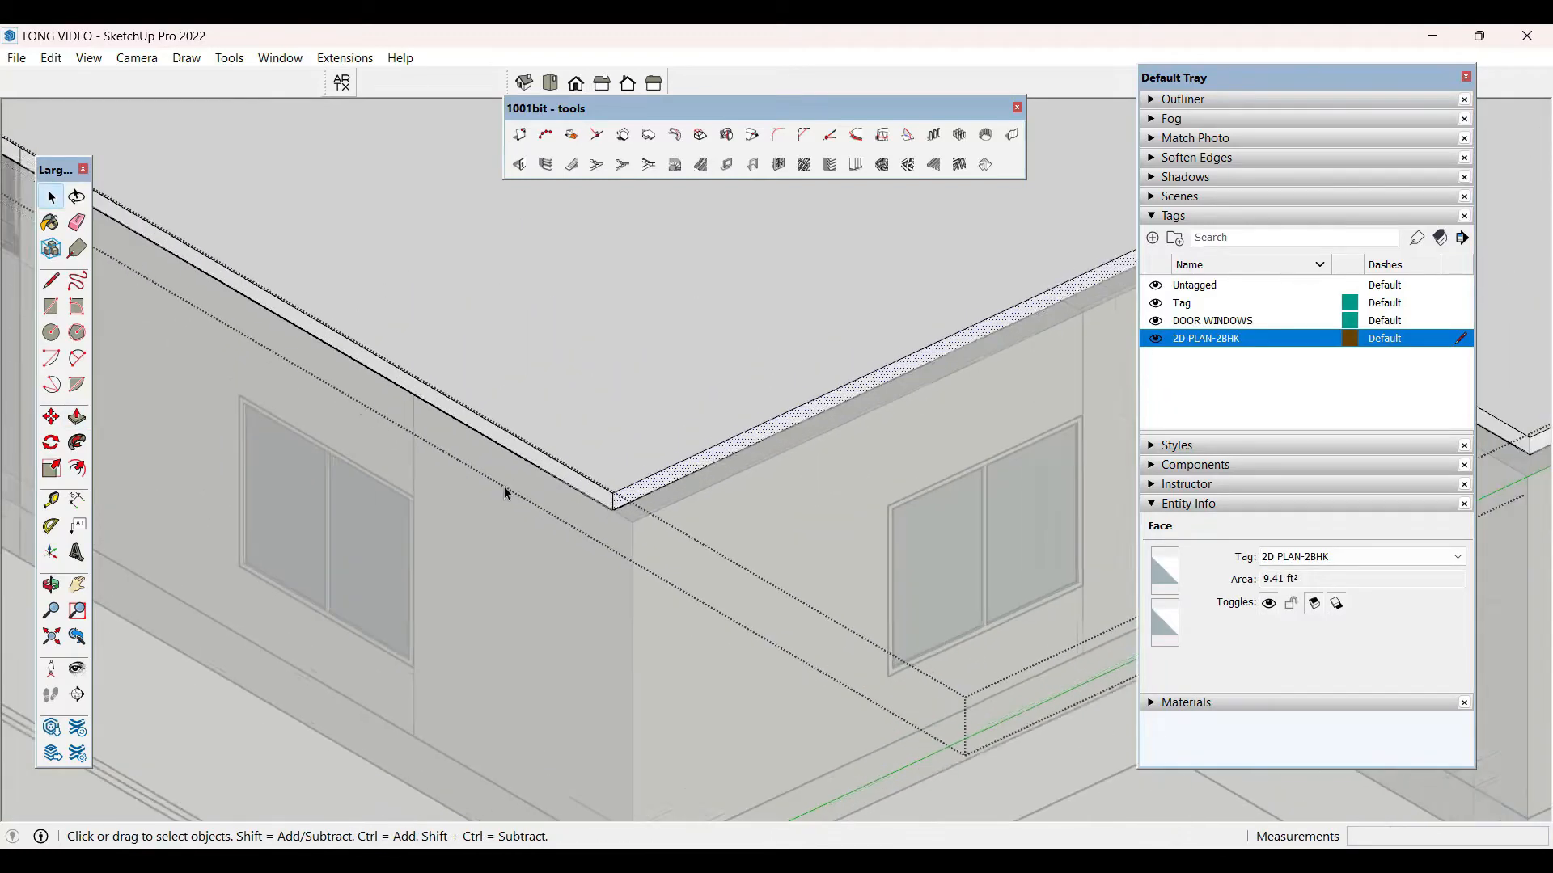
- Push the slab edge above the side wall's two-pane window, around the next outer corner, inward from the wall face
triple_click(558, 472)
key("p")
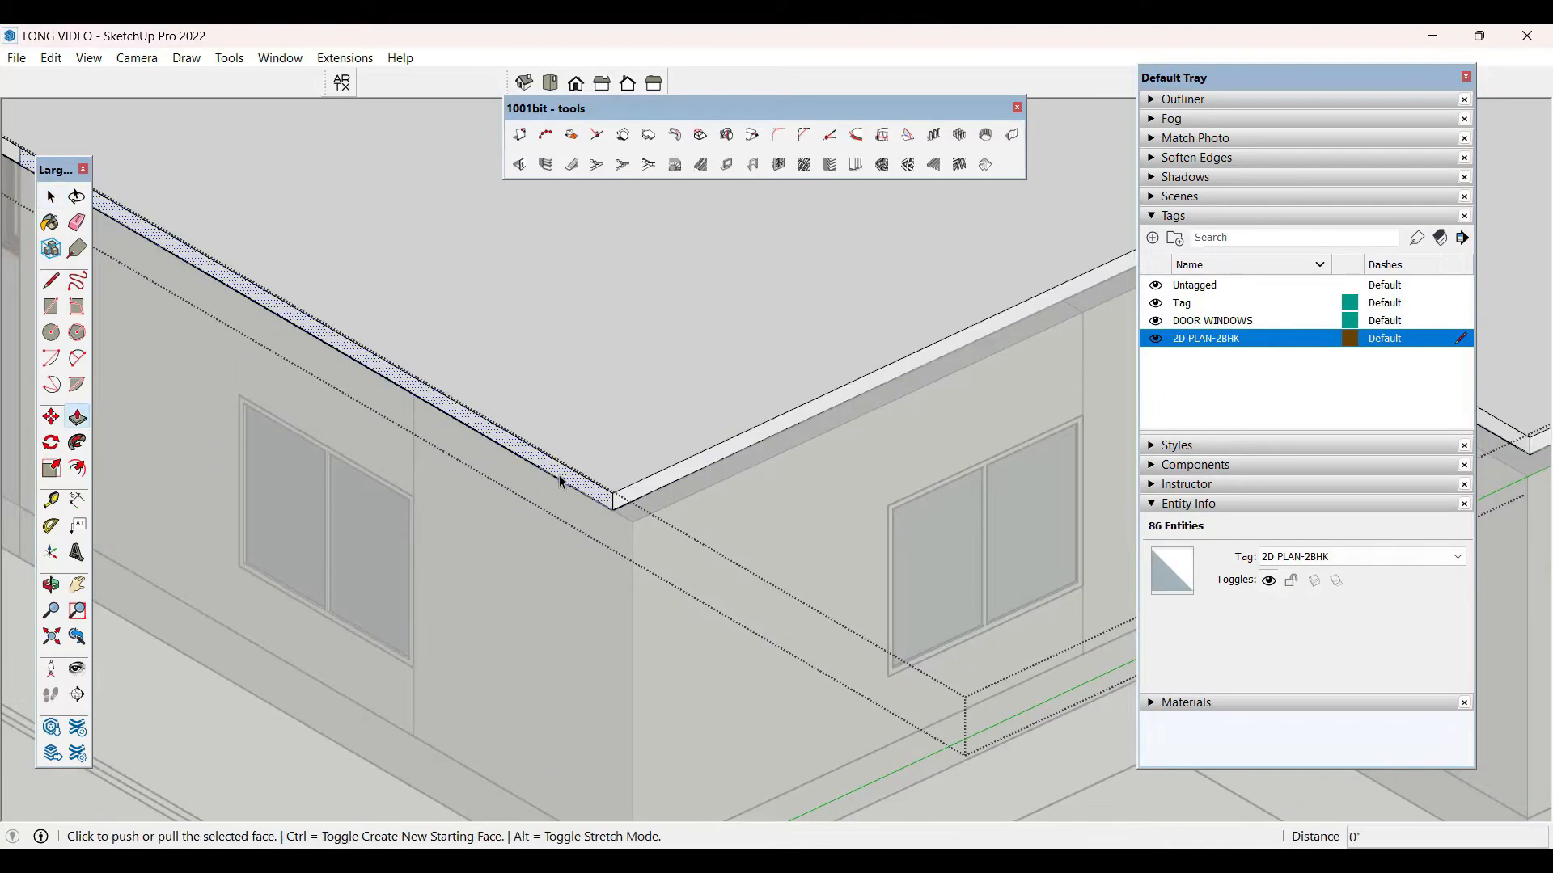
left_click(559, 476)
scroll(631, 514, "up", 3)
left_click(628, 522)
key("space")
scroll(809, 695, "down", 6)
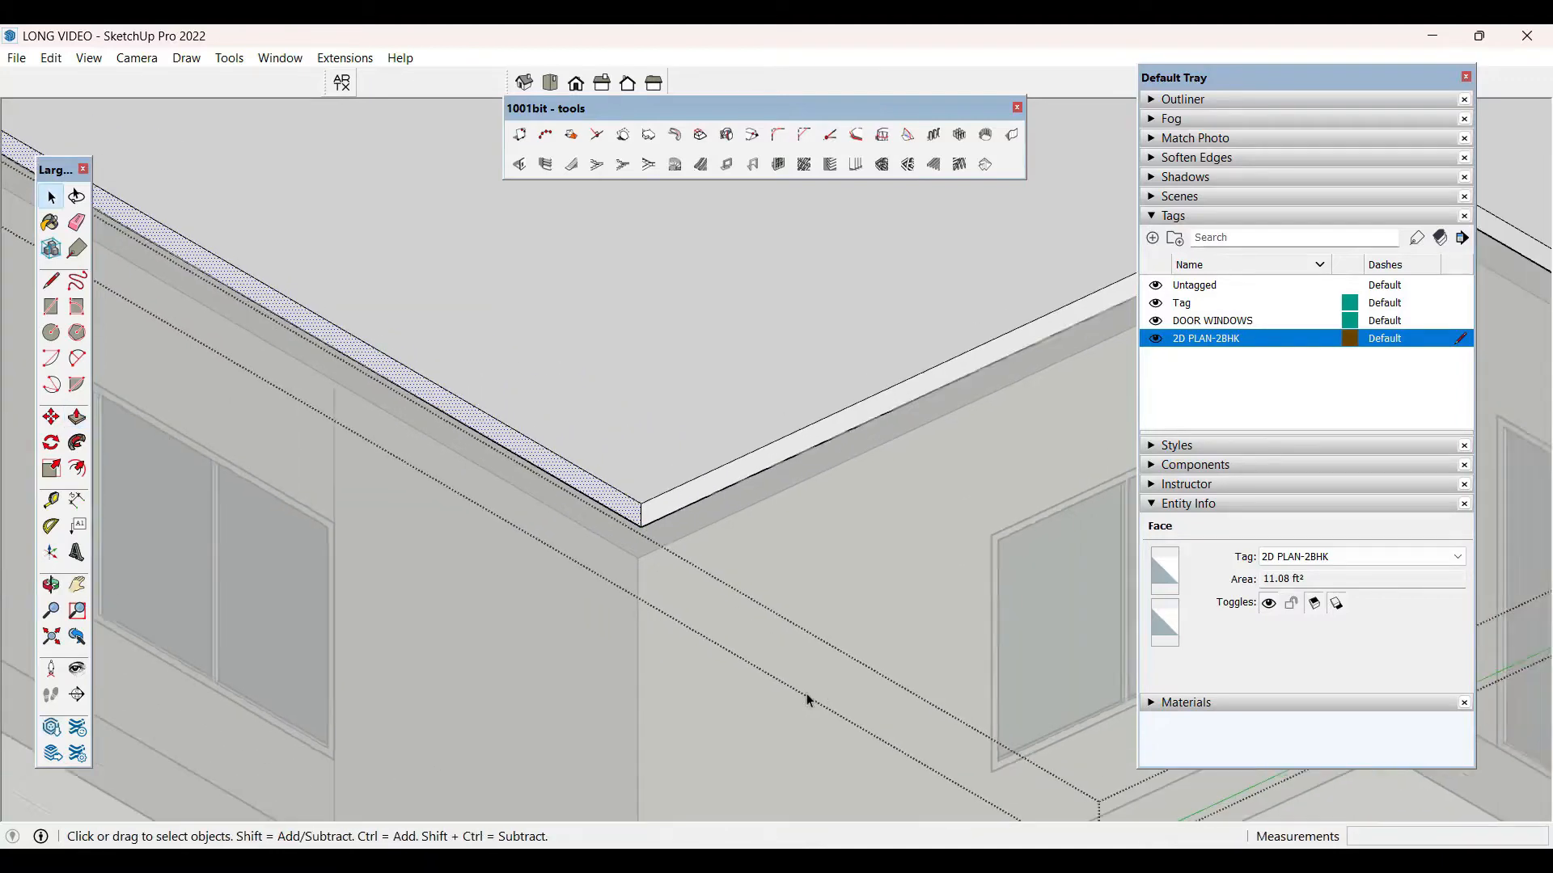
- Push the side slab edge over the entrance porch inward, flush with the adjoining side wall's slab edge
scroll(298, 386, "up", 3)
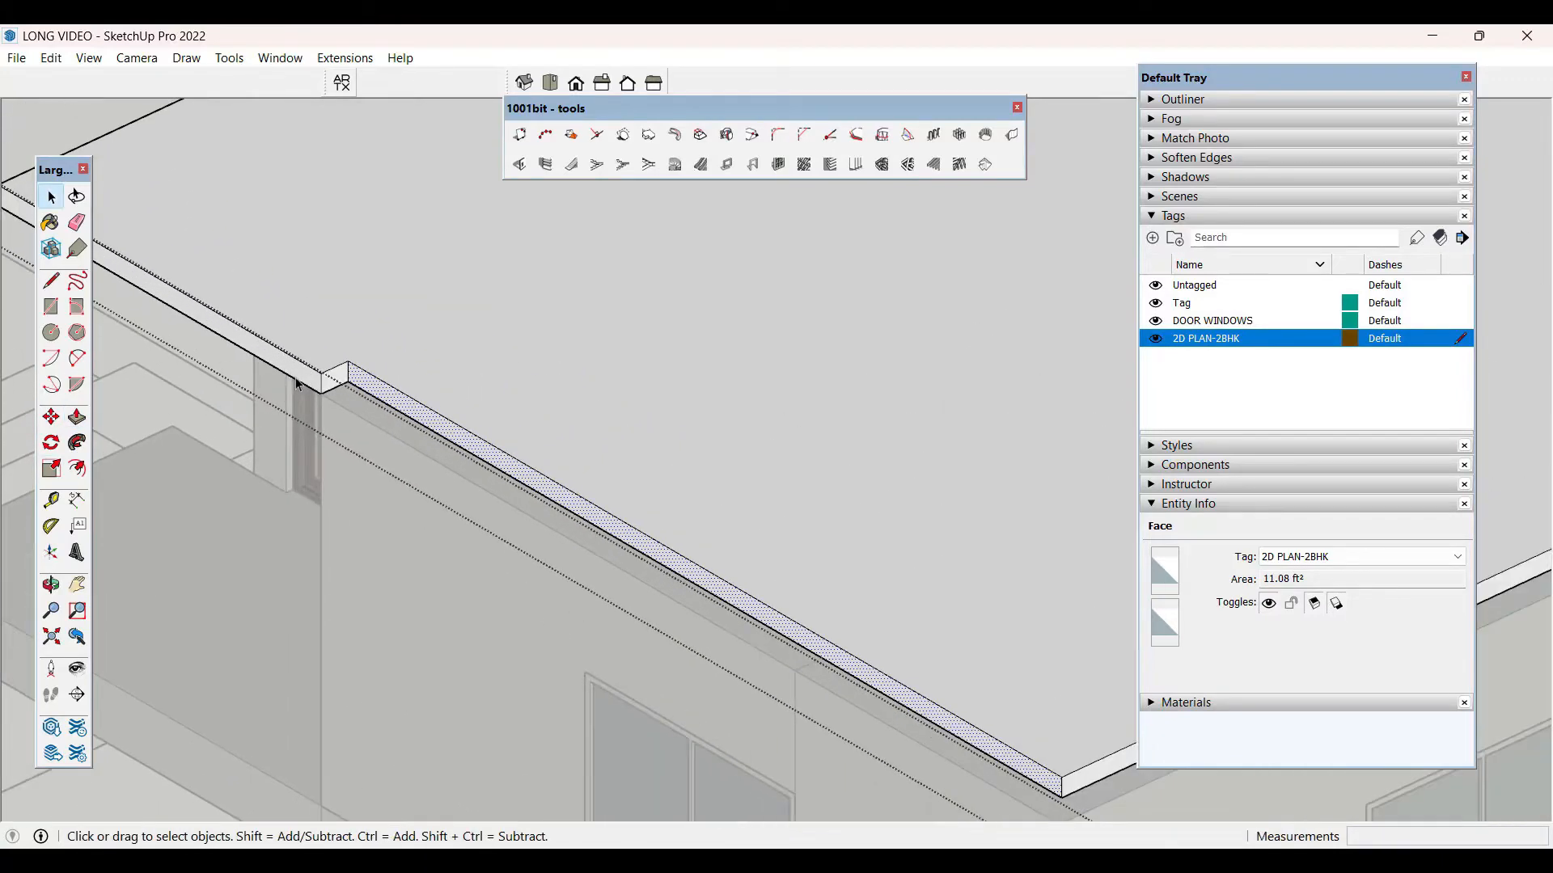
left_click(348, 384)
key("space")
scroll(629, 484, "down", 5)
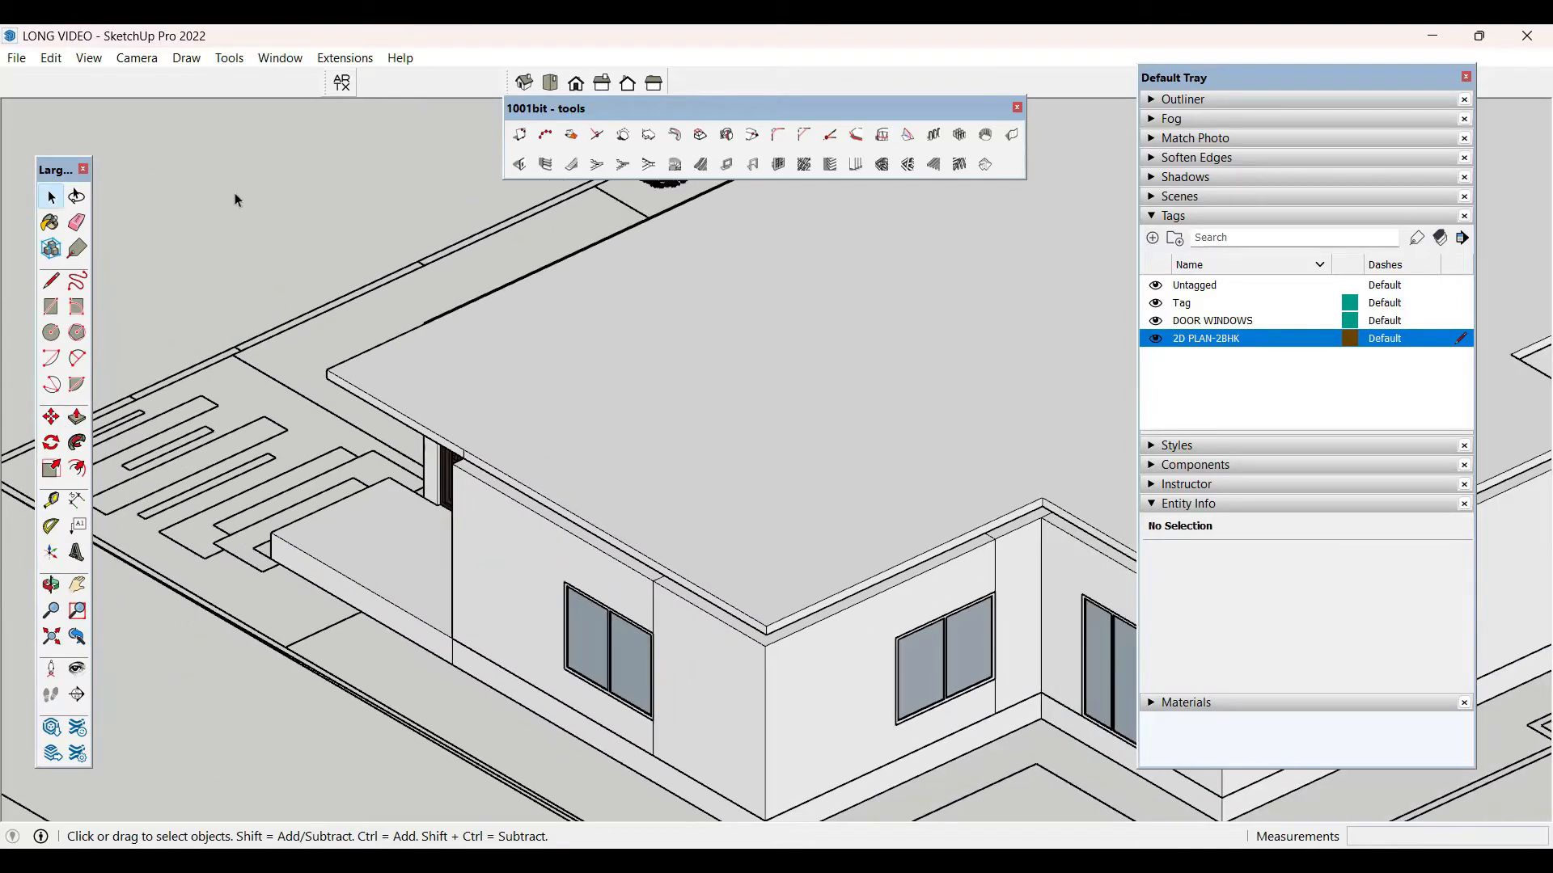
- Add a new tag named SLAB
scroll(408, 469, "down", 10)
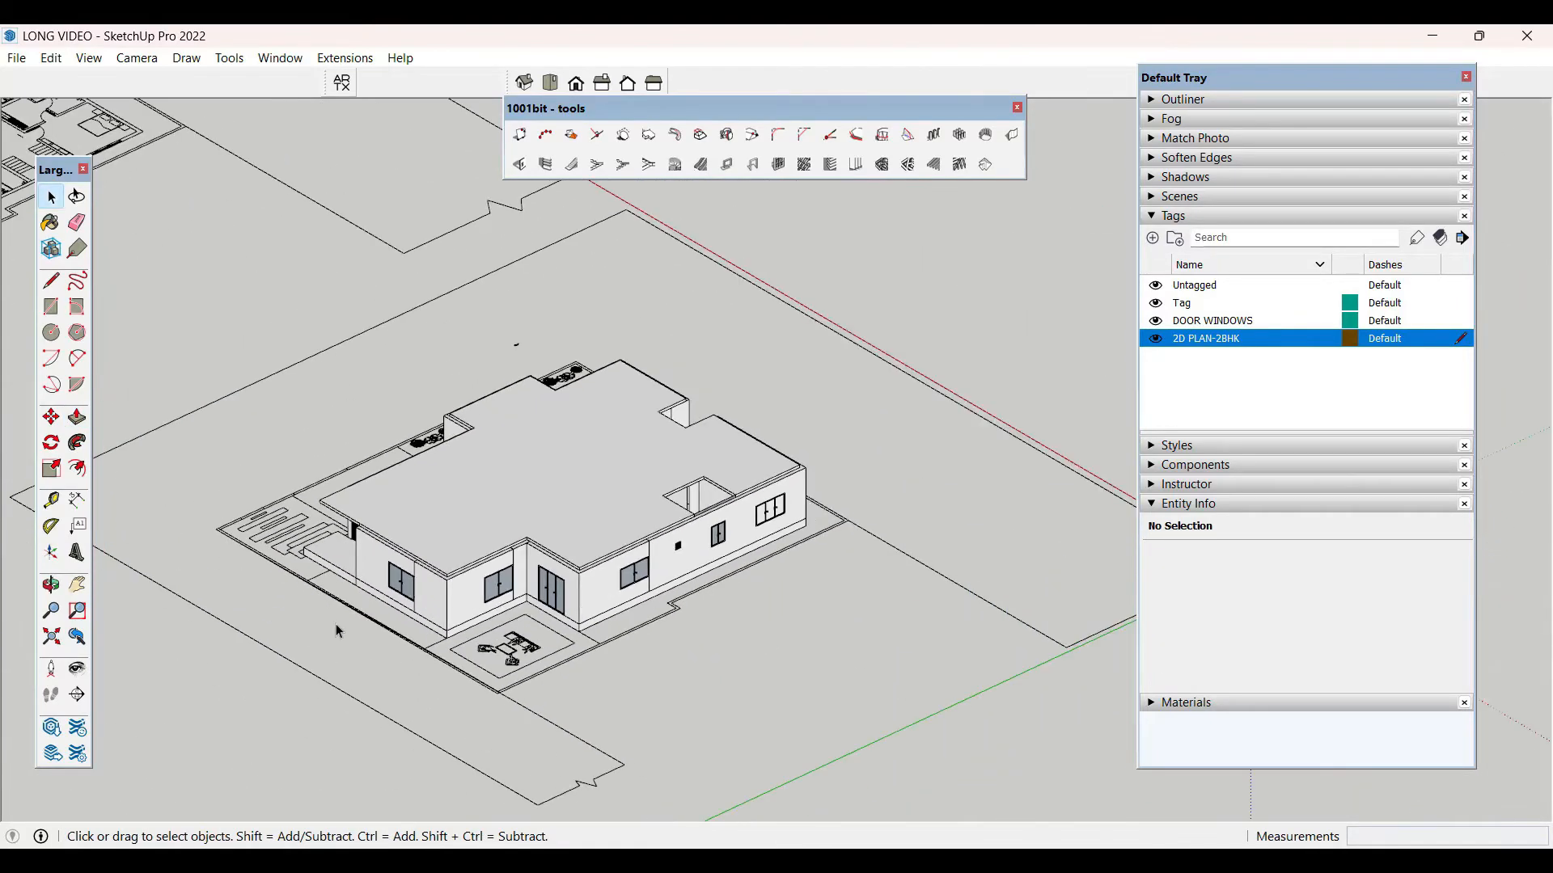
middle_click_drag(335, 627, 1066, 621)
scroll(541, 449, "up", 4)
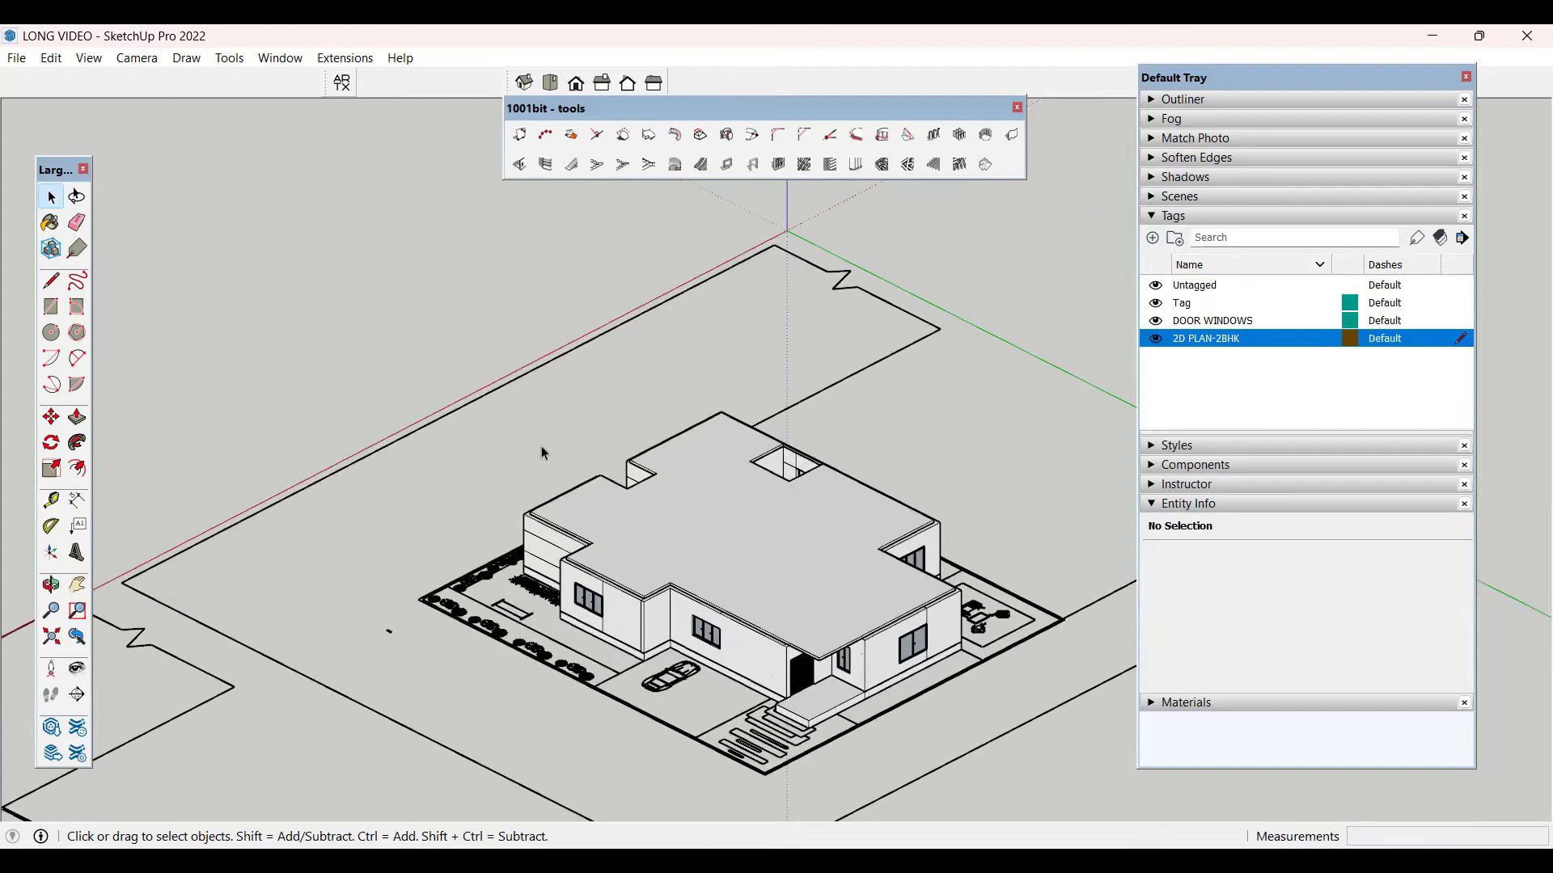
scroll(792, 533, "up", 3)
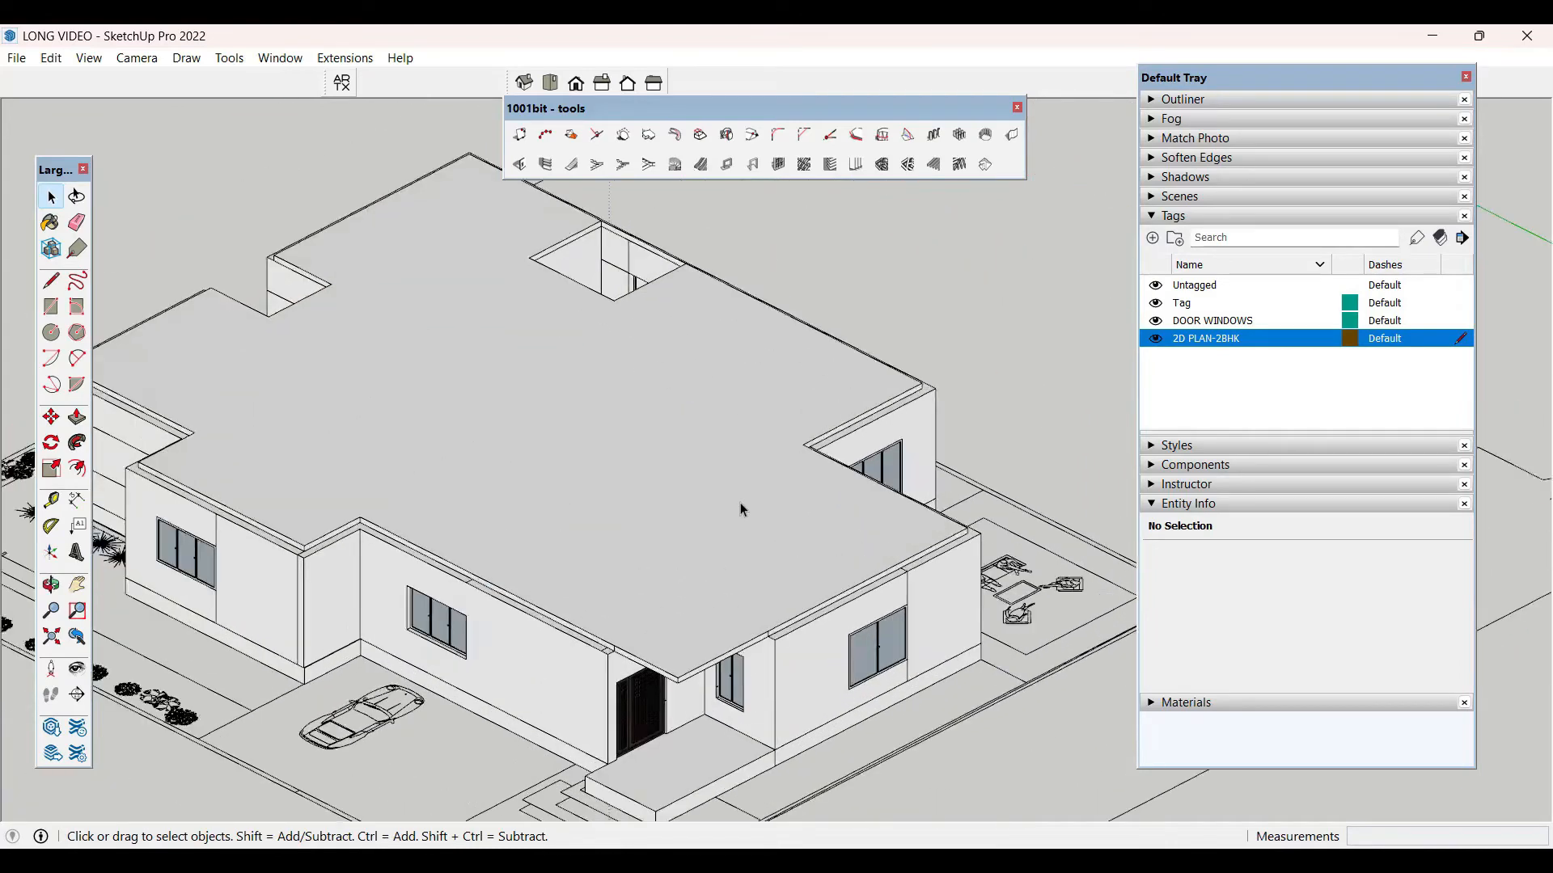
left_click(1157, 240)
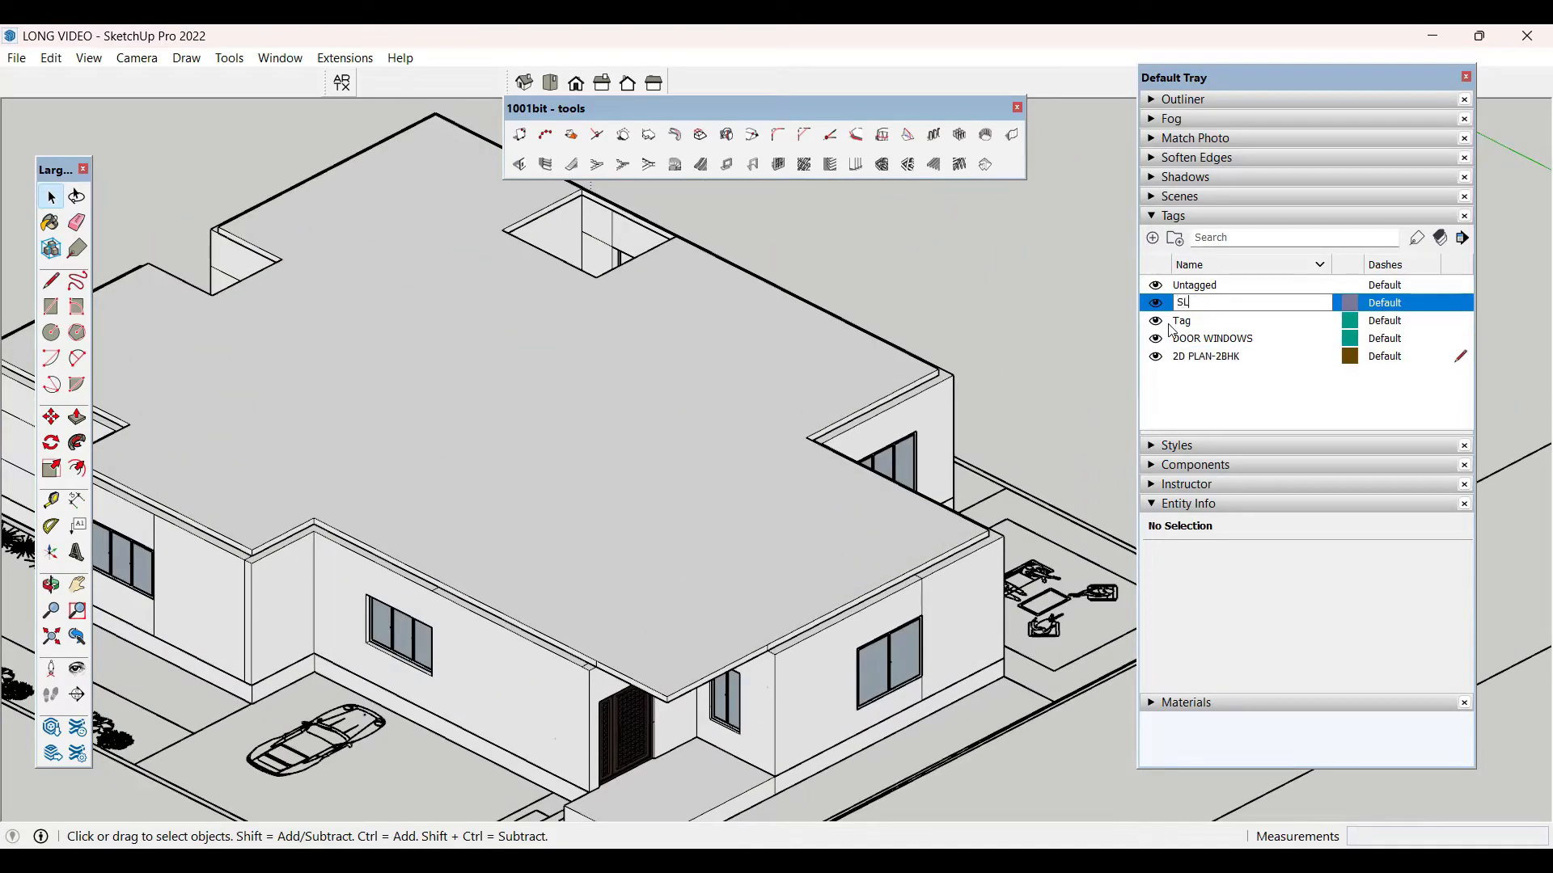
key("Return")
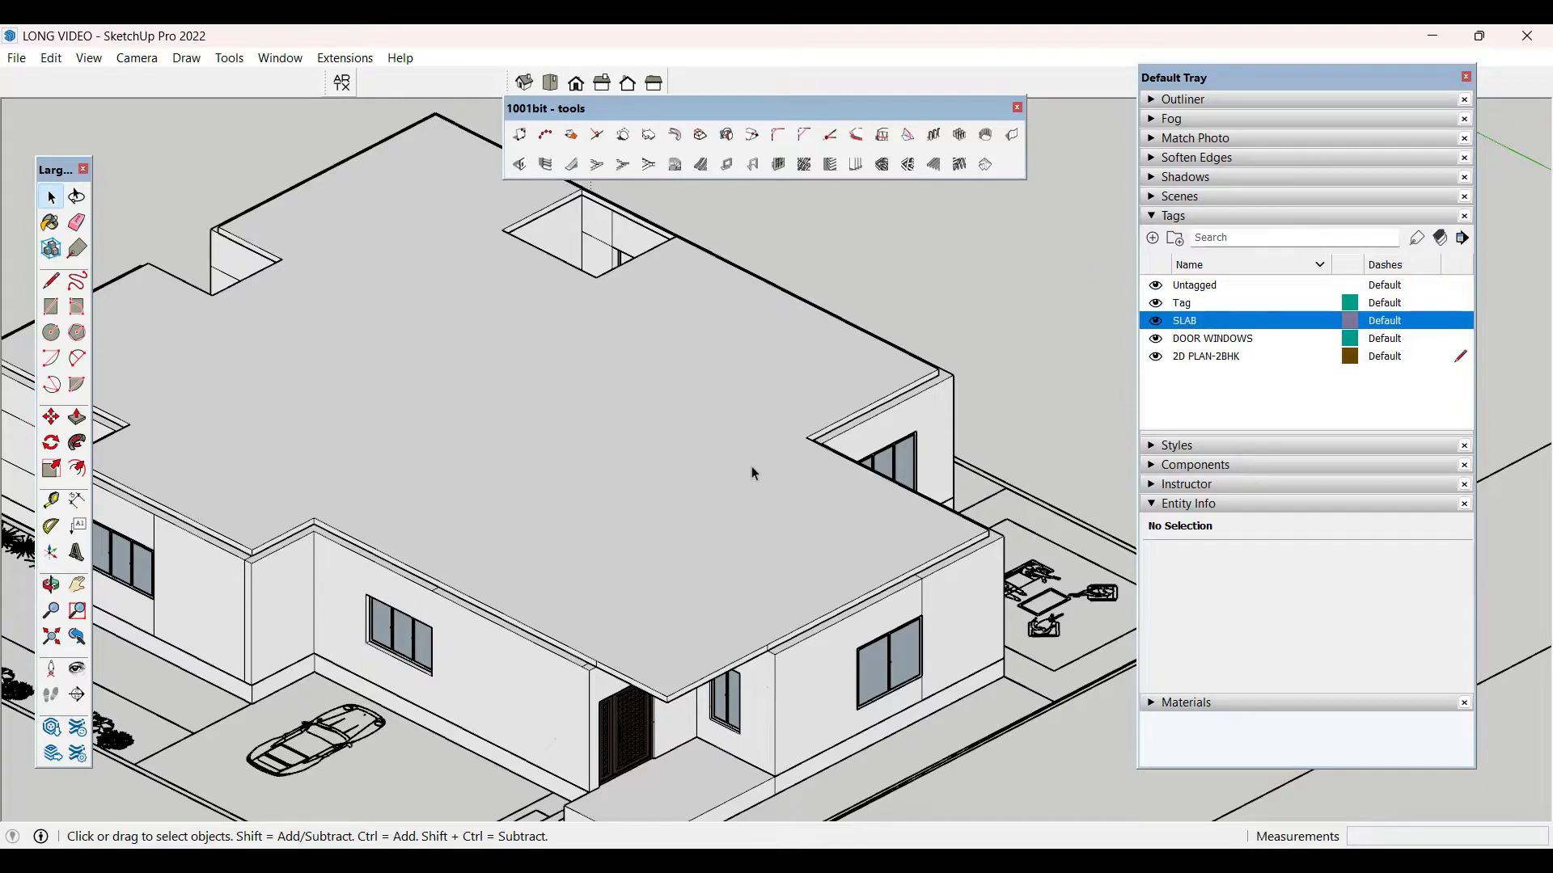
- Assign the roof slab group to the SLAB tag
left_click(729, 472)
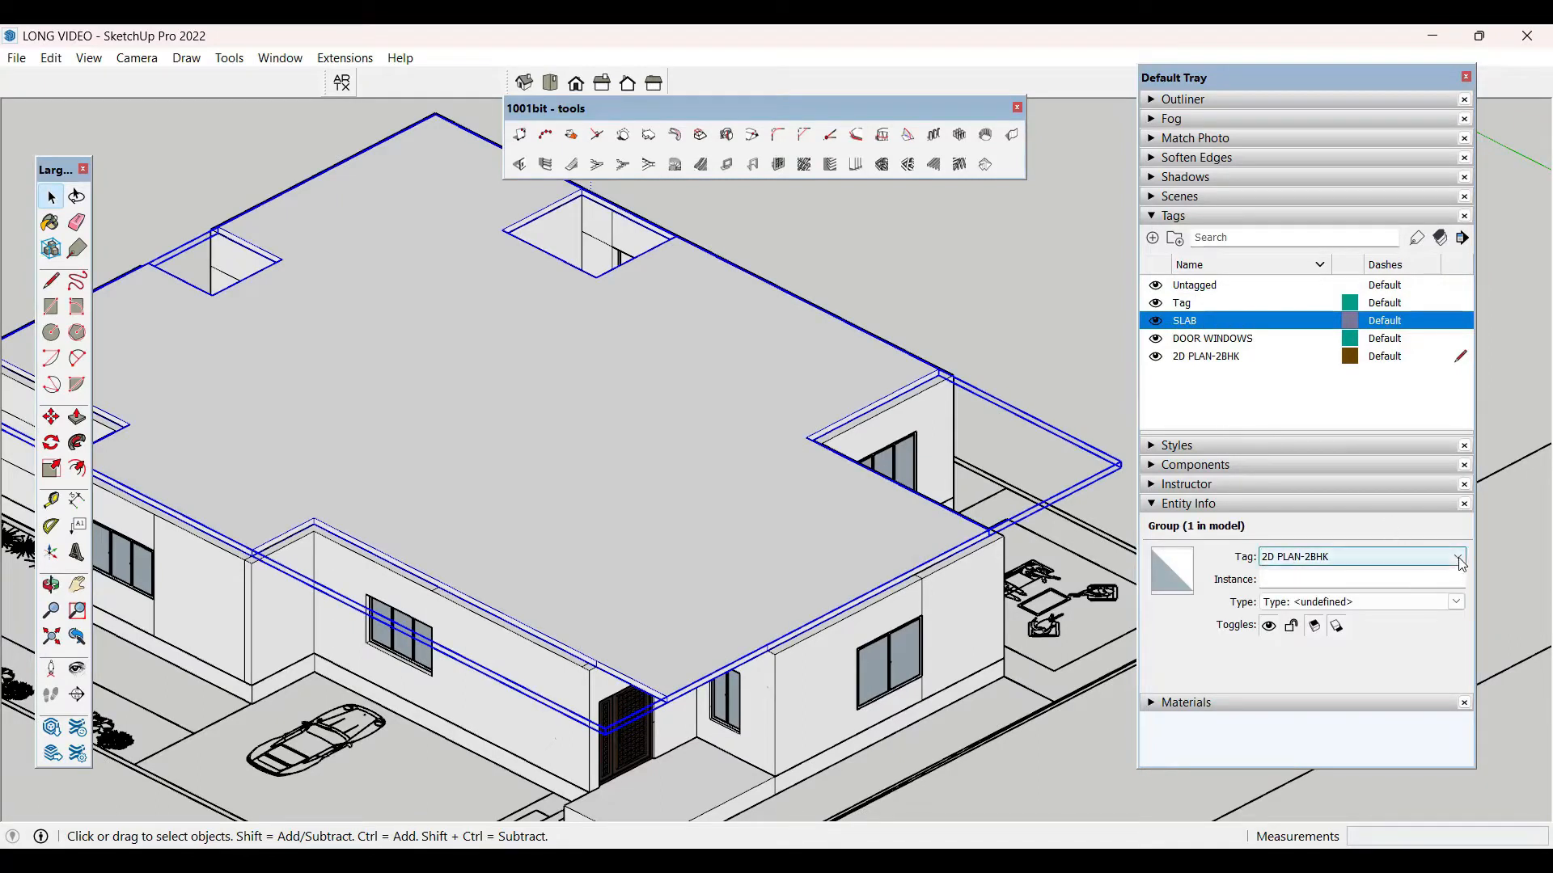
left_click(1462, 565)
left_click(1349, 602)
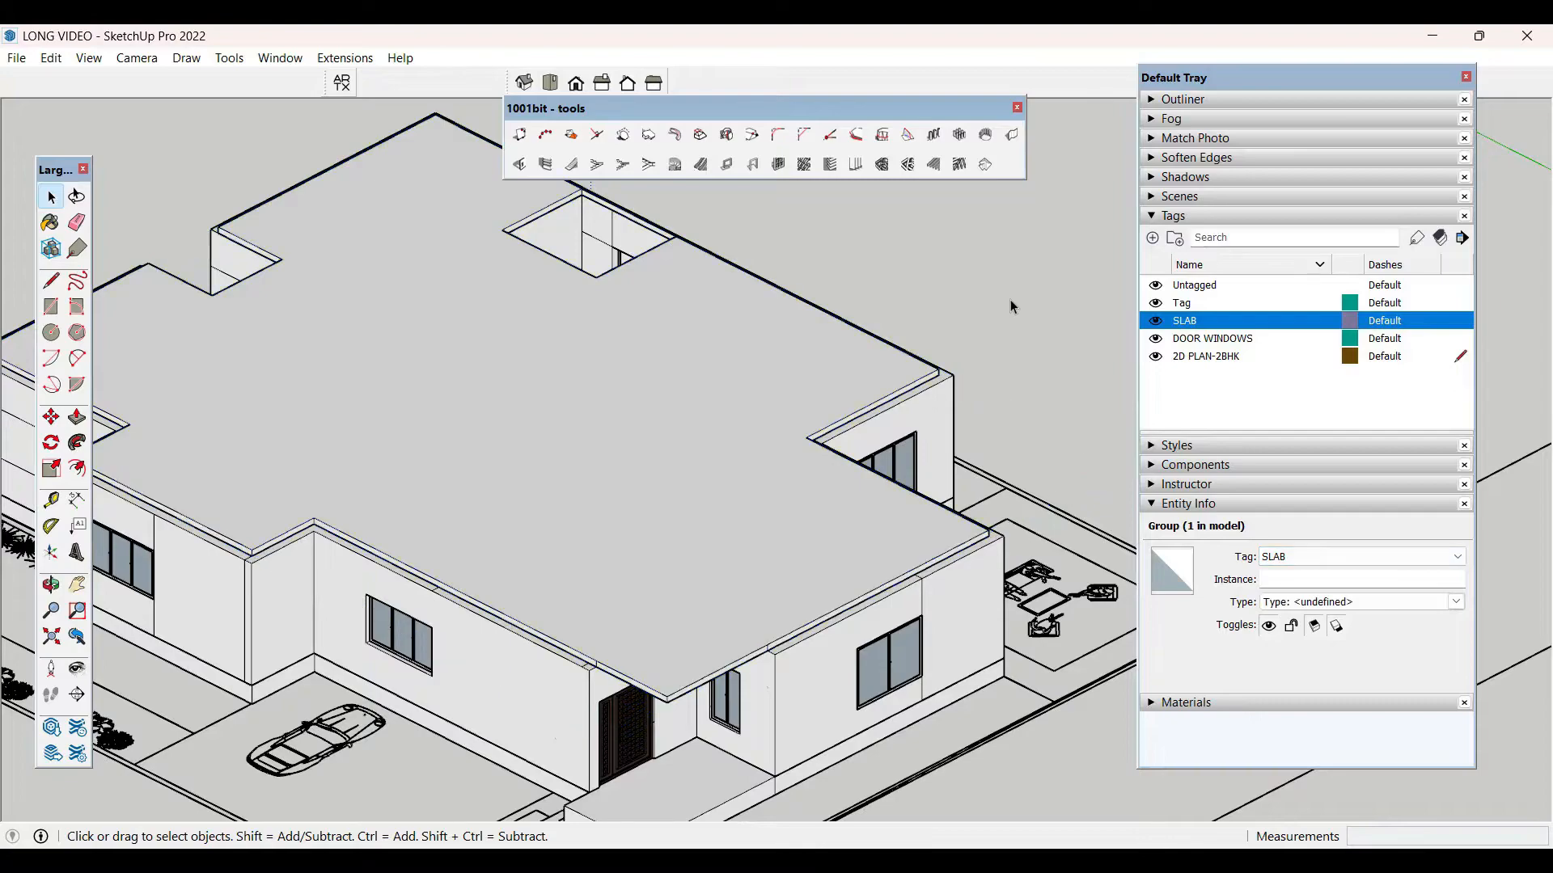
left_click(1011, 306)
- Toggle the SLAB tag's visibility to test it, leaving the roof slab hidden
scroll(1011, 307, "down", 2)
left_click(1157, 322)
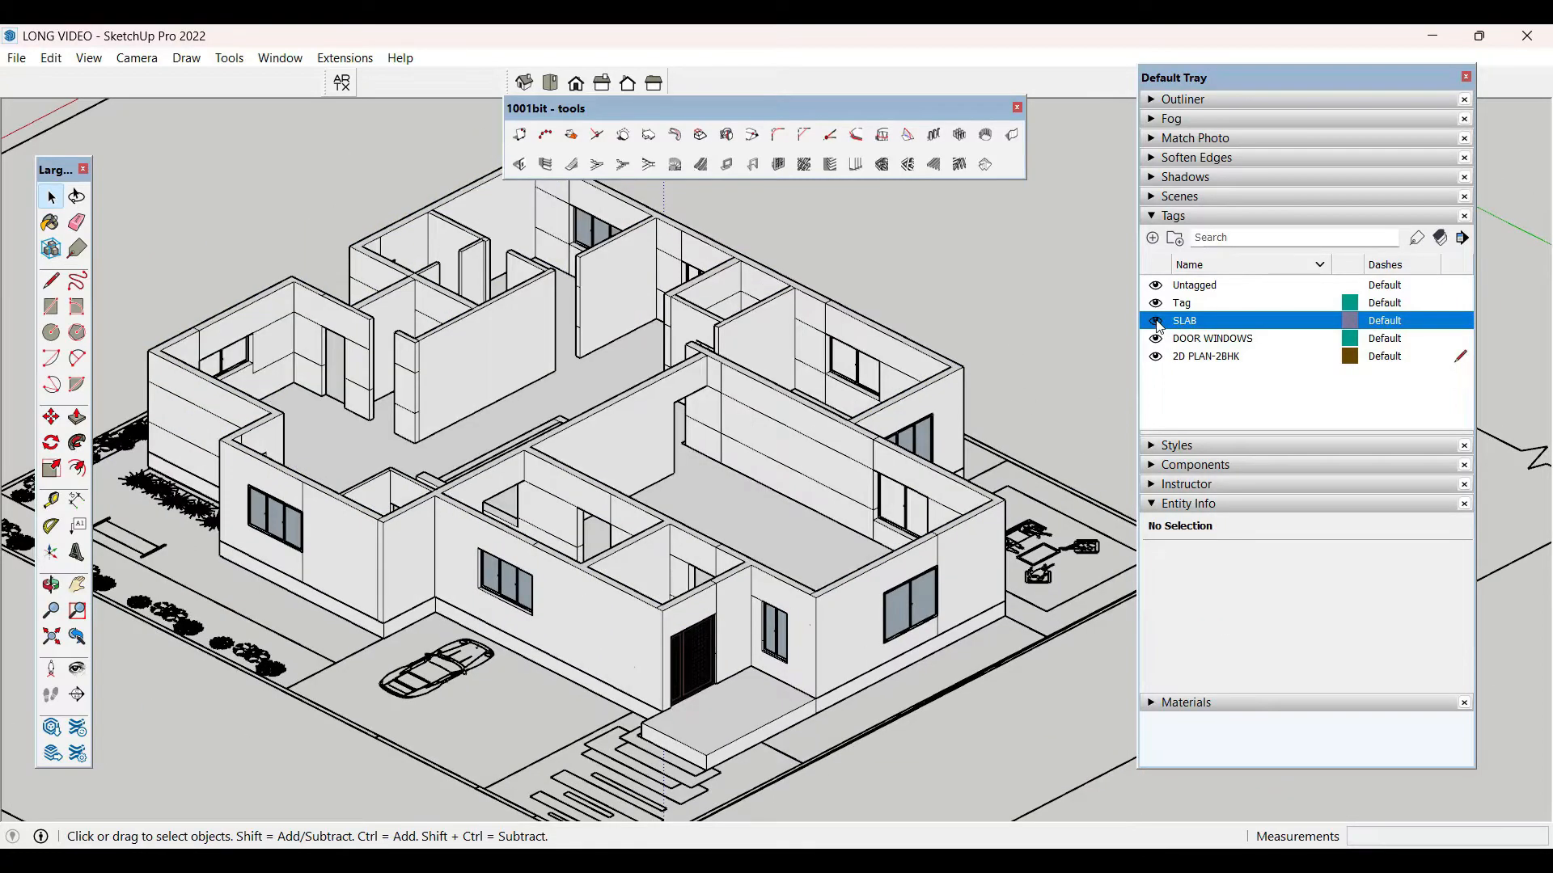
left_click(1157, 322)
left_click(1157, 322)
scroll(779, 511, "down", 2)
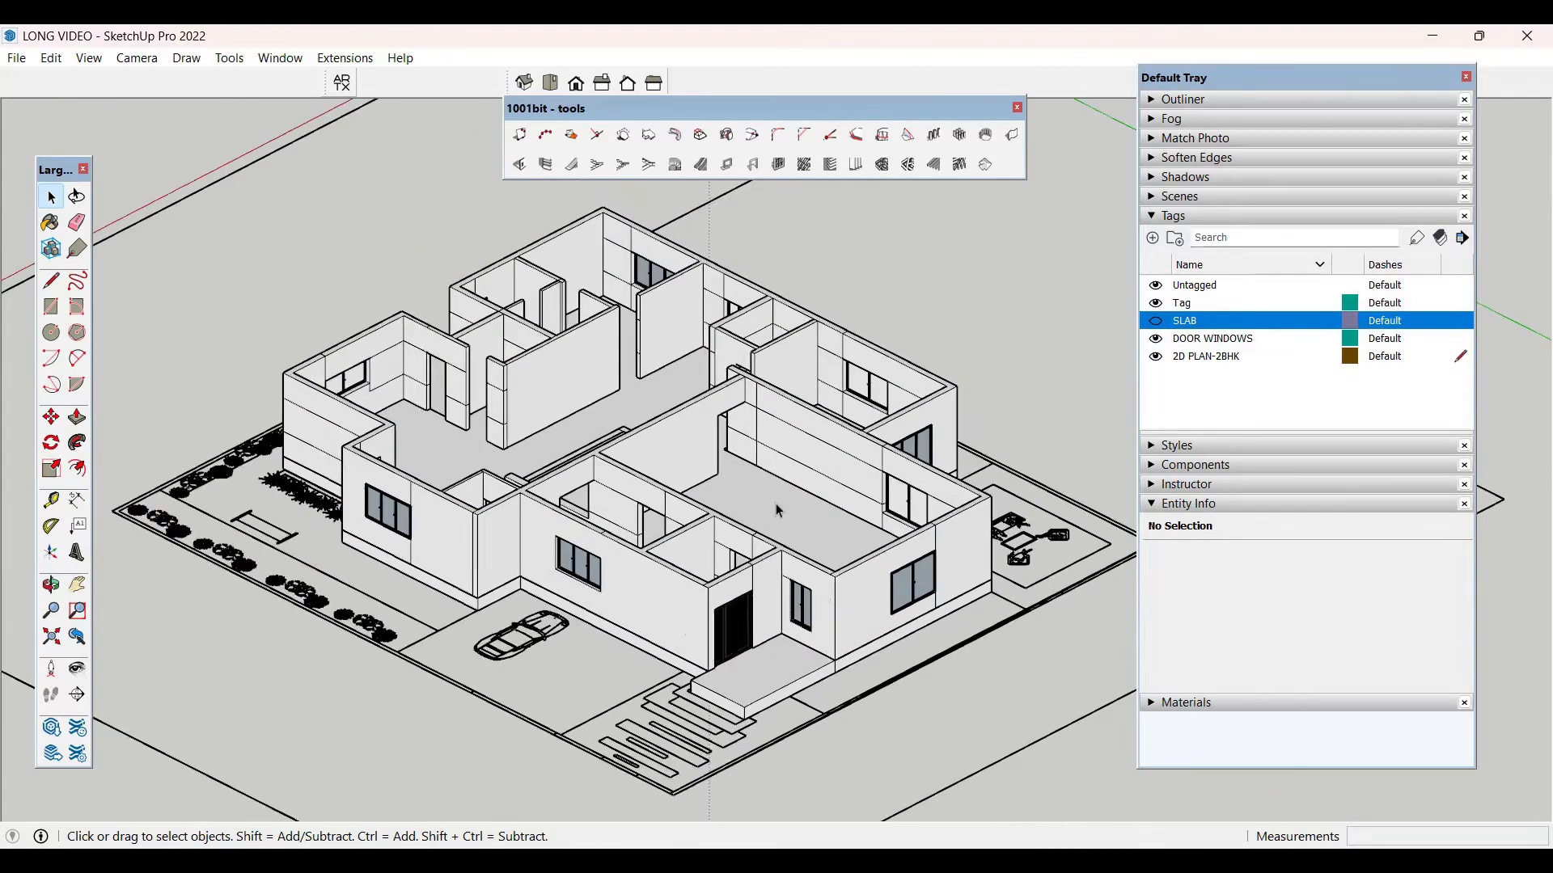
- Add a new tag named PLINTH
middle_click_drag(779, 511, 735, 459)
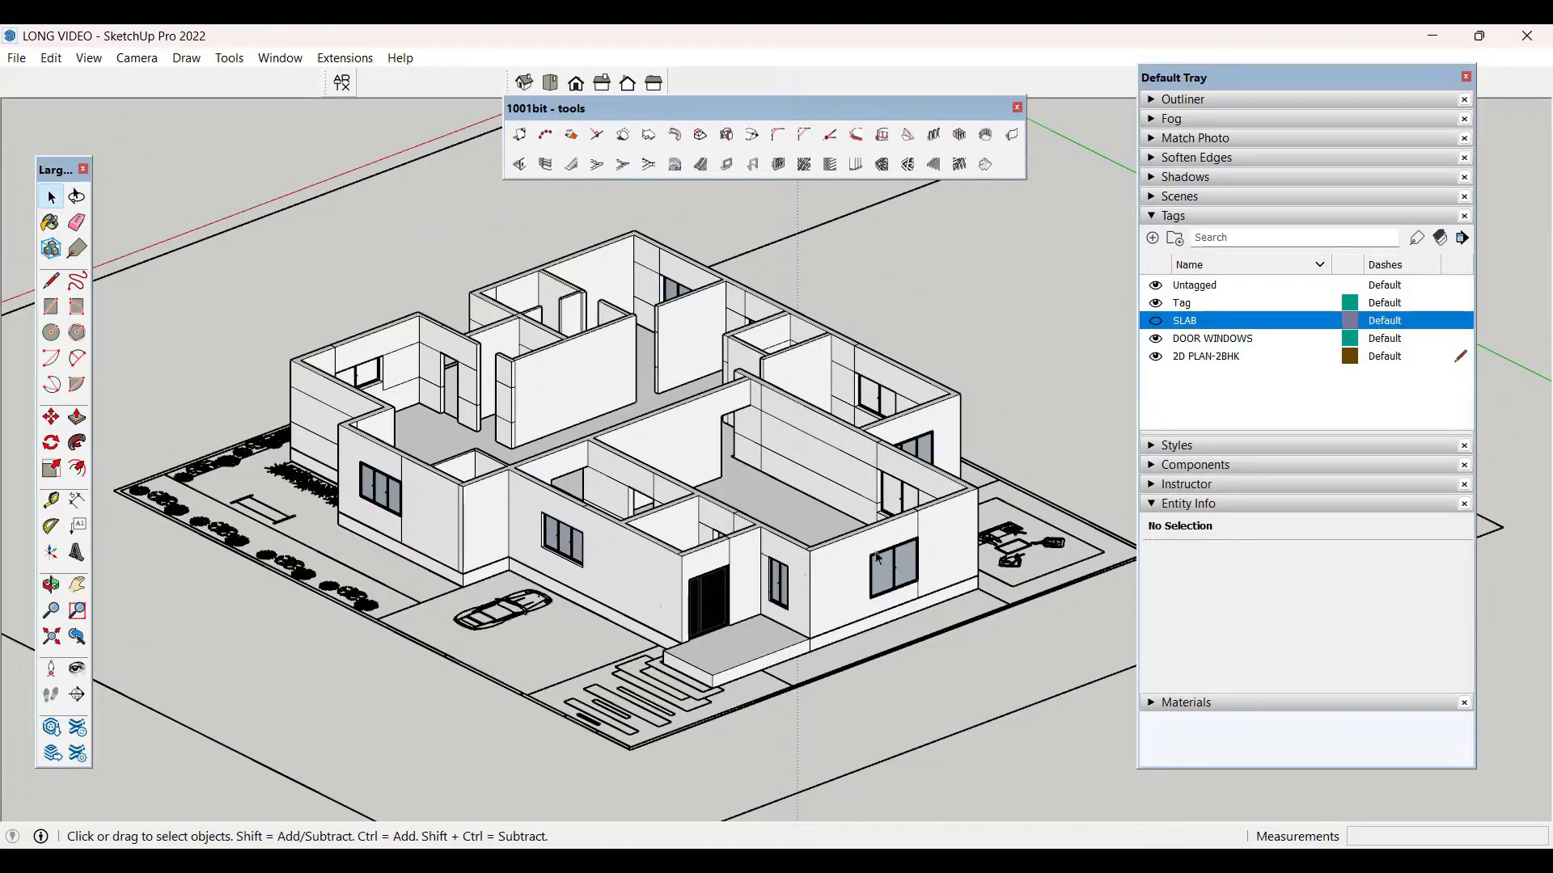
key("F9")
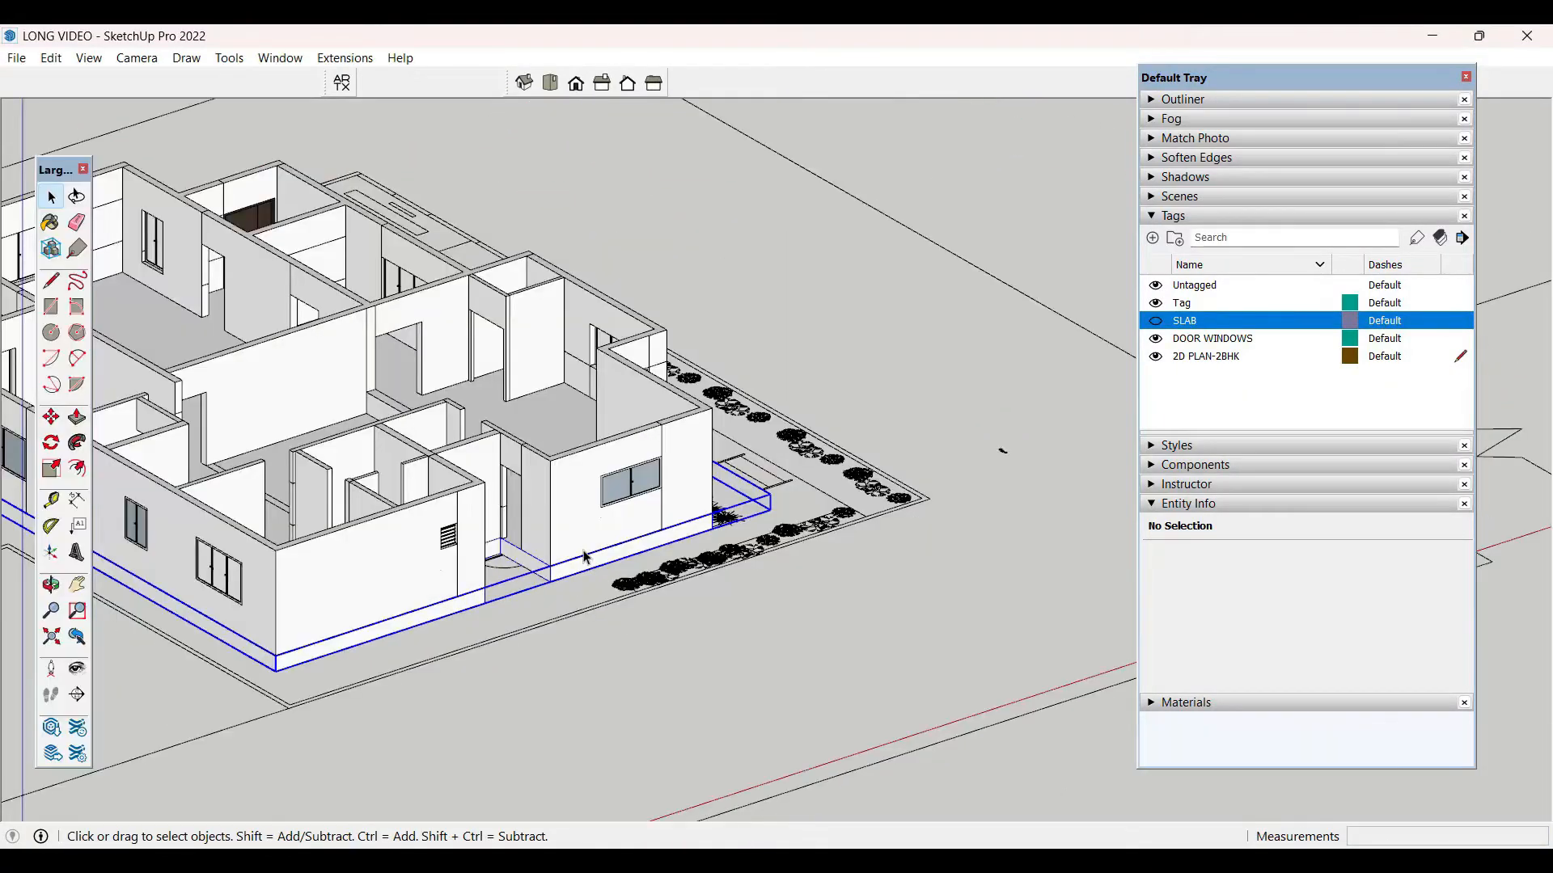
scroll(905, 611, "down", 2)
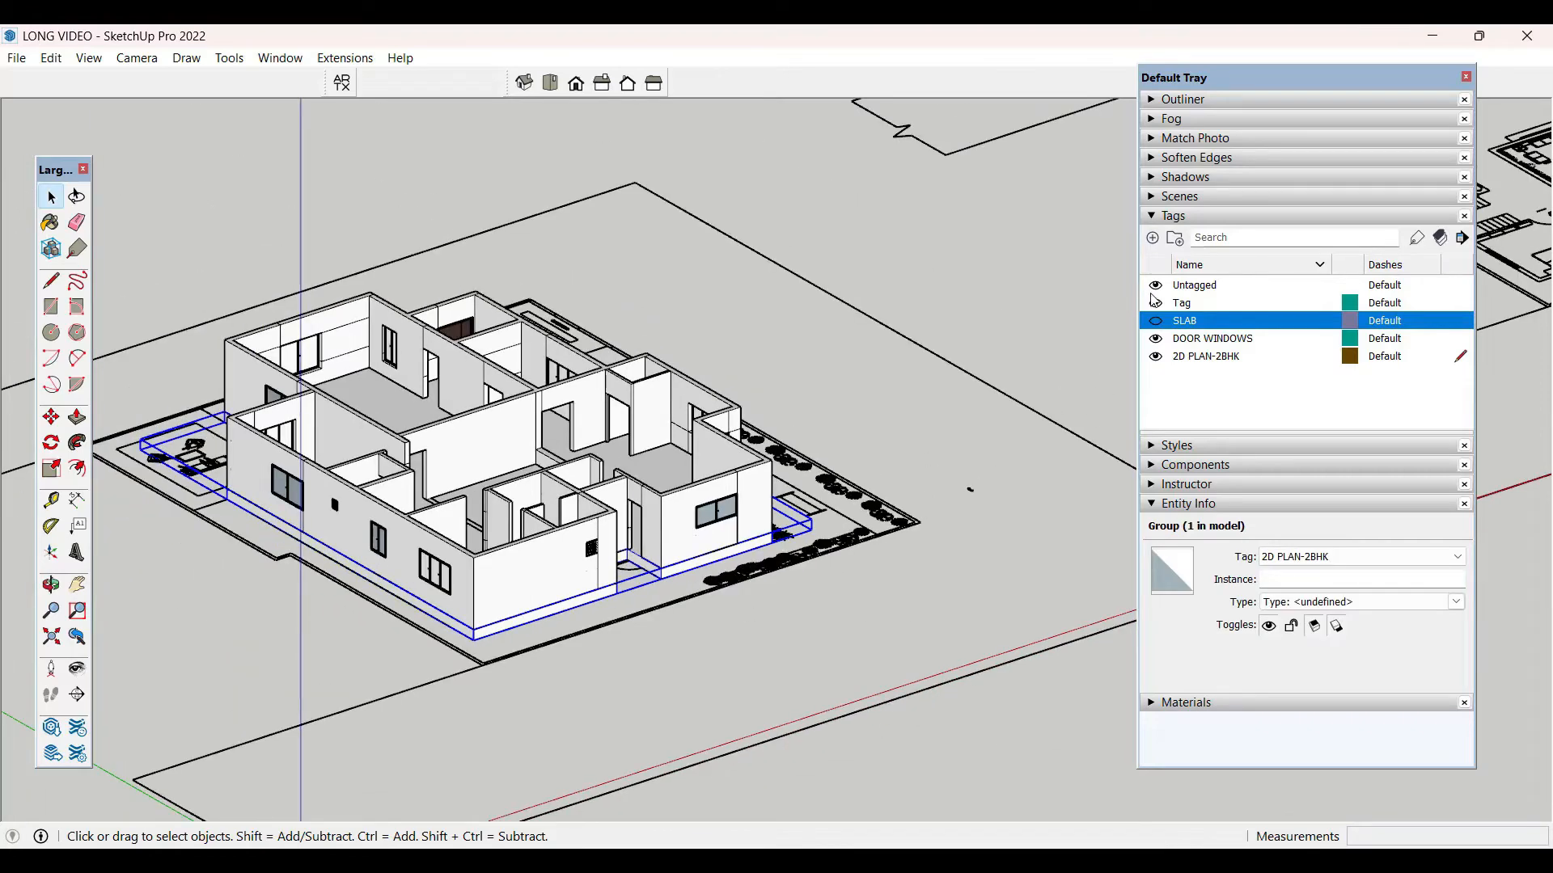
left_click(1153, 239)
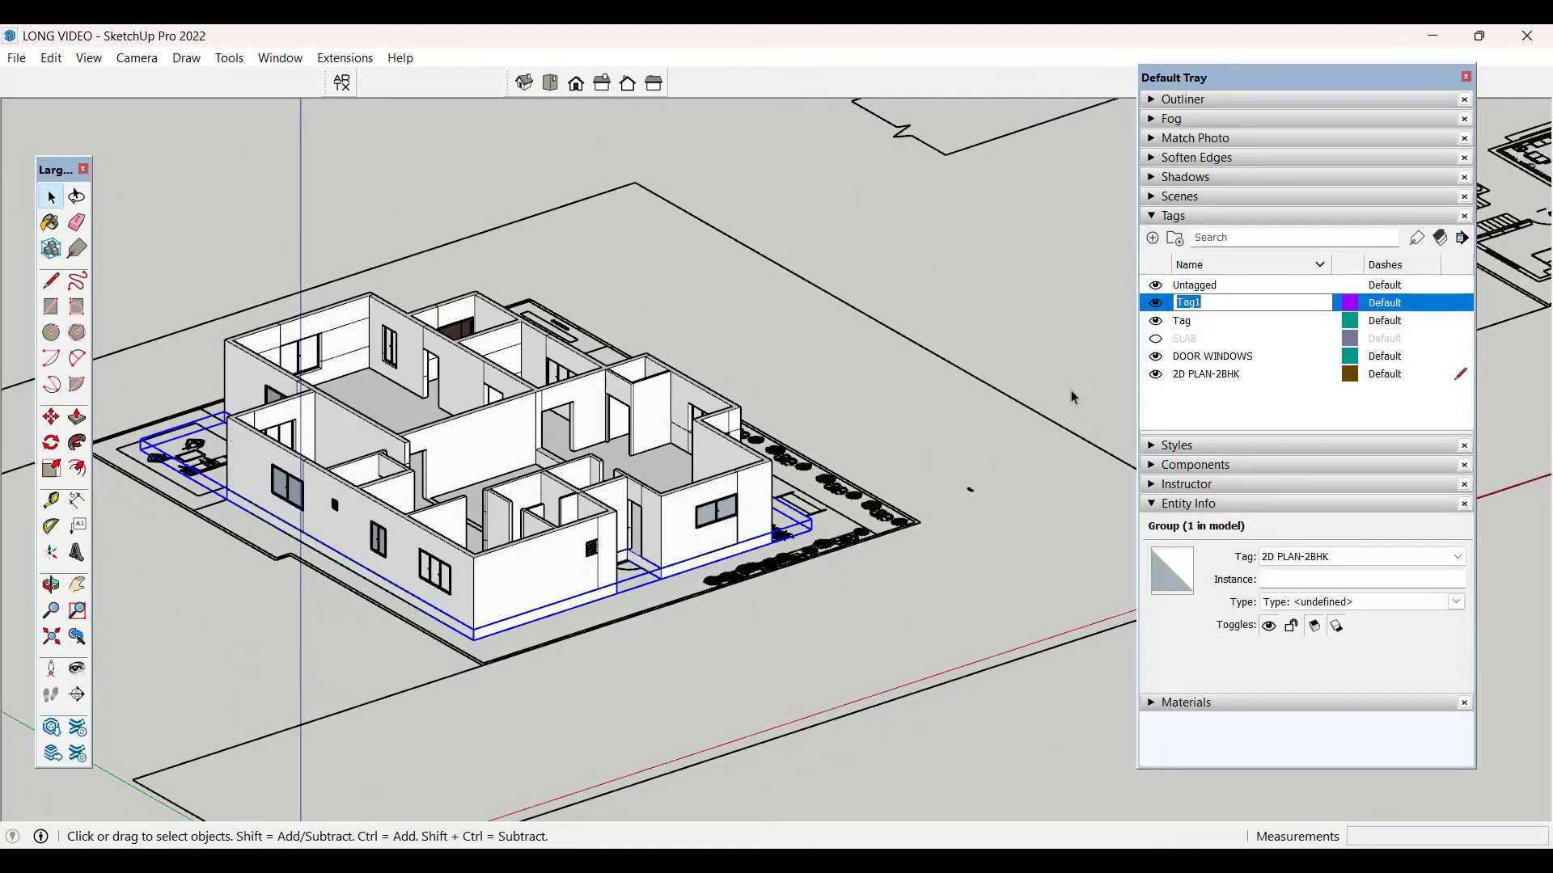
type("PLINTH")
left_click(885, 304)
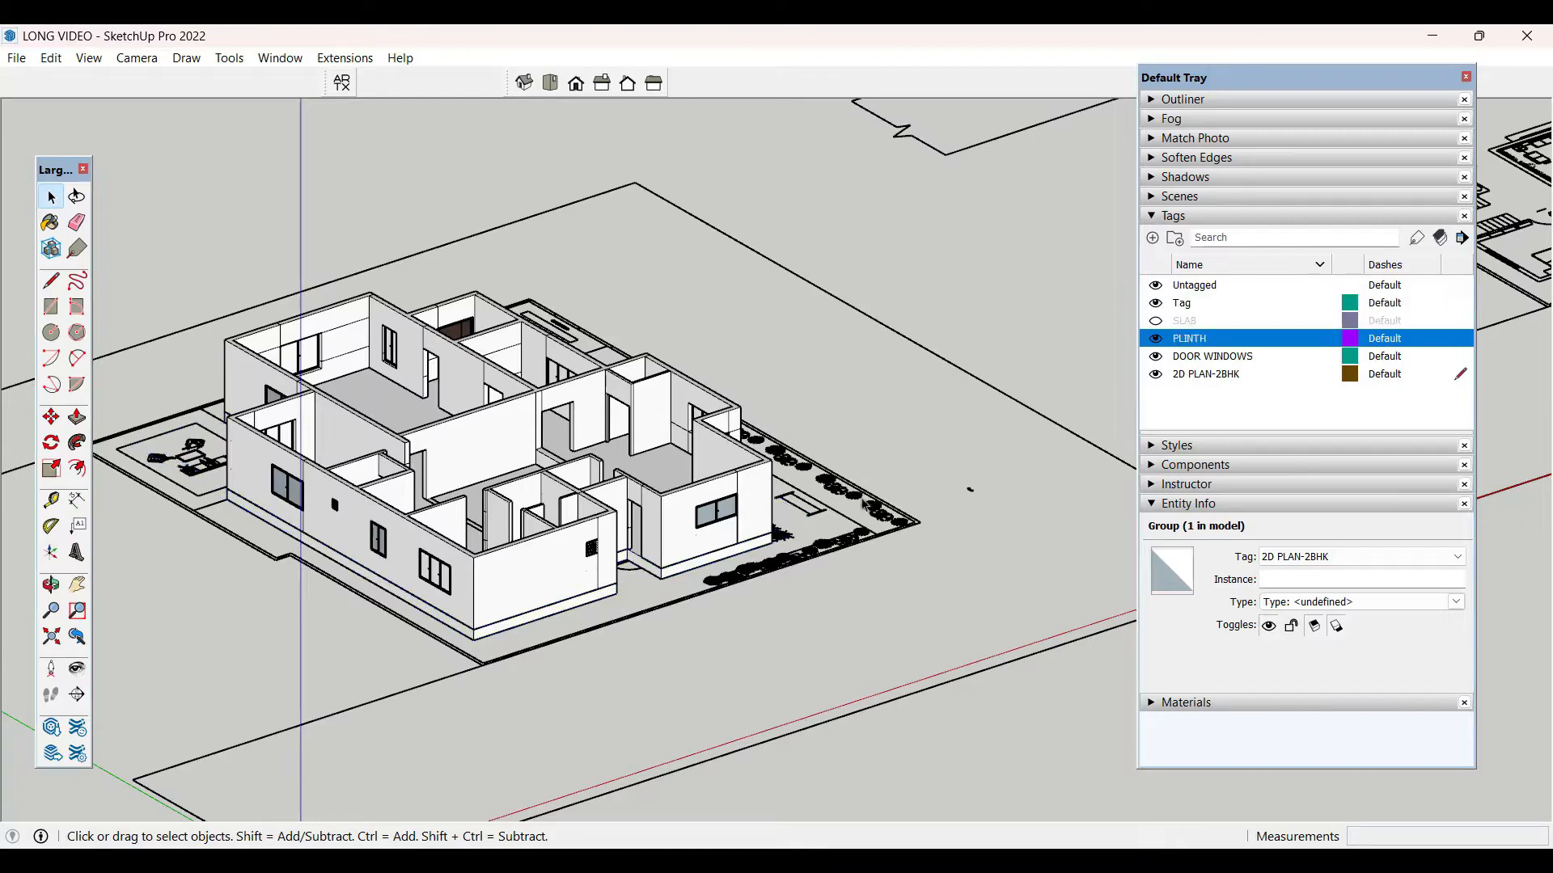
- Assign the plinth group beneath the walls to the PLINTH tag and hide that tag
left_click(748, 552)
scroll(789, 540, "up", 2)
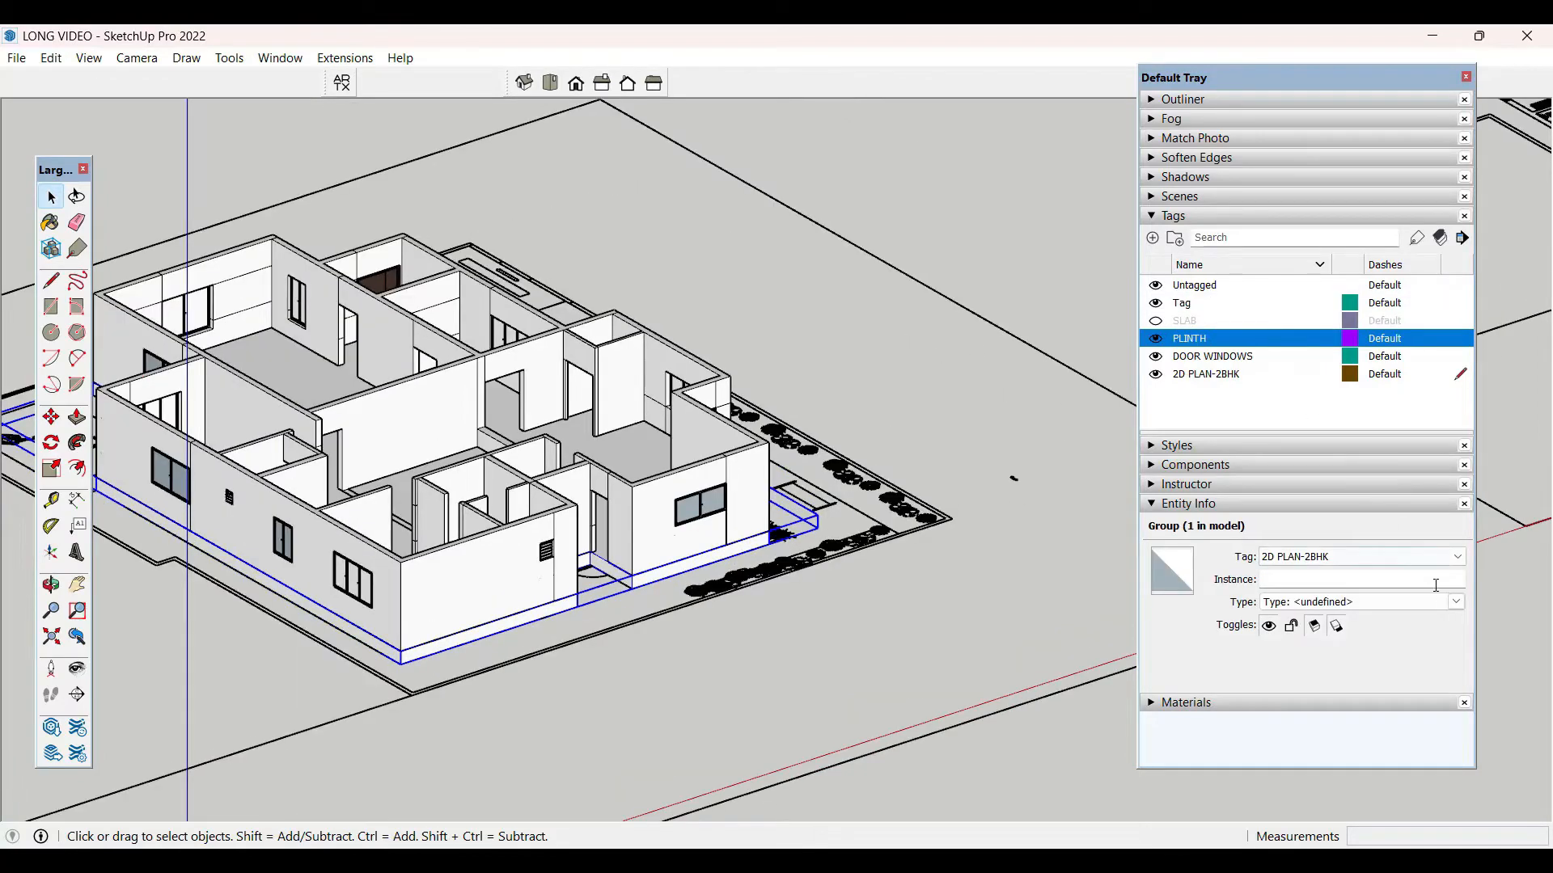
left_click(1458, 565)
left_click(1294, 615)
left_click(1031, 324)
scroll(1067, 588, "down", 1)
middle_click_drag(807, 644, 590, 671)
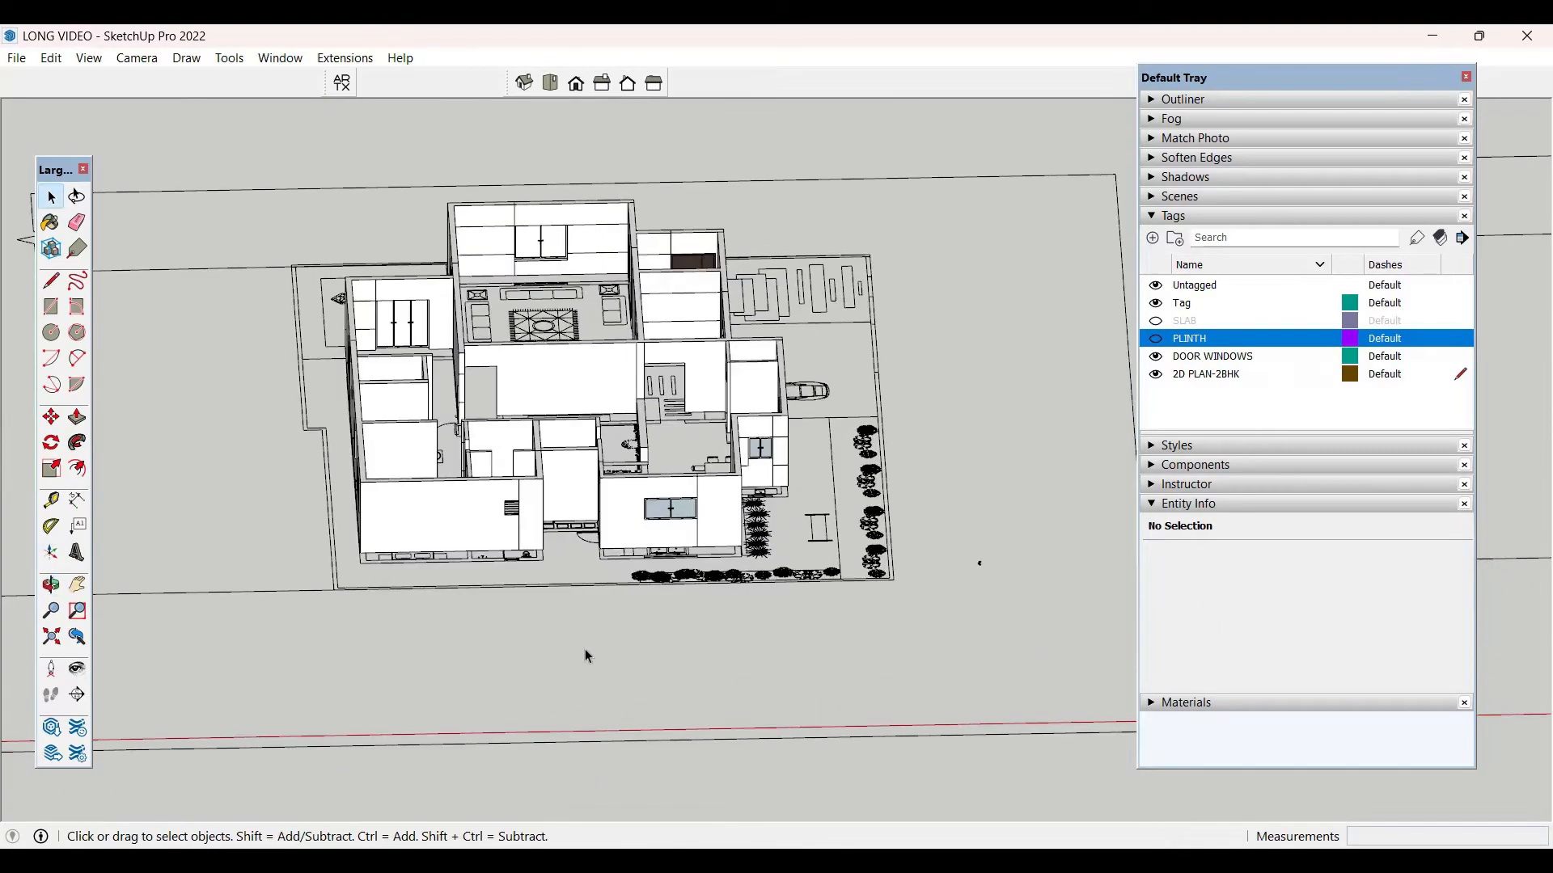
- Examine the flat 2D plan beside the house model, focusing on its central courtyard and the surrounding room layout
scroll(259, 638, "down", 5)
middle_click_drag(495, 641, 711, 544)
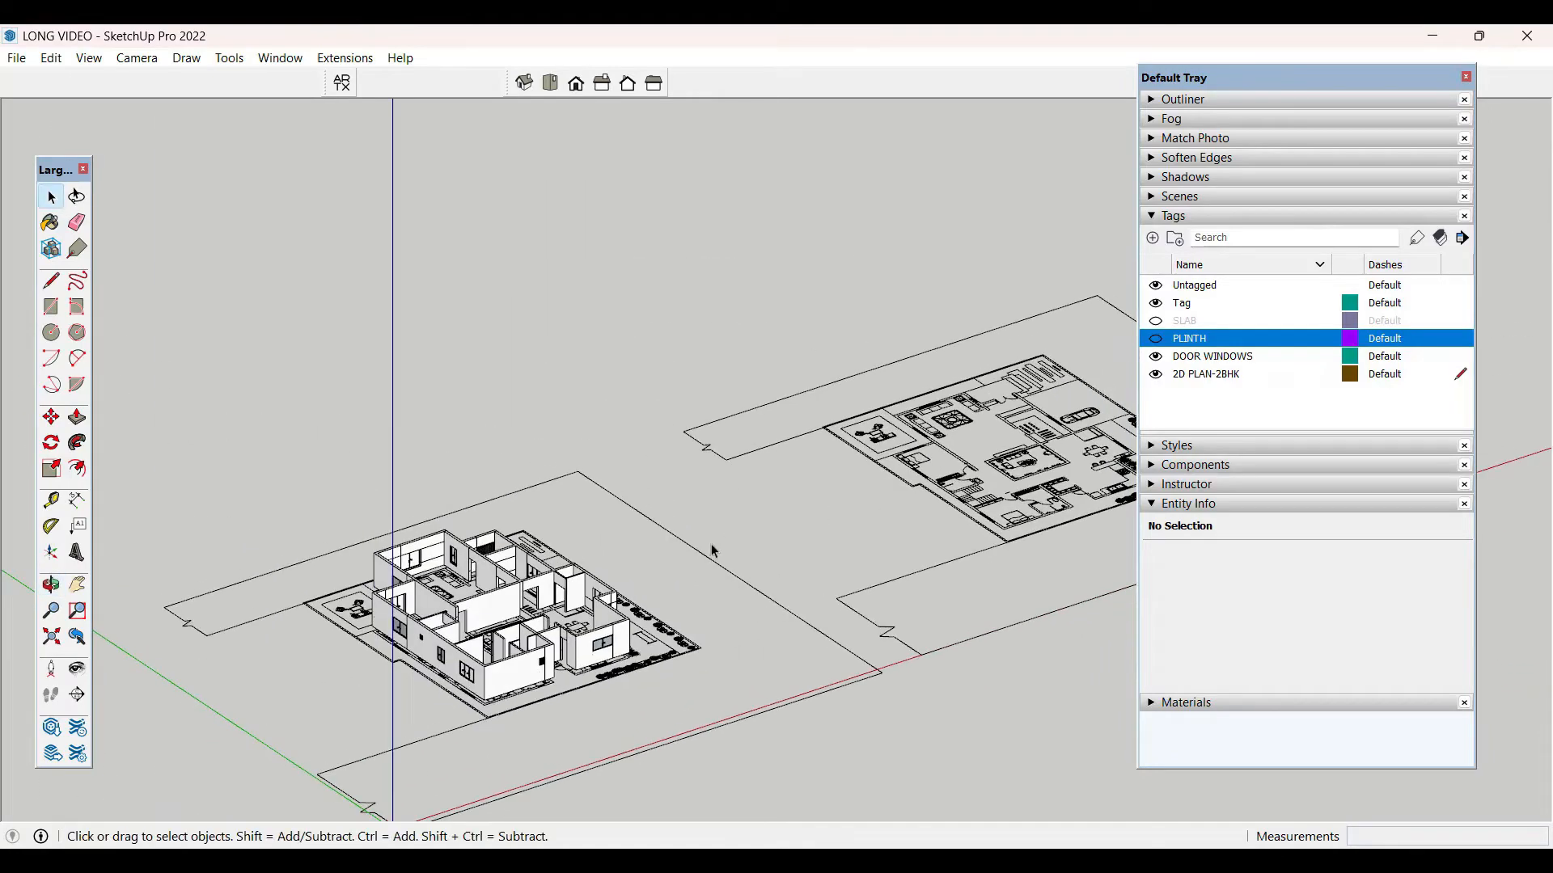
scroll(661, 673, "up", 4)
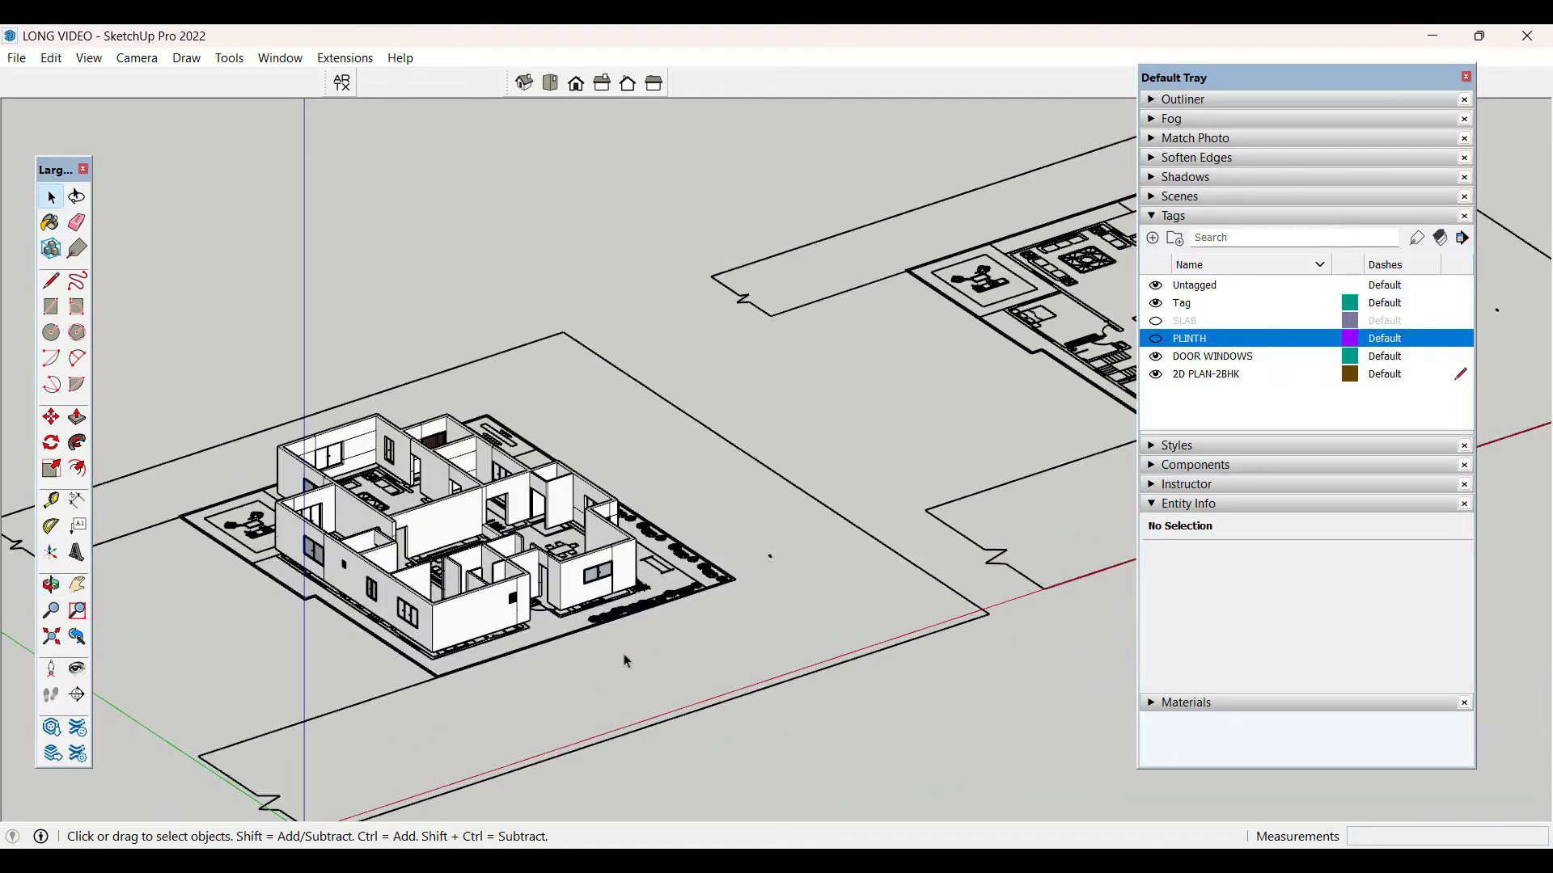
scroll(723, 594, "down", 3)
middle_click_drag(550, 684, 256, 574)
scroll(943, 473, "up", 6)
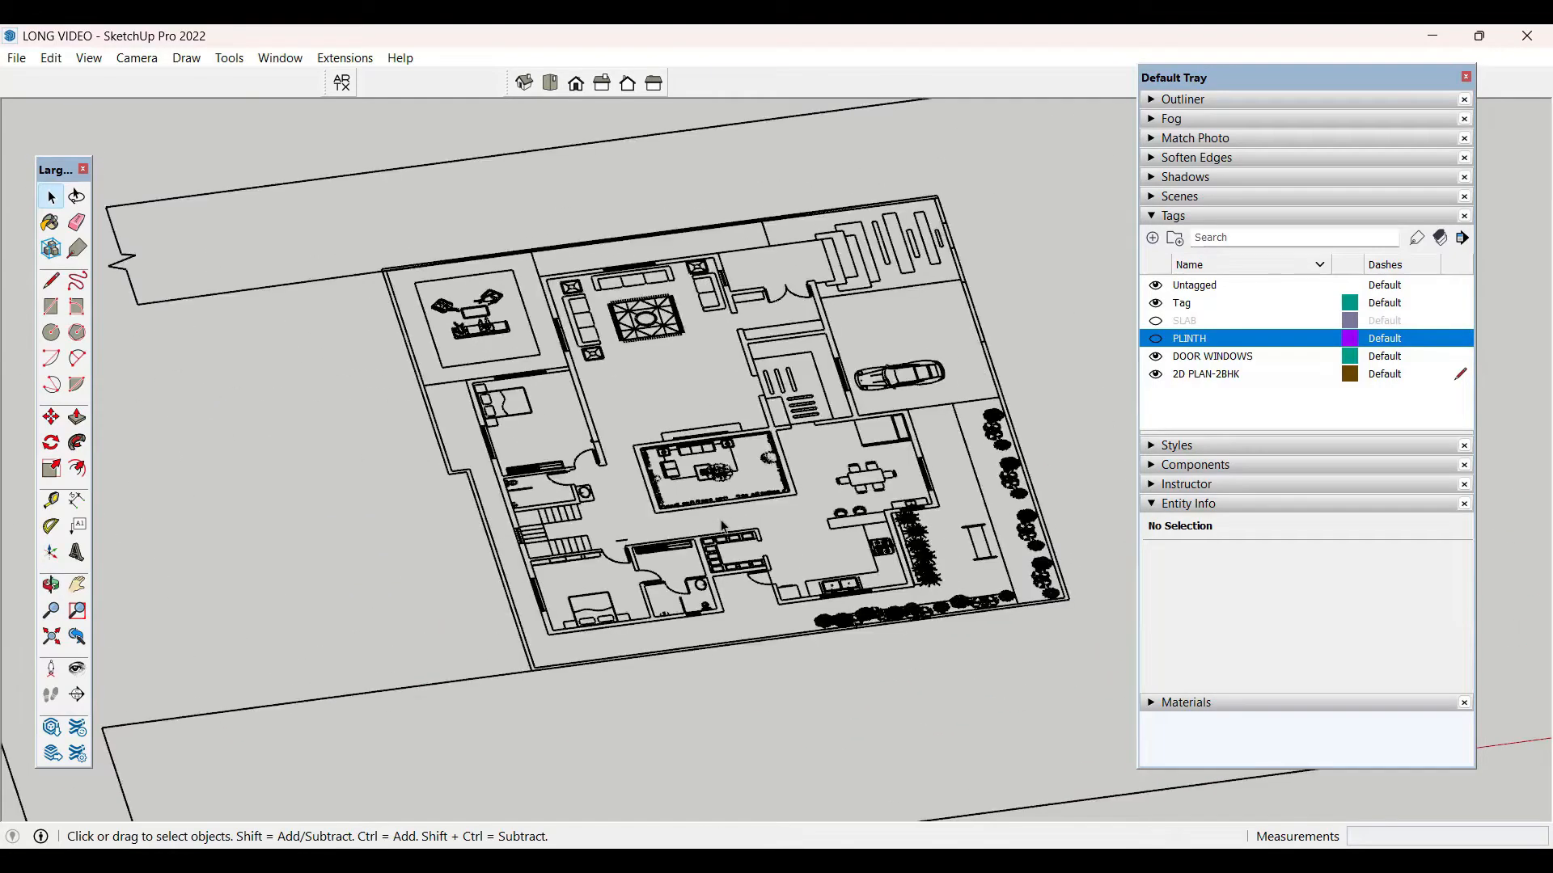
scroll(728, 505, "up", 5)
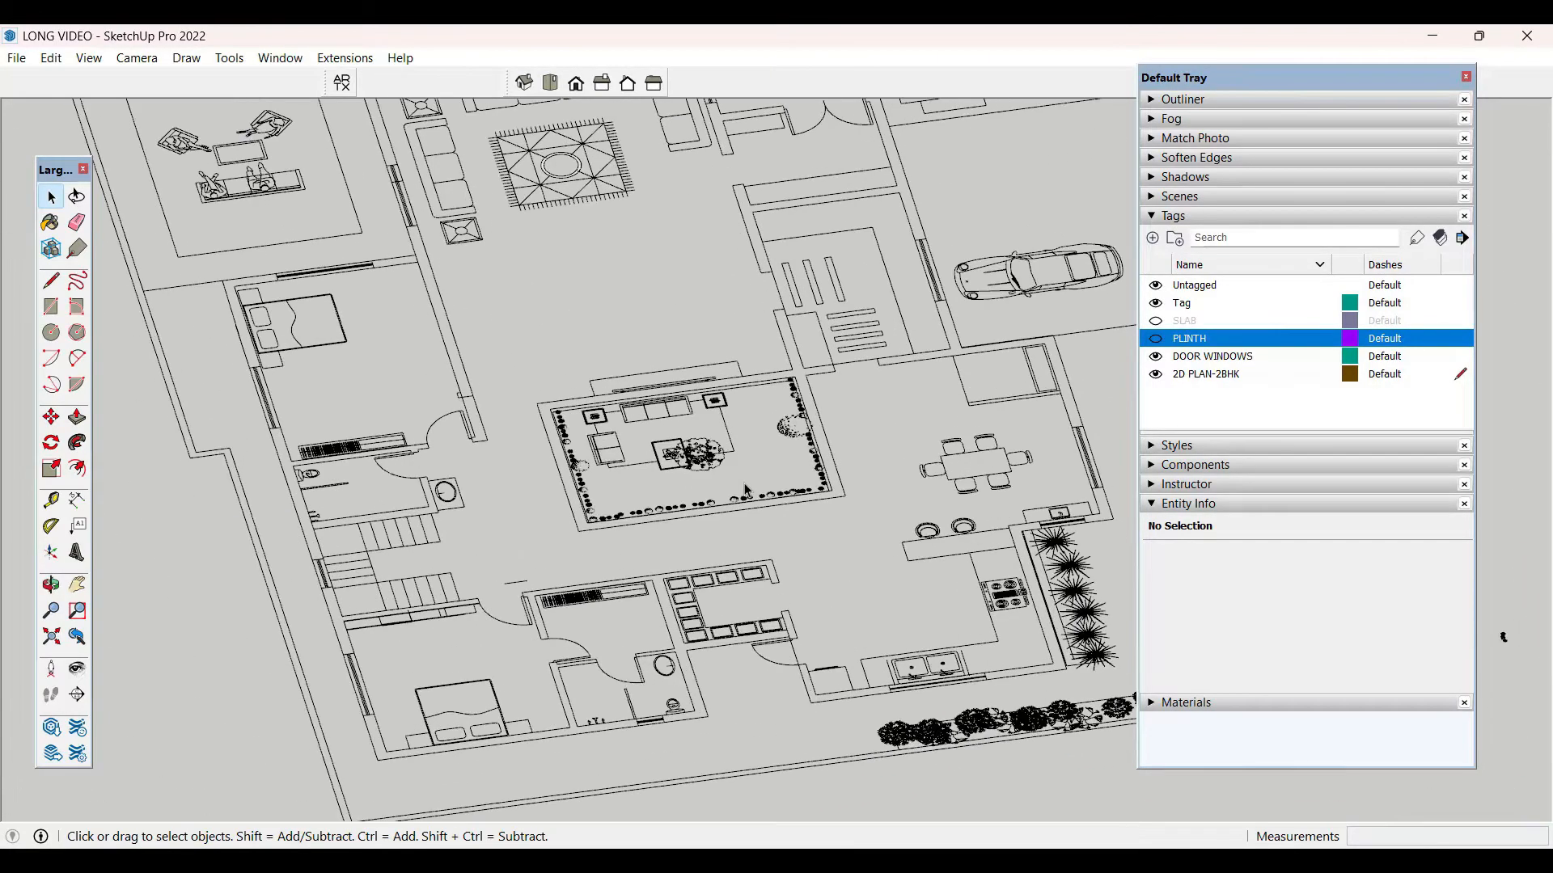
scroll(728, 517, "down", 3)
scroll(619, 371, "up", 5)
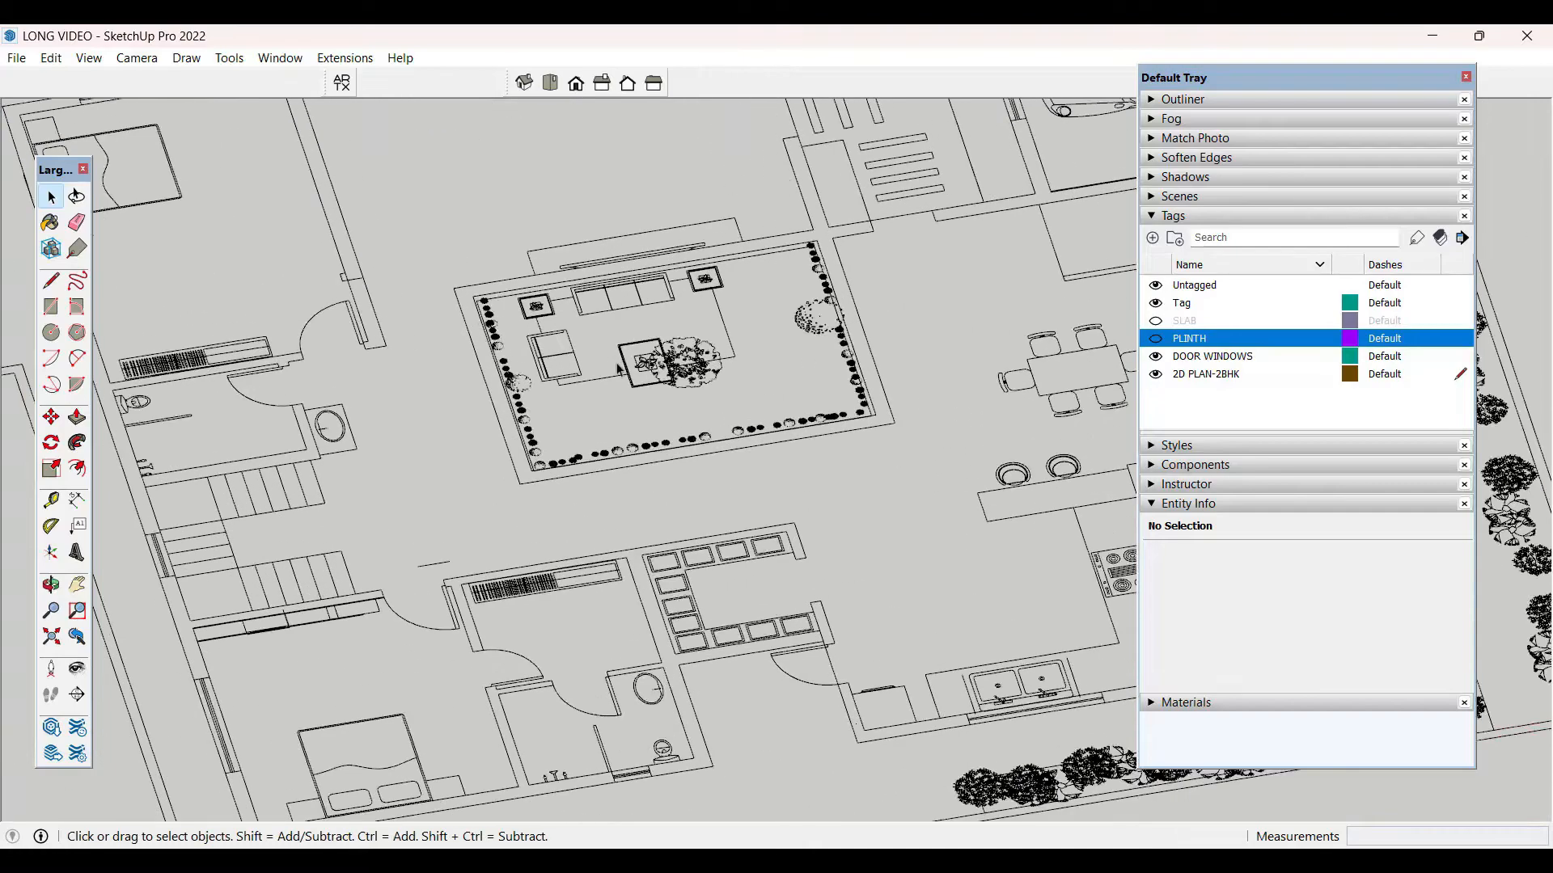
- Look over the flat 2D plan beside the house, checking the bedrooms, courtyard, dining area and kitchen
scroll(742, 518, "down", 3)
scroll(640, 418, "up", 4)
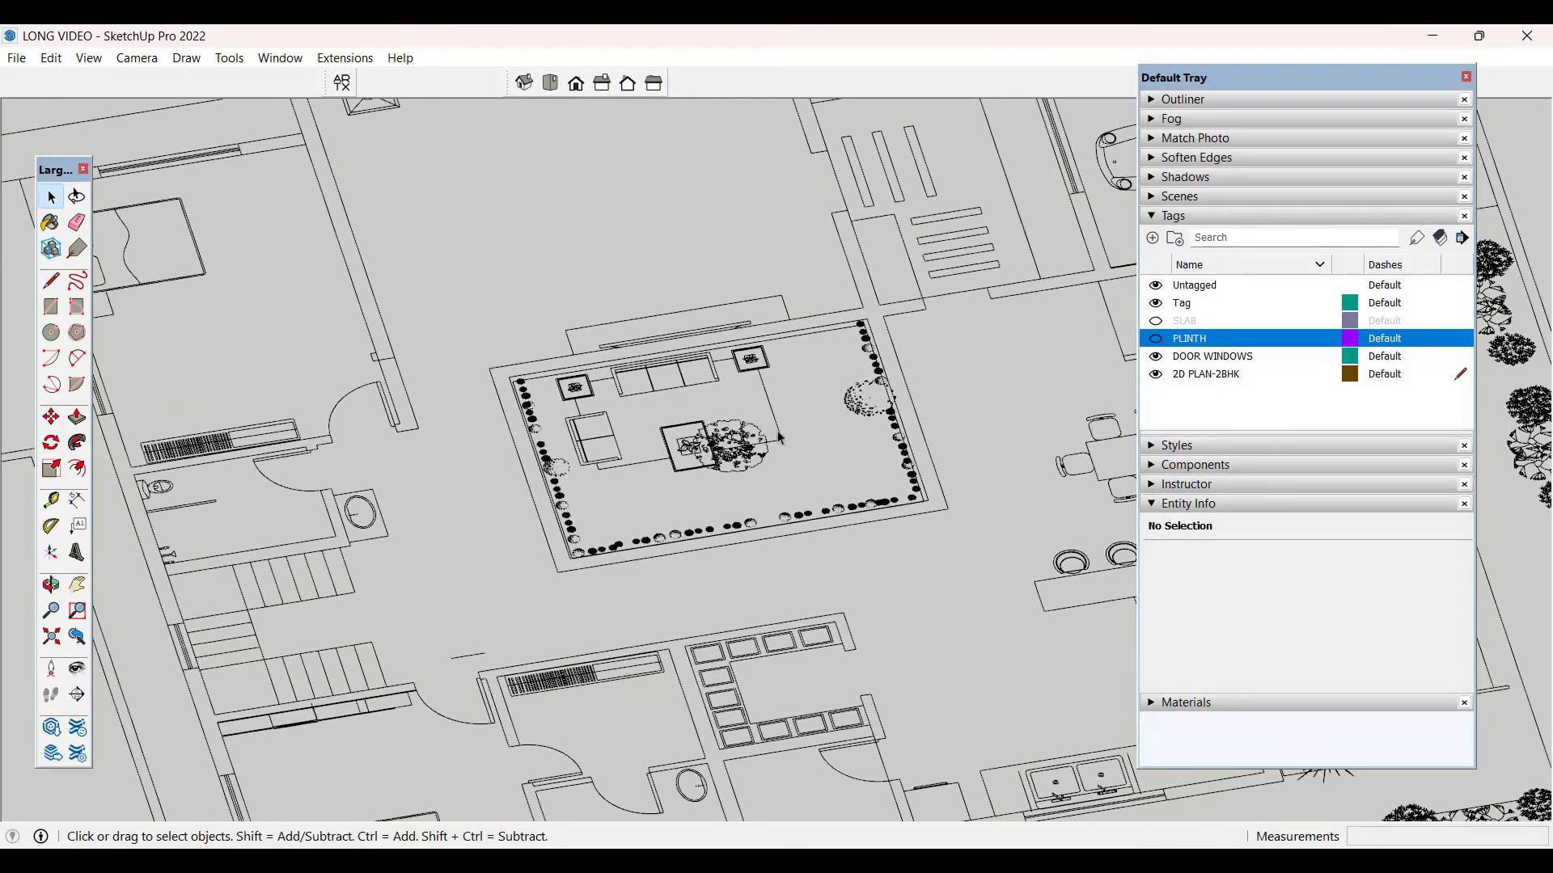
scroll(780, 438, "down", 5)
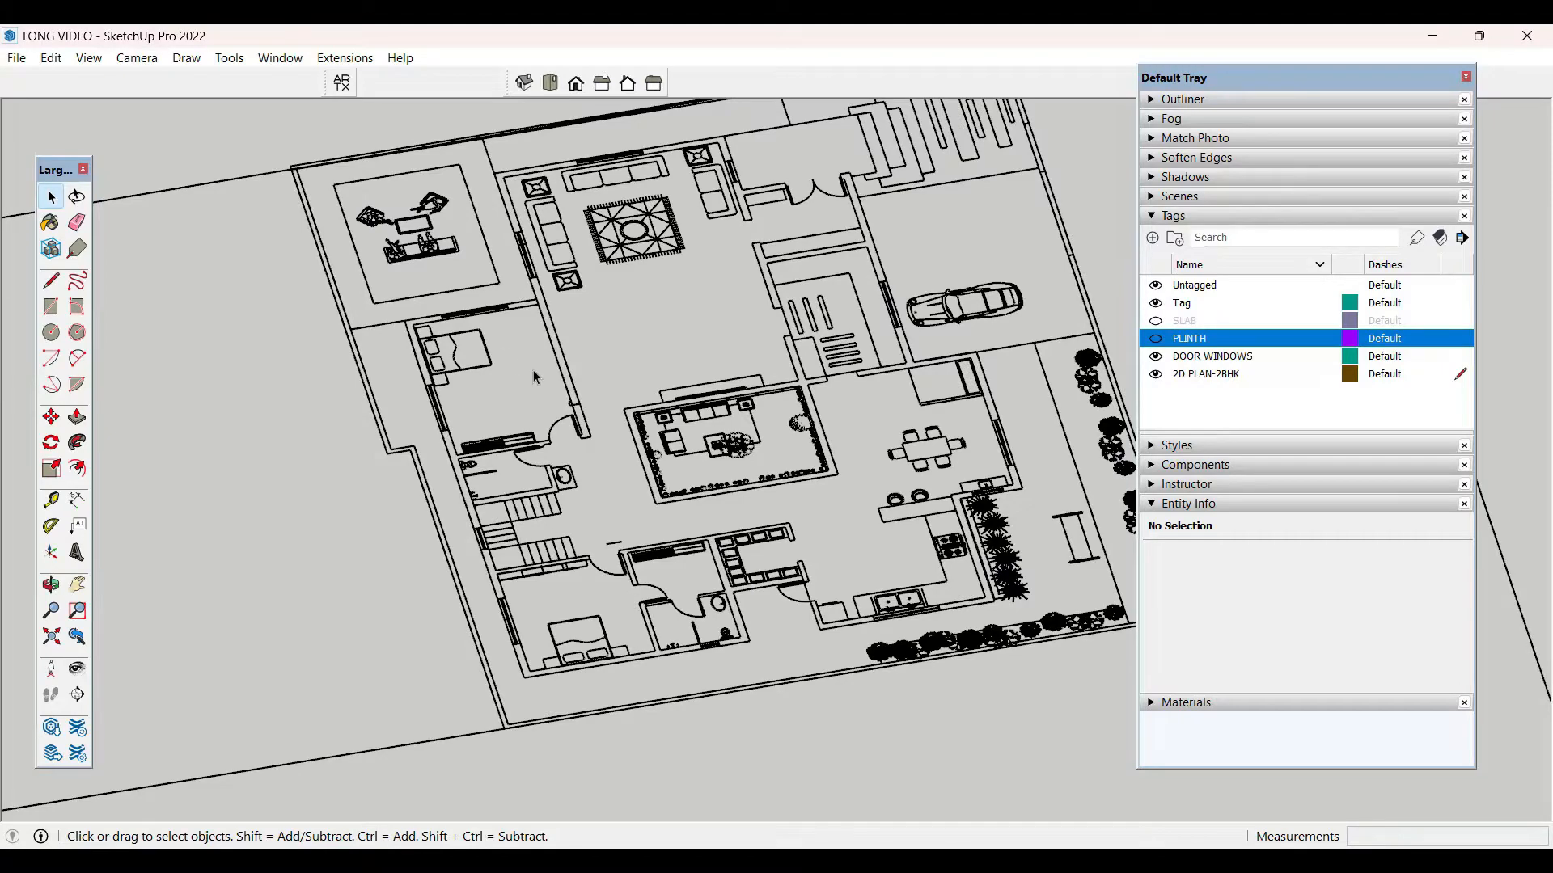
scroll(981, 572, "up", 3)
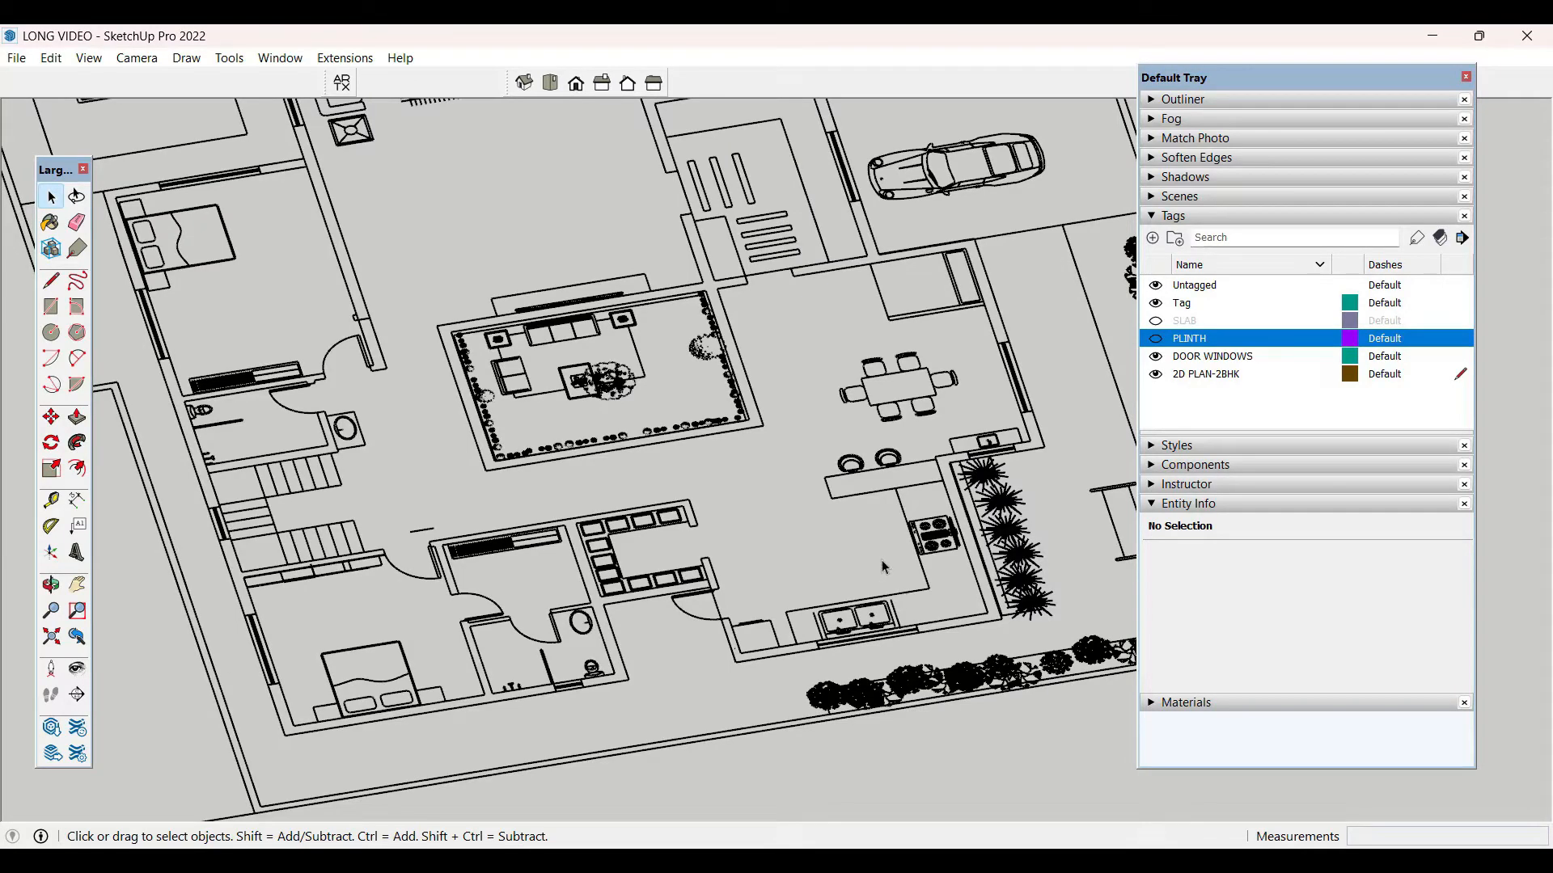
scroll(884, 563, "down", 10)
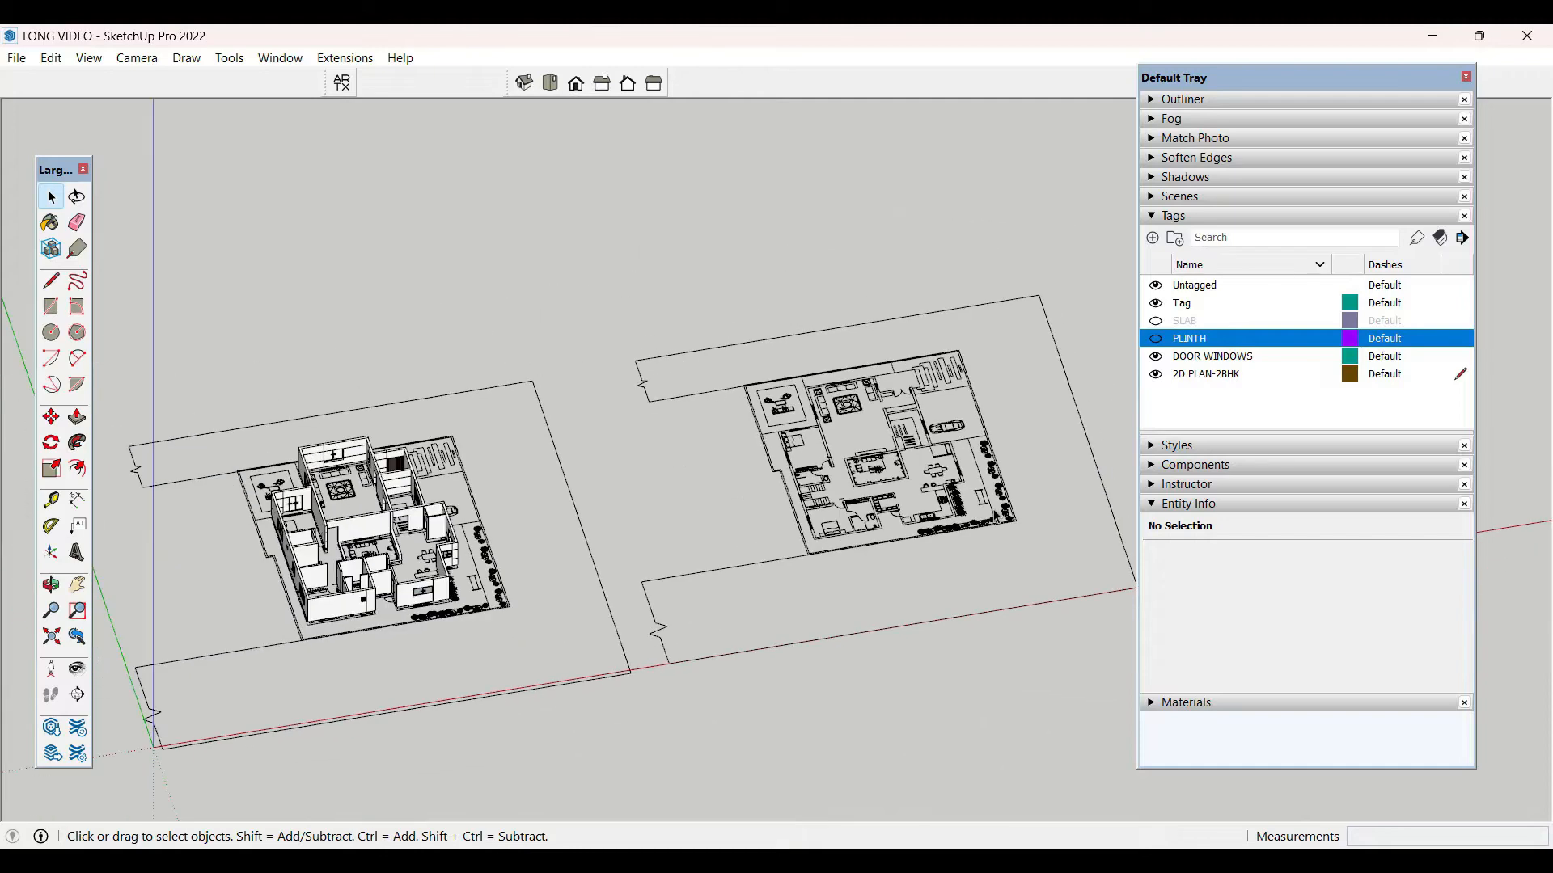
- Copy the house's walls, doors and windows 10' straight up to stack a second storey on the existing walls
middle_click_drag(730, 603, 605, 249)
left_click(577, 84)
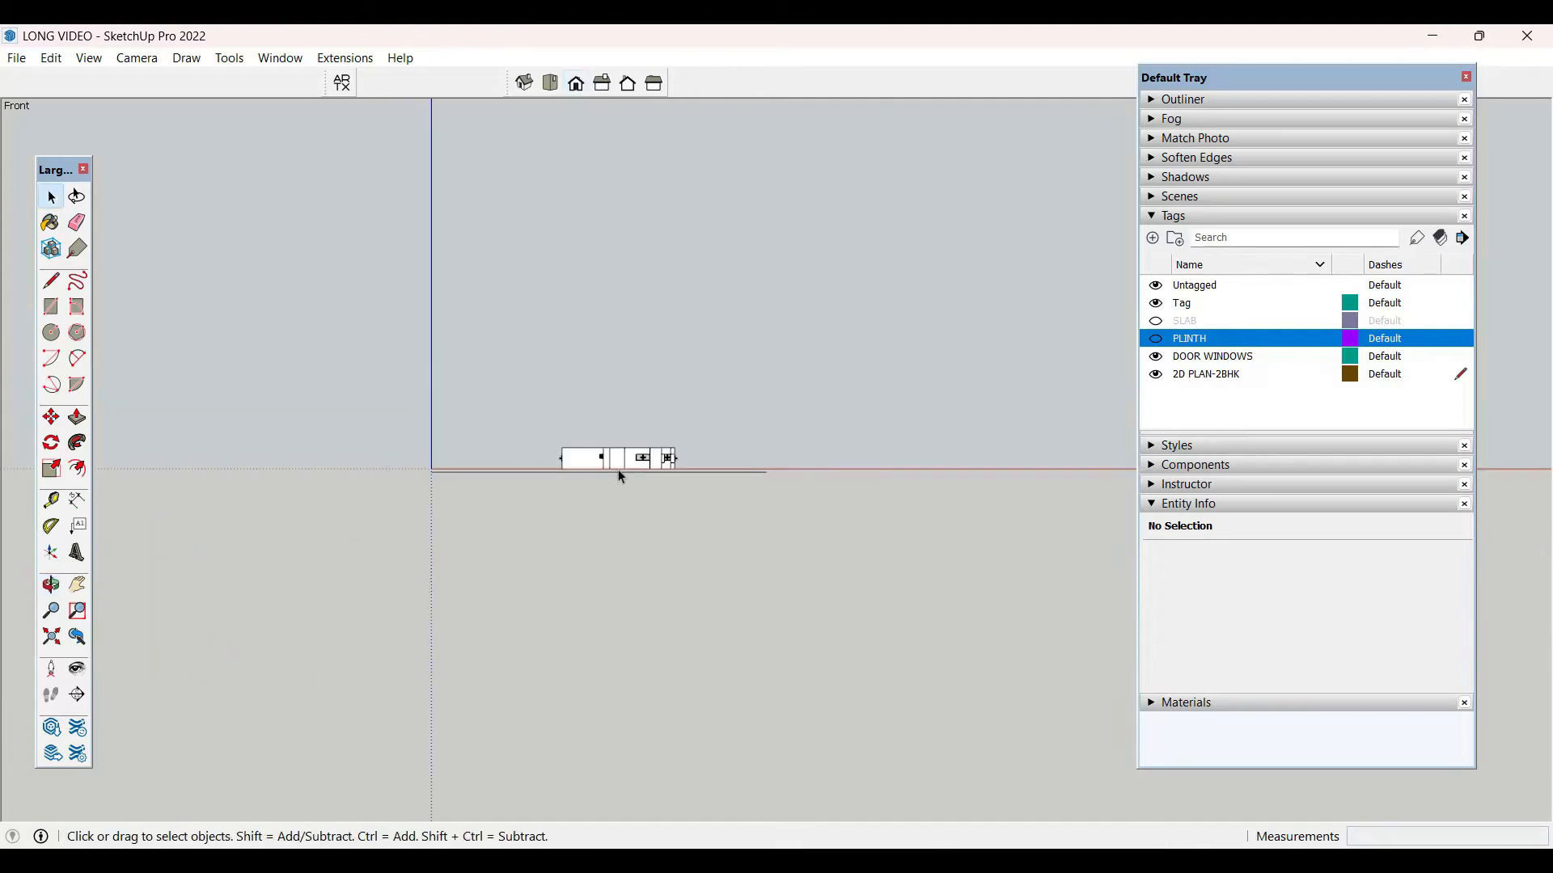
scroll(729, 427, "up", 2)
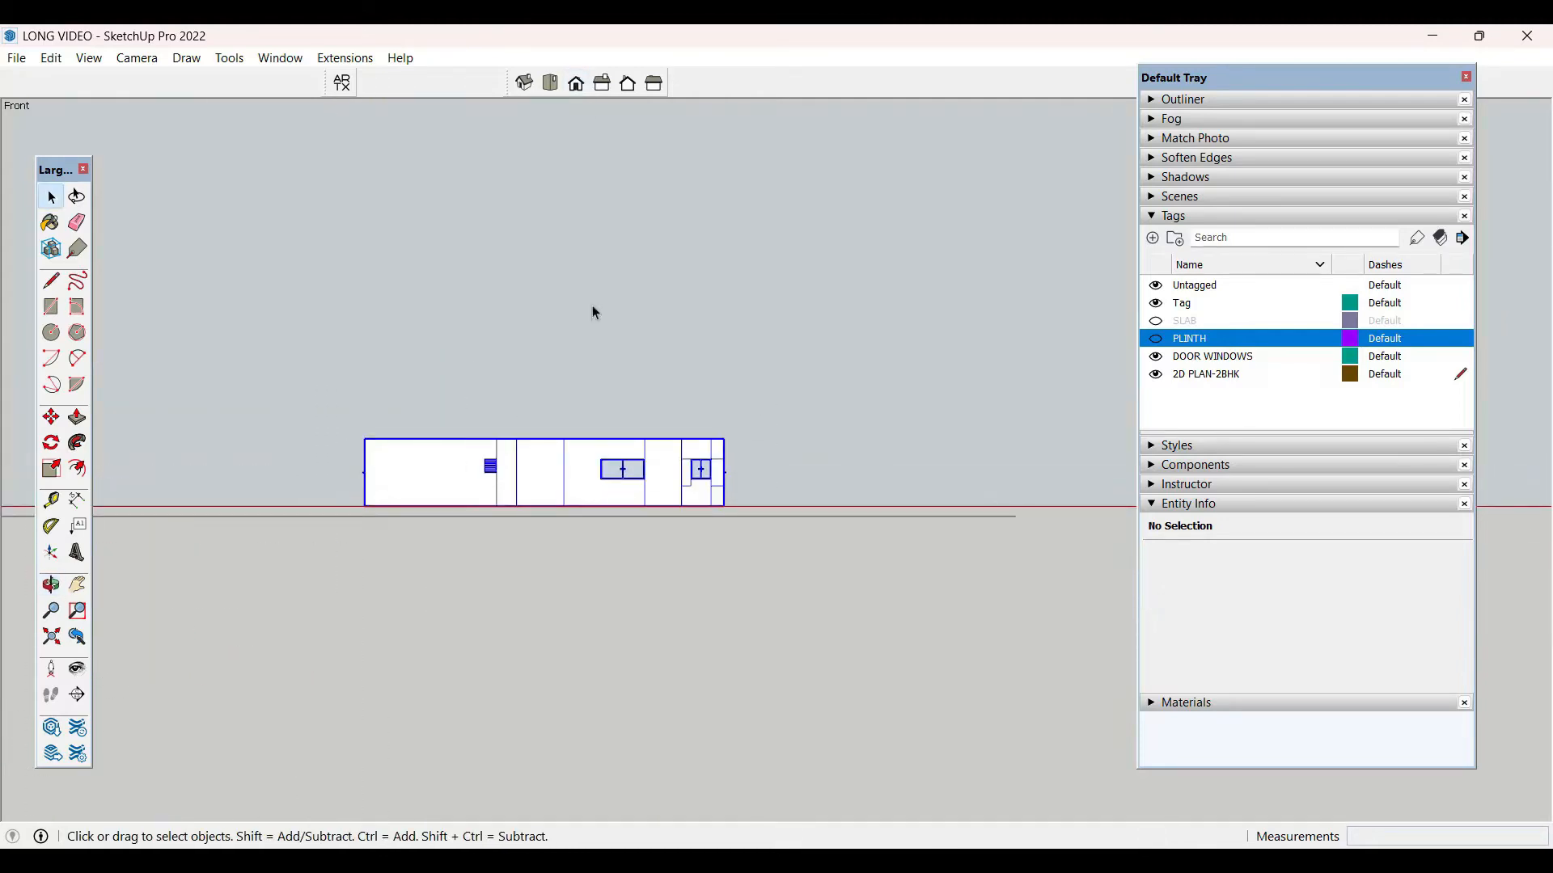
middle_click_drag(592, 312, 946, 630)
scroll(647, 558, "down", 2)
scroll(481, 657, "up", 4)
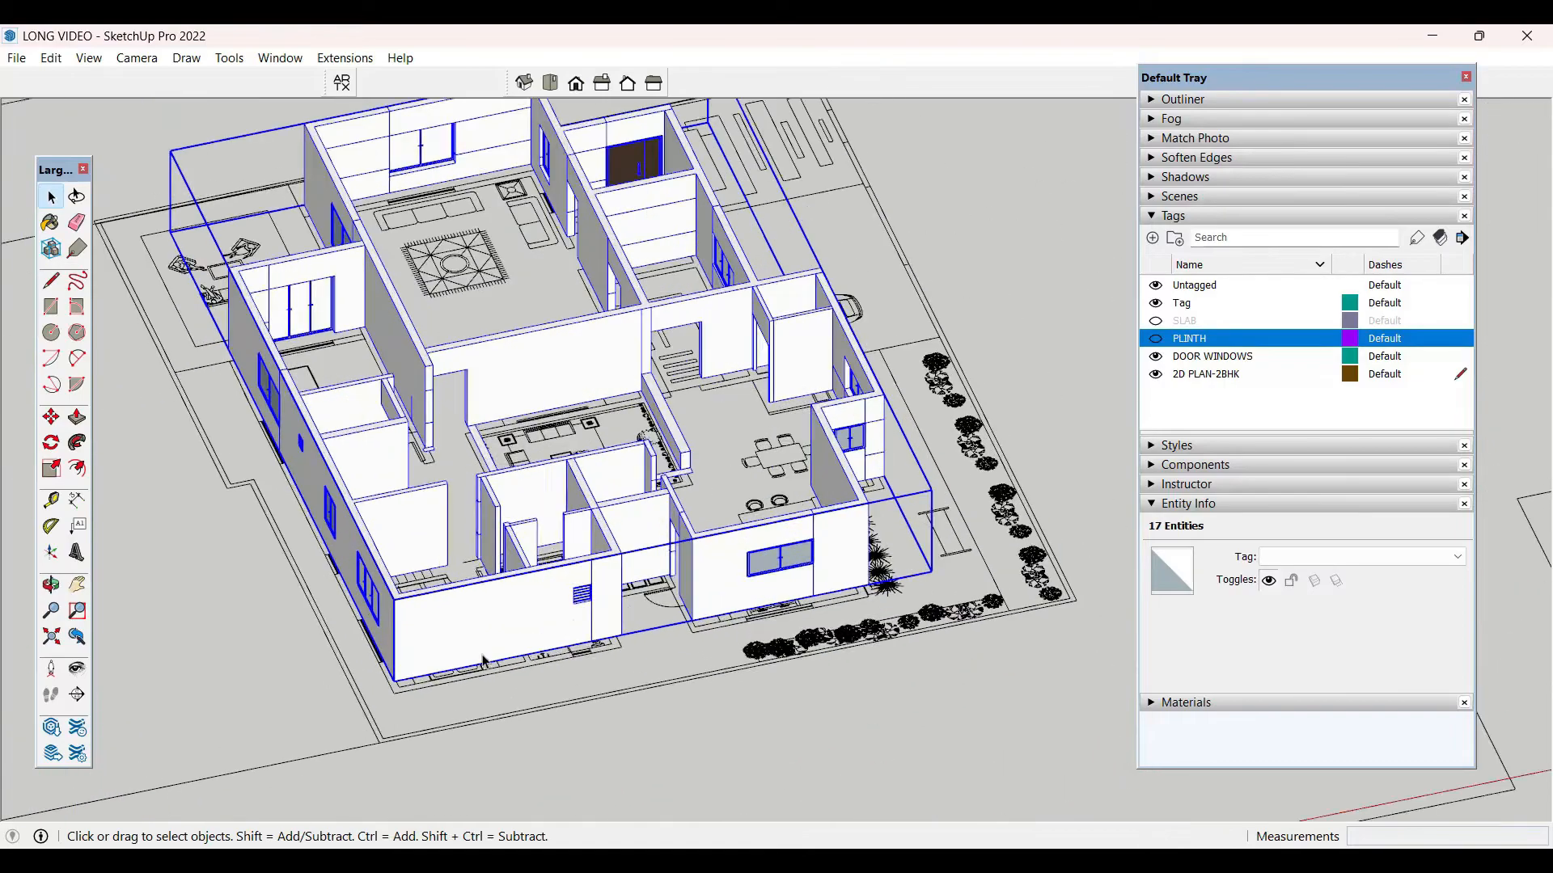
key("m")
key("ctrl")
left_click(396, 684)
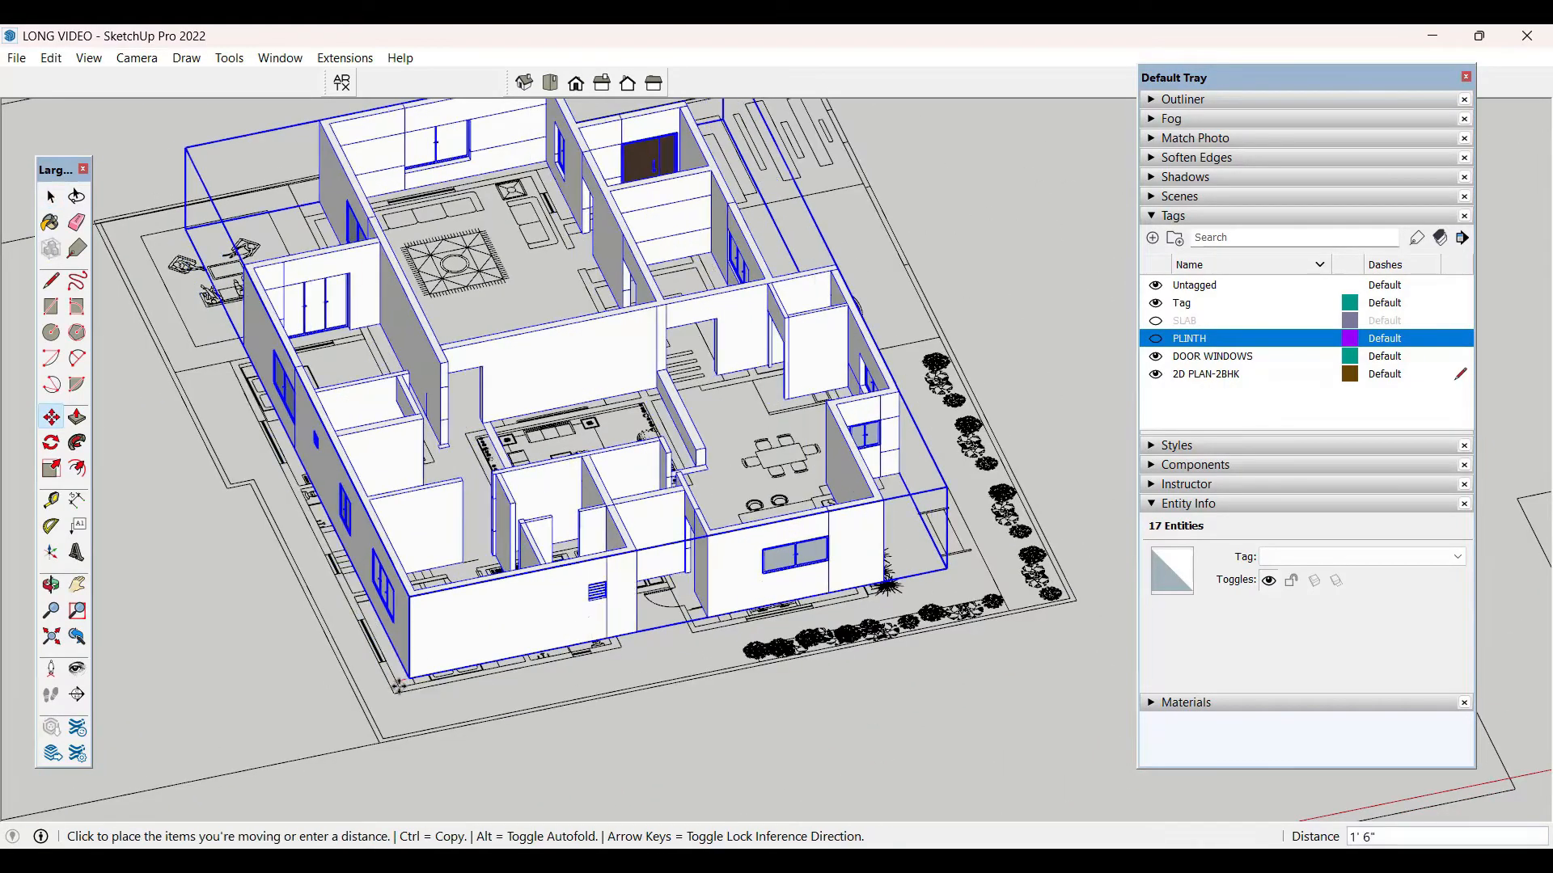
scroll(409, 566, "up", 5)
scroll(409, 566, "up", 5)
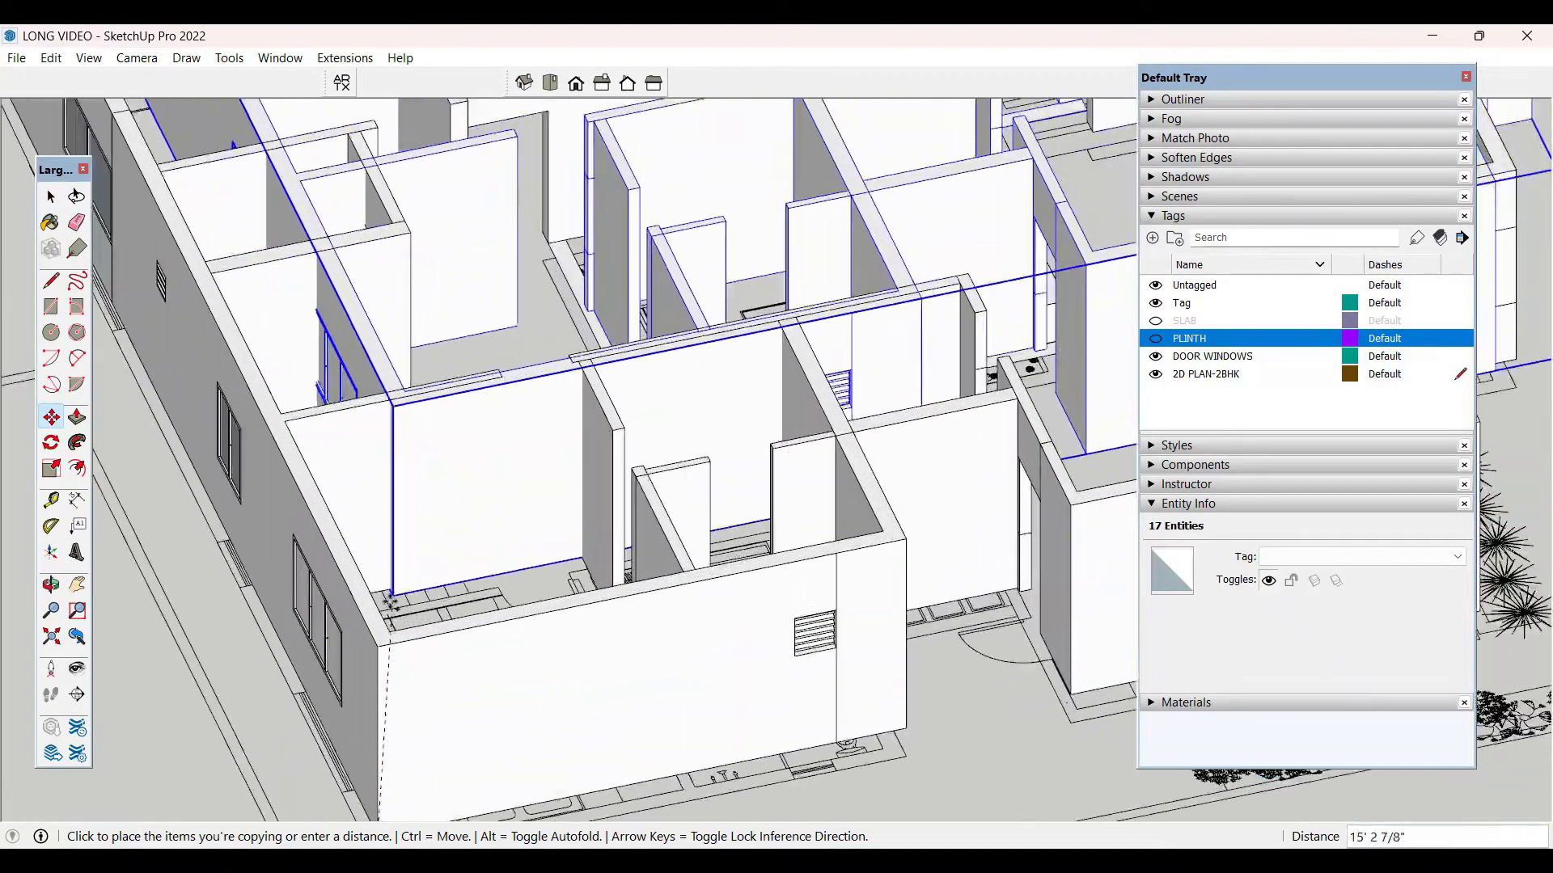
left_click(377, 646)
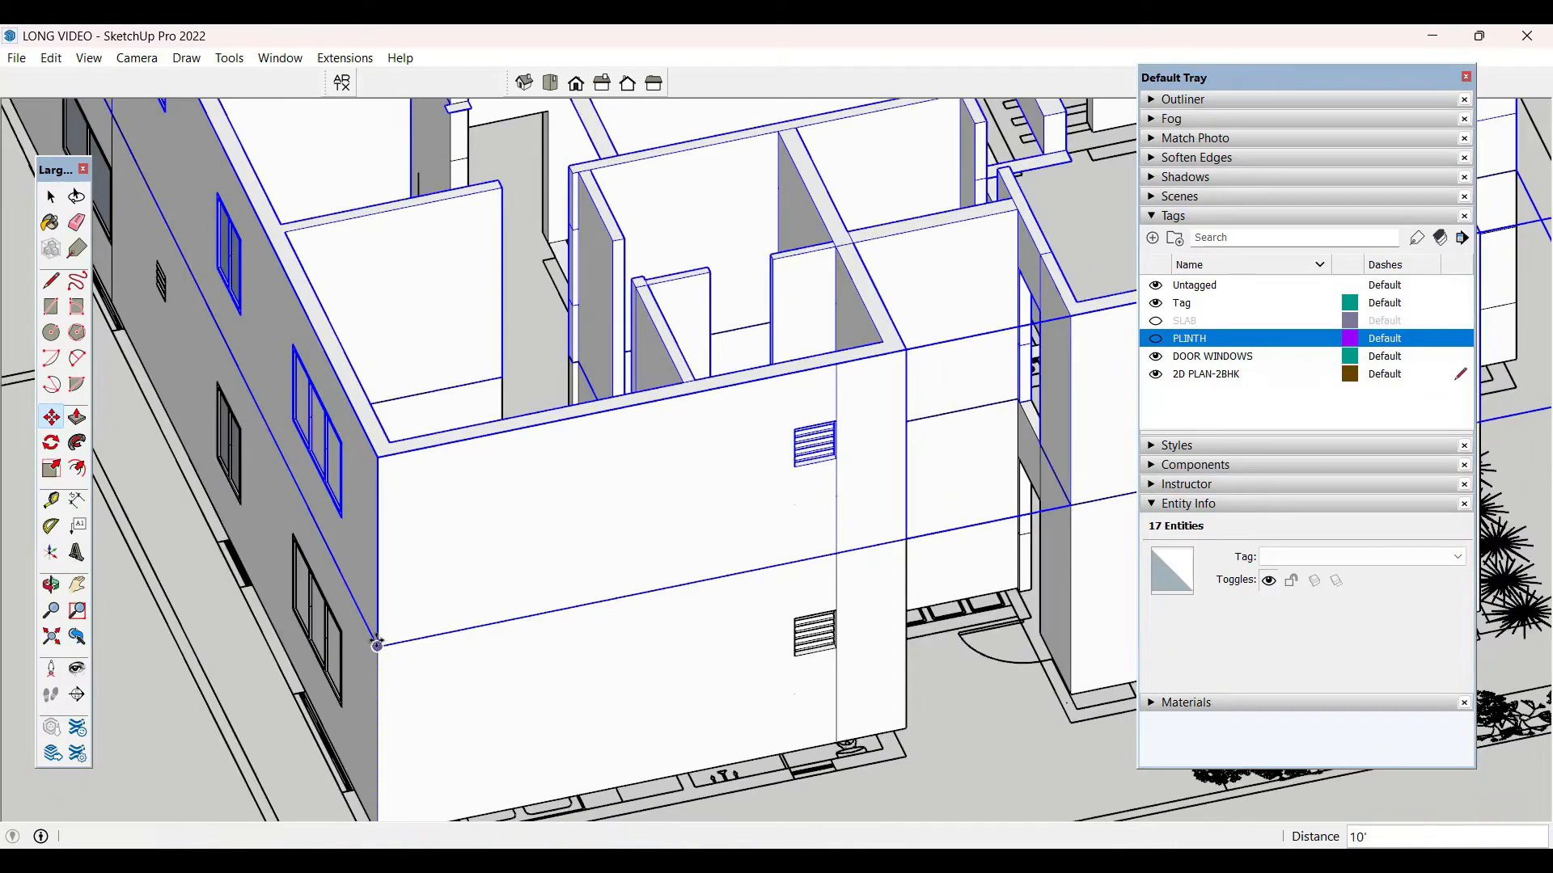
key("space")
scroll(342, 459, "down", 4)
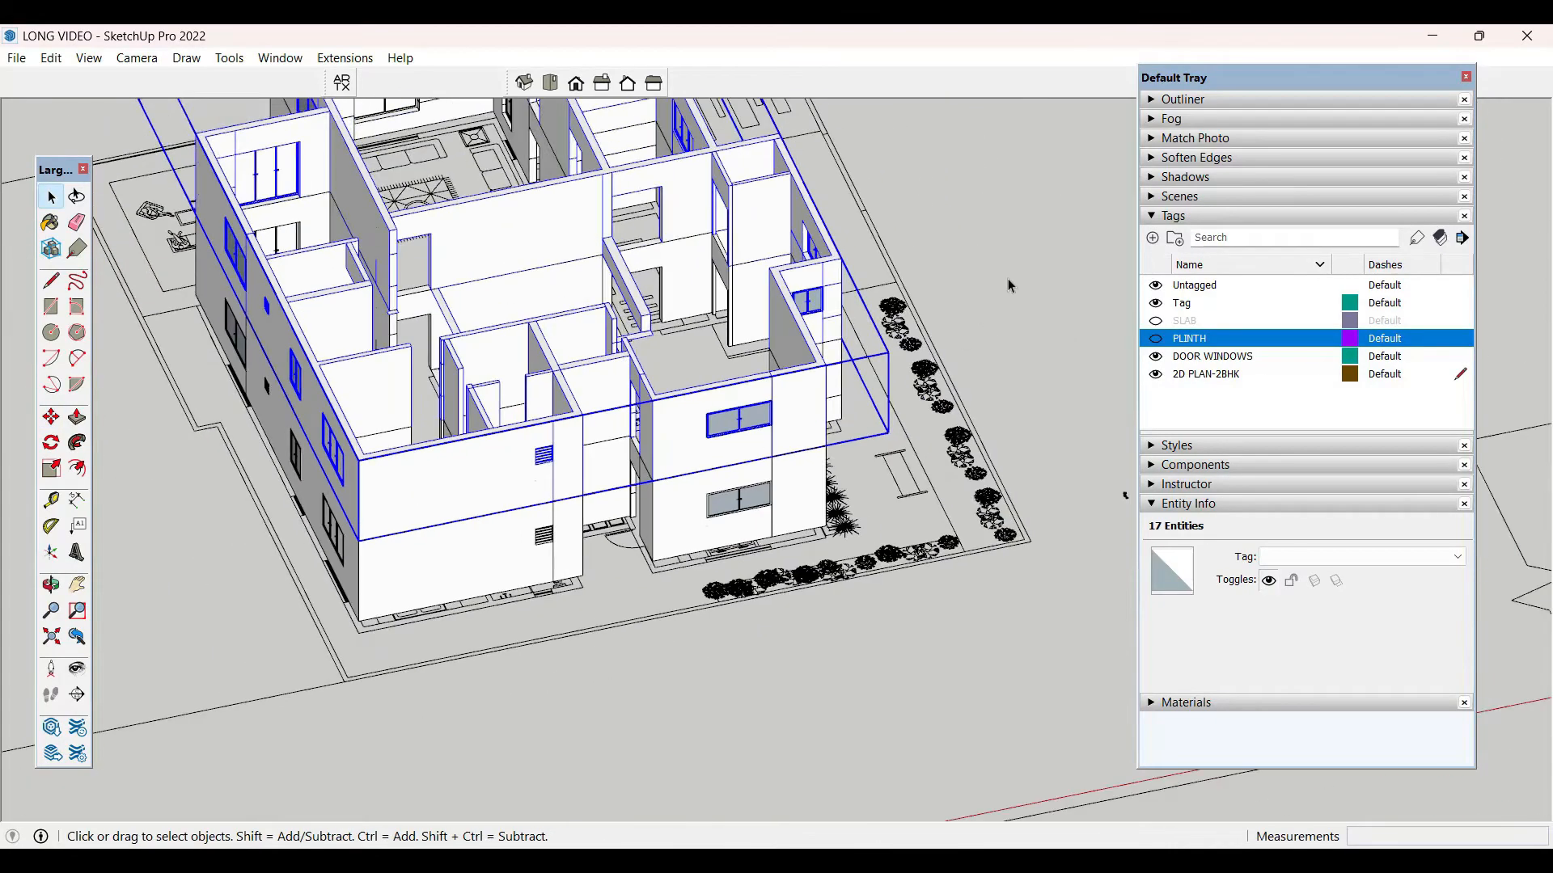
left_click(1012, 285)
- Remove the upper storey's outer wall section between the bathroom block and the kitchen using Push/Pull
middle_click_drag(976, 421, 712, 456)
scroll(613, 482, "up", 8)
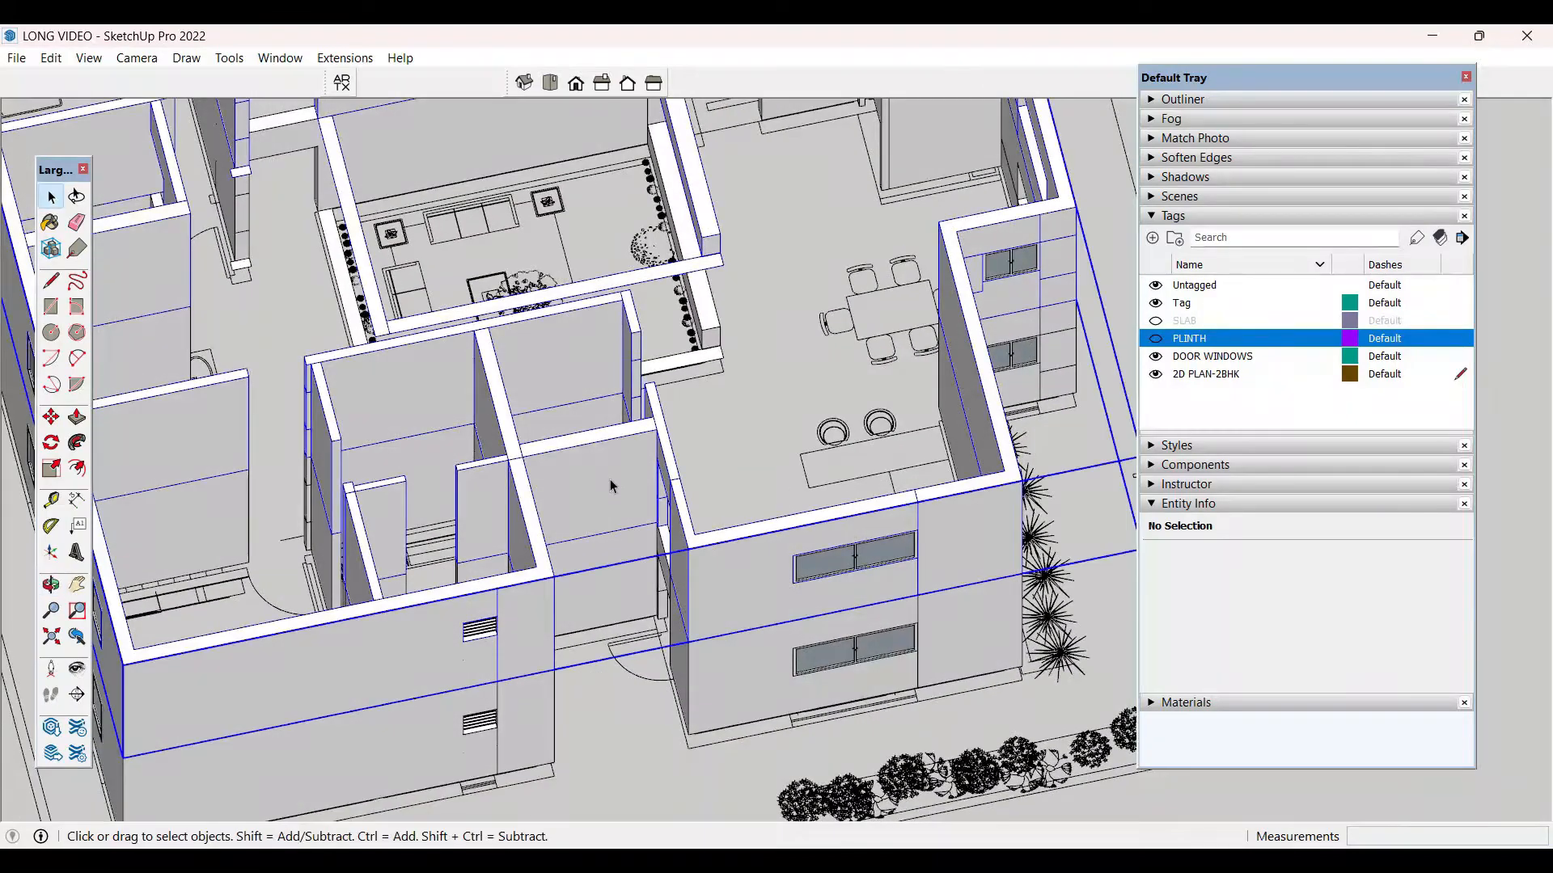
double_click(612, 483)
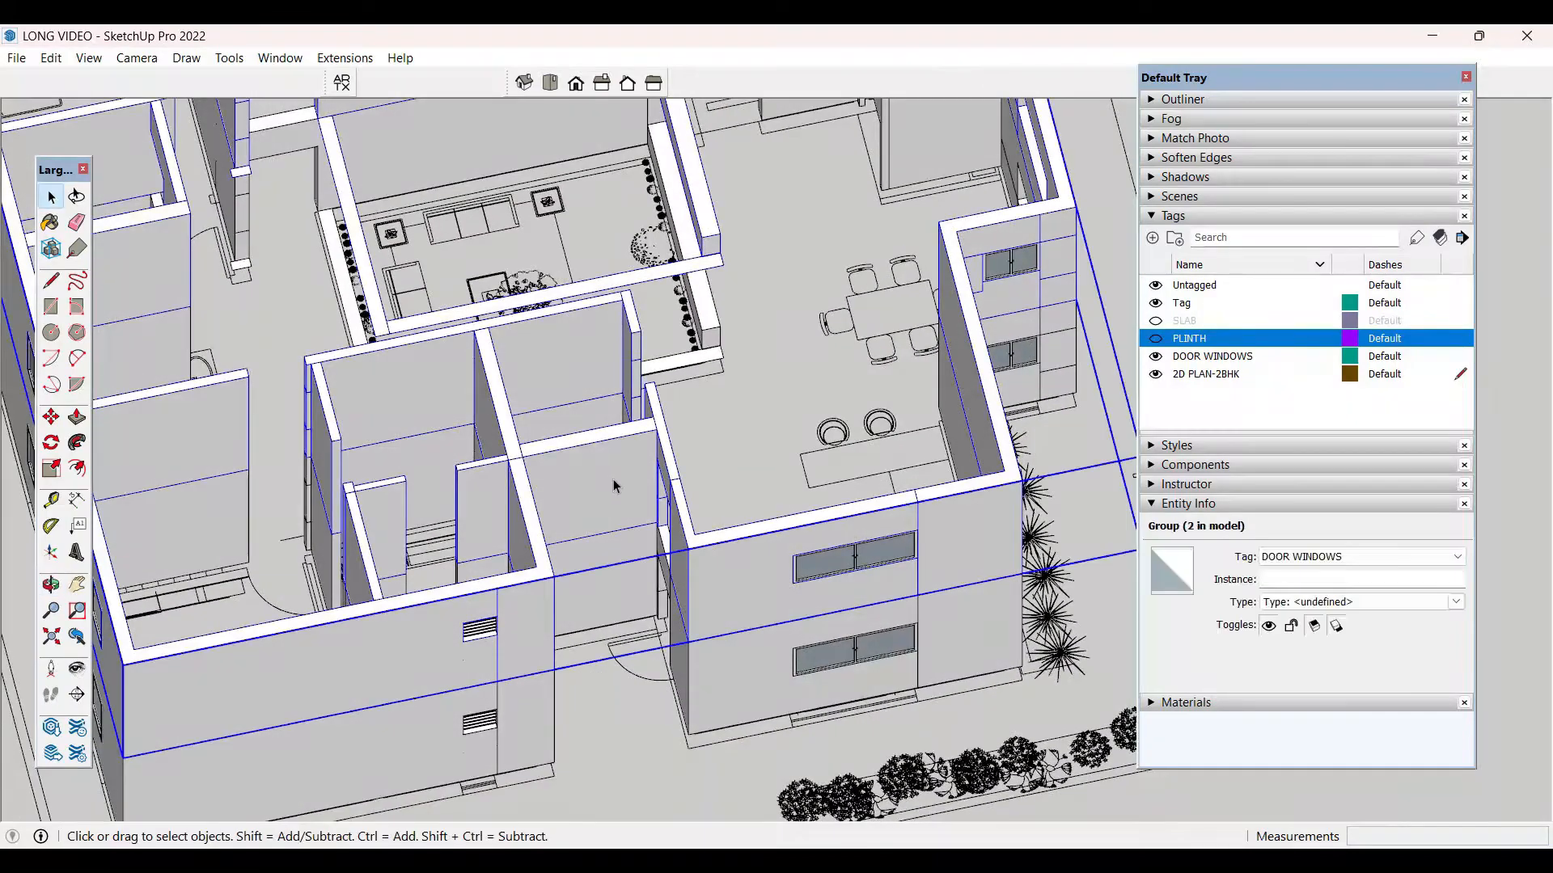
left_click(614, 484)
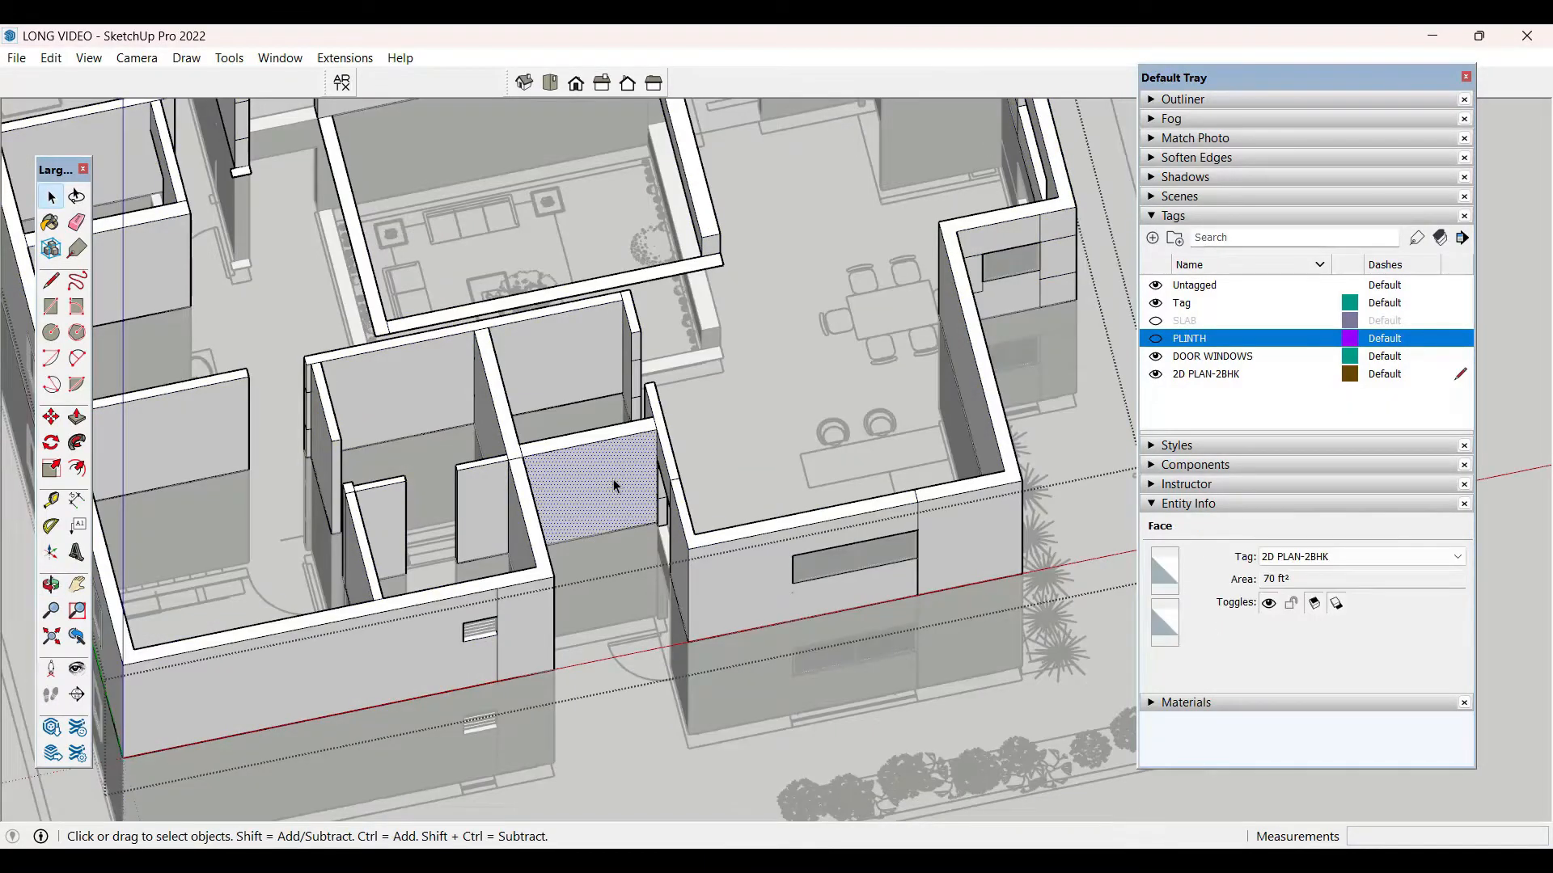
key("p")
left_click(613, 479)
left_click(605, 441)
key("space")
key("Escape")
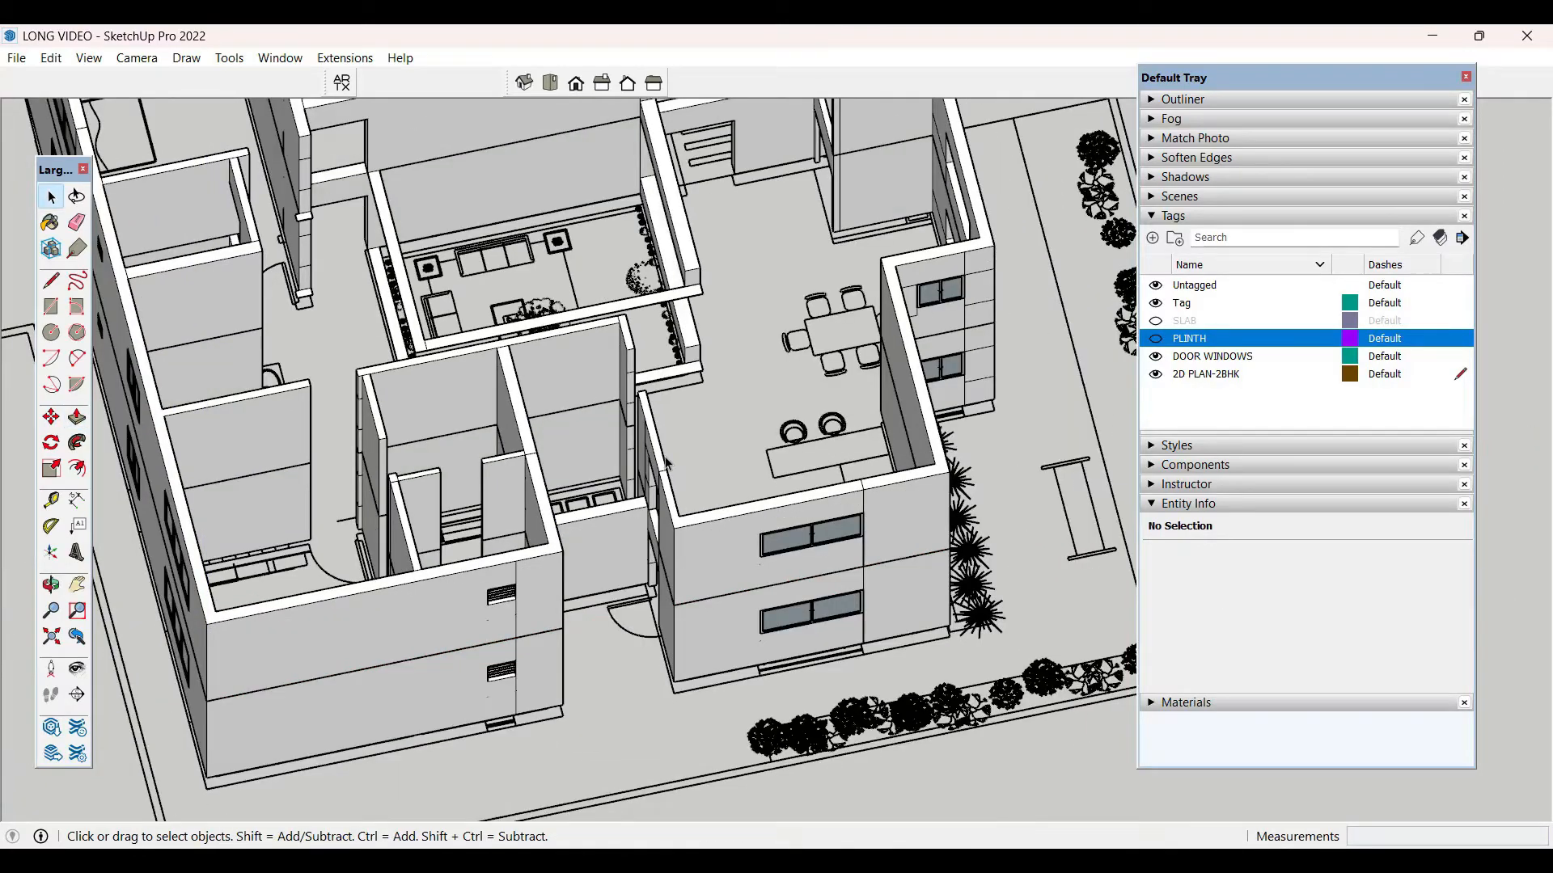
- Push away the wall above the upper kitchen doorway and delete its leftover faces within the upper wall group
middle_click_drag(609, 430, 760, 566)
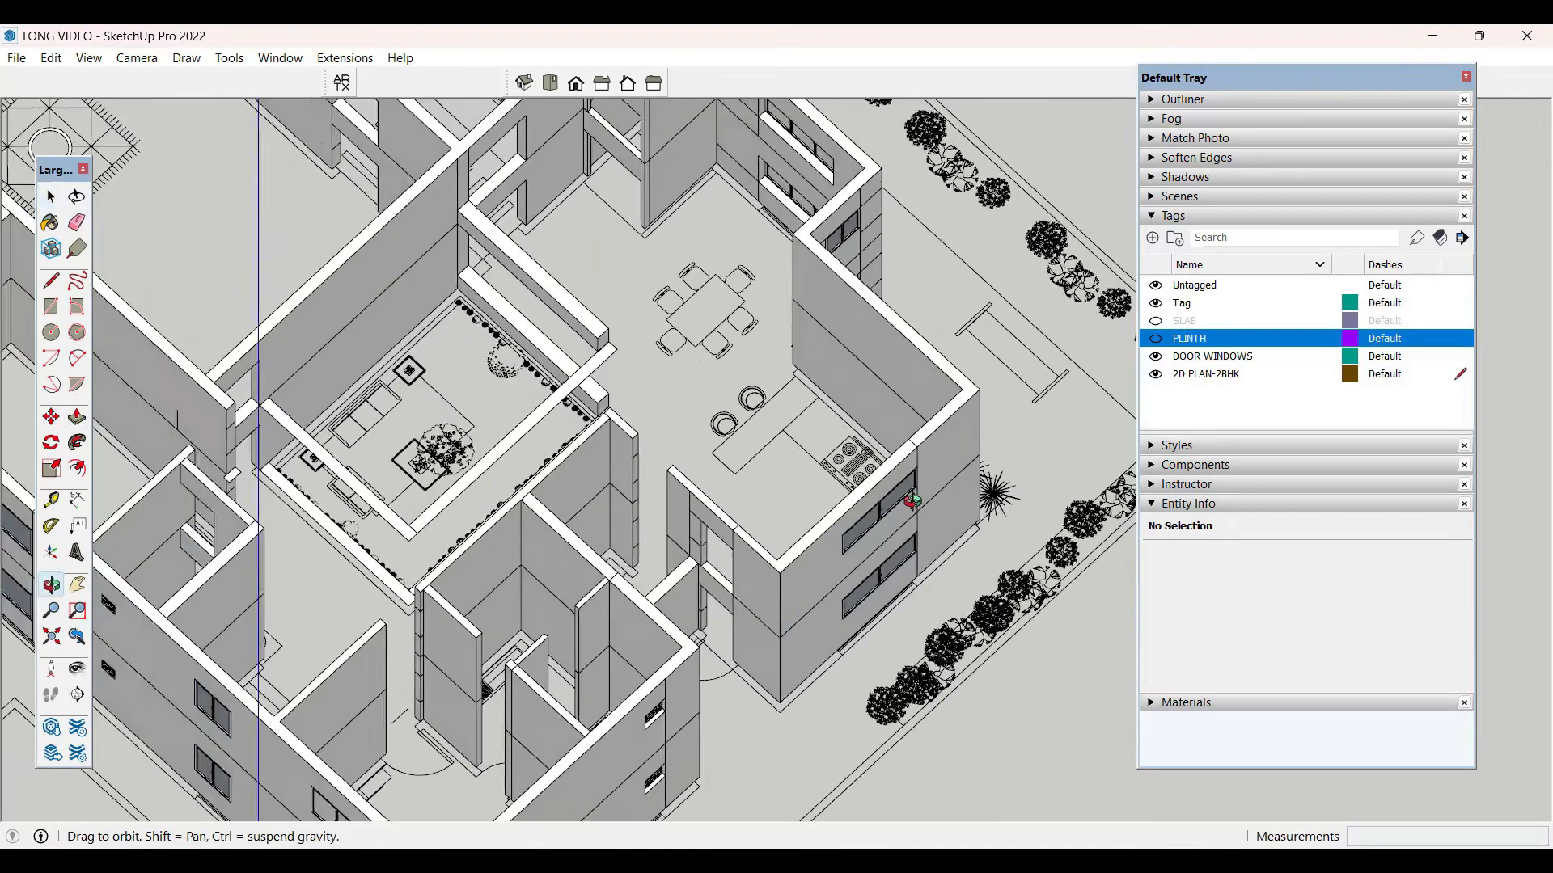
scroll(783, 583, "up", 5)
scroll(760, 549, "up", 5)
triple_click(720, 502)
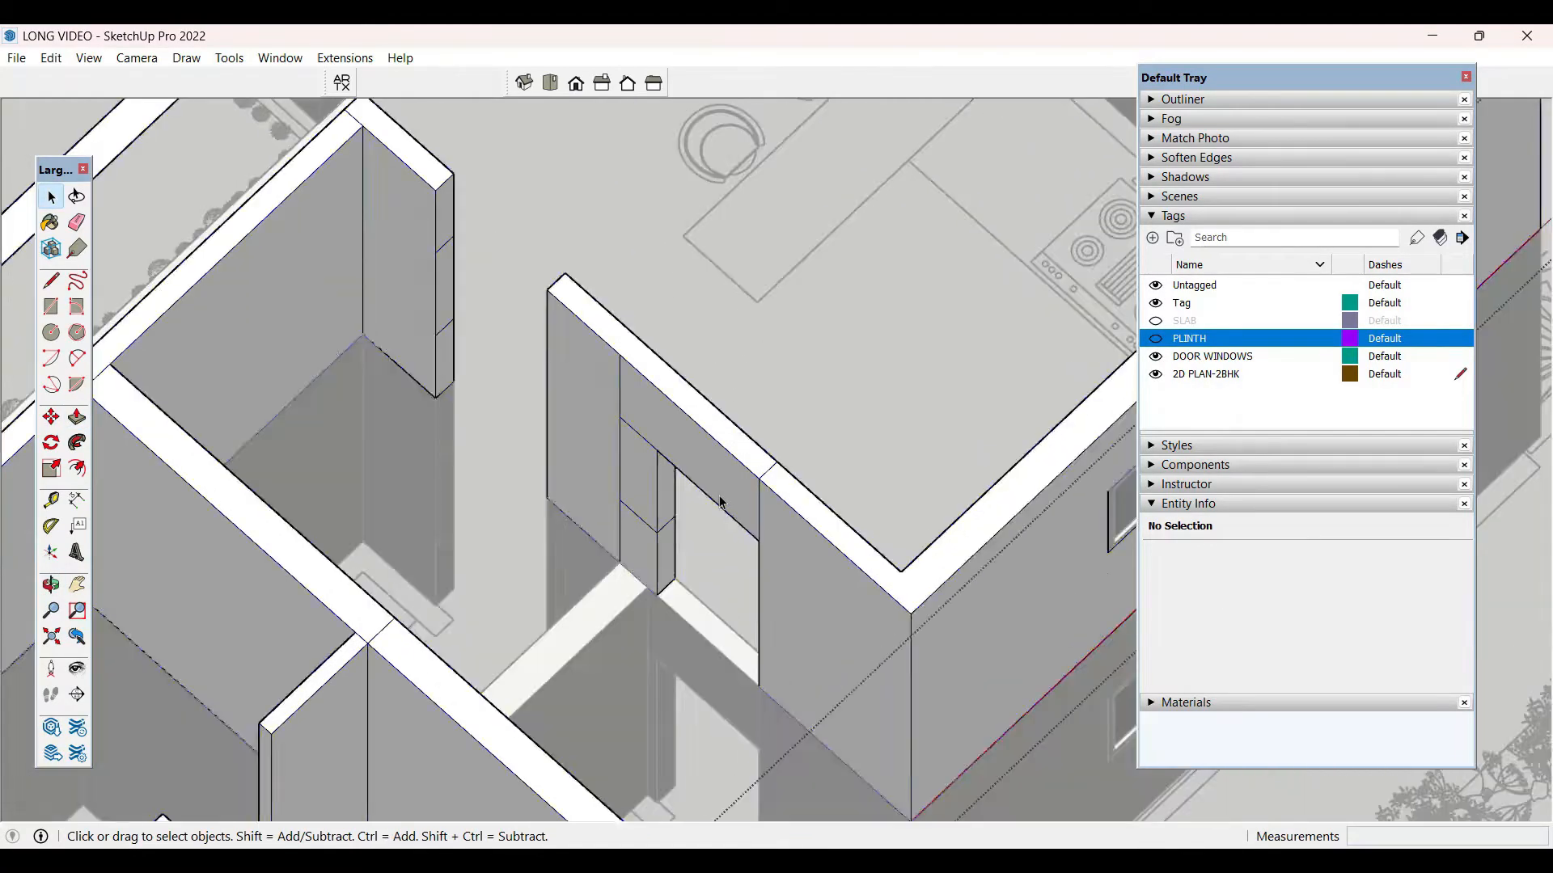
left_click(727, 478)
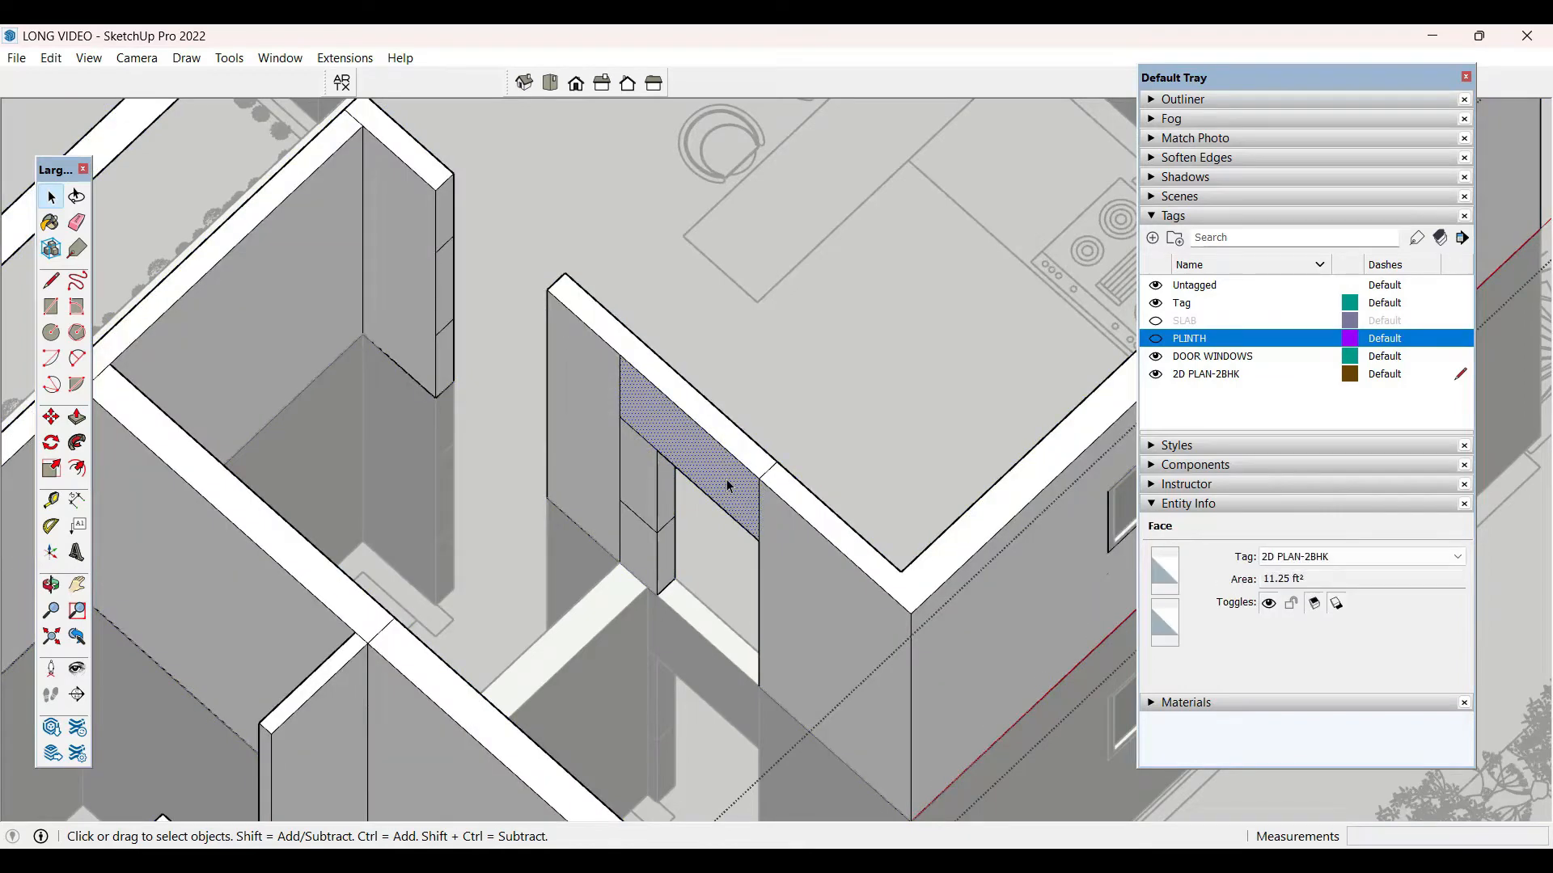
key("p")
left_click(726, 479)
left_click(749, 451)
key("space")
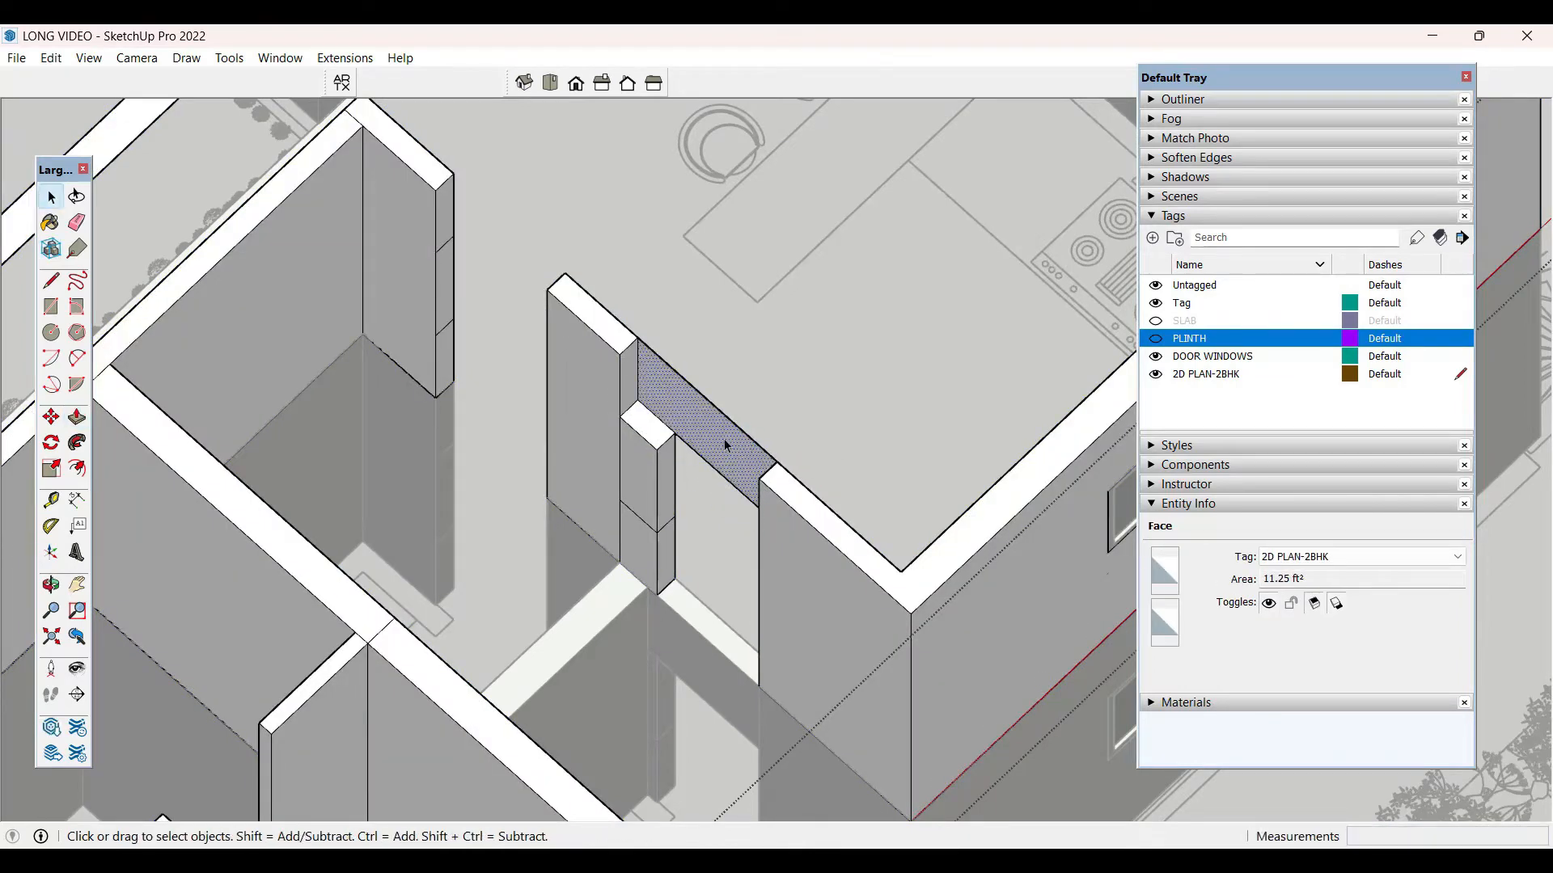
left_click(731, 416, "shift")
key("Delete")
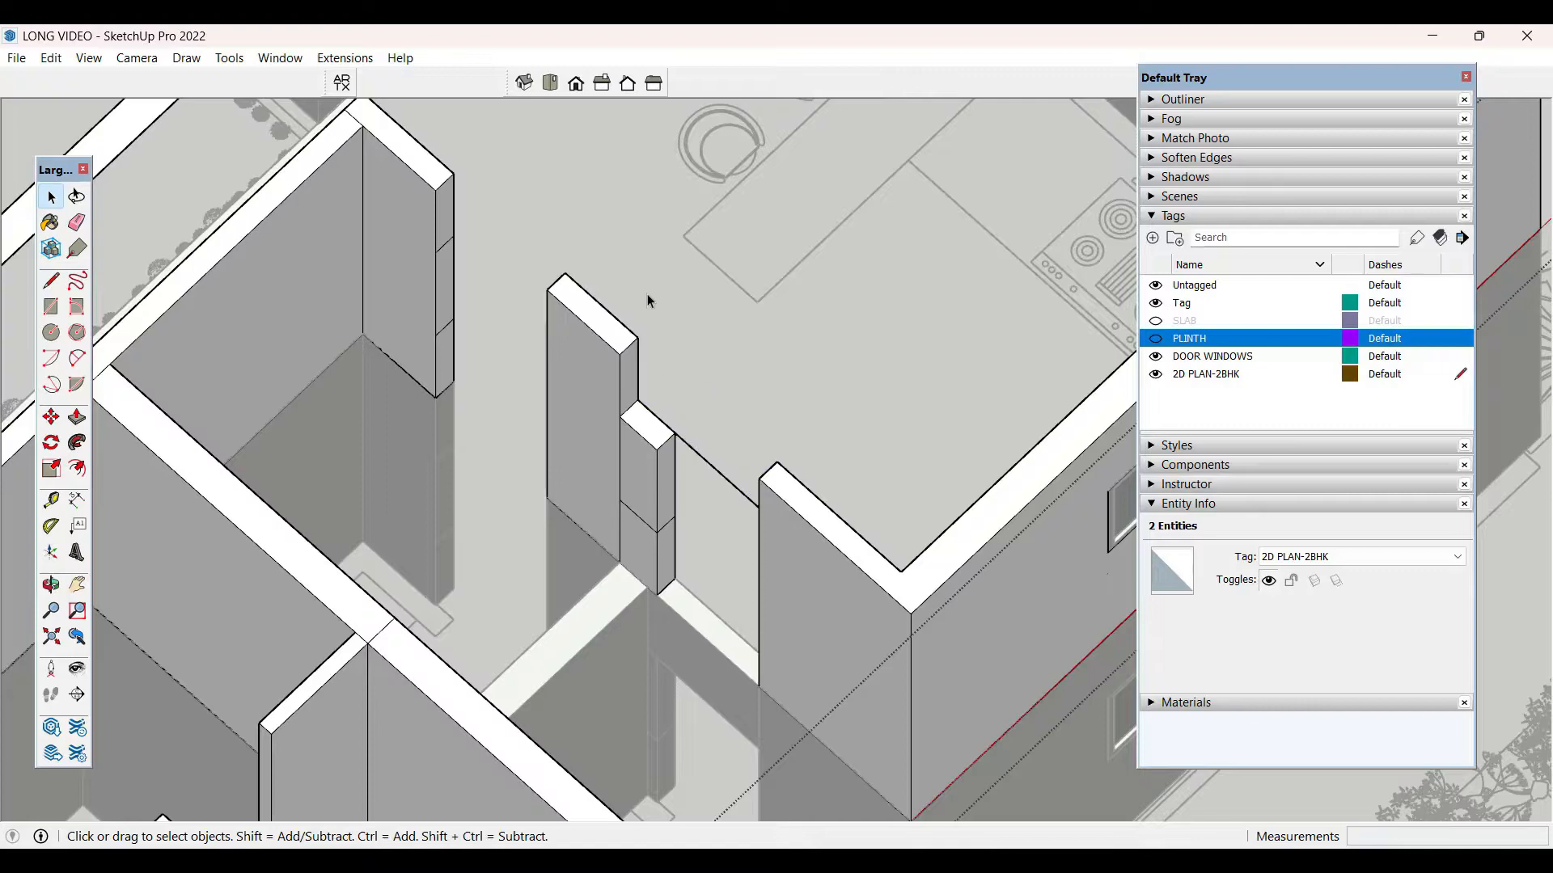
- Delete the short wall stub beside the upper kitchen doorway together with its leftover faces and edges
left_click_drag(646, 294, 584, 483)
key("Delete")
left_click_drag(686, 396, 625, 566)
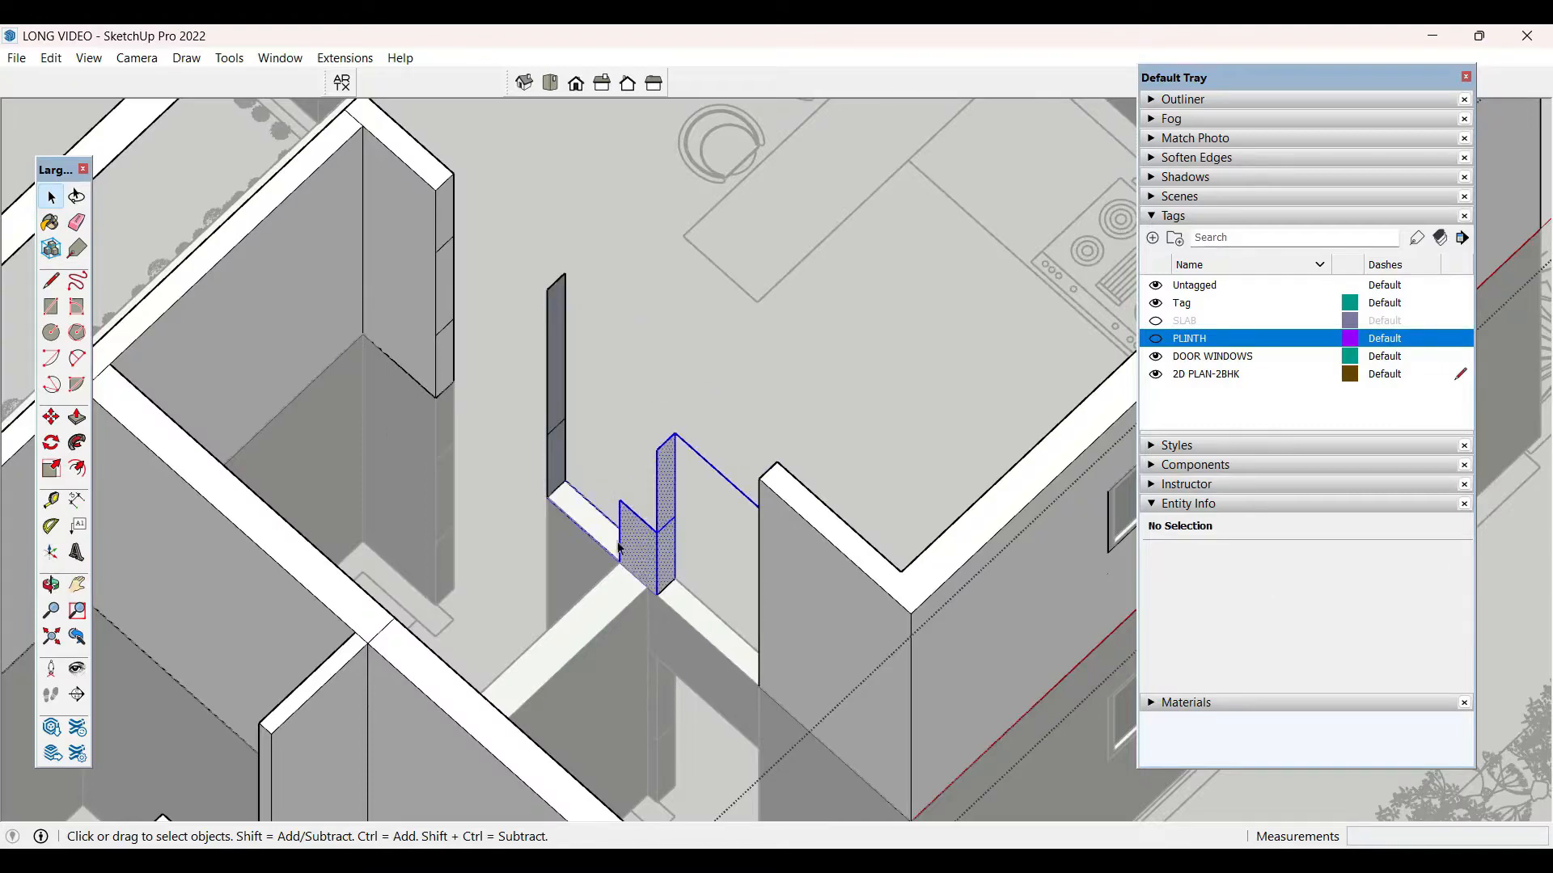
key("Delete")
left_click_drag(570, 322, 521, 508)
scroll(576, 501, "down", 2)
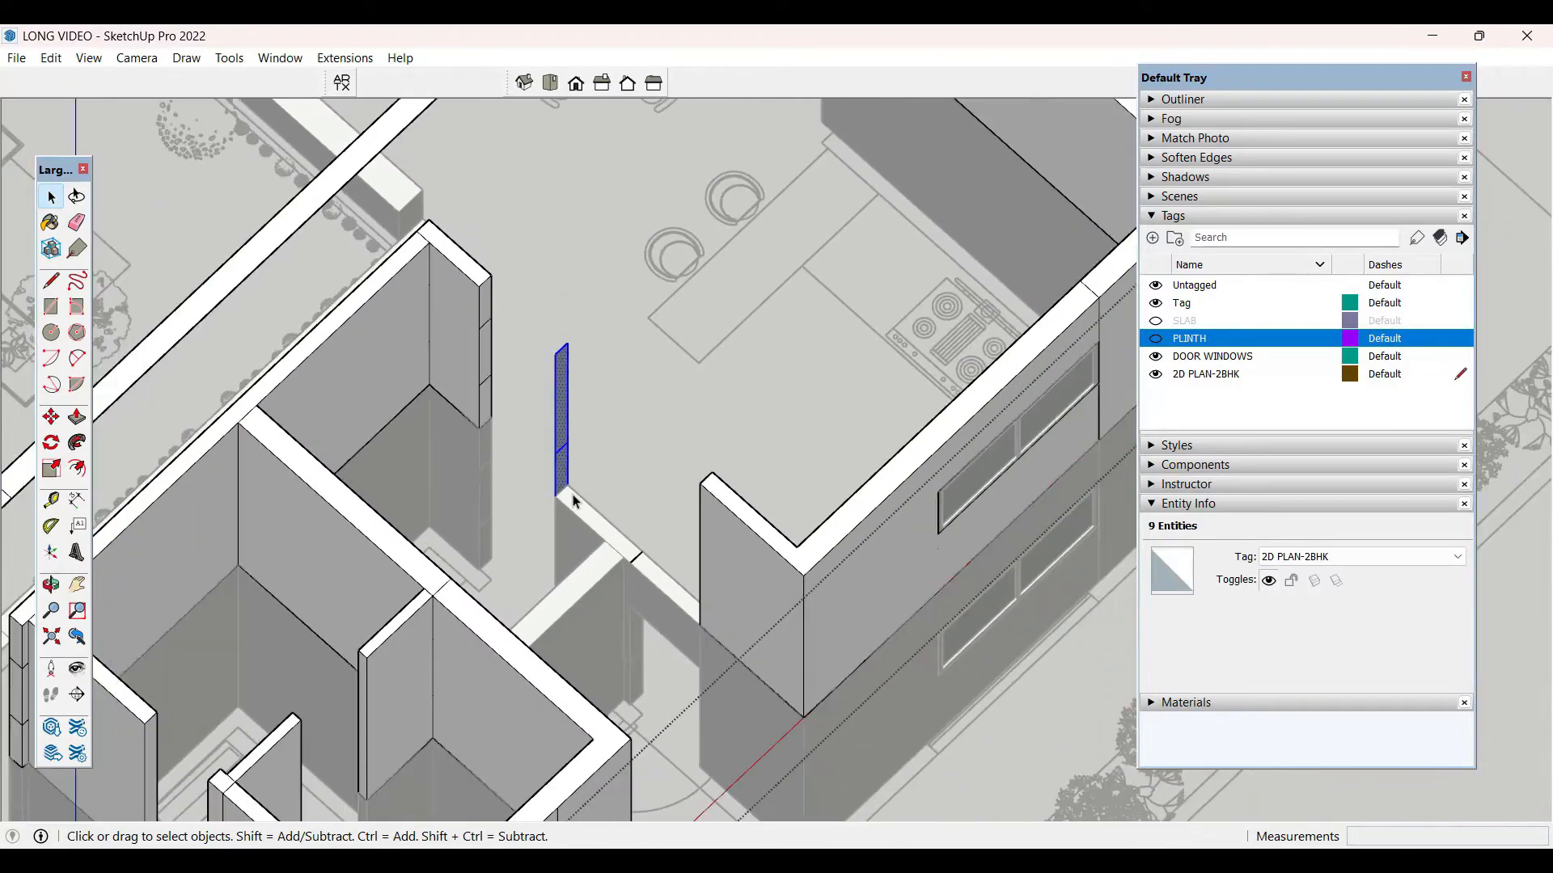
key("Delete")
scroll(575, 501, "down", 2)
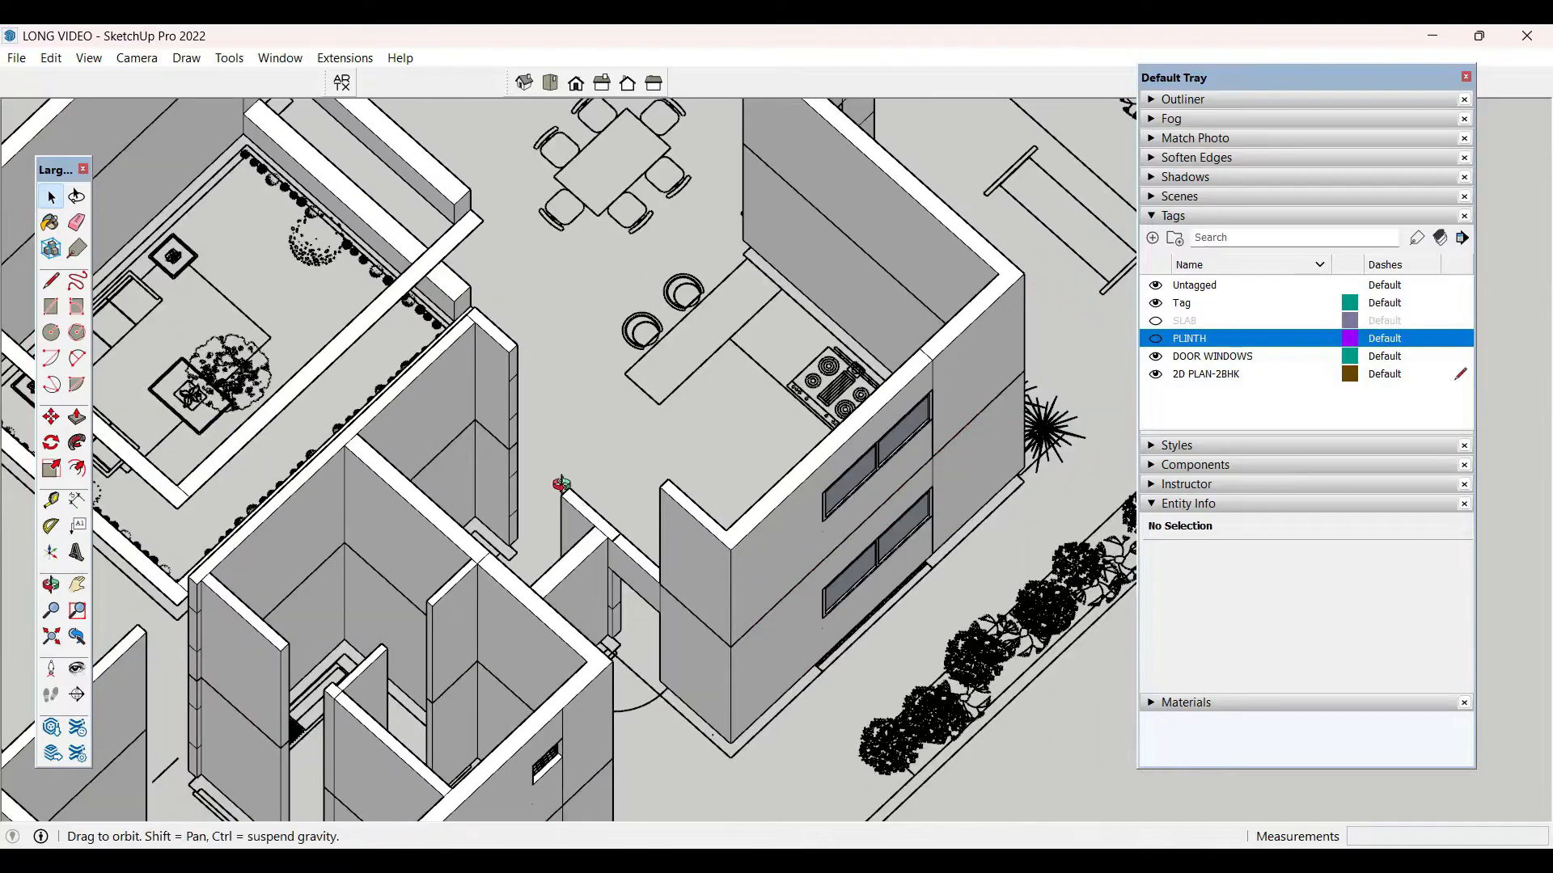
- Inspect the stacked two-storey house from all sides, checking its outer walls, windows and courtyard
middle_click_drag(561, 484, 194, 311)
scroll(585, 591, "down", 2)
middle_click_drag(752, 582, 498, 640)
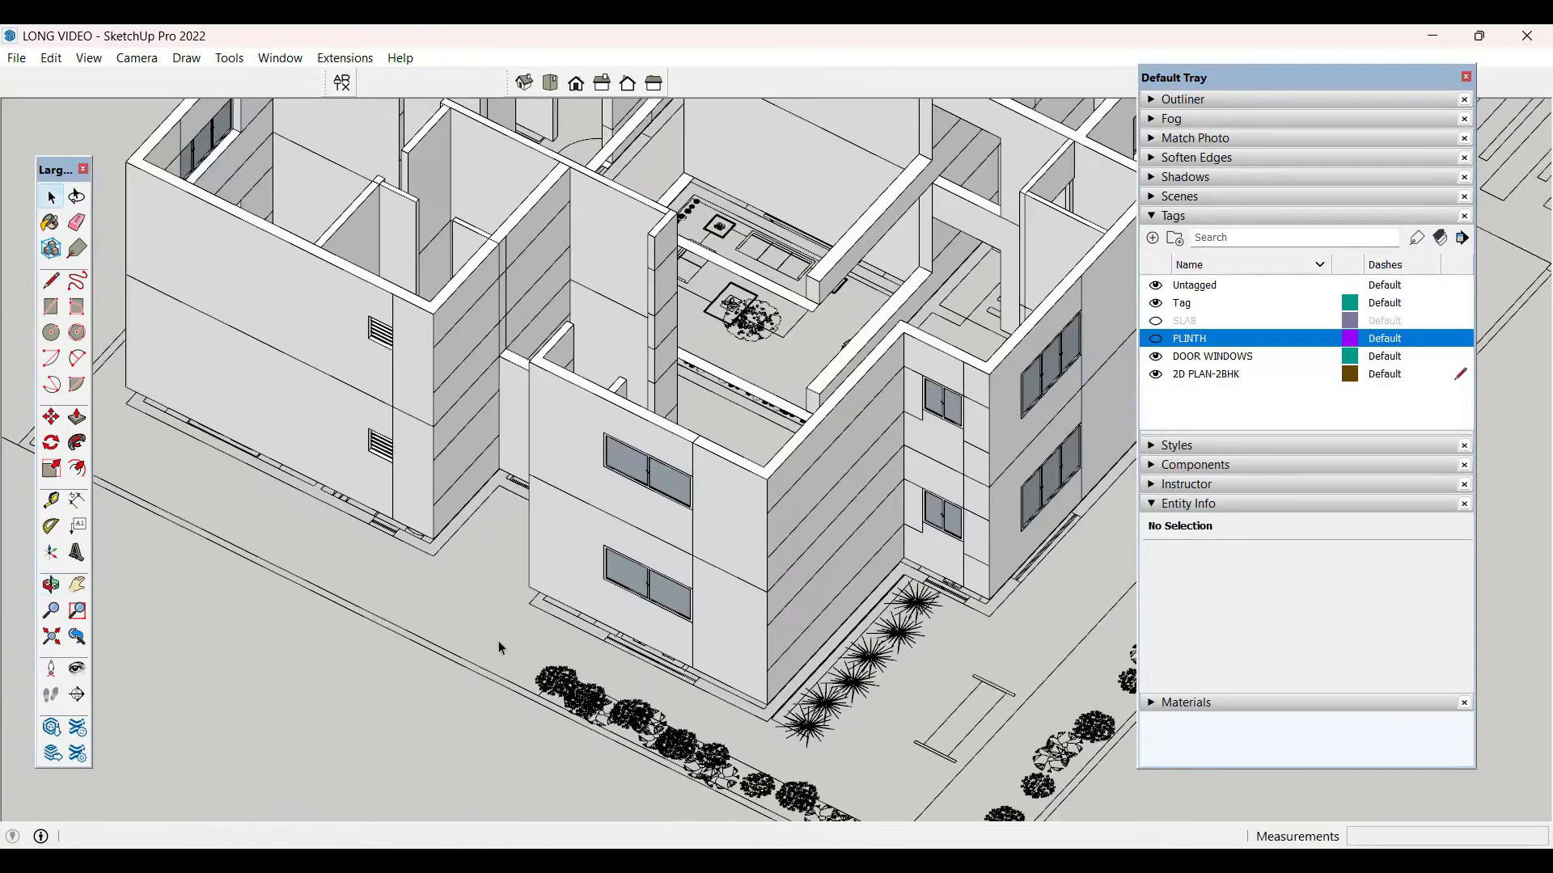
scroll(748, 534, "up", 2)
middle_click_drag(748, 534, 740, 388)
scroll(473, 477, "down", 3)
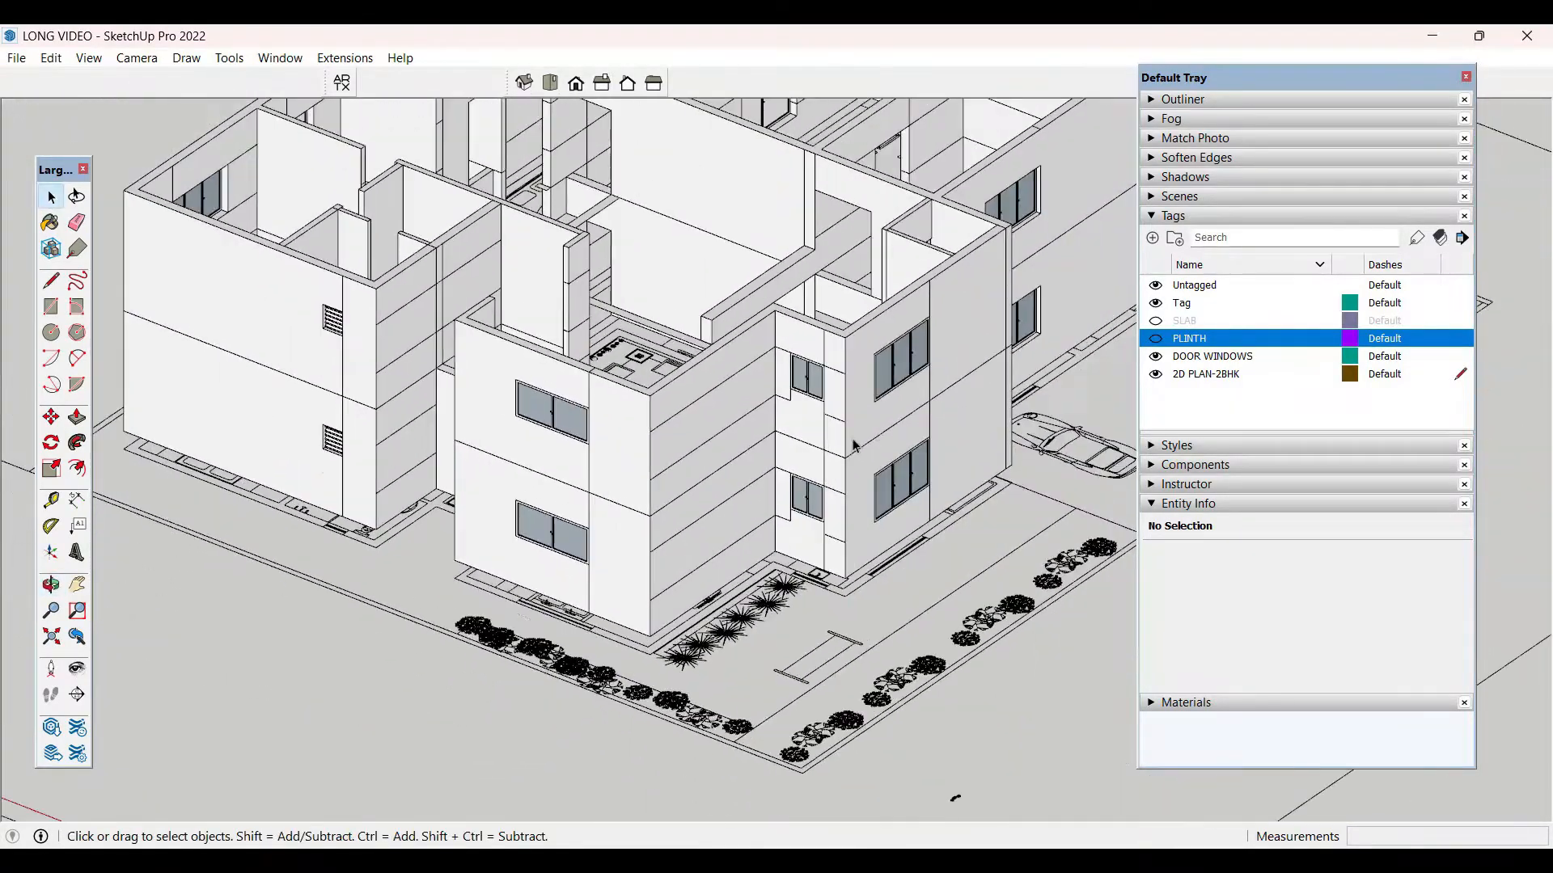
middle_click_drag(873, 430, 904, 657)
scroll(994, 477, "up", 4)
middle_click_drag(788, 380, 809, 391)
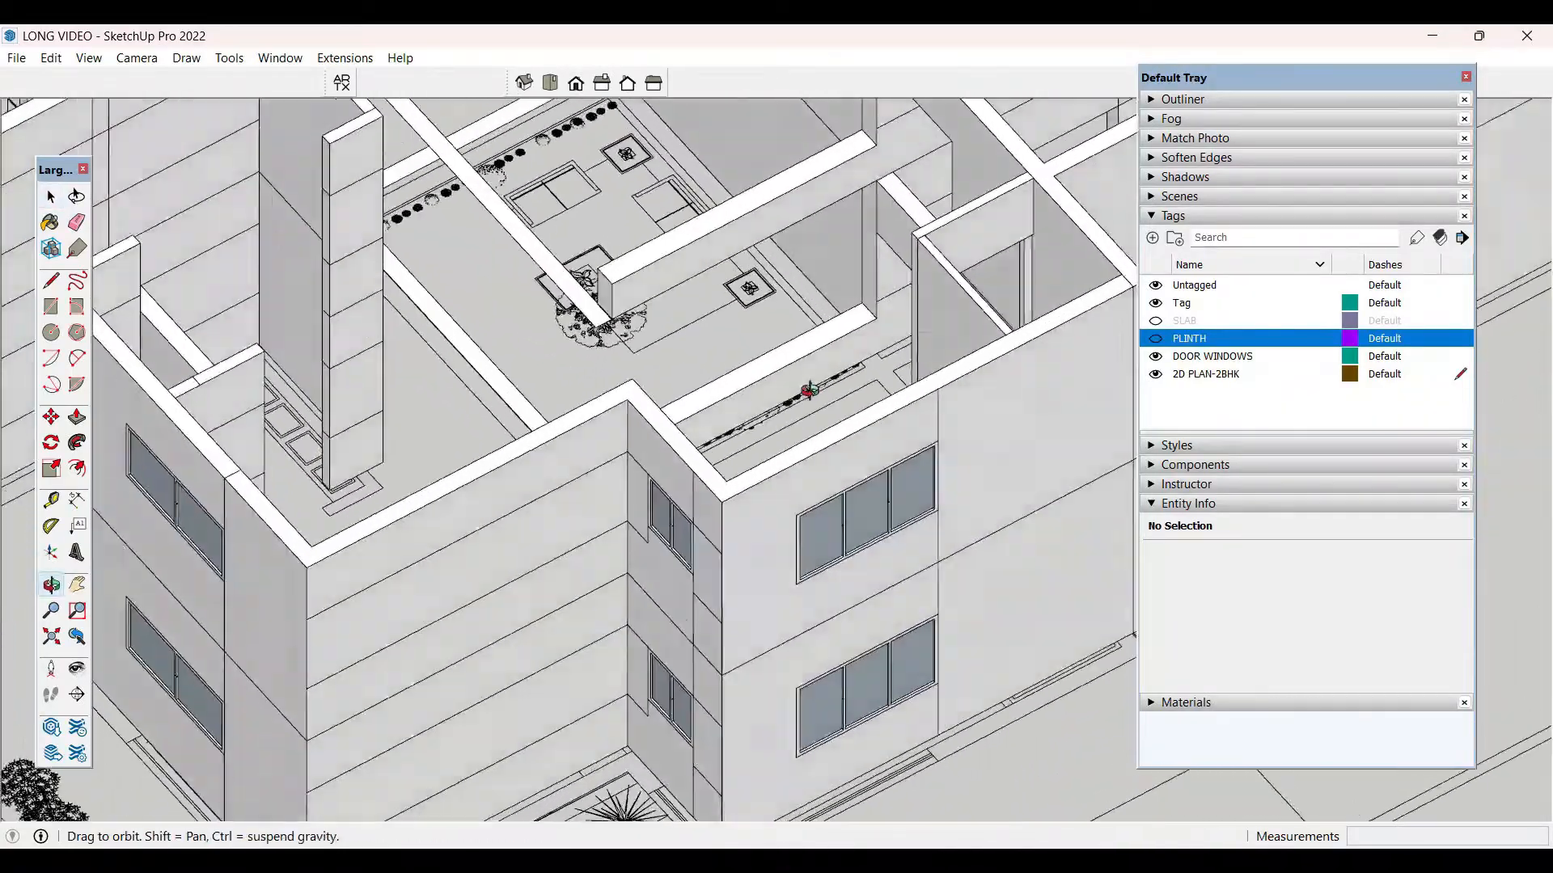
scroll(559, 506, "down", 8)
middle_click_drag(866, 473, 1108, 333)
- Select the upper storey's walls, doors and windows in front view and move them onto the flat 2D plan beside the house
left_click(577, 85)
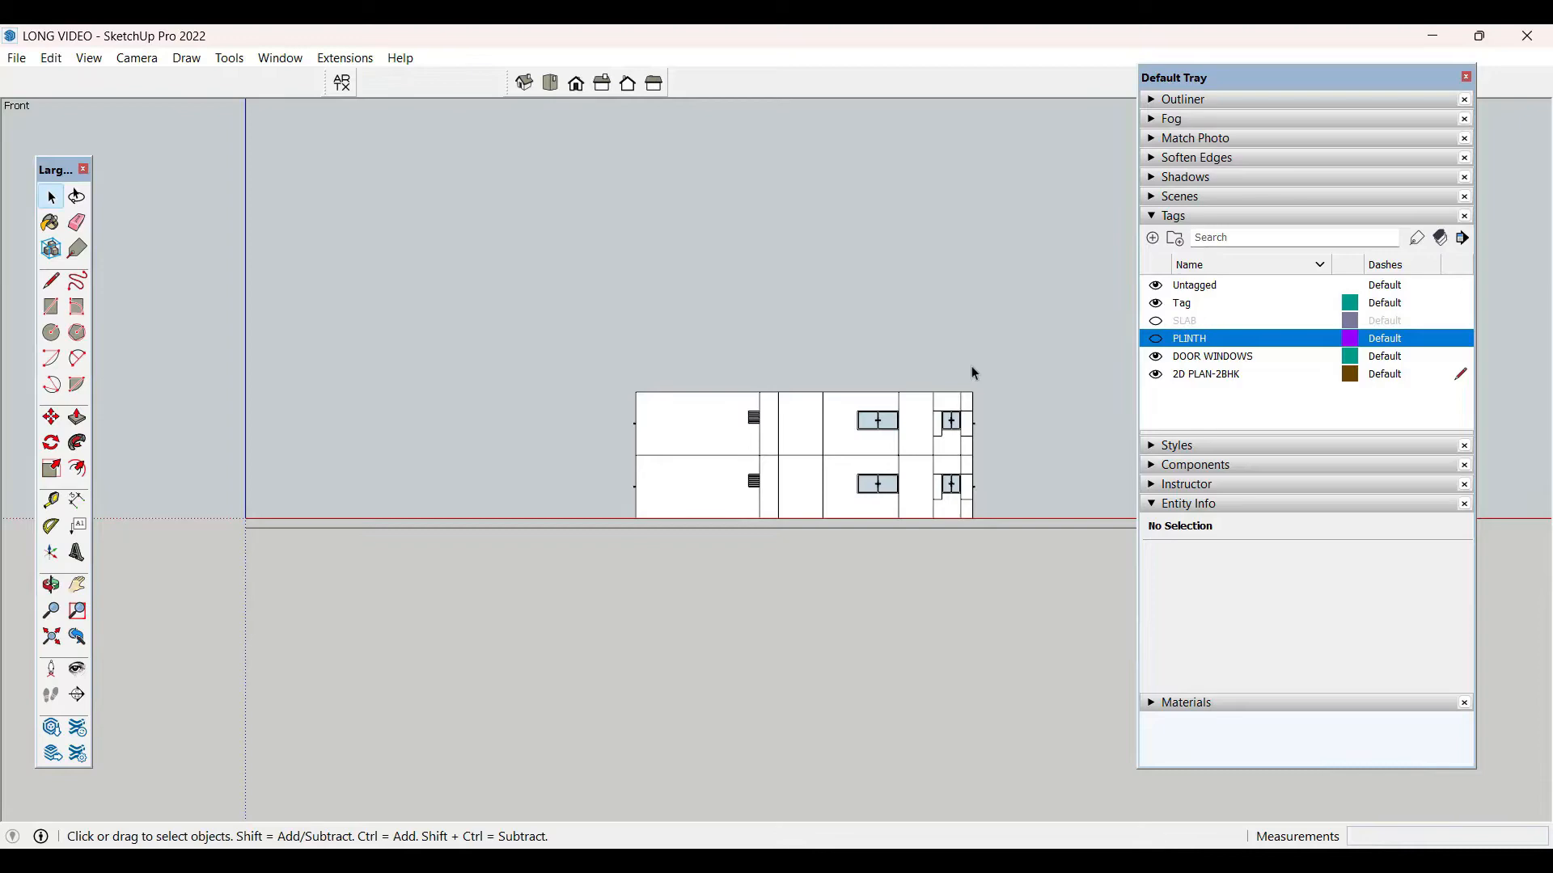
left_click_drag(1036, 312, 447, 430)
scroll(324, 449, "down", 2)
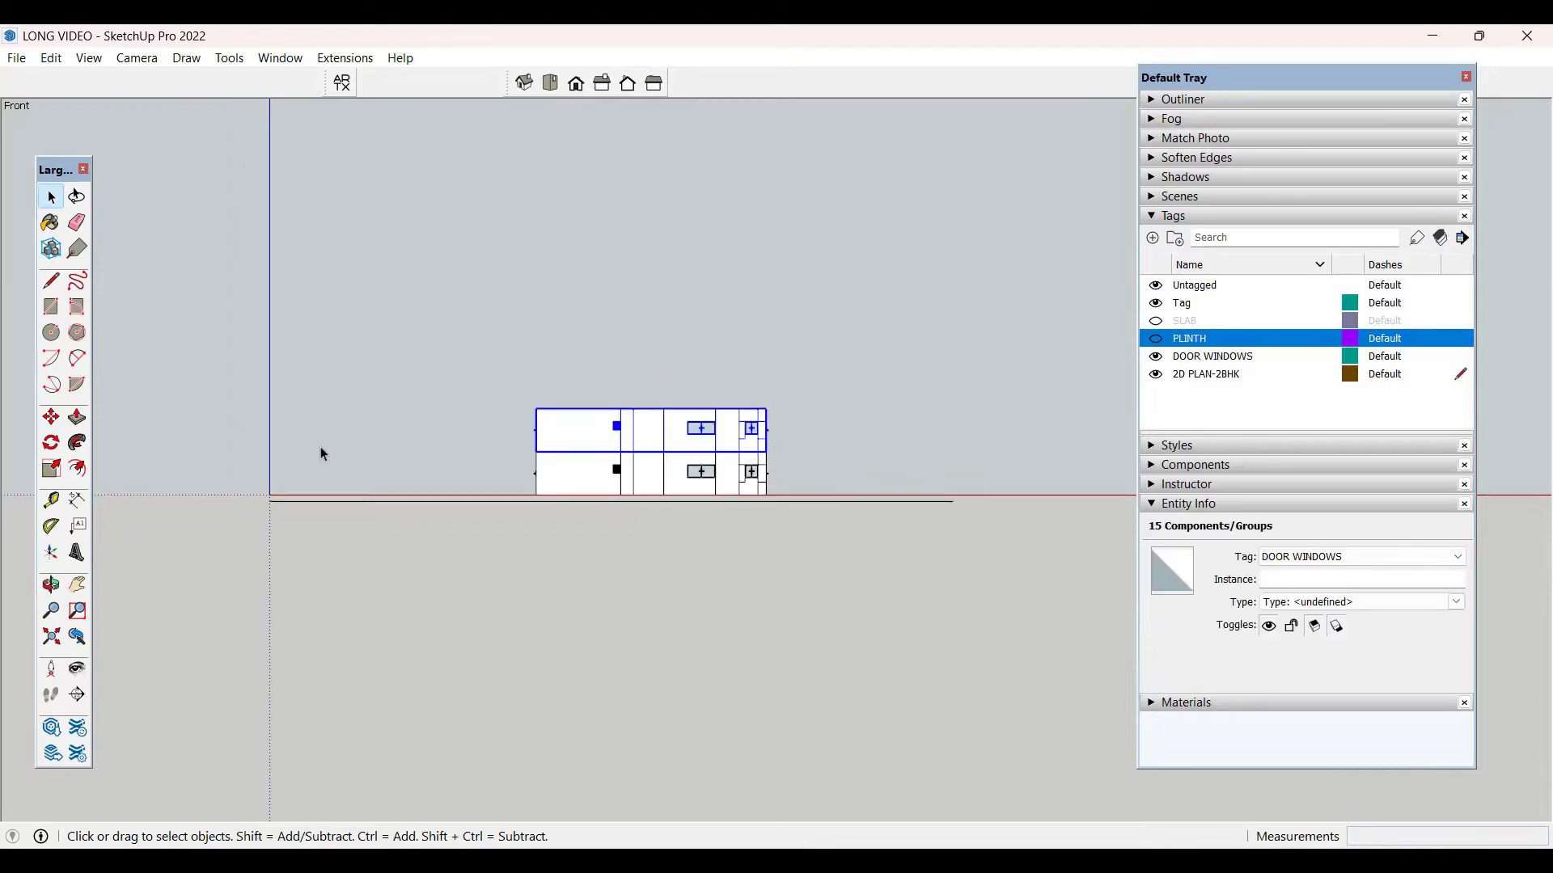
middle_click_drag(534, 582, 707, 752)
key("m")
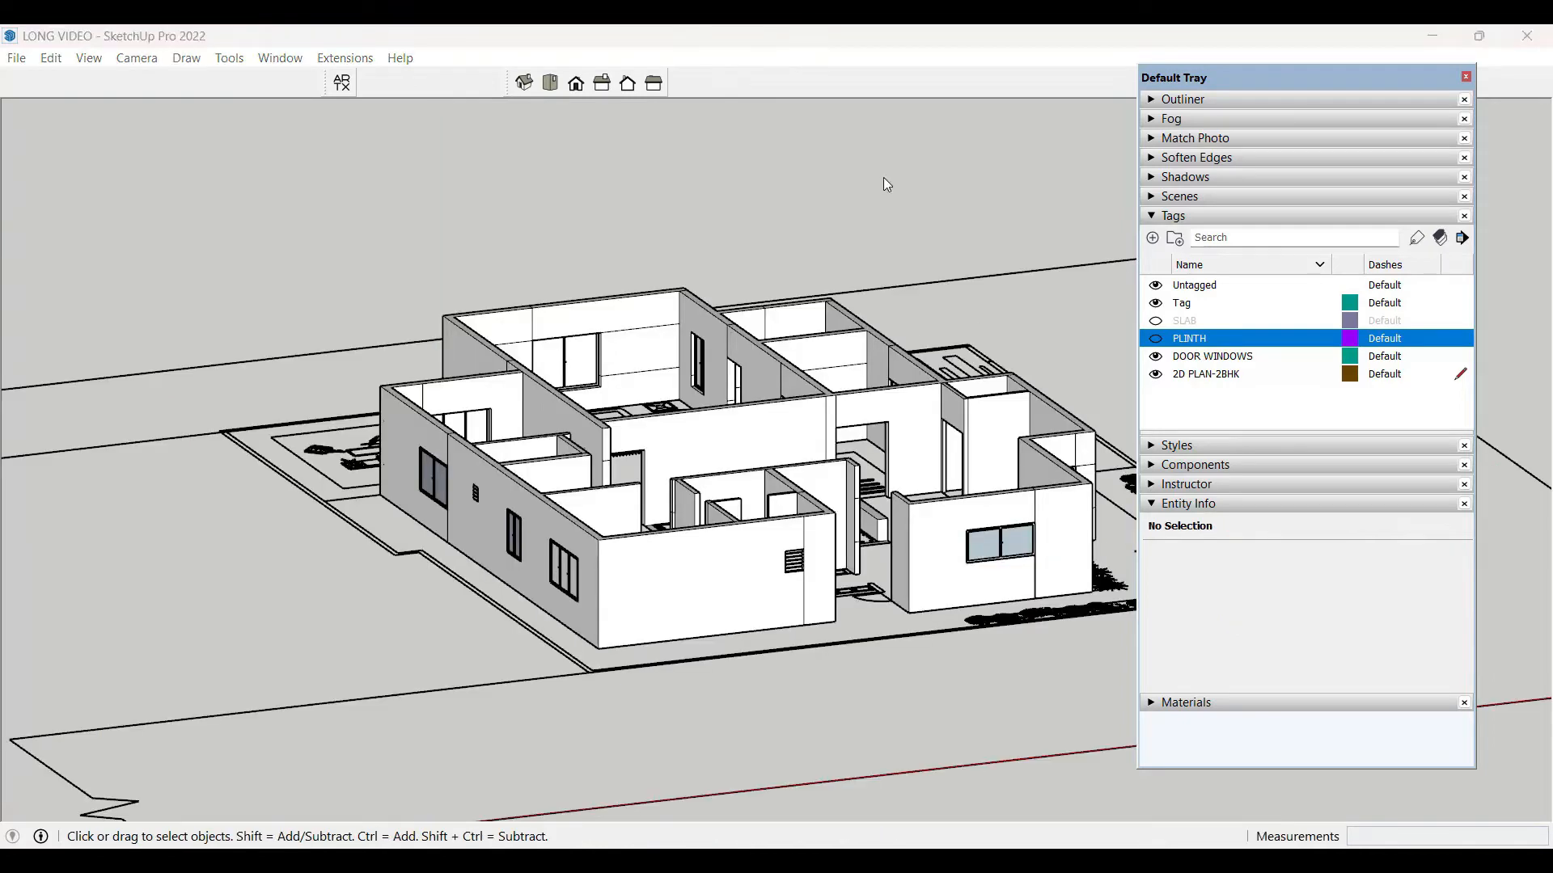
scroll(883, 177, "down", 5)
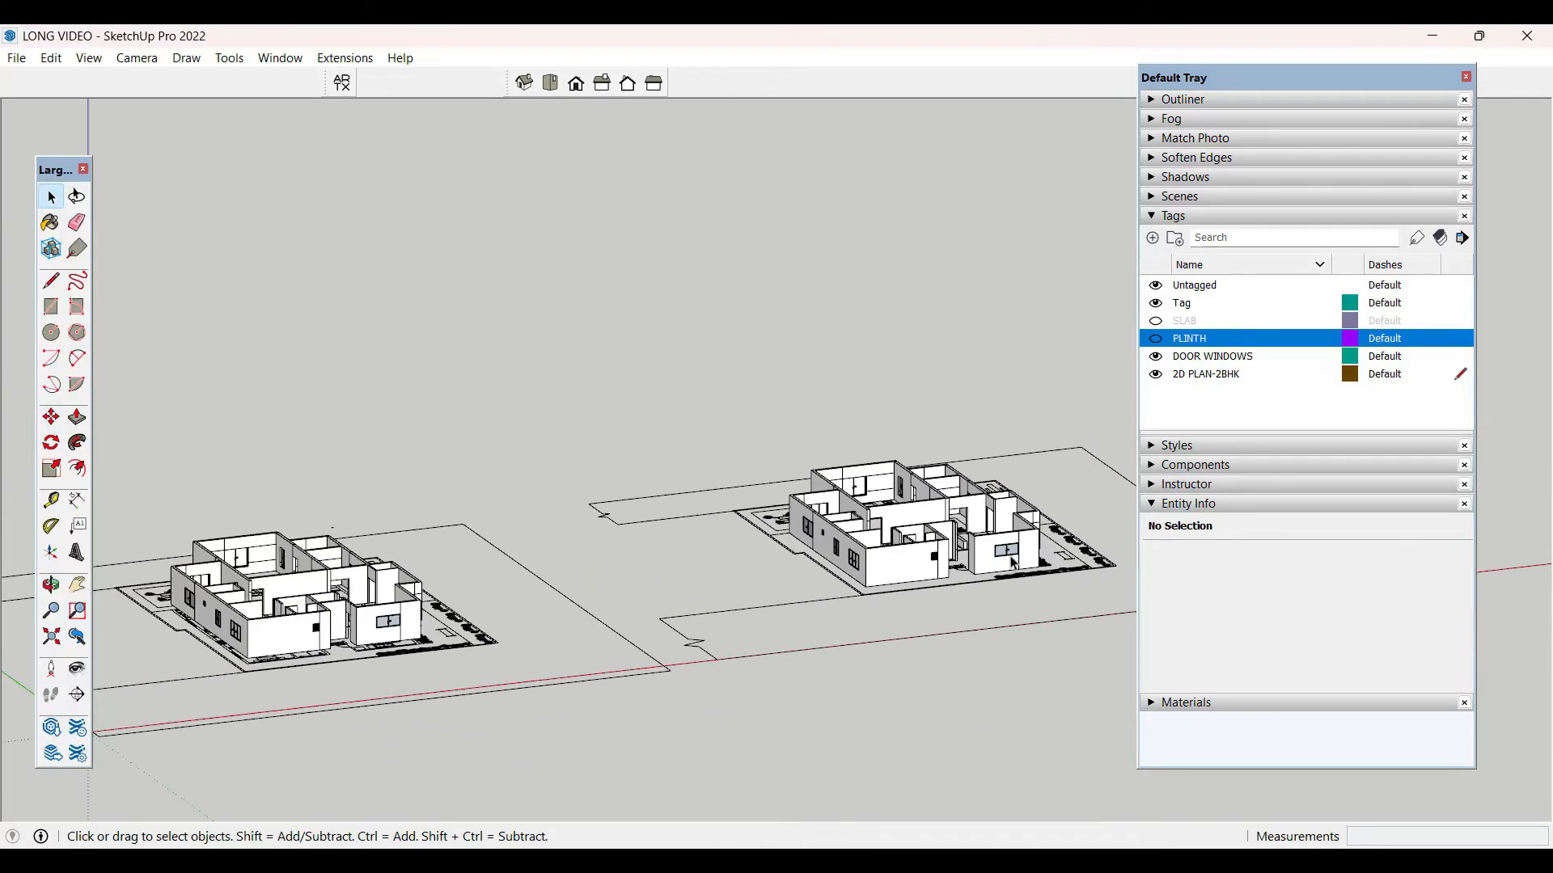
- Delete the short return wall at the end of the store room wall facing the dining area in the moved storey
middle_click_drag(1003, 594, 914, 615)
scroll(887, 480, "down", 2)
scroll(888, 480, "up", 2)
middle_click_drag(888, 485, 575, 333)
scroll(858, 558, "up", 5)
scroll(663, 596, "up", 3)
scroll(609, 439, "up", 4)
scroll(609, 439, "down", 3)
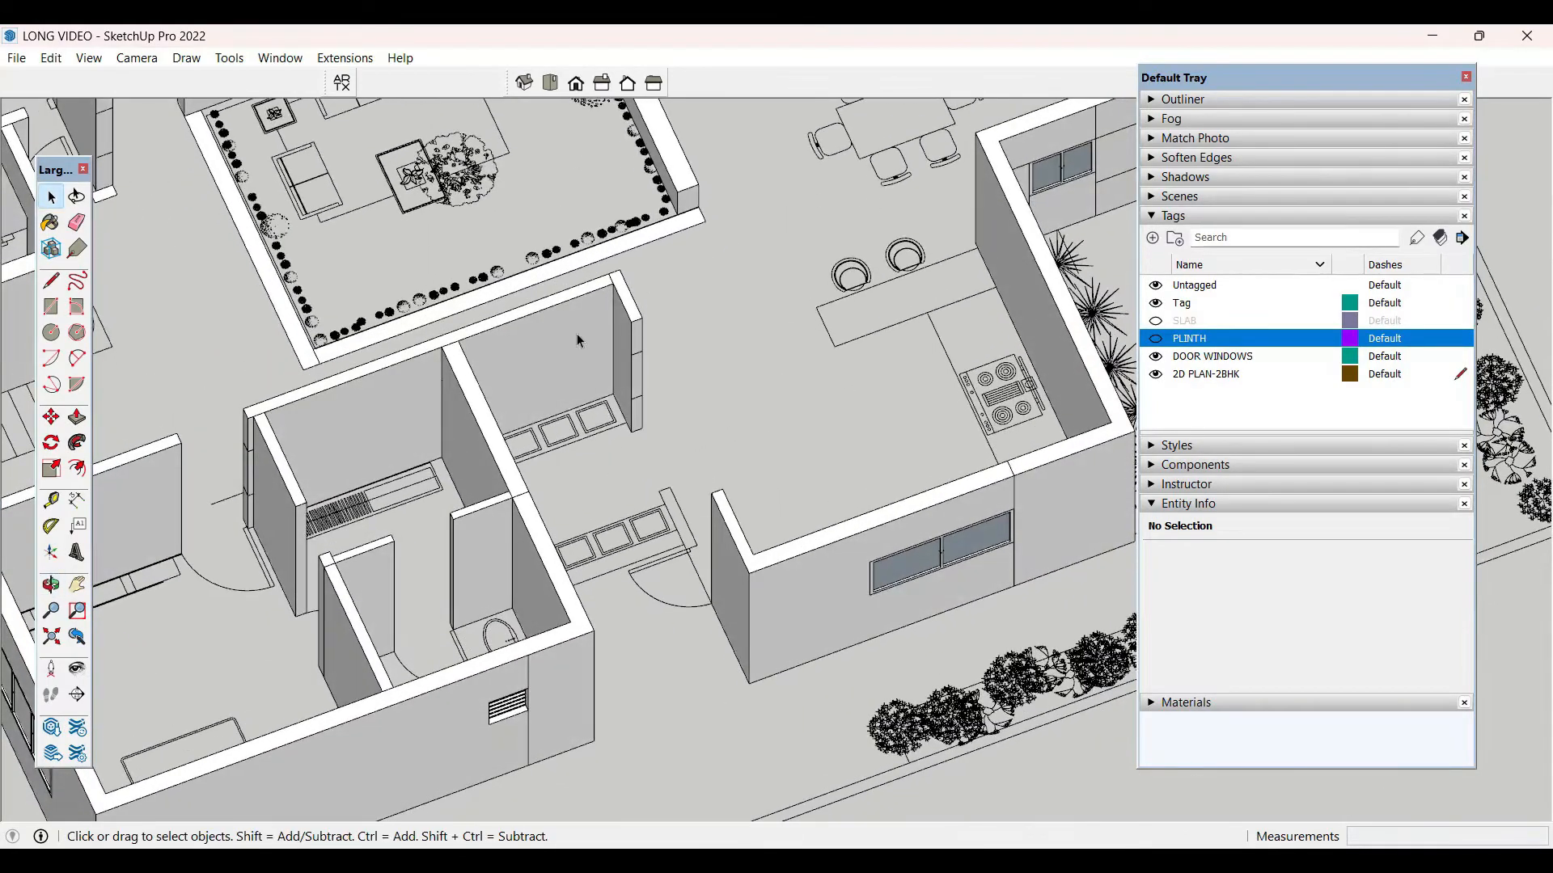
scroll(575, 333, "up", 3)
scroll(655, 400, "up", 4)
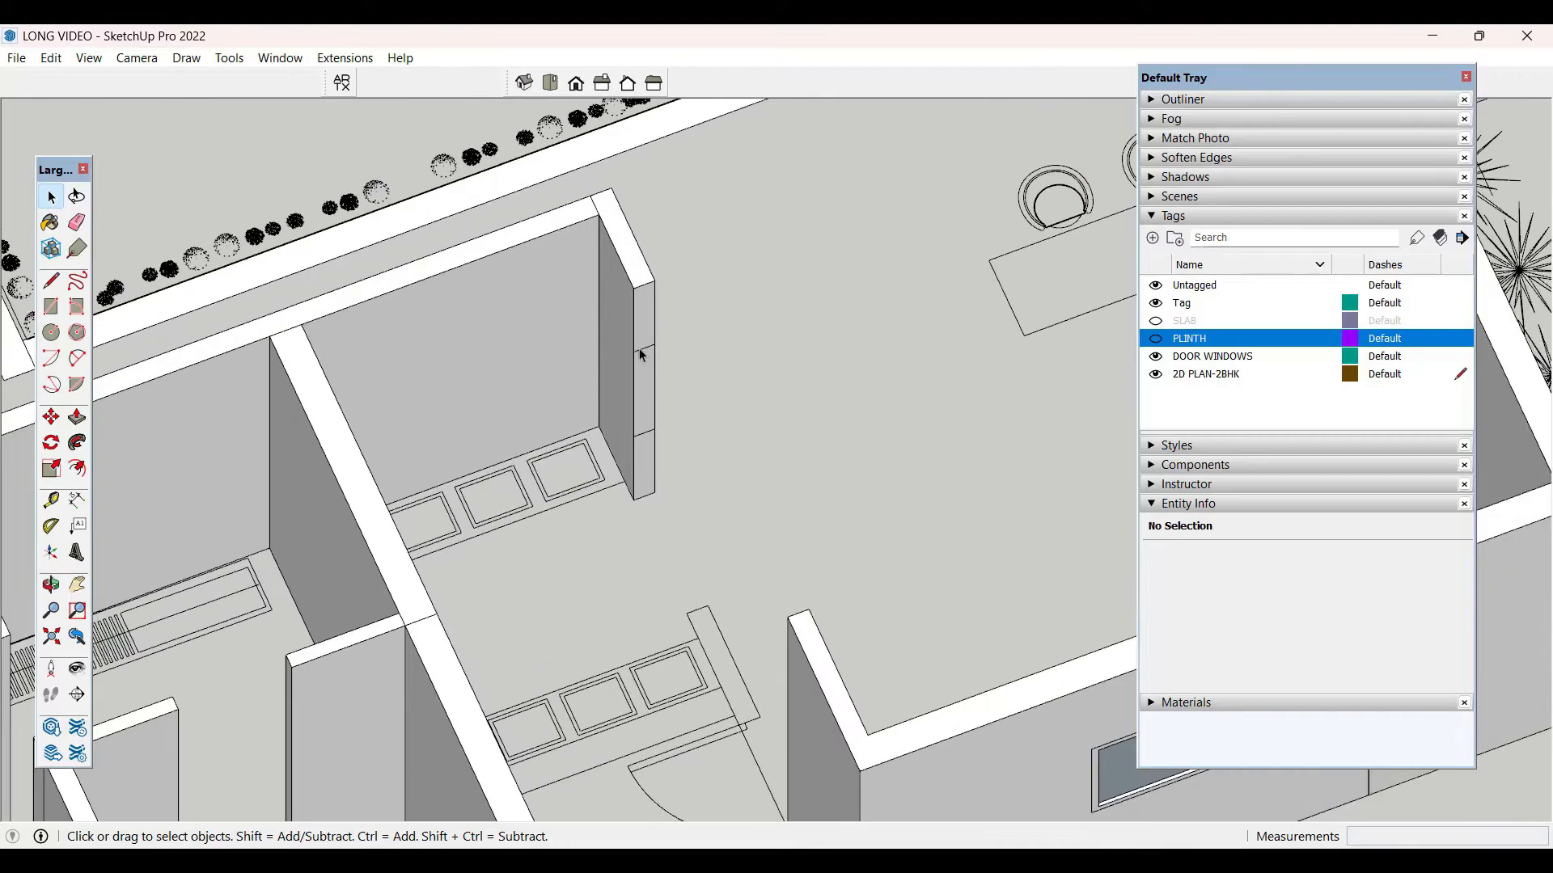
triple_click(641, 355)
left_click_drag(668, 257, 630, 550)
key("Delete")
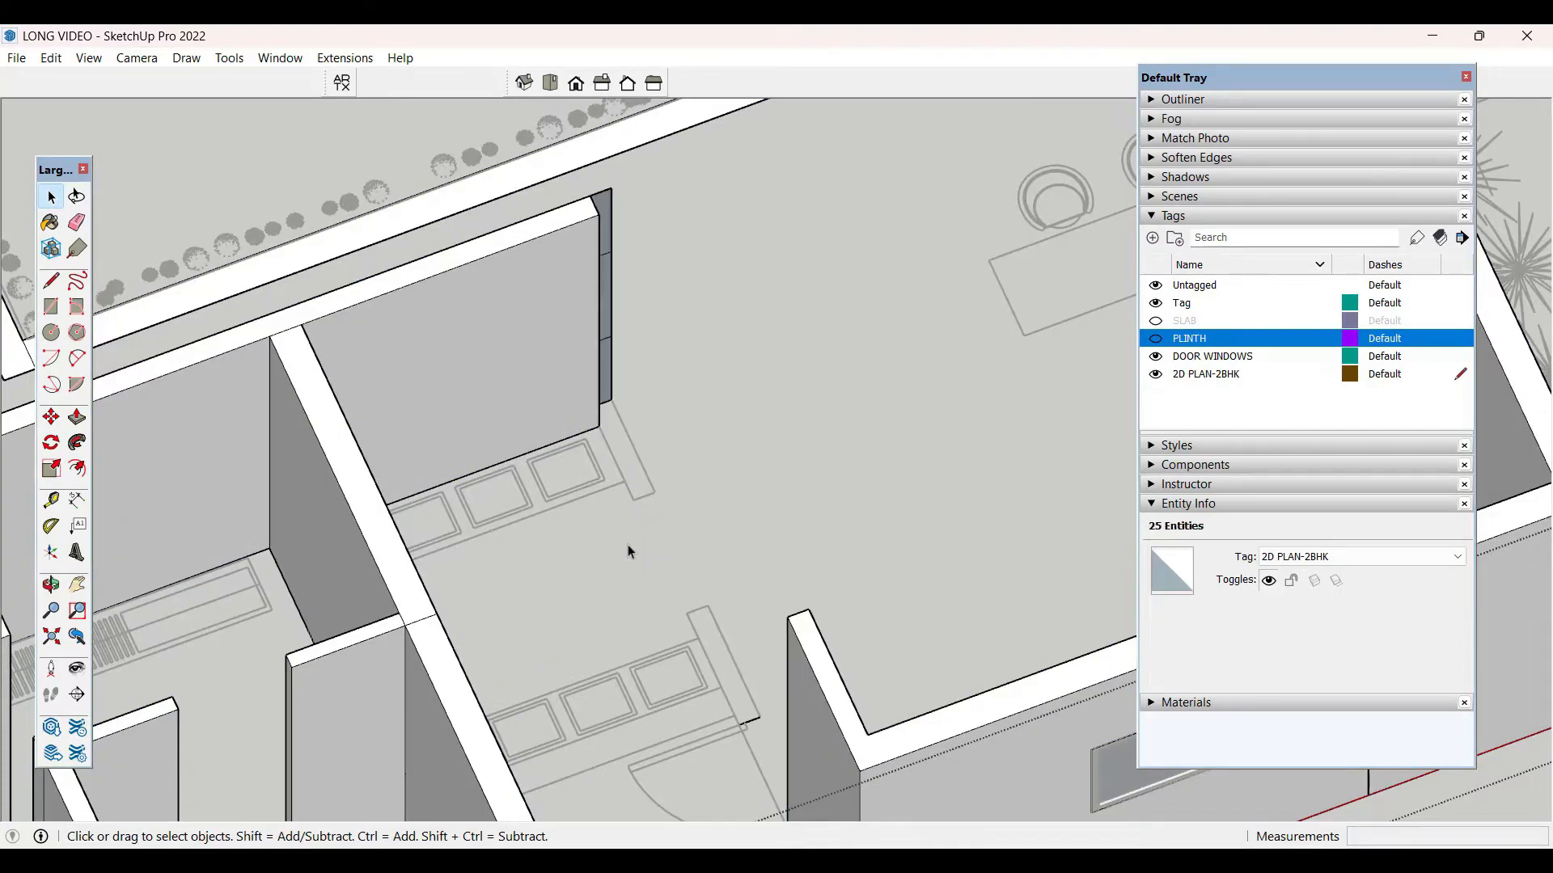
- Delete the leftover narrow faces projecting from the store room wall's end
middle_click_drag(657, 305, 788, 306)
left_click(786, 300)
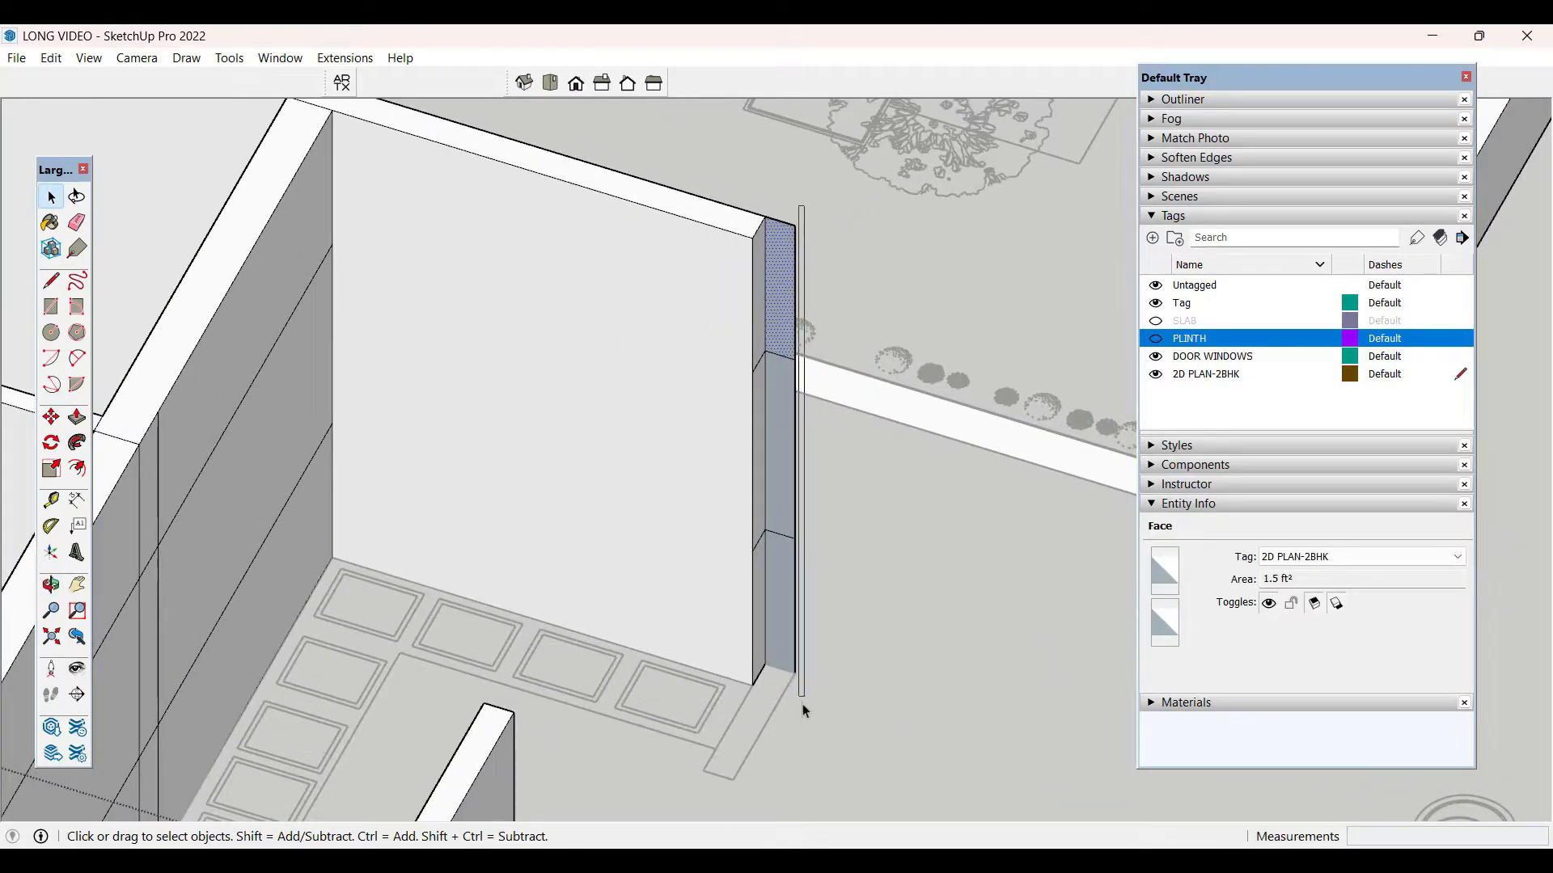
left_click_drag(801, 705, 794, 718)
key("Delete")
scroll(595, 386, "down", 2)
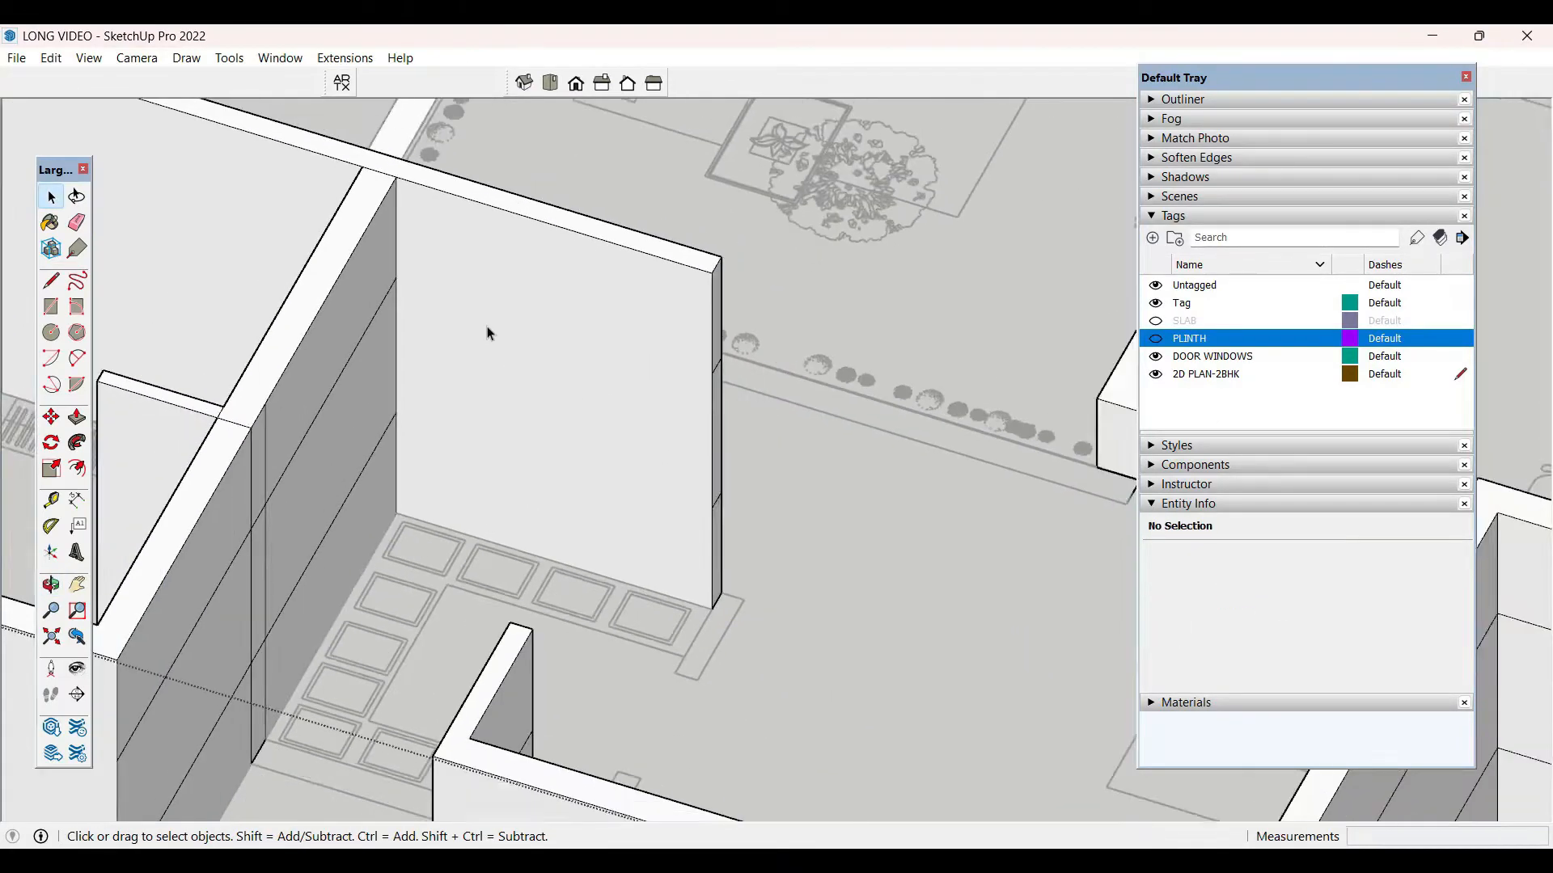
- Push the middle panel of the short return wall beside the kitchen door back 6" through the wall's thickness
scroll(489, 333, "down", 6)
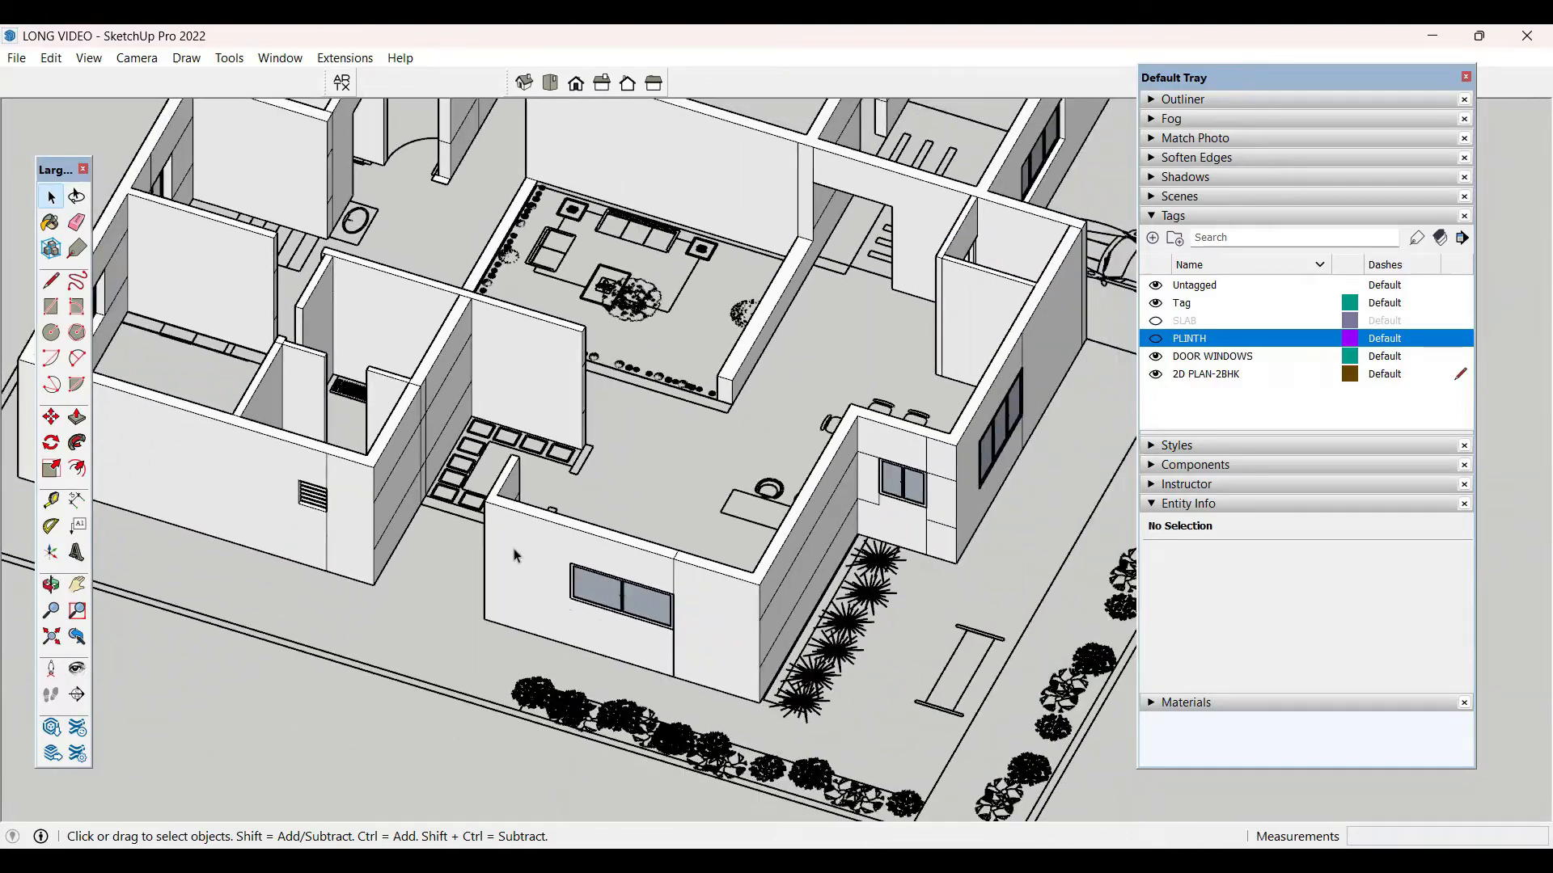
middle_click_drag(520, 380, 930, 582)
scroll(933, 566, "up", 6)
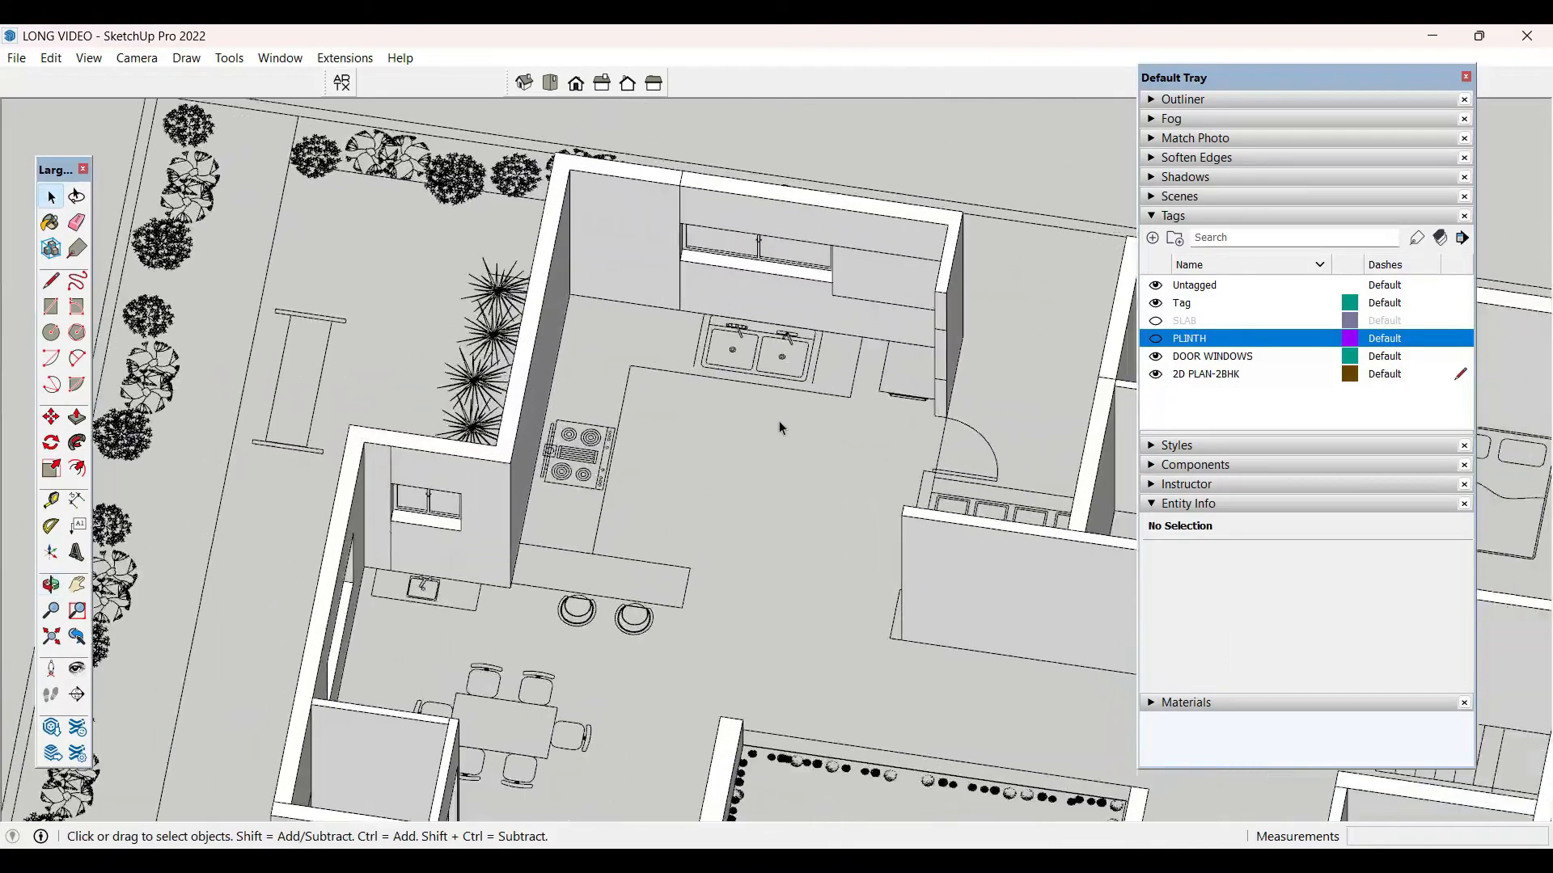
scroll(779, 421, "up", 8)
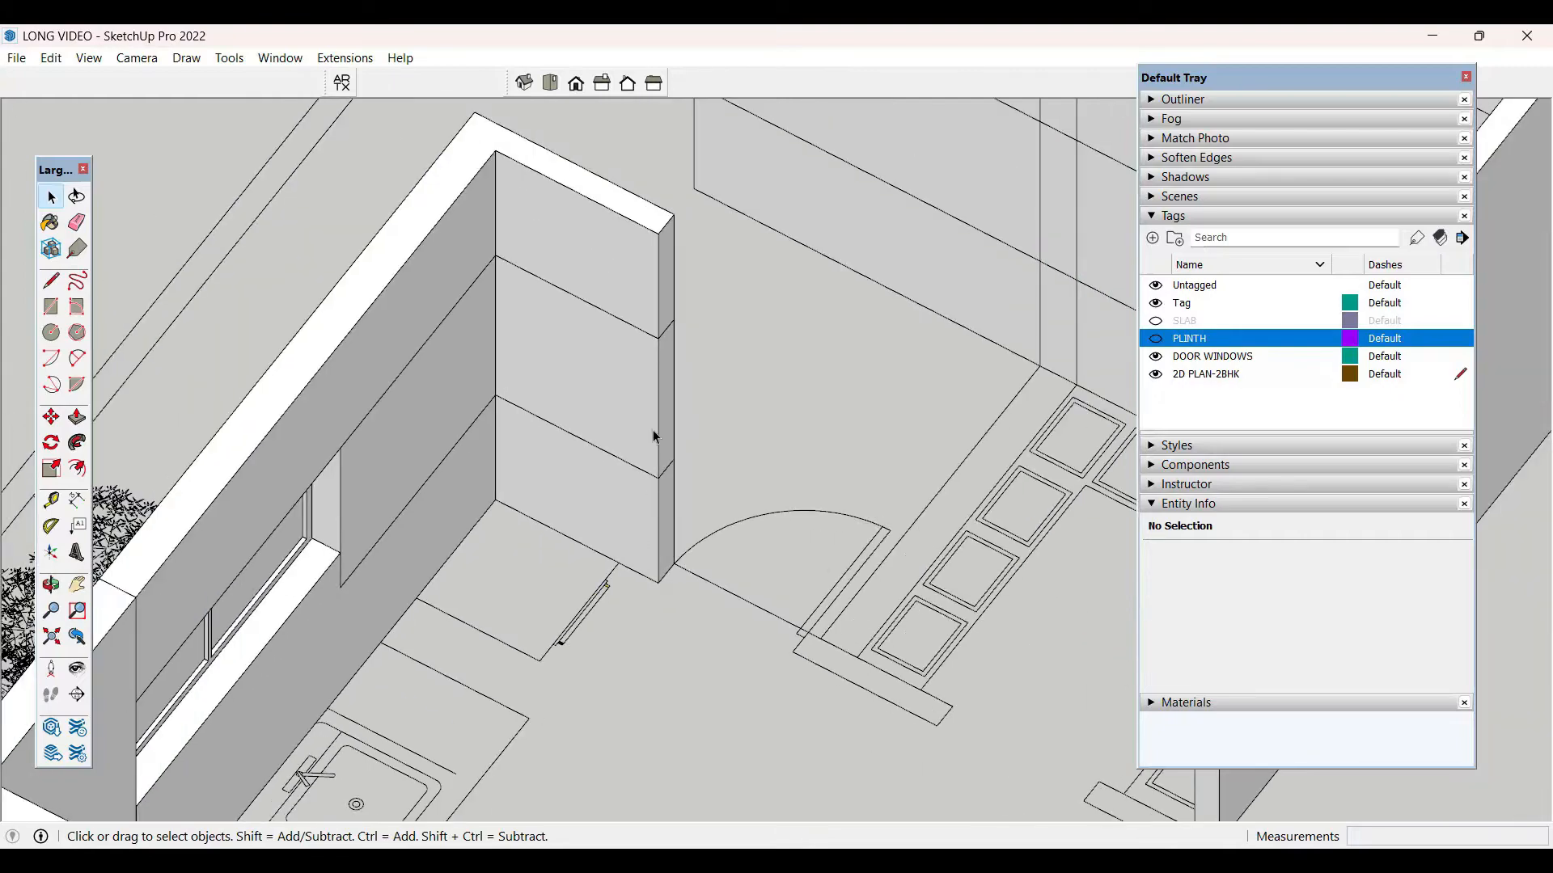
scroll(655, 437, "down", 1)
key("ctrl+a")
scroll(689, 558, "down", 2)
scroll(647, 394, "up", 1)
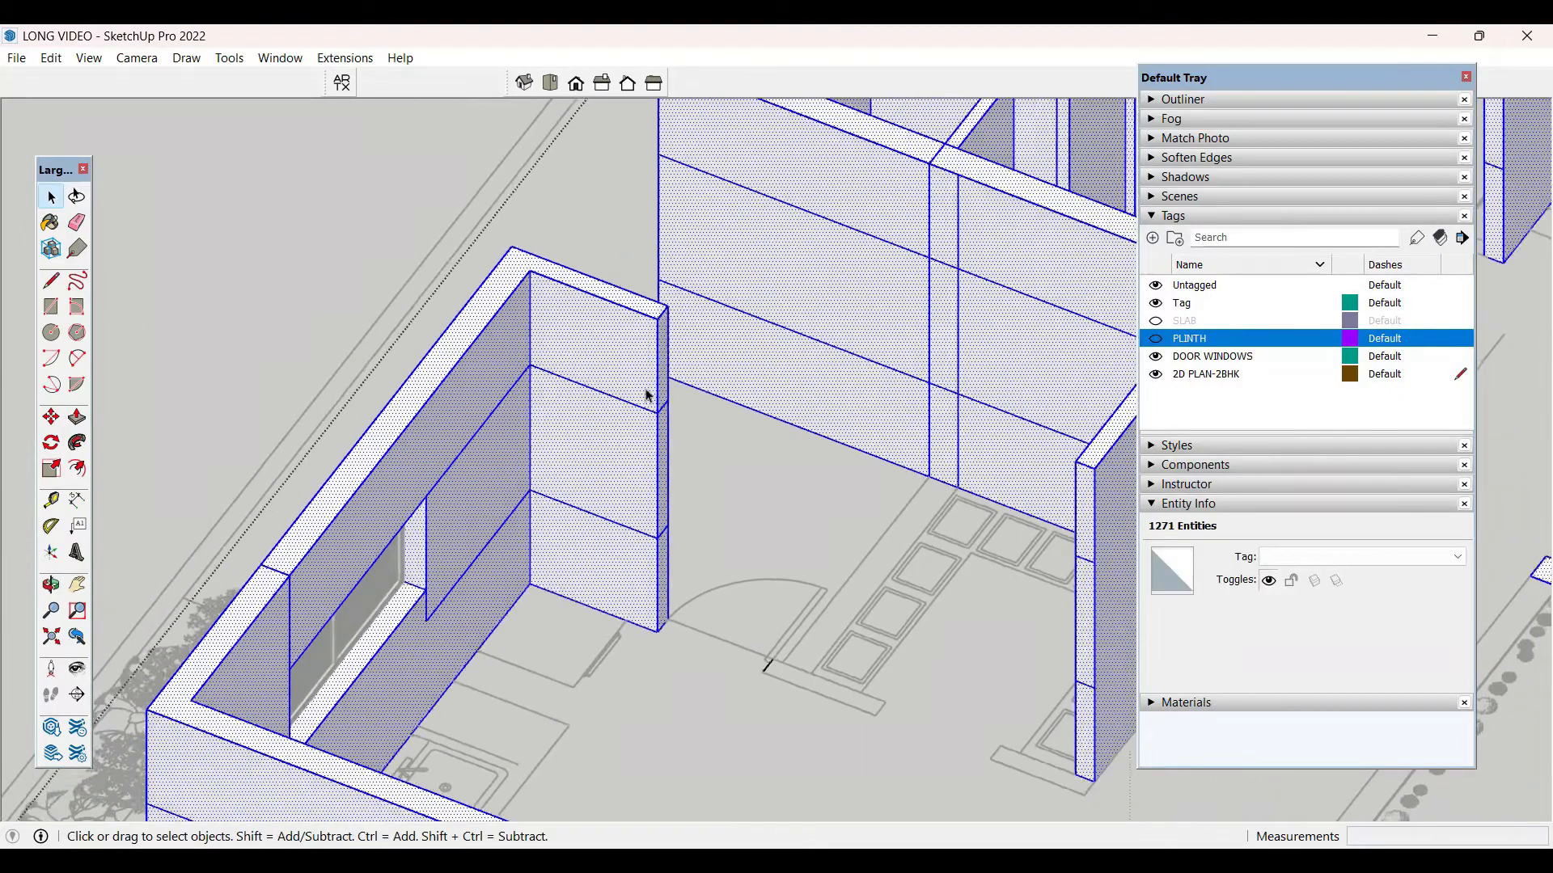
middle_click_drag(647, 397, 679, 313)
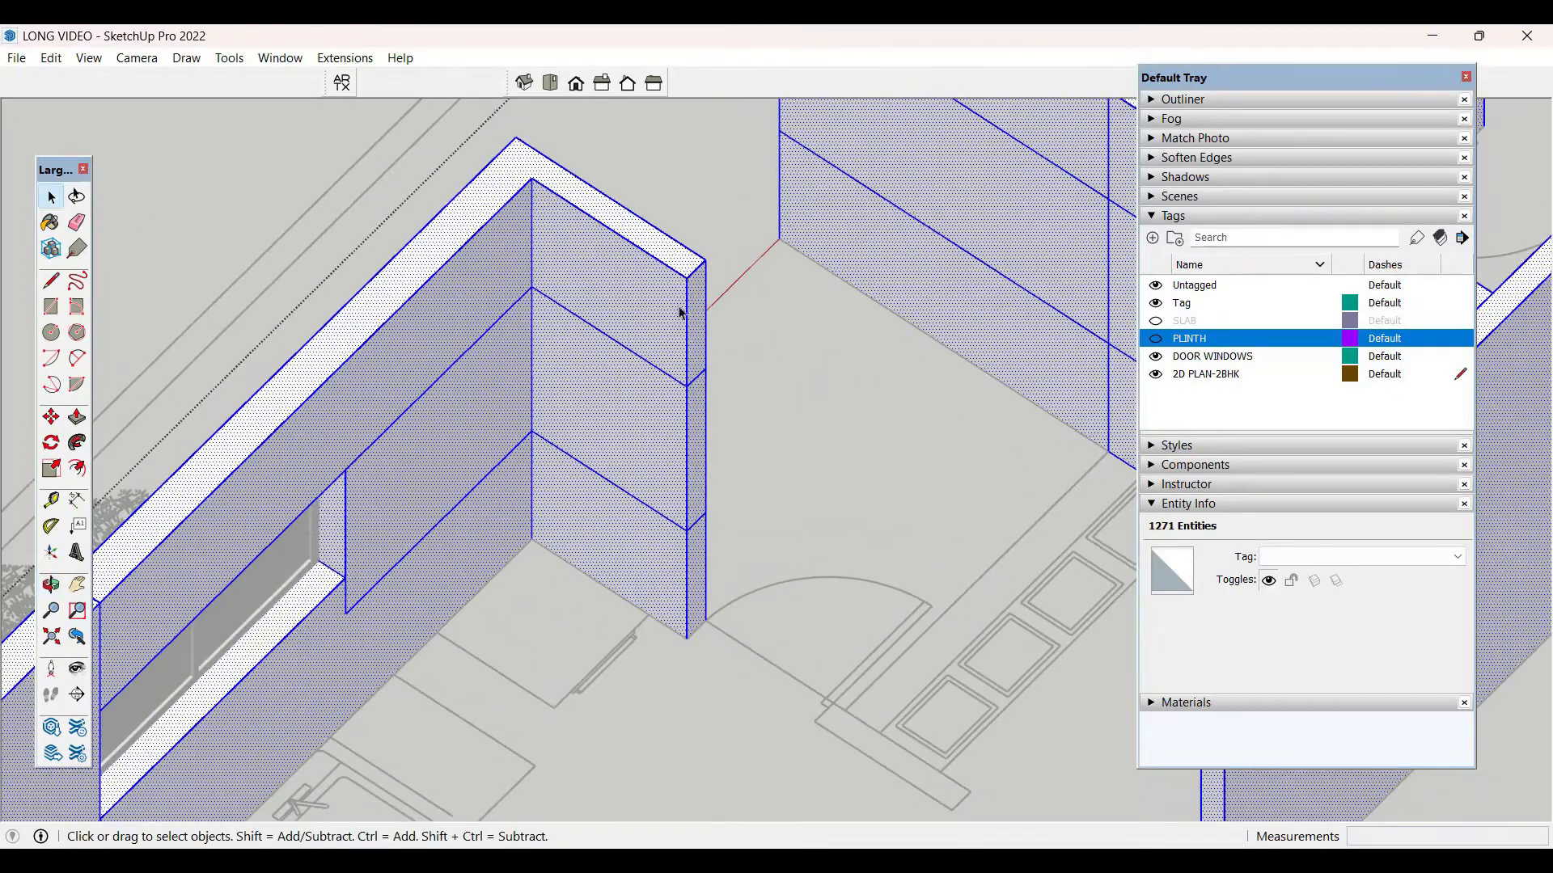
left_click(632, 627)
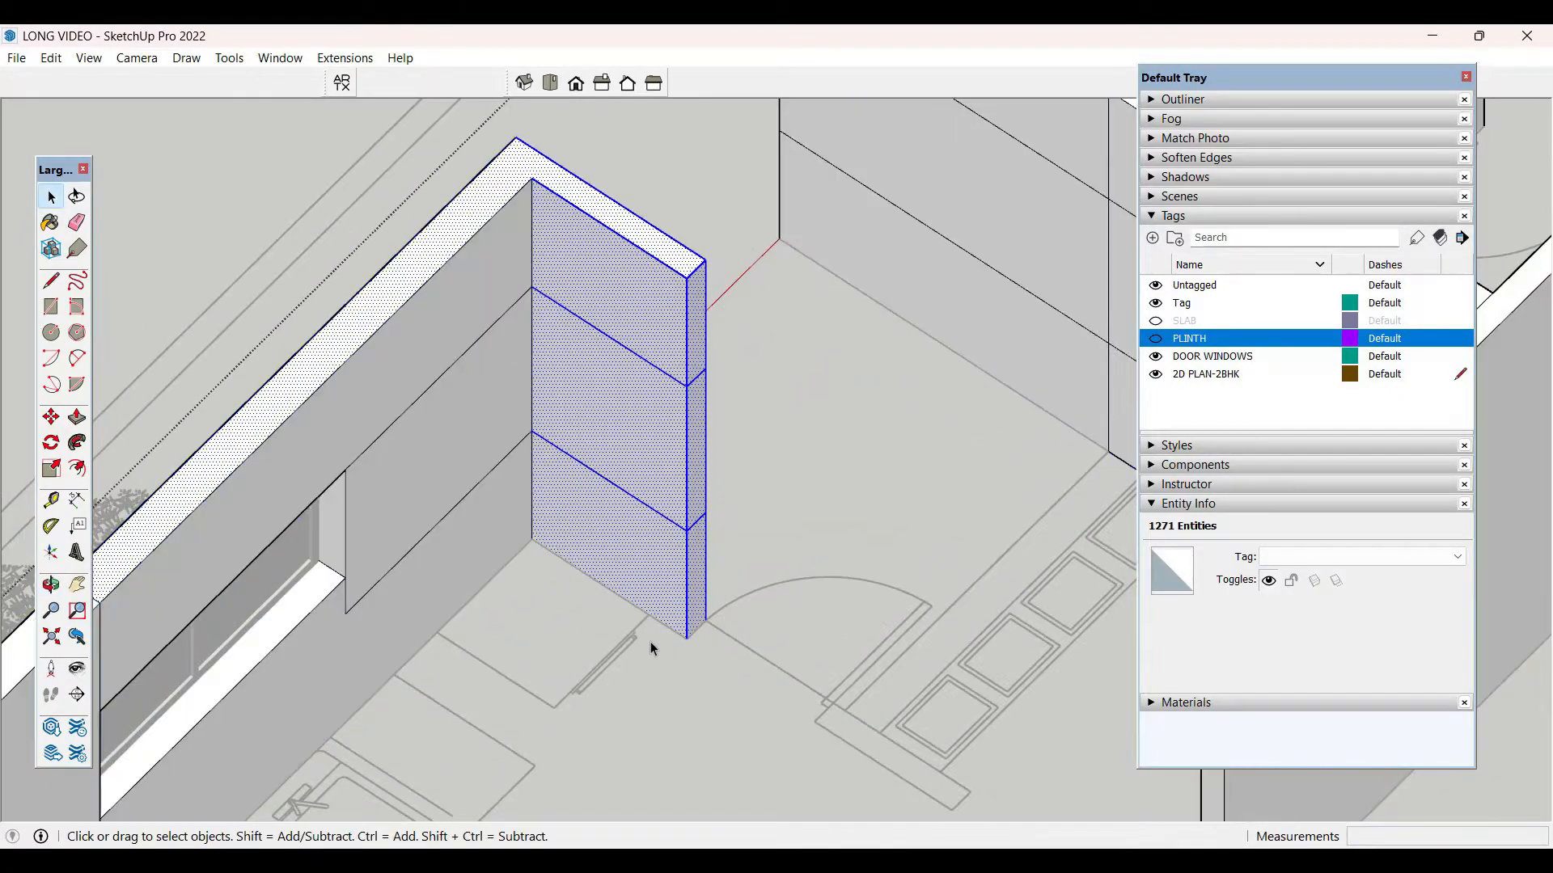
left_click(639, 477)
key("p")
left_click(669, 473)
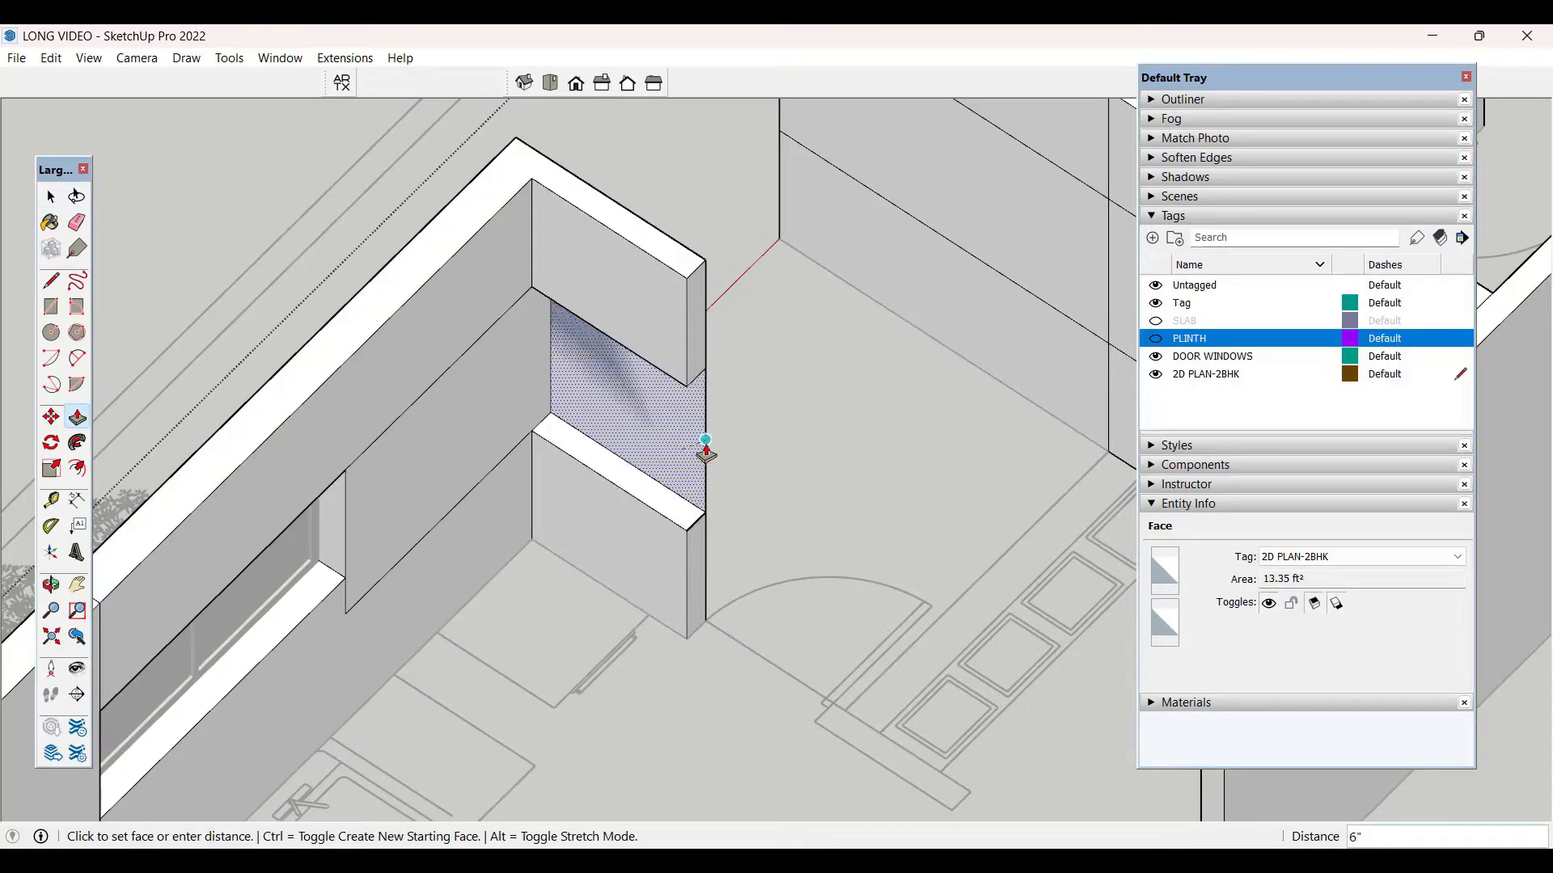
left_click(707, 450)
- Push the lower and upper panels of the kitchen's short return wall back 6" to remove the wall
key("space")
left_click(645, 555)
key("p")
left_click(652, 570)
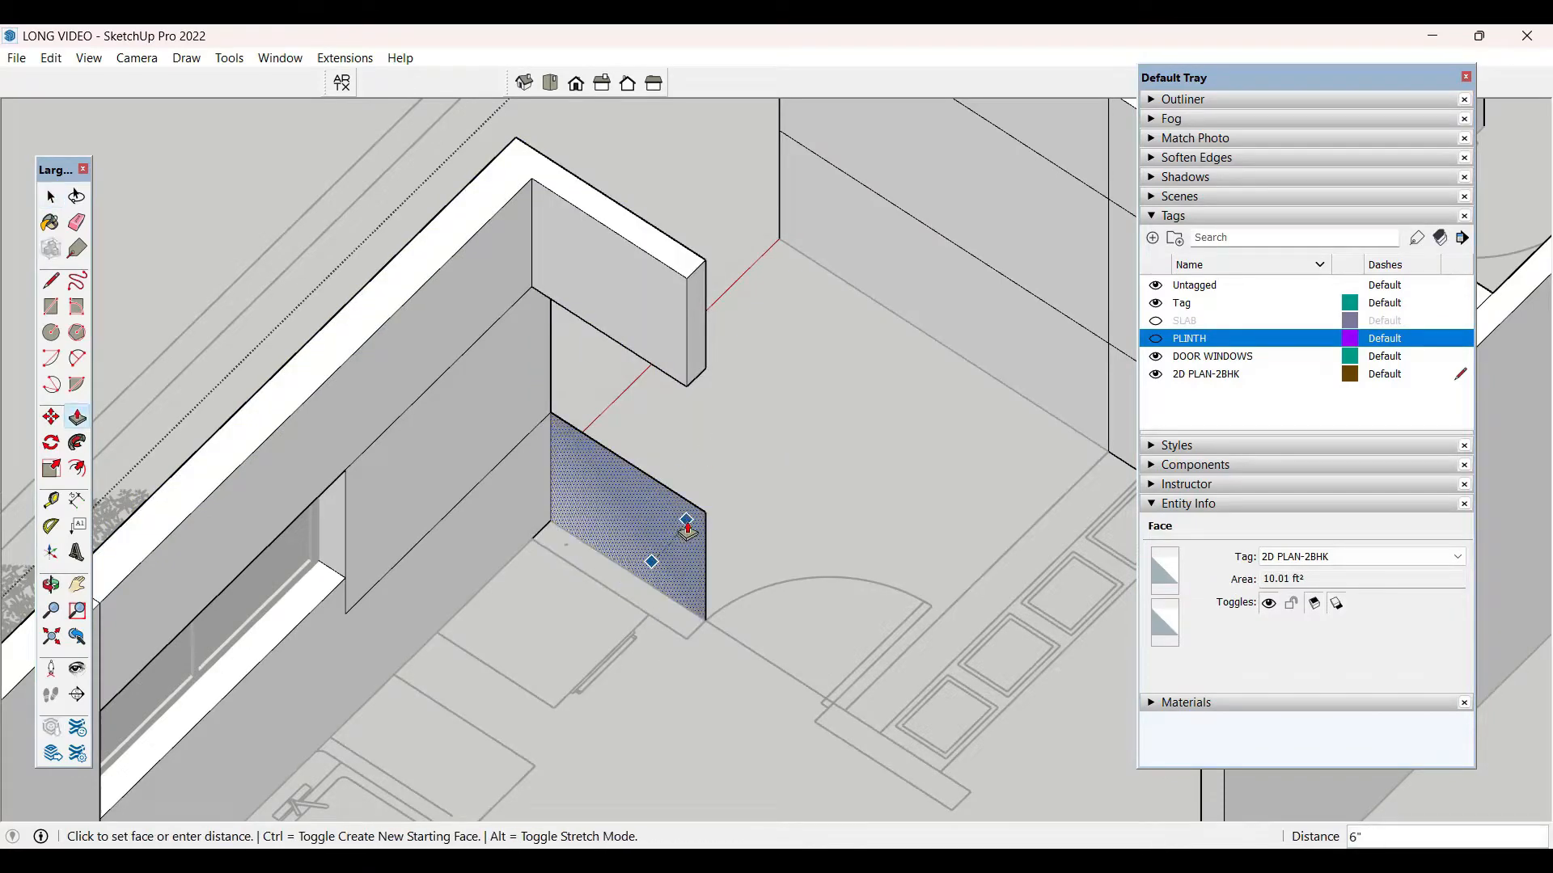
left_click(647, 561)
key("space")
left_click(638, 332)
key("p")
left_click(639, 338)
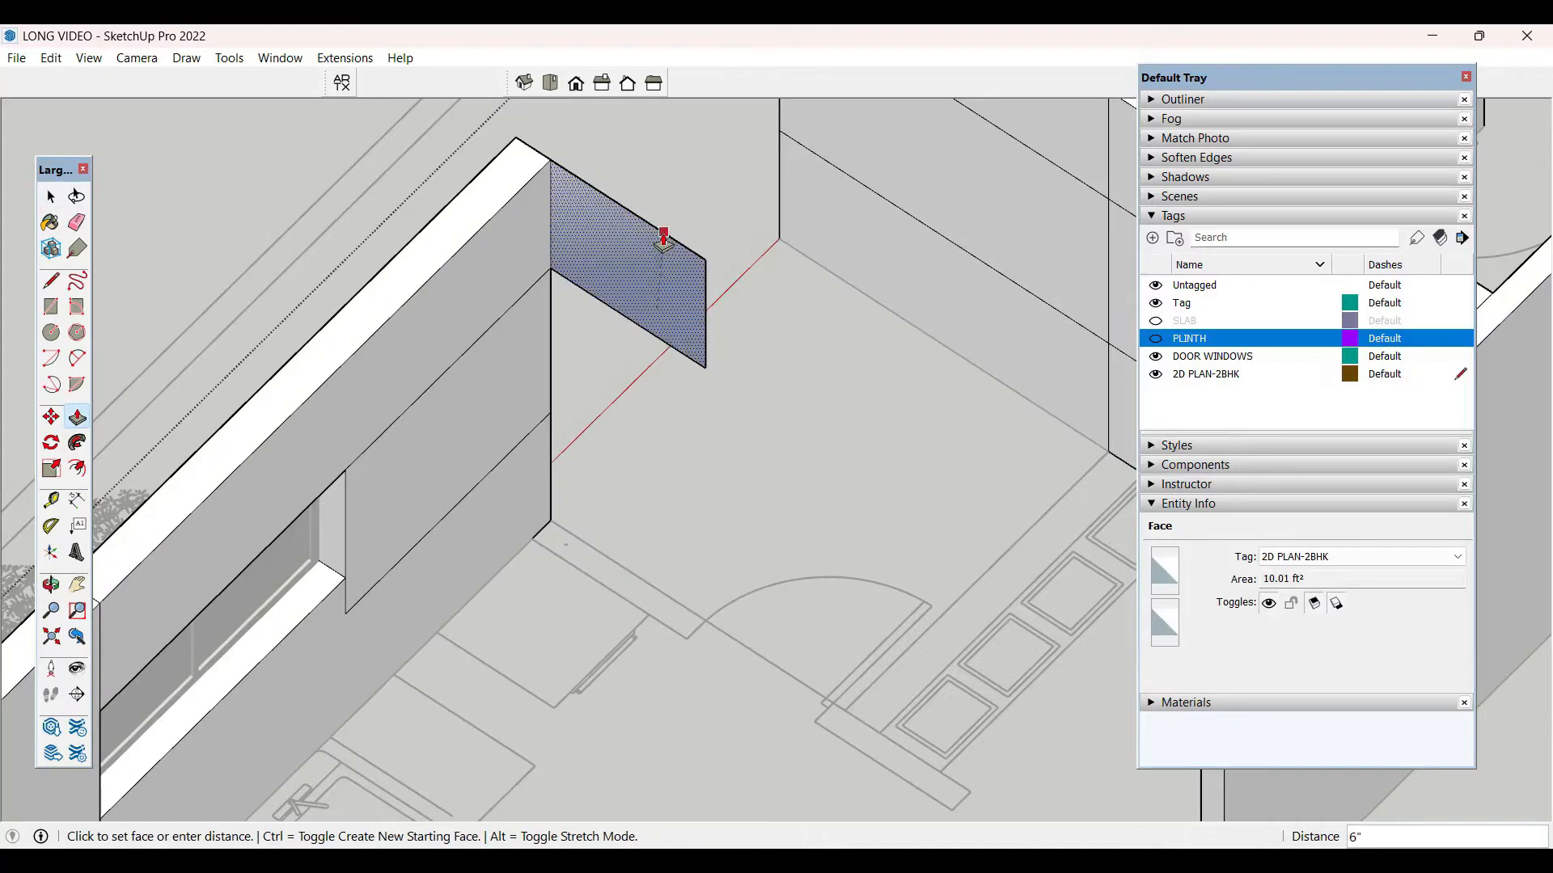
left_click(658, 235)
key("space")
left_click(714, 348)
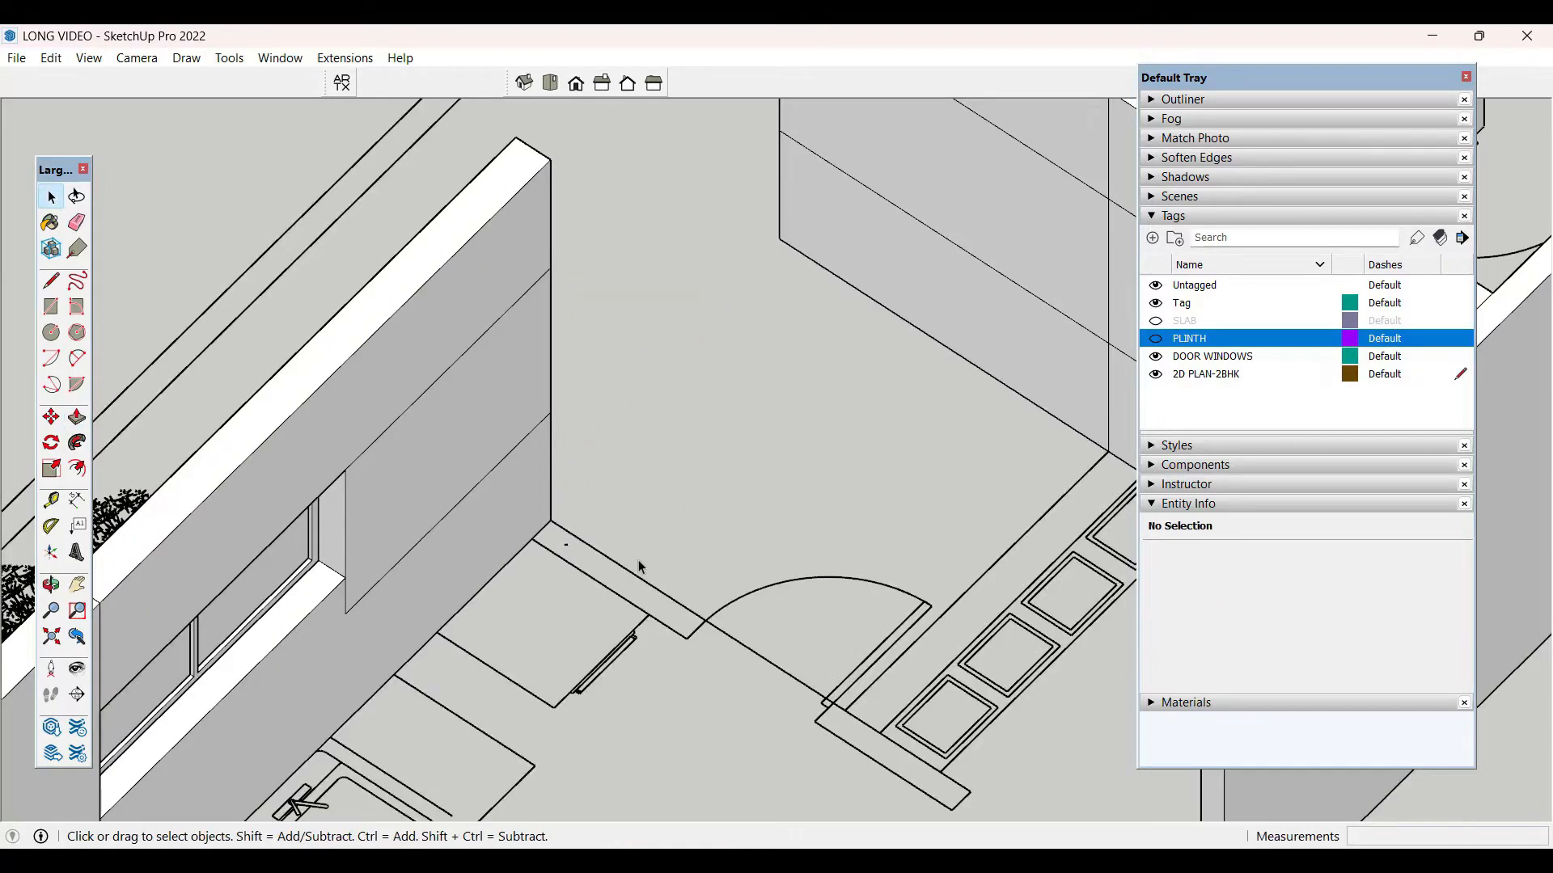
key("space")
- Extend the end face of the kitchen's outer wall across the gap to meet the toilet's corner wall
scroll(870, 461, "down", 3)
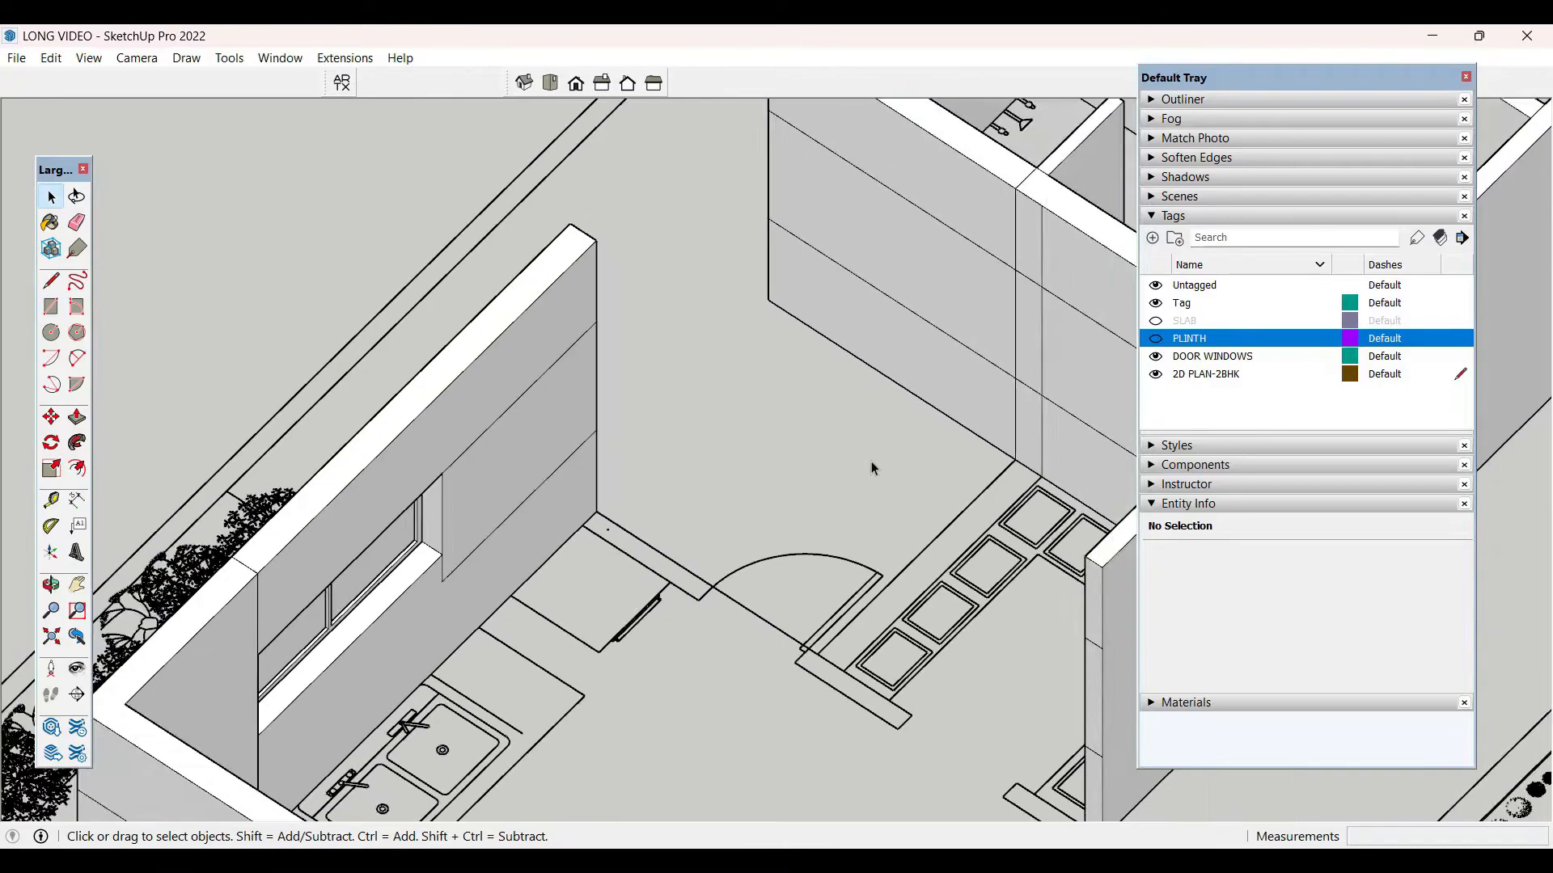
middle_click_drag(870, 460, 807, 434)
scroll(813, 435, "up", 3)
scroll(813, 435, "up", 3)
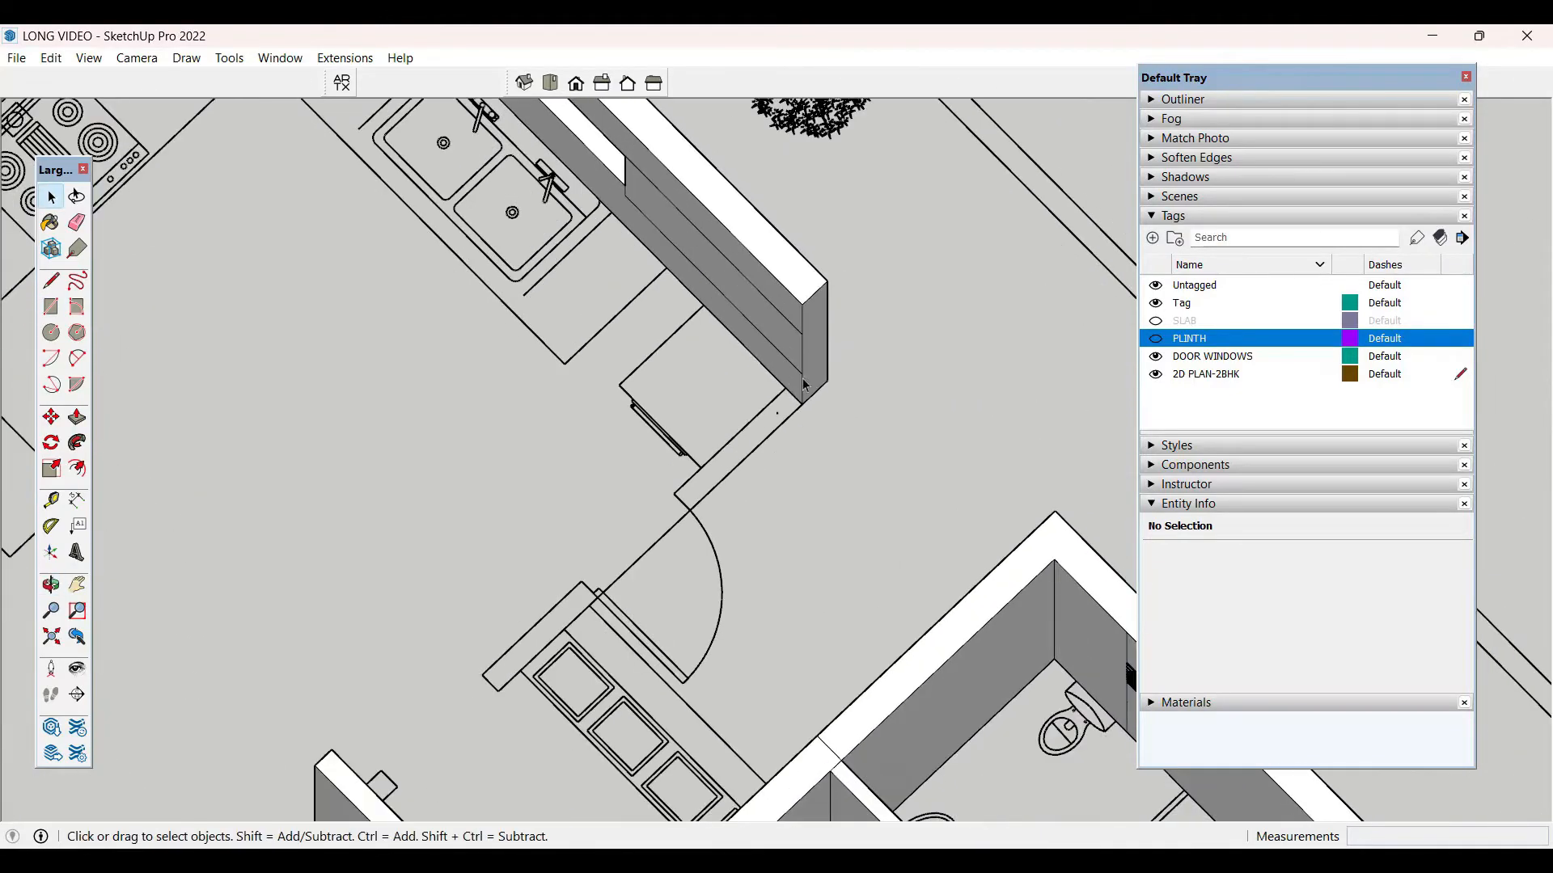
left_click(813, 368)
key("p")
left_click(801, 394)
scroll(801, 393, "down", 3)
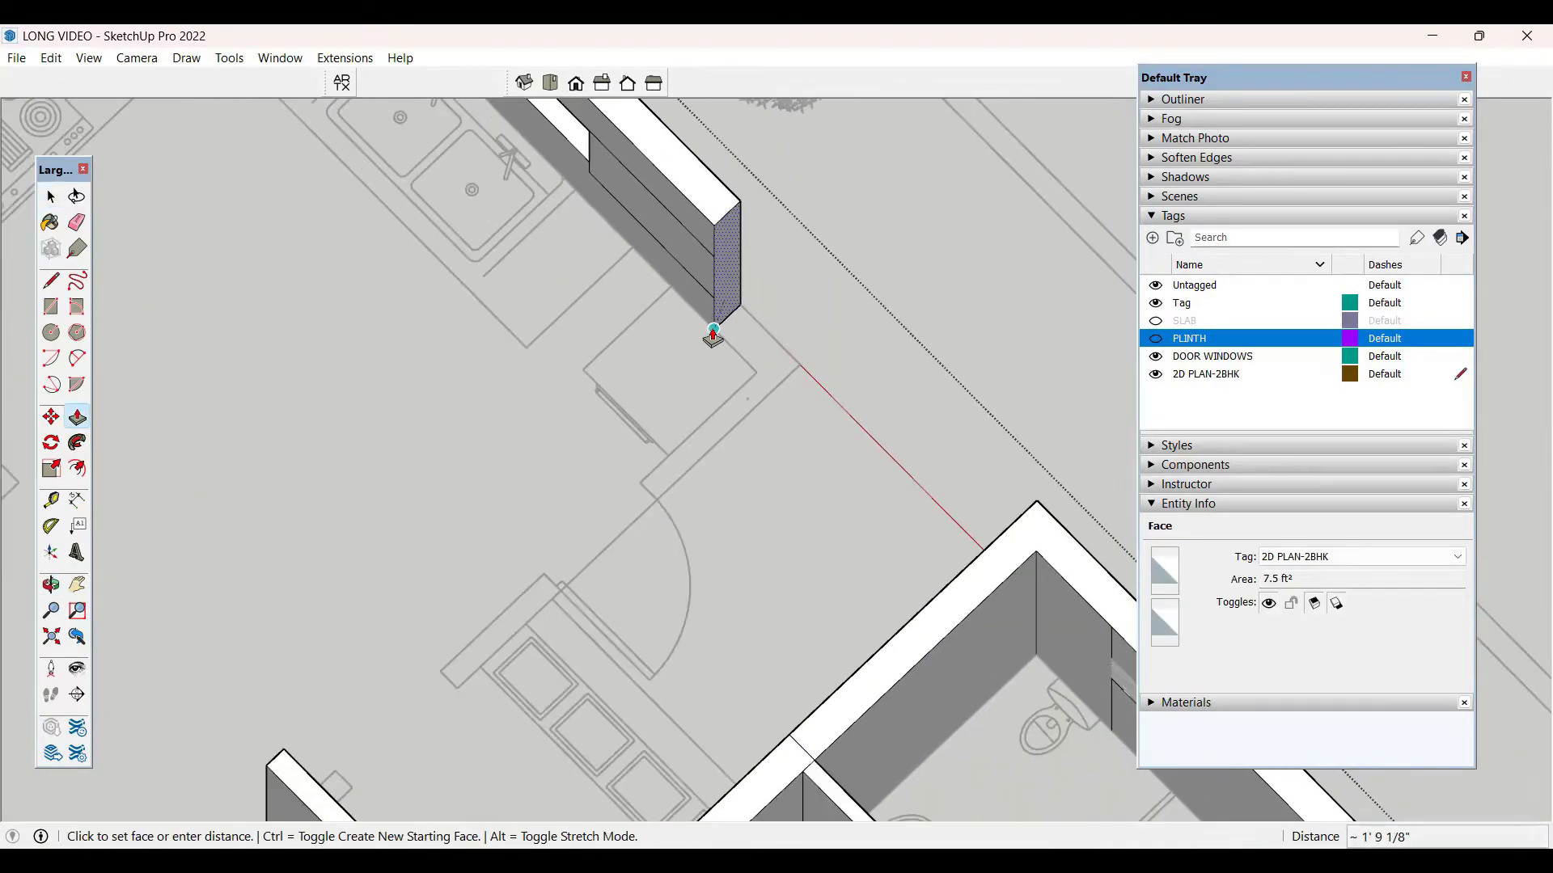
scroll(954, 496, "up", 3)
left_click(945, 477)
key("space")
scroll(946, 475, "down", 4)
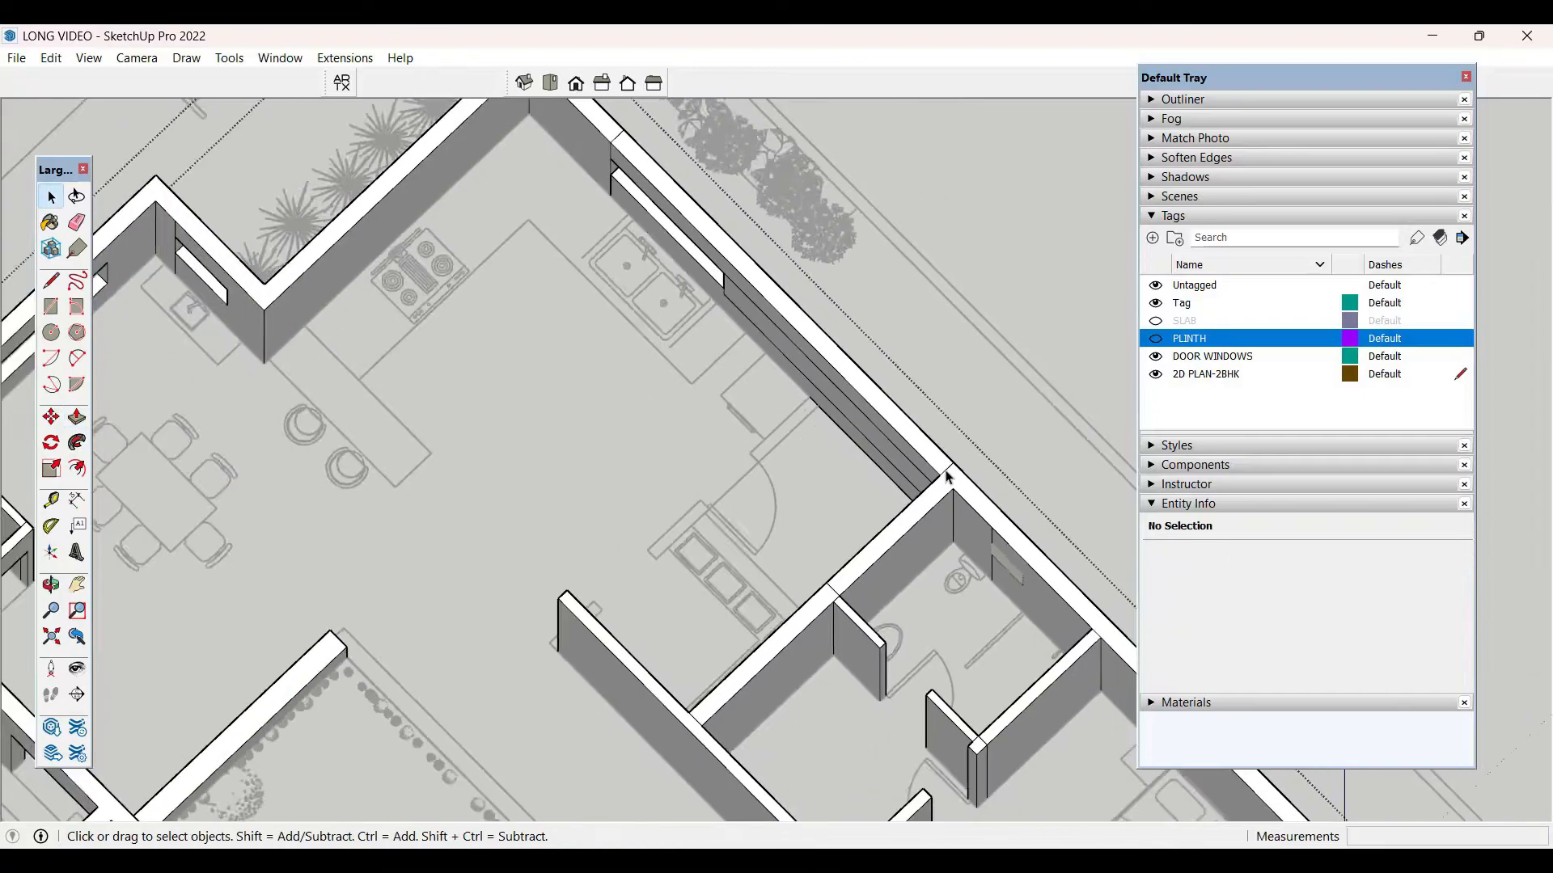
- Extend the lower, upper and middle end faces of the store room wall about 14' 1 1/8" to the kitchen counter
left_click(1044, 259)
middle_click_drag(1126, 513, 1447, 517)
scroll(708, 511, "down", 2)
middle_click_drag(752, 526, 919, 576)
scroll(920, 578, "up", 2)
middle_click_drag(575, 572, 388, 558)
scroll(579, 507, "down", 1)
scroll(658, 657, "up", 2)
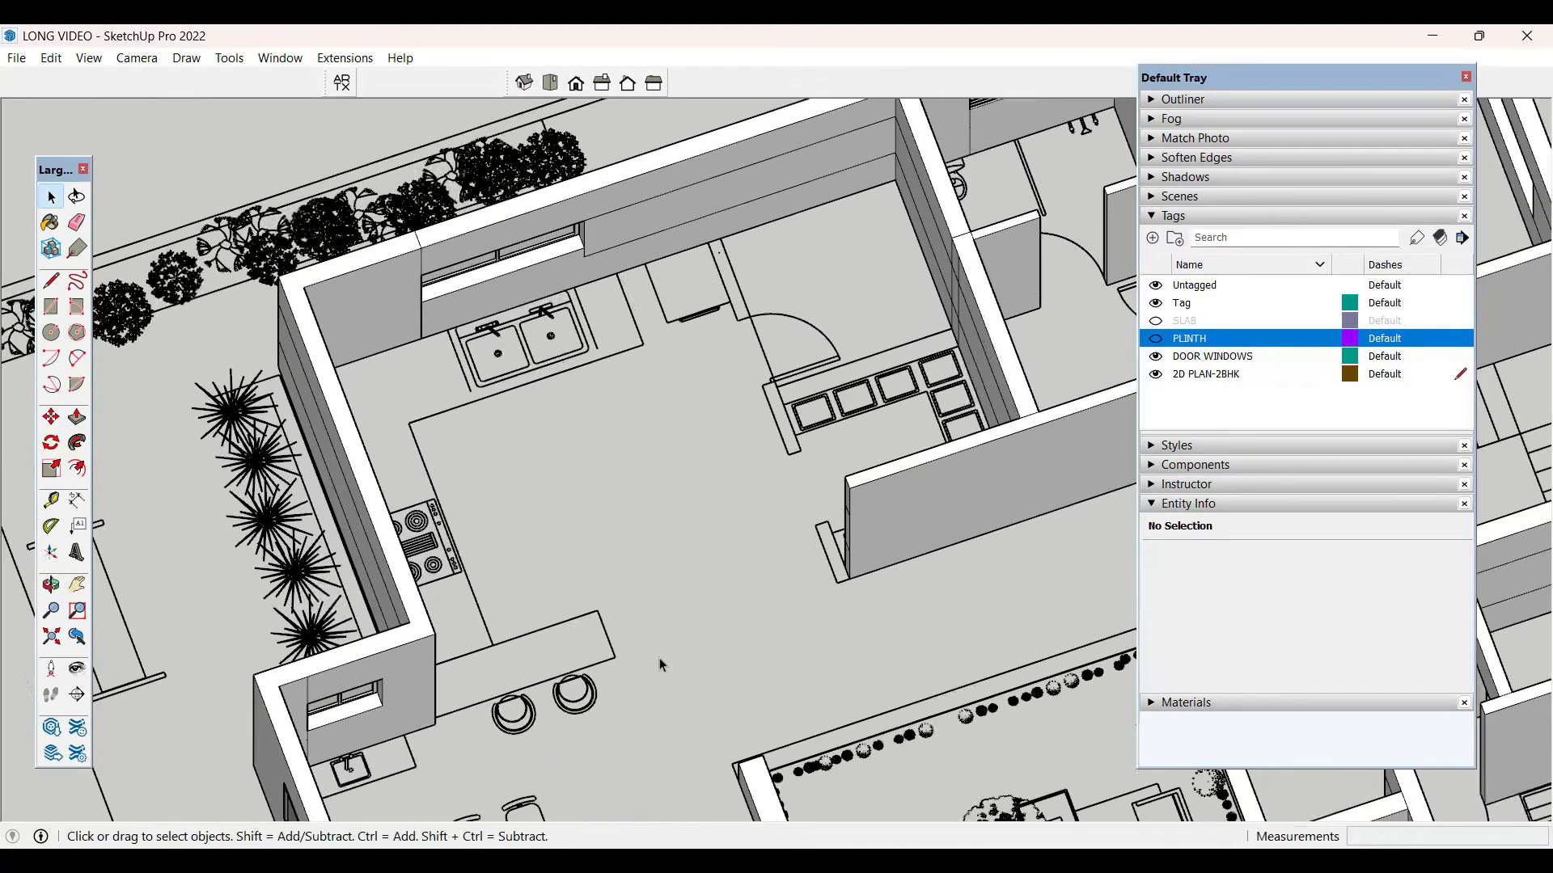
middle_click_drag(658, 657, 930, 558)
scroll(439, 526, "up", 2)
scroll(1023, 489, "up", 2)
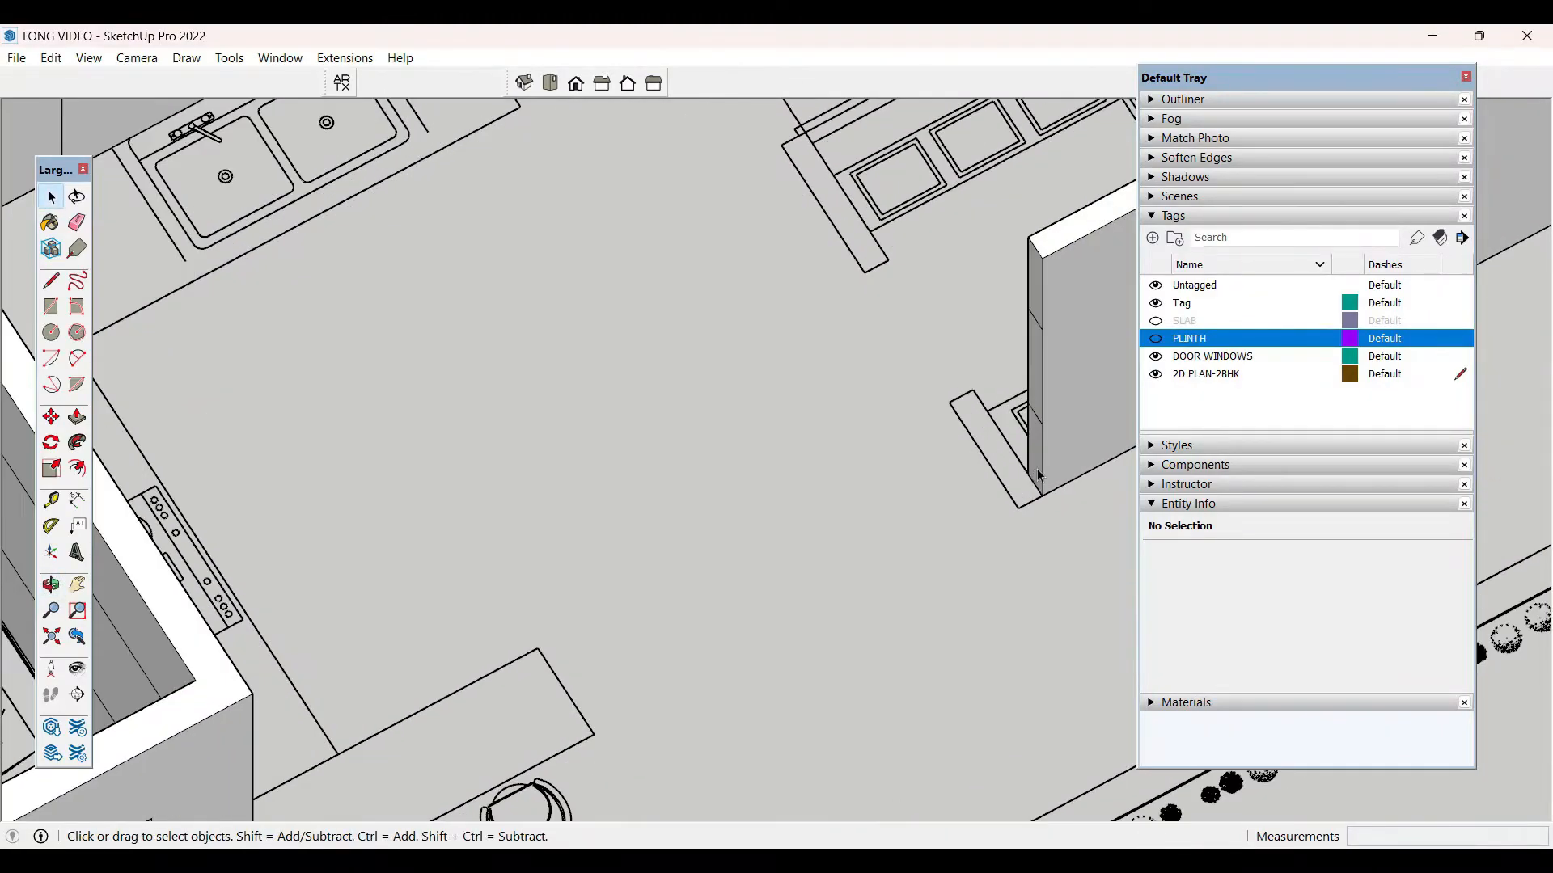
key("p")
left_click(1037, 473)
scroll(687, 647, "down", 1)
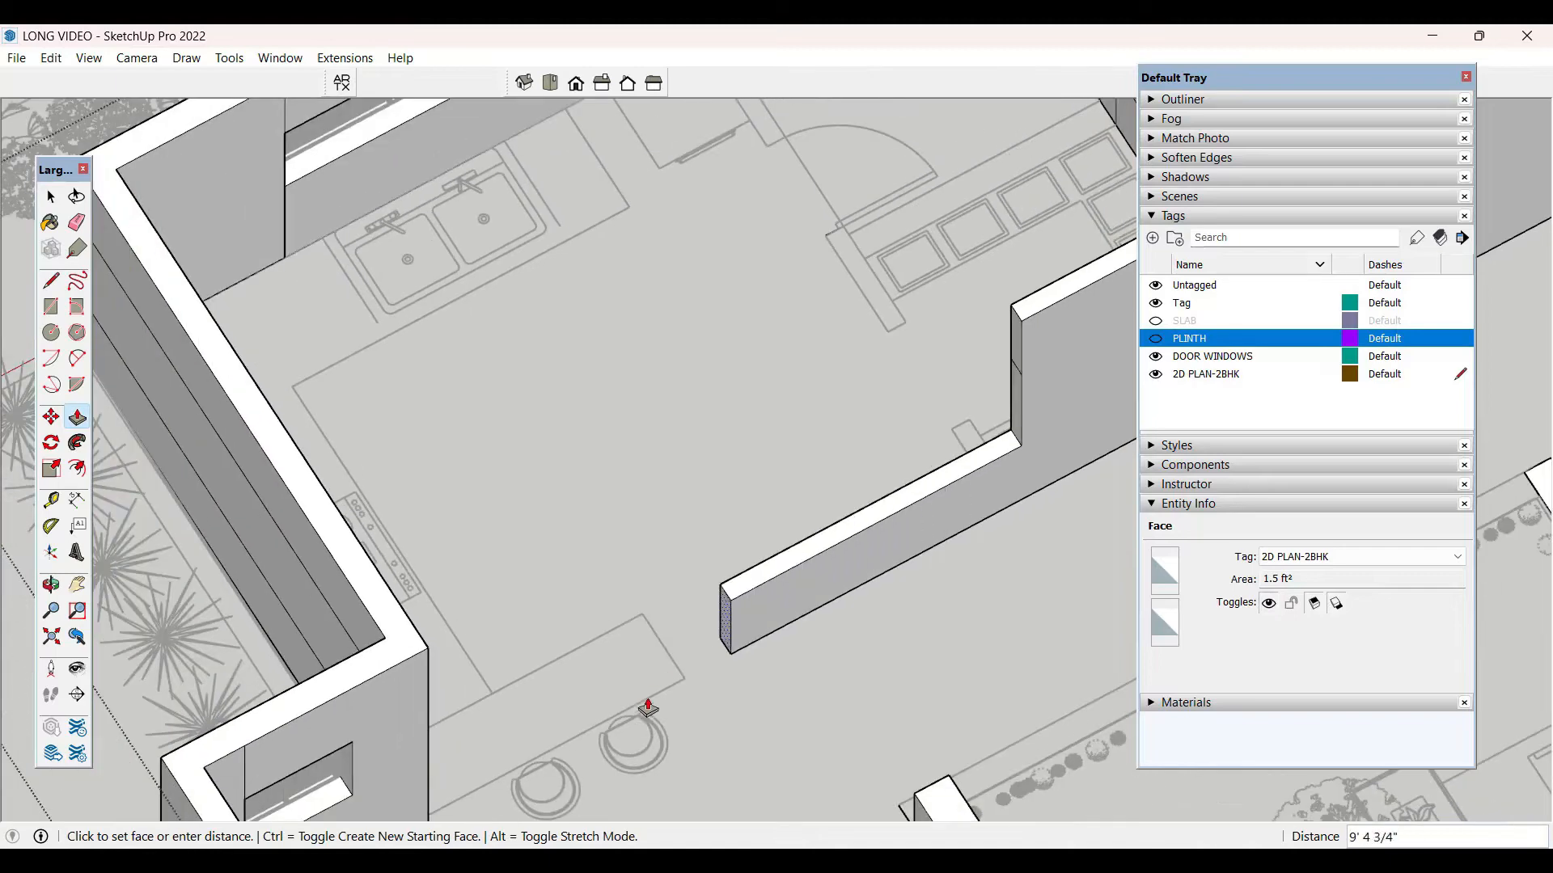
left_click(1017, 359)
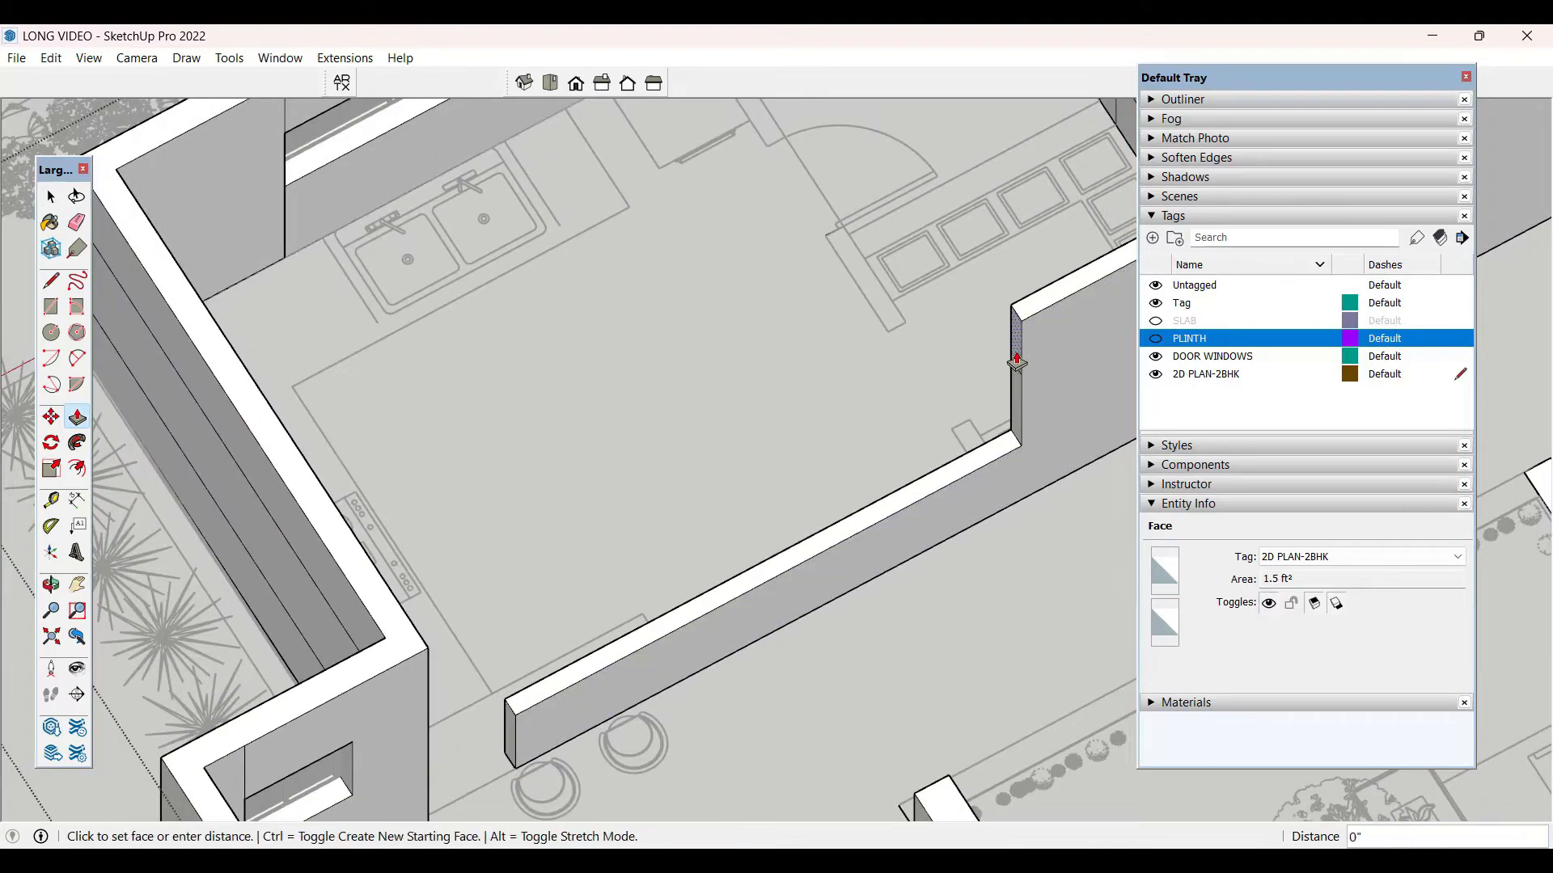
left_click(520, 717)
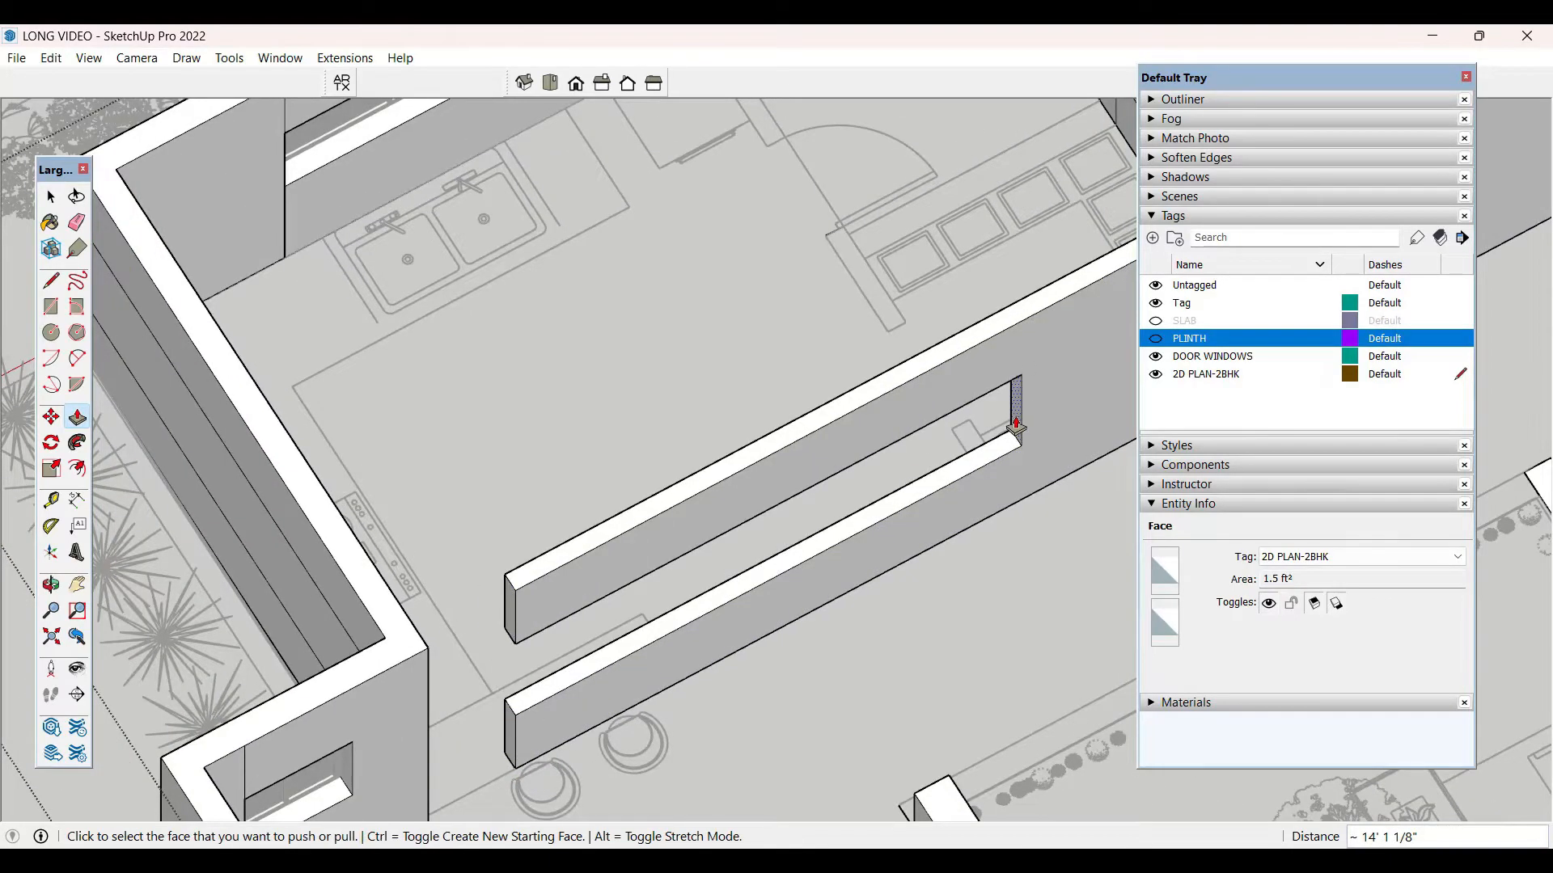
left_click(1016, 426)
left_click(515, 714)
key("space")
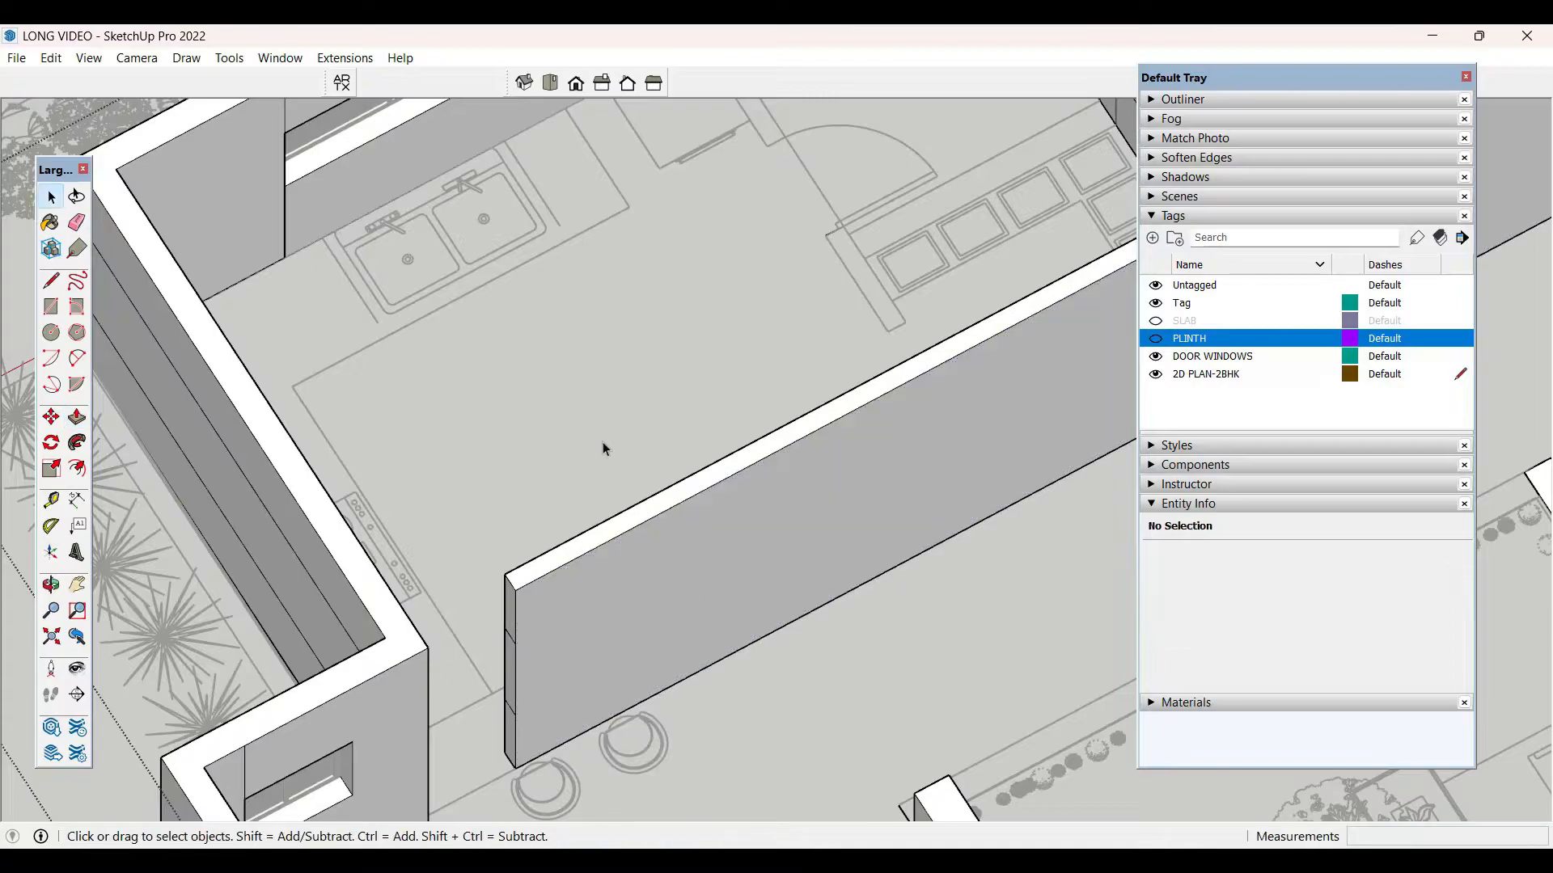
- Inspect the storey's layout from above, checking the walls around the living room, bedroom, courtyard and entrance
scroll(603, 442, "down", 4)
key("Escape")
scroll(607, 479, "down", 2)
middle_click_drag(600, 476, 930, 577)
scroll(739, 461, "down", 2)
scroll(731, 507, "down", 4)
middle_click_drag(687, 453, 792, 550)
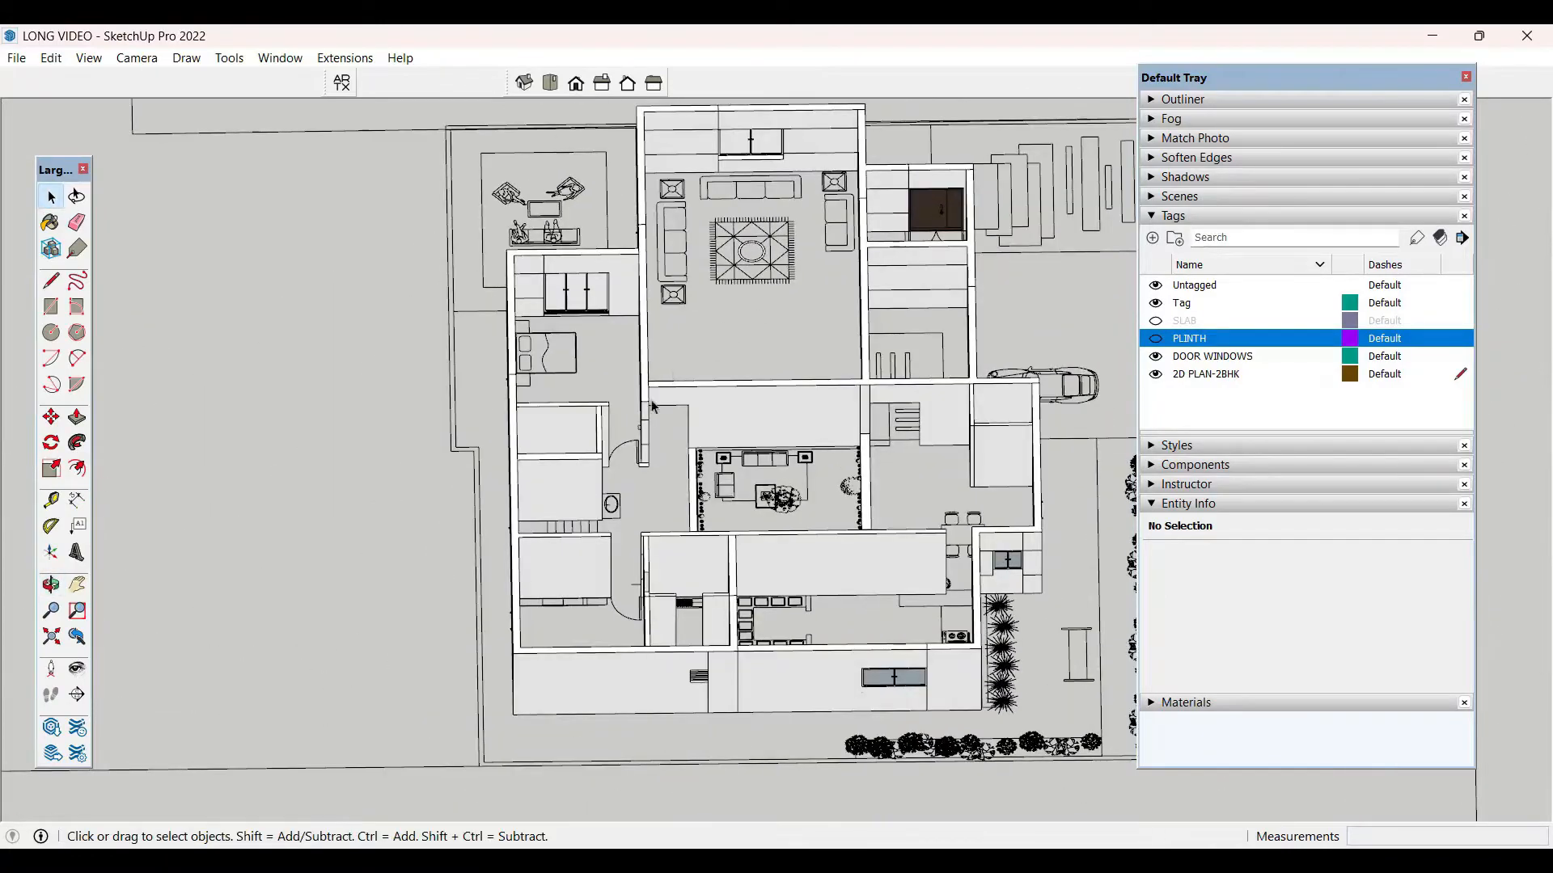
middle_click_drag(649, 406, 930, 364)
scroll(742, 419, "up", 4)
middle_click_drag(744, 417, 798, 581)
scroll(798, 581, "down", 3)
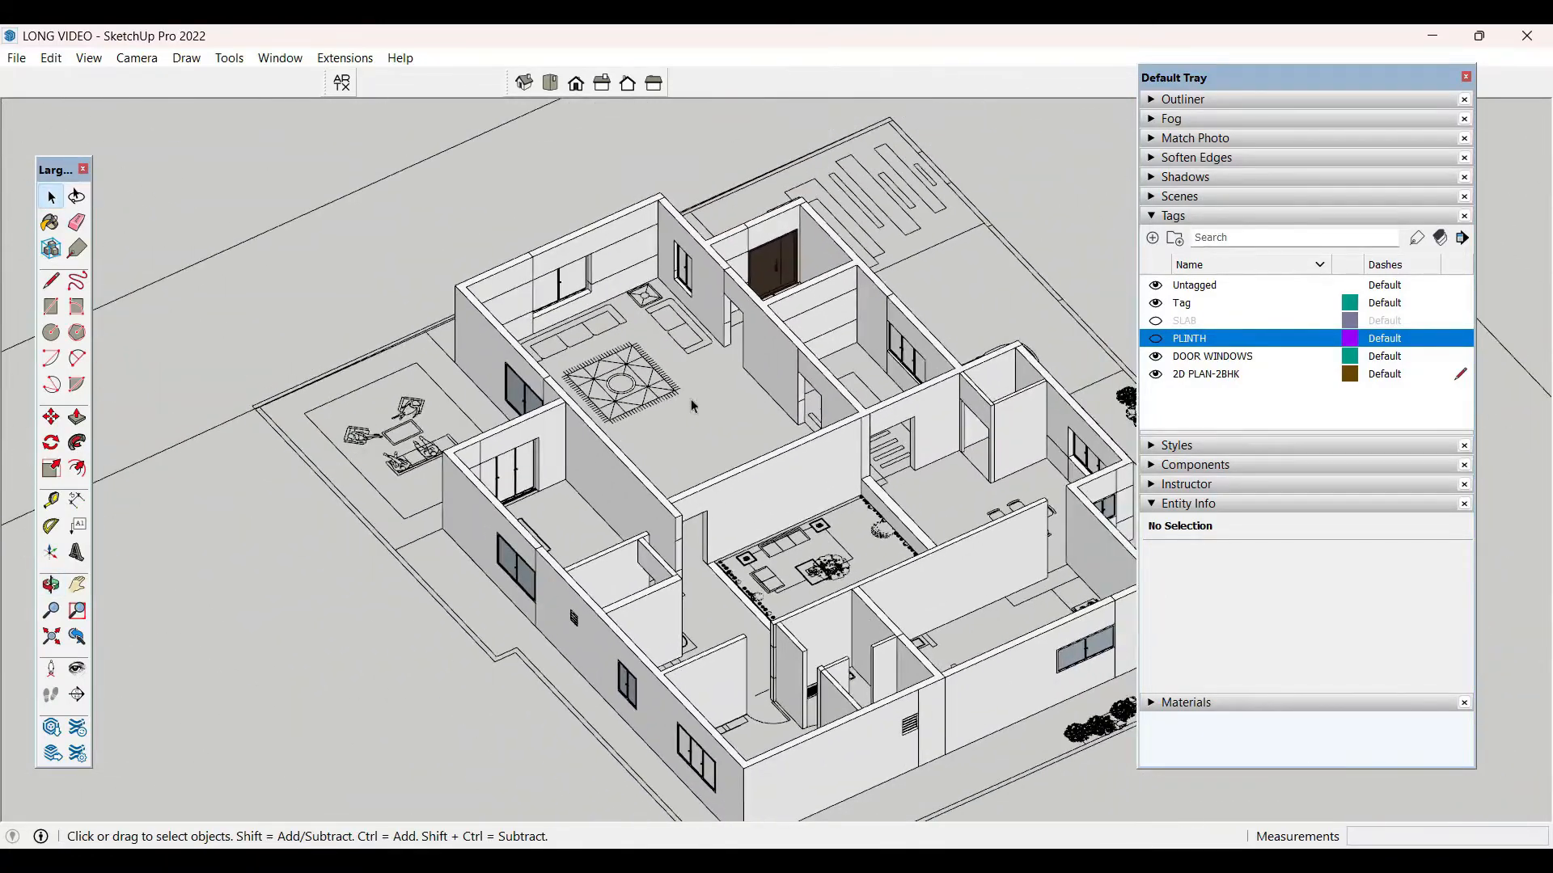
middle_click_drag(693, 408, 735, 450)
scroll(604, 467, "up", 3)
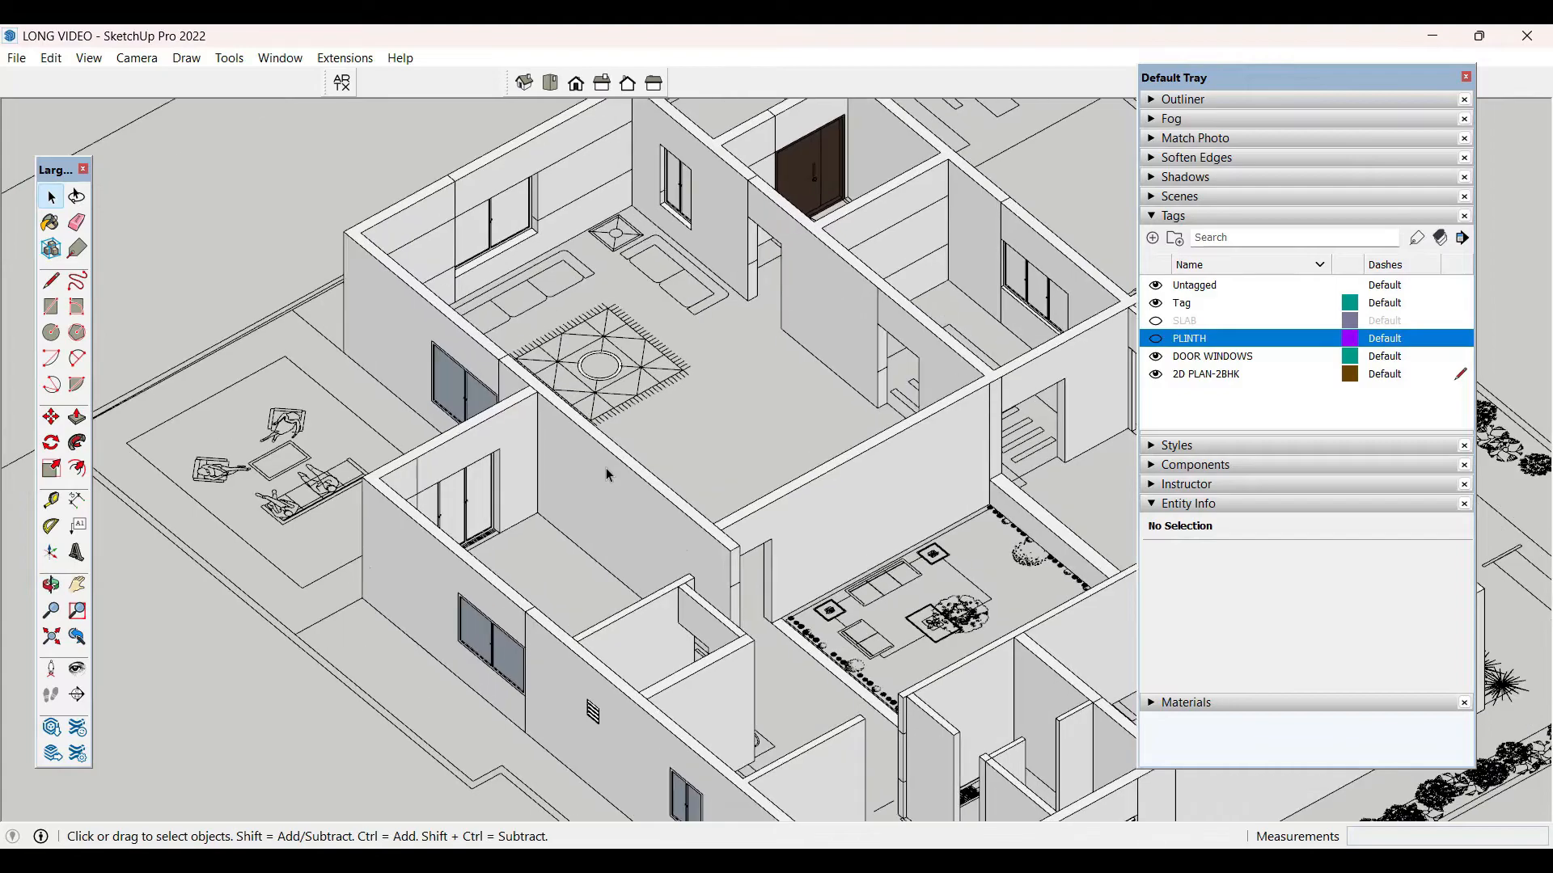
middle_click_drag(604, 468, 710, 555)
scroll(710, 555, "up", 3)
scroll(710, 555, "down", 5)
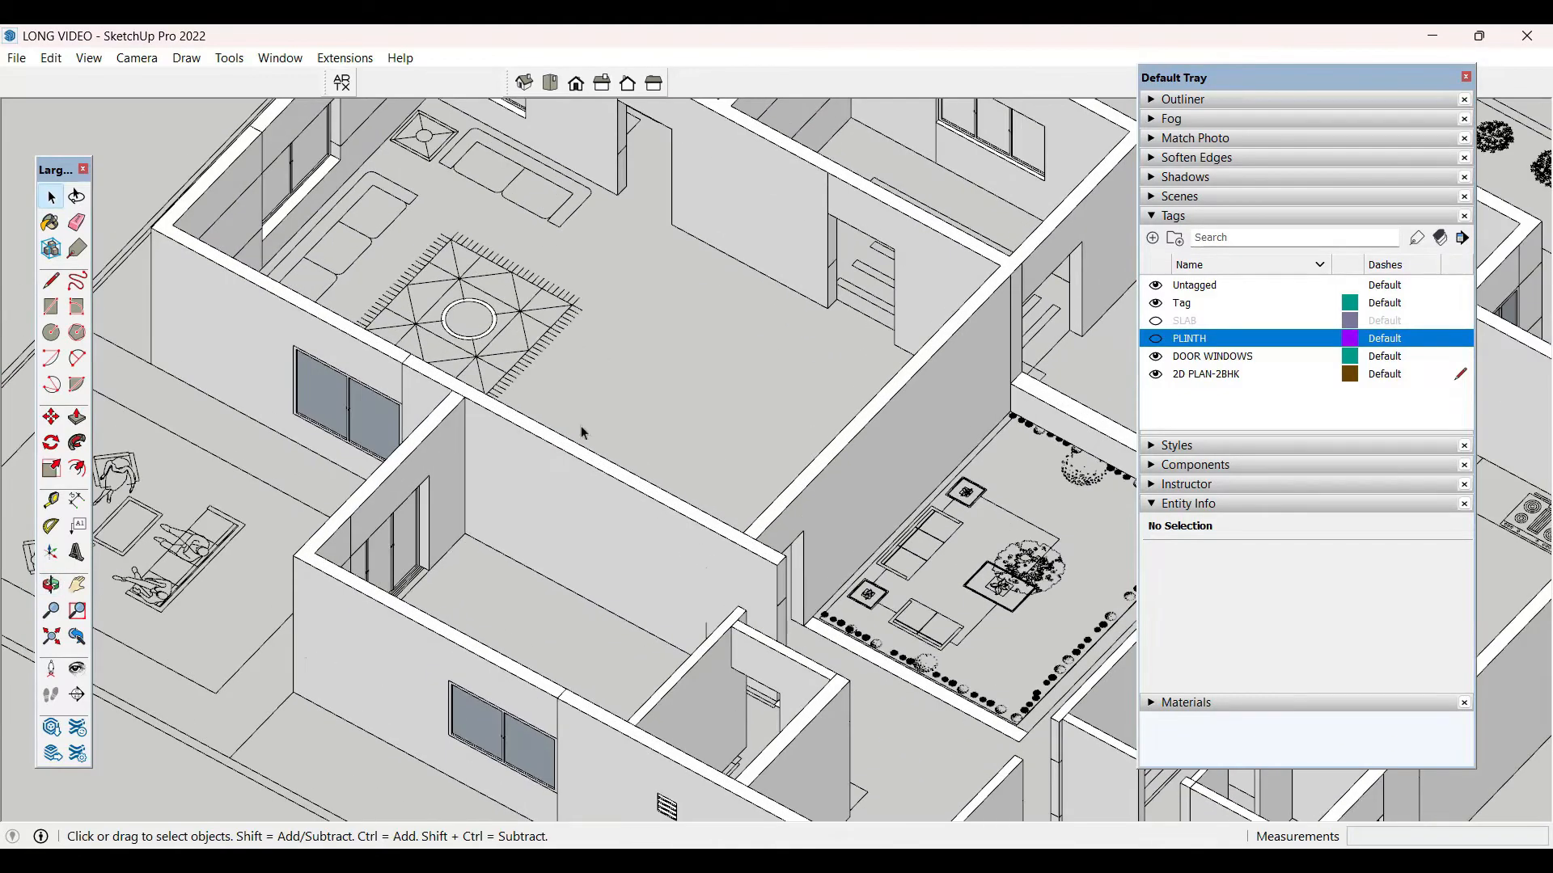
middle_click_drag(581, 426, 821, 439)
scroll(477, 522, "down", 3)
scroll(518, 501, "up", 3)
scroll(566, 485, "up", 3)
scroll(805, 438, "up", 3)
scroll(806, 438, "down", 3)
scroll(821, 440, "up", 3)
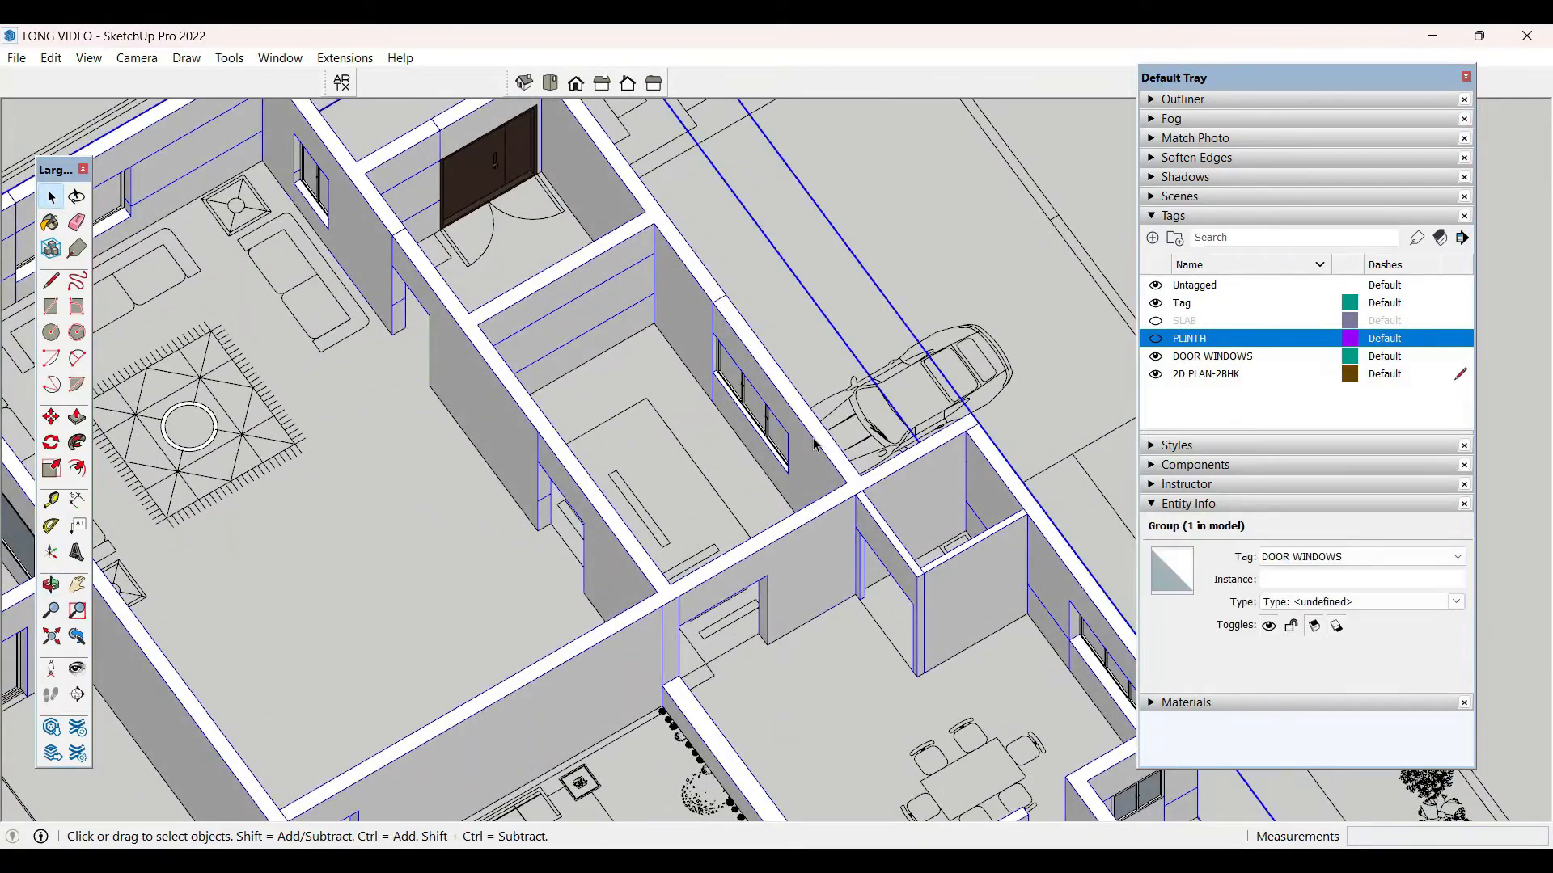
- Push out the outer wall section around the window beside the parked car and delete its leftover faces and the window
double_click(808, 448)
left_click(803, 458)
key("p")
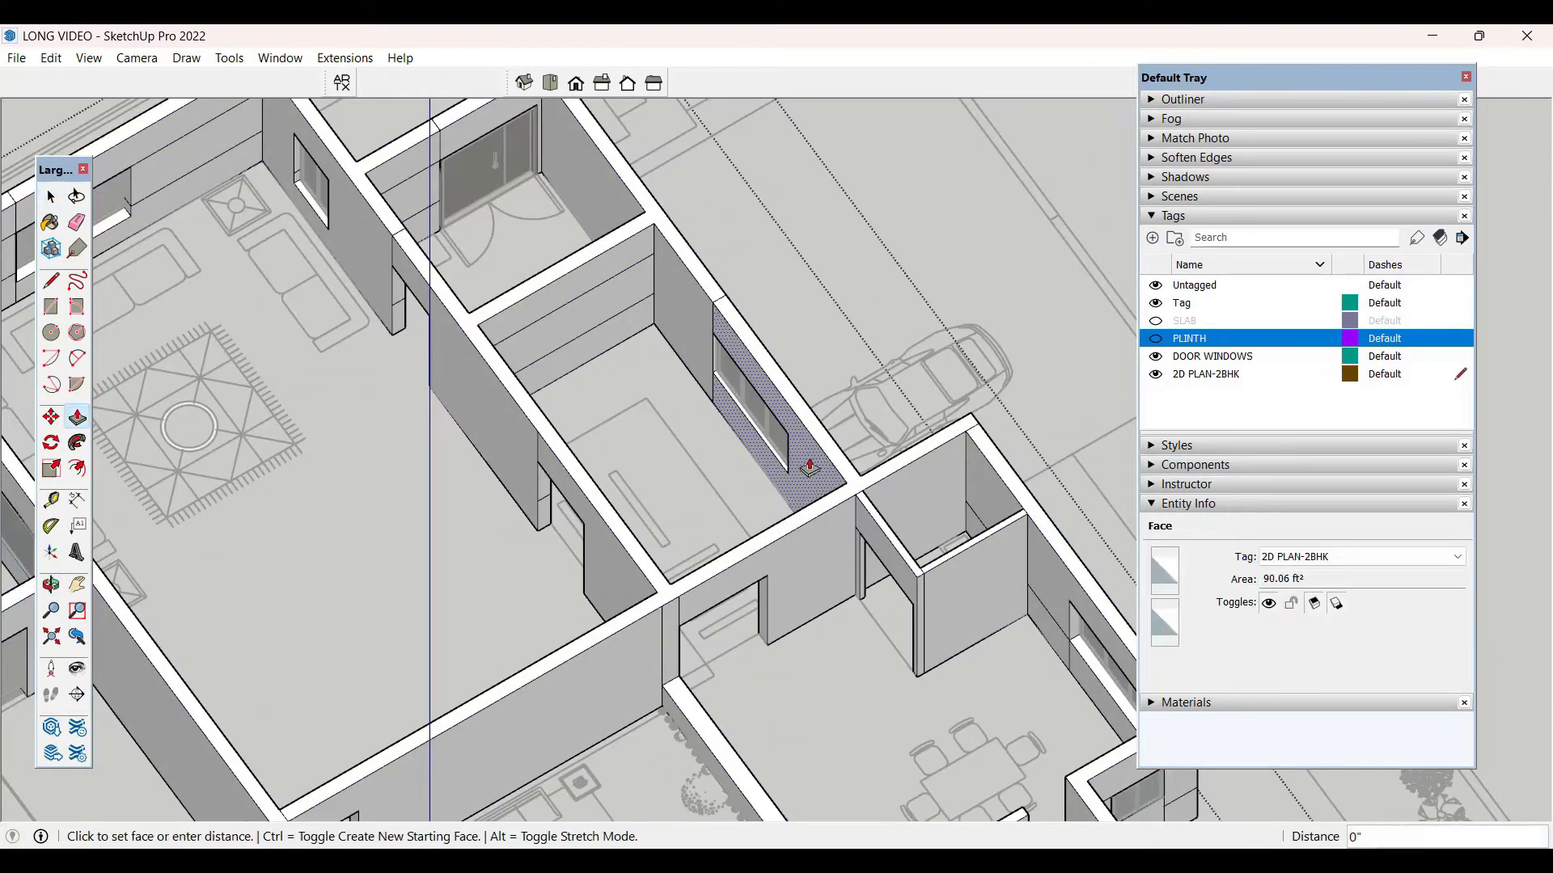
left_click(809, 459)
left_click(817, 441)
key("space")
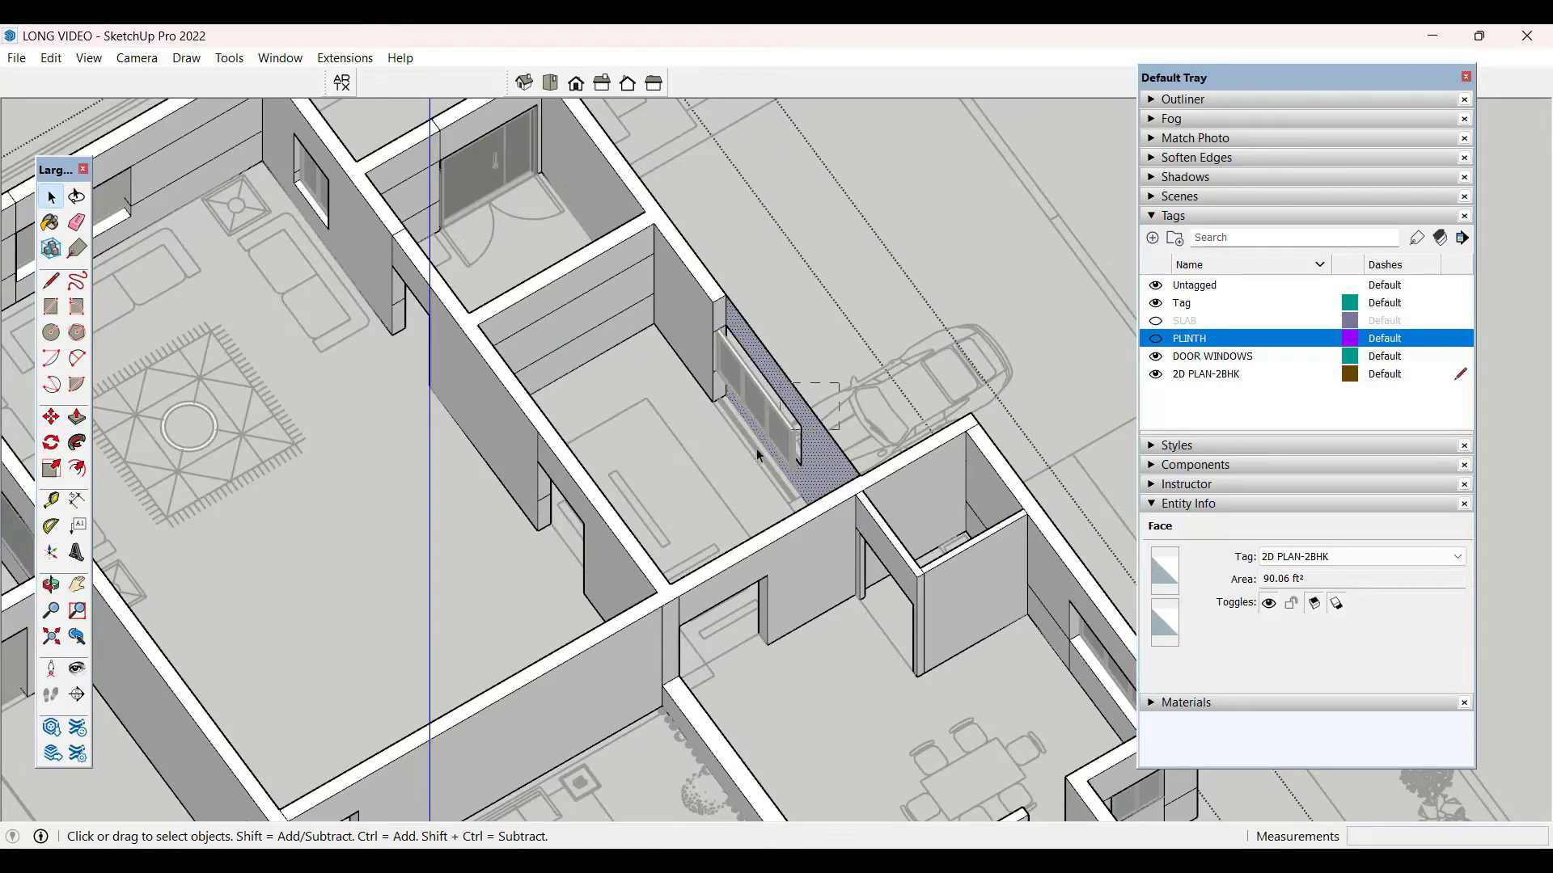
left_click(745, 449)
key("Escape")
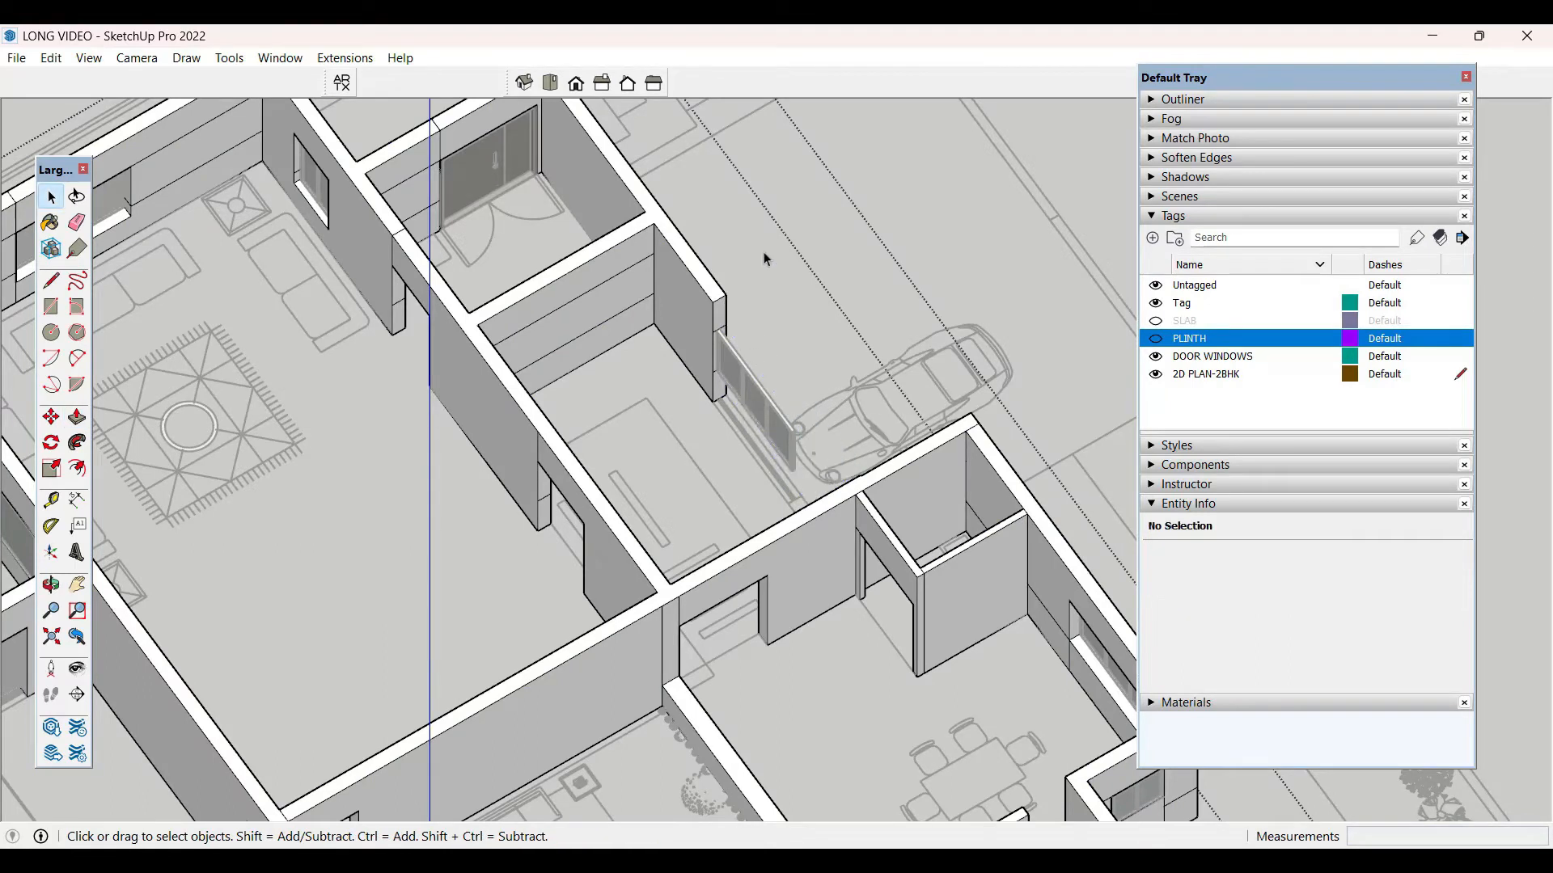
key("Escape")
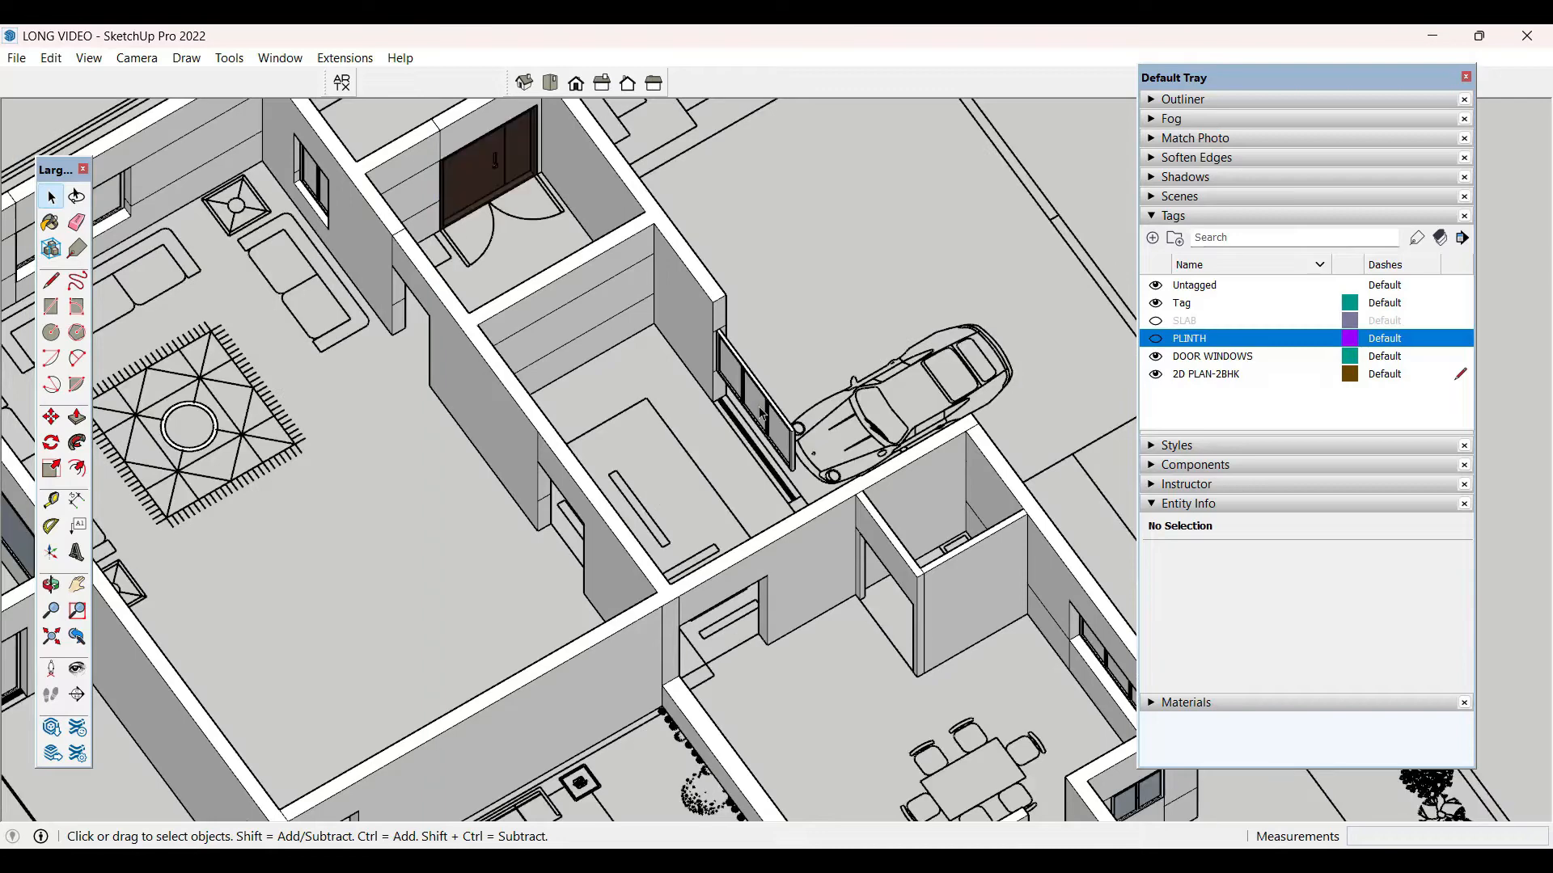
- Push the remaining stub of that outer wall 9" through its thickness, up to the entrance room's corner
double_click(703, 344)
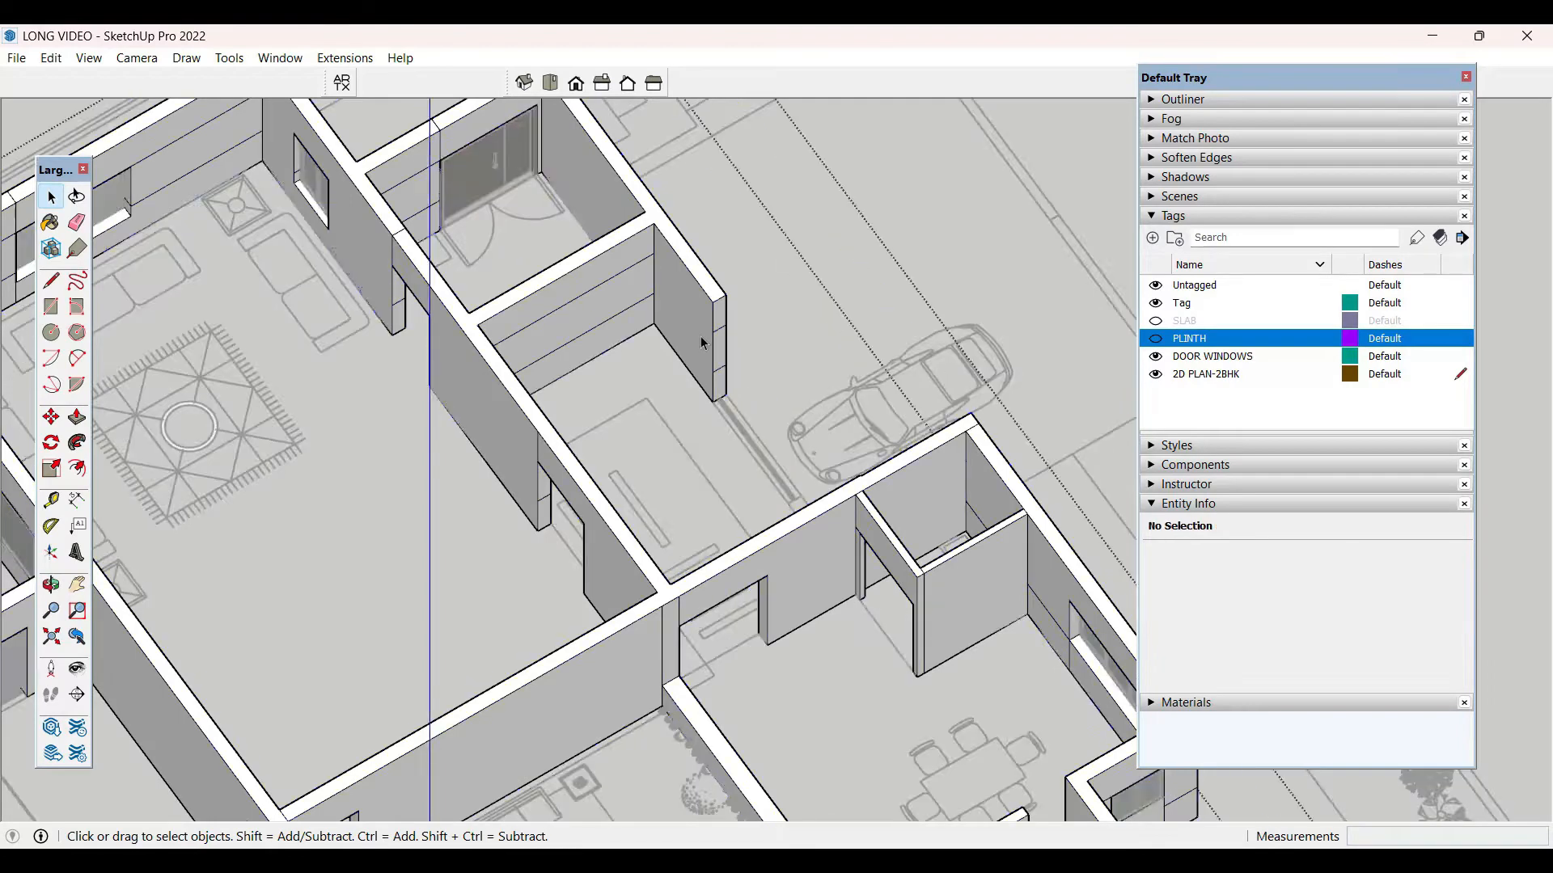
triple_click(704, 343)
key("p")
left_click(693, 317)
left_click(710, 279)
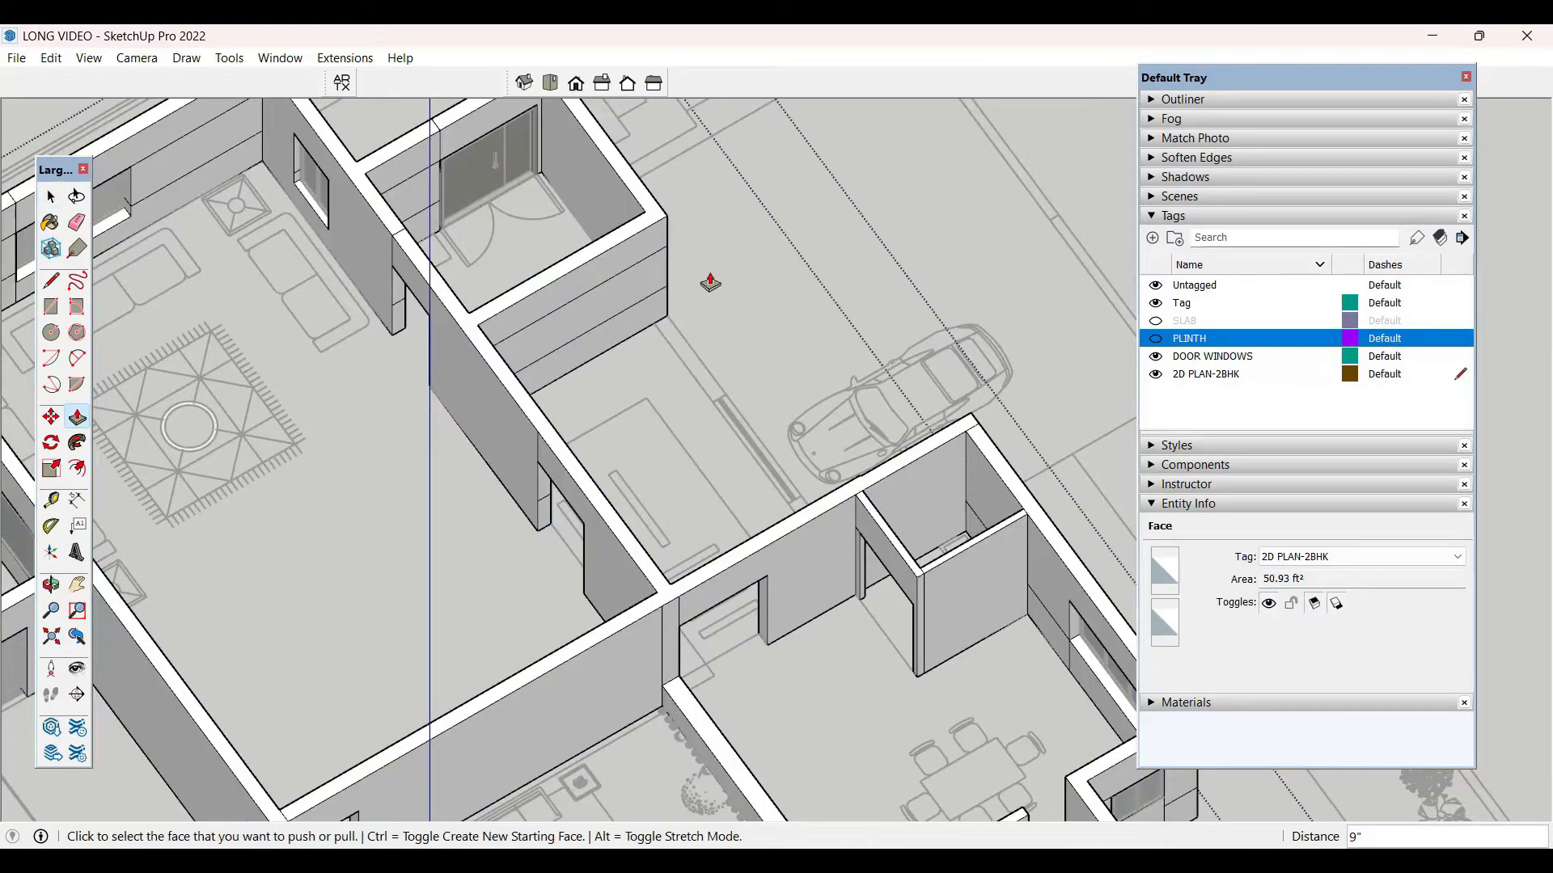
key("space")
- Push the entrance room's outer wall face on the parked-car side inward through the wall's thickness
middle_click_drag(849, 305, 890, 340)
scroll(752, 350, "up", 3)
scroll(754, 335, "up", 2)
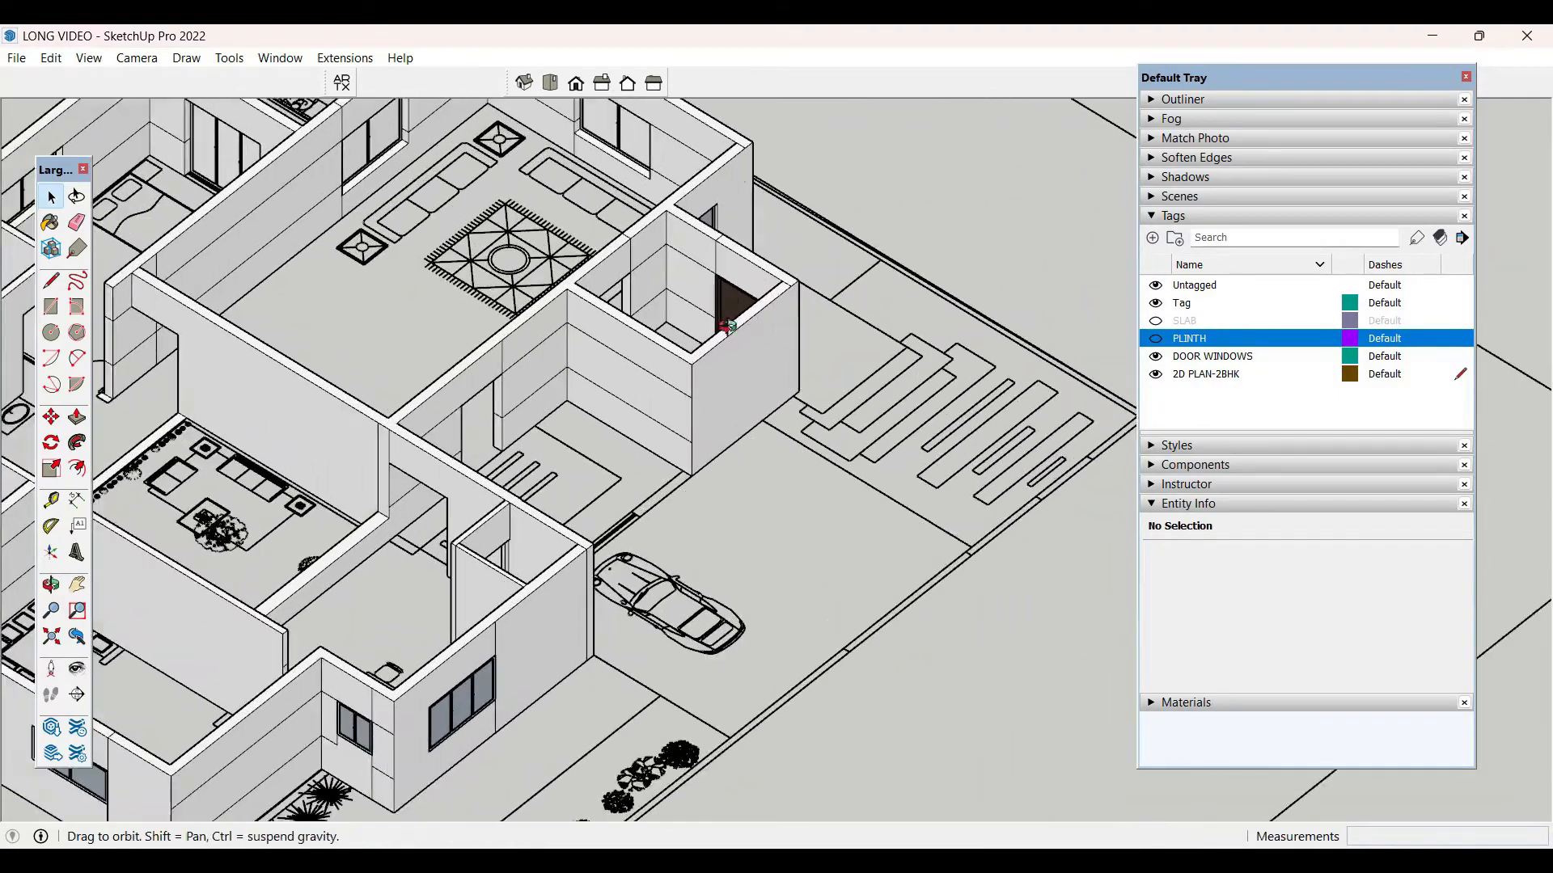
scroll(910, 336, "up", 3)
scroll(780, 361, "up", 2)
triple_click(781, 367)
left_click(781, 369)
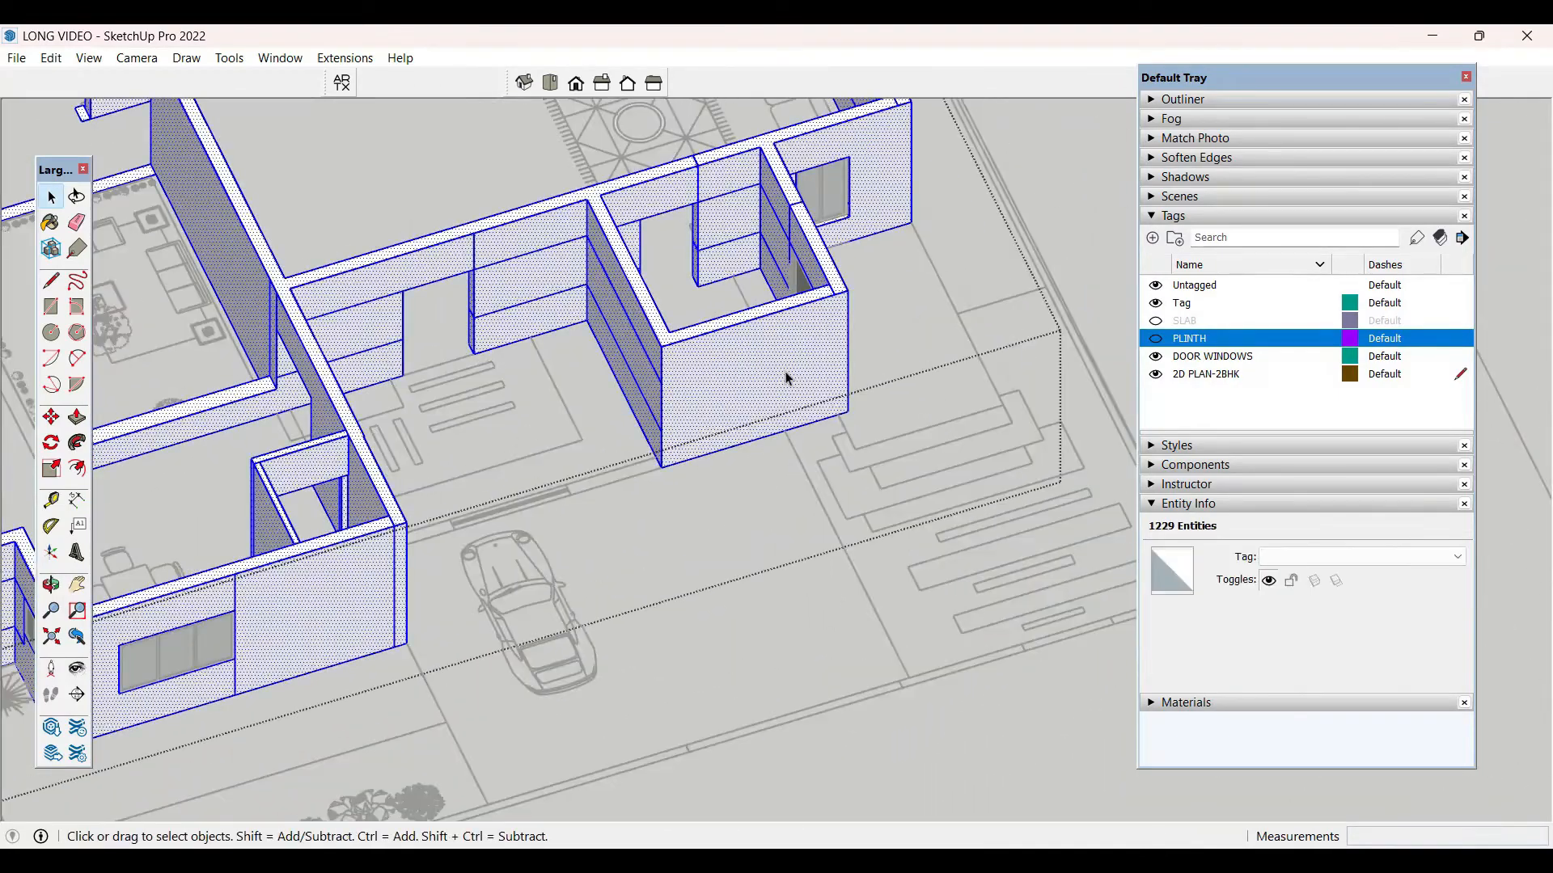
middle_click_drag(781, 368, 873, 281)
key("ctrl+a")
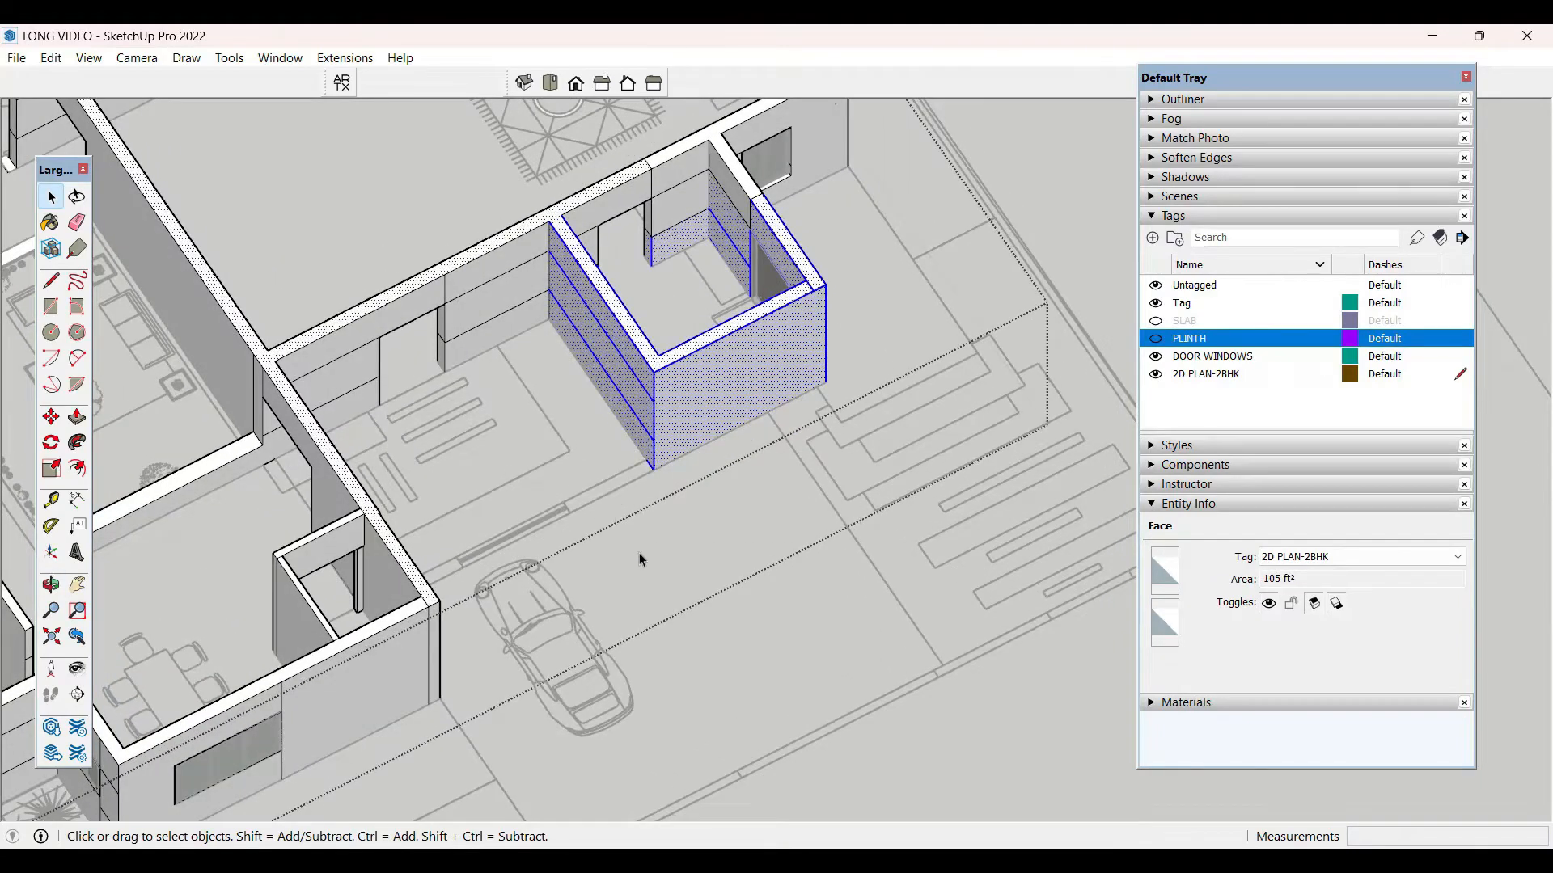
left_click(773, 367)
key("p")
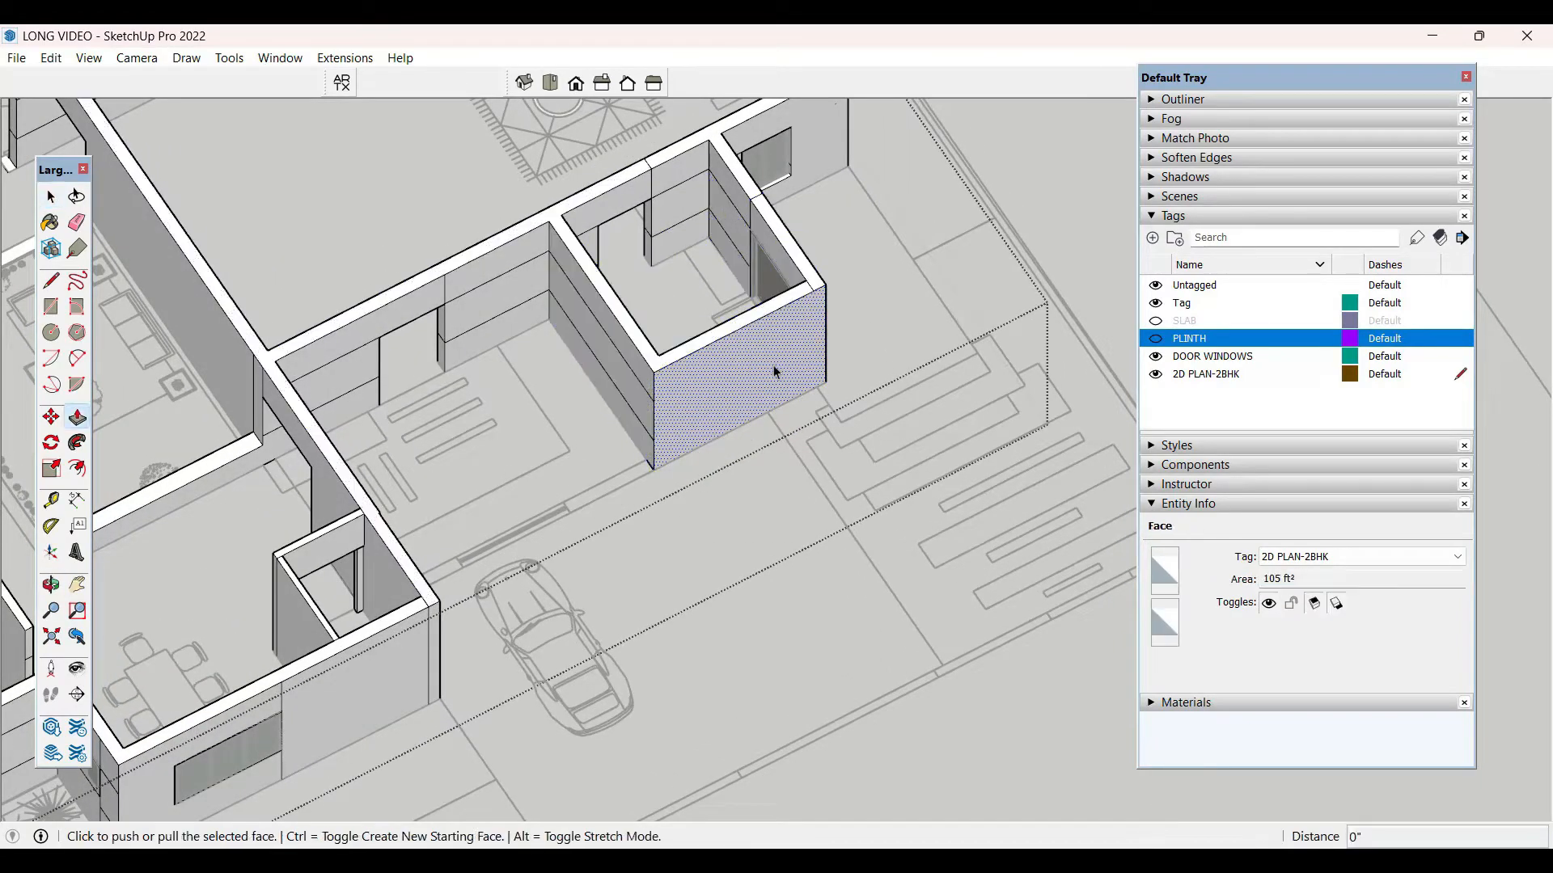
left_click_drag(773, 365, 738, 320)
- Delete the leftover faces of that outer wall and the adjoining door wall, and remove the entrance's double door
key("space")
left_click(773, 327)
left_click_drag(841, 249, 641, 531)
left_click(745, 335)
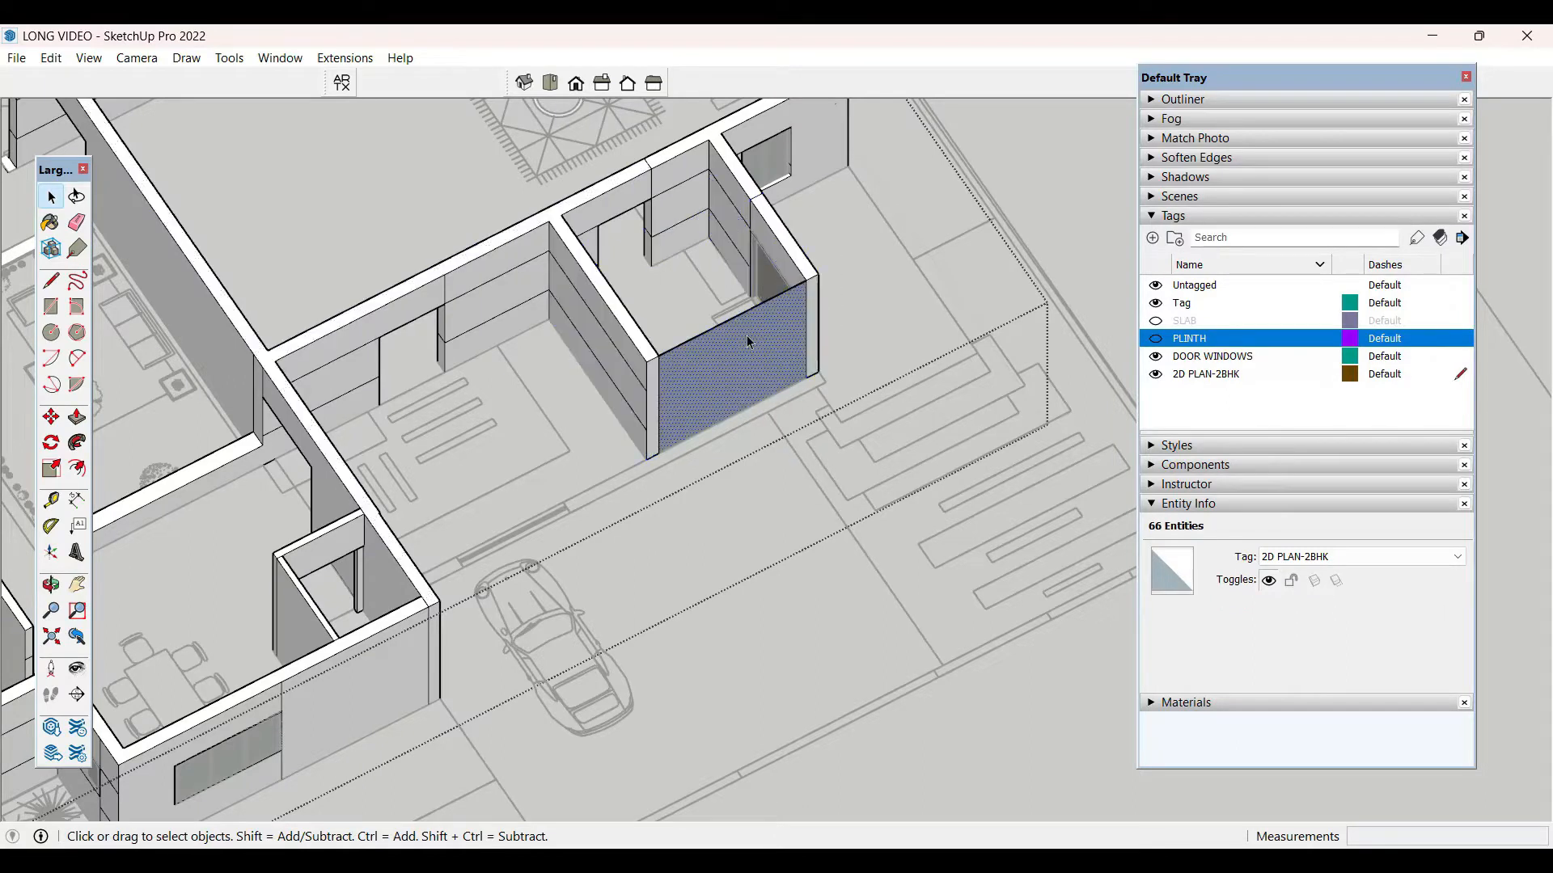
key("Delete")
left_click(815, 307)
key("Delete")
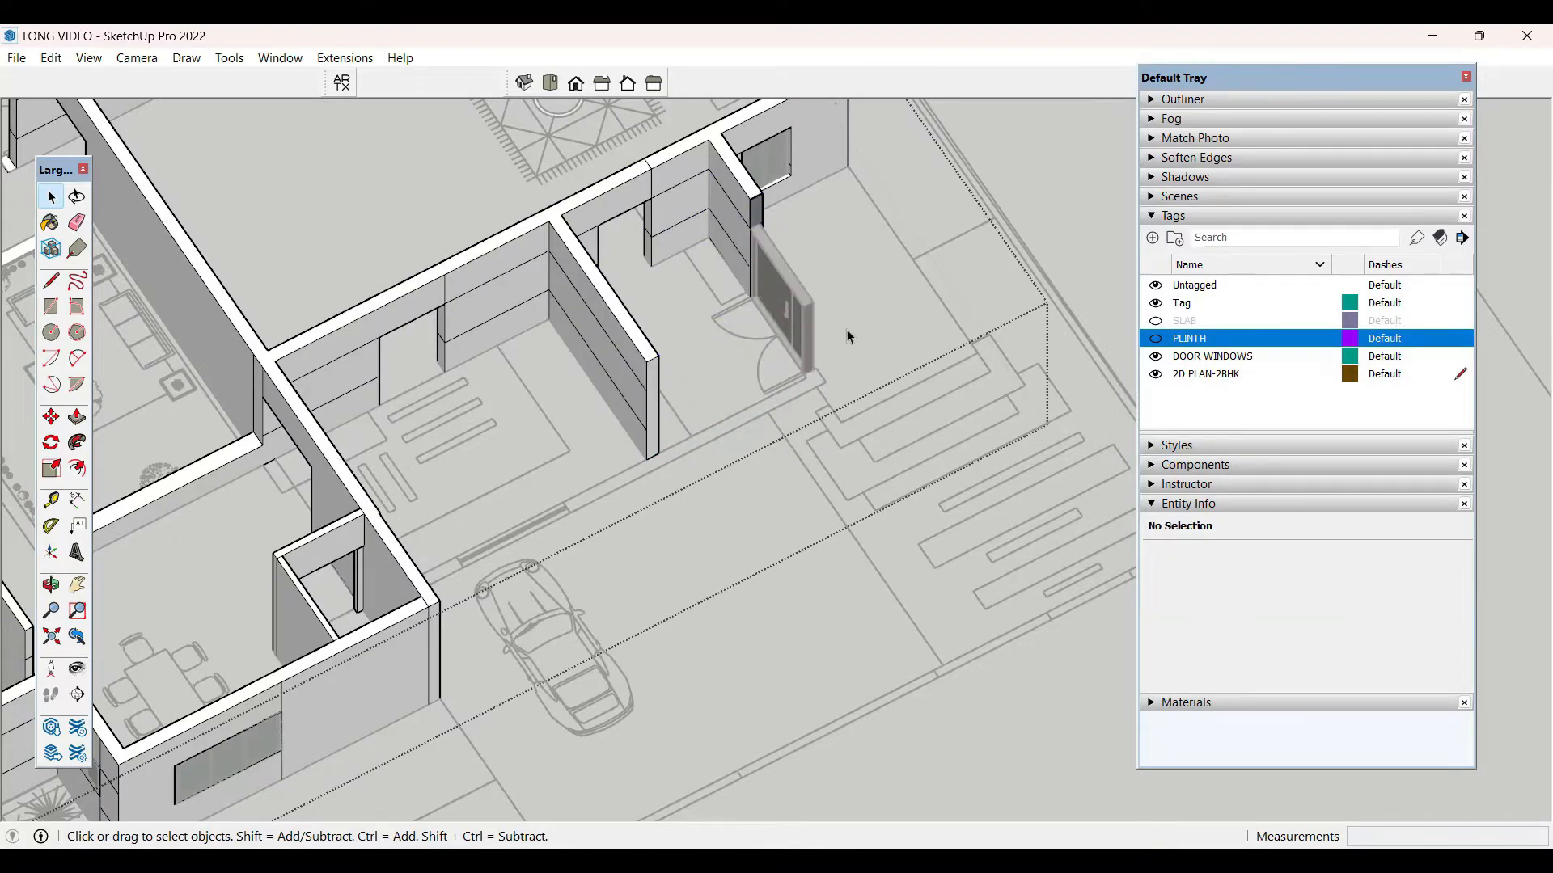
left_click(1080, 159)
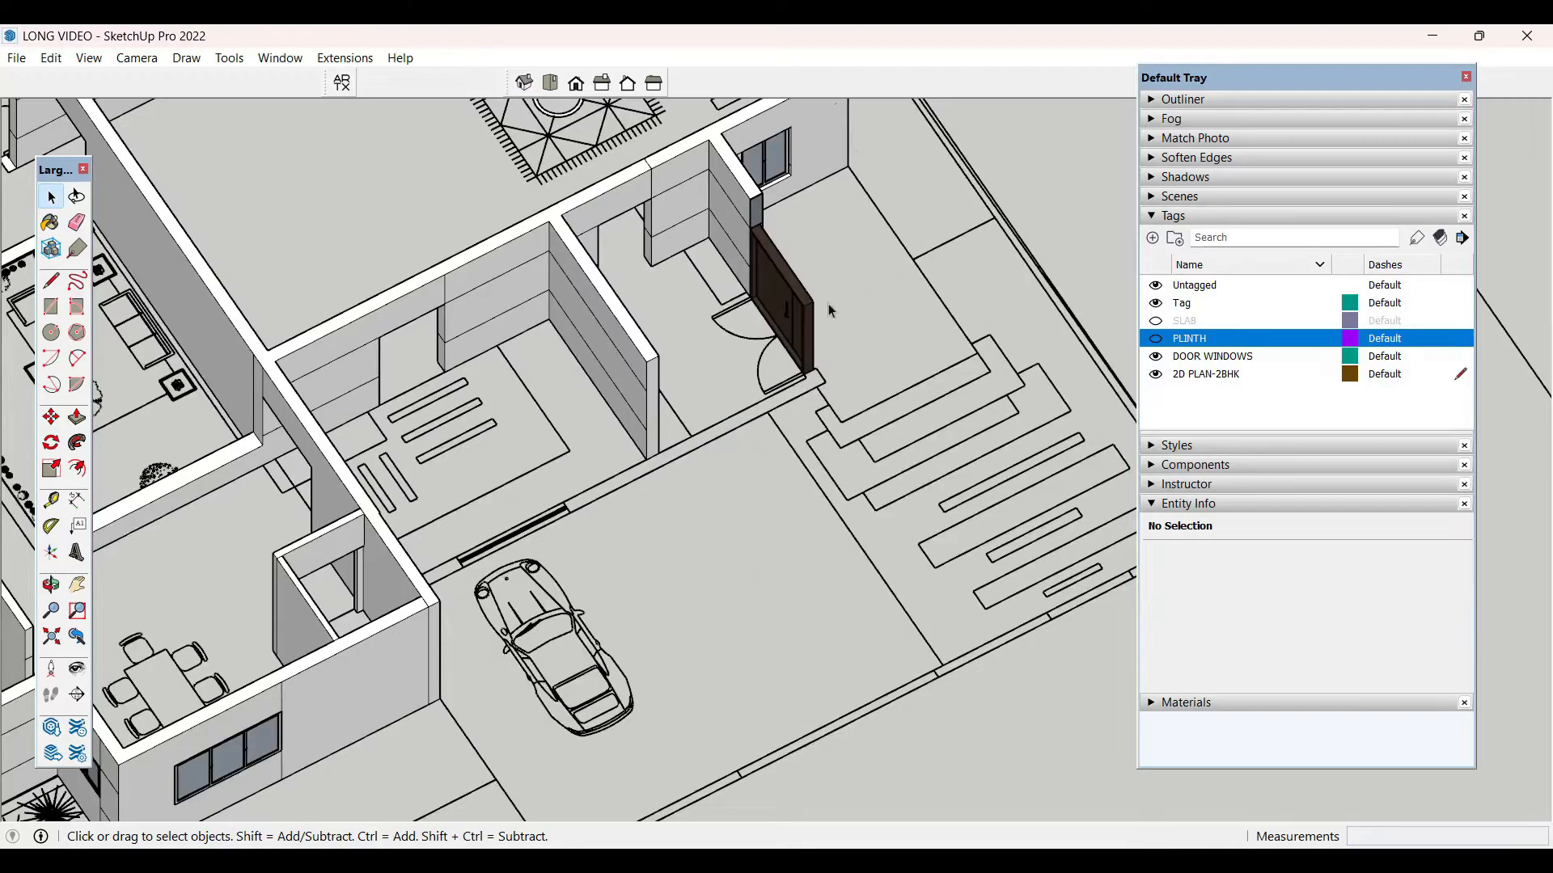
key("Delete")
- Inspect the trimmed storey from all sides, checking the walls remaining around the entrance, living room, kitchen and bedrooms
triple_click(747, 203)
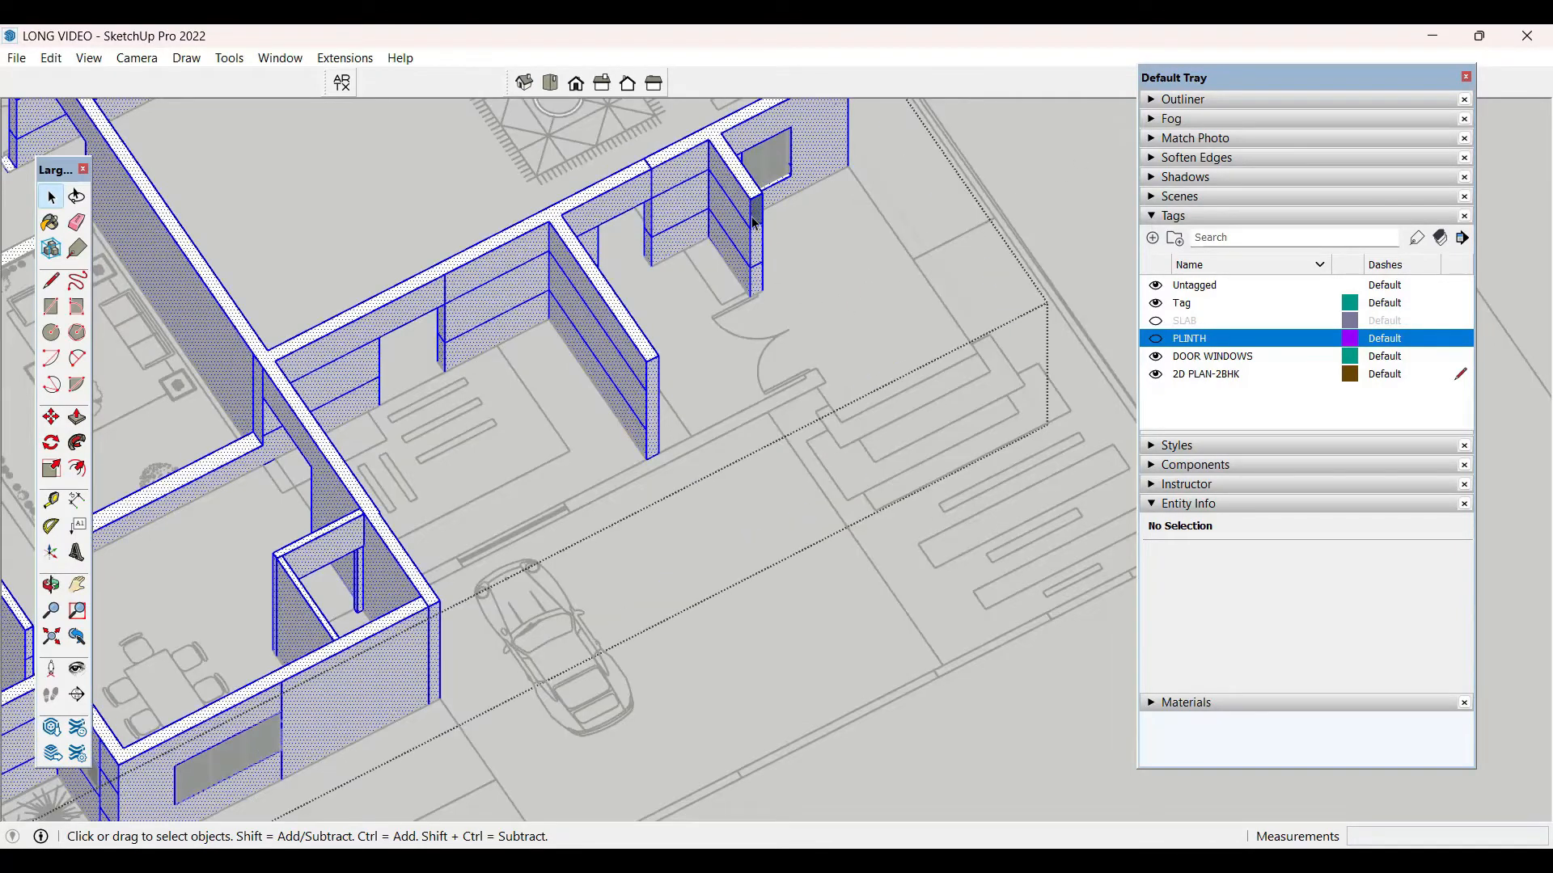
left_click(1038, 128)
scroll(1030, 451, "down", 1)
middle_click_drag(953, 413, 972, 395)
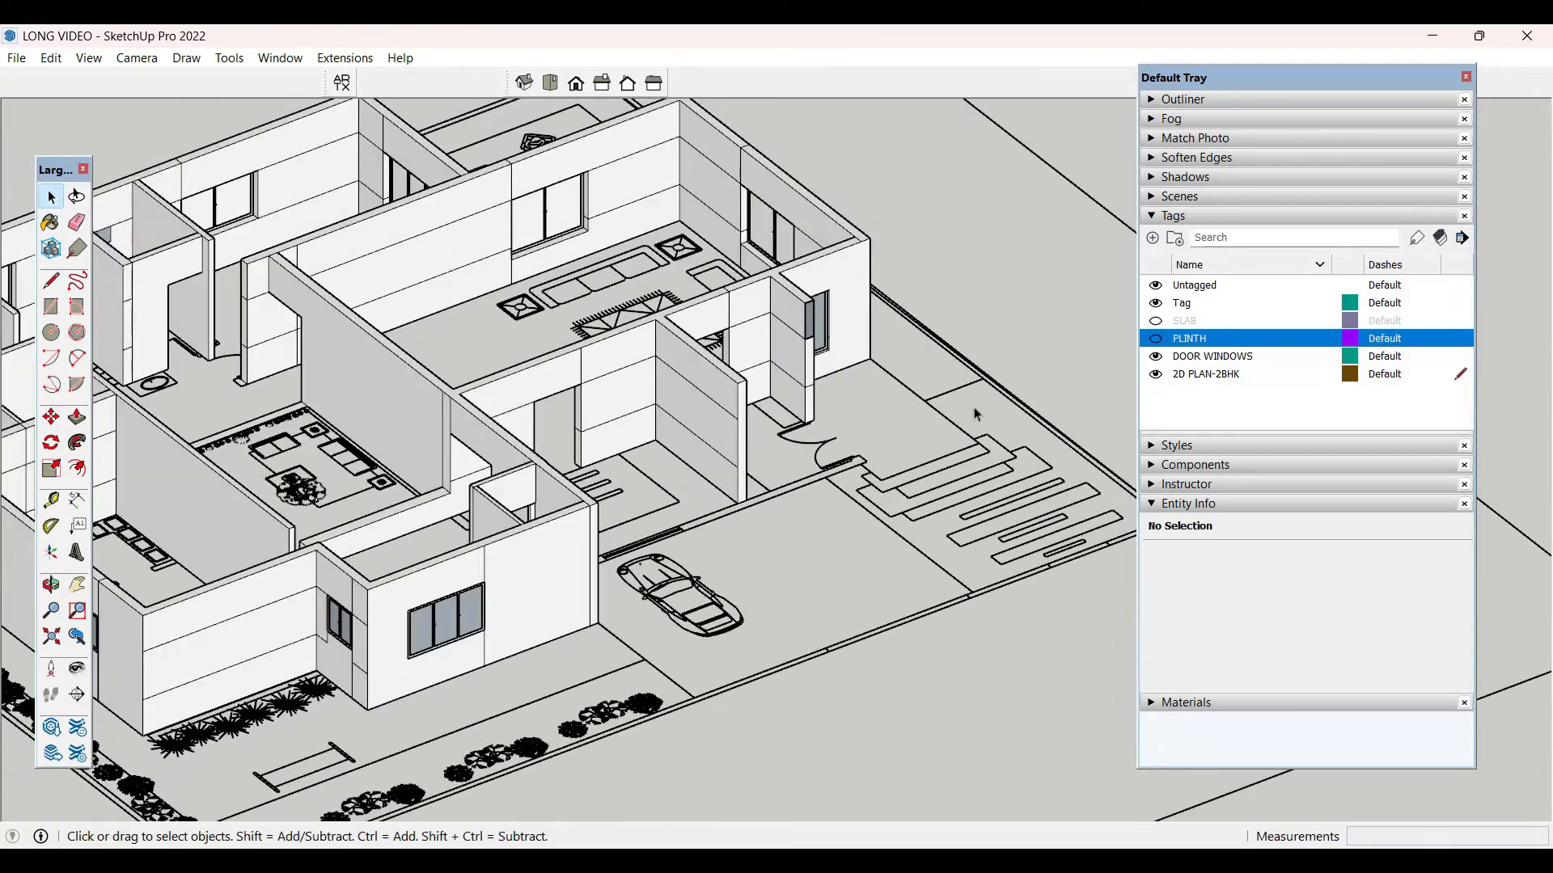
scroll(975, 414, "down", 1)
middle_click_drag(858, 531, 356, 582)
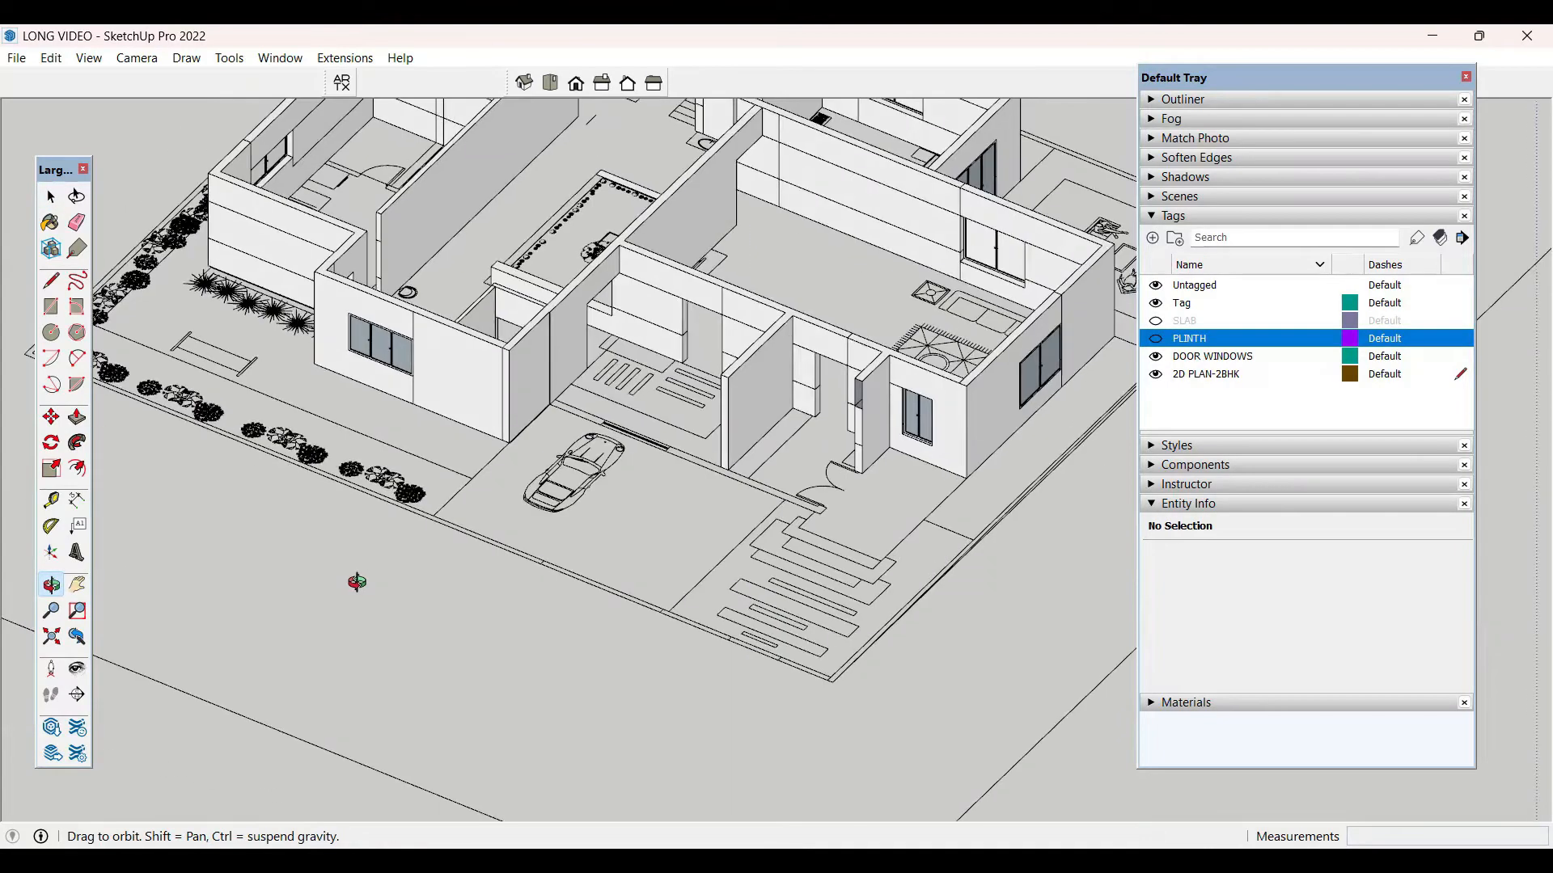
scroll(943, 538, "down", 2)
scroll(734, 495, "up", 4)
middle_click_drag(860, 490, 942, 550)
scroll(627, 356, "down", 2)
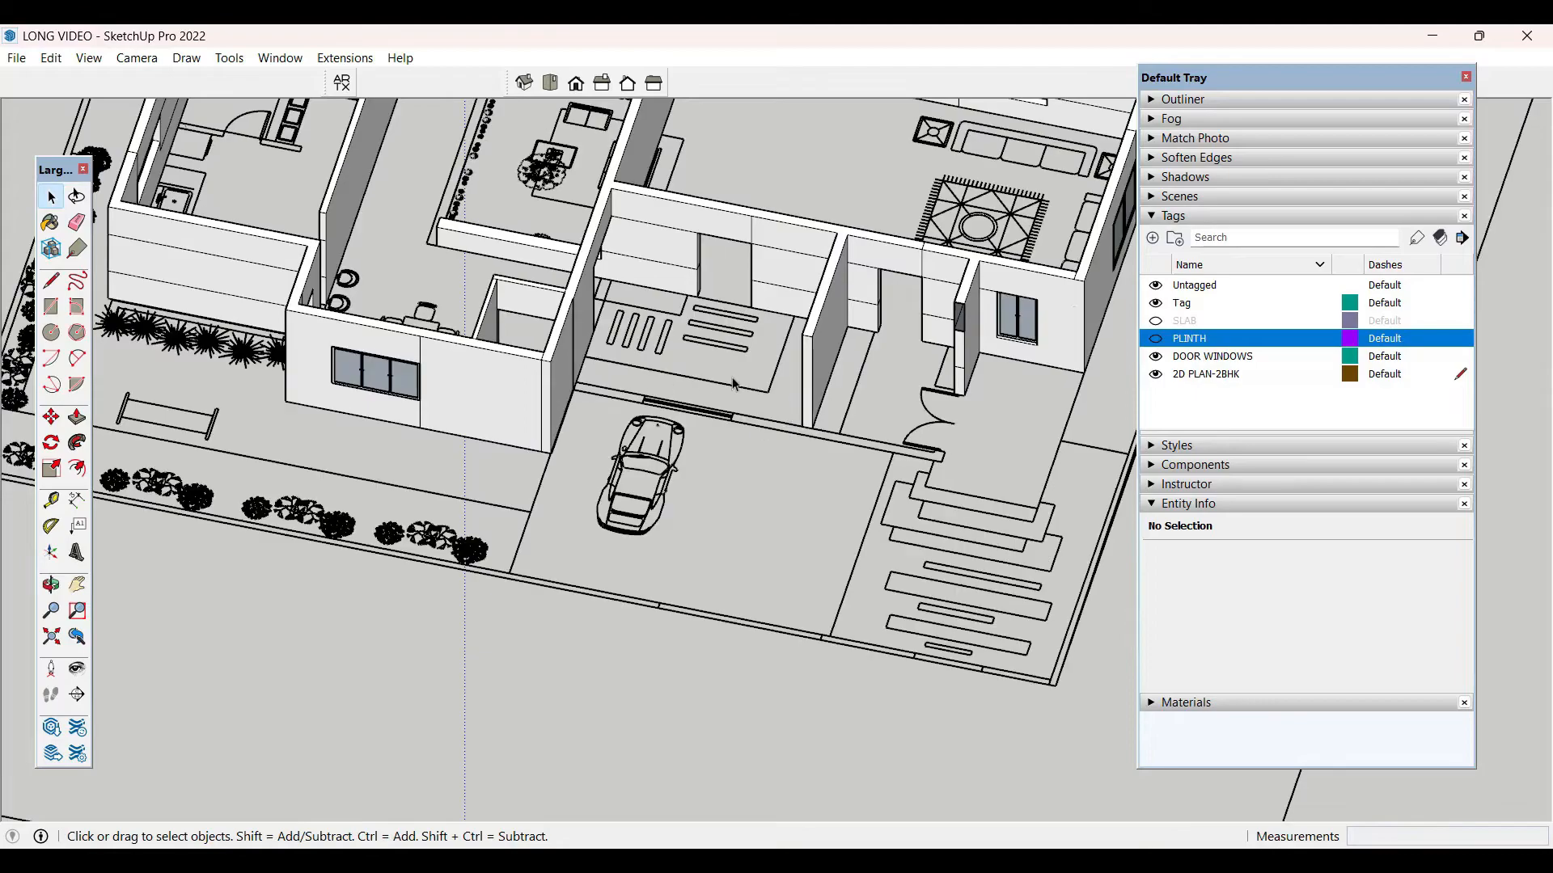
middle_click_drag(801, 395, 898, 485)
scroll(677, 439, "down", 2)
scroll(899, 488, "down", 2)
middle_click_drag(641, 635, 810, 540)
middle_click_drag(713, 575, 897, 609)
middle_click_drag(491, 387, 850, 235)
scroll(585, 641, "up", 2)
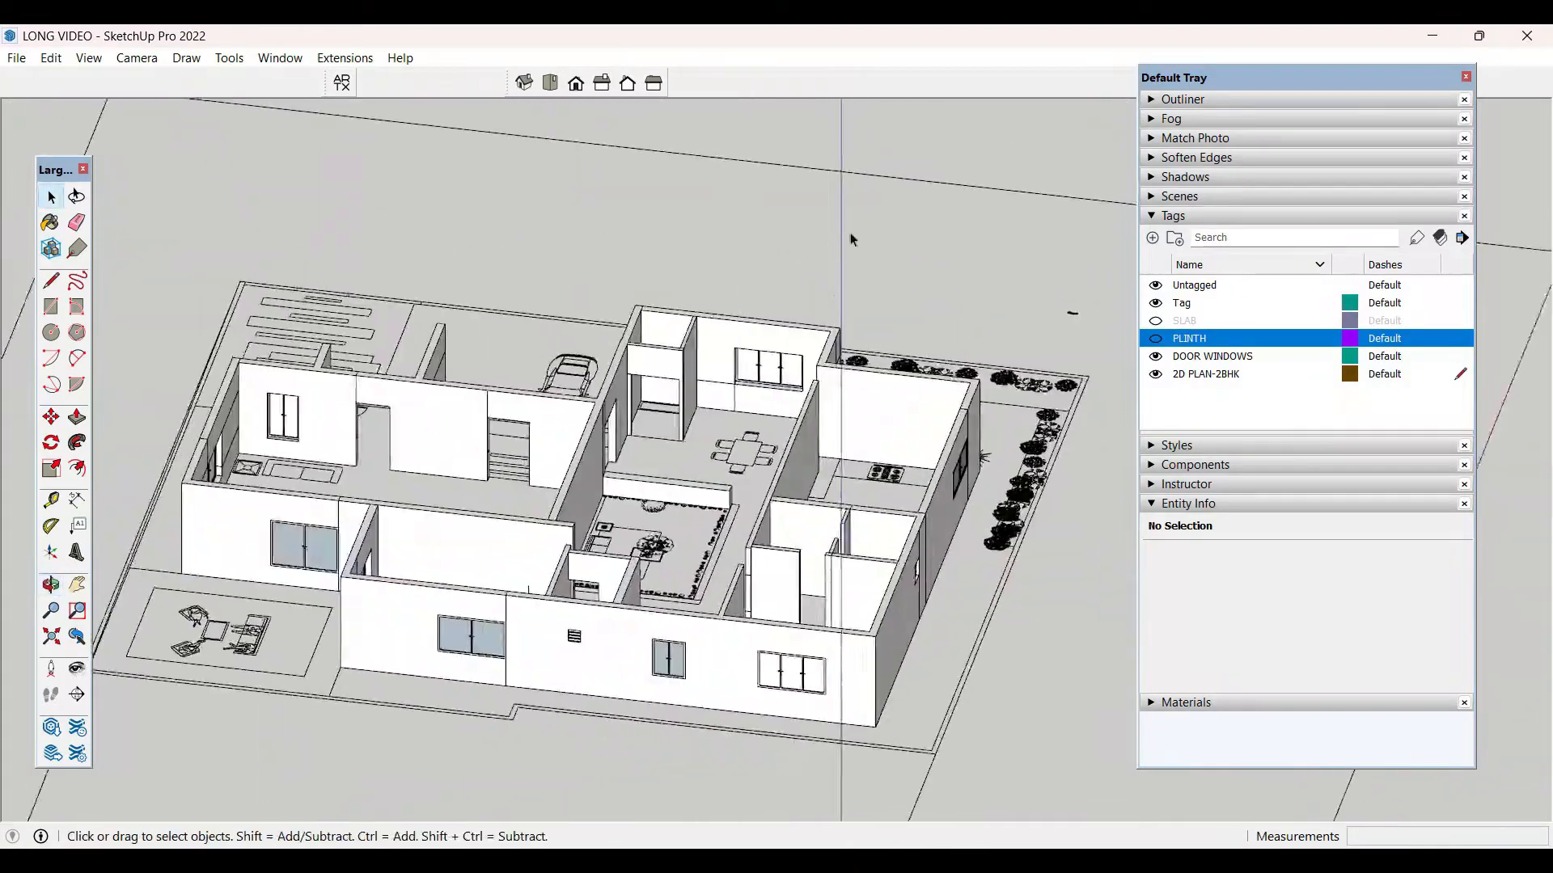
scroll(850, 235, "down", 2)
mouse_move(510, 540)
middle_mouse_down()
mouse_move(564, 685)
mouse_move(313, 314)
middle_mouse_up()
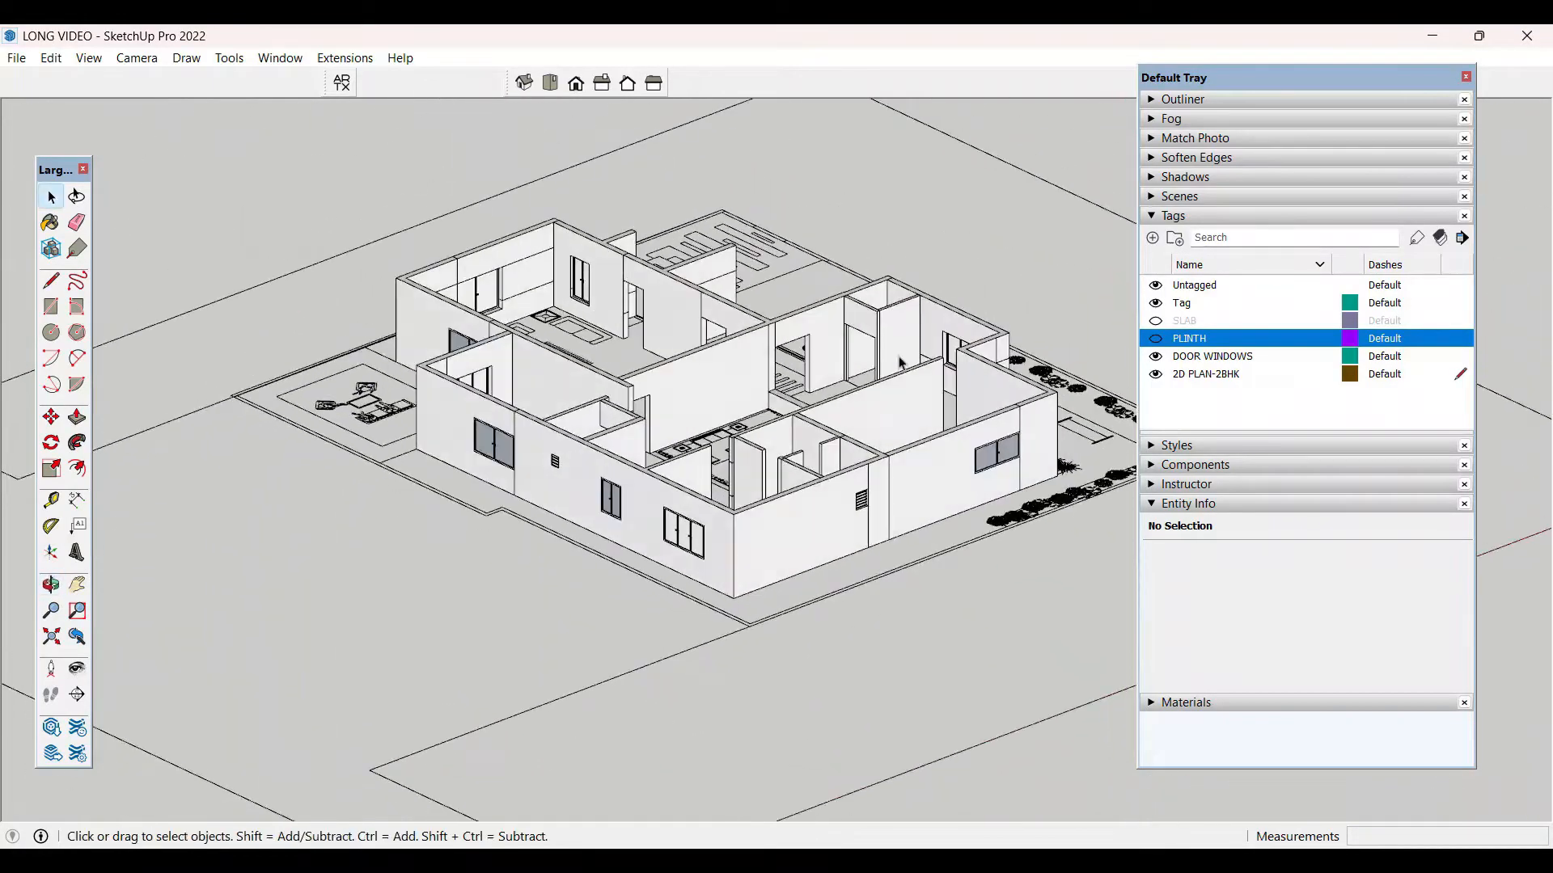
mouse_move(899, 358)
middle_mouse_down()
mouse_move(648, 250)
mouse_move(279, 253)
middle_mouse_up()
scroll(619, 495, "down", 3)
mouse_move(888, 458)
middle_mouse_down()
mouse_move(876, 593)
mouse_move(311, 584)
middle_mouse_up()
middle_click_drag(711, 506, 469, 578)
- Push the short wall stub beside the entrance window 9" through its thickness and delete its leftover faces
scroll(791, 566, "up", 3)
middle_click_drag(793, 565, 790, 617)
scroll(802, 534, "up", 4)
double_click(807, 509)
triple_click(807, 507)
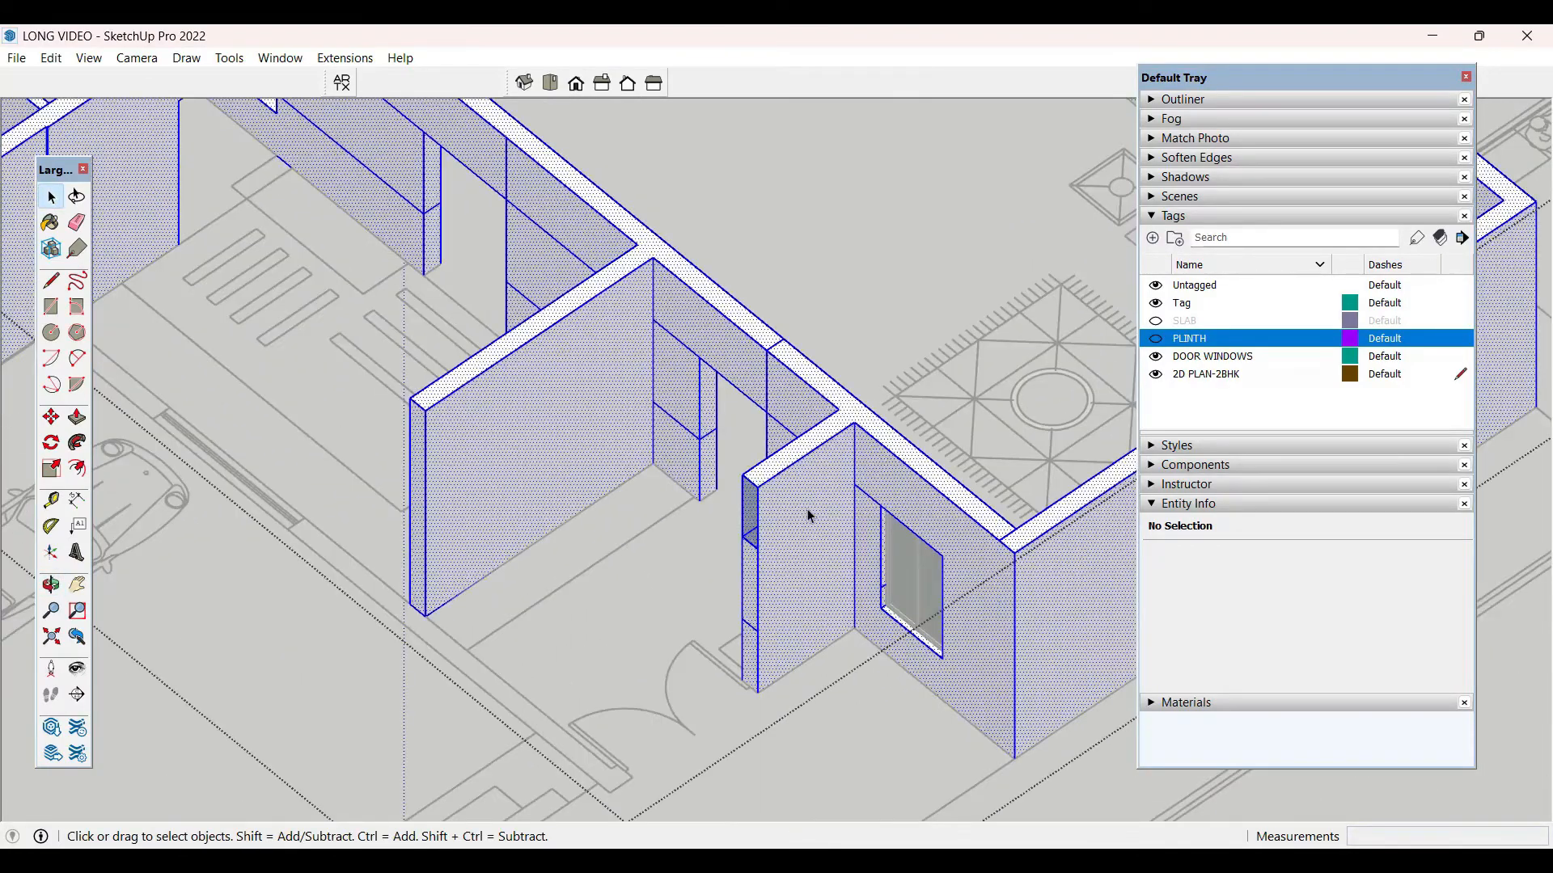
left_click(811, 493)
key("p")
left_click(807, 492)
left_click(773, 474)
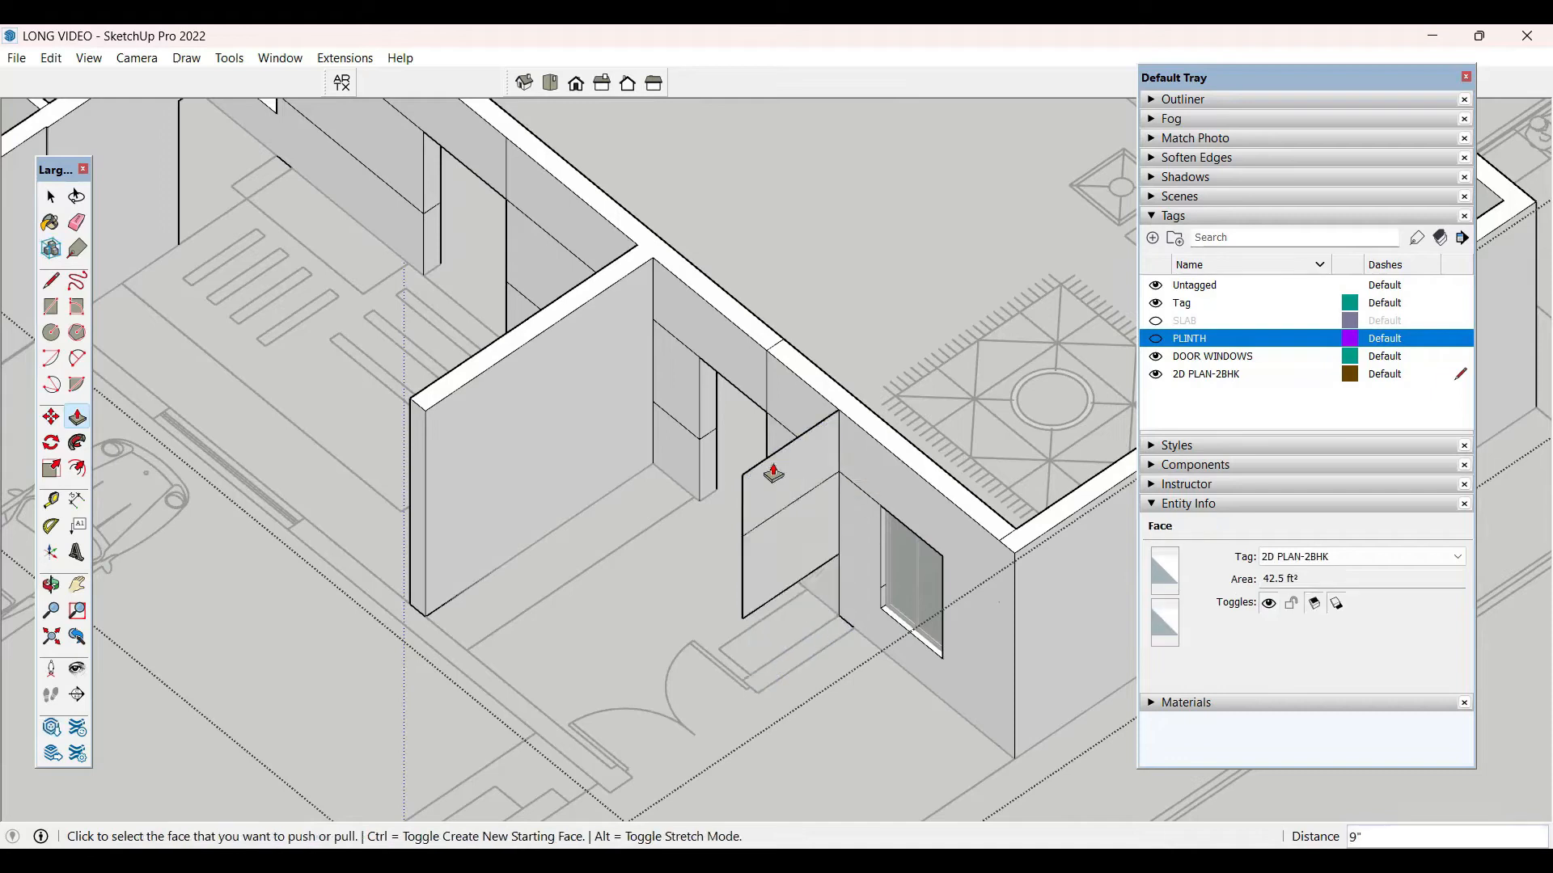
key("space")
left_click(667, 570)
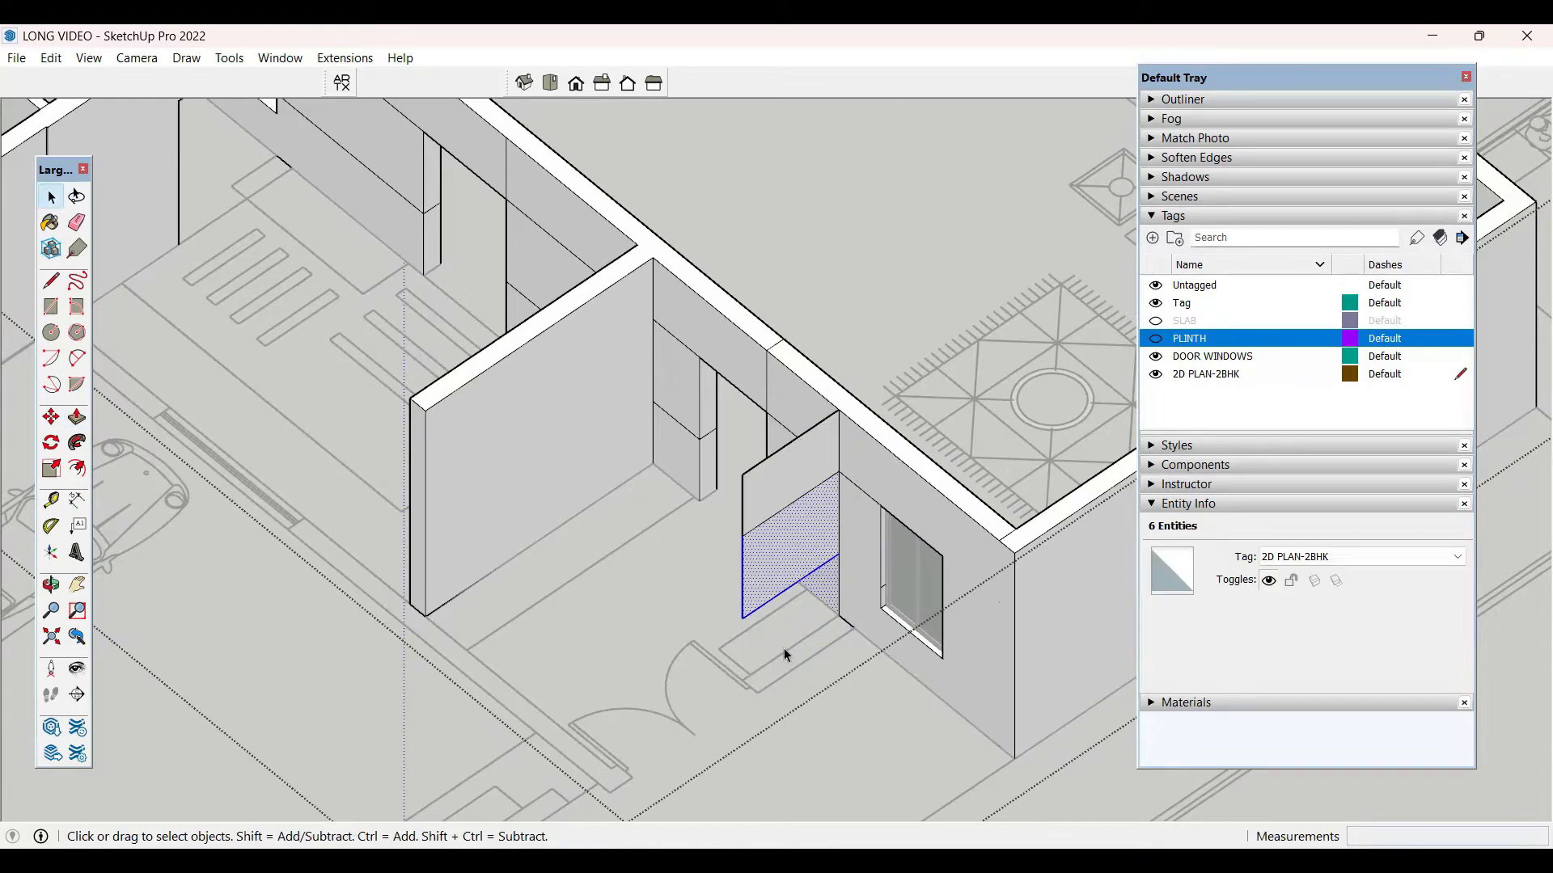
left_click(693, 590)
key("Delete")
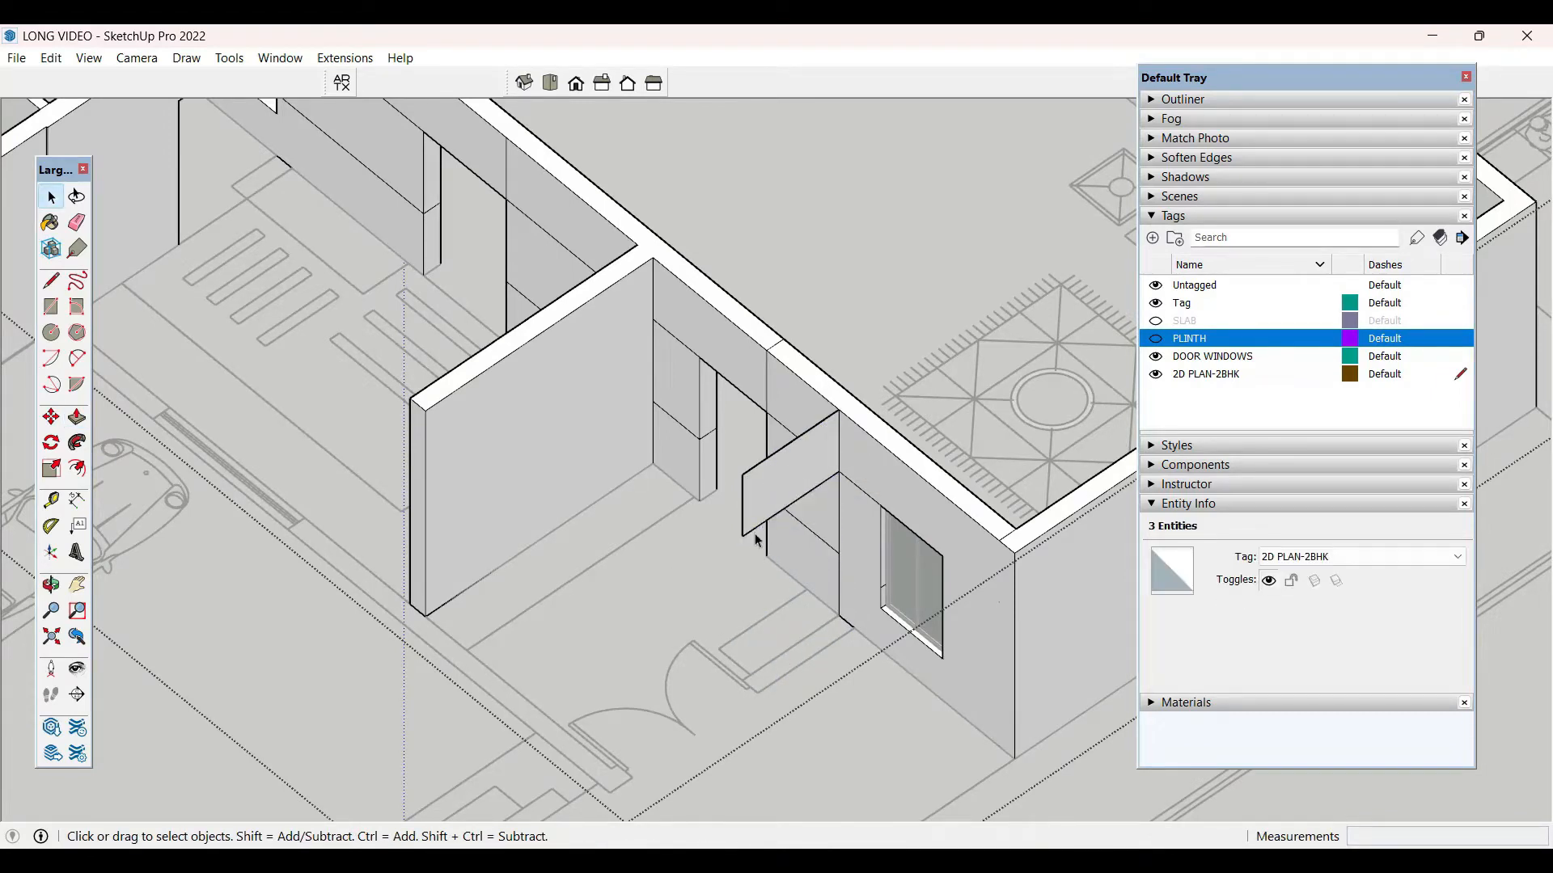
middle_click_drag(731, 589, 818, 623)
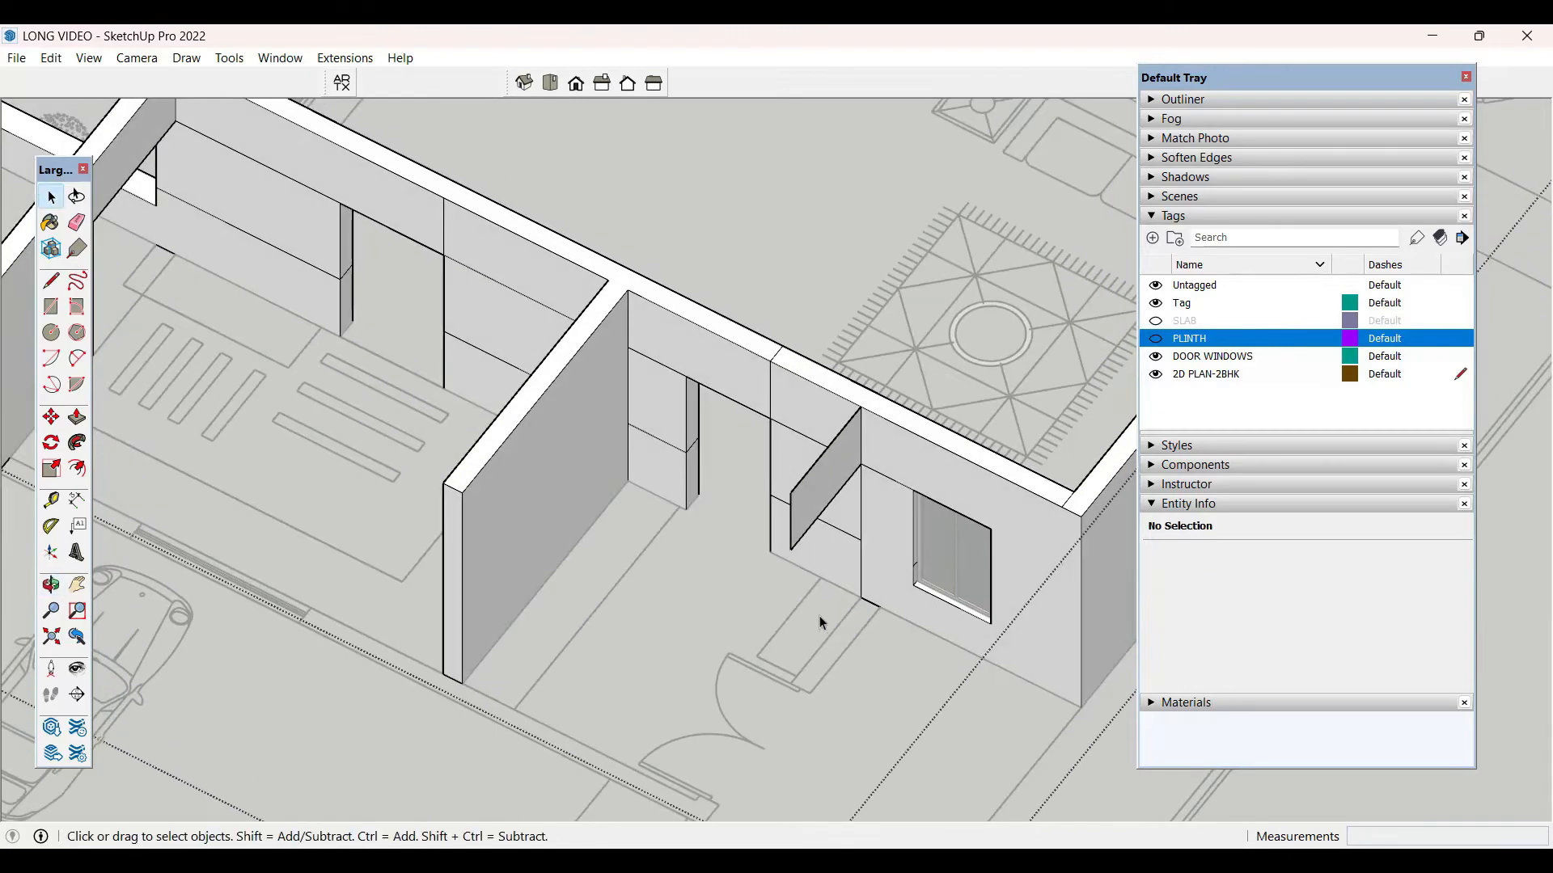
middle_click_drag(890, 569, 701, 464)
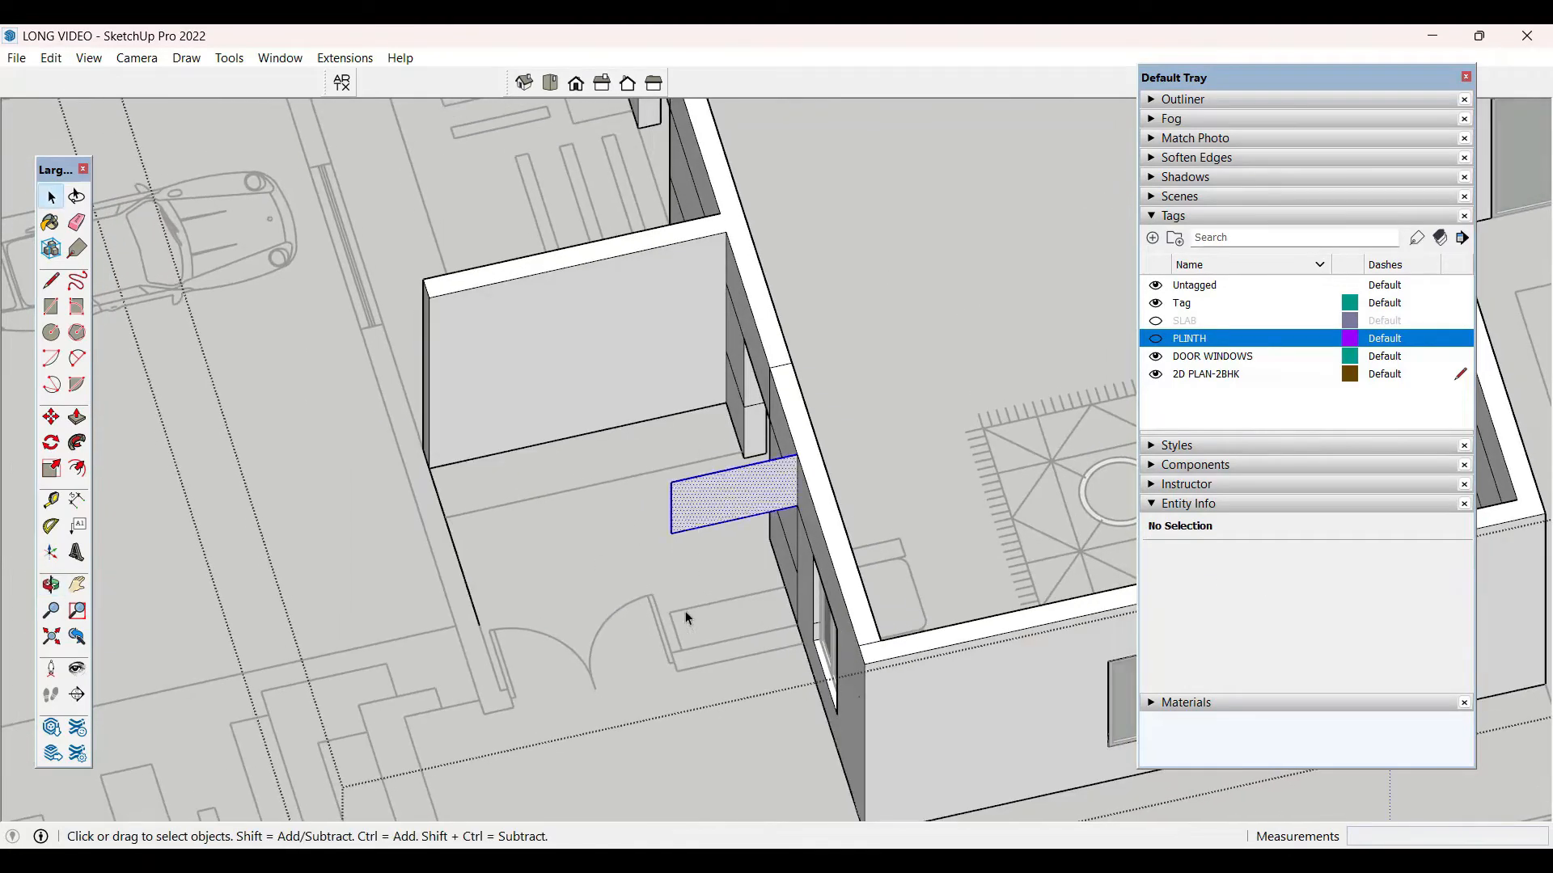
middle_click_drag(688, 618, 641, 509)
- Push the projecting partition between the entrance and the area behind the parked car through its thickness and delete its leftover faces
left_click(667, 476)
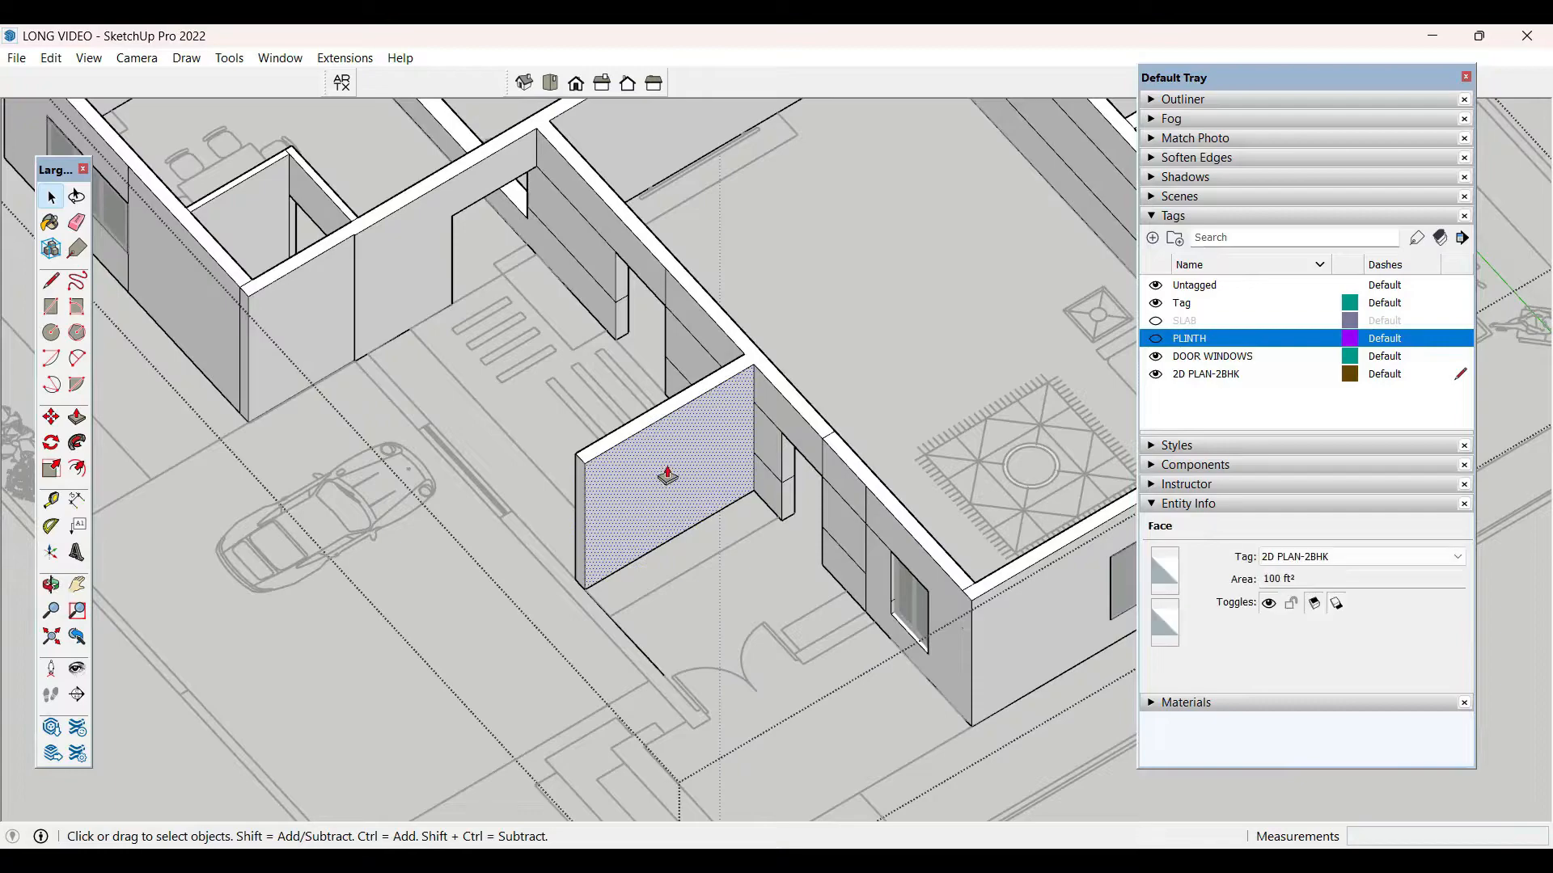
key("p")
left_click(667, 475)
left_click(637, 429)
key("space")
left_click_drag(676, 587, 490, 423)
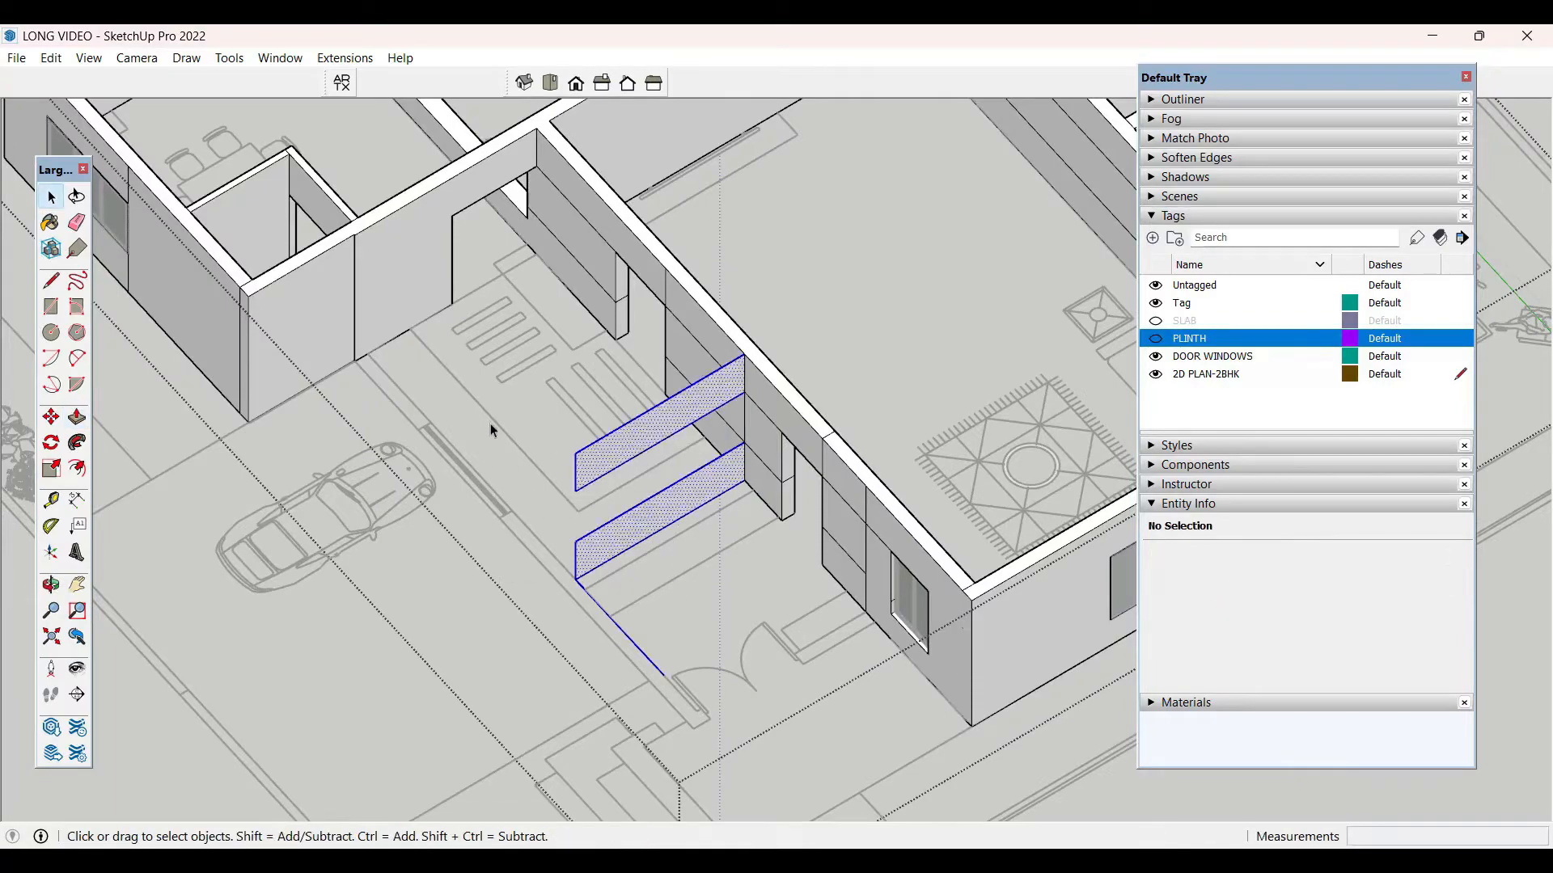
key("Delete")
- Delete the second 2D plan component beneath the upper-storey walls
scroll(731, 550, "down", 4)
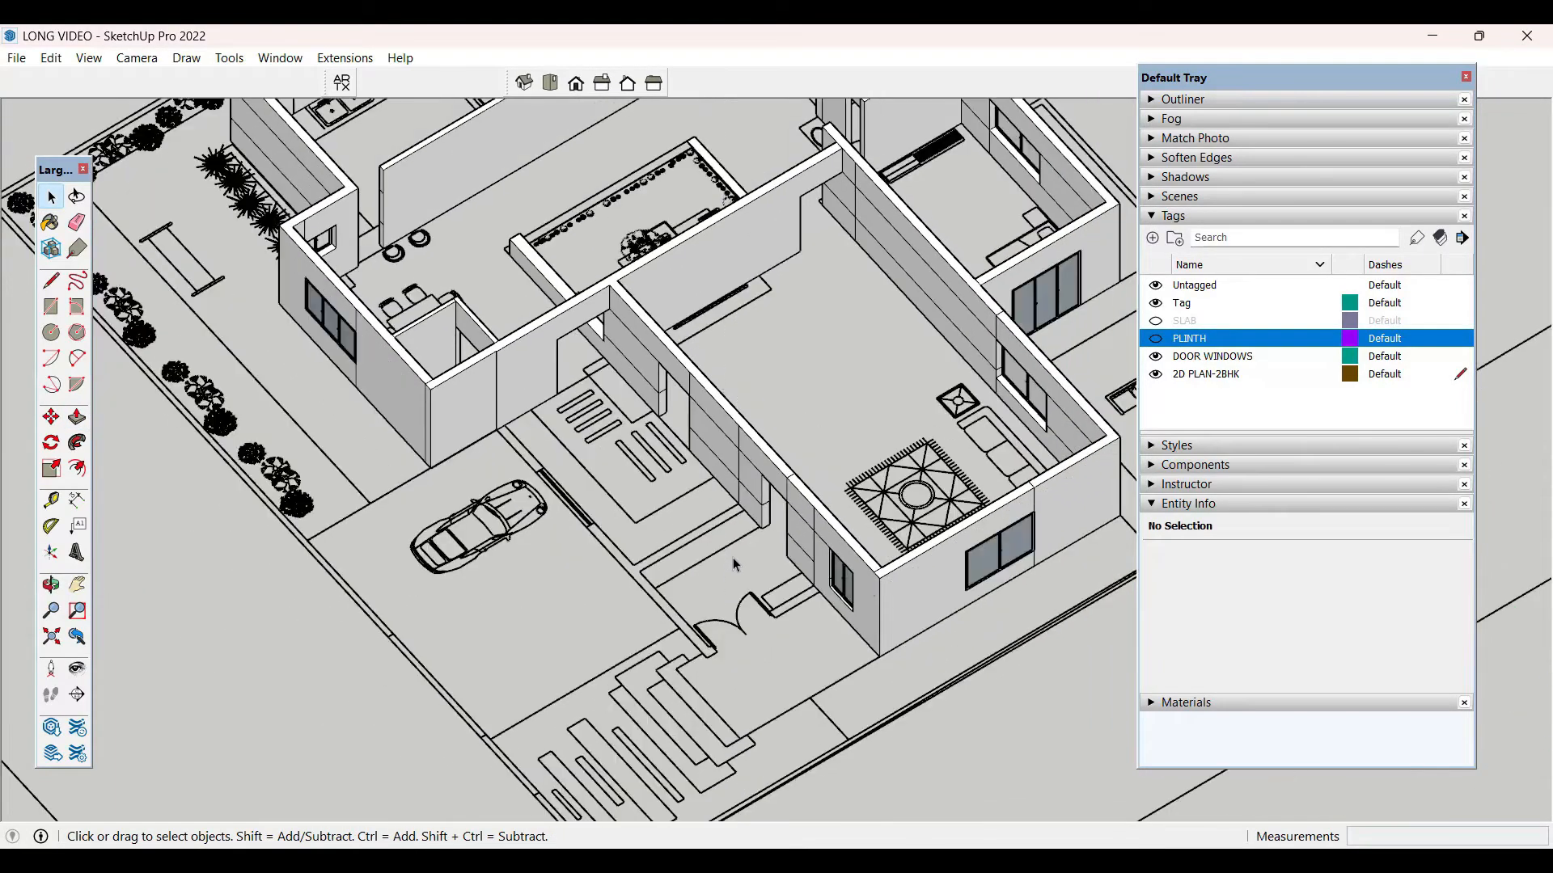
scroll(732, 557, "down", 5)
middle_click_drag(497, 635, 513, 506)
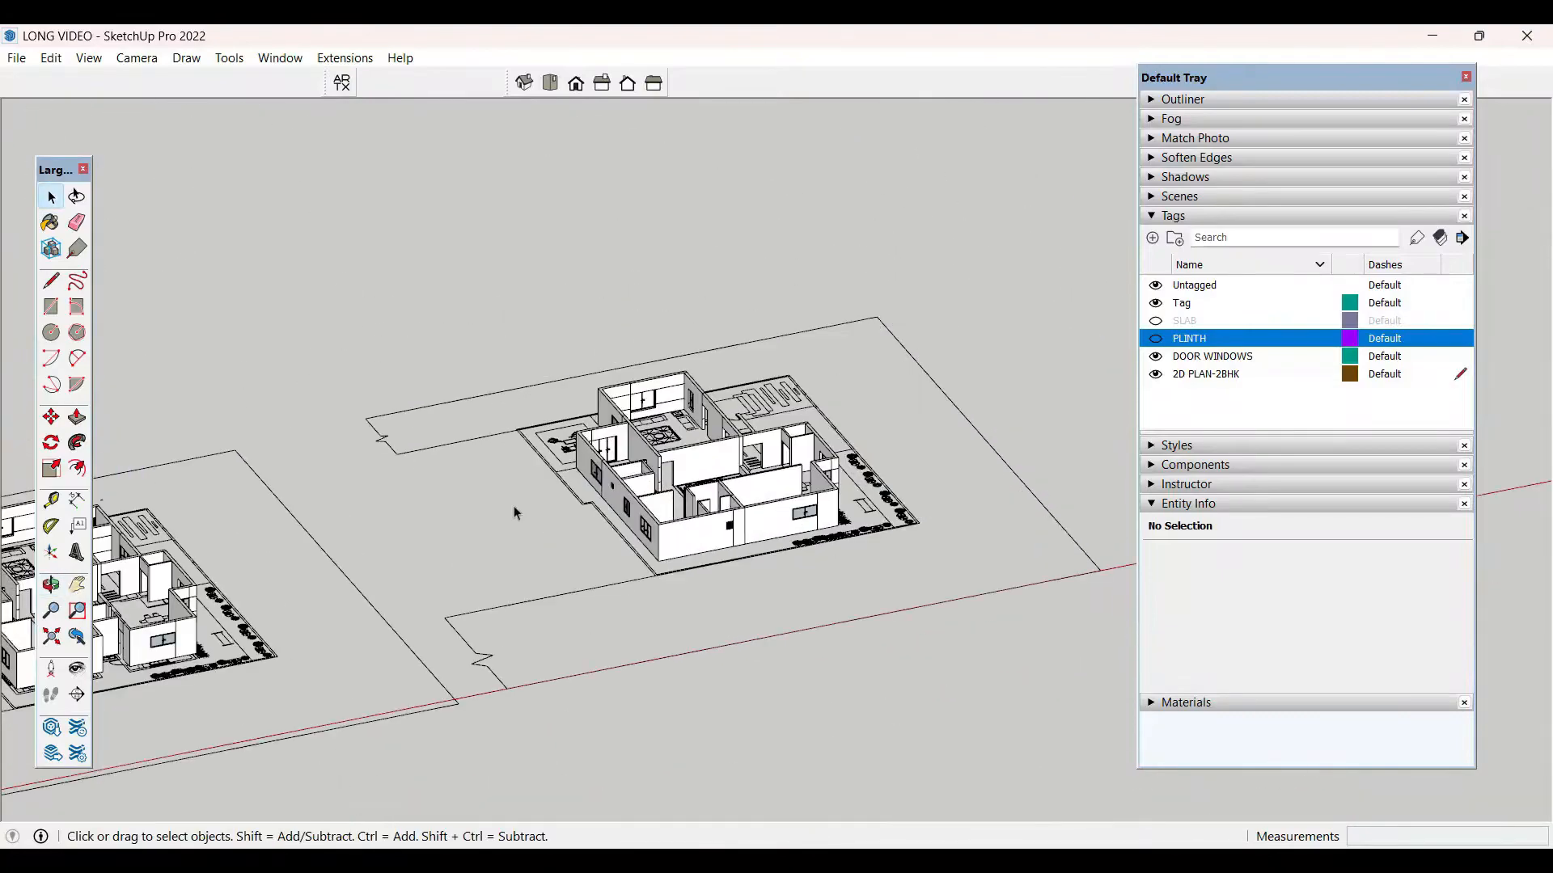
scroll(639, 490, "down", 2)
left_click(819, 515)
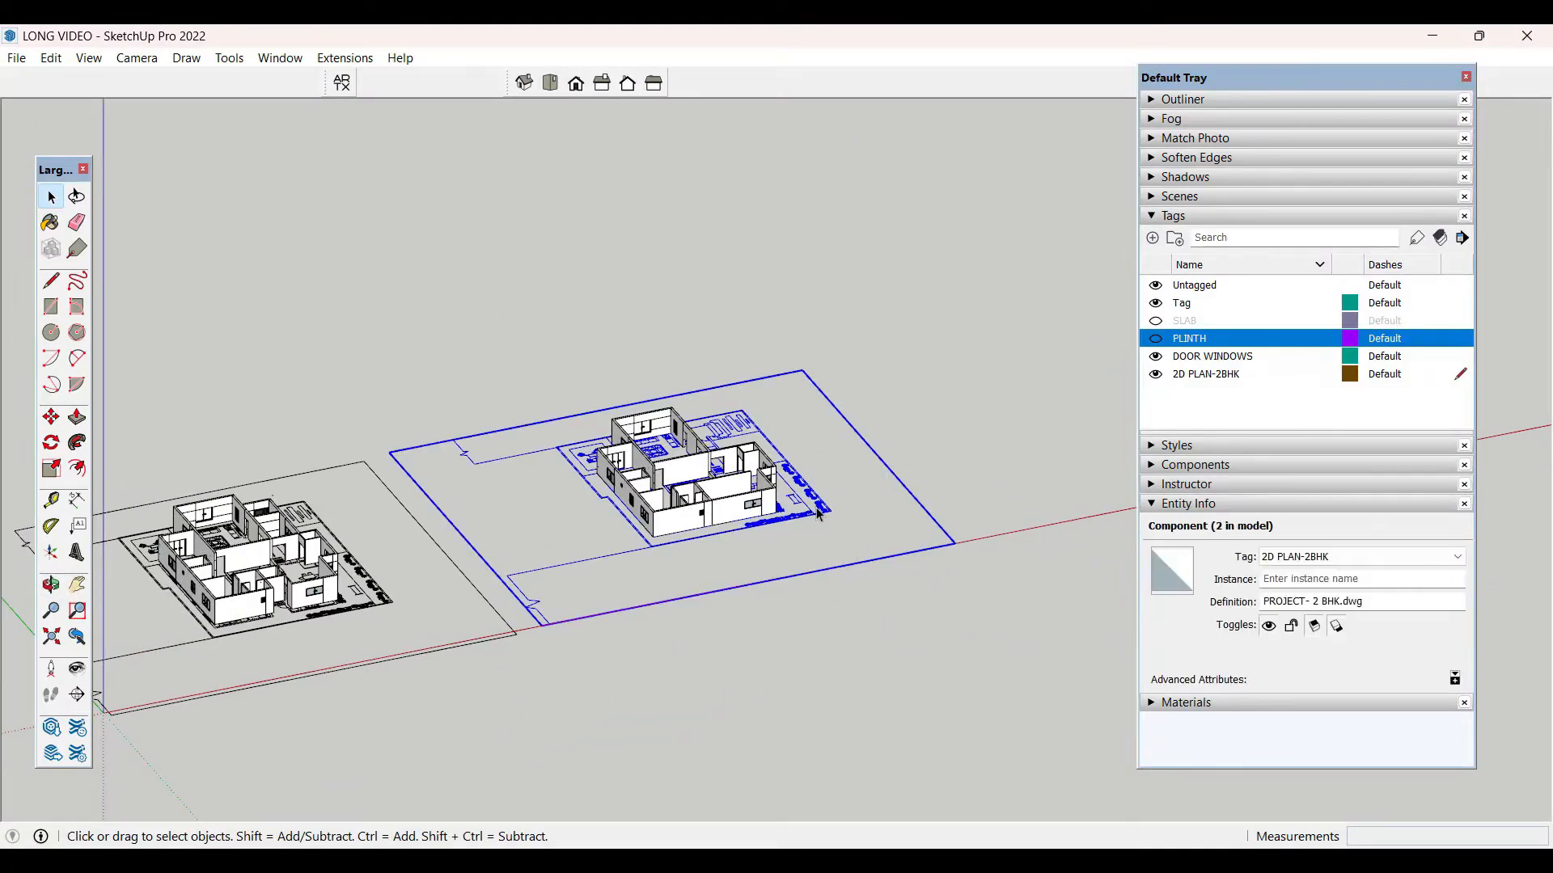
key("Delete")
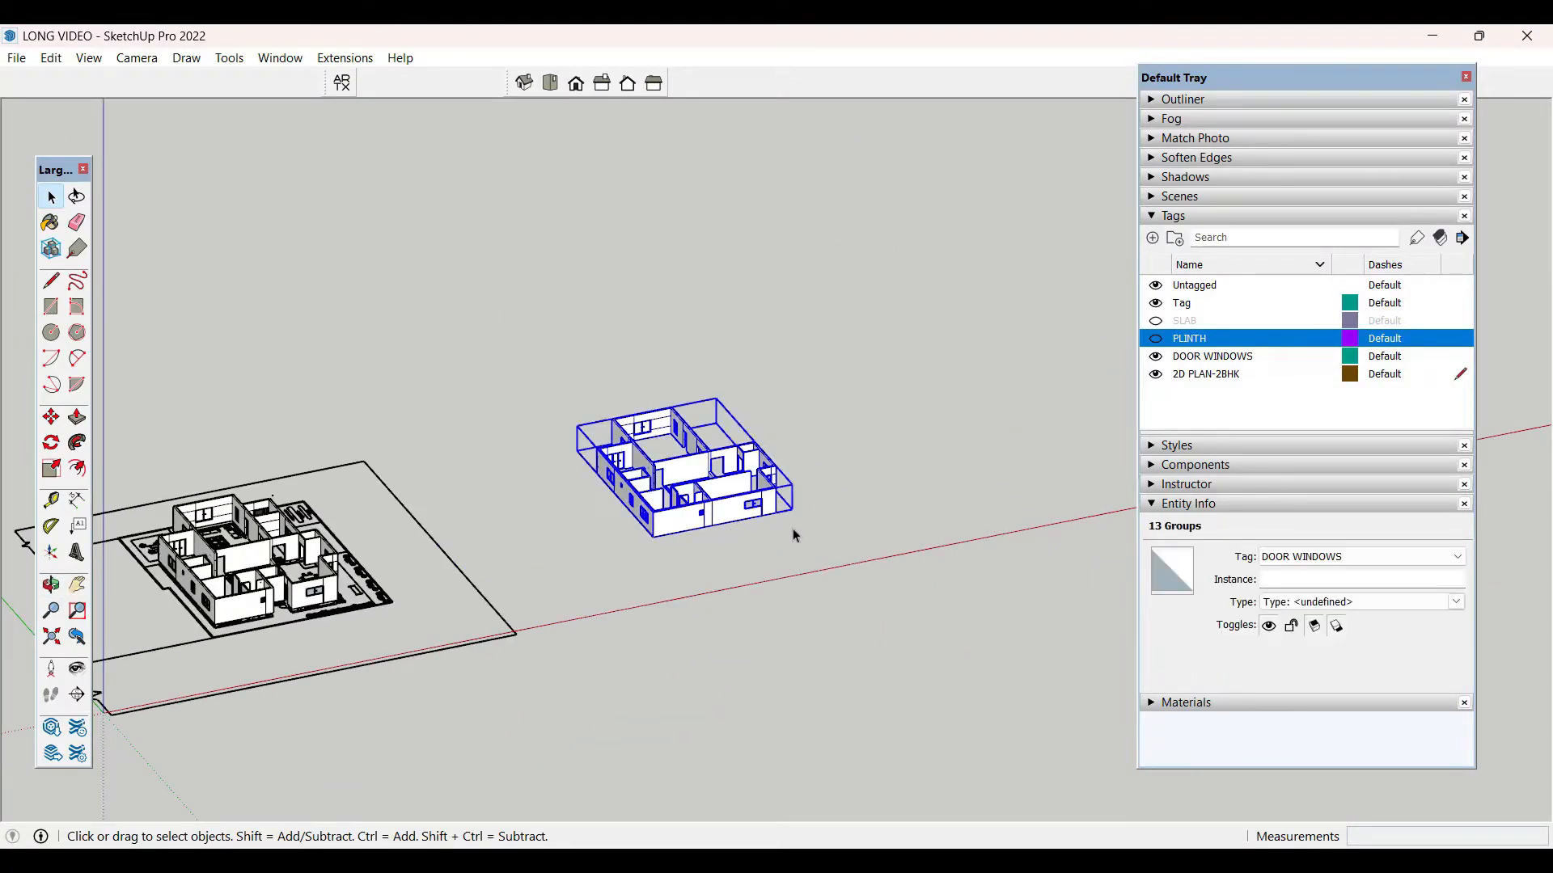
- Move the upper storey's wall, door and window groups onto the ground-floor walls, aligning their lower outer corner with the walls' top corner
key("m")
left_click(663, 518)
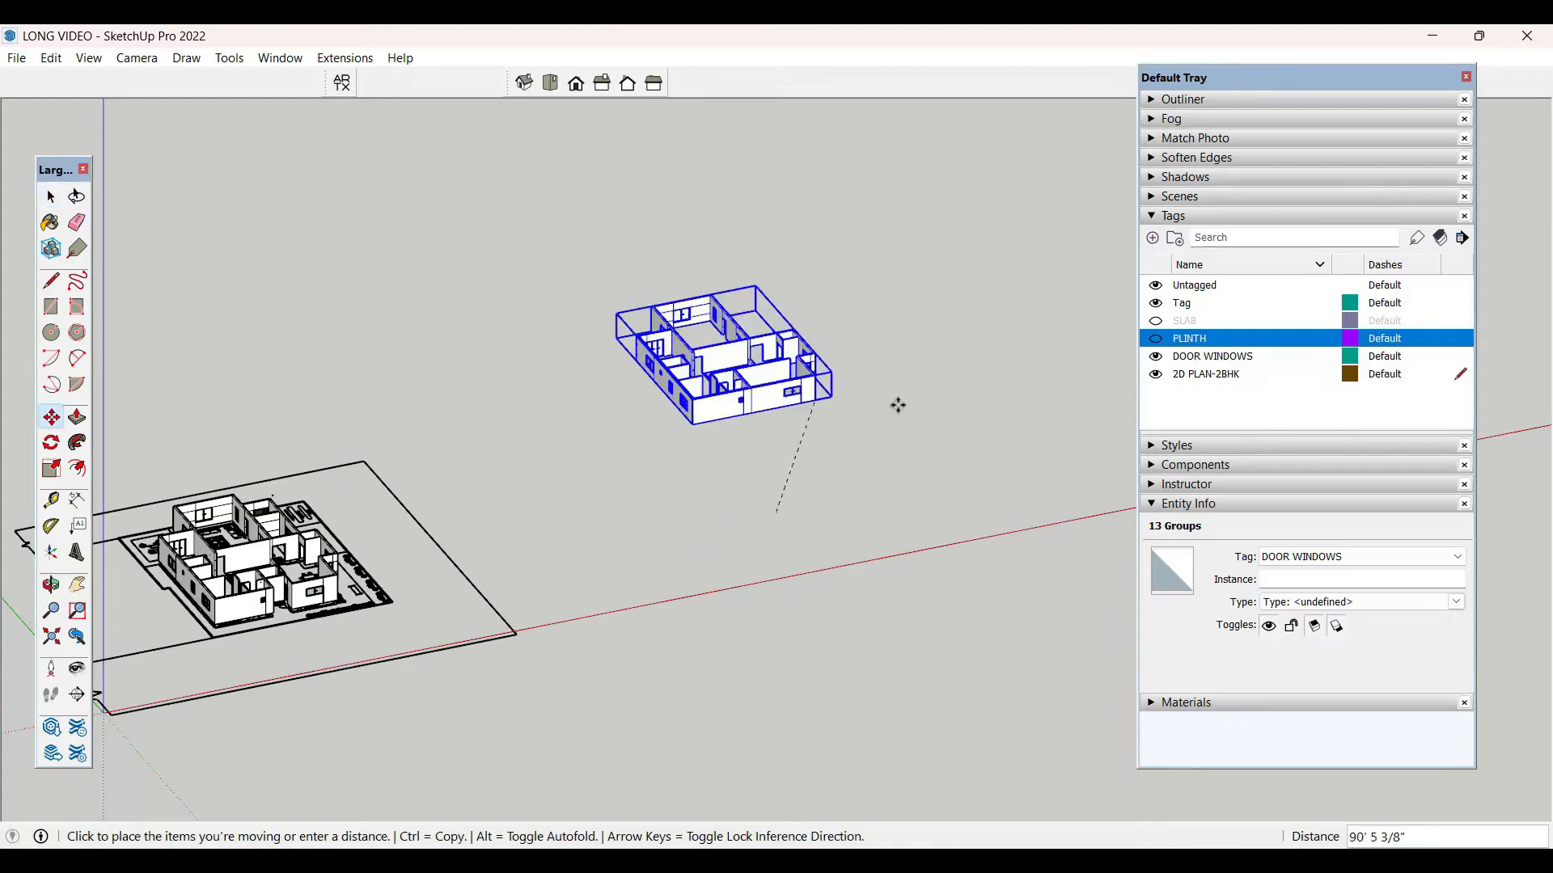
scroll(394, 553, "up", 3)
scroll(395, 552, "up", 8)
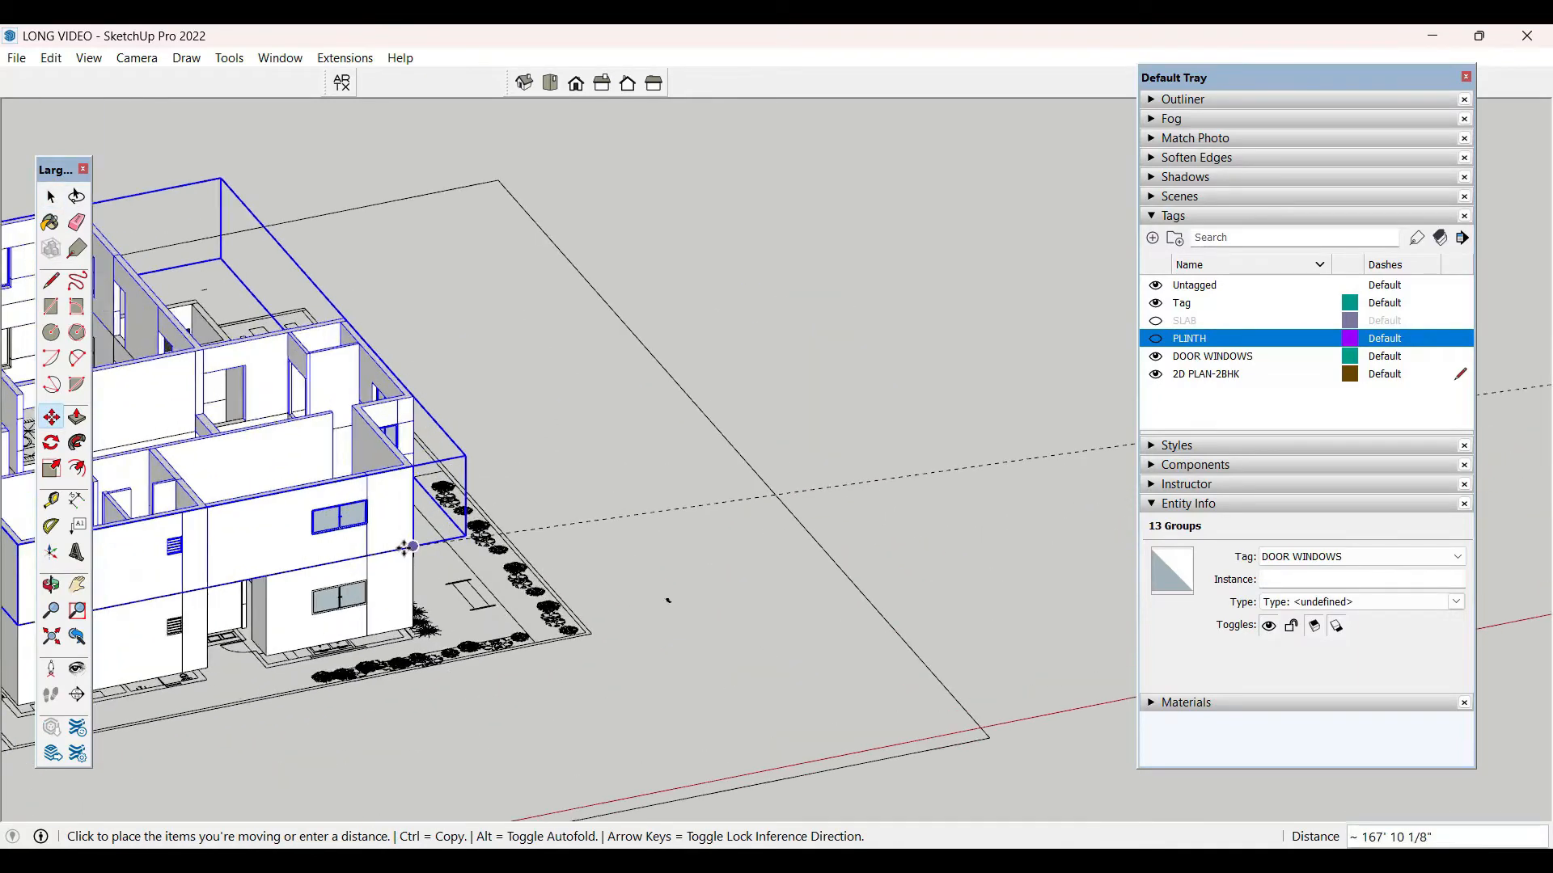
key("Escape")
scroll(418, 559, "down", 5)
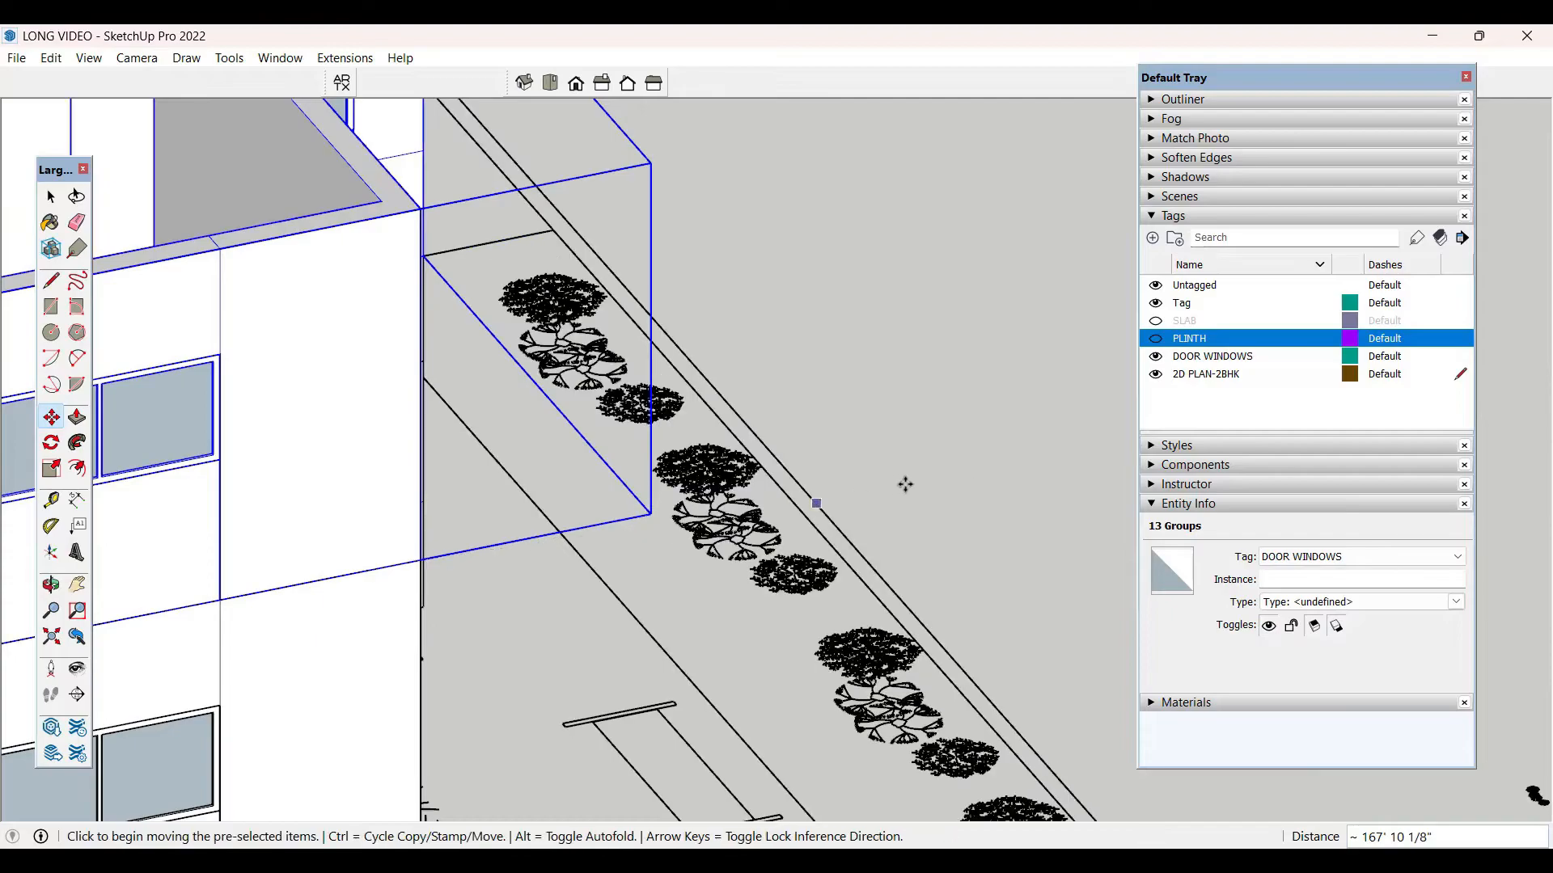
key("space")
left_click(1001, 502)
scroll(1002, 503, "up", 2)
scroll(1003, 503, "down", 6)
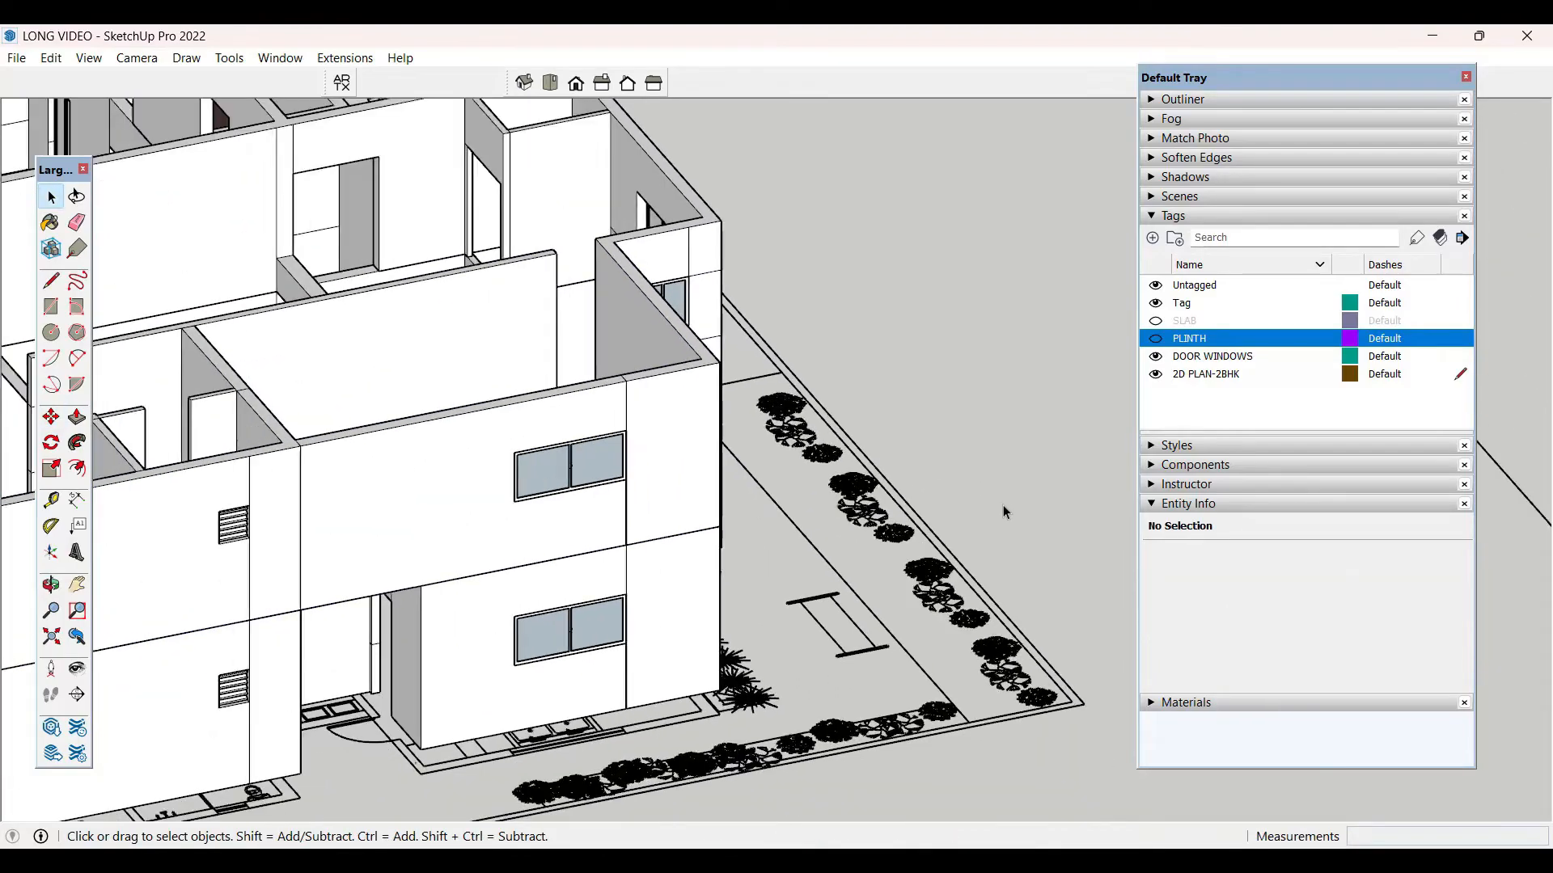
- Push the upper living room's side wall around the large window through its thickness and delete the leftover faces at the front corner
middle_click_drag(1003, 532, 1155, 627)
scroll(857, 677, "up", 3)
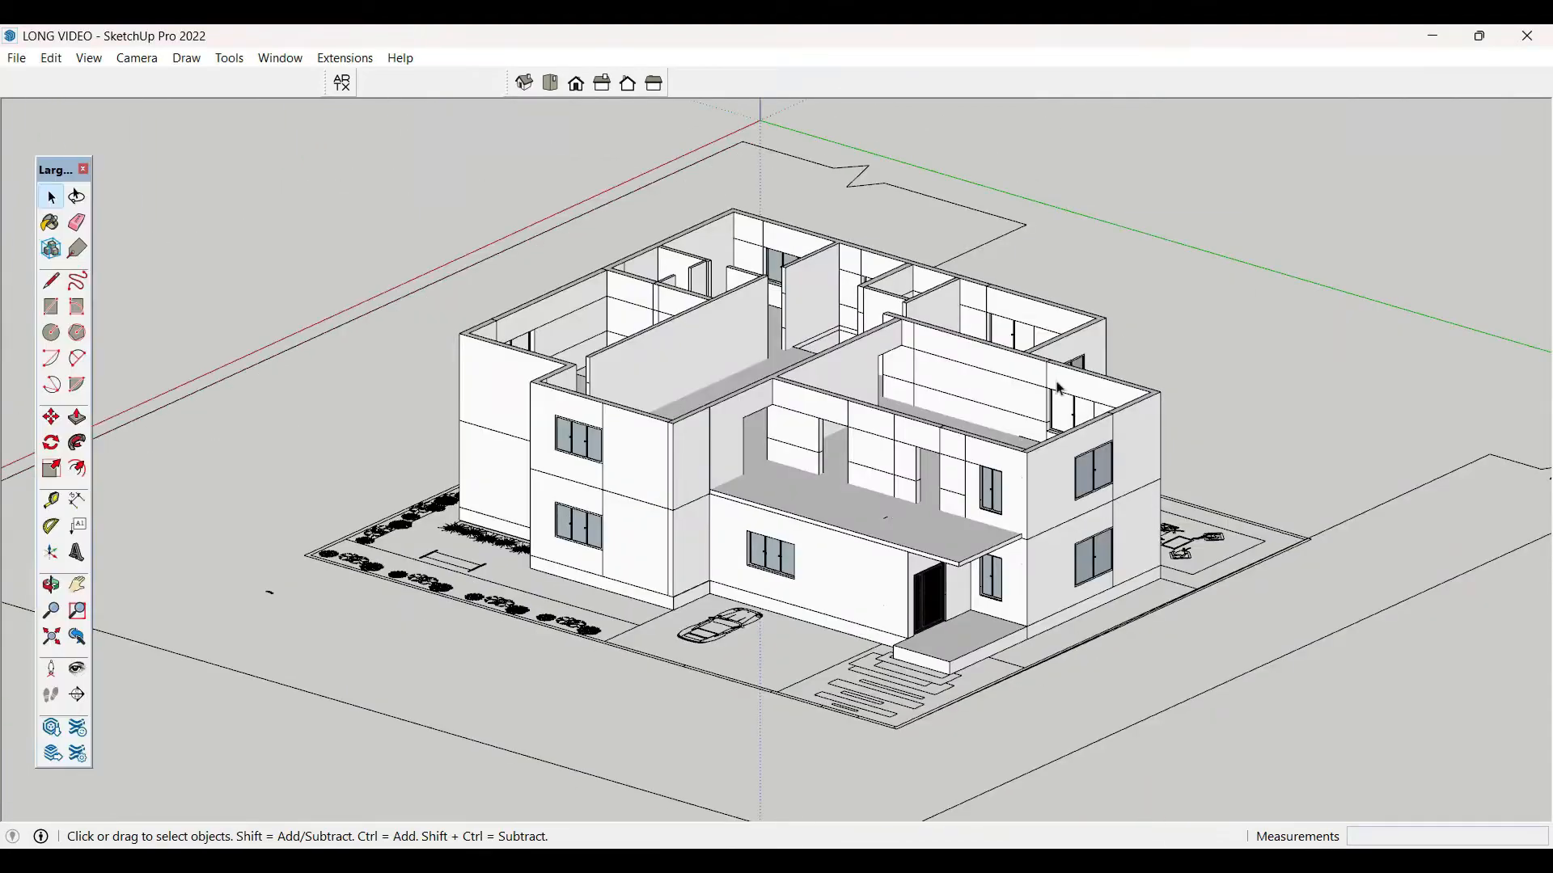
middle_click_drag(885, 496, 901, 584)
key("space")
scroll(903, 584, "up", 4)
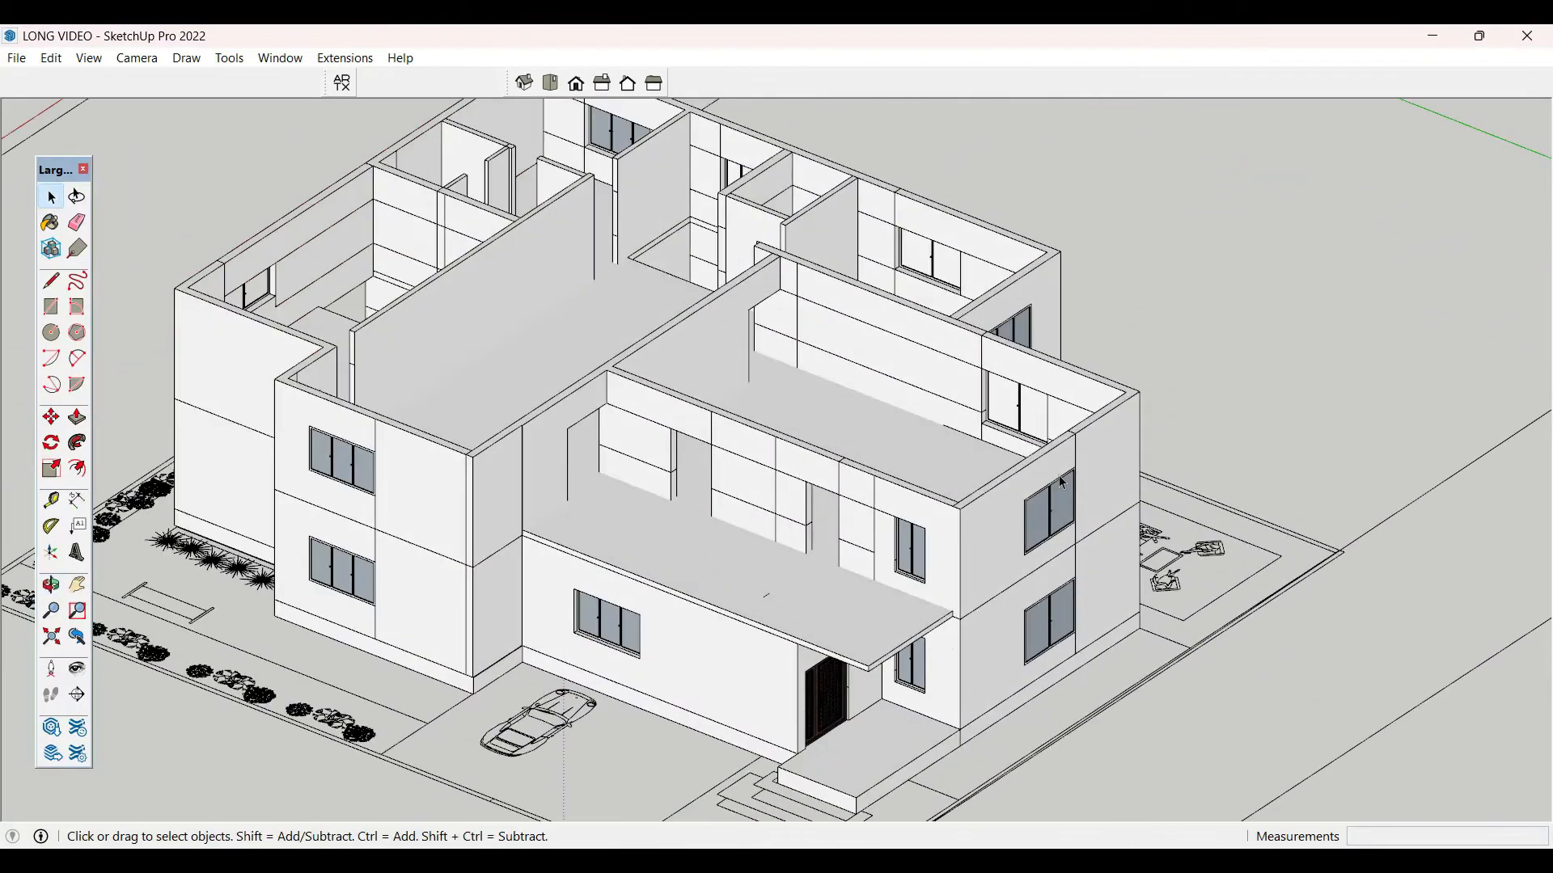
triple_click(1072, 460)
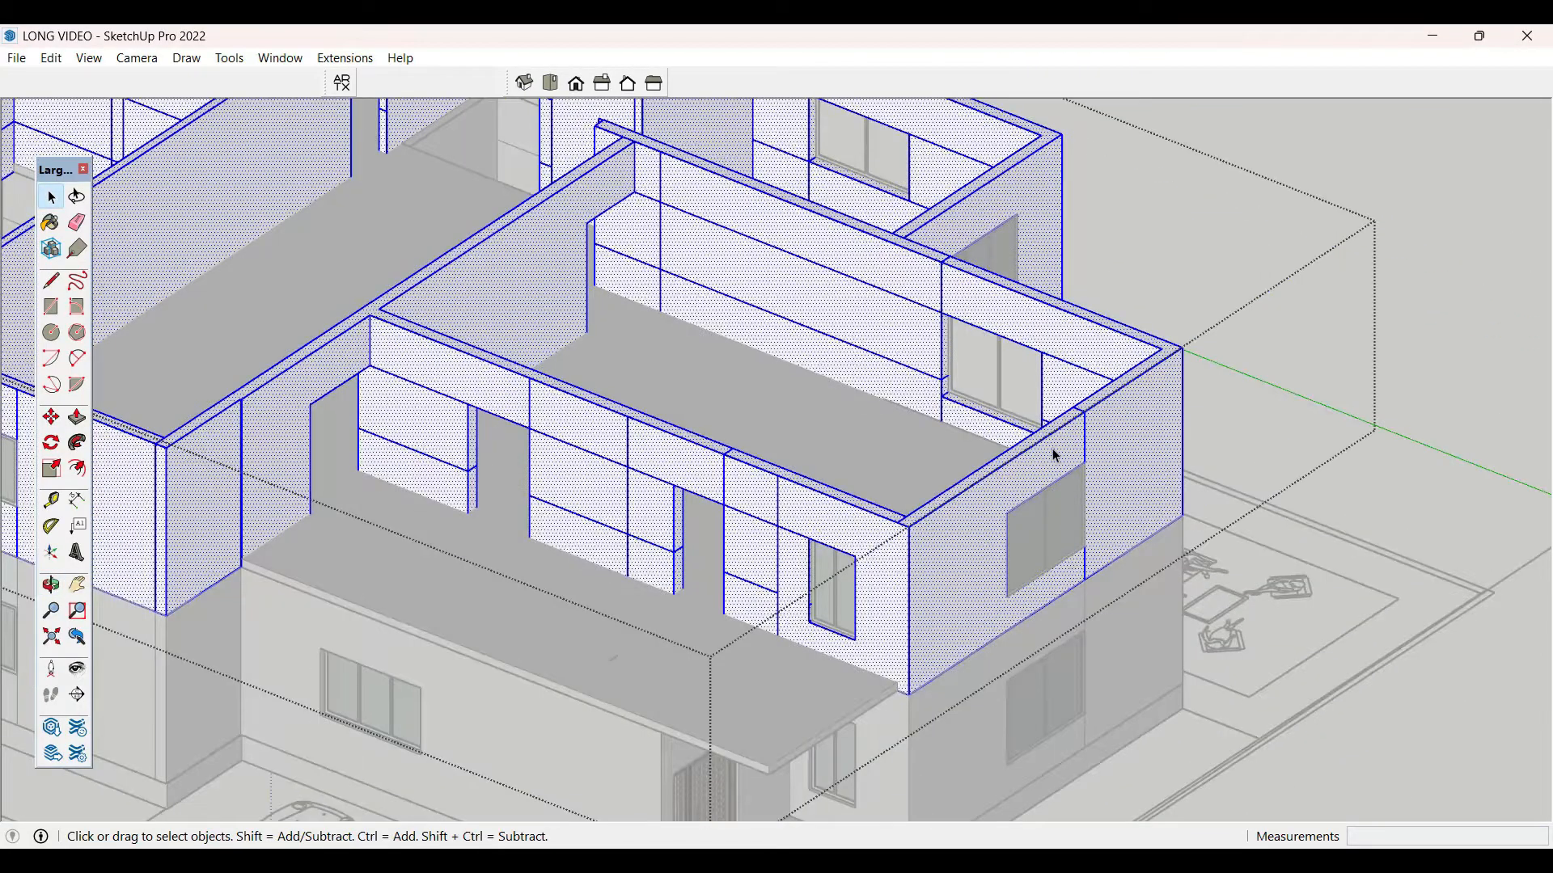
left_click(1051, 465)
key("p")
left_click_drag(1039, 450, 785, 626)
key("space")
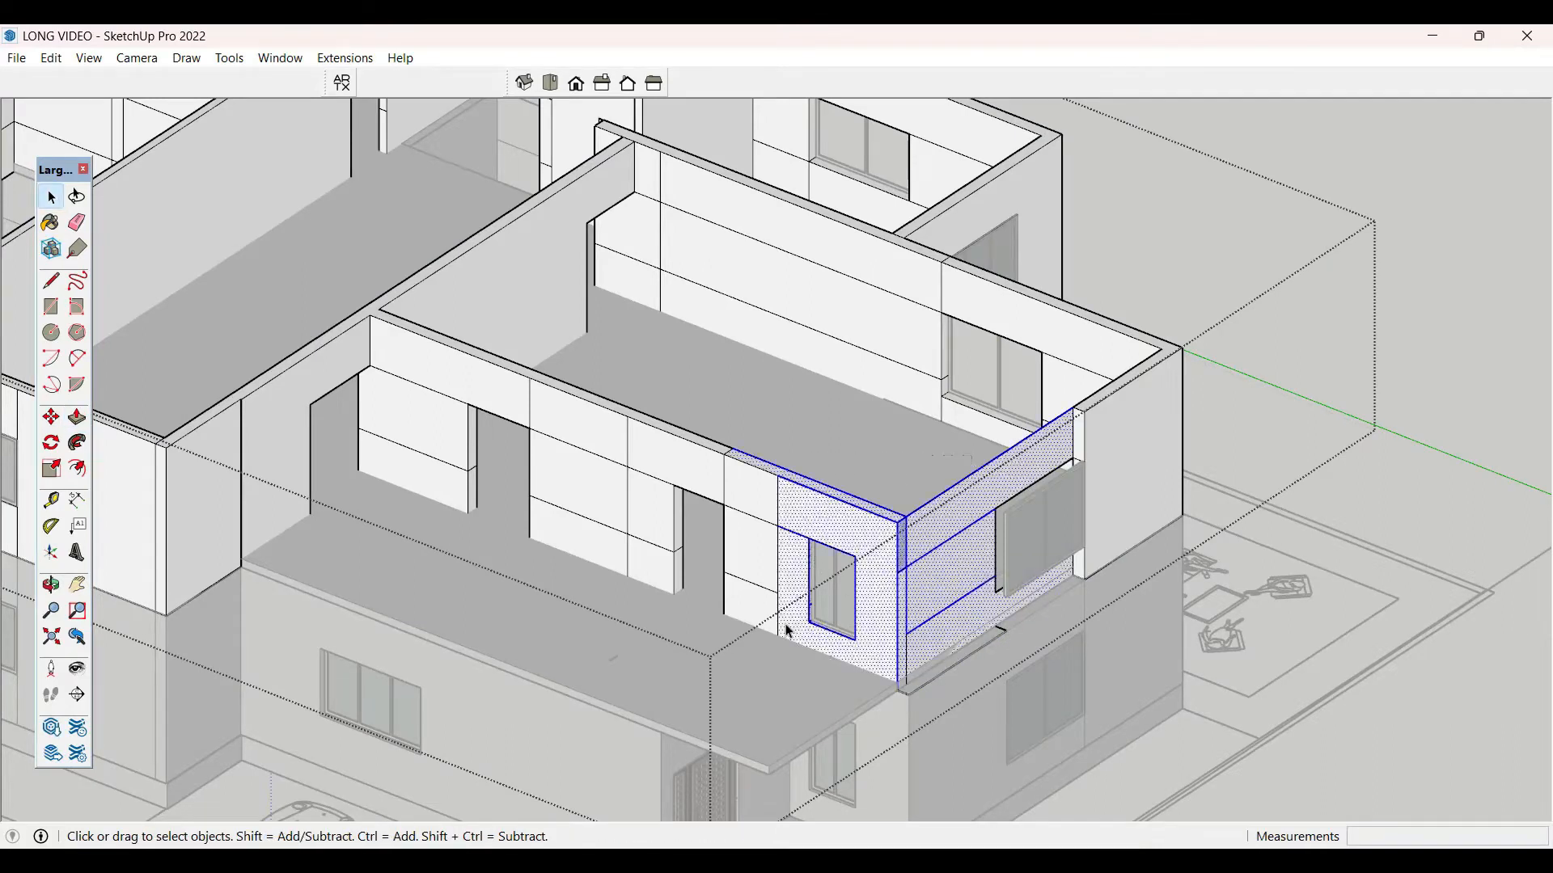
key("Delete")
- Delete the upper living room's front corner walls around the small window and the stray edges, up to the nearest door opening
left_click_drag(657, 585, 660, 610)
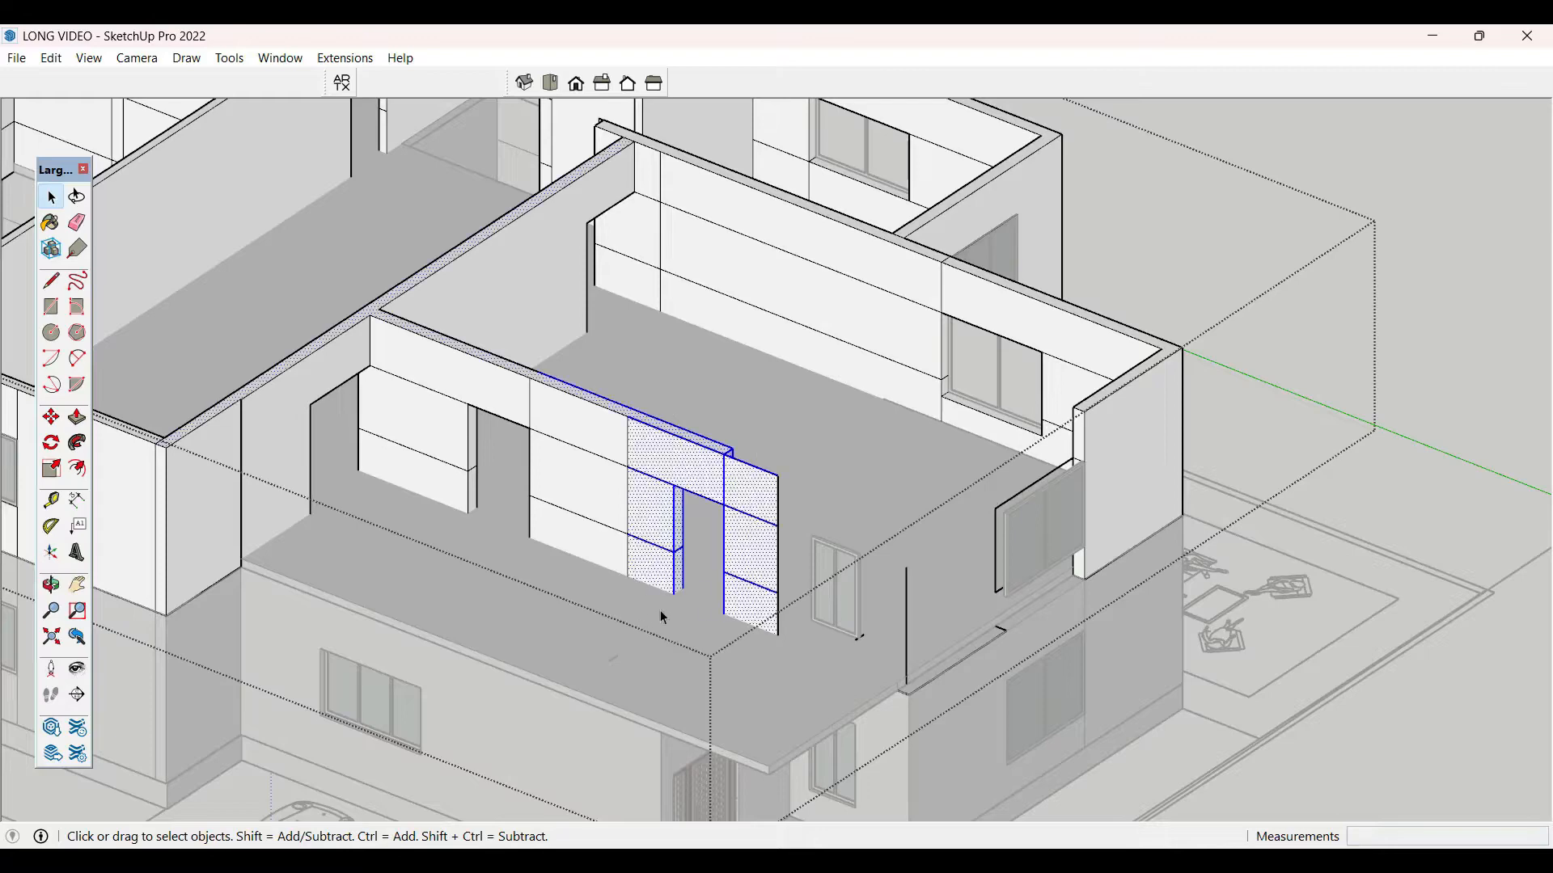
key("Delete")
left_click_drag(658, 390, 553, 589)
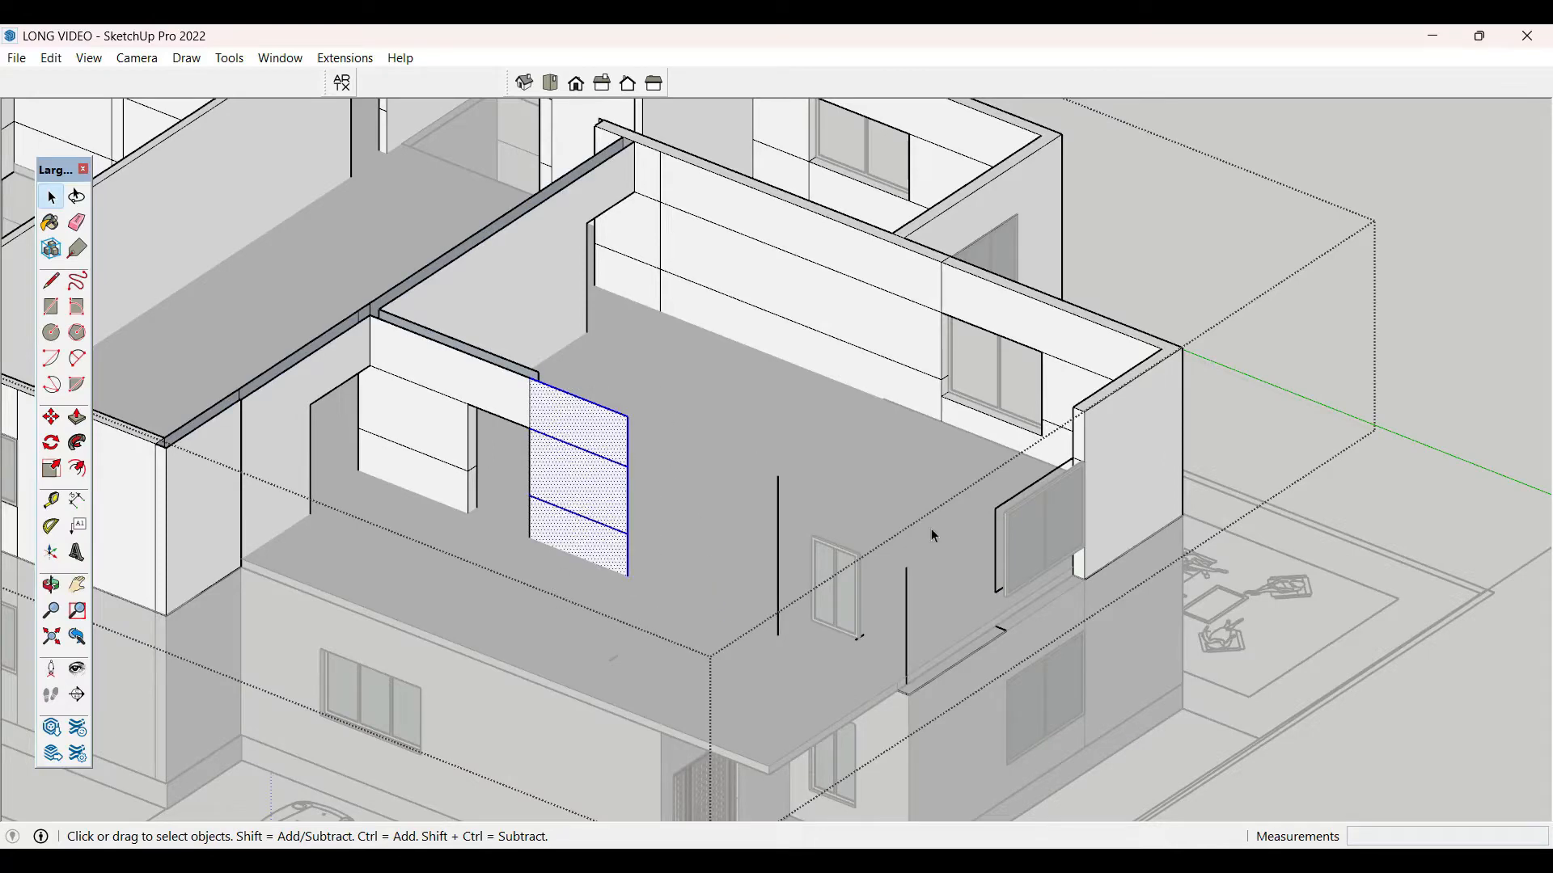
key("ctrl+z")
scroll(931, 529, "up", 2)
left_click_drag(758, 457, 715, 644)
key("Delete")
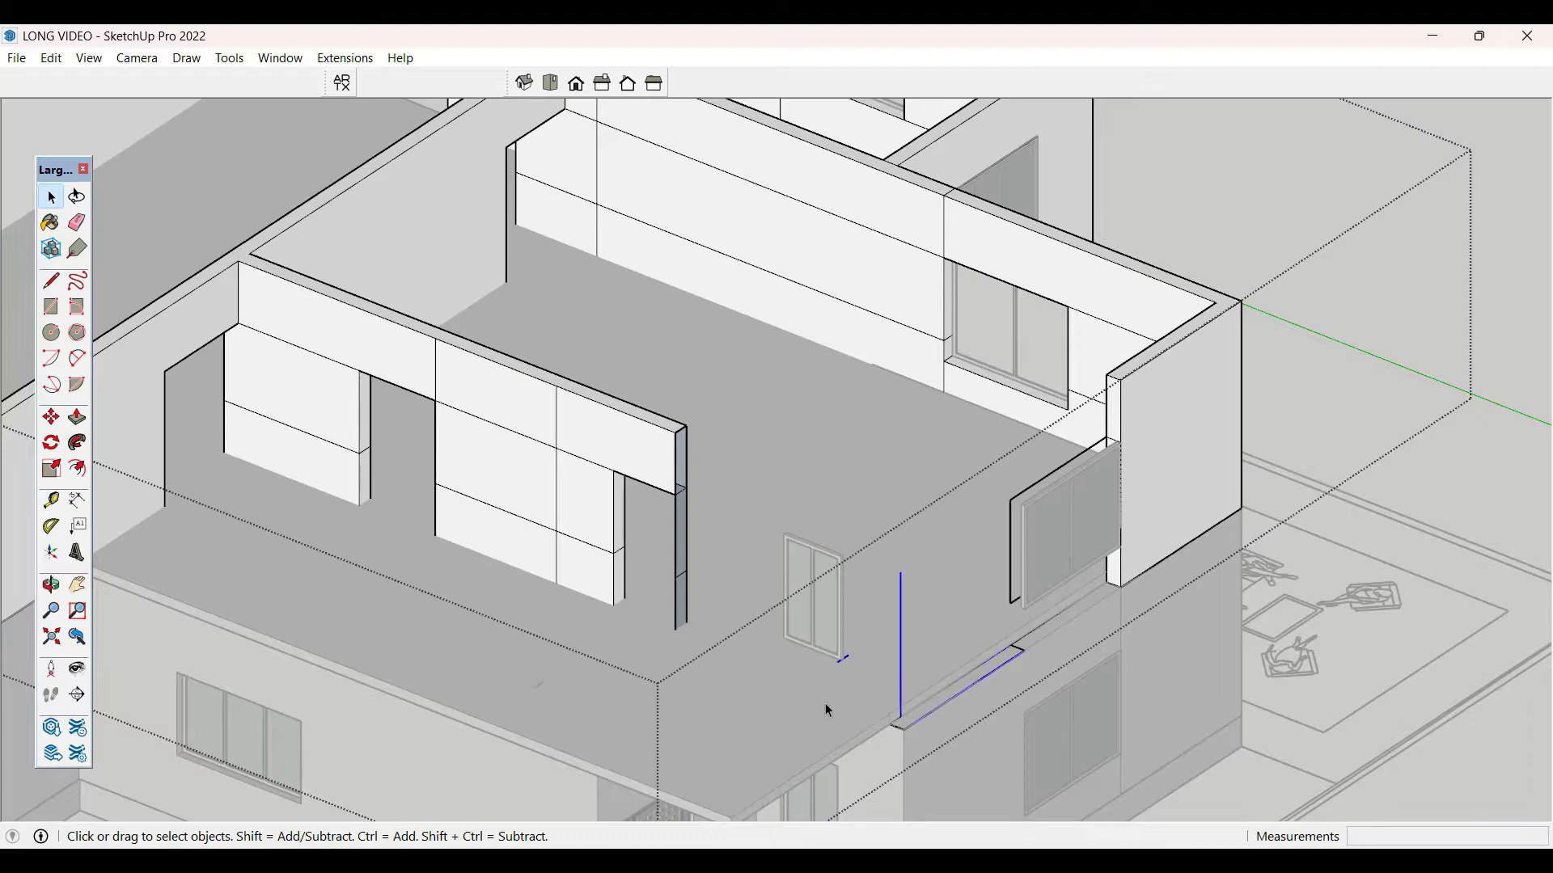
left_click_drag(641, 573, 641, 573)
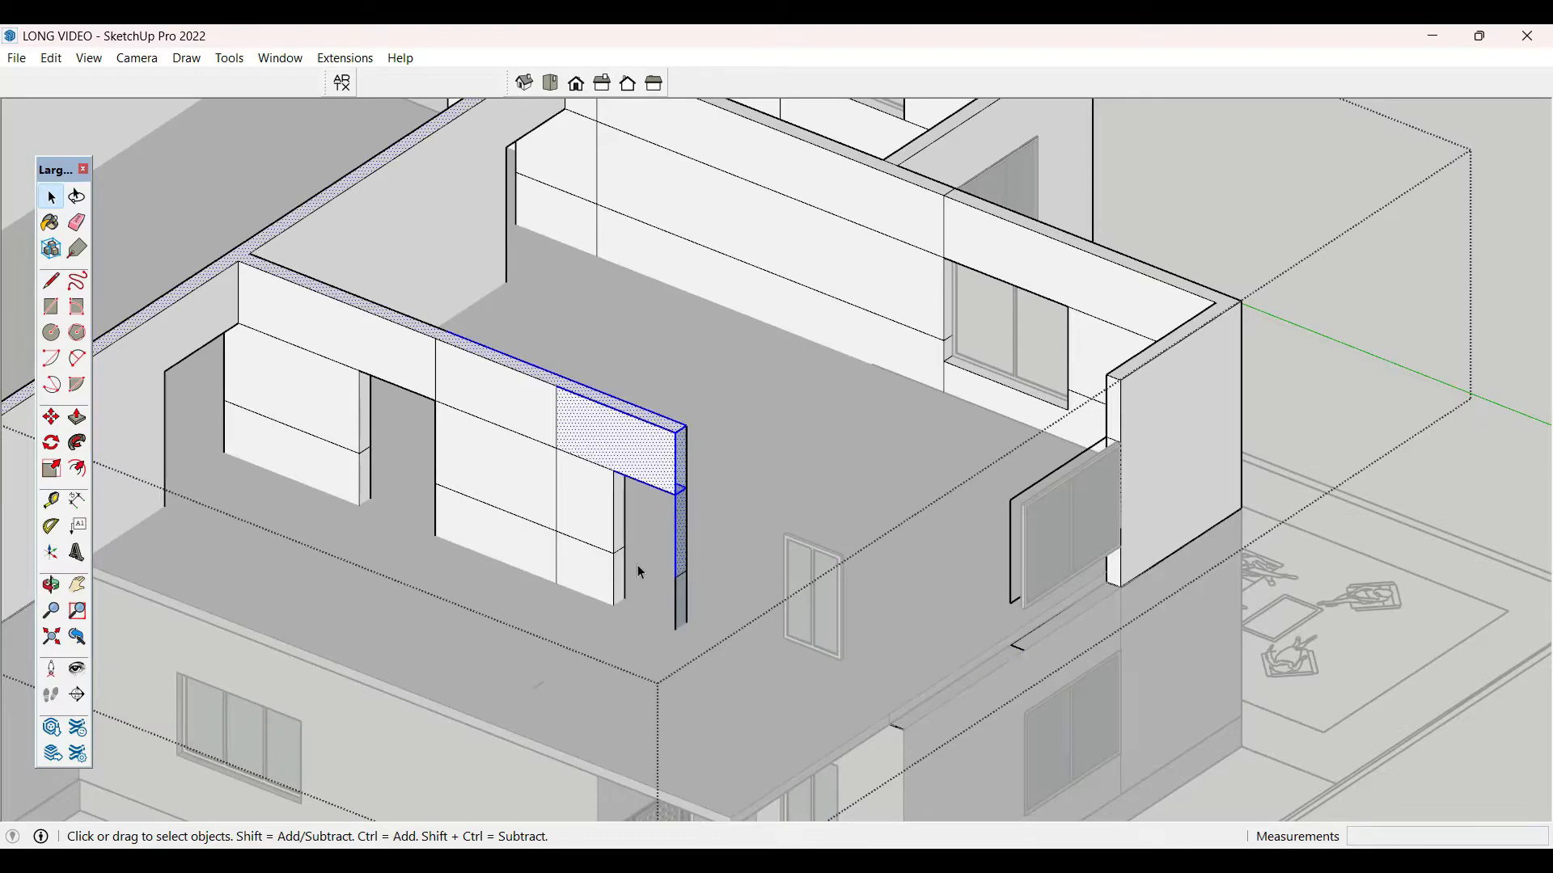
key("Delete")
key("ctrl+z")
key("ctrl+z")
- Draw a 9" edge across the wall top where the front partition meets the long inner wall
scroll(784, 599, "down", 2)
middle_click_drag(701, 612, 683, 668)
scroll(420, 416, "up", 3)
scroll(384, 398, "up", 4)
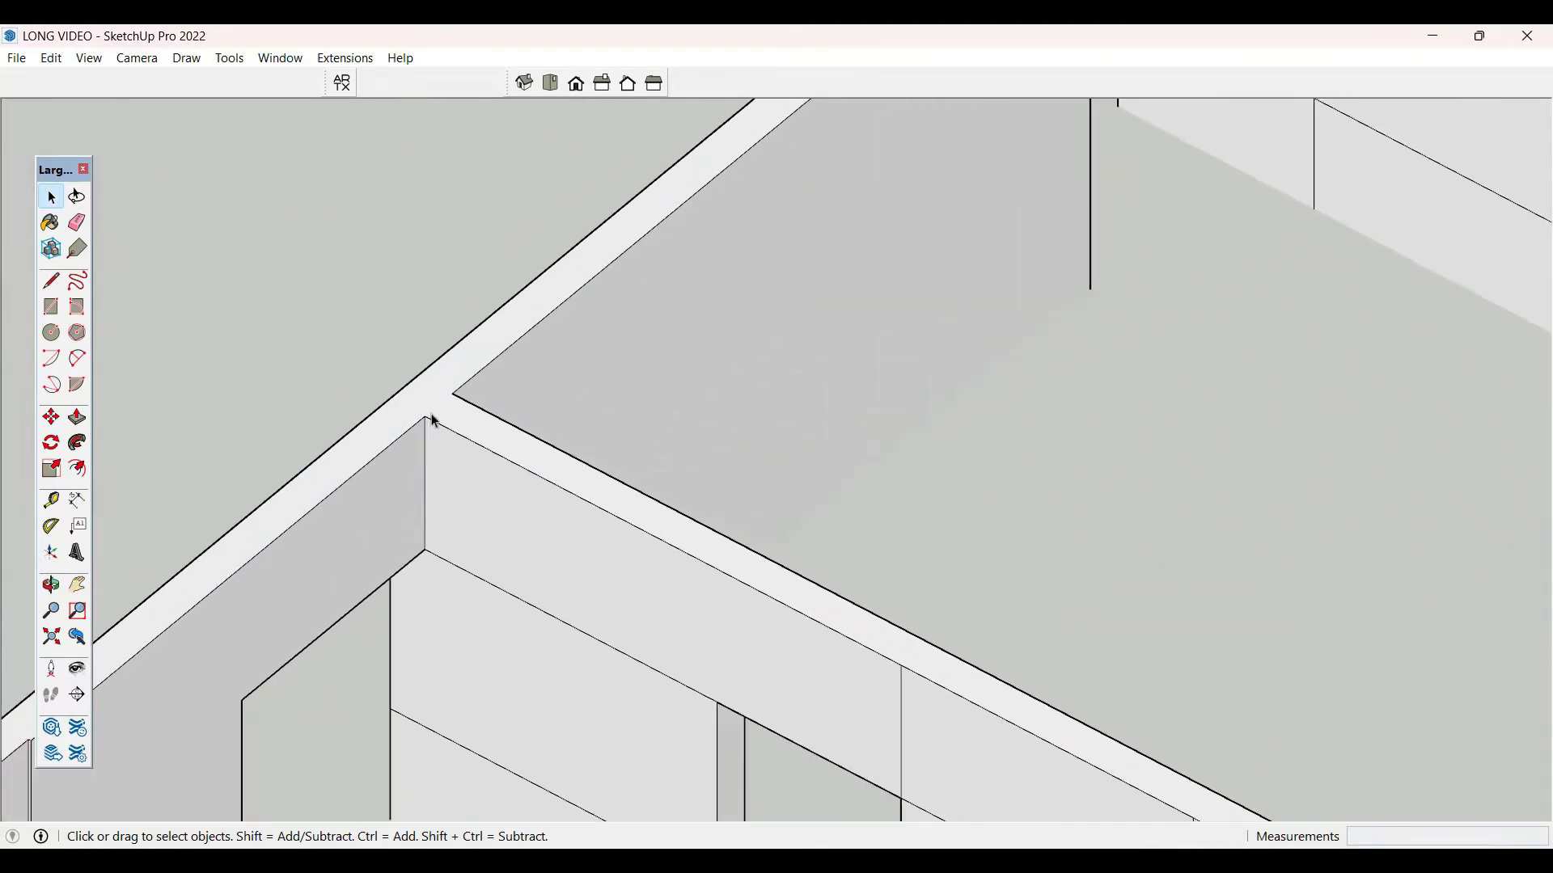
left_click(429, 417)
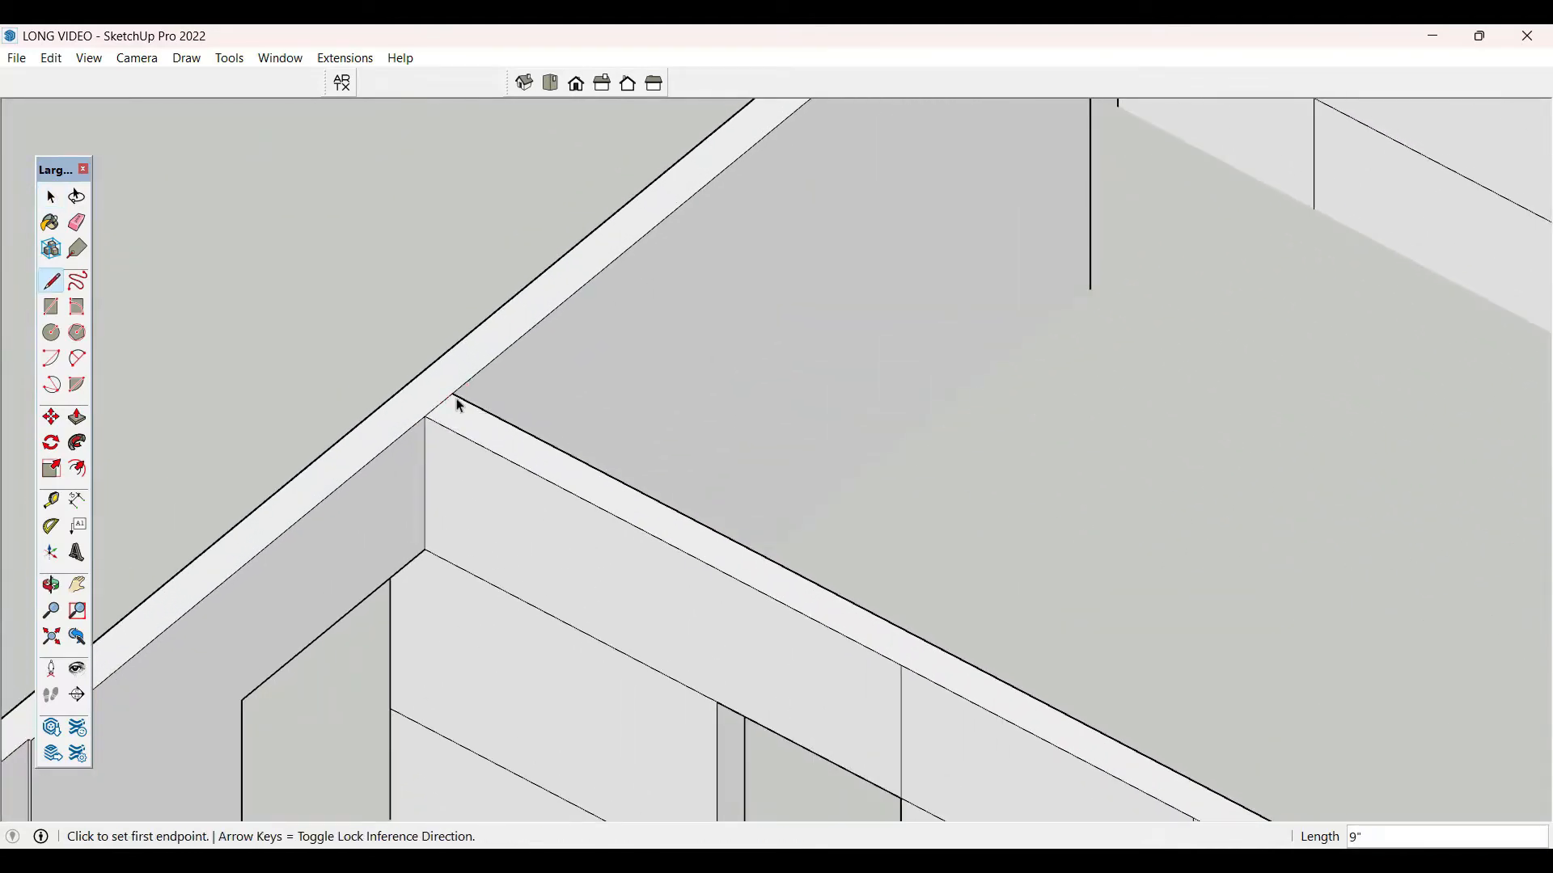
key("space")
- Delete the front partition's wall sections and the header over its door opening, back to the panel beside the long inner wall
scroll(461, 453, "down", 5)
middle_click_drag(973, 567, 874, 469)
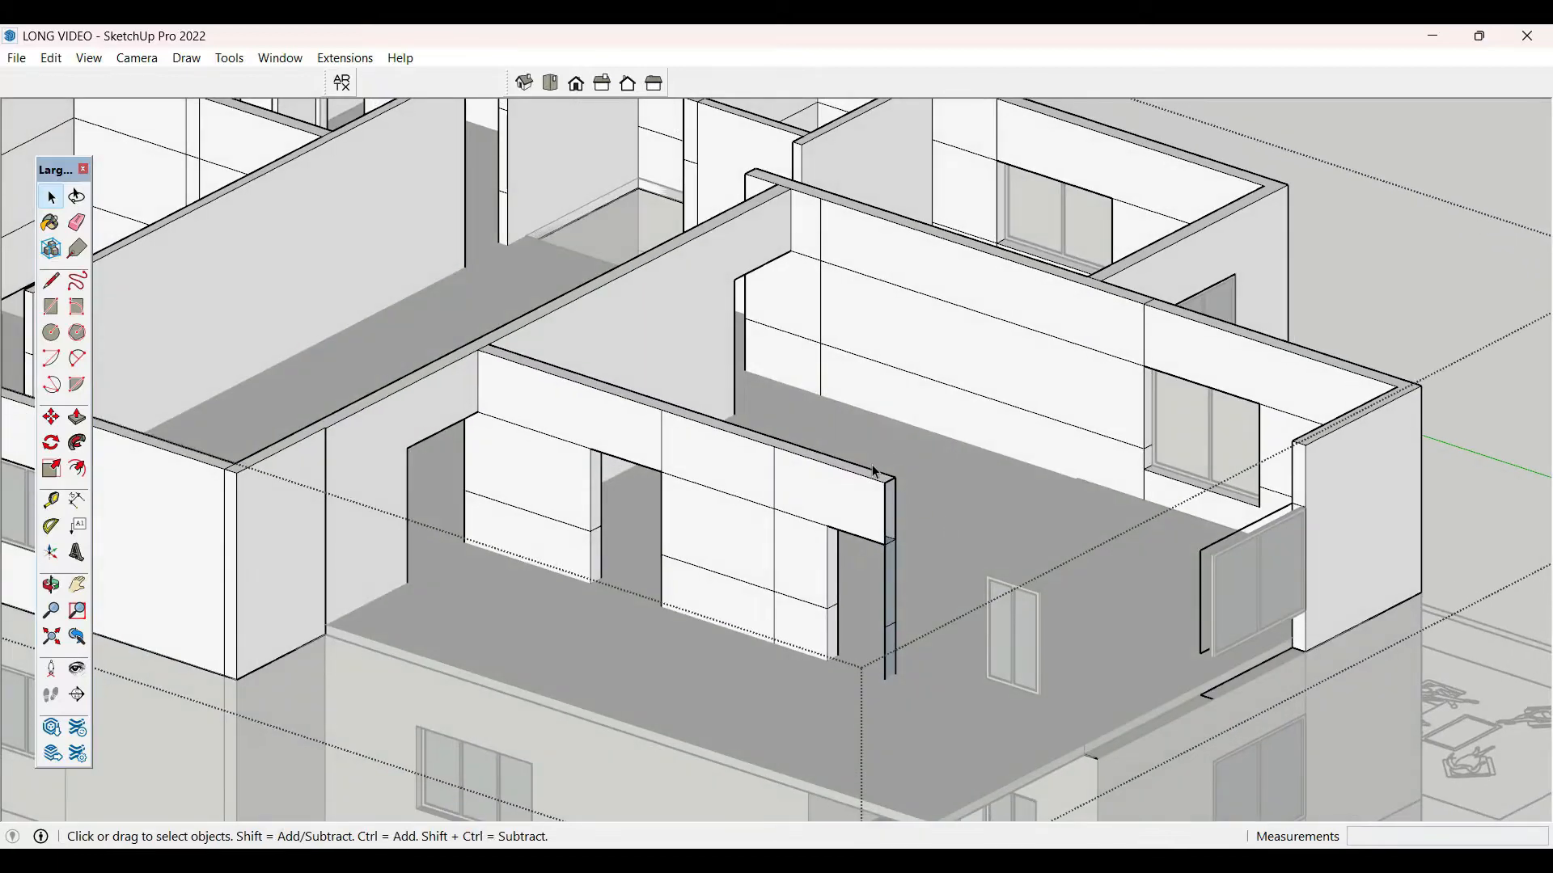
double_click(875, 471)
key("Delete")
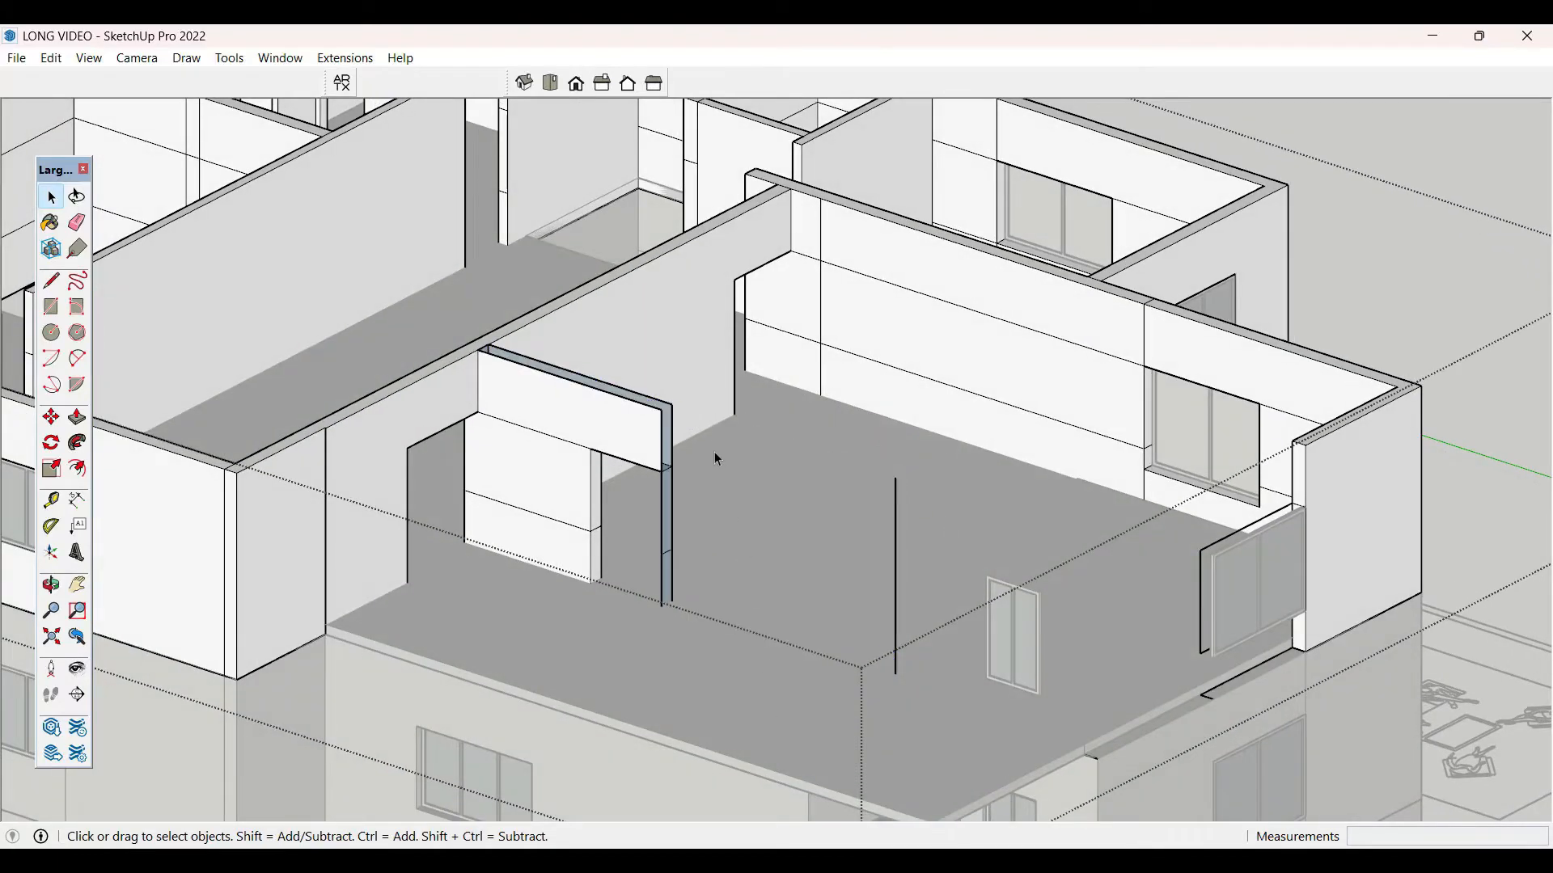
left_click_drag(681, 390, 592, 600)
middle_click_drag(685, 599, 881, 592)
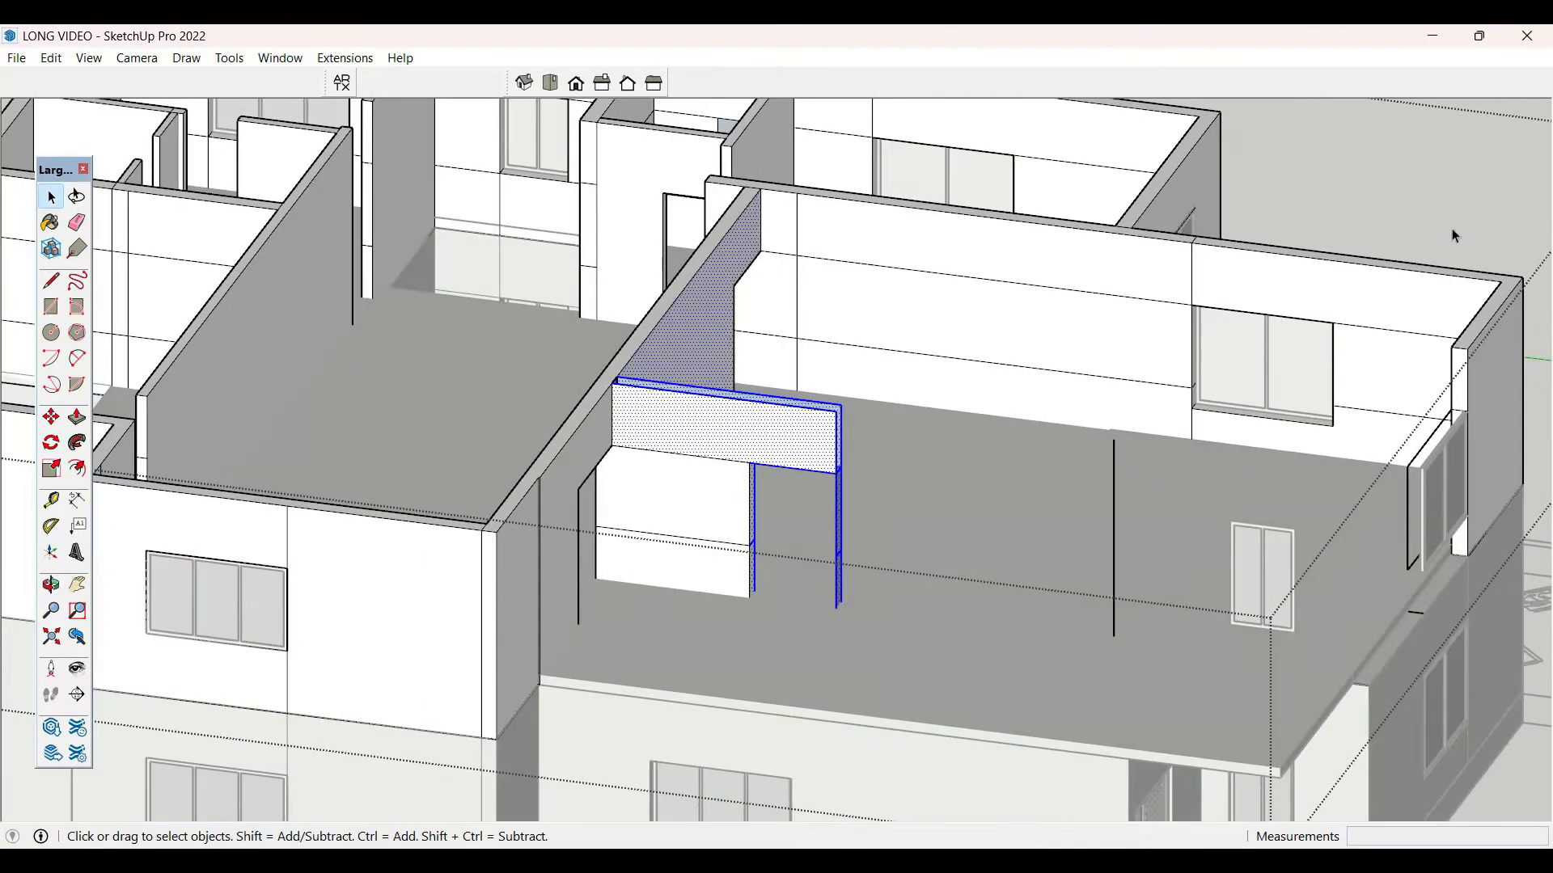
left_click(1453, 229)
left_click_drag(881, 418, 757, 610)
middle_click_drag(757, 610, 817, 648)
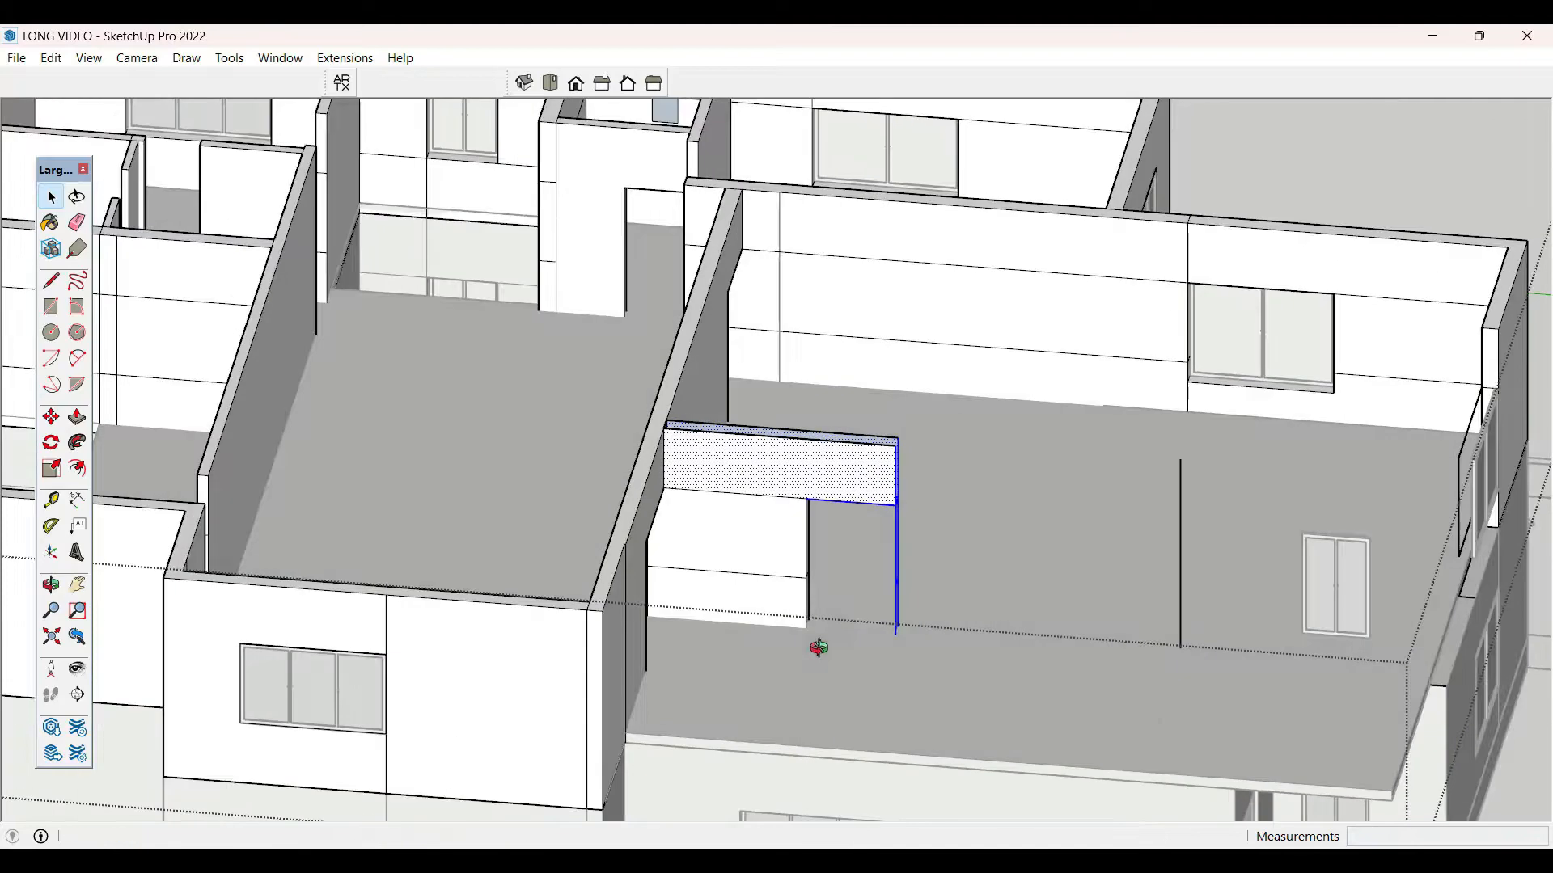
key("Delete")
left_click_drag(752, 627, 749, 626)
key("Delete")
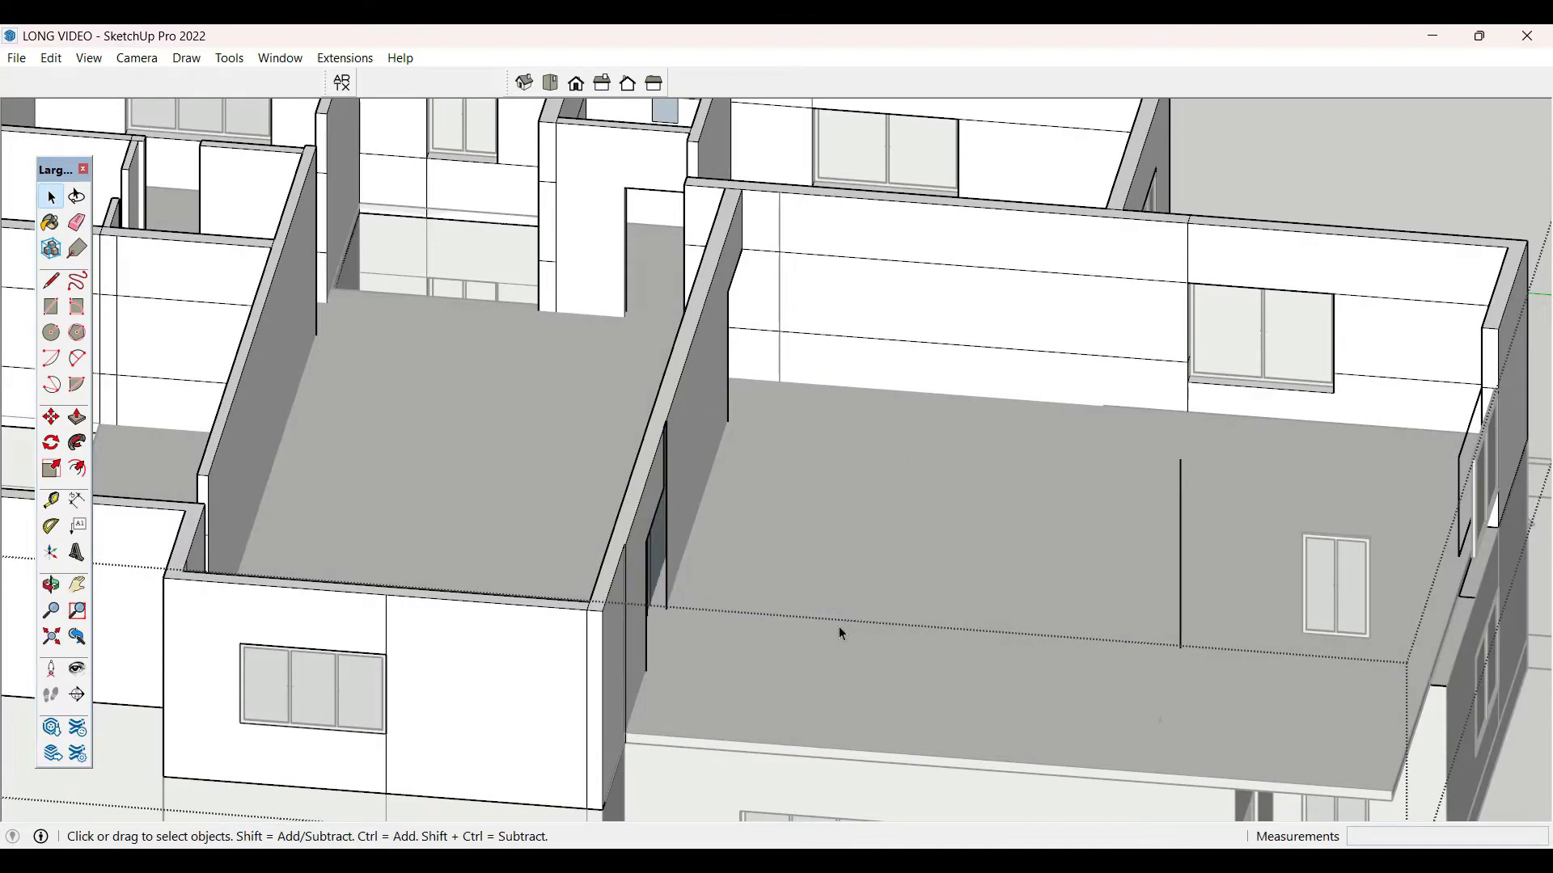
middle_click_drag(838, 627, 1099, 559)
scroll(766, 557, "down", 2)
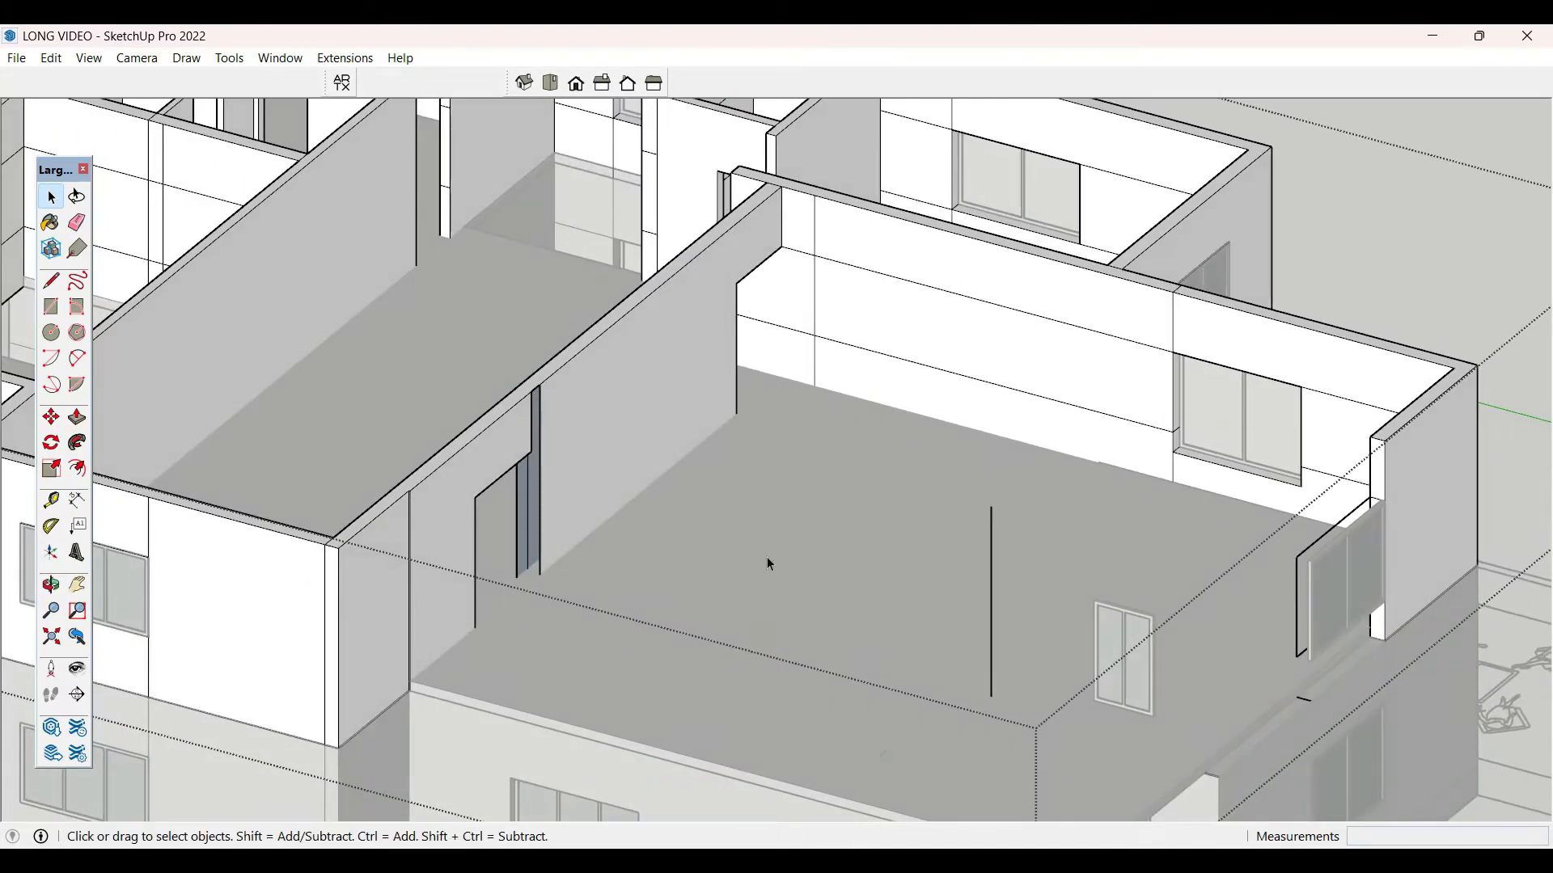
key("ctrl+z")
- Draw edges to close the hole in the long inner wall where the removed door header joined it
scroll(524, 475, "up", 6)
scroll(738, 518, "down", 1)
scroll(739, 518, "down", 3)
middle_click_drag(739, 517, 1133, 623)
scroll(416, 583, "down", 2)
scroll(569, 401, "up", 8)
scroll(569, 401, "down", 3)
middle_click_drag(569, 401, 512, 541)
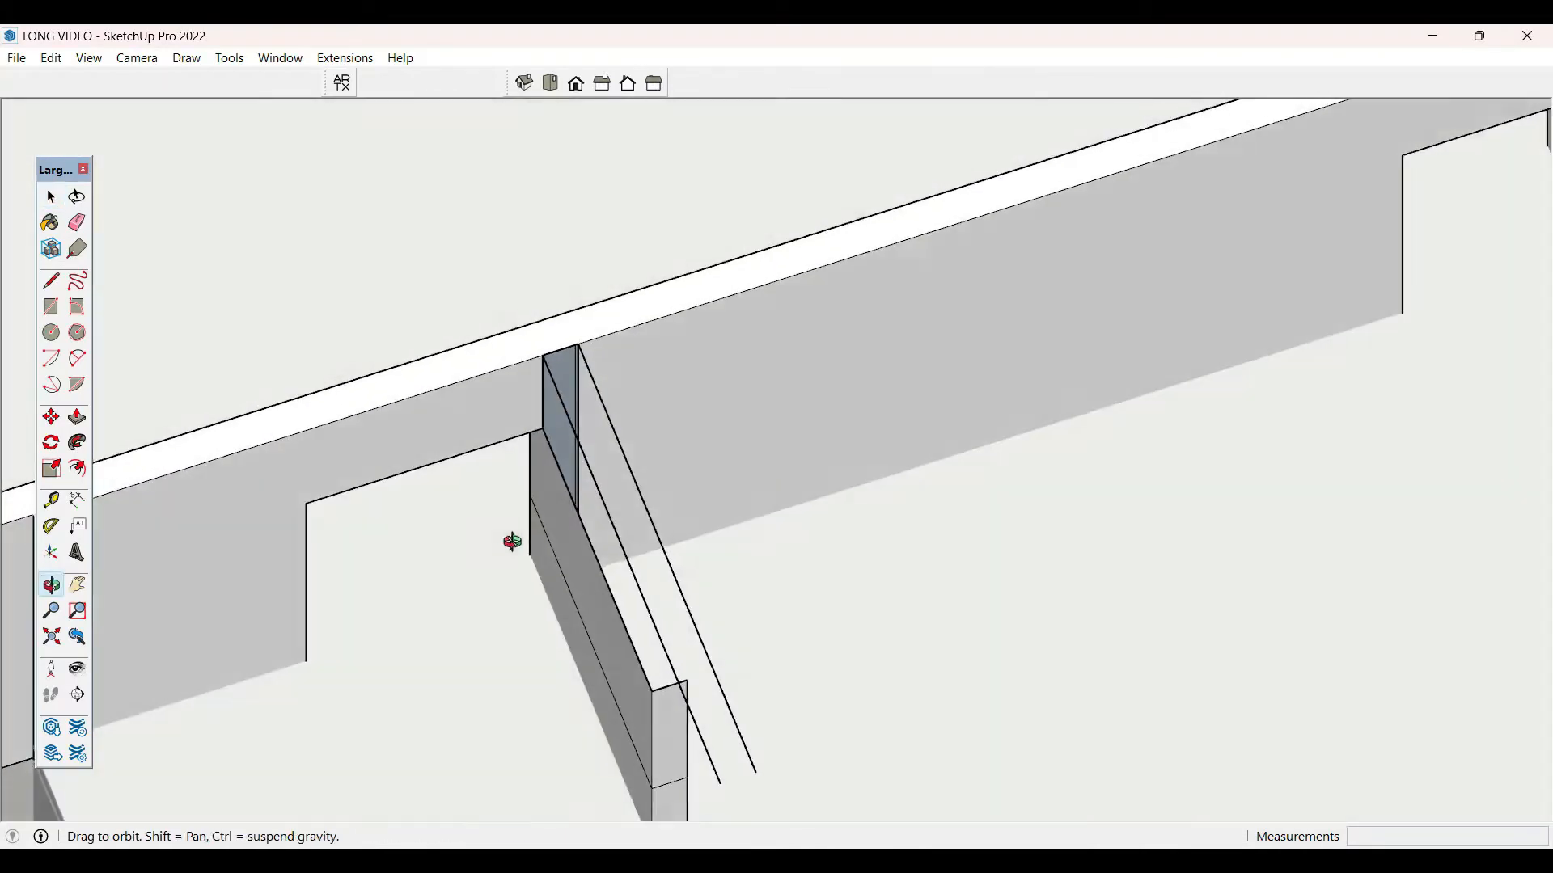
scroll(524, 368, "up", 3)
left_click(564, 322)
middle_click_drag(564, 322, 1085, 363)
scroll(671, 439, "up", 1)
left_click(666, 439)
key("space")
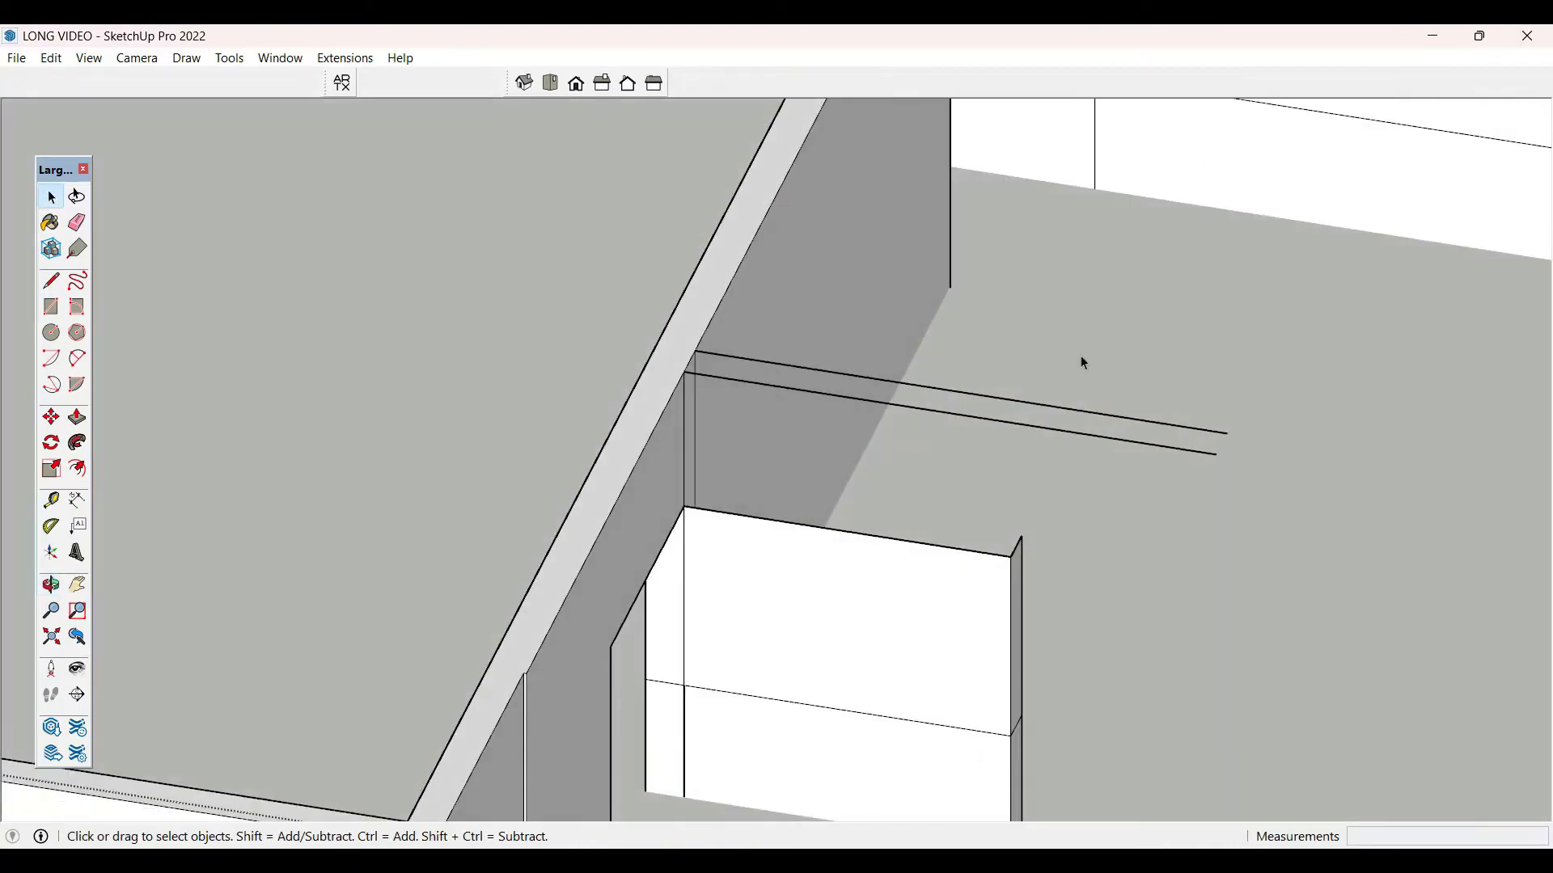
- Delete the two stray header edges and the remaining partition panel beside the long inner wall's door opening
middle_click_drag(1027, 489, 822, 461)
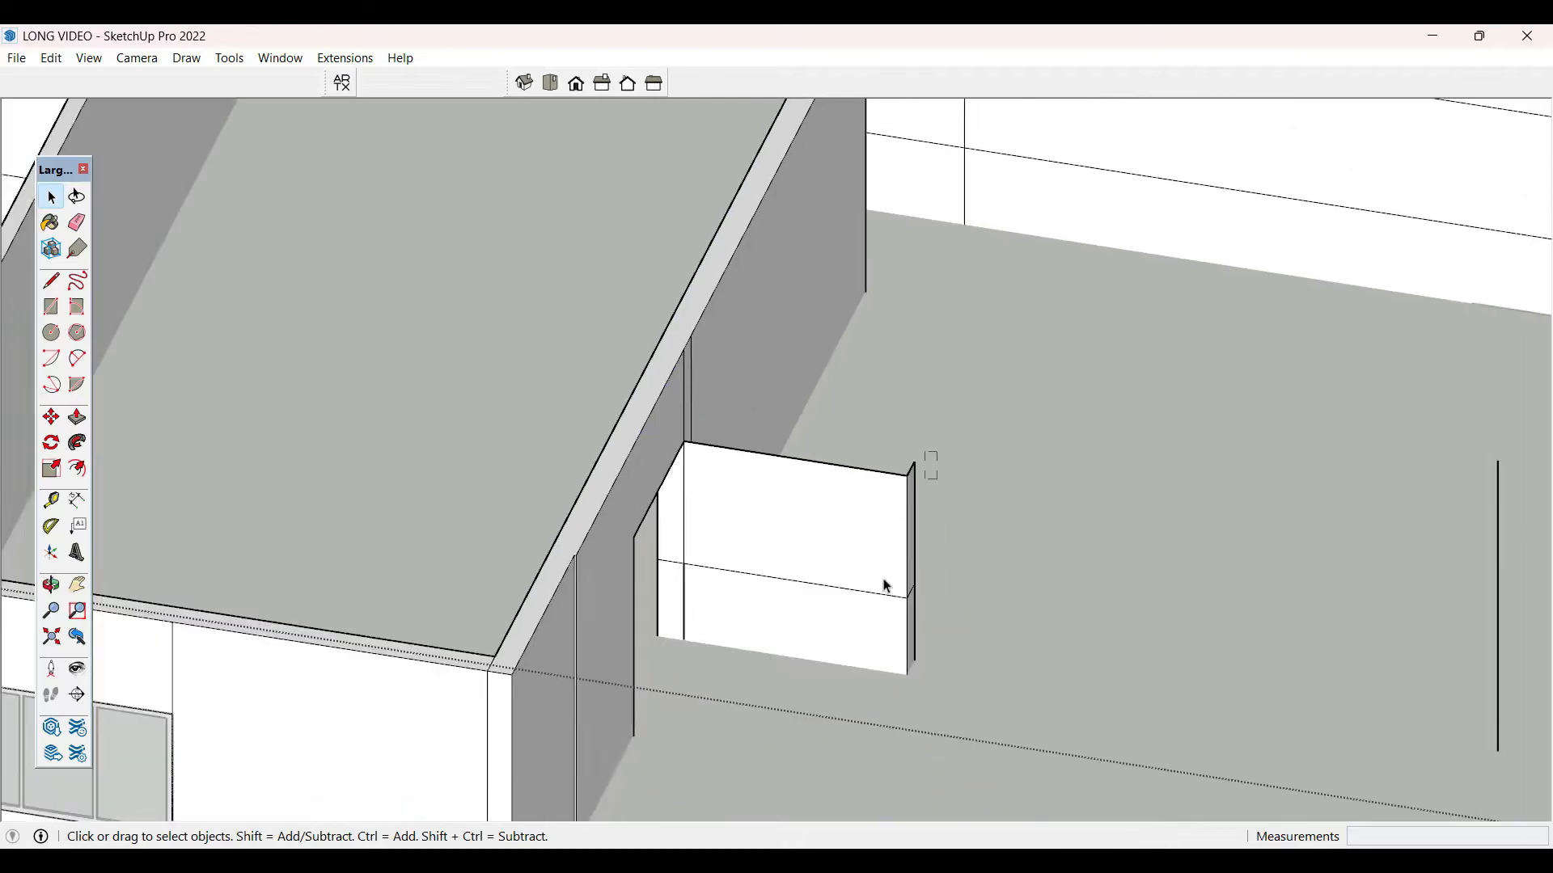
middle_click_drag(738, 611, 669, 614)
scroll(614, 576, "up", 8)
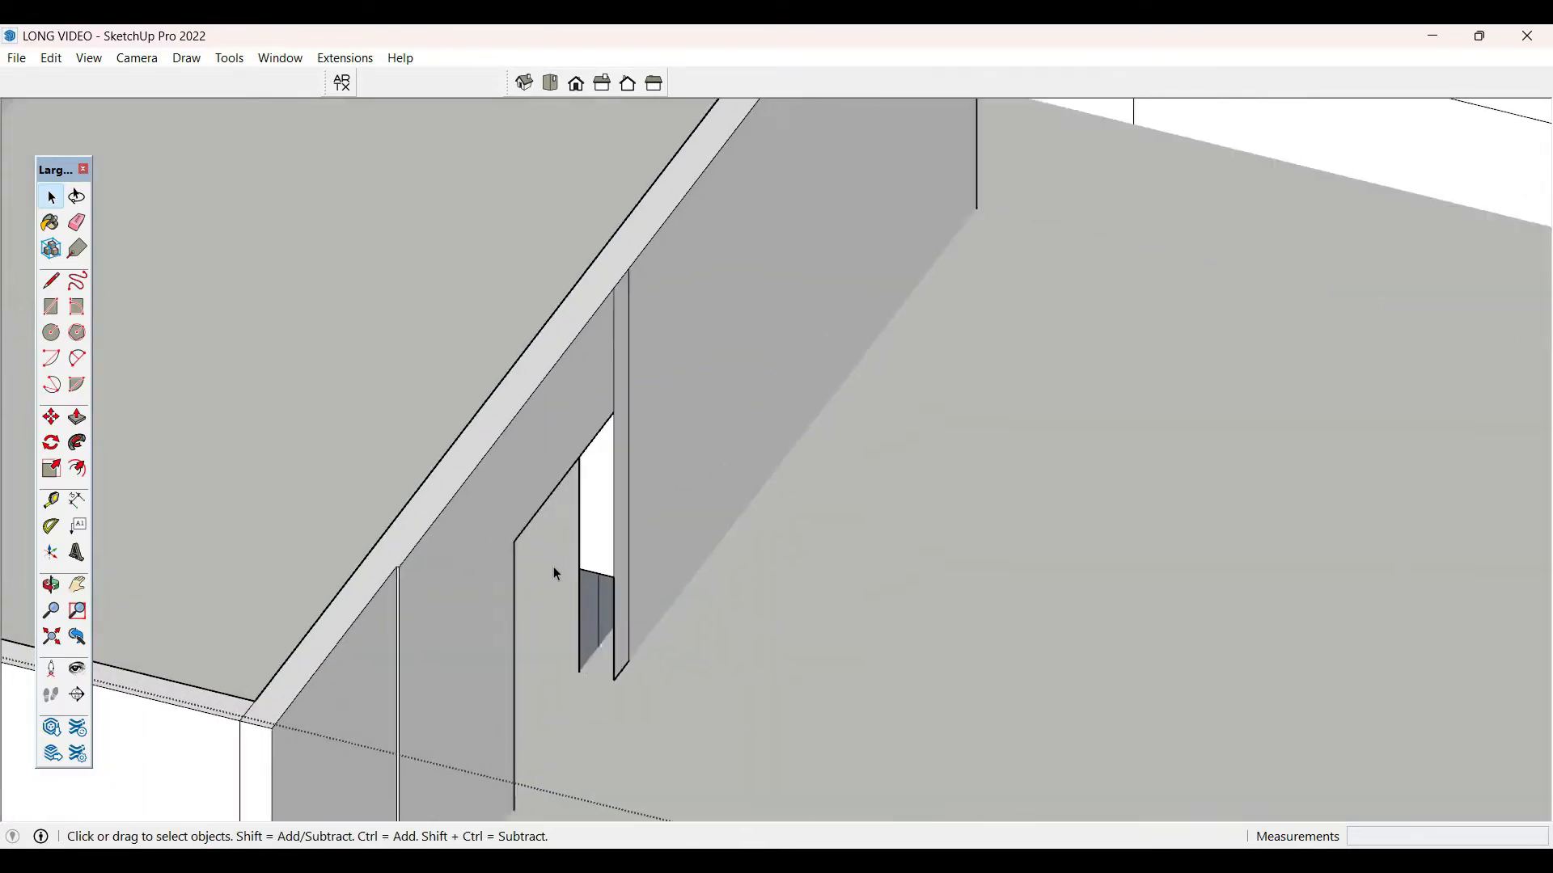
- Move the lower edge of the door opening's end face down to the wall's bottom corner to close the gap
key("m")
left_click(620, 577)
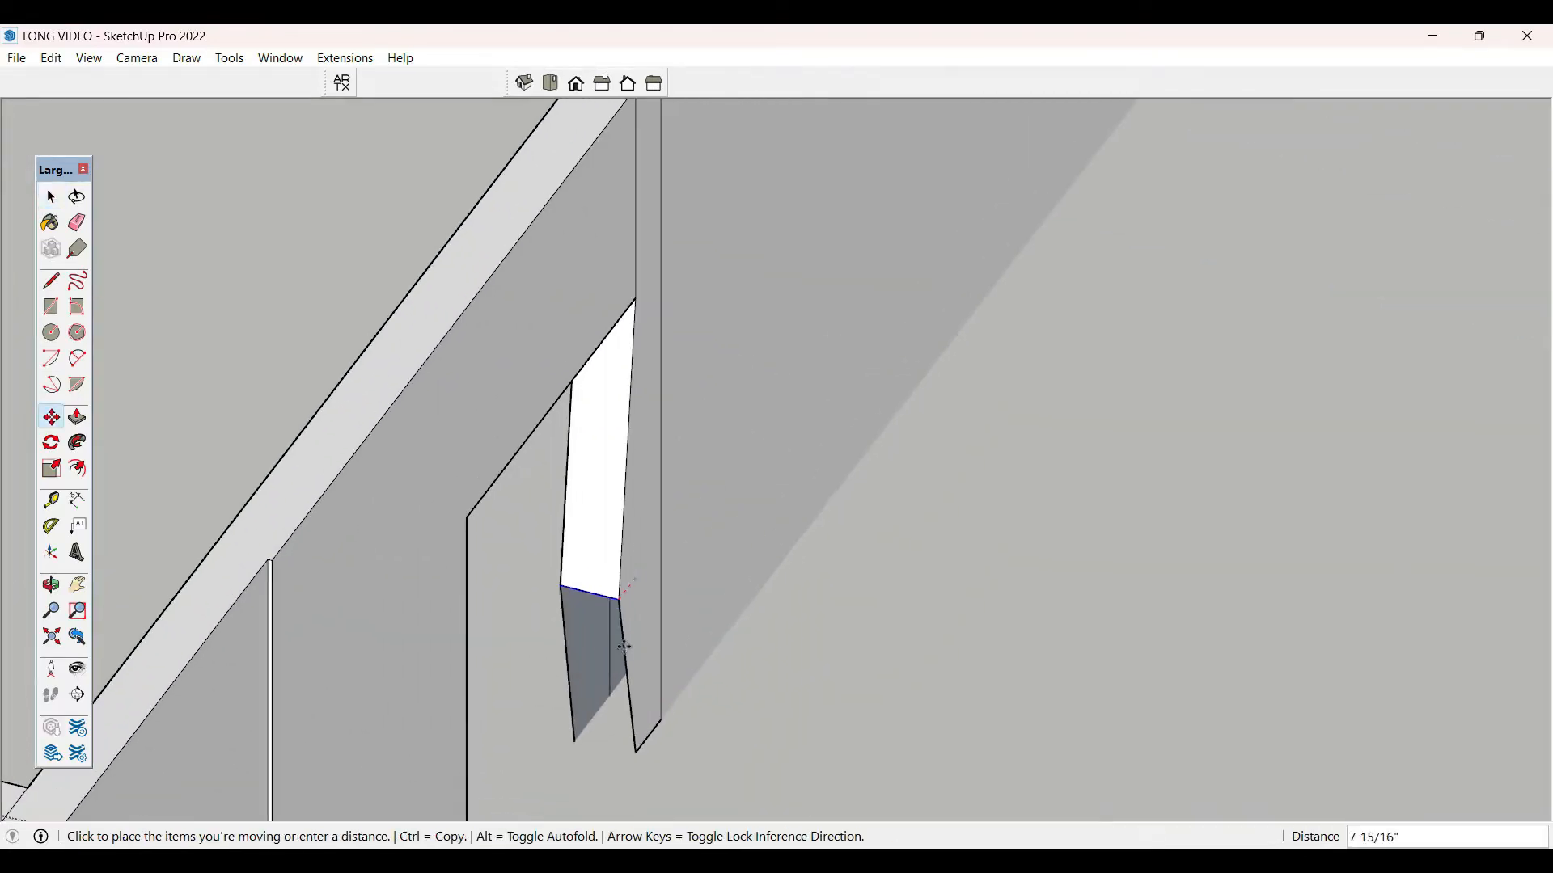
left_click(639, 750)
key("space")
scroll(639, 522, "down", 12)
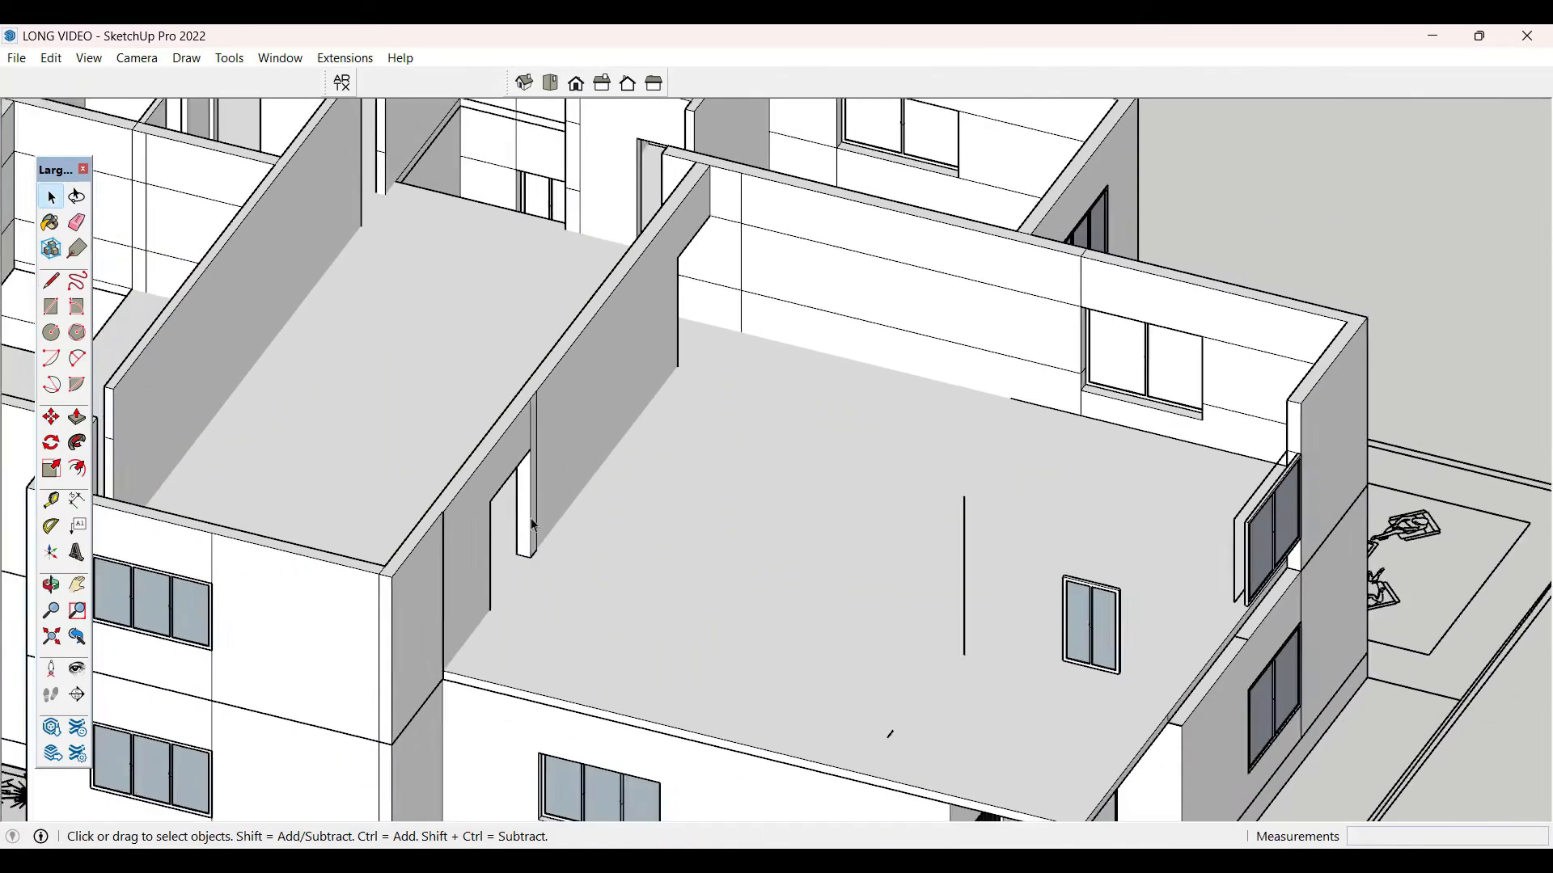
- Delete the two floating windows left where the upper living room's front corner walls stood
scroll(530, 518, "down", 5)
middle_click_drag(1167, 589, 1355, 463)
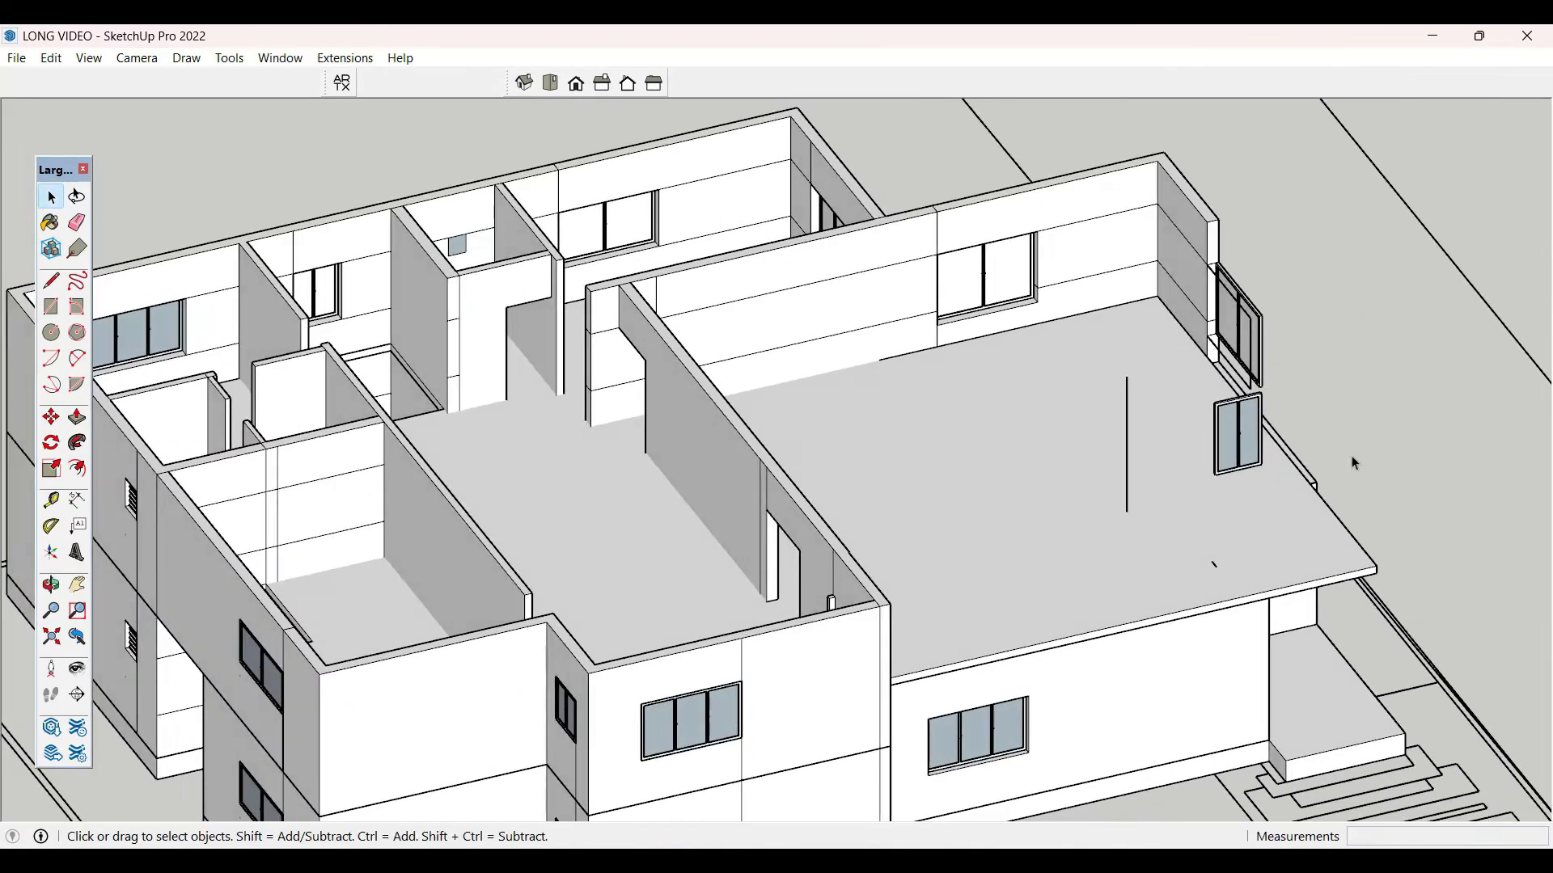
middle_click_drag(1302, 359, 1381, 198)
left_click(1162, 374)
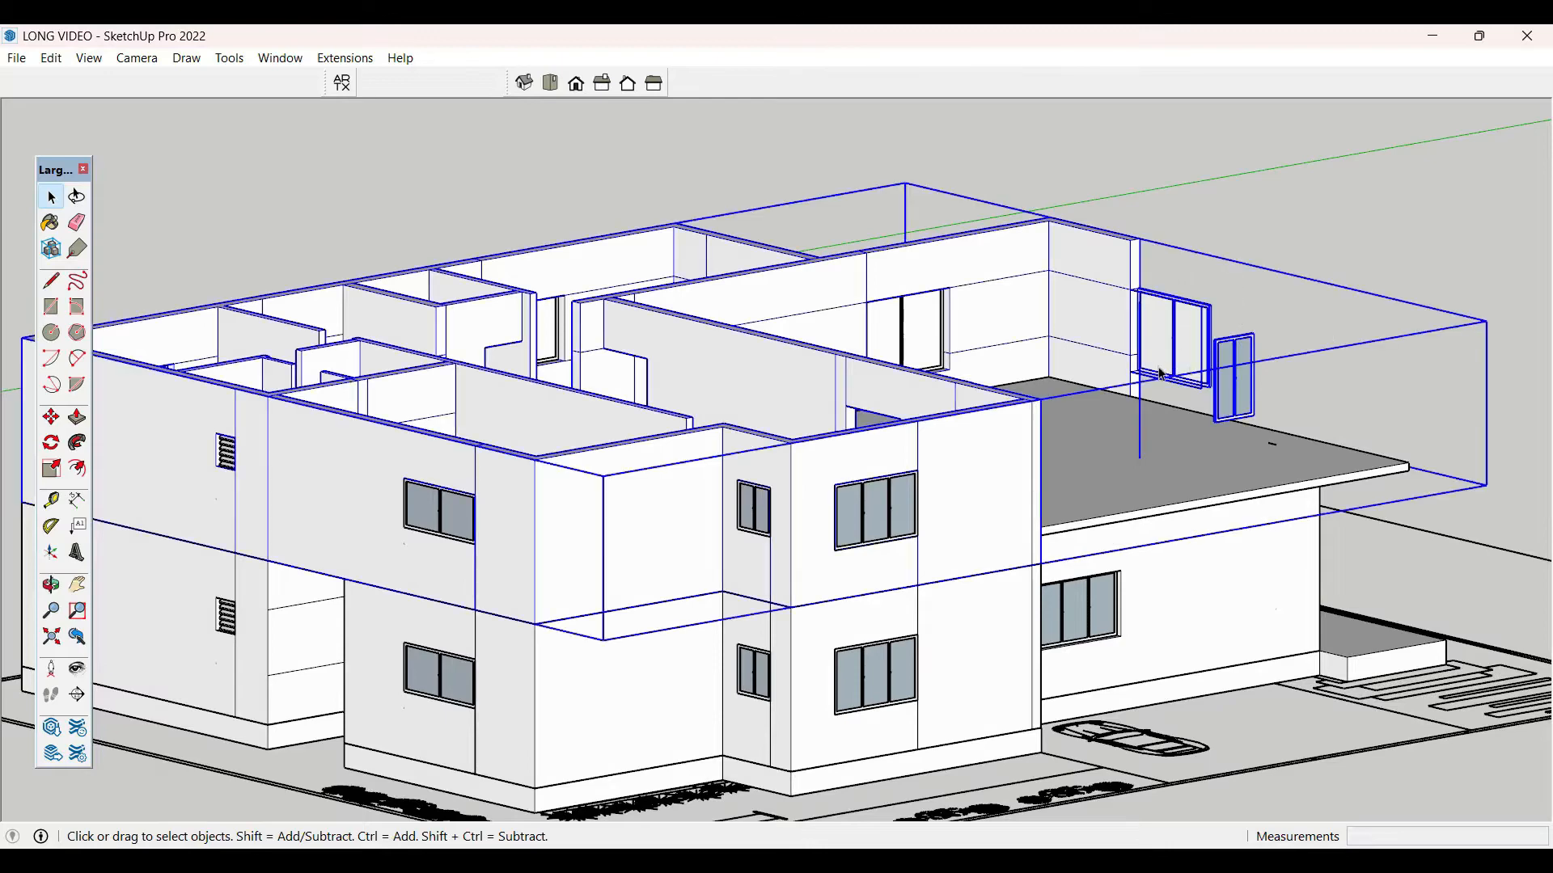
double_click(1252, 367)
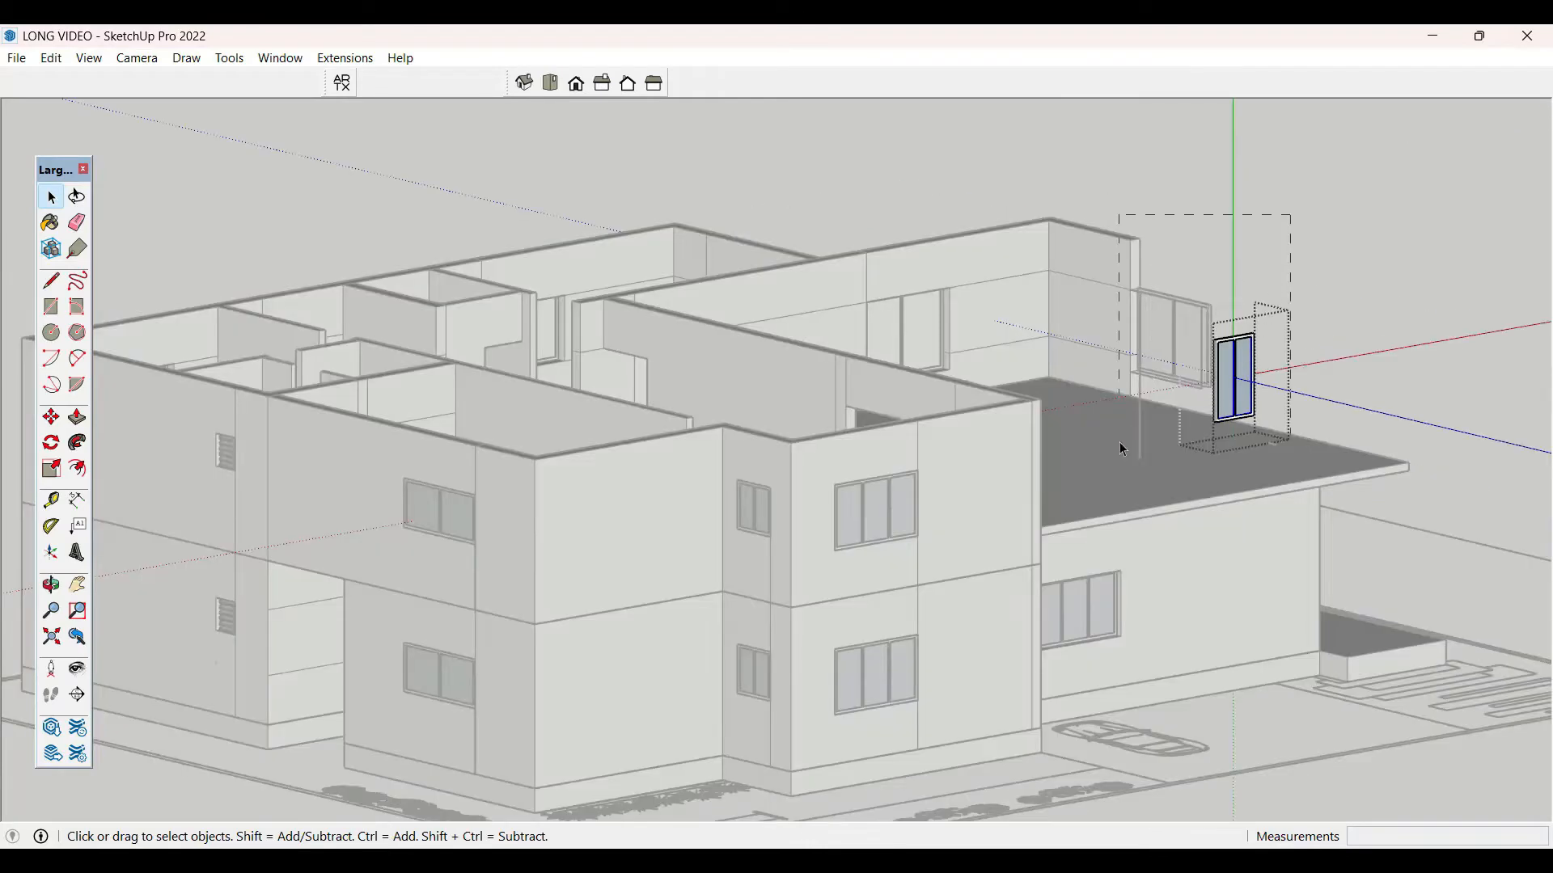
left_click(1318, 251)
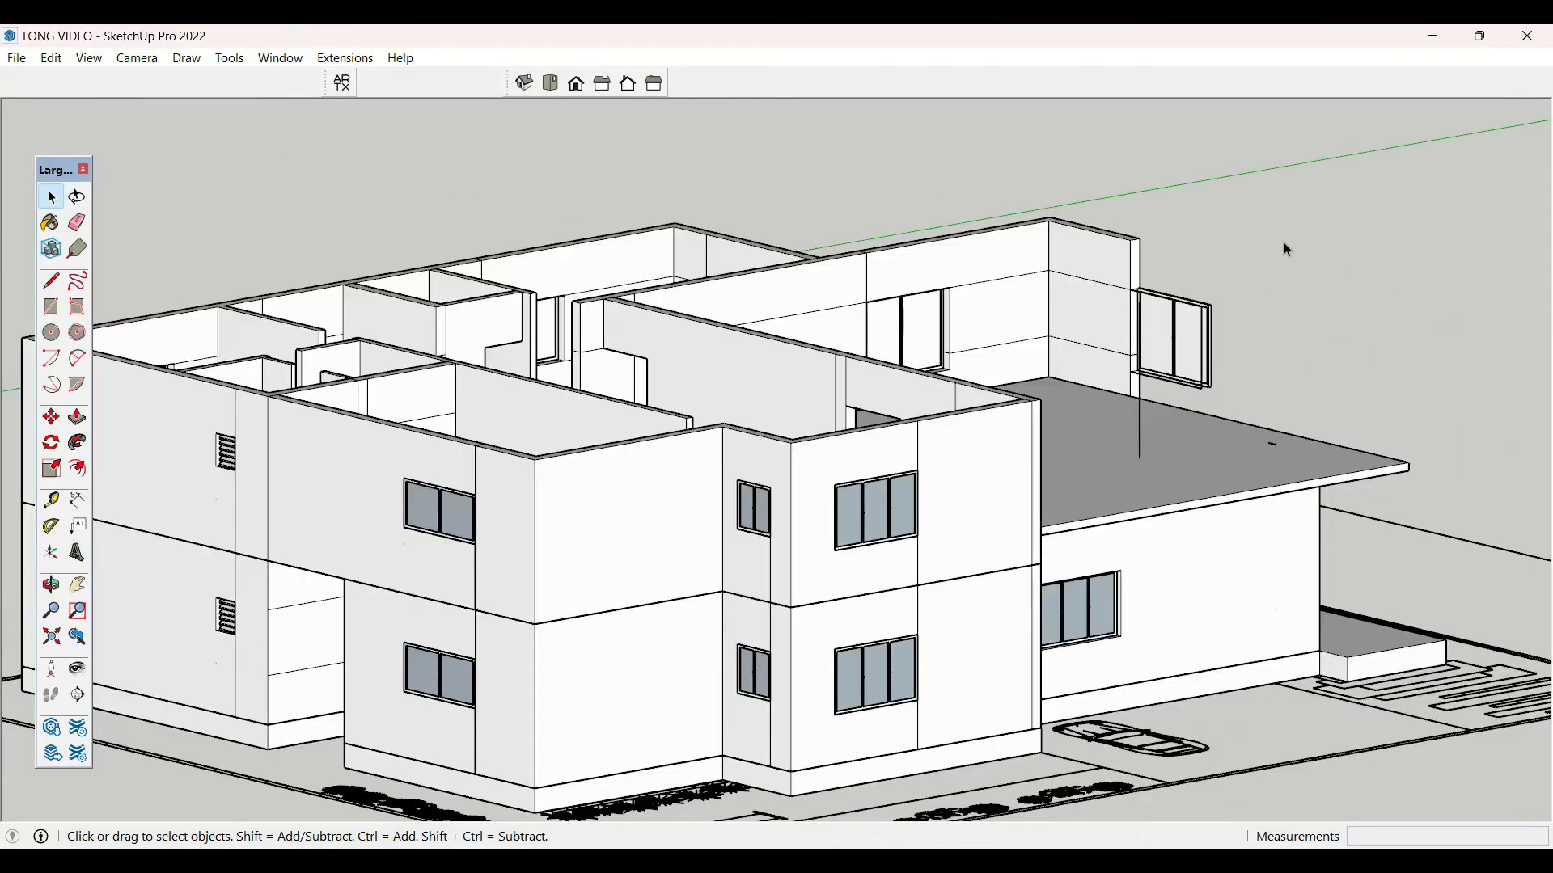
left_click(1178, 360)
double_click(1178, 360)
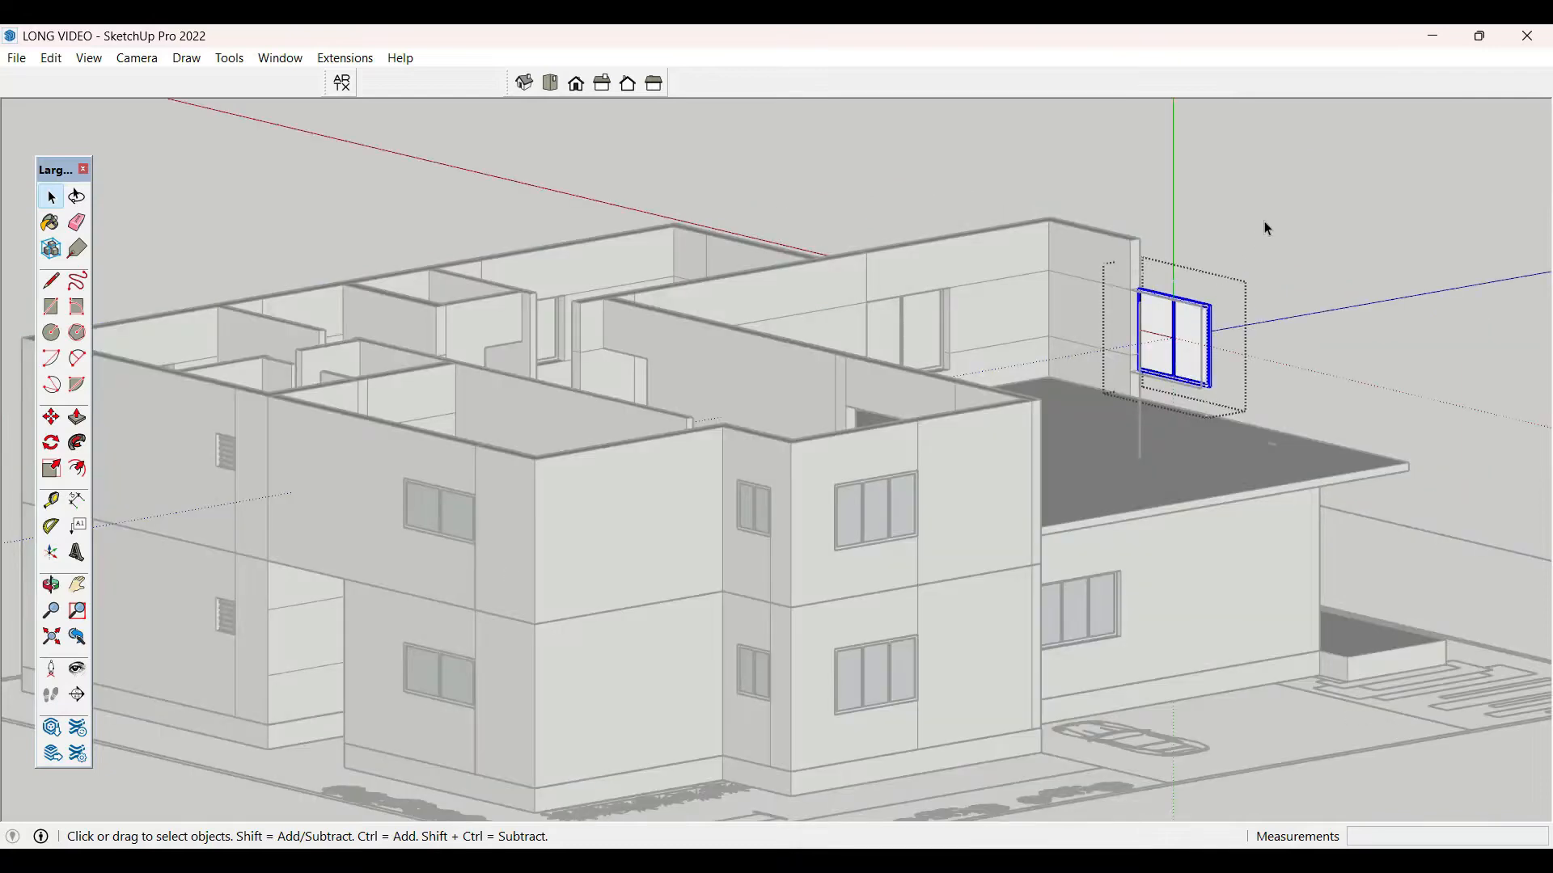
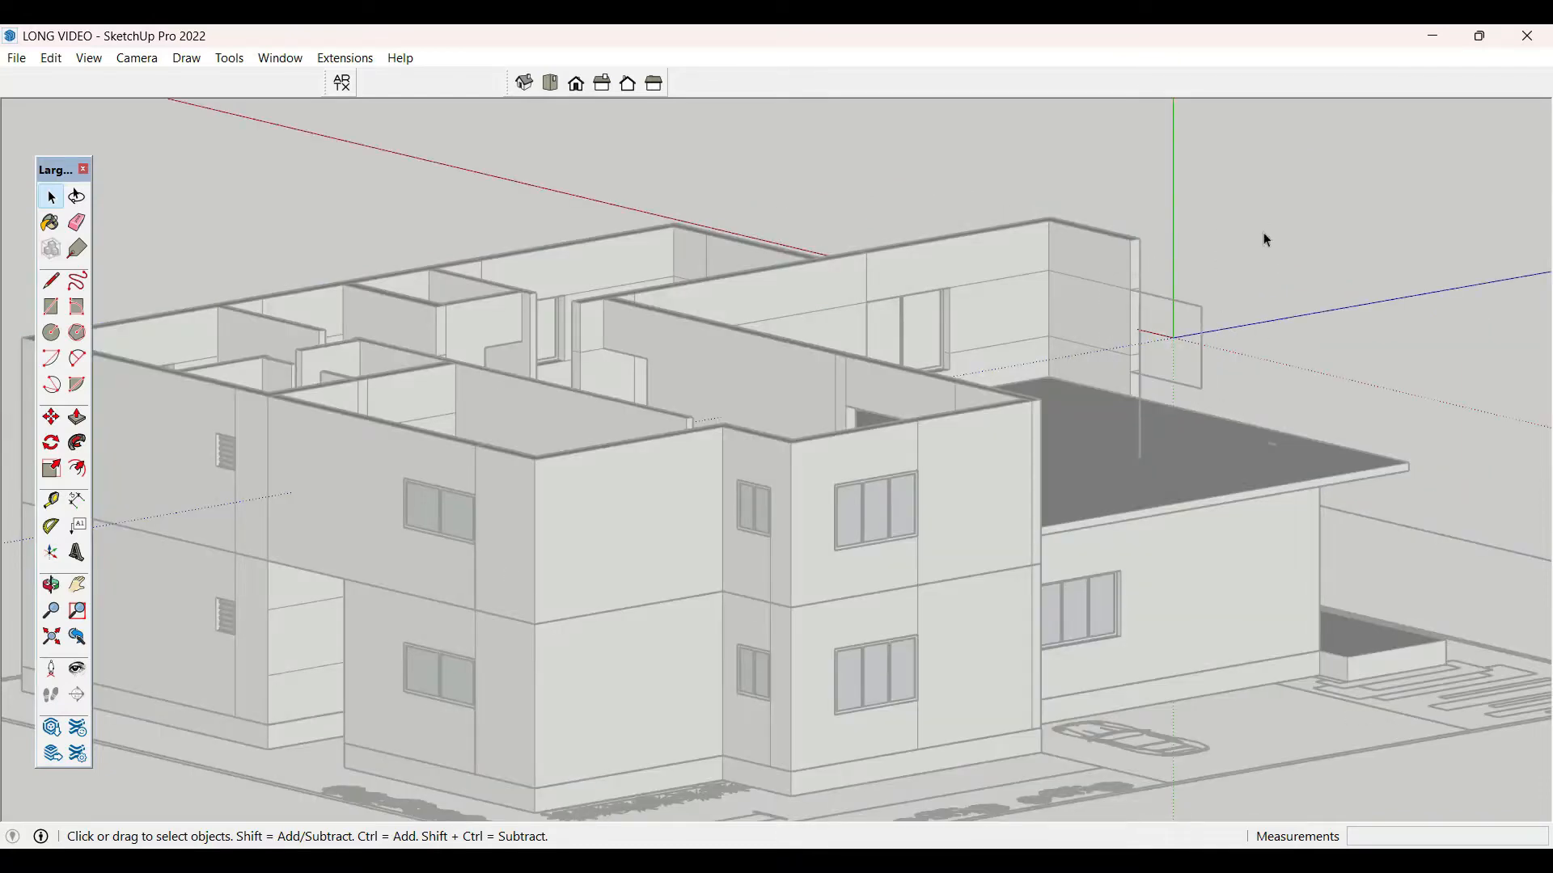
left_click(1263, 233)
- Delete the upper living room's short end wall together with the leftover window outline and loose vertical edges
scroll(1237, 274, "up", 5)
scroll(1187, 216, "down", 6)
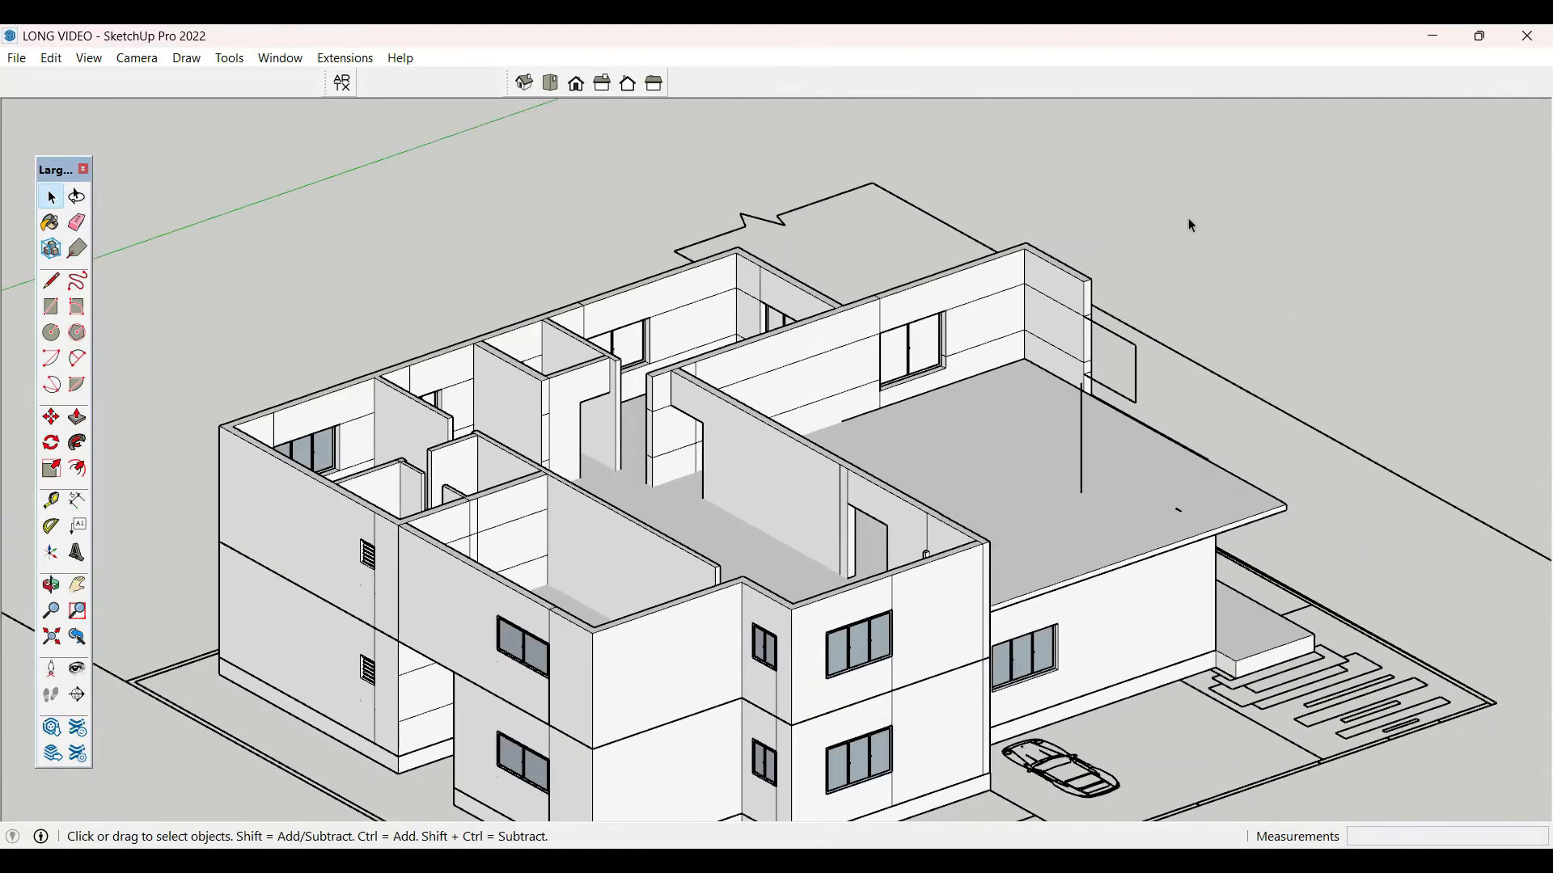
scroll(981, 319, "up", 8)
triple_click(981, 320)
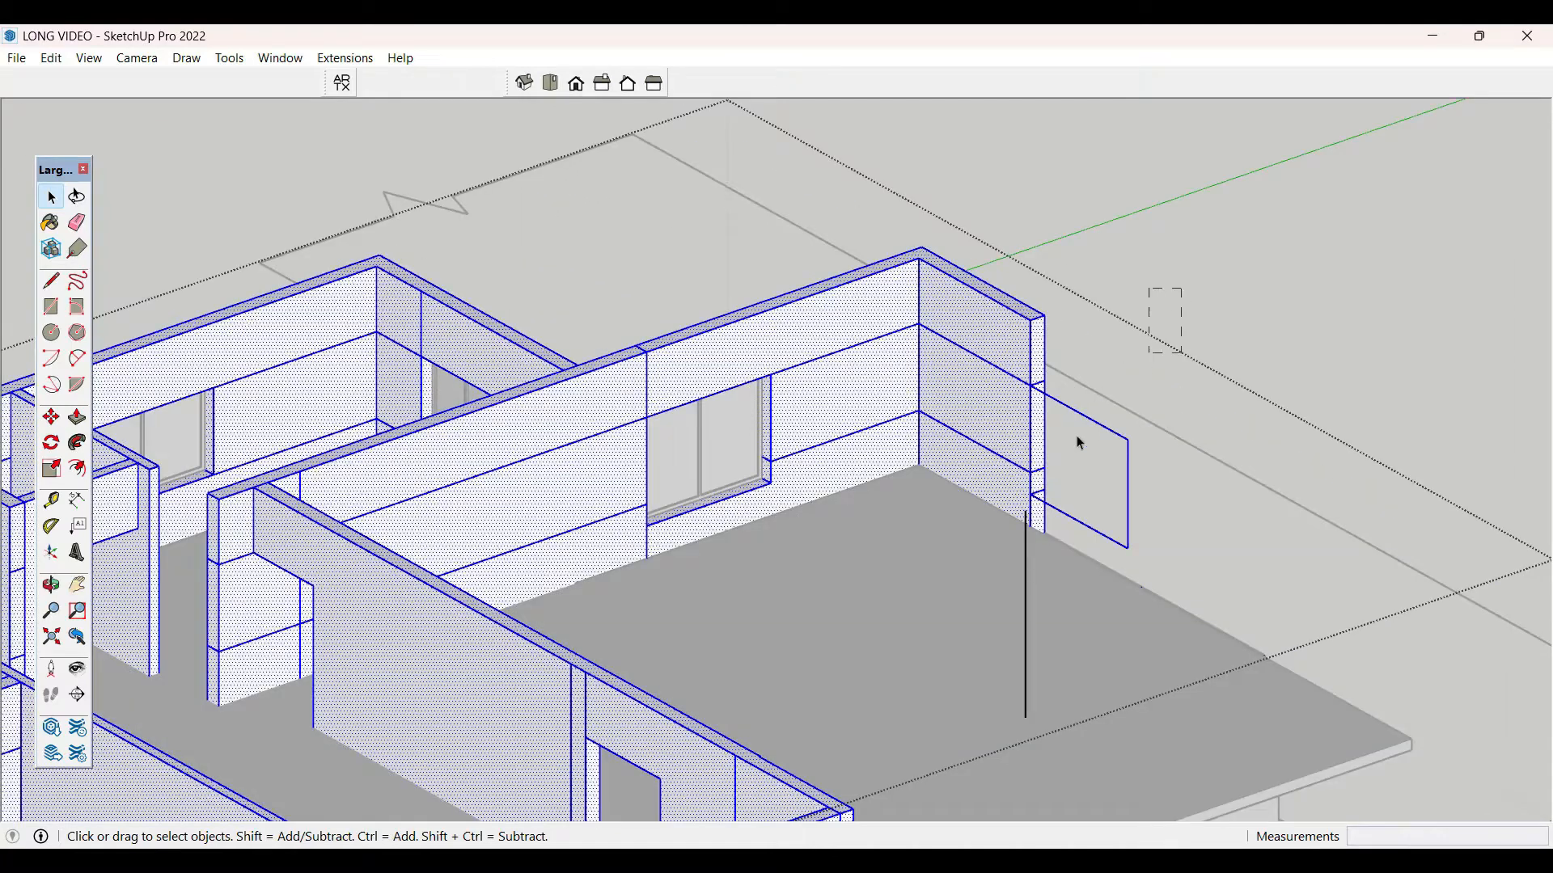
left_click(1035, 495)
key("Delete")
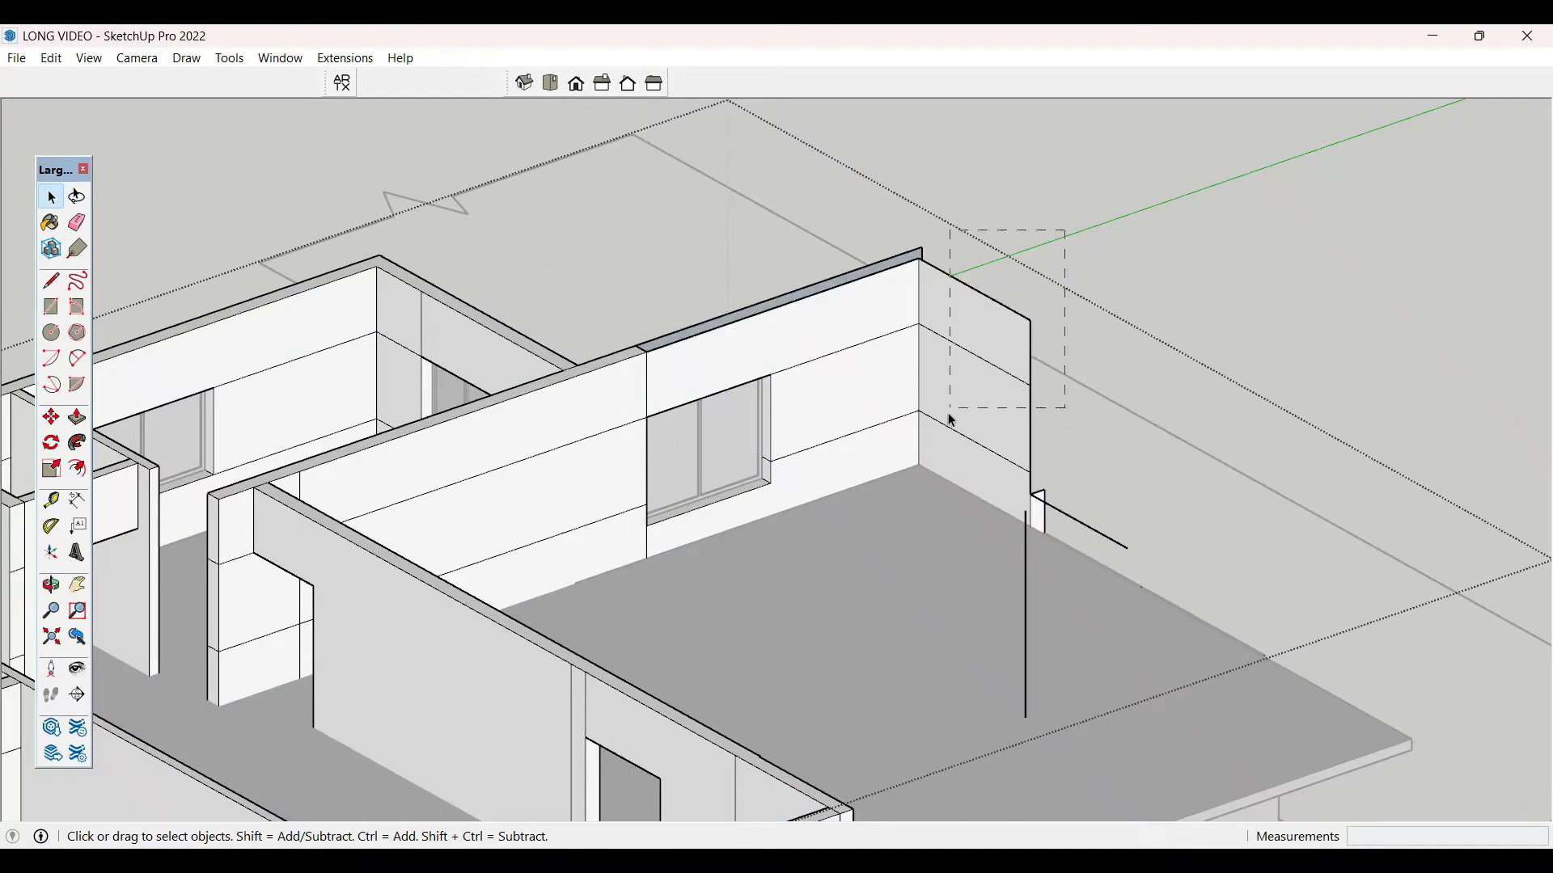
left_click_drag(948, 415, 950, 412)
key("Delete")
left_click_drag(1017, 563, 1015, 558)
key("Delete")
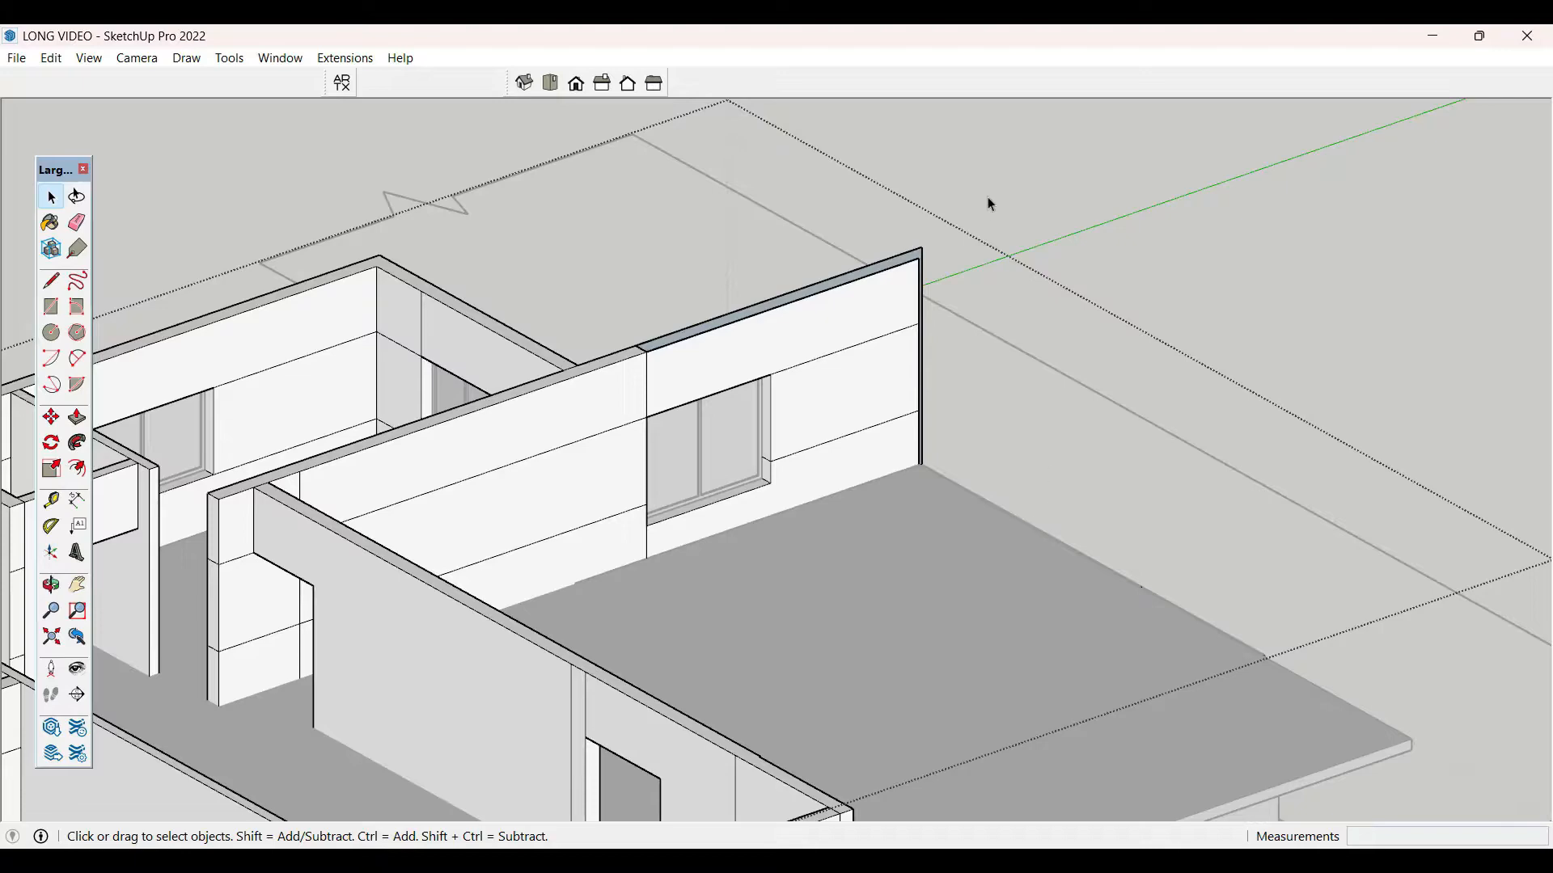
- Delete the wall faces around the window at the outer end of the upper living room's long back wall
left_click(822, 450)
key("Delete")
middle_click_drag(960, 350, 753, 388)
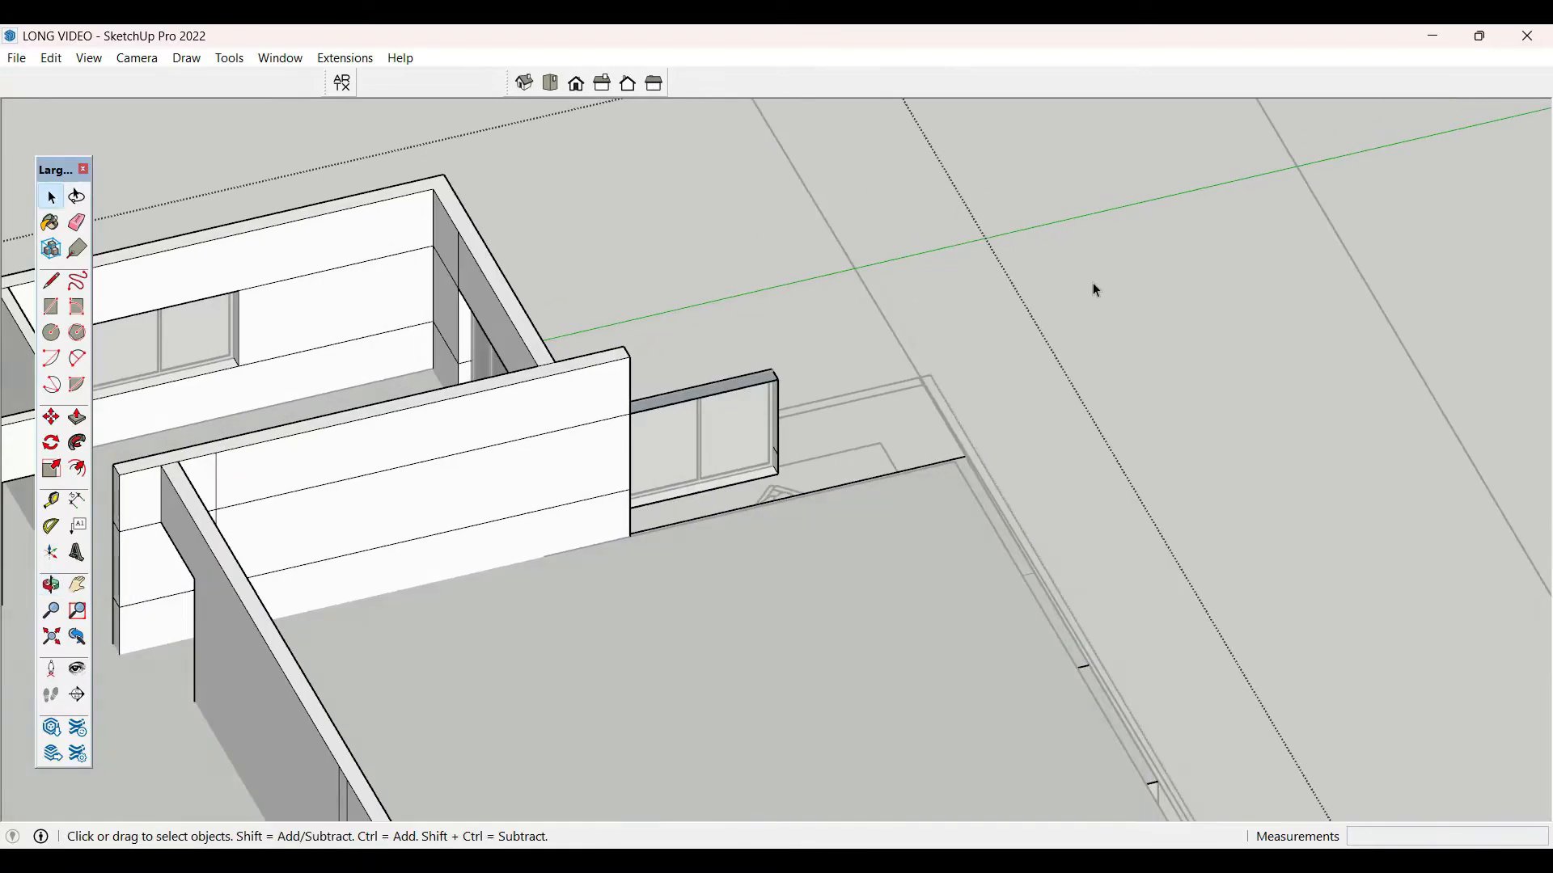
- Delete the outer half of the freestanding window and the reveal faces left around its opening
double_click(781, 430)
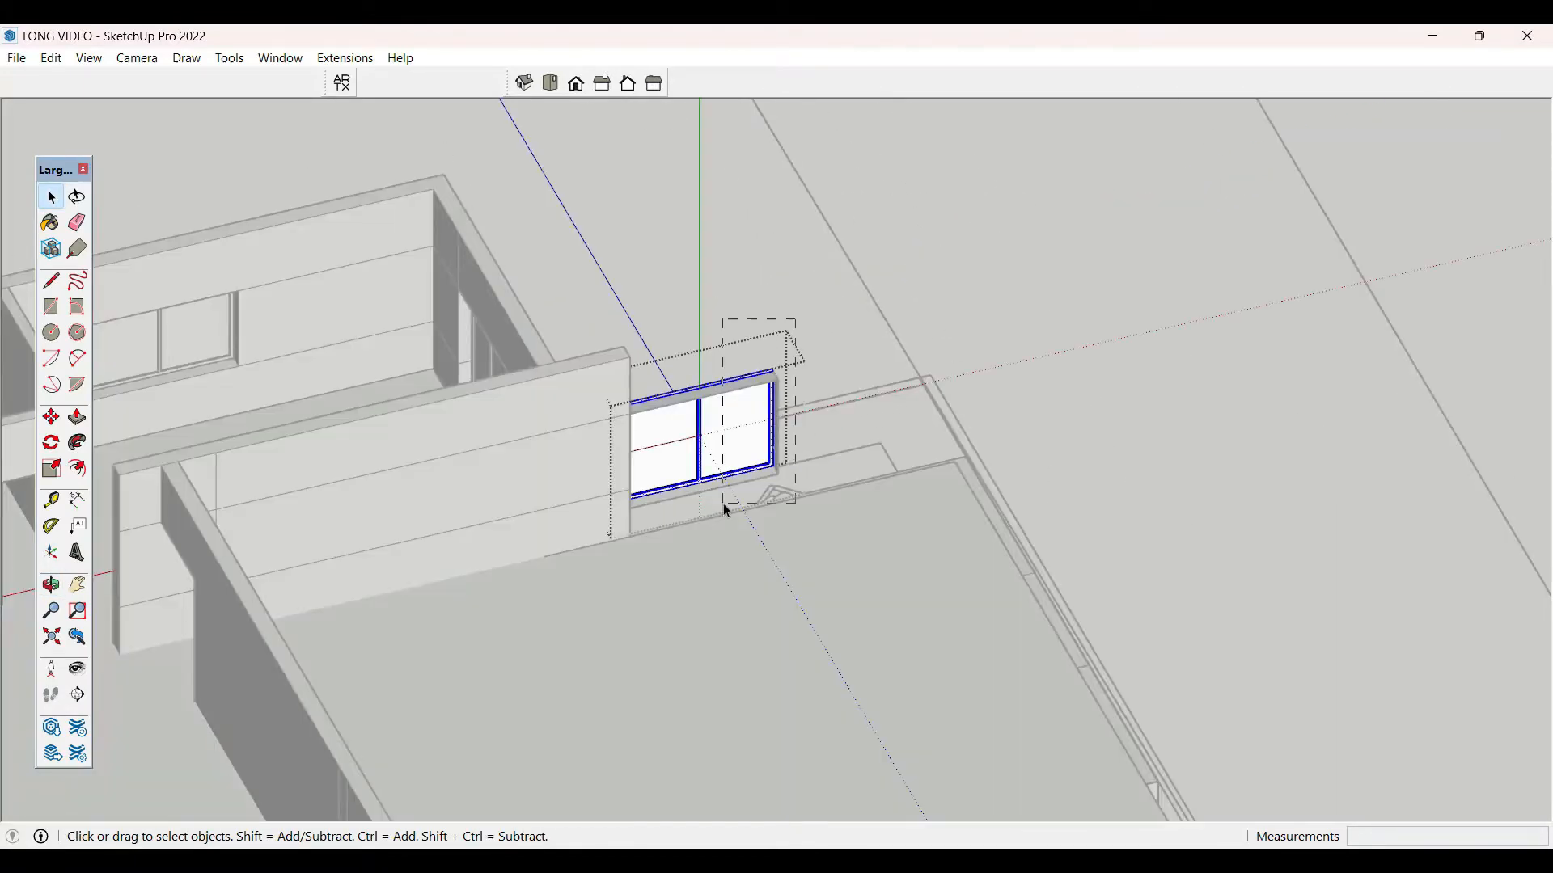
key("Escape")
left_click(1203, 394)
triple_click(764, 381)
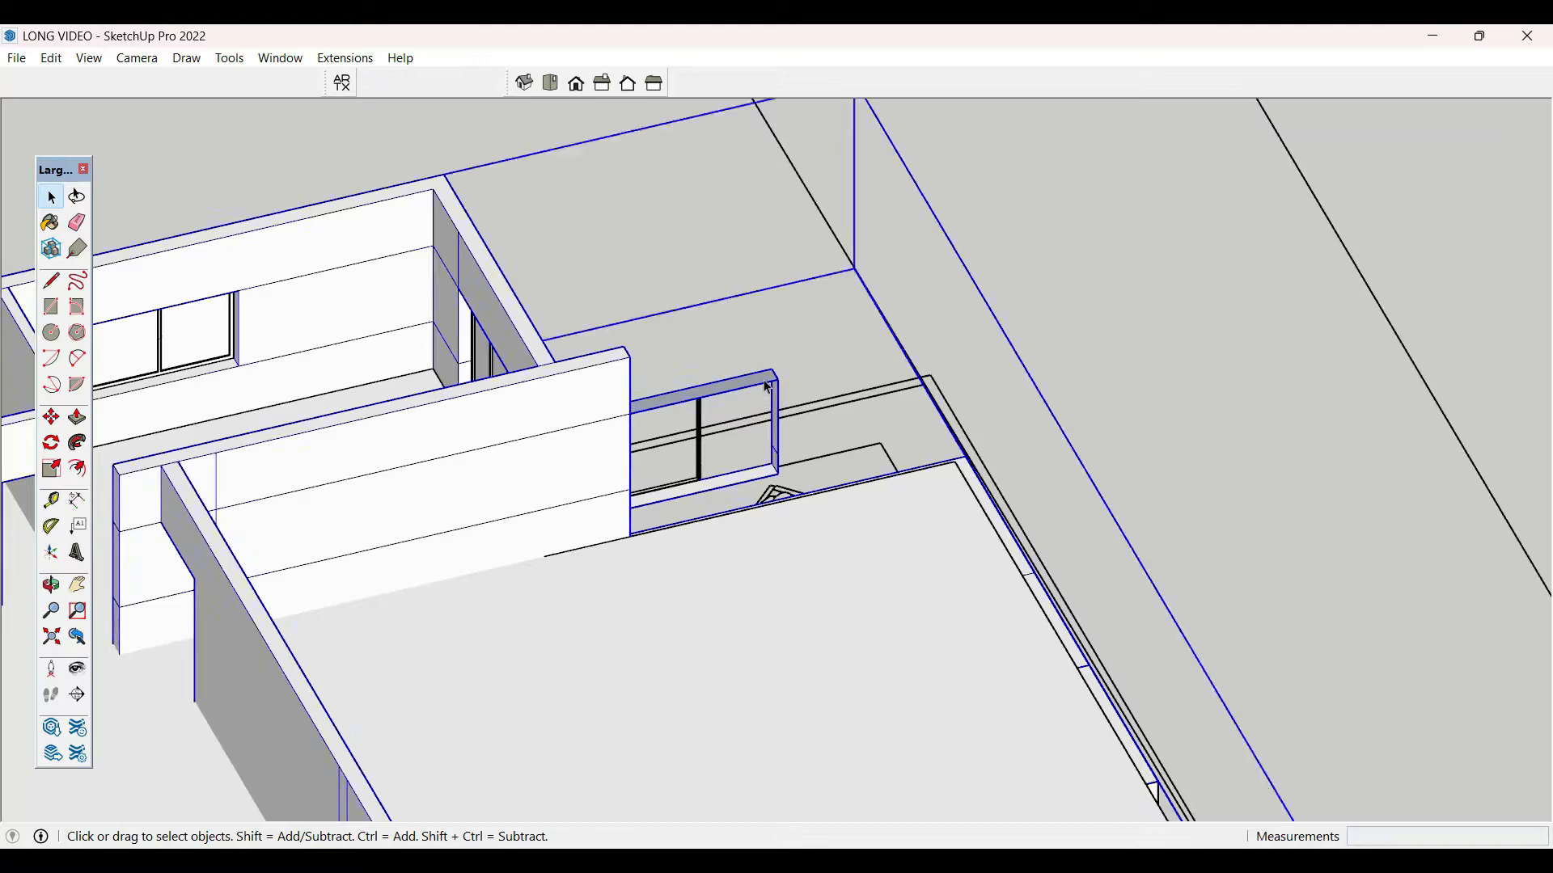
left_click(763, 458)
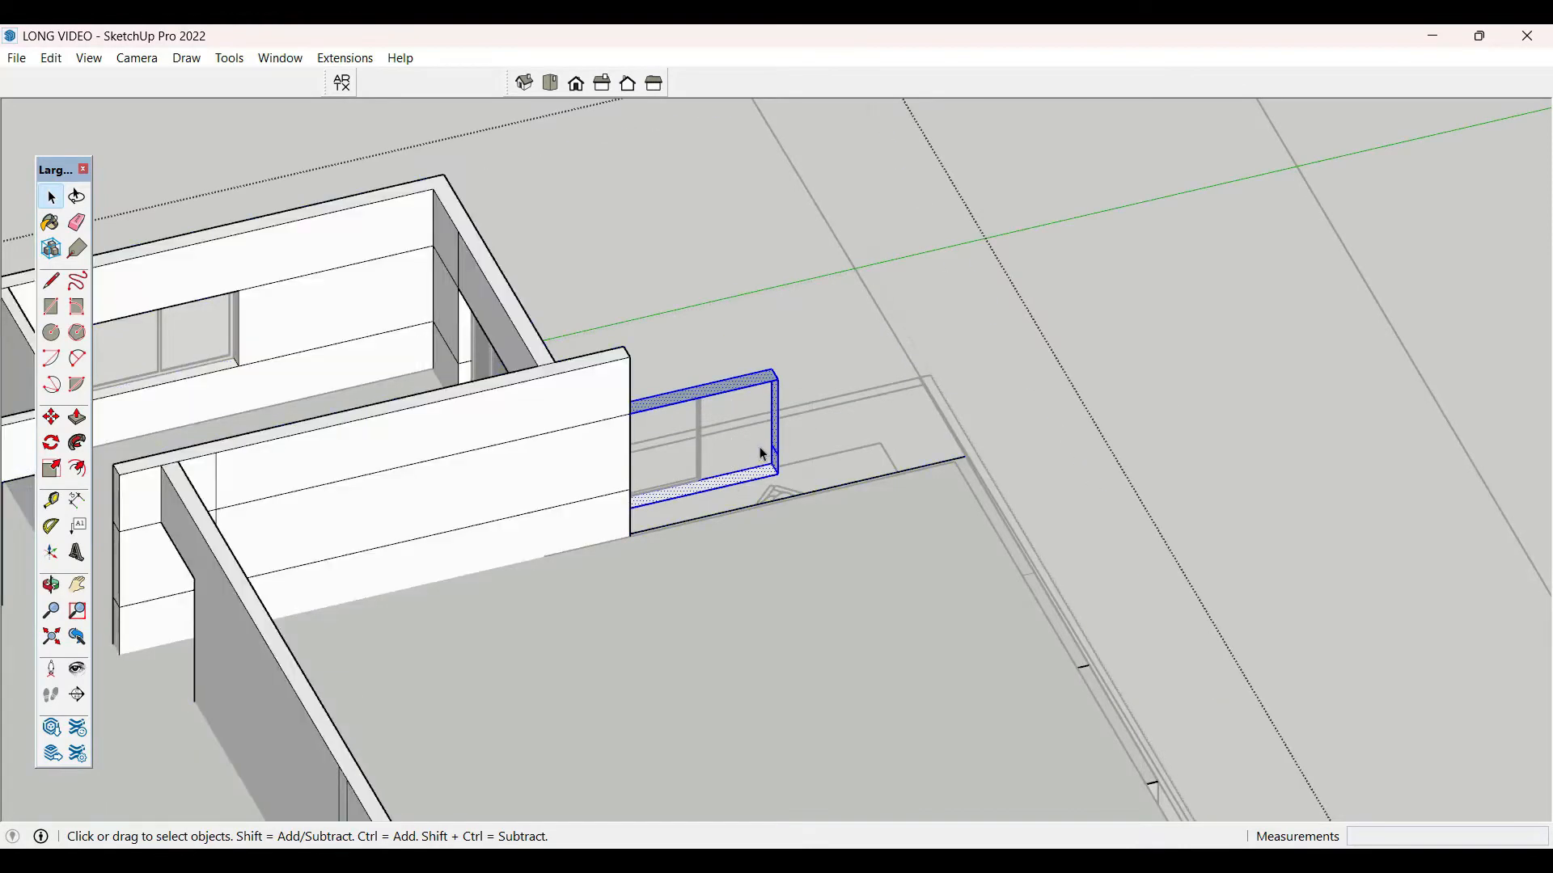
left_click(1170, 449)
- Delete the remaining frame pieces of the half window standing beyond the end of the upper living room's back wall
scroll(1172, 487, "down", 4)
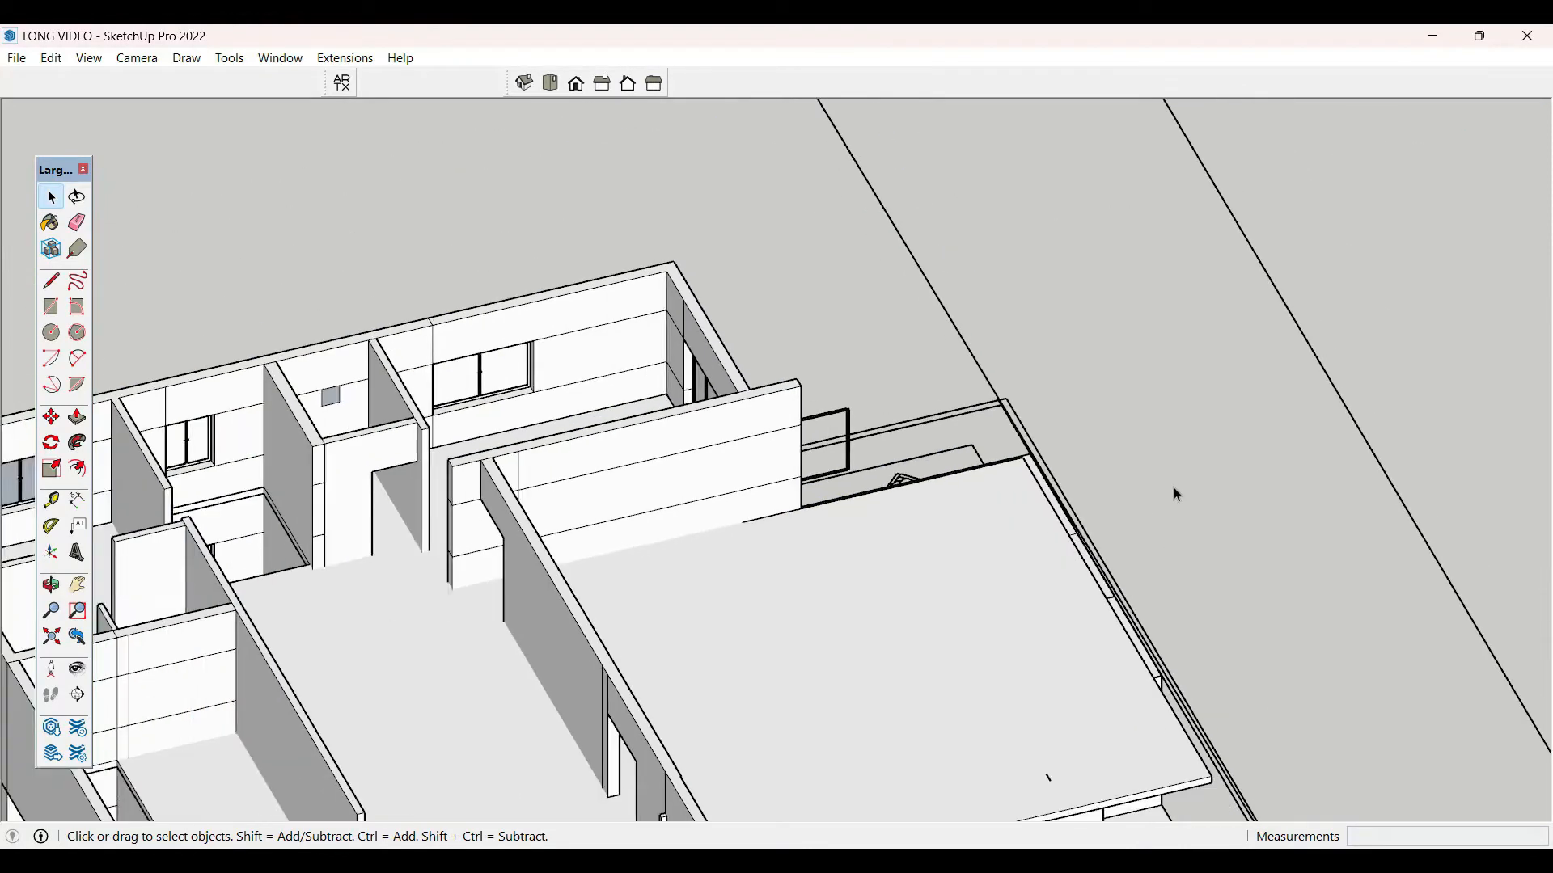
middle_click_drag(695, 486, 315, 396)
scroll(888, 501, "up", 3)
middle_click_drag(888, 501, 1228, 490)
scroll(1049, 522, "up", 2)
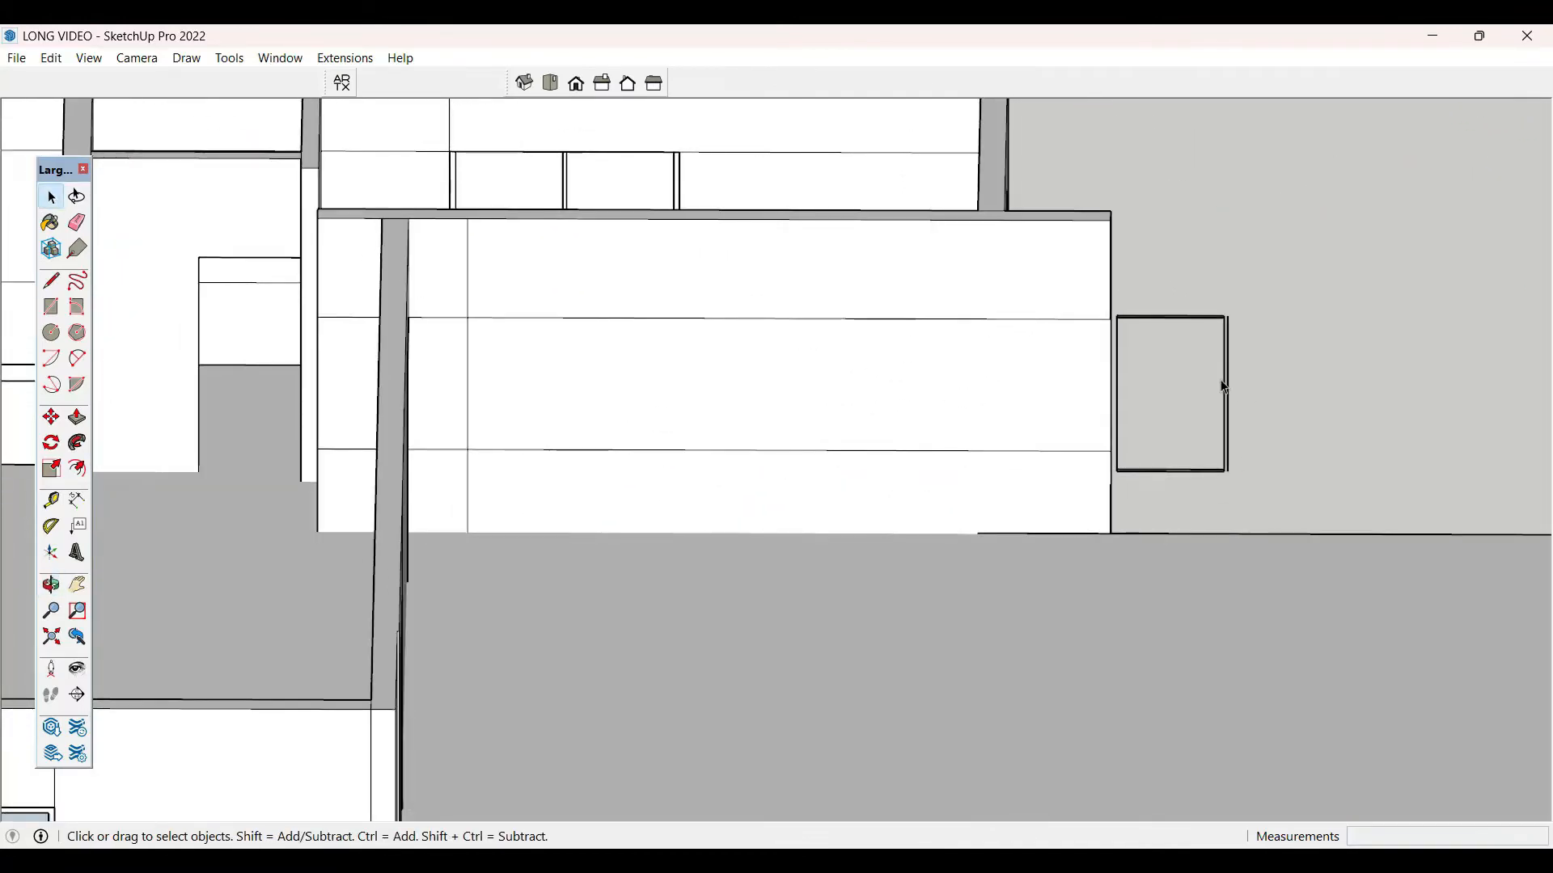
double_click(1231, 395)
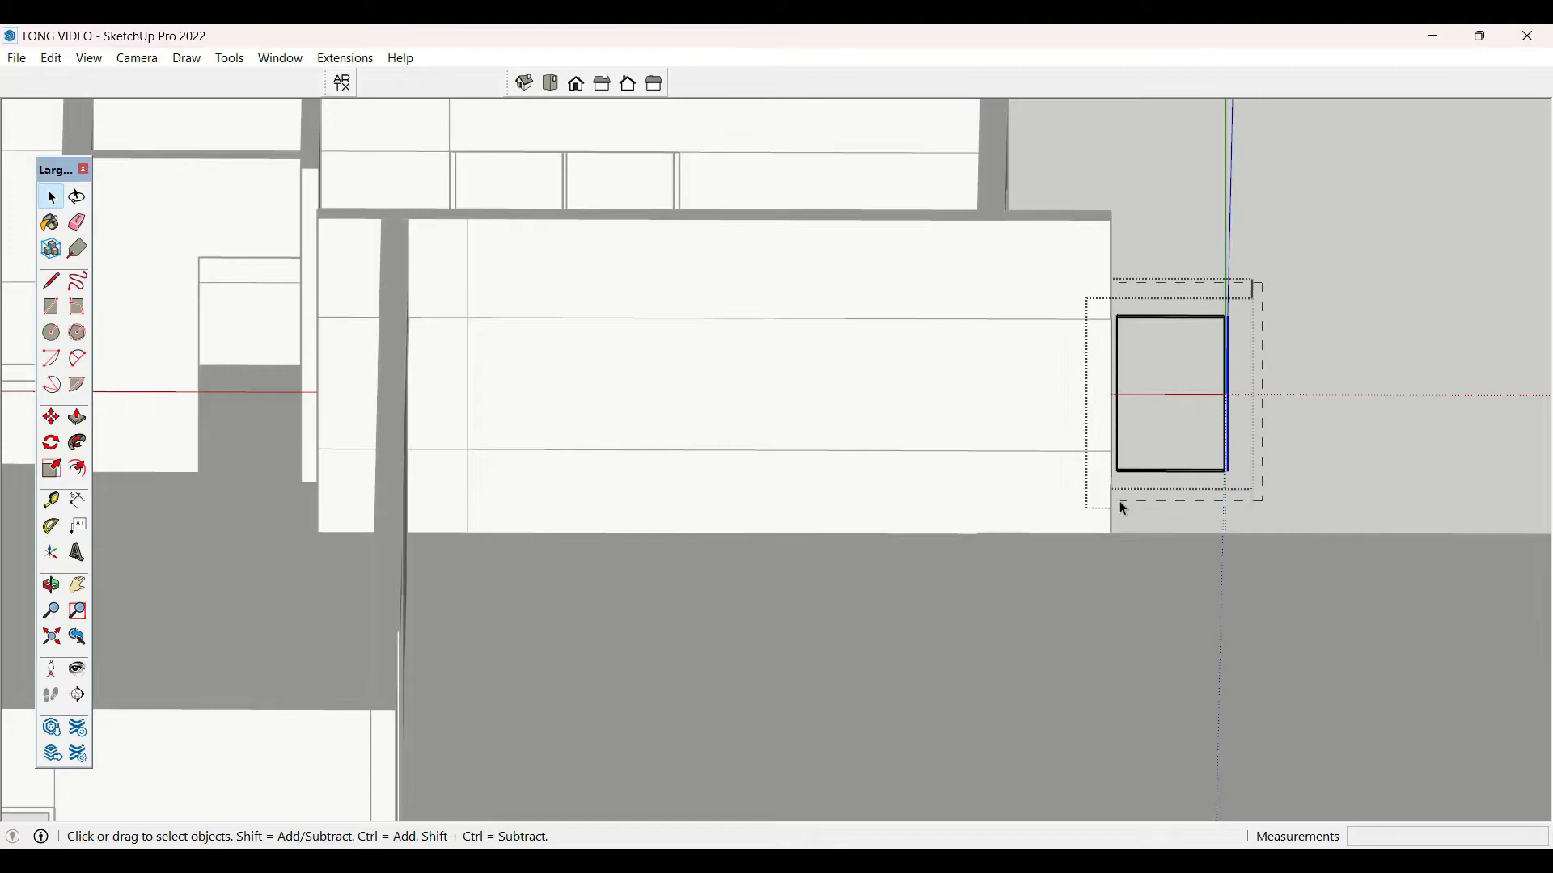
left_click_drag(1121, 505, 1122, 504)
key("Delete")
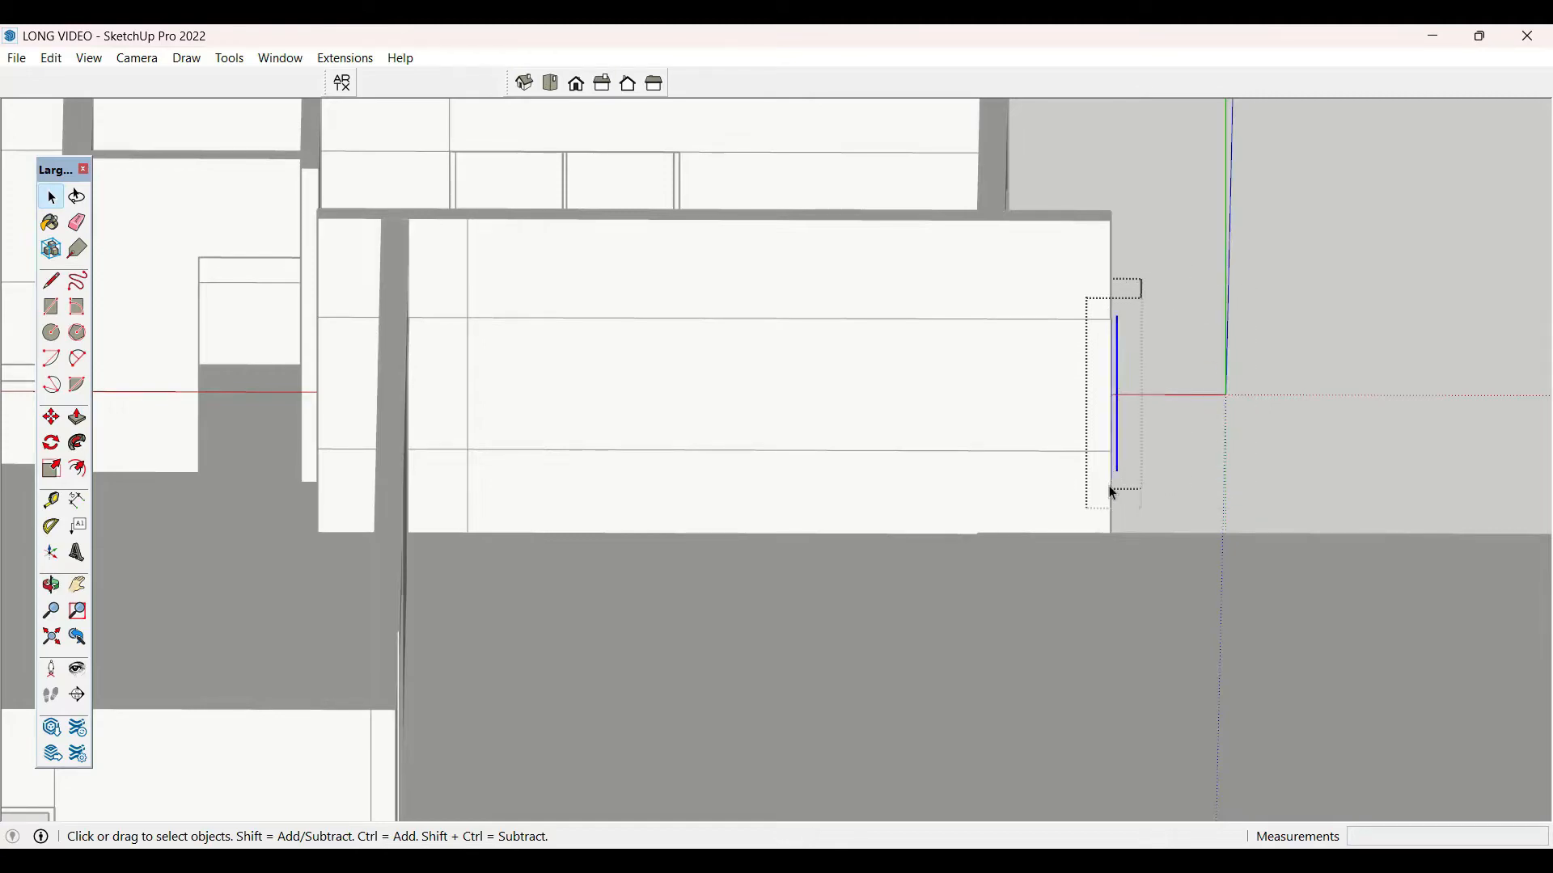
key("Delete")
- Close the open end of the upper living room's back wall by drawing a rectangle over its end faces
scroll(1109, 493, "down", 3)
middle_click_drag(1148, 412, 855, 575)
left_click(950, 509)
scroll(982, 517, "up", 3)
scroll(919, 517, "down", 2)
scroll(726, 557, "up", 4)
key("r")
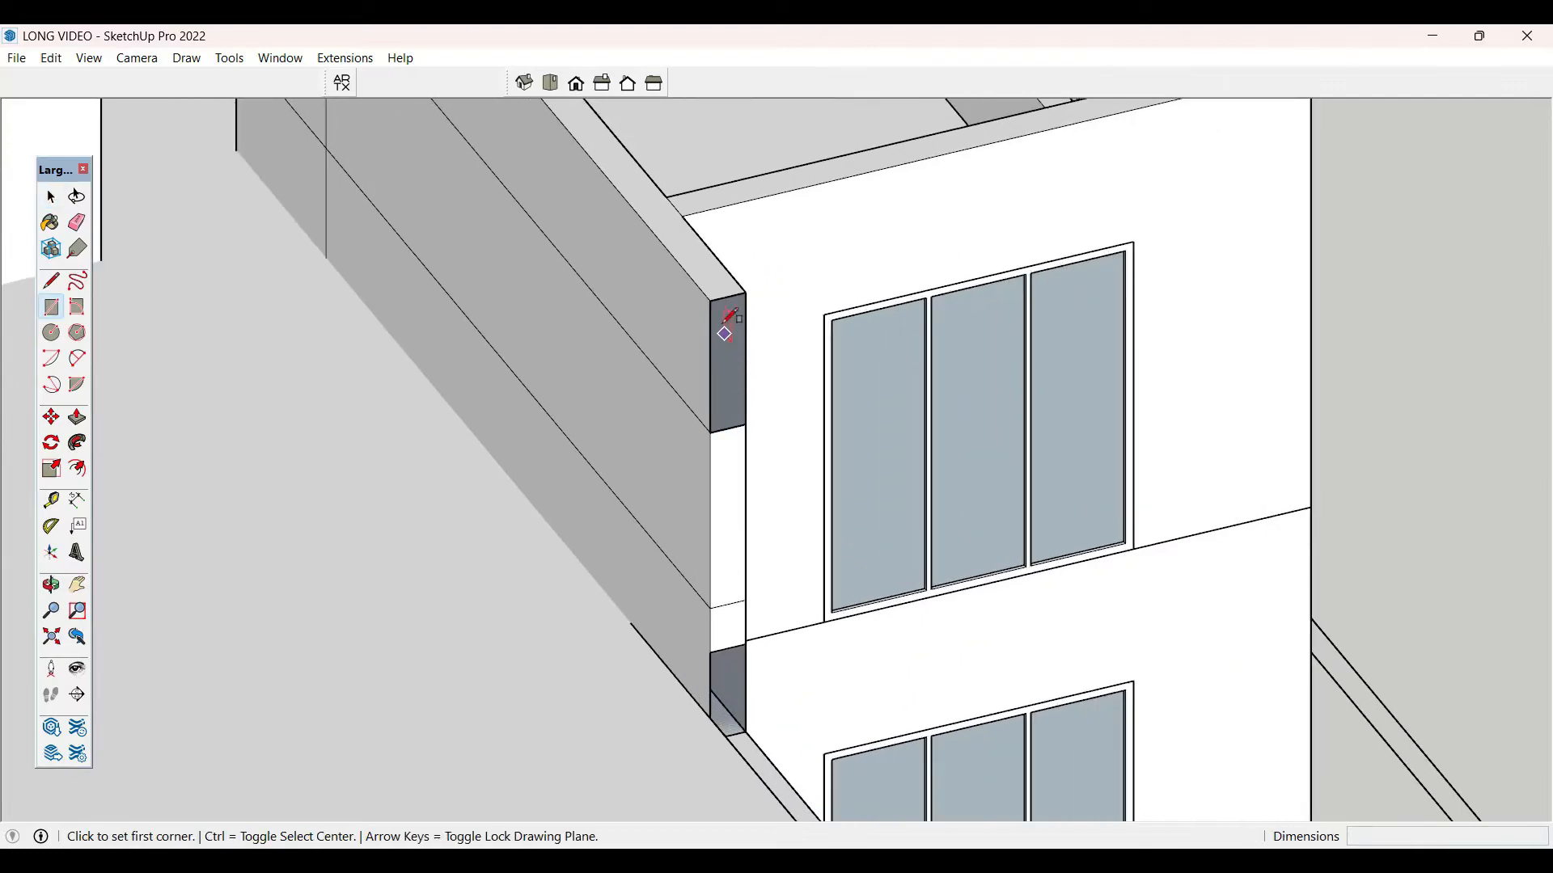
left_click(711, 300)
key("space")
- Erase the horizontal and vertical seam lines on the living room side of the upper back wall
scroll(1014, 512, "down", 10)
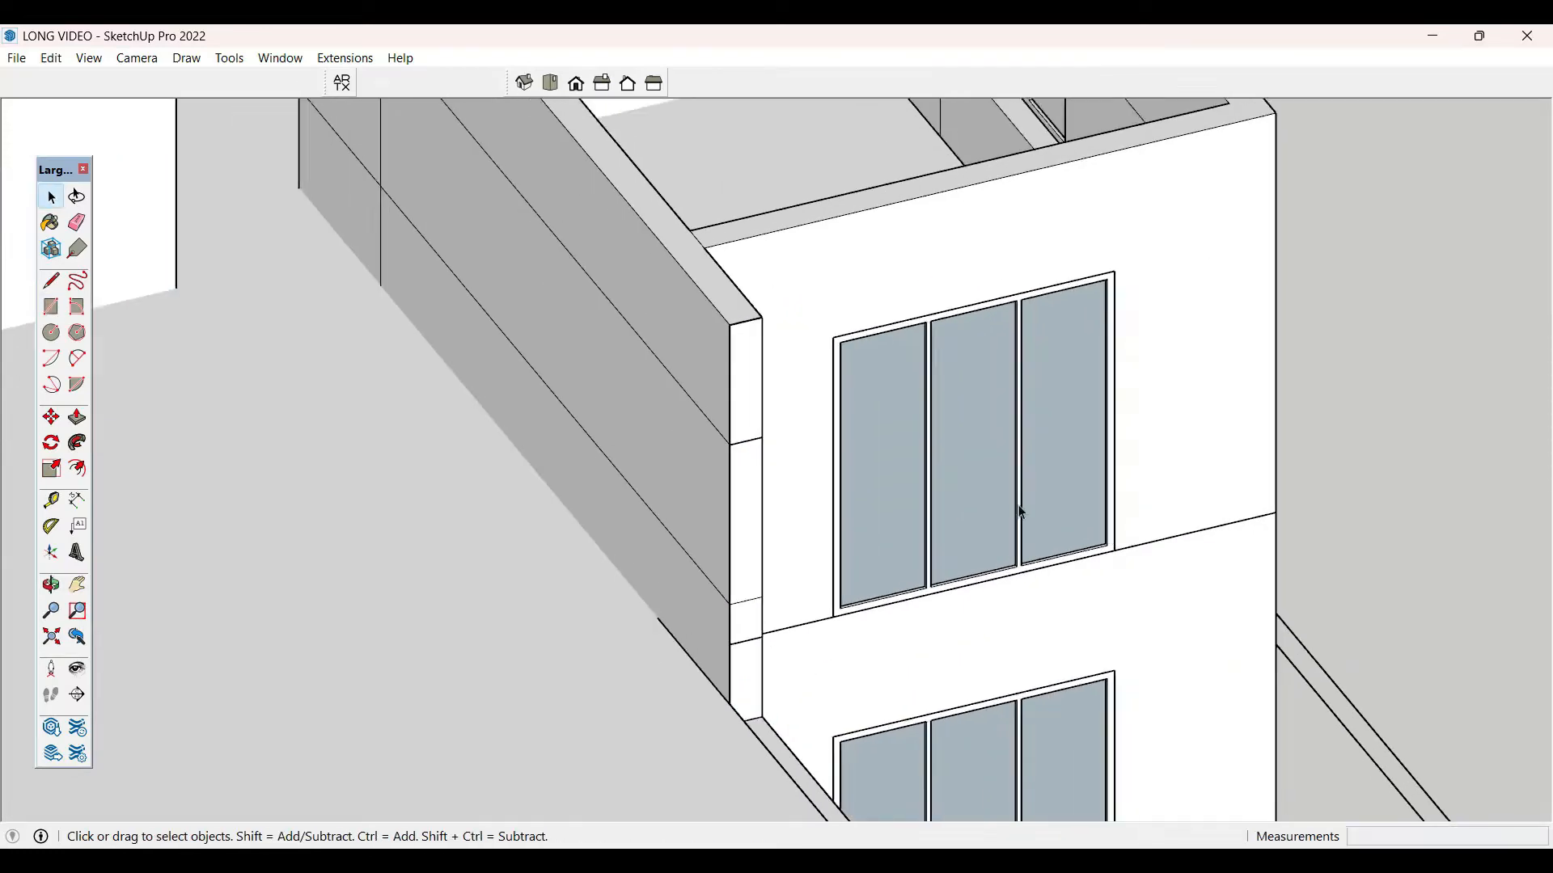
scroll(968, 323, "up", 6)
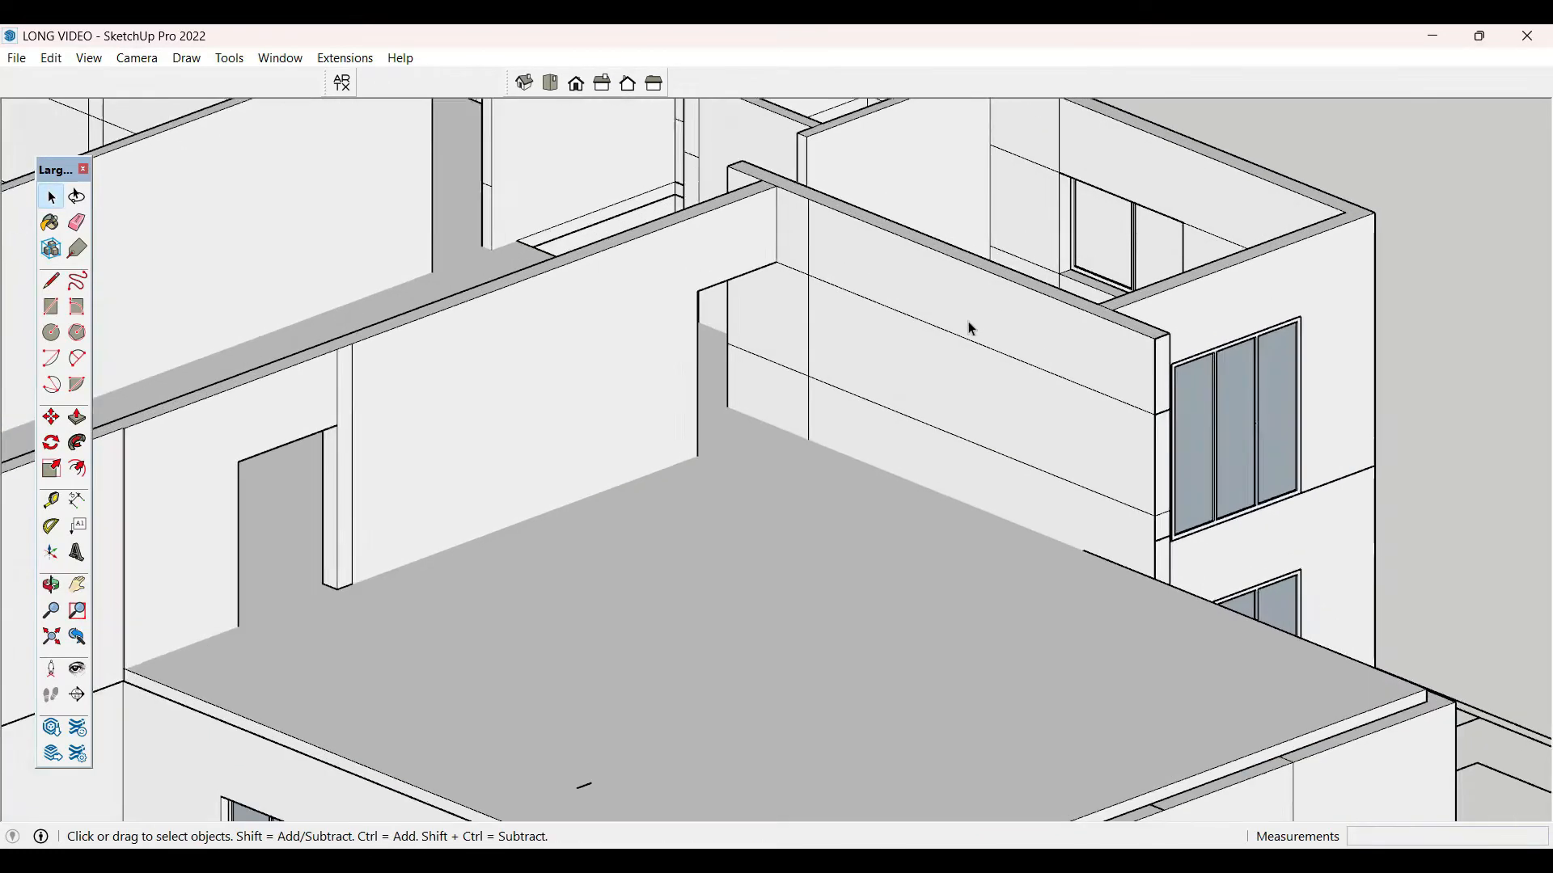
key("e")
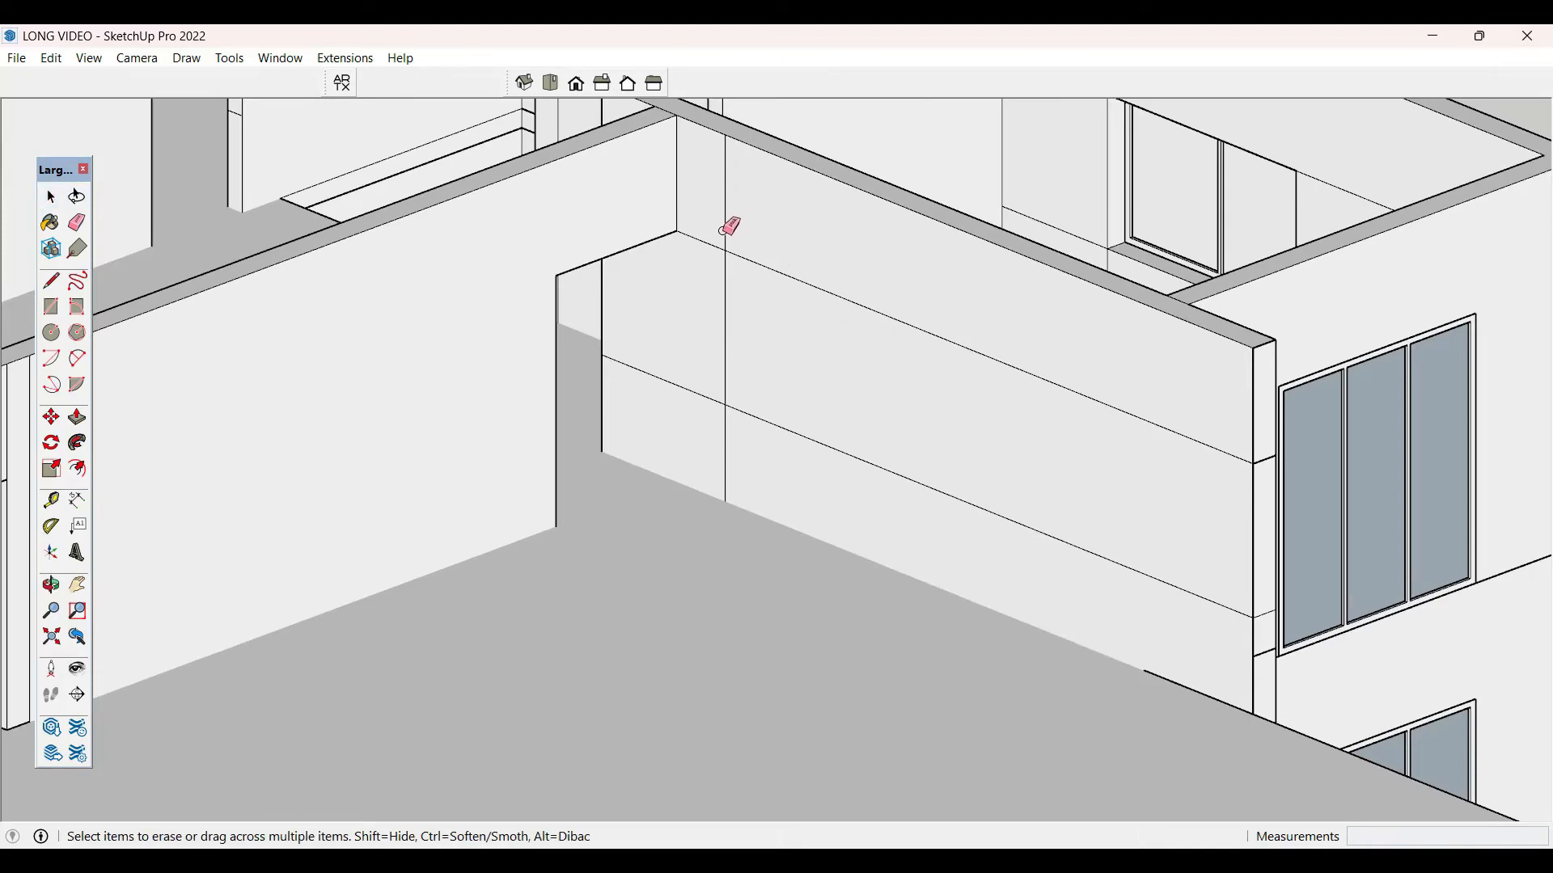
key("ctrl+a")
key("e")
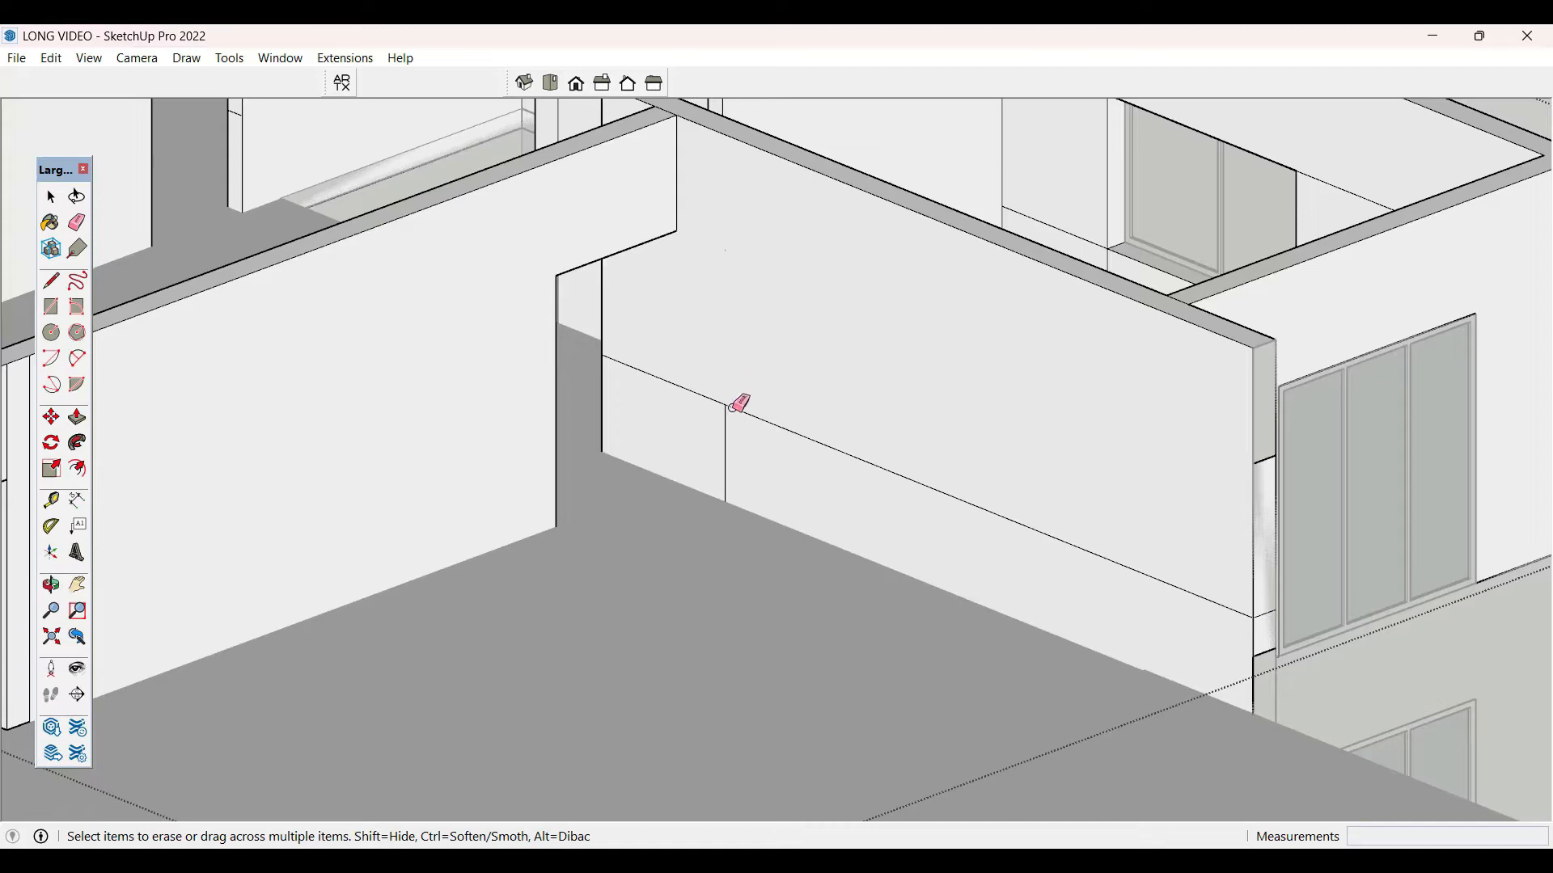
scroll(734, 414, "down", 3)
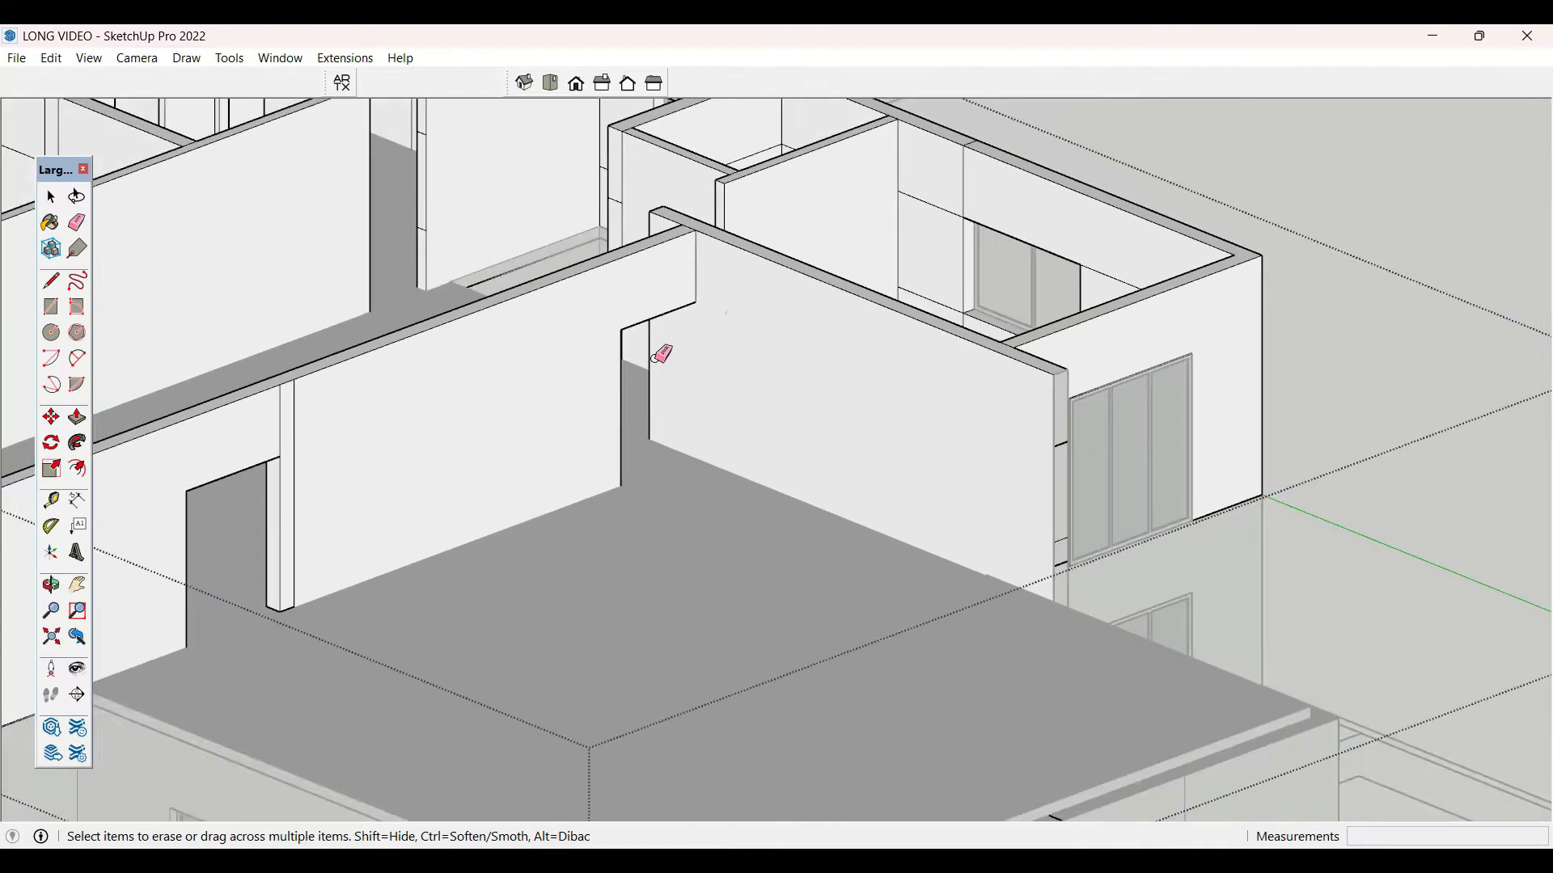
scroll(922, 386, "down", 1)
scroll(1375, 277, "down", 5)
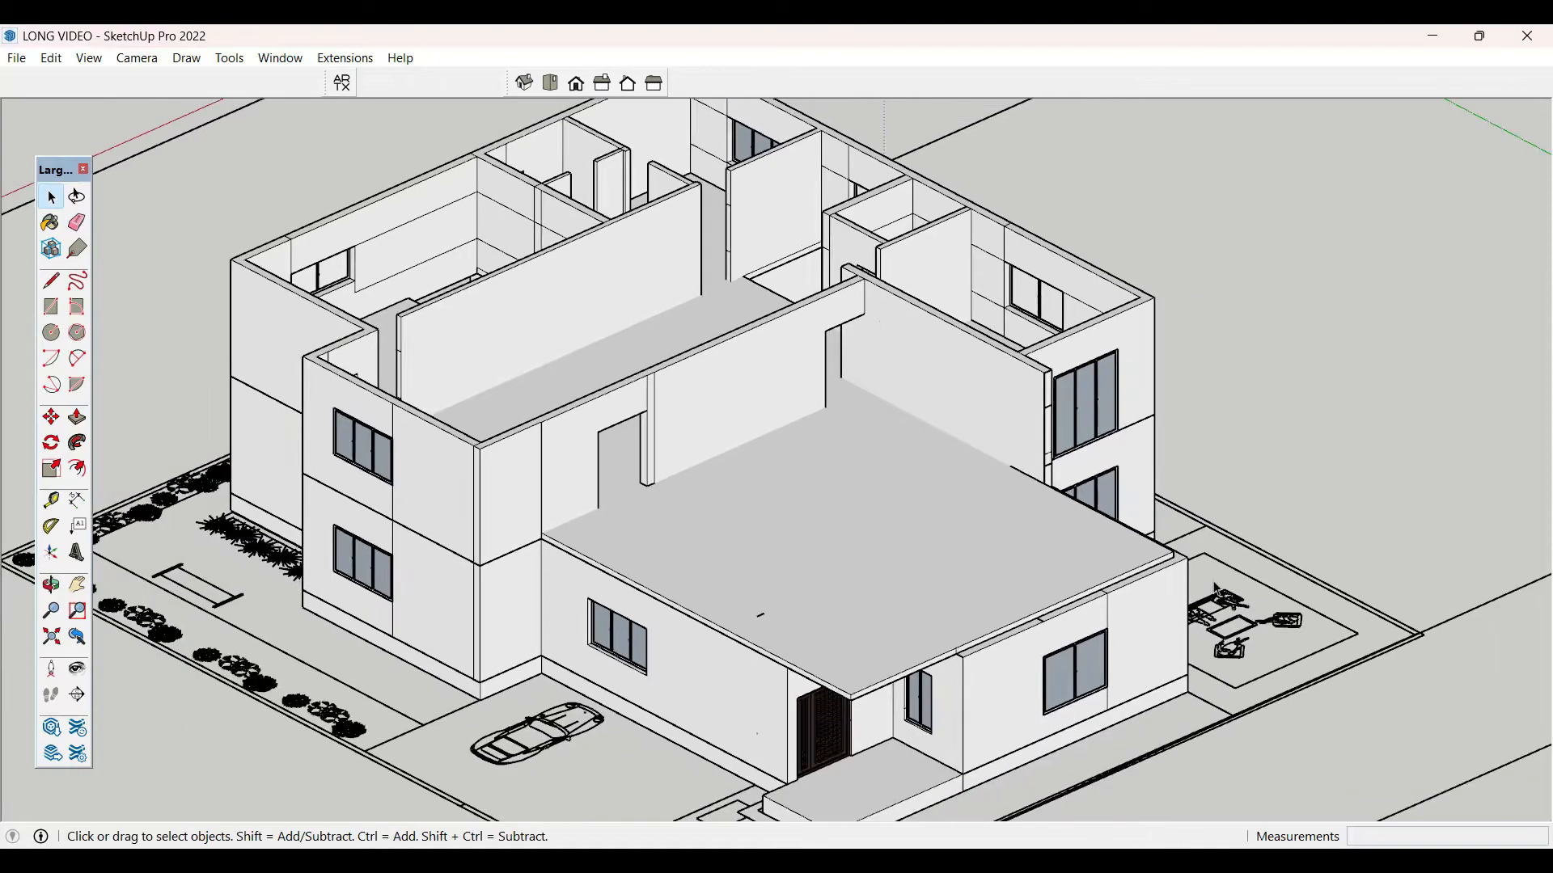
- Open the upper floor slab for editing and draw a short vertical line across its edge face beside the wall end
mouse_move(485, 598)
middle_mouse_down()
mouse_move(439, 617)
mouse_move(628, 554)
mouse_move(679, 607)
mouse_move(772, 516)
mouse_move(728, 544)
middle_mouse_up()
scroll(772, 516, "up", 3)
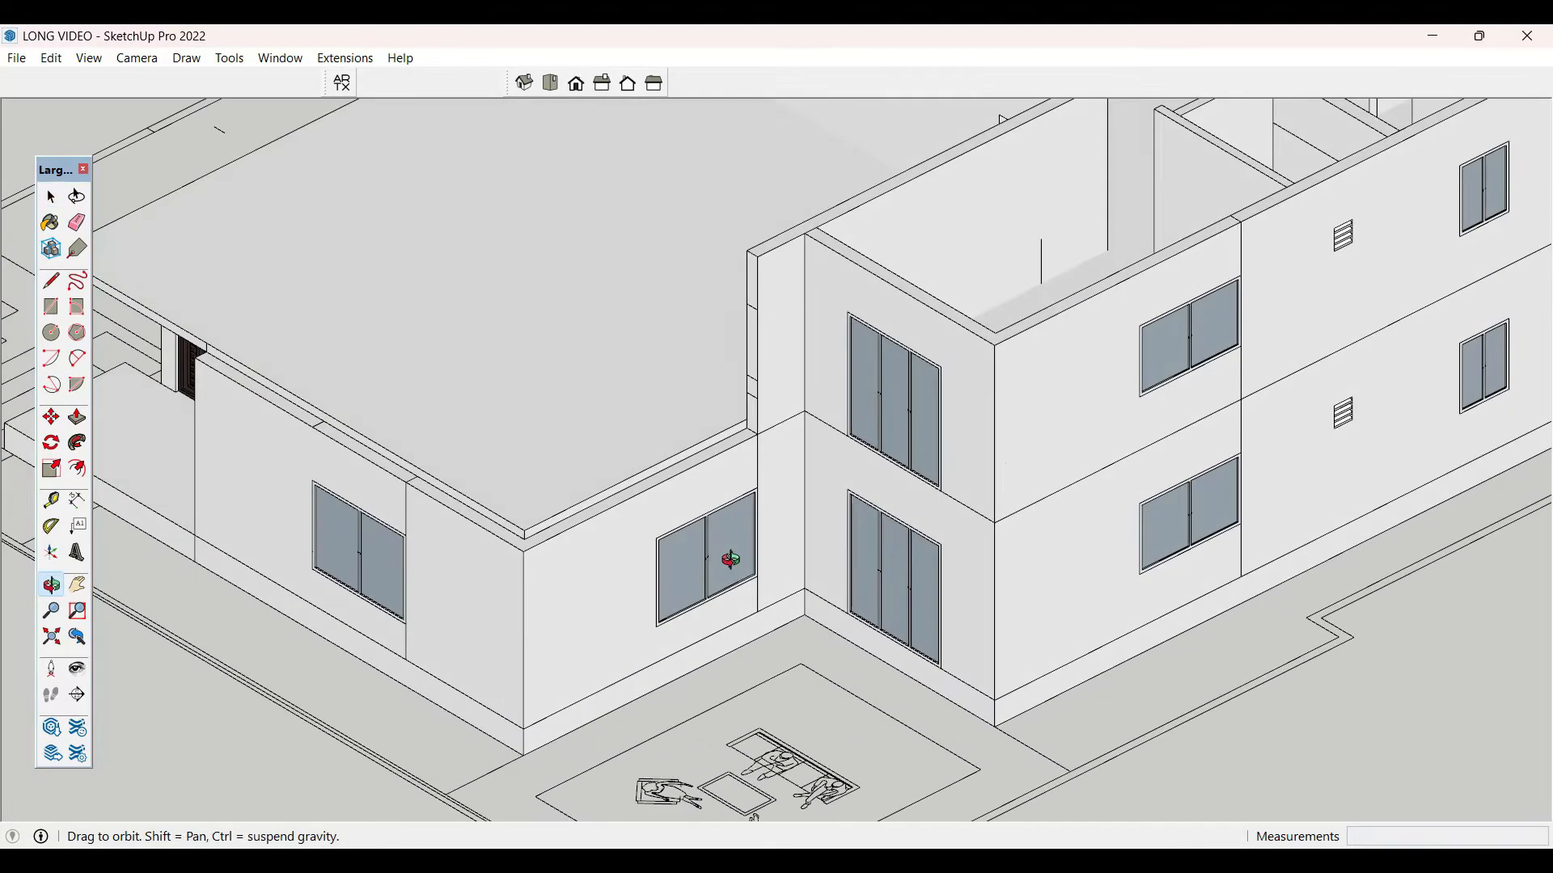
scroll(677, 477, "up", 3)
double_click(683, 434)
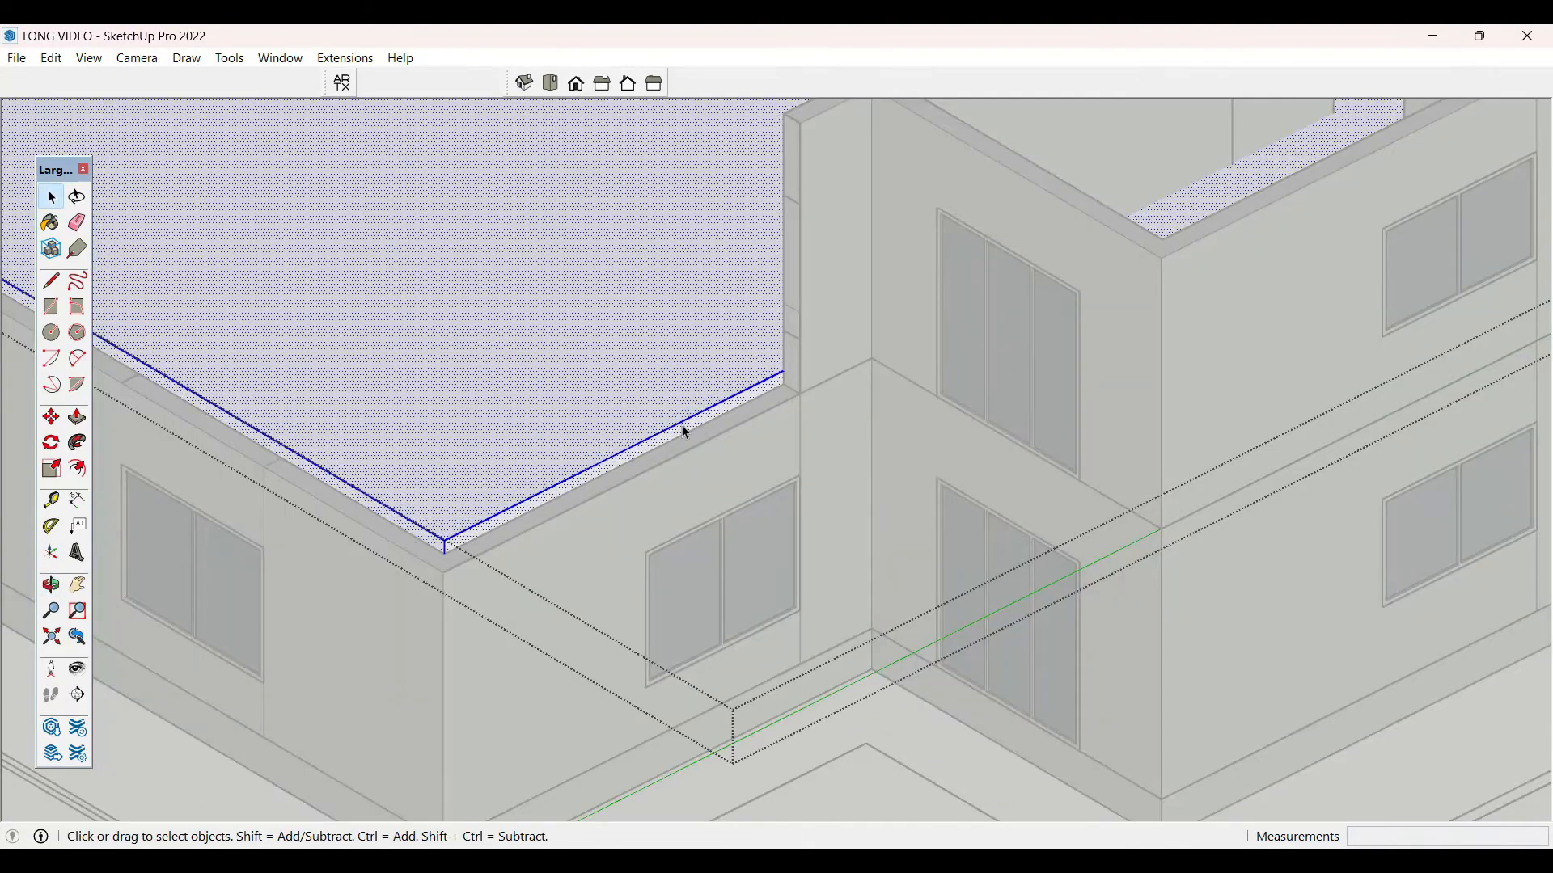
scroll(685, 433, "up", 5)
key("l")
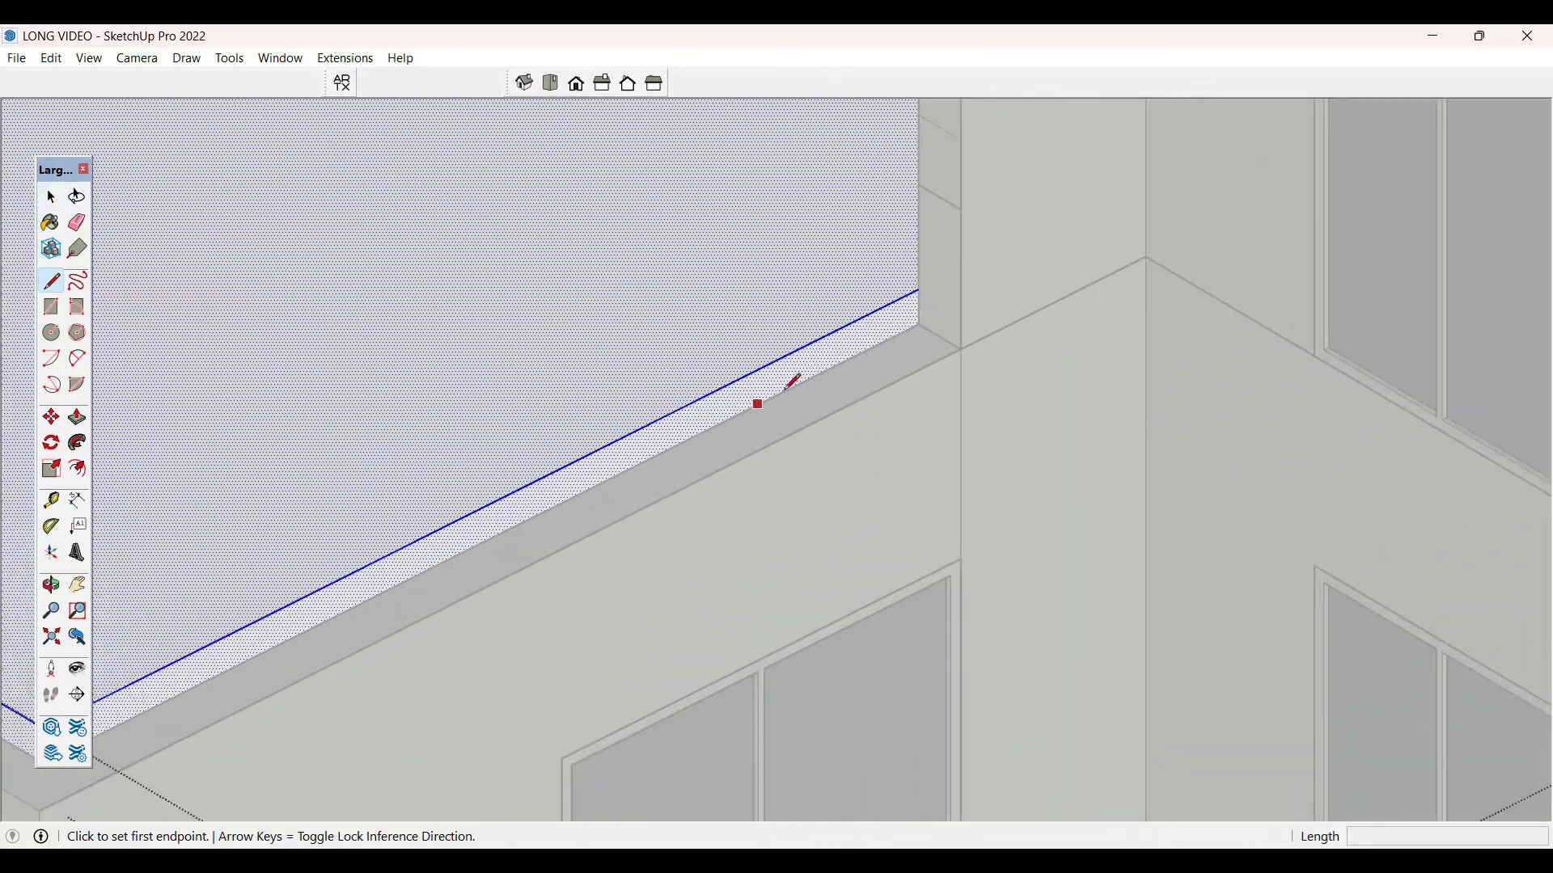
left_click(912, 291)
left_click(915, 327)
key("space")
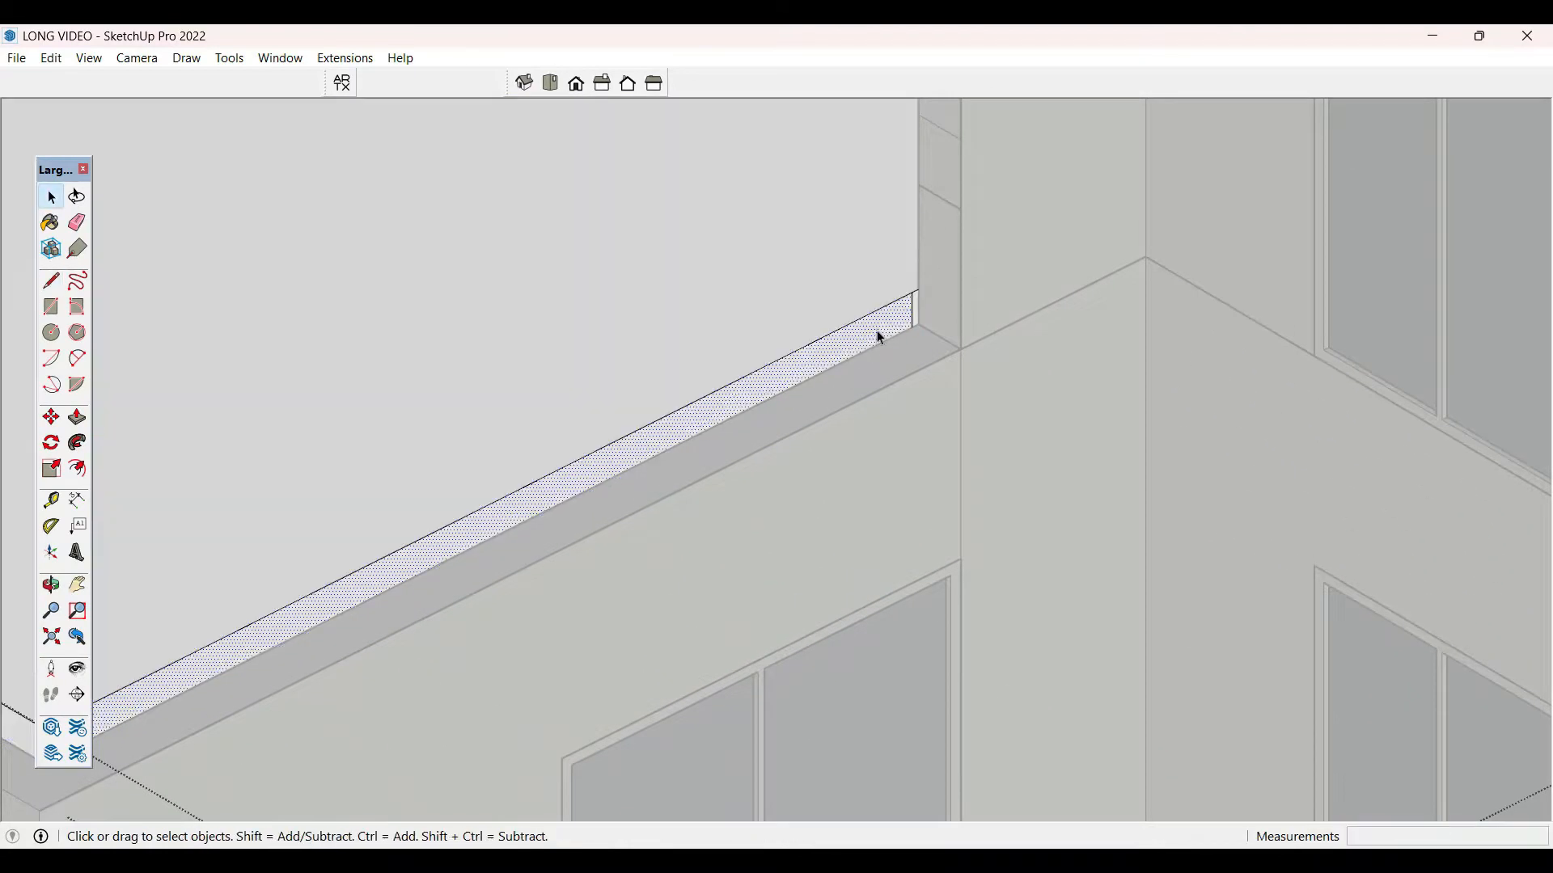
- Push/Pull the slab's separated edge face outward to line up with the bedroom block's outer corner
key("p")
left_click(696, 288)
scroll(644, 274, "down", 3)
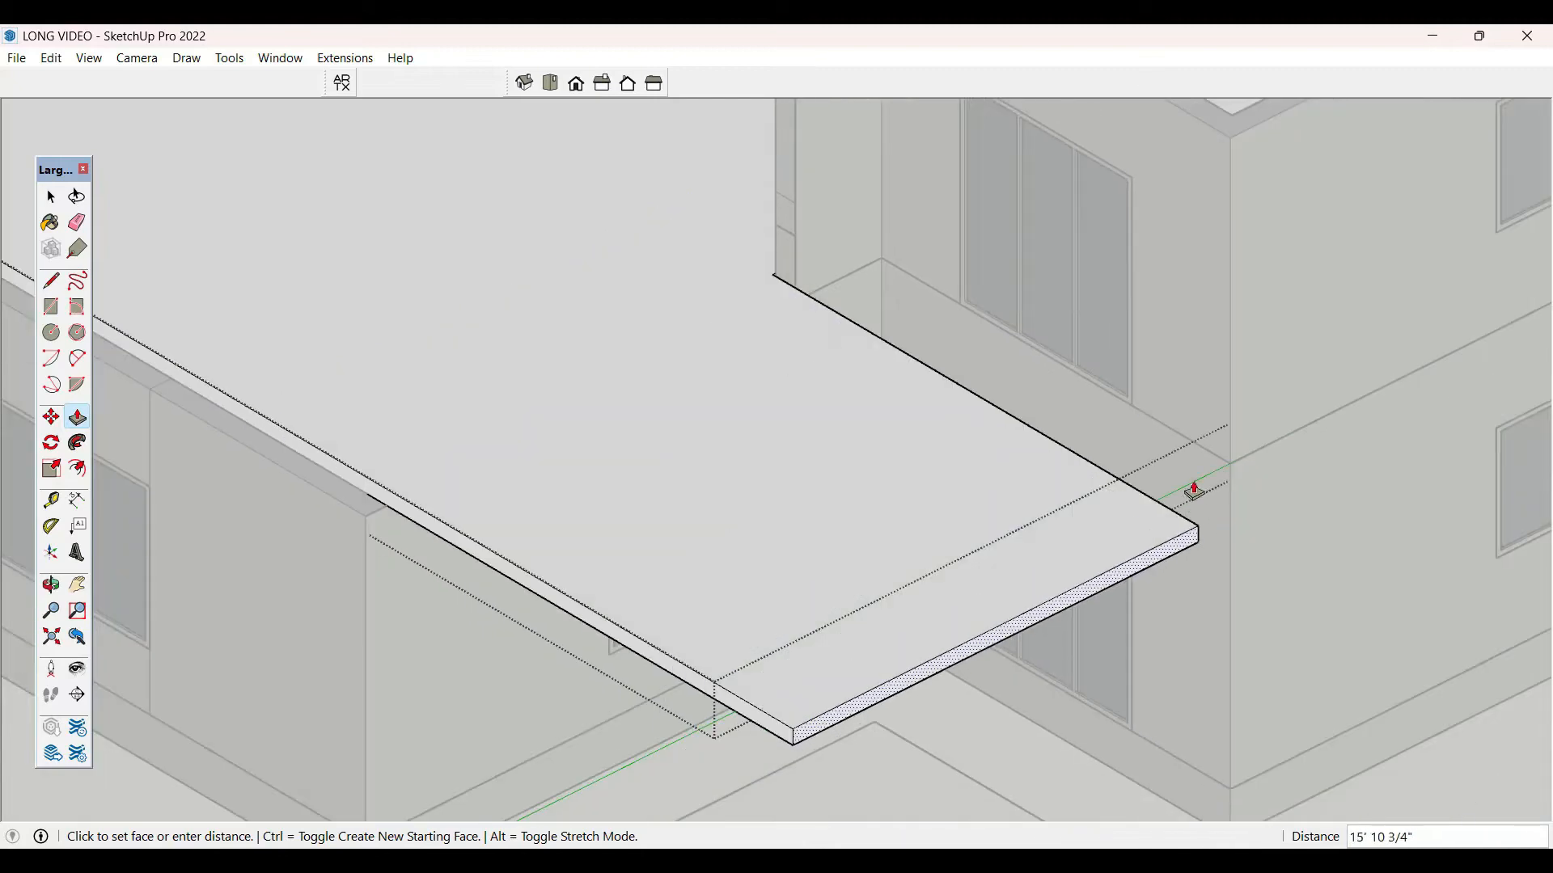
left_click(1245, 473)
- Pull the slab extension's inner side face about 6 1/4" to close the gap along the bedroom's window wall
scroll(535, 540, "up", 5)
middle_click_drag(535, 540, 728, 702)
scroll(728, 702, "up", 3)
key("space")
left_click(713, 697)
key("p")
left_click(740, 709)
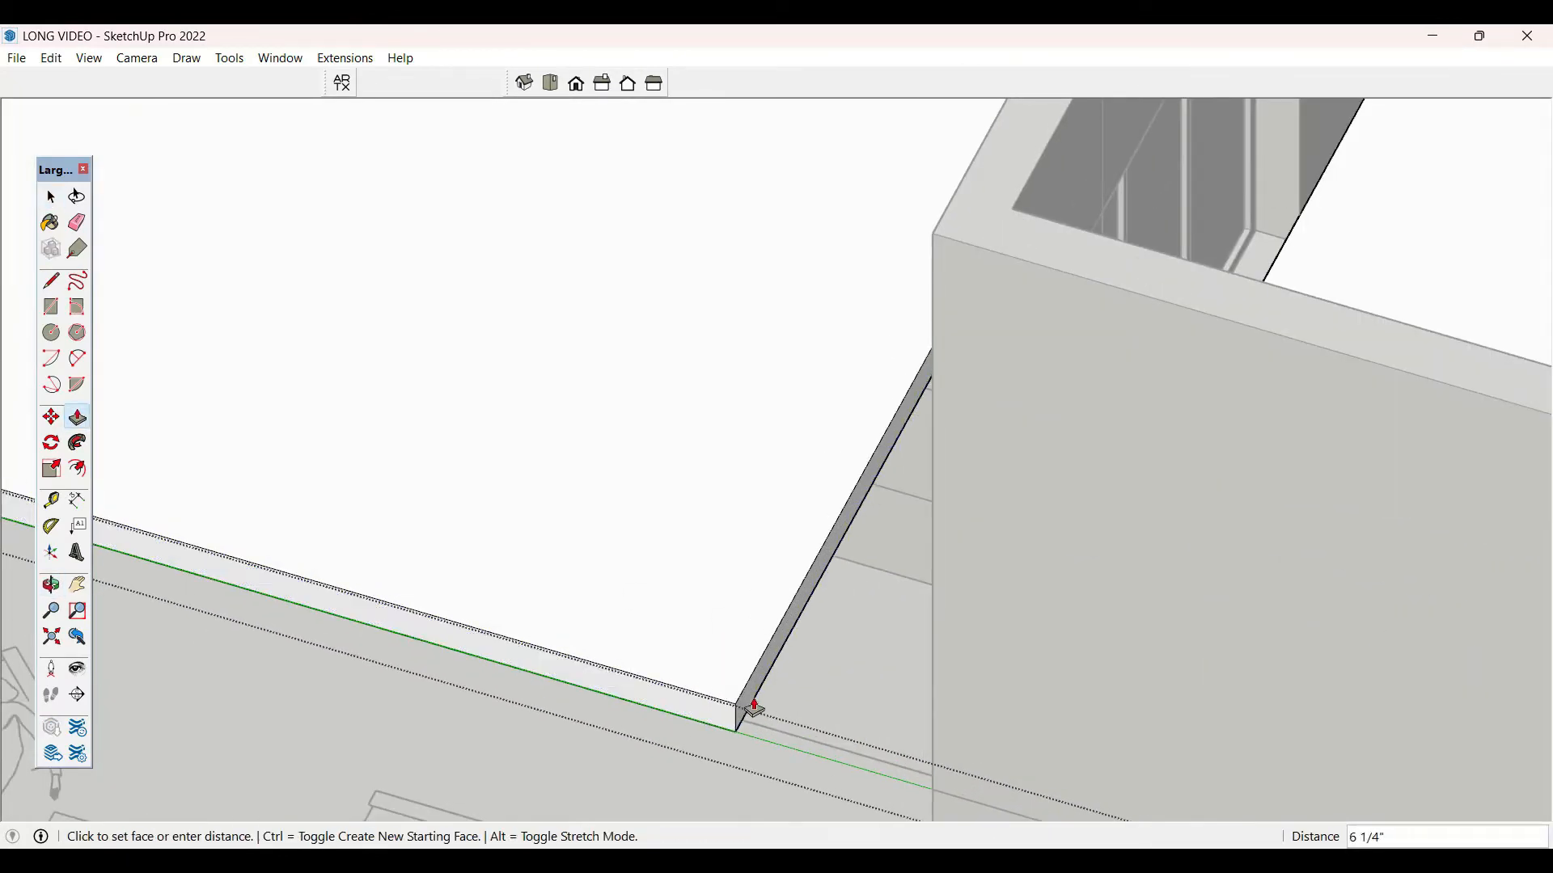
scroll(1183, 706, "up", 3)
key("space")
- Try to push the projecting wall's end face back to the bedroom's window wall
middle_click_drag(1358, 666, 1162, 621)
scroll(232, 547, "down", 5)
middle_click_drag(232, 548, 627, 561)
scroll(938, 260, "up", 3)
scroll(938, 261, "up", 6)
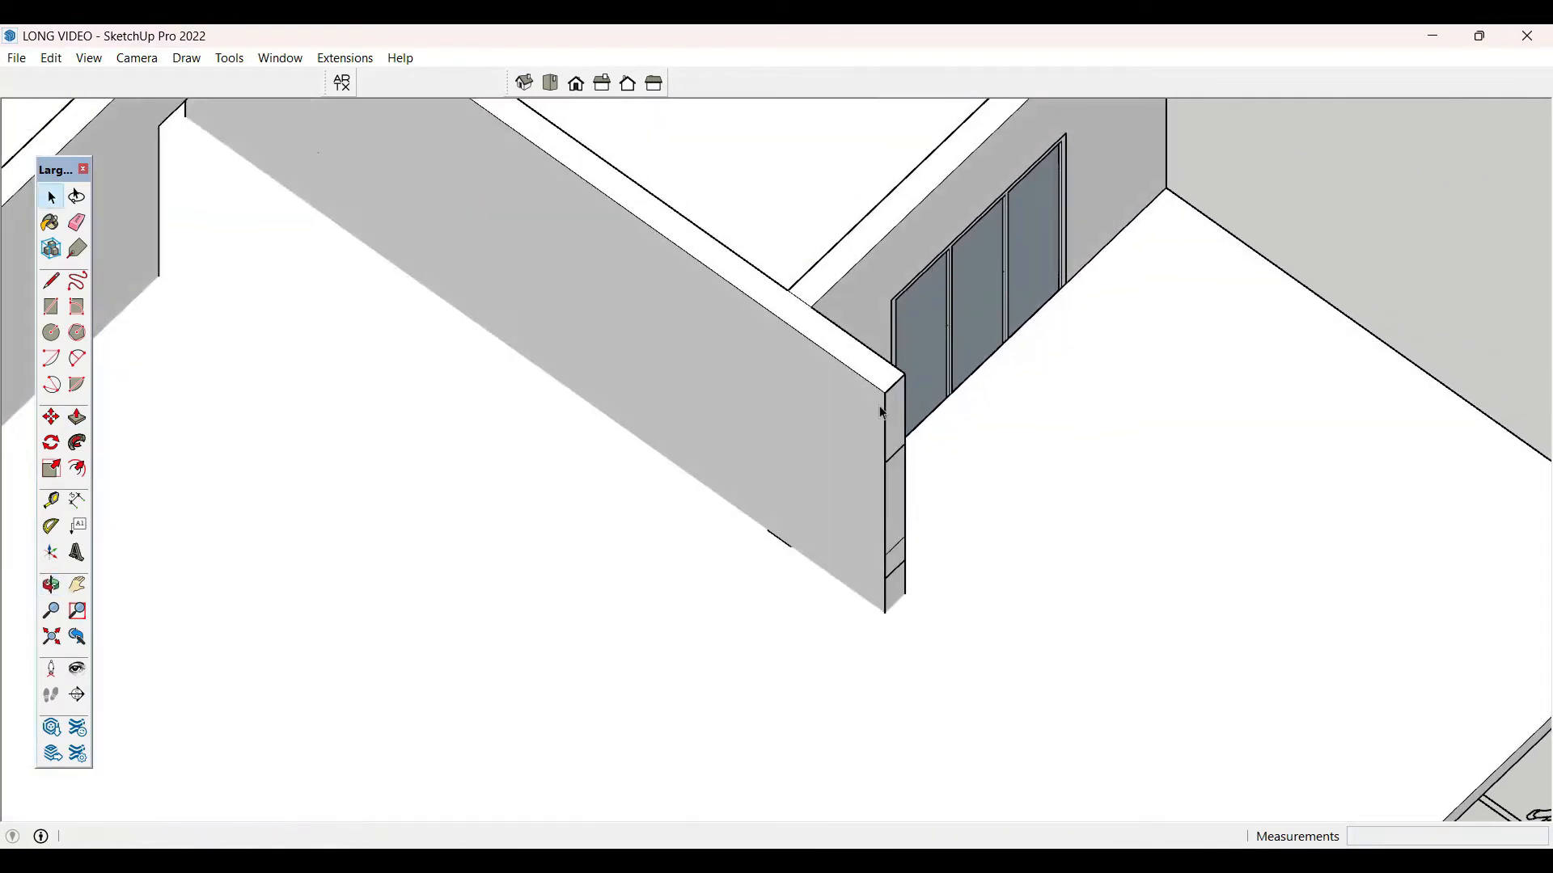
left_click(892, 397)
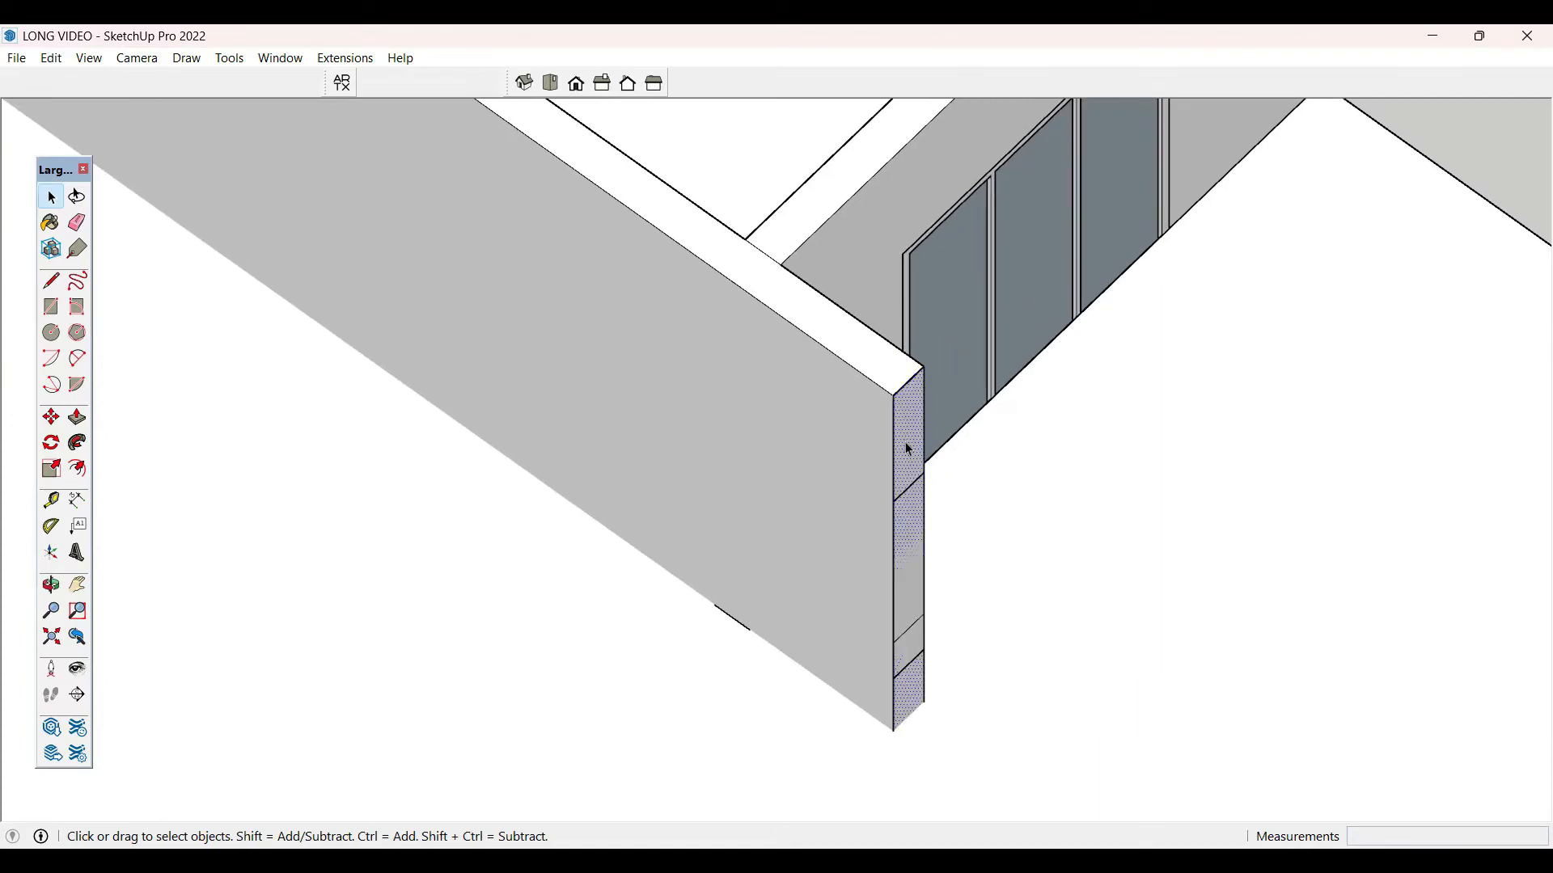
key("p")
left_click(790, 266)
key("space")
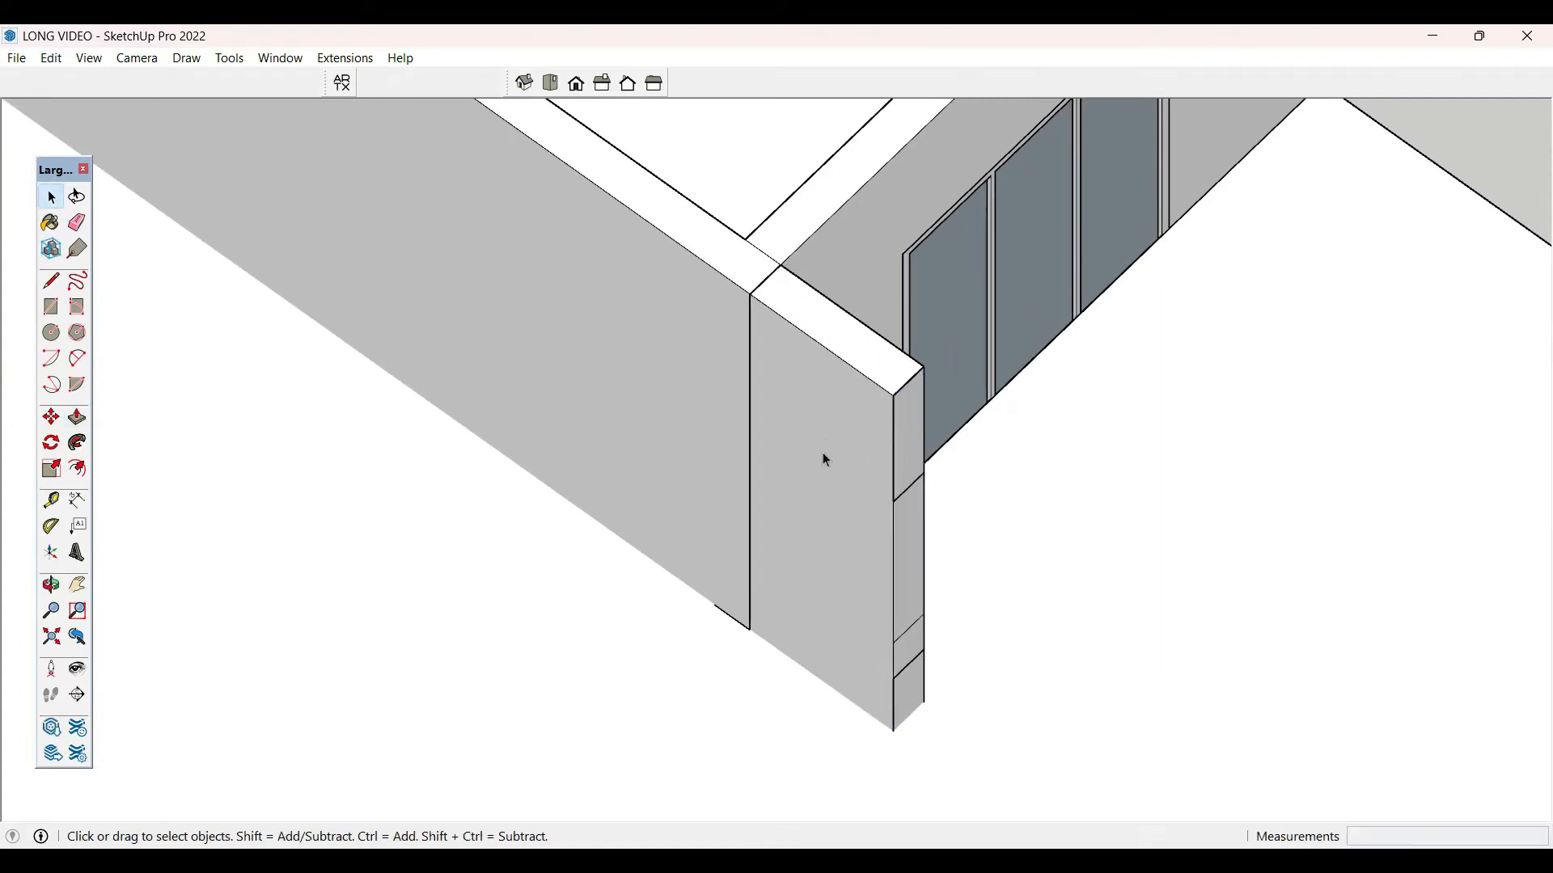
- Try to delete the projecting wall stub beyond the bedroom's window wall by selecting its side face
scroll(822, 452, "up", 5)
middle_click_drag(823, 453, 978, 160)
left_click(947, 305)
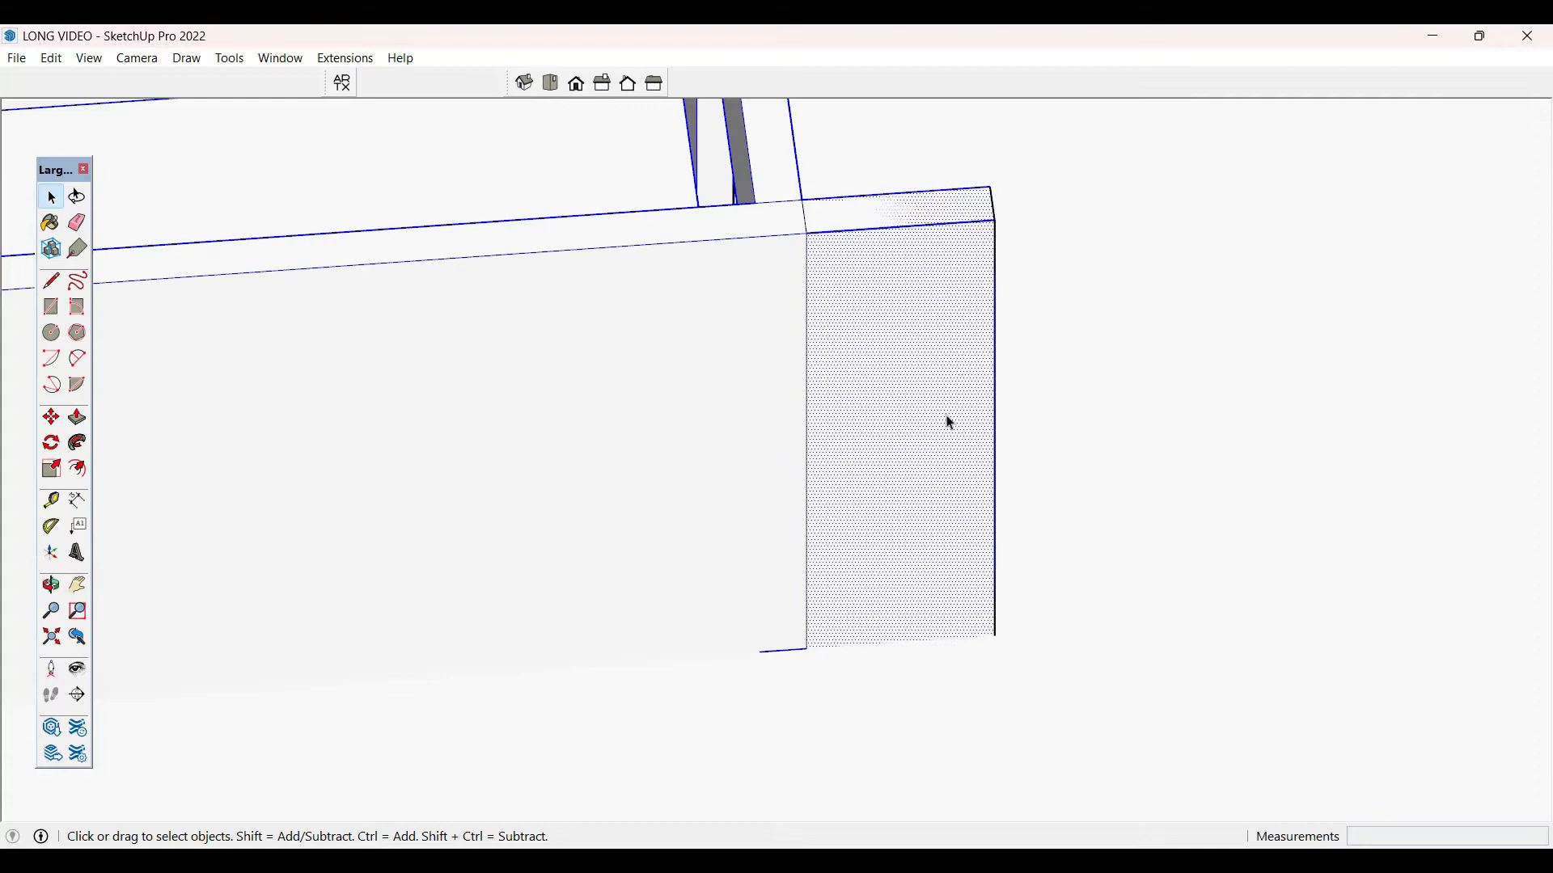
scroll(946, 416, "down", 3)
middle_click_drag(946, 416, 954, 271)
left_click(1138, 183)
scroll(742, 718, "down", 3)
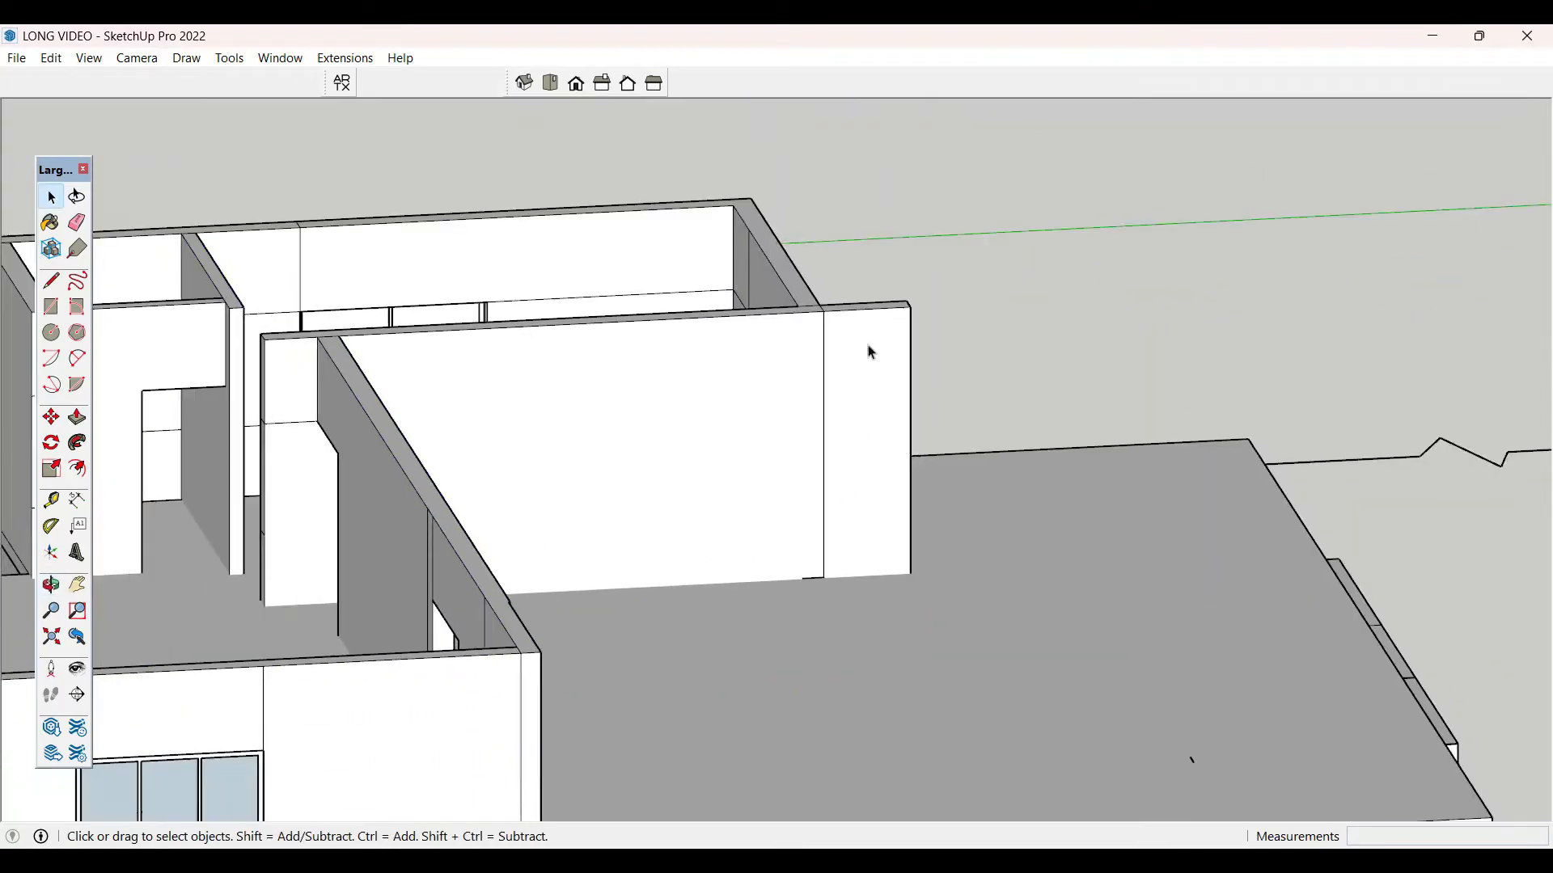
left_click(855, 393)
left_click_drag(876, 376, 873, 388)
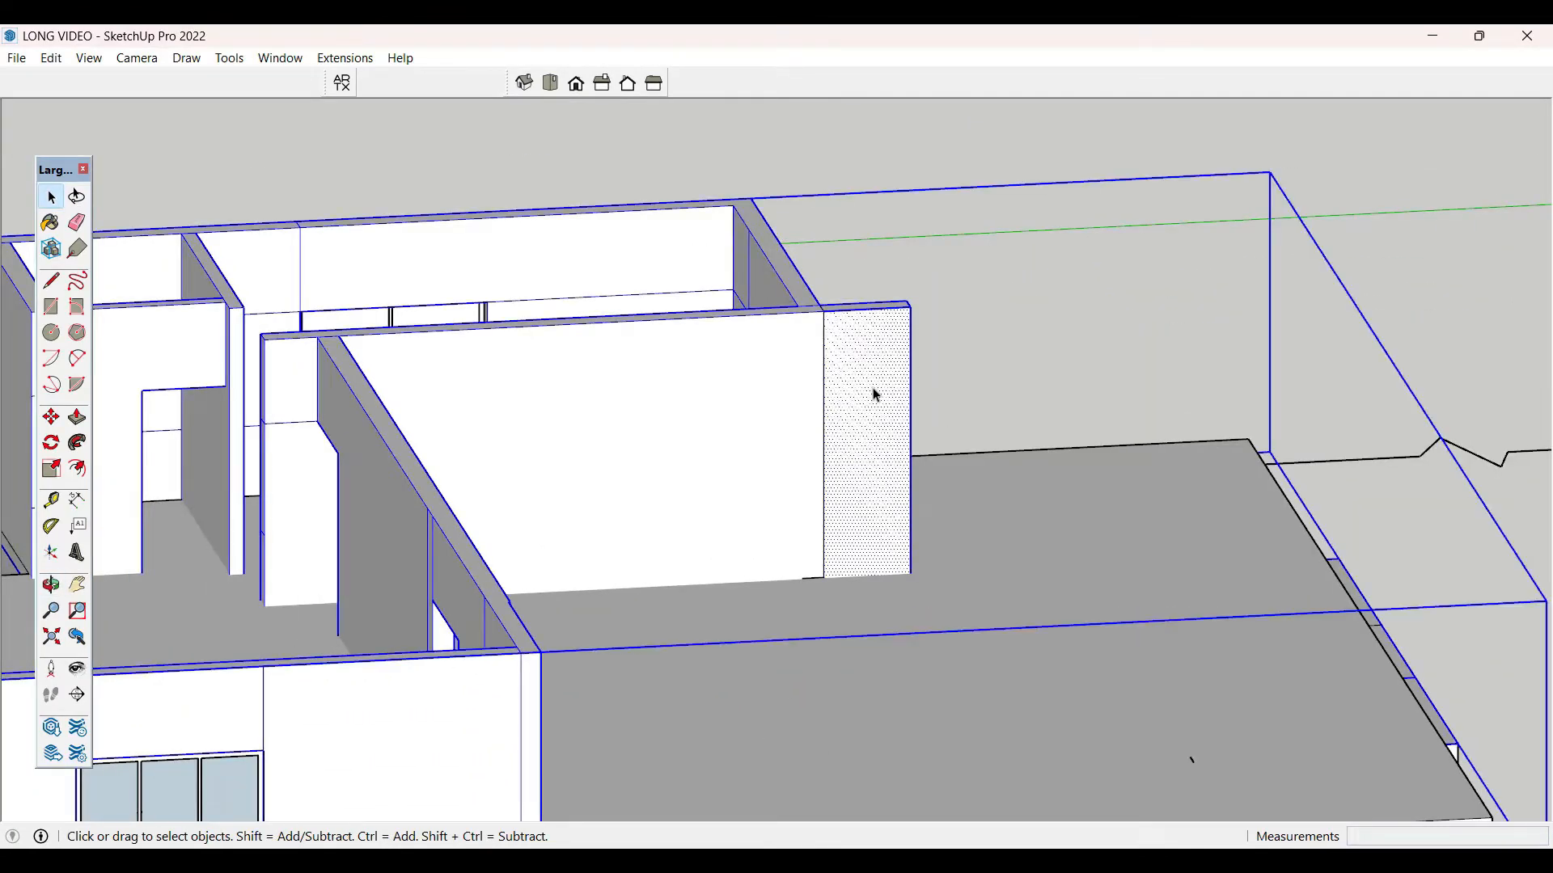
double_click(882, 386)
triple_click(895, 373)
double_click(894, 374)
key("Delete")
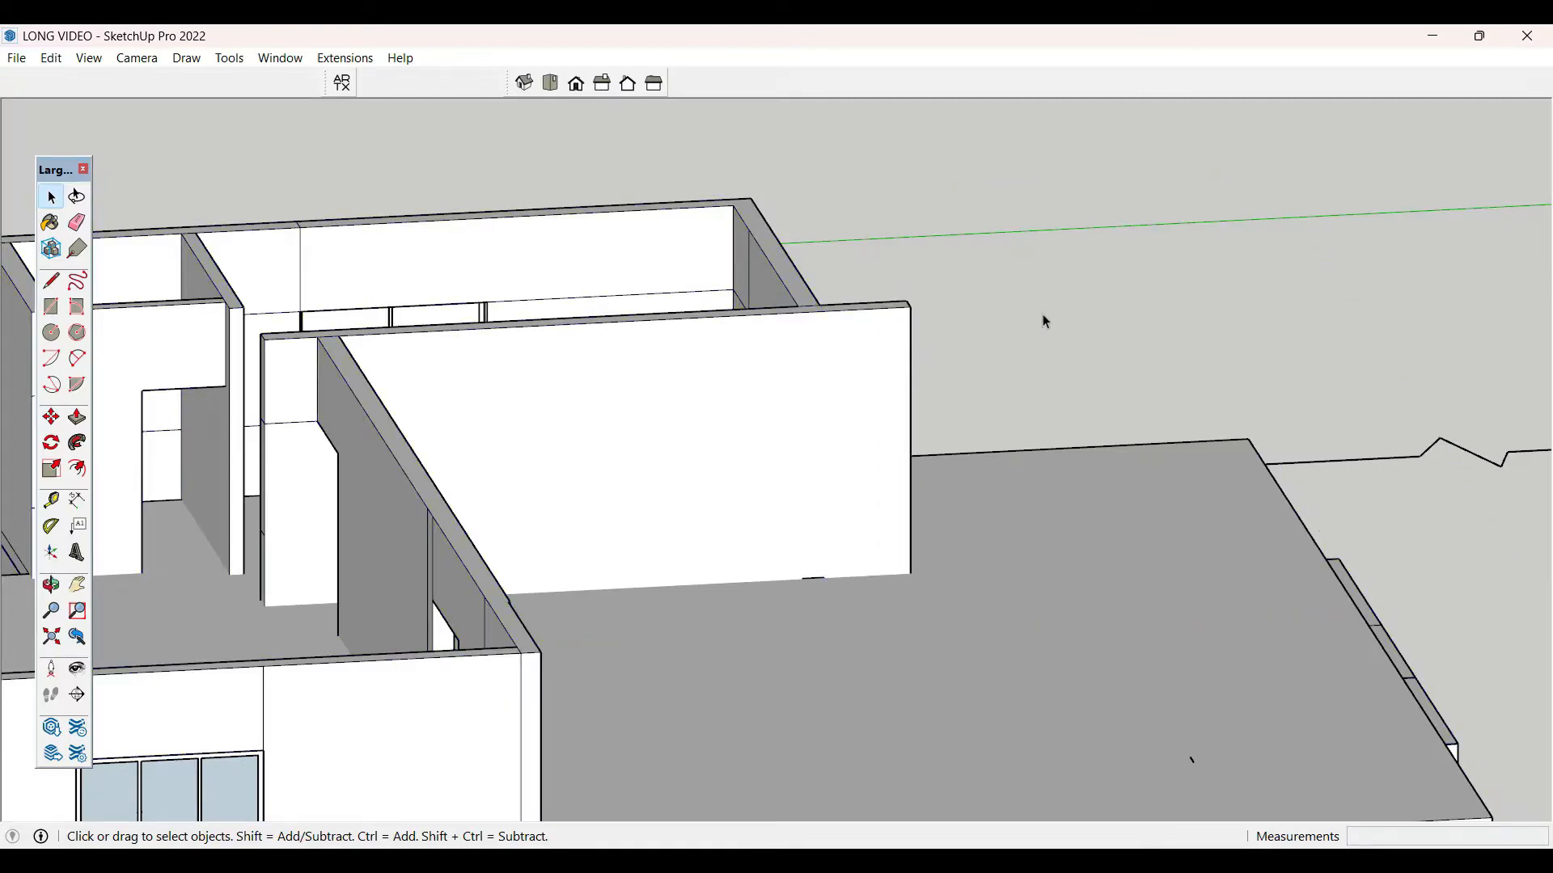
- Delete the middle vertical edge at the open end of the projecting wall on the window side
middle_click_drag(977, 256, 529, 540)
scroll(790, 540, "up", 6)
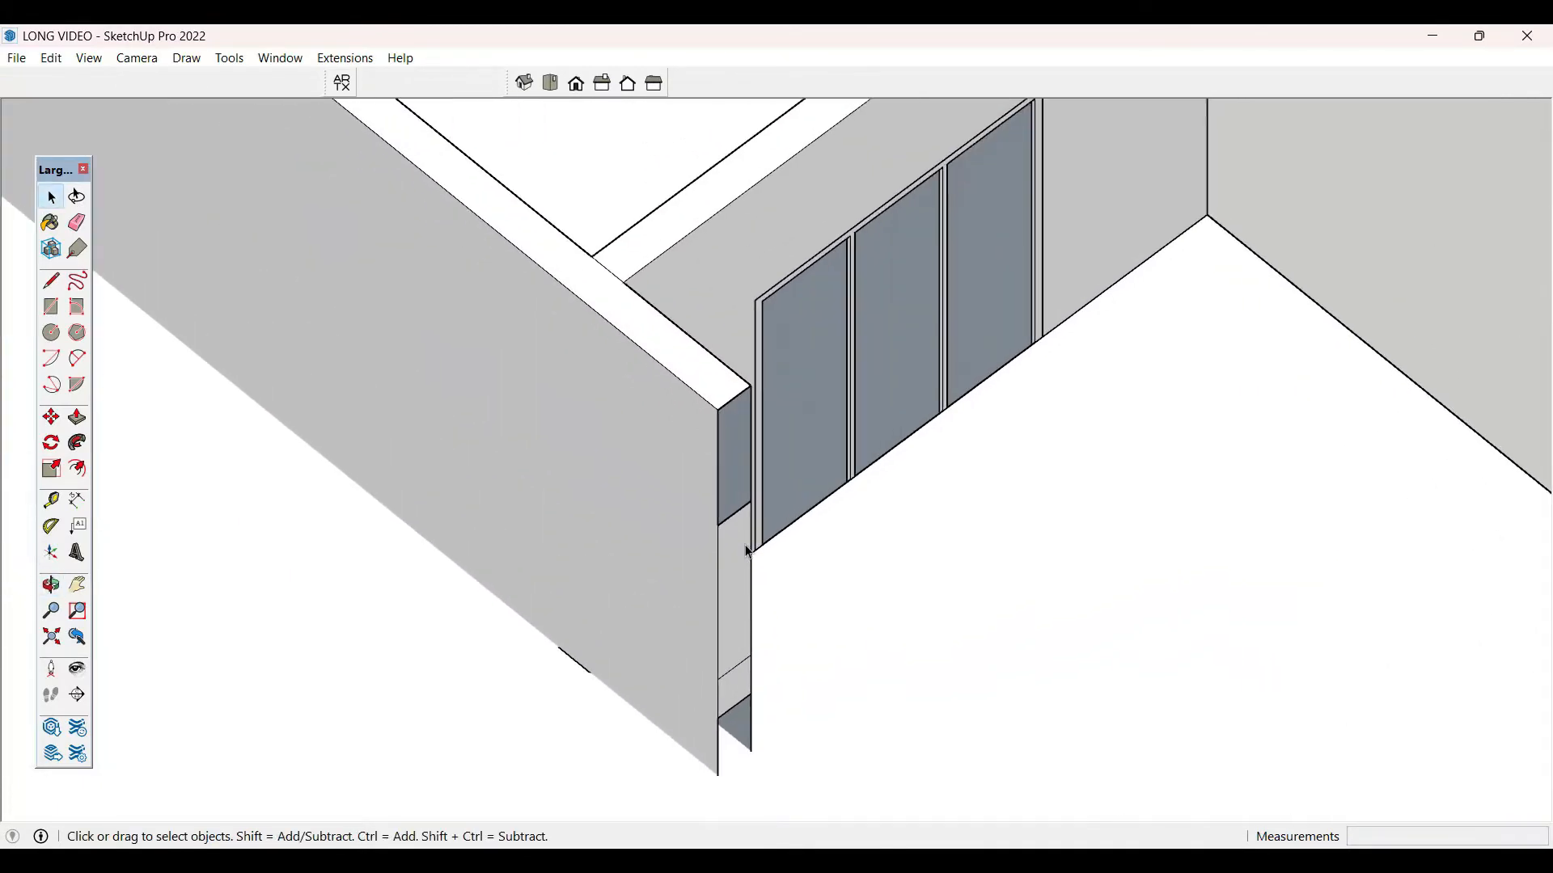
triple_click(749, 553)
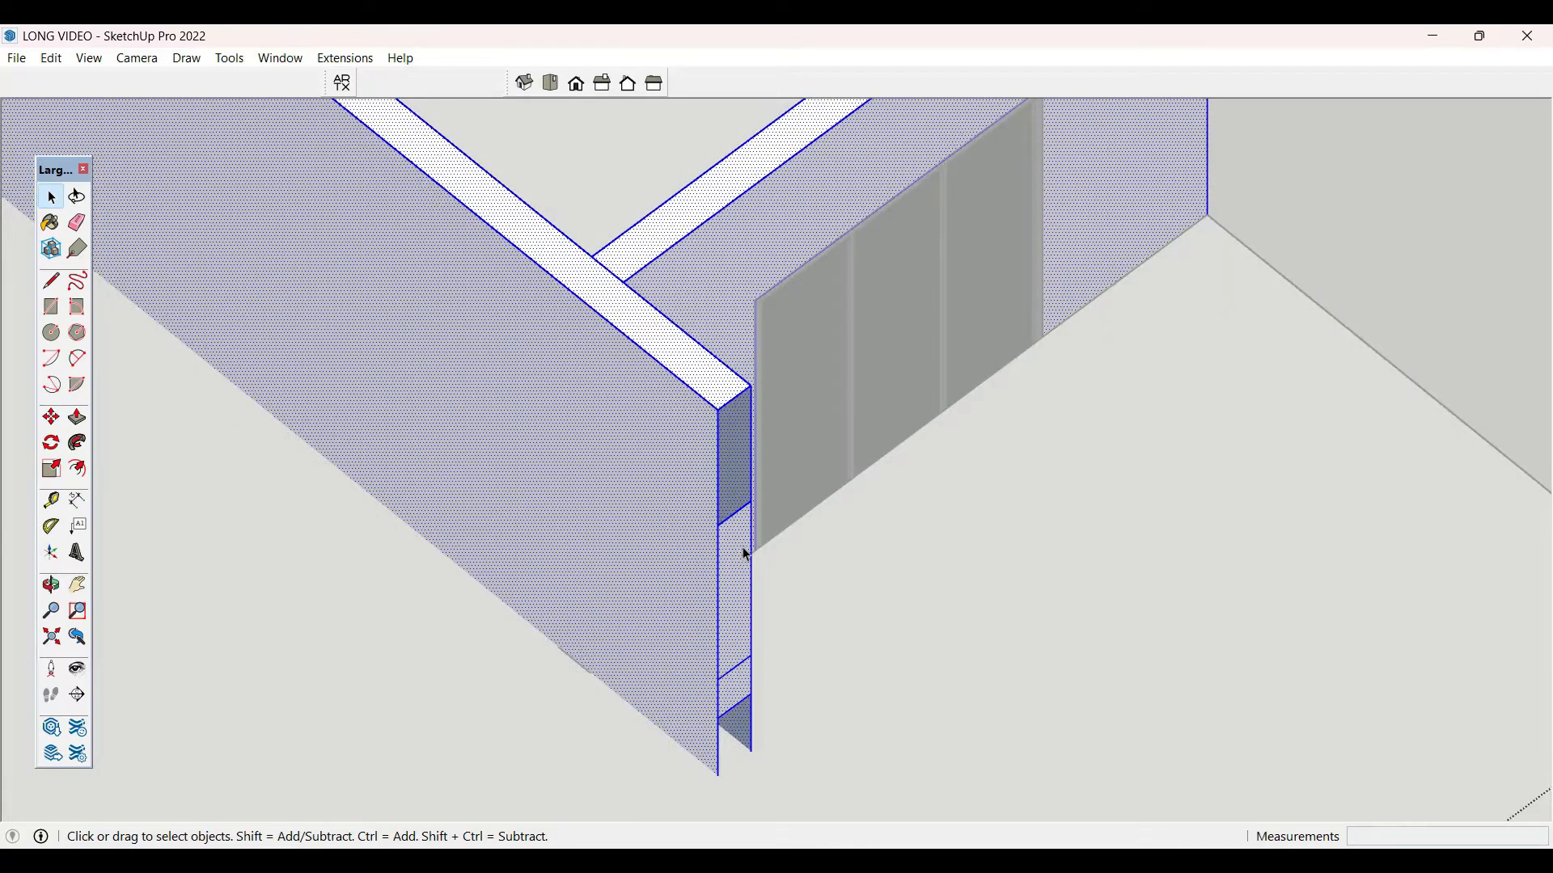
key("Delete")
key("ctrl+z")
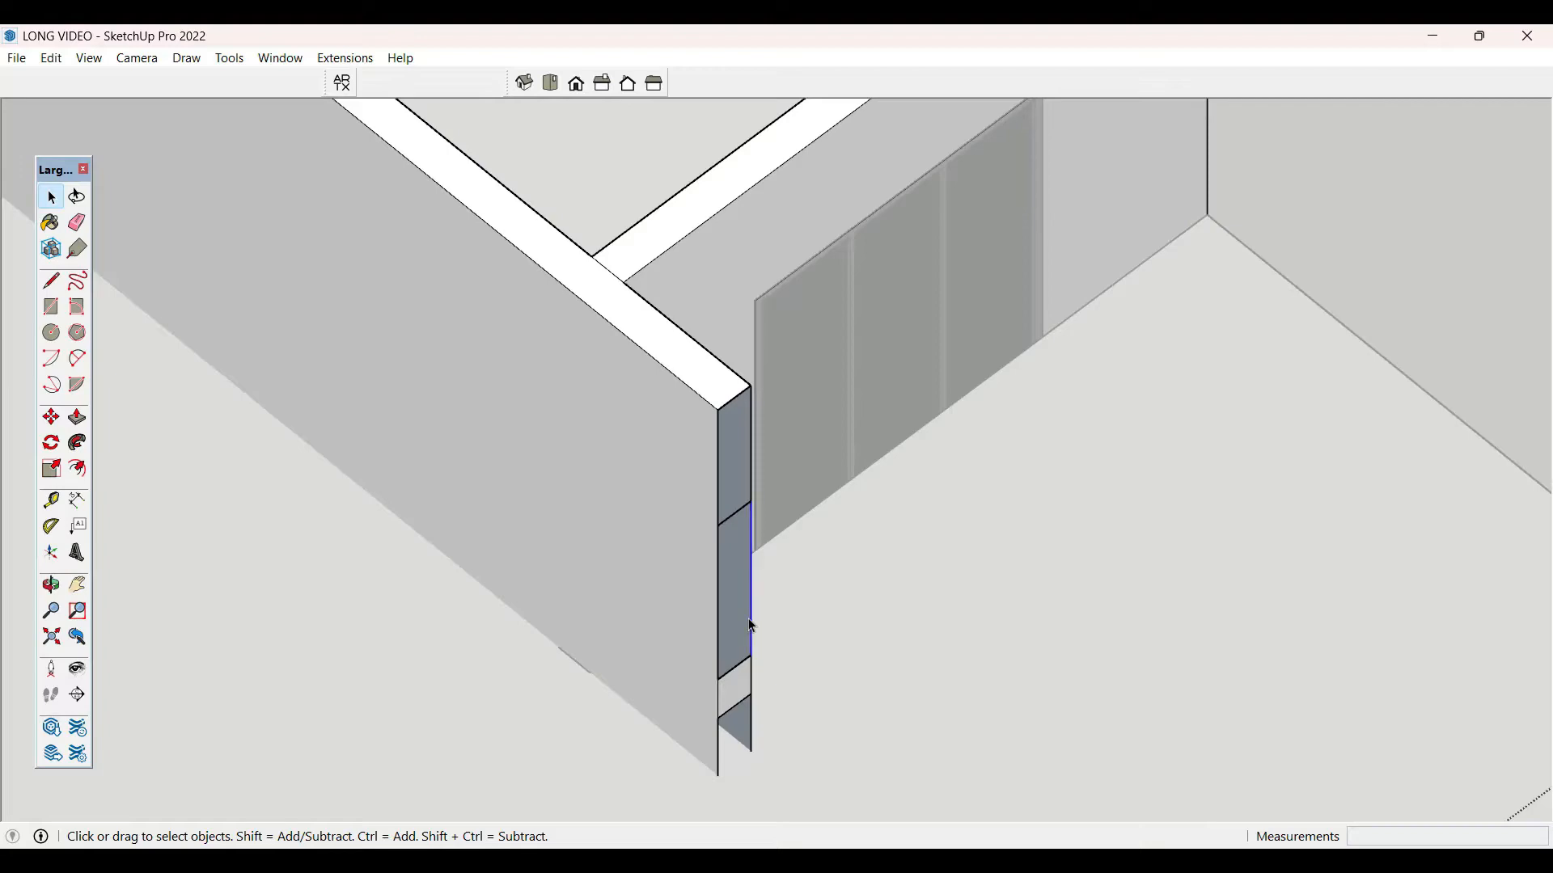
key("Delete")
- Erase the seam where the two wall tops meet and draw a 9" line across the wall top, flush with the window wall's outer face
scroll(731, 578, "down", 2)
middle_click_drag(729, 581, 644, 636)
scroll(598, 430, "up", 2)
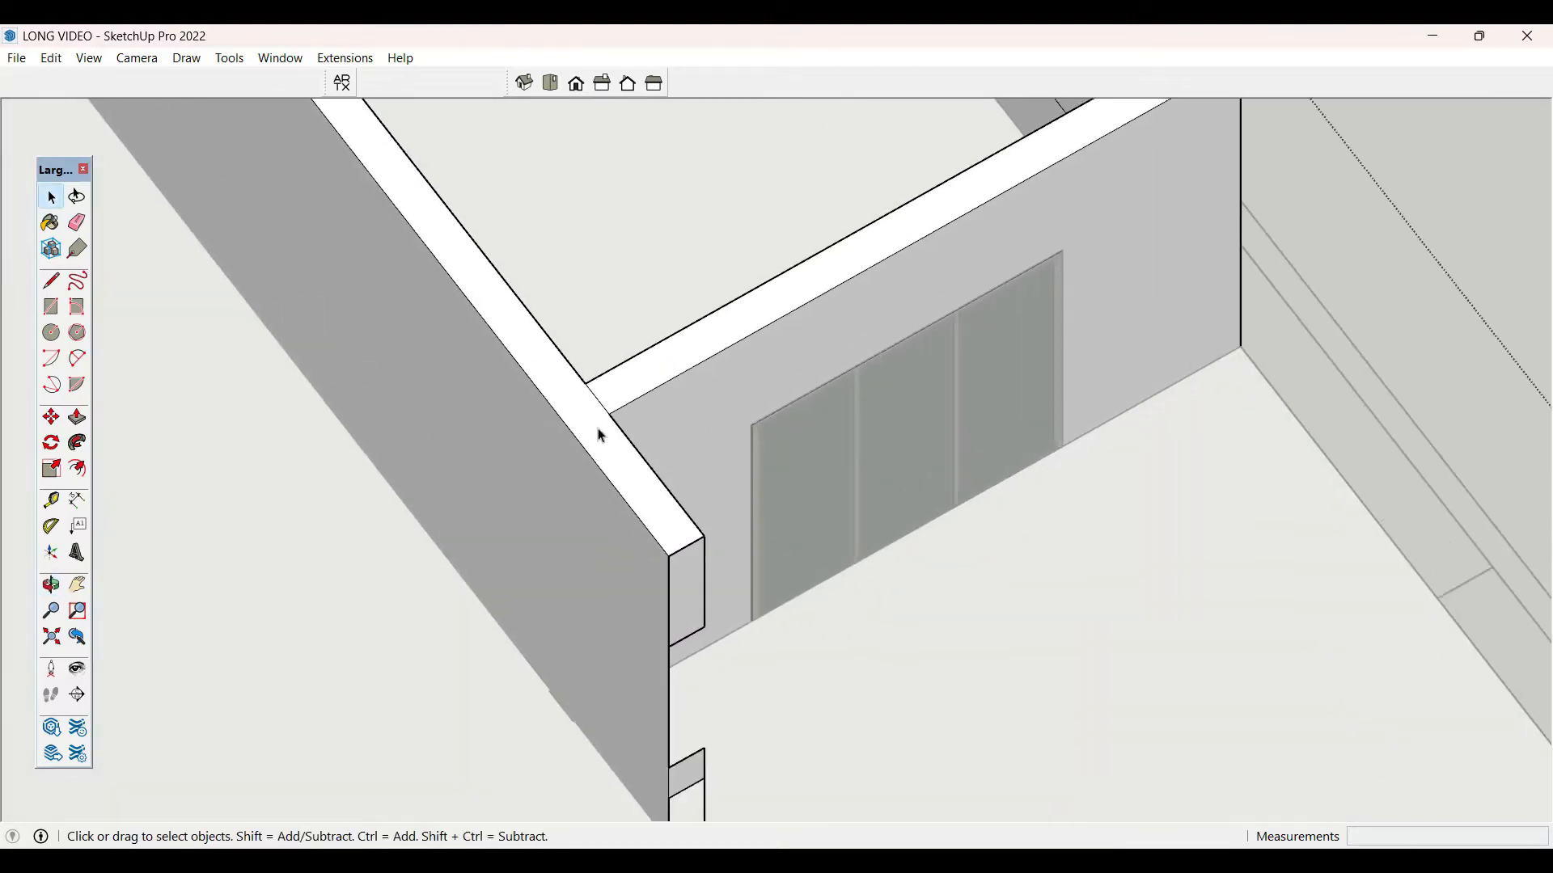
left_click(600, 402)
scroll(599, 433, "up", 1)
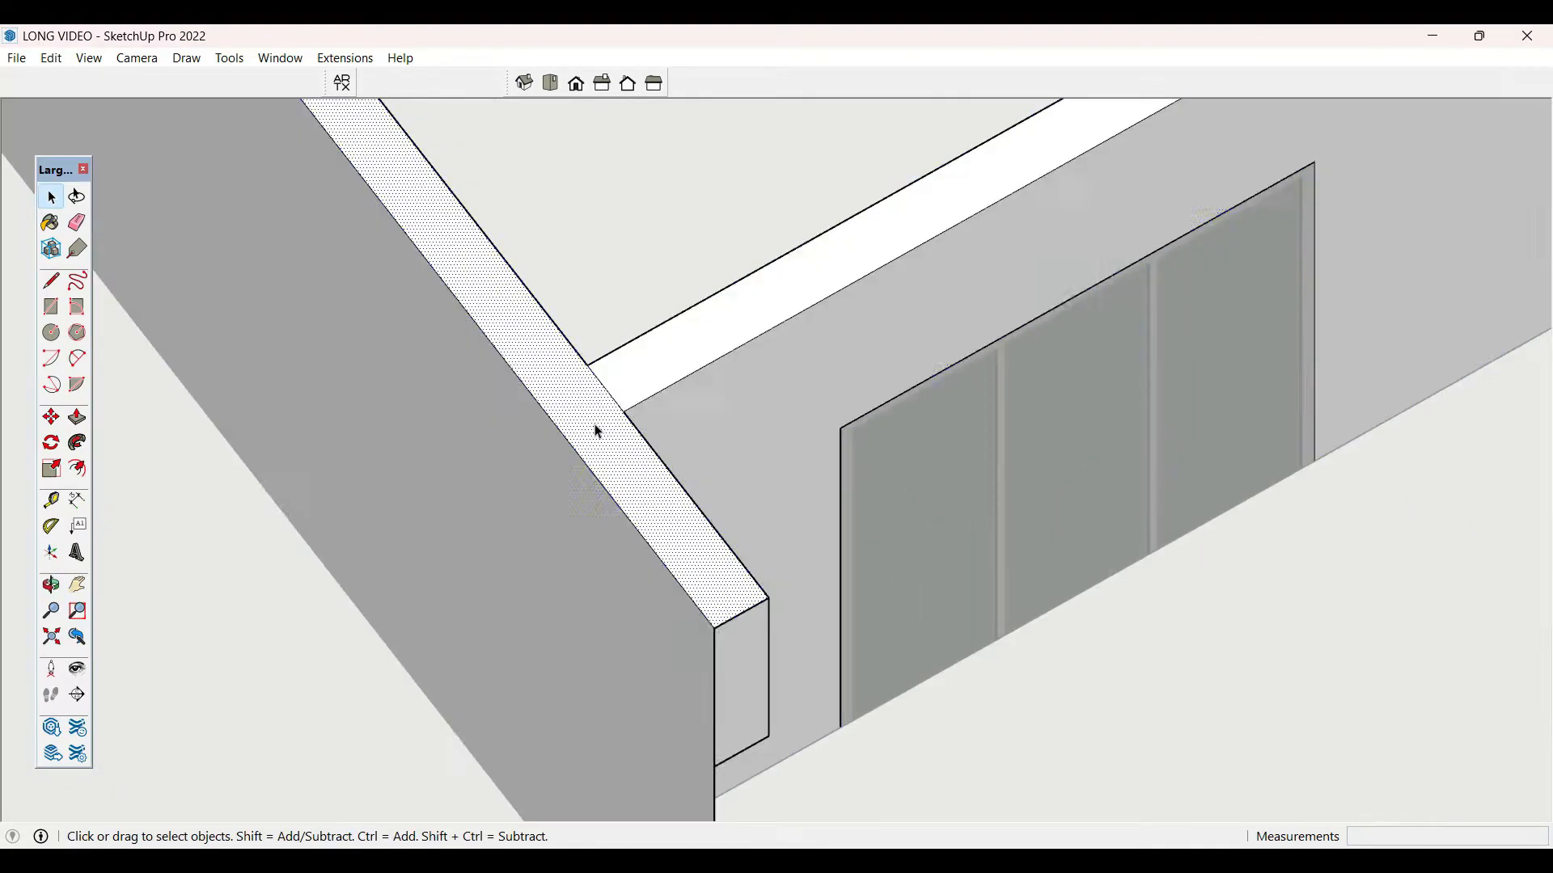
left_click(610, 393)
key("space")
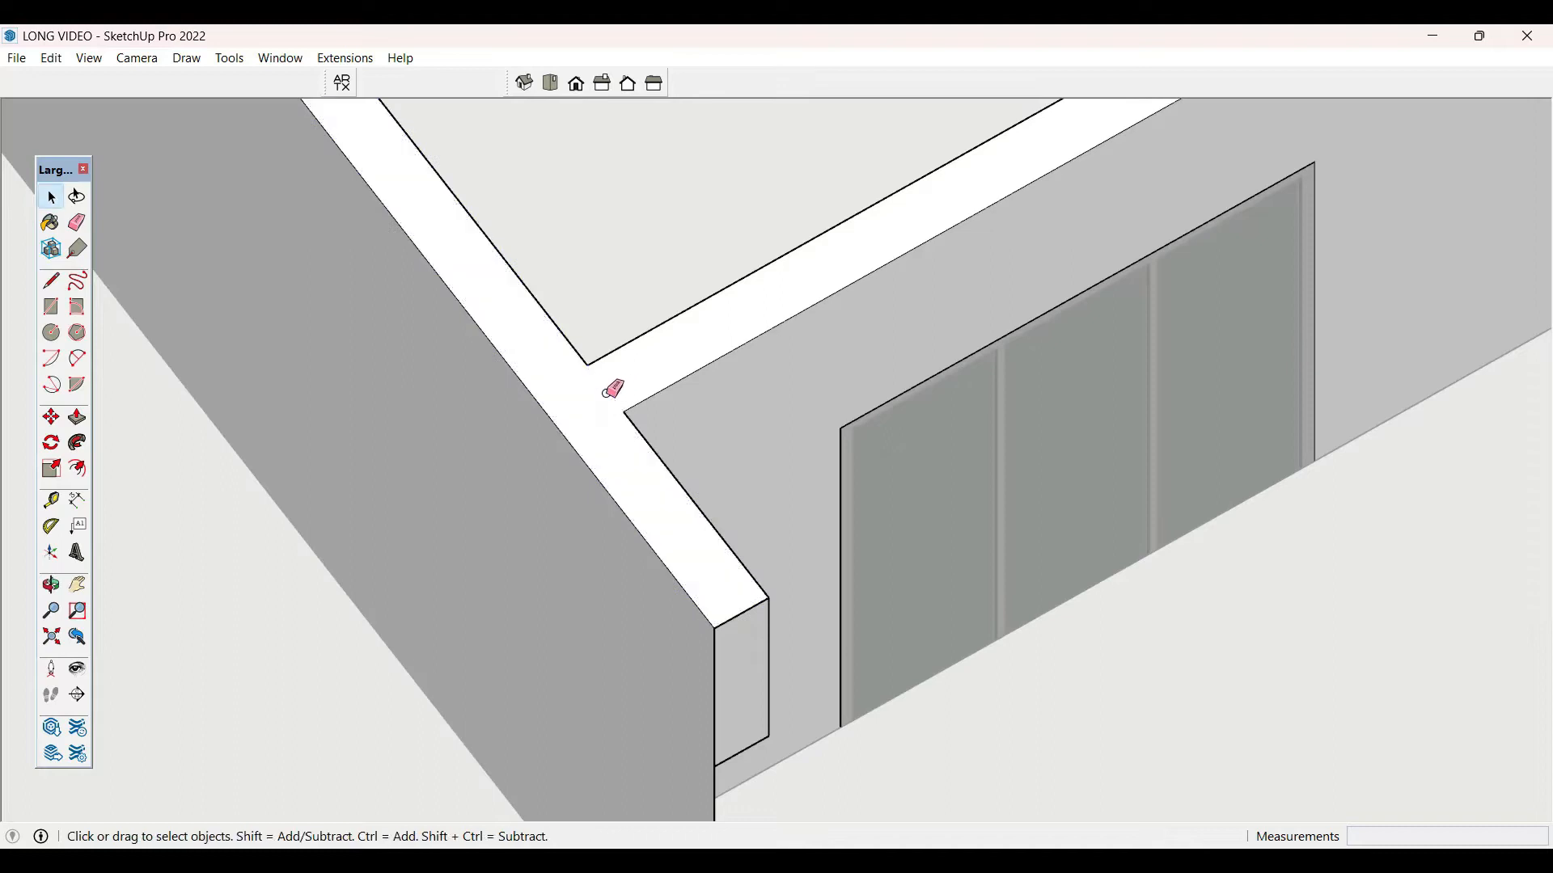
key("l")
left_click(623, 412)
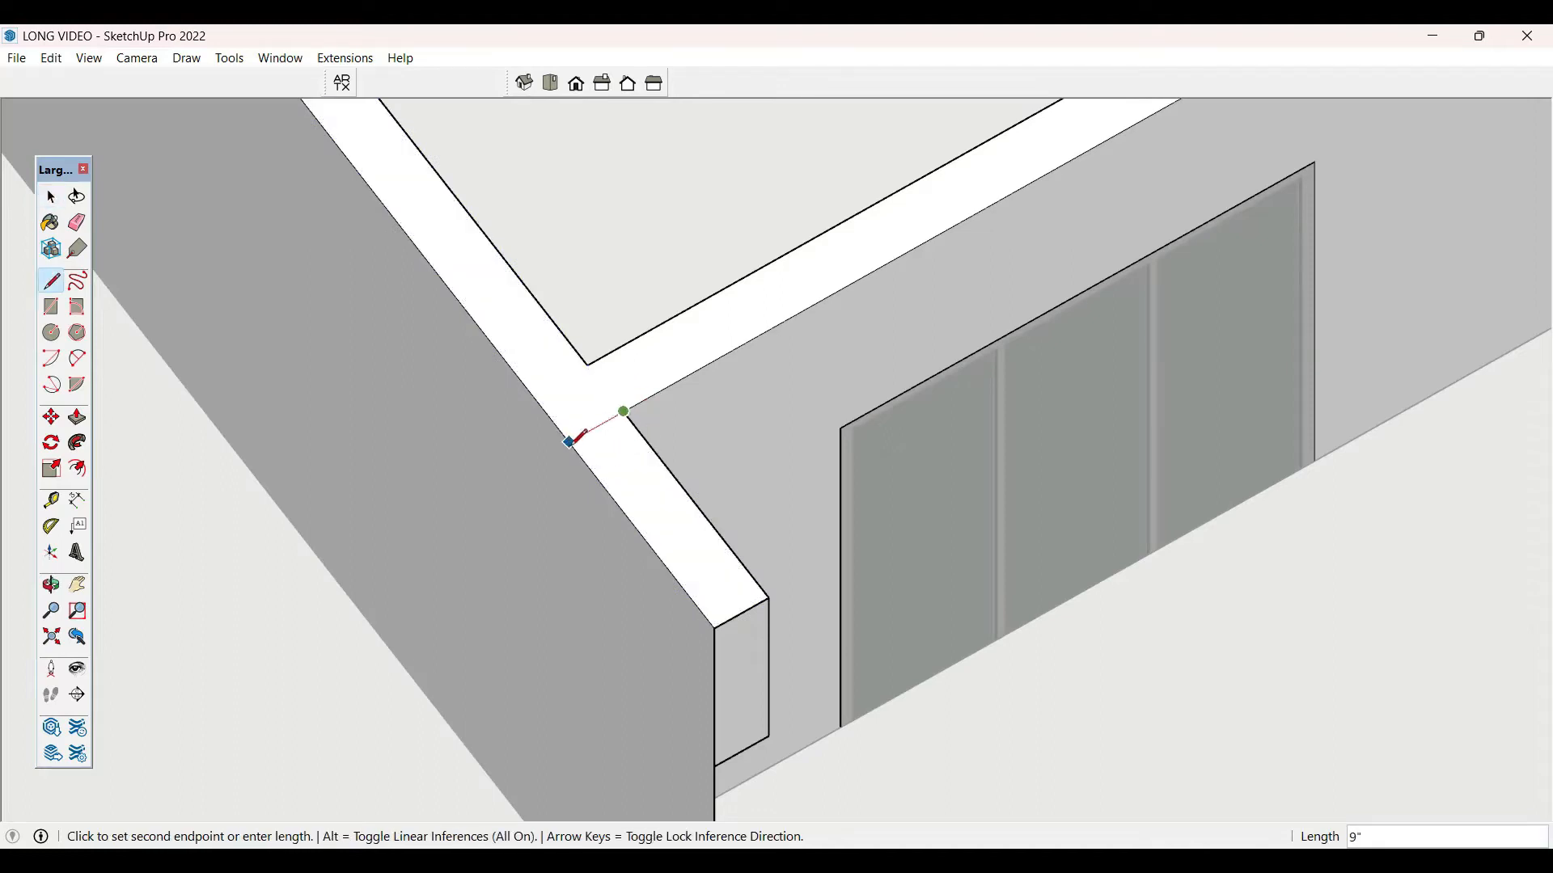
left_click(568, 436)
key("space")
- Push the top face of the projecting wall stub down to the floor slab
left_click(634, 502)
scroll(634, 503, "down", 3)
key("p")
left_click(659, 538)
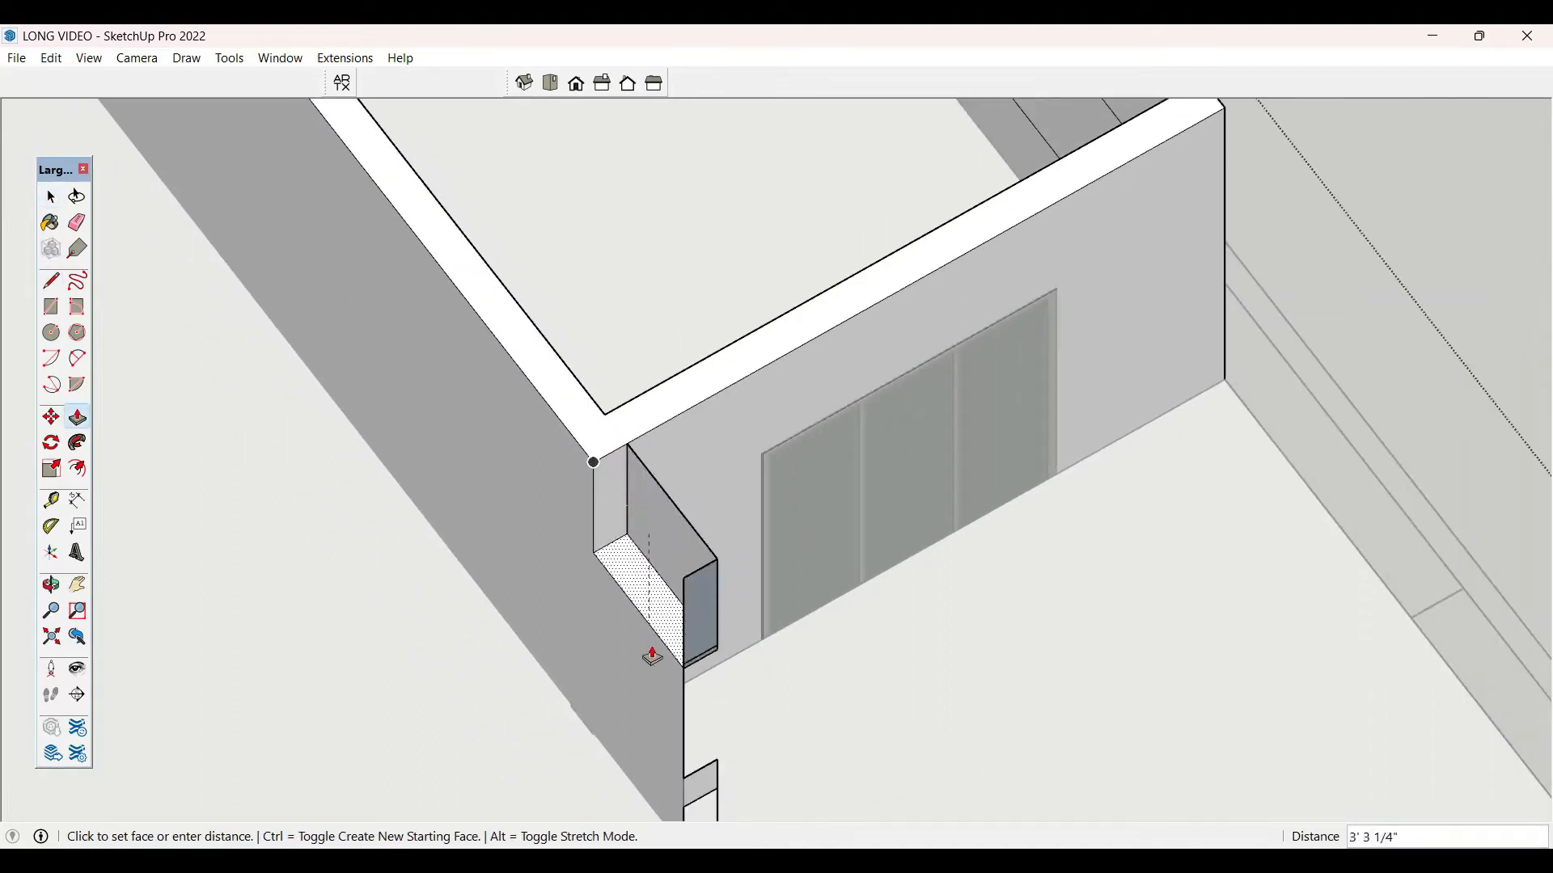
left_click(627, 800)
key("space")
- Delete the leftover geometry of the wall stub beside the bedroom's outer wall corner
scroll(725, 689, "down", 3)
middle_click_drag(725, 689, 1042, 435)
left_click_drag(944, 686, 946, 688)
key("Delete")
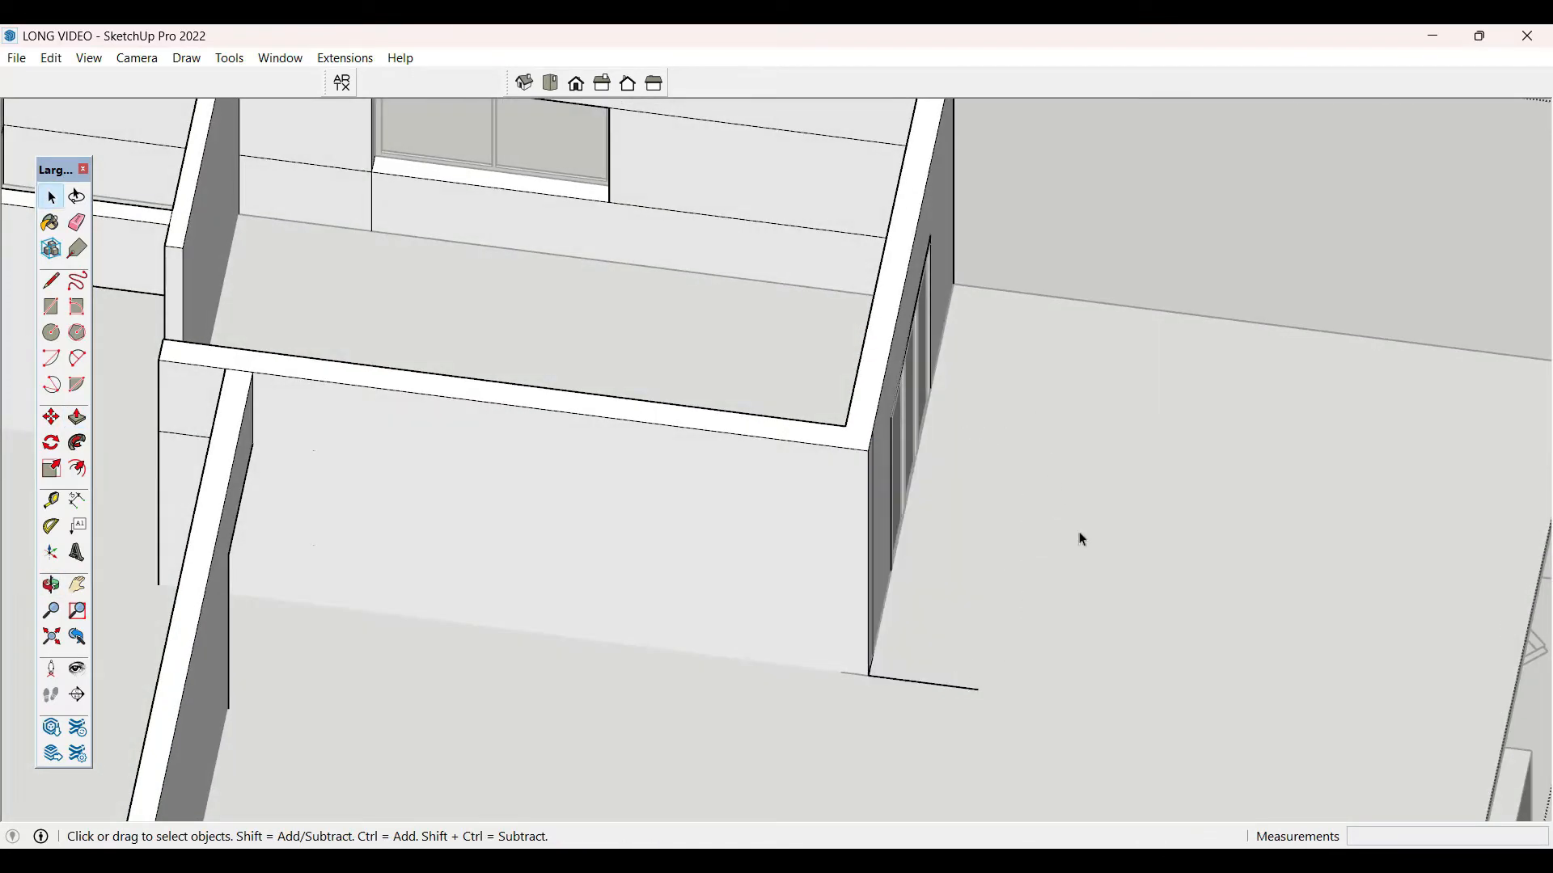
scroll(889, 412, "down", 5)
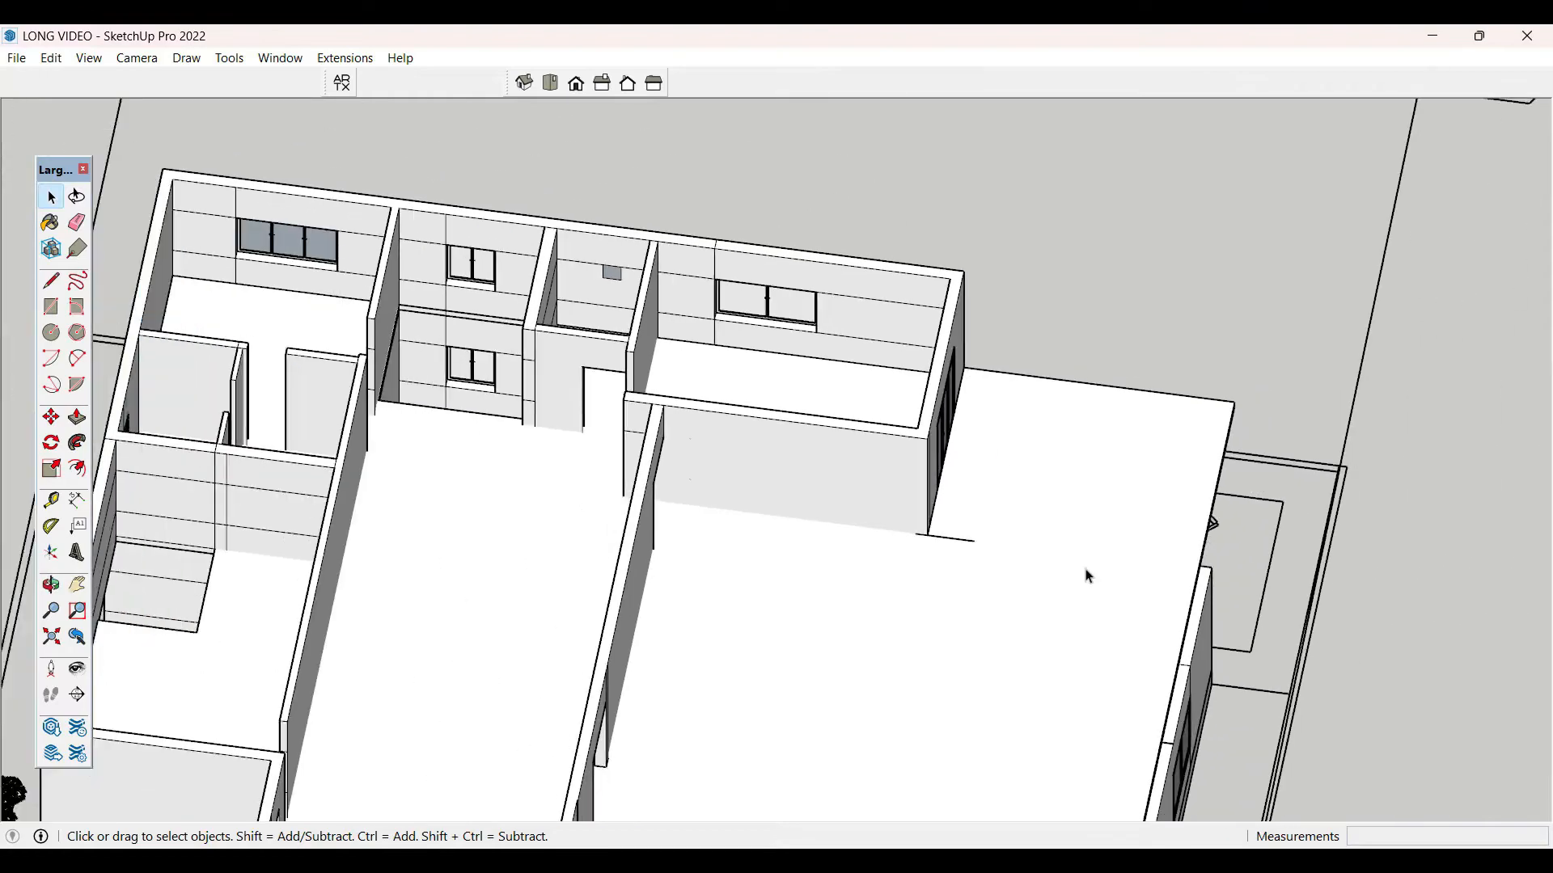
middle_click_drag(1085, 574, 622, 304)
scroll(927, 528, "up", 4)
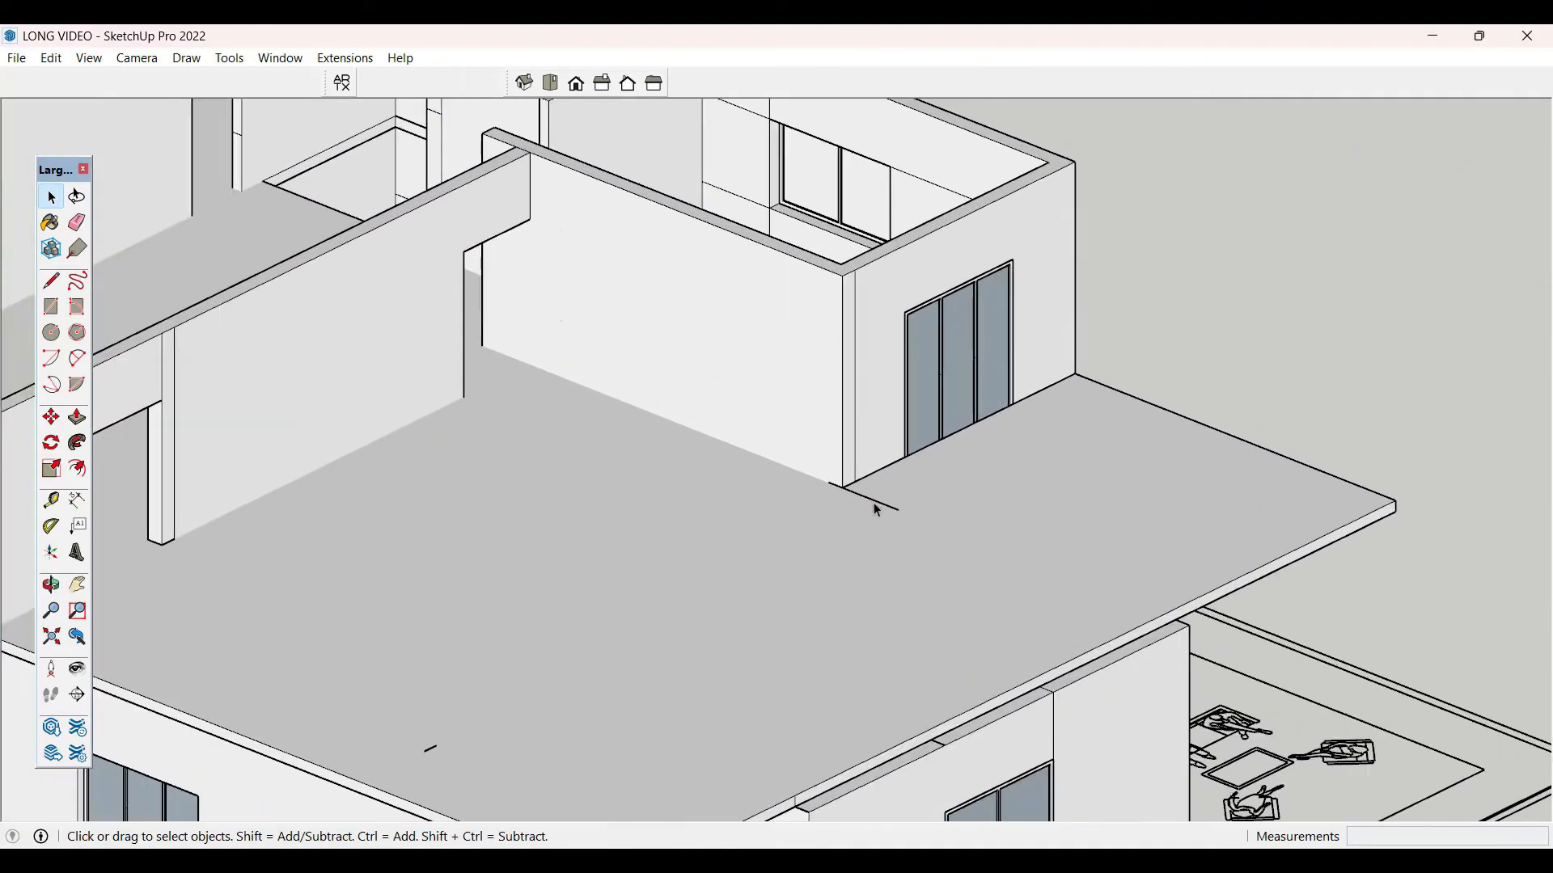
- Examine the upper-storey walls around the terrace for openings and leftover geometry
double_click(873, 504)
key("Escape")
scroll(1083, 395, "down", 5)
scroll(883, 326, "up", 4)
middle_click_drag(797, 395, 550, 517)
scroll(841, 433, "down", 3)
scroll(836, 392, "up", 3)
scroll(755, 482, "down", 3)
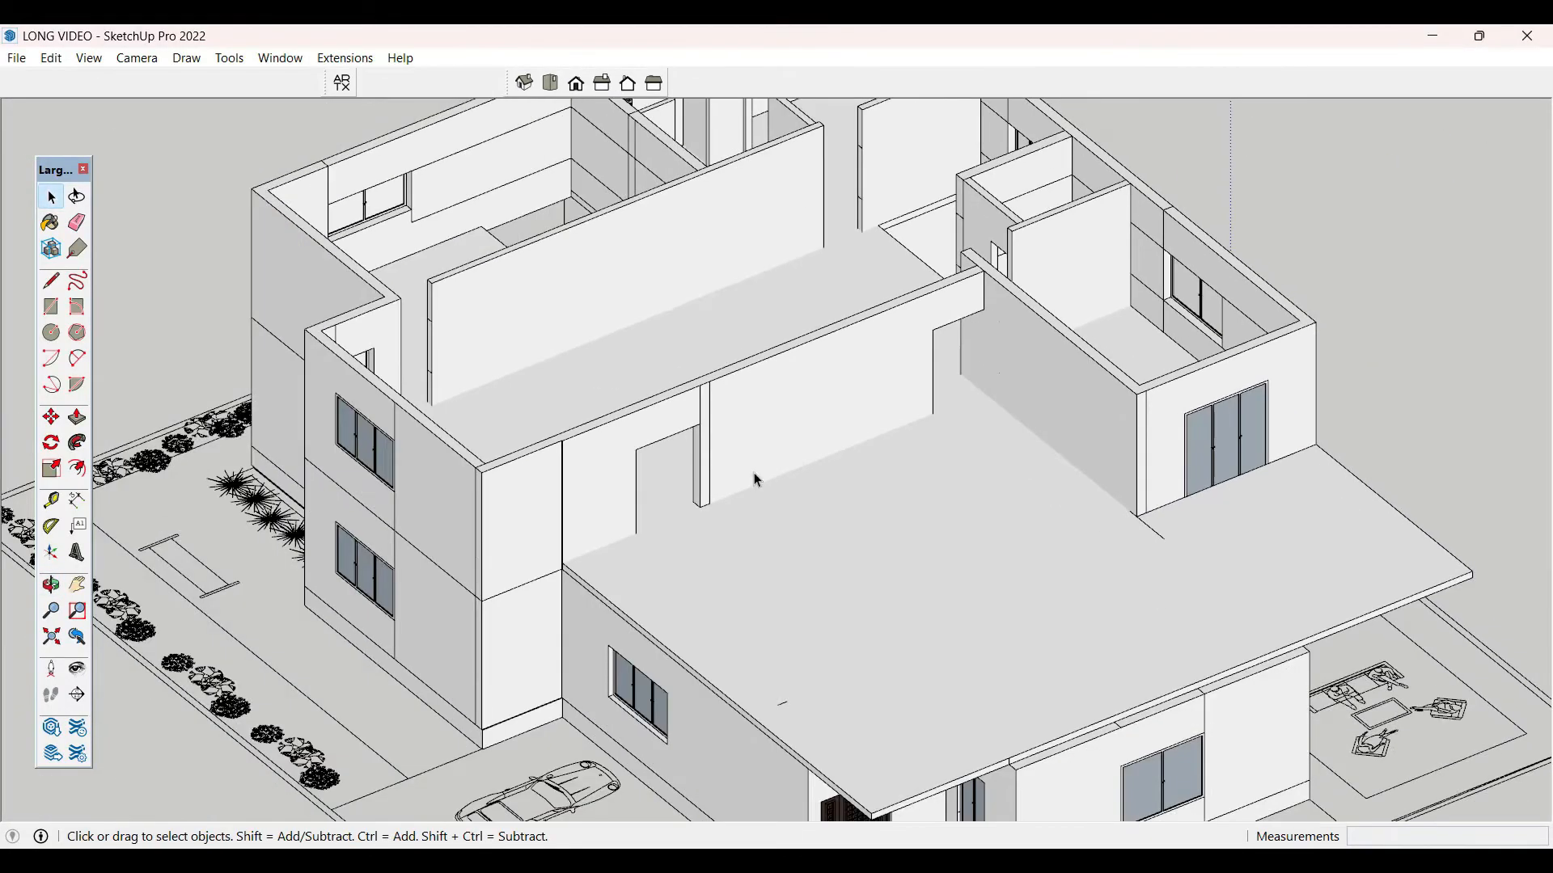
middle_click_drag(756, 482, 727, 353)
scroll(727, 353, "down", 4)
scroll(526, 390, "up", 5)
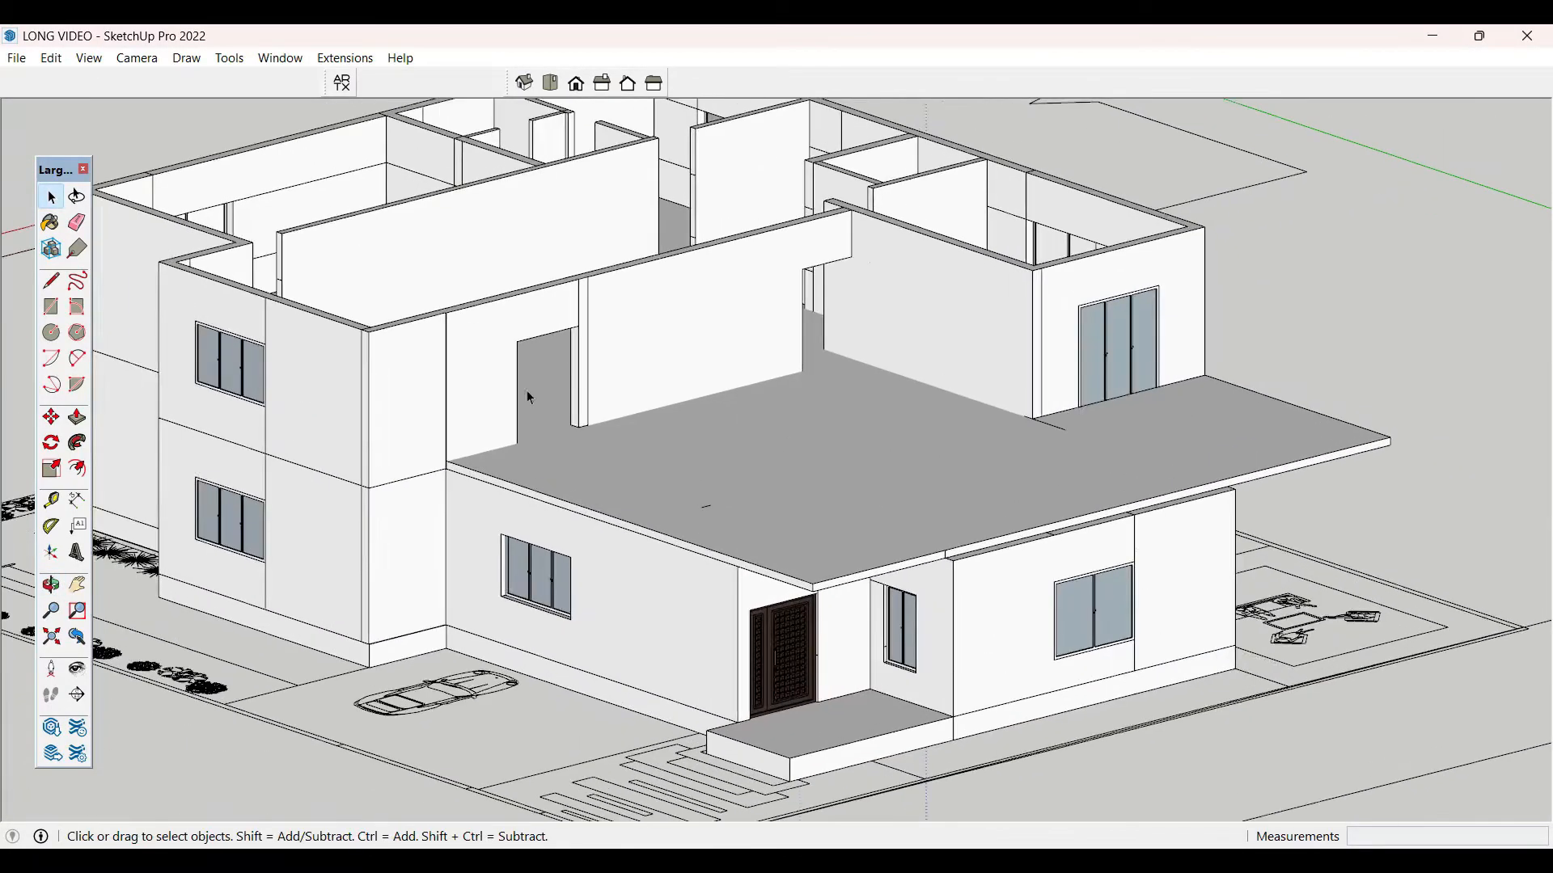
- Push the doorway's side face across the opening to the opposite jamb, closing the doorway in the terrace-side wall
triple_click(607, 430)
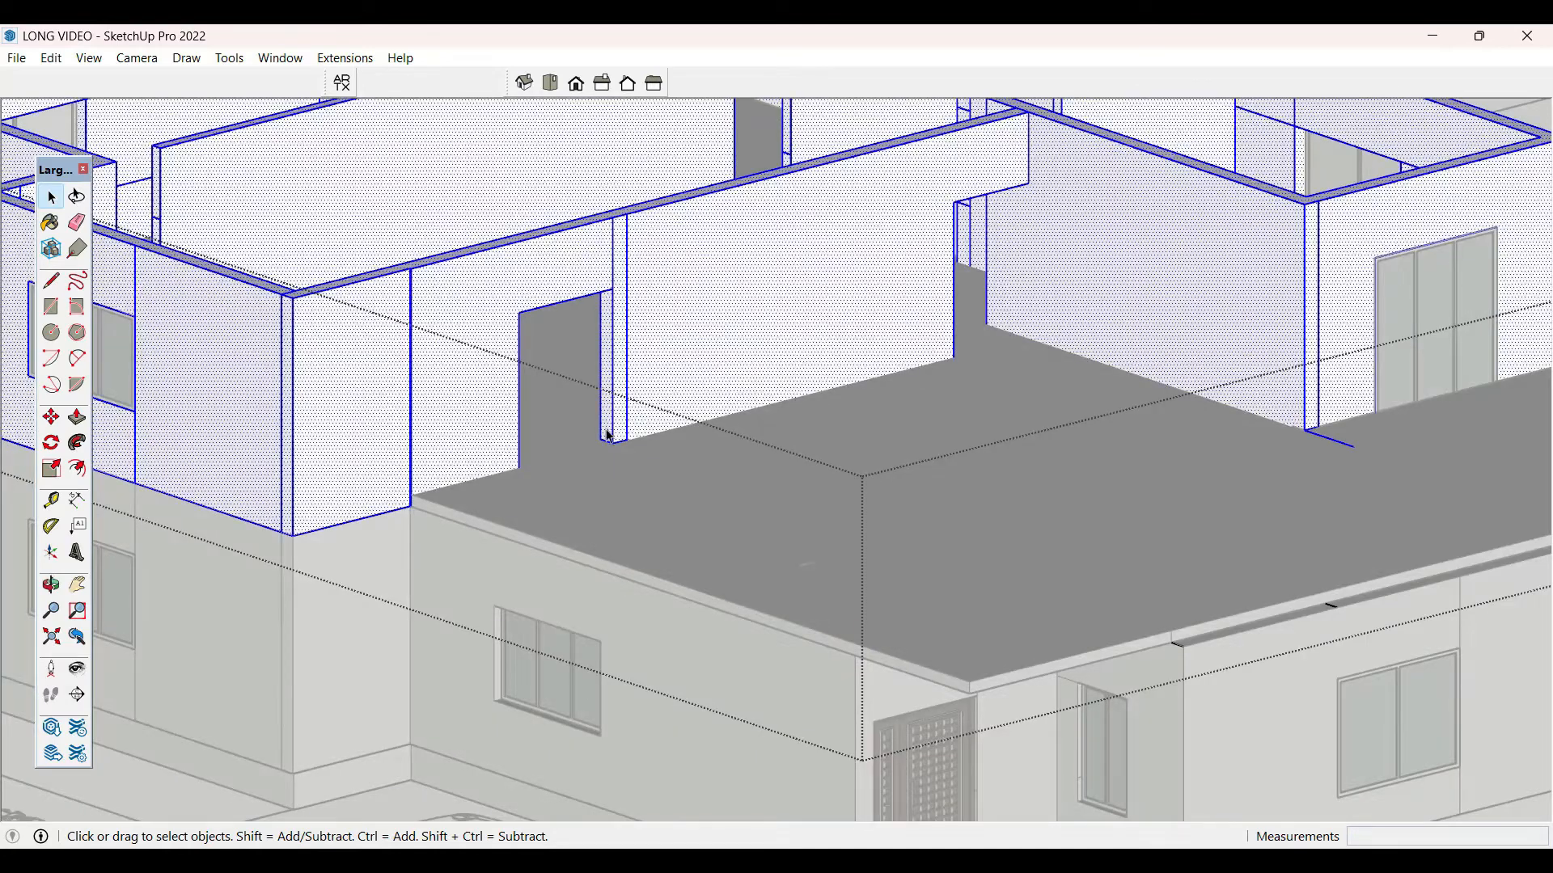
key("p")
left_click(605, 437)
left_click(515, 485)
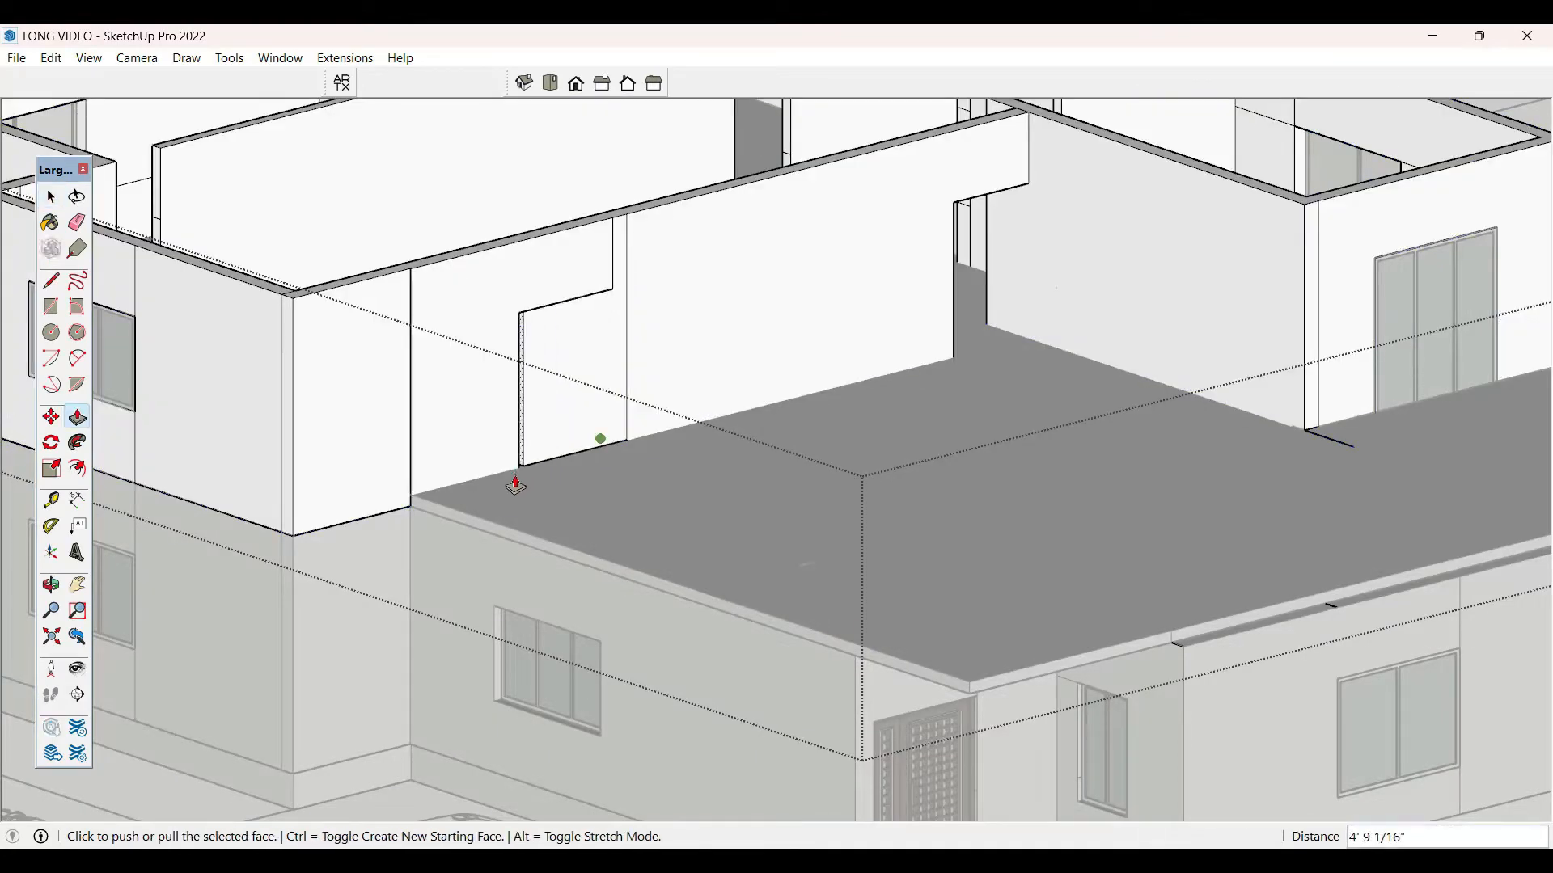
scroll(515, 482, "up", 3)
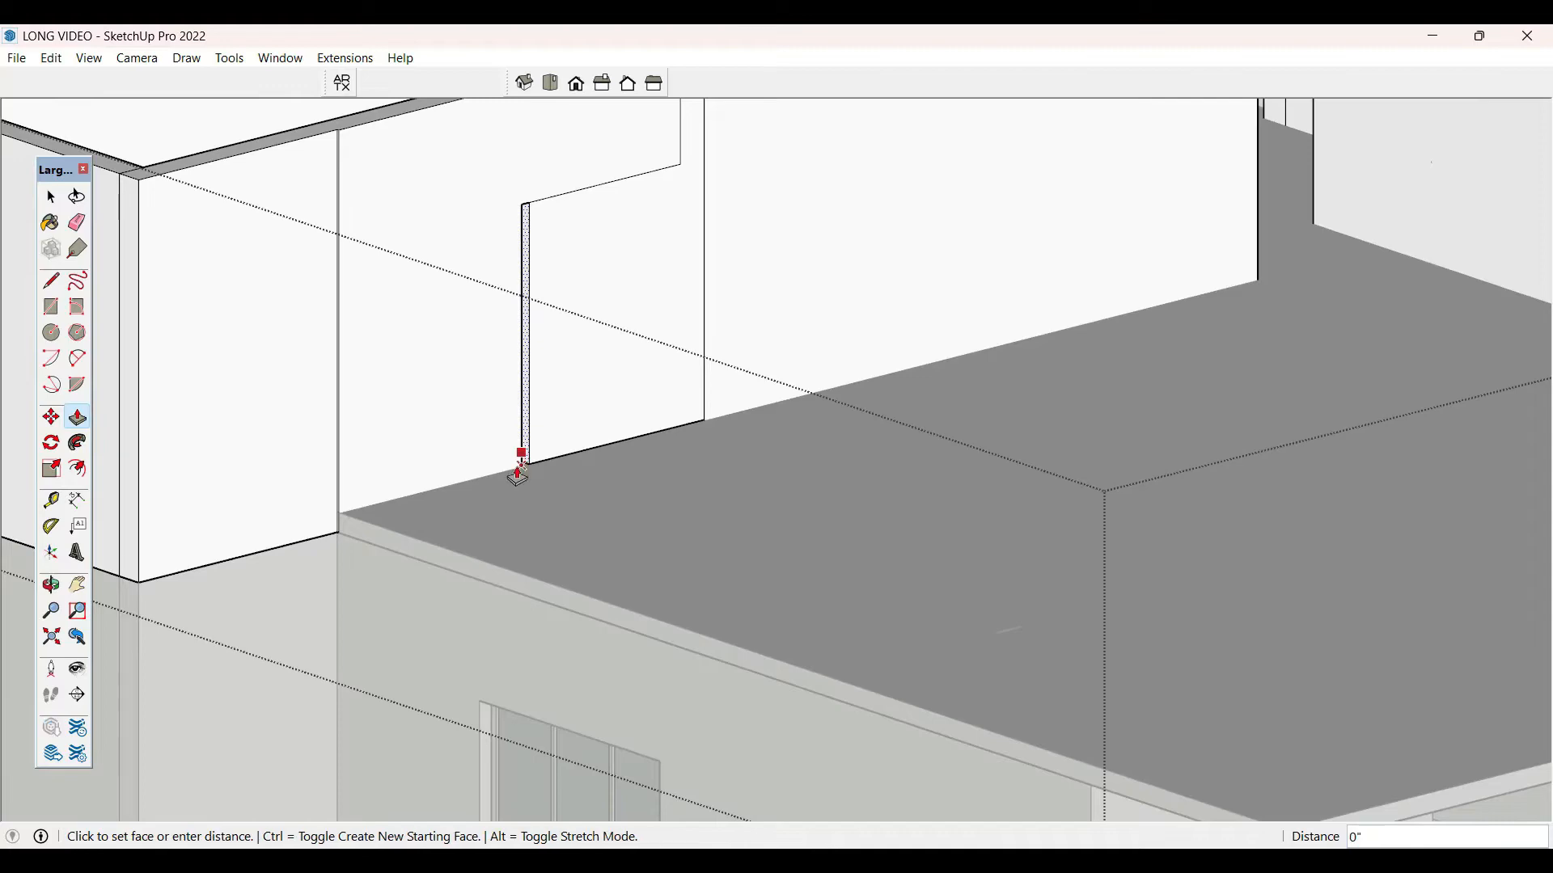
left_click(518, 477)
scroll(525, 467, "up", 2)
left_click(522, 465)
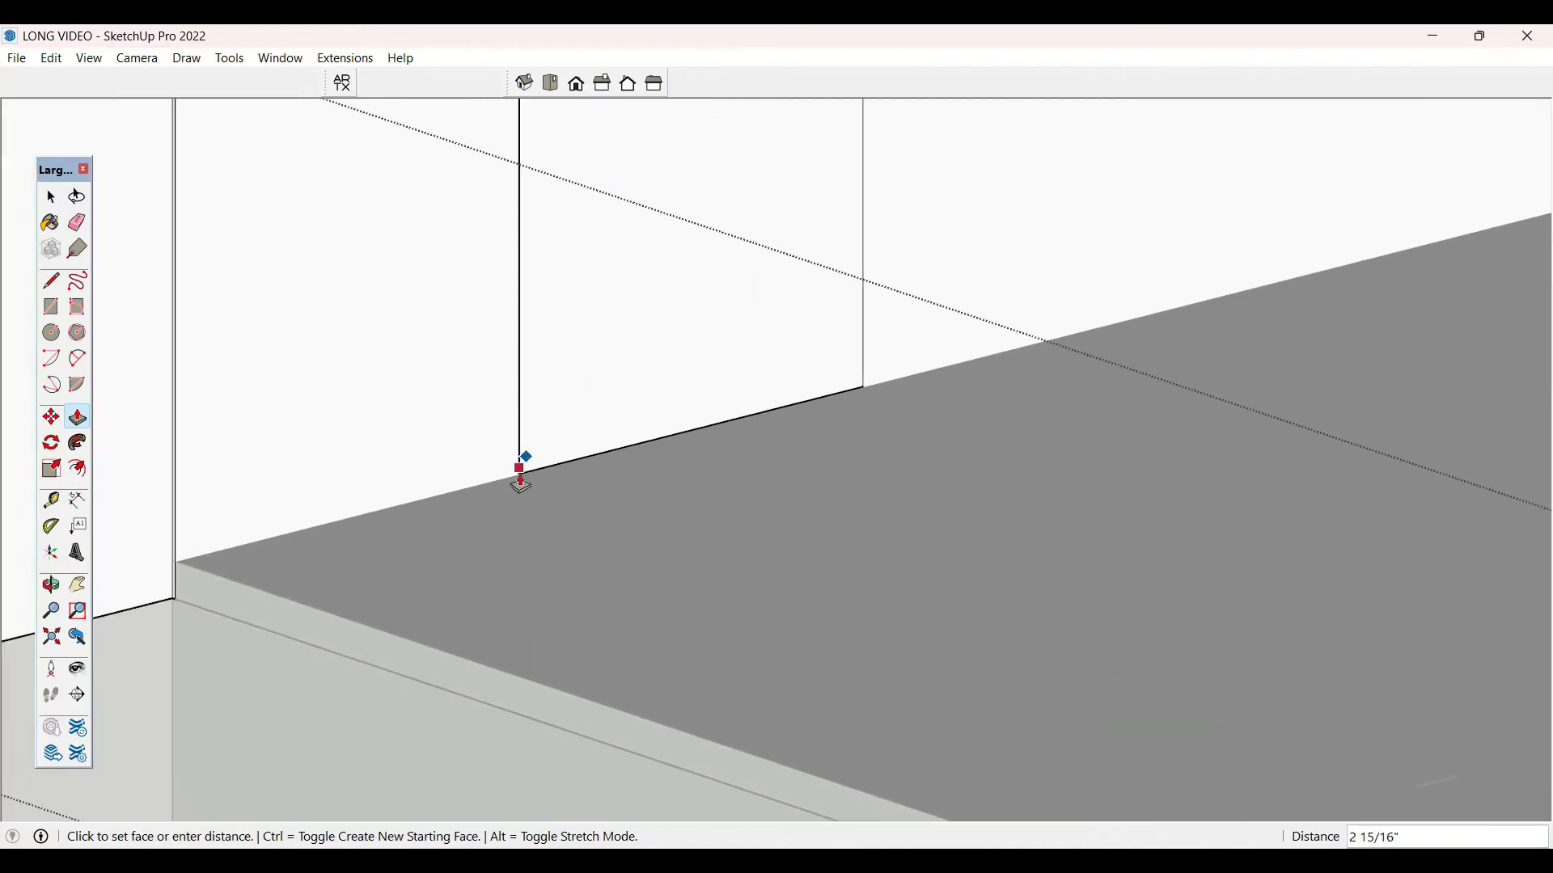
left_click(521, 467)
- Erase the leftover side and head edges of the filled doorway in the terrace-side wall
key("space")
triple_click(522, 458)
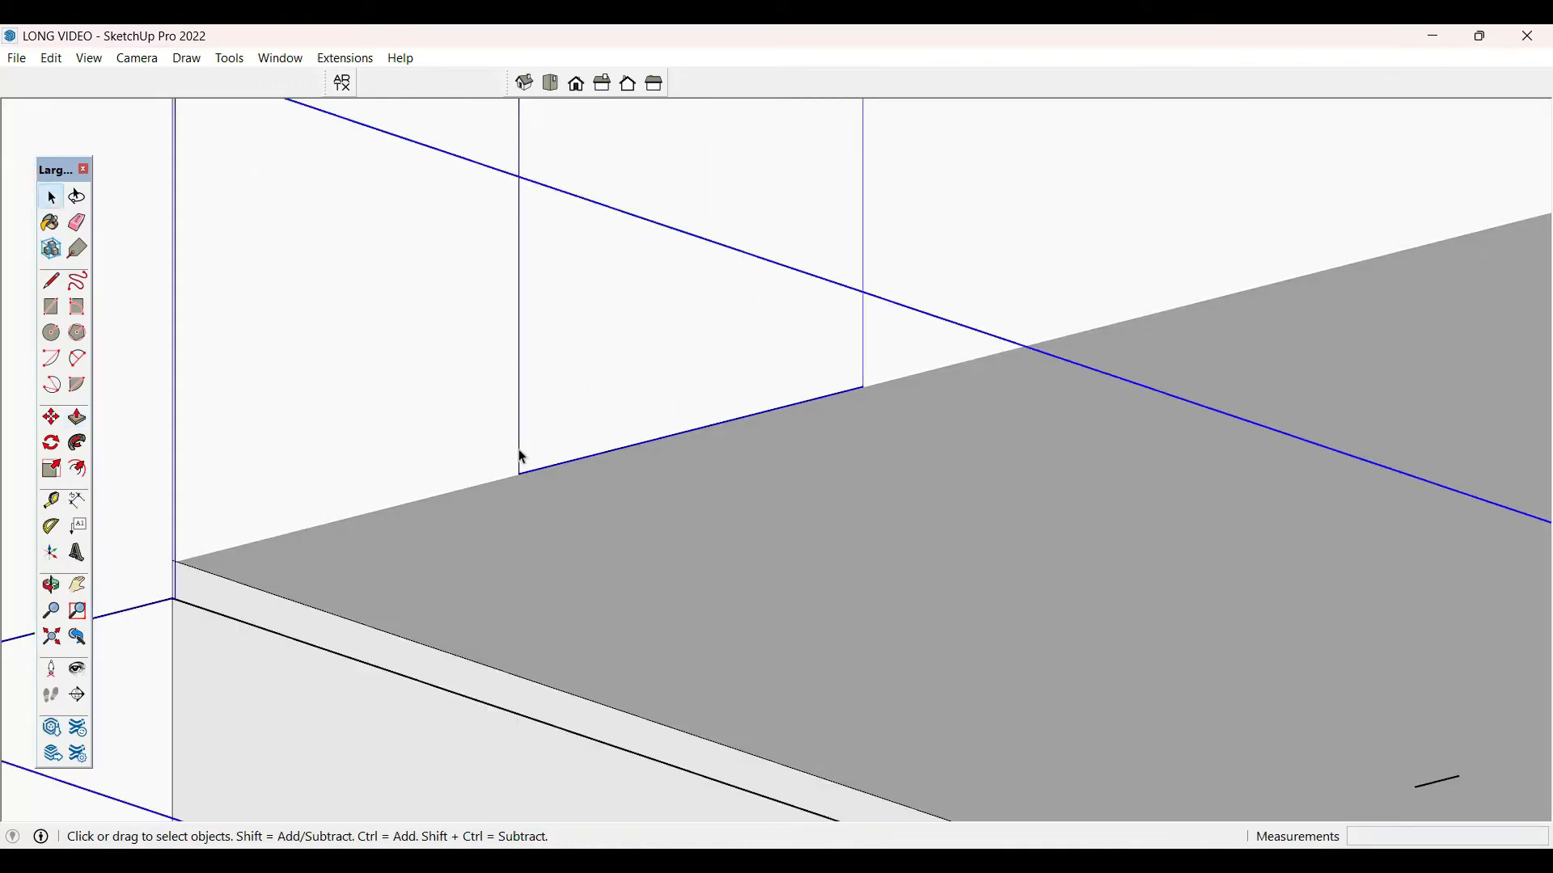
key("e")
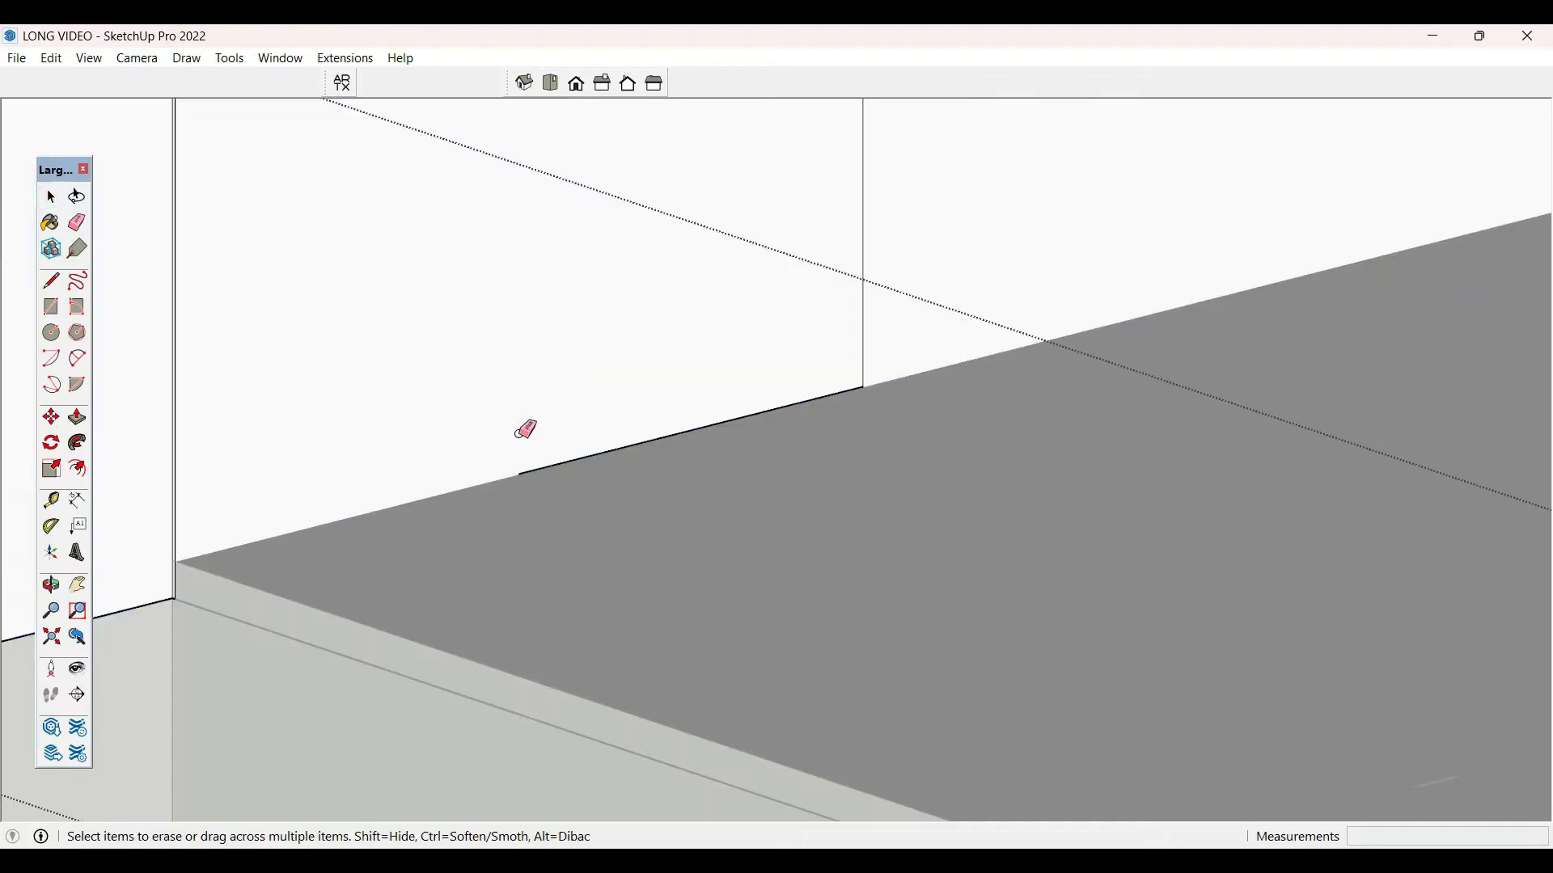
scroll(526, 428, "down", 3)
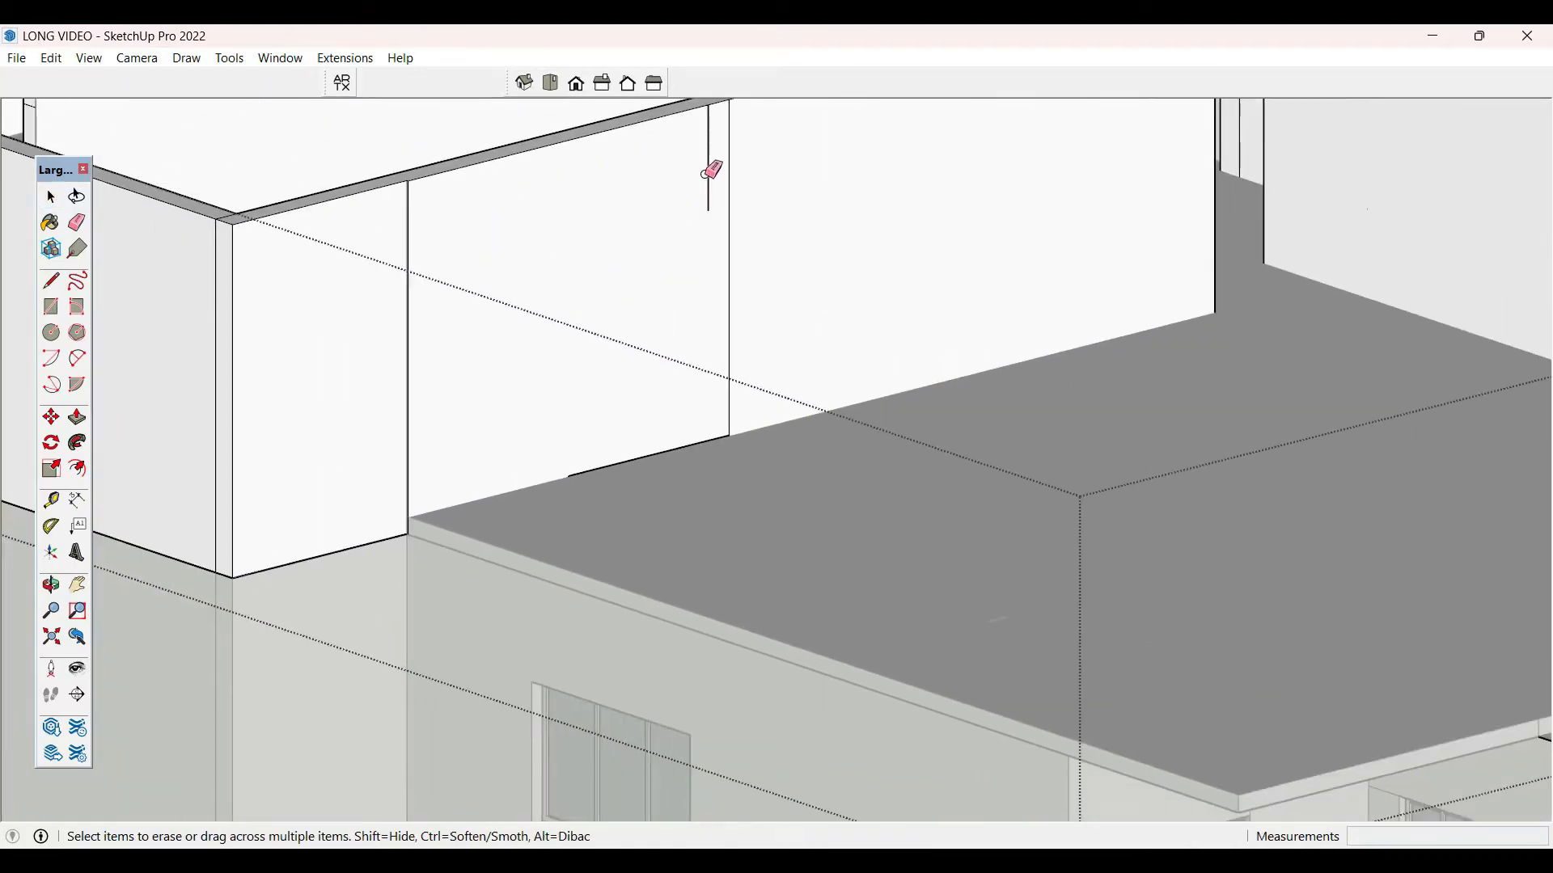
left_click(638, 458)
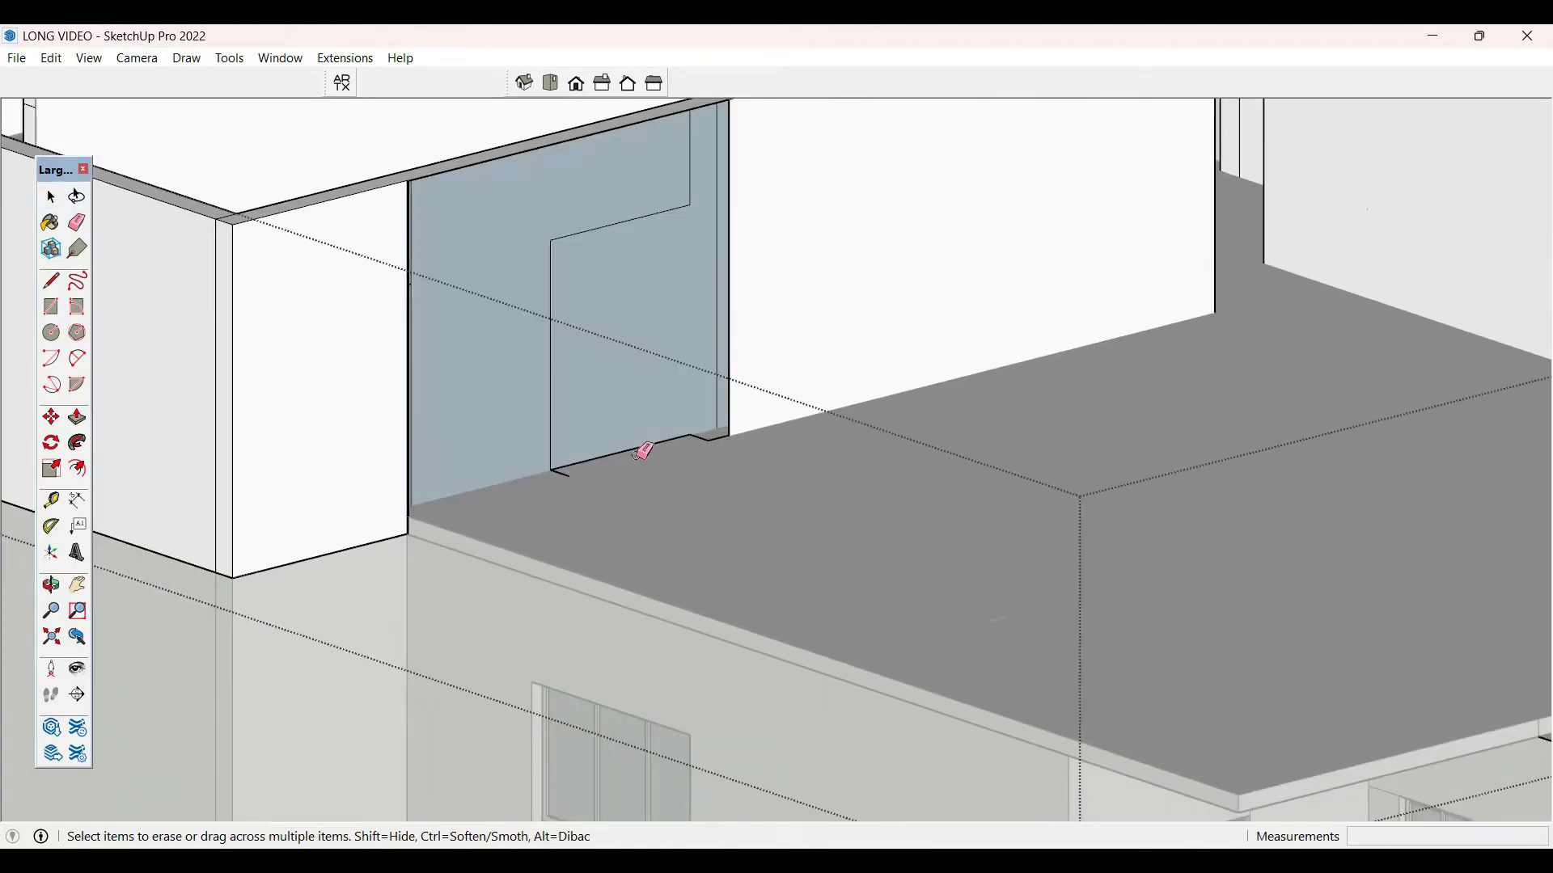
key("ctrl+z")
scroll(643, 451, "down", 8)
key("space")
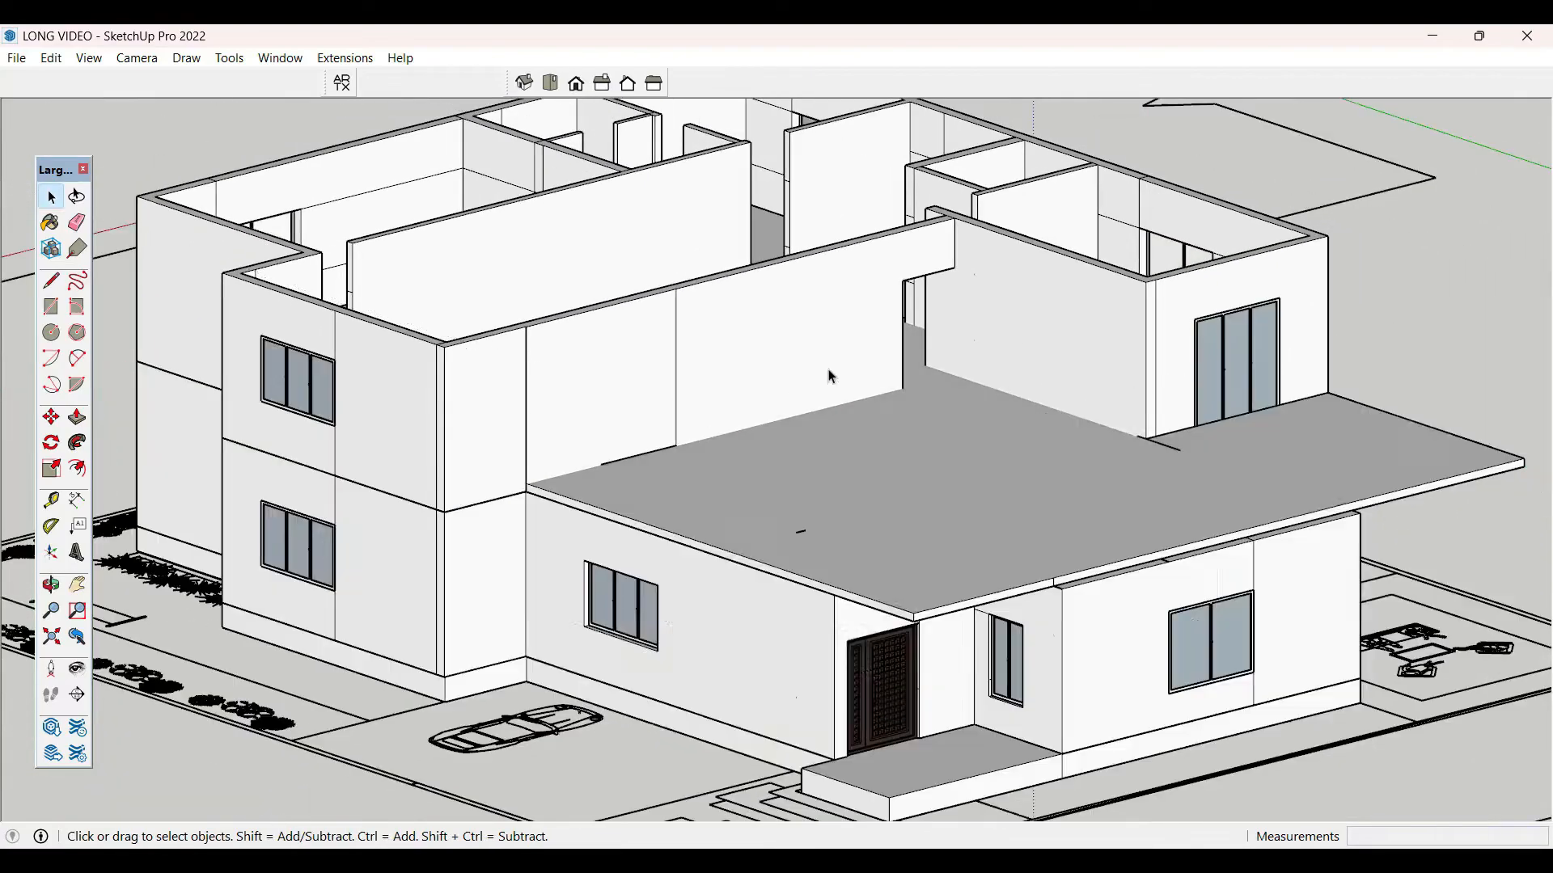
- Draw a rectangle over the upper-storey wall tops, from the rear room's outer corner to the diagonally opposite corner beside the sliding window
middle_click_drag(1229, 291, 816, 489)
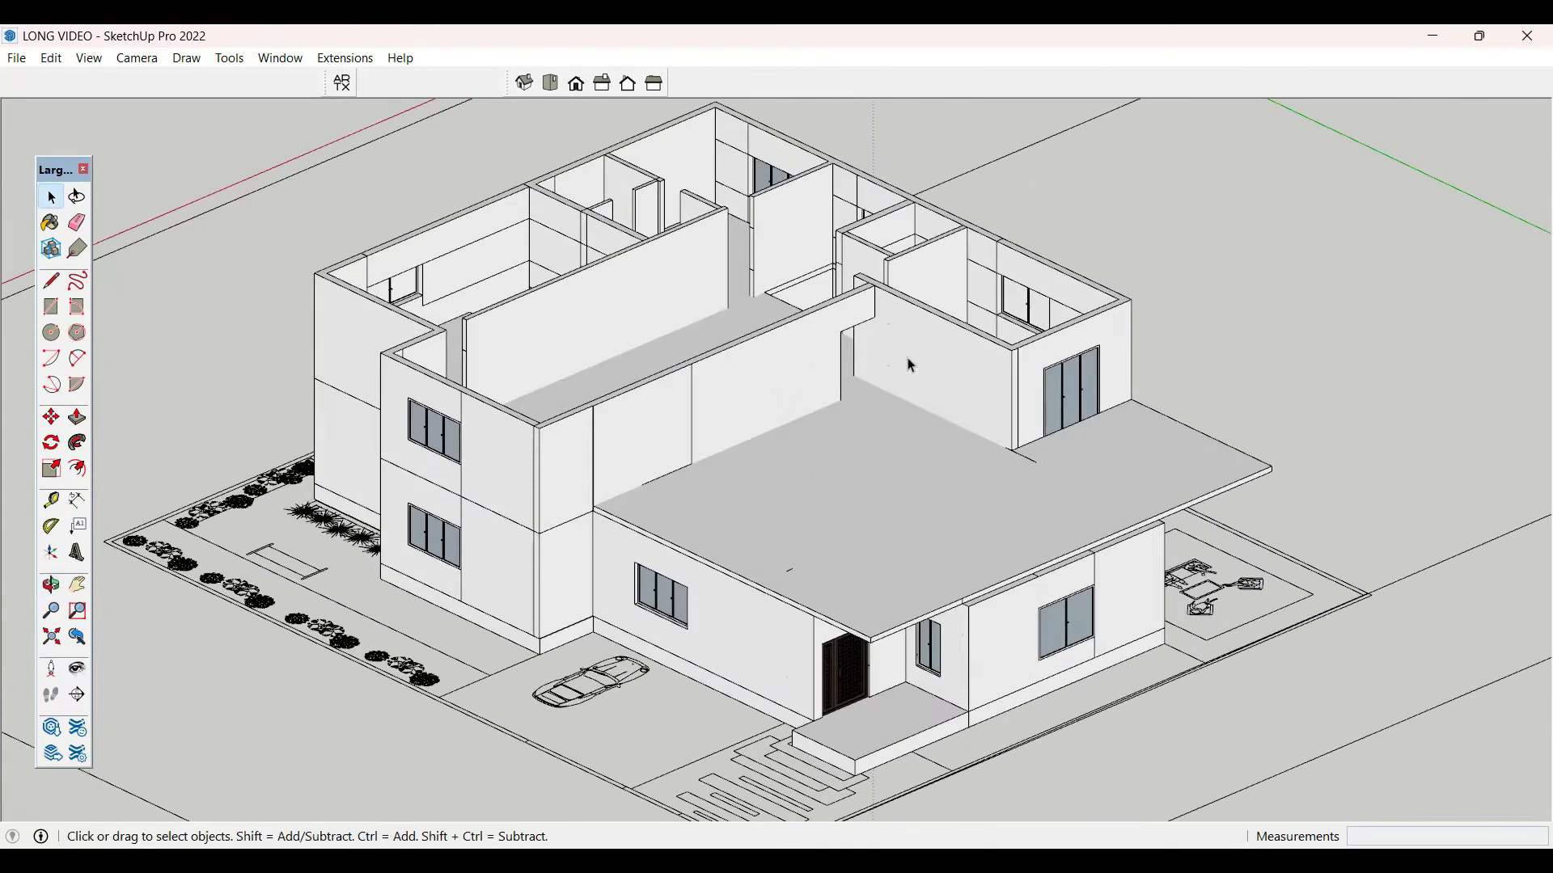
middle_click_drag(951, 537, 1021, 566)
scroll(758, 475, "down", 3)
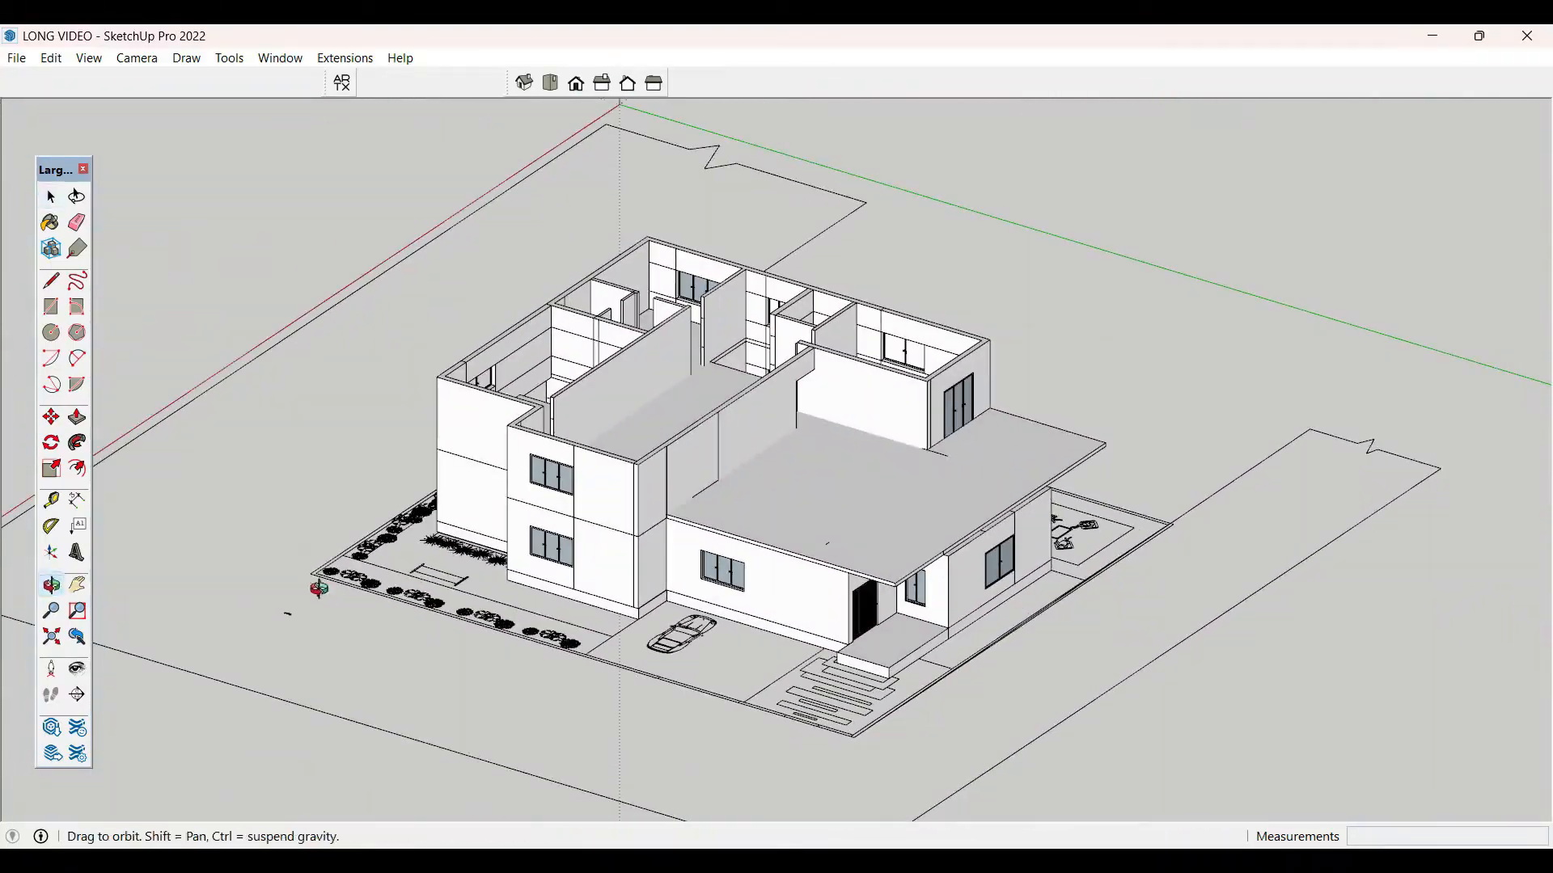
middle_click_drag(319, 589, 340, 635)
scroll(794, 406, "up", 2)
scroll(797, 407, "up", 3)
key("r")
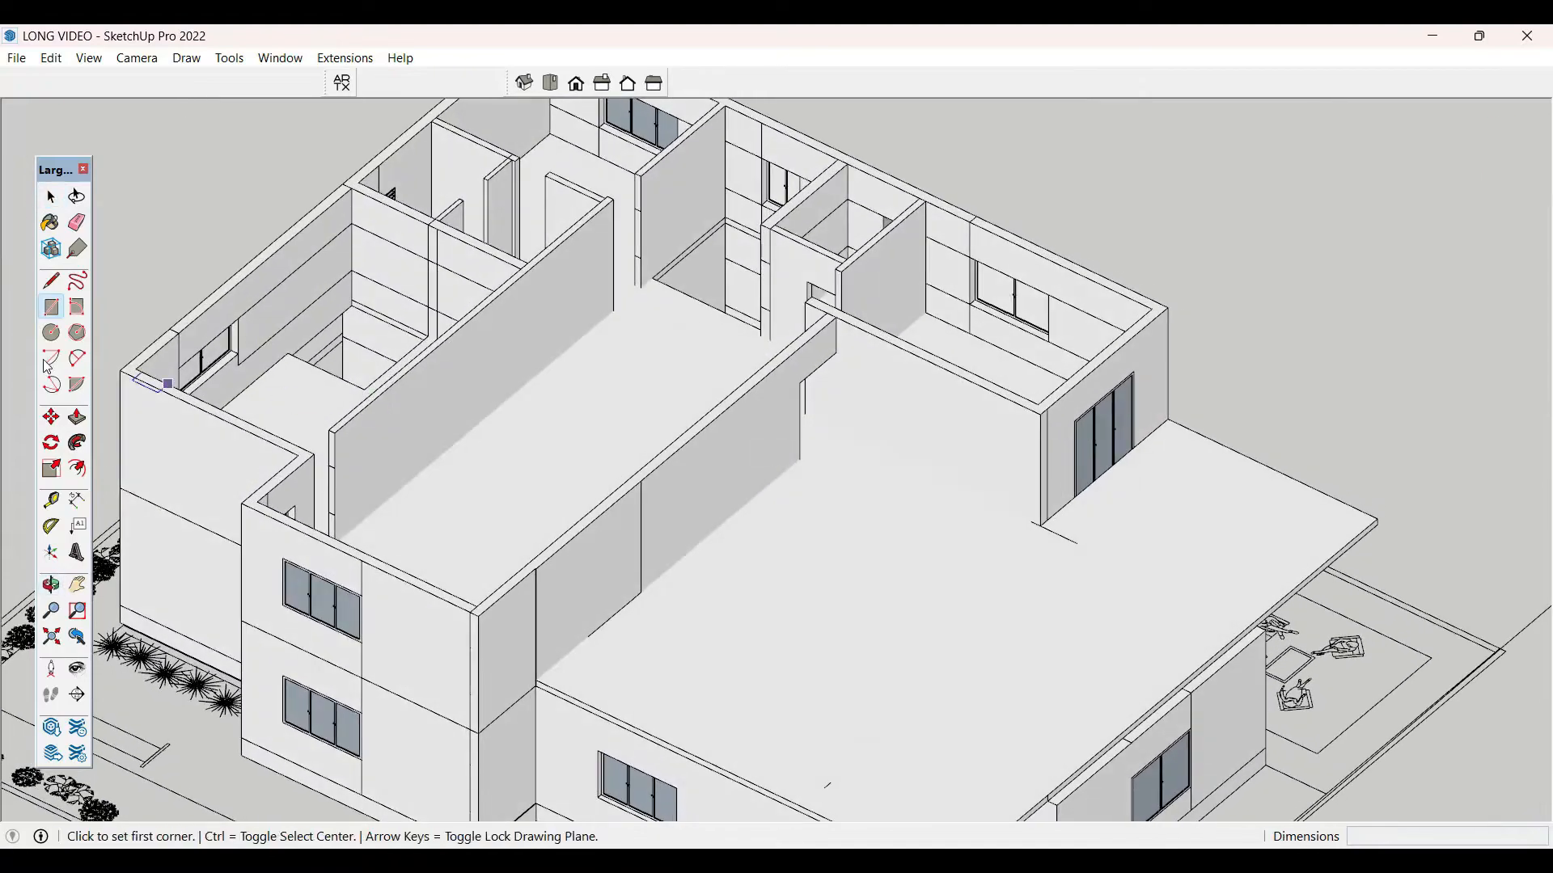
left_click(121, 369)
scroll(627, 409, "down", 4)
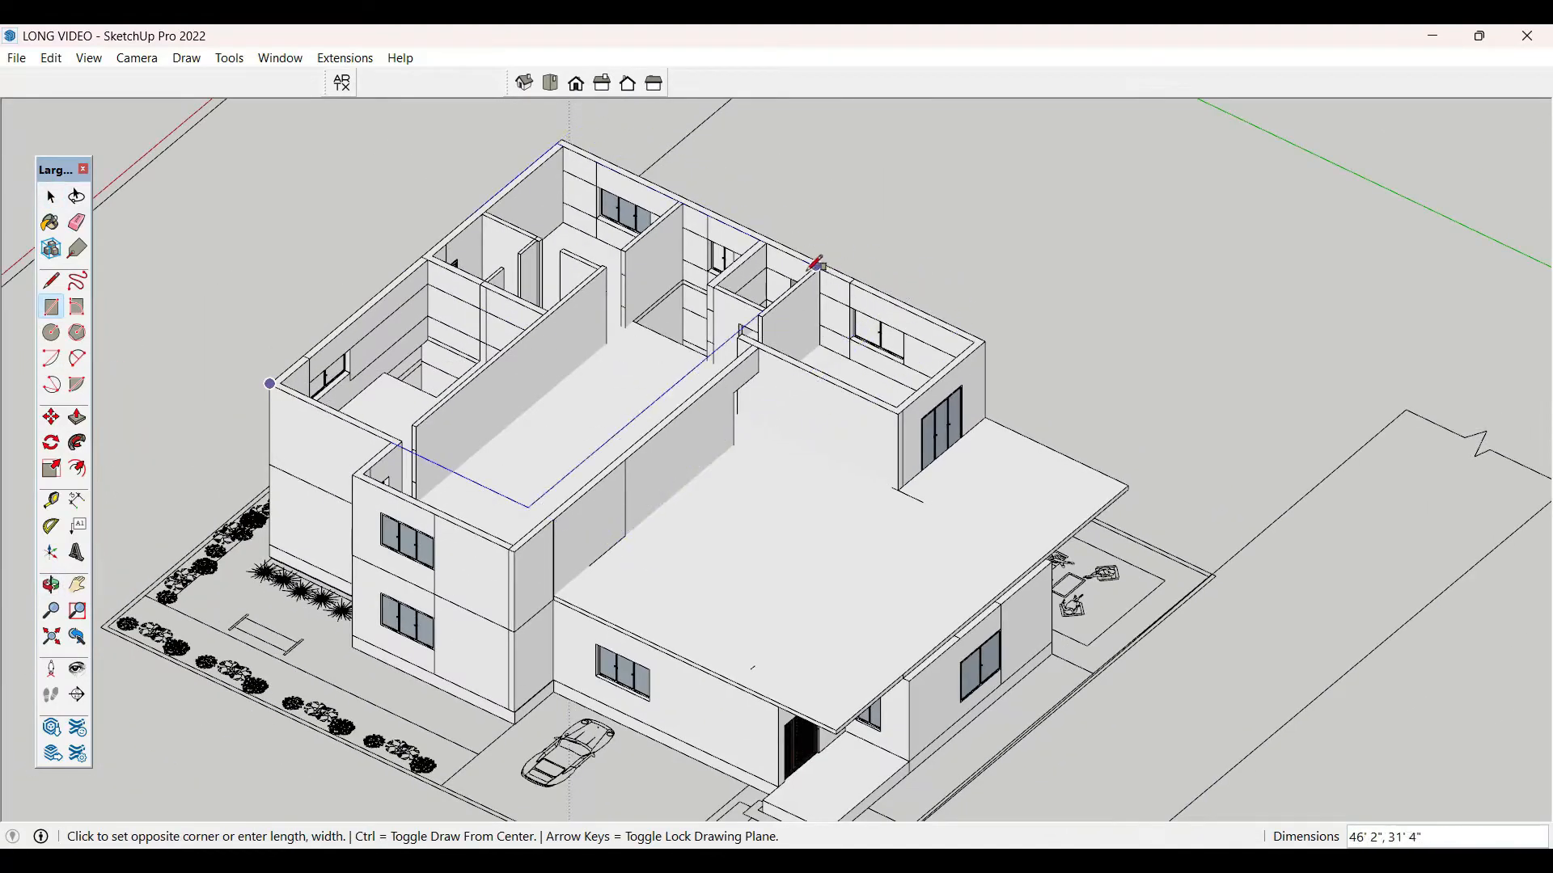
scroll(808, 275, "up", 4)
scroll(1005, 372, "down", 2)
middle_click_drag(862, 330, 866, 361)
scroll(854, 344, "up", 2)
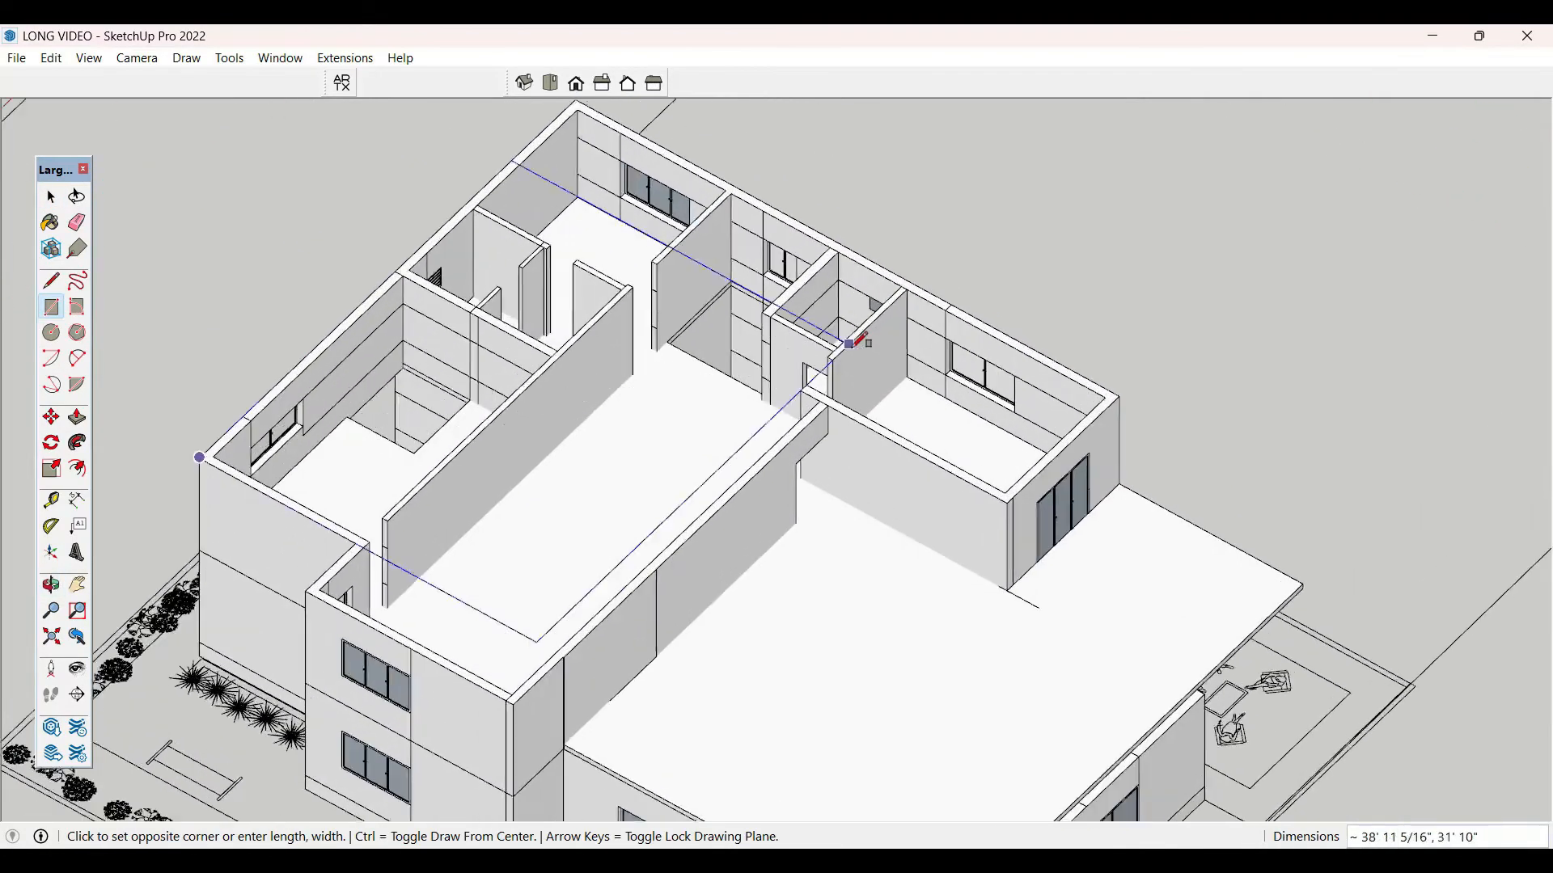
scroll(841, 341, "down", 2)
scroll(755, 294, "up", 2)
scroll(745, 295, "down", 2)
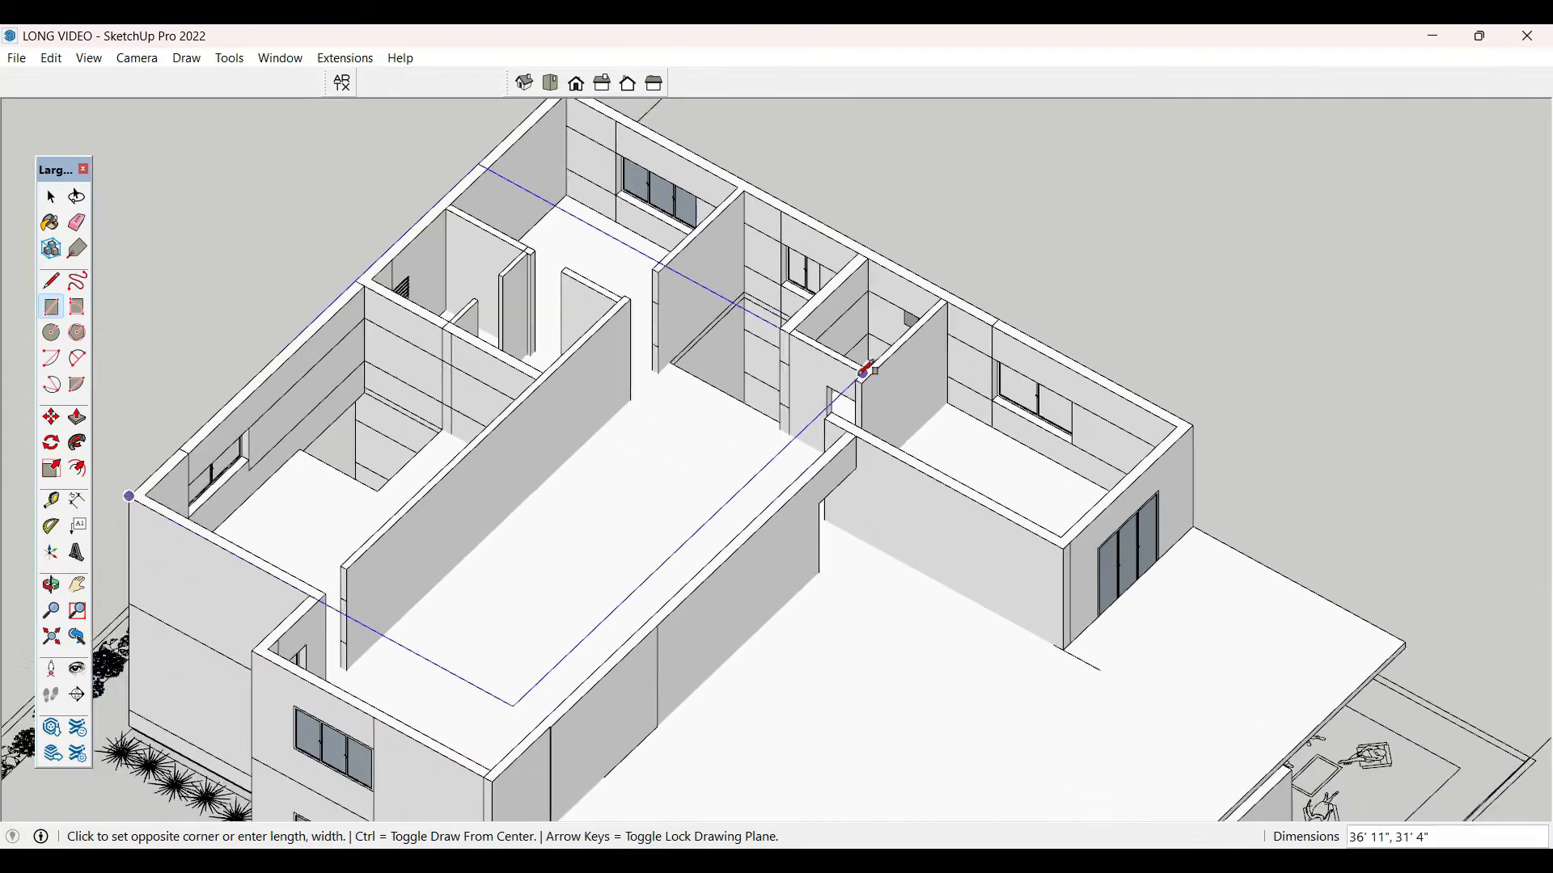
scroll(862, 356, "up", 2)
scroll(857, 378, "up", 2)
scroll(849, 364, "down", 2)
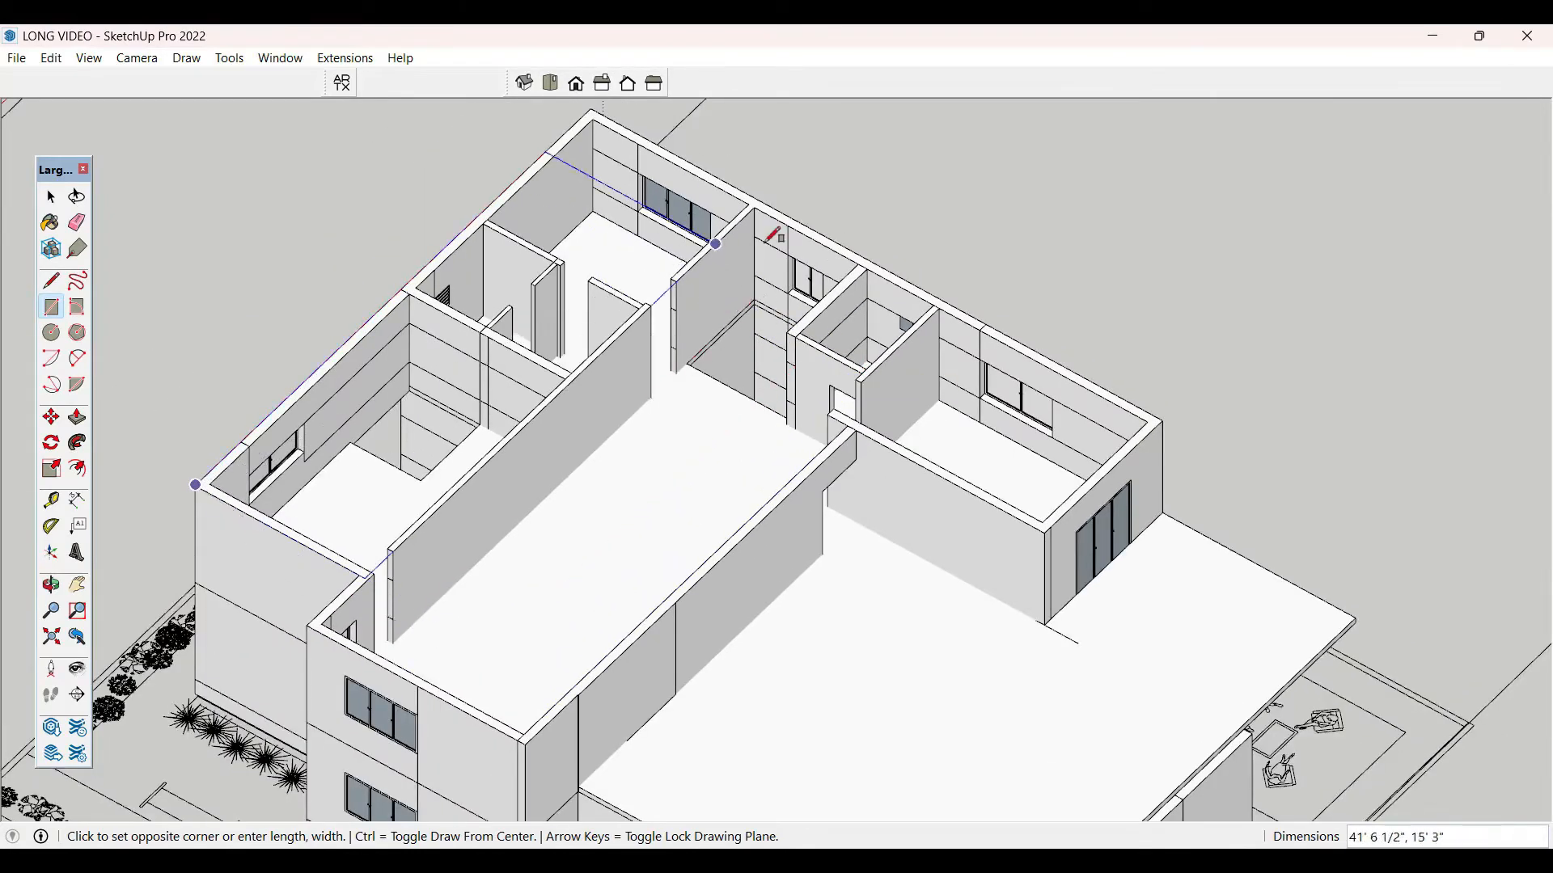
left_click(1164, 419)
- Pull the roof rectangle up 6" to form the slab
scroll(1016, 557, "down", 1)
middle_click_drag(1013, 501, 987, 319)
scroll(765, 514, "up", 3)
key("space")
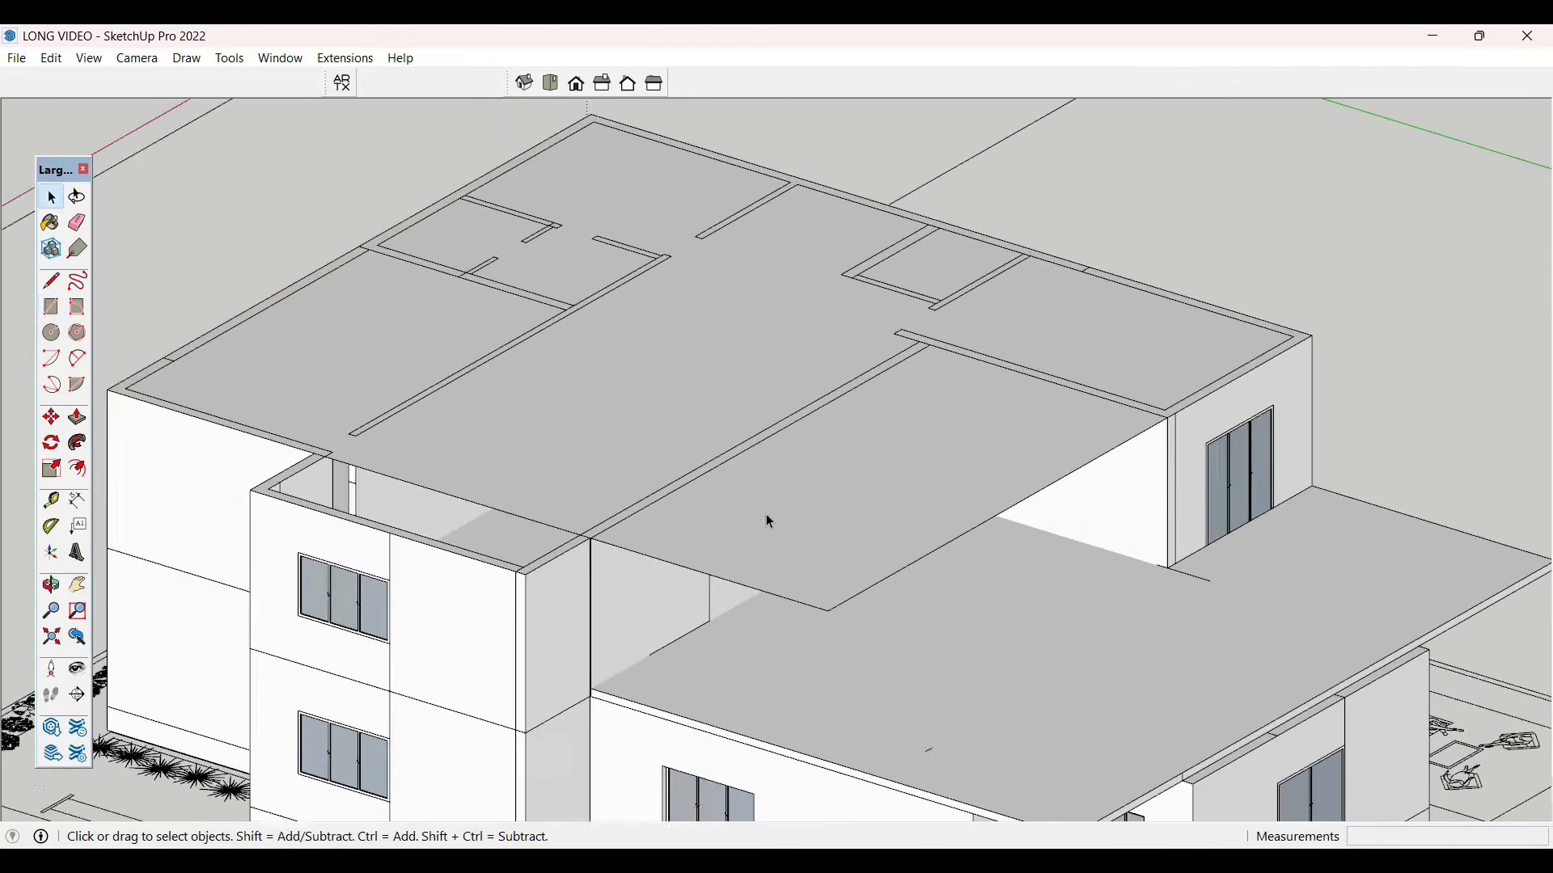
key("p")
left_click(790, 558)
type("6")
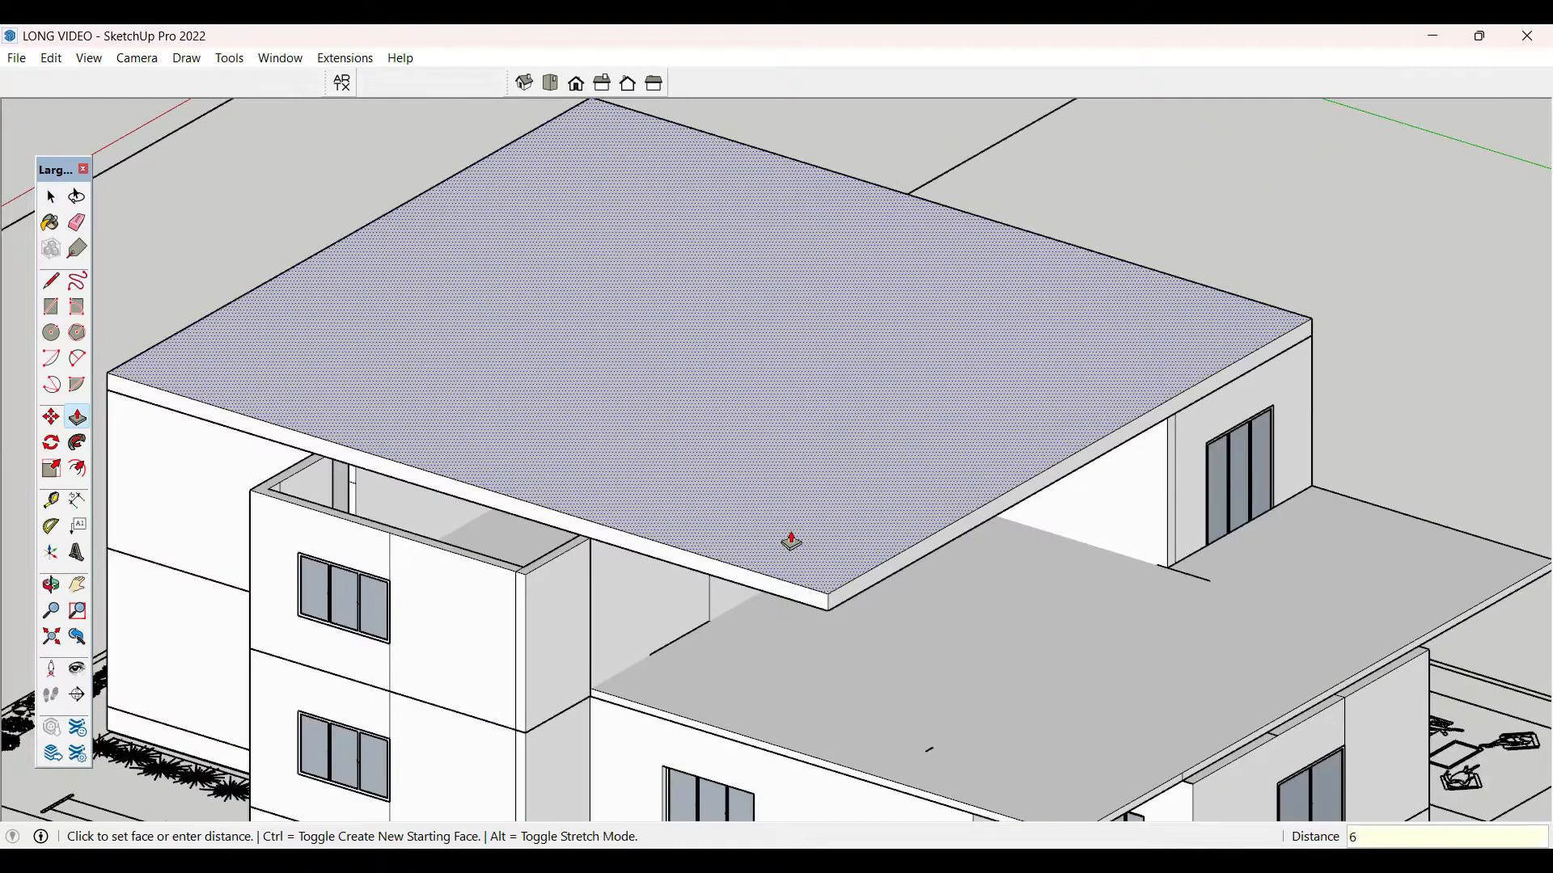
key("Return")
key("space")
- Draw a 6" vertical line on the roof slab's edge at the projecting room and pull that edge section out 6' 3" to the front wall
scroll(605, 546, "up", 5)
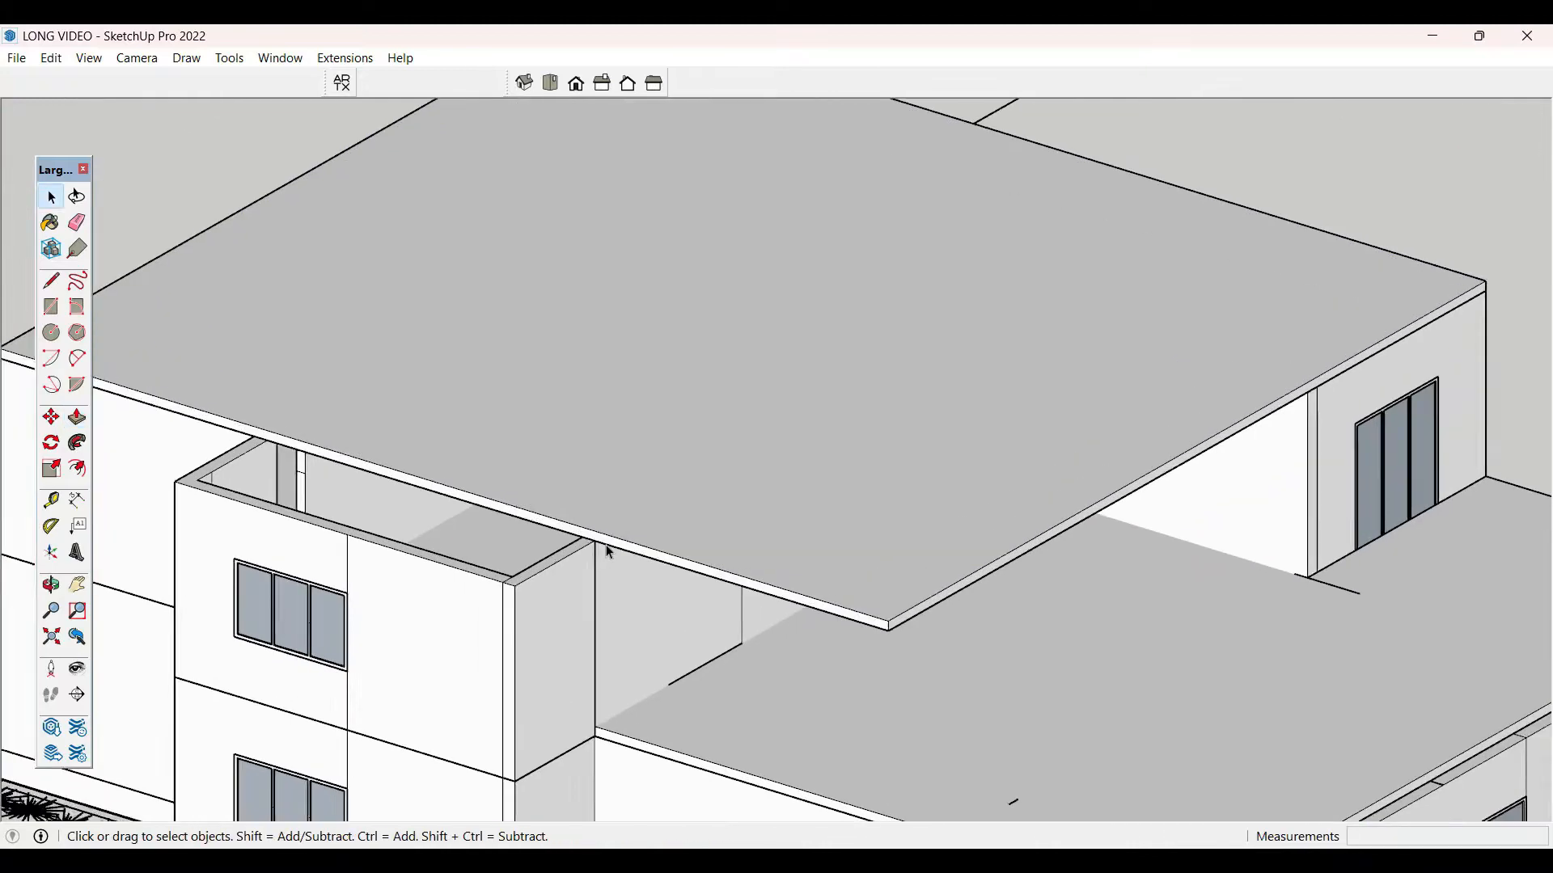
key("l")
left_click(562, 512)
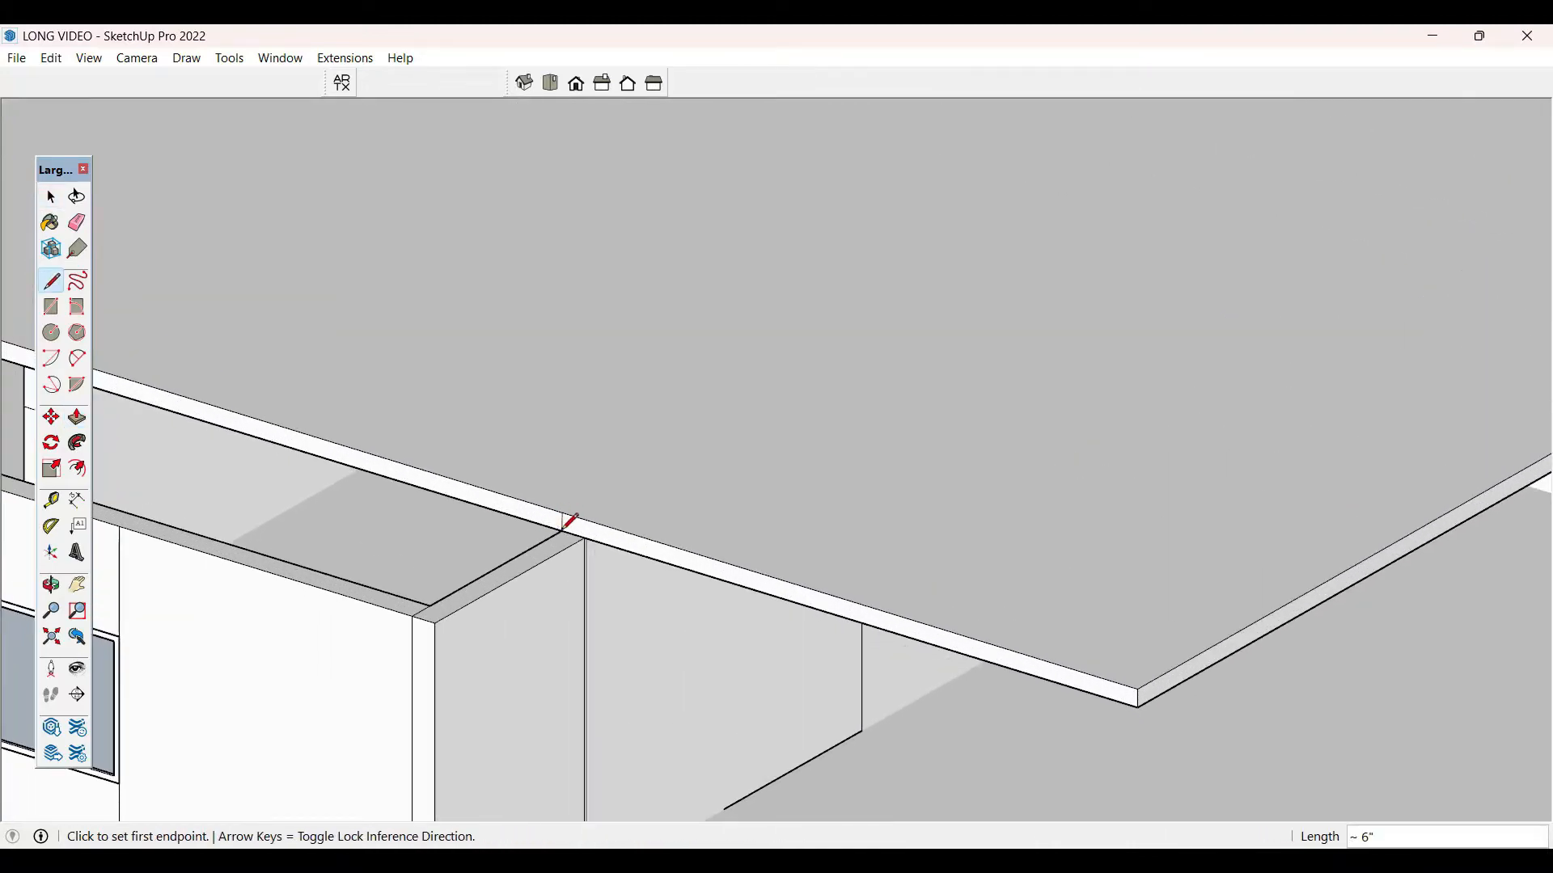
key("space")
key("p")
left_click(547, 527)
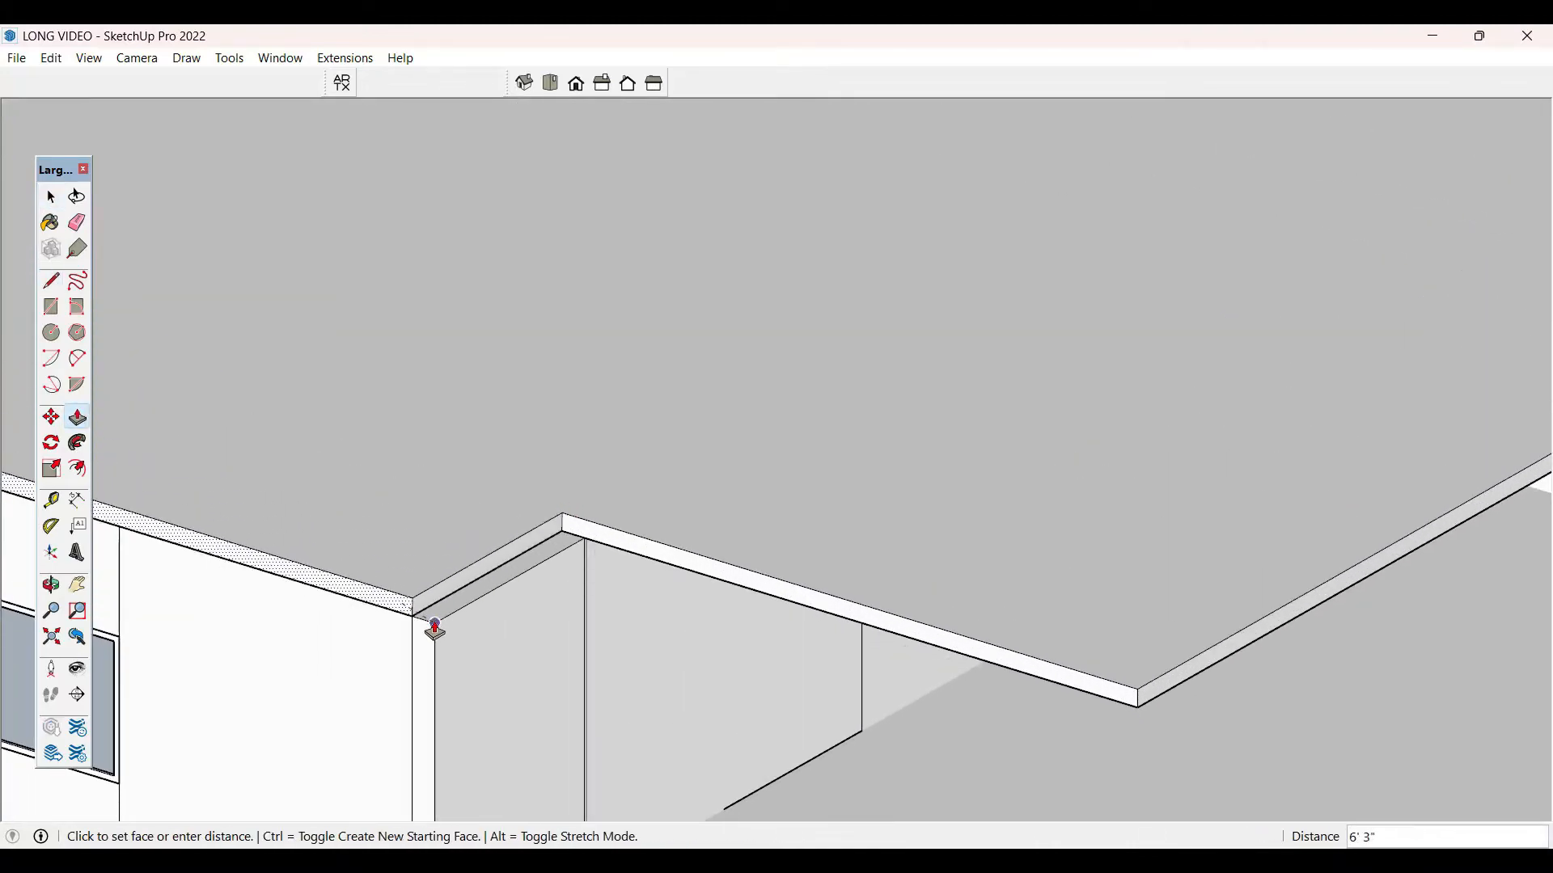
key("Escape")
key("space")
key("p")
left_click(433, 606)
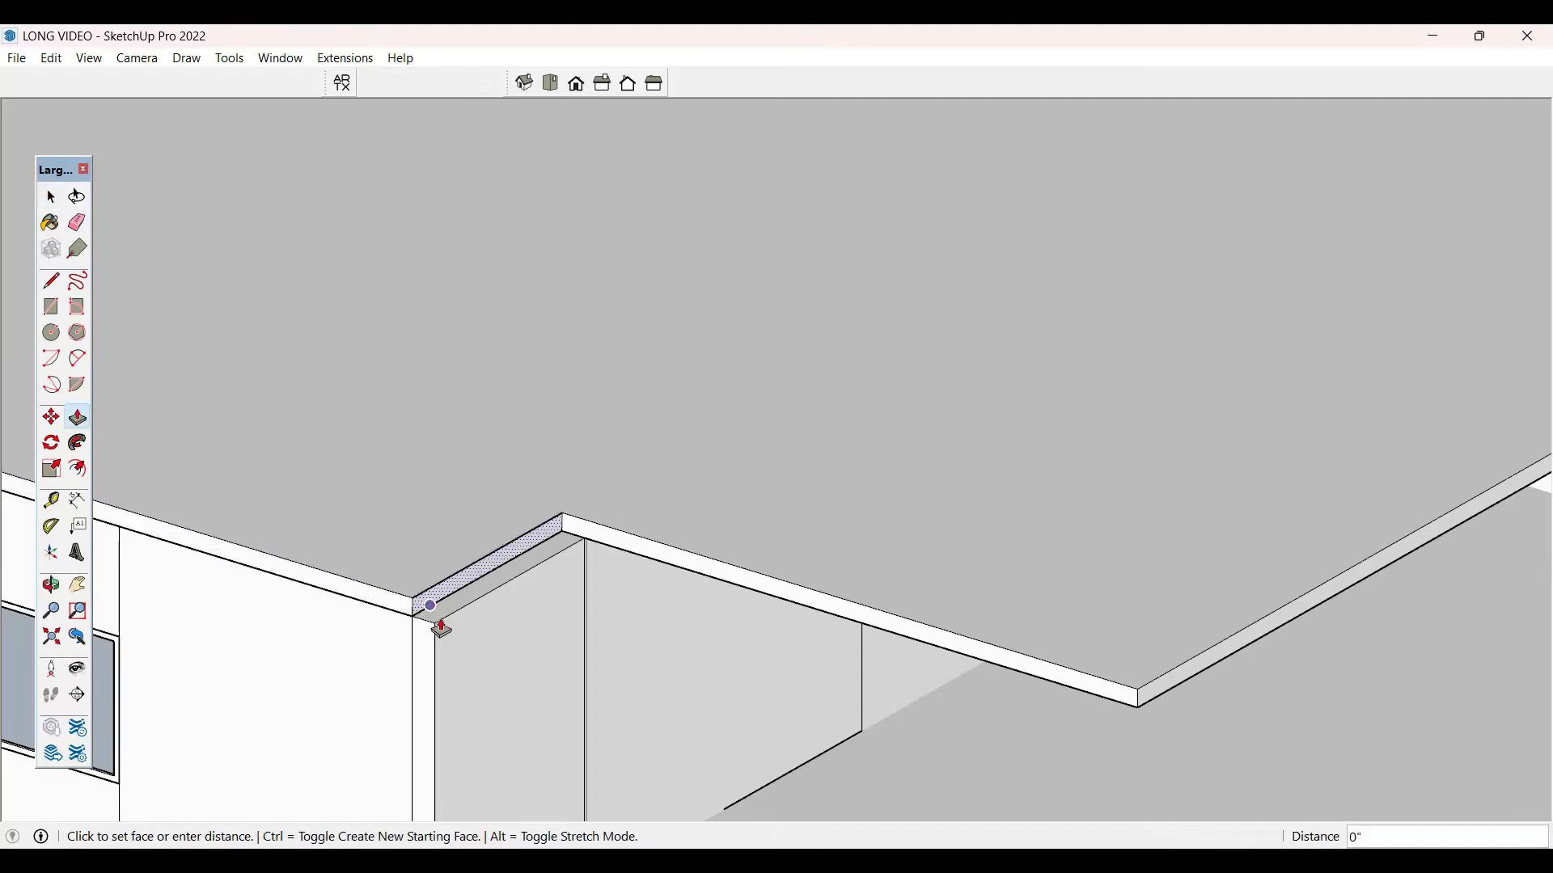
left_click(431, 607)
left_click(429, 616)
key("space")
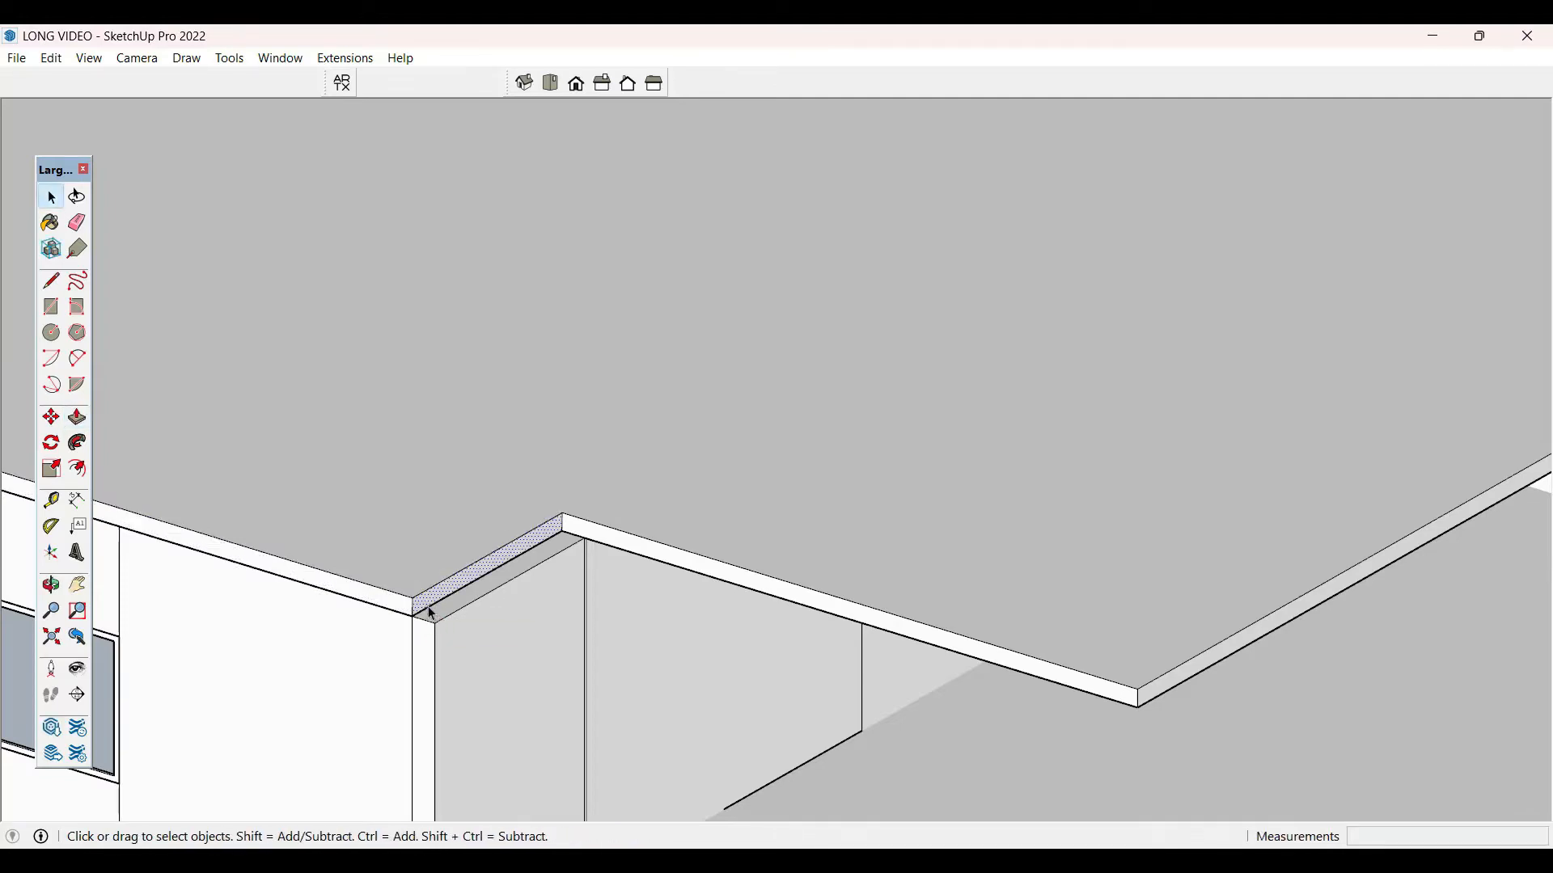
- Split the roof slab's edge at the projecting room's side wall and pull the narrow section out flush with the front wall
left_click(592, 535)
scroll(592, 535, "up", 2)
key("l")
left_click(585, 541)
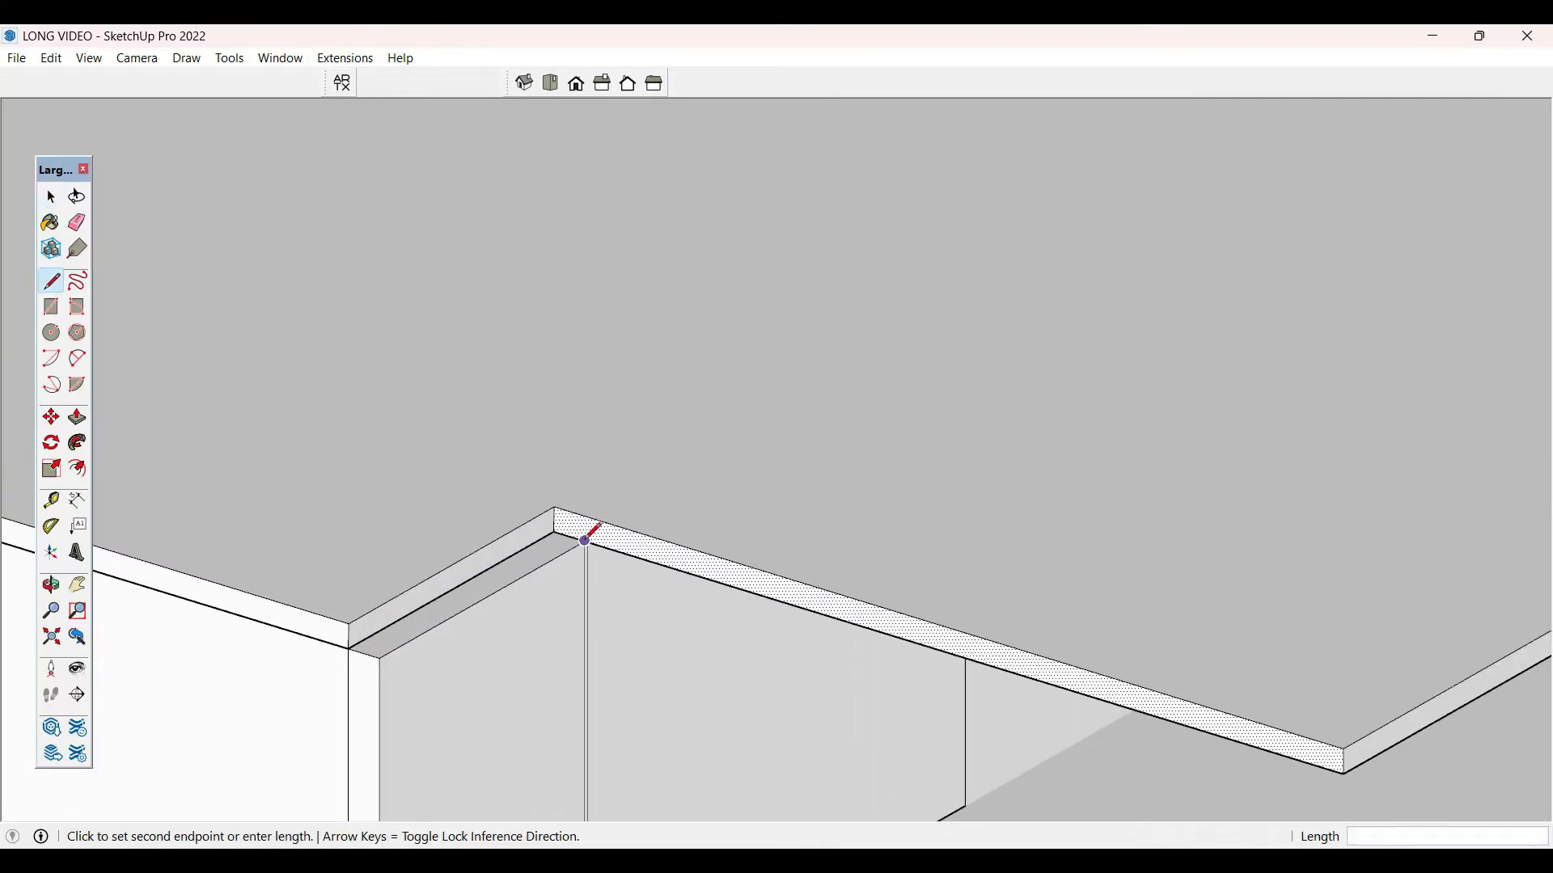
key("space")
left_click(584, 536)
key("p")
left_click_drag(574, 545, 374, 676)
key("space")
- Erase the vertical seam left in the roof slab's front edge above the projecting room's corner
middle_click_drag(575, 485, 368, 626)
scroll(455, 580, "up", 2)
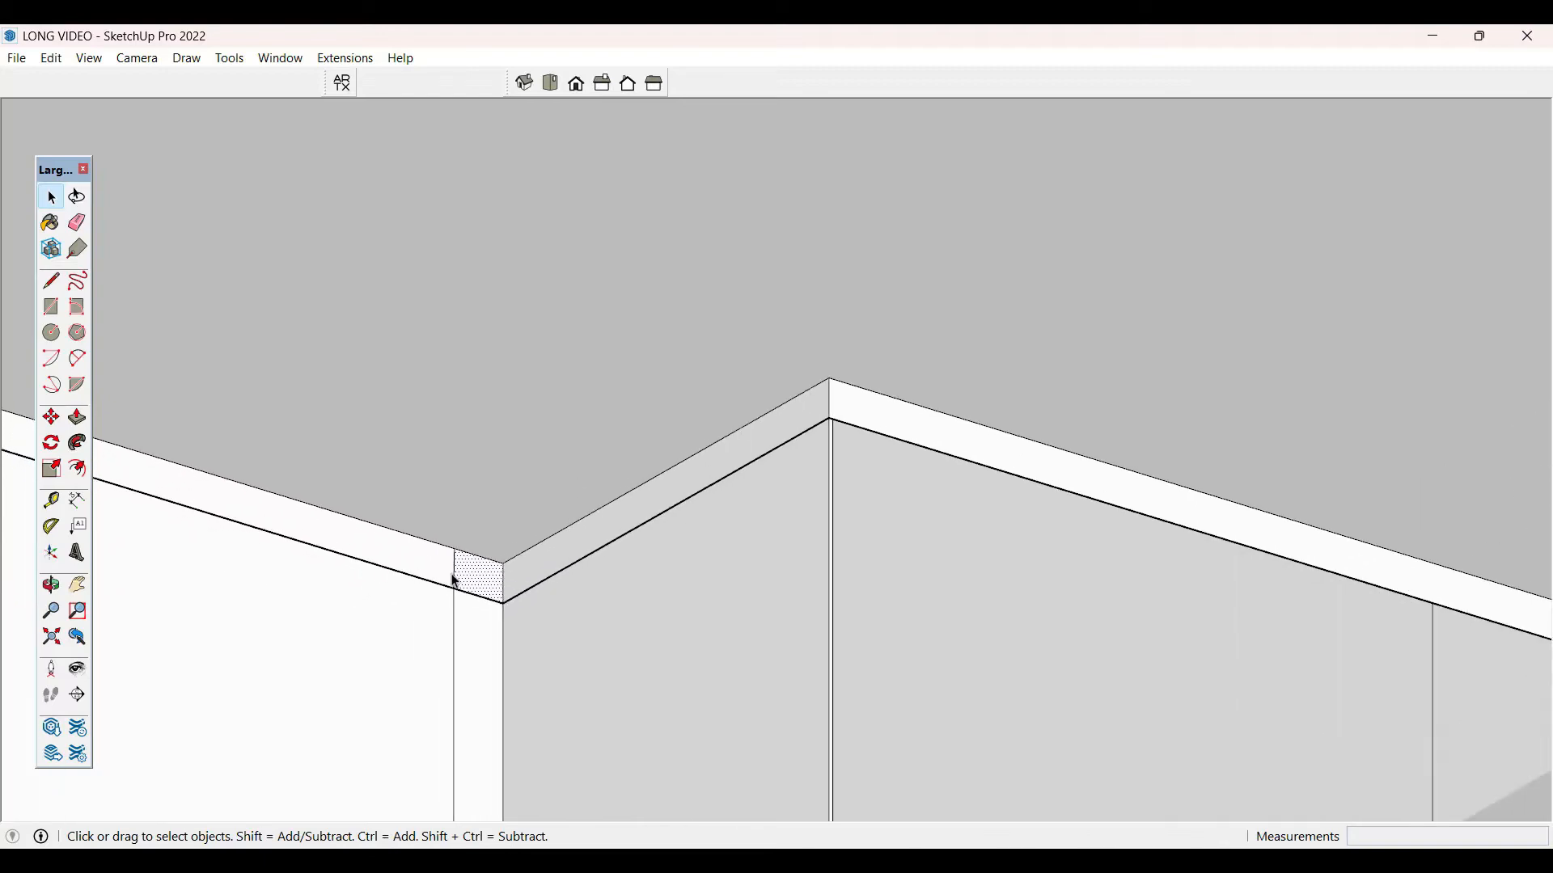
key("space")
scroll(763, 482, "down", 6)
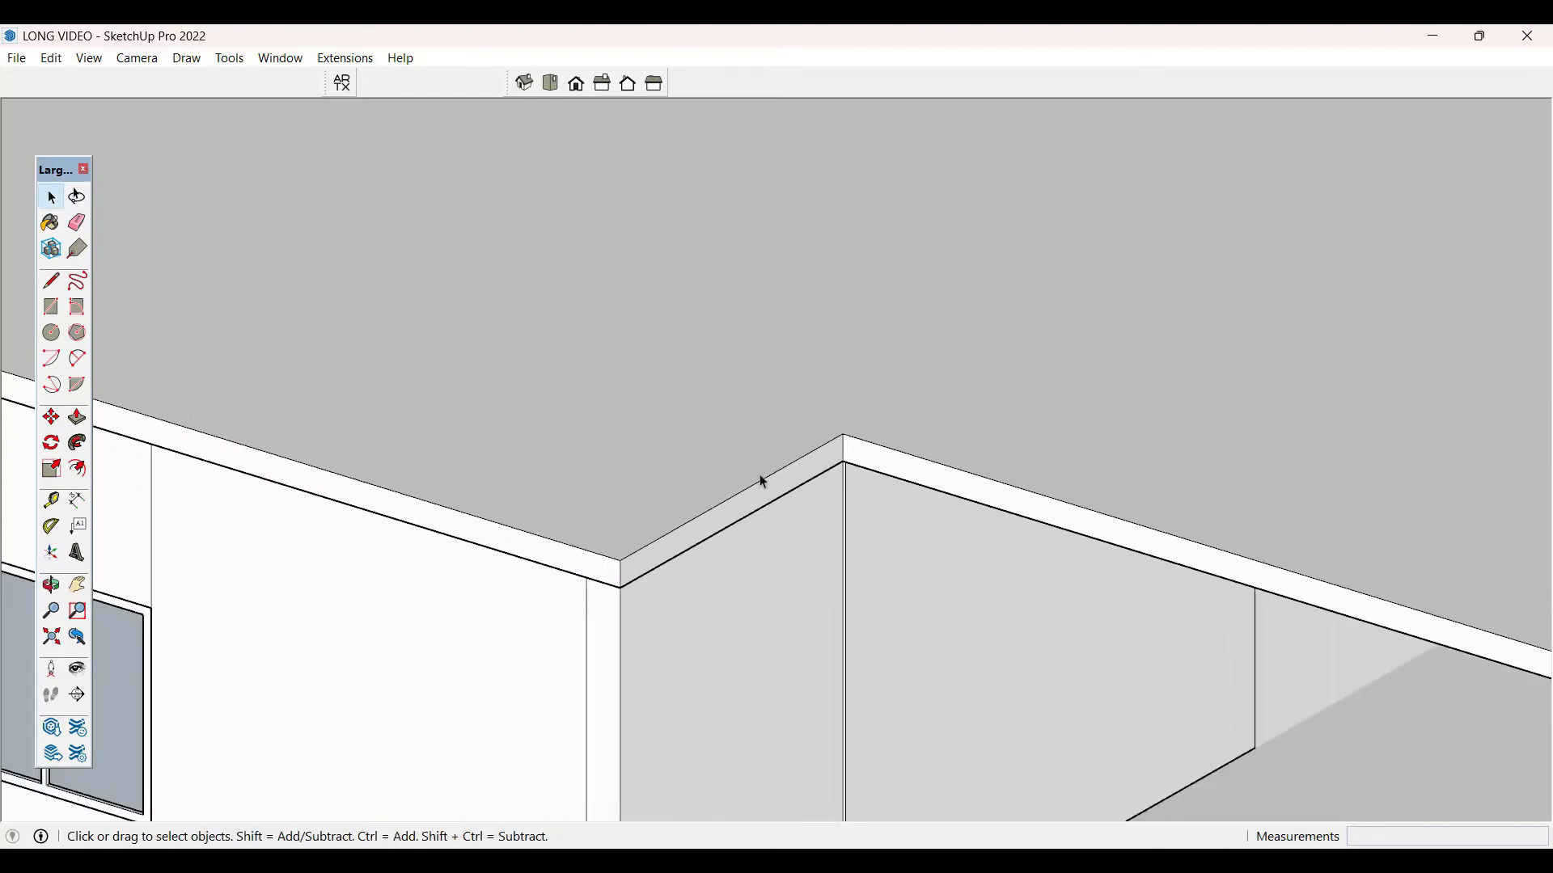
scroll(808, 452, "down", 3)
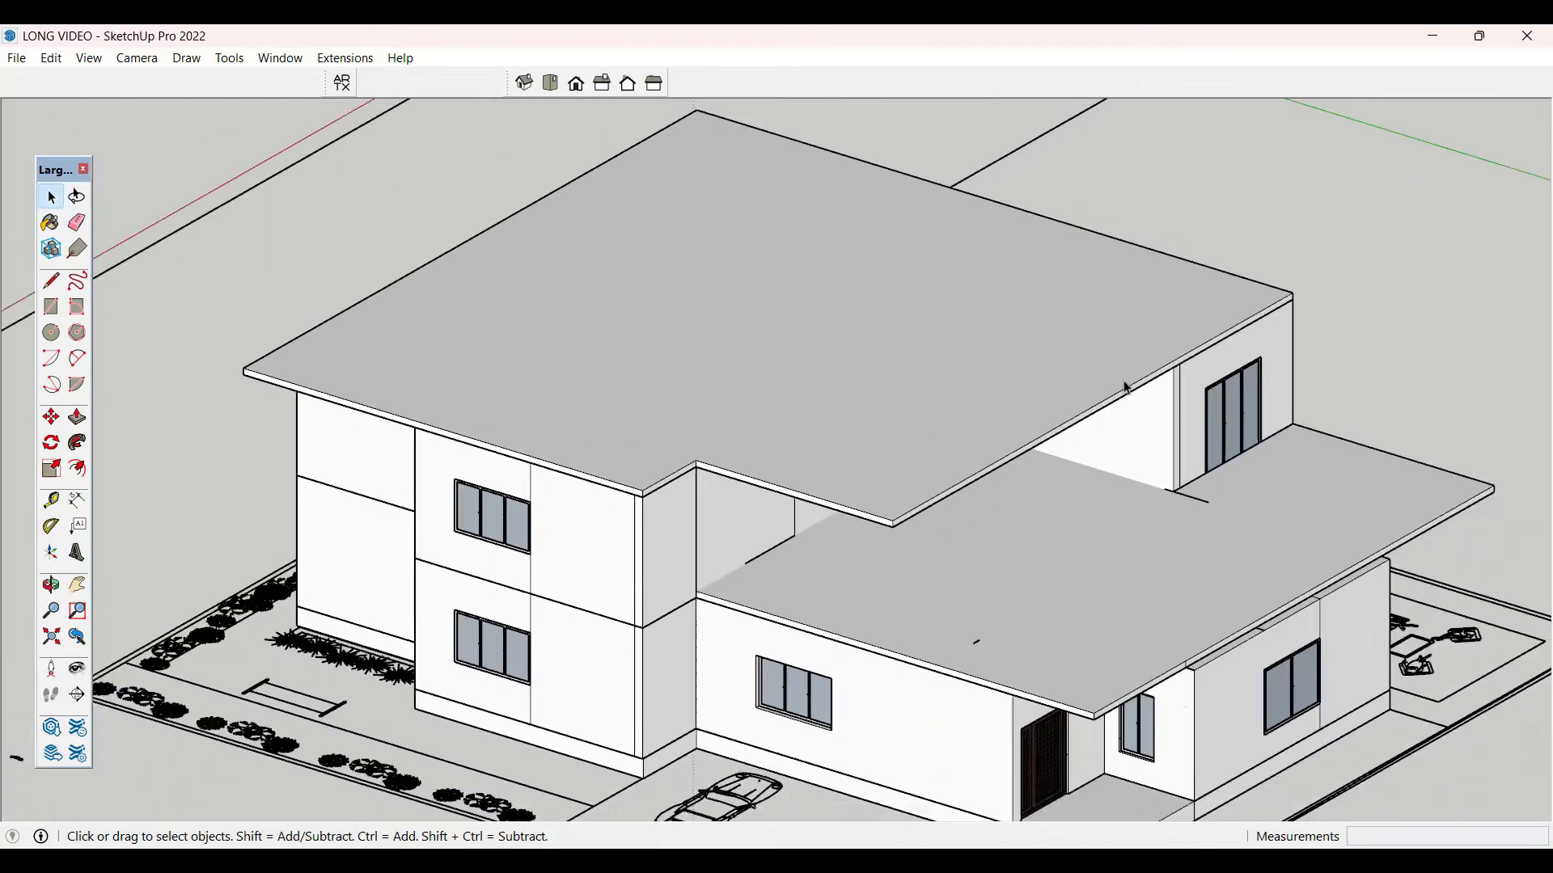
- Draw a 6" vertical line across the roof slab's edge at the corner of the bedroom wall with the sliding window
middle_click_drag(1126, 381, 1015, 454)
scroll(1010, 477, "up", 6)
triple_click(1012, 476)
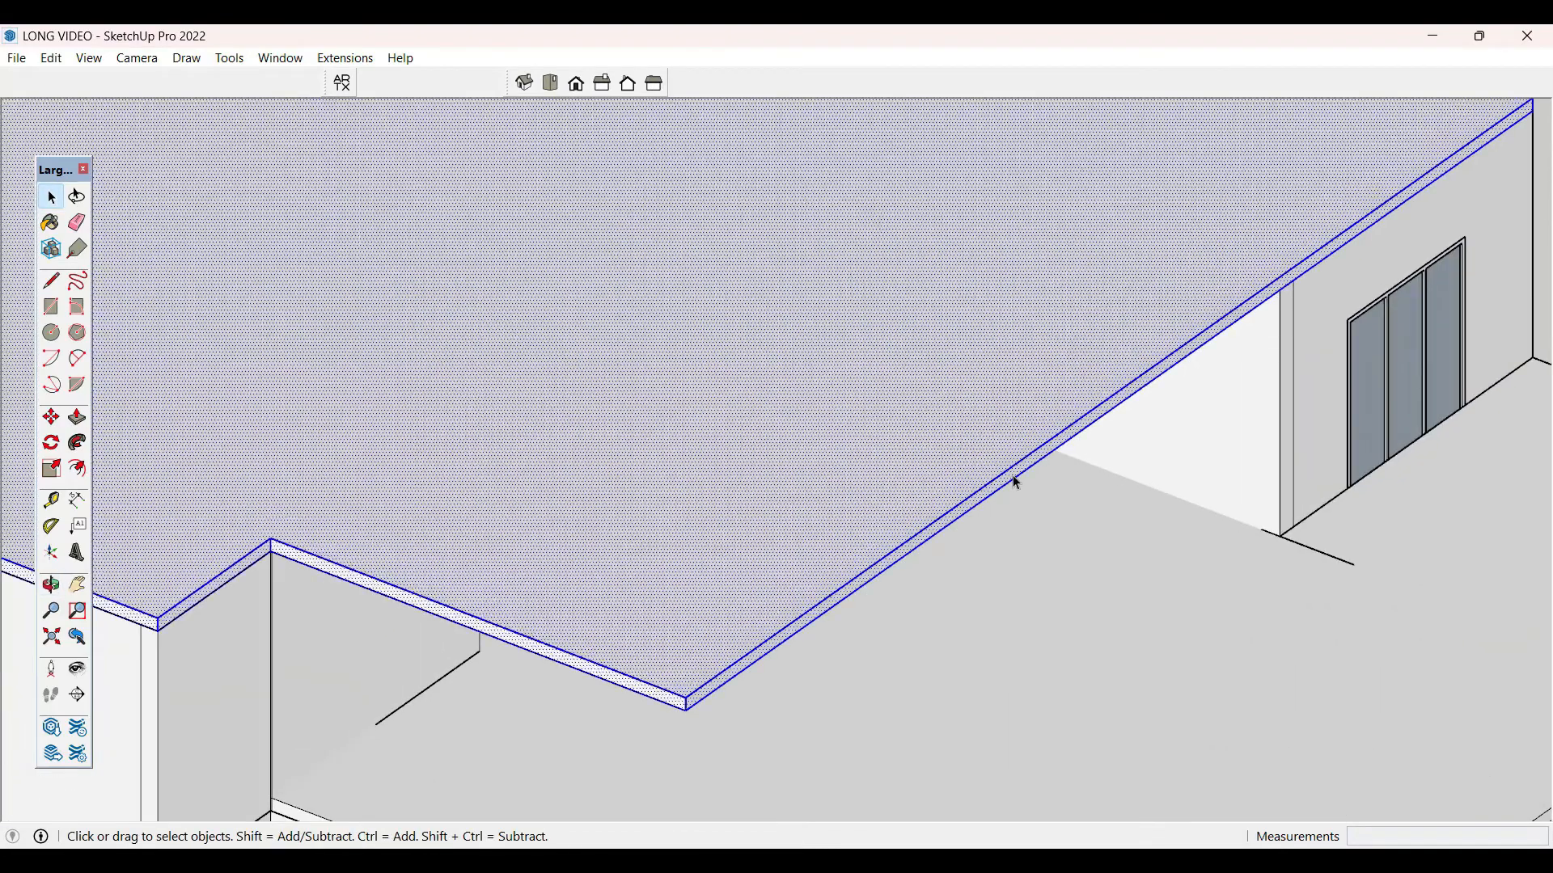
left_click(1005, 478)
scroll(581, 540, "down", 3)
scroll(975, 409, "up", 4)
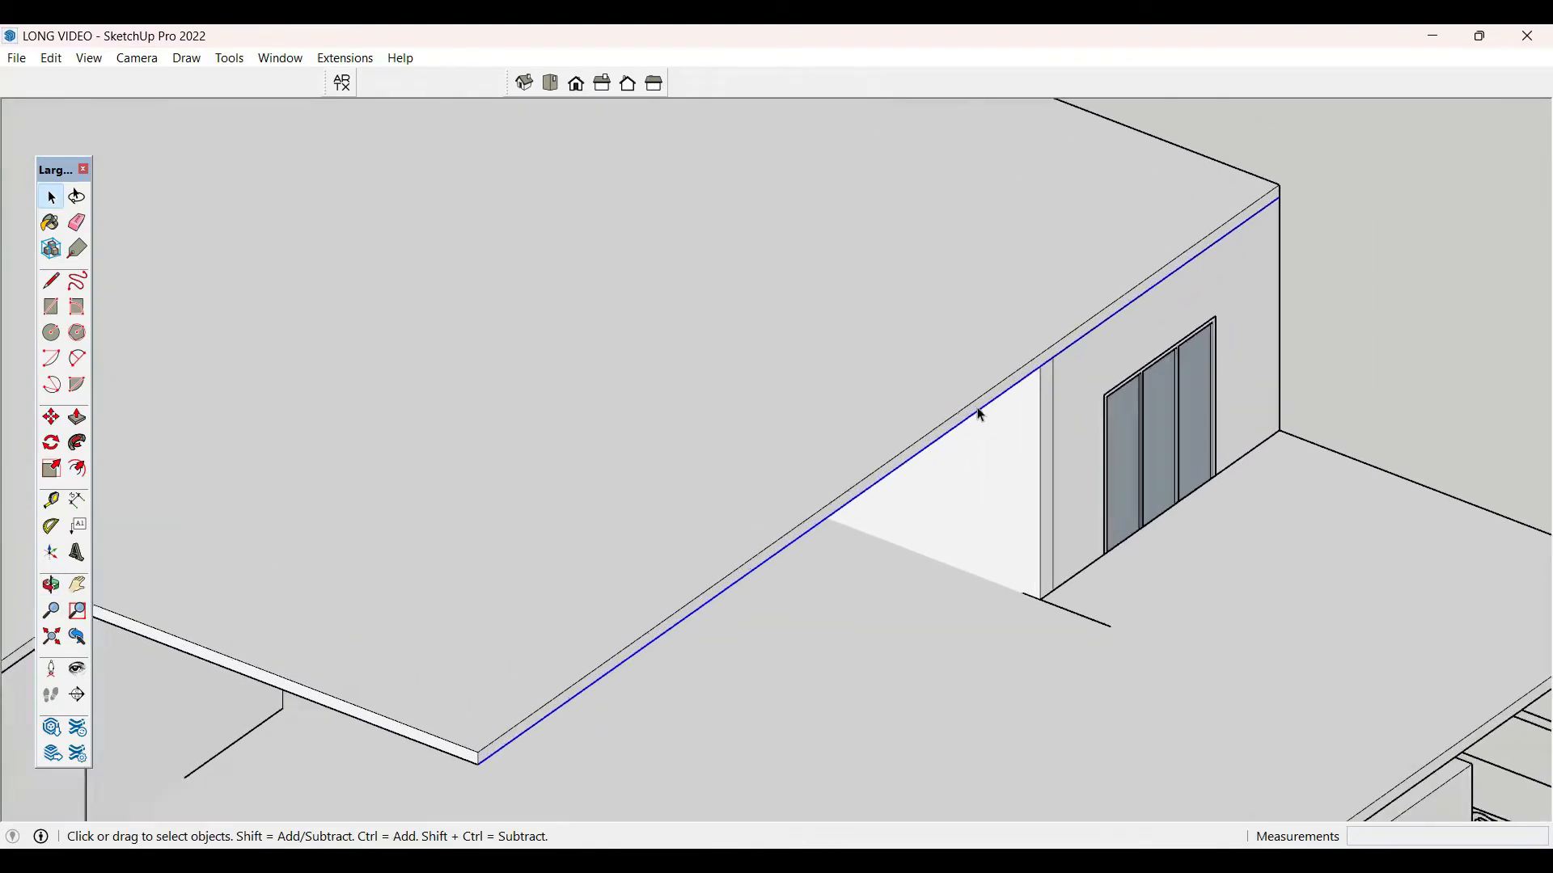
left_click(986, 404)
scroll(1022, 409, "up", 2)
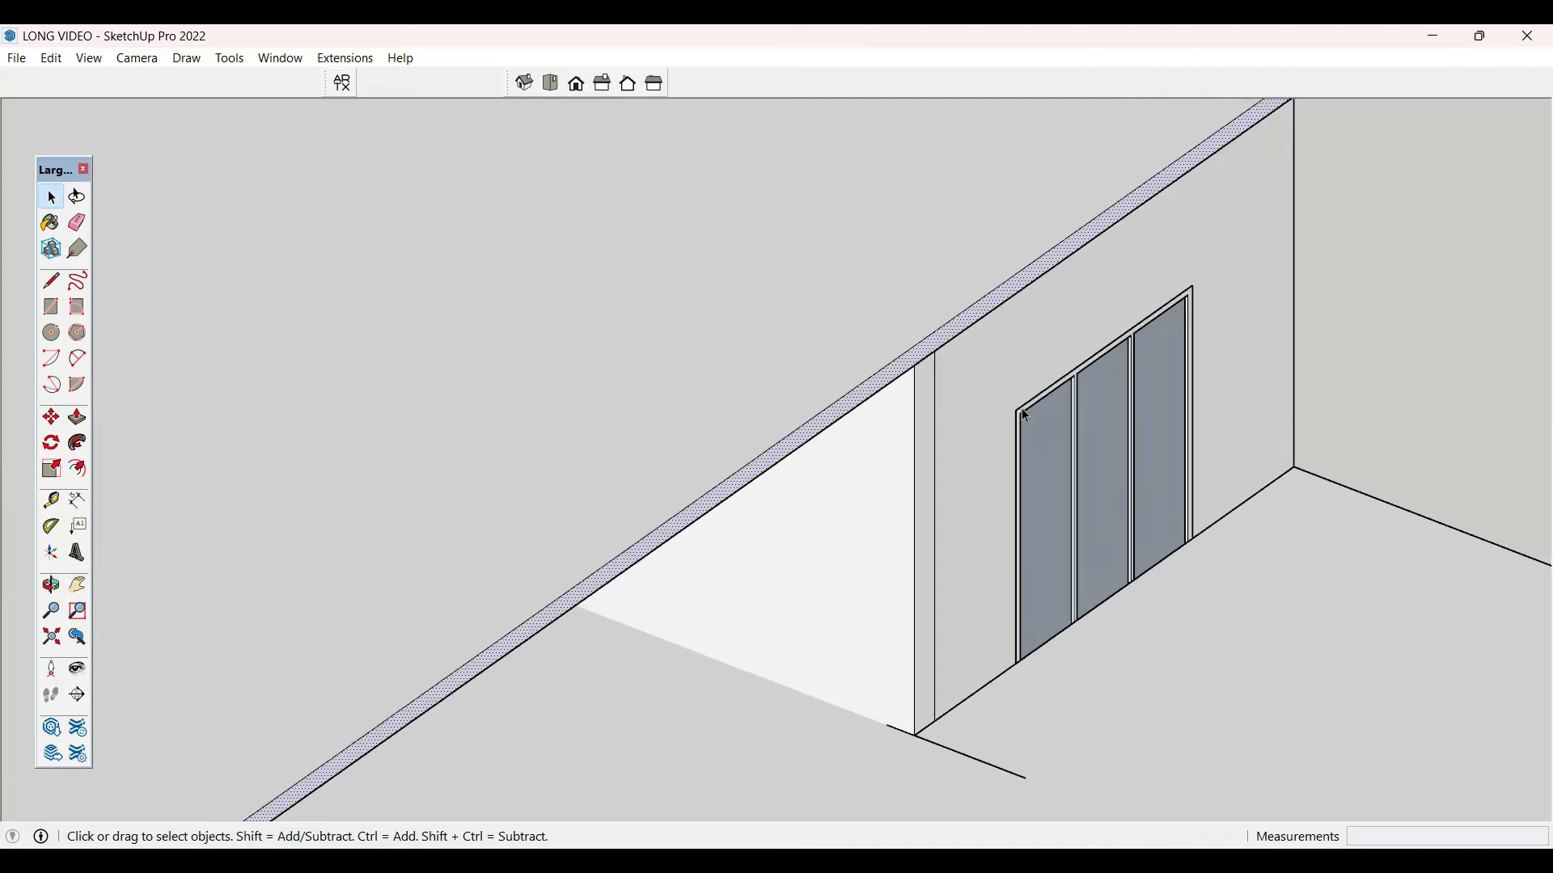
key("l")
left_click(904, 360)
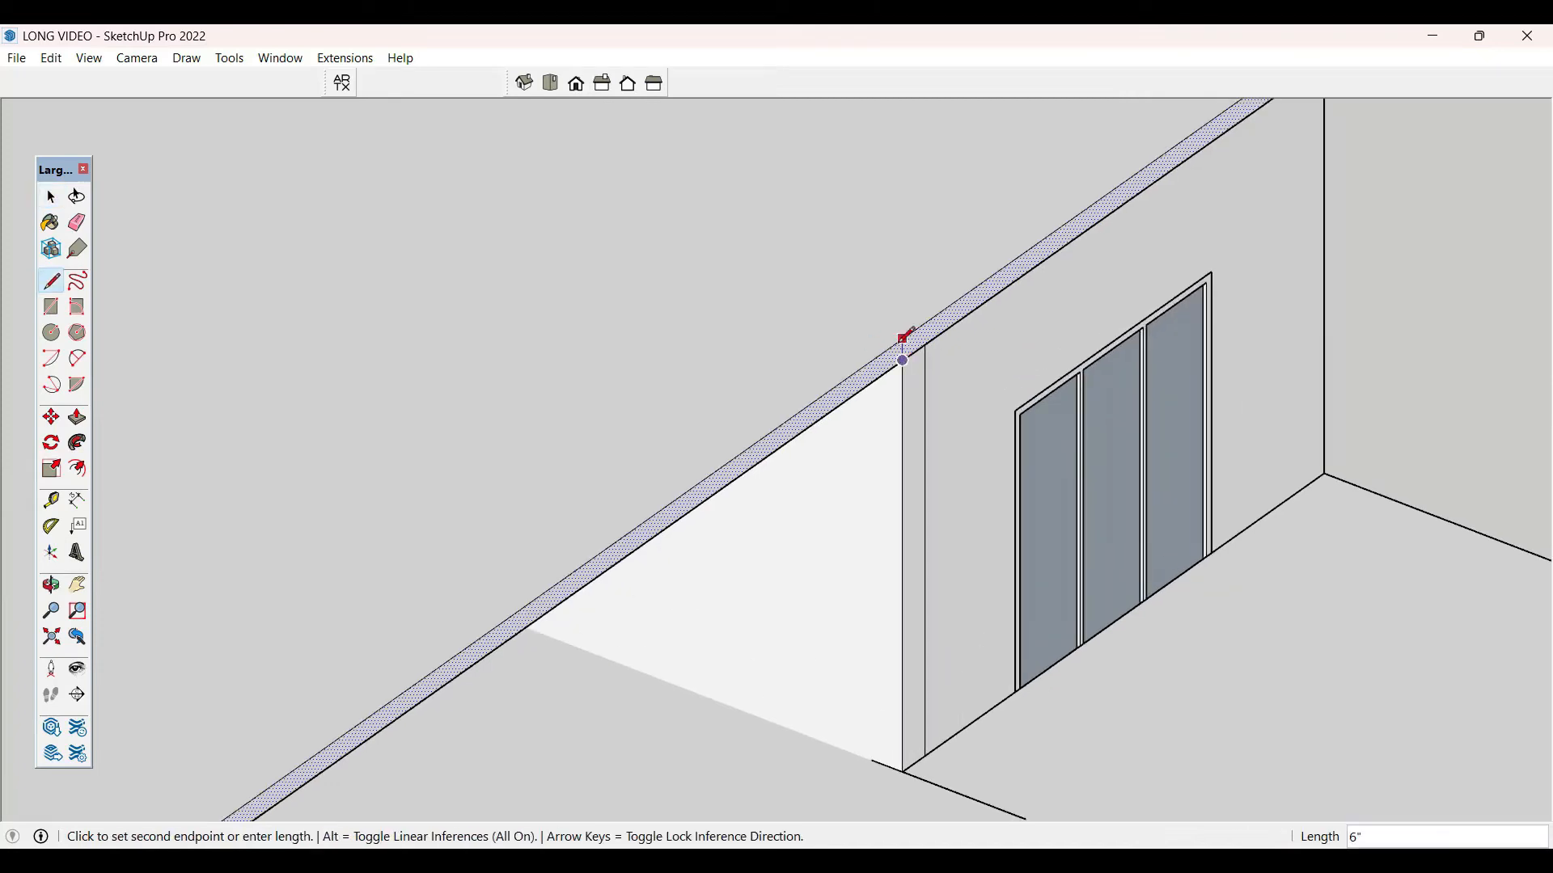
left_click(903, 343)
key("space")
- Push the overhanging roof slab section above the terrace back about 16' 10 5/8", flush with the terrace-side wall
key("p")
left_click(868, 383)
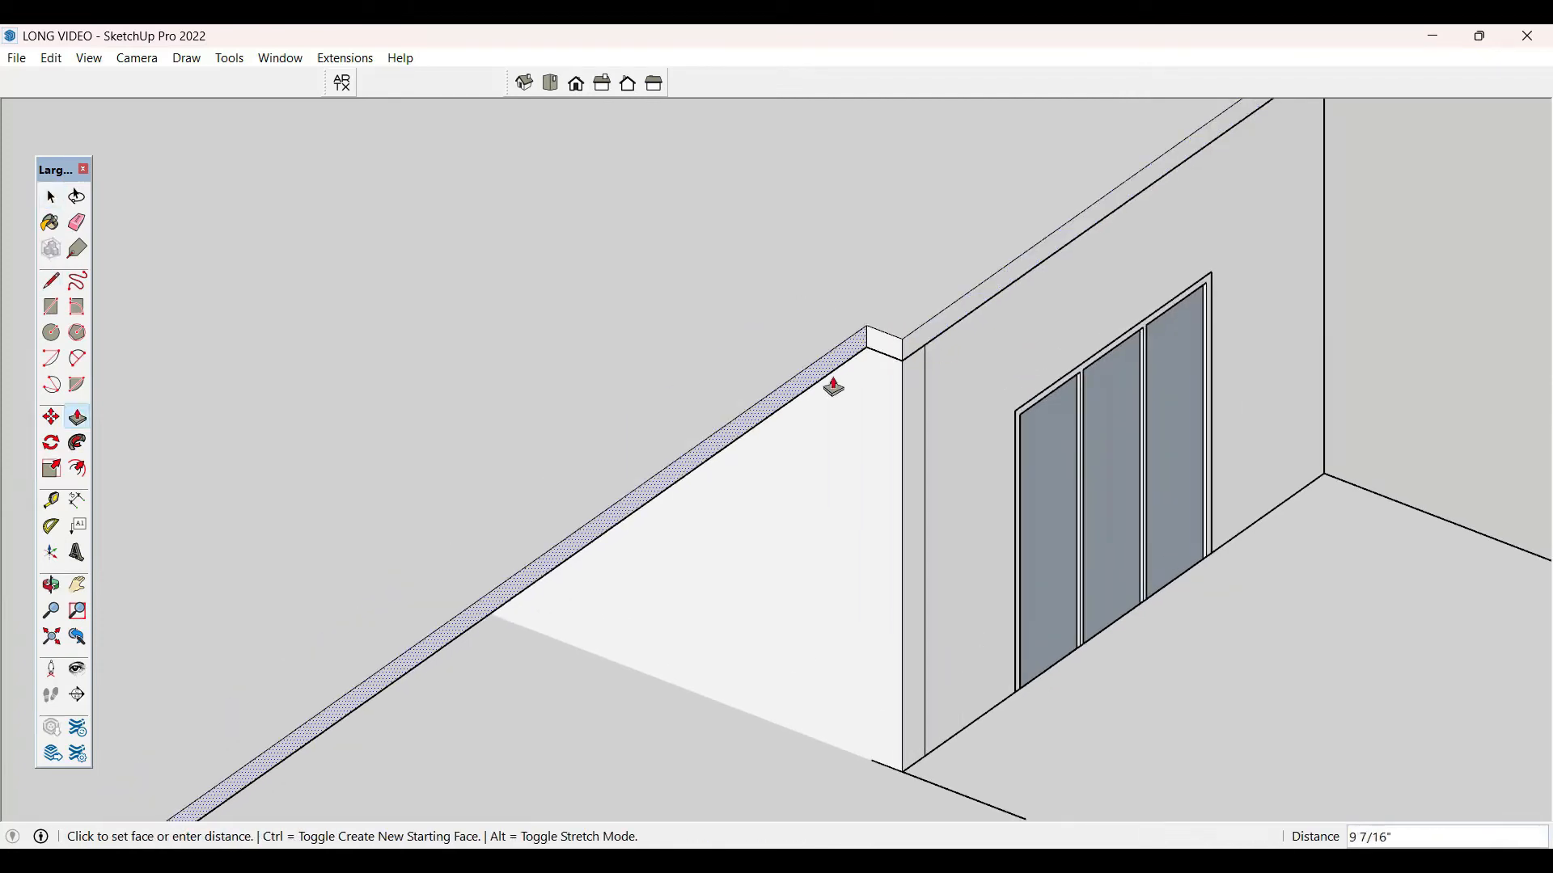
scroll(831, 387, "down", 4)
left_click(283, 527)
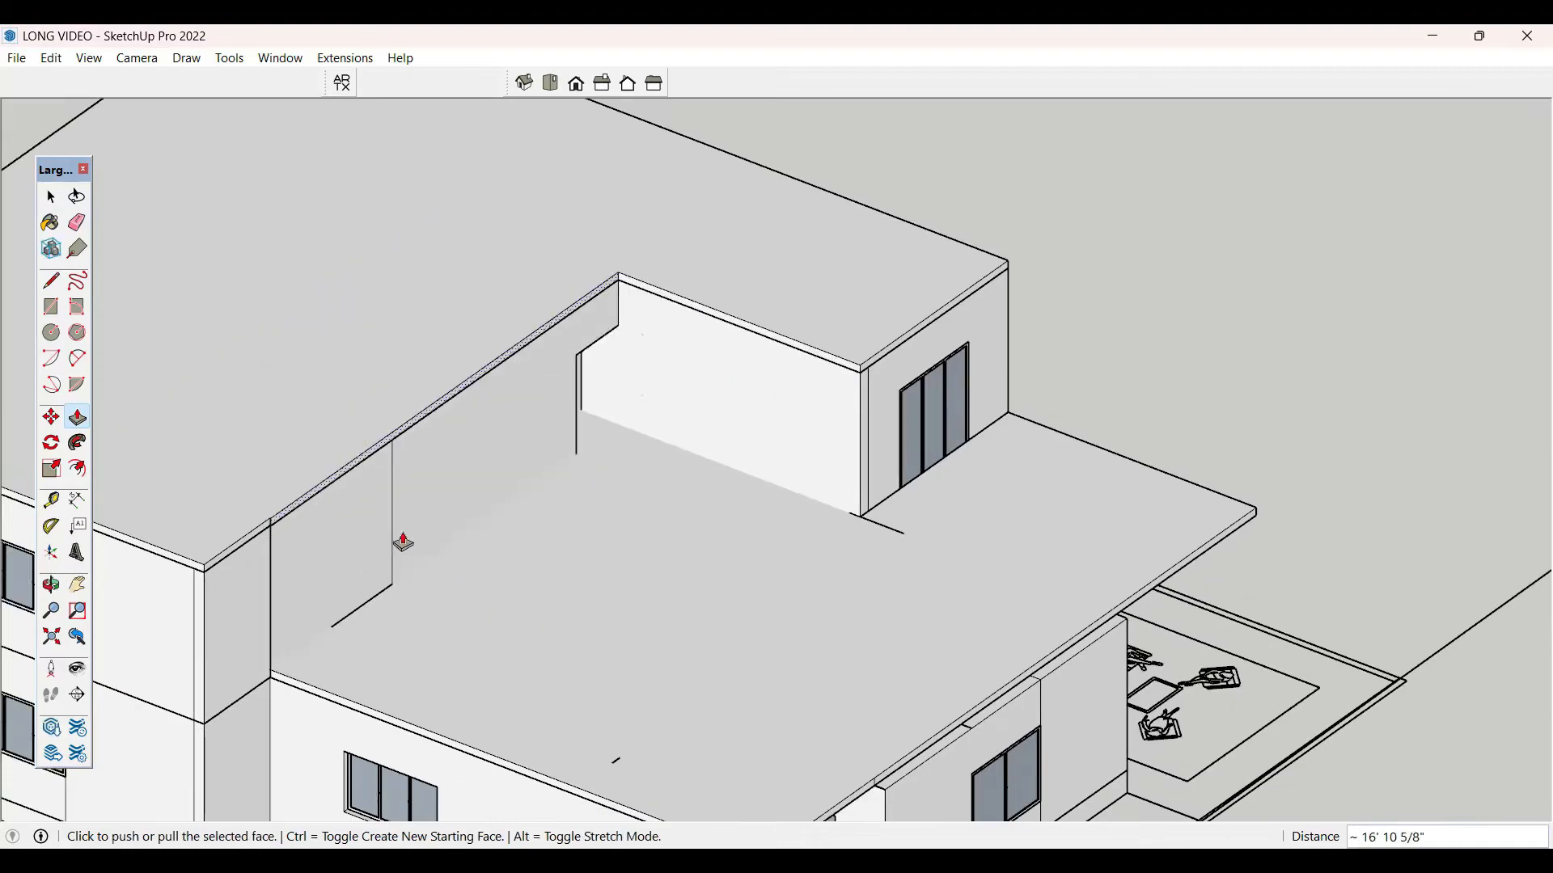
- Examine the house's roof slab and outer walls from several sides
key("space")
scroll(1308, 437, "up", 1)
scroll(731, 270, "down", 3)
middle_click_drag(731, 270, 1123, 472)
scroll(667, 199, "down", 2)
scroll(667, 199, "down", 2)
middle_click_drag(682, 374, 579, 541)
scroll(809, 617, "up", 3)
scroll(808, 617, "down", 3)
middle_click_drag(809, 617, 1040, 312)
scroll(1040, 312, "up", 3)
scroll(687, 461, "up", 4)
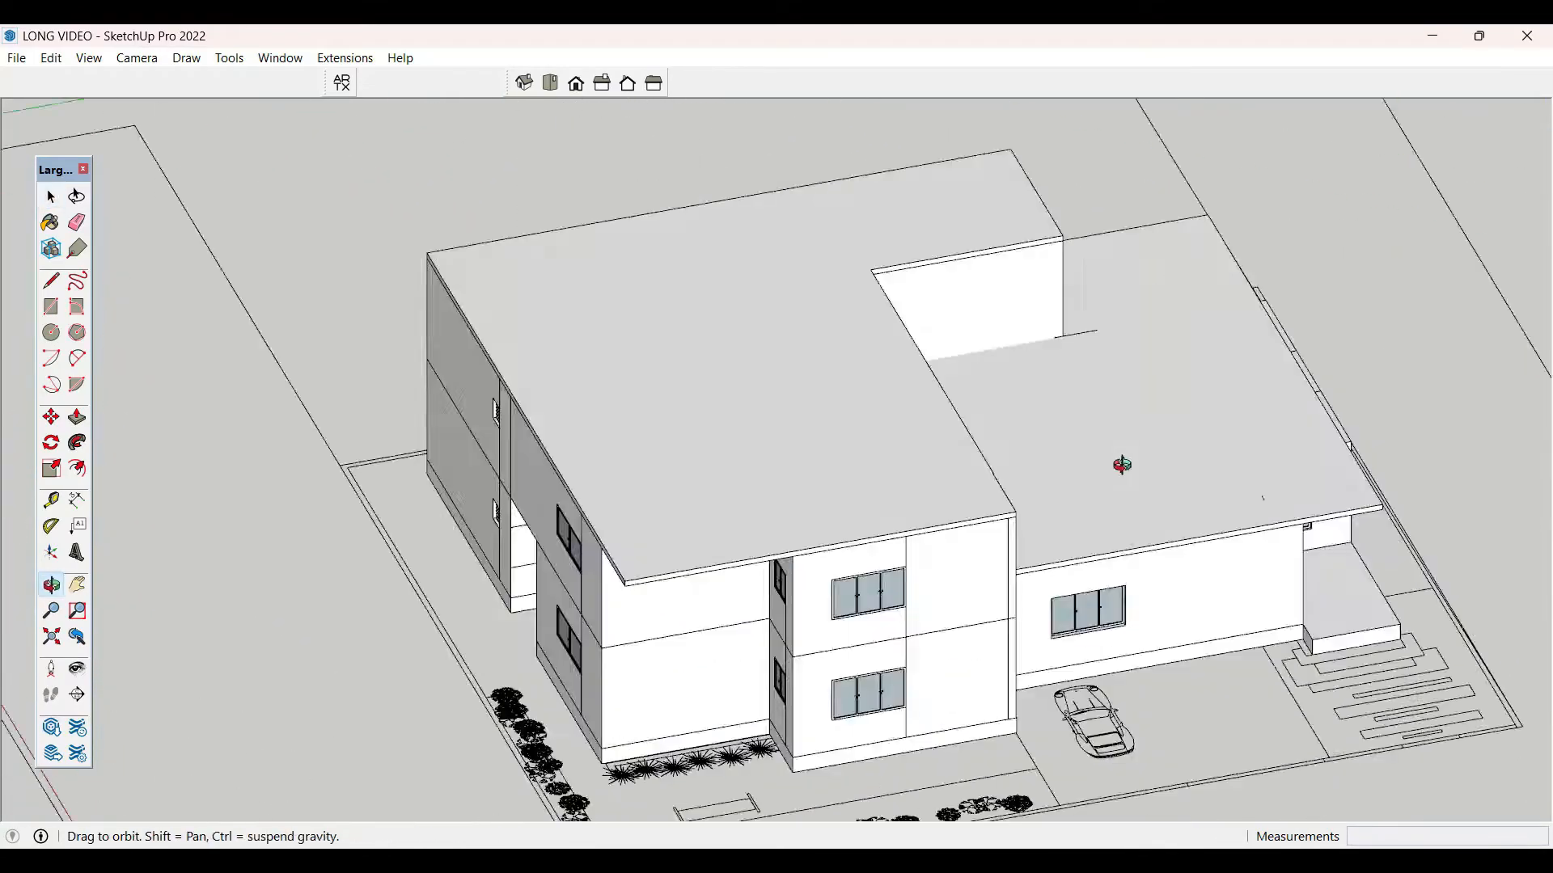
middle_click_drag(1120, 461, 1215, 453)
- Select the whole upper roof slab with its edges and make it a group
key("space")
scroll(774, 485, "down", 2)
scroll(774, 485, "up", 5)
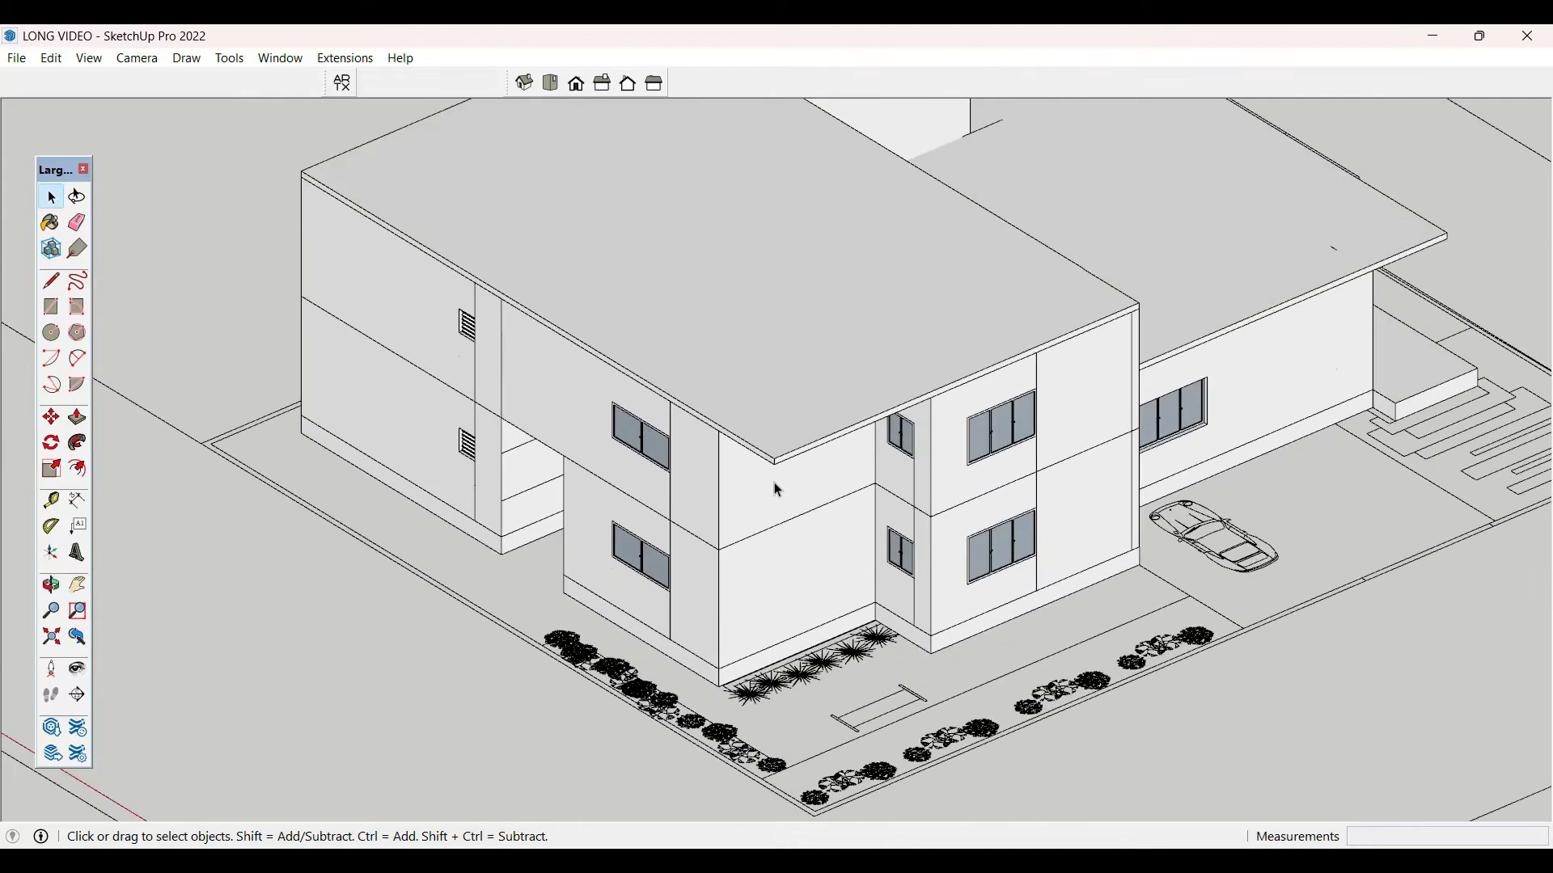
left_click(855, 324)
right_click(855, 324)
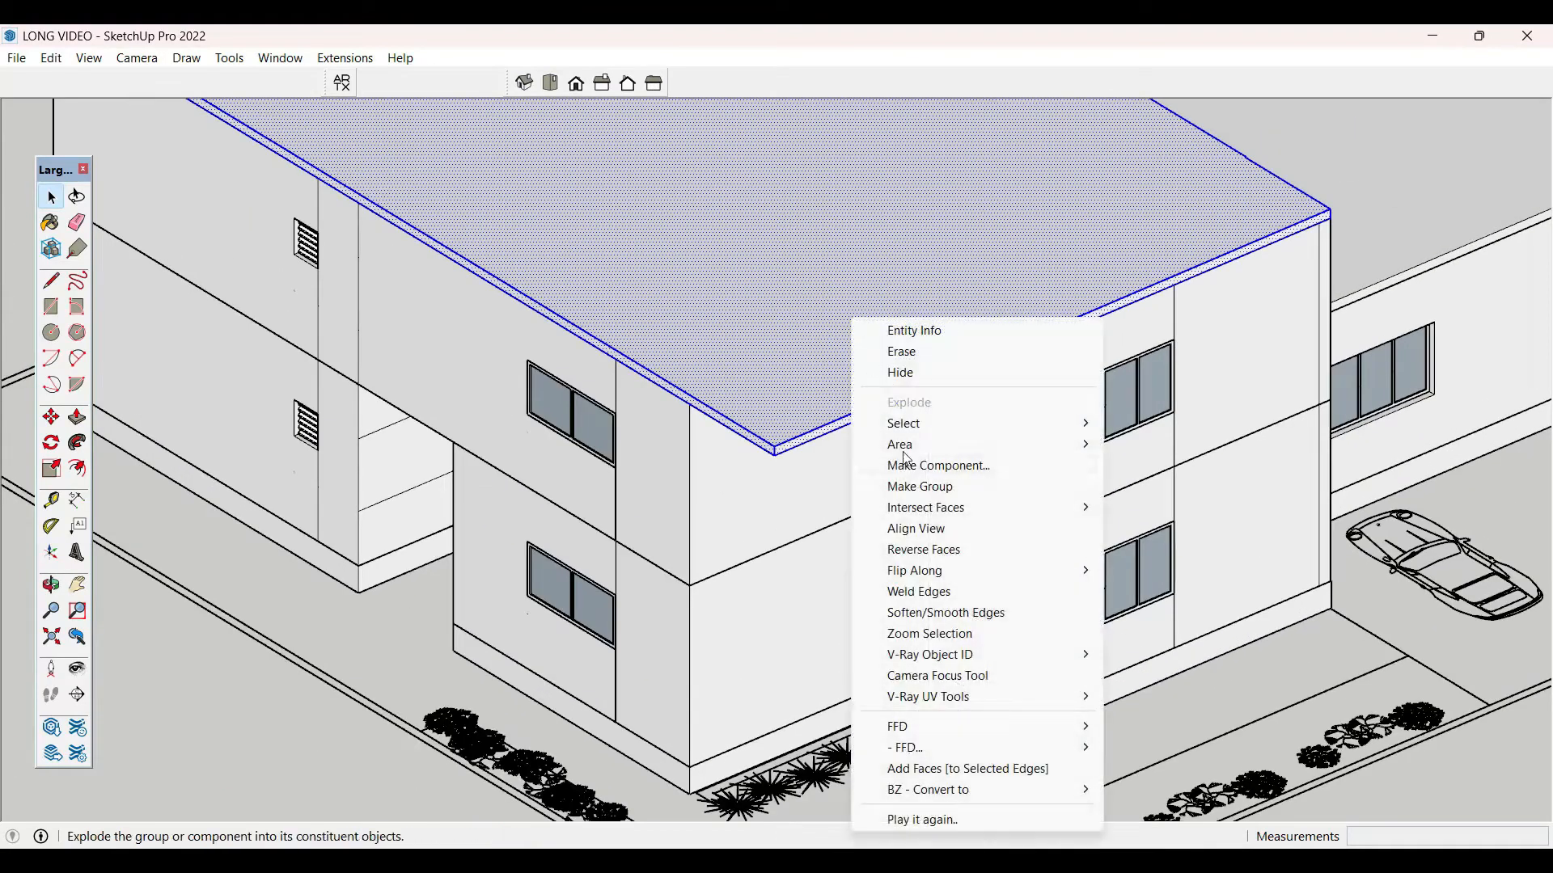
left_click(897, 485)
scroll(649, 558, "down", 2)
scroll(649, 558, "down", 2)
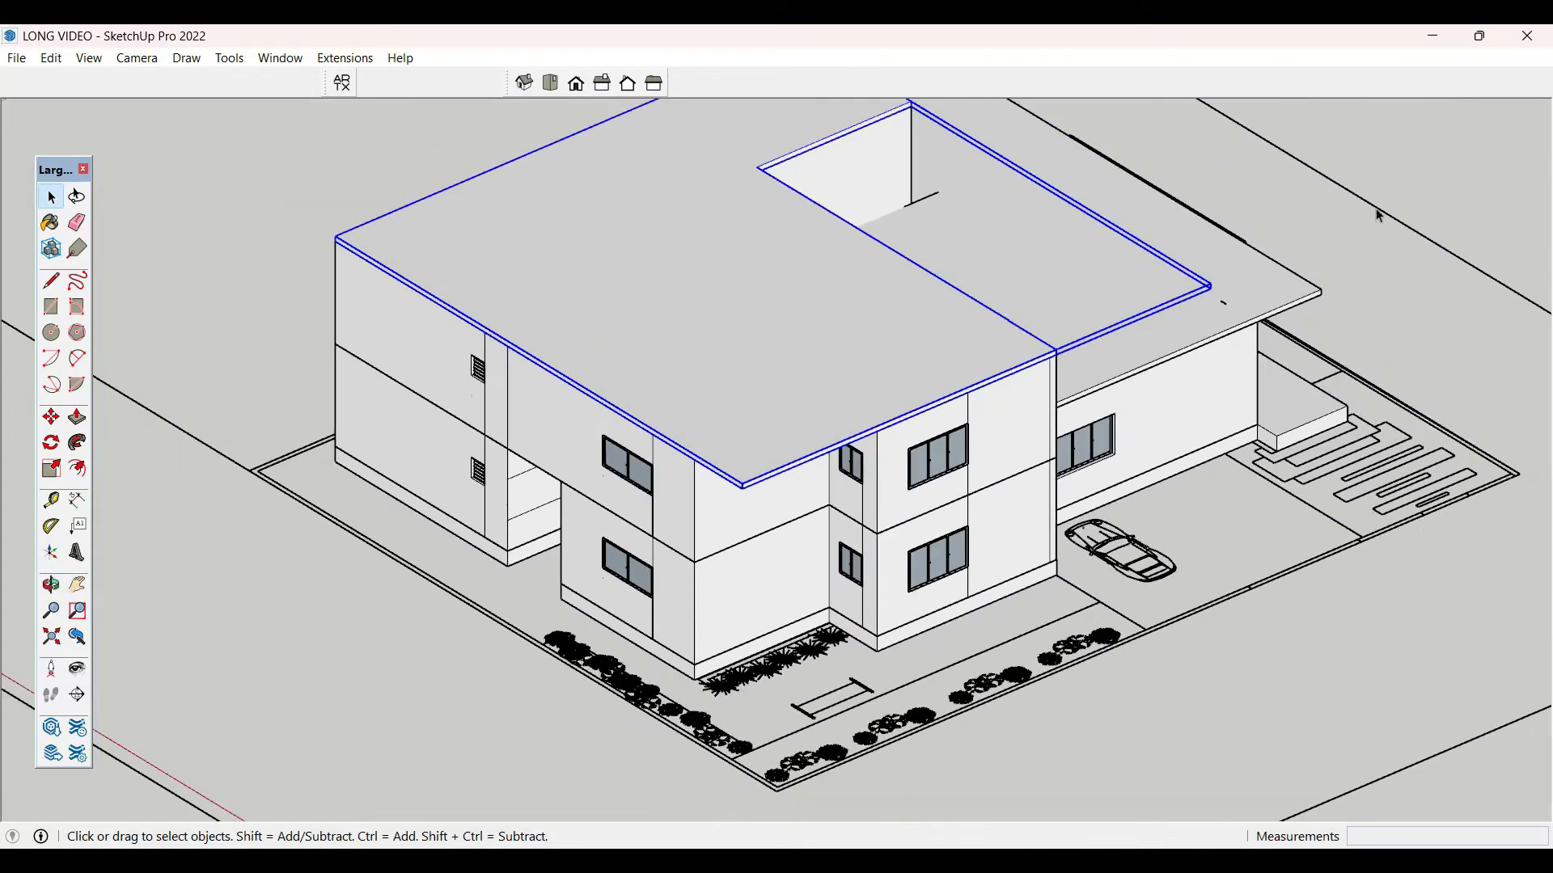
- Draw a rectangle spanning the stacked three-pane front windows, from the upper window's top corner to the lower window's opposite bottom corner
middle_click_drag(1379, 260, 364, 423)
scroll(364, 423, "up", 5)
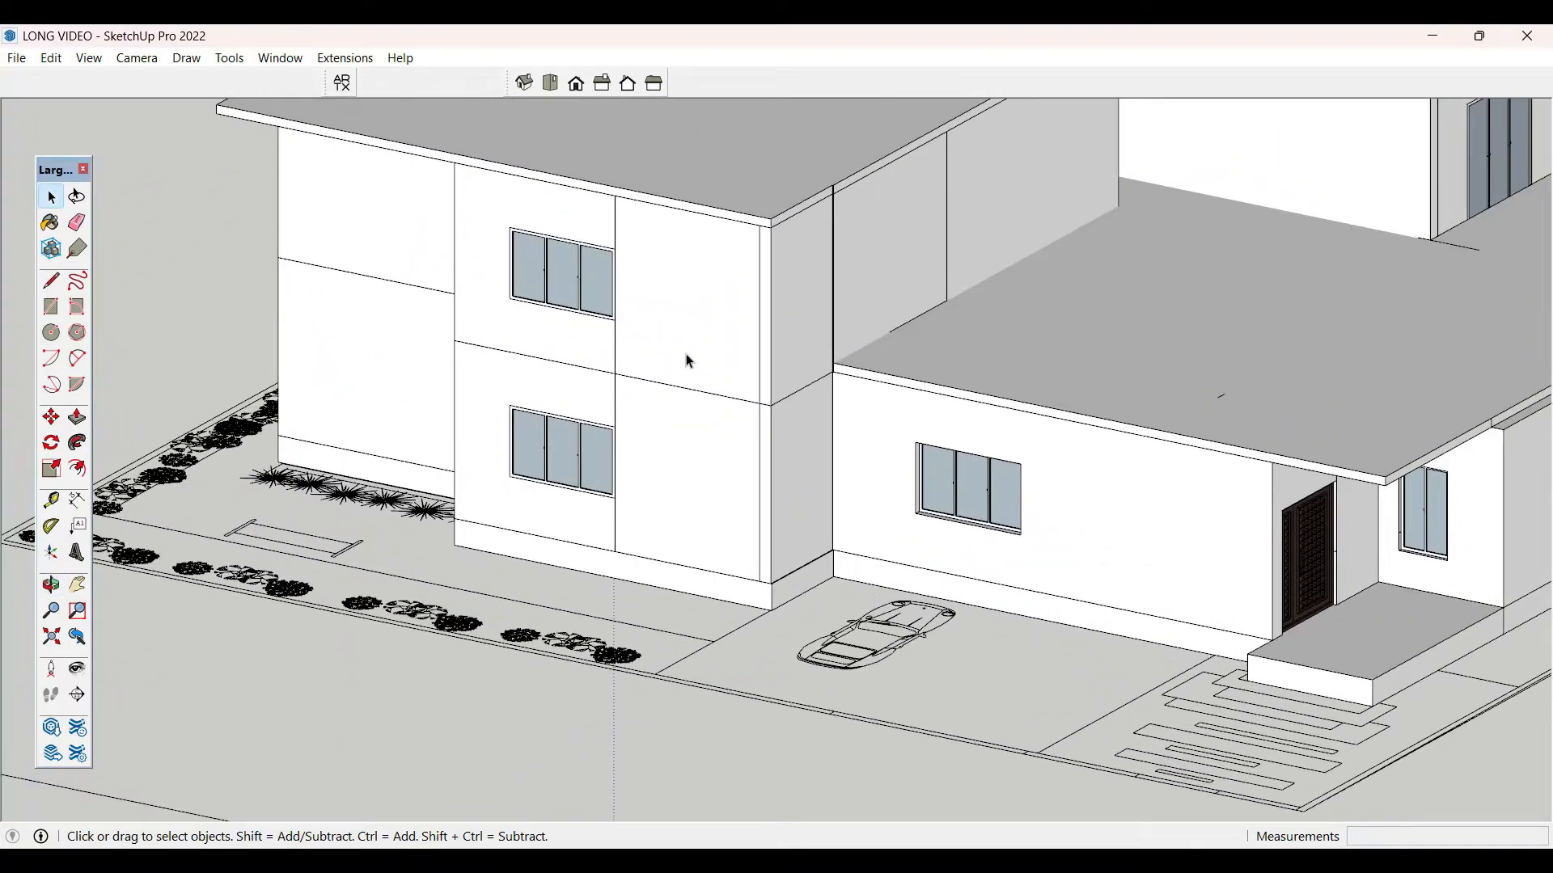
scroll(610, 471, "down", 4)
scroll(493, 385, "up", 5)
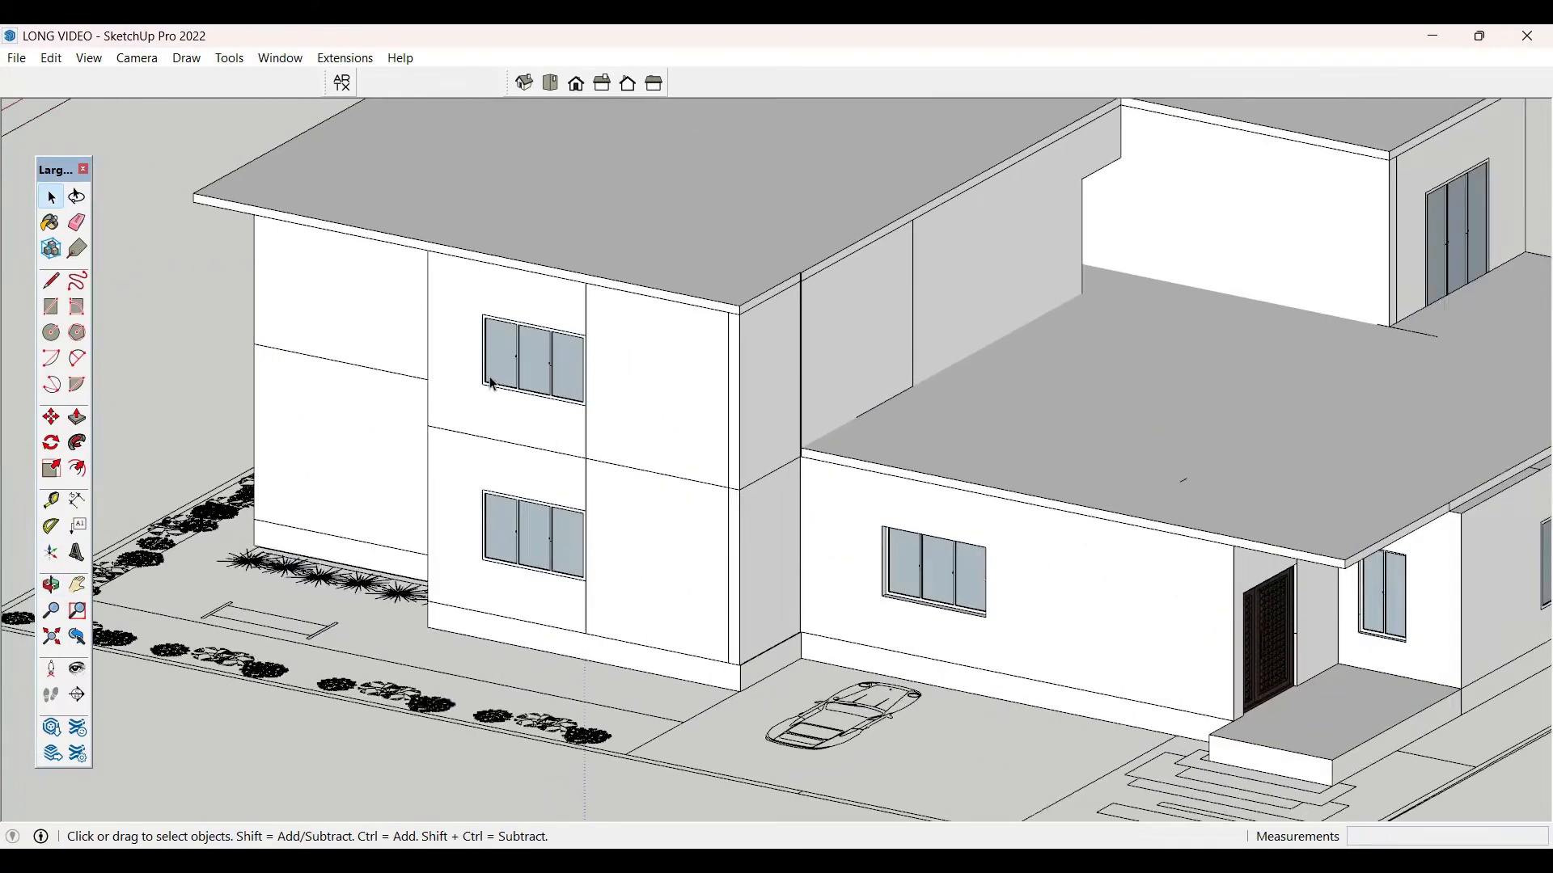
key("r")
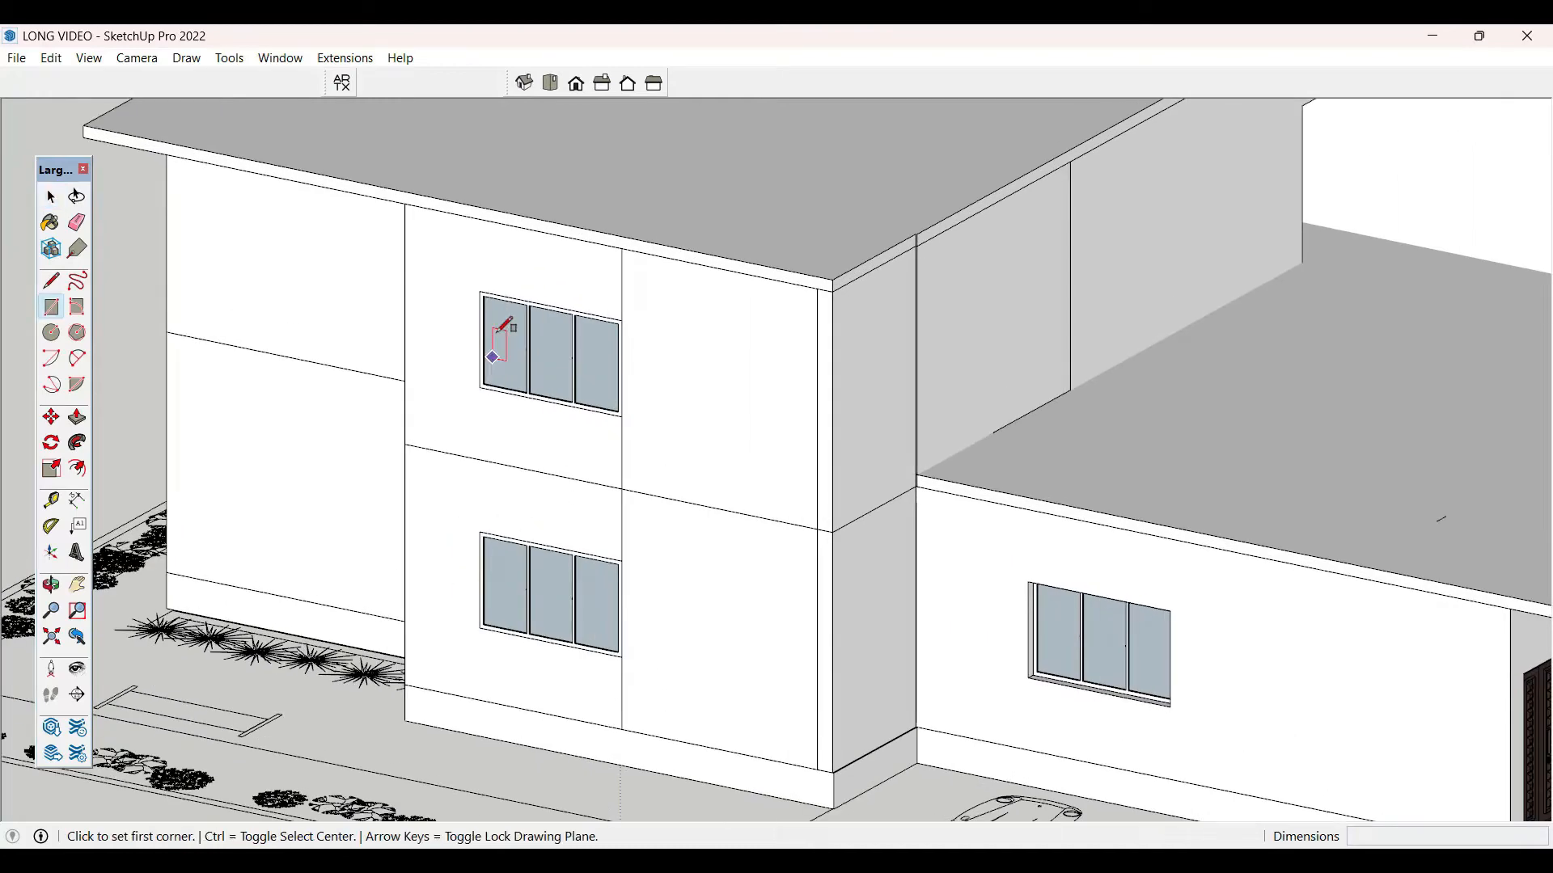
left_click(481, 290)
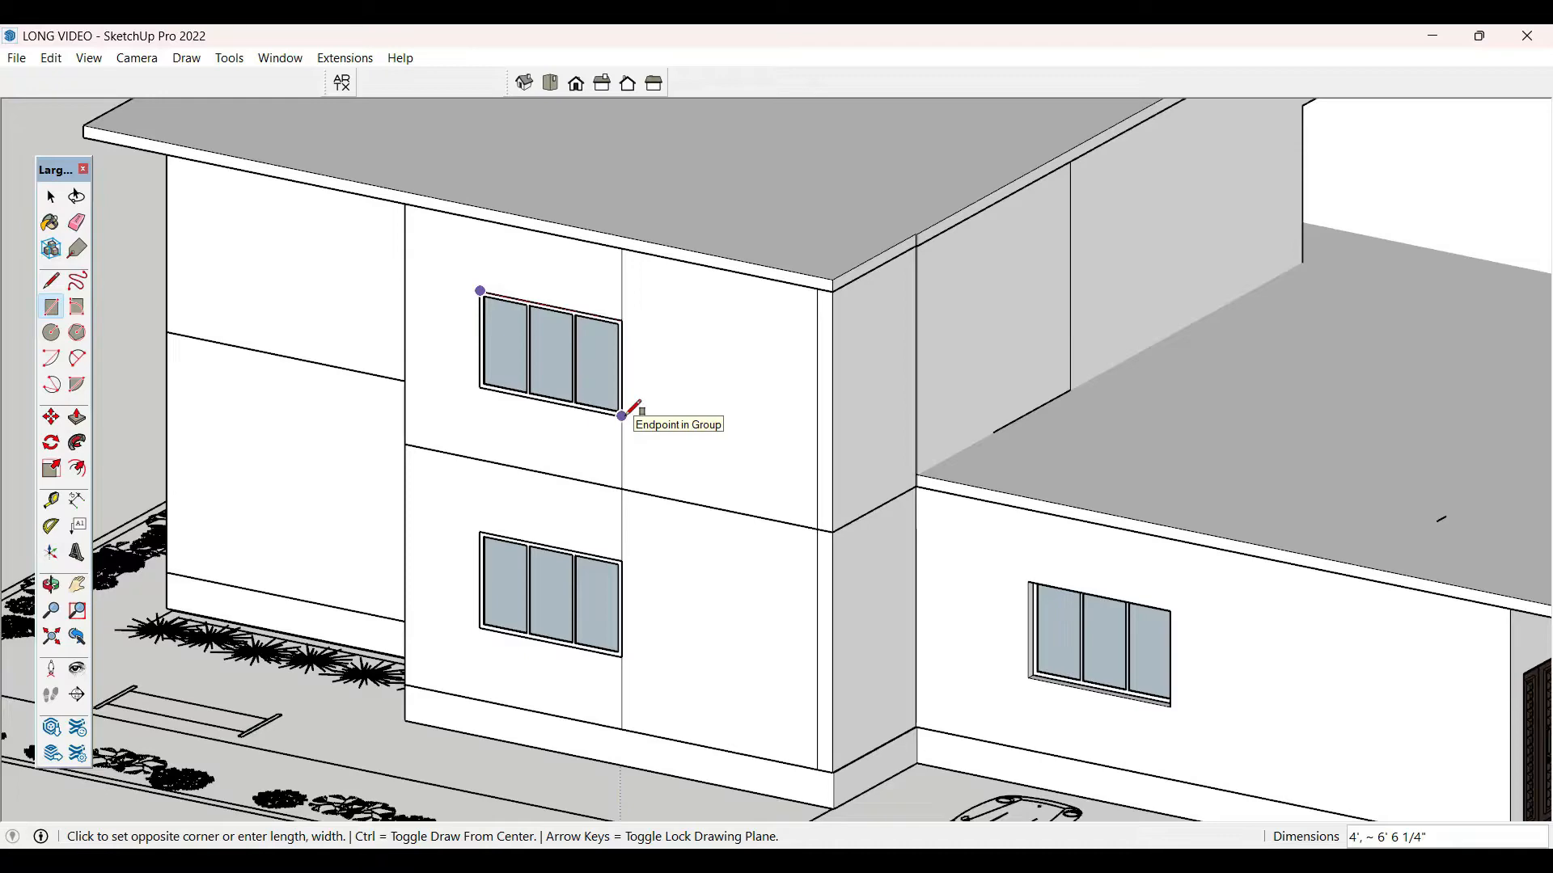
left_click(622, 656)
key("space")
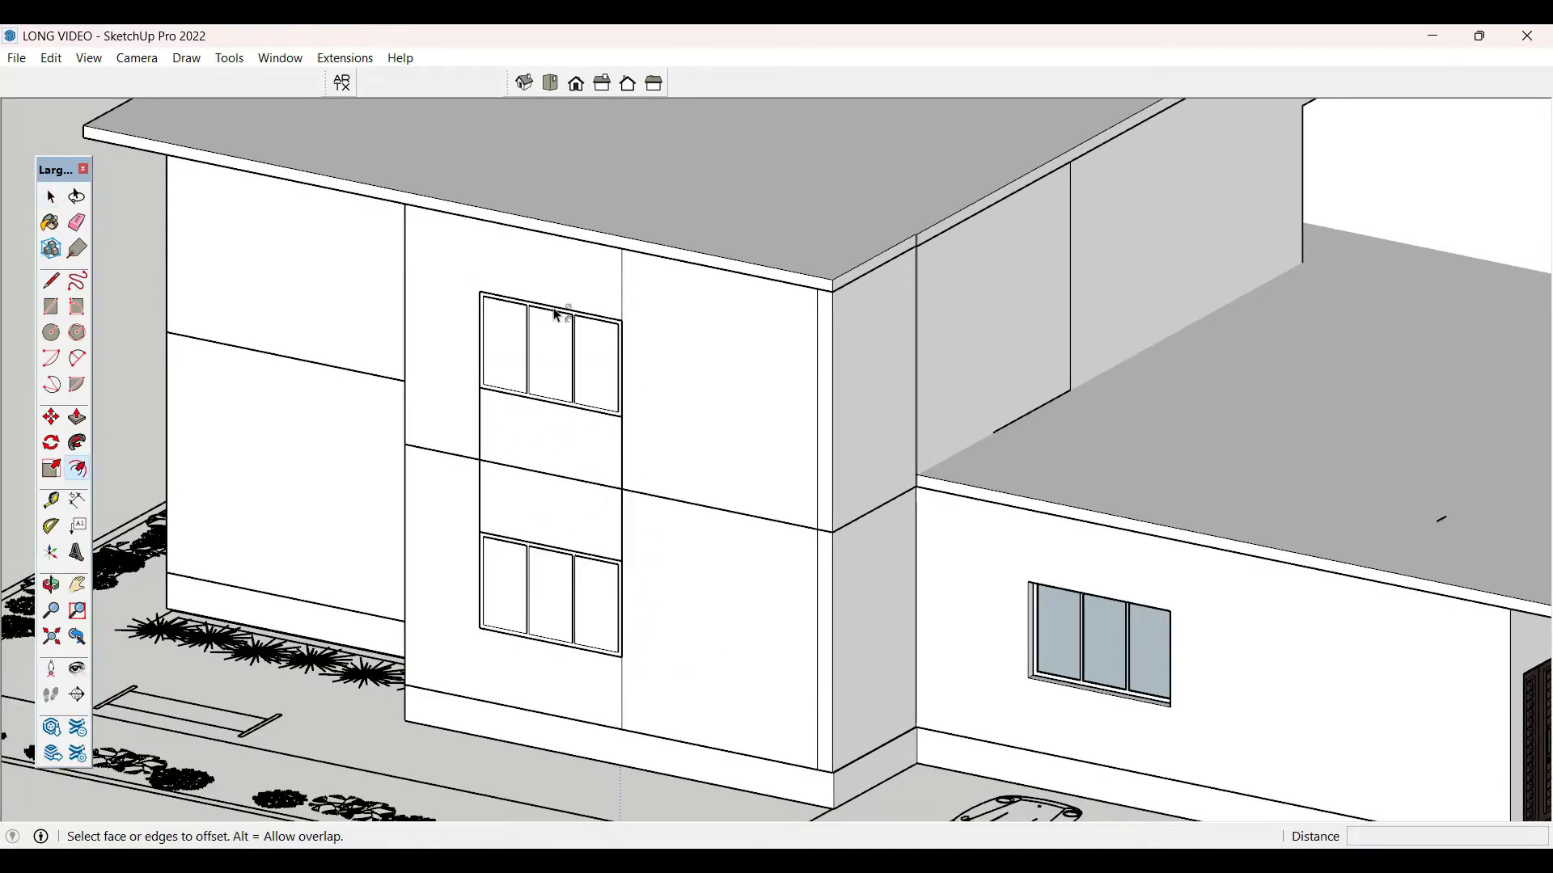
- Offset the rectangle around the front windows outward by 9" and delete the inner face
left_click(573, 528)
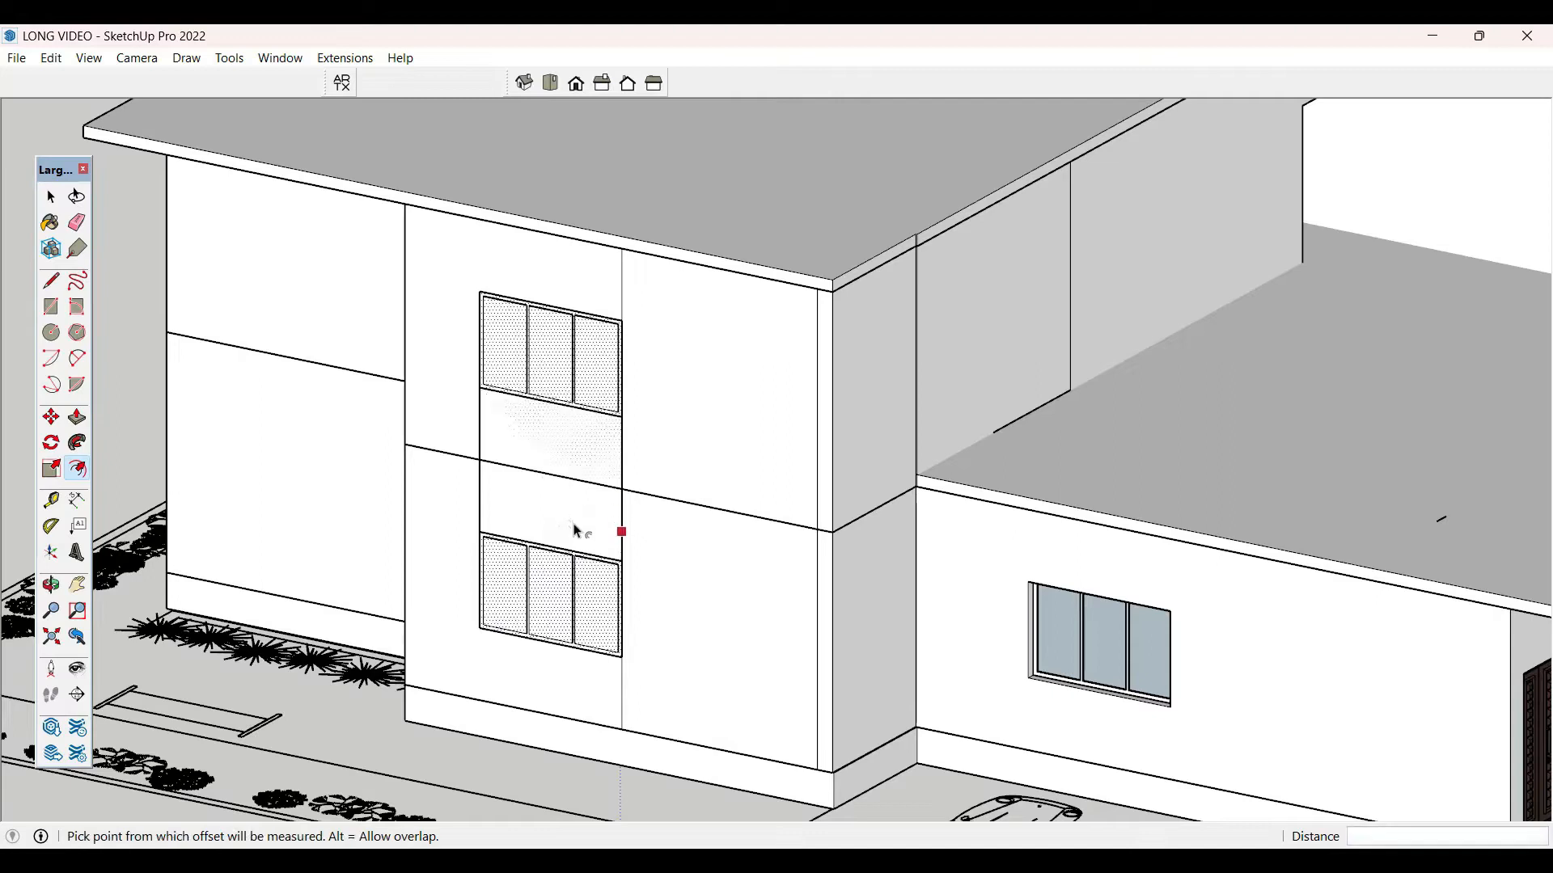
left_click(577, 530)
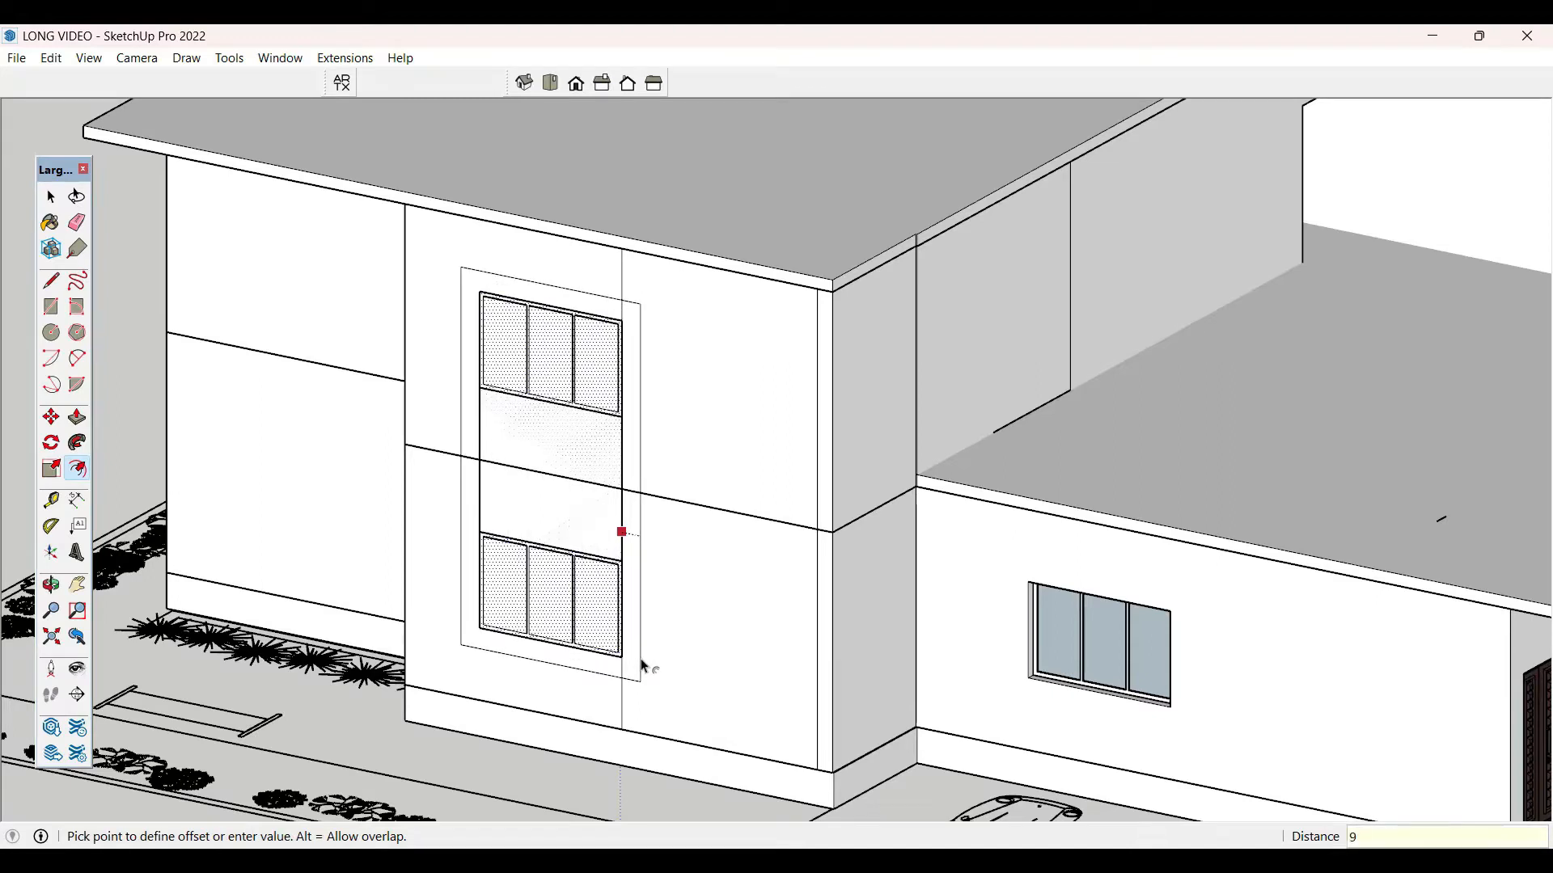
key("Return")
key("space")
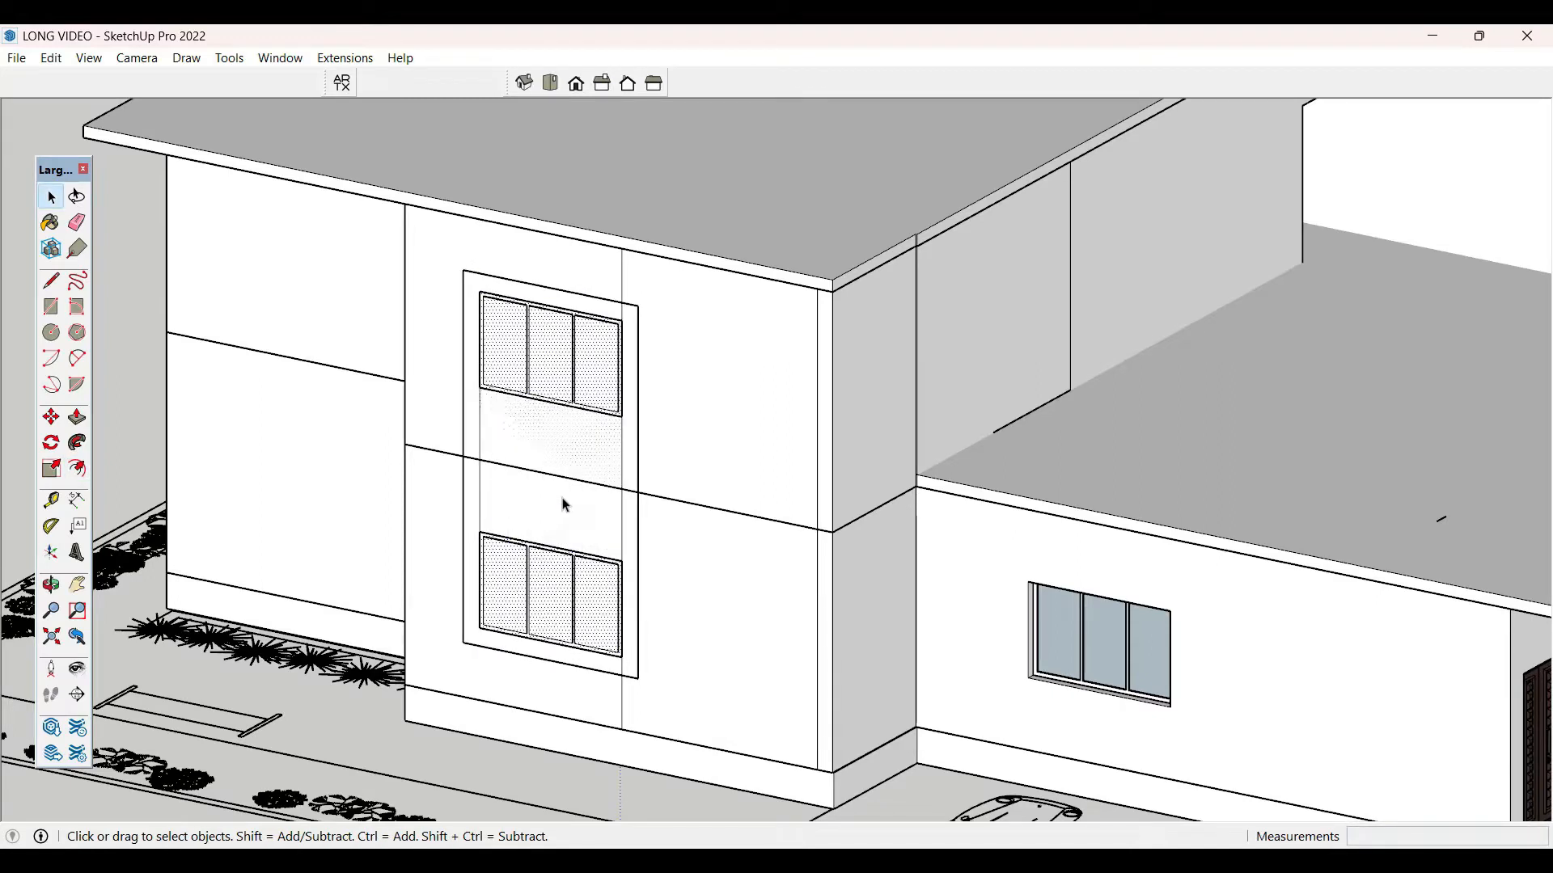
key("Delete")
- Pull the frame face around the front windows out from the wall about 1' 4 3/4"
key("p")
left_click(631, 329)
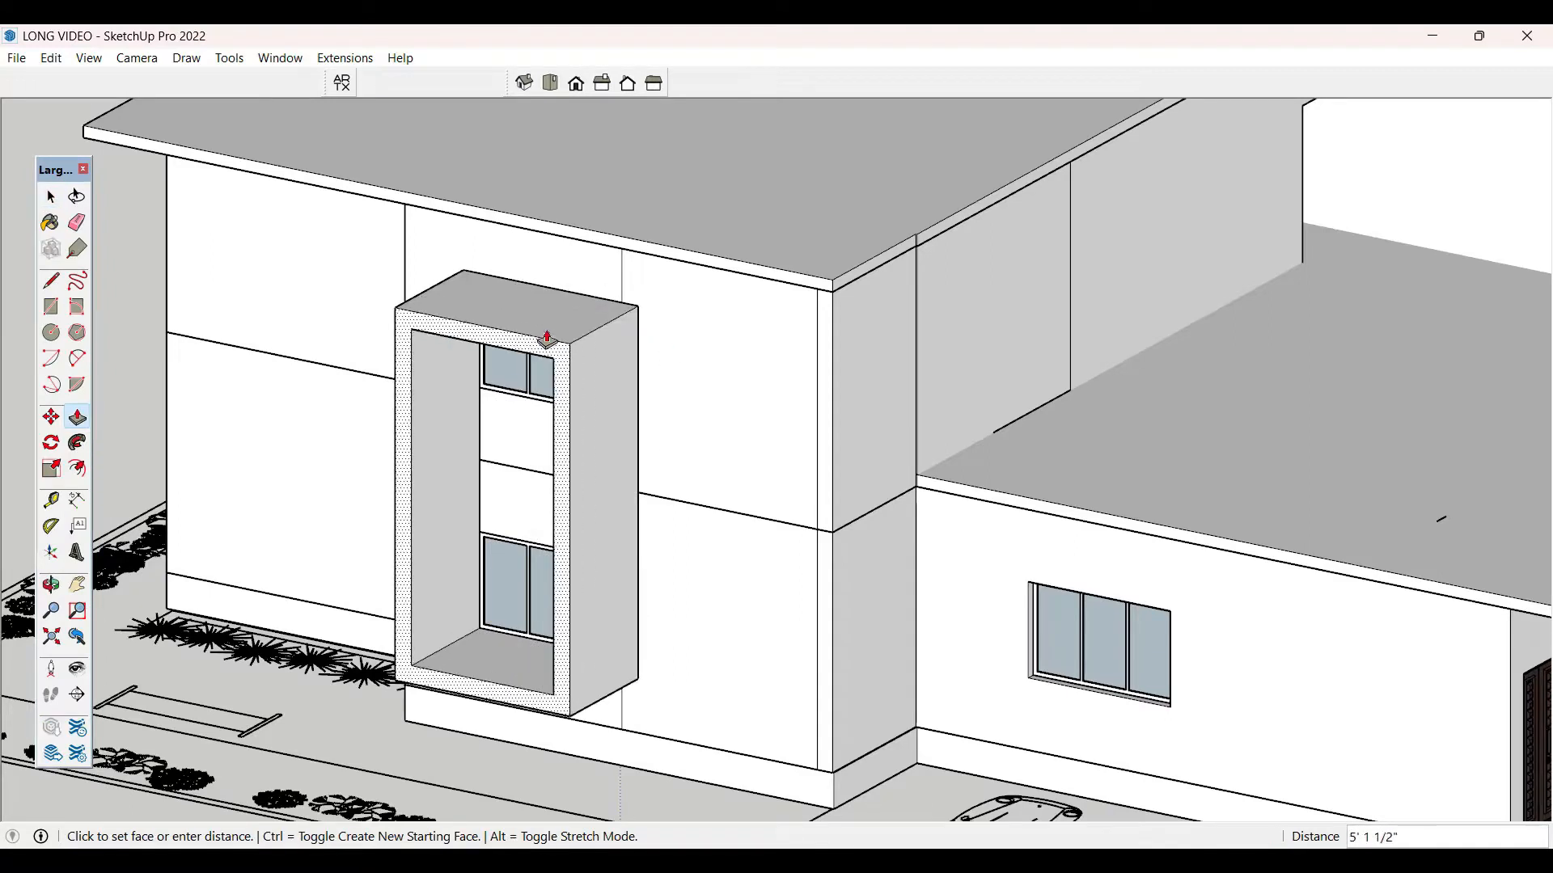
key("Escape")
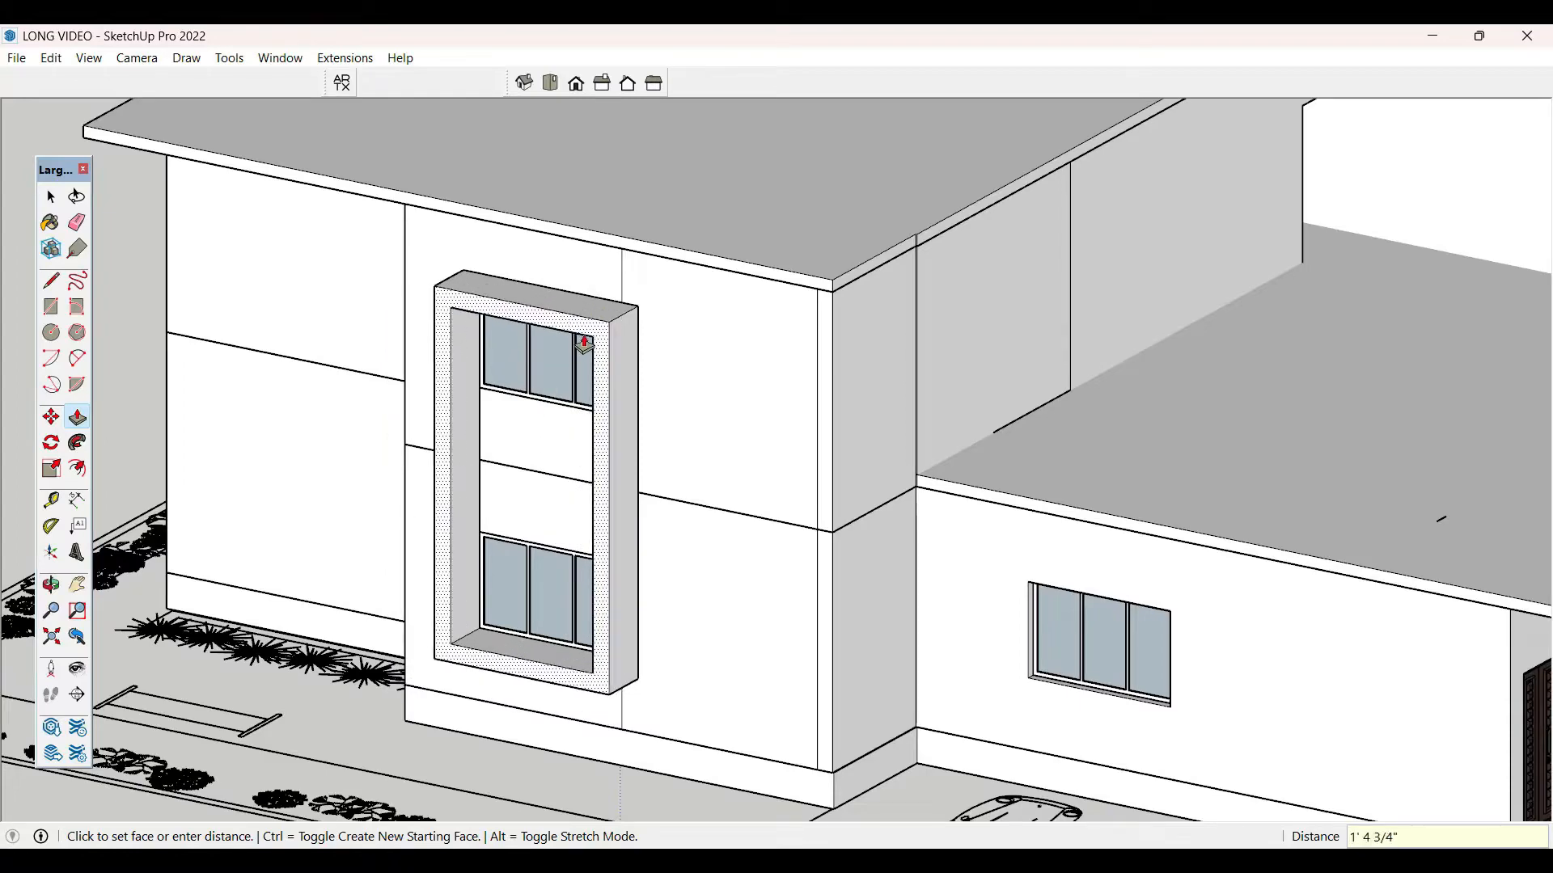
left_click(584, 338)
- Select all connected geometry of the front window frame and make it a group
middle_click_drag(582, 510, 635, 485)
key("space")
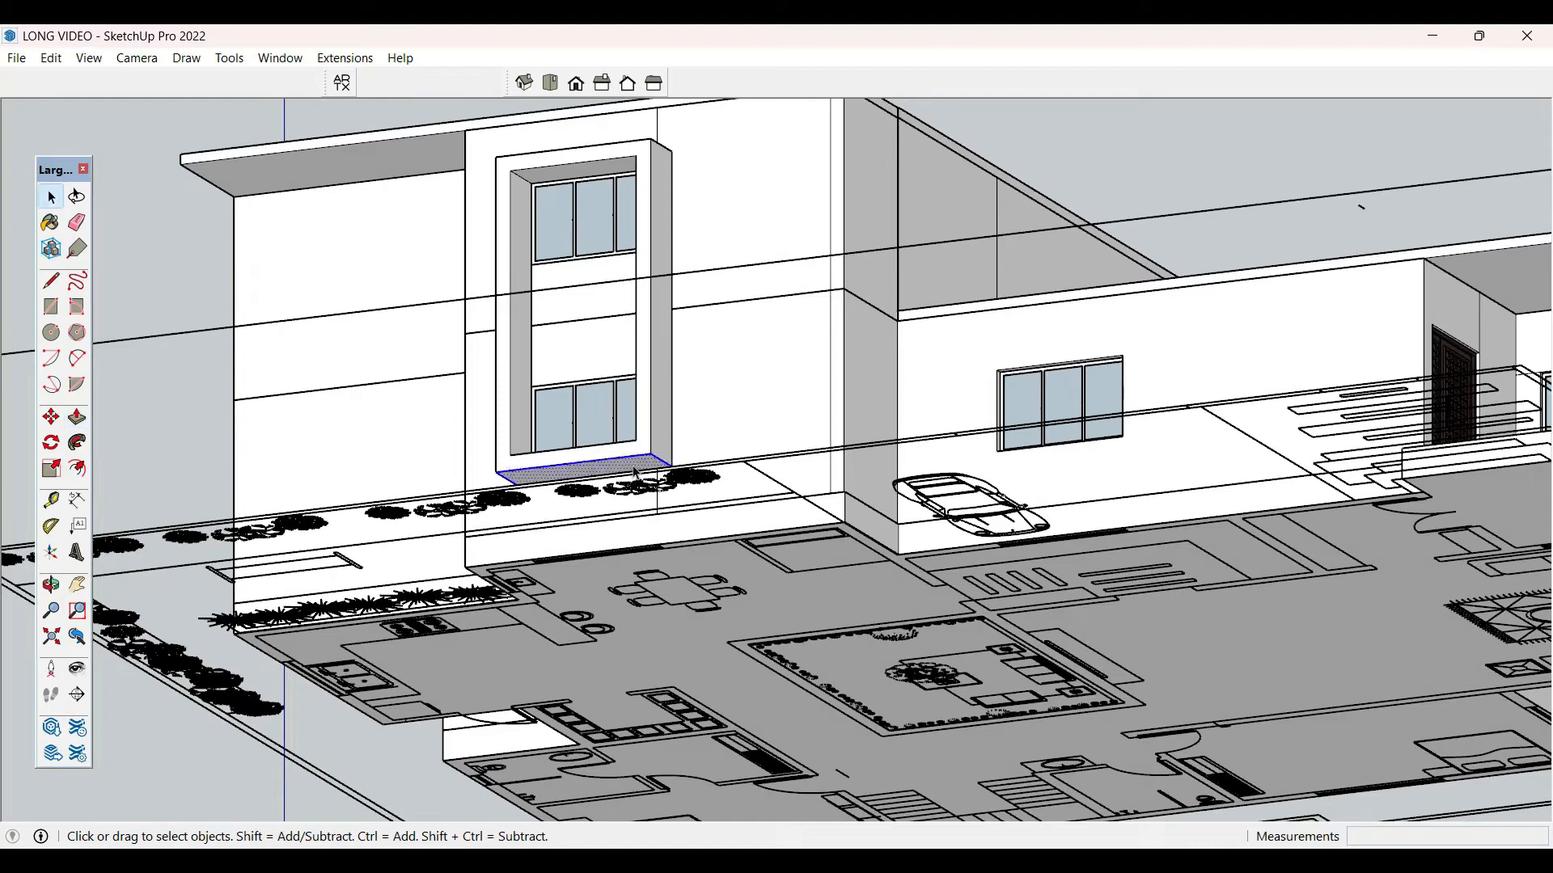
triple_click(637, 473)
right_click(636, 473)
left_click(769, 515)
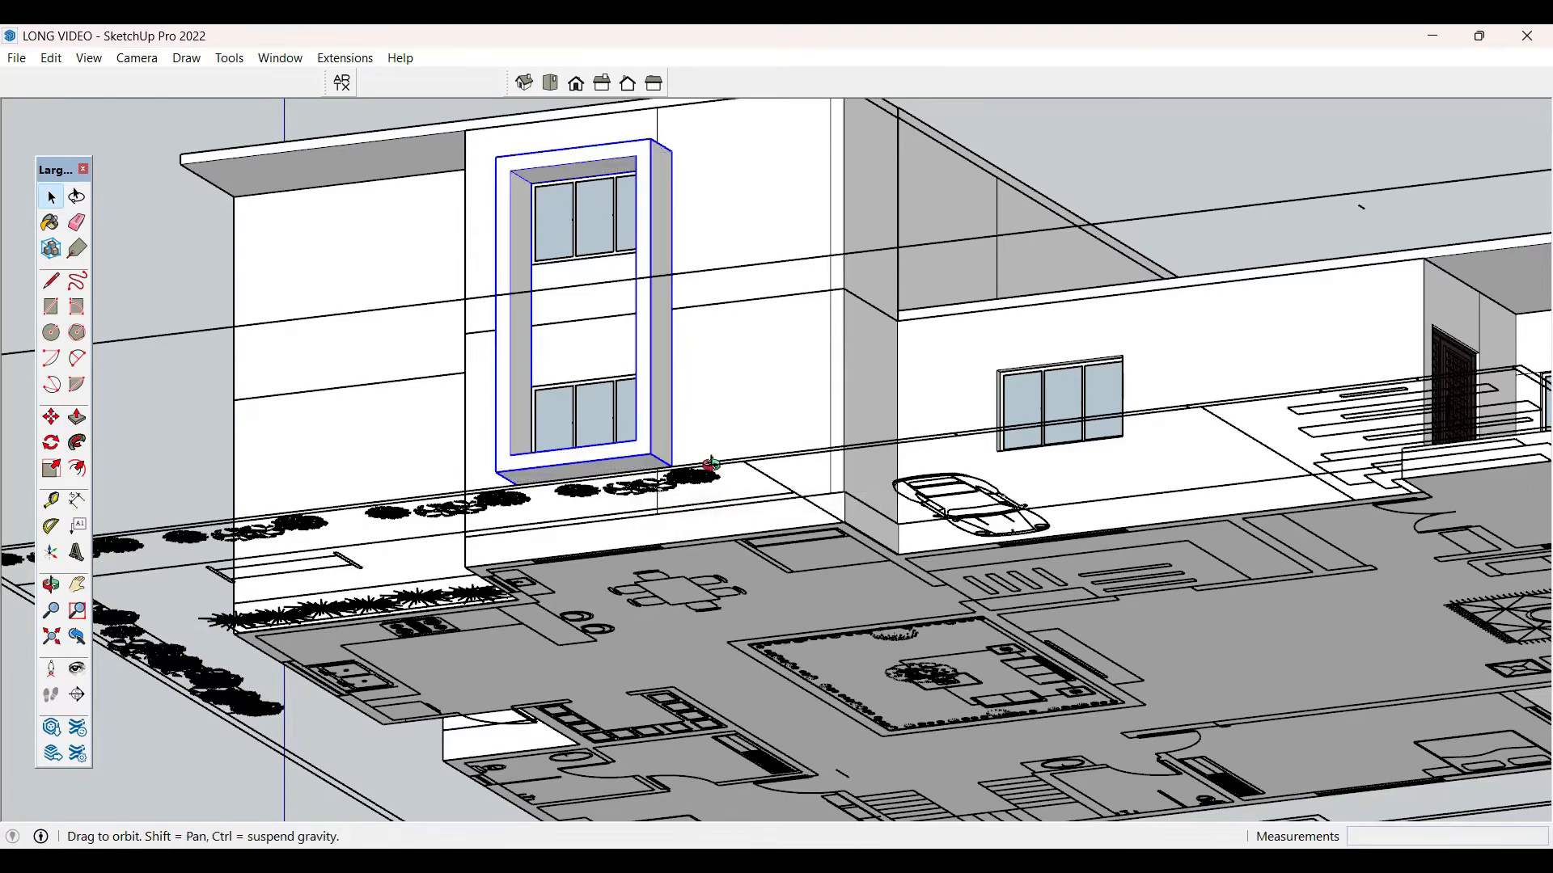
- Scale the front window frame downward along the blue axis by about 1.26 so it reaches the ground
middle_click_drag(680, 468, 706, 376)
scroll(706, 376, "down", 6)
scroll(621, 630, "up", 3)
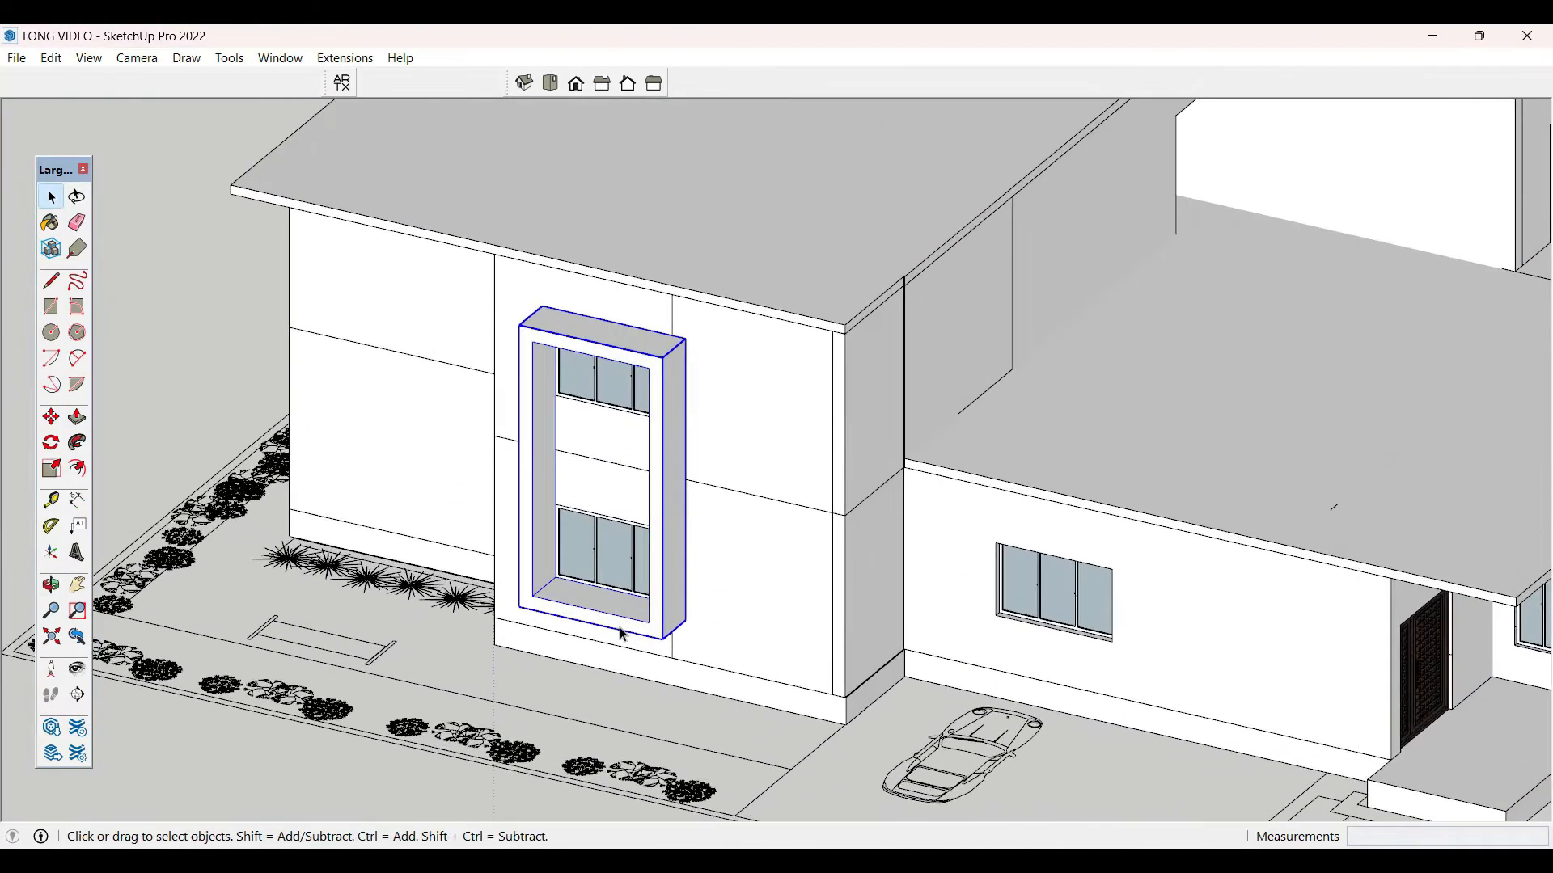
middle_click_drag(580, 621, 520, 510)
scroll(533, 518, "down", 4)
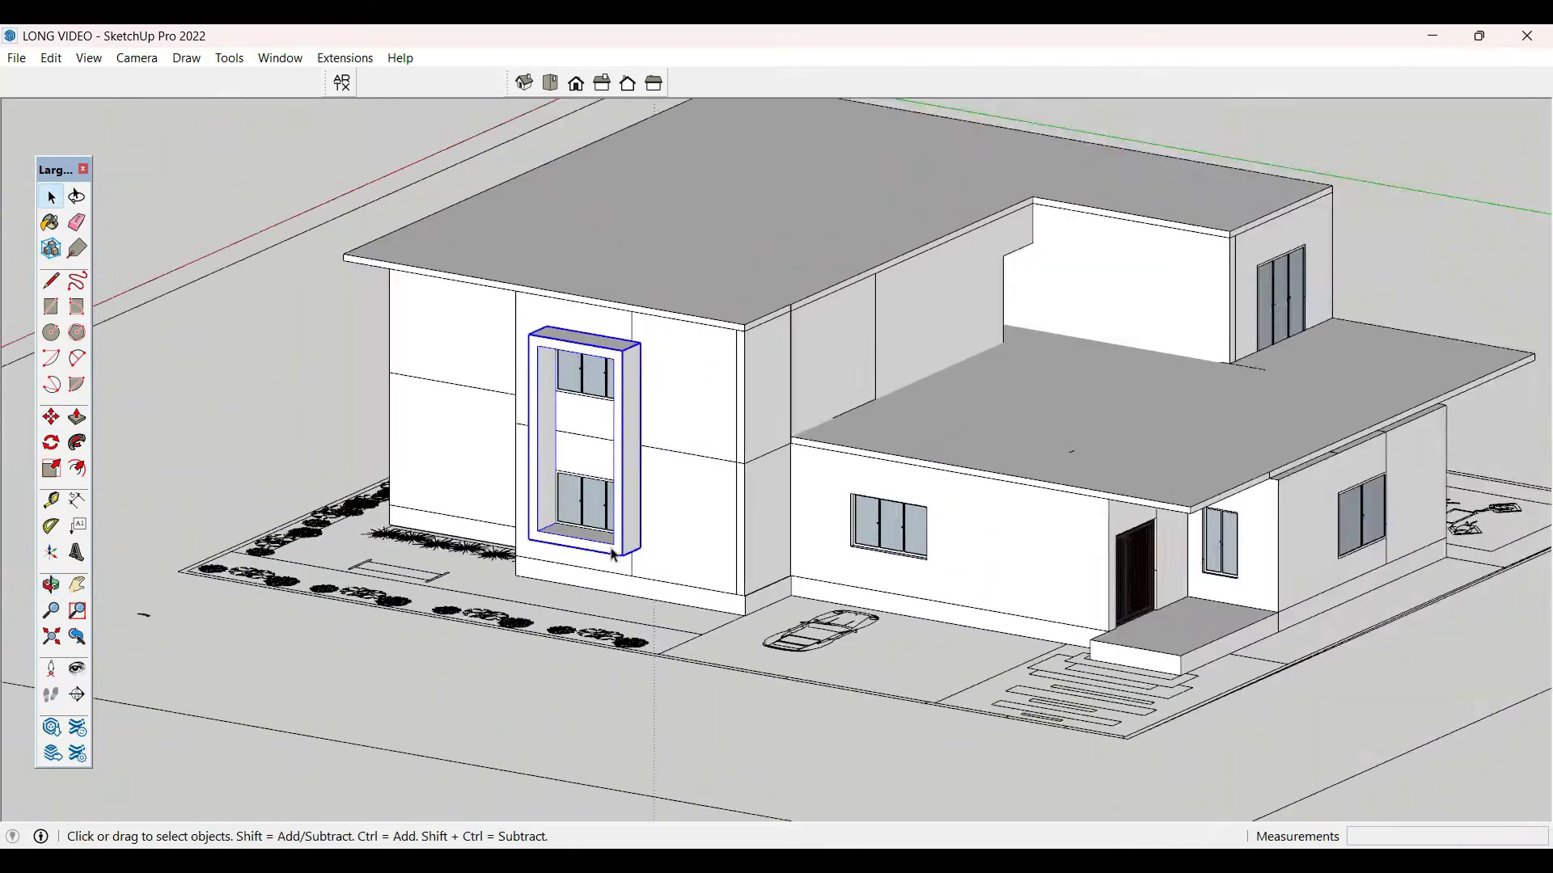
scroll(660, 556, "up", 4)
key("s")
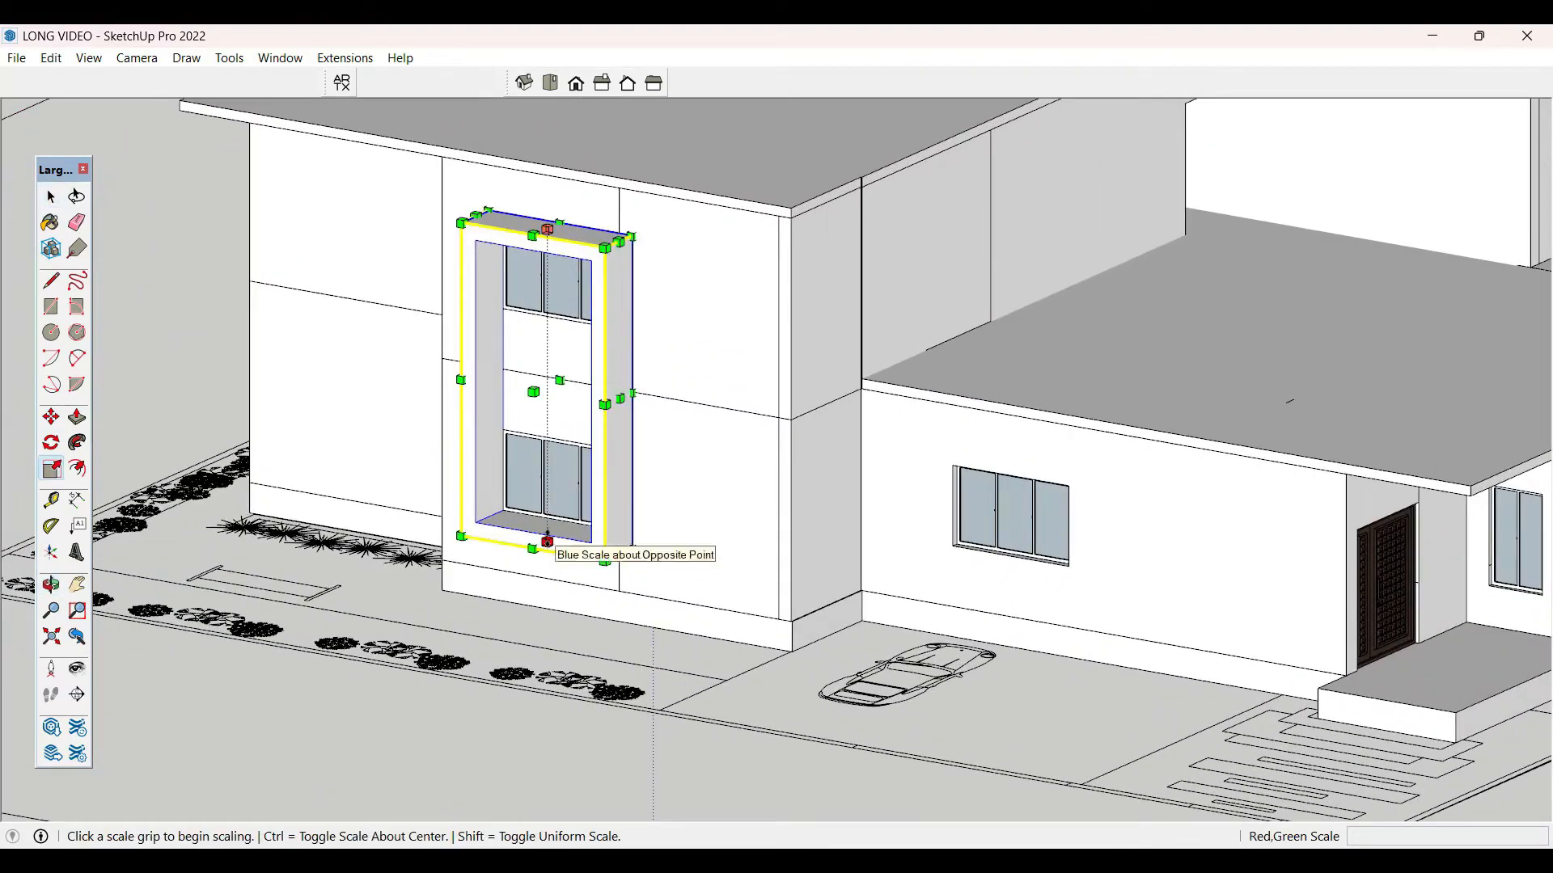
left_click(547, 540)
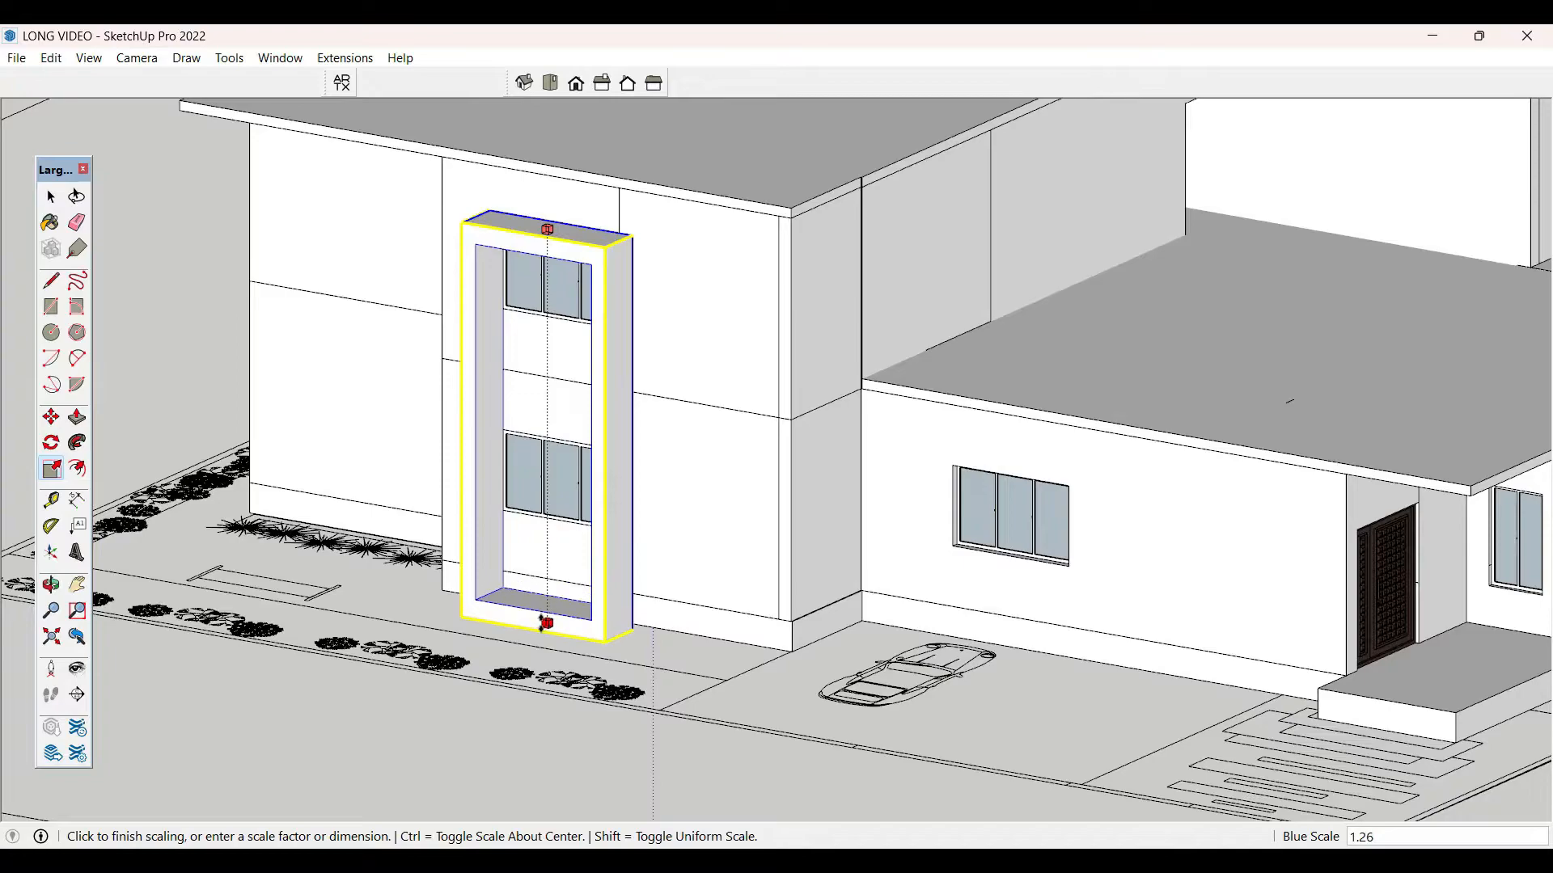
key("space")
- Open the terrace slab for editing and split its front edge with a vertical line at the projecting room's corner beside the outdoor seating
scroll(517, 583, "down", 5)
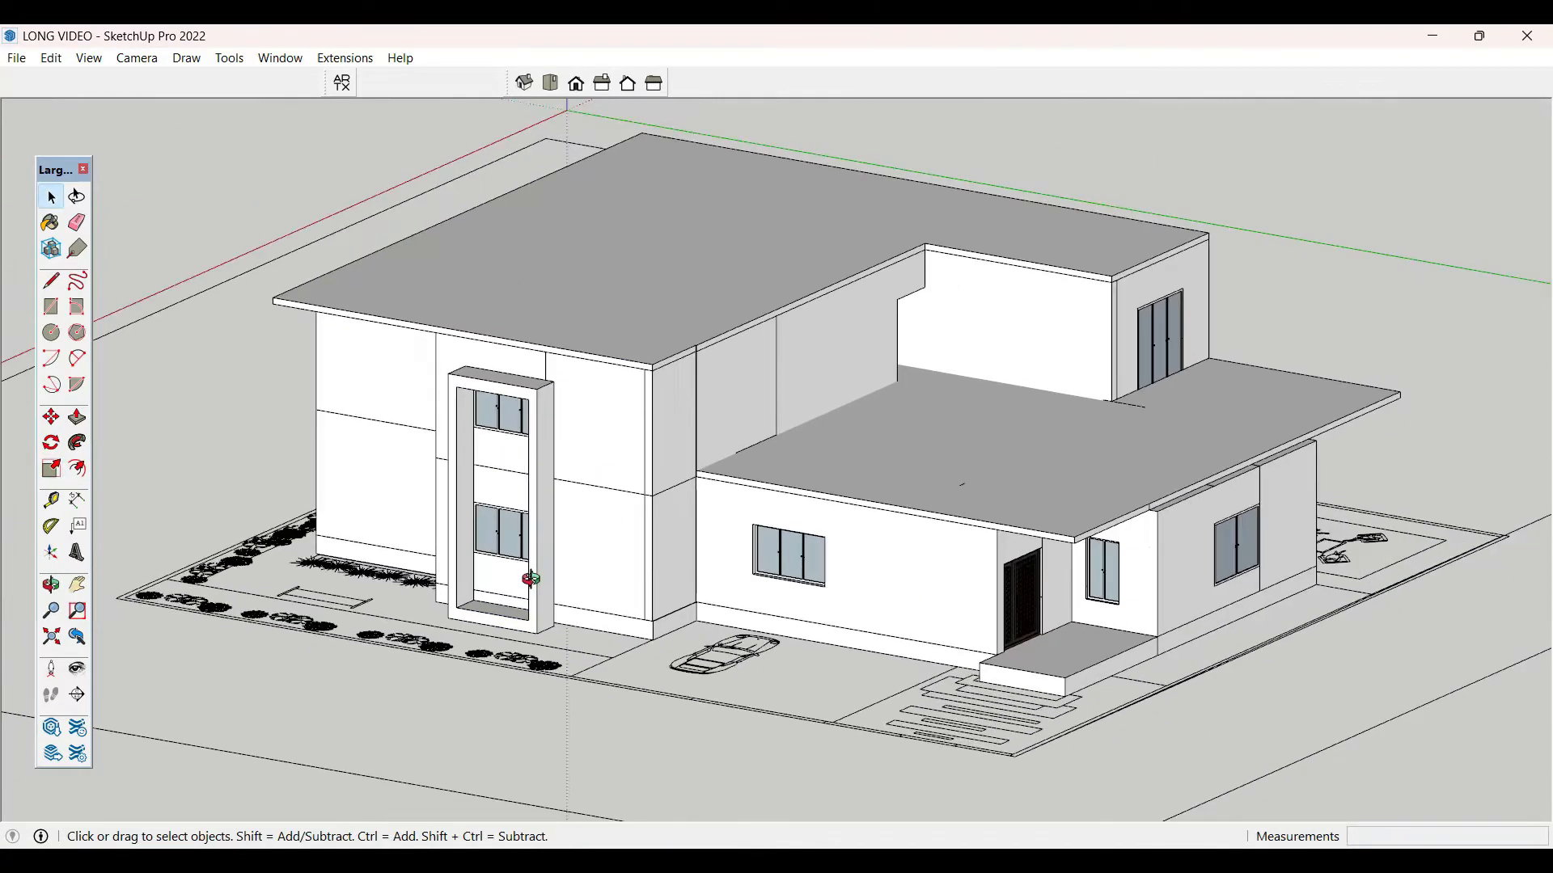
middle_click_drag(529, 576, 881, 590)
scroll(902, 584, "down", 2)
scroll(900, 583, "up", 3)
scroll(882, 590, "up", 3)
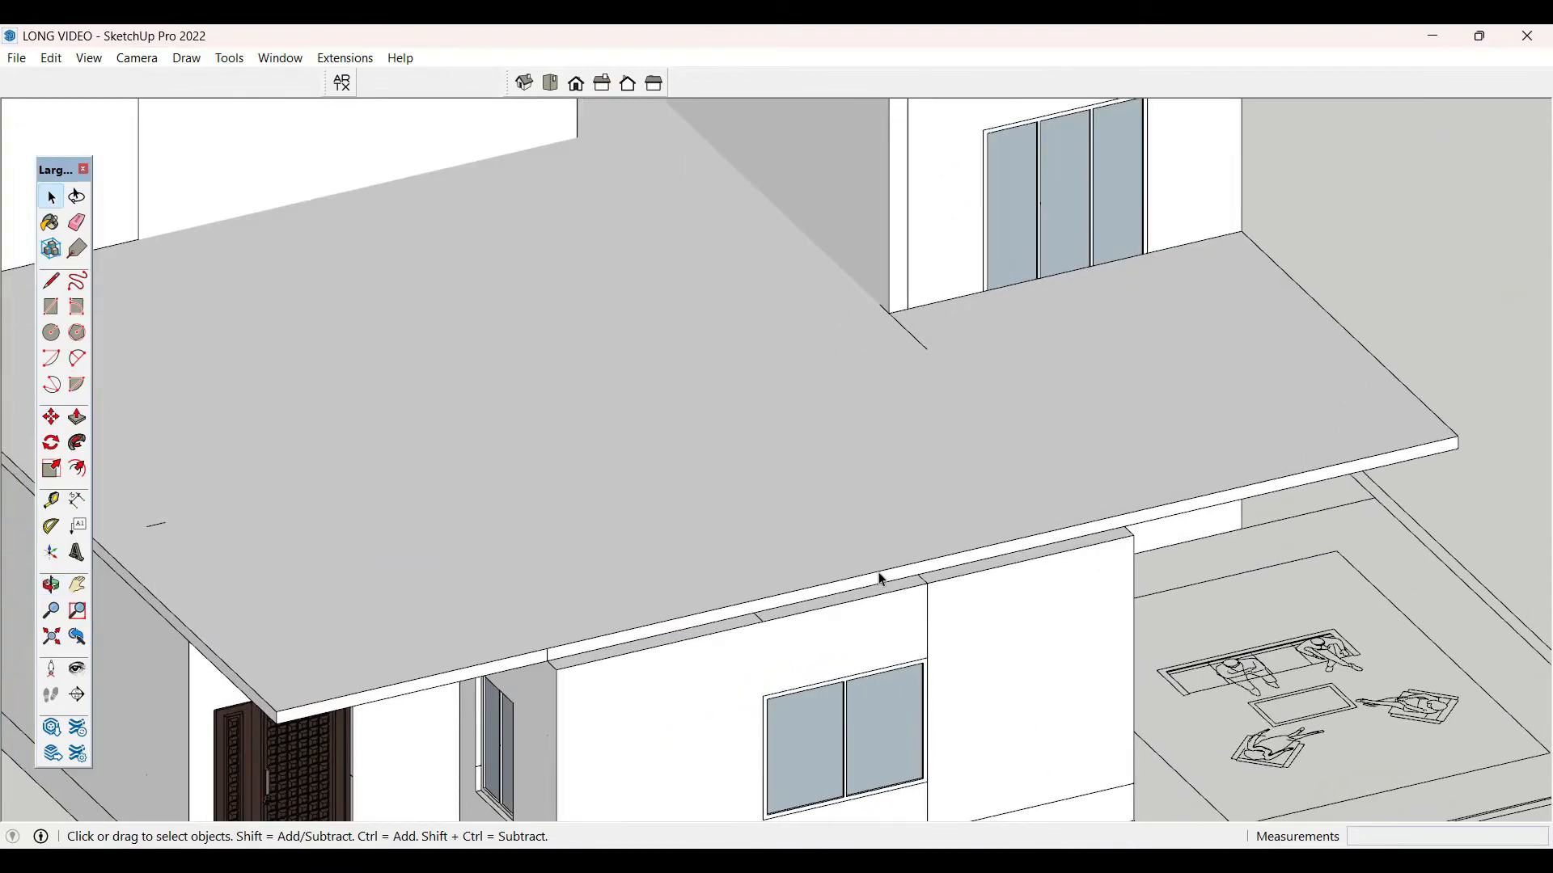
left_click(888, 579)
double_click(889, 579)
key("l")
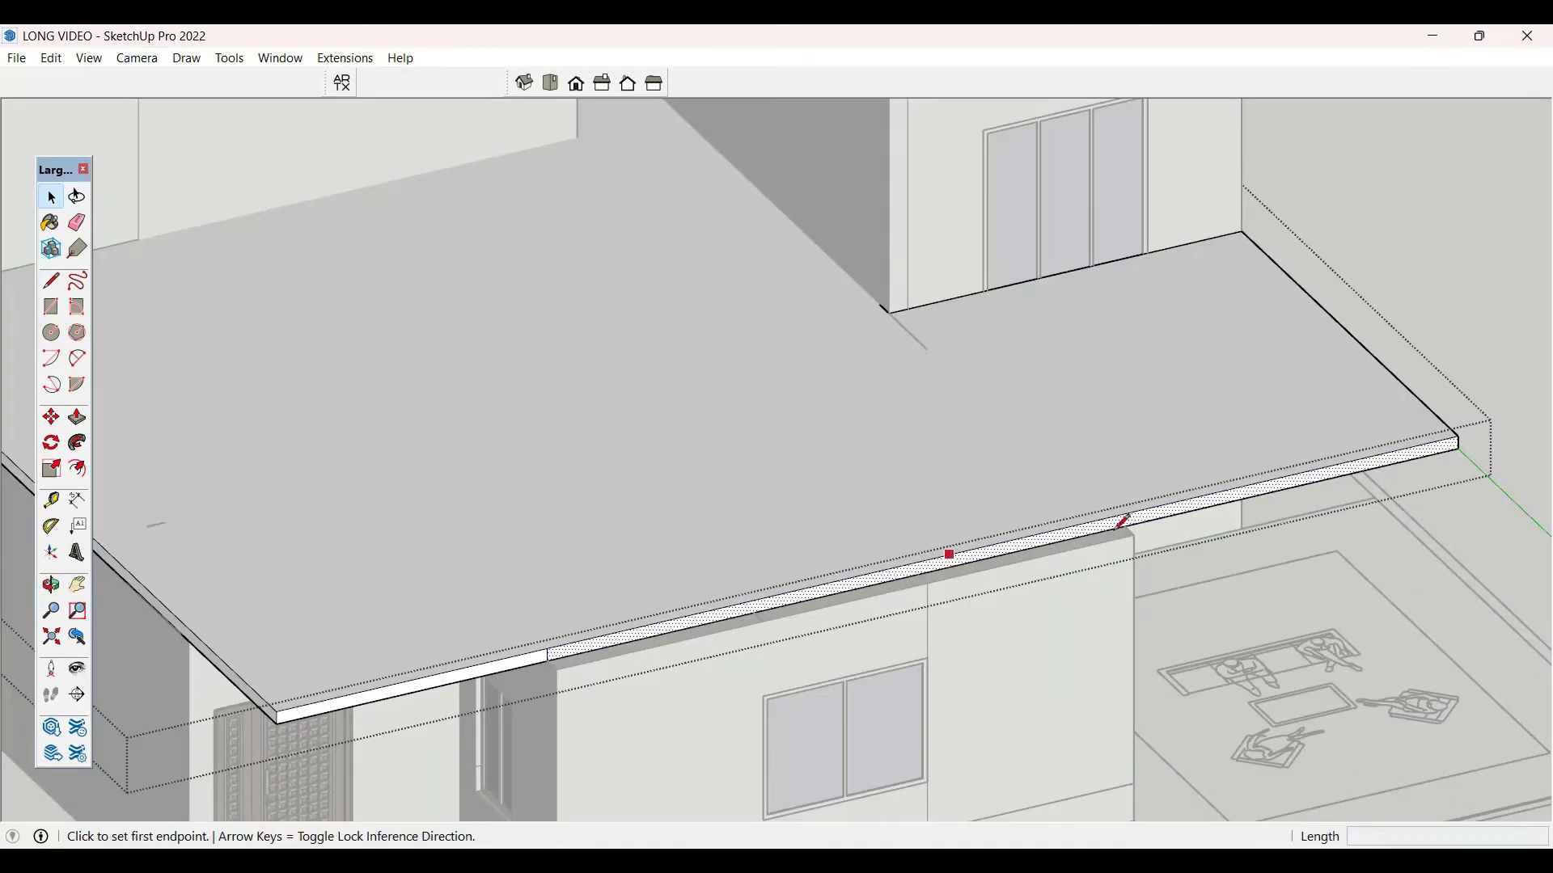
scroll(1138, 523, "up", 4)
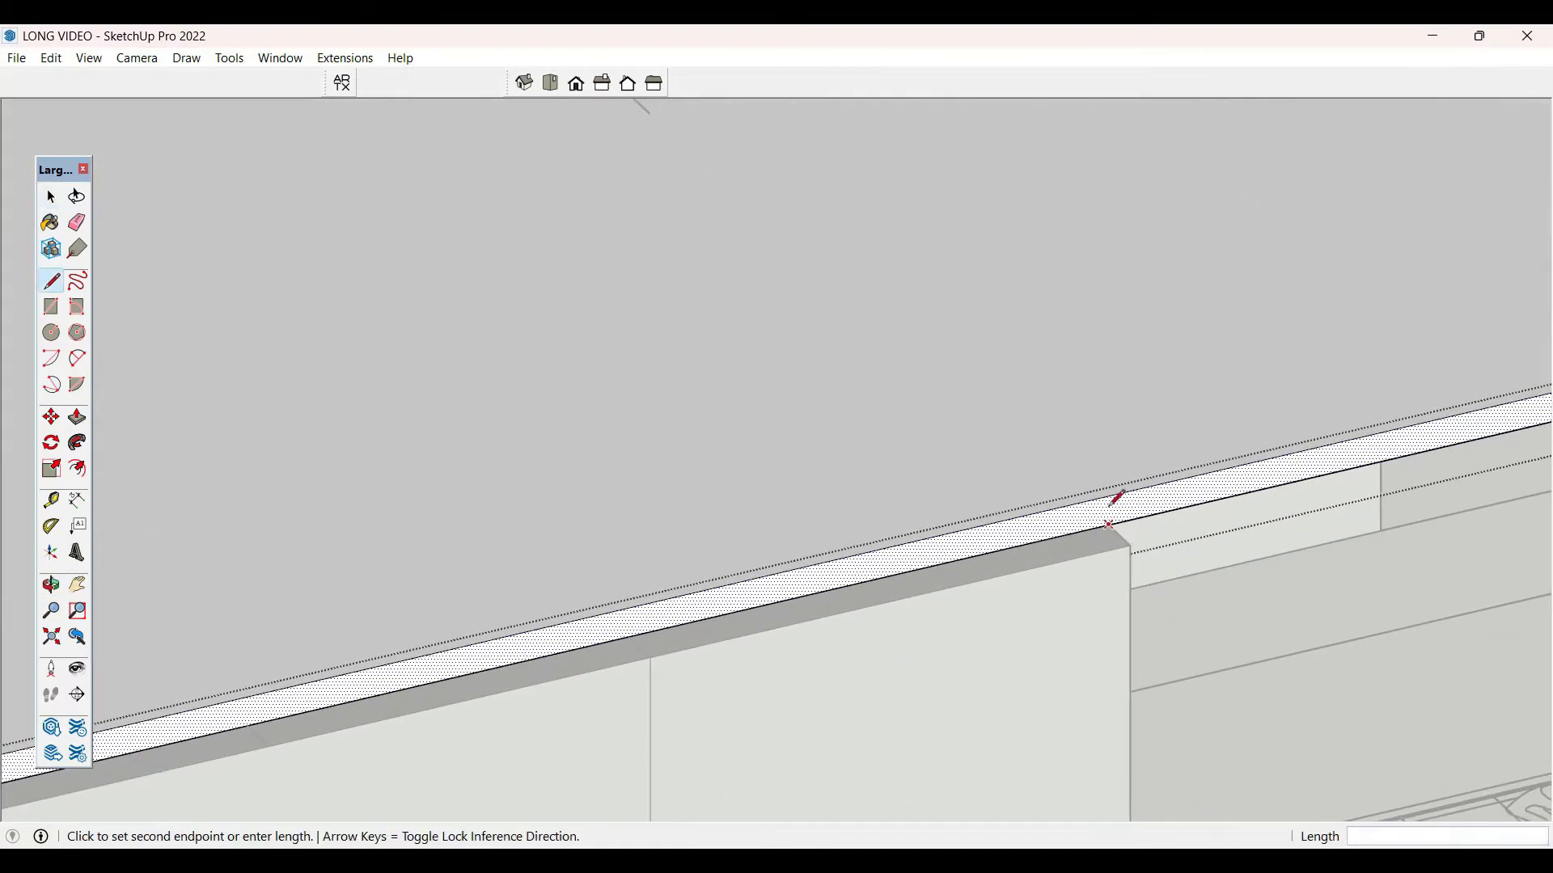
left_click(1113, 502)
key("space")
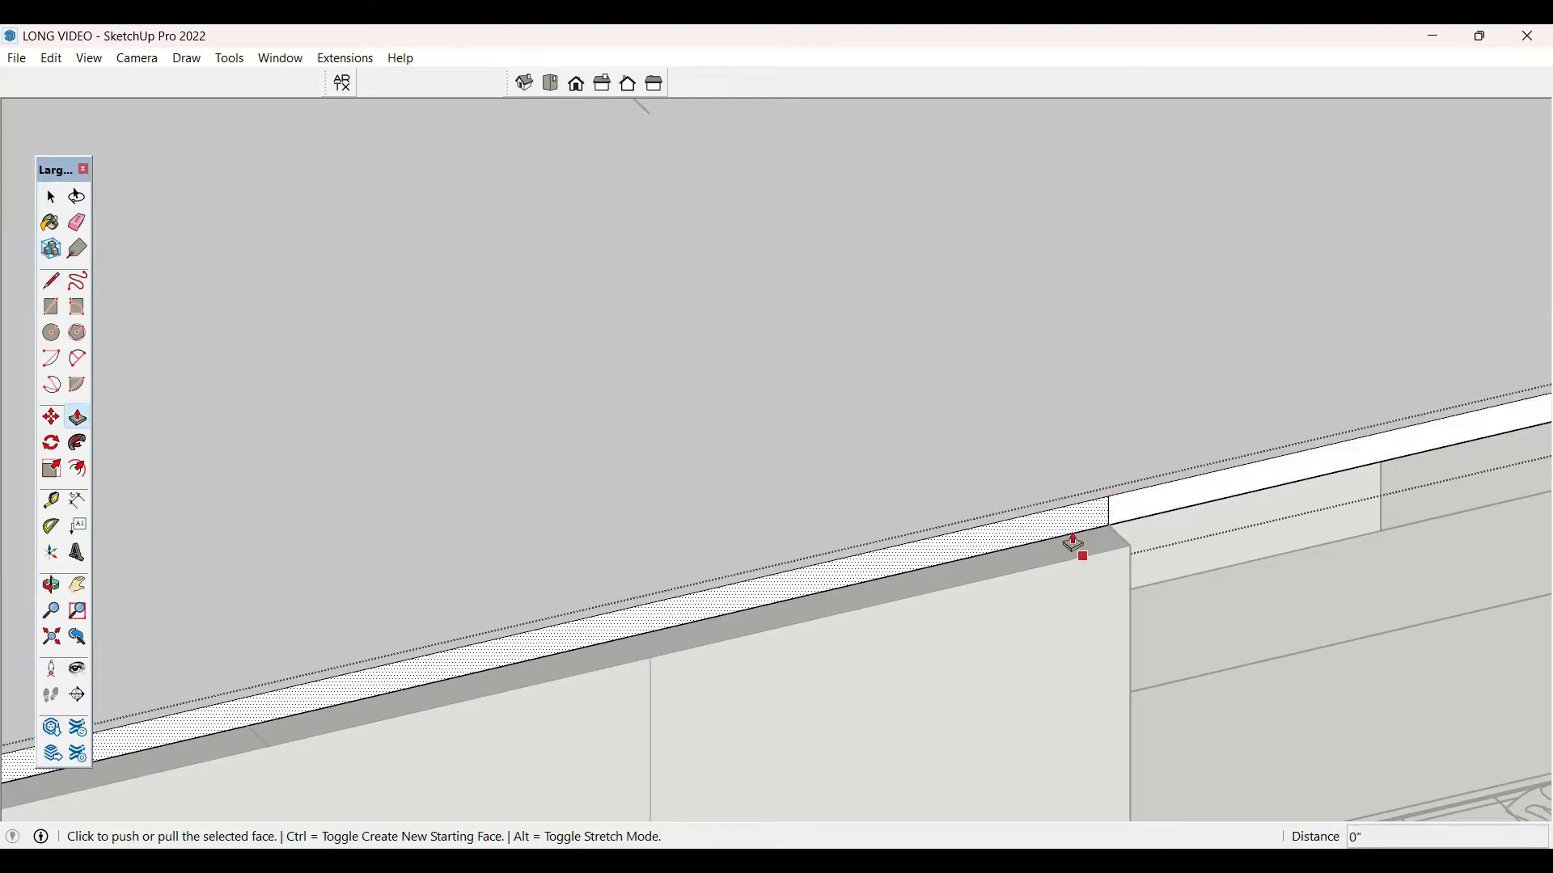
- Pull the terrace slab's edge section above the projecting room out flush with the room's front wall
left_click(1075, 546)
left_click(1109, 502)
key("space")
scroll(1258, 514, "down", 3)
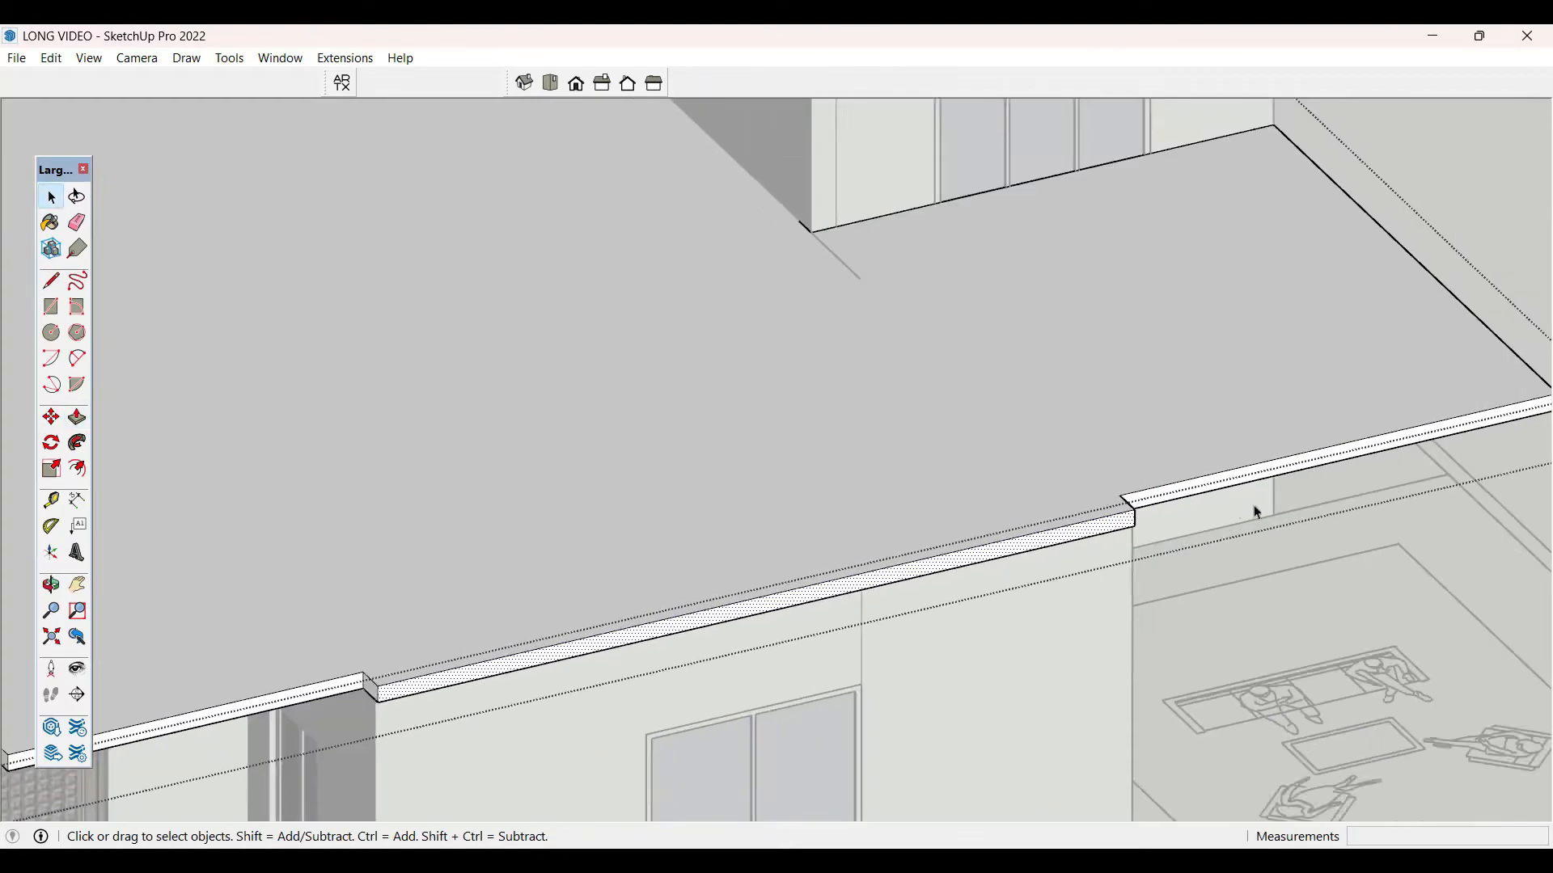
- Pull the slab edge section above the entrance door out 10 15/16", level with the section over the projecting room
scroll(1257, 513, "down", 5)
middle_click_drag(970, 566, 736, 663)
scroll(763, 582, "up", 6)
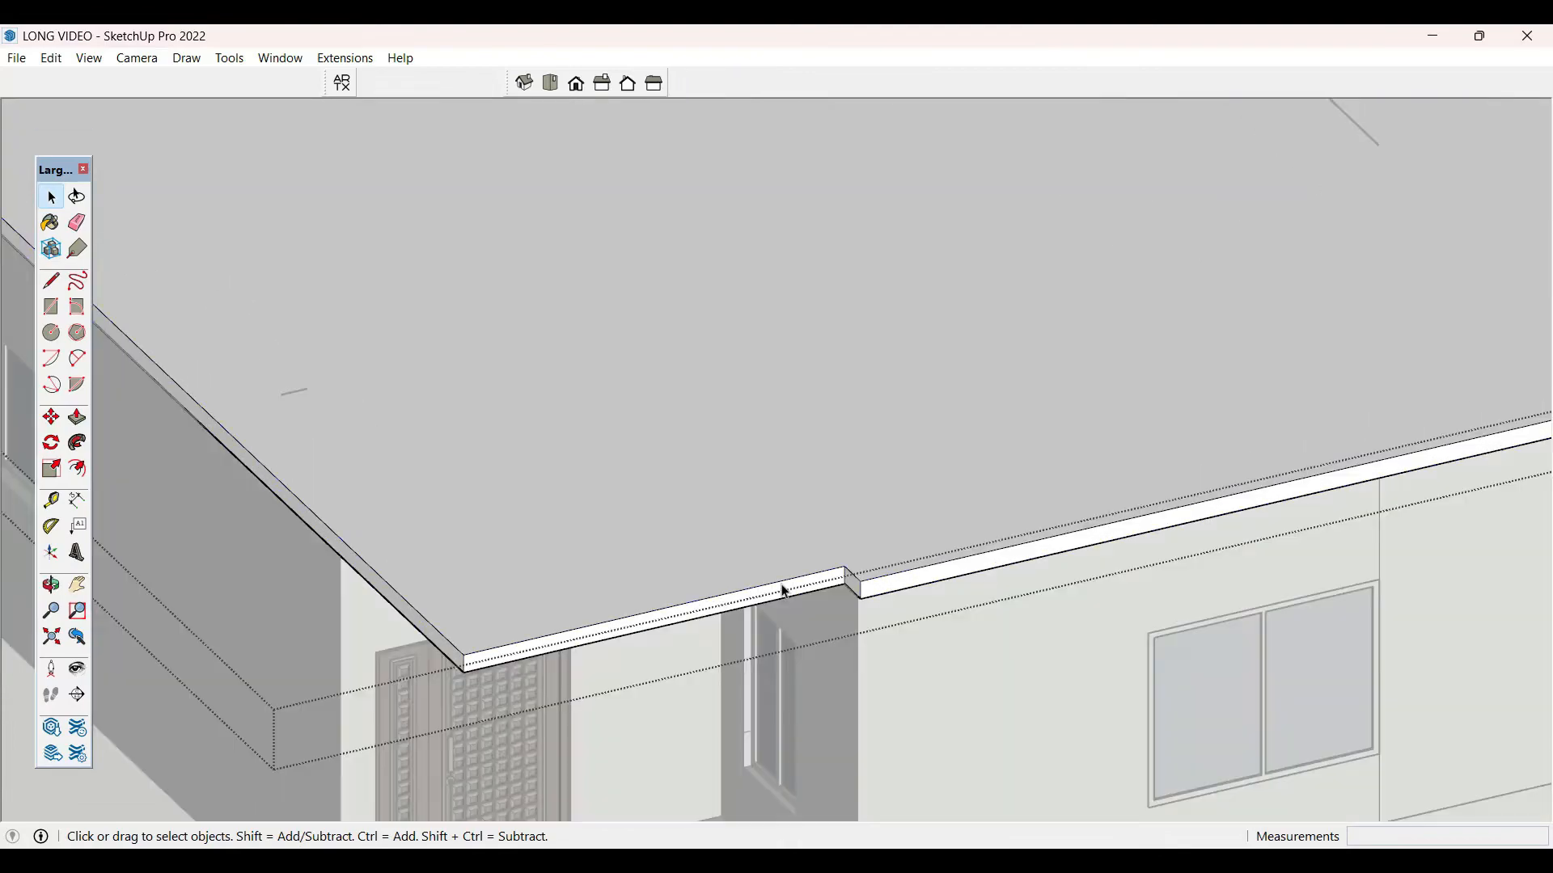
key("p")
left_click(857, 596)
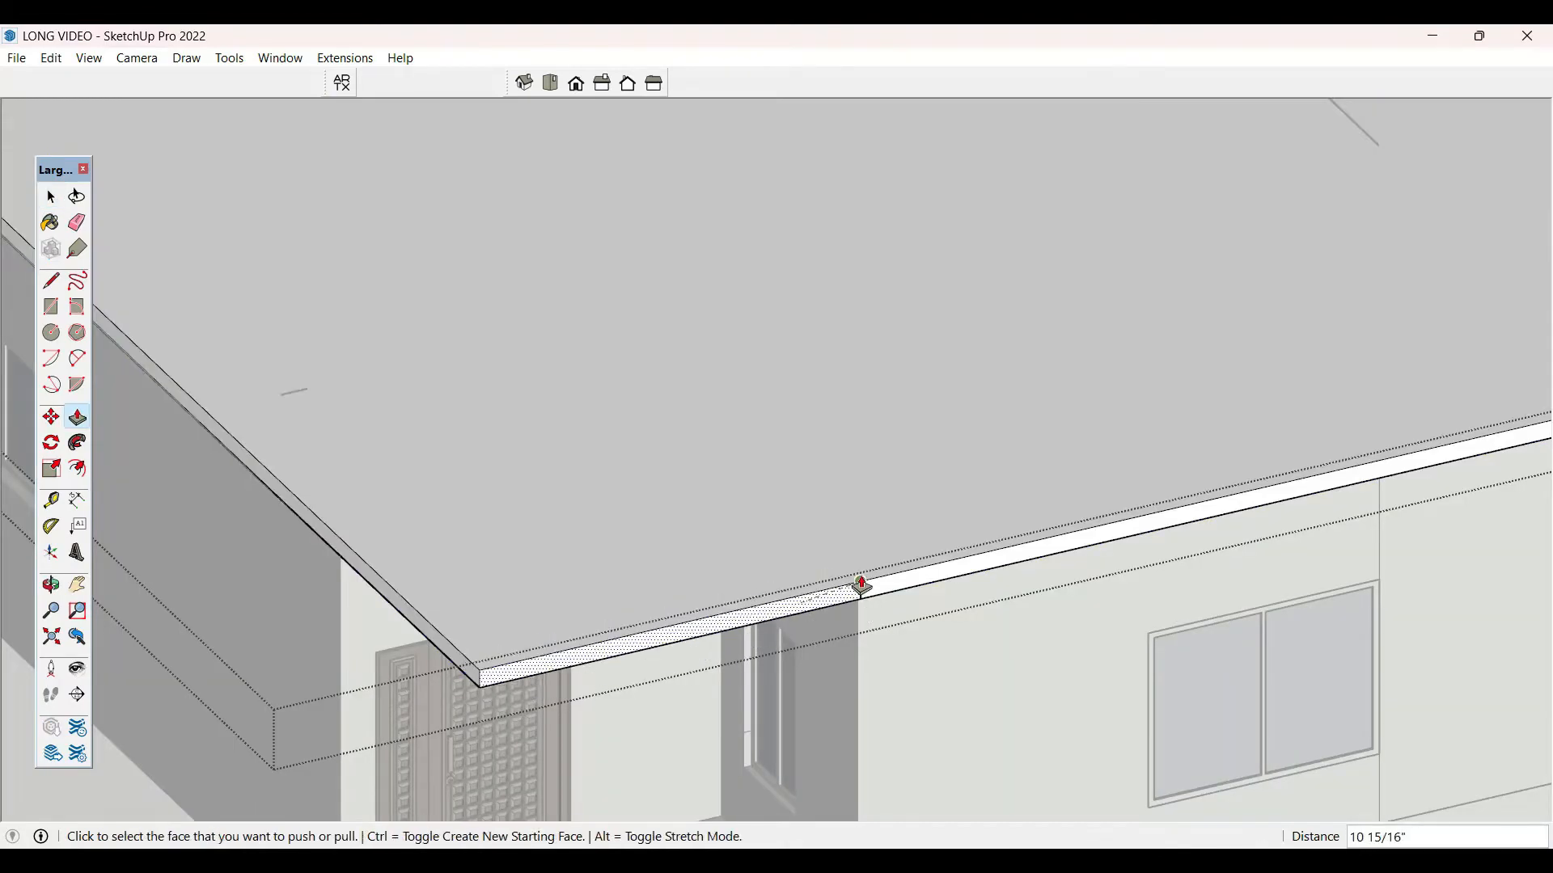
left_click(862, 586)
key("space")
- Pull the slab edge section on the outdoor seating side out 10 15/16", level with the rest of the front edge
scroll(784, 490, "down", 6)
scroll(1366, 440, "up", 5)
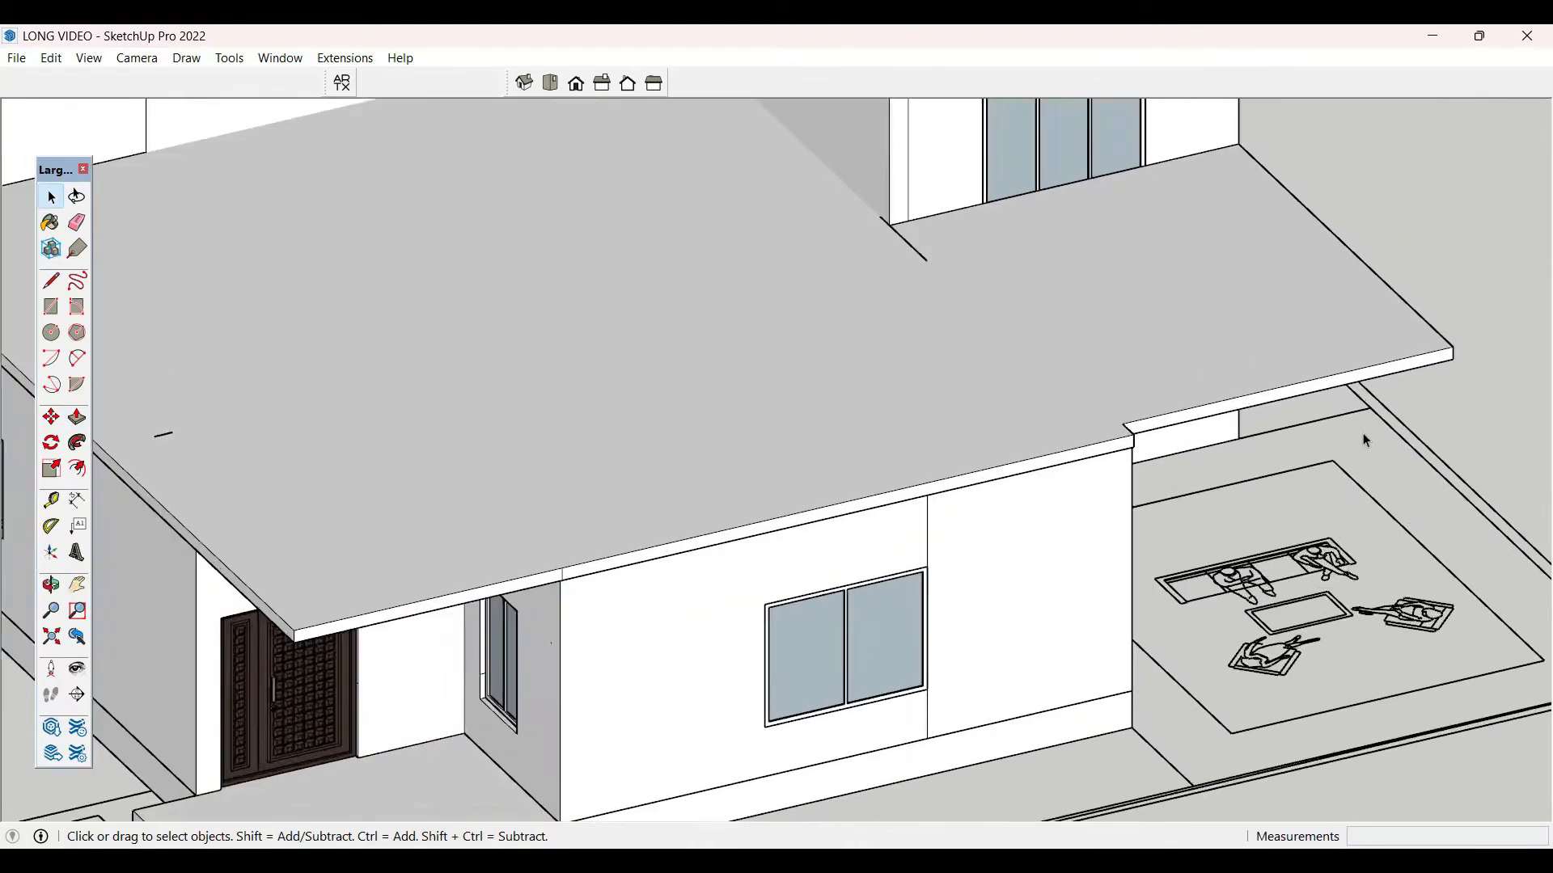
scroll(1367, 441, "up", 2)
key("p")
left_click(1053, 444)
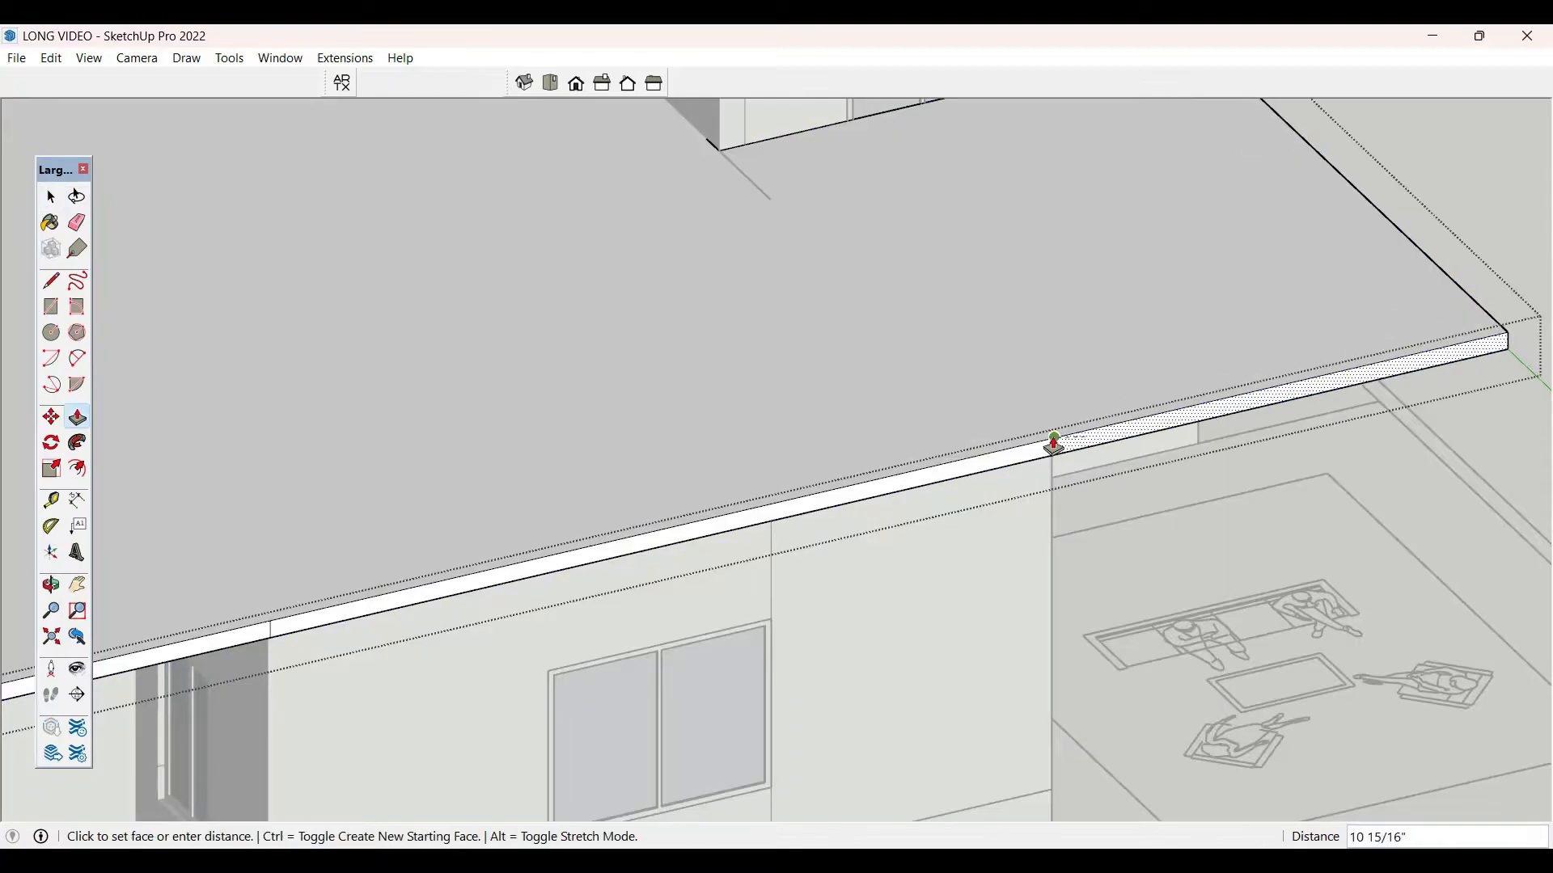
left_click(1054, 444)
key("space")
- Draw a rectangle spanning the stacked two-pane windows on the side wall, from the upper window's top corner to the lower window's bottom corner
scroll(1297, 468, "down", 5)
middle_click_drag(1307, 467, 1107, 388)
scroll(1054, 537, "down", 5)
middle_click_drag(745, 454, 825, 518)
scroll(824, 516, "up", 6)
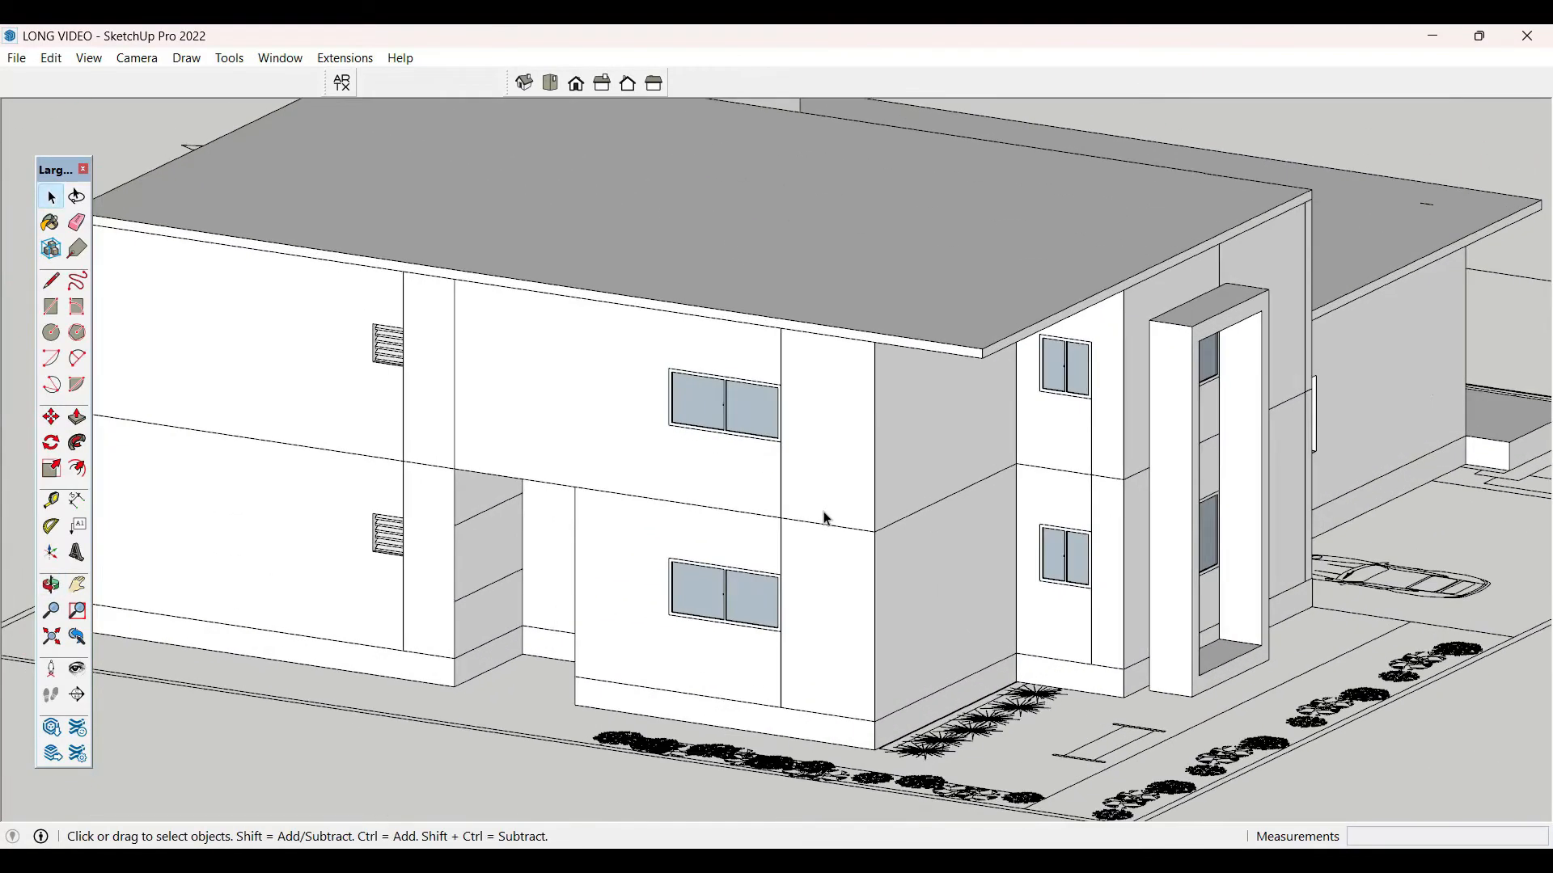
left_click(668, 367)
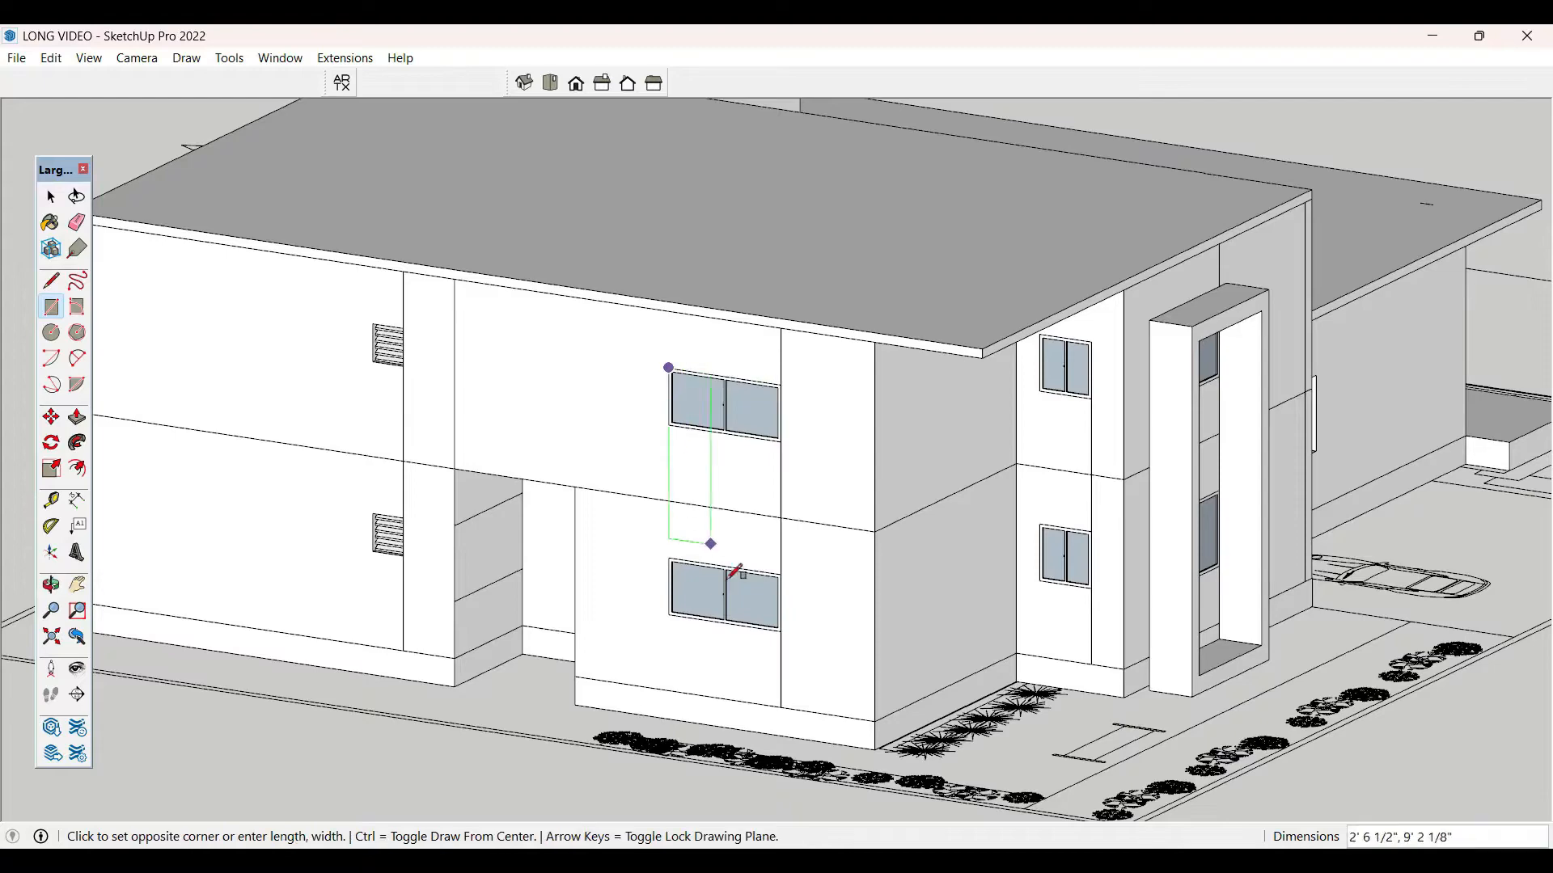
left_click(781, 629)
key("space")
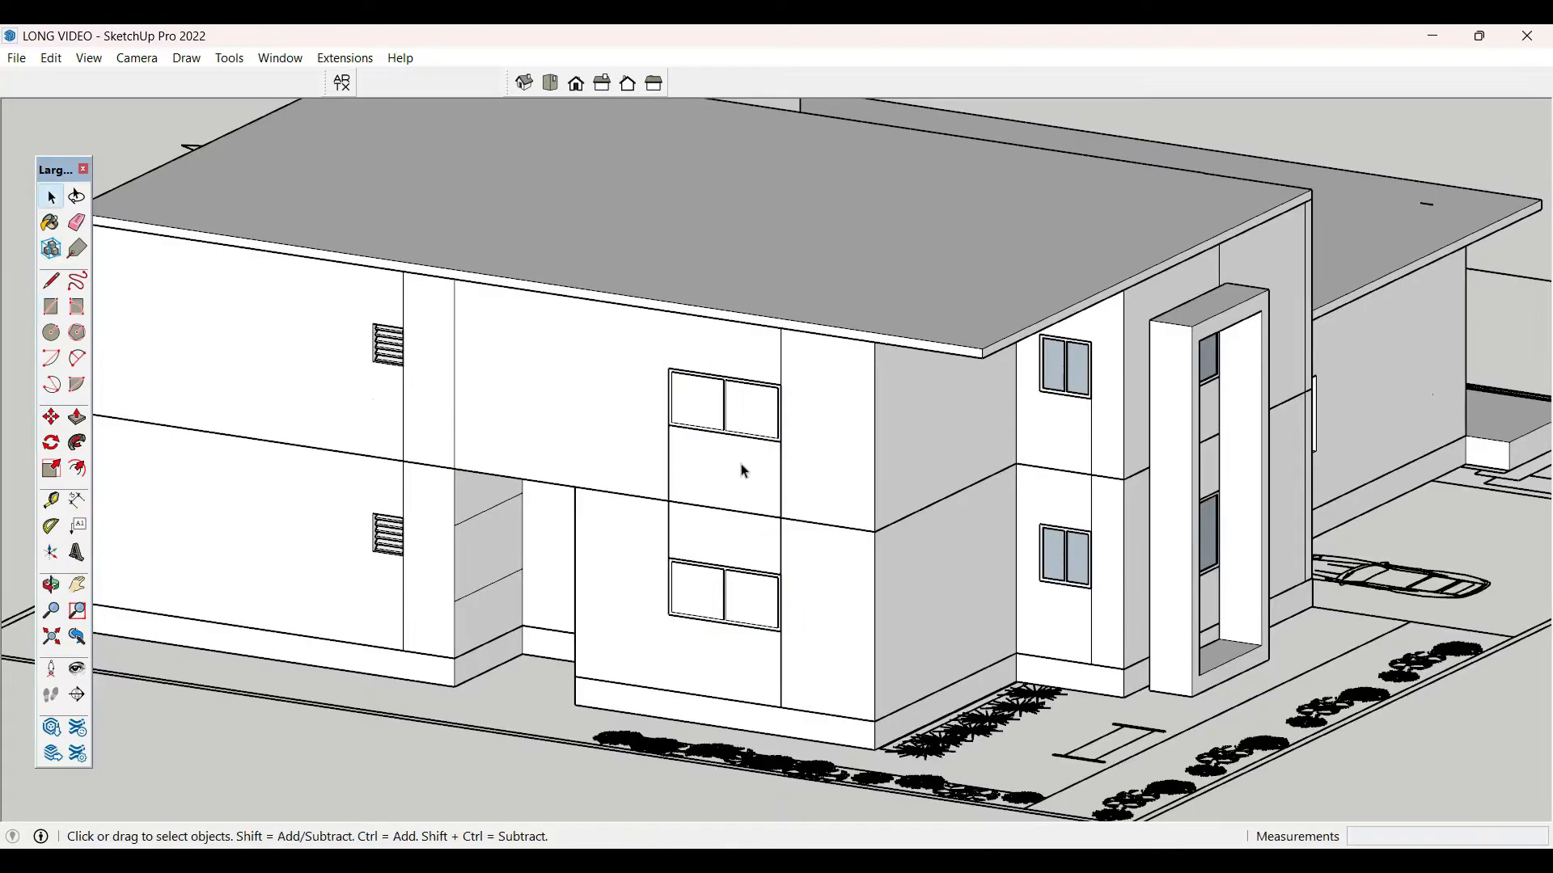
- Offset the rectangle around the side-wall windows outward and delete its inner face to leave a frame outline
left_click(738, 481)
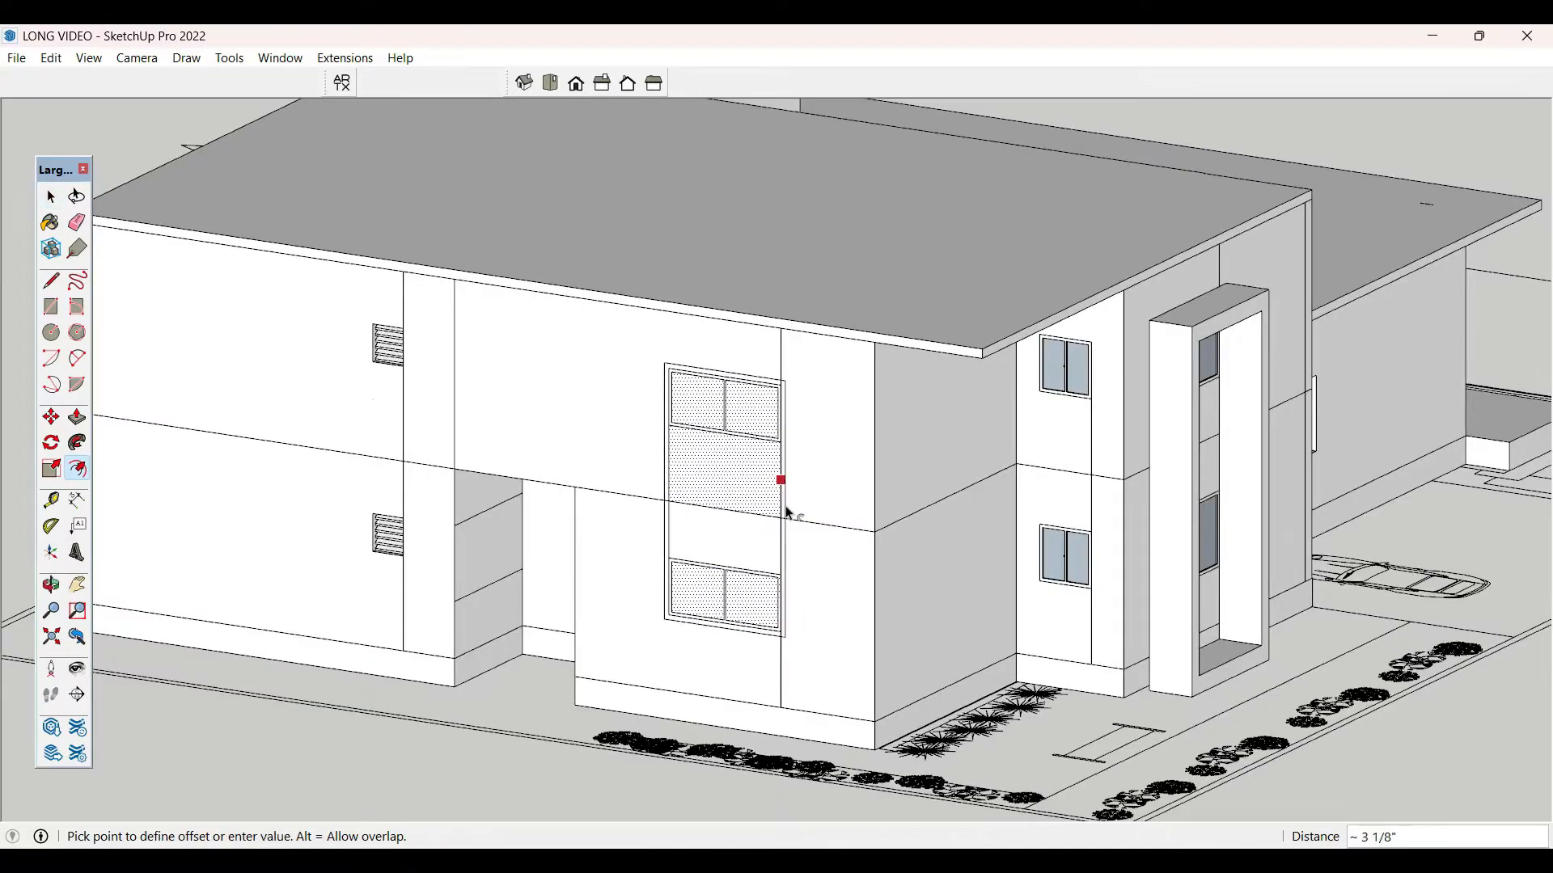
key("Return")
key("space")
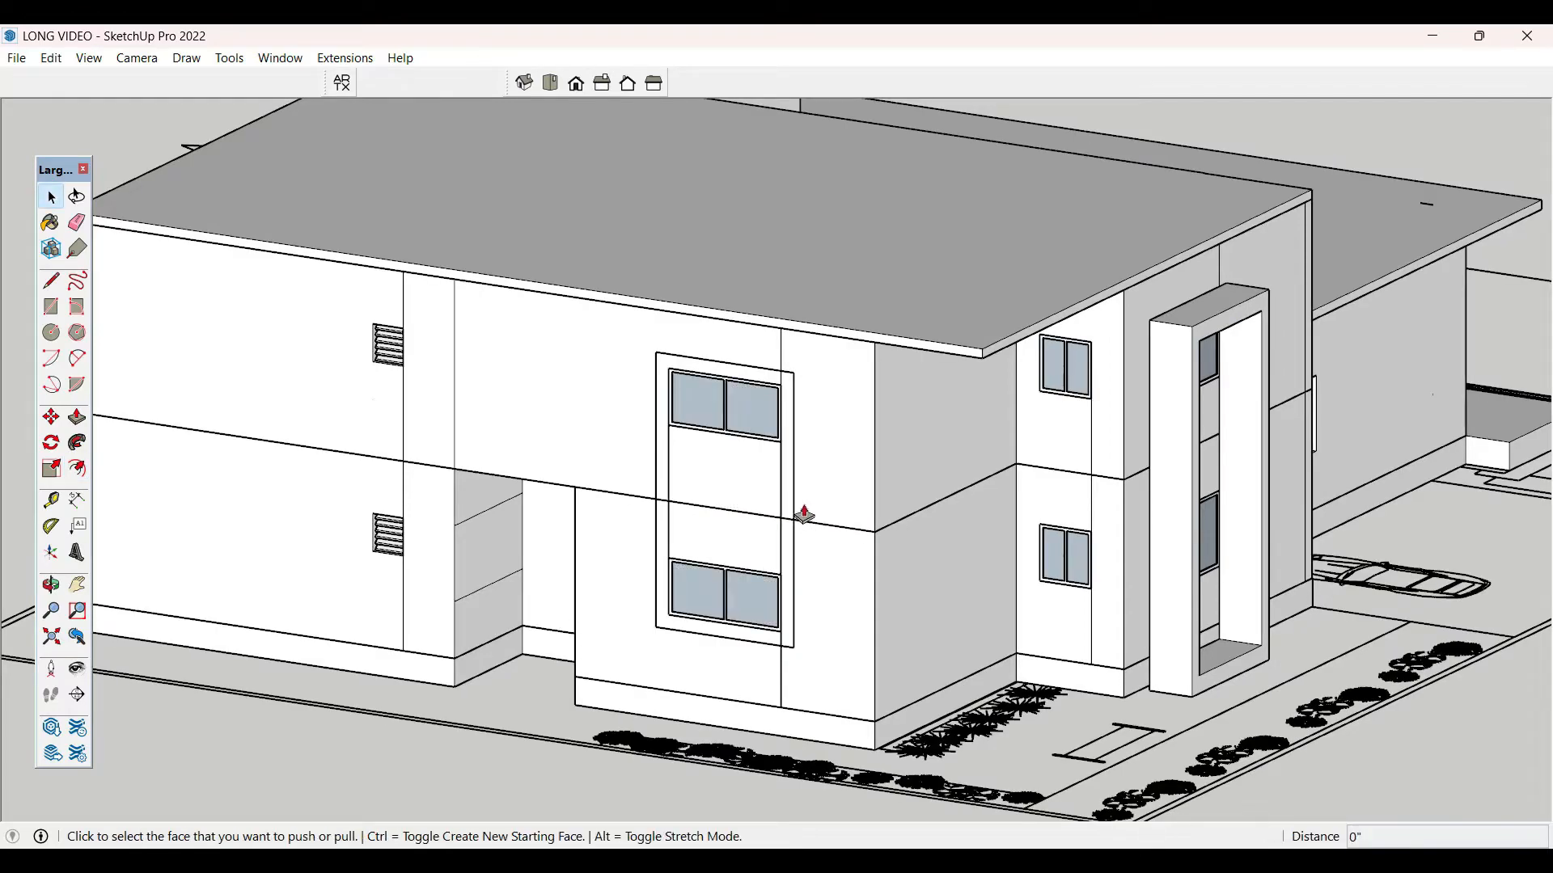
- Pull the frame around the stacked side-wall windows outward from the wall and make it a group
left_click(787, 508)
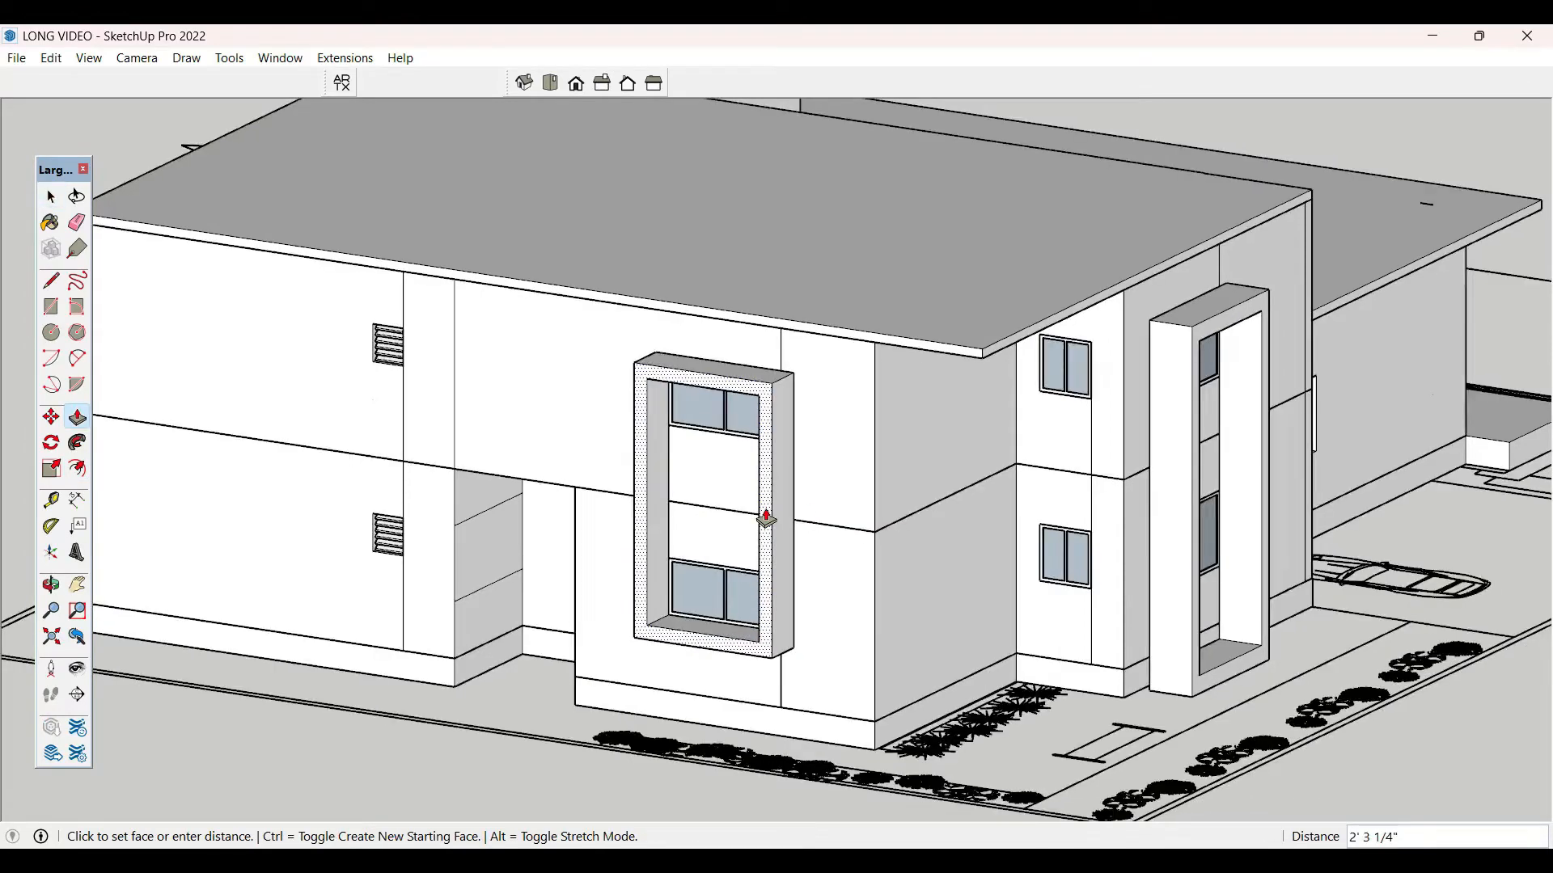
key("Return")
key("space")
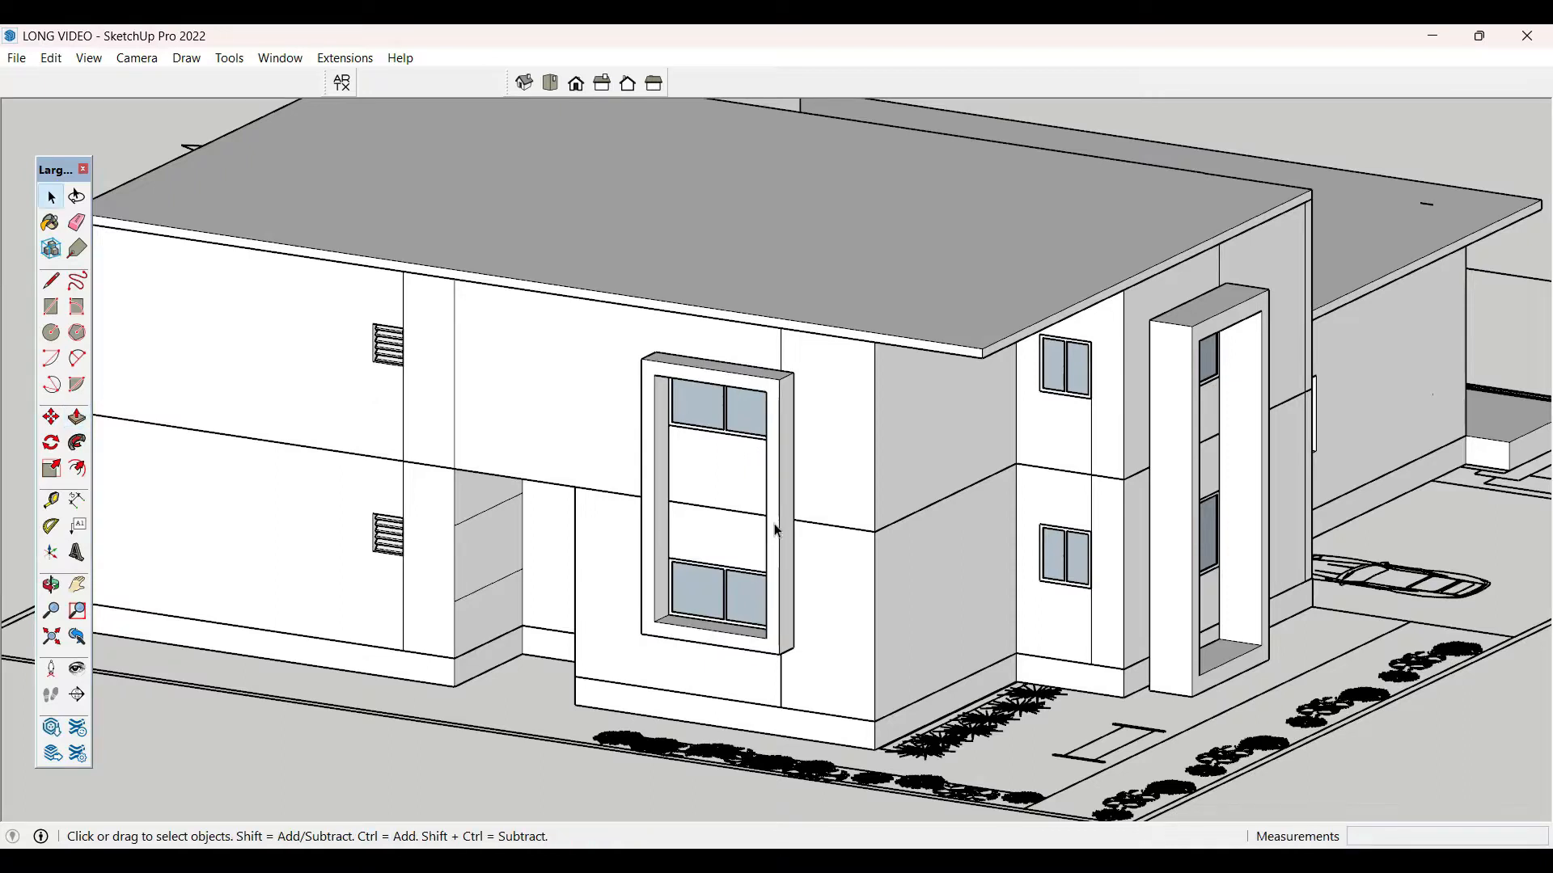
left_click(778, 531)
right_click(778, 532)
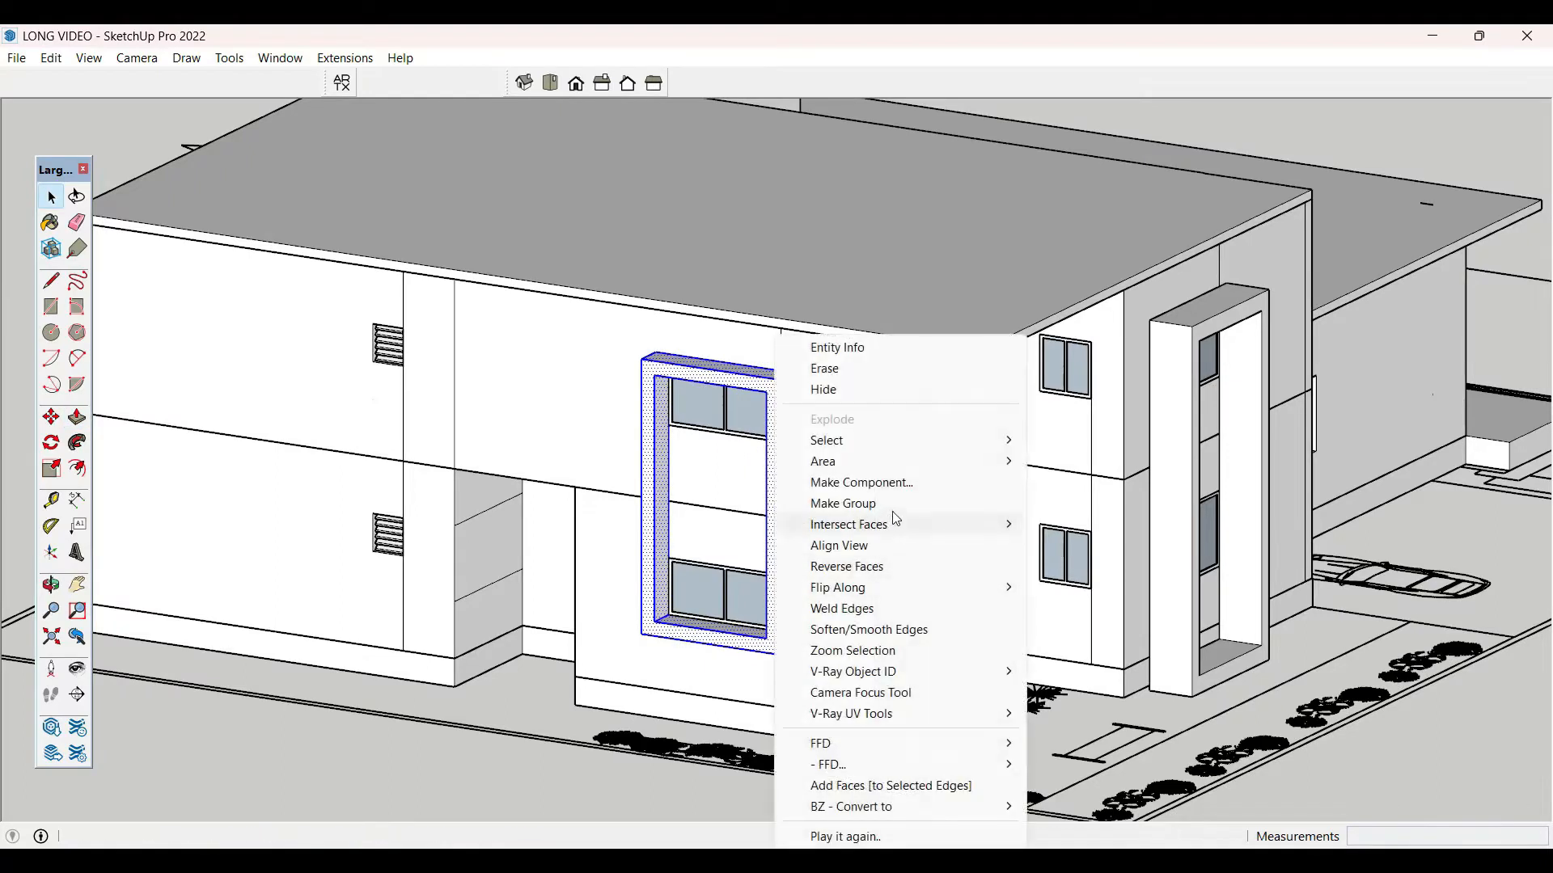
left_click(843, 503)
scroll(911, 419, "down", 2)
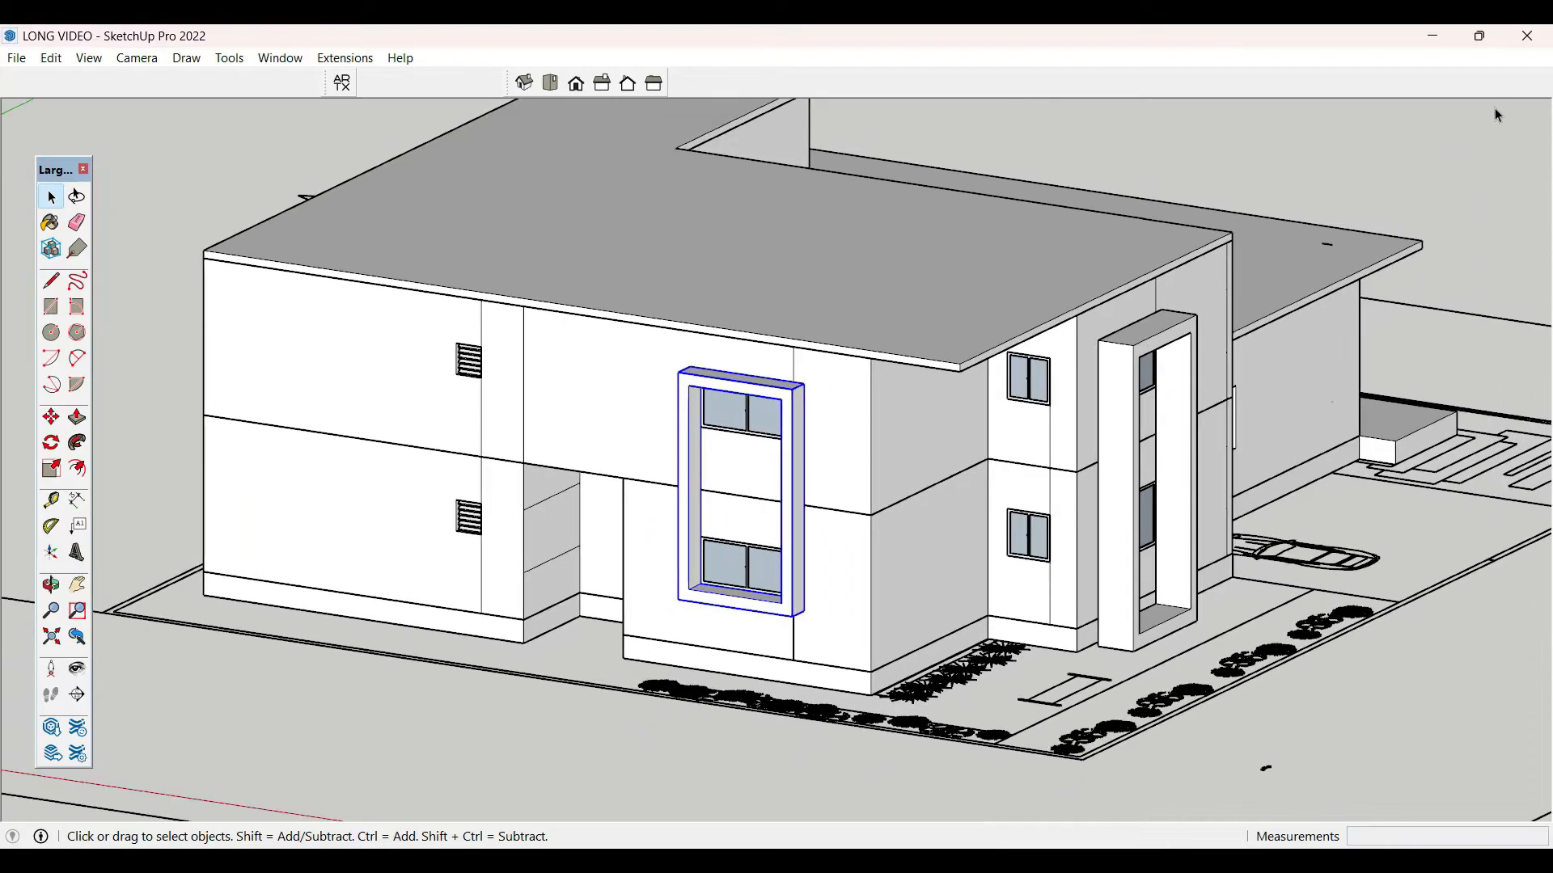
left_click(1423, 186)
- Open the roof slab group for editing and offset its top face inward by 6"
middle_click_drag(1372, 380, 602, 283)
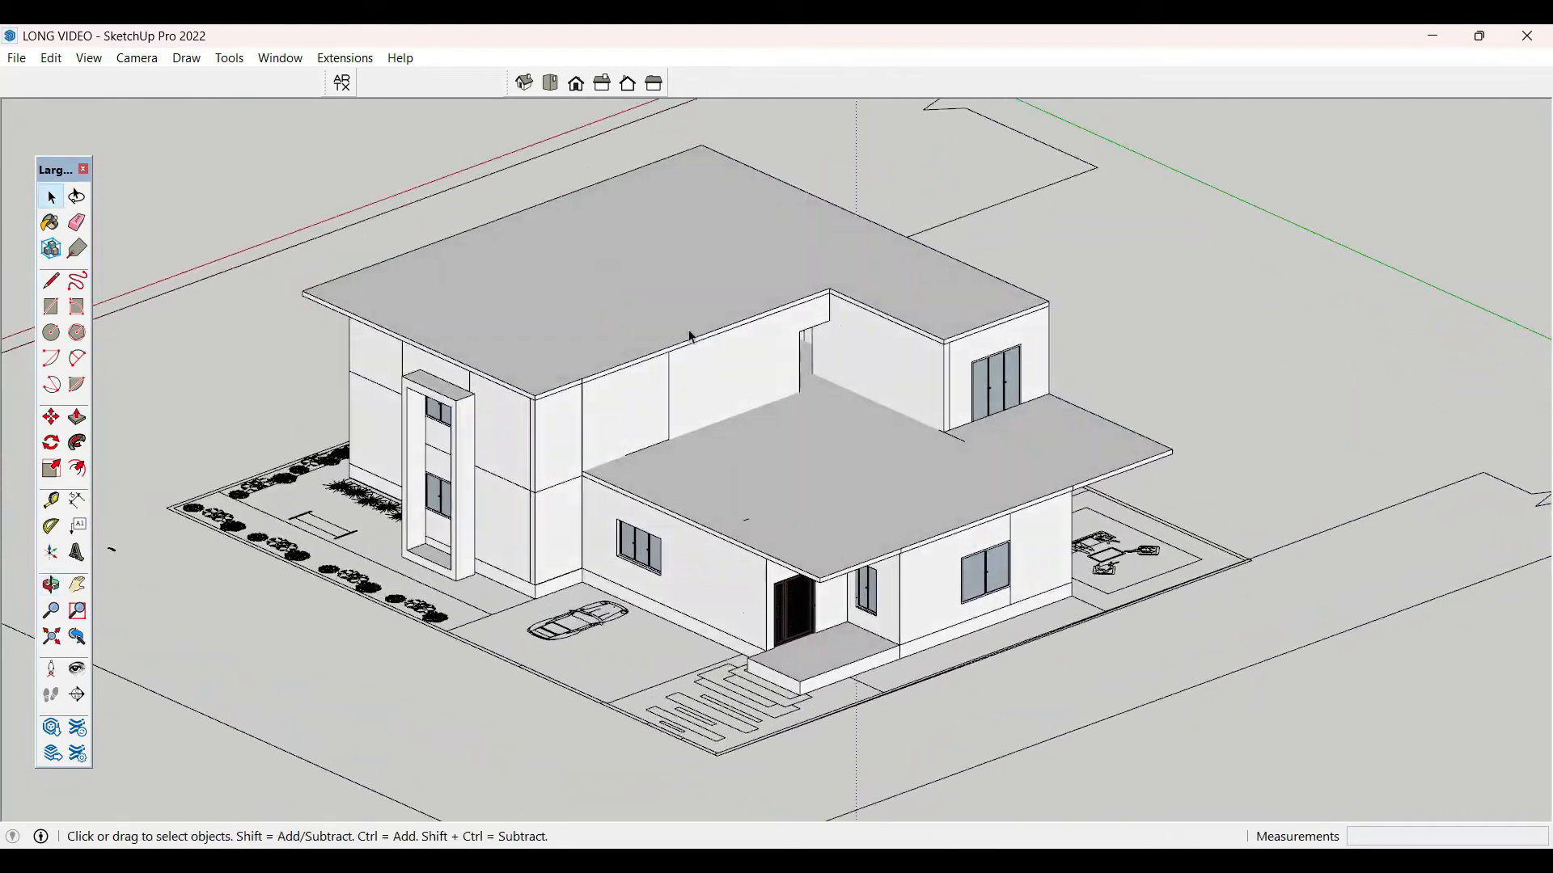
left_click(601, 283)
double_click(598, 281)
scroll(582, 253, "down", 2)
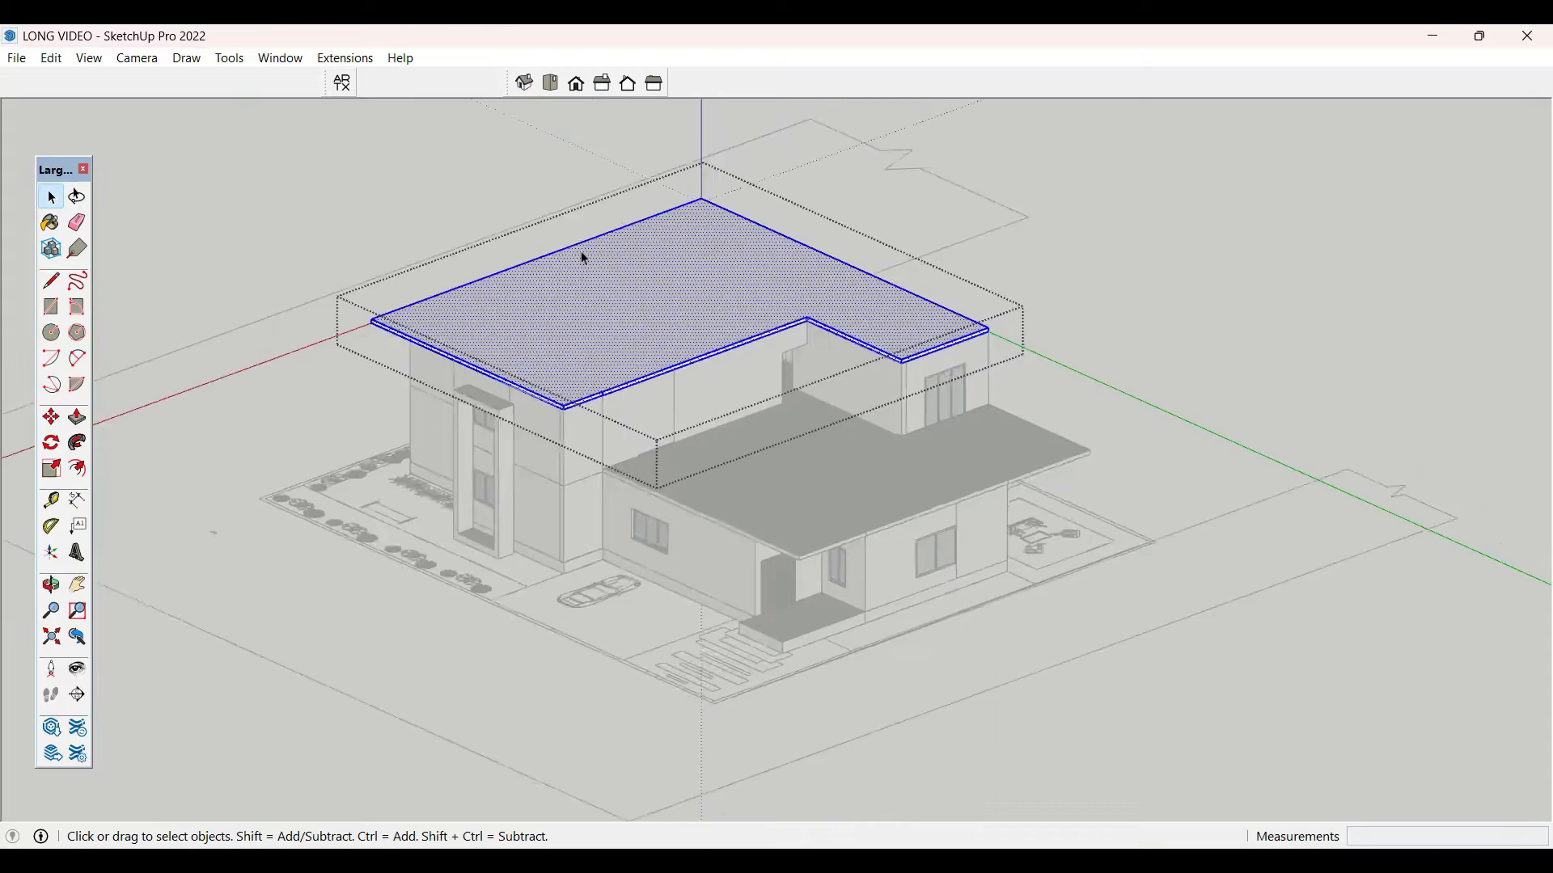
scroll(582, 254, "up", 5)
key("f")
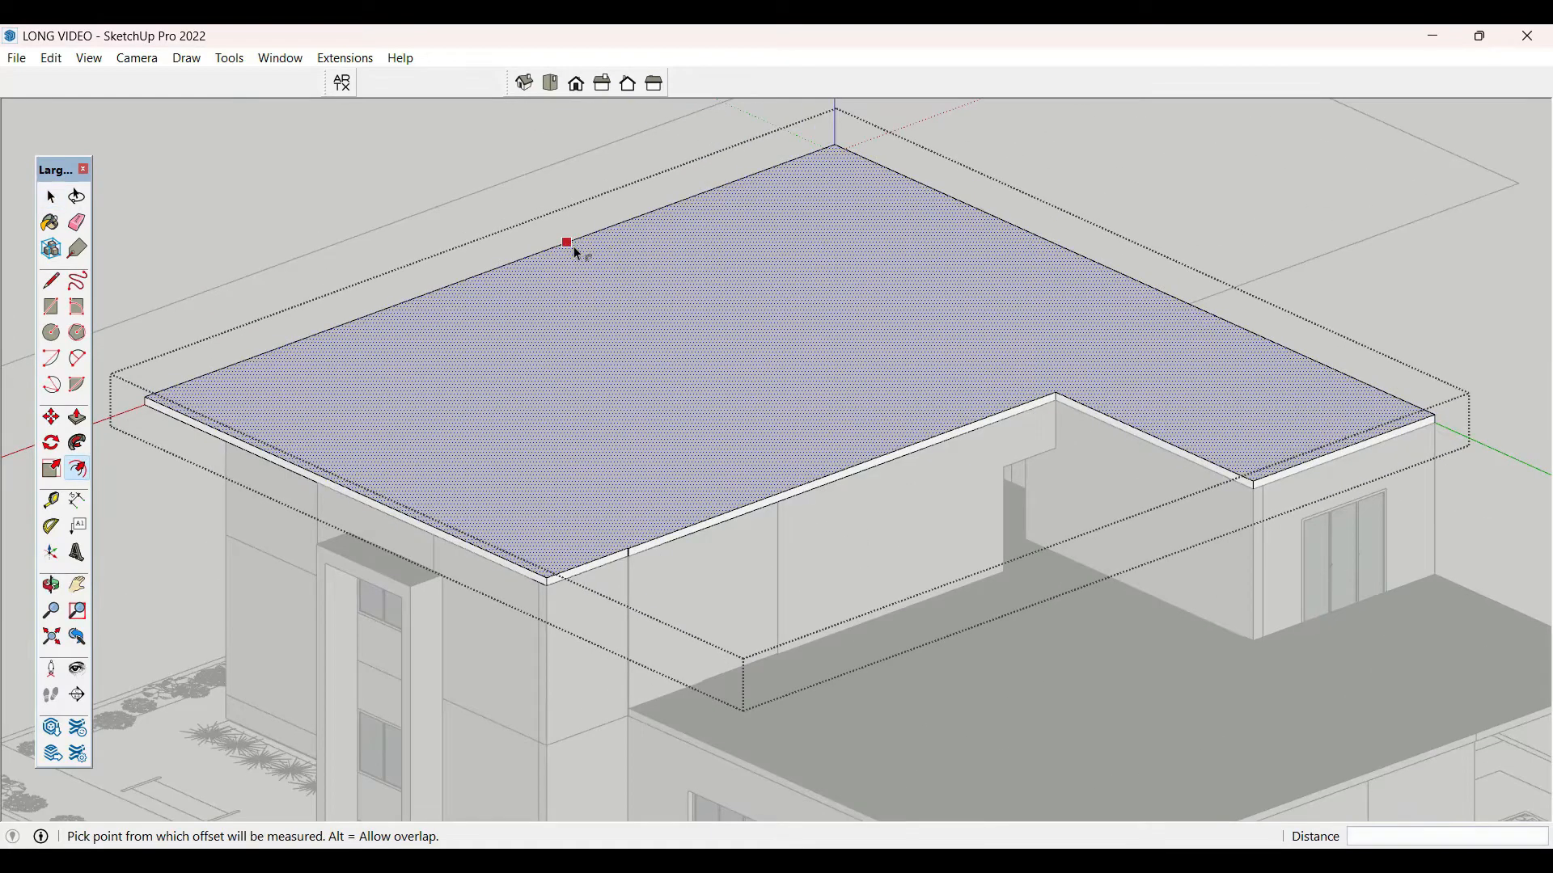
left_click(571, 245)
type("6")
key("Return")
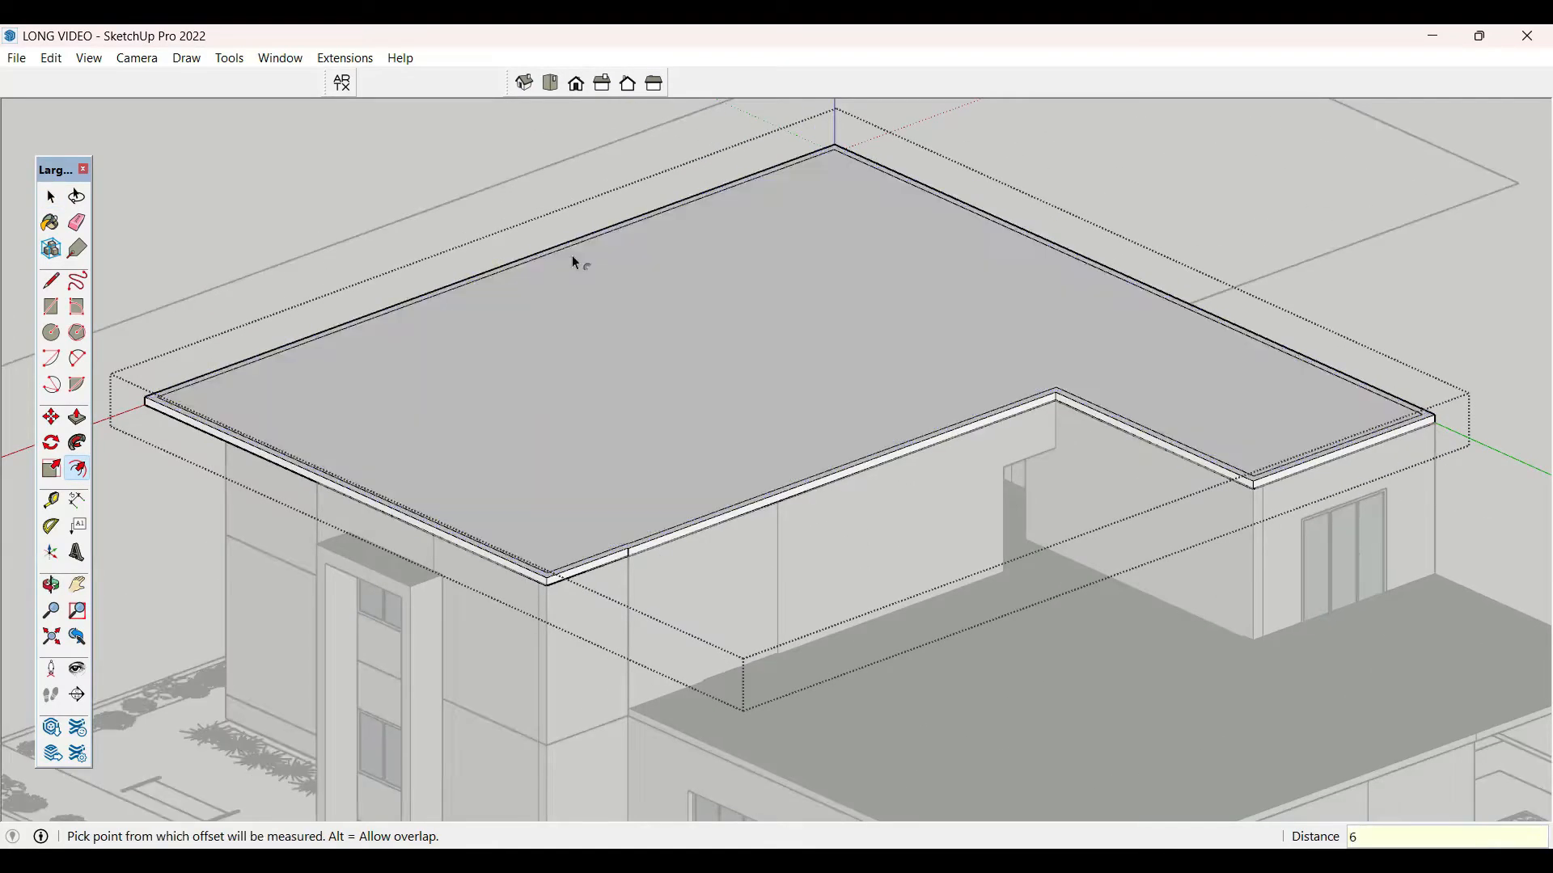
key("space")
- Pull the narrow border on the roof slab up 3' as a parapet and leave the group
key("p")
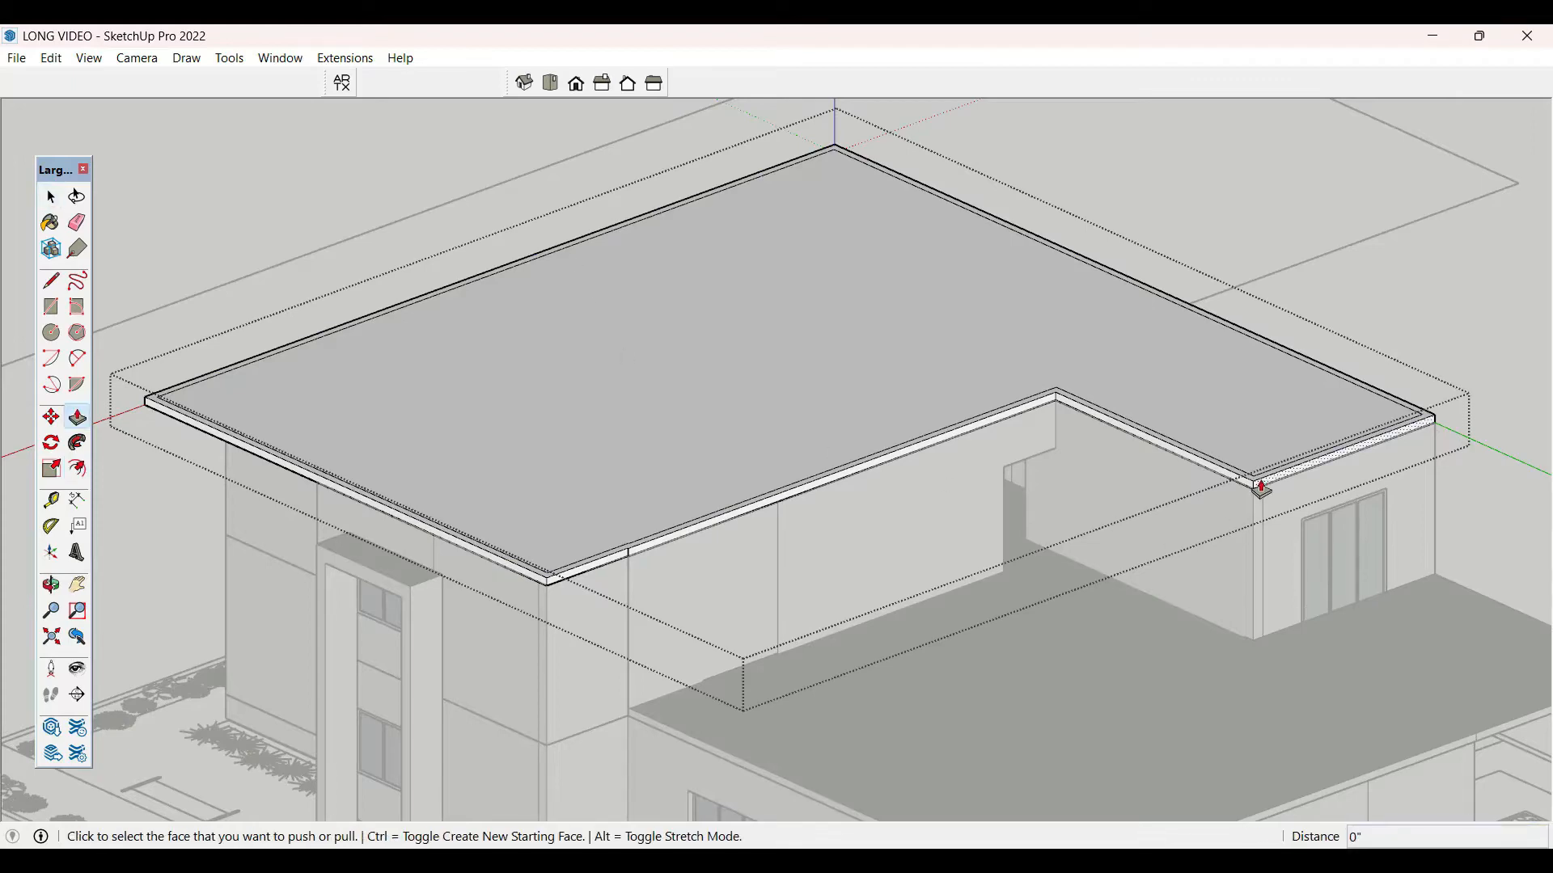
left_click(1260, 484)
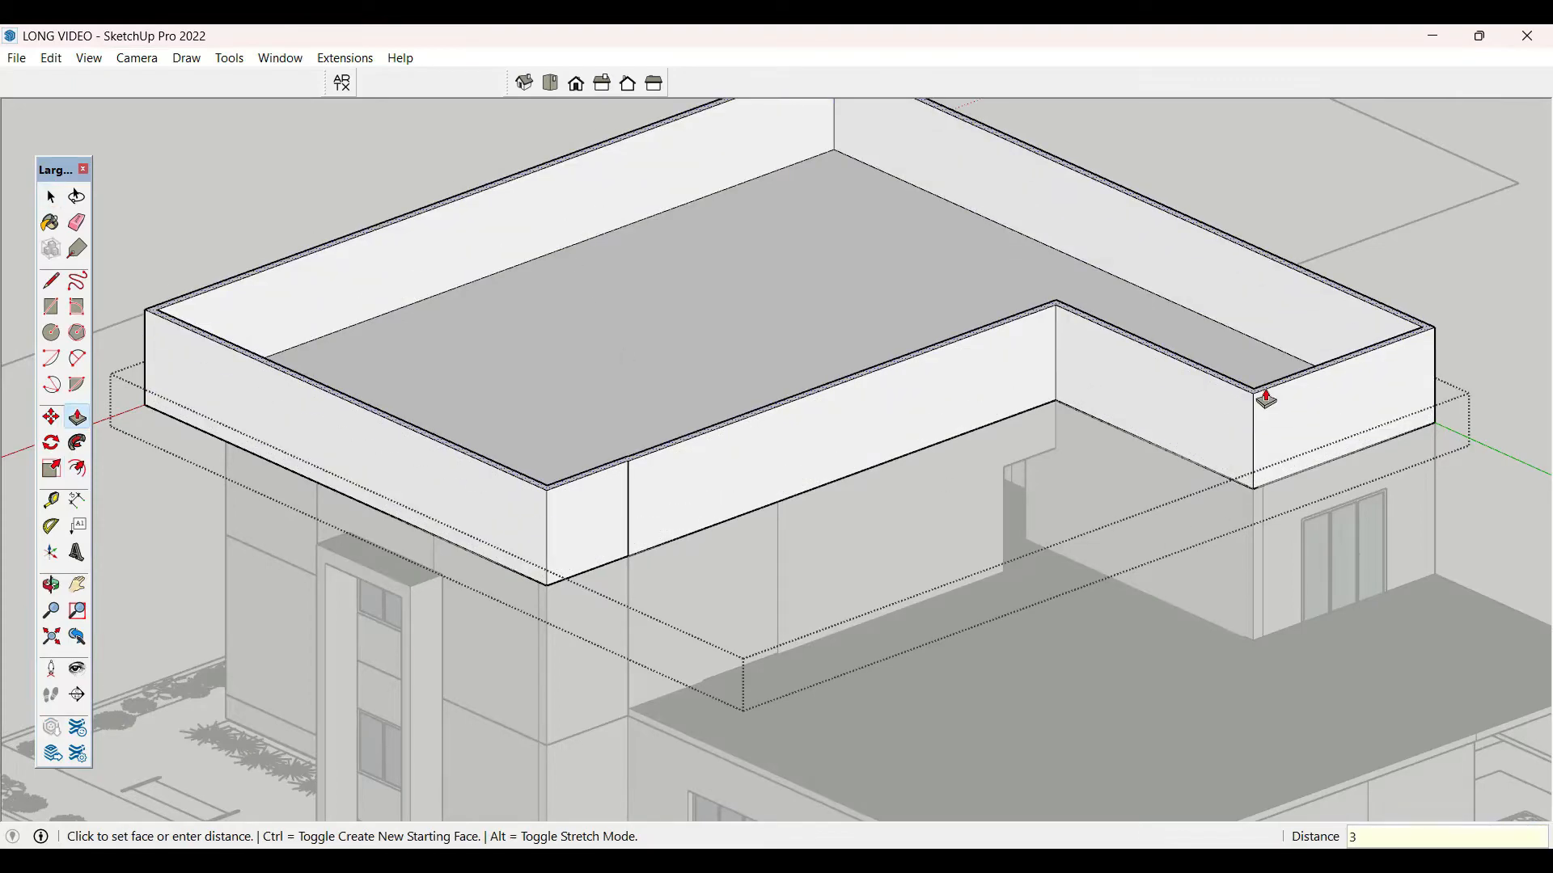
left_click(1267, 399)
key("space")
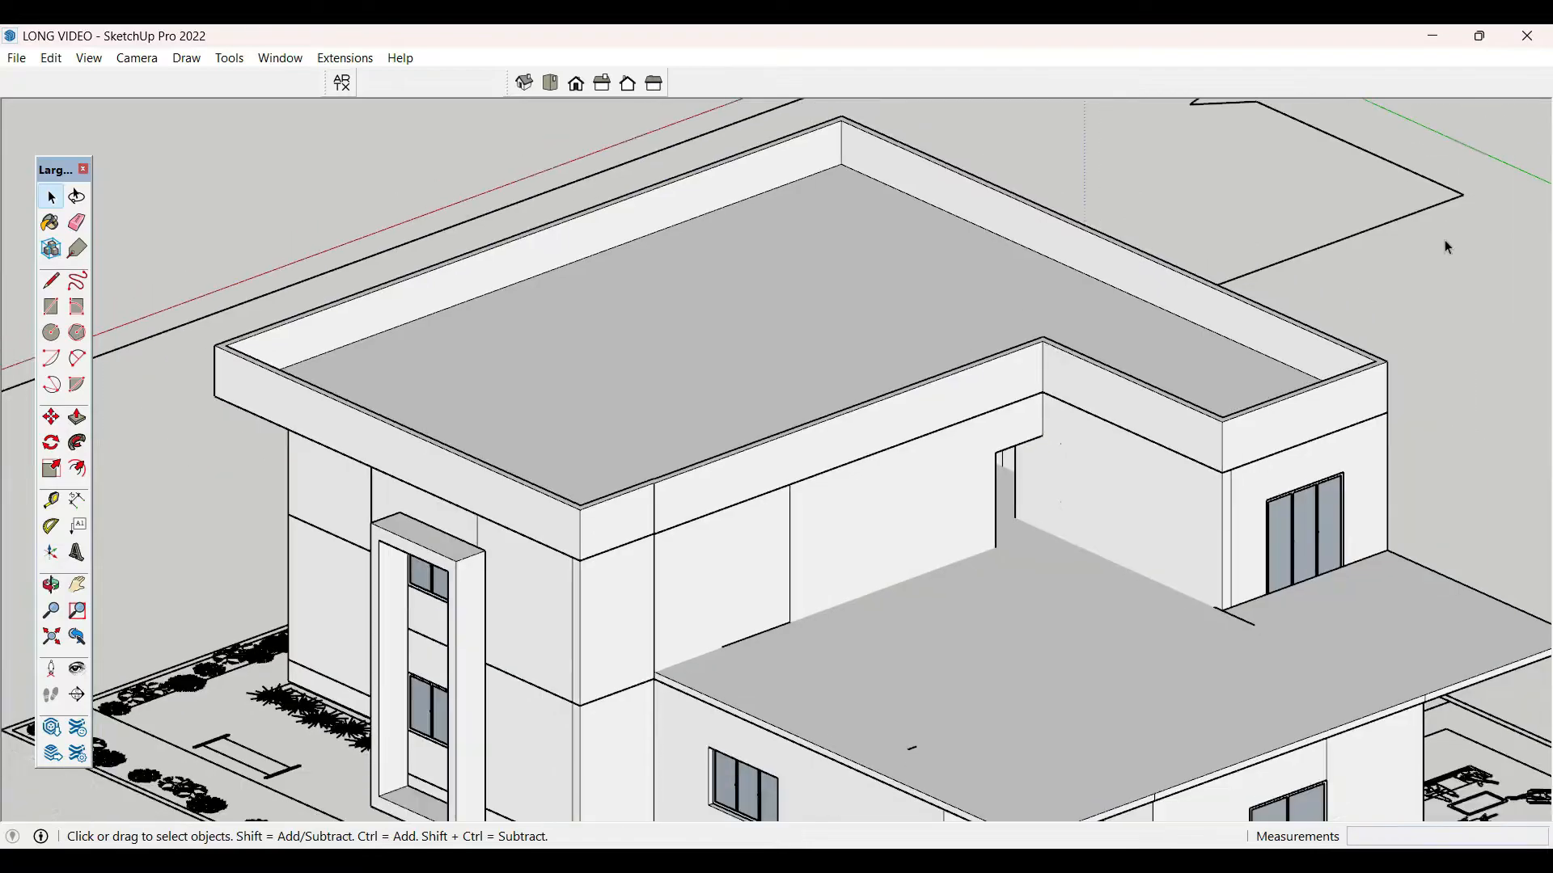
- Examine the finished parapet, the front facade, the driveway and the plot's boundary outline
middle_click_drag(961, 317, 930, 173)
scroll(682, 284, "down", 4)
middle_click_drag(847, 495, 825, 642)
scroll(887, 689, "up", 3)
scroll(513, 471, "up", 3)
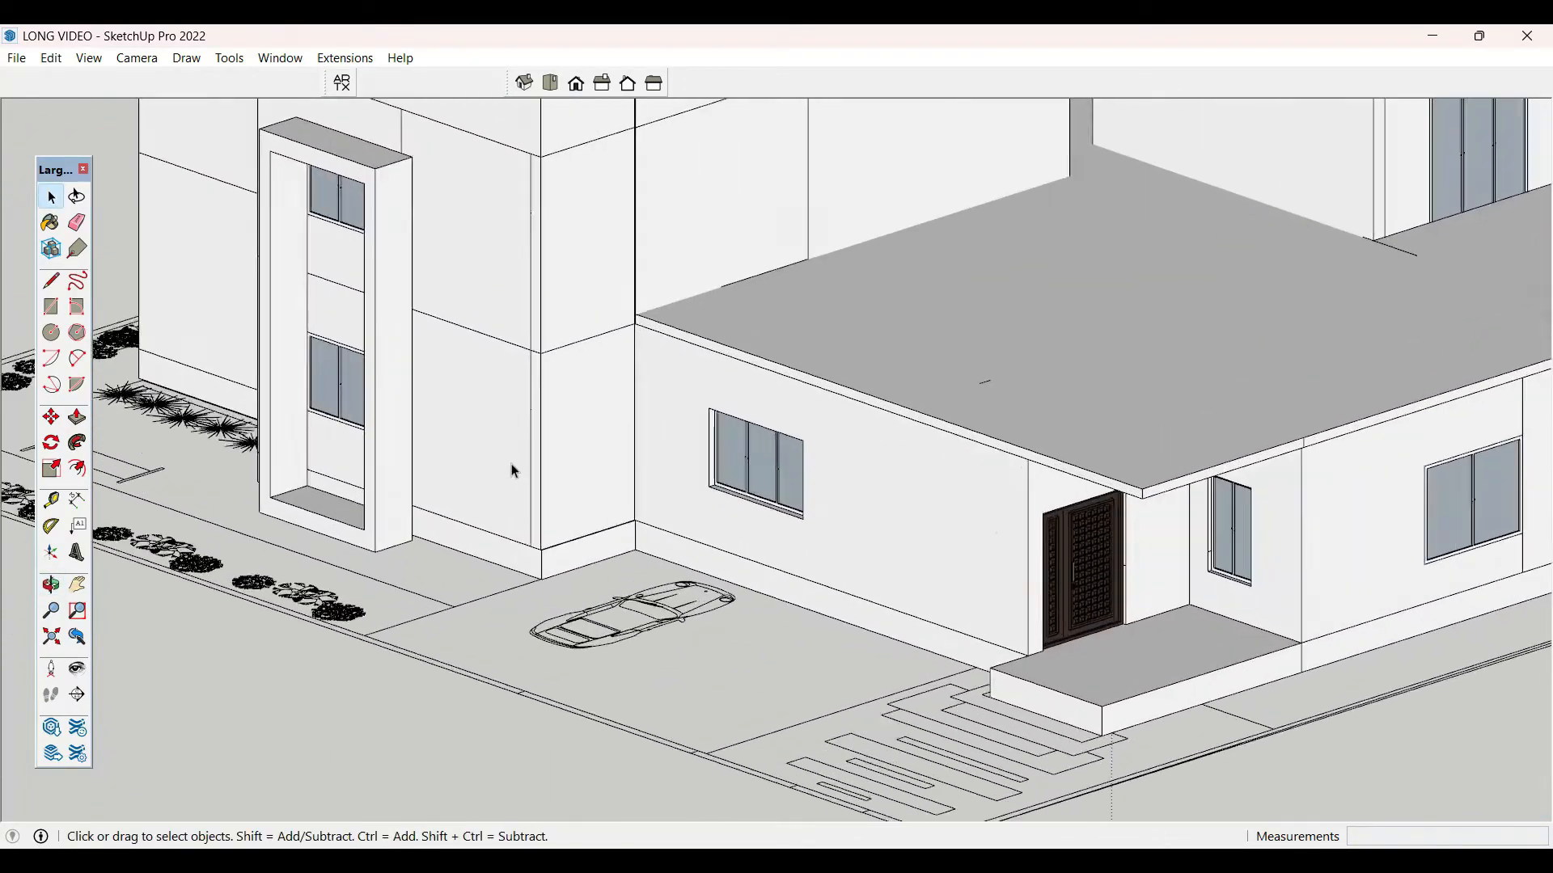
middle_click_drag(513, 471, 600, 558)
scroll(600, 558, "down", 1)
scroll(603, 558, "down", 3)
- Draw a rectangle over the boundary strip behind the outdoor seating, from the plot corner to the jog in the outline
mouse_move(863, 561)
middle_mouse_down()
mouse_move(849, 517)
mouse_move(887, 646)
mouse_move(944, 535)
middle_mouse_up()
scroll(838, 483, "down", 1)
scroll(885, 627, "down", 2)
scroll(945, 535, "up", 3)
scroll(814, 591, "up", 3)
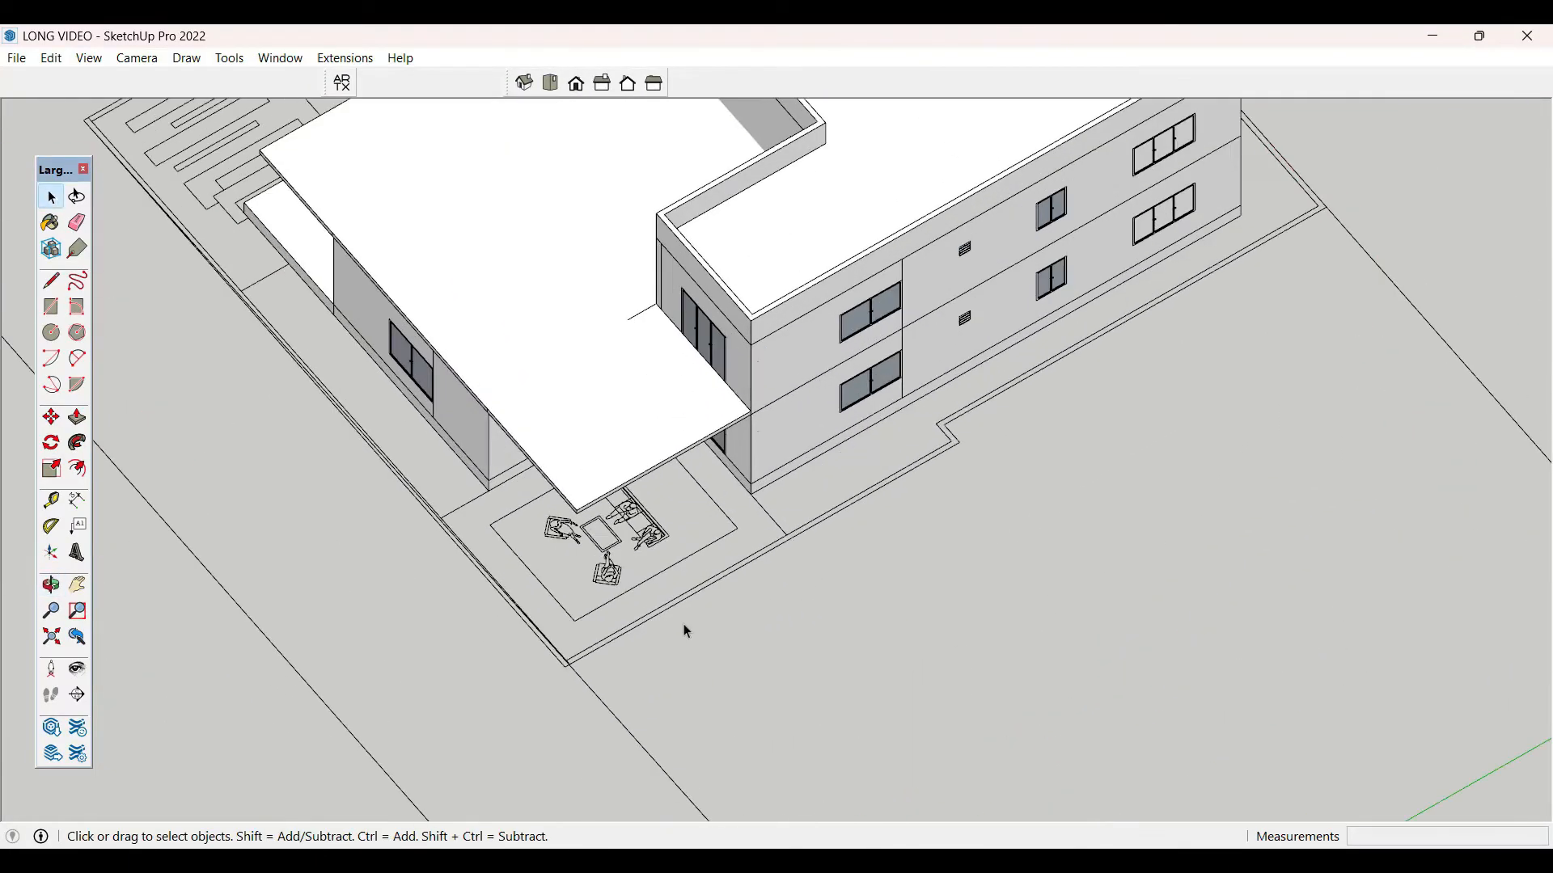
scroll(683, 628, "up", 2)
scroll(529, 677, "down", 2)
left_click(530, 677)
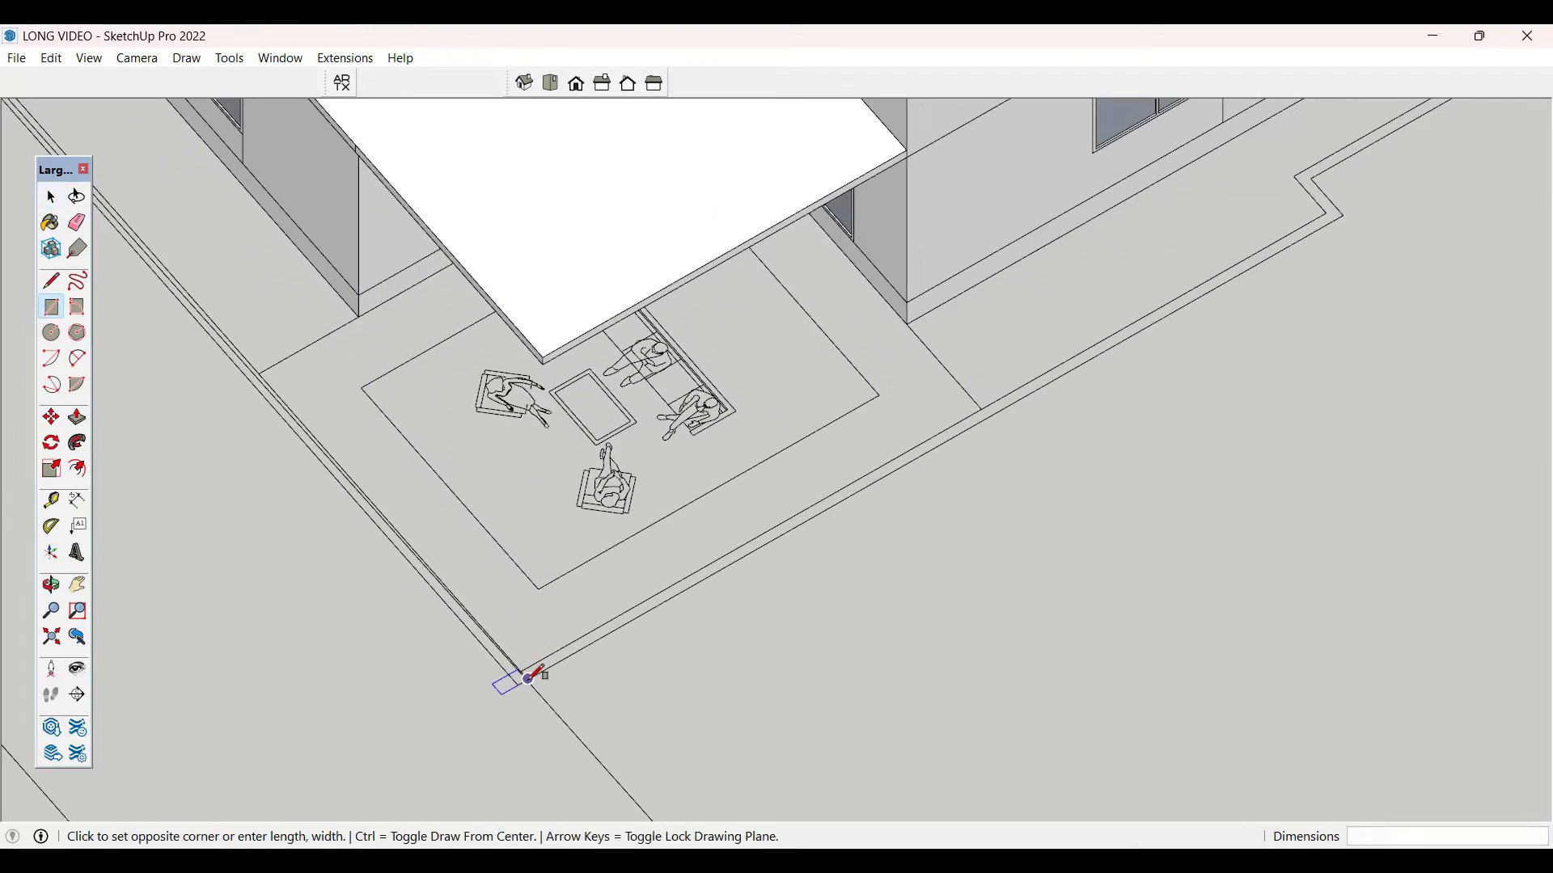
scroll(1051, 428, "up", 4)
left_click(1012, 354)
key("space")
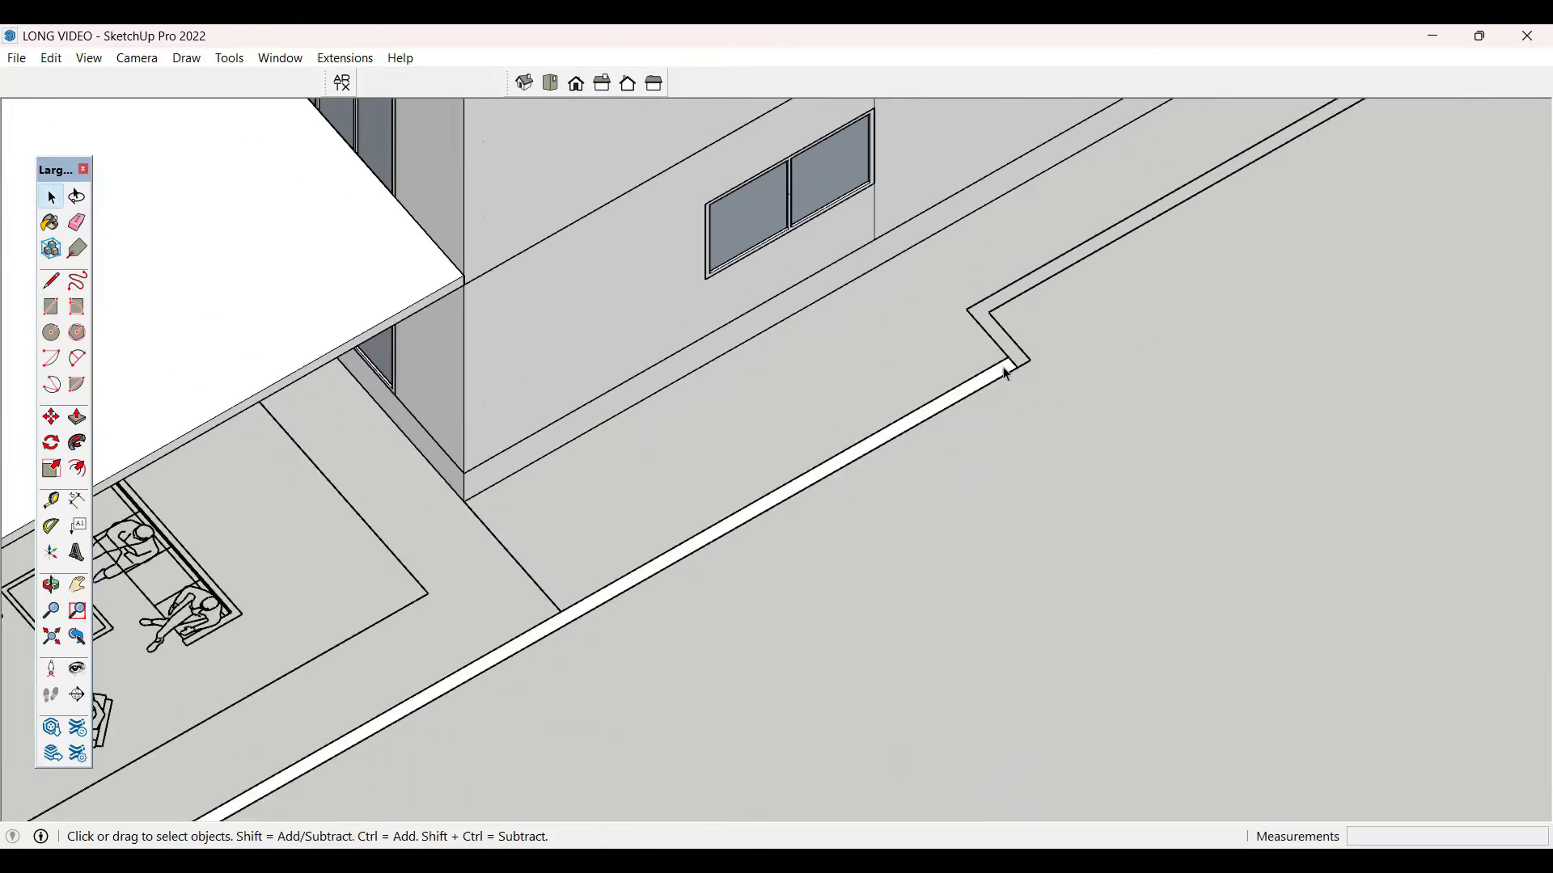
- Pull the rectangle on the boundary strip up 6' into a compound wall
key("p")
left_click(984, 391)
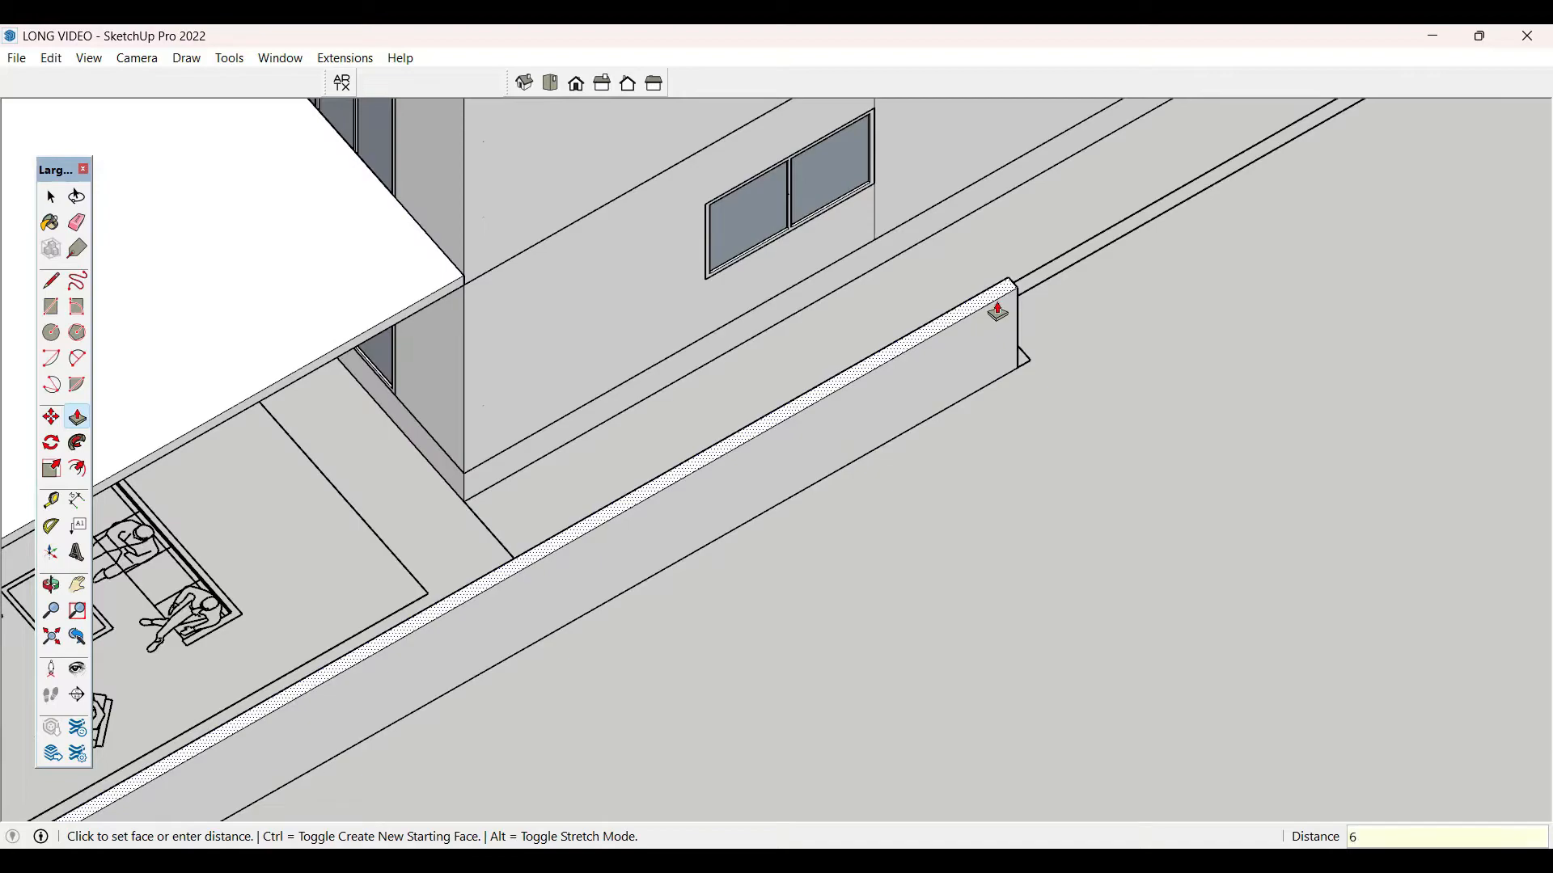
key("Return")
- Extend the compound wall's end across the jog and pull its inner side 2' 3 1/2" toward the house
scroll(1003, 419, "down", 2)
middle_click_drag(1105, 474, 815, 675)
scroll(730, 686, "down", 1)
scroll(836, 599, "up", 2)
scroll(816, 641, "up", 4)
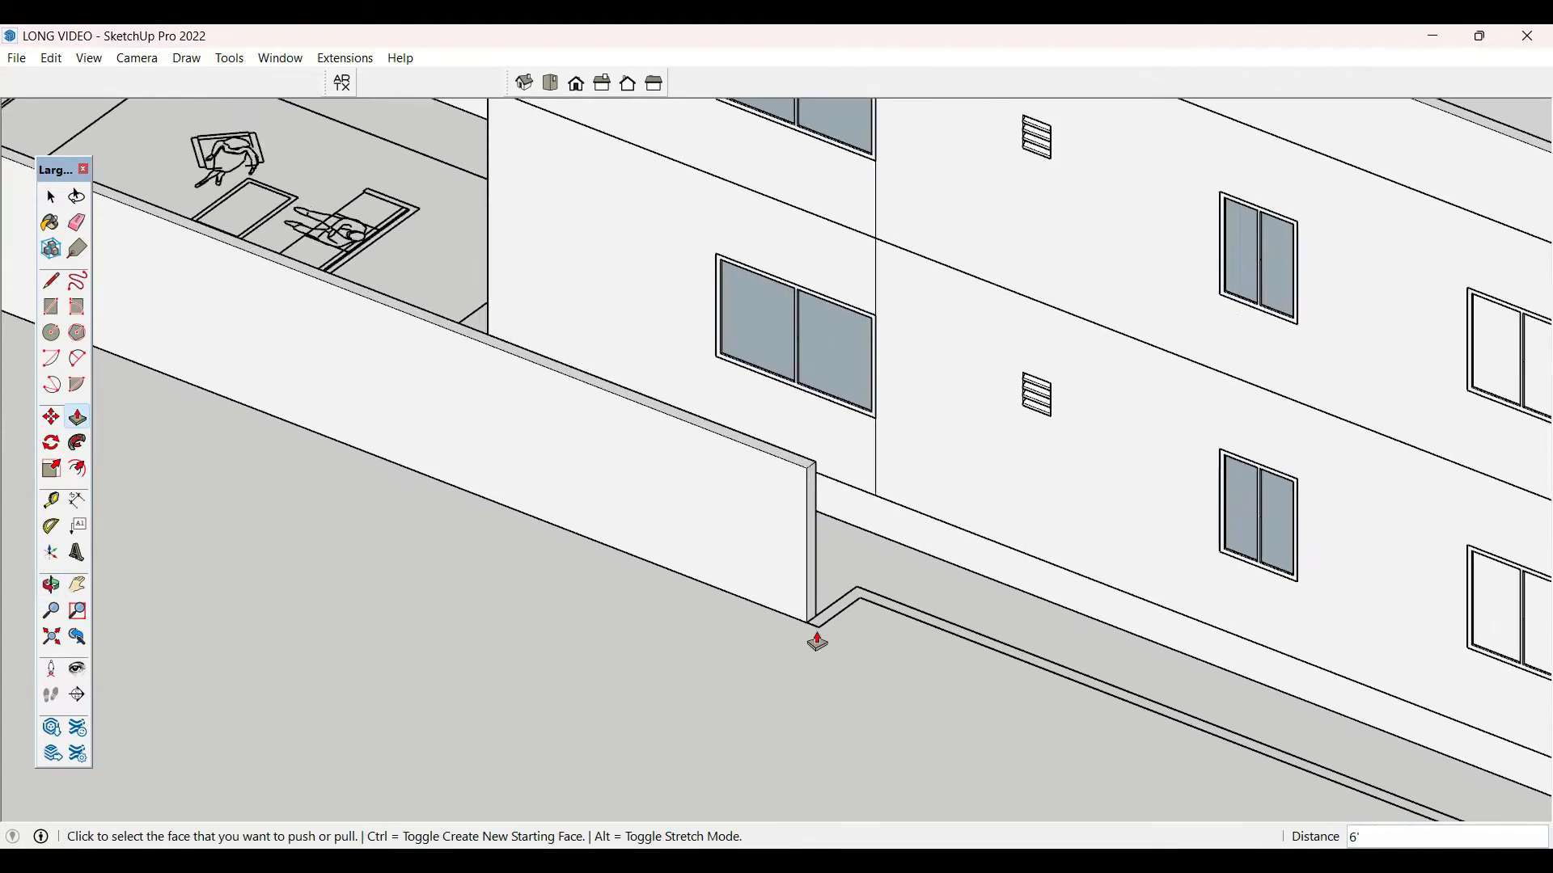
left_click(815, 613)
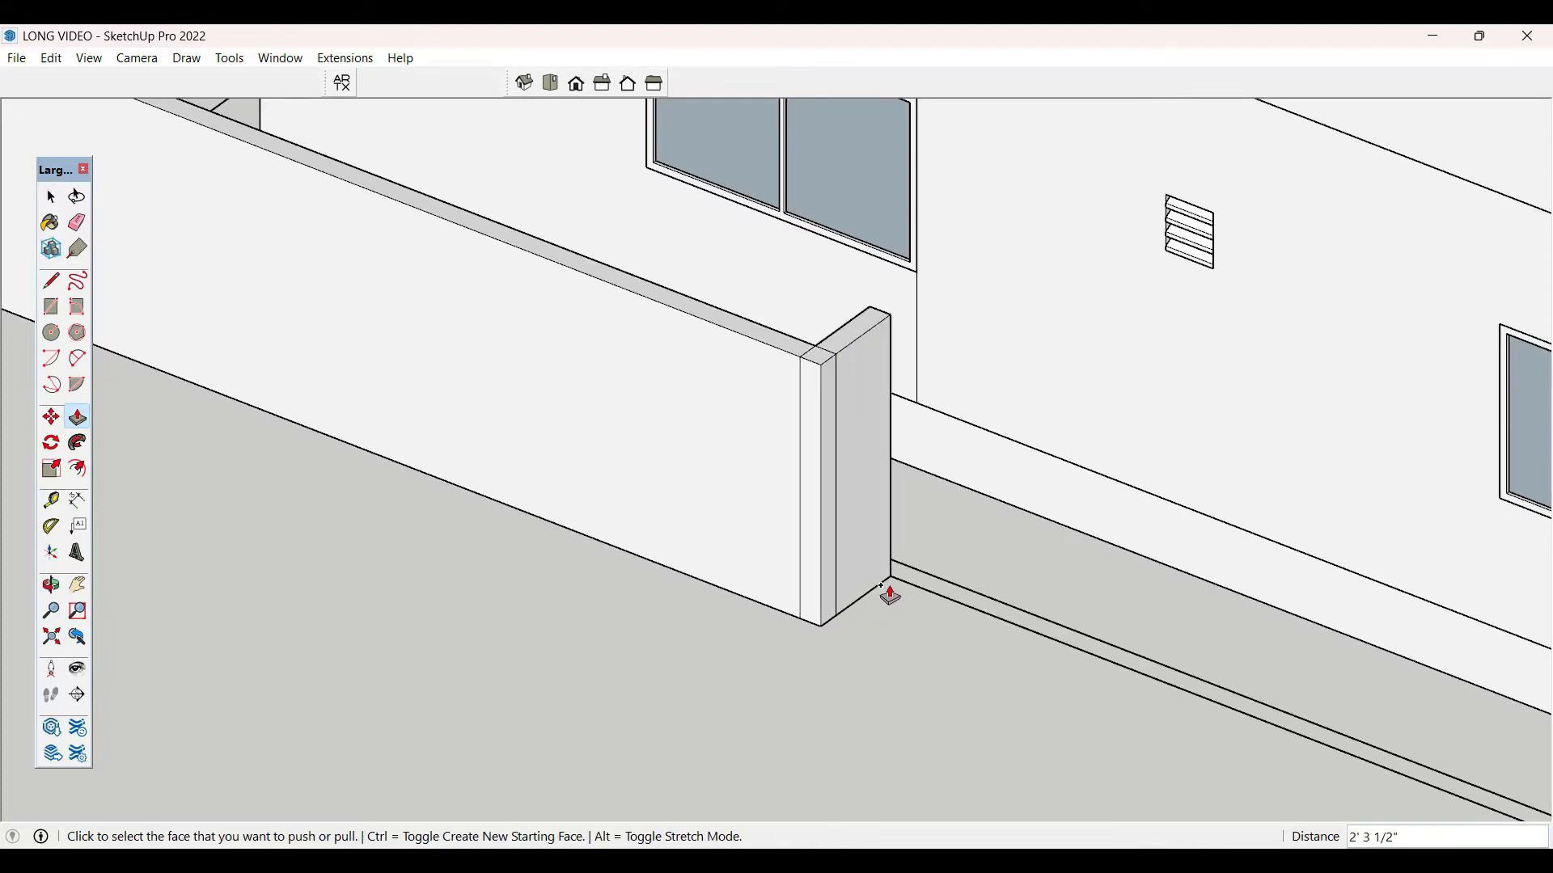
- Extend the short return wall at the jog by 6" to the inner line of the boundary strip
scroll(984, 555, "down", 3)
middle_click_drag(984, 555, 821, 704)
scroll(880, 477, "up", 3)
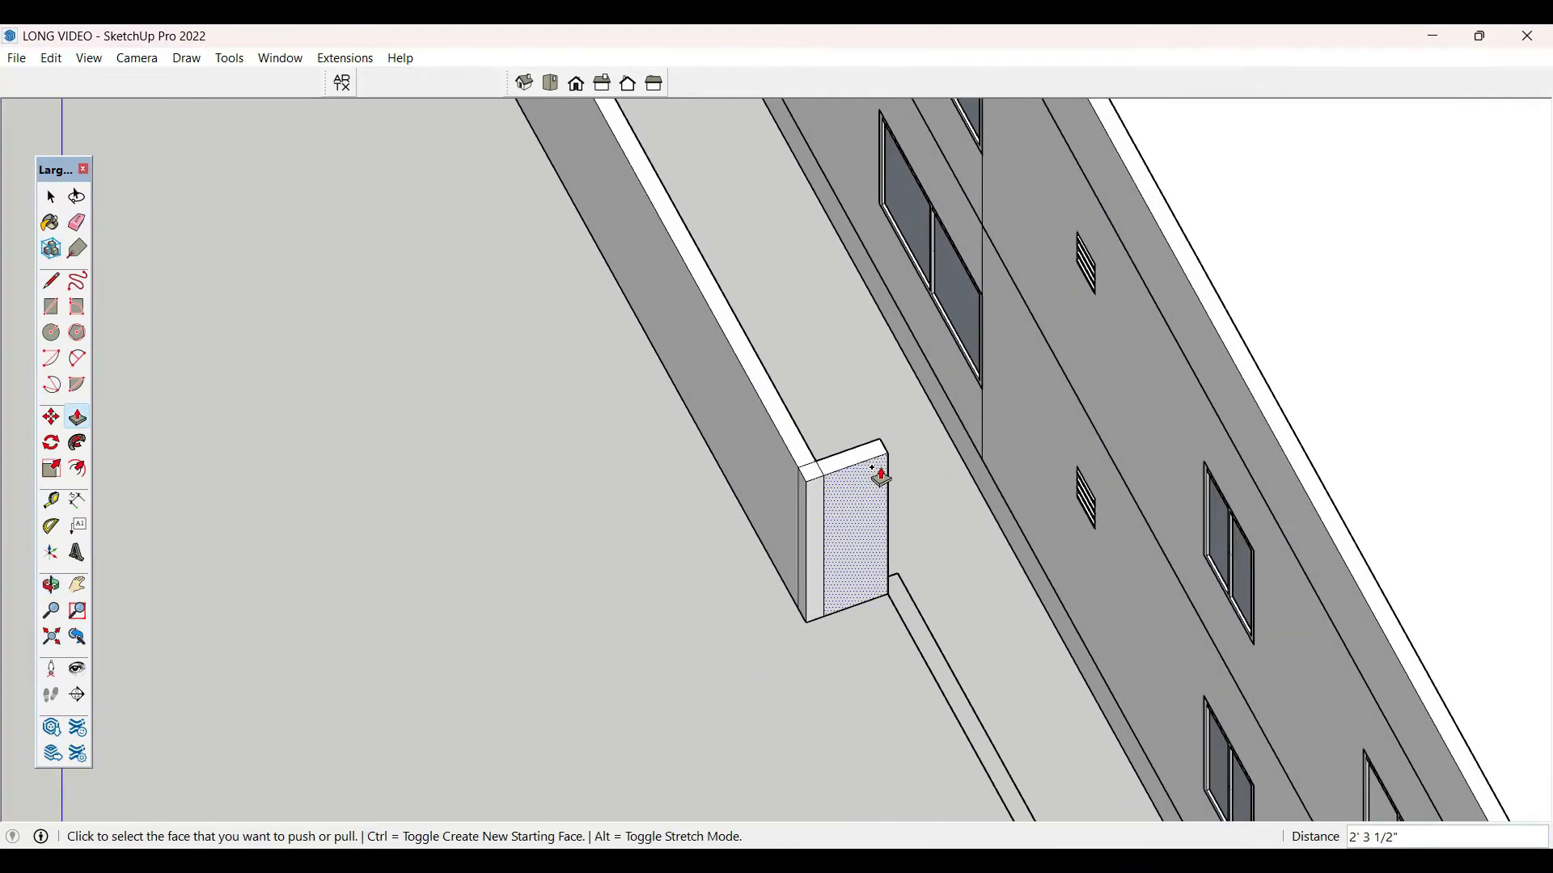
middle_click_drag(872, 468, 501, 562)
middle_click_drag(821, 575, 869, 687)
scroll(896, 535, "up", 2)
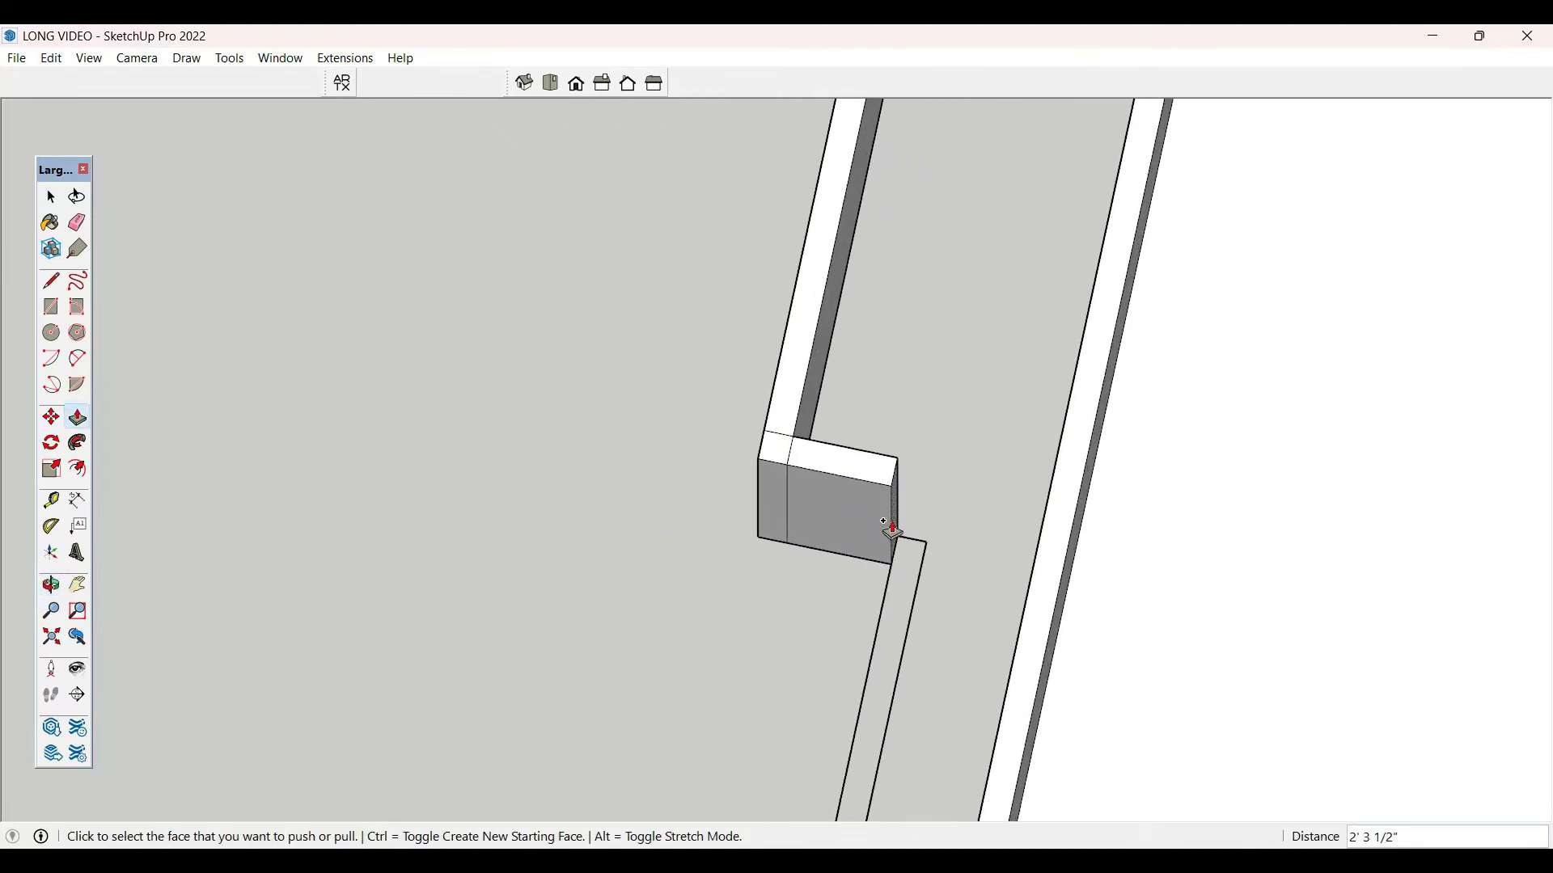
left_click(893, 530)
key("space")
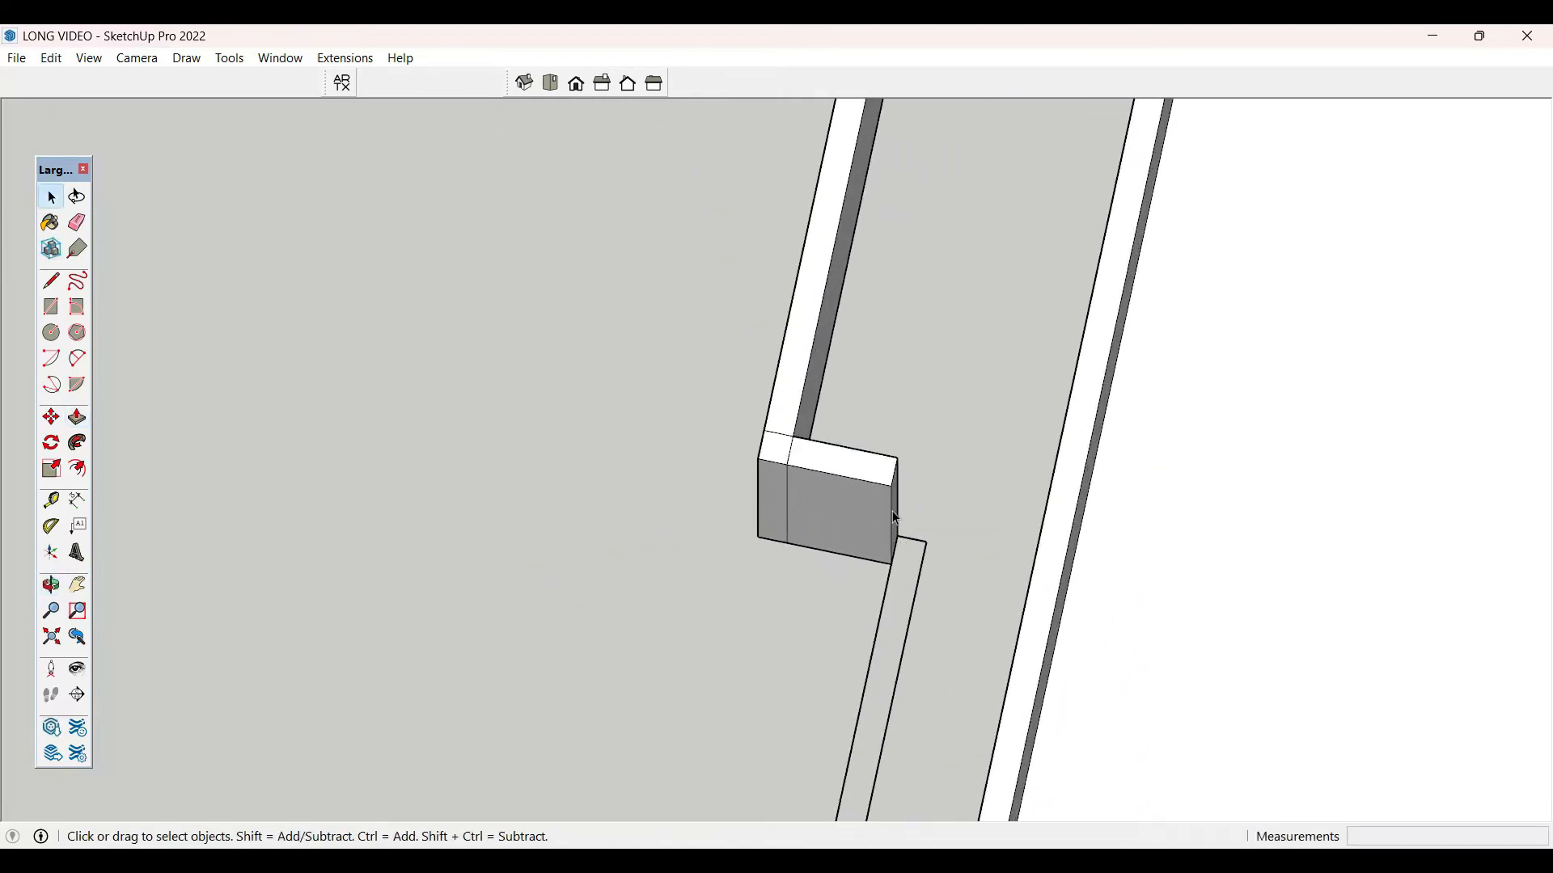
key("p")
left_click(894, 530)
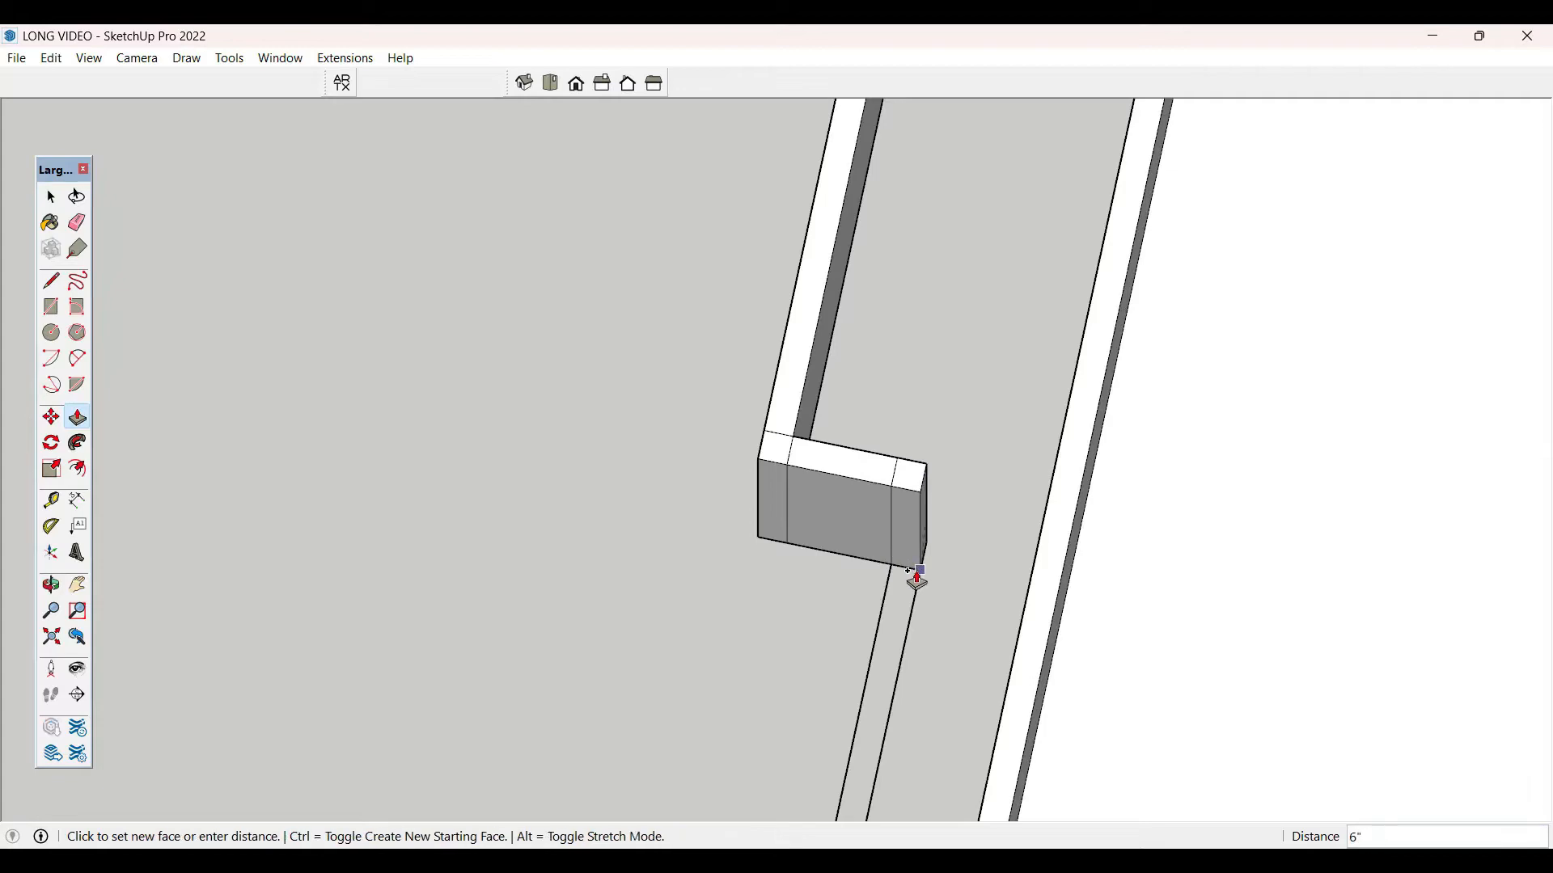
key("space")
- Pull the side of the return wall's end along the boundary strip about 39' 10 3/16" to the far plot corner
scroll(498, 650, "down", 1)
middle_click_drag(498, 651, 991, 561)
scroll(740, 286, "down", 1)
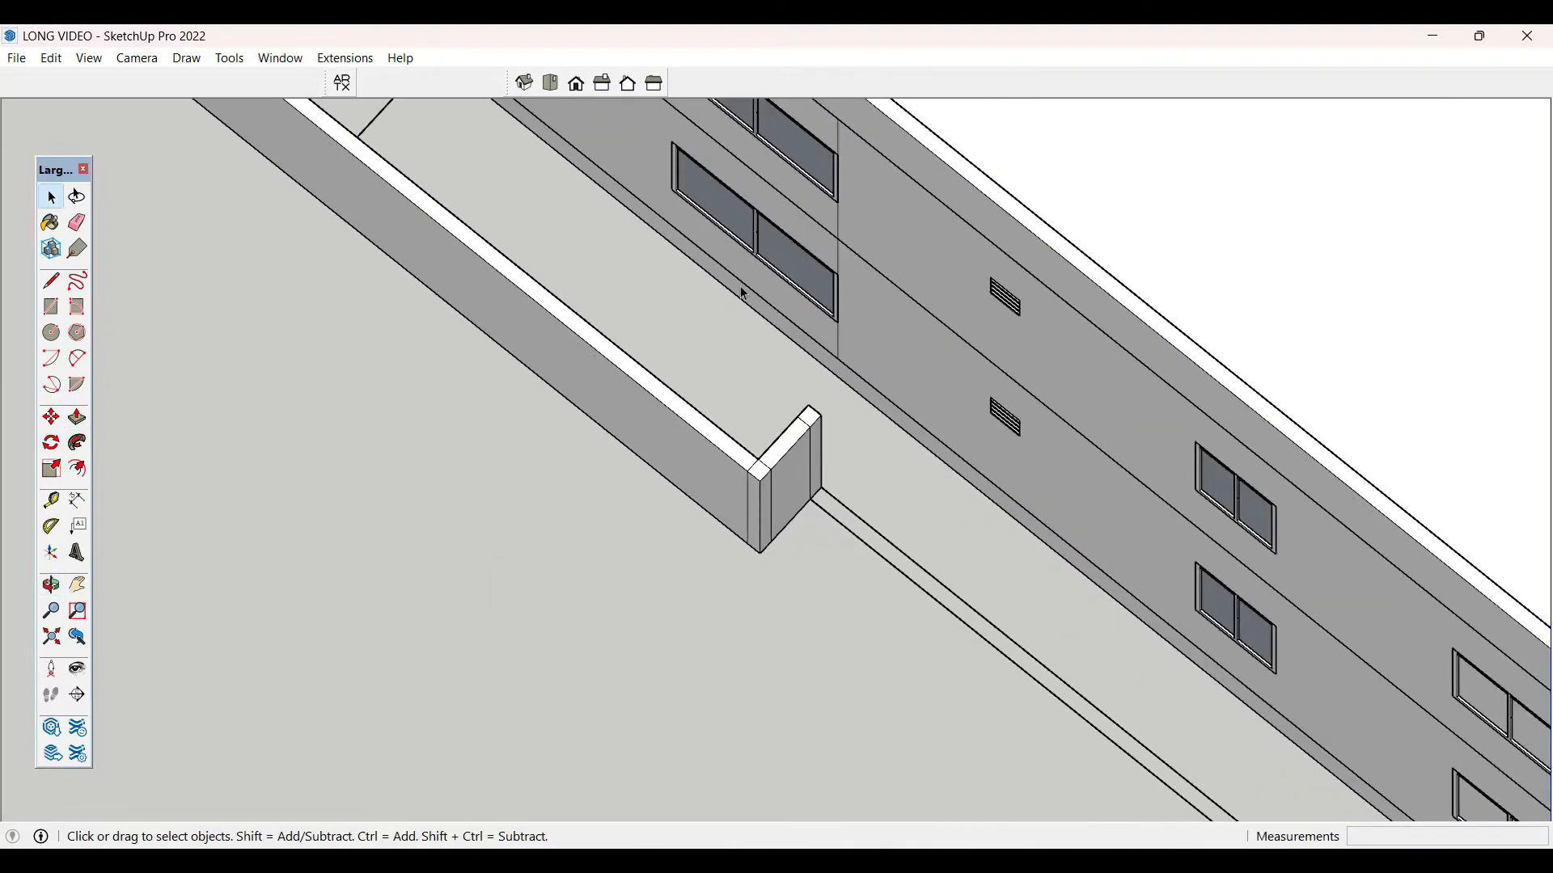
mouse_move(825, 467)
middle_mouse_down()
mouse_move(827, 442)
mouse_move(808, 475)
middle_mouse_up()
key("p")
left_click(808, 478)
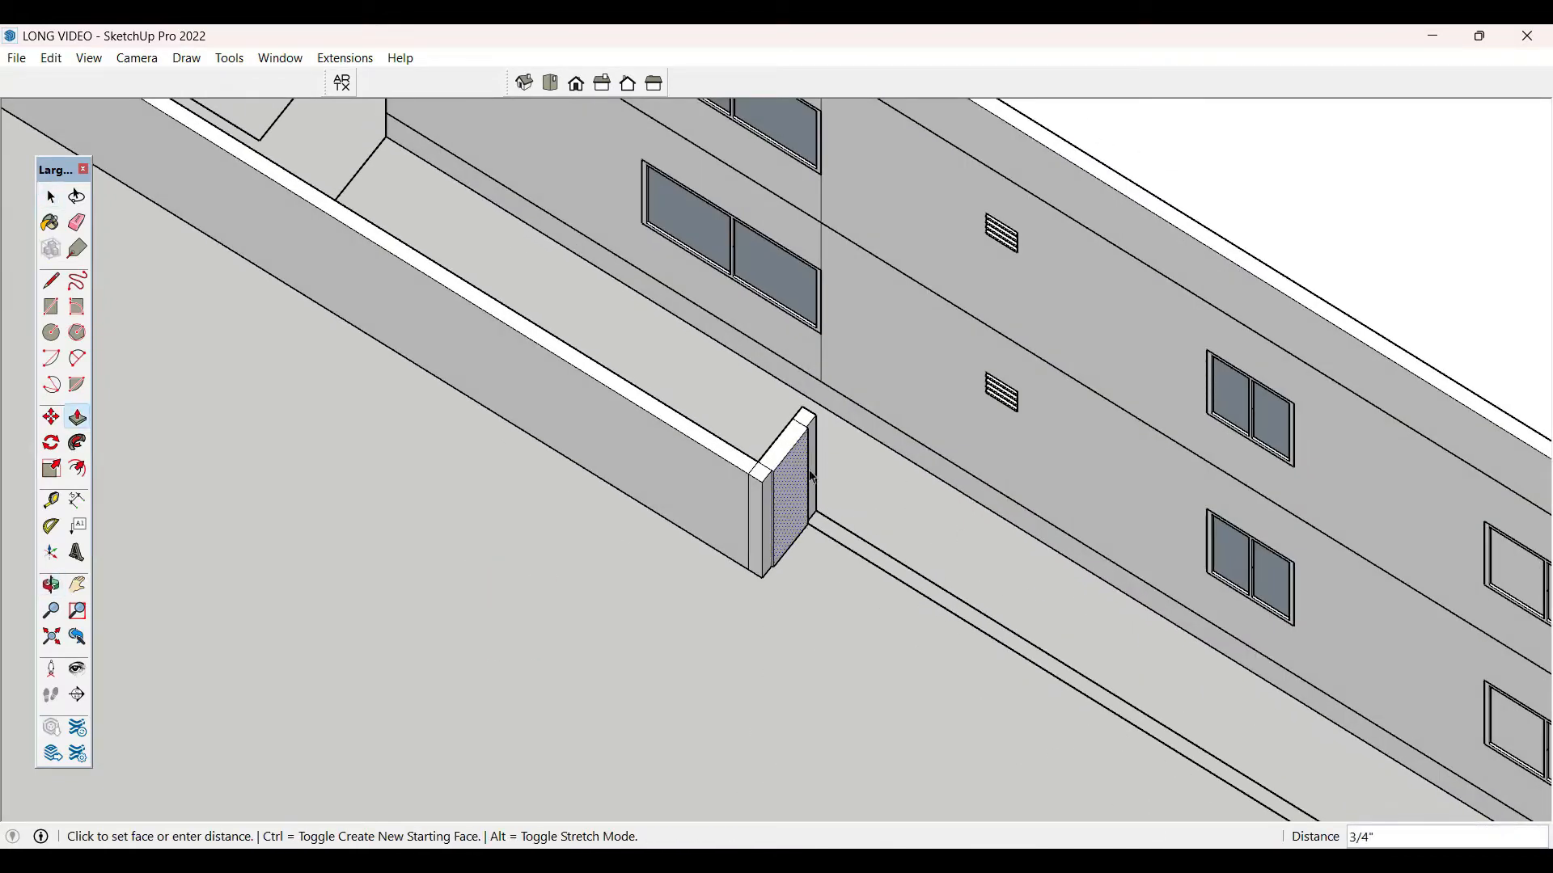
left_click(814, 478)
key("space")
key("p")
left_click(812, 467)
scroll(458, 247, "down", 4)
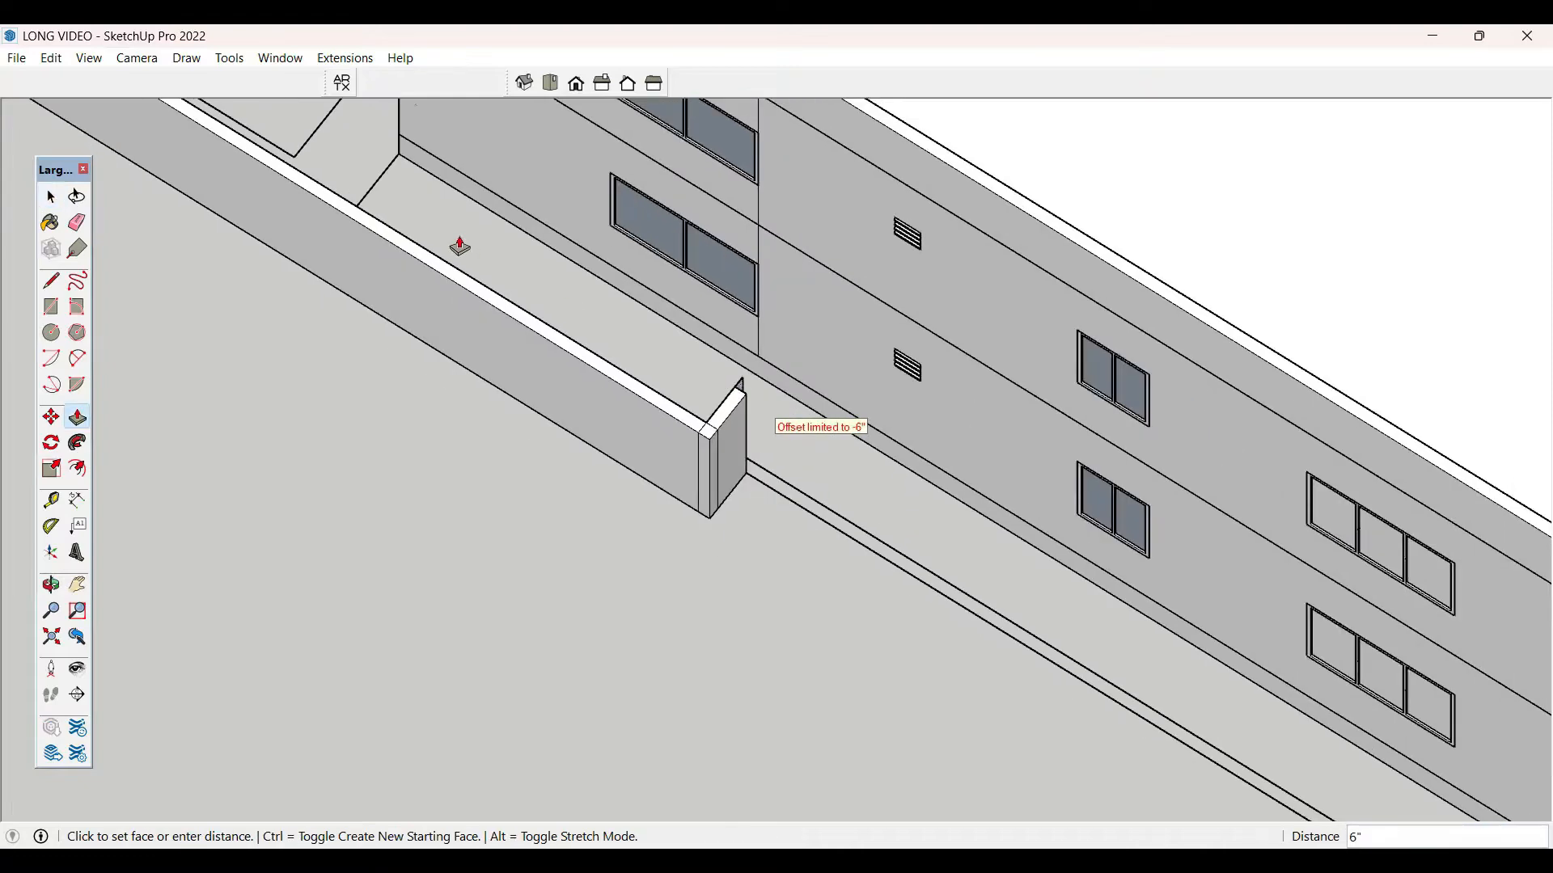
middle_click_drag(547, 453, 816, 439)
scroll(1116, 530, "up", 4)
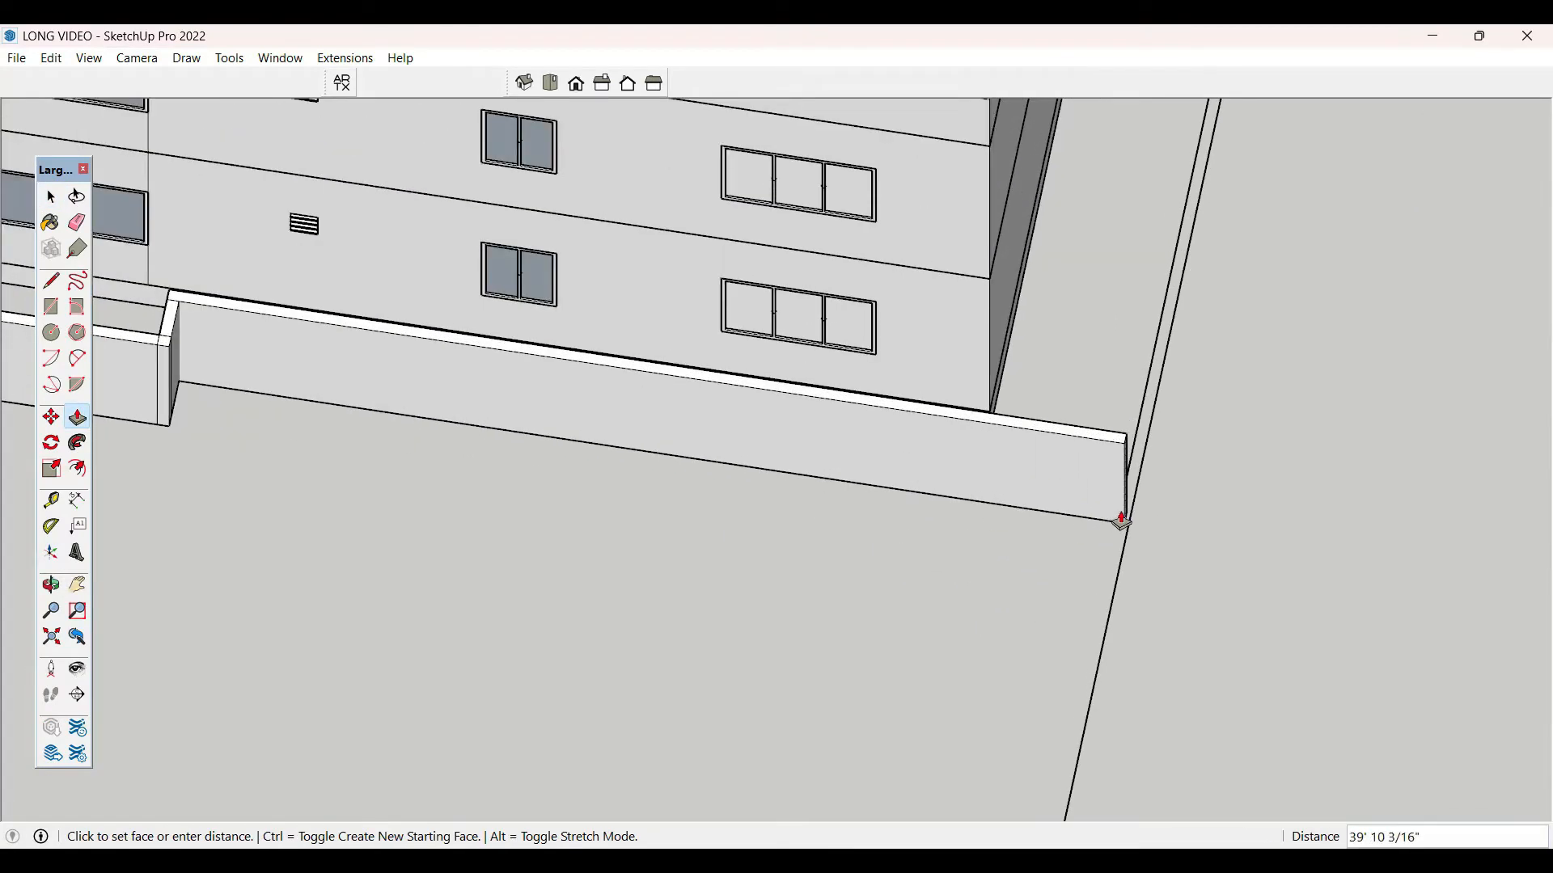
- Extend the wall 6" at the far corner and pull it about 68' 10 5/16" along the adjoining boundary to the next corner
middle_click_drag(1119, 520, 918, 562)
middle_click_drag(1203, 631, 533, 658)
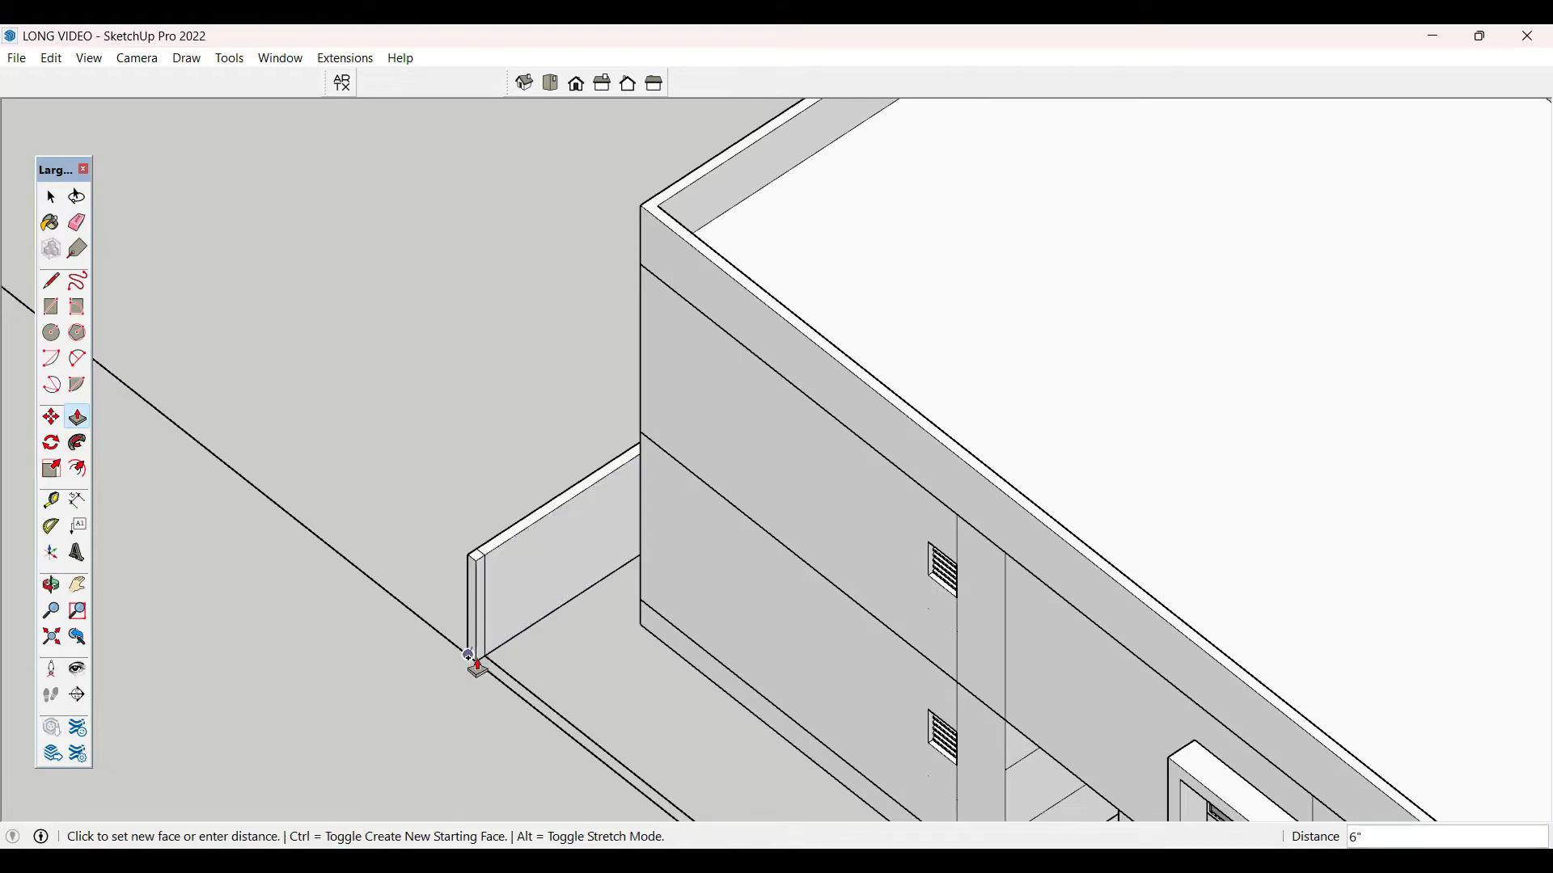
scroll(237, 359, "down", 3)
middle_click_drag(232, 336, 440, 229)
scroll(997, 509, "down", 2)
middle_click_drag(997, 509, 770, 479)
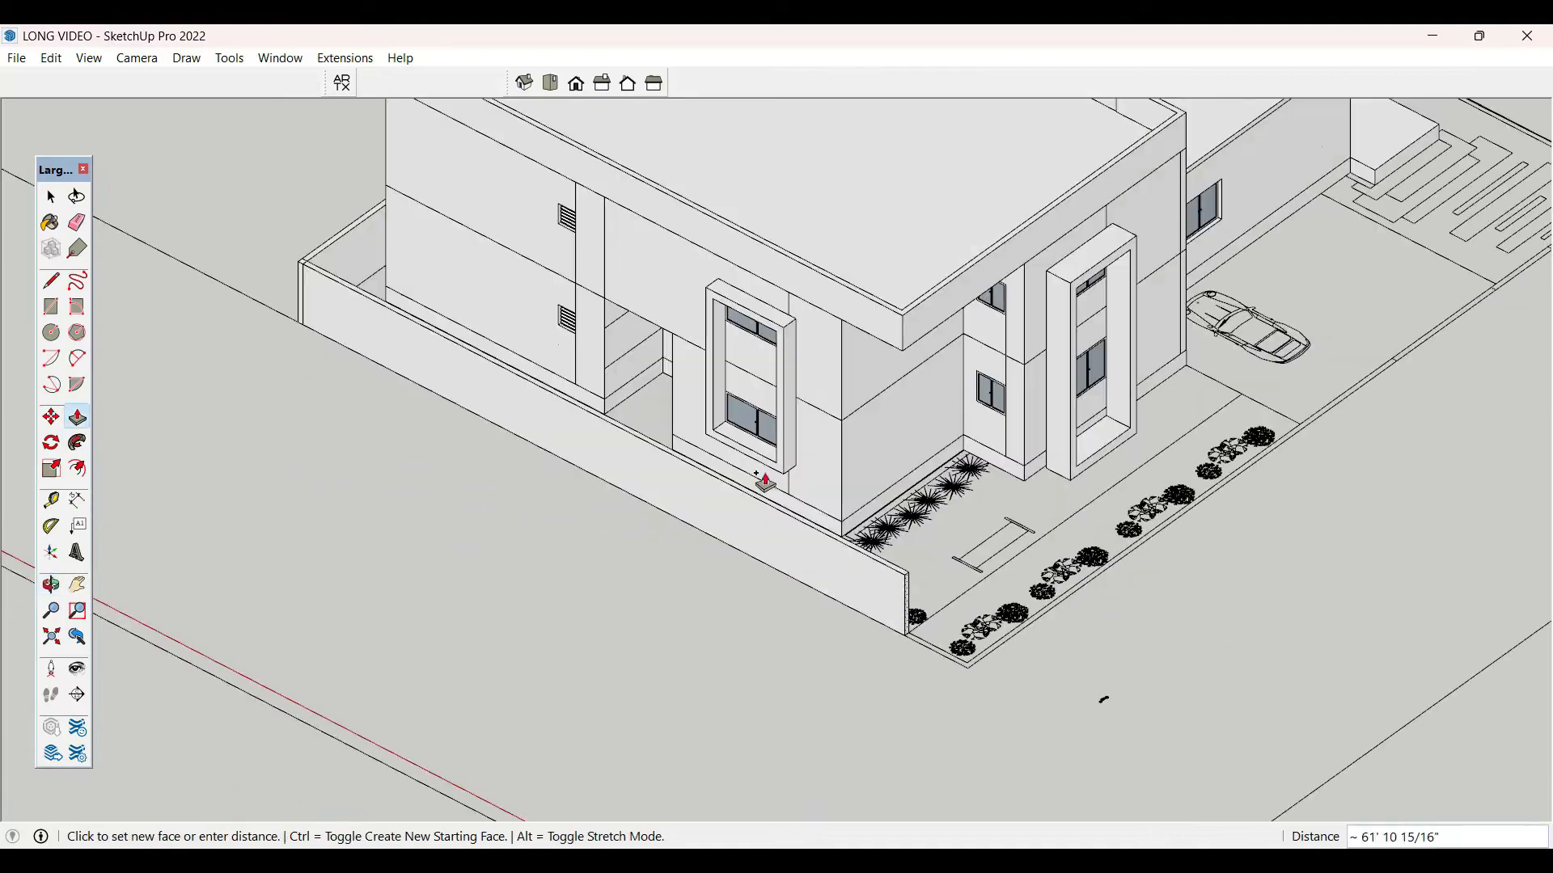
scroll(922, 634, "up", 5)
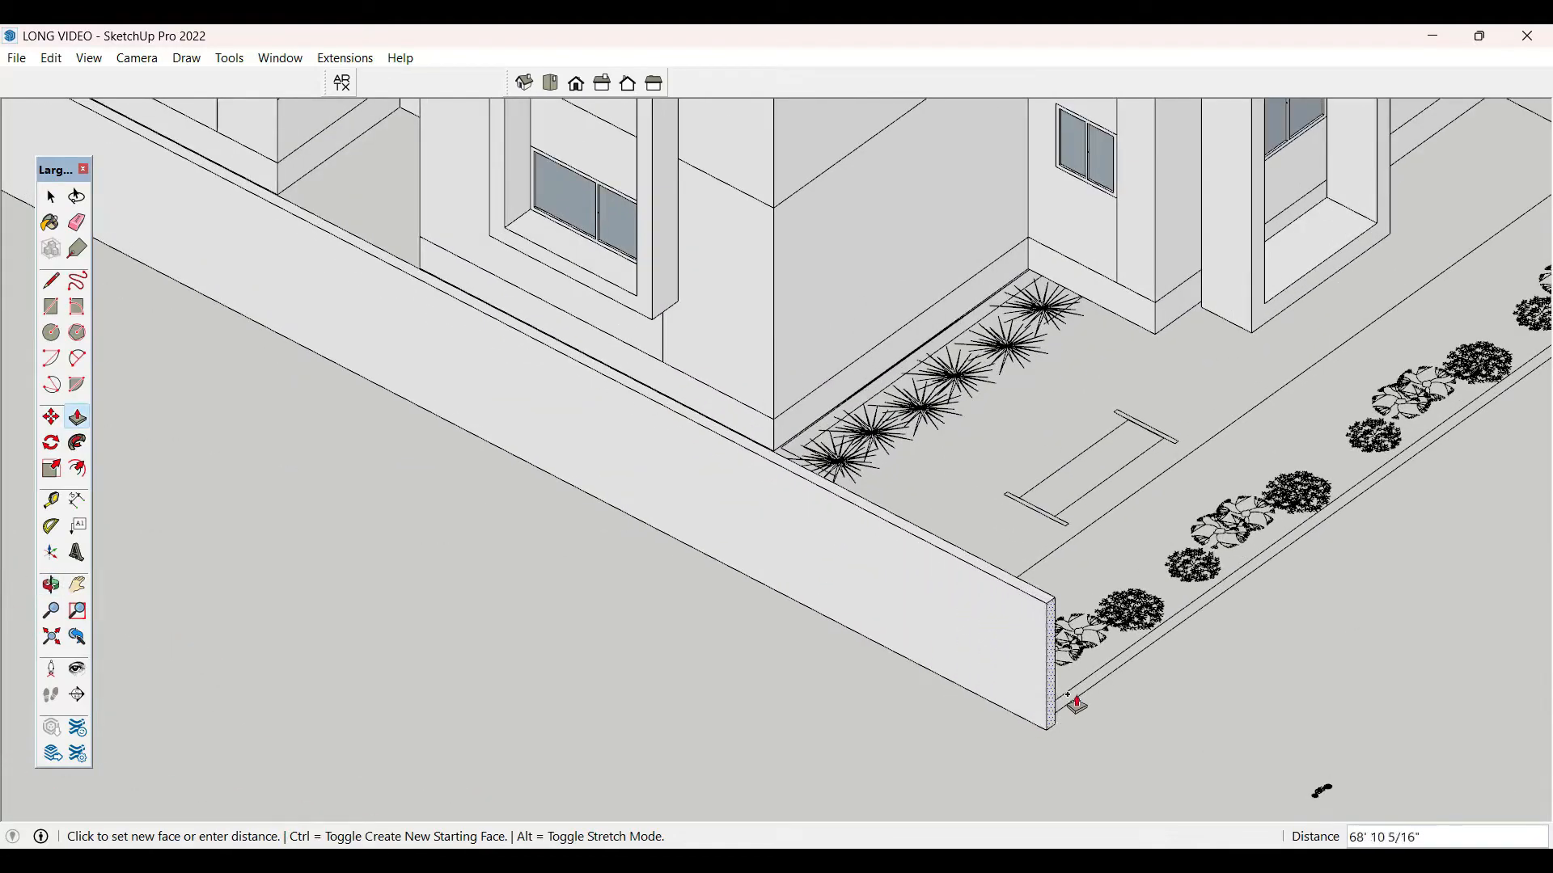
left_click(1098, 672)
key("space")
scroll(633, 625, "down", 5)
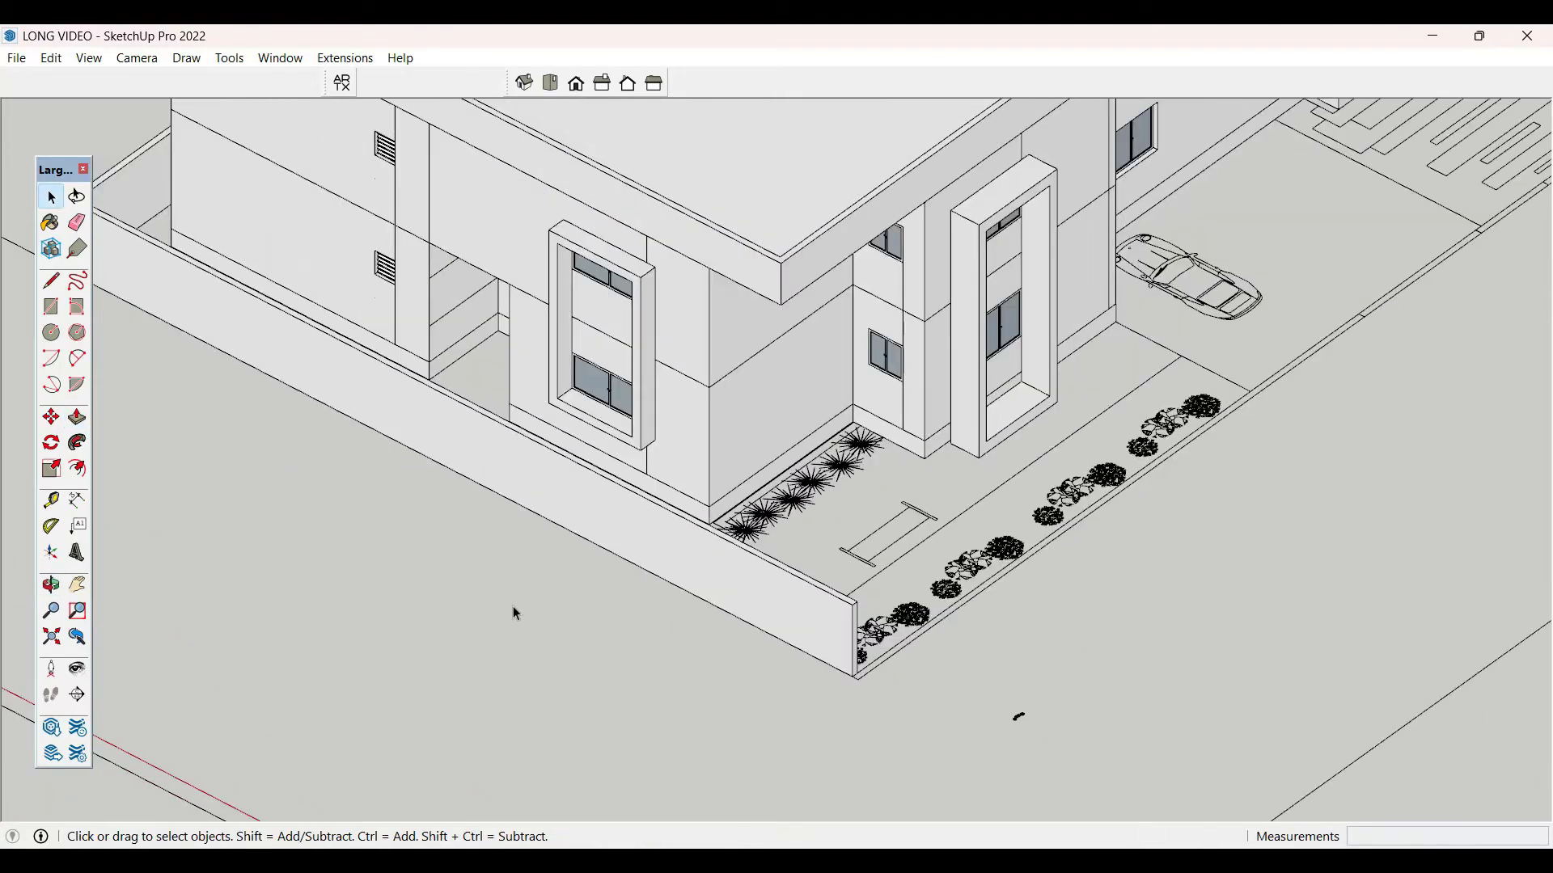
- Extend the compound wall's starting end beside the outdoor seating by 6" across the plot corner
middle_click_drag(552, 617, 1205, 508)
scroll(1193, 349, "up", 3)
scroll(1268, 319, "up", 6)
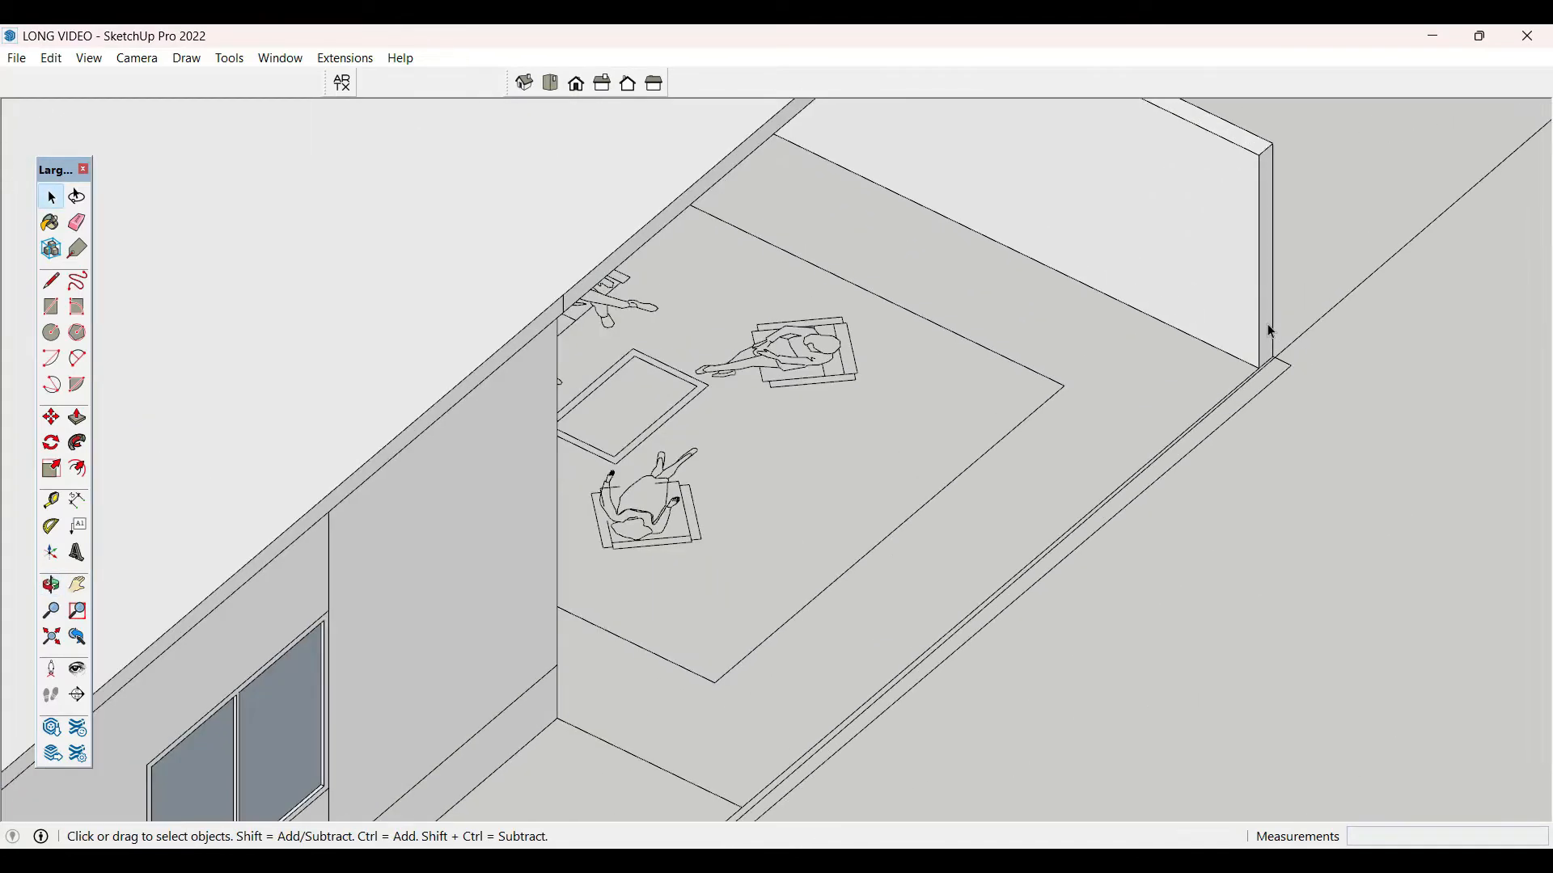
key("p")
left_click(1266, 358)
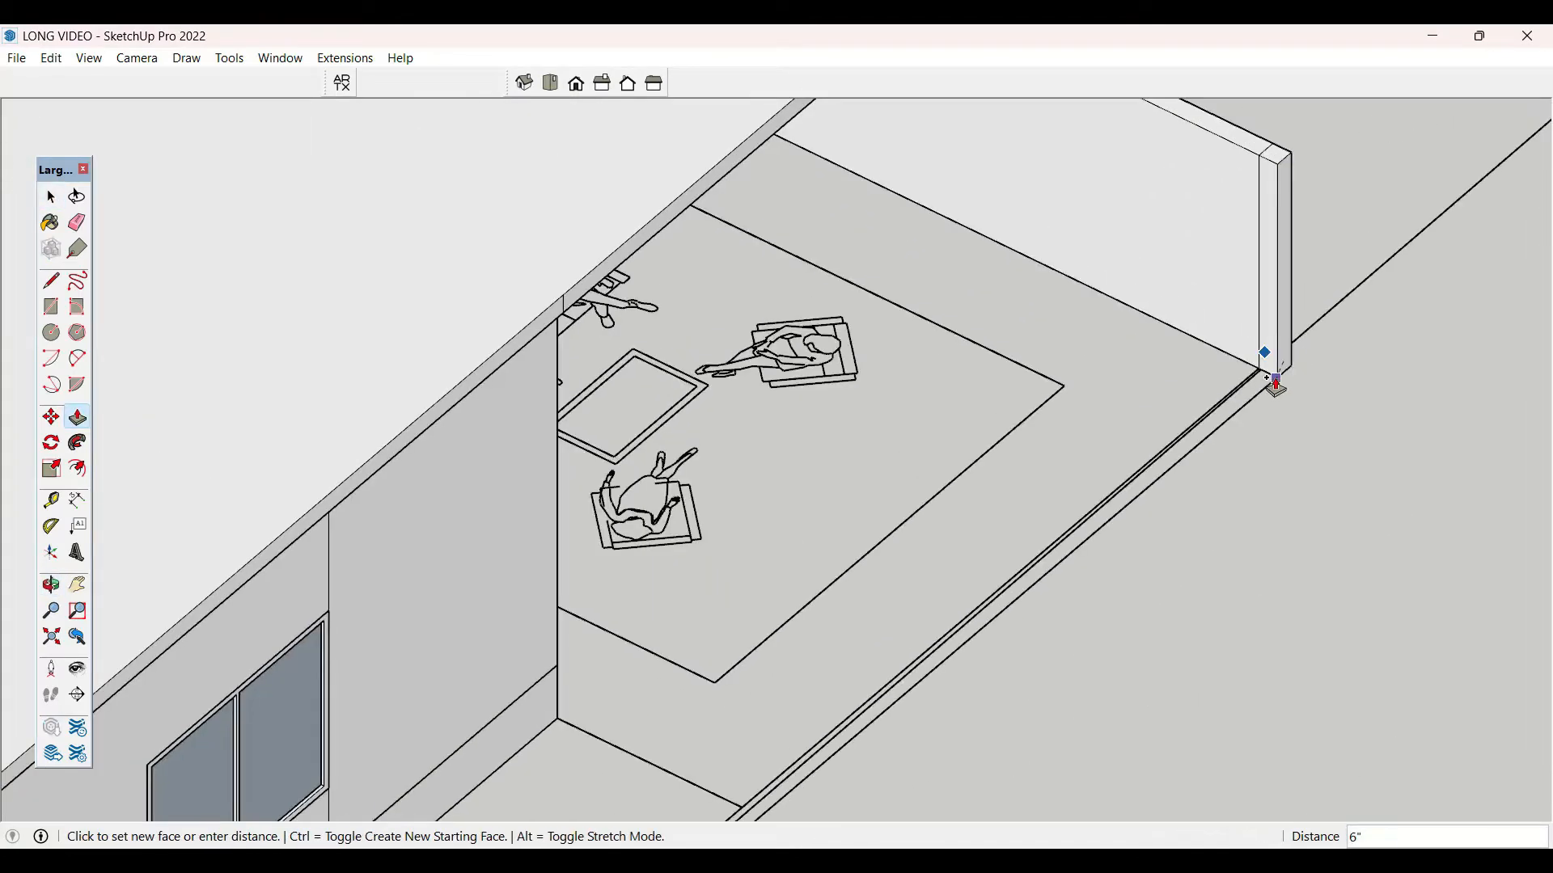
key("space")
- Pull the side of the wall's end beside the outdoor seating along the boundary strip to the front plot corner by the entrance steps
left_click(1271, 369)
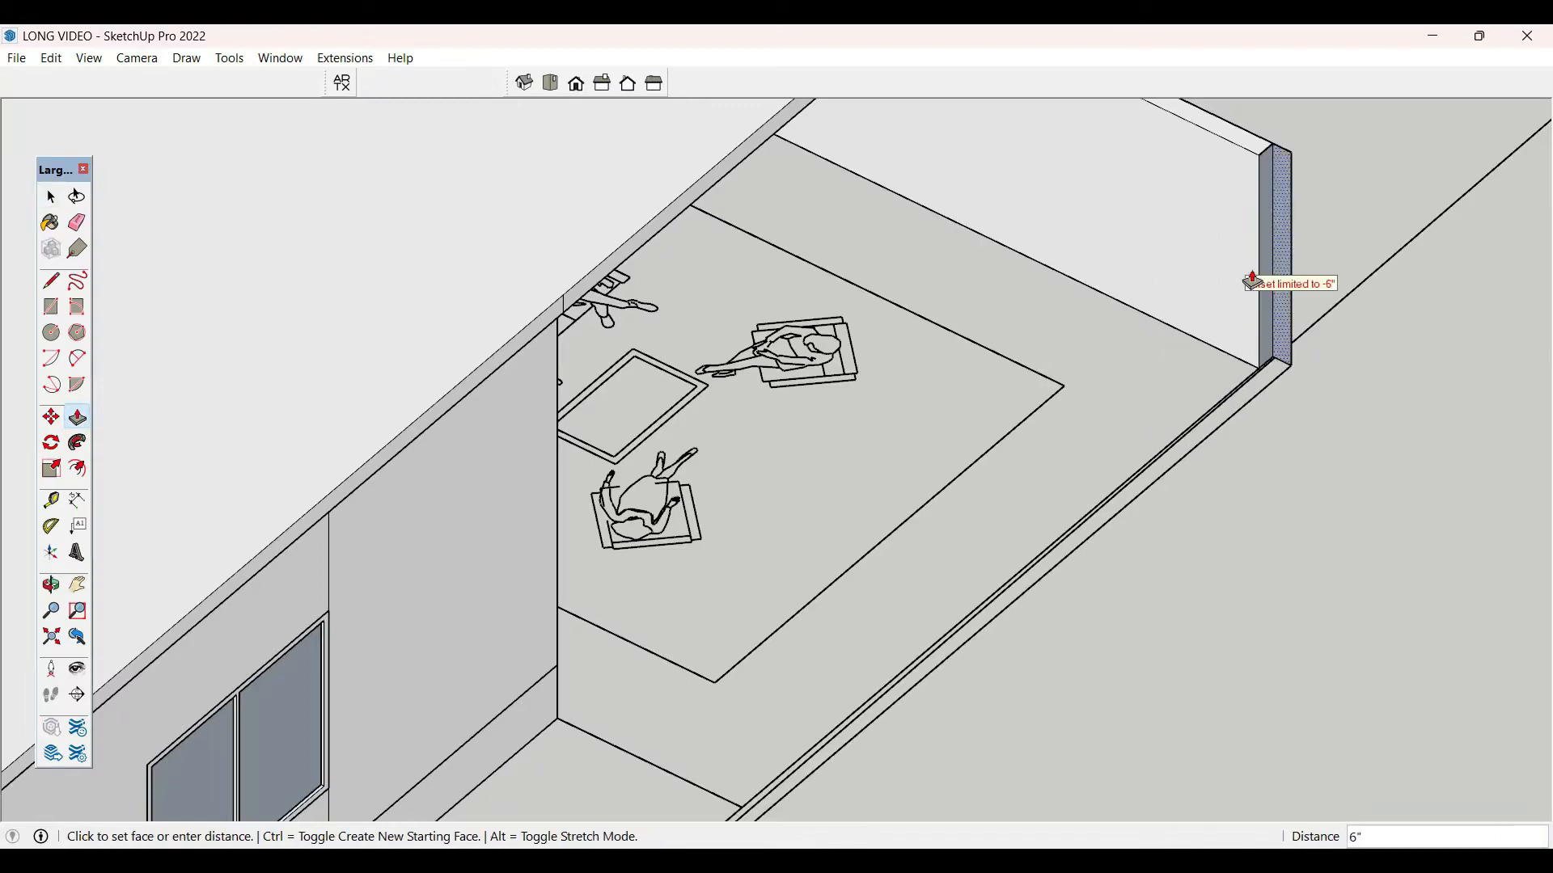
scroll(1254, 281, "down", 6)
scroll(986, 549, "down", 2)
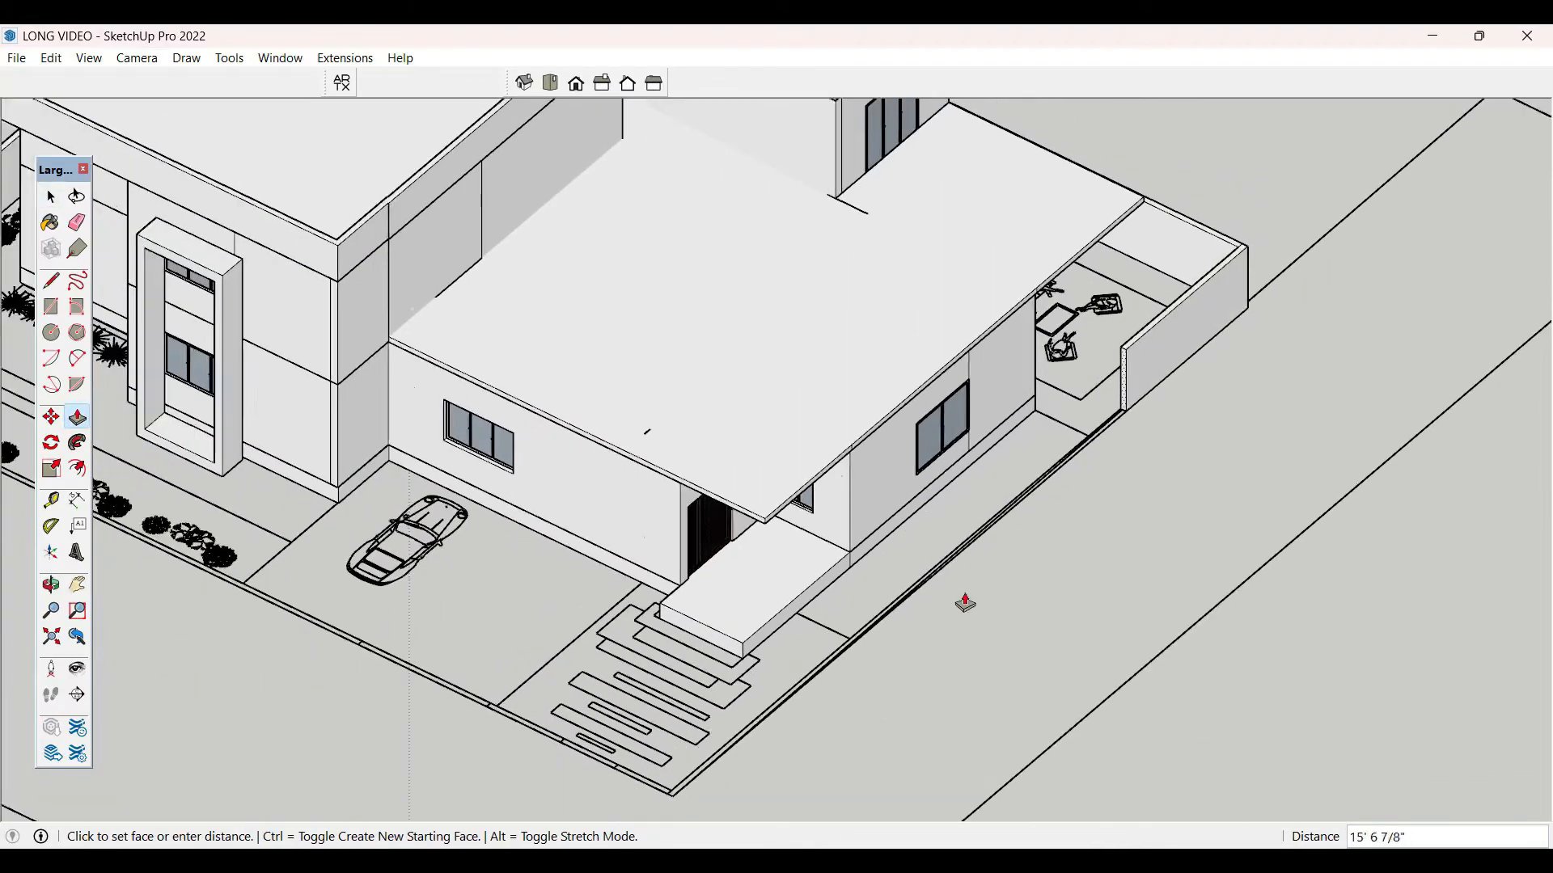
scroll(963, 600, "up", 5)
scroll(1205, 388, "down", 1)
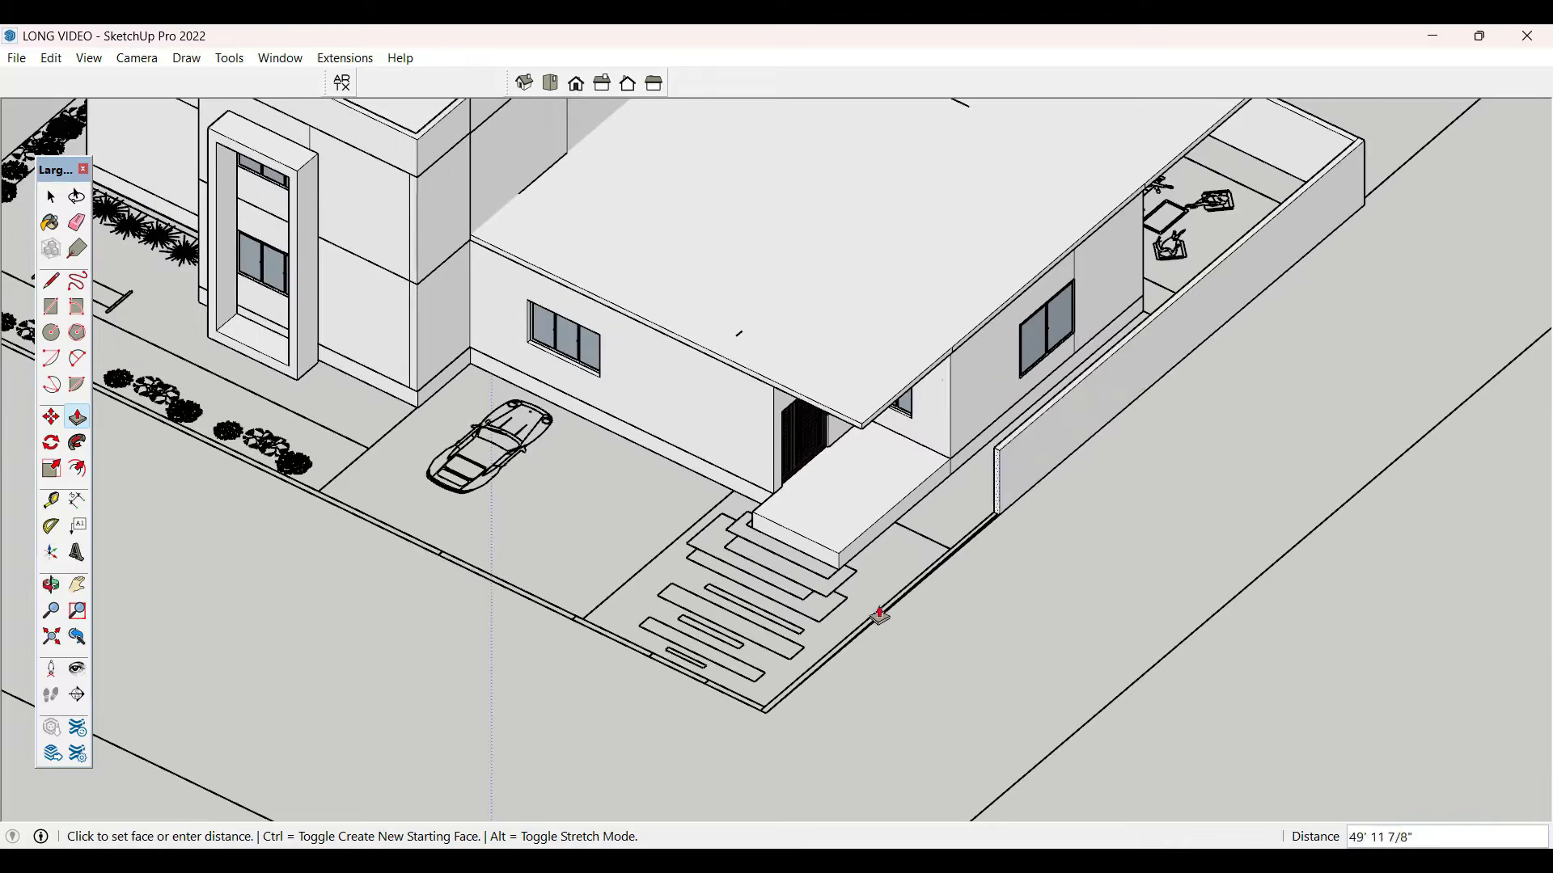
left_click(778, 695)
- Select all the connected faces and edges of the compound wall and make them a group
key("space")
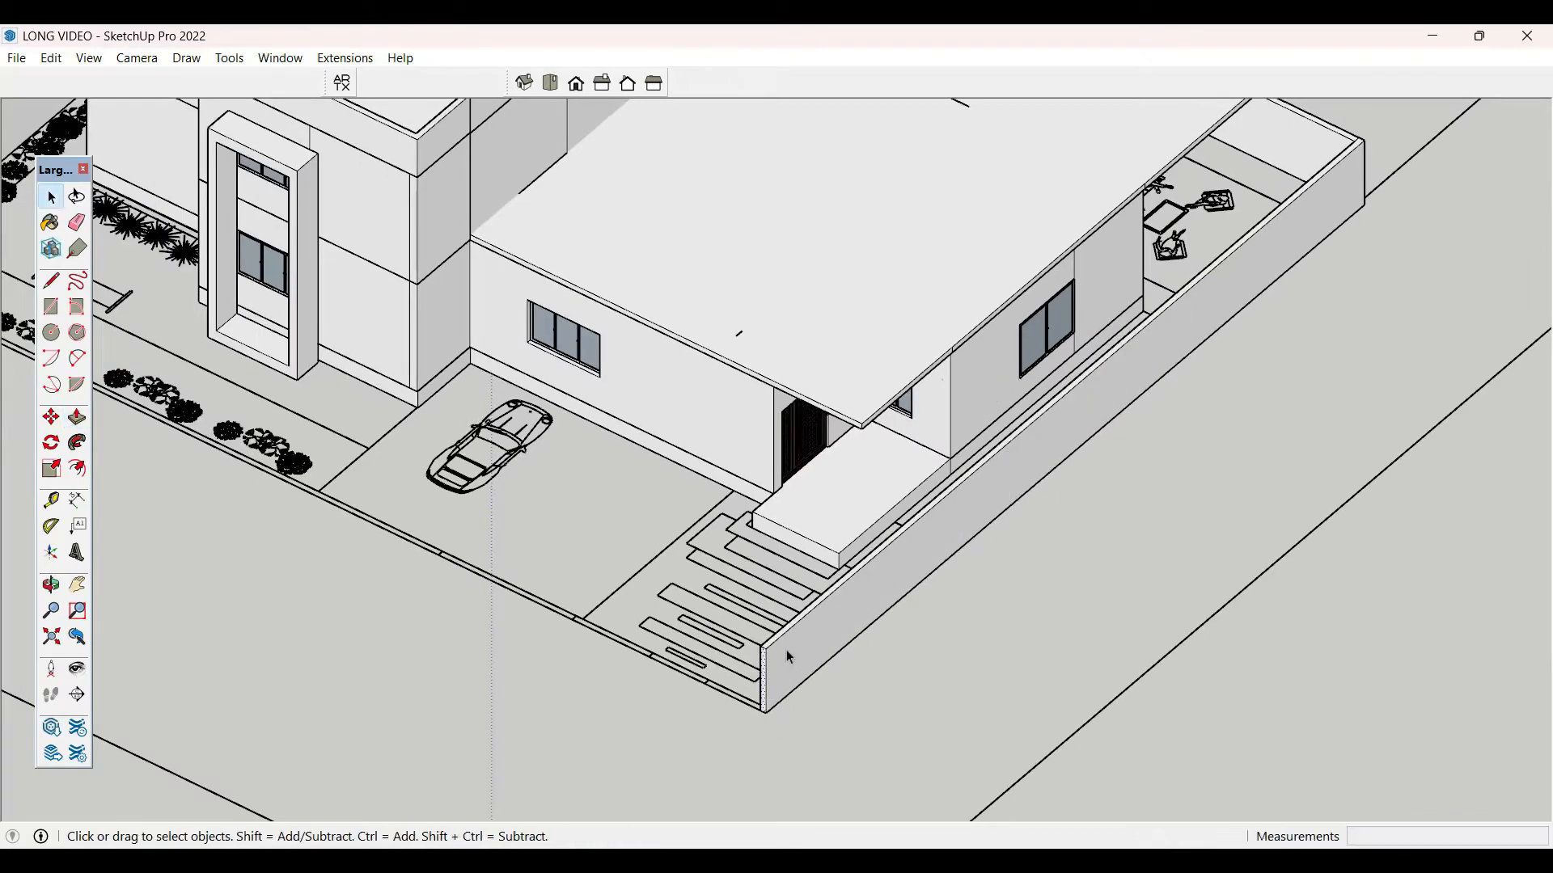
triple_click(786, 649)
right_click(786, 648)
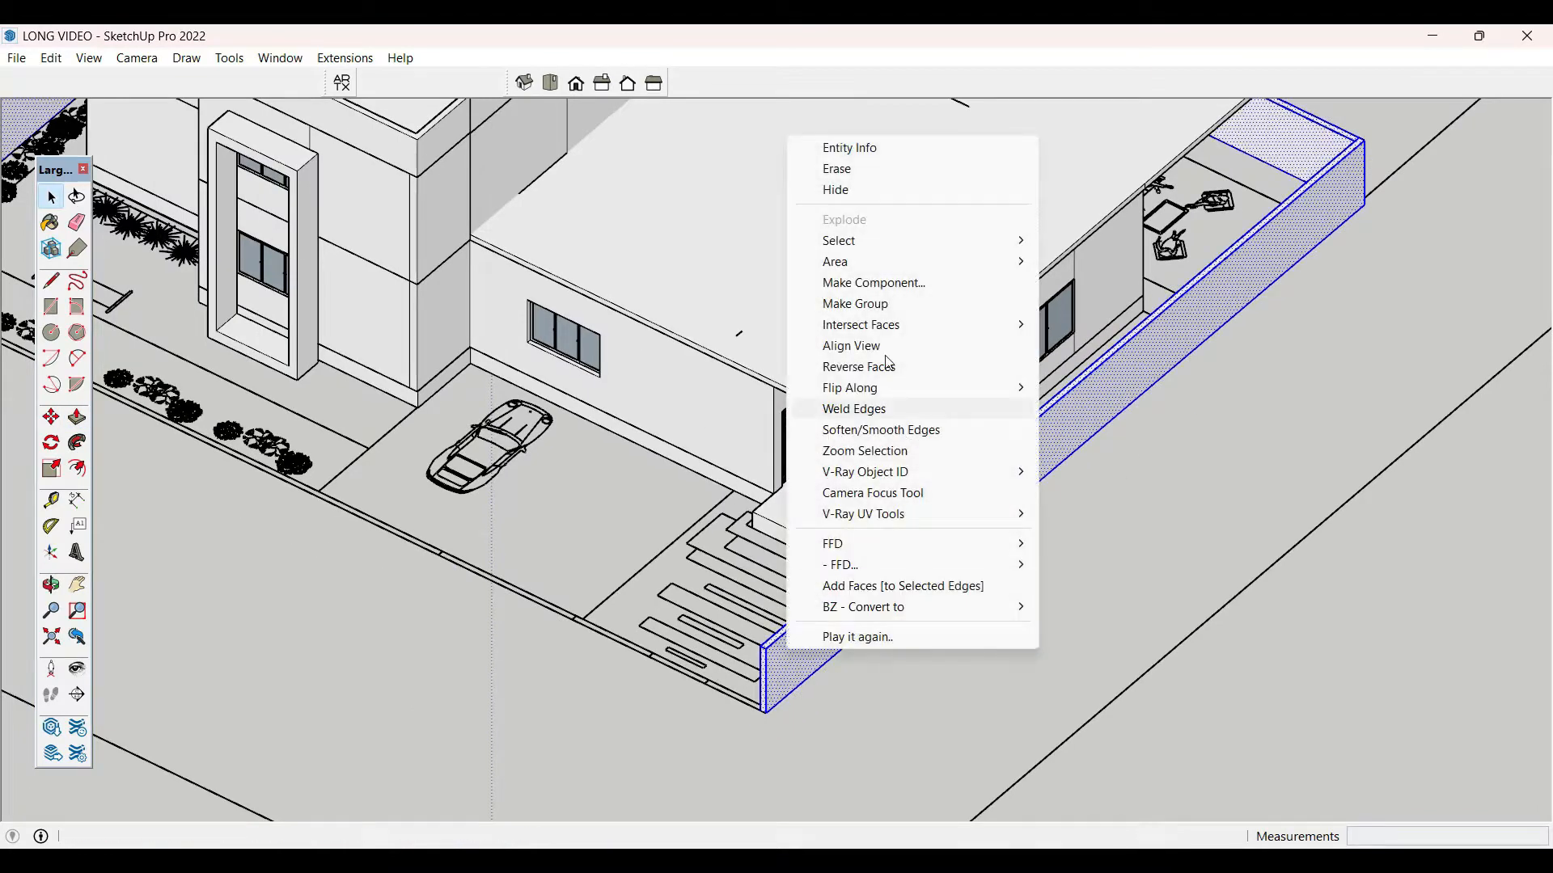
left_click(895, 310)
- Draw a rectangle over the front planting strip, starting from its inner corner at the compound wall
scroll(692, 656, "down", 3)
middle_click_drag(692, 656, 1149, 391)
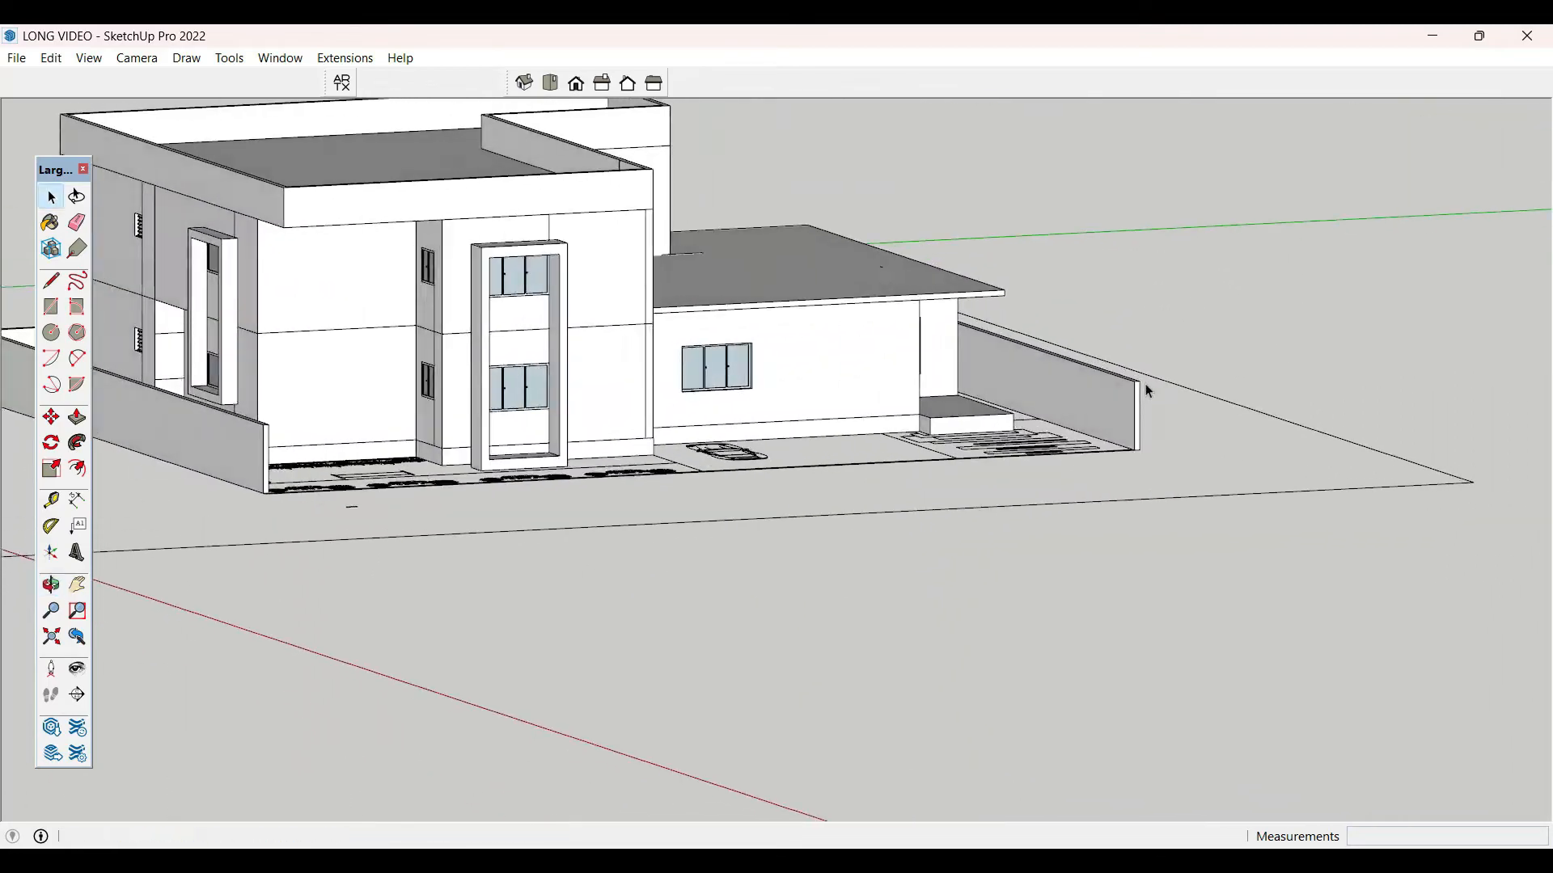
scroll(1149, 392, "down", 3)
middle_click_drag(628, 405, 599, 441)
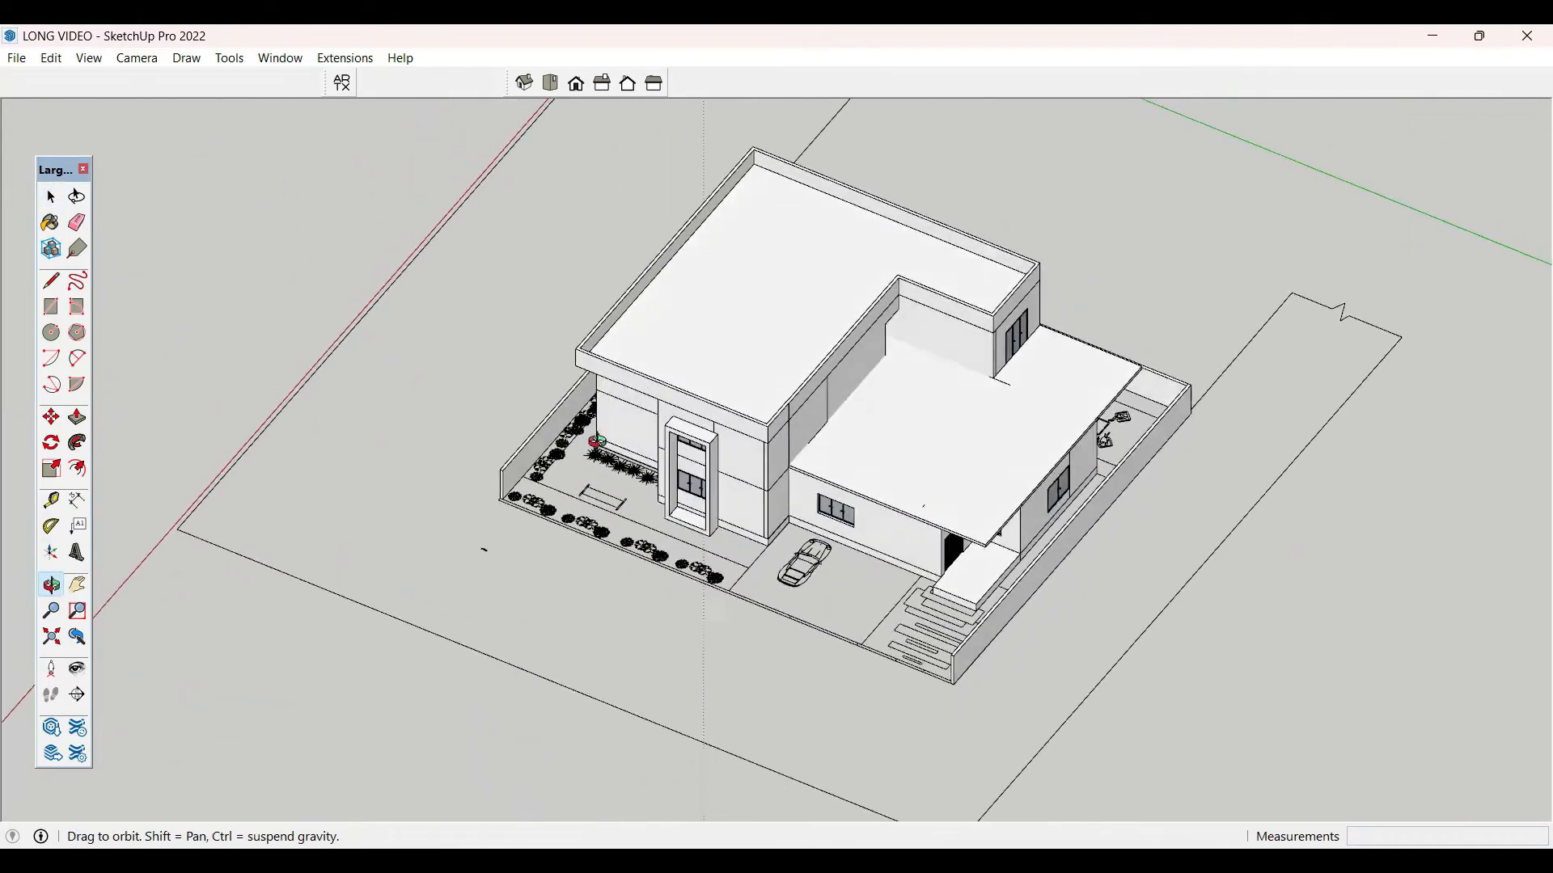
scroll(478, 541, "up", 10)
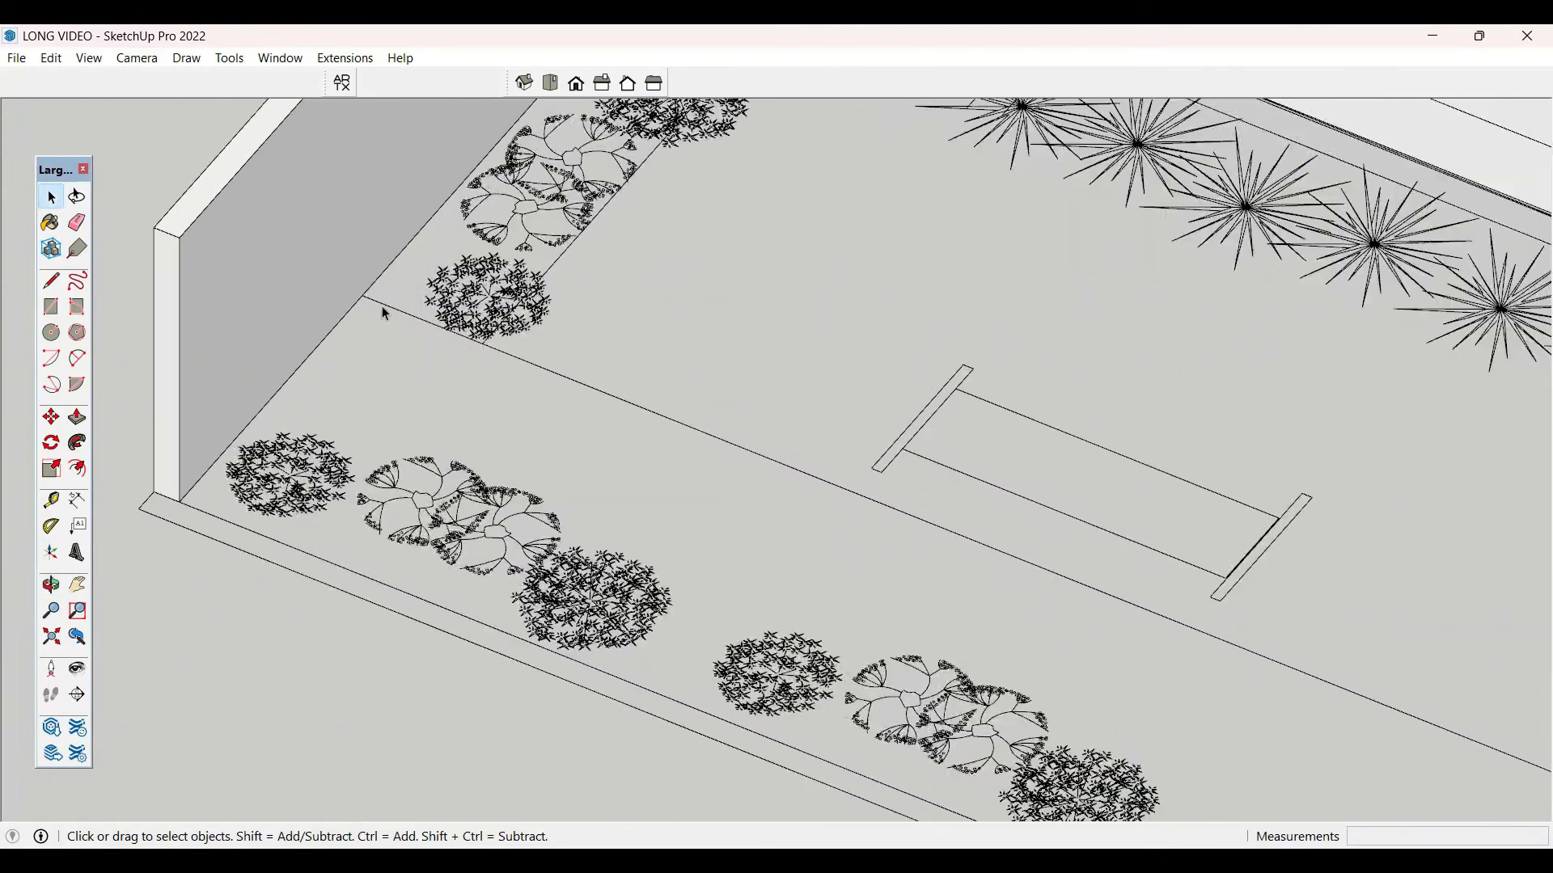
left_click(368, 292)
scroll(371, 288, "down", 5)
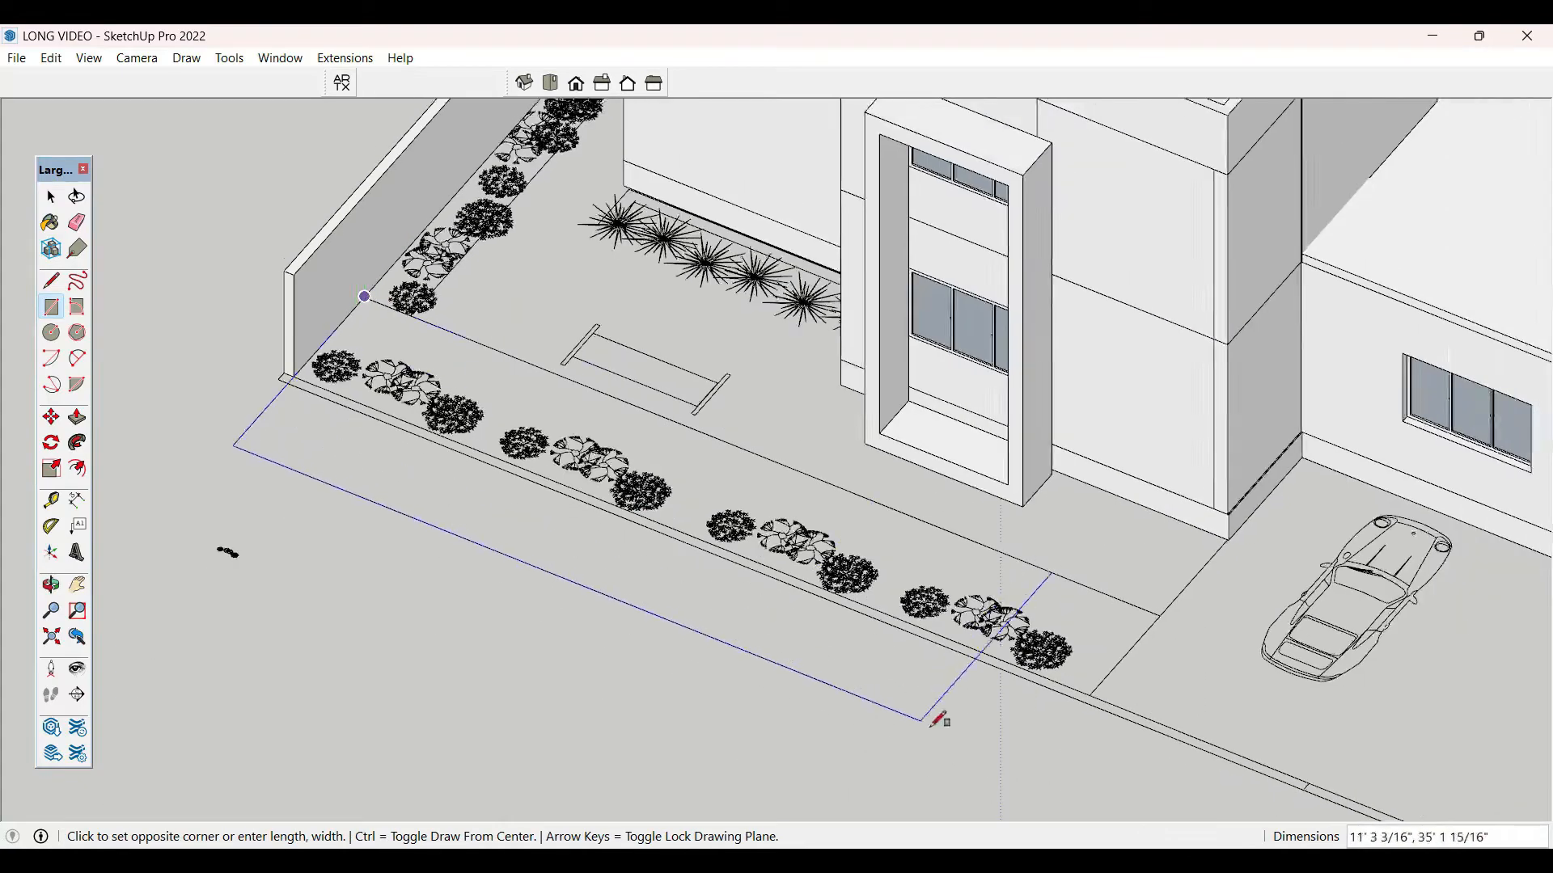
- Draw a rectangle covering the front planting strip, from the boundary wall to the strip's driveway end
scroll(935, 717, "up", 5)
scroll(1167, 682, "down", 3)
left_click(1167, 683)
key("space")
scroll(1241, 721, "down", 2)
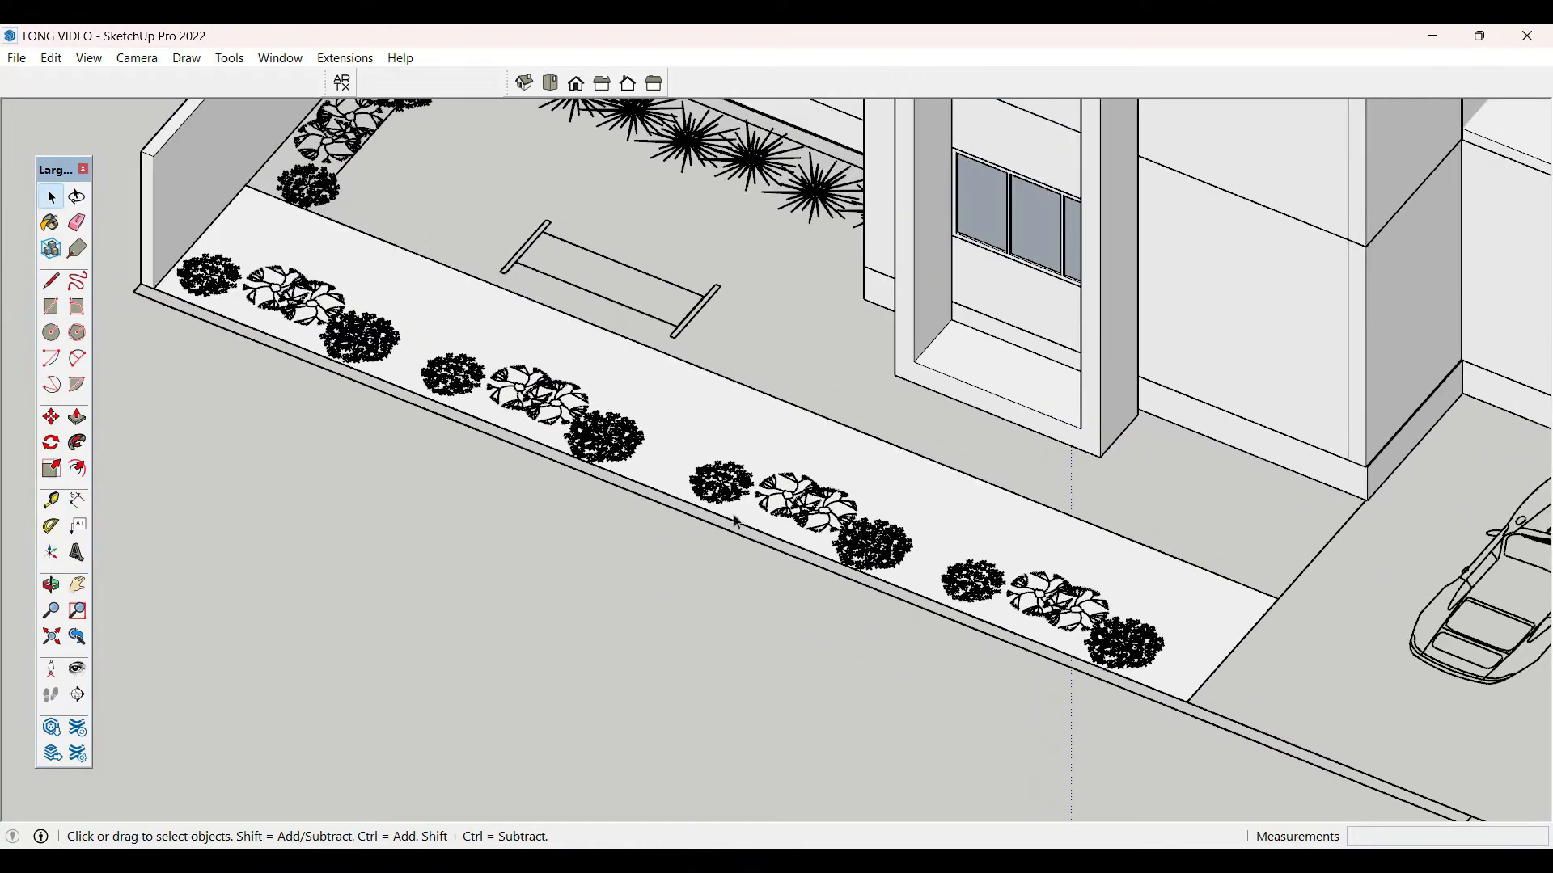
- Offset the outline of the front planting strip inward by 6"
left_click(436, 296)
key("f")
left_click(437, 284)
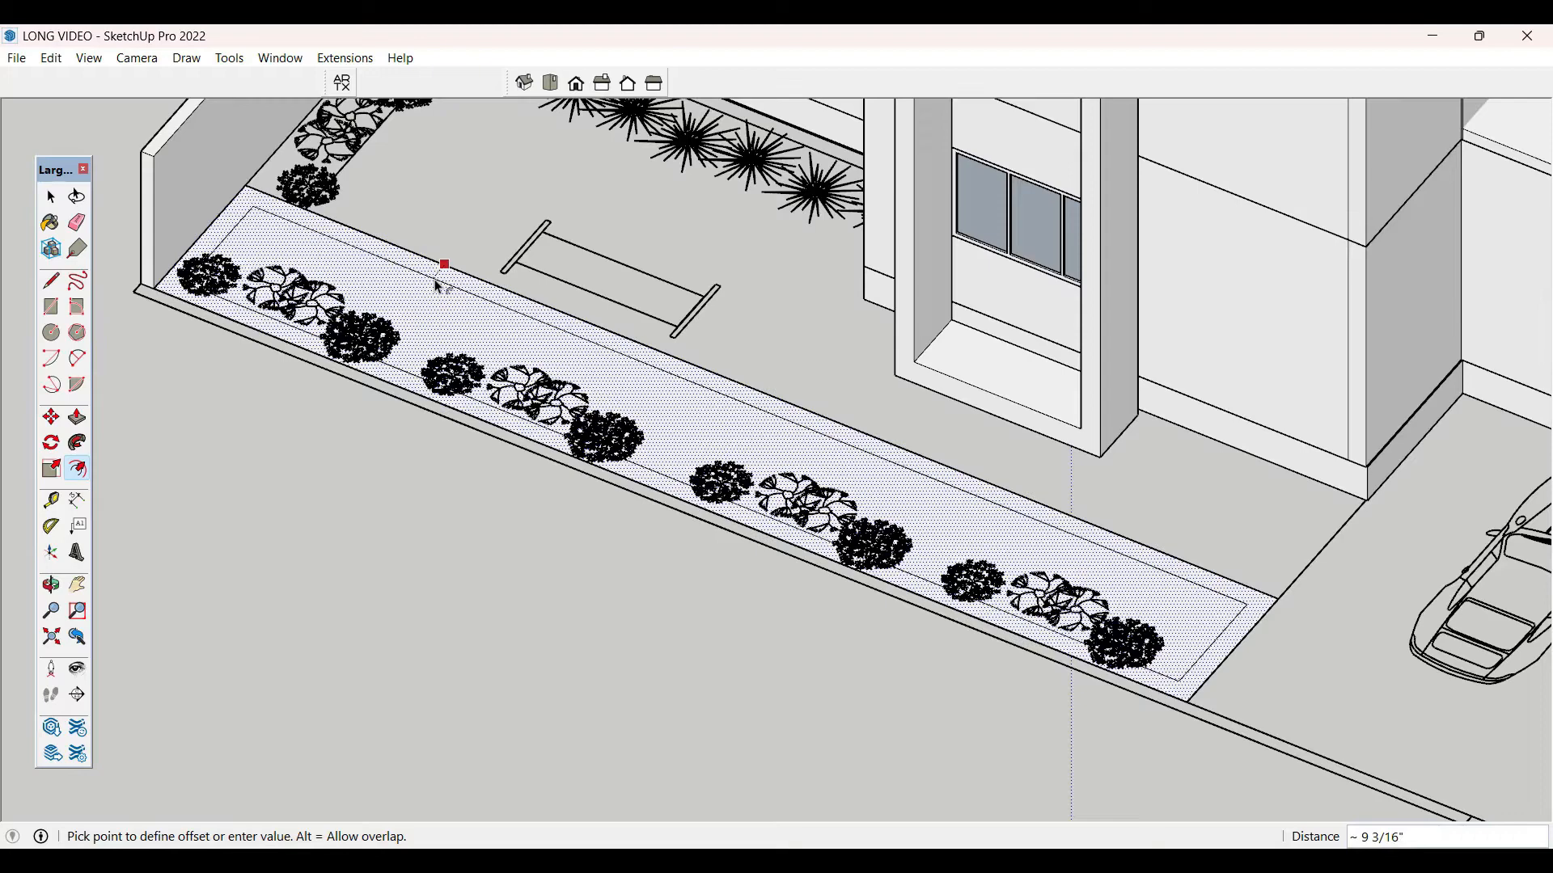
key("Return")
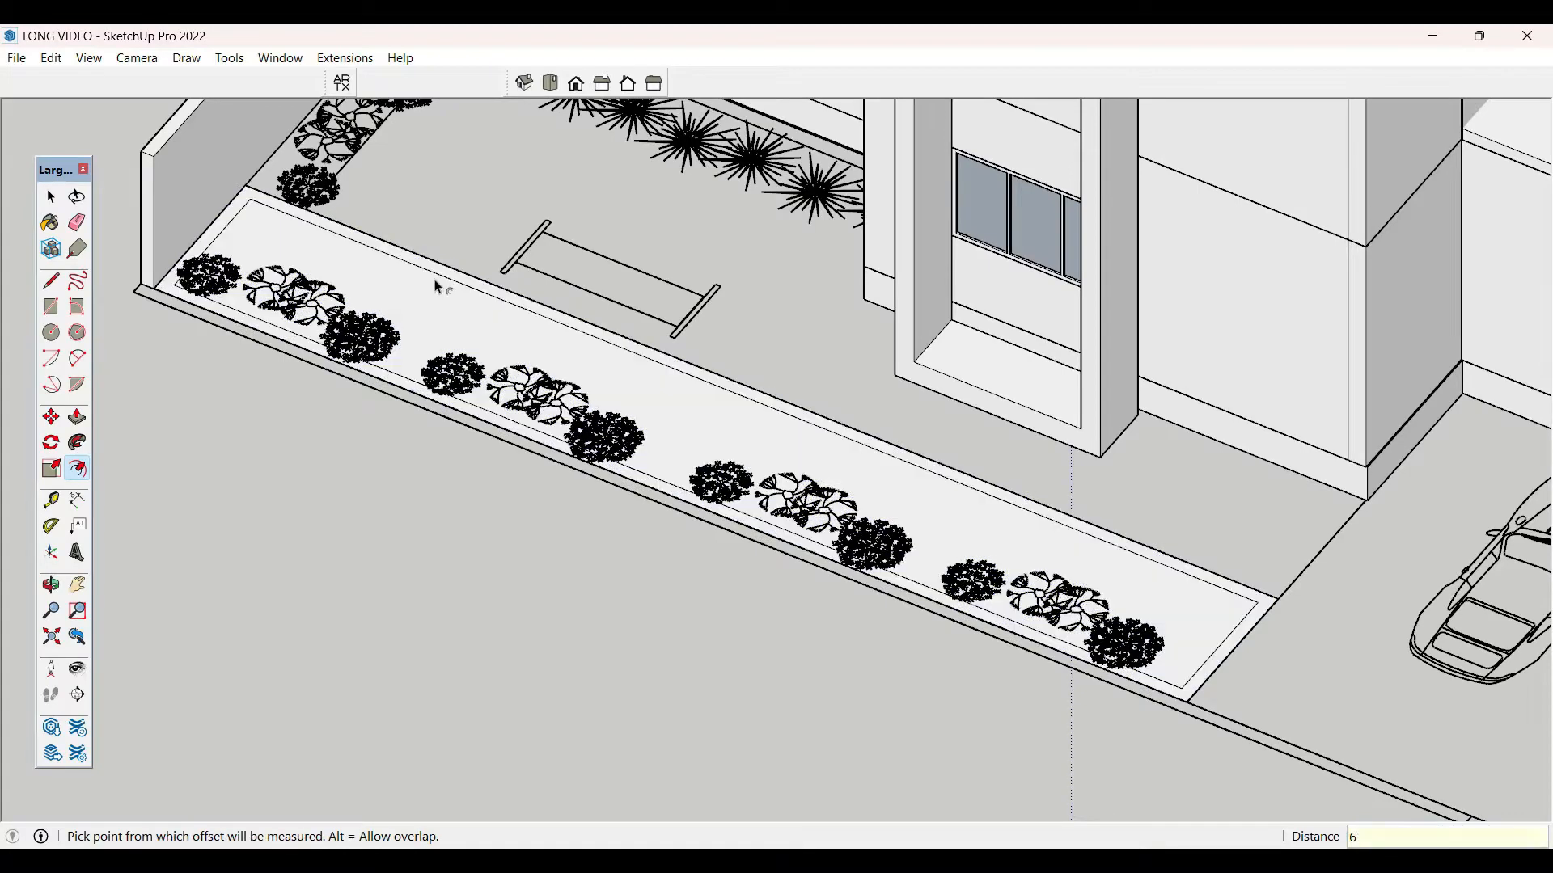
key("space")
- Push/Pull the narrow border around the front planting strip upward into a low curb
key("p")
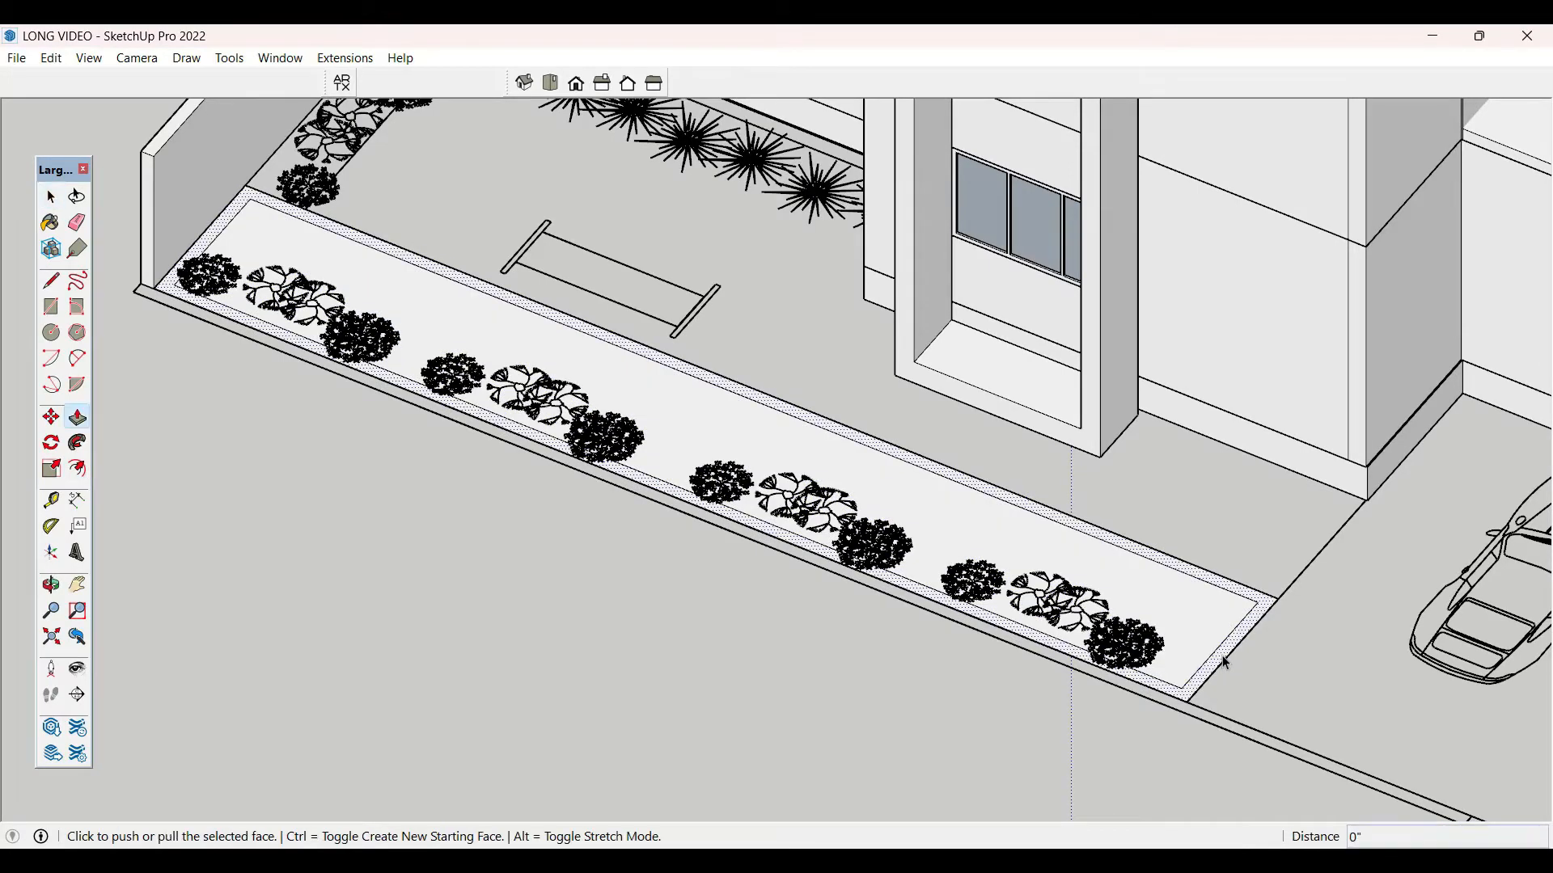
left_click(1221, 647)
left_click(1221, 627)
key("space")
- Paint the front bed's inner face with Grass Light Green from the Landscaping, Fencing and Vegetation materials
middle_click_drag(912, 483, 950, 551)
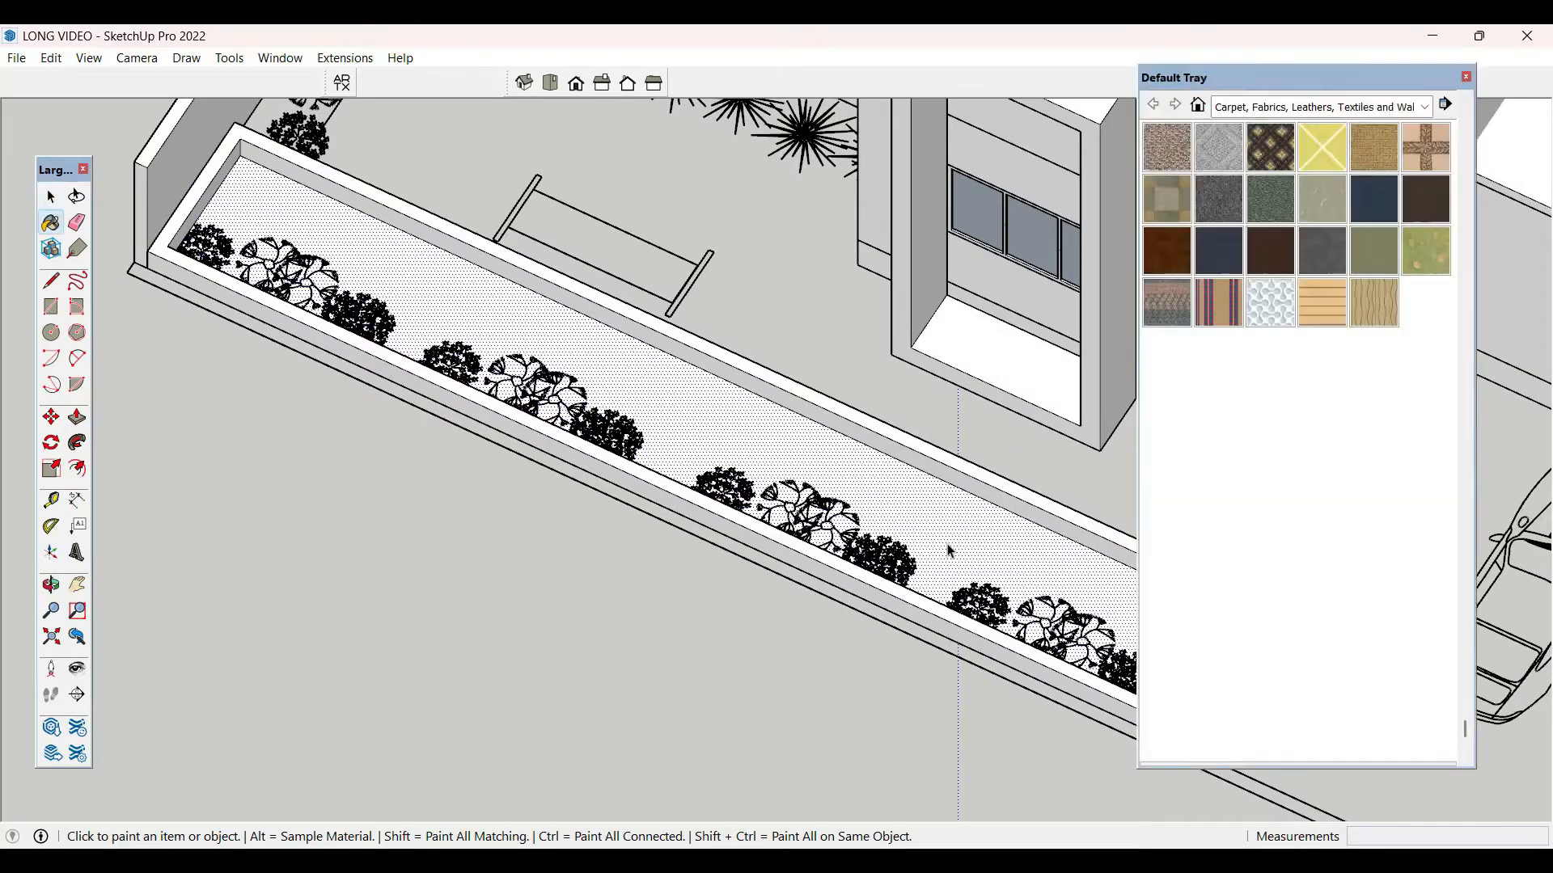
scroll(1415, 108, "up", 5)
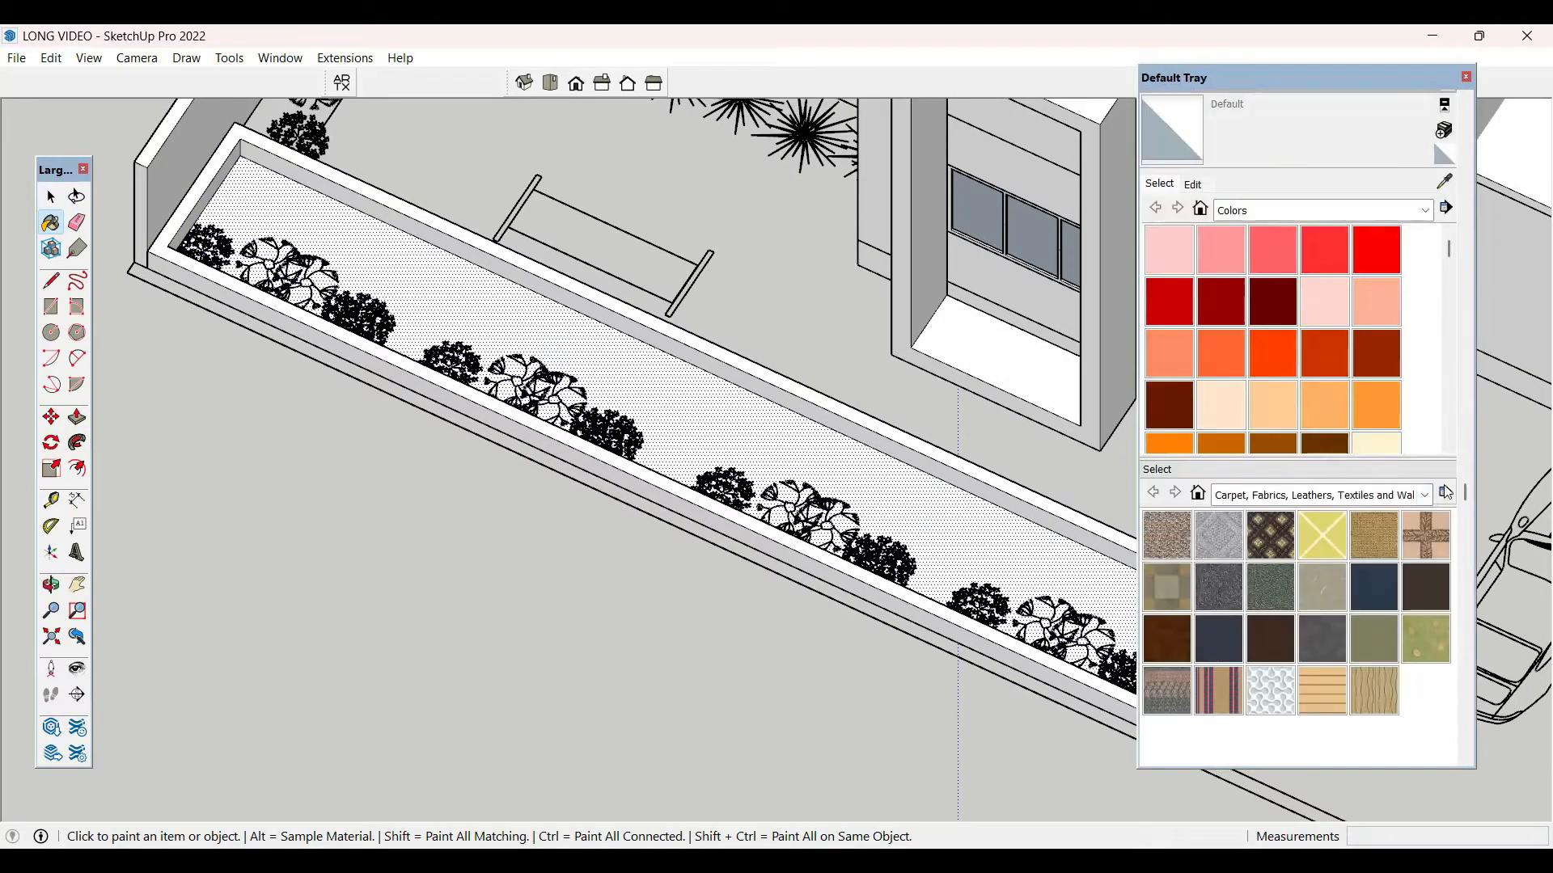
left_click(1426, 211)
left_click(1388, 281)
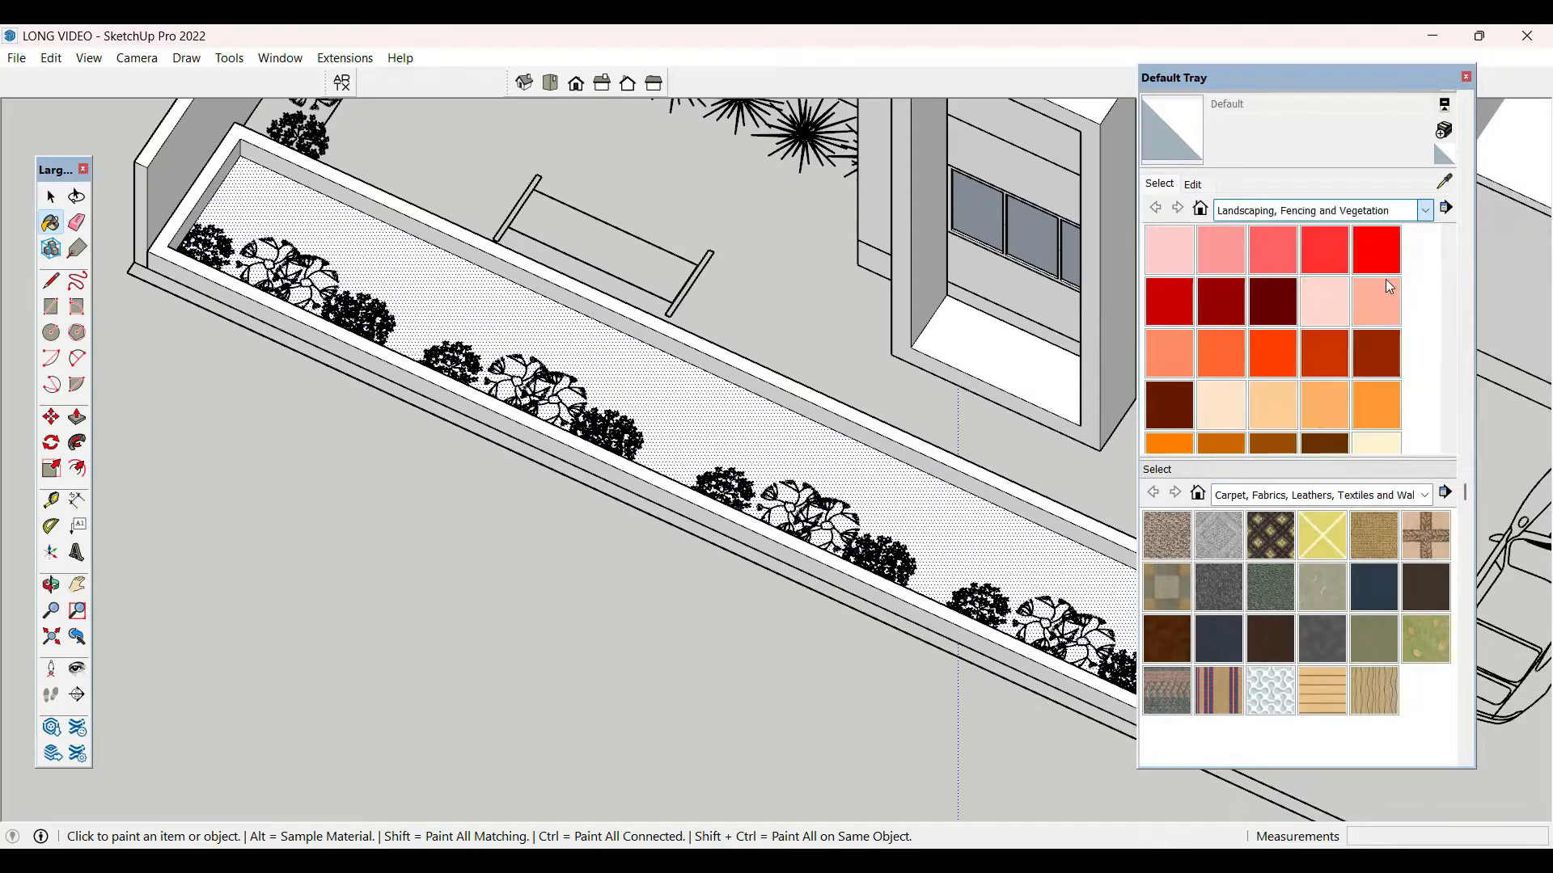
left_click(897, 522)
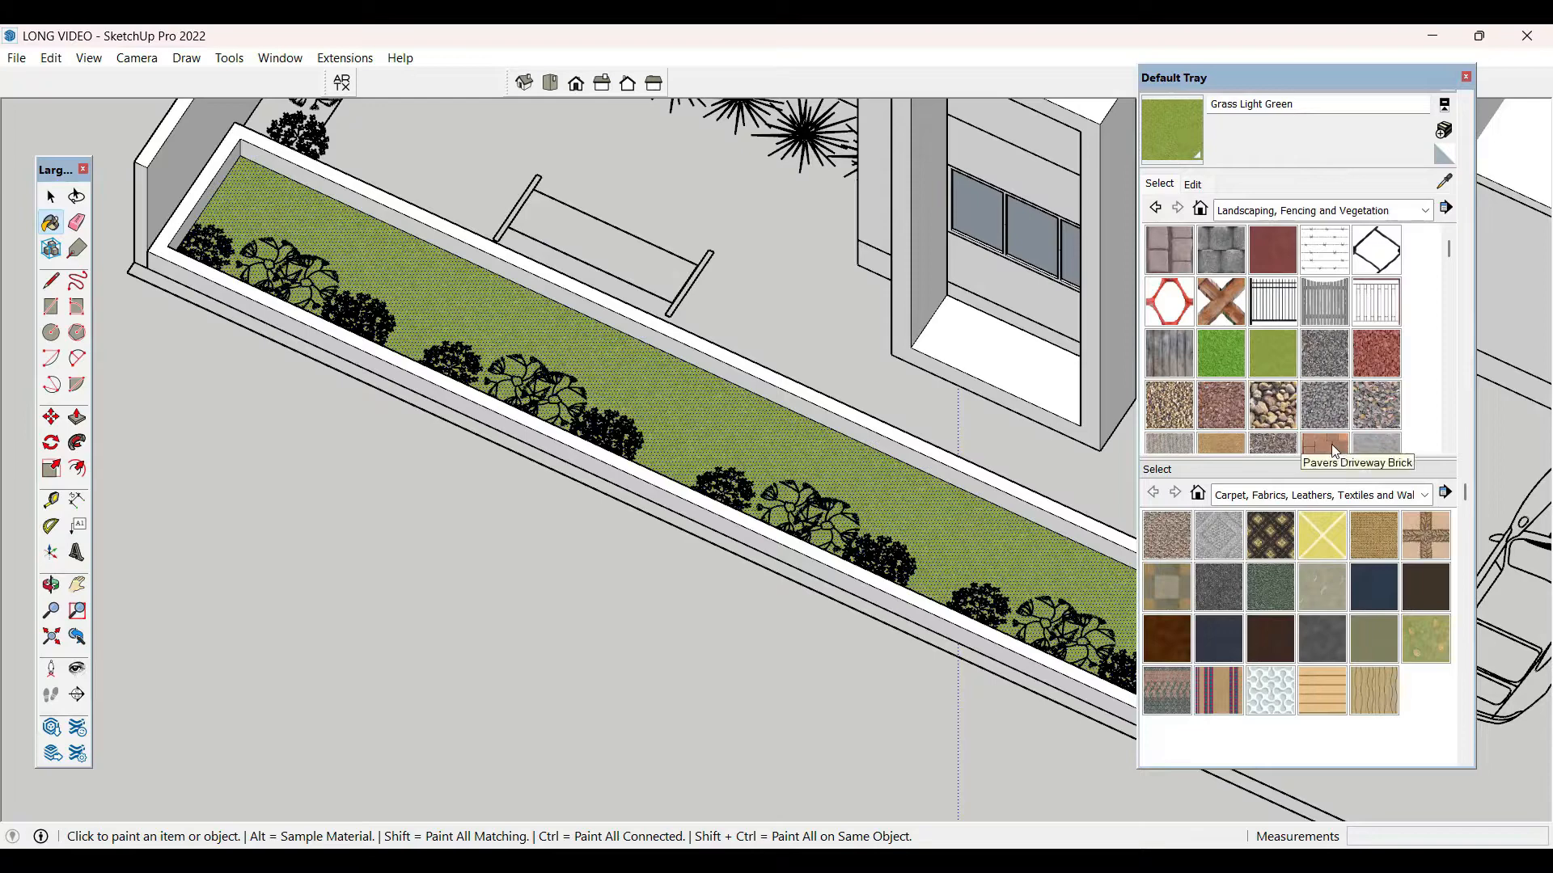
- Paint the top, inner and outer faces of the front bed's curb with Pavers Driveway Brick
left_click(1029, 501)
left_click(986, 605)
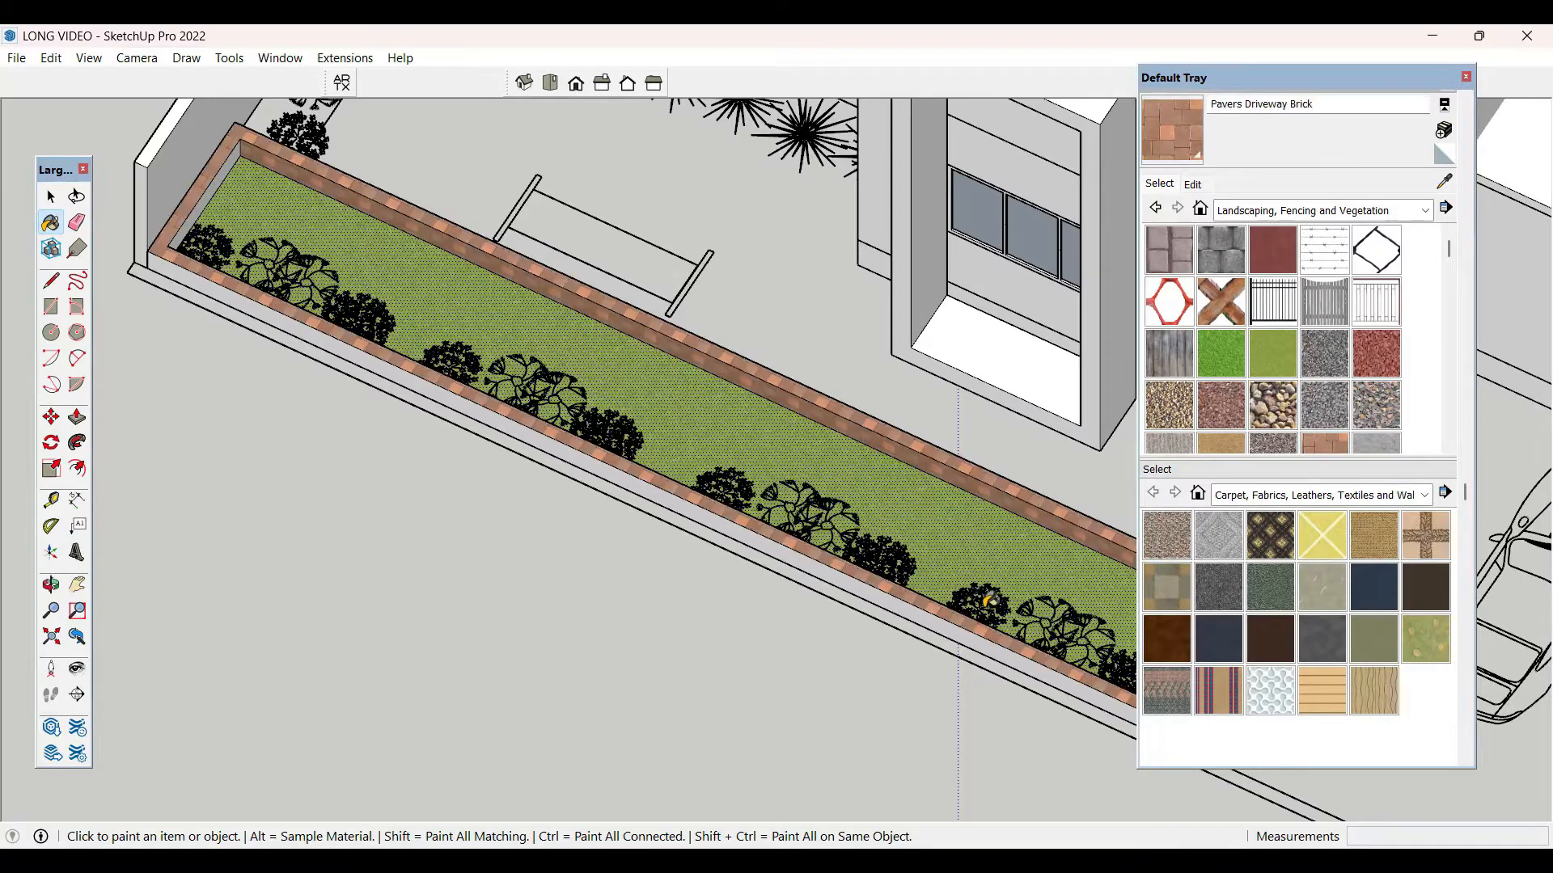
left_click(944, 636)
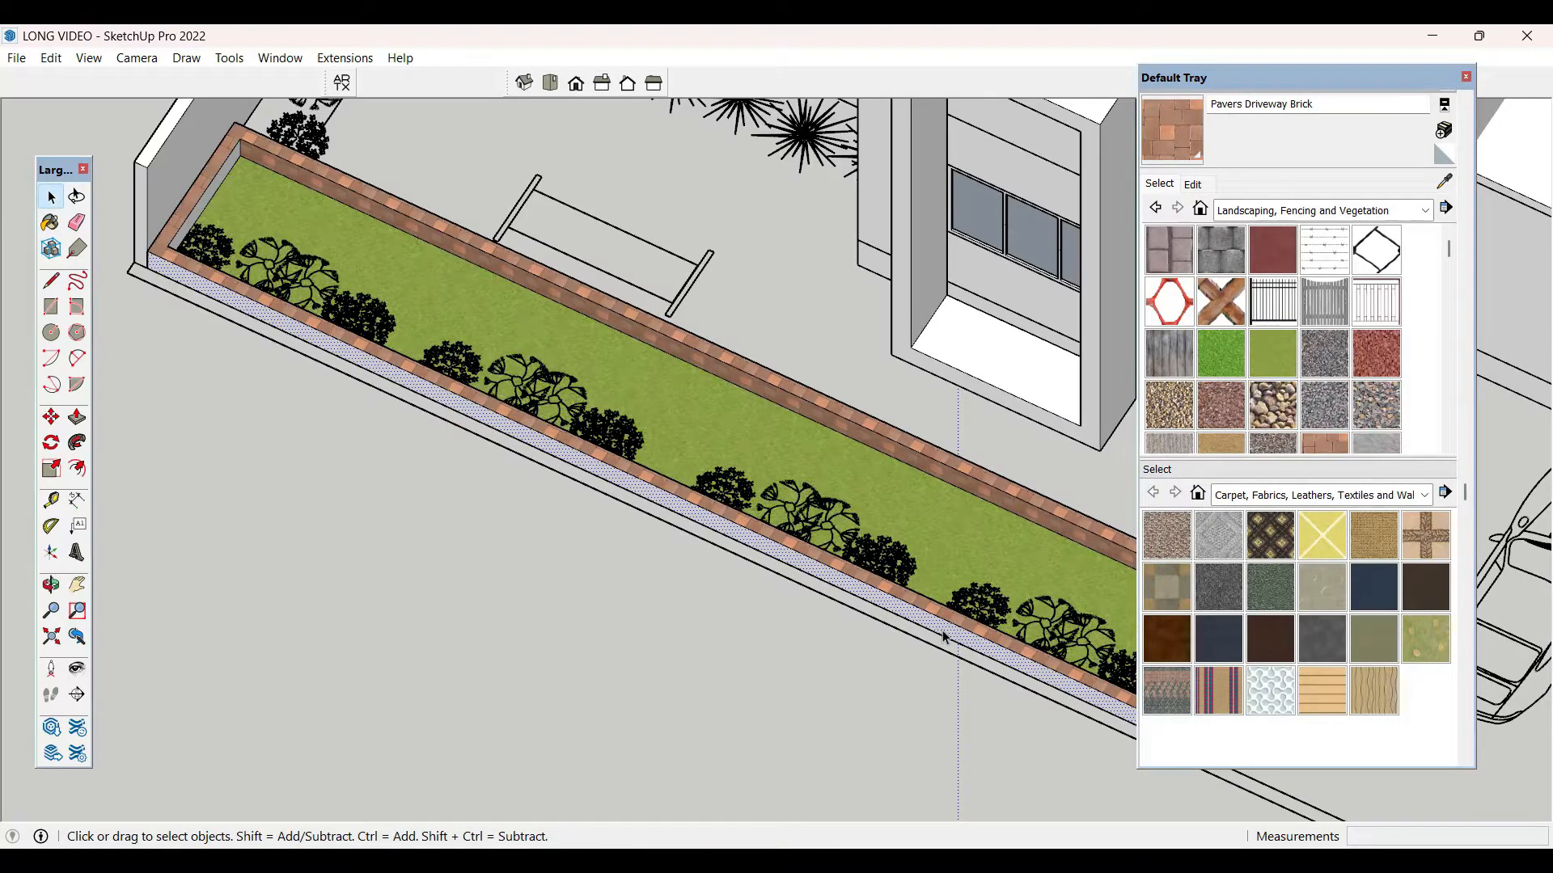
key("b")
left_click(944, 629)
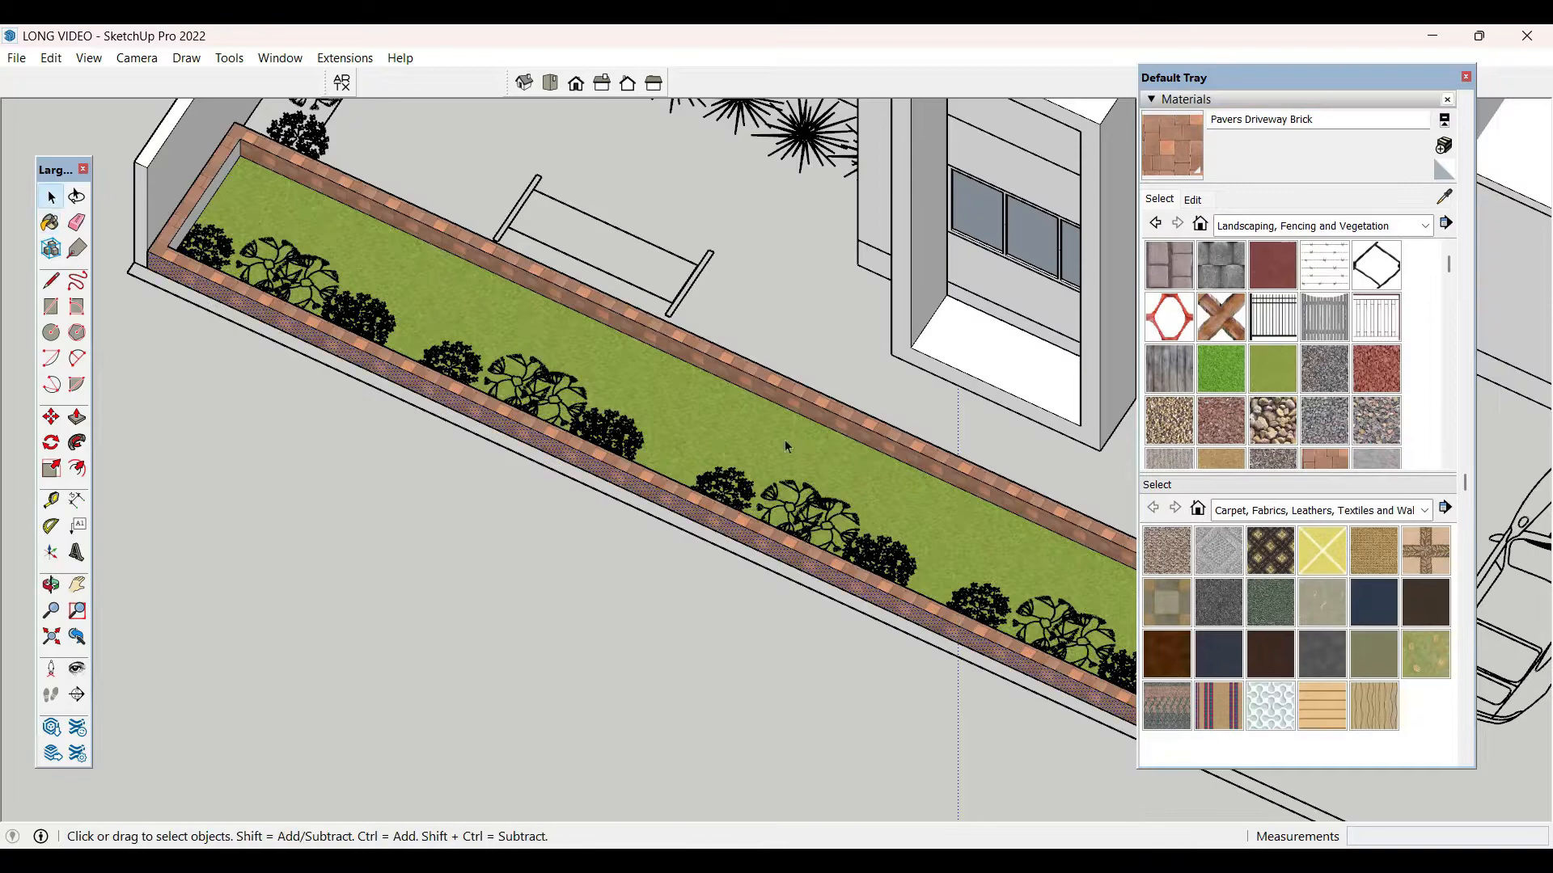
scroll(178, 178, "up", 6)
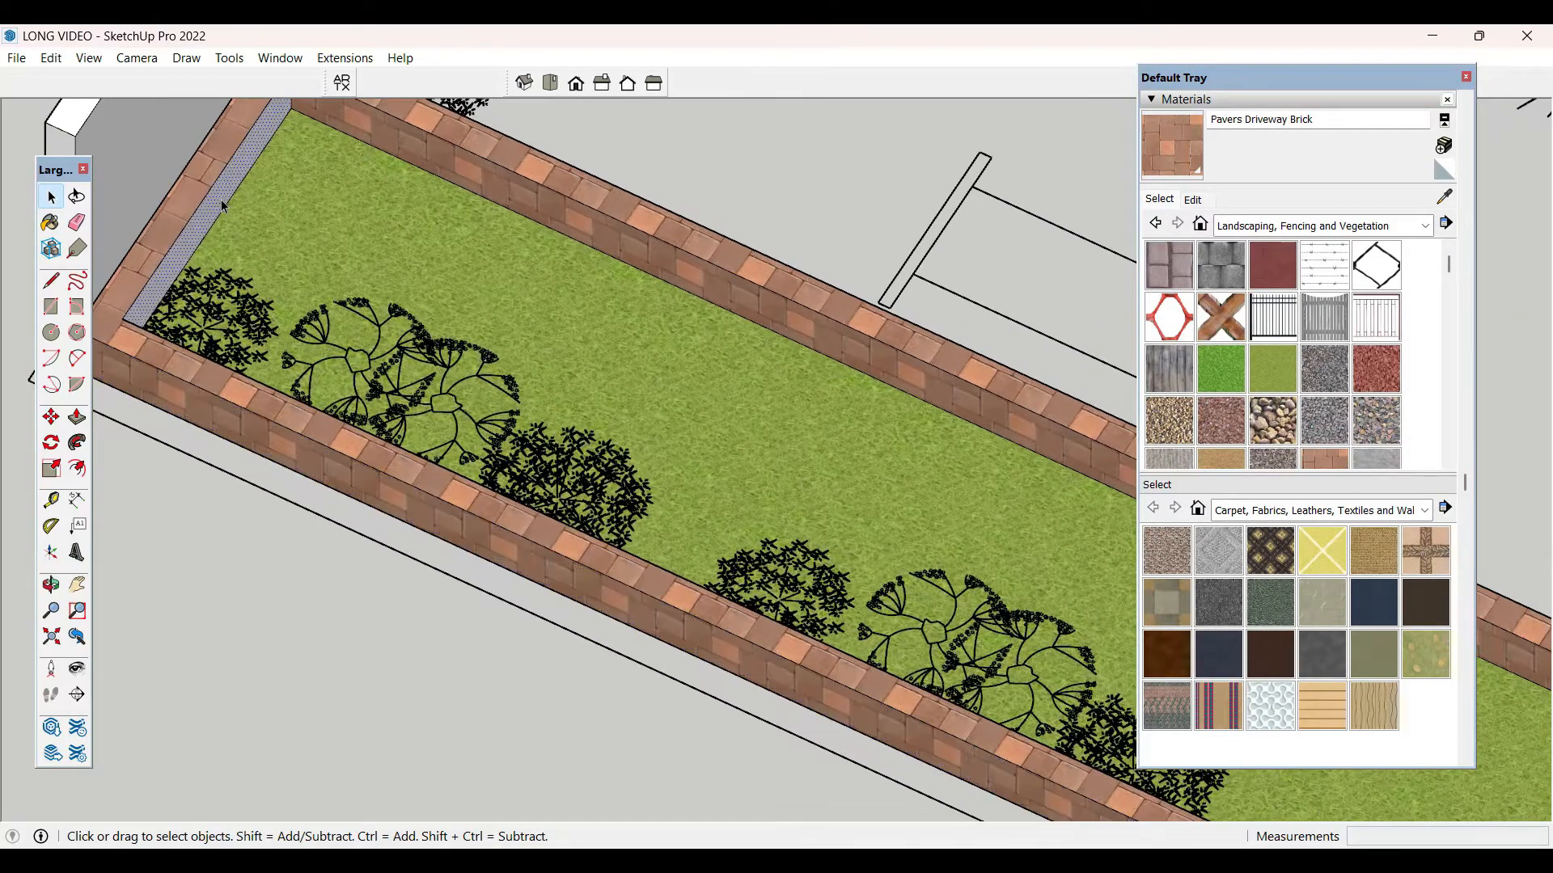
key("space")
scroll(228, 190, "down", 2)
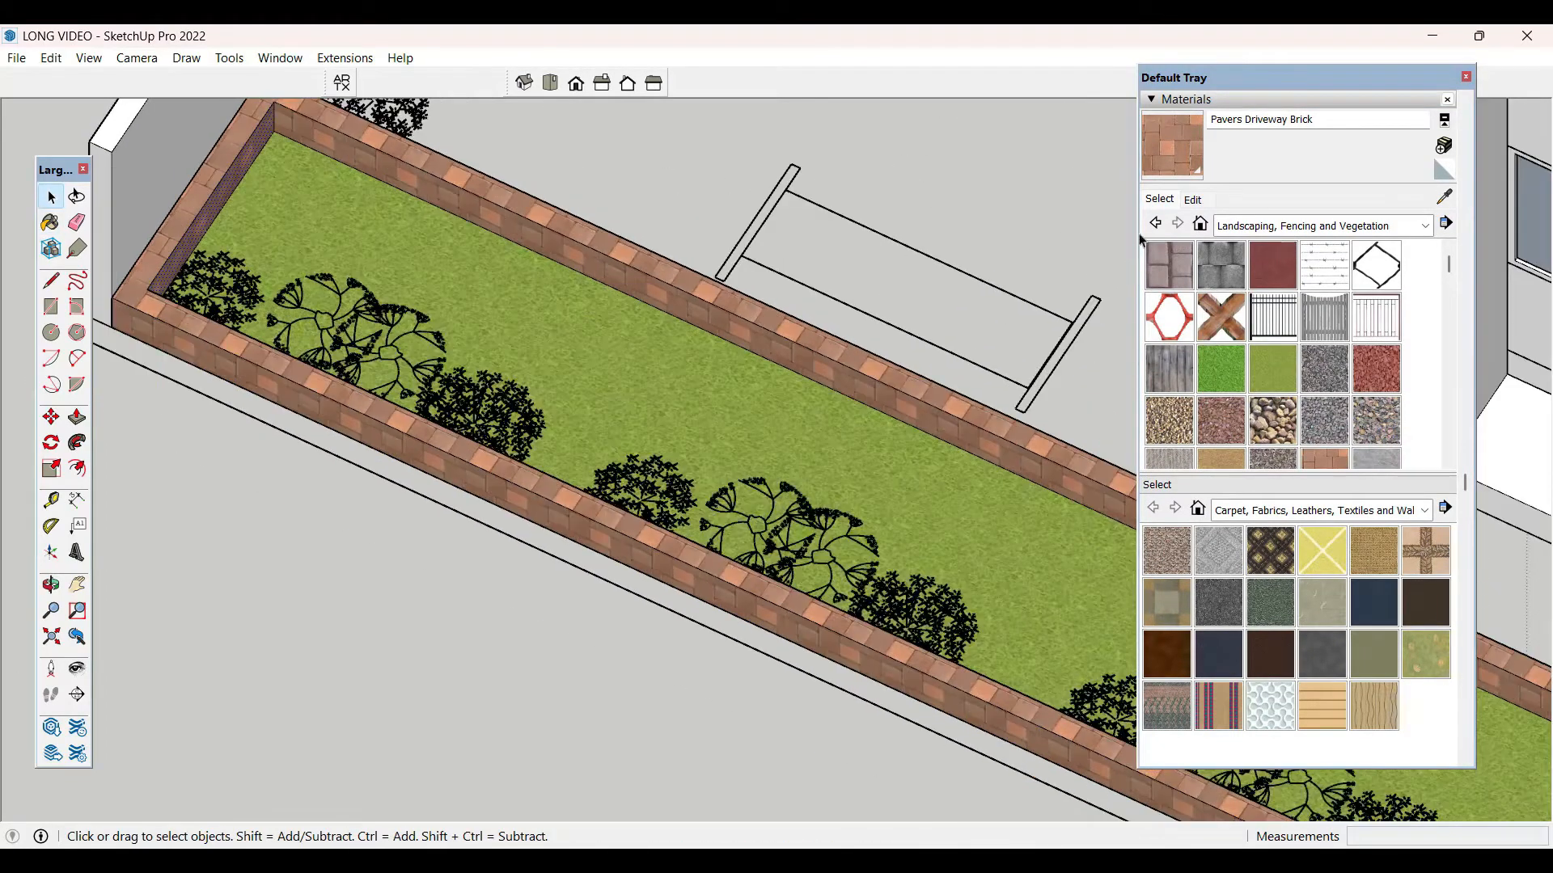
- Close the materials tray and group all connected geometry of the raised front planting bed
left_click(1466, 79)
scroll(430, 517, "down", 3)
double_click(738, 521)
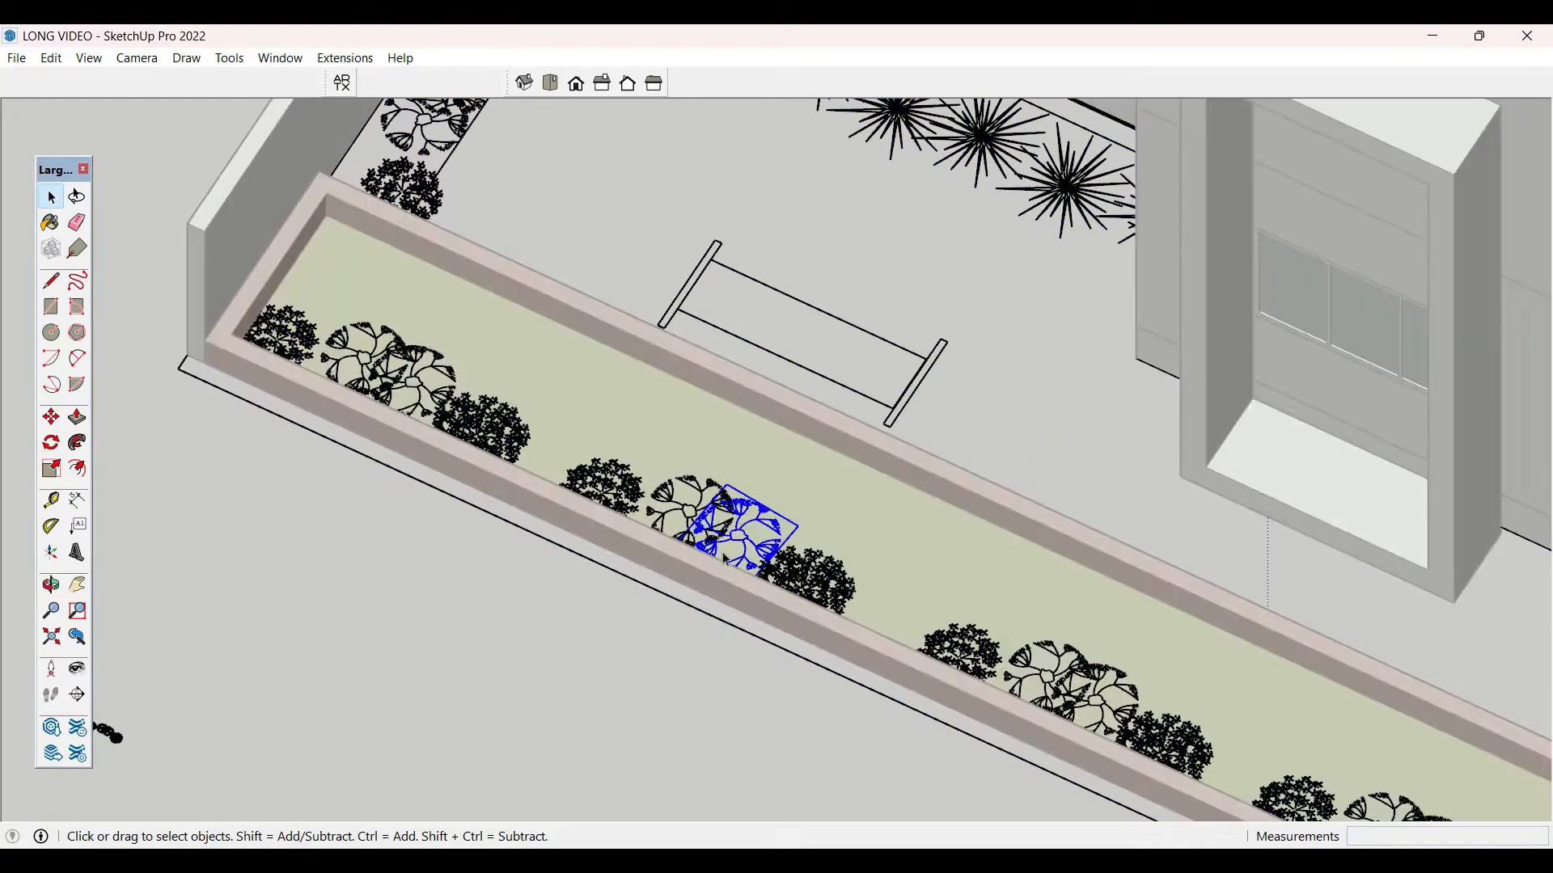
key("Escape")
triple_click(784, 600)
right_click(784, 600)
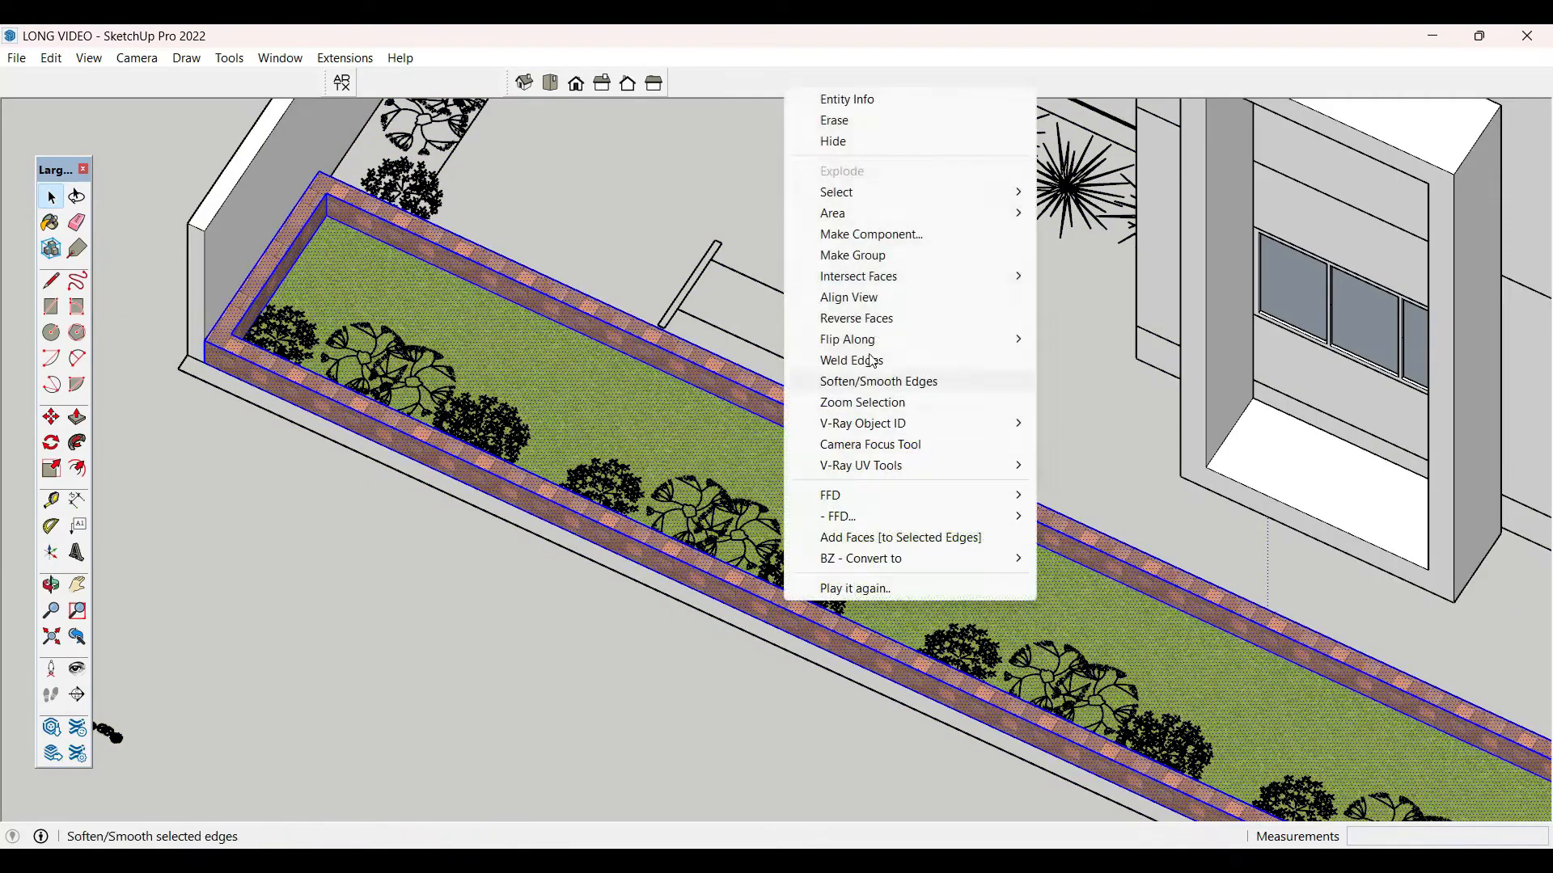
left_click(880, 255)
scroll(249, 558, "down", 2)
left_click(284, 685)
scroll(875, 779, "down", 4)
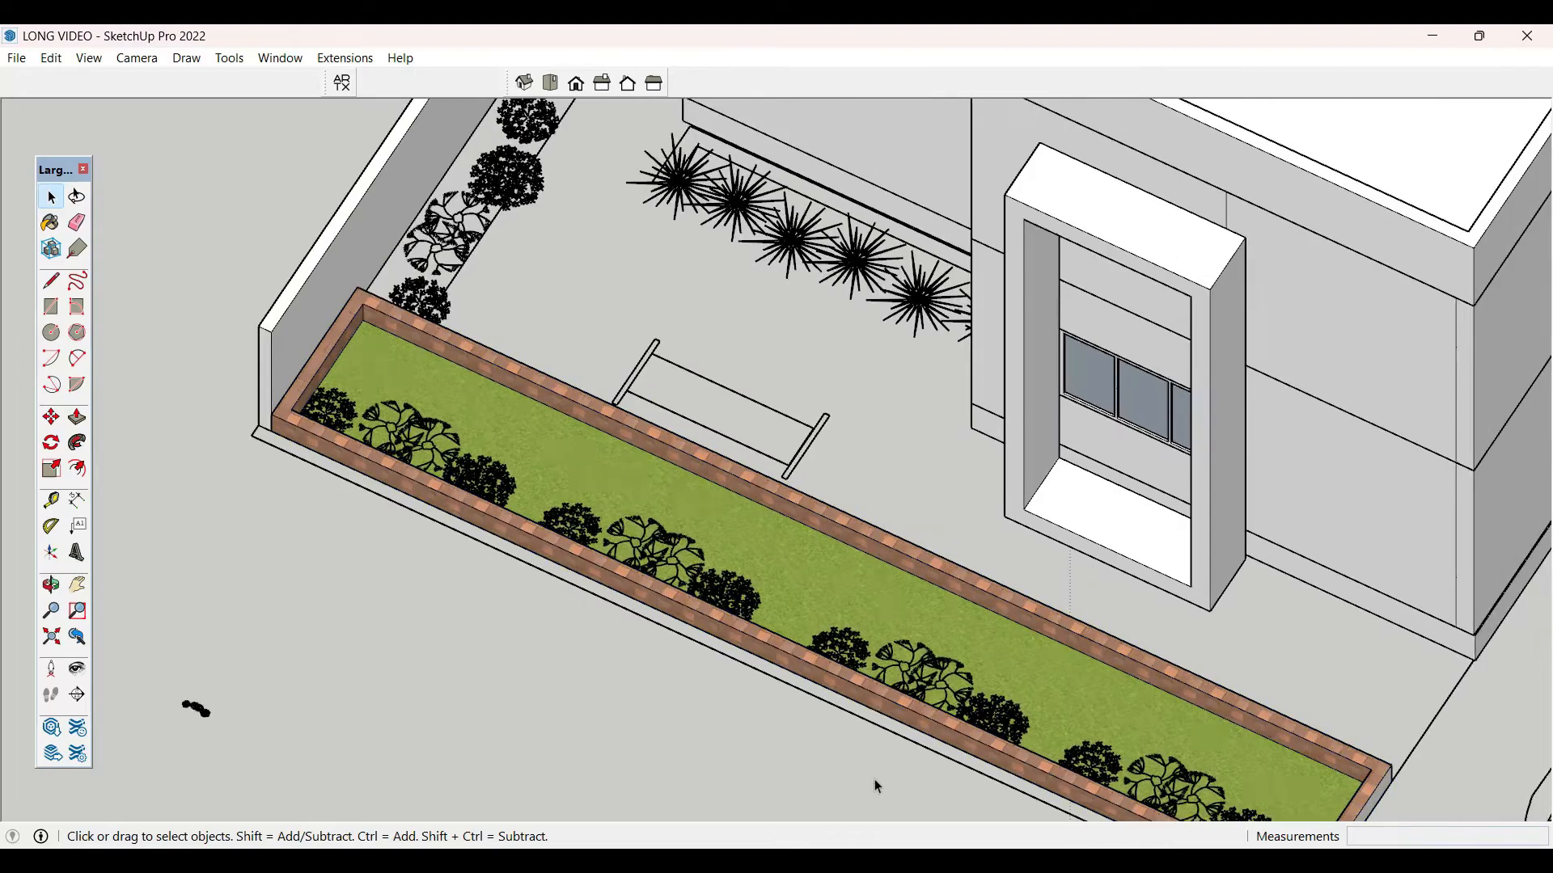
- Undo the front bed's grouping, painting, curb extrusion and offset, back to the flat strip
middle_click_drag(646, 560, 645, 560)
middle_click_drag(364, 726, 419, 777)
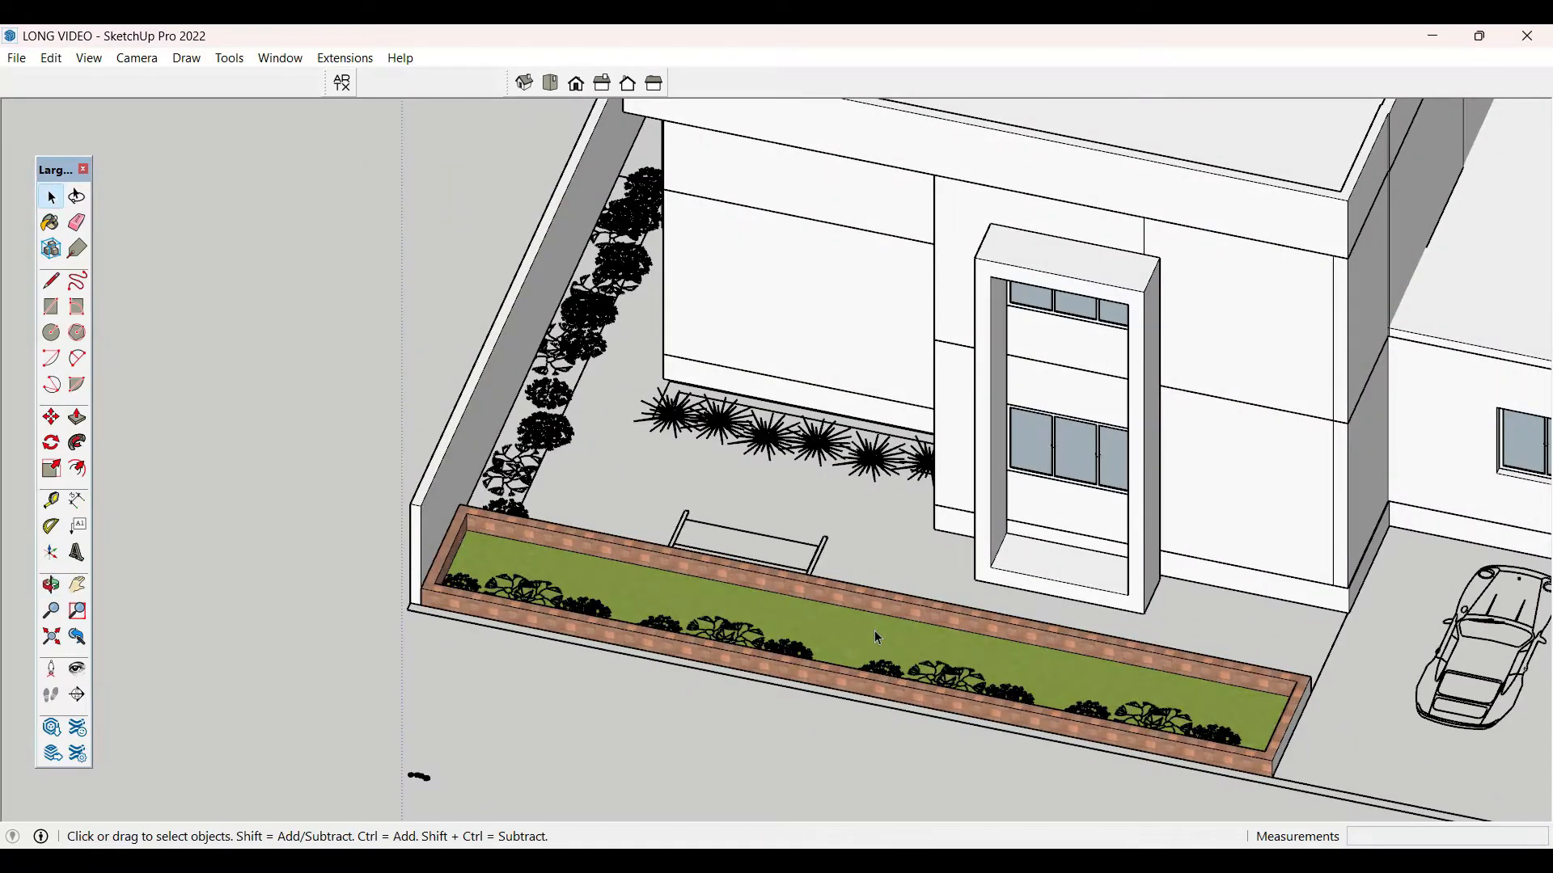
key("ctrl+z")
key("ctrl+z")
key("ctrl+z")
key("ctrl+z")
key("ctrl+z")
key("ctrl+z")
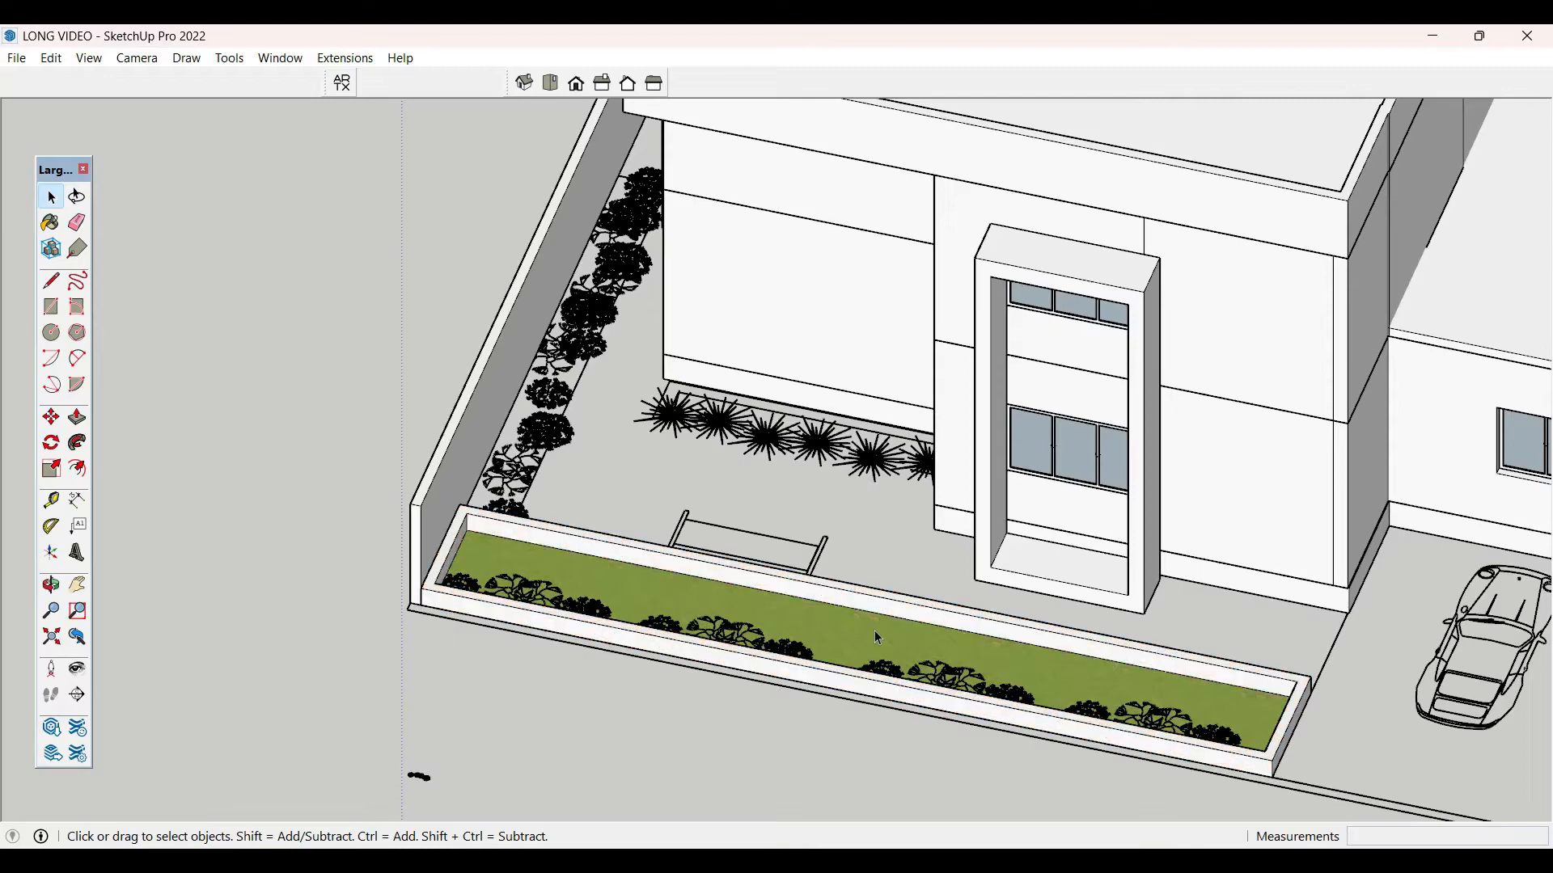
key("ctrl+z")
key("ctrl+z")
key("ctrl+z")
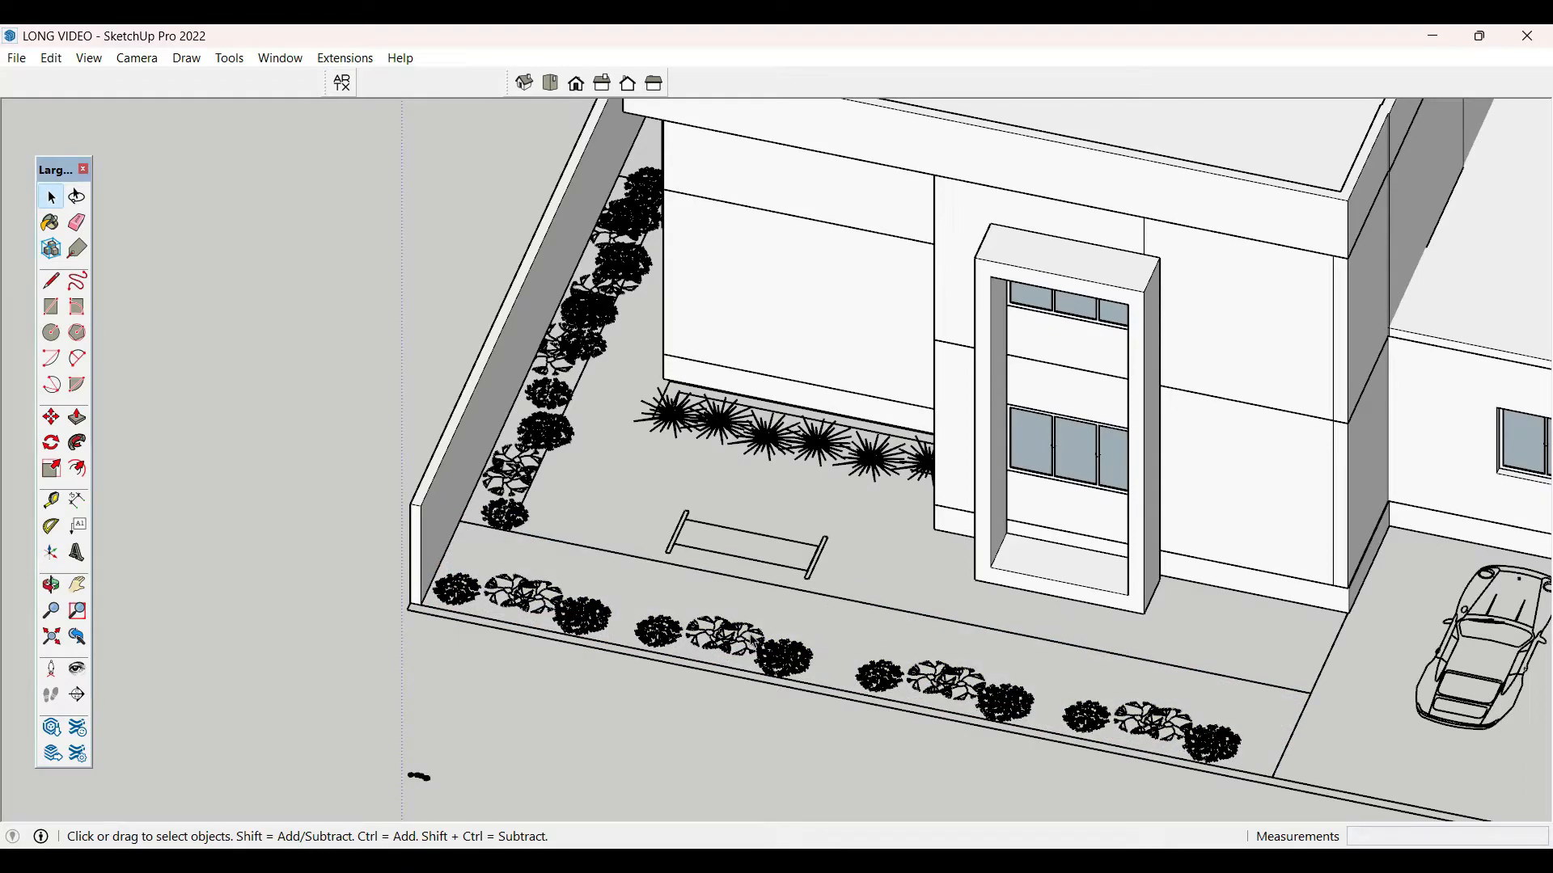
- Draw a rectangle about 2' 4" wide over the side planting strip along the boundary wall, starting at the front strip's corner
middle_click_drag(678, 585, 457, 523)
scroll(457, 523, "up", 3)
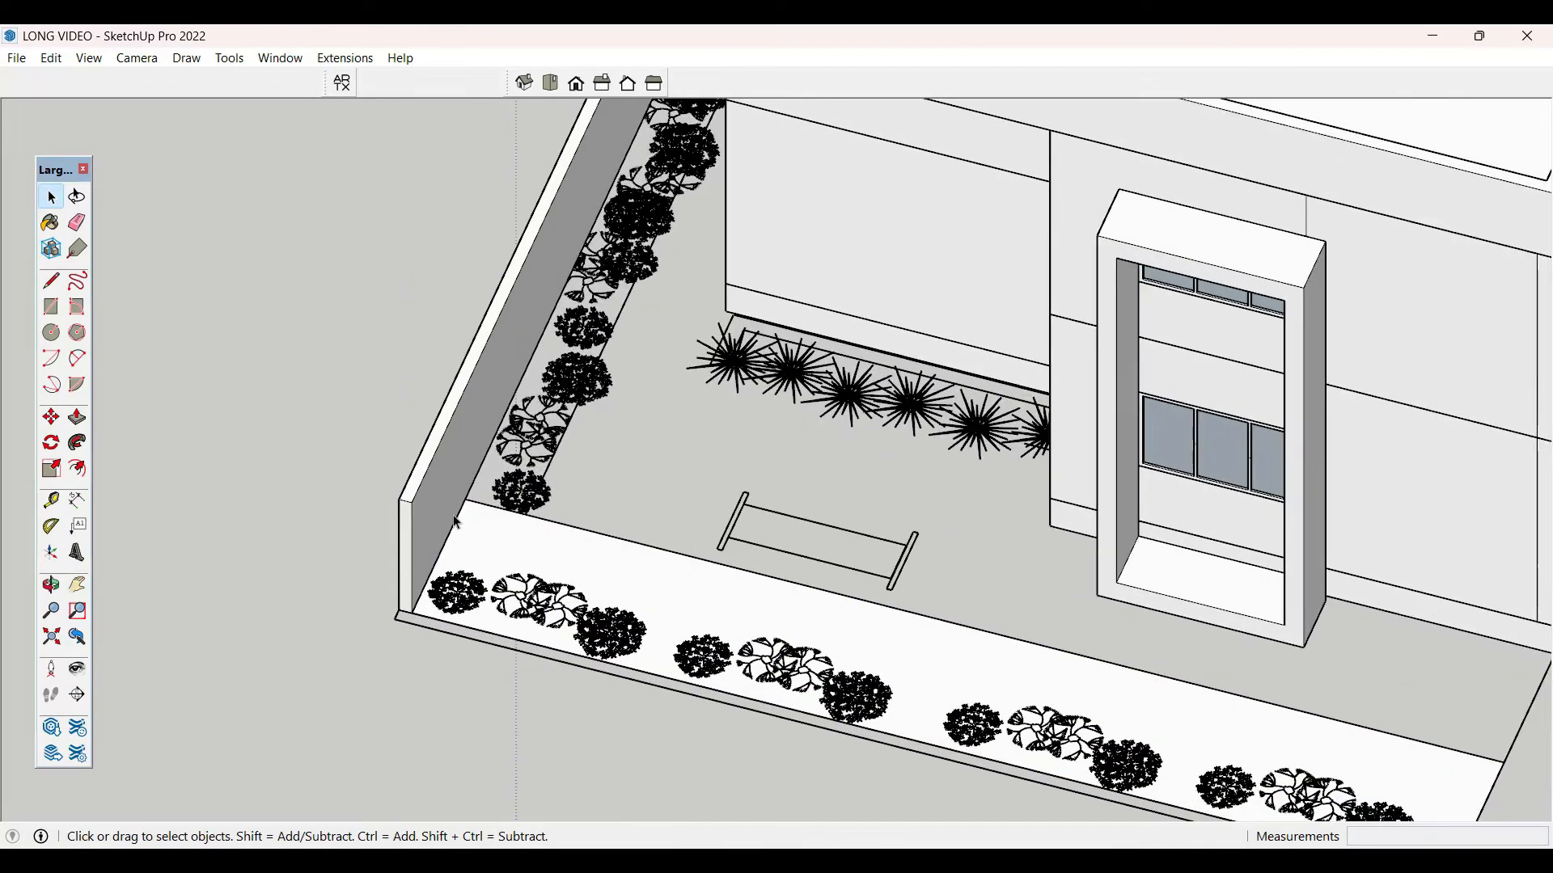
key("r")
left_click(465, 500)
middle_click_drag(687, 483, 589, 190)
scroll(531, 125, "up", 3)
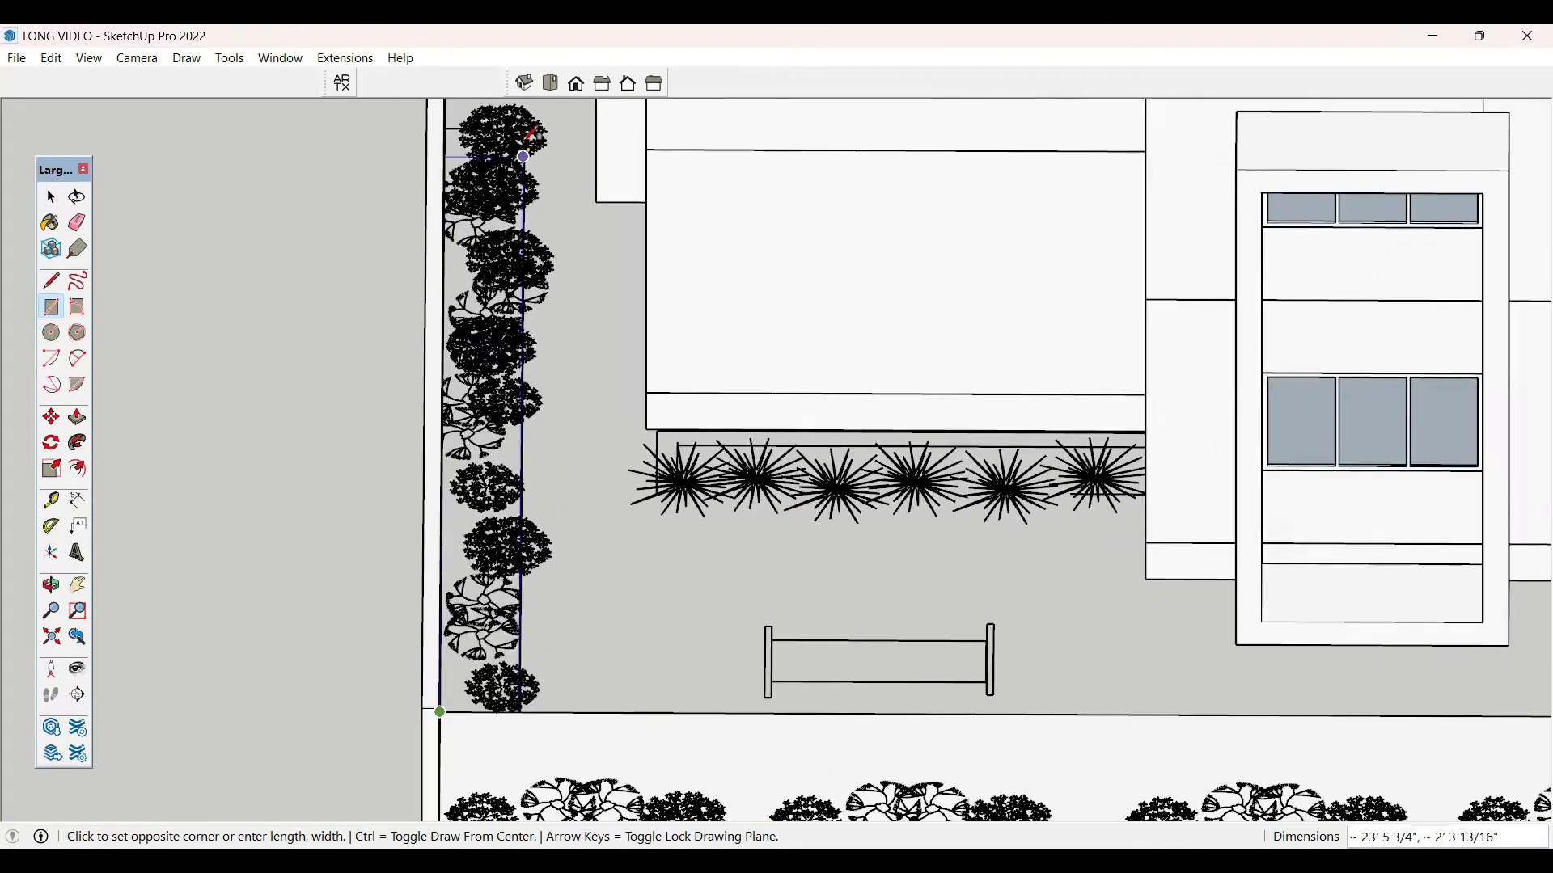
left_click(531, 125)
key("space")
- Remove the shared edge between the front and side planting strips to merge them into one L-shaped face
scroll(510, 606, "down", 3)
middle_click_drag(510, 611, 215, 769)
scroll(469, 479, "up", 3)
scroll(469, 479, "up", 2)
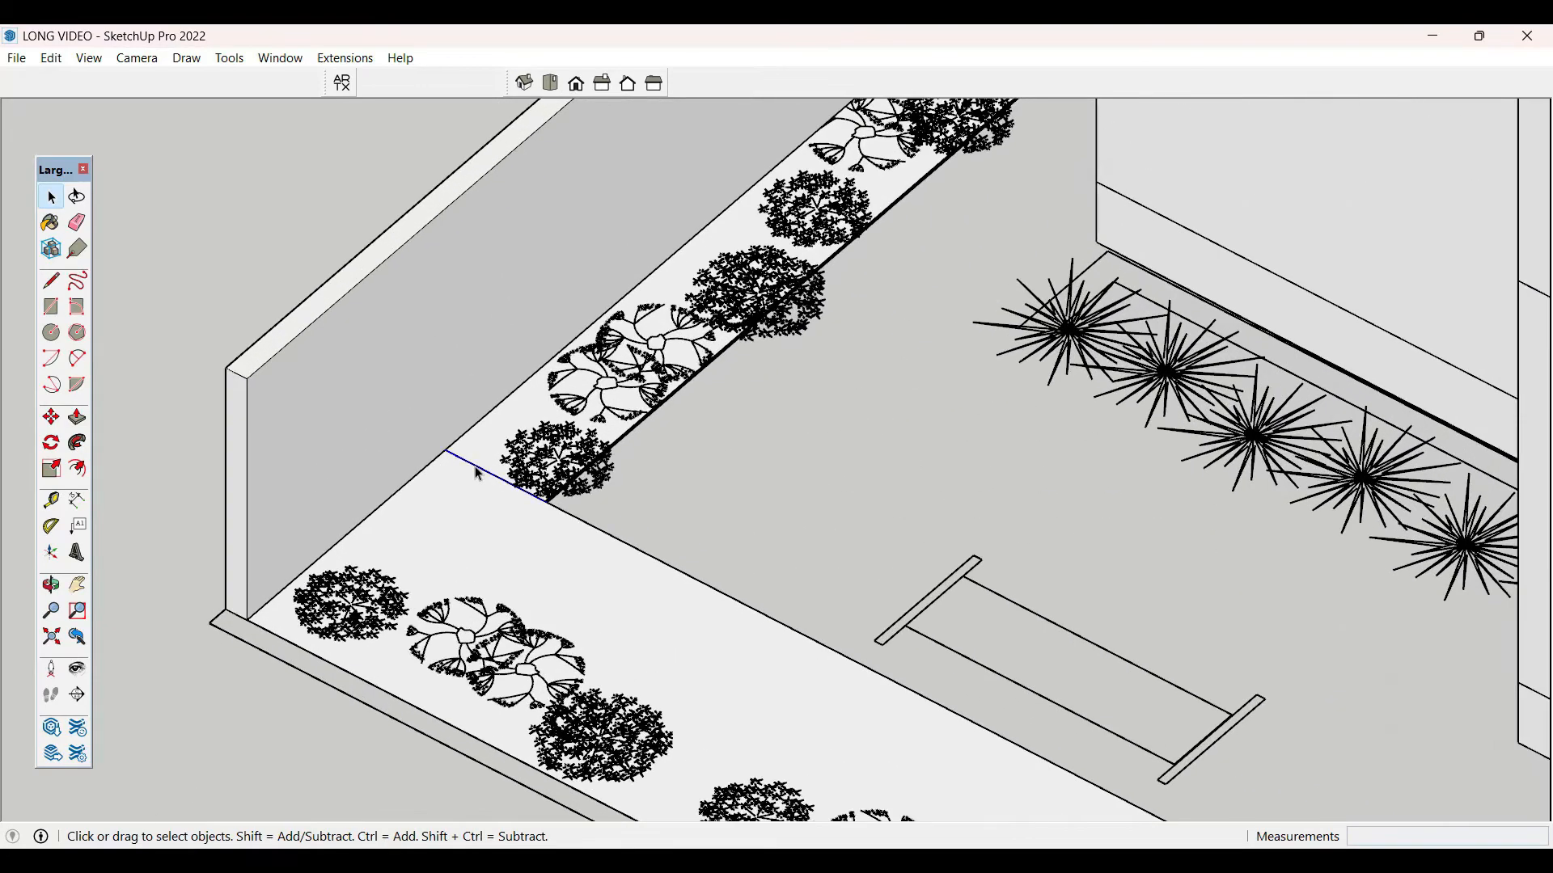
triple_click(489, 479)
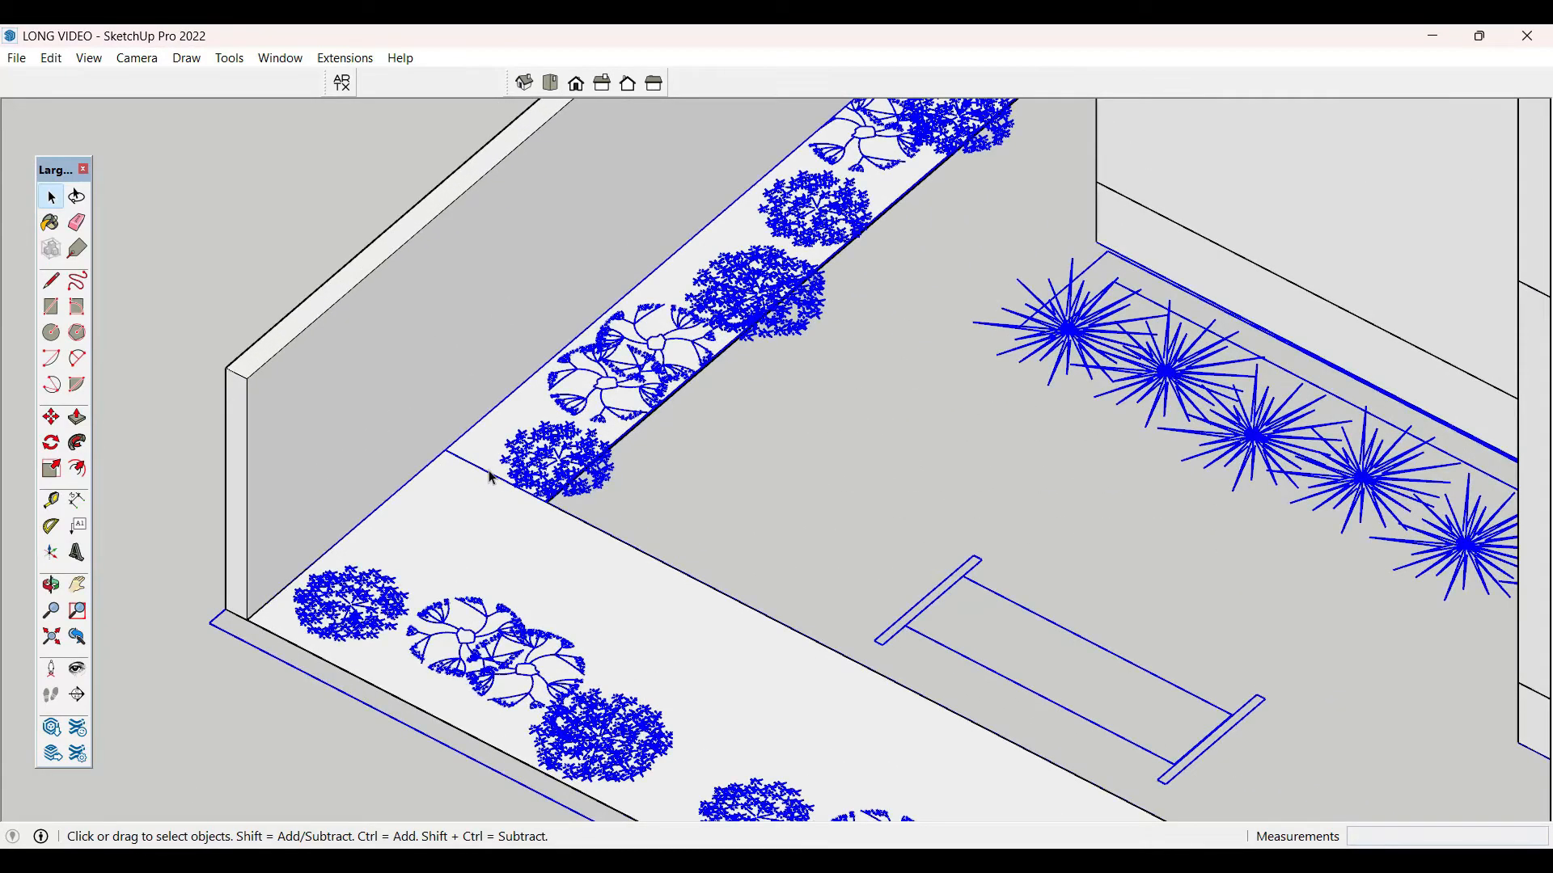
key("ctrl+t")
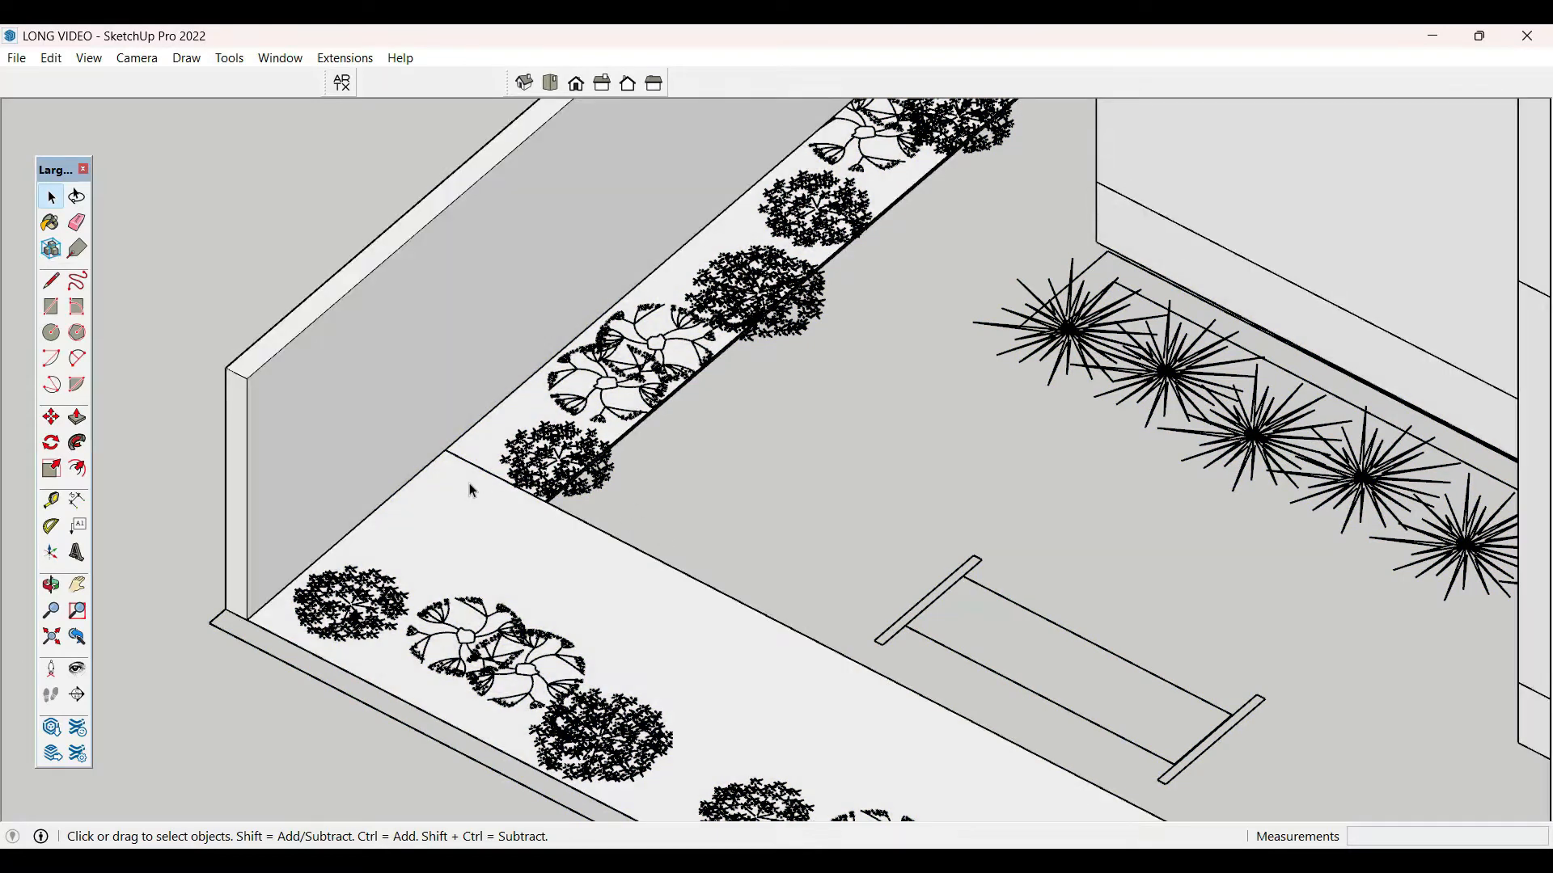
- Offset the outline of the L-shaped planting face inward to form a narrow border
left_click(473, 491)
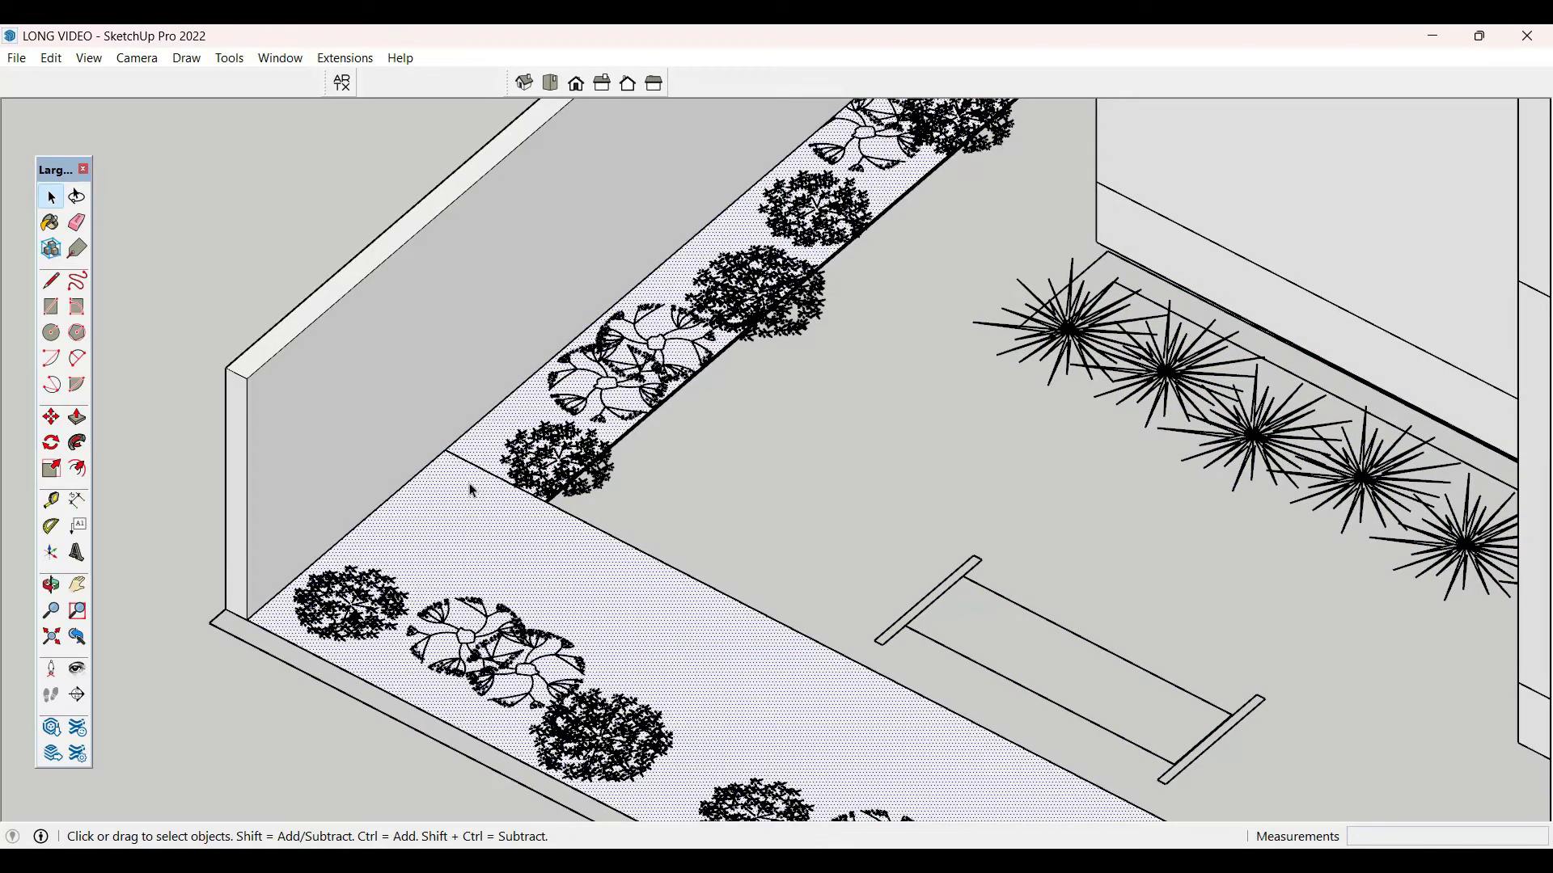
key("f")
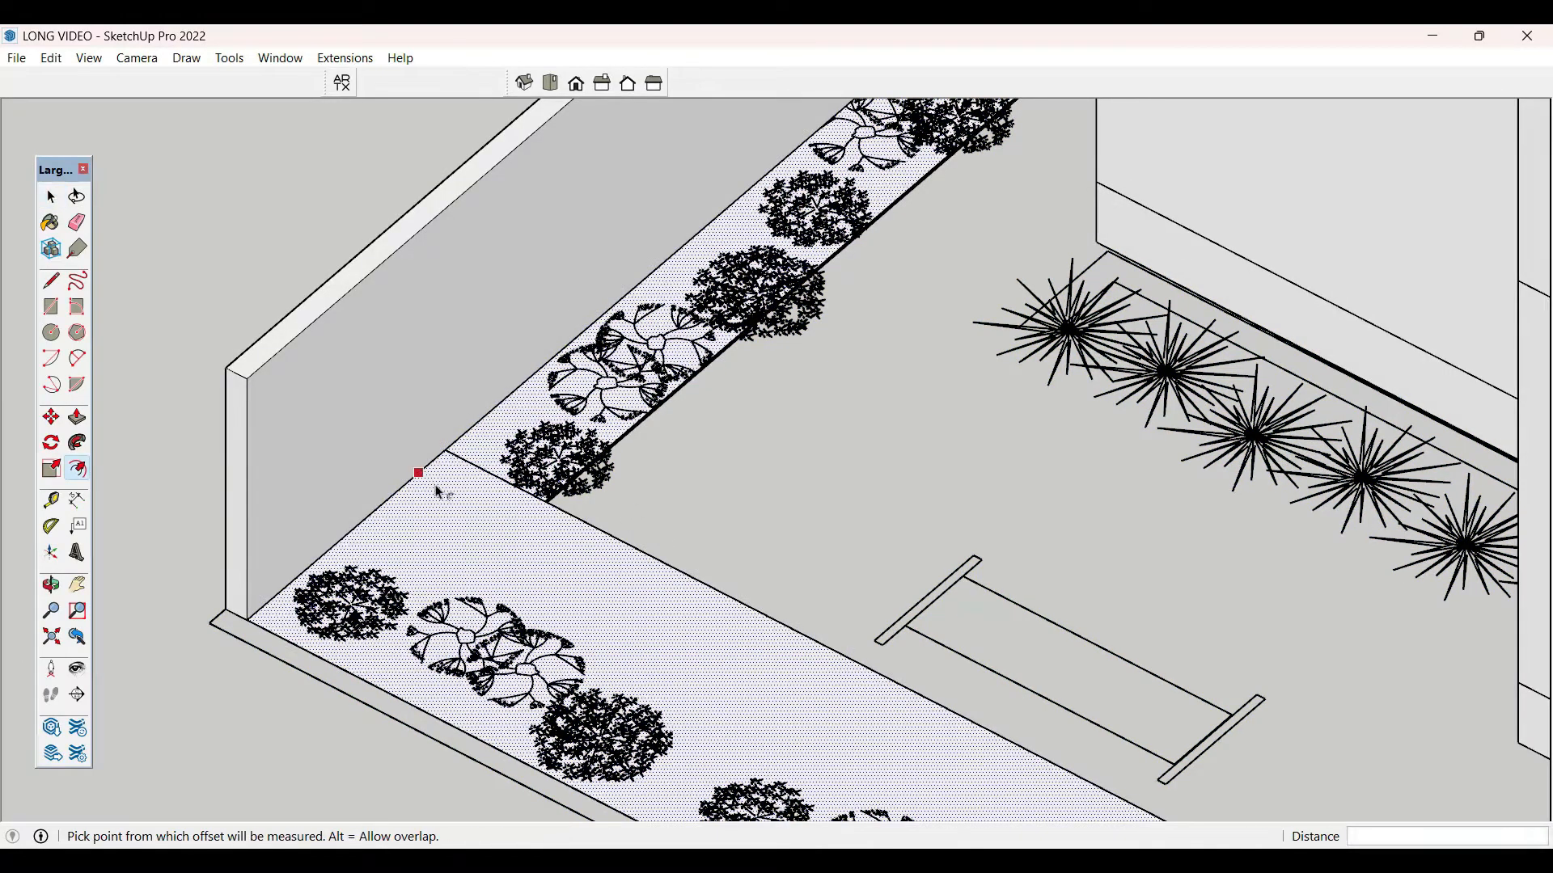
left_click(436, 486)
left_click(441, 483)
key("space")
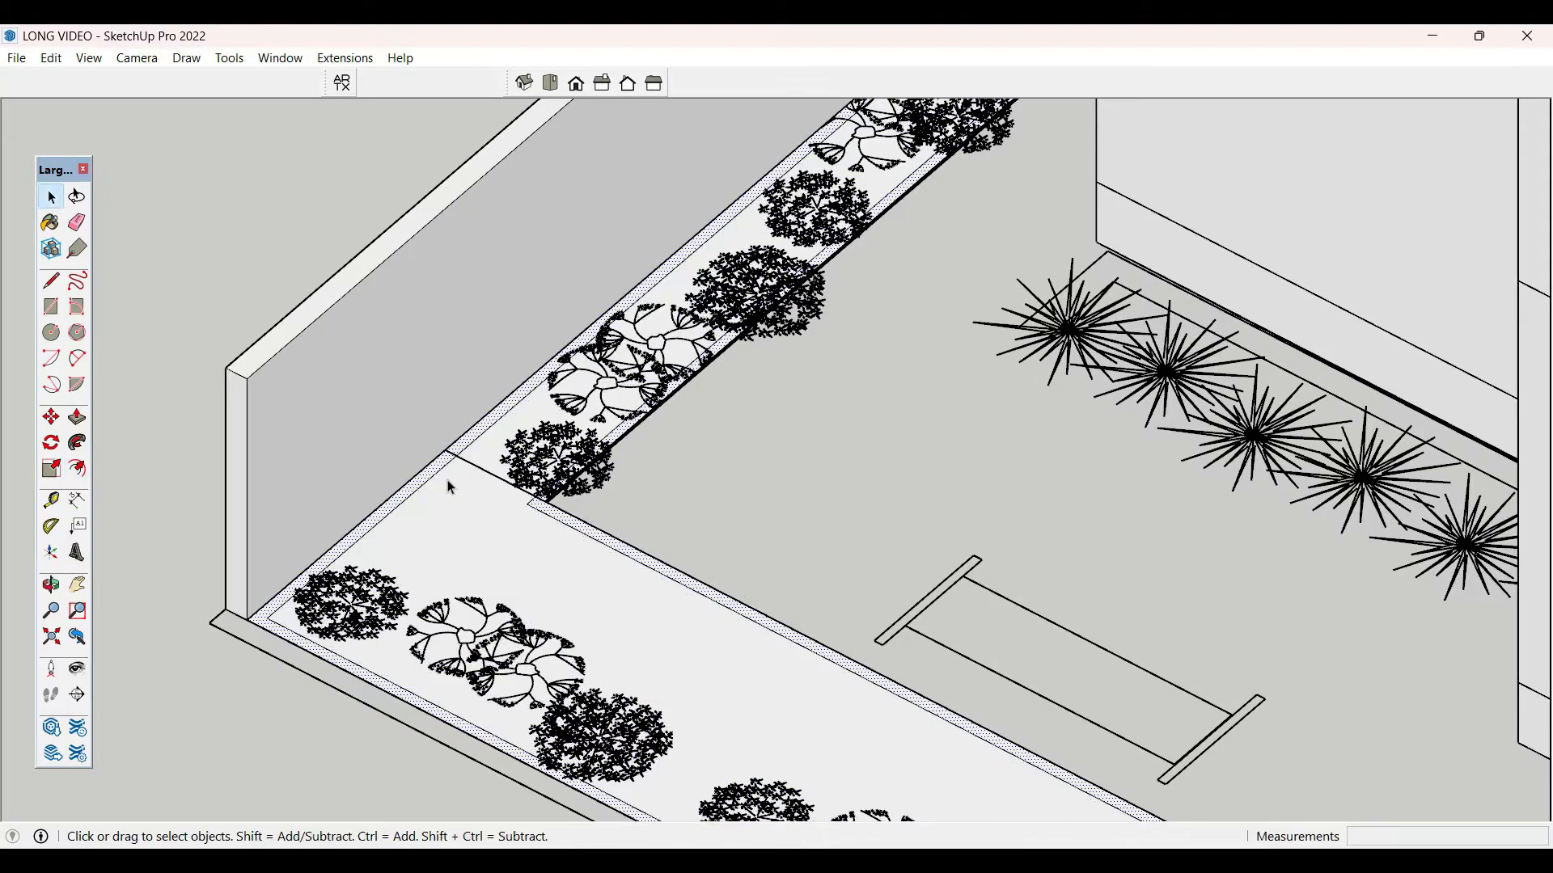
- Push/Pull the narrow border of the L-shaped bed upward into a low curb
scroll(534, 509, "up", 2)
key("p")
left_click(578, 526)
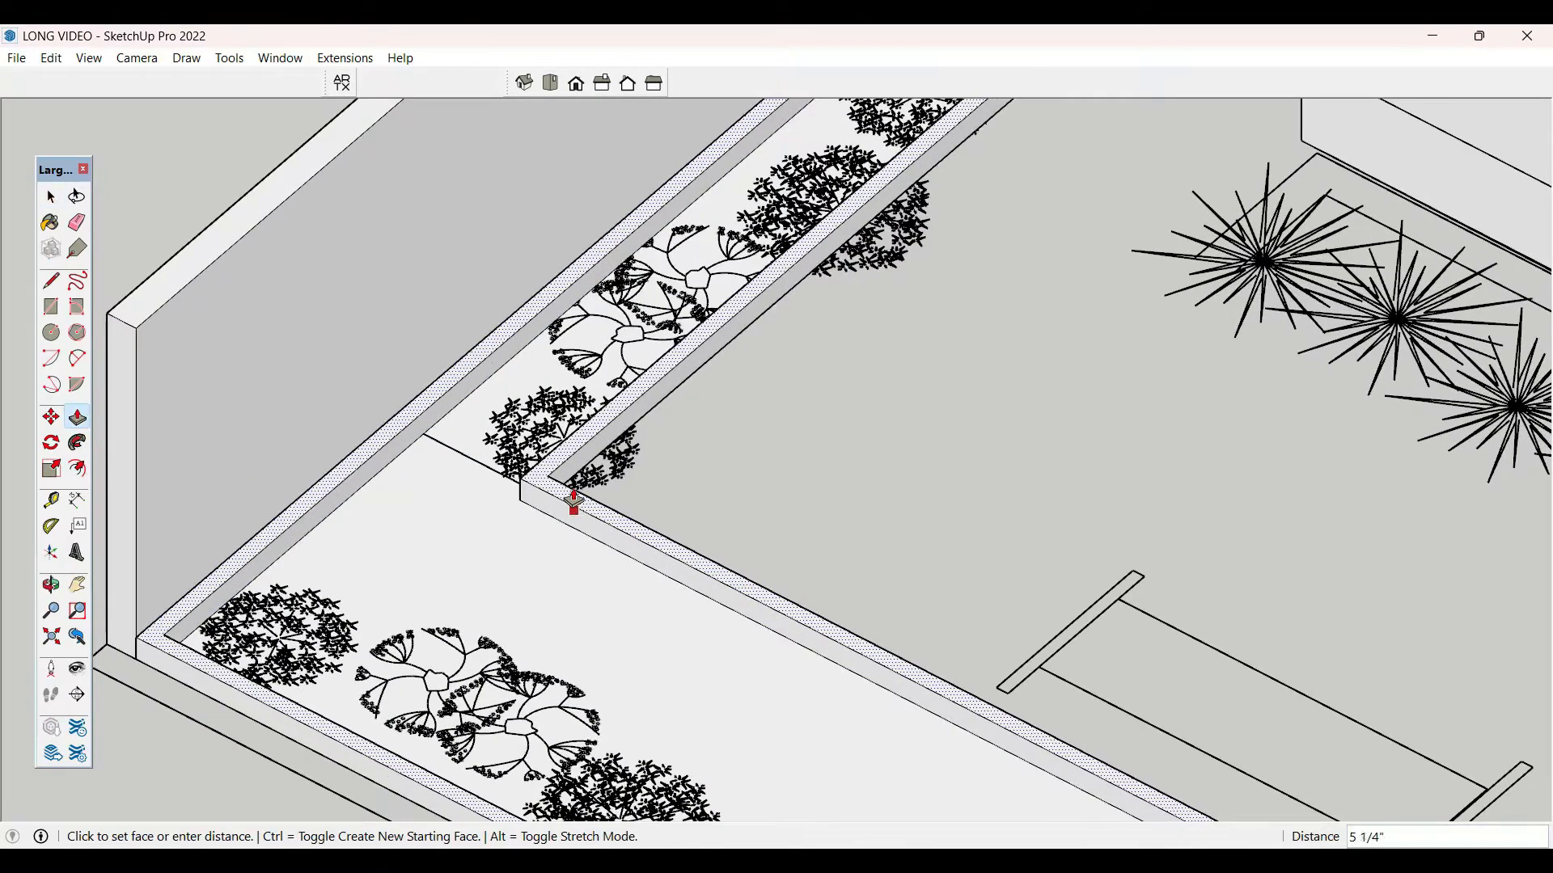
left_click(574, 495)
key("space")
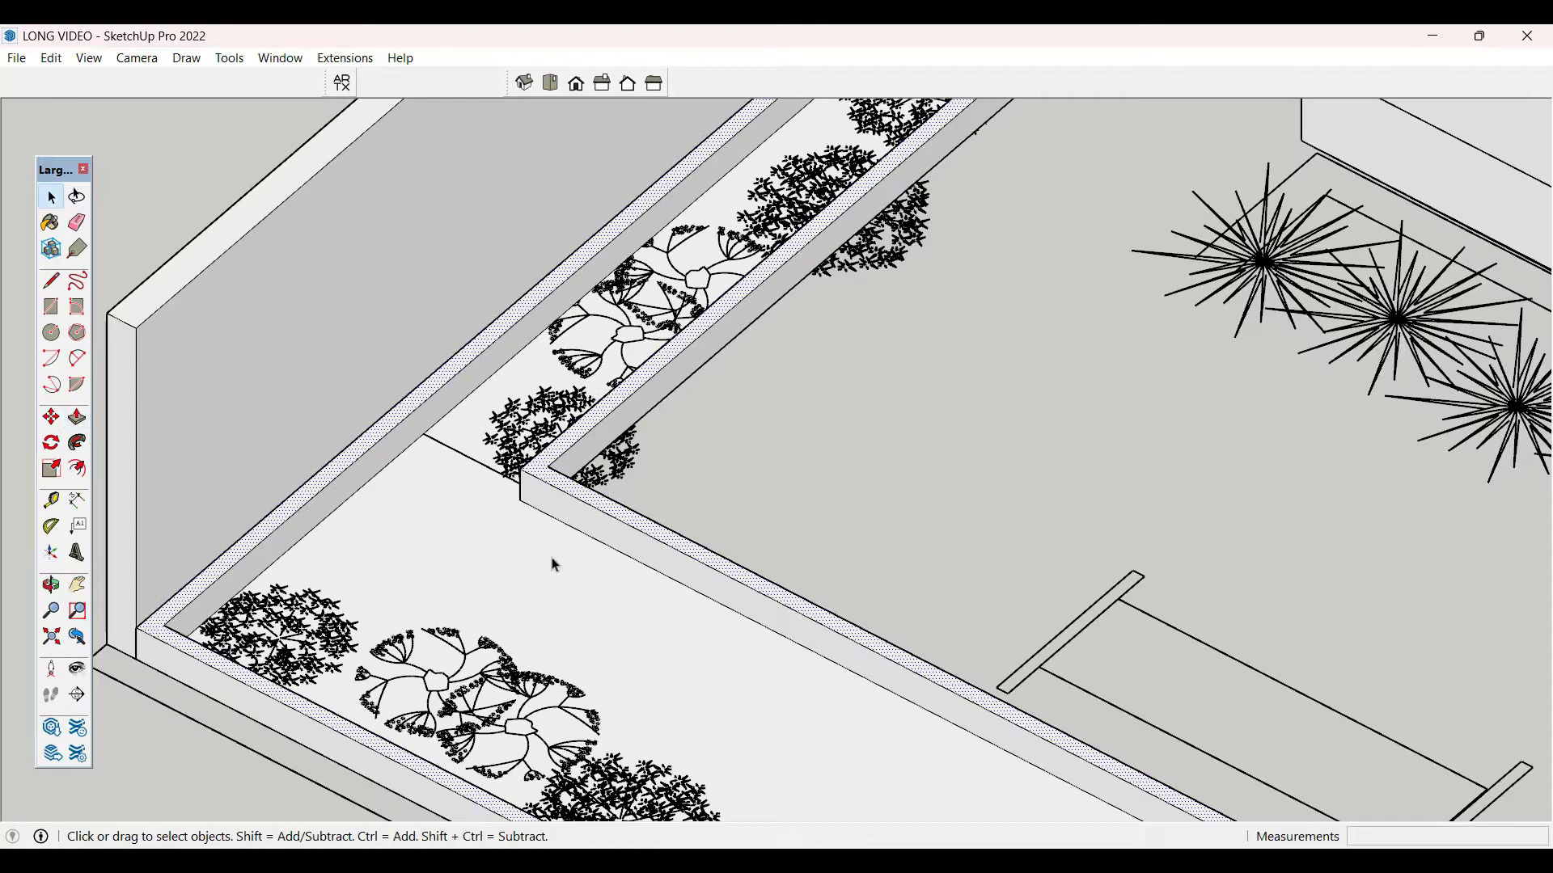
- Paint the ground face inside the L-shaped bed with Grass Light Green
scroll(541, 562, "down", 1)
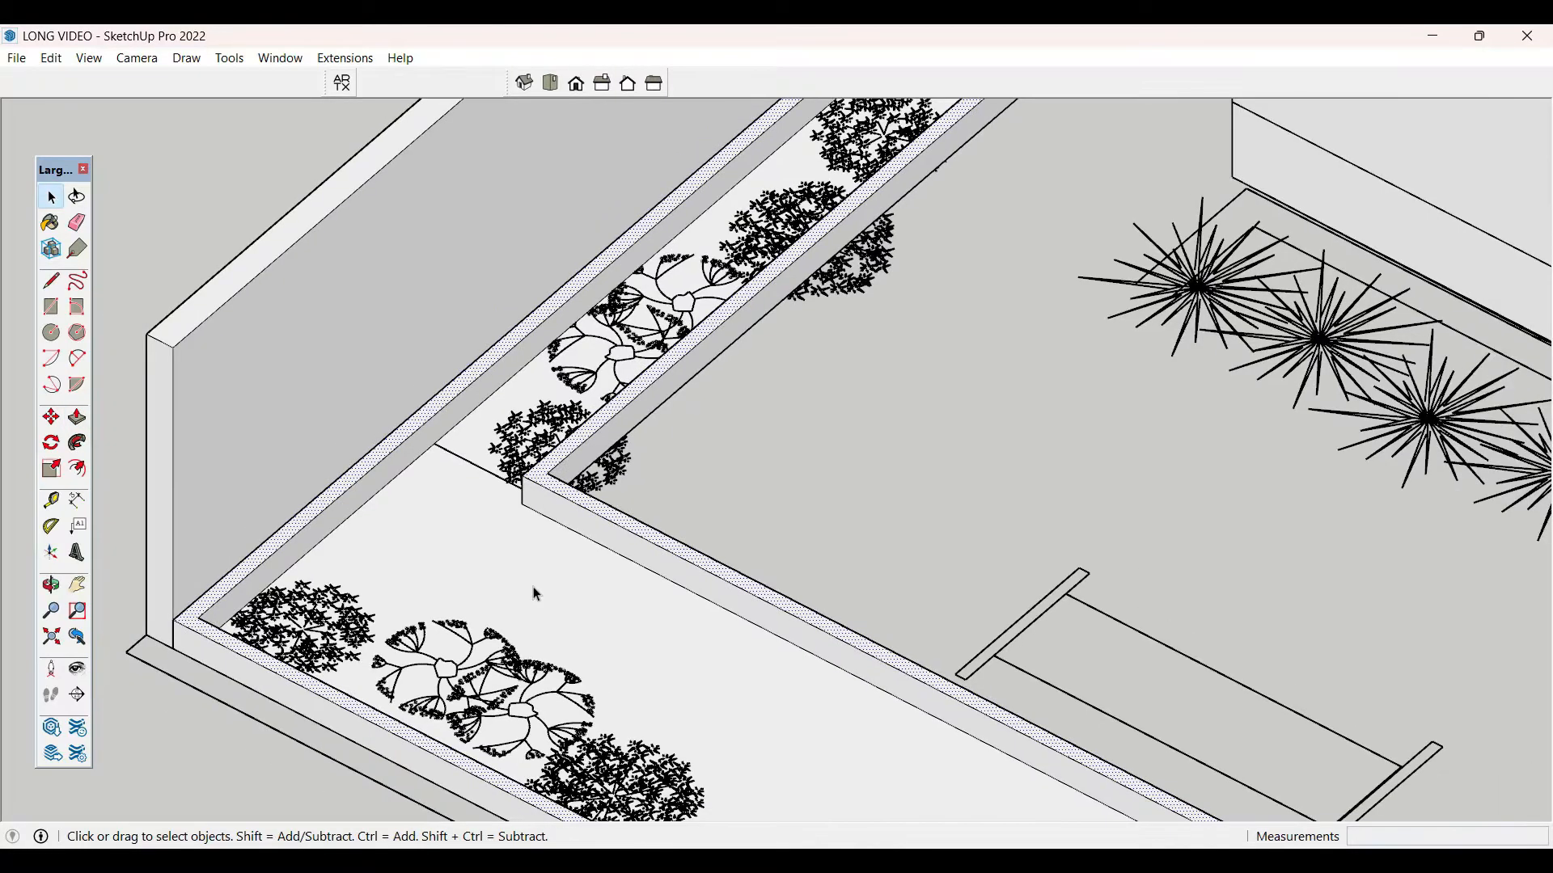
key("b")
left_click(1268, 392)
left_click(637, 678)
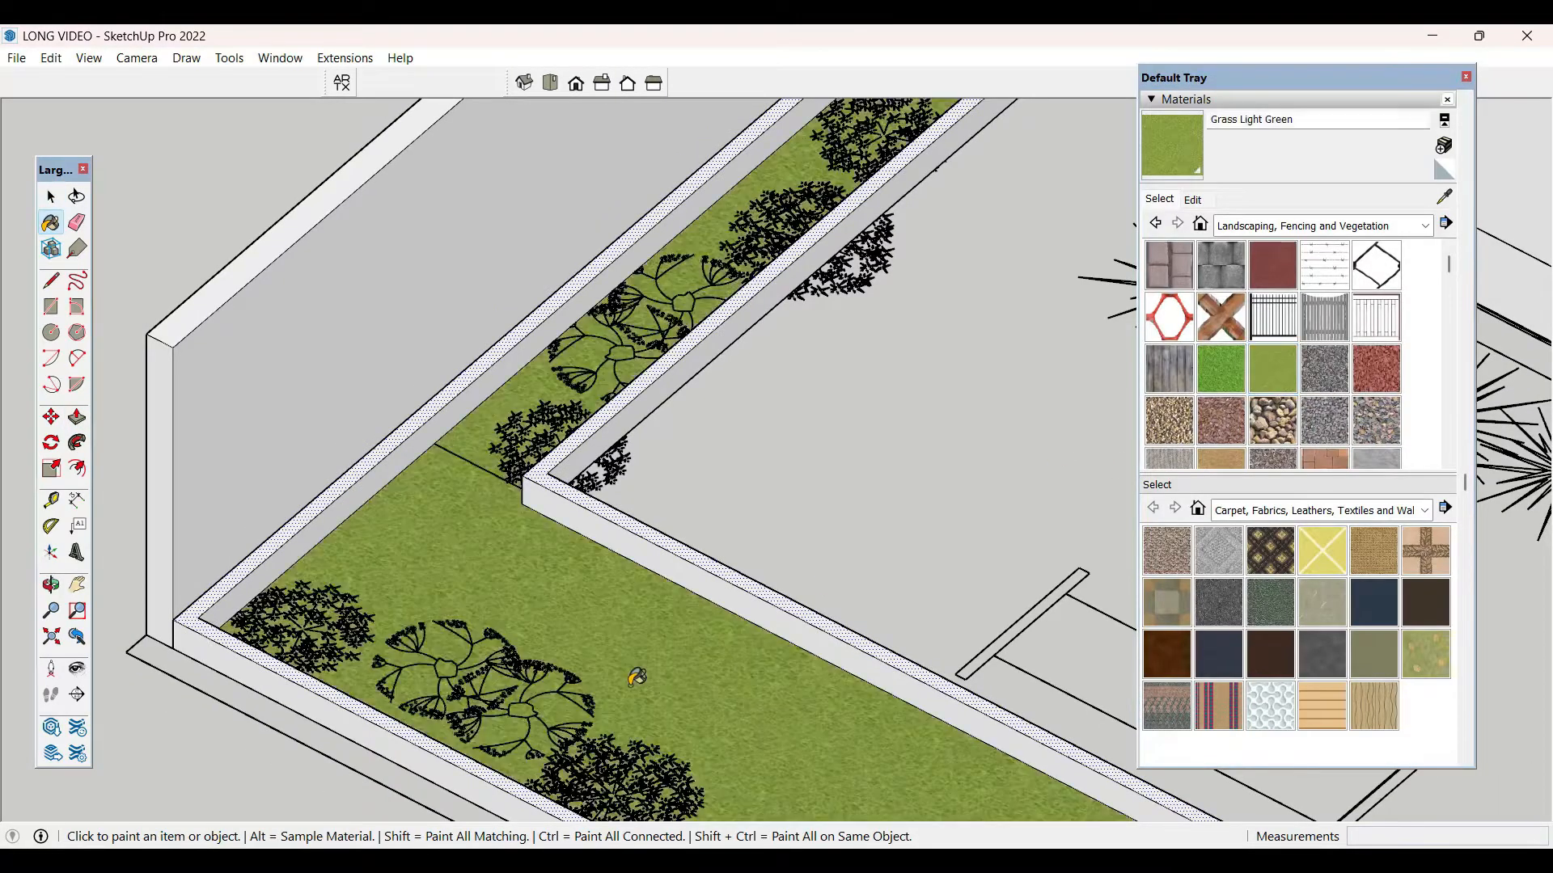
- Paint the top, inner and outer faces of the L-shaped curb with Blacktop Old 01 from Asphalt and Concrete
left_click(1425, 228)
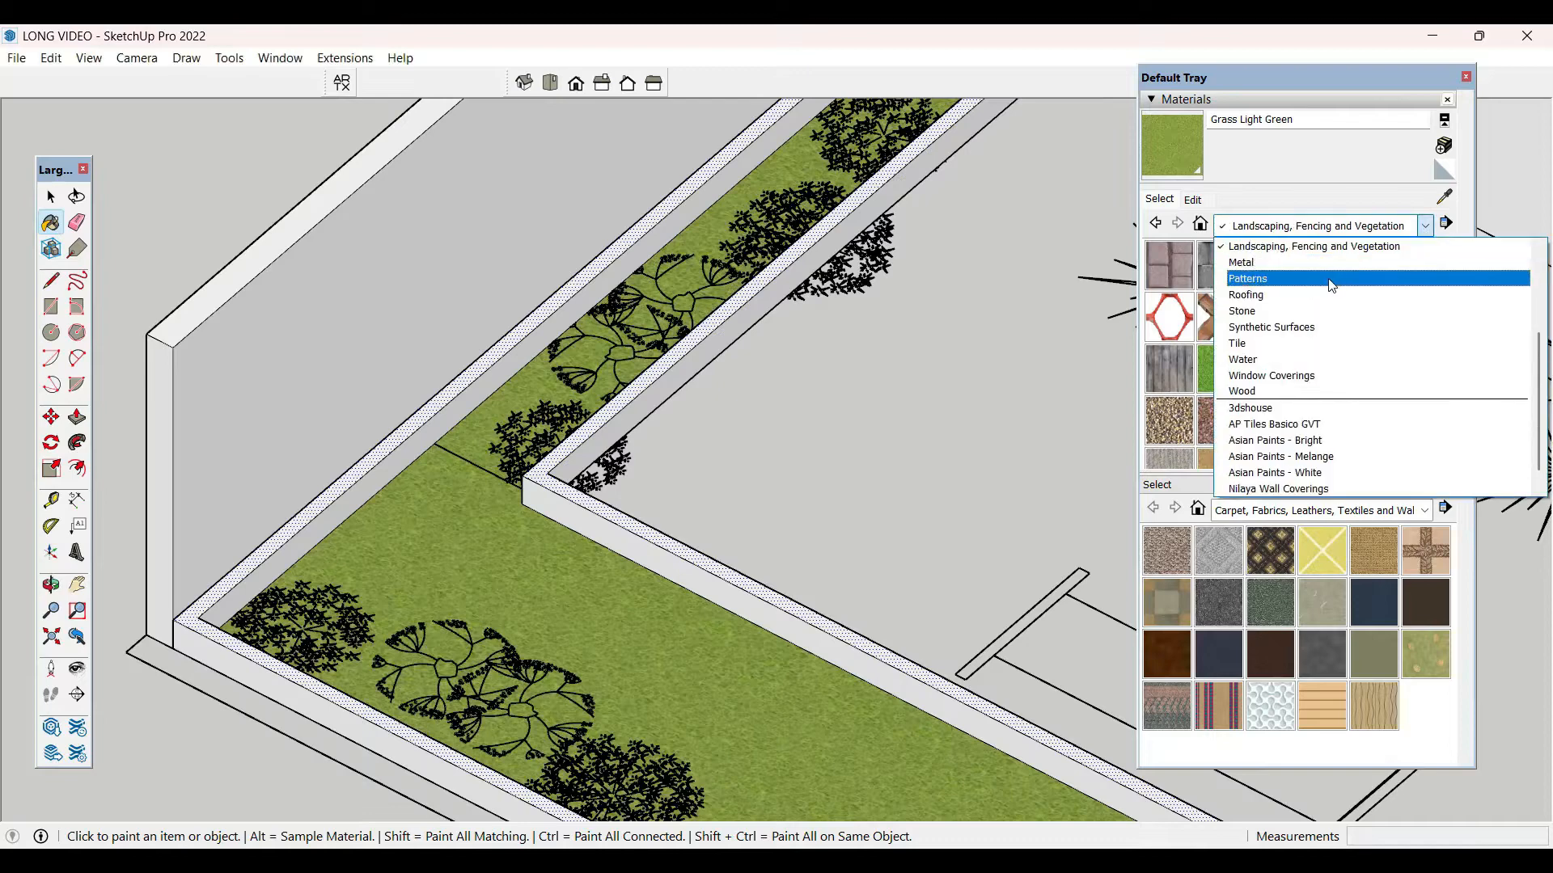
scroll(1293, 284, "up", 3)
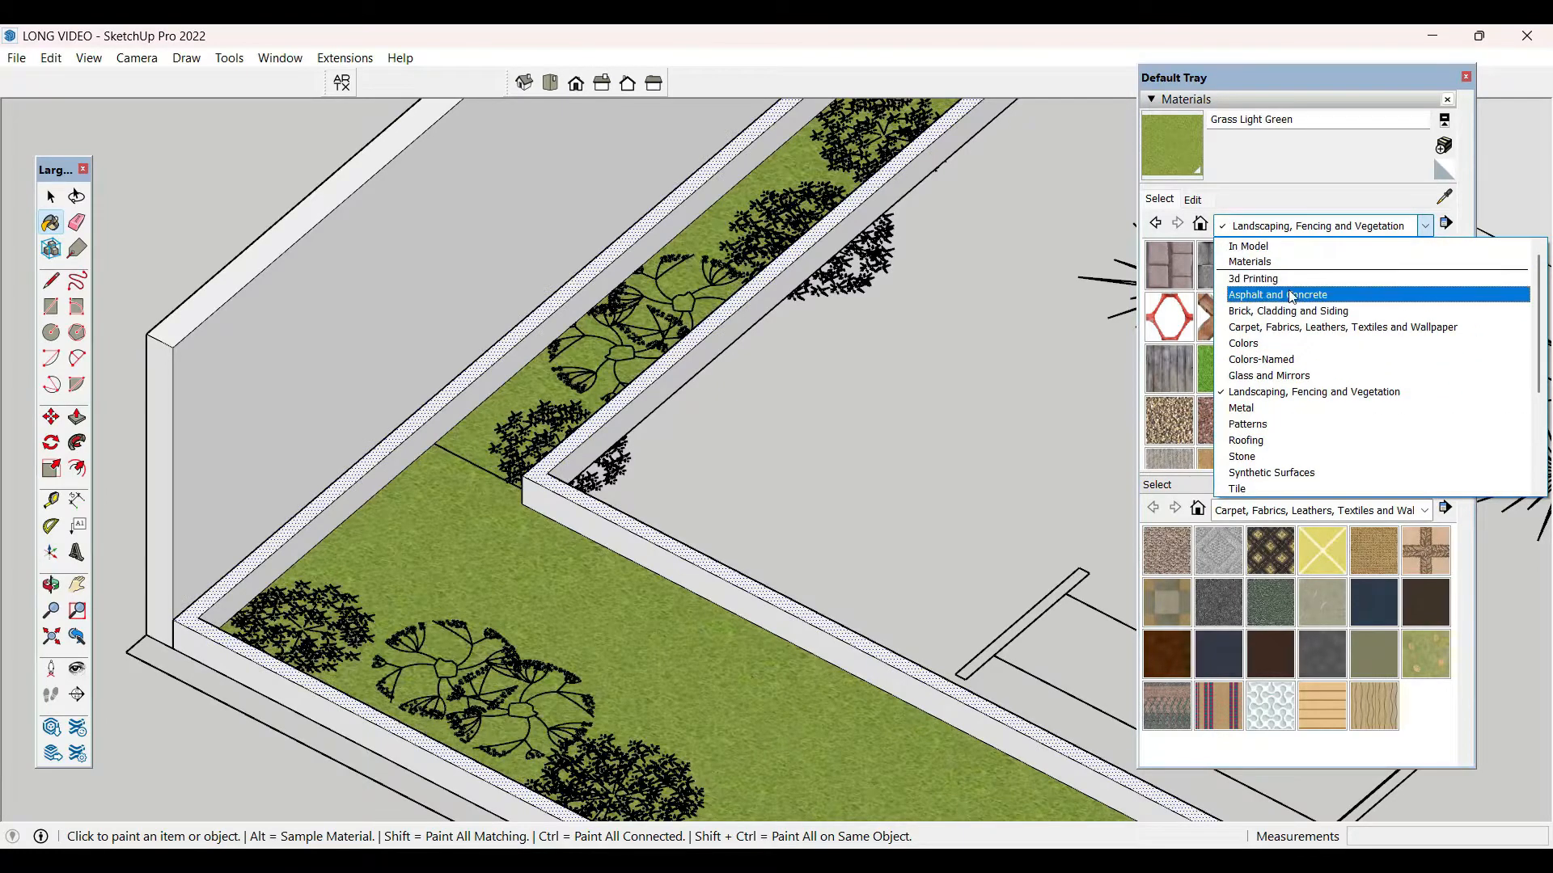
left_click(1292, 293)
left_click(1276, 273)
left_click(745, 310)
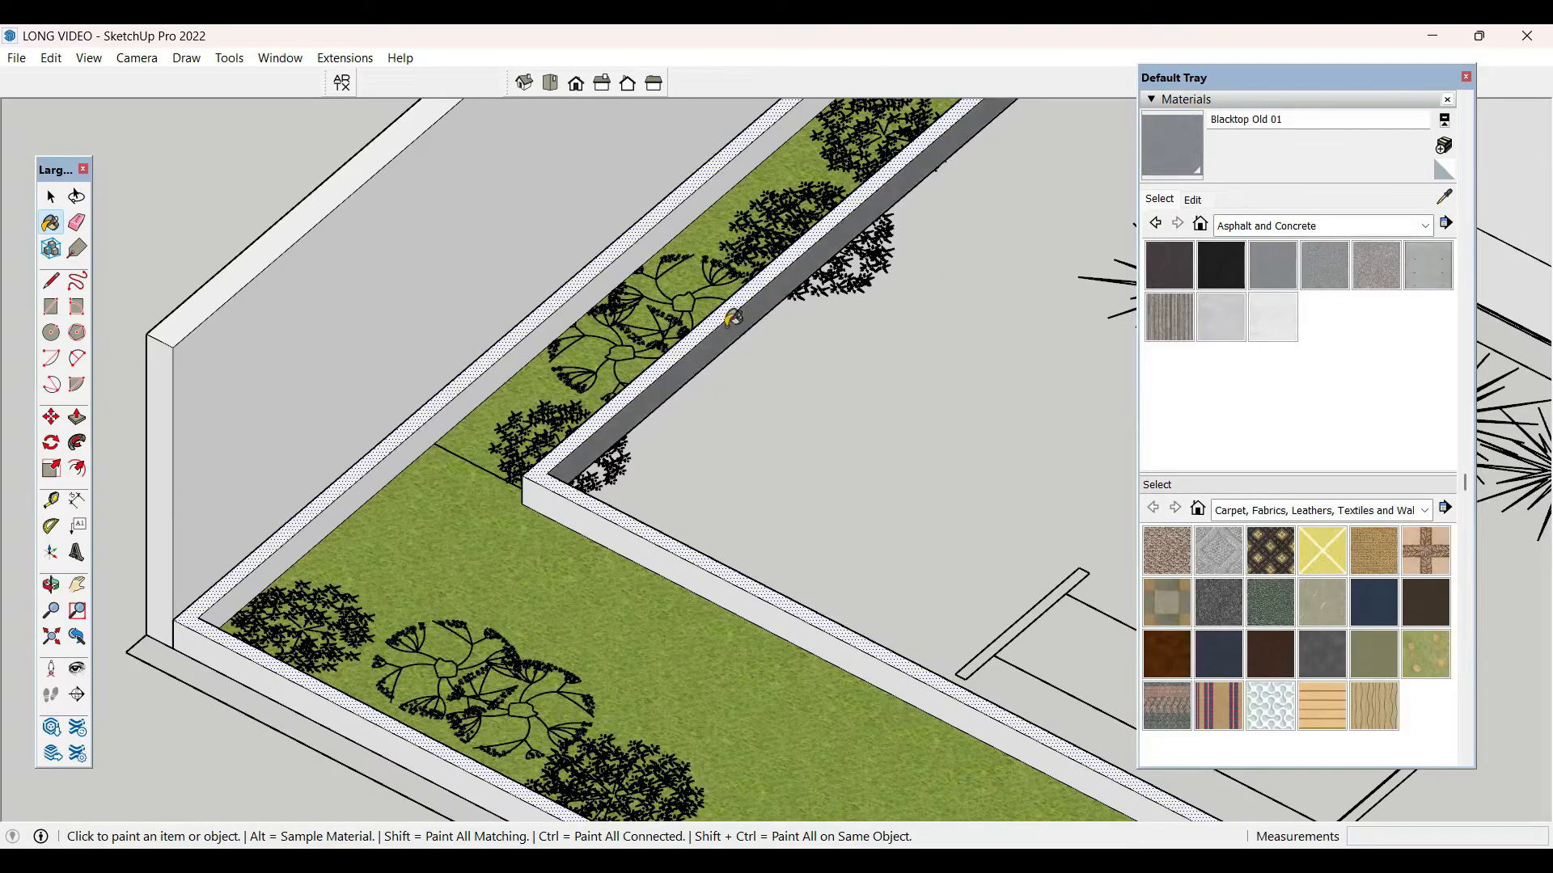
left_click(734, 318)
left_click(598, 501)
left_click(455, 423)
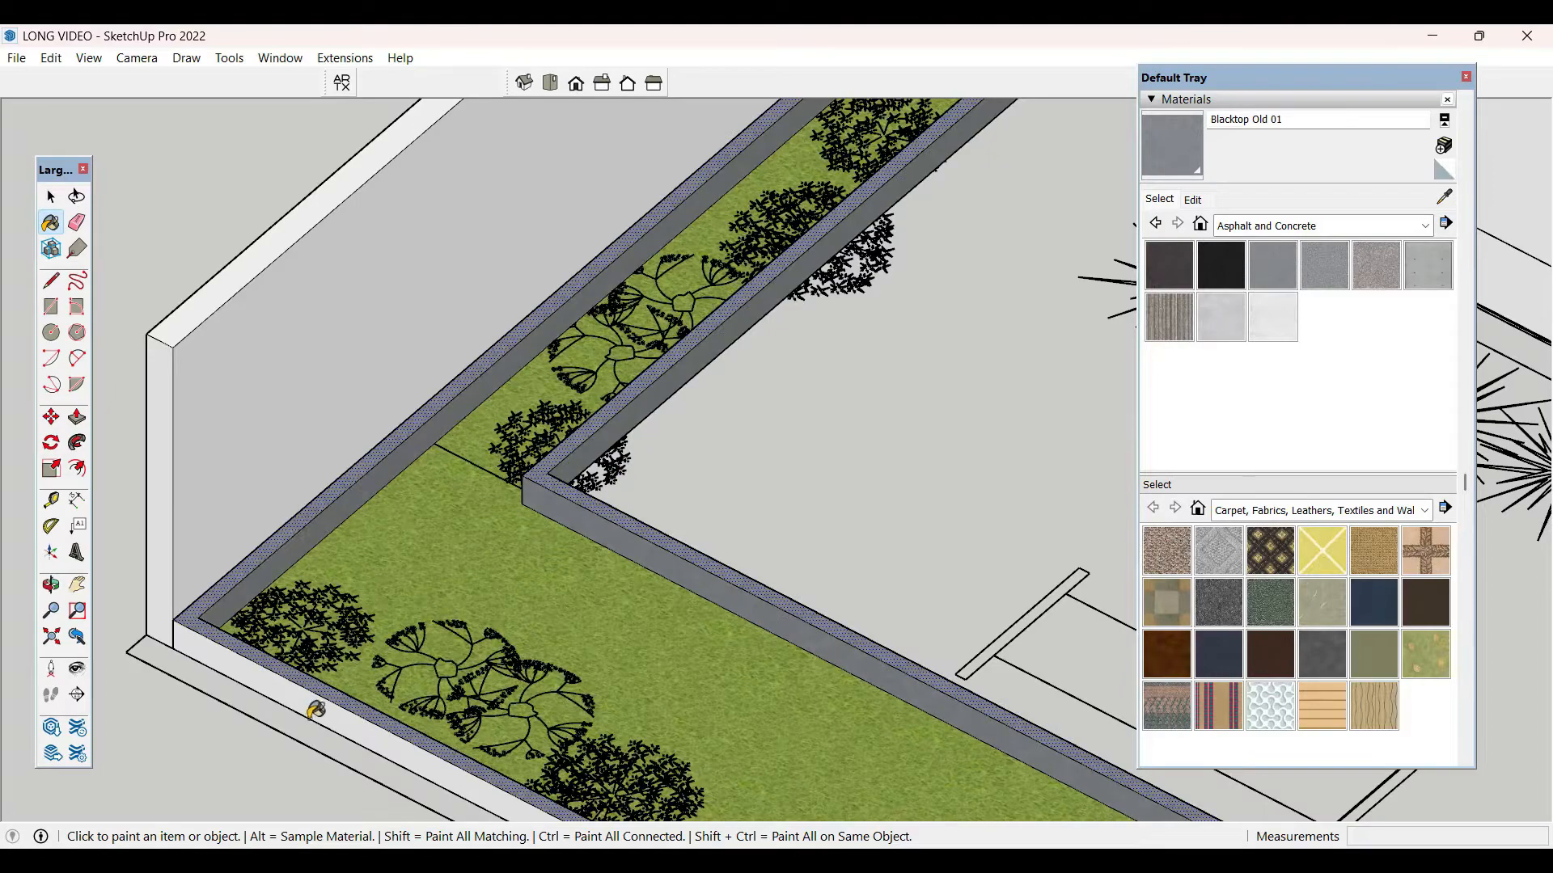
left_click(322, 709)
- Paint the outer face of the curb's short end near the parked car with Blacktop Old 01
scroll(305, 337, "down", 5)
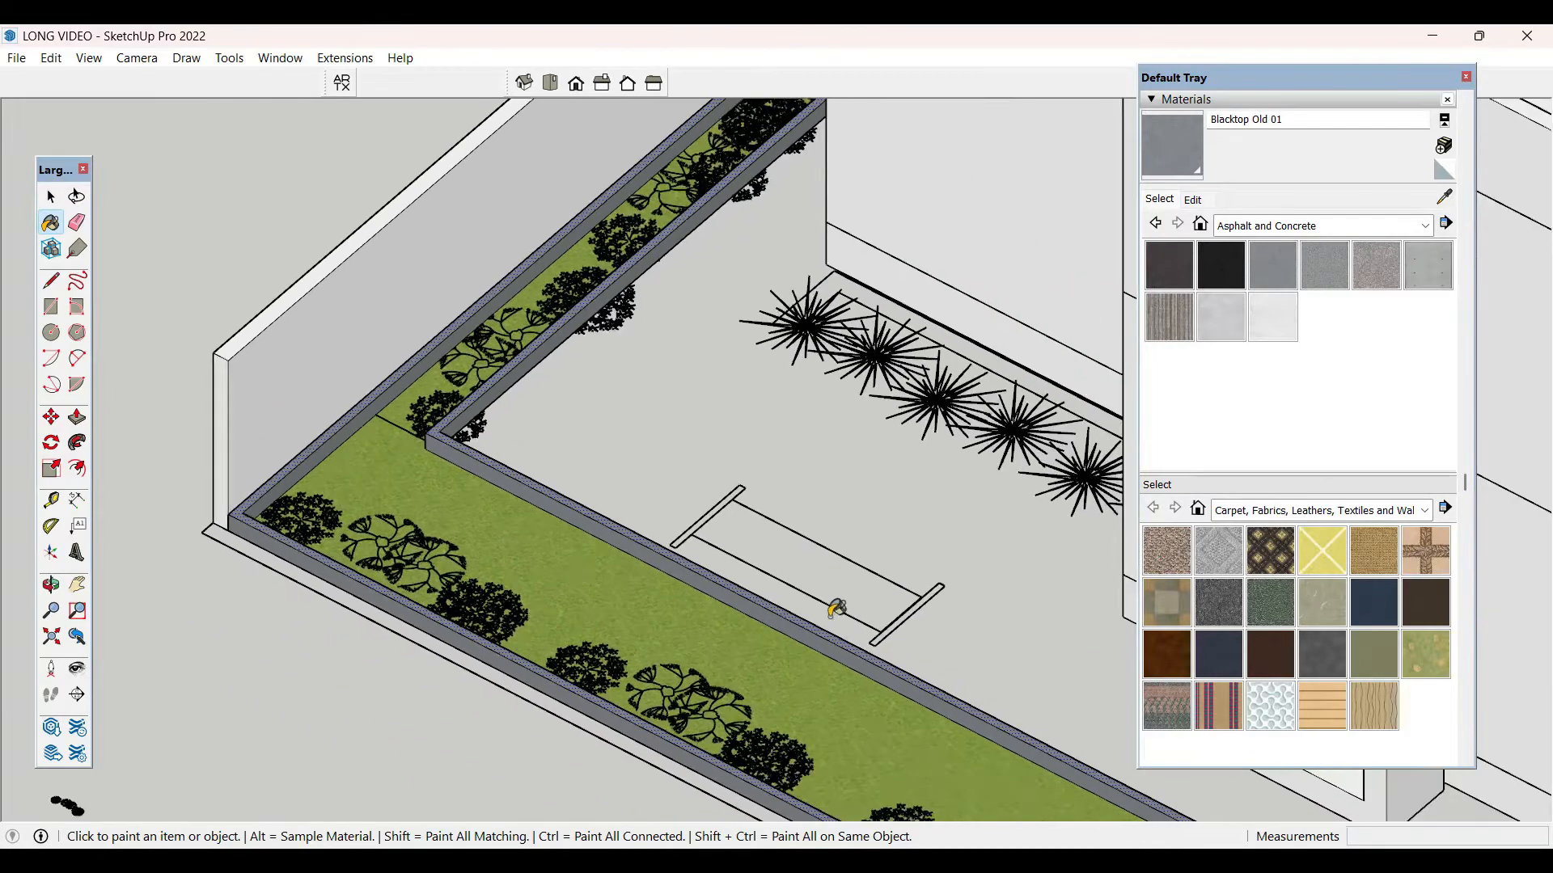
scroll(454, 313, "down", 5)
scroll(960, 702, "up", 8)
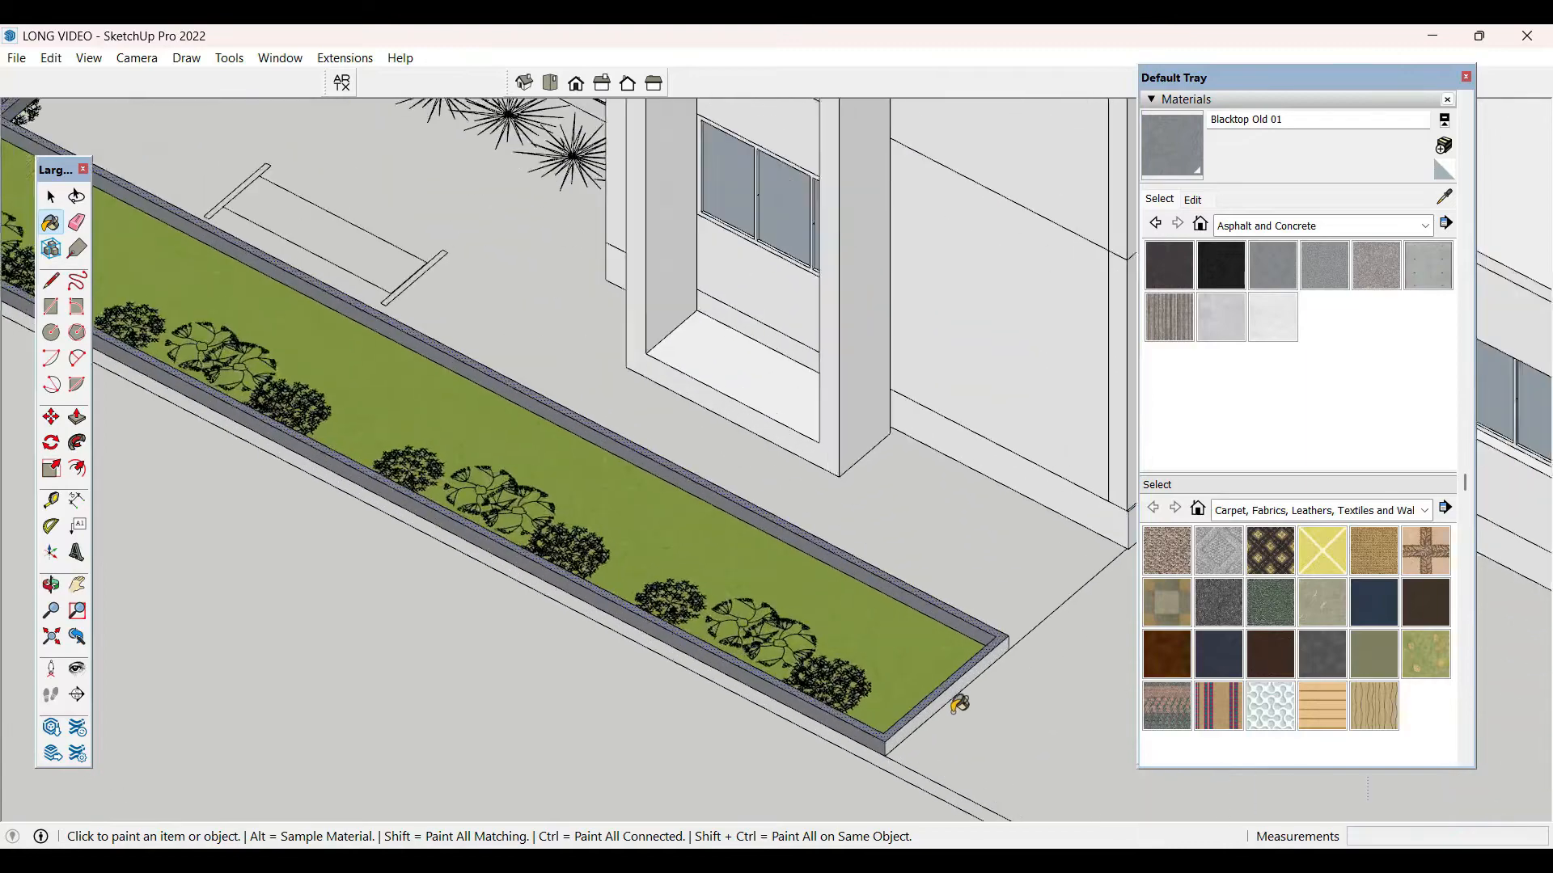
left_click(968, 676)
scroll(994, 647, "down", 1)
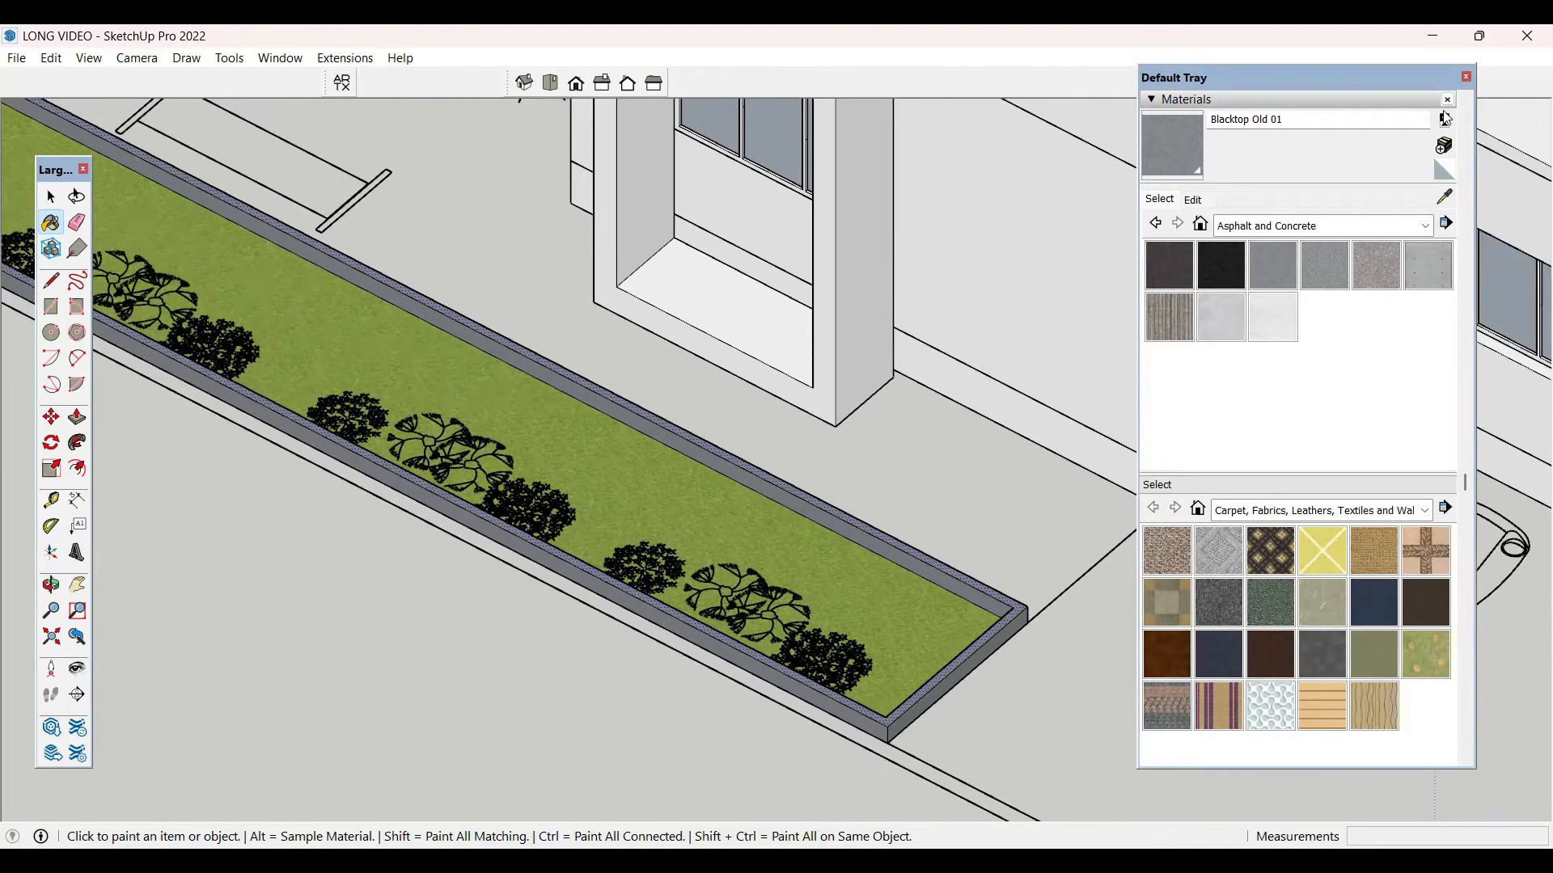
key("space")
left_click(1466, 77)
- Paint the unpainted inner face of the curb's short end beside the driveway with Blacktop Old 01
scroll(582, 545, "down", 3)
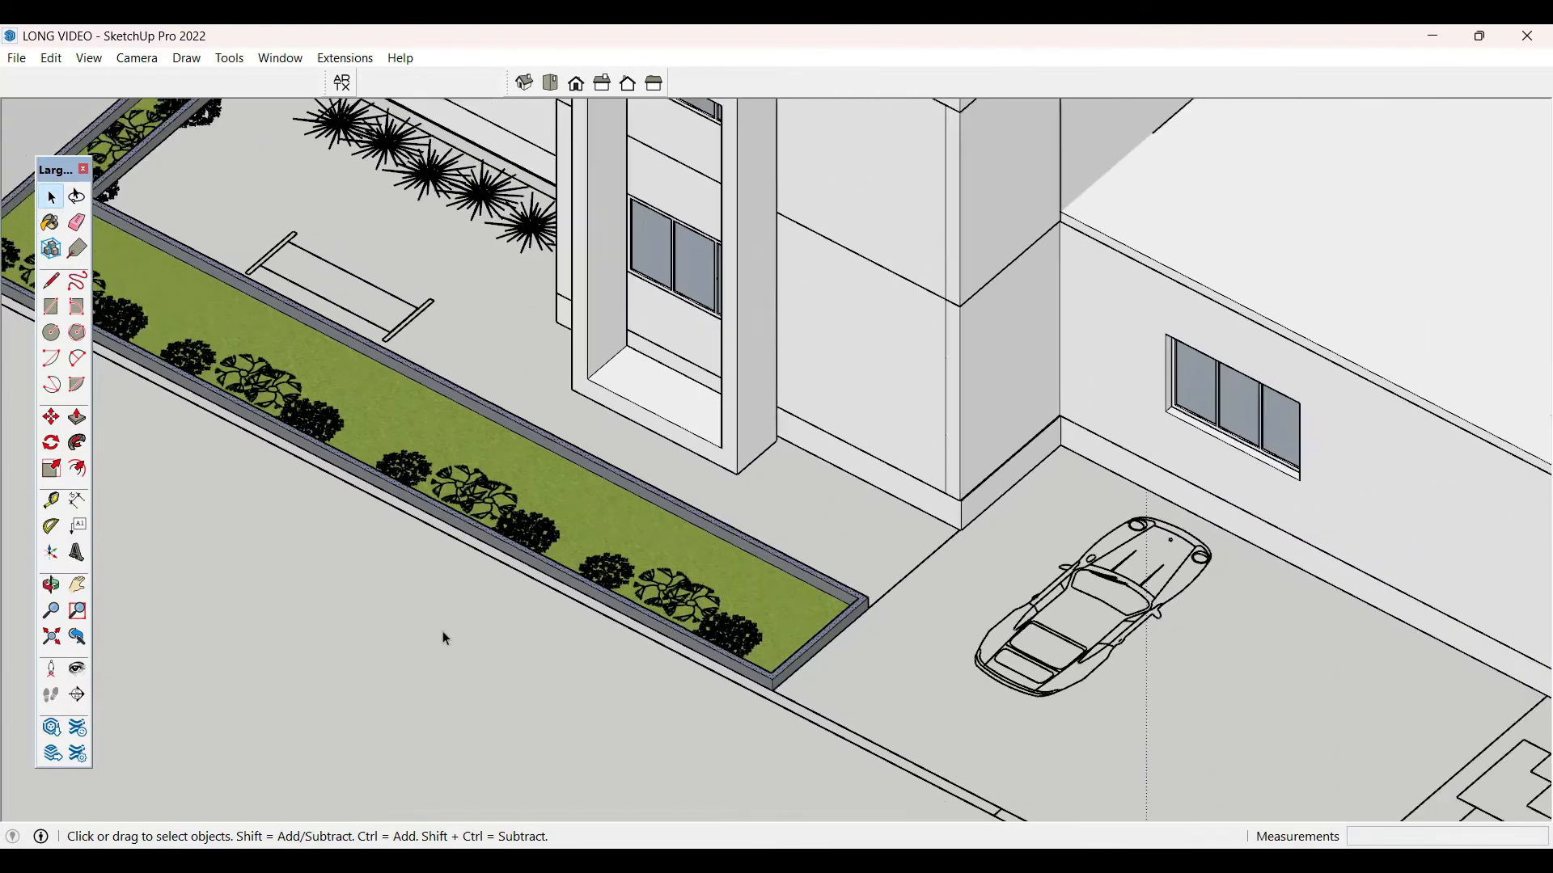
middle_click_drag(443, 631, 1019, 566)
scroll(1018, 566, "down", 2)
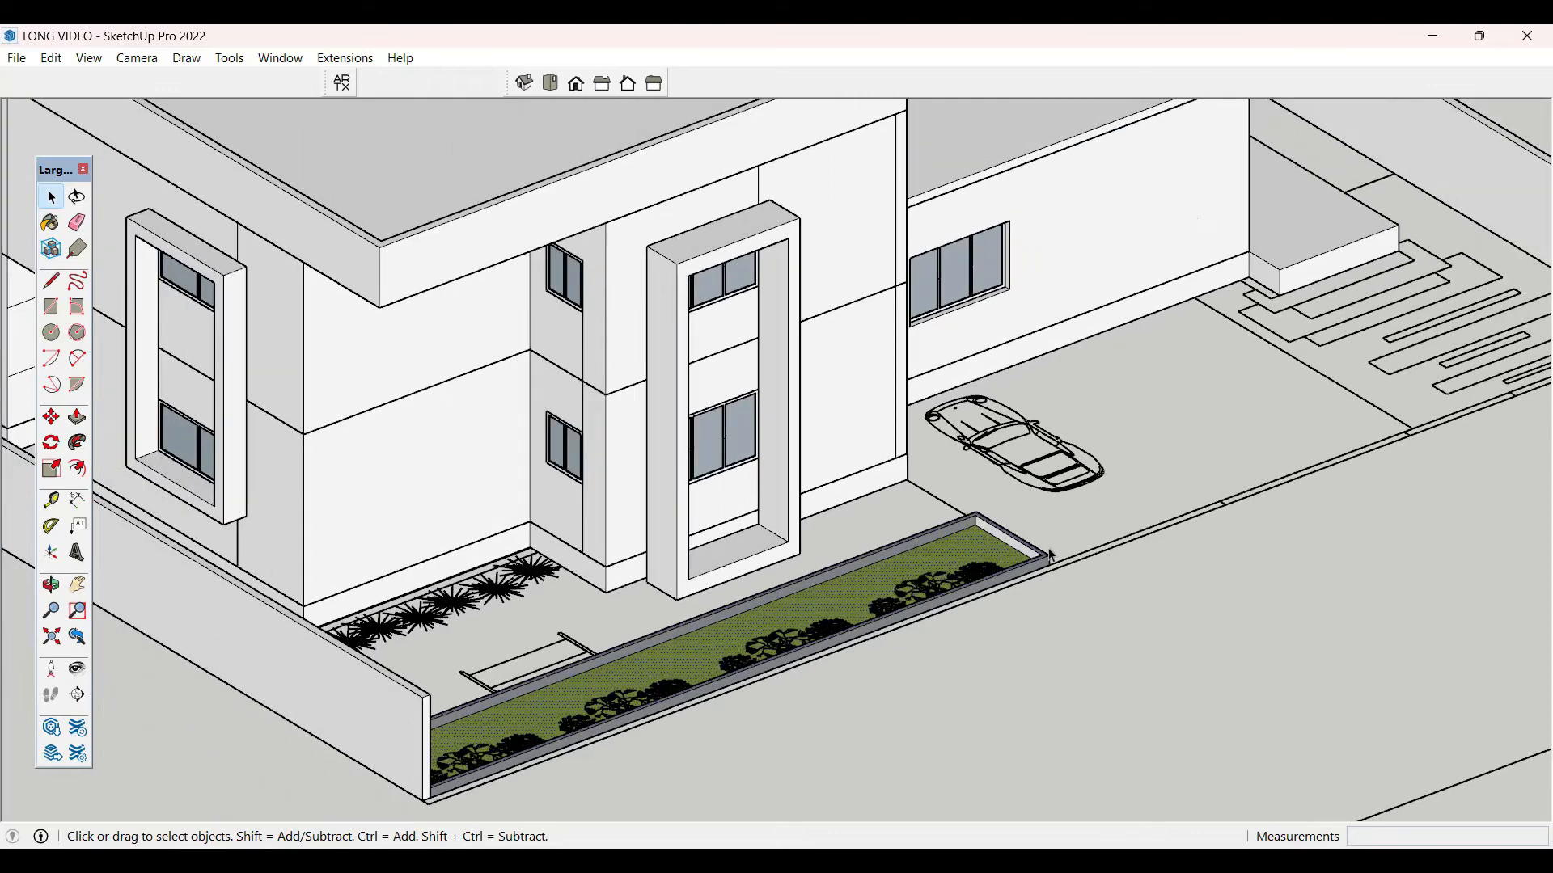
scroll(1019, 554, "up", 3)
scroll(1019, 554, "up", 3)
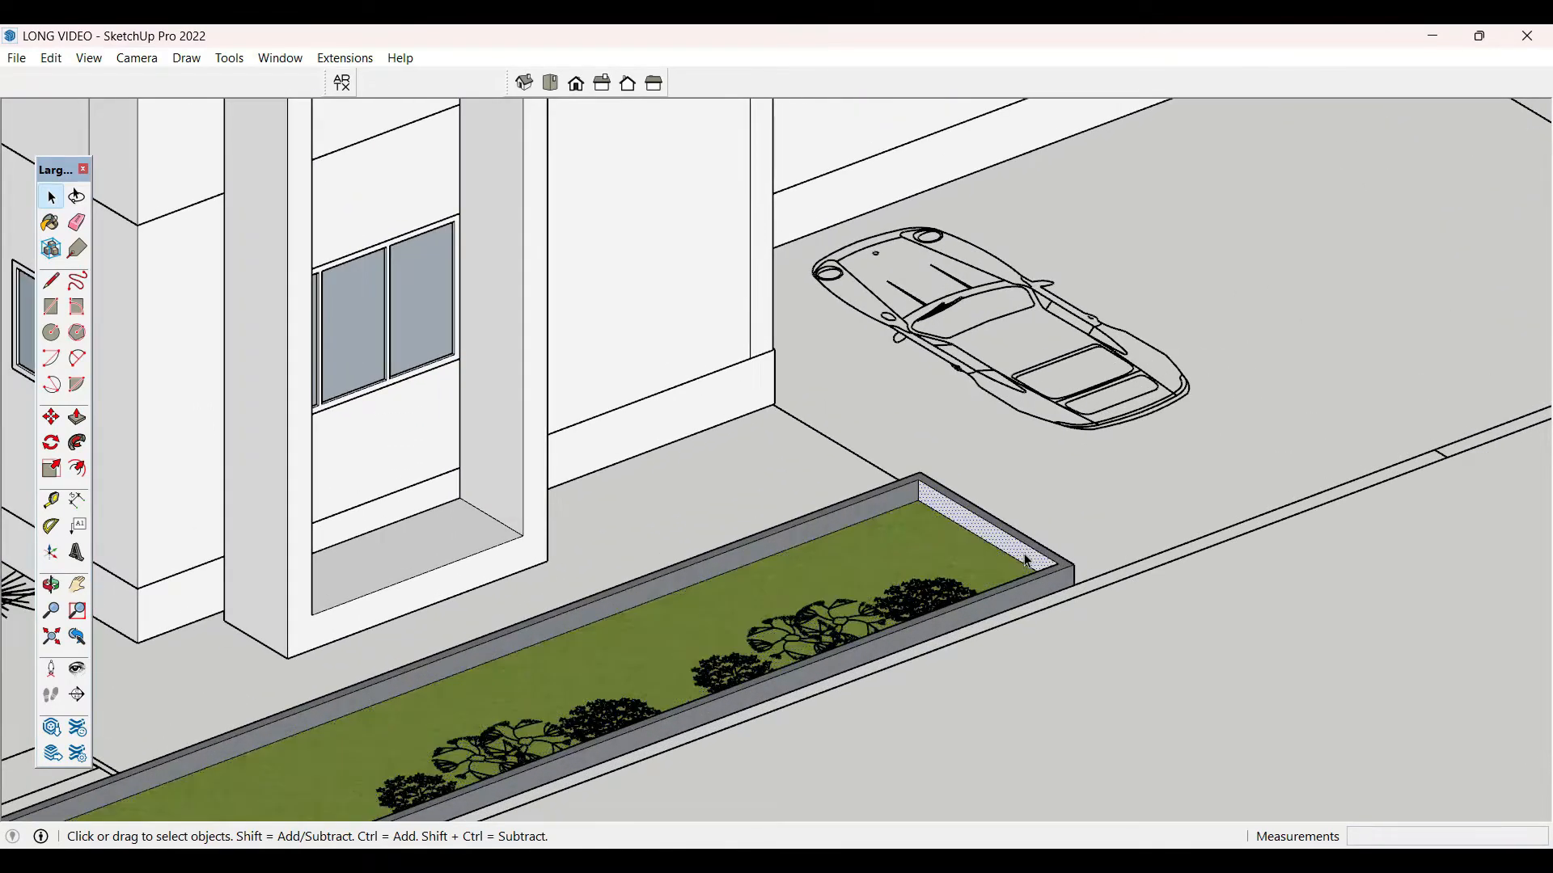
key("b")
left_click(1030, 544)
- Select all connected geometry of the L-shaped planting bed and make it a group
key("space")
triple_click(1023, 554)
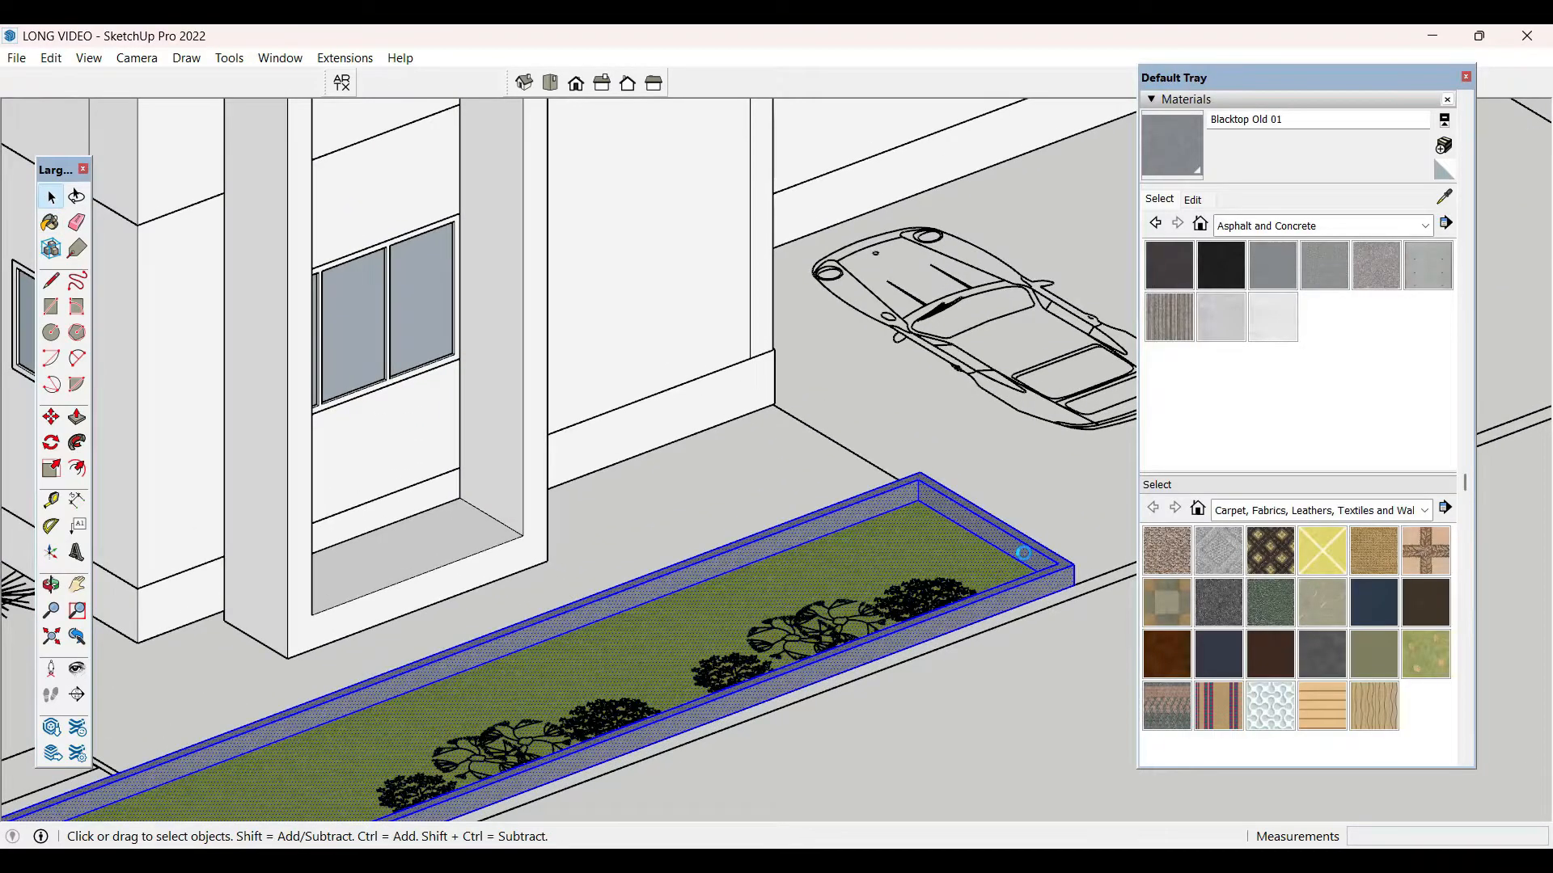
right_click(1023, 554)
left_click(1131, 210)
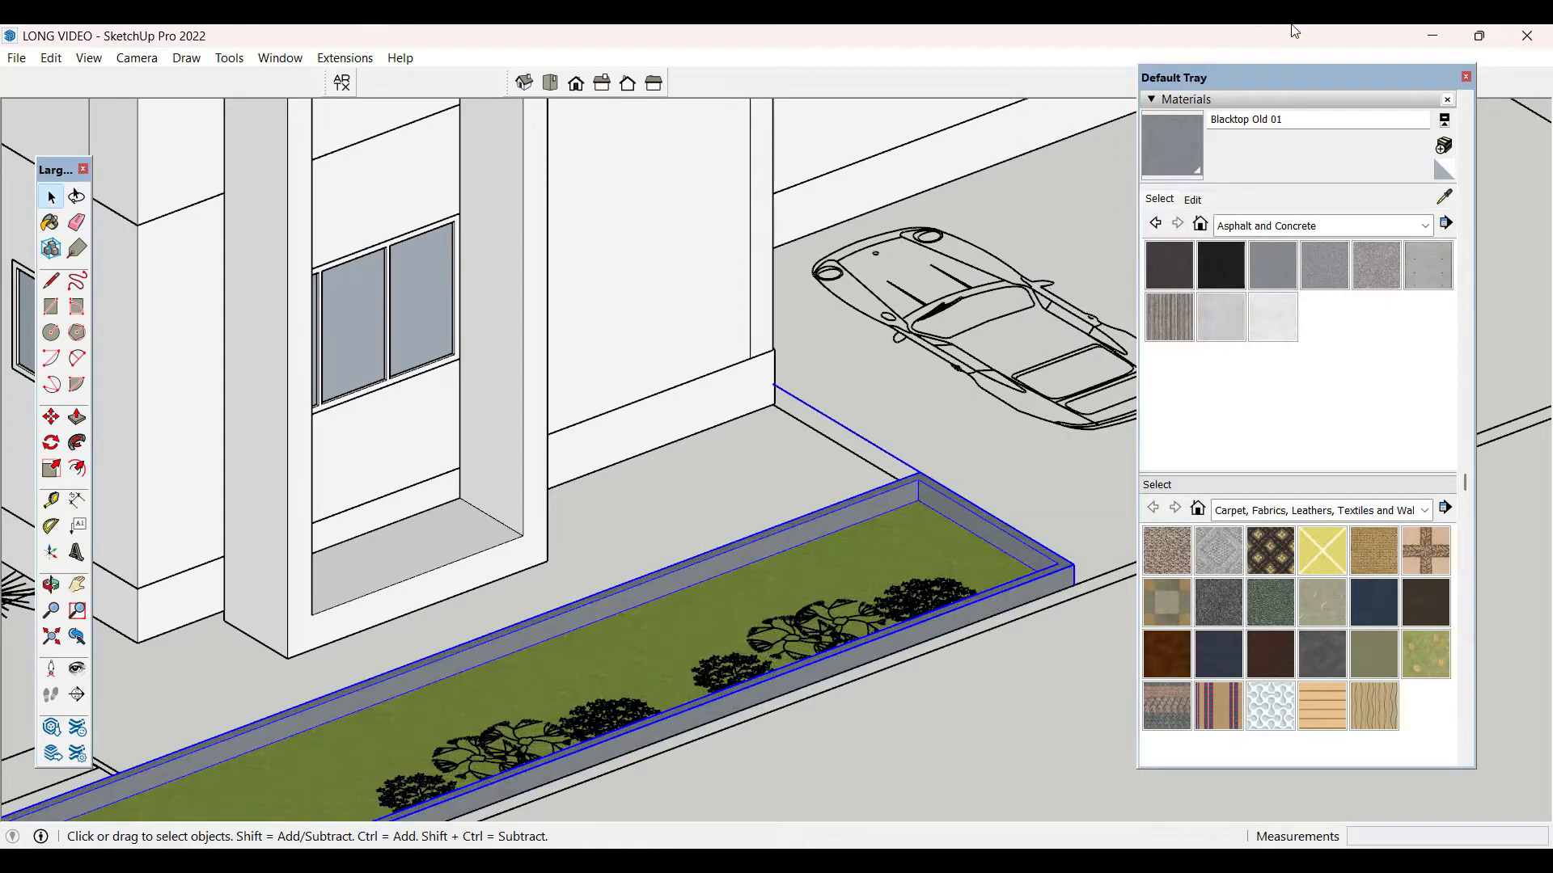
left_click(1466, 76)
- Draw a rectangle of about 22' 1" by 16' 4" over the entrance walkway between the driveway line and the boundary wall
scroll(667, 652, "down", 5)
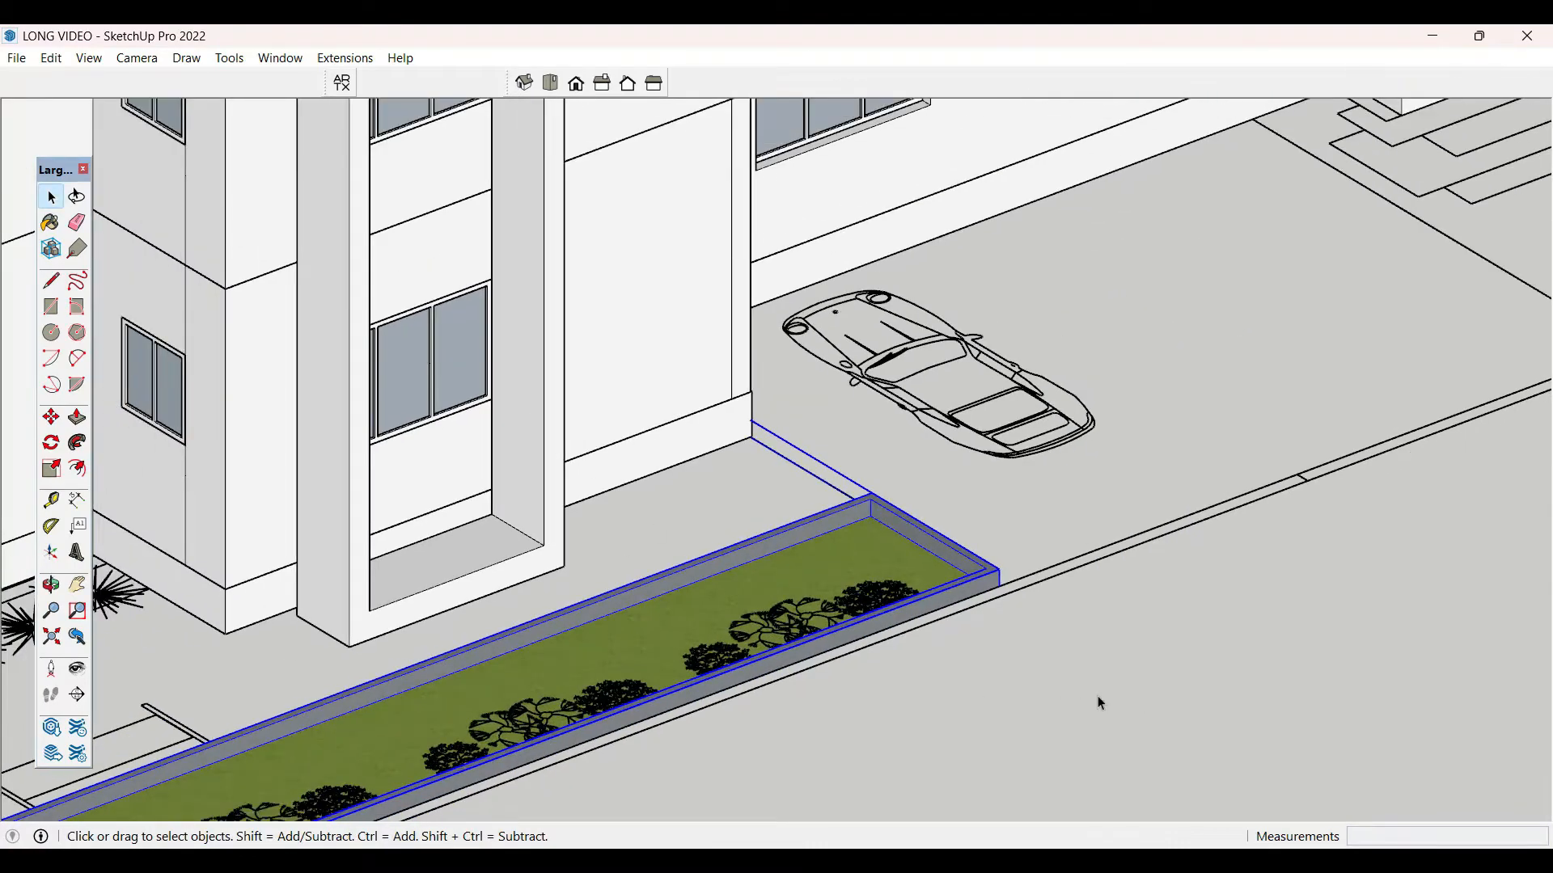
scroll(536, 630, "down", 4)
middle_click_drag(1161, 428, 1137, 482)
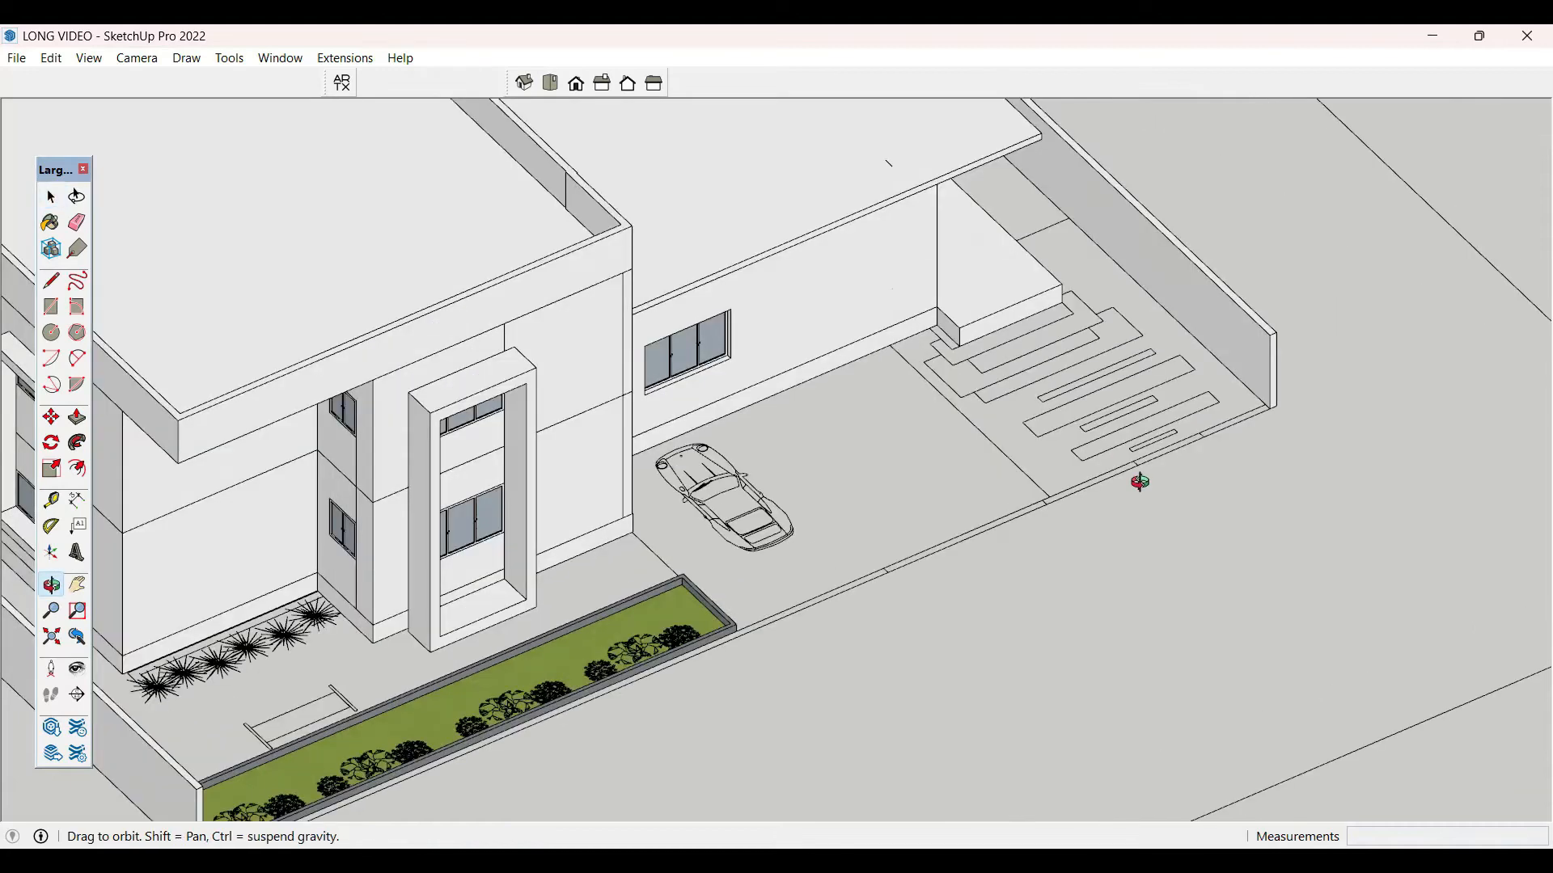
scroll(1223, 372, "up", 3)
scroll(1221, 368, "up", 2)
scroll(1030, 267, "down", 3)
key("r")
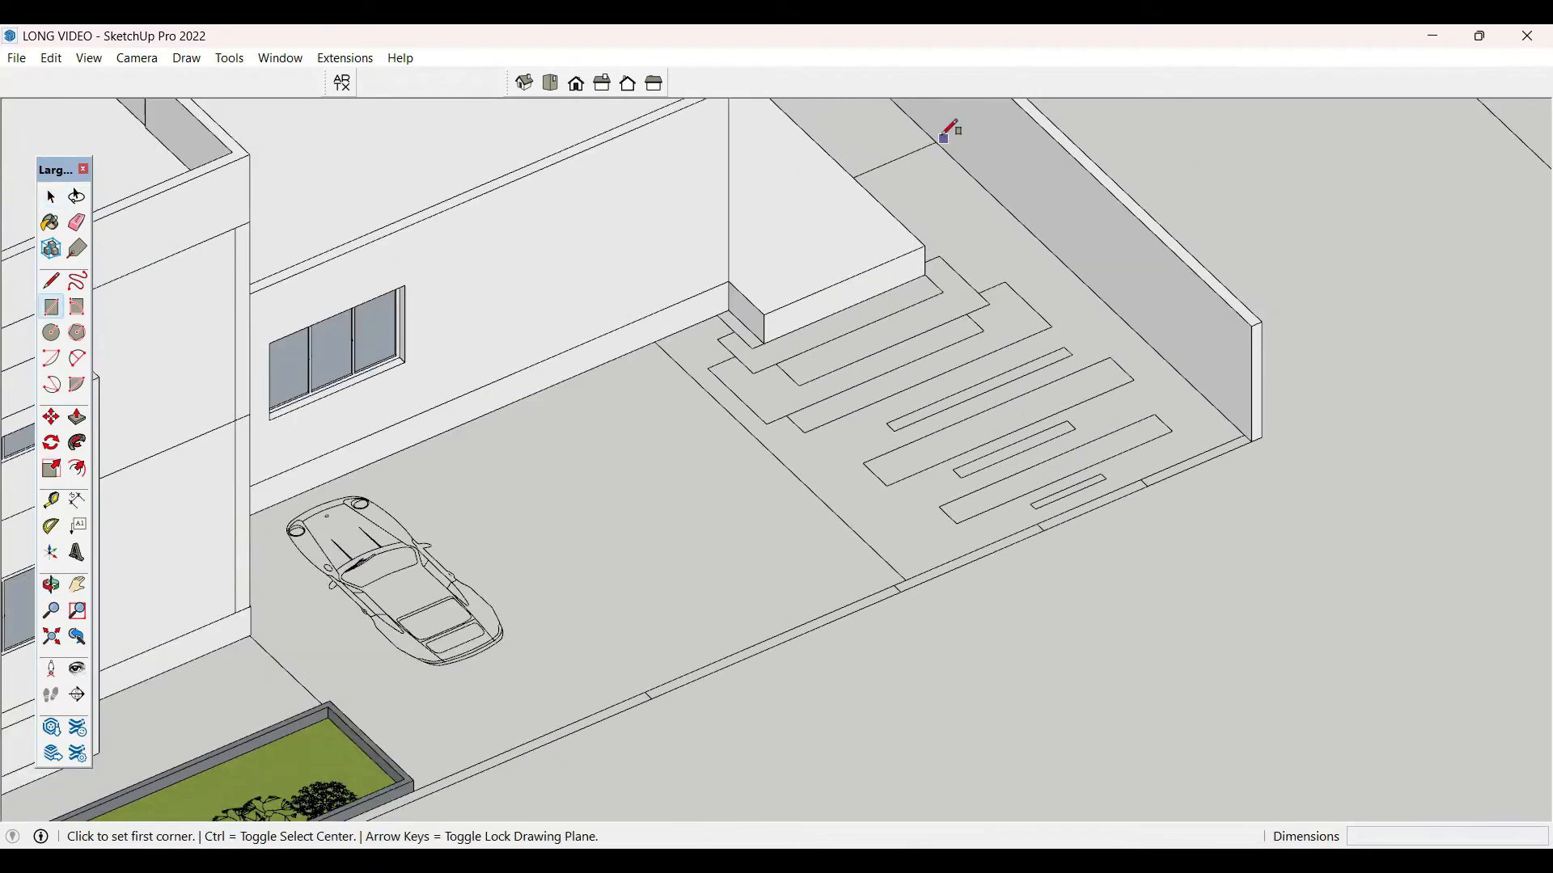
left_click(938, 143)
left_click(910, 578)
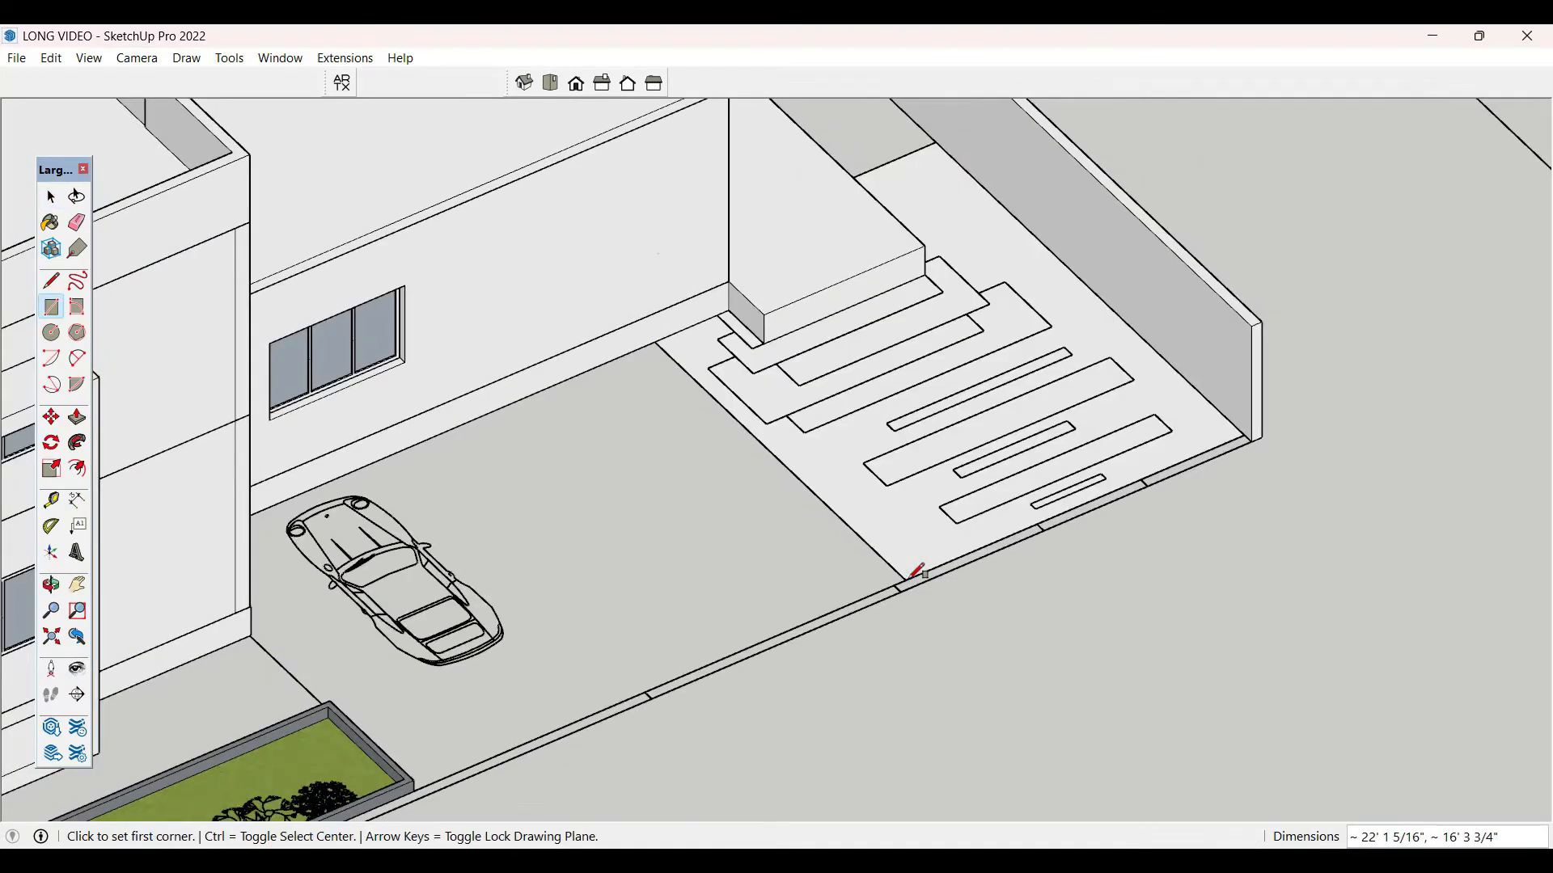
key("space")
- Paint the entrance walkway face with Pavers with Grass Herringbone from Landscaping, Fencing and Vegetation
middle_click_drag(1088, 344, 1099, 433)
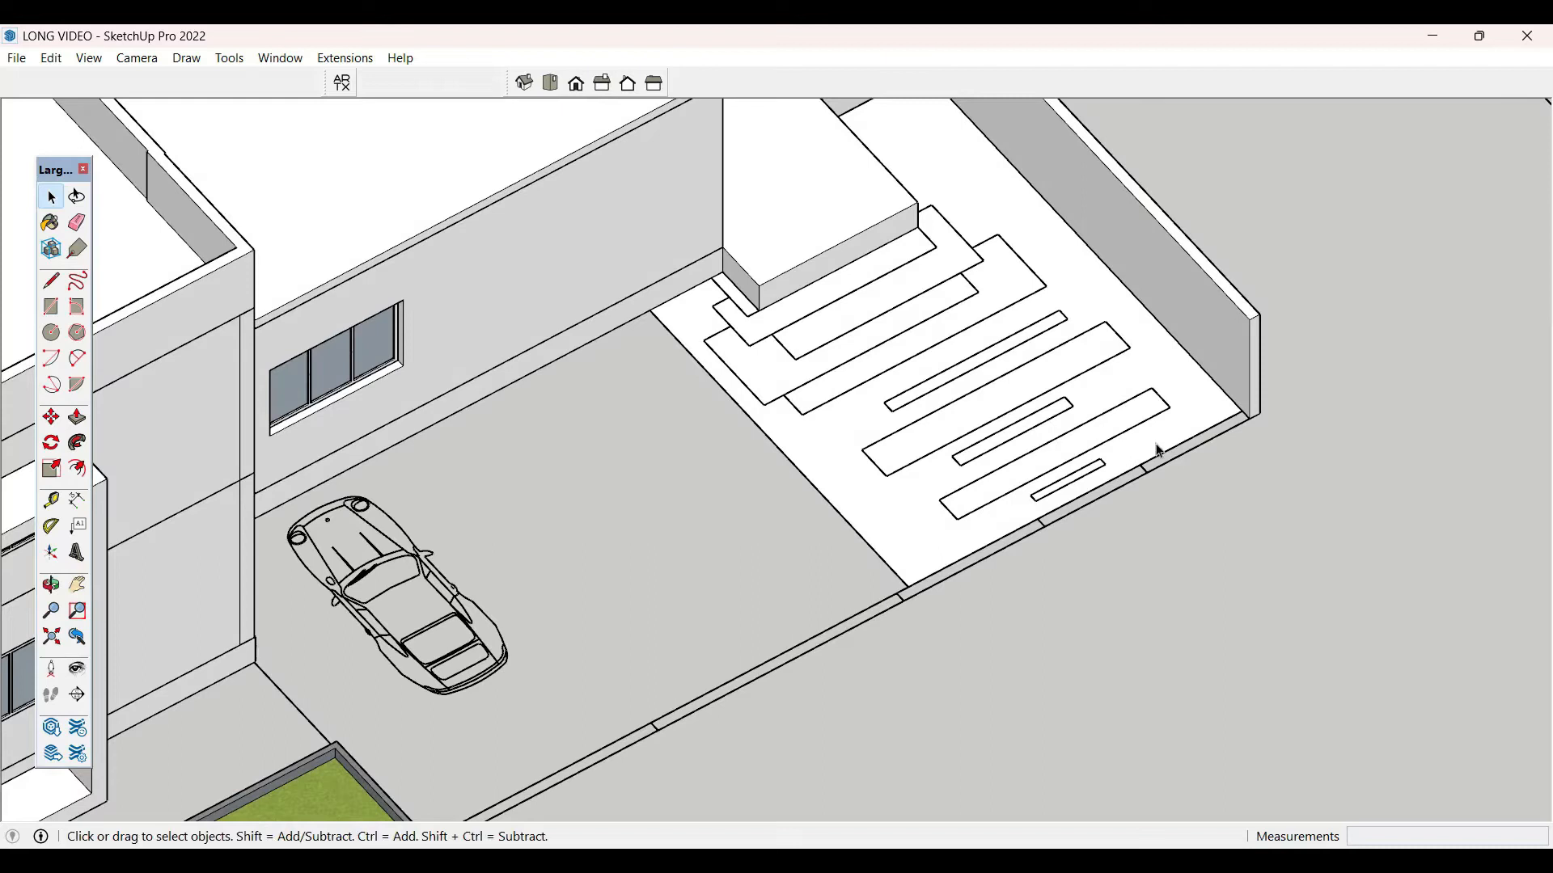
key("b")
left_click(1276, 315)
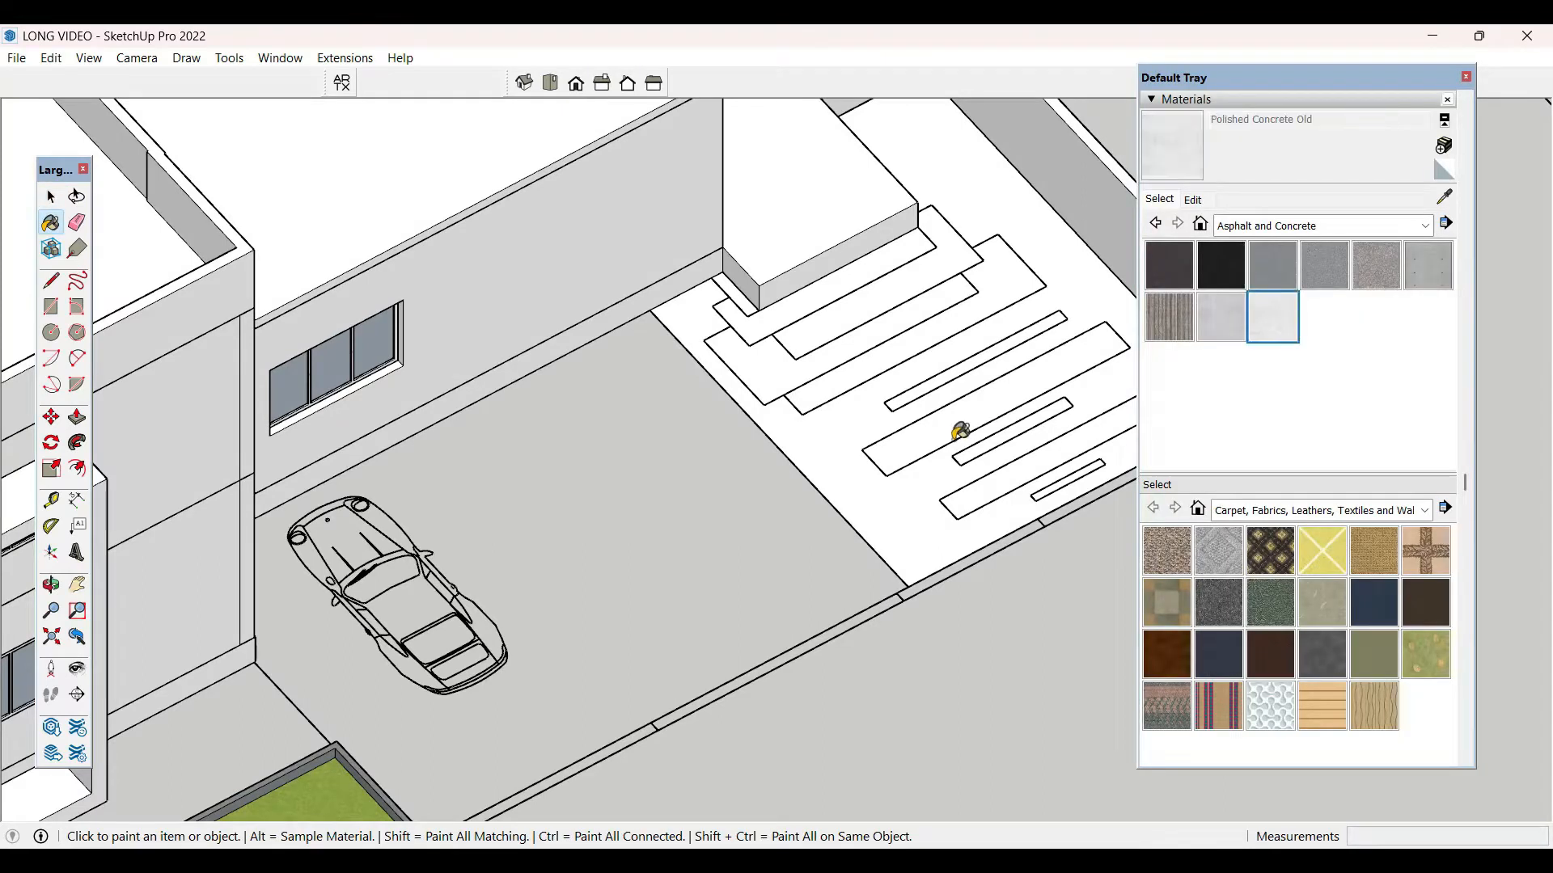
left_click(1427, 229)
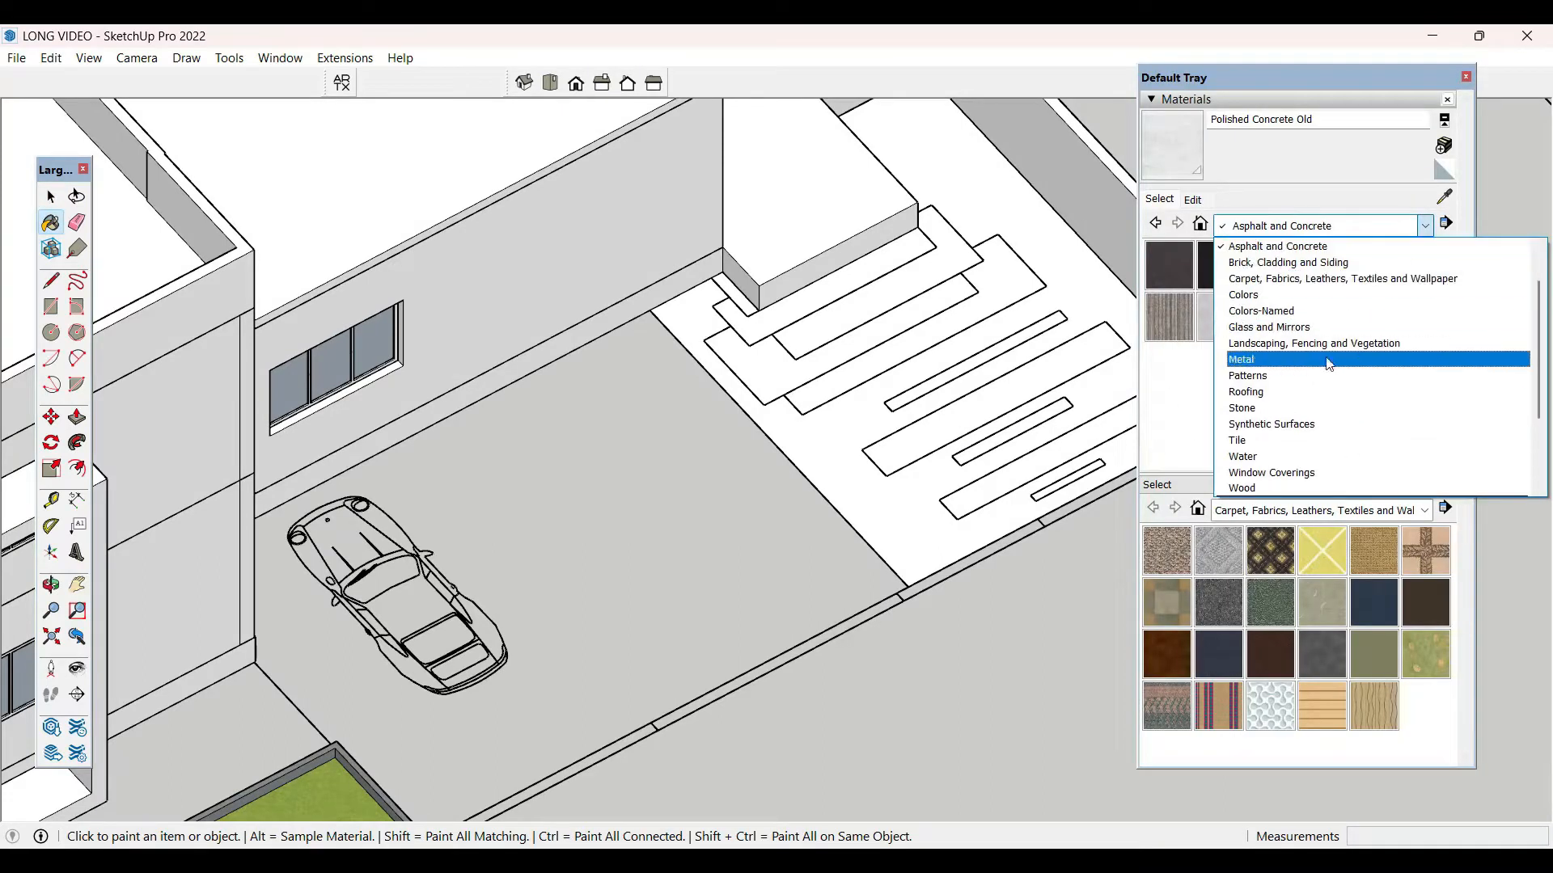
left_click(1335, 344)
scroll(1310, 396, "down", 3)
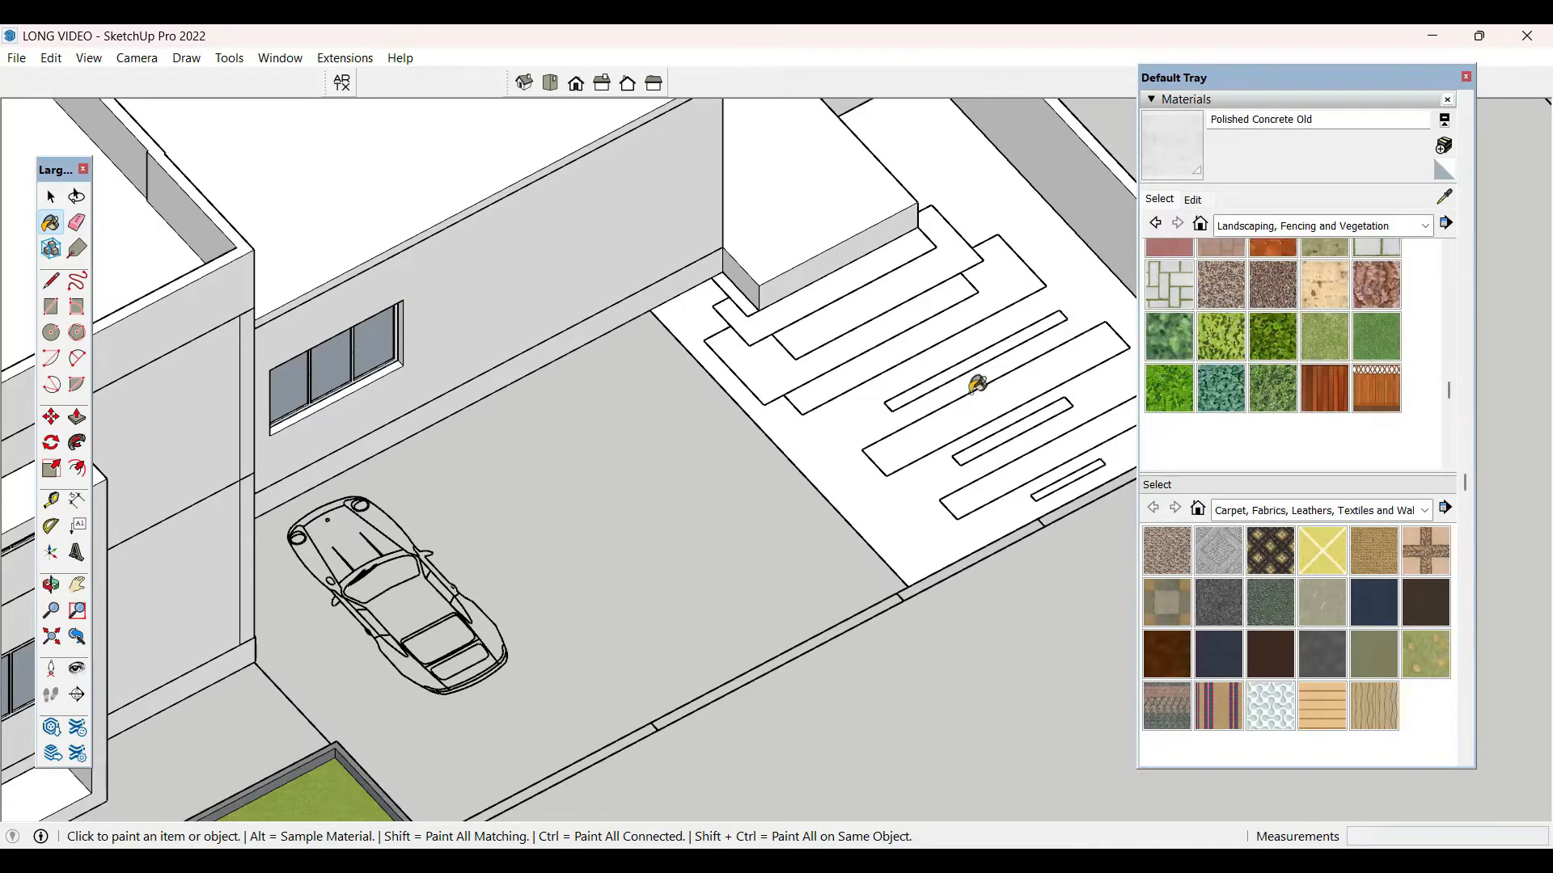
left_click(1183, 298)
left_click(920, 354)
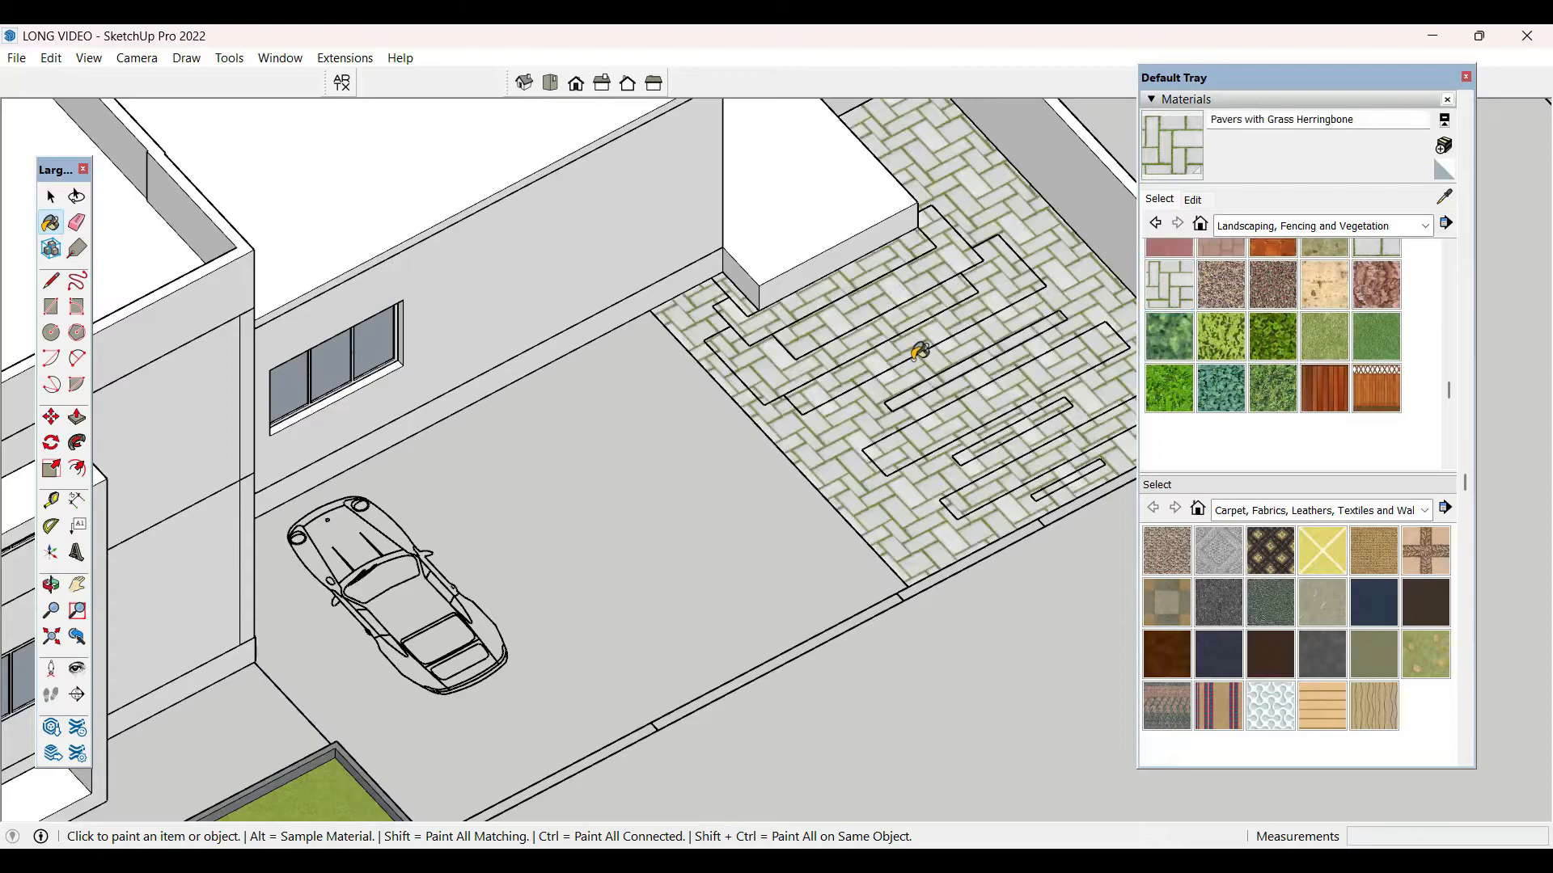
key("space")
left_click(1466, 77)
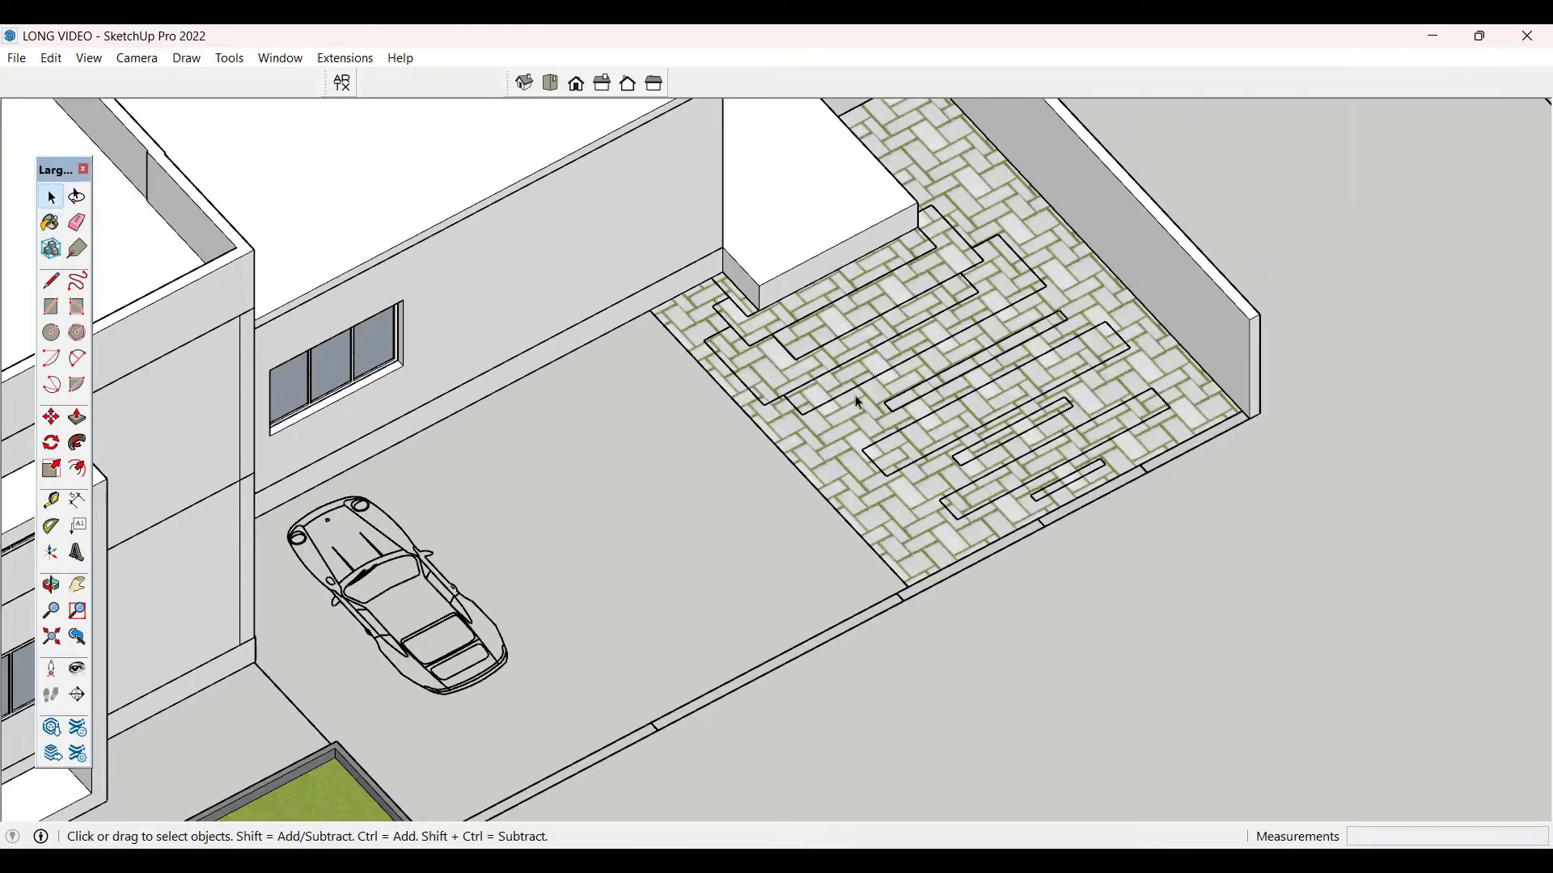
- Delete the upper roof slab with its parapet from the two-storey part of the house
scroll(859, 400, "up", 4)
middle_click_drag(859, 400, 944, 293)
scroll(723, 587, "down", 2)
scroll(754, 324, "up", 3)
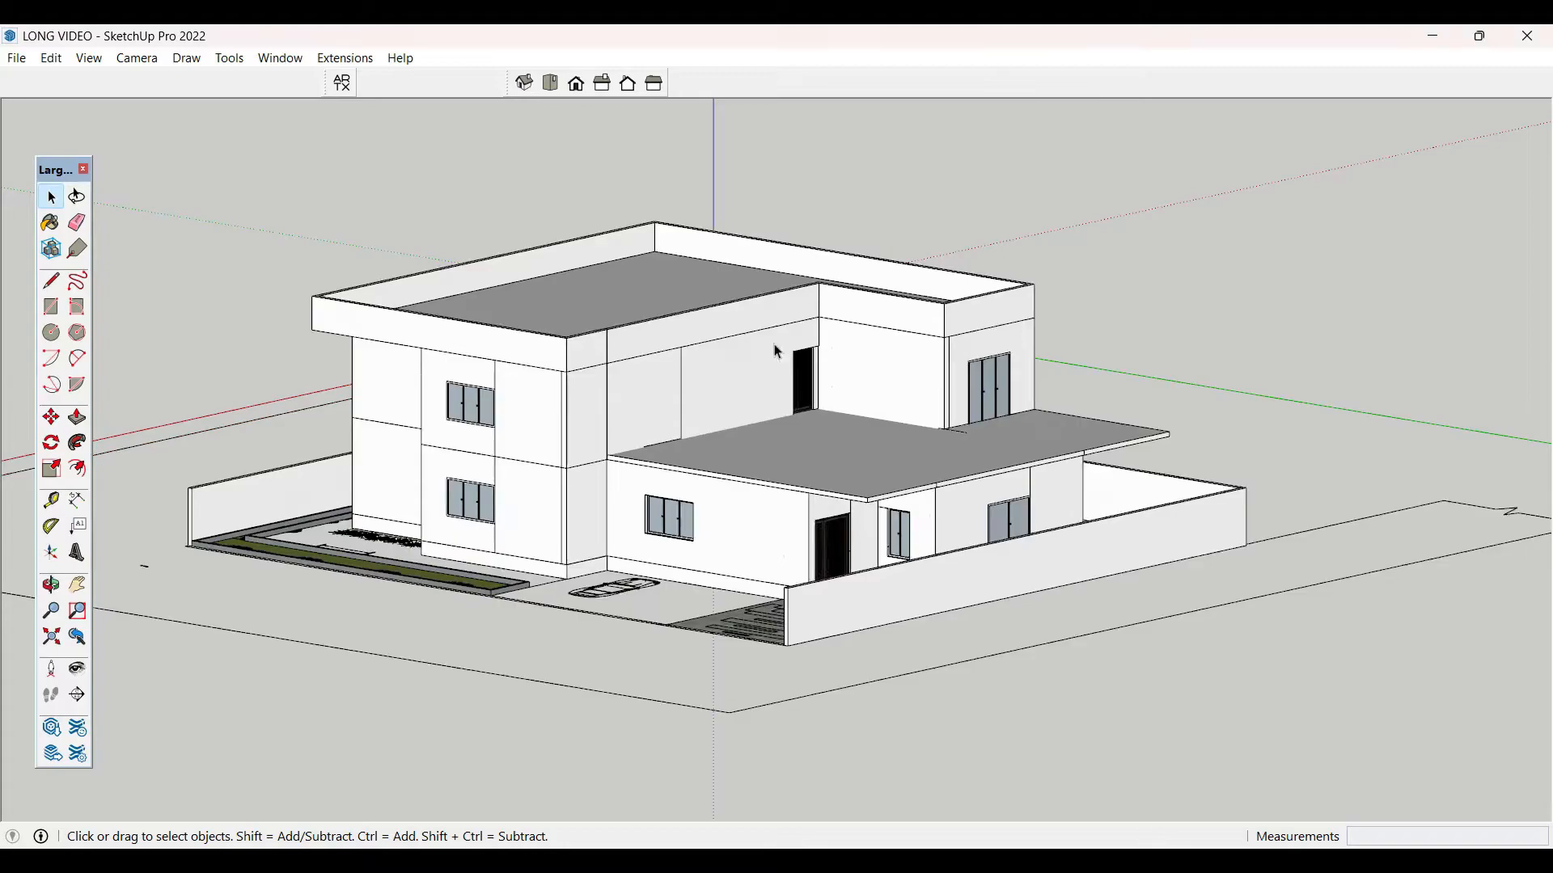
middle_click_drag(777, 348, 774, 564)
left_click(712, 346)
key("Delete")
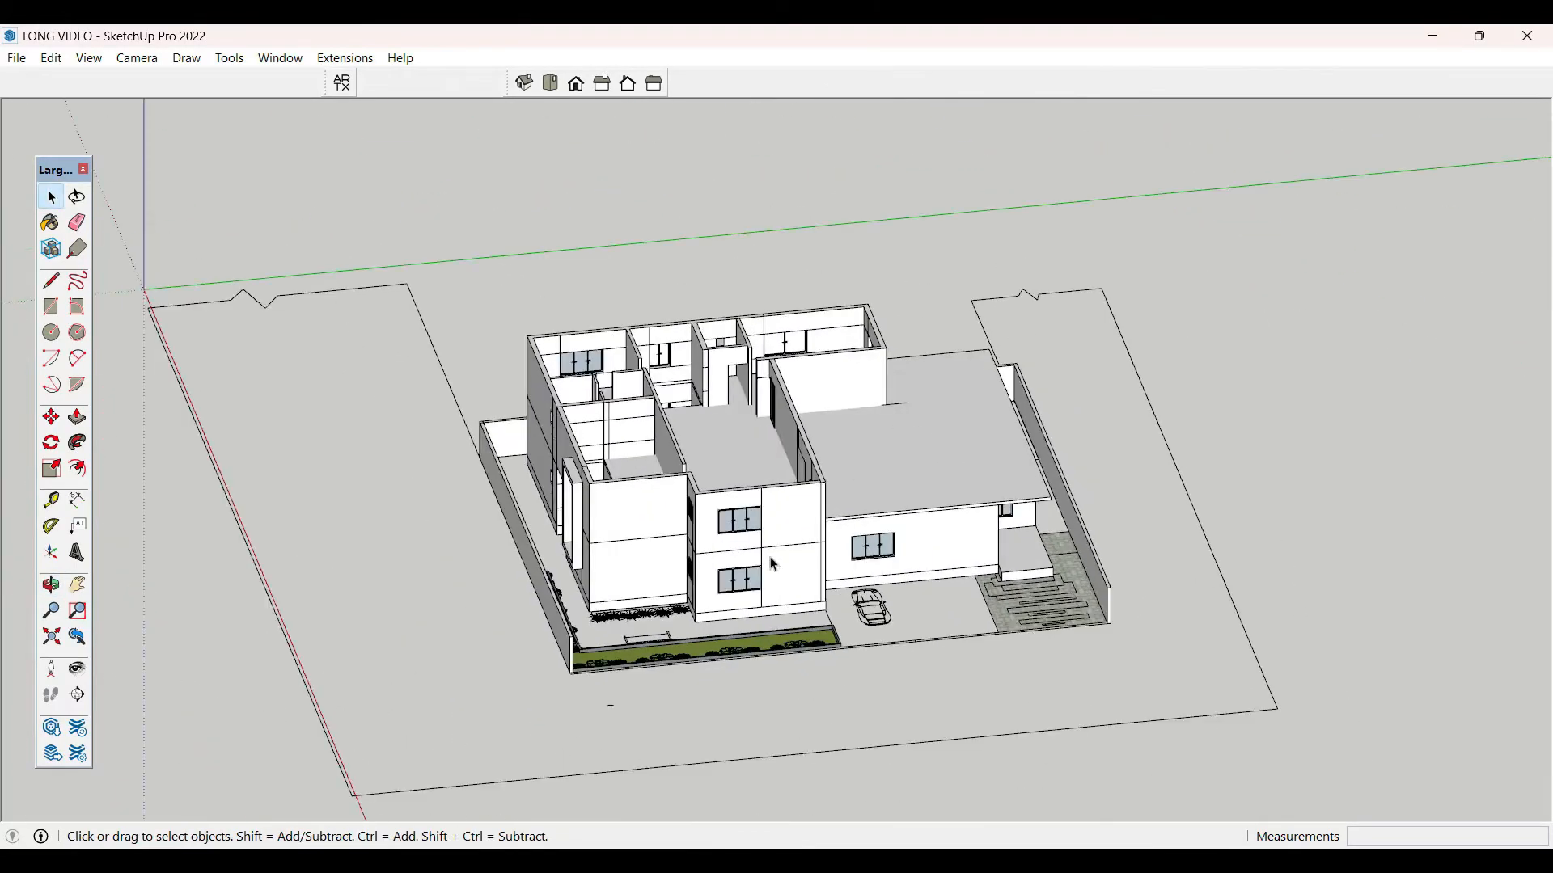
- Draw a rectangle of about 5' 7" by 21' 6" over the full height of the narrow return wall with two small windows
scroll(918, 601, "up", 10)
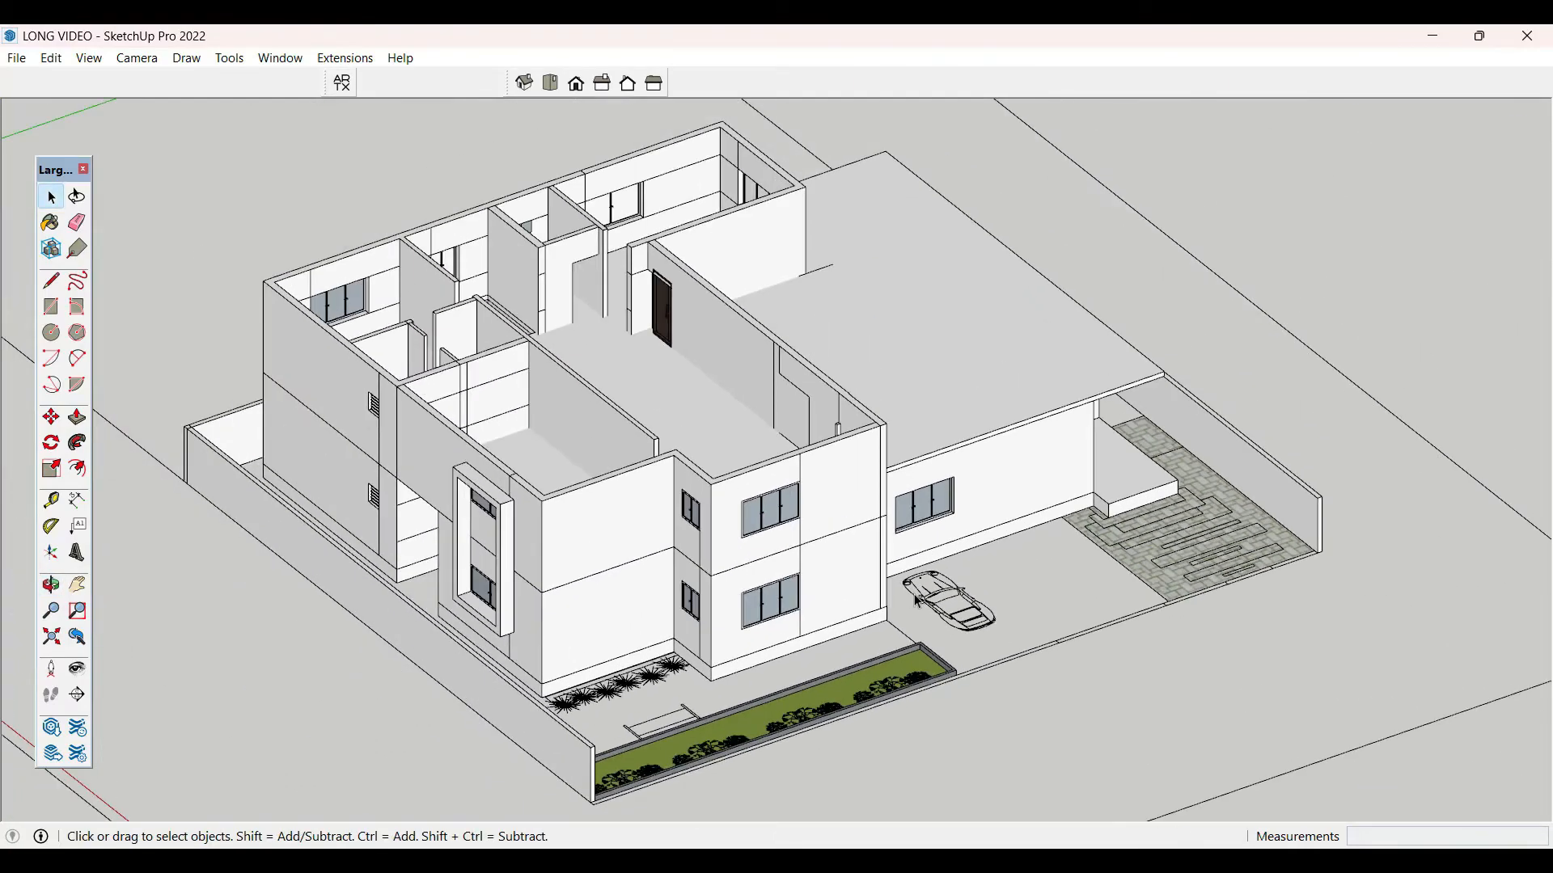
middle_click_drag(918, 601, 929, 588)
scroll(675, 582, "up", 4)
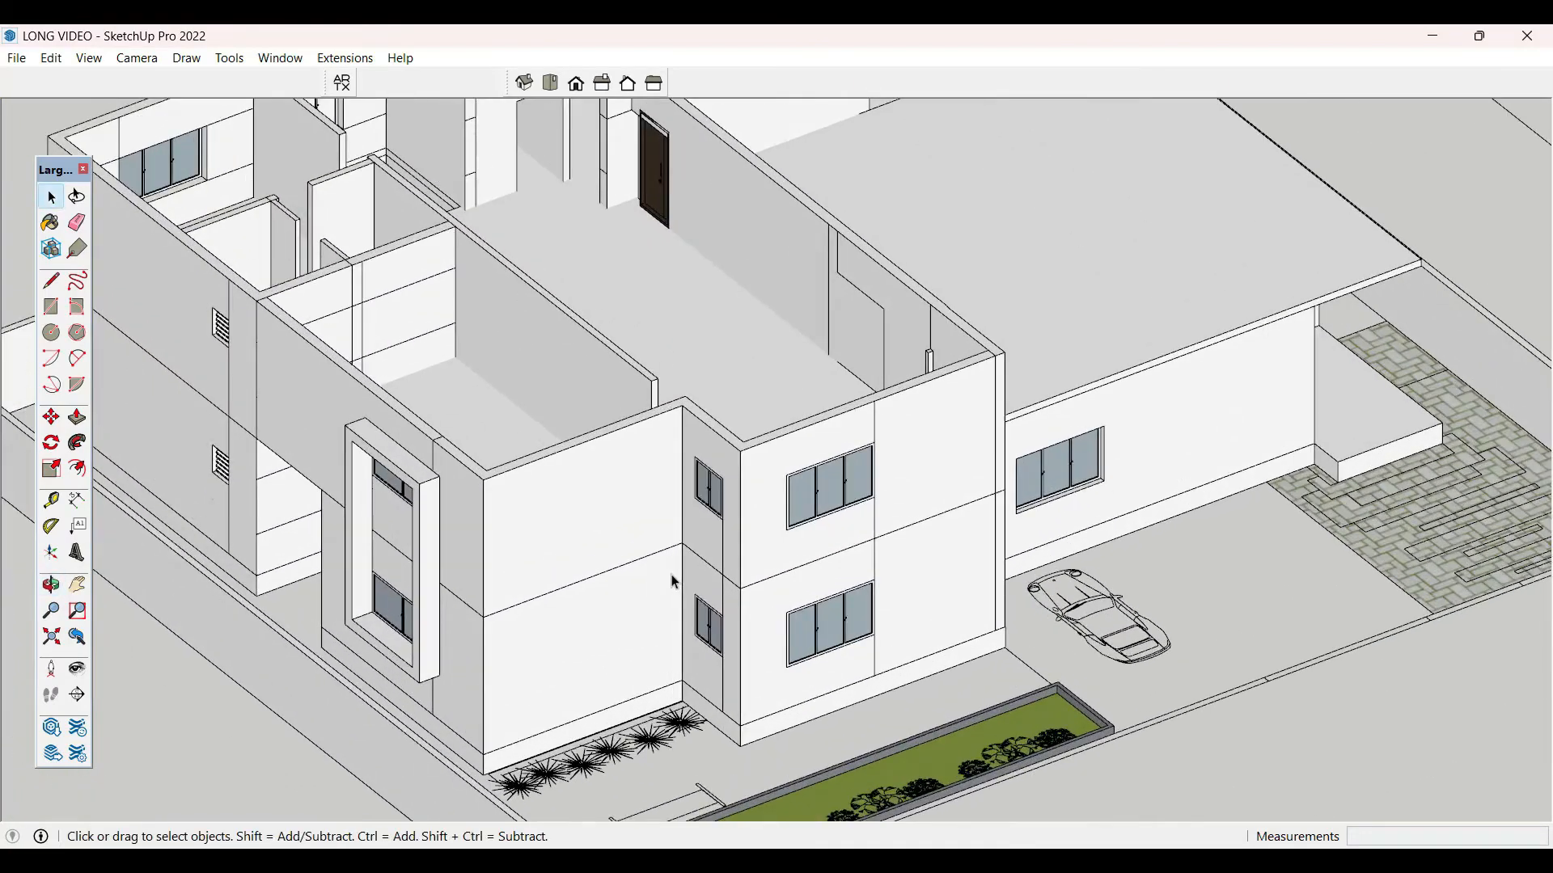
scroll(675, 583, "down", 5)
scroll(786, 581, "up", 5)
key("r")
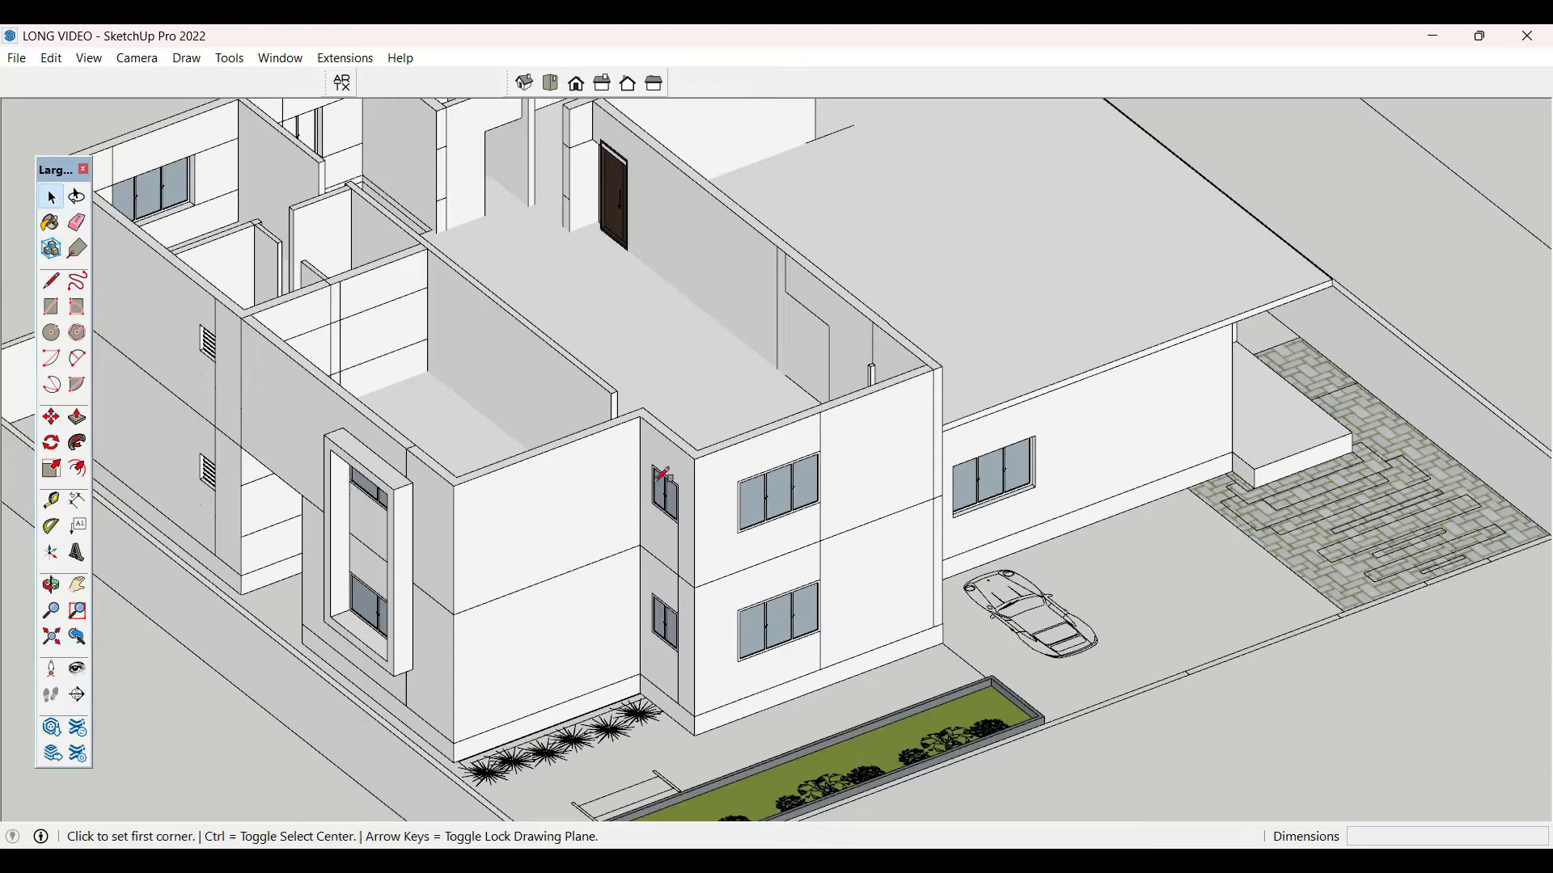
left_click(640, 415)
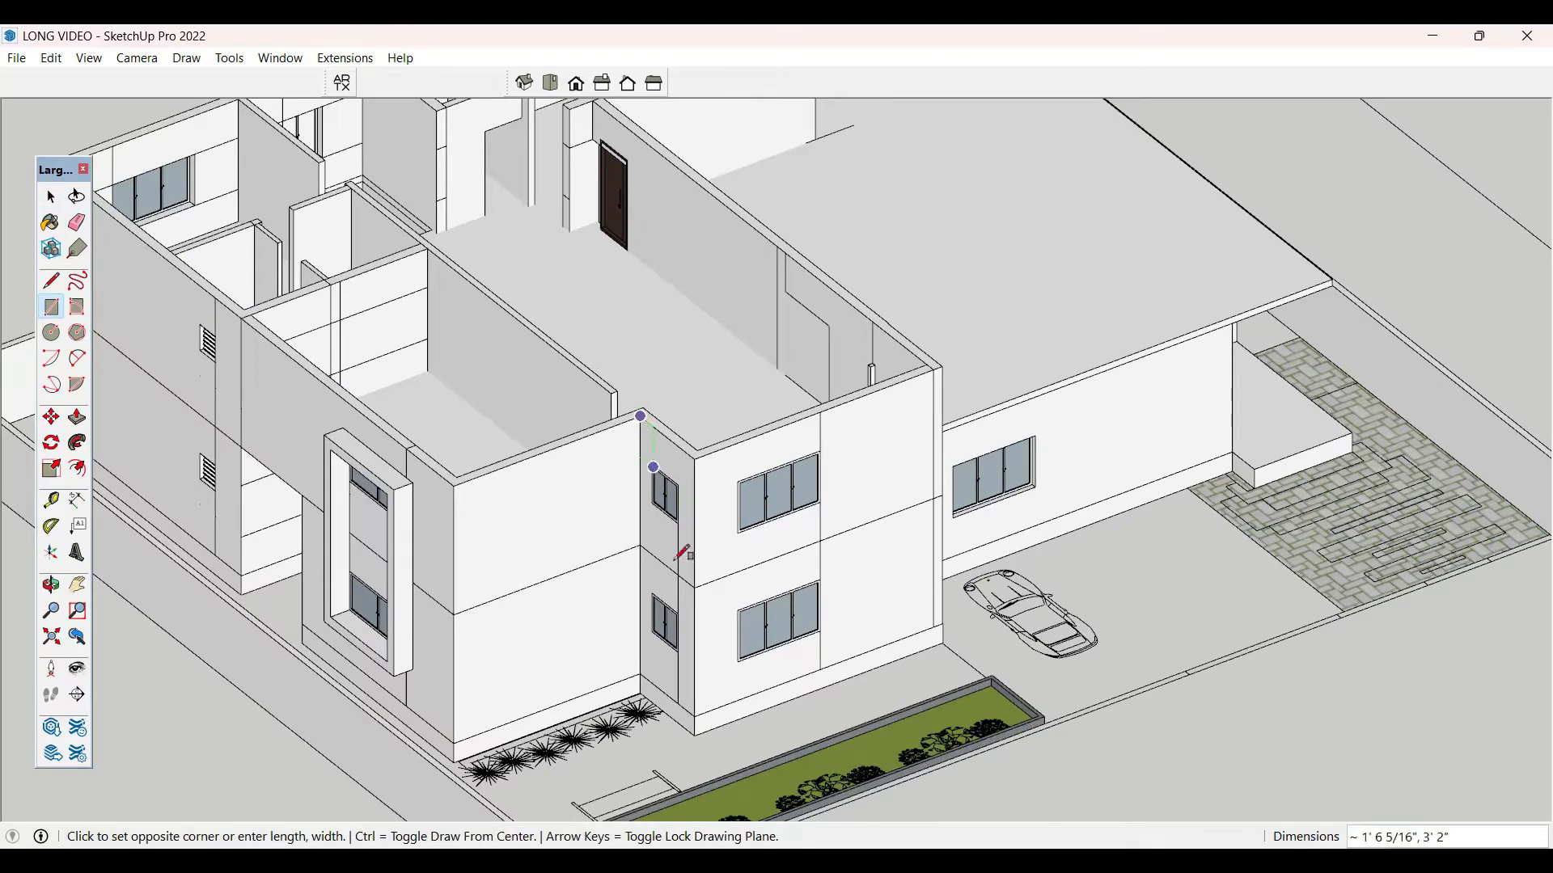
left_click(694, 735)
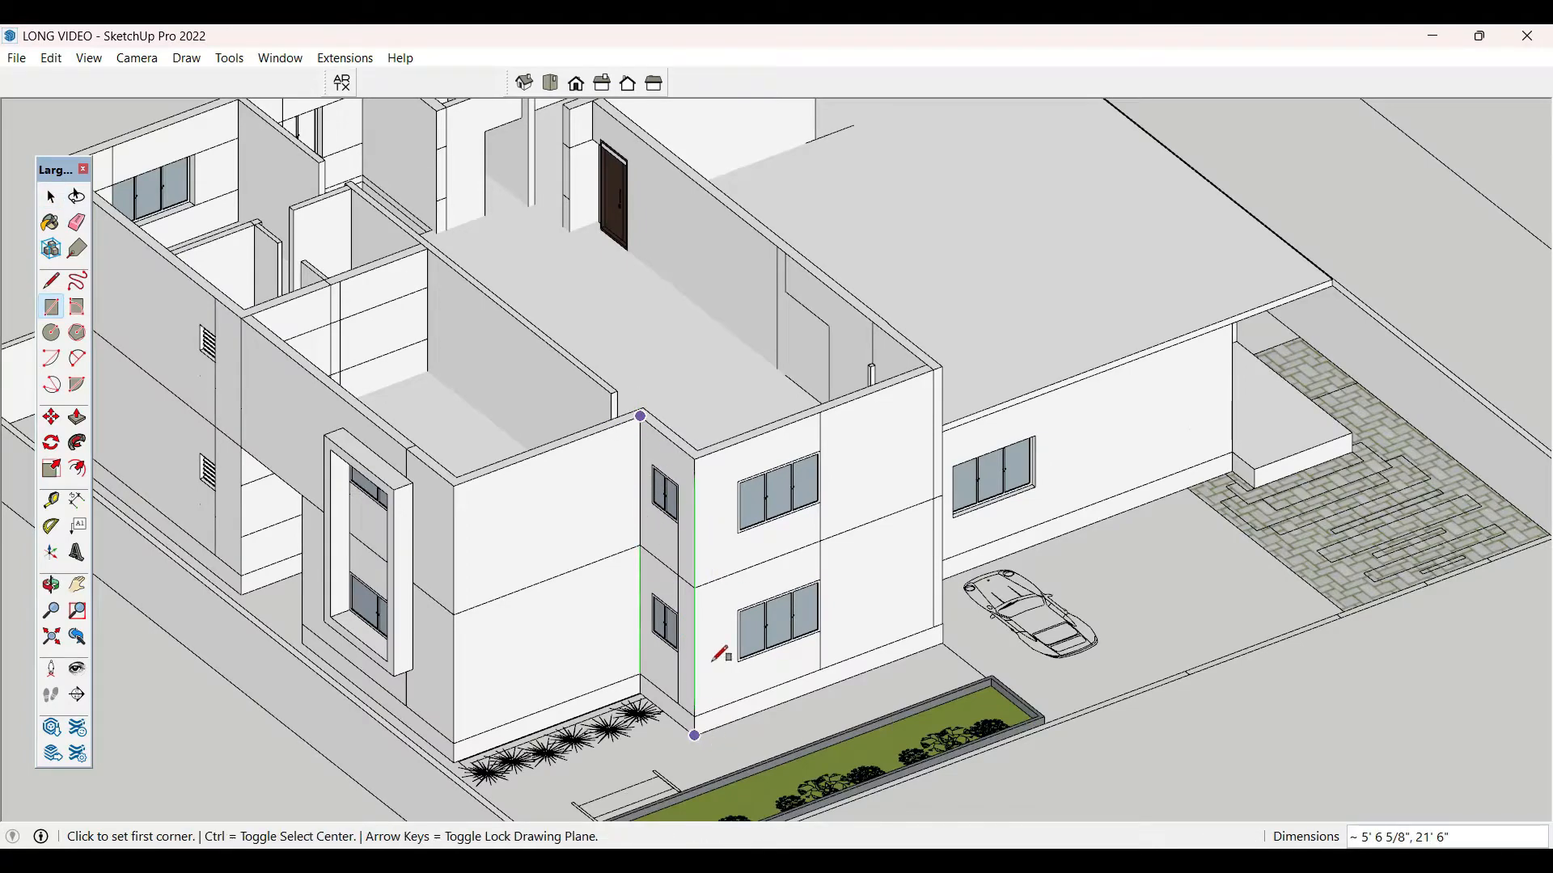
- Draw a rectangle of about 21' 6" by 19' 7" over the adjoining wall with the two three-panel windows
left_click(695, 460)
left_click(943, 643)
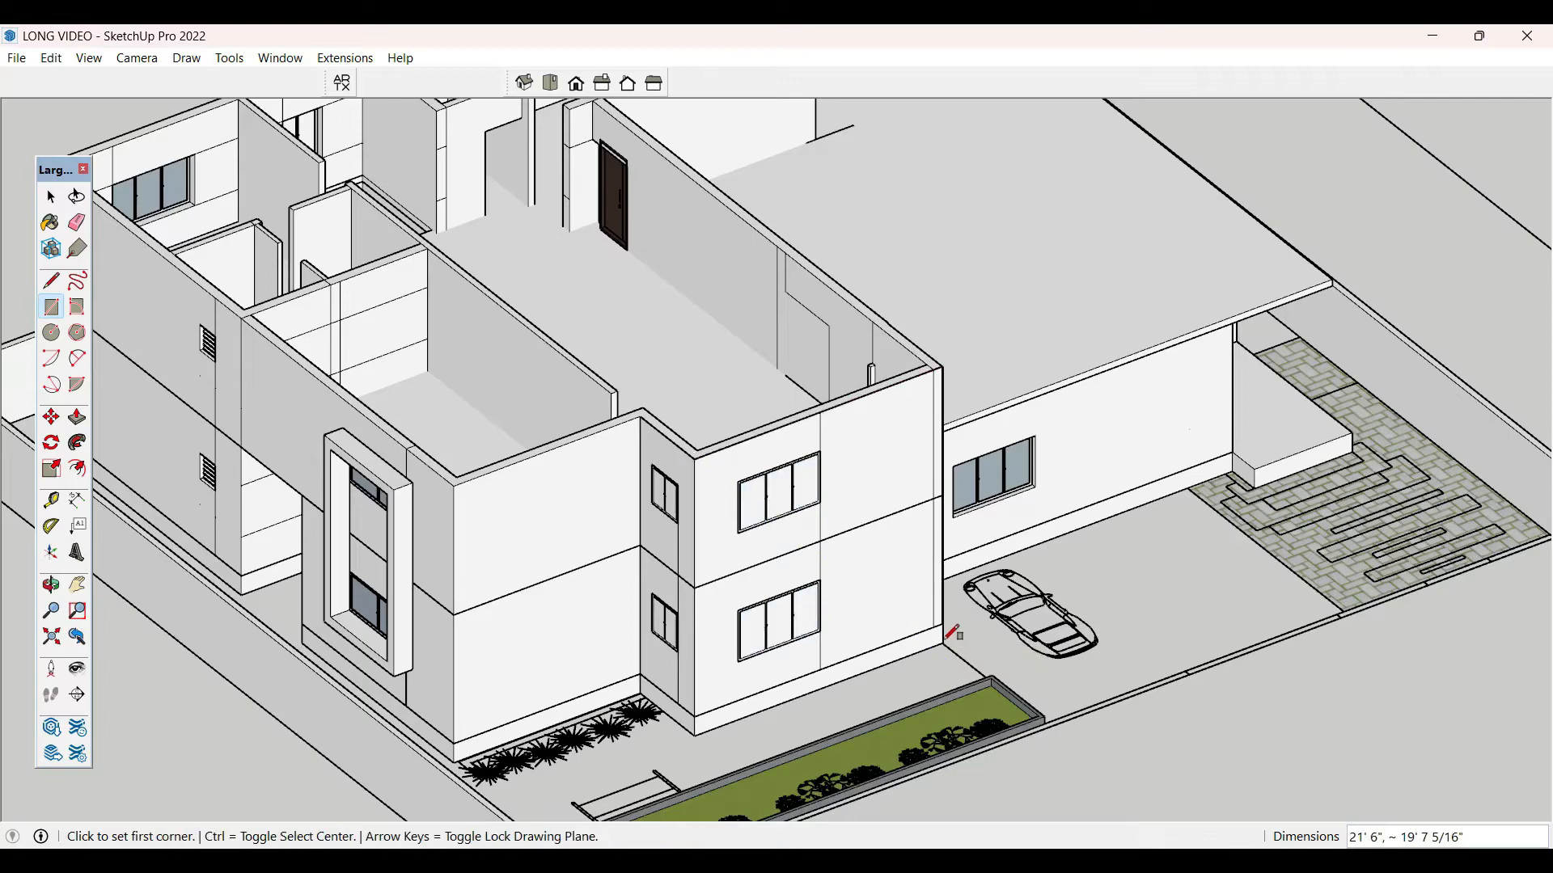
key("space")
- Trace a 3' by 3' rectangle over both the upper and lower small windows of the narrow return wall
scroll(752, 532, "up", 5)
key("r")
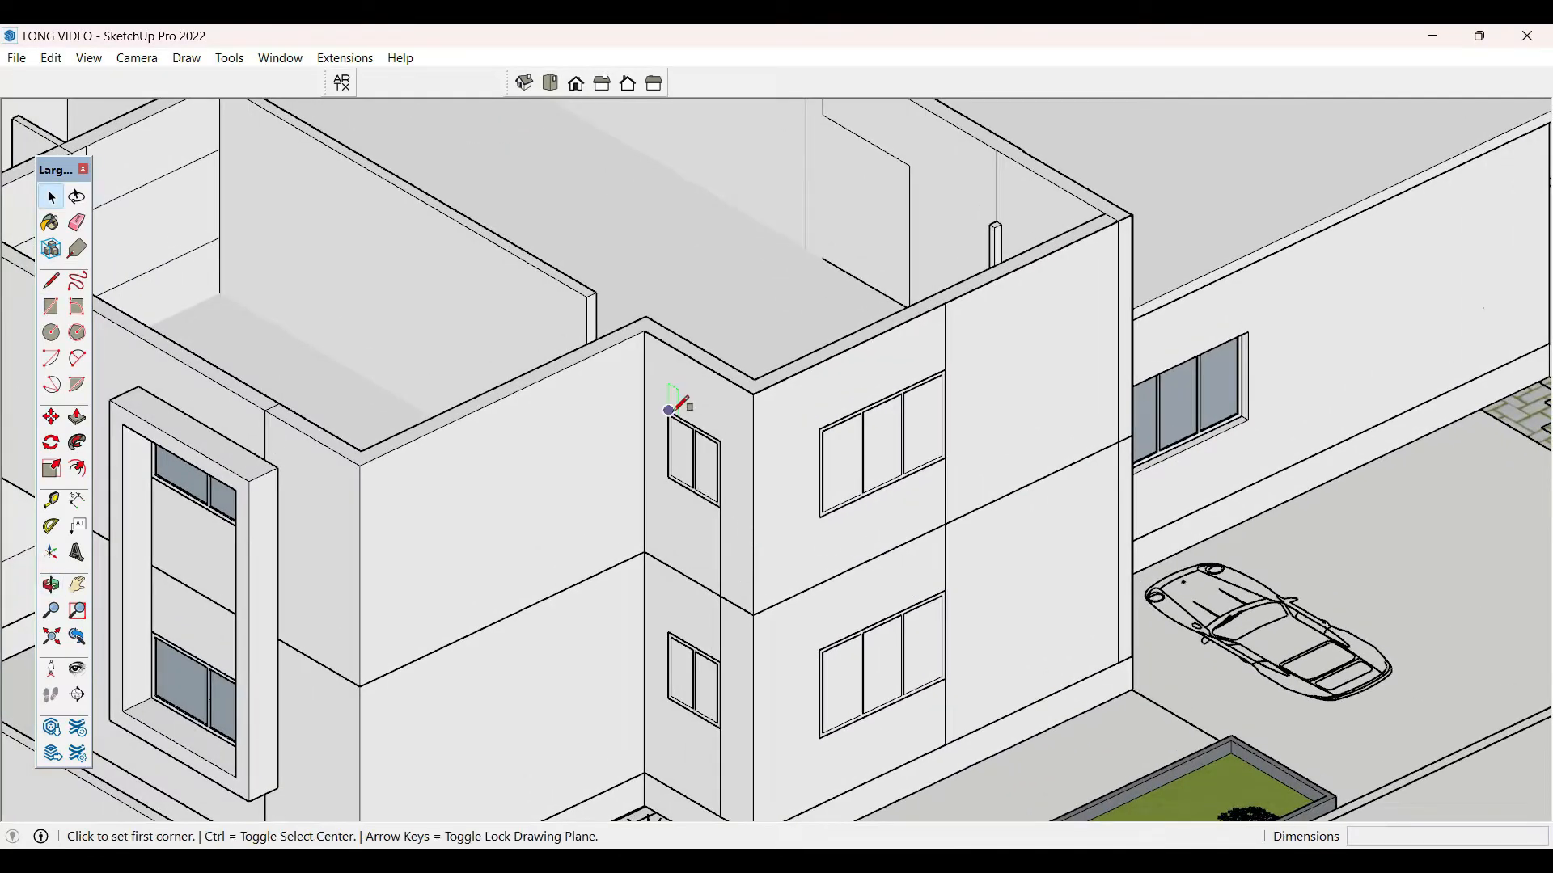
scroll(676, 409, "up", 4)
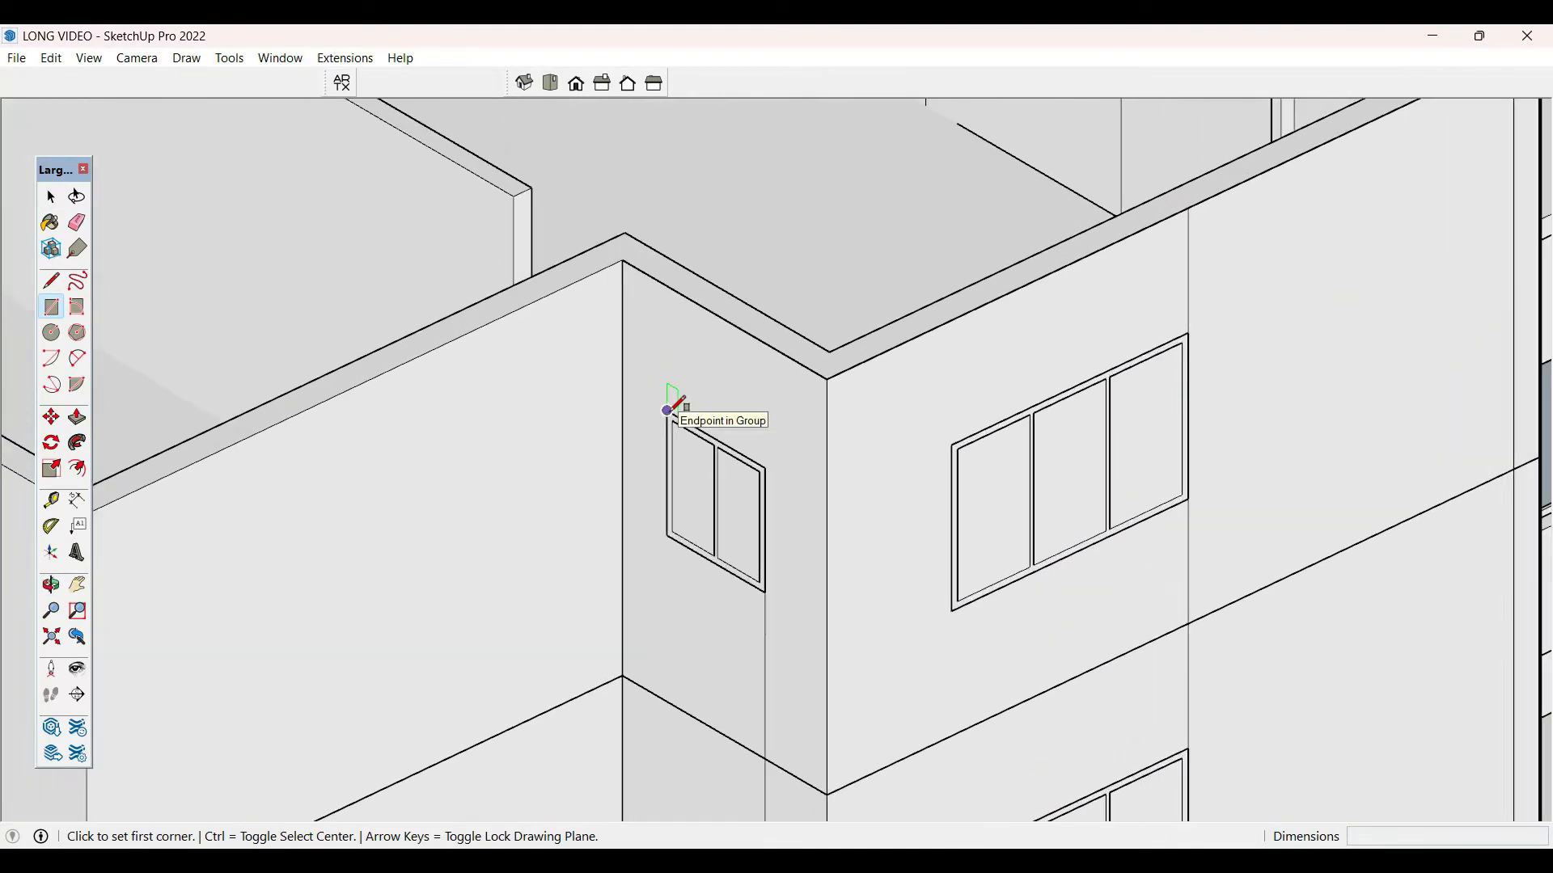
left_click(667, 410)
left_click(774, 599)
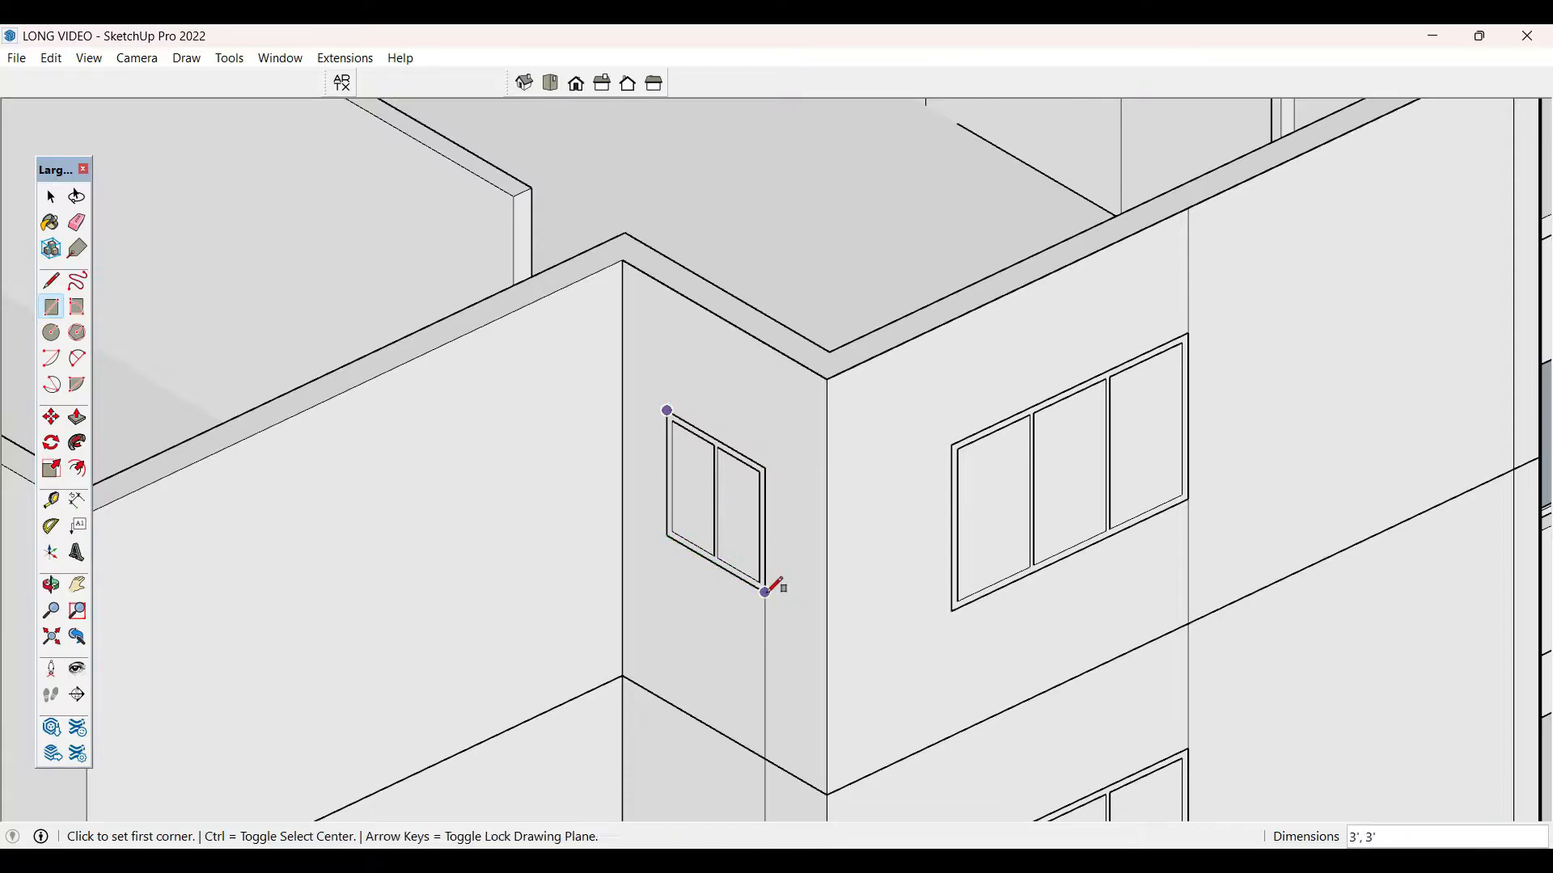
scroll(672, 329, "down", 5)
left_click(668, 615)
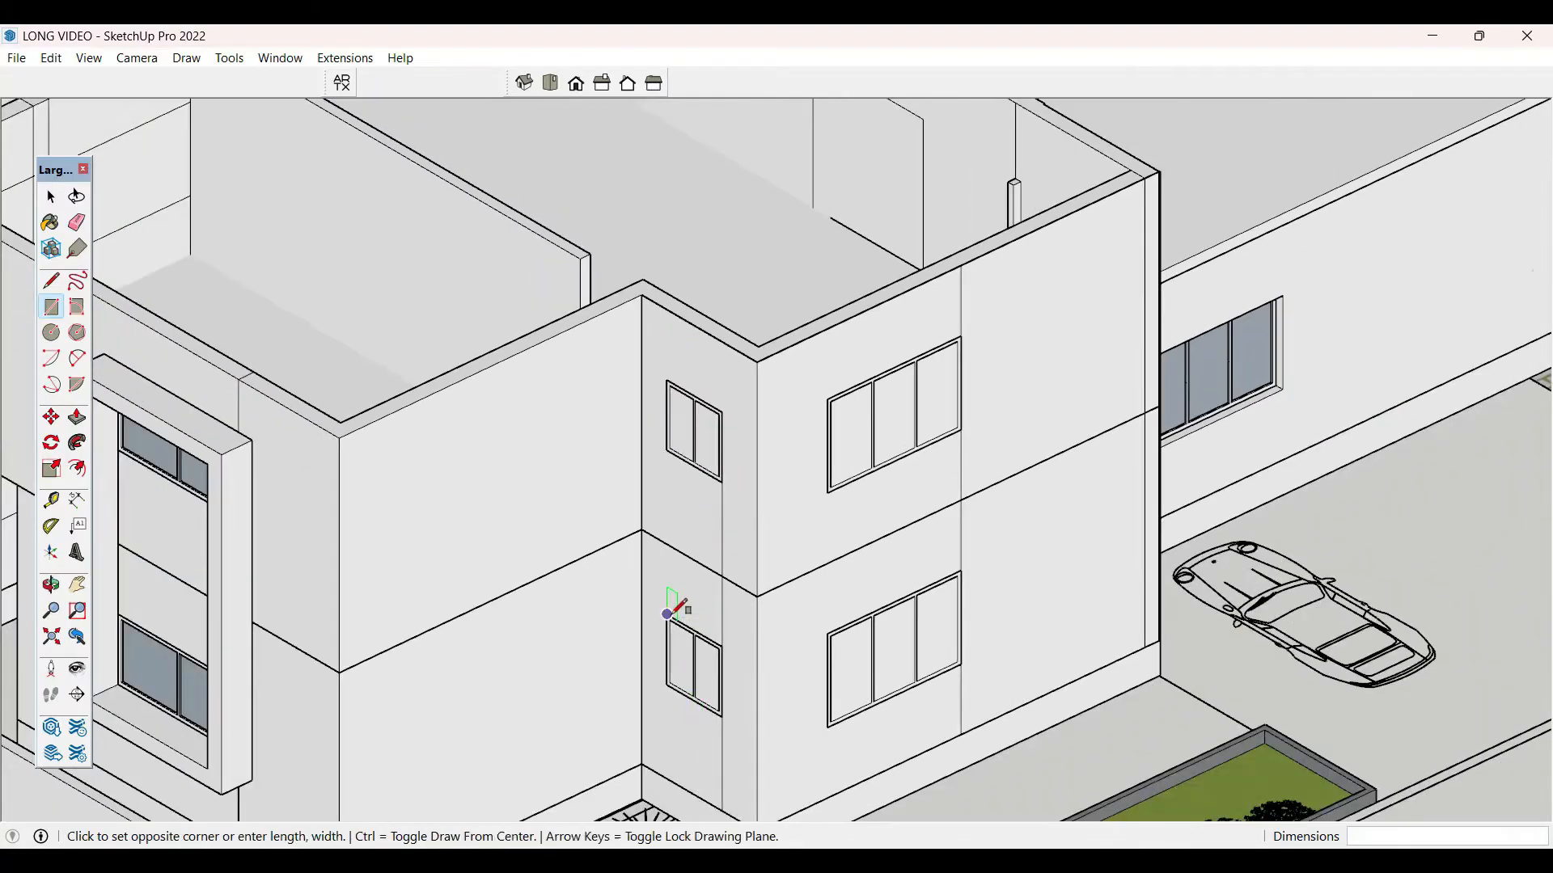
left_click(722, 716)
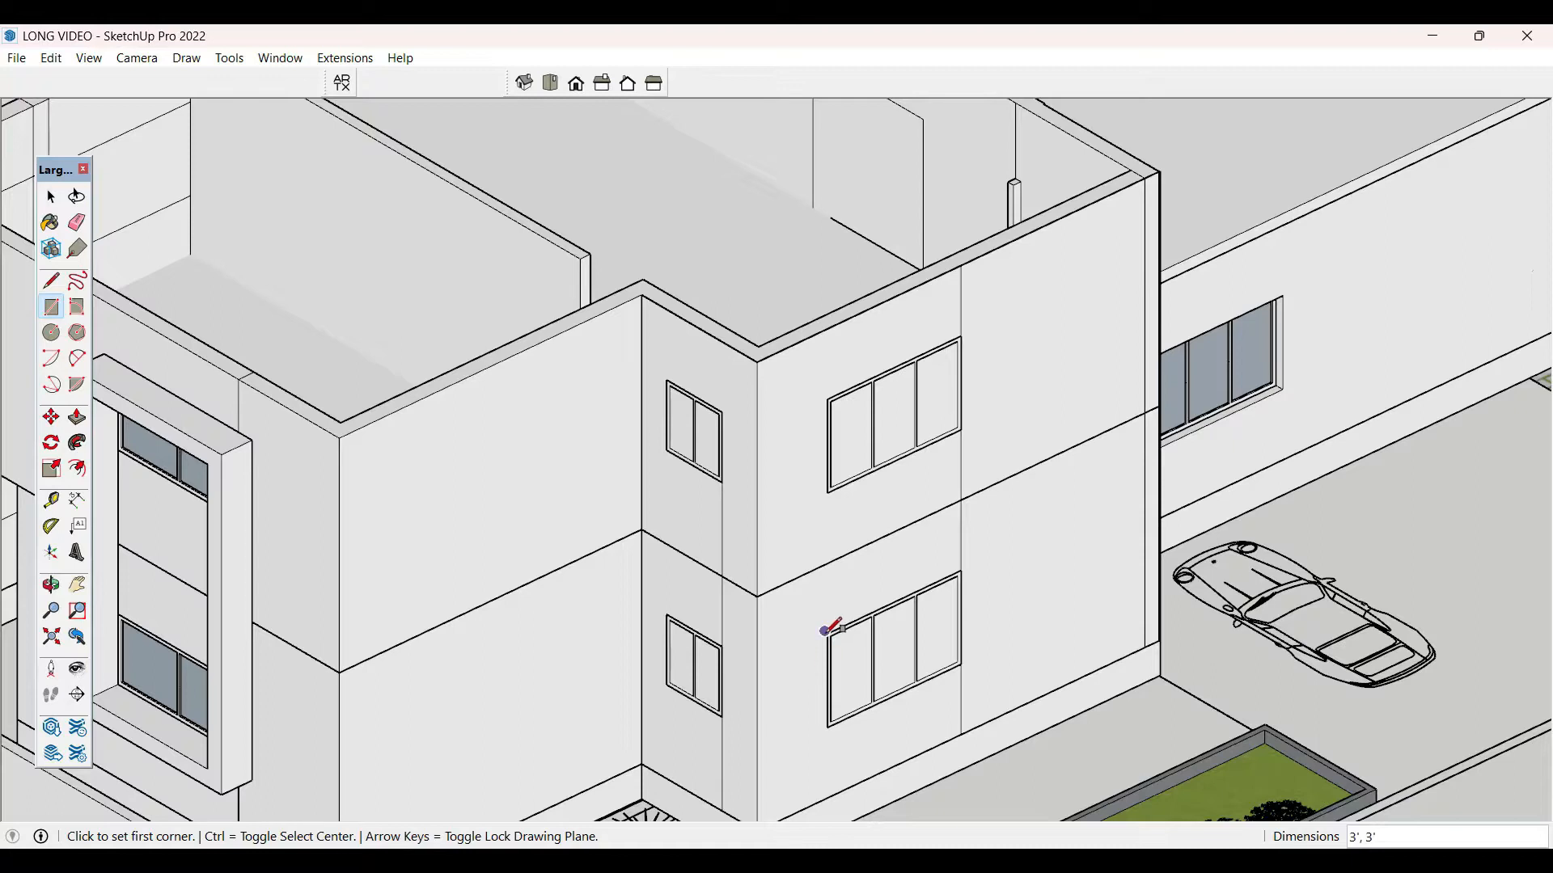
- Trace rectangles of about 6' 6" by 4' over both three-panel windows on the wider overlay wall
left_click(824, 630)
left_click(962, 663)
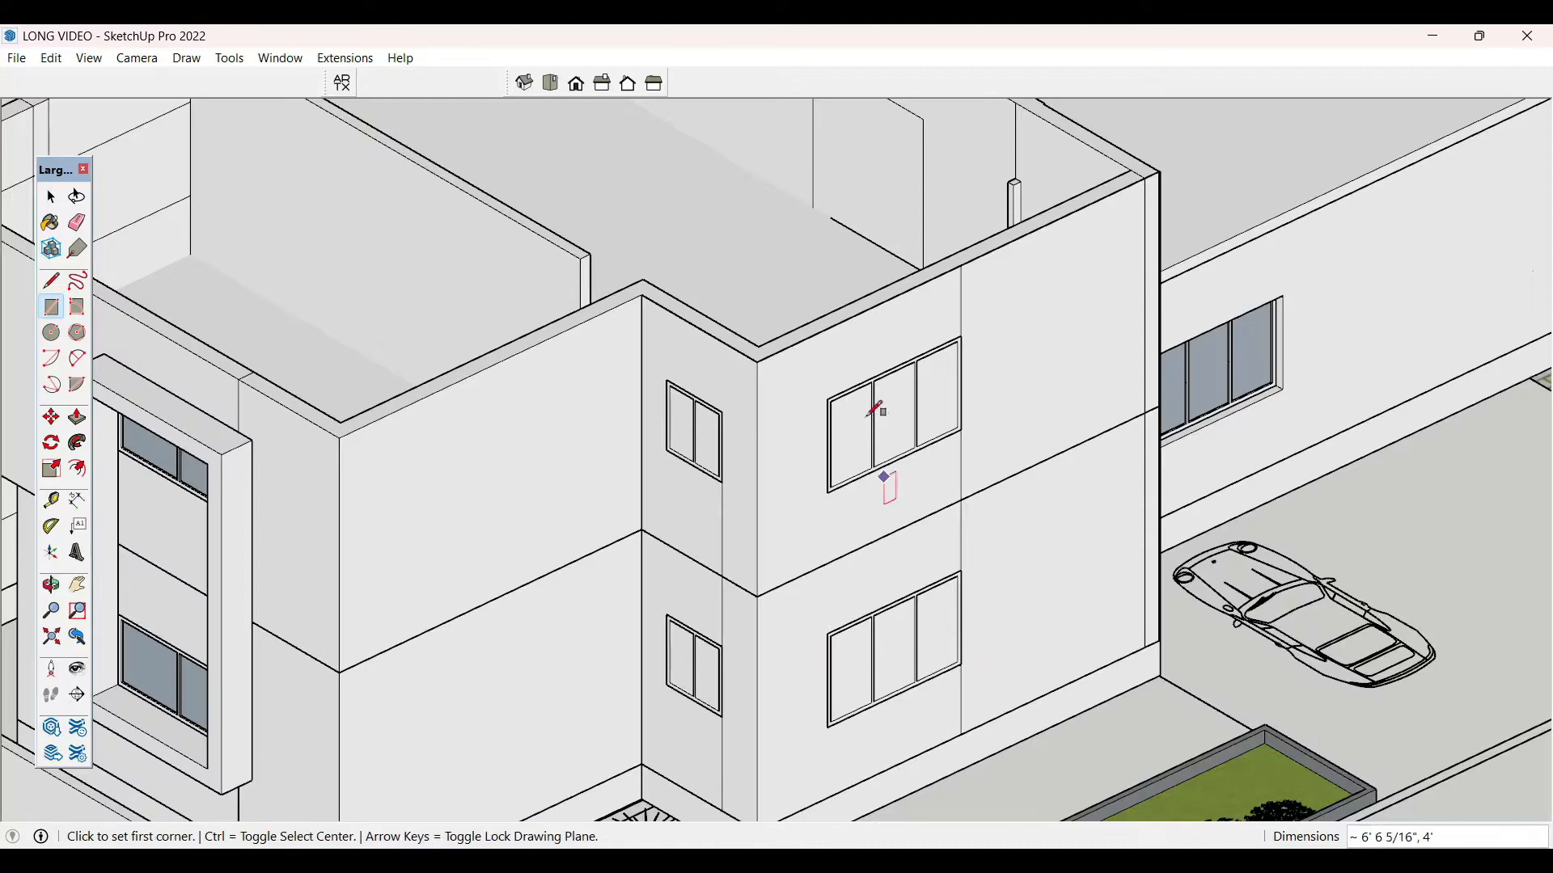
left_click(828, 394)
key("space")
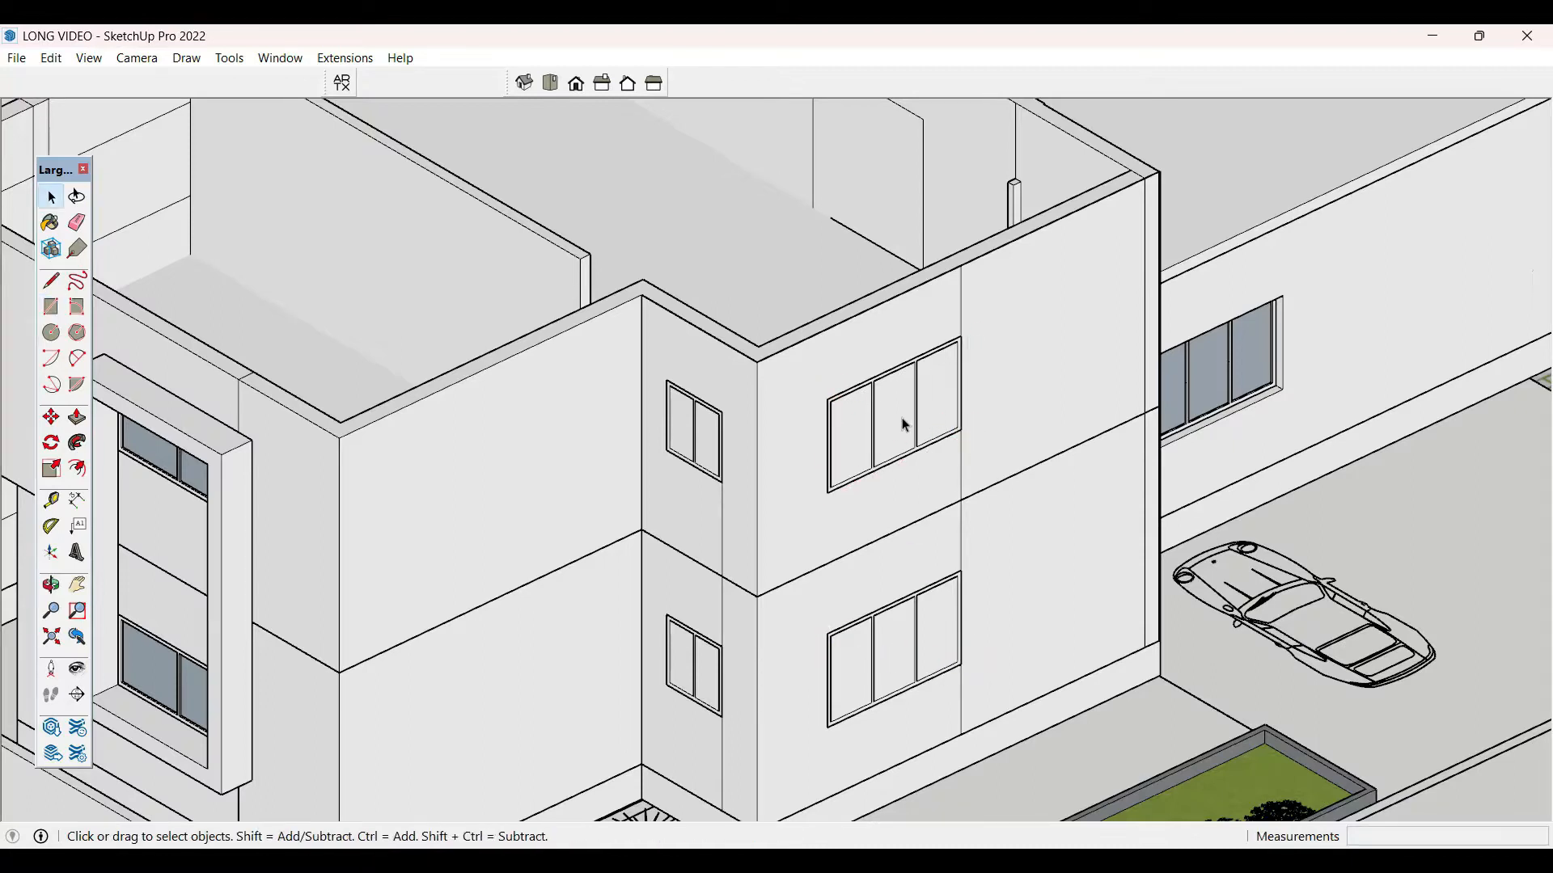
- Delete the overlay faces covering the upper three-panel window and both small windows of the return wall
left_click(906, 425)
key("Delete")
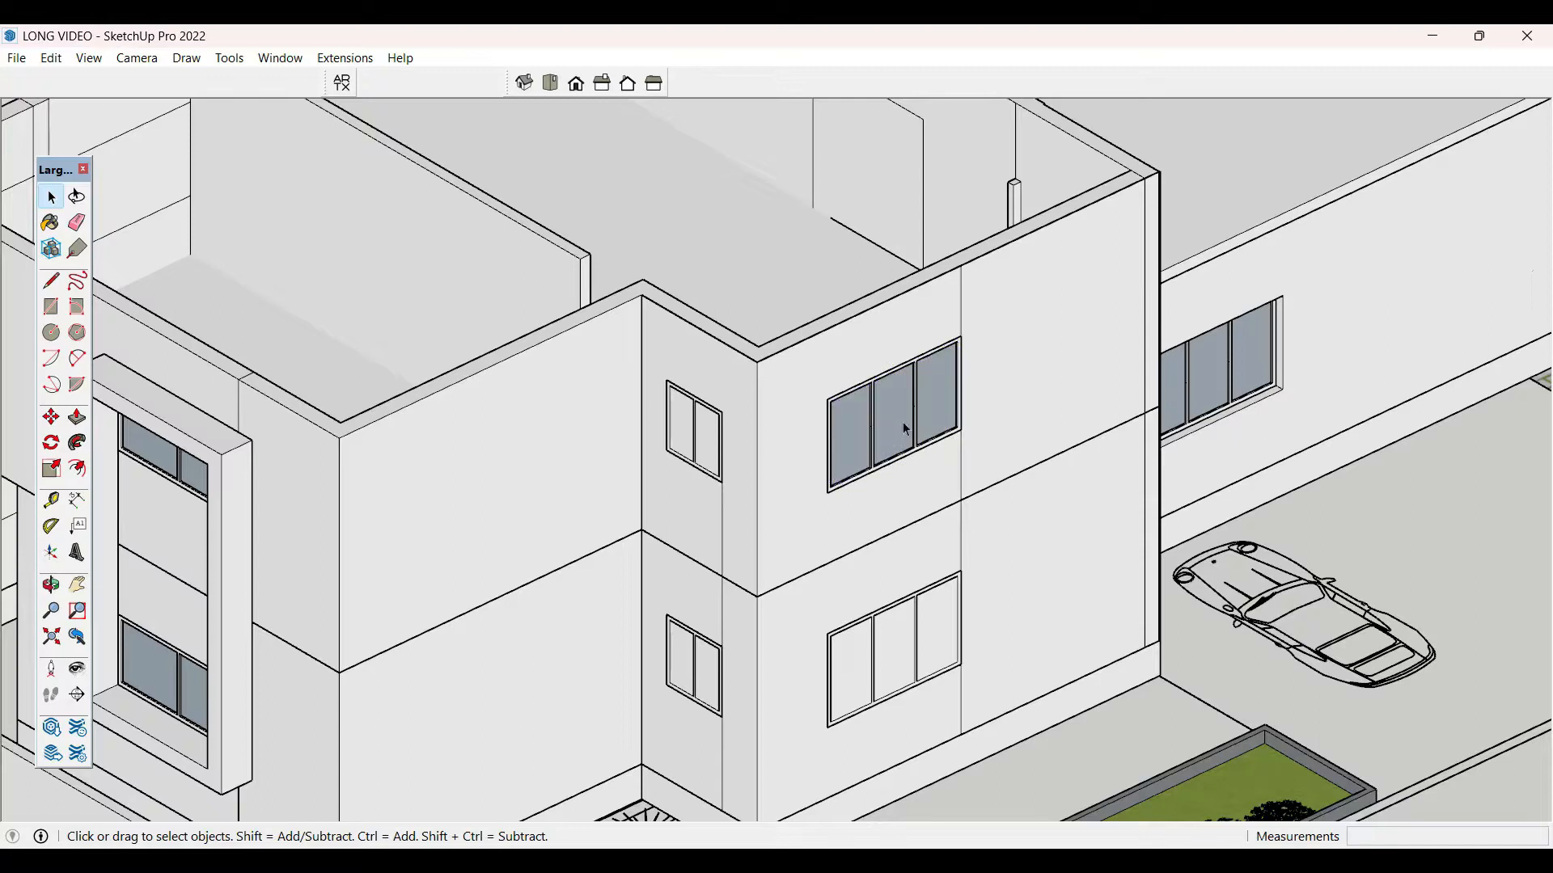
left_click(906, 635)
key("Delete")
key("ctrl+z")
left_click(702, 662)
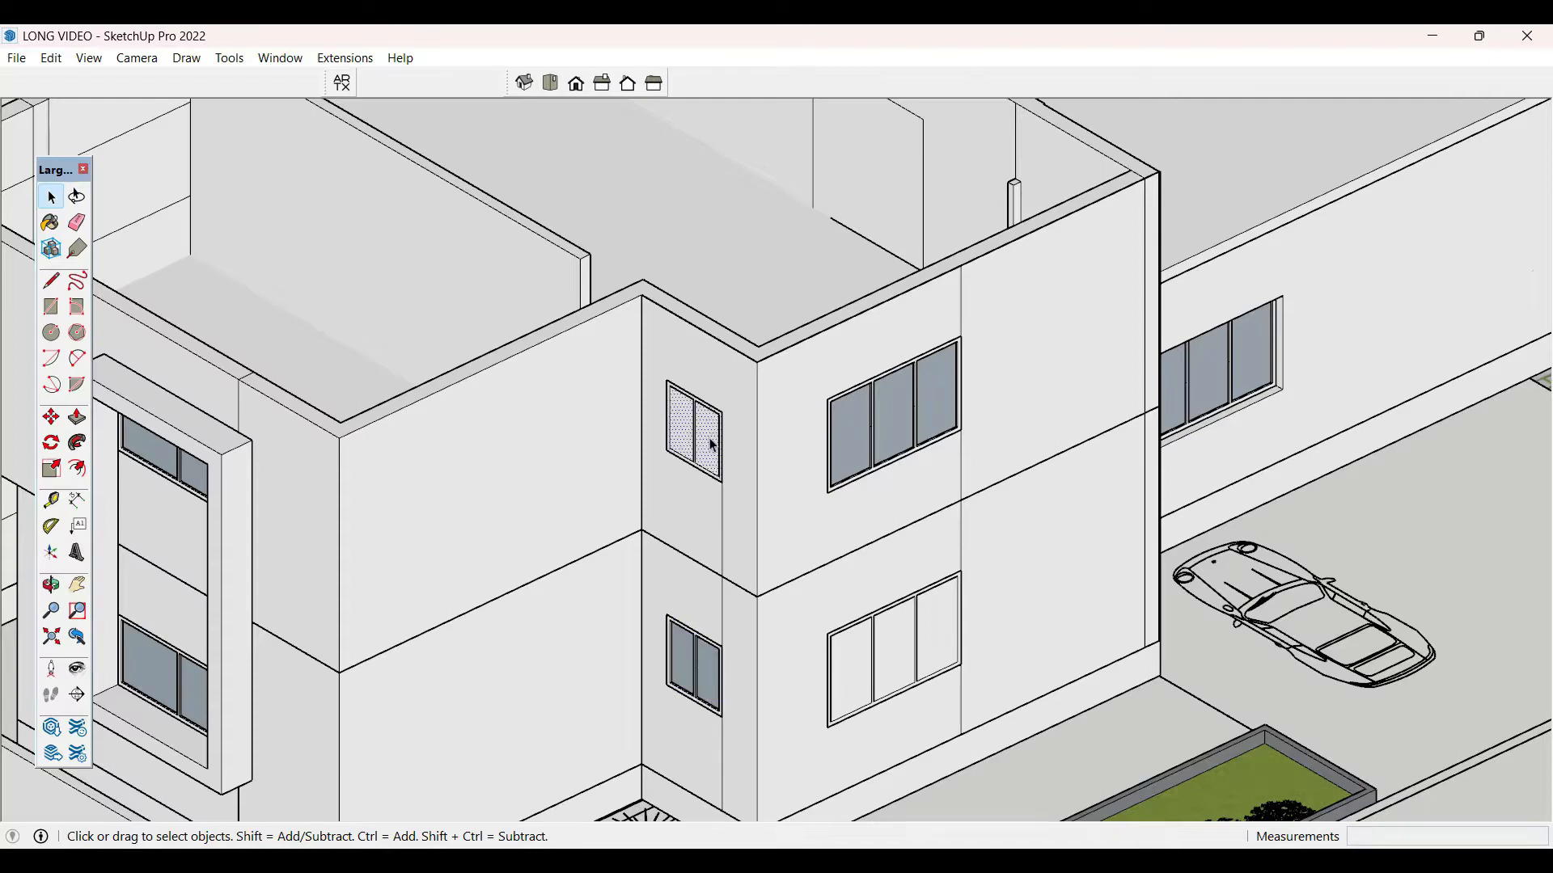
key("Delete")
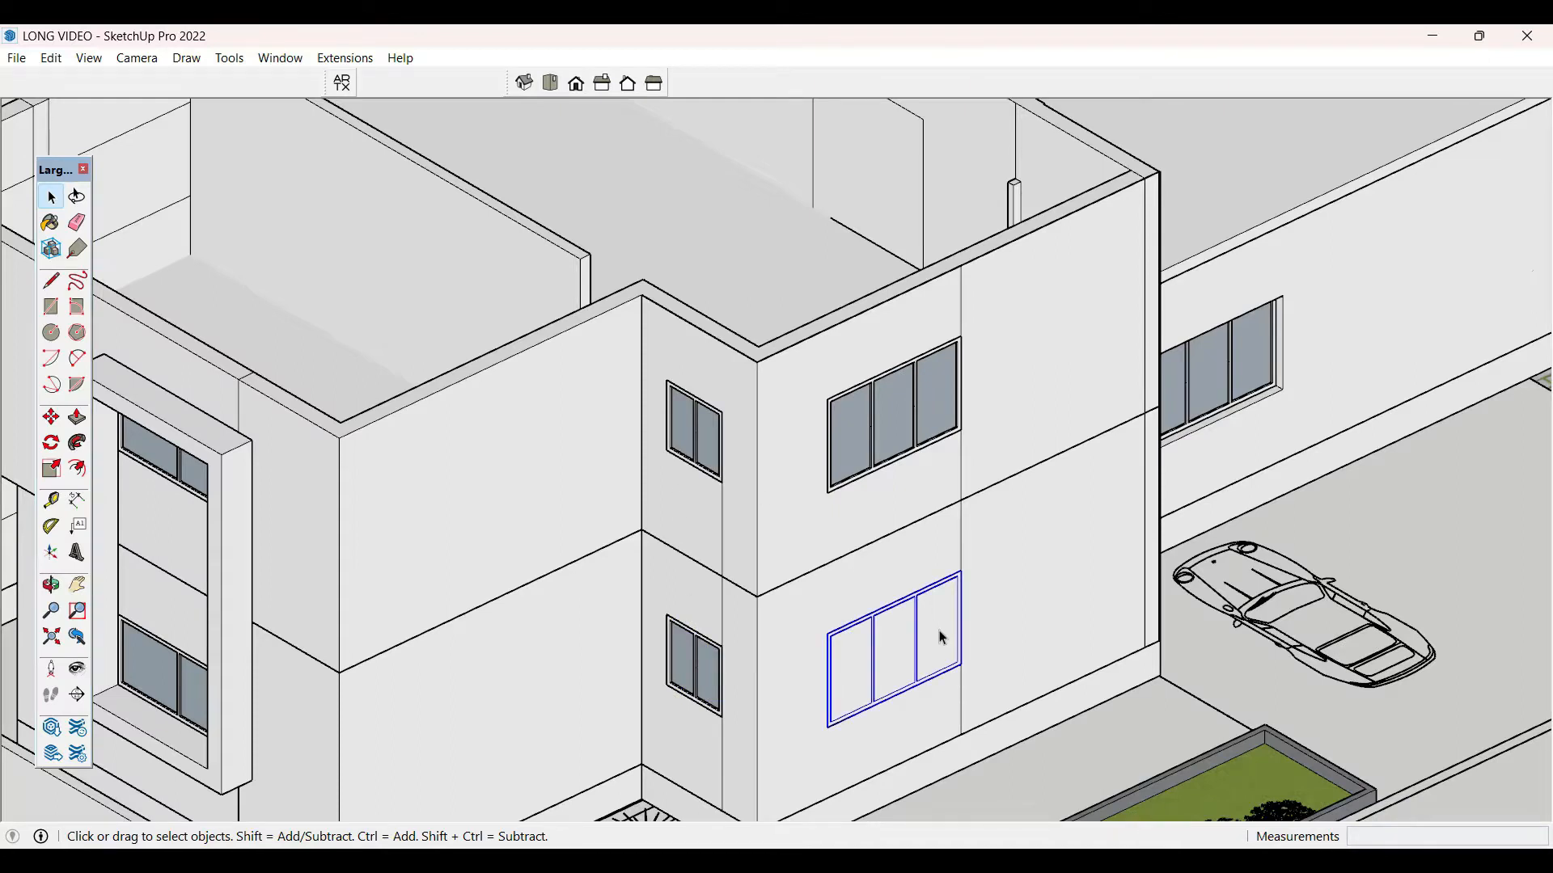
double_click(943, 639)
key("Escape")
left_click(847, 693)
key("r")
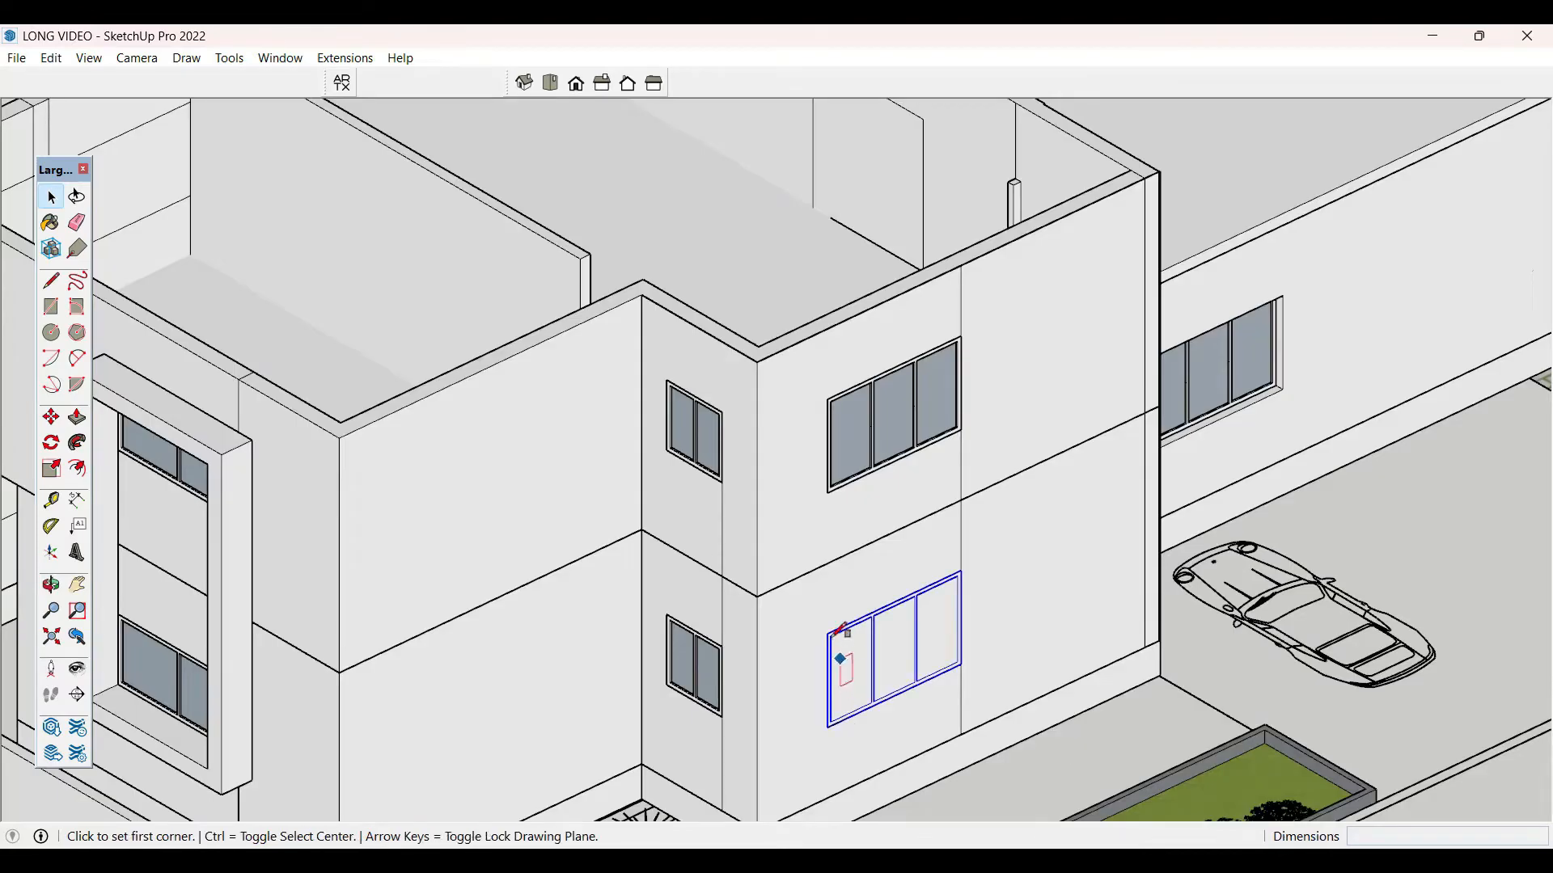
key("space")
- Trace a rectangle of about 6' 6" by 4' over the lower three-panel window and delete the face inside it
scroll(888, 642, "up", 1)
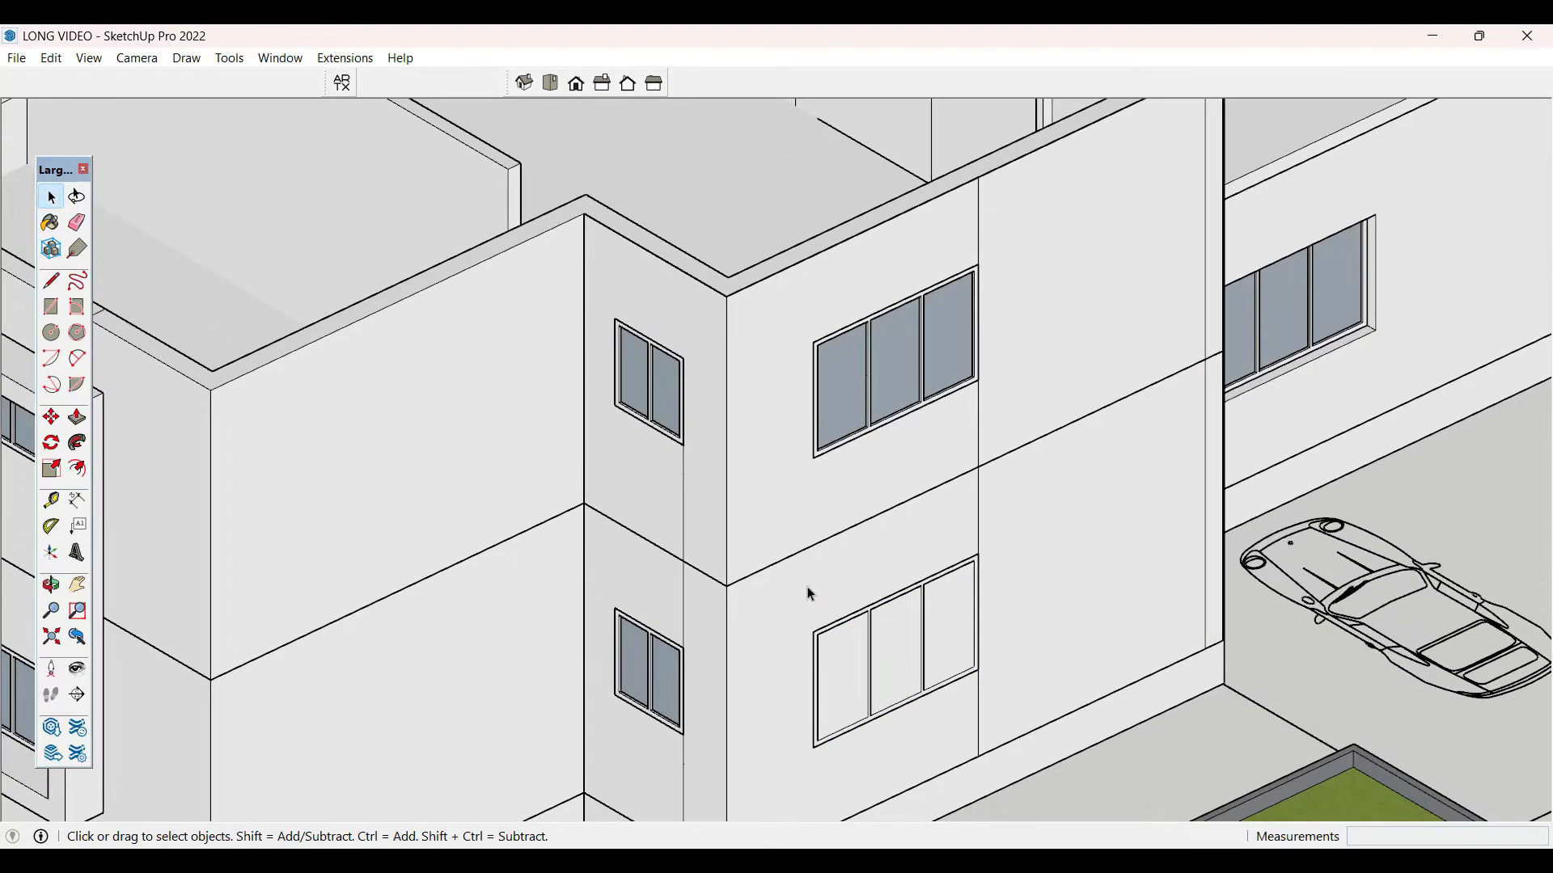
left_click(807, 588)
scroll(807, 588, "down", 2)
key("r")
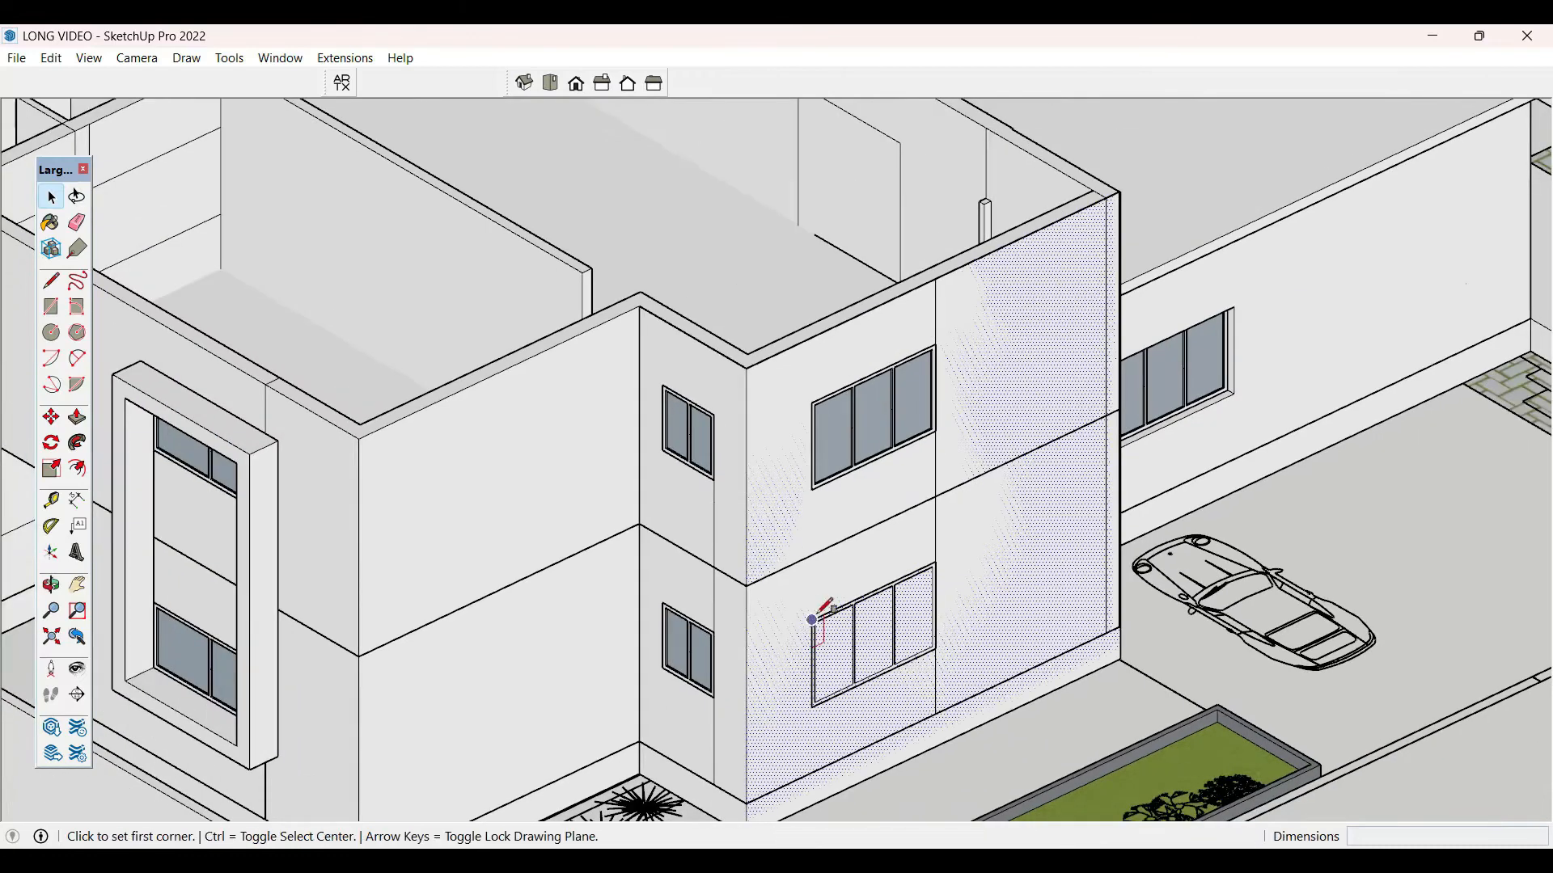
scroll(812, 619, "up", 2)
left_click(810, 623)
left_click(970, 667)
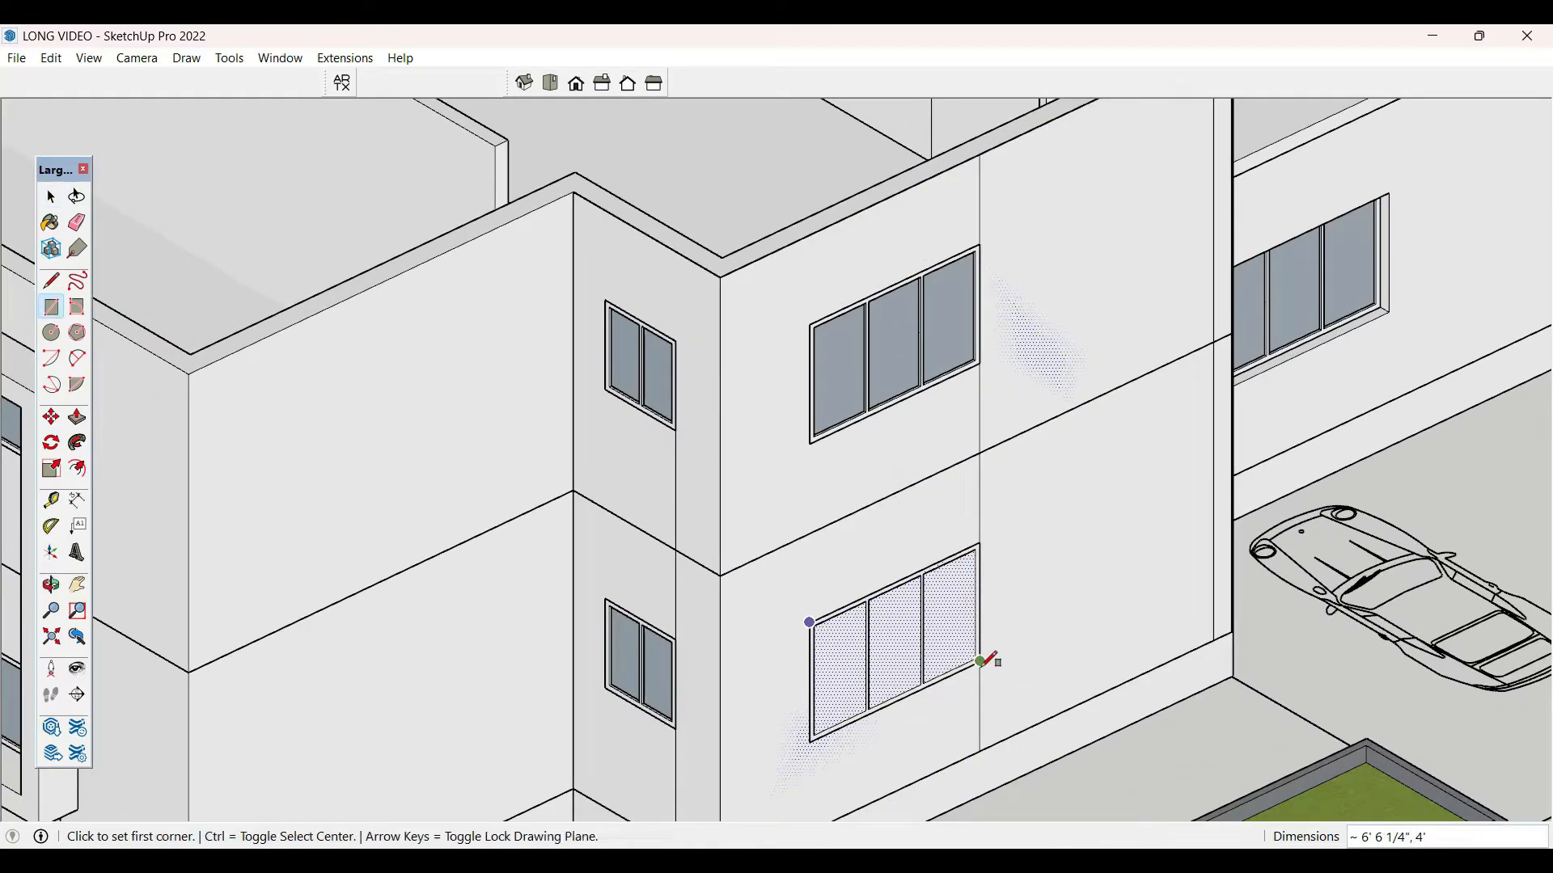
key("space")
left_click(896, 651)
key("Delete")
scroll(890, 641, "down", 3)
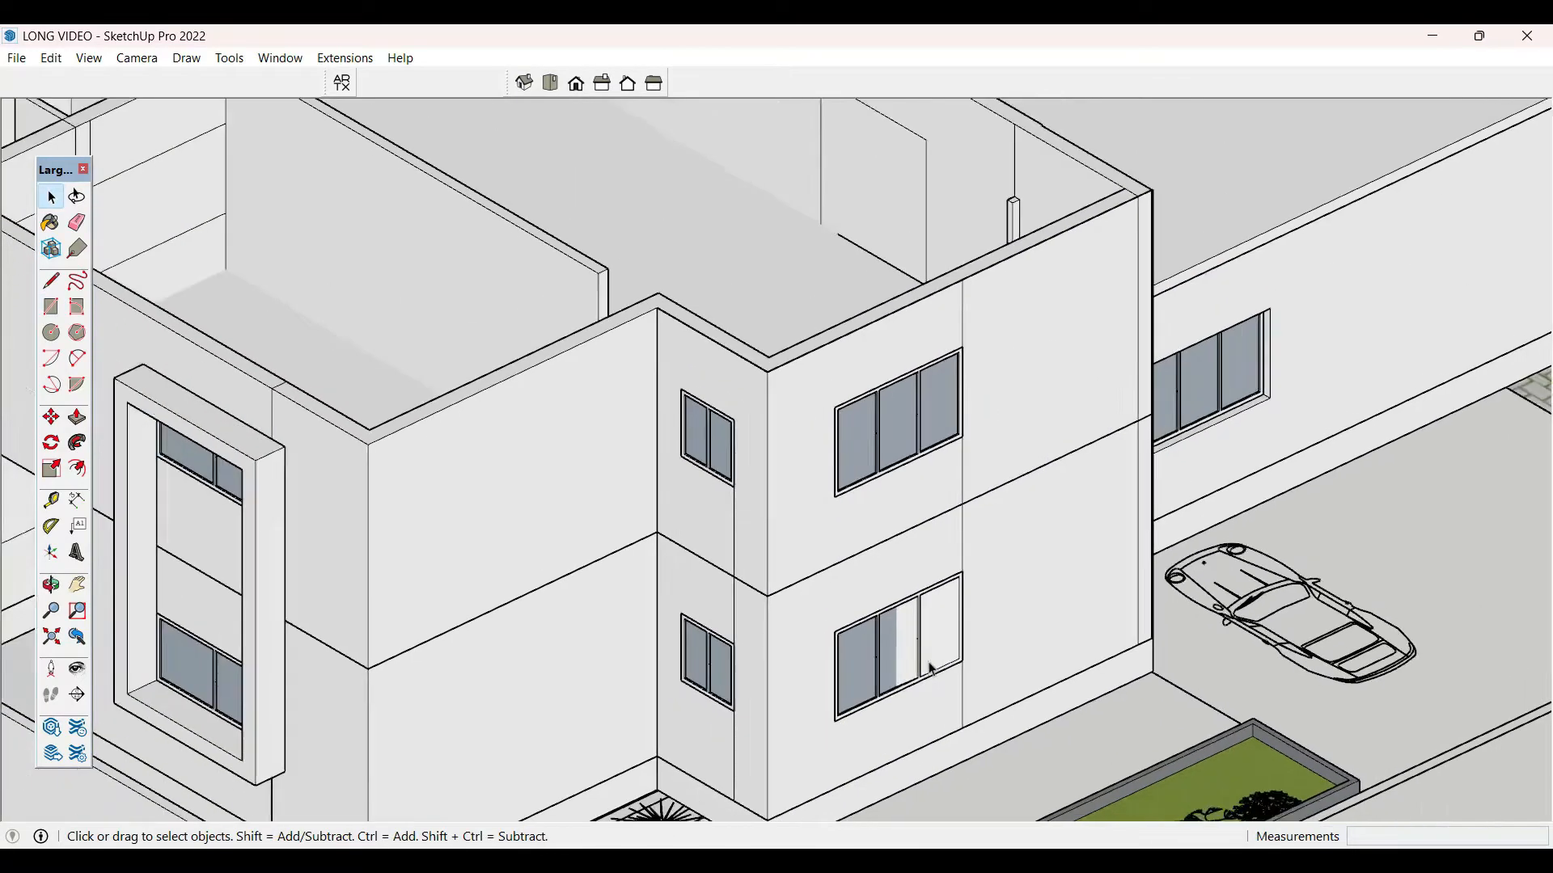
- Push/Pull the wide overlay face with the two three-panel window openings outward to give it thickness
left_click(838, 583)
key("p")
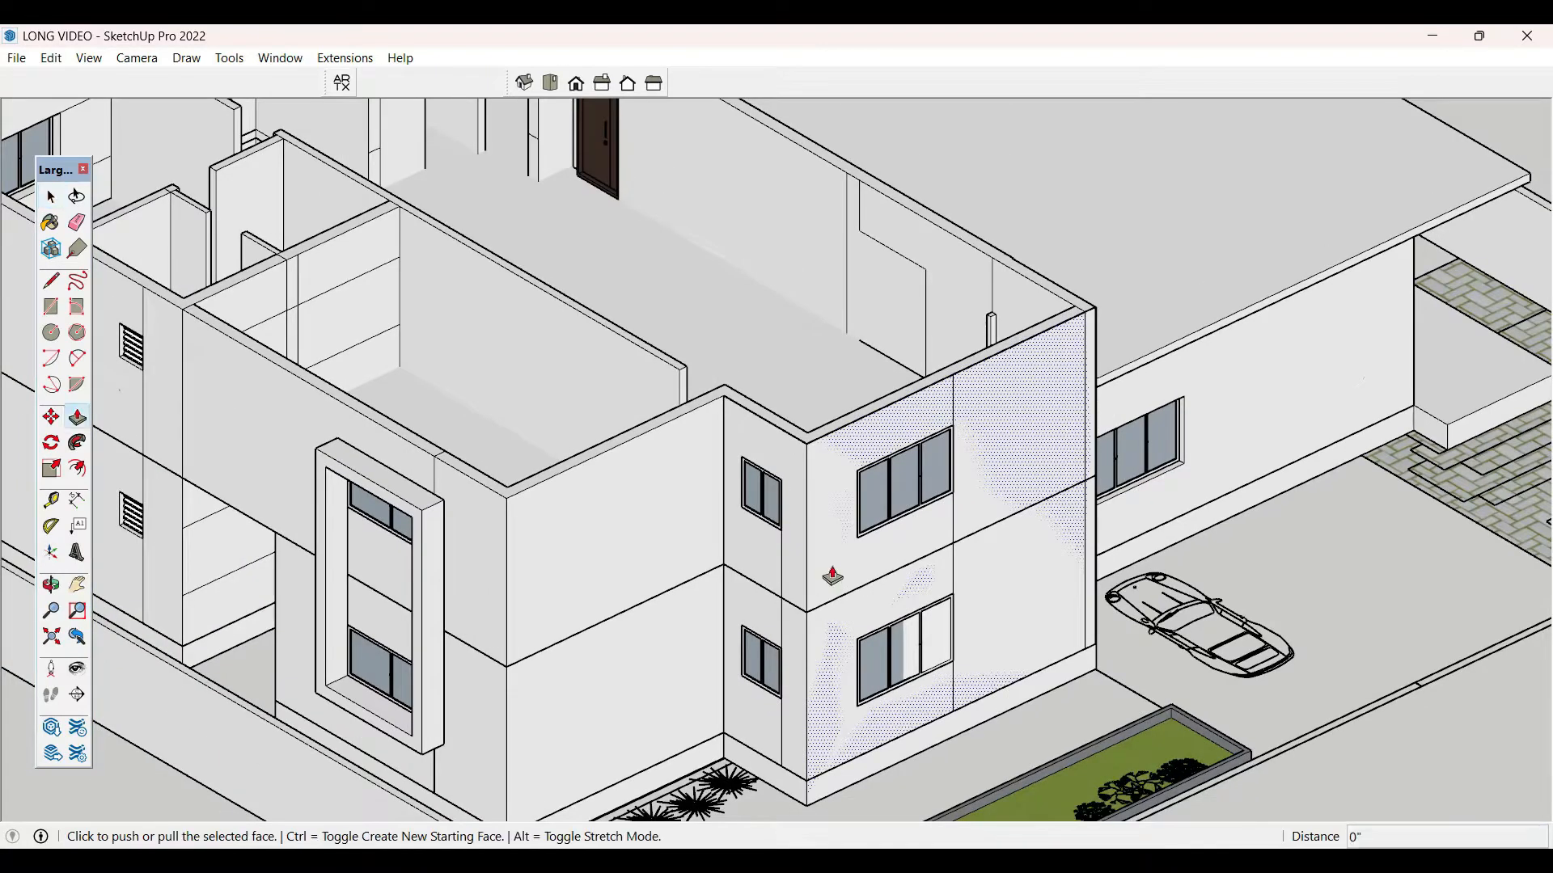
left_click(835, 575)
left_click(830, 571)
key("space")
- Push/Pull the narrow return wall's overlay face with the two small window openings outward by about 9"
scroll(778, 450, "up", 3)
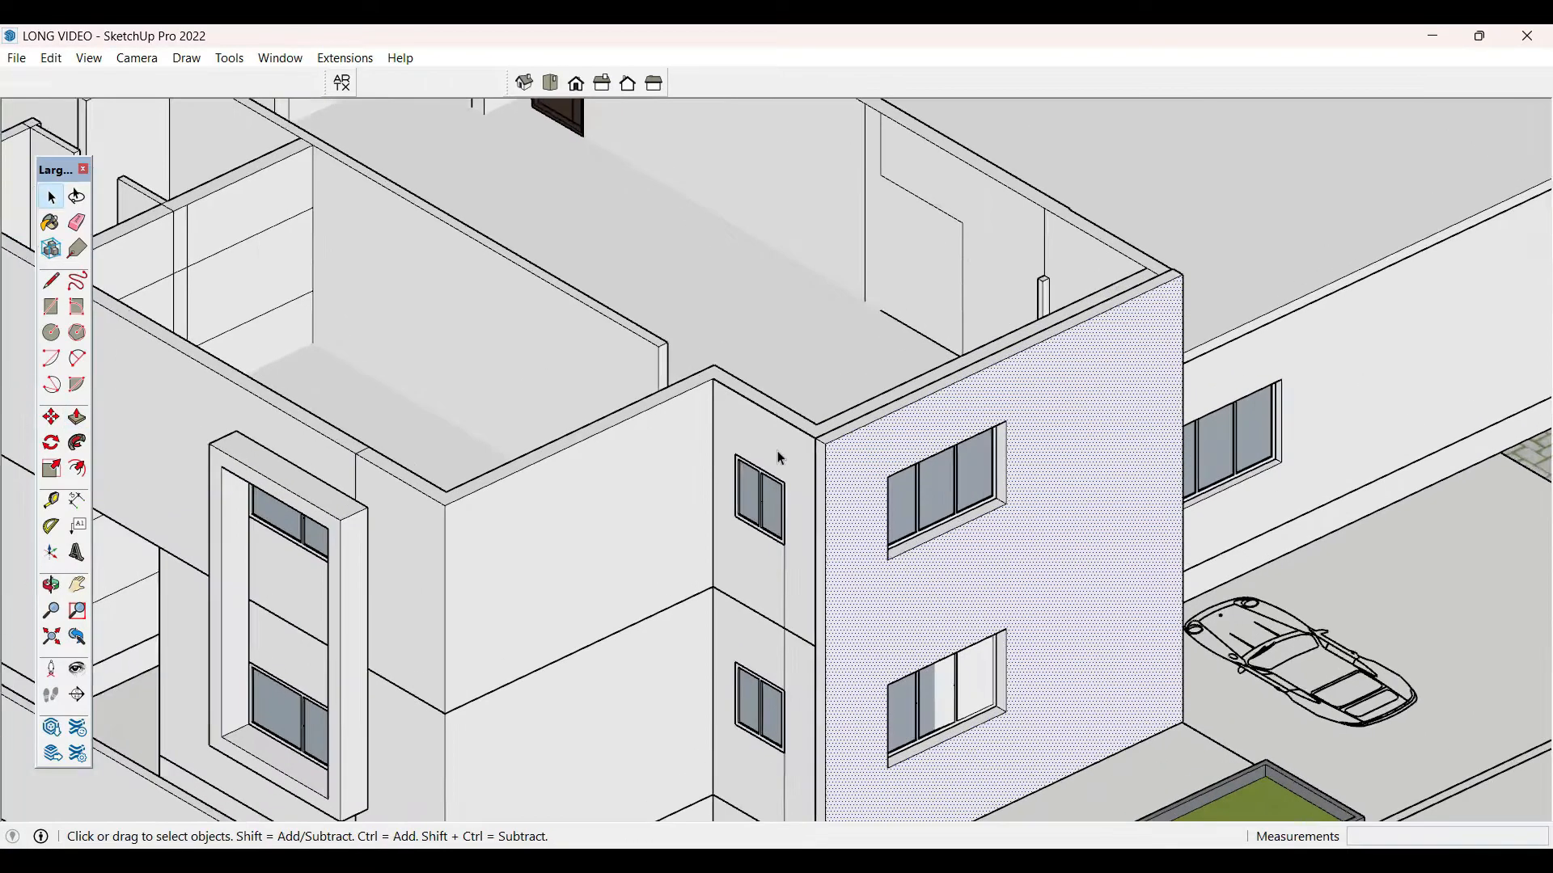
left_click(778, 450)
key("p")
left_click(795, 458)
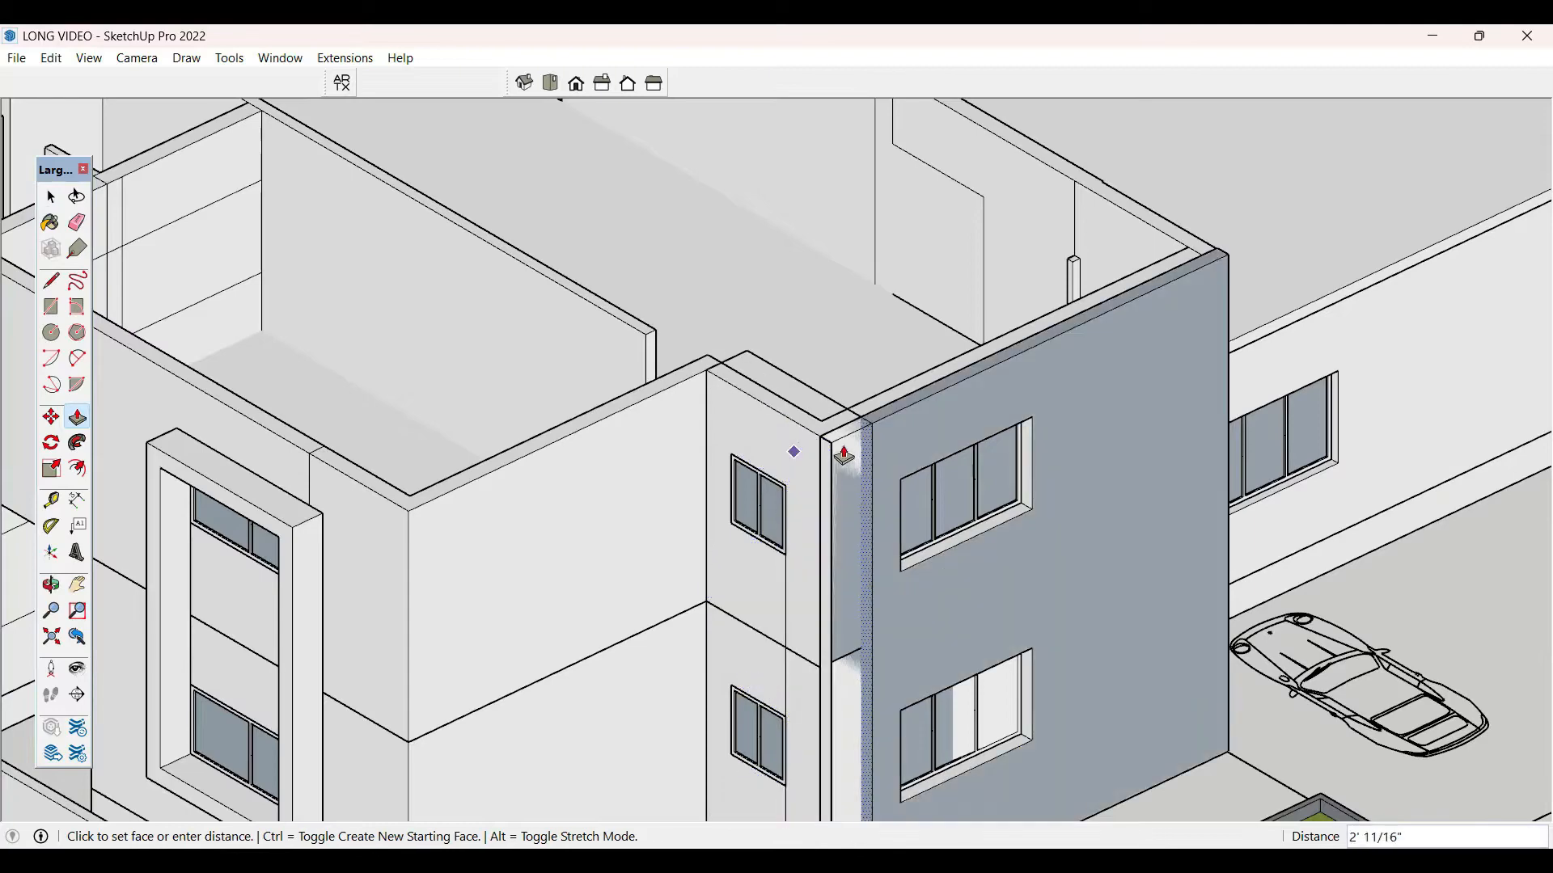
left_click(780, 457)
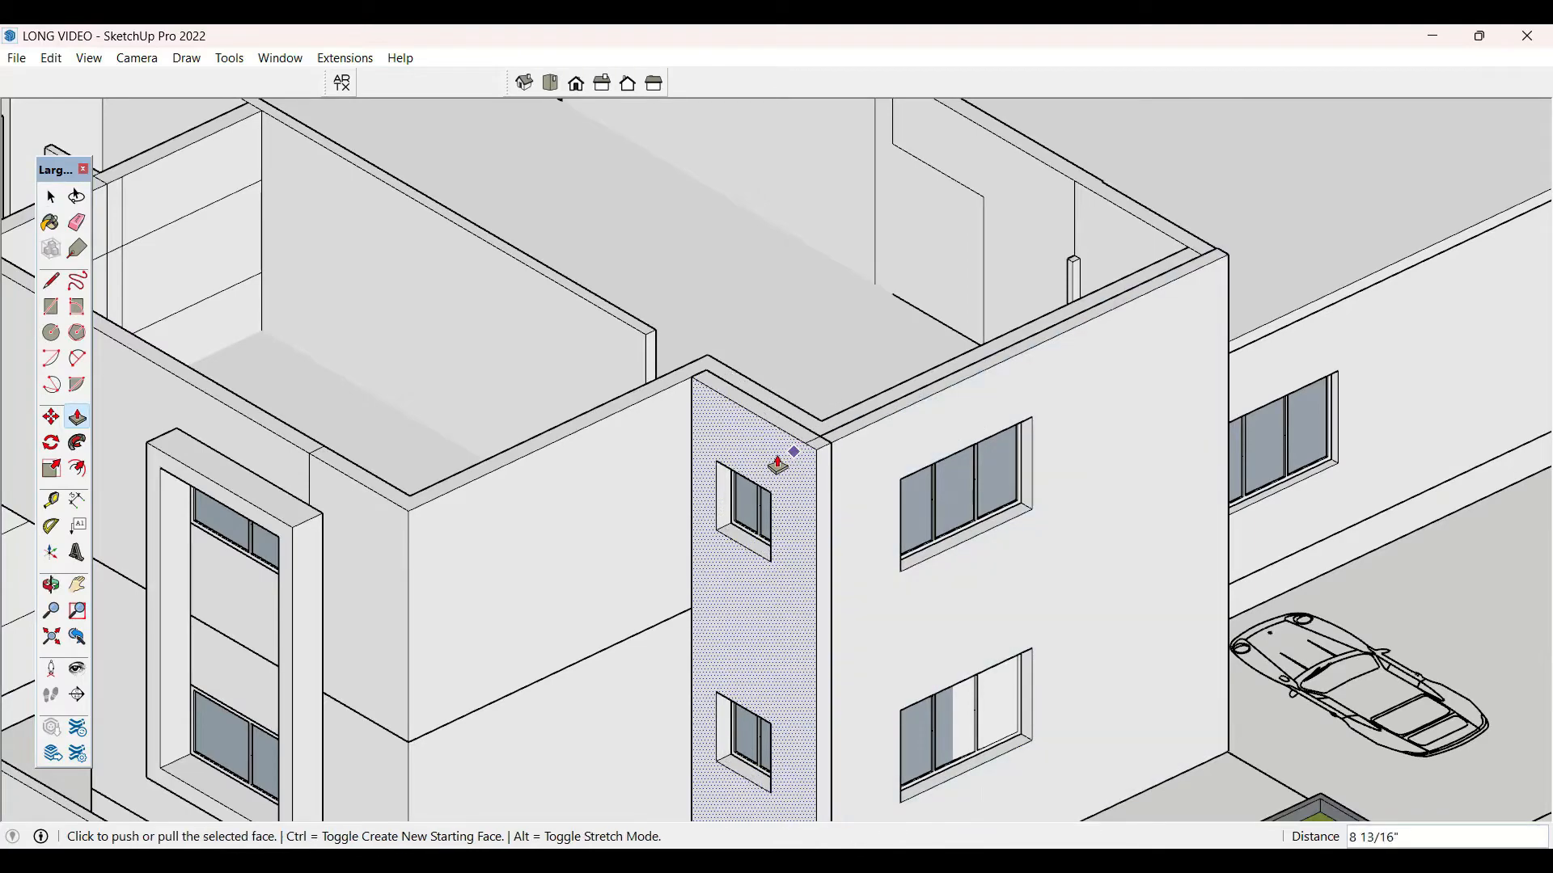
key("space")
- Erase the leftover seam edges at the corner where the two thickened overlay walls meet
scroll(821, 465, "up", 4)
scroll(815, 484, "up", 2)
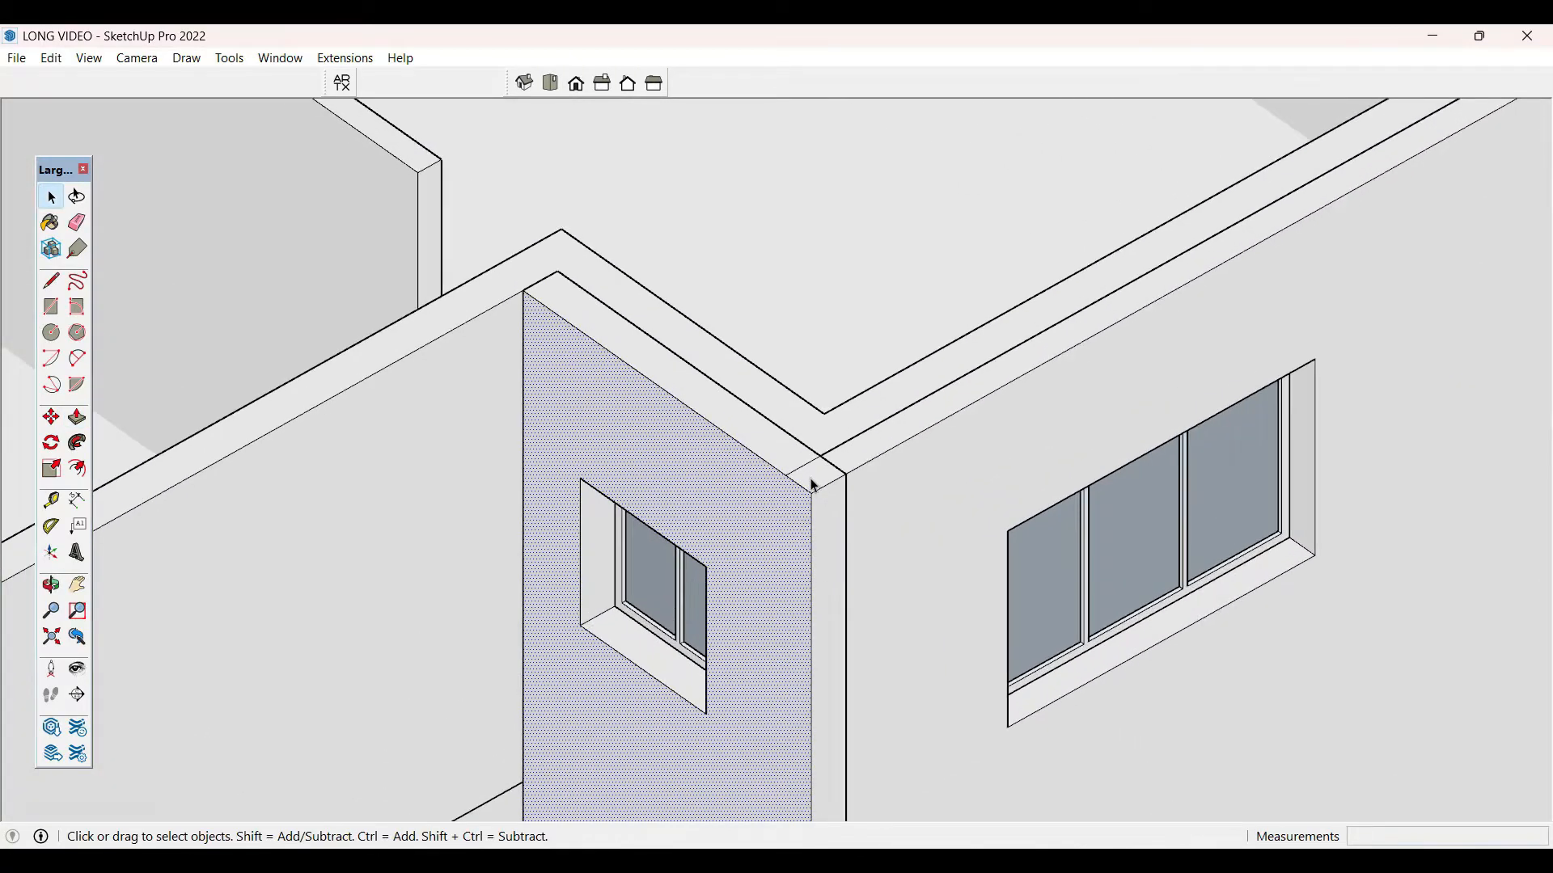
key("e")
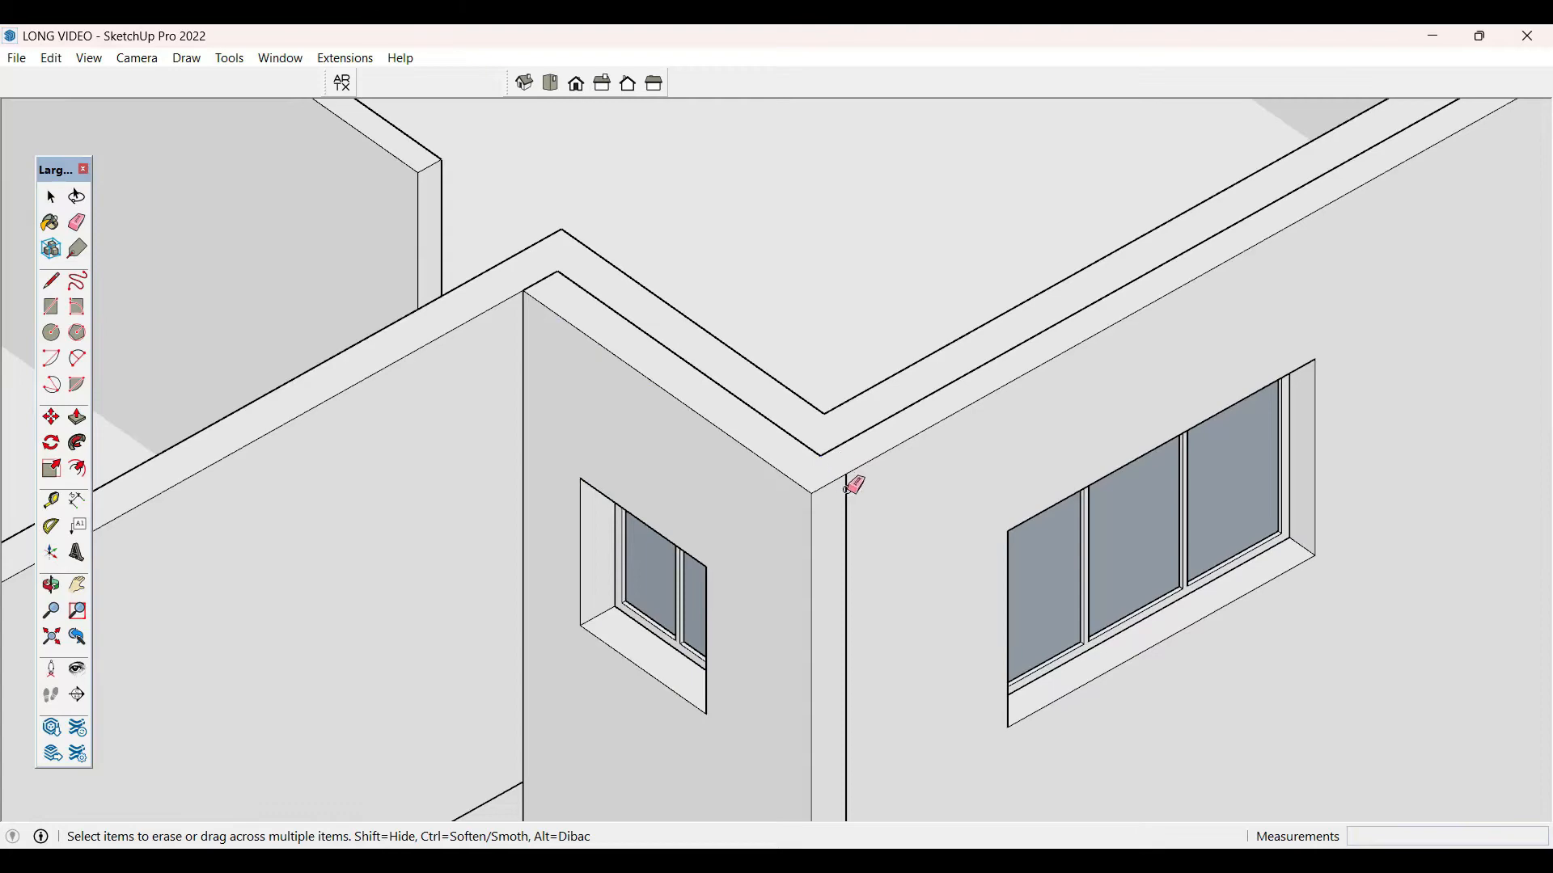
left_click(847, 488)
key("space")
- Extrude the L-shaped top face of the overlay walls upward as a separate parapet section above the existing walls
left_click(842, 471)
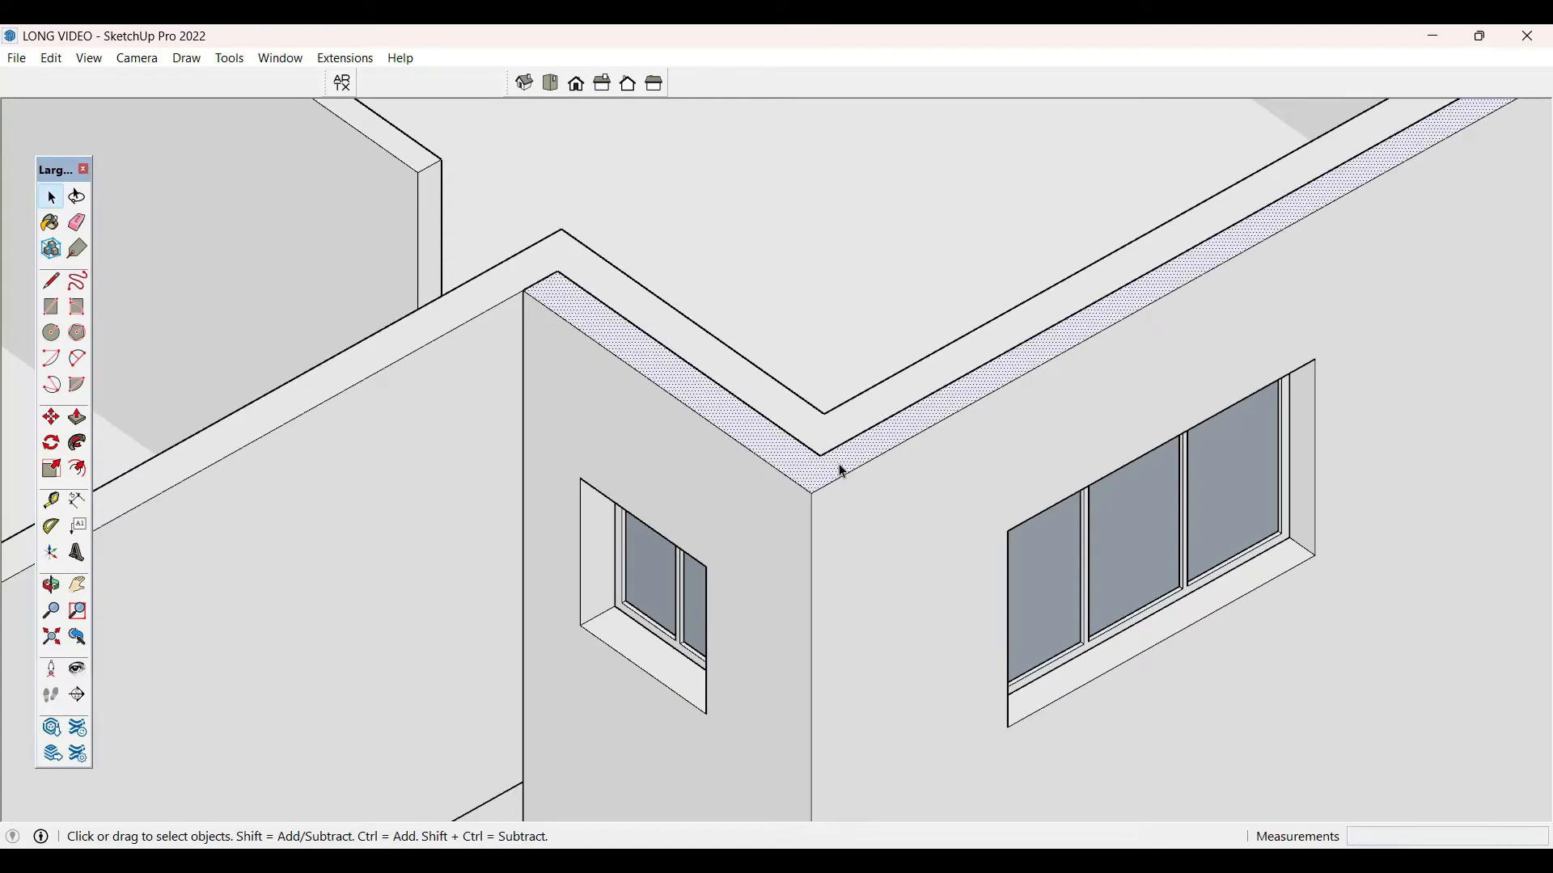
key("p")
left_click(837, 471)
scroll(788, 526, "down", 3)
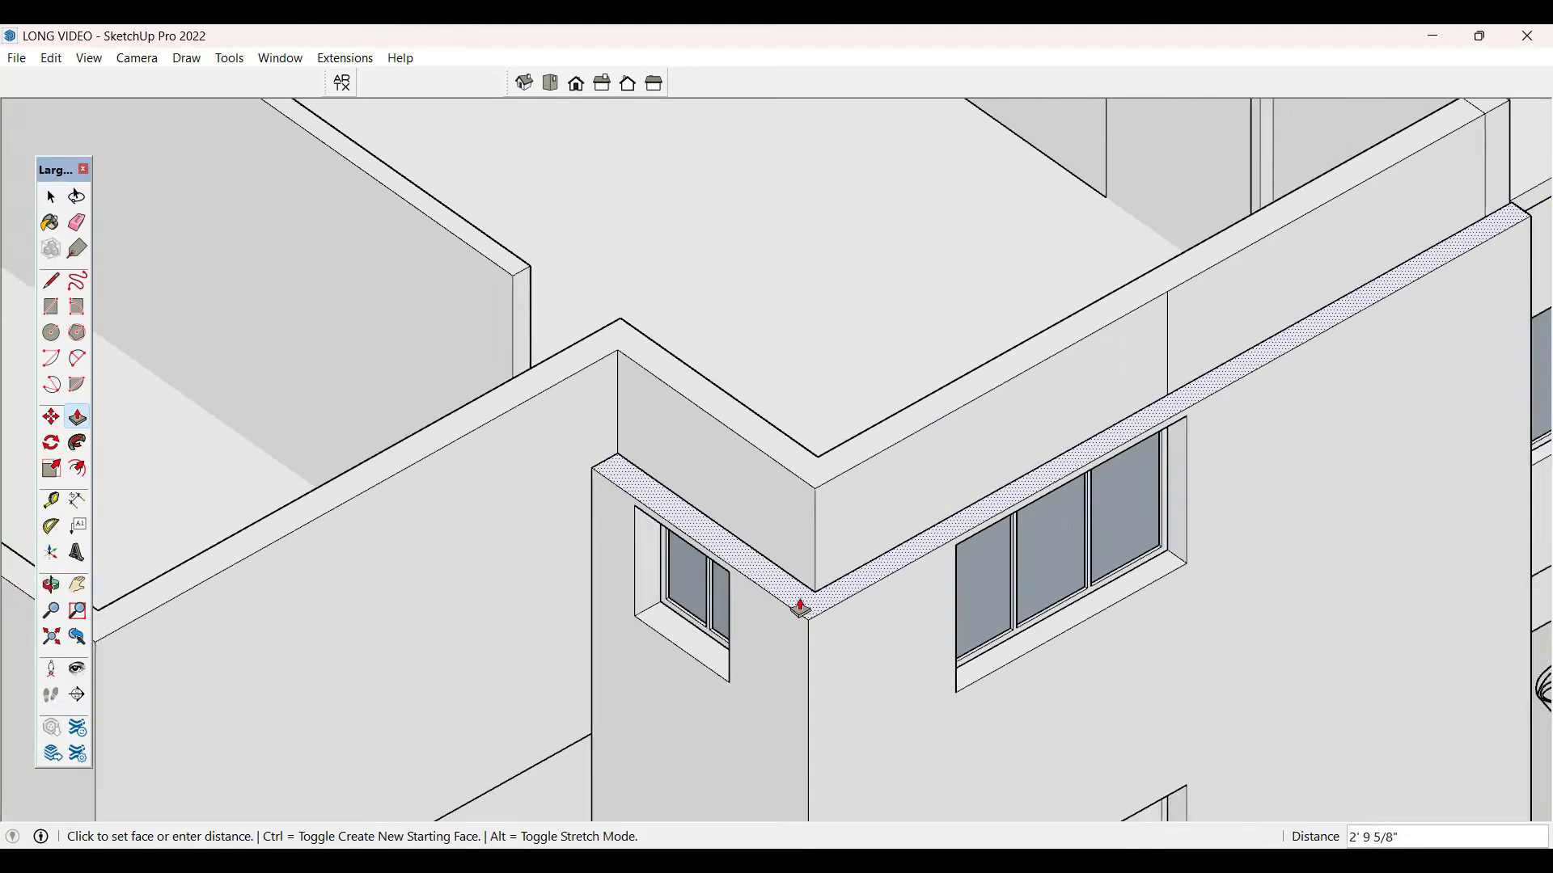
middle_click_drag(800, 606, 811, 555)
scroll(836, 253, "up", 3)
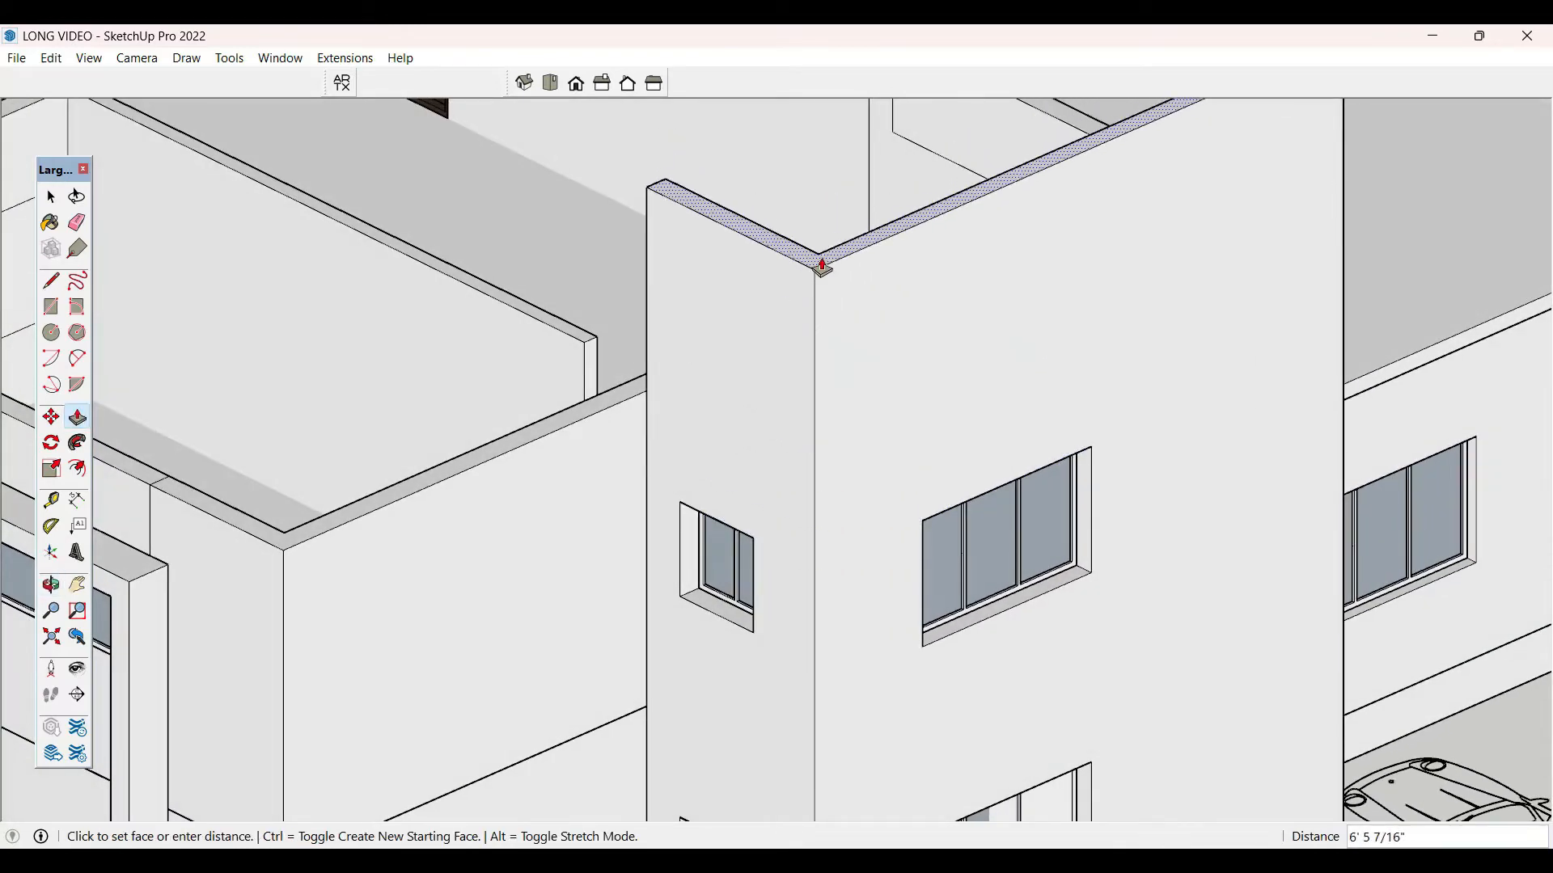
key("ctrl")
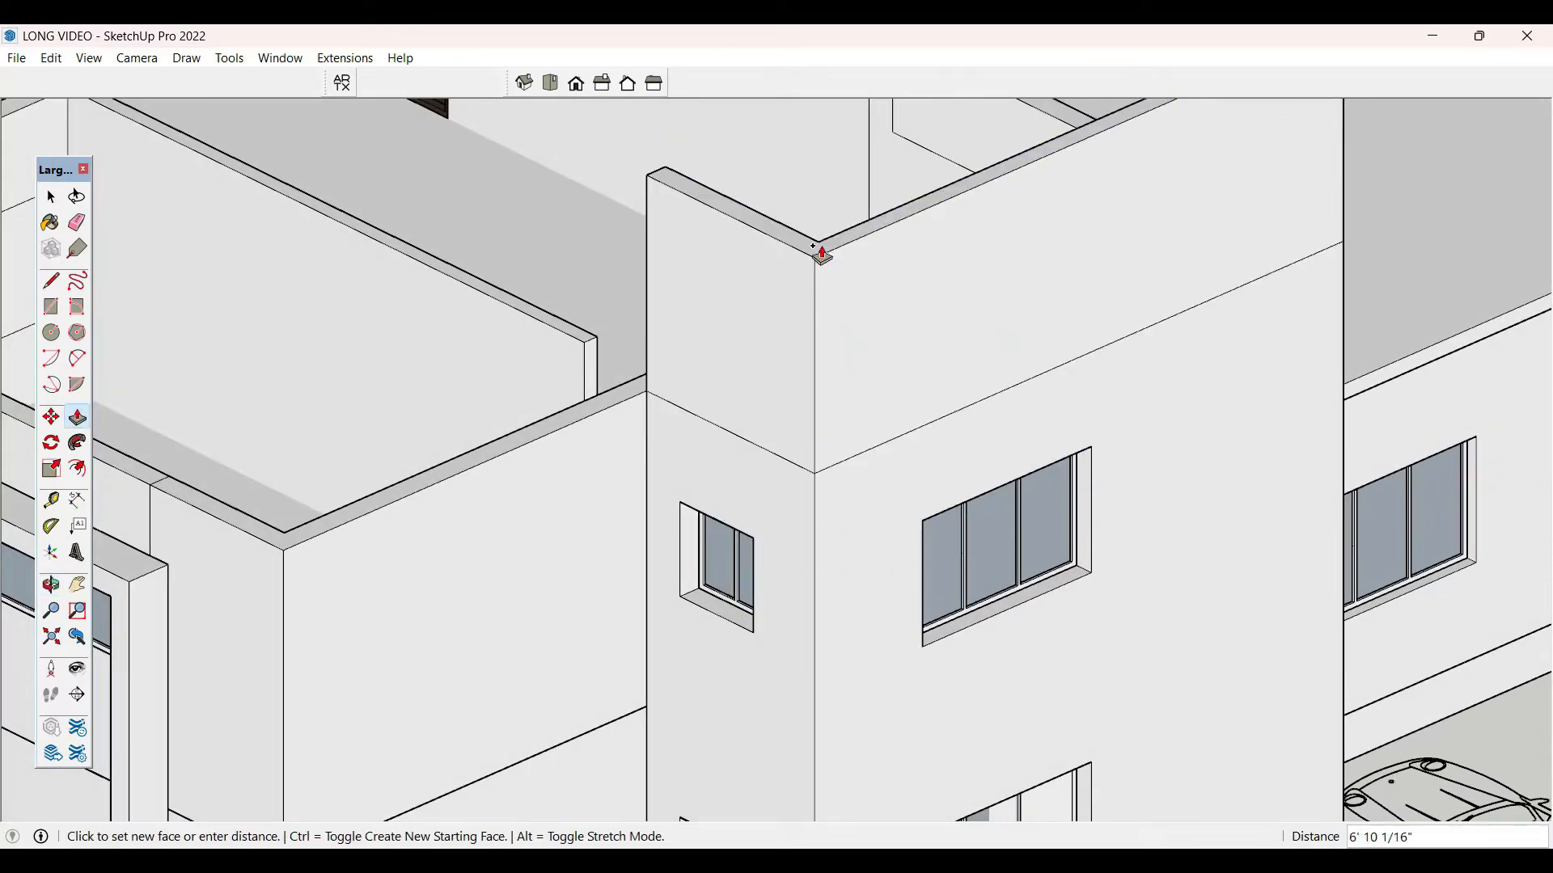
key("Return")
key("space")
- Examine the raised corner volume, the front elevation and the single-storey entrance side of the house
scroll(838, 382, "down", 3)
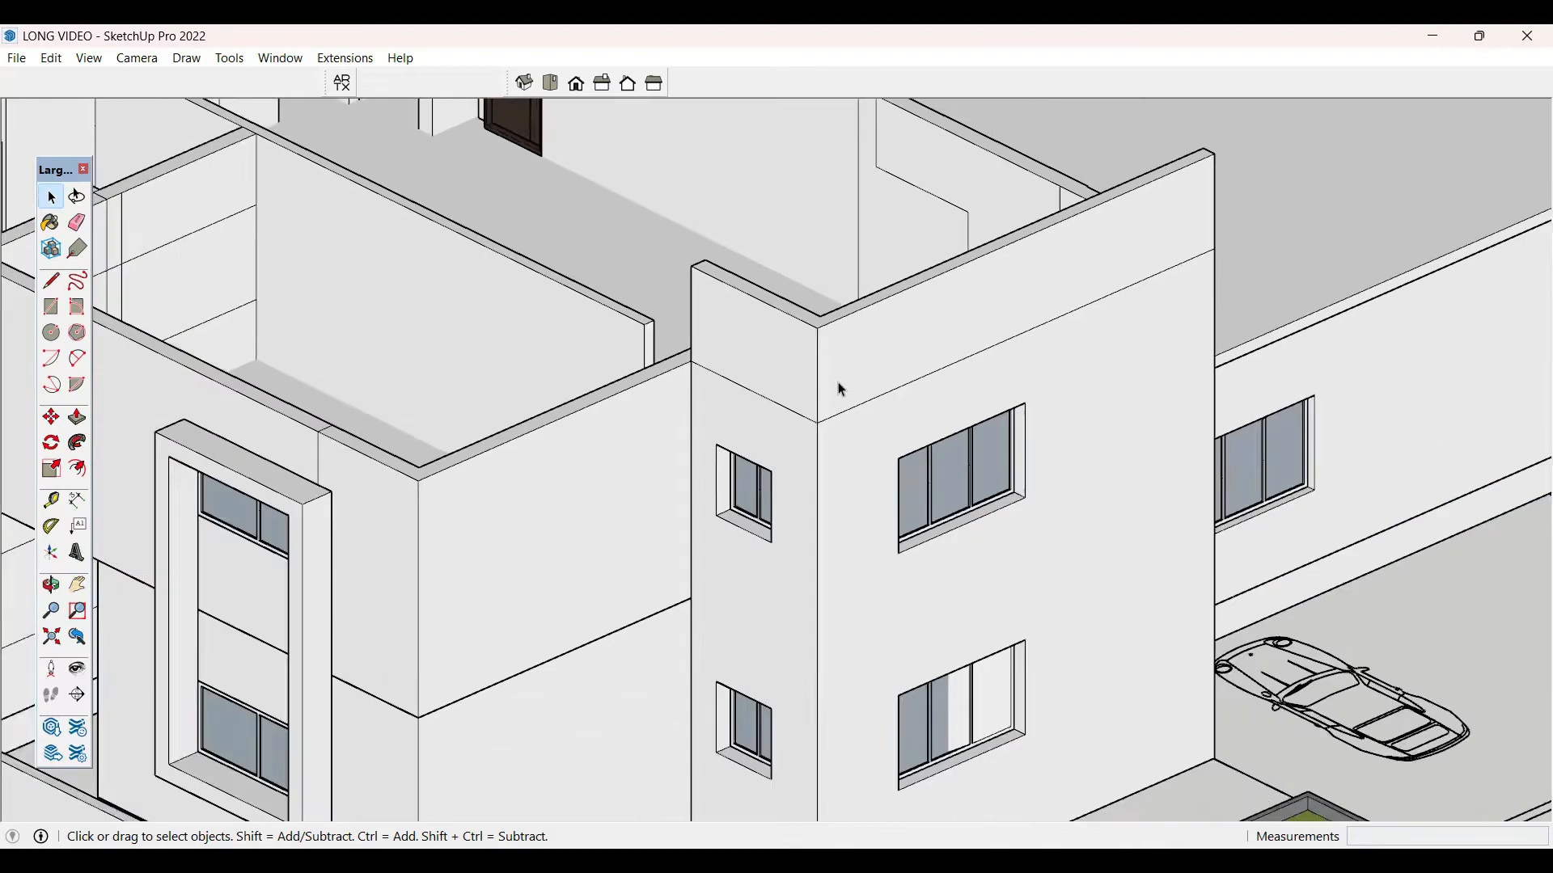
scroll(897, 522, "down", 3)
middle_click_drag(987, 547, 776, 650)
scroll(776, 651, "down", 5)
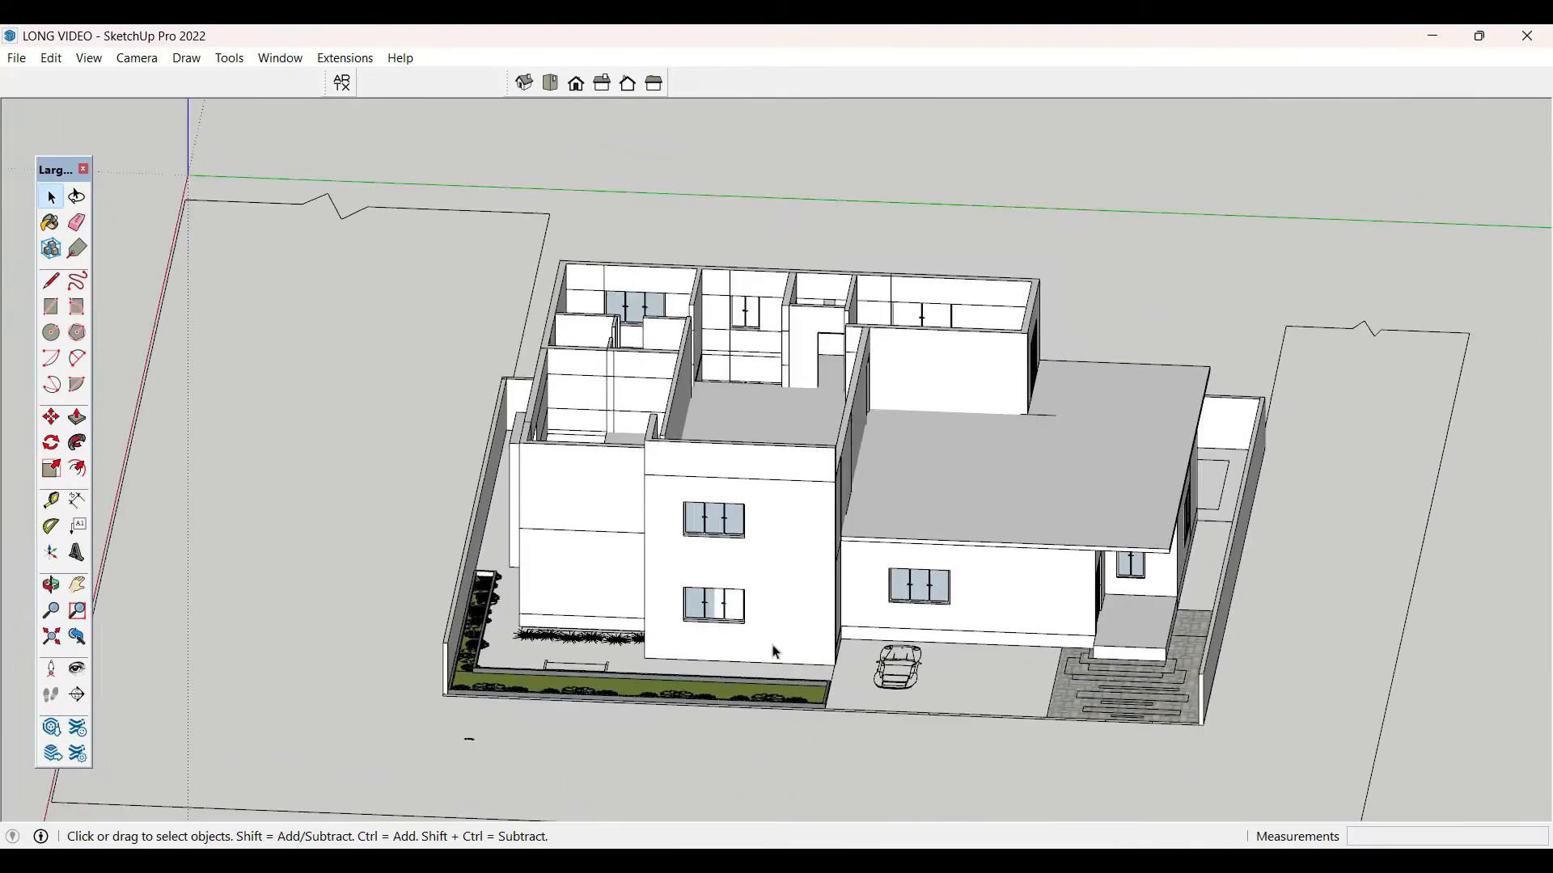
middle_click_drag(774, 598, 704, 423)
scroll(733, 408, "up", 3)
scroll(778, 460, "down", 2)
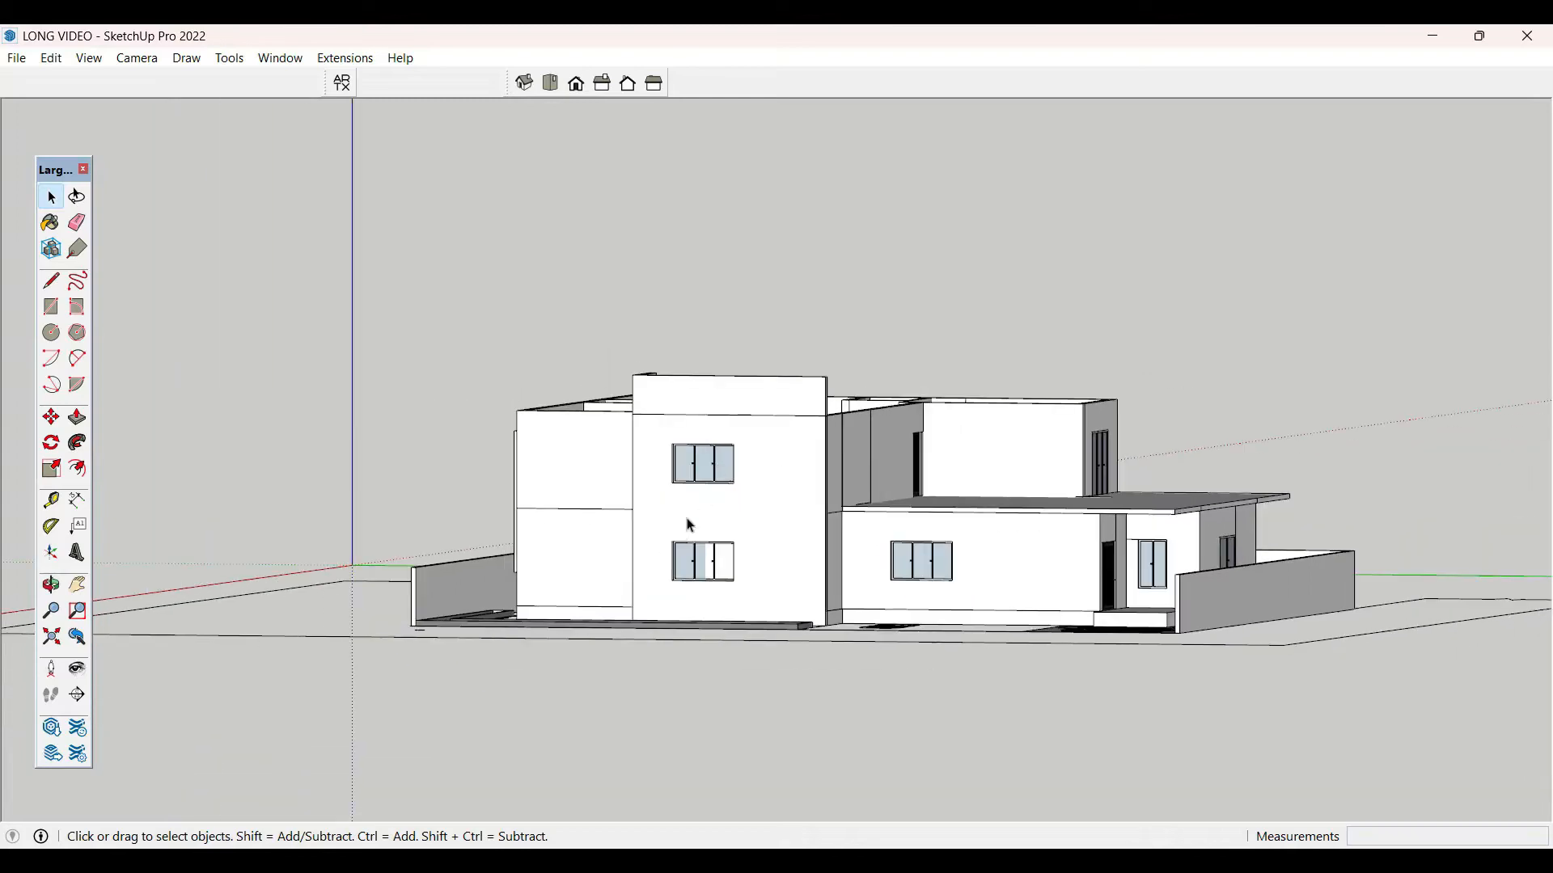
middle_click_drag(690, 526, 912, 571)
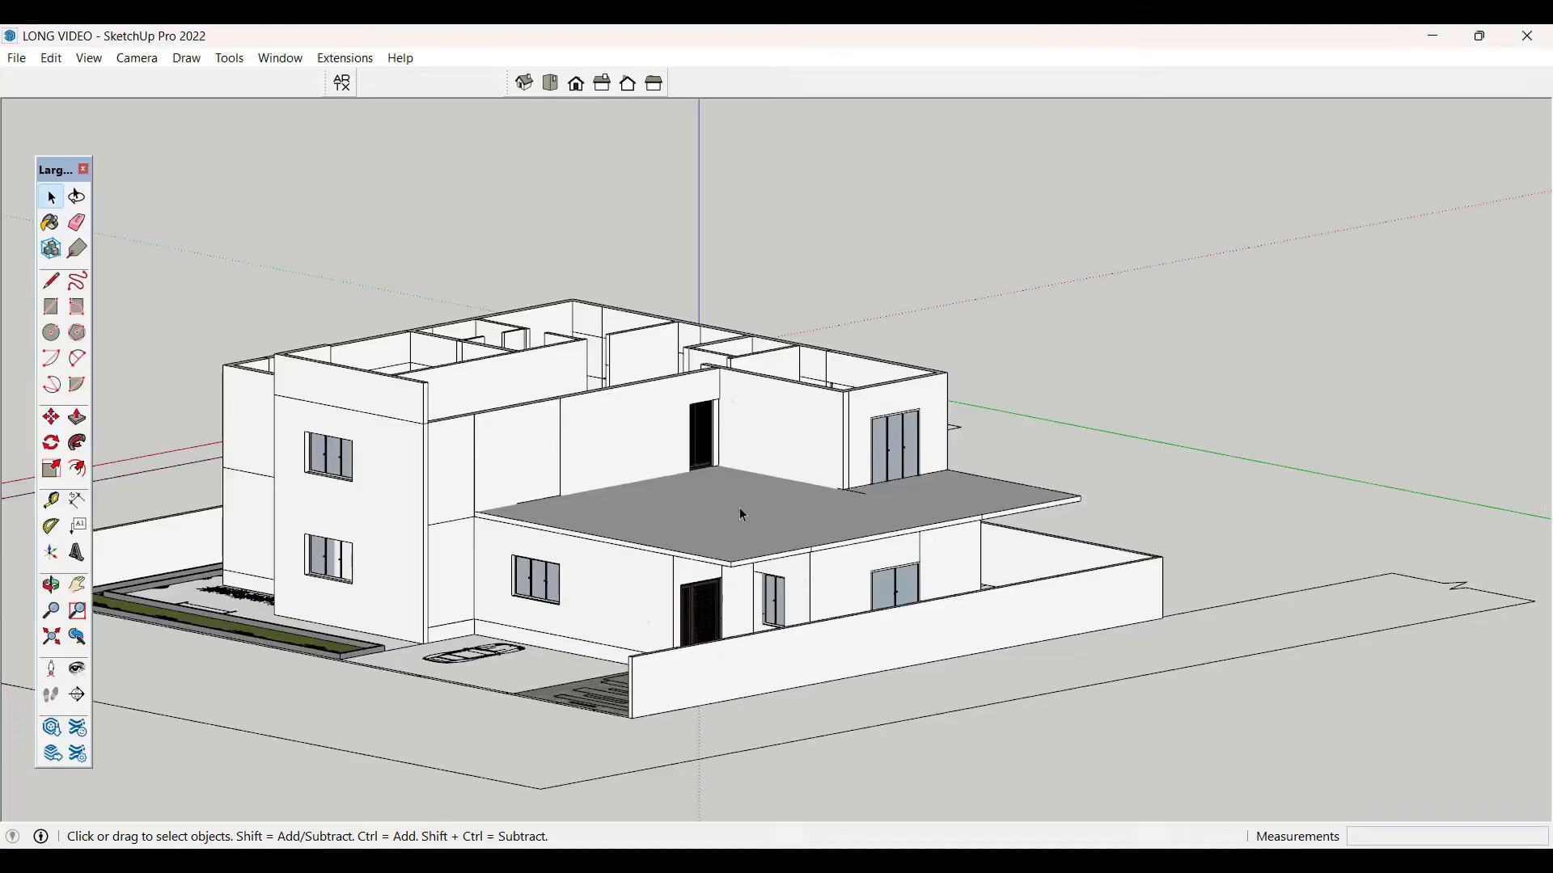
middle_click_drag(739, 507, 281, 467)
scroll(875, 633, "up", 5)
scroll(846, 596, "up", 3)
scroll(940, 345, "down", 5)
scroll(281, 467, "up", 4)
scroll(364, 444, "down", 1)
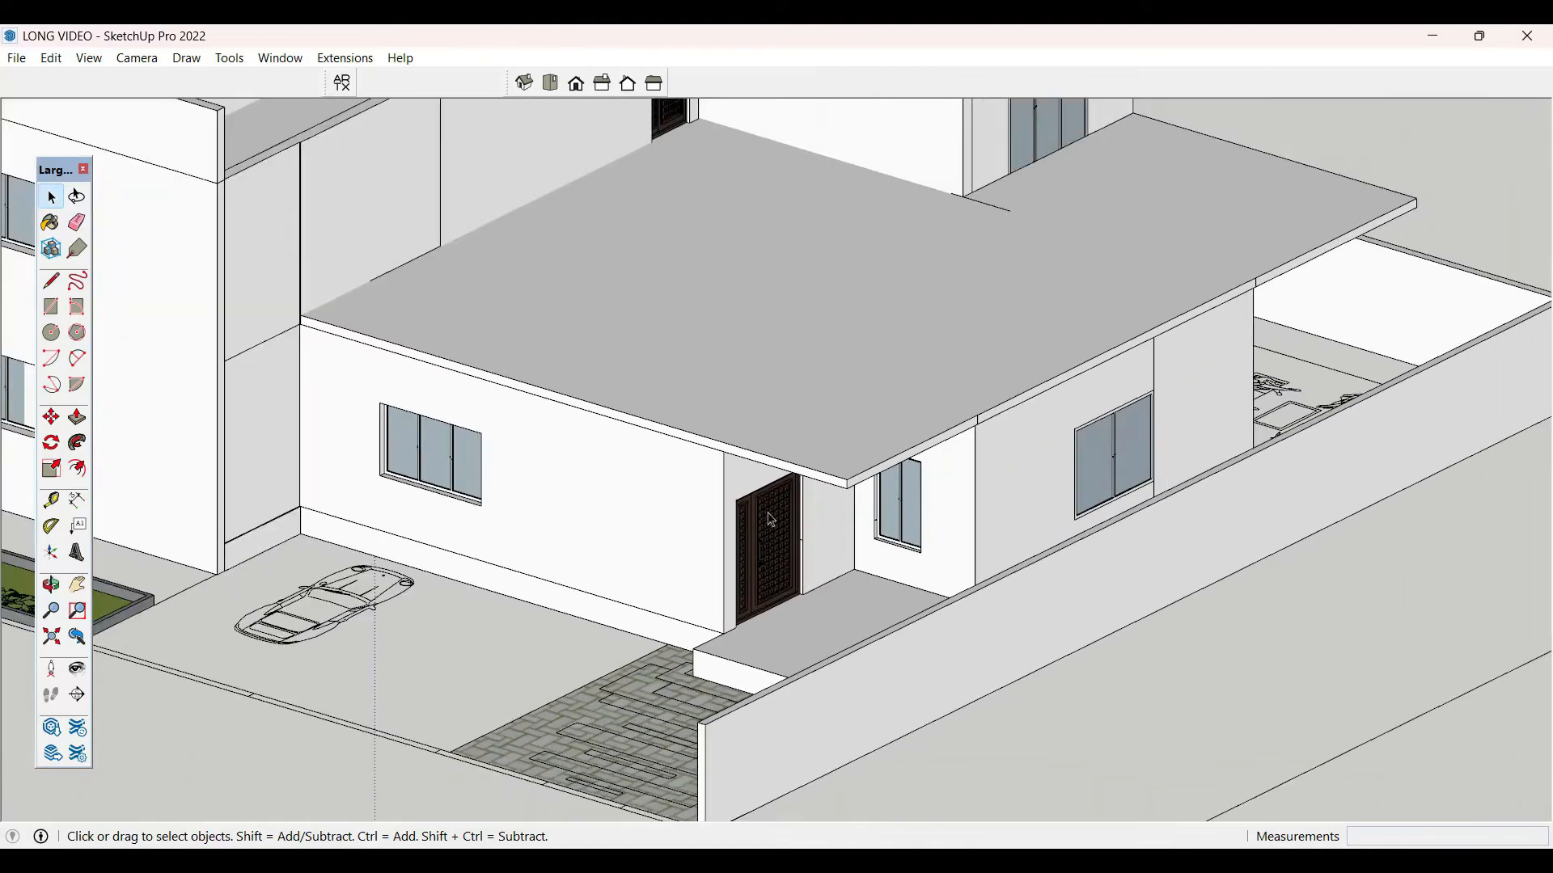
- Trace a rectangle over the ground-floor three-panel window on the wall beside the parked car
scroll(453, 423, "up", 3)
scroll(453, 423, "up", 3)
key("r")
left_click(363, 328)
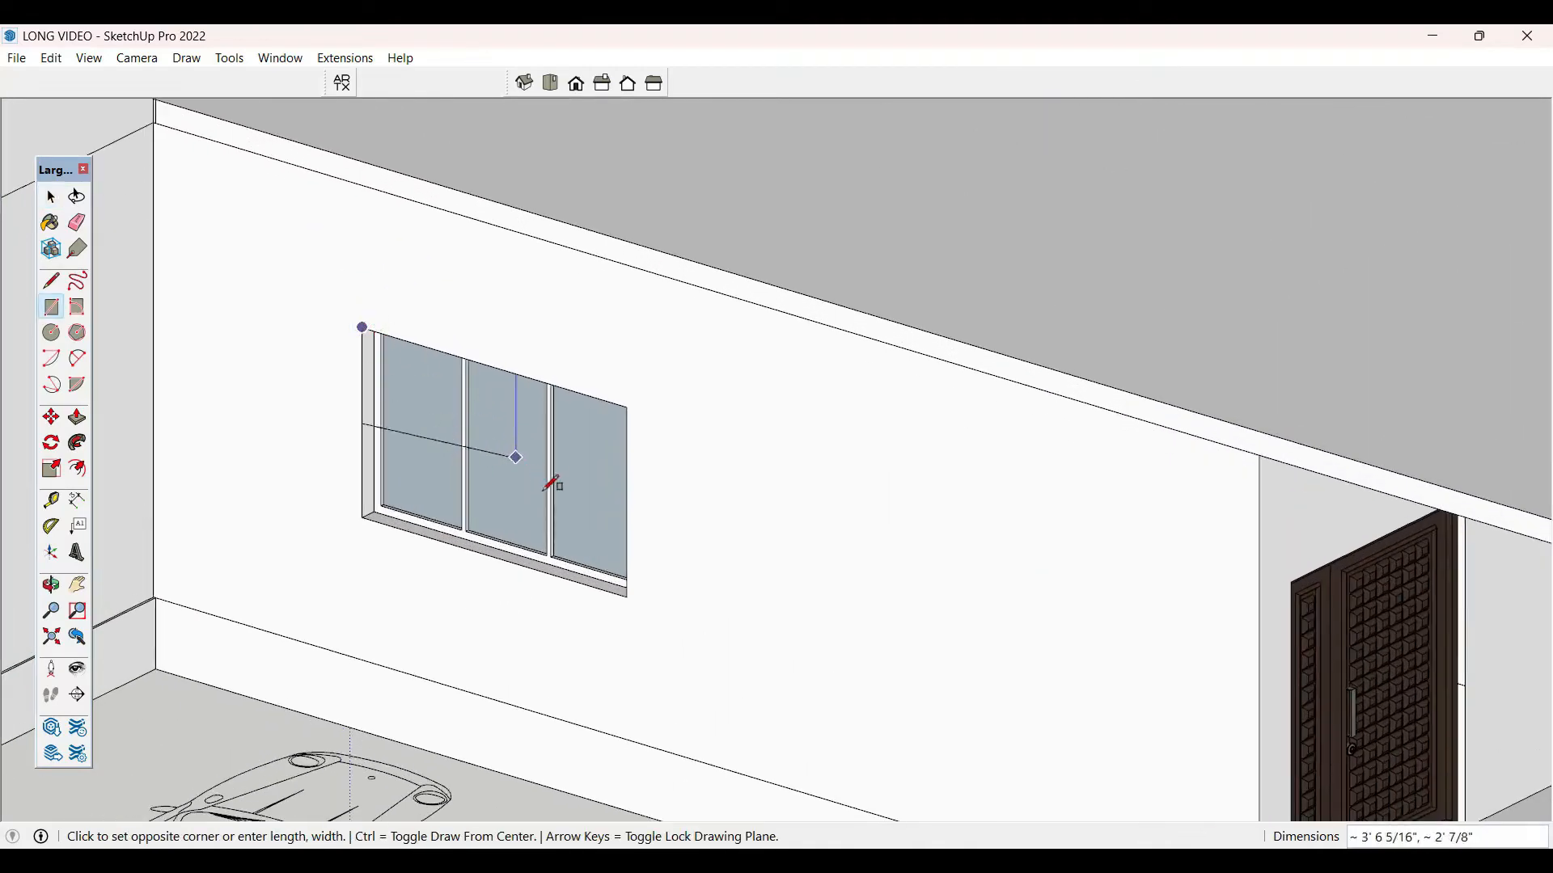
left_click(629, 588)
key("space")
- Offset the window rectangle outward by 9" and delete the inner face to leave a frame around the opening
key("f")
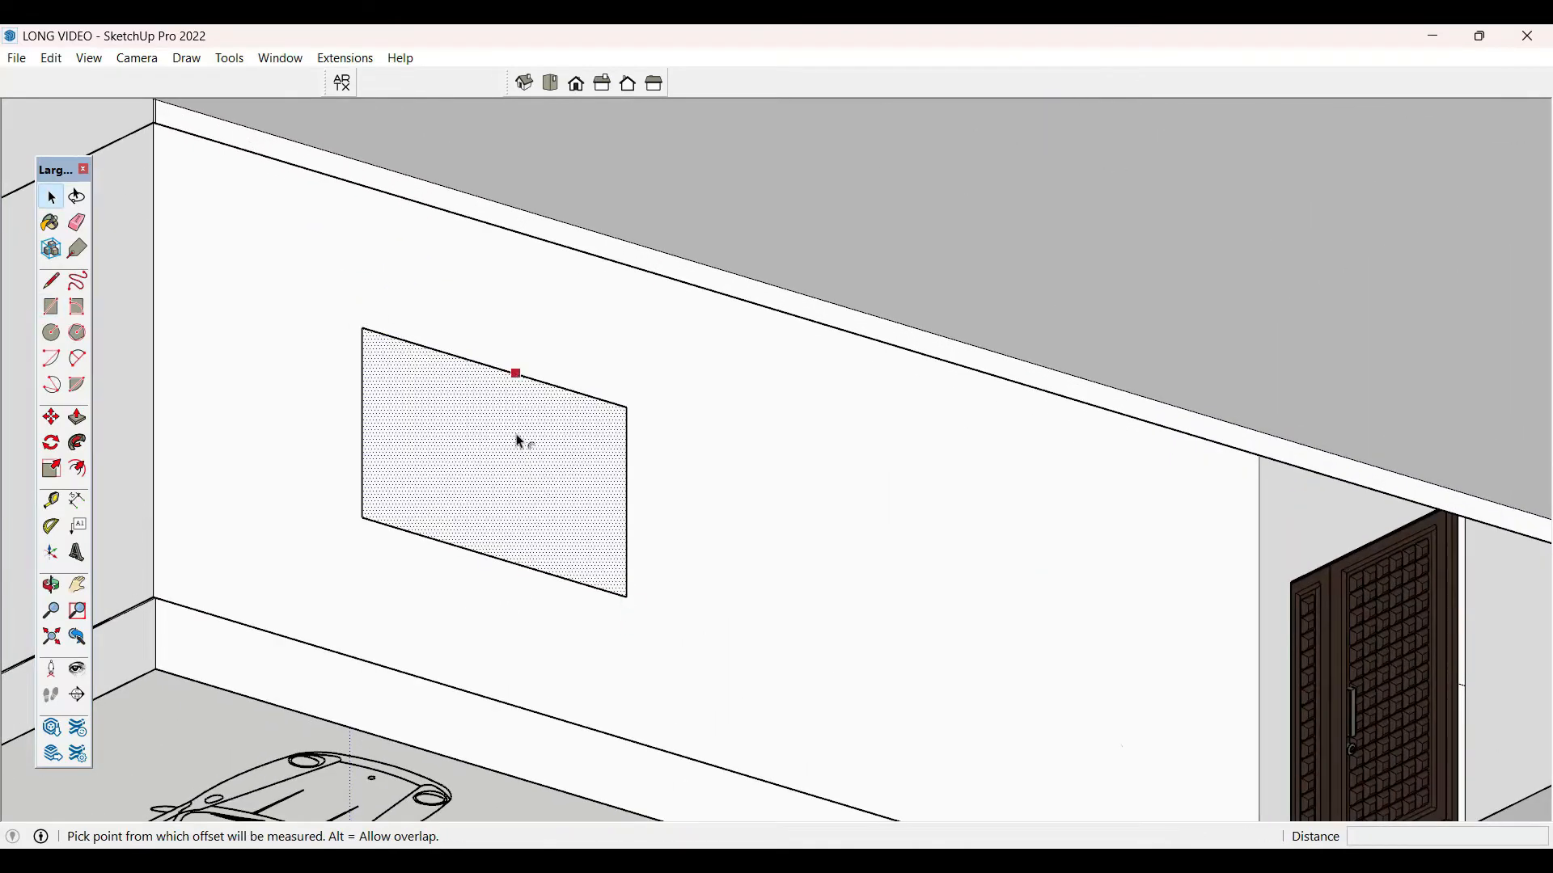
left_click(516, 373)
key("Return")
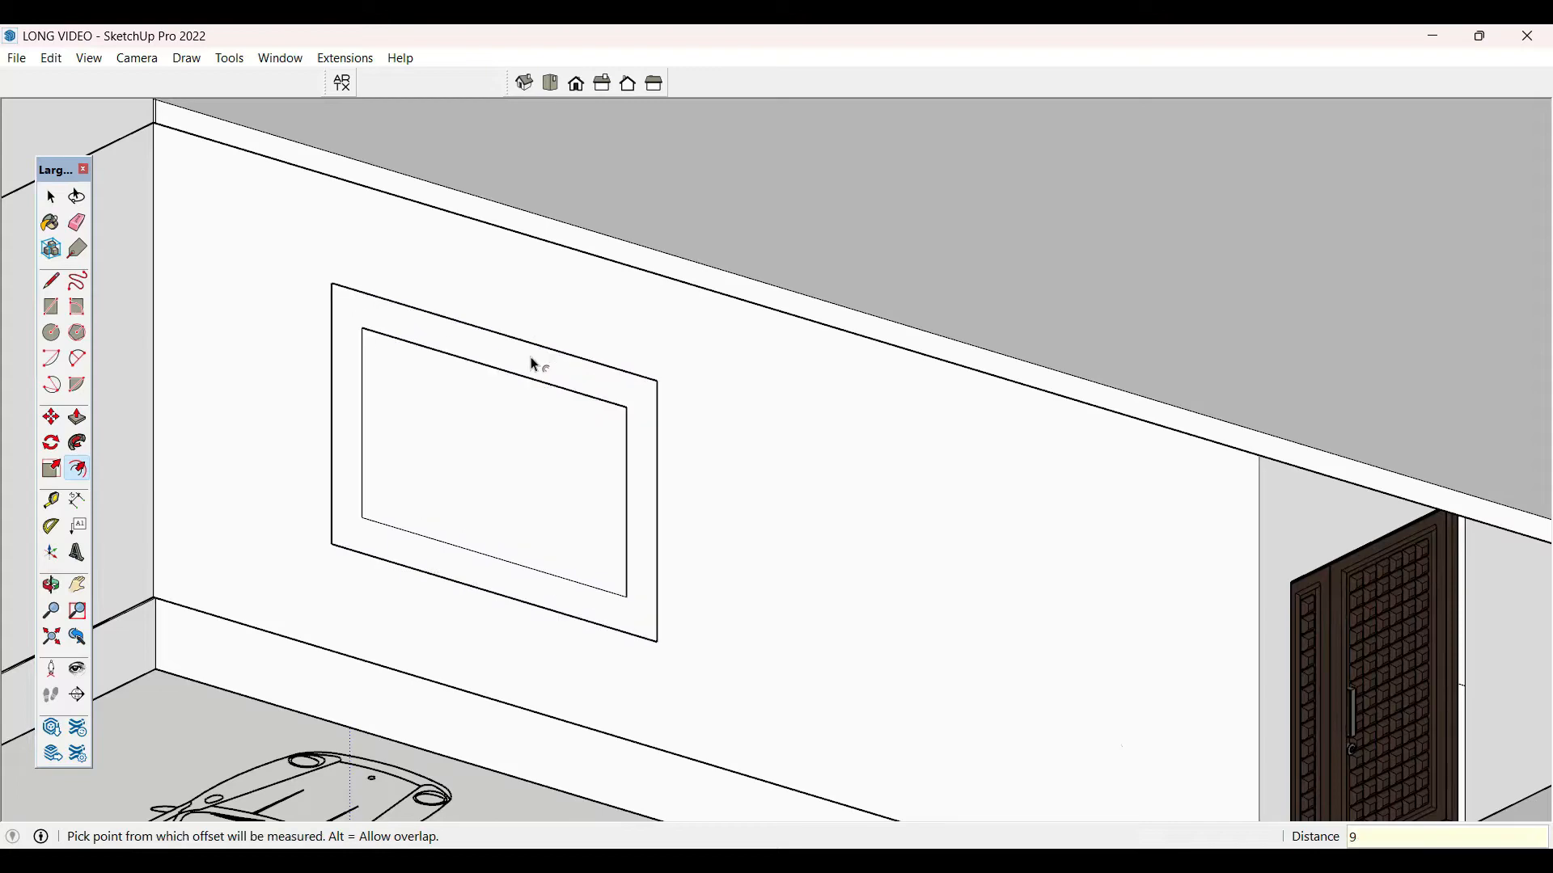
key("space")
left_click(541, 458)
key("Delete")
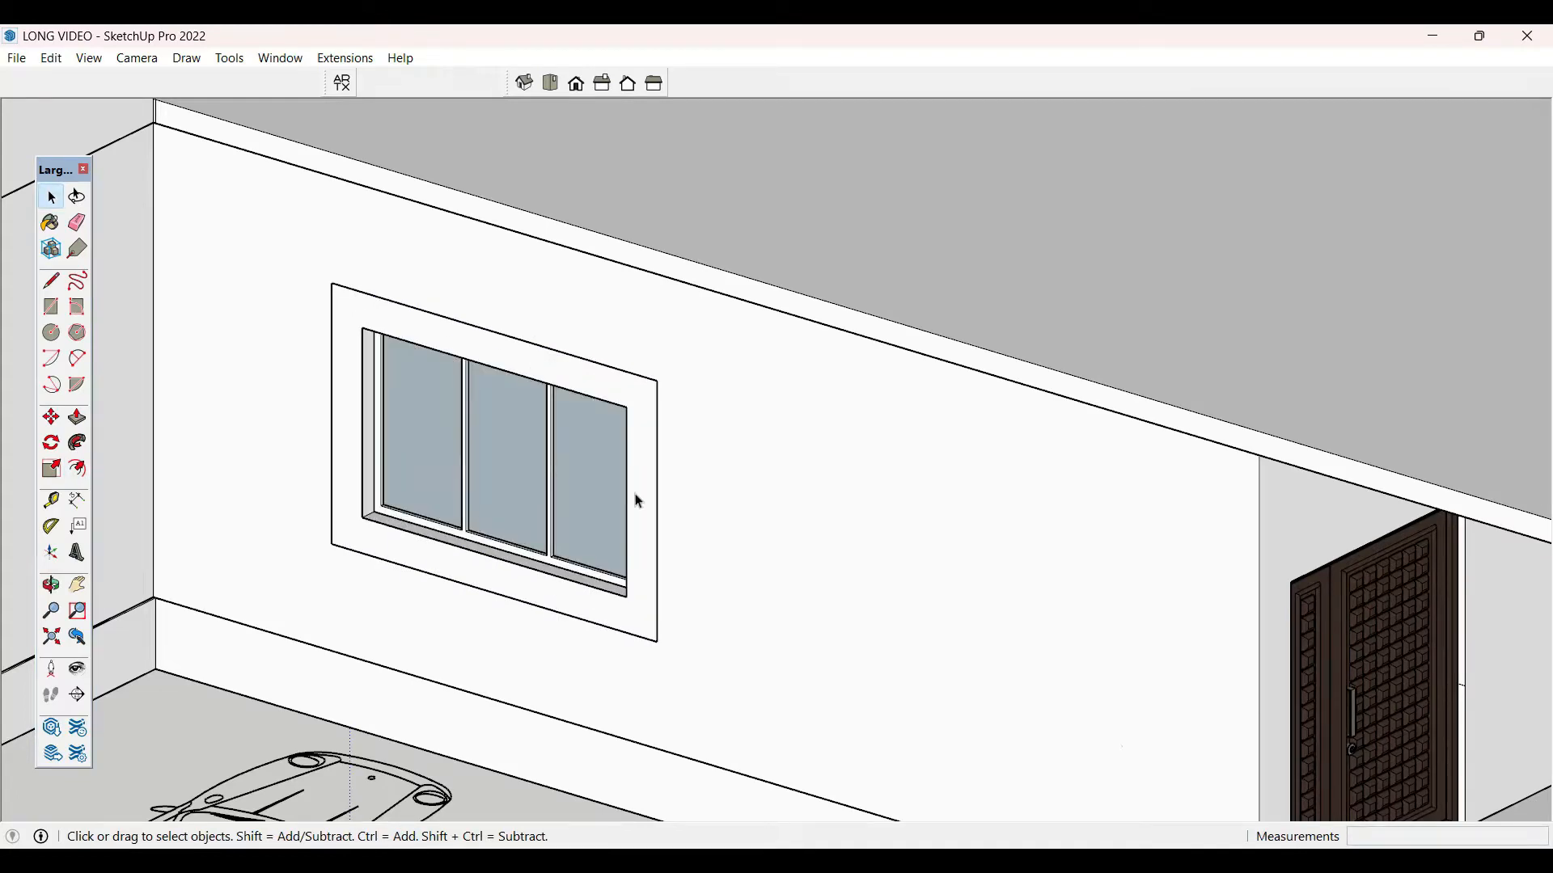
- Extrude the window frame outward from the wall by 1' 6"
key("p")
left_click(651, 437)
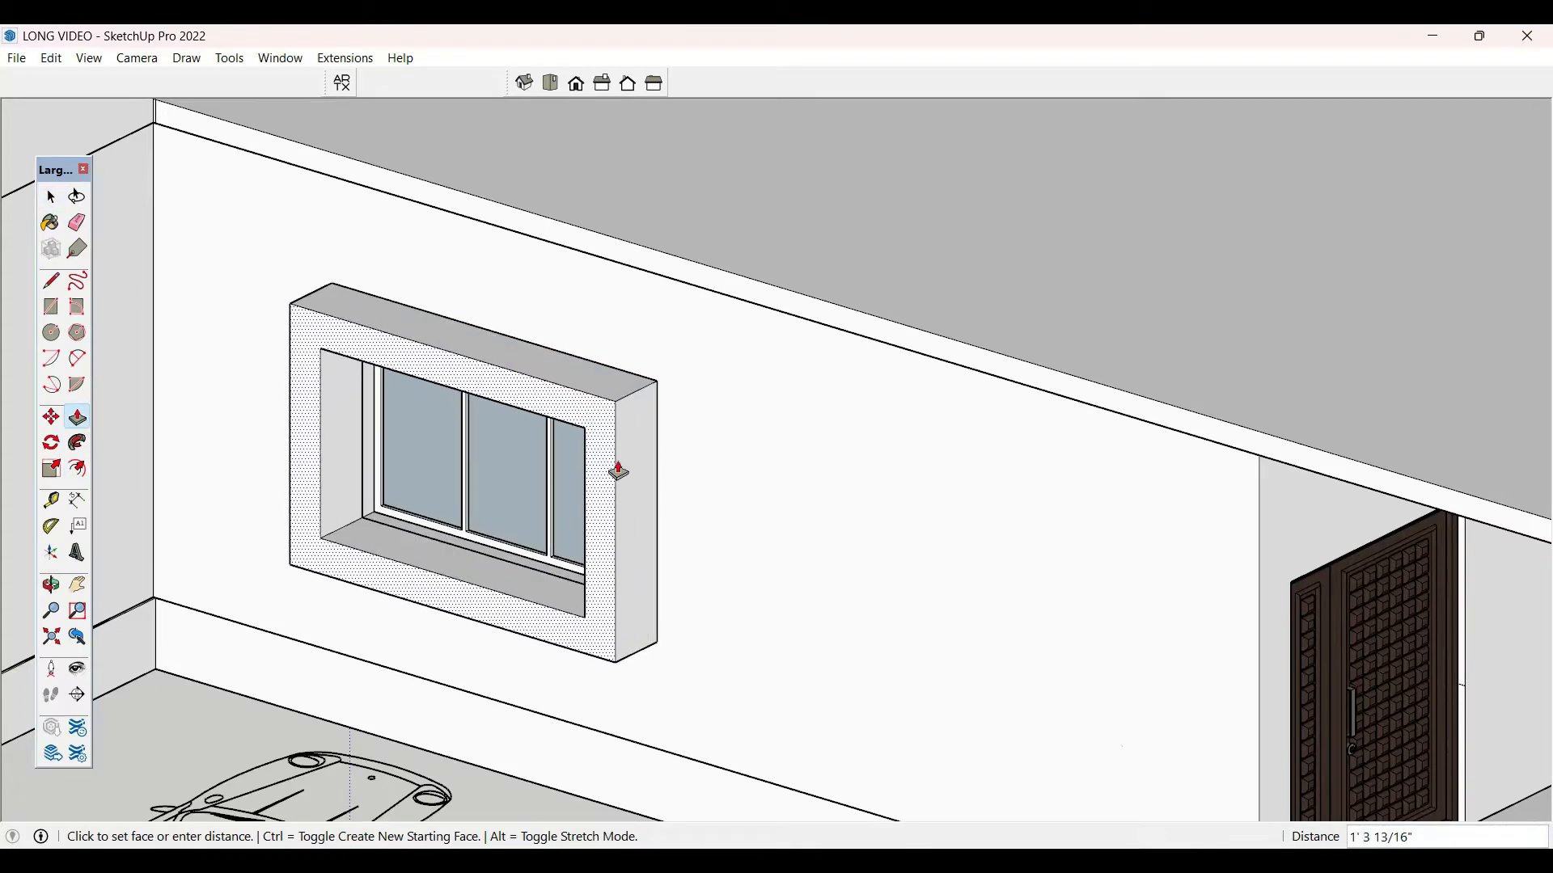
type("1'6")
key("Return")
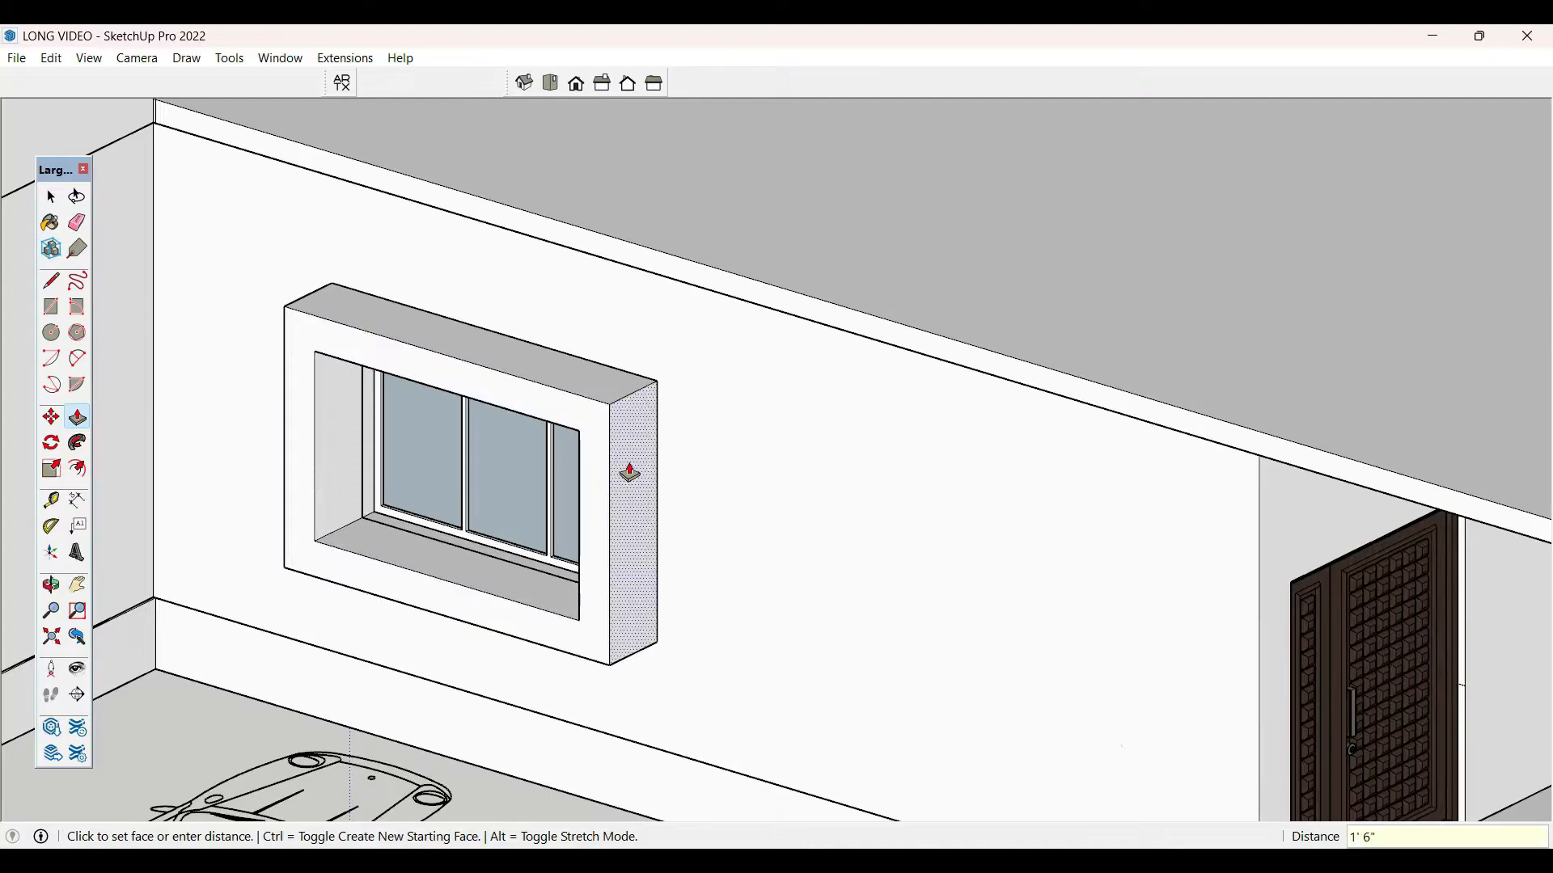
- Extend the frame's side face about 14' 10" to the wall corner by the entrance door and raise its top about 2' 9"
left_click(629, 474)
scroll(635, 485, "down", 2)
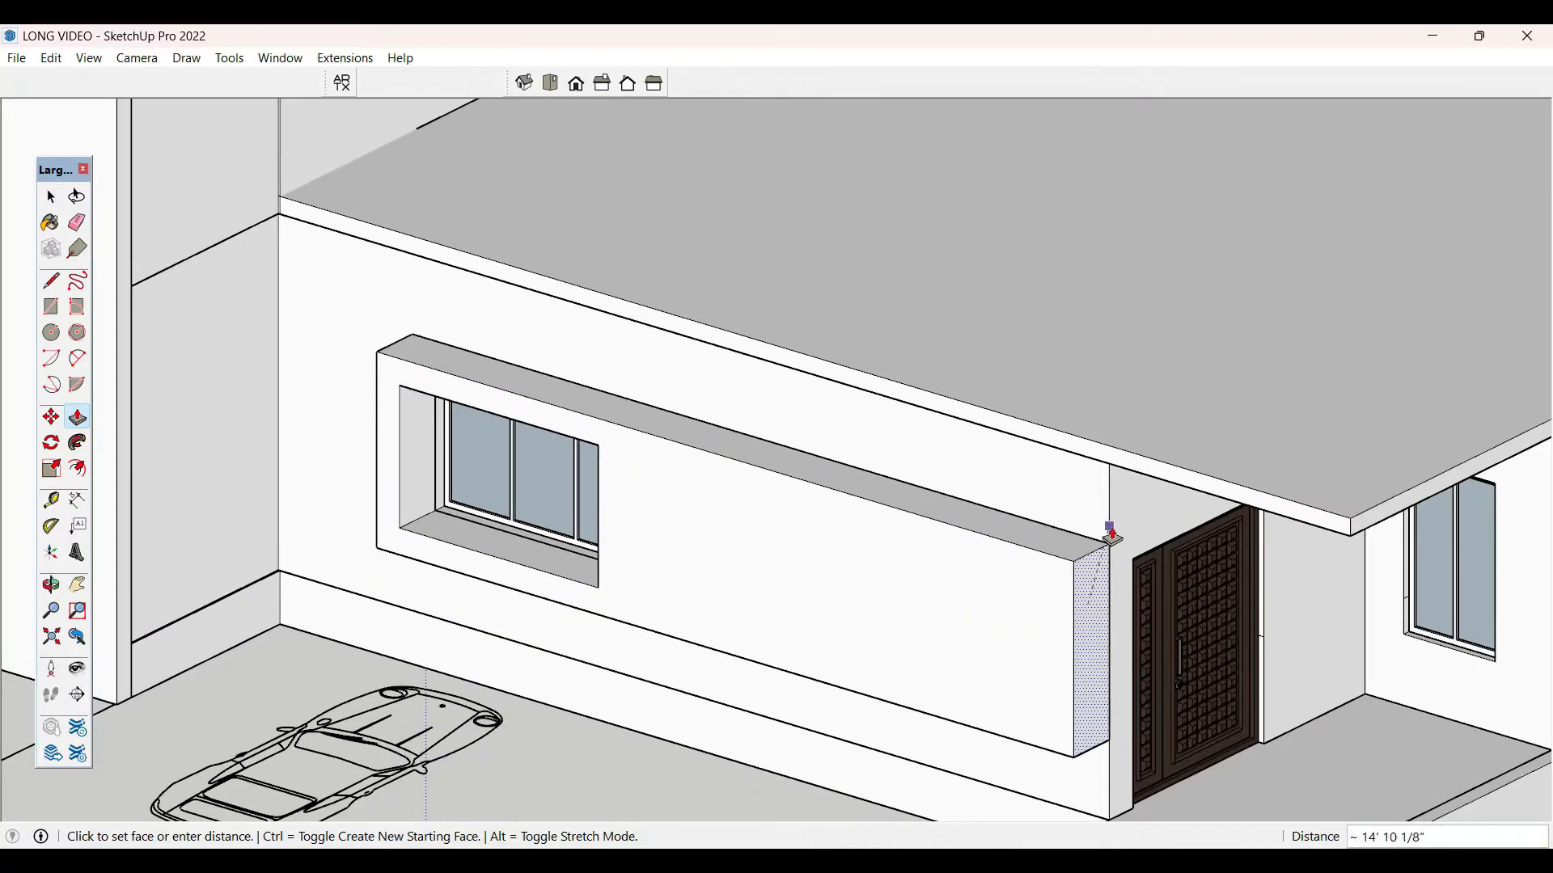
left_click(1110, 534)
left_click(1063, 552)
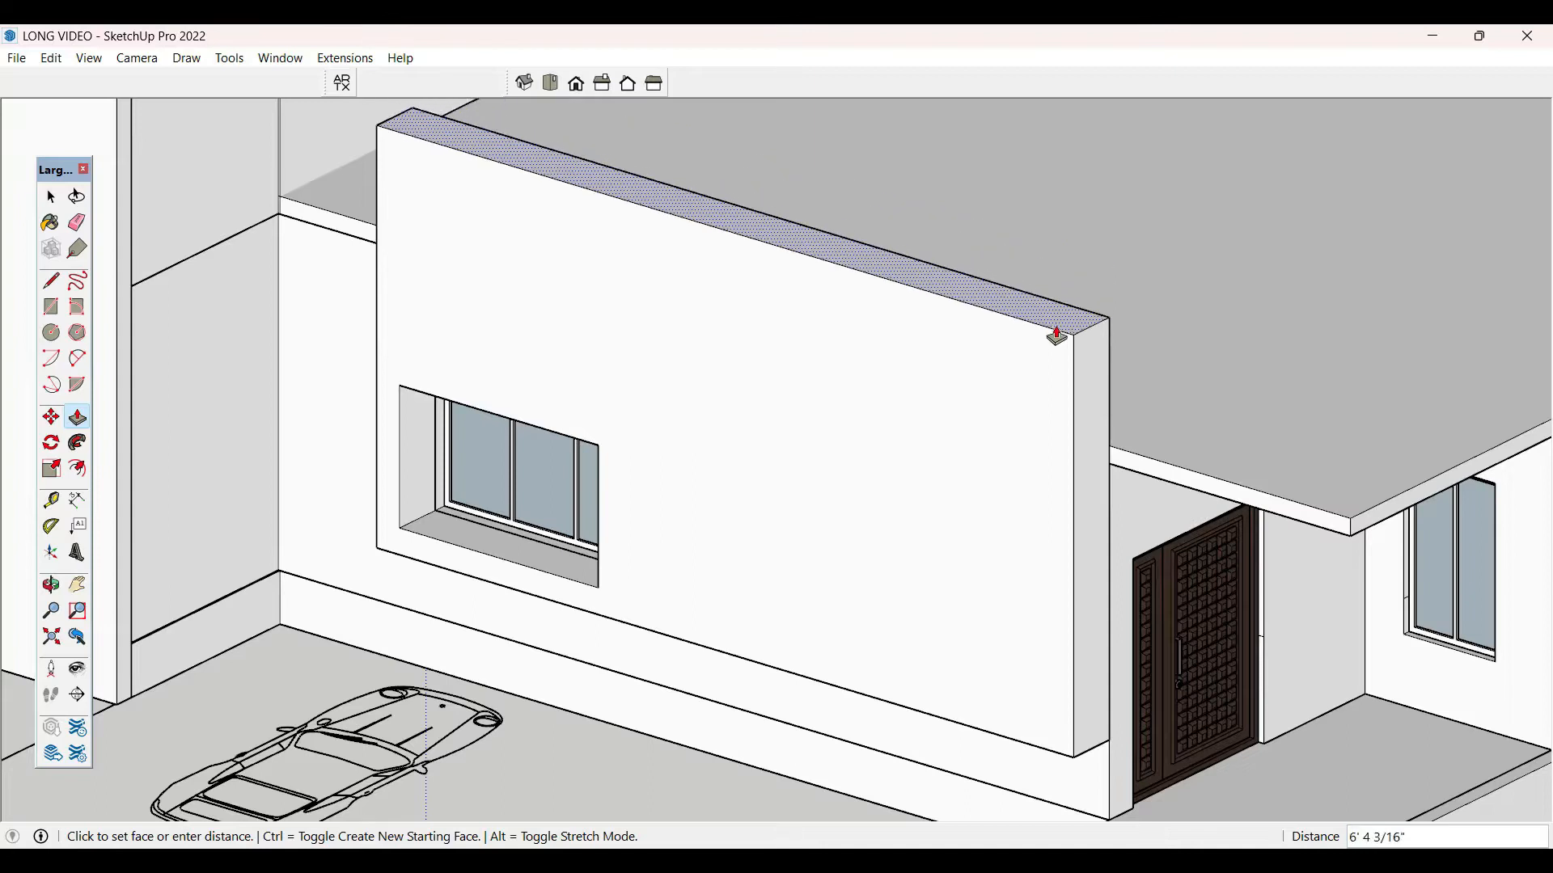
scroll(1059, 360, "down", 2)
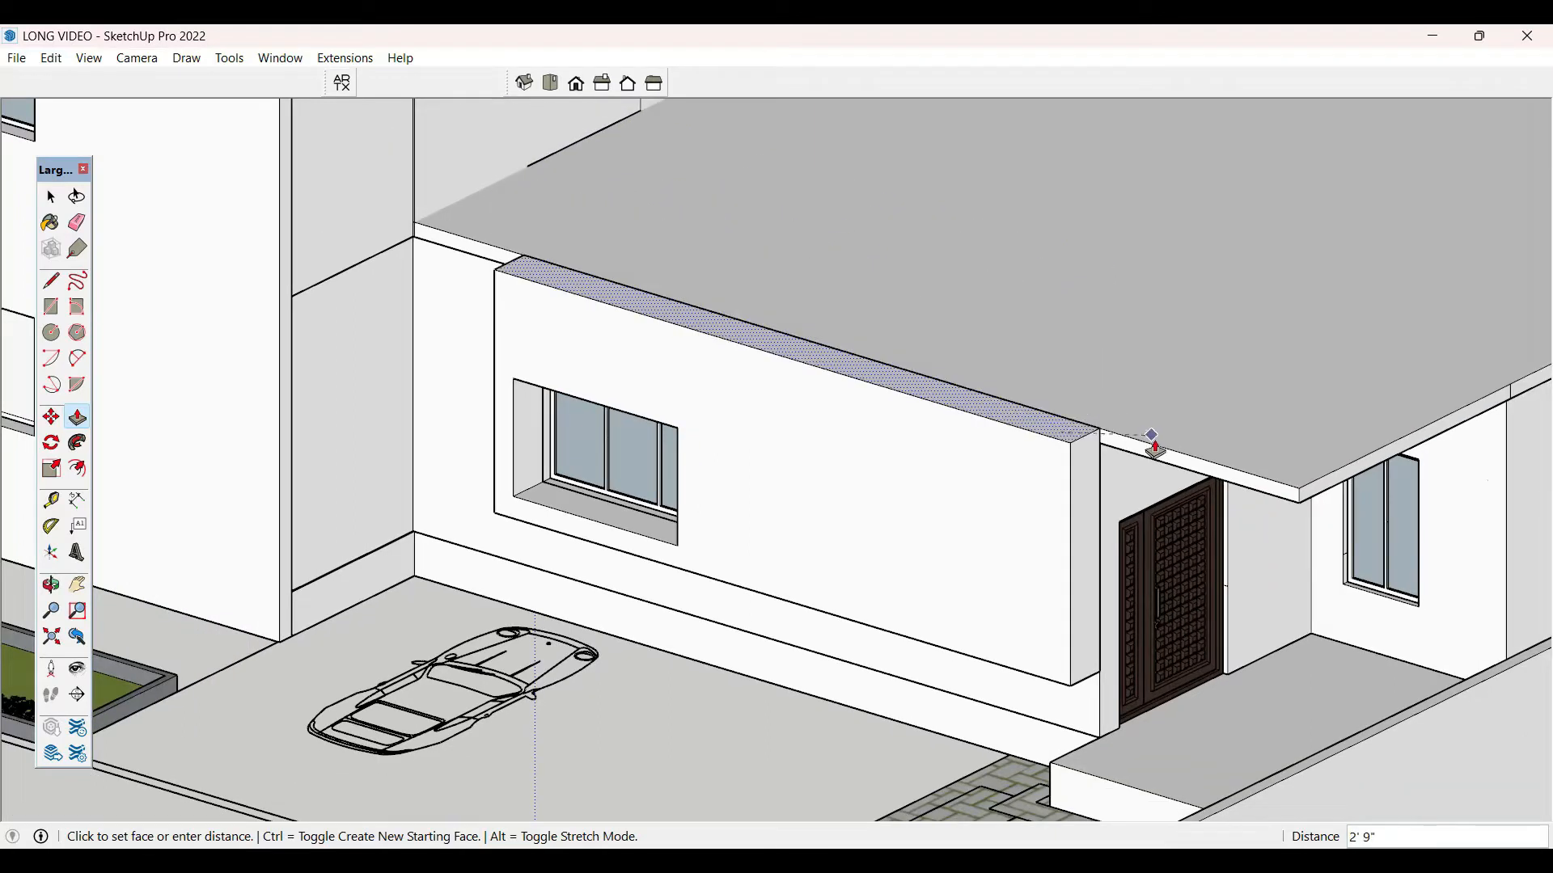
left_click(1099, 440)
- Finish raising the projecting wall's top by 2' 9" and extrude it another 3' as a new face to form the parapet
left_click(1074, 437)
key("ctrl")
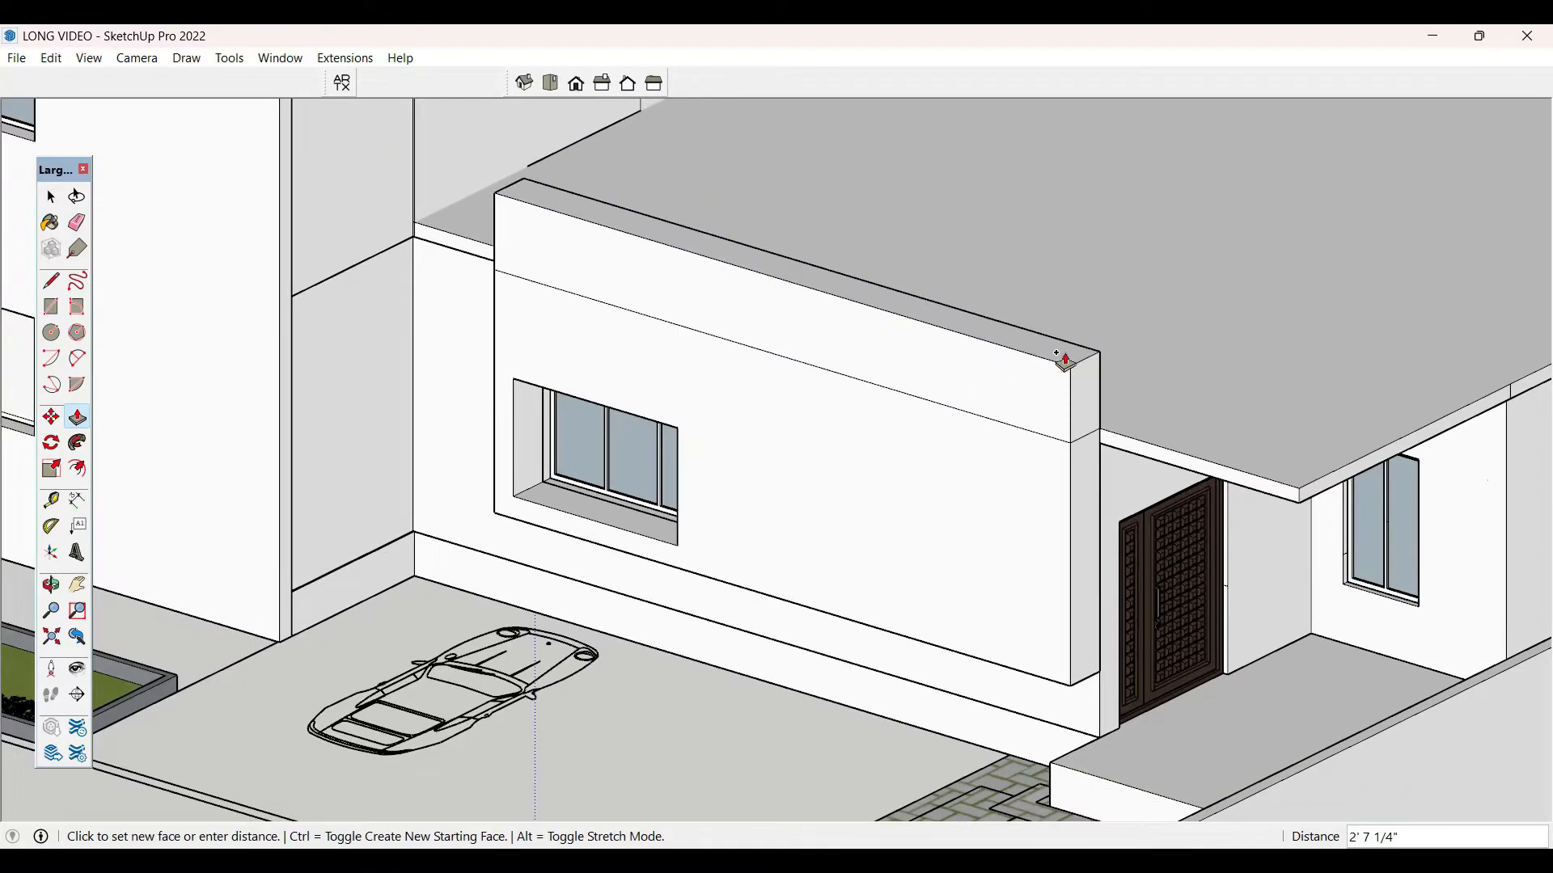
key("Return")
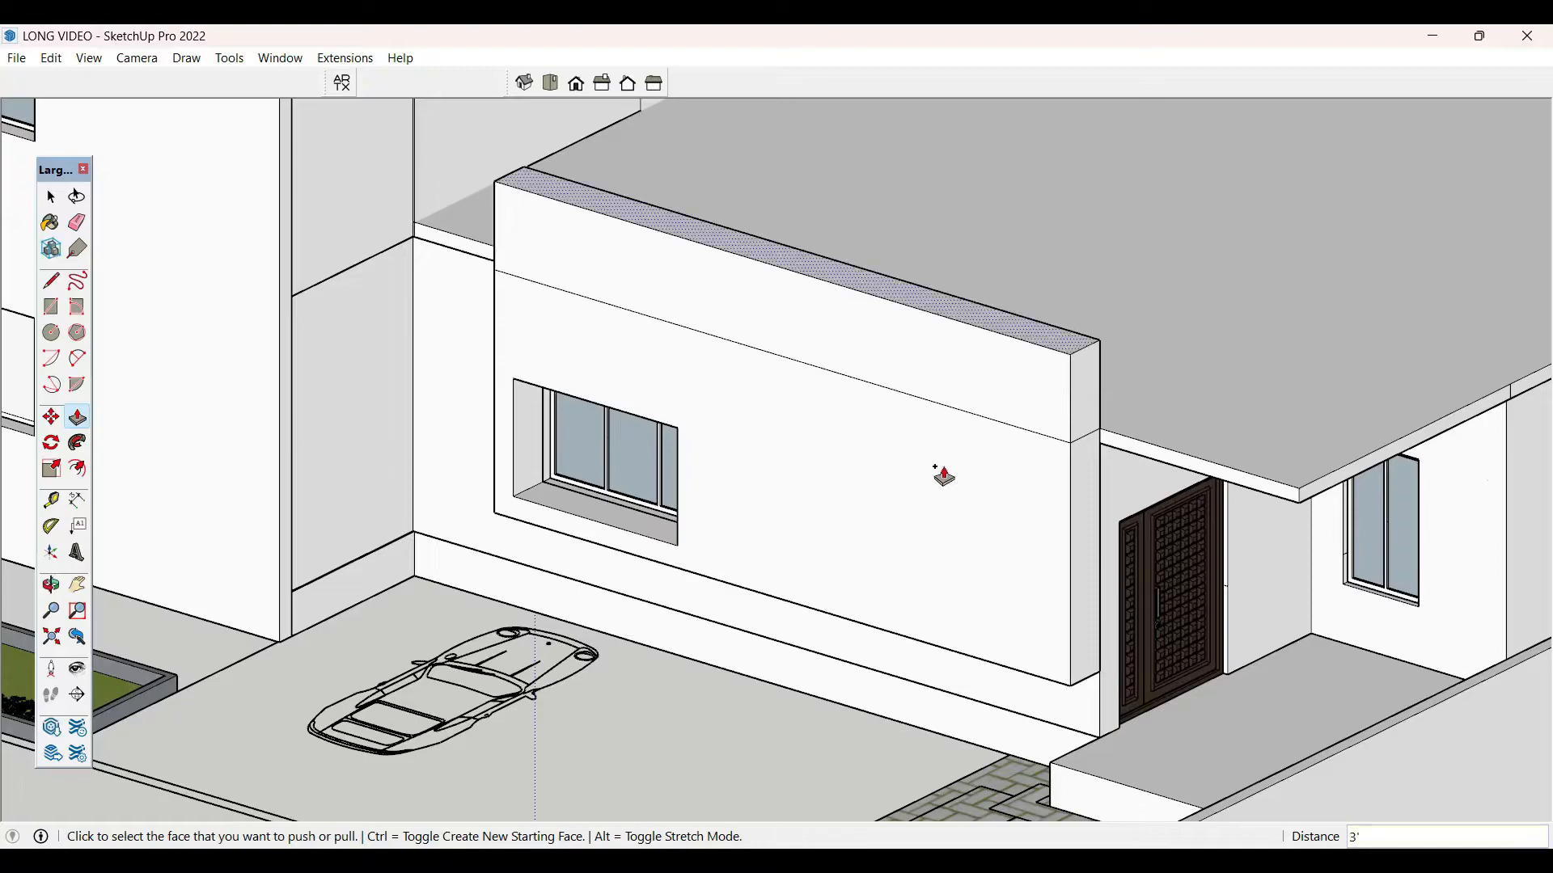
middle_click_drag(943, 471, 1015, 496)
key("space")
scroll(1081, 607, "up", 4)
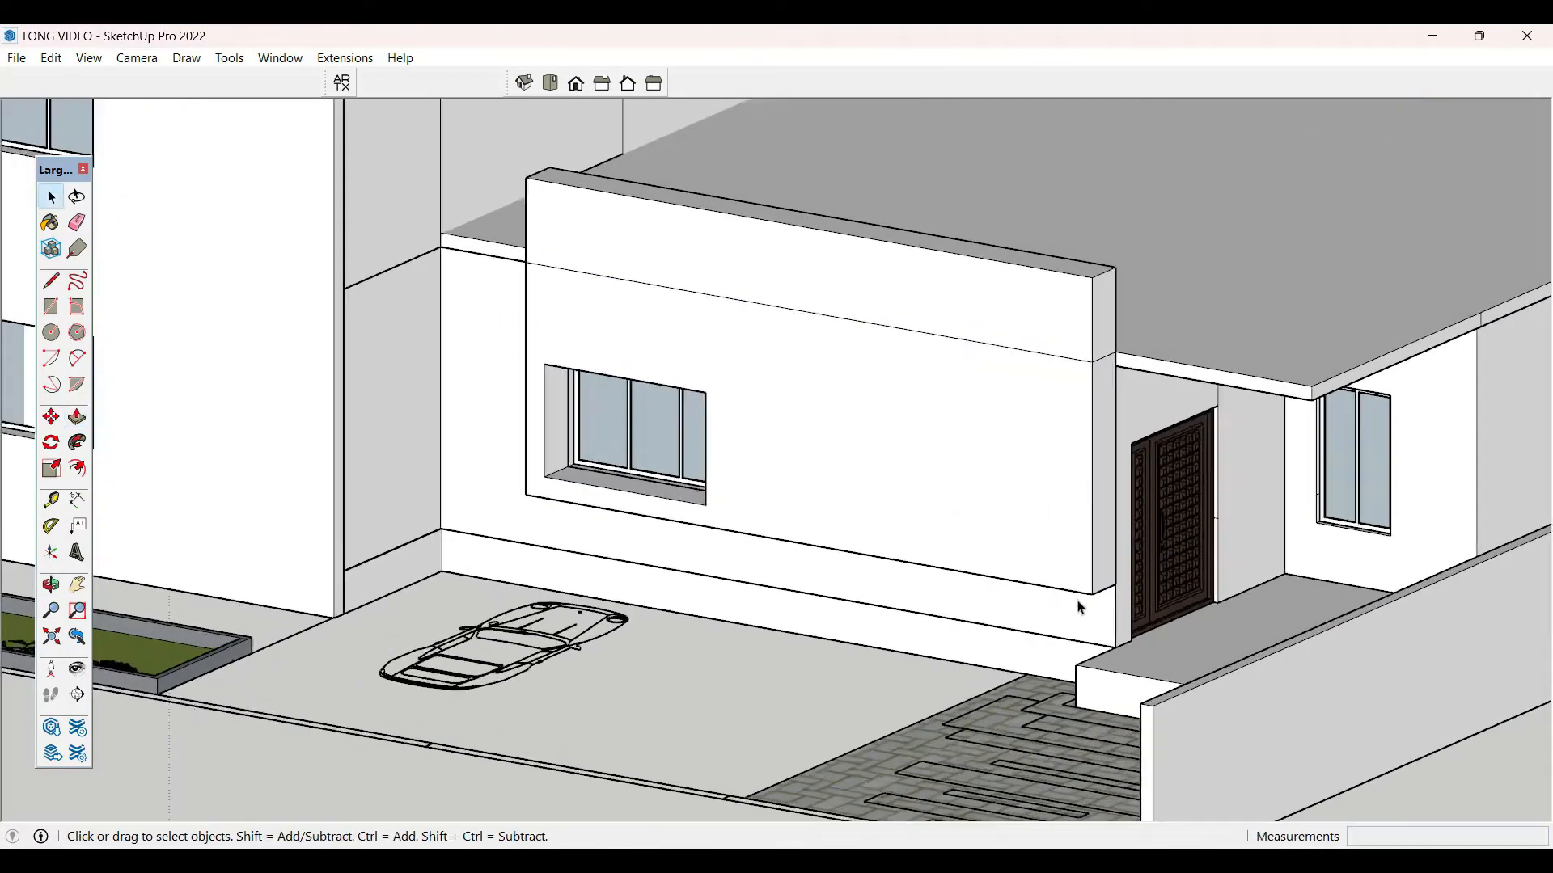
- Select all connected geometry of the projecting framed wall beside the parked car and make it a group
middle_click_drag(1137, 638, 1163, 656)
scroll(971, 512, "down", 3)
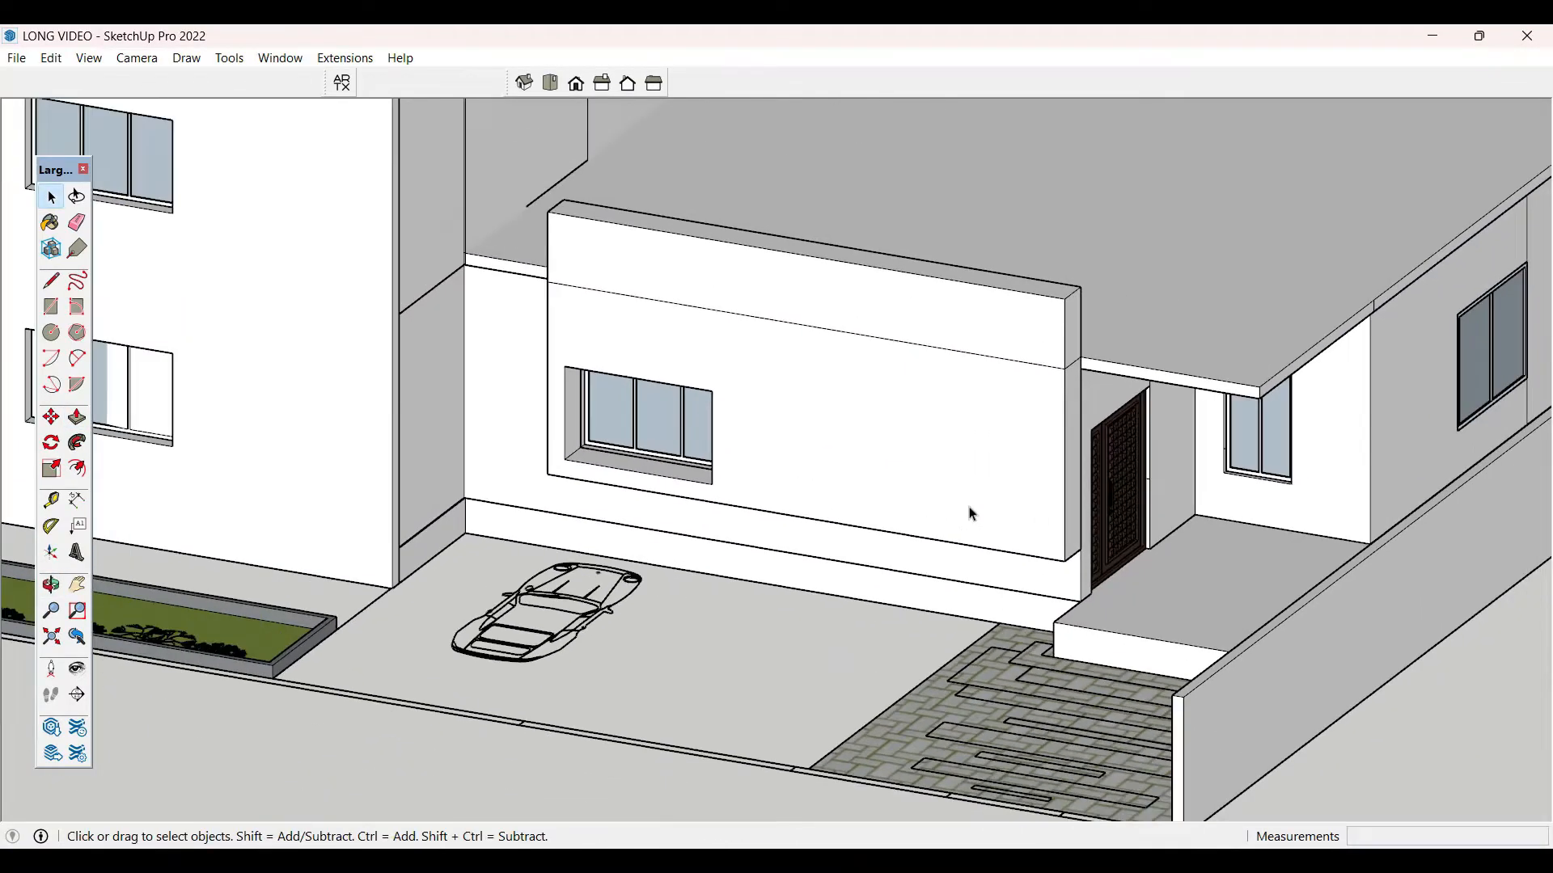
triple_click(969, 513)
right_click(971, 512)
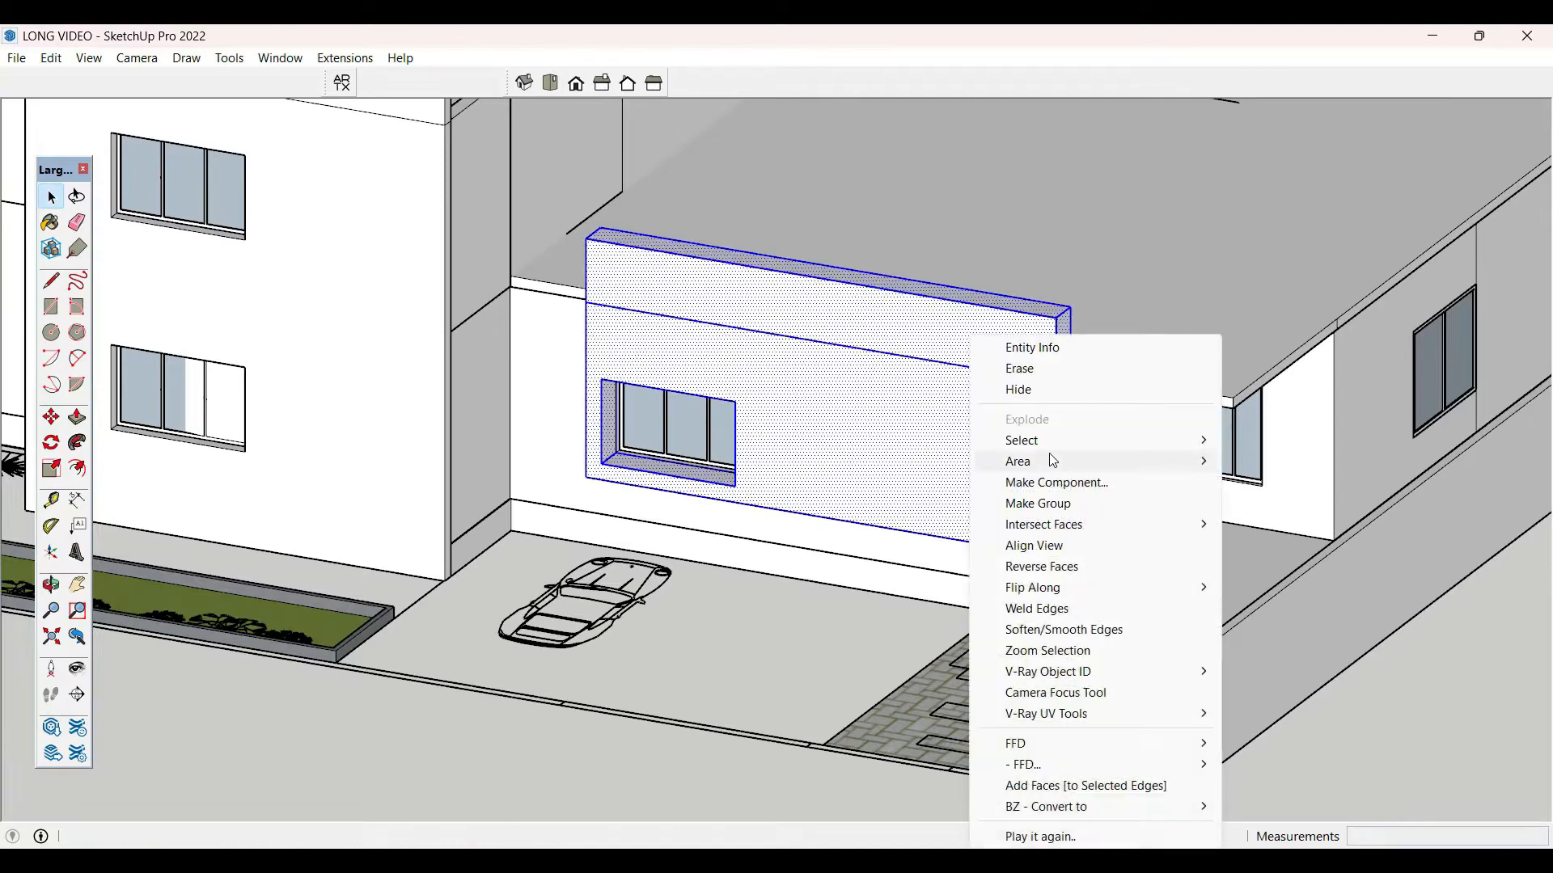
left_click(1043, 503)
left_click(674, 768)
- Hide the ground-floor roof slab over the entrance and adjoining rooms
middle_click_drag(347, 527, 1017, 527)
scroll(900, 414, "up", 3)
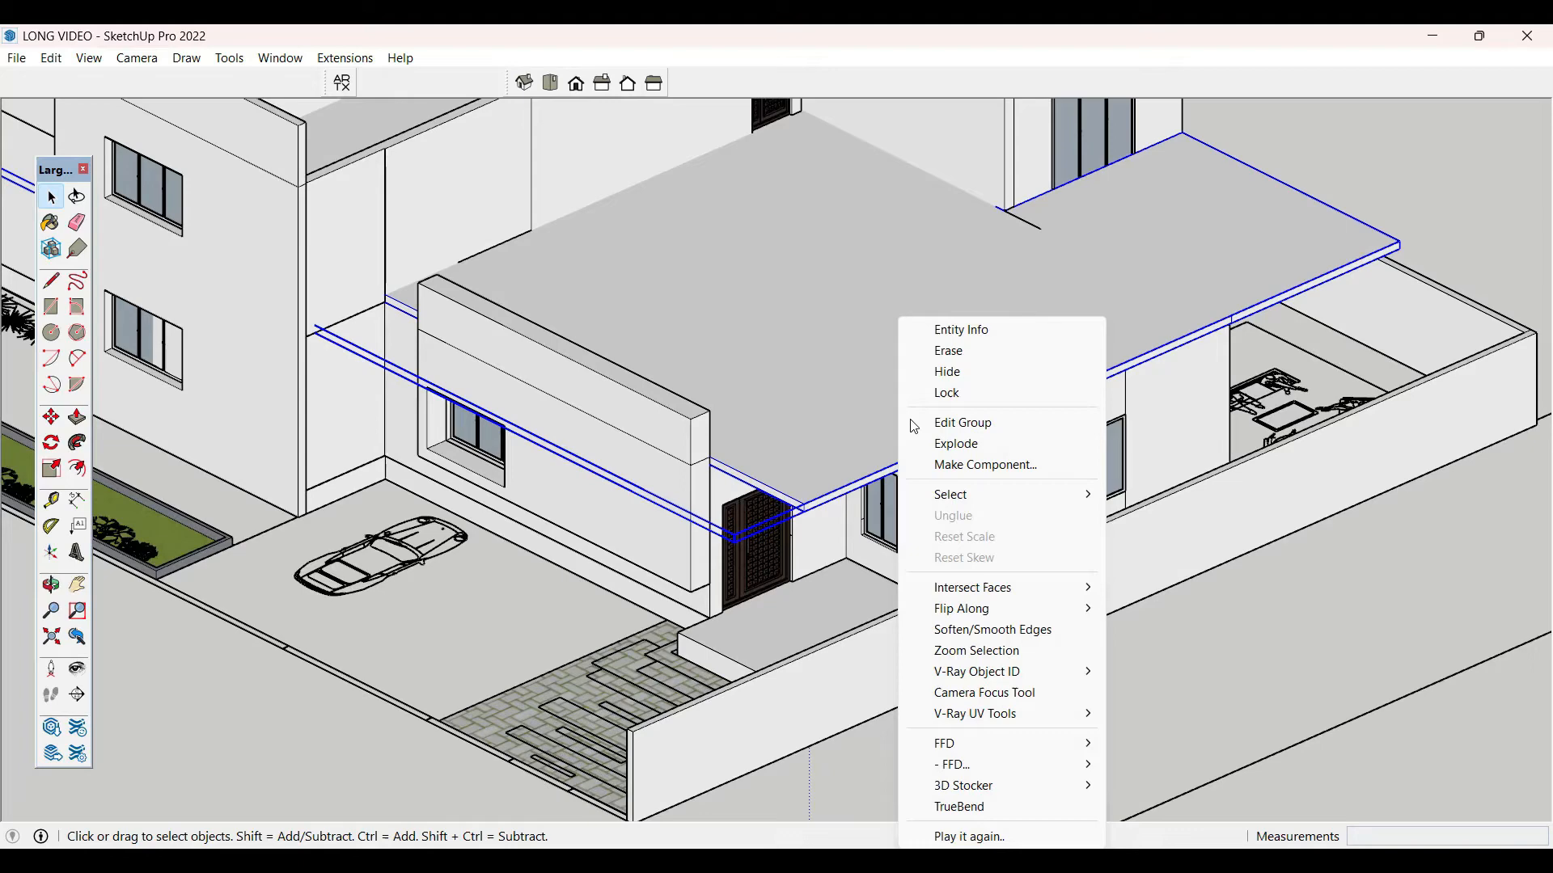
left_click(970, 373)
- Trace rectangles over the narrow two-pane window beside the entrance door and the wider two-pane window on the adjoining side wall
scroll(981, 499, "up", 8)
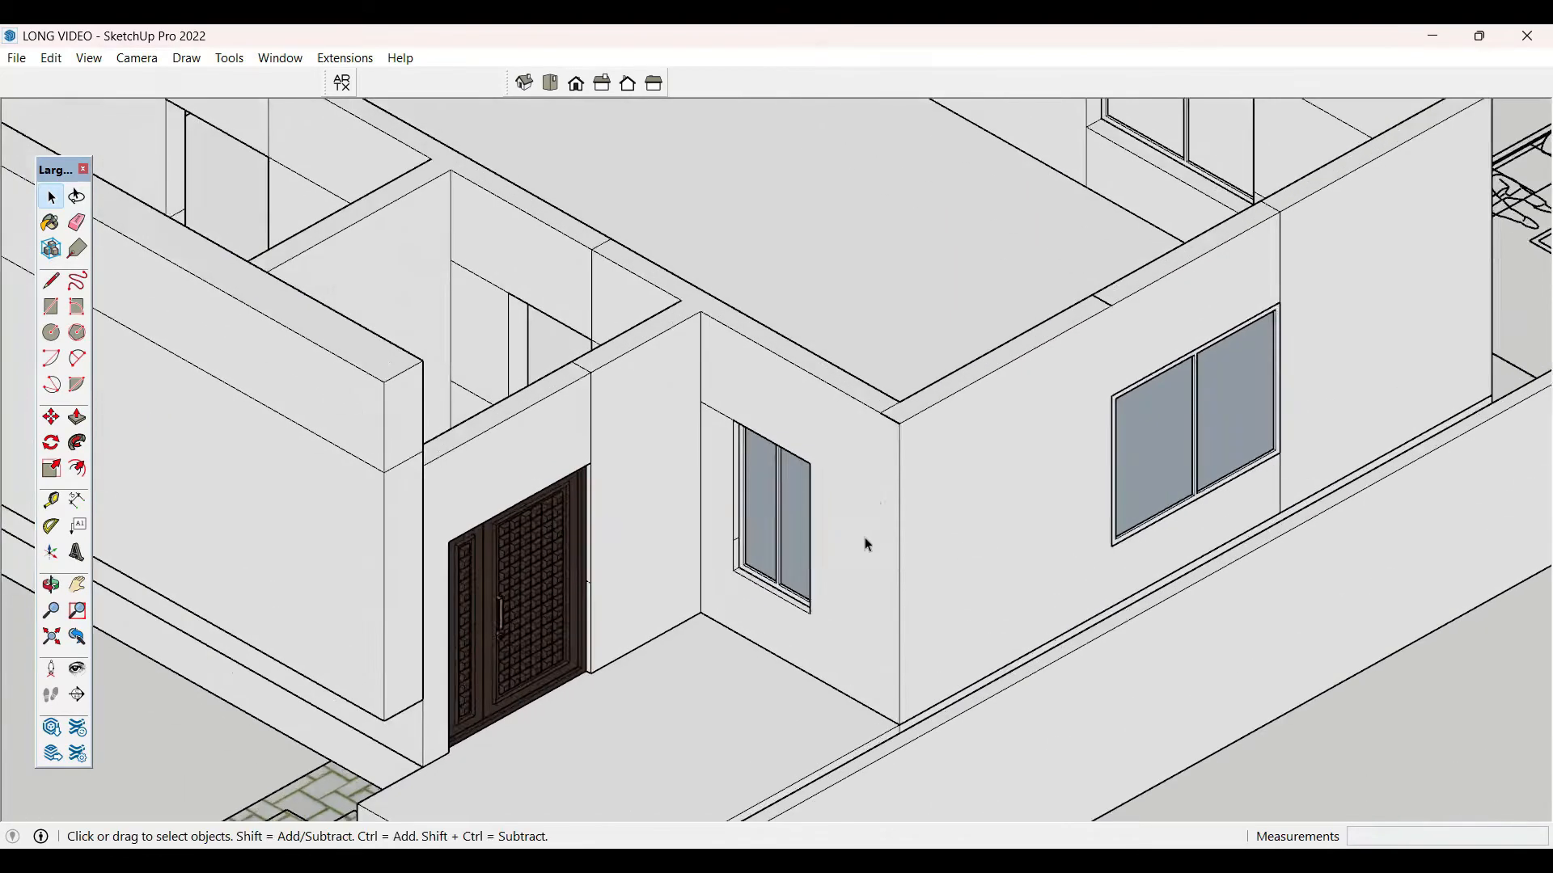
key("r")
left_click(685, 377)
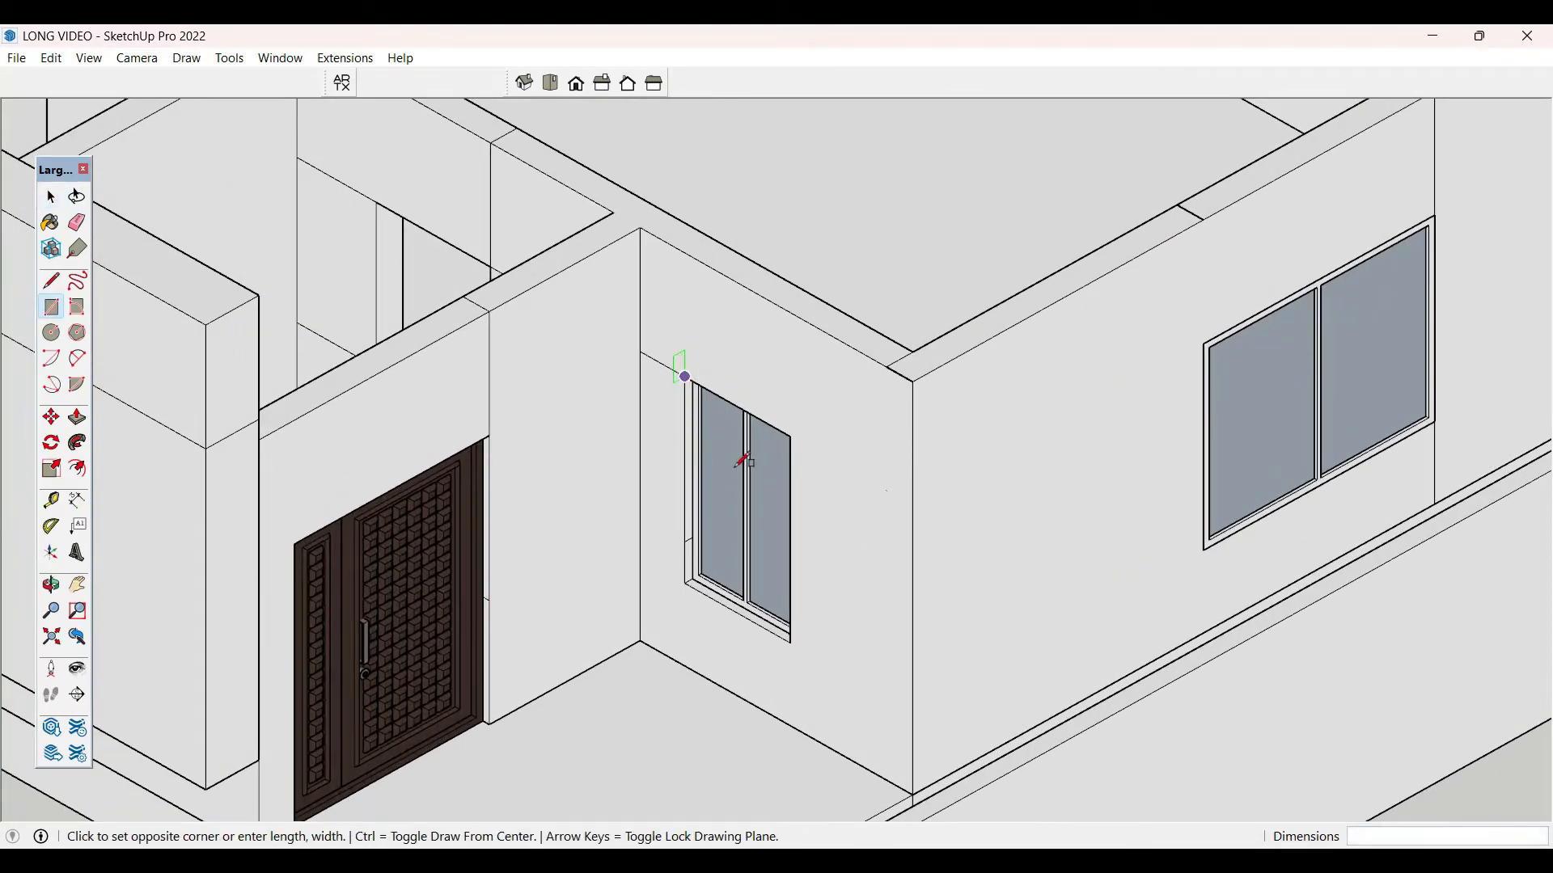
left_click(791, 643)
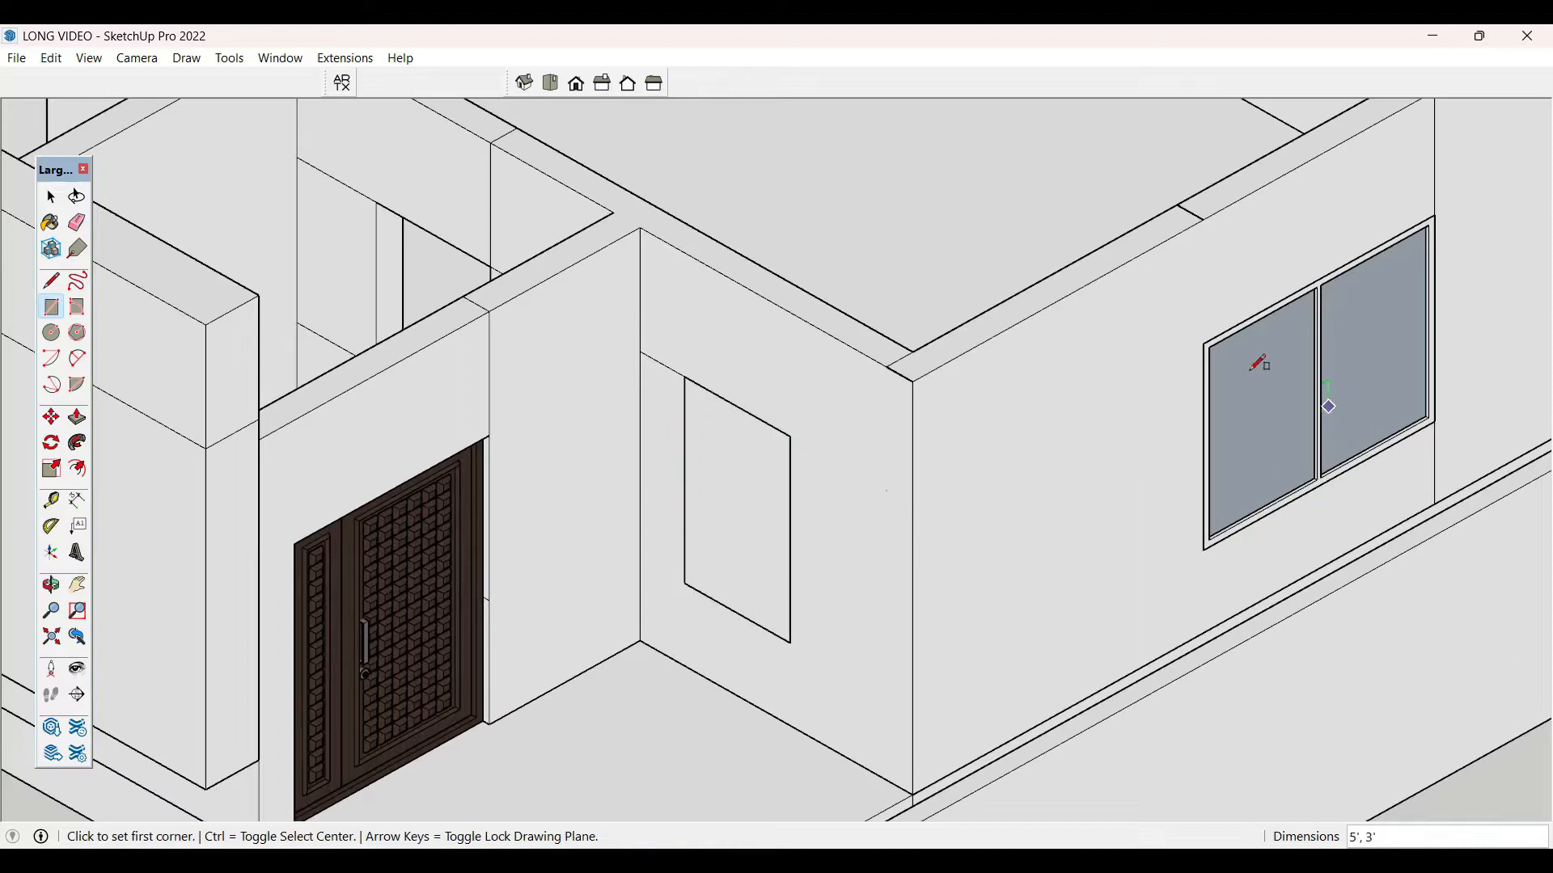
left_click(1204, 343)
key("space")
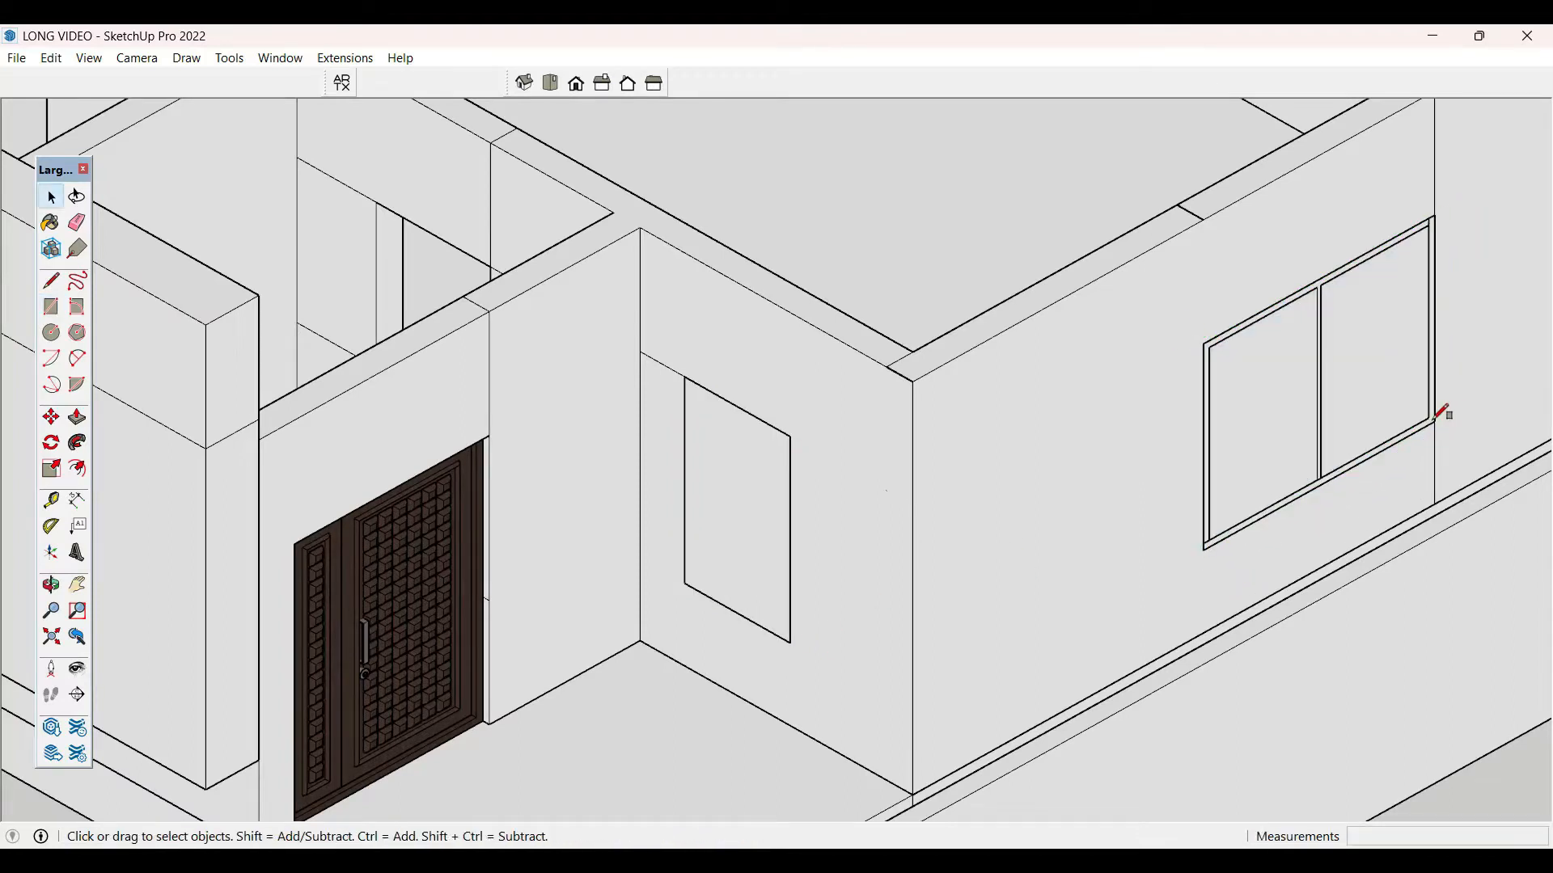
- Offset both window rectangles outward by 9" and delete the inner faces to leave a frame around each opening
key("f")
left_click(732, 402)
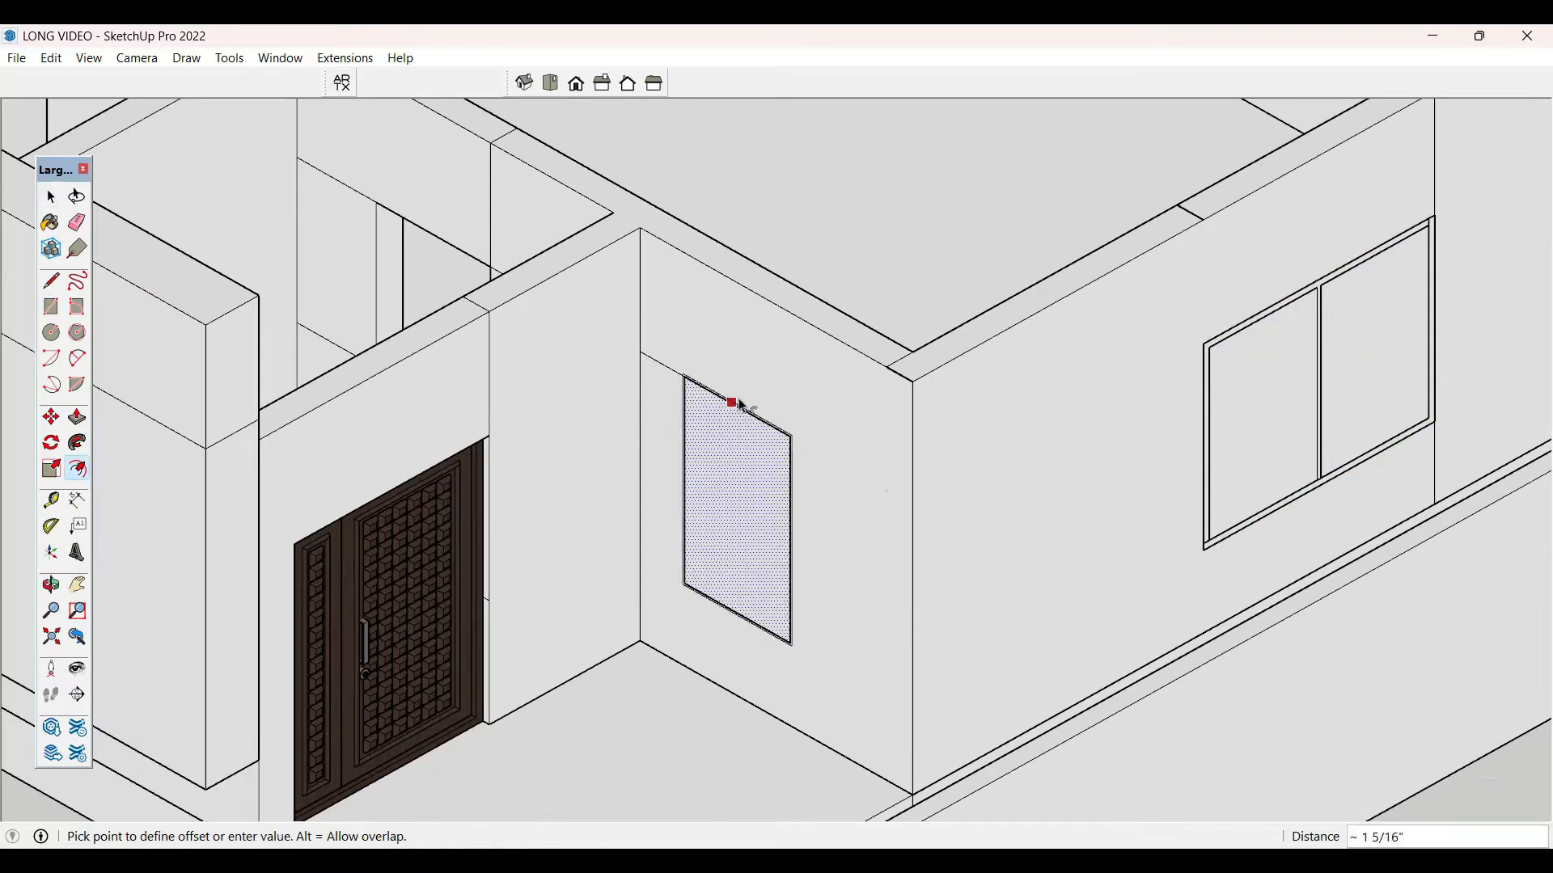
left_click(741, 393)
key("space")
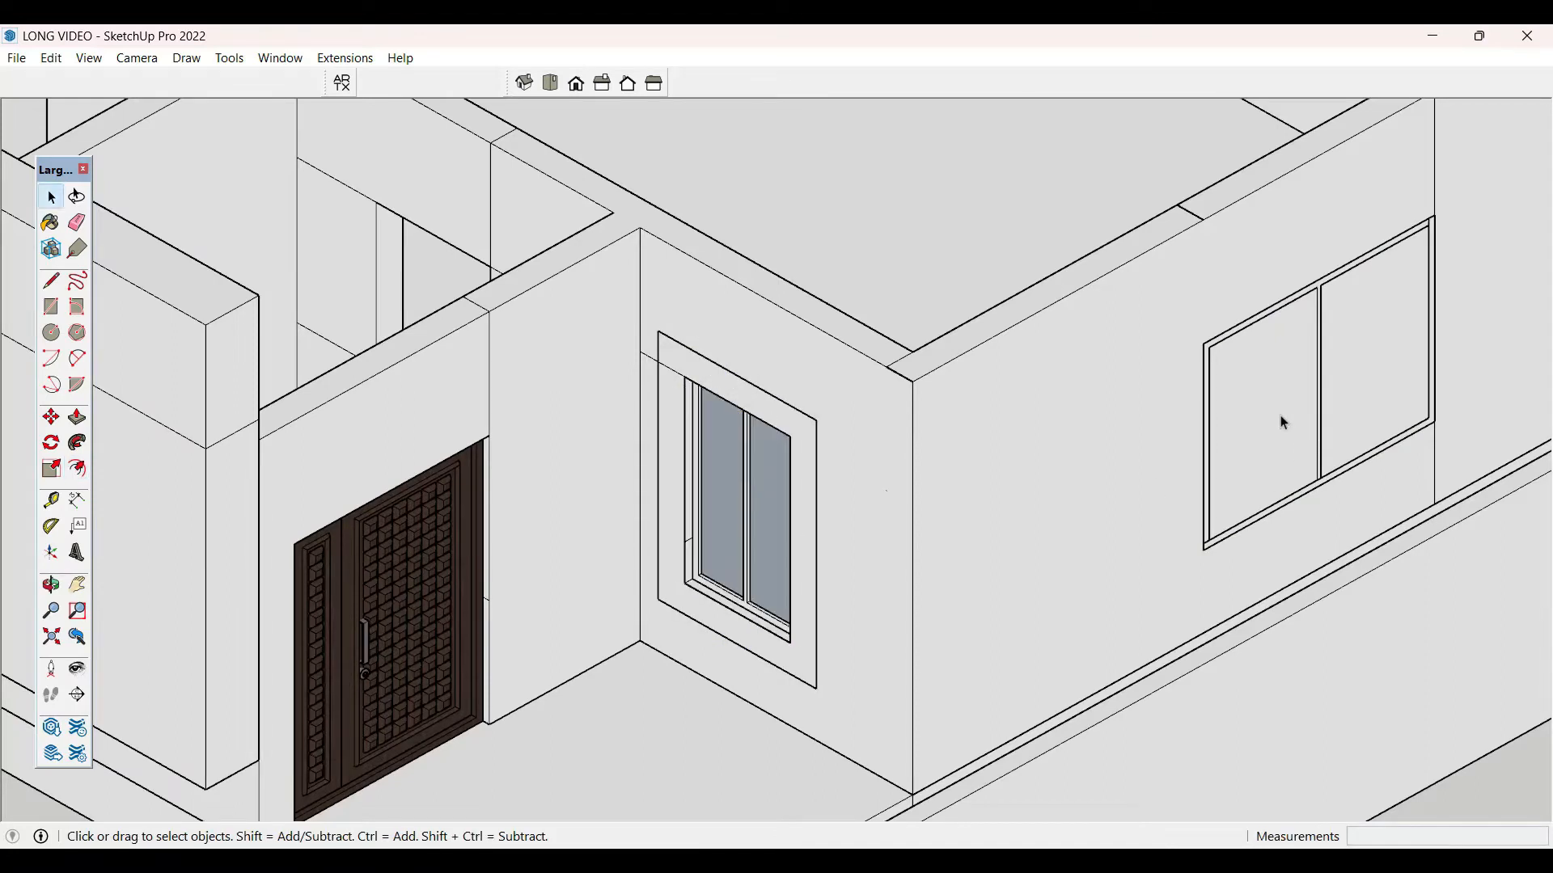
left_click(1289, 381)
key("f")
double_click(1277, 333)
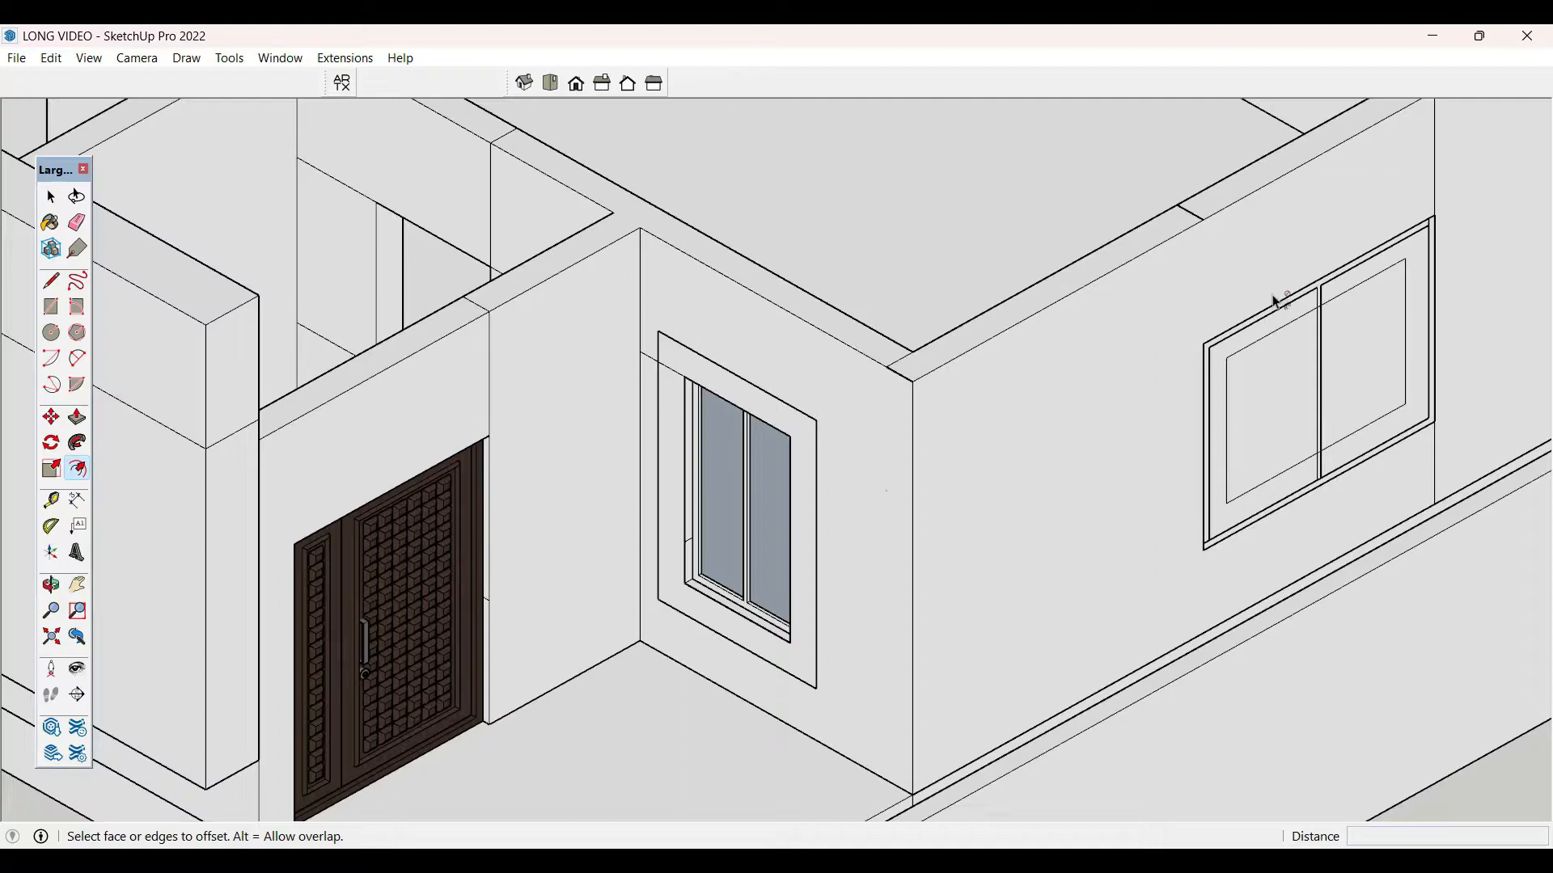
left_click(1276, 302)
left_click(1275, 287)
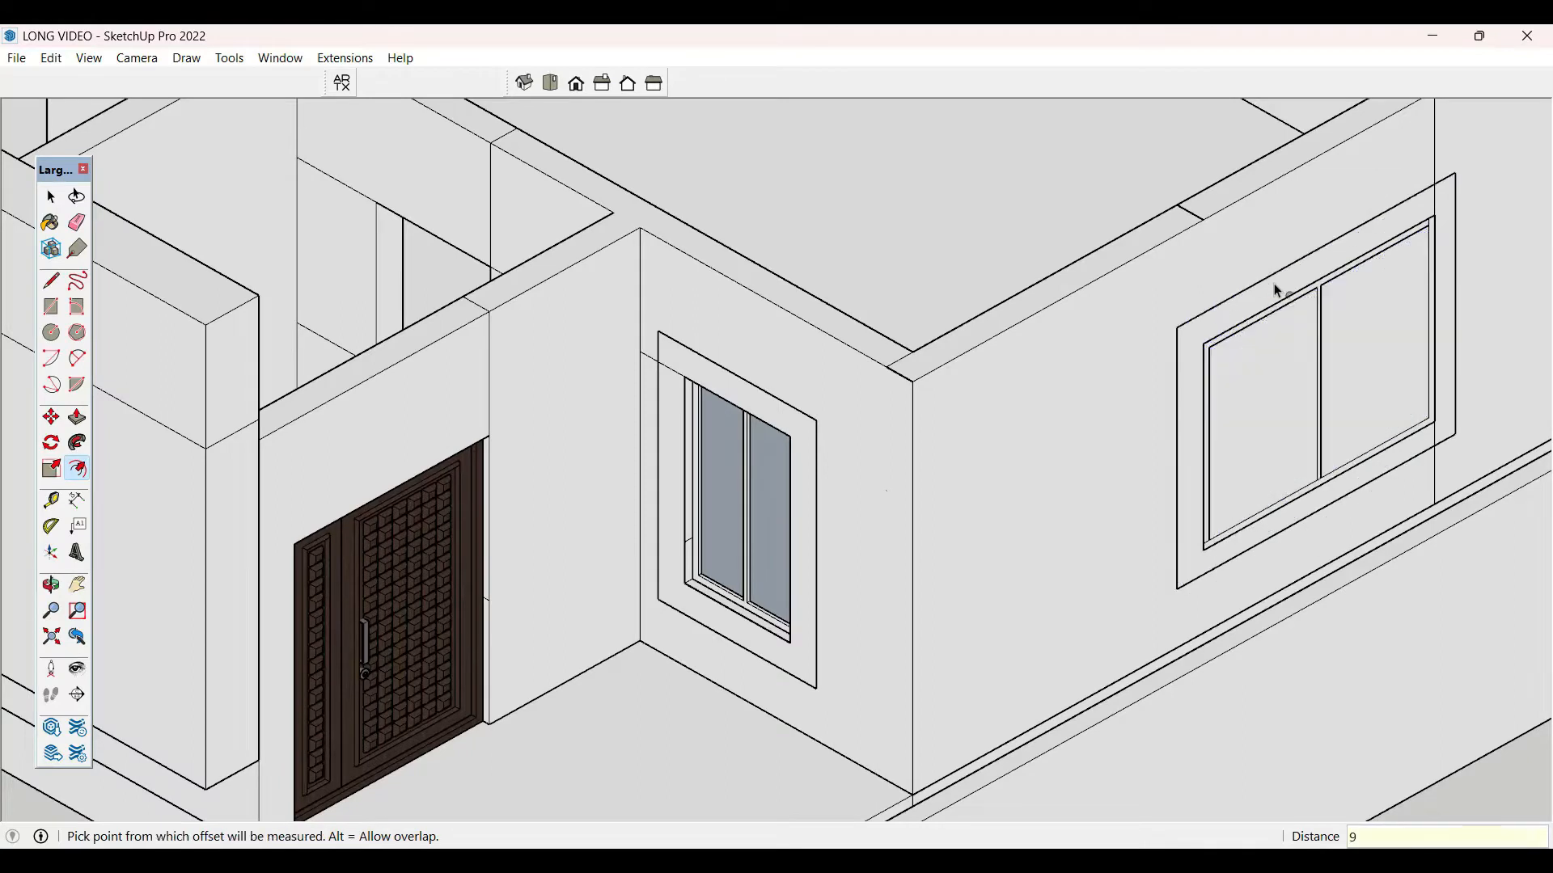
key("space")
key("Escape")
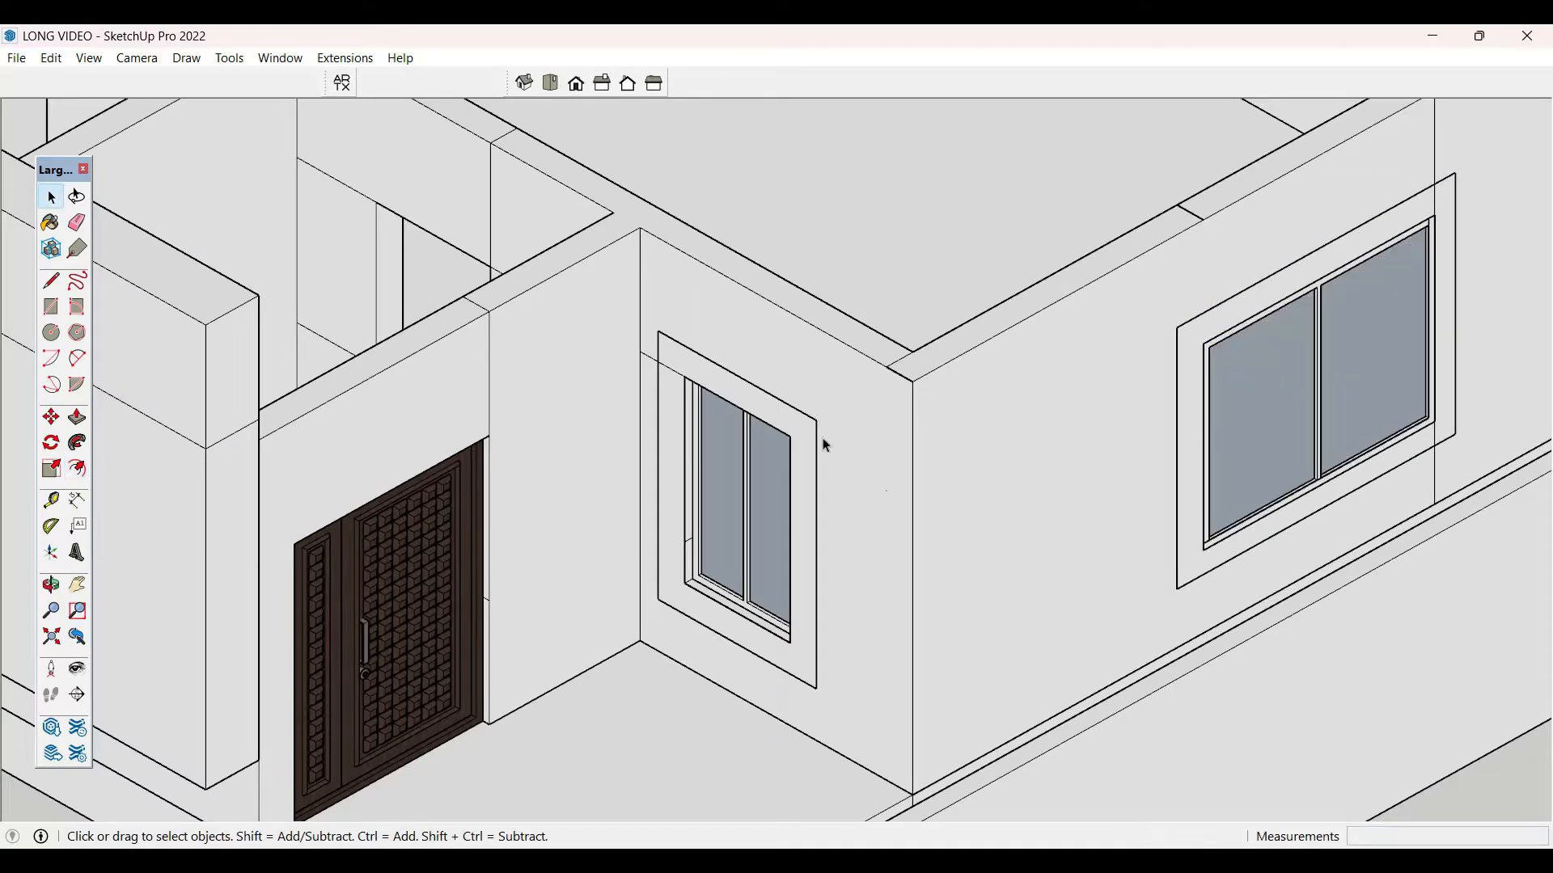
- Extrude the frames of both the narrow and the wide window 1' out from their walls
key("p")
left_click(802, 445)
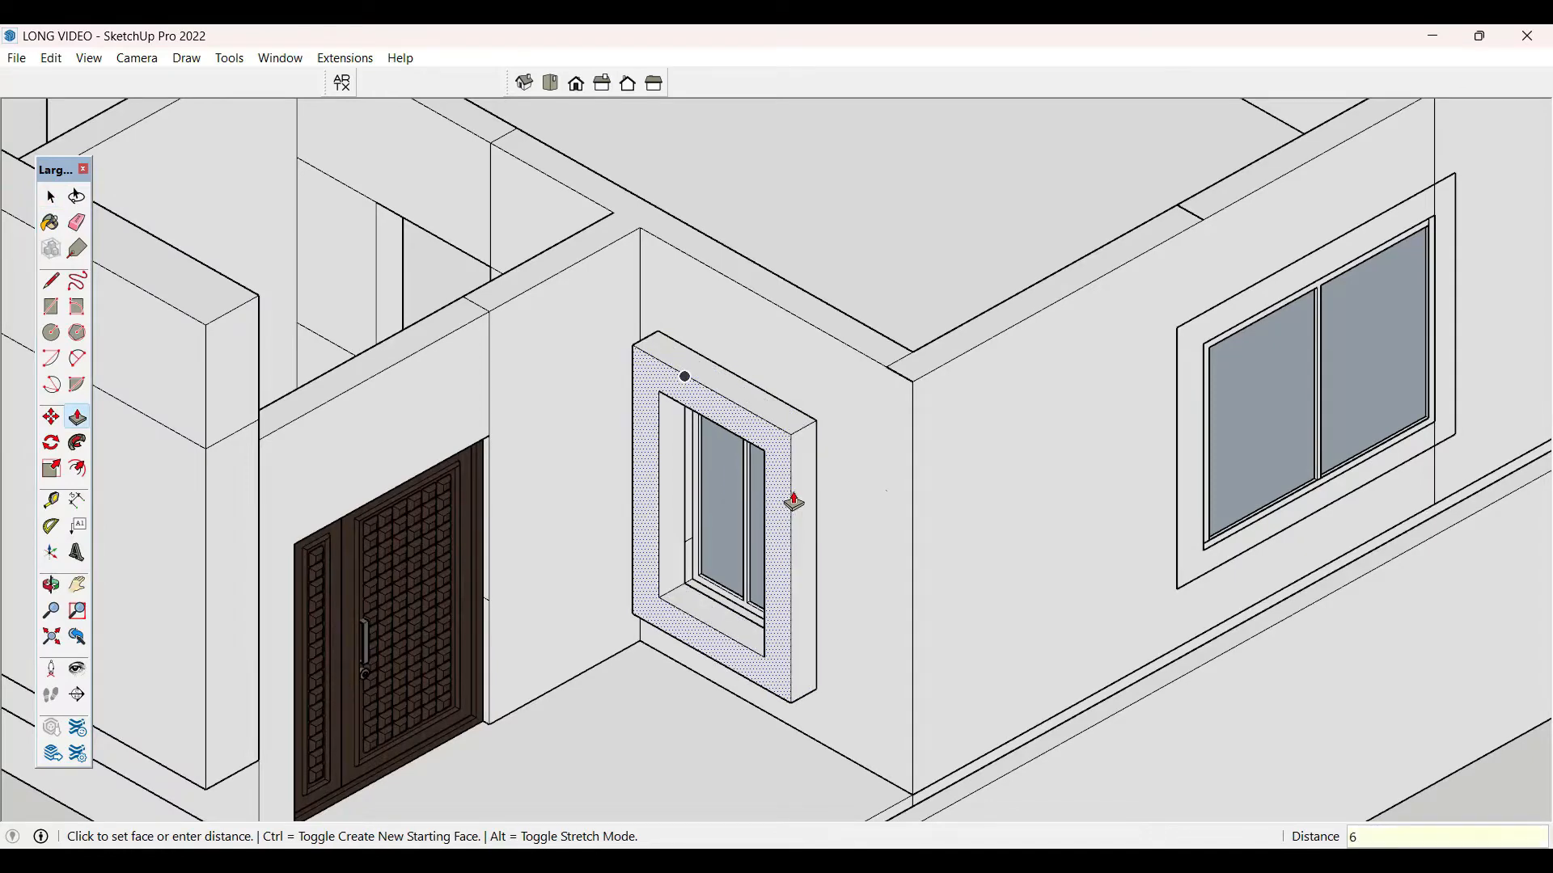
key("Return")
left_click(1189, 356)
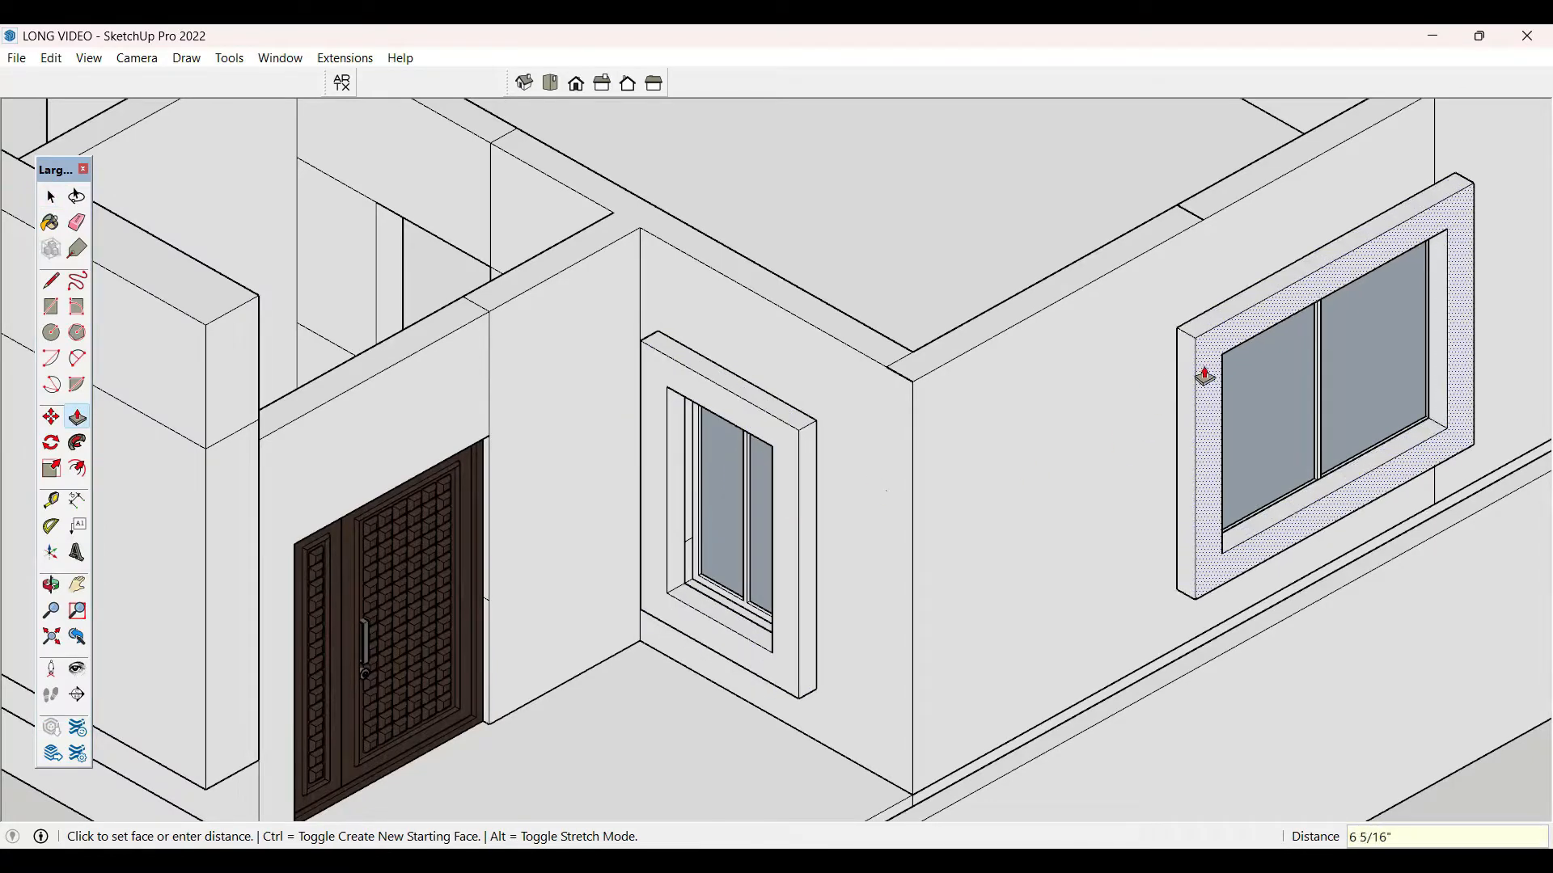
type("1'")
key("Return")
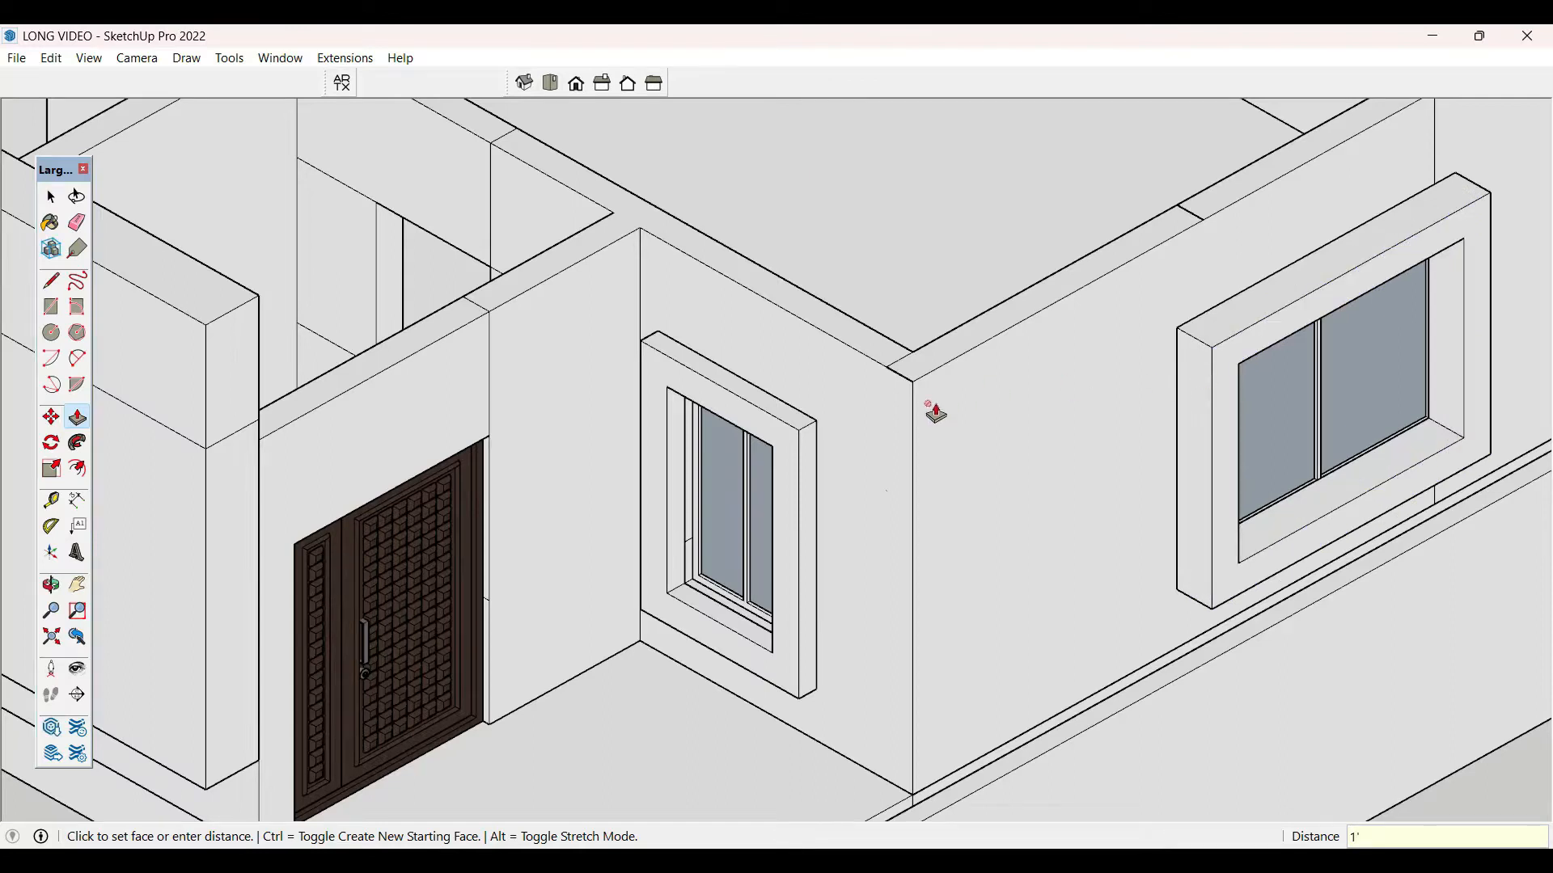
left_click(790, 454)
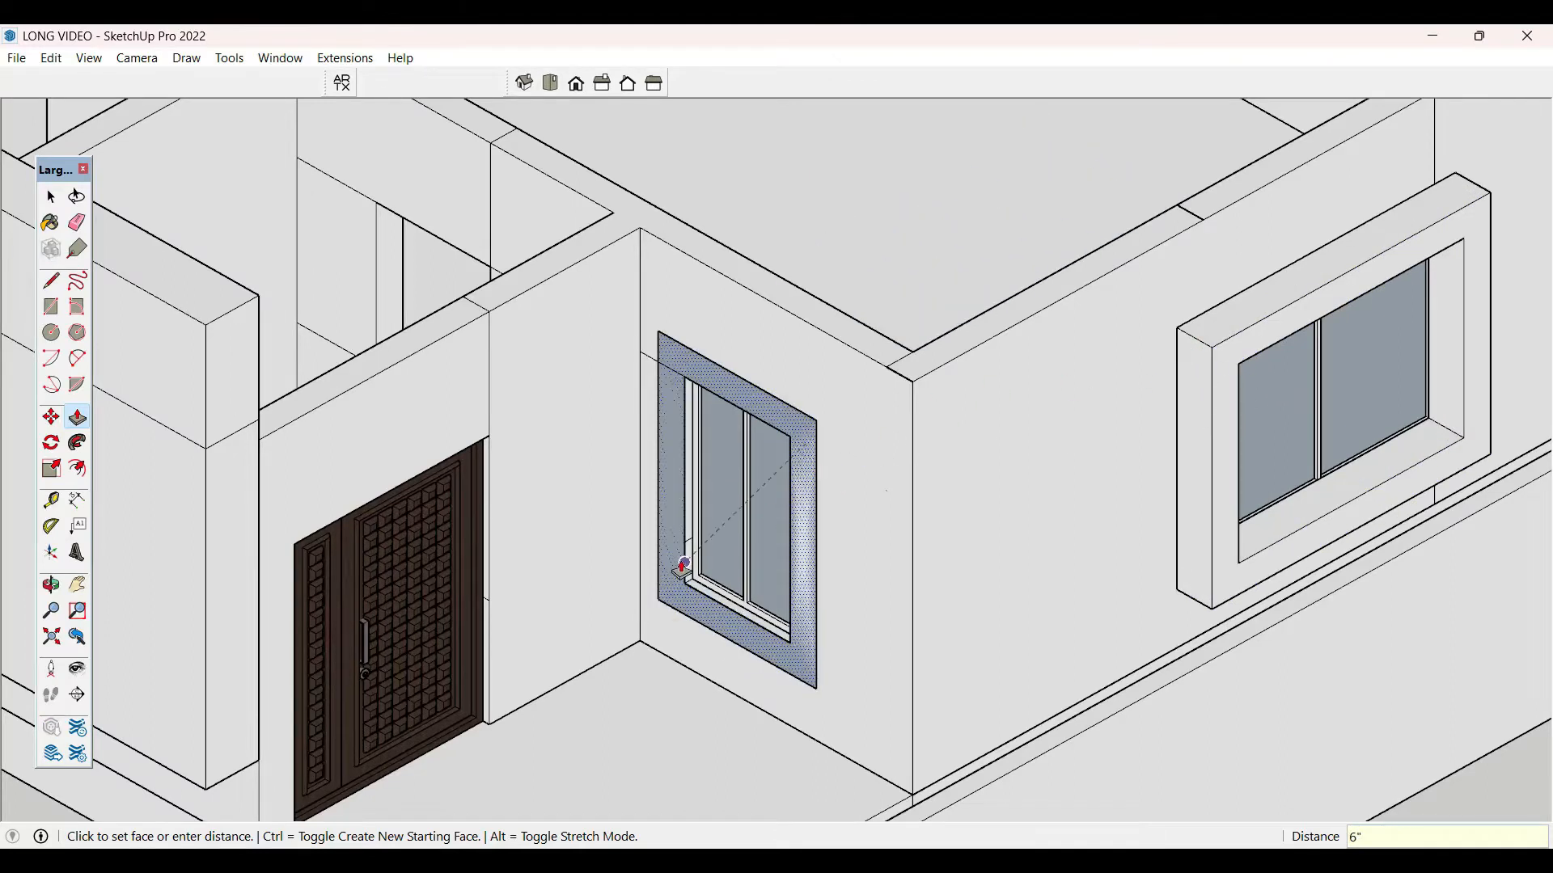
type("1'")
key("Return")
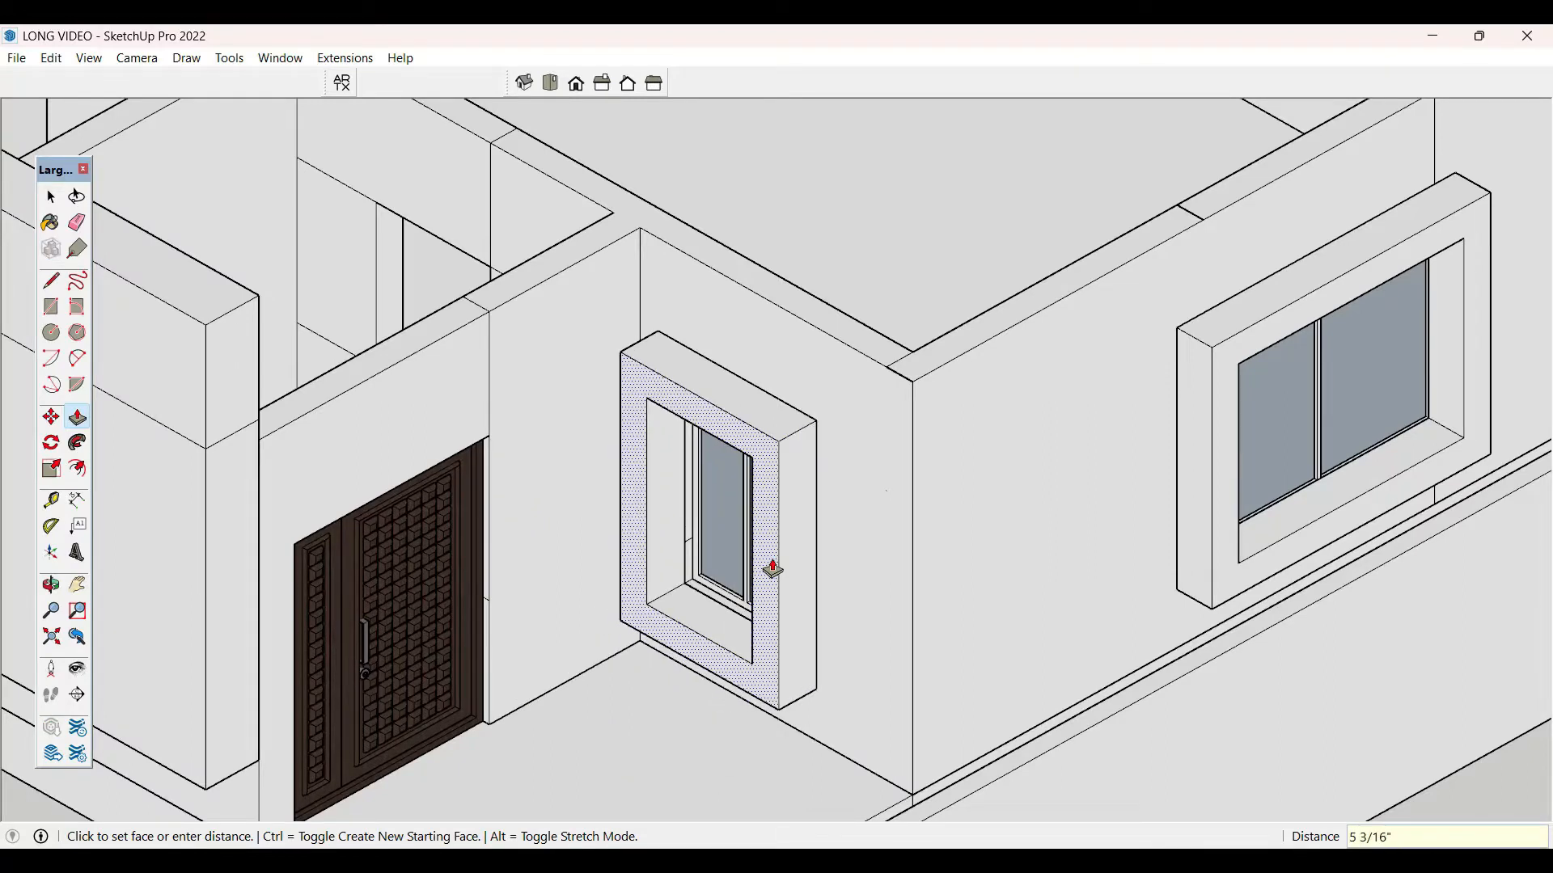
left_click(769, 565)
- Extend the narrow window frame's side face about 2' 9" to the building corner and pull it past the corner to the wide frame's depth
left_click(797, 519)
left_click(920, 462)
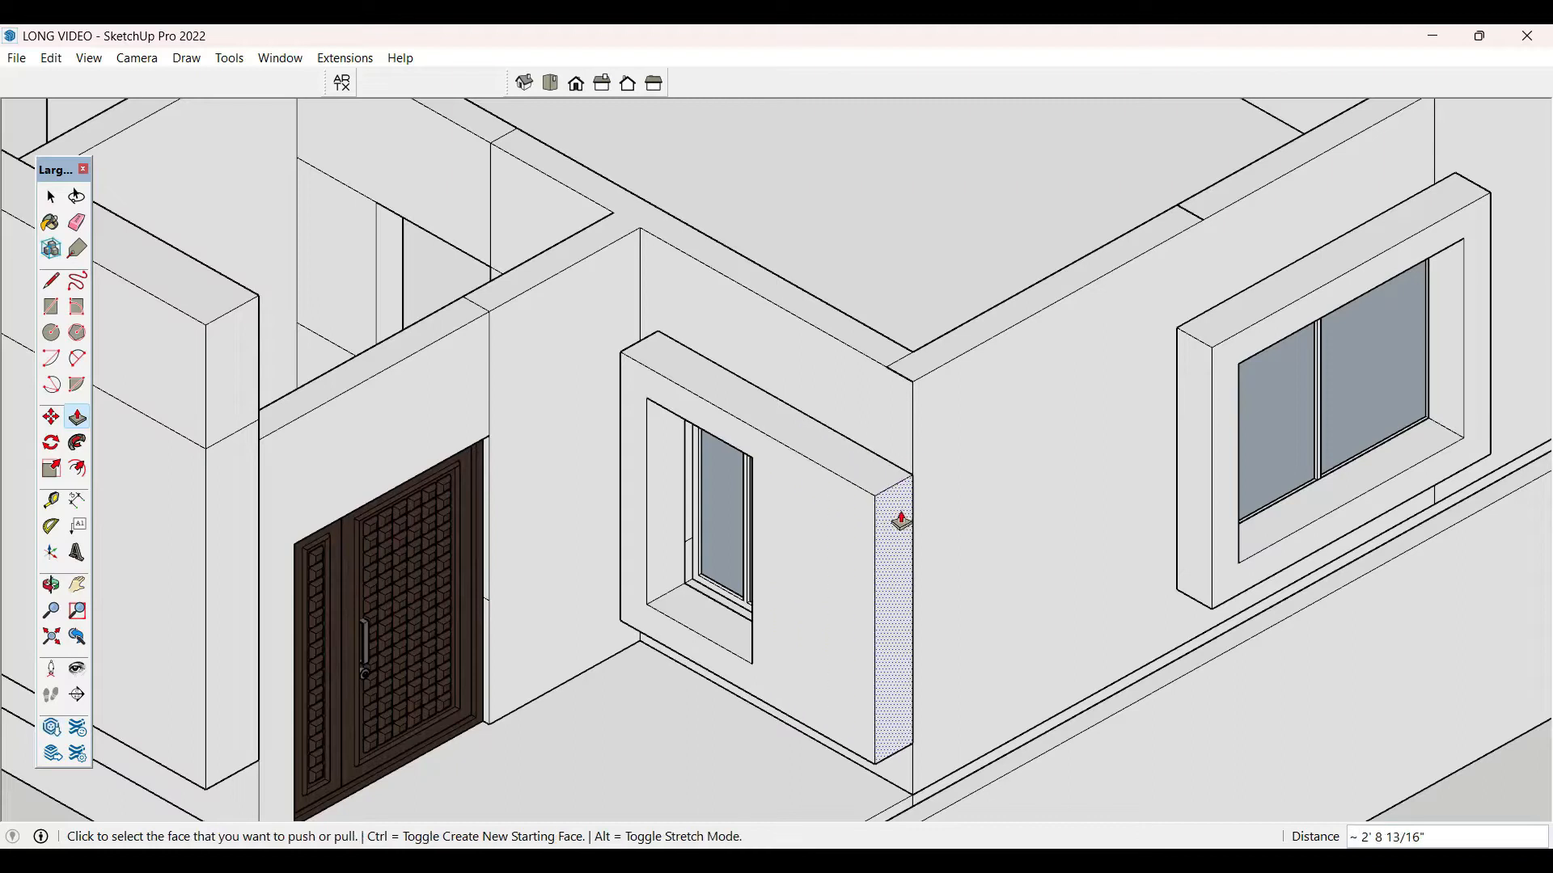
left_click(902, 521)
left_click(926, 540)
- Extend the corner block about 8' 6" along the side wall to the wide window's frame and bring that frame's front flush with it
left_click(901, 554)
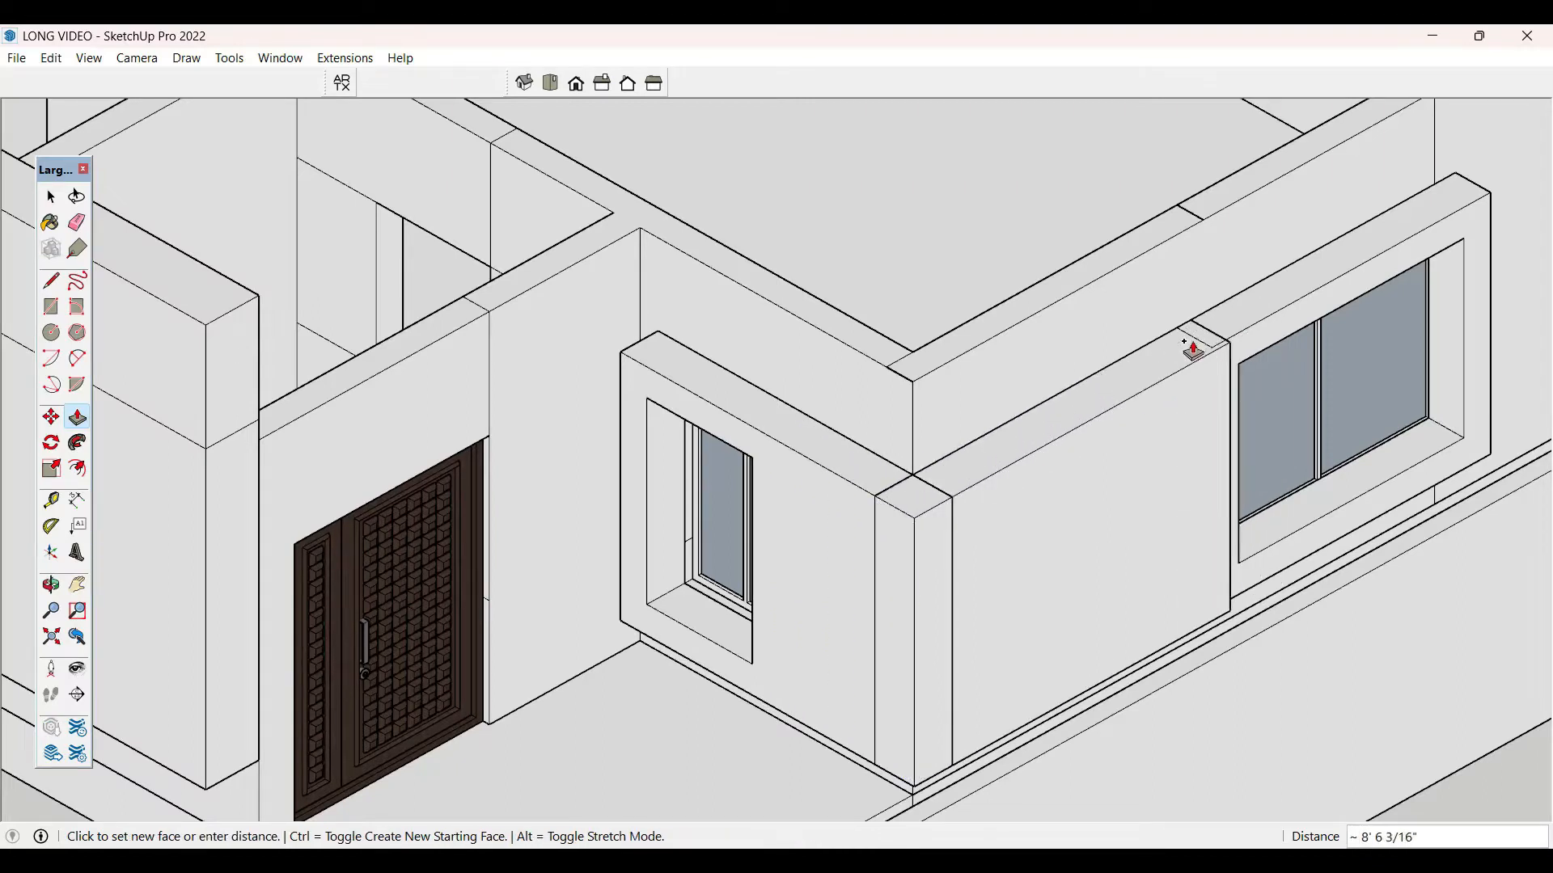
left_click(1179, 332)
left_click(1213, 364)
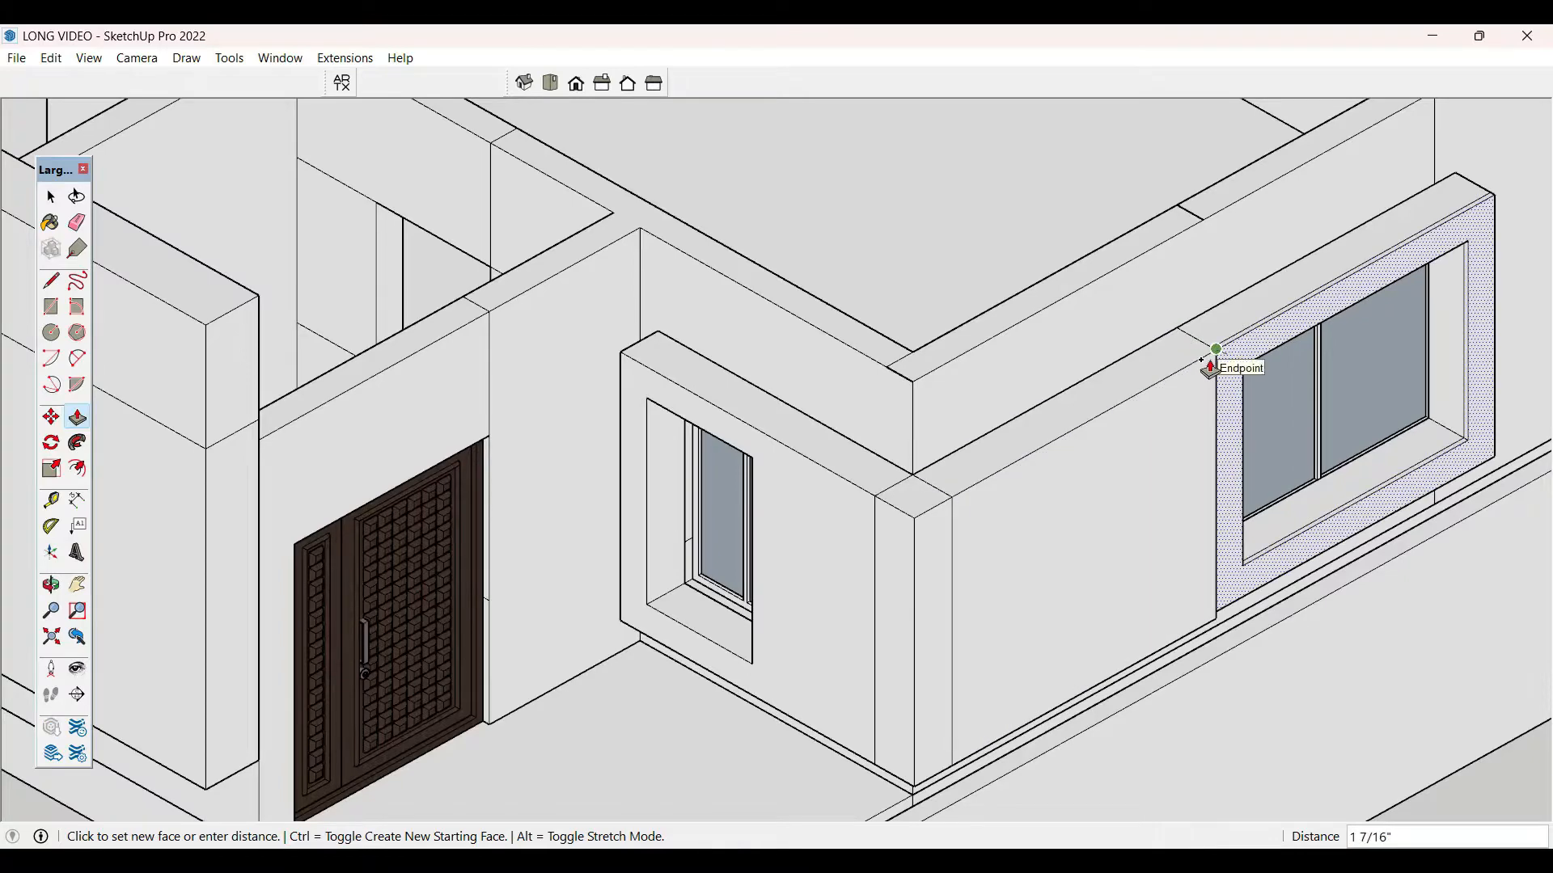
left_click(1217, 356)
- Erase the leftover seam edges where the two thickened window walls meet at the building corner
key("space")
scroll(1217, 356, "up", 2)
key("e")
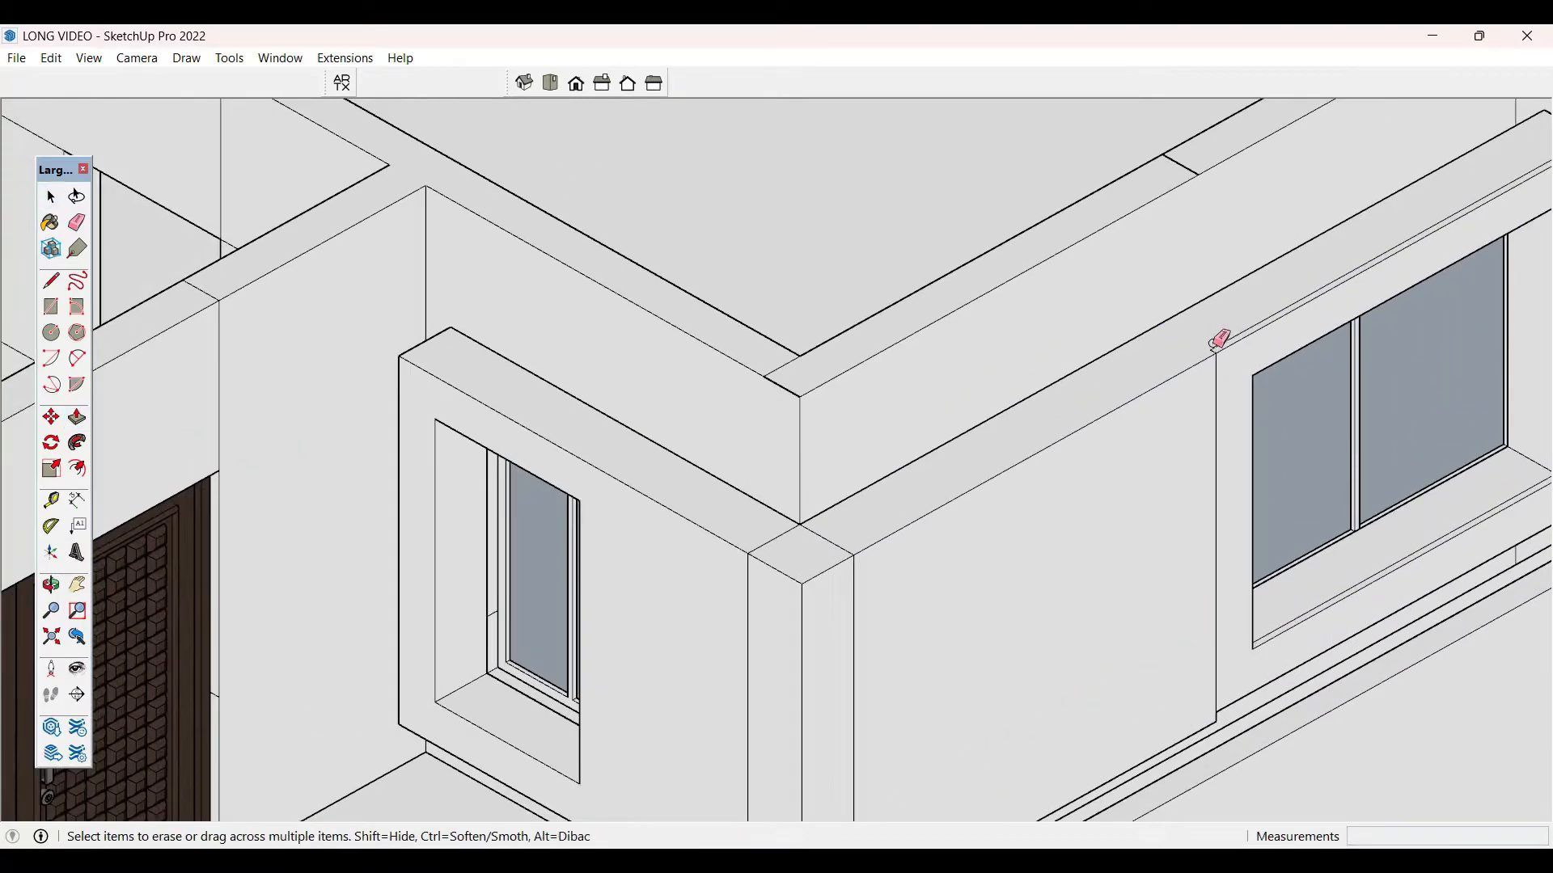
left_click(1213, 353)
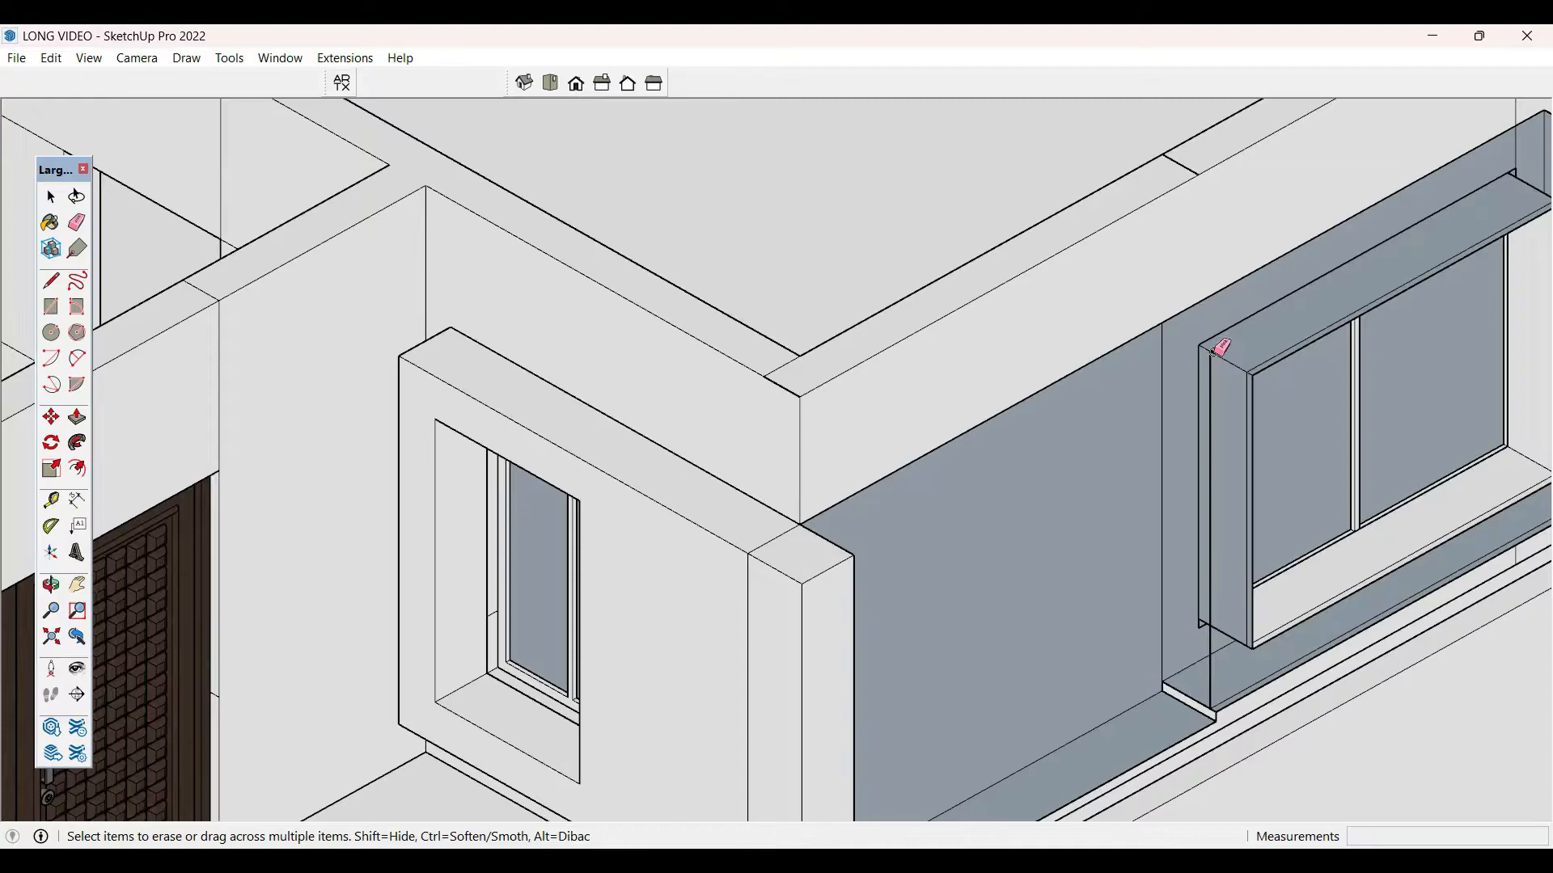
scroll(1213, 352, "up", 3)
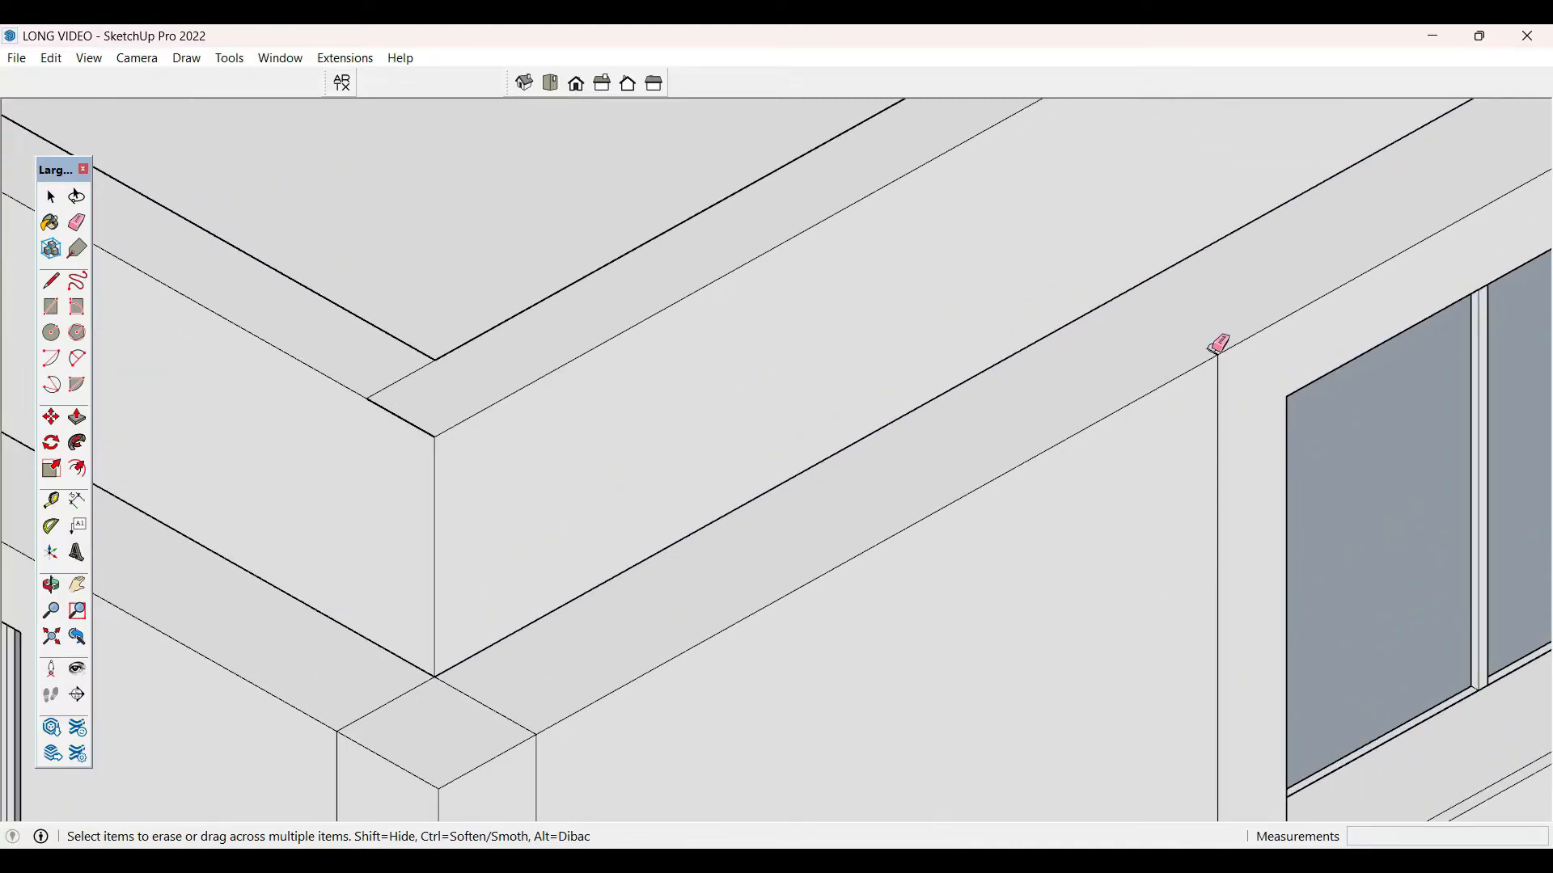
scroll(1217, 353, "down", 3)
scroll(756, 546, "up", 2)
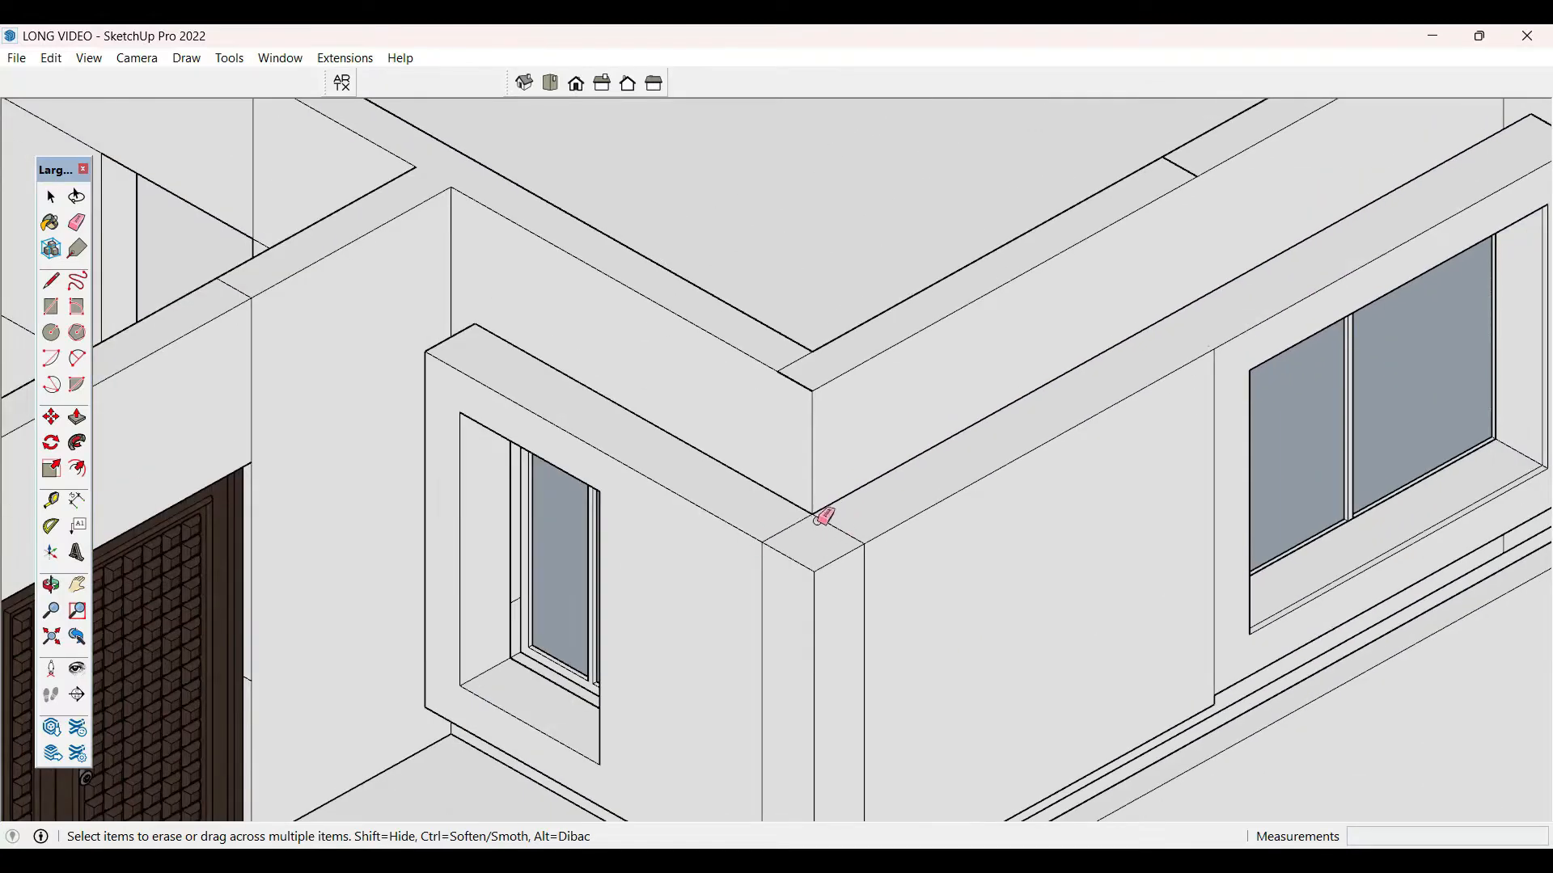
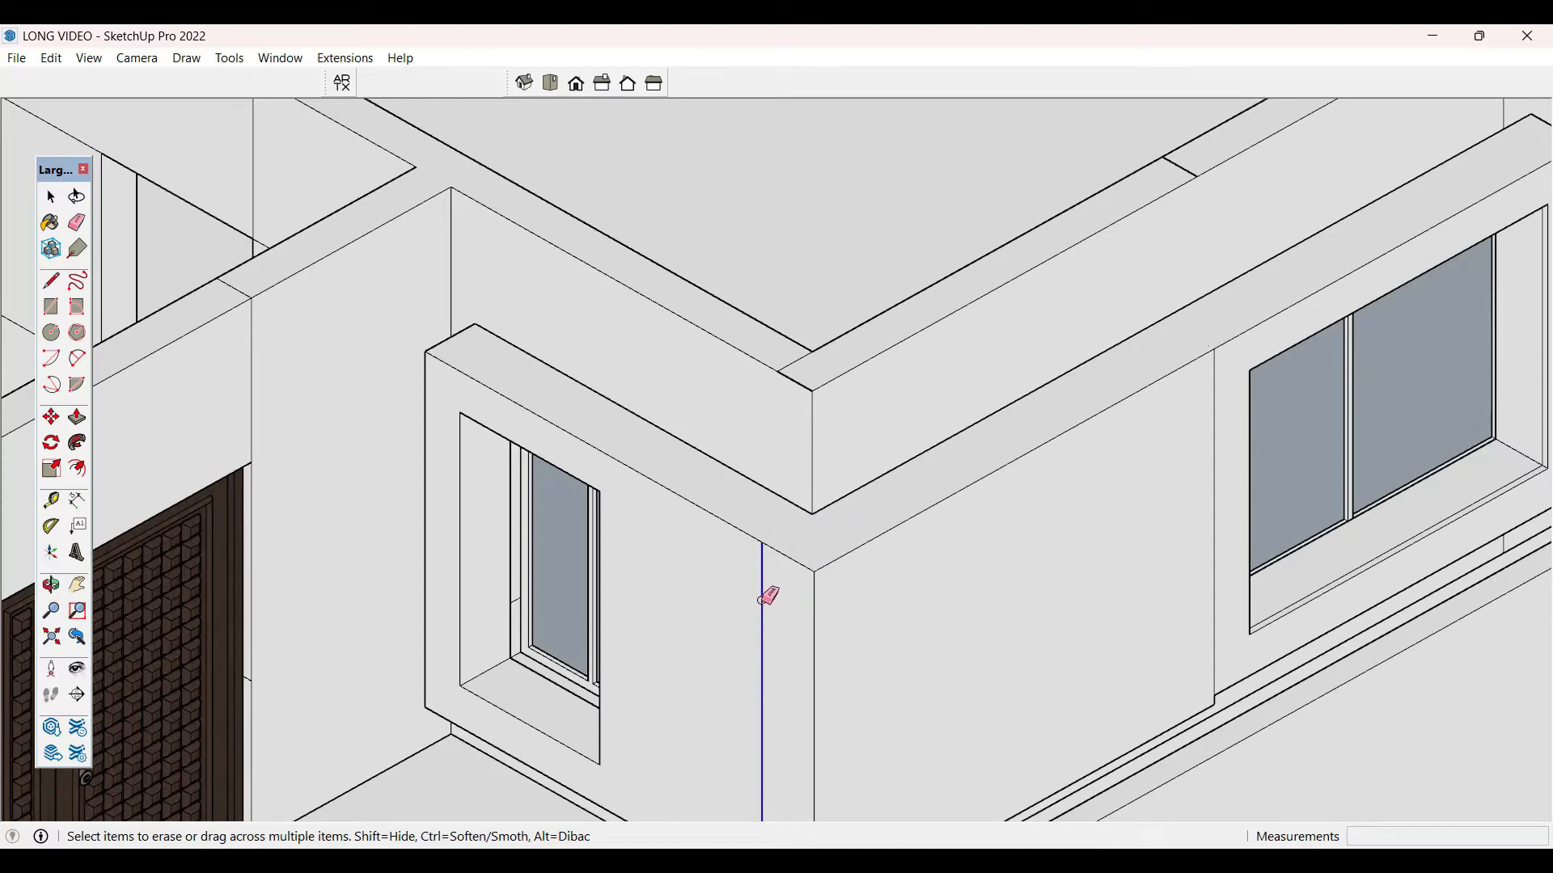
scroll(929, 555, "down", 5)
key("space")
scroll(912, 549, "up", 2)
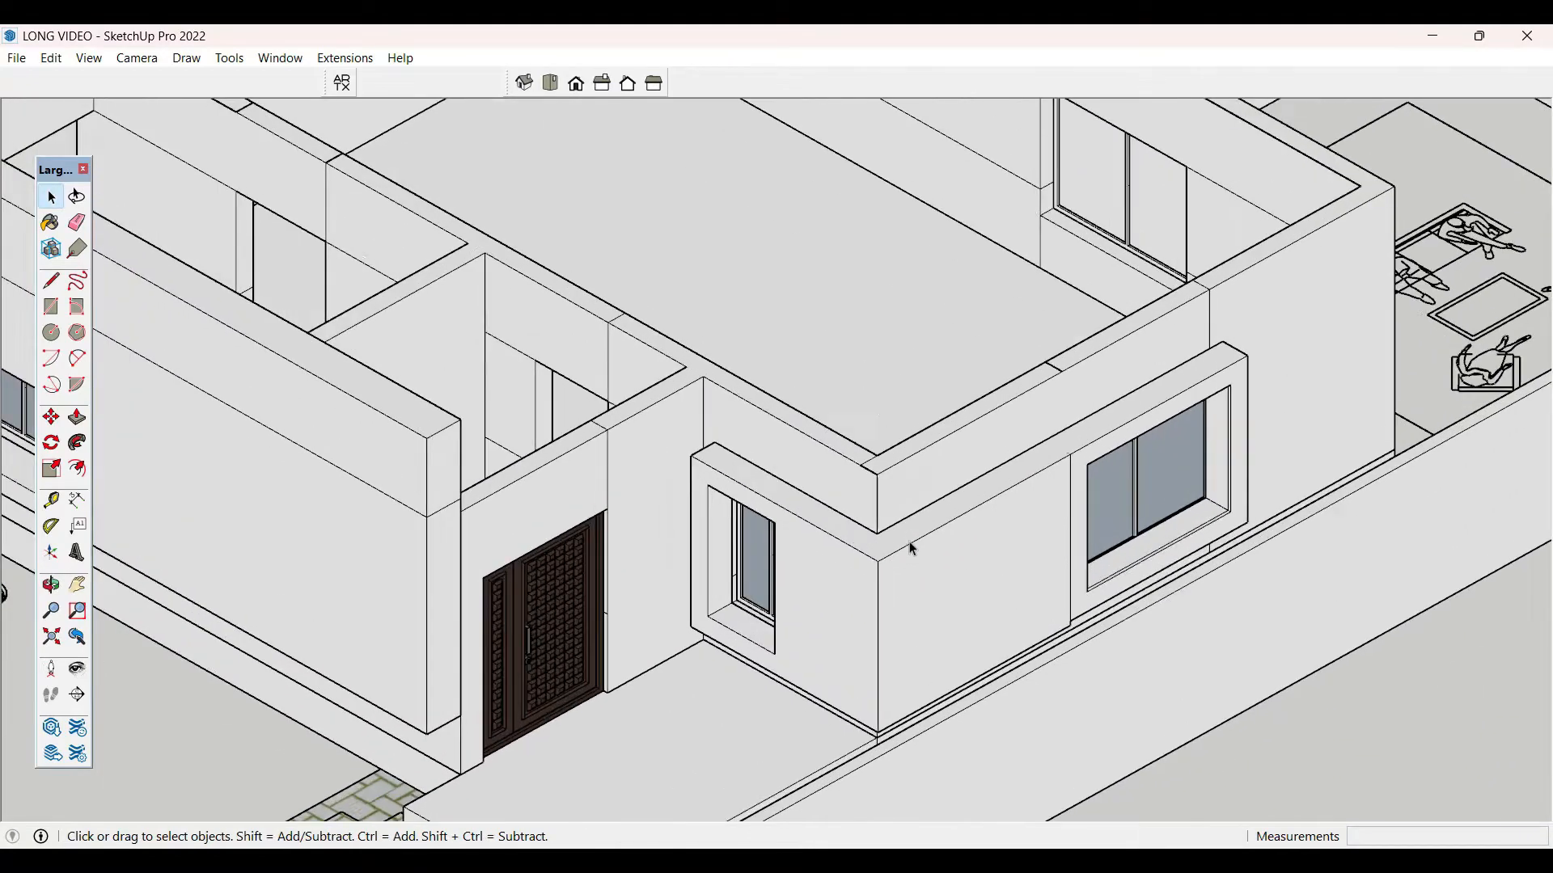
- Raise the top of the L-shaped thickened wall by 2' 9" to match the seam height of the projecting wall across the entrance
left_click(915, 540)
key("p")
left_click(884, 544)
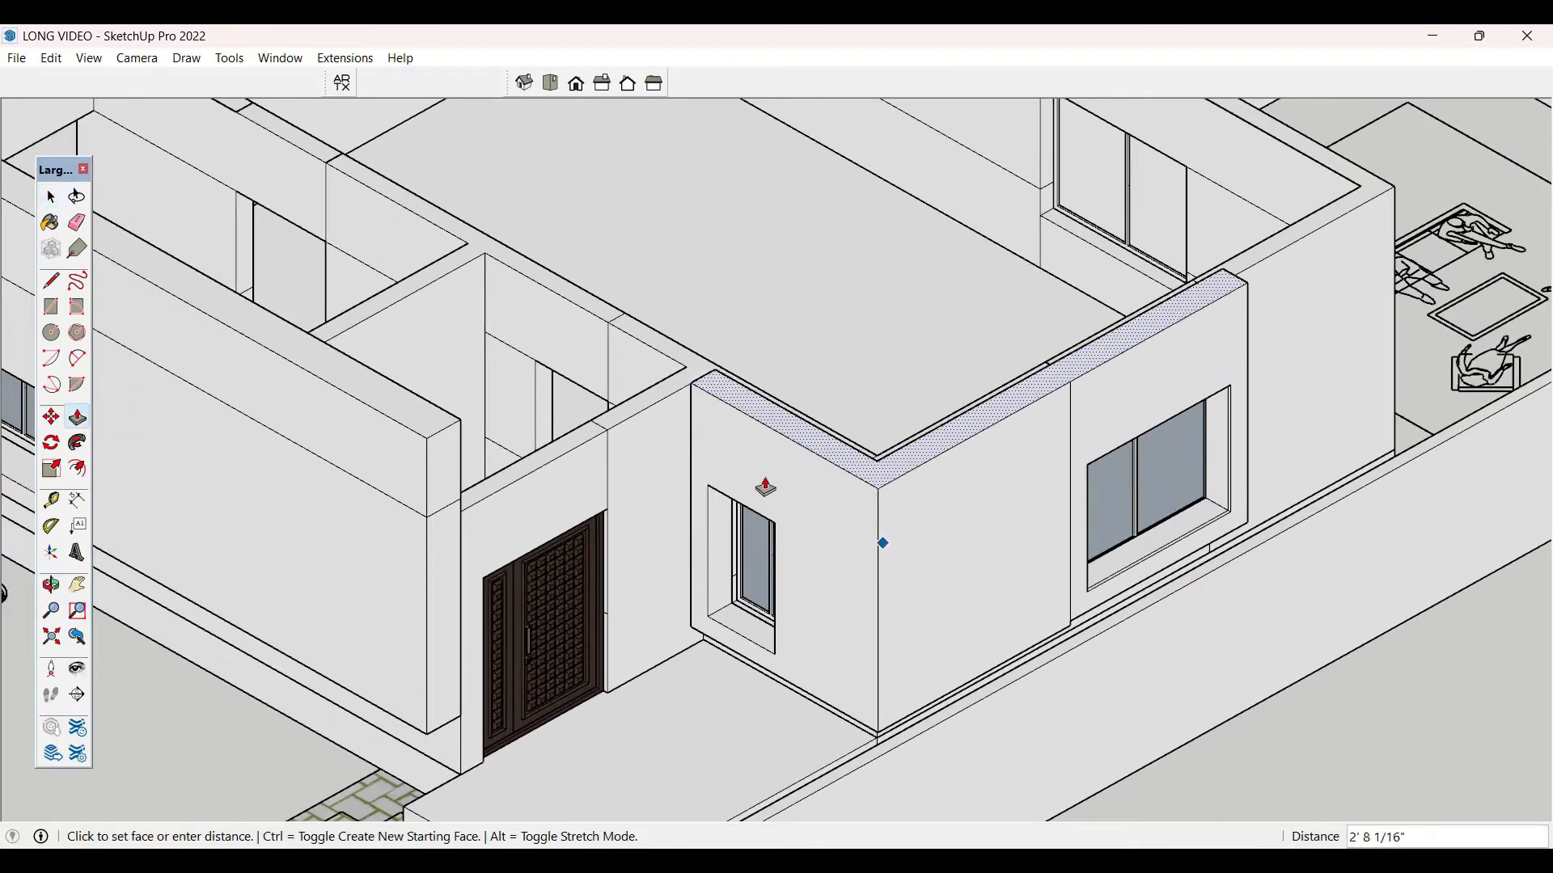
left_click(453, 504)
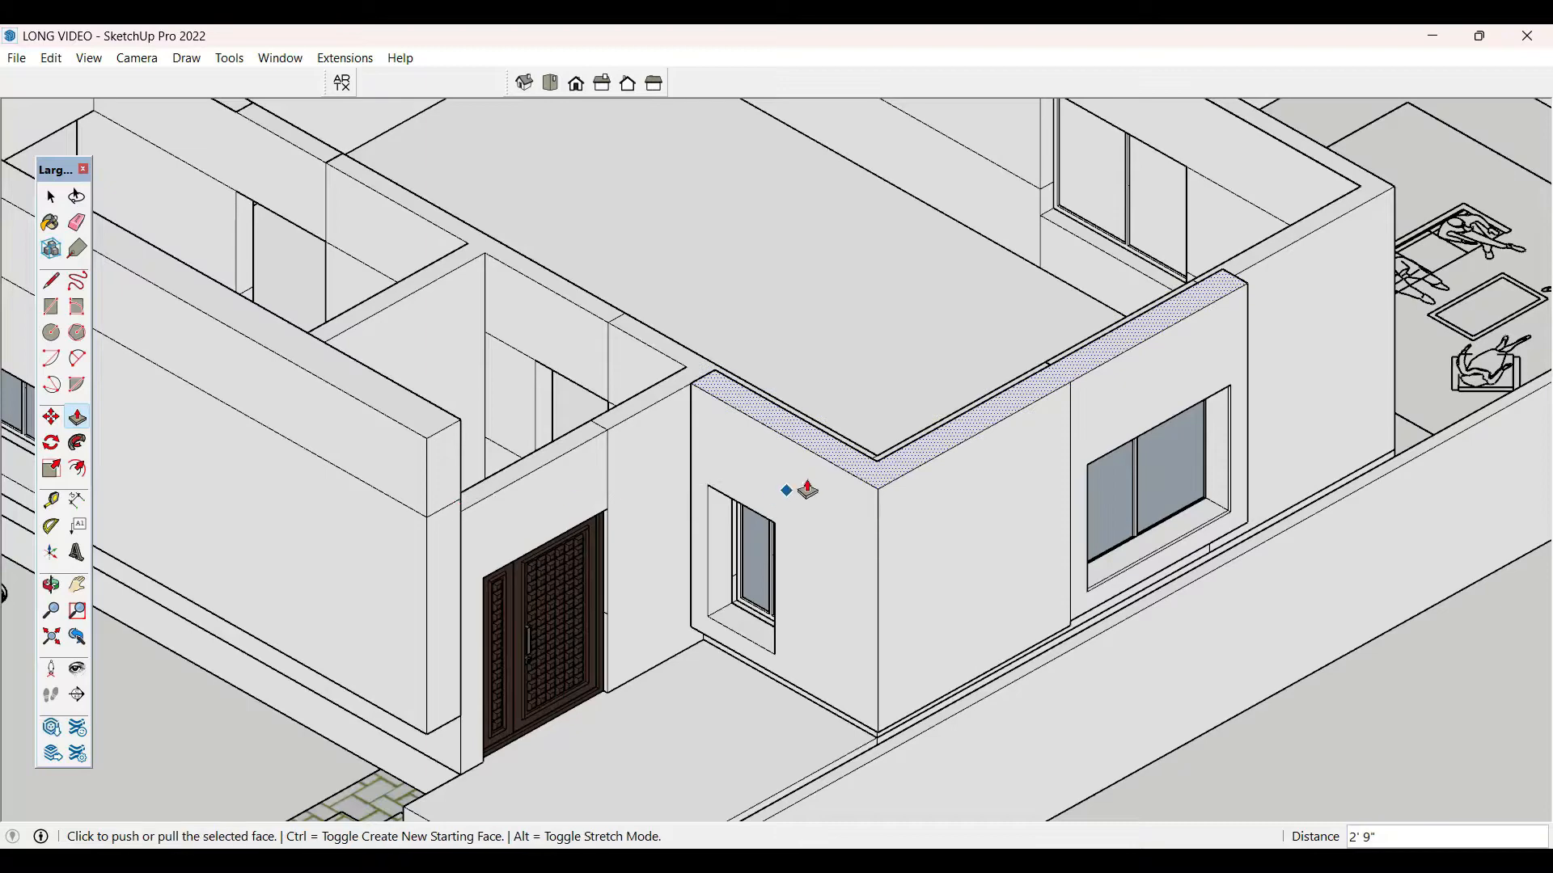
- Extrude the L-shaped wall's top another 3' as a new face, matching the neighbouring projecting wall's parapet height
left_click(832, 463)
left_click(461, 421)
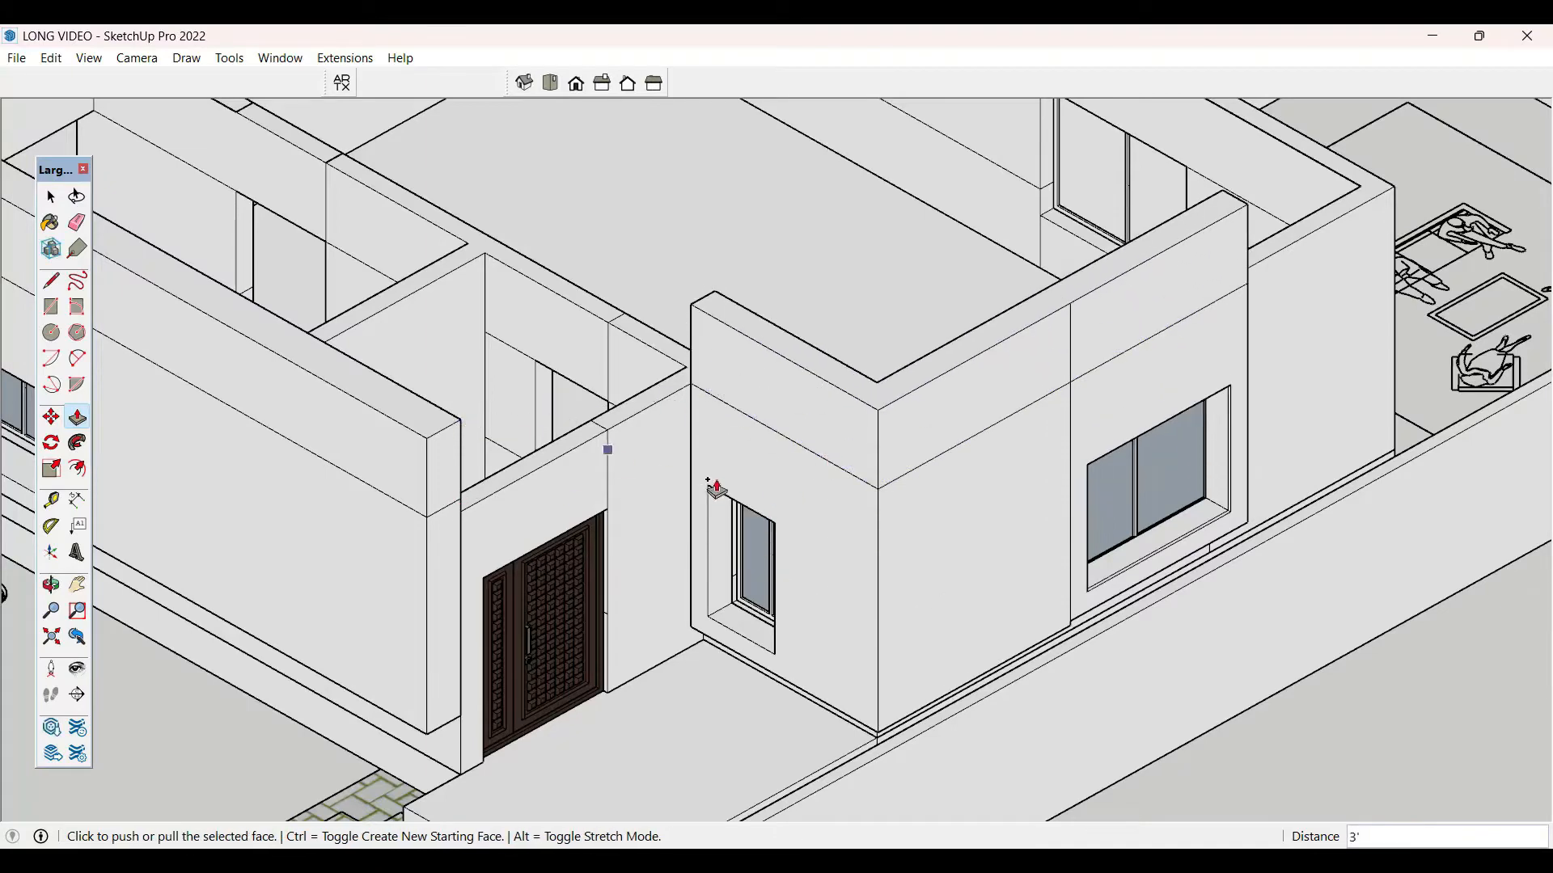
key("space")
- Unhide all hidden geometry, including the ground-floor roof slab
scroll(866, 551, "down", 2)
scroll(926, 606, "down", 8)
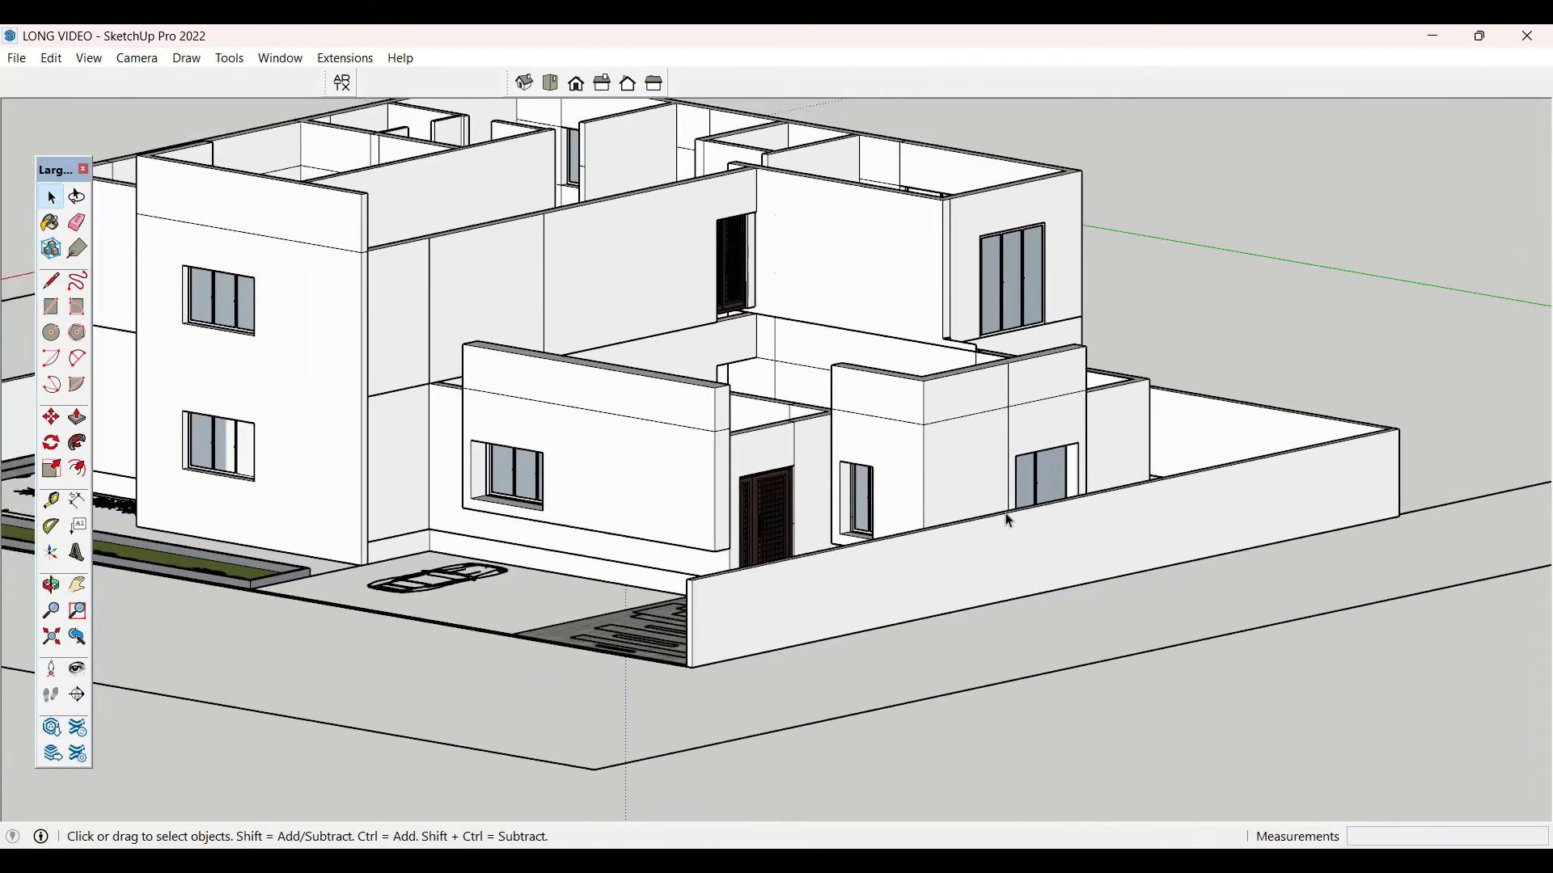
left_click(54, 60)
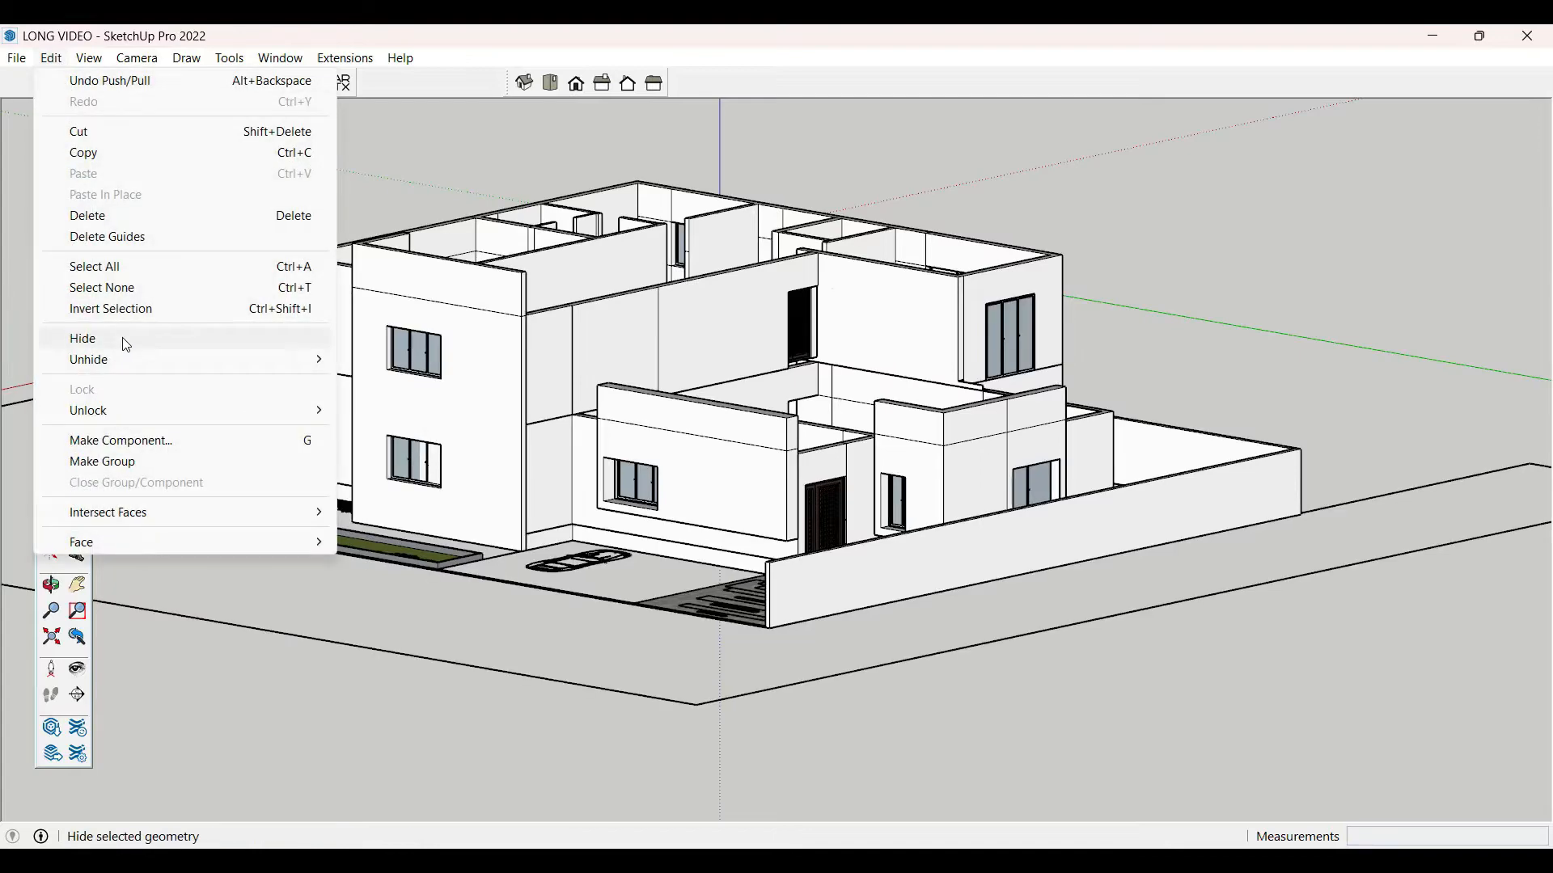
mouse_move(126, 366)
left_click(389, 400)
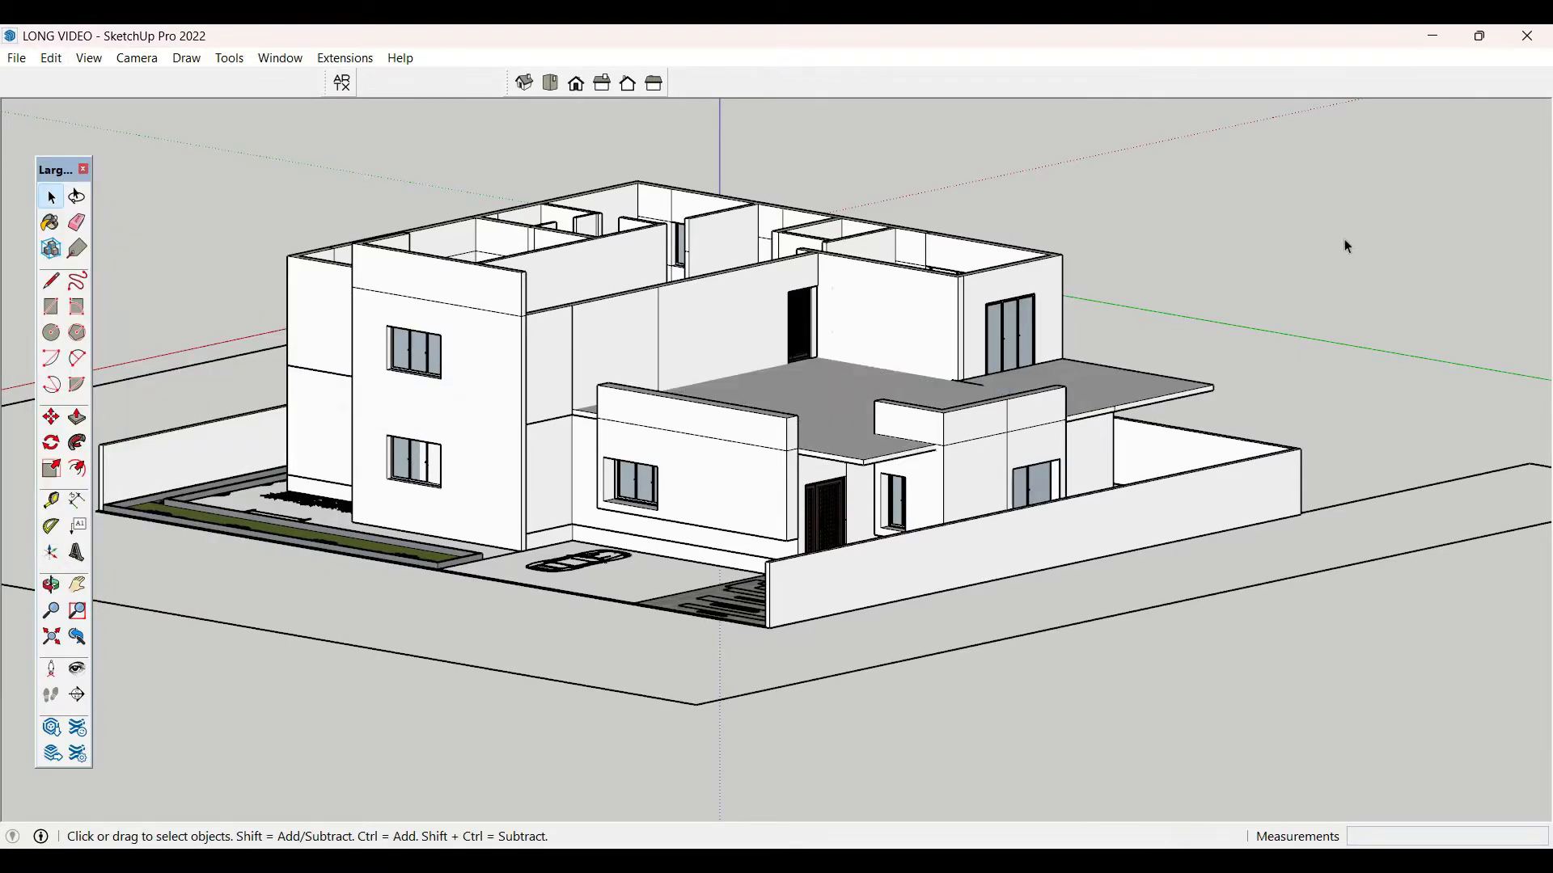
- Split the top face of the L-shaped window wall's parapet with a line across its corner, separating the short leg
scroll(948, 468, "up", 6)
scroll(794, 467, "down", 3)
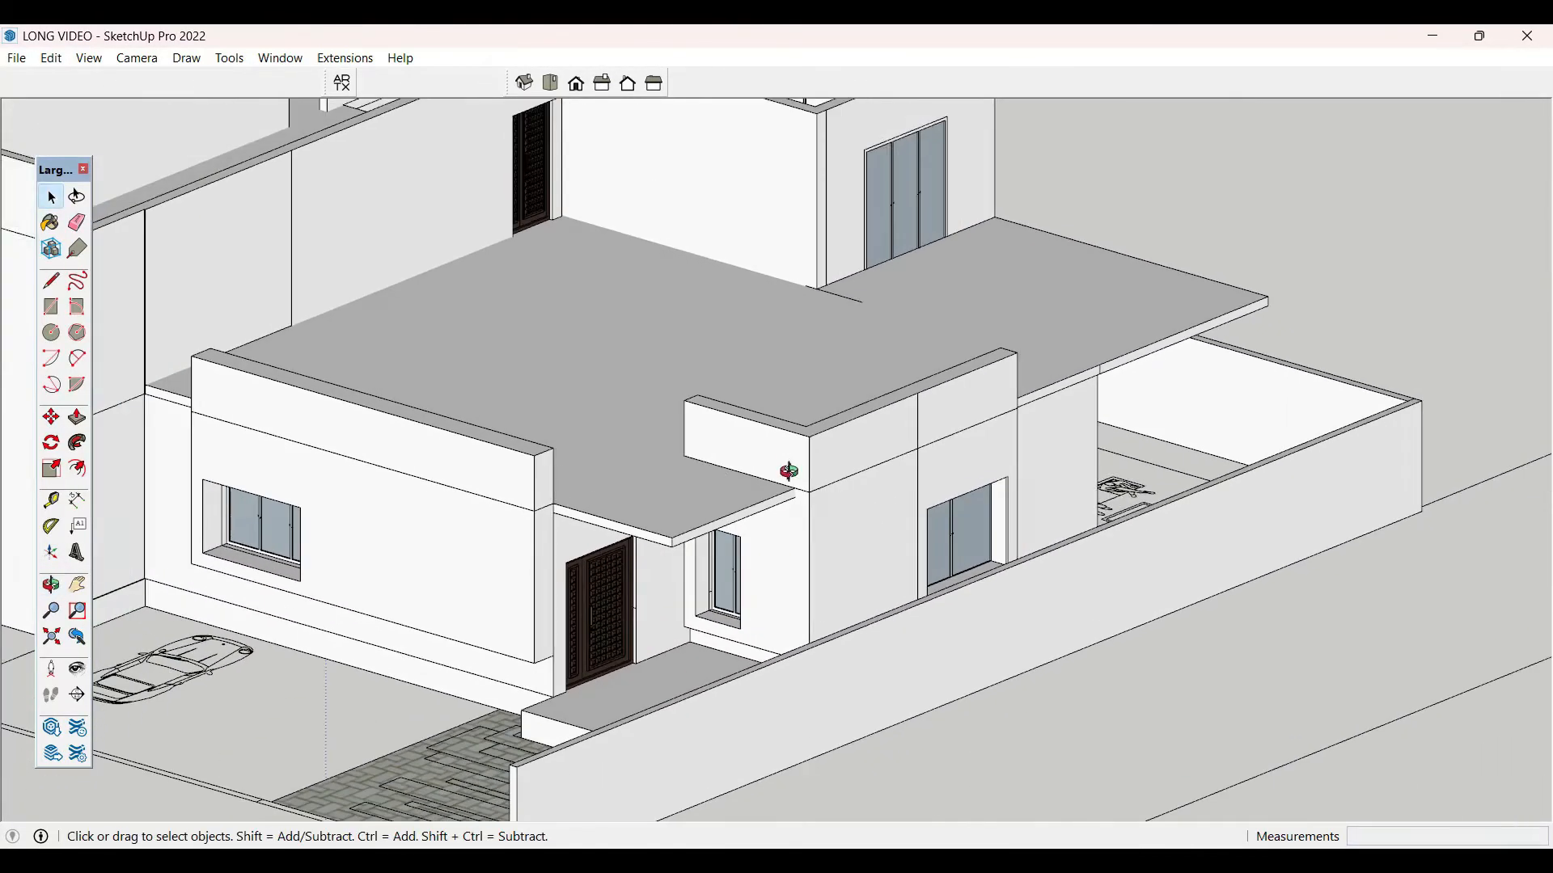
scroll(817, 467, "up", 4)
scroll(819, 466, "up", 2)
triple_click(822, 467)
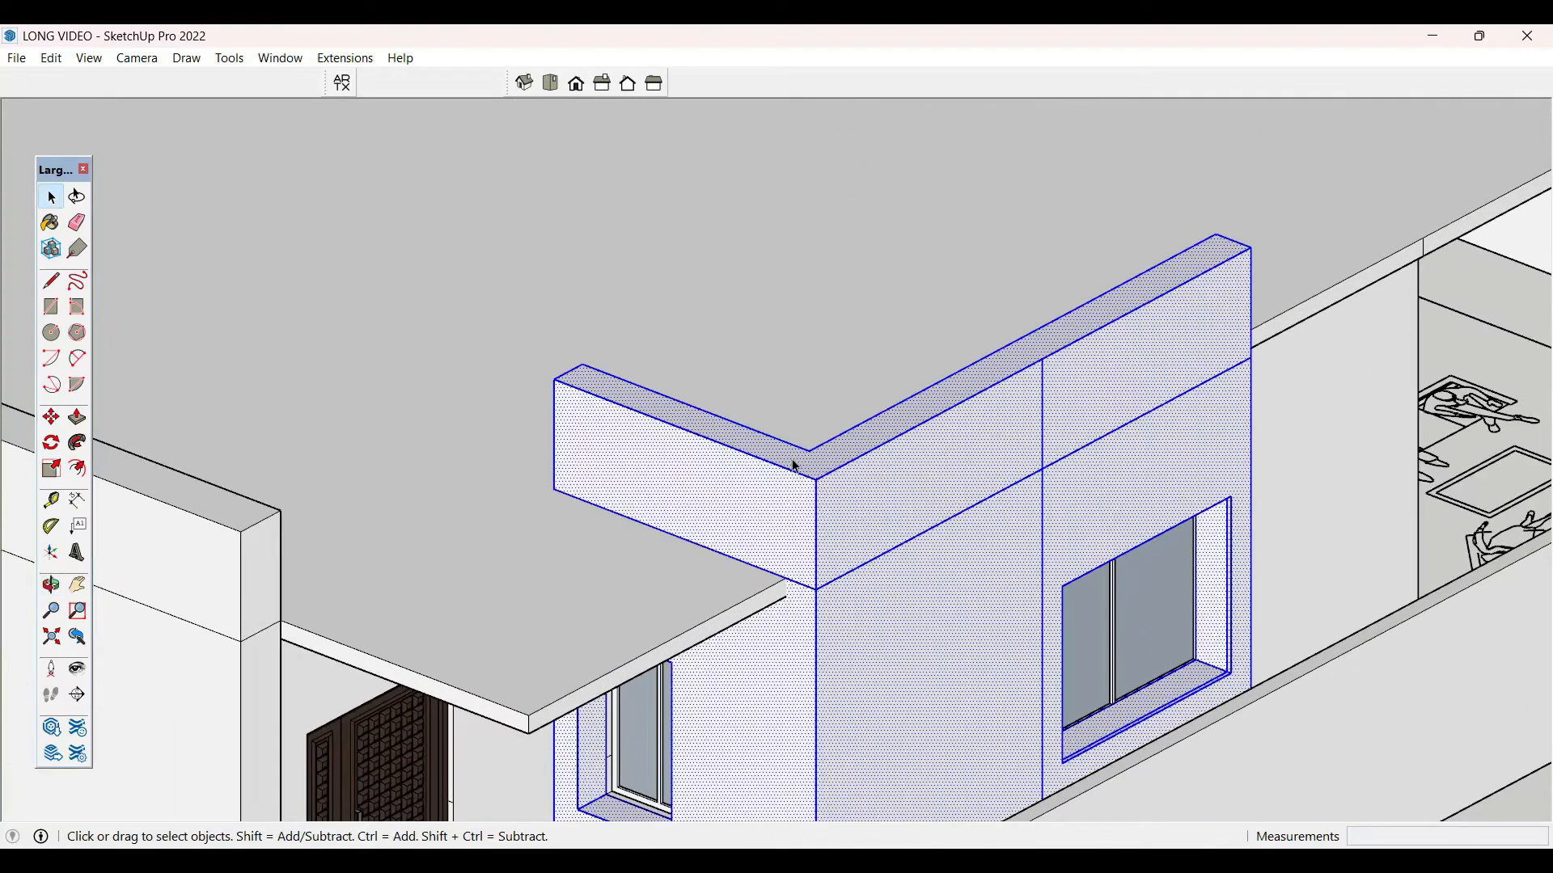
left_click(795, 467)
scroll(794, 461, "up", 3)
key("l")
left_click(817, 447)
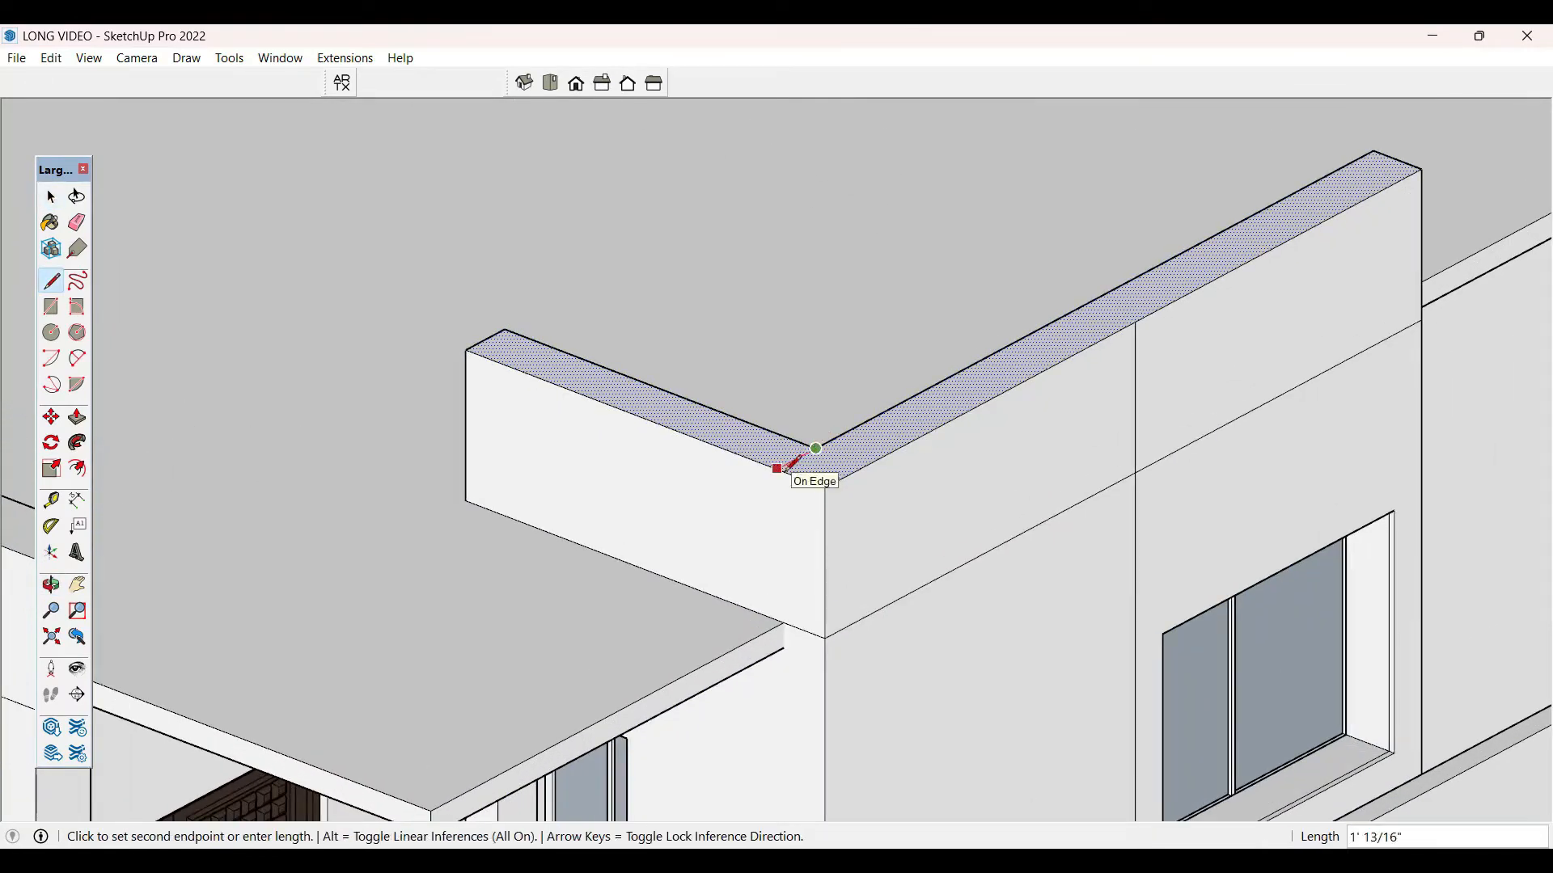
key("space")
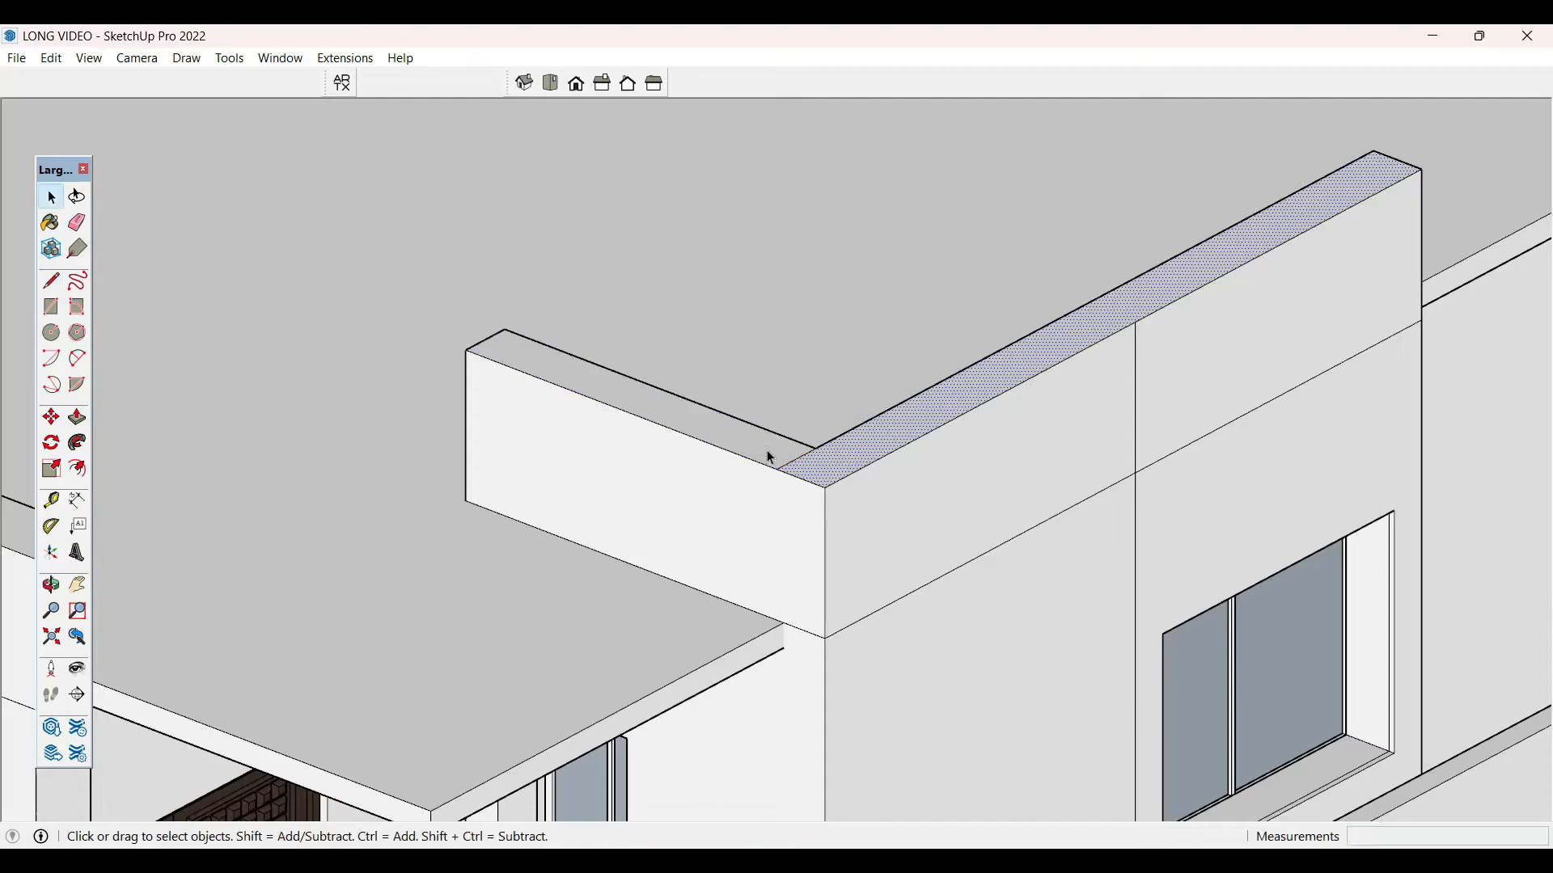
- Push the short leg of the L-shaped parapet down 3' to the roof slab level
key("p")
left_click(762, 454)
left_click(733, 610)
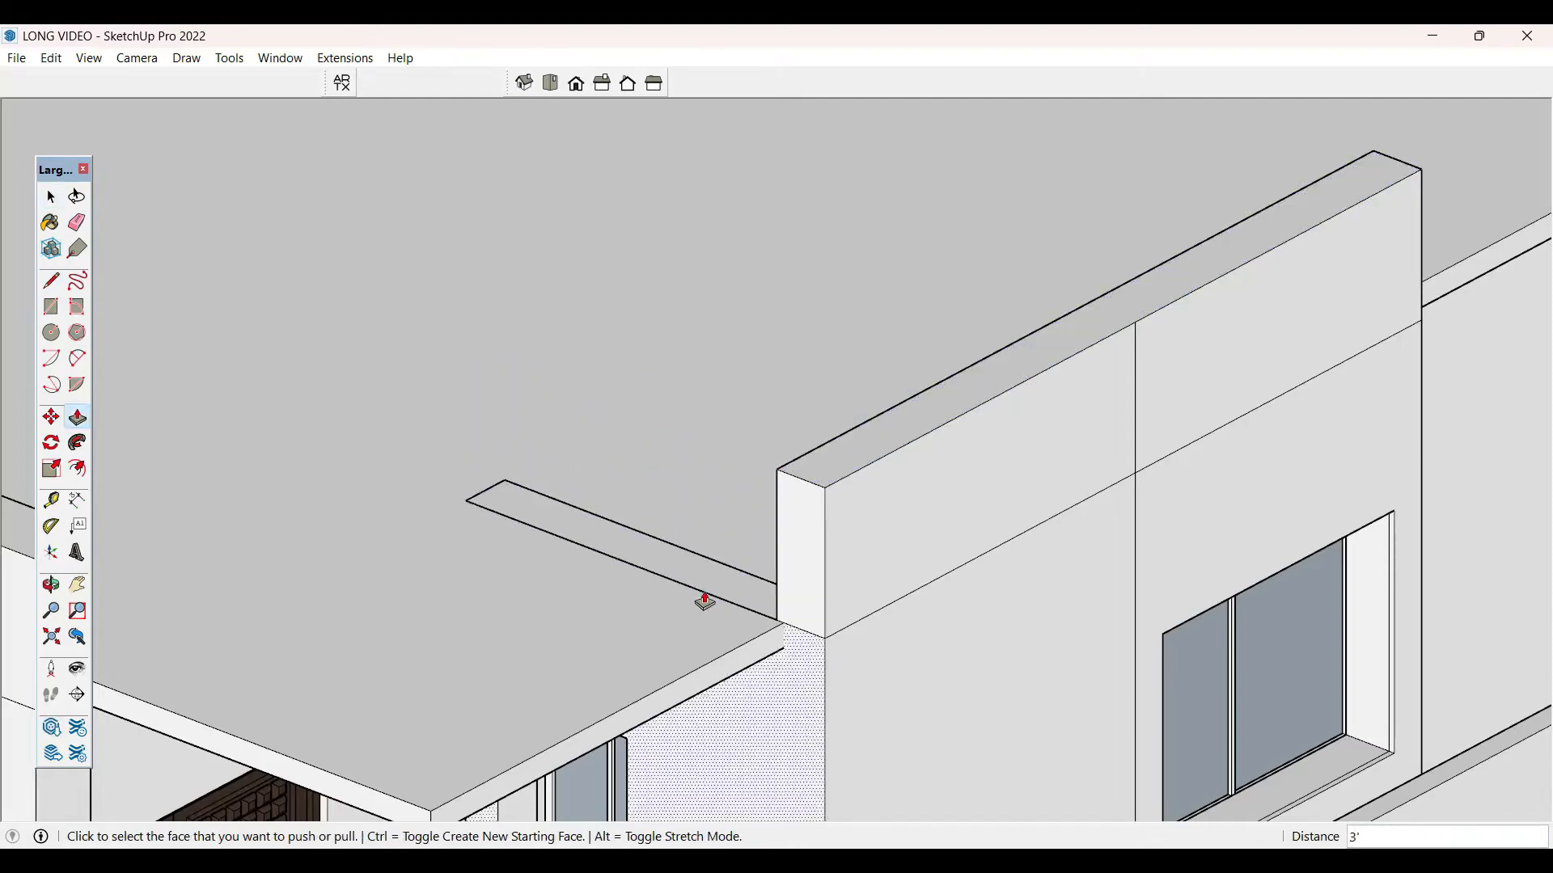
key("space")
scroll(818, 456, "down", 6)
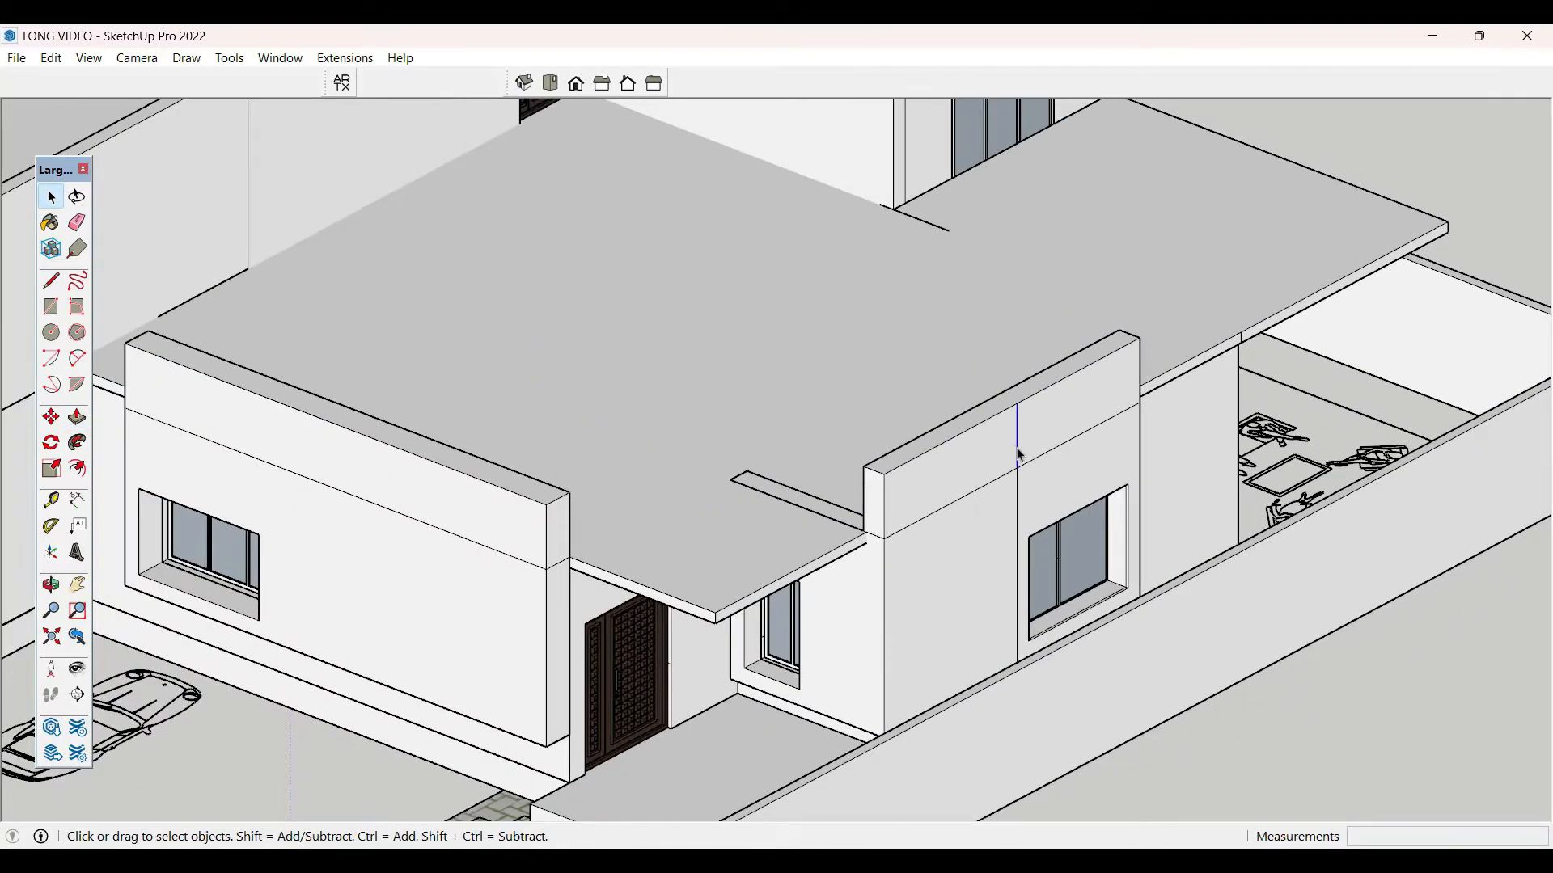
- Draw a roof rectangle over the upper-floor walls, from the outer front corner to the inner corner above the terrace door
scroll(1020, 457, "down", 3)
middle_click_drag(1020, 458, 1040, 416)
scroll(844, 488, "up", 3)
scroll(850, 505, "down", 3)
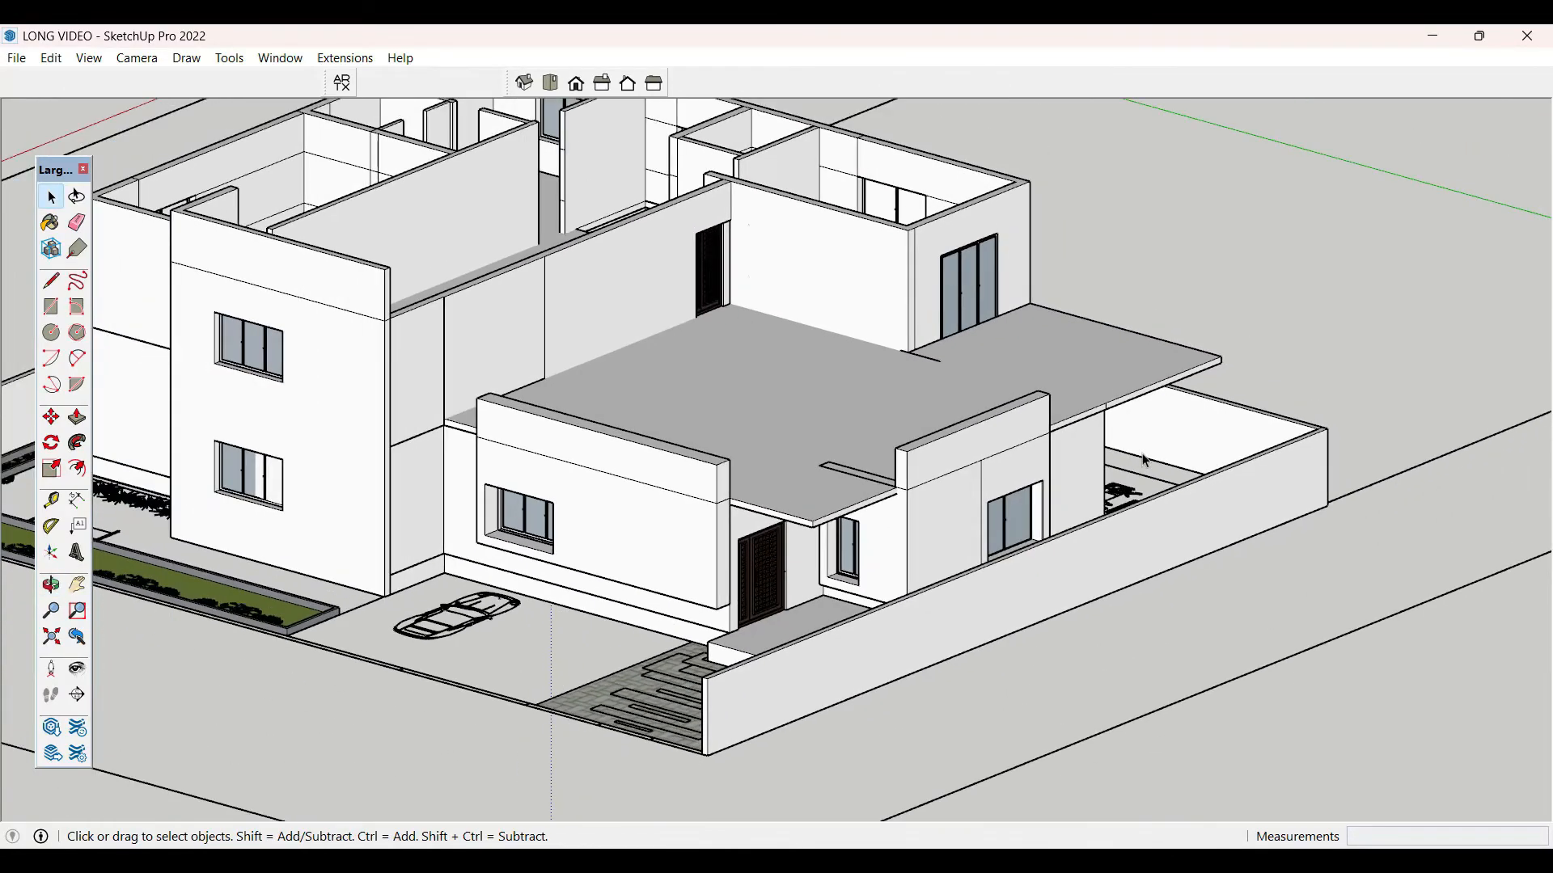
middle_click_drag(1146, 458, 822, 445)
scroll(1187, 463, "down", 2)
scroll(641, 264, "down", 3)
scroll(501, 394, "up", 6)
key("r")
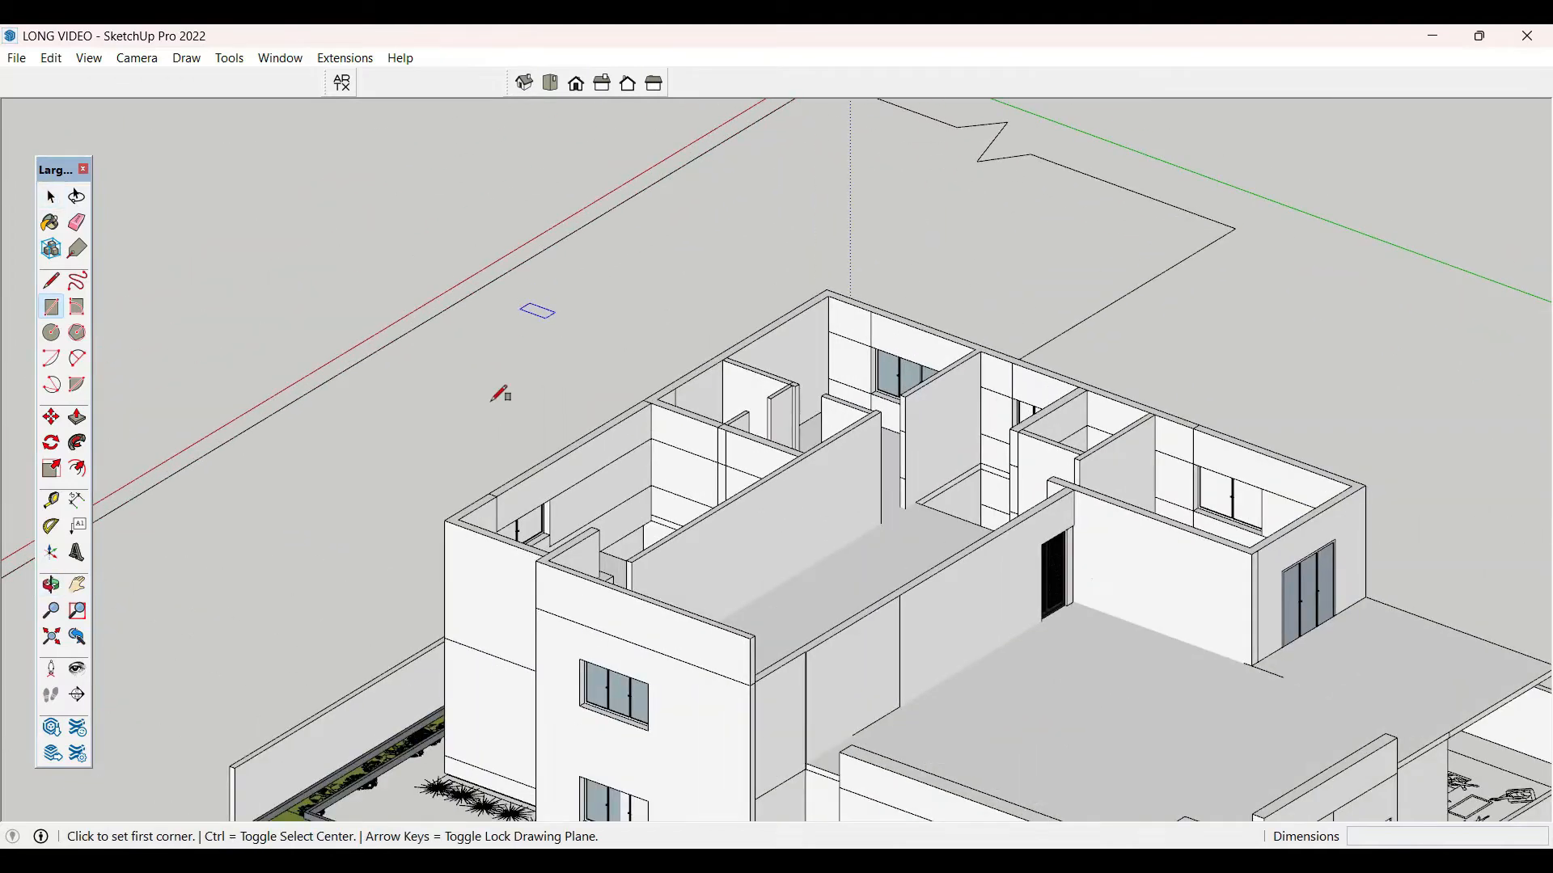
left_click(446, 521)
scroll(995, 453, "up", 2)
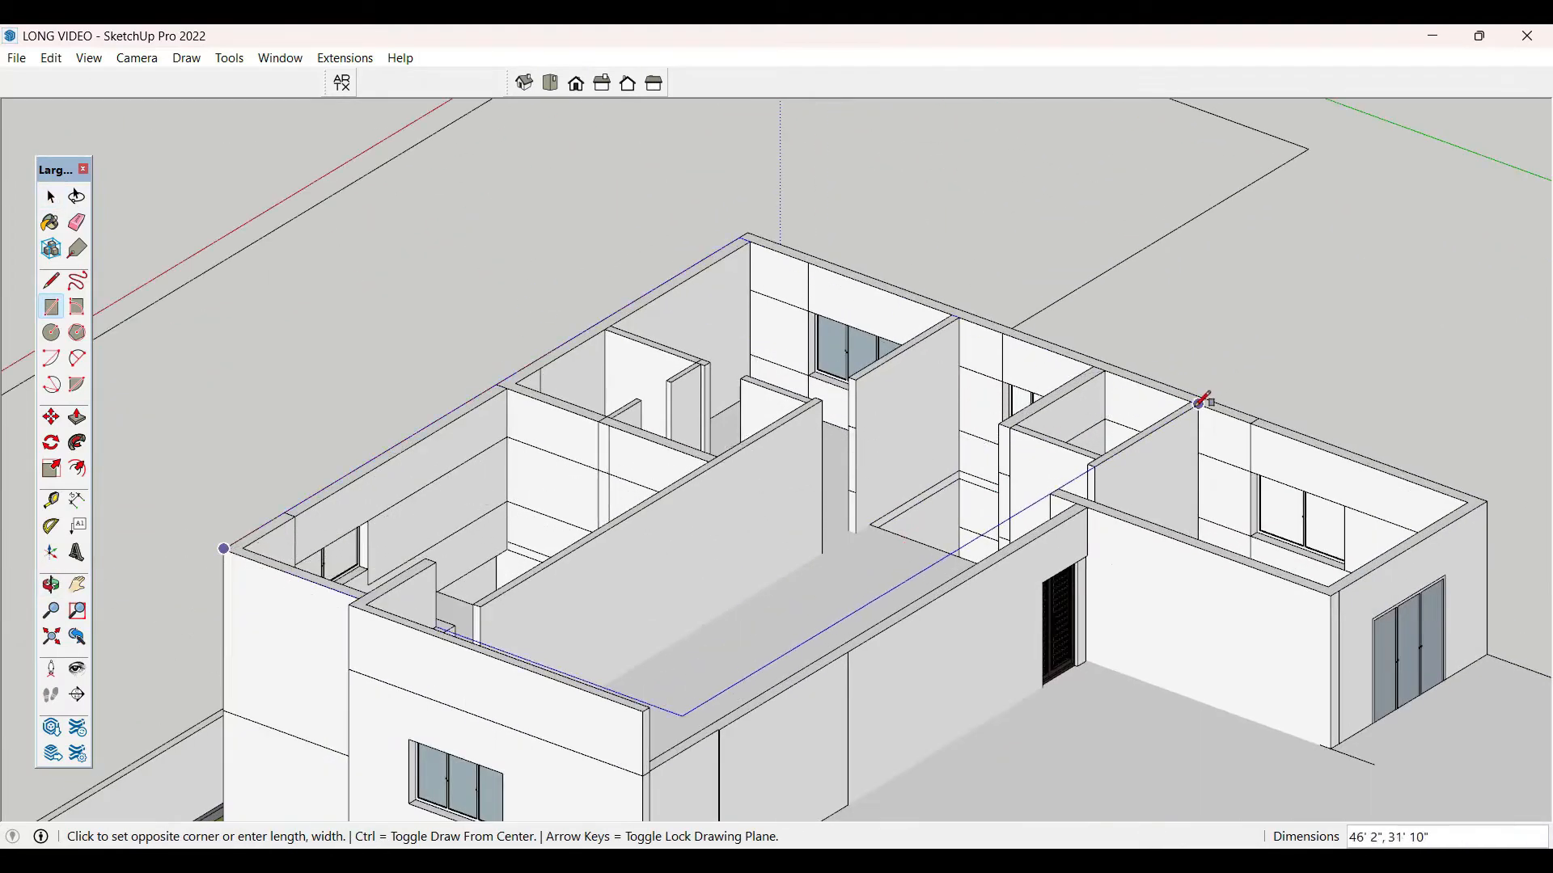
left_click(1088, 506)
key("space")
- Extrude the upper-floor roof rectangle 6" upward into a slab
key("p")
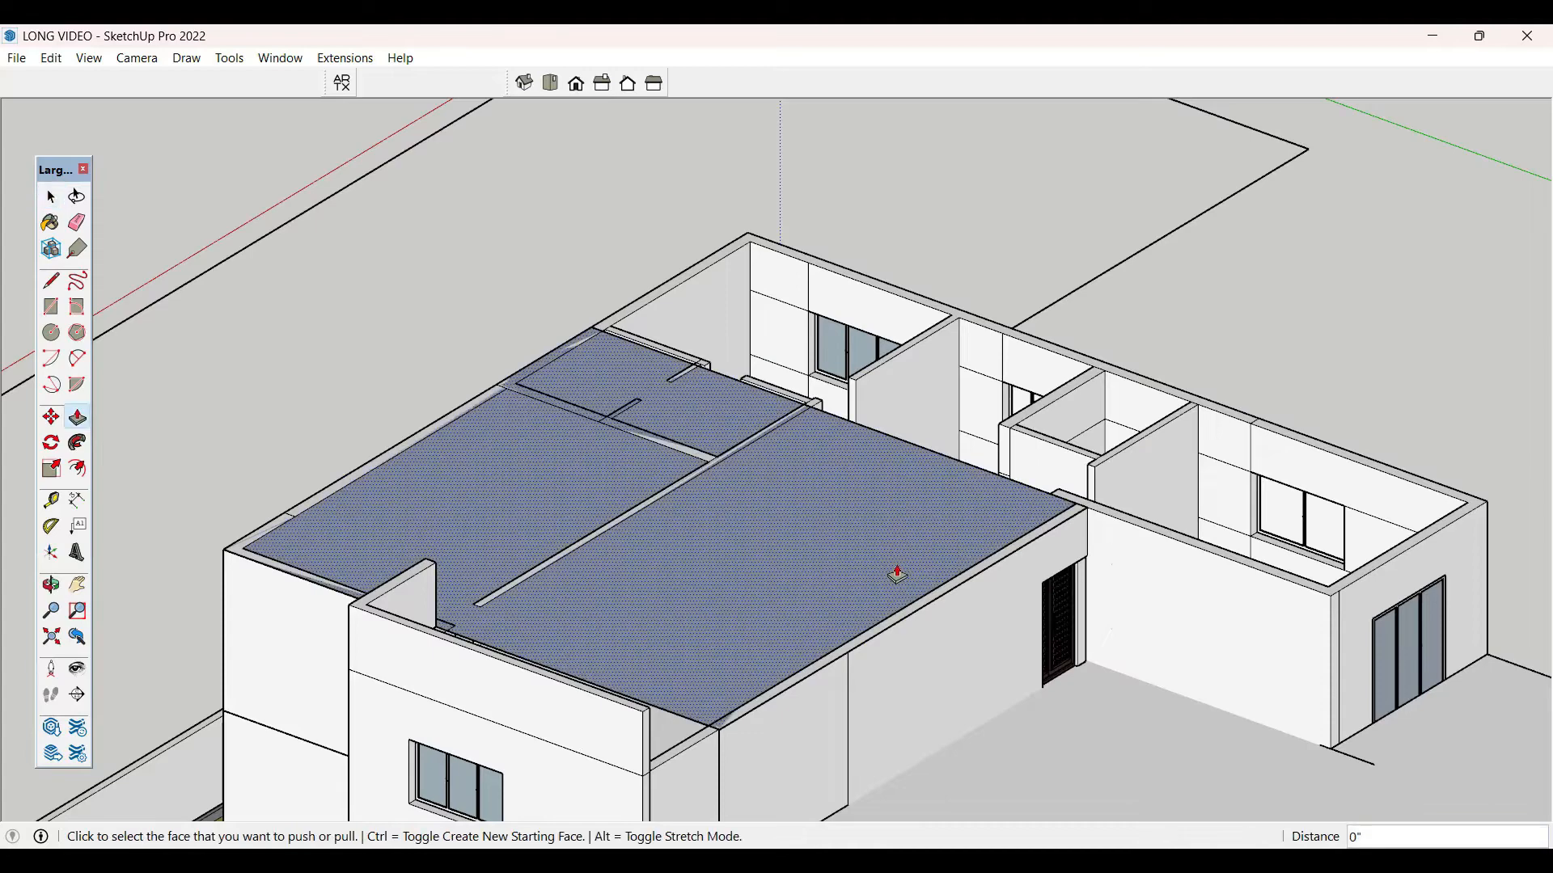
left_click(898, 572)
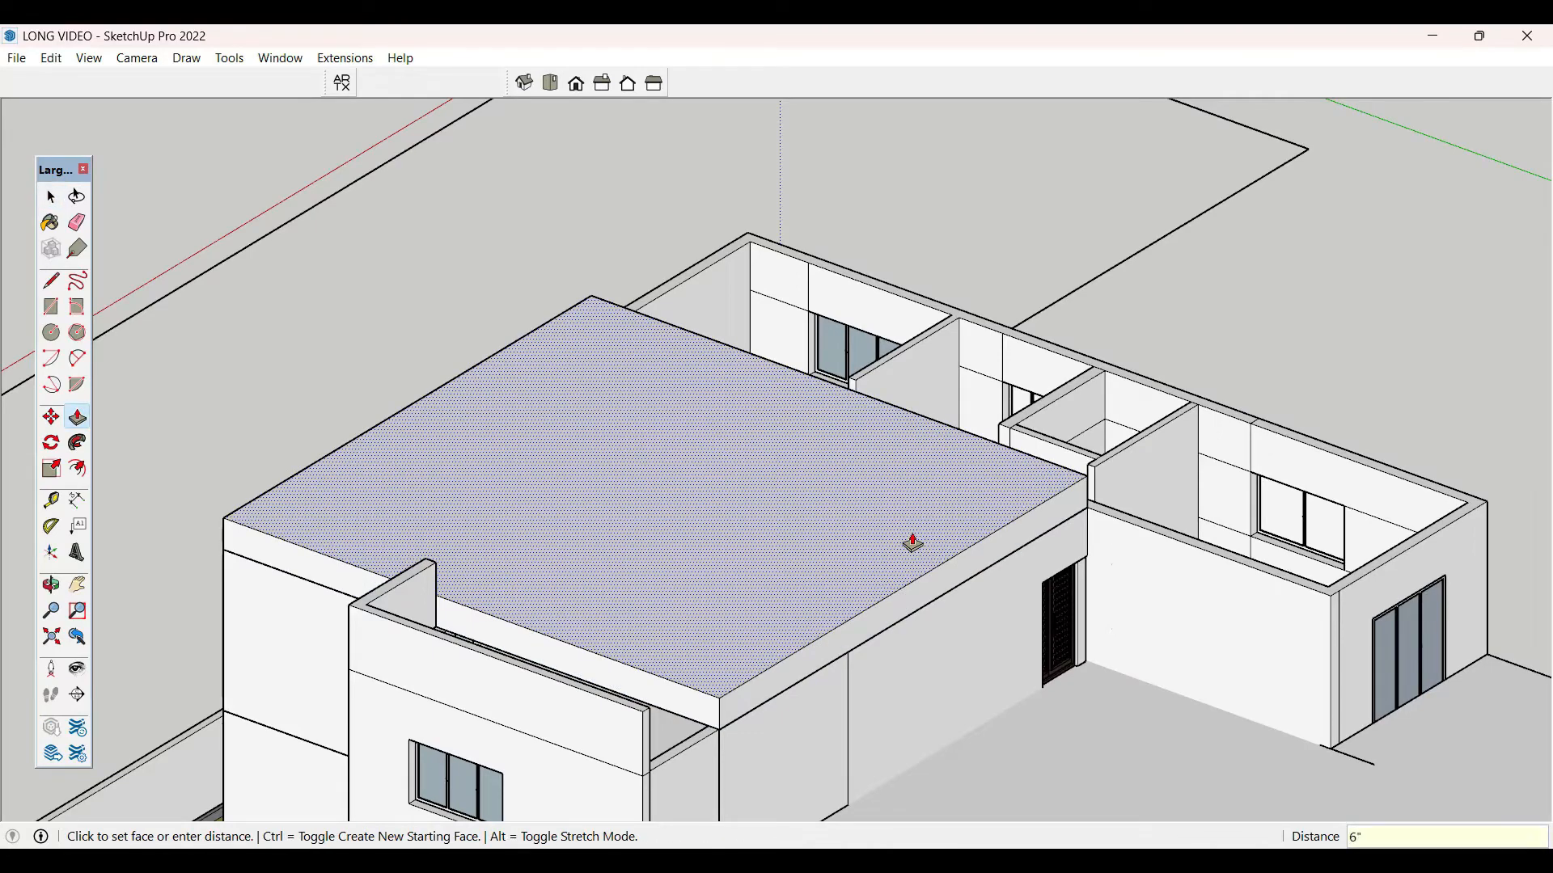
key("Return")
scroll(752, 693, "up", 4)
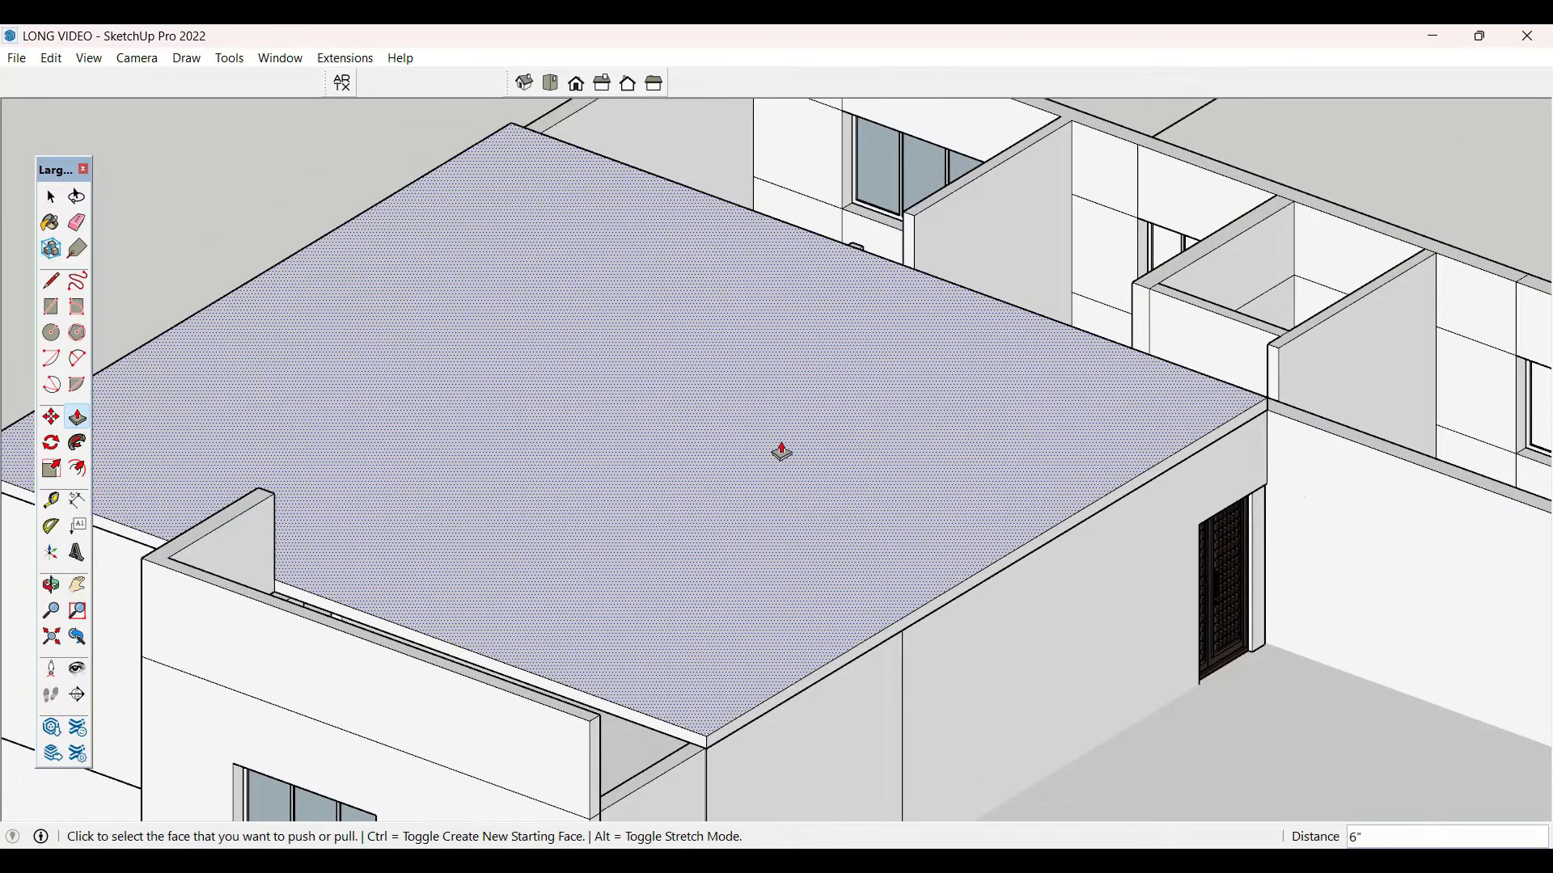
- Extend the roof slab's front edge to the projecting front wall so it closes the gap behind the parapet
scroll(762, 416, "down", 3)
scroll(742, 501, "down", 2)
scroll(722, 613, "up", 3)
scroll(721, 613, "up", 5)
key("space")
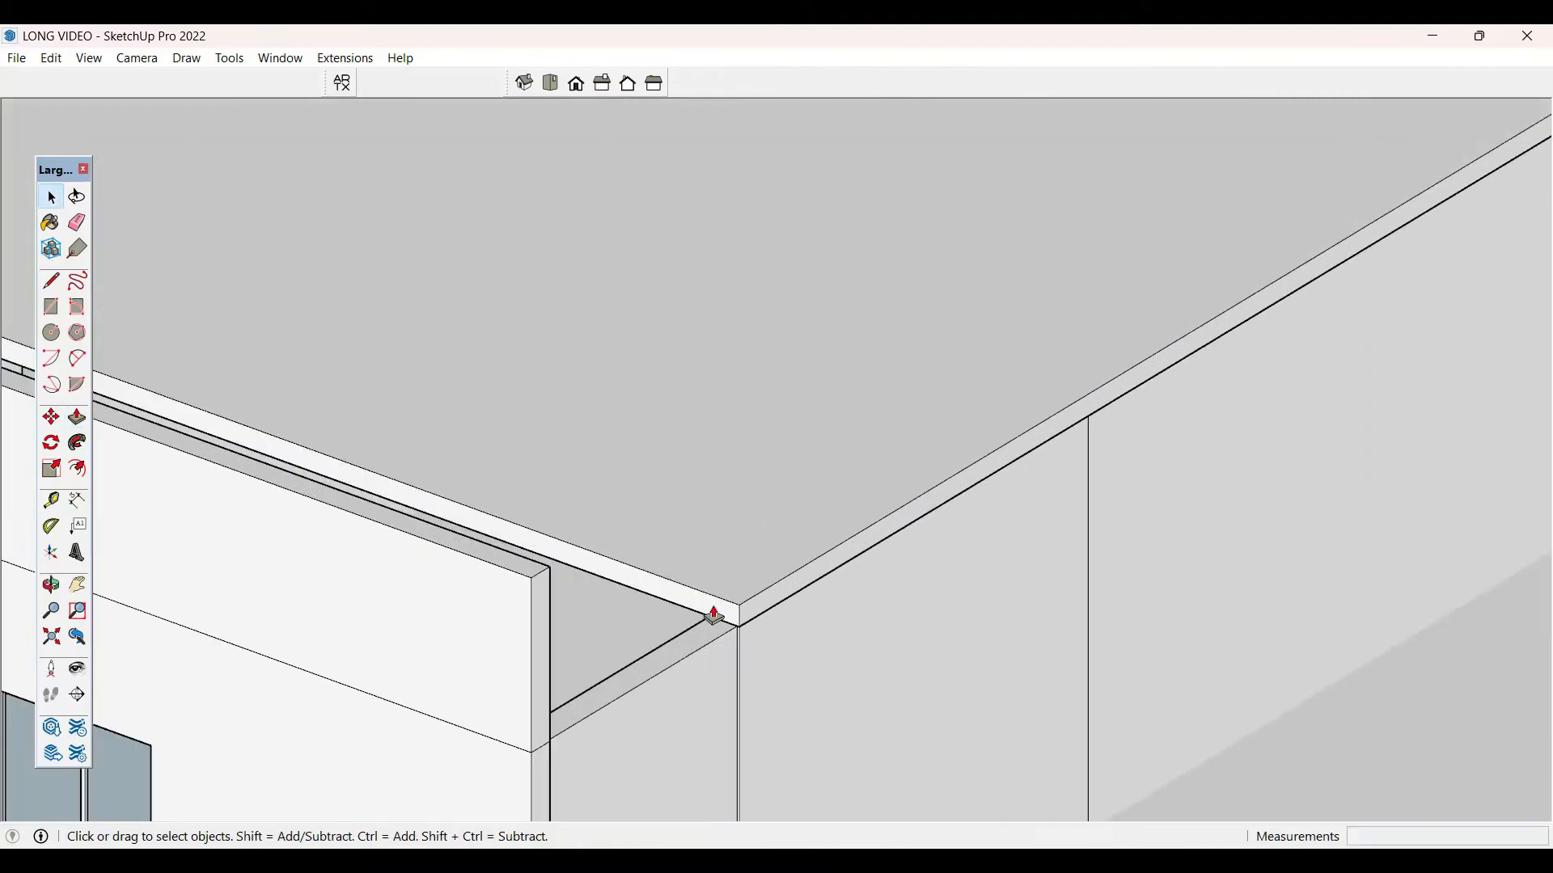
key("p")
left_click(724, 616)
scroll(714, 633, "down", 3)
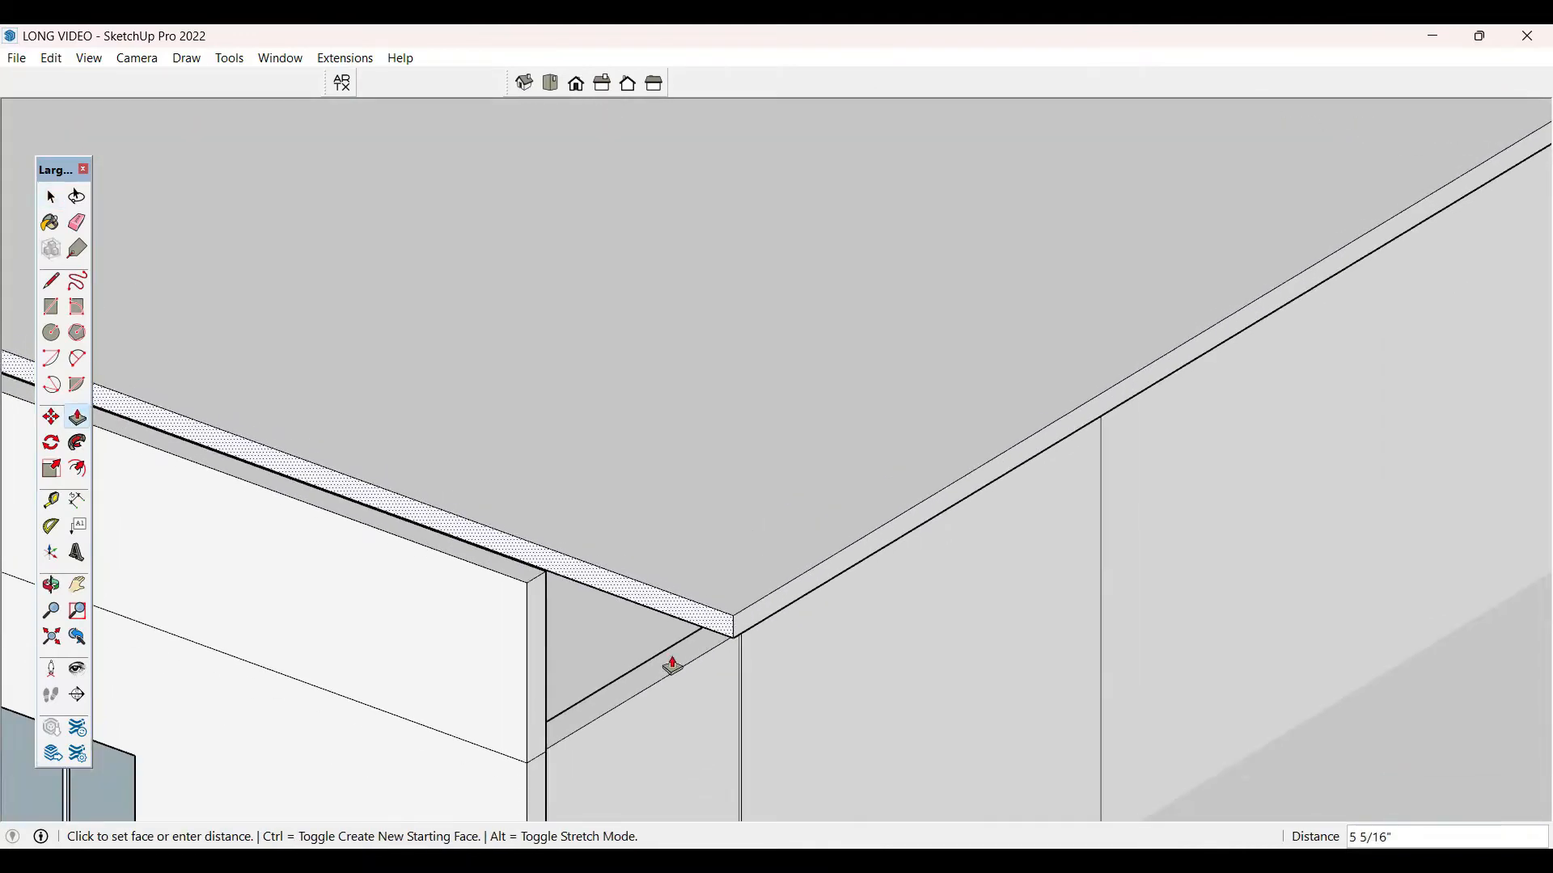
left_click(563, 739)
key("space")
scroll(582, 471, "down", 5)
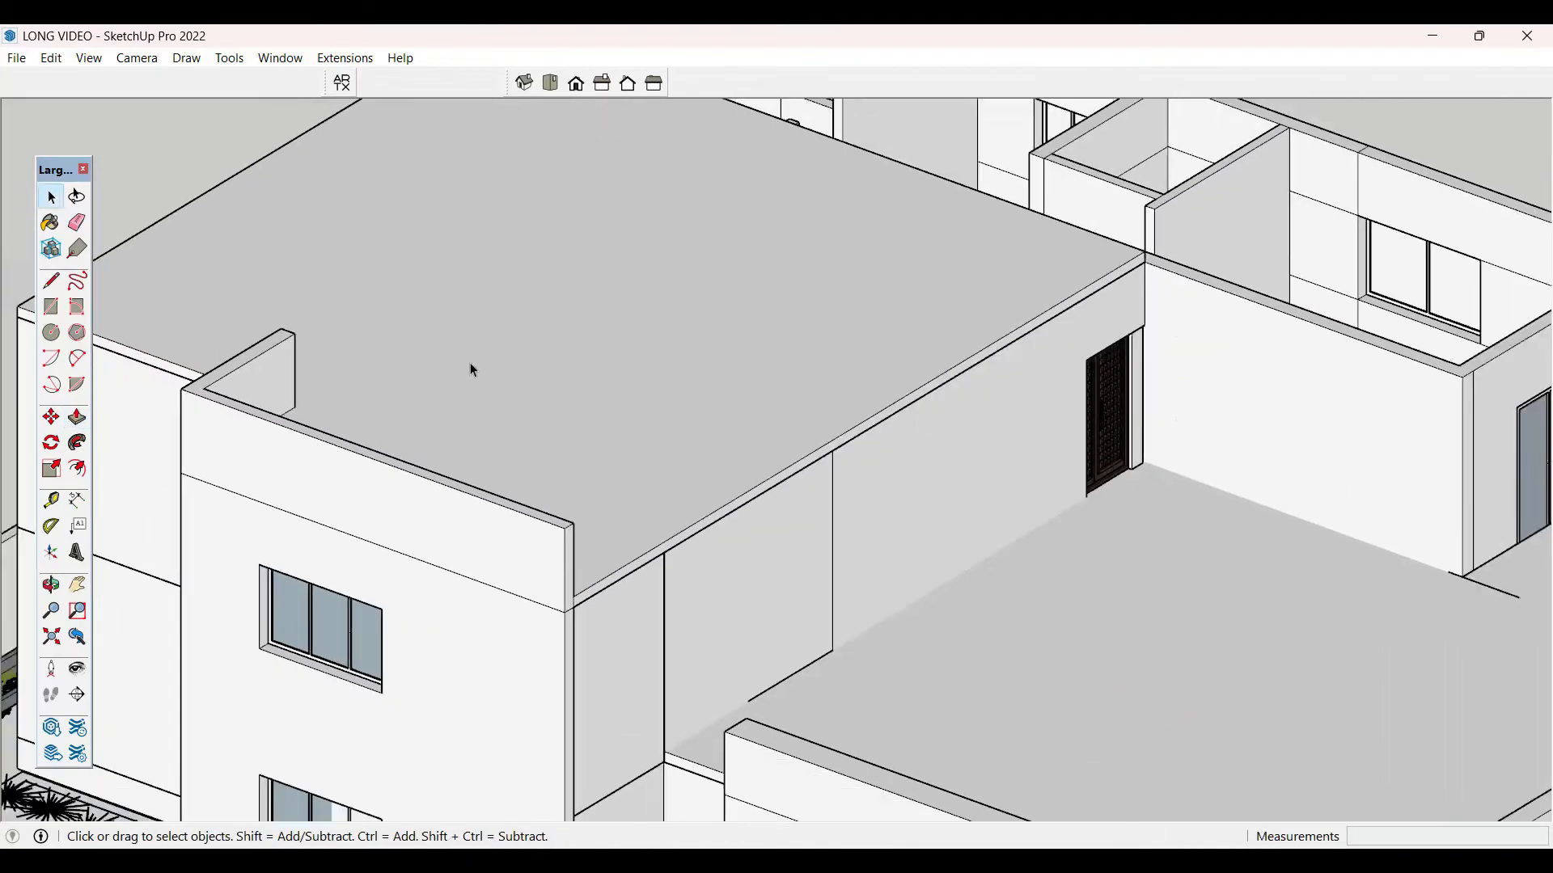
- Extend the opposite edge of the roof slab by 14' to the outer wall, covering the remaining rooms behind it
middle_click_drag(368, 436, 1017, 346)
scroll(1017, 345, "down", 2)
middle_click_drag(551, 572, 1059, 627)
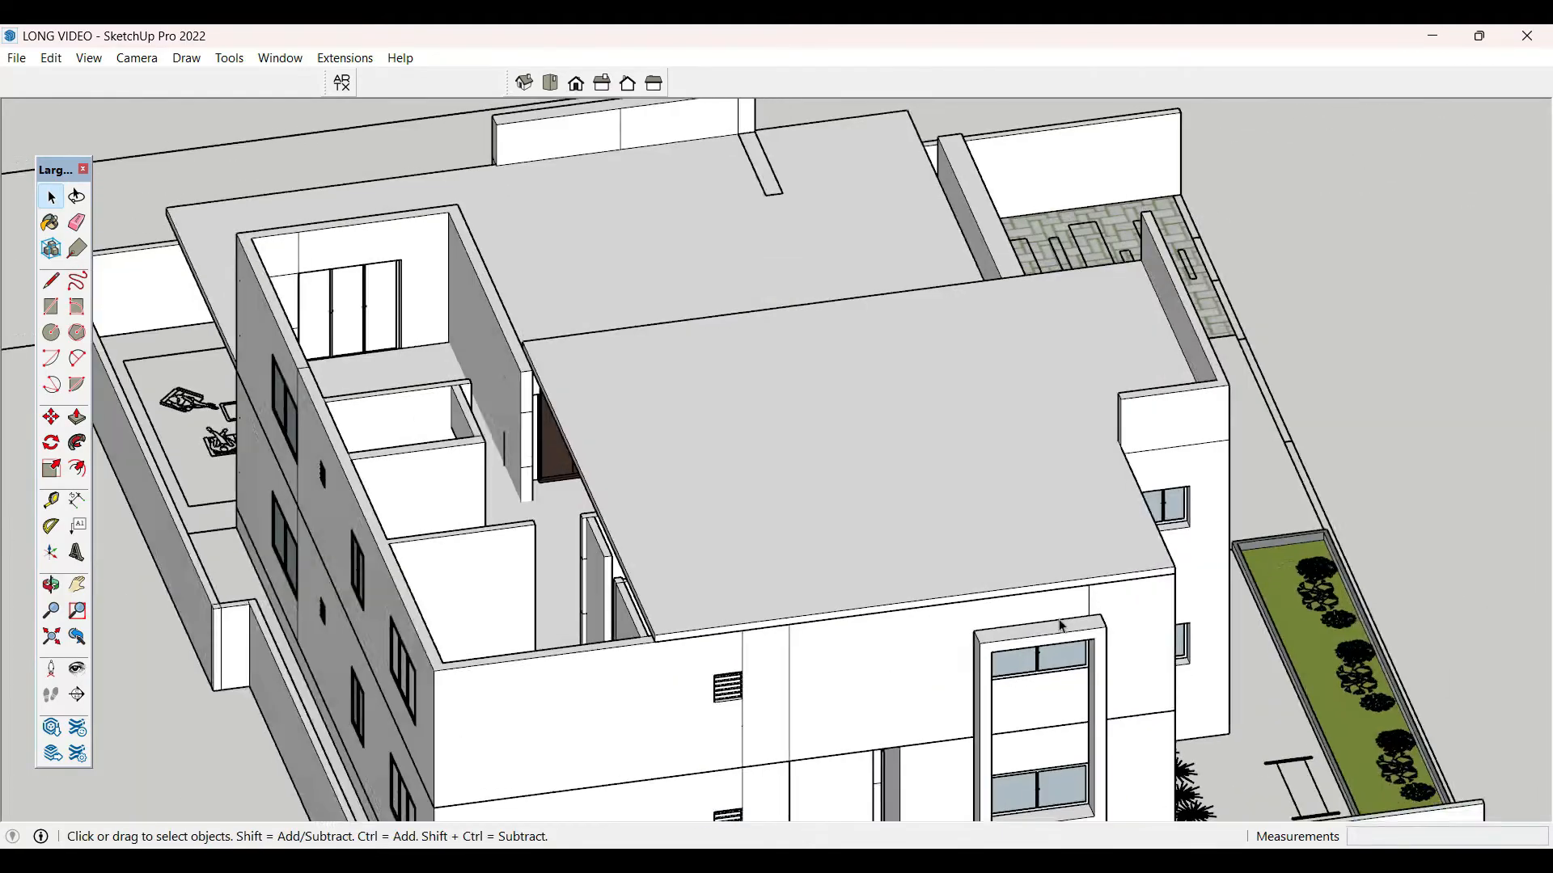
scroll(890, 554, "down", 2)
scroll(809, 631, "up", 6)
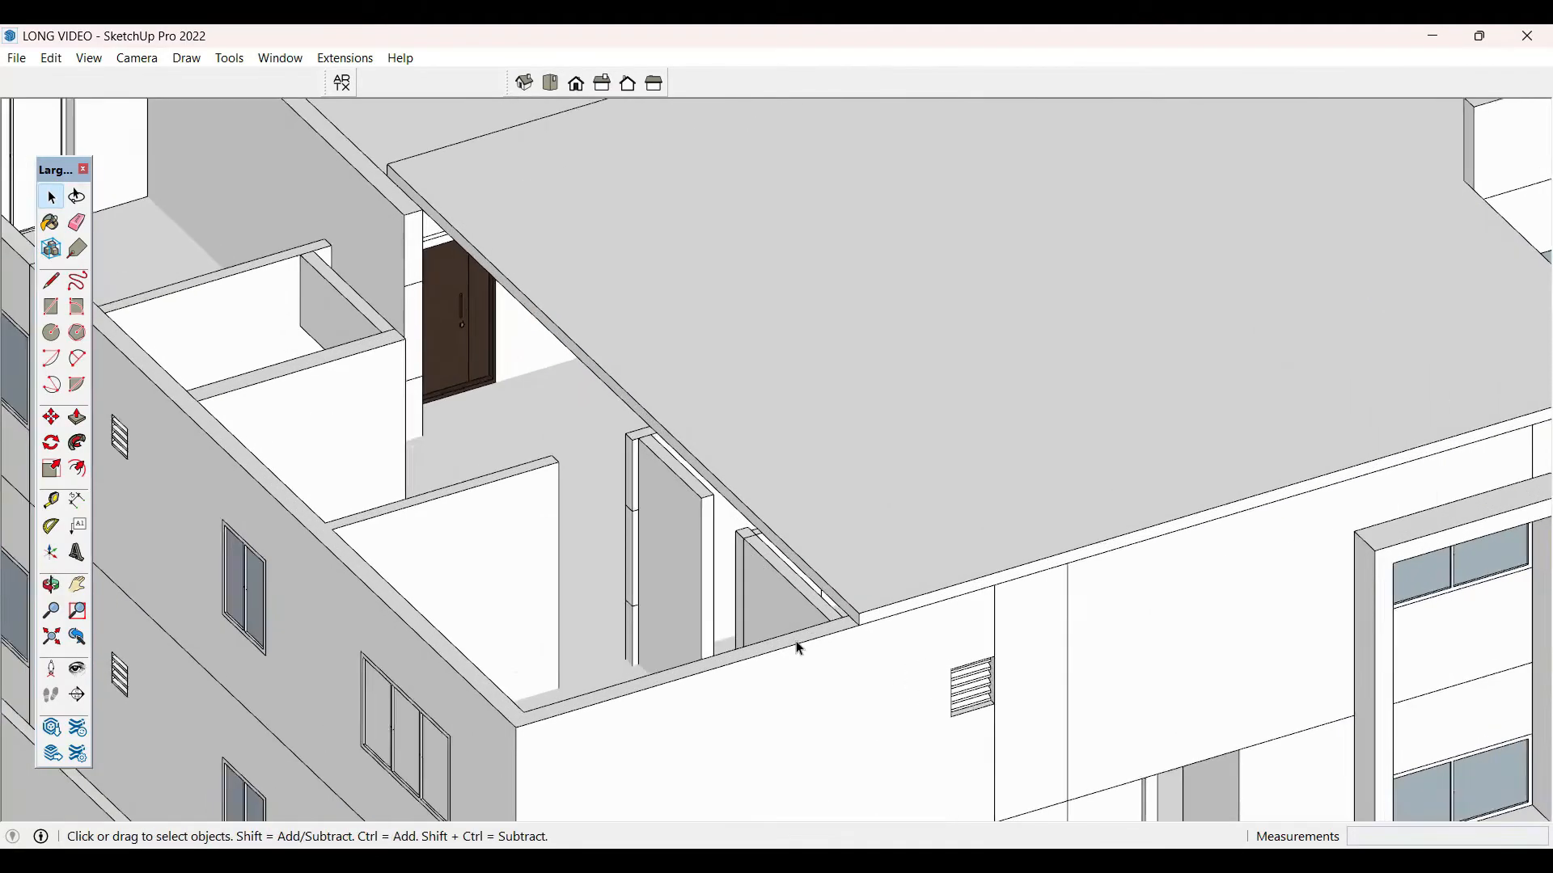
key("p")
left_click(866, 612)
left_click(411, 763)
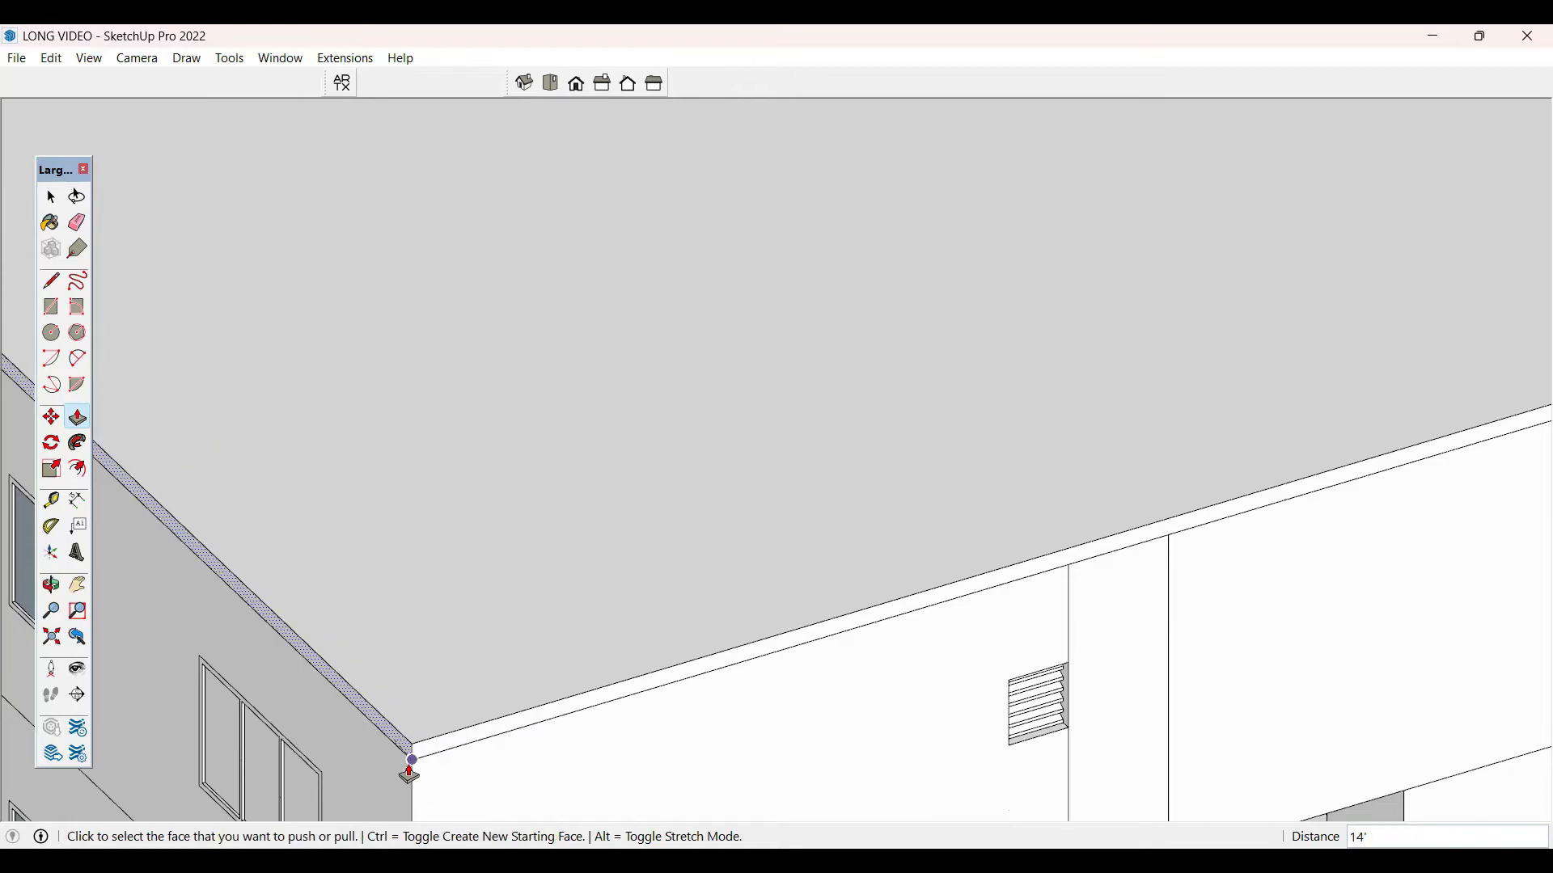
key("space")
- Draw a dividing line on the roof slab's side edge where the side wing's terrace wall meets it
scroll(967, 490, "down", 6)
middle_click_drag(376, 552, 1310, 502)
middle_click_drag(582, 534, 1132, 671)
scroll(1079, 423, "up", 4)
scroll(1005, 426, "up", 4)
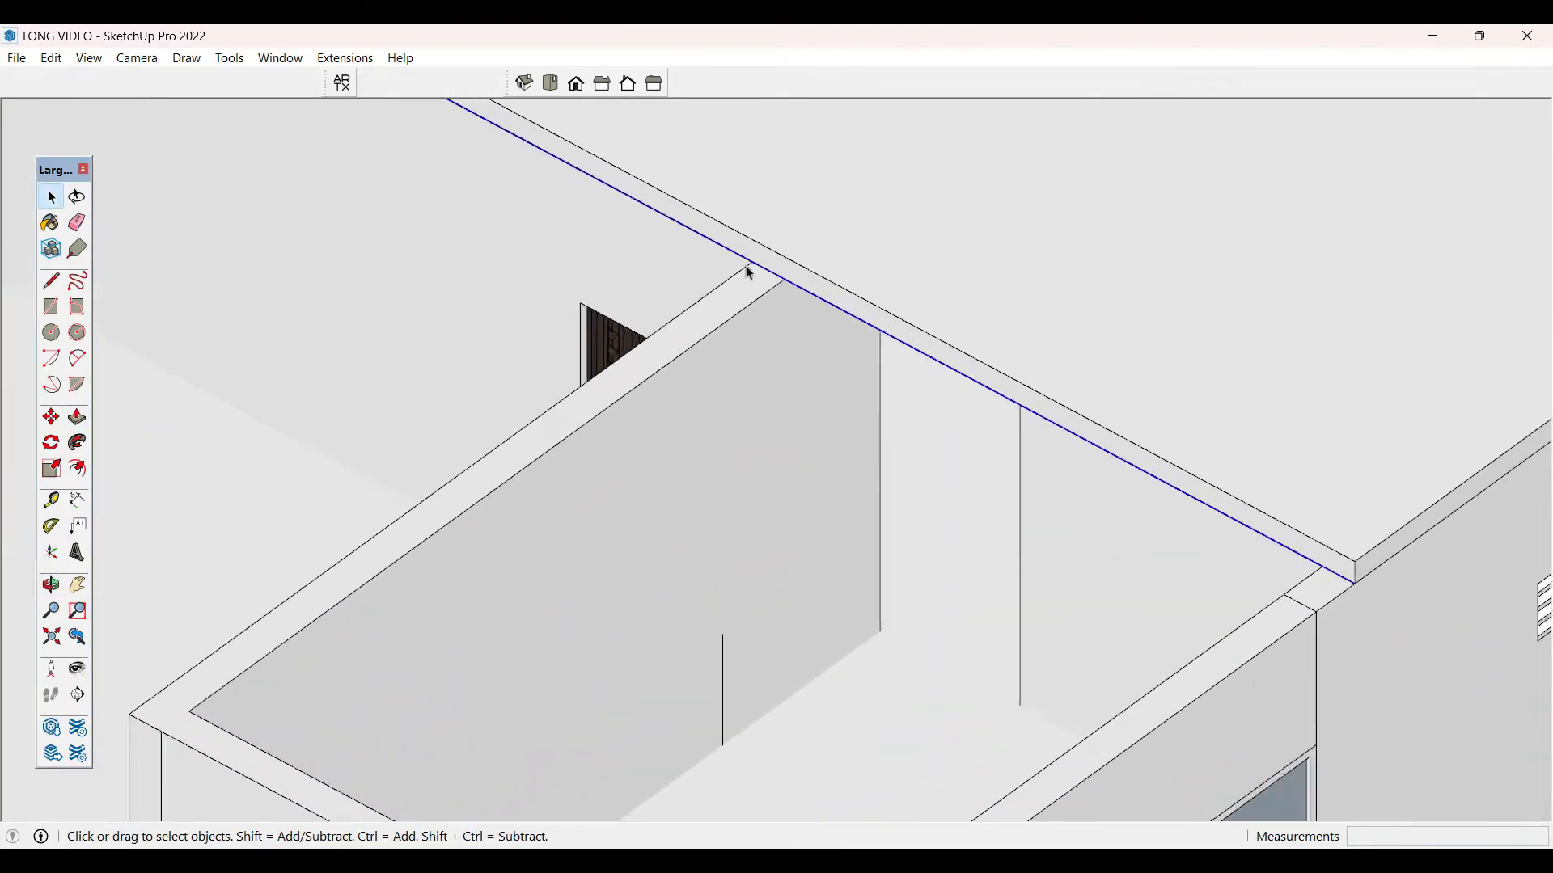
left_click(759, 242)
key("l")
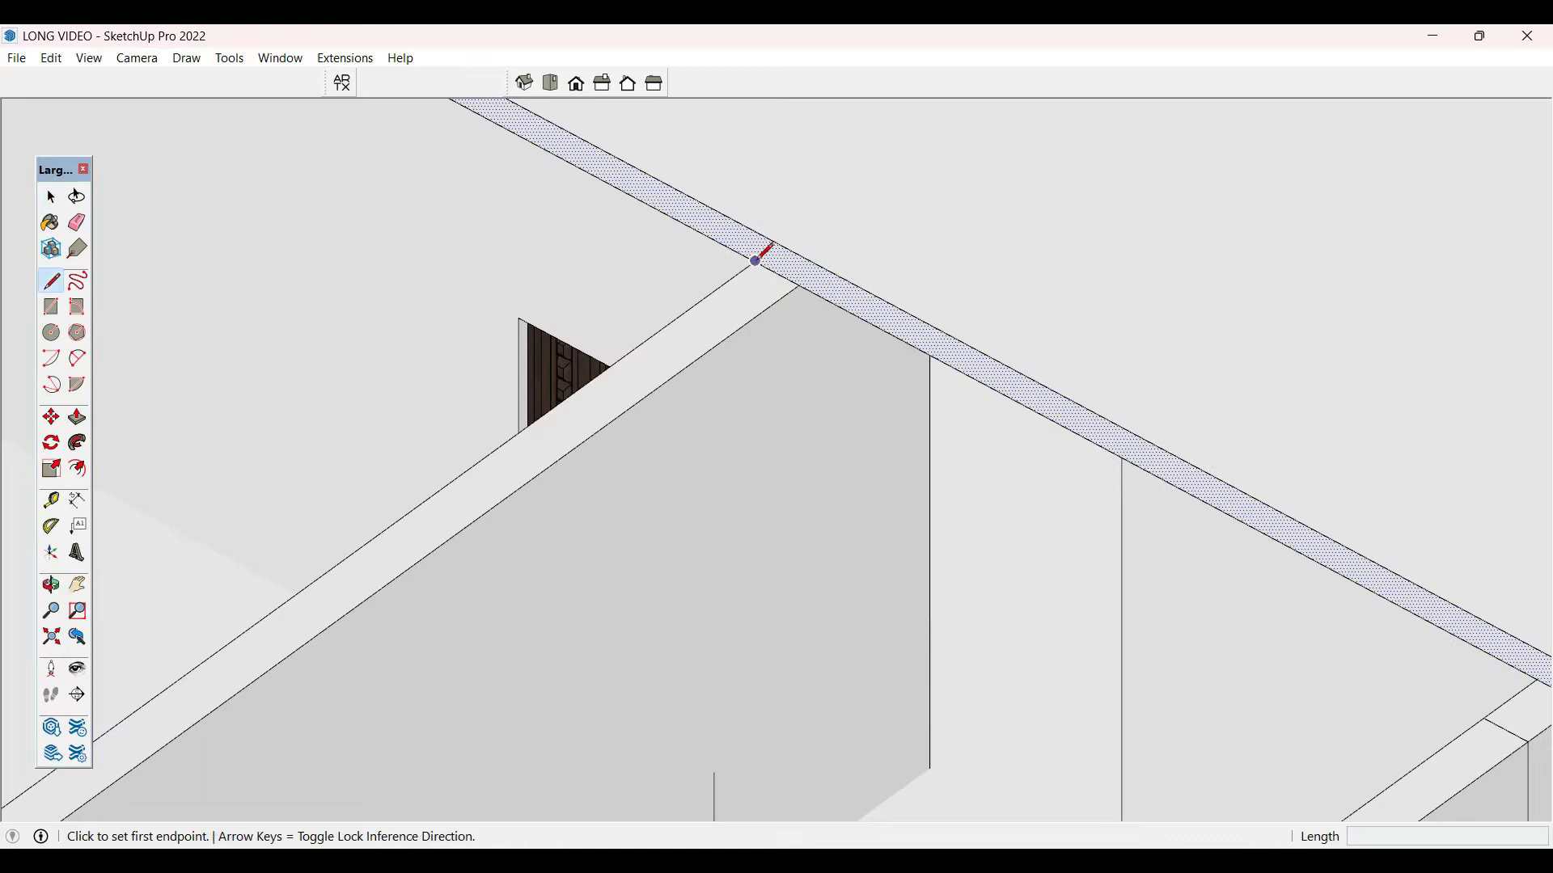
left_click(756, 260)
left_click(755, 234)
key("space")
- Extend the divided part of the slab's edge over the side wing to the outer corner of its wall
left_click(772, 256)
key("p")
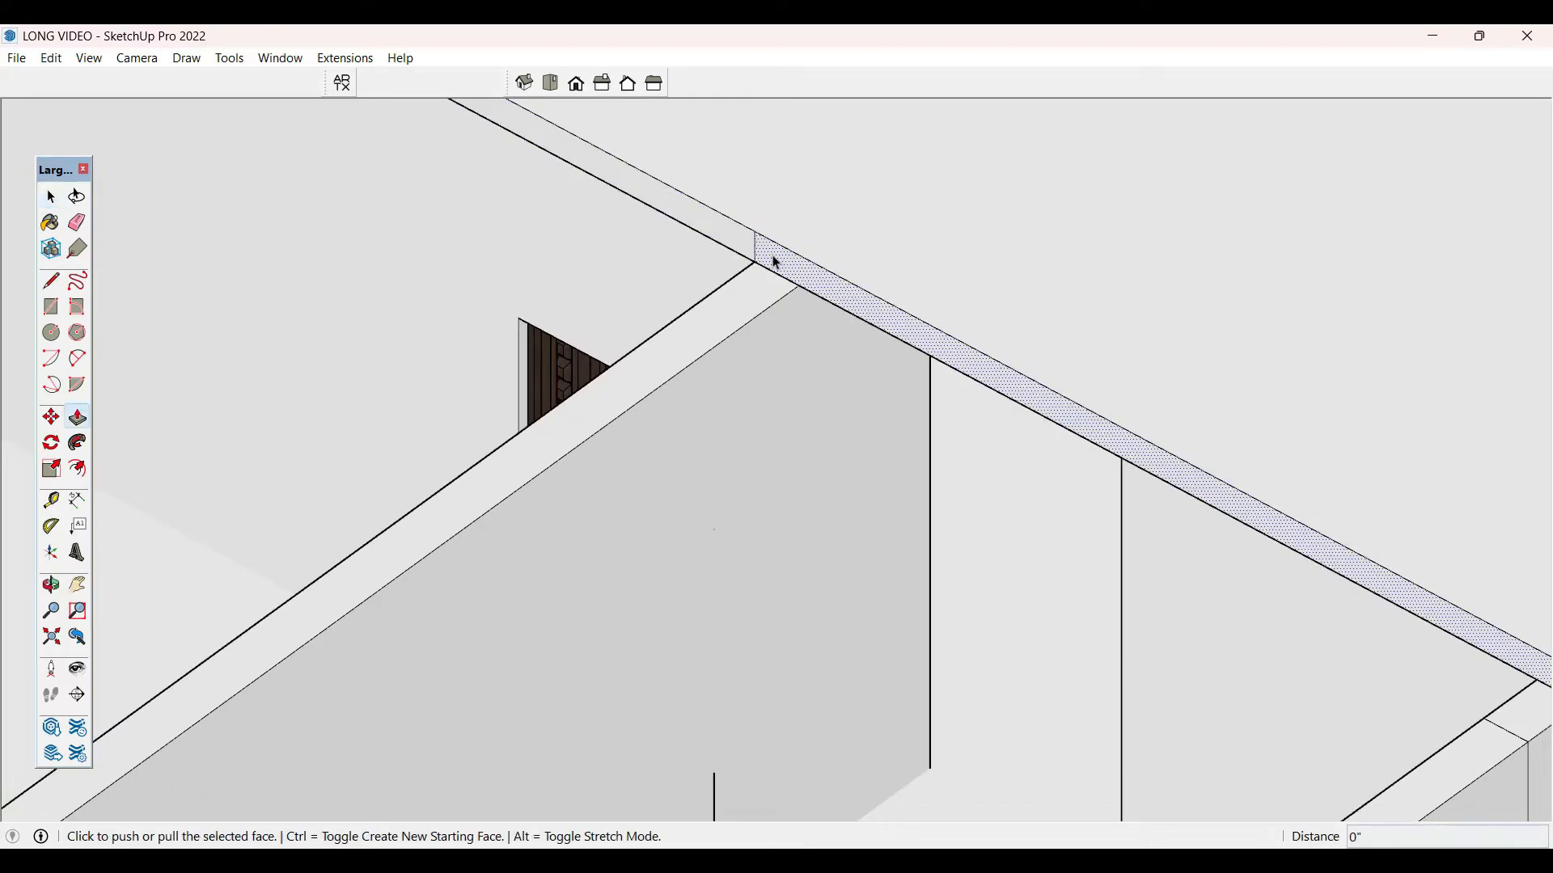
left_click(776, 263)
scroll(711, 300, "down", 6)
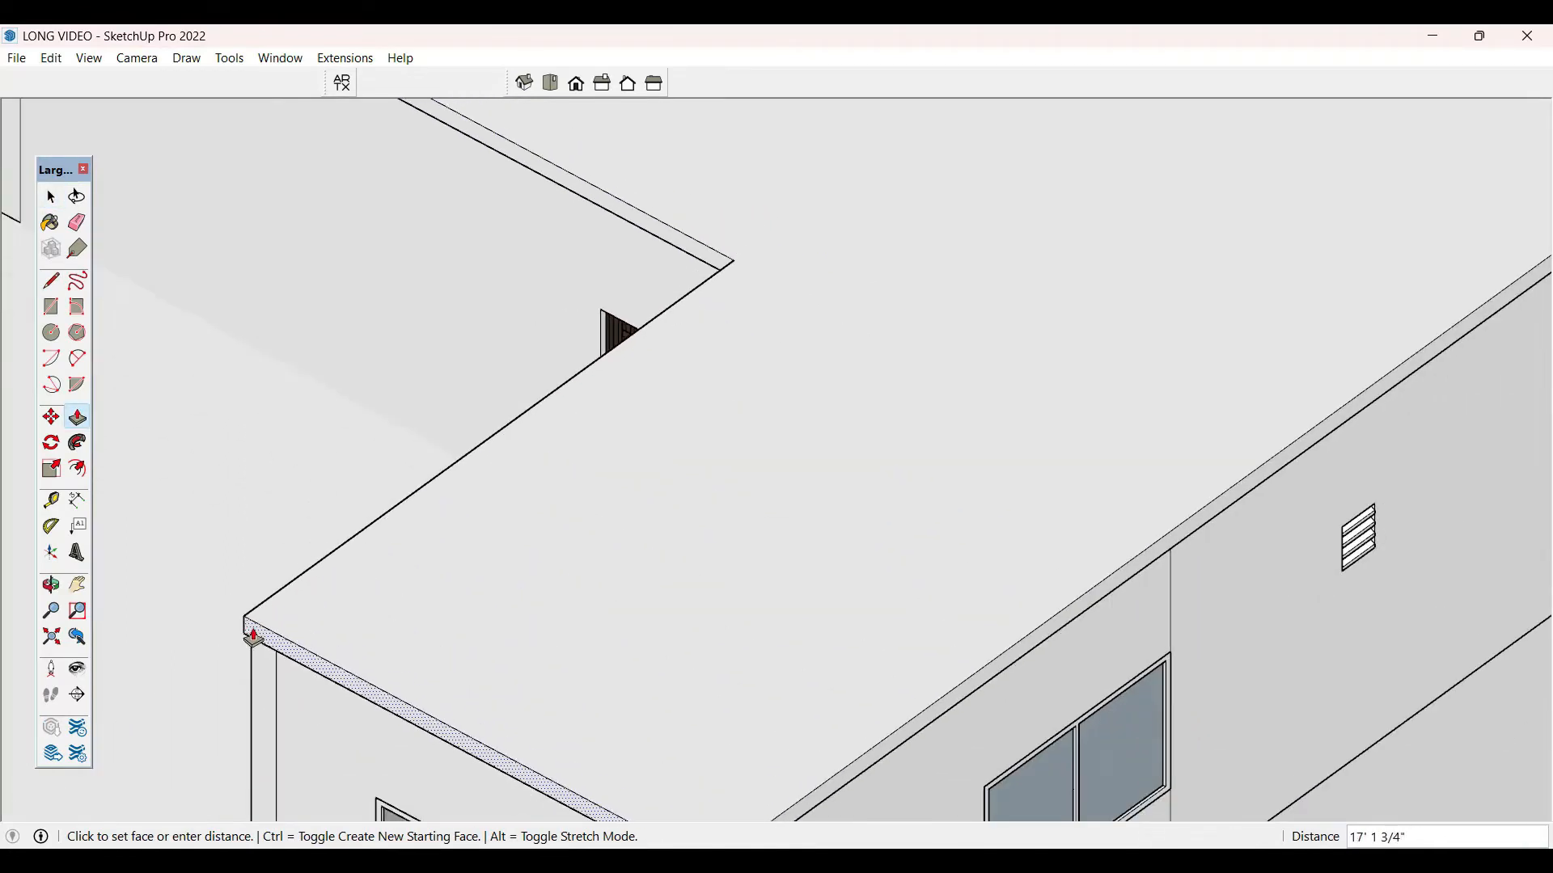
left_click(253, 638)
key("space")
scroll(1011, 293, "down", 3)
scroll(918, 487, "down", 4)
middle_click_drag(600, 524, 1259, 450)
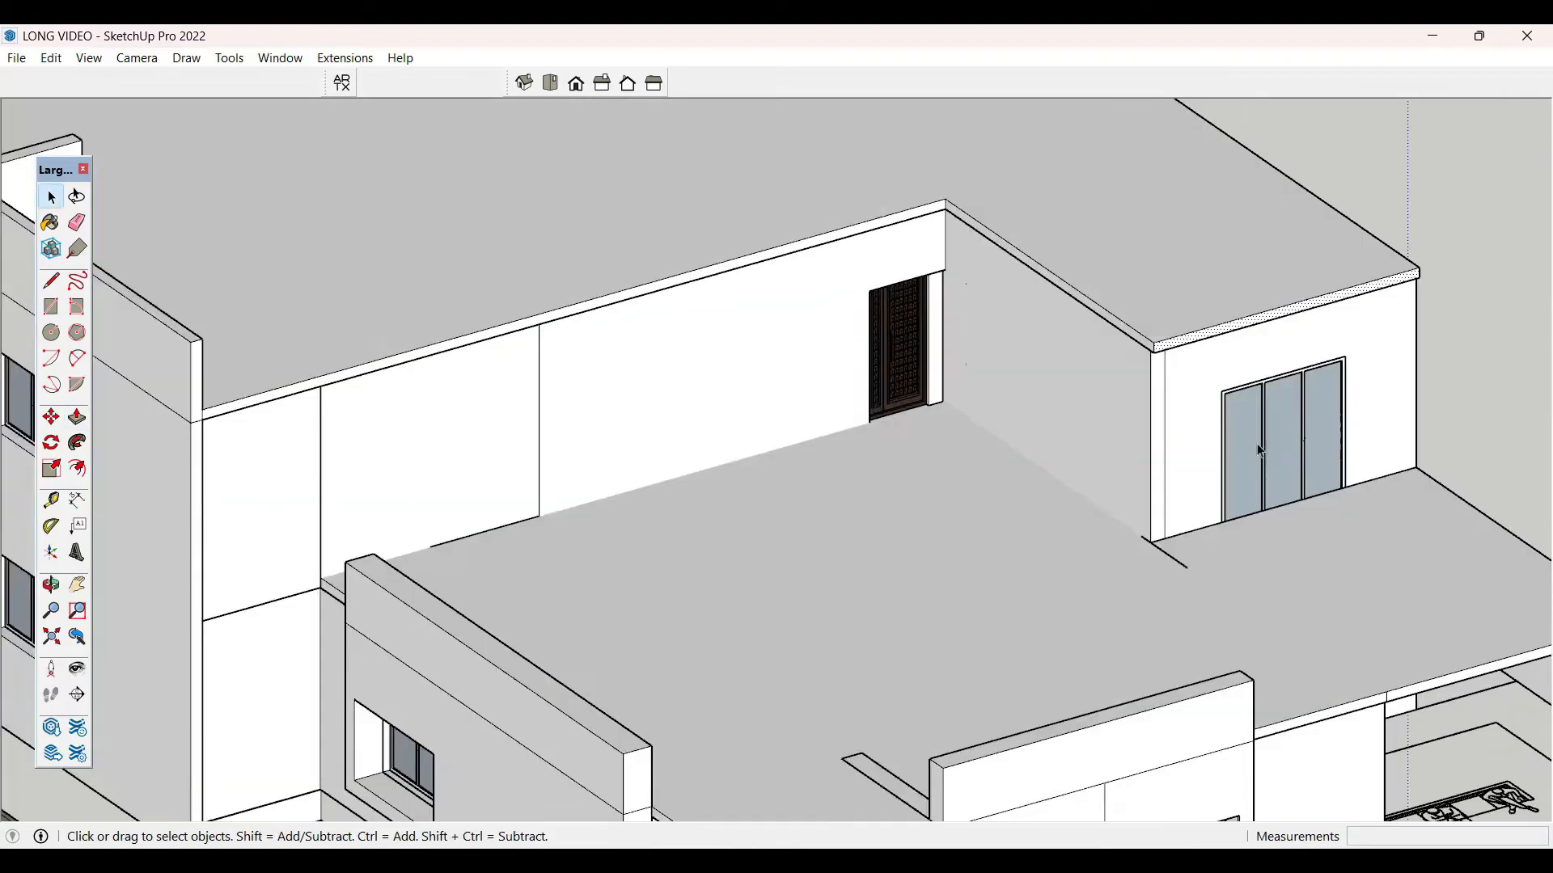
- Select the upper roof slab with the connected front window wall and make them a group
scroll(839, 456, "down", 3)
scroll(1182, 328, "down", 3)
triple_click(820, 299)
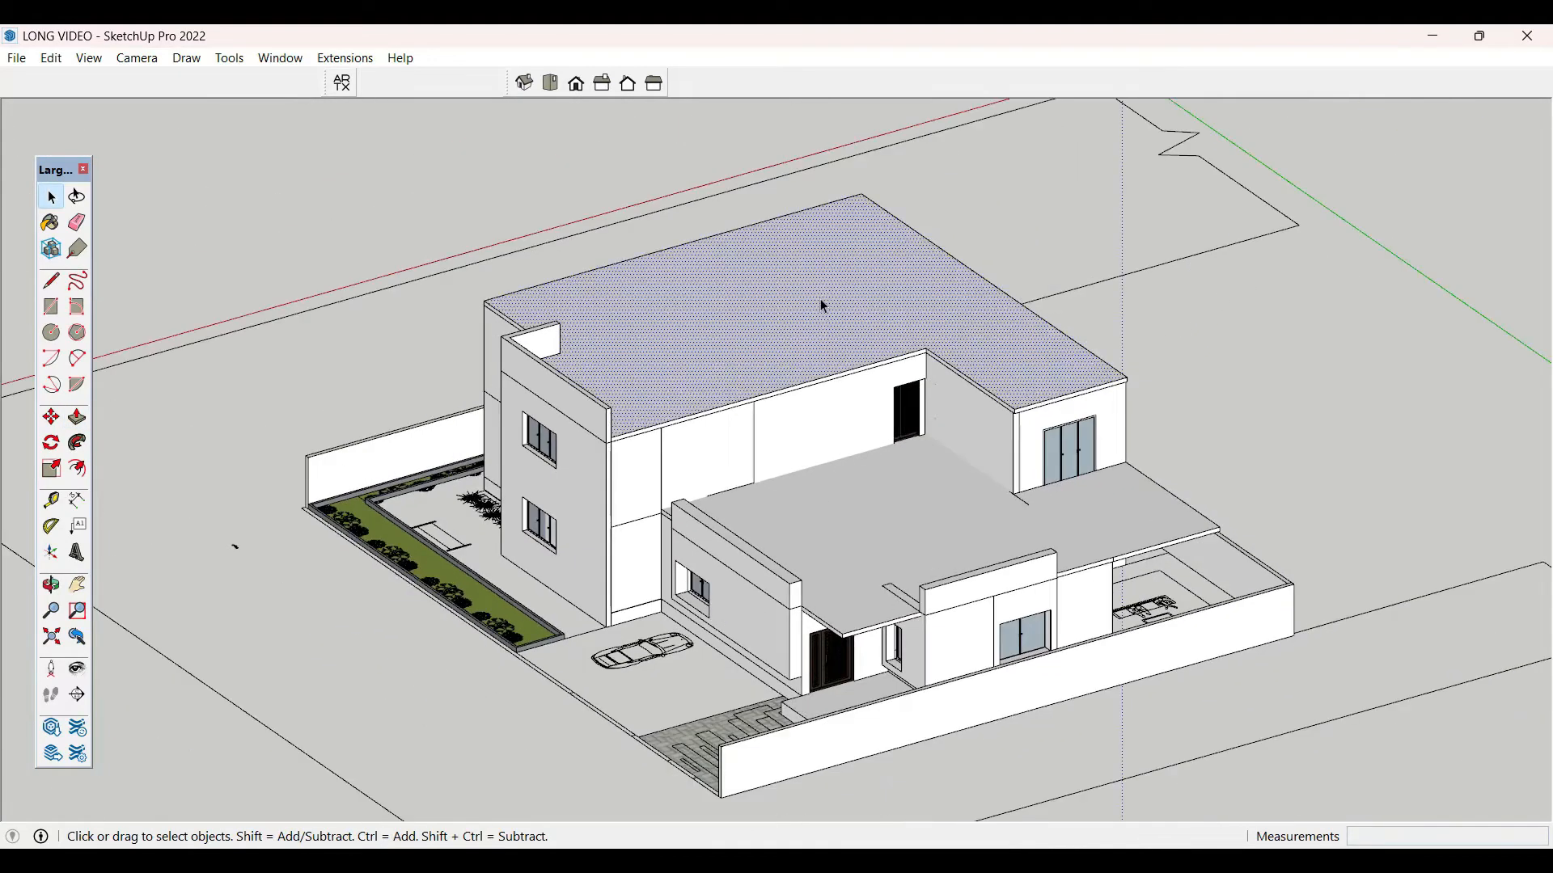
right_click(820, 299)
left_click(909, 471)
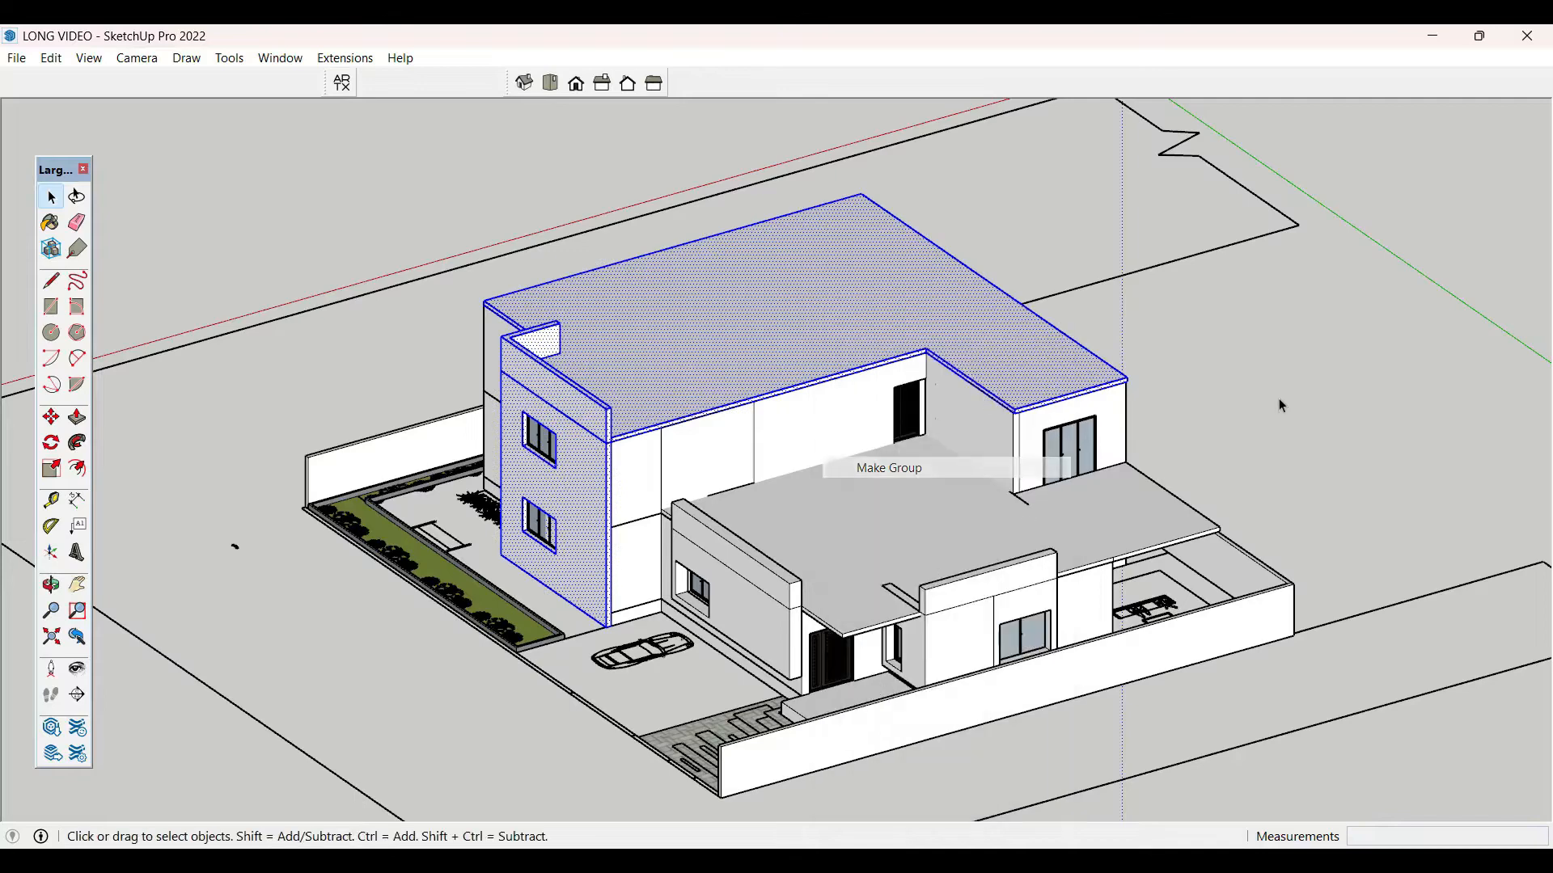
left_click(1320, 387)
- Group the thickened L-shaped window wall beside the entrance, and check the projecting wall's existing group
middle_click_drag(779, 607, 994, 496)
scroll(1069, 490, "up", 3)
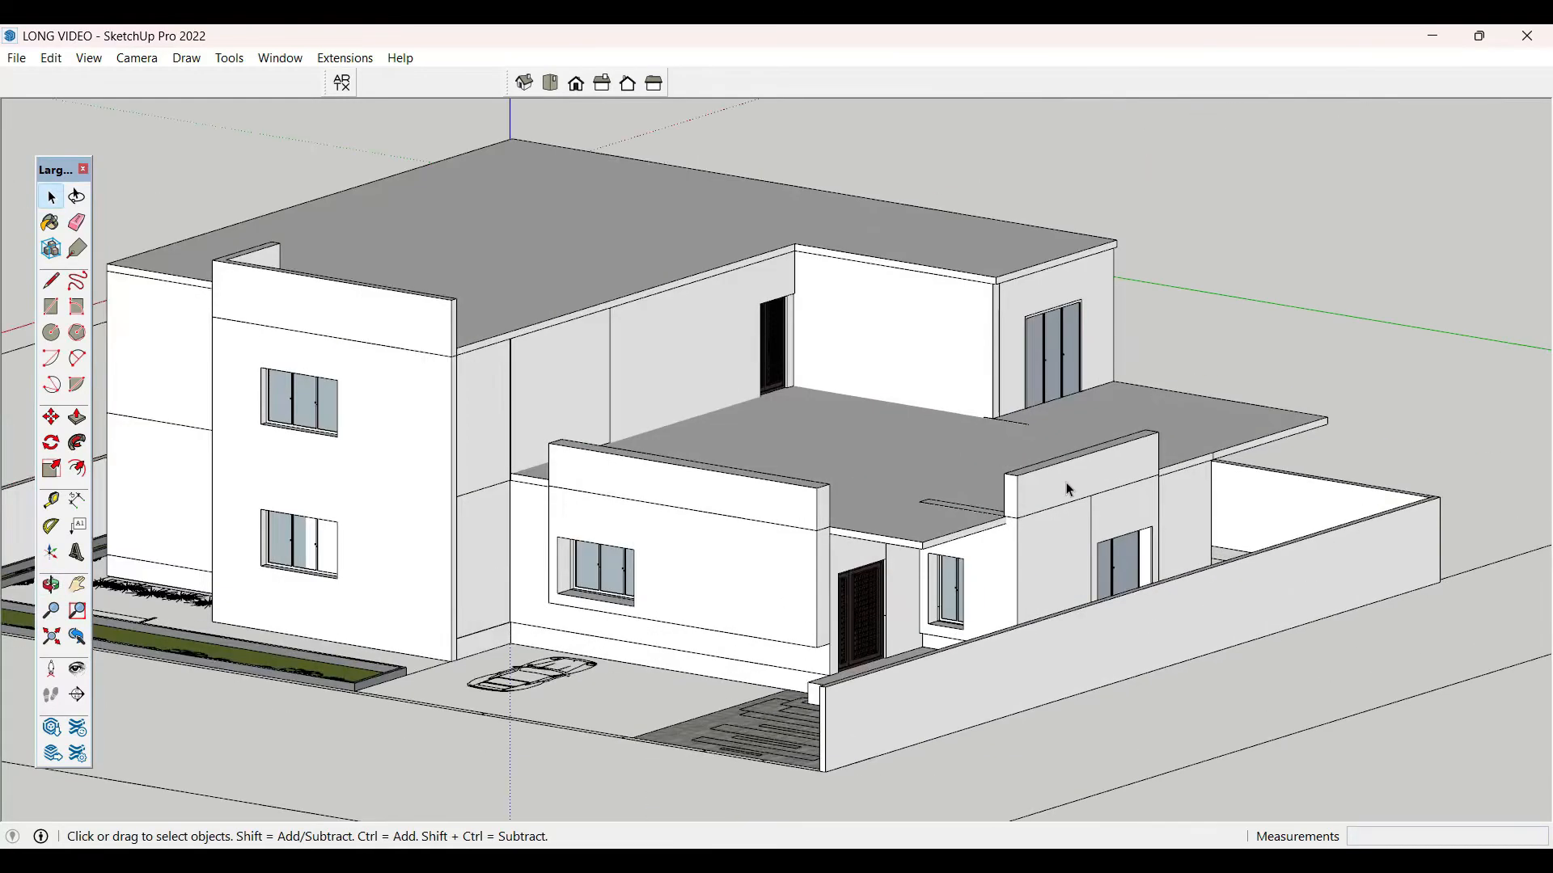
triple_click(1072, 488)
right_click(1072, 487)
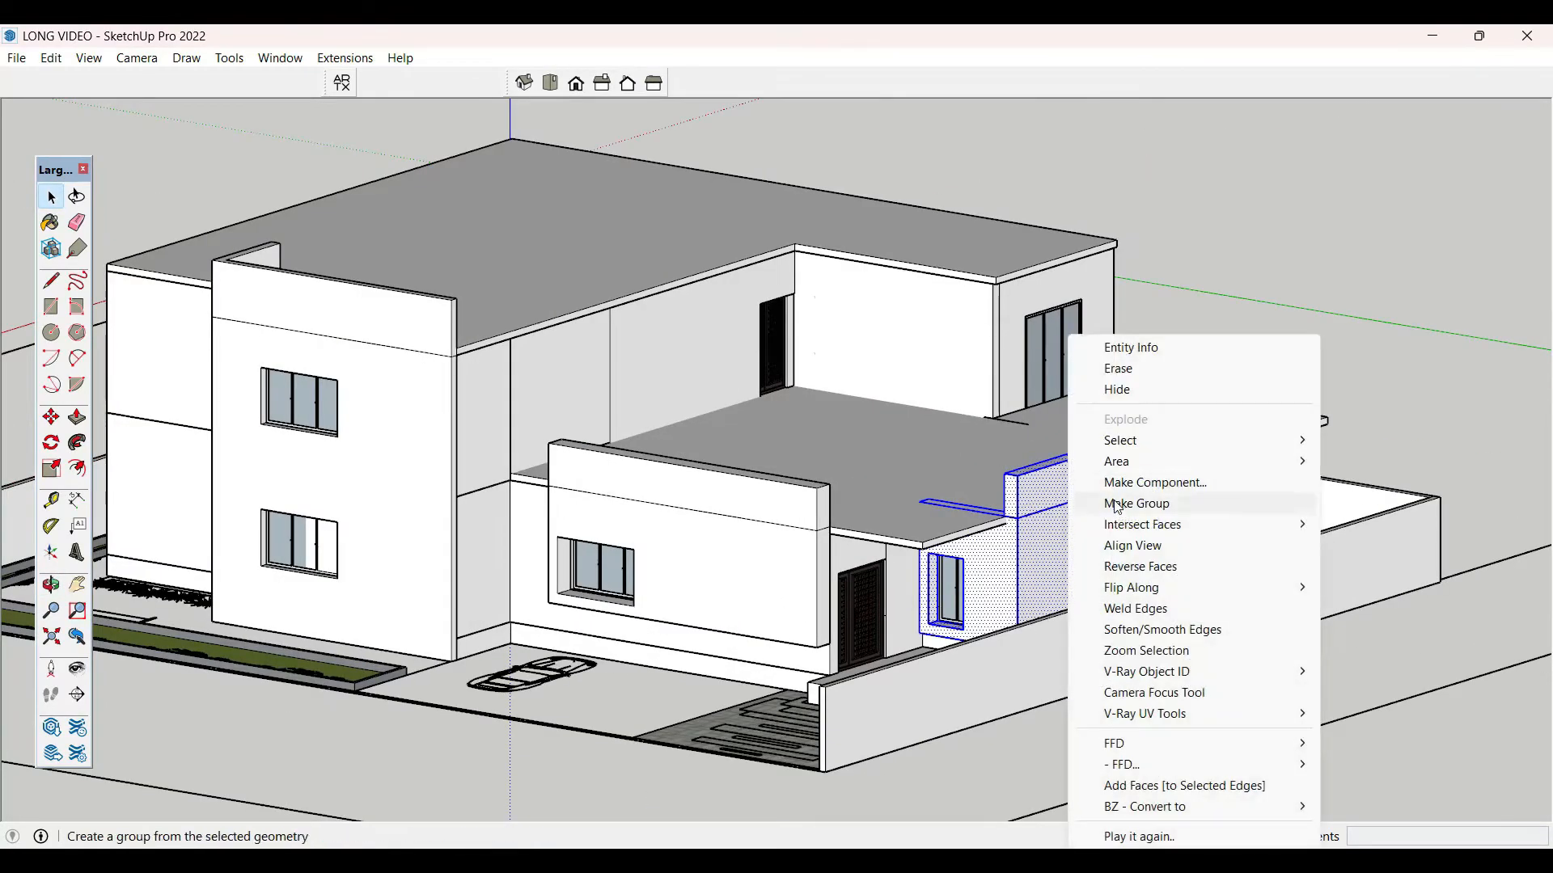
left_click(1122, 503)
left_click(1298, 217)
triple_click(791, 509)
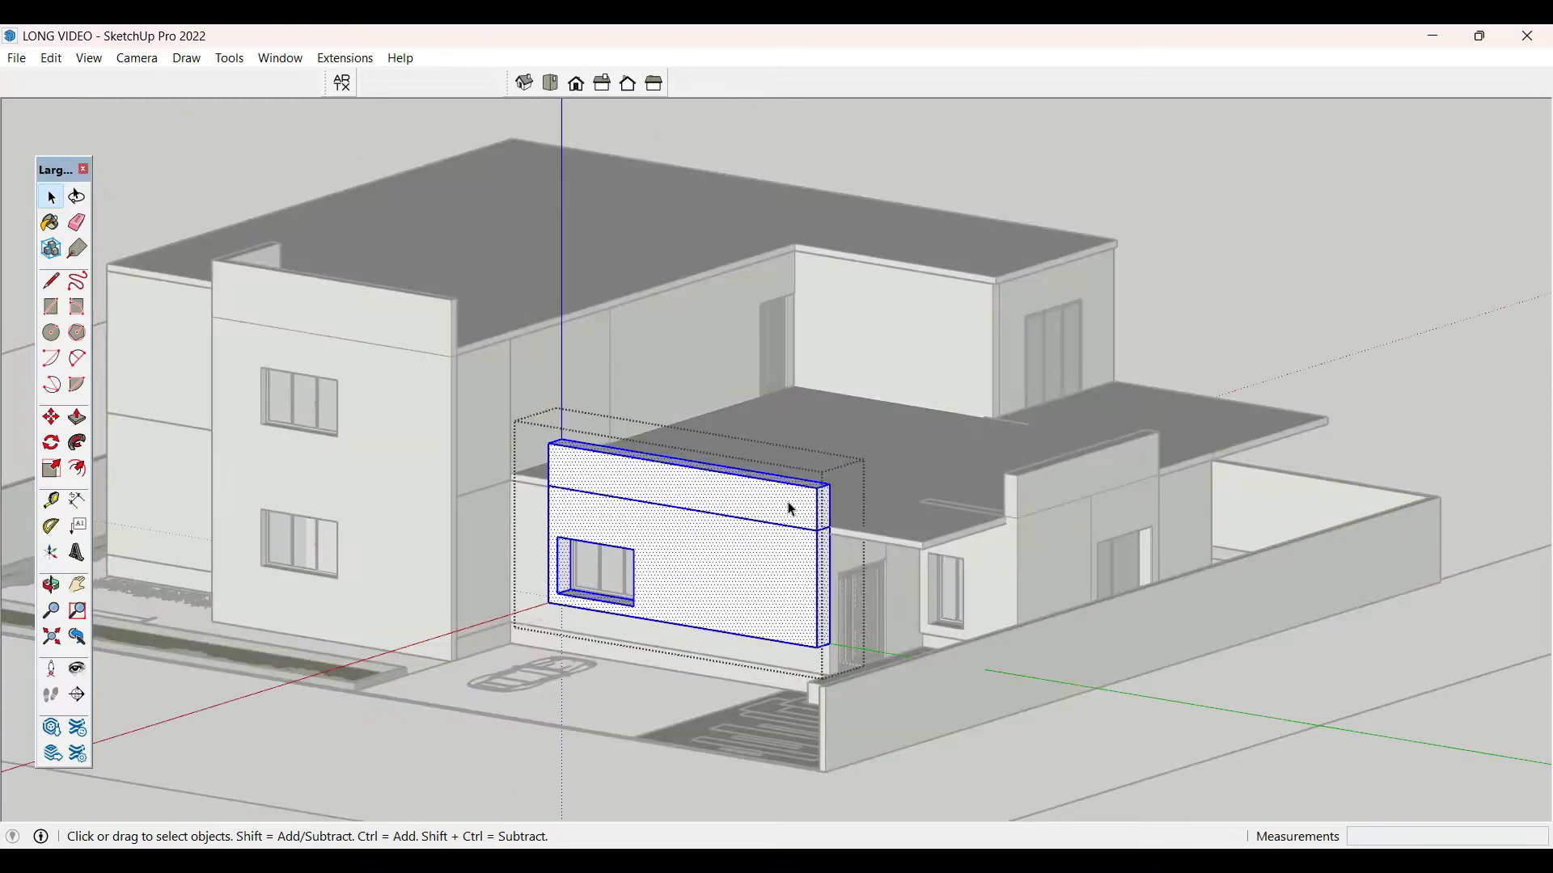
middle_click_drag(1266, 299, 703, 415)
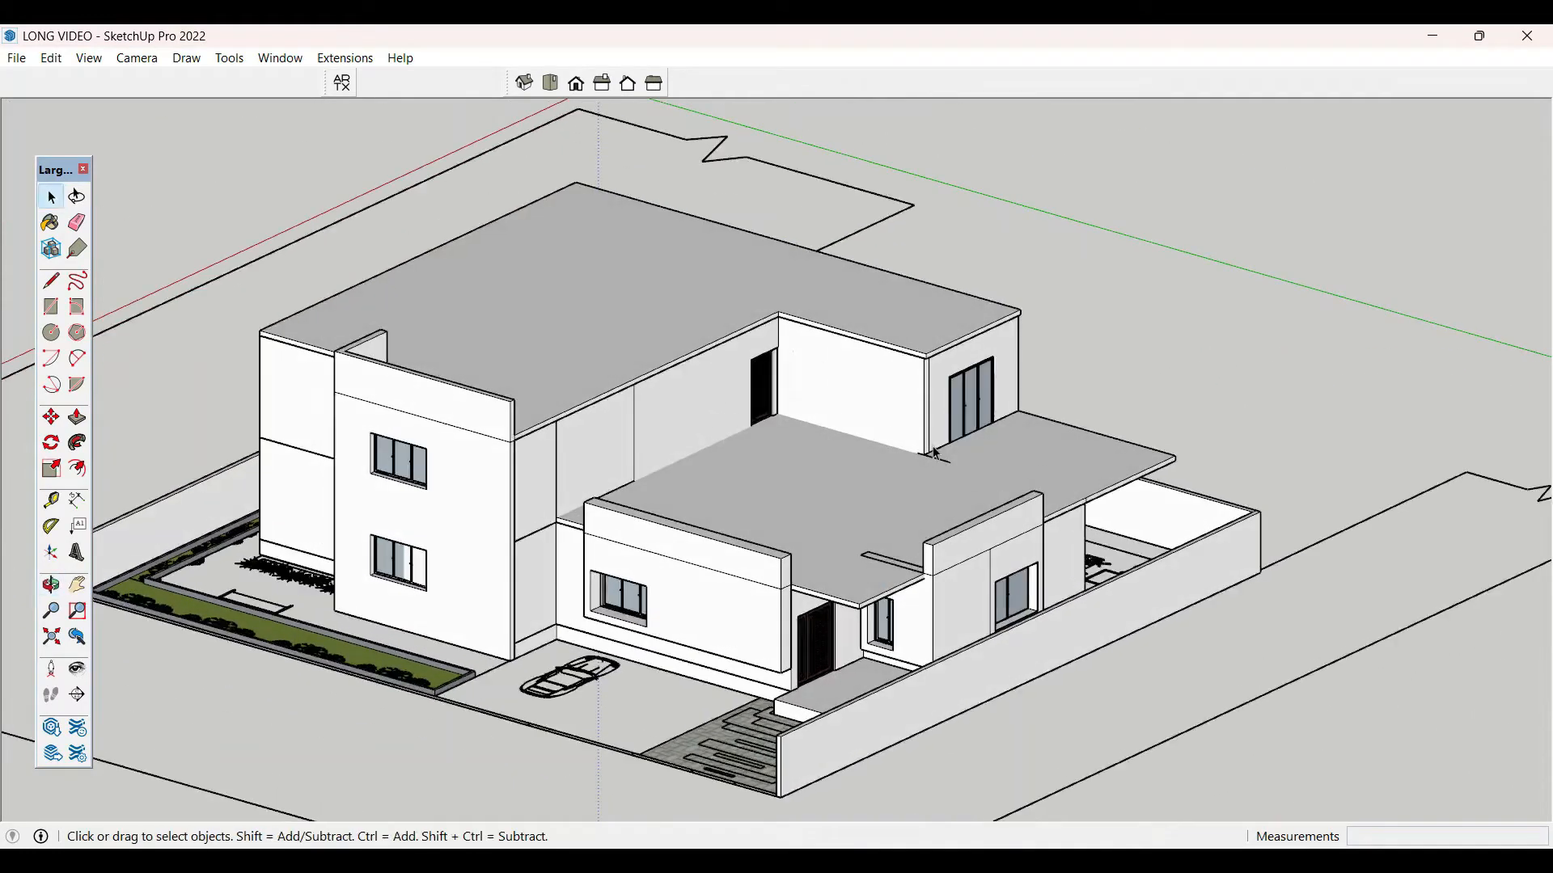
- Copy the site and floor plan drawing along the red axis, about 182' 10" away from the house
scroll(885, 474, "up", 3)
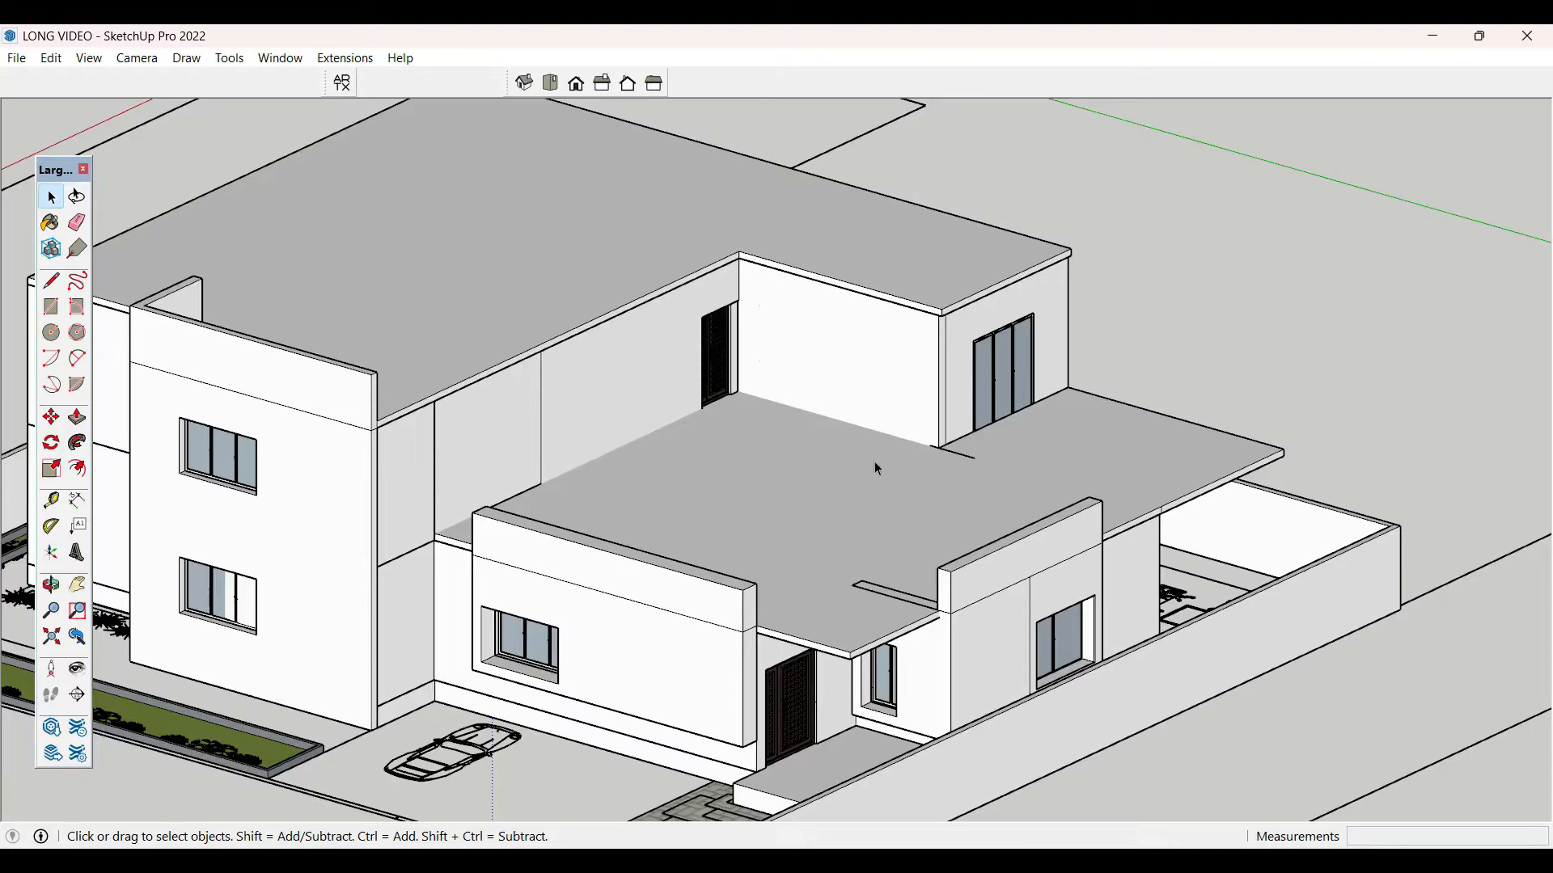
scroll(954, 234, "down", 6)
mouse_move(405, 496)
middle_mouse_down()
mouse_move(797, 583)
mouse_move(385, 486)
middle_mouse_up()
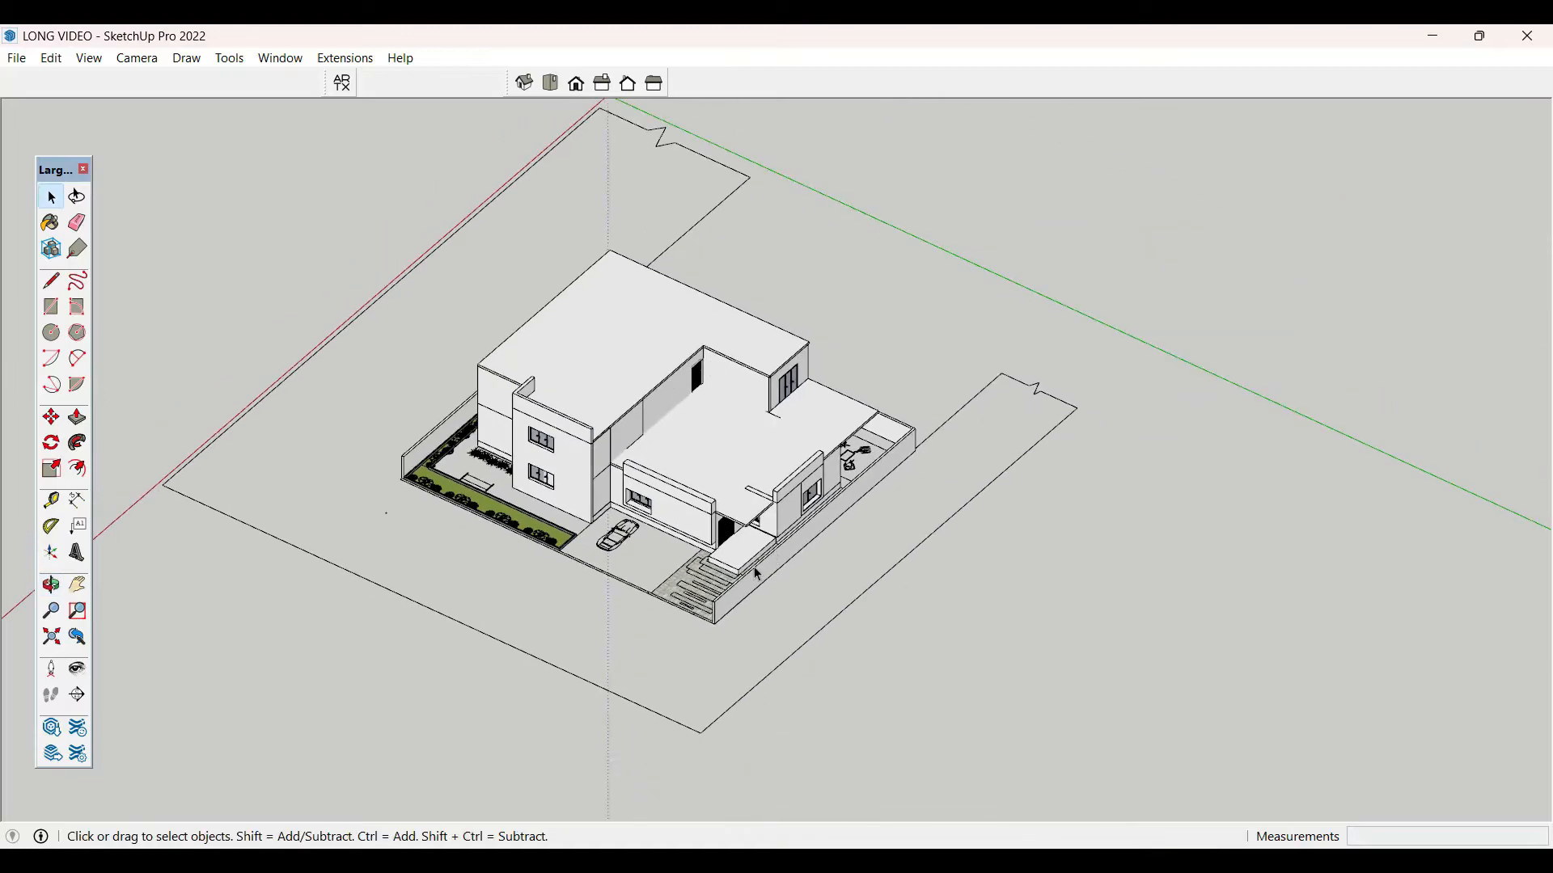
triple_click(717, 717)
key("m")
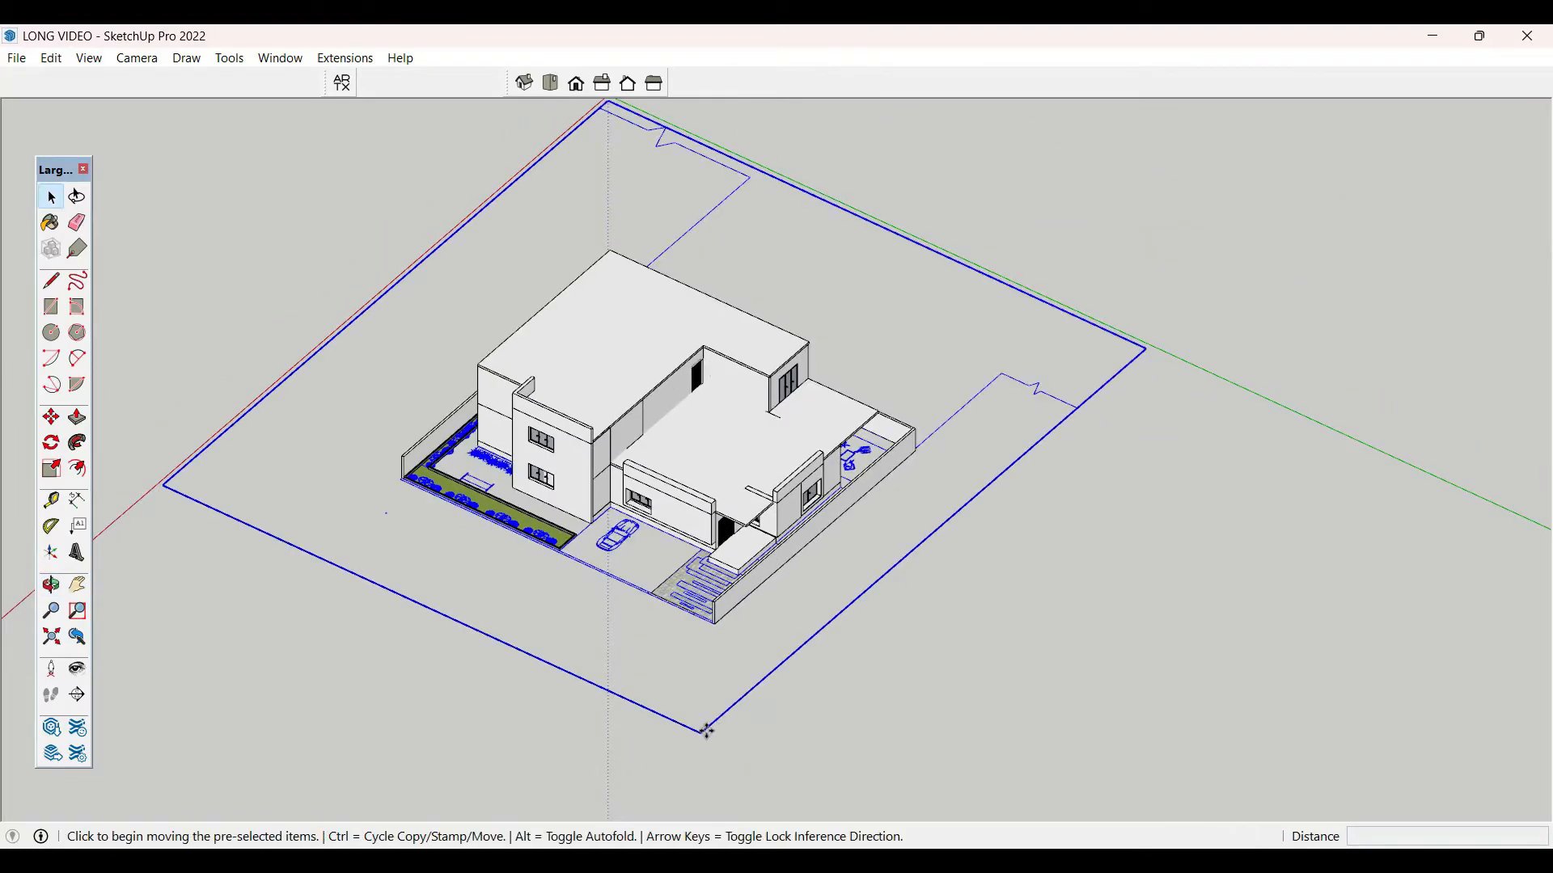
left_click(702, 733)
key("ctrl")
left_click(1215, 288)
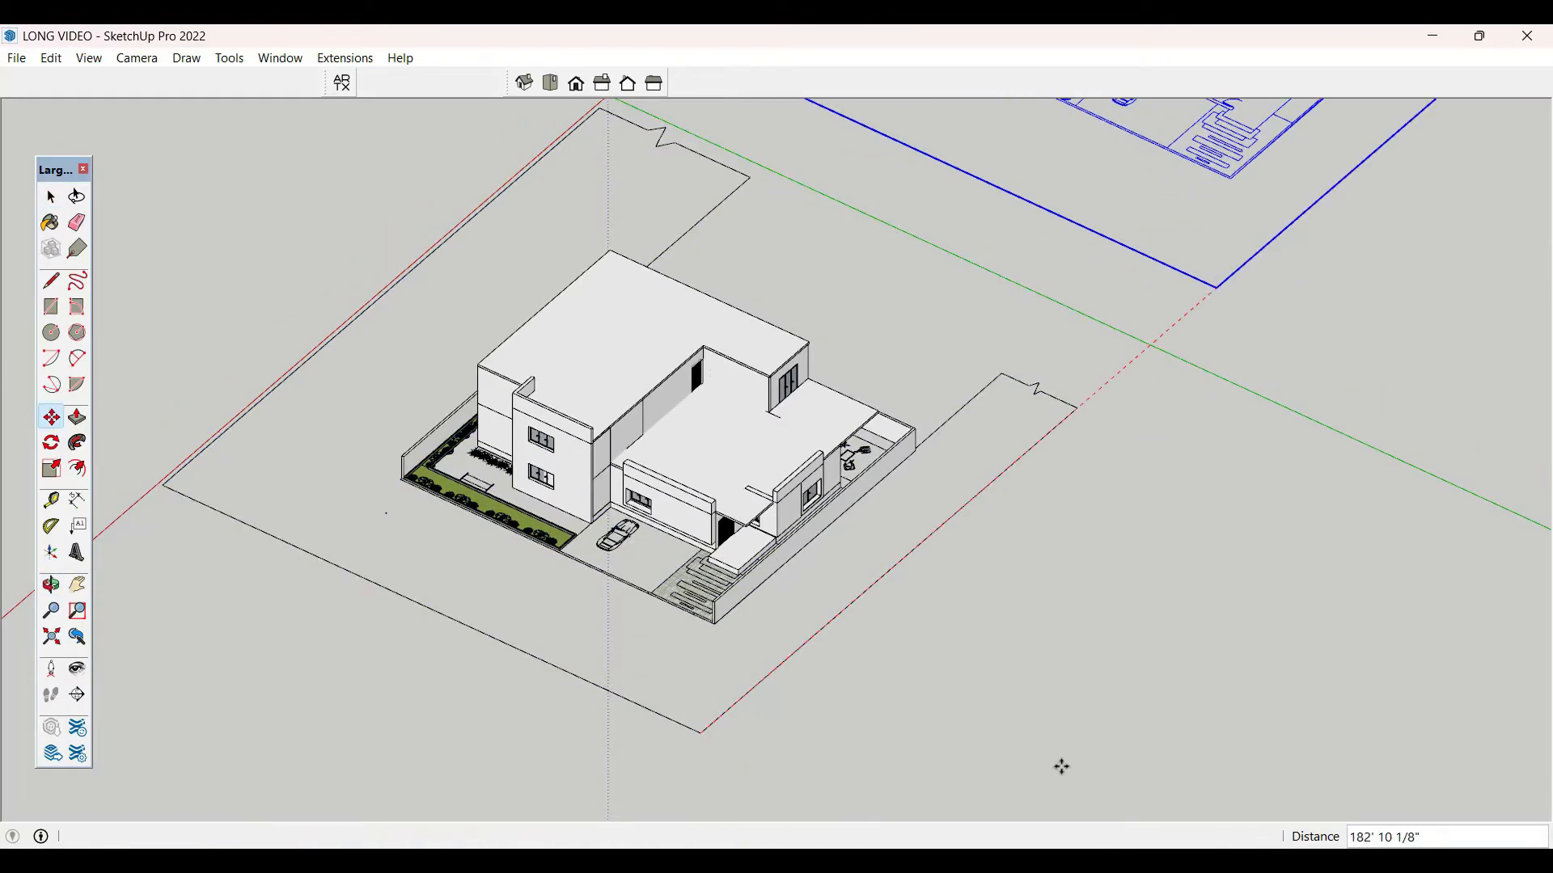
key("space")
scroll(641, 726, "down", 4)
scroll(774, 346, "up", 8)
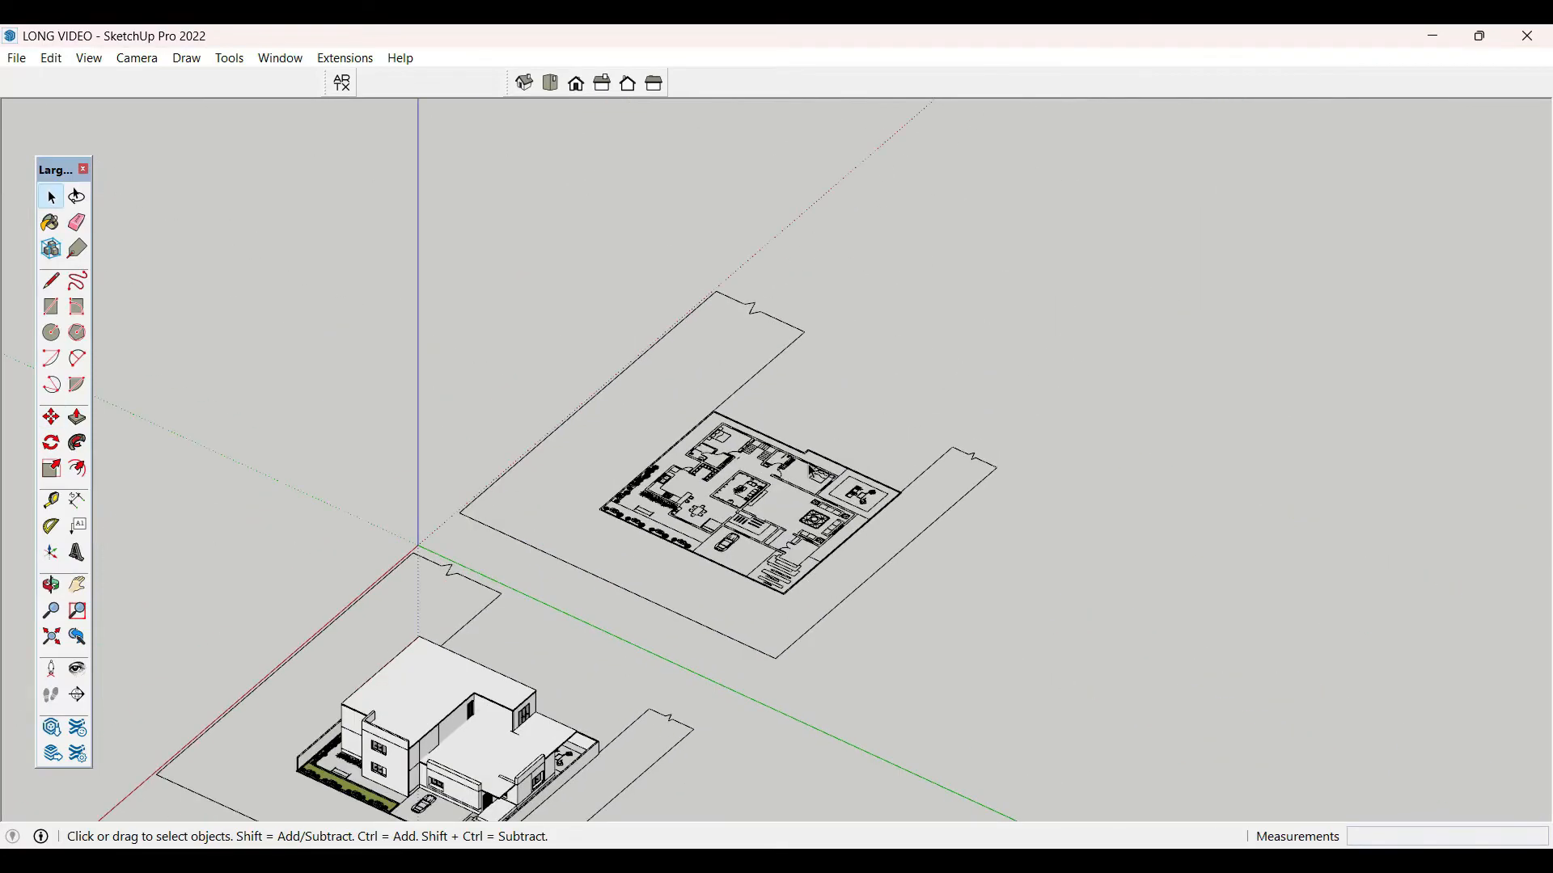
scroll(572, 511, "up", 1)
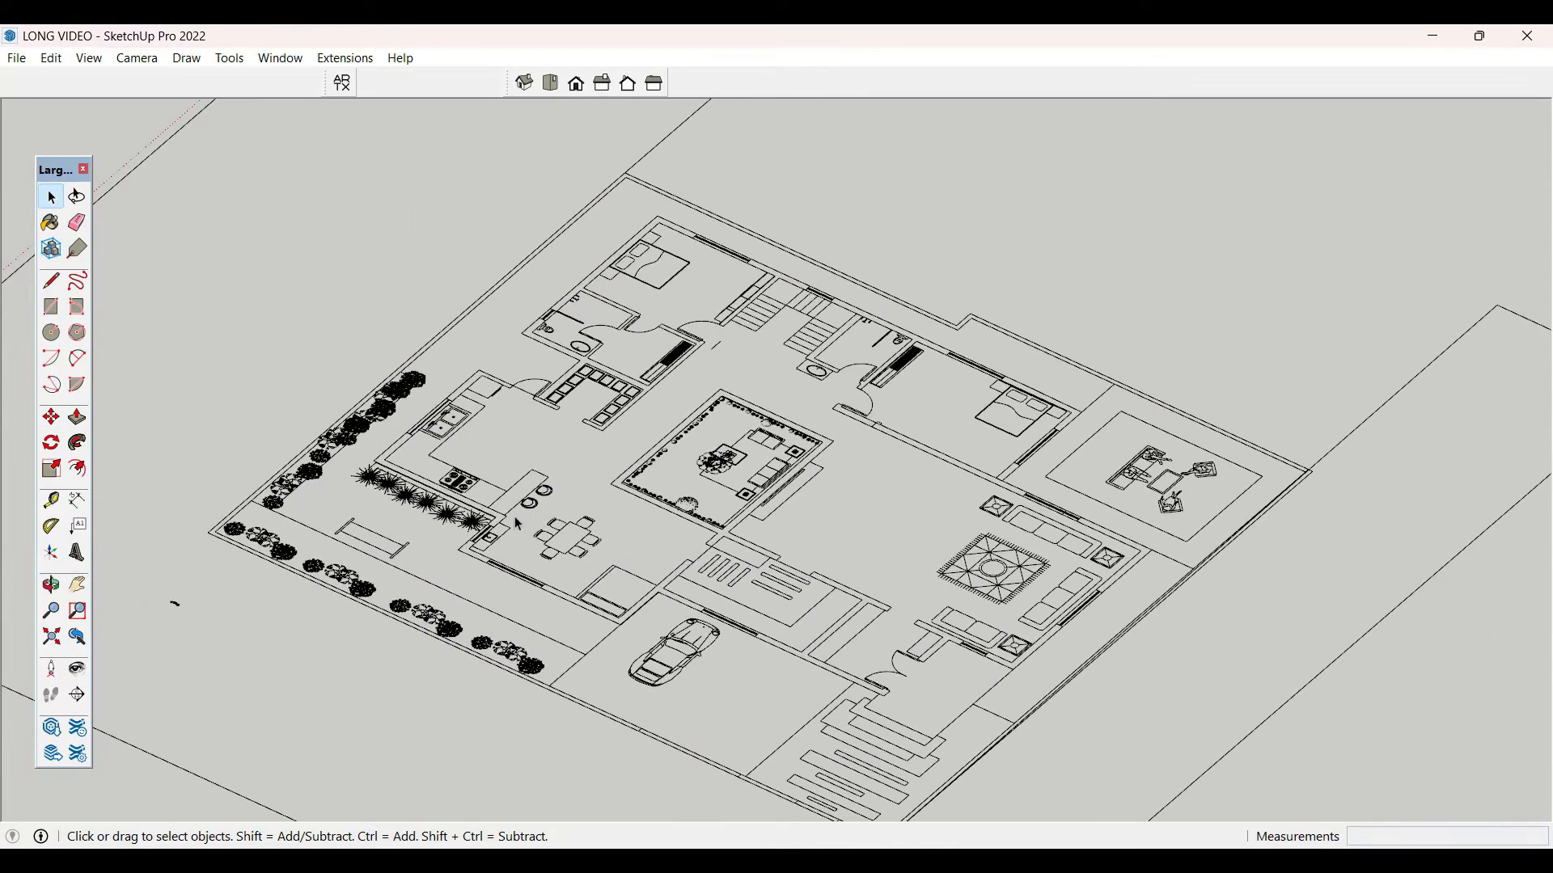
- Draw a rectangle about 64' 2" by 78' over the copied plan, from the planting strips' inner corner to the opposite plot corner
key("r")
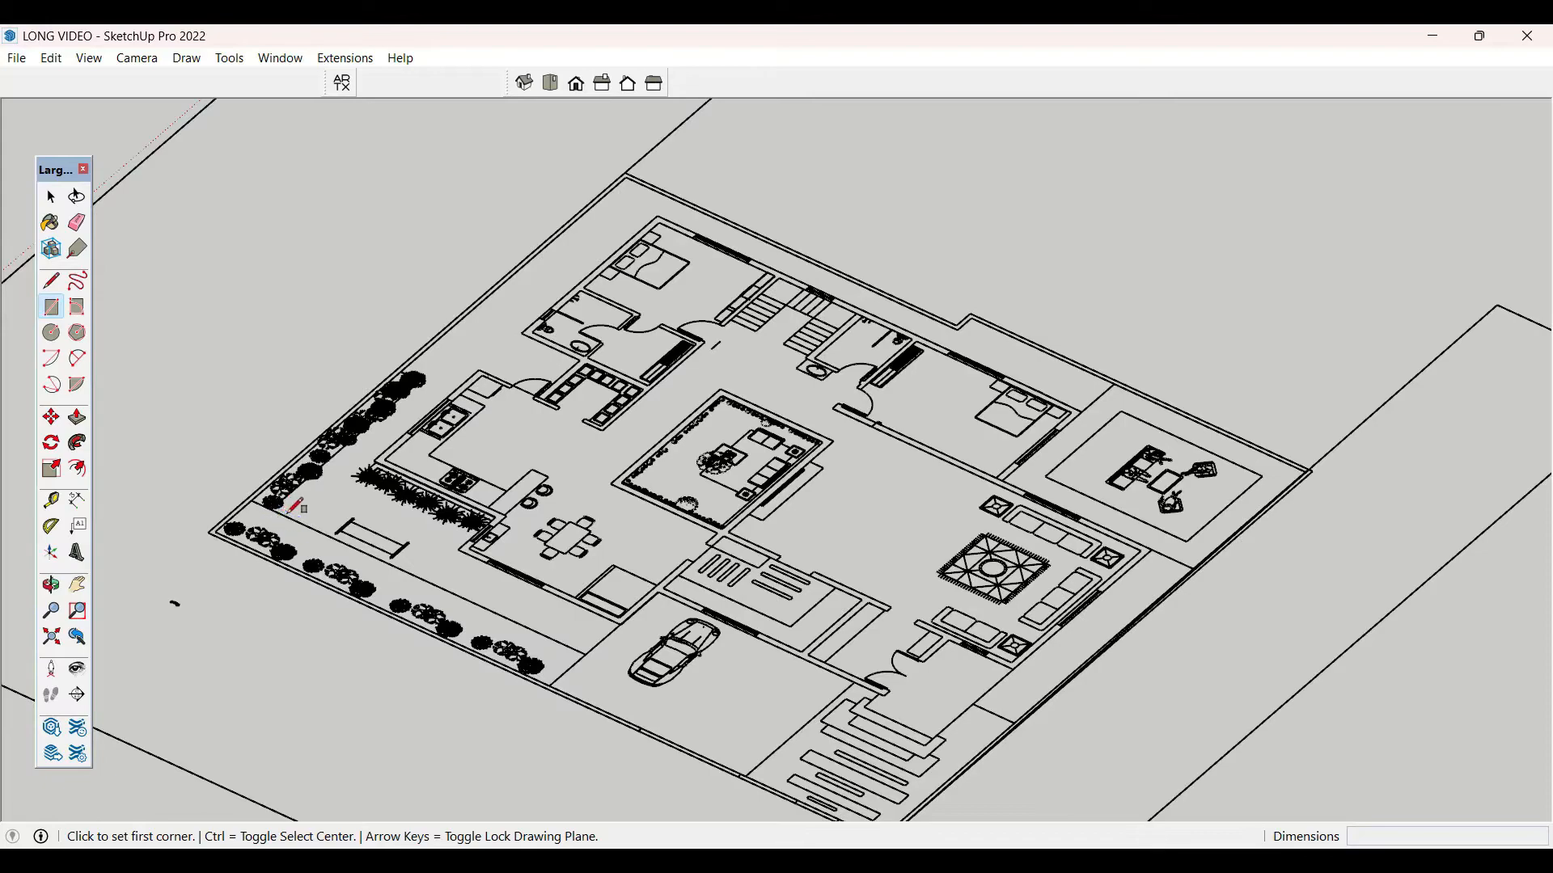
scroll(291, 511, "up", 5)
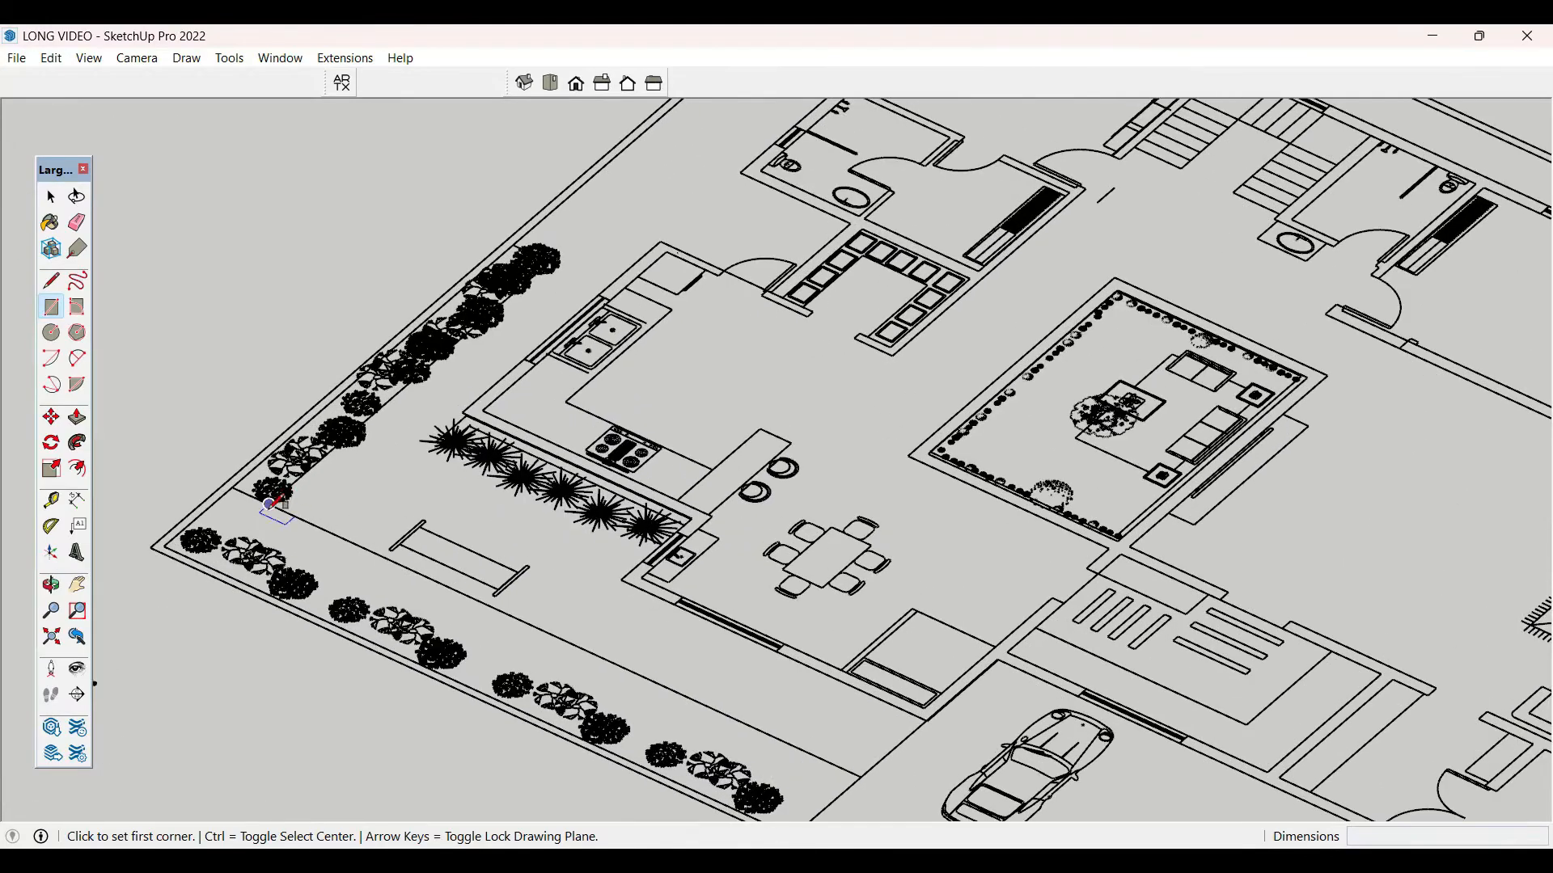
left_click(270, 505)
scroll(270, 505, "down", 5)
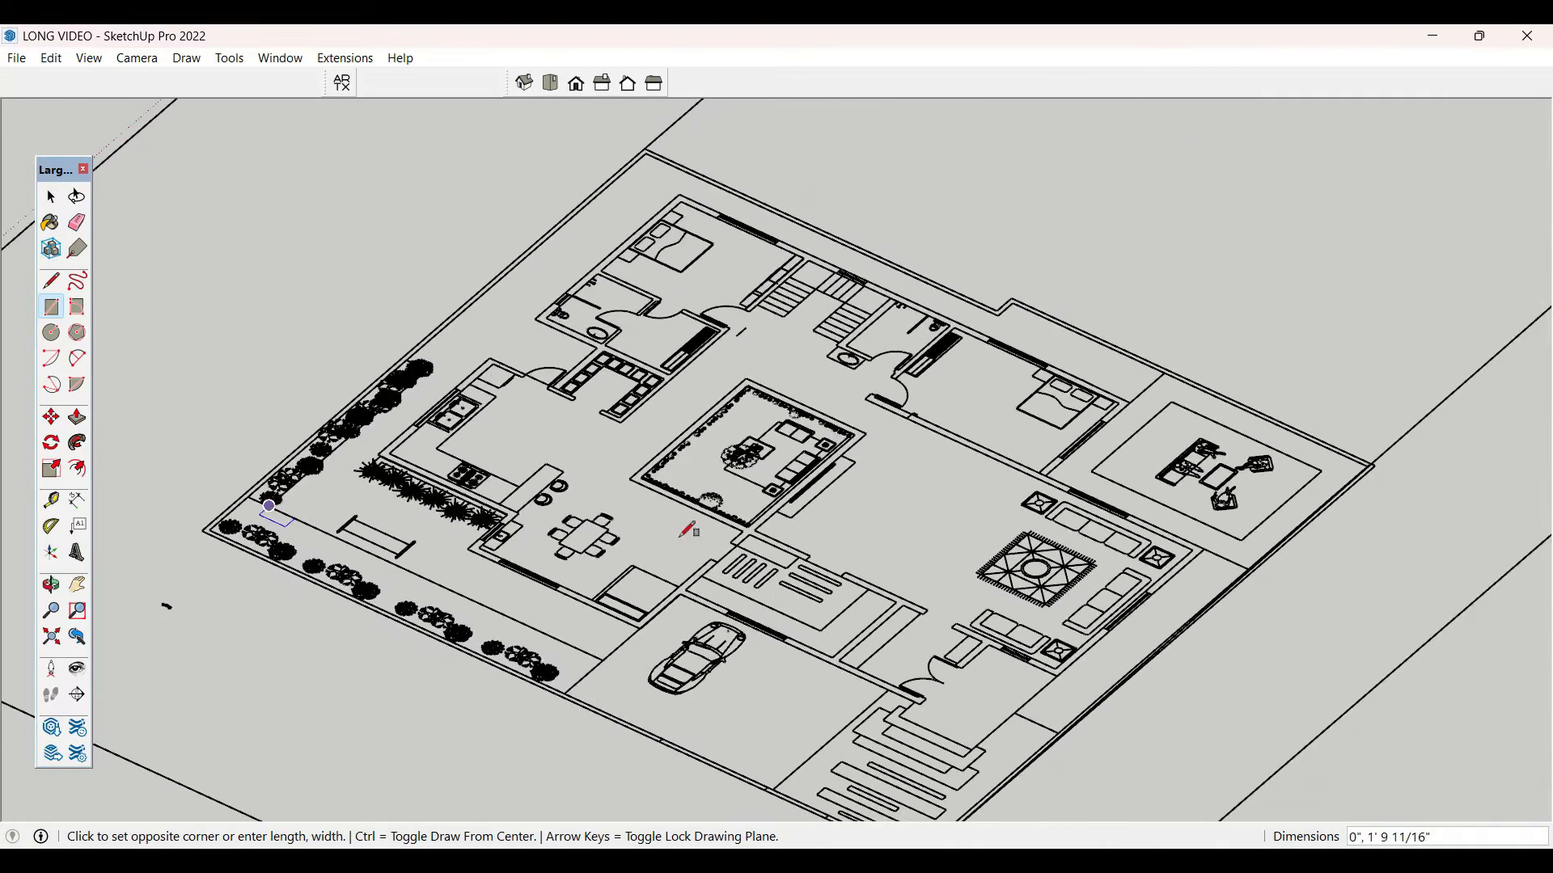
scroll(689, 529, "down", 2)
scroll(1283, 469, "up", 3)
left_click(1296, 467)
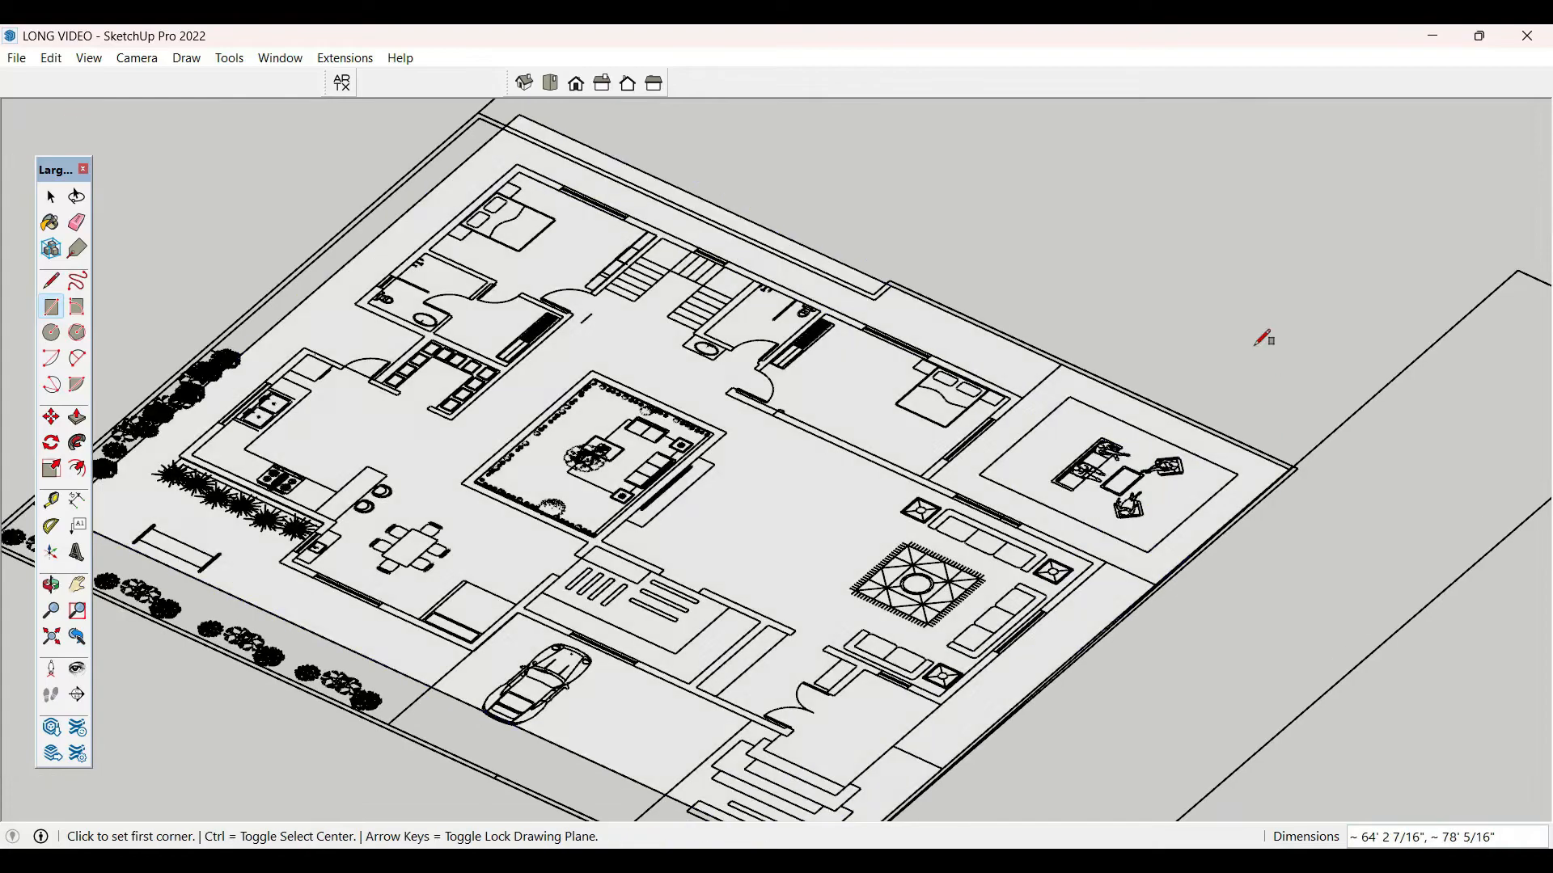
key("space")
- Draw a rectangle about 16' 4" by 16' 1" over the entrance steps, from the driveway edge to the side boundary
scroll(1259, 267, "down", 5)
scroll(950, 671, "up", 8)
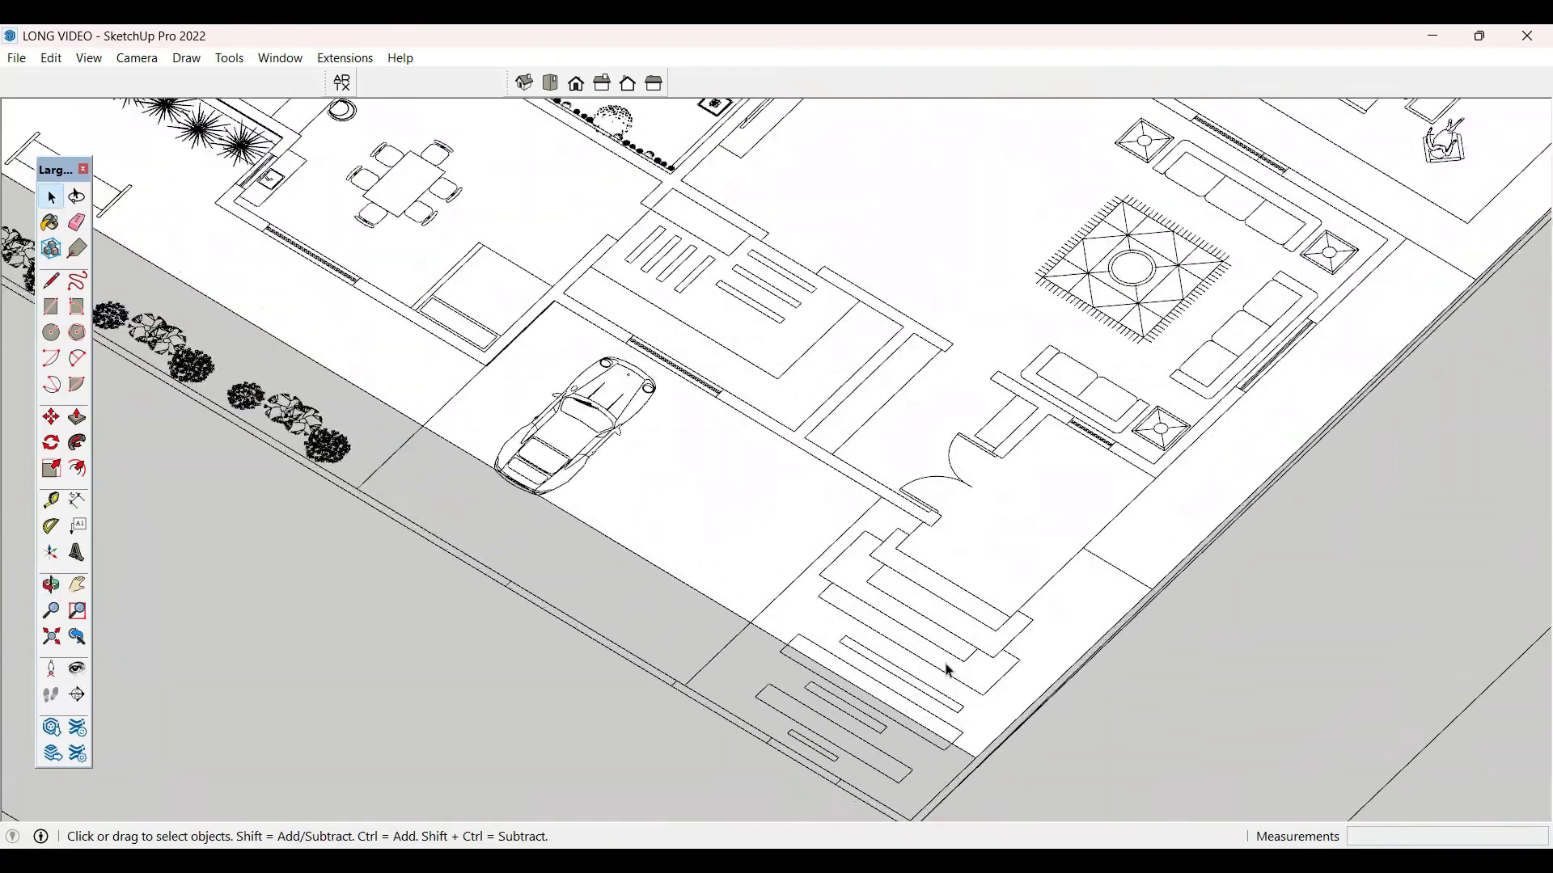
scroll(963, 687, "down", 4)
left_click(976, 703)
scroll(976, 704, "up", 4)
key("r")
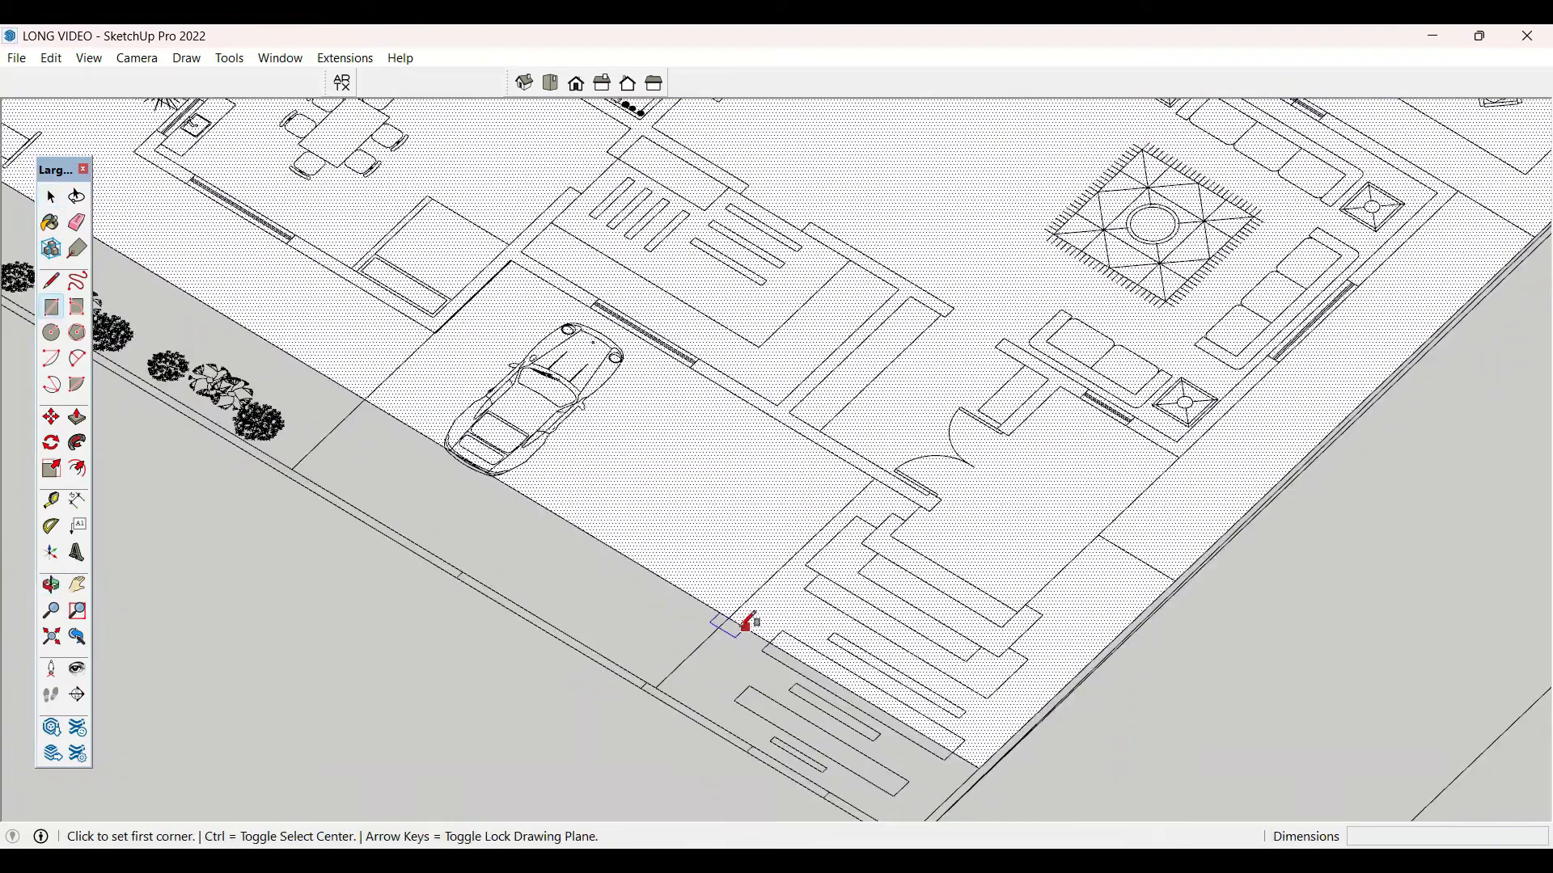
left_click(730, 618)
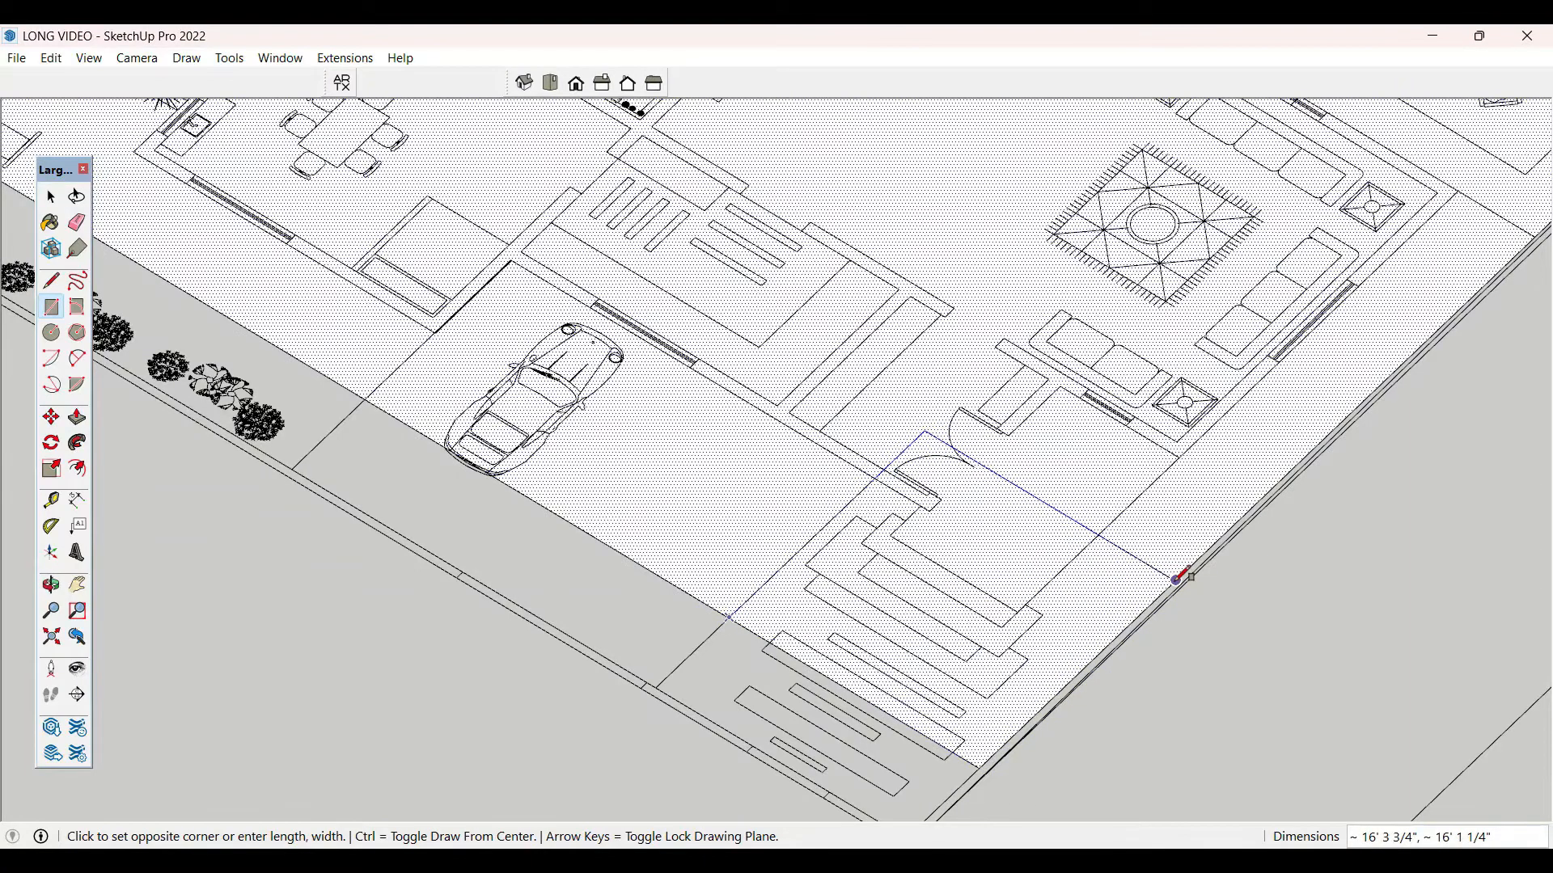
left_click(1178, 579)
key("space")
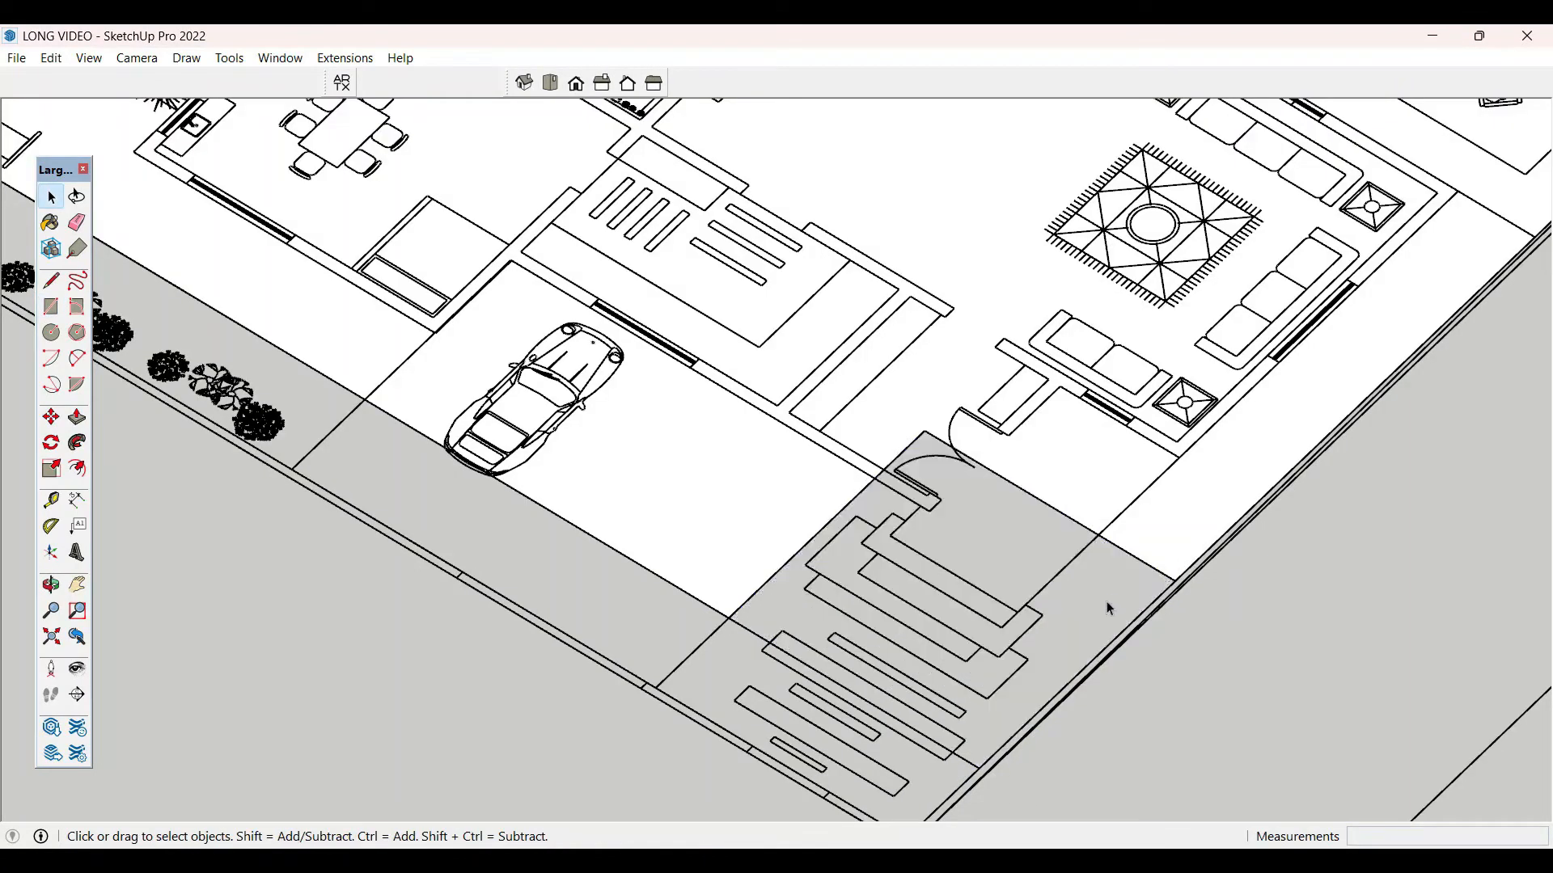
- Draw a rectangle about 58' by 46' 11" over the house interior, from the back to the entrance wall, and delete its face
scroll(1111, 603, "down", 5)
scroll(982, 639, "down", 5)
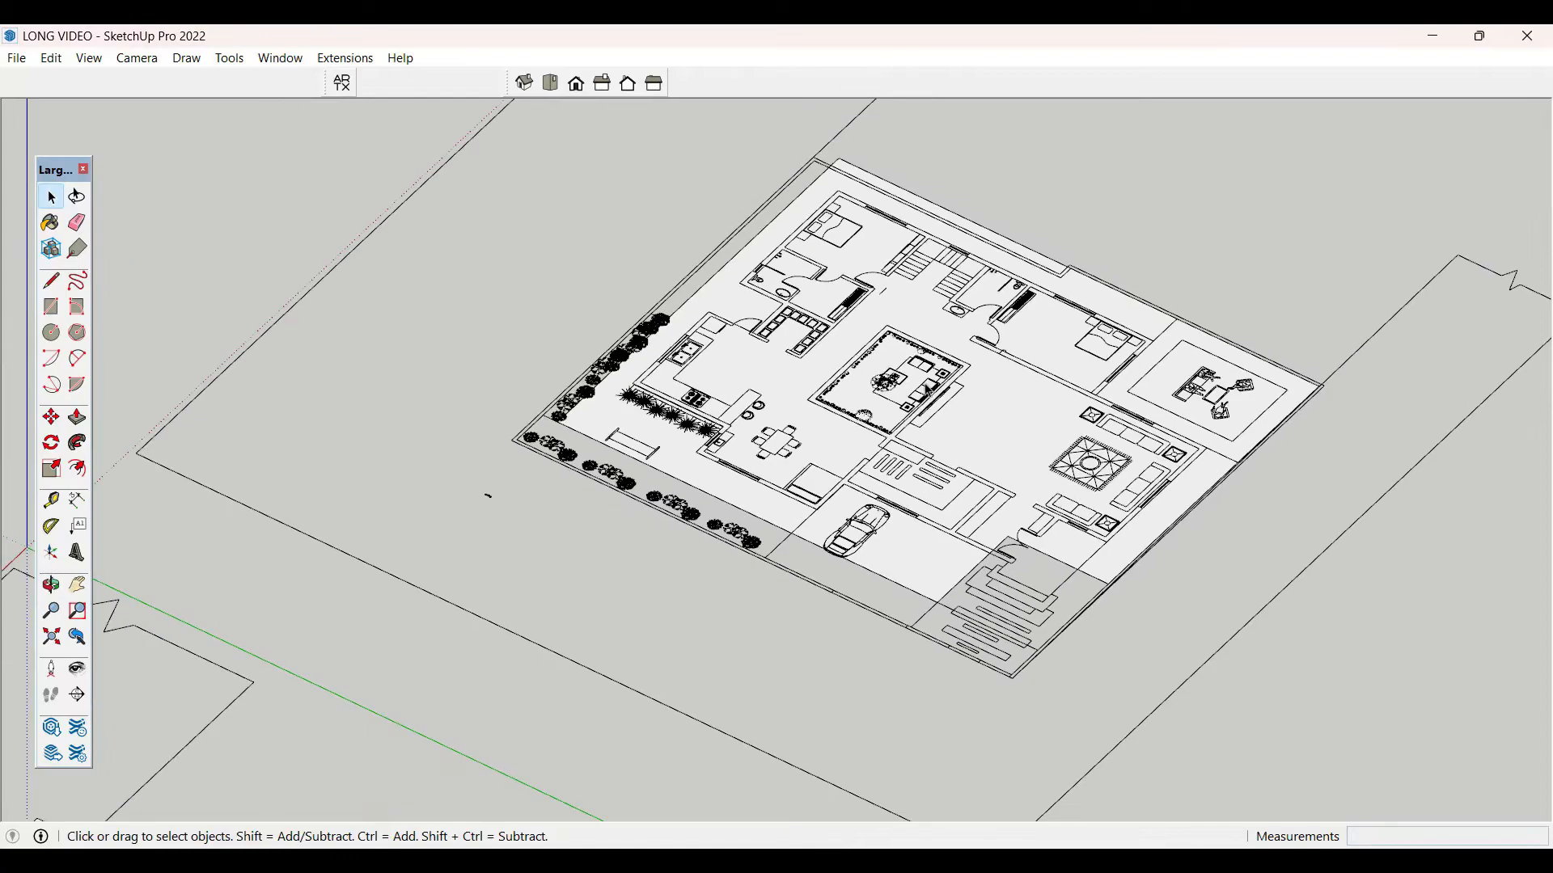
scroll(930, 394, "up", 6)
key("r")
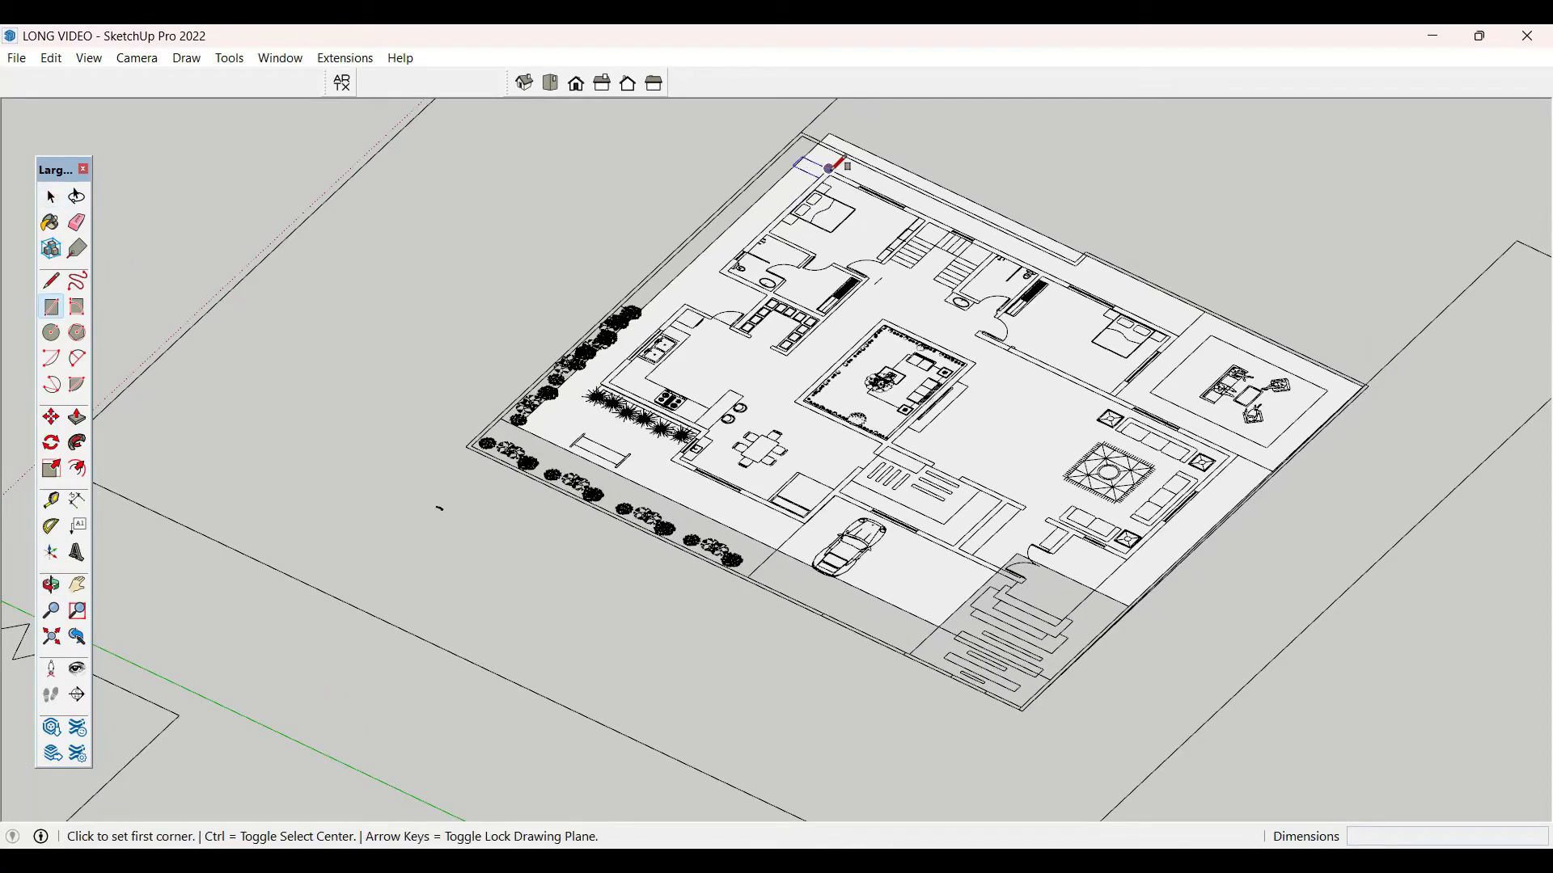
left_click(830, 168)
scroll(995, 570, "up", 5)
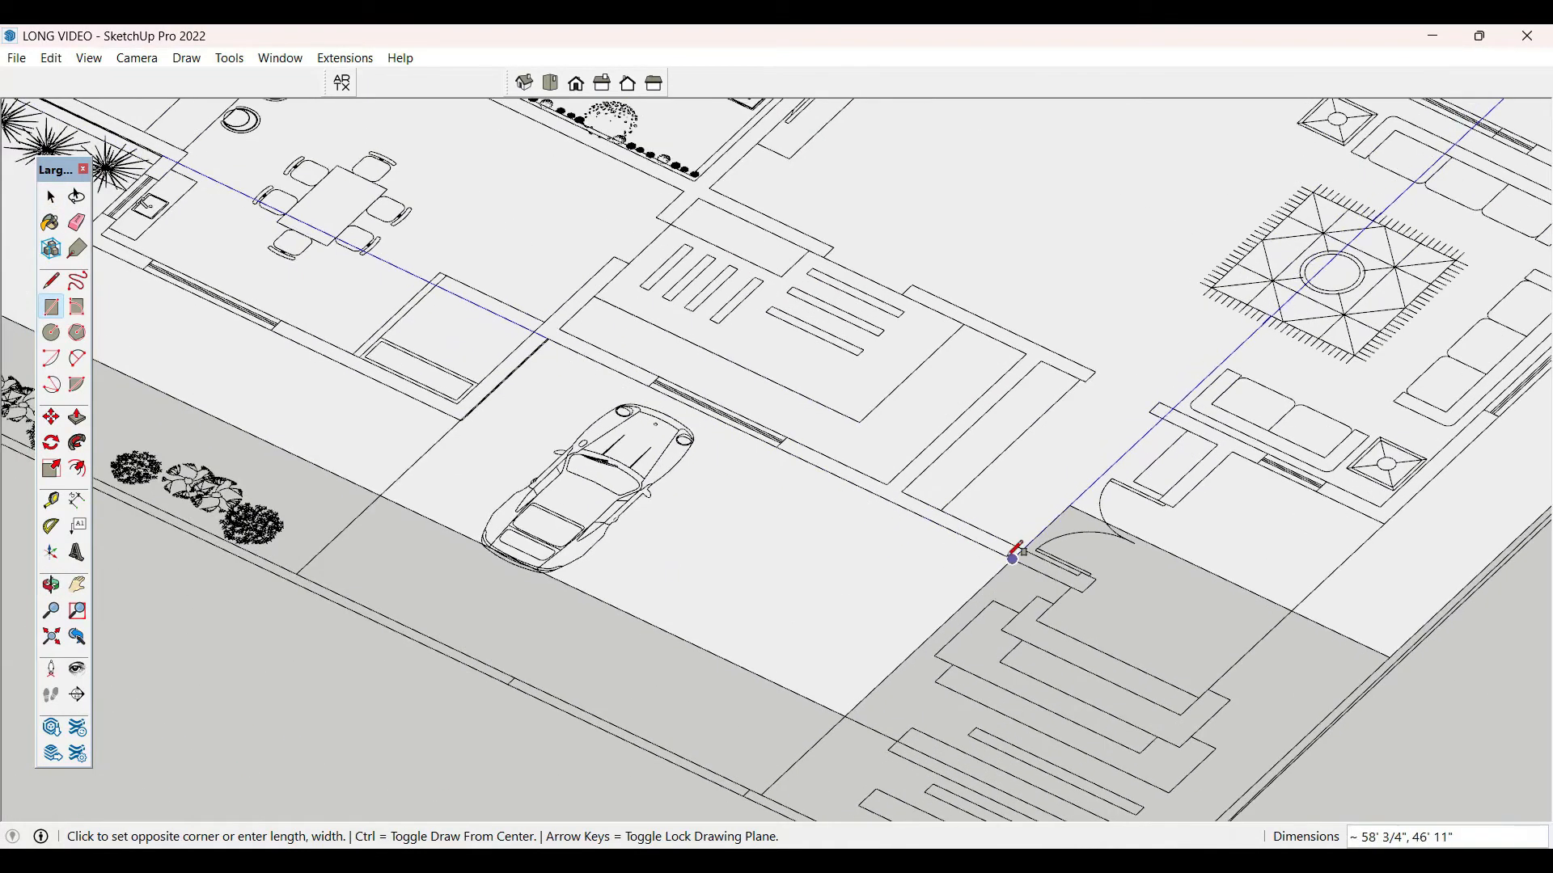
left_click(1017, 552)
key("space")
scroll(1026, 259, "down", 3)
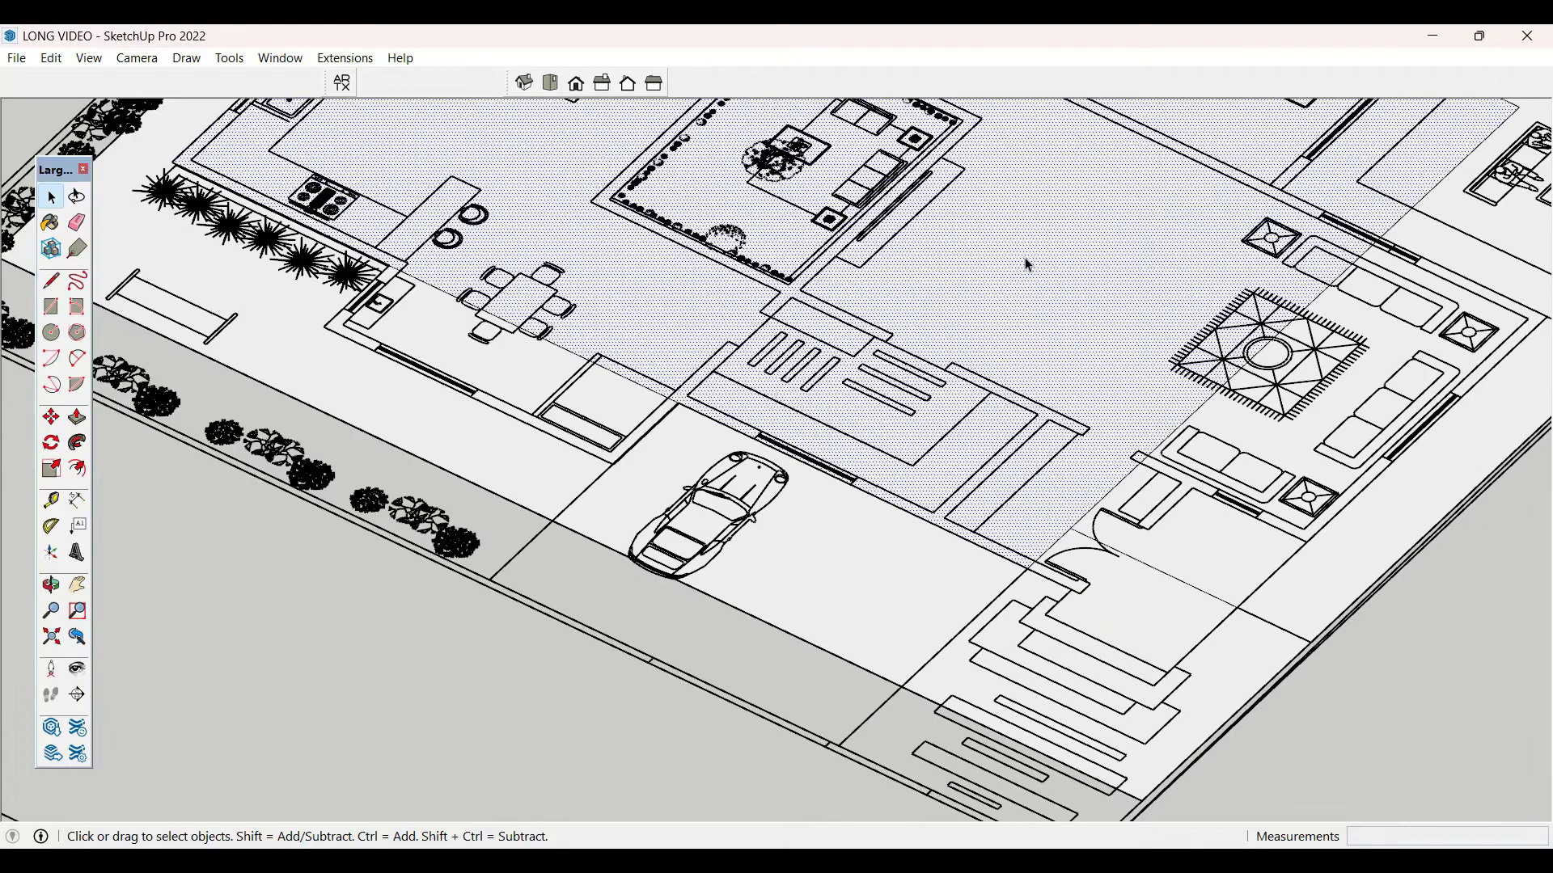
- Draw a rectangle about 19' 7" by 6' 2" over the projecting dining area and delete its face
scroll(1075, 364, "down", 3)
scroll(526, 303, "up", 5)
key("r")
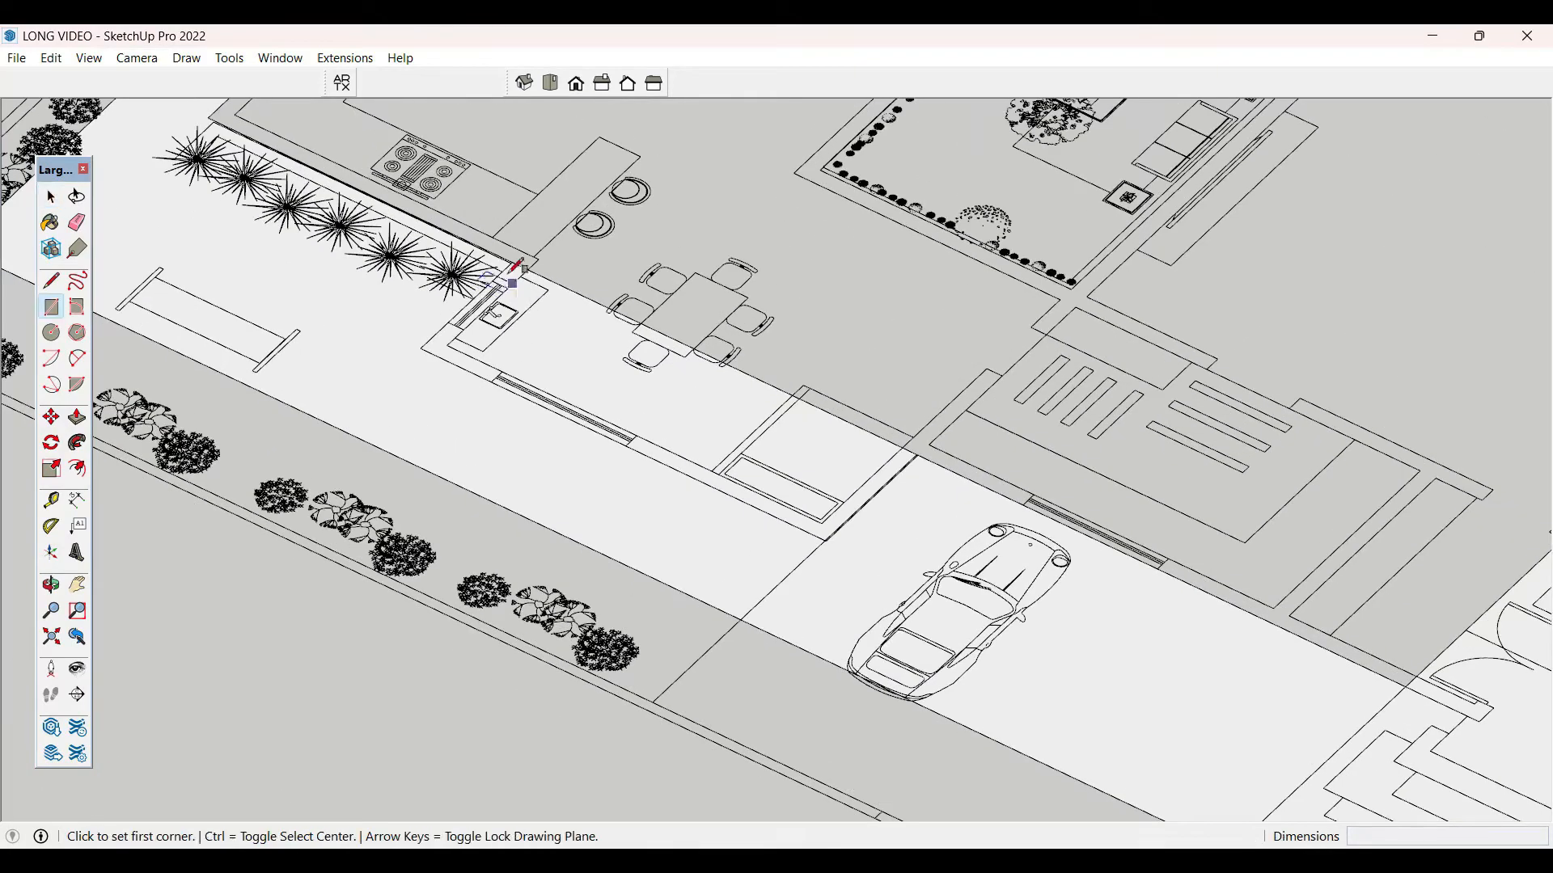
left_click(515, 262)
left_click(828, 535)
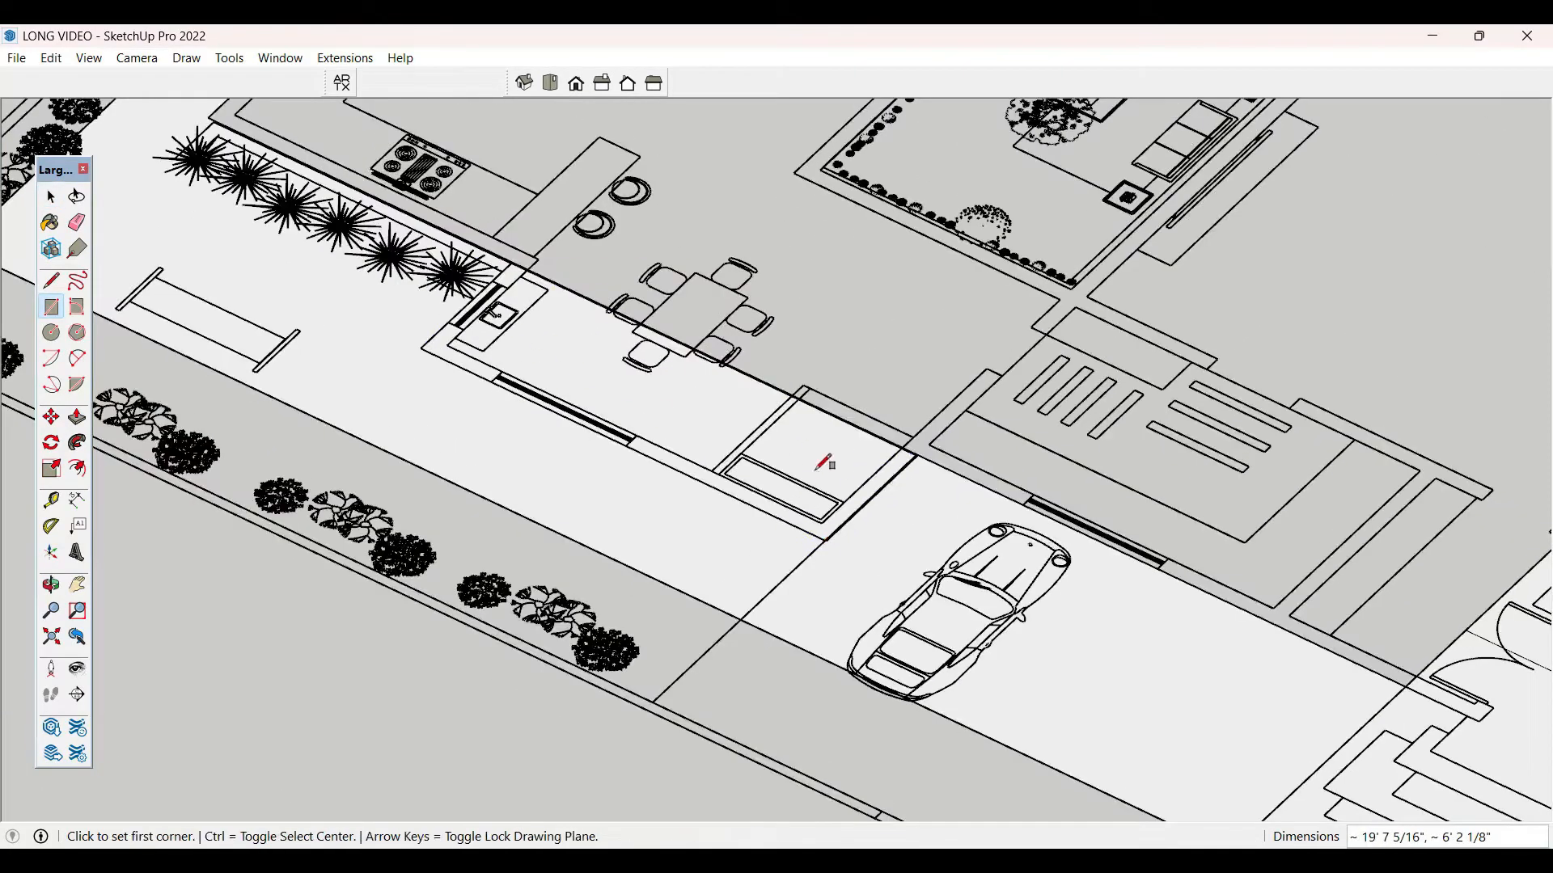
key("space")
left_click(826, 467)
key("Escape")
- Paint the remaining outdoor face around the house with Pavers Square Brick from the Landscaping, Fencing and Vegetation materials
scroll(514, 546, "down", 5)
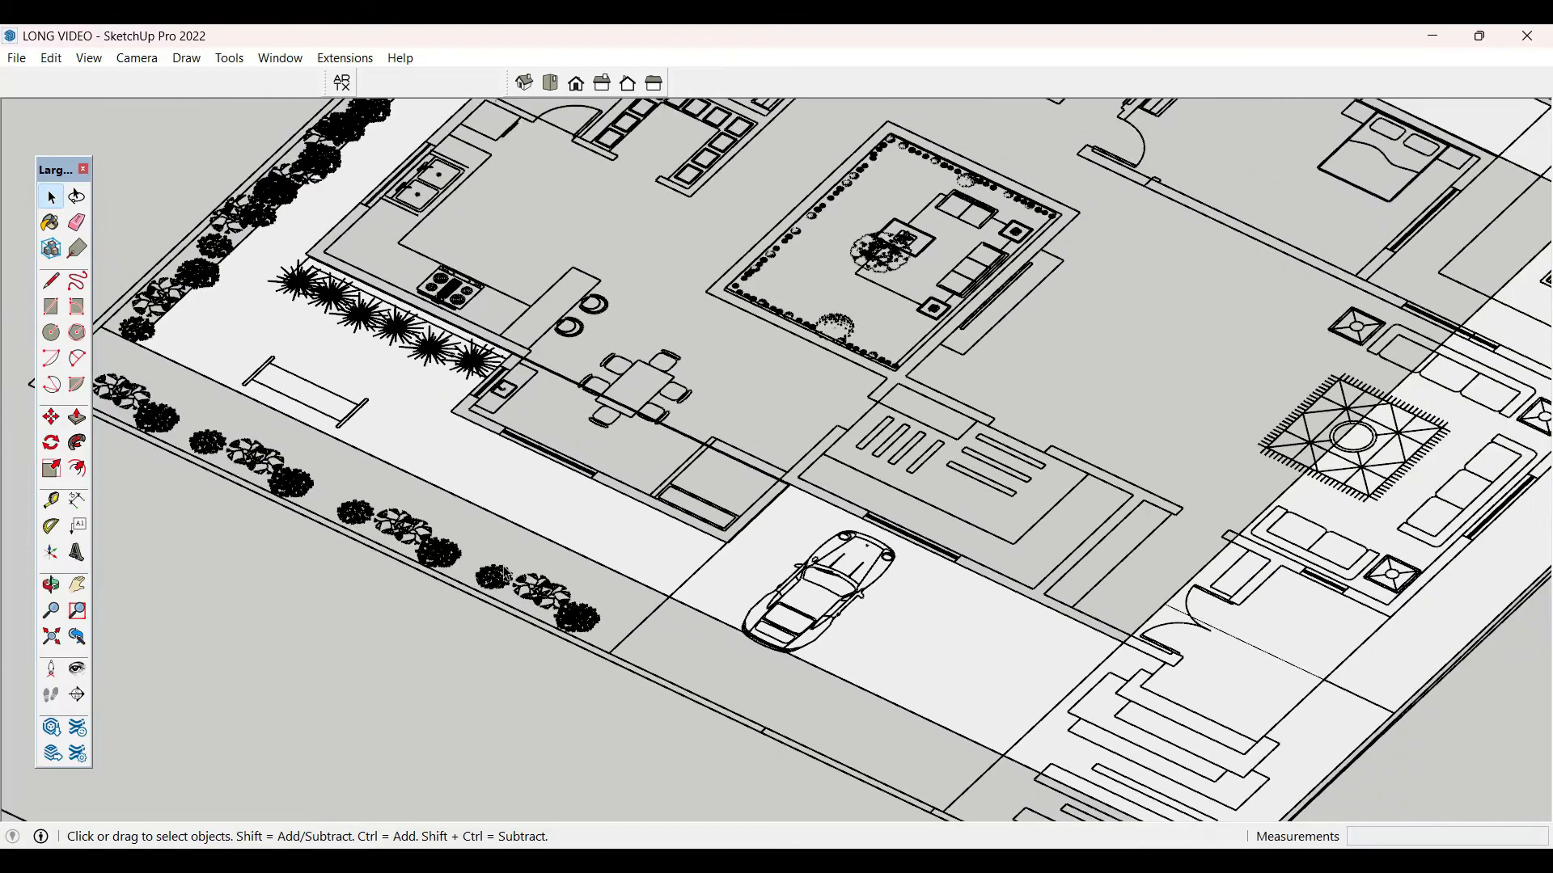
scroll(143, 529, "down", 3)
scroll(202, 537, "up", 1)
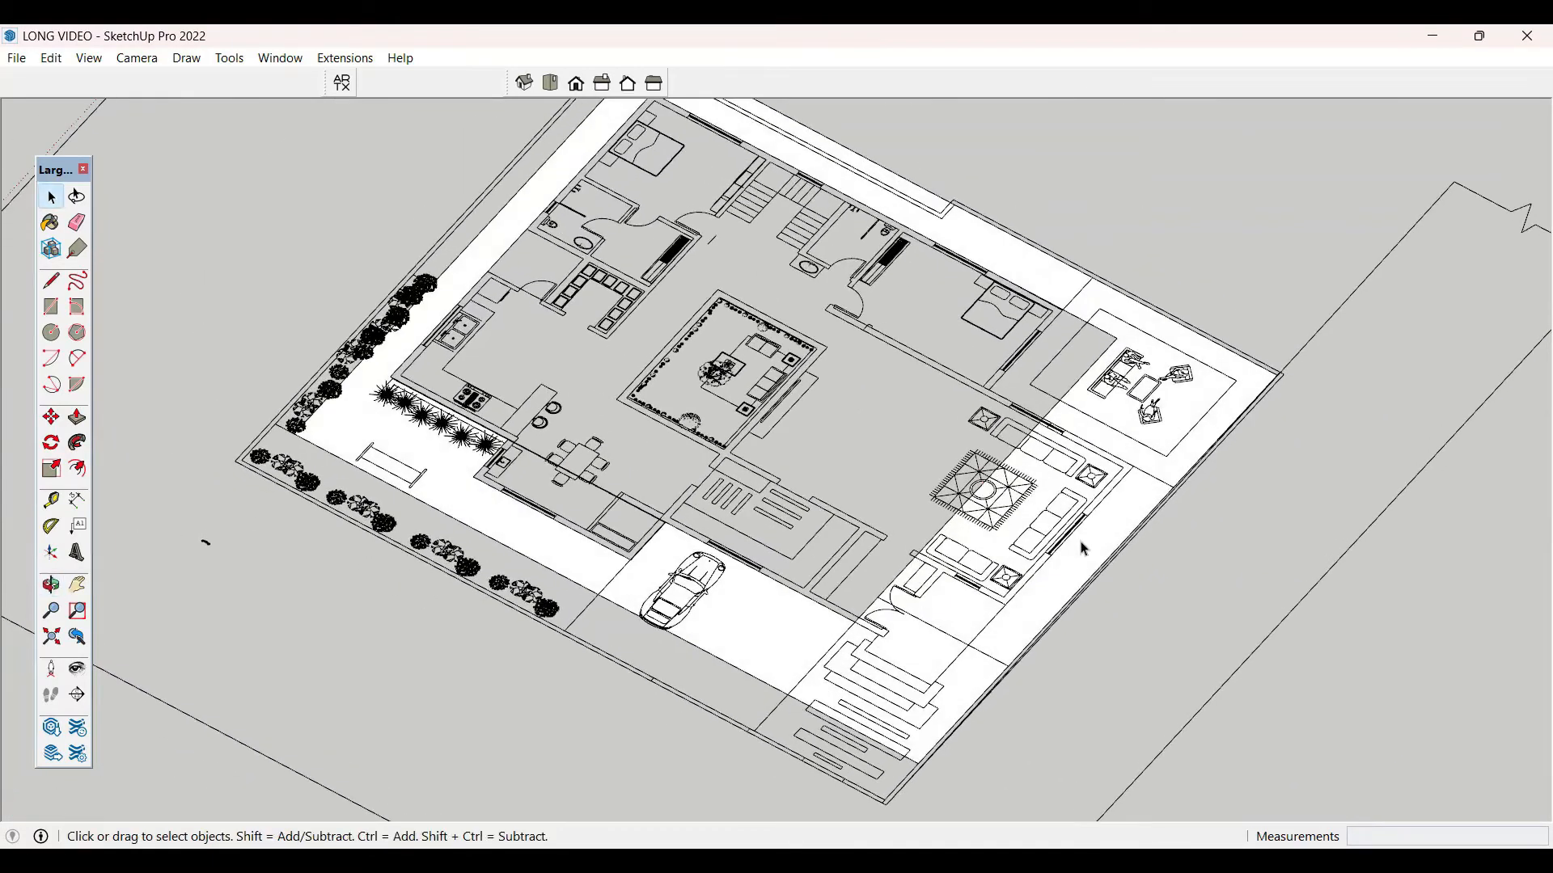
scroll(1086, 550, "up", 3)
left_click(1069, 564)
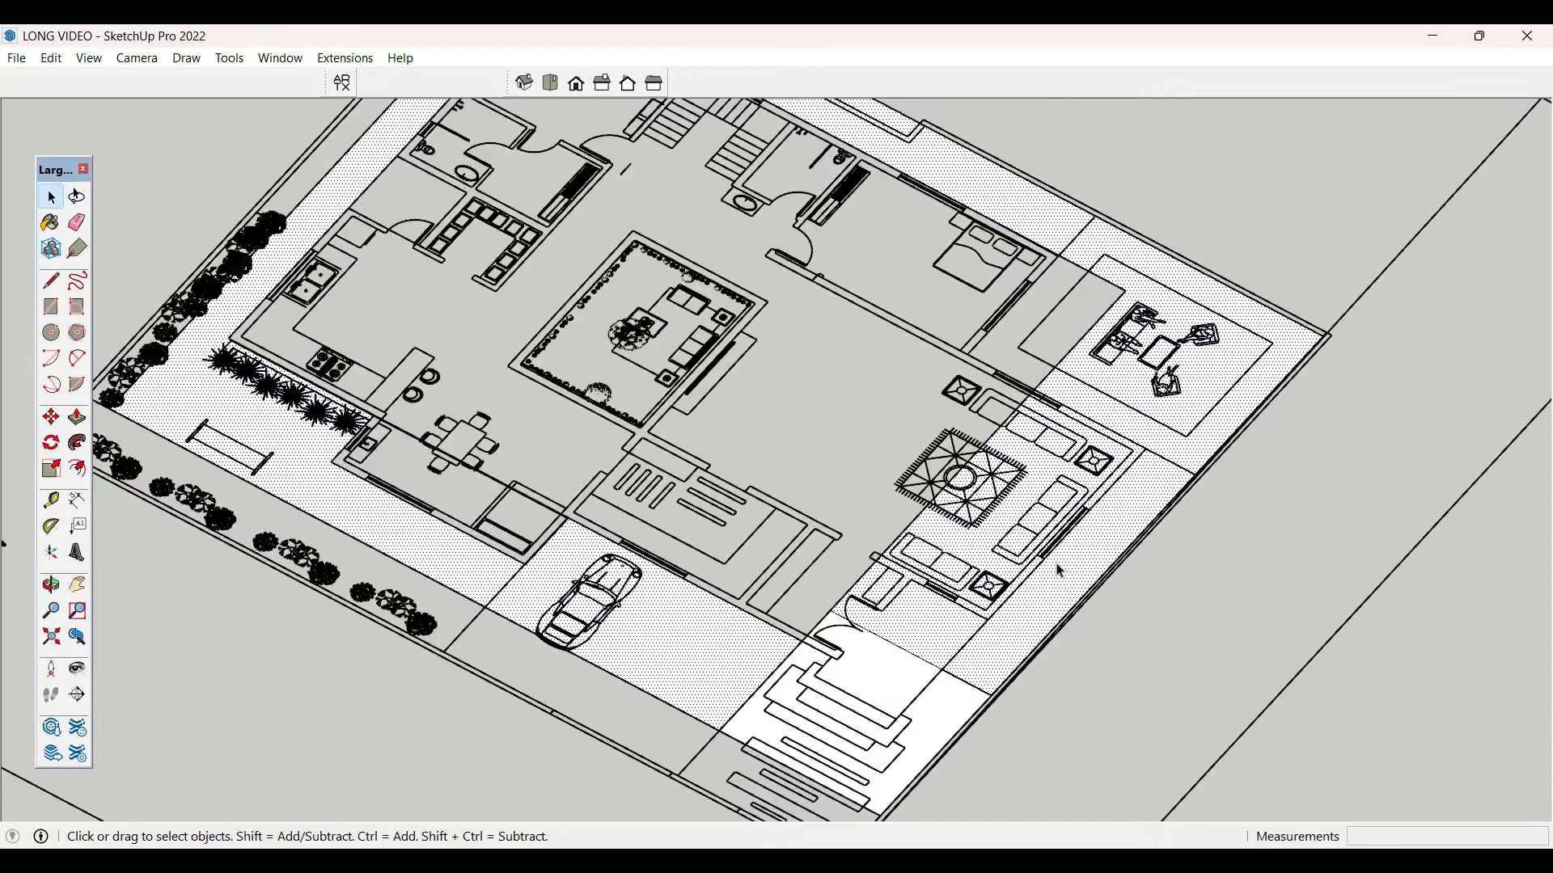
key("b")
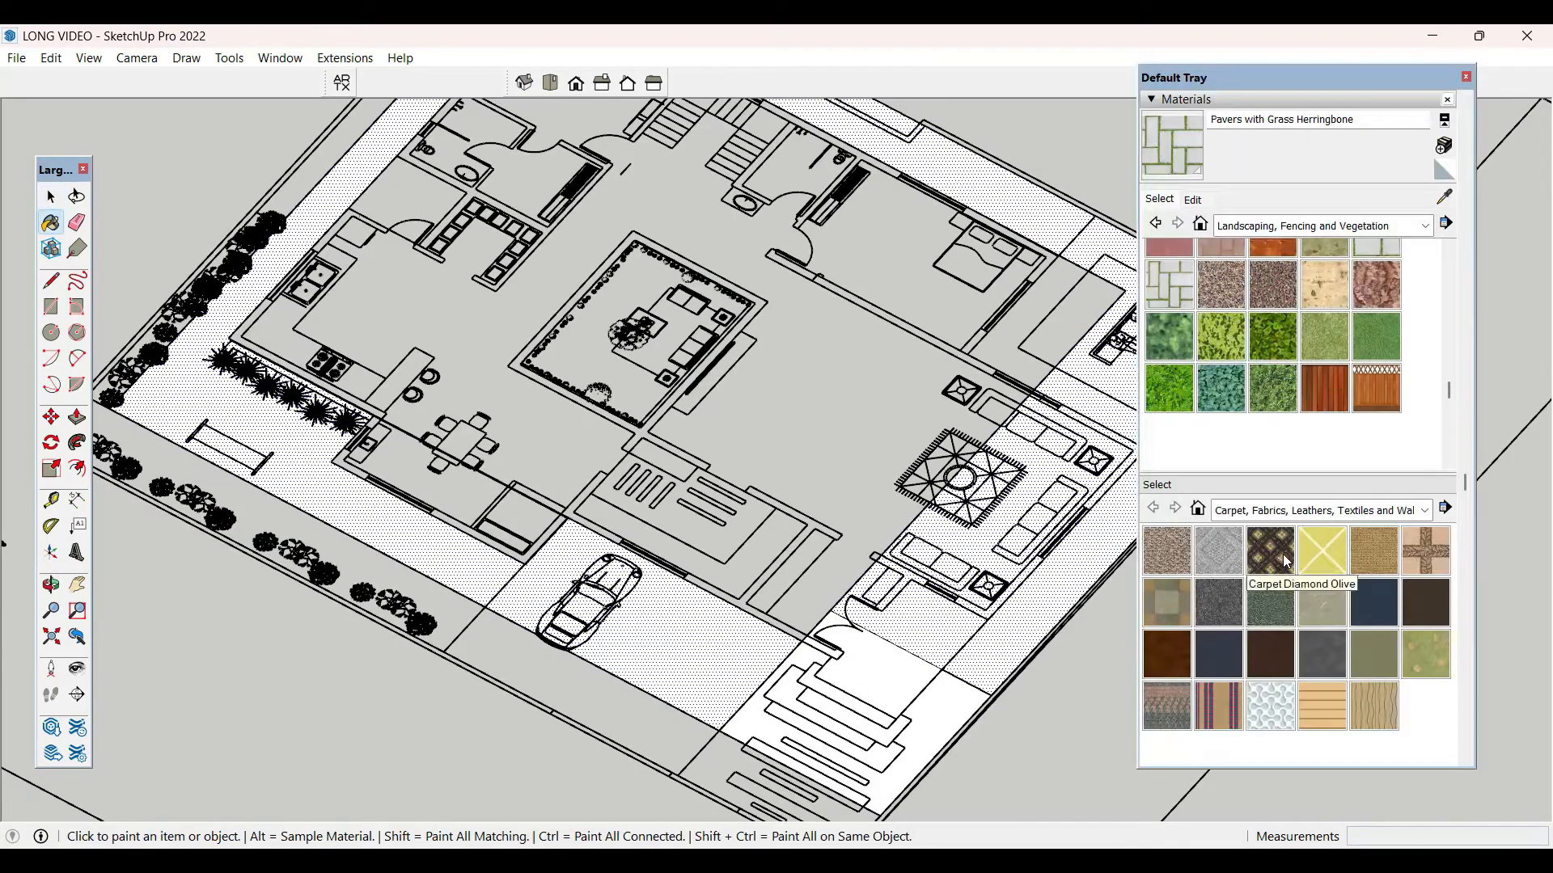
scroll(1326, 337, "up", 2)
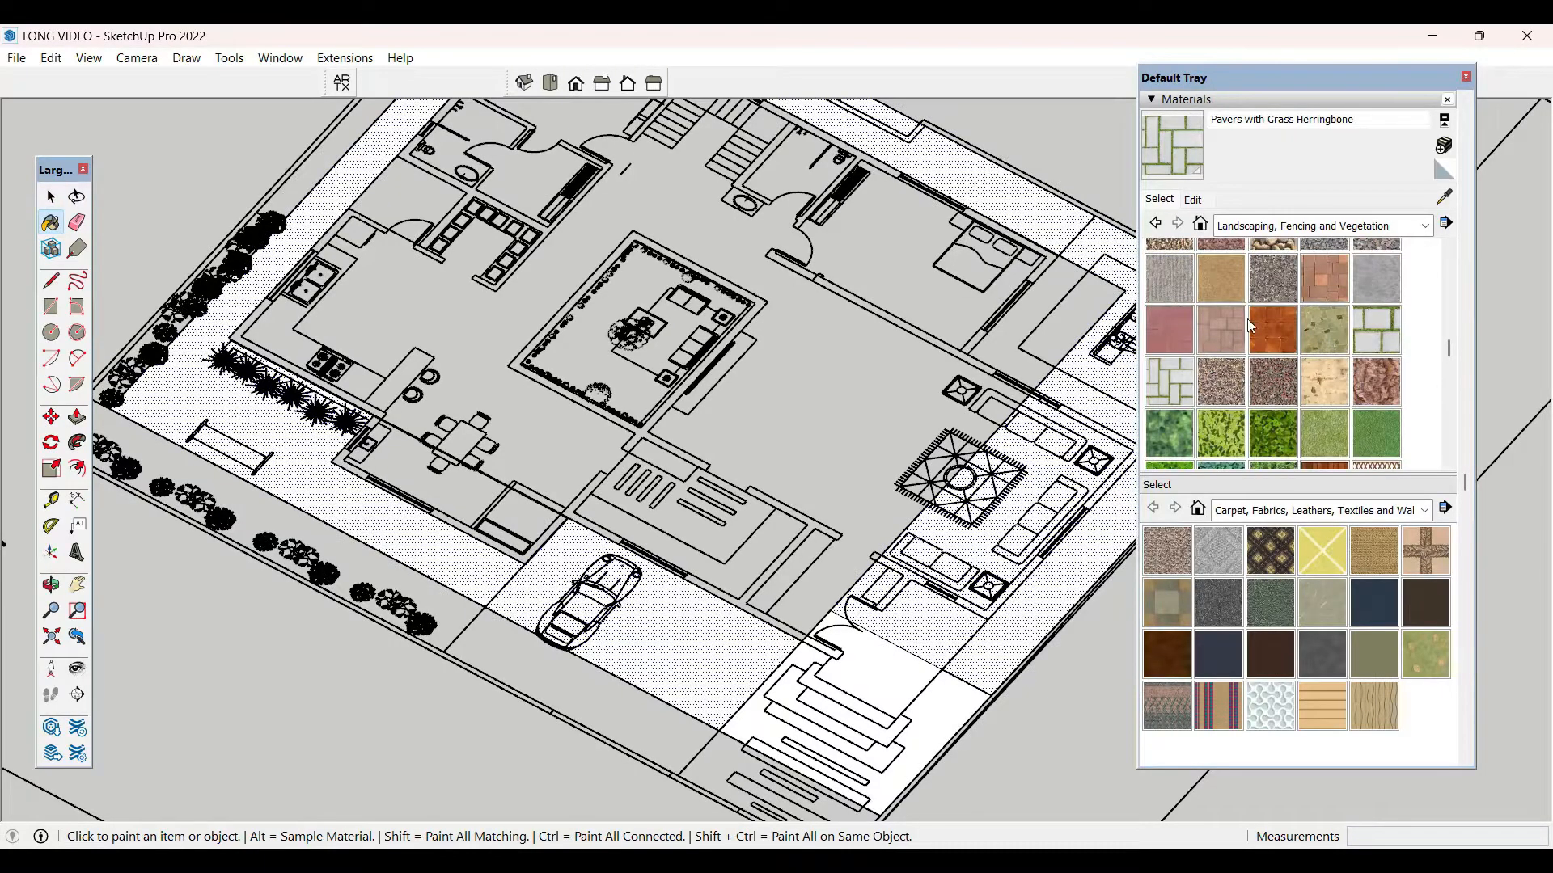
left_click(1271, 326)
left_click(1061, 490)
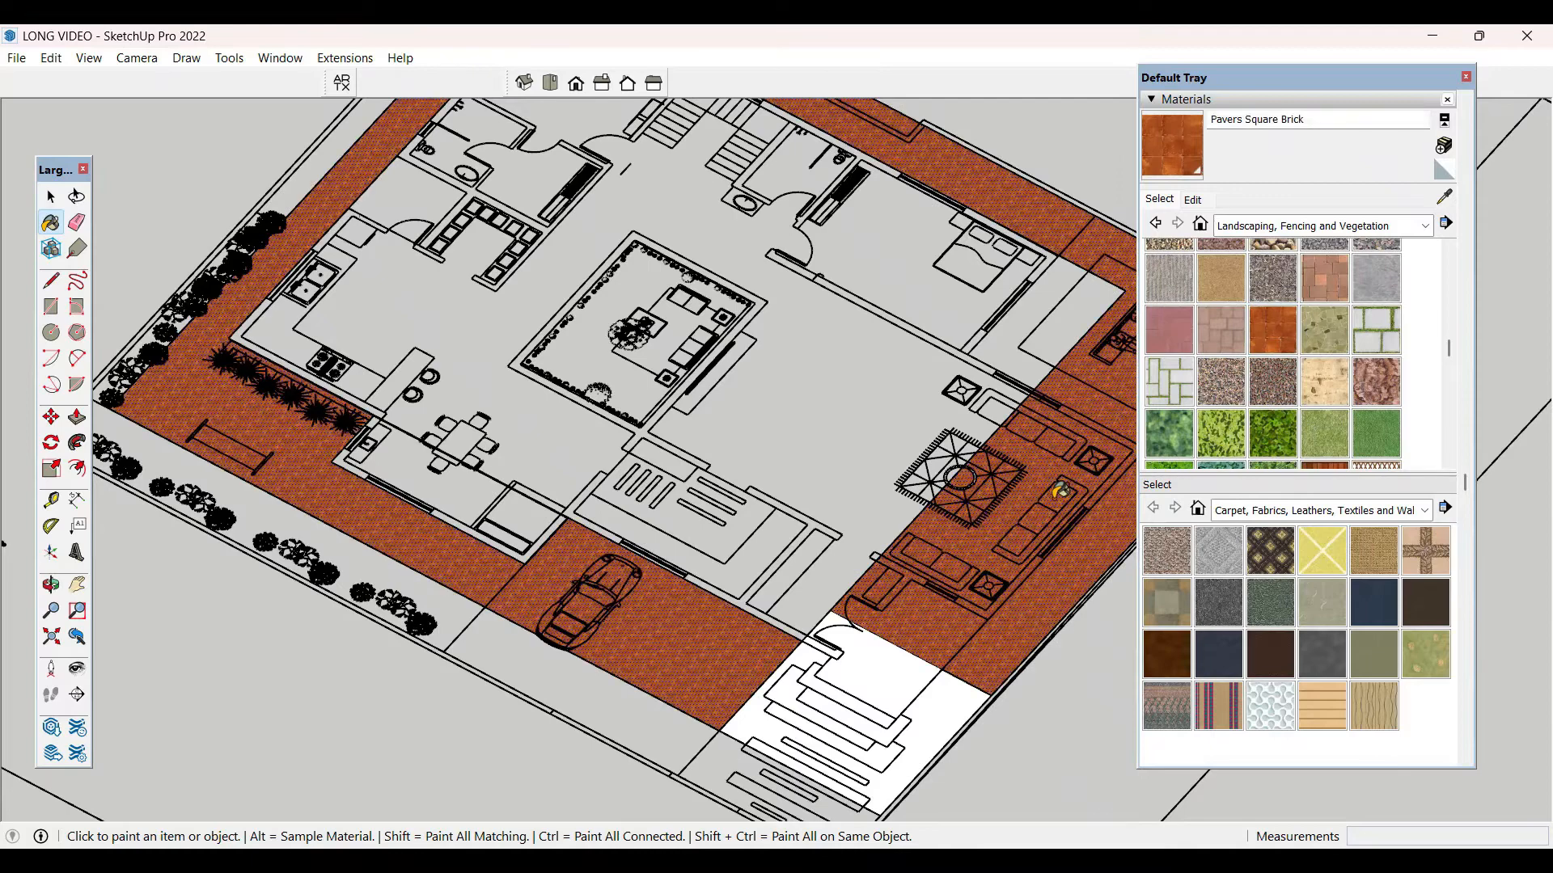
left_click(1467, 77)
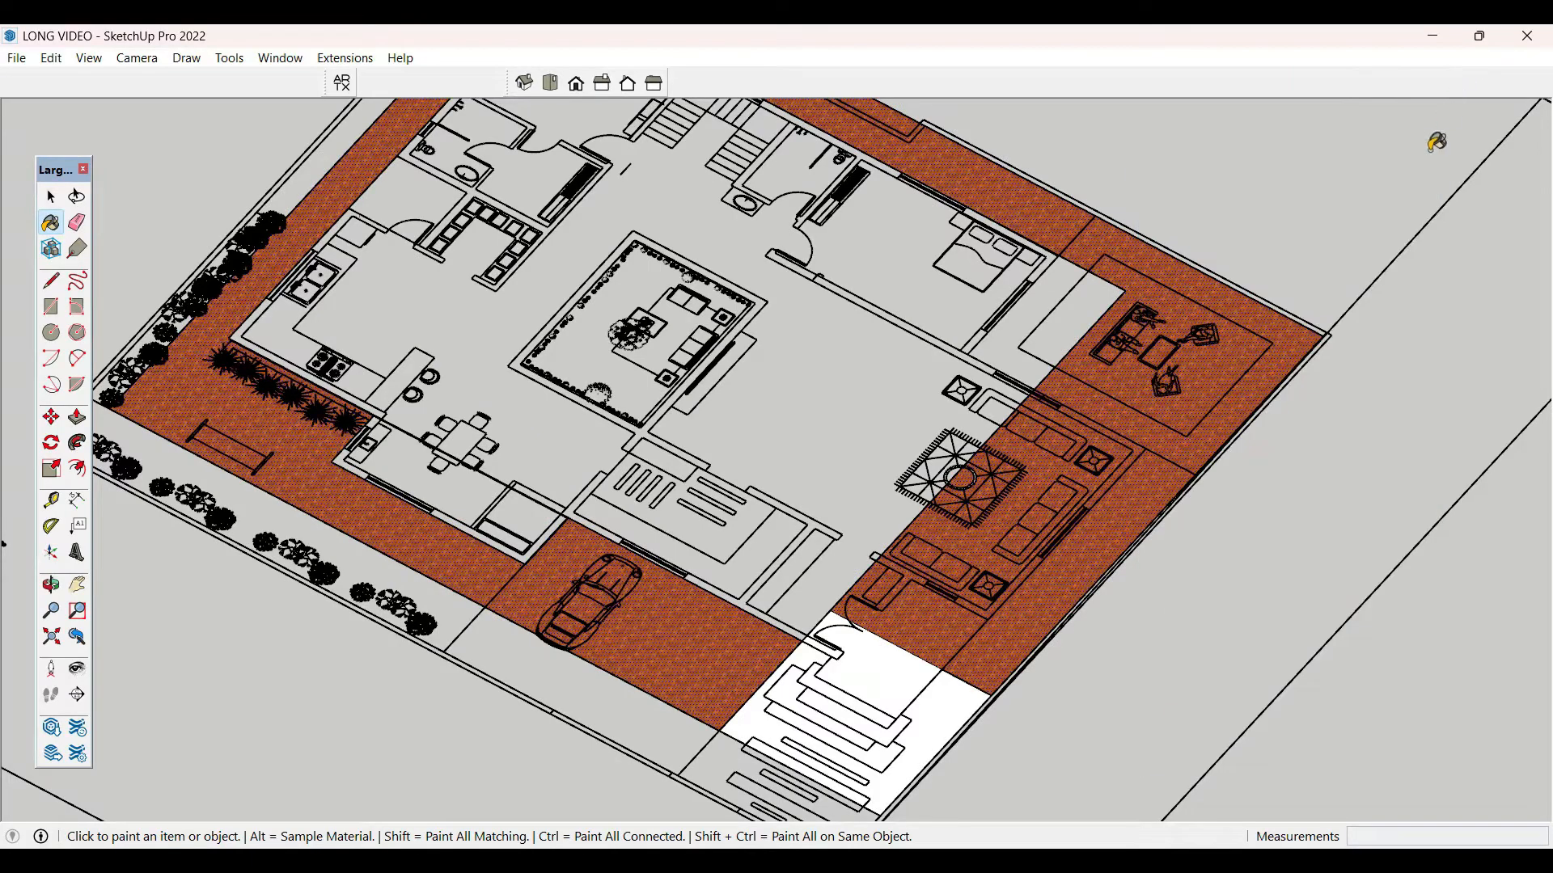
key("space")
- Select the paved face with all its connected geometry and make it a group
scroll(1284, 563, "down", 5)
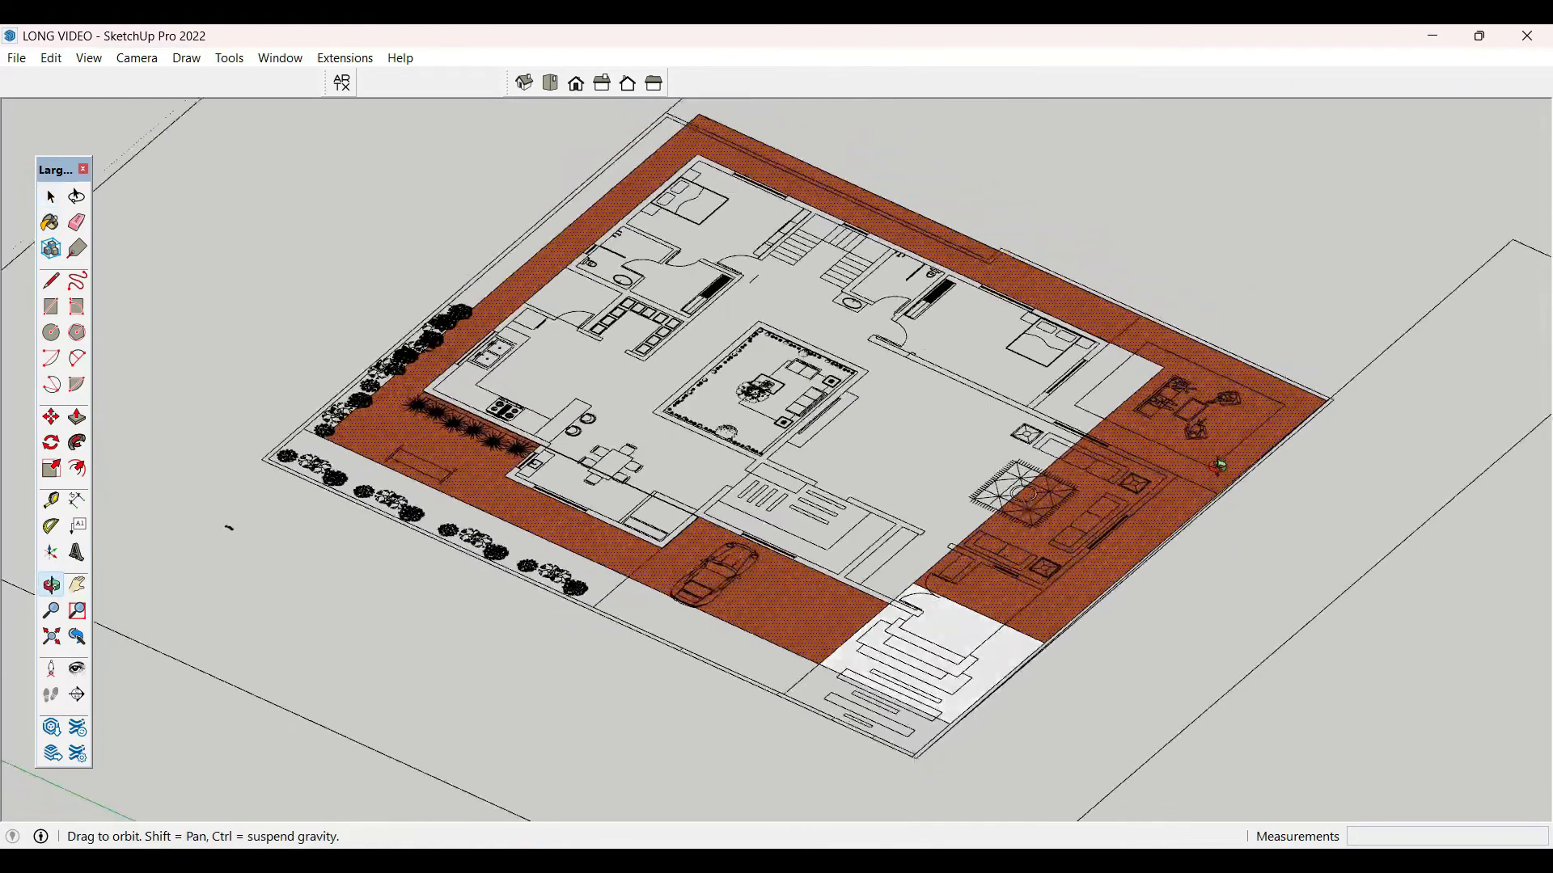
left_click(1215, 467)
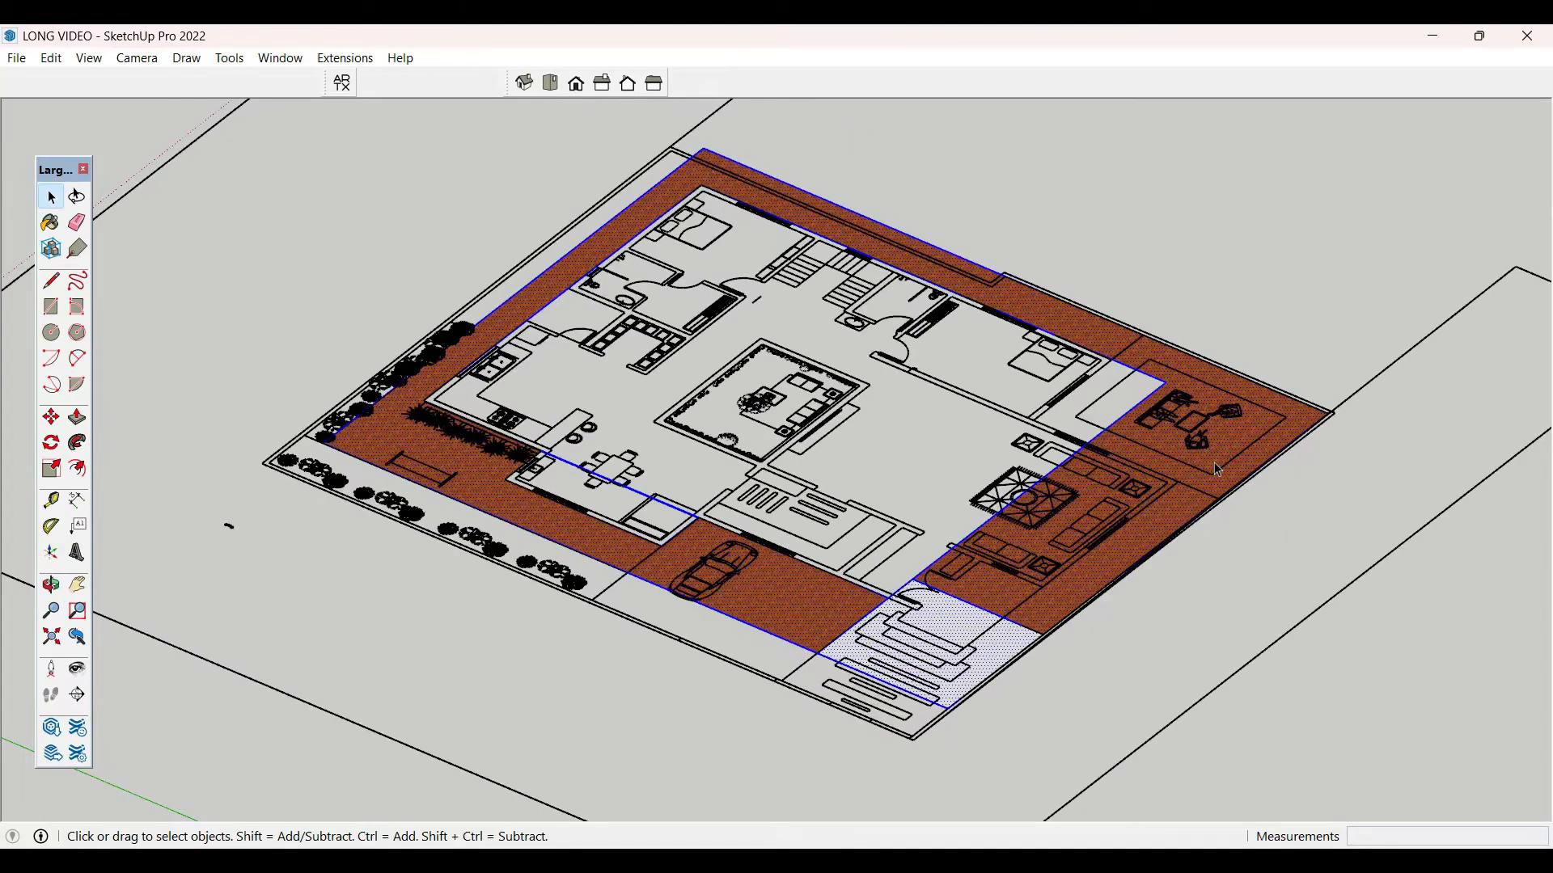
right_click(1214, 467)
left_click(1300, 474)
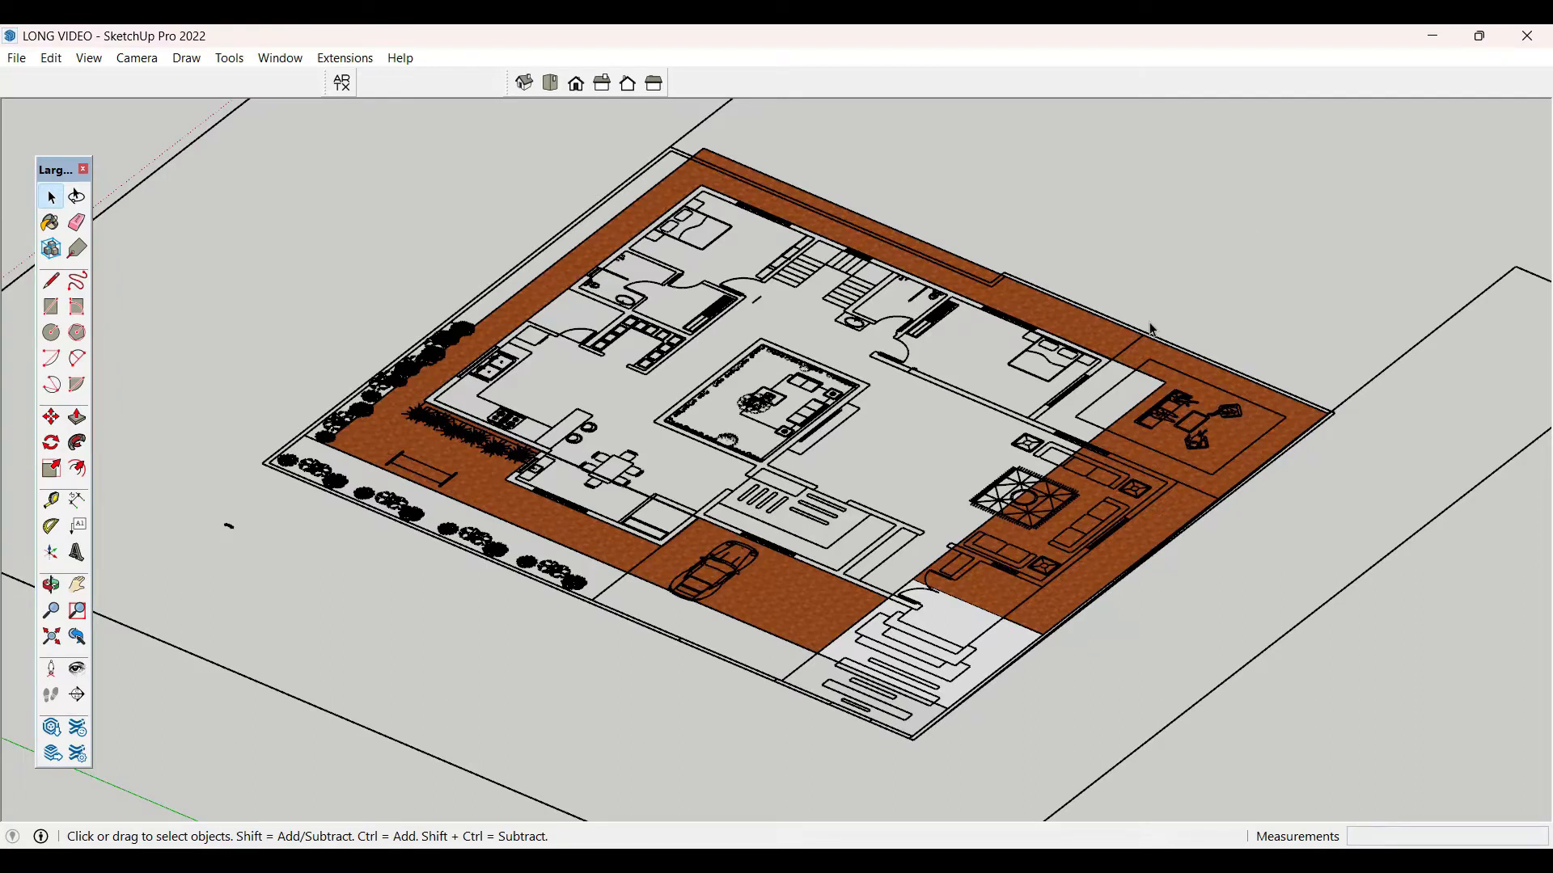
- Open the paving group, delete the unpainted face over the entrance steps, and close the group
scroll(894, 387, "down", 2)
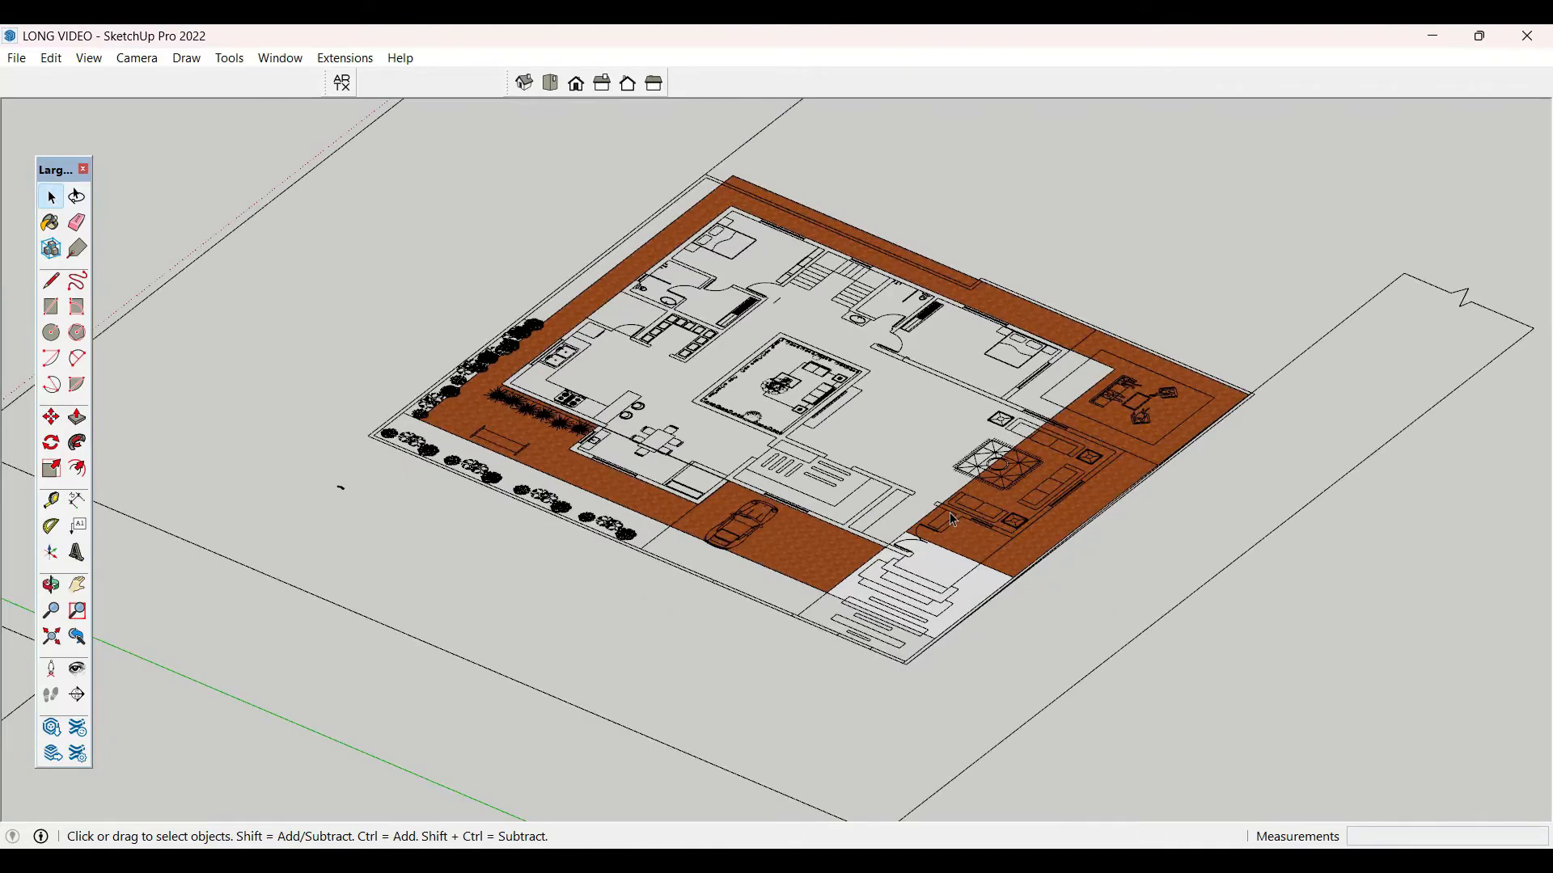
scroll(953, 597, "up", 5)
left_click(972, 590)
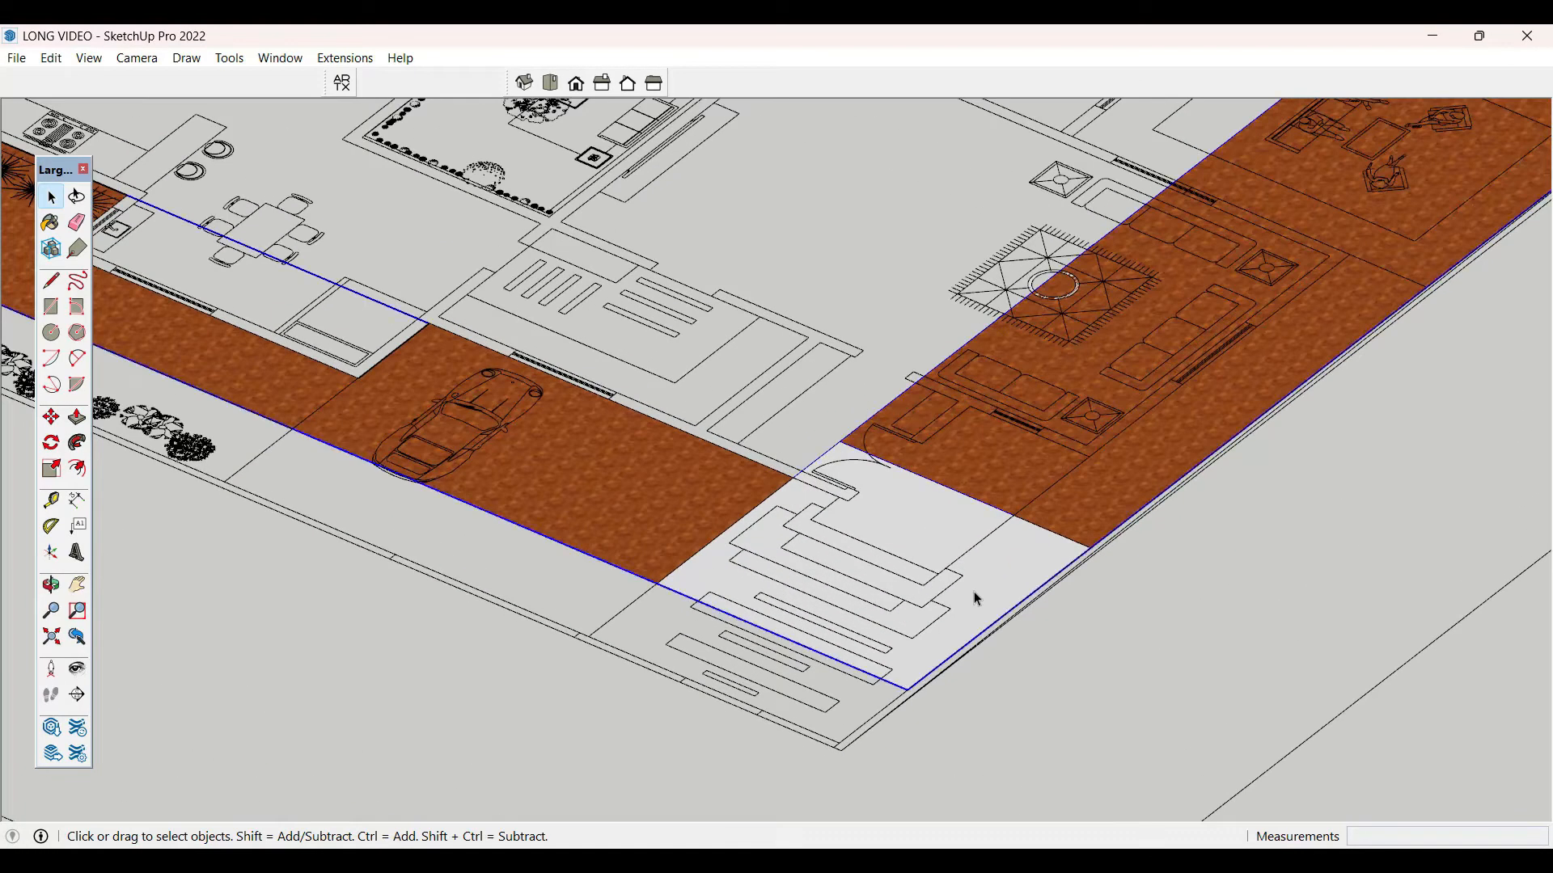
double_click(974, 590)
left_click(980, 586)
left_click(1132, 642)
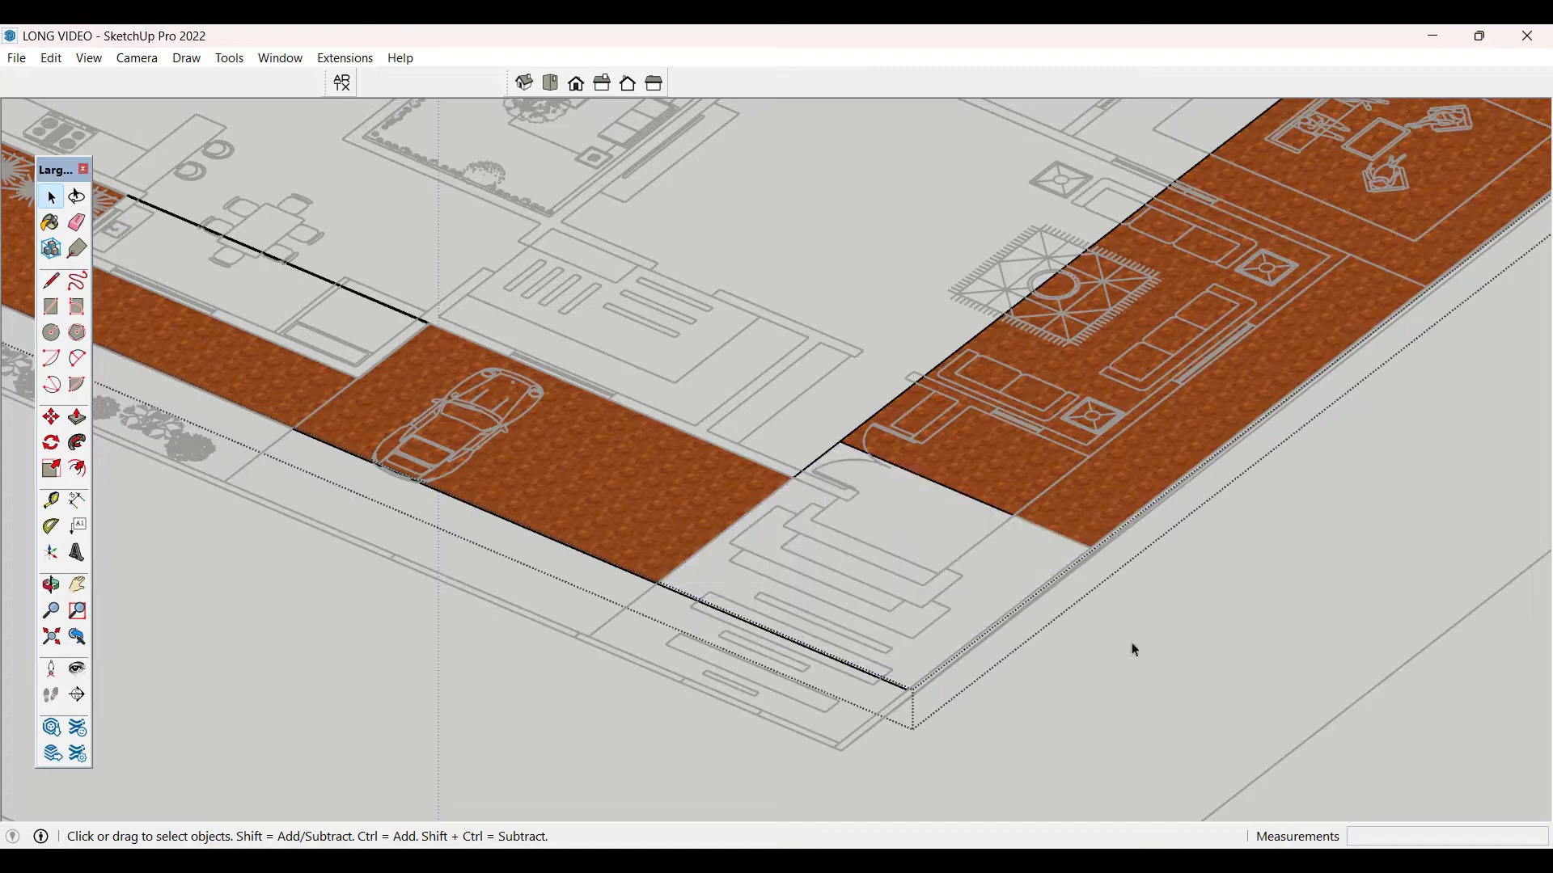
left_click(1171, 616)
scroll(1038, 630, "down", 3)
scroll(1116, 490, "down", 1)
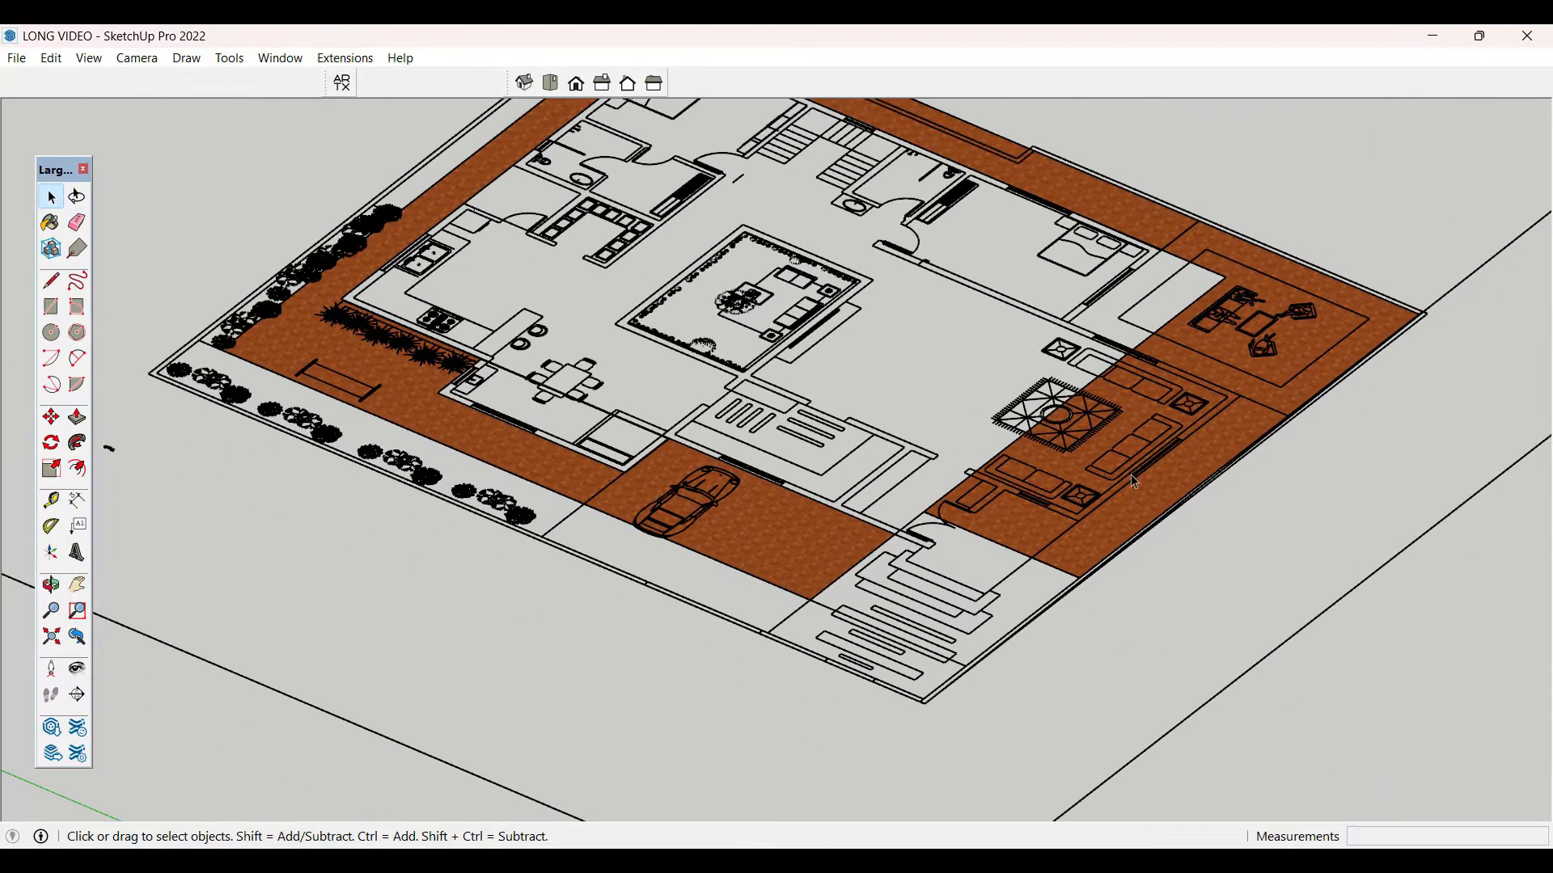
scroll(776, 580, "up", 2)
double_click(768, 574)
double_click(762, 587)
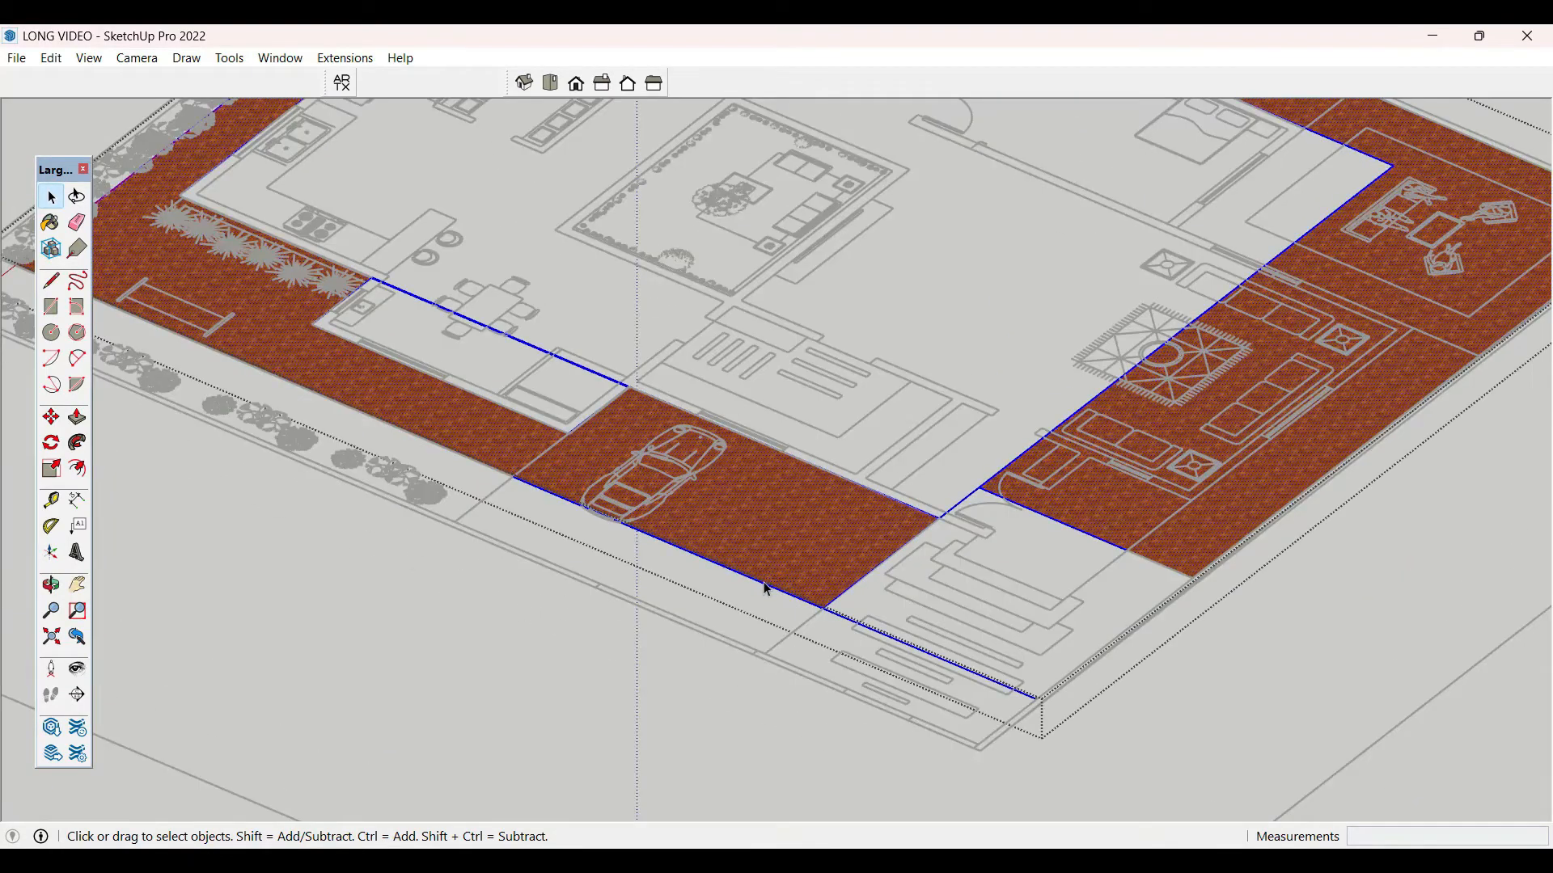
left_click(761, 586)
key("m")
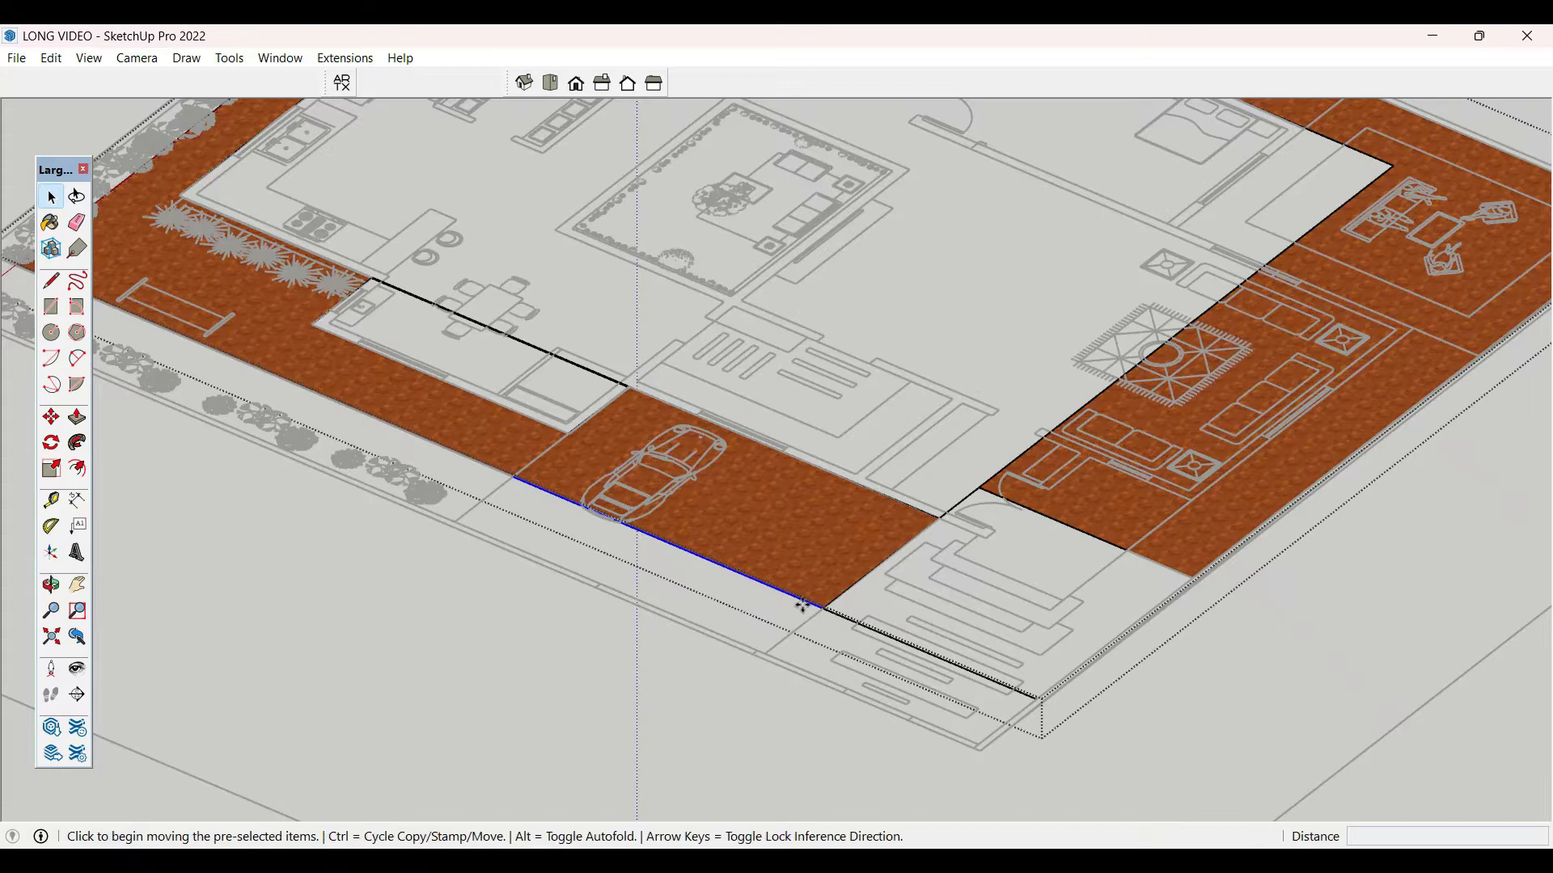
left_click(821, 608)
key("Escape")
key("space")
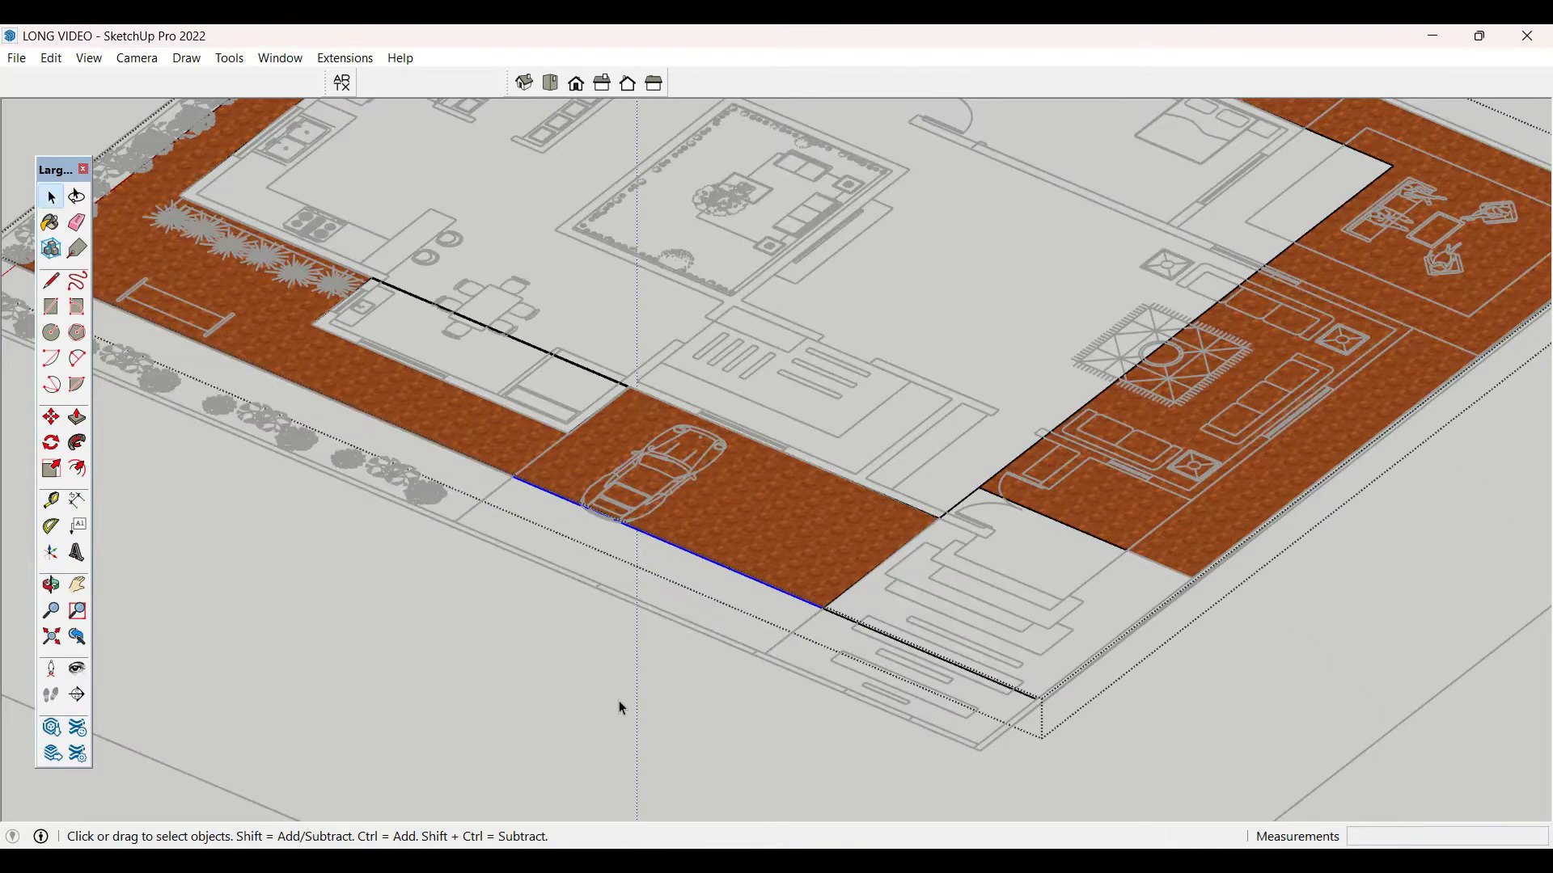
left_click(619, 701)
- Inside the paving group, draw a rectangle extending the driveway from its front edge to the plot's front boundary
triple_click(813, 536)
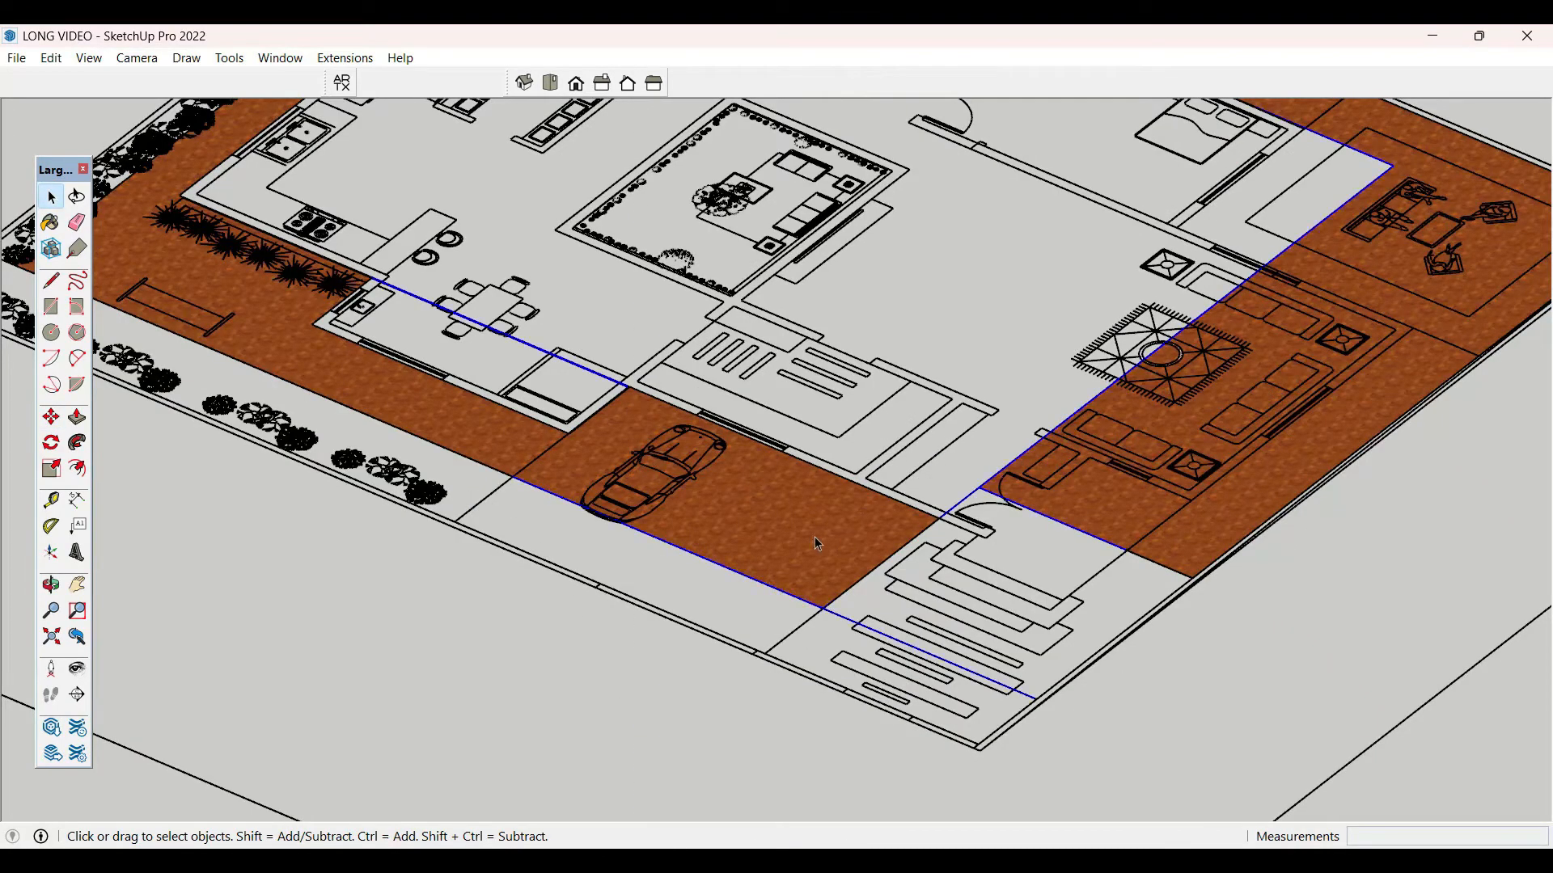
key("r")
left_click(512, 479)
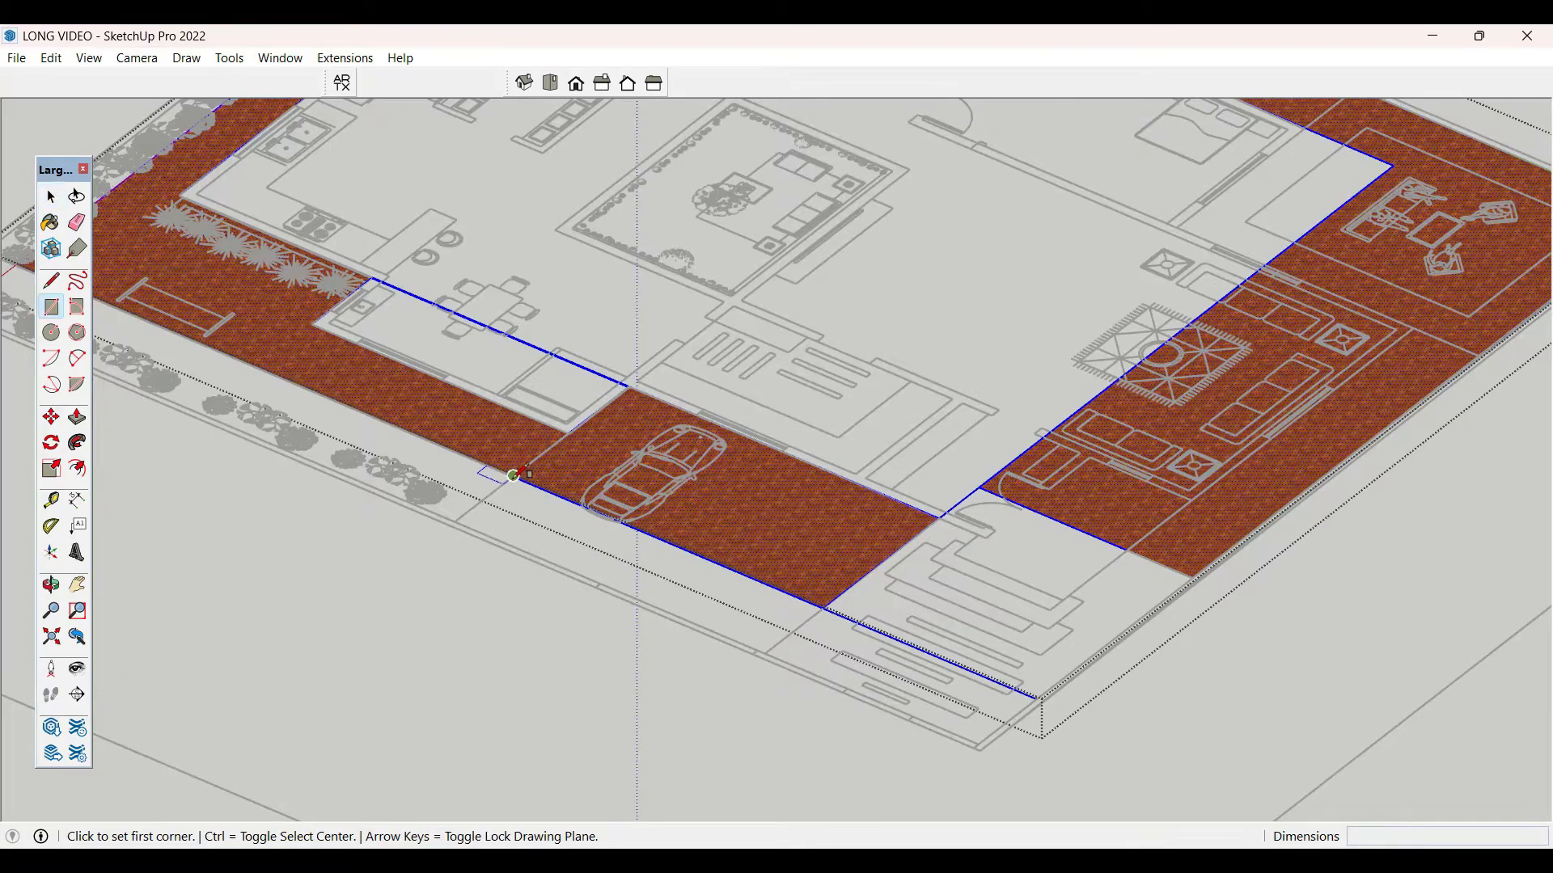
left_click(768, 651)
key("space")
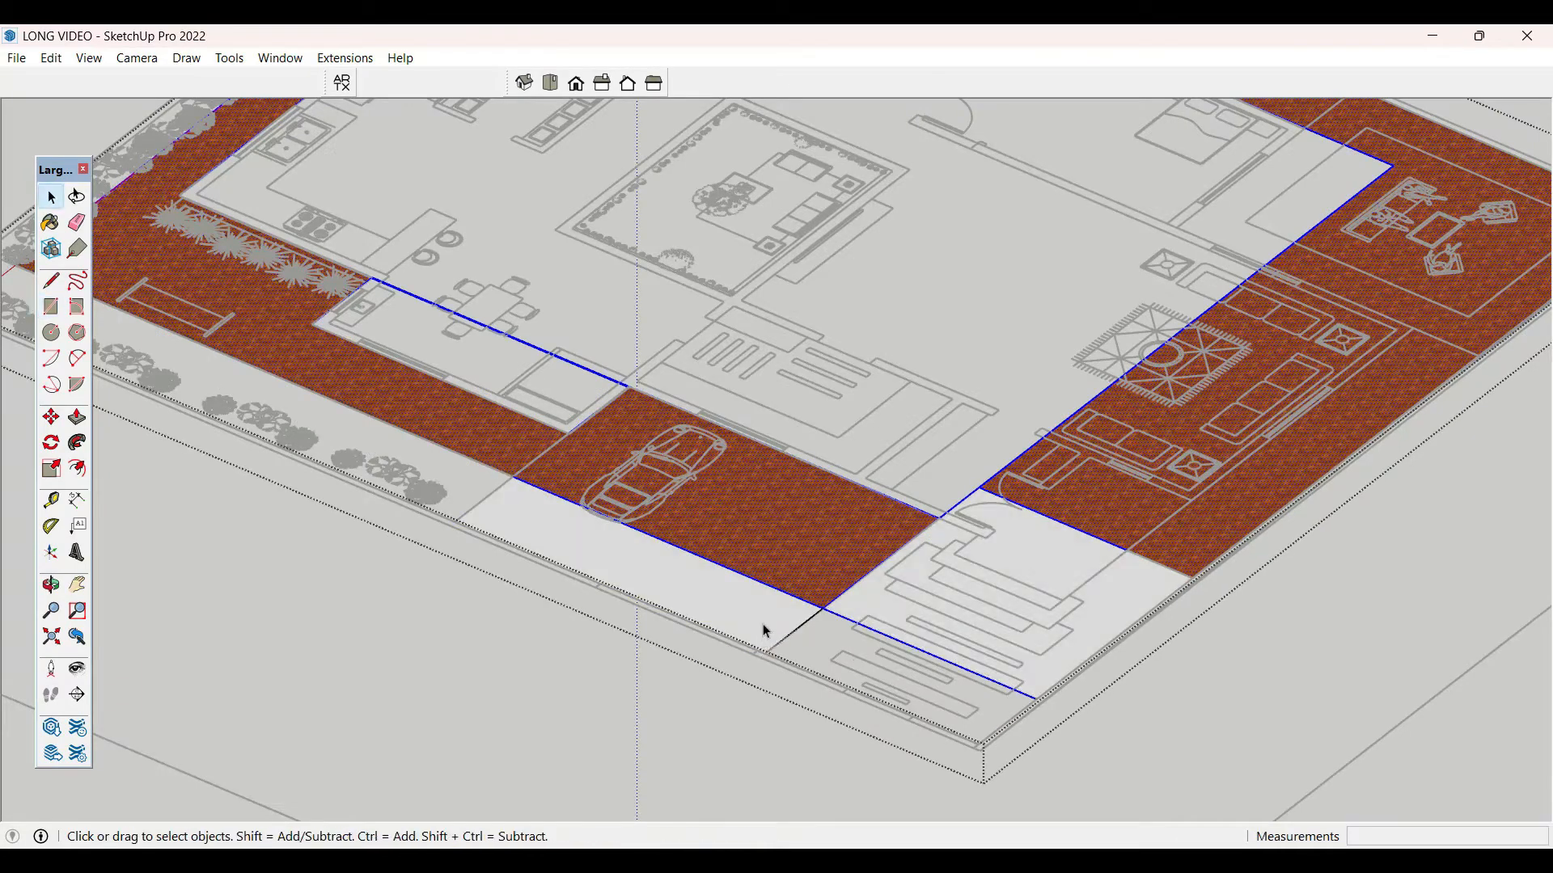
- Paint the added driveway strip with Pavers Square Brick and leave the paving group
key("b")
left_click(760, 613)
key("space")
left_click(629, 717)
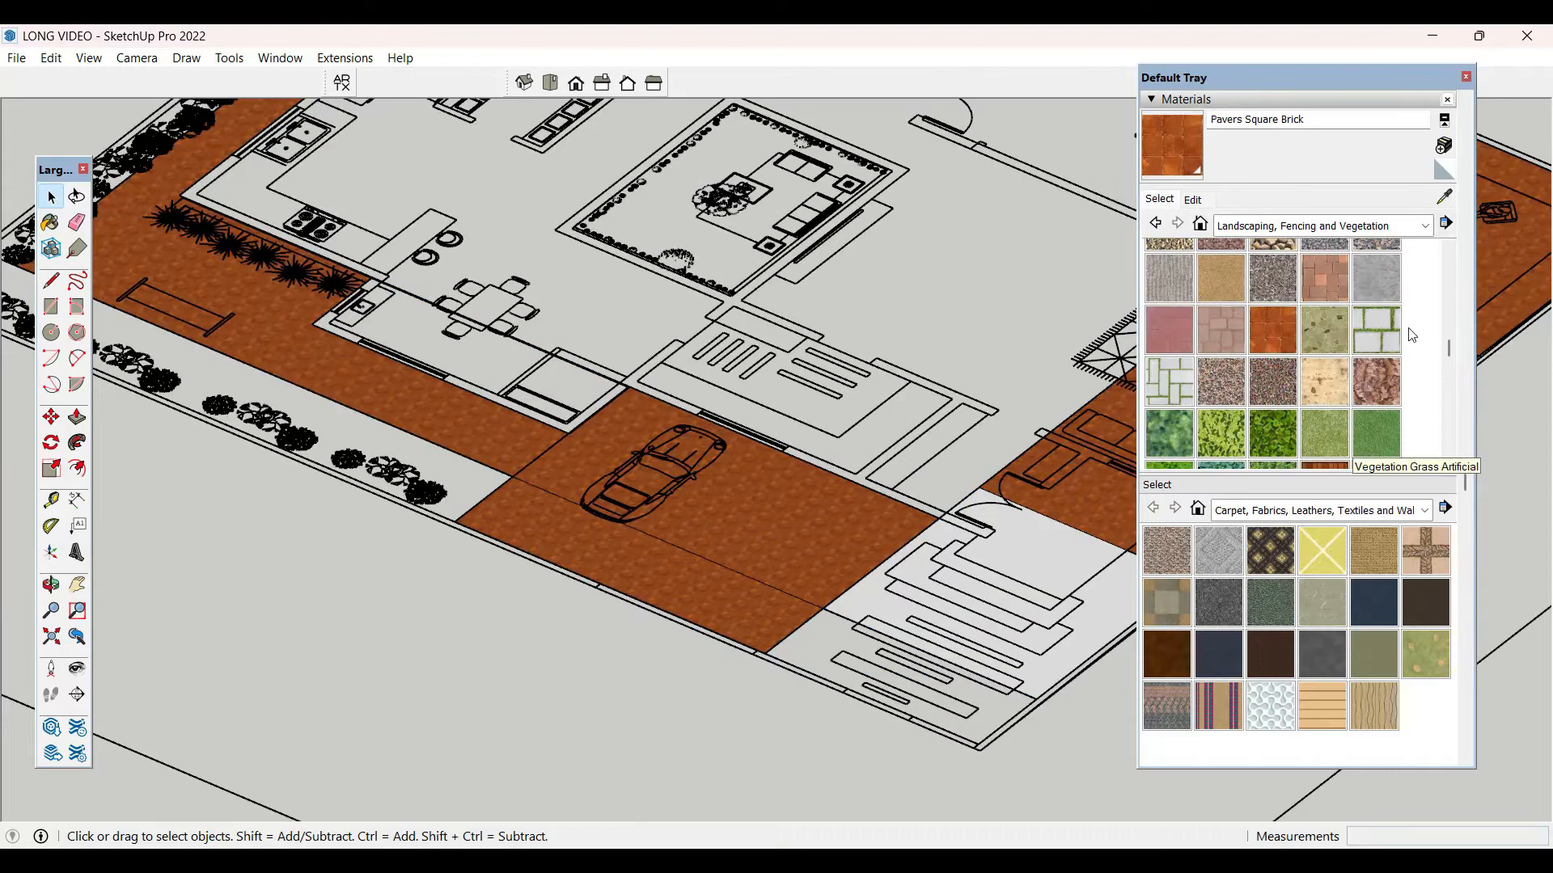
- Explode the paving group and delete the copied floor plan around the paving
left_click(1466, 77)
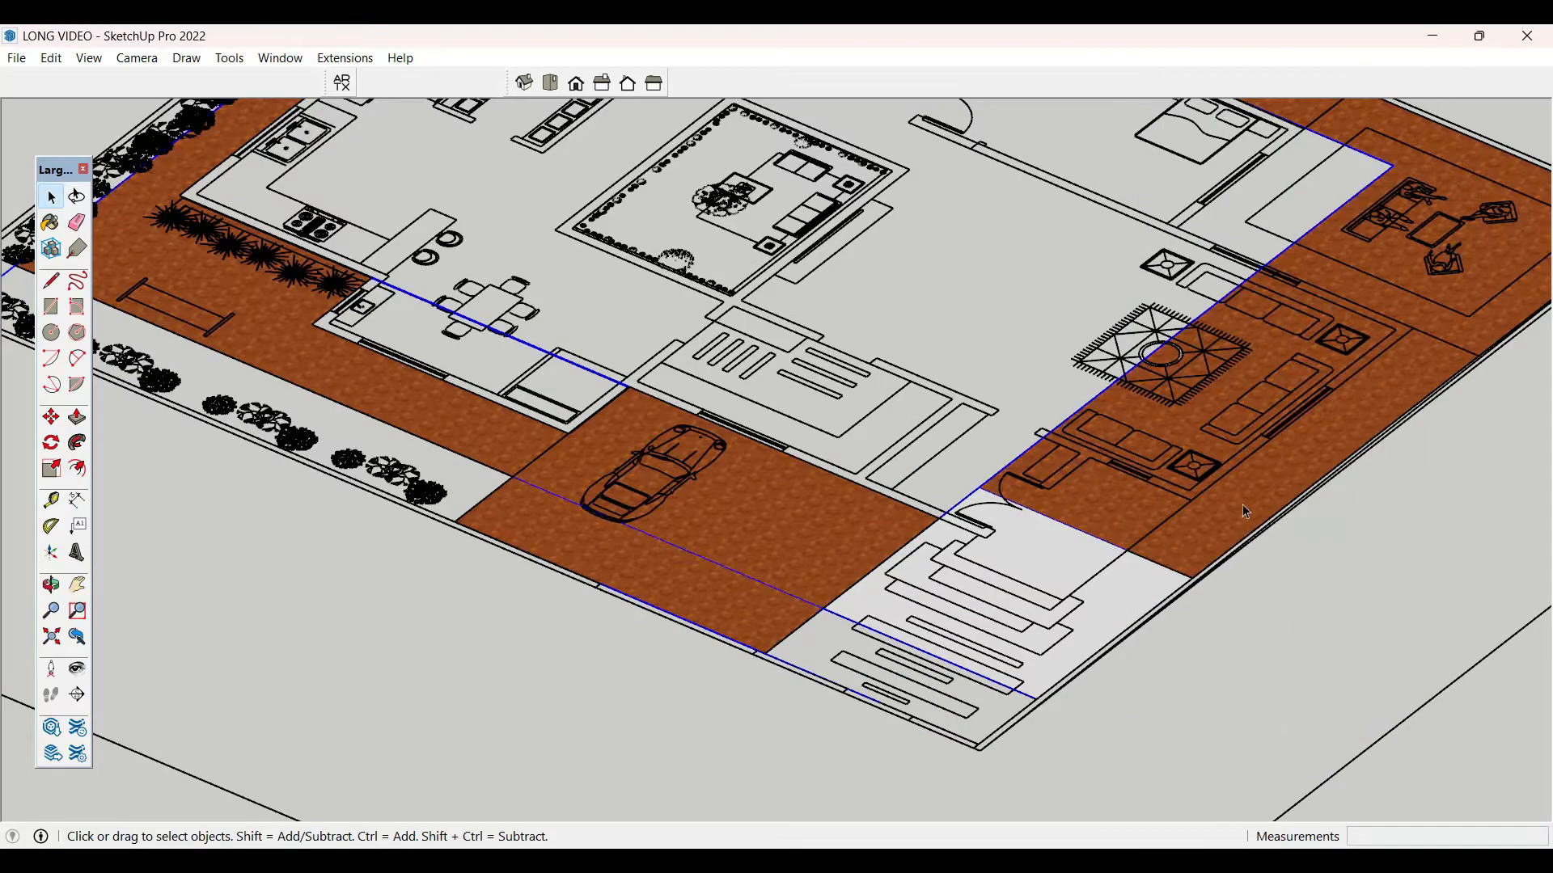
right_click(724, 600)
left_click(817, 197)
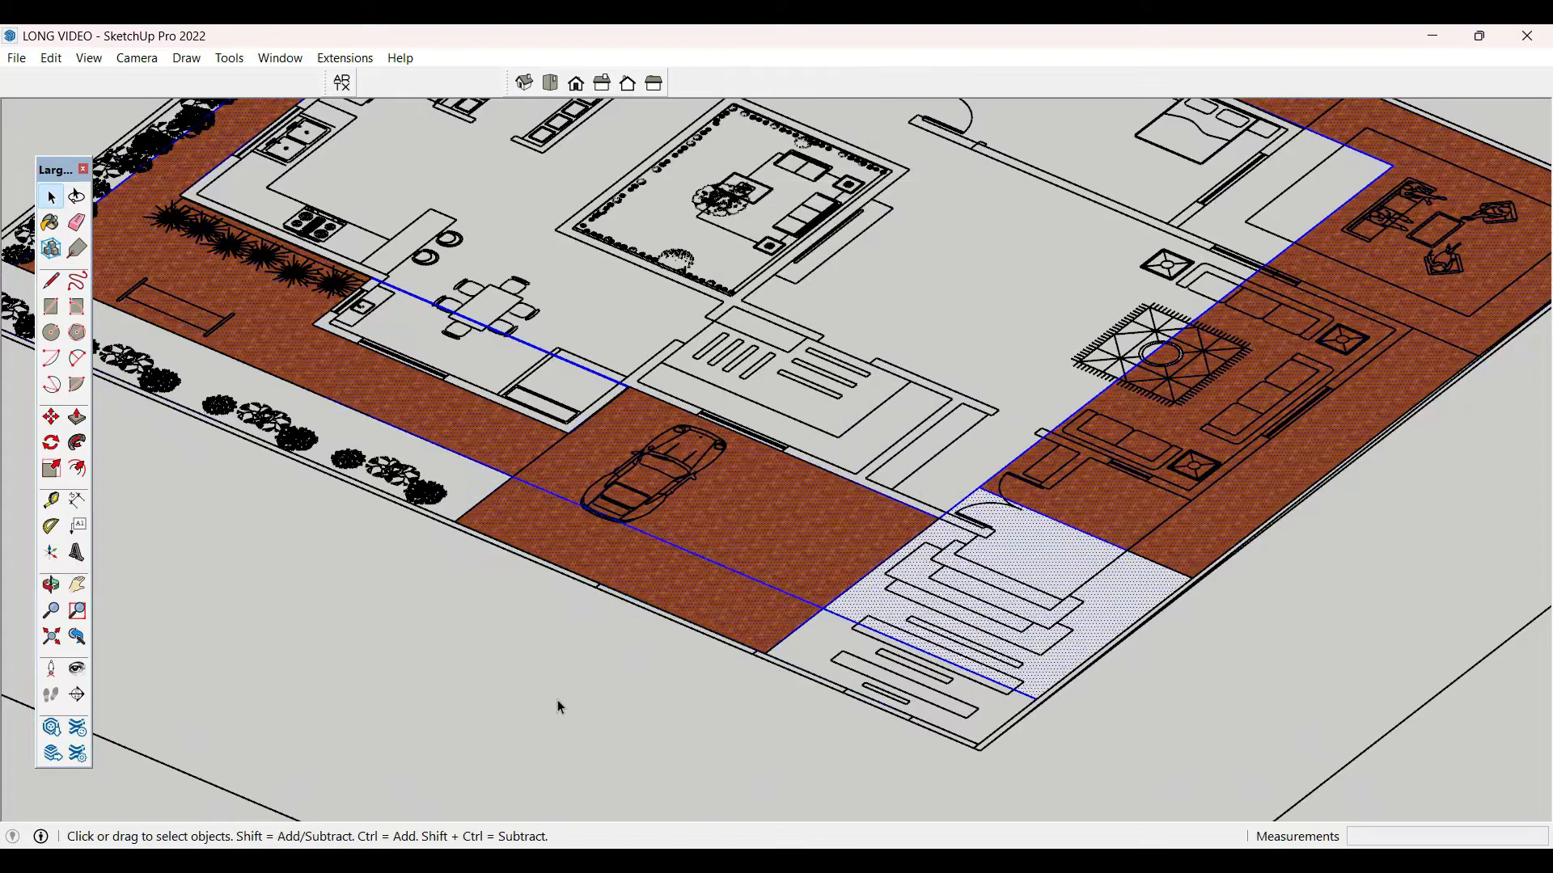
scroll(778, 645, "down", 2)
left_click(1198, 727)
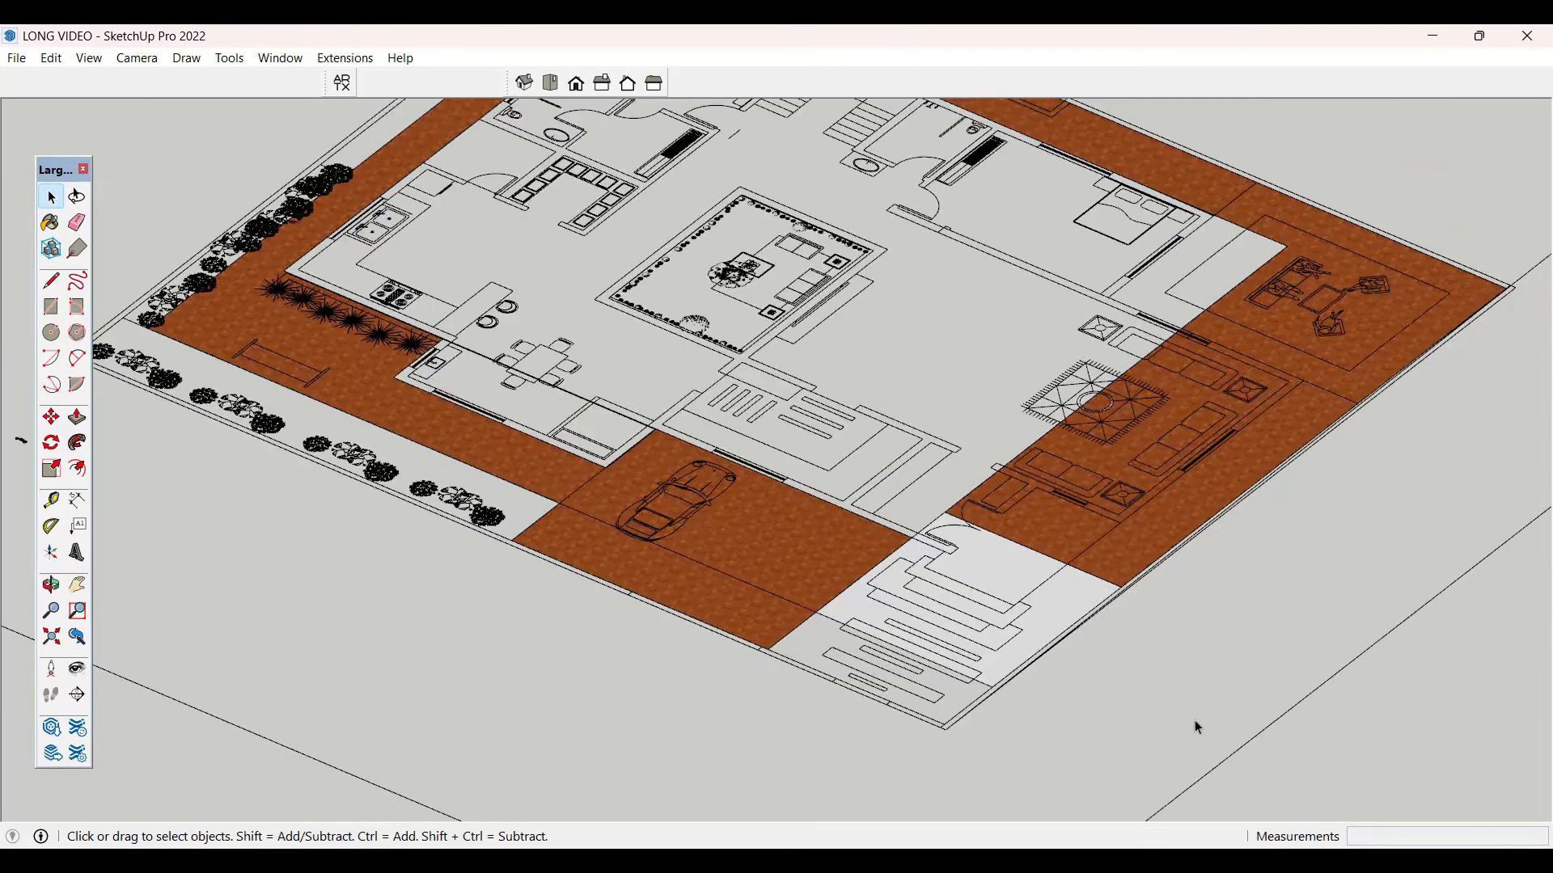
triple_click(886, 712)
key("Delete")
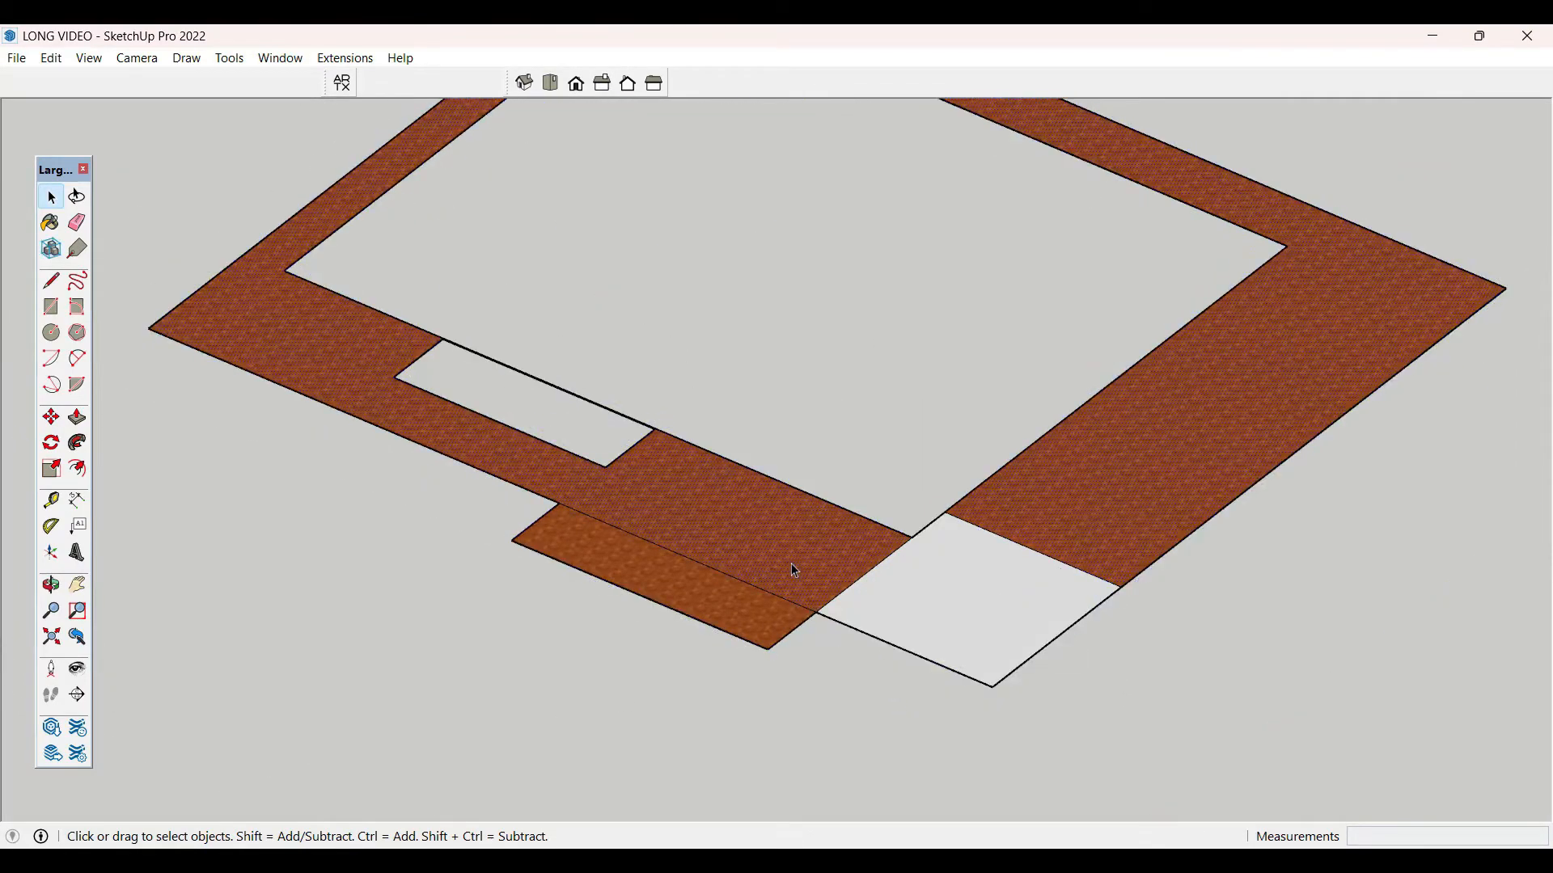
- Delete the leftover entrance outline and the seam across the driveway, keeping the rectangular recess beside the house open
left_click(862, 633)
key("Delete")
left_click(1014, 669)
key("Delete")
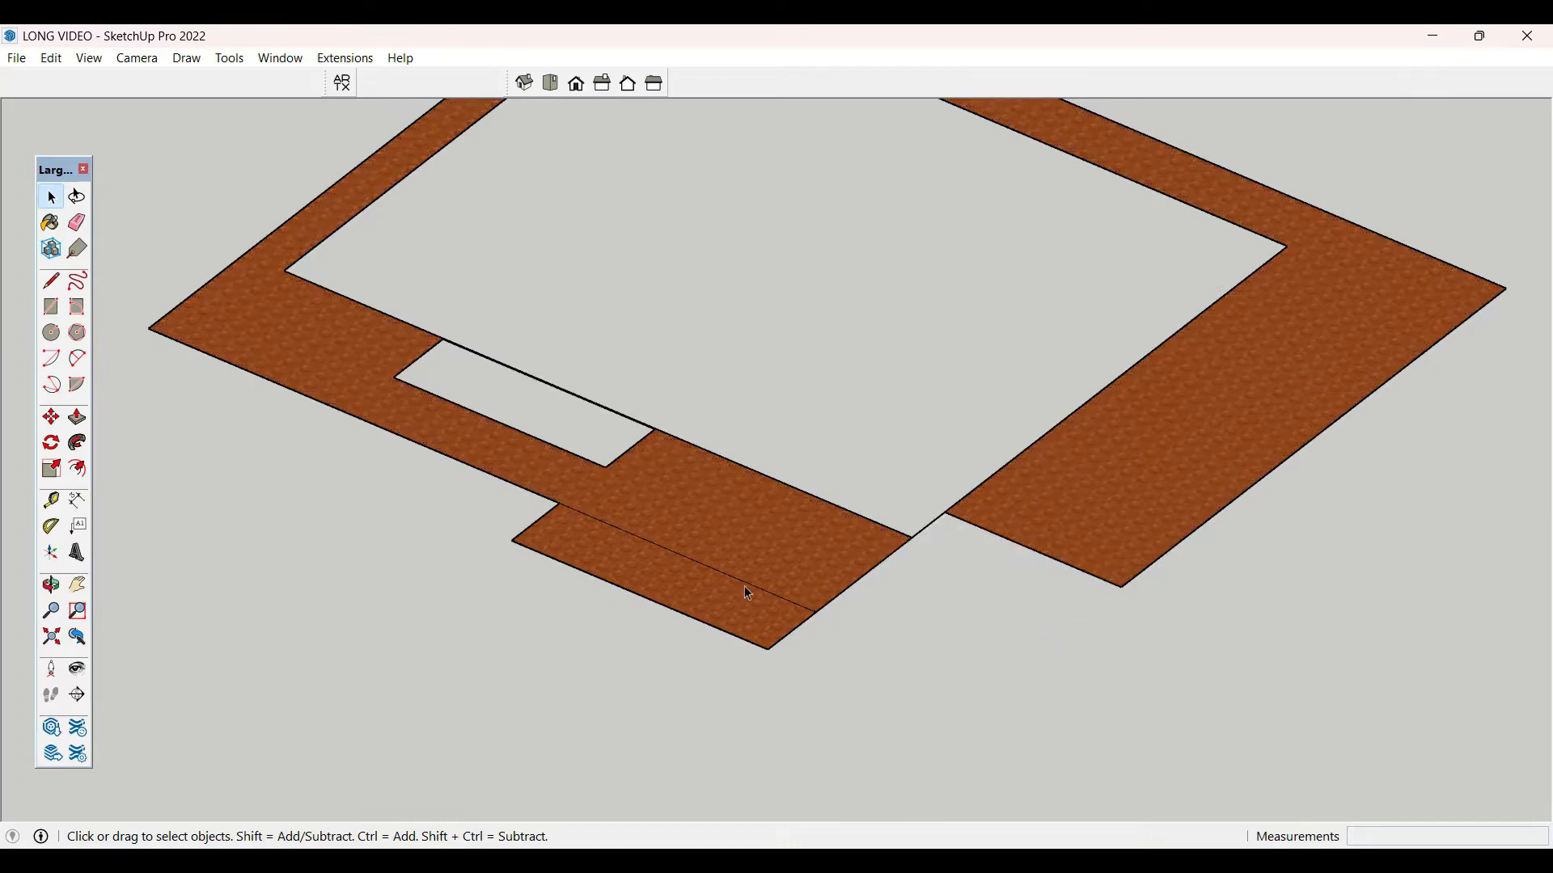
left_click(748, 594)
key("Delete")
key("Delete")
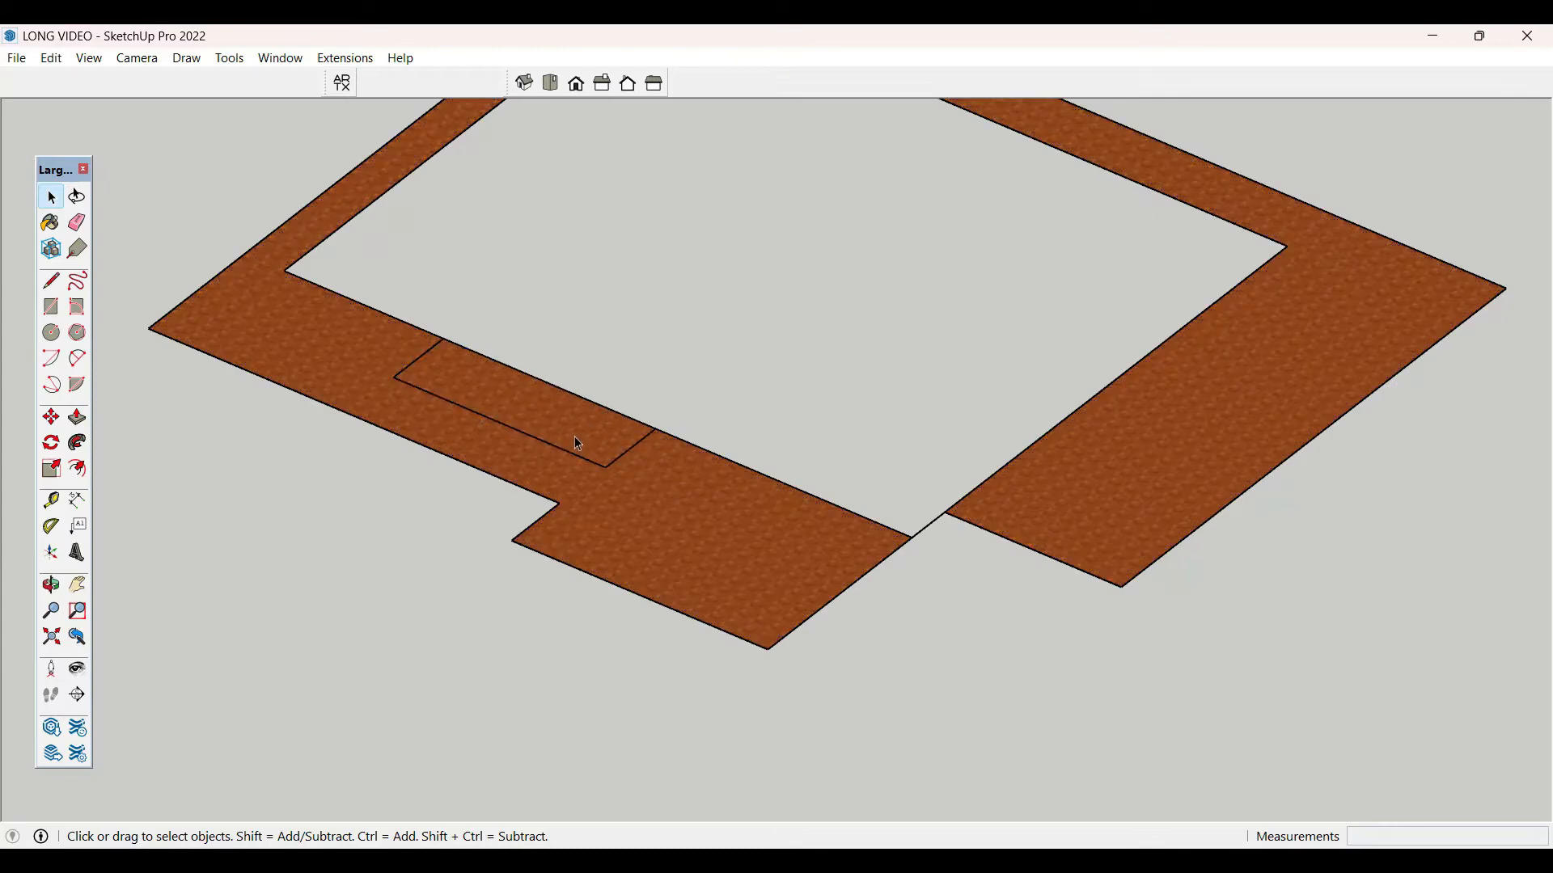
key("ctrl+z")
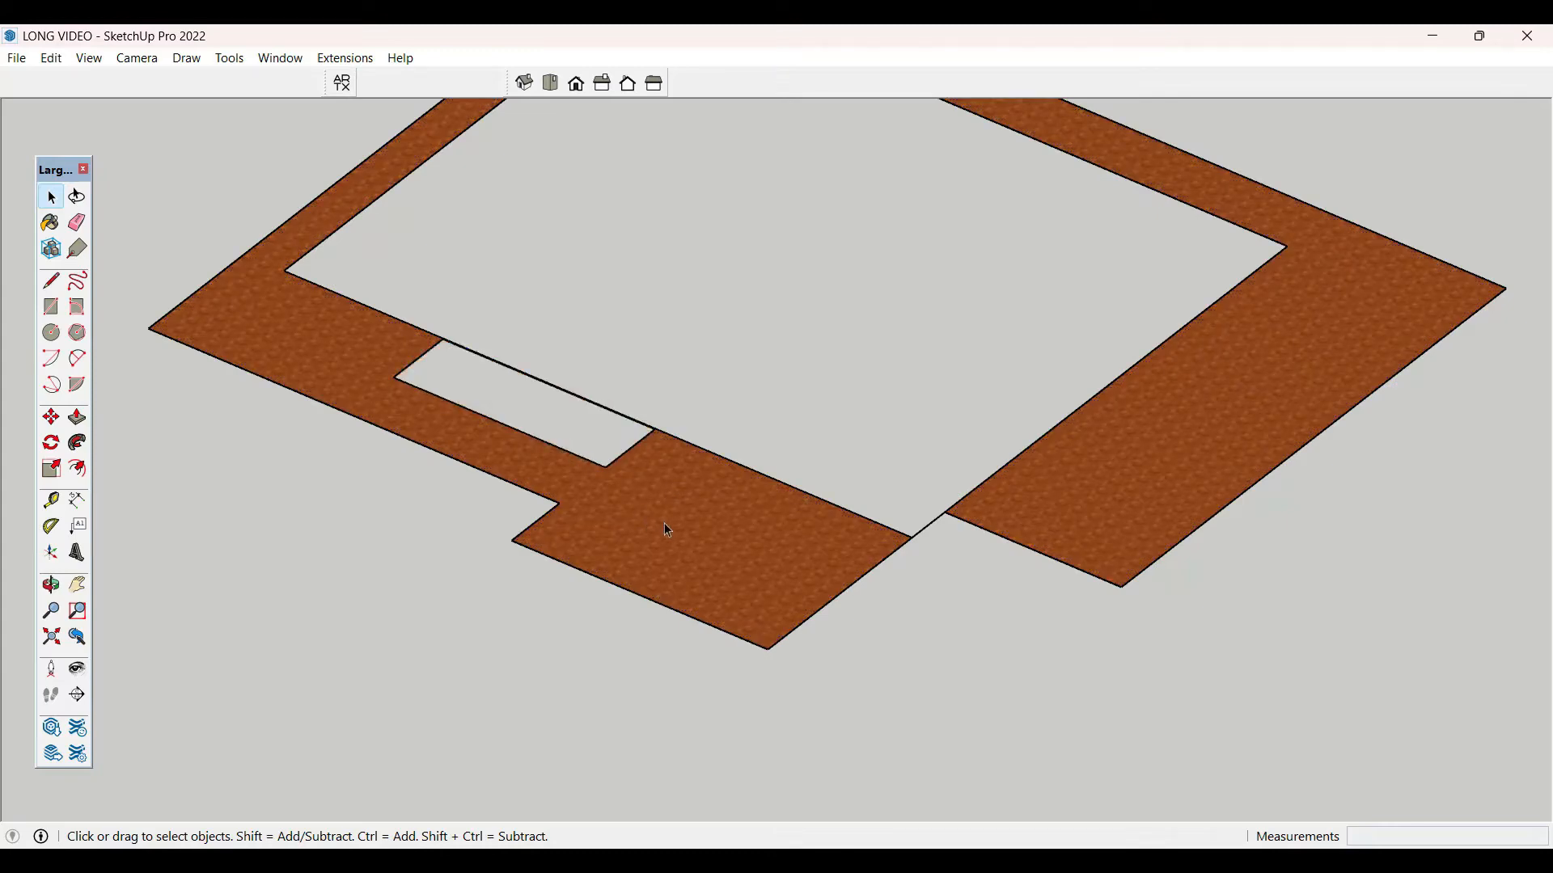
- Select the paving with all its connected geometry and make it a group
triple_click(671, 525)
right_click(671, 526)
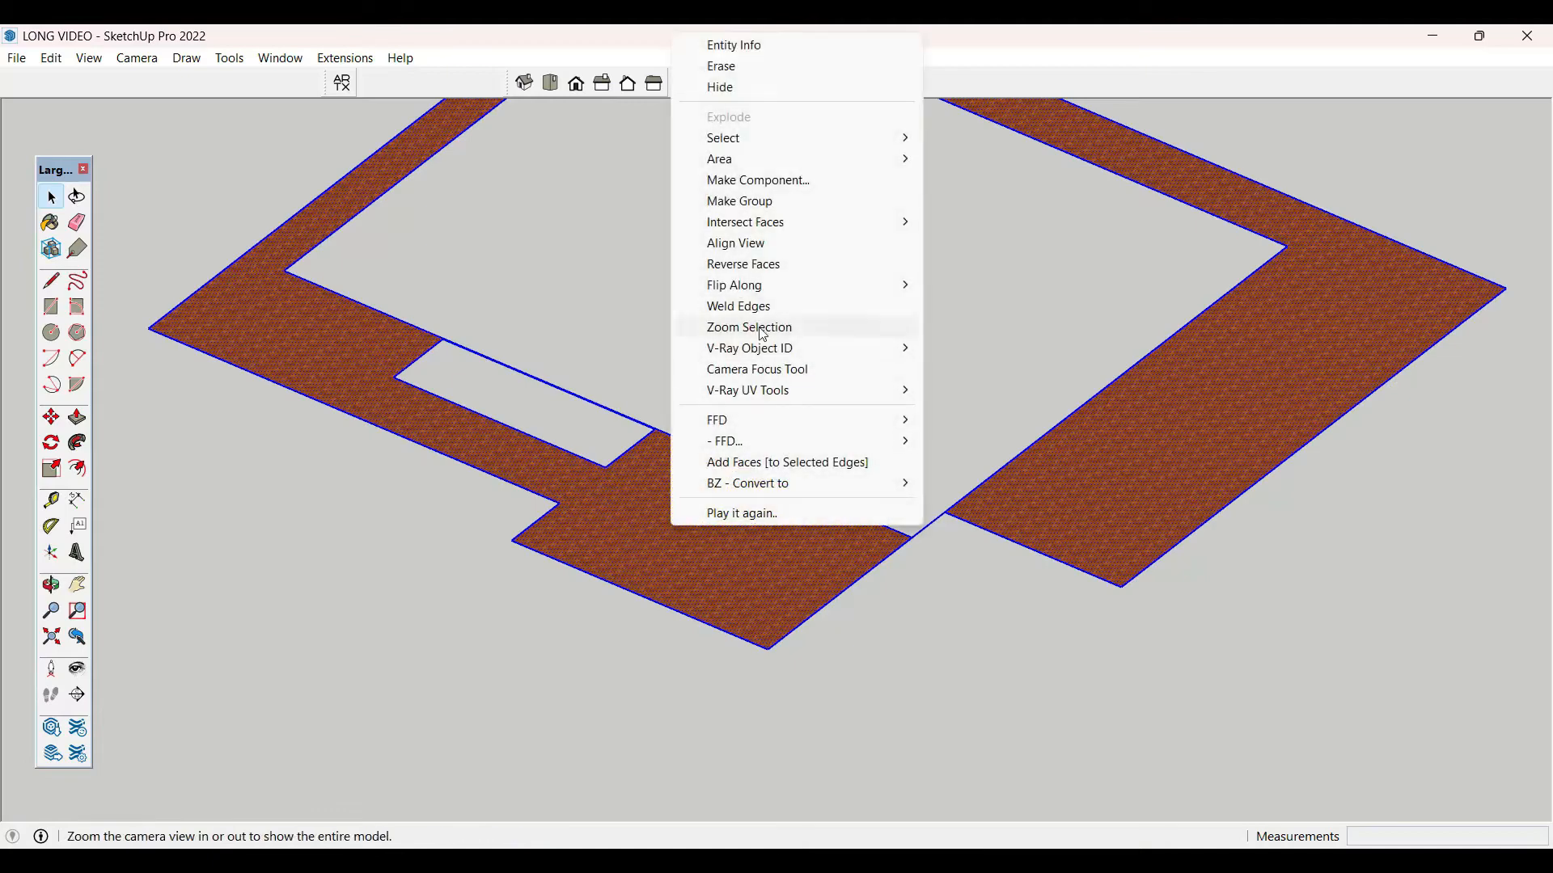
left_click(774, 202)
- Move the paving group by the driveway's front corner onto the matching corner in front of the house model
scroll(1023, 493, "down", 2)
key("m")
left_click(857, 605)
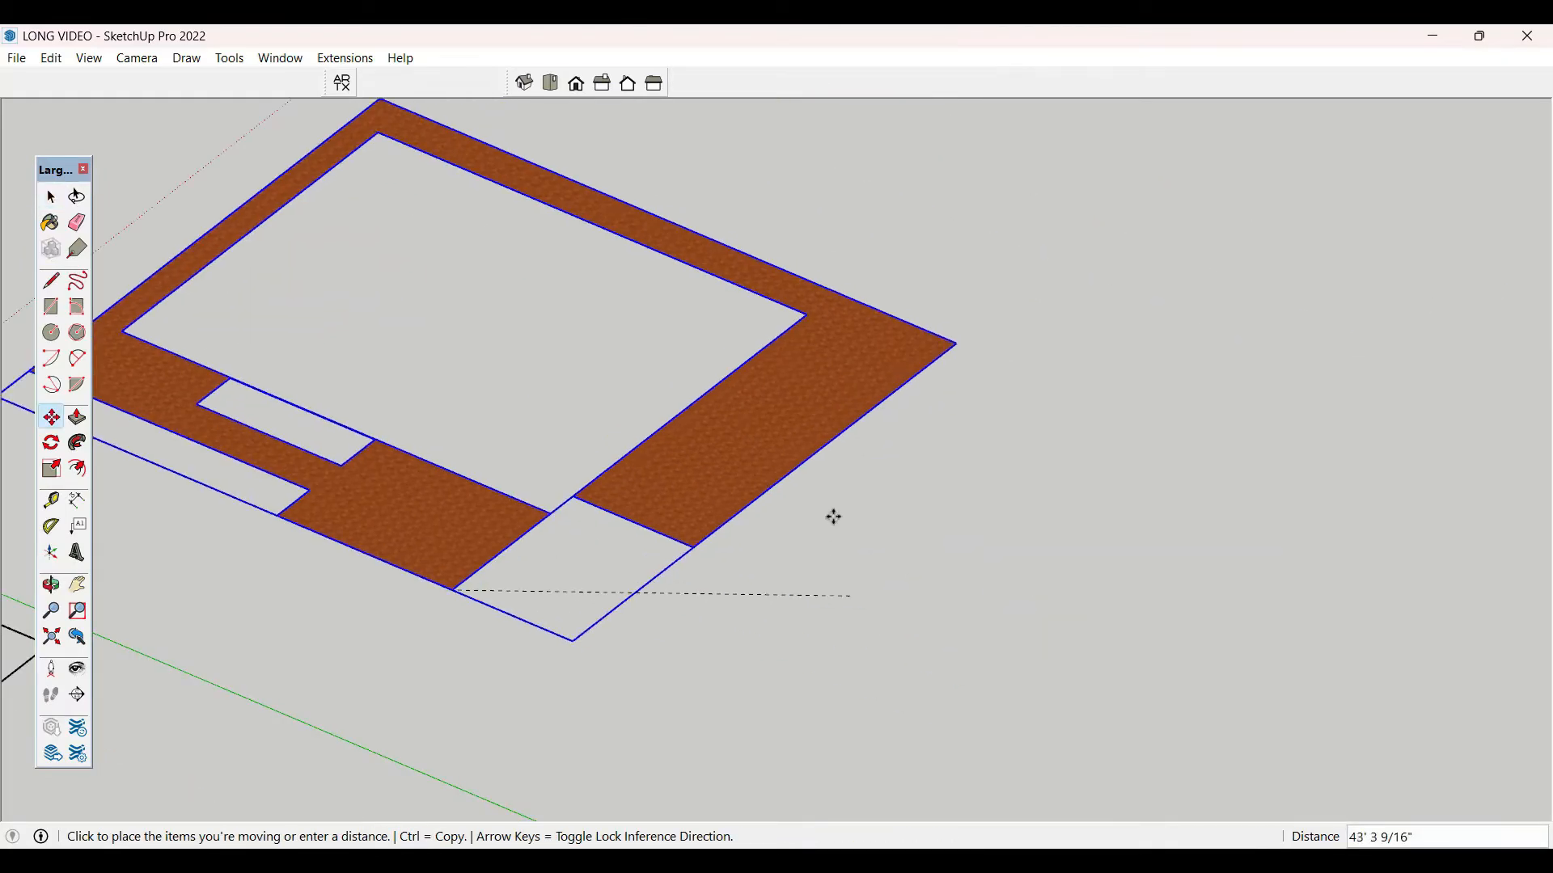
scroll(1126, 388, "down", 5)
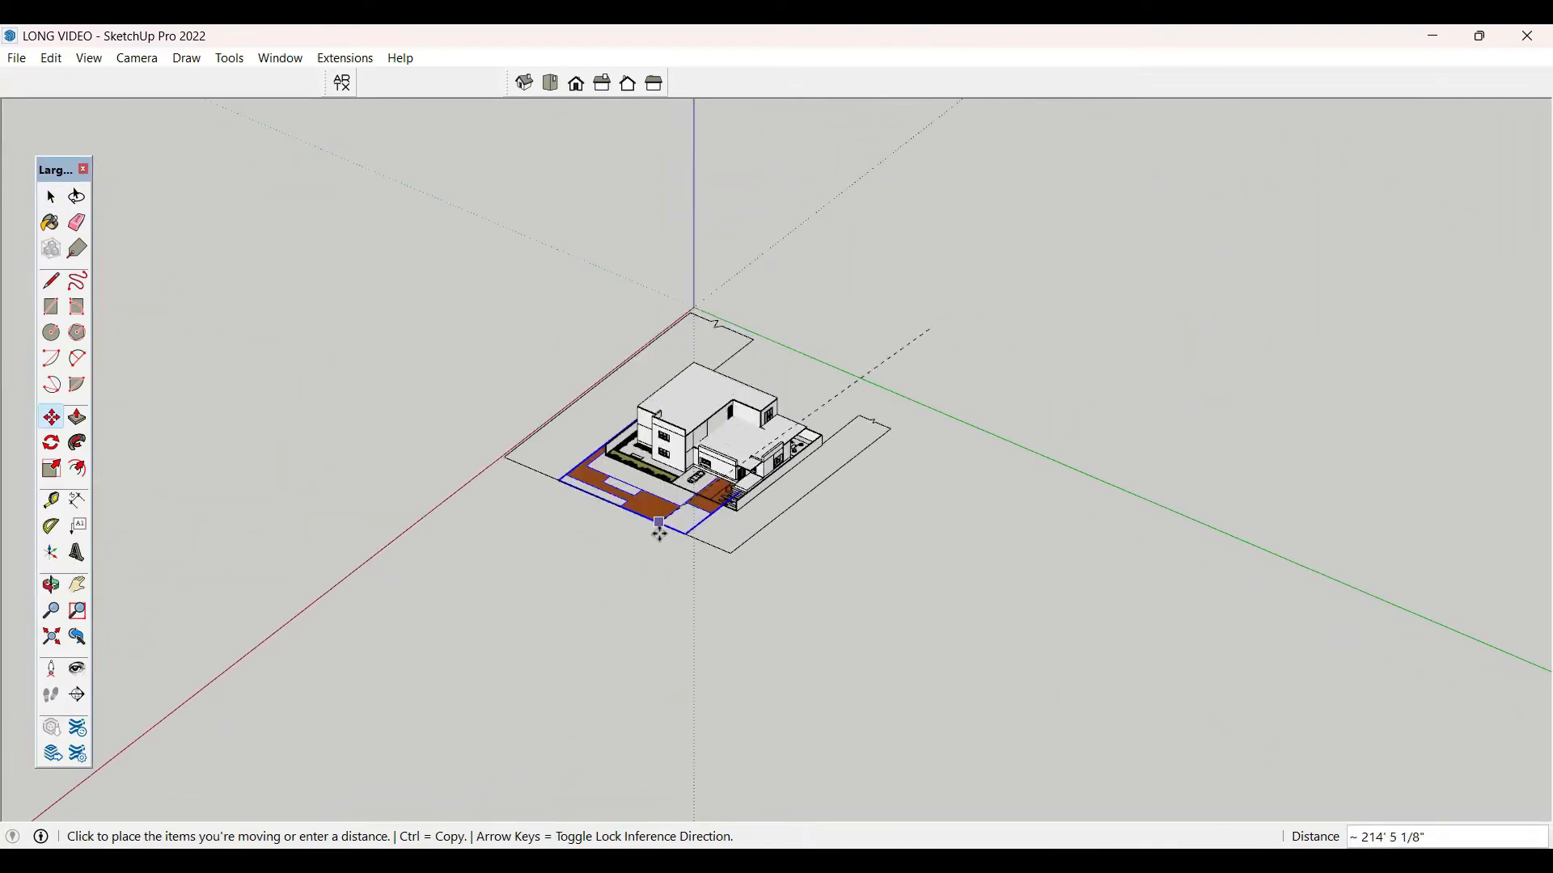
scroll(672, 518, "up", 10)
scroll(712, 444, "up", 6)
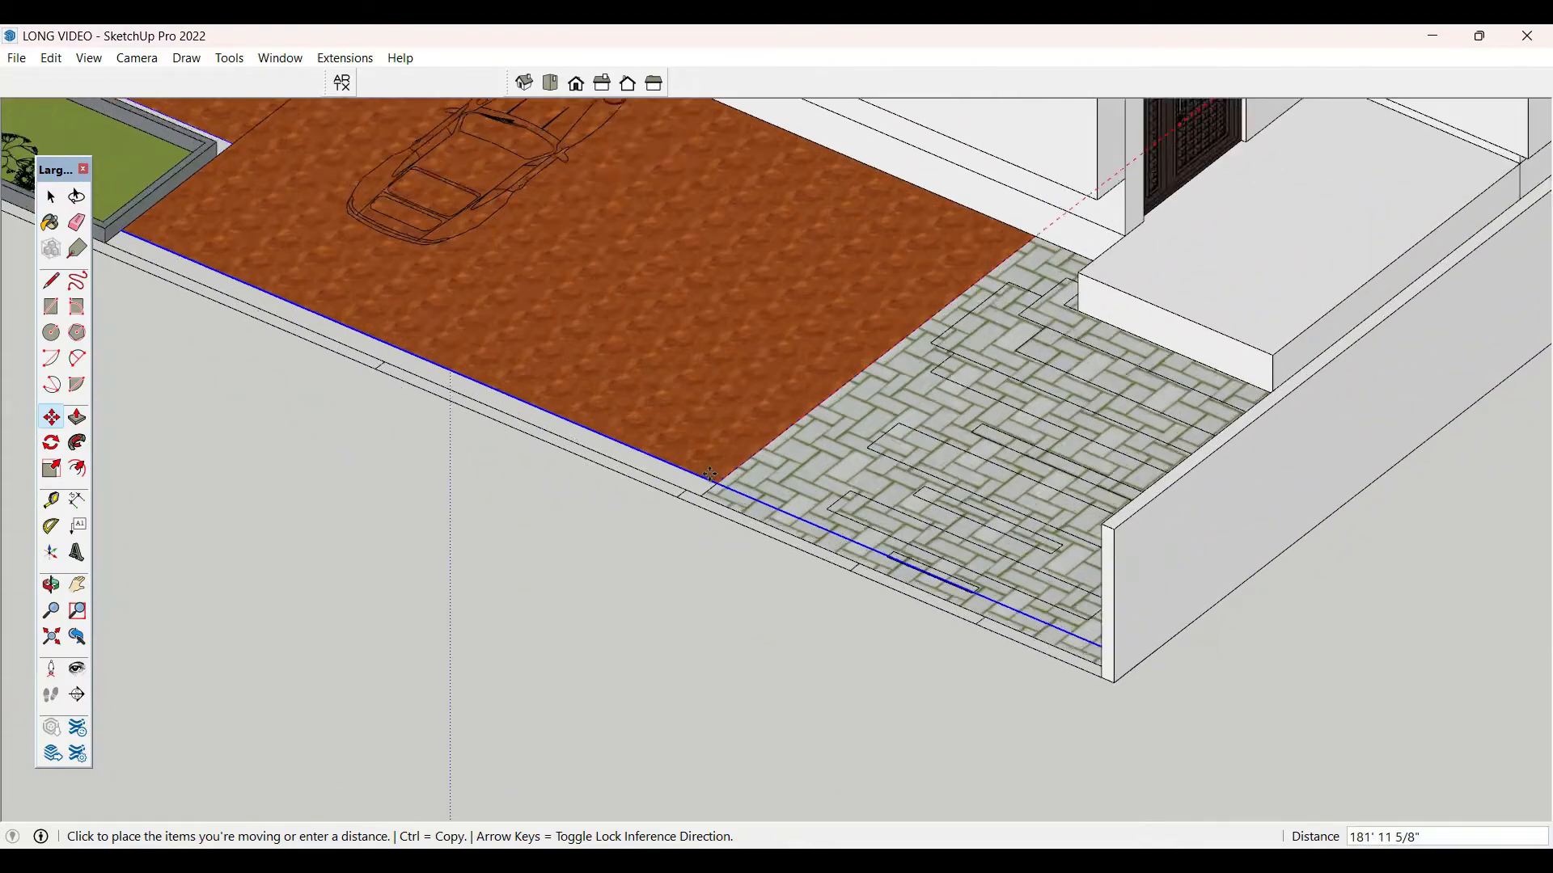
left_click(741, 606)
key("space")
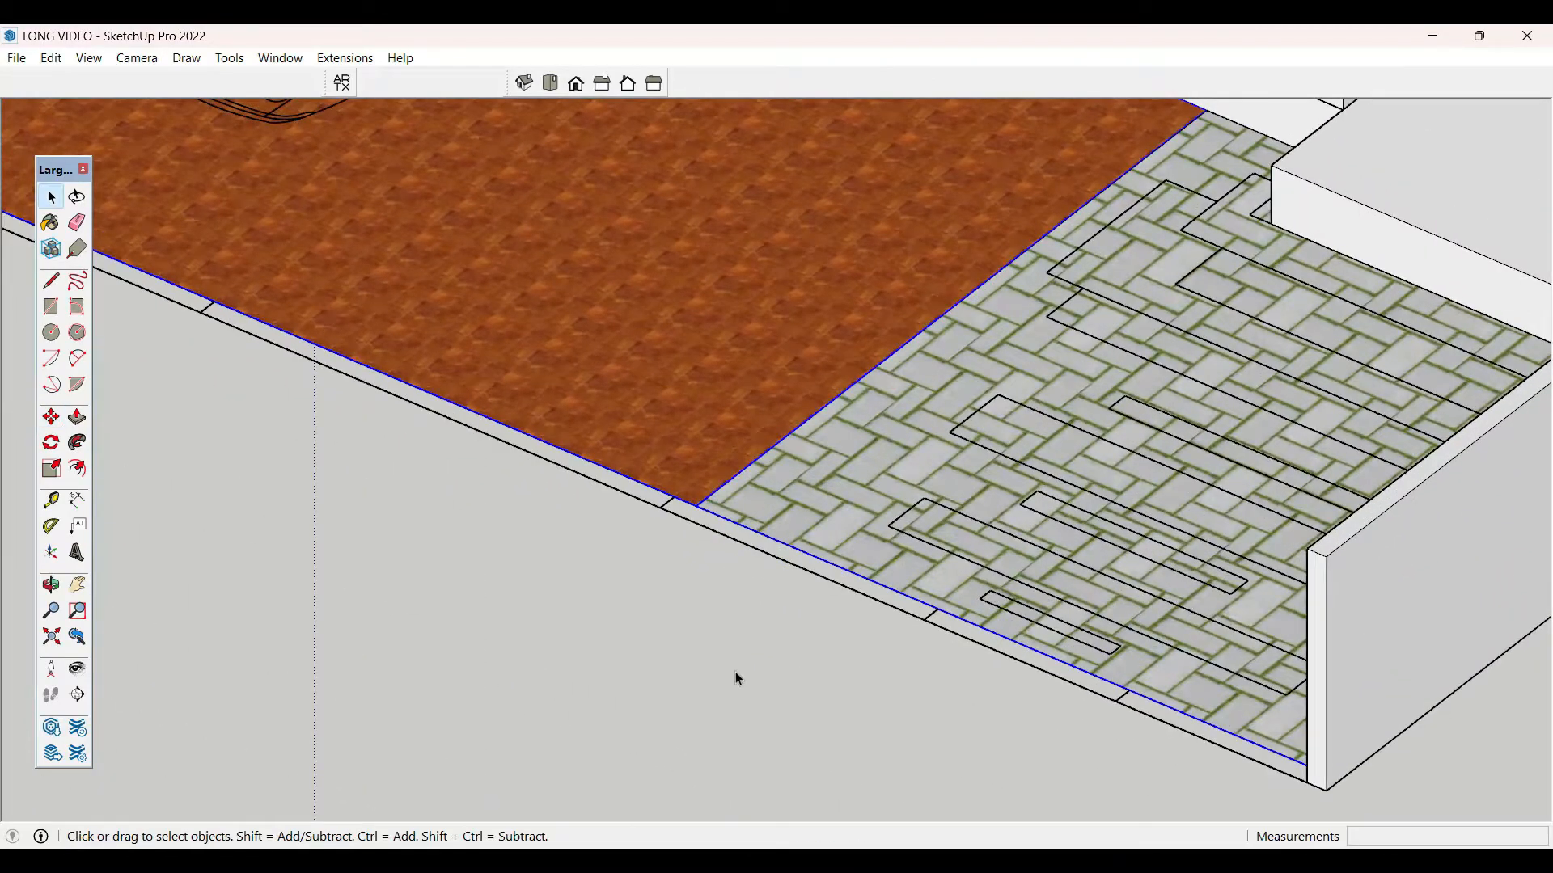
- Inside the paving group, move the side strip's outer edge to the boundary wall, and close the group
scroll(767, 668, "down", 6)
middle_click_drag(778, 657, 914, 523)
scroll(914, 523, "down", 10)
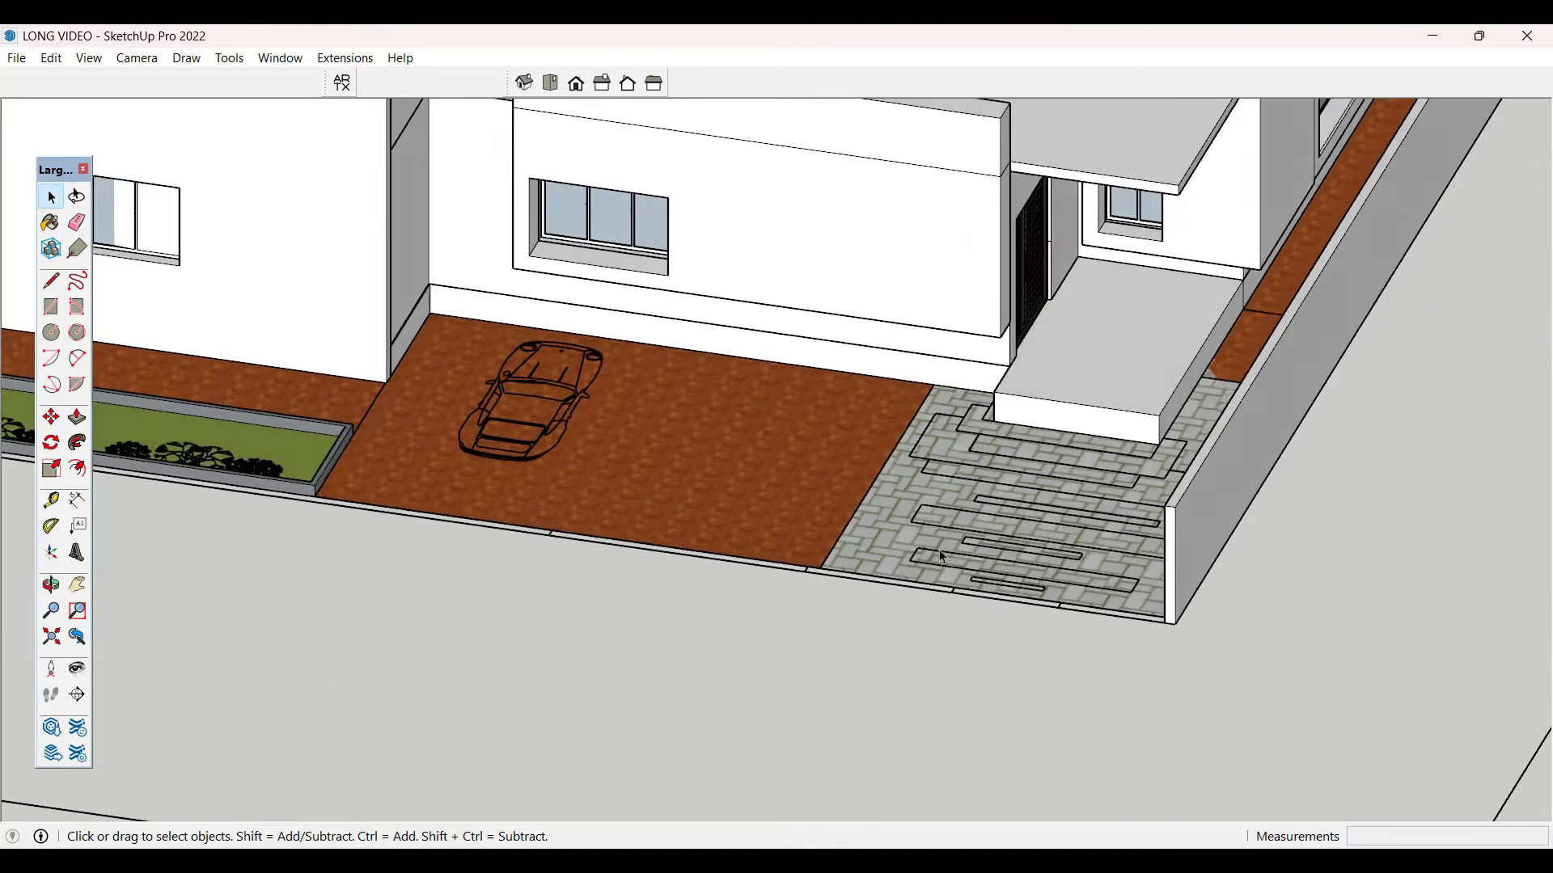
middle_click_drag(830, 563, 667, 554)
scroll(553, 497, "up", 3)
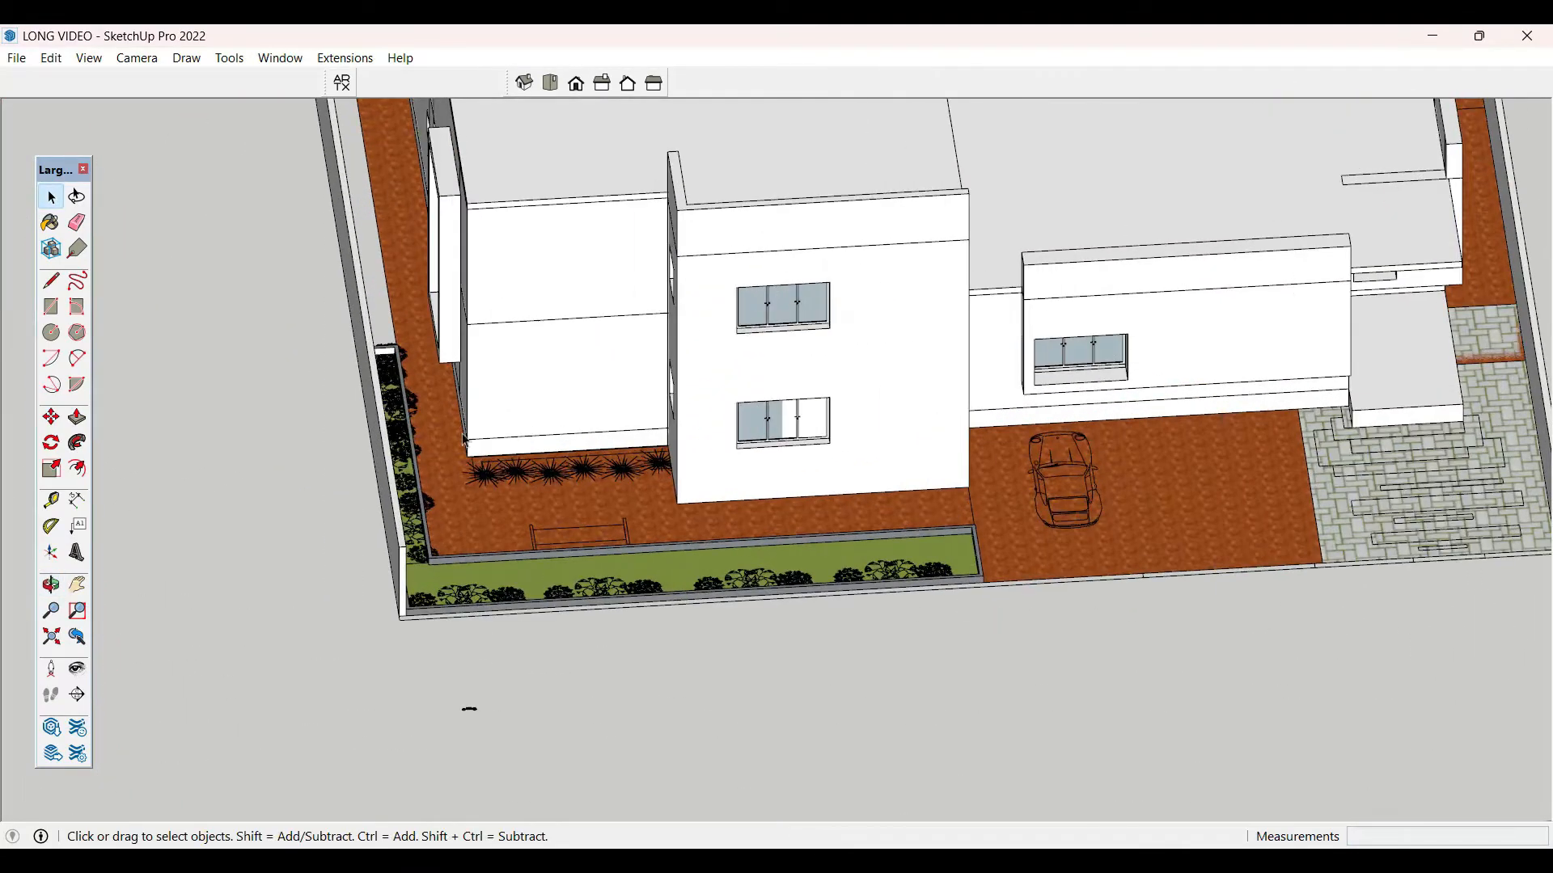
scroll(396, 368, "up", 3)
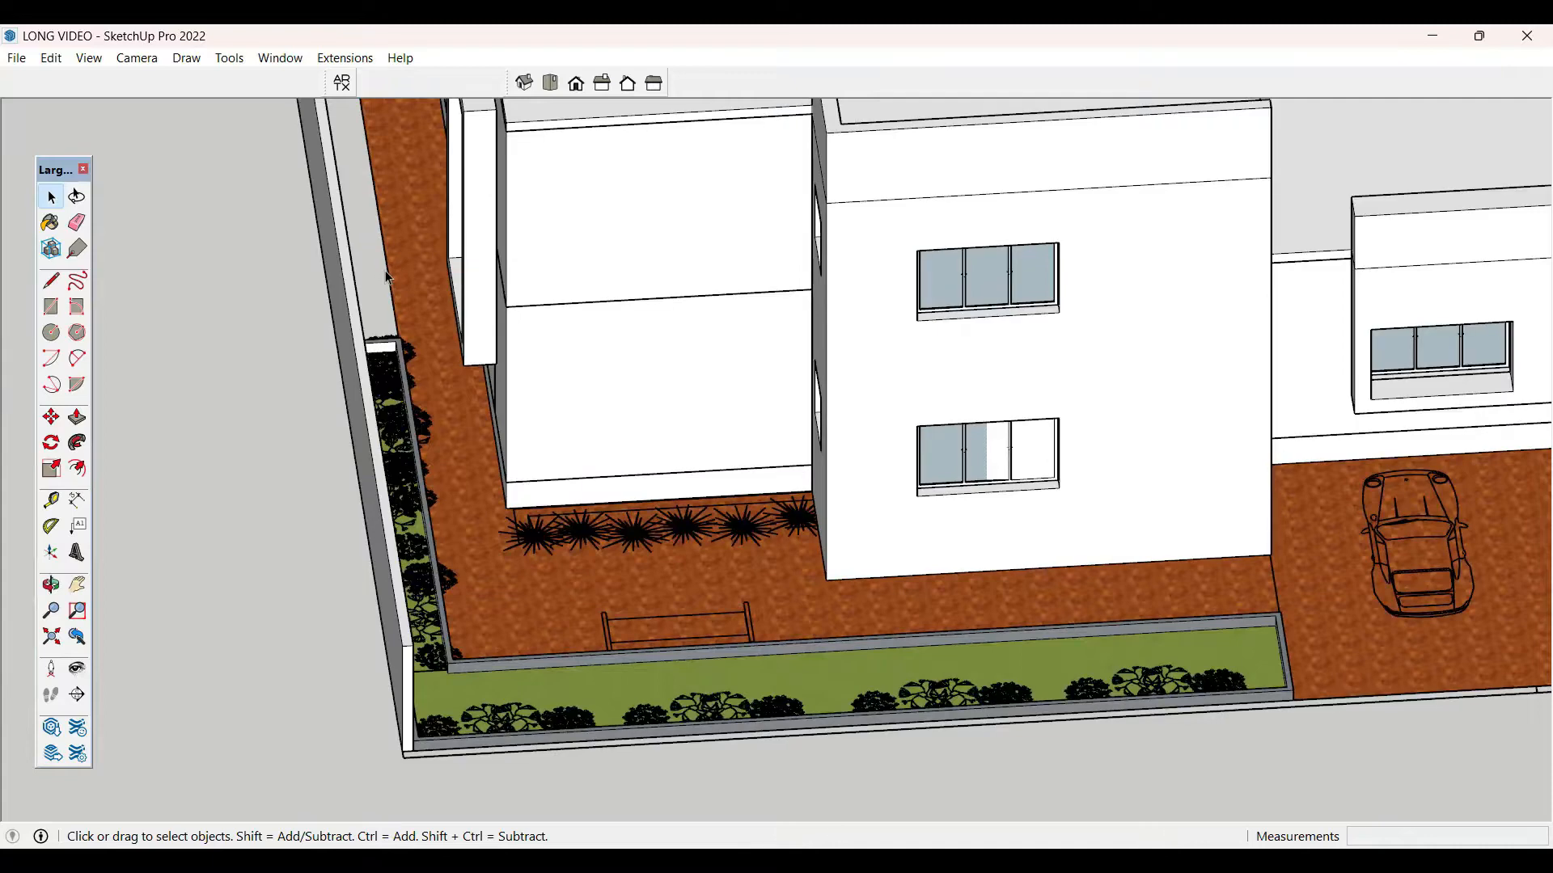
double_click(391, 289)
scroll(391, 288, "up", 1)
key("m")
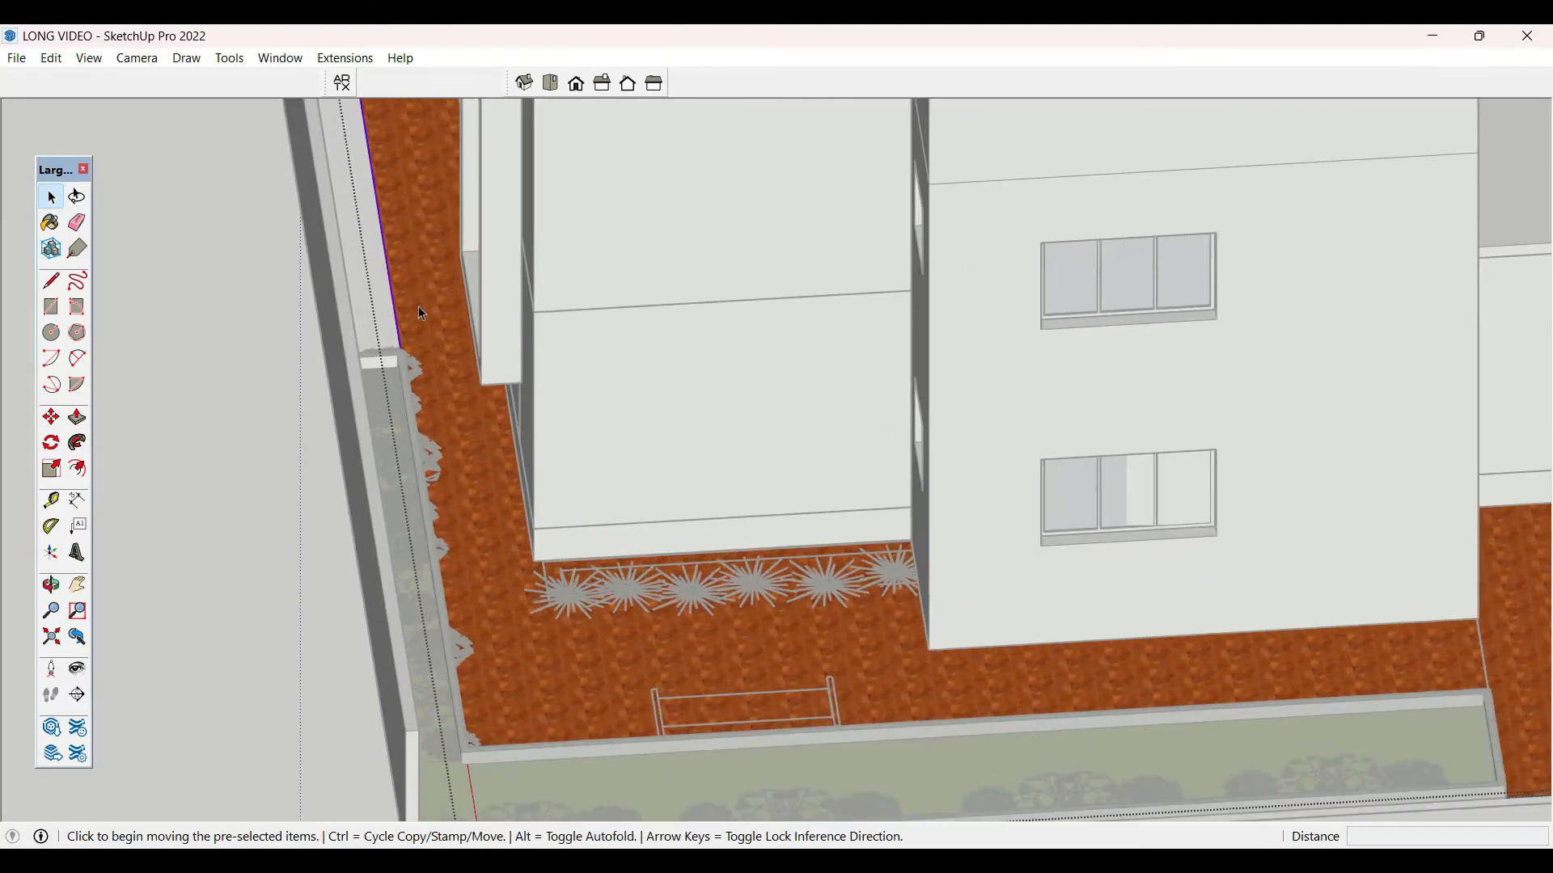
left_click(395, 305)
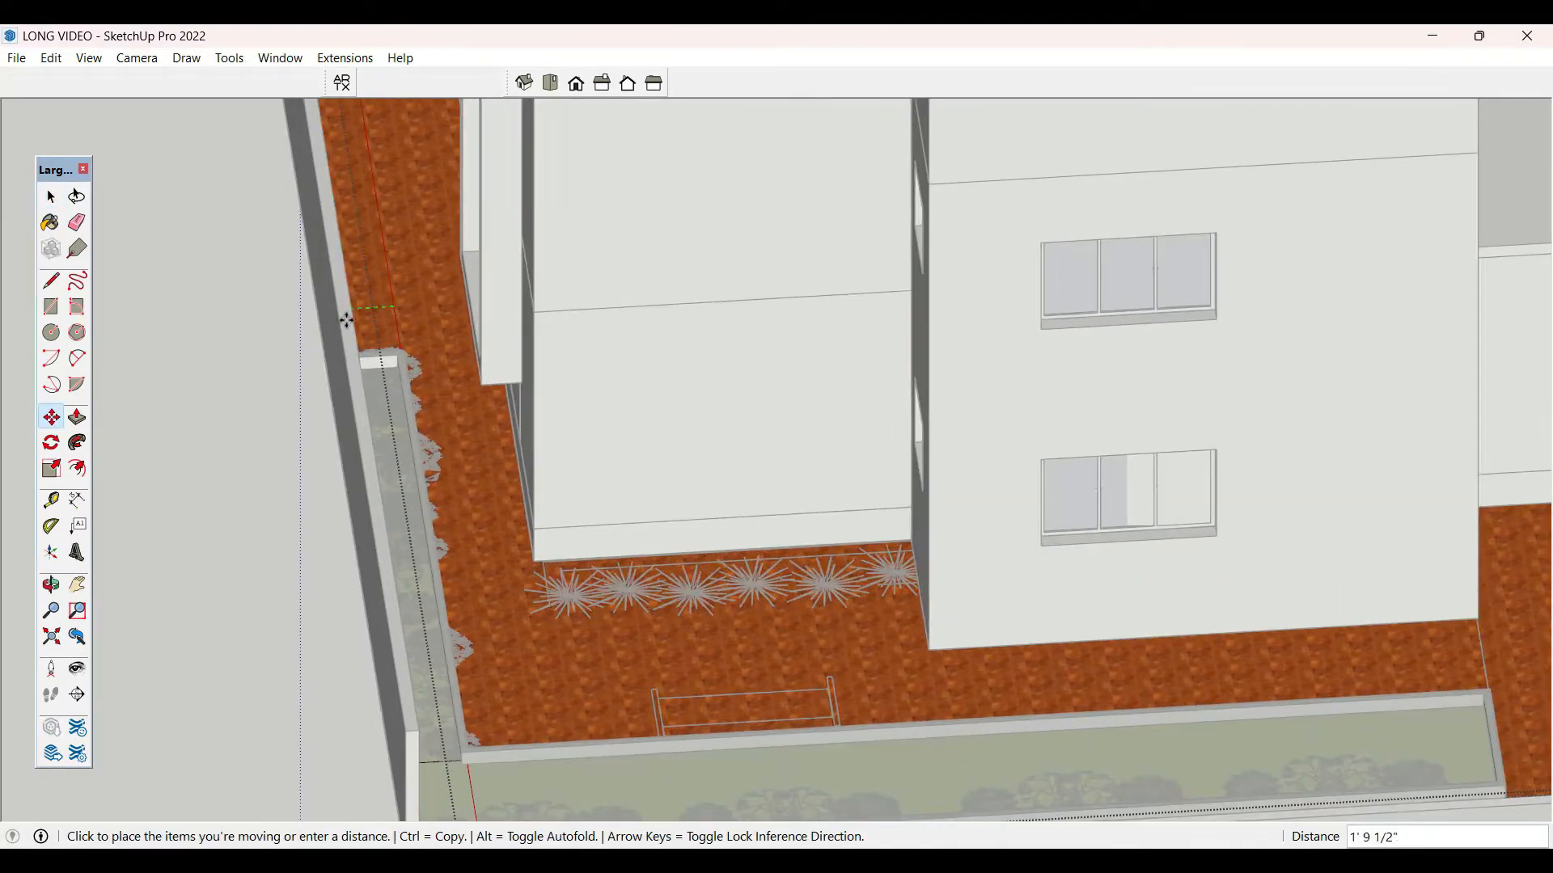
left_click(342, 324)
key("space")
left_click(230, 479)
- Draw a rectangle about 1' by 41' 5" along the front boundary, from the plot corner to the planter's driveway end
scroll(283, 524, "down", 3)
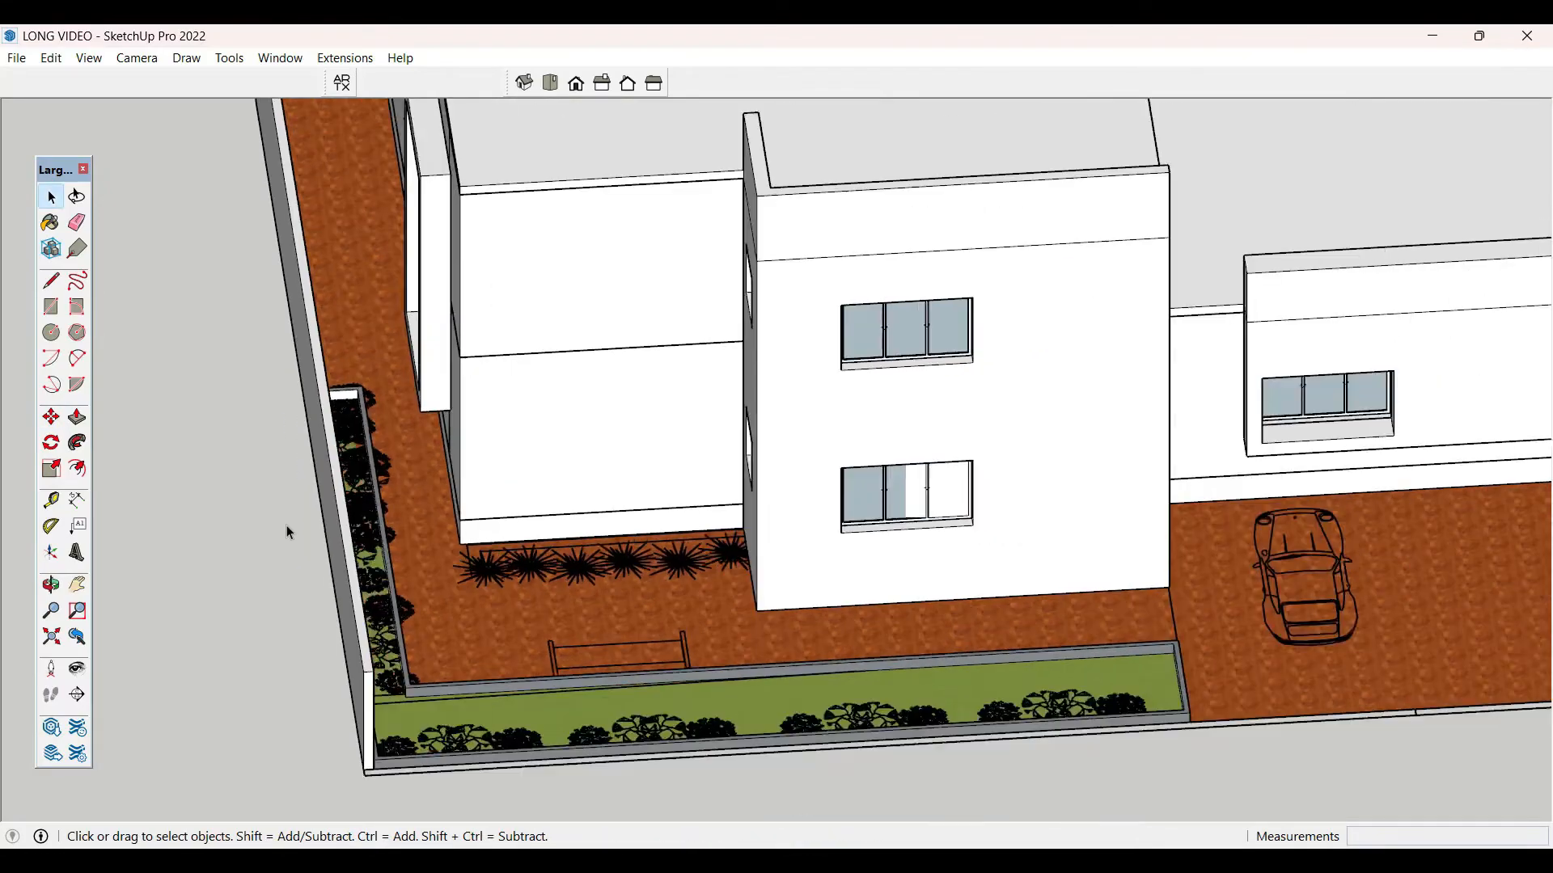
middle_click_drag(872, 620, 1028, 436)
scroll(784, 509, "down", 6)
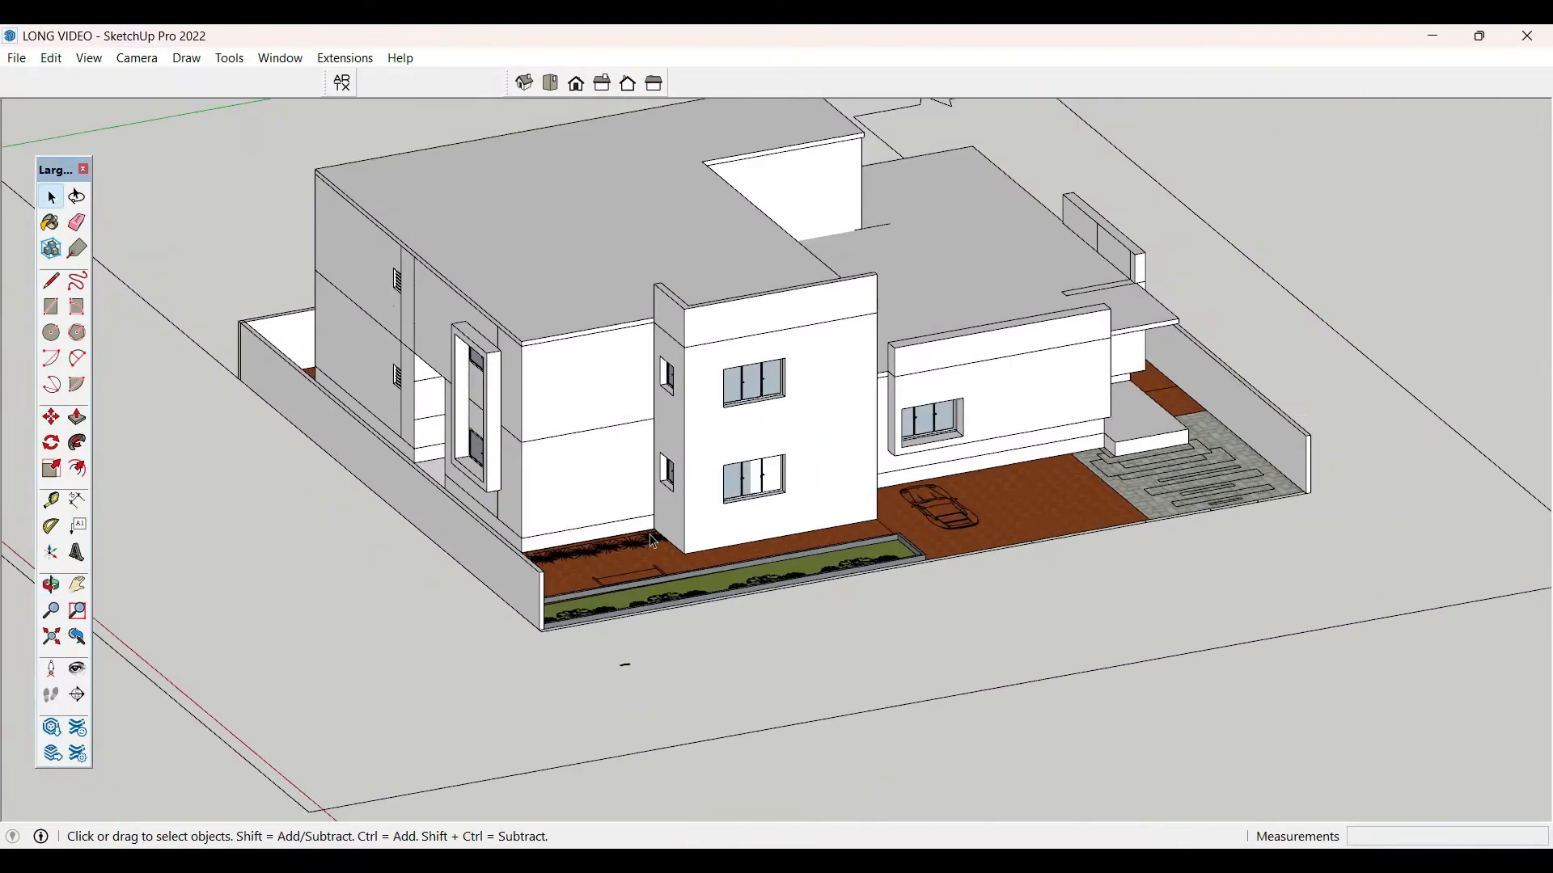
middle_click_drag(815, 444, 850, 604)
scroll(555, 606, "up", 10)
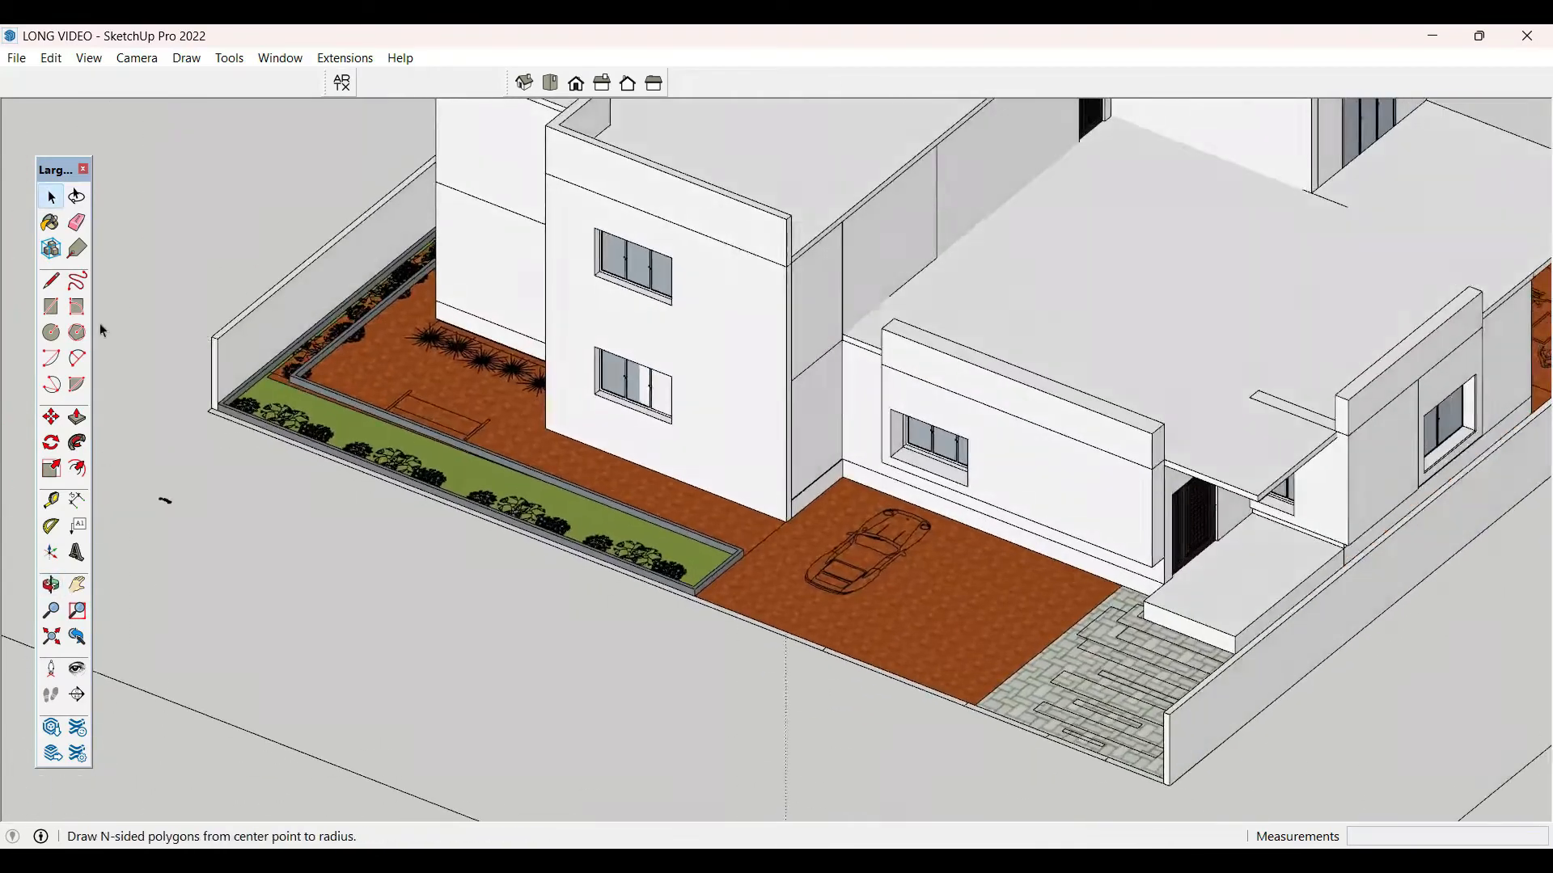
key("r")
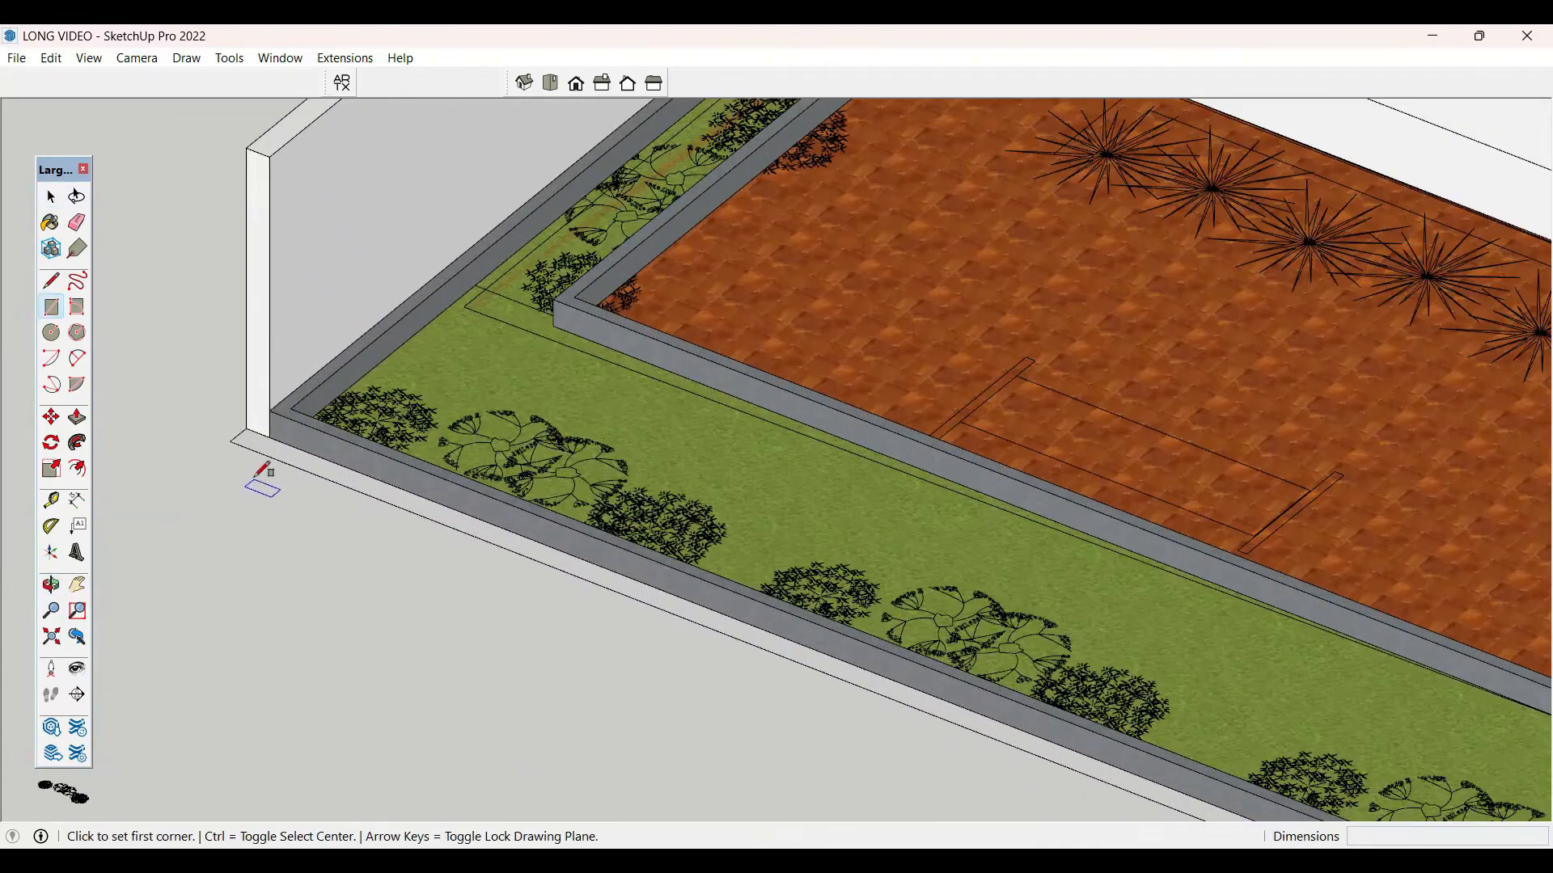
left_click(233, 438)
scroll(194, 329, "down", 3)
scroll(198, 321, "down", 4)
scroll(894, 590, "up", 8)
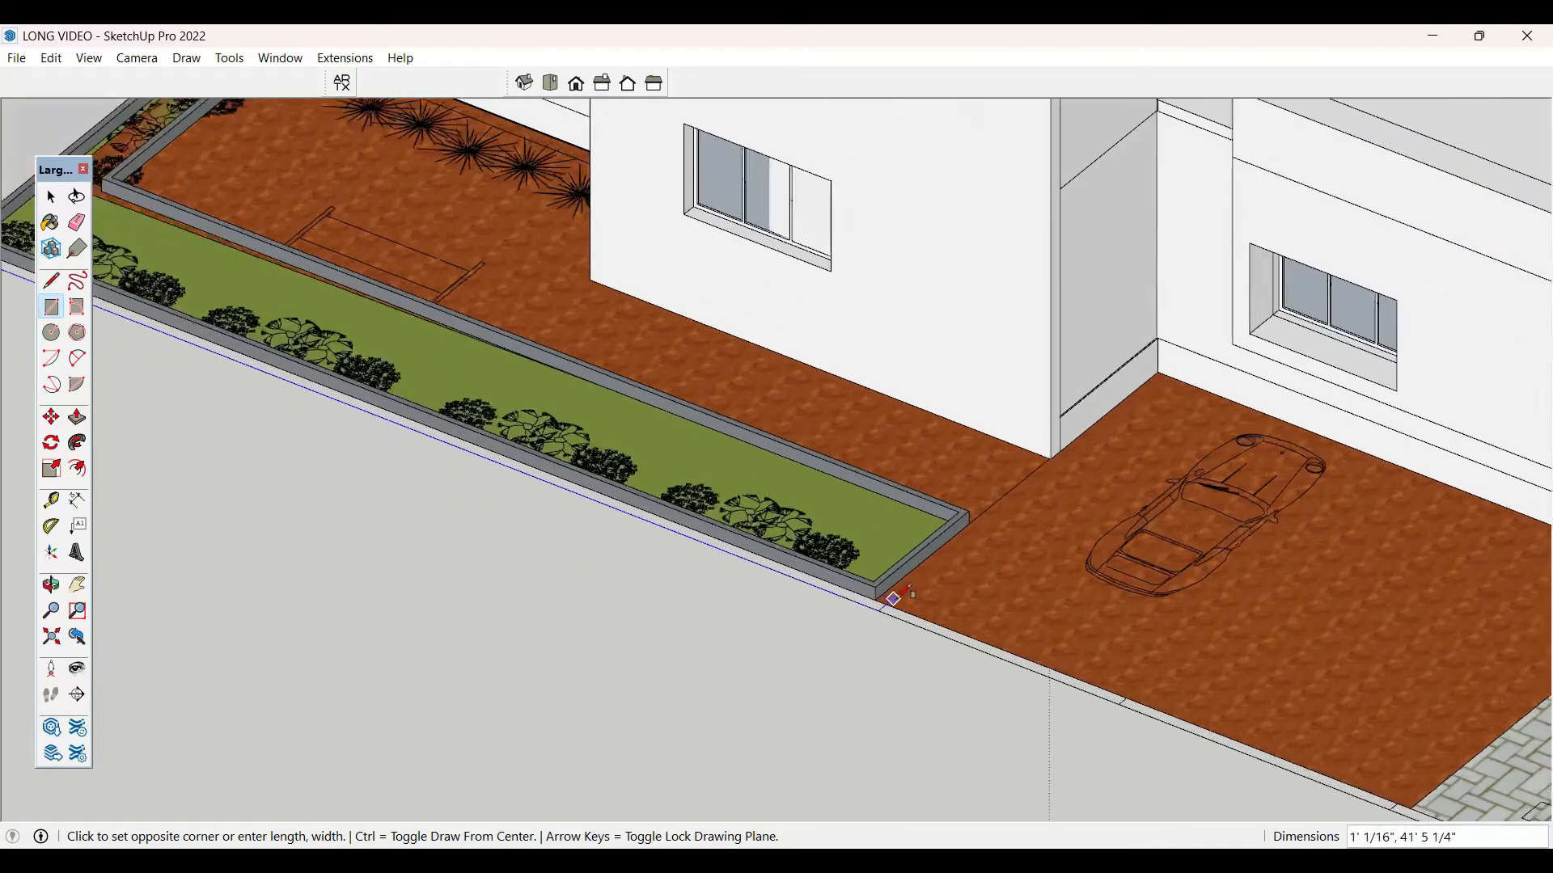
left_click(854, 602)
key("space")
- Push/Pull the front boundary strip up to the height of the side boundary wall
key("p")
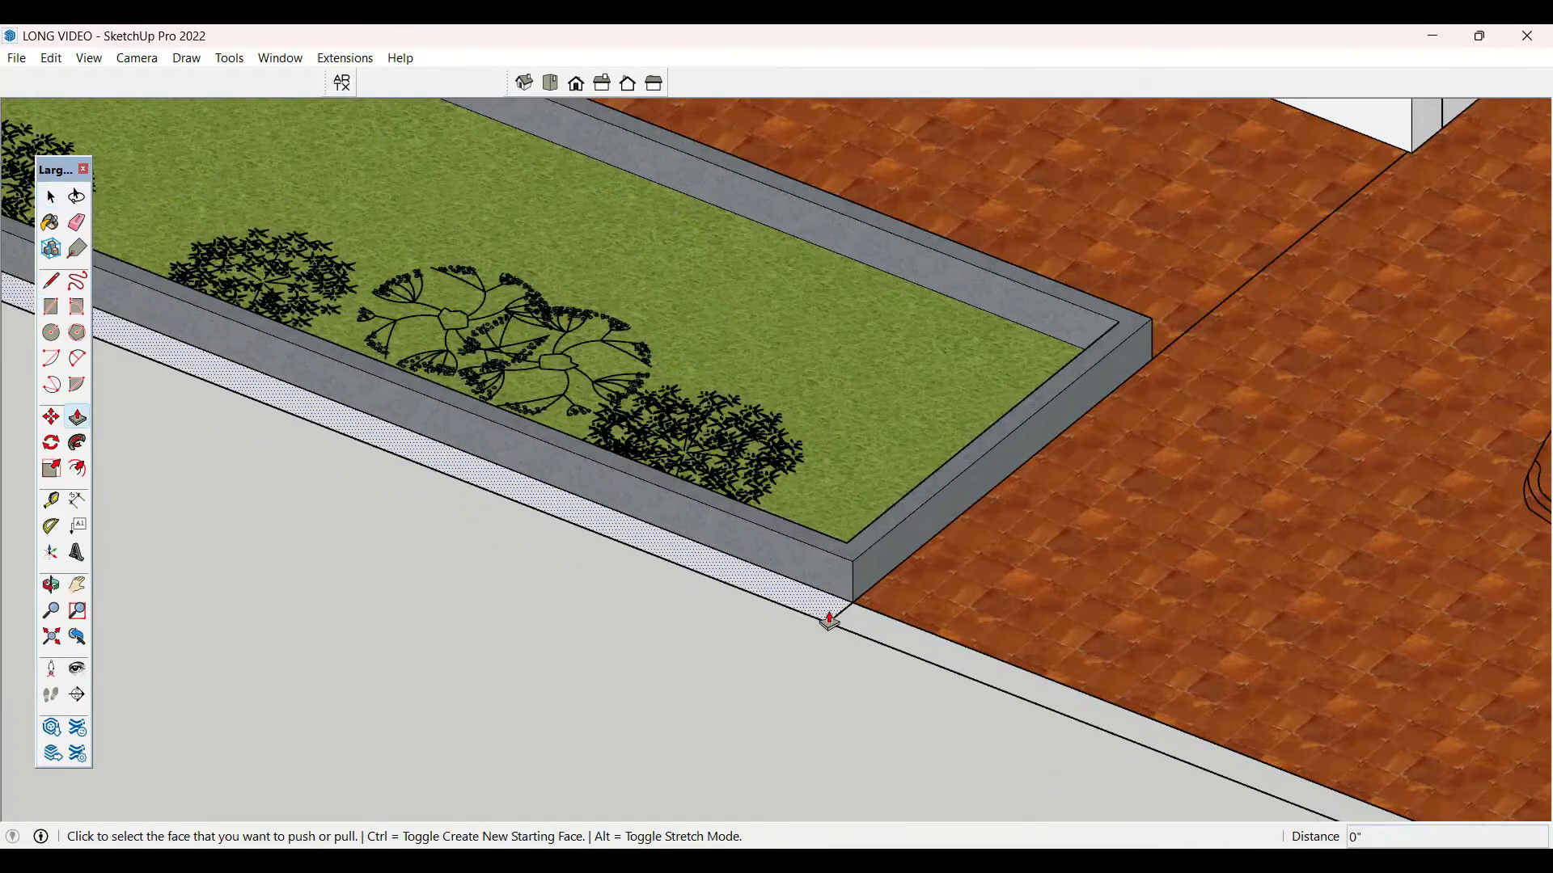
left_click(832, 617)
scroll(922, 592, "down", 6)
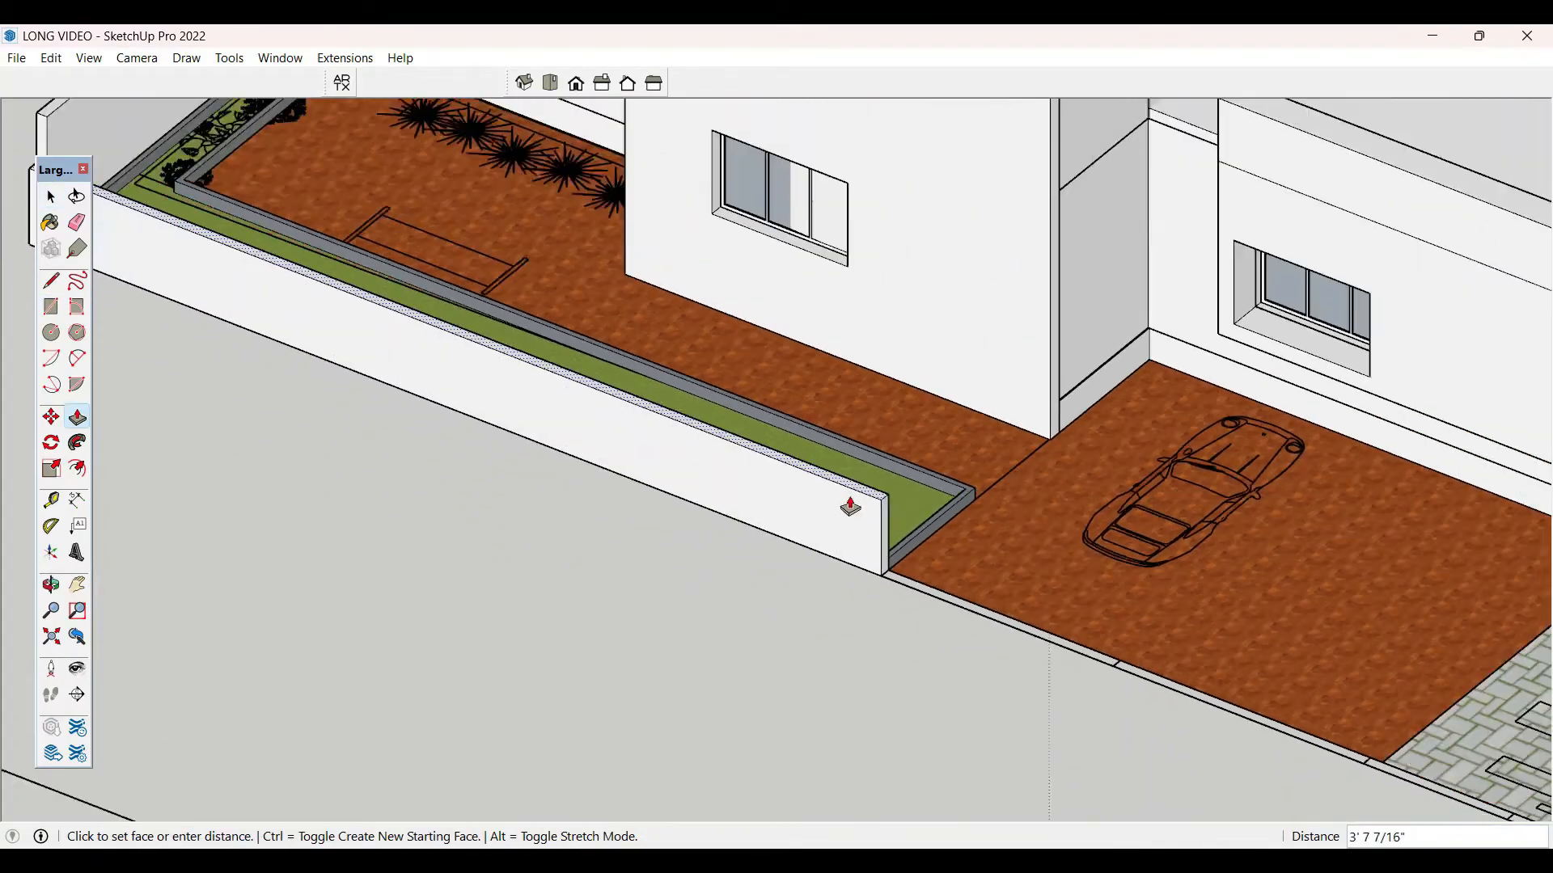
scroll(246, 221, "up", 3)
middle_click_drag(246, 220, 505, 553)
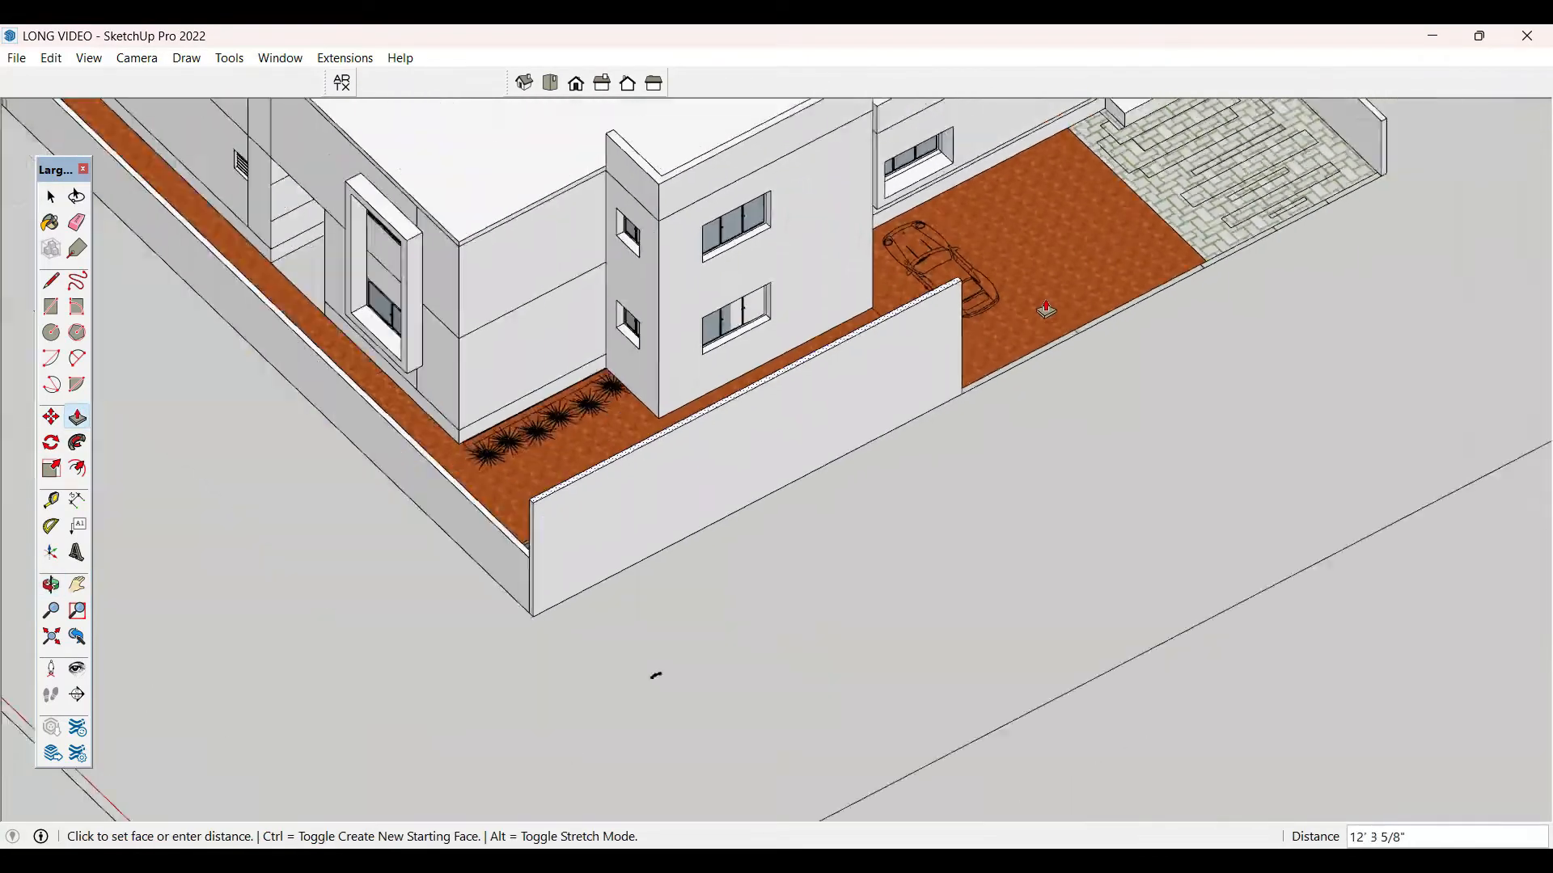
left_click(506, 549)
key("space")
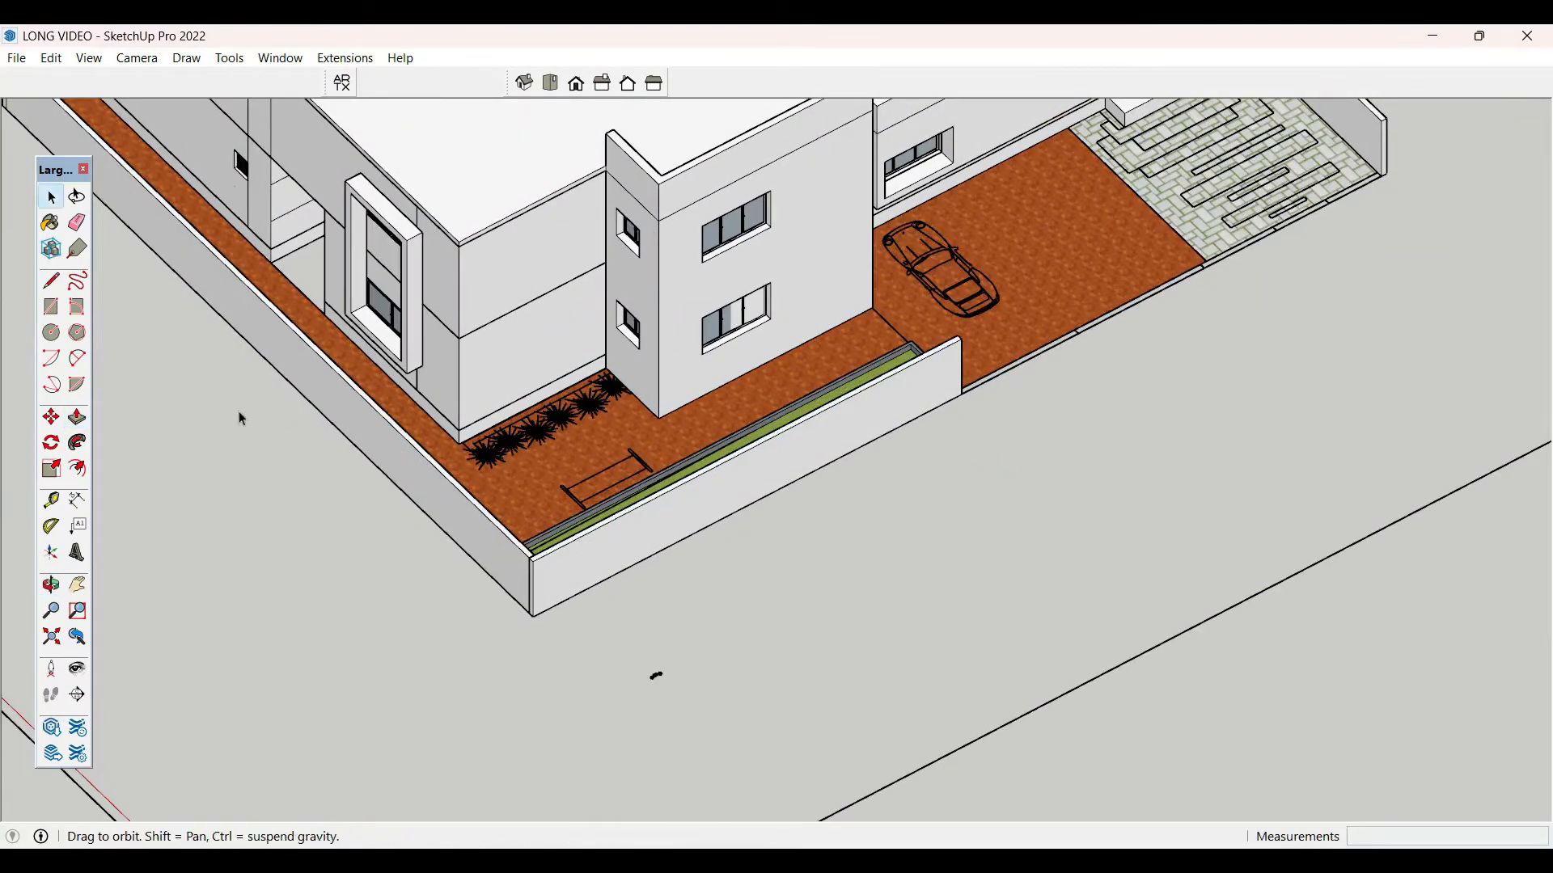
- Draw a full-height rectangle across the middle of the front wall's outer face
middle_click_drag(239, 419, 444, 412)
scroll(796, 480, "up", 5)
scroll(792, 473, "up", 1)
left_click(796, 463)
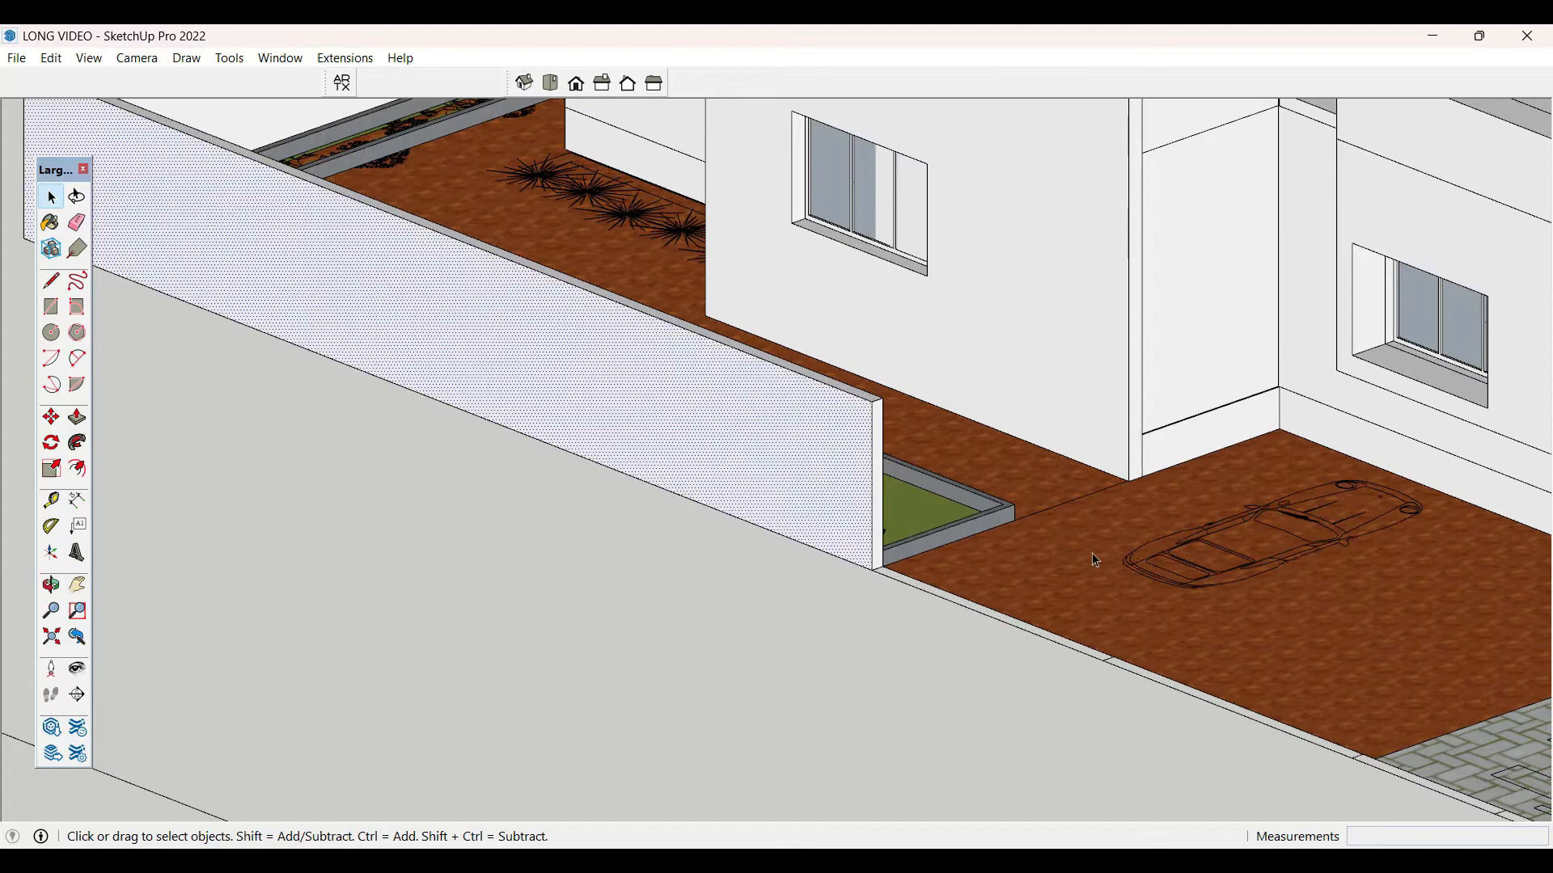
scroll(1093, 552, "down", 3)
middle_click_drag(606, 574, 756, 578)
middle_click_drag(548, 439, 710, 475)
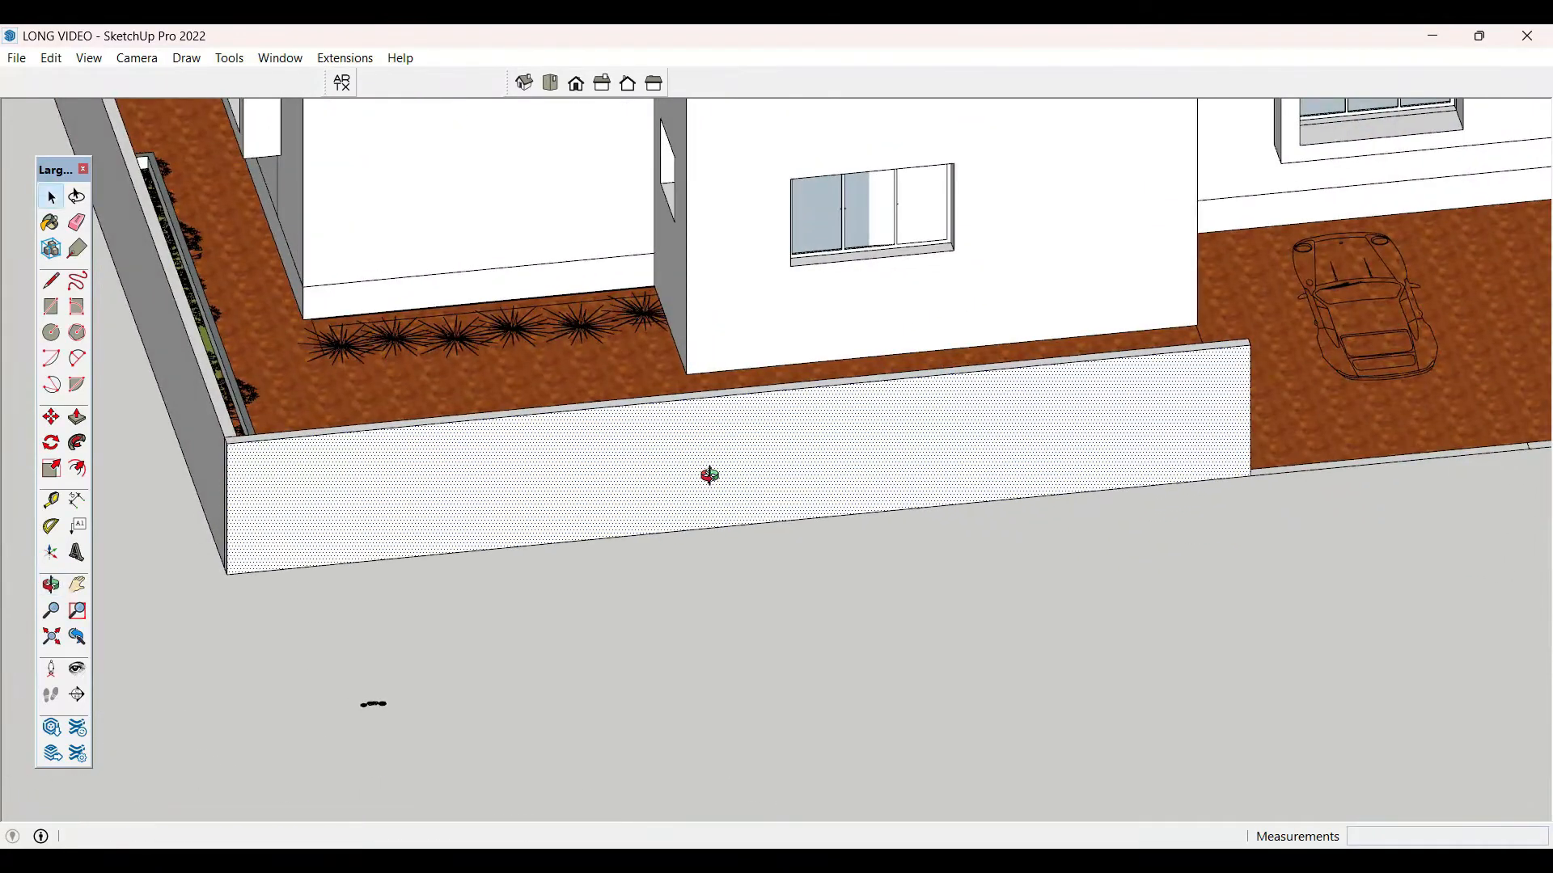
scroll(710, 475, "up", 2)
key("r")
left_click(546, 393)
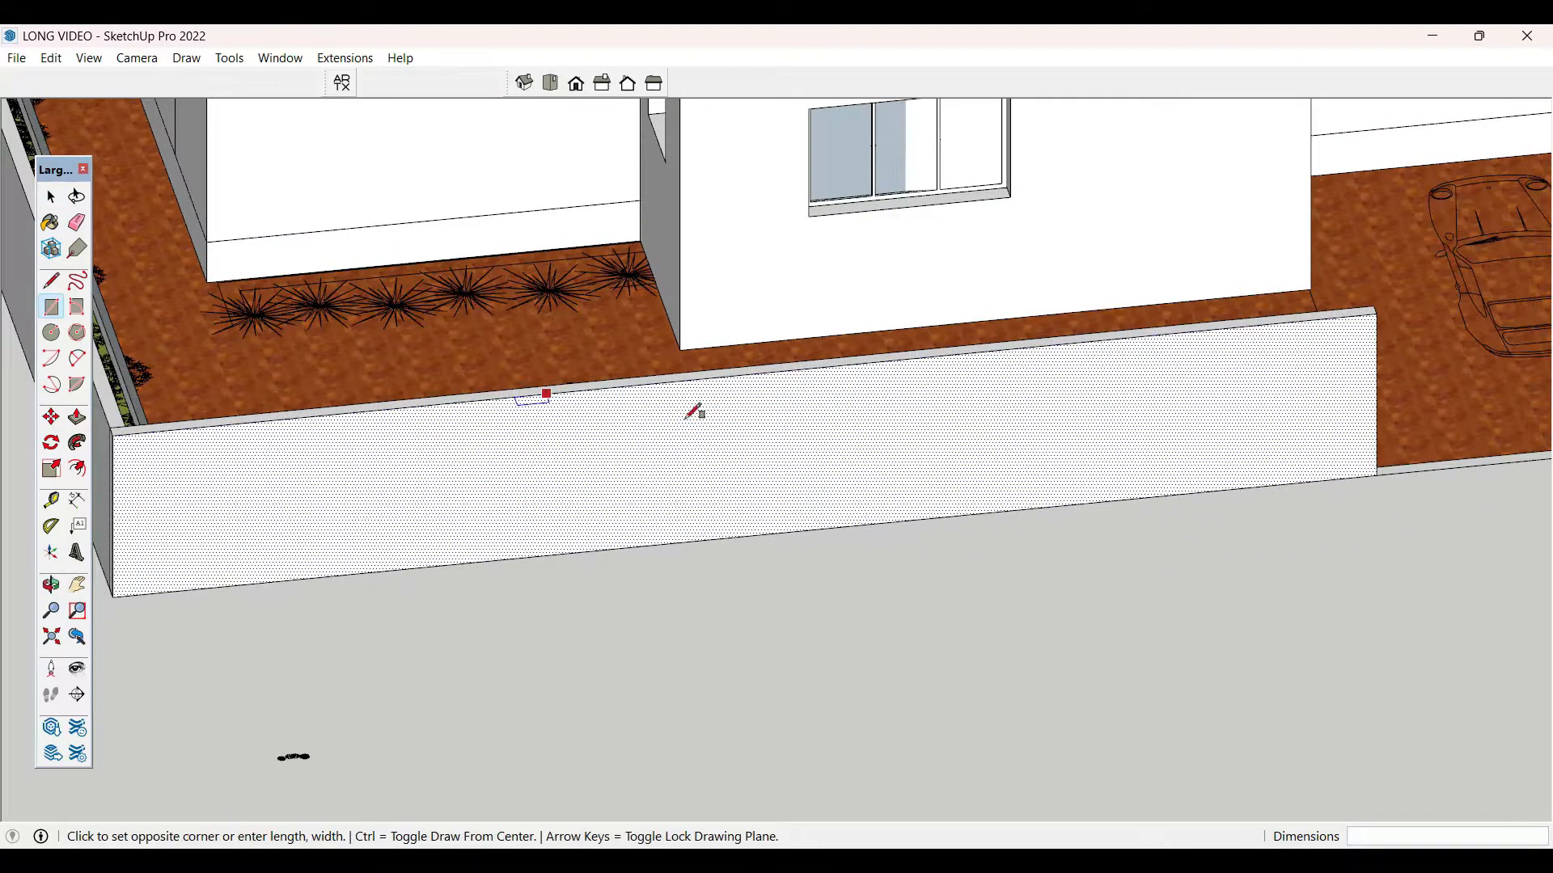
left_click(1031, 508)
key("space")
- Push the middle panel back through the front wall and delete its remaining face to leave an opening
left_click(936, 478)
key("p")
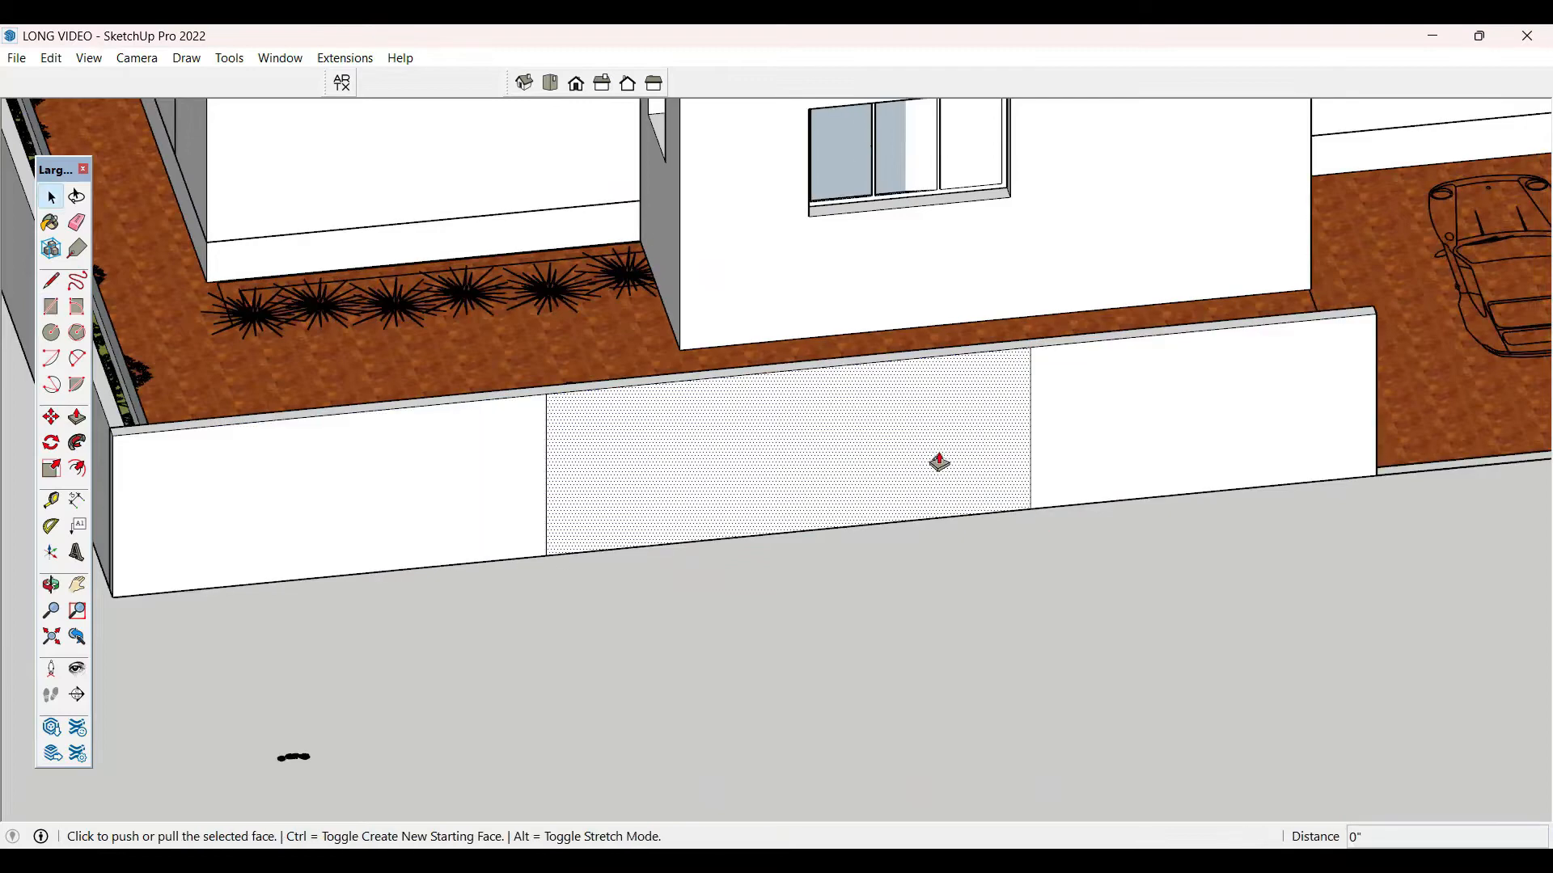
left_click(936, 458)
left_click(909, 367)
key("space")
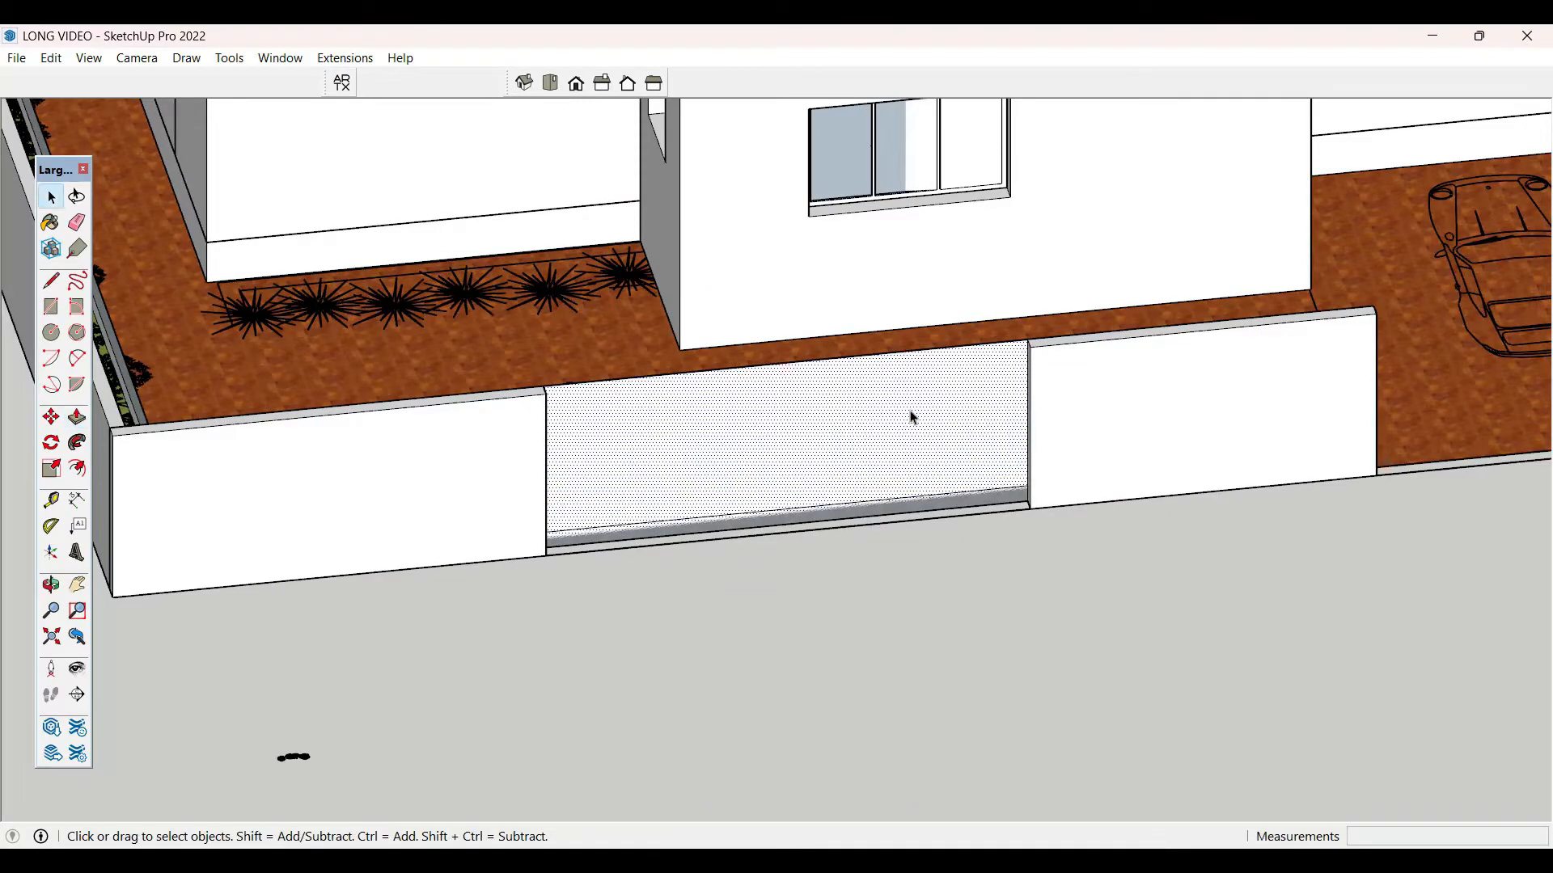
key("Delete")
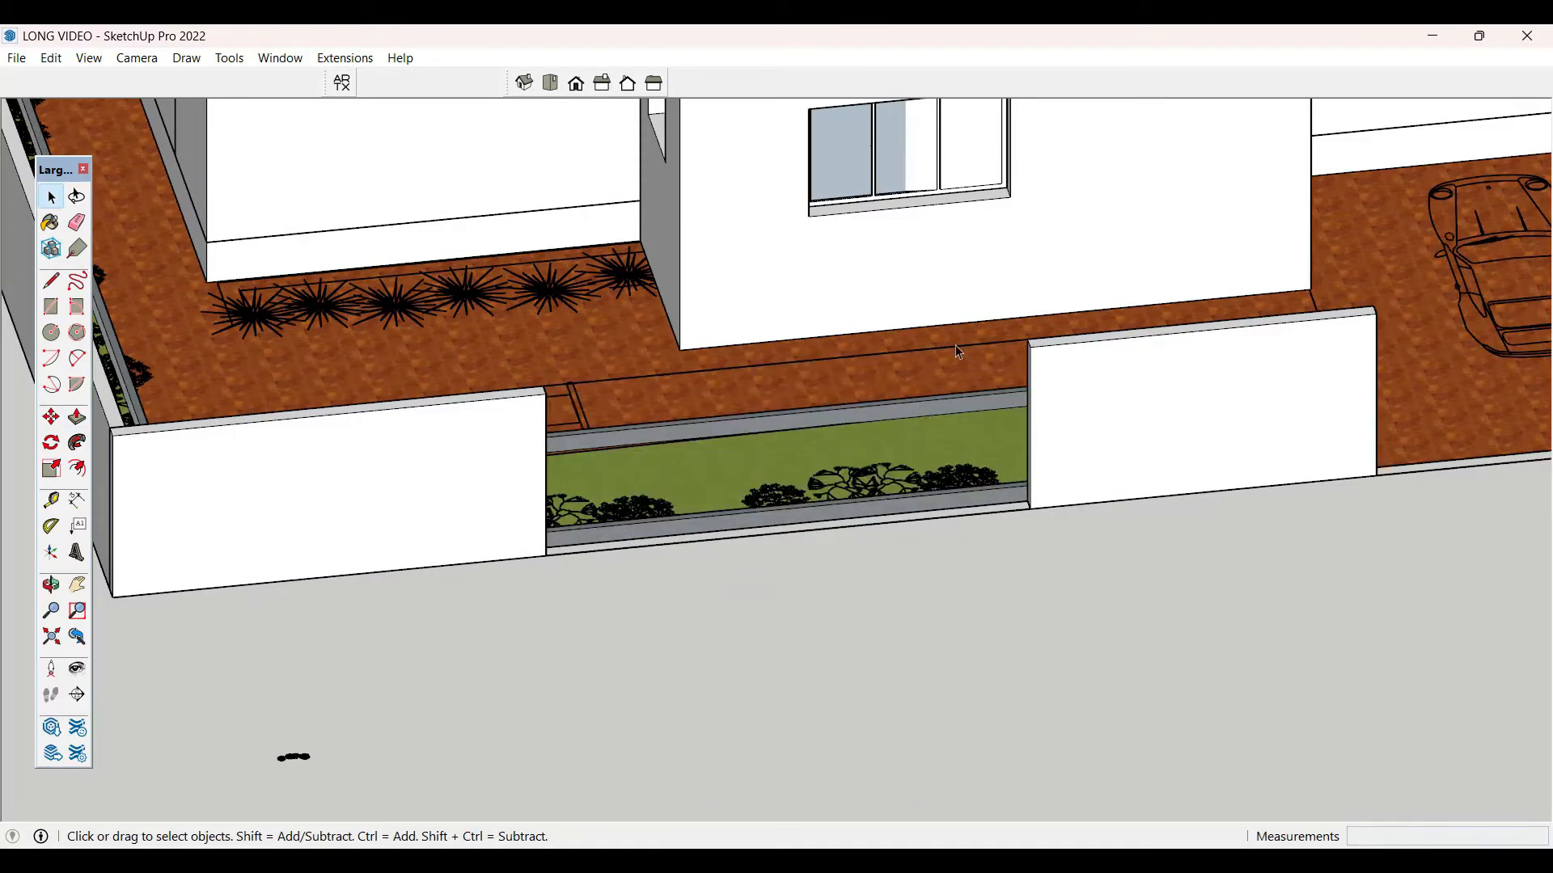
- Select both remaining parts of the front wall and make them a group
middle_click_drag(630, 617, 957, 530)
left_click(959, 531)
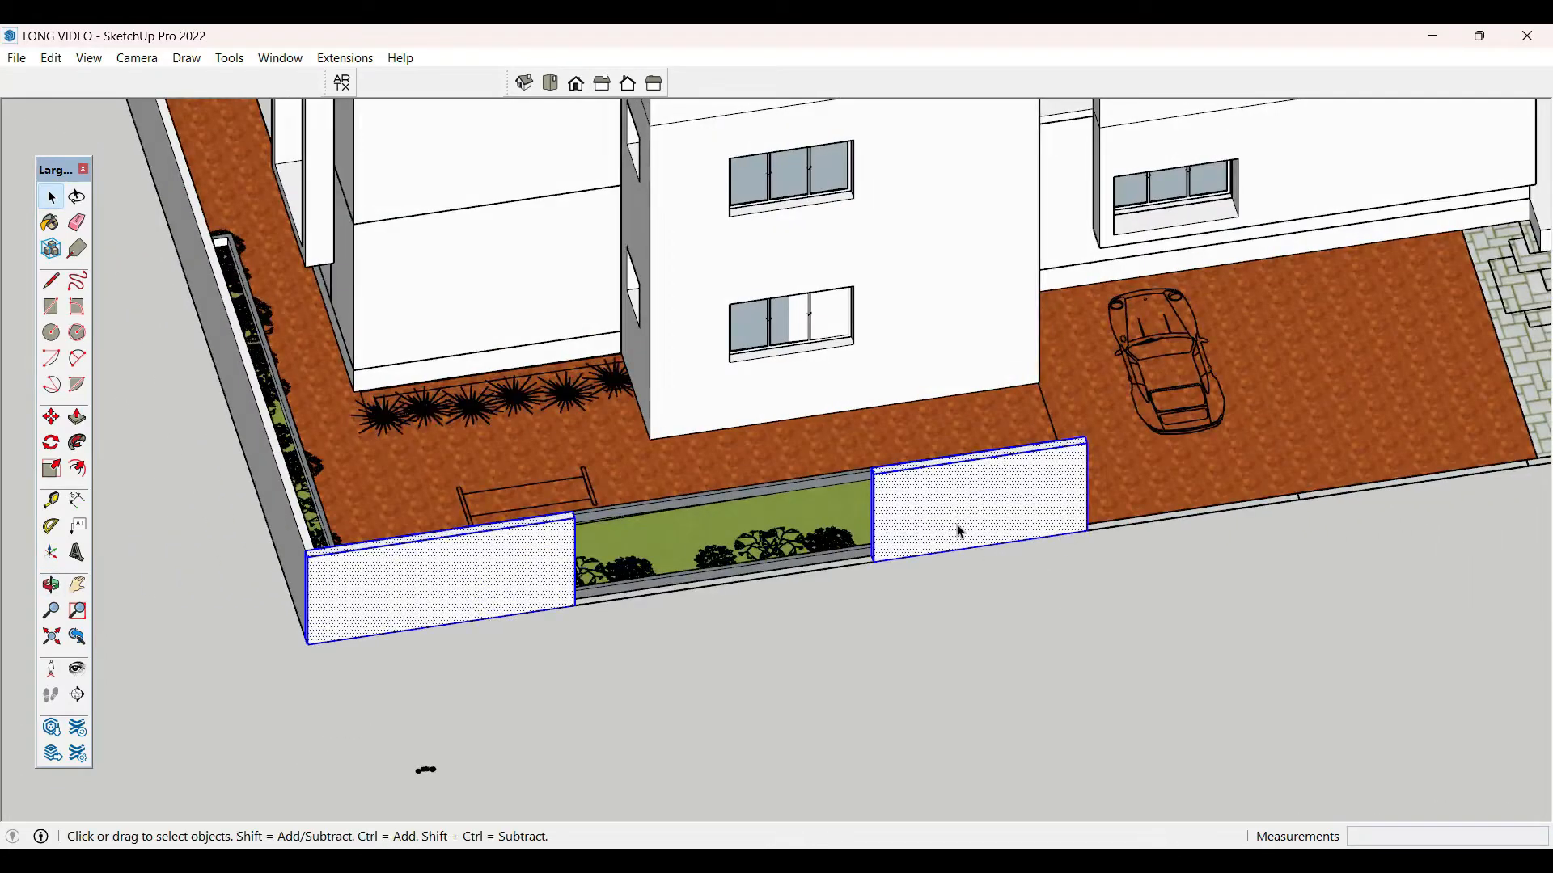
right_click(960, 531)
left_click(1080, 505)
left_click(800, 648)
scroll(485, 566, "down", 1)
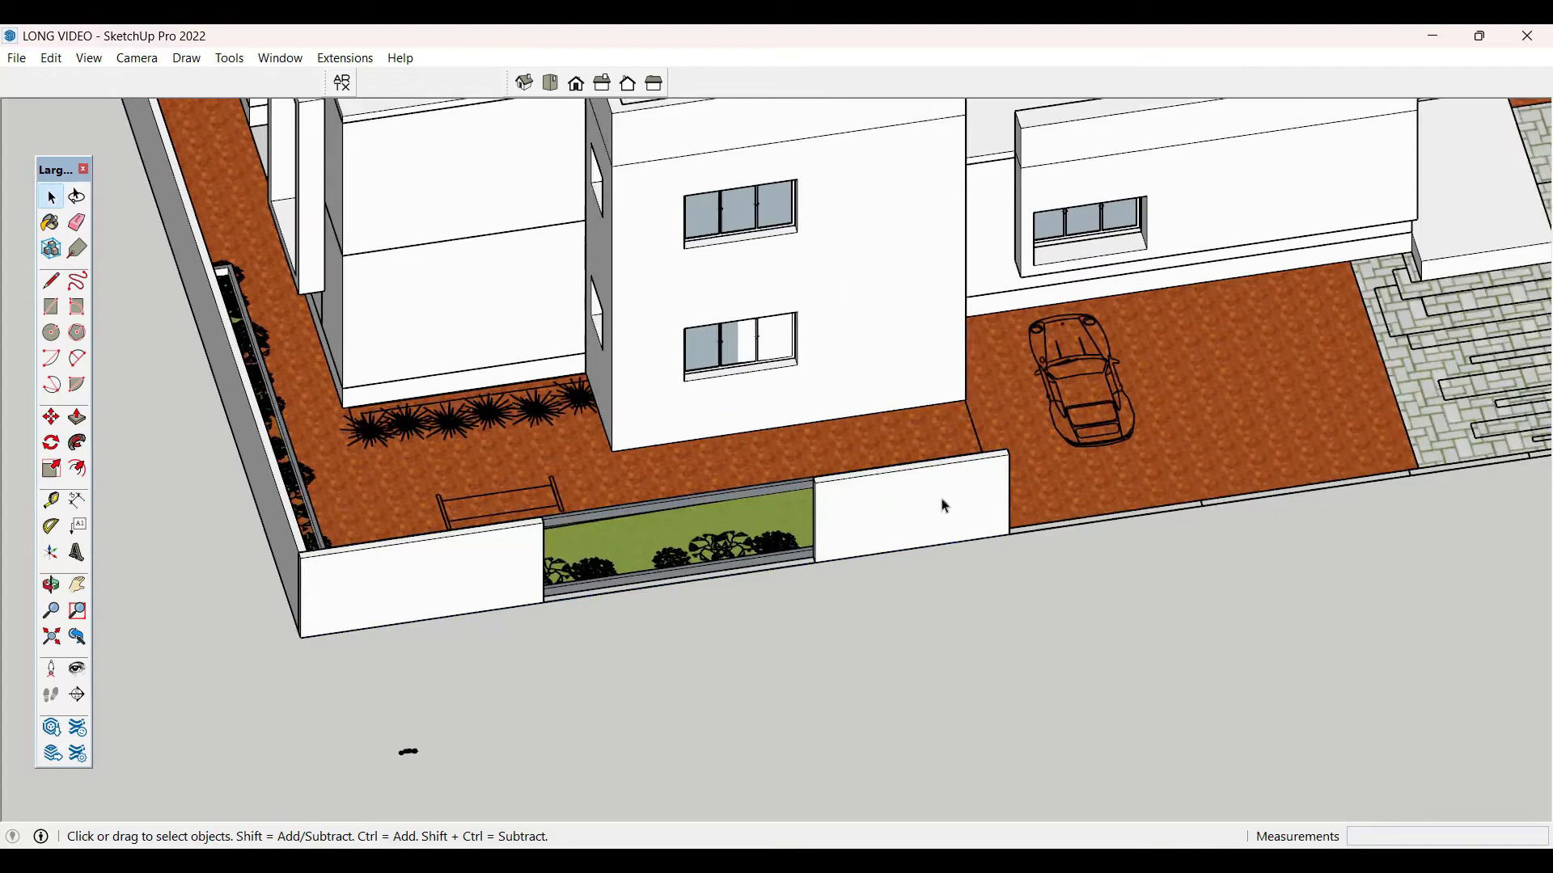
scroll(1248, 509, "up", 3)
scroll(457, 519, "down", 3)
scroll(901, 544, "up", 5)
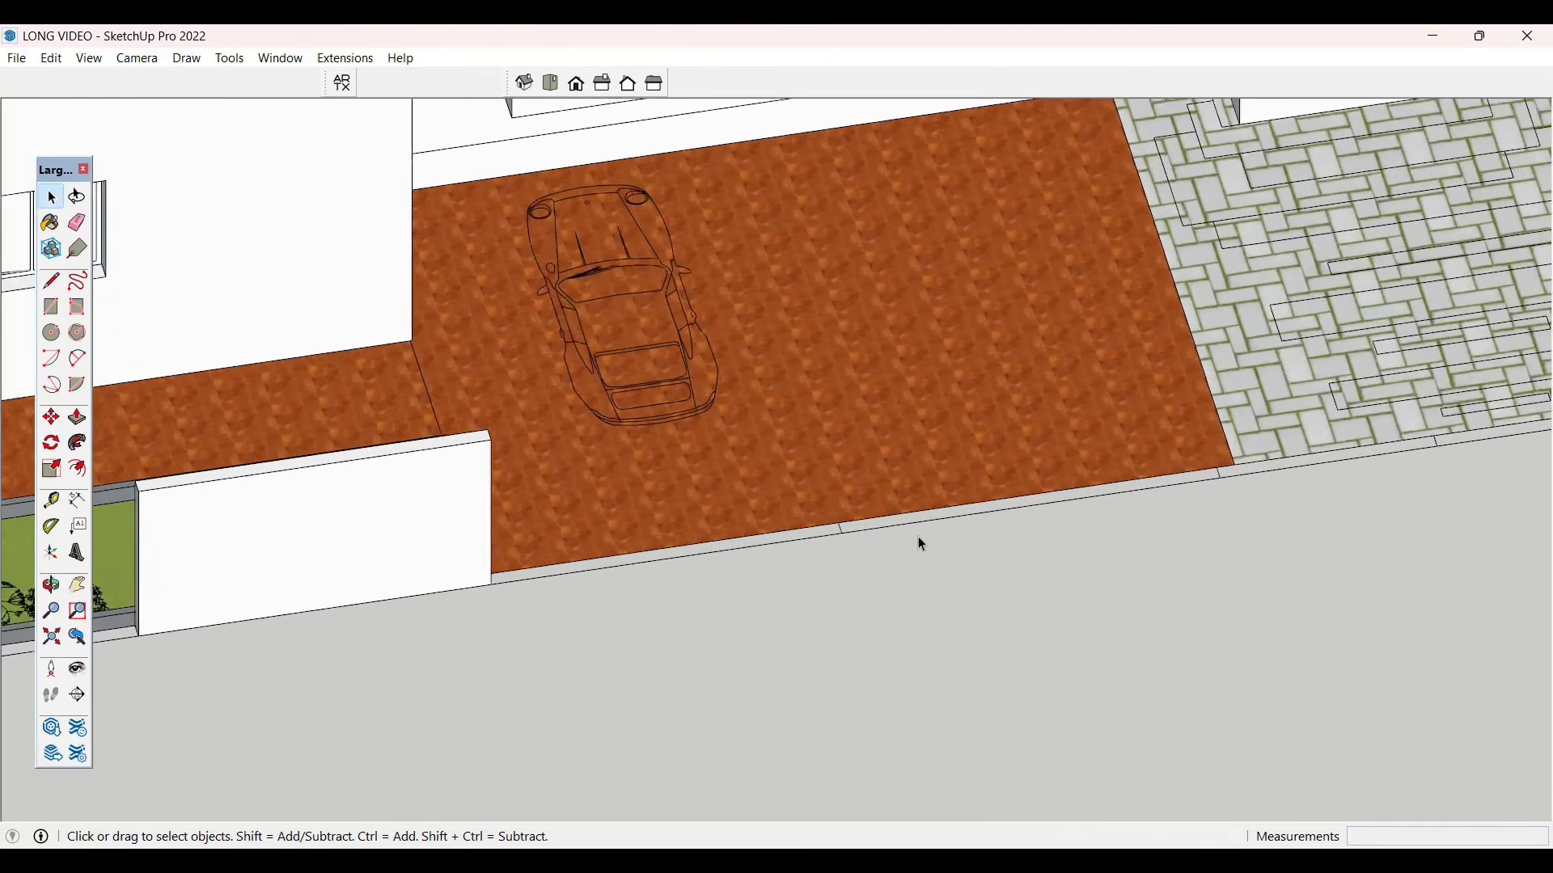
- Draw a rectangle over the front boundary strip between the driveway and the paved entrance path
key("r")
left_click(839, 532)
scroll(1310, 457, "up", 2)
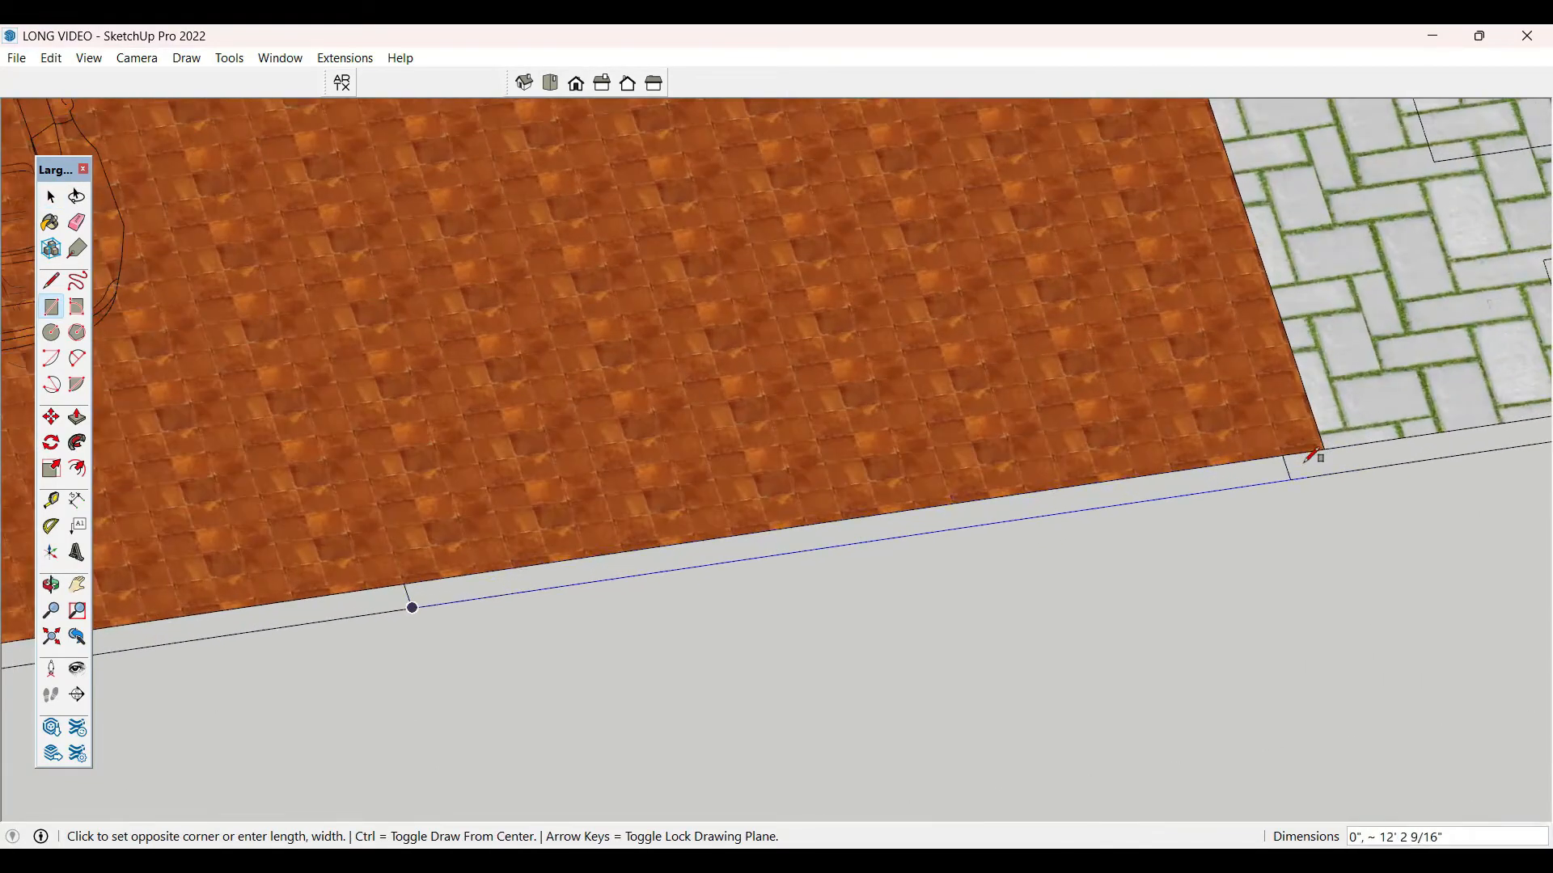
left_click(1292, 451)
key("space")
- Push/Pull the new strip rectangle up to the height of the existing front wall
scroll(1258, 478, "down", 3)
key("p")
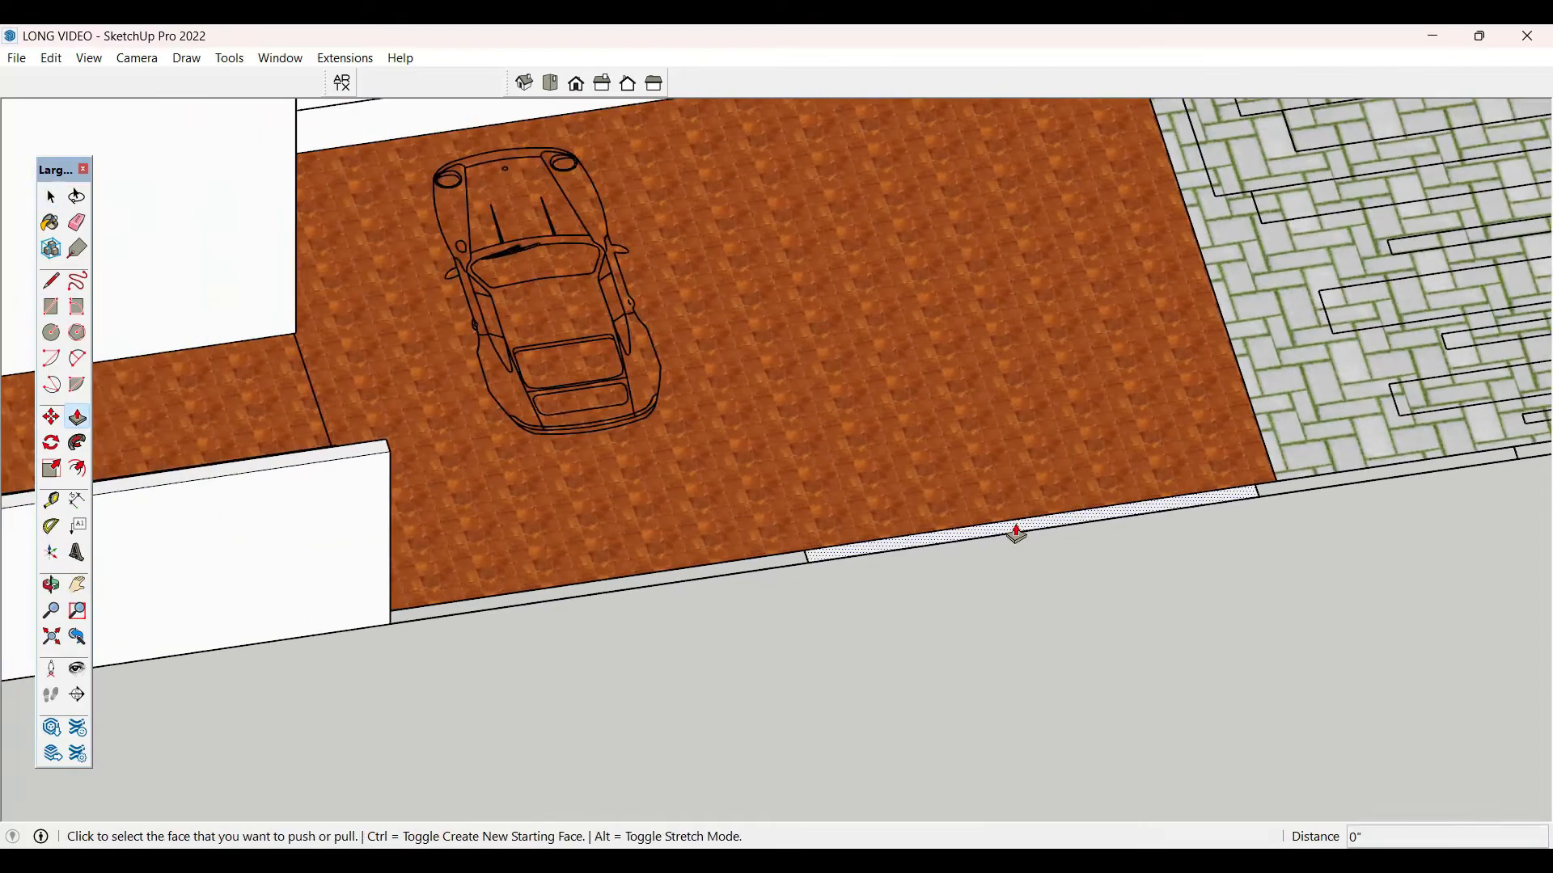
left_click(1011, 528)
left_click(393, 449)
key("space")
scroll(759, 660, "down", 6)
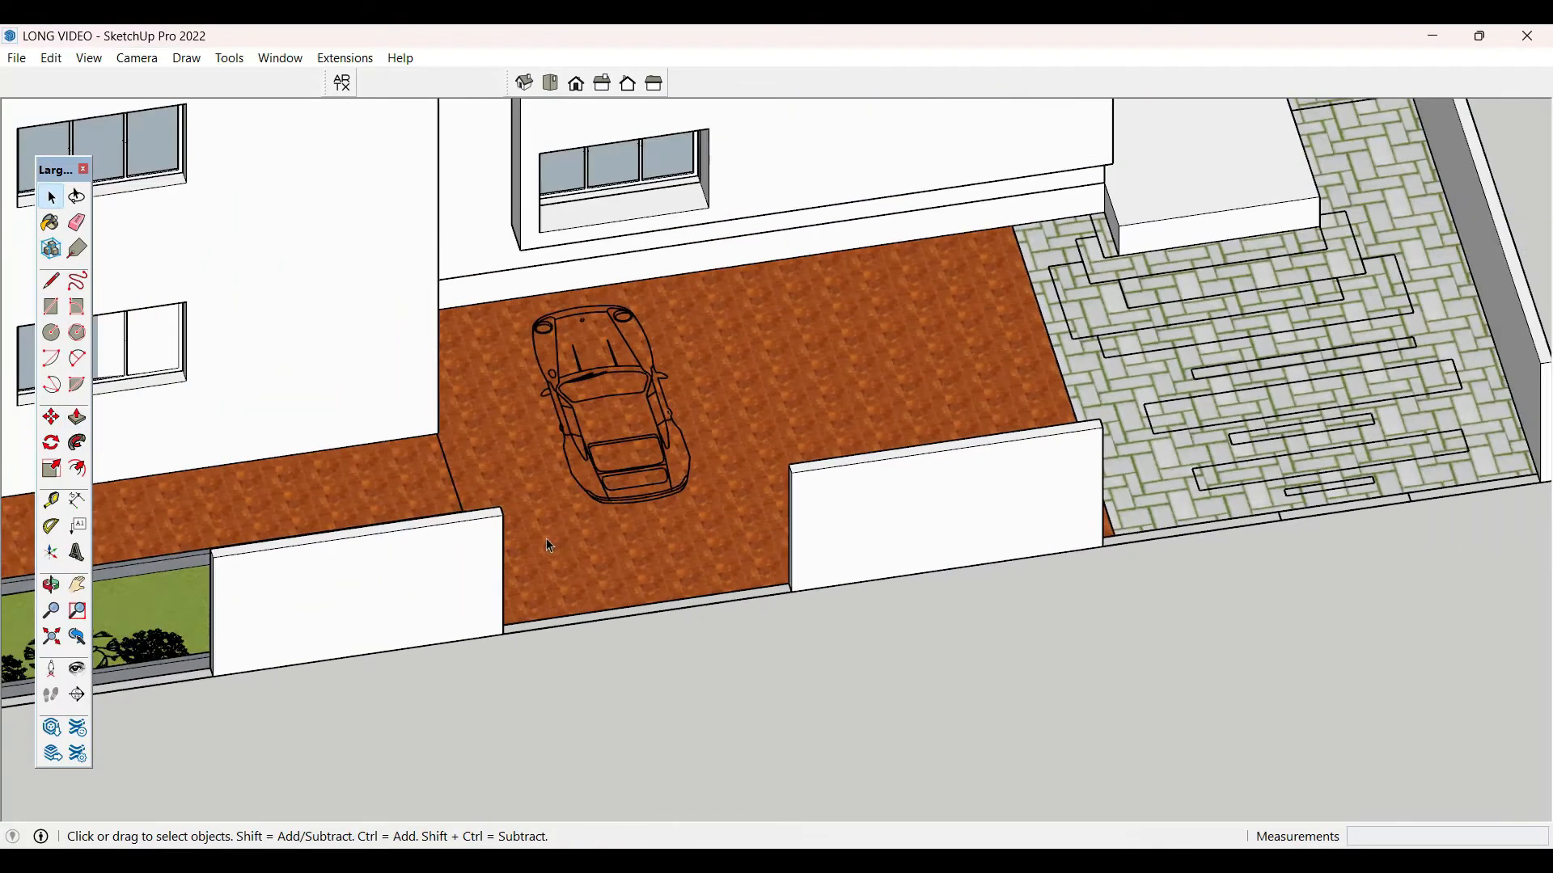
- Extend the end of the new front wall segment to the division line in front of the paved entrance path
scroll(691, 579, "up", 10)
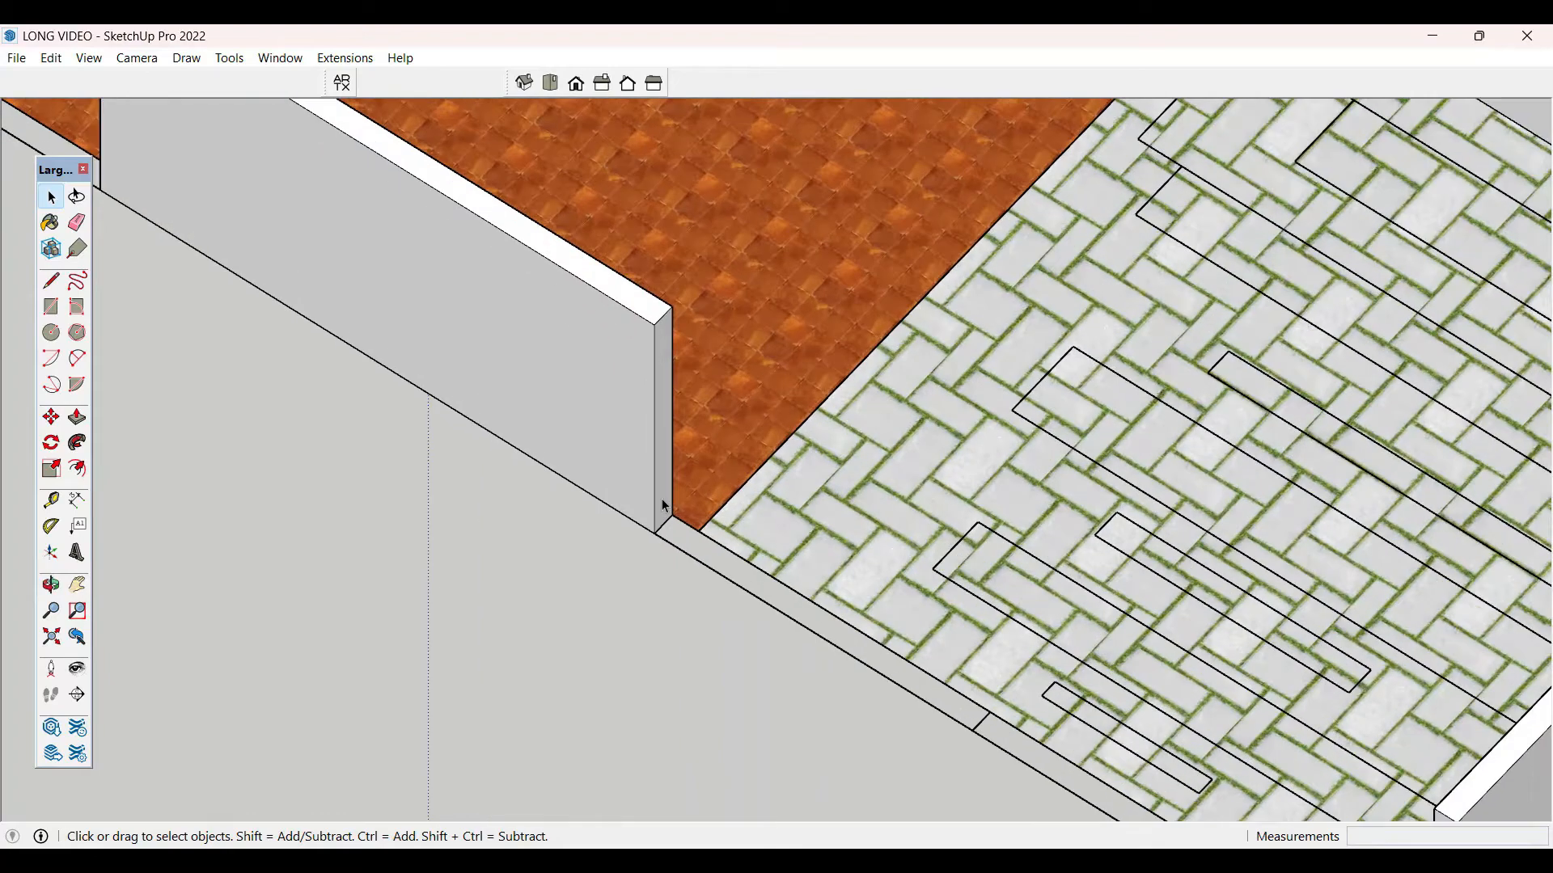
key("p")
left_click(666, 507)
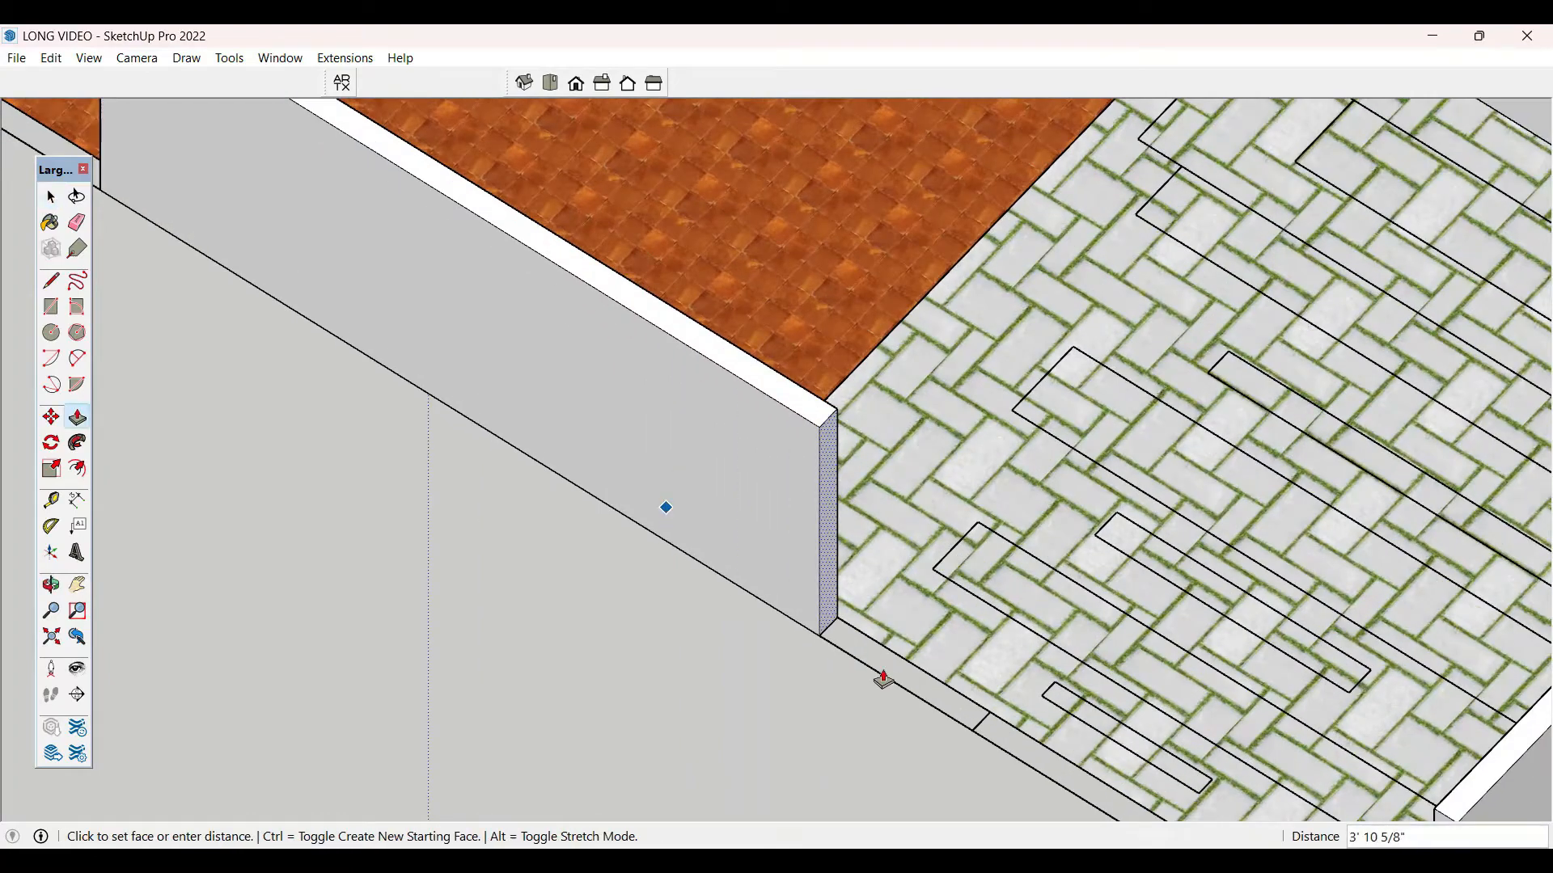
left_click(974, 737)
key("space")
- Make the extended front wall segment a group
scroll(651, 575, "down", 8)
middle_click_drag(652, 576, 876, 416)
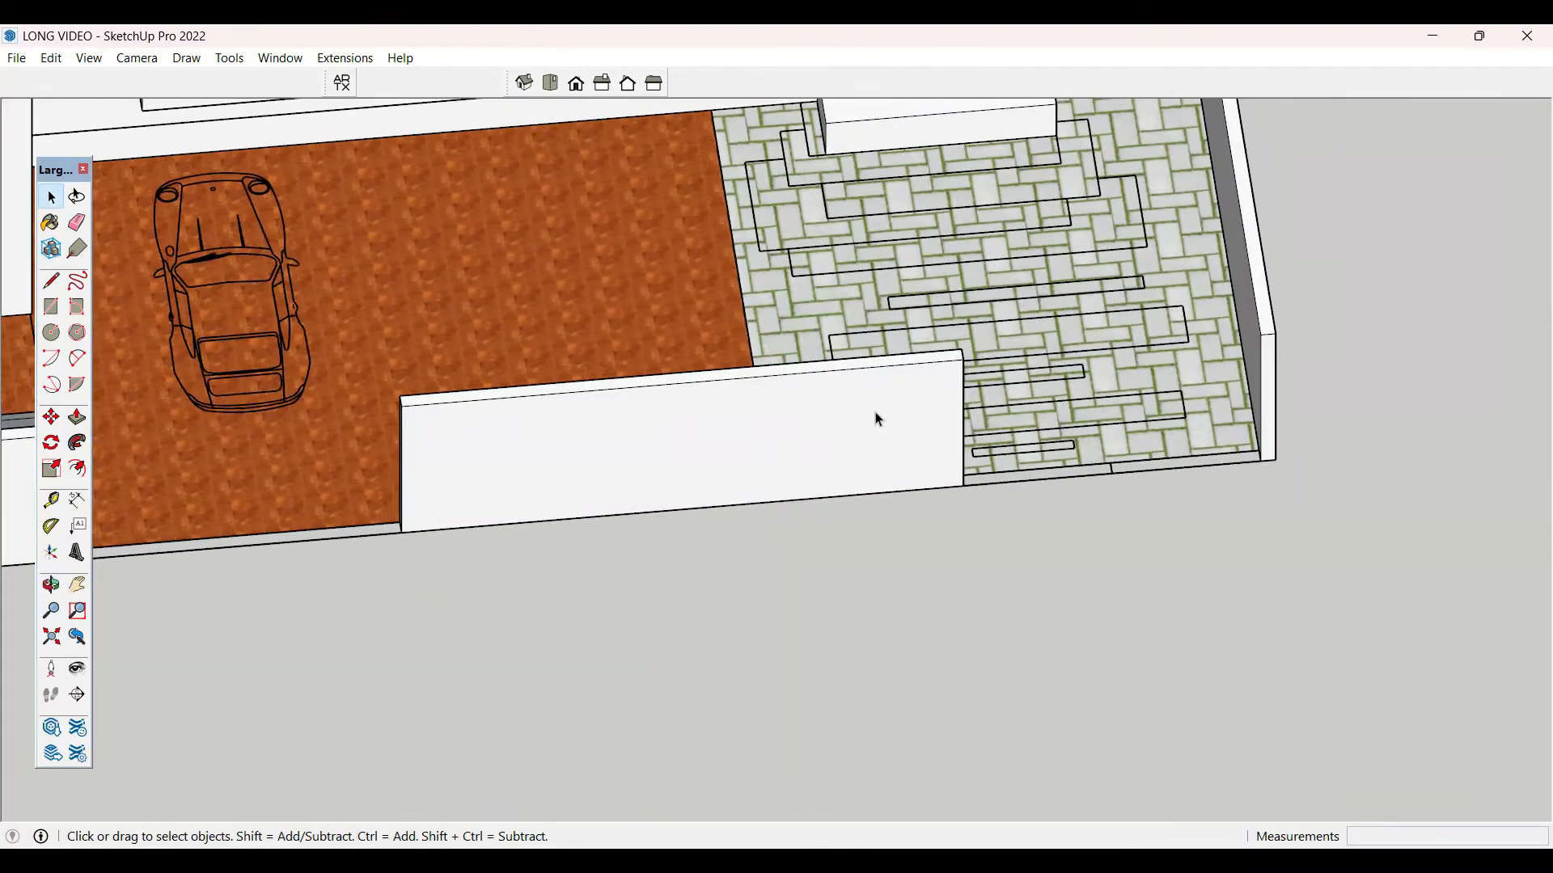
left_click(881, 420)
right_click(882, 420)
left_click(970, 503)
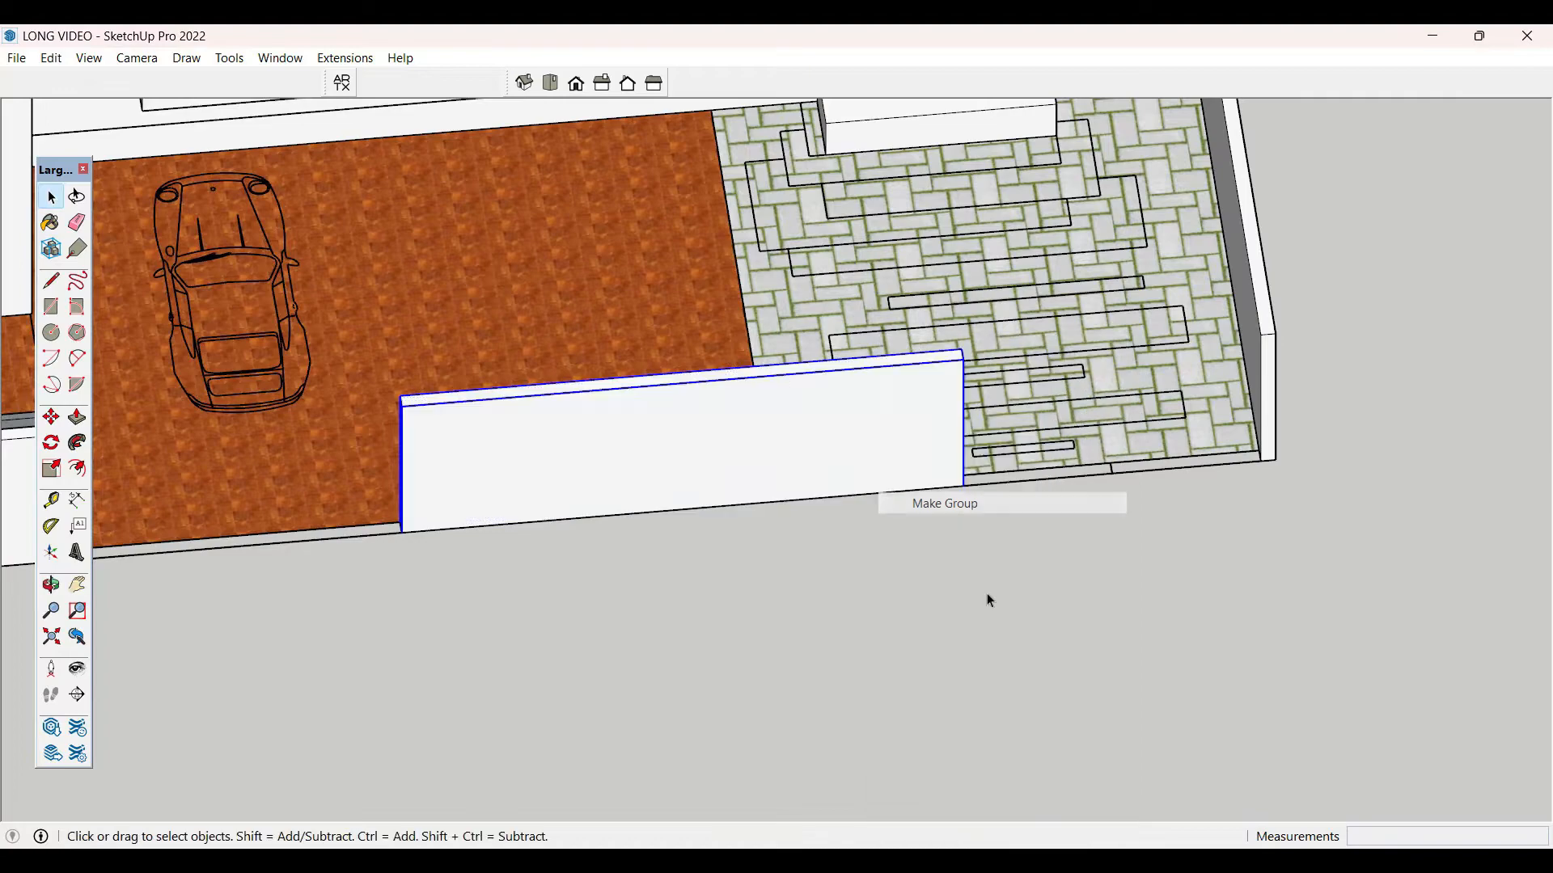
key("o")
key("space")
- Open the side boundary wall's group, push its front end back 6" and pull it out 6" again as a separate section
scroll(1242, 239, "up", 8)
double_click(1248, 288)
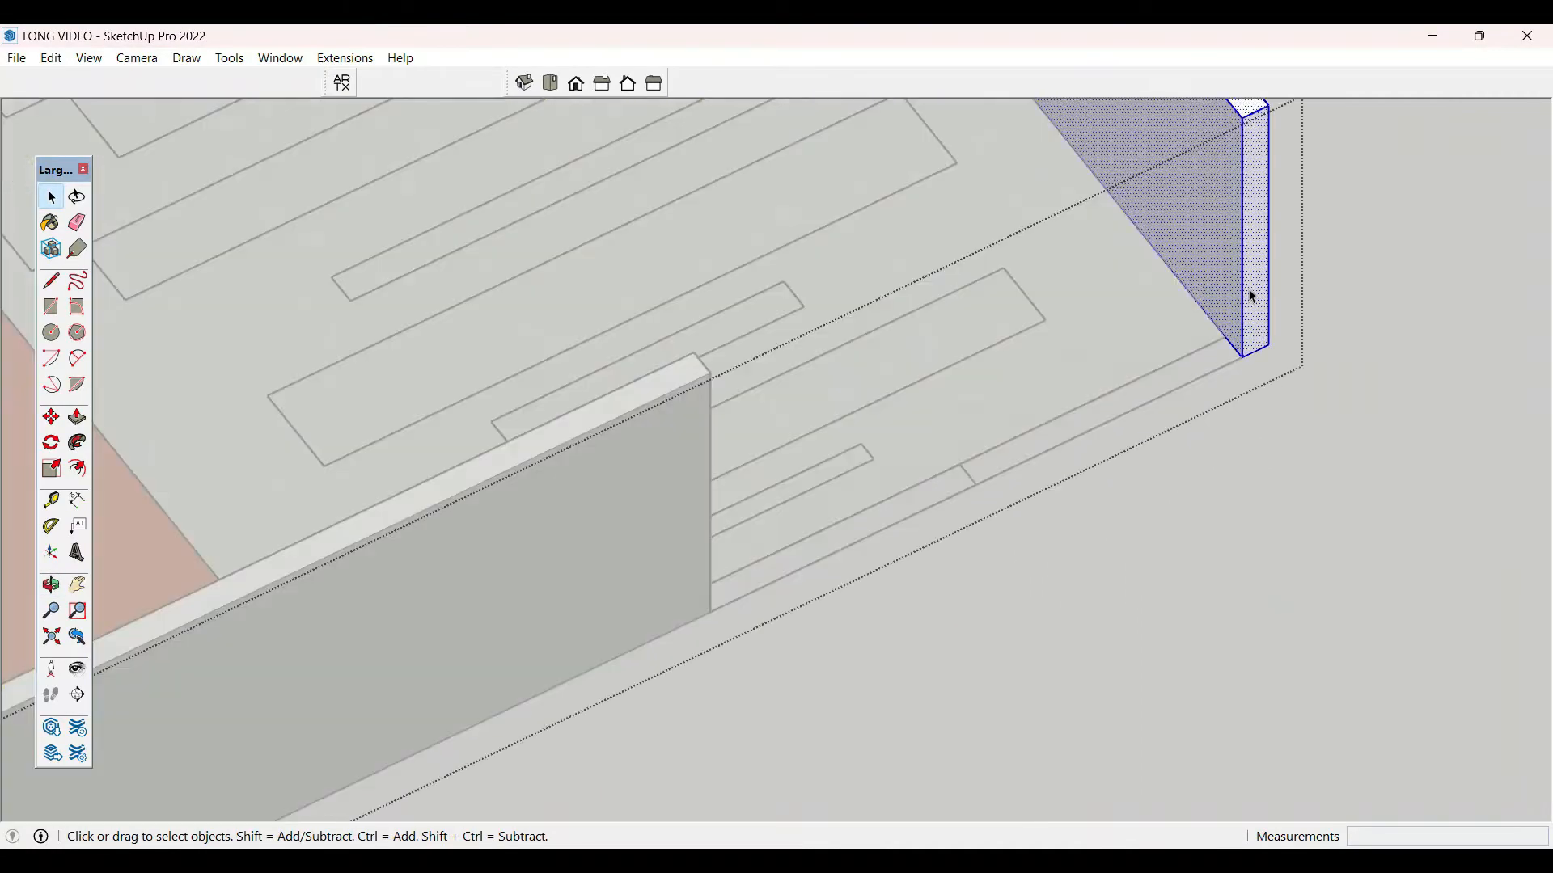
left_click(1255, 327)
key("p")
left_click(1255, 327)
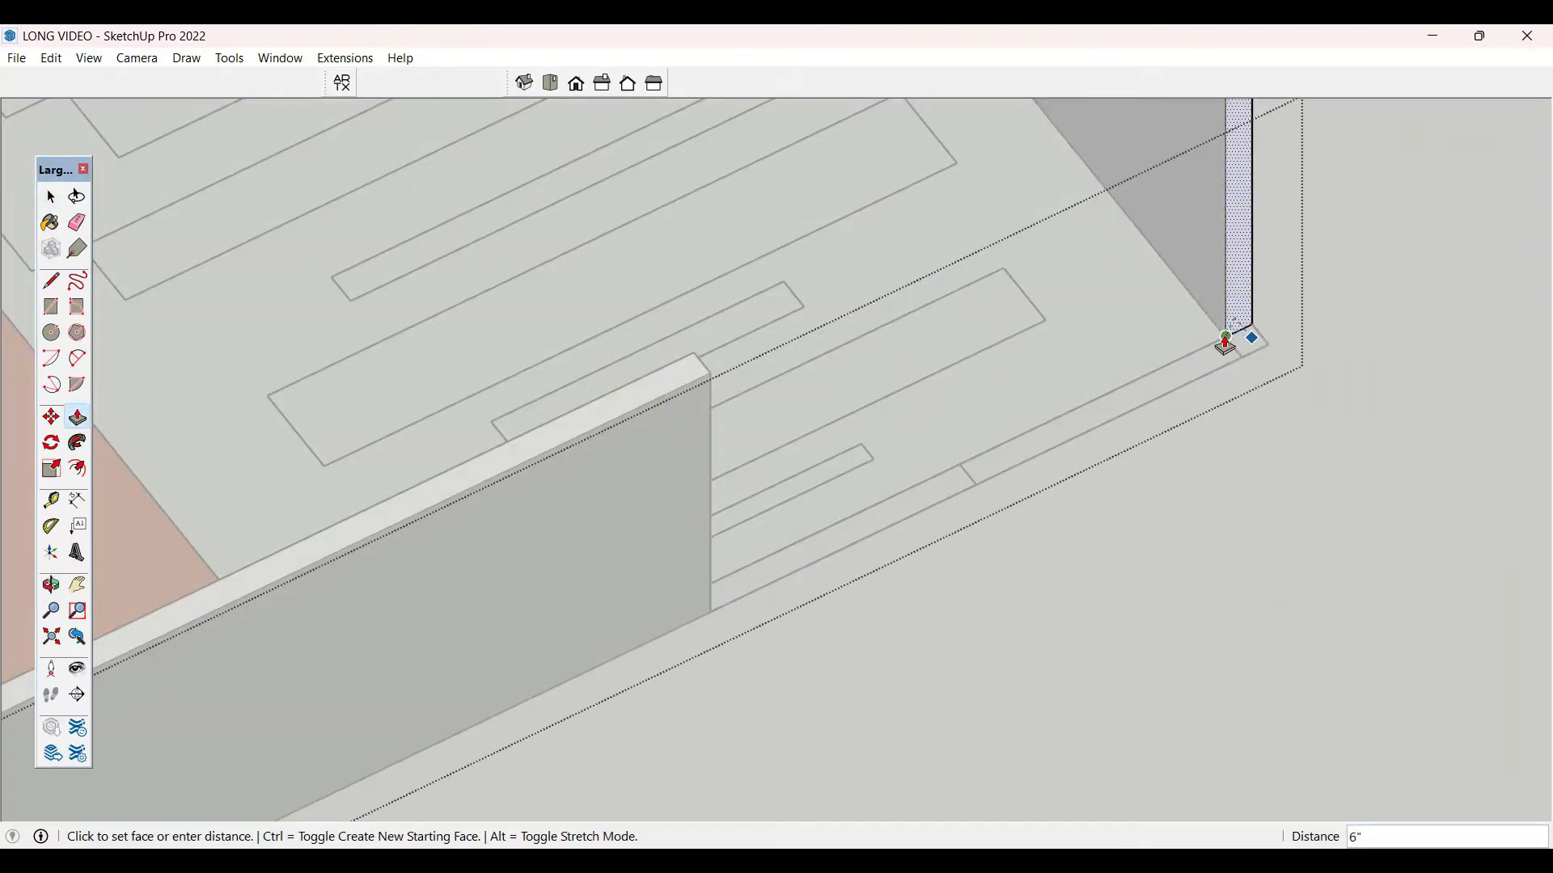
left_click(1225, 338)
left_click(1235, 327)
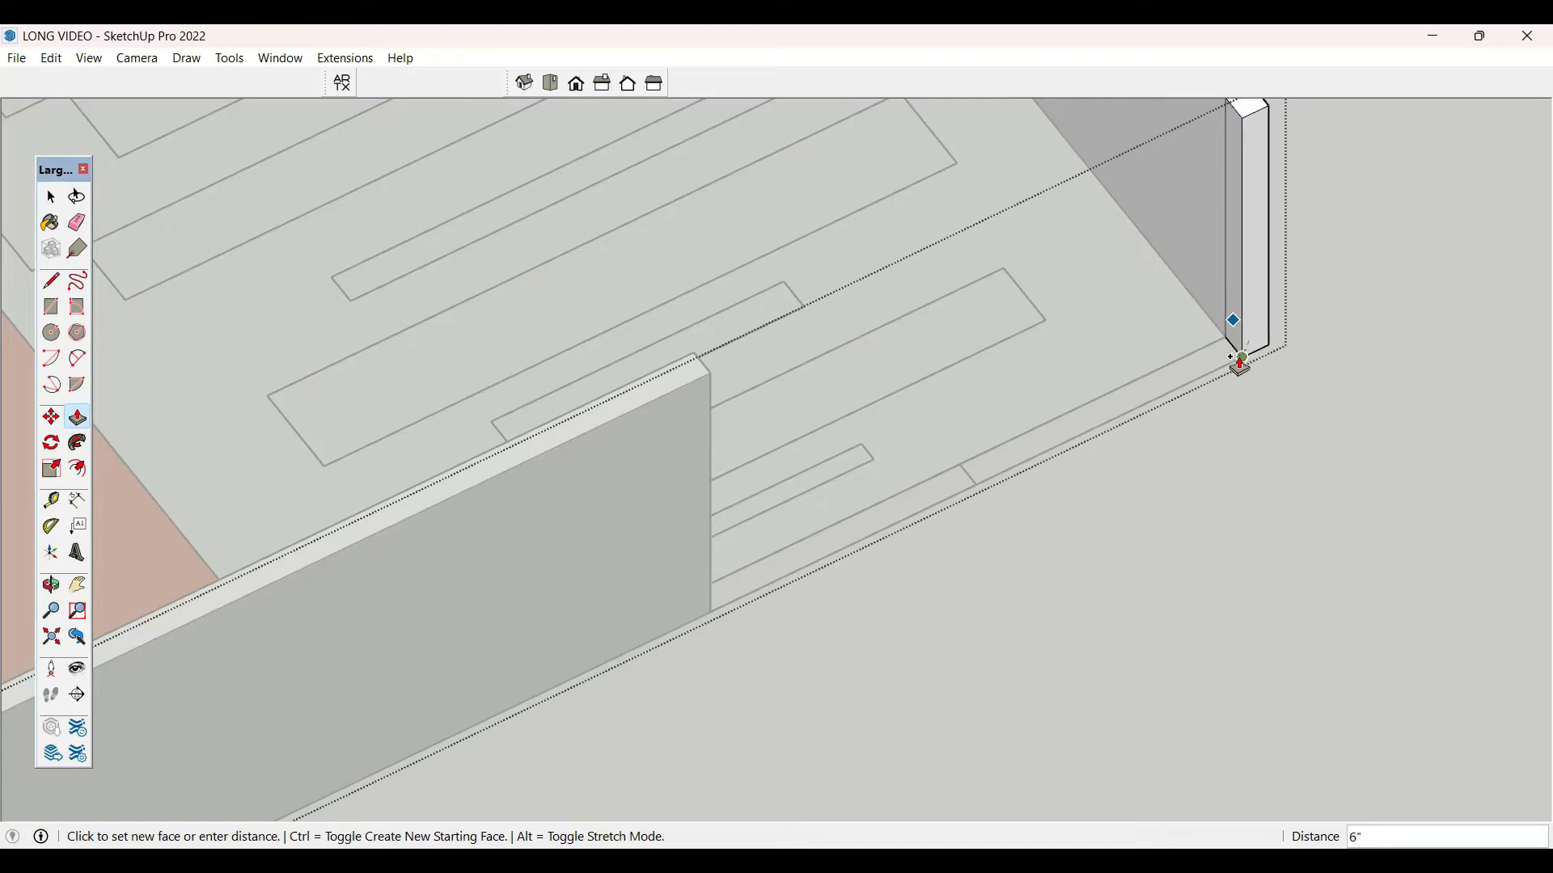
left_click(1242, 364)
key("space")
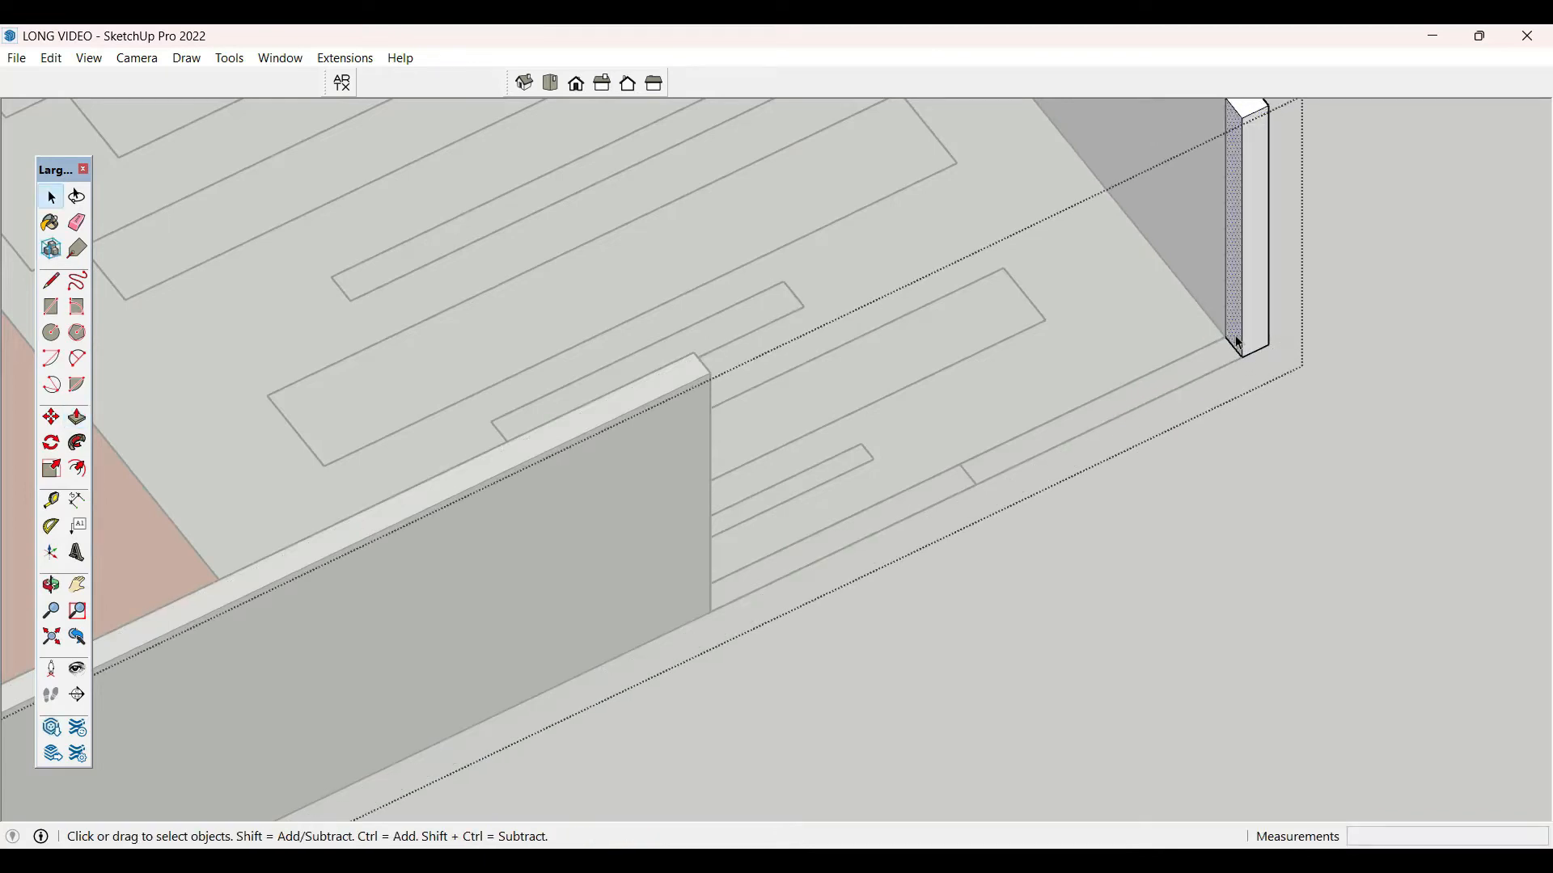
- Push/Pull the end section's inner face about 4' 11 11/16" along the front strip to its division line, leaving the pedestrian opening
key("p")
left_click(1237, 347)
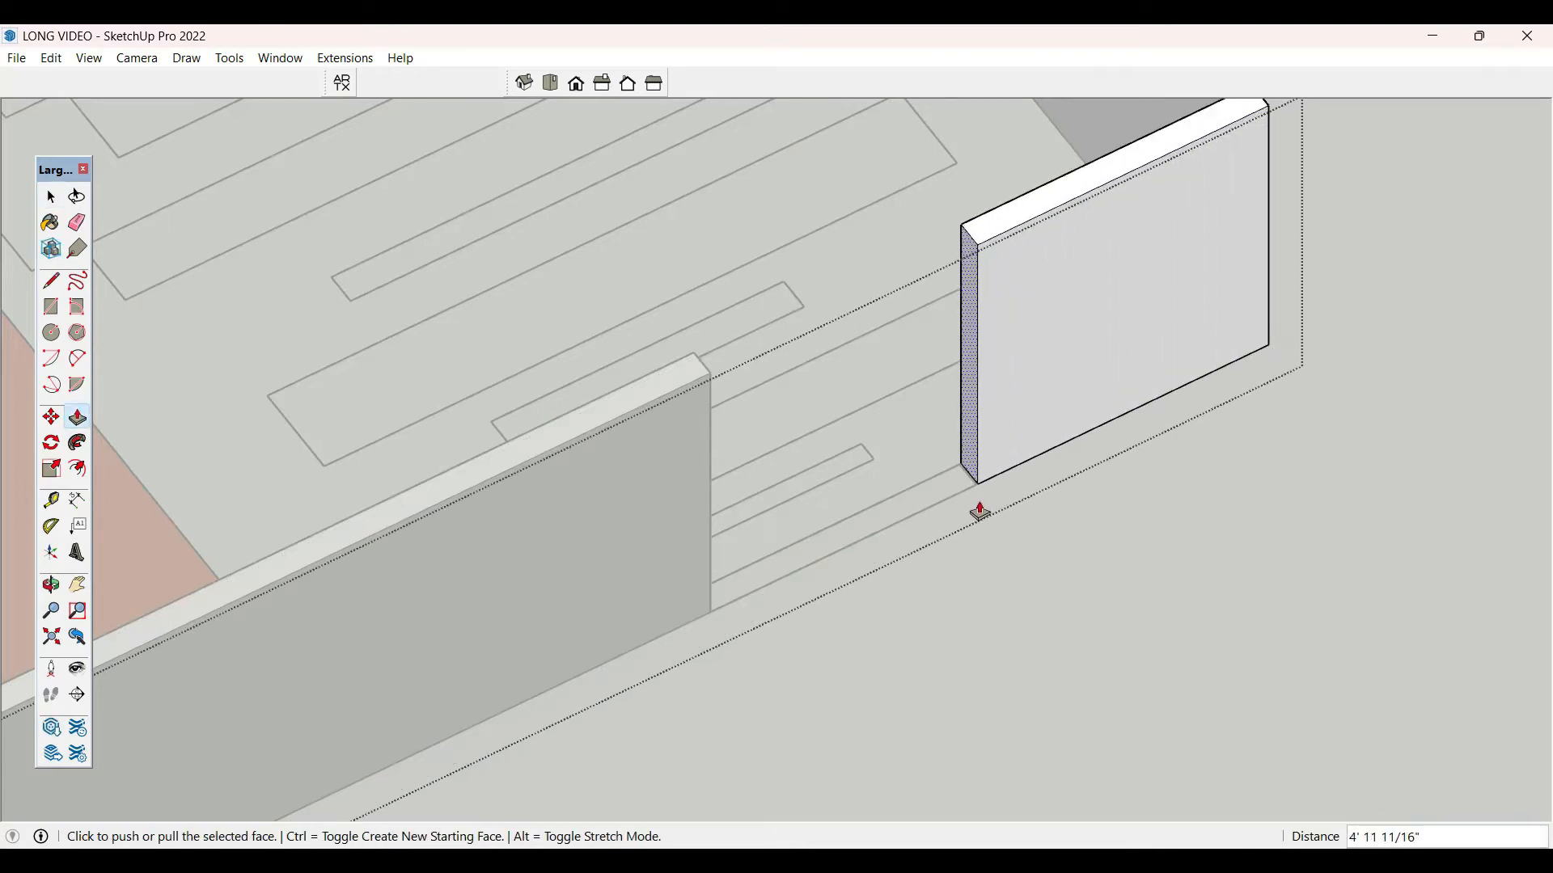
left_click(980, 511)
key("space")
scroll(1167, 639, "down", 5)
scroll(1310, 631, "up", 4)
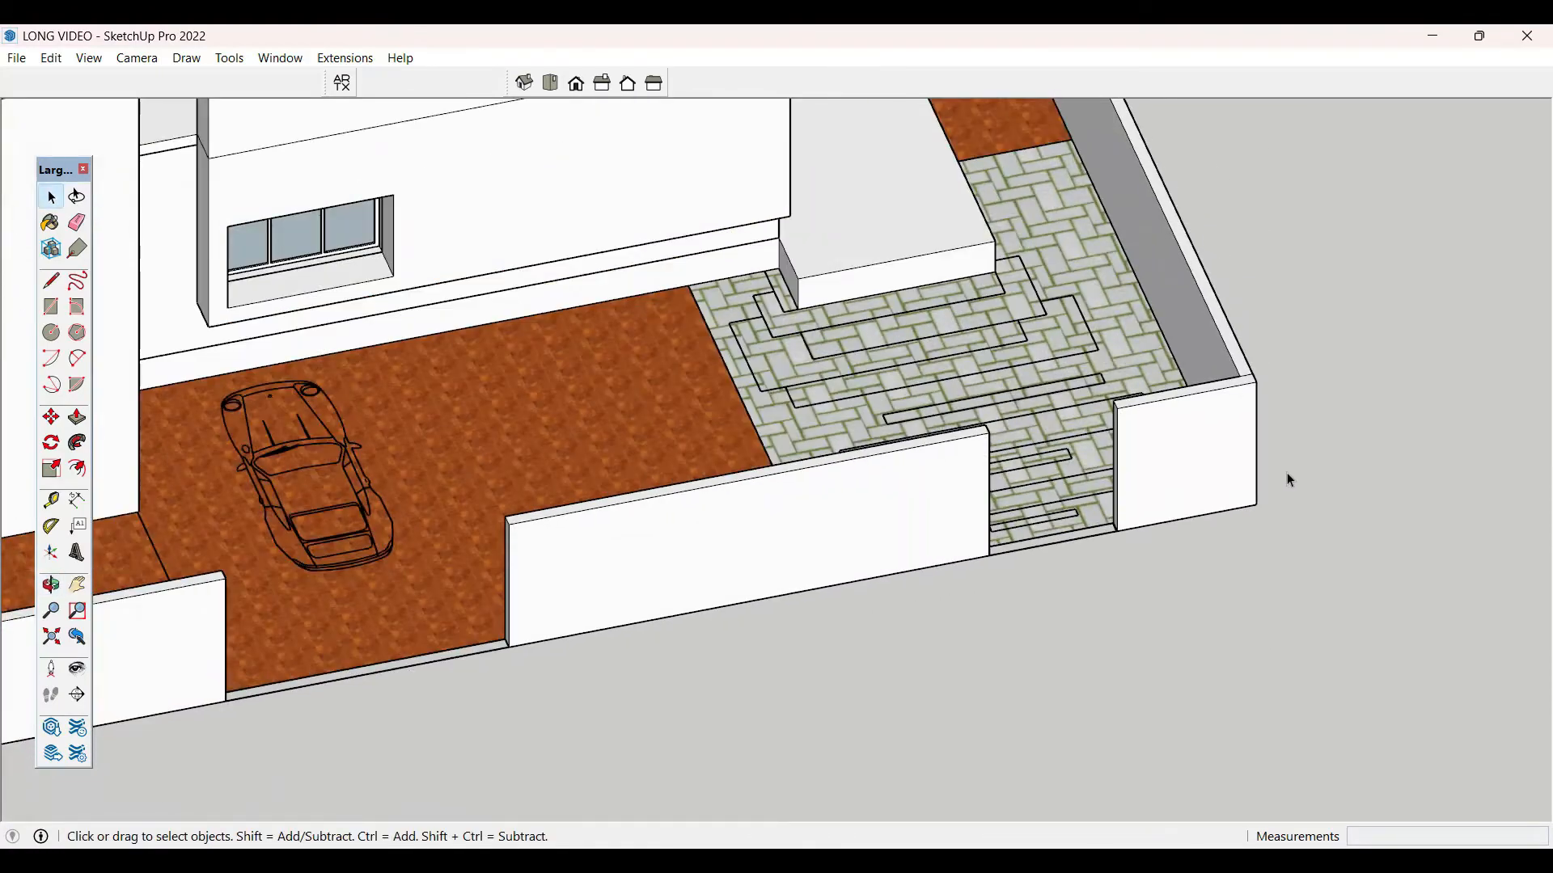
- Examine the house and its boundary walls from several sides, ending at the entrance porch
scroll(1289, 479, "down", 5)
middle_click_drag(1084, 561, 782, 472)
scroll(831, 353, "up", 3)
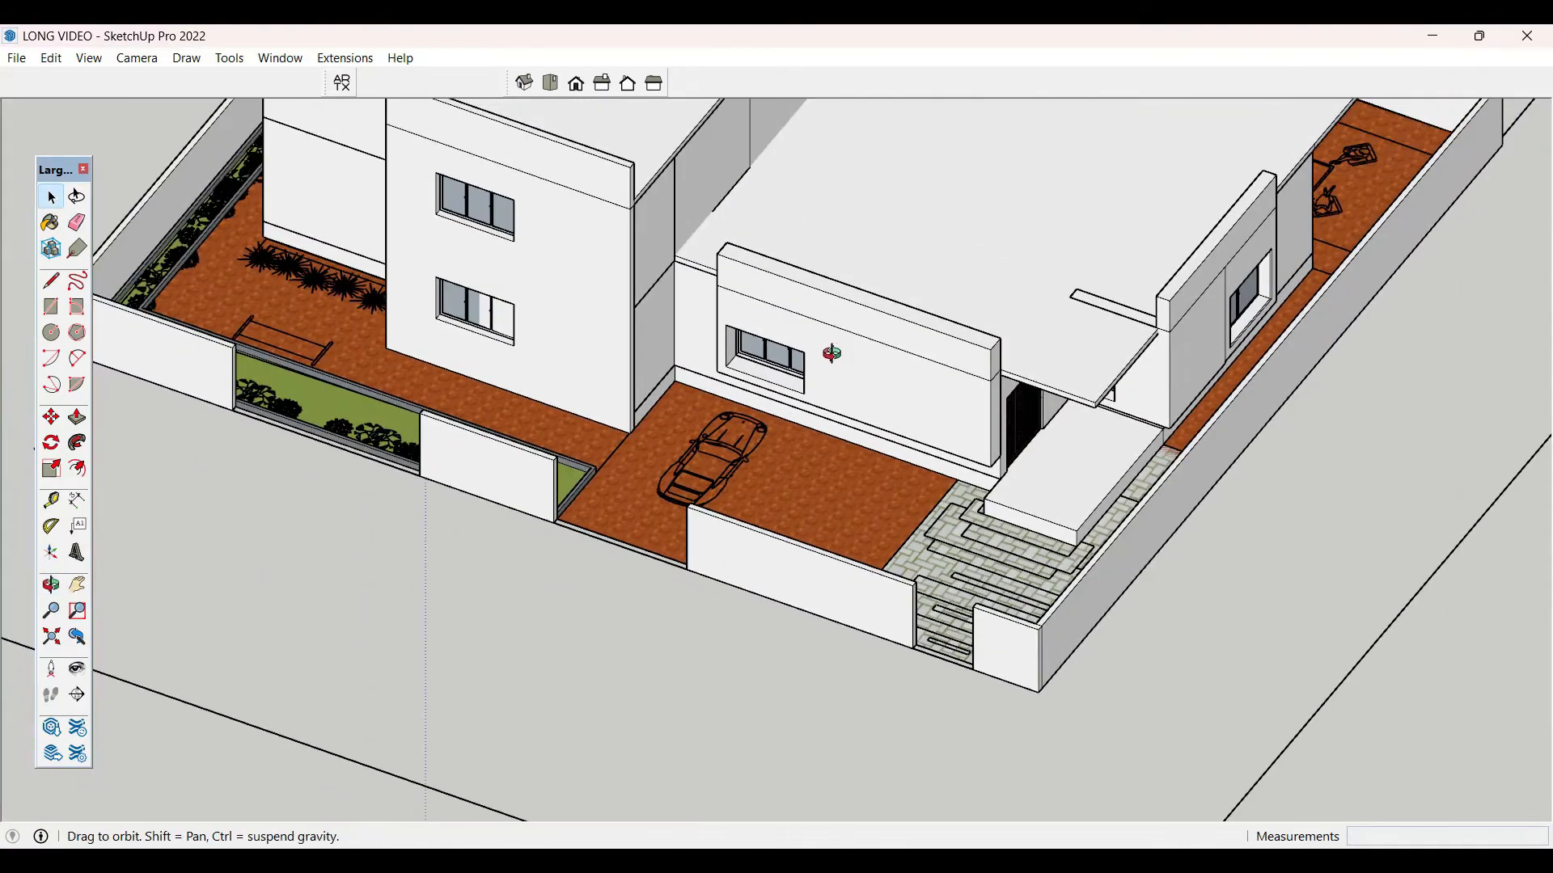
scroll(831, 353, "up", 2)
middle_click_drag(823, 344, 794, 285)
scroll(1016, 527, "down", 4)
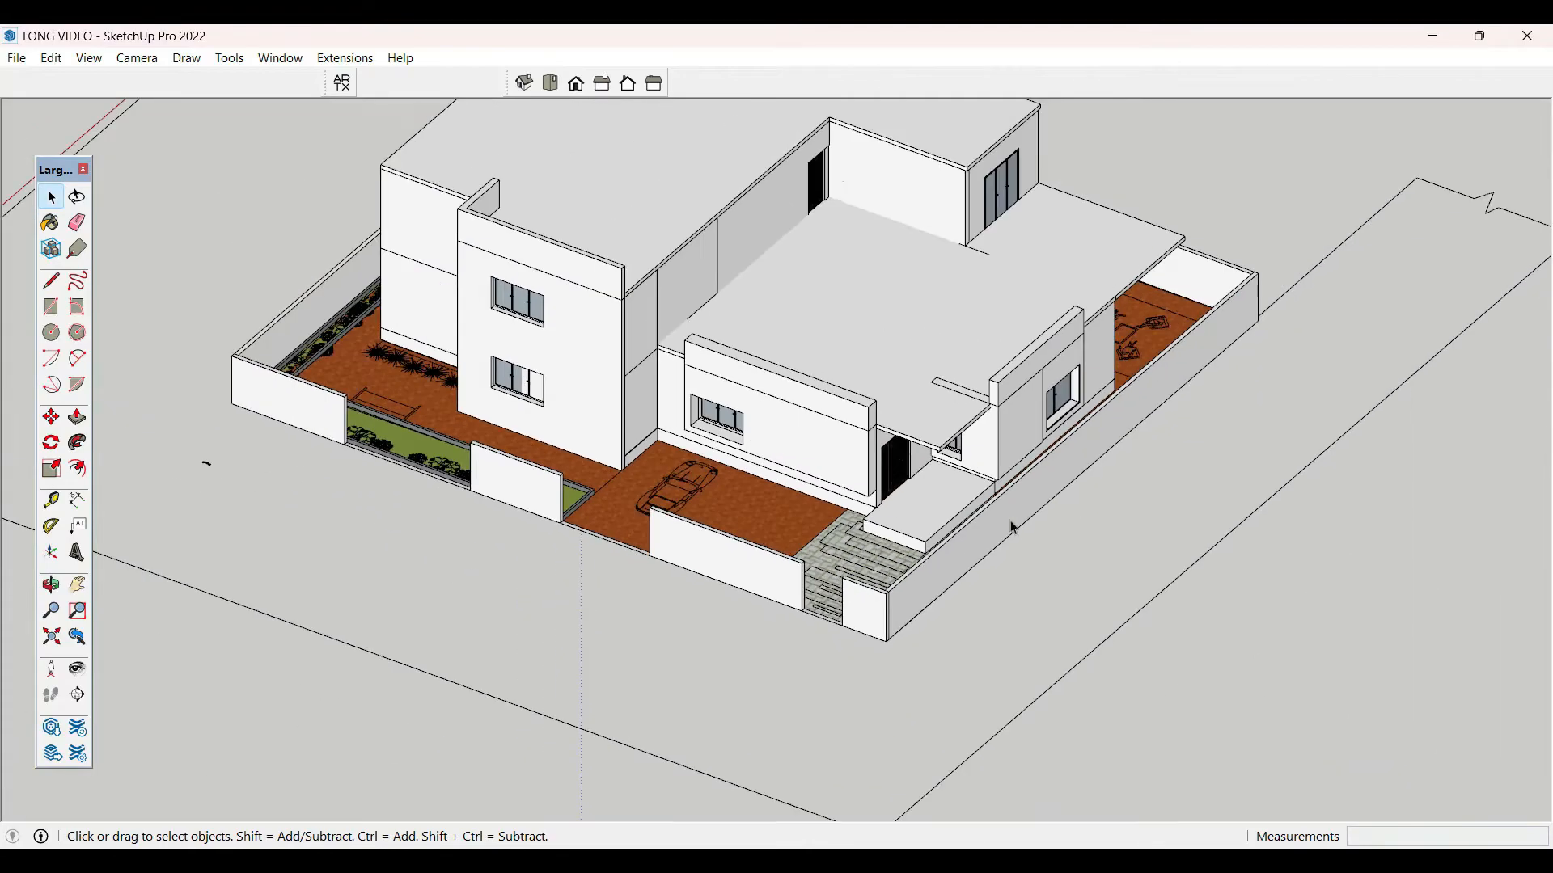
middle_click_drag(1016, 527, 984, 564)
scroll(983, 563, "up", 2)
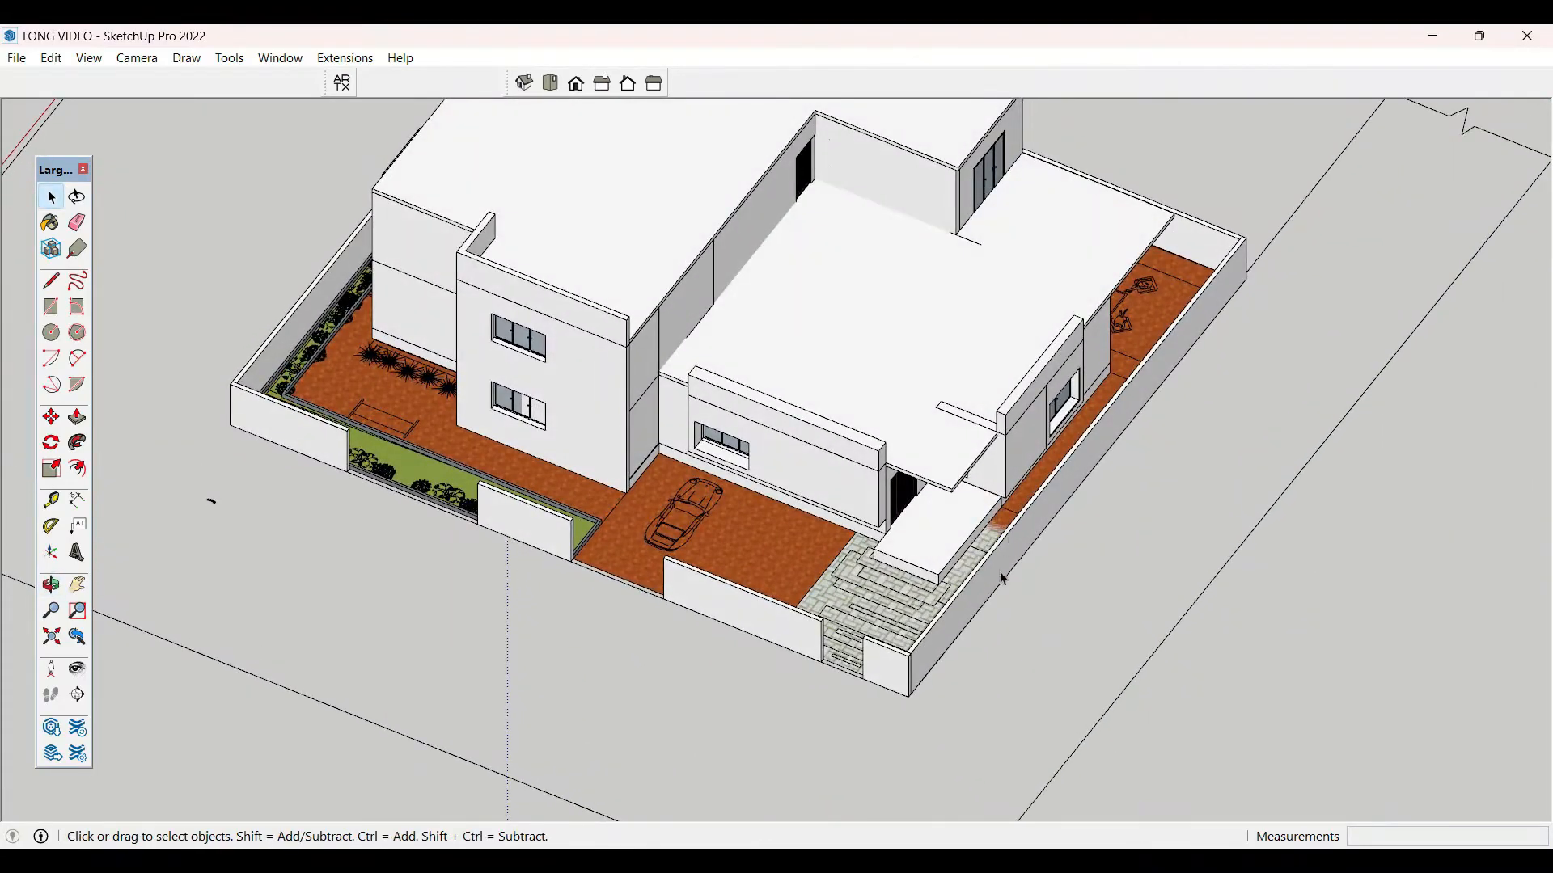
scroll(1003, 580, "down", 4)
middle_click_drag(1241, 376, 1017, 681)
scroll(1017, 680, "up", 4)
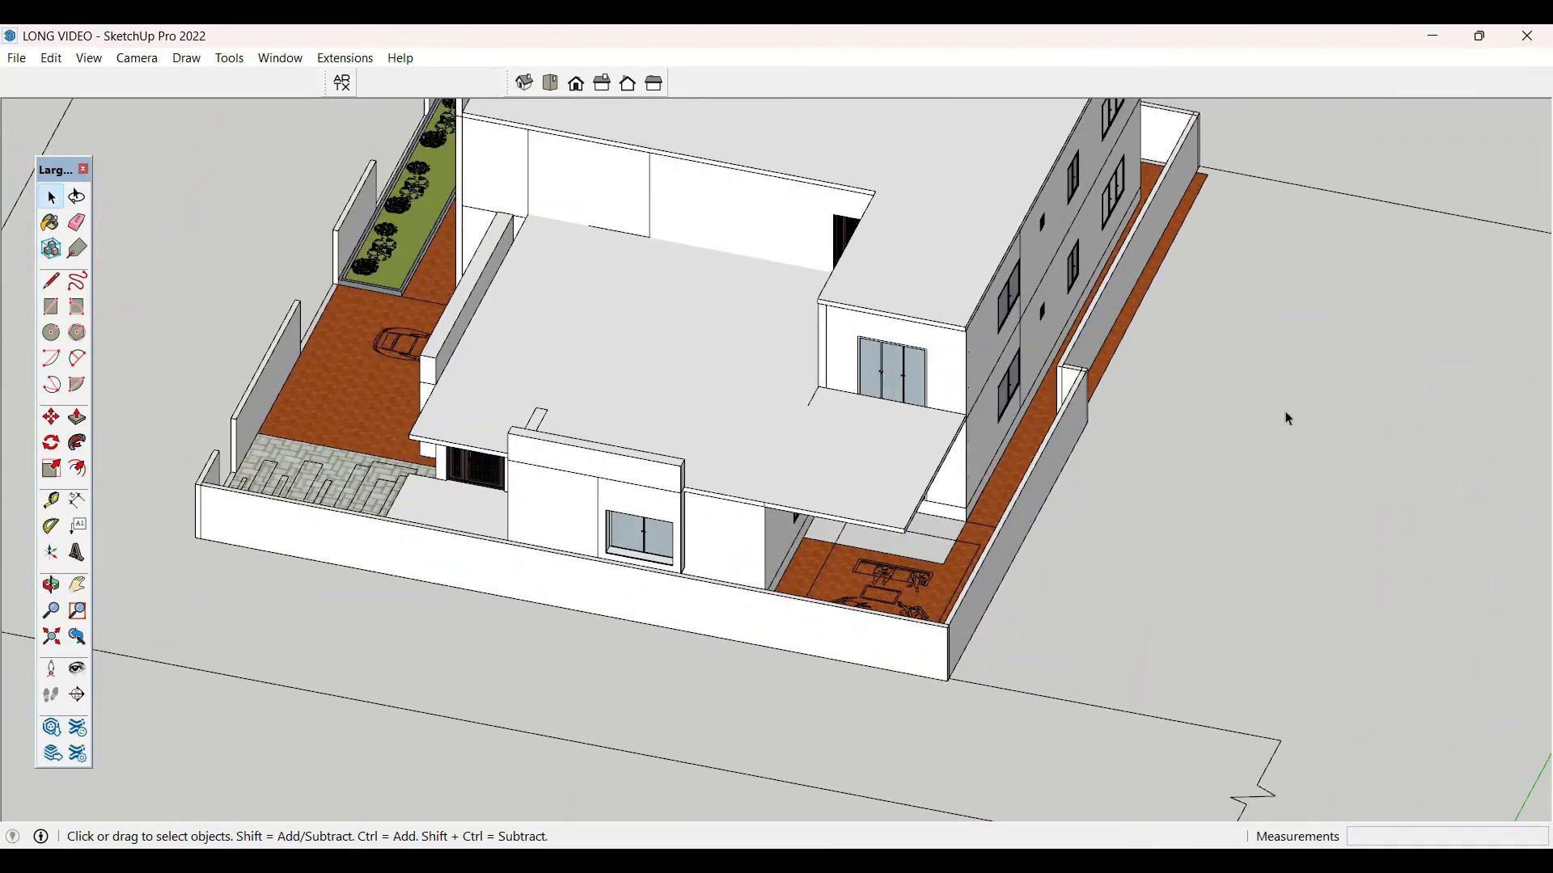
scroll(1290, 420, "down", 3)
middle_click_drag(1289, 420, 912, 555)
scroll(912, 555, "up", 6)
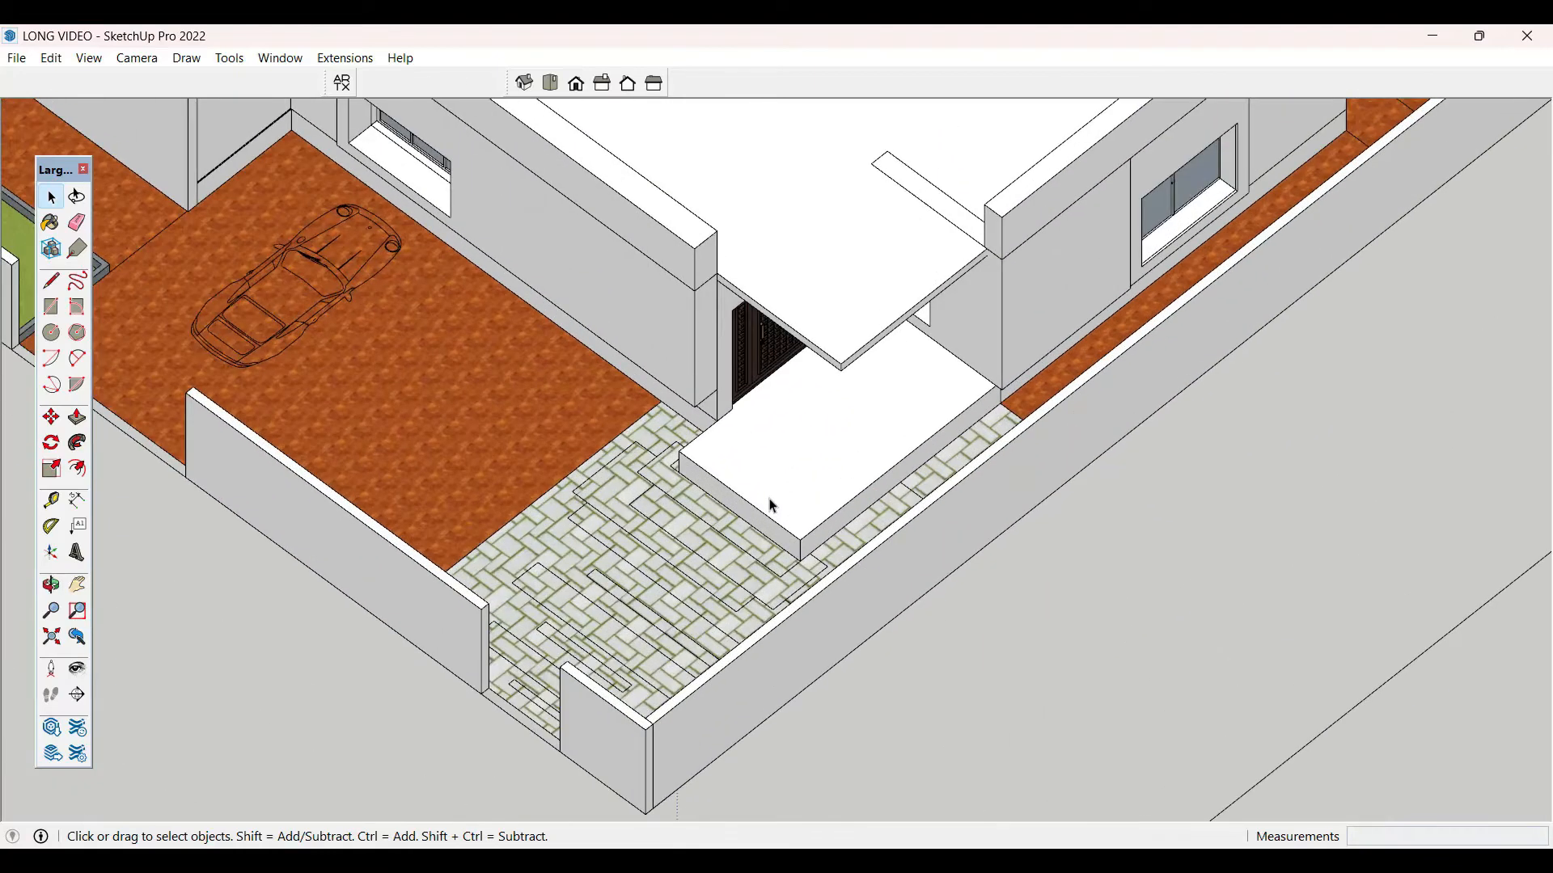
- Draw a 9" by 18" rectangle at the outer front corner of the entrance porch slab
scroll(773, 506, "up", 2)
key("r")
left_click(817, 561)
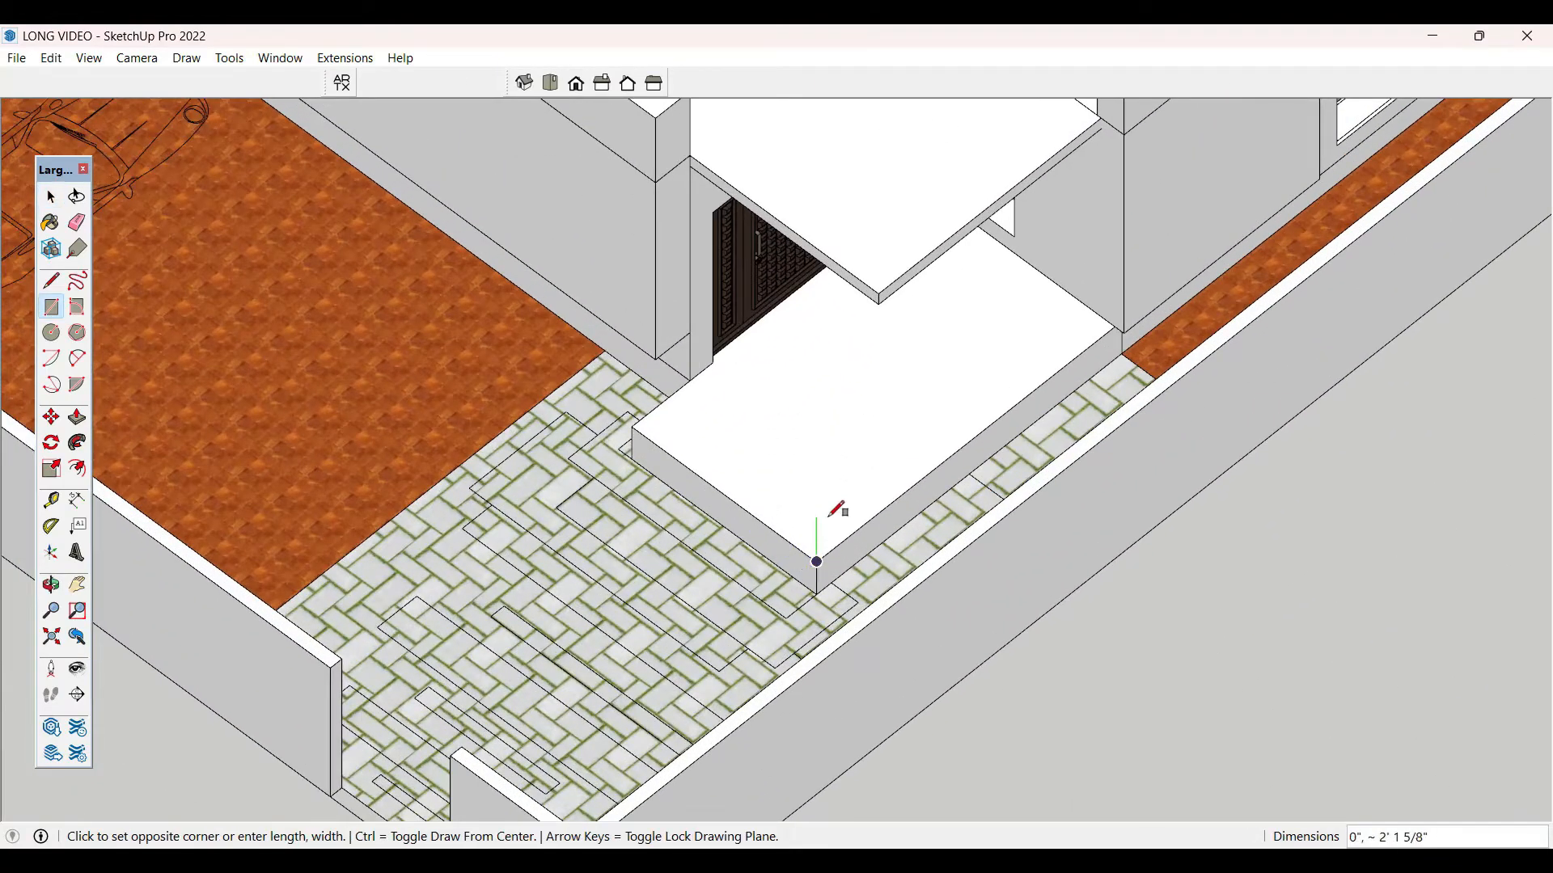
scroll(818, 513, "up", 3)
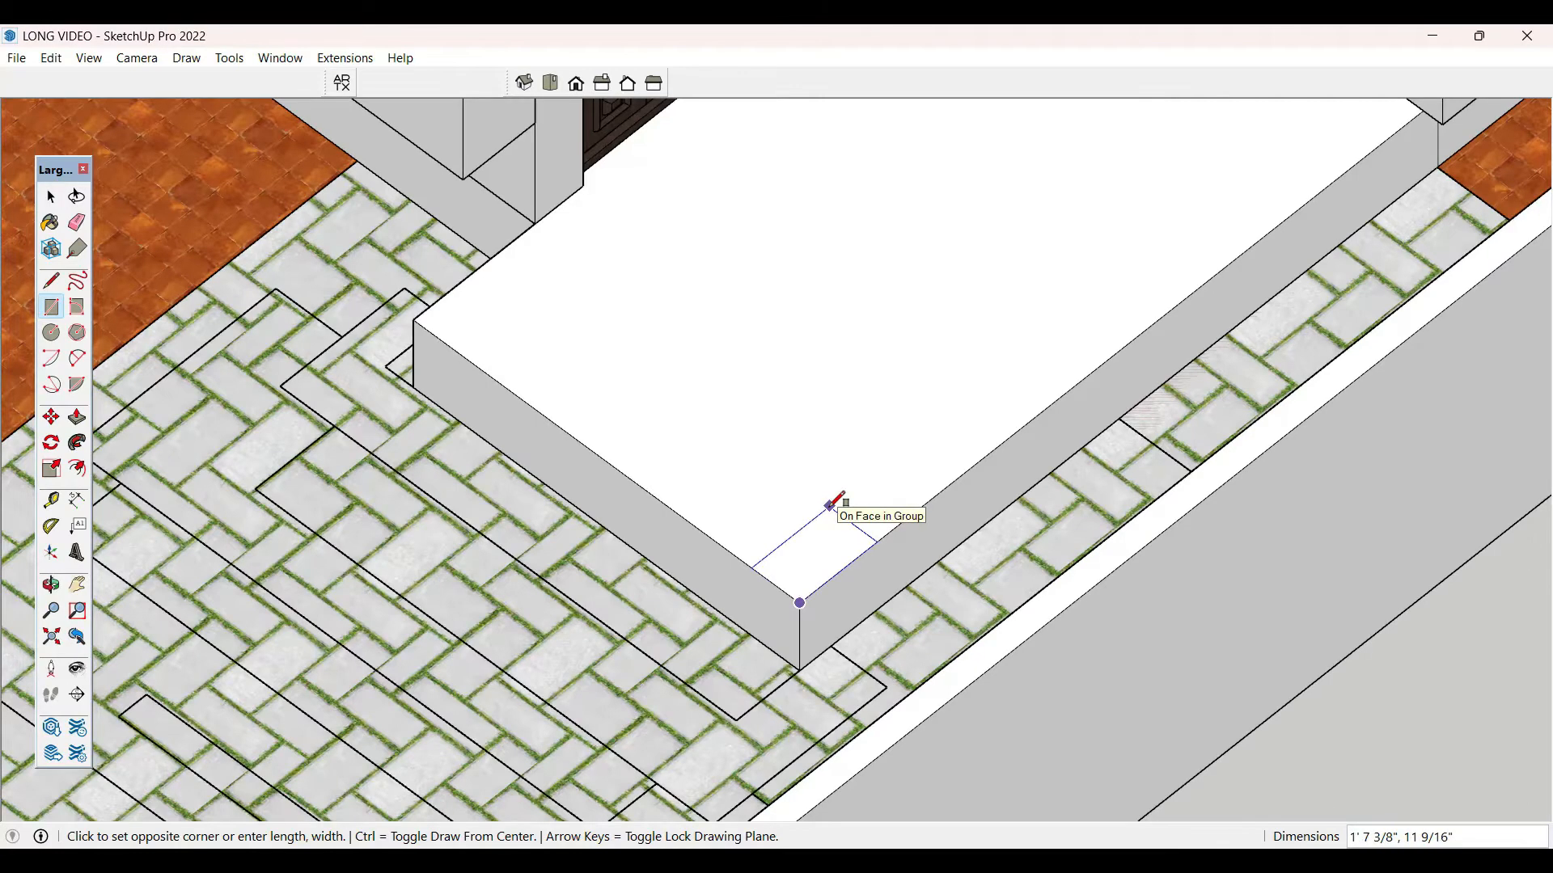
type("9\",18")
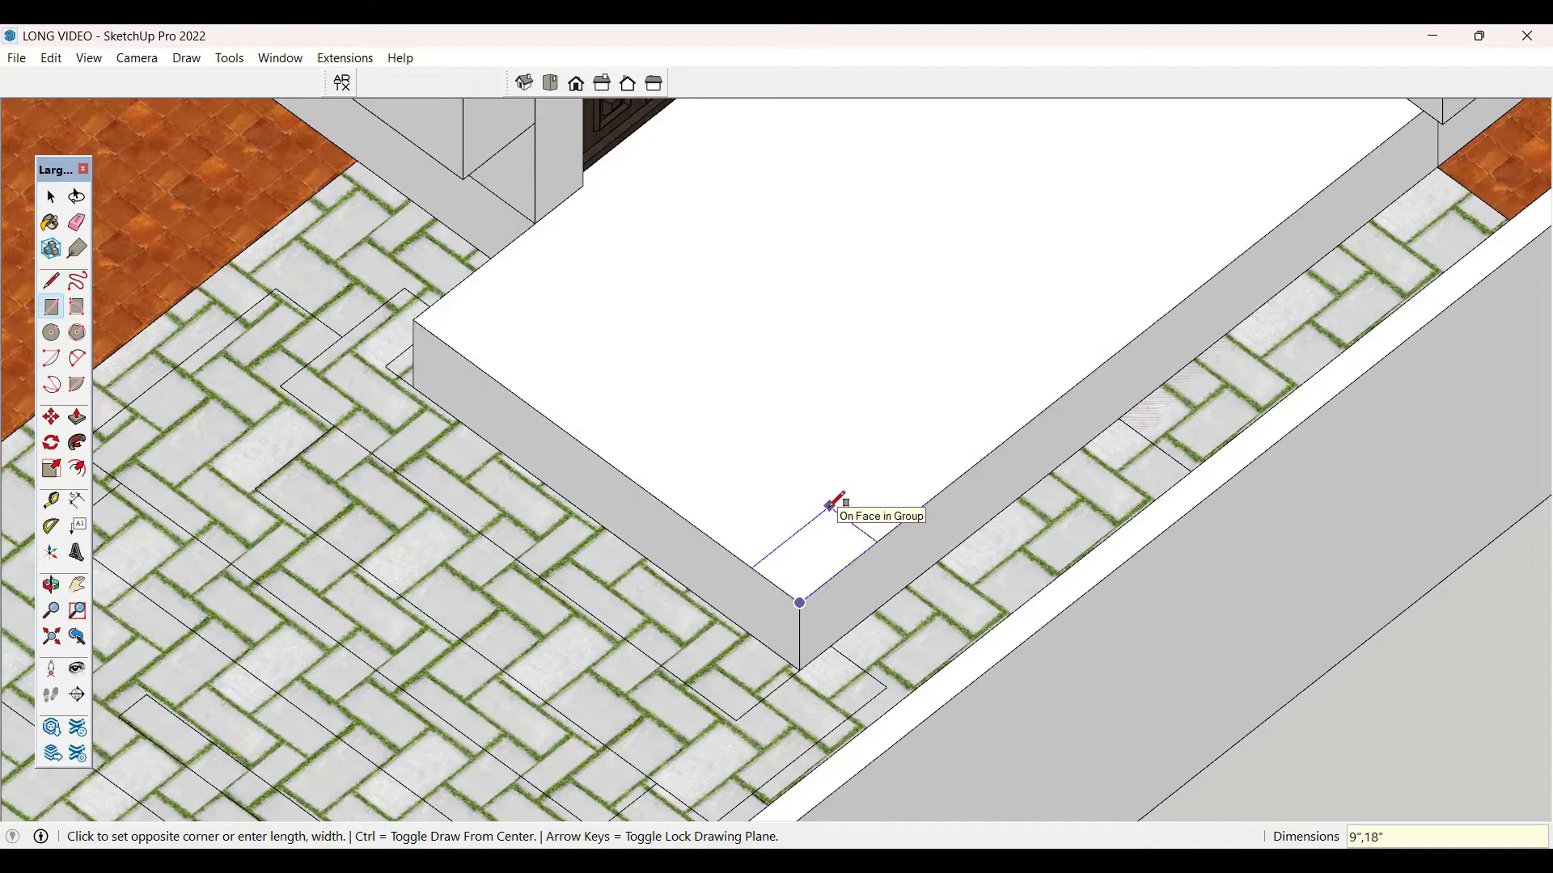
key("Return")
key("space")
- Push/Pull the corner rectangle up about 19' 11 7/8" to the main roof edge to form a column
key("p")
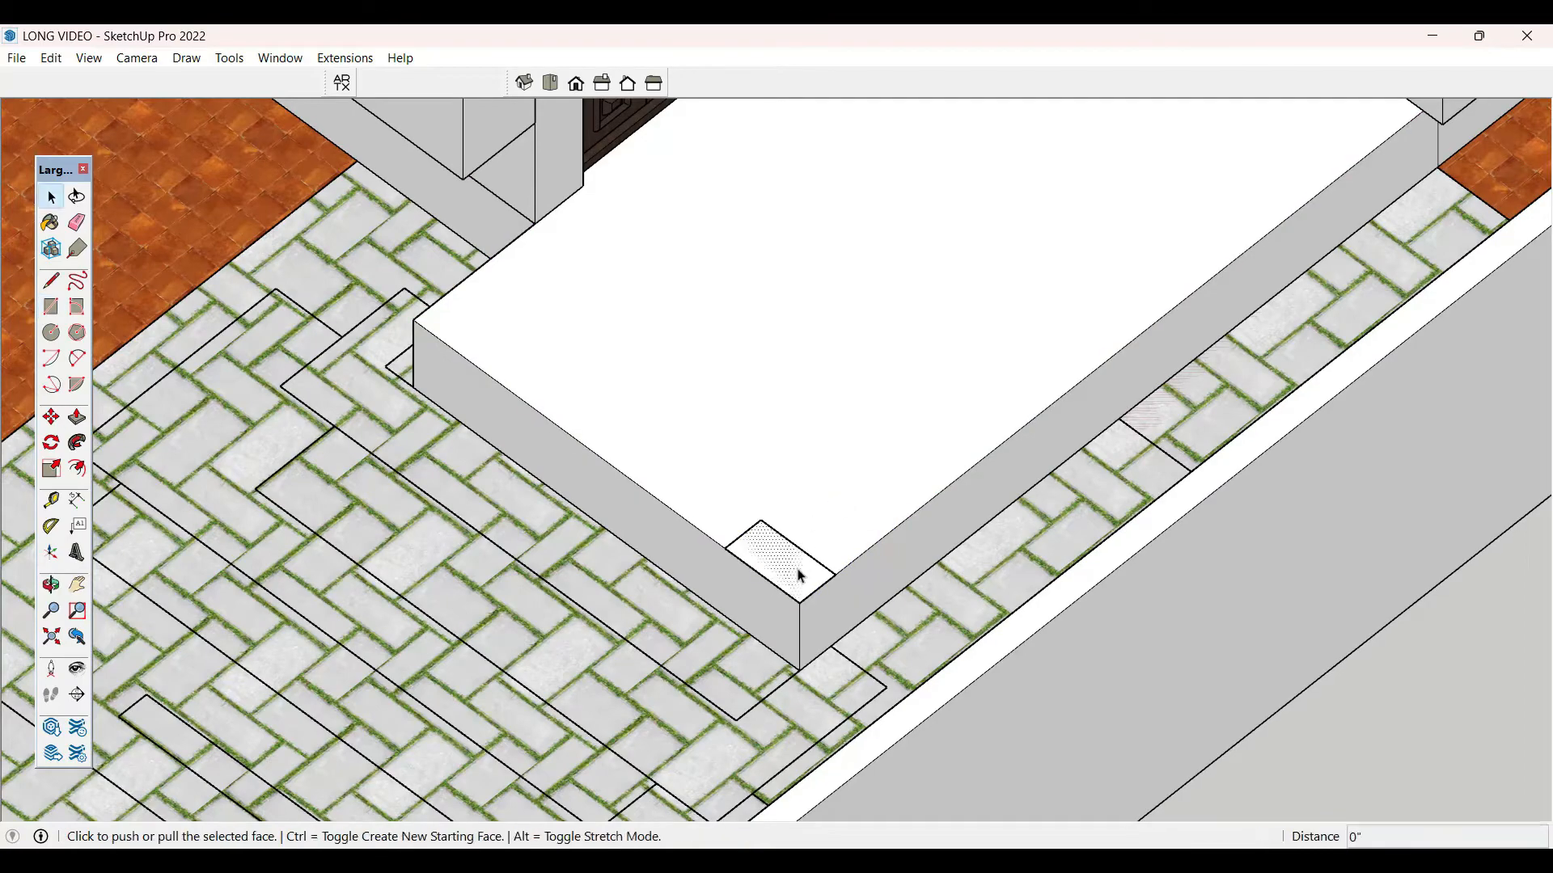
left_click(799, 576)
scroll(825, 513, "down", 5)
scroll(825, 512, "down", 6)
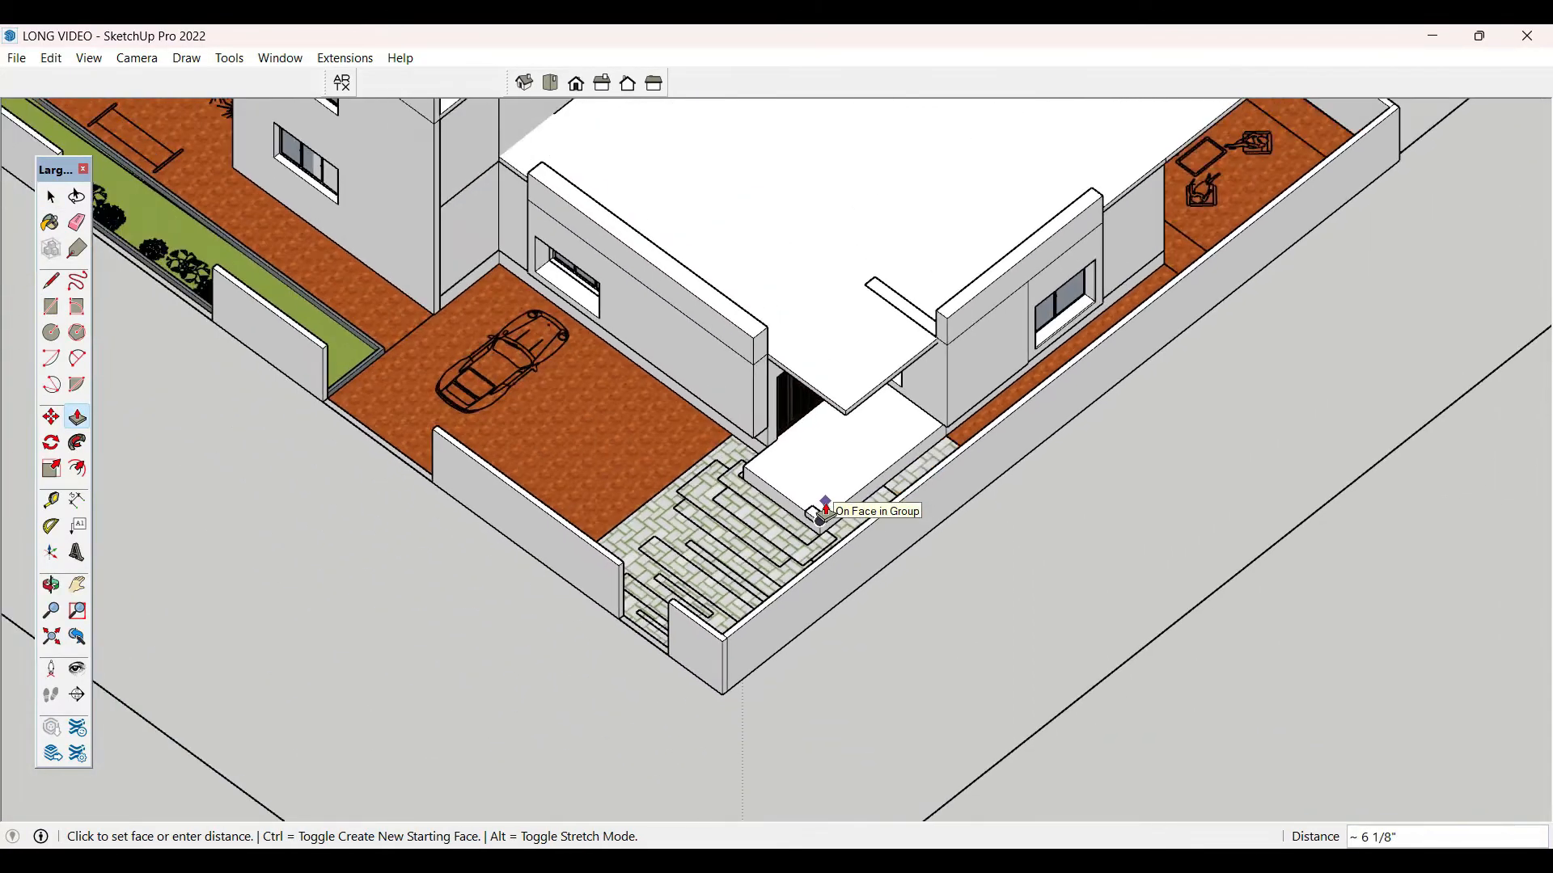
left_click(645, 212)
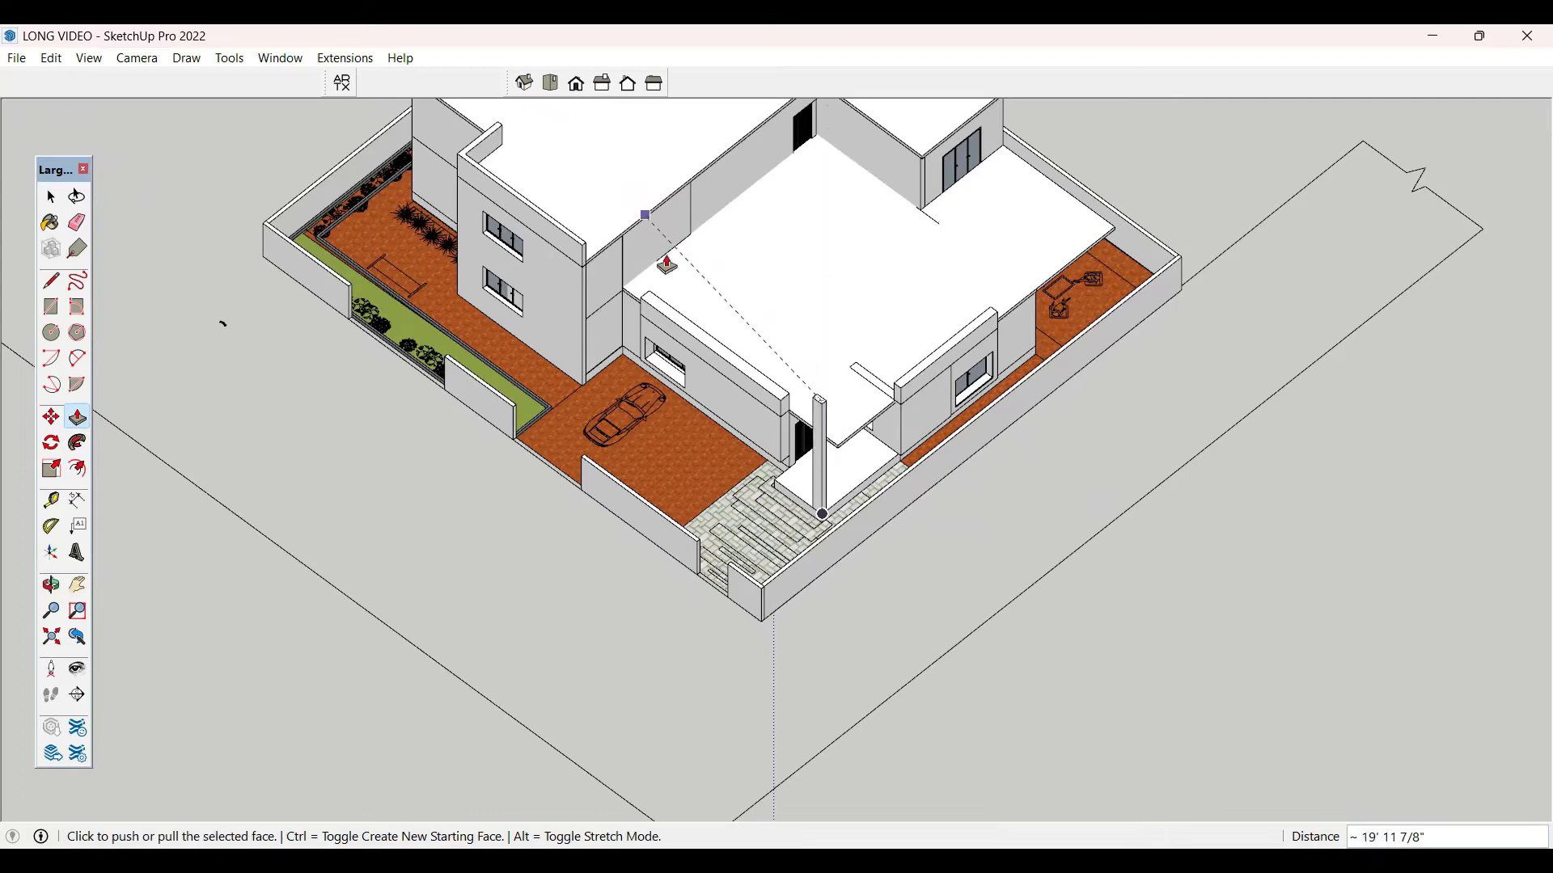
- Select the whole column and make it a component named COLUMN
middle_click_drag(882, 405, 1173, 346)
scroll(860, 412, "up", 5)
key("space")
double_click(864, 419)
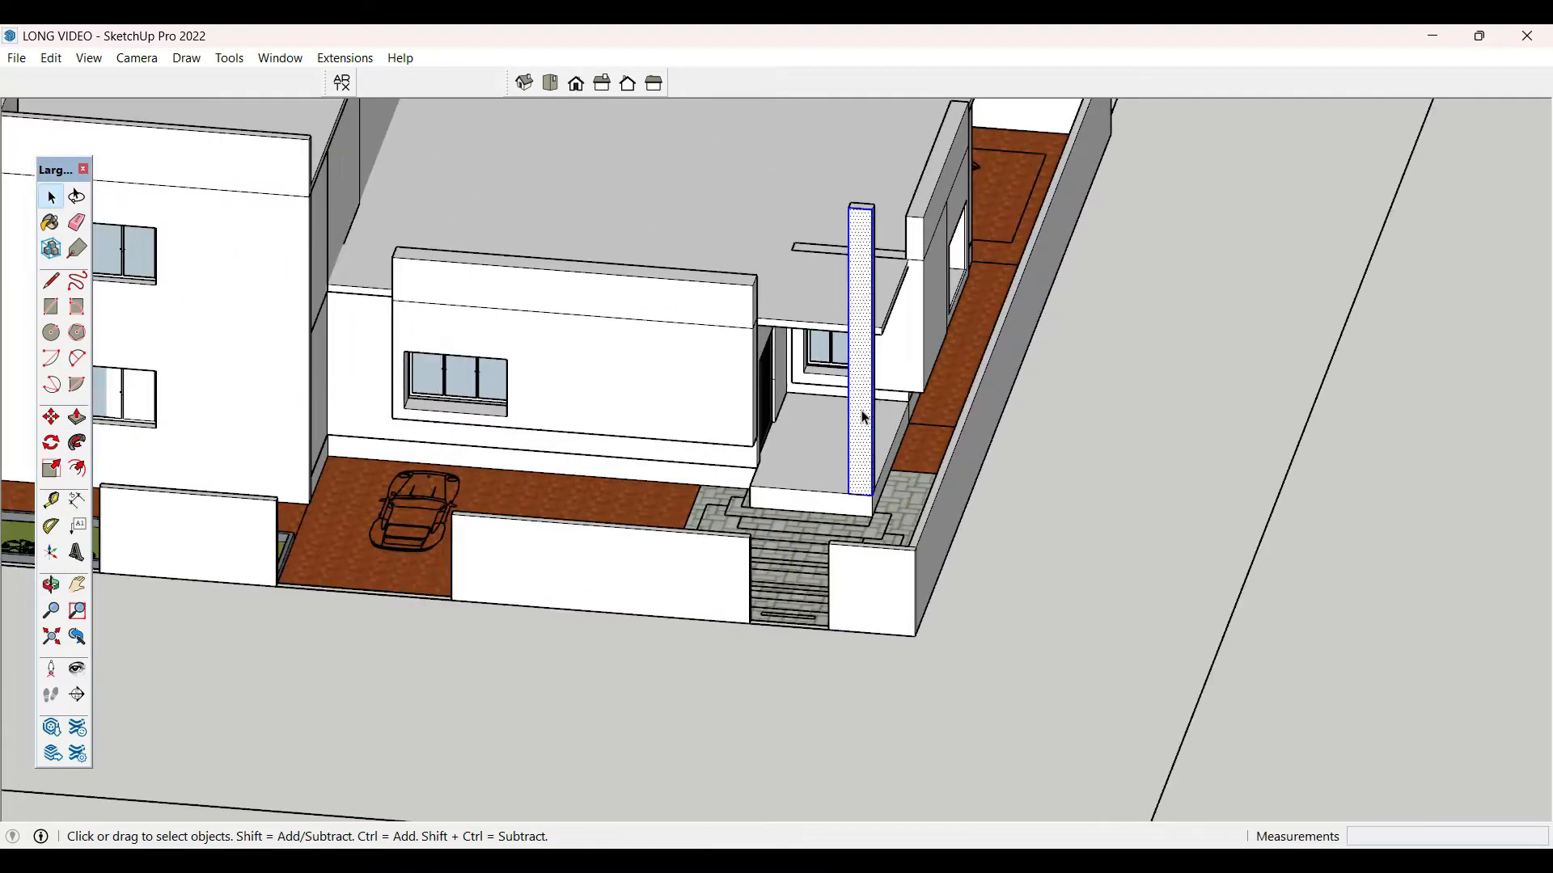
right_click(860, 333)
left_click(940, 483)
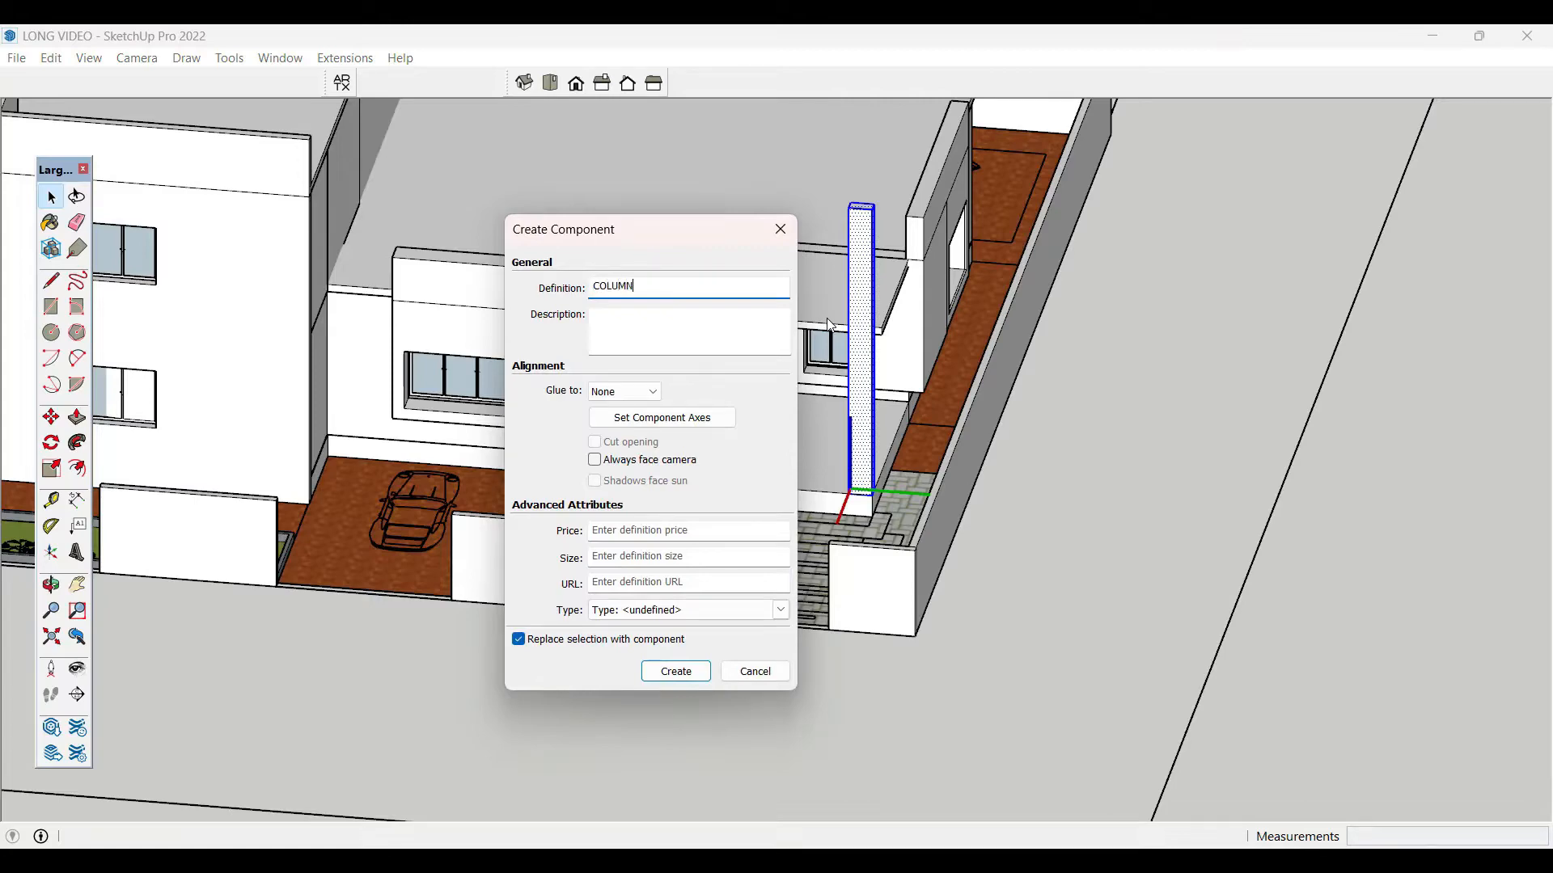
left_click(687, 672)
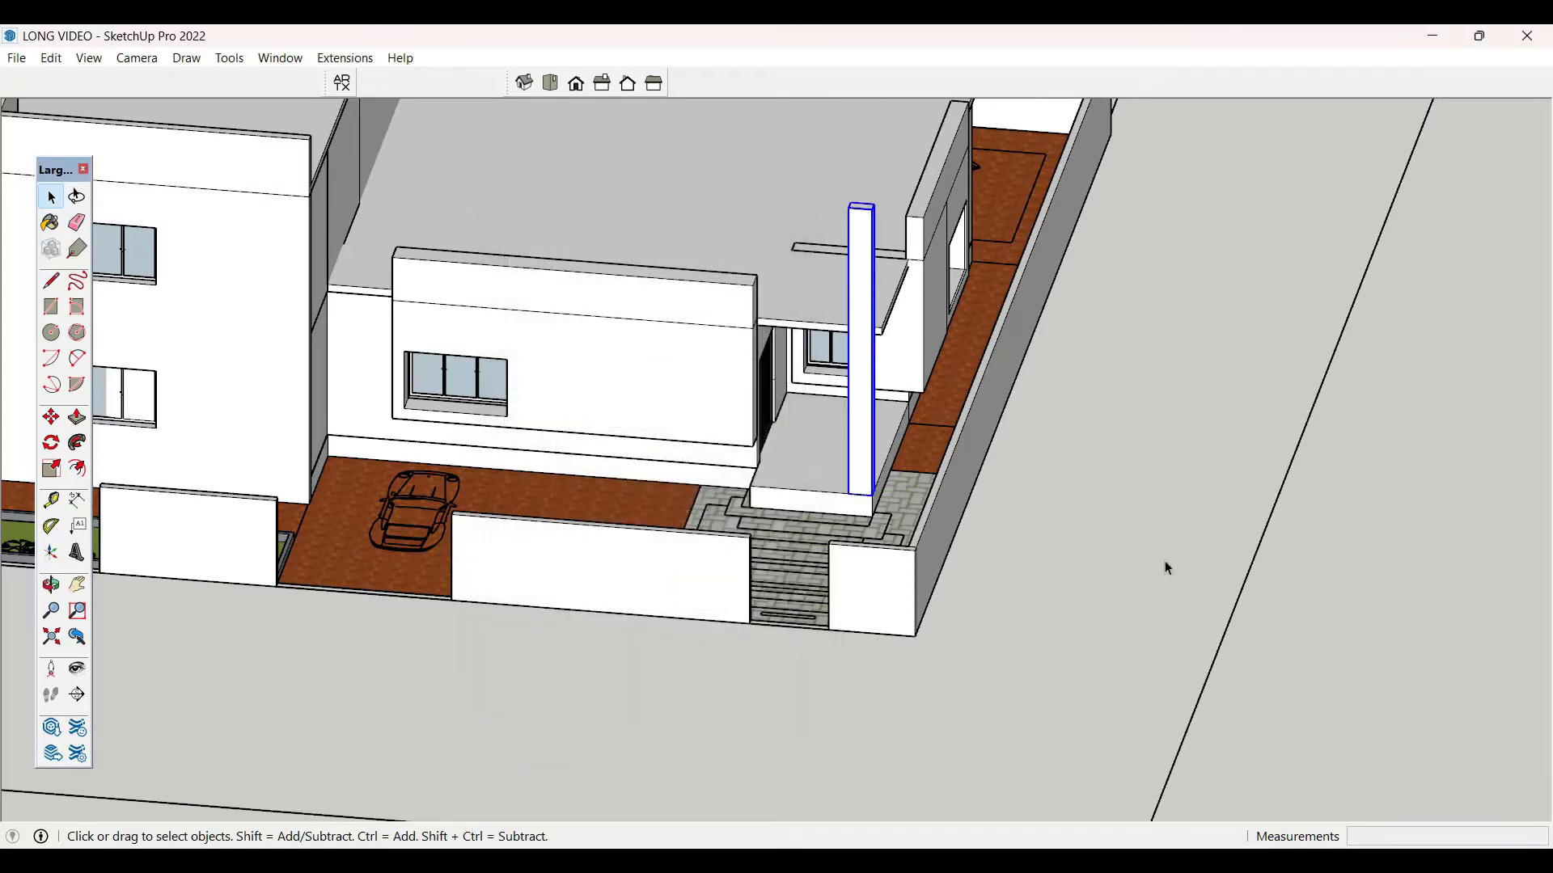
- Open the porch slab's group and draw a vertical line down its front face from the column's inner corner
scroll(897, 524, "up", 5)
scroll(902, 528, "up", 4)
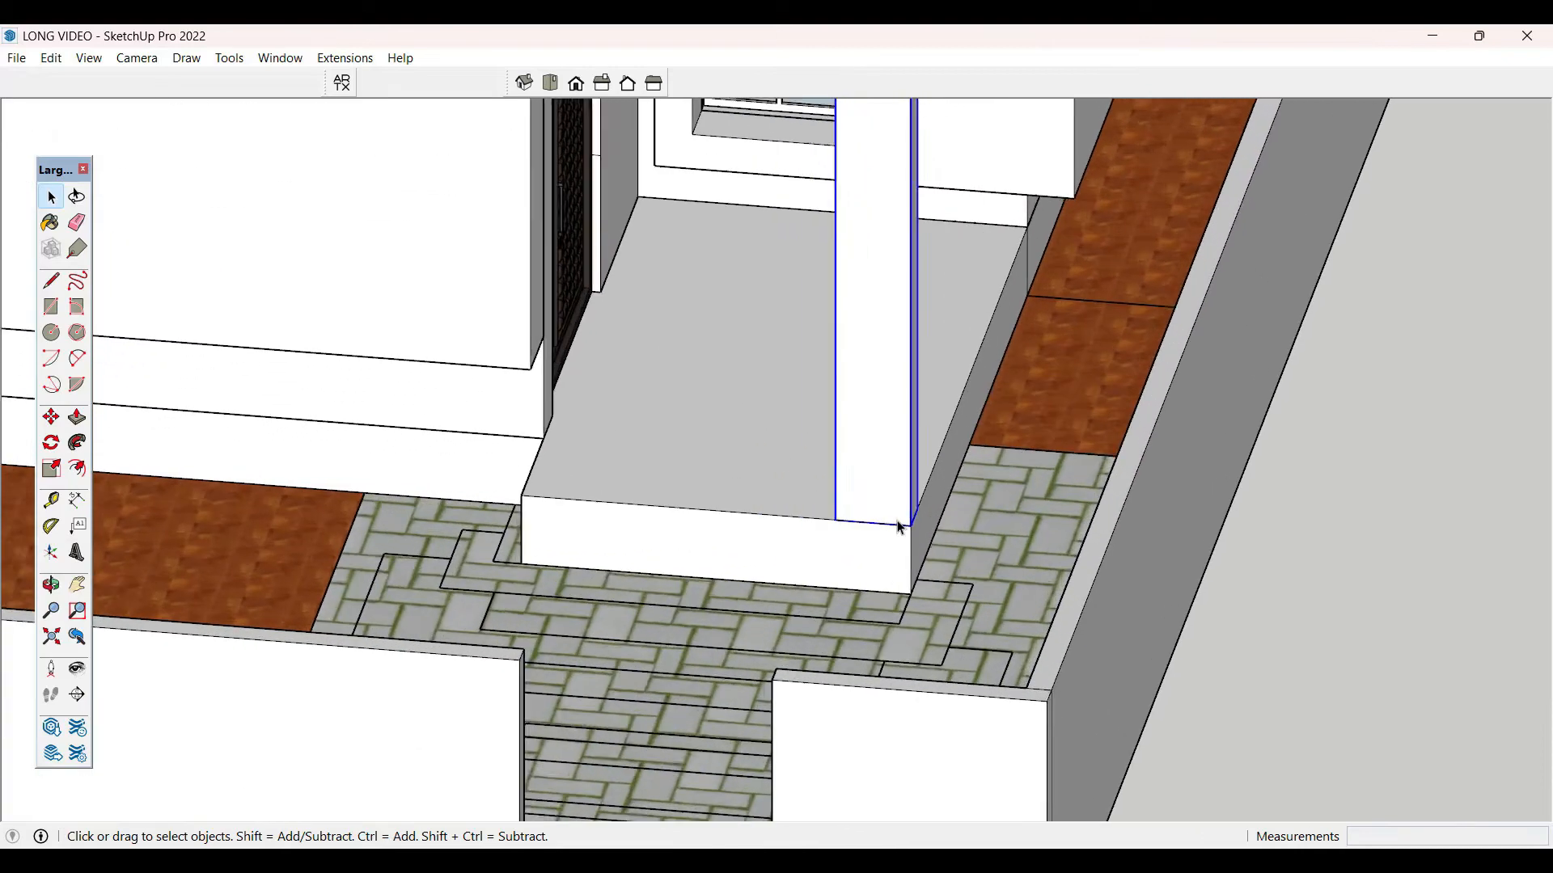
key("m")
key("space")
triple_click(890, 555)
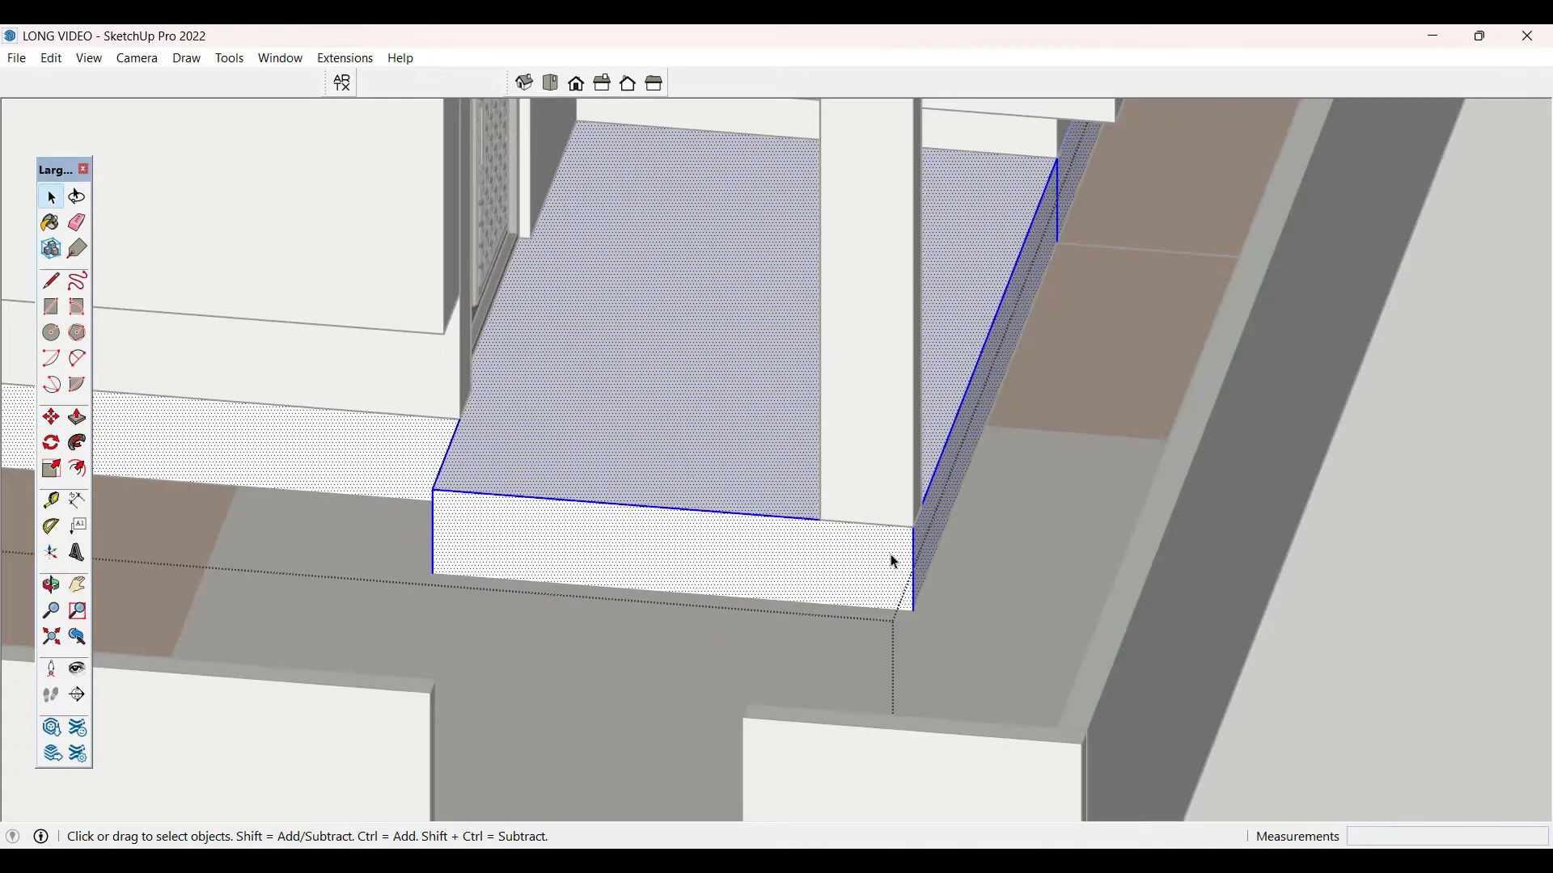
key("l")
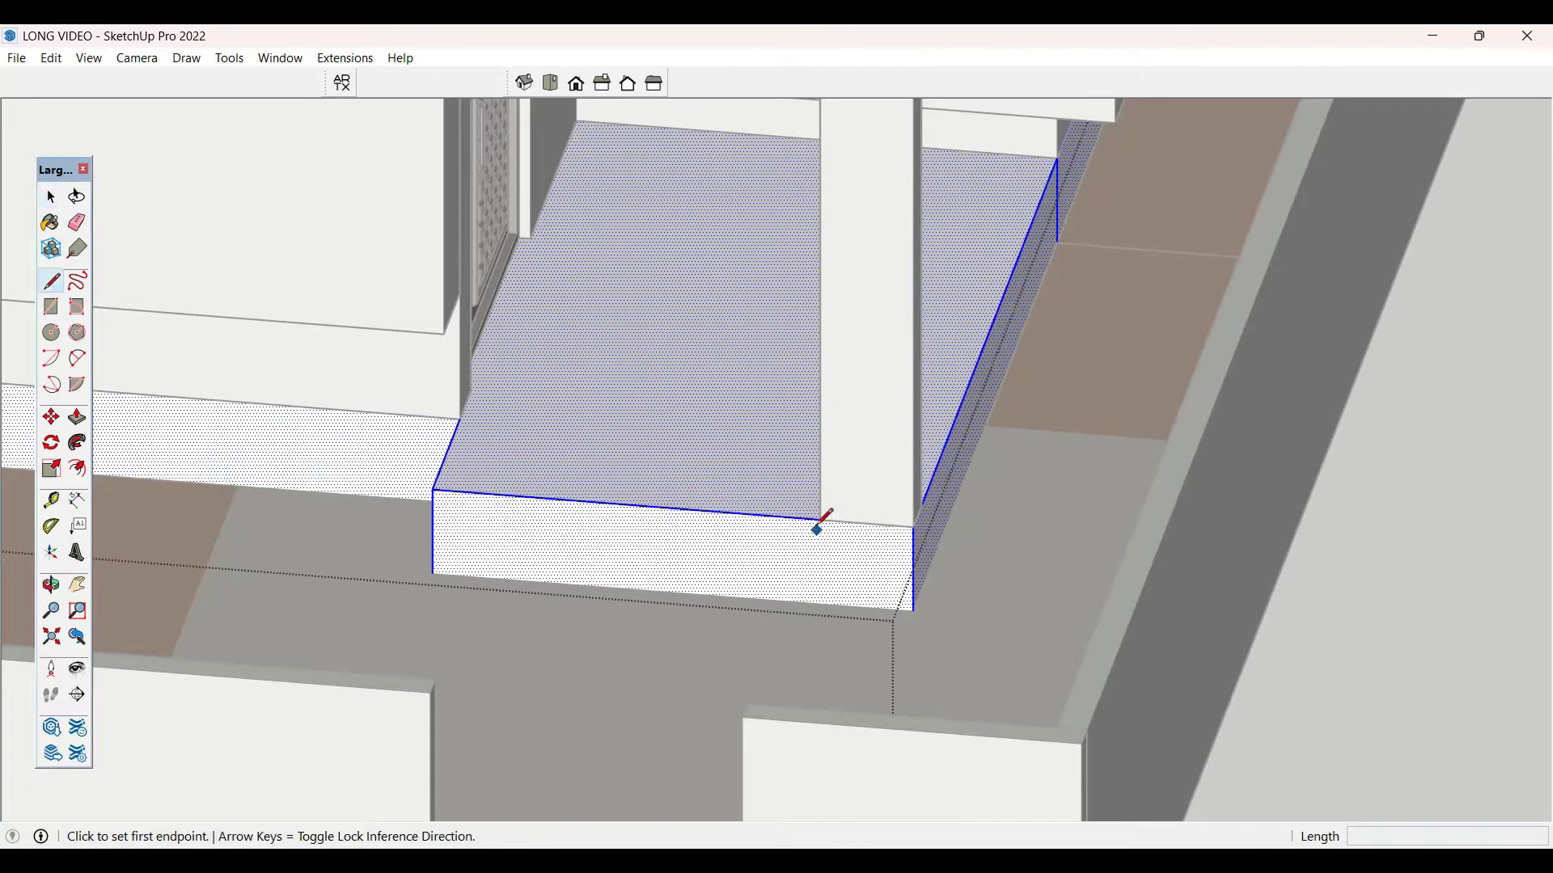
left_click(821, 519)
left_click(820, 603)
key("space")
- Draw a vertical line down the slab's side face from the column's rear corner
middle_click_drag(898, 565, 816, 597)
scroll(913, 579, "up", 3)
key("l")
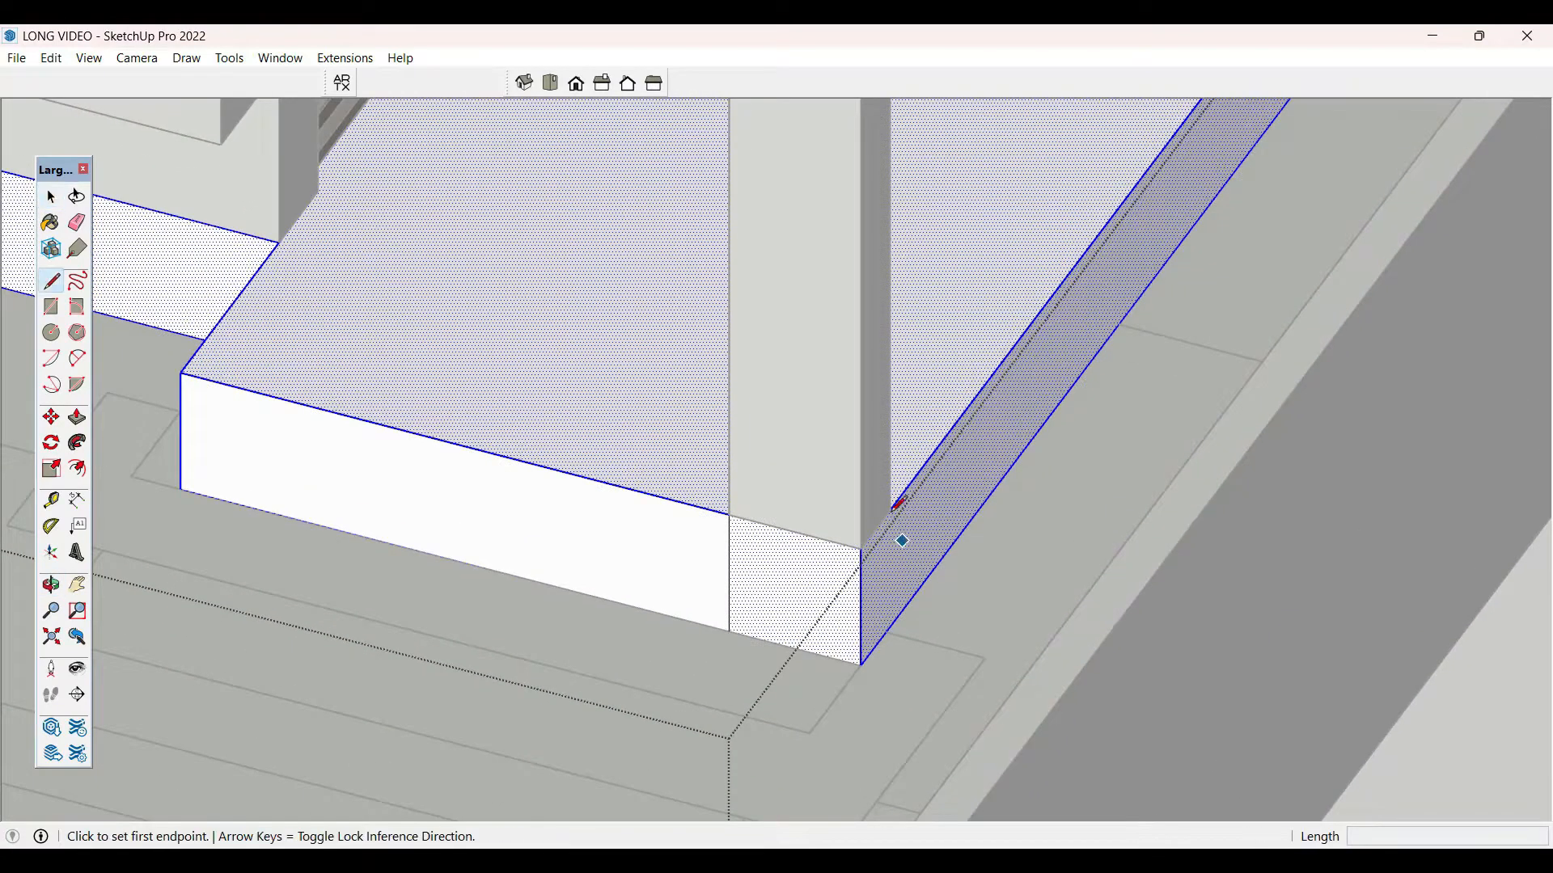
left_click(898, 501)
left_click(900, 613)
key("space")
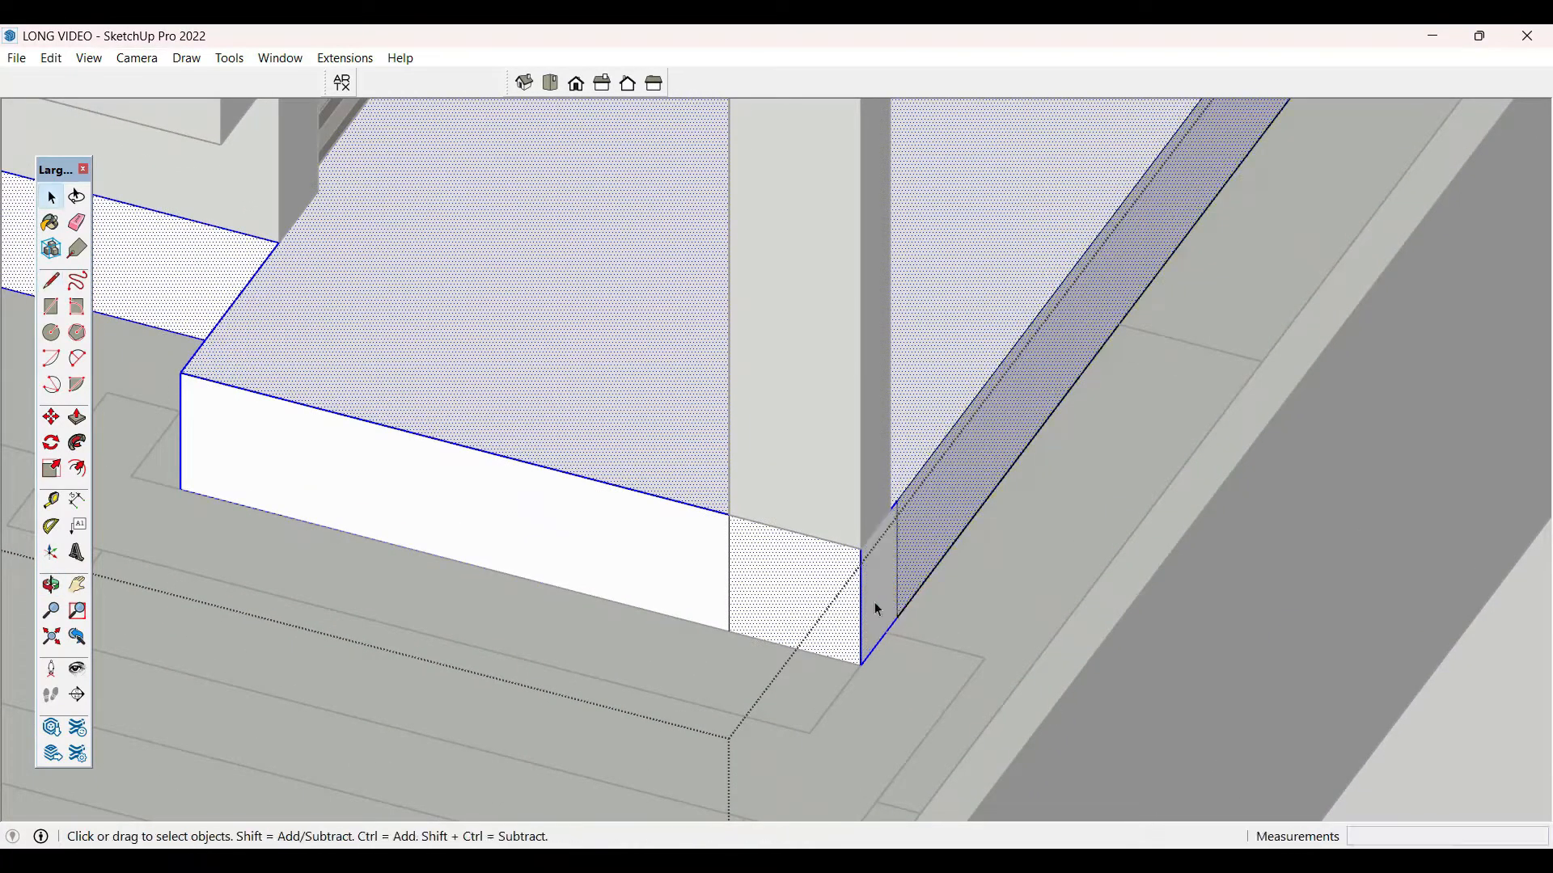
- Push the slab's corner face in to the column's opposite side, cutting a notch beneath the column
left_click(876, 603)
key("p")
left_click(878, 605)
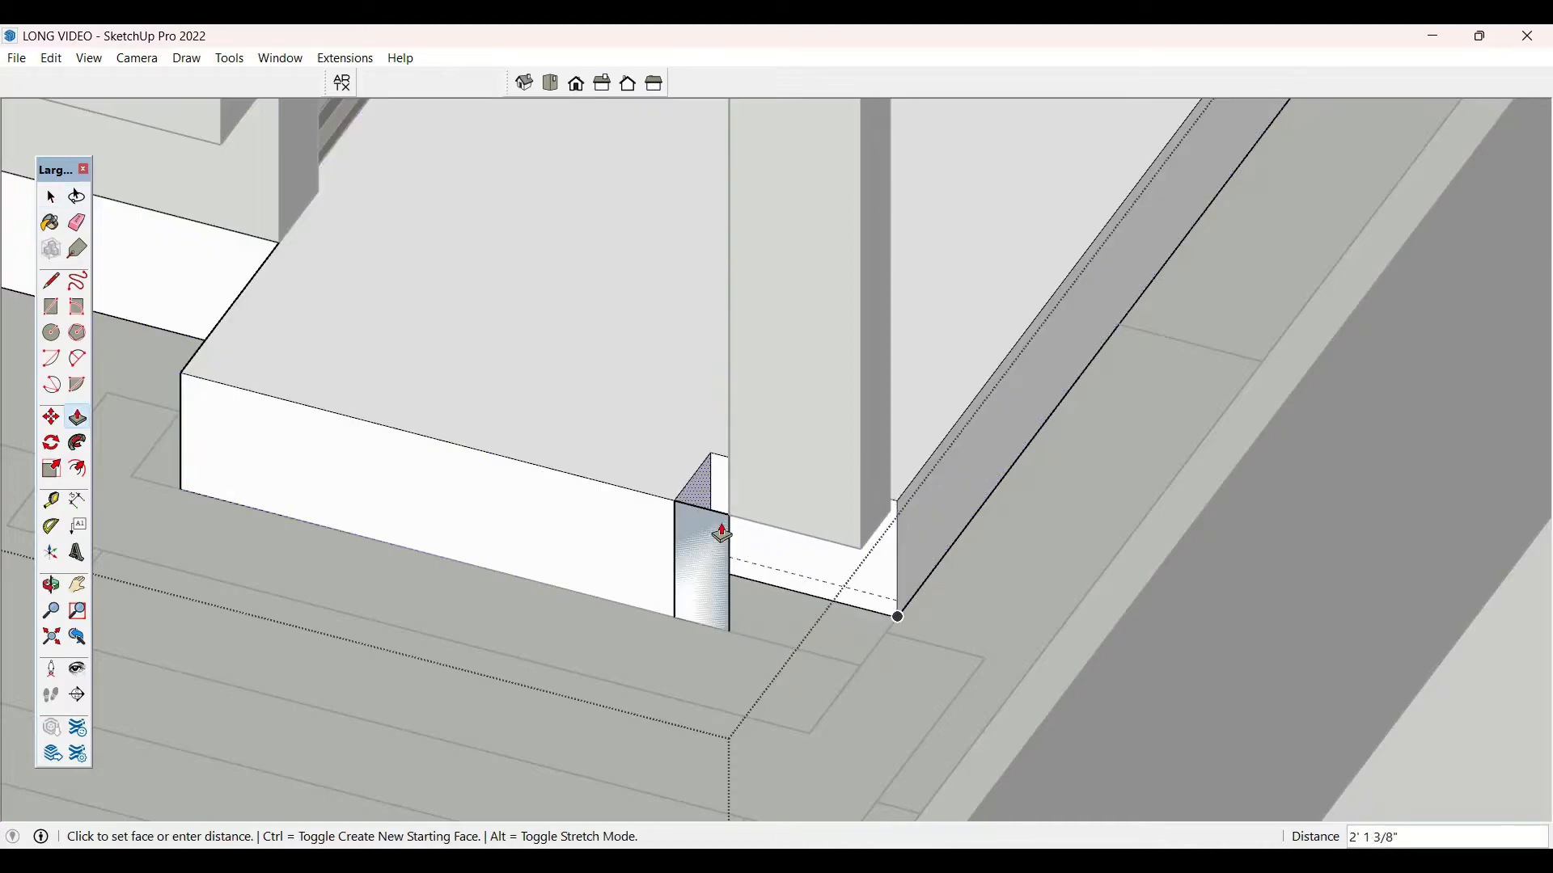
left_click(730, 518)
key("space")
- Scale the porch column downward along its height so that its base reaches the paving
scroll(774, 557, "down", 4)
left_click(802, 524)
left_click(806, 532)
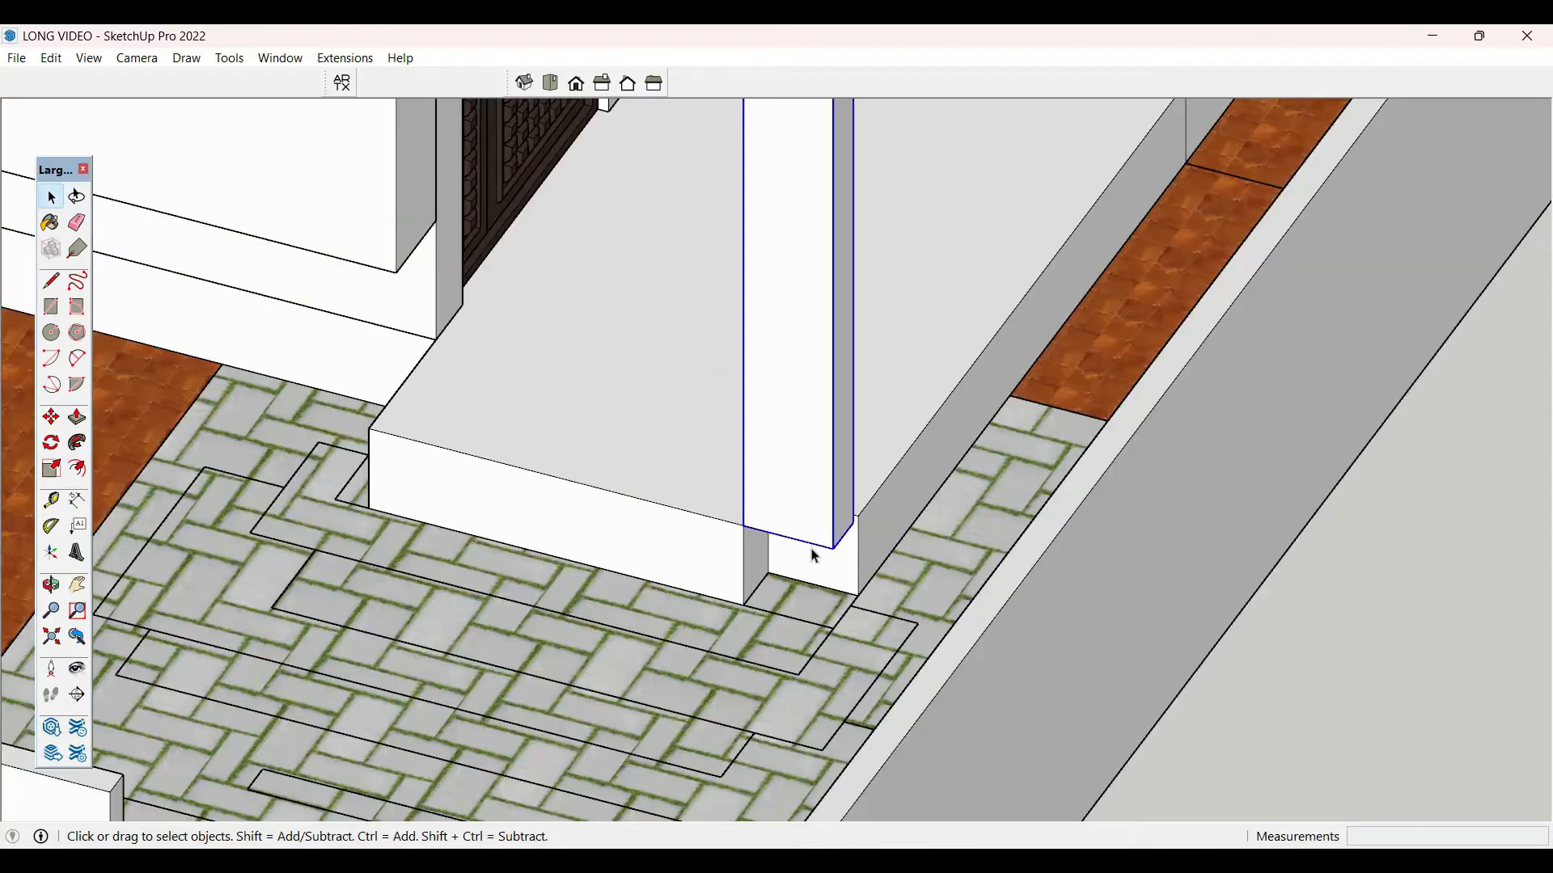
key("s")
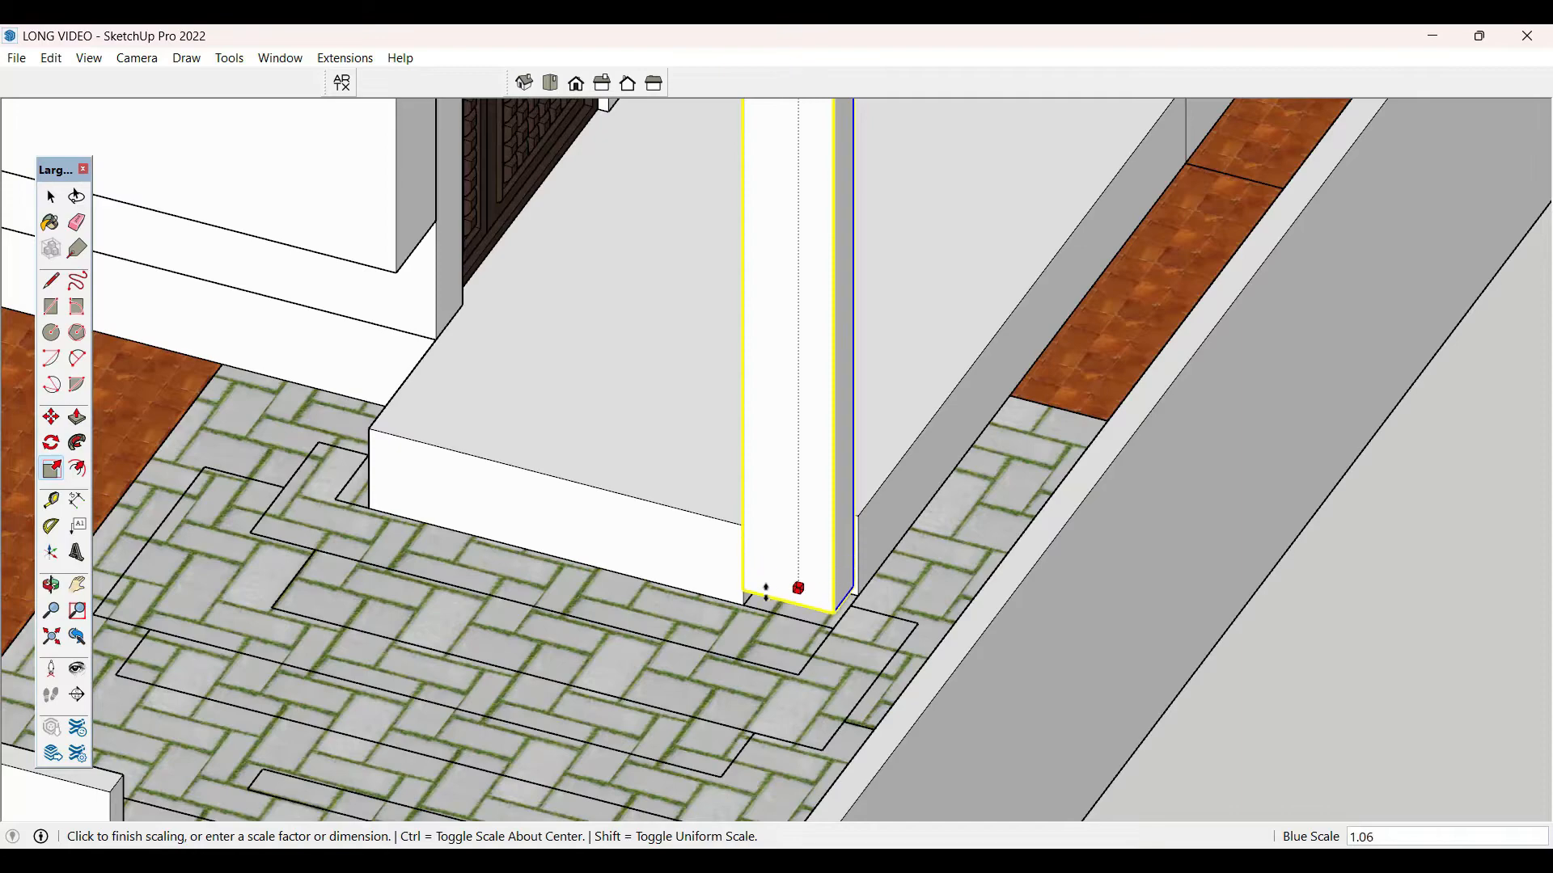
left_click(755, 602)
key("space")
- Copy the porch column to the rear patio, beside the boundary wall corner near the roof slab's outer corner
scroll(1265, 687, "down", 10)
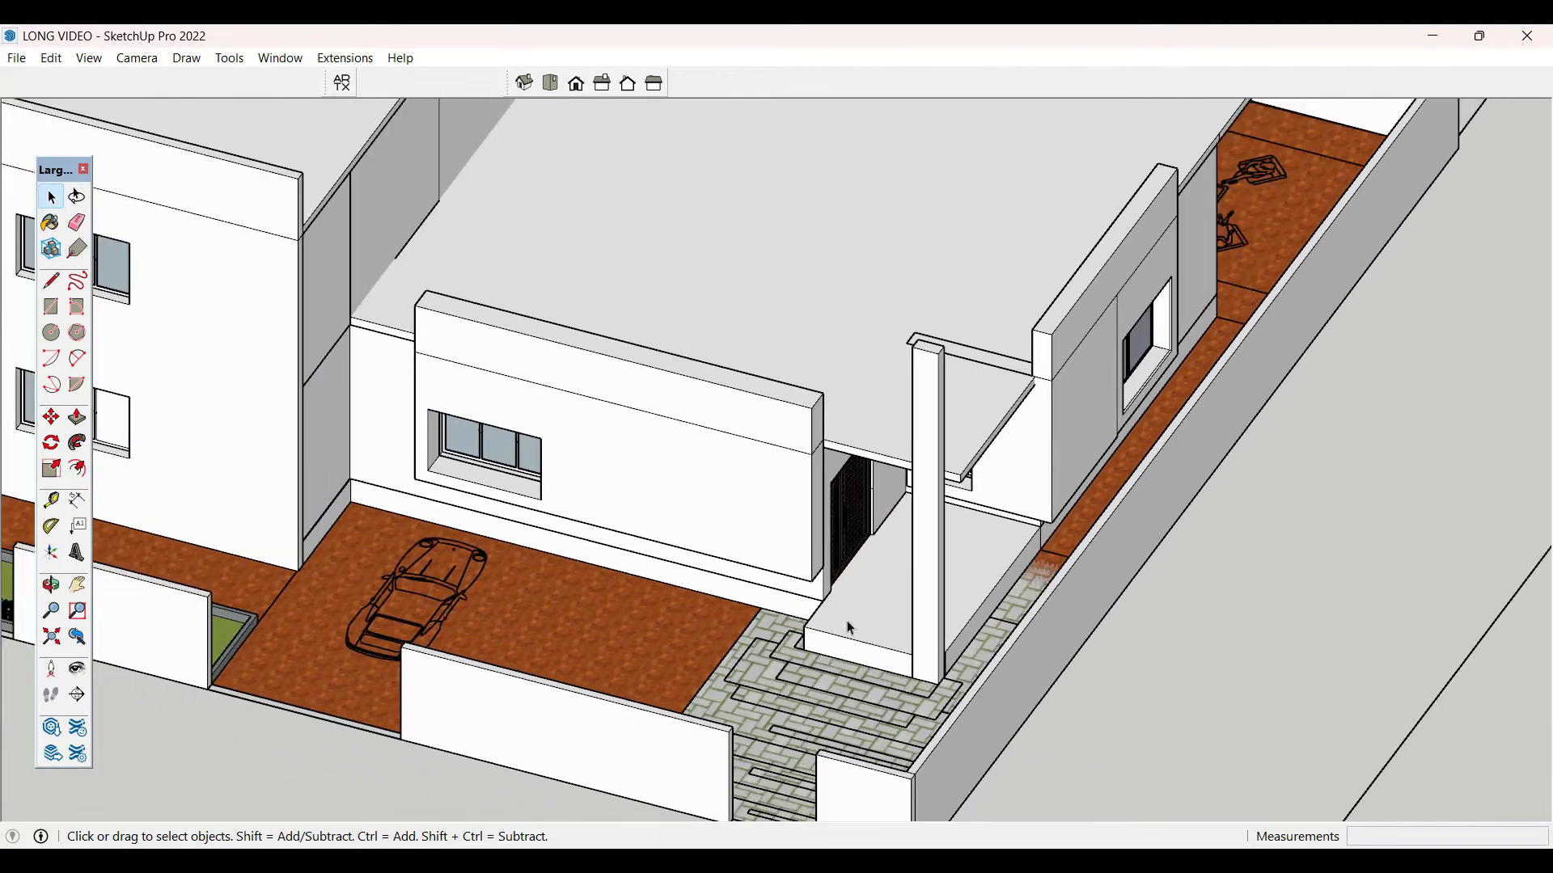
middle_click_drag(846, 620, 689, 537)
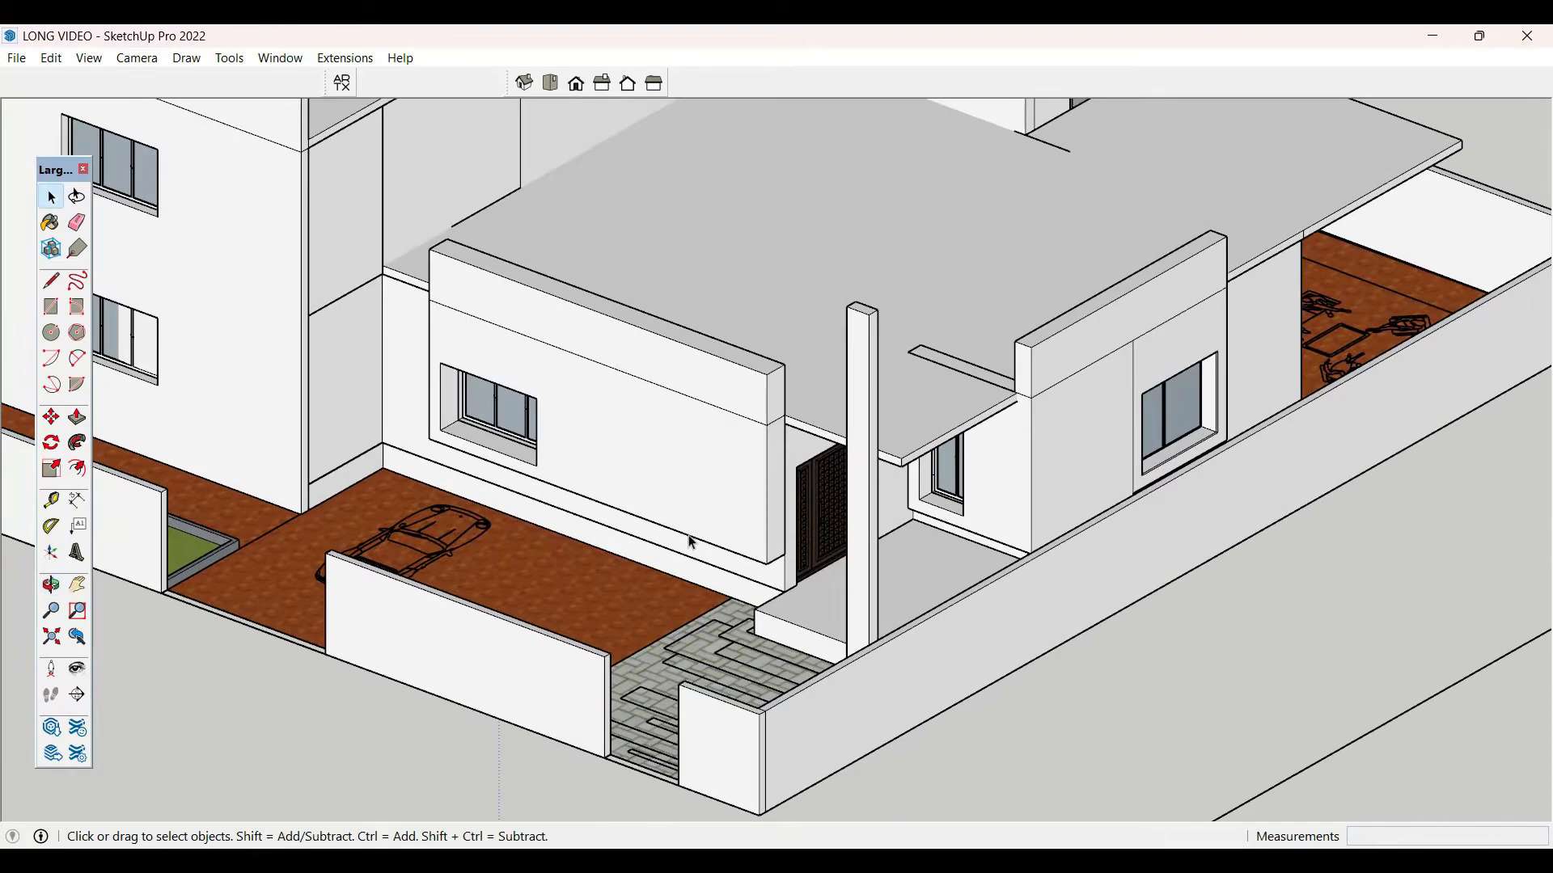
scroll(830, 416, "up", 4)
scroll(830, 415, "down", 2)
left_click(841, 518)
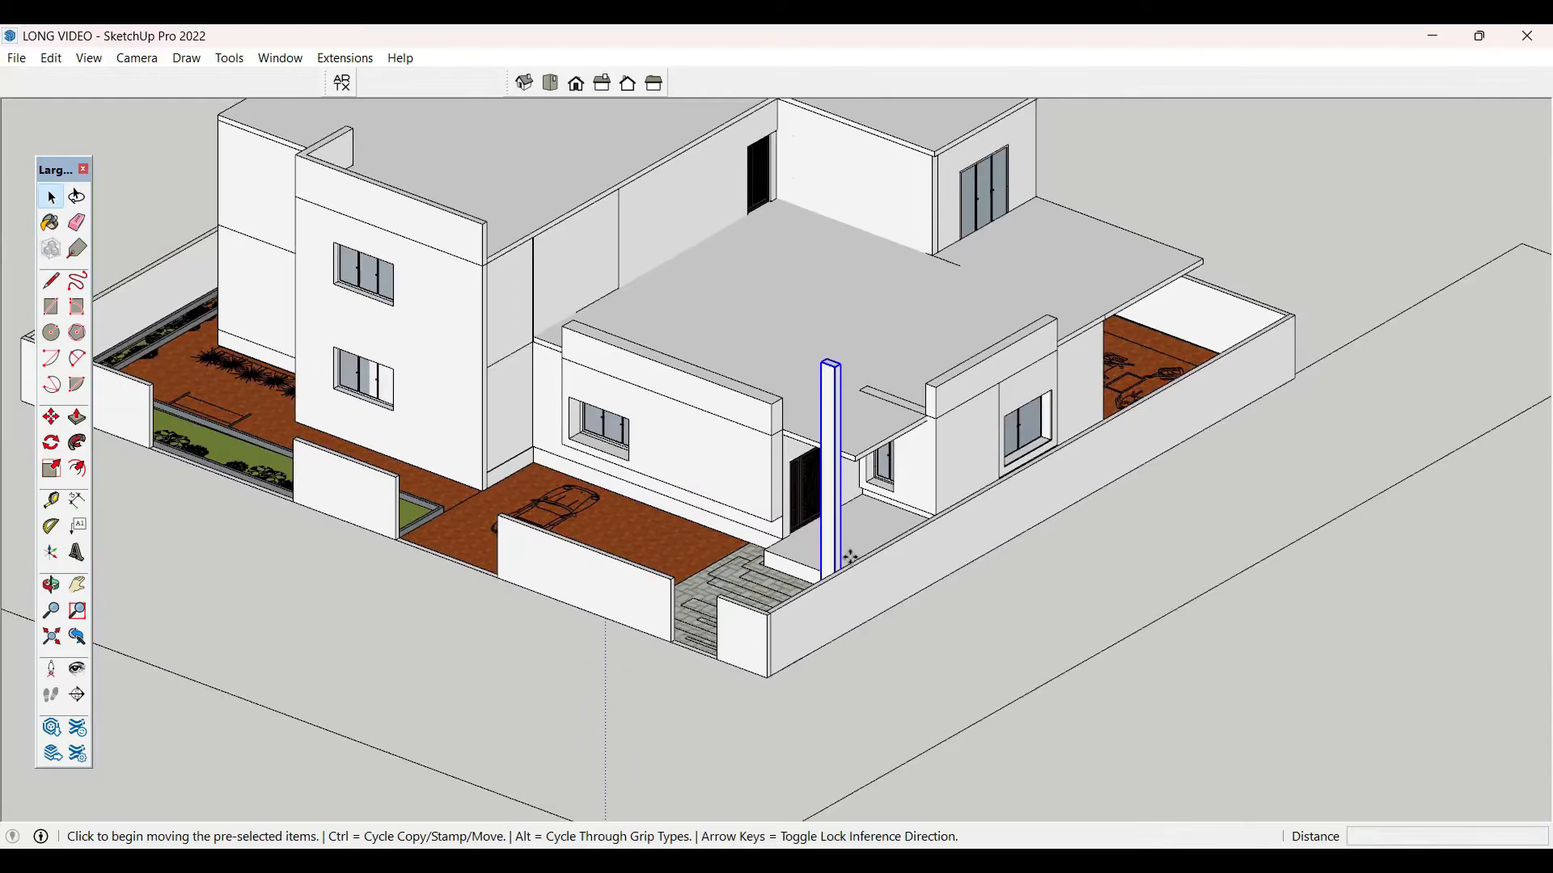
middle_click_drag(851, 558, 841, 627)
left_click(842, 635)
key("ctrl")
middle_click_drag(912, 558, 589, 343)
scroll(949, 644, "down", 2)
scroll(938, 622, "up", 3)
scroll(901, 675, "up", 2)
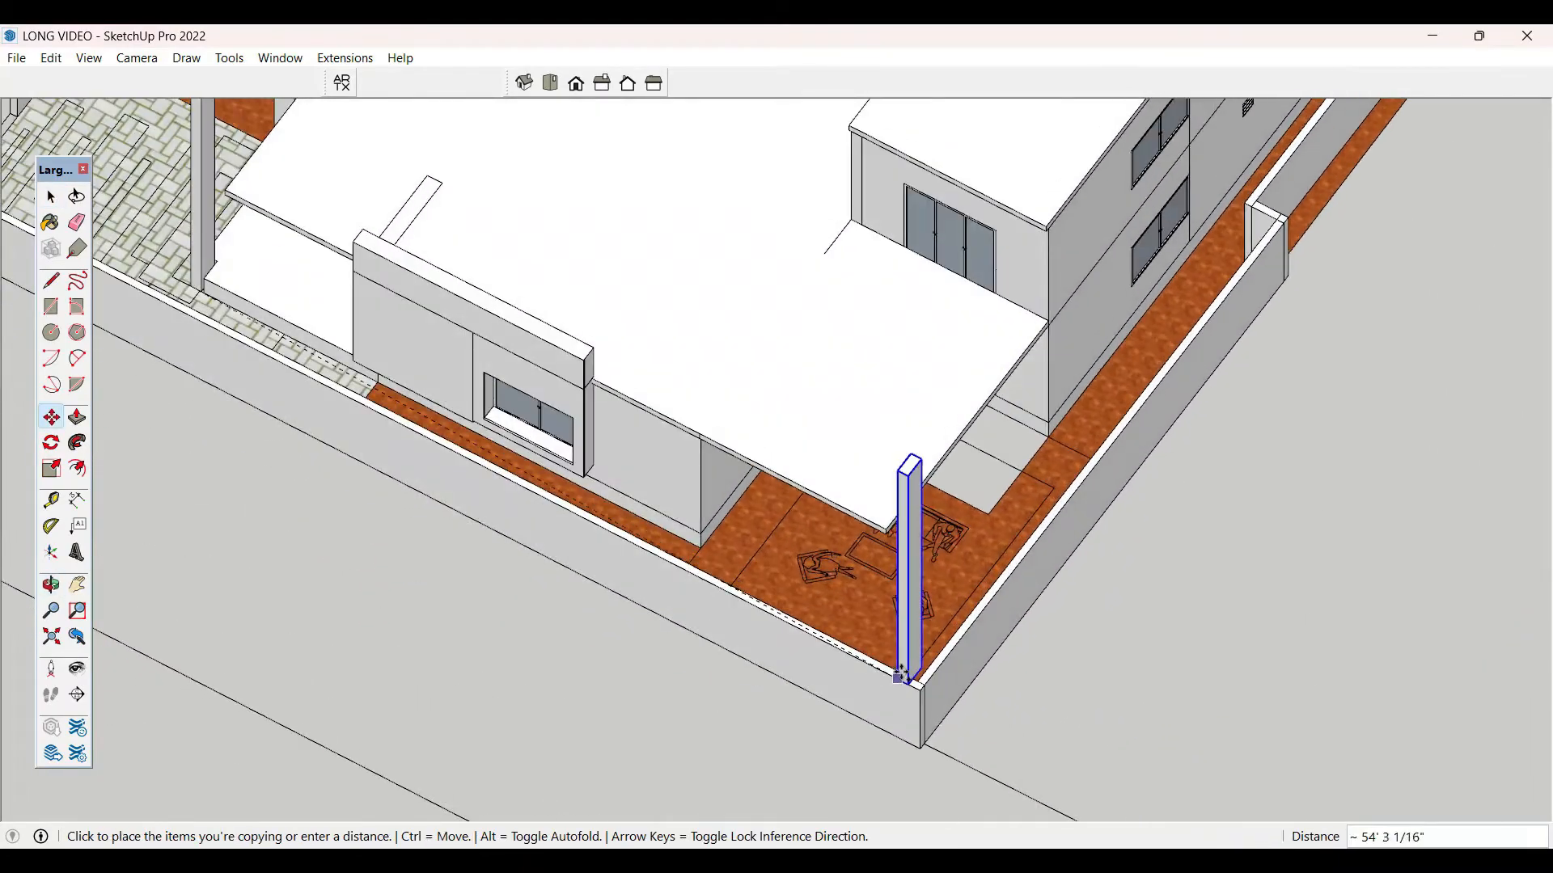
scroll(902, 675, "up", 2)
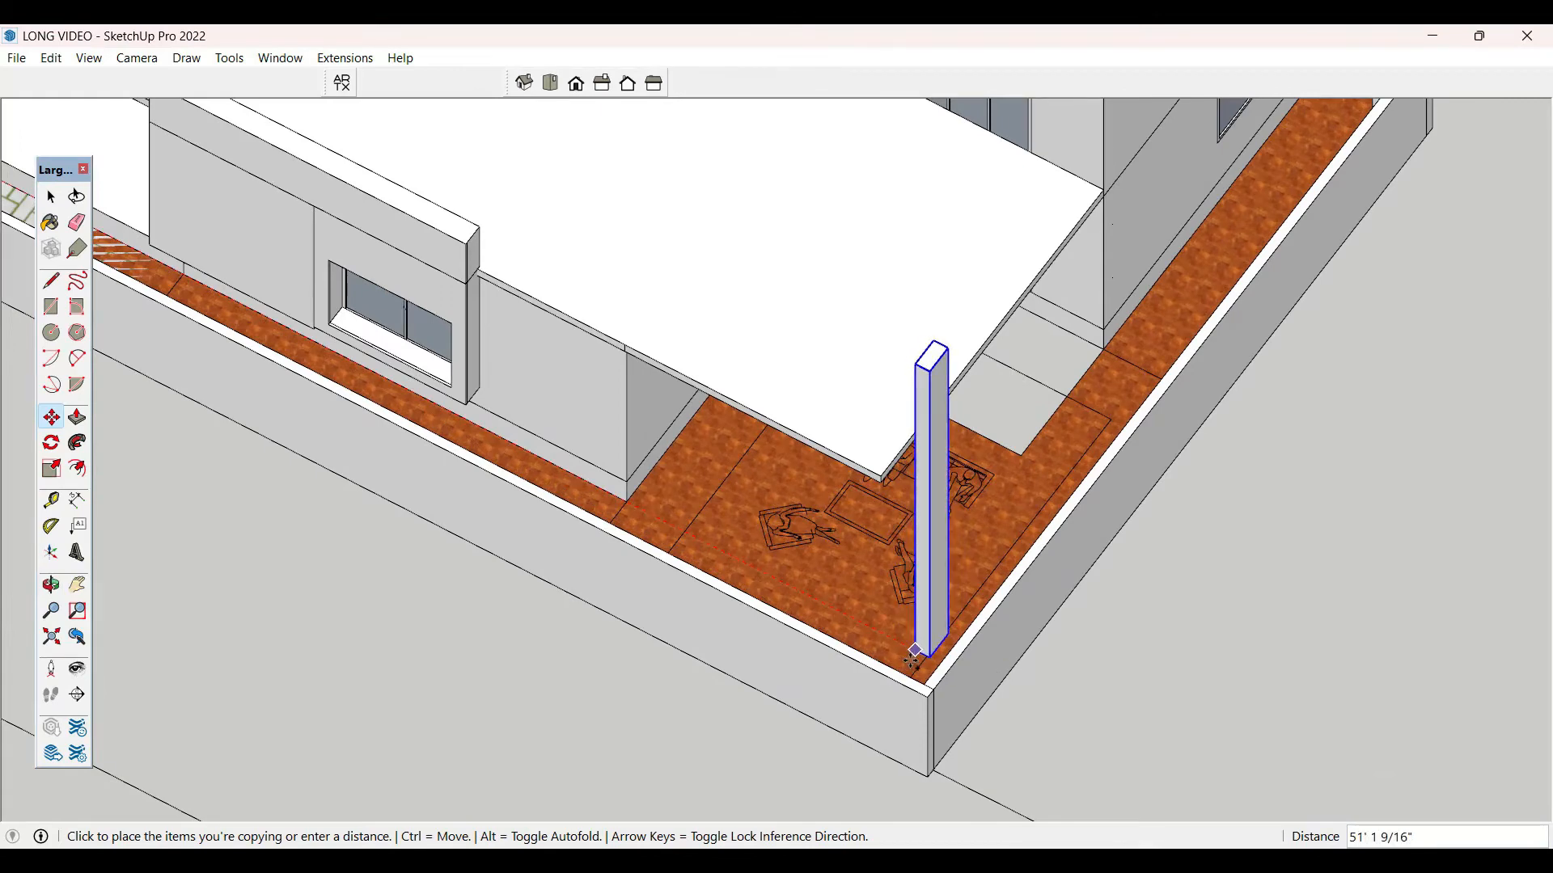
left_click(914, 660)
- Move the copied column inward to the roof slab's outer corner, finishing with a further 6" shift
left_click(926, 659)
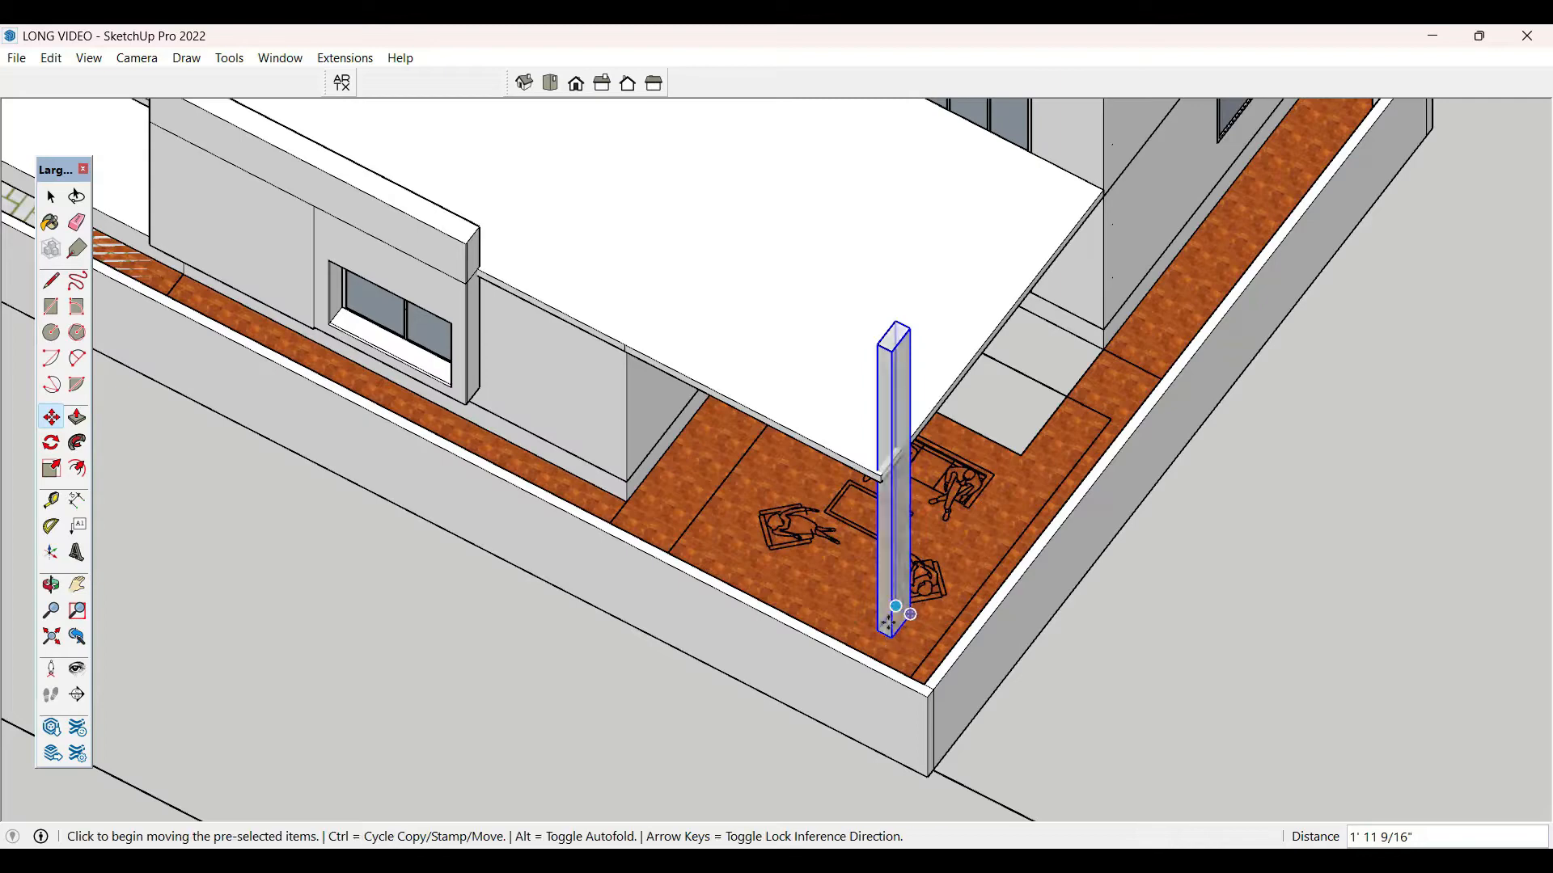
scroll(889, 622, "up", 4)
left_click(886, 630)
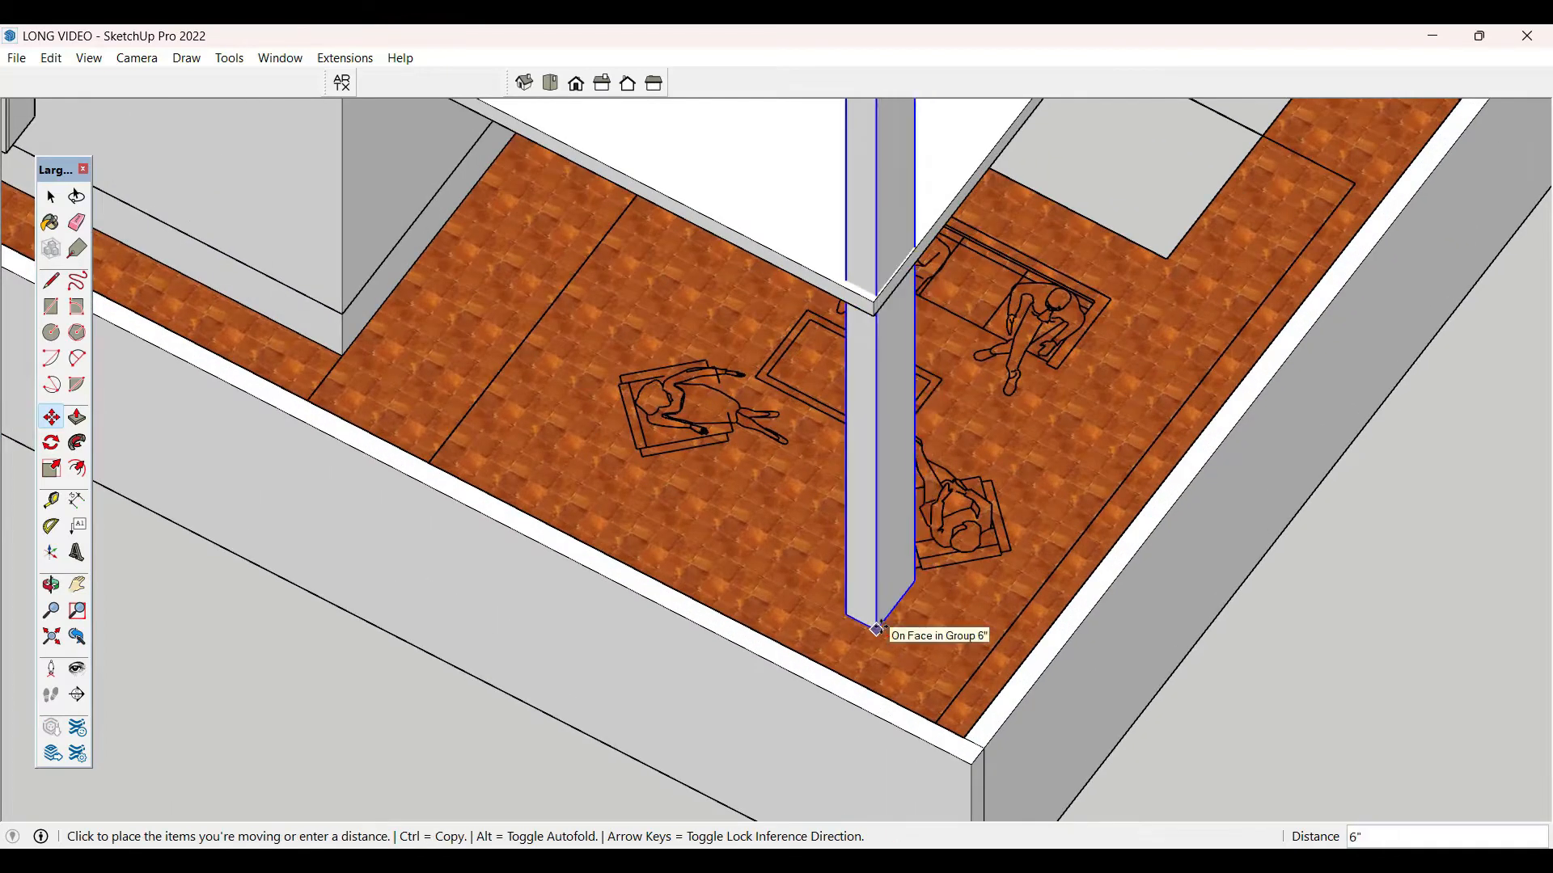
left_click(877, 629)
key("space")
- Open the roof slab's group and draw a 6" vertical line down its side face beside the column
scroll(893, 279, "up", 5)
triple_click(896, 282)
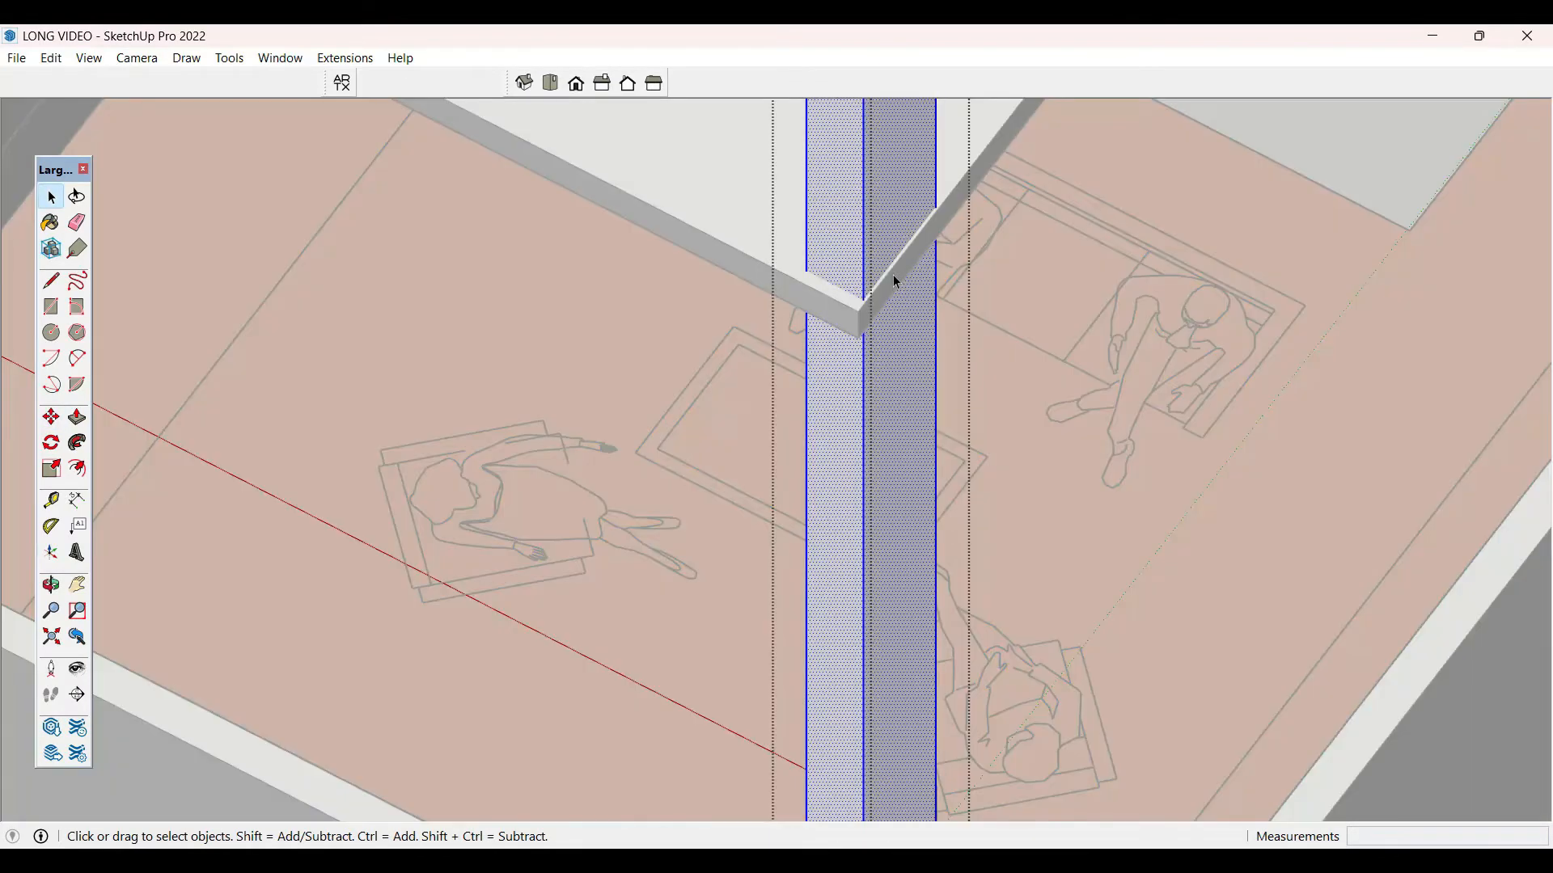
left_click(736, 219)
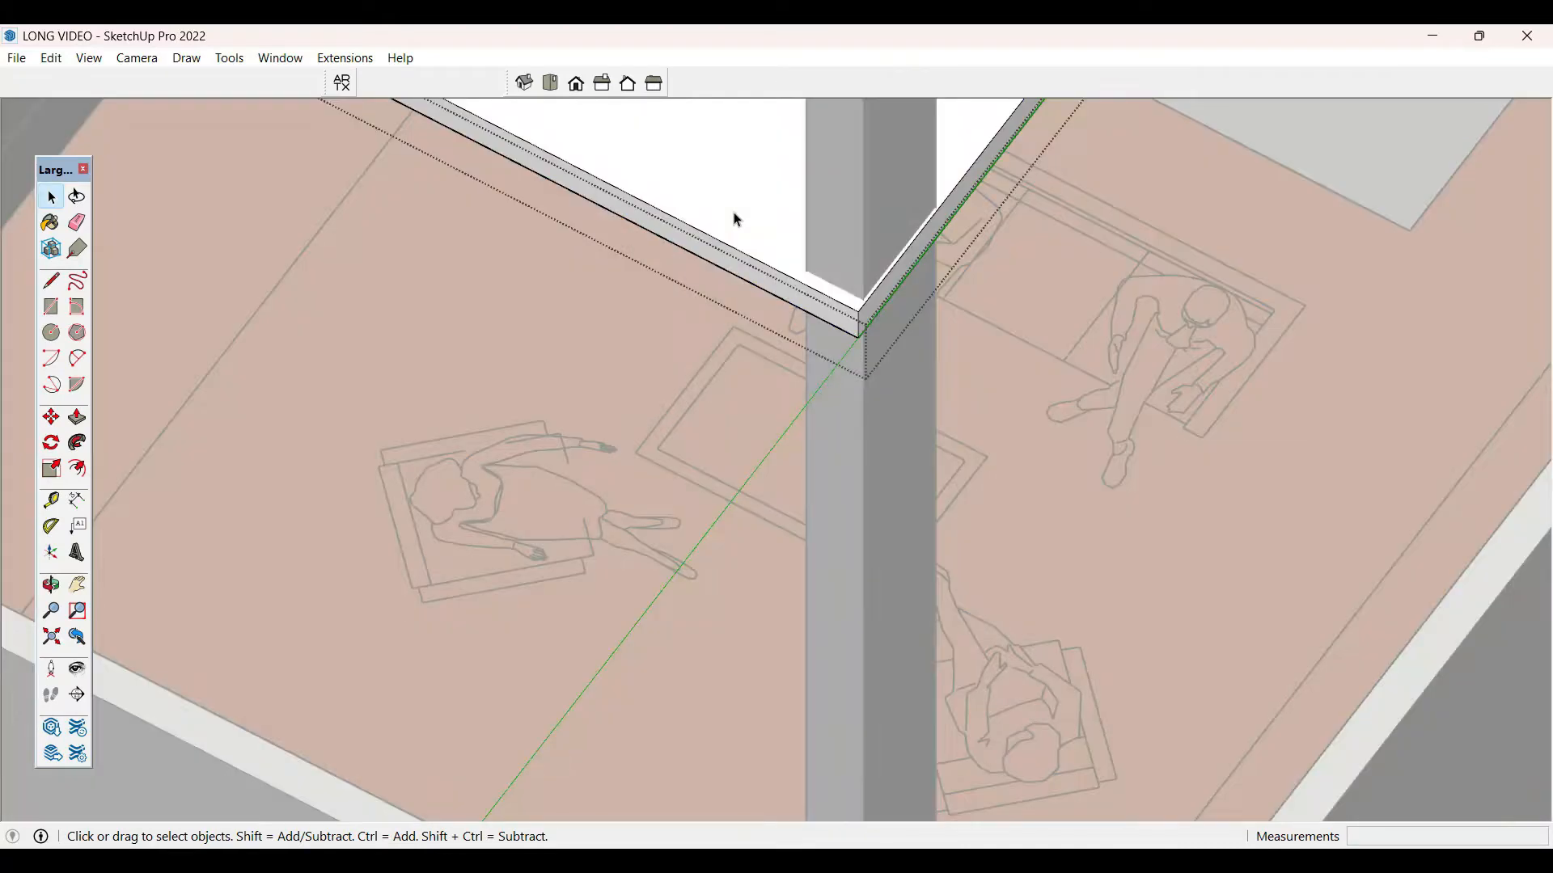
scroll(898, 266, "up", 5)
scroll(899, 309, "down", 3)
middle_click_drag(918, 642, 938, 416)
left_click(943, 416)
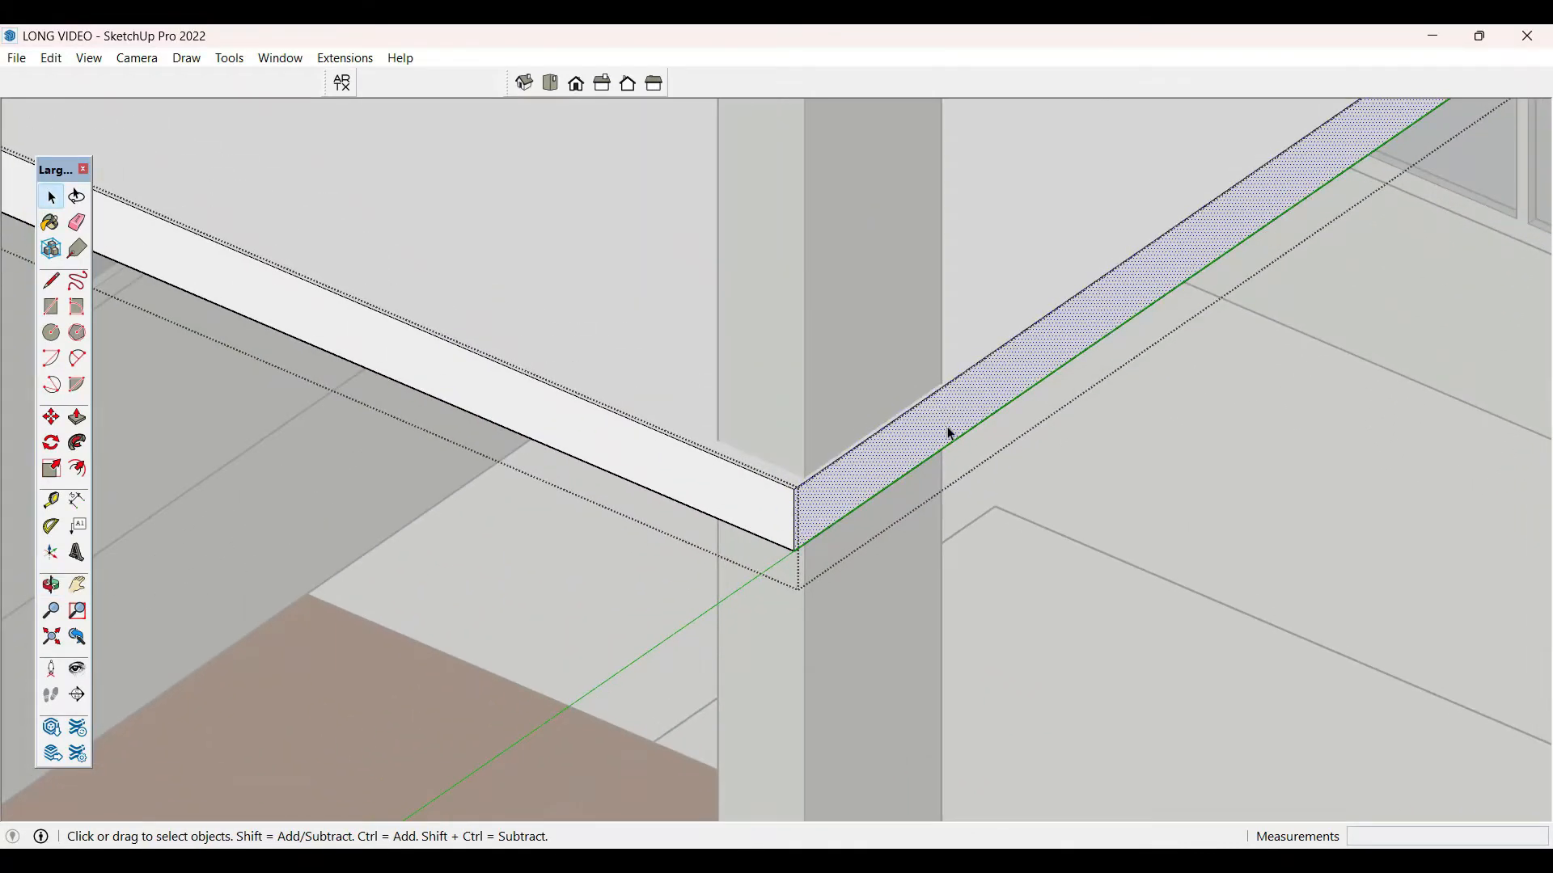
key("l")
left_click(960, 375)
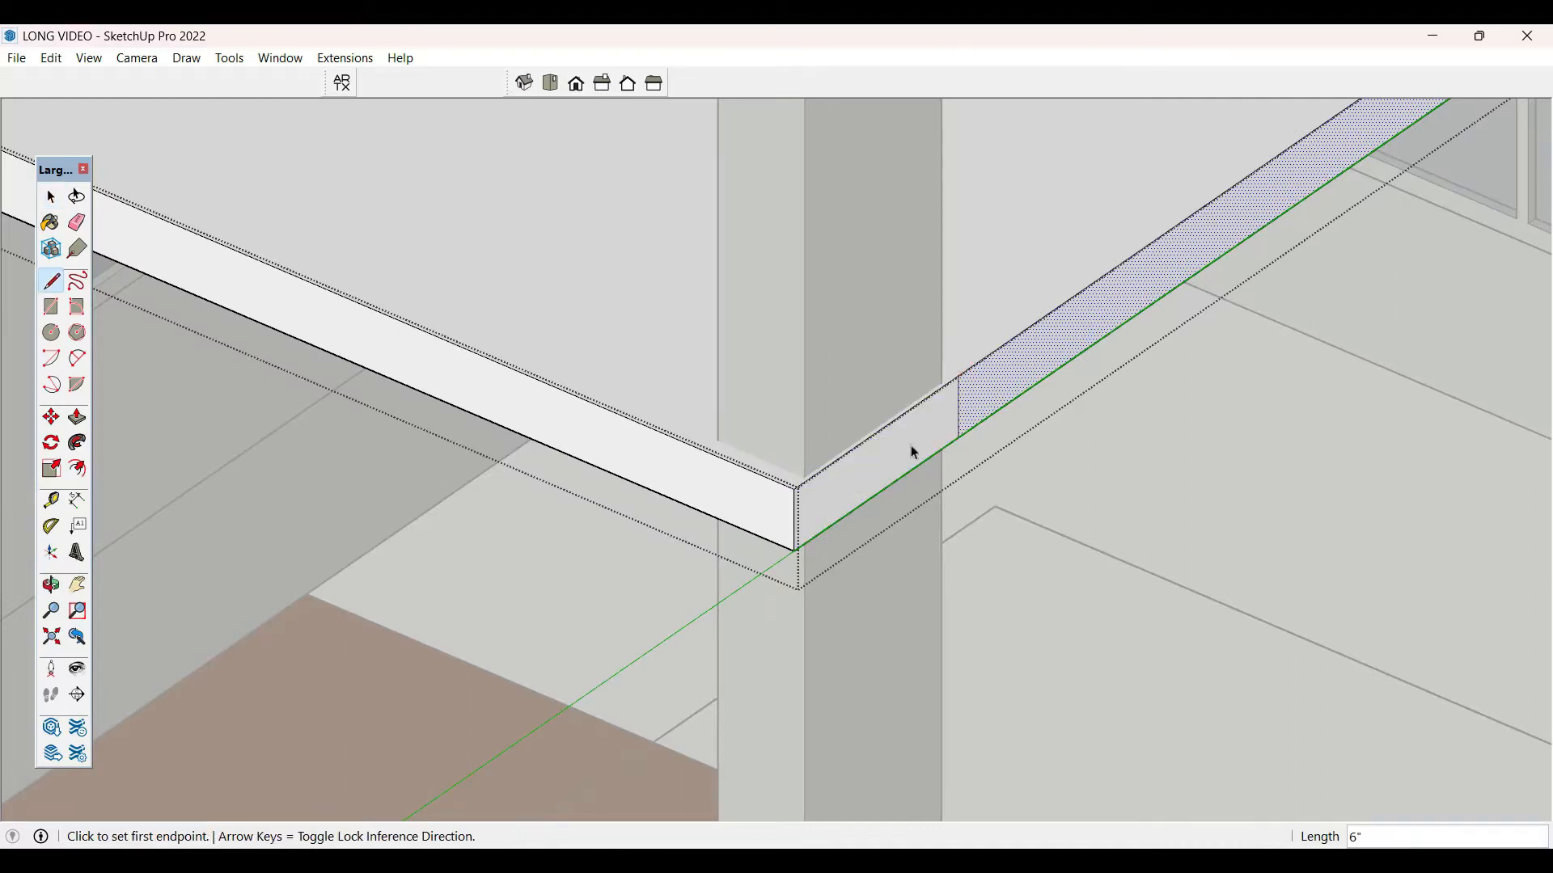
key("space")
- Draw a vertical line down the slab's adjoining edge face on the column's other side
left_click(646, 469)
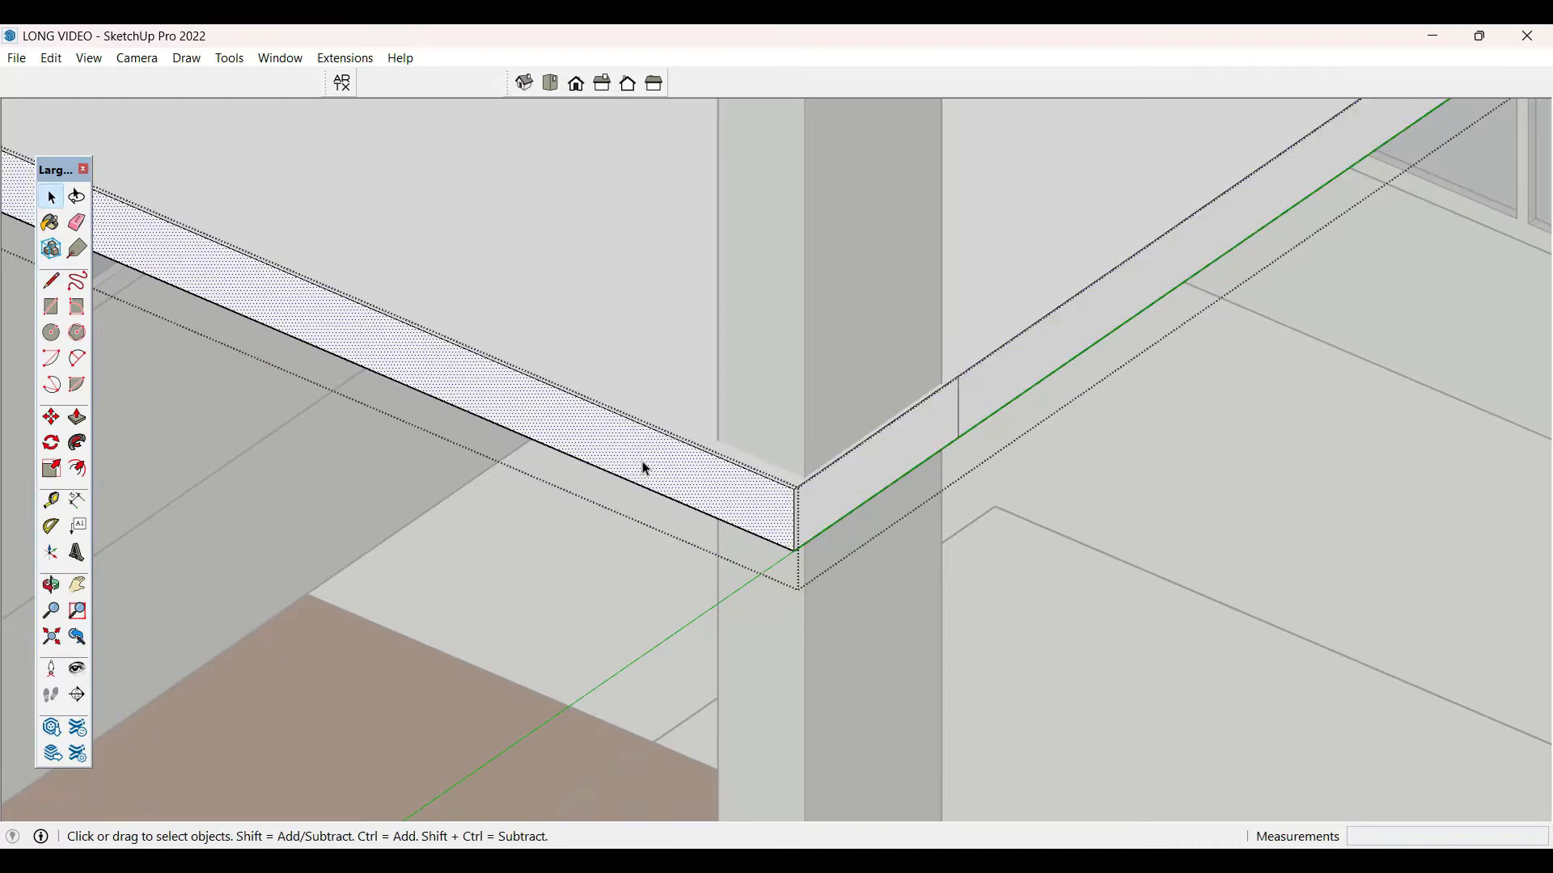
left_click(702, 449)
left_click(702, 510)
key("space")
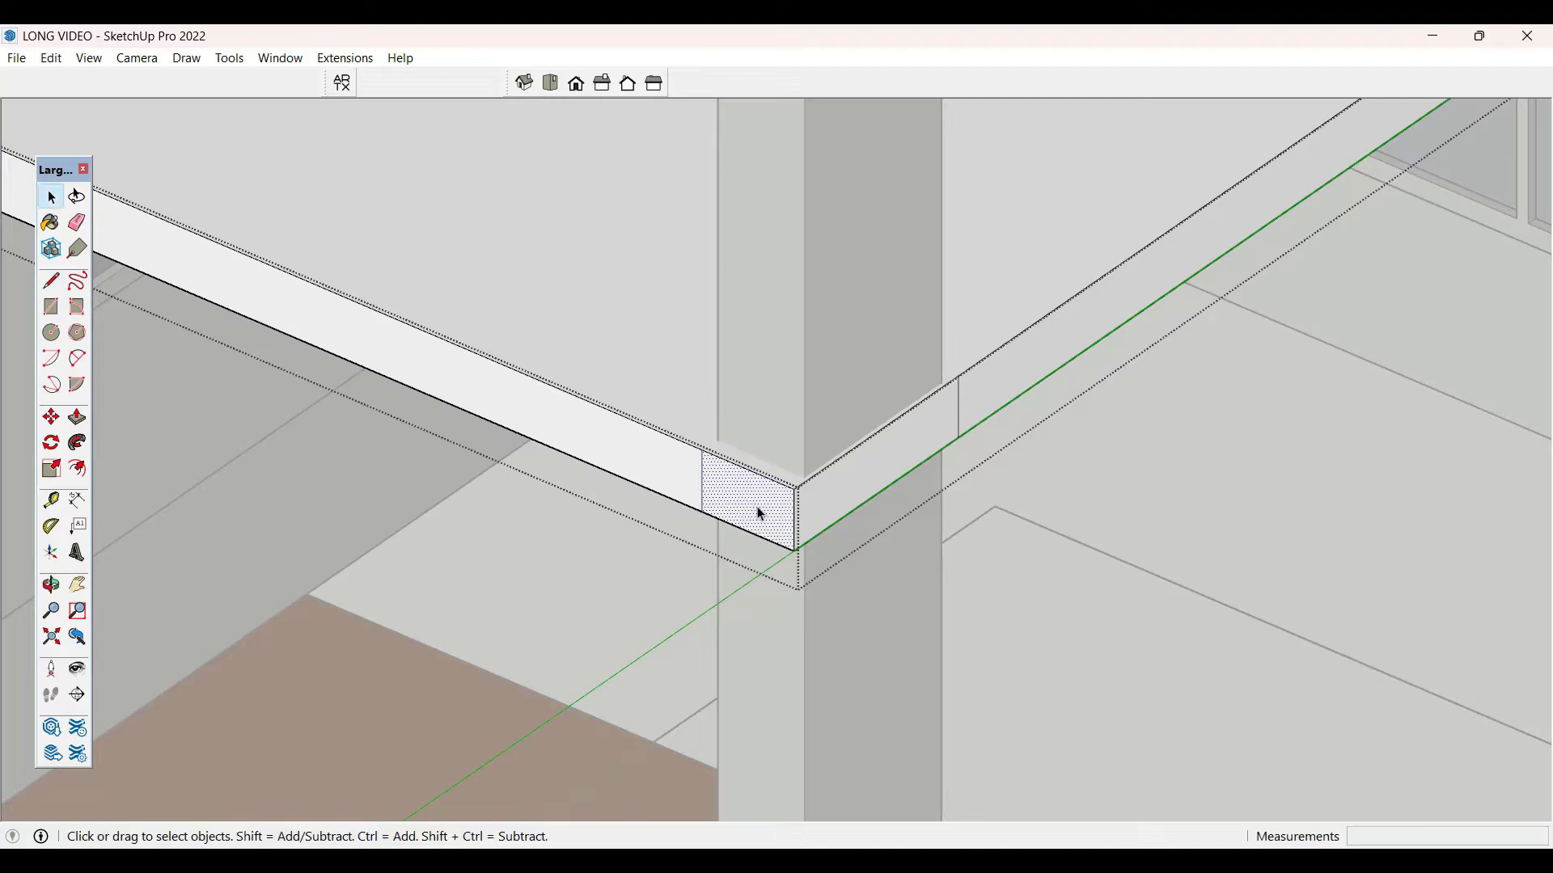
- Push the slab's corner face in 1' 10" to cut a notch around the column
key("p")
left_click(760, 516)
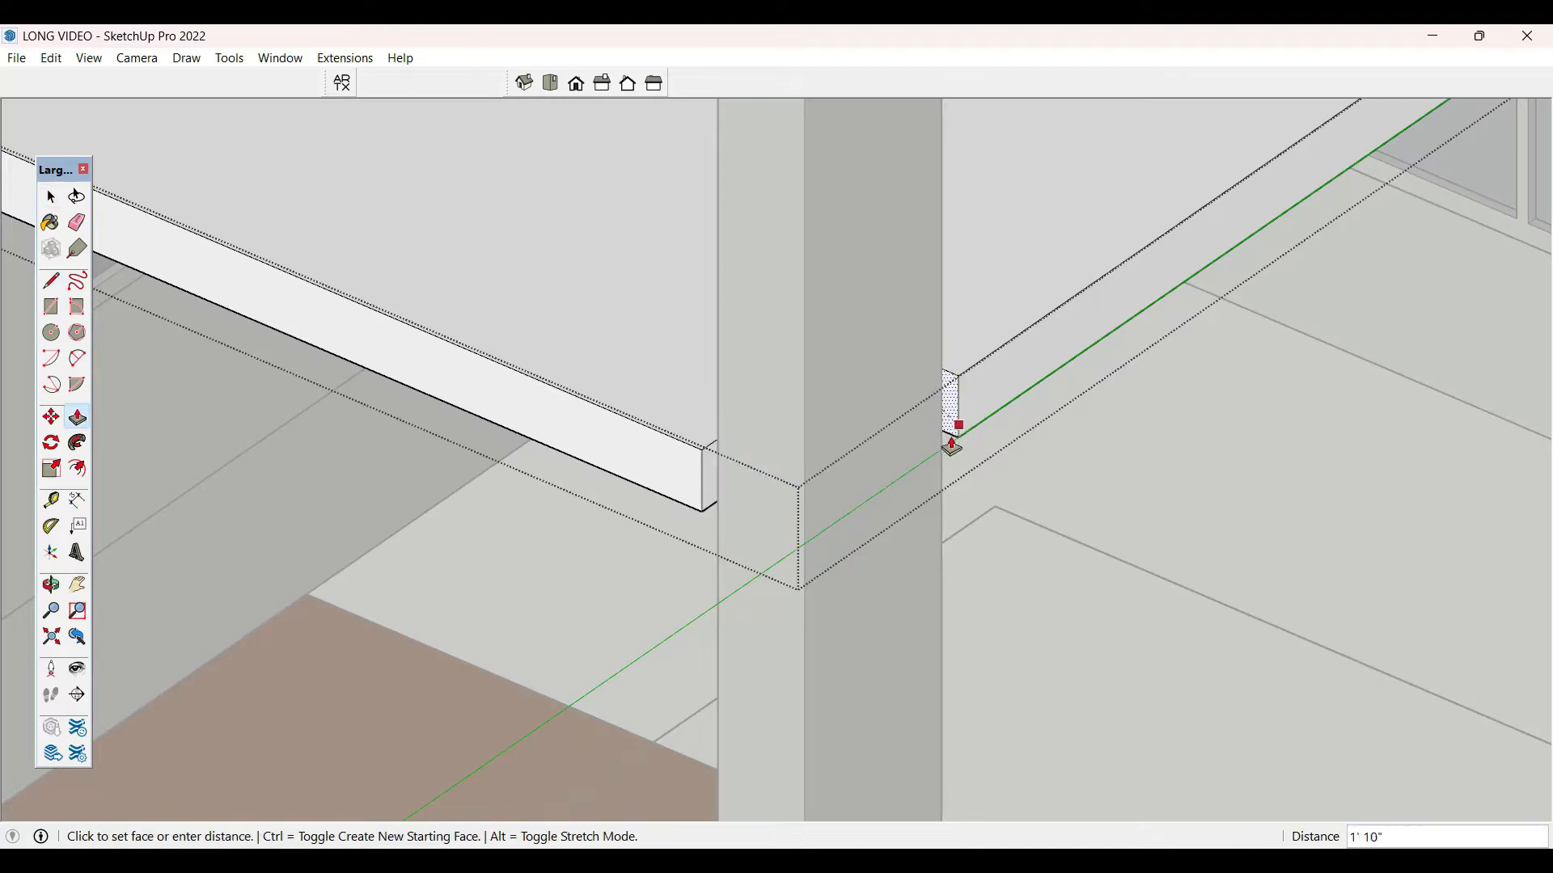
left_click(941, 473)
key("space")
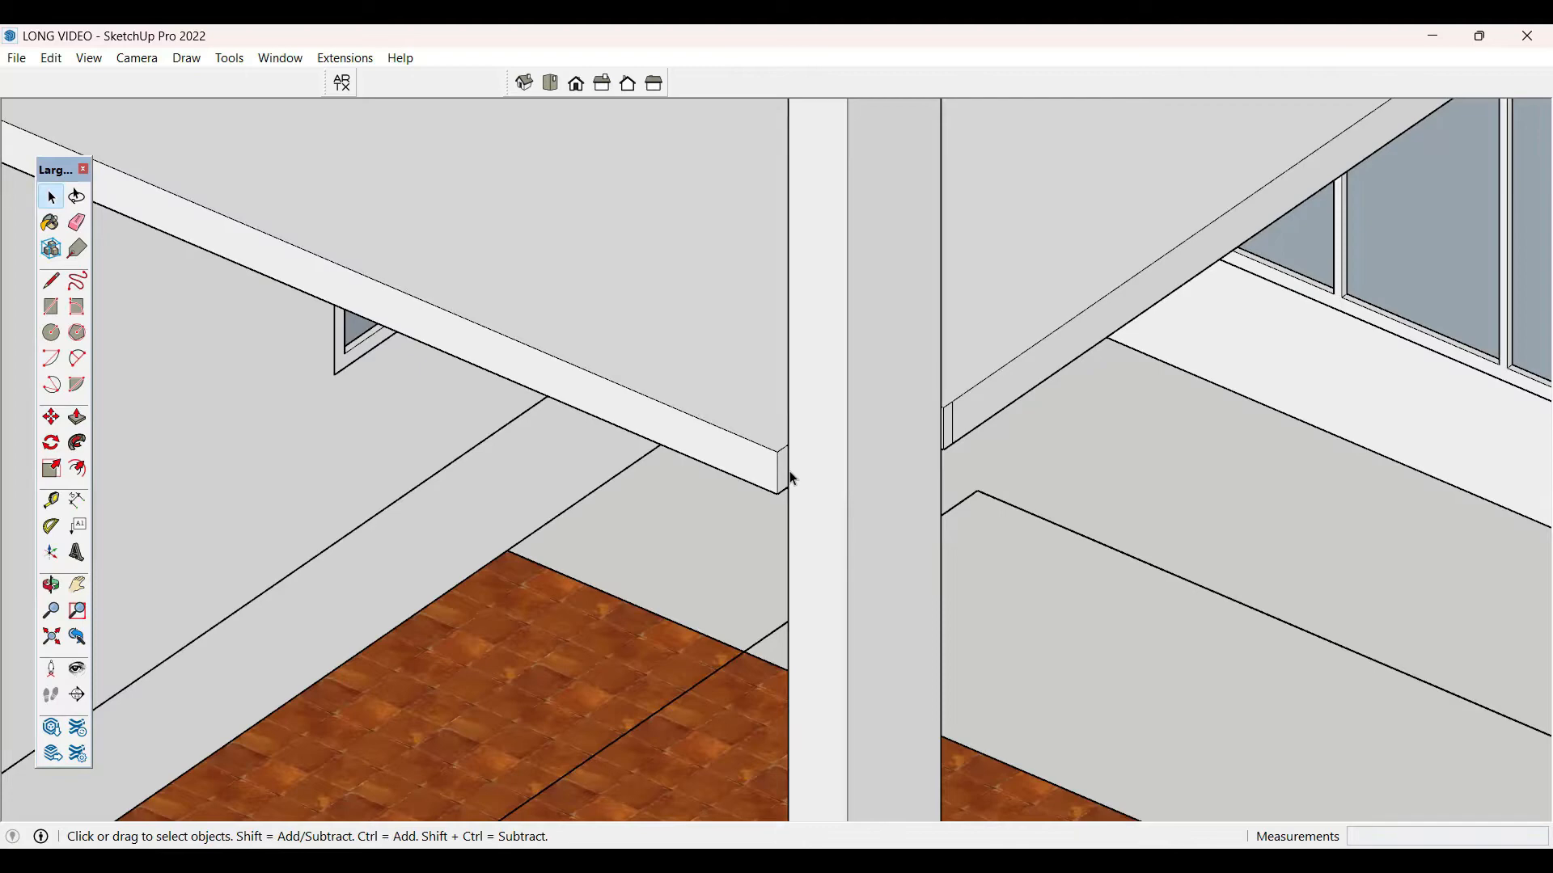
- Move the patio column about 2" against the cut end of the roof slab's edge
scroll(791, 478, "down", 5)
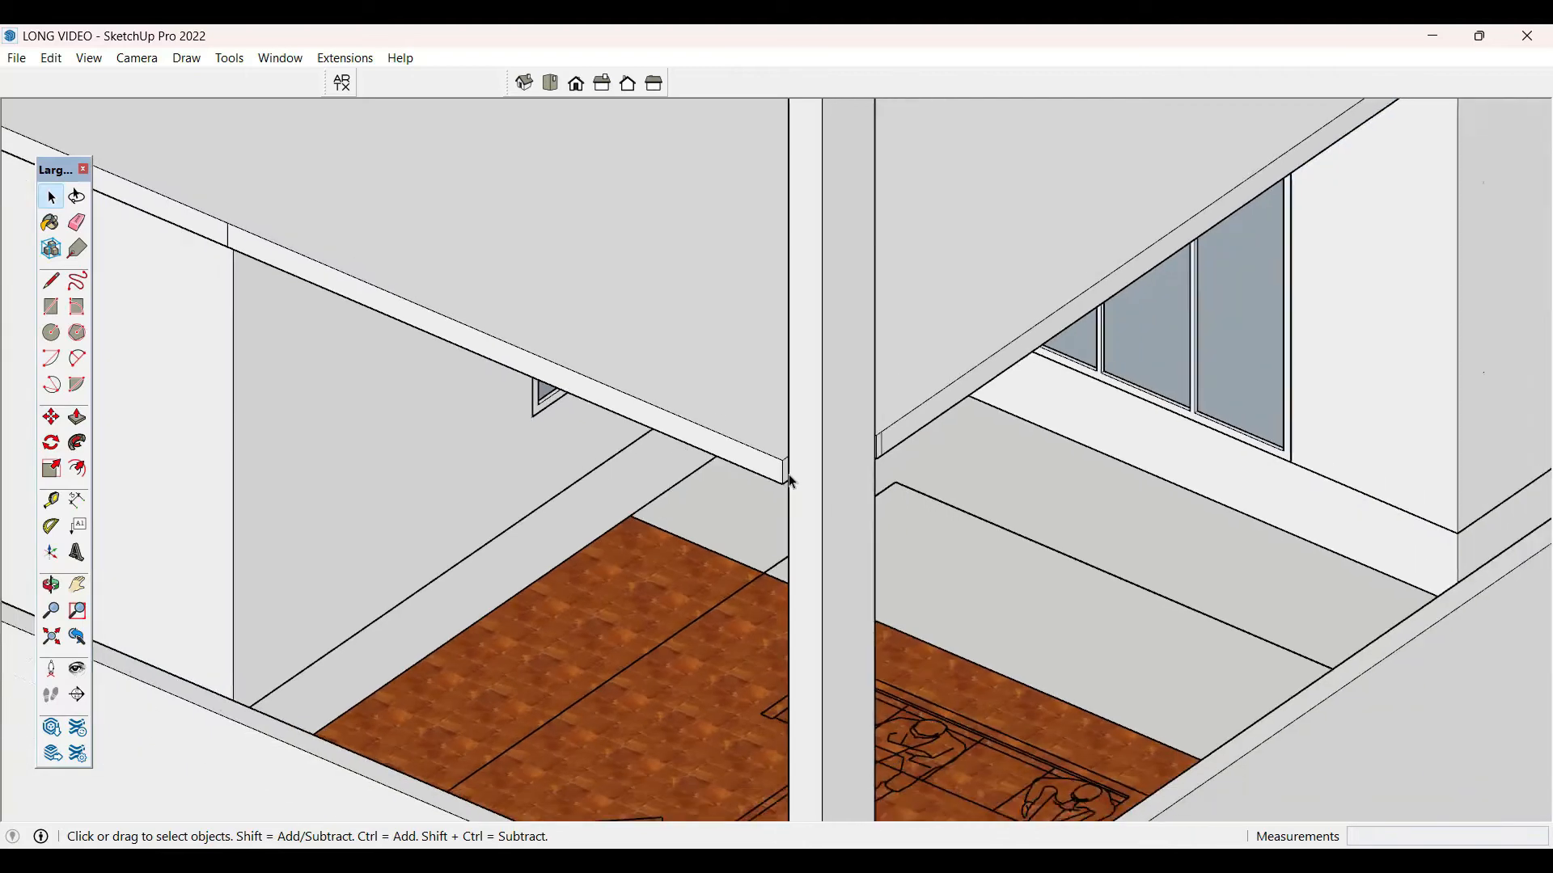
scroll(791, 479, "up", 5)
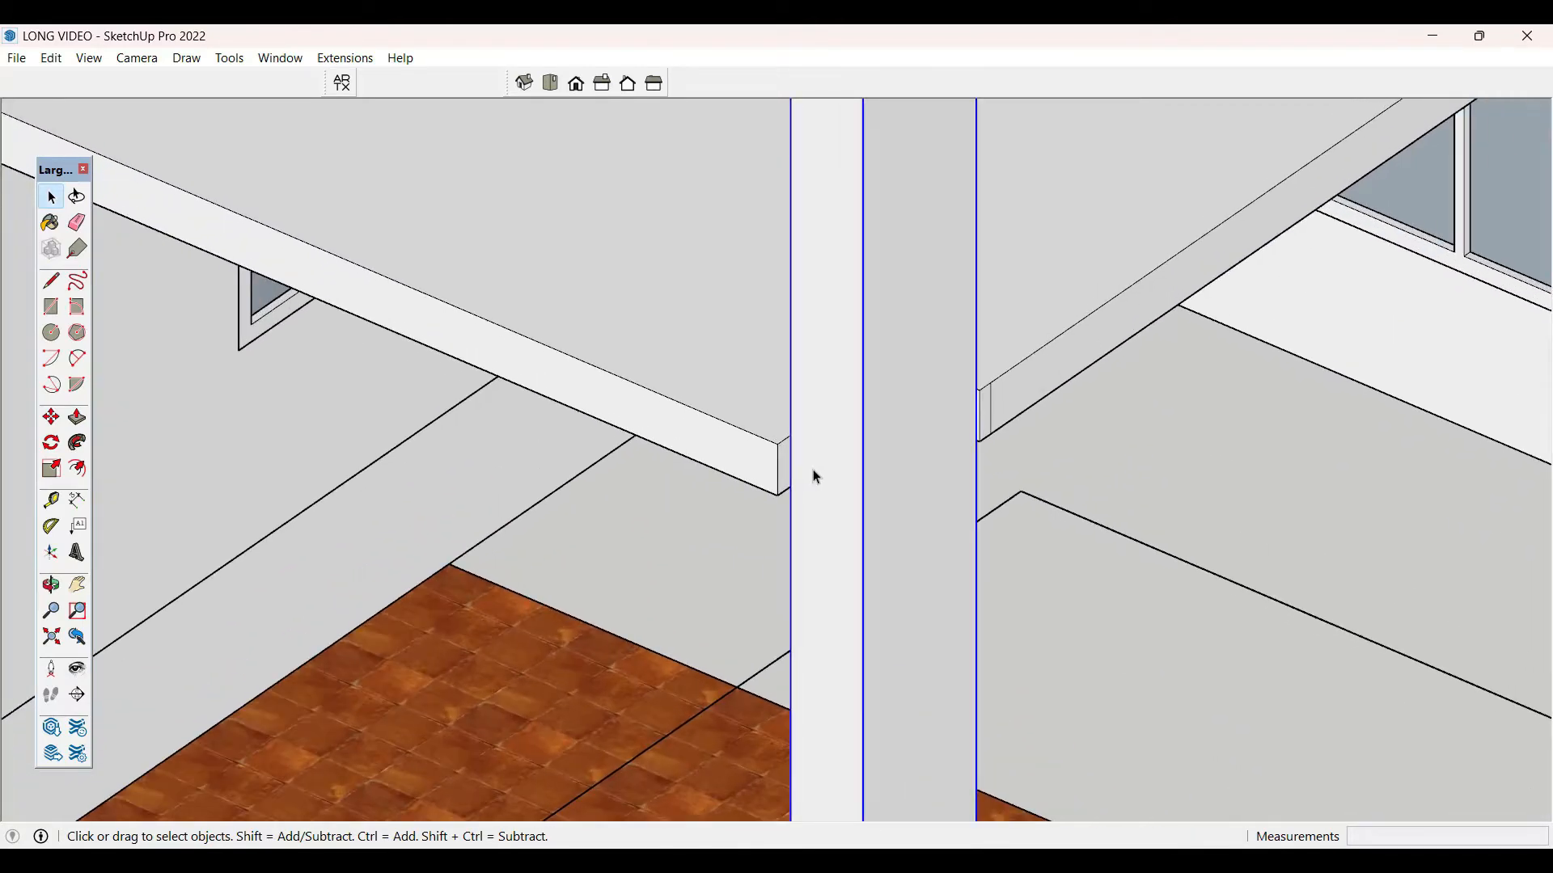
key("m")
left_click(790, 441)
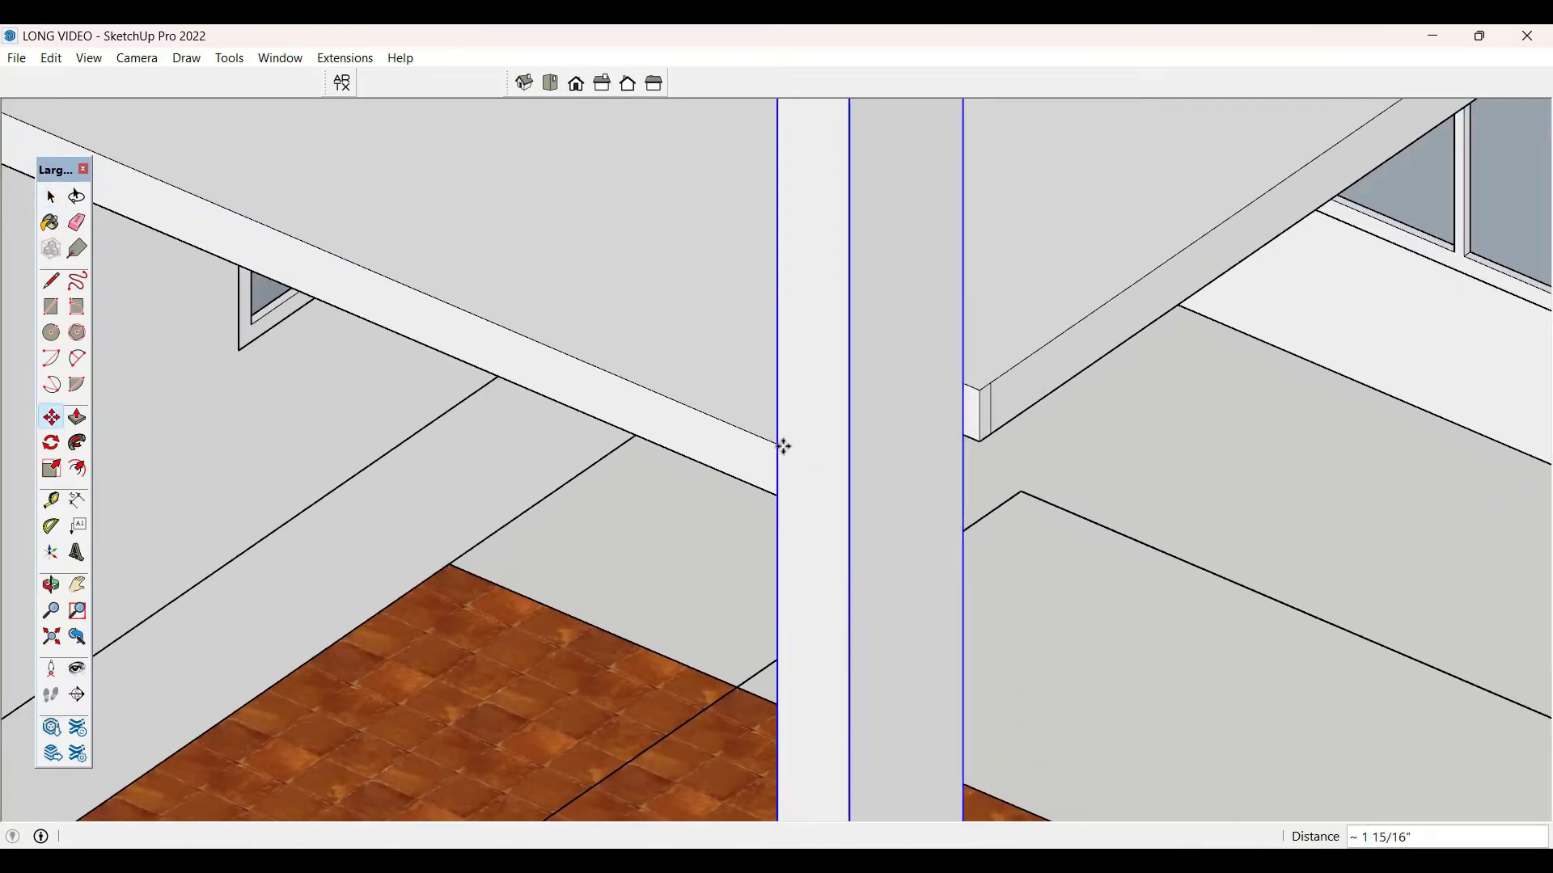
key("space")
- Reopen the roof slab's group and push or pull the notch's inner faces to fit the moved column
double_click(969, 416)
key("p")
left_click(973, 429)
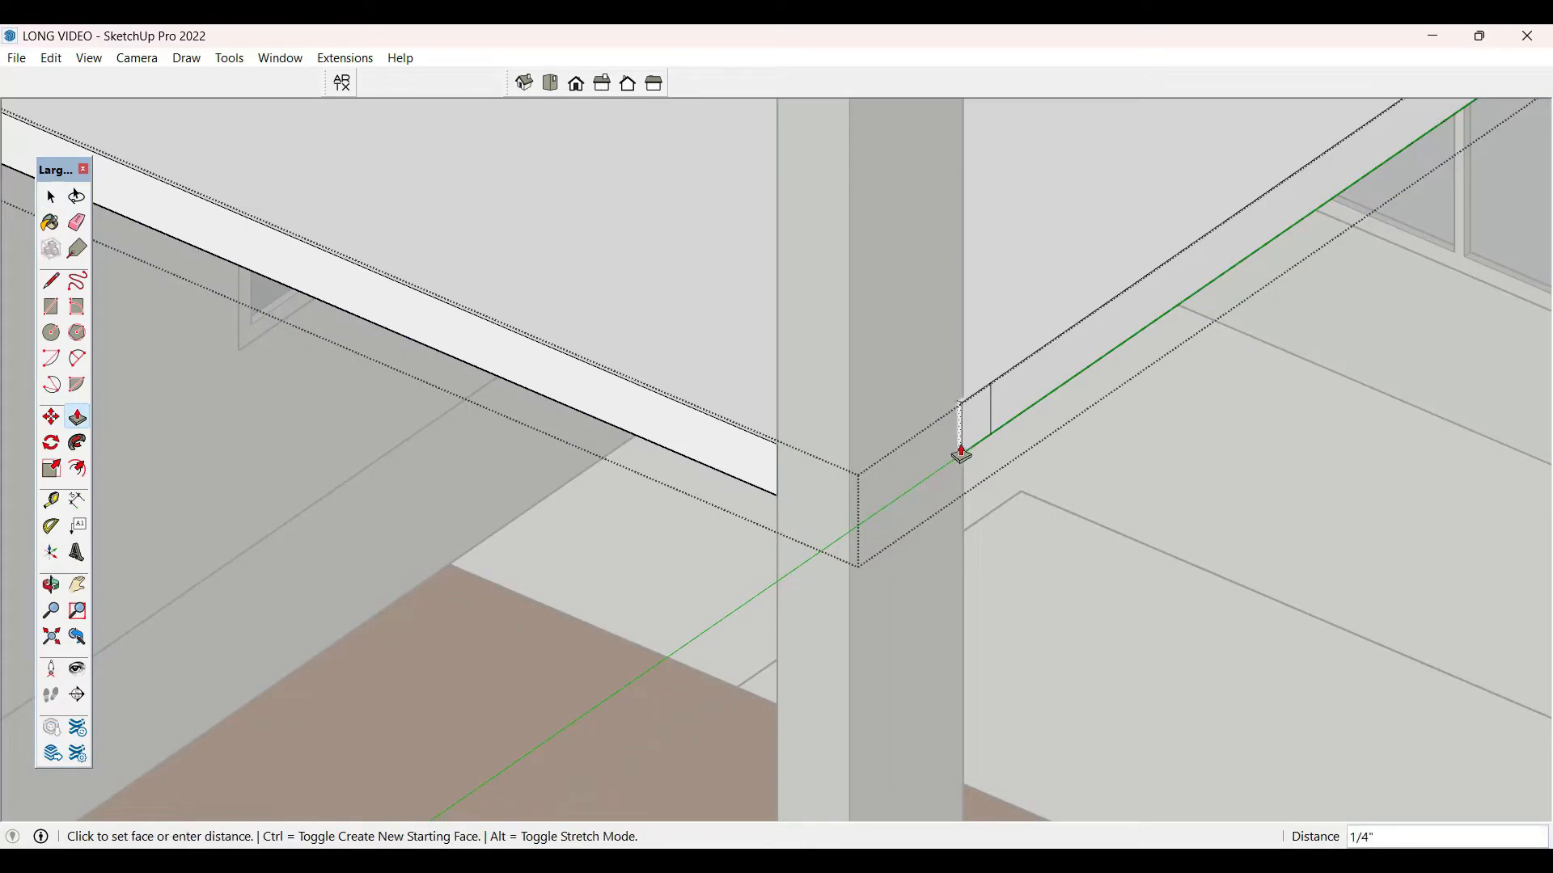
left_click(977, 442)
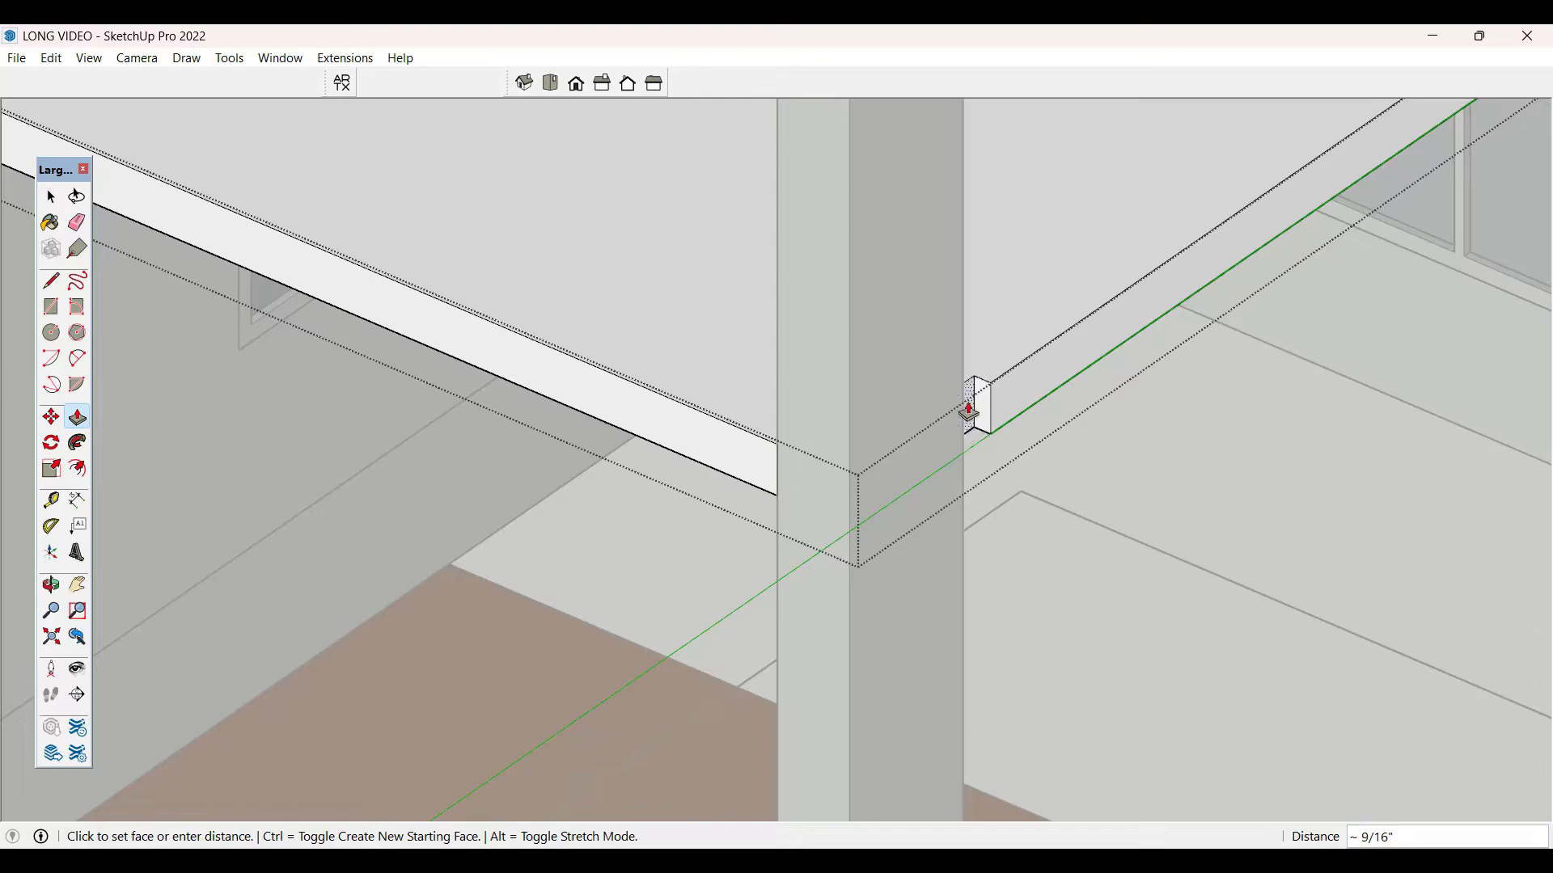
left_click(978, 411)
left_click(989, 400)
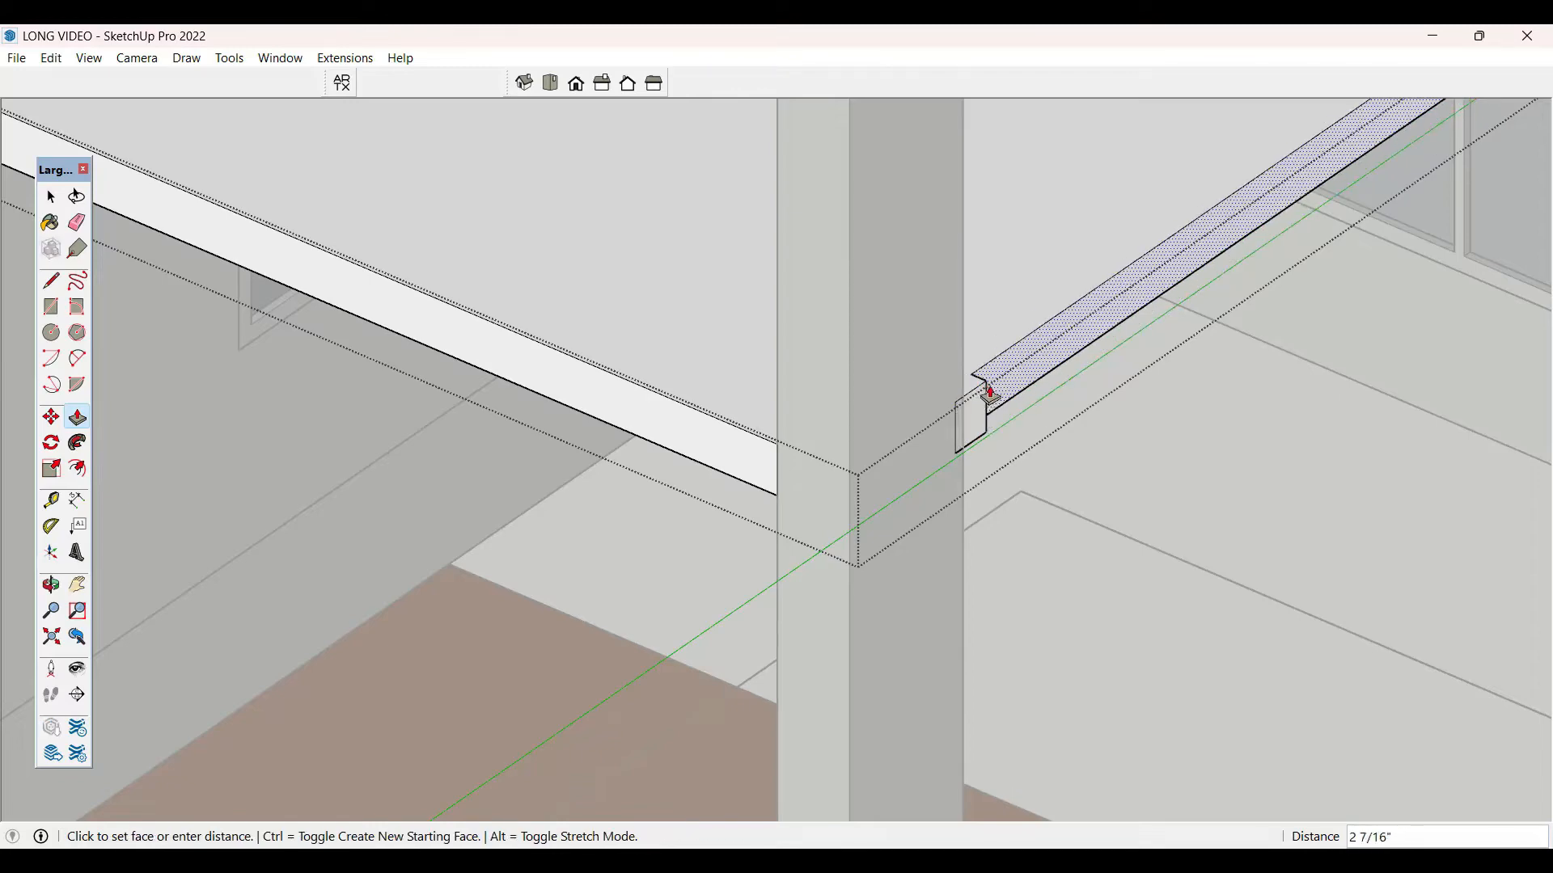
left_click(978, 441)
key("space")
scroll(1001, 469, "down", 4)
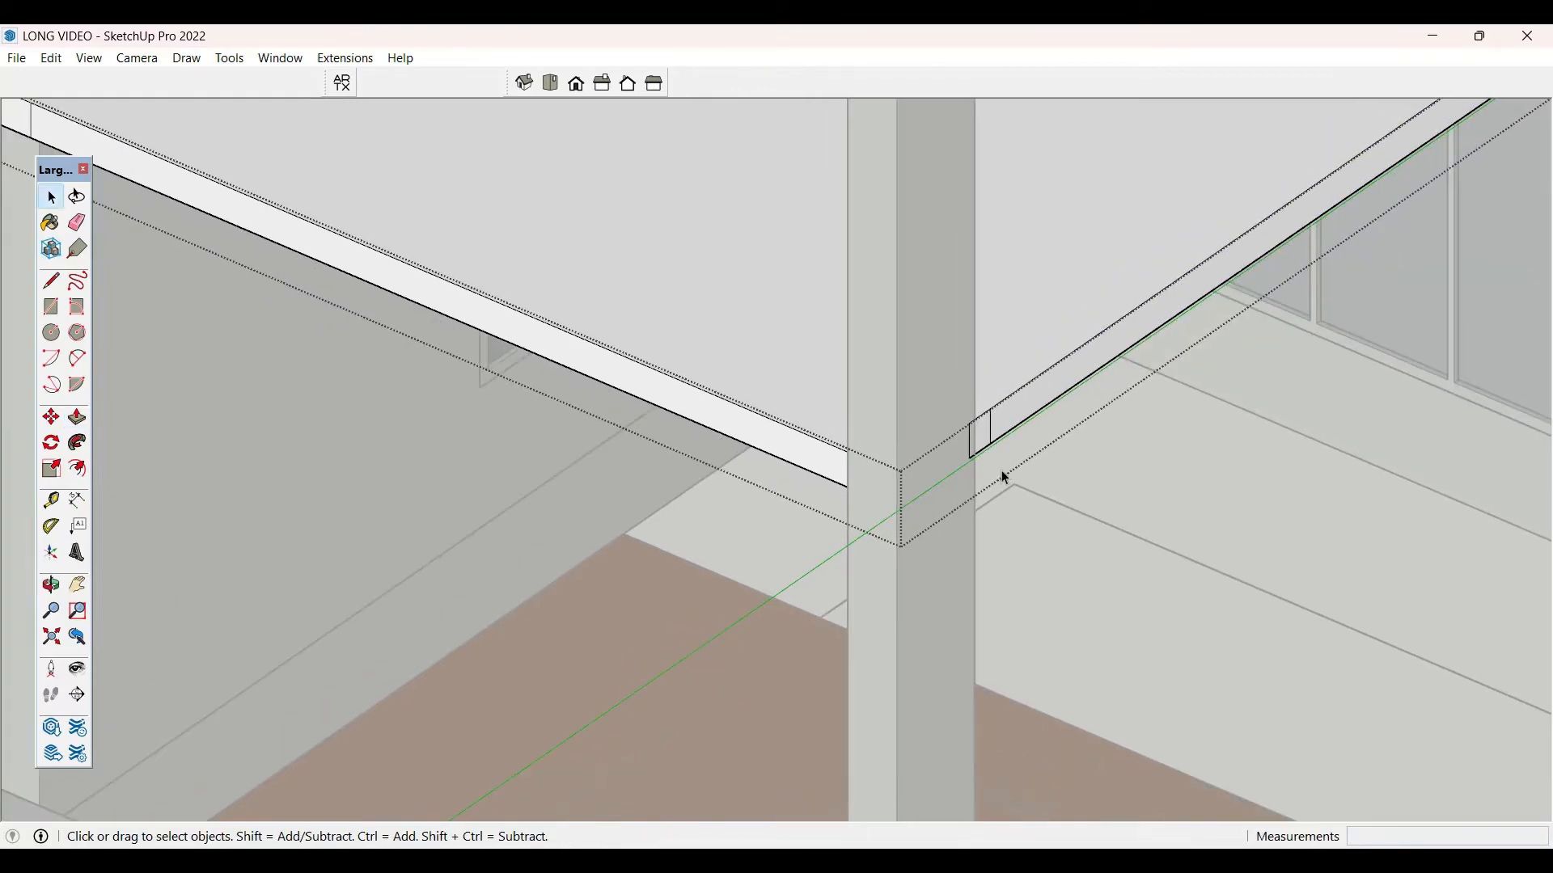
left_click(831, 503)
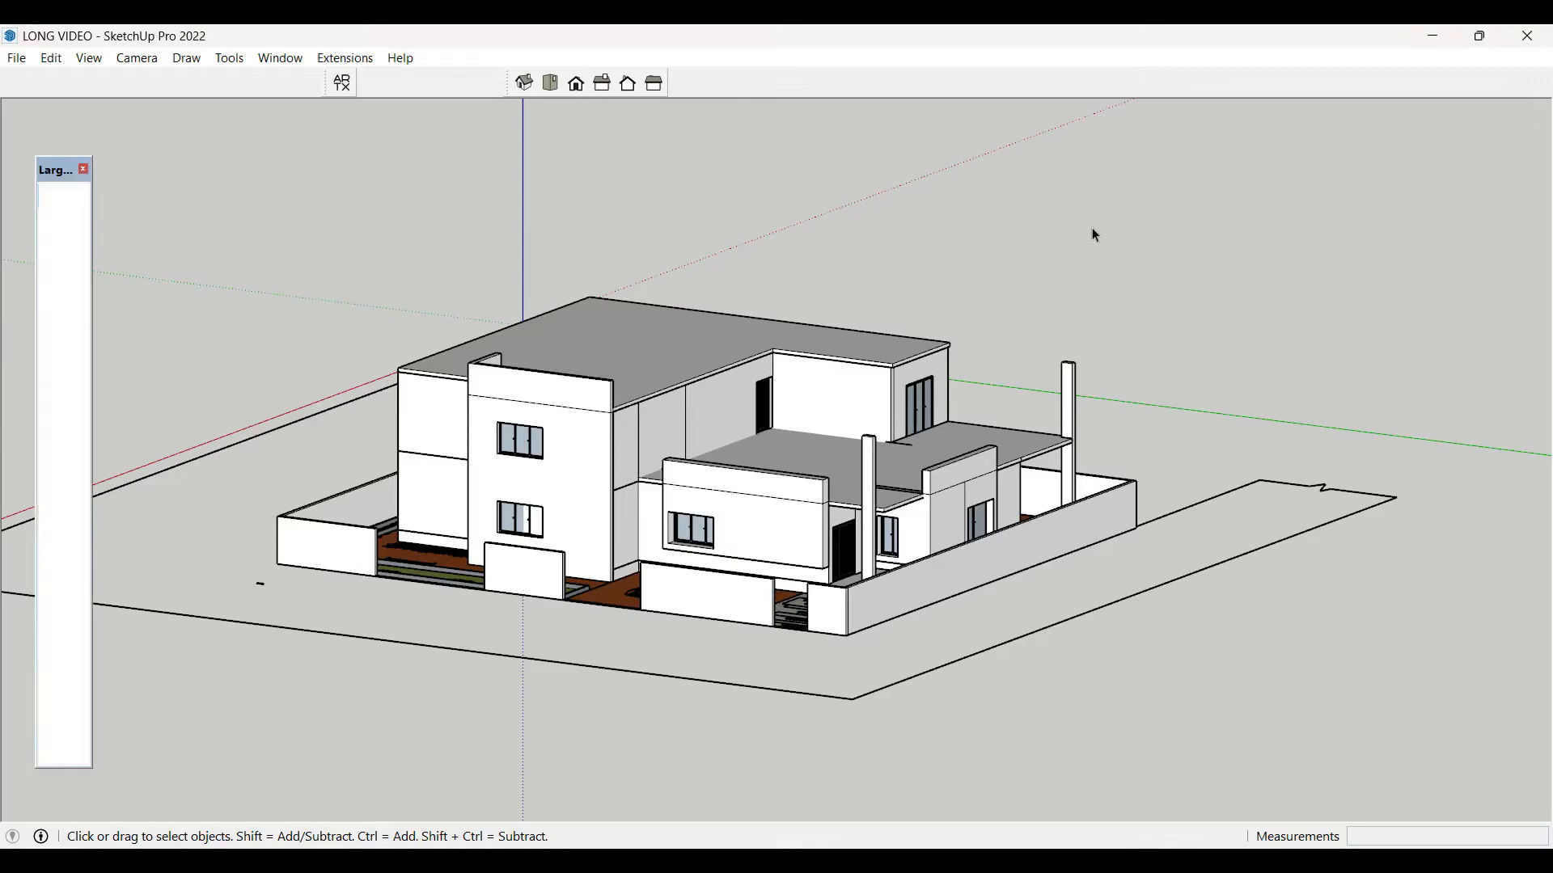
- Open the brick paving's group and draw a rectangle about 13' 11" by 3' 6" around the plants along the house wall
middle_click_drag(930, 486, 1149, 695)
scroll(1132, 663, "down", 3)
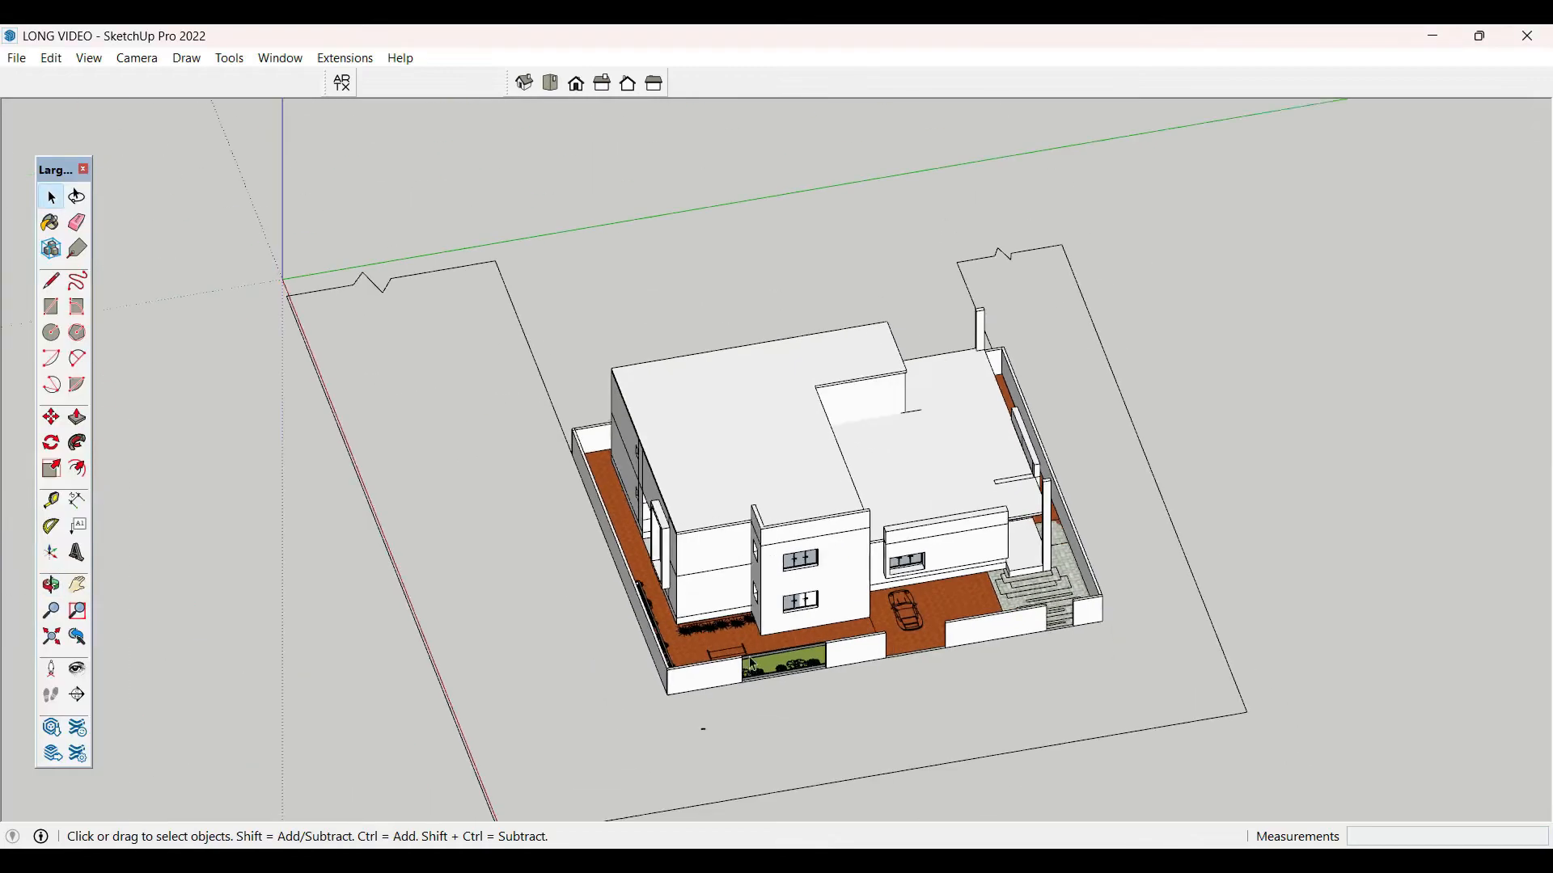
middle_click_drag(724, 647, 731, 706)
scroll(735, 711, "up", 10)
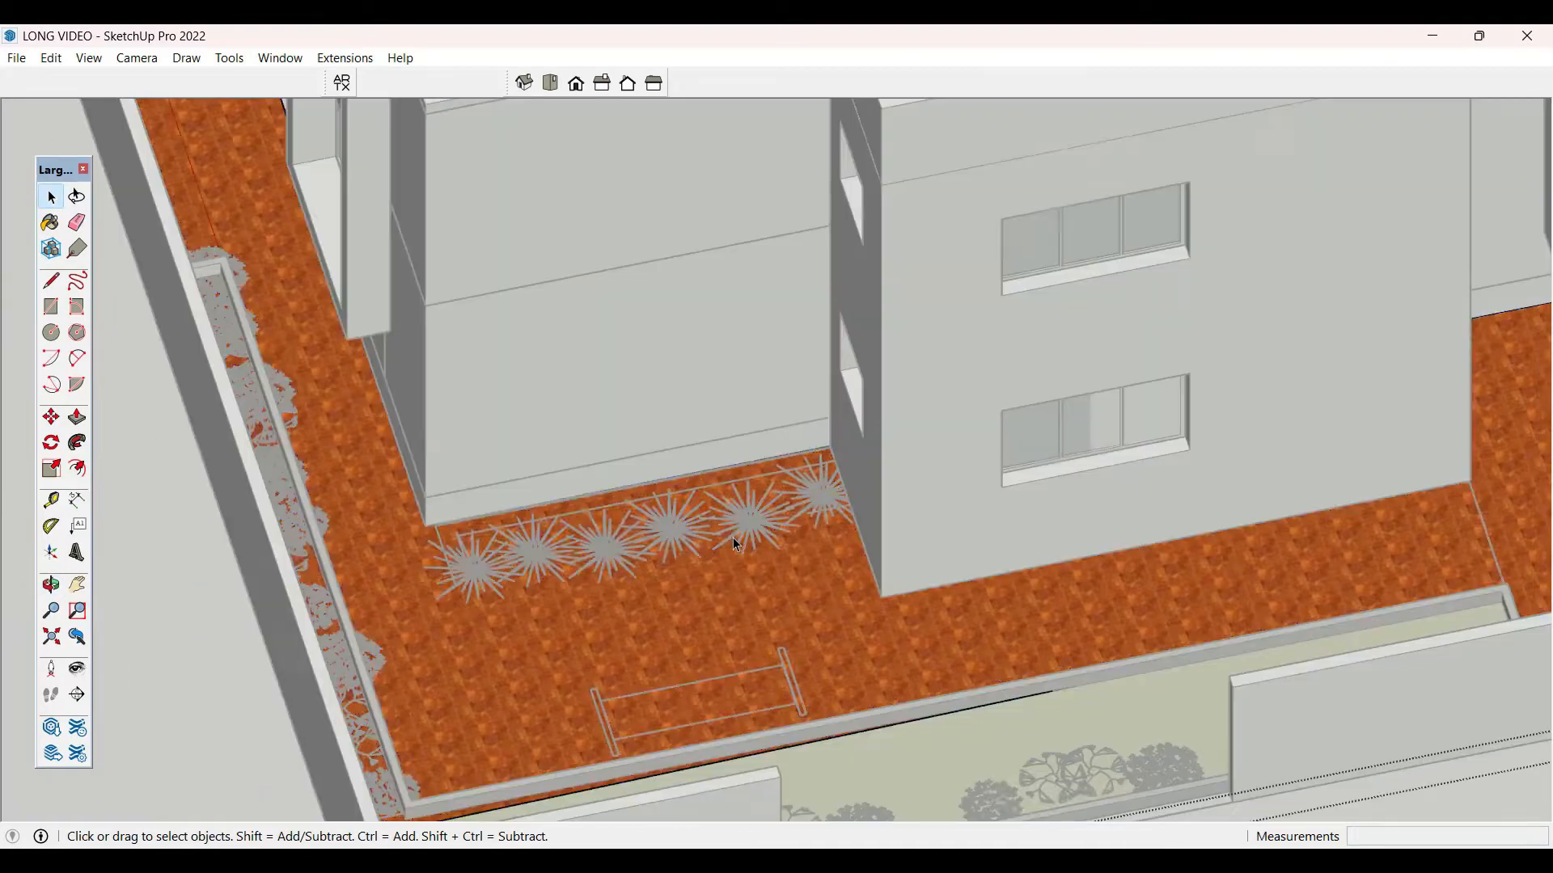
double_click(735, 545)
left_click(735, 545)
double_click(678, 597)
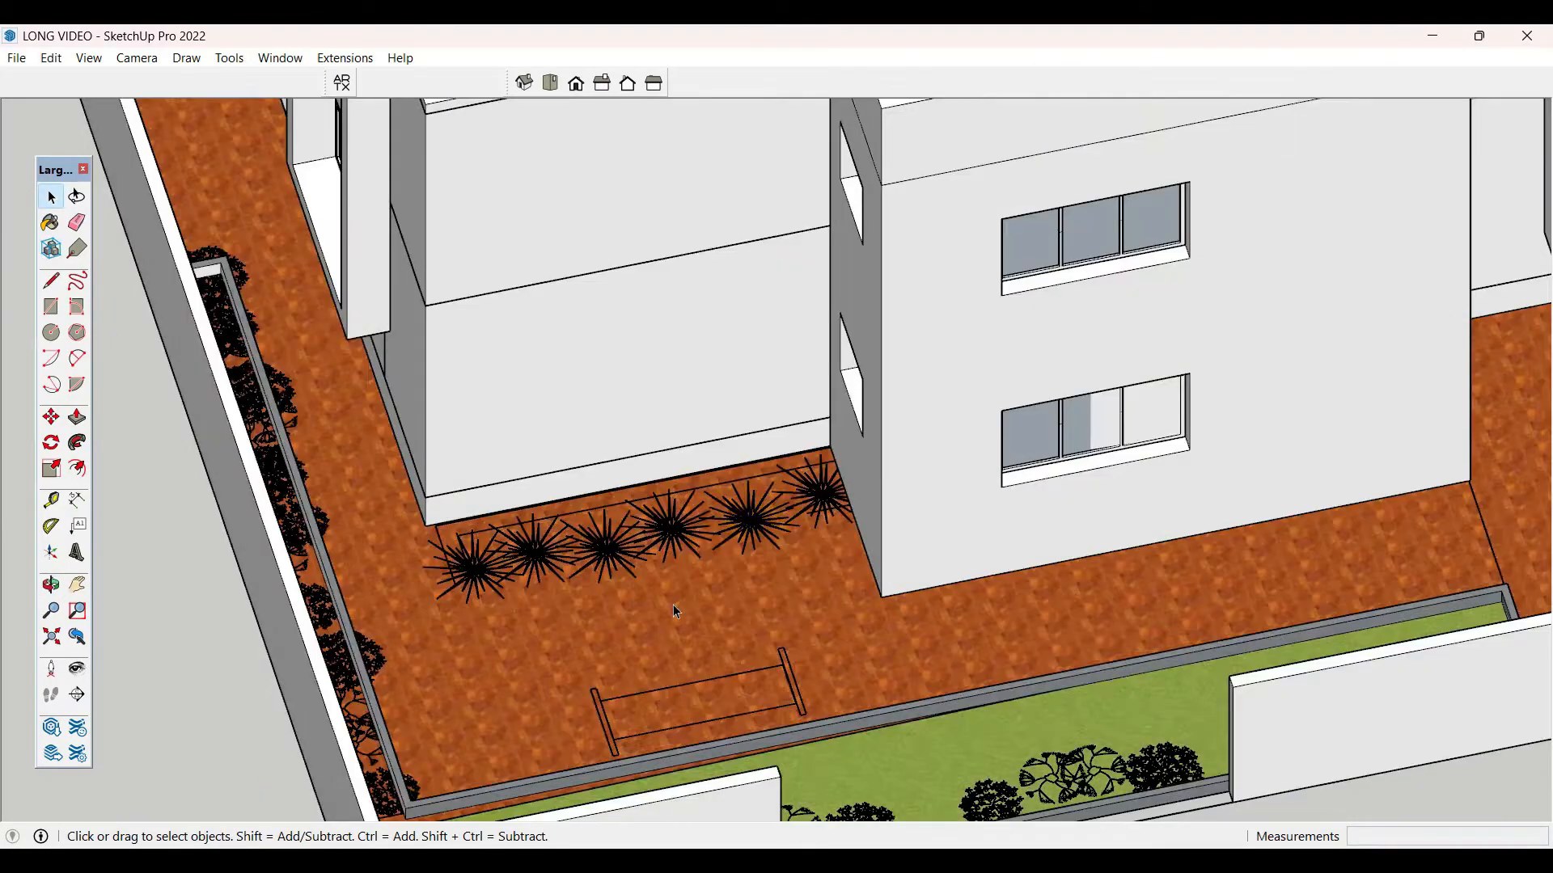
key("r")
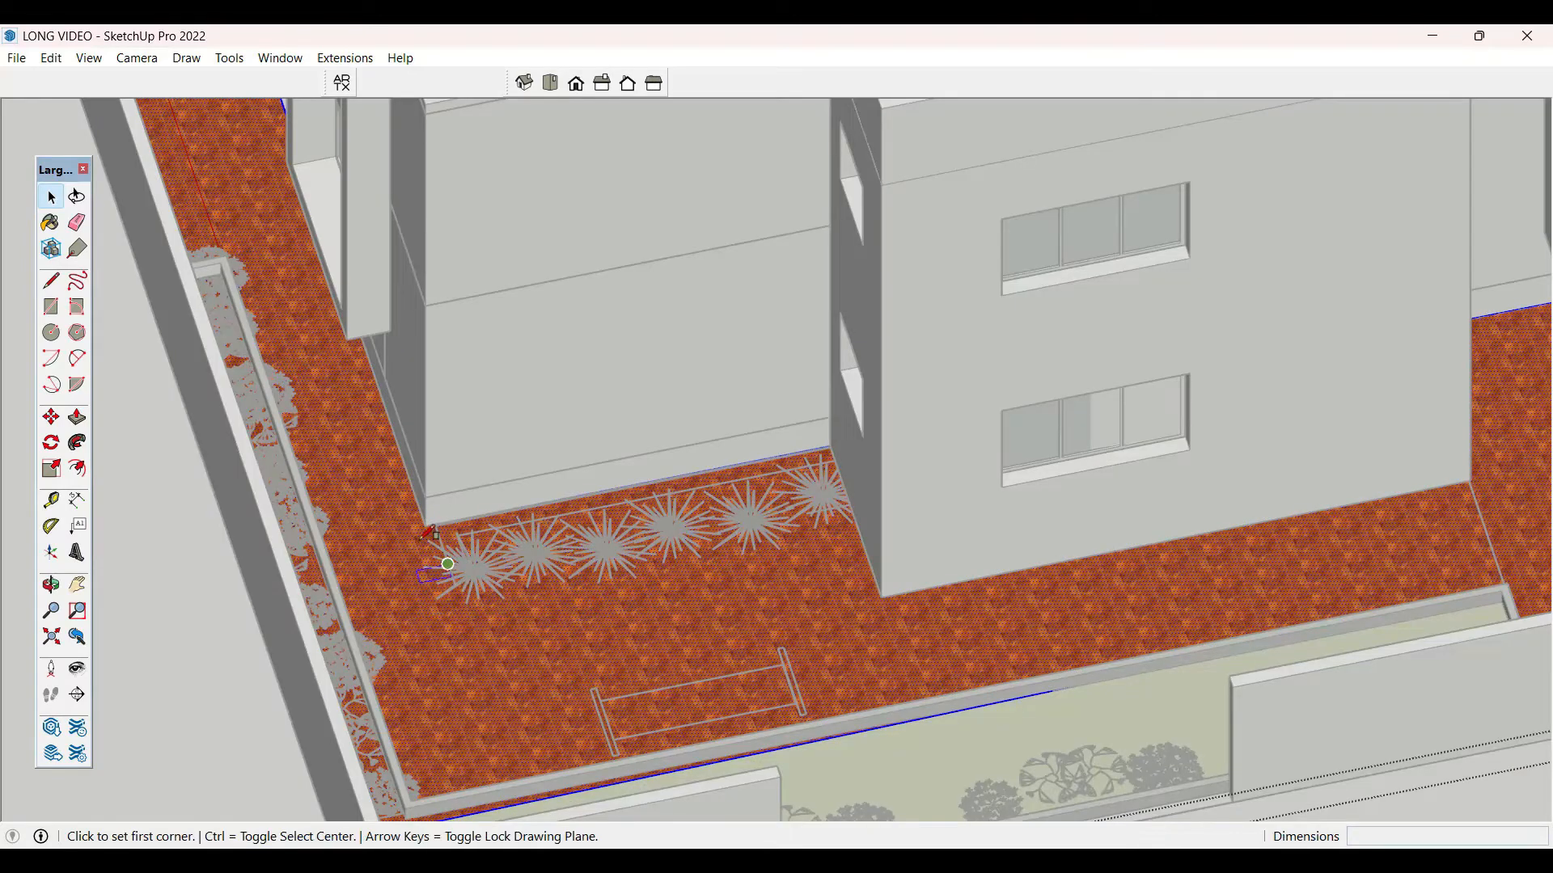
left_click(426, 526)
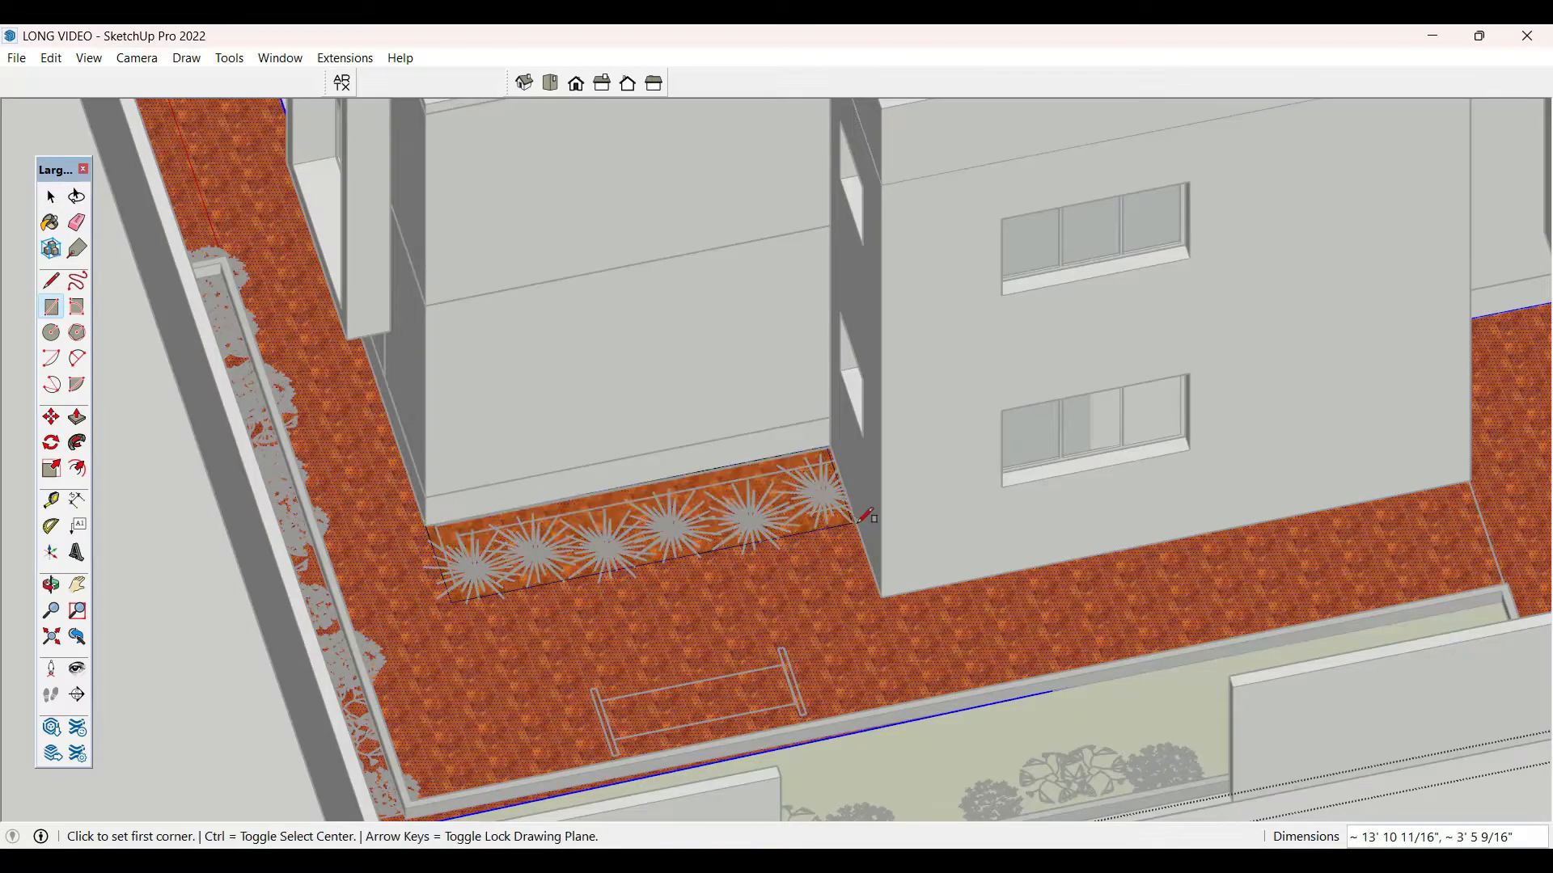
key("space")
- Offset the planter rectangle's outline inward to form a narrow border around the plants
left_click(757, 510)
scroll(686, 529, "up", 2)
key("f")
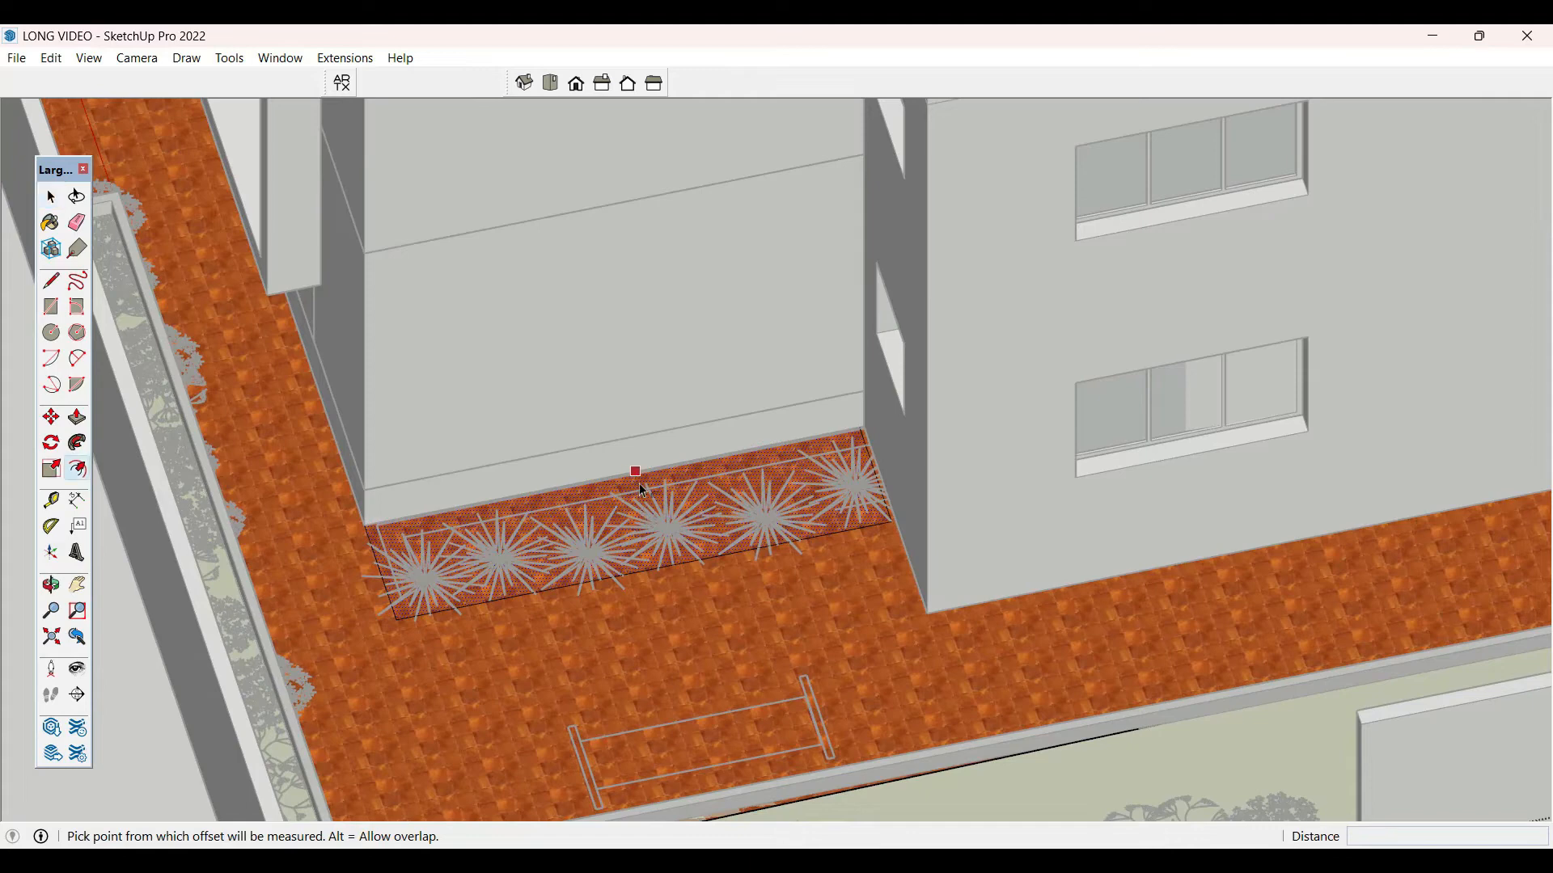
left_click(639, 483)
left_click(644, 490)
key("space")
- Pull the planter's border face up to form a low raised curb
scroll(759, 540, "up", 2)
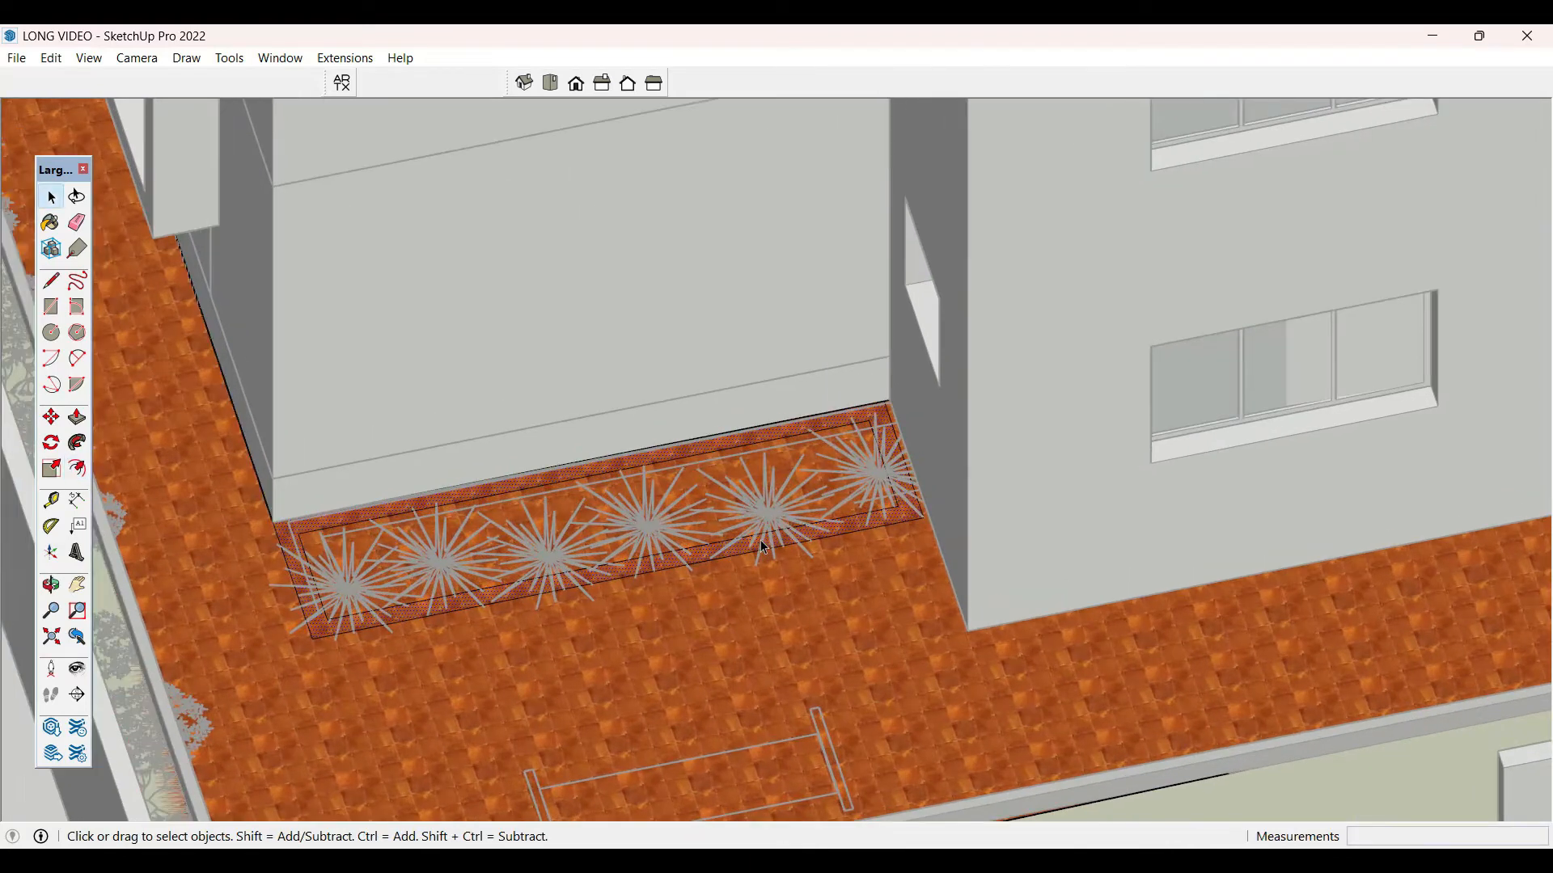
key("p")
left_click(760, 540)
left_click(769, 522)
key("space")
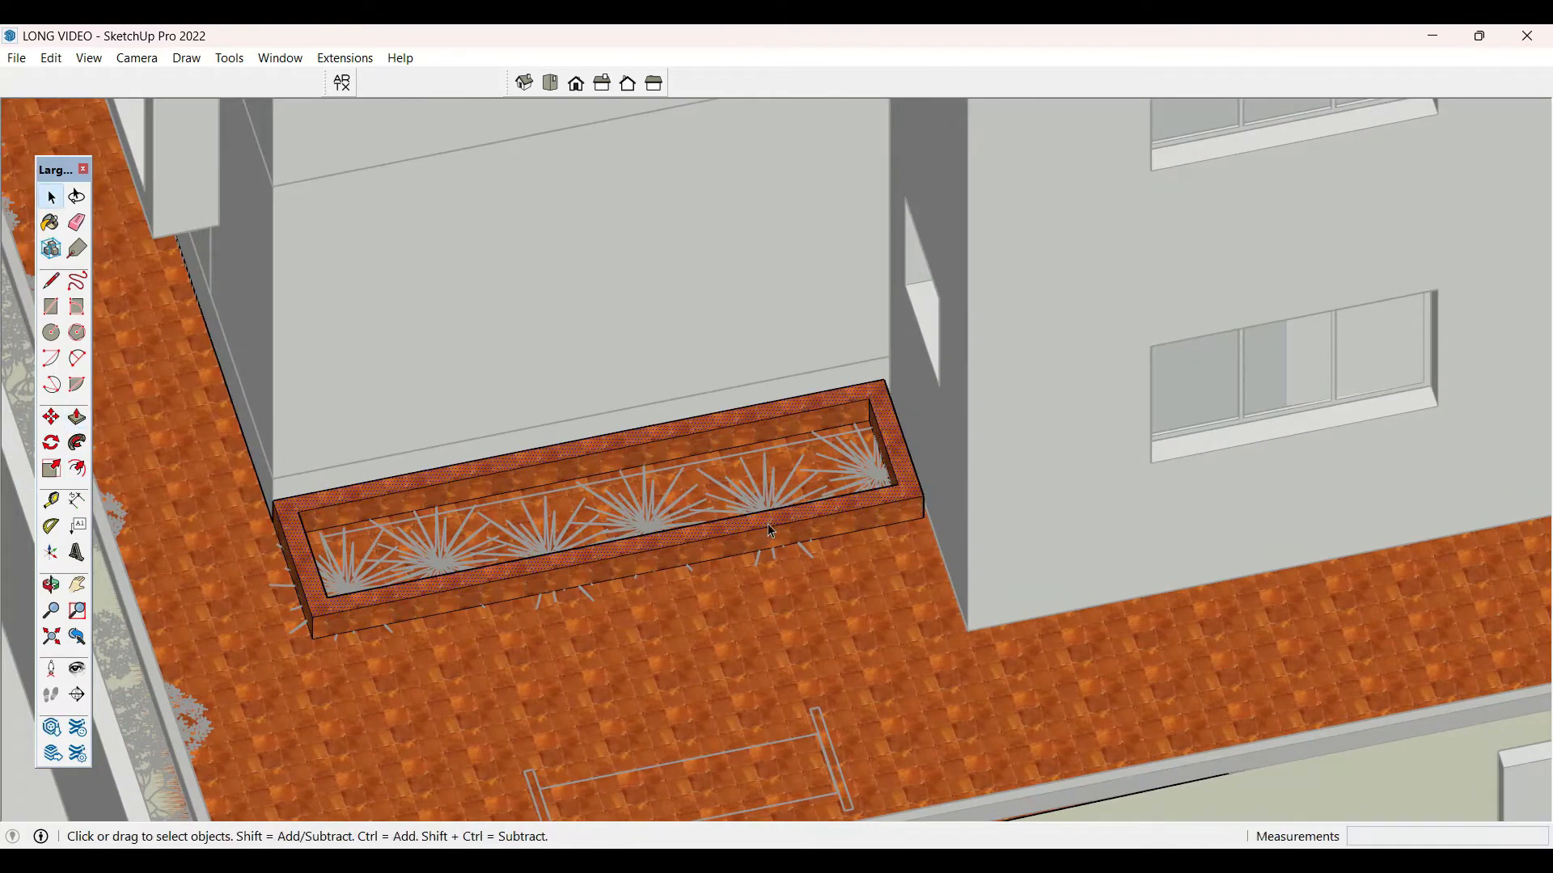
- Paint the ground face inside the planter with the Grass Light Green material
key("b")
scroll(909, 500, "down", 2)
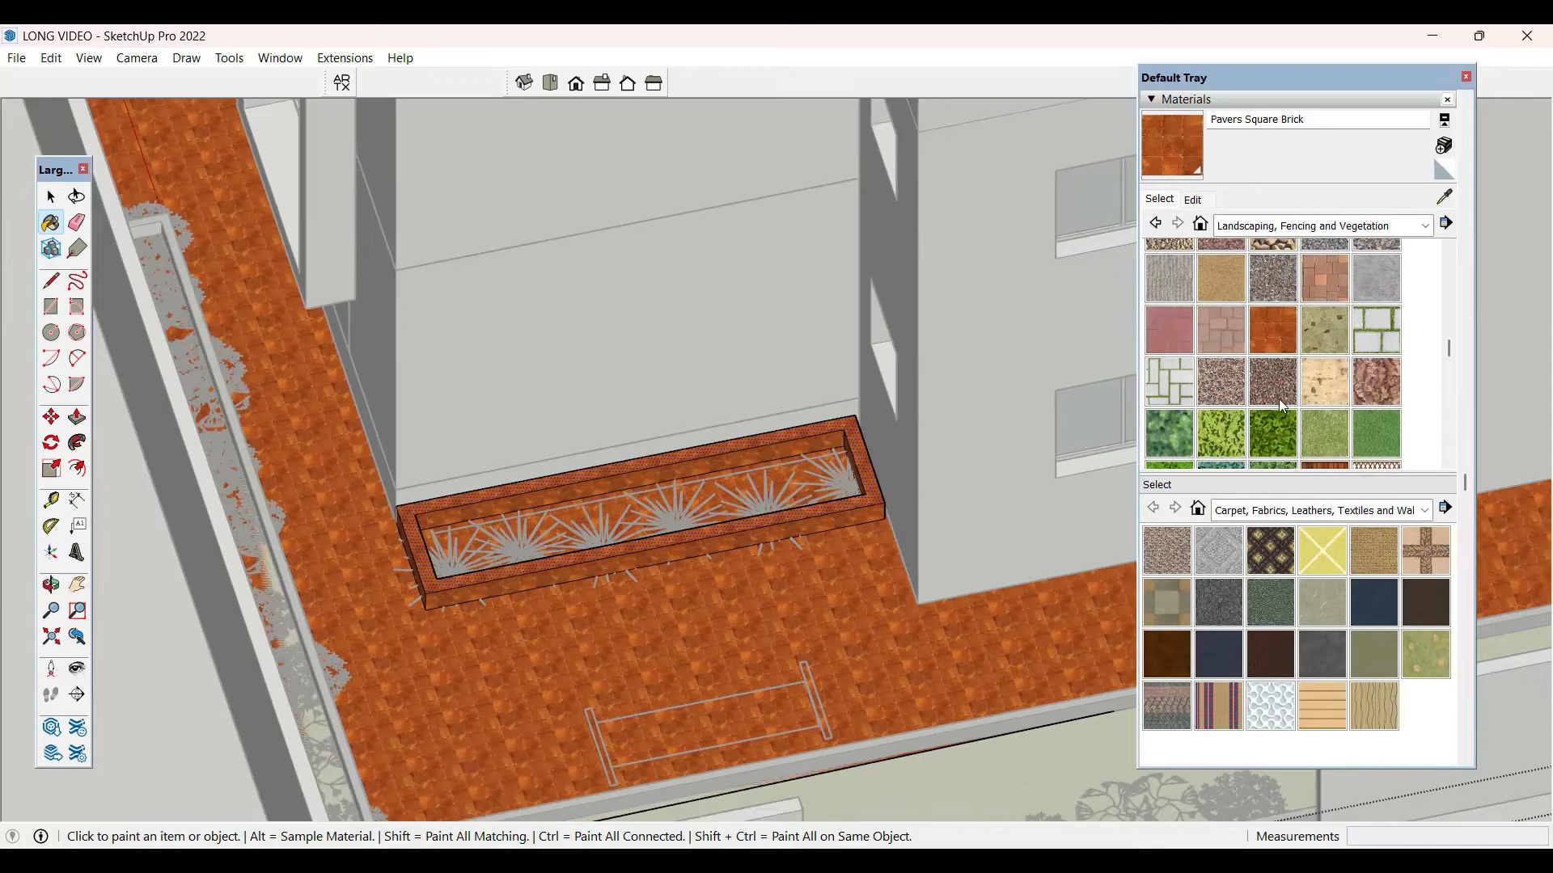
scroll(1278, 399, "down", 1)
scroll(1277, 391, "up", 5)
left_click(1274, 369)
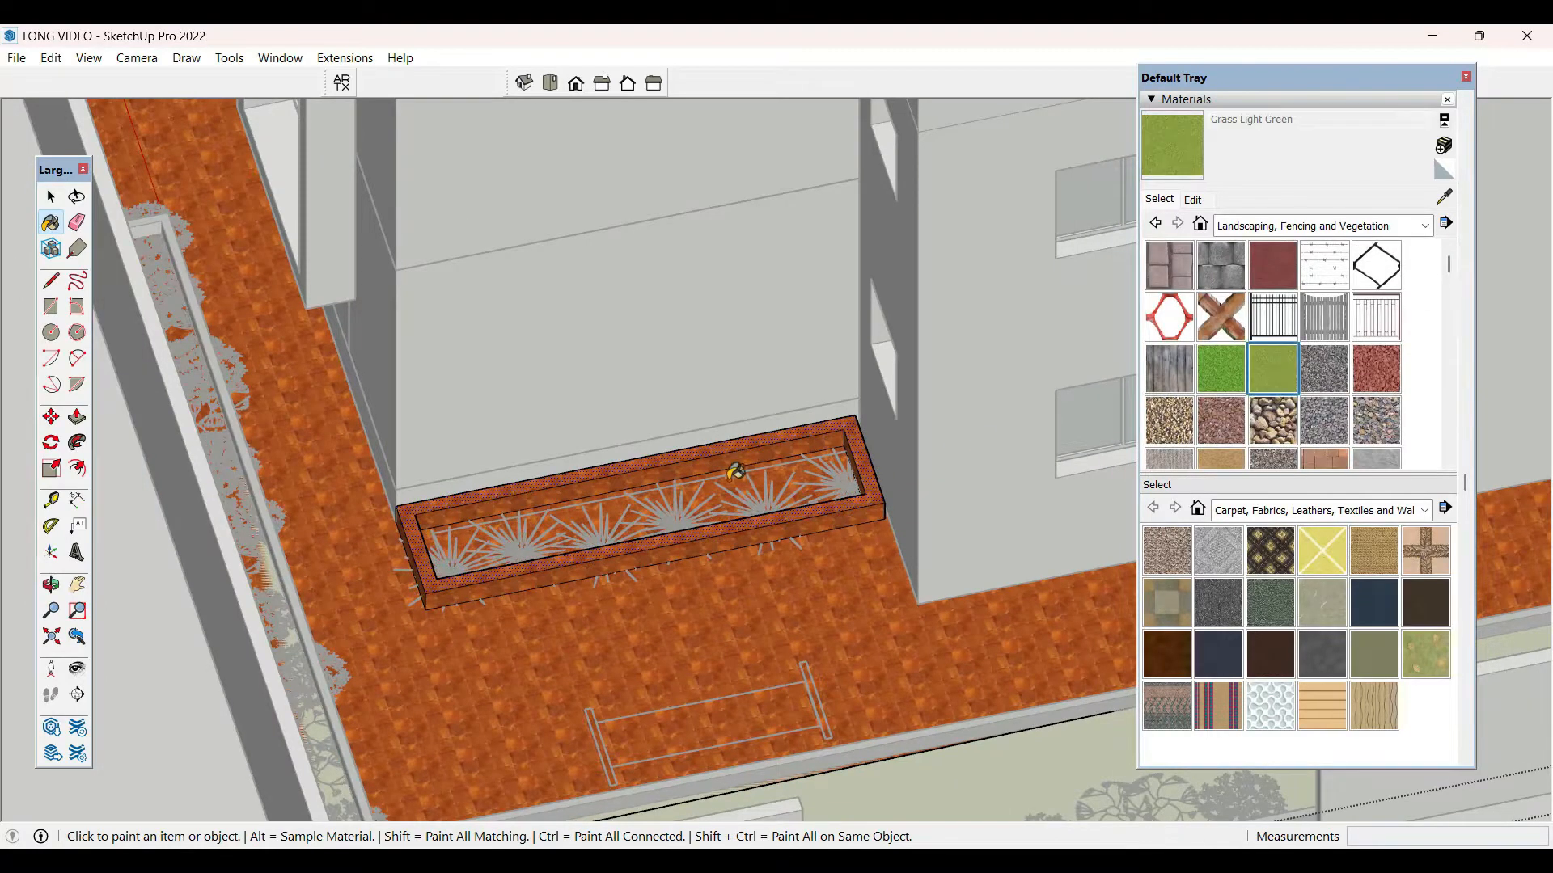
key("b")
left_click(734, 485)
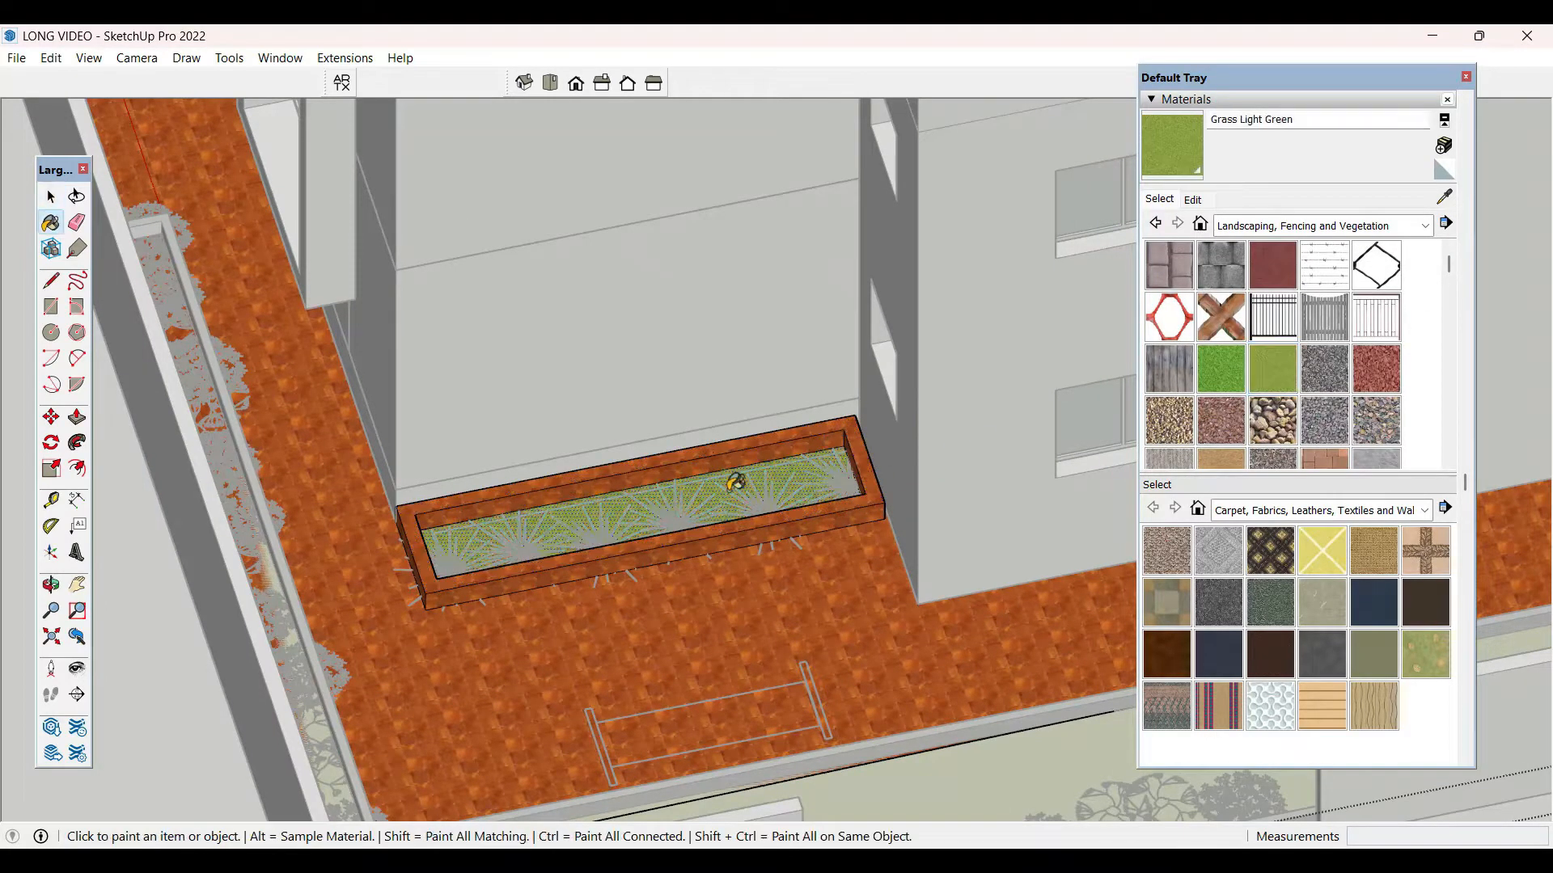
- Paint the planter curb's top and outer front faces with the Default material
left_click(1425, 227)
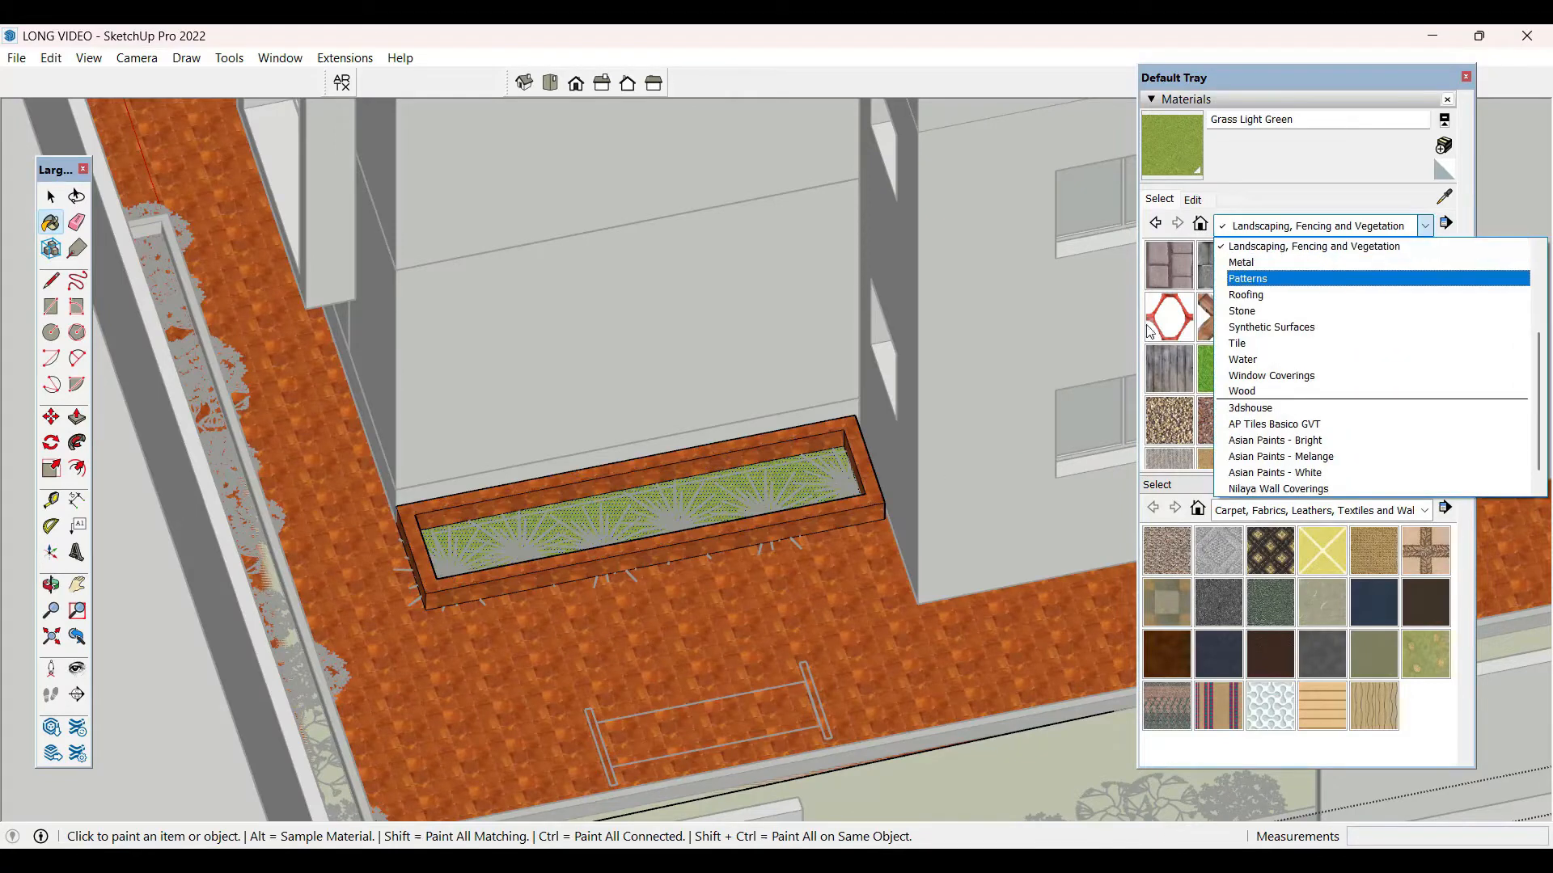
scroll(503, 524, "up", 3)
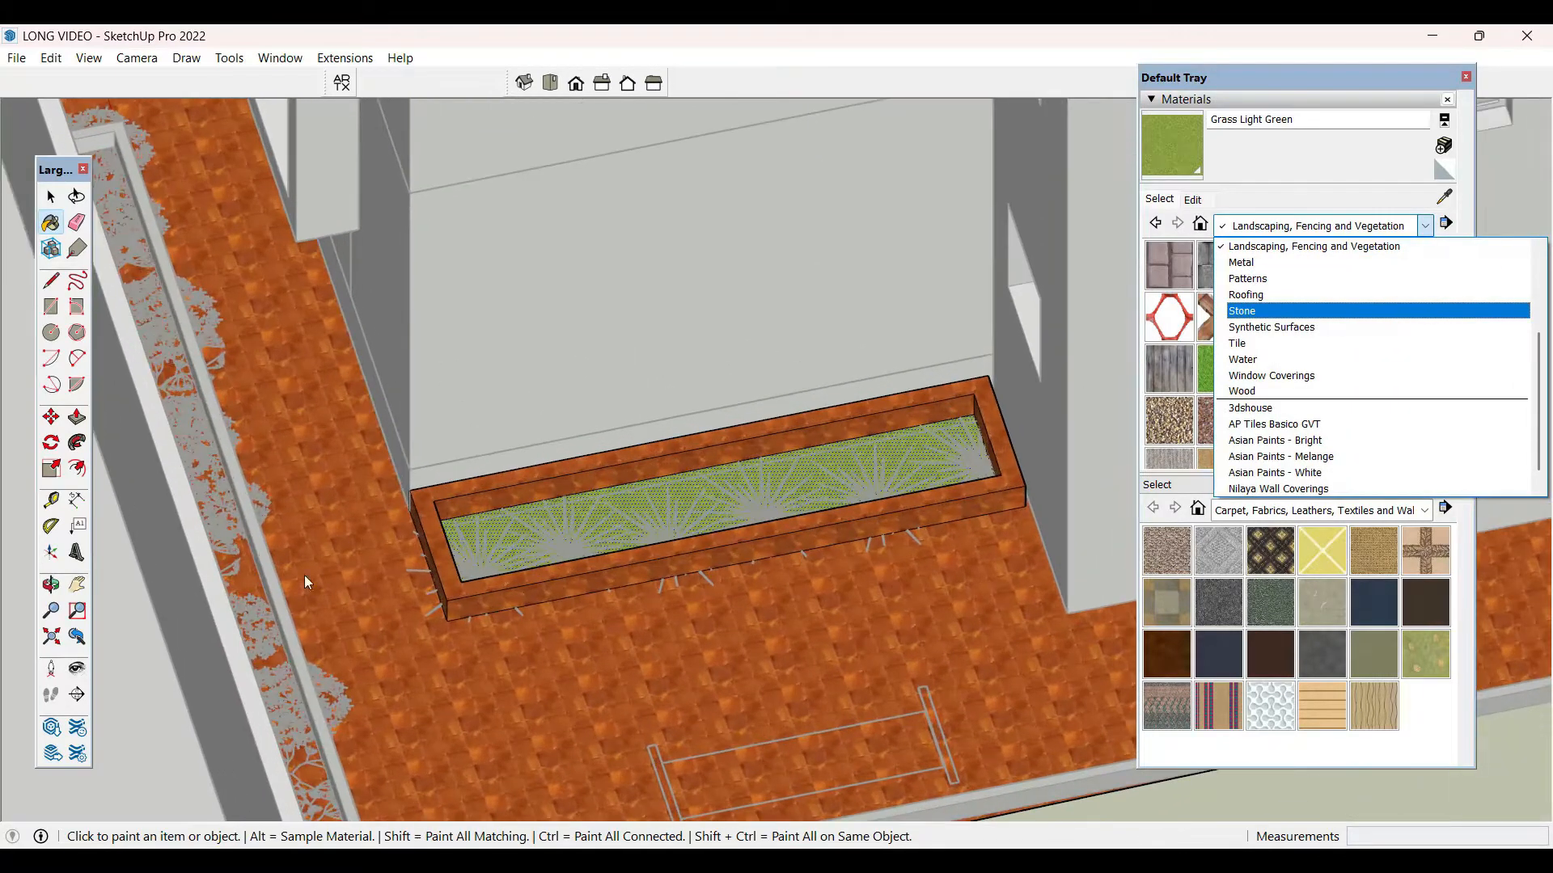
left_click(622, 494)
middle_click_drag(631, 488, 396, 574)
key("space")
key("b")
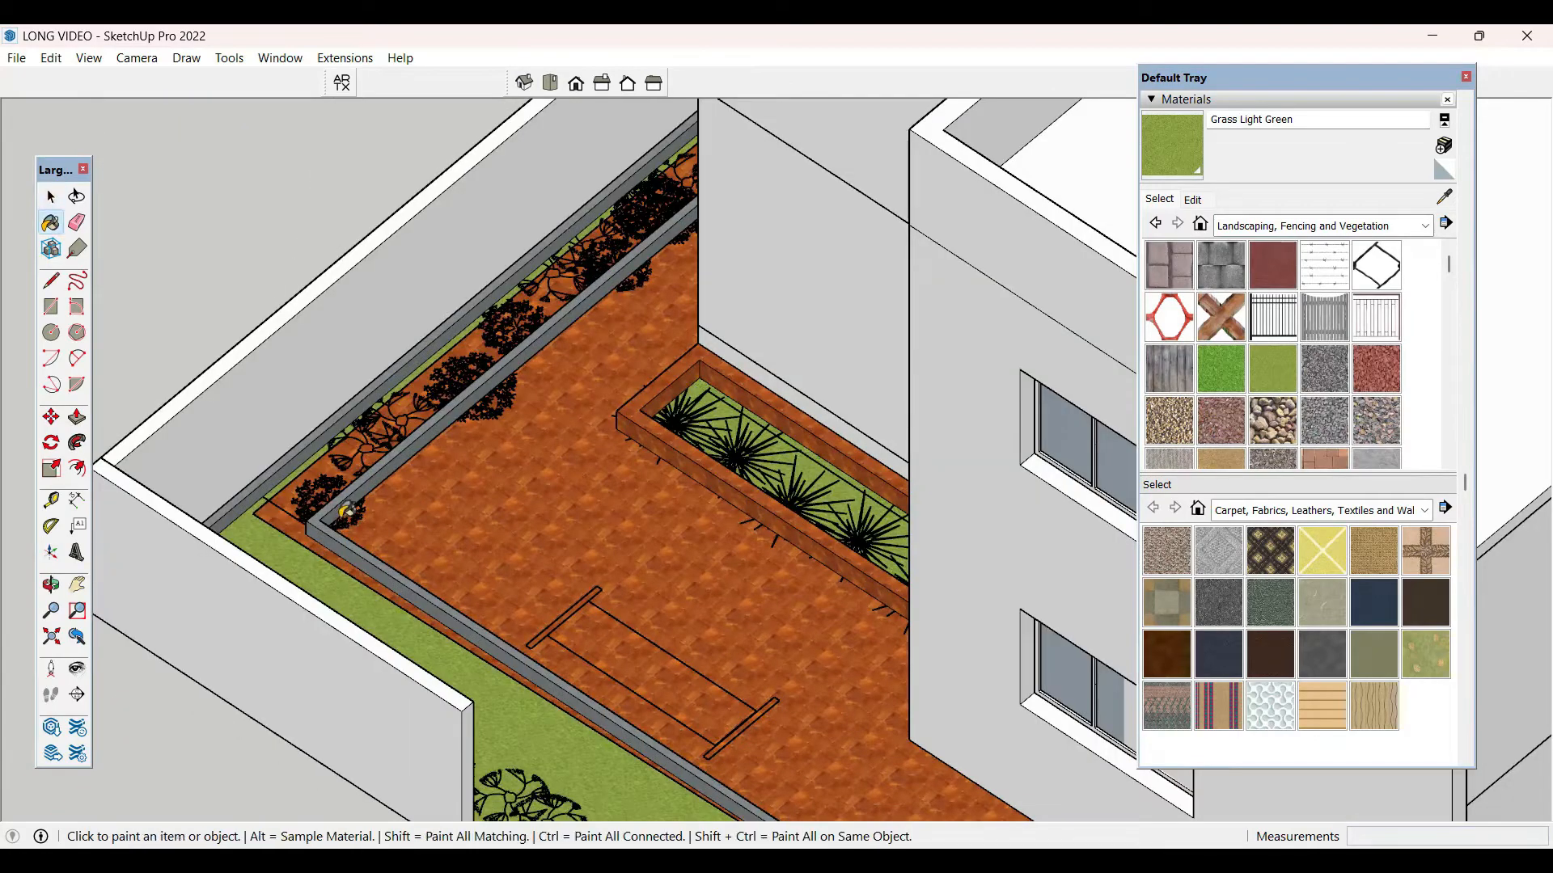
left_click(350, 495, "alt")
scroll(717, 428, "up", 4)
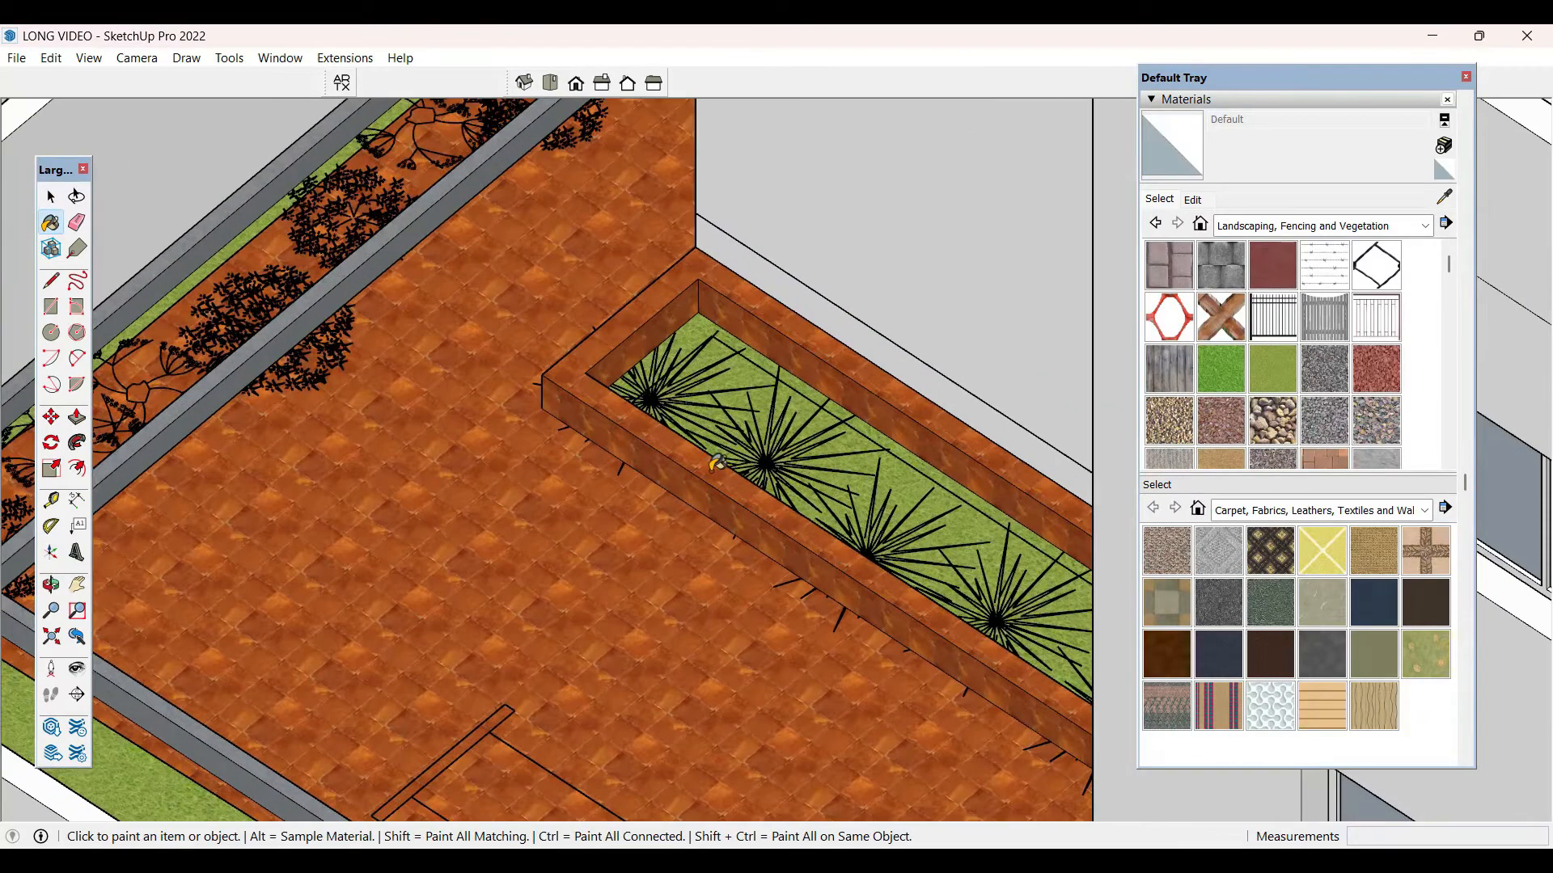
double_click(716, 472)
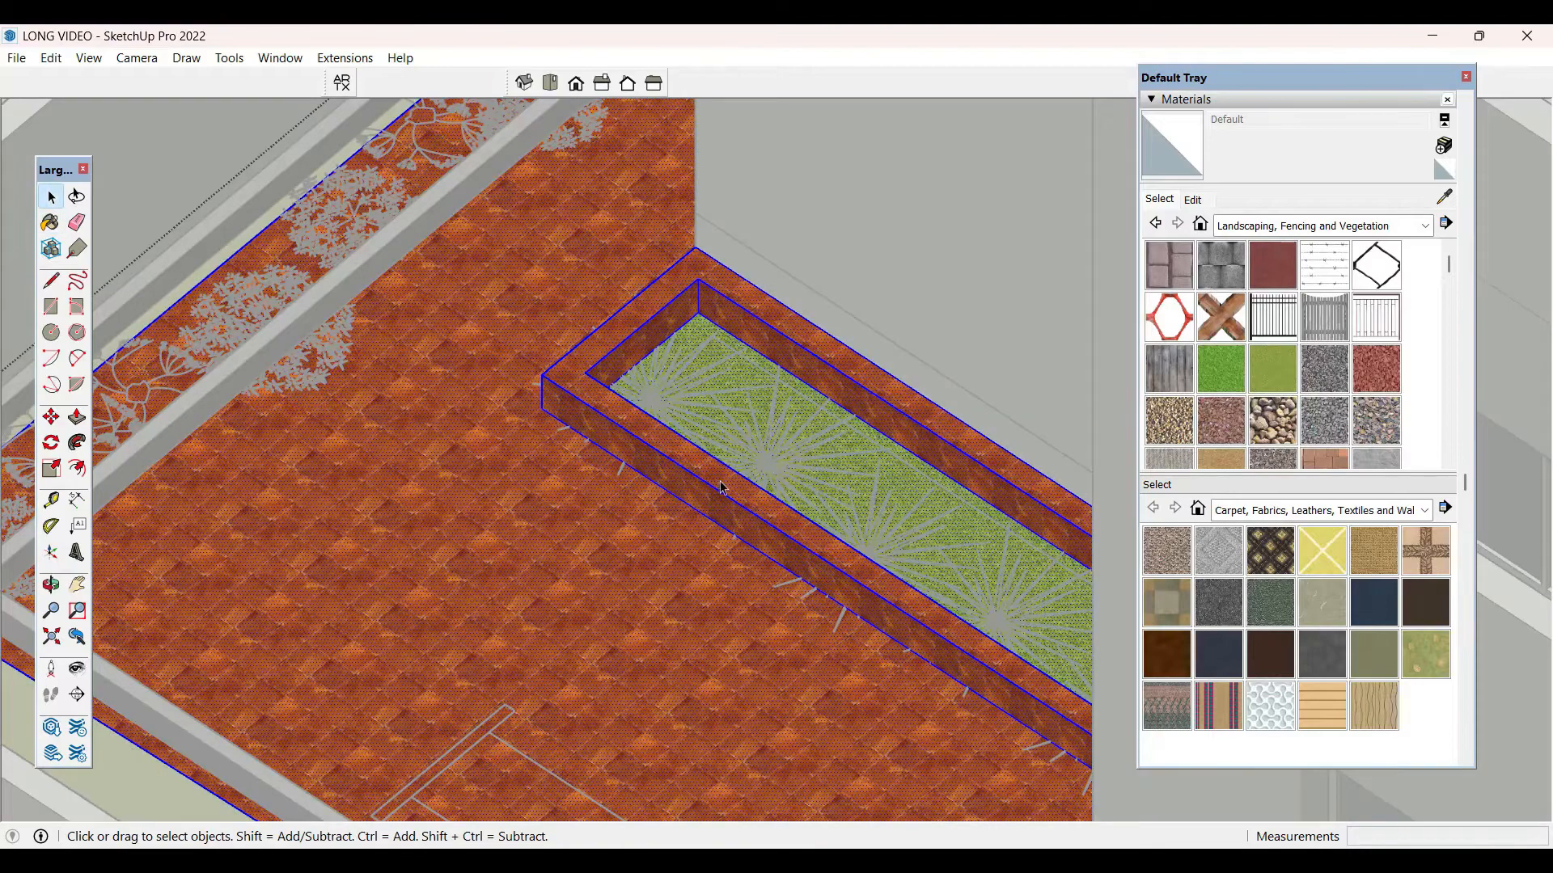
key("b")
left_click(720, 483)
left_click(720, 488)
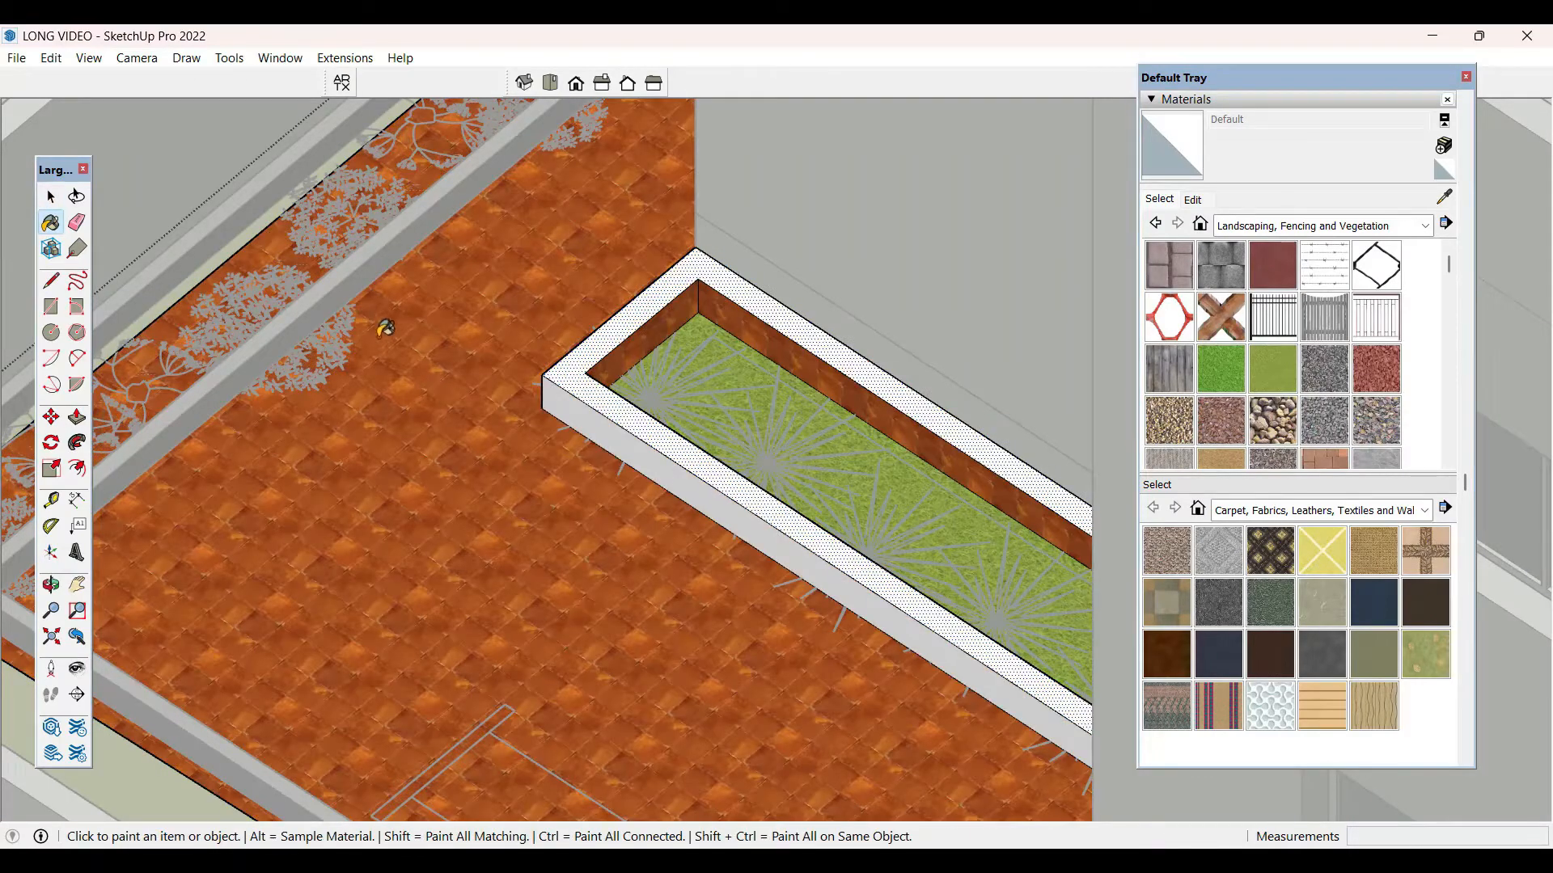
- Sample Blacktop Old 01 from the existing garden curb and paint the planter curb's top, outer and inner faces with it
left_click(387, 256, "alt")
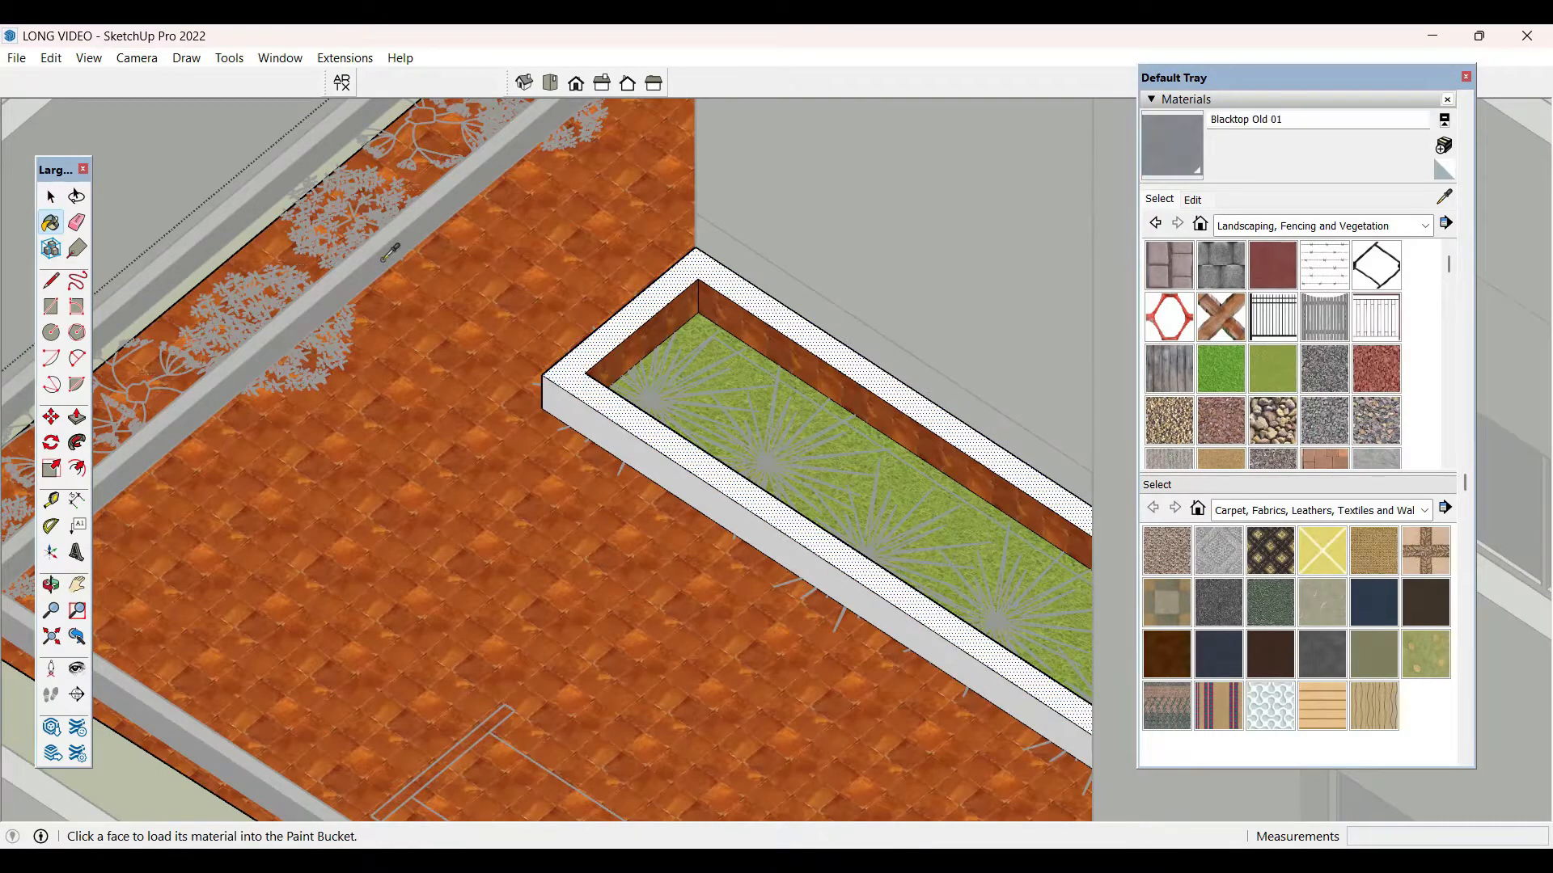
left_click(602, 401)
left_click(602, 418)
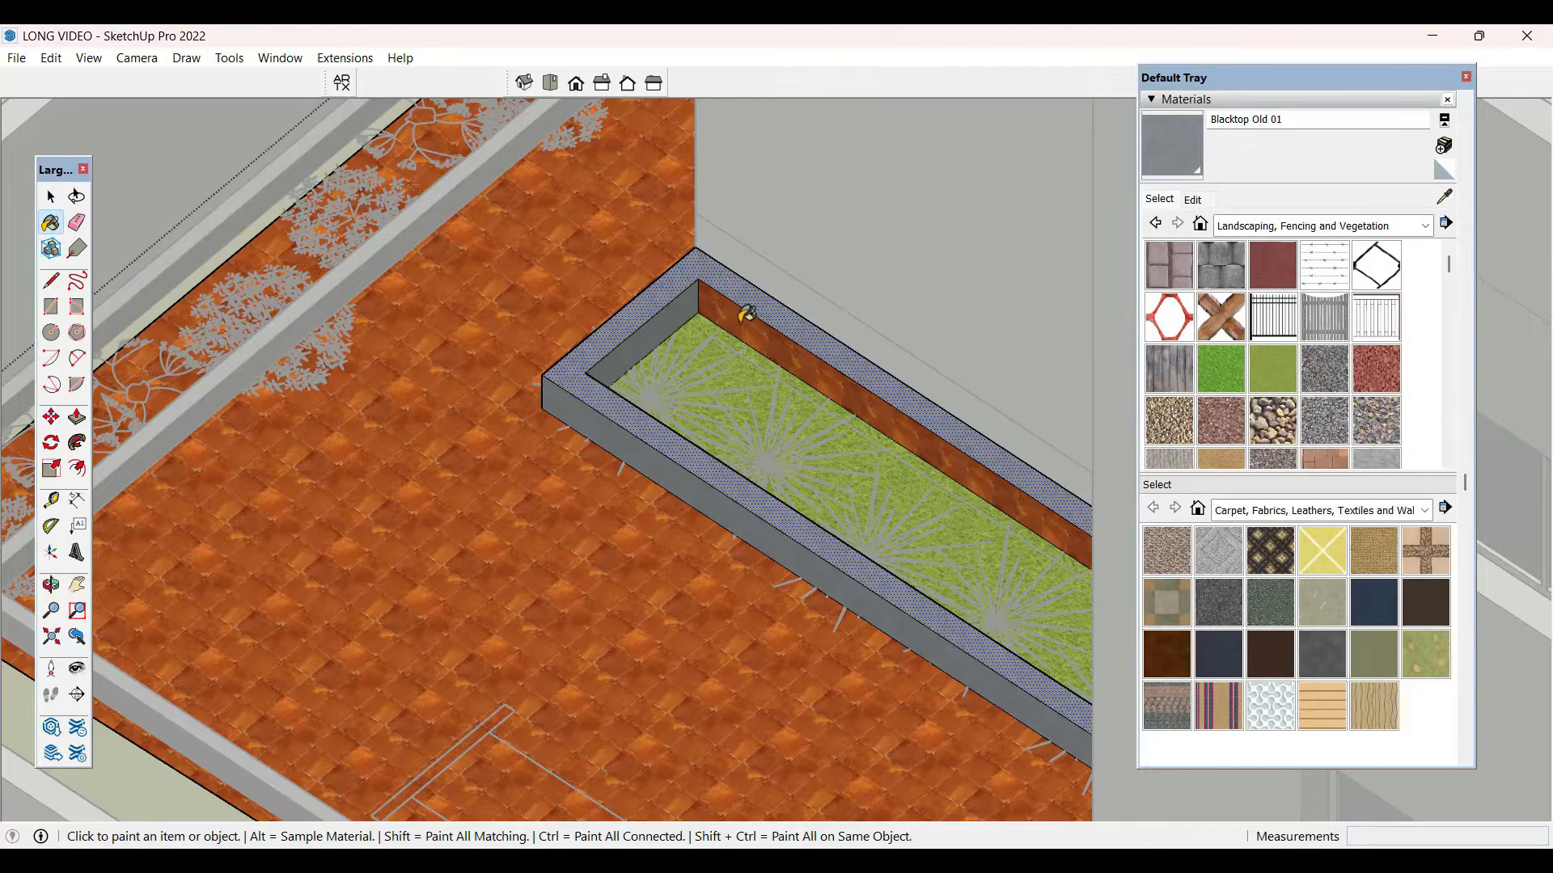
middle_click_drag(745, 313, 681, 509)
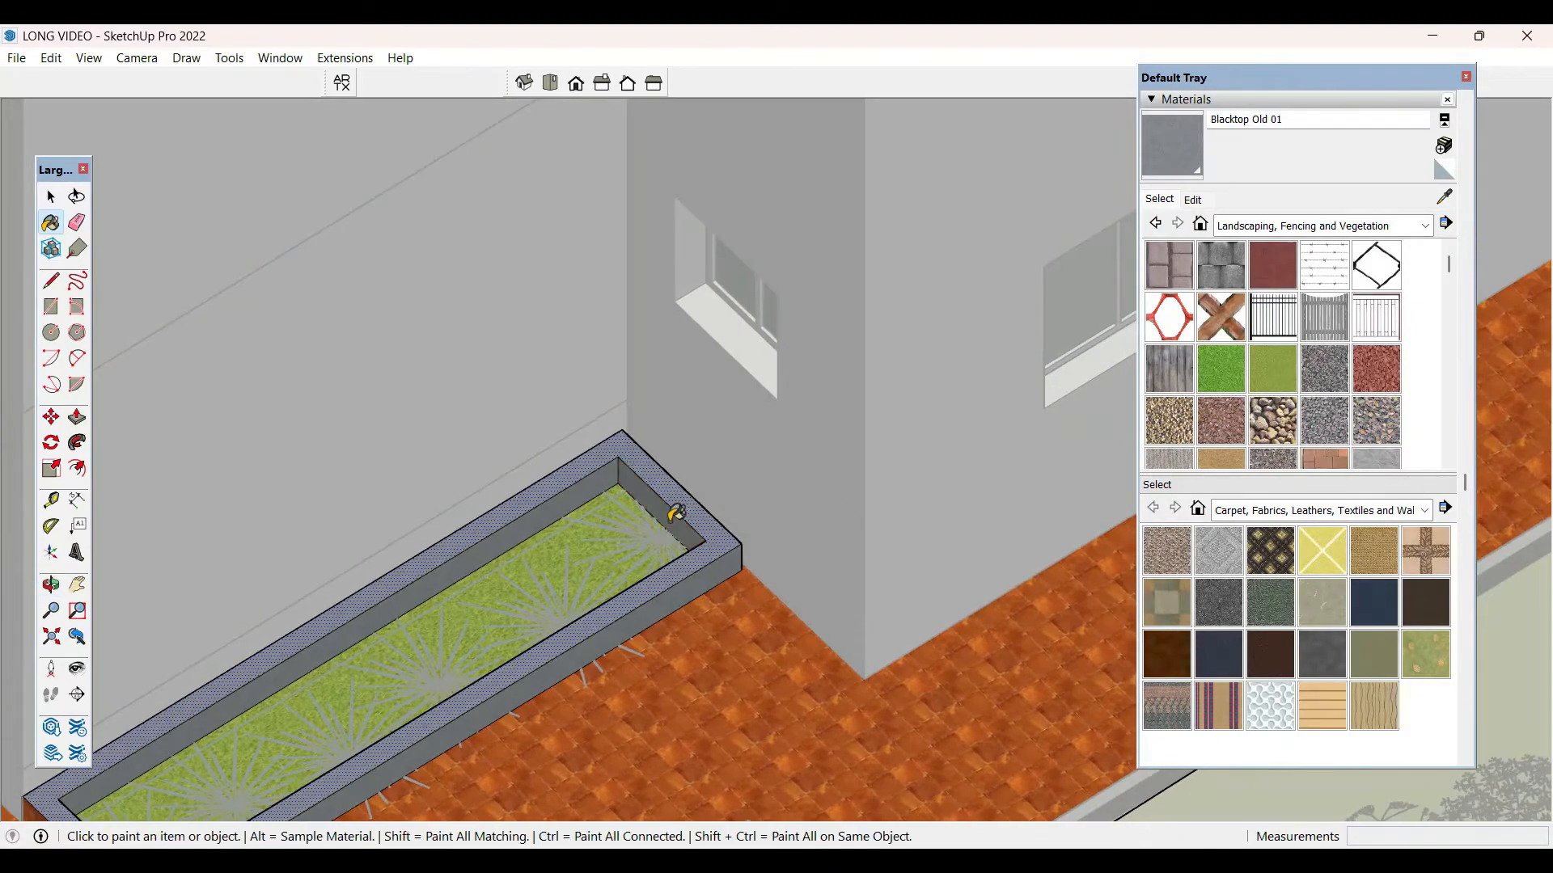
scroll(688, 517, "down", 4)
key("space")
scroll(315, 752, "up", 5)
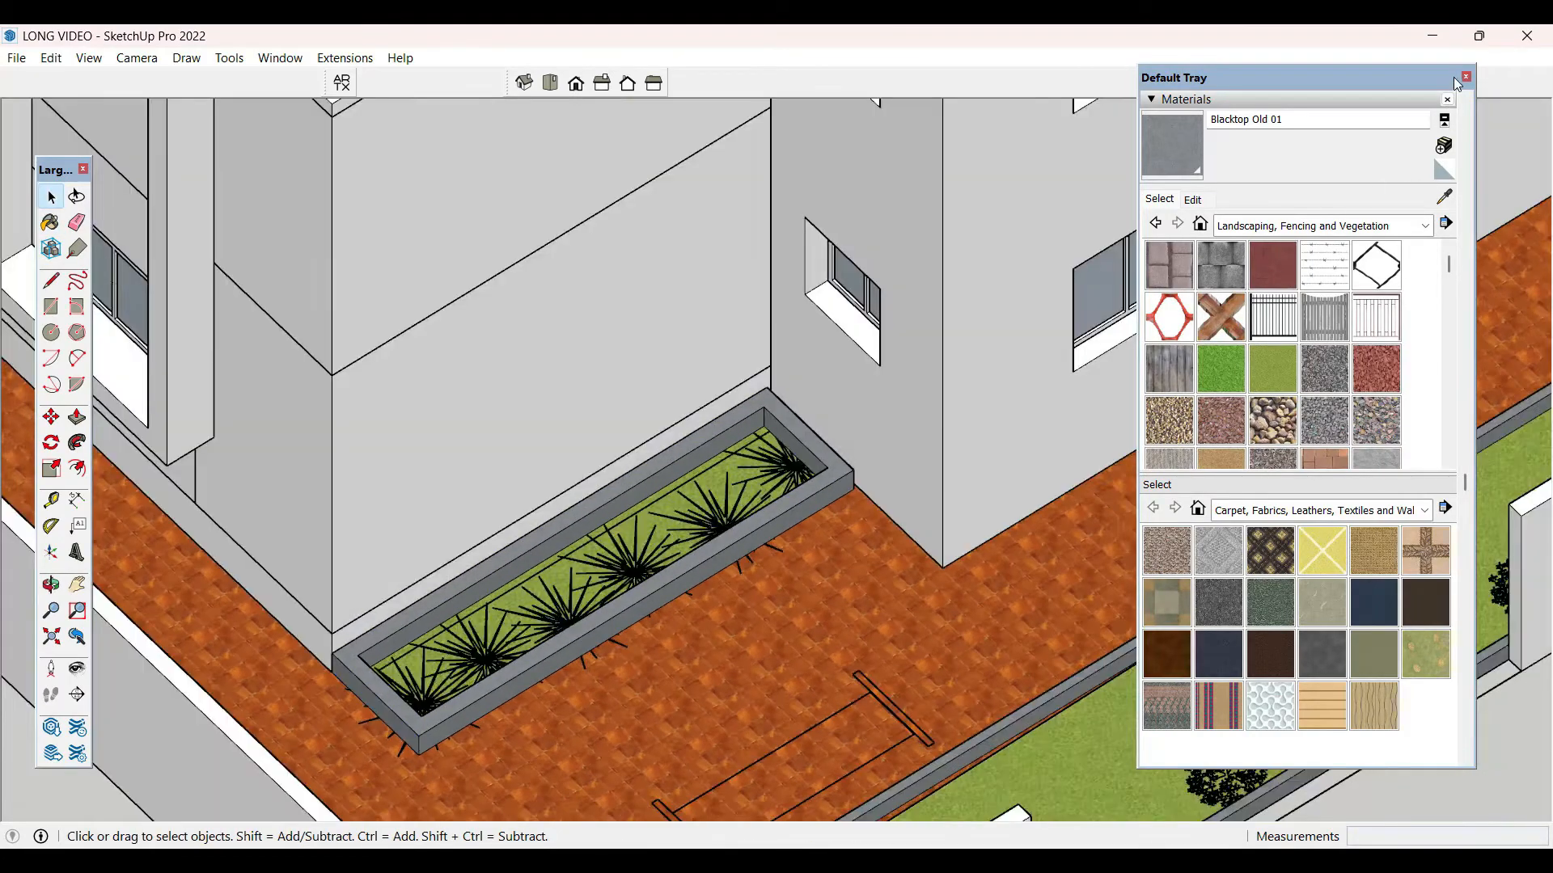
left_click(1466, 76)
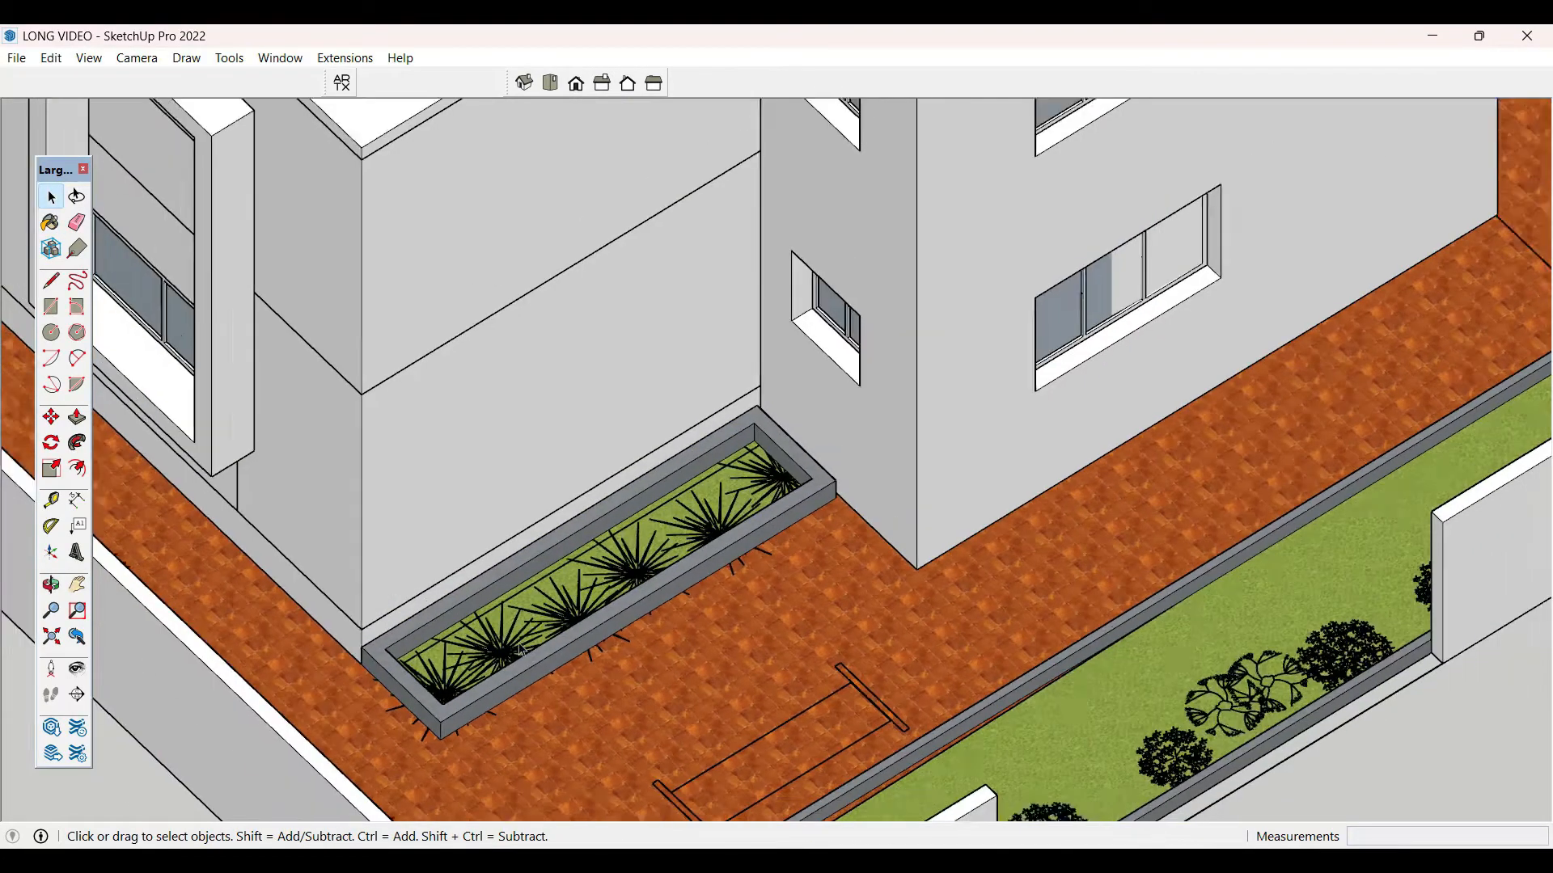
- Open the entrance roof slab's group and pull its driveway-side edge out about 3' 10" past the porch column
scroll(521, 651, "down", 6)
middle_click_drag(522, 651, 1369, 520)
scroll(585, 710, "down", 3)
middle_click_drag(1197, 558, 566, 453)
scroll(890, 495, "up", 4)
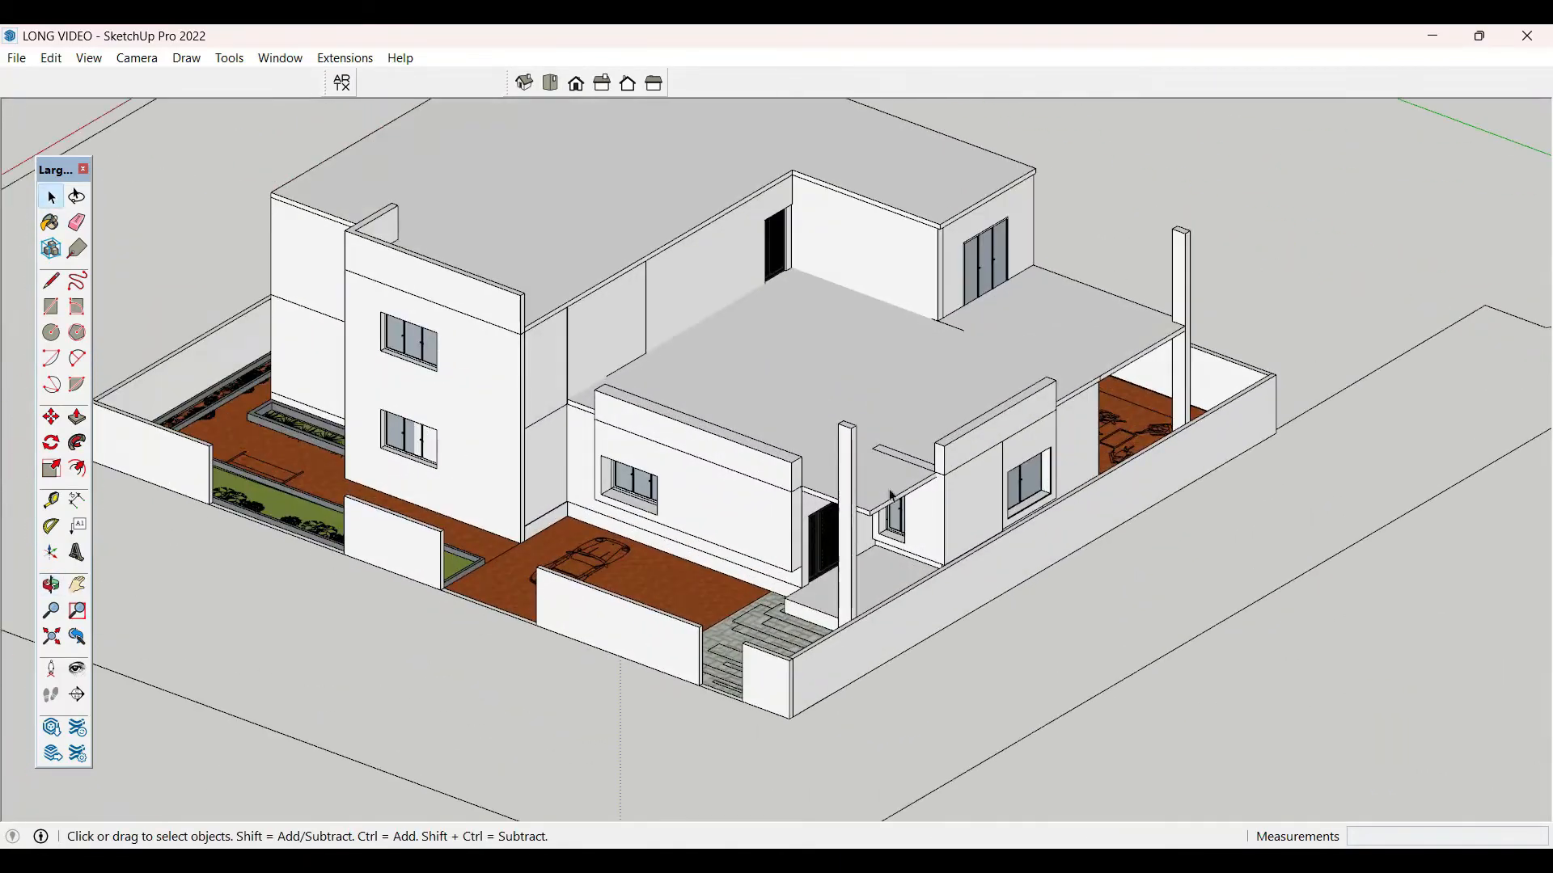
middle_click_drag(892, 495, 583, 482)
scroll(614, 509, "up", 10)
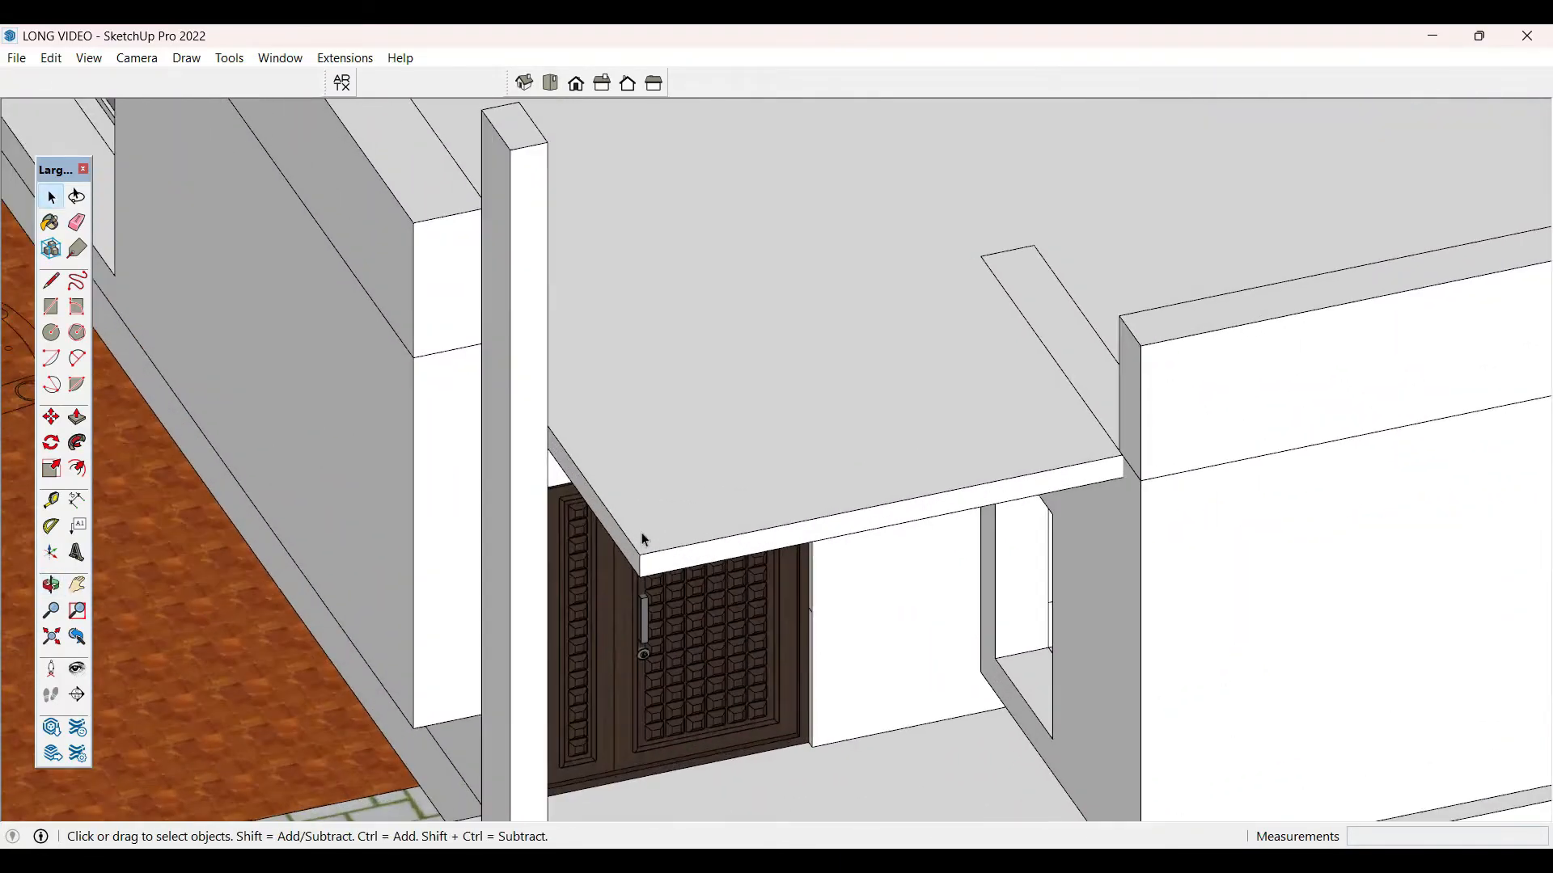
triple_click(633, 561)
key("p")
left_click(629, 560)
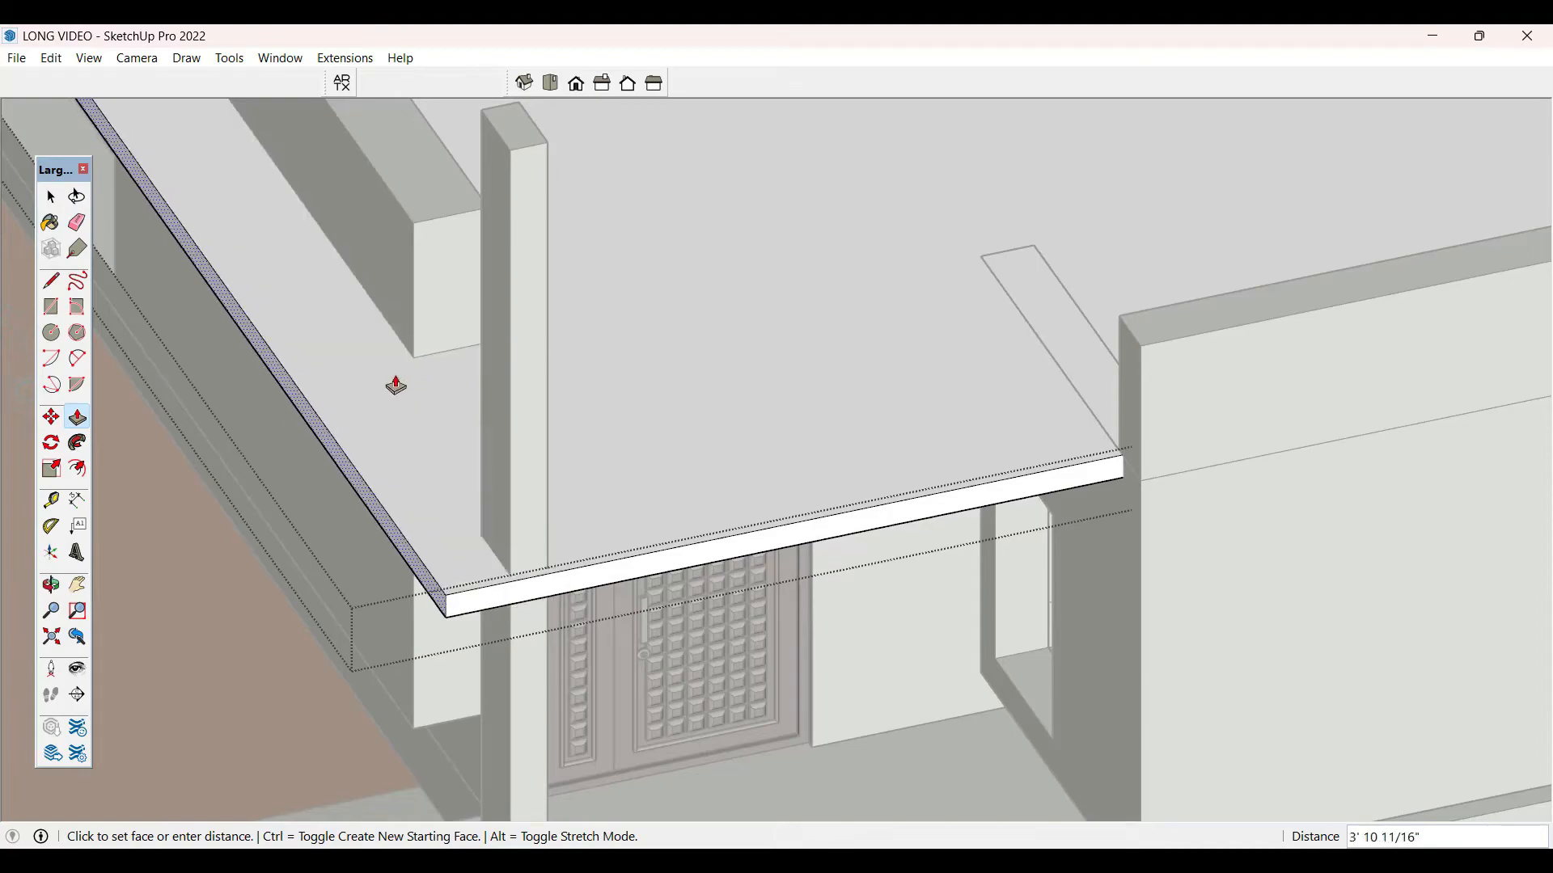
left_click(401, 386)
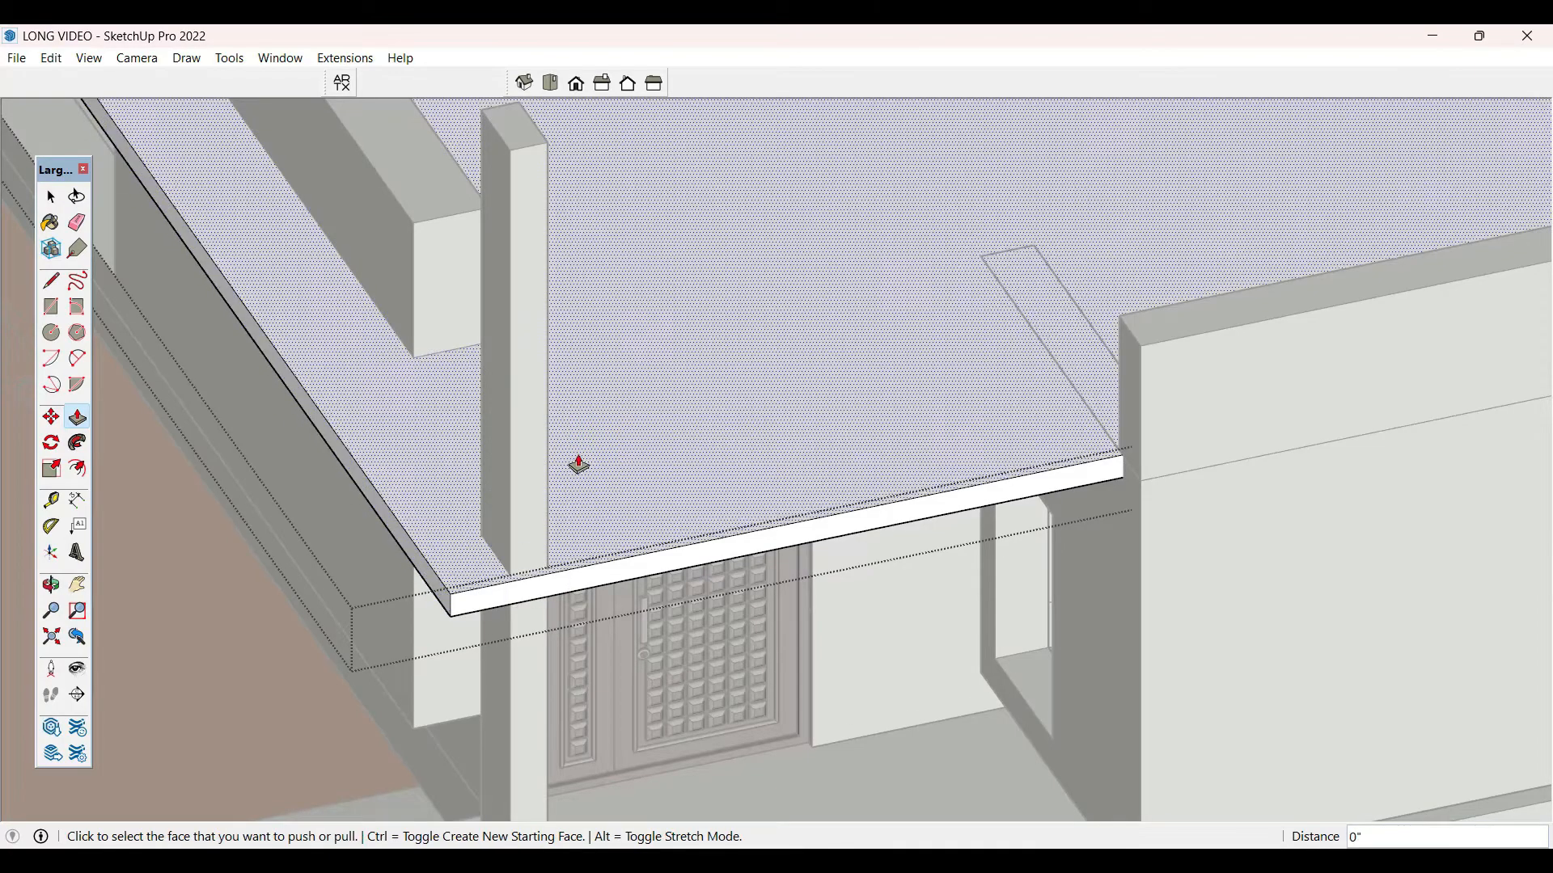
- Draw vertical lines across the roof slab's two edge faces at the corner, aligned with the sides of the porch column
scroll(590, 469, "down", 3)
key("space")
scroll(590, 469, "down", 3)
middle_click_drag(589, 469, 651, 485)
scroll(647, 512, "up", 6)
scroll(651, 505, "up", 3)
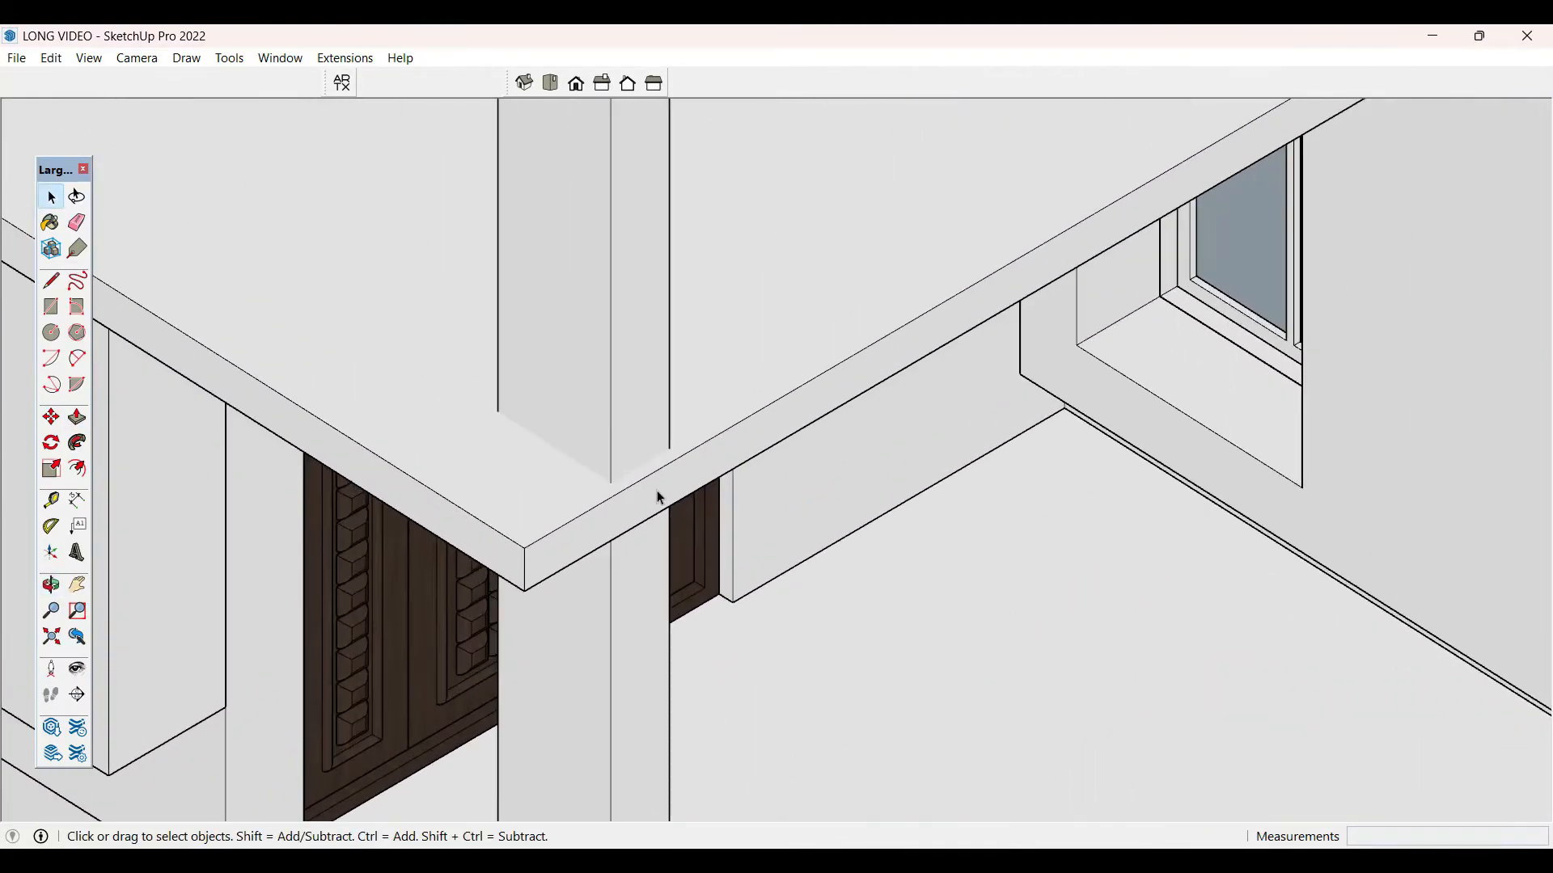
triple_click(658, 496)
left_click(669, 492)
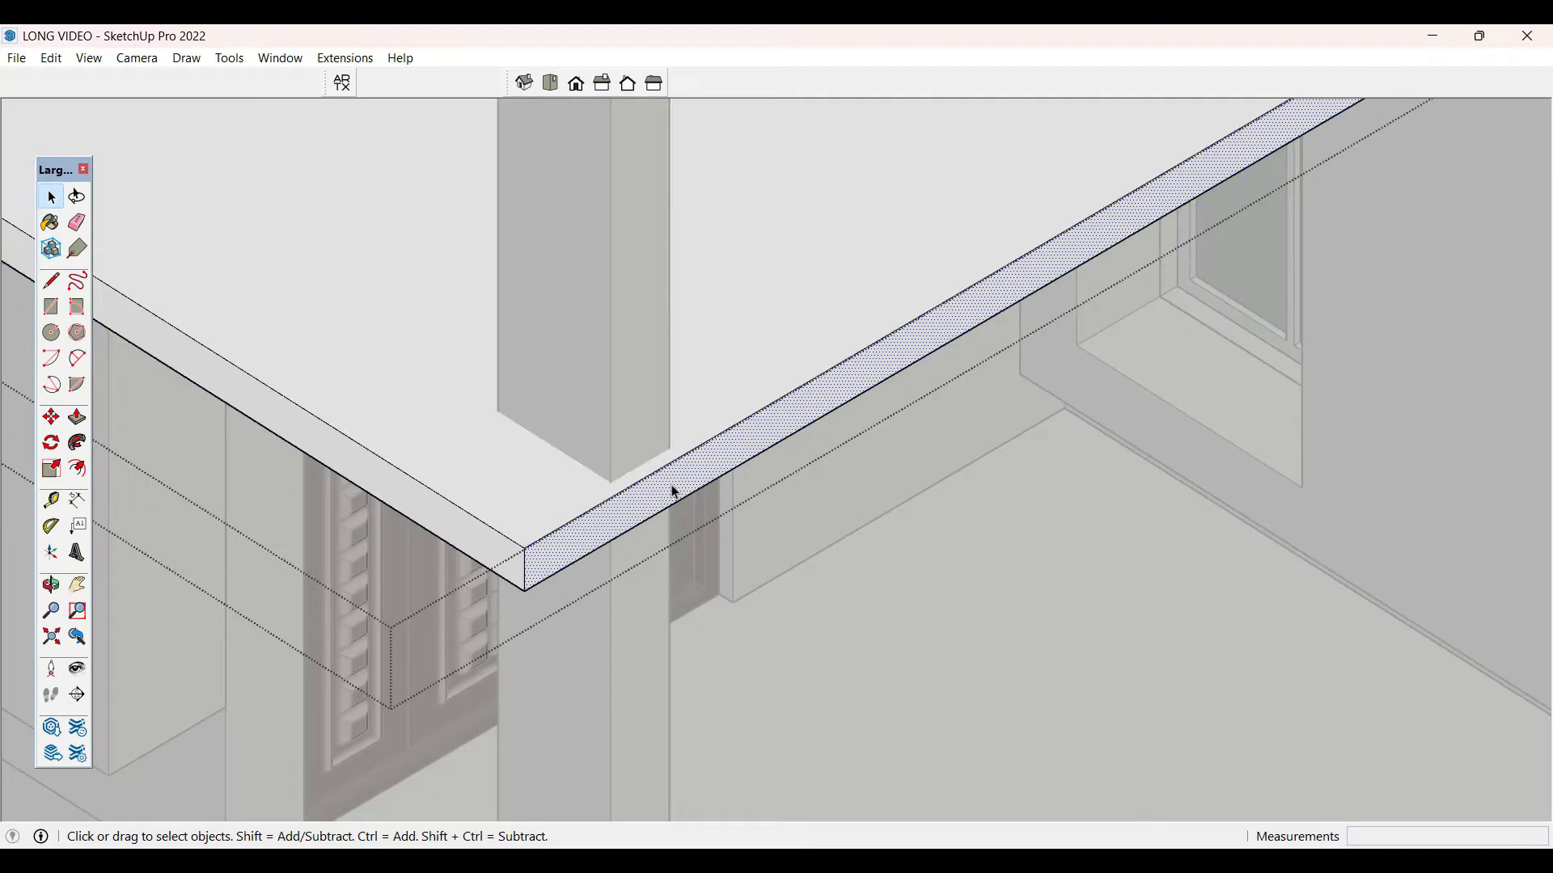
key("l")
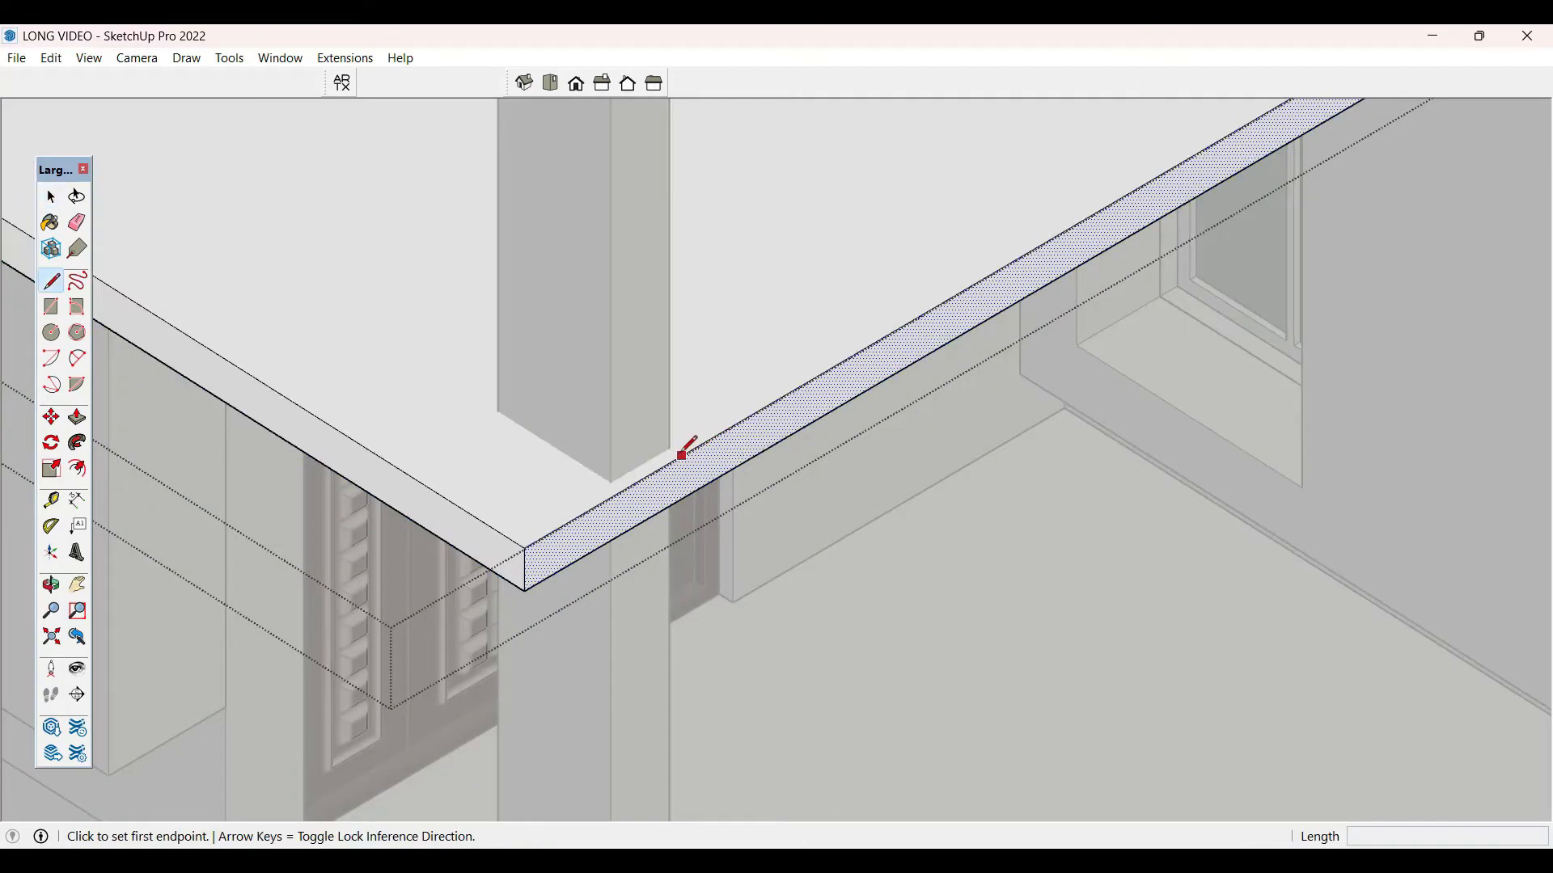
left_click(685, 496)
key("space")
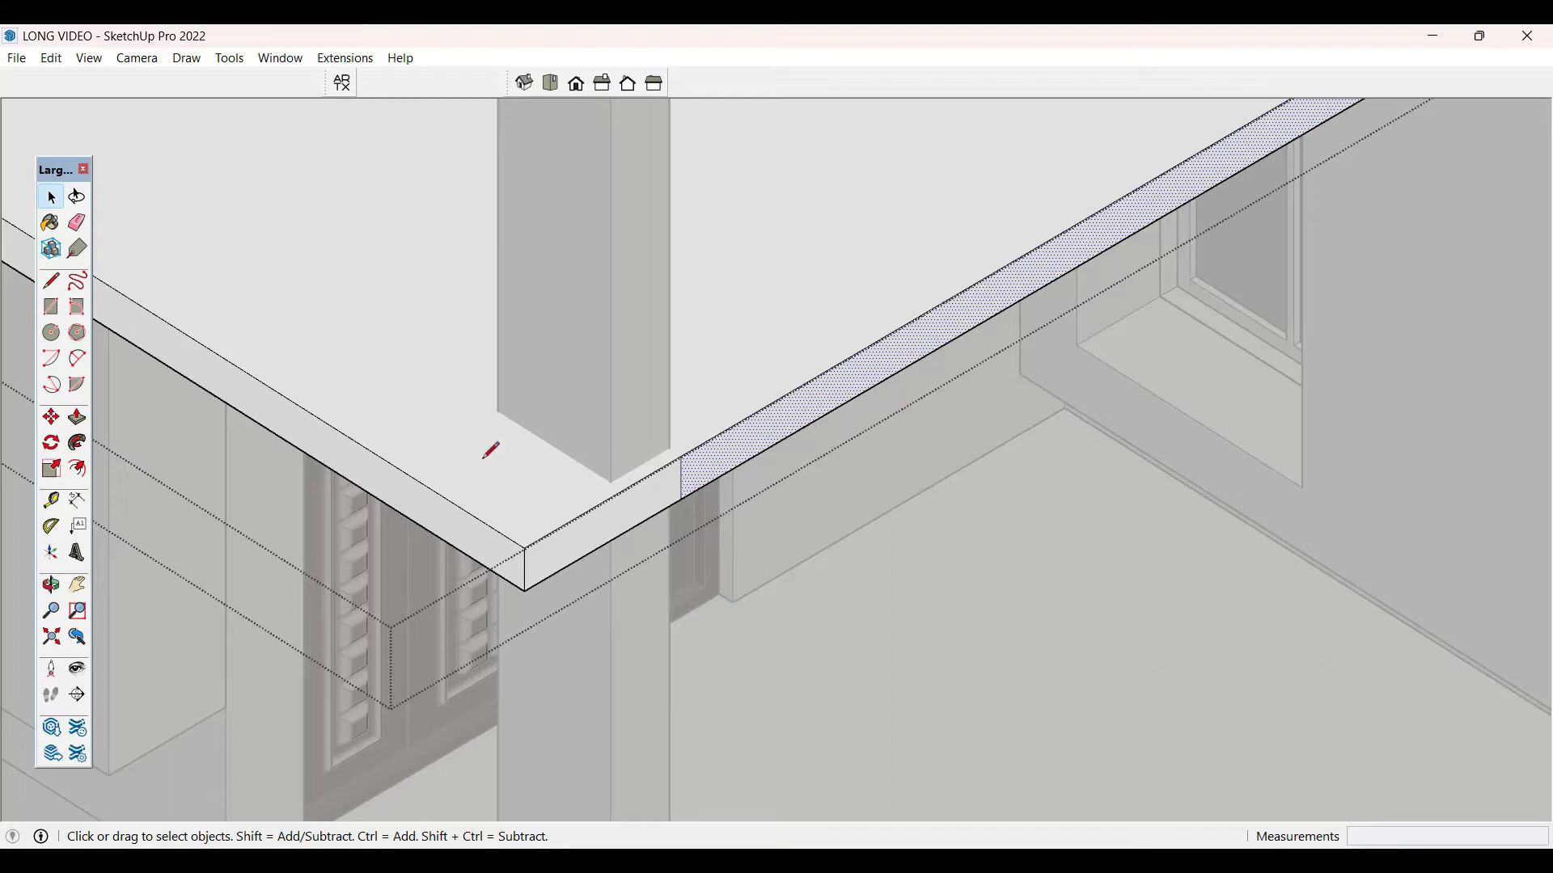
left_click(361, 446)
- Push the slab corner's edge face in about 1' 9 7/8" to cut a notch around the porch column
key("space")
left_click(419, 506)
key("p")
left_click(421, 506)
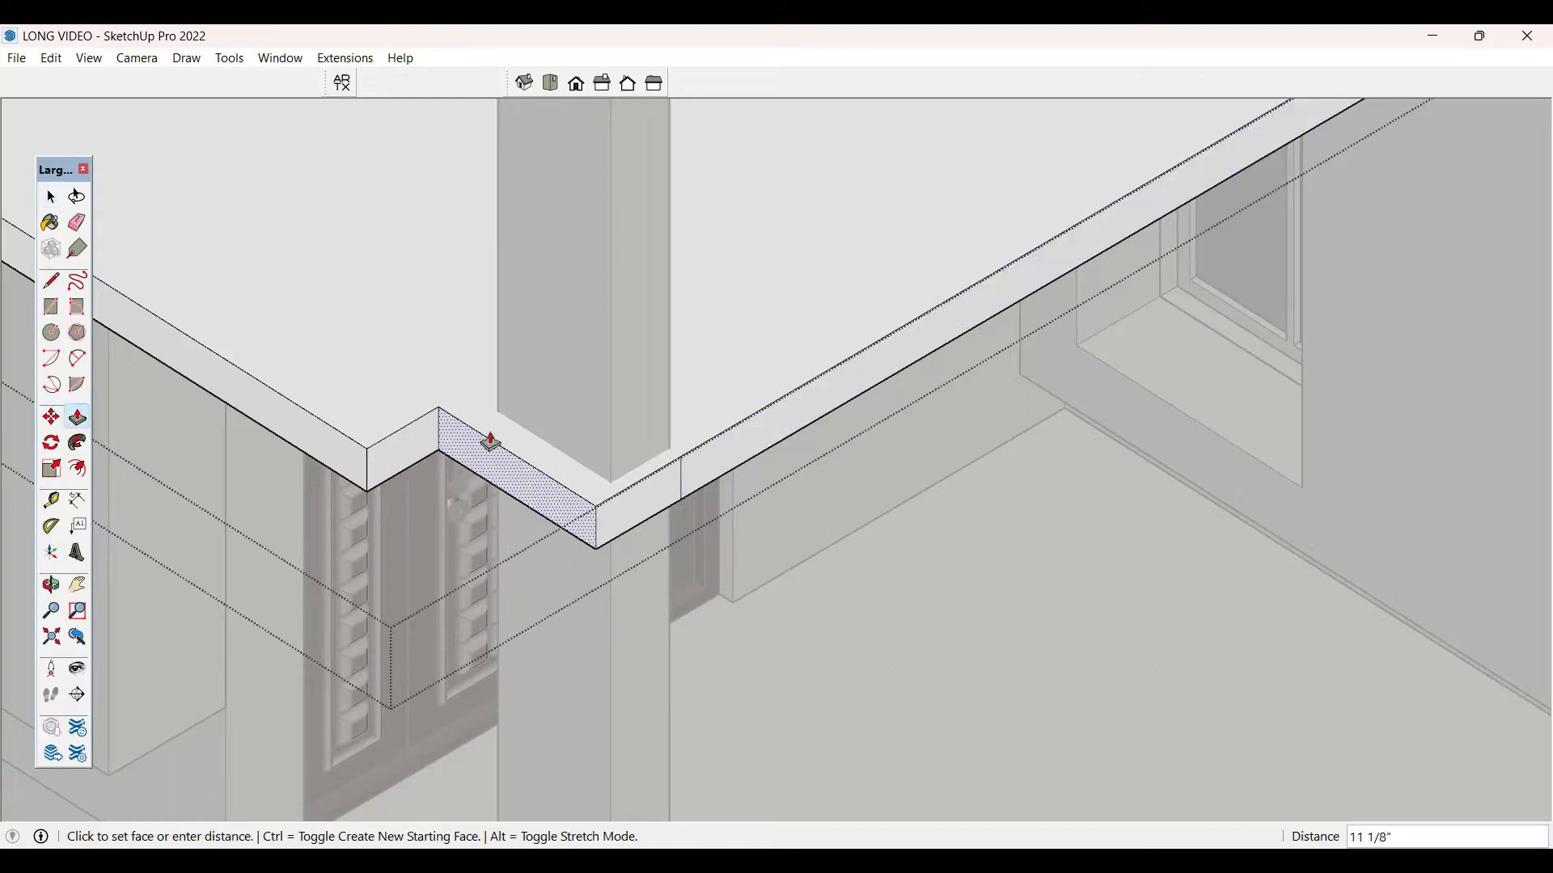
key("space")
left_click(647, 511)
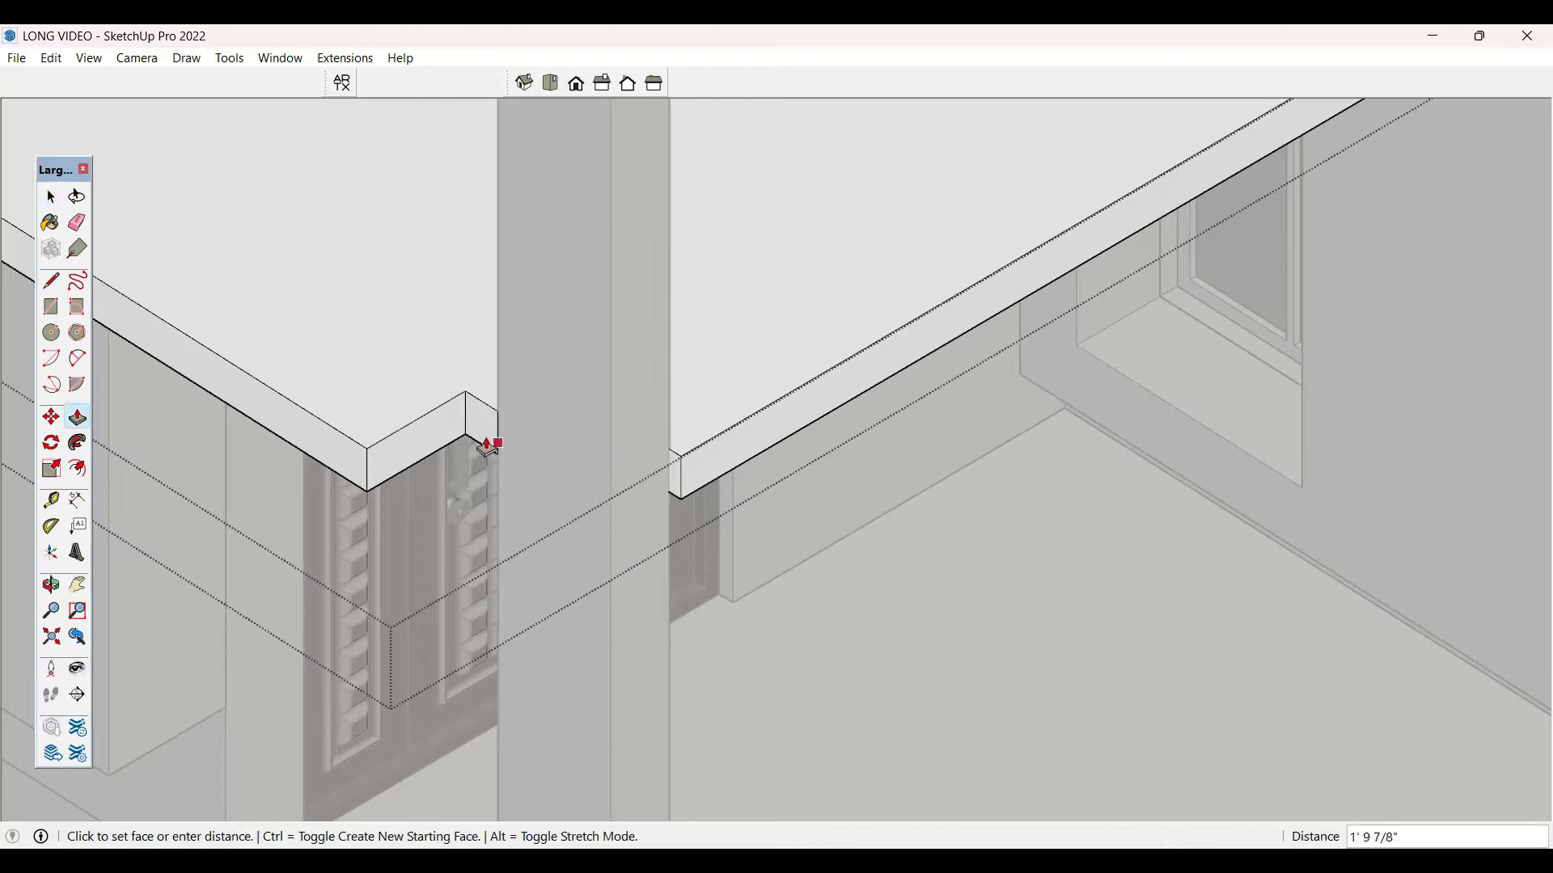
- Pull the notch's side face toward the porch column to close the gap, and leave the roof slab's group
key("space")
scroll(636, 586, "down", 2)
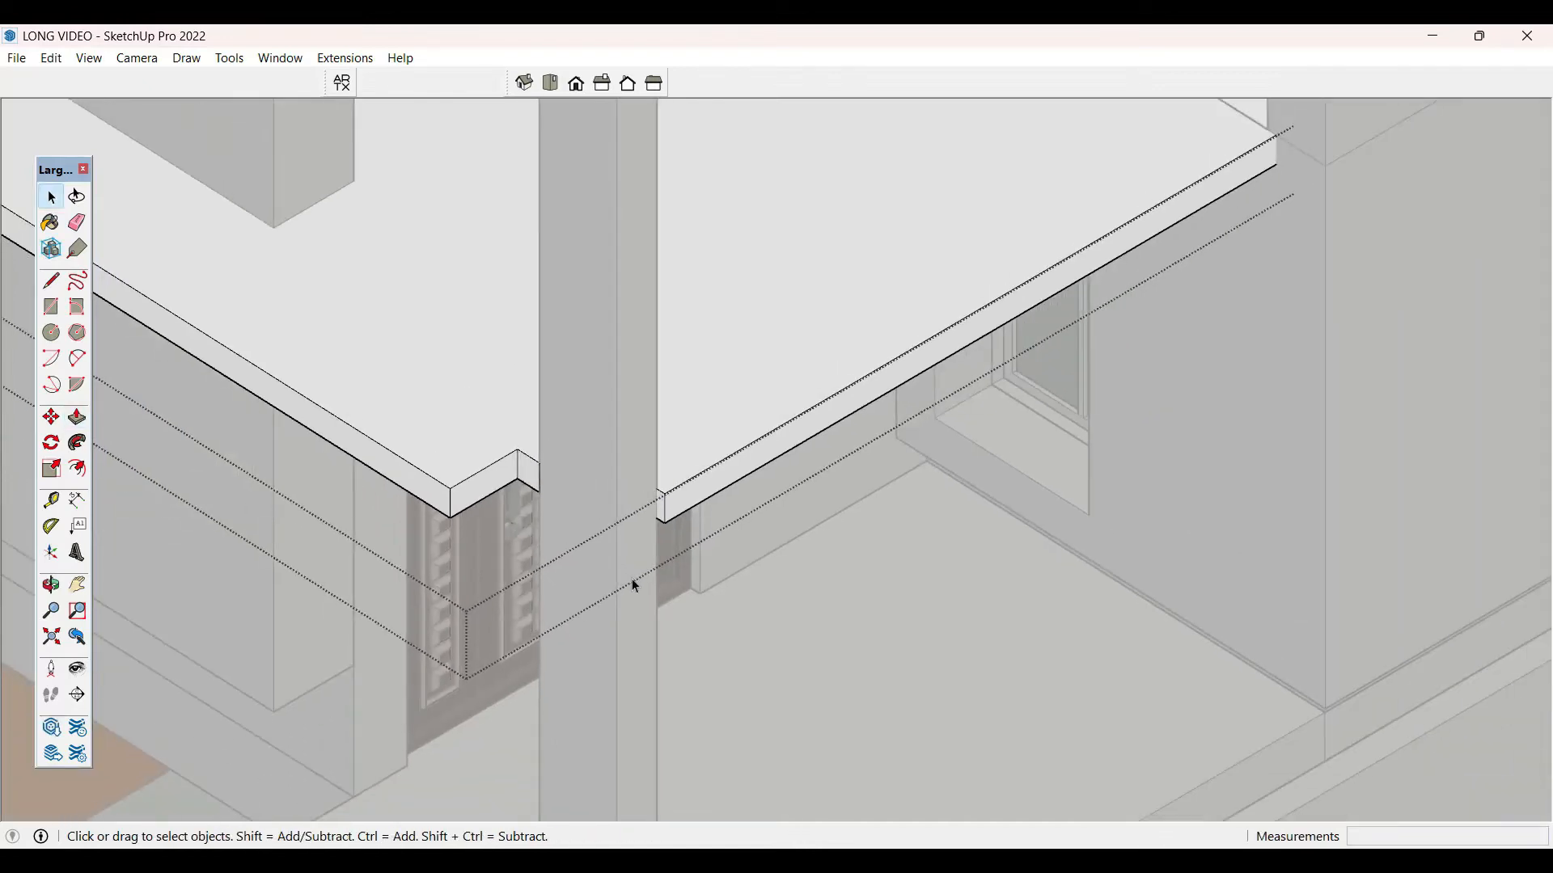
scroll(475, 494, "up", 3)
key("p")
left_click(482, 489)
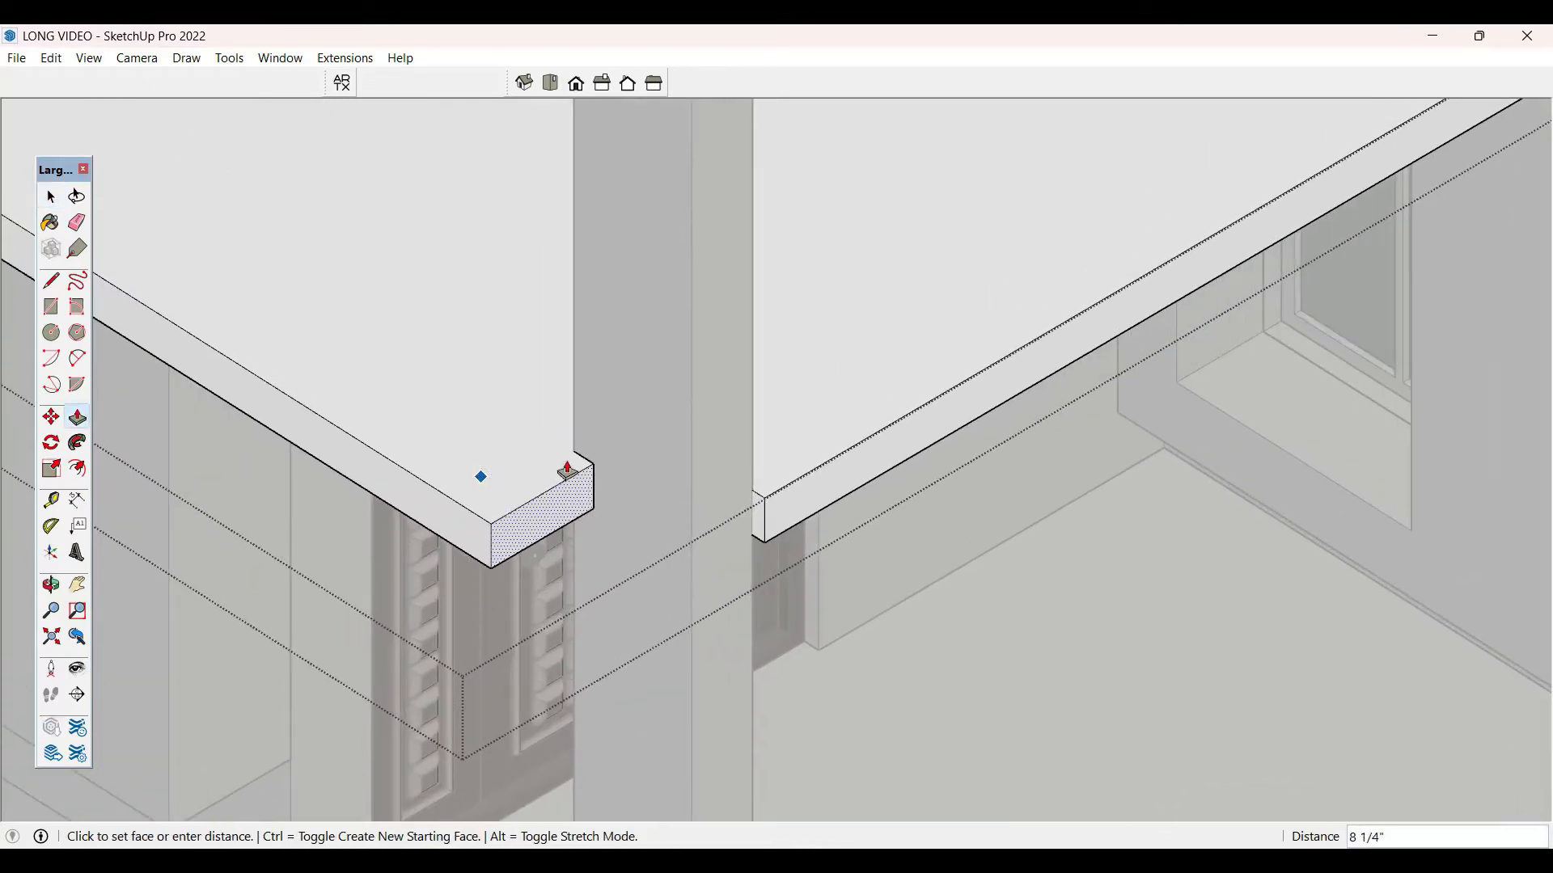
left_click(714, 495)
key("space")
- Examine the entrance roof slab and porch column from several angles against the whole house front
scroll(717, 506, "down", 5)
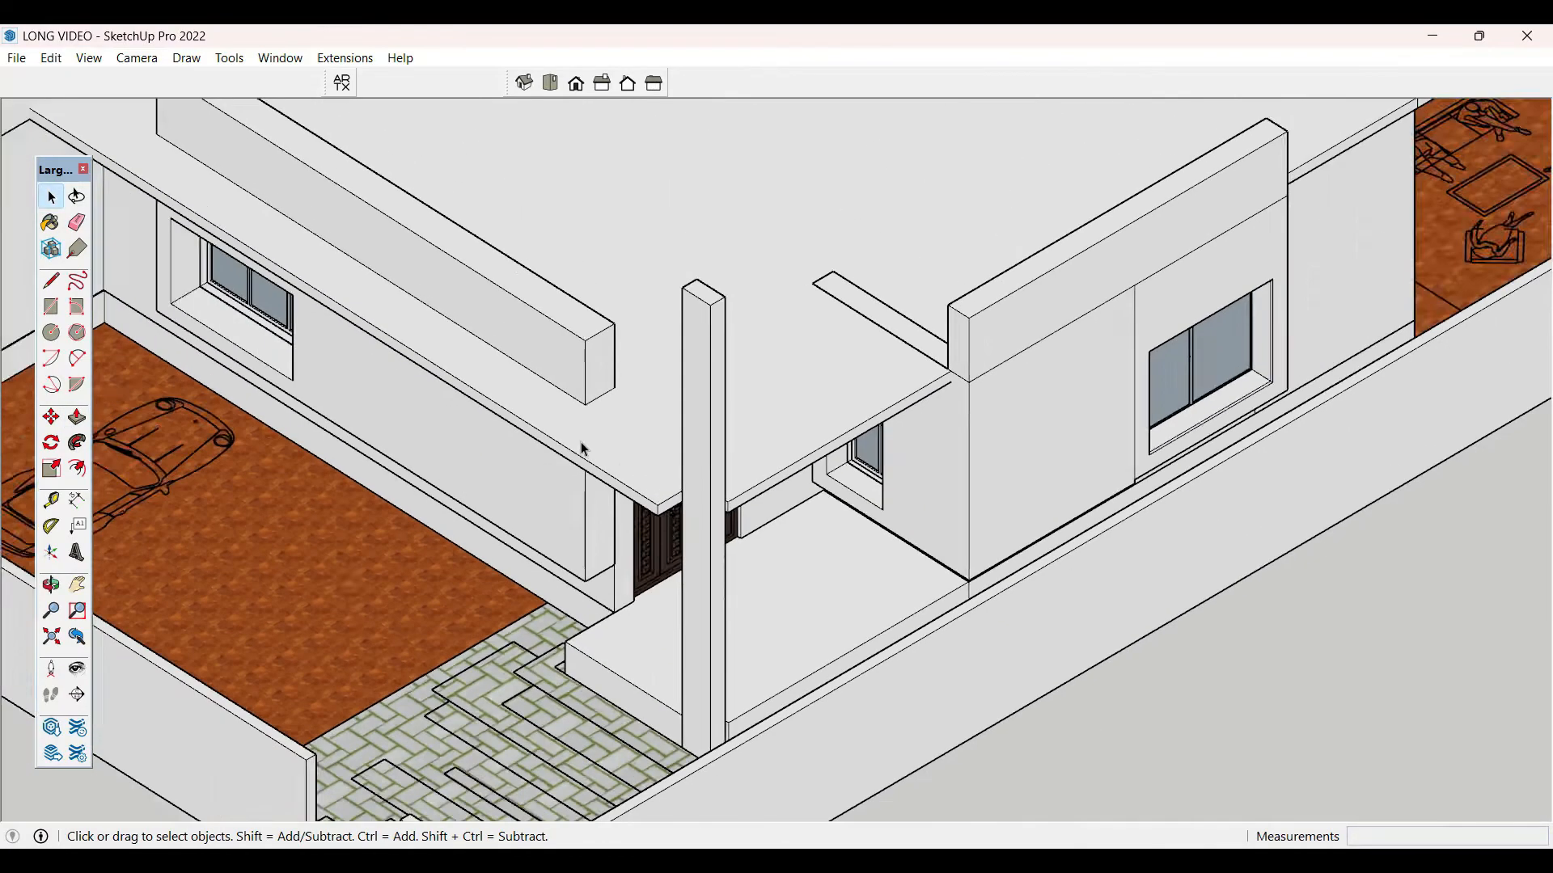
scroll(581, 442, "down", 4)
middle_click_drag(661, 518, 756, 368)
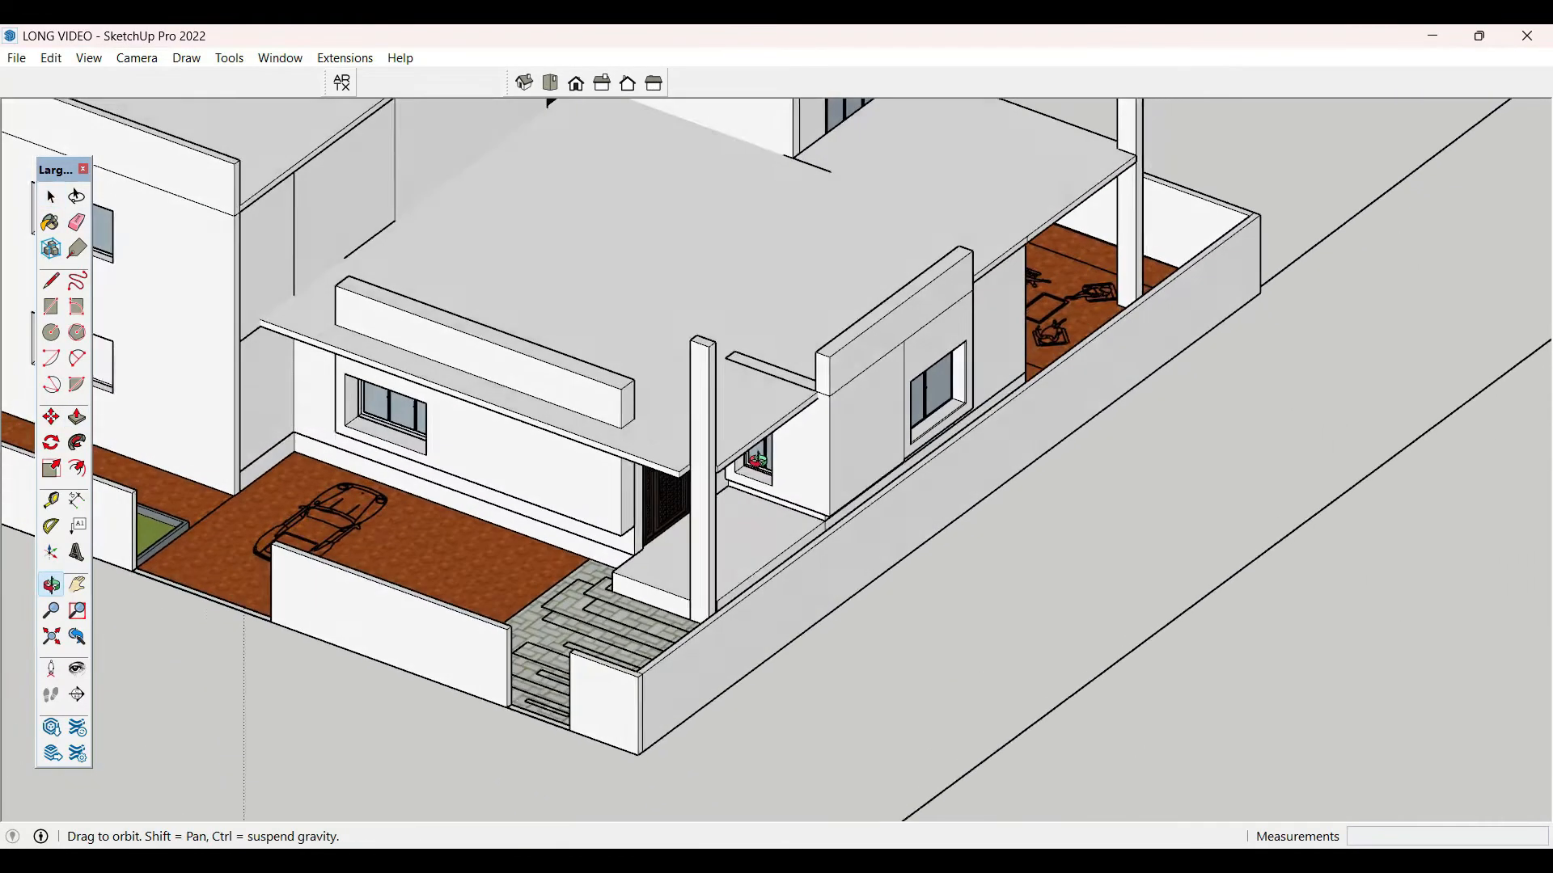
scroll(833, 419, "up", 3)
middle_click_drag(834, 427, 728, 442)
scroll(727, 442, "down", 2)
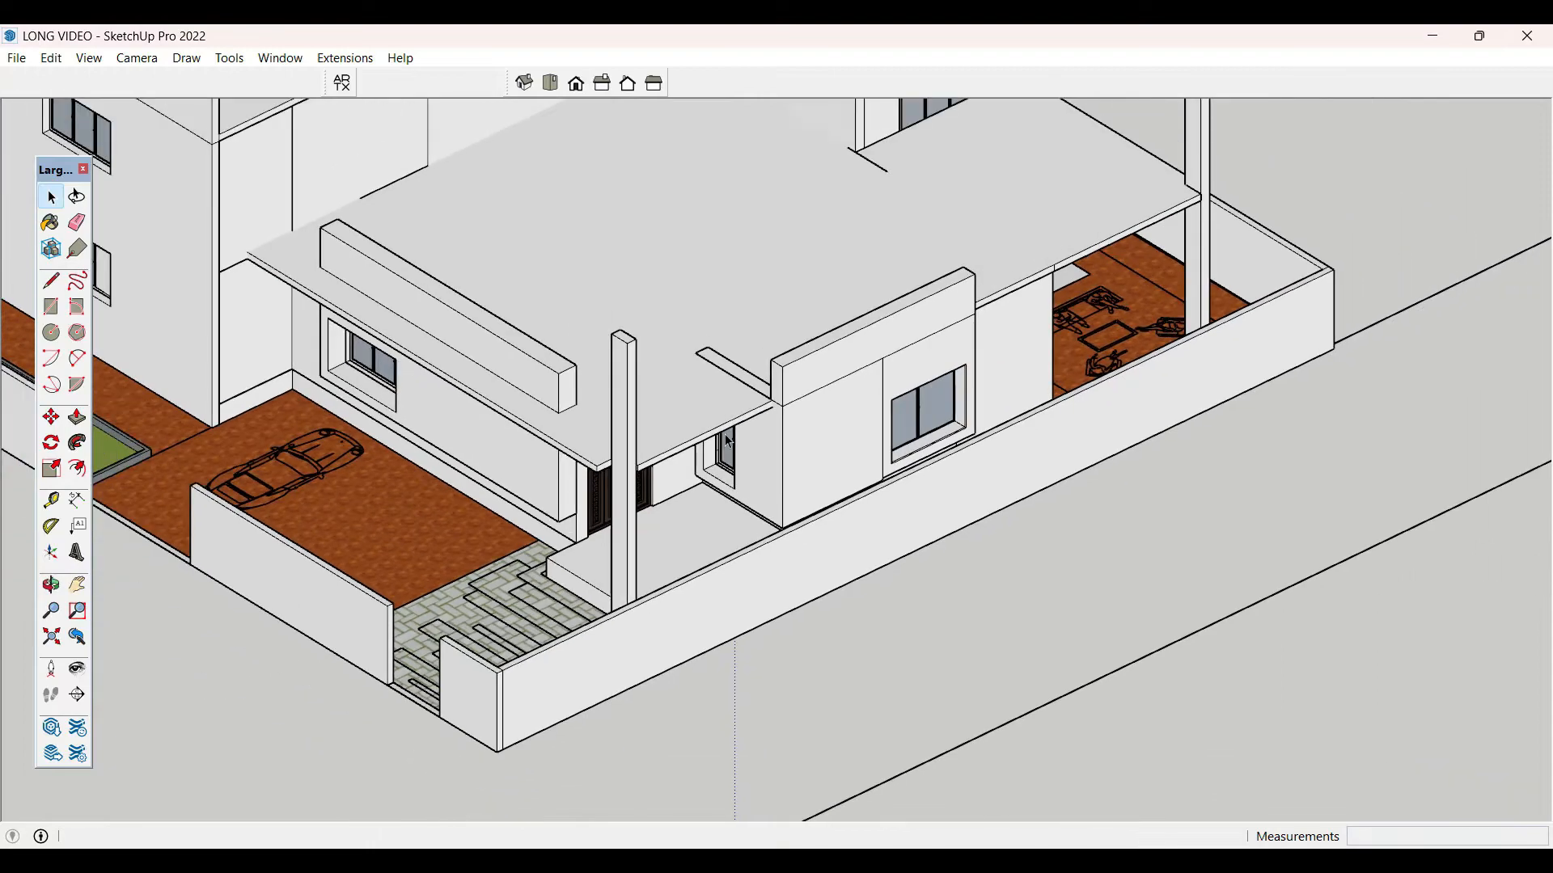
scroll(745, 449, "down", 2)
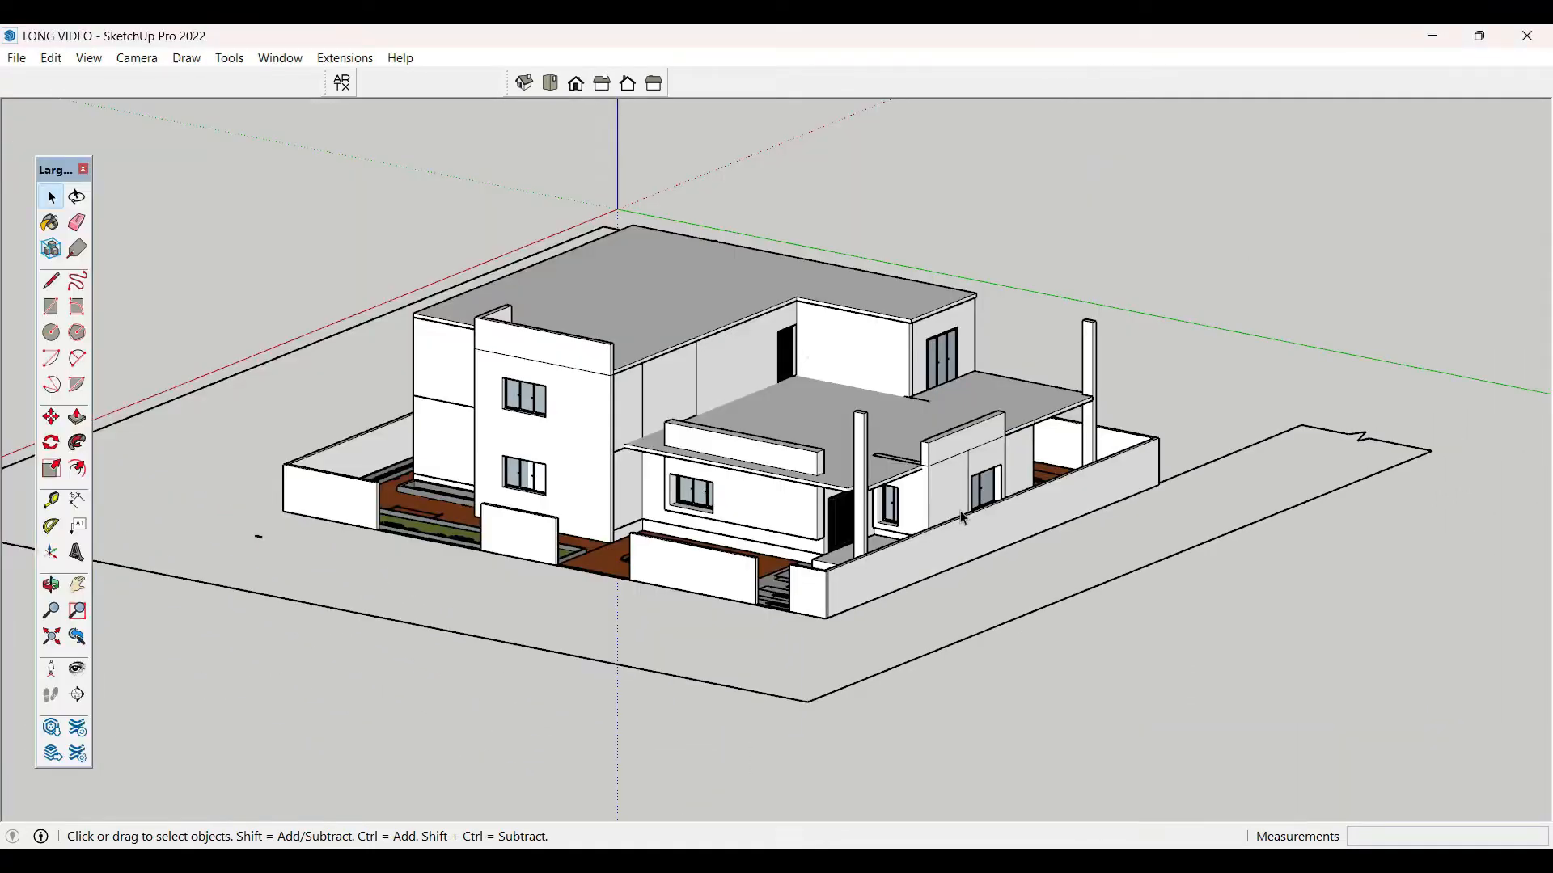
scroll(942, 473, "up", 5)
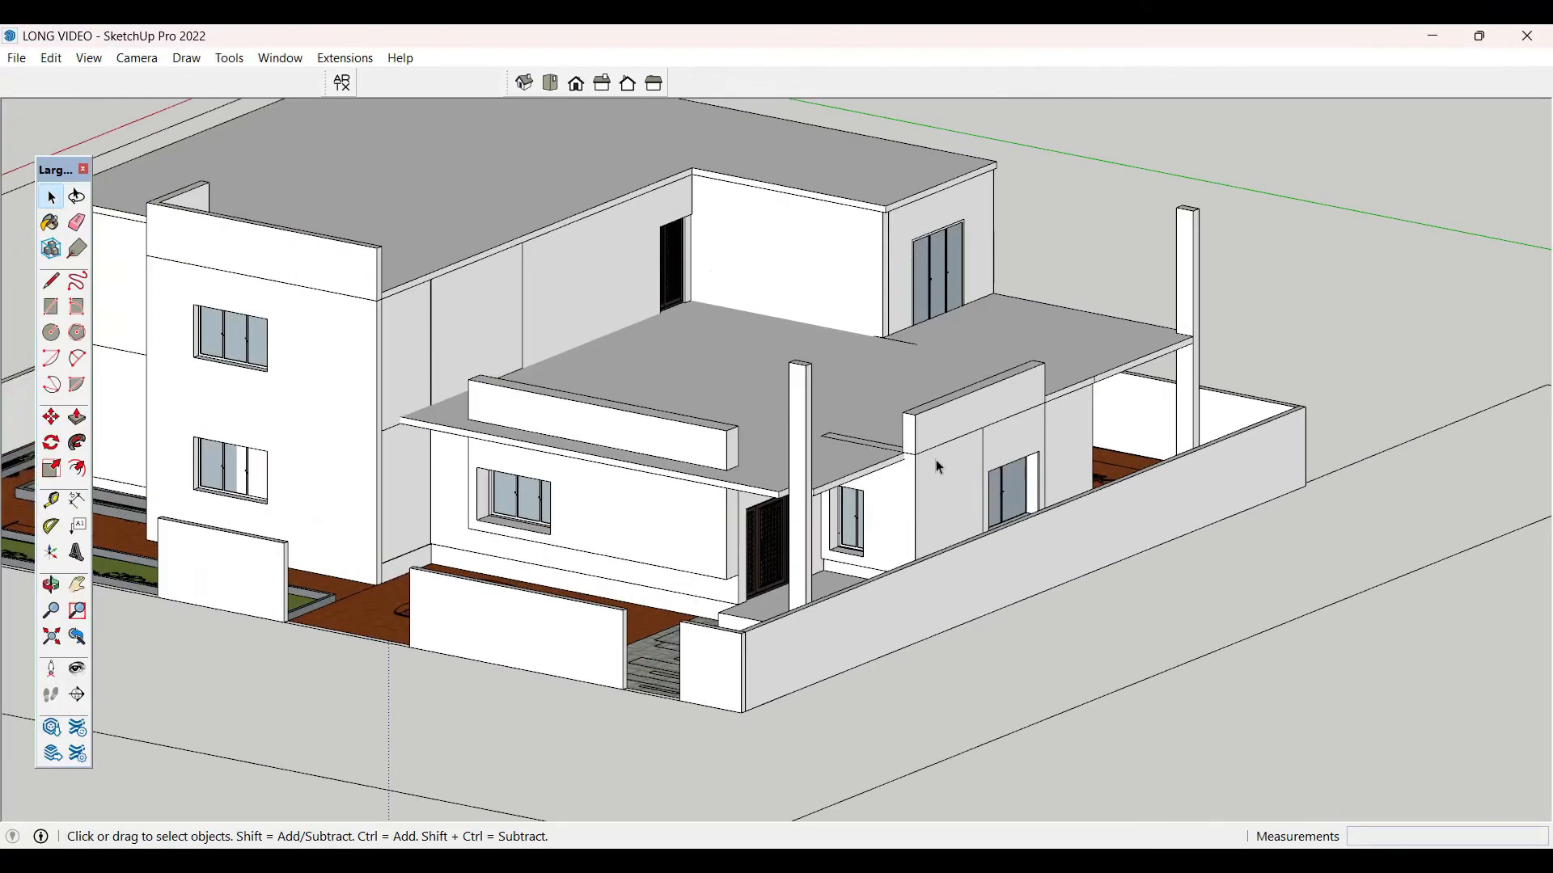
scroll(936, 467, "up", 3)
middle_click_drag(898, 469, 859, 524)
scroll(858, 524, "down", 3)
scroll(614, 528, "up", 3)
scroll(725, 516, "up", 2)
middle_click_drag(725, 512, 728, 548)
scroll(821, 614, "up", 3)
- Undo the notch and the extension of the entrance roof slab
double_click(836, 624)
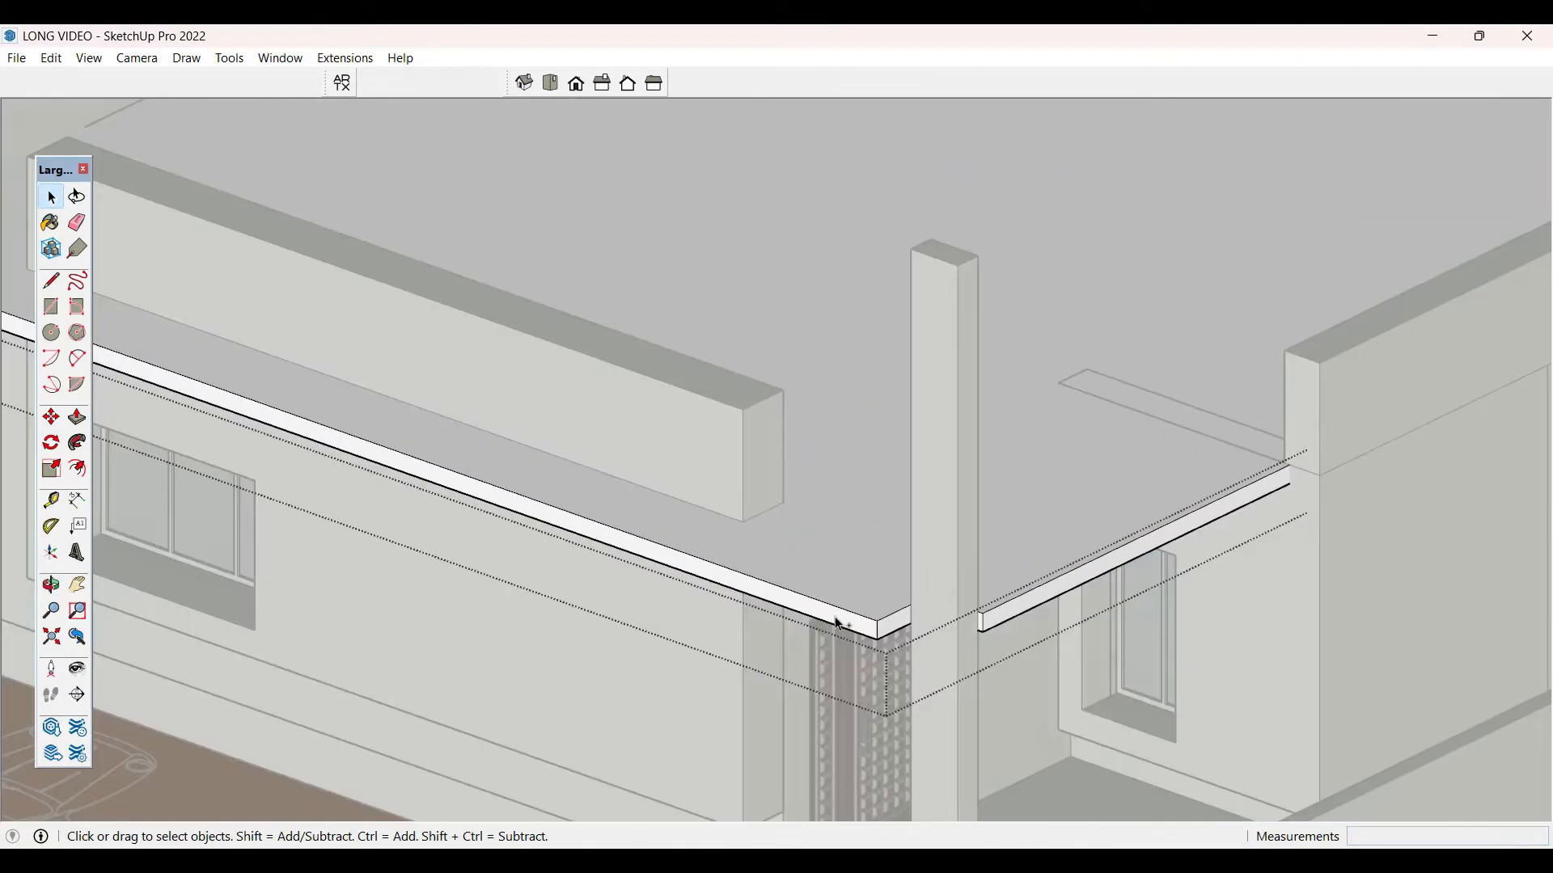
key("Escape")
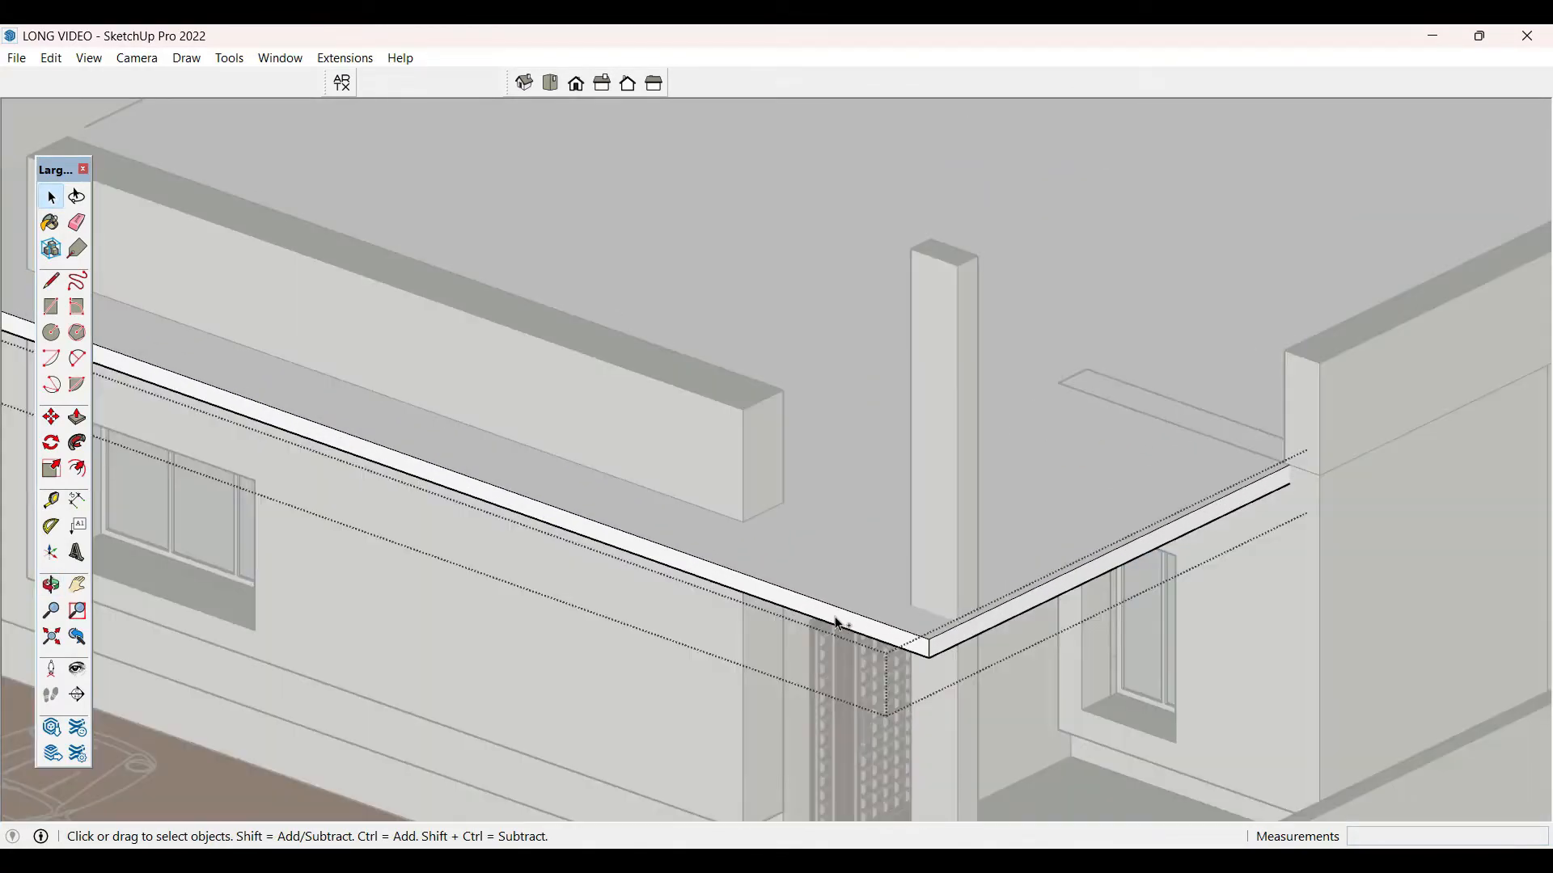
key("Delete")
- Open the entrance roof slab's group and divide its front edge face with a short vertical line close to the wall corner
scroll(814, 436, "down", 3)
middle_click_drag(815, 436, 897, 565)
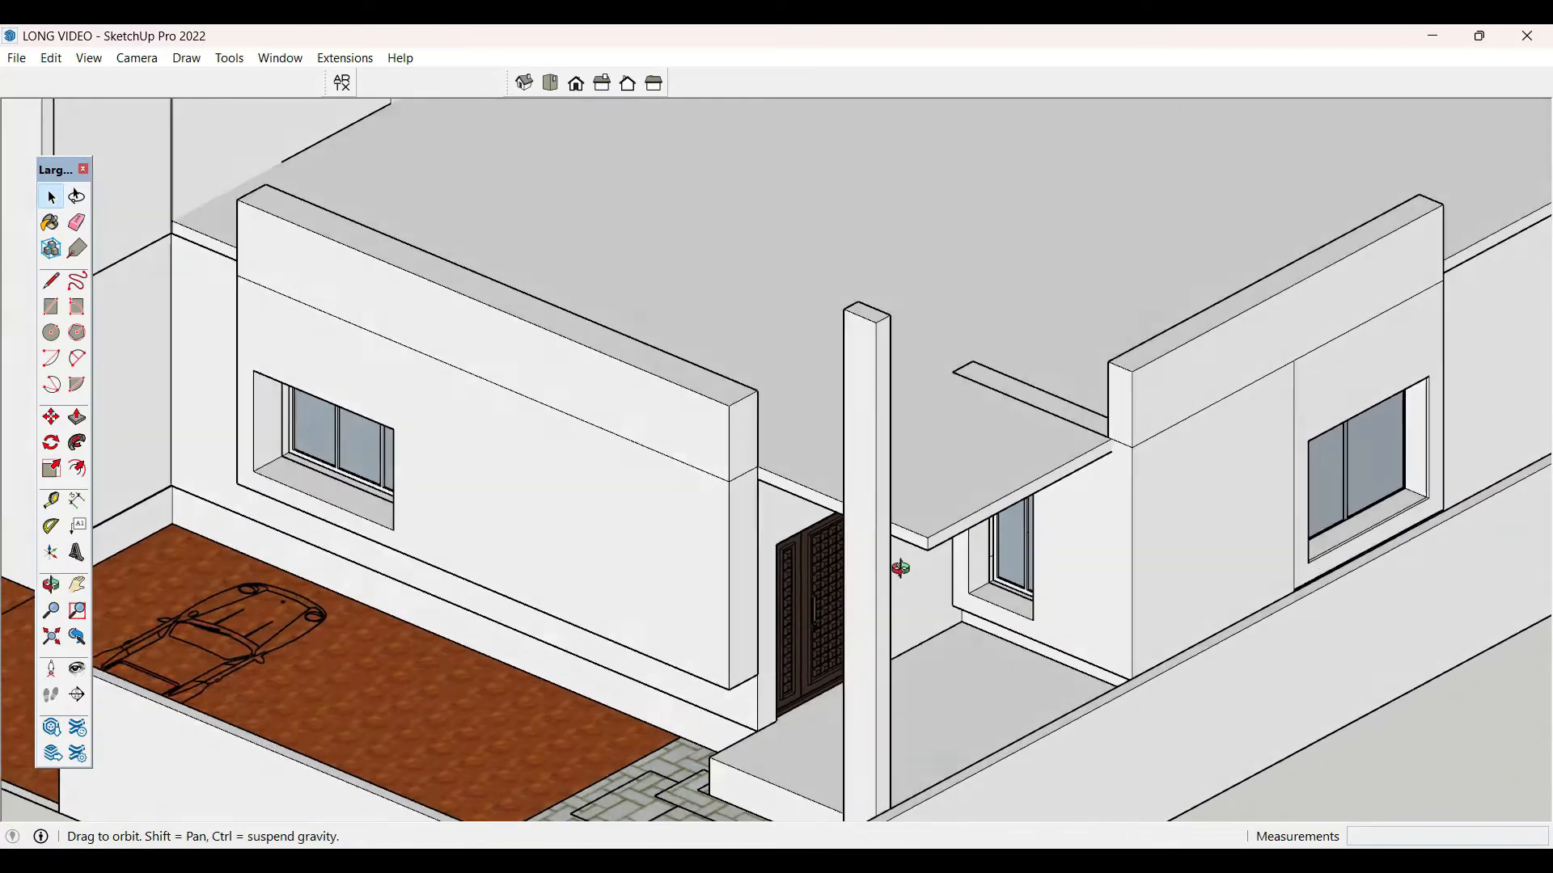
scroll(908, 547, "up", 5)
double_click(699, 450)
key("ctrl+a")
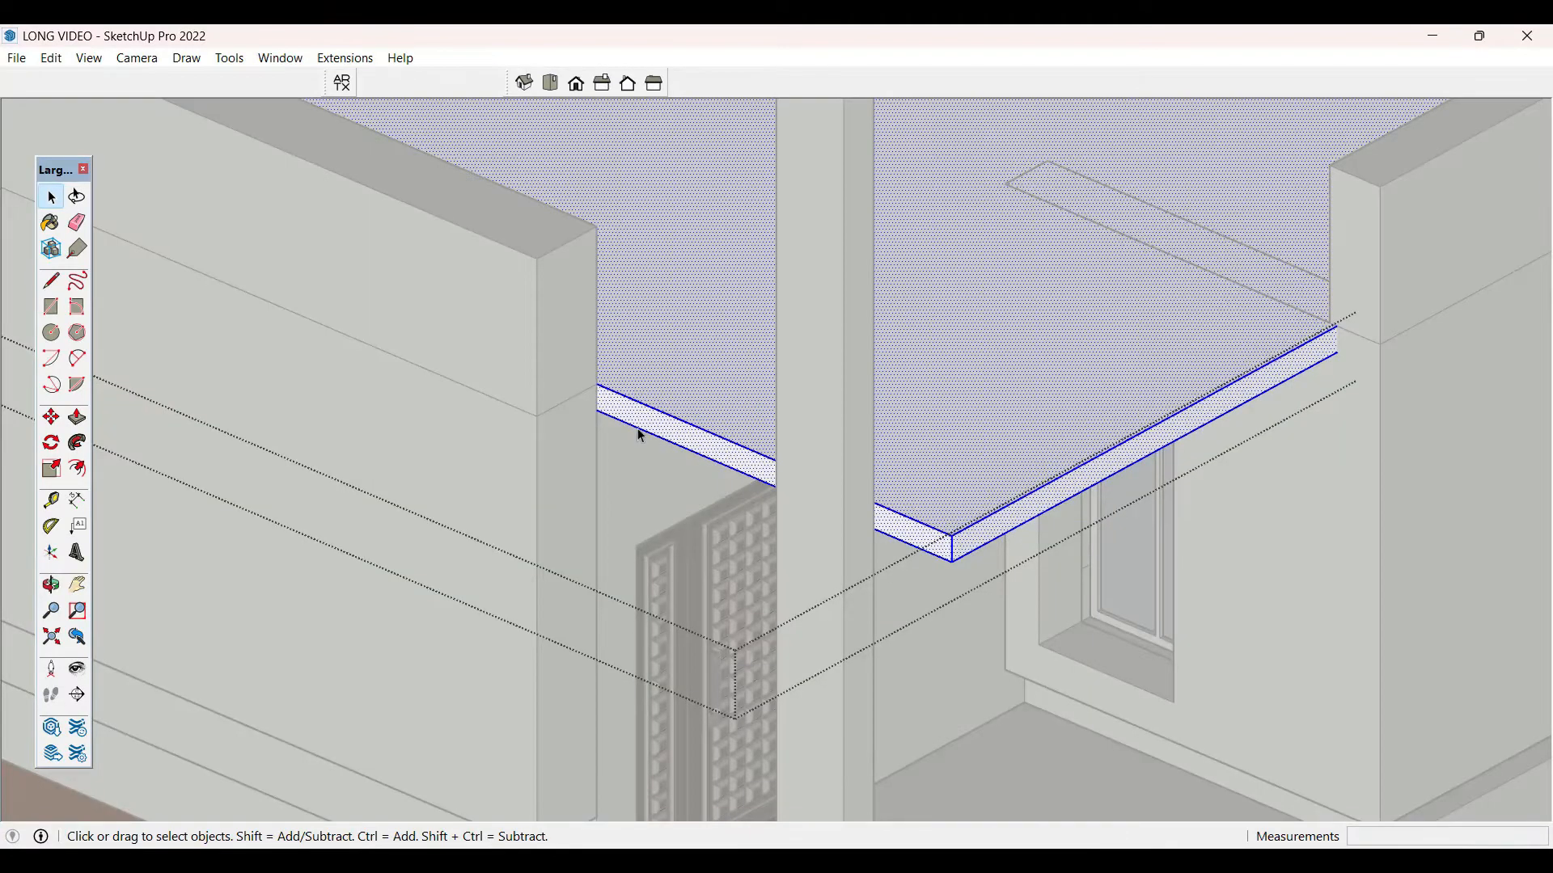
scroll(627, 422, "up", 6)
key("l")
scroll(574, 348, "up", 1)
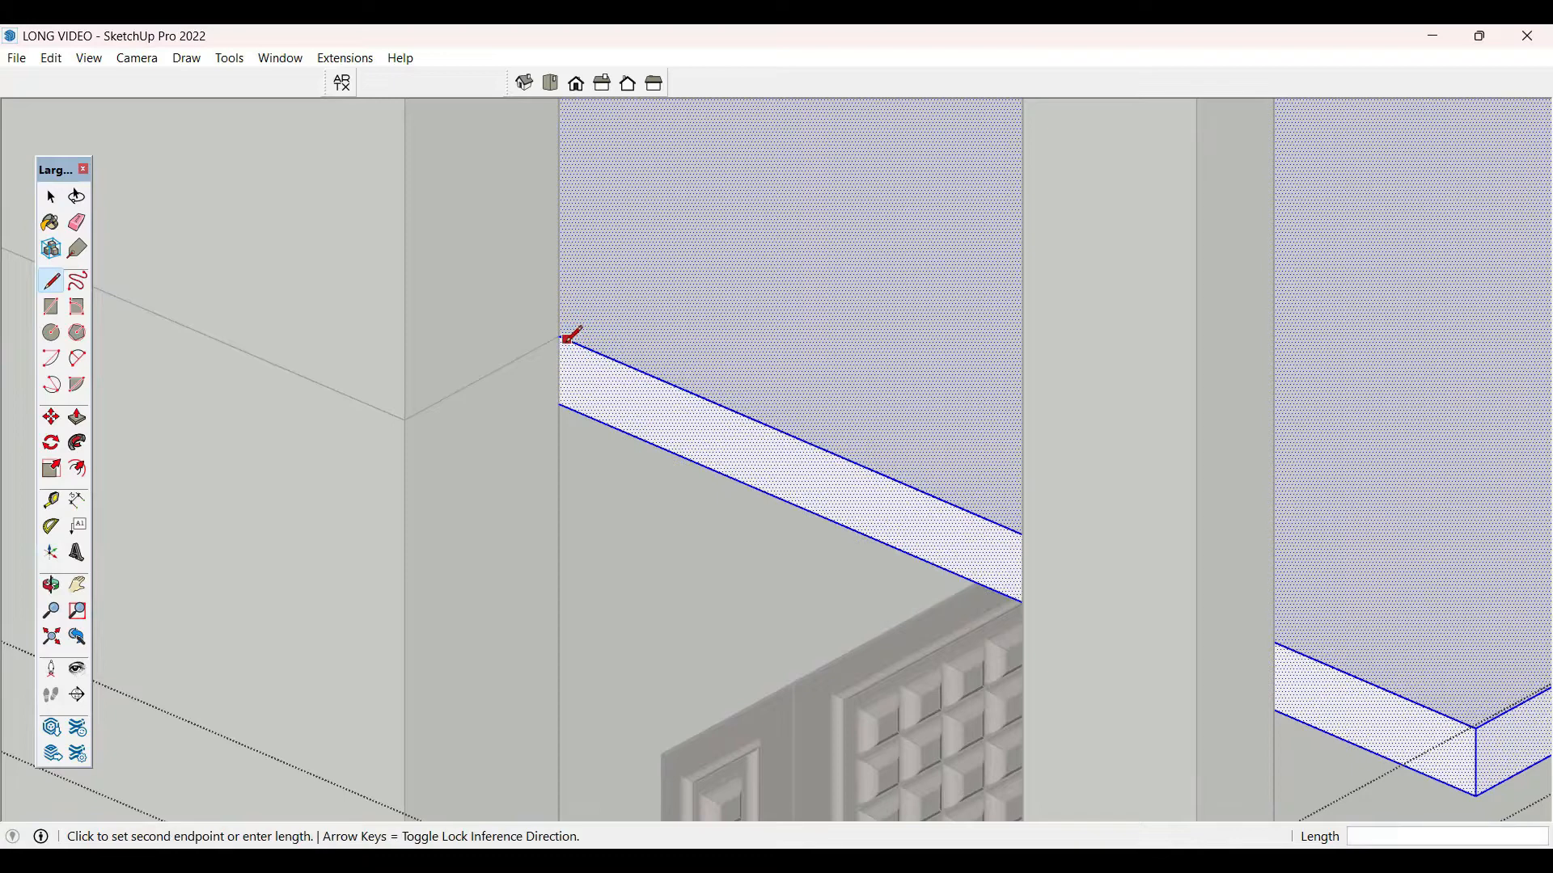
key("Escape")
key("space")
- Pull the slab's main front edge face out about 1' 9 7/16" toward the porch column
key("p")
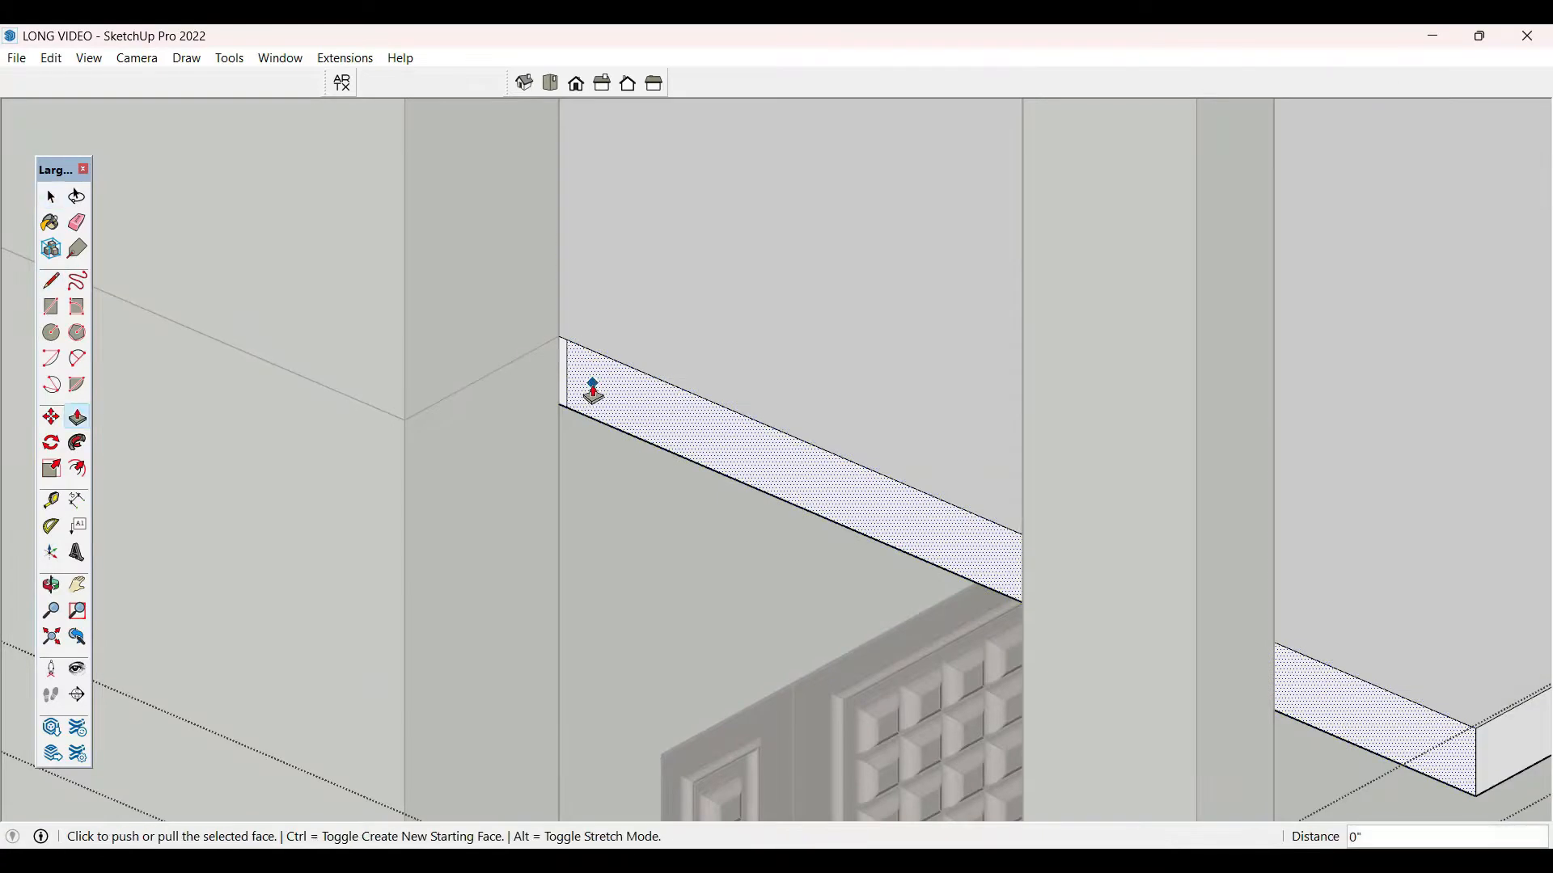
left_click(589, 392)
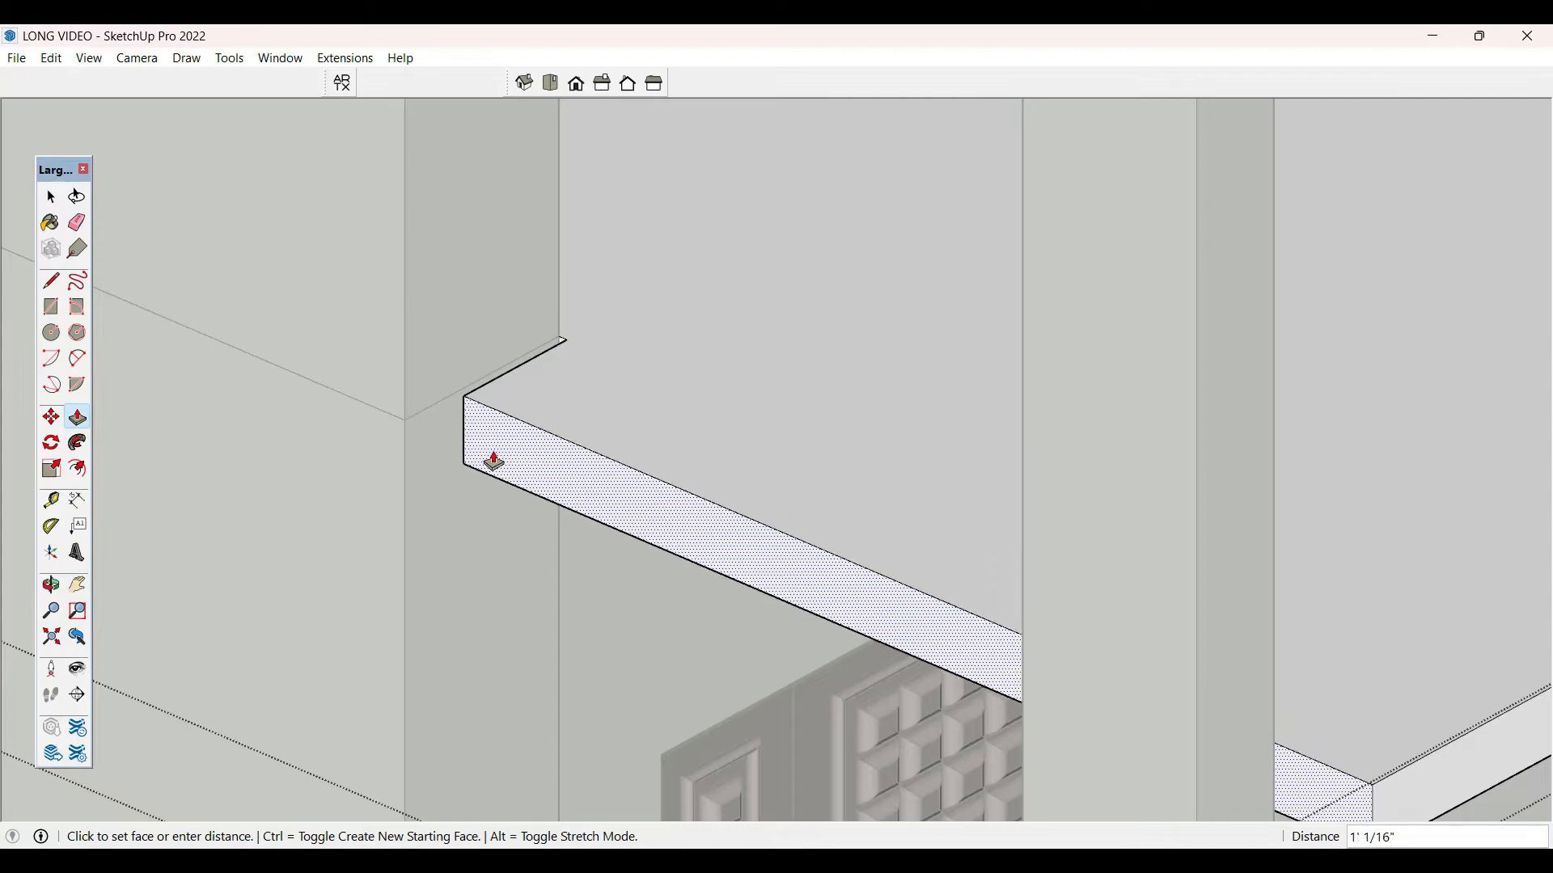
scroll(445, 404, "down", 4)
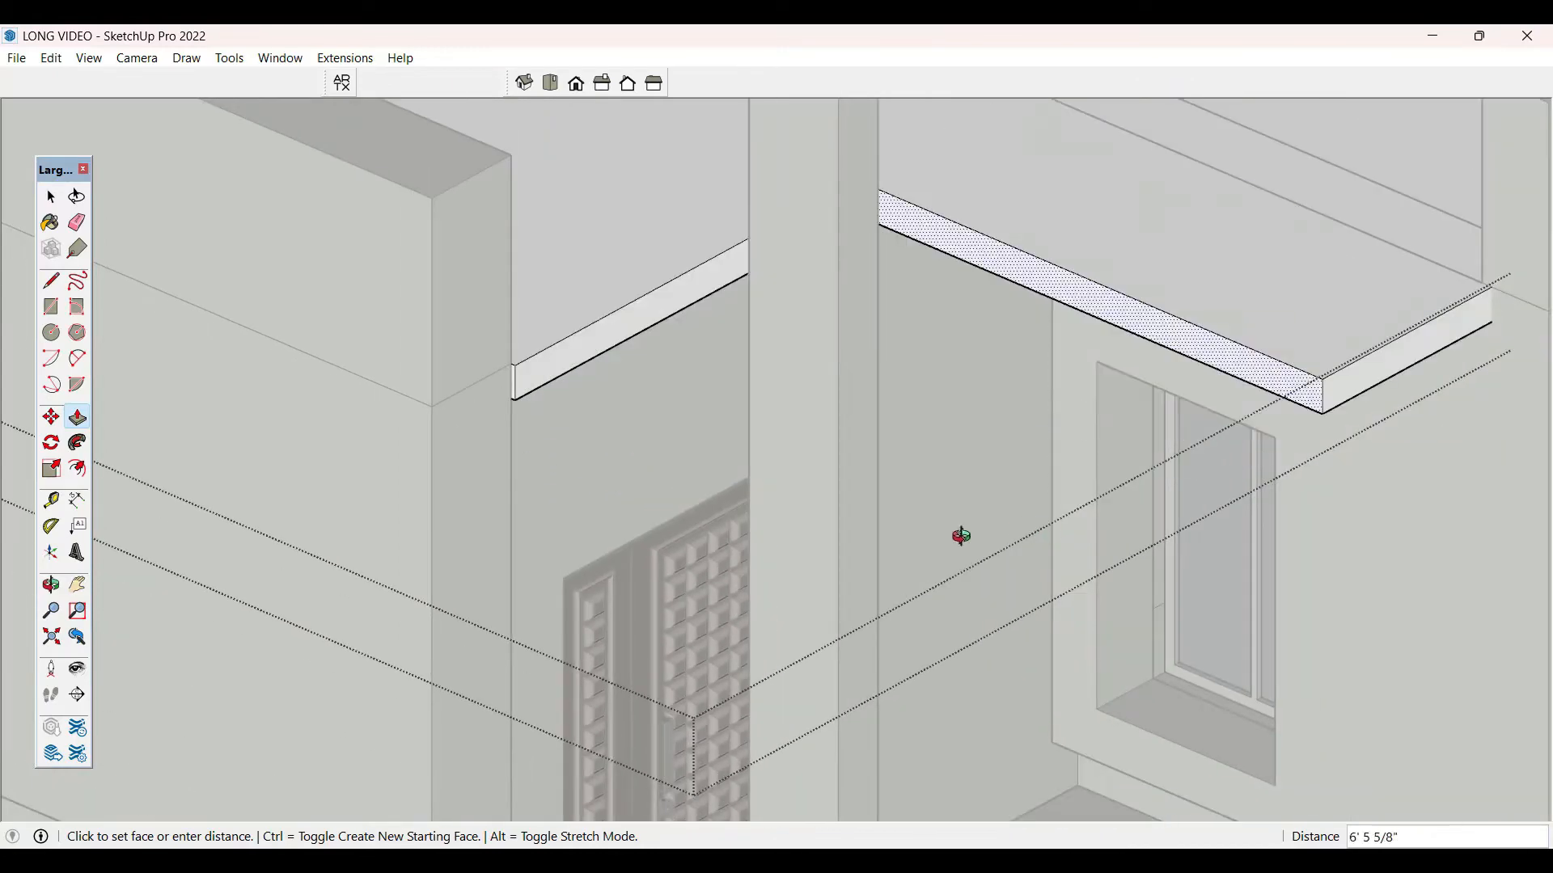
middle_click_drag(960, 537, 375, 537)
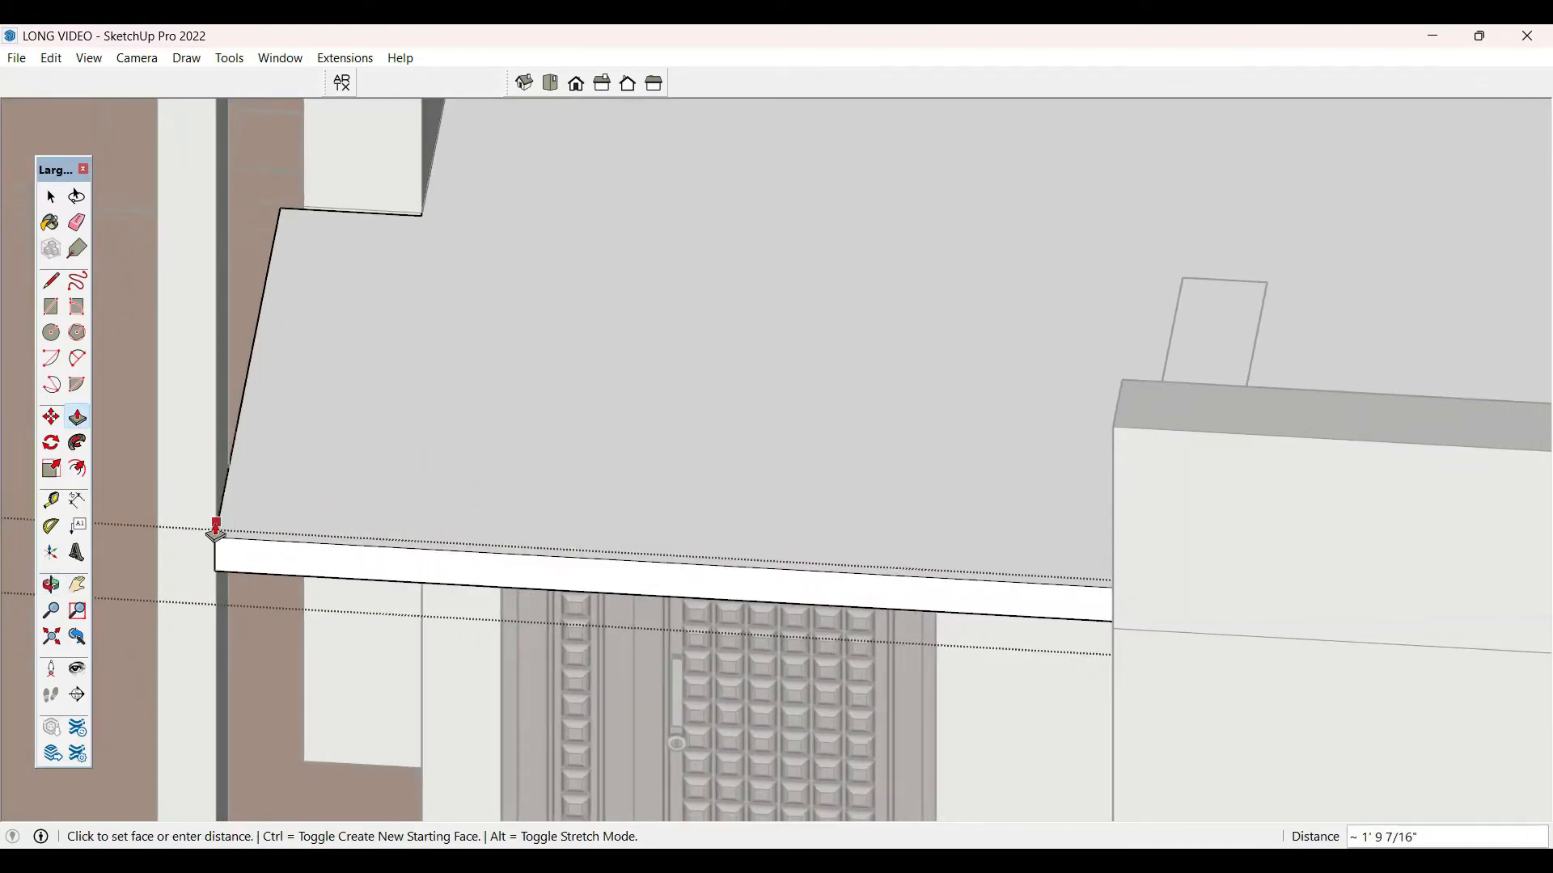
key("space")
- Pull the end face of the slab's extension toward the front wall's corner, and leave the slab's group
scroll(755, 513, "down", 3)
middle_click_drag(756, 513, 1055, 361)
scroll(1054, 361, "up", 3)
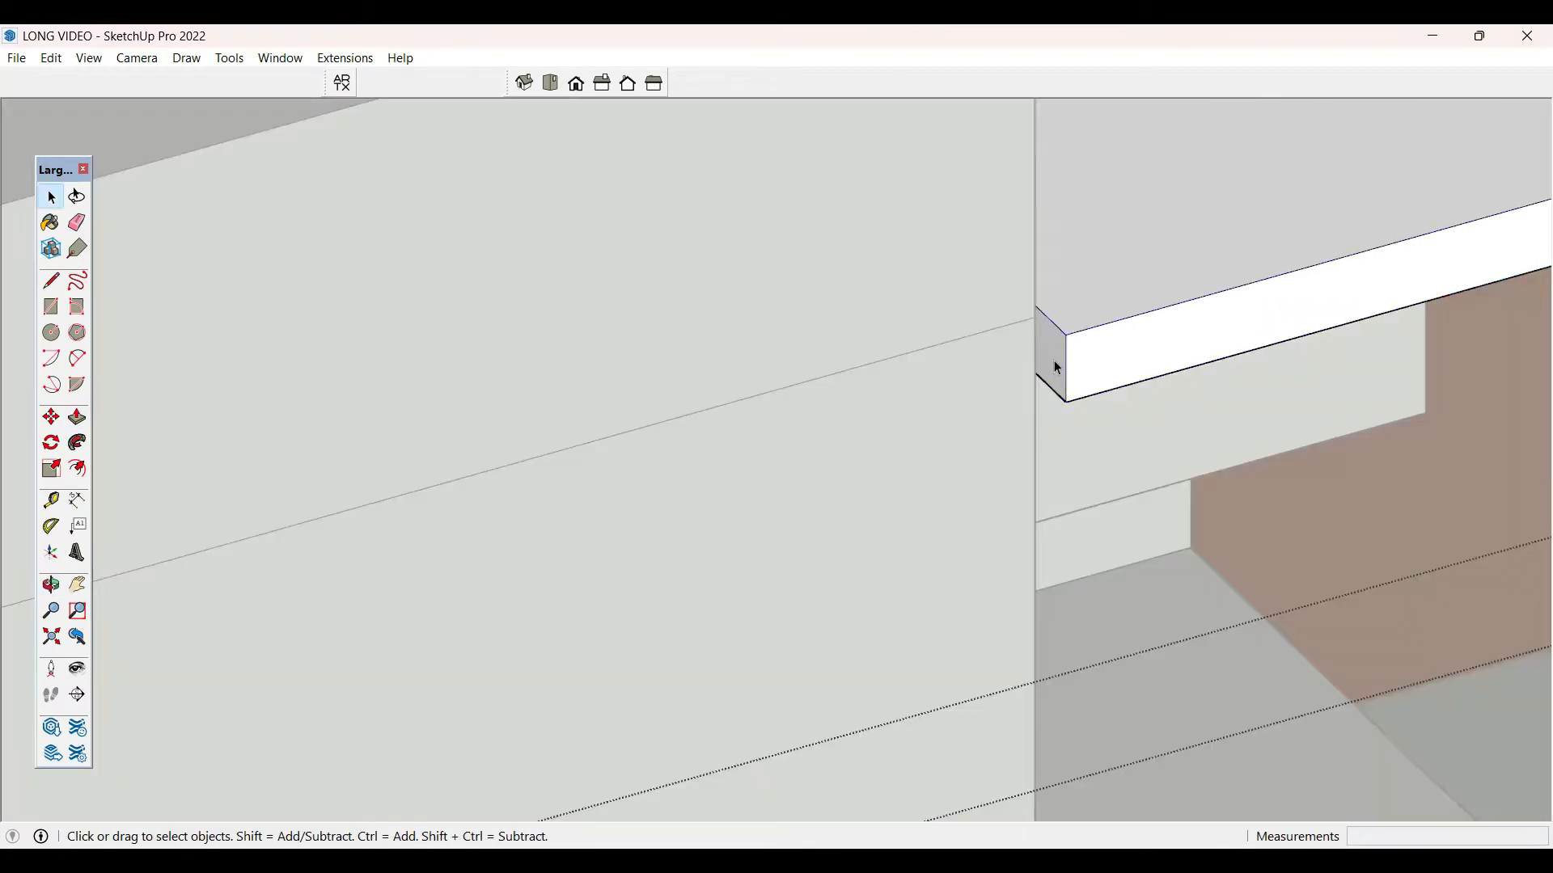
key("p")
left_click(1053, 388)
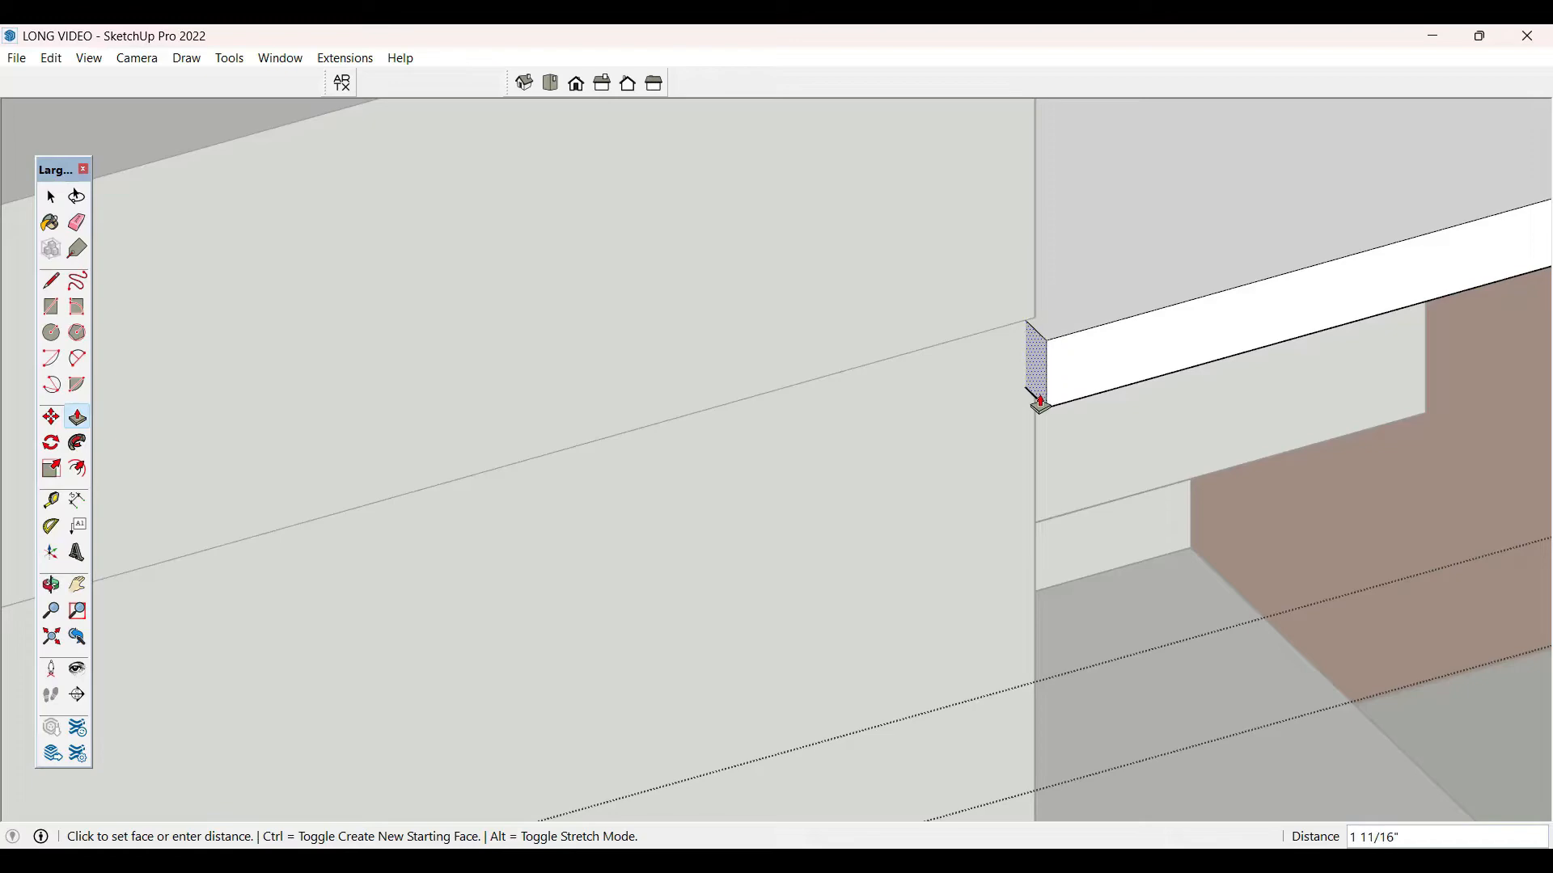
left_click(1031, 317)
key("space")
scroll(972, 353, "down", 2)
left_click(762, 437)
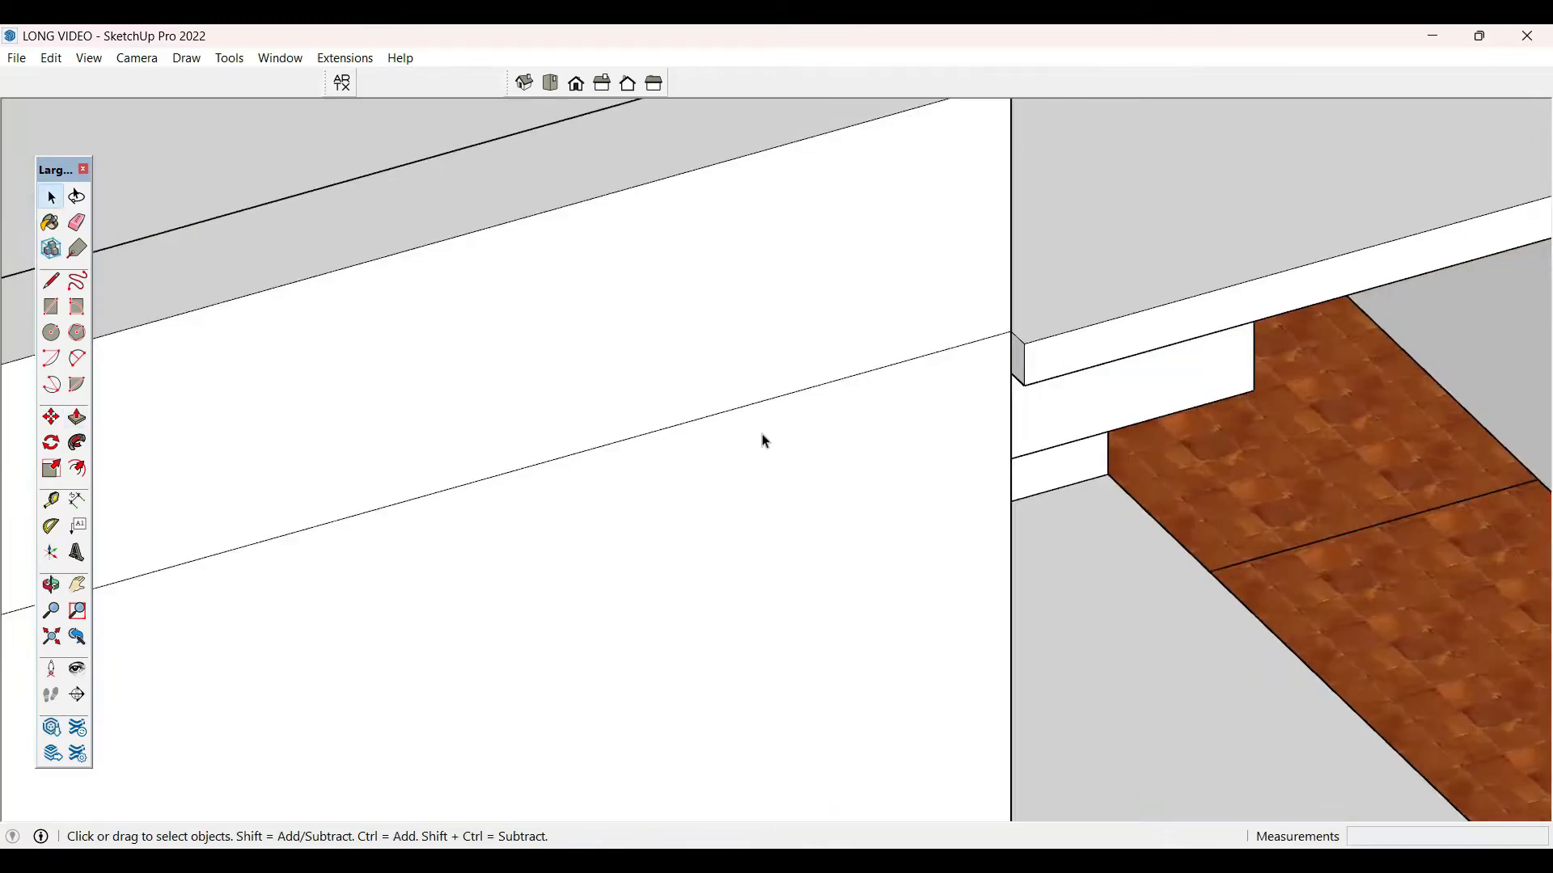
- Pull the entrance roof slab's side edge face outward beyond the side wall's corner
scroll(776, 439, "down", 3)
middle_click_drag(1237, 435, 625, 429)
scroll(719, 449, "down", 5)
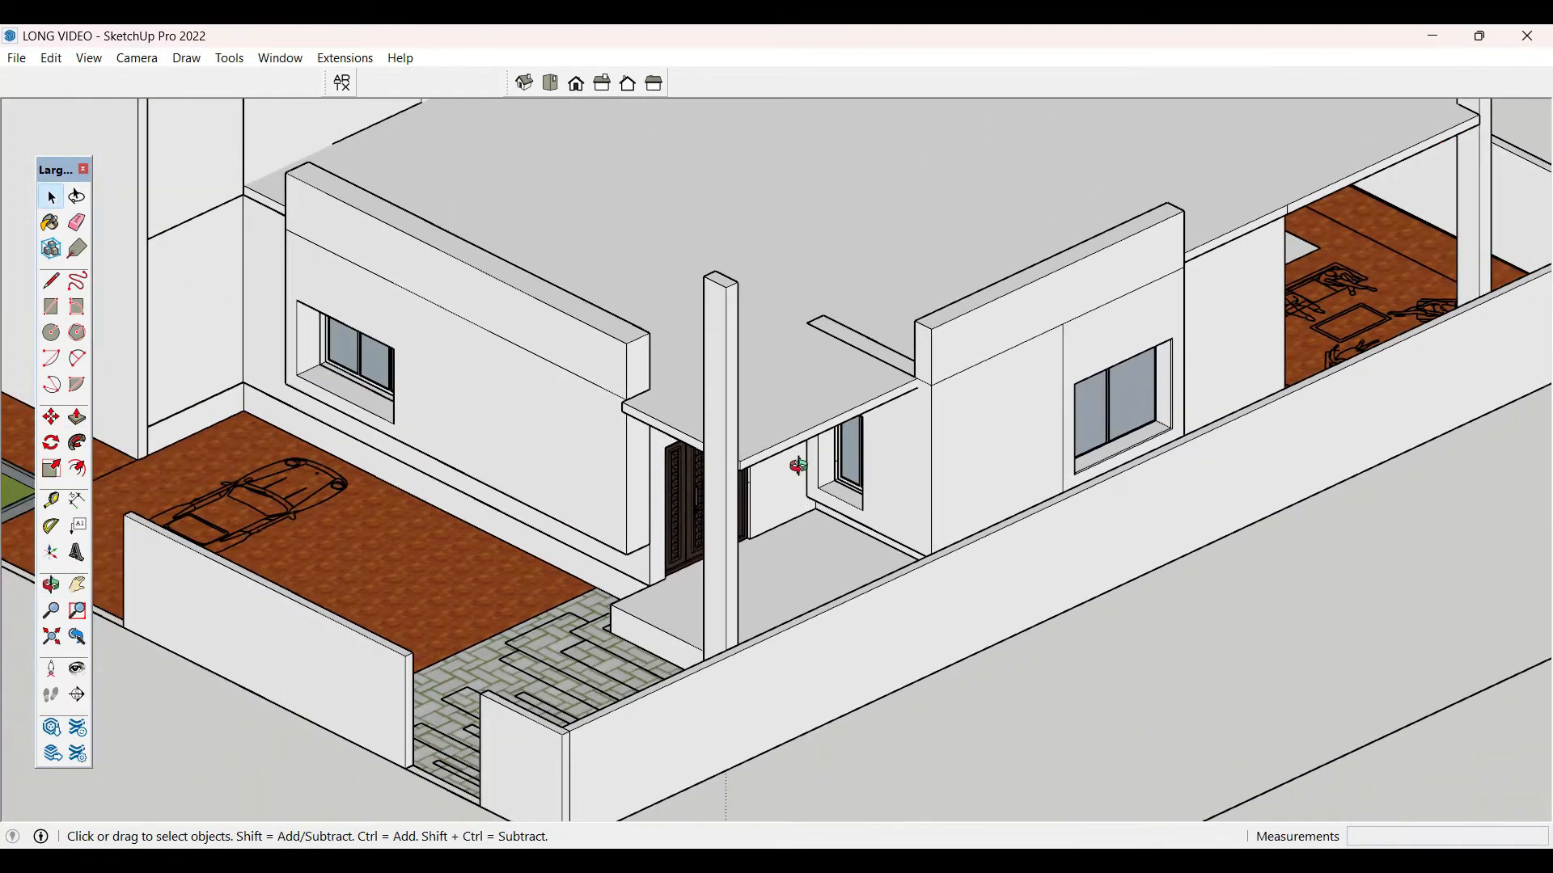
middle_click_drag(798, 464, 817, 464)
scroll(875, 372, "up", 1)
scroll(879, 379, "up", 8)
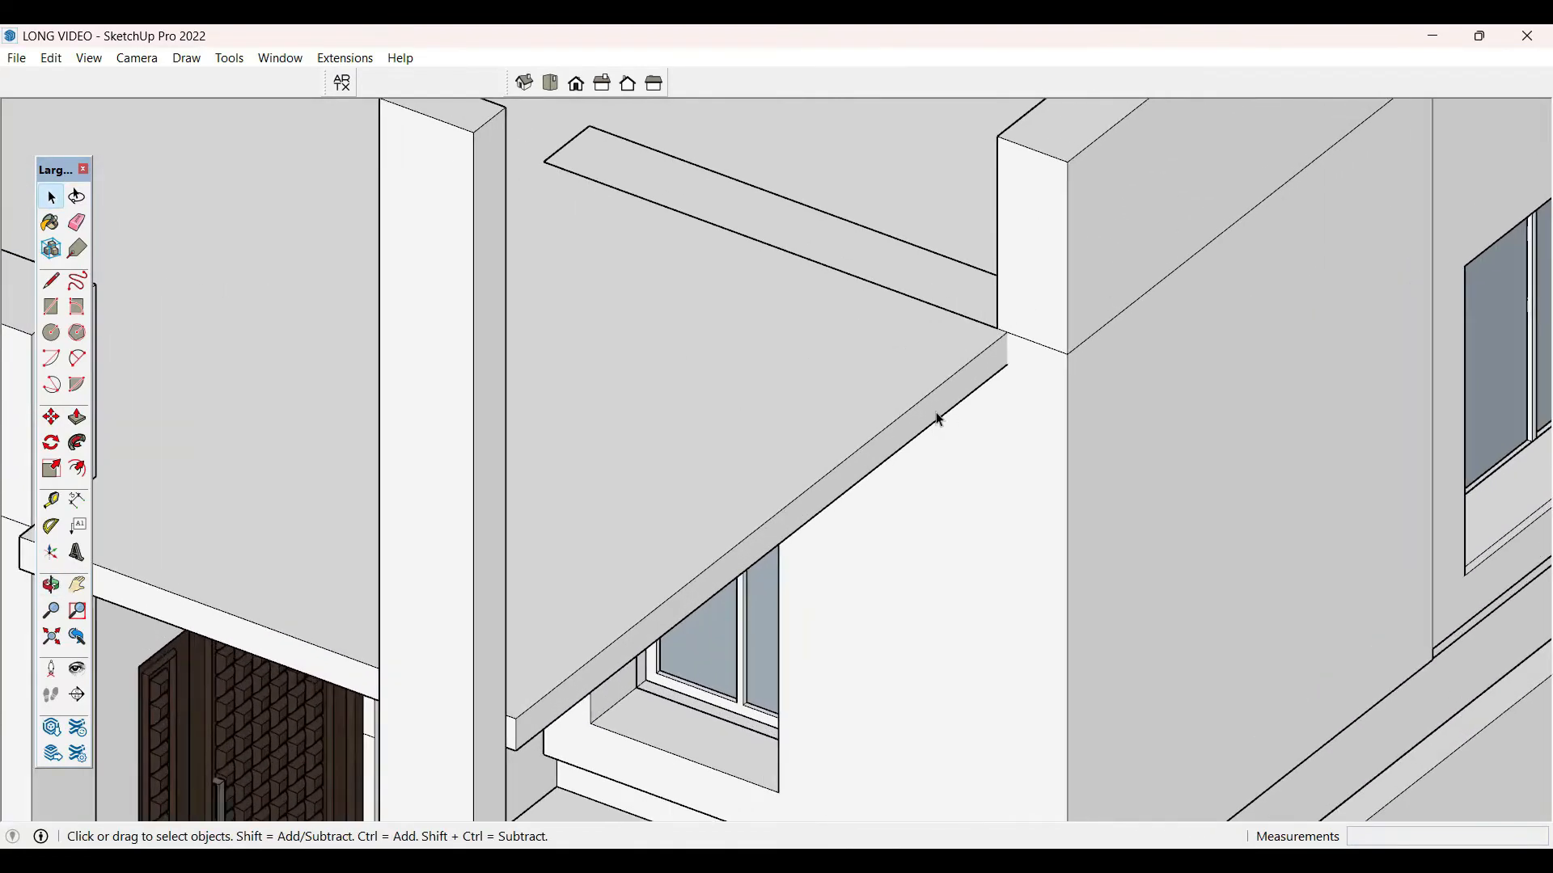
triple_click(936, 412)
key("p")
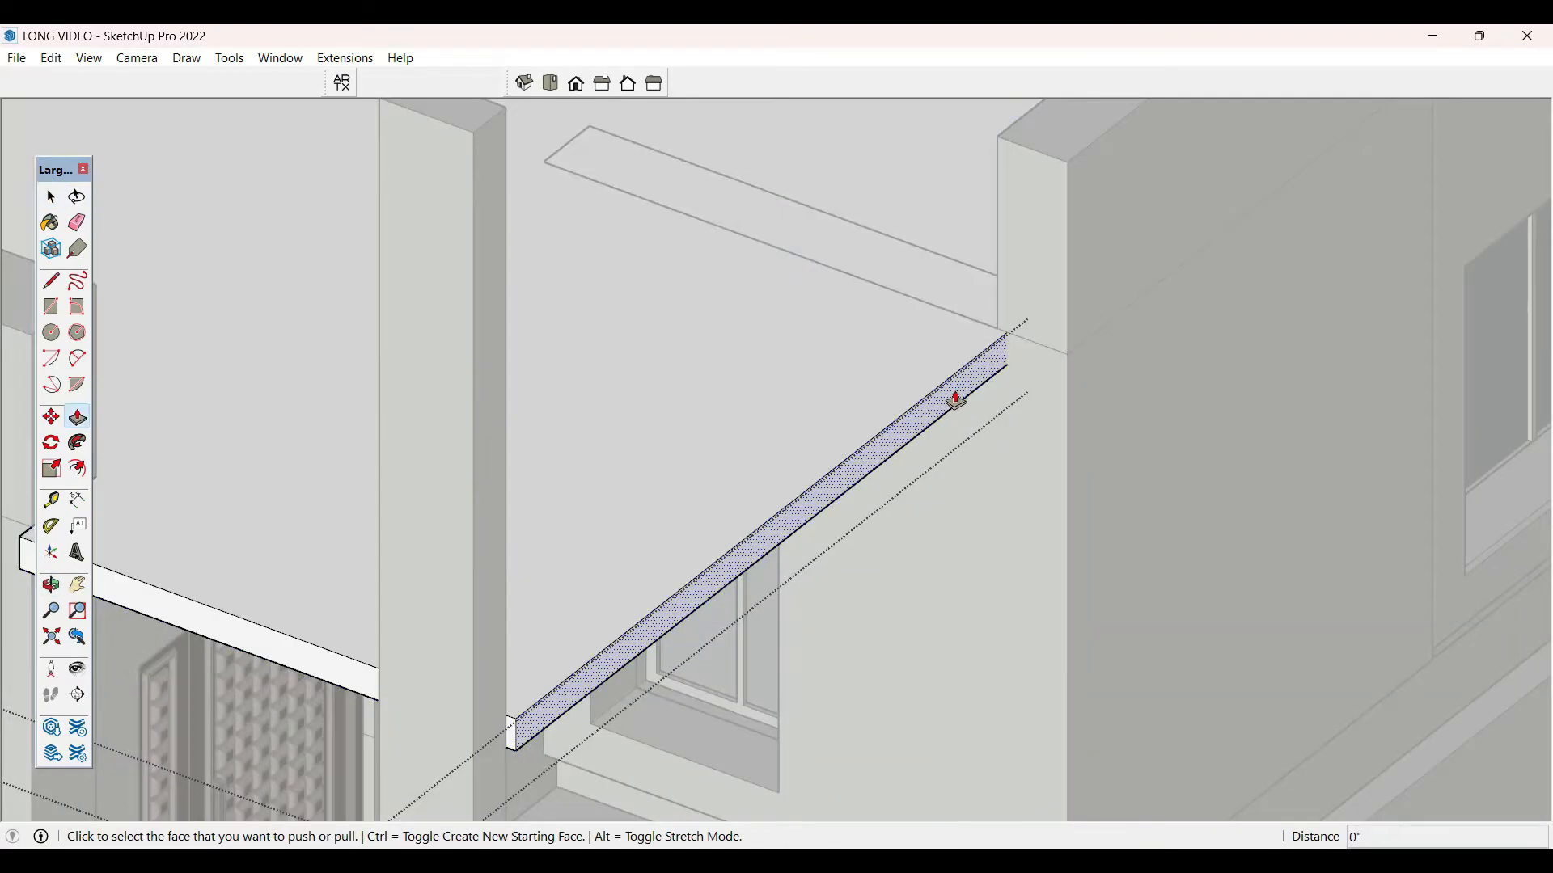
left_click(954, 399)
scroll(1021, 387, "down", 2)
left_click(1049, 381)
key("space")
- Draw a narrow rectangle on the slab's front edge, from the front wall's corner to the porch column
middle_click_drag(1057, 357, 849, 412)
scroll(842, 367, "up", 2)
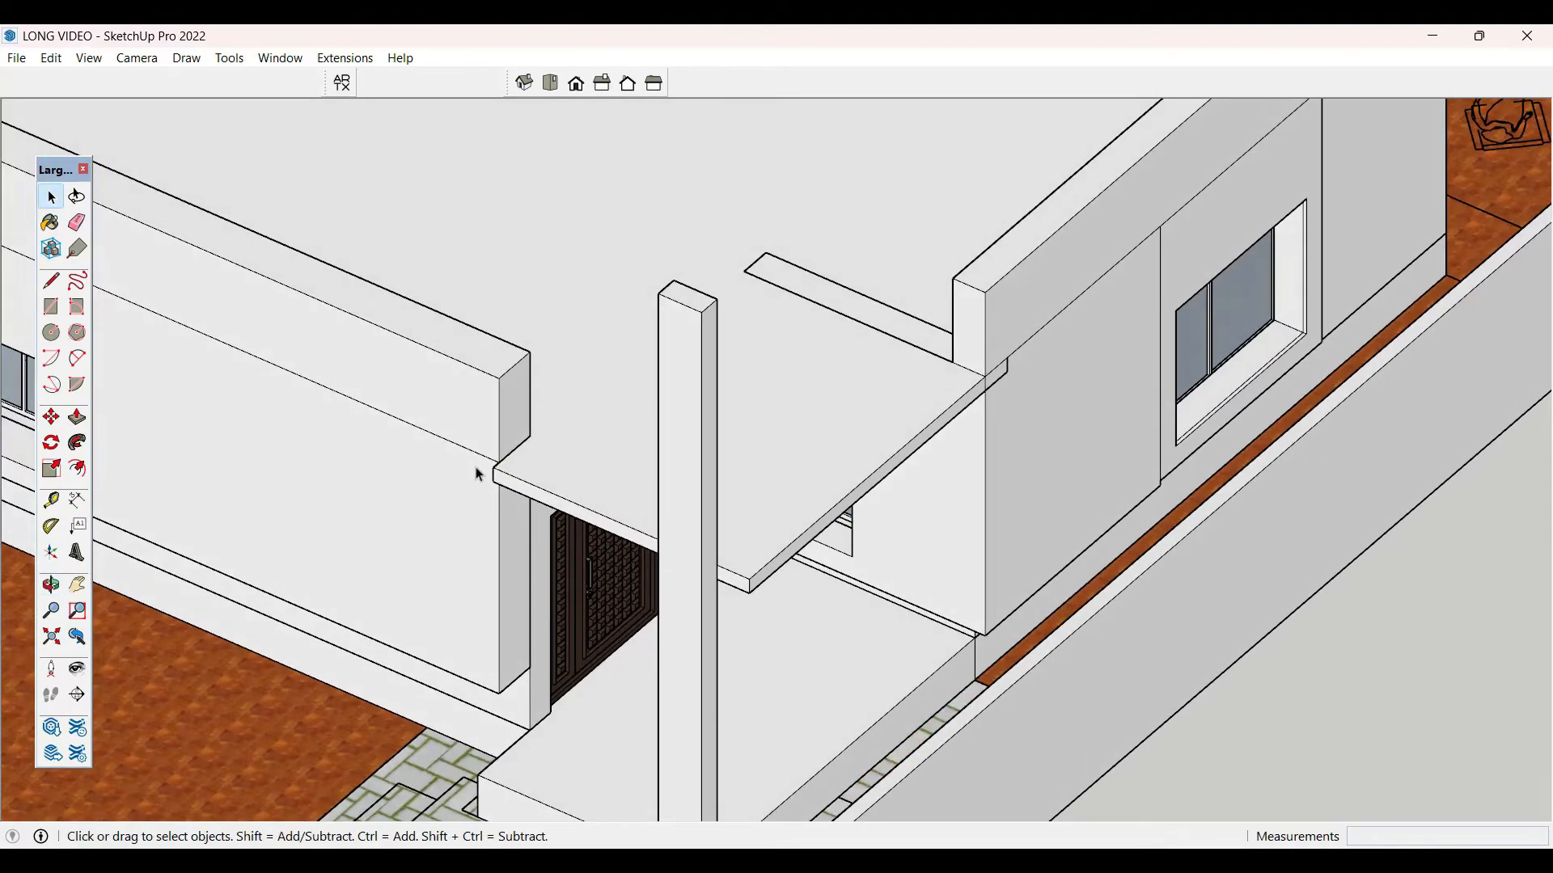
scroll(513, 480, "up", 5)
left_click(503, 467)
middle_click_drag(540, 467, 1342, 437)
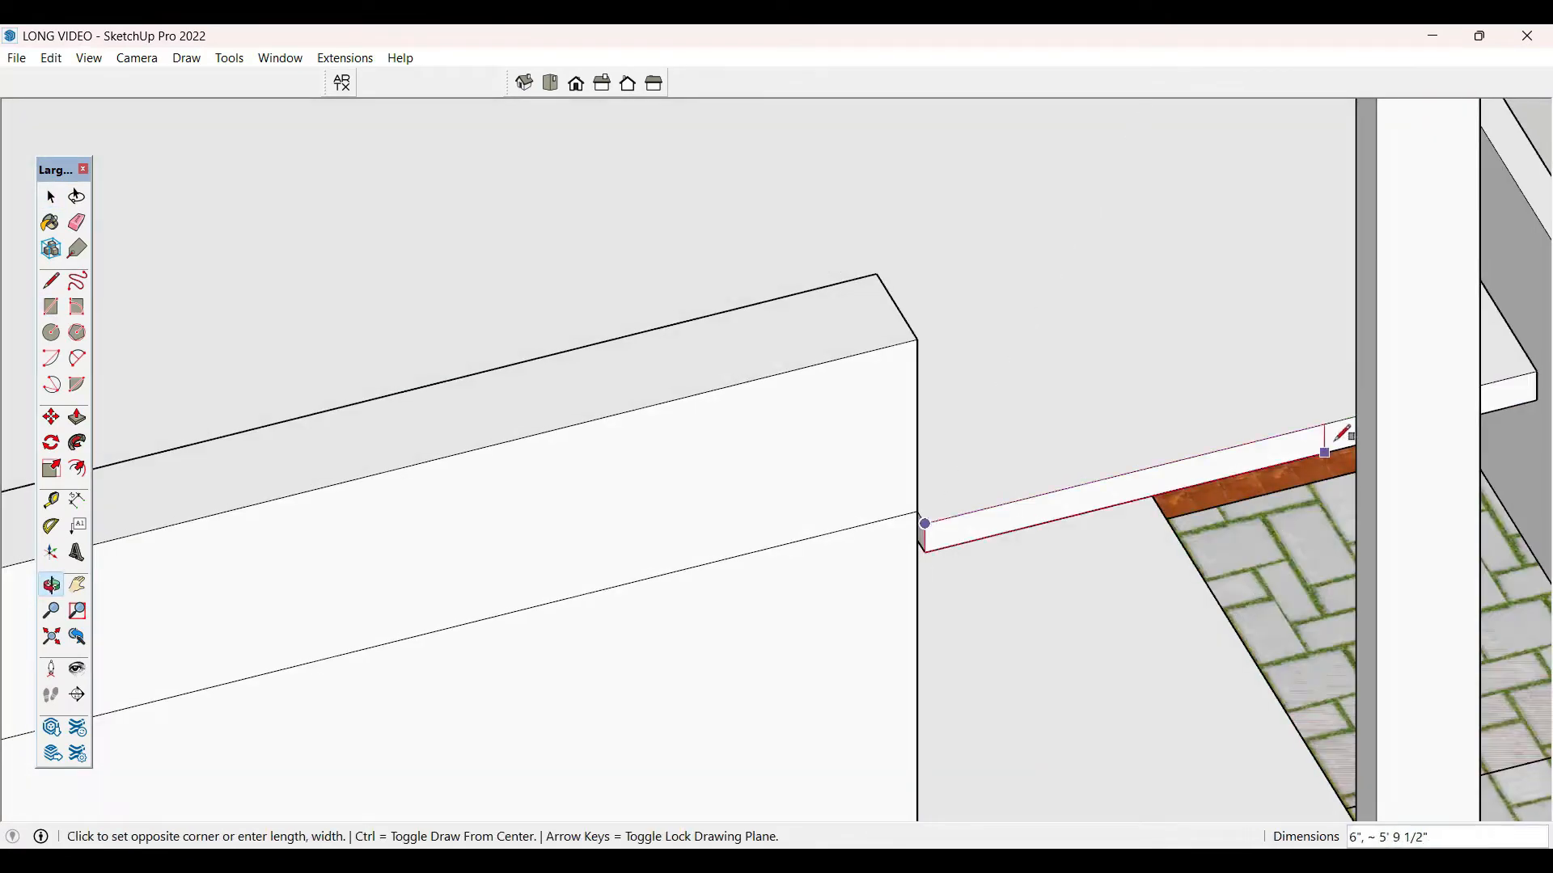
left_click(1332, 394)
key("space")
- Extrude the front strip 3' upward as a parapet, and push its outer face back about 3 7/16" flush with the adjoining wall
key("p")
left_click(1098, 475)
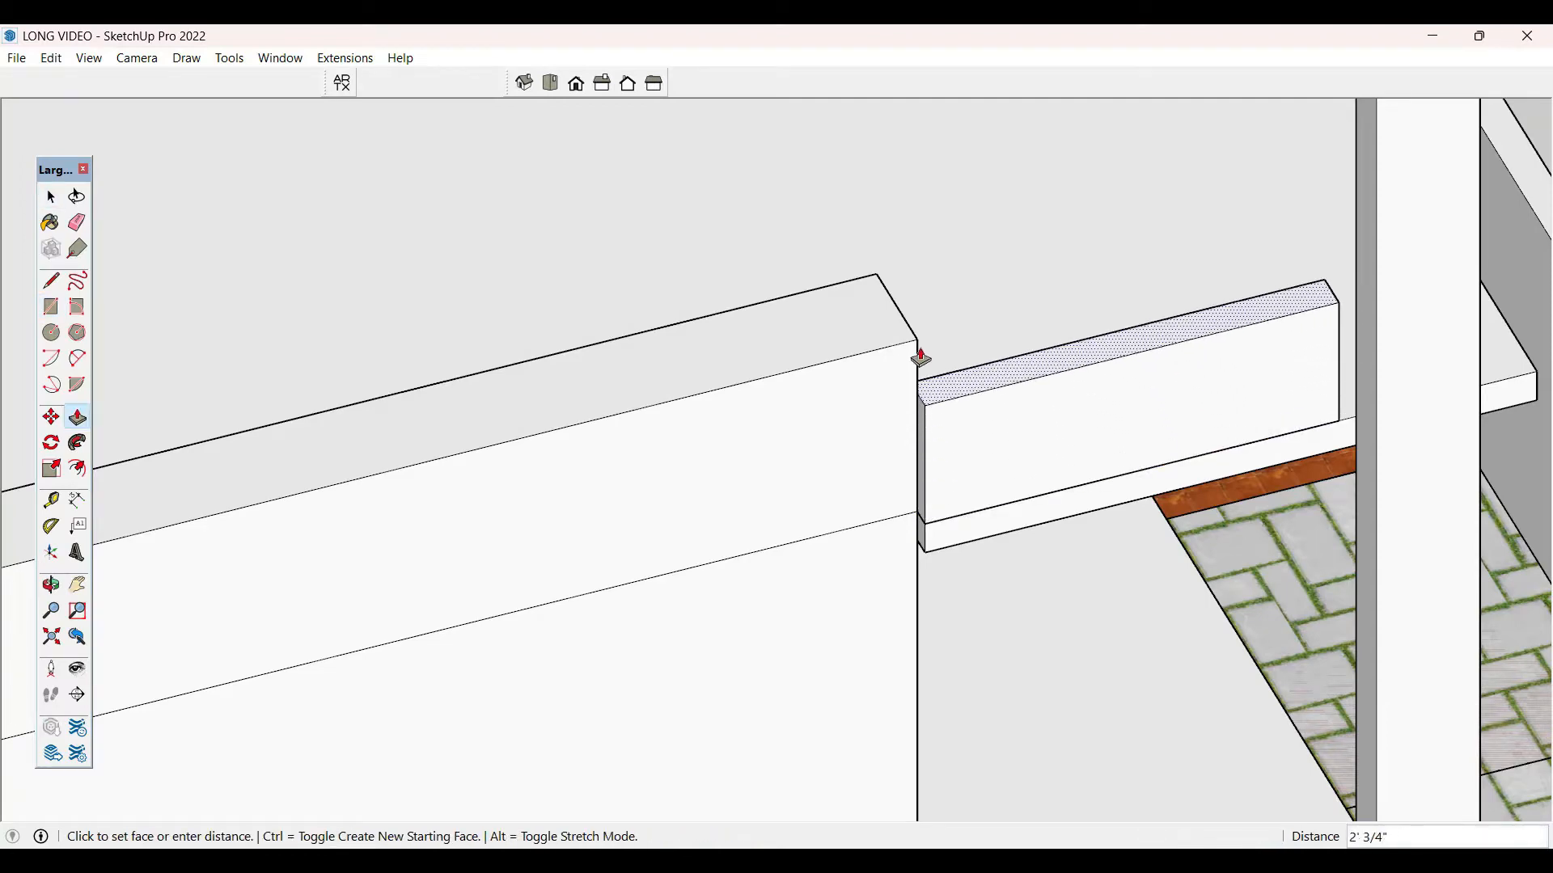
type("3'")
key("Return")
middle_click_drag(918, 347, 1038, 362)
scroll(938, 388, "down", 3)
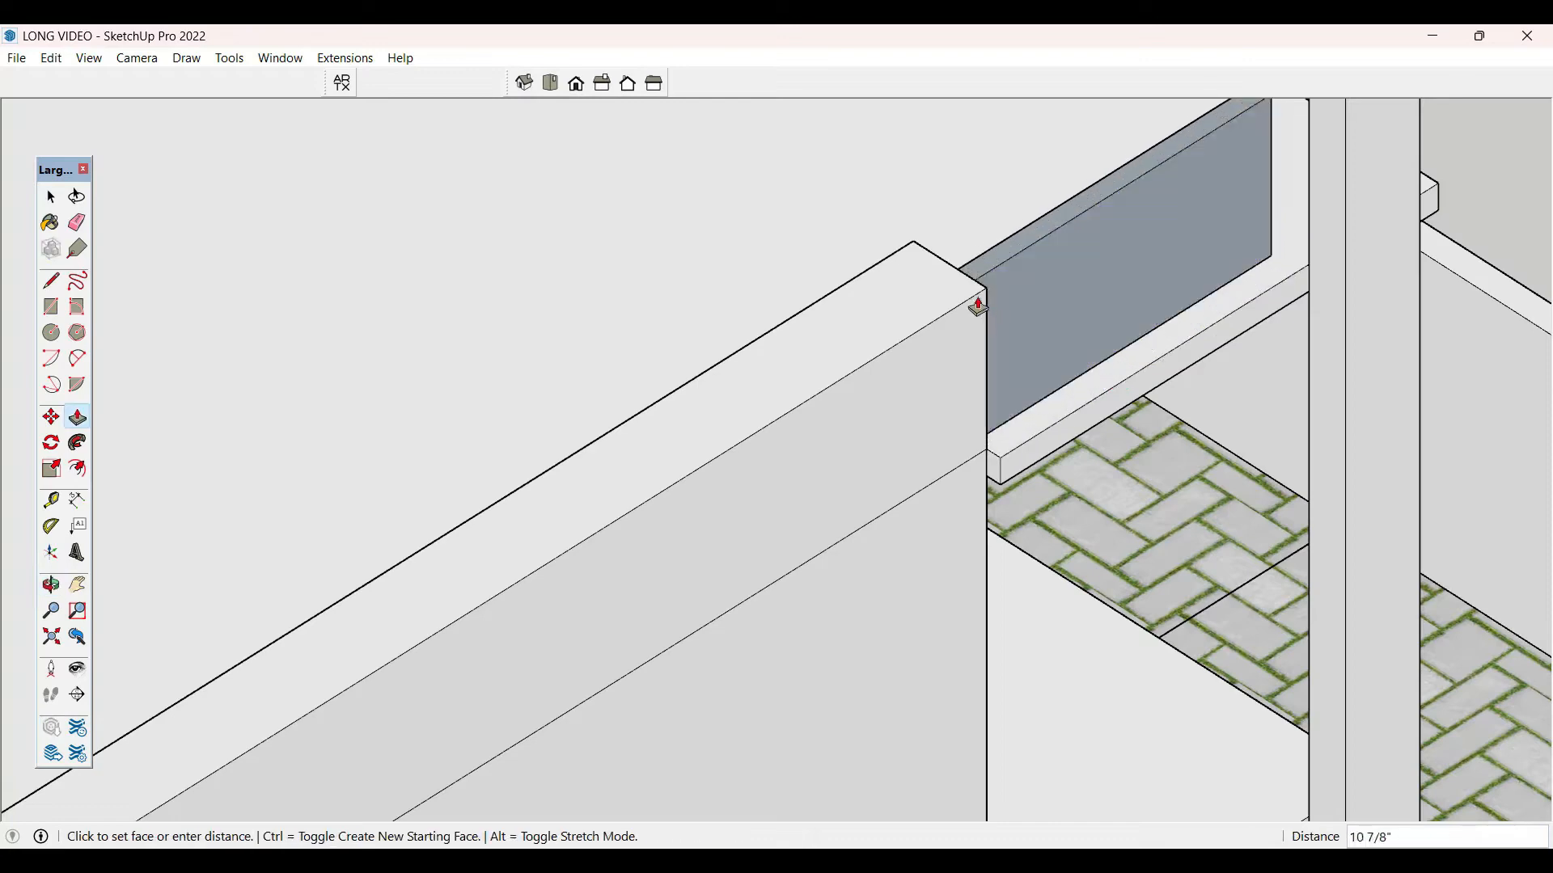
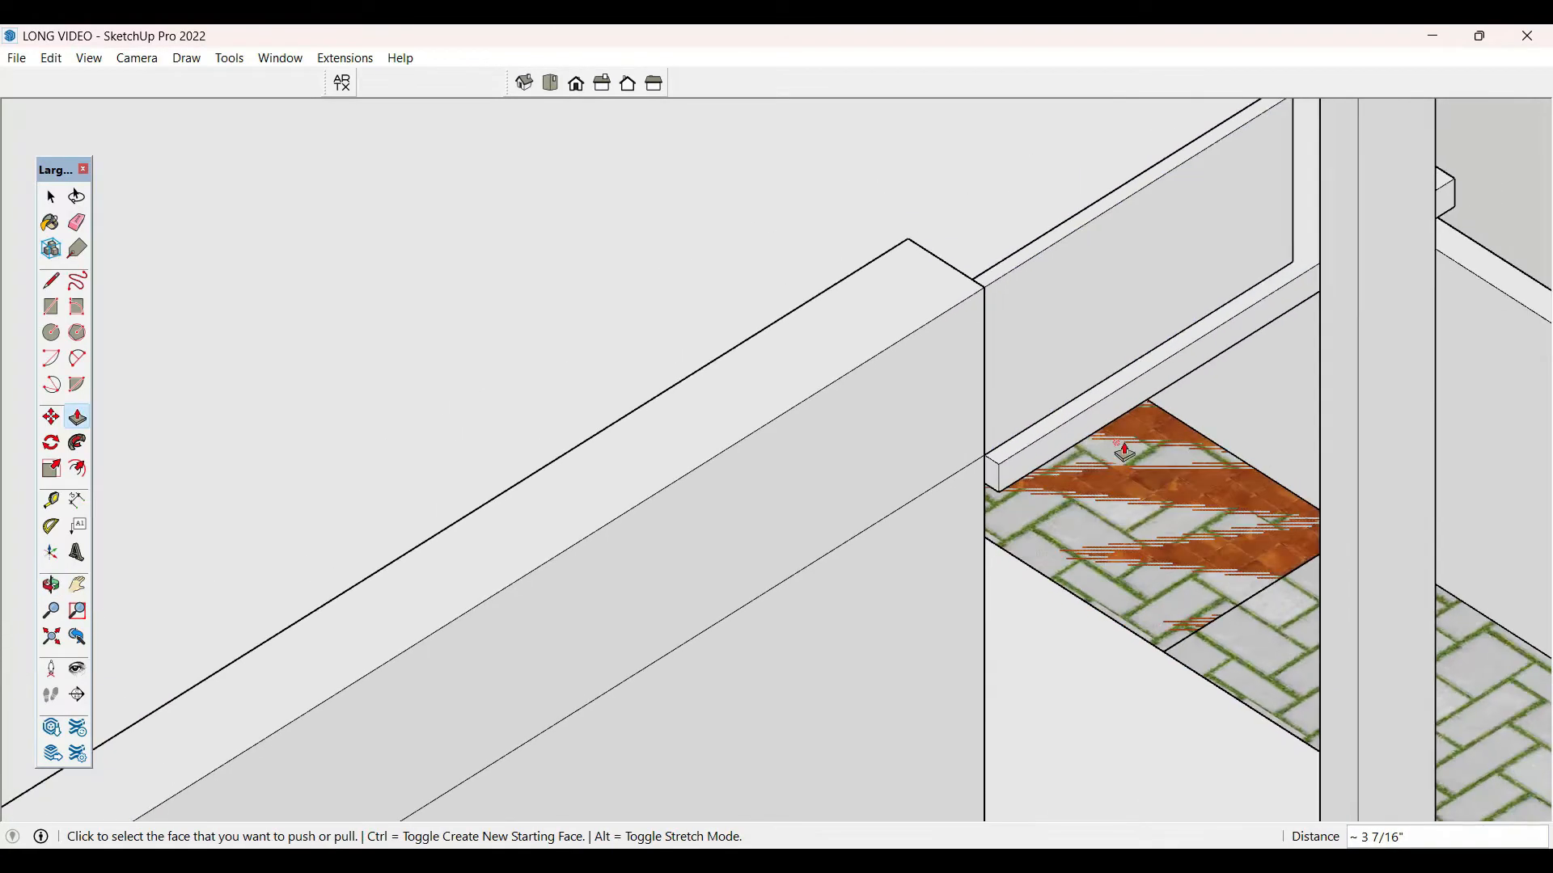
- Push the slab's front edge face back flush with the wall and front parapet, and leave the slab's group
key("space")
double_click(1031, 467)
left_click(1042, 478)
key("p")
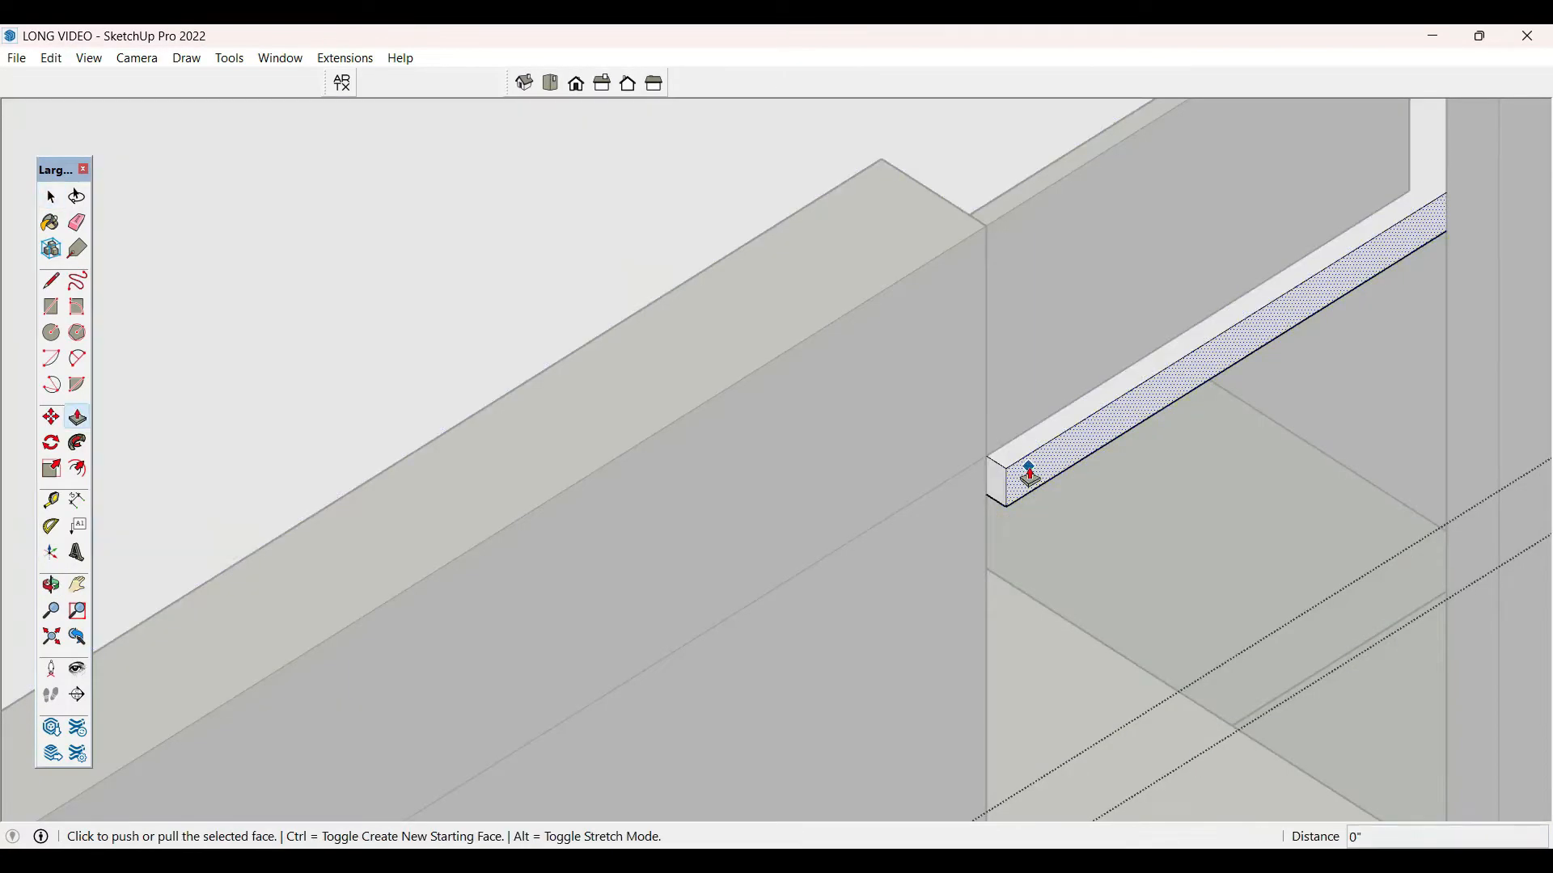
left_click(1020, 468)
left_click(993, 459)
key("space")
scroll(900, 525, "down", 5)
scroll(1240, 447, "down", 3)
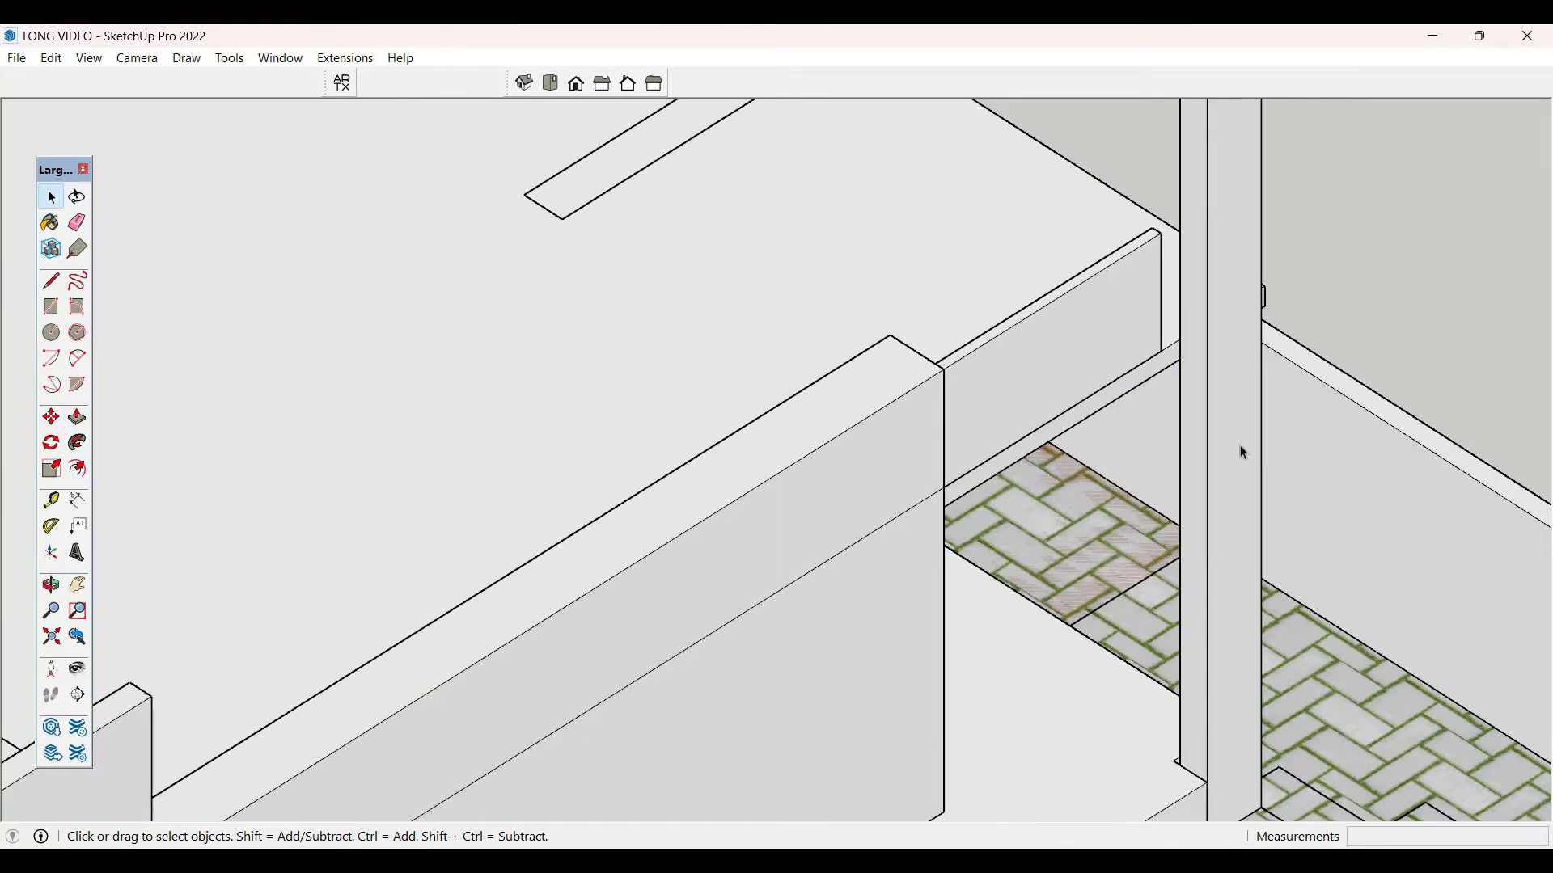
- Draw a narrow rectangle along the slab's side edge, from its front corner to the side wall's corner
middle_click_drag(1239, 447, 1112, 440)
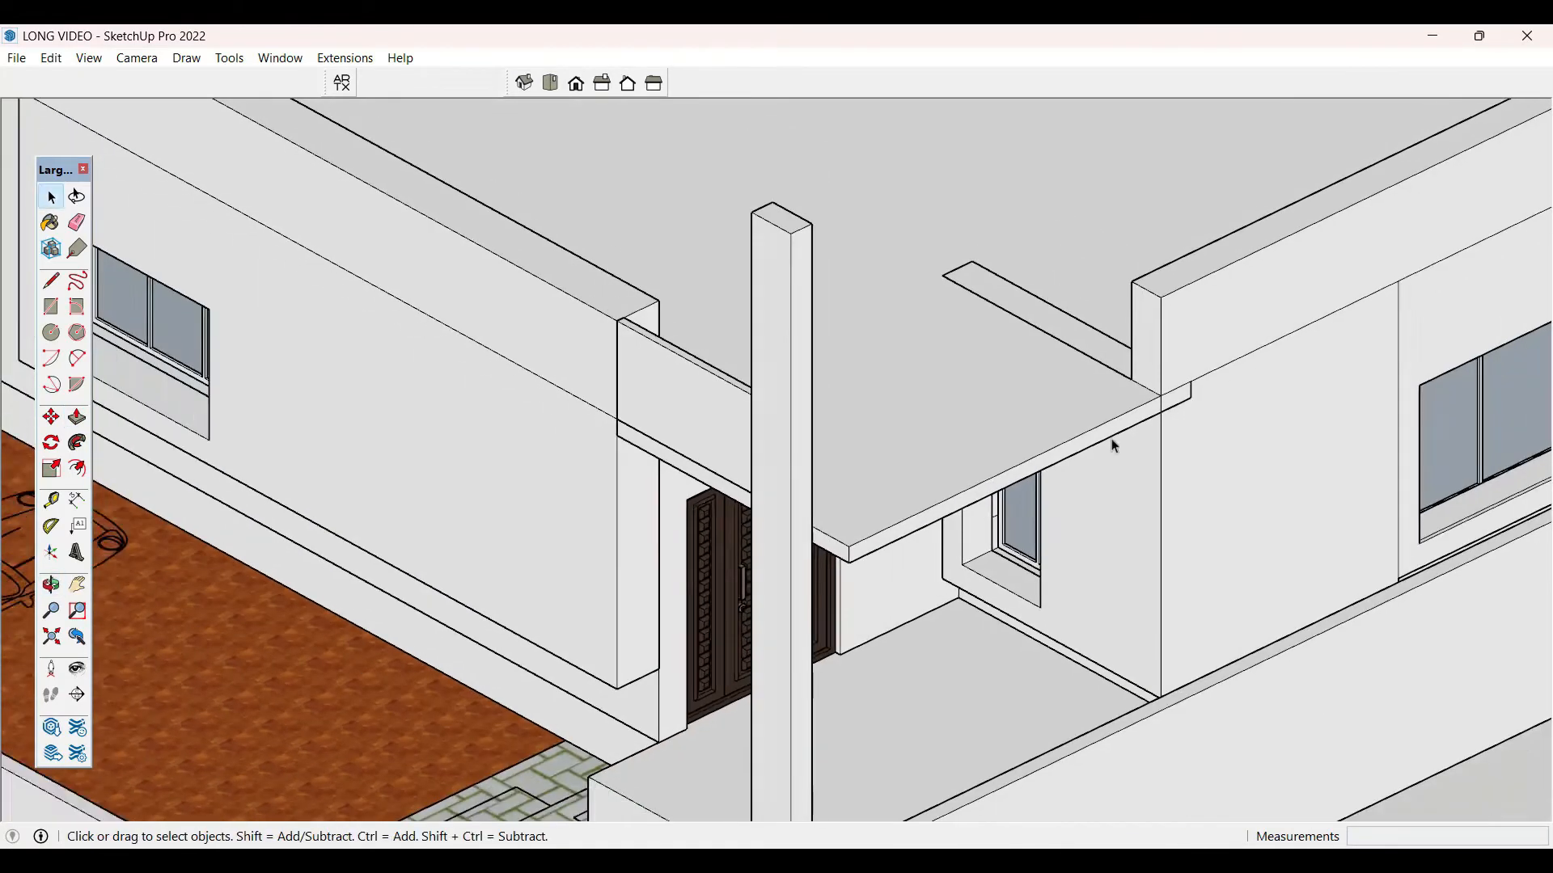
scroll(1002, 482, "up", 5)
key("r")
left_click(645, 633)
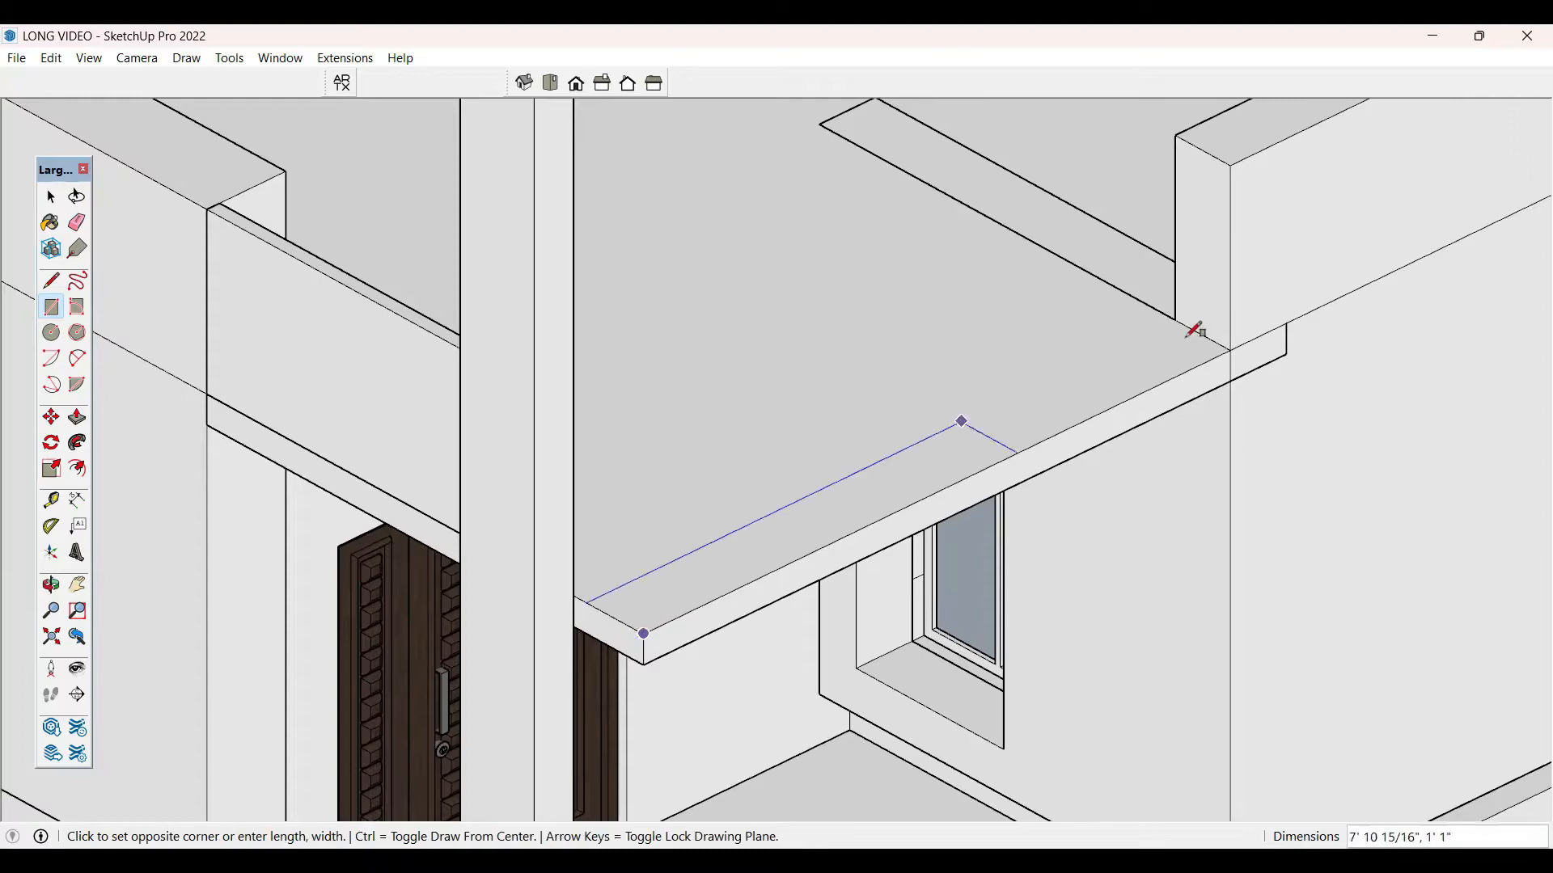
scroll(1198, 331, "up", 2)
left_click(1241, 357)
key("space")
scroll(1225, 382, "down", 2)
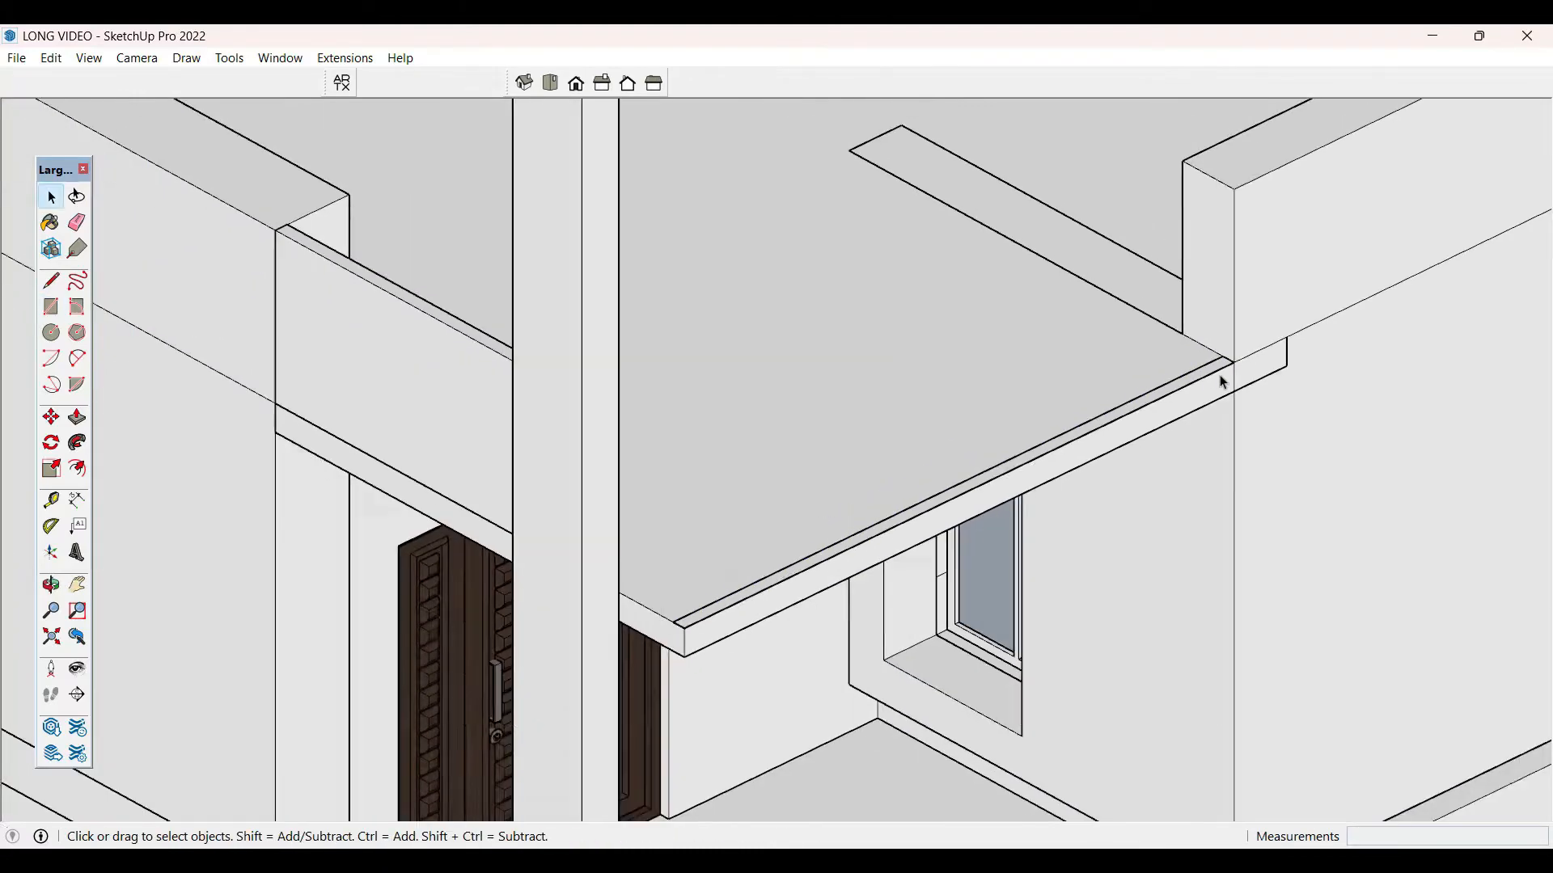
- Extrude the side strip 1' upward to form the porch roof's side parapet
left_click(1216, 374)
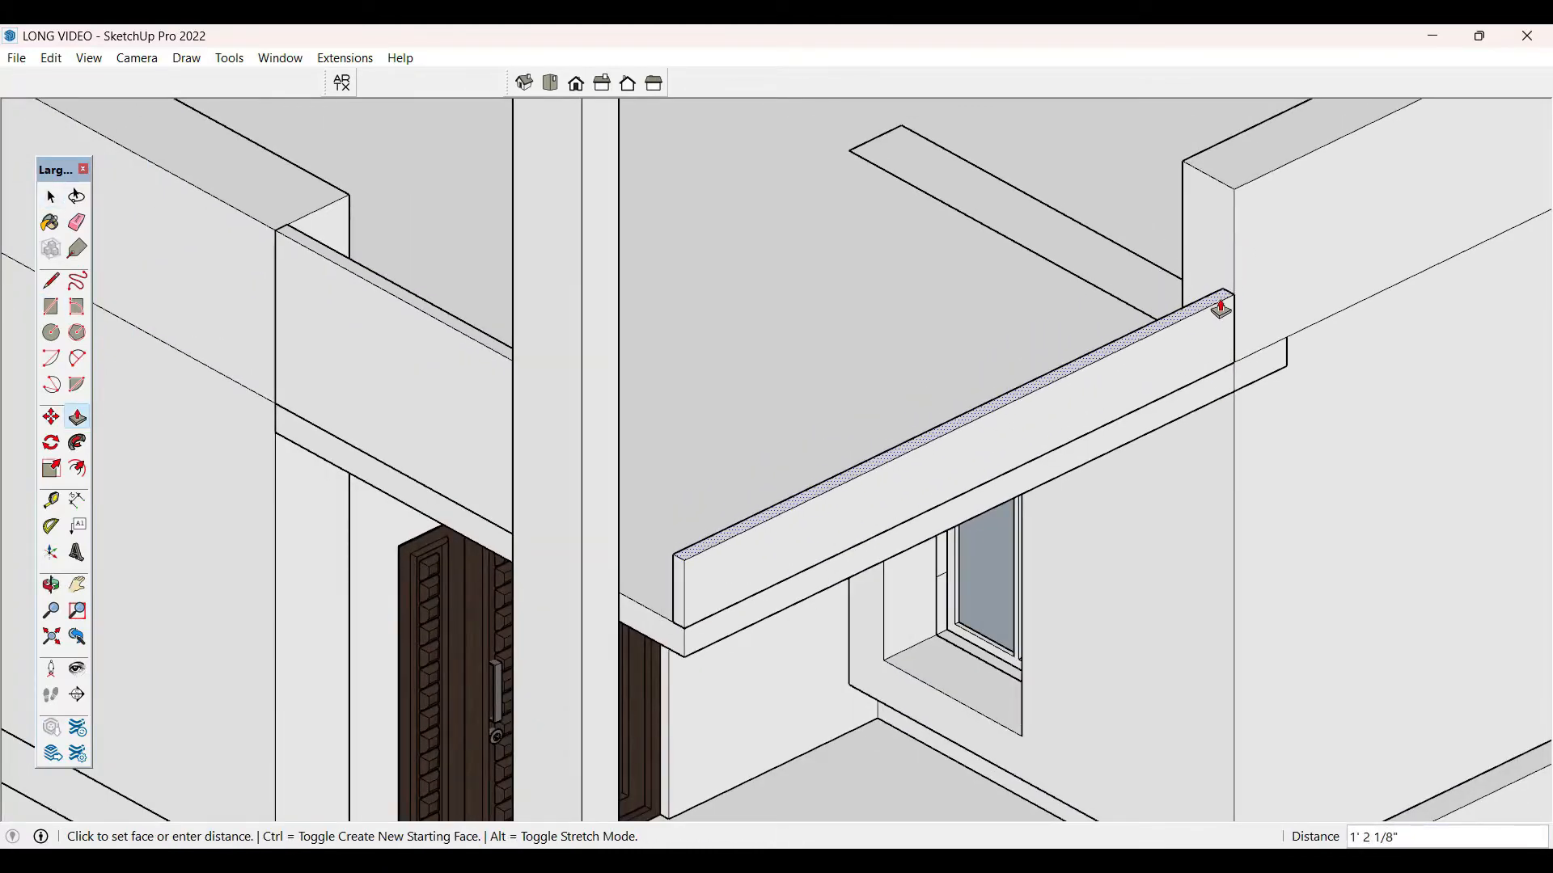
middle_click_drag(1221, 295, 1143, 461)
scroll(1181, 291, "up", 3)
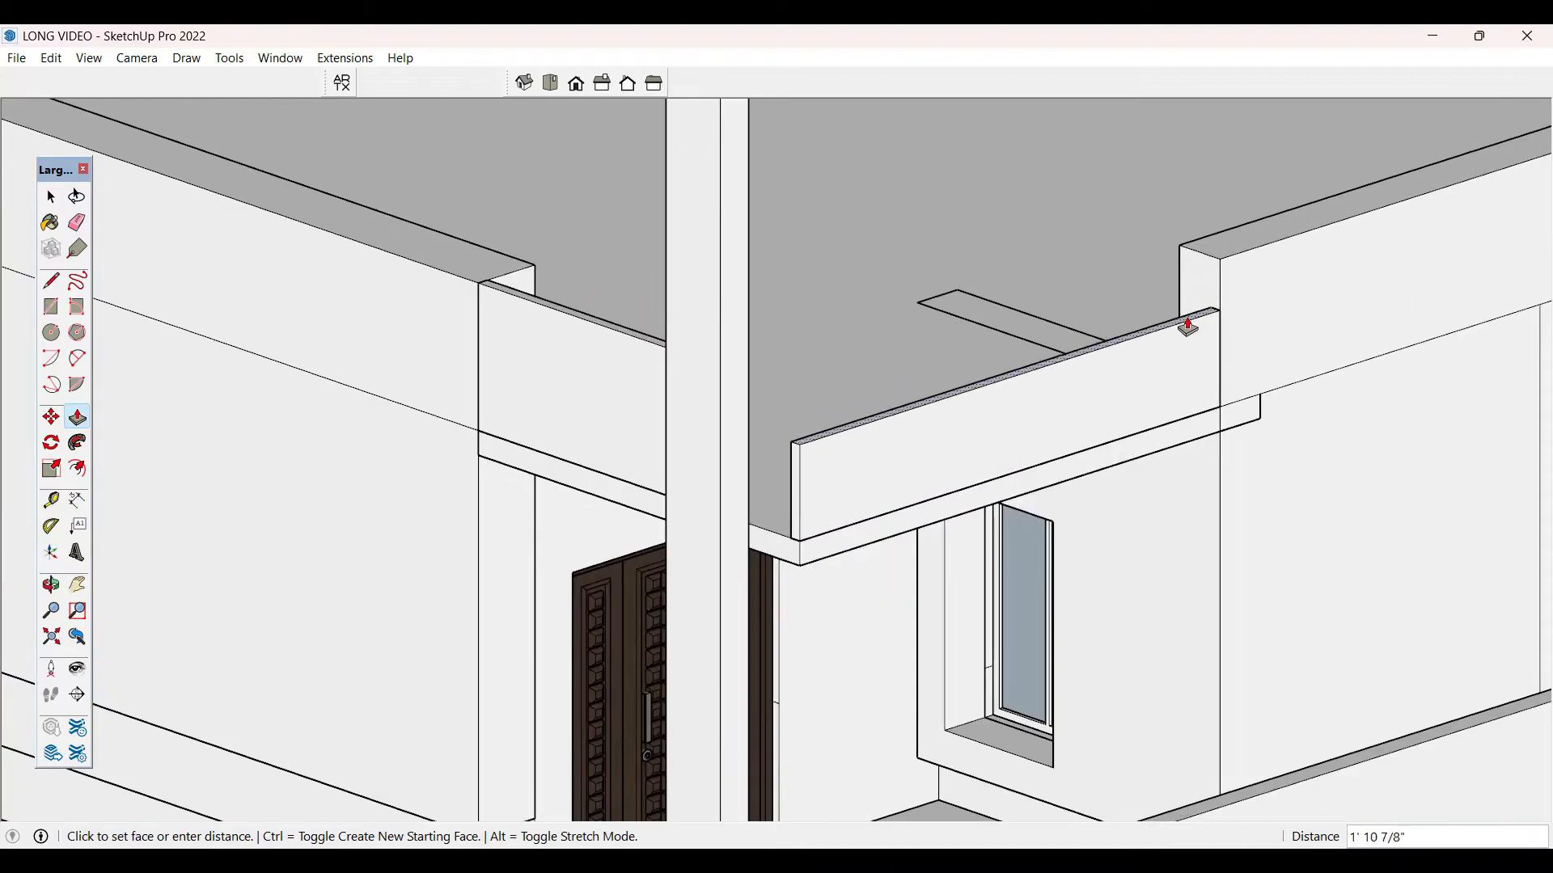
scroll(1188, 326, "up", 2)
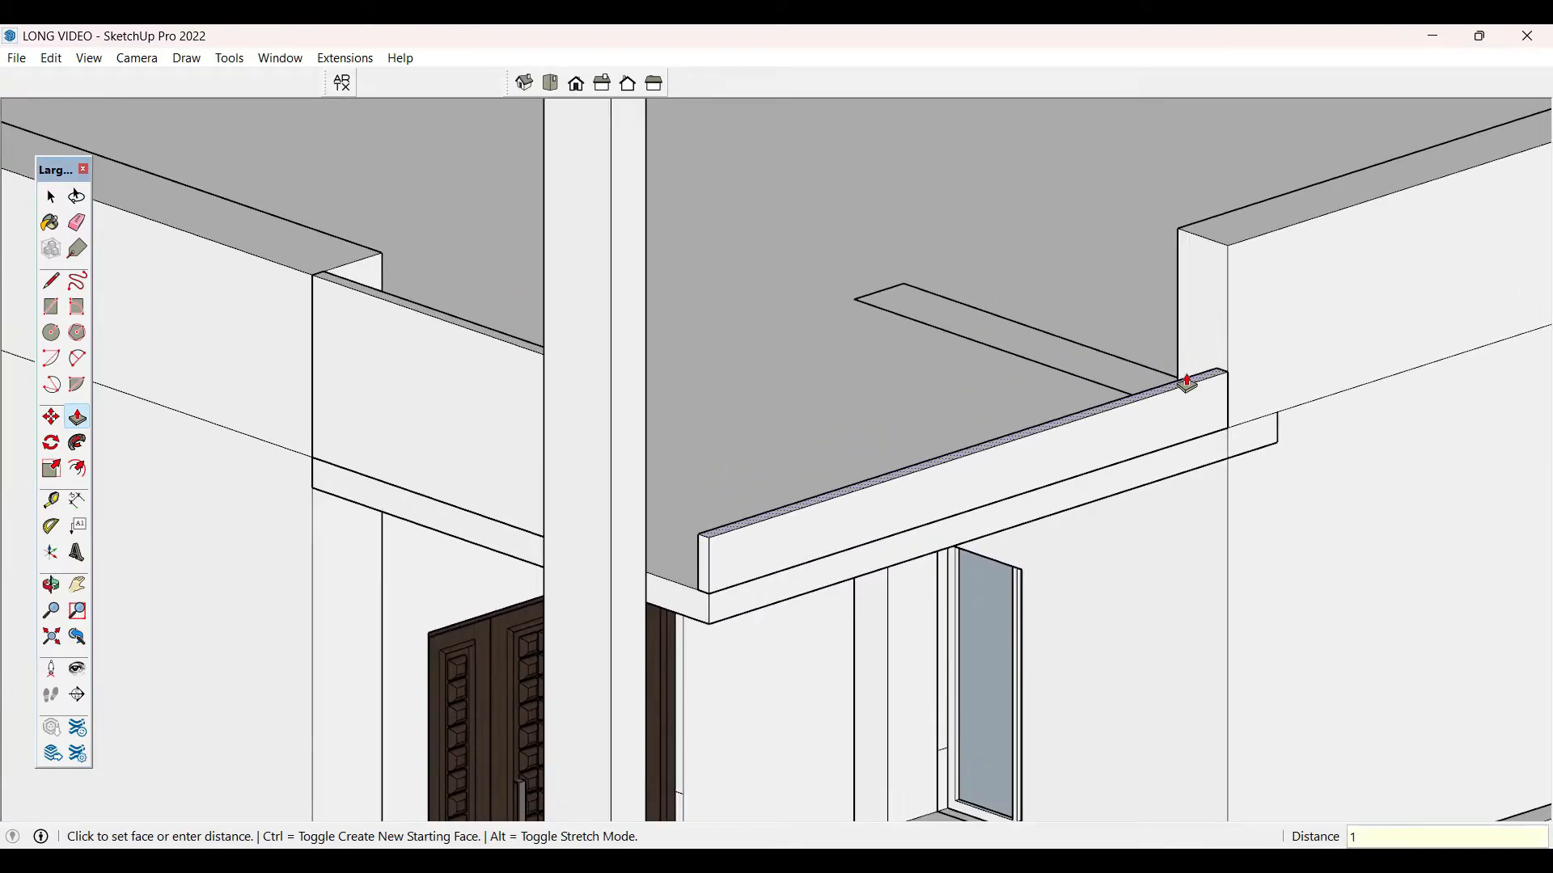
key("space")
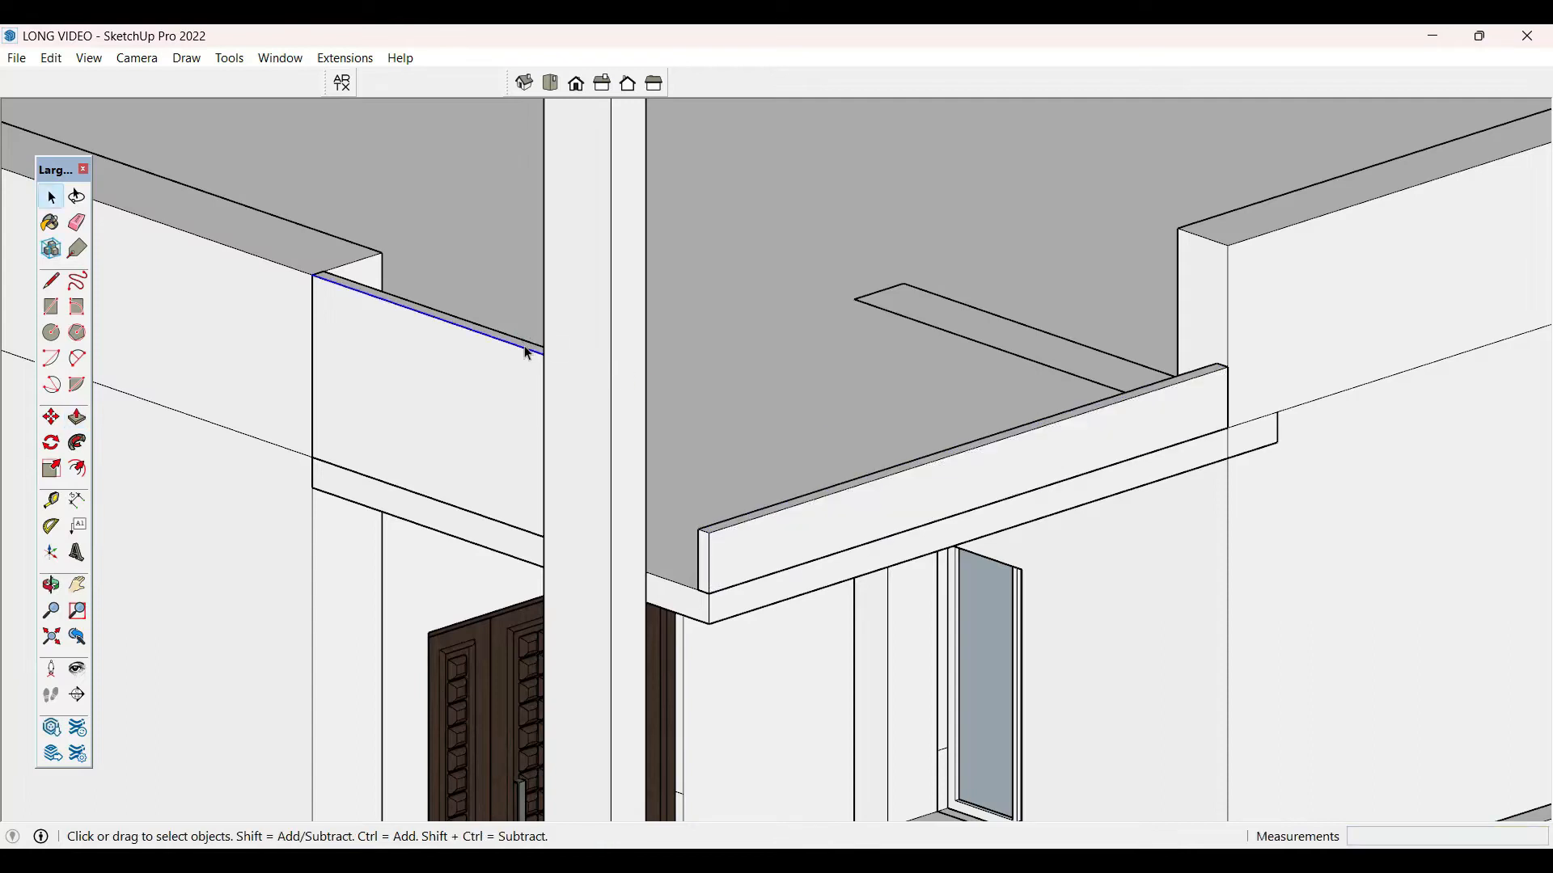
- Lower the front parapet's top by 2' and mark off a short end section on the side parapet at the slab's corner
key("p")
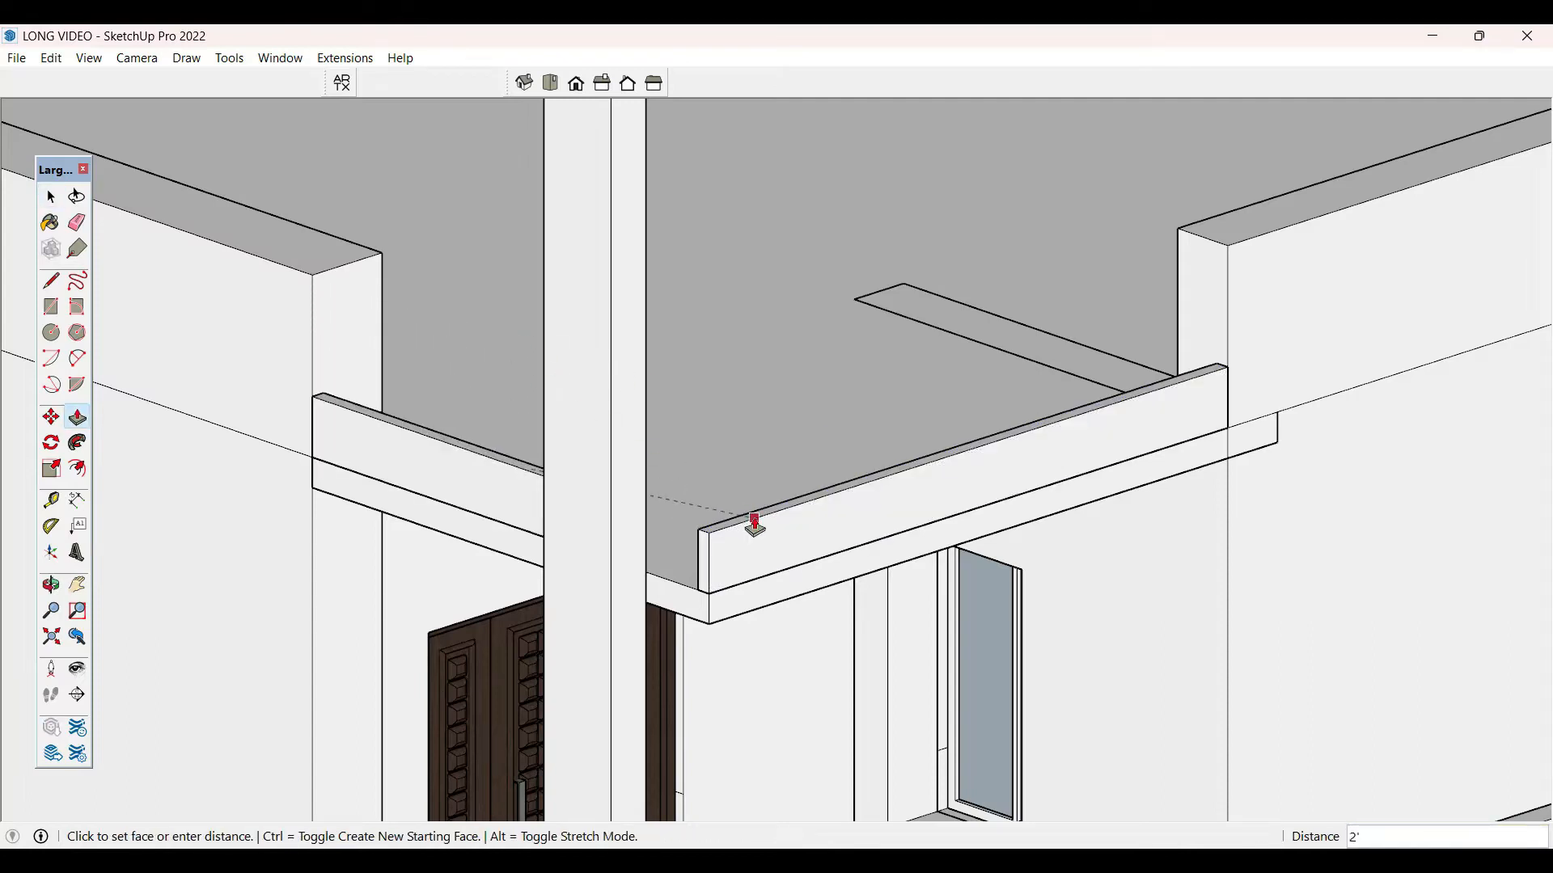
key("space")
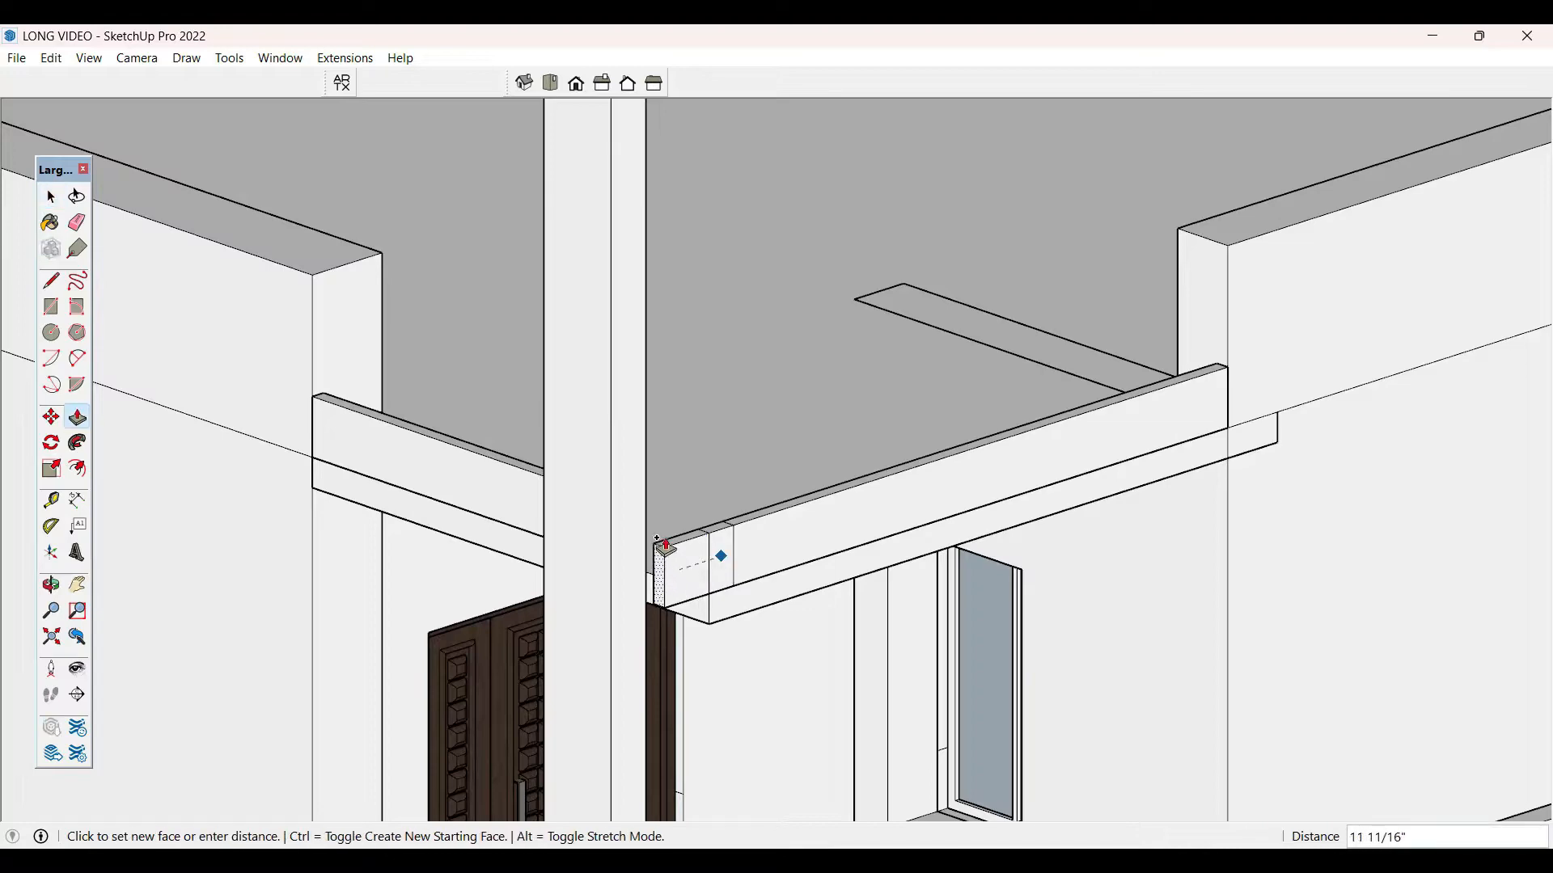
key("space")
- Extend the side parapet's end section along the front edge to meet the front parapet, and push its inner face flush with it
middle_click_drag(665, 540, 961, 276)
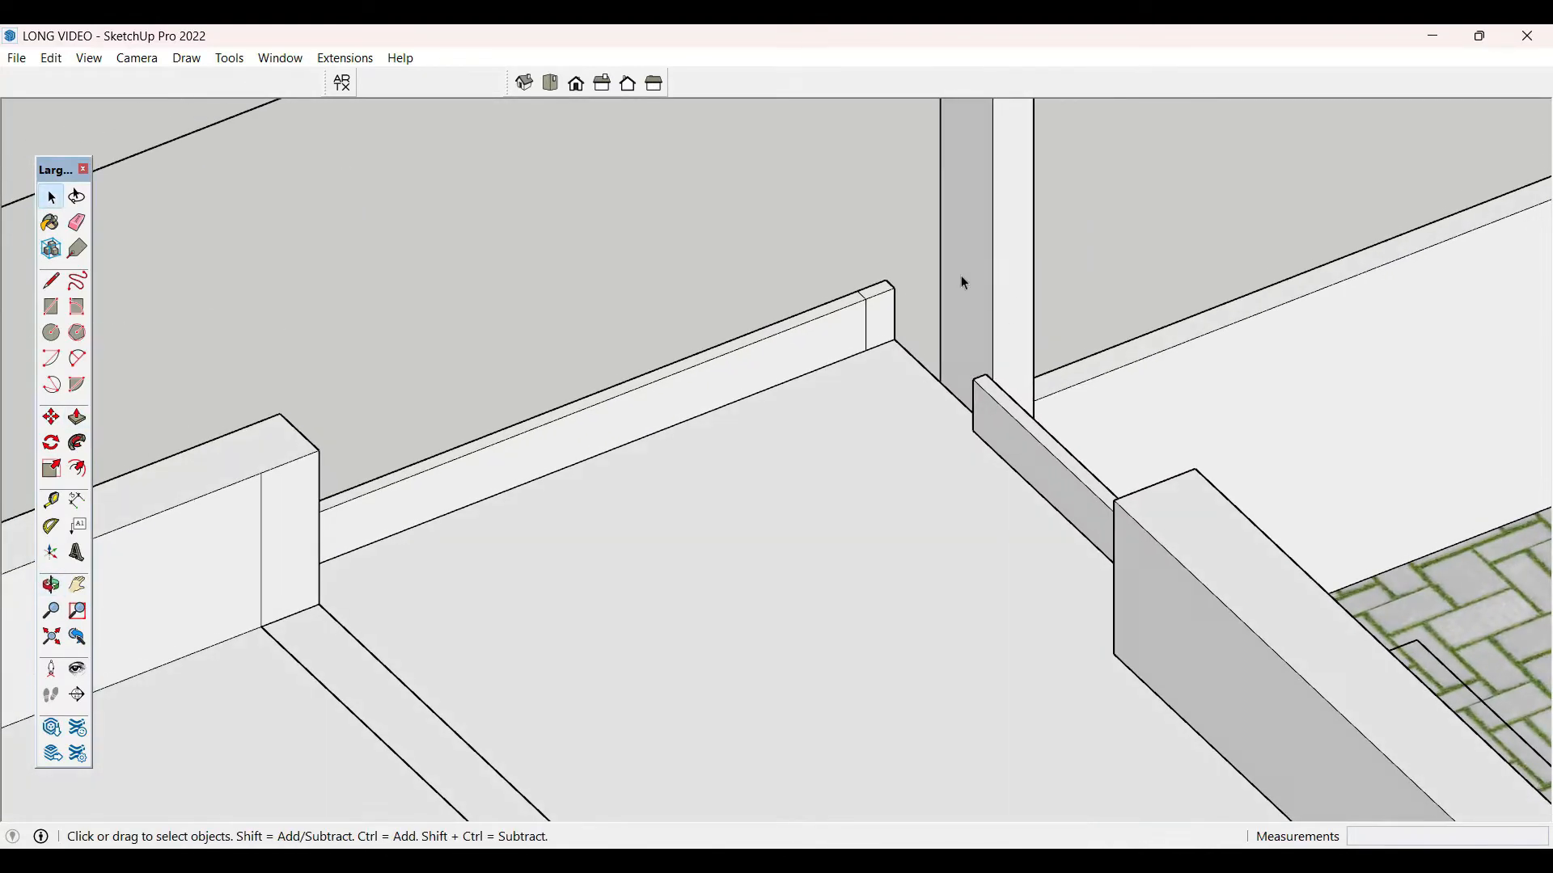
scroll(895, 347, "up", 3)
left_click(904, 346)
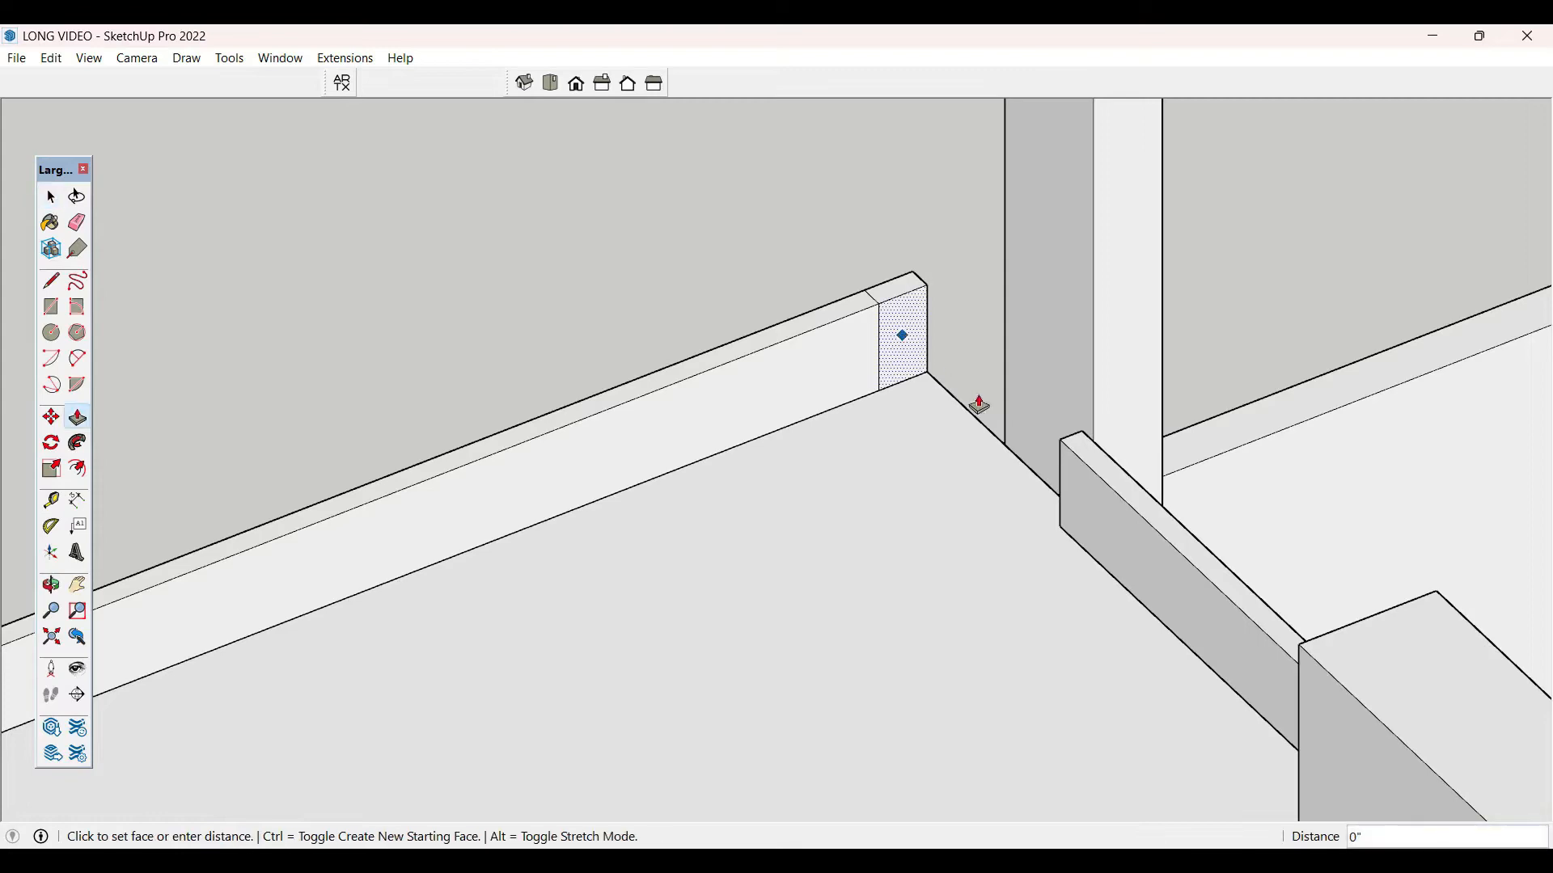
key("space")
left_click(1016, 473)
key("p")
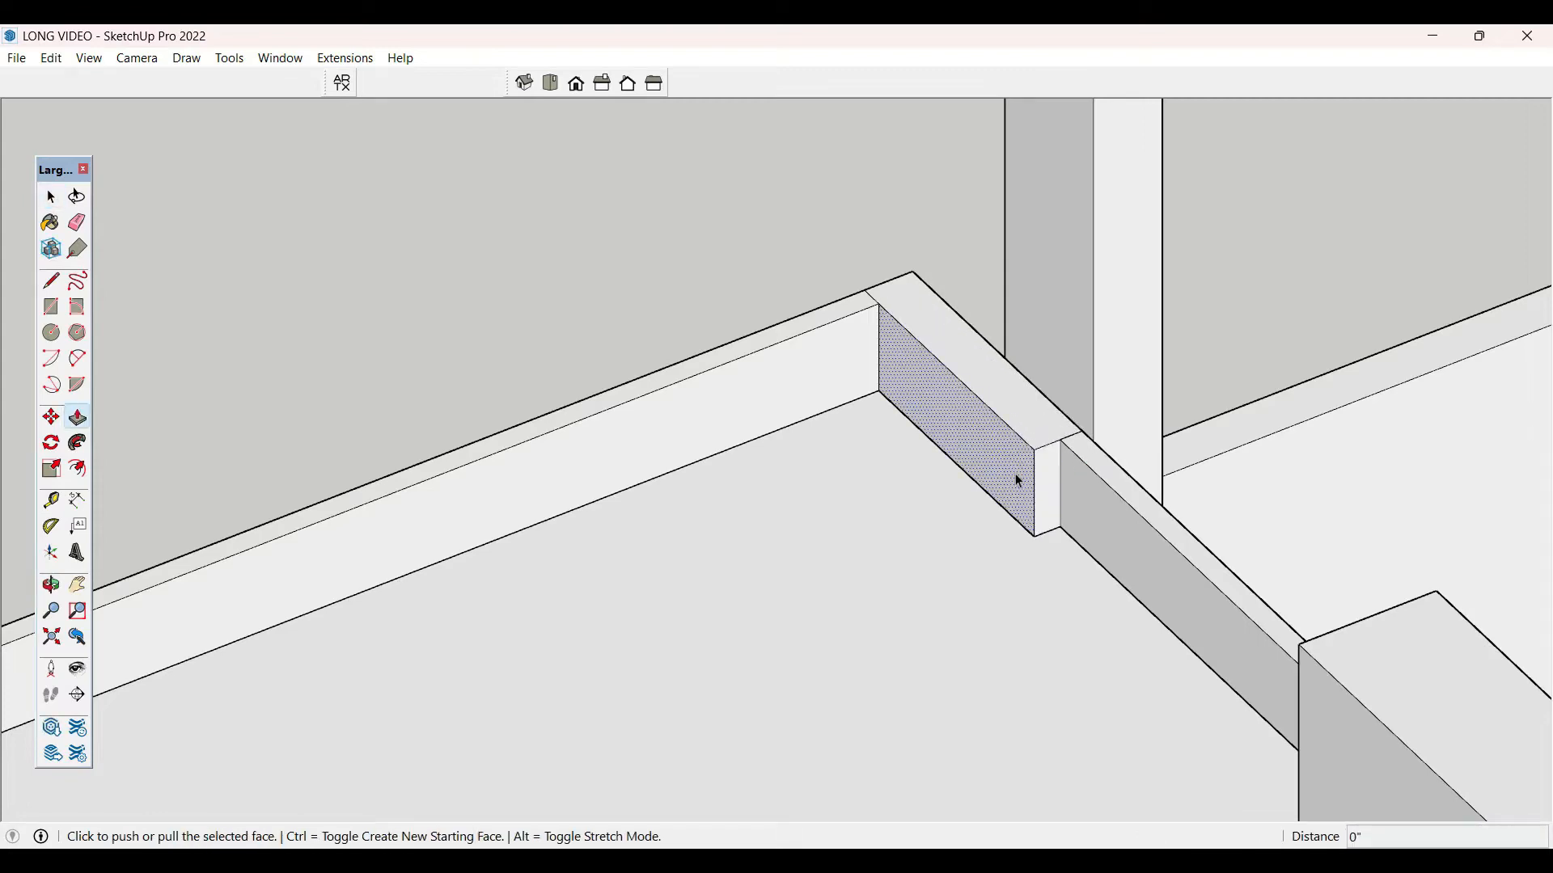
left_click(1015, 473)
left_click(1060, 469)
key("space")
- Make the whole connected porch parapet a group and deselect it
scroll(938, 439, "down", 3)
middle_click_drag(857, 437, 324, 408)
scroll(919, 372, "down", 2)
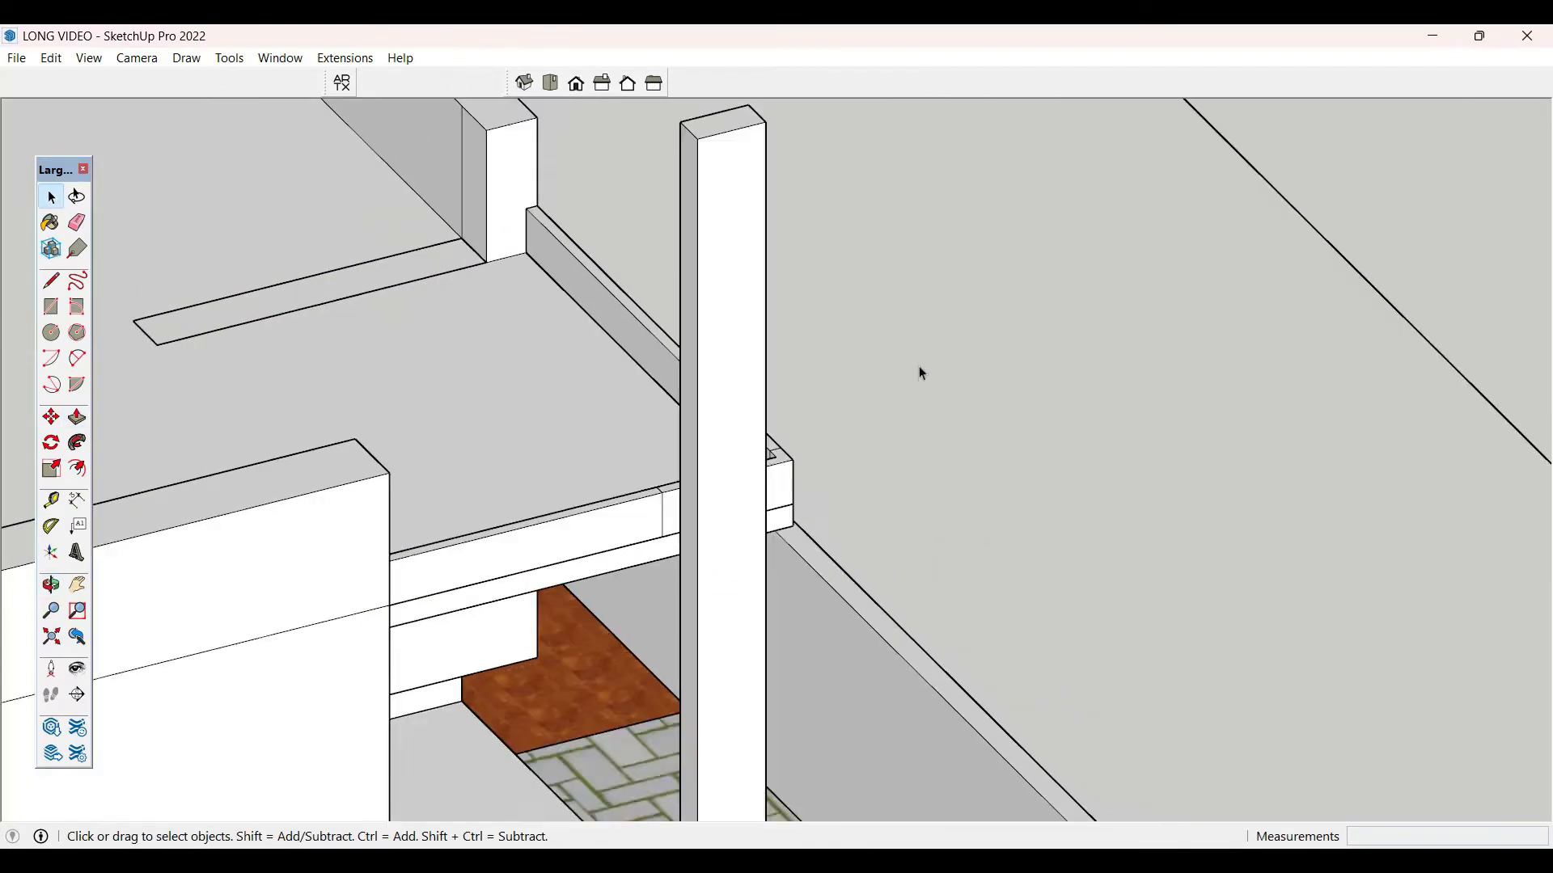
middle_click_drag(905, 369, 323, 361)
scroll(781, 432, "down", 2)
scroll(785, 434, "up", 1)
triple_click(811, 409)
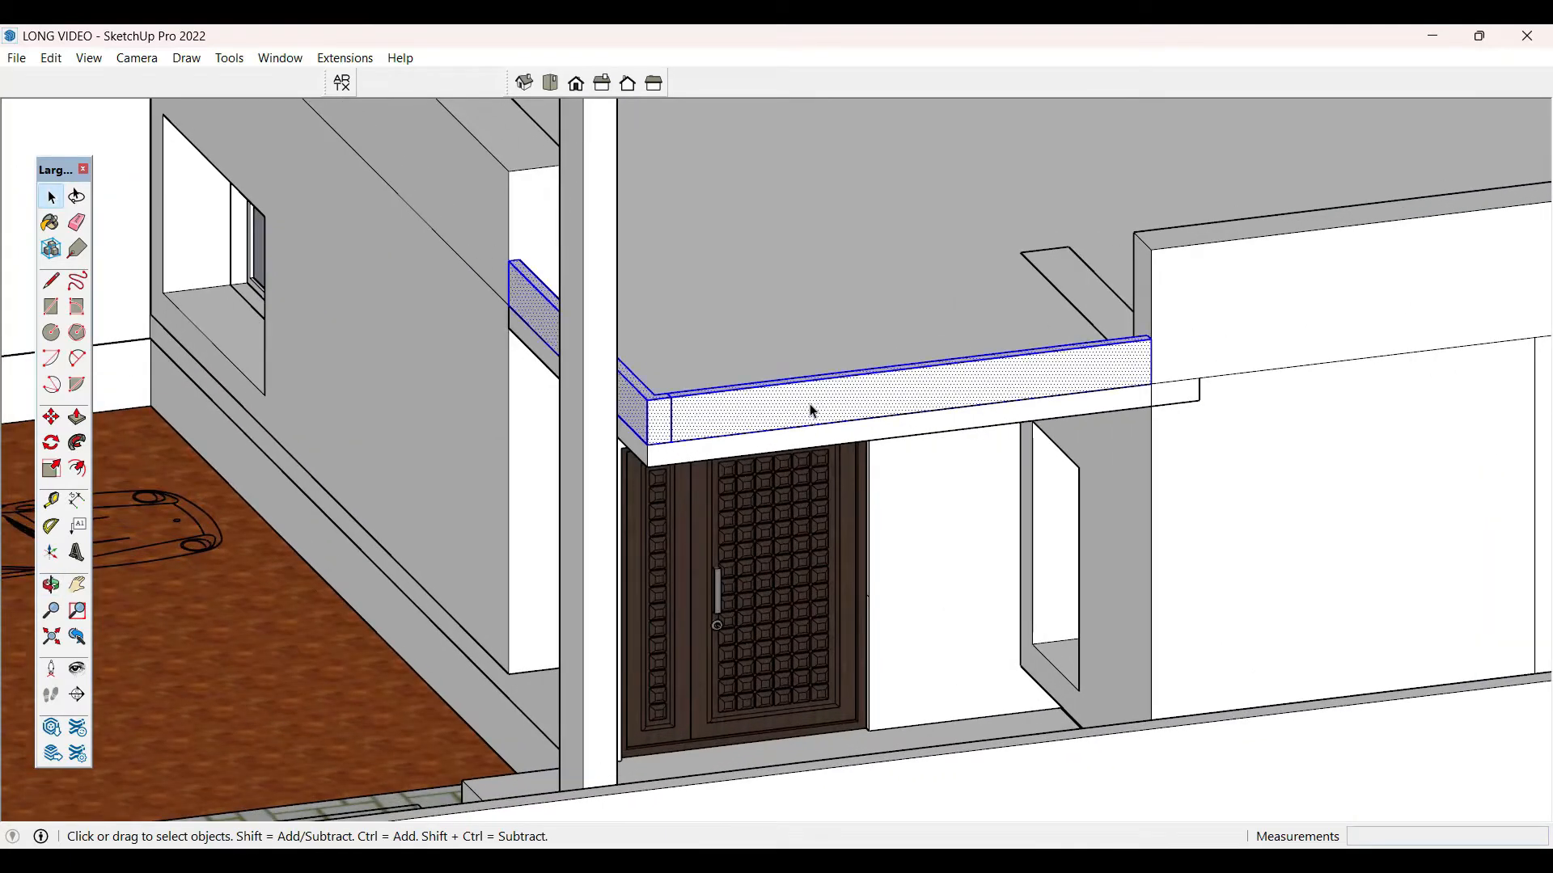
right_click(811, 409)
left_click(872, 503)
scroll(928, 733, "down", 5)
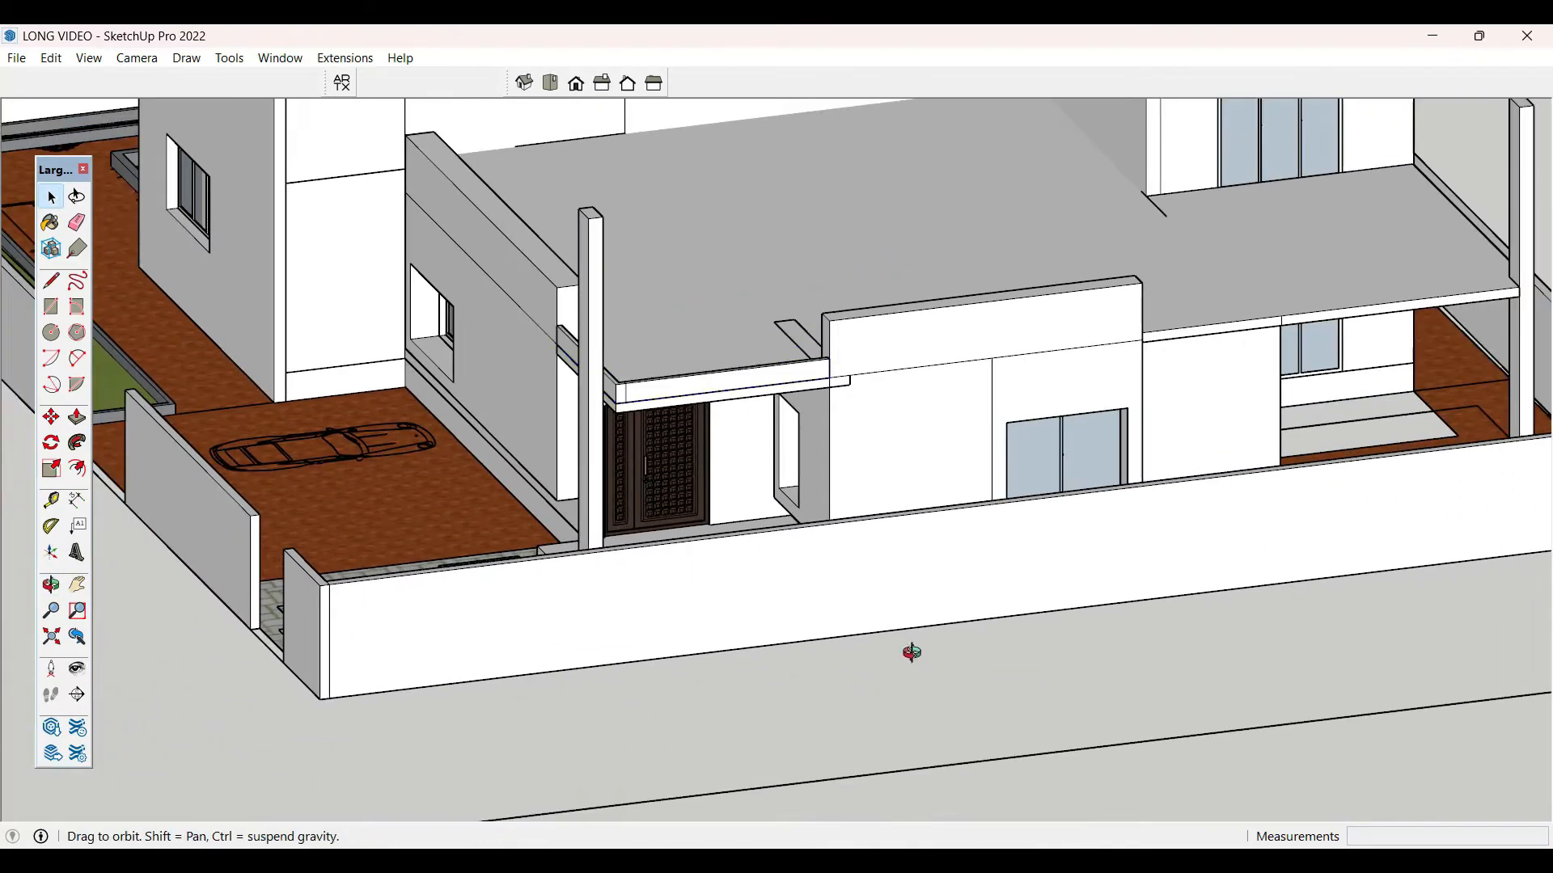
middle_click_drag(912, 653, 995, 676)
left_click(994, 675)
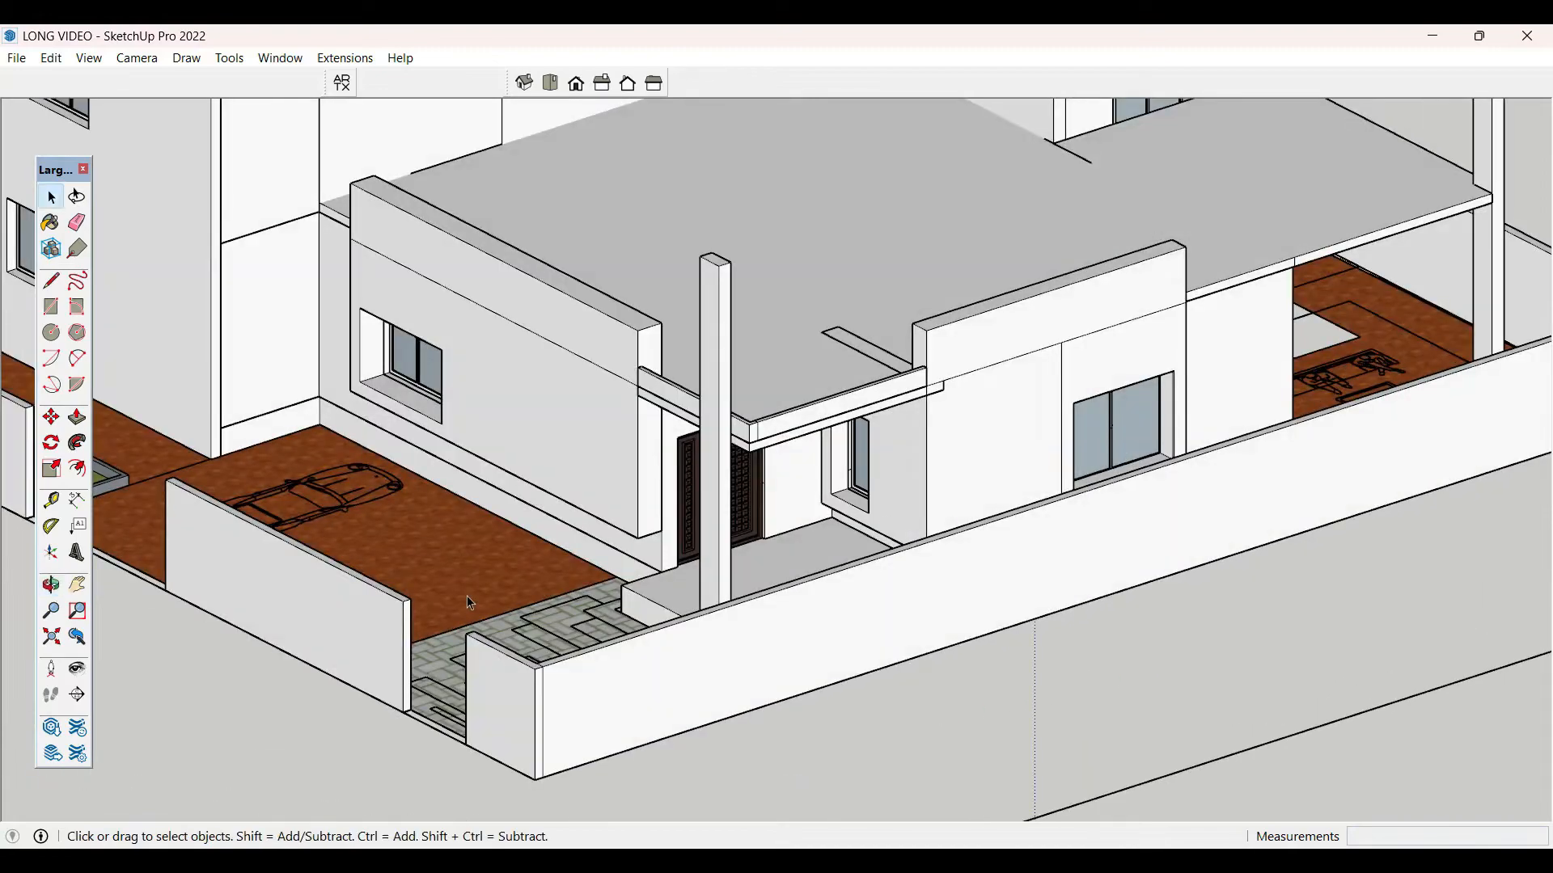
- Draw a narrow rectangle along the outer edge of the rear terrace's roof slab, from the wall's end toward the corner column
scroll(468, 595, "down", 3)
middle_click_drag(1072, 486, 315, 550)
scroll(777, 388, "up", 3)
middle_click_drag(777, 437, 824, 518)
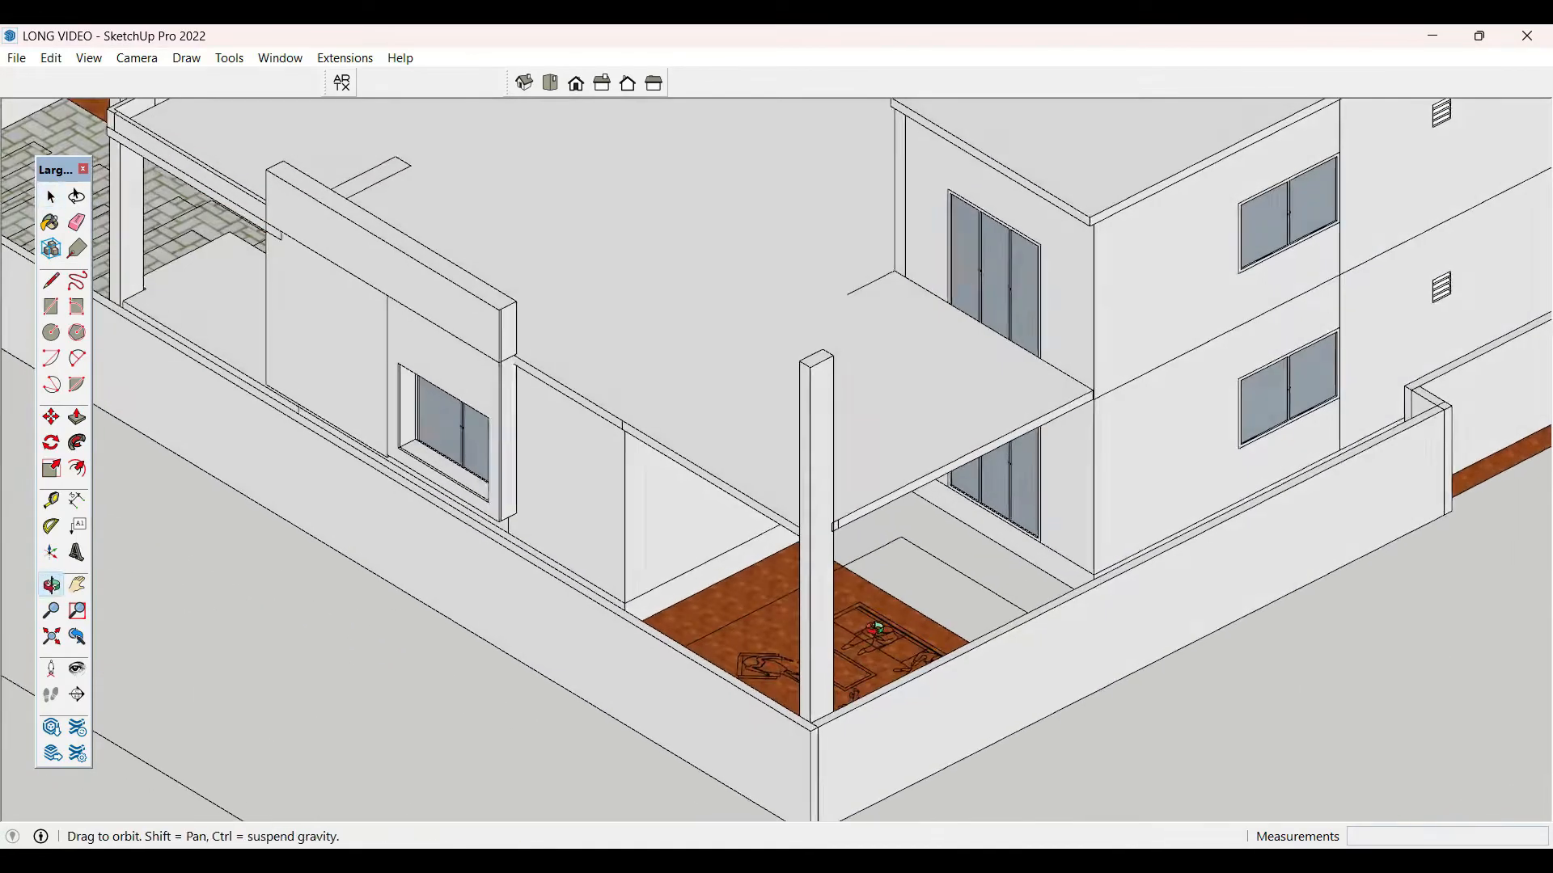
scroll(962, 388, "up", 1)
scroll(408, 343, "up", 2)
scroll(407, 335, "up", 4)
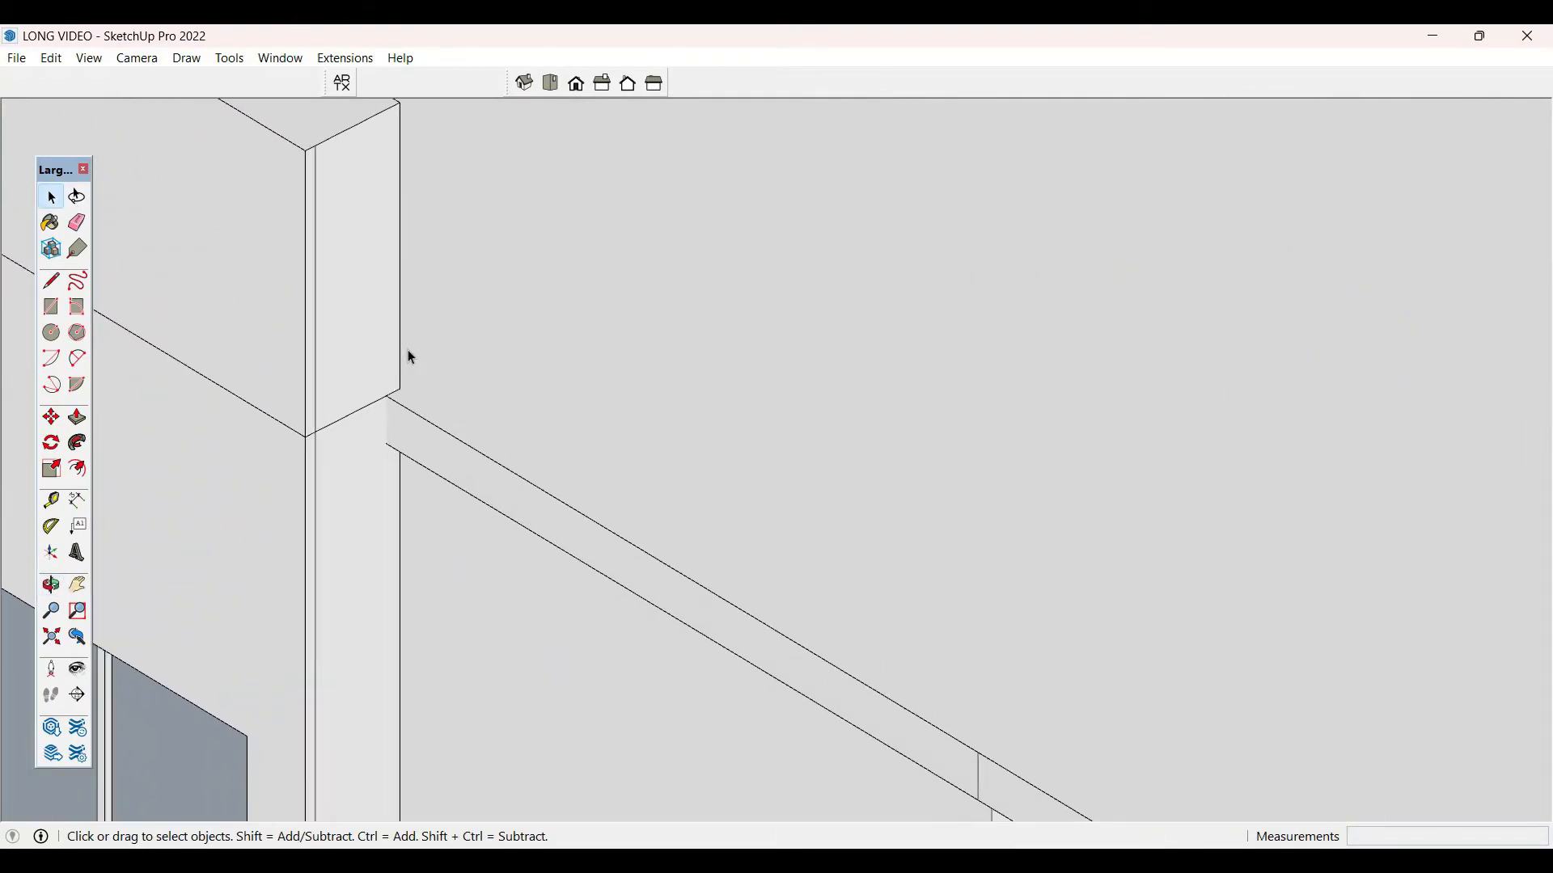
key("r")
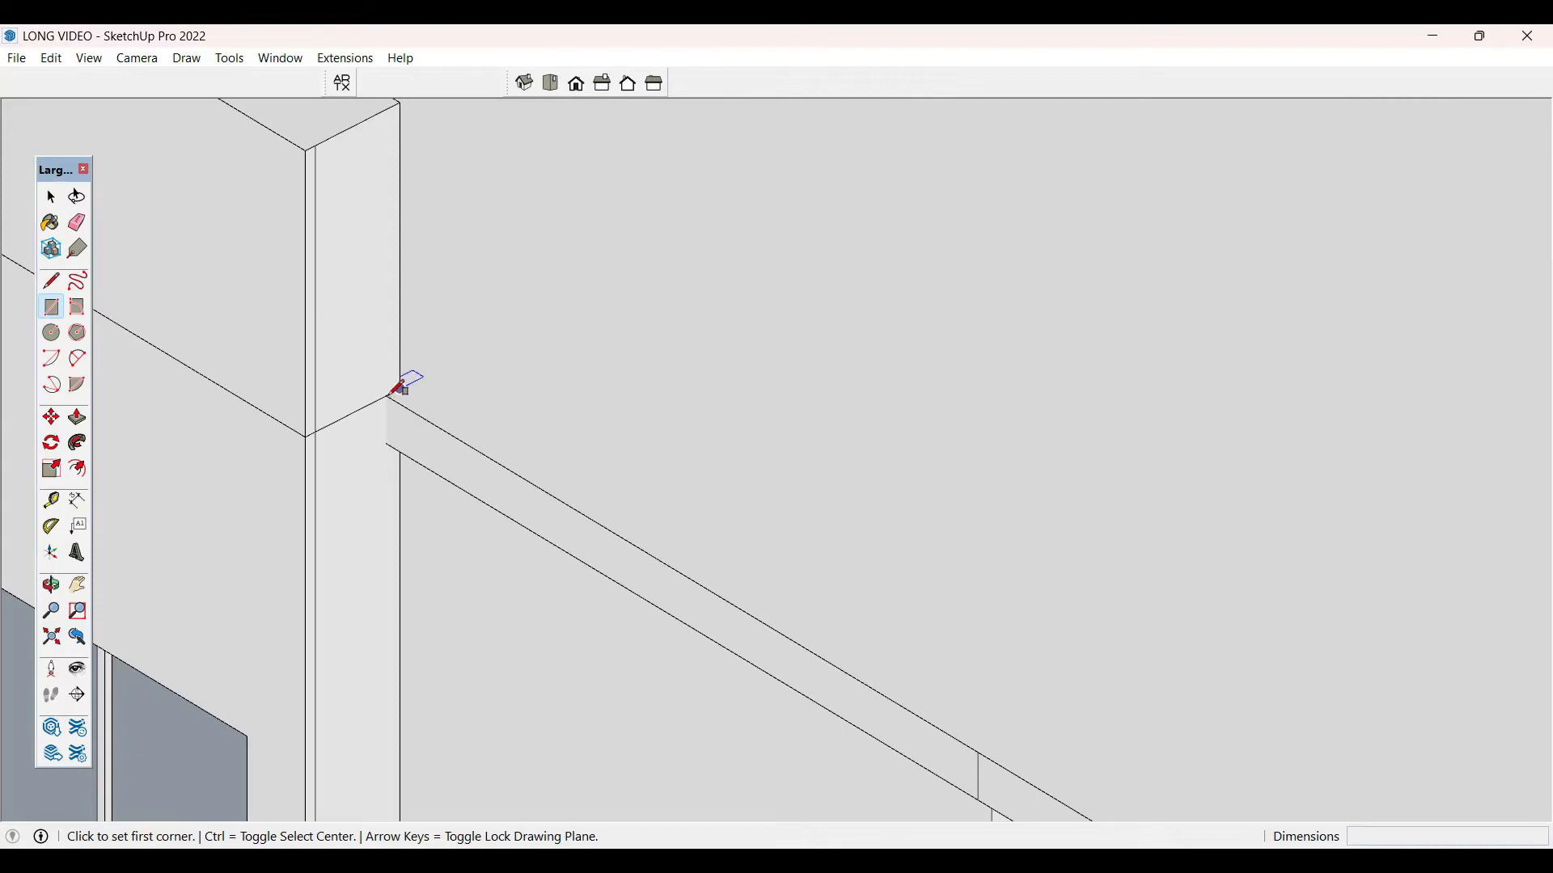
scroll(394, 388, "down", 5)
middle_click_drag(461, 347, 960, 497)
scroll(1377, 433, "up", 6)
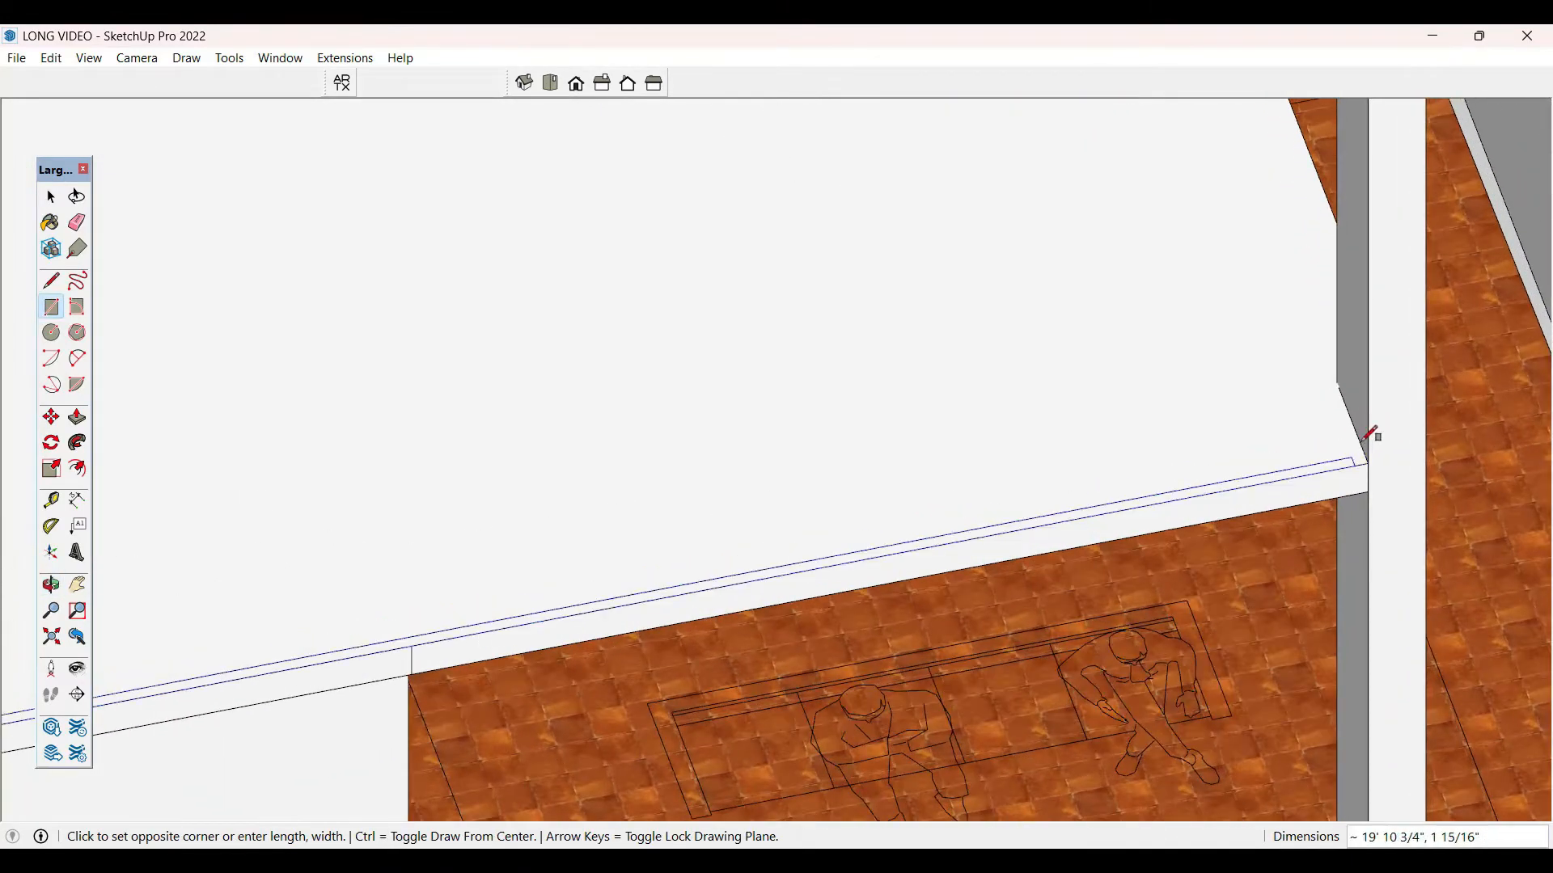
- Draw a narrow strip about 20' long along the terrace slab's edge and pull it up 1' as a parapet
left_click(1363, 442)
key("space")
key("p")
left_click(1335, 462)
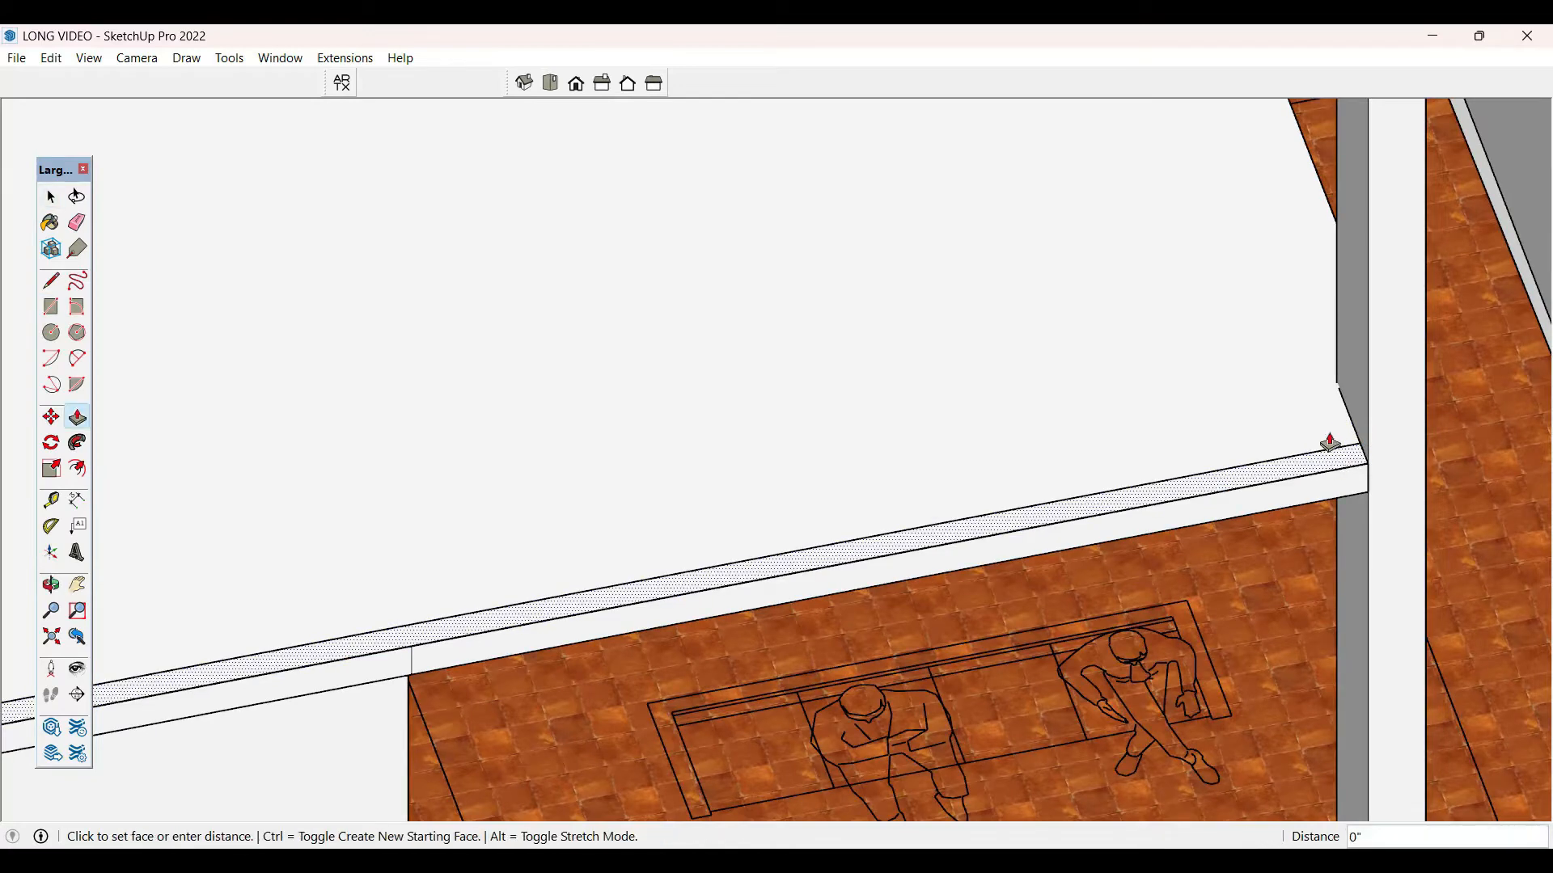
scroll(1329, 465, "down", 2)
middle_click_drag(1327, 469, 1288, 342)
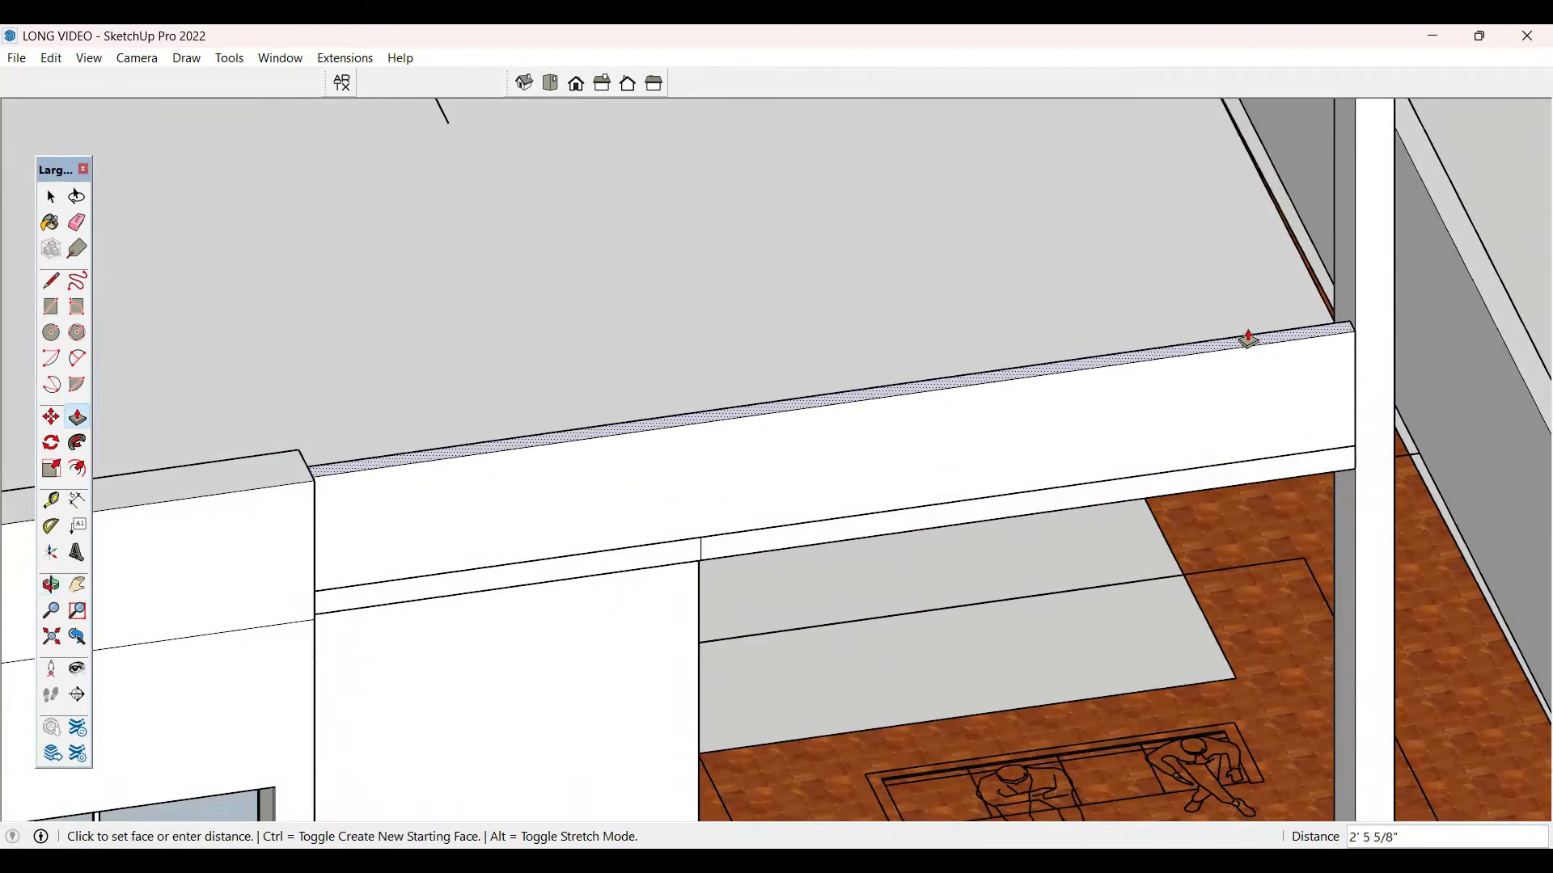
left_click(1249, 340)
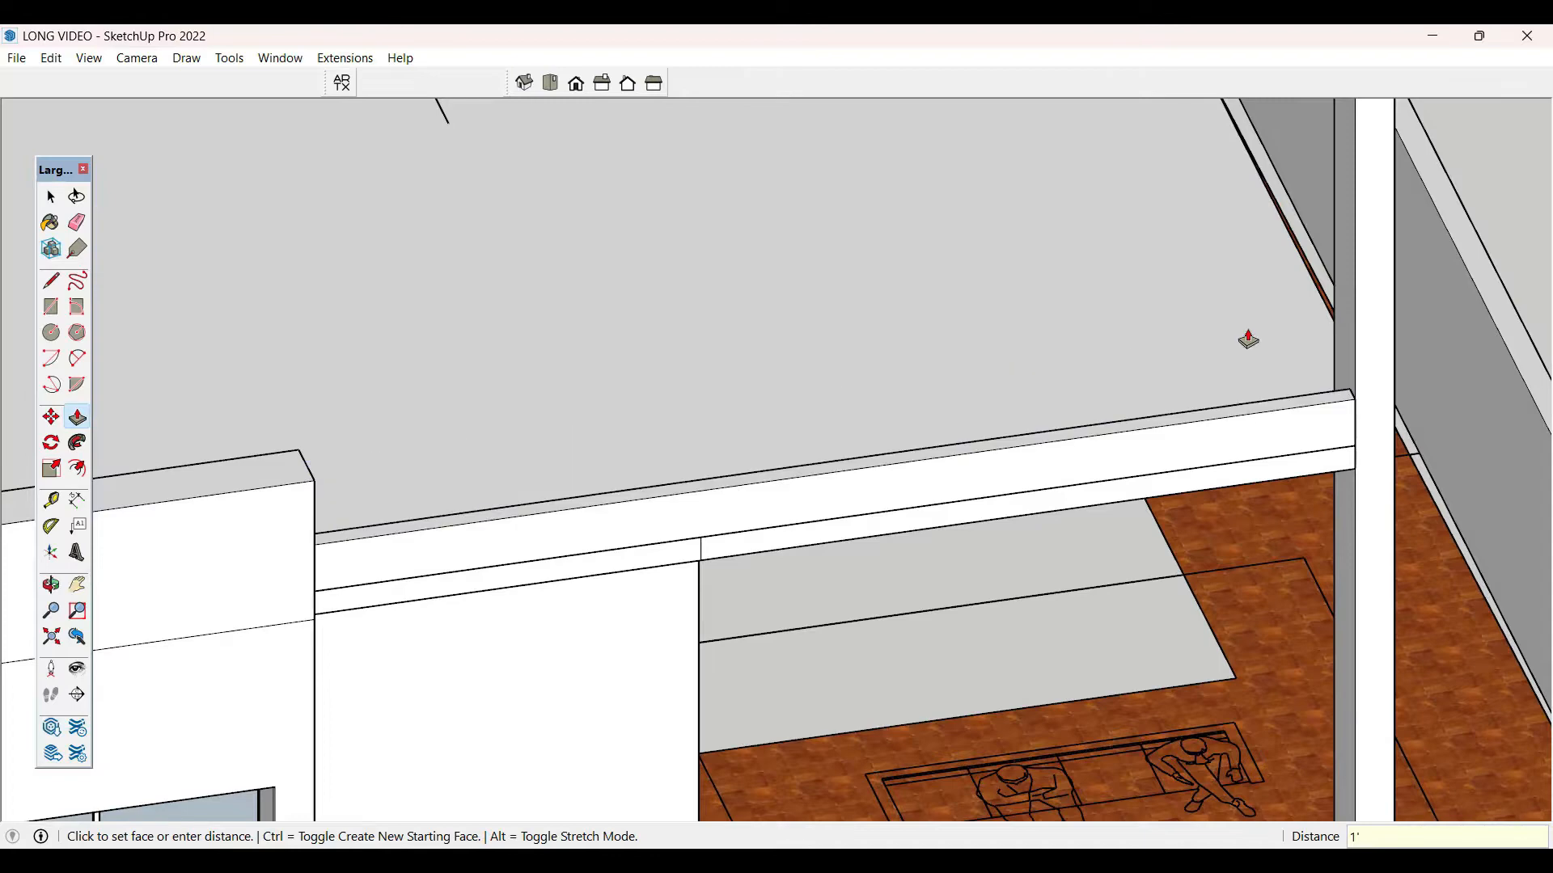
- Select the whole new terrace parapet and make it a group
scroll(1414, 426, "down", 3)
middle_click_drag(1414, 426, 801, 495)
scroll(800, 495, "up", 2)
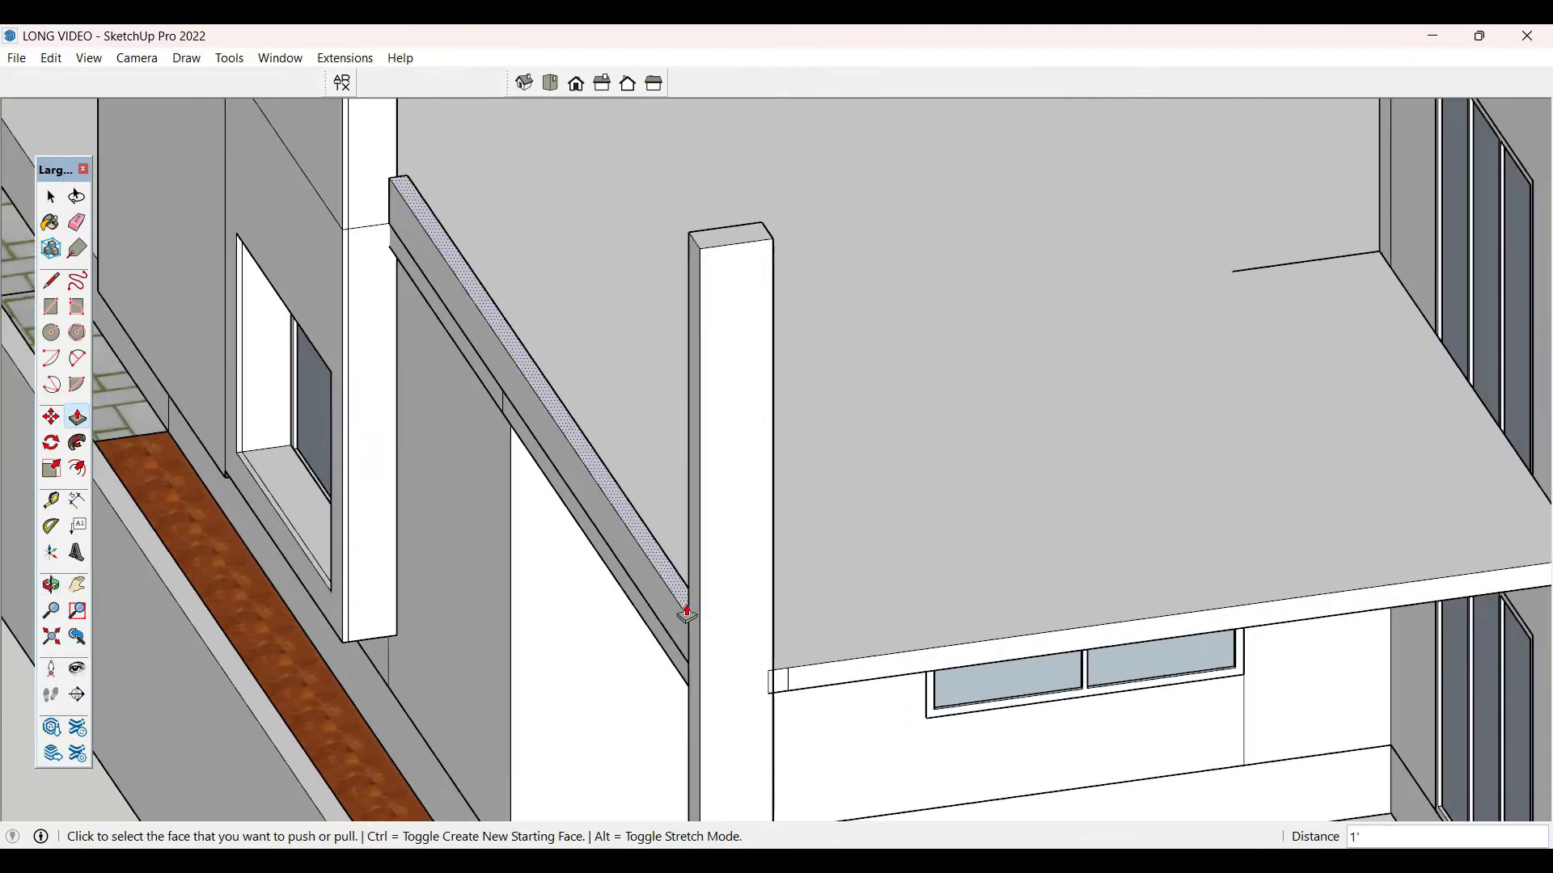
key("space")
double_click(671, 595)
right_click(671, 595)
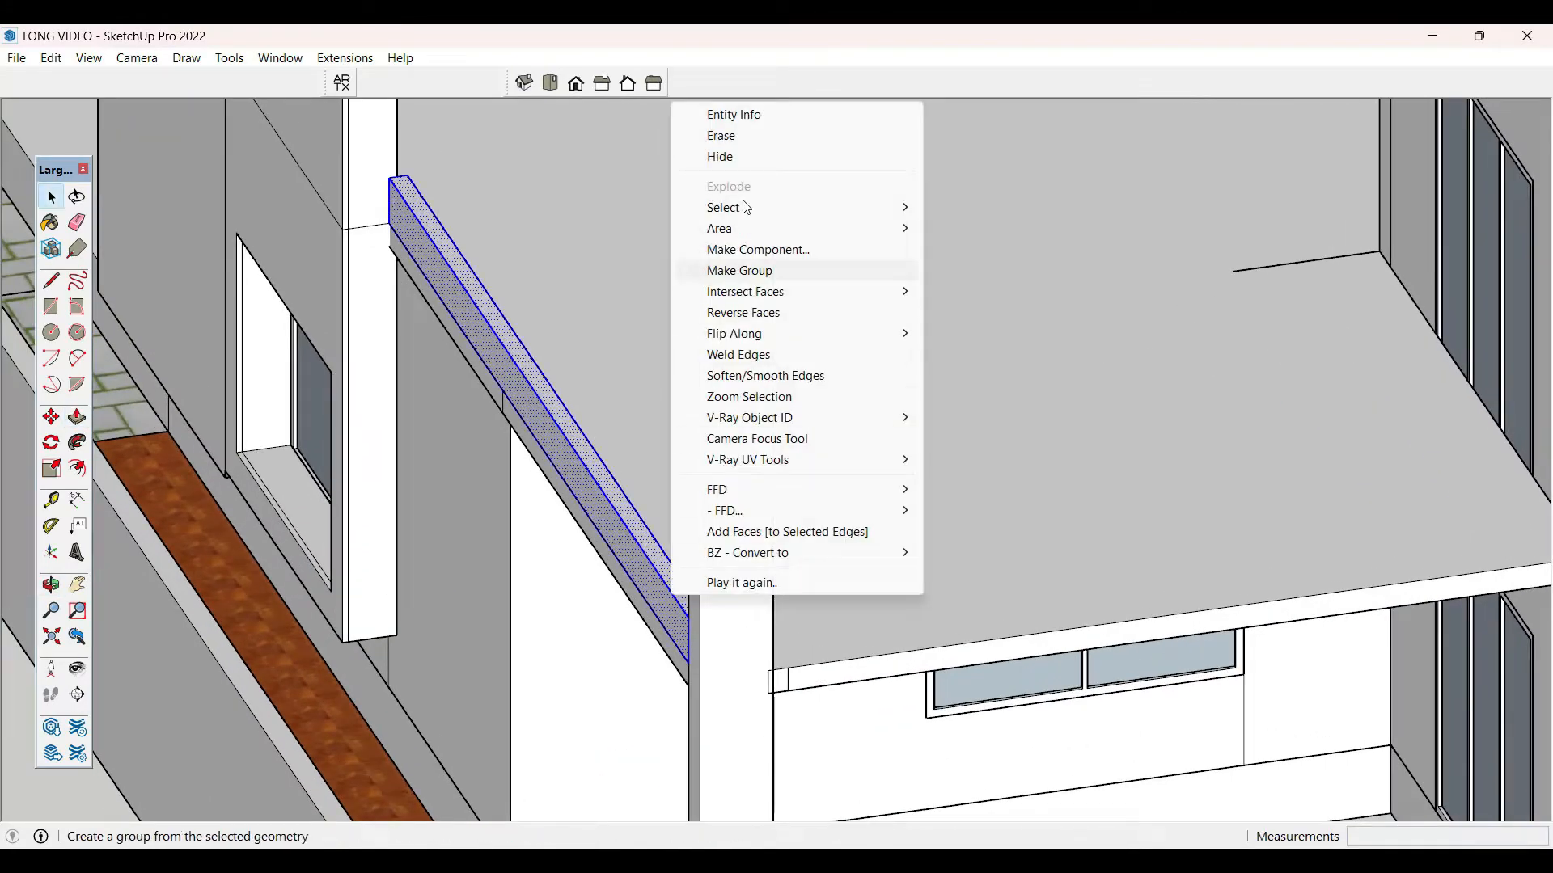
left_click(745, 275)
- Draw a narrow rectangle along the adjoining terrace slab edge, from the house wall to the corner column
middle_click_drag(738, 277, 1409, 423)
scroll(909, 364, "down", 4)
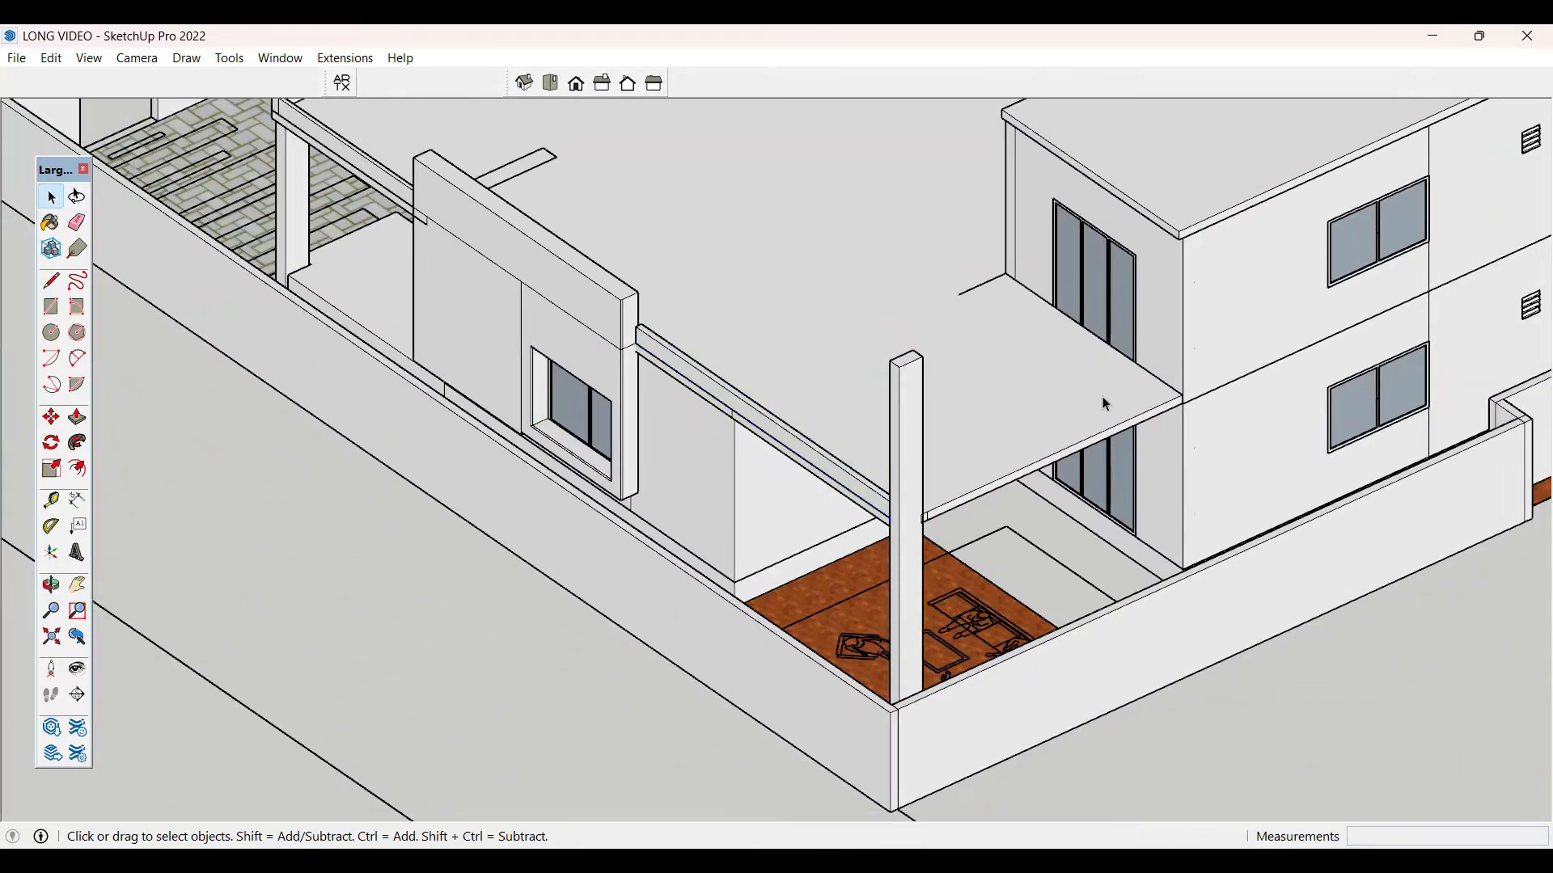
scroll(1107, 405, "up", 5)
key("r")
left_click(1266, 393)
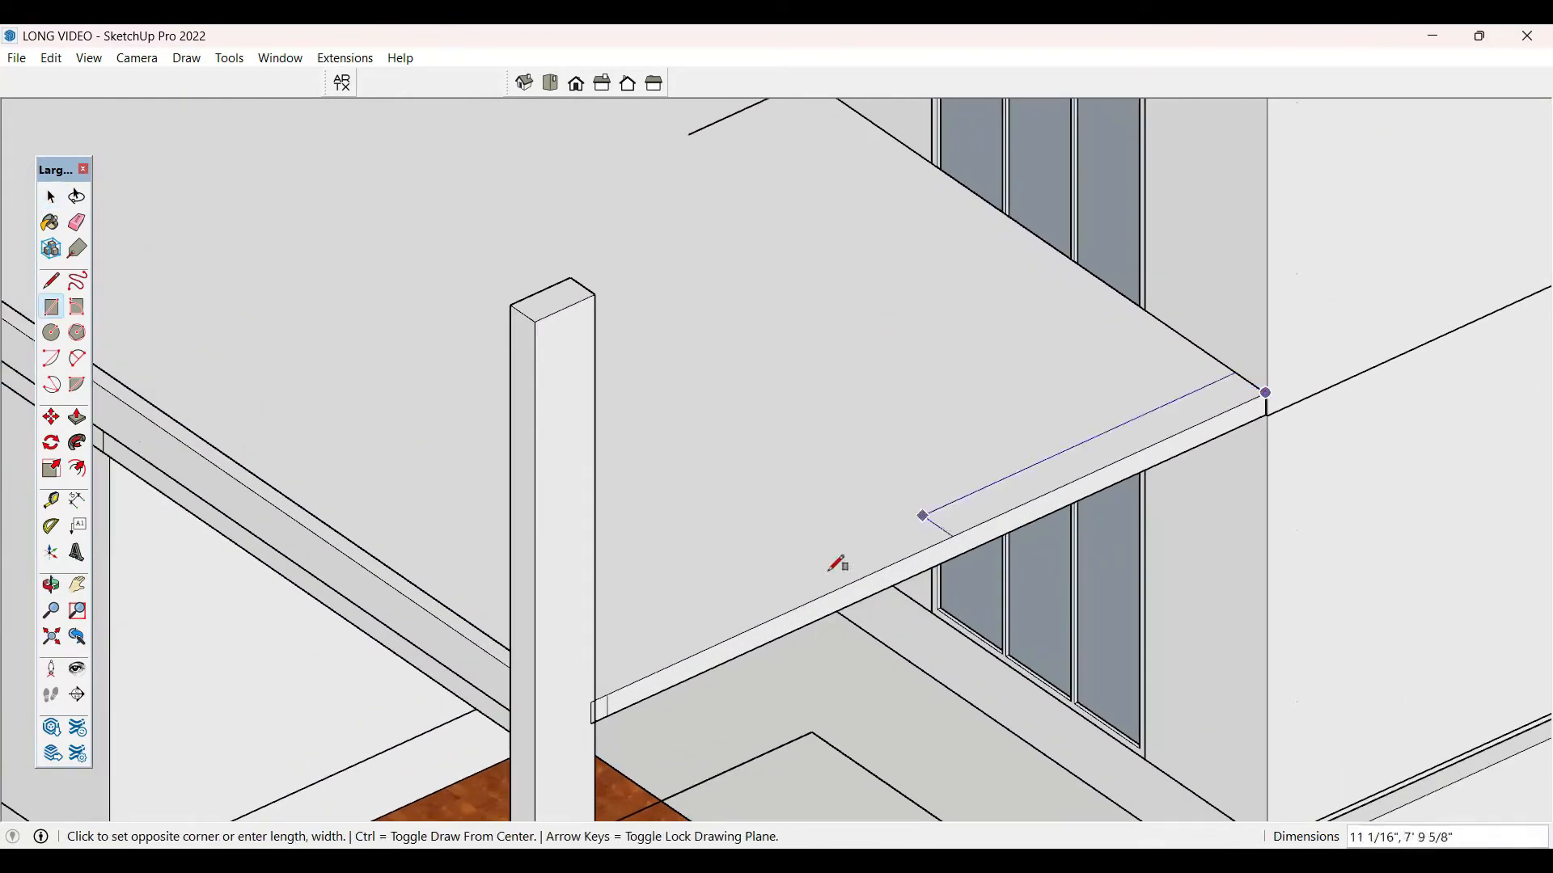
scroll(606, 686, "up", 2)
left_click(581, 694)
key("space")
scroll(775, 676, "down", 3)
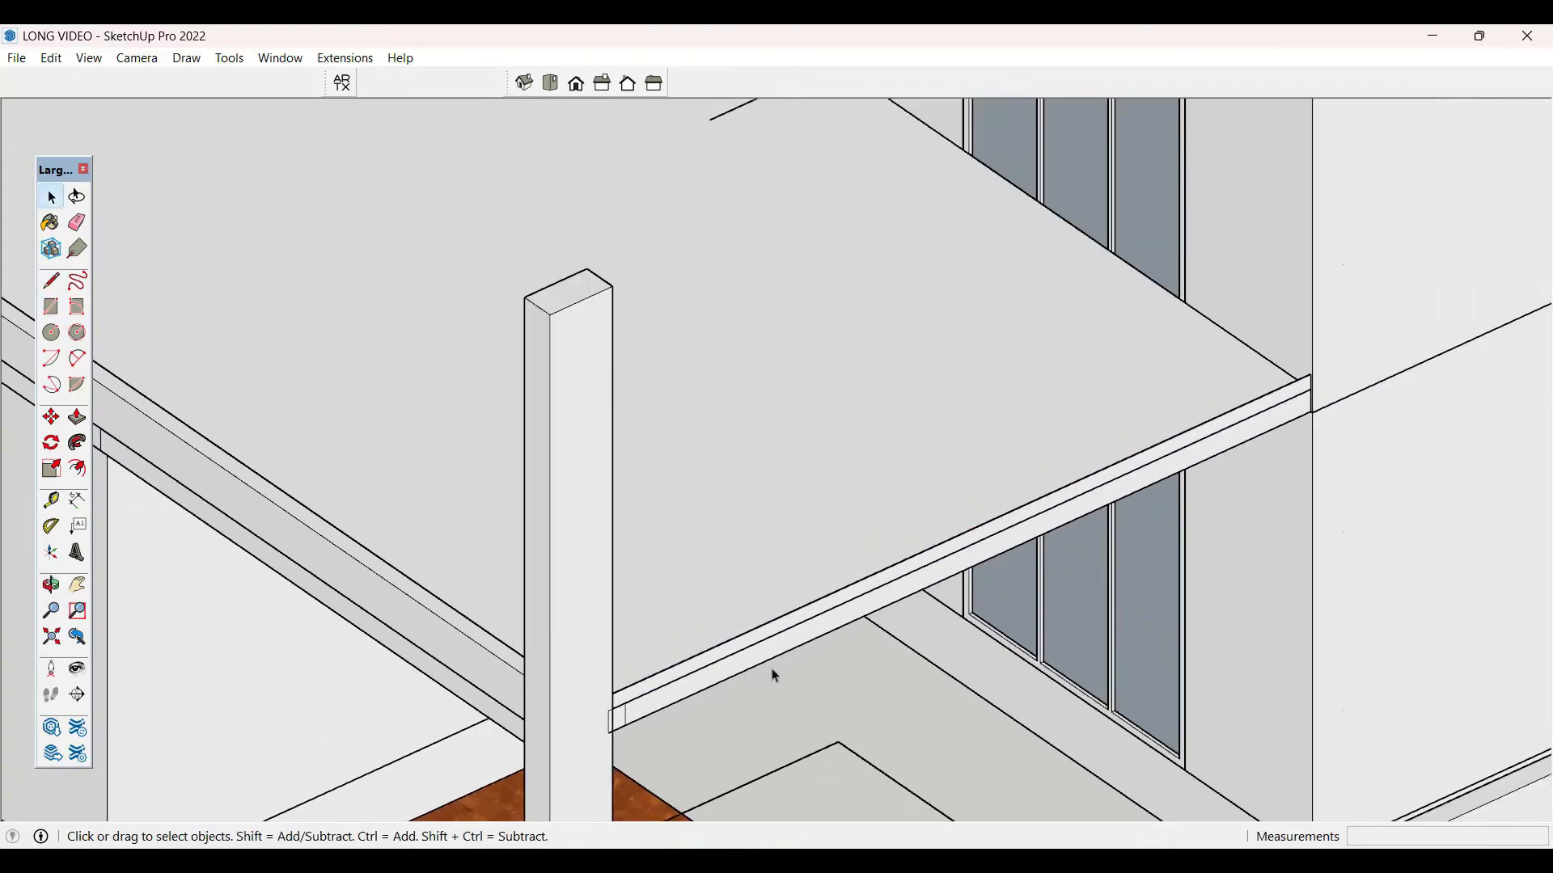
- Pull the second strip up to the height of the first terrace parapet and make it a group
key("p")
left_click(769, 634)
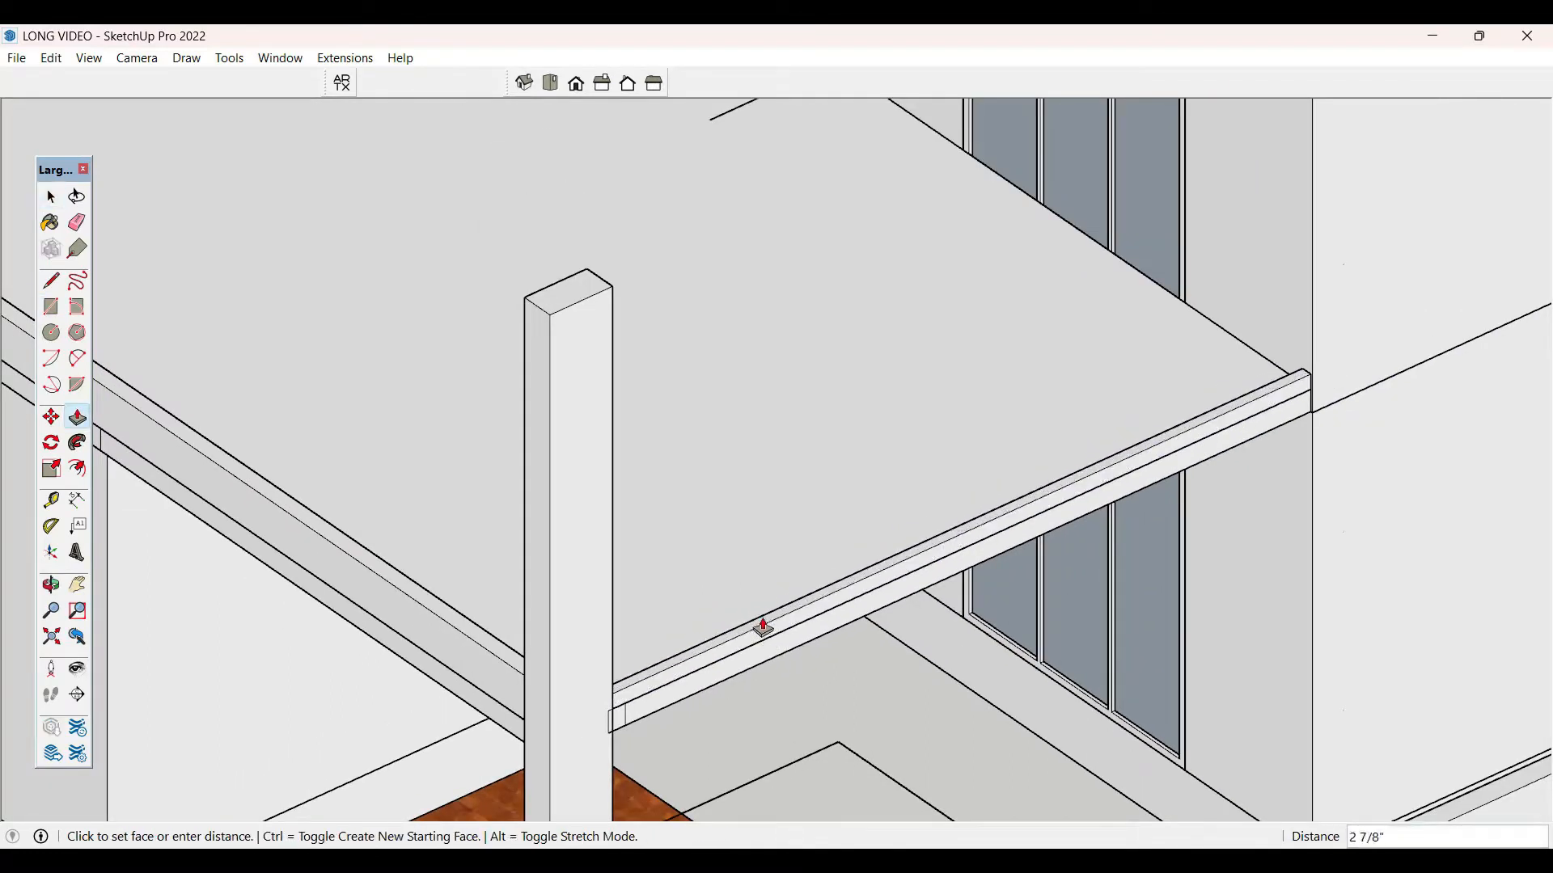
left_click(503, 662)
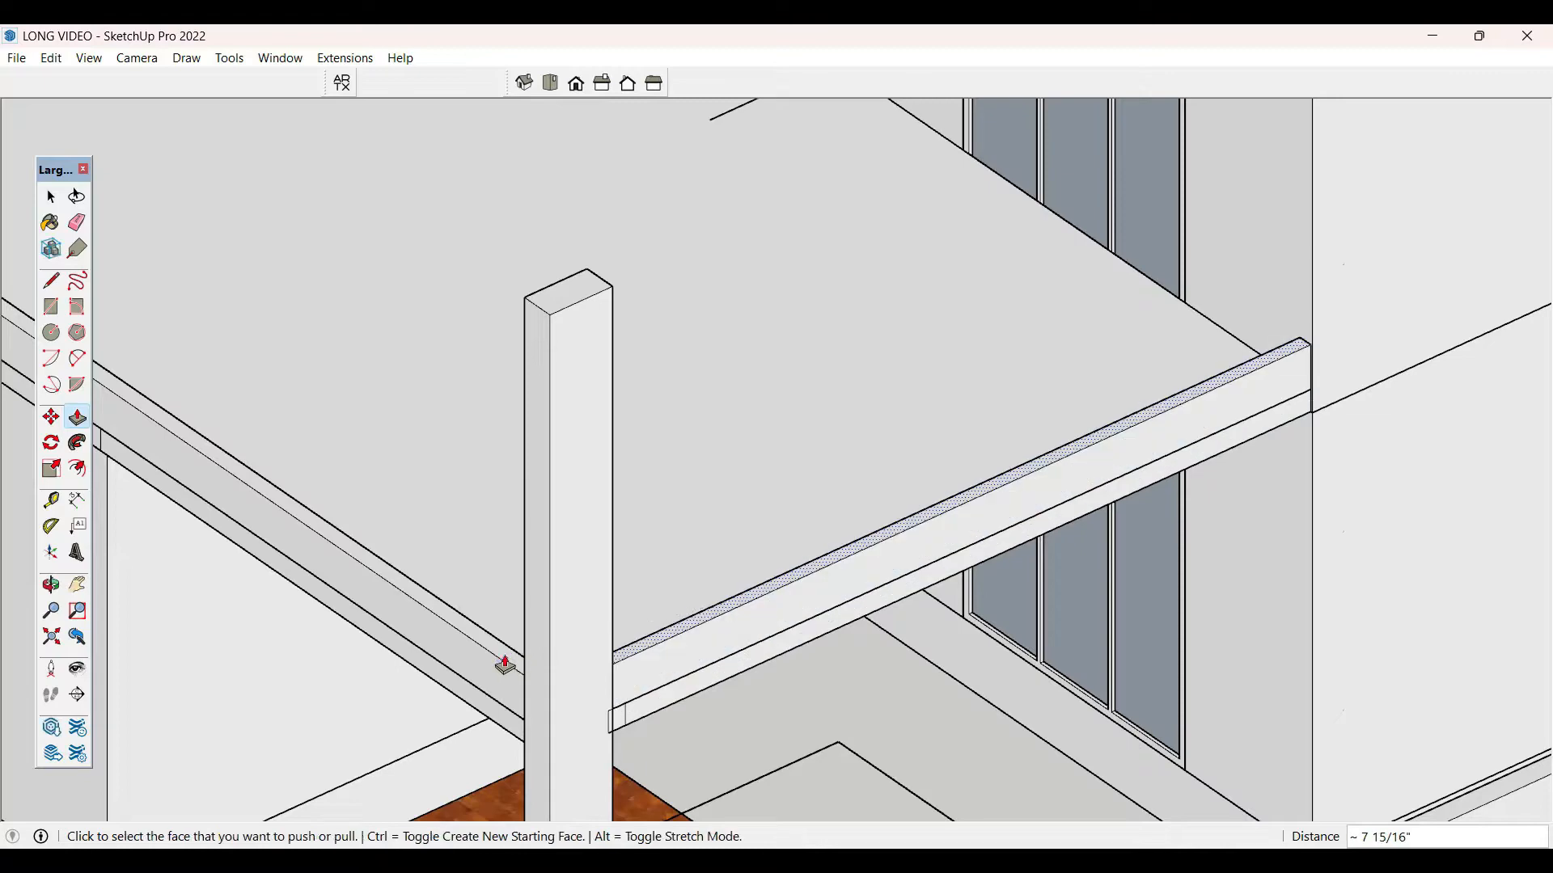
key("space")
left_click(739, 631)
right_click(738, 631)
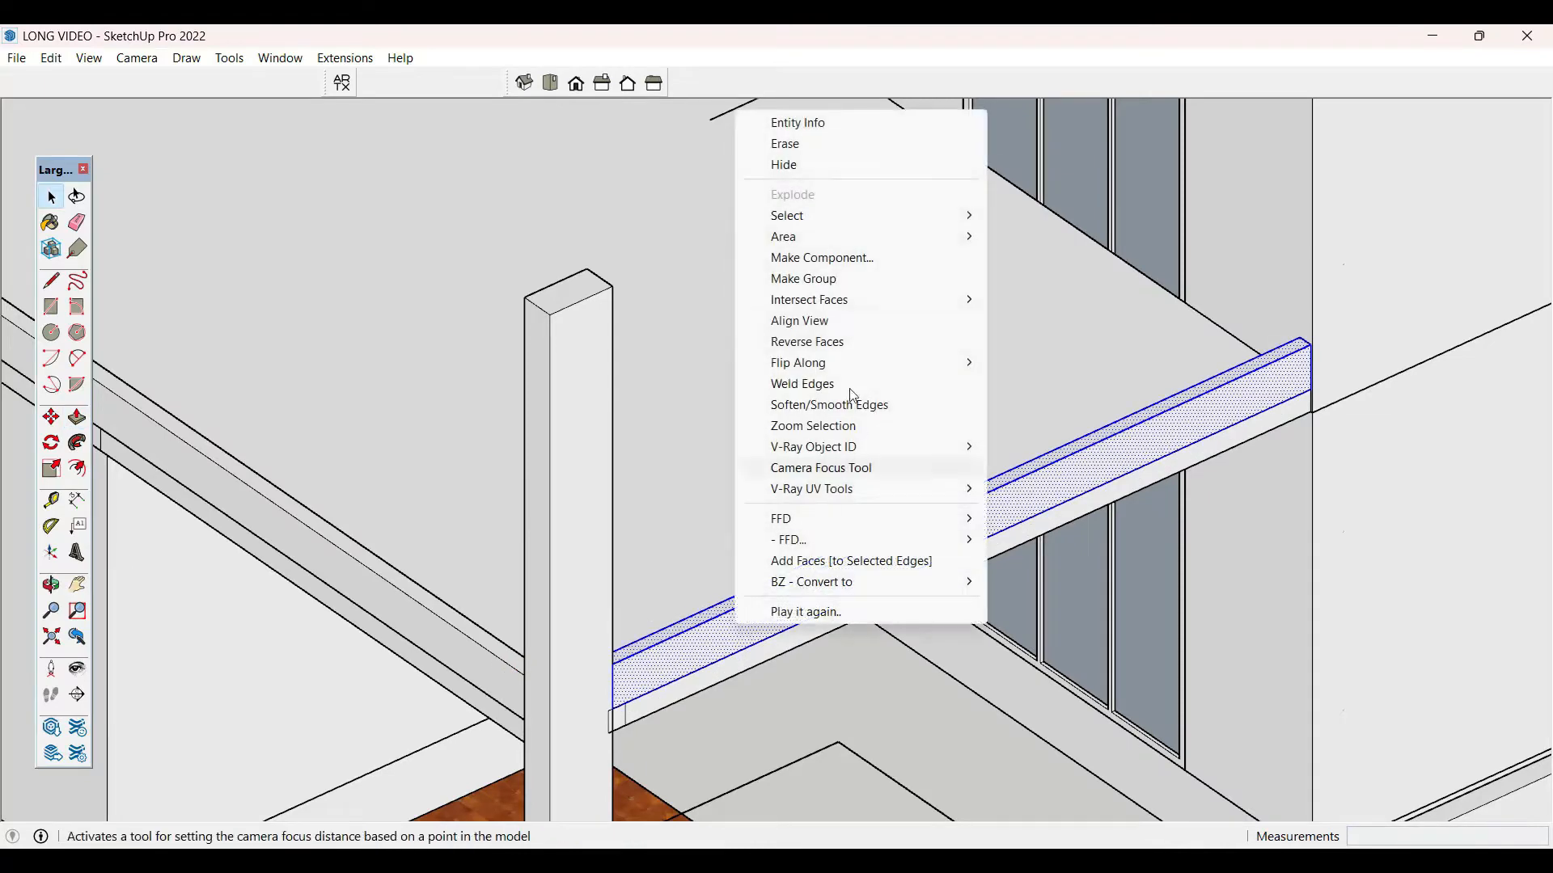
left_click(846, 281)
scroll(914, 336, "down", 5)
left_click(1234, 624)
- Inside the brick paving group, move the paving edge beside the seating area over to the house wall
scroll(841, 699, "up", 3)
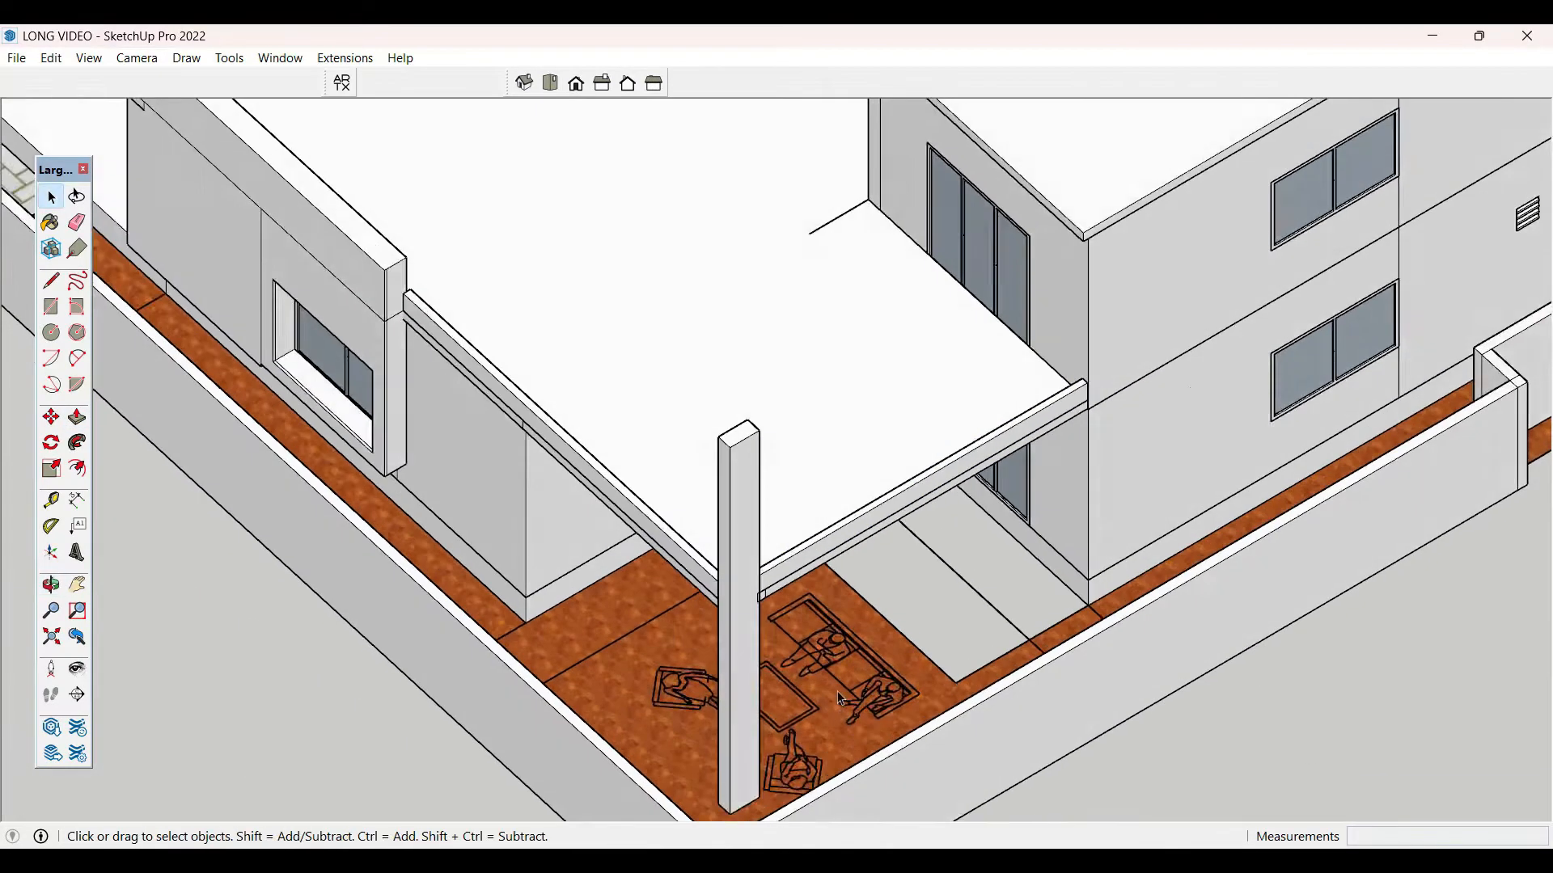
scroll(841, 700, "up", 3)
double_click(901, 619)
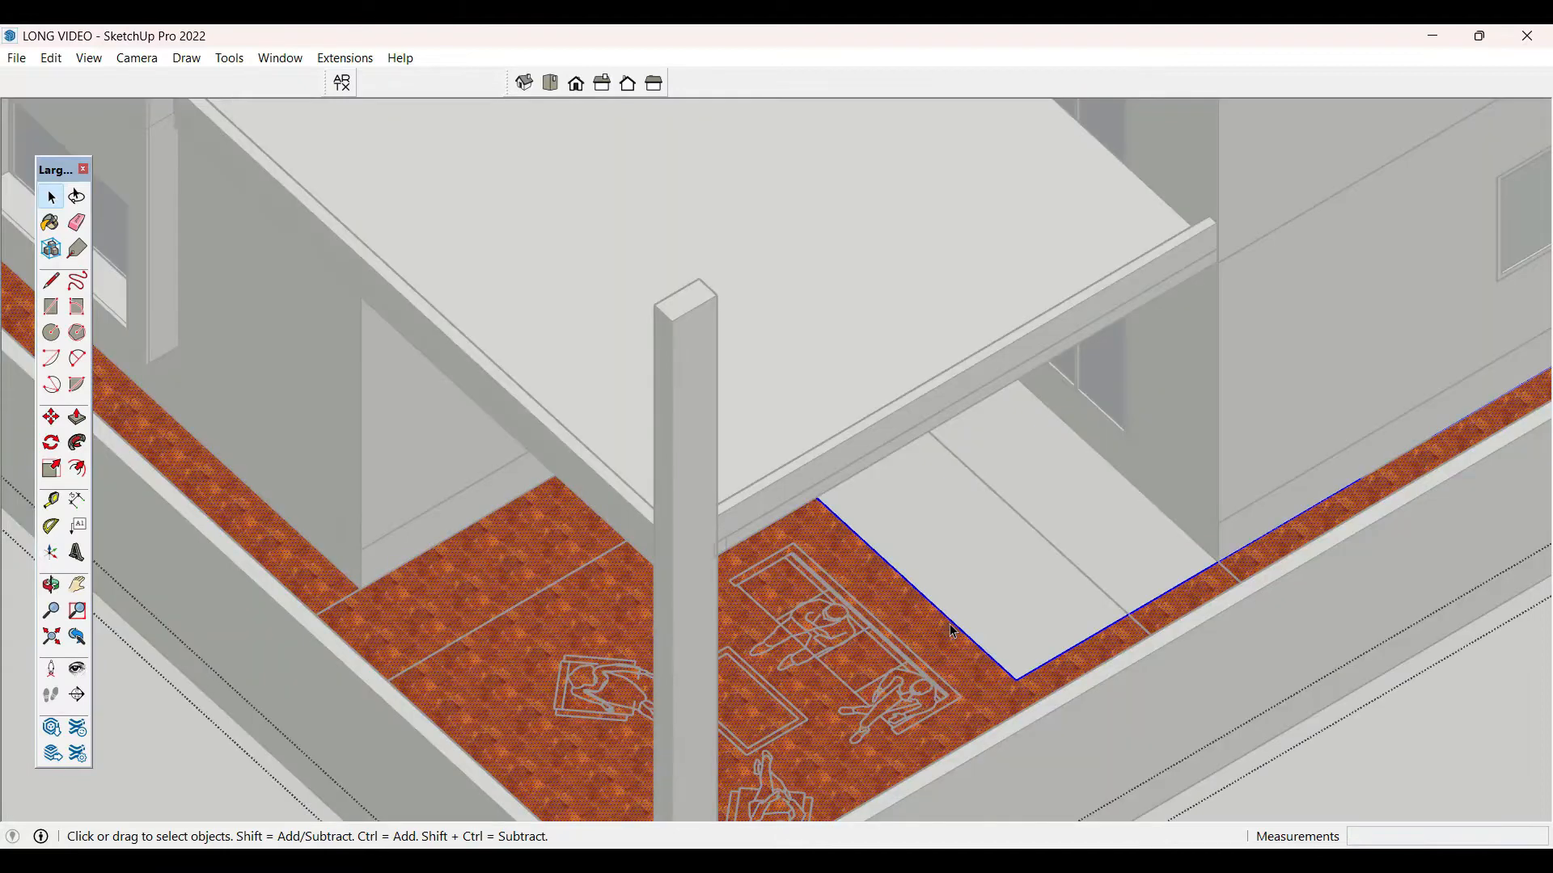
scroll(951, 629, "up", 2)
left_click(965, 619)
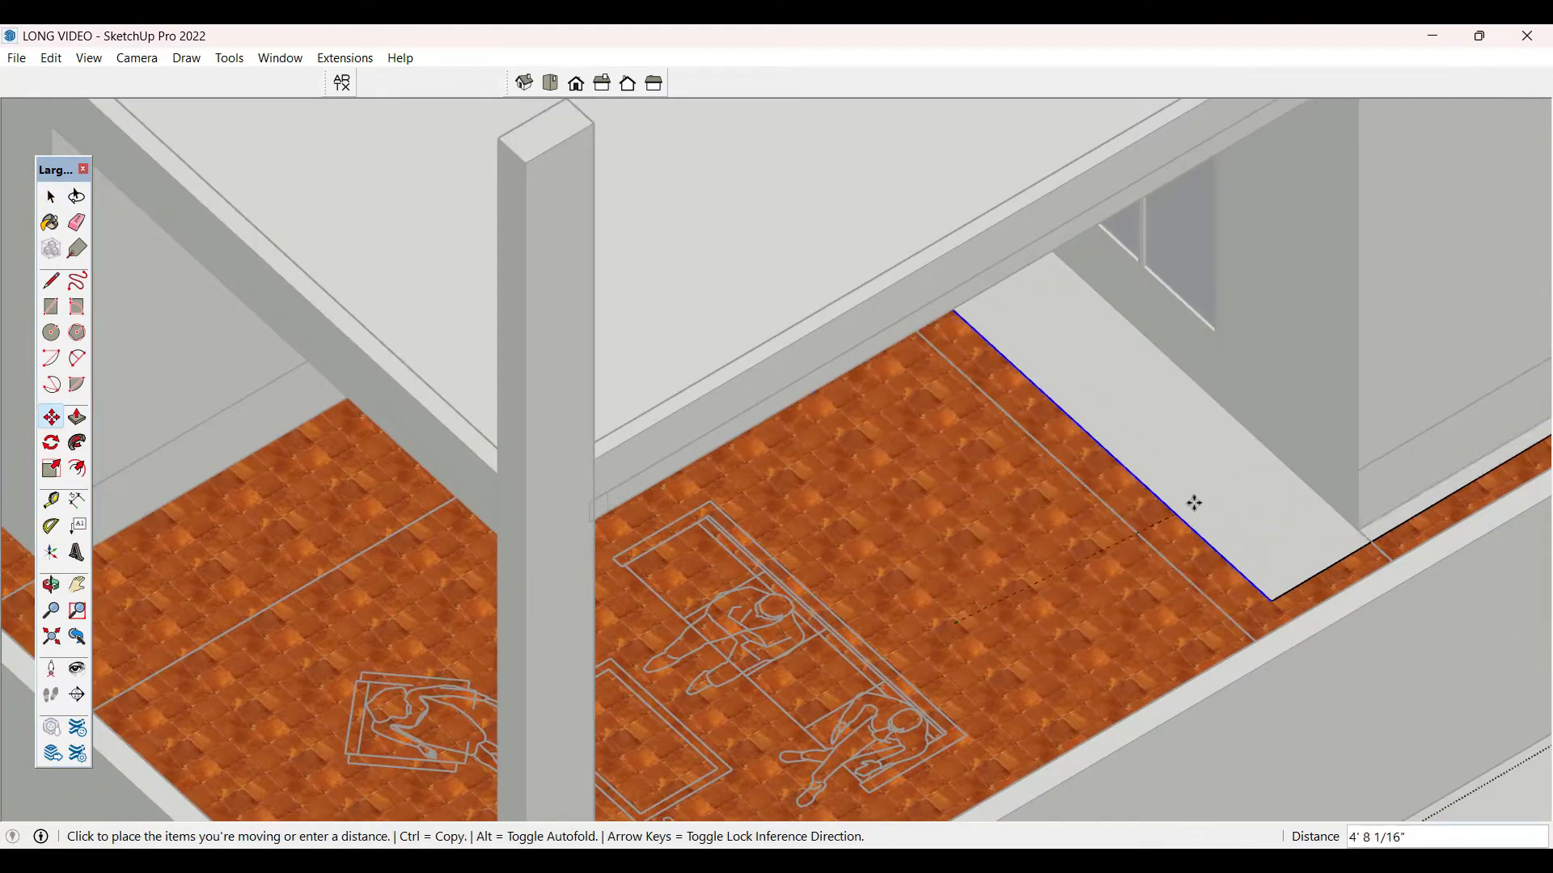
key("space")
scroll(1240, 500, "down", 4)
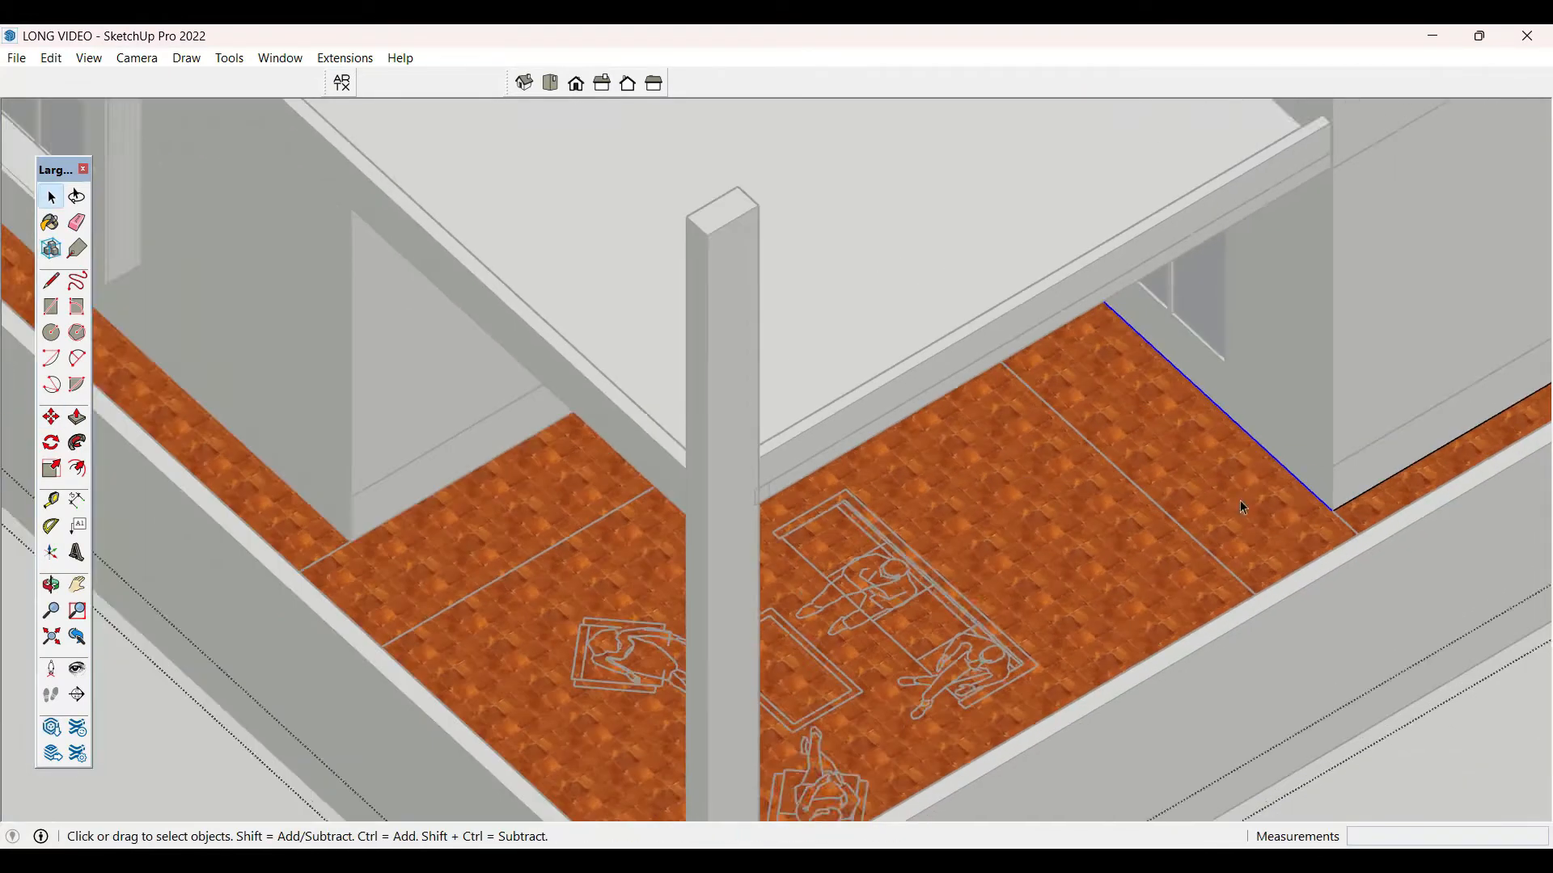
left_click(1205, 639)
- Inside the house base group, push/pull the plinth face beside the seating area outward over the brick floor
middle_click_drag(1156, 538, 956, 423)
scroll(841, 503, "up", 3)
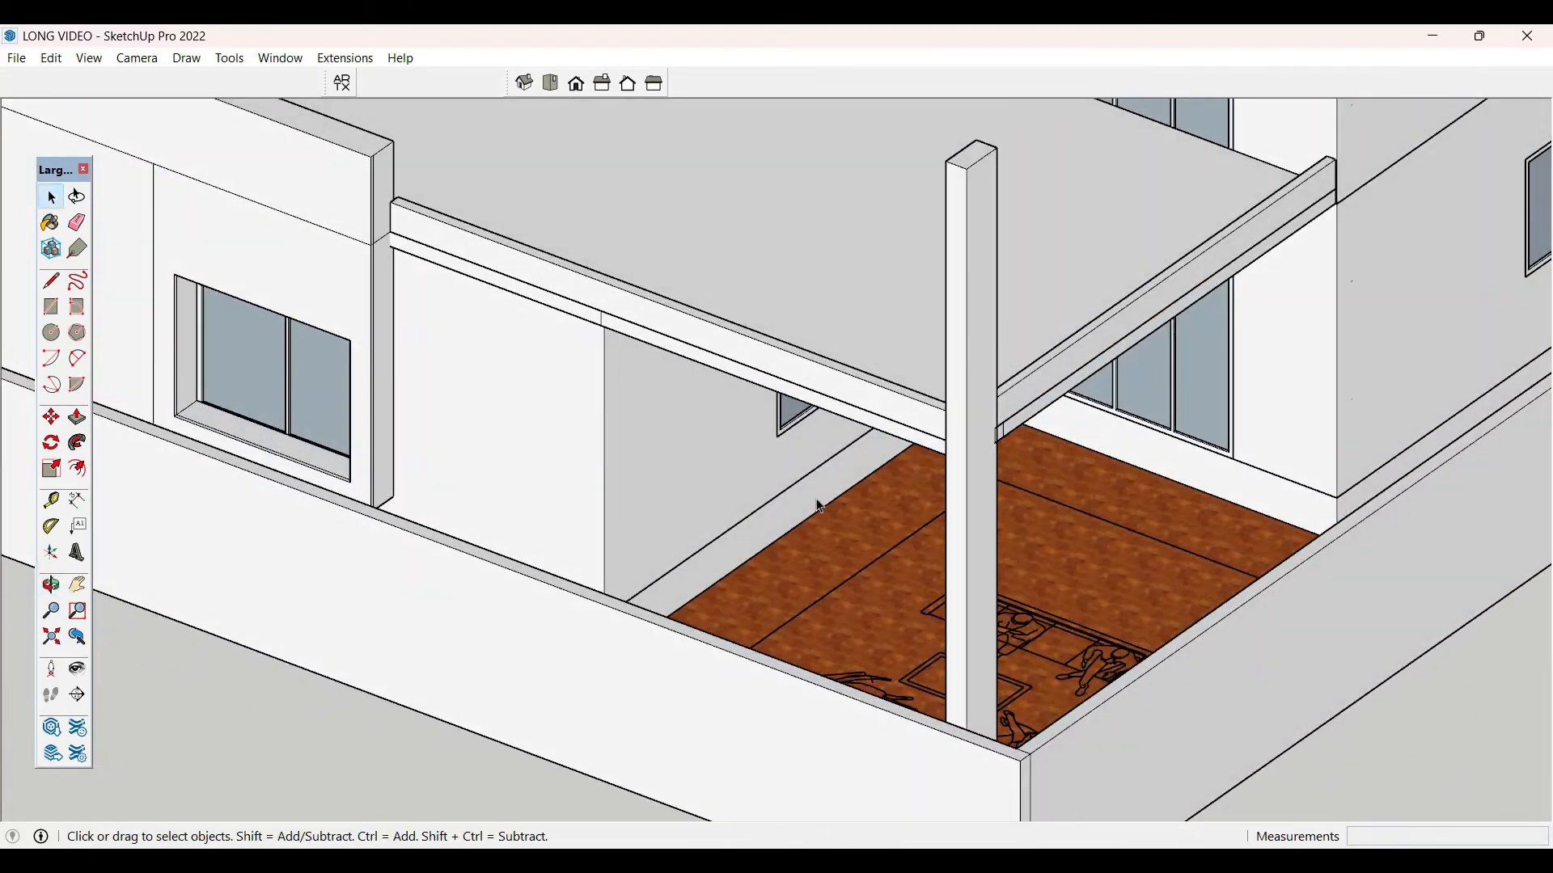
double_click(819, 506)
left_click(821, 496)
key("p")
left_click(821, 496)
scroll(861, 526, "down", 1)
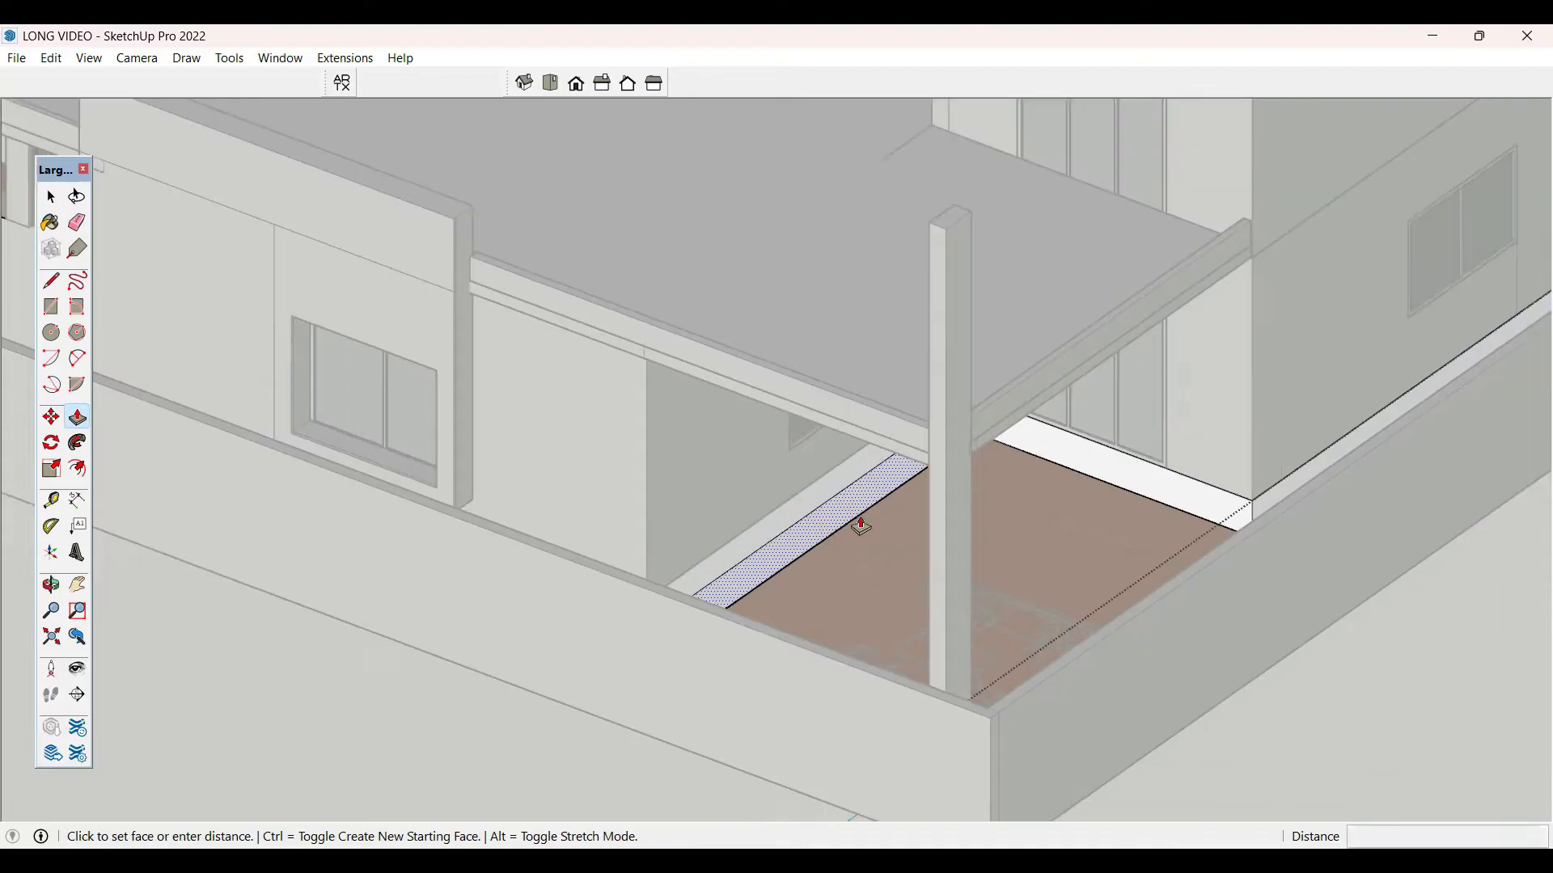
scroll(1186, 512, "down", 3)
left_click(1180, 511)
key("space")
left_click(1326, 688)
- Examine the whole house from outside to check which roof edges still lack a parapet
middle_click_drag(1326, 689, 1185, 207)
scroll(1049, 449, "down", 3)
scroll(897, 668, "down", 2)
scroll(858, 693, "down", 2)
scroll(724, 605, "up", 3)
scroll(725, 605, "down", 3)
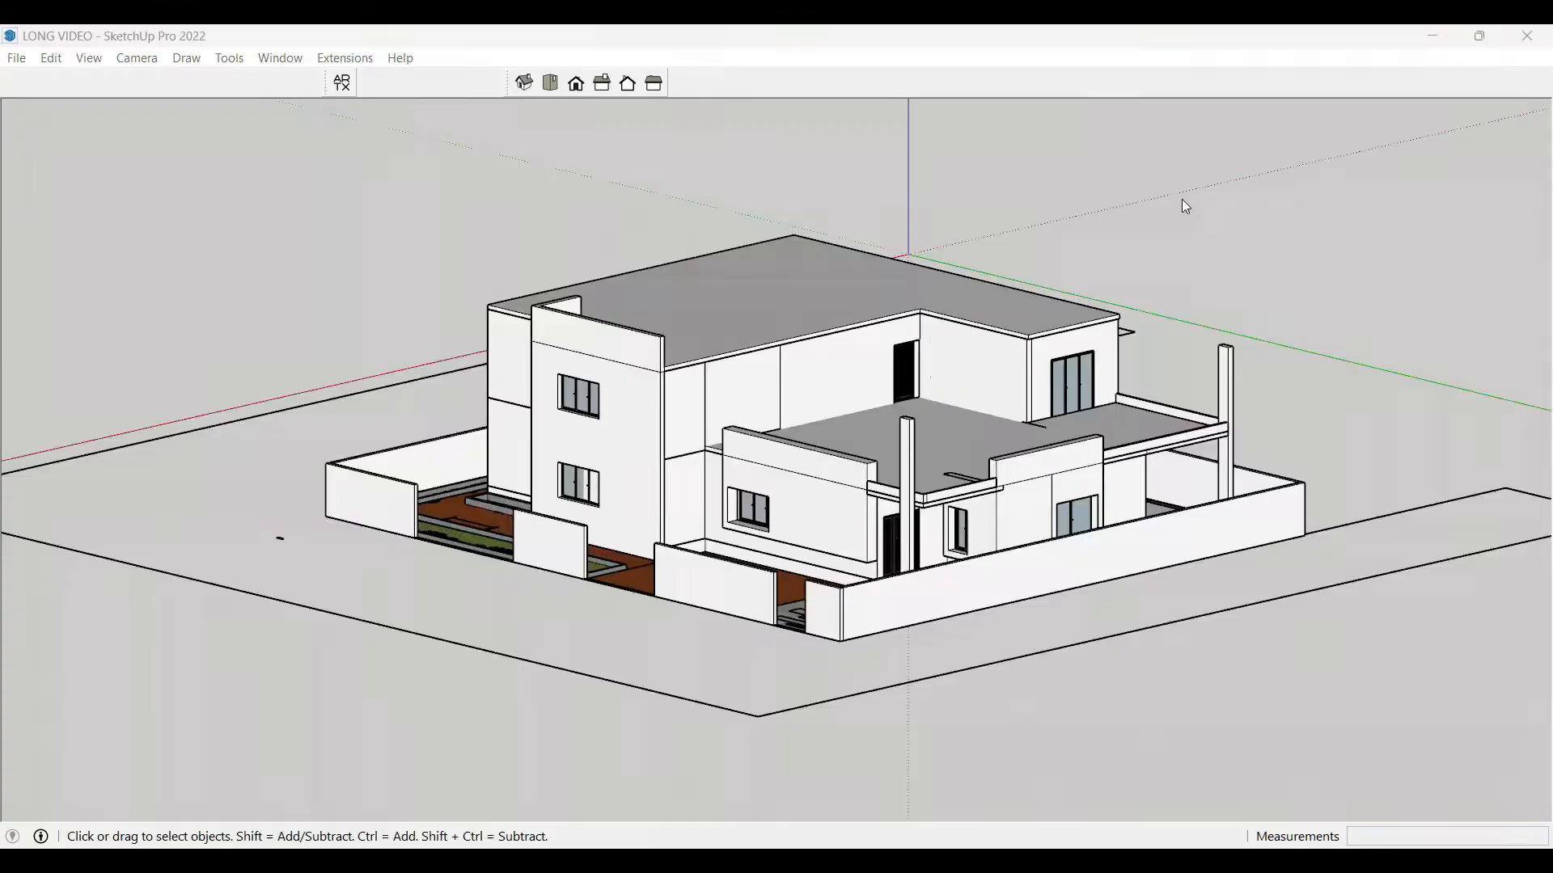
left_click(1182, 200)
middle_click_drag(954, 323, 885, 469)
scroll(823, 314, "up", 3)
scroll(777, 327, "down", 3)
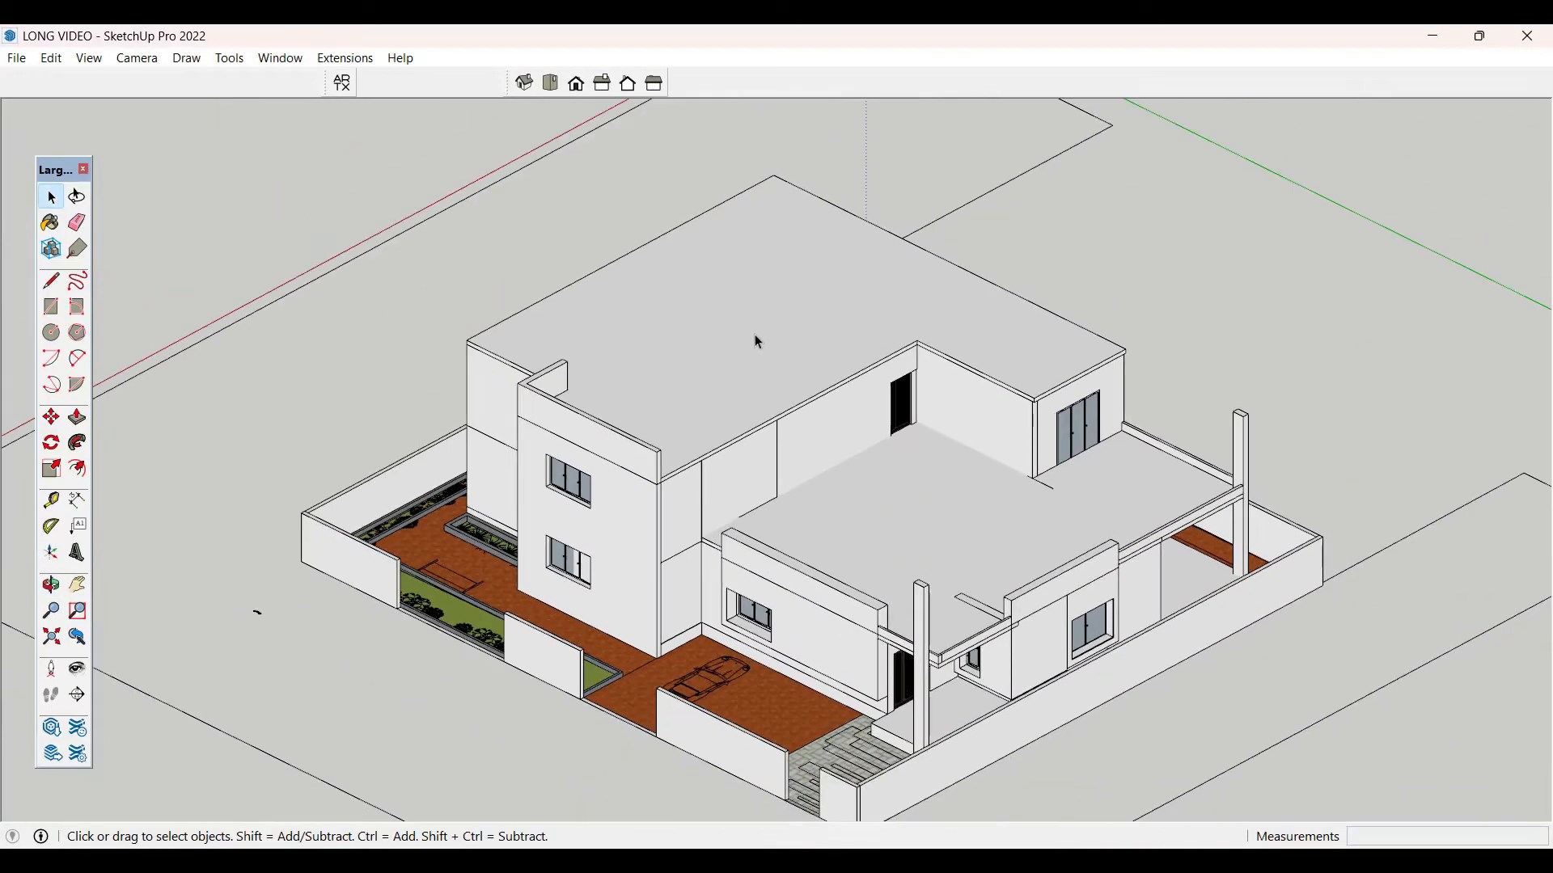
scroll(826, 277, "up", 2)
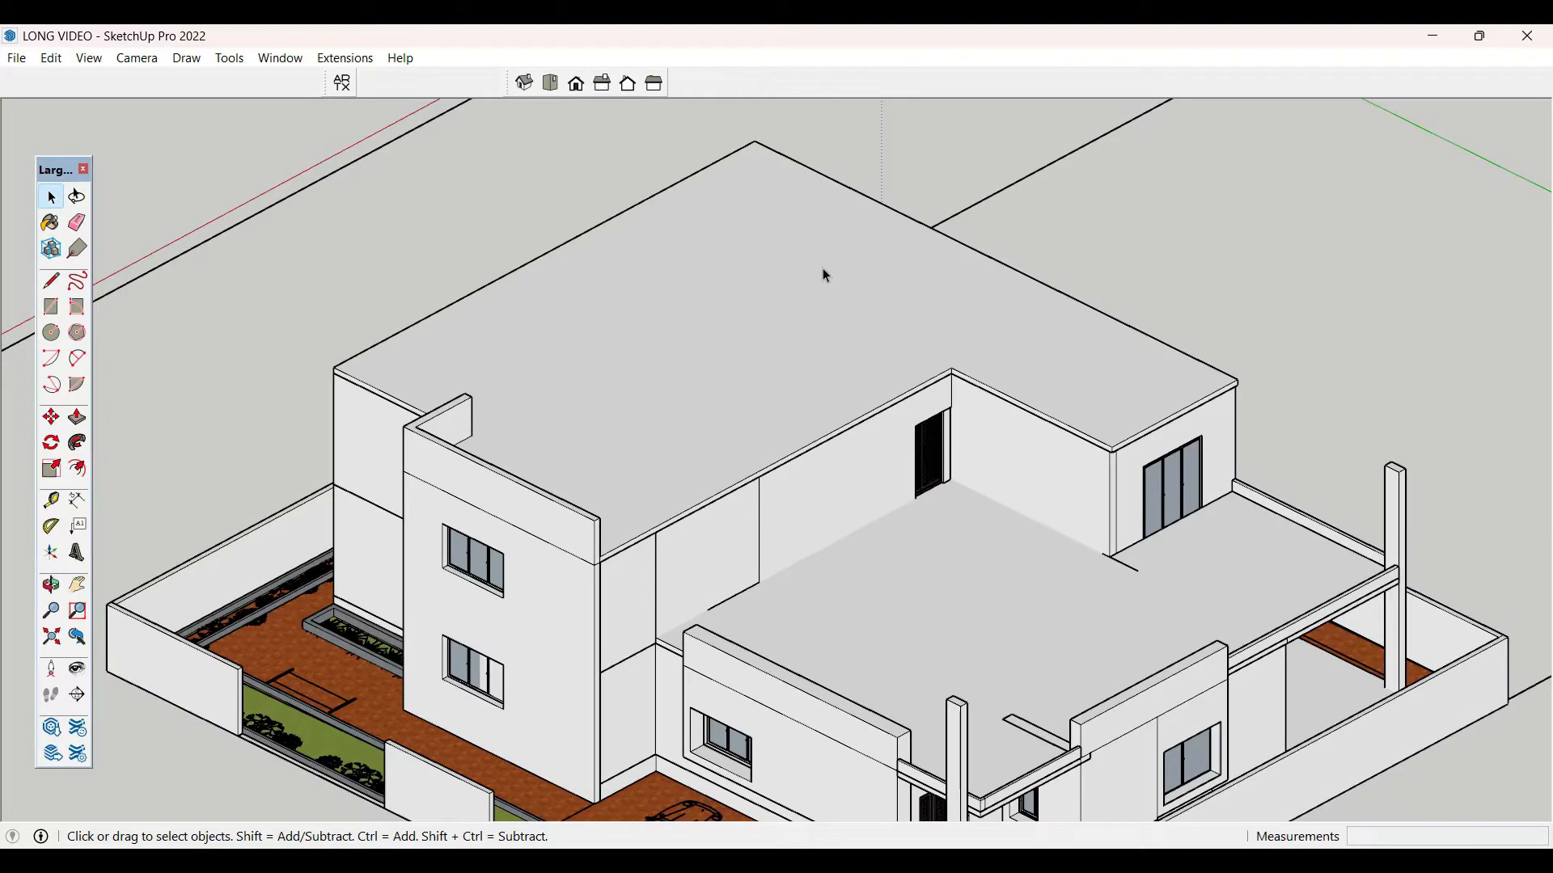
- Draw a small rectangle at the upper roof's outer corner and pull it up 3'
scroll(445, 382, "up", 5)
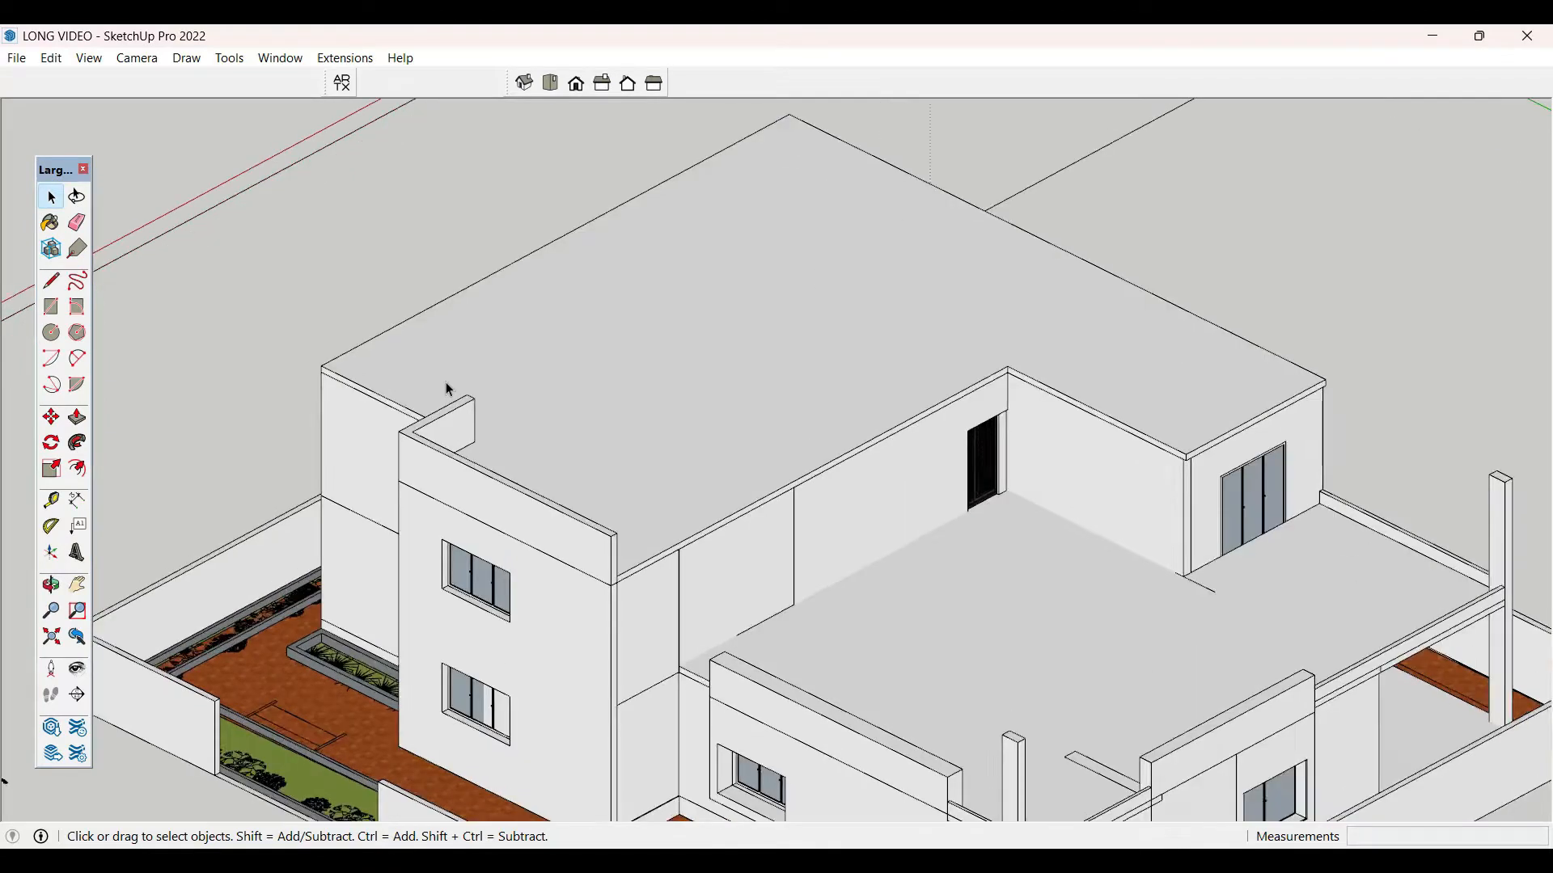
key("r")
left_click(260, 350)
scroll(307, 347, "up", 3)
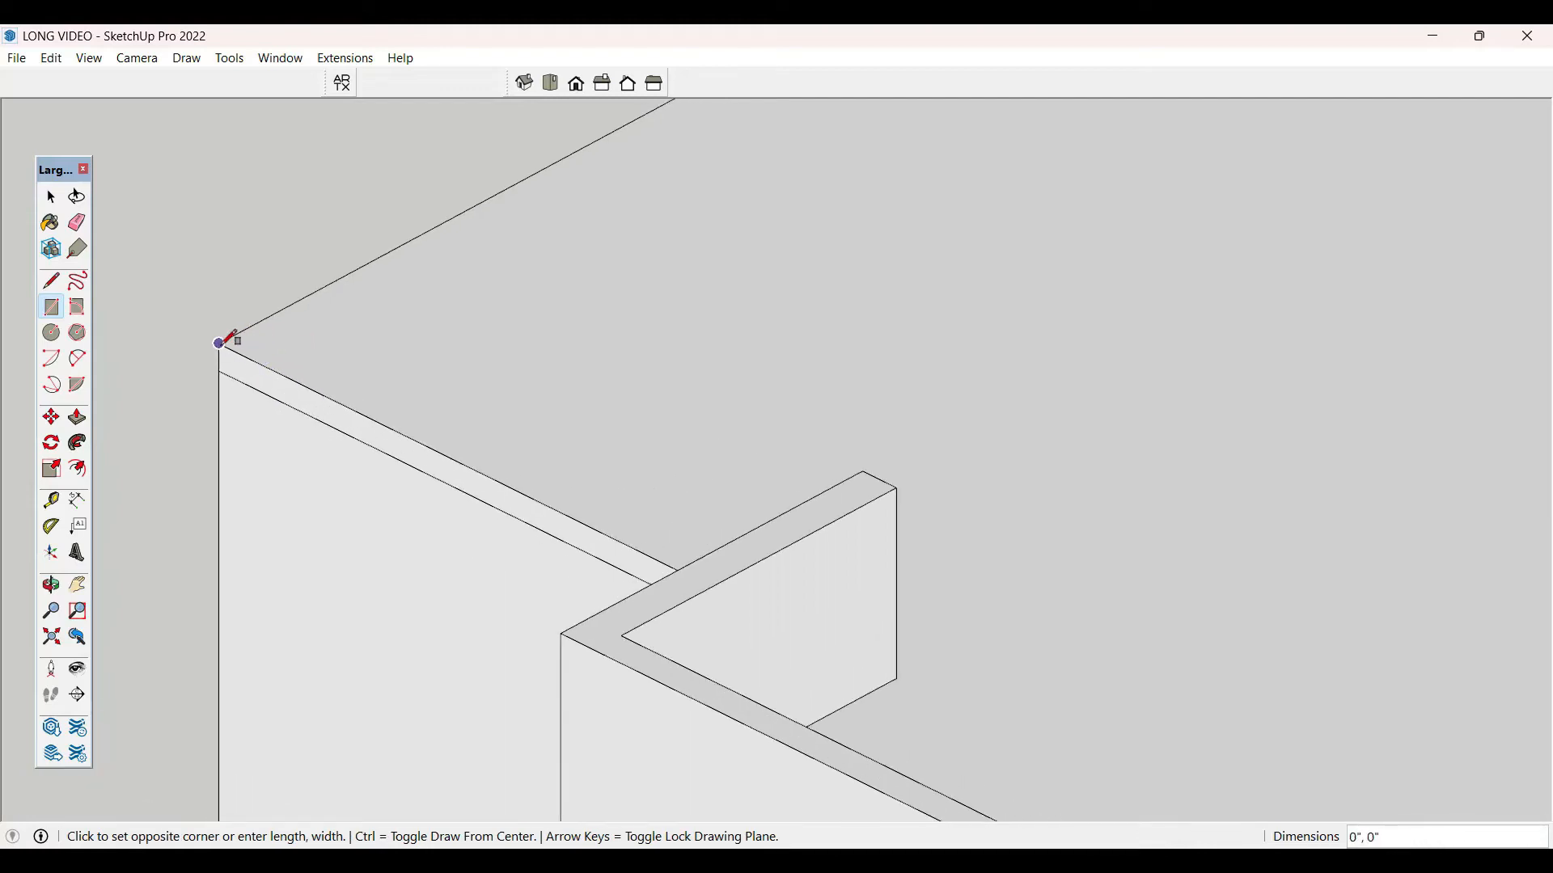
left_click(273, 345)
key("space")
scroll(267, 350, "down", 2)
key("p")
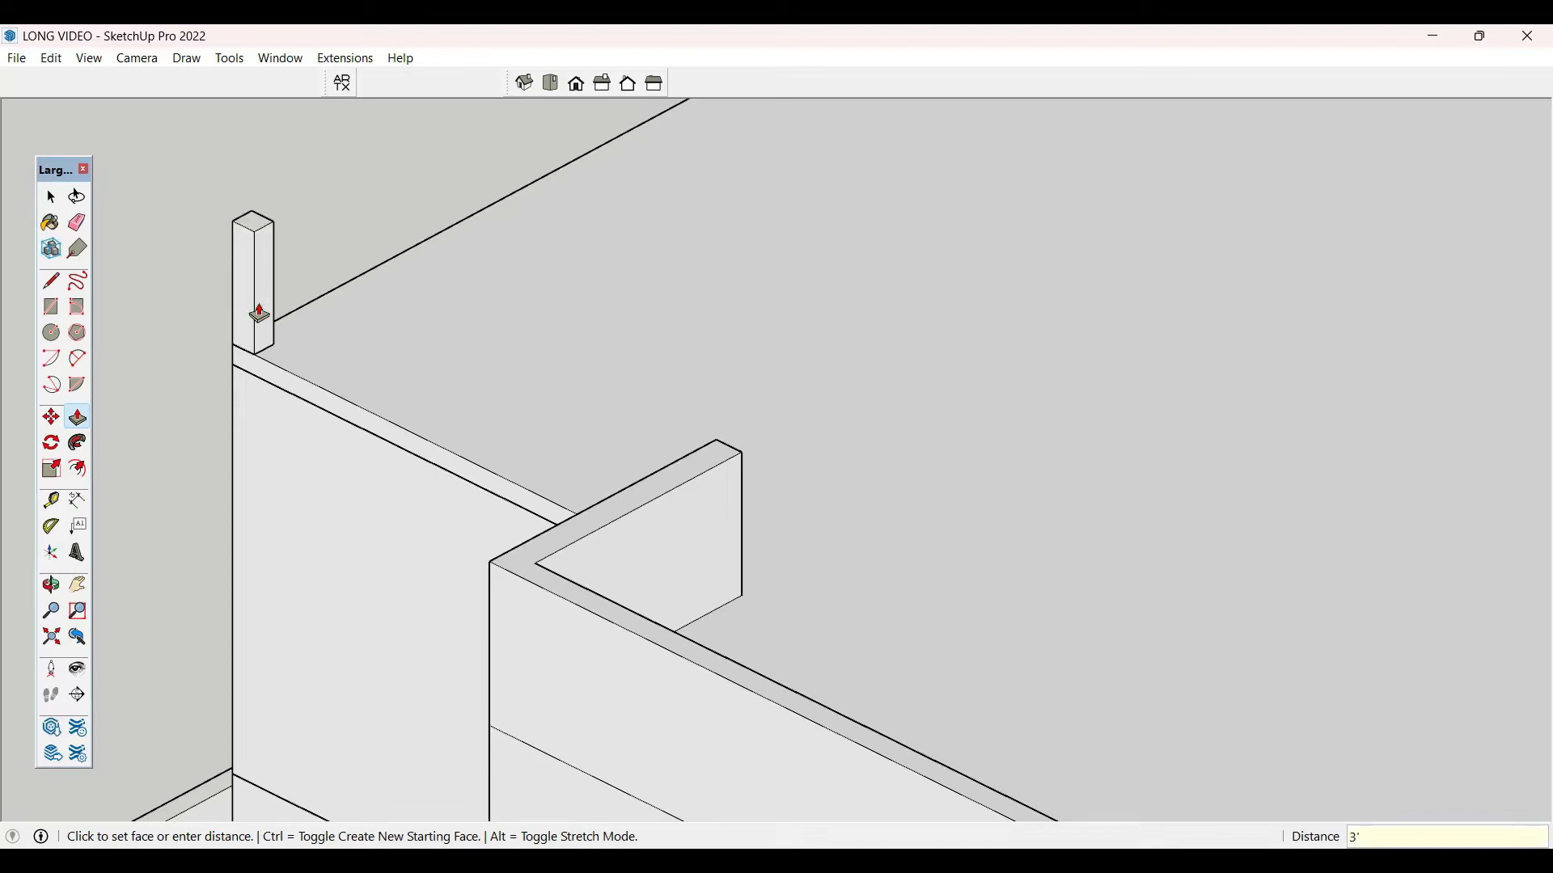
- Extend the corner block along the roof edge as a parapet meeting the end of the front block's return wall
middle_click_drag(429, 380, 1182, 414)
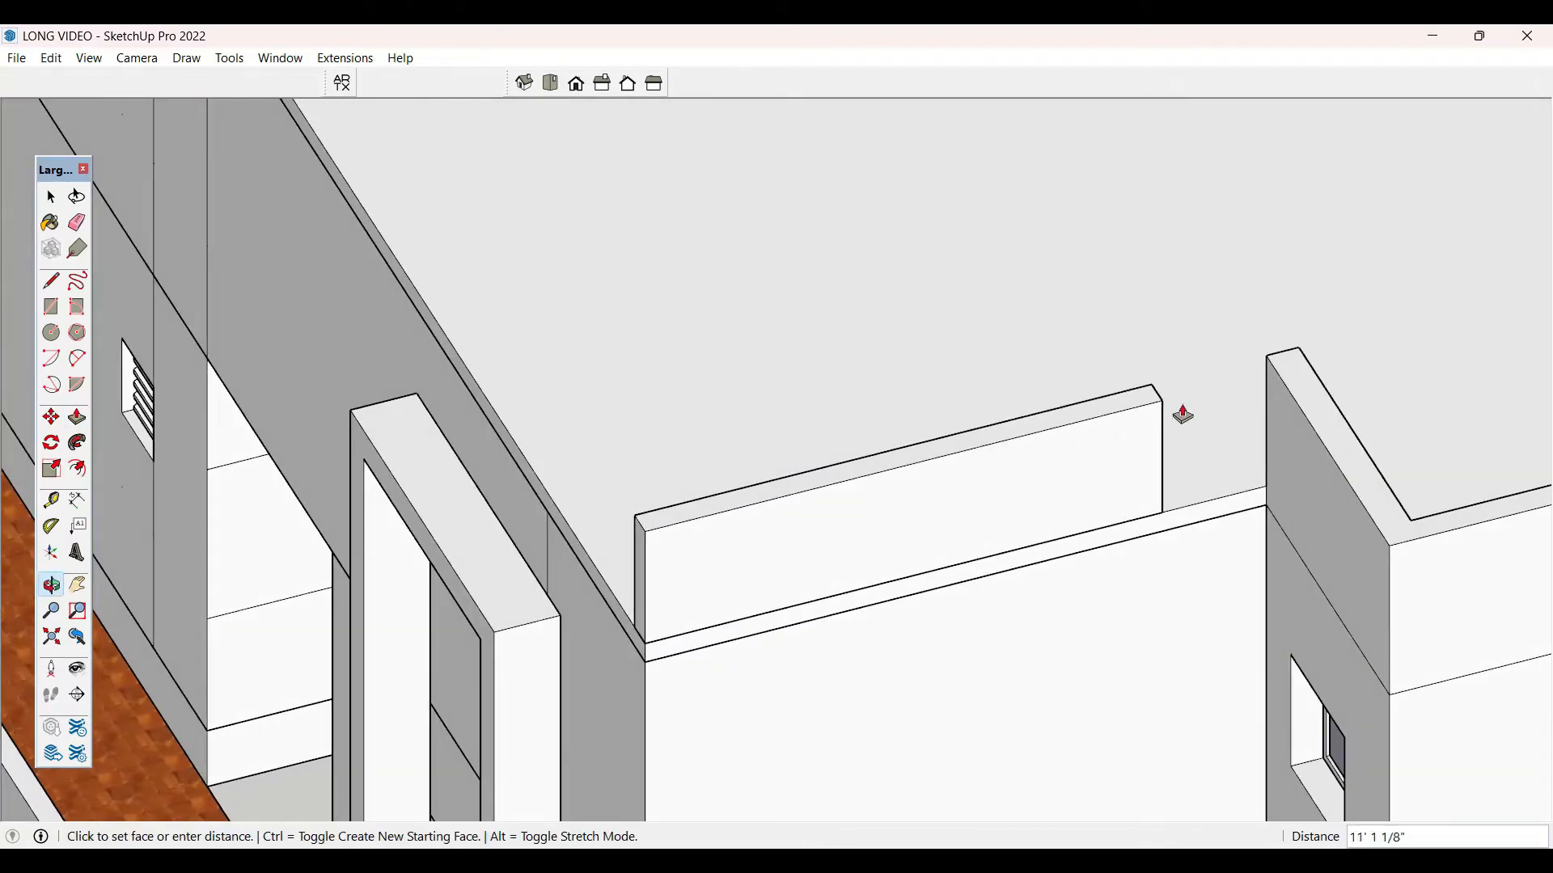
left_click(1277, 380)
middle_click_drag(1286, 374, 608, 484)
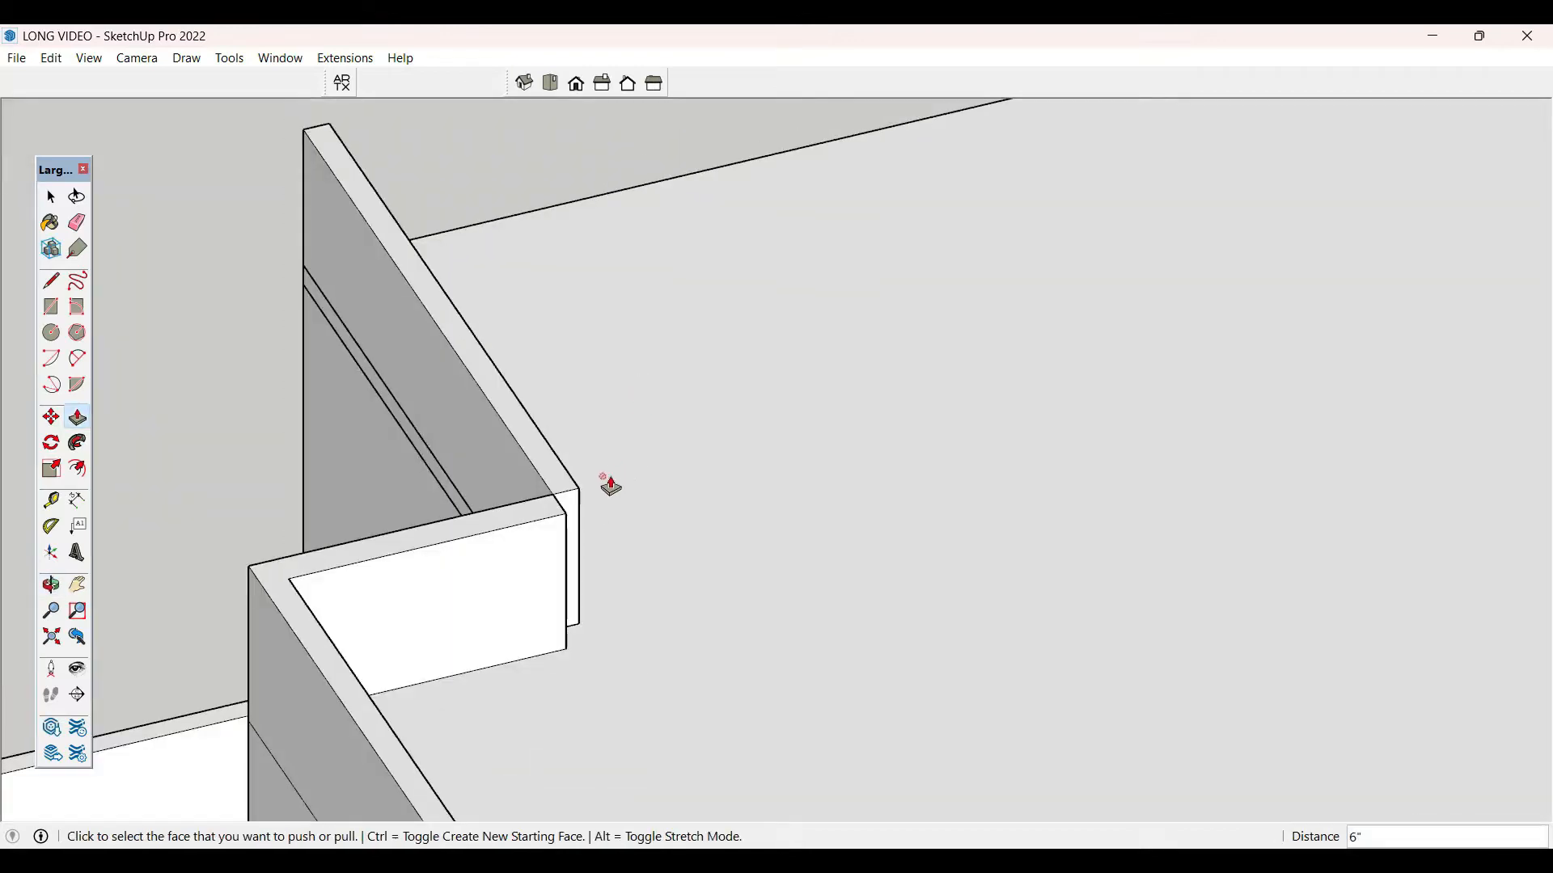
left_click(566, 514)
- Extrude a new parapet run 46' 4" from the corner along the long side edge to the far roof corner
scroll(367, 522, "down", 3)
middle_click_drag(372, 521, 1534, 493)
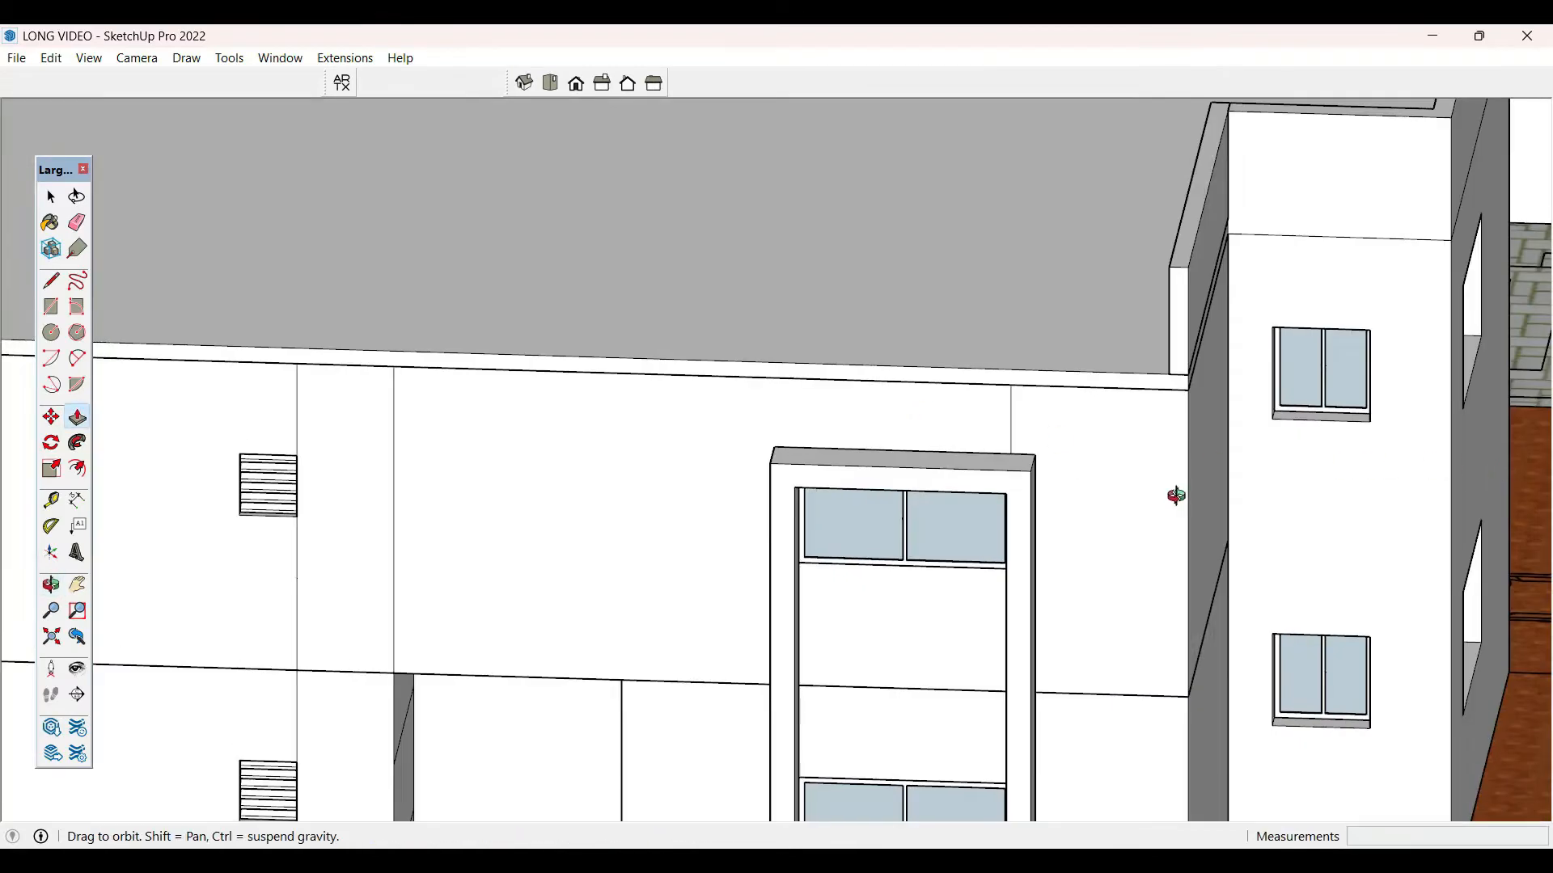
middle_click_drag(1174, 495, 1395, 521)
scroll(929, 391, "up", 2)
scroll(502, 544, "down", 5)
scroll(1057, 364, "up", 7)
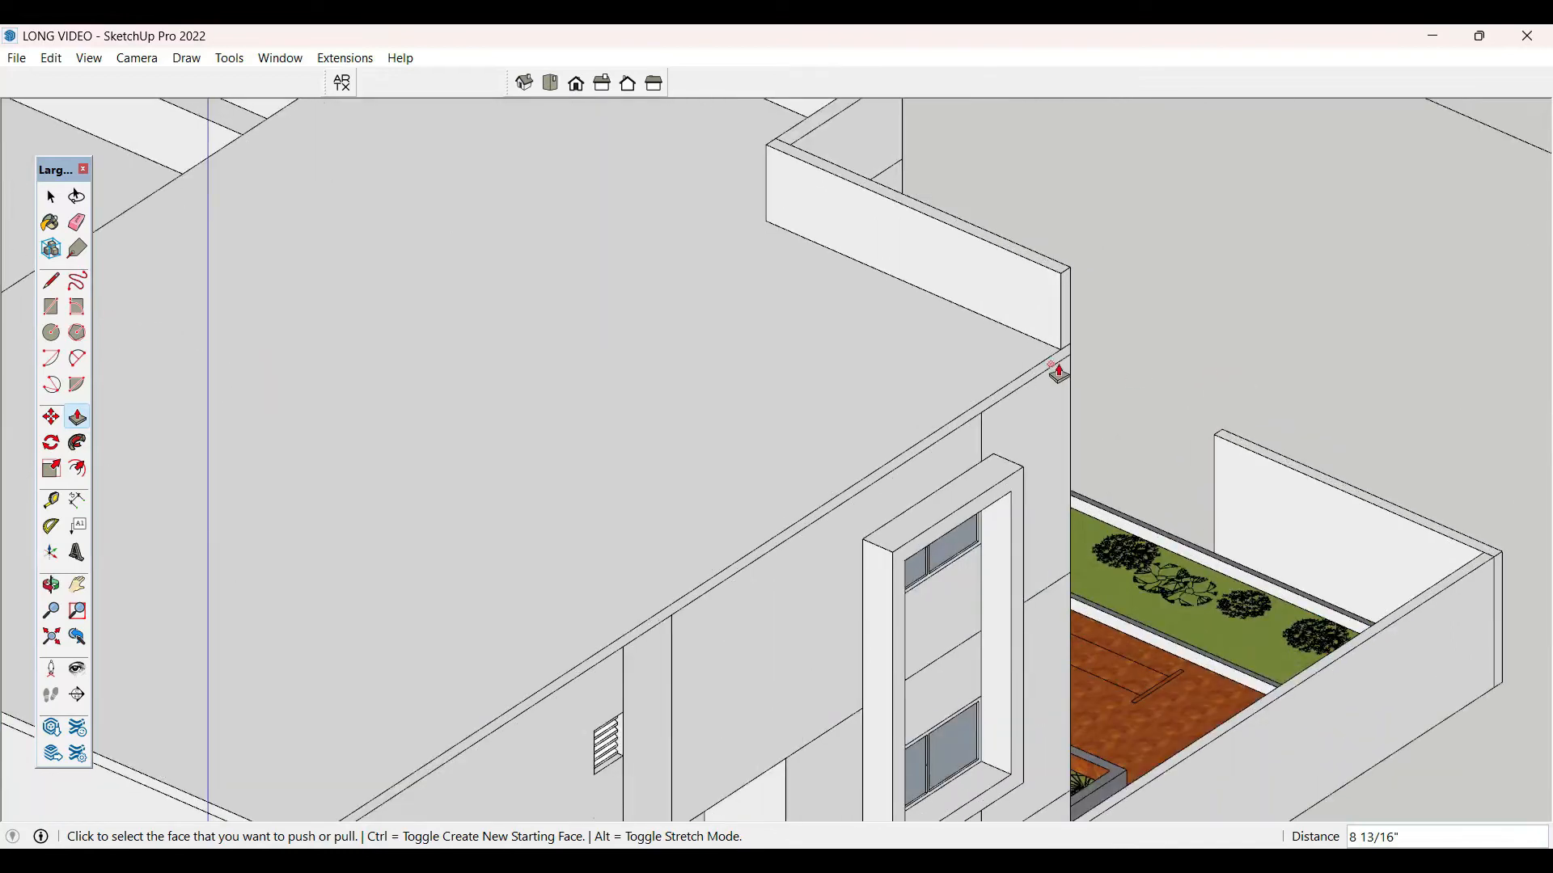
left_click(1053, 330)
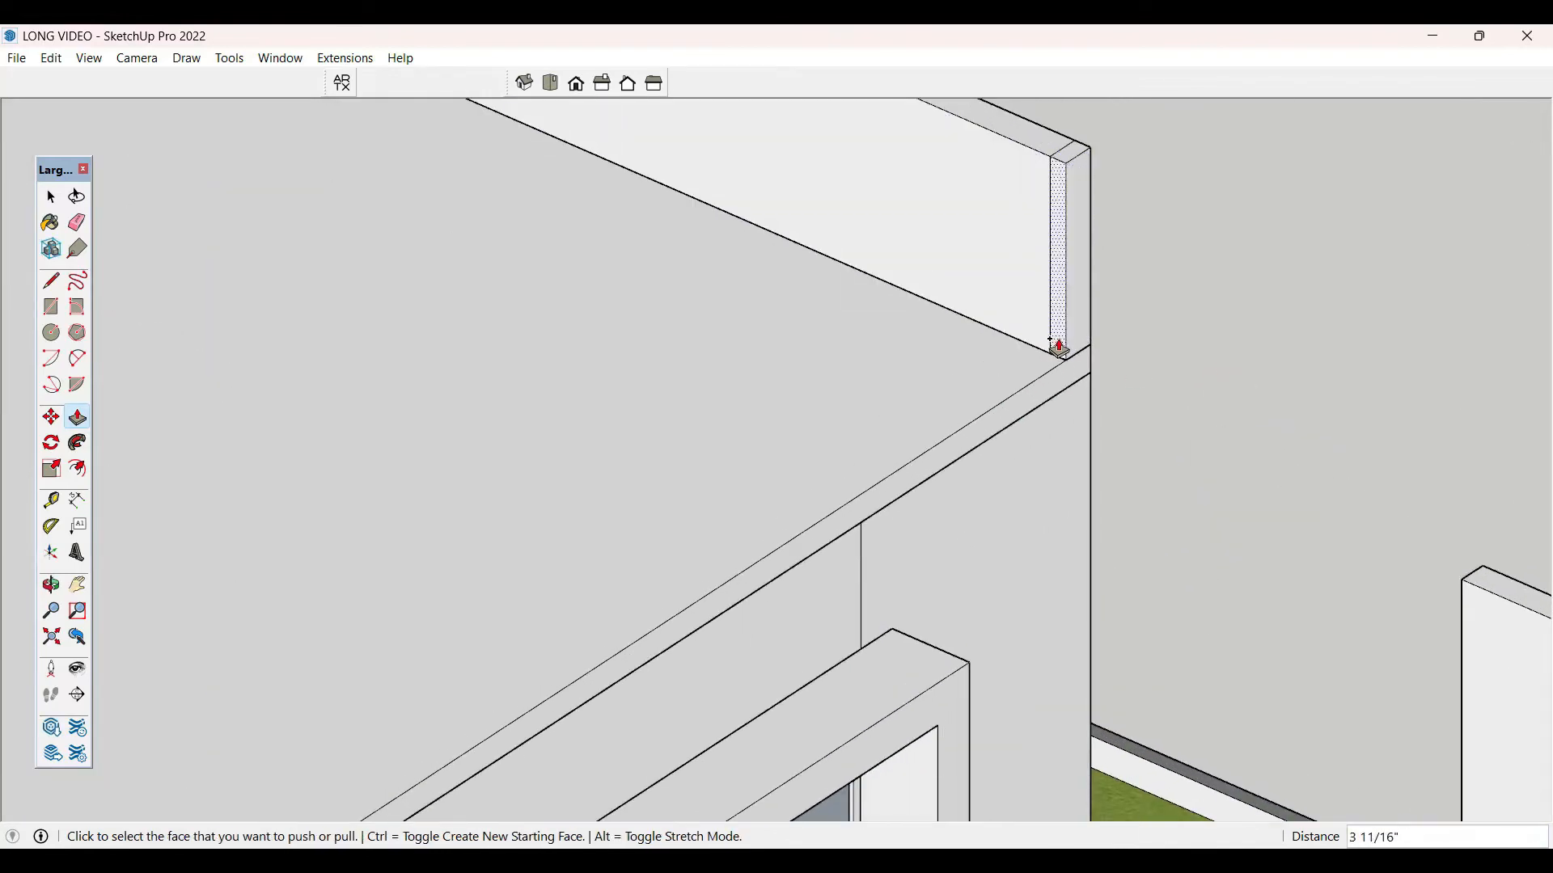
scroll(1115, 344, "down", 6)
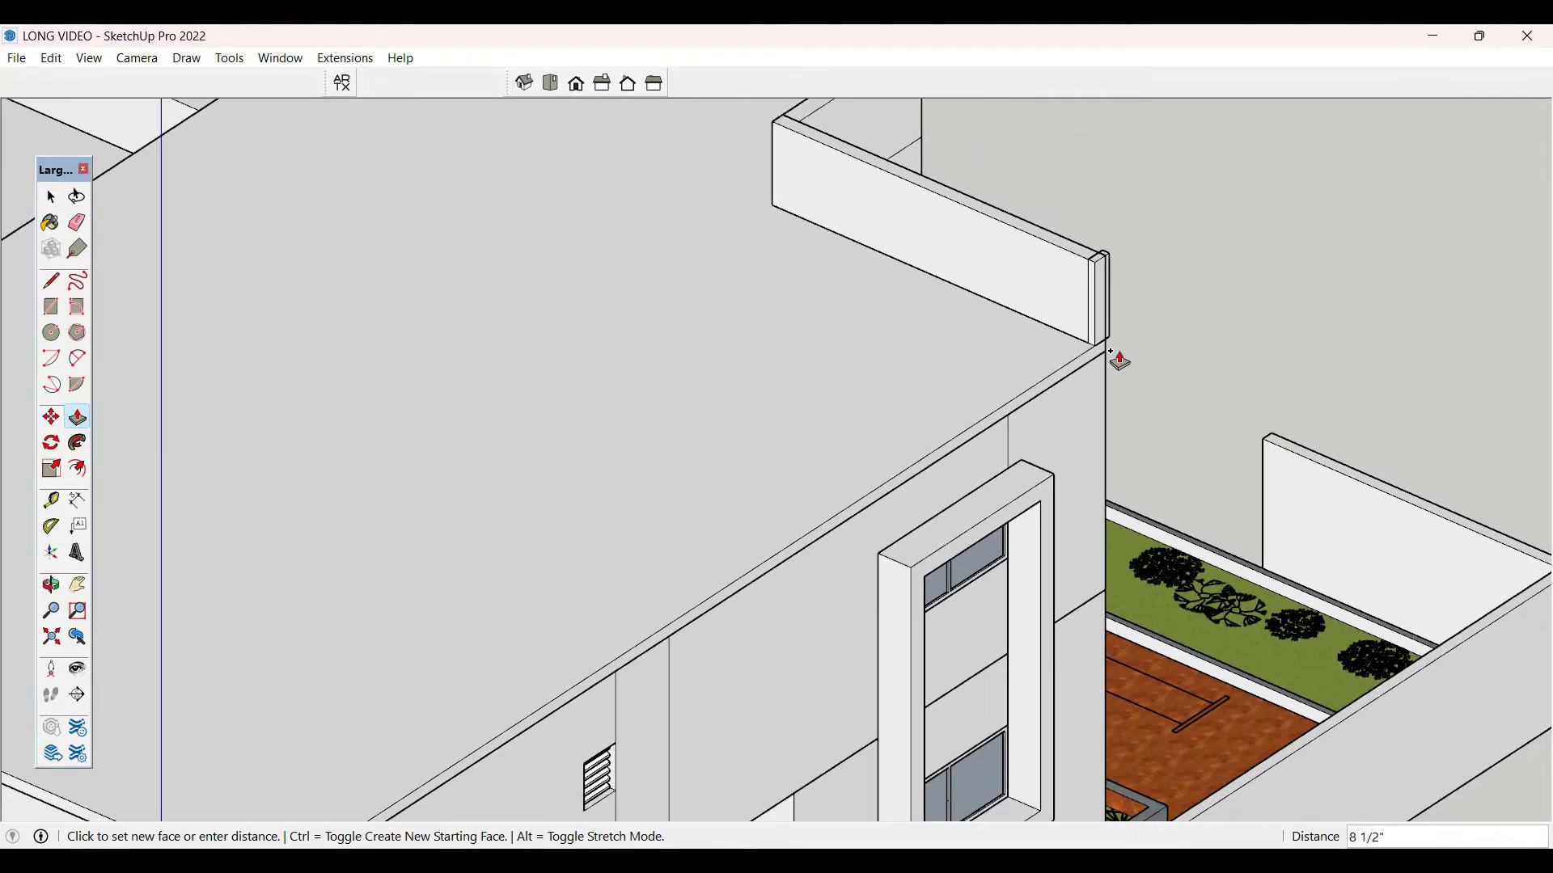
scroll(1110, 352, "down", 1)
scroll(455, 687, "up", 2)
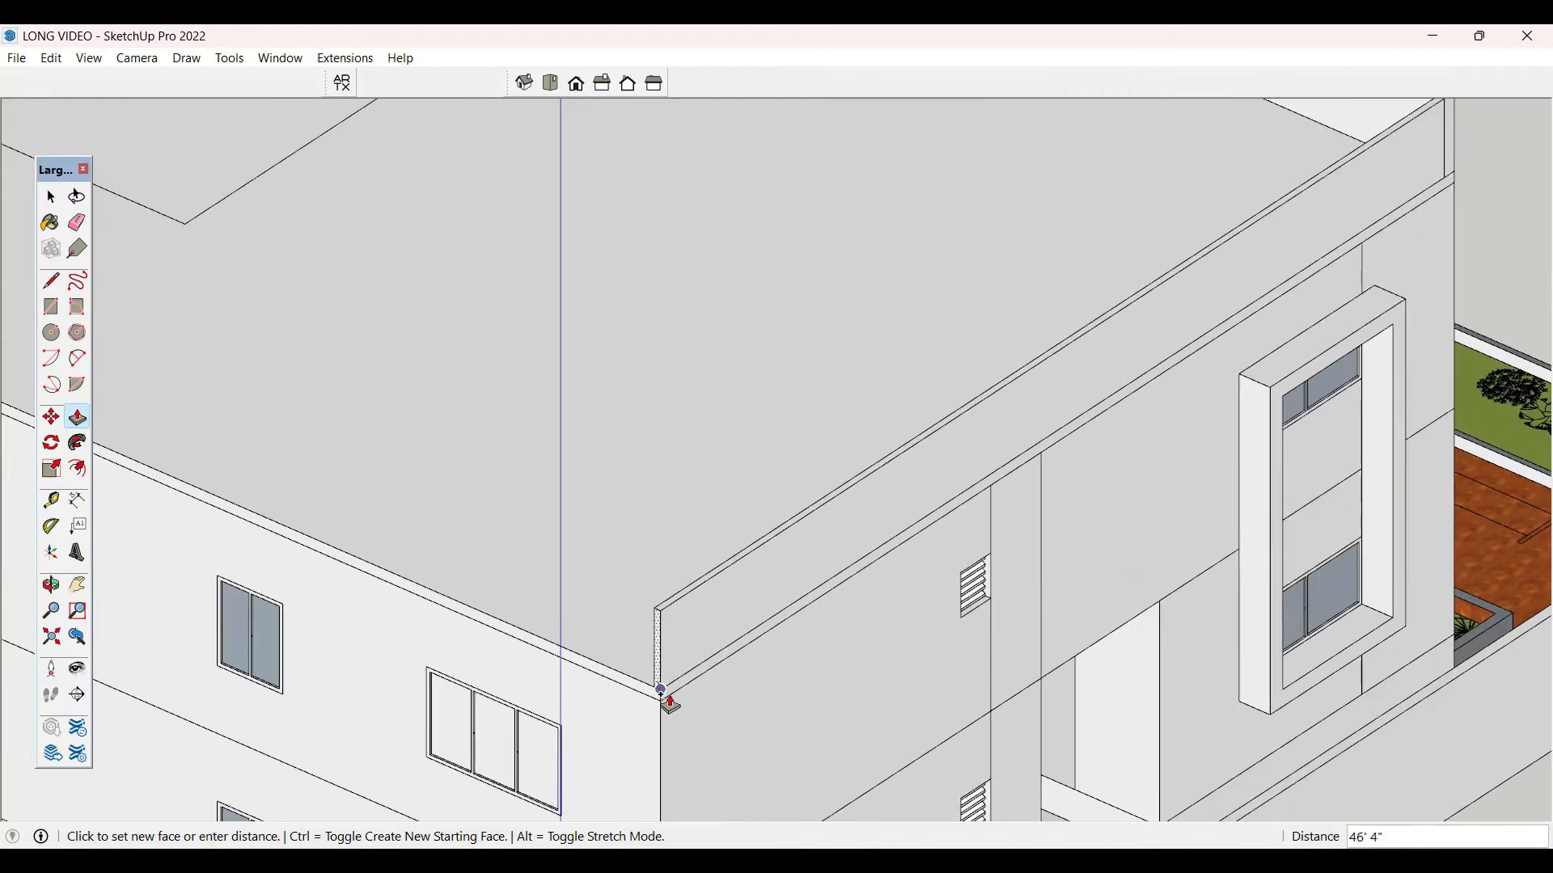
left_click(660, 691)
middle_click_drag(474, 641, 1232, 632)
scroll(658, 457, "down", 3)
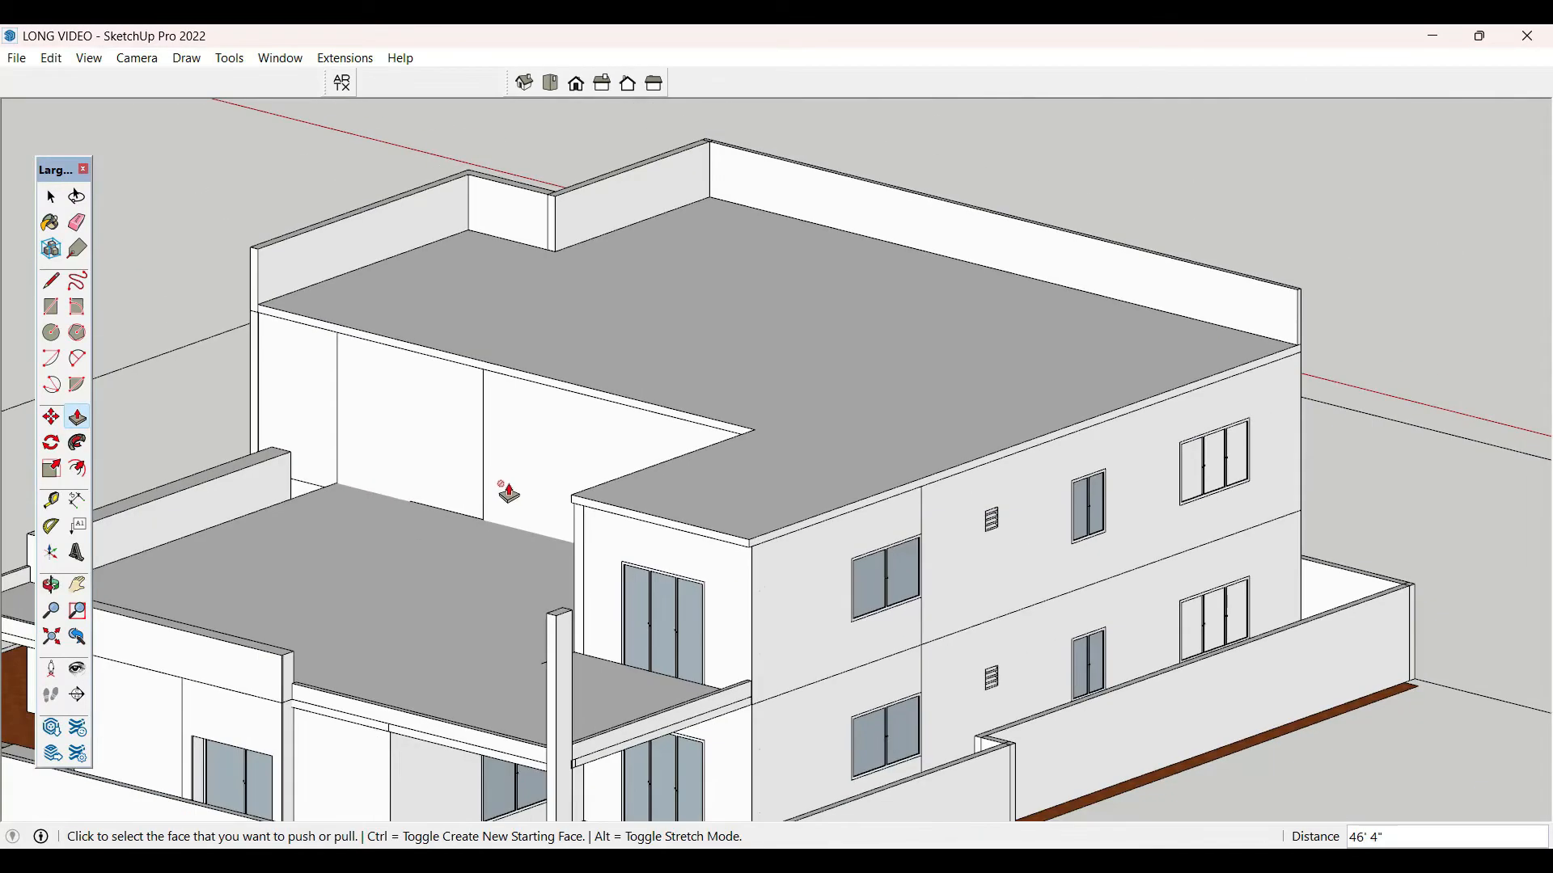
middle_click_drag(507, 493, 1109, 526)
scroll(1064, 385, "up", 5)
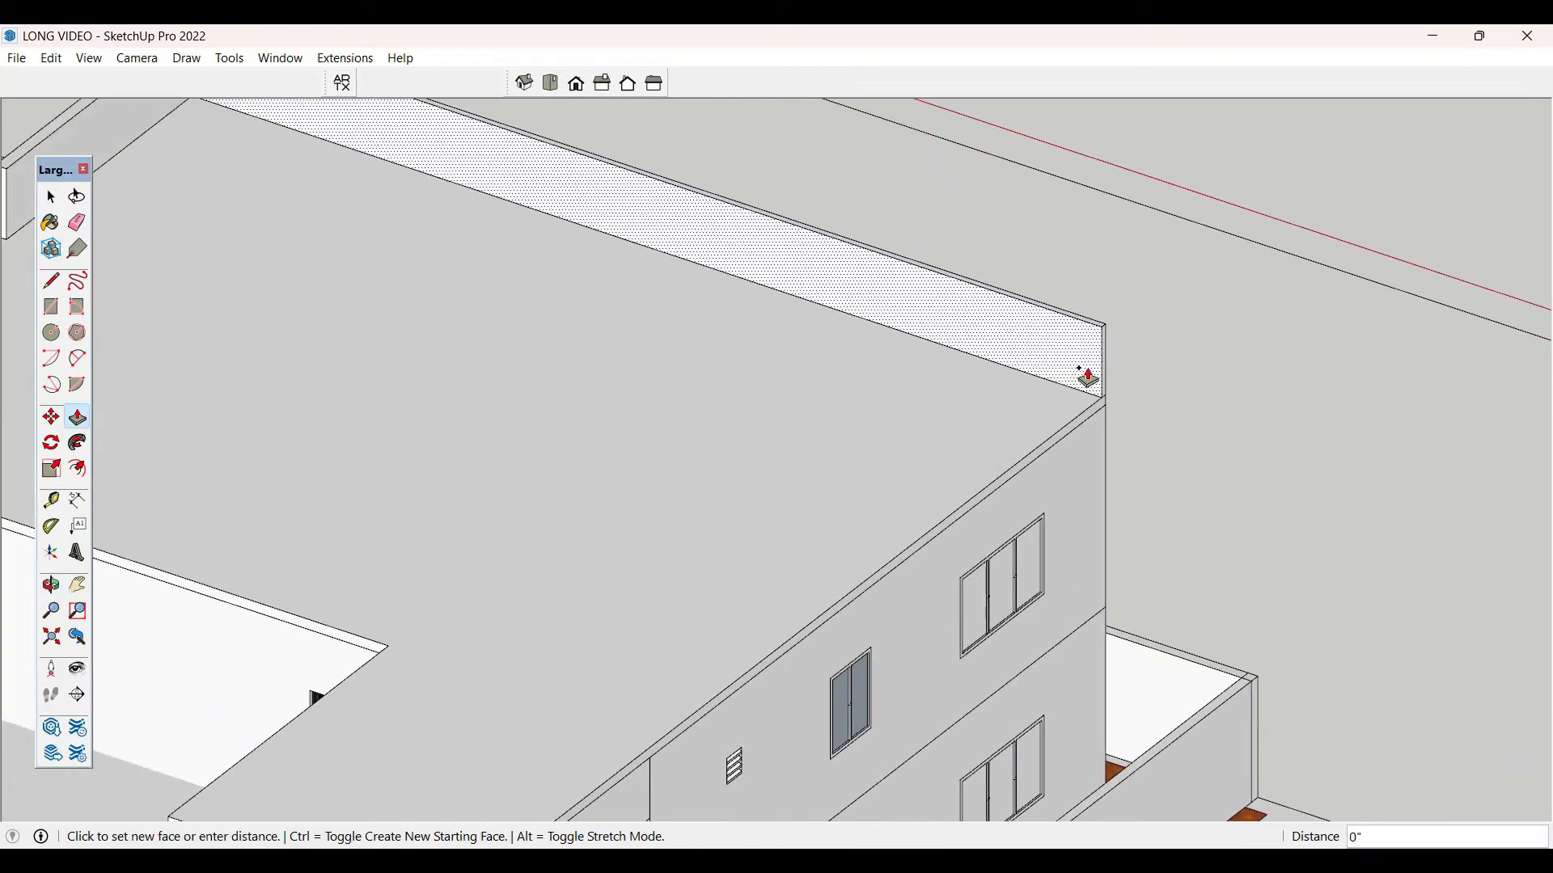
key("space")
scroll(1085, 370, "up", 2)
key("p")
left_click(1077, 367)
left_click(1074, 369)
key("space")
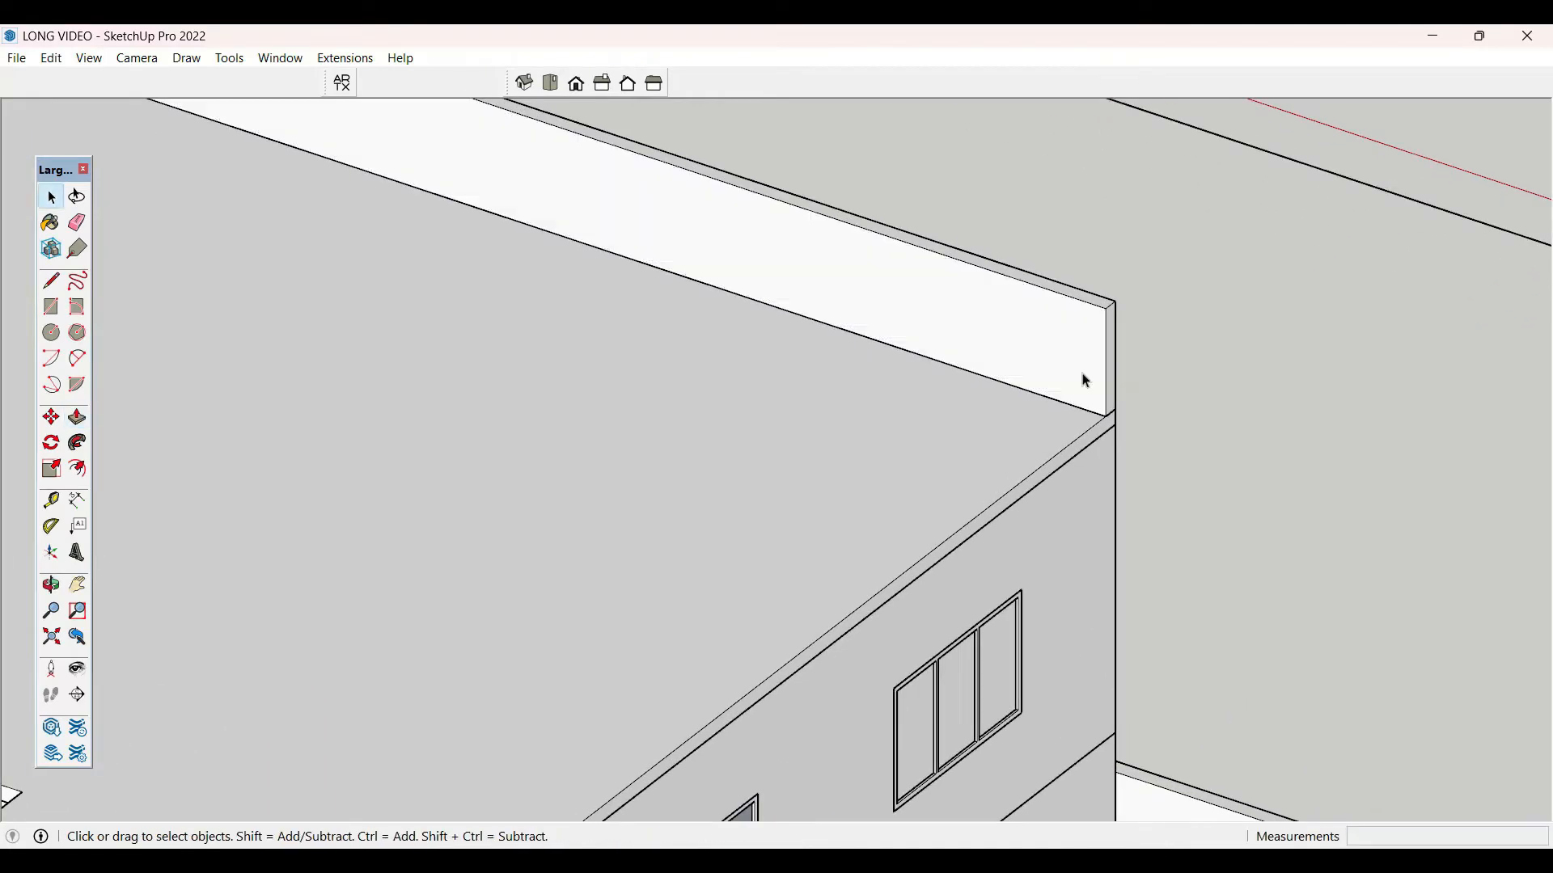
- Extend the far end of the long parapet by one wall thickness to form a corner block at the roof corner
scroll(1087, 382, "up", 2)
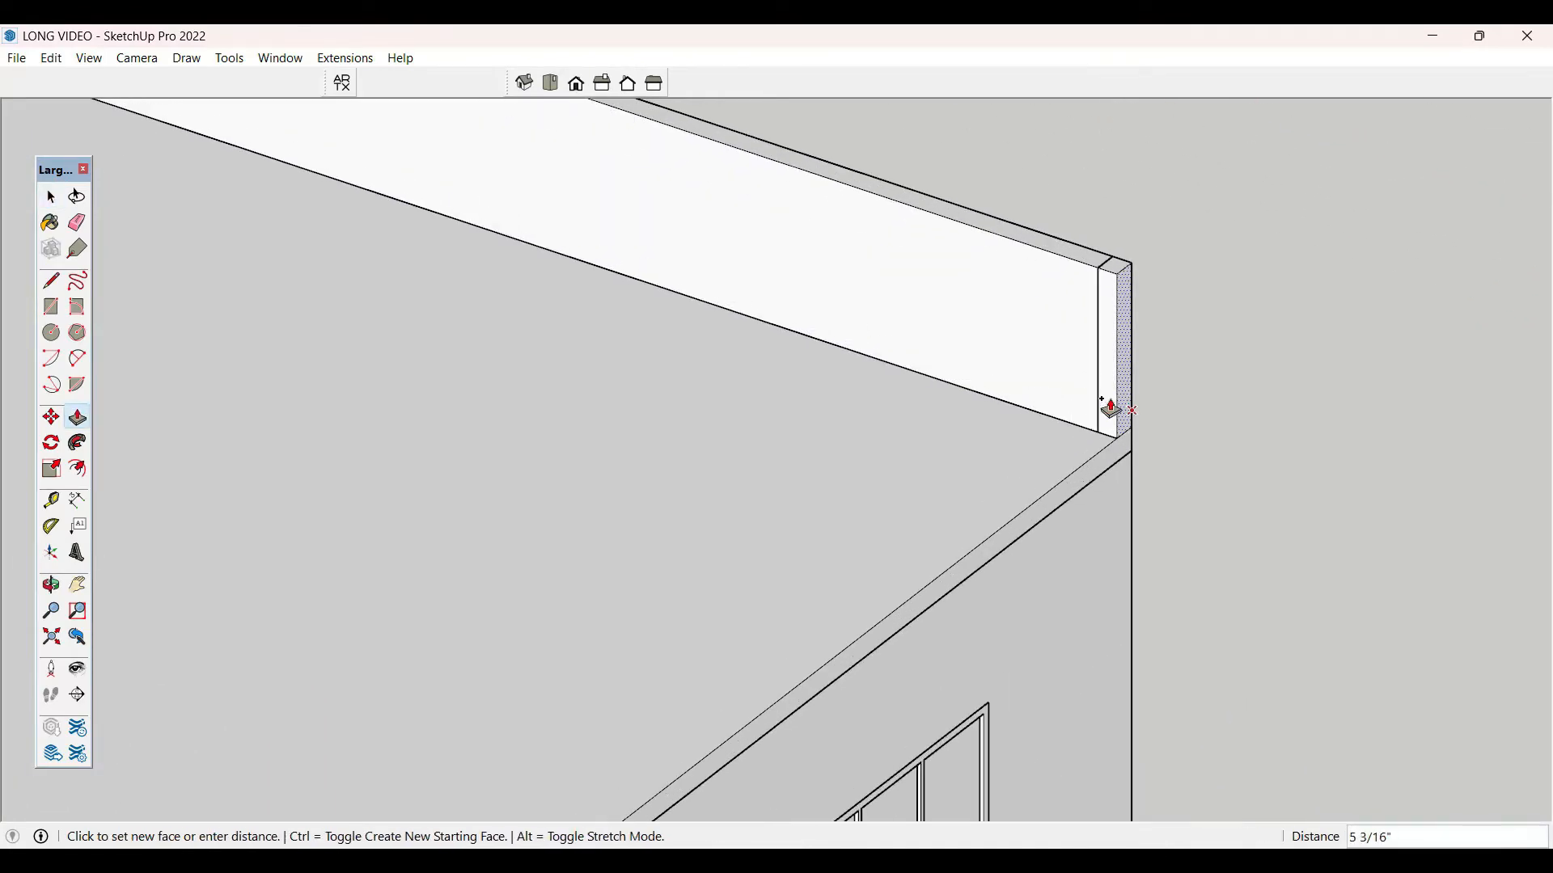
key("space")
left_click(1105, 402)
key("p")
left_click(1105, 403)
- Extrude the corner block's inner face along the adjoining roof edge as a parapet running to the next outer corner
scroll(1112, 370, "down", 4)
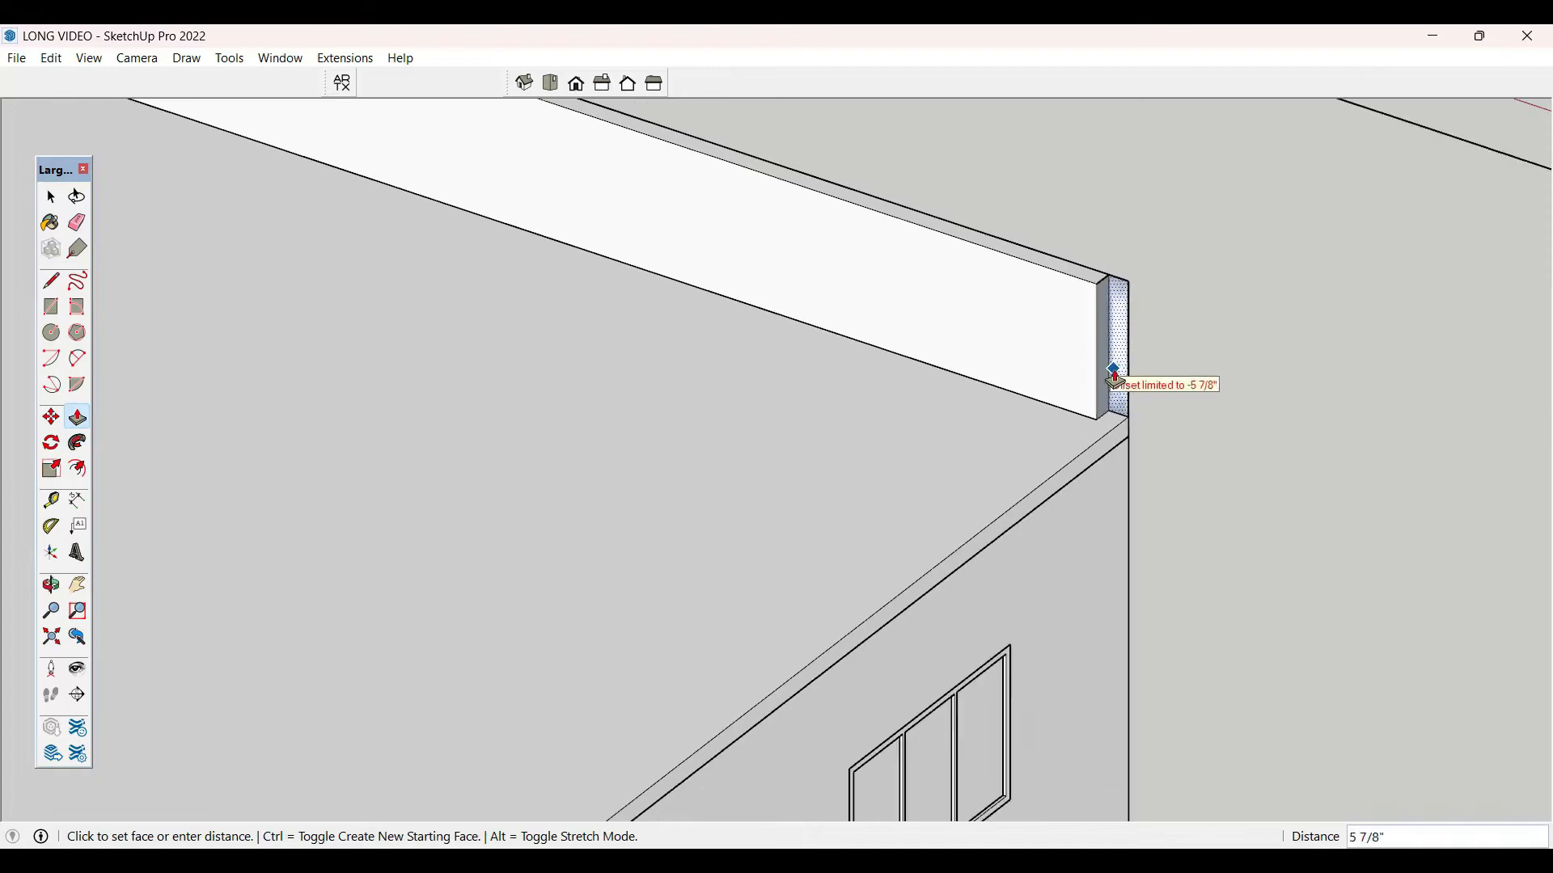
scroll(1116, 370, "down", 2)
scroll(613, 579, "down", 1)
scroll(987, 526, "up", 3)
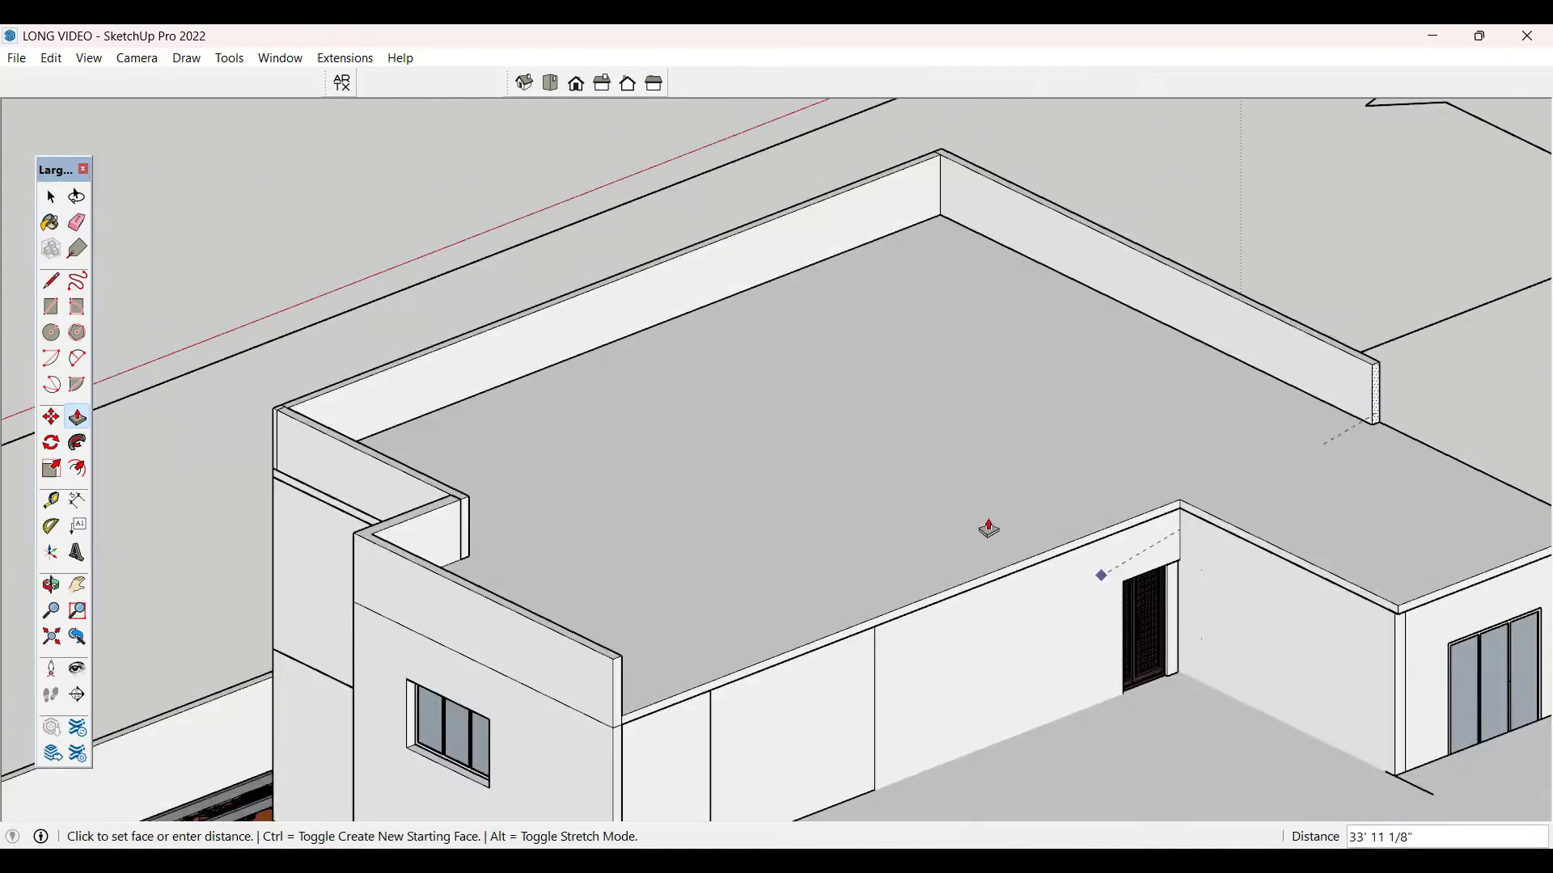
scroll(505, 420, "down", 1)
scroll(1407, 526, "up", 5)
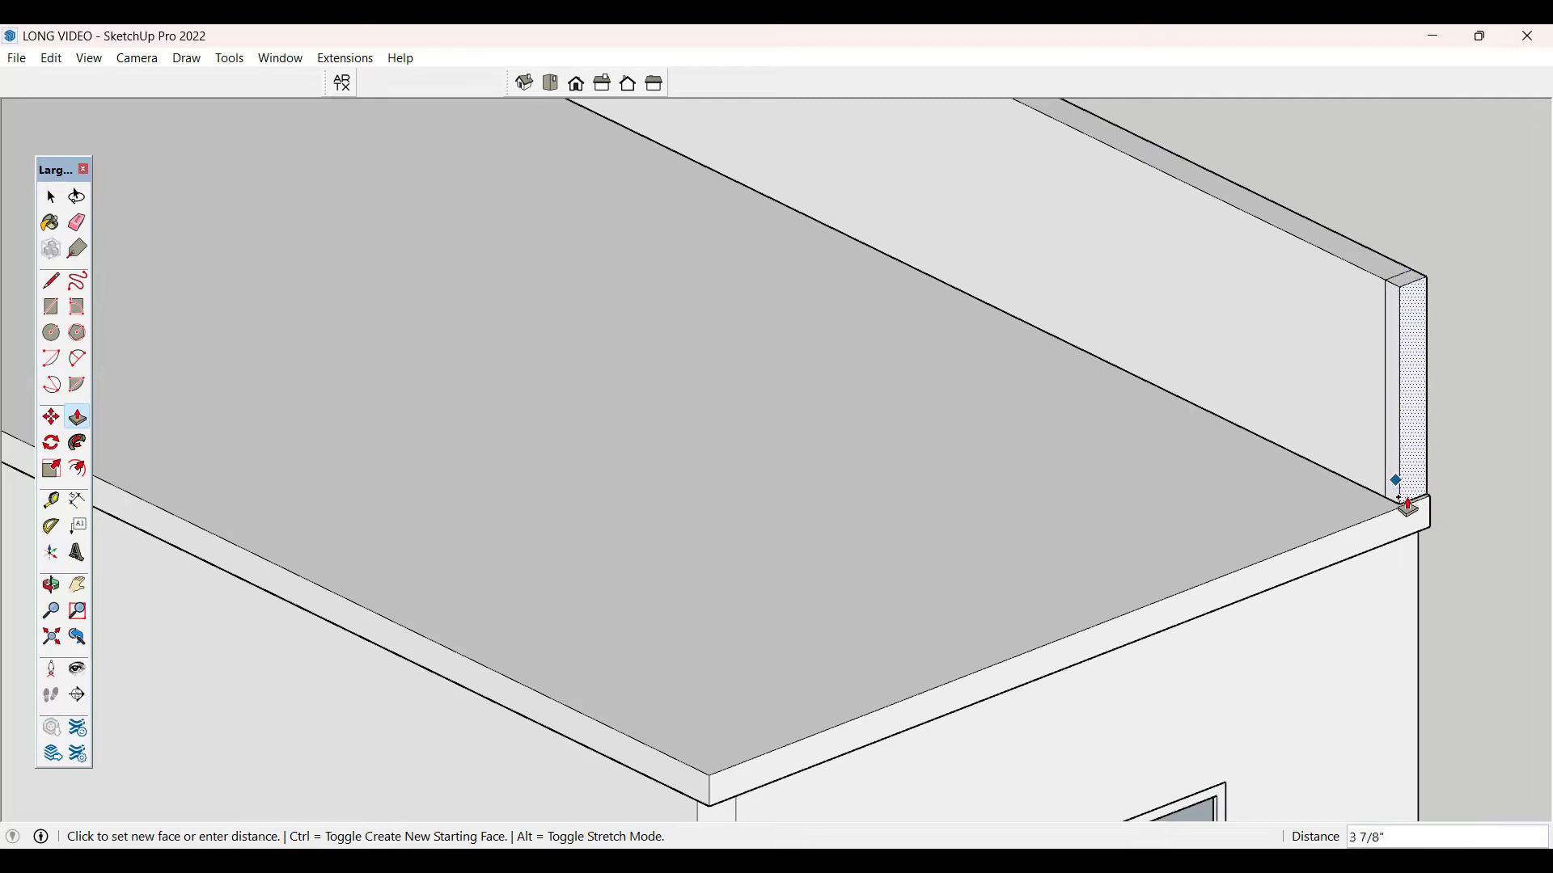
- Turn the parapet at that corner and extrude it about 12' 6" along the short edge above the three-pane window
key("space")
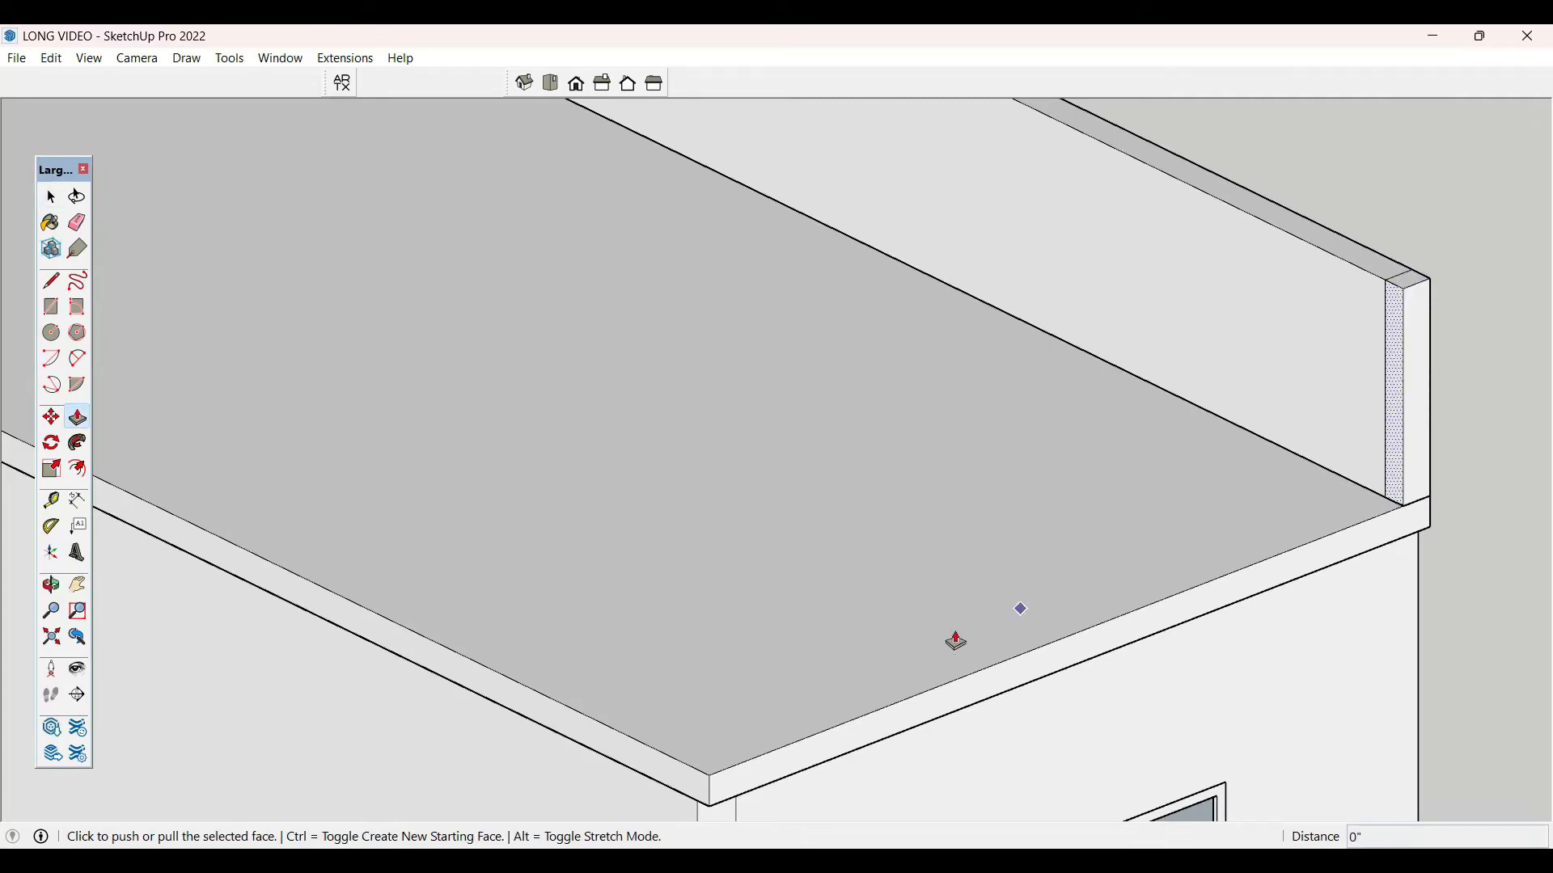
left_click(1387, 490)
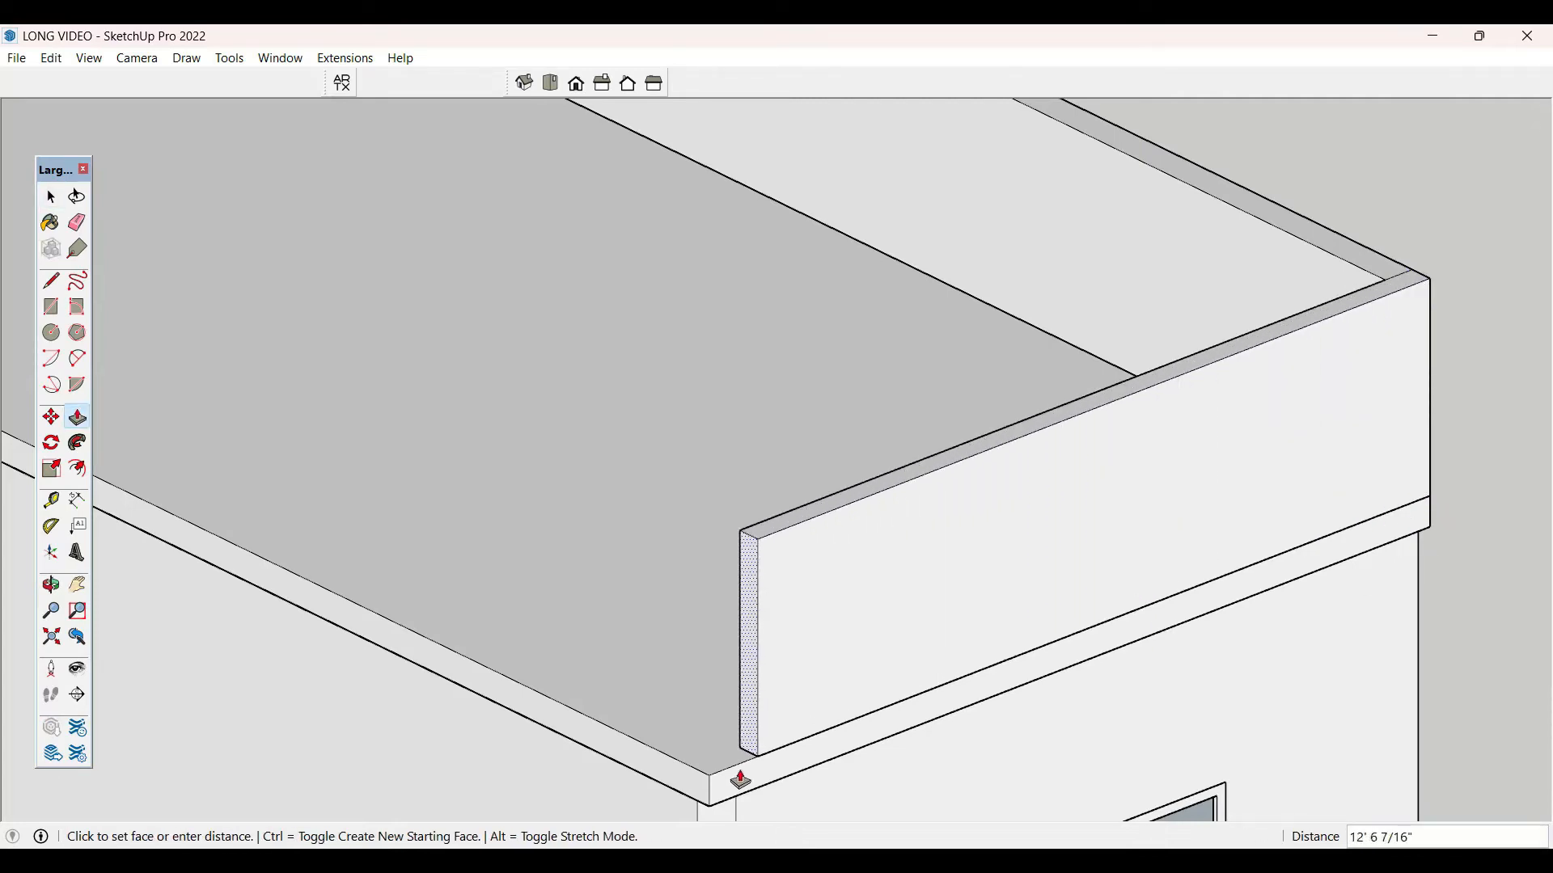
left_click(751, 758)
key("space")
scroll(751, 759, "down", 3)
scroll(925, 513, "down", 2)
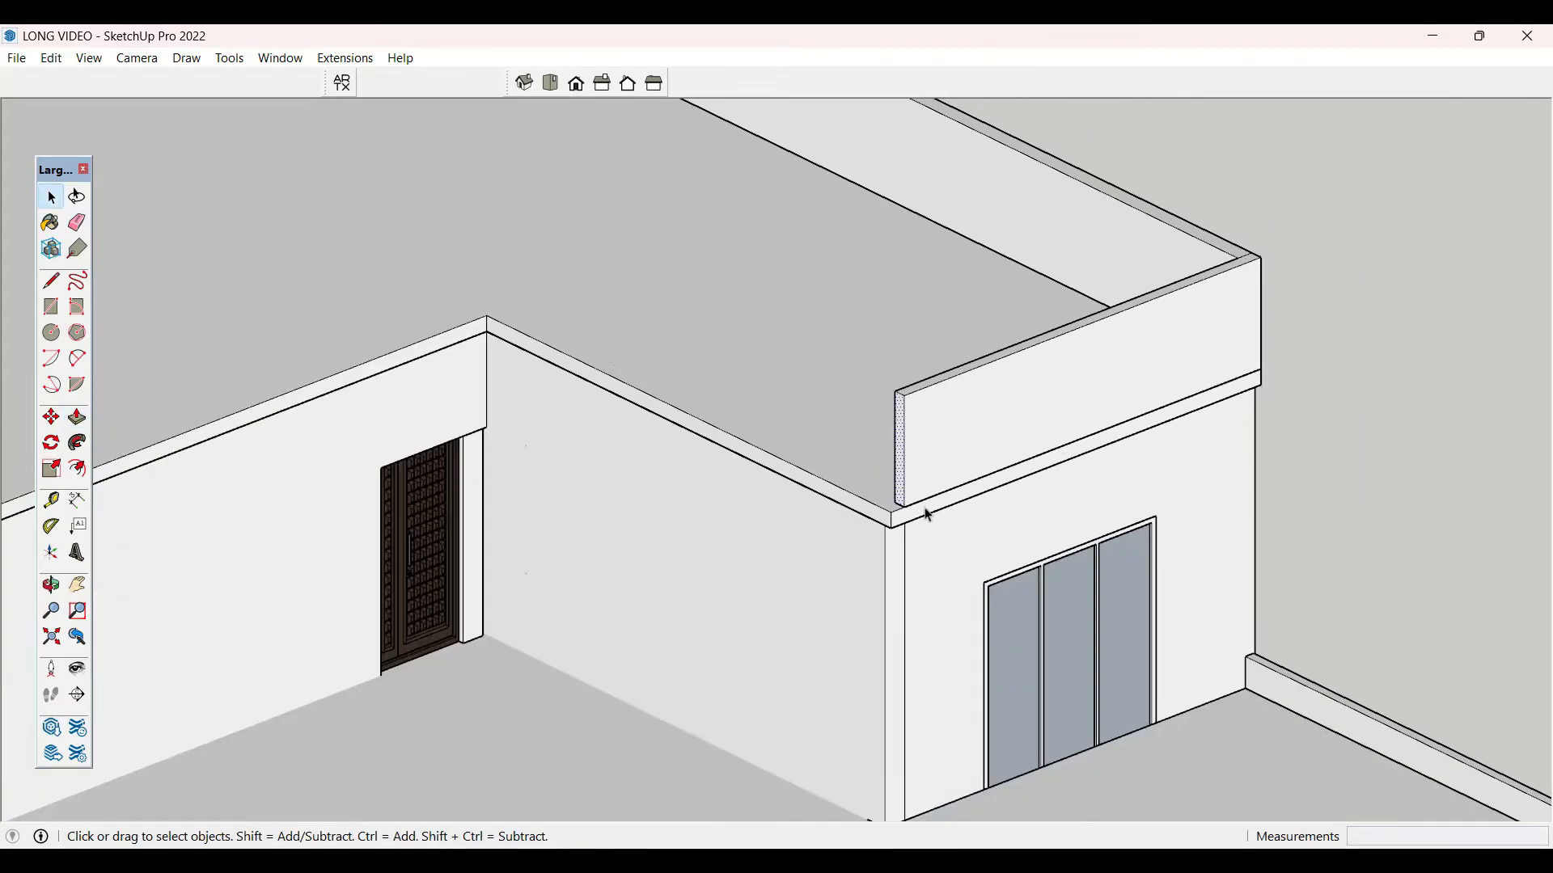
- Extend the short parapet's end 6" so that it reaches the roof corner
scroll(970, 598, "up", 4)
scroll(959, 613, "up", 2)
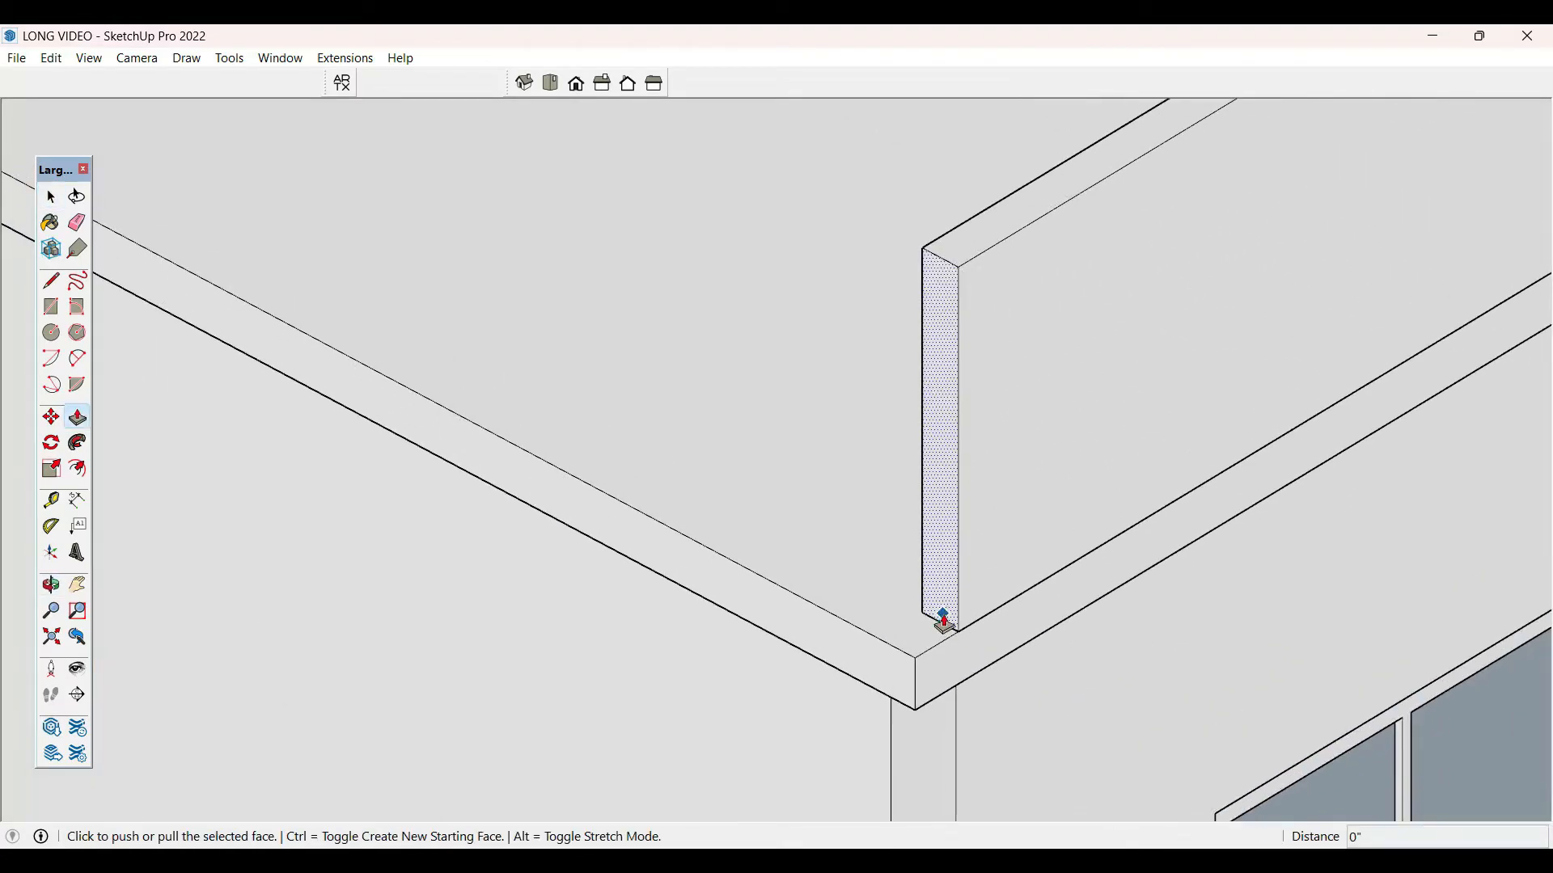
left_click(922, 641)
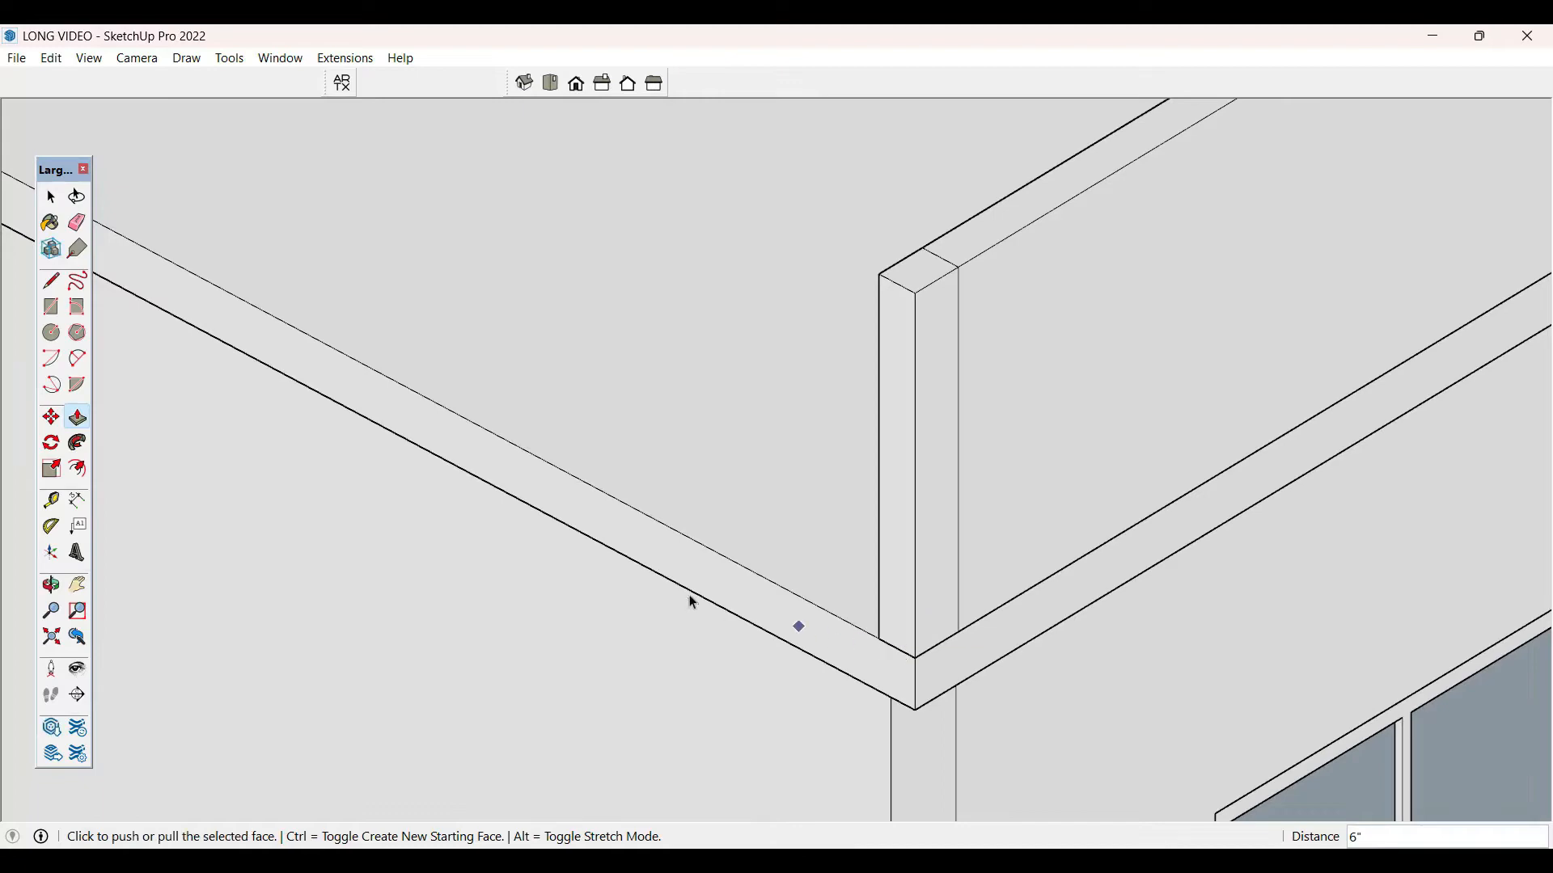
key("space")
middle_click_drag(693, 602, 1180, 376)
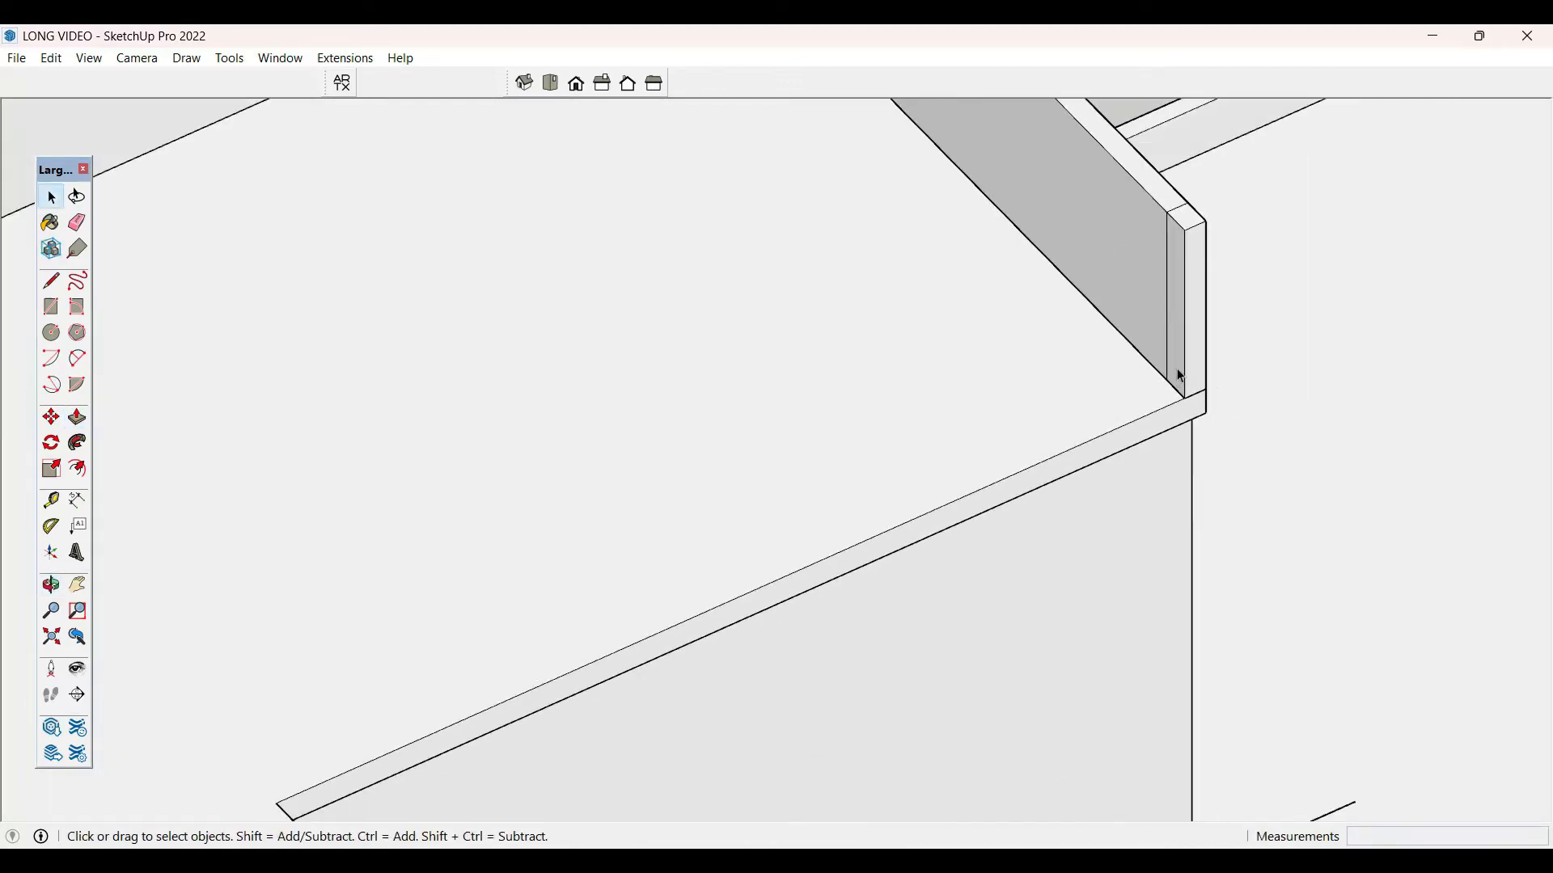
- Extrude the parapet about 16' 9" from the corner block along the return edge to the roof's inner corner
key("p")
middle_click_drag(1050, 415, 717, 616)
scroll(732, 602, "up", 2)
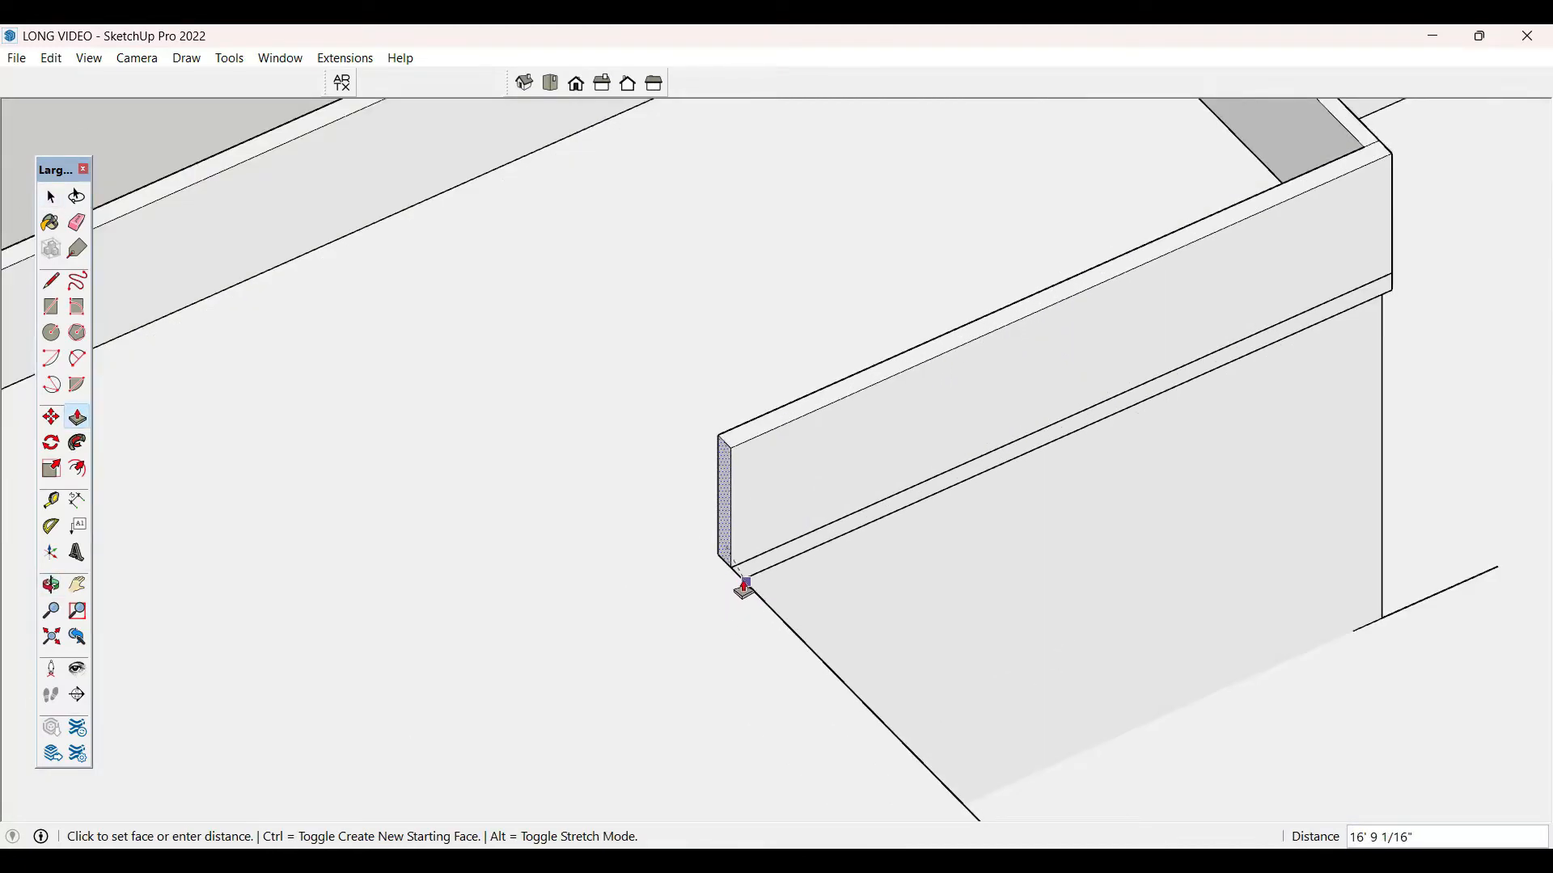
scroll(740, 585, "up", 2)
left_click(725, 557)
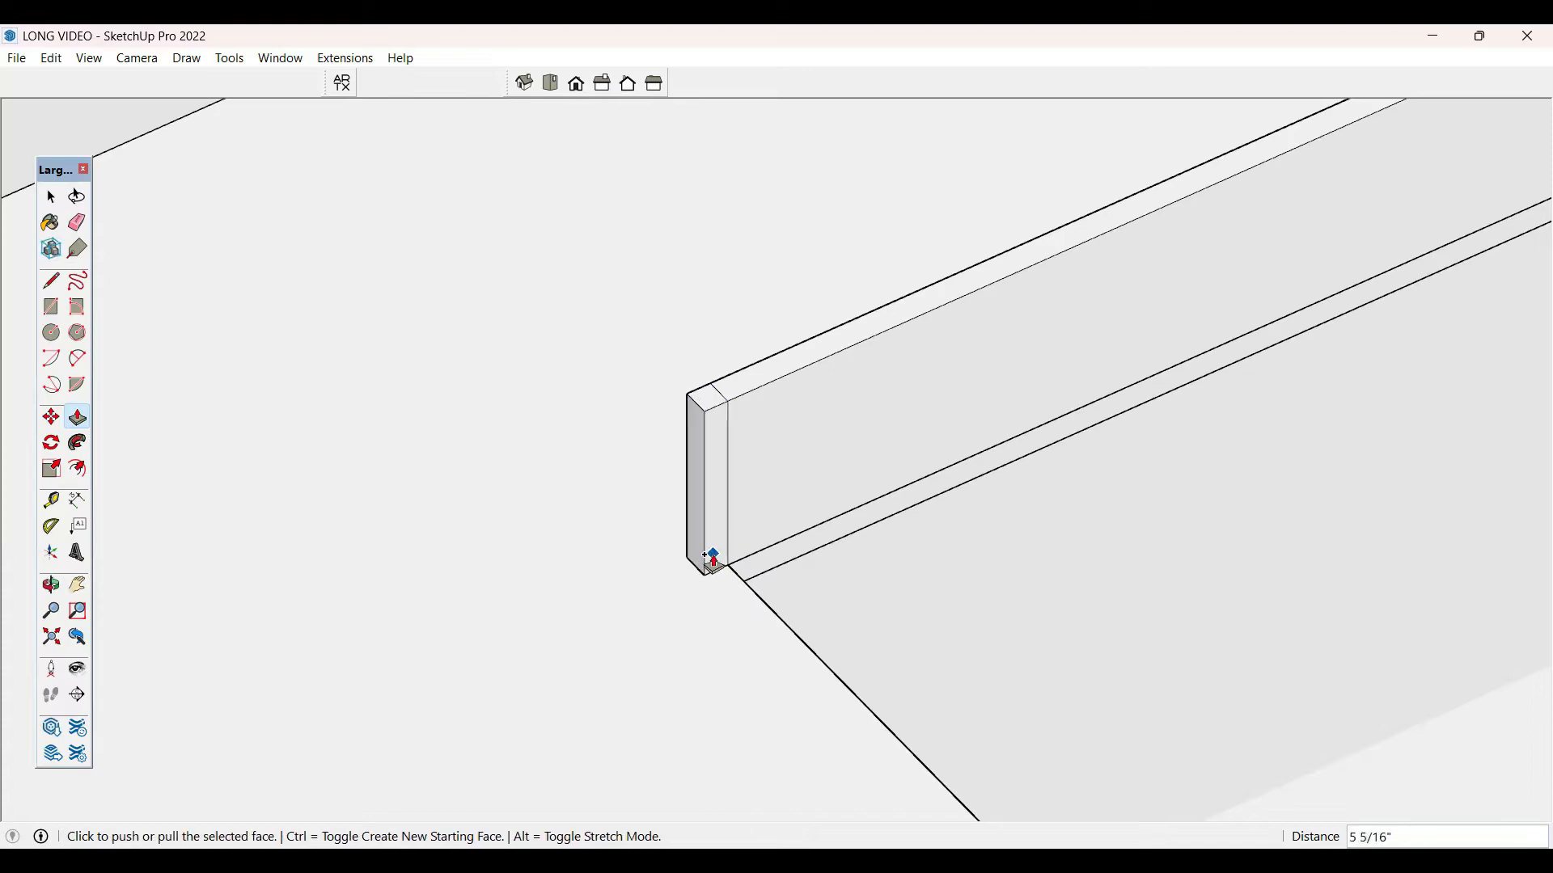
- Extrude the parapet 39' 2" from the inner corner along the terrace-side roof edge to meet the front block's parapet
key("space")
scroll(753, 600, "down", 3)
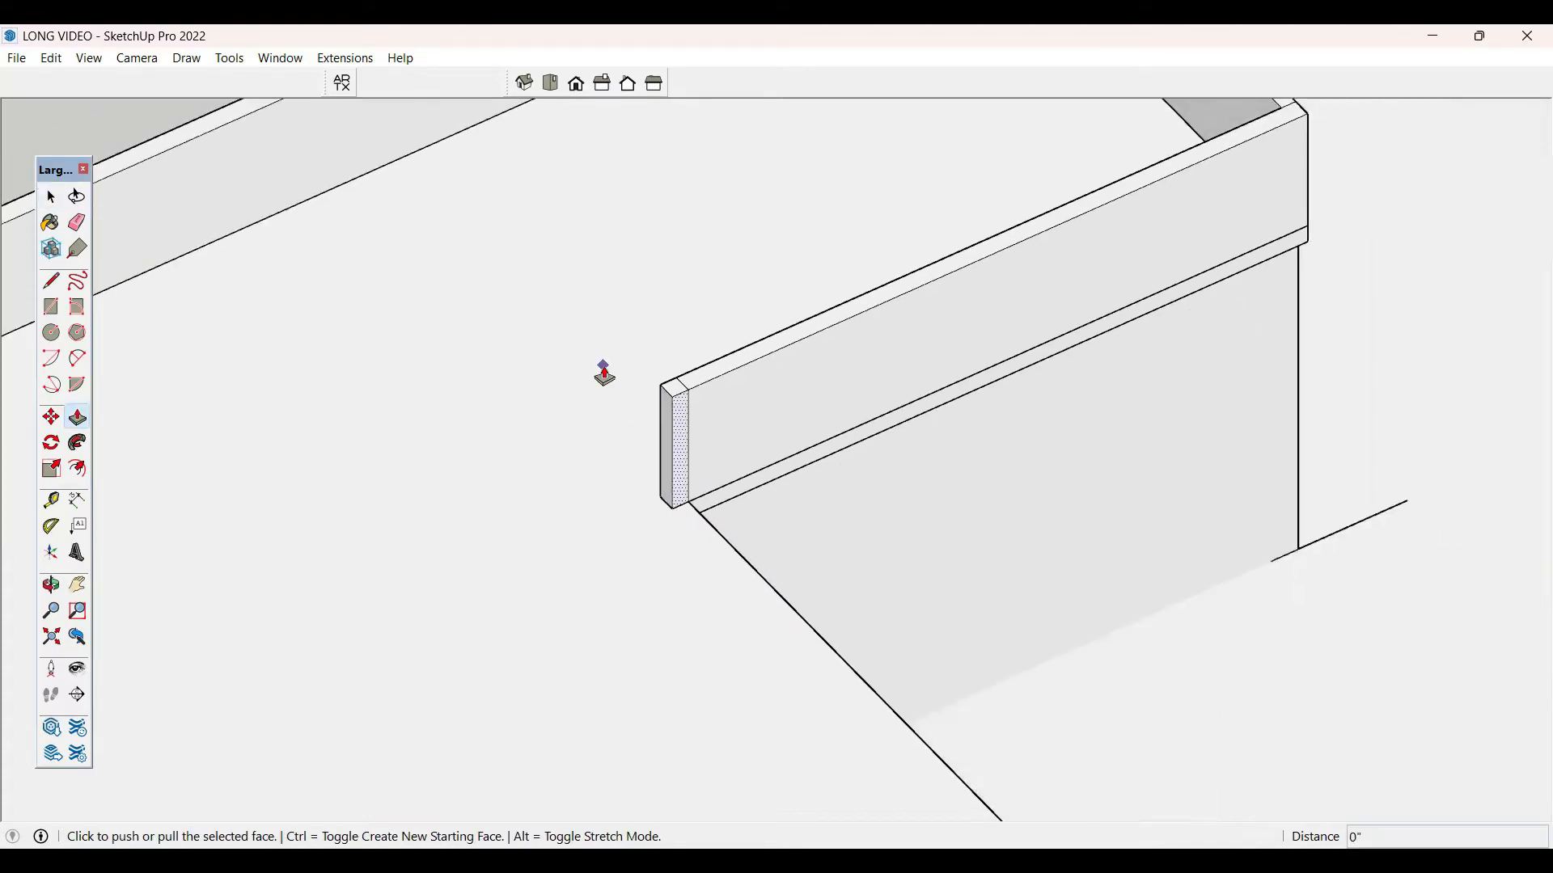
scroll(410, 265, "down", 5)
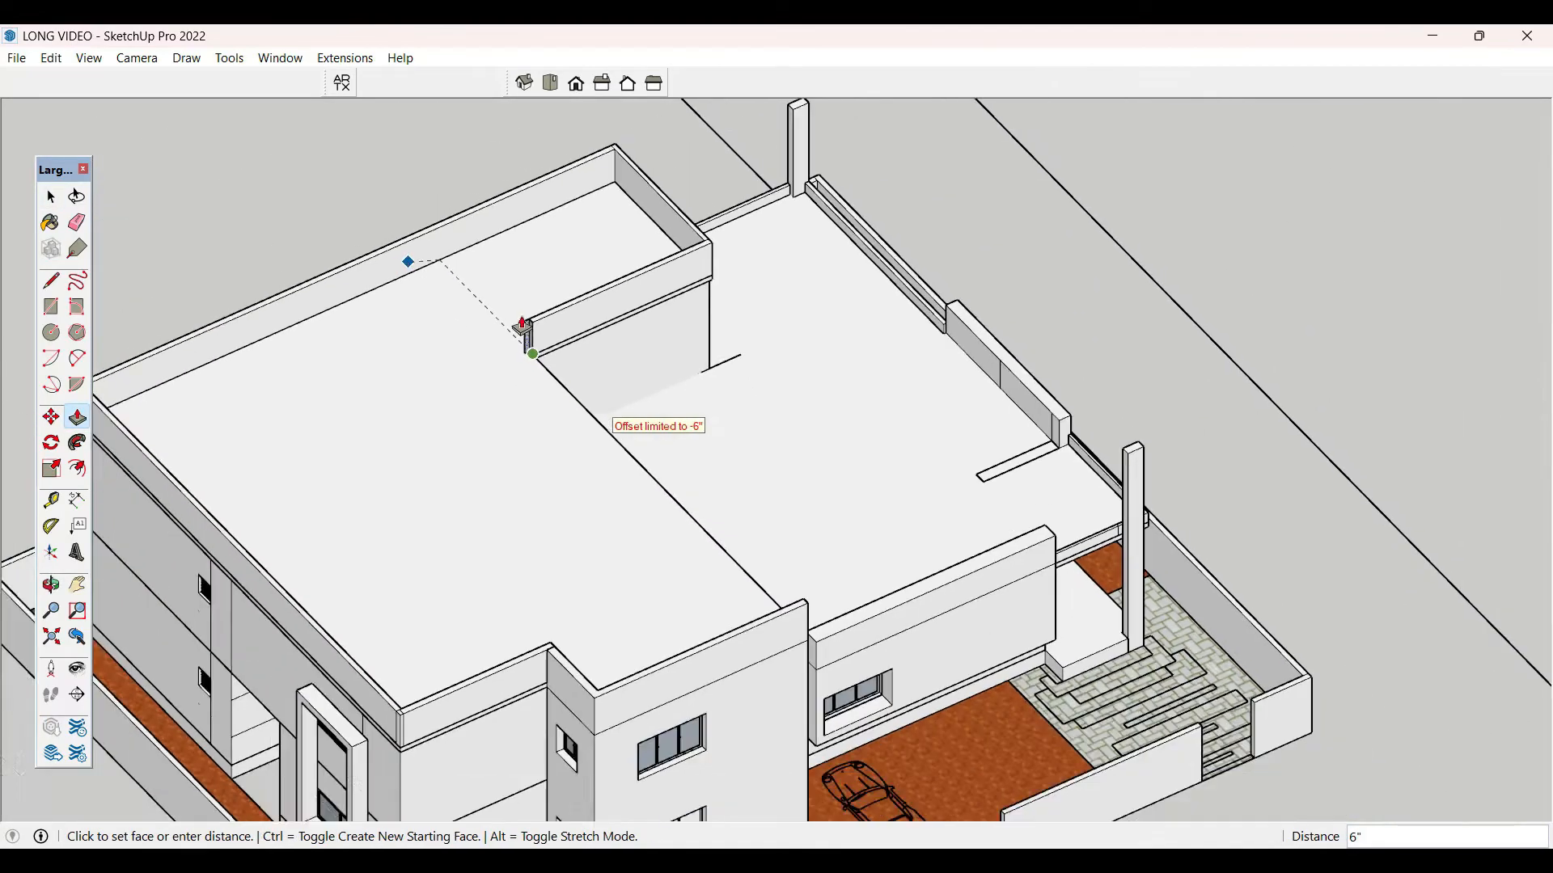
middle_click_drag(450, 450, 372, 422)
scroll(373, 424, "up", 5)
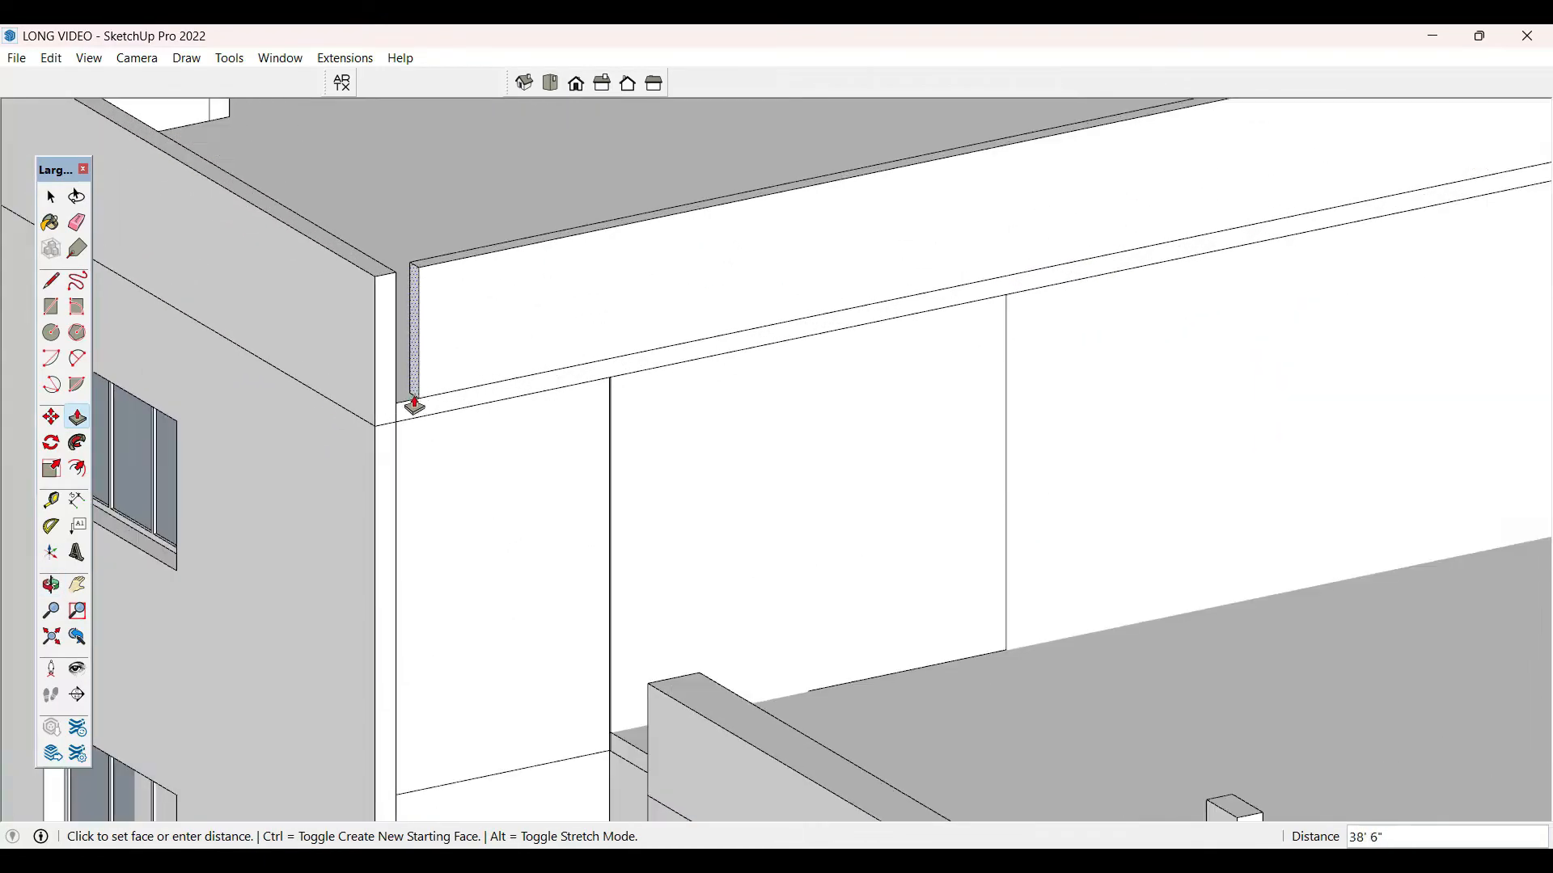
left_click(399, 413)
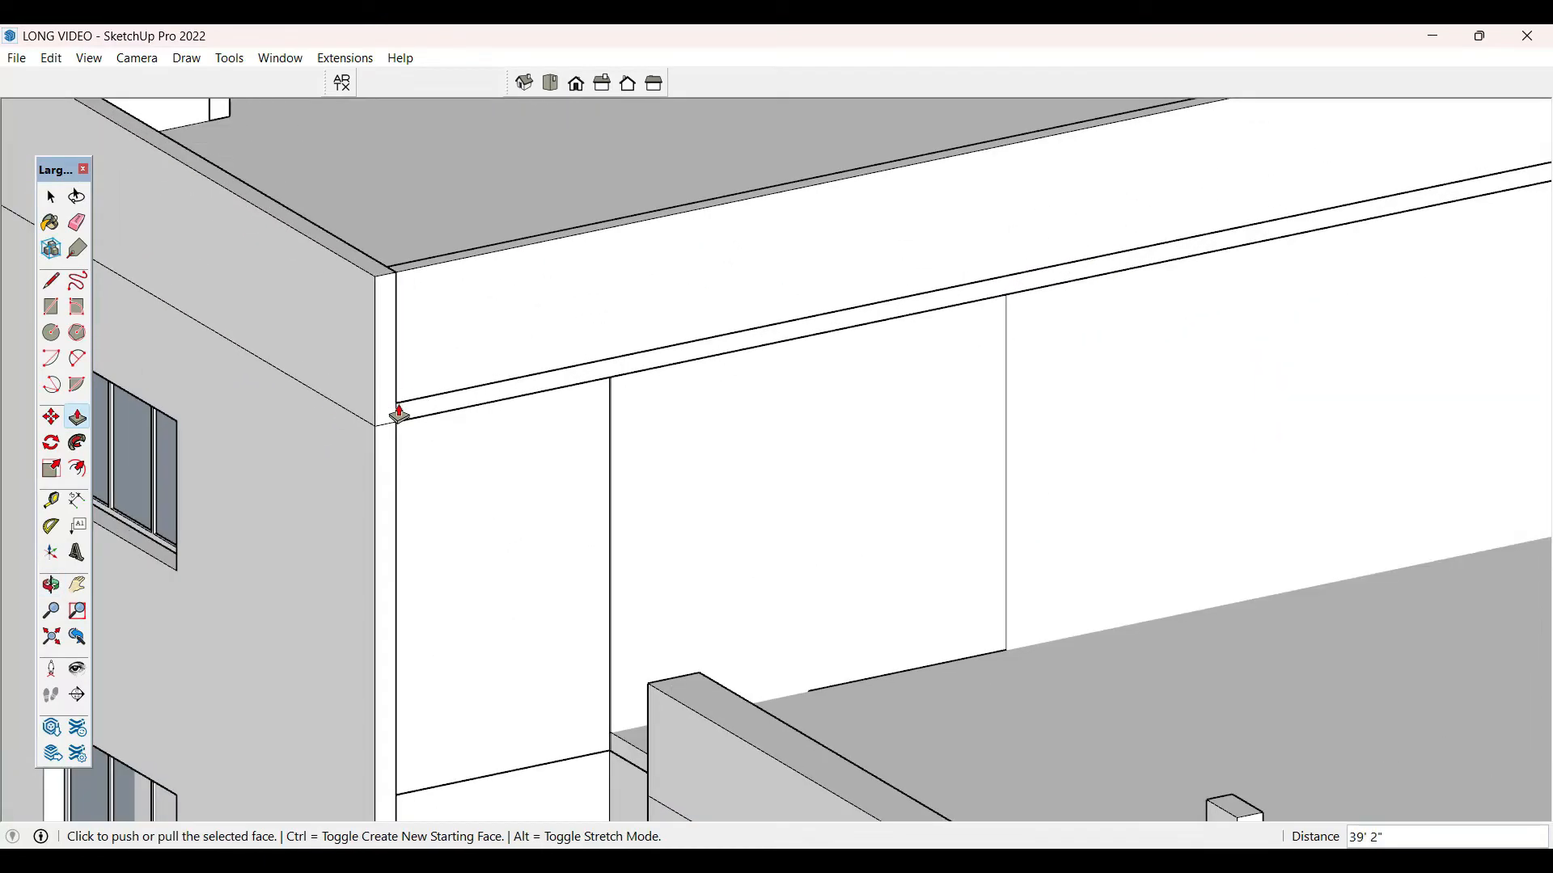
key("space")
- Select the whole connected upper-roof parapet and make it a group
scroll(548, 485, "down", 8)
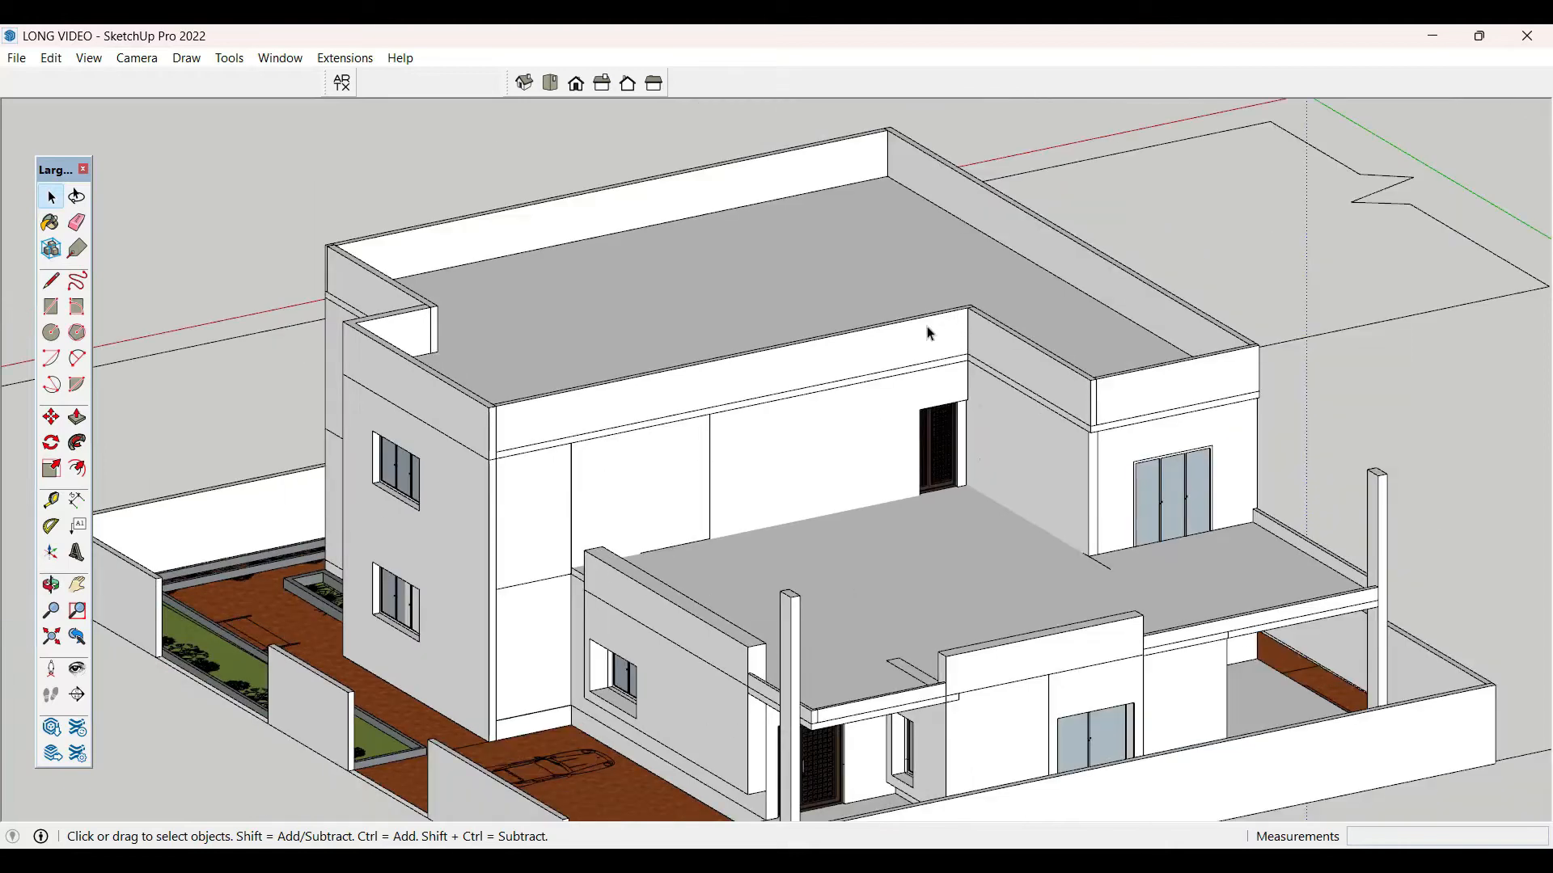
triple_click(930, 334)
right_click(930, 334)
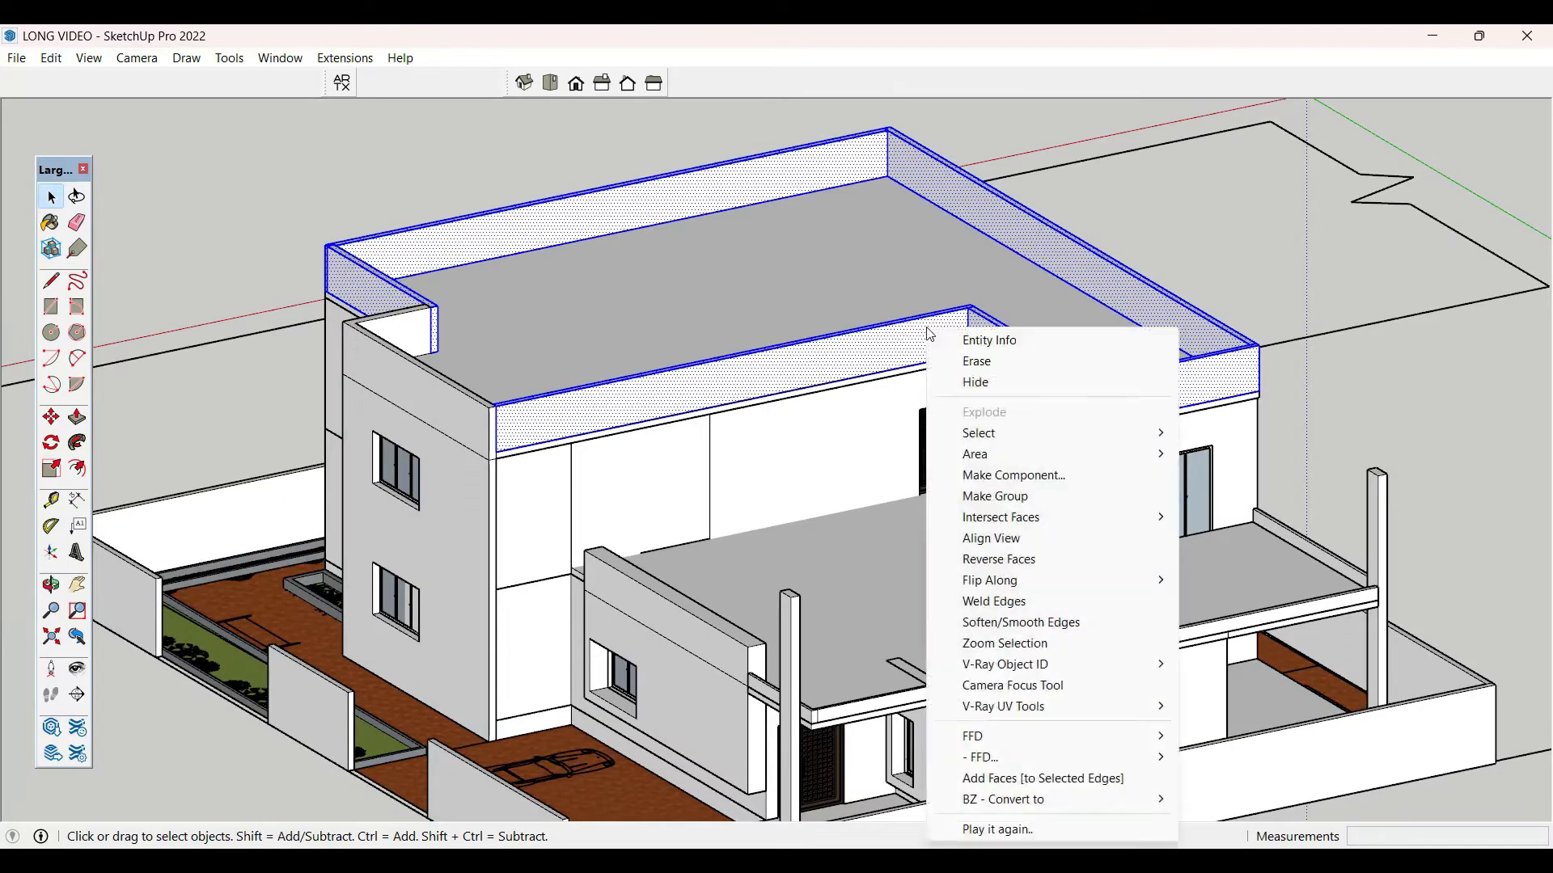
left_click(1029, 498)
left_click(1030, 119)
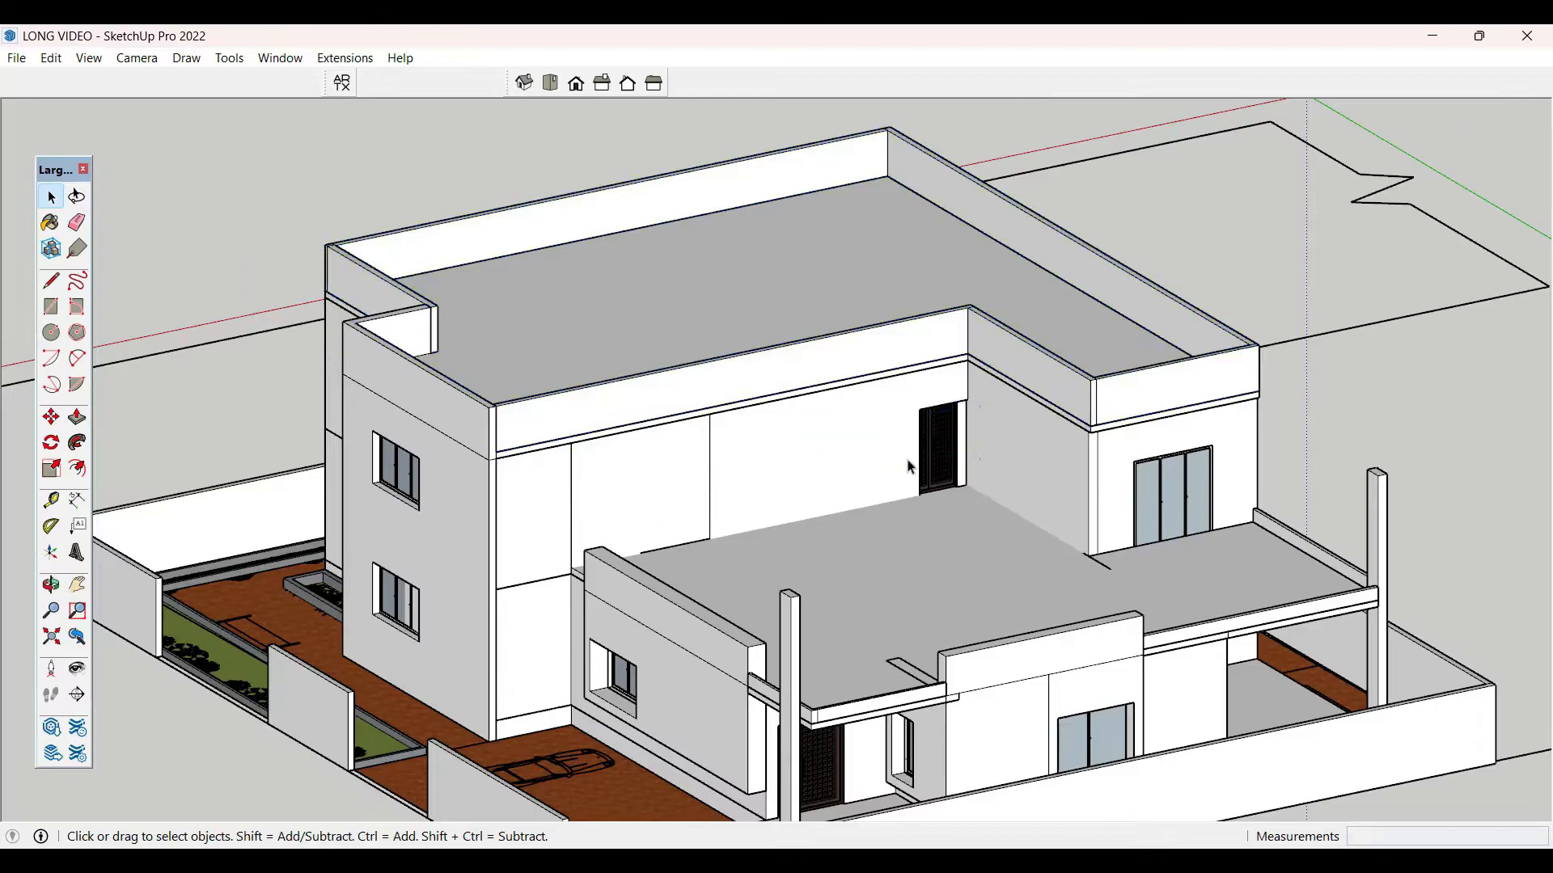
- Draw a thin rectangle about 4' 4" long on the terrace edge between the two-storey wall and the front parapet
scroll(908, 462, "down", 3)
middle_click_drag(908, 463, 1063, 518)
scroll(760, 313, "up", 3)
scroll(745, 350, "down", 3)
scroll(970, 513, "up", 2)
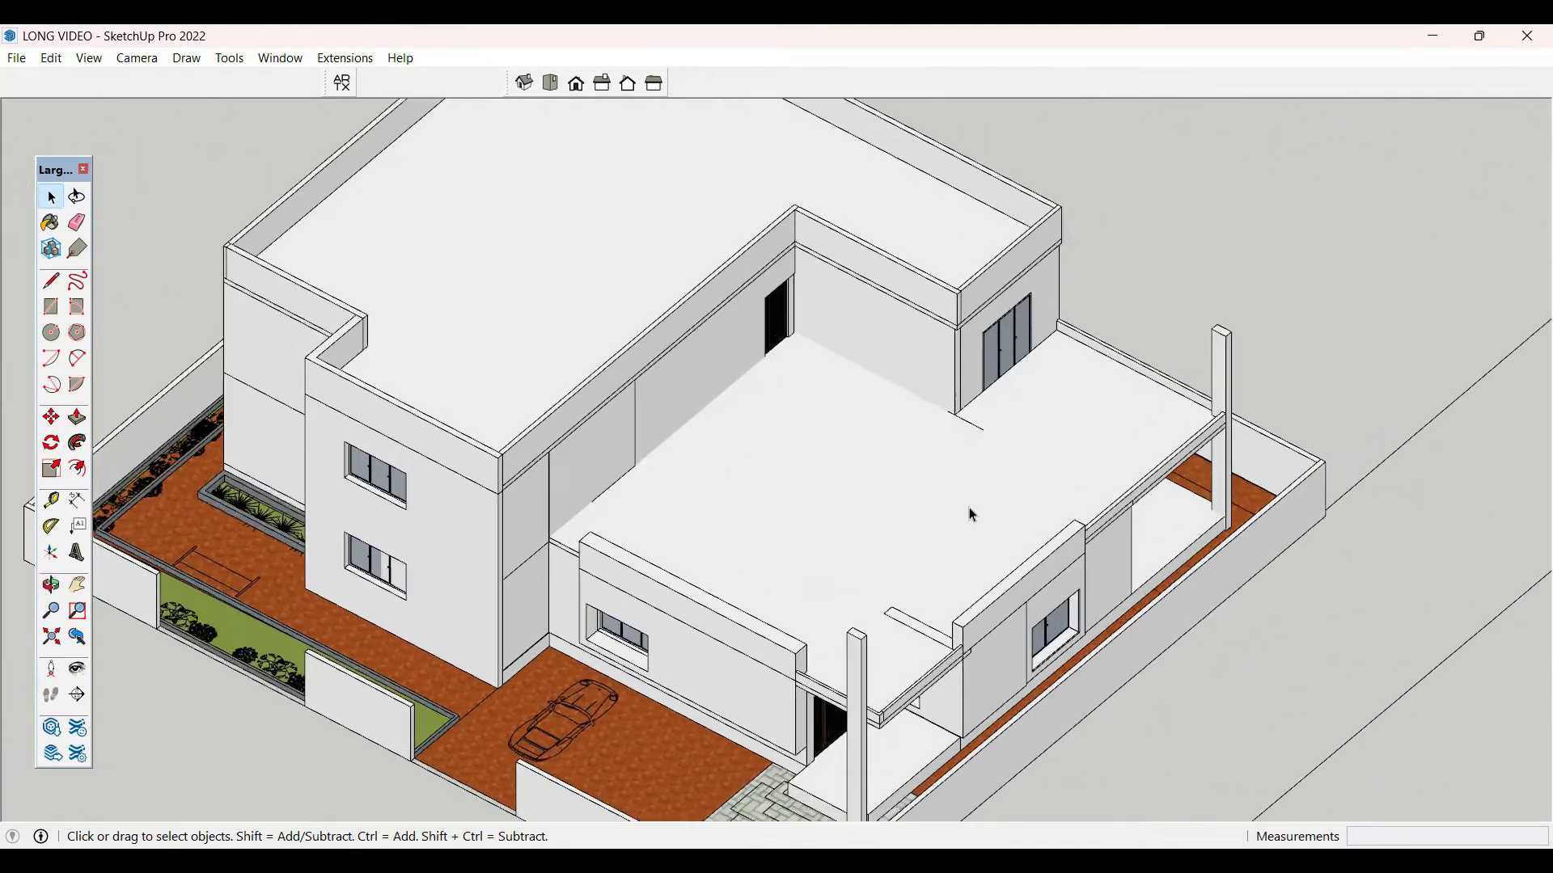
scroll(731, 364, "up", 2)
scroll(570, 491, "up", 2)
scroll(426, 464, "up", 5)
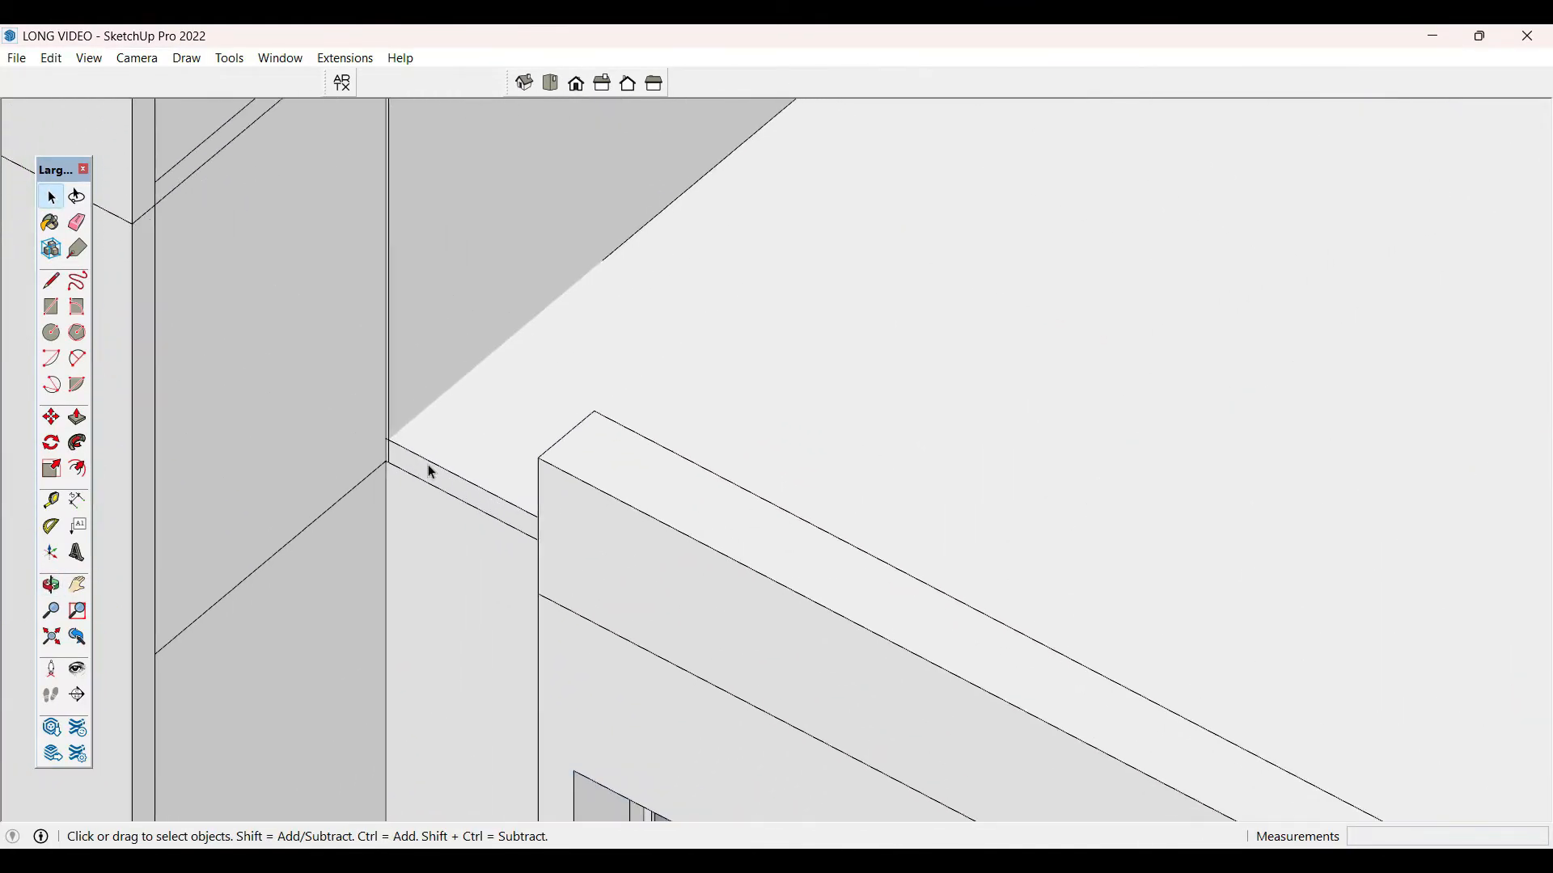
key("r")
left_click(366, 432)
middle_click_drag(371, 434, 881, 503)
scroll(972, 594, "up", 2)
middle_click_drag(974, 584, 1040, 613)
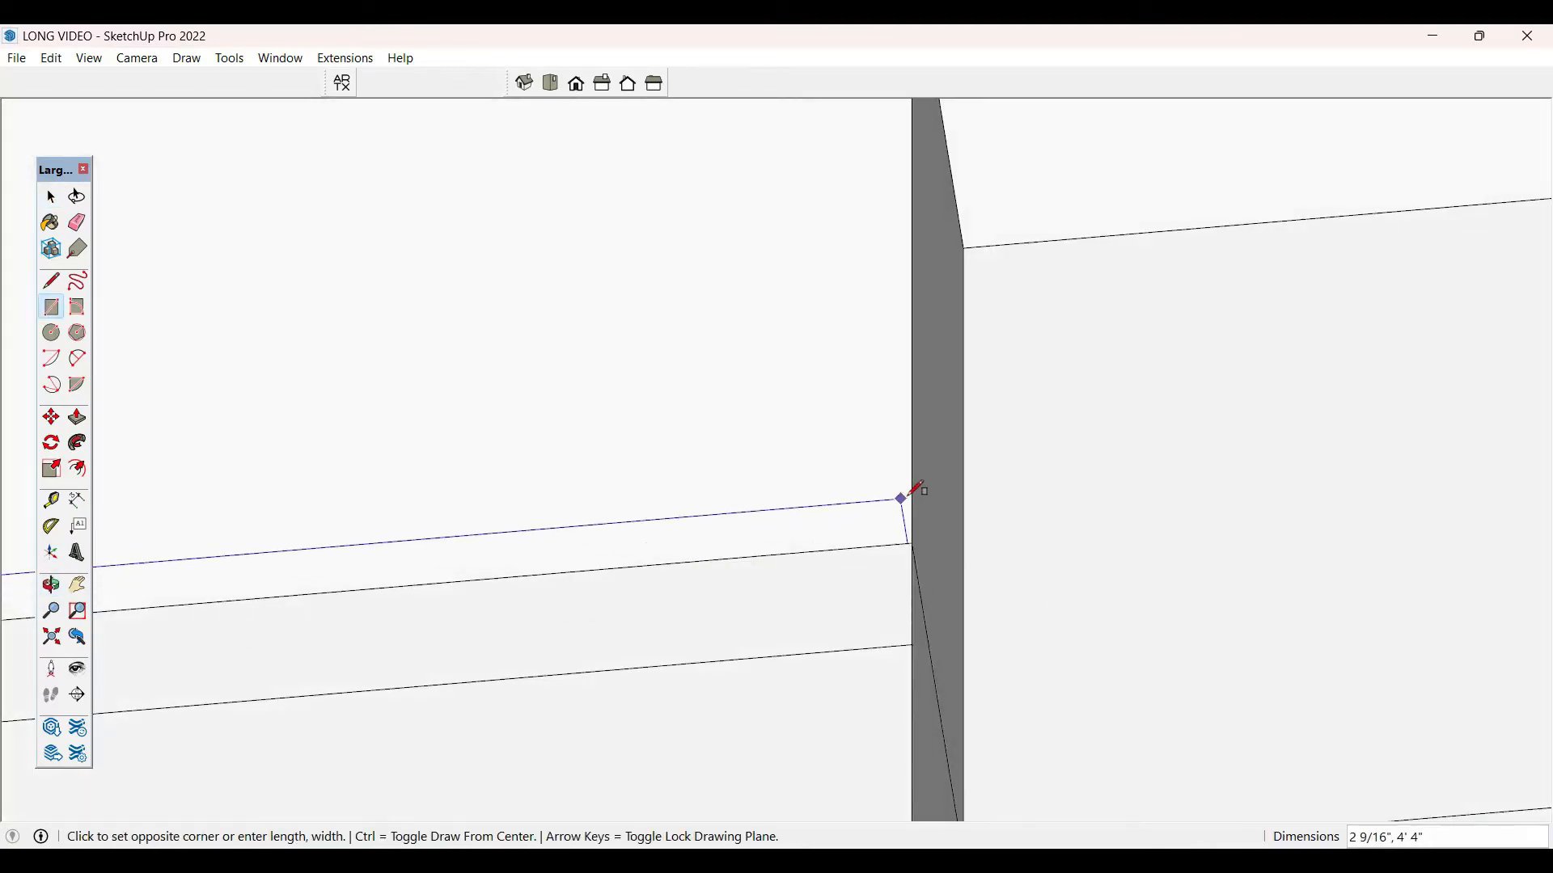
left_click(916, 490)
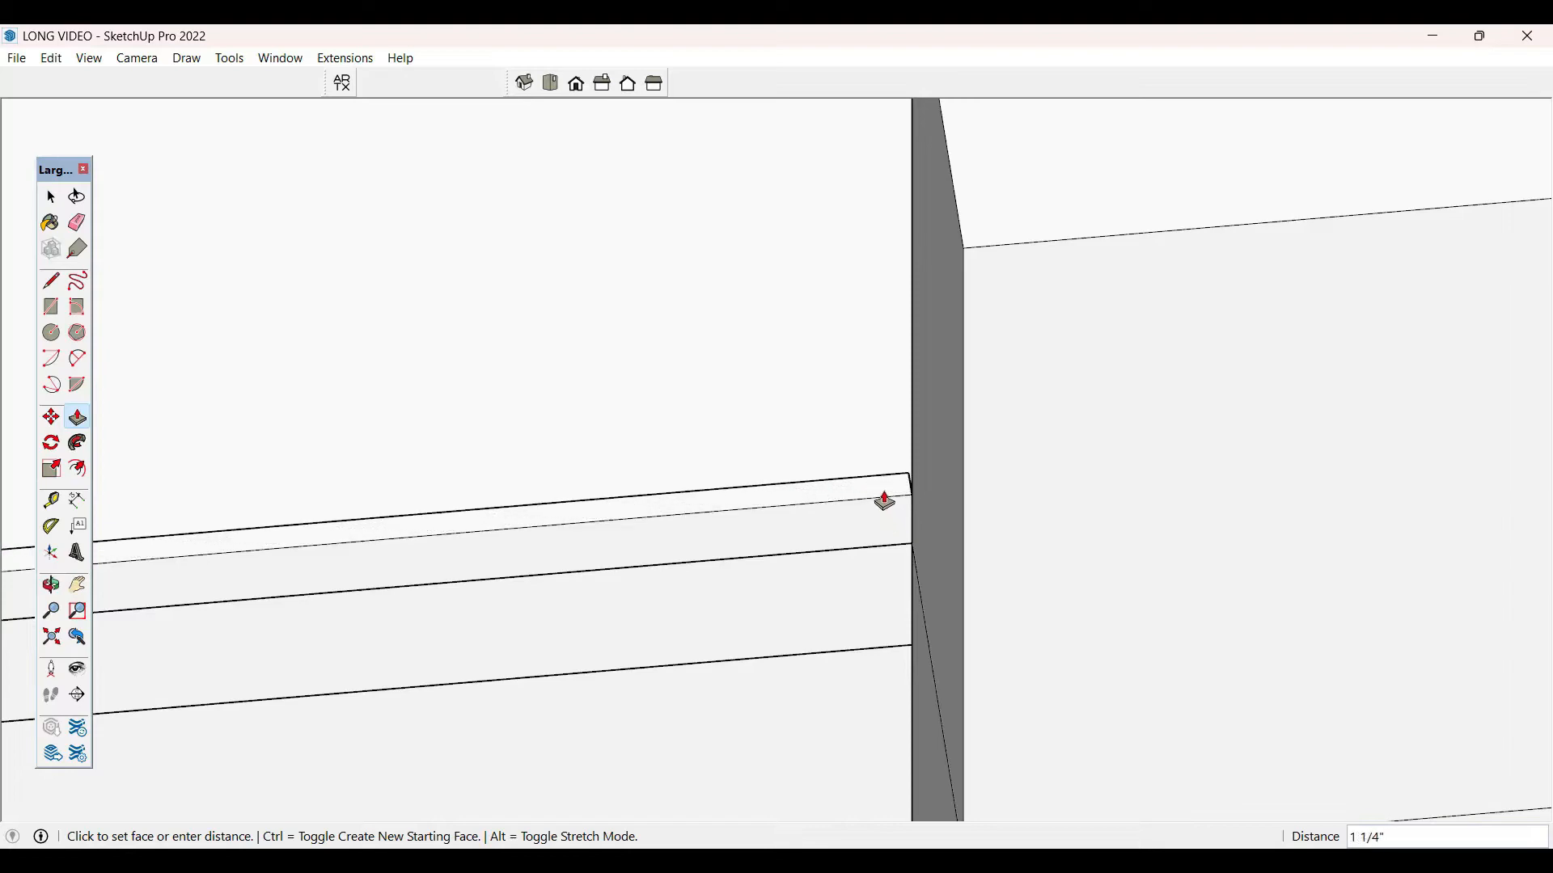
- Pull the thin rectangle up to the top of the neighbouring front parapet
left_click(886, 502)
left_click(887, 488)
left_click(970, 259)
key("space")
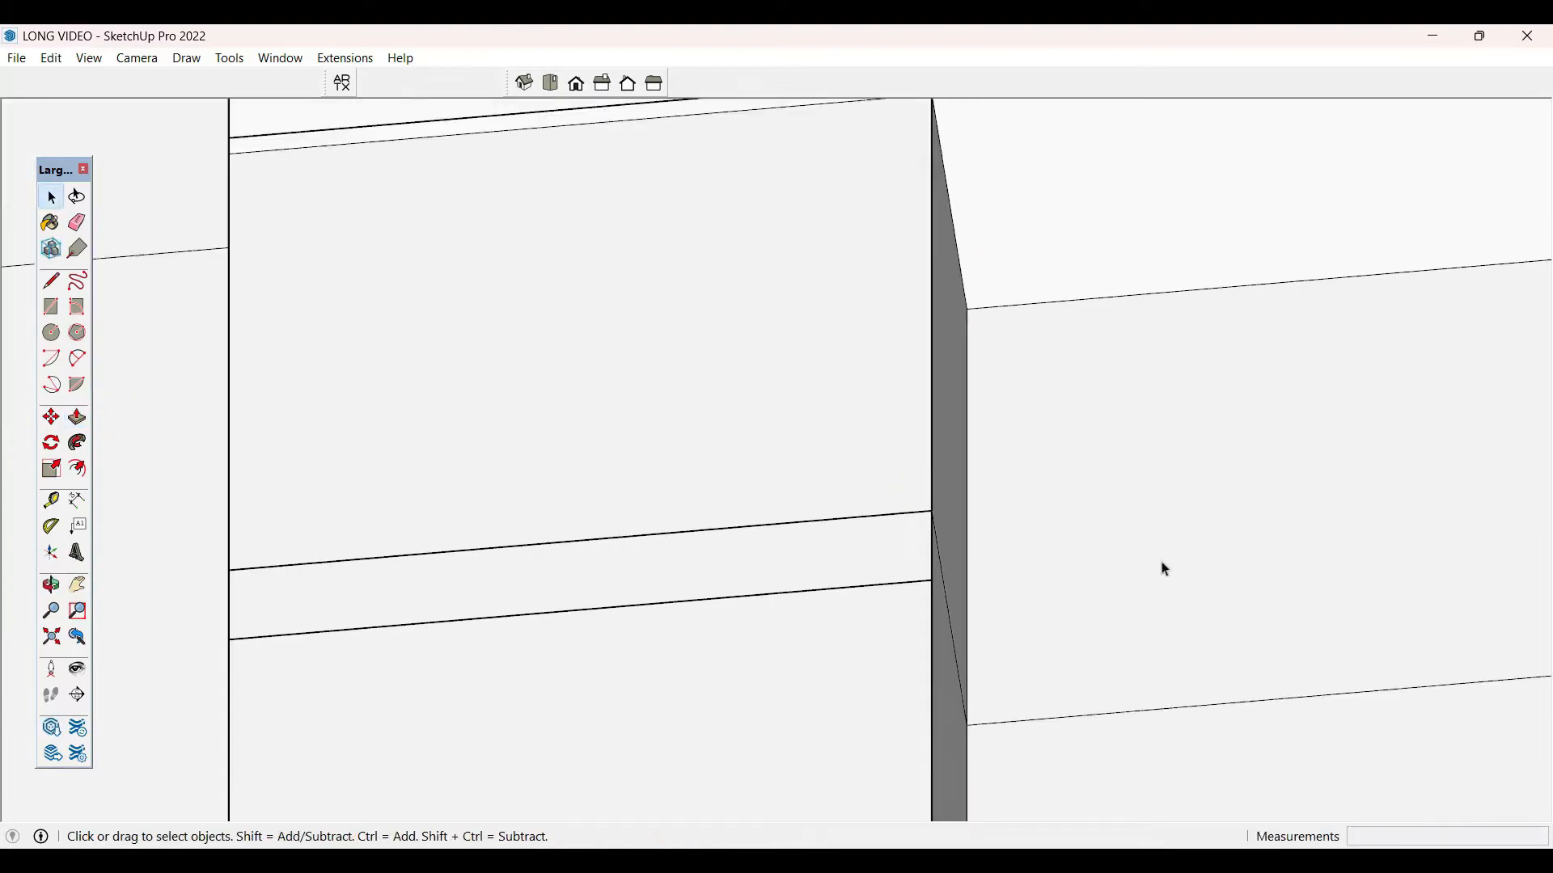
middle_click_drag(1162, 562, 810, 483)
scroll(809, 487, "down", 8)
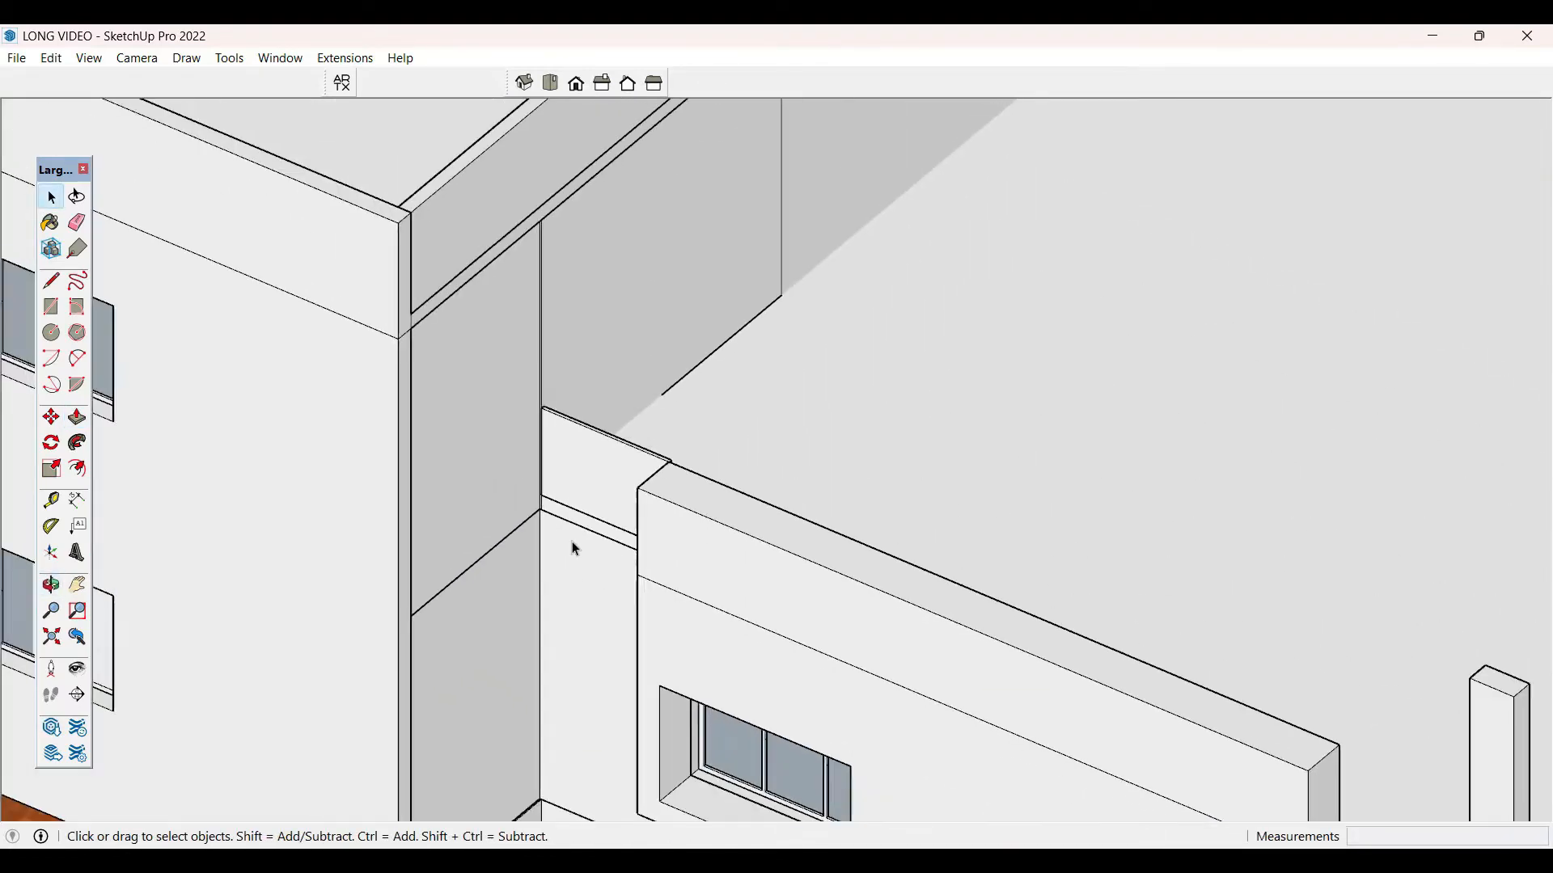
scroll(576, 543, "down", 5)
middle_click_drag(579, 548, 658, 388)
scroll(649, 431, "up", 5)
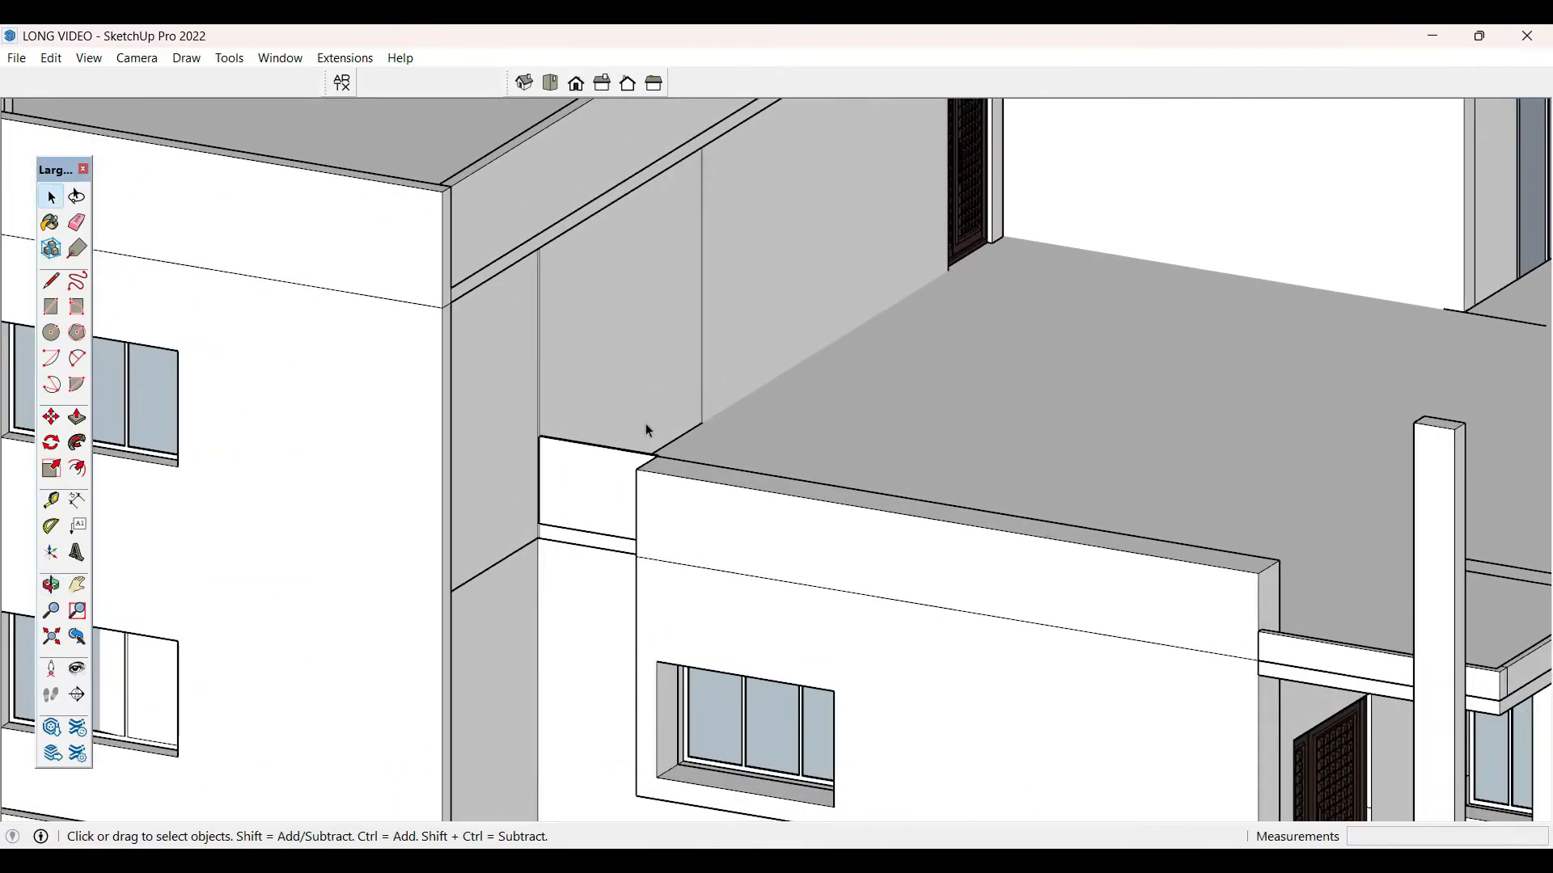
scroll(648, 431, "up", 8)
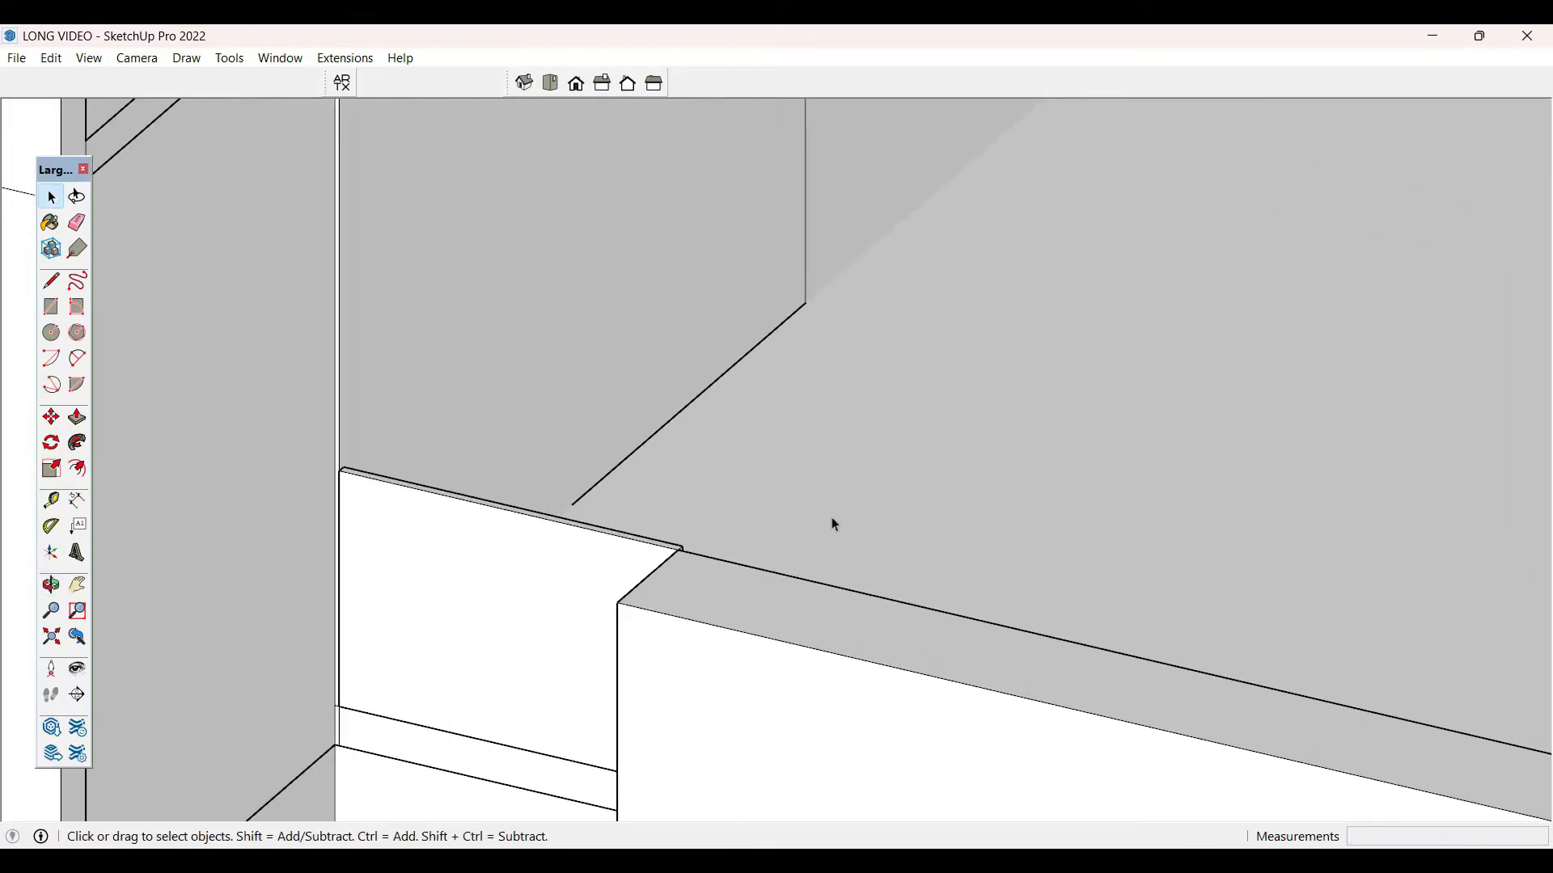
middle_click_drag(836, 525, 730, 512)
key("p")
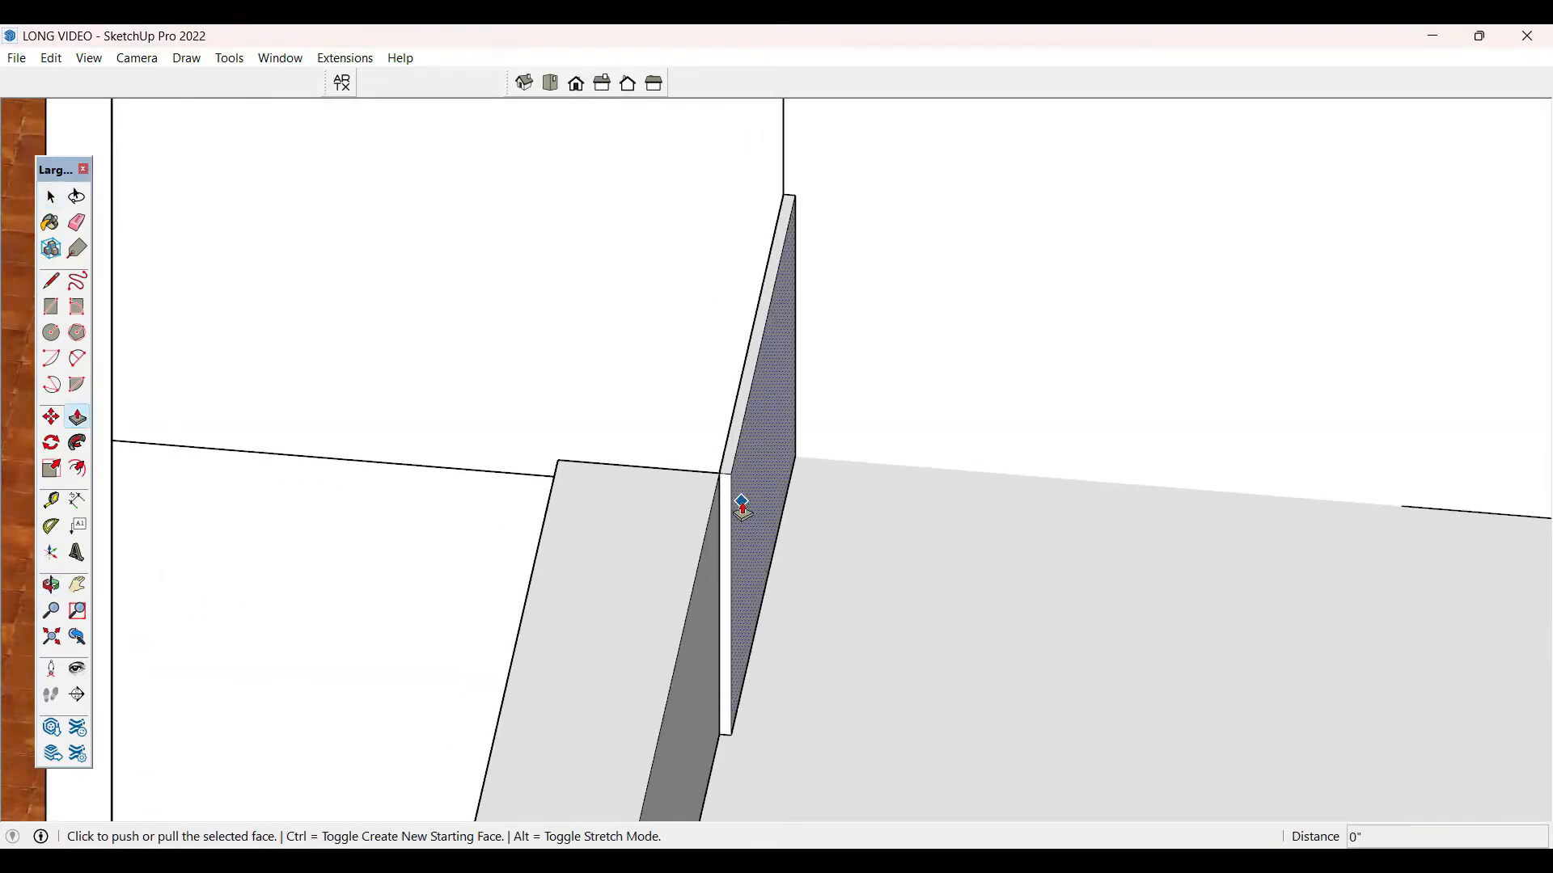
left_click(741, 502)
key("space")
- Try to pull the infill parapet's outer face forward 1' 6", flush with the front parapet
middle_click_drag(810, 549, 997, 564)
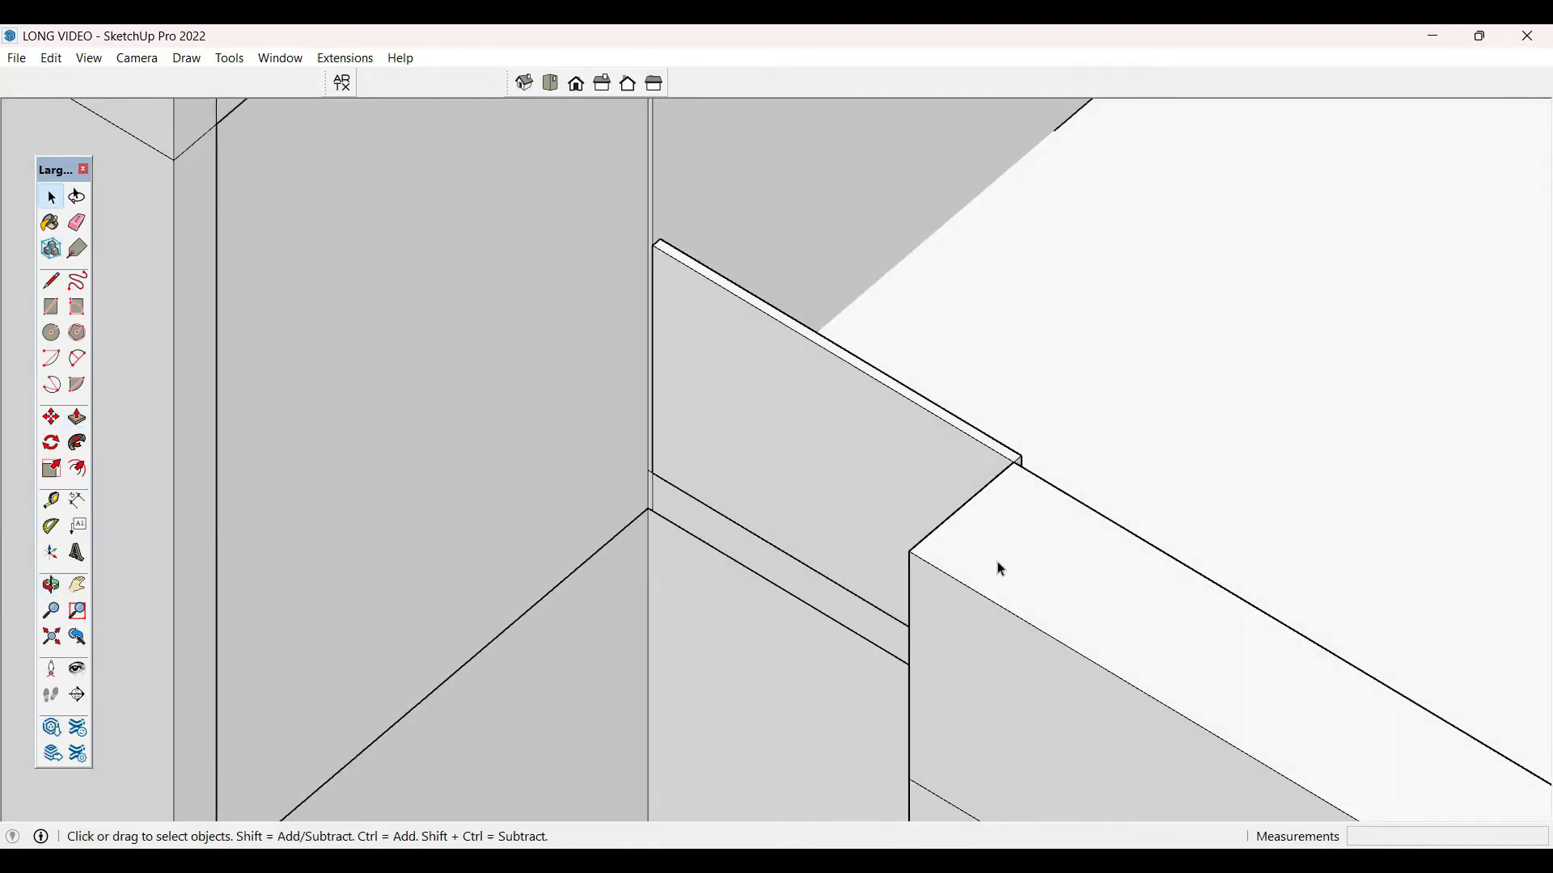
left_click(935, 512)
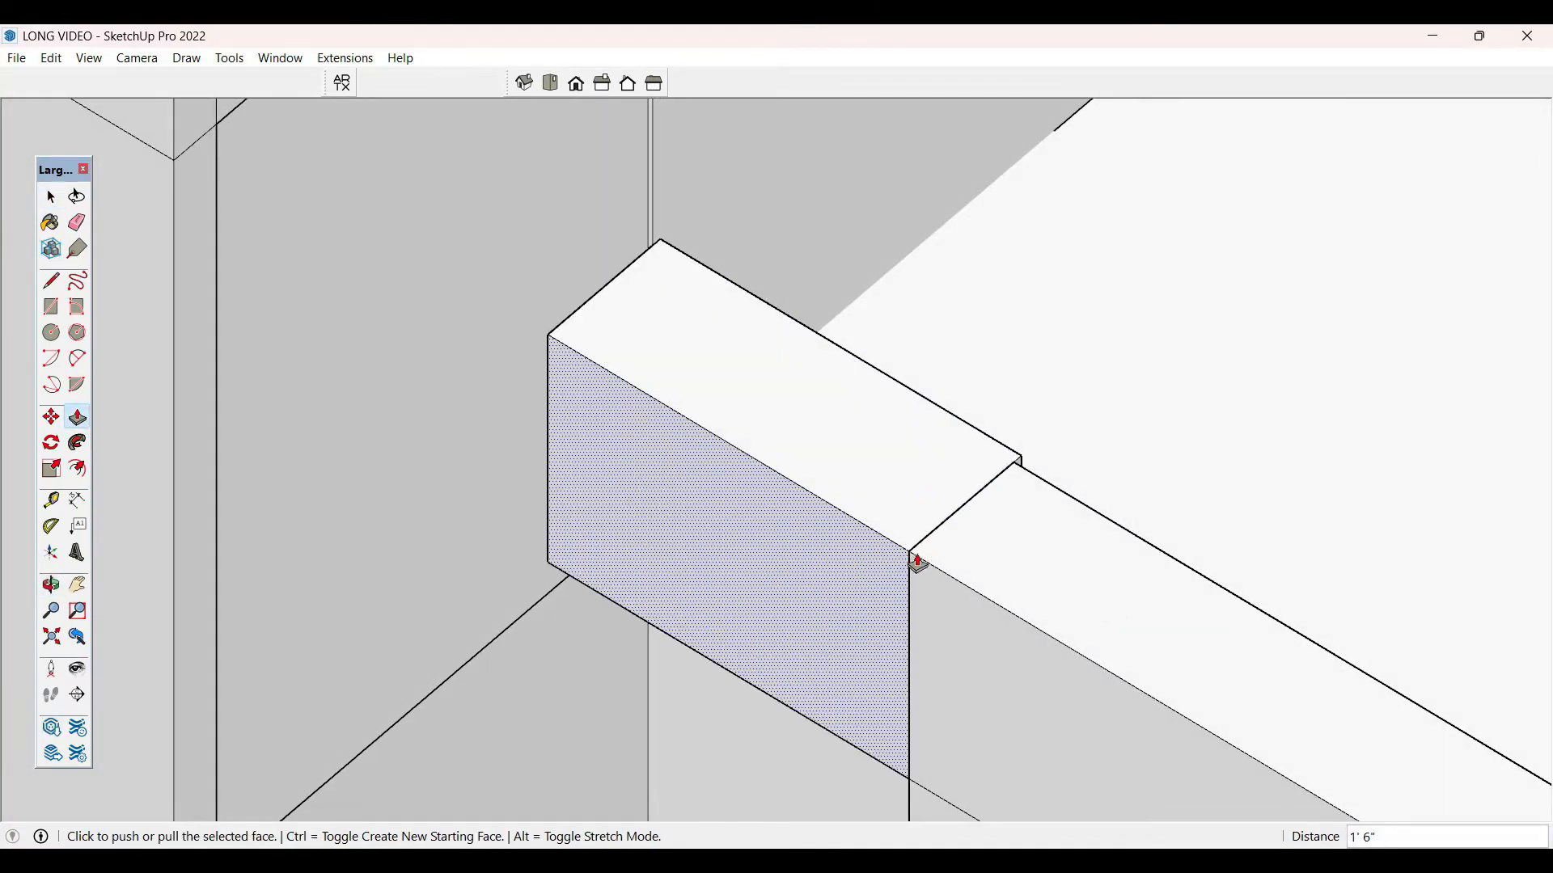
middle_click_drag(1080, 505, 756, 278)
scroll(683, 268, "down", 6)
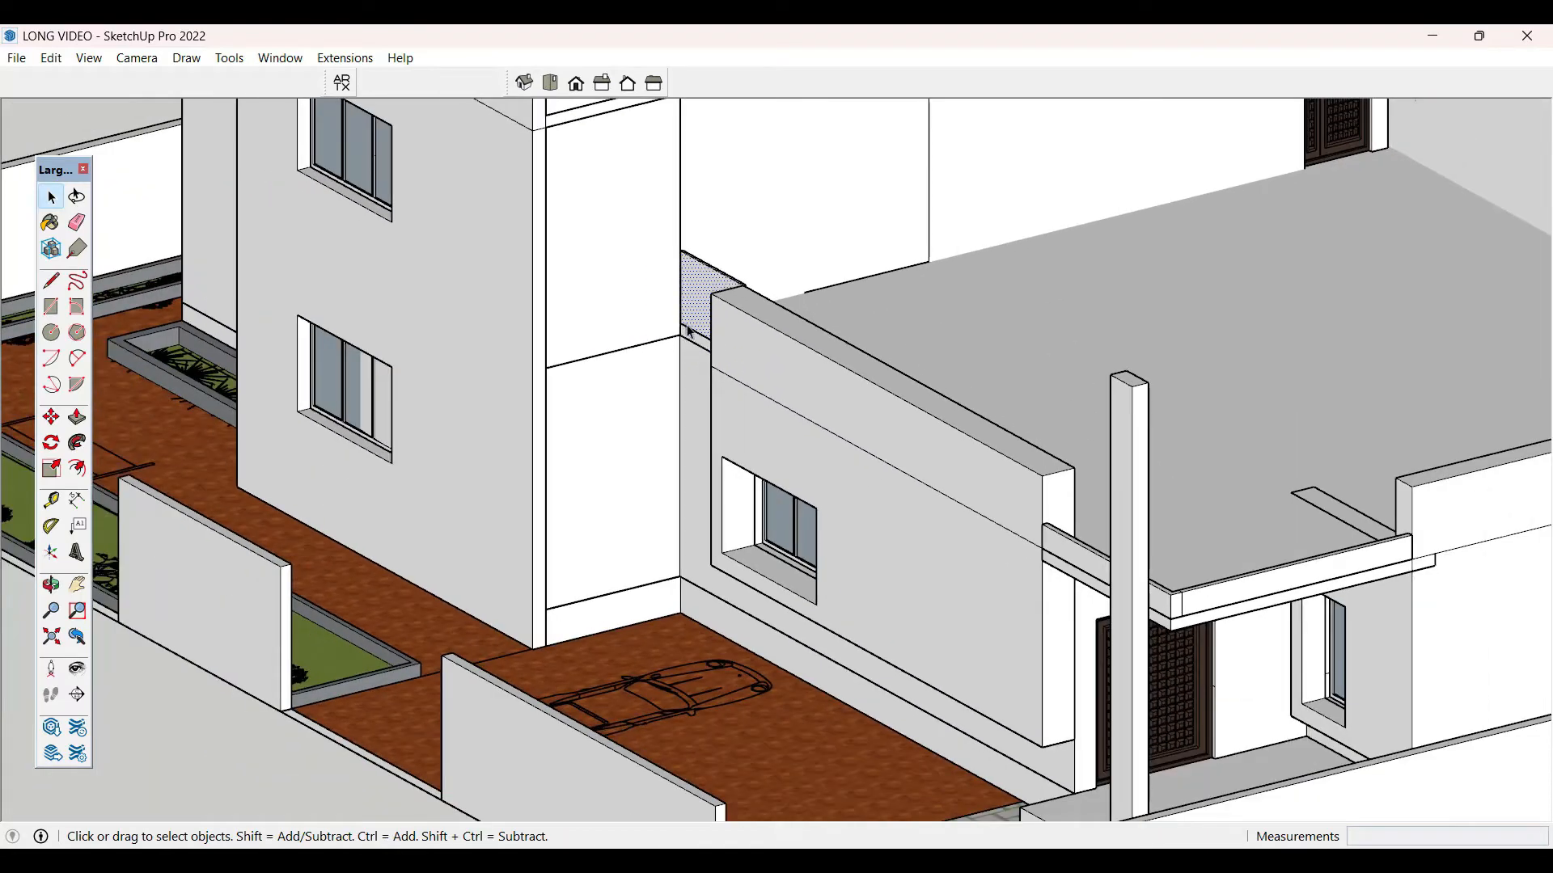
- Thicken the infill parapet by pulling its terrace-side face inward over the terrace
scroll(686, 295, "up", 6)
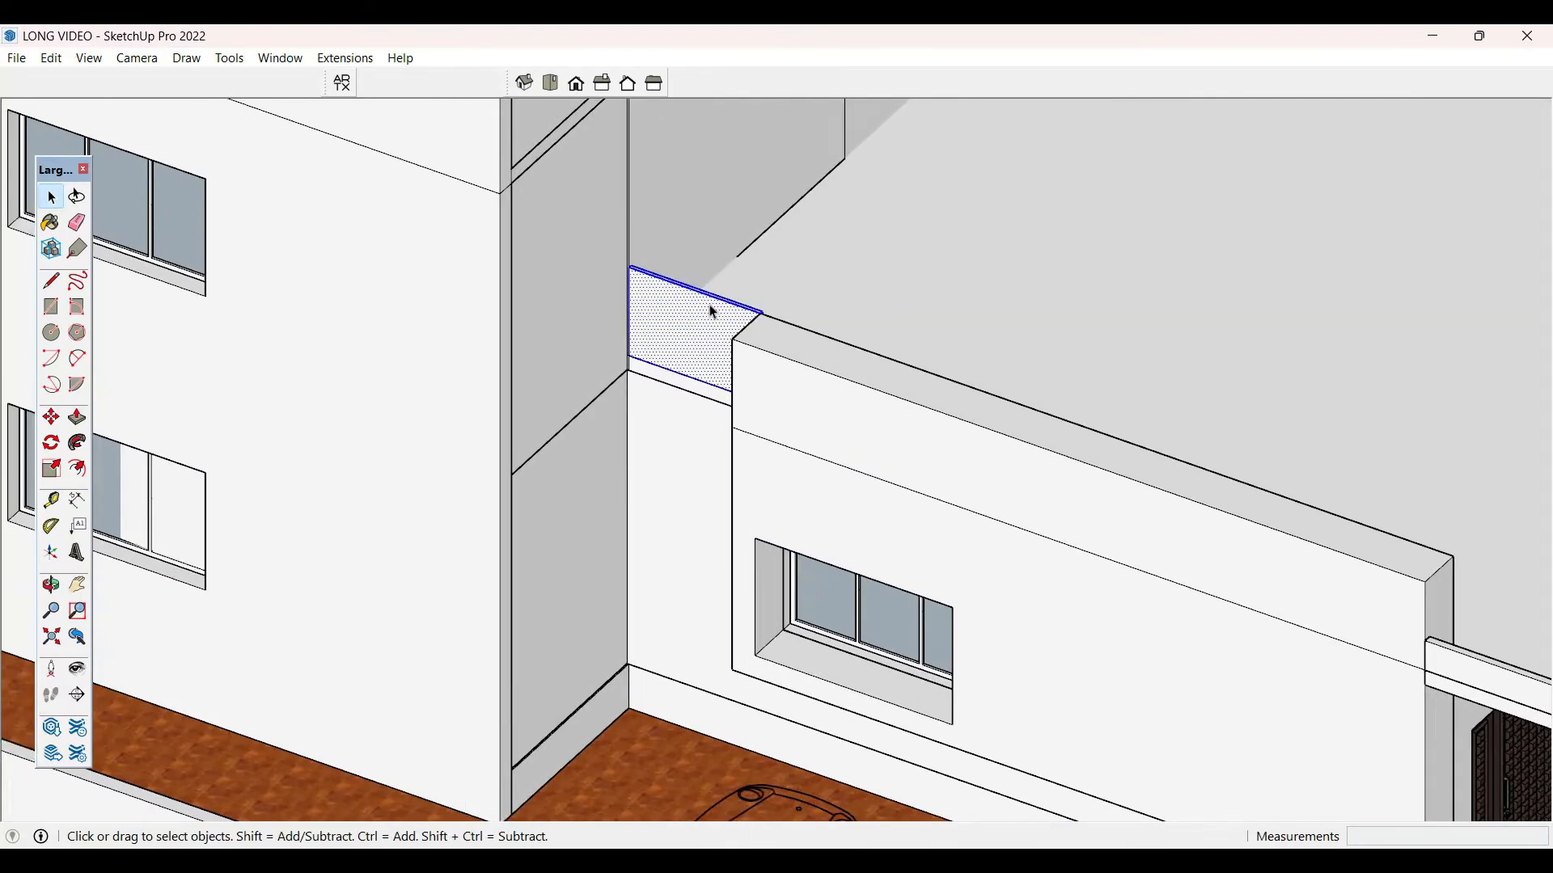
middle_click_drag(713, 313, 693, 370)
scroll(836, 336, "up", 4)
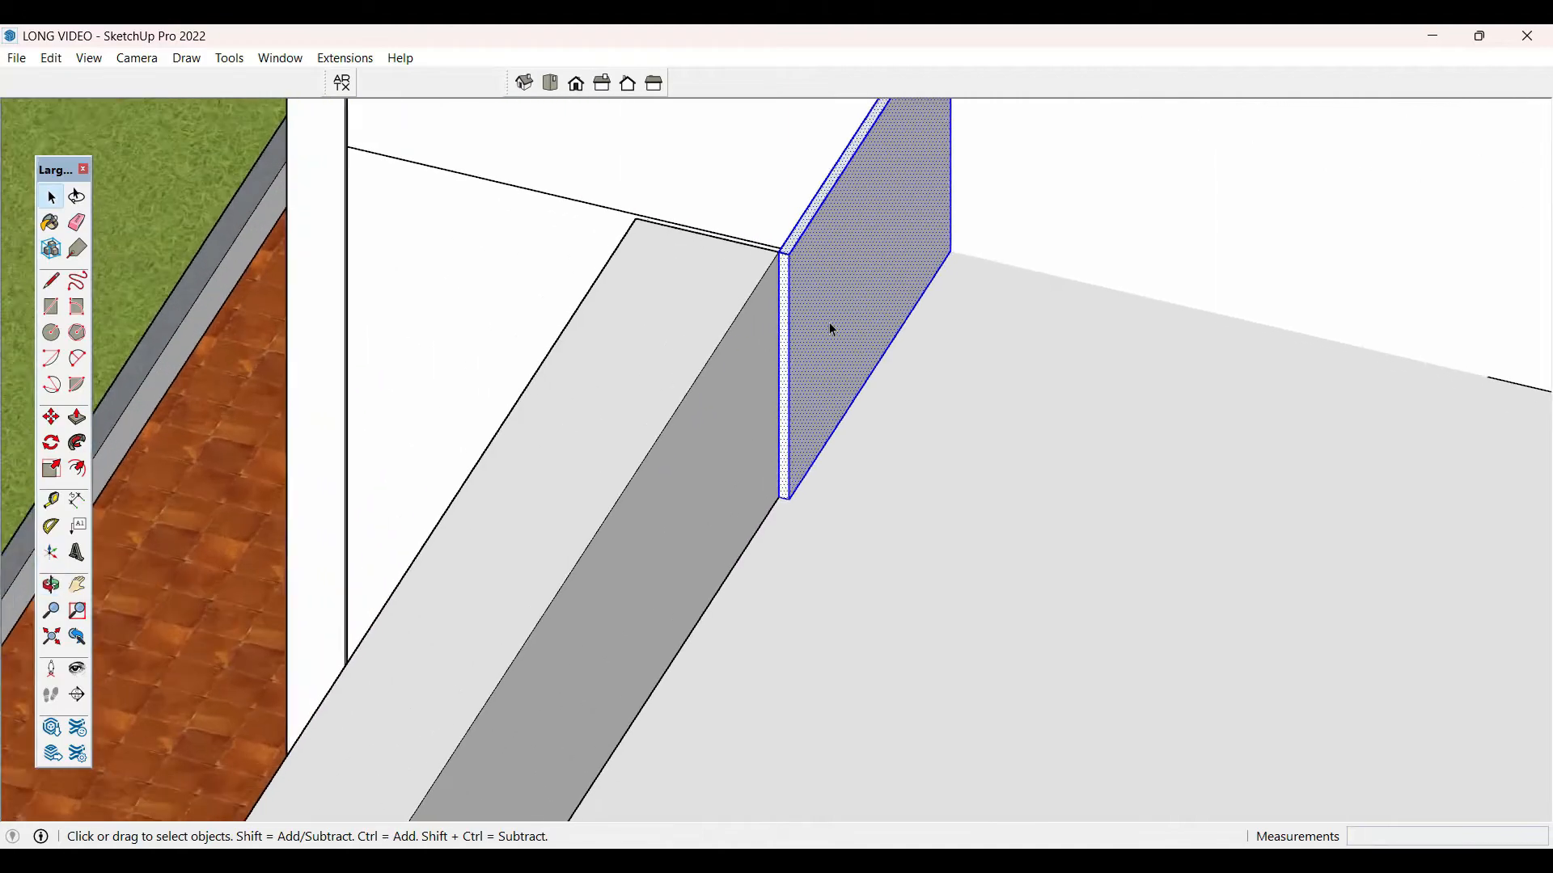
key("p")
left_click(828, 321)
left_click(856, 333)
key("space")
scroll(637, 452, "down", 2)
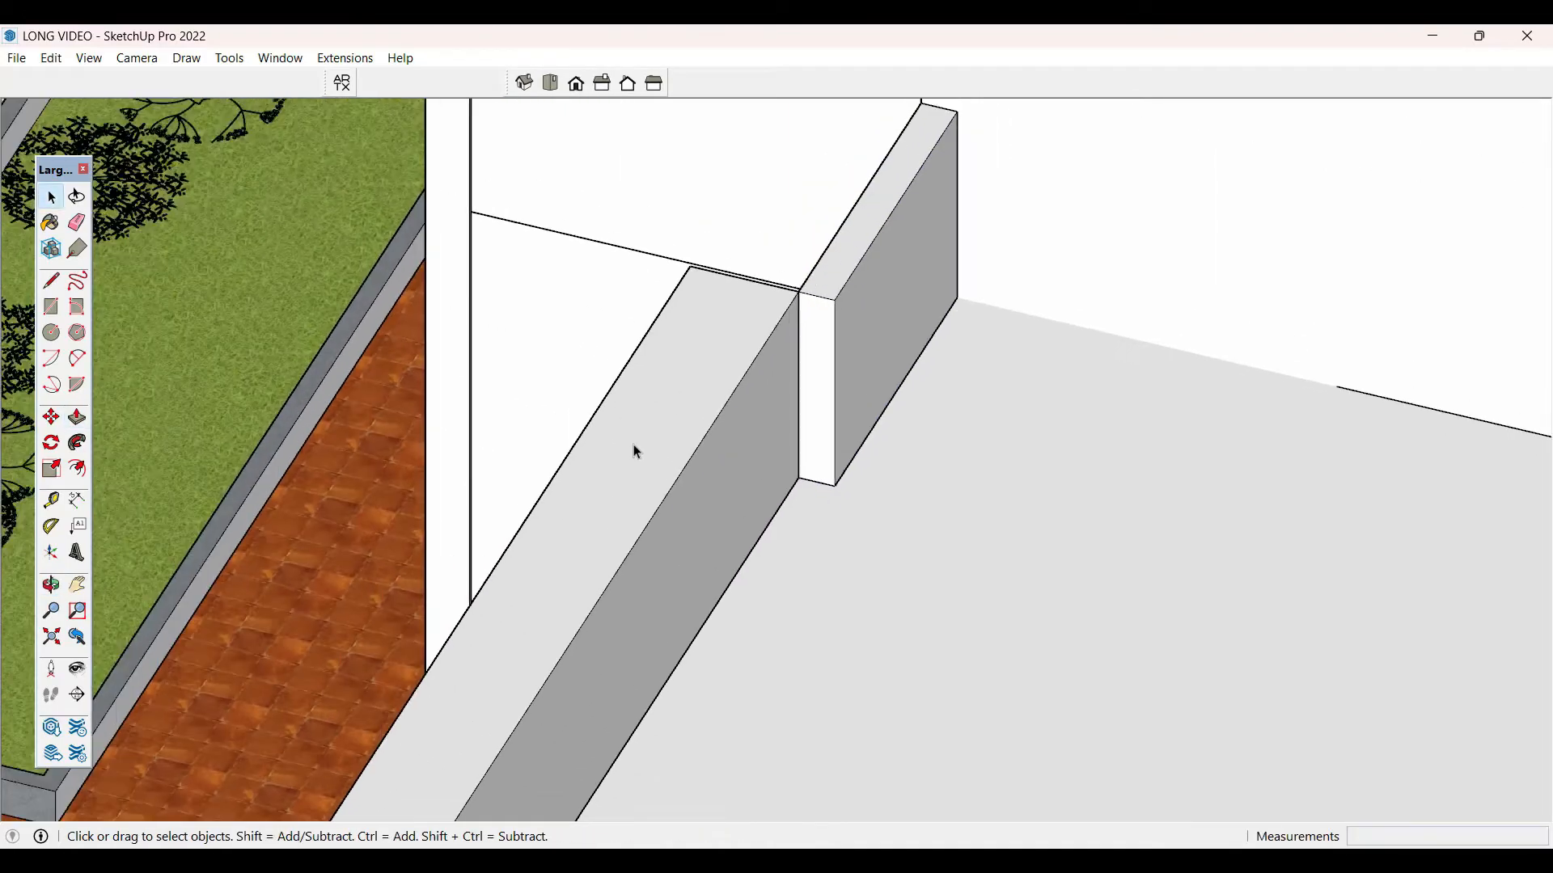
scroll(637, 452, "down", 2)
scroll(578, 462, "down", 6)
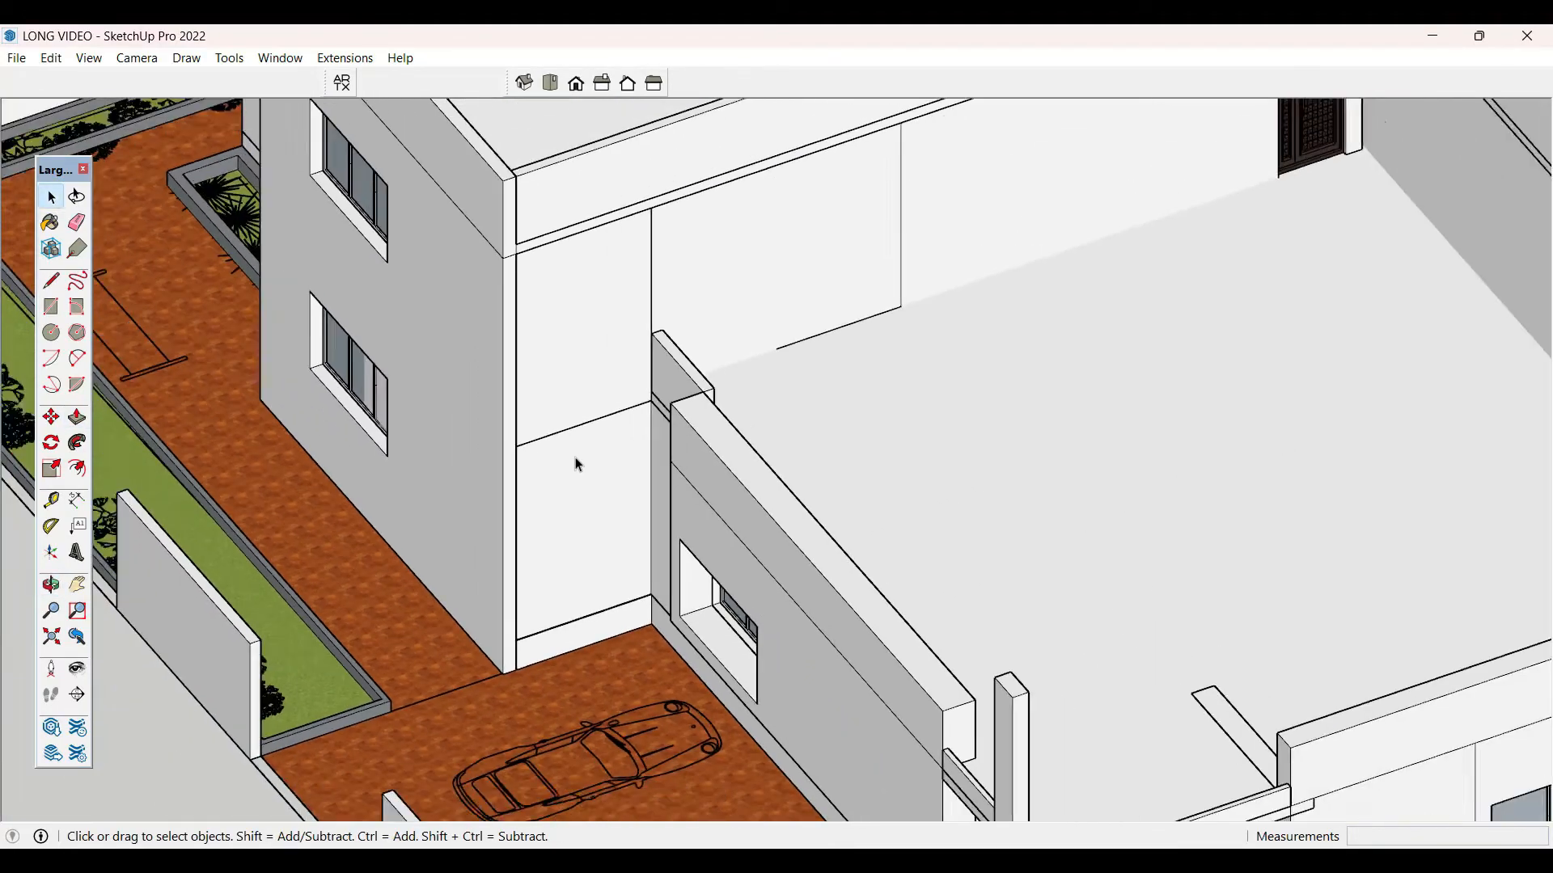
- Group the infill parapet between the two-storey wall and the front parapet
scroll(578, 463, "down", 5)
middle_click_drag(590, 512, 647, 517)
scroll(675, 441, "up", 6)
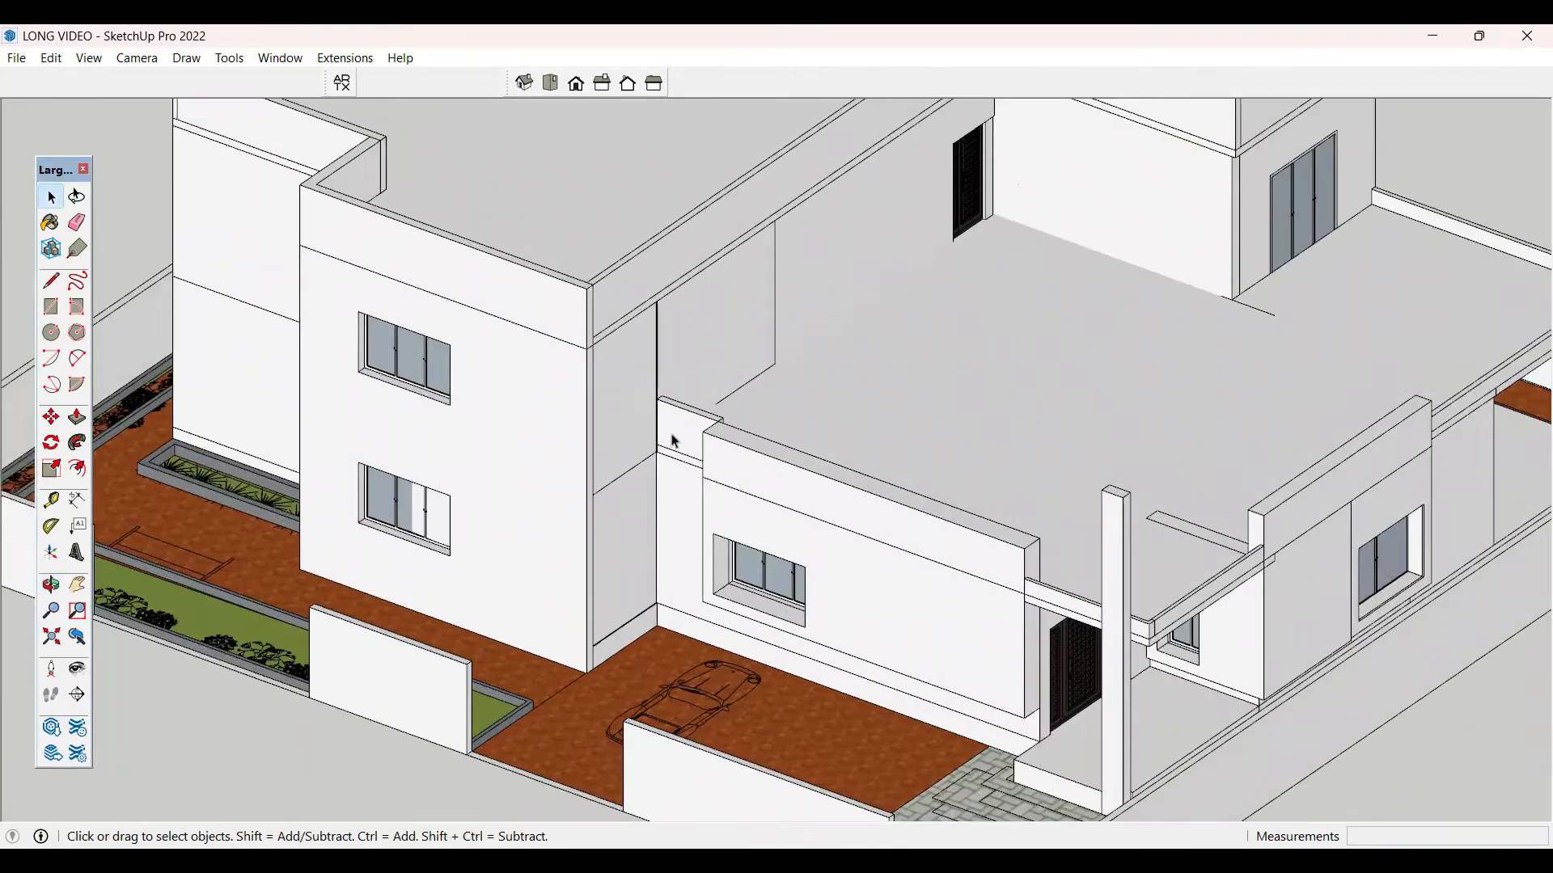
scroll(675, 441, "up", 3)
left_click(693, 423)
right_click(693, 422)
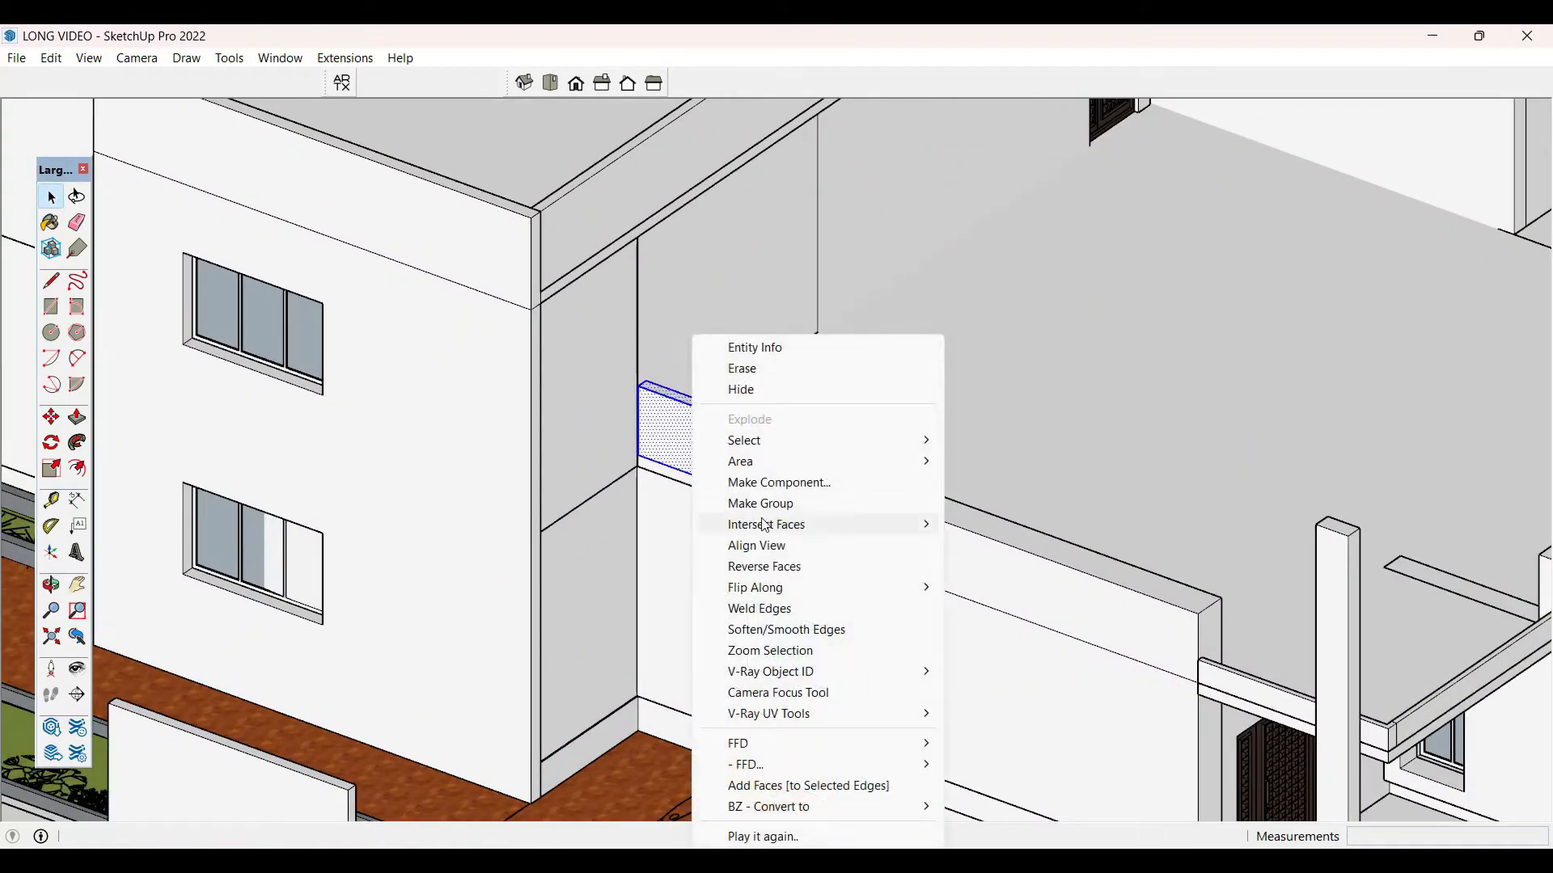
key("Escape")
- Draw a rectangle about 2 11/16" wide and 2' high on the front parapet's end face, above the entrance slab's thin edge strip
scroll(612, 353, "down", 6)
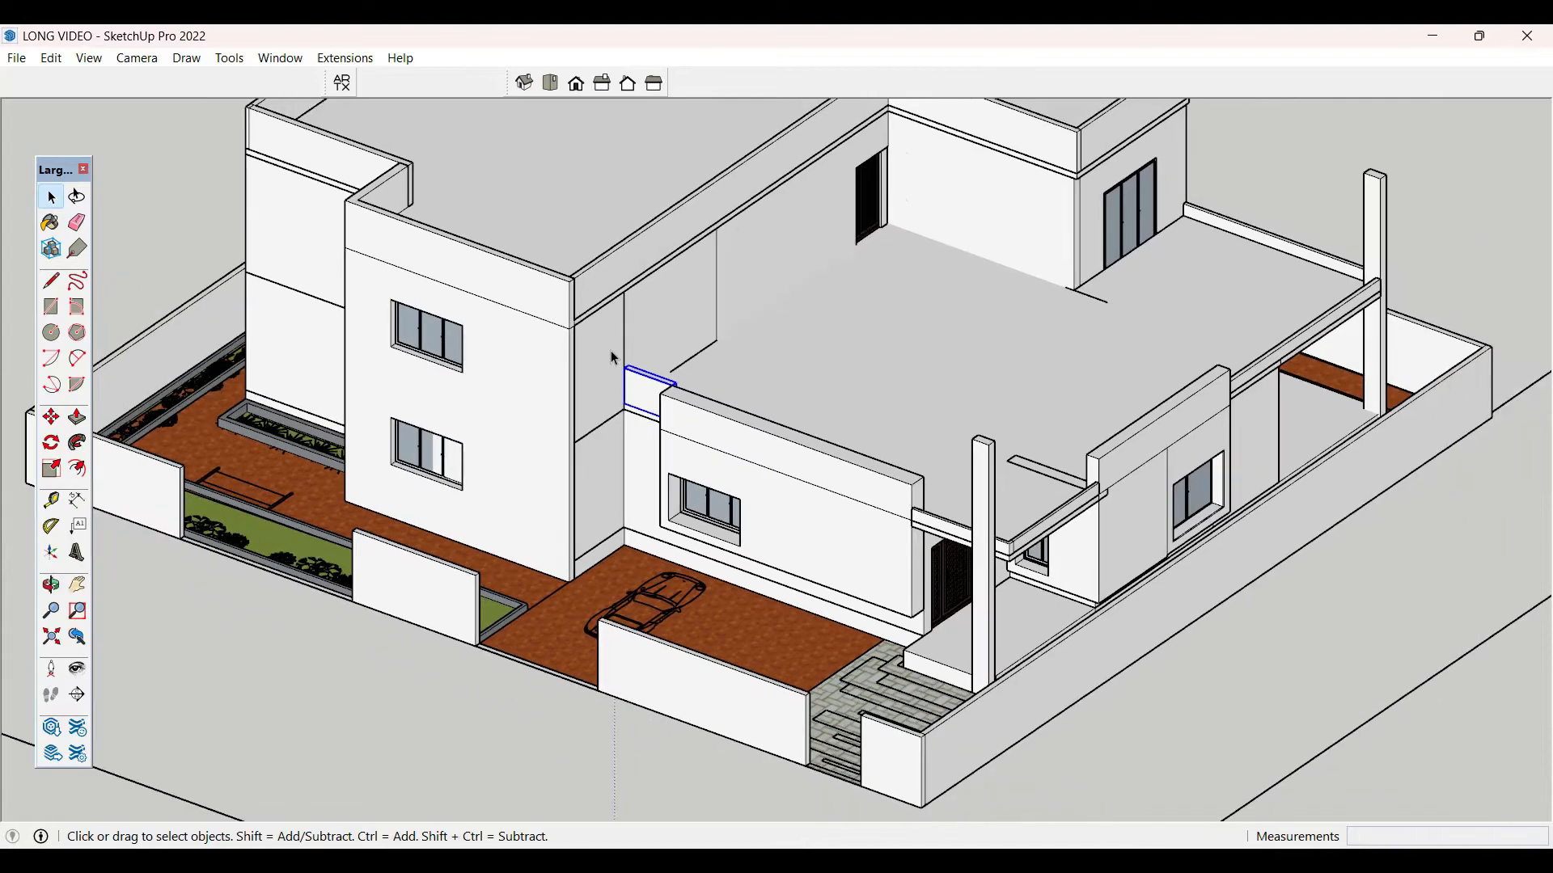
scroll(612, 357, "down", 2)
scroll(1022, 440, "up", 4)
middle_click_drag(1022, 440, 943, 440)
scroll(908, 464, "up", 4)
scroll(513, 609, "up", 4)
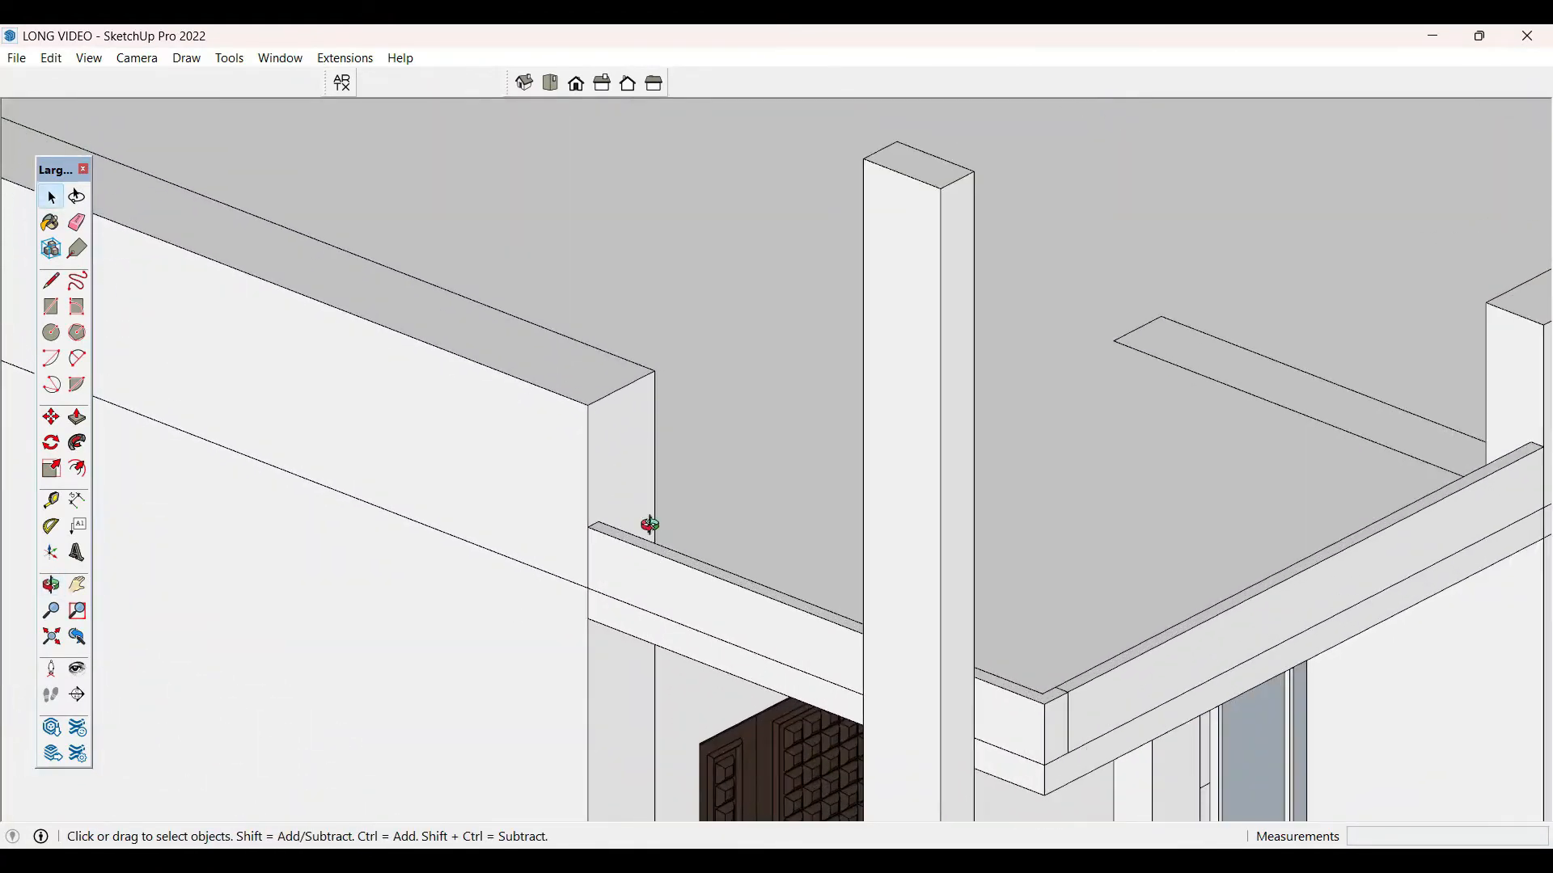
scroll(423, 267, "down", 6)
middle_click_drag(939, 313, 645, 526)
scroll(420, 433, "up", 6)
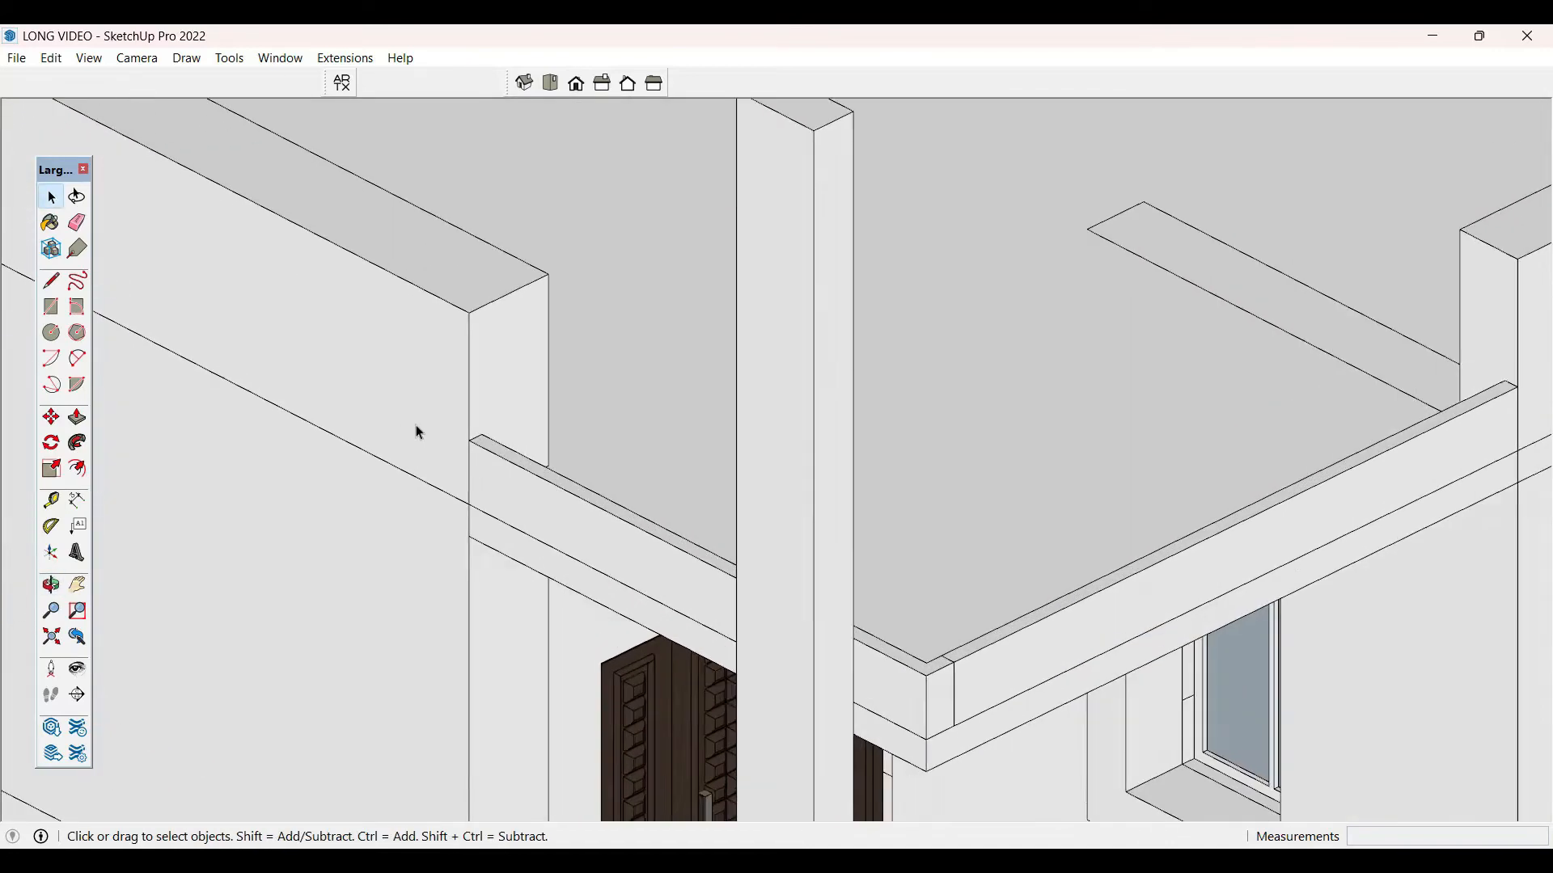
scroll(419, 433, "up", 8)
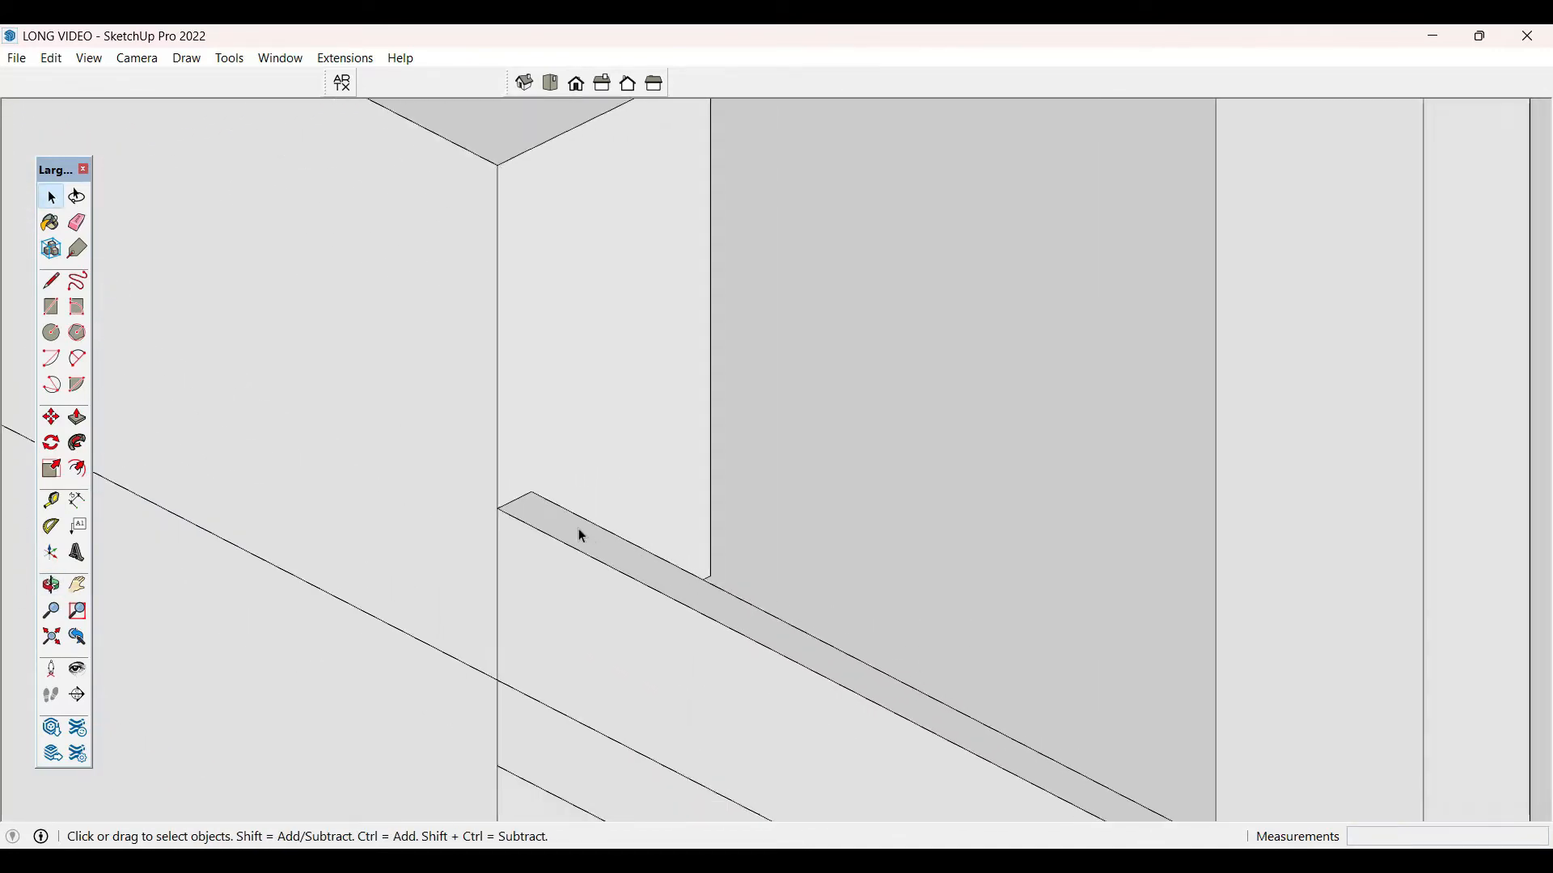
scroll(534, 510, "down", 2)
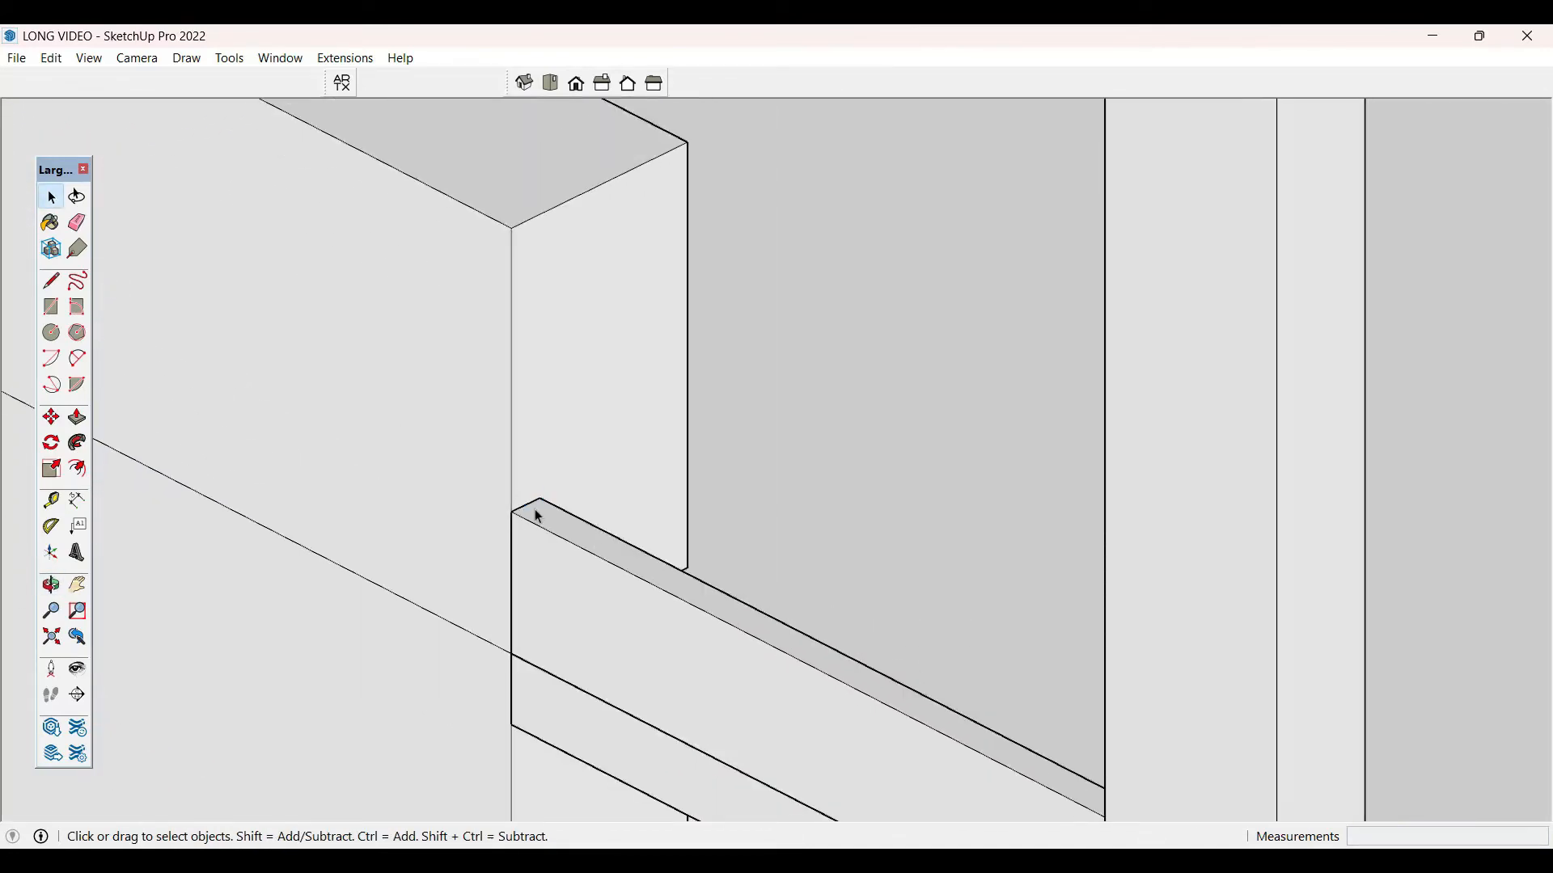
key("r")
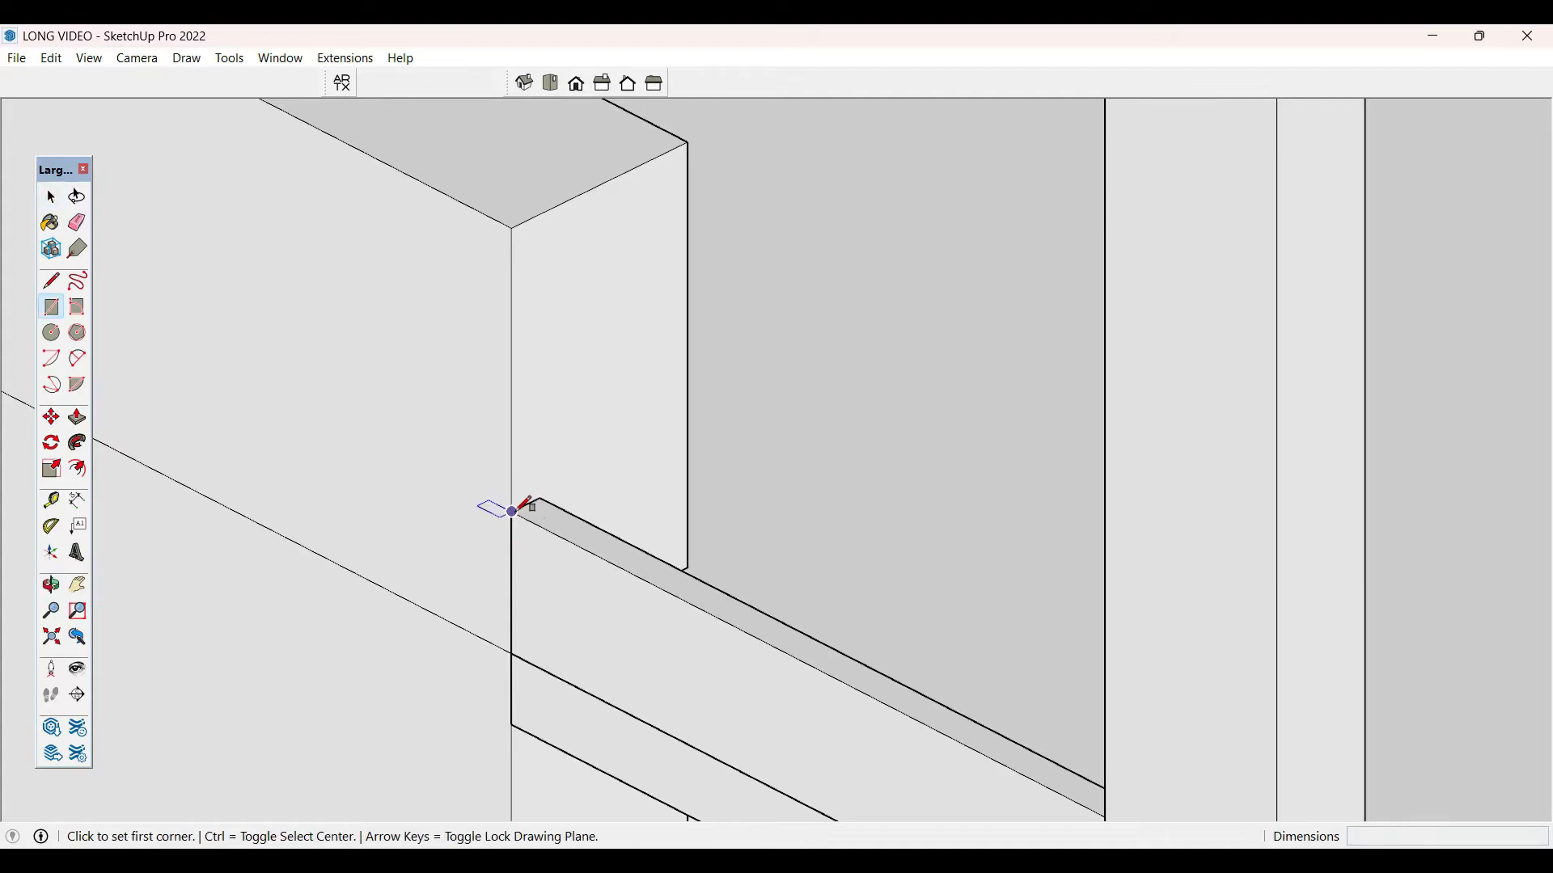
middle_click_drag(527, 505, 749, 547)
scroll(749, 547, "up", 3)
left_click(852, 579)
scroll(533, 537, "down", 2)
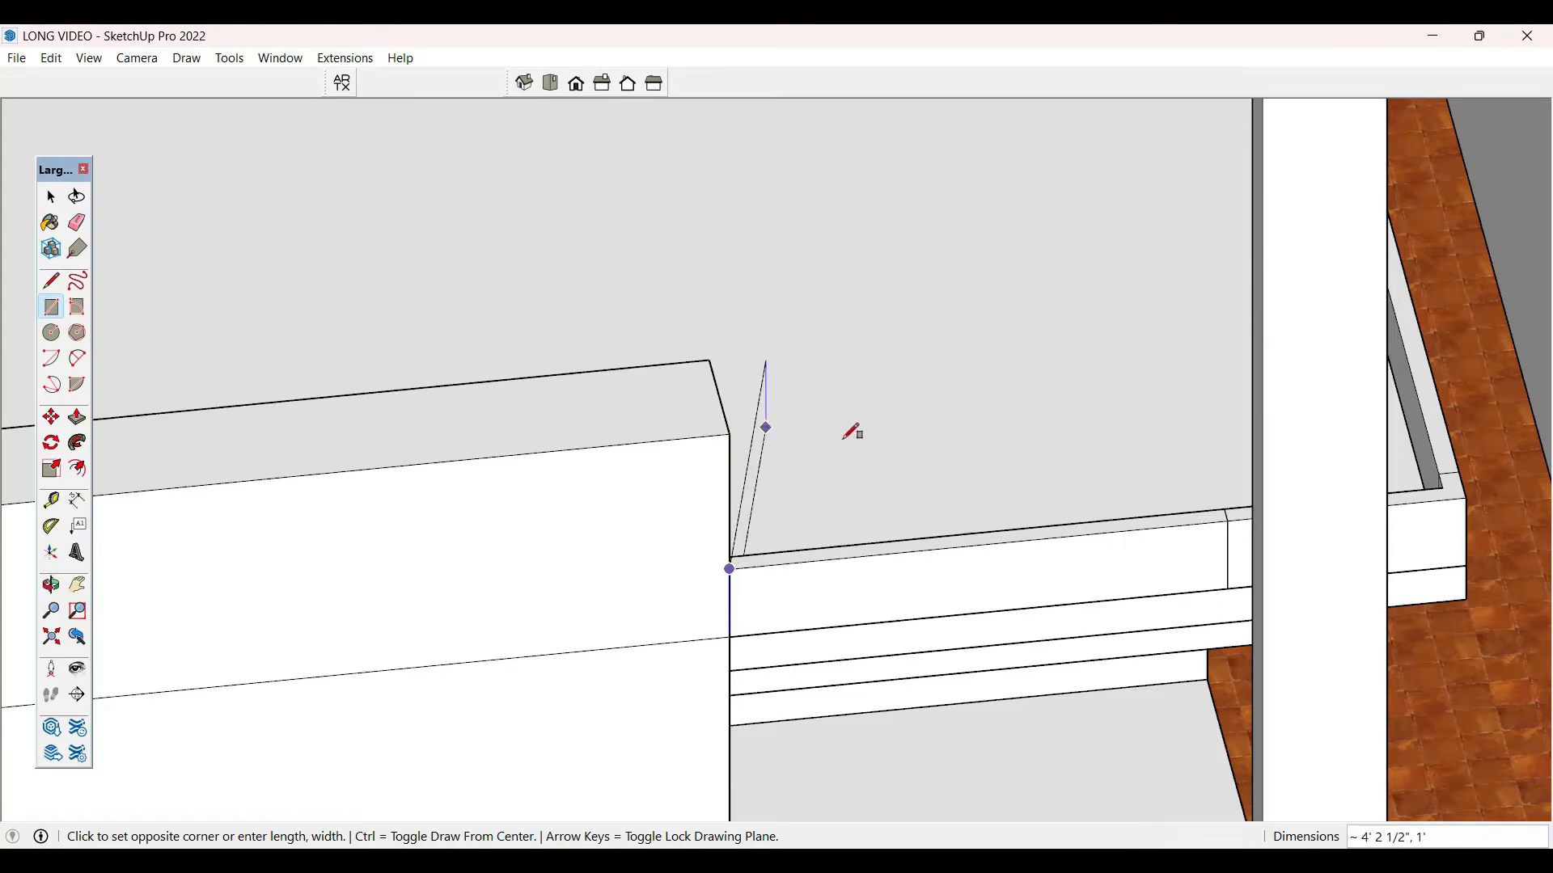
scroll(1229, 506, "up", 1)
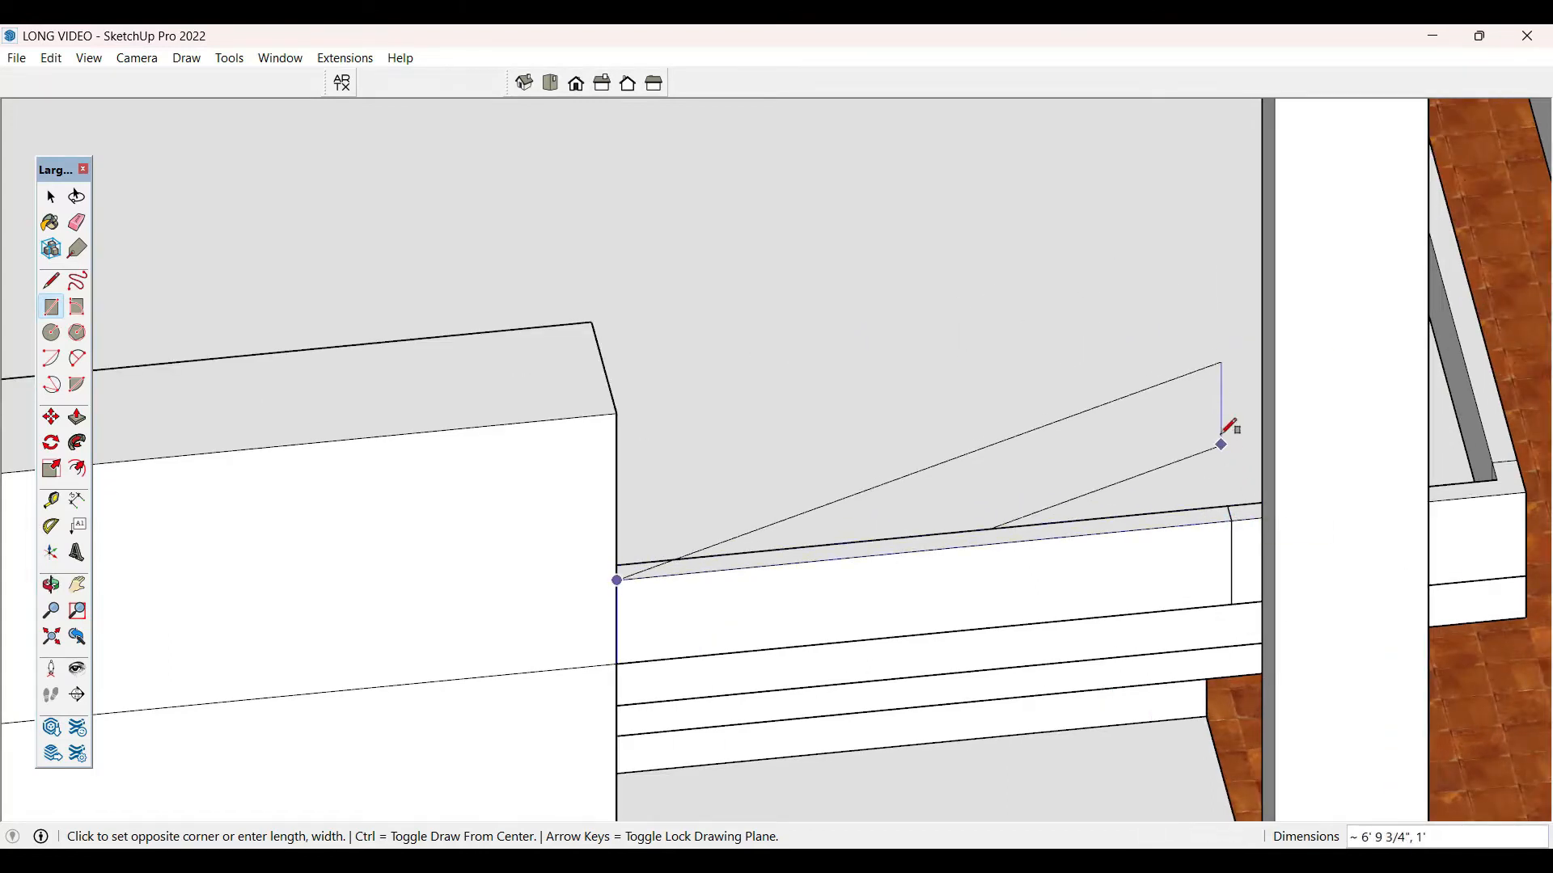
middle_click_drag(1251, 513, 1389, 166)
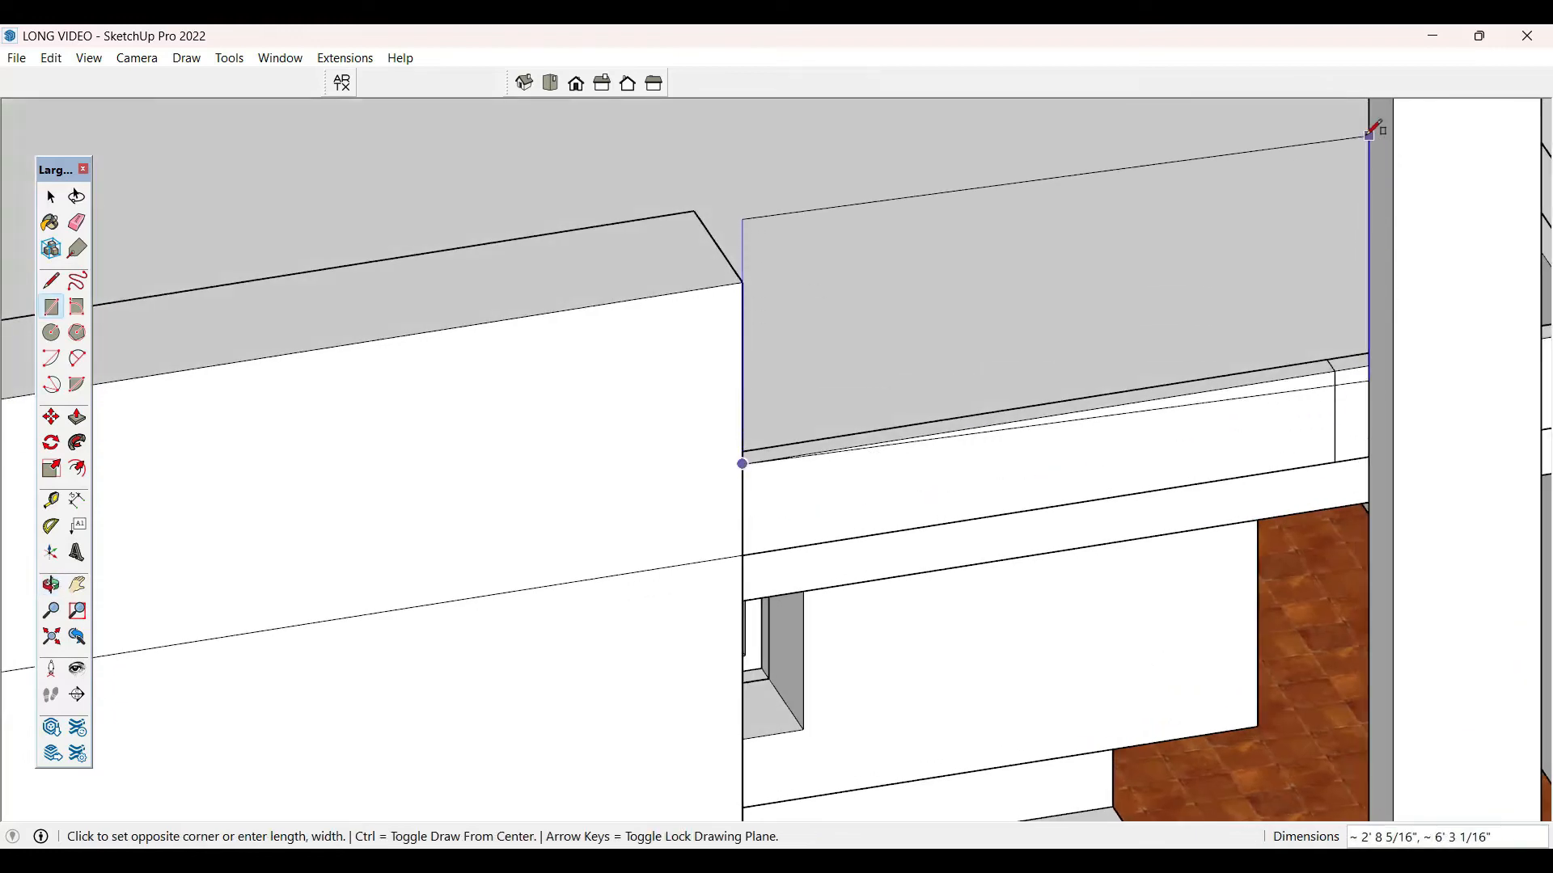
middle_click_drag(1254, 461, 500, 501)
scroll(415, 339, "up", 4)
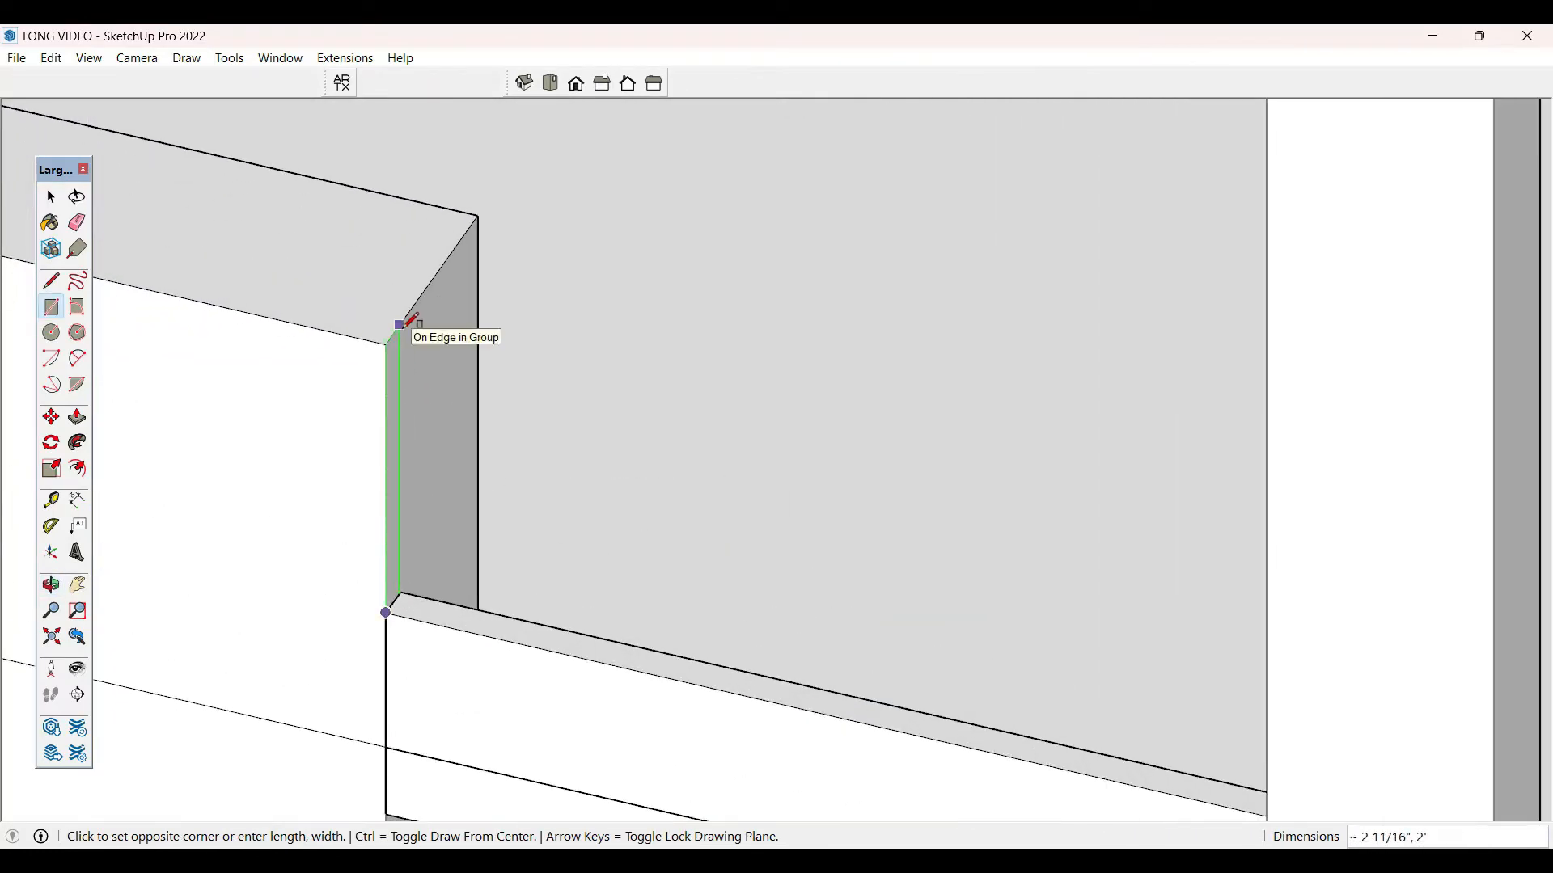
left_click(400, 325)
- Pull the rectangle 8' 10 7/16" along the entrance slab edge, past the column to the slab corner
key("space")
key("p")
left_click(399, 444)
scroll(507, 522, "down", 2)
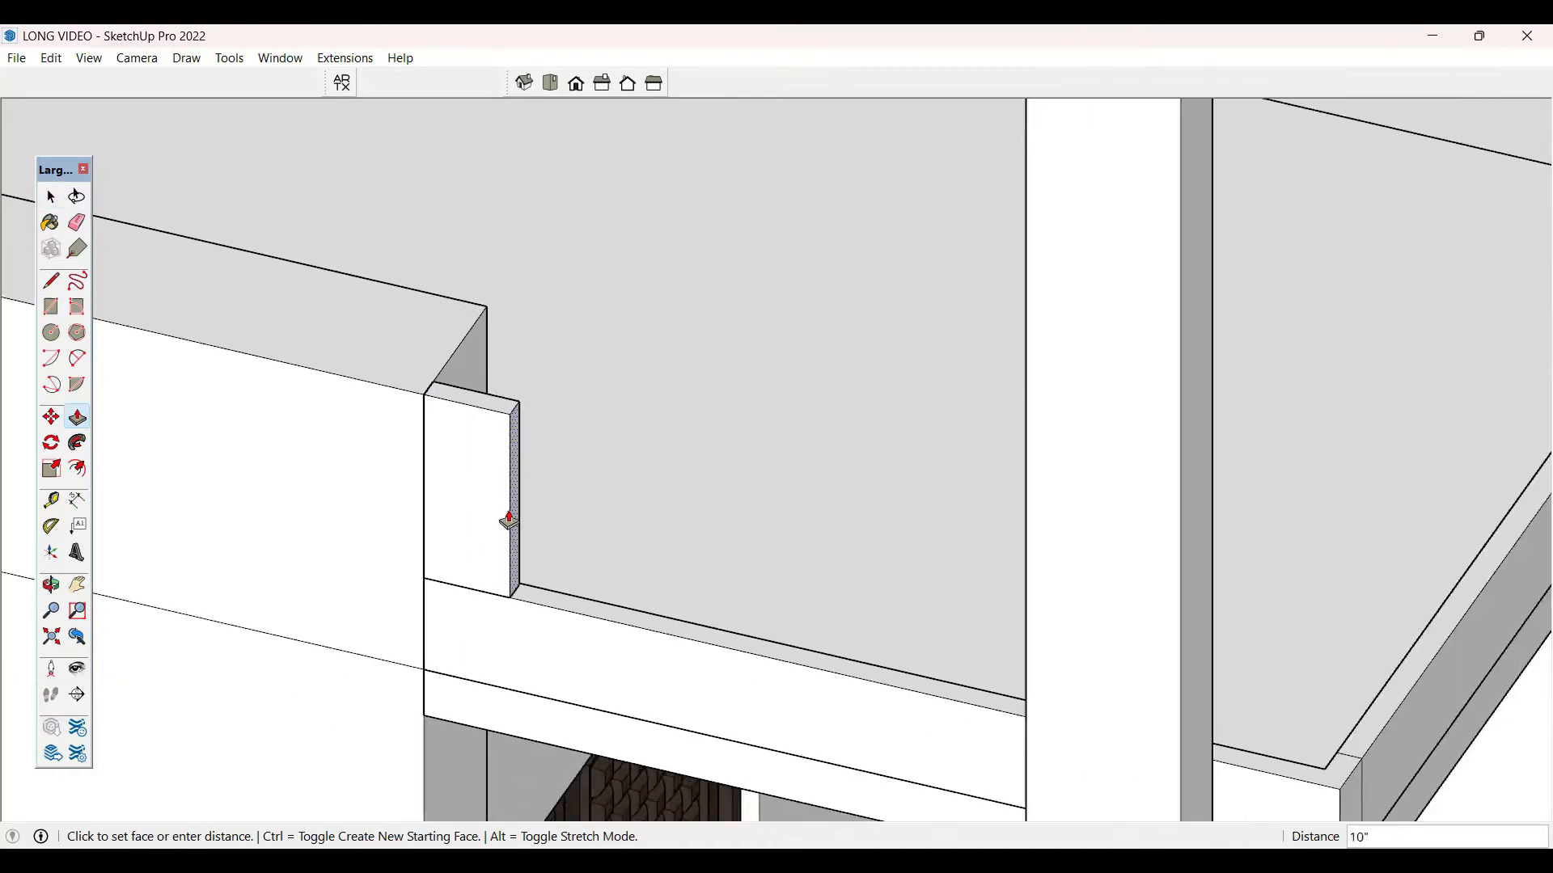
middle_click_drag(507, 521, 998, 667)
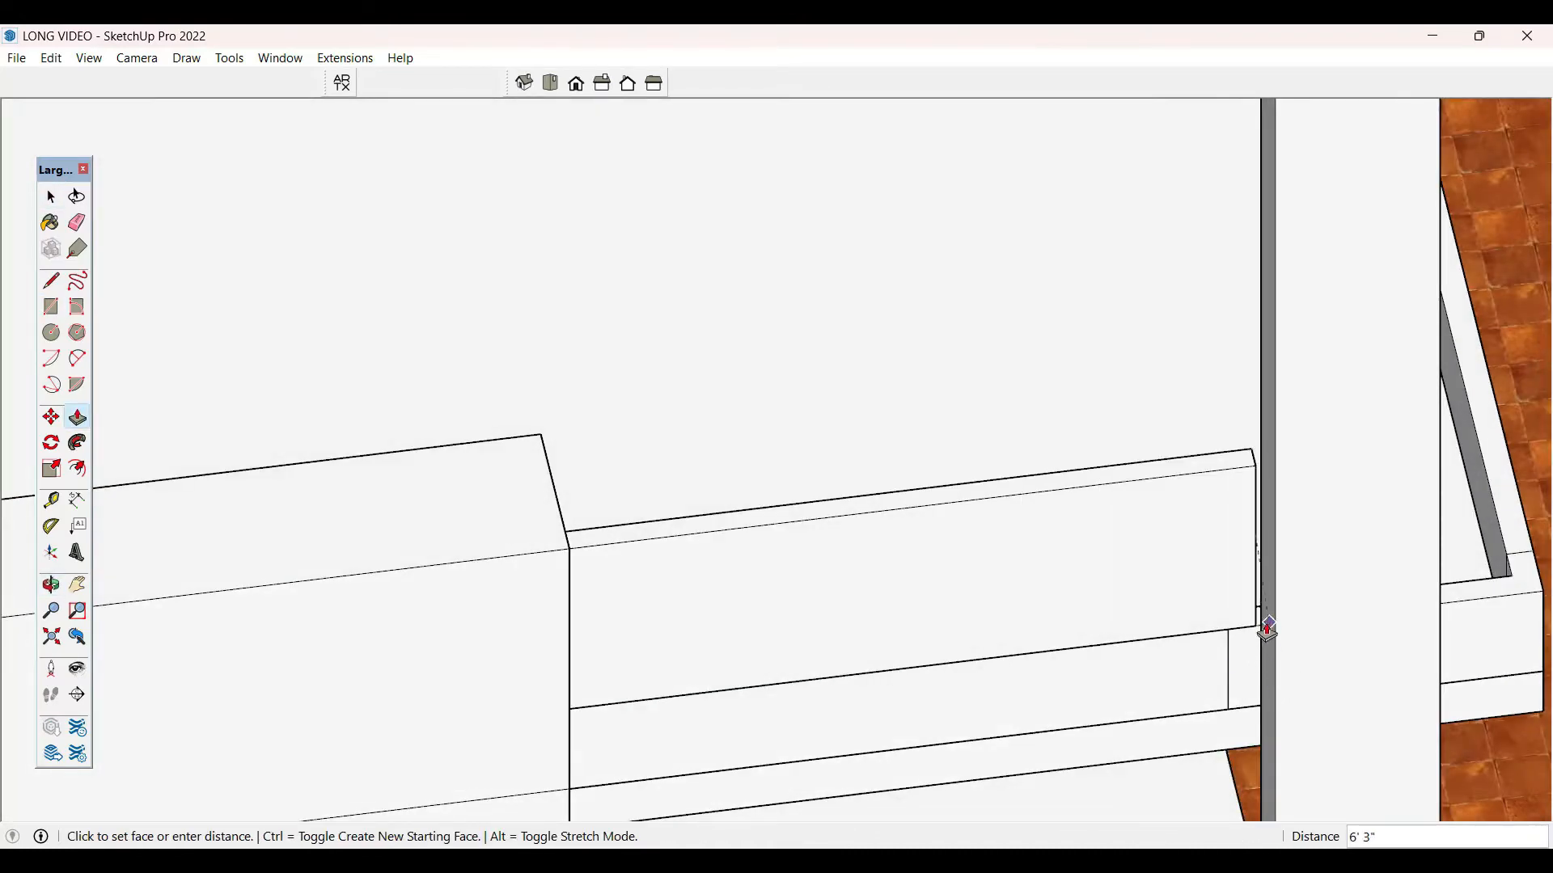
middle_click_drag(1544, 596, 917, 572)
scroll(918, 572, "up", 2)
middle_click_drag(970, 485, 1301, 505)
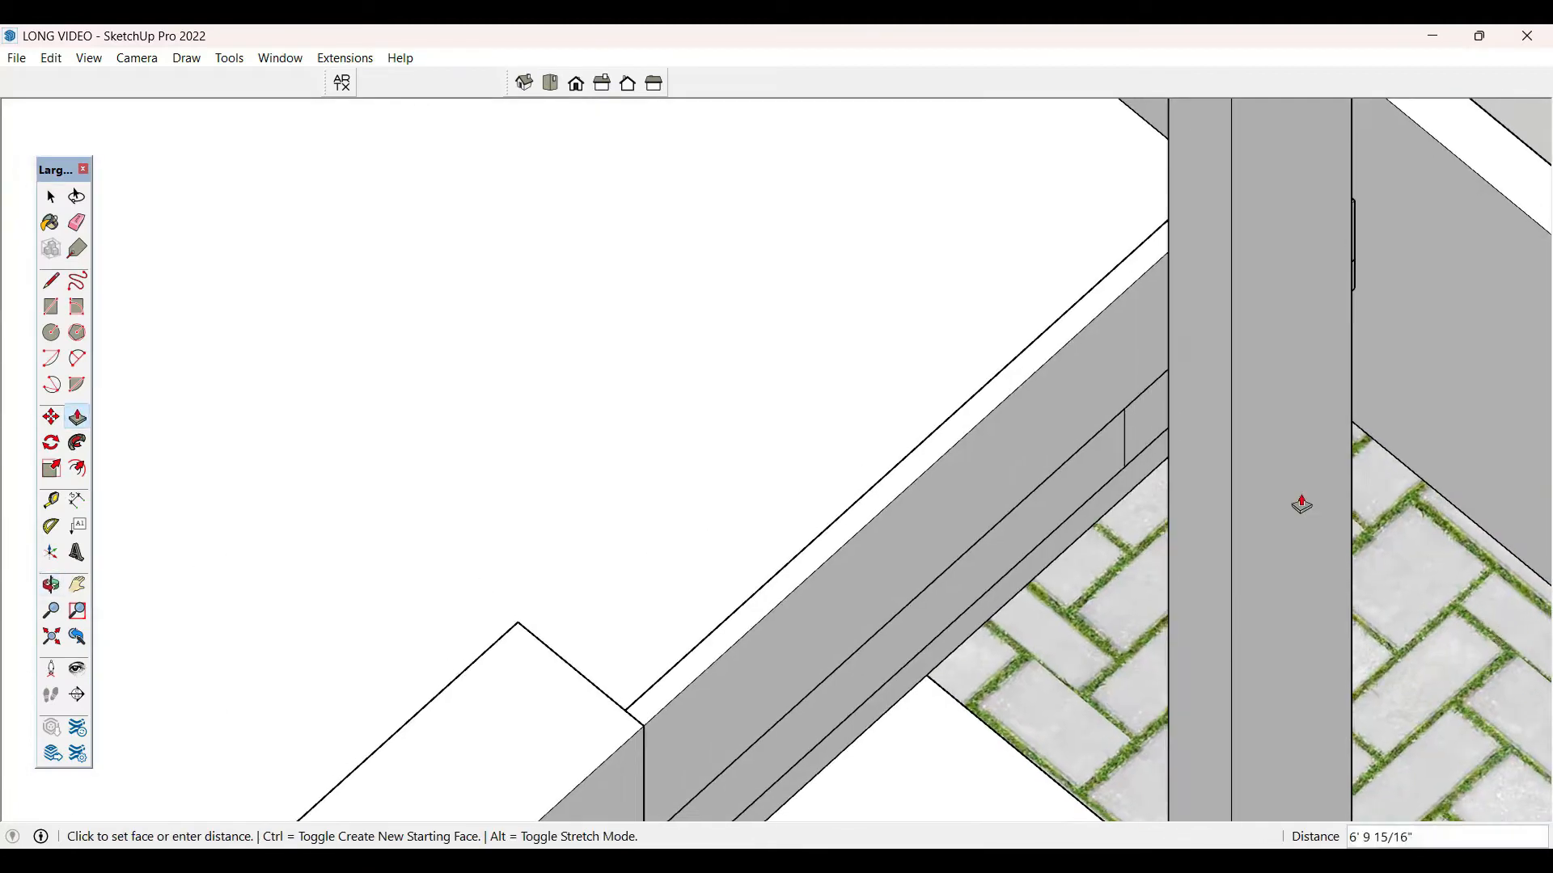
middle_click_drag(1339, 290, 709, 362)
scroll(708, 362, "down", 3)
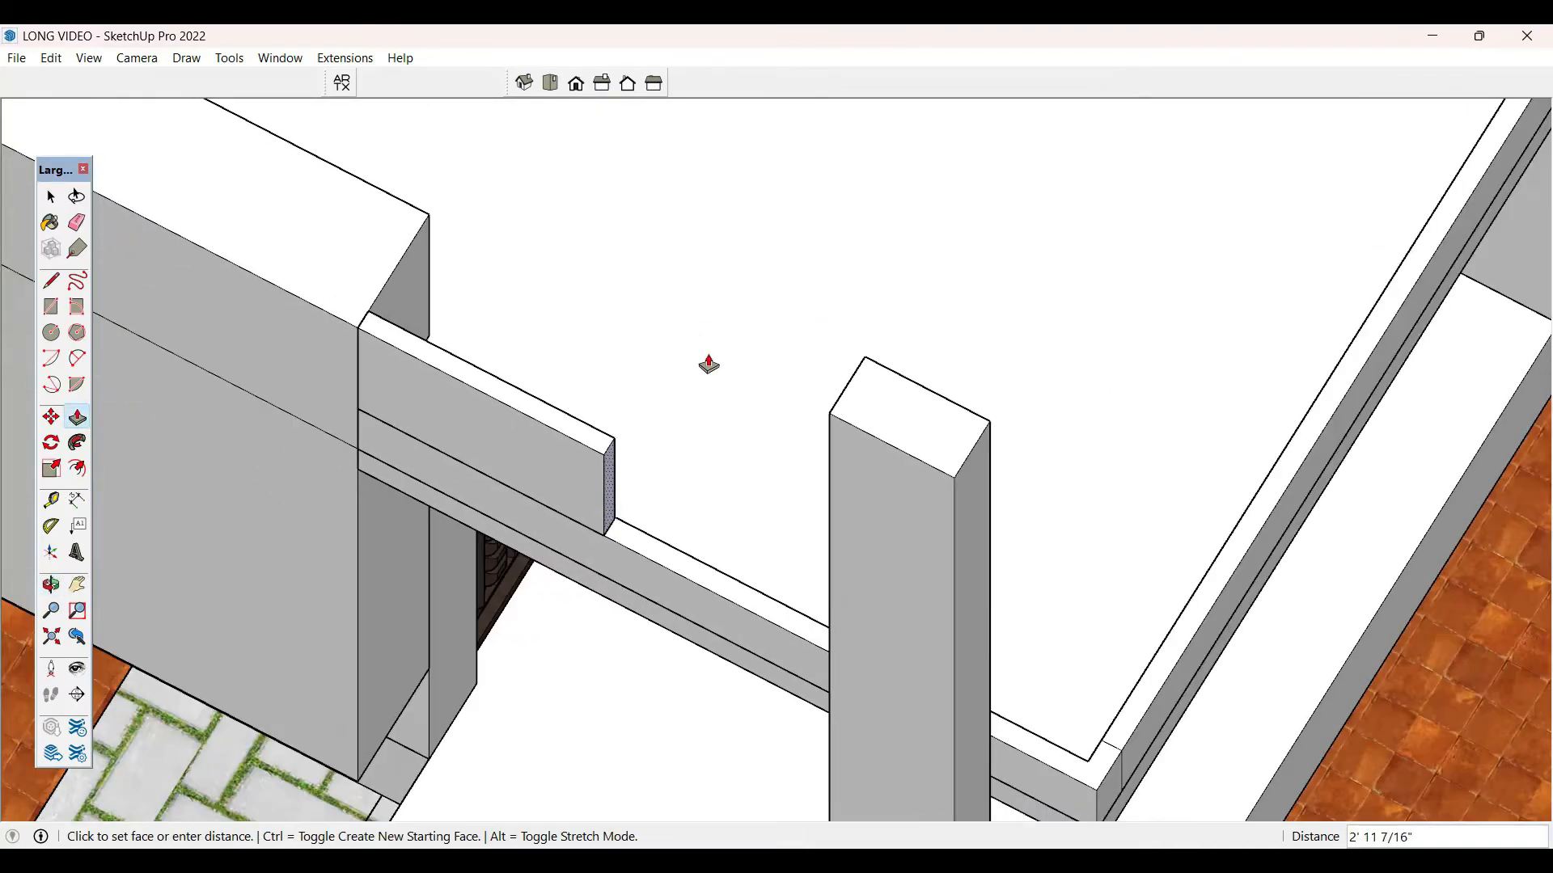
scroll(1010, 733, "up", 3)
left_click(1045, 702)
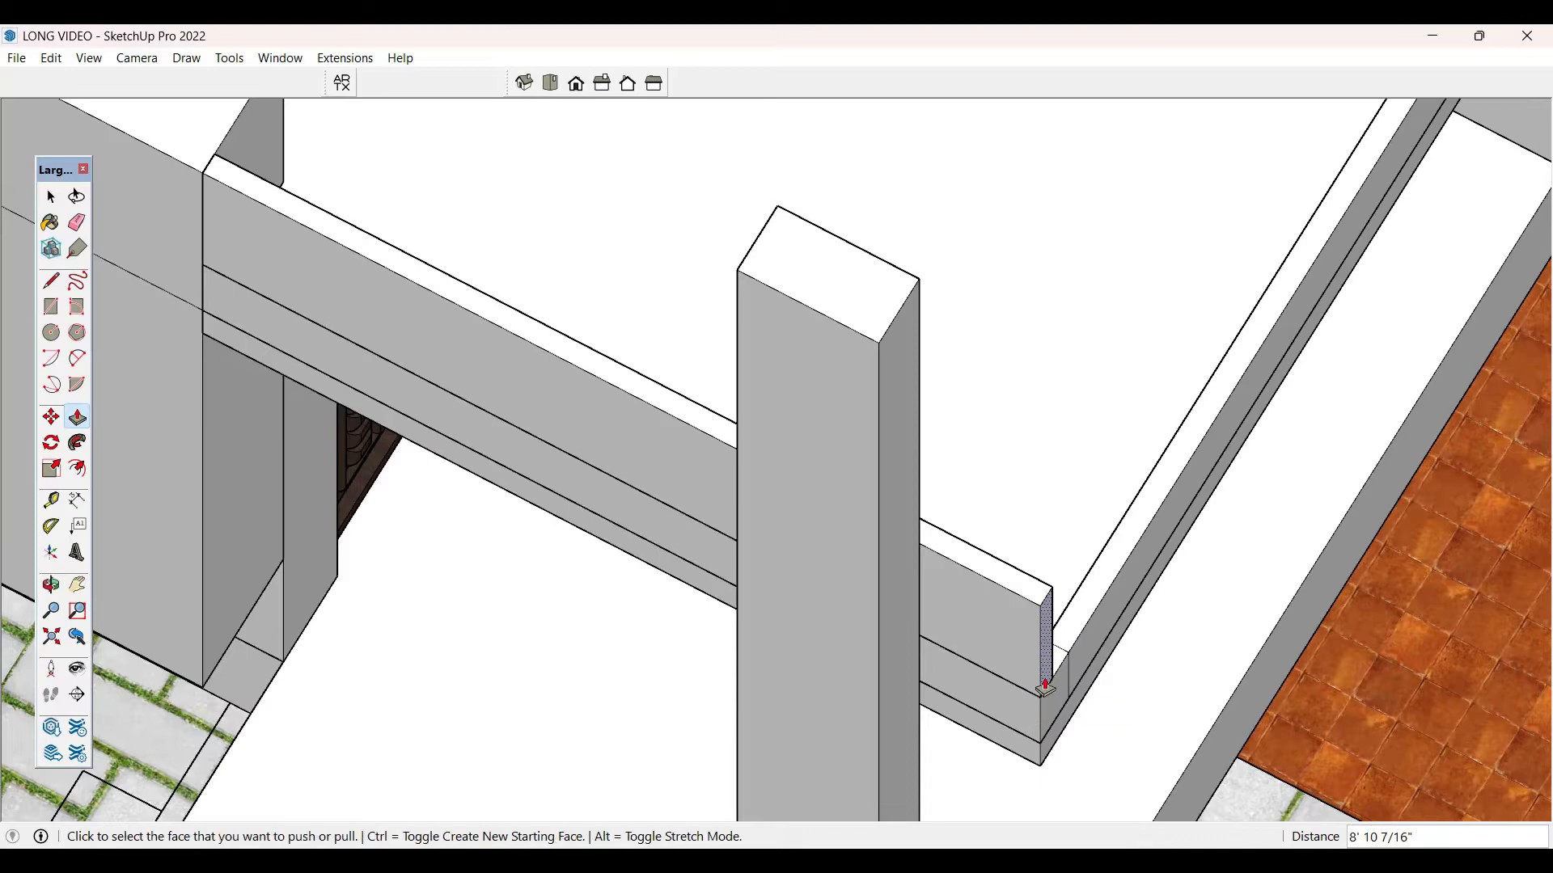
- Extend the new parapet strip around the corner by pulling a new section 11' 2 3/16" along the side edge to the side parapet
key("ctrl")
left_click(1045, 688)
left_click(1029, 689)
left_click(1031, 692)
scroll(1031, 692, "down", 3)
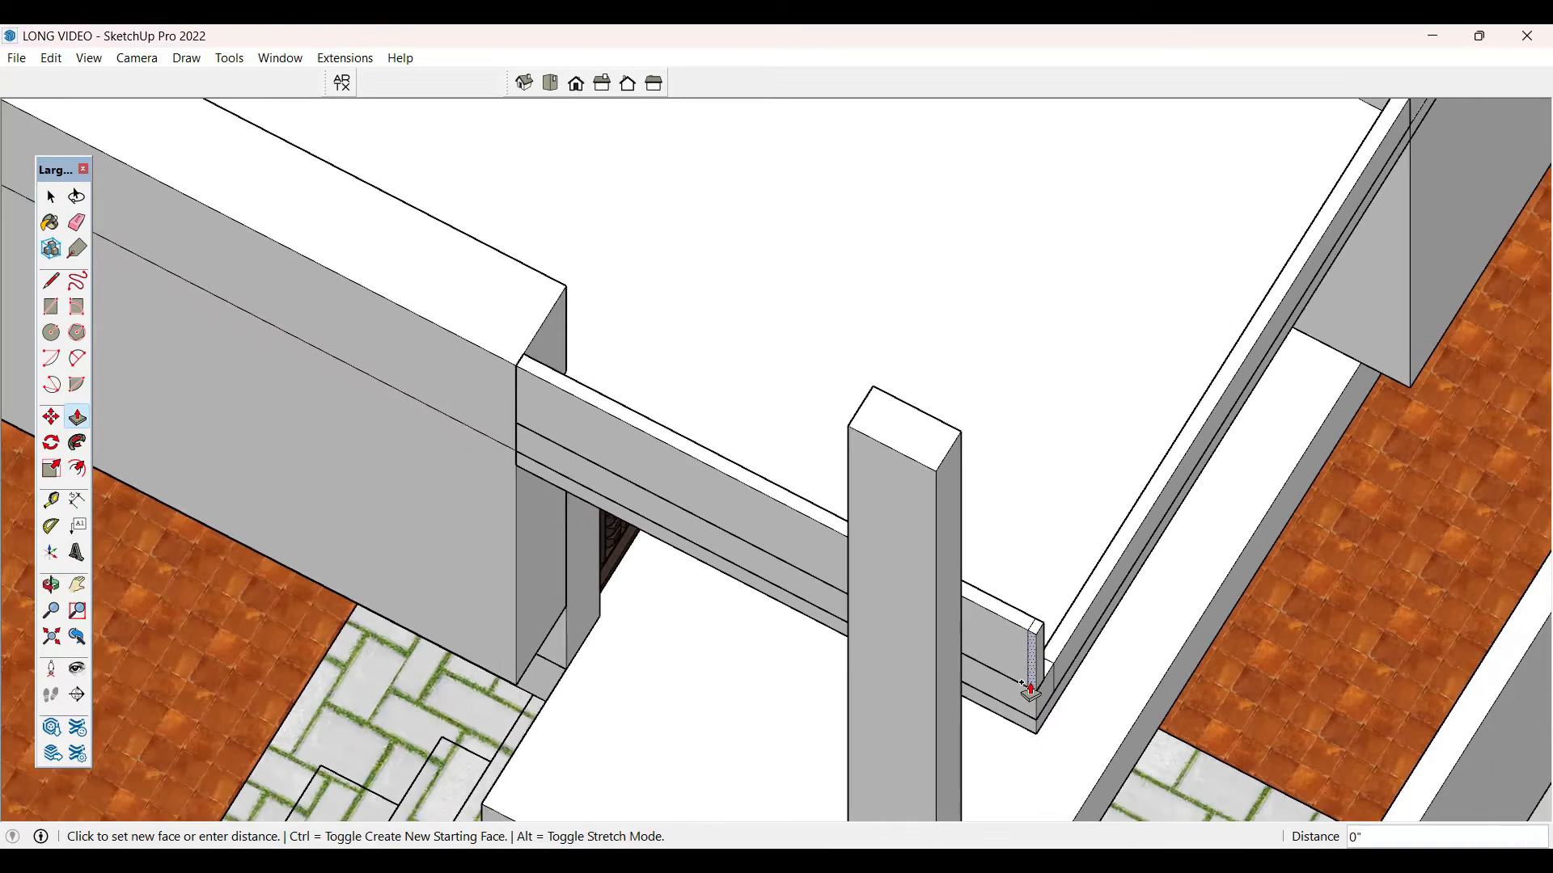
scroll(1031, 688, "down", 2)
scroll(1253, 405, "up", 2)
left_click(1211, 363)
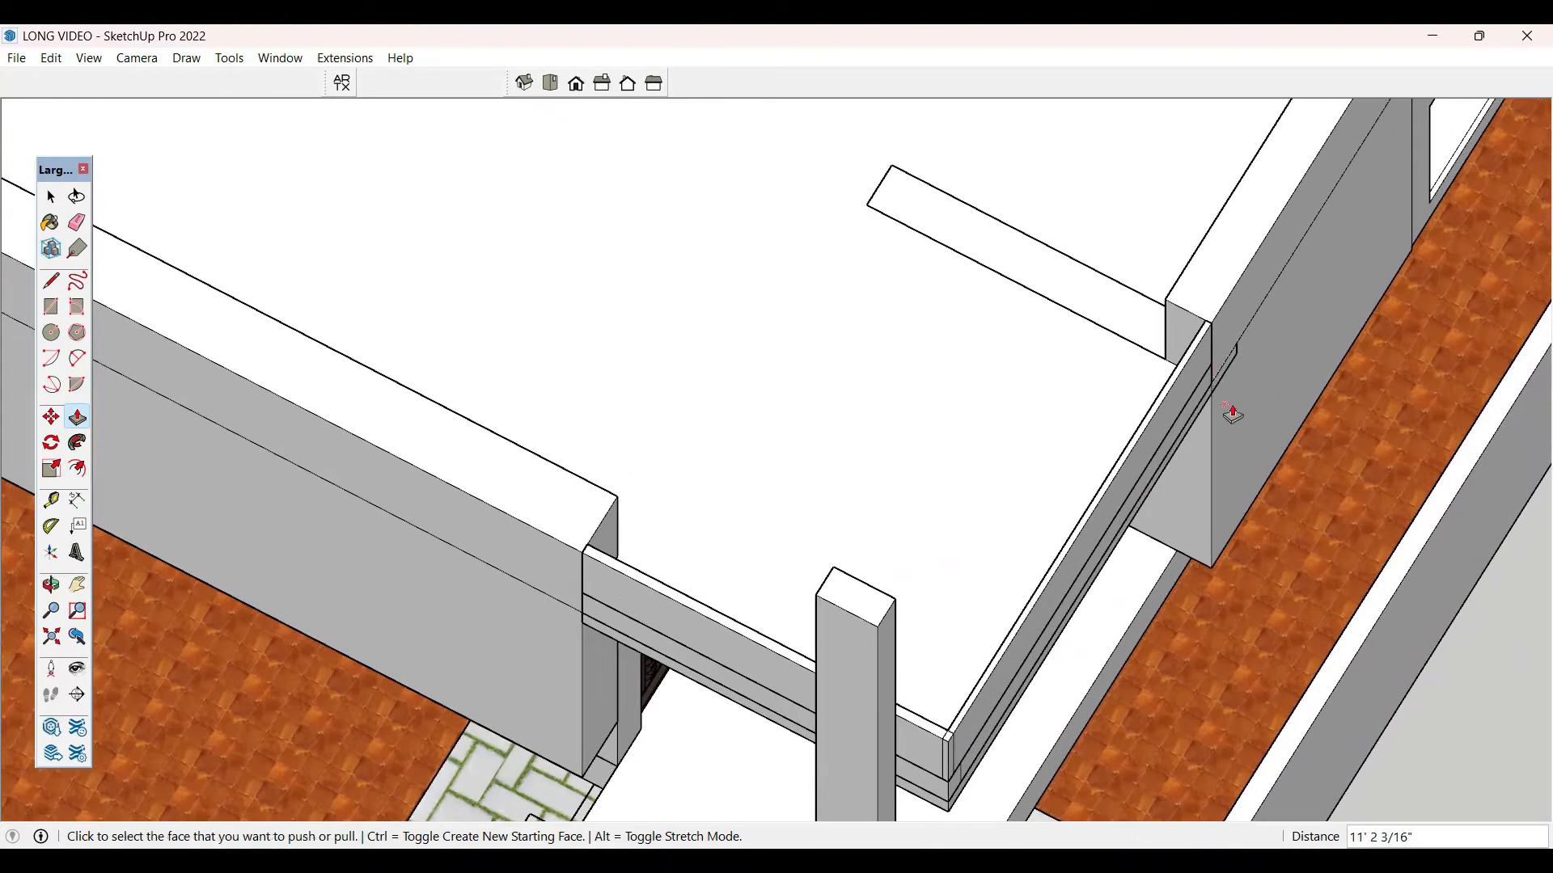
scroll(1201, 566, "down", 2)
key("space")
- Clean up the leftover vertical seam edges at the corner of the new parapet strip
middle_click_drag(1081, 608, 1039, 497)
scroll(1030, 538, "up", 4)
middle_click_drag(1069, 608, 1071, 537)
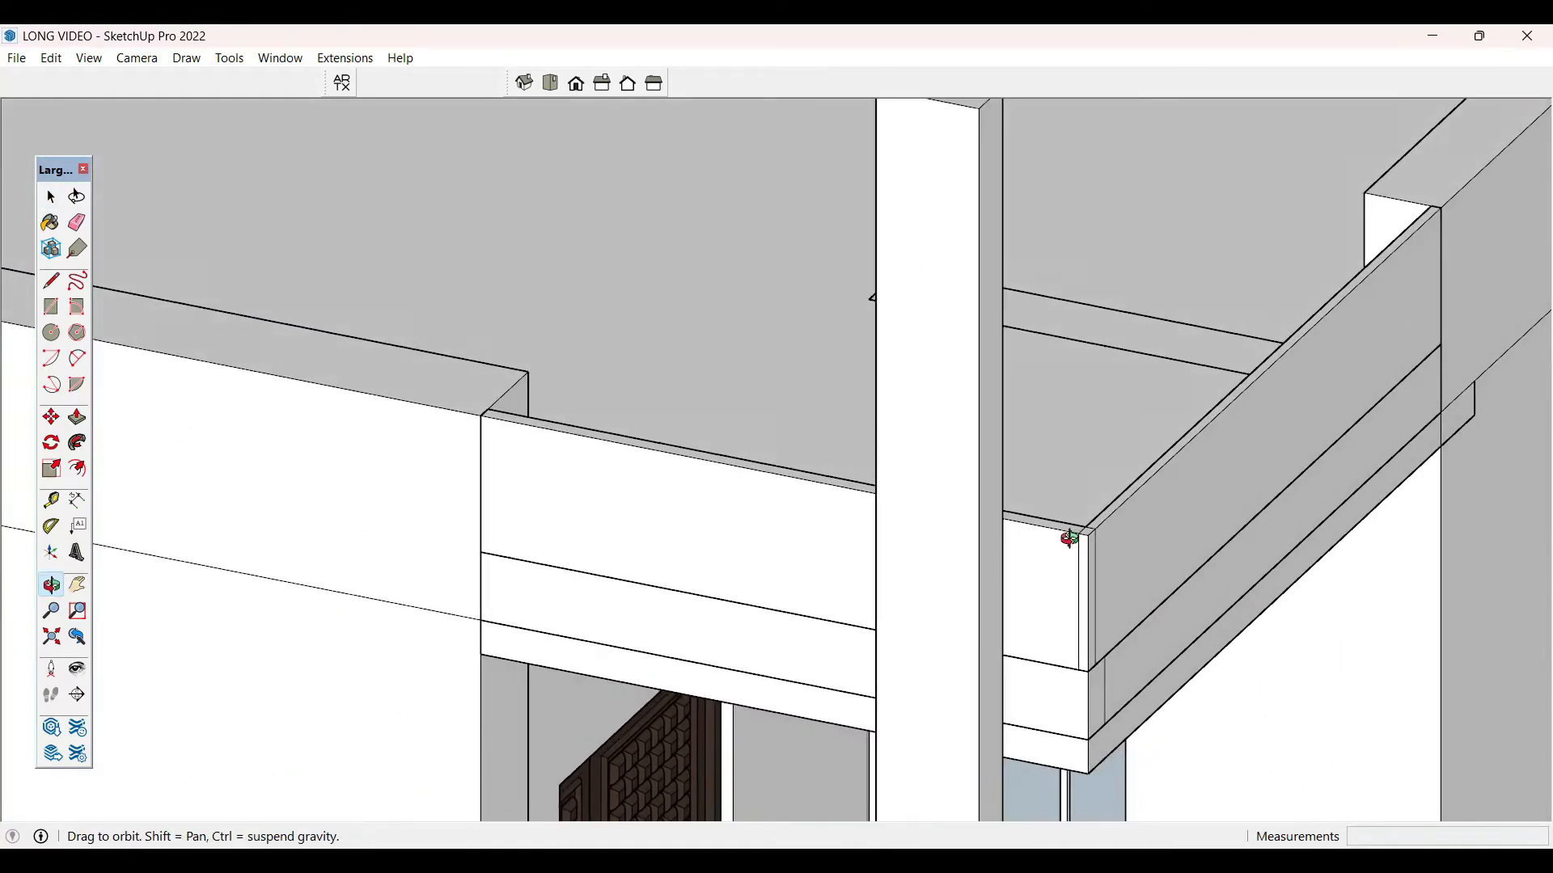
scroll(1086, 579, "up", 2)
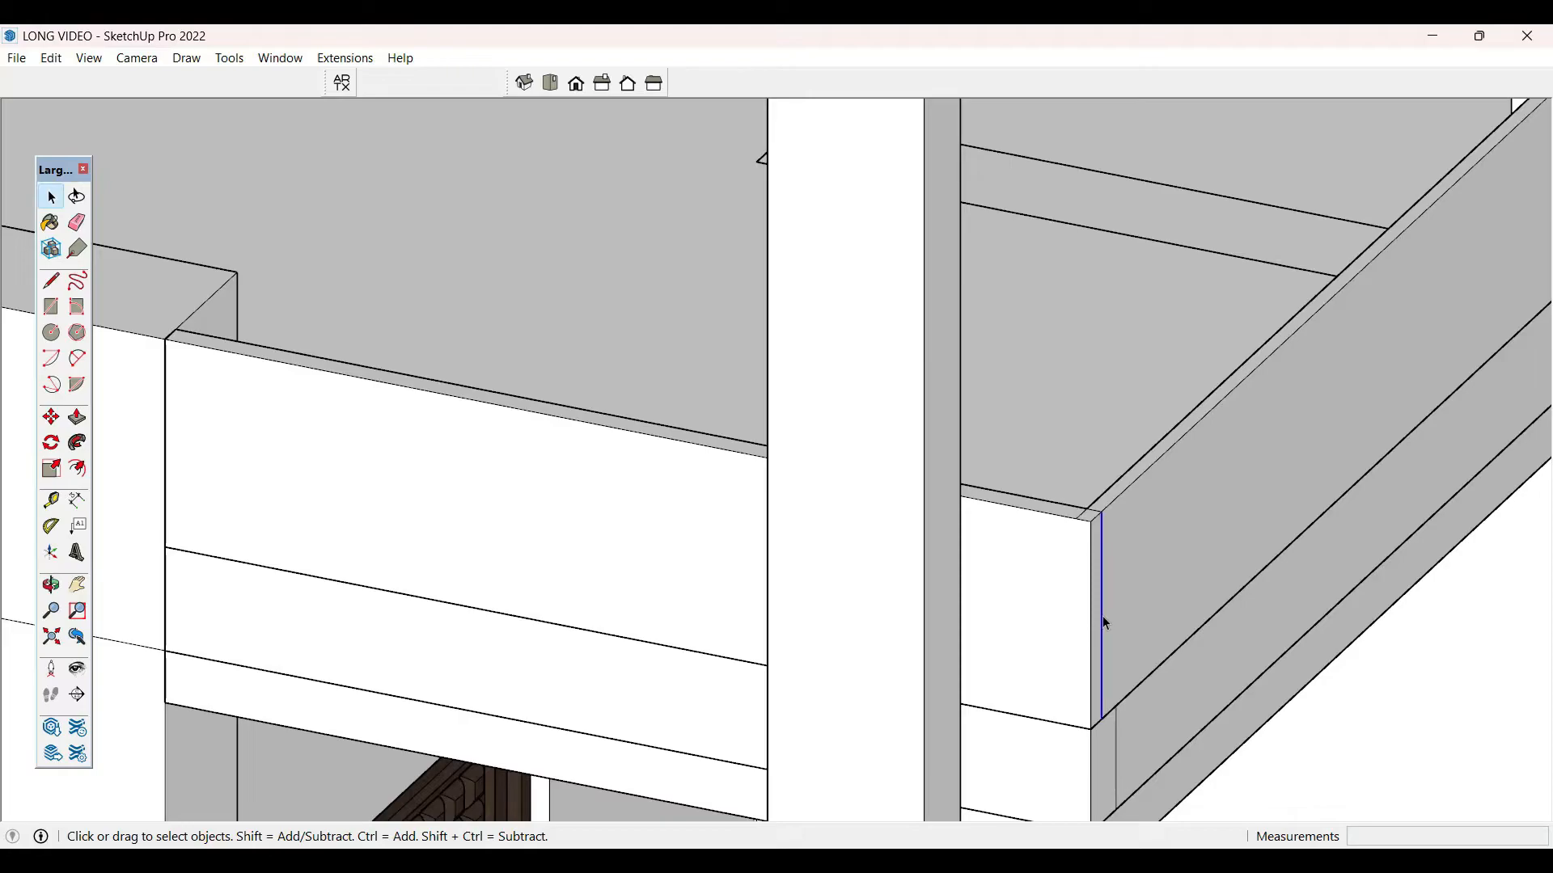
- Draw a 6" by 6' rectangle covering the boundary wall's end face beside the front lawn gap
scroll(962, 530, "down", 8)
middle_click_drag(974, 555, 650, 675)
scroll(332, 487, "up", 8)
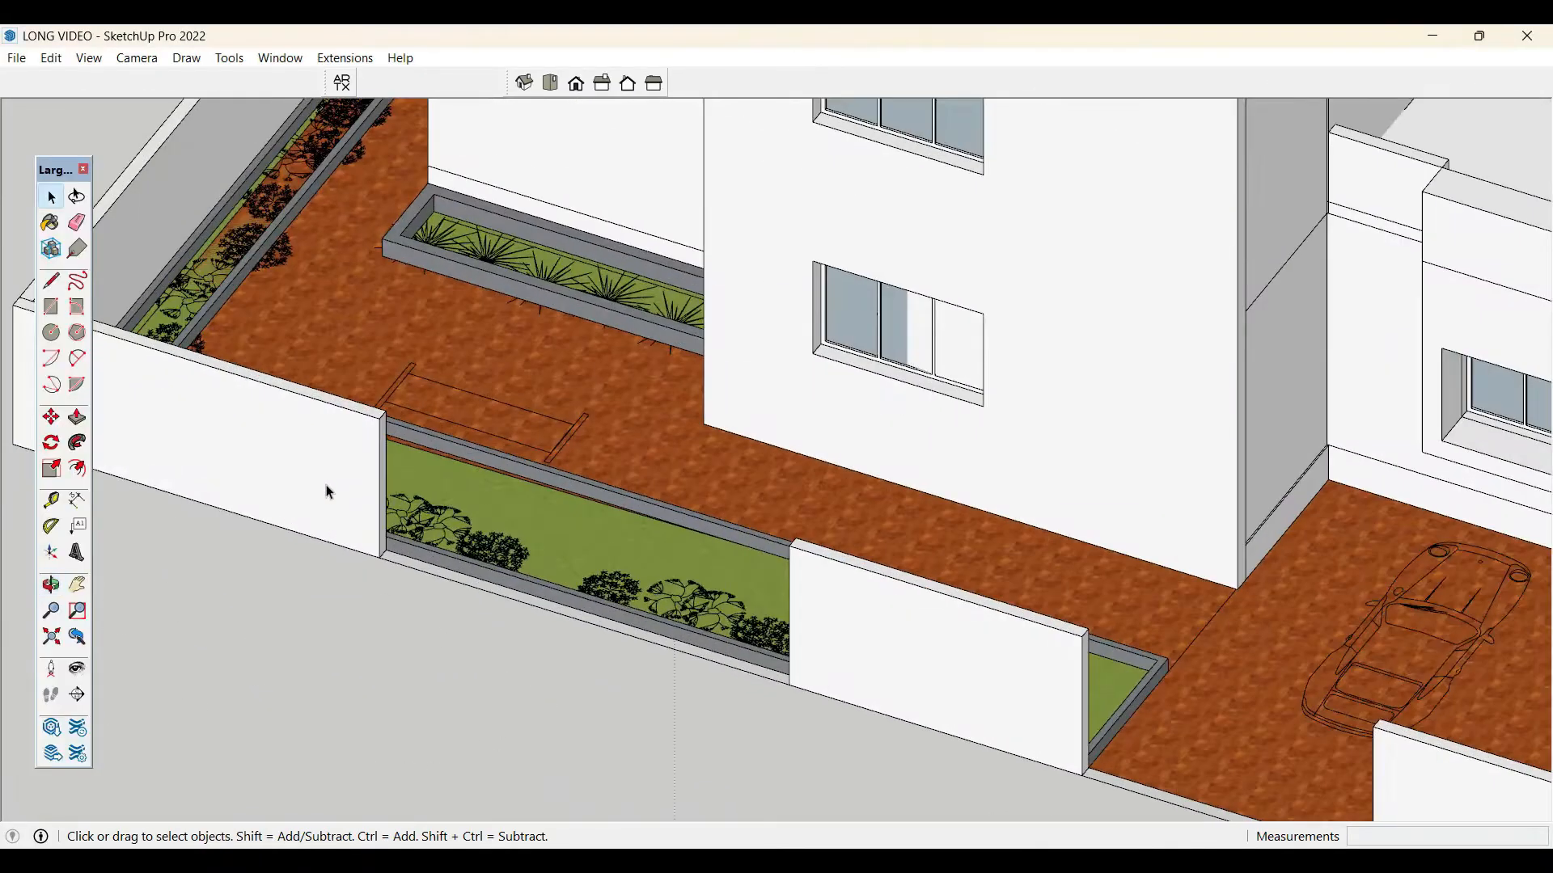
key("r")
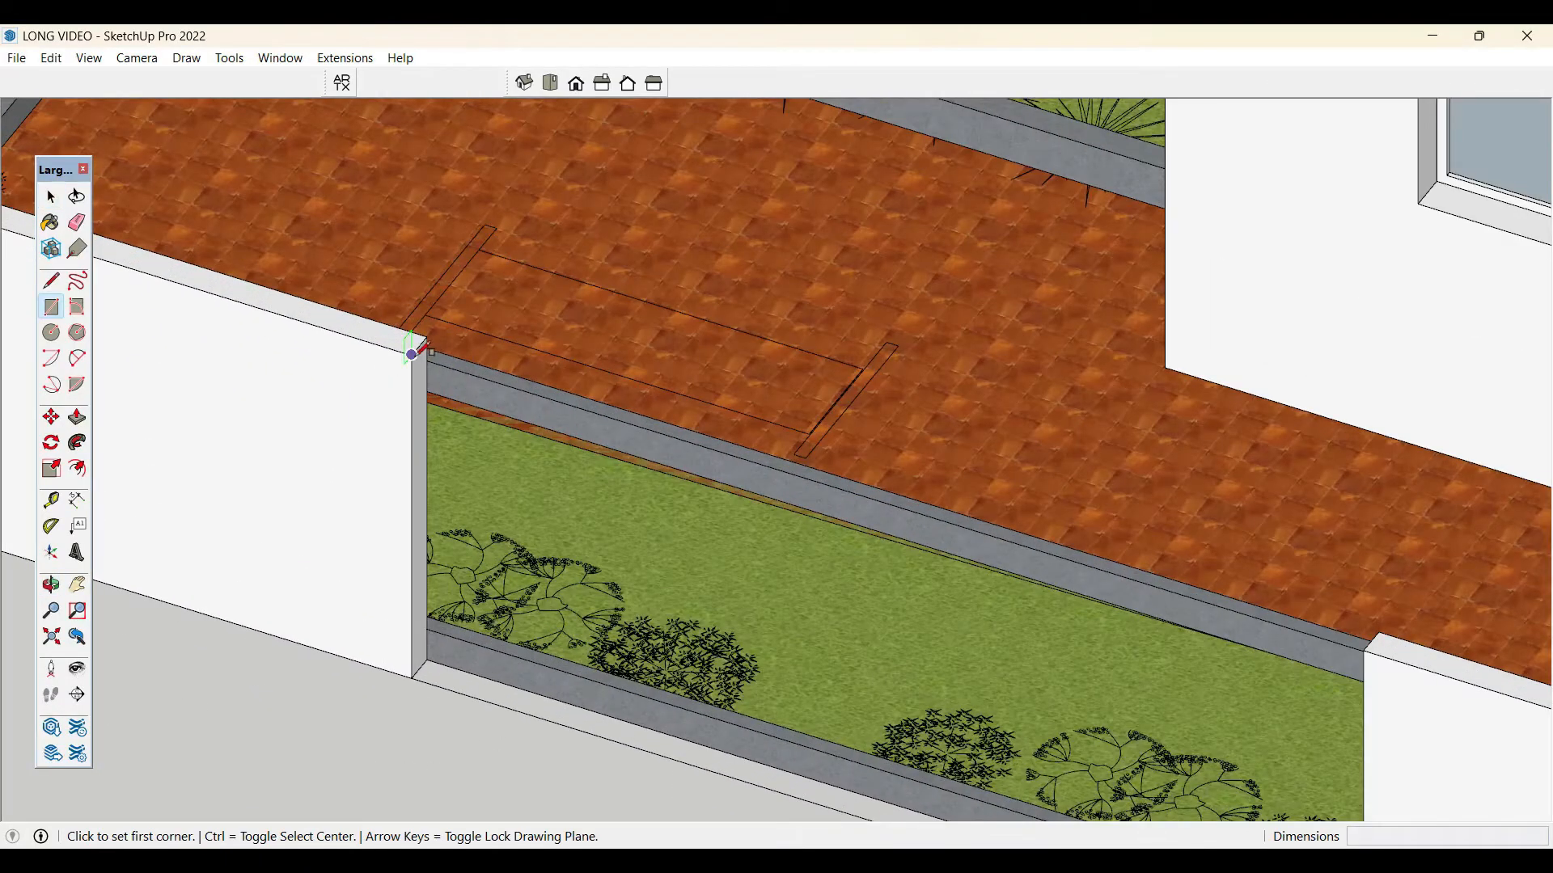
left_click(424, 349)
scroll(434, 647, "up", 2)
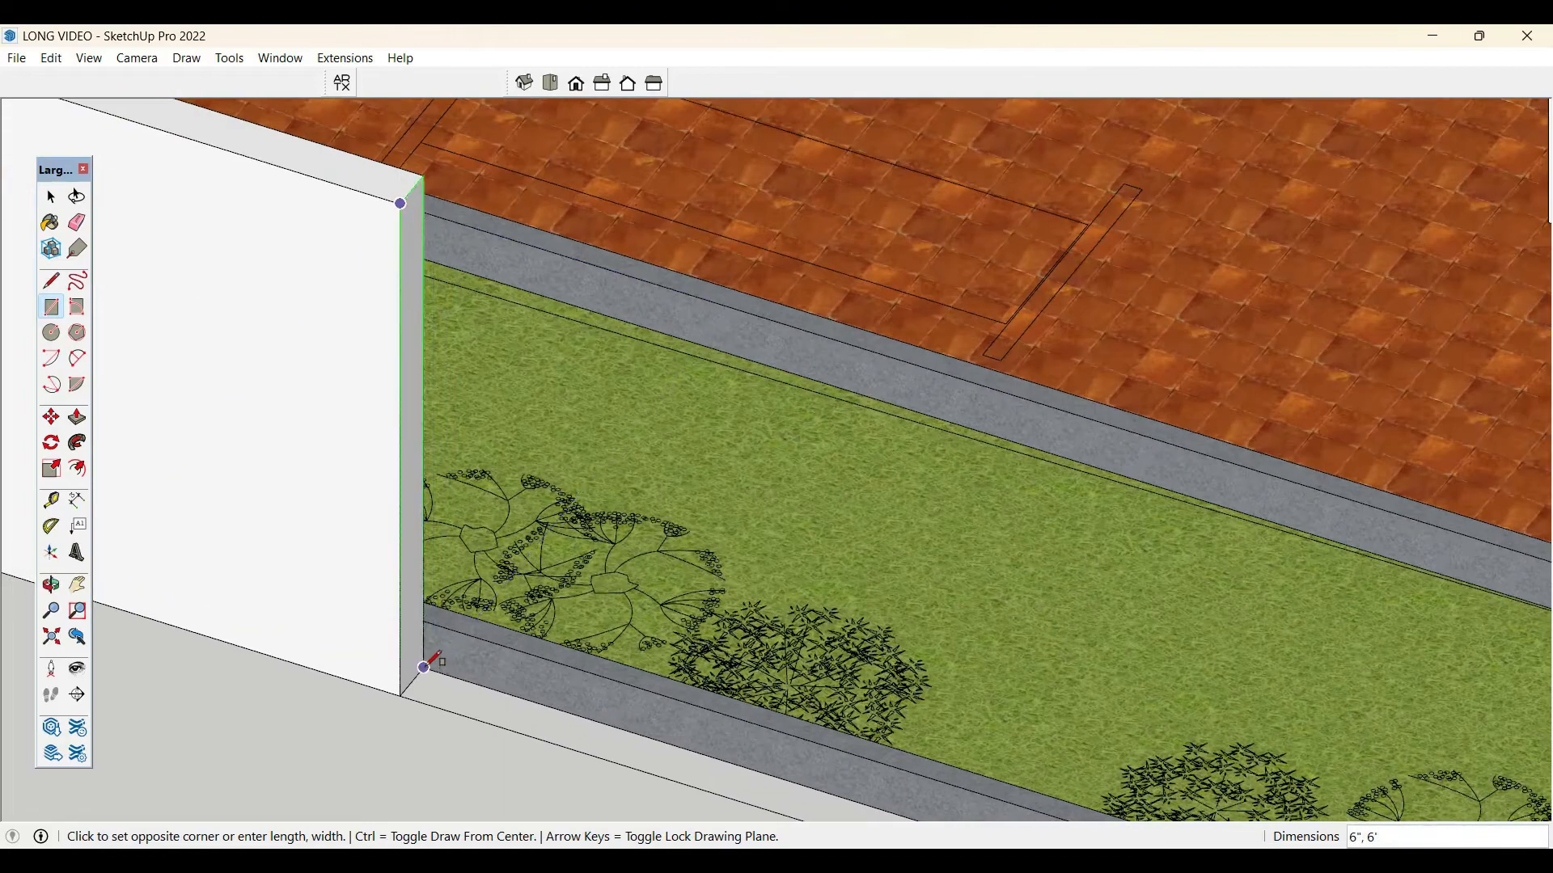
left_click(427, 662)
- Pull the rectangle about 15' 8" across the gap to meet the next boundary wall segment
key("space")
key("p")
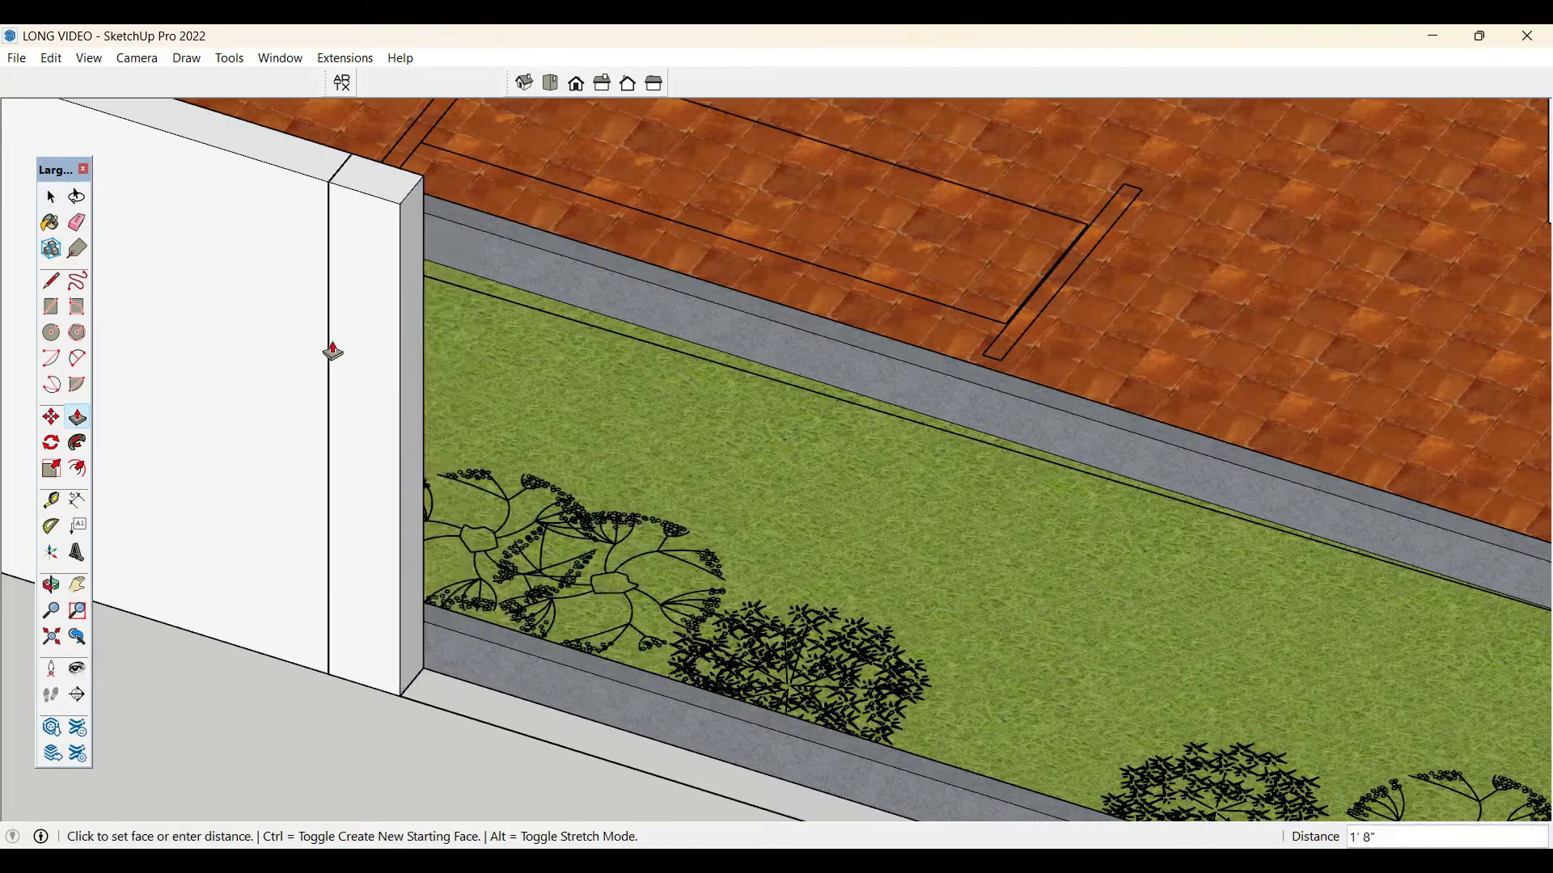
scroll(333, 351, "down", 3)
middle_click_drag(356, 413, 1059, 518)
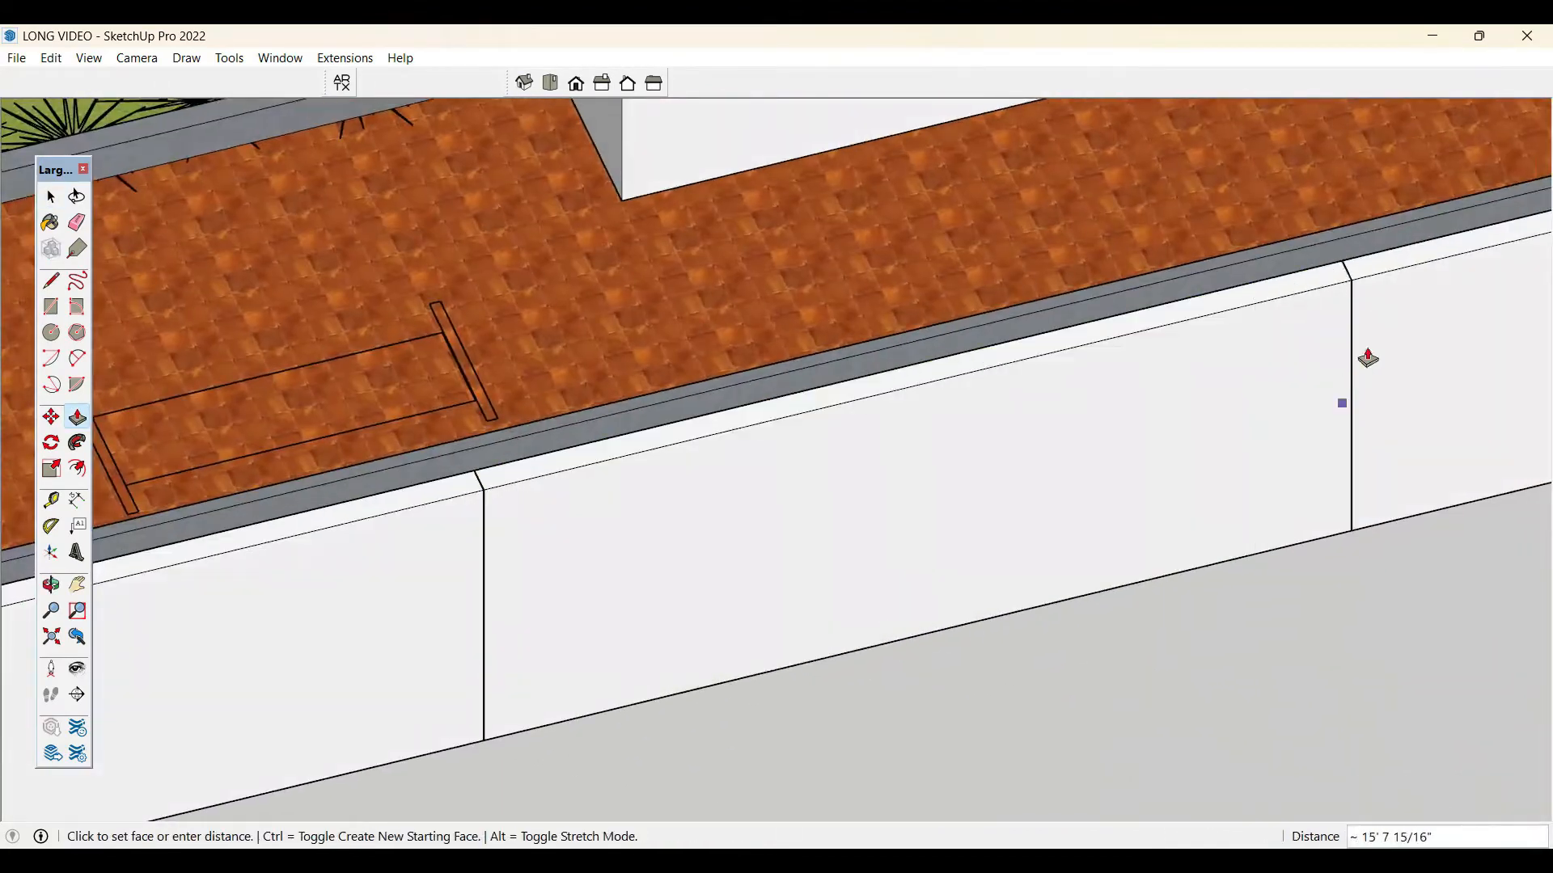
left_click(1348, 290)
key("space")
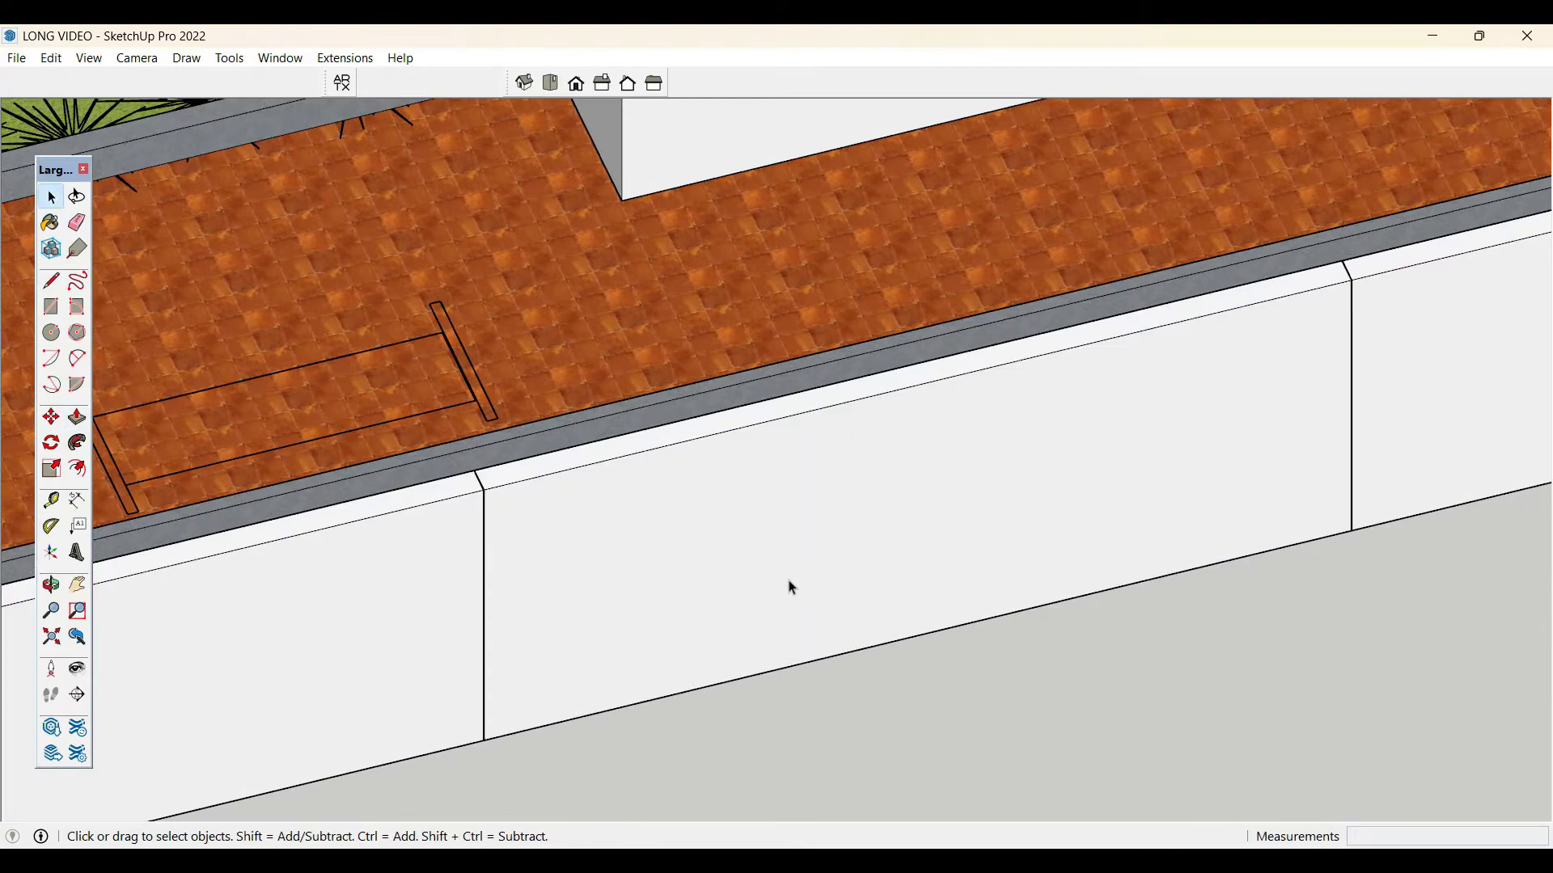
- Draw a narrow upright rectangle rising from the base of the new boundary wall section, near one end
key("r")
left_click(547, 724)
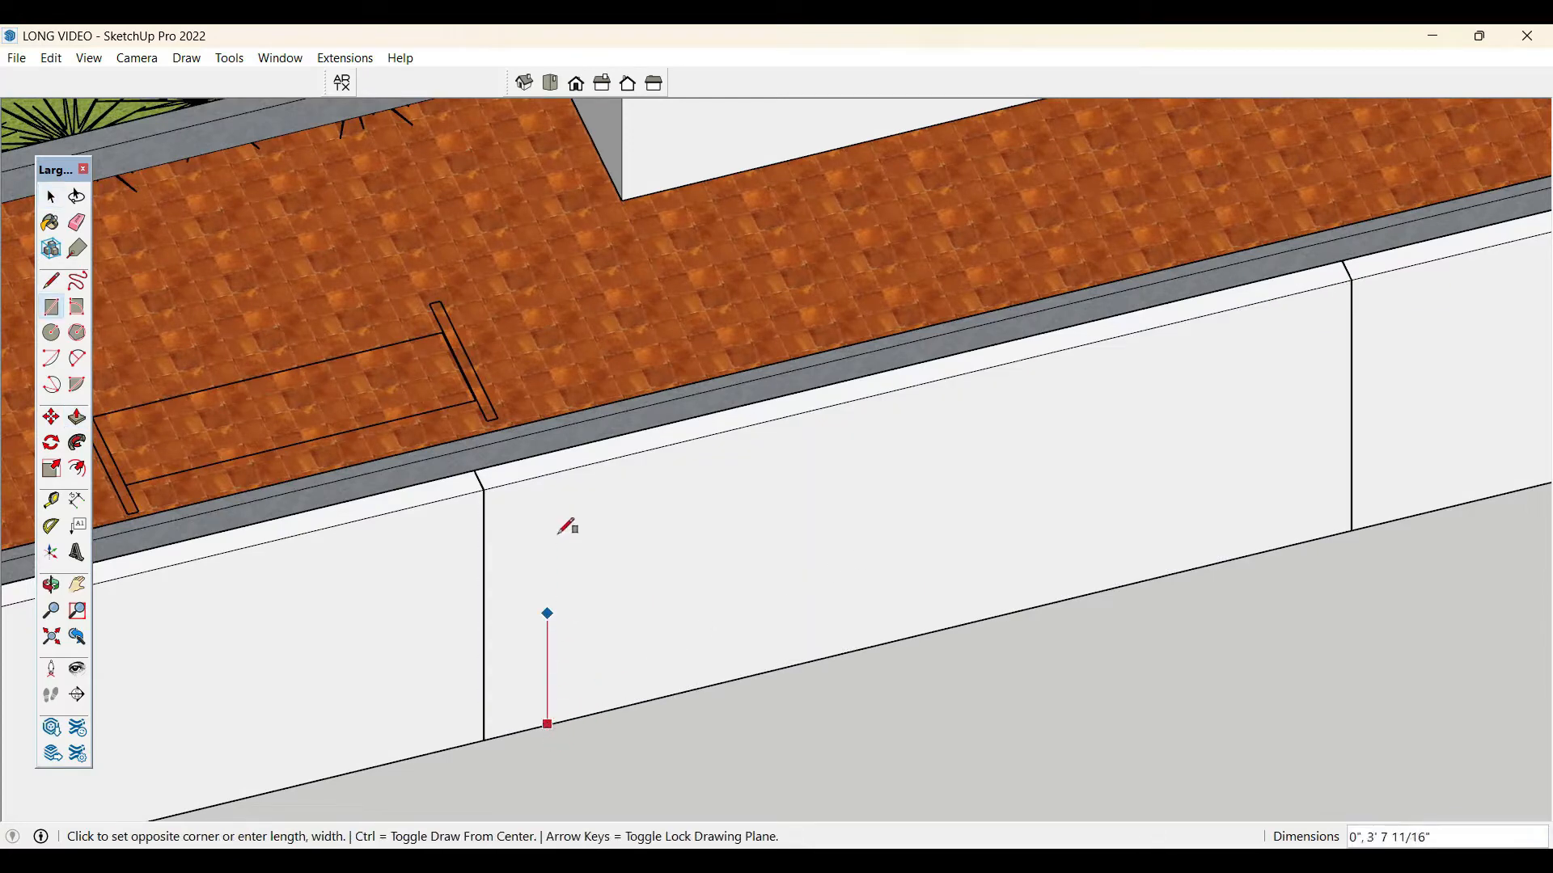
left_click(588, 508)
key("space")
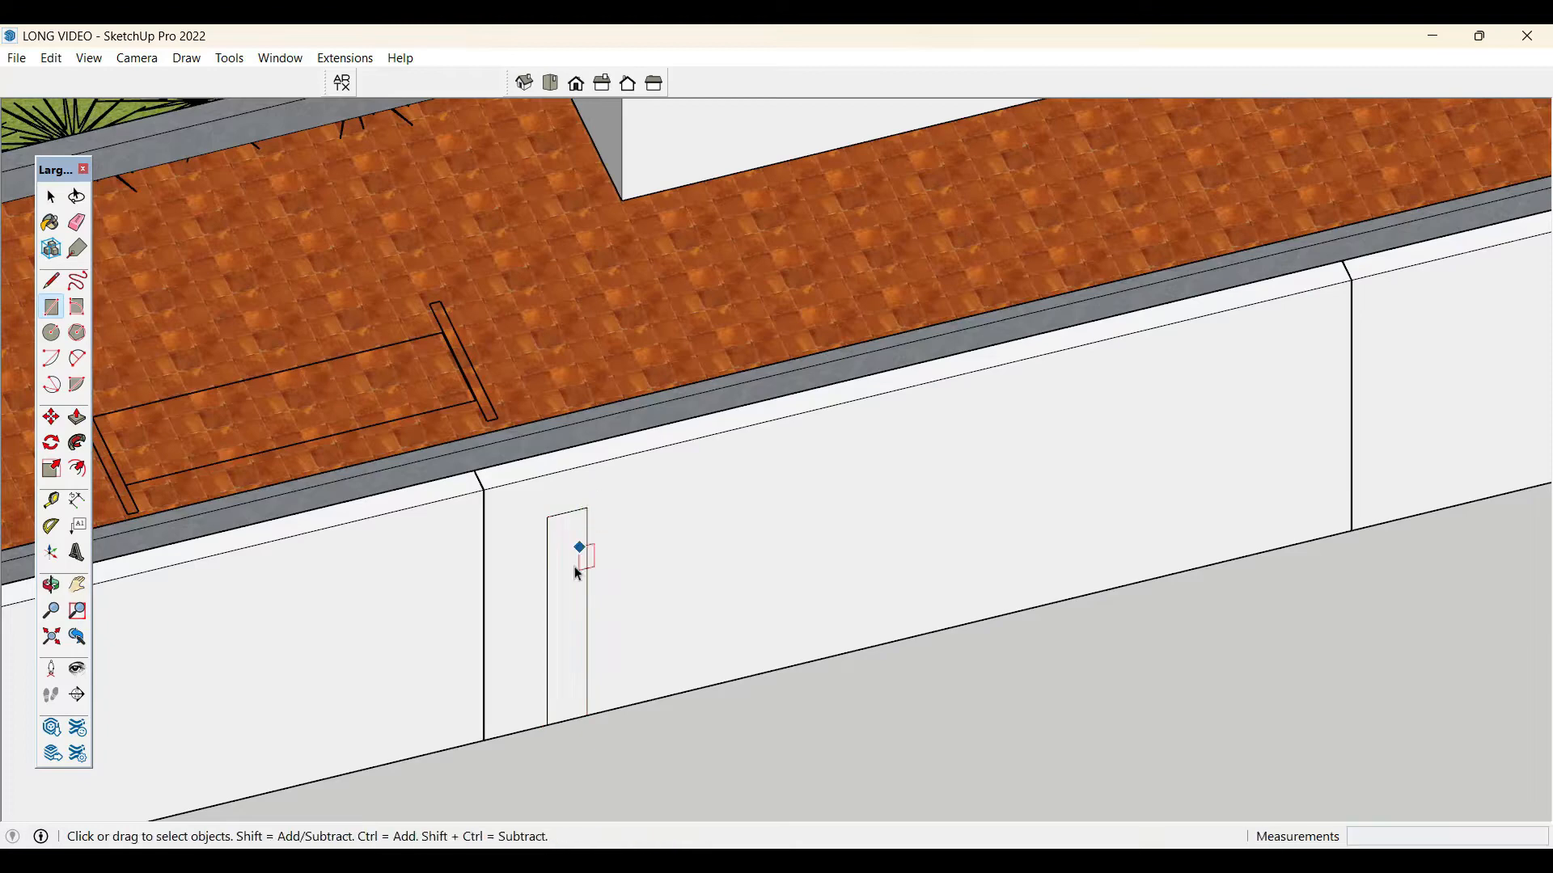
- Copy the upright rectangle 2' along the wall base and repeat the copy six times
left_click(578, 575)
key("m")
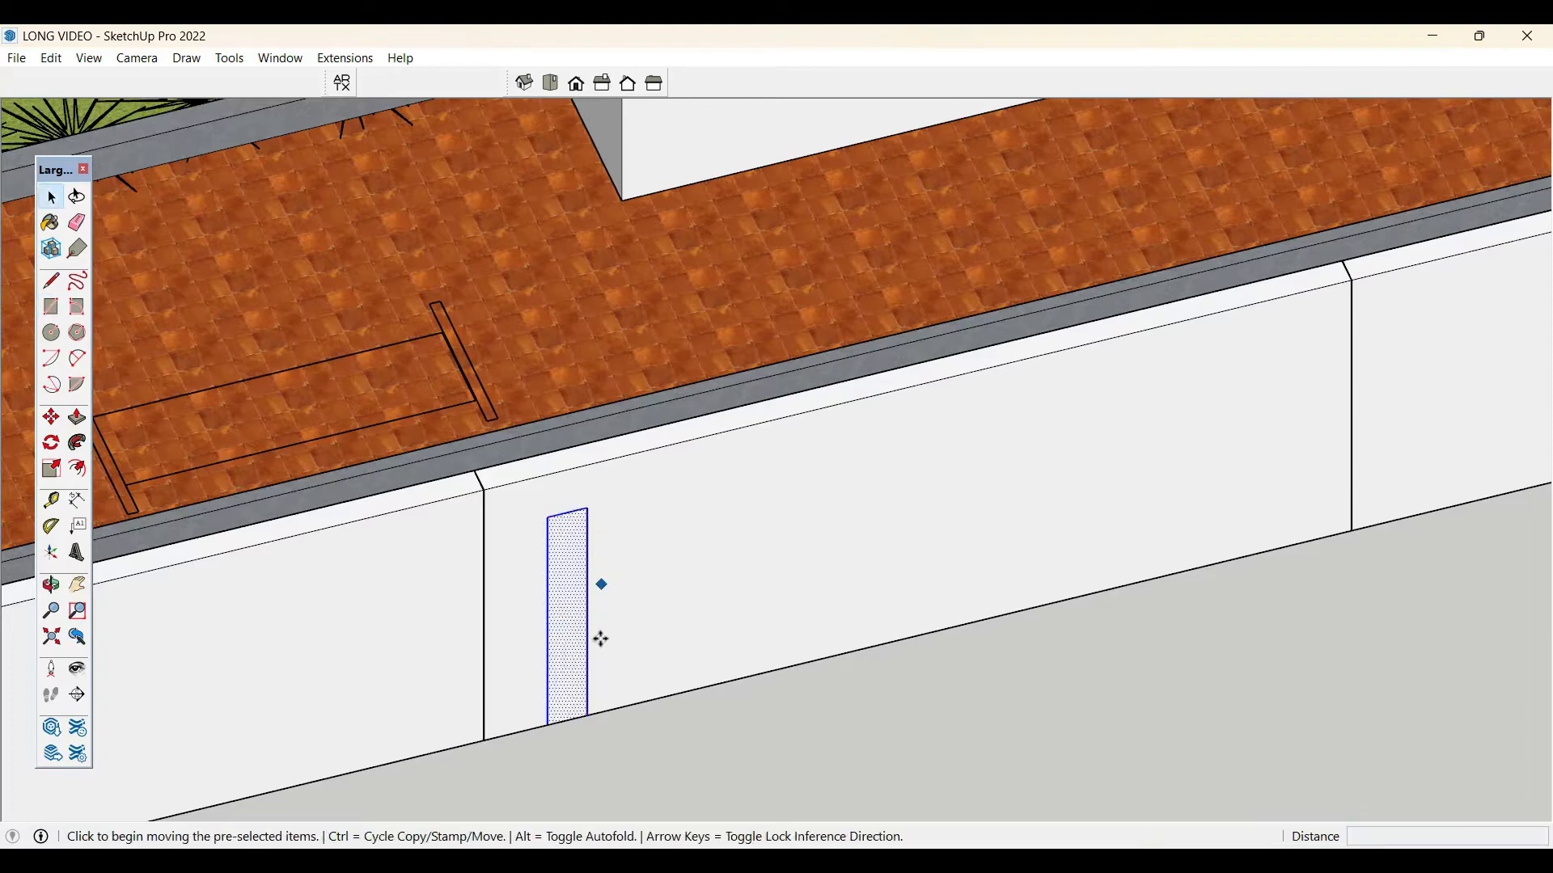
key("ctrl")
left_click(588, 717)
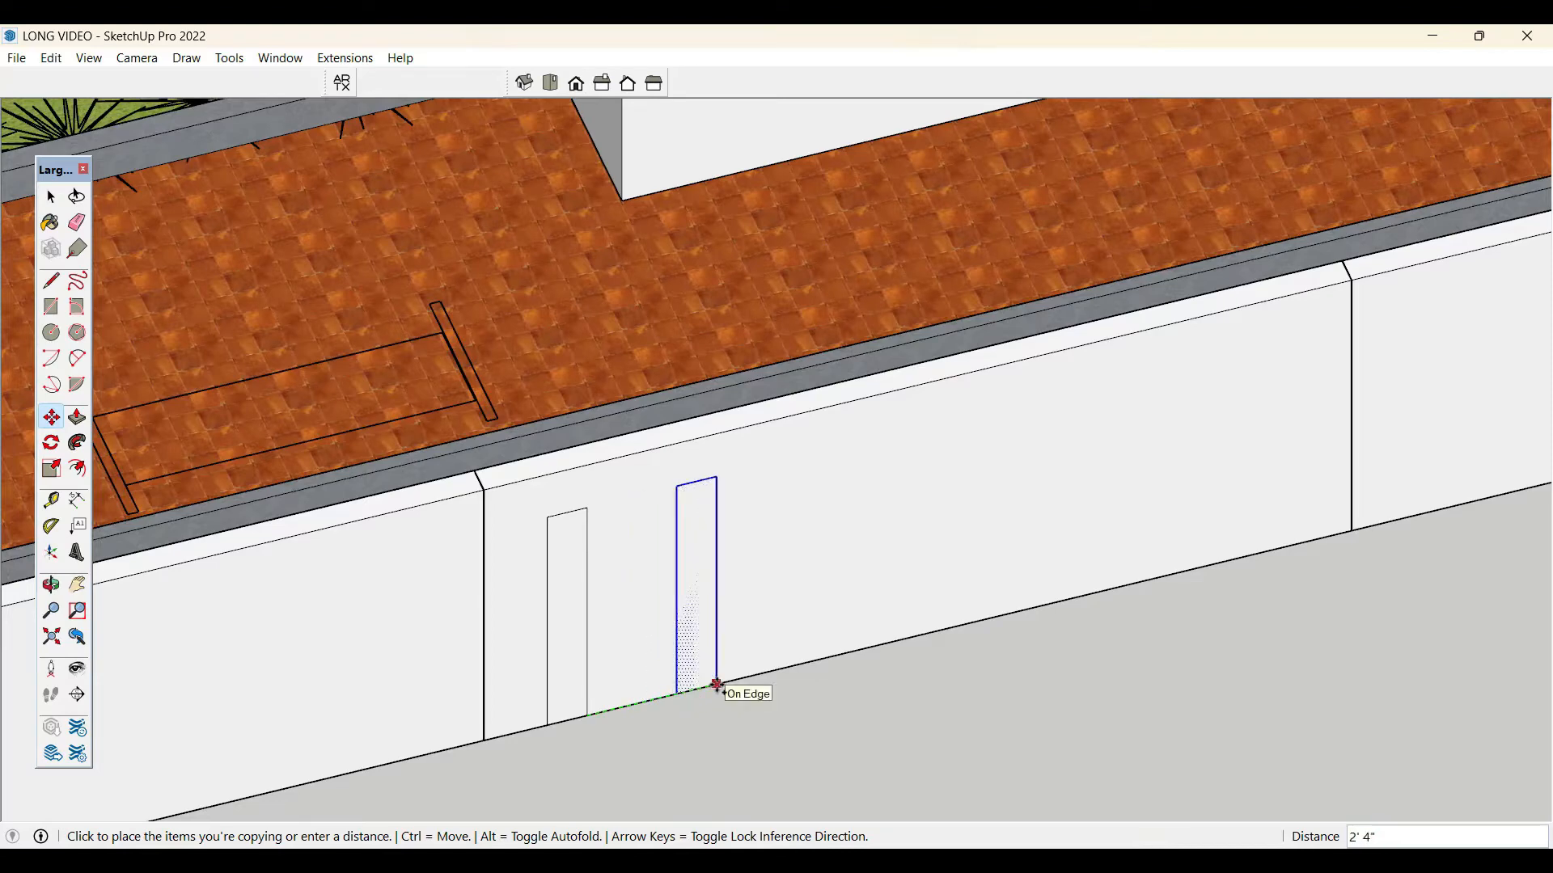
type("2'")
key("Return")
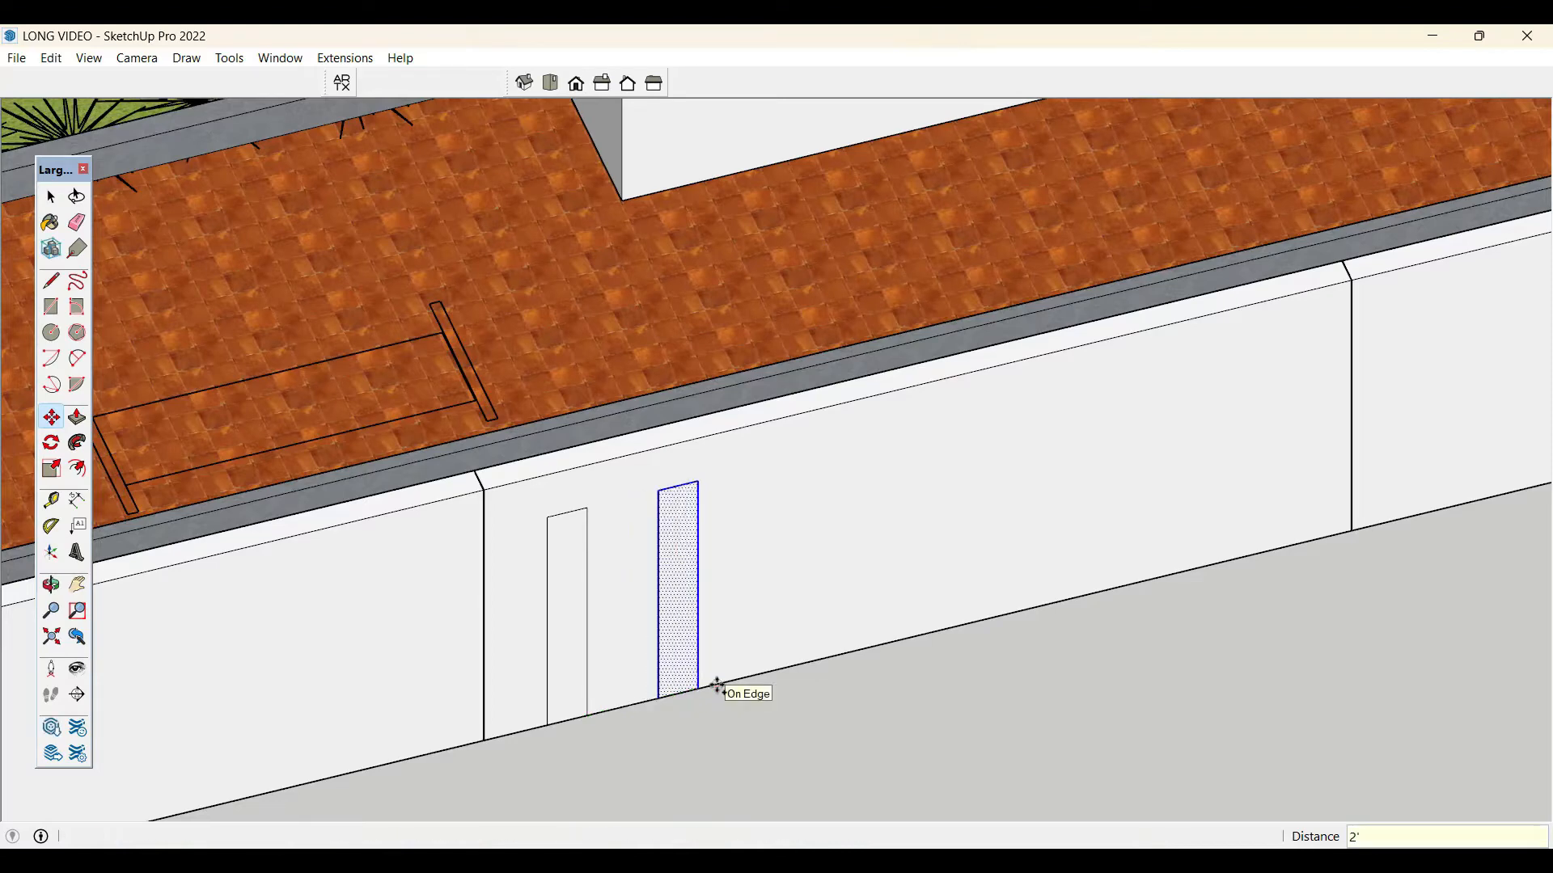
type("*6")
key("Return")
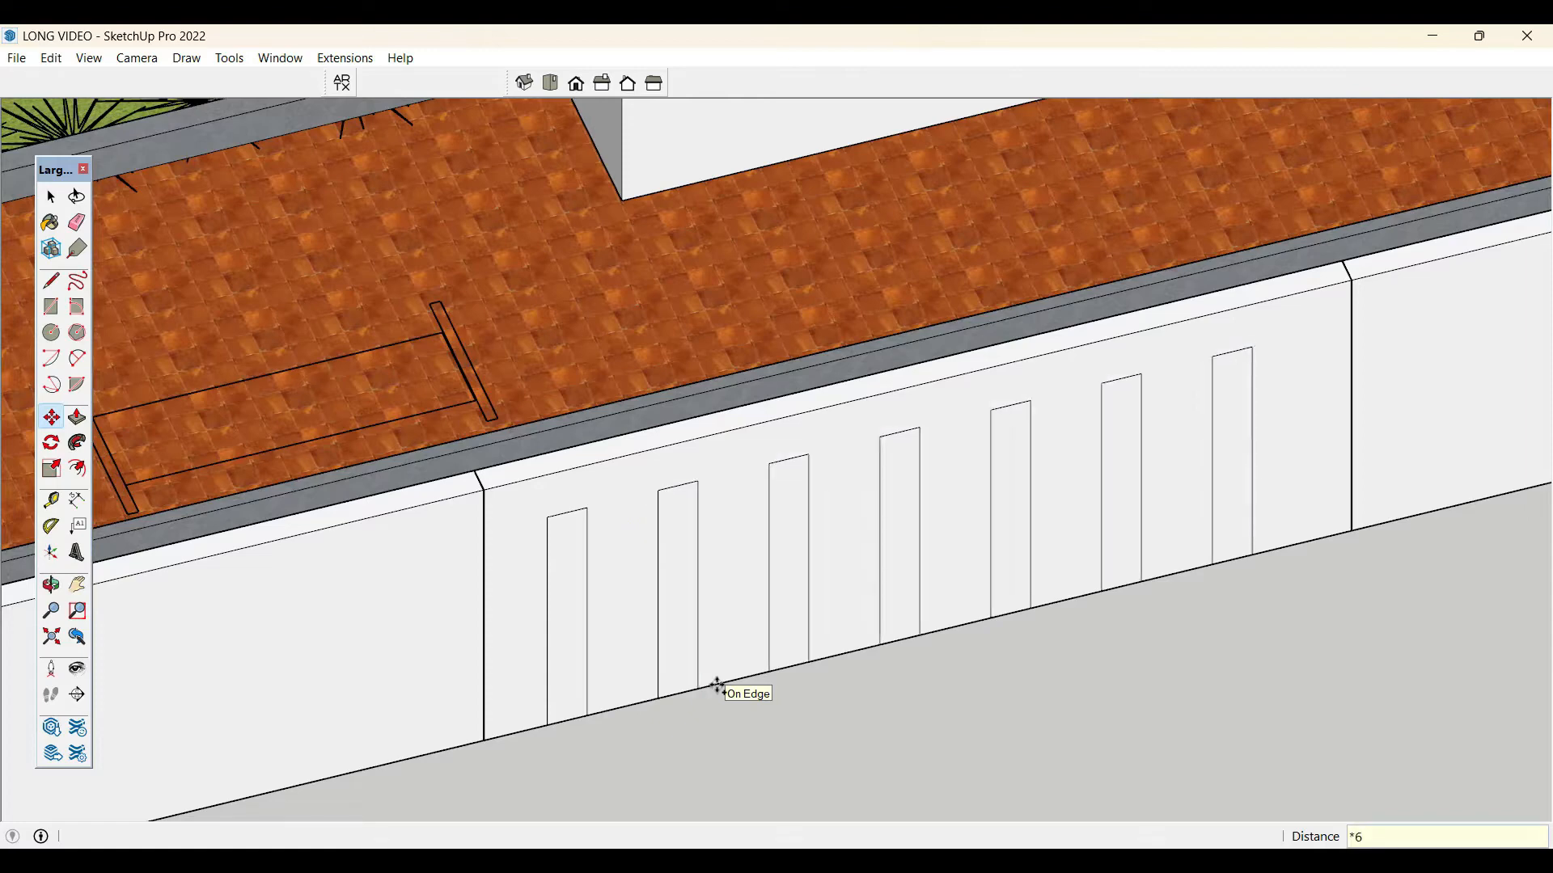
- Move all seven upright rectangles about 4 7/16" along the wall base to center the row in the boundary wall section
key("space")
double_click(1231, 537)
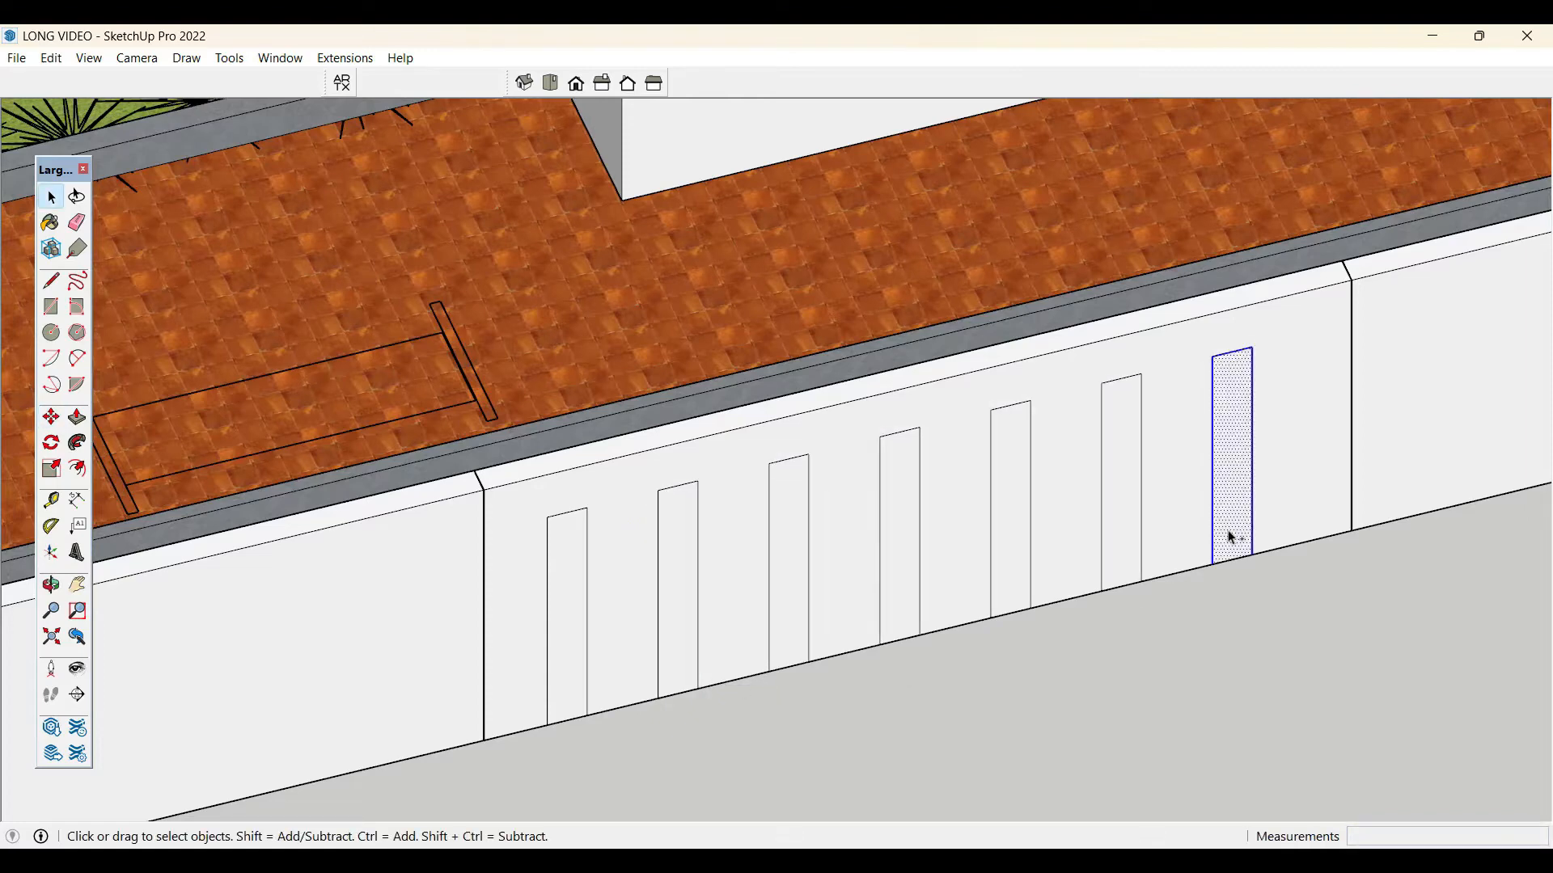
double_click(1121, 548, "ctrl")
double_click(1003, 517, "ctrl")
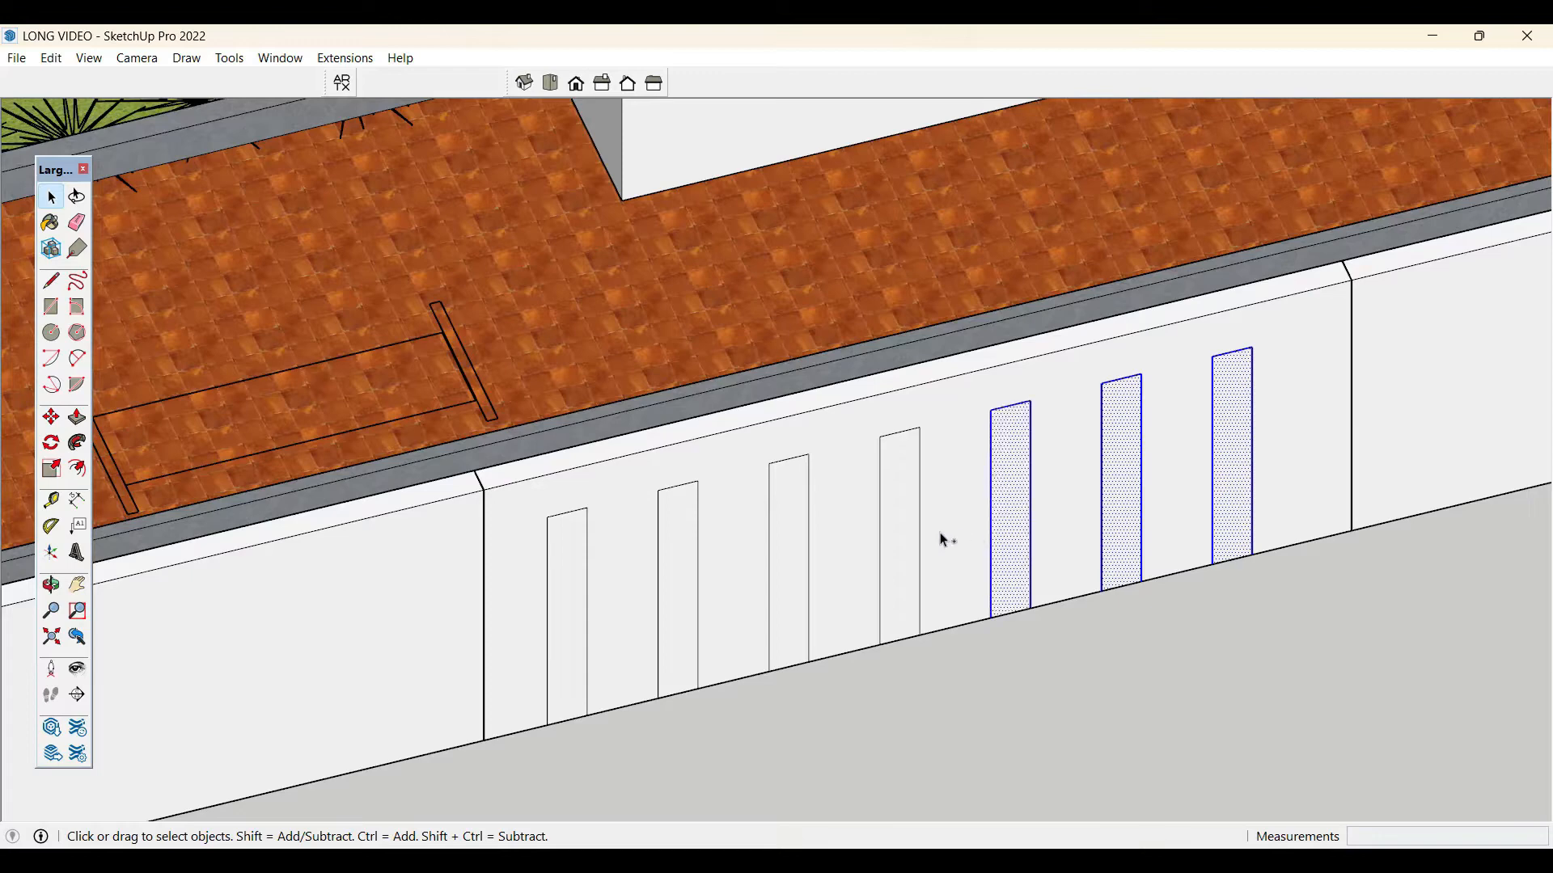
double_click(686, 549, "ctrl")
key("m")
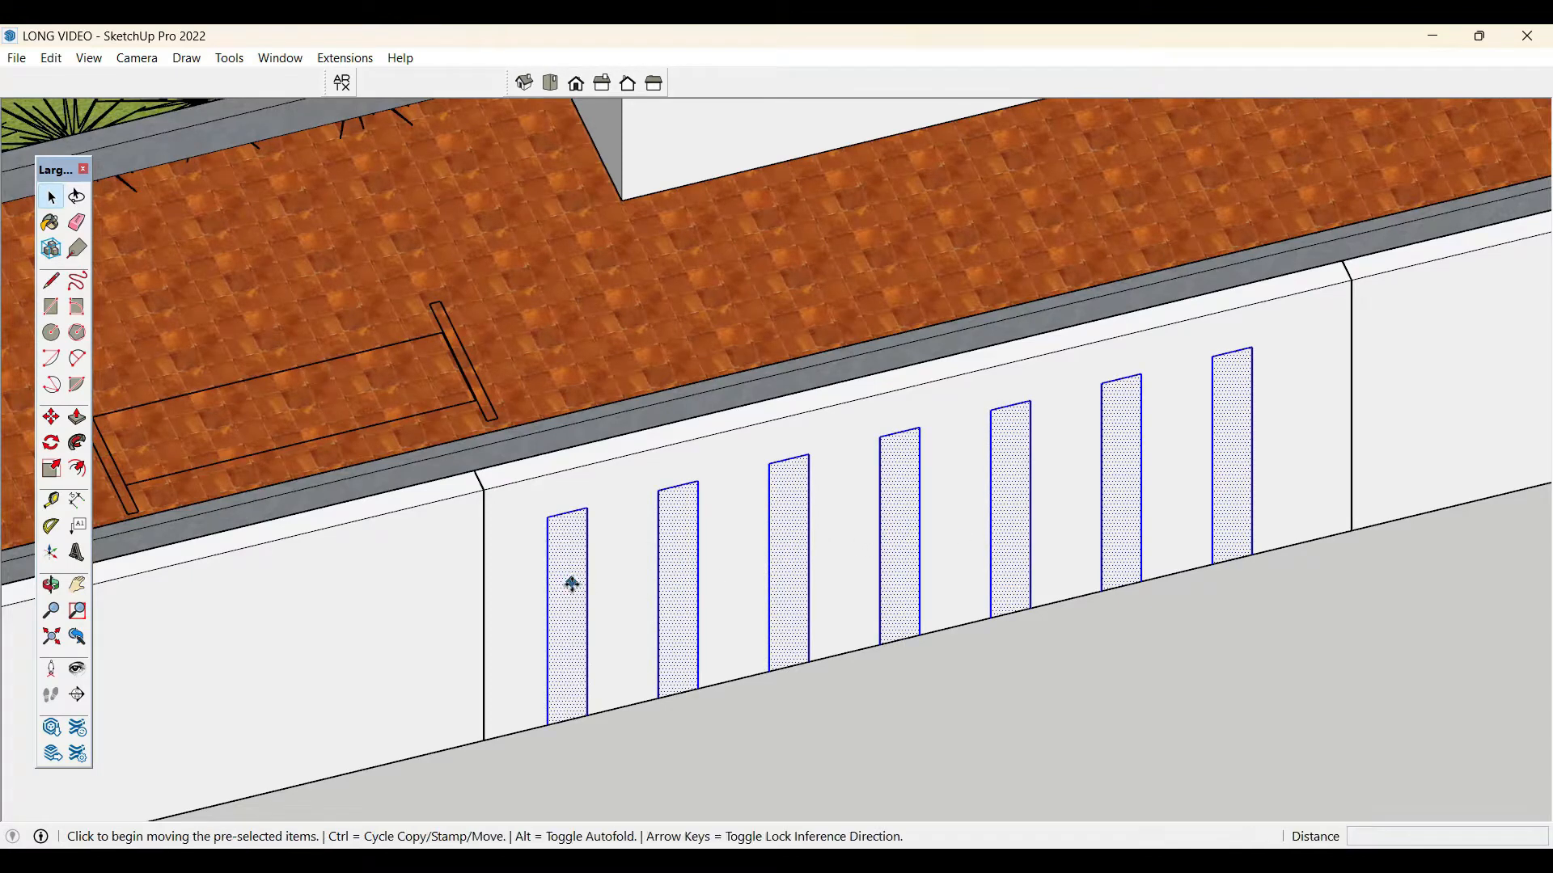
left_click(572, 582)
left_click(592, 581)
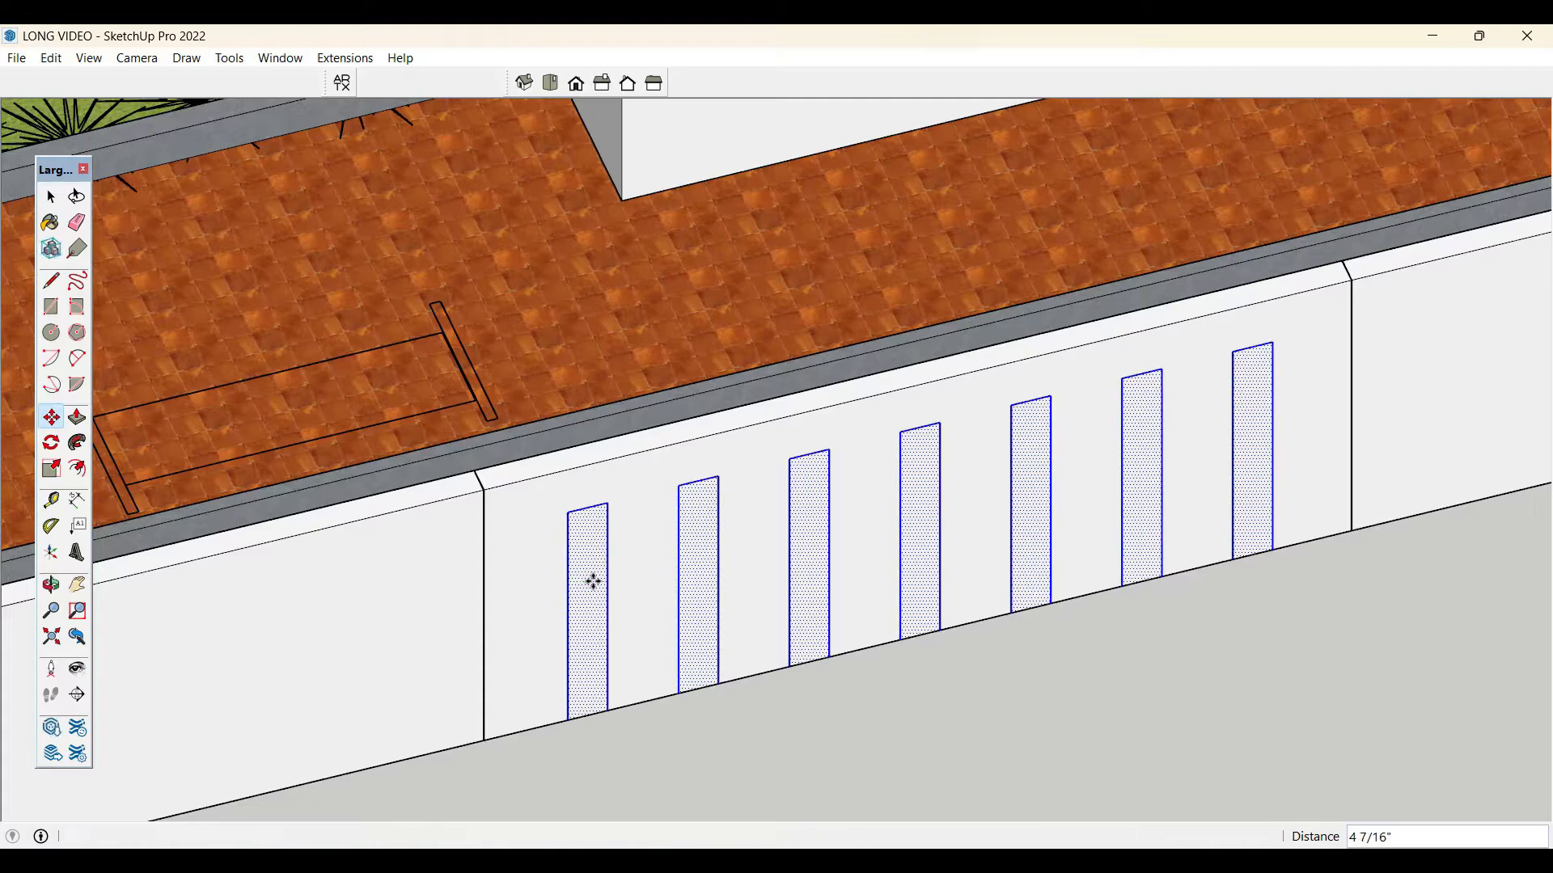
- Push the first three upright rectangles about 2 1/2" into the boundary wall to form recessed slots
key("space")
left_click(593, 589)
key("p")
left_click(597, 595)
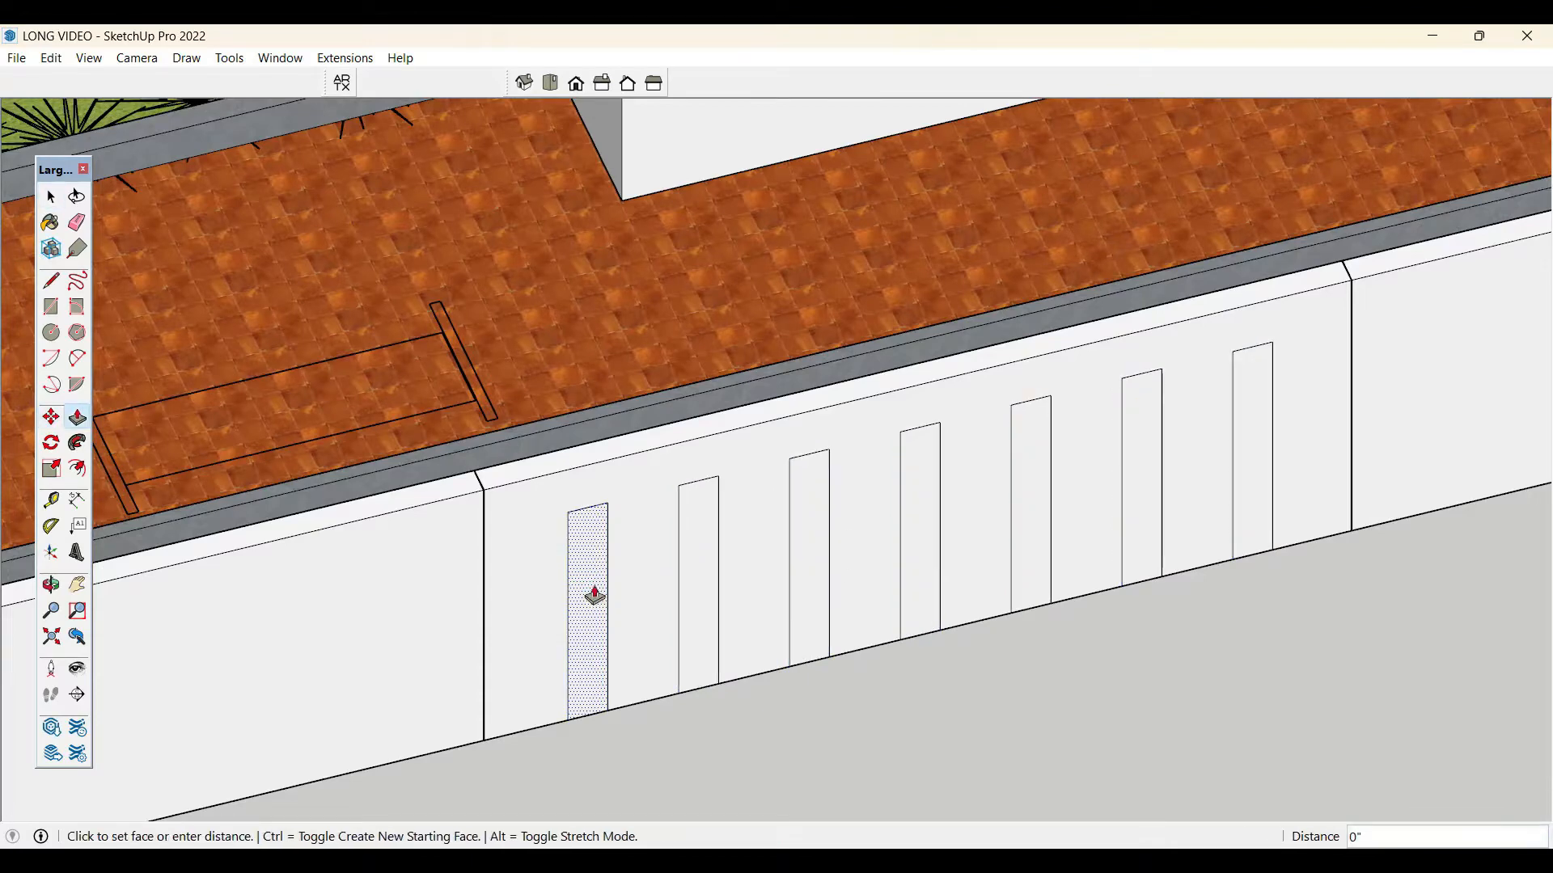
key("space")
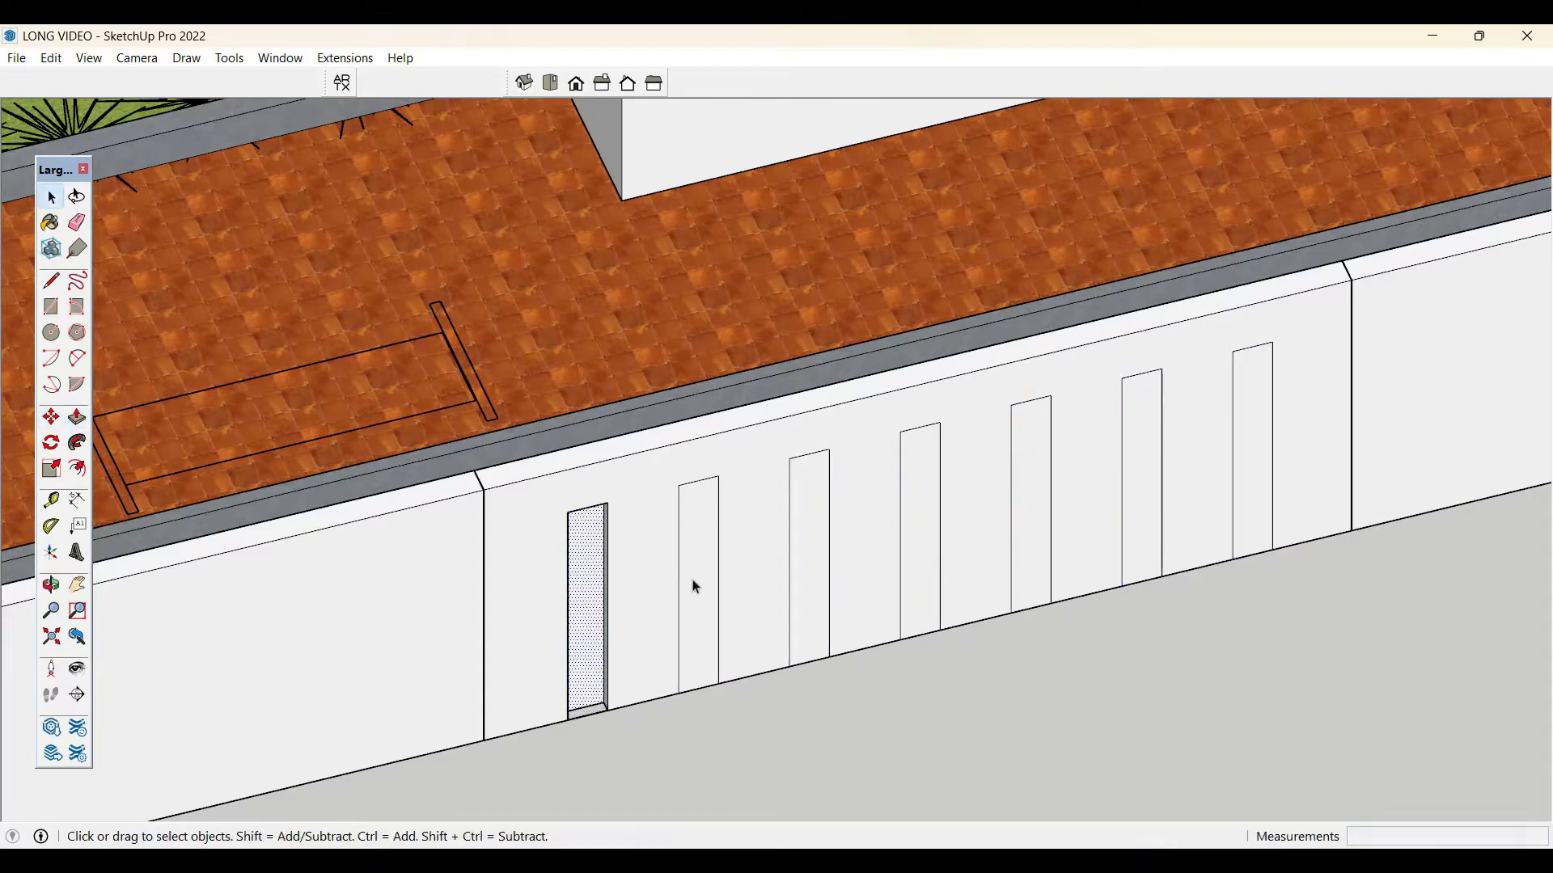
key("p")
left_click(695, 593)
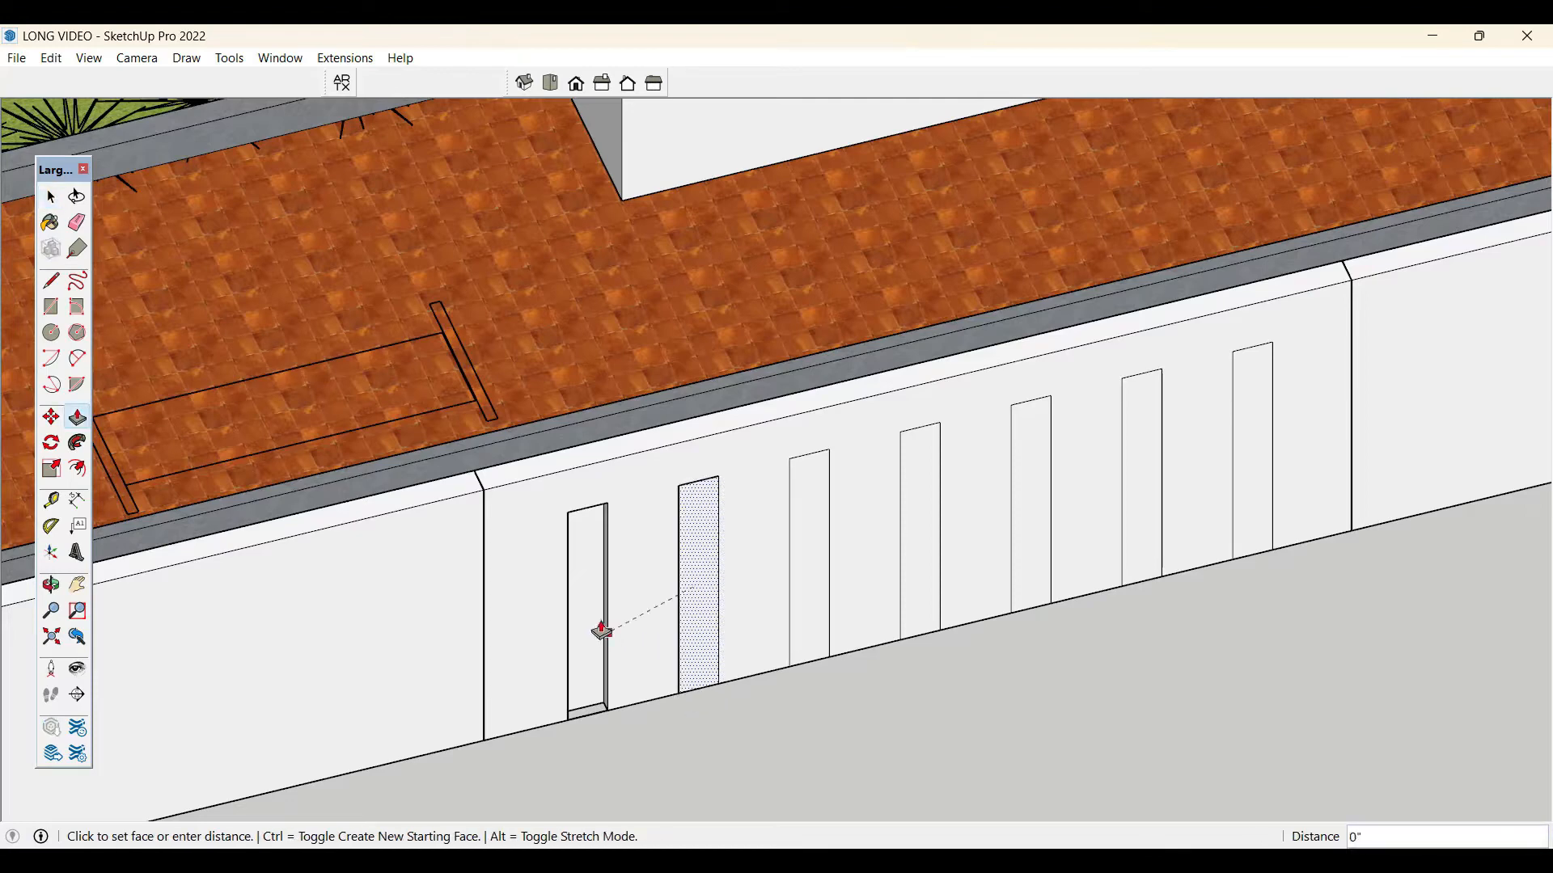
key("space")
left_click(810, 585)
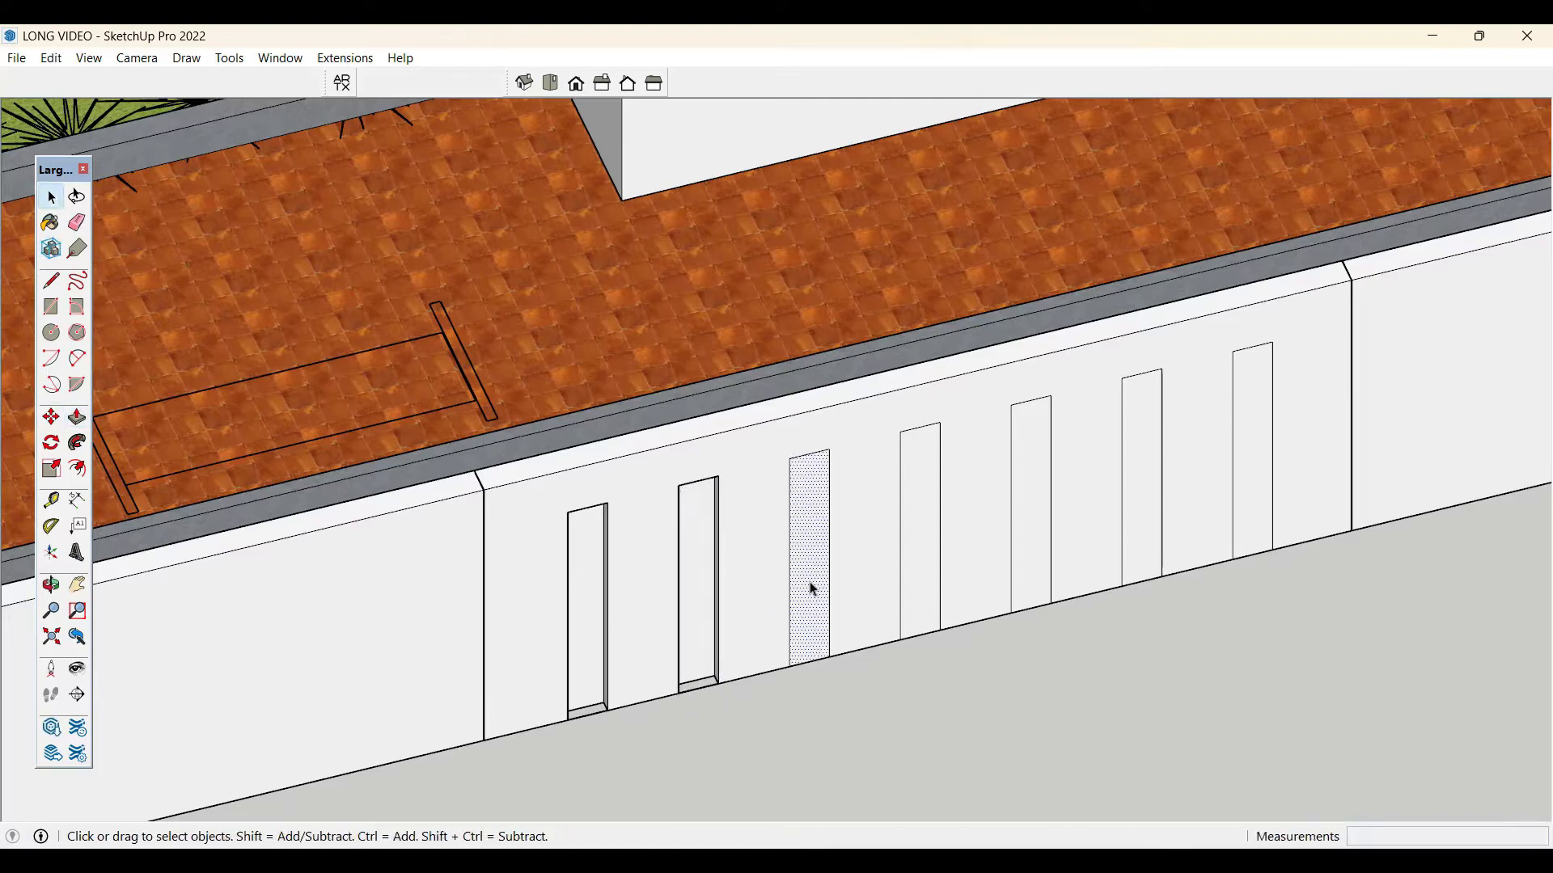
key("p")
left_click(808, 583)
key("space")
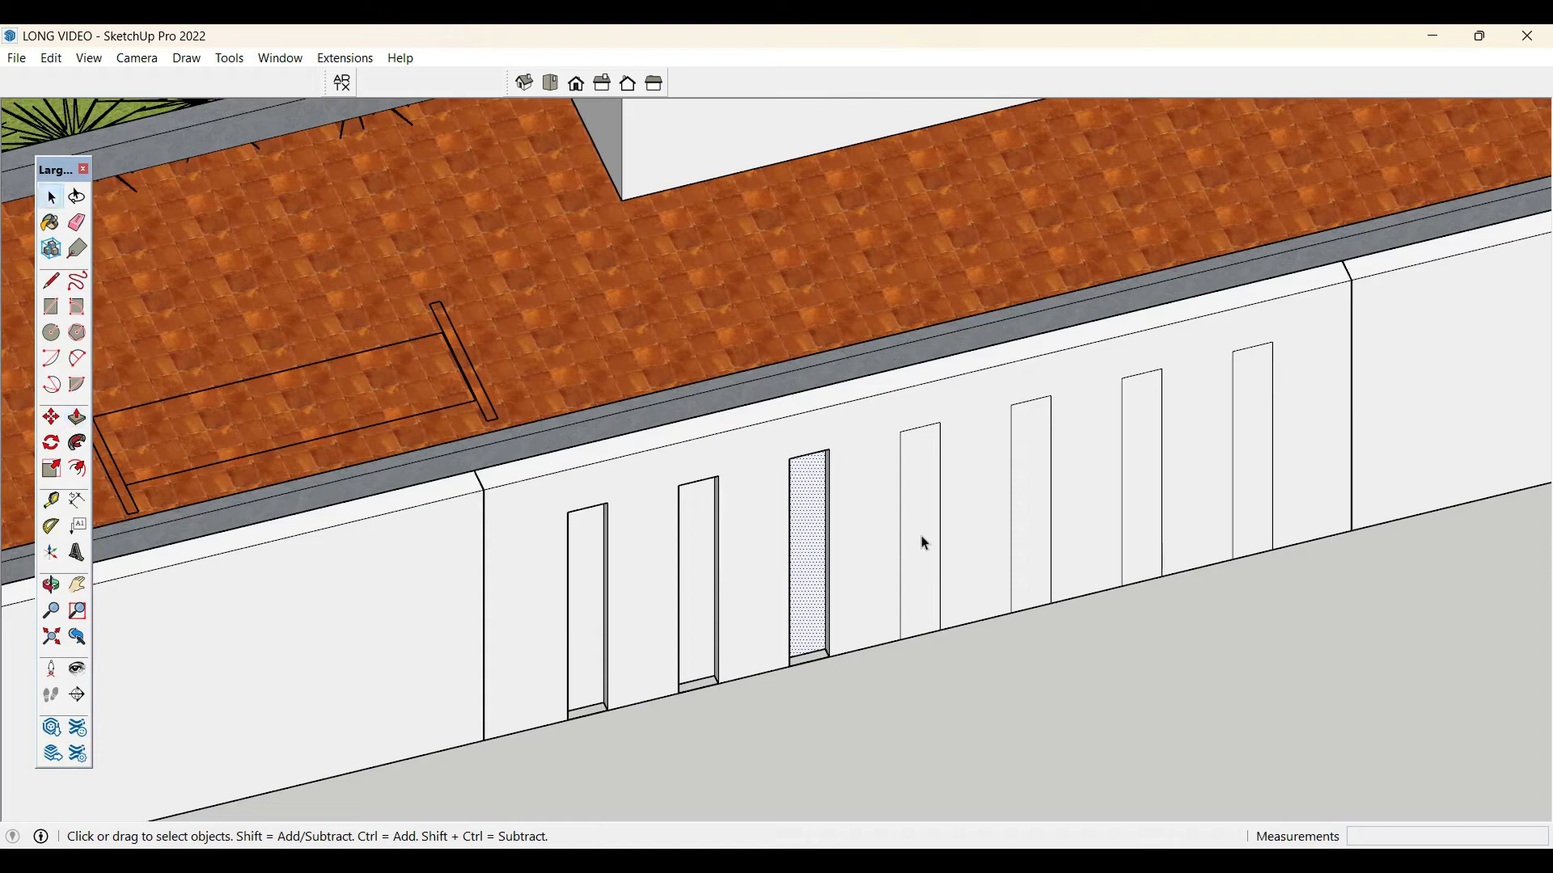
- Recess the fourth and fifth upright rectangles to the same depth as the neighbouring slots
left_click(926, 543)
key("p")
left_click(916, 555)
left_click(818, 541)
key("space")
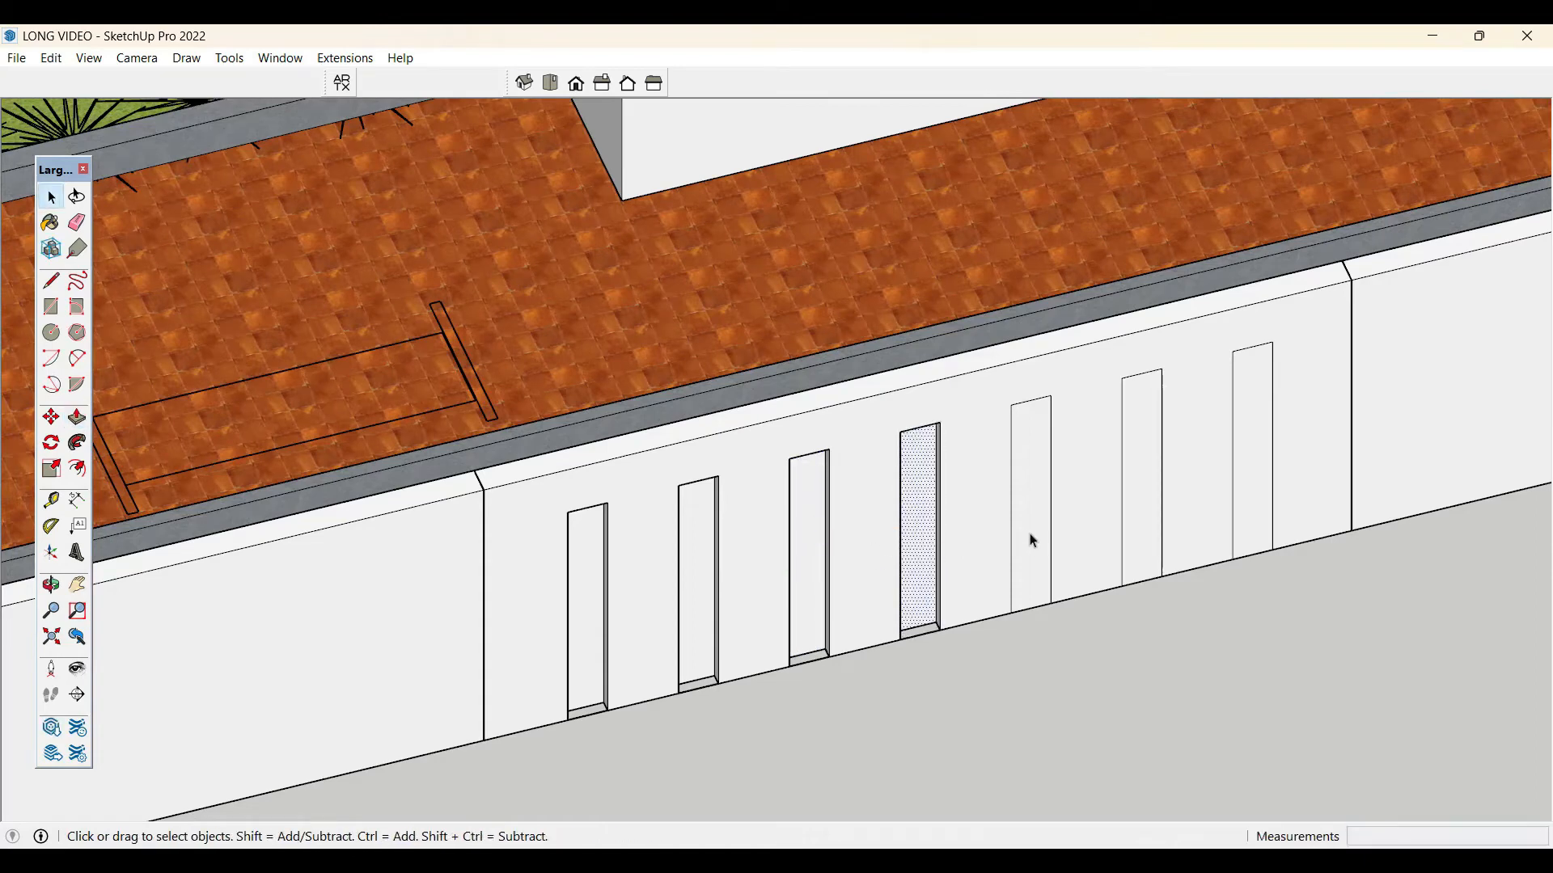
left_click(1034, 540)
key("p")
left_click(1033, 537)
key("space")
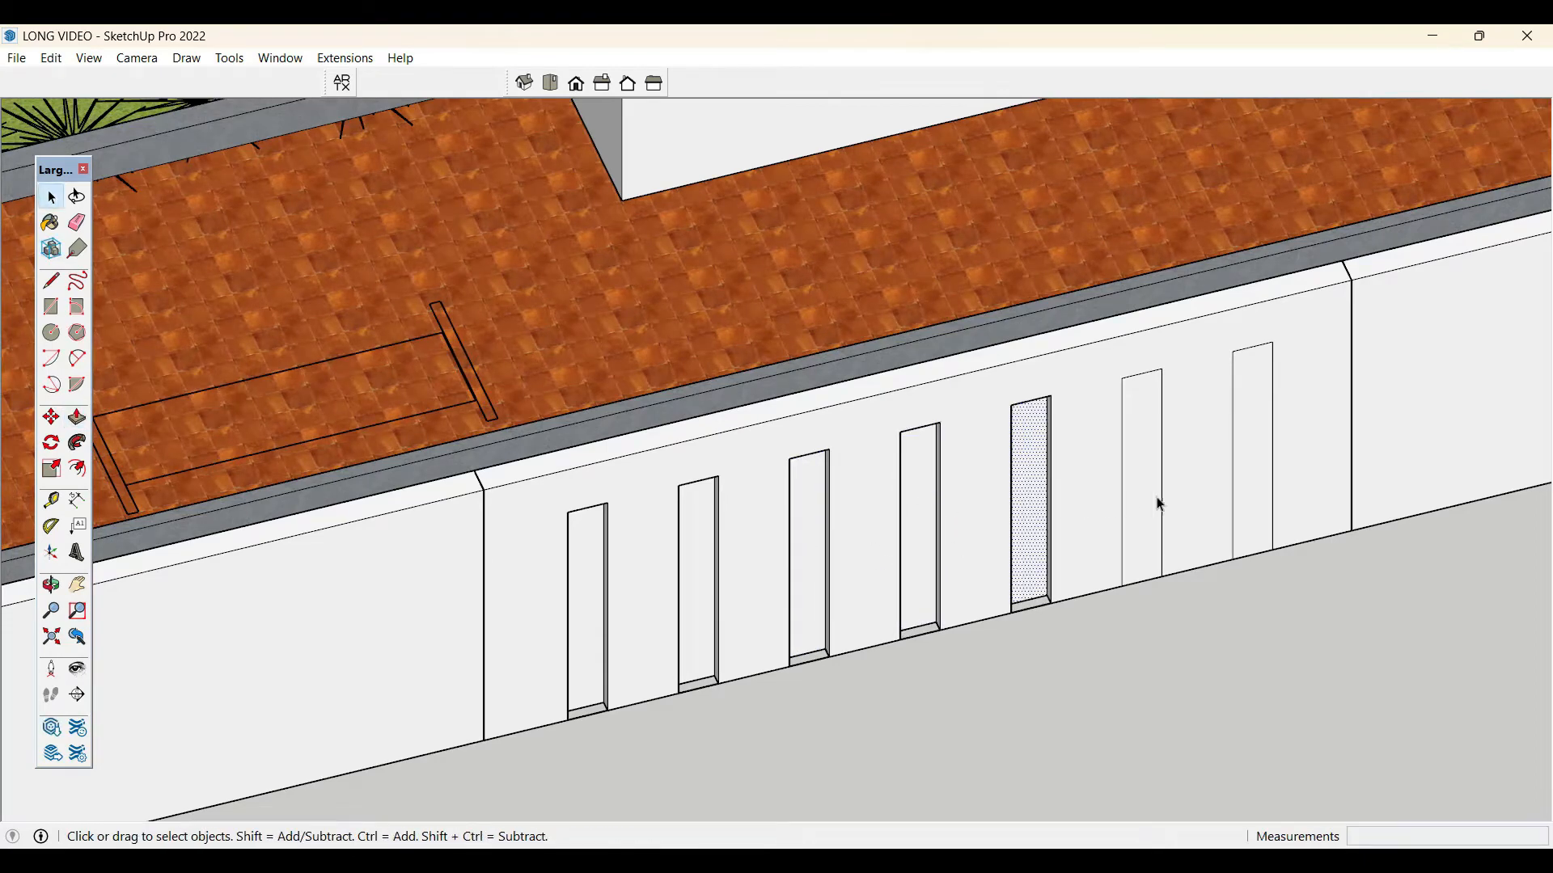
- Push the sixth and seventh upright rectangles 2 1/2" into the wall to complete the slot row
left_click(1144, 511)
key("p")
left_click(1113, 509)
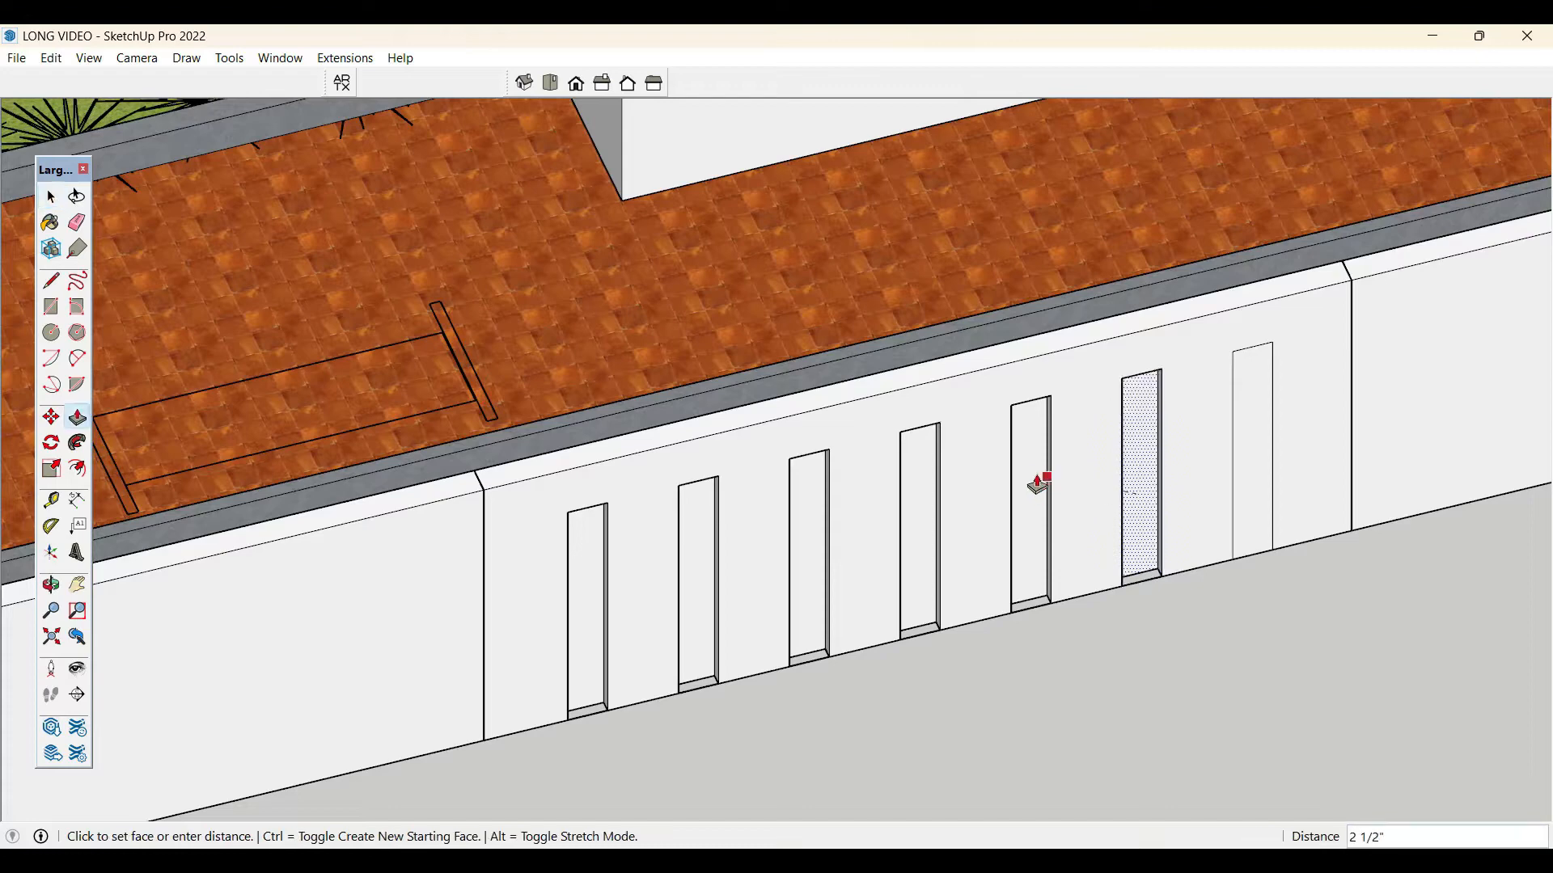
key("space")
left_click(1255, 475)
key("p")
left_click(1254, 475)
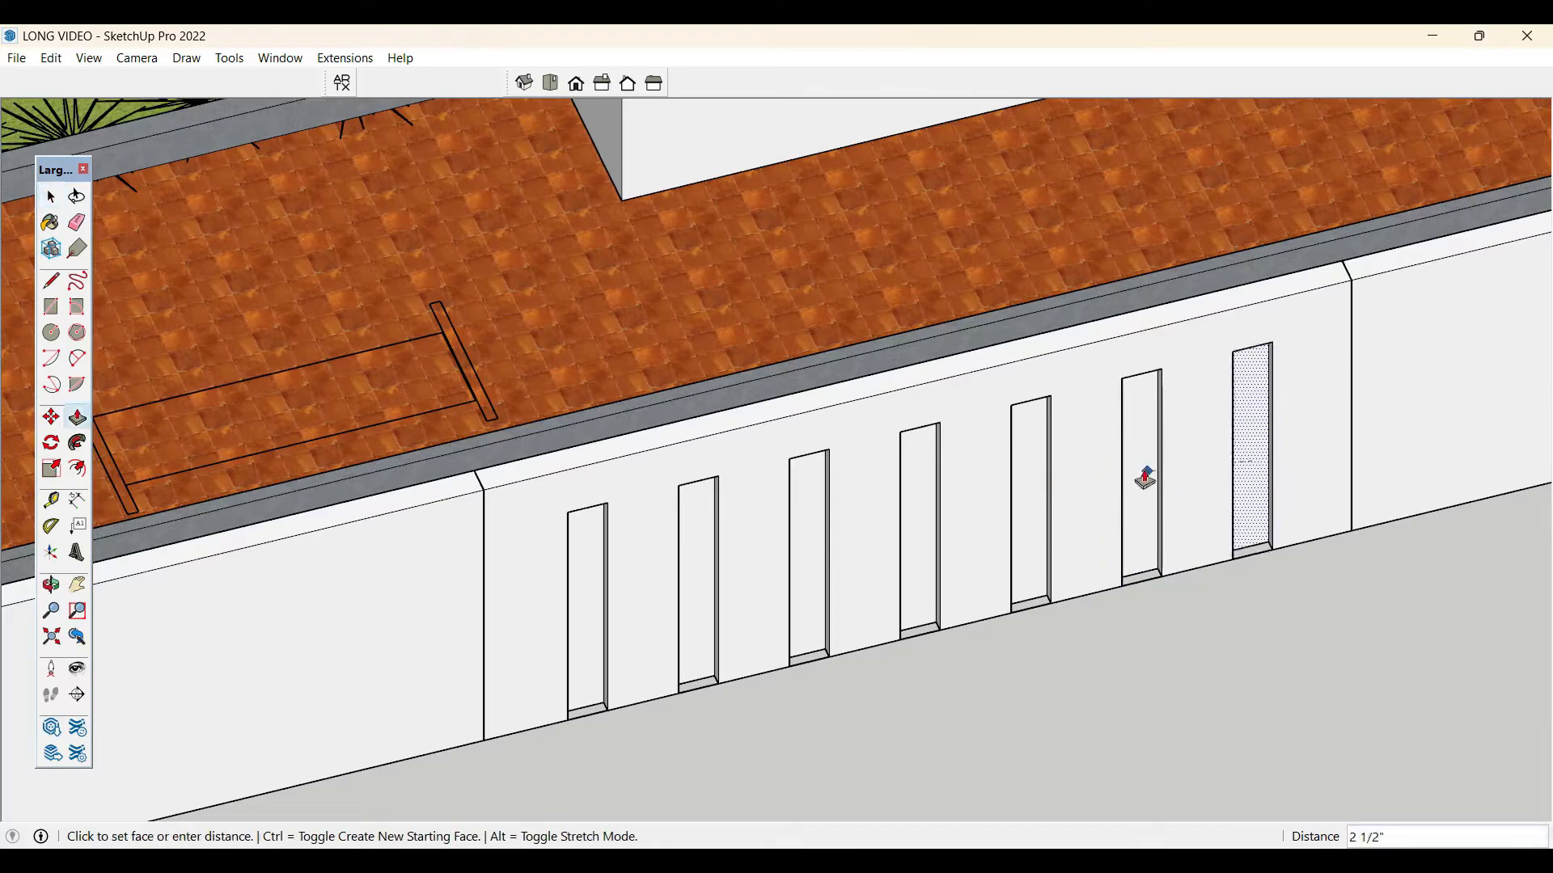
left_click(1143, 475)
key("space")
- Examine the slotted front boundary wall and the plain sections on both sides of it
scroll(1249, 691, "down", 3)
left_click(1250, 690)
scroll(762, 433, "down", 7)
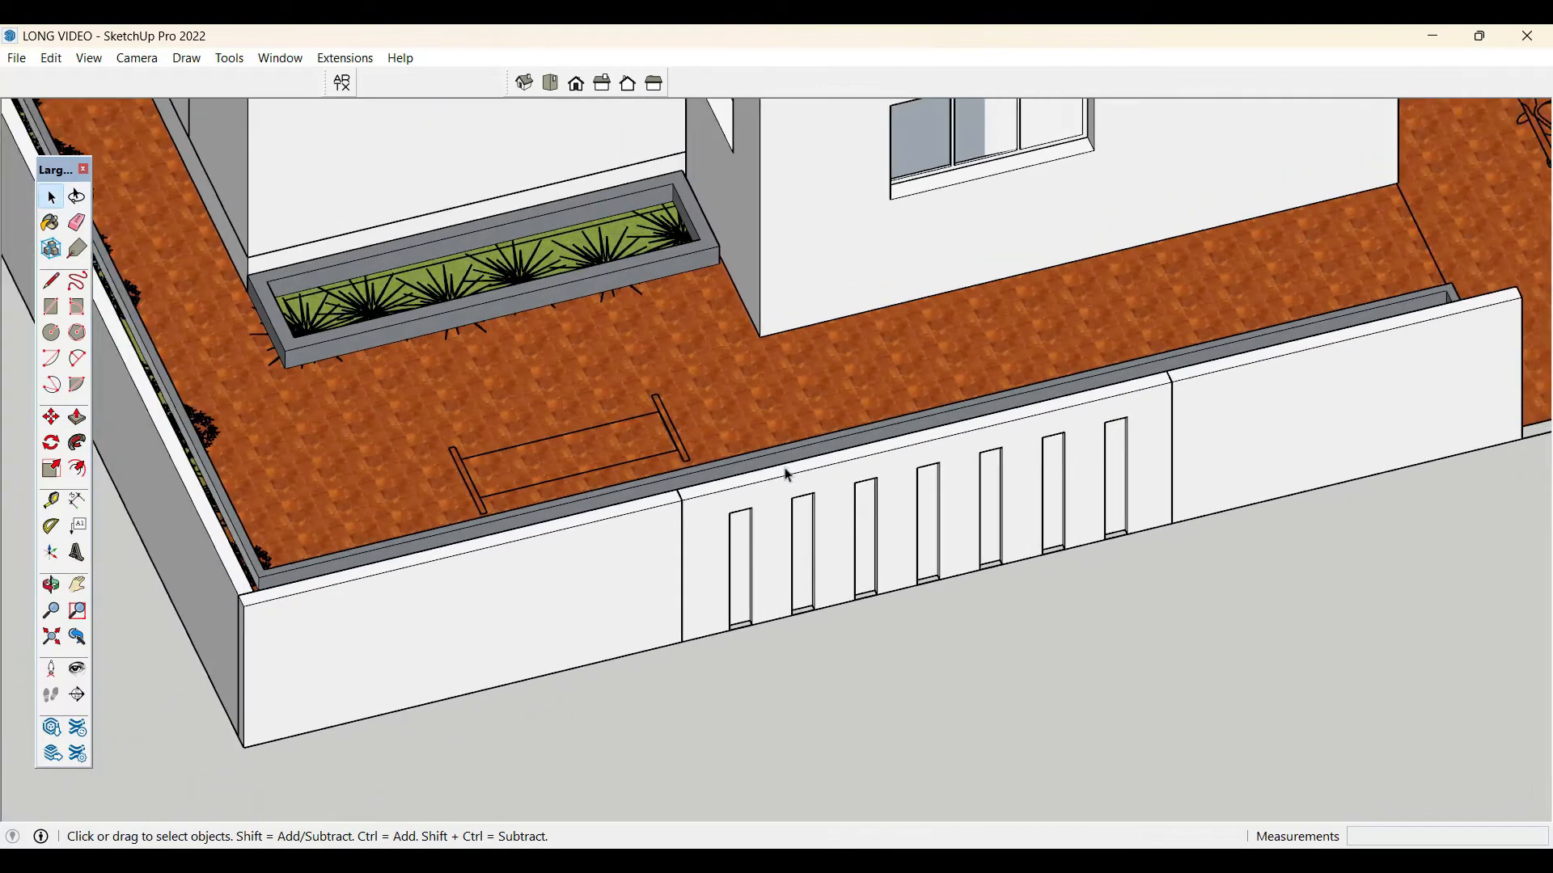
middle_click_drag(883, 552, 732, 516)
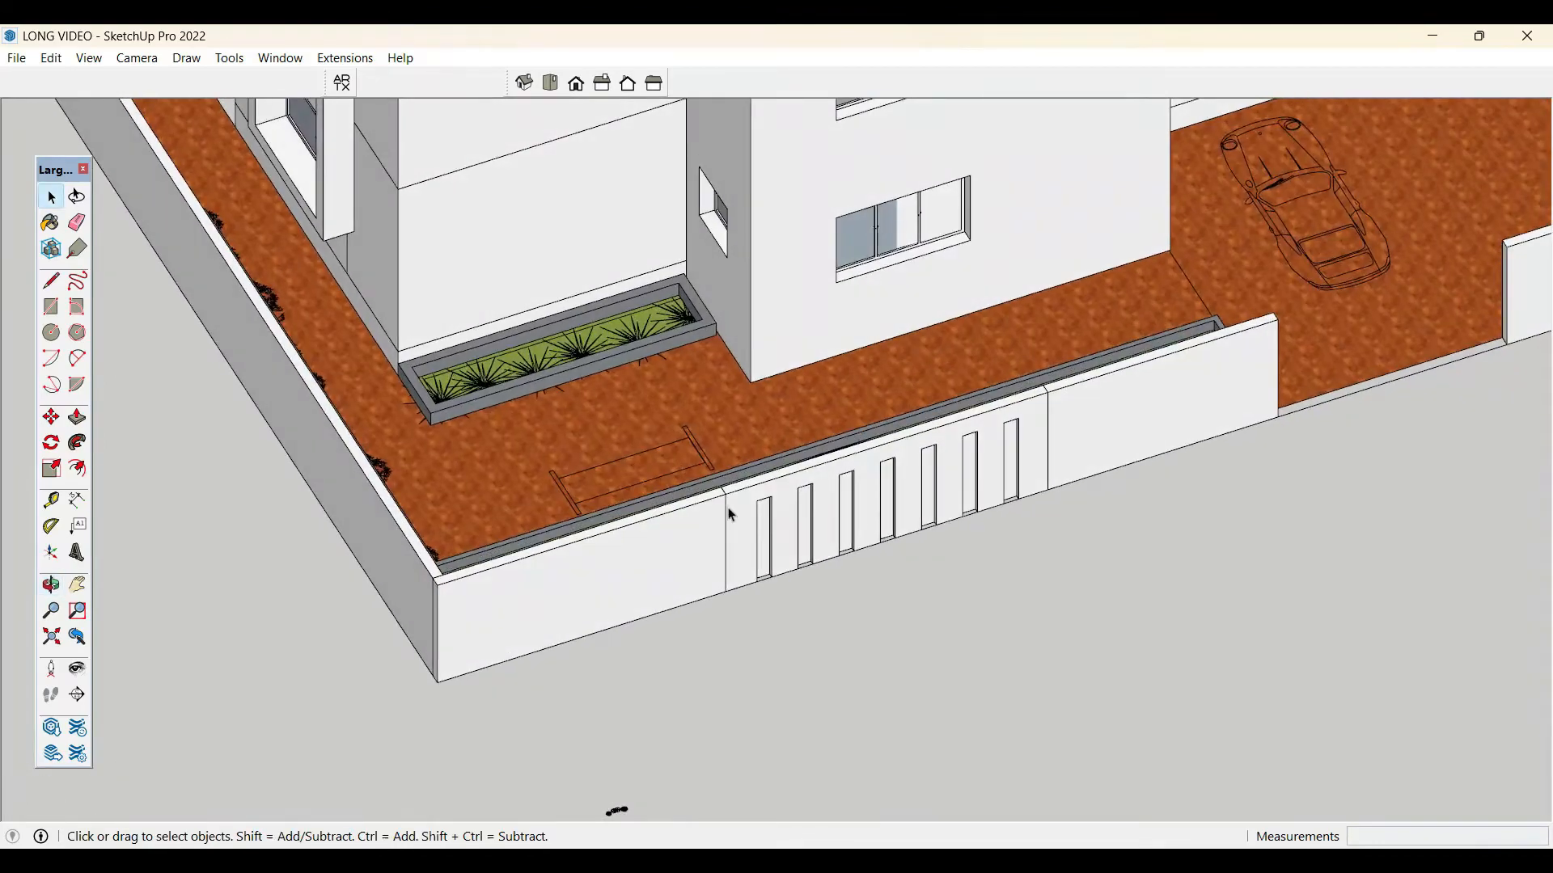
scroll(496, 515, "down", 2)
scroll(1020, 453, "up", 5)
scroll(475, 526, "down", 2)
middle_click_drag(849, 503, 929, 598)
scroll(780, 639, "down", 5)
scroll(807, 513, "up", 7)
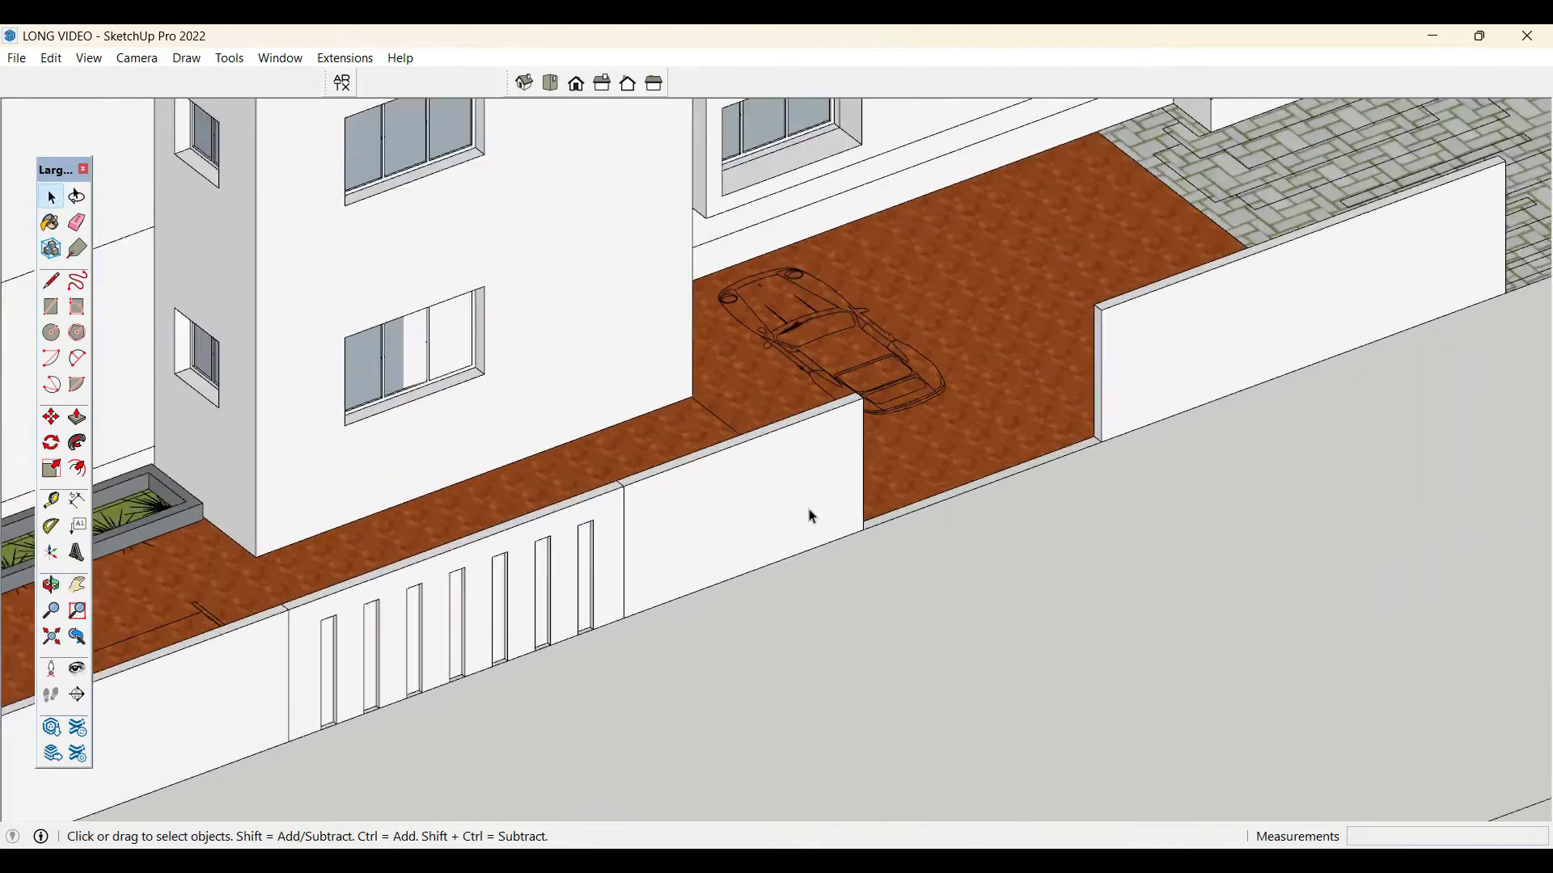
left_click(816, 508)
double_click(817, 508)
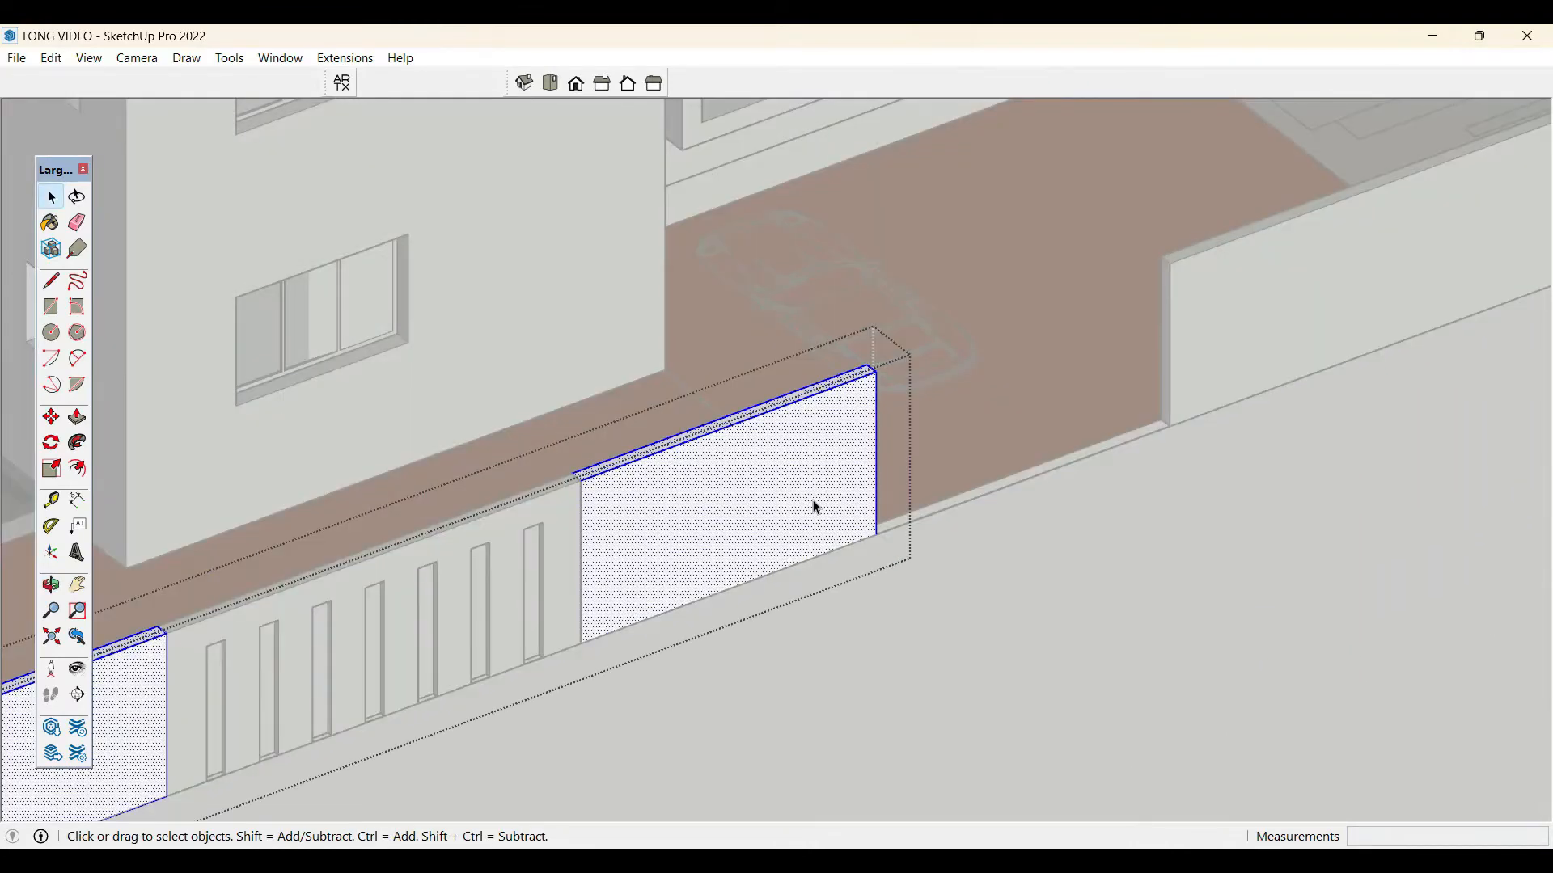
left_click(1022, 619)
double_click(849, 474)
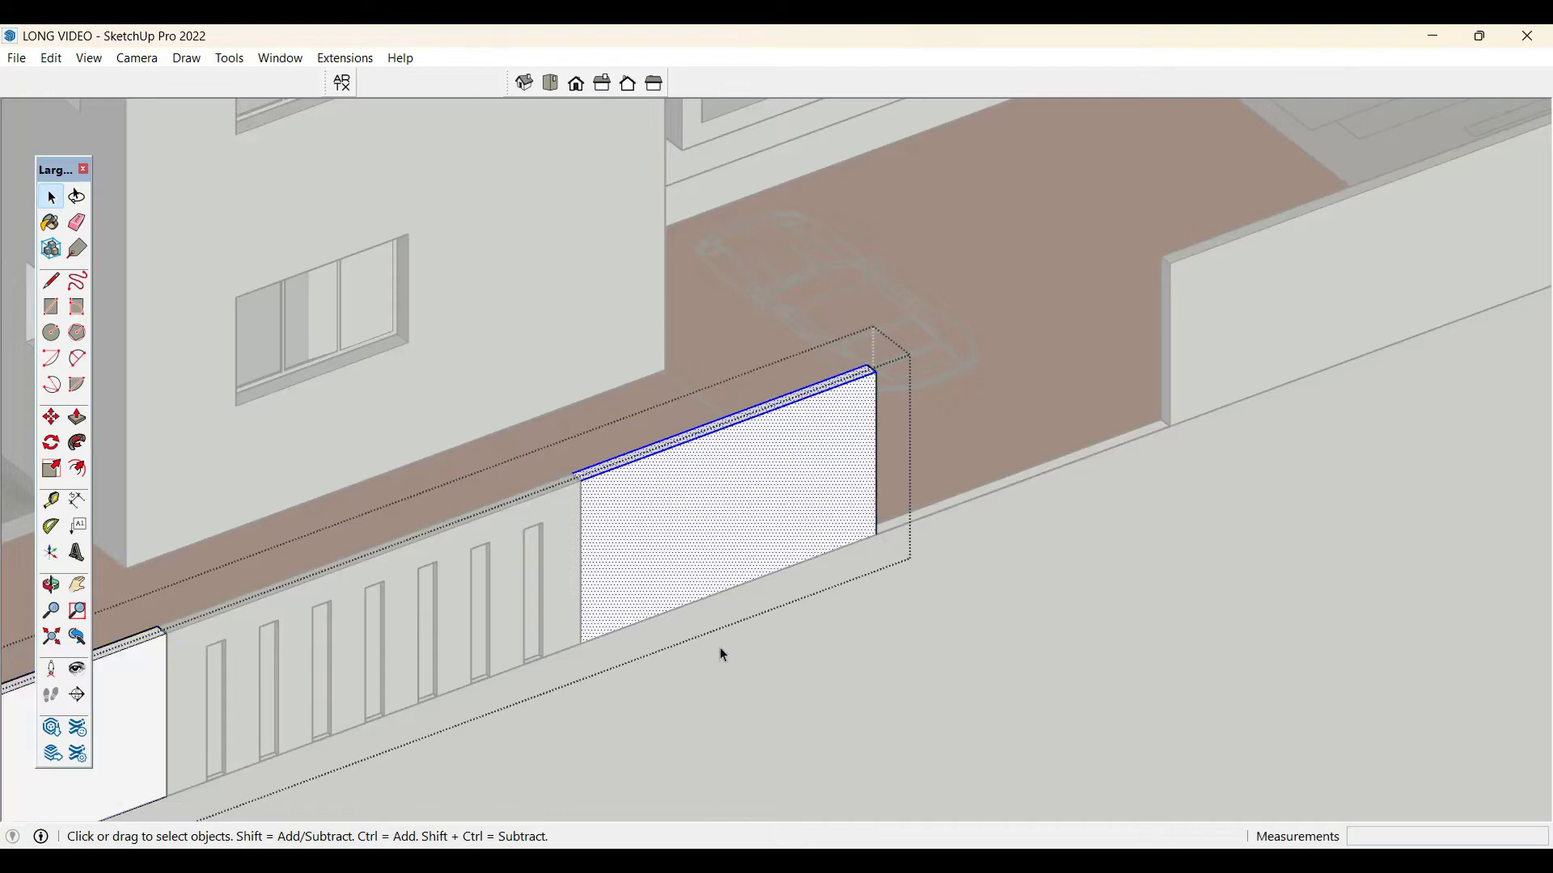
left_click(1067, 650)
- Inside the wall group, draw a large rectangle rising from the base of the section between the slots and the car entrance
scroll(1068, 650, "down", 5)
middle_click_drag(1067, 650, 1029, 547)
scroll(815, 554, "up", 3)
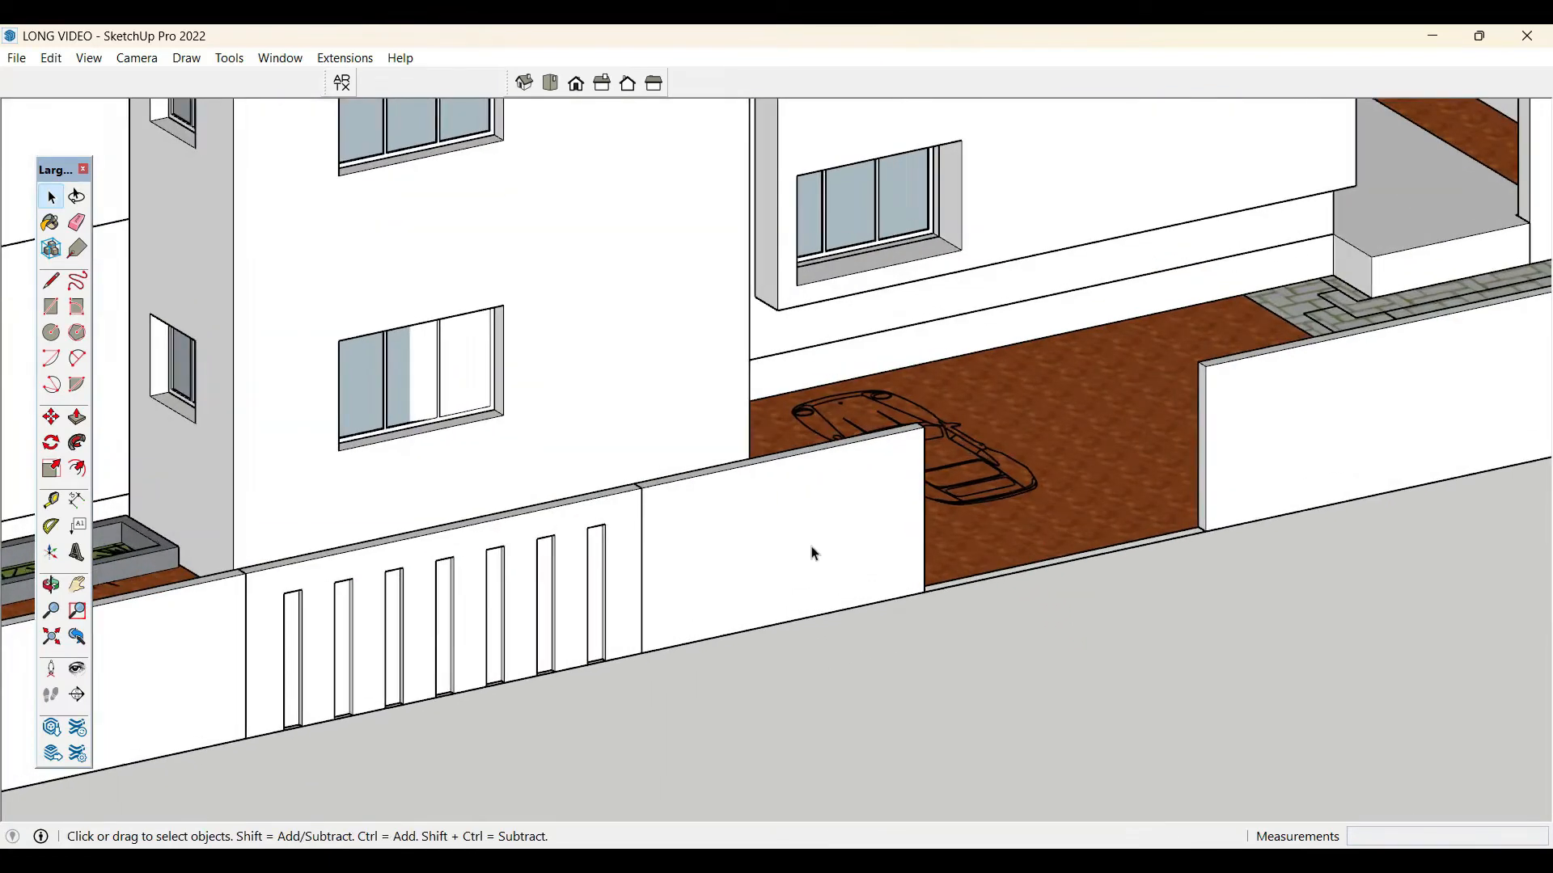
scroll(815, 555, "down", 2)
scroll(790, 564, "up", 4)
double_click(795, 569)
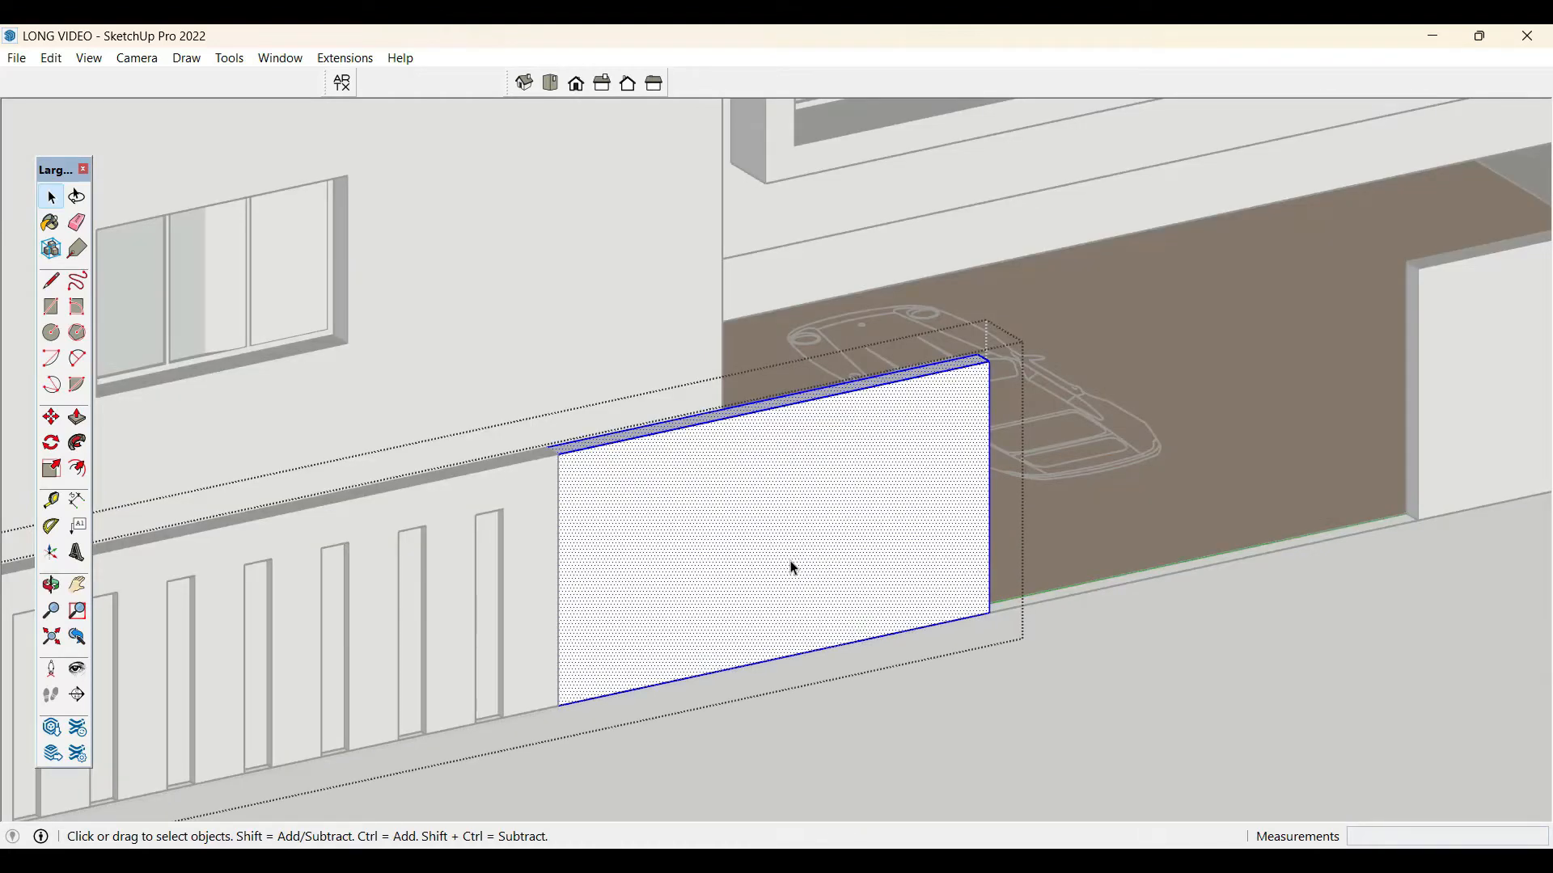
left_click(619, 692)
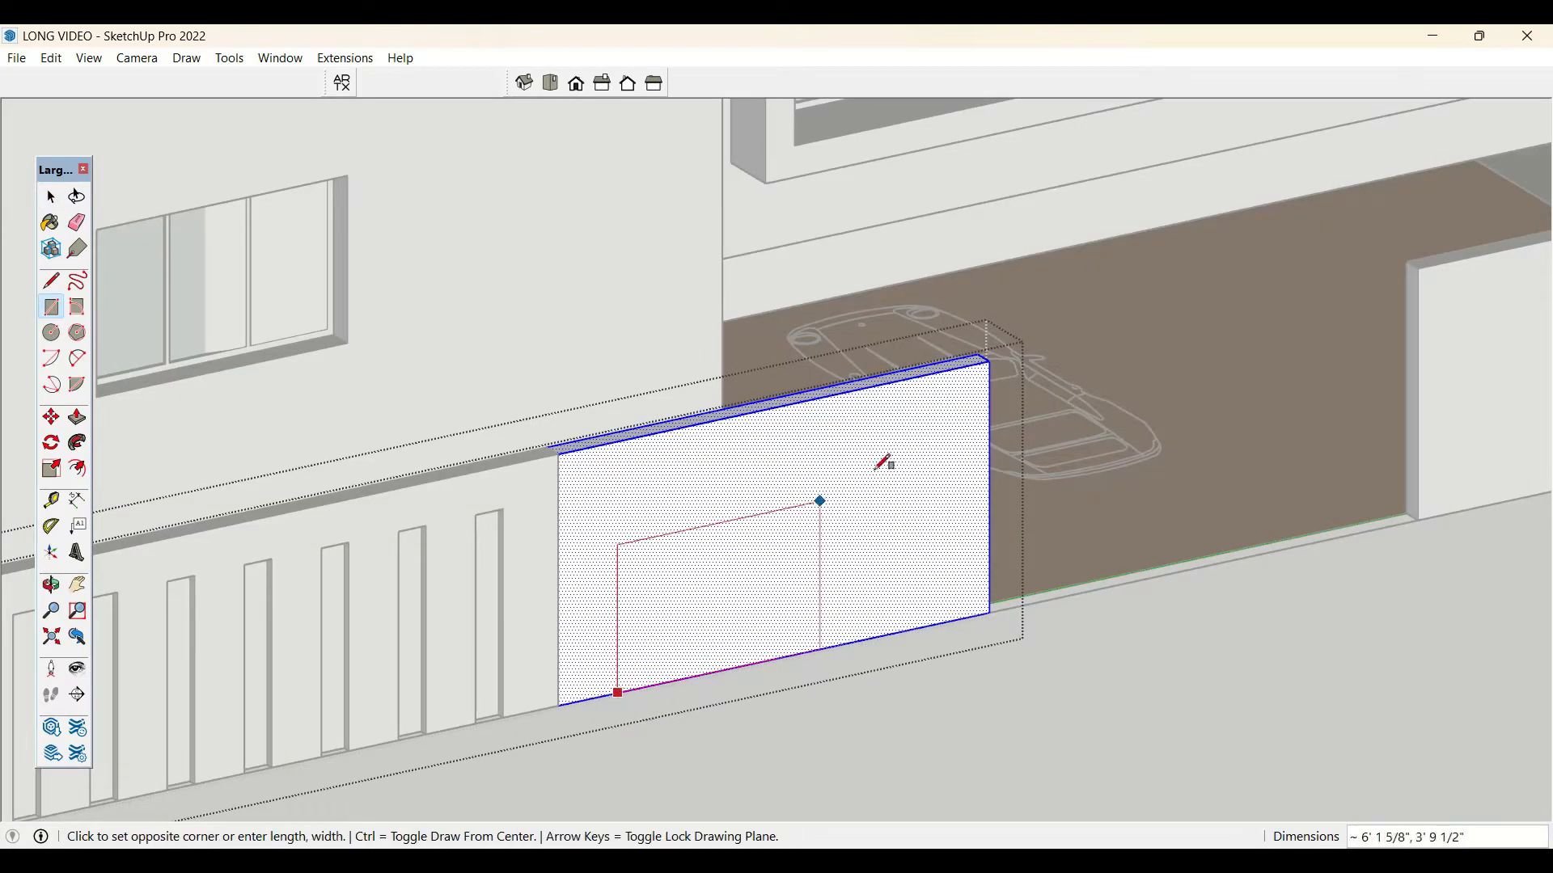
left_click(935, 415)
key("space")
- Push the large rectangle about 4 9/16" into the wall as a recessed panel and close the wall group
key("p")
left_click(857, 506)
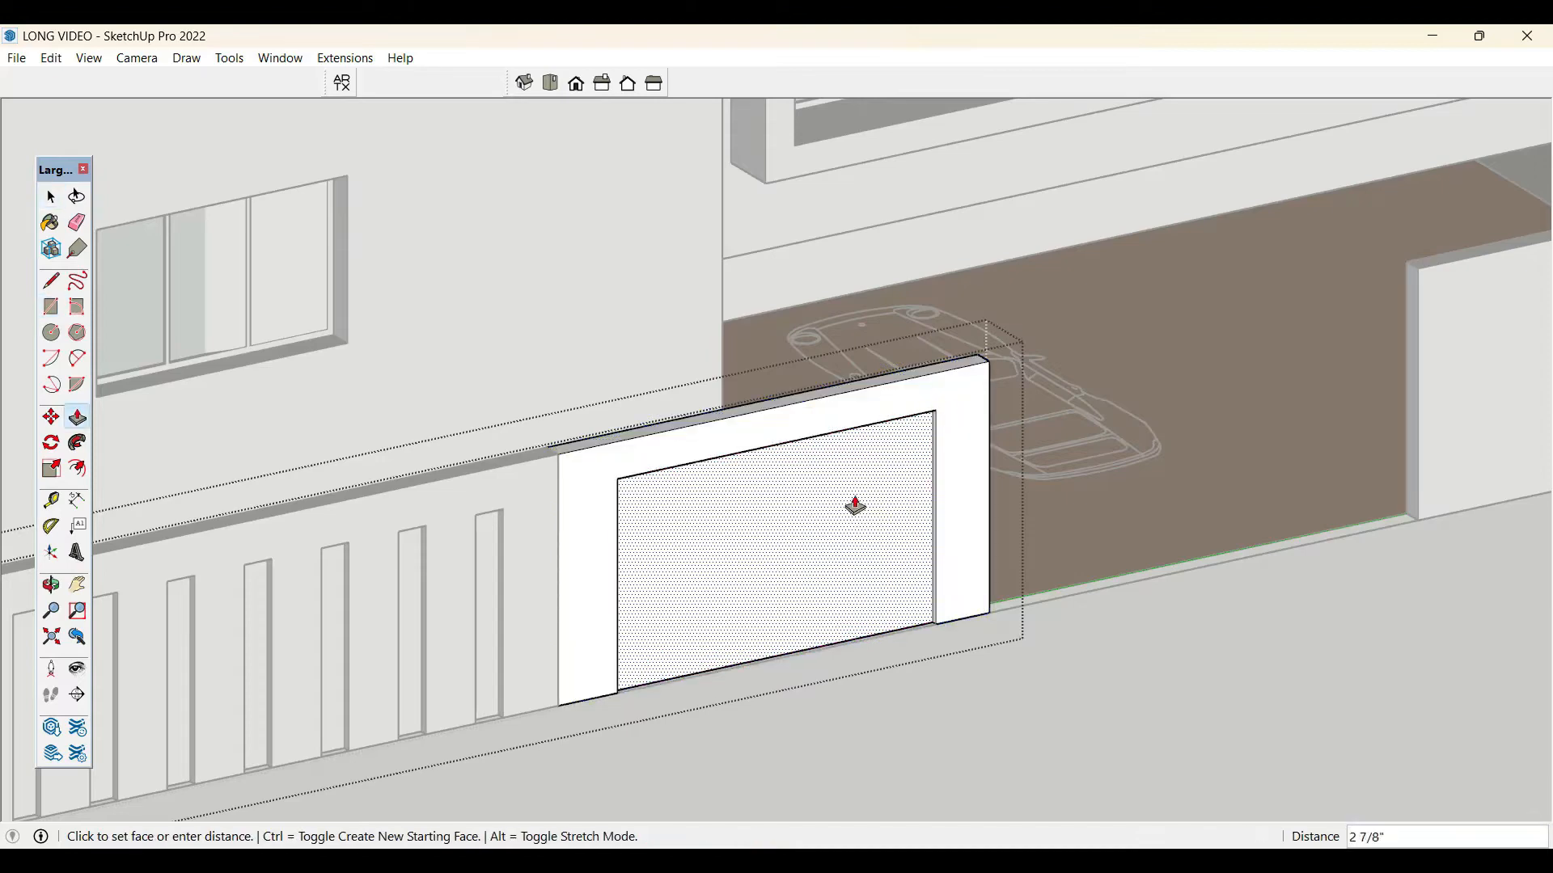
left_click(854, 505)
scroll(873, 512, "down", 4)
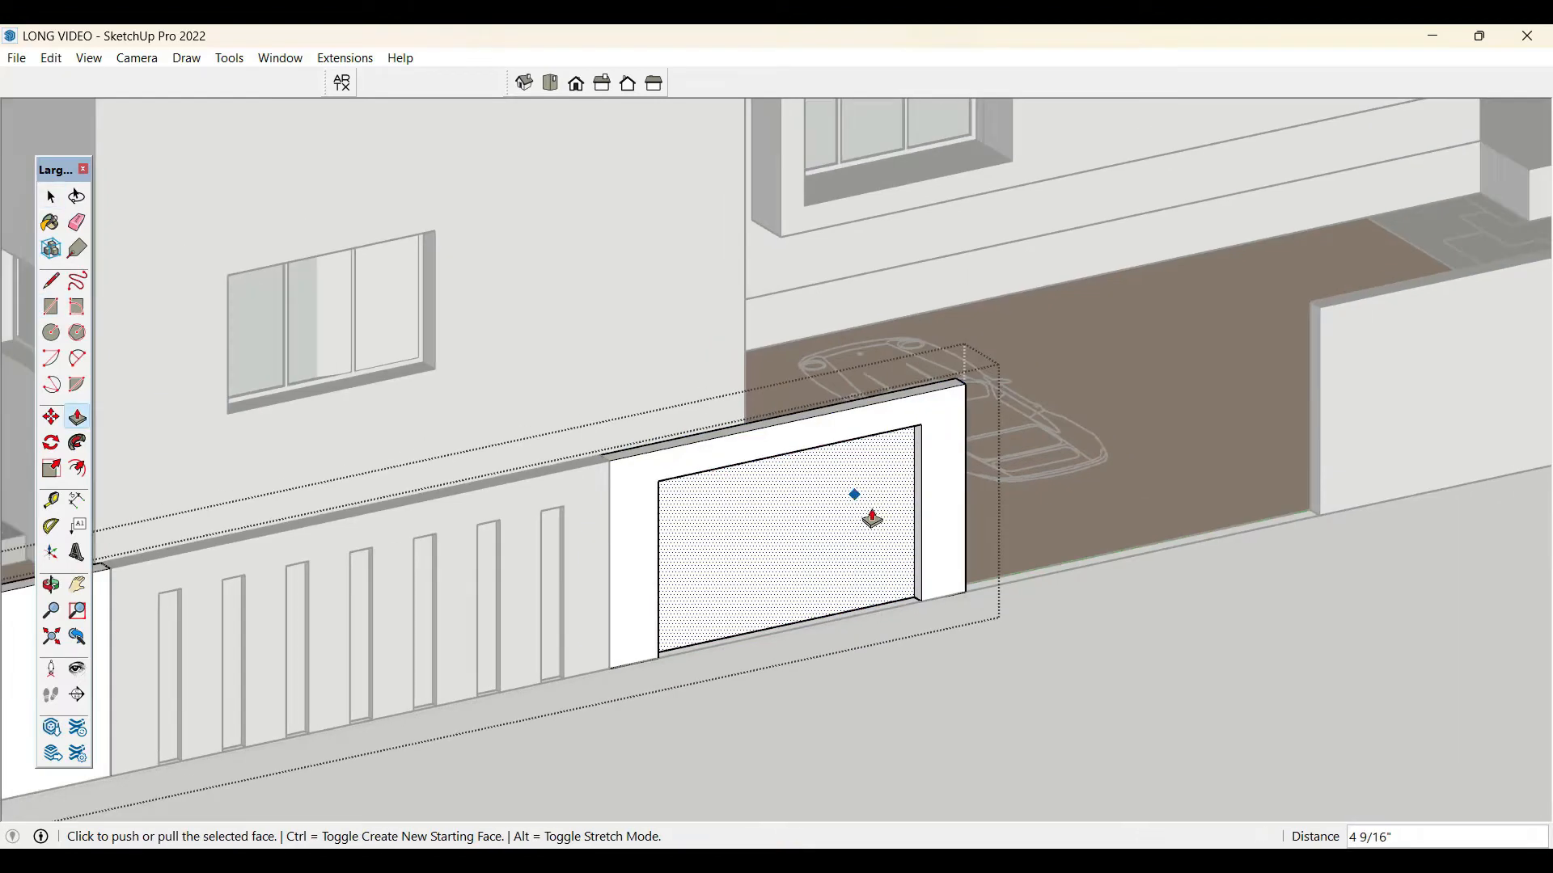
key("space")
left_click(1258, 629)
- Inside the wall group, draw a matching large rectangle rising from the base of the plain section at the plot corner
scroll(1258, 628, "down", 4)
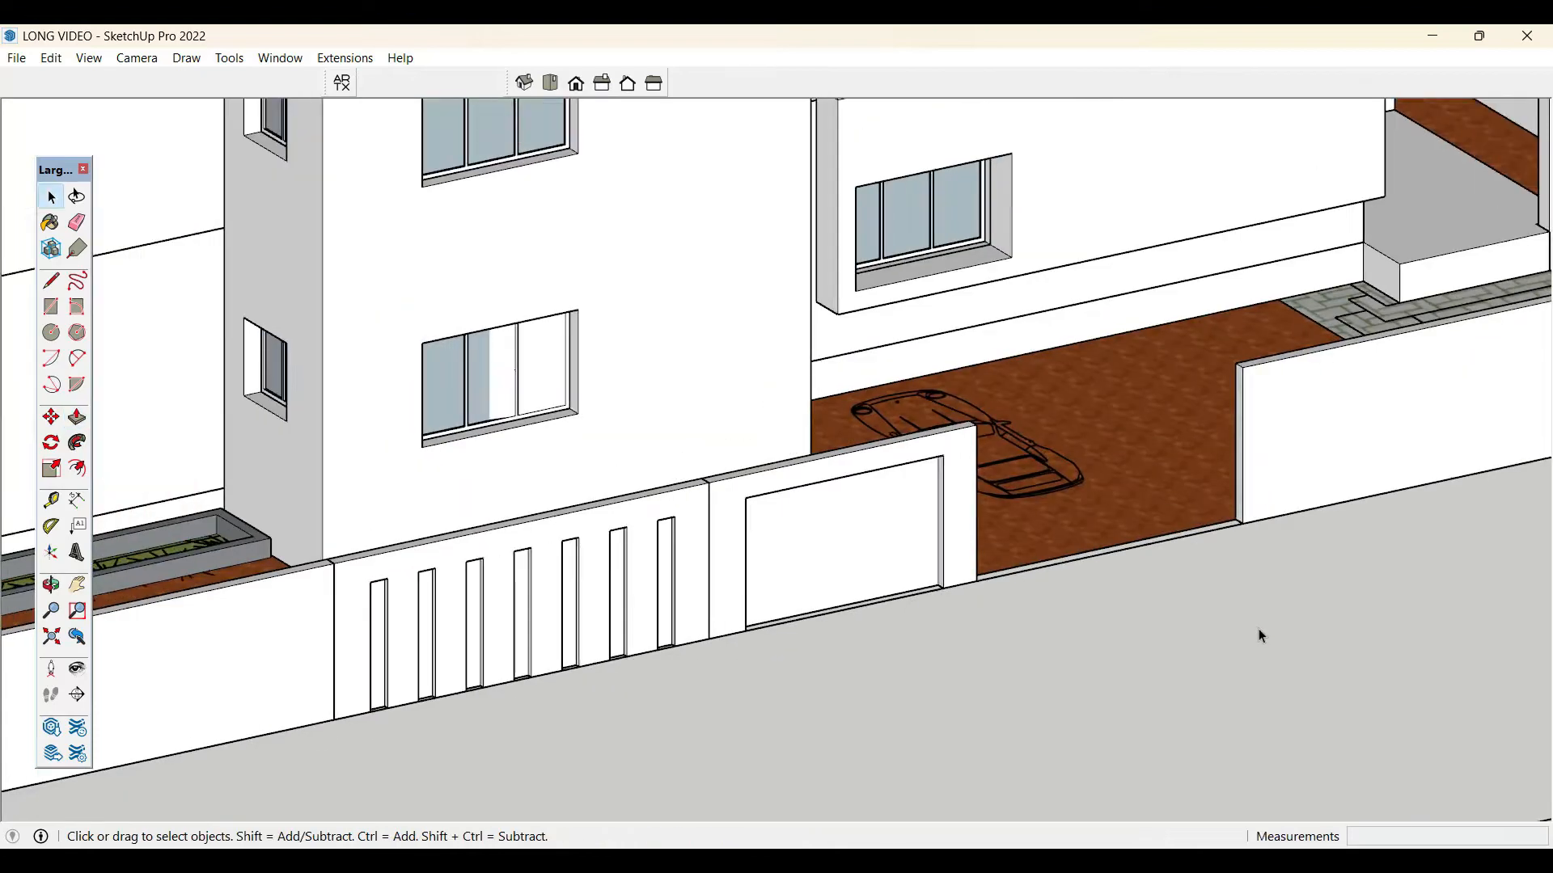
scroll(413, 669, "up", 1)
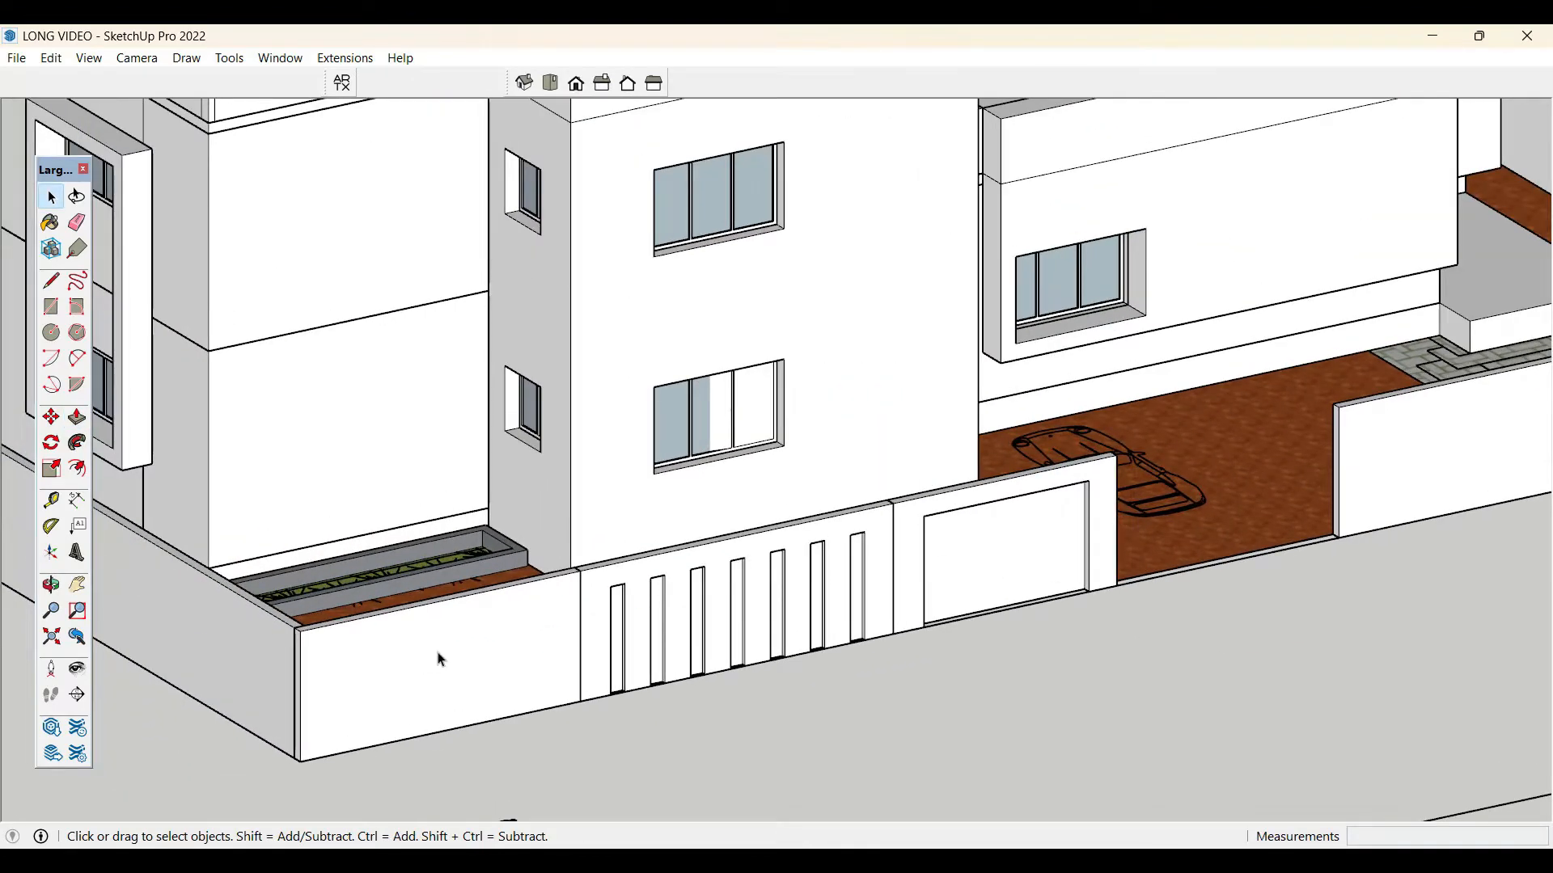
double_click(442, 661)
left_click(441, 660)
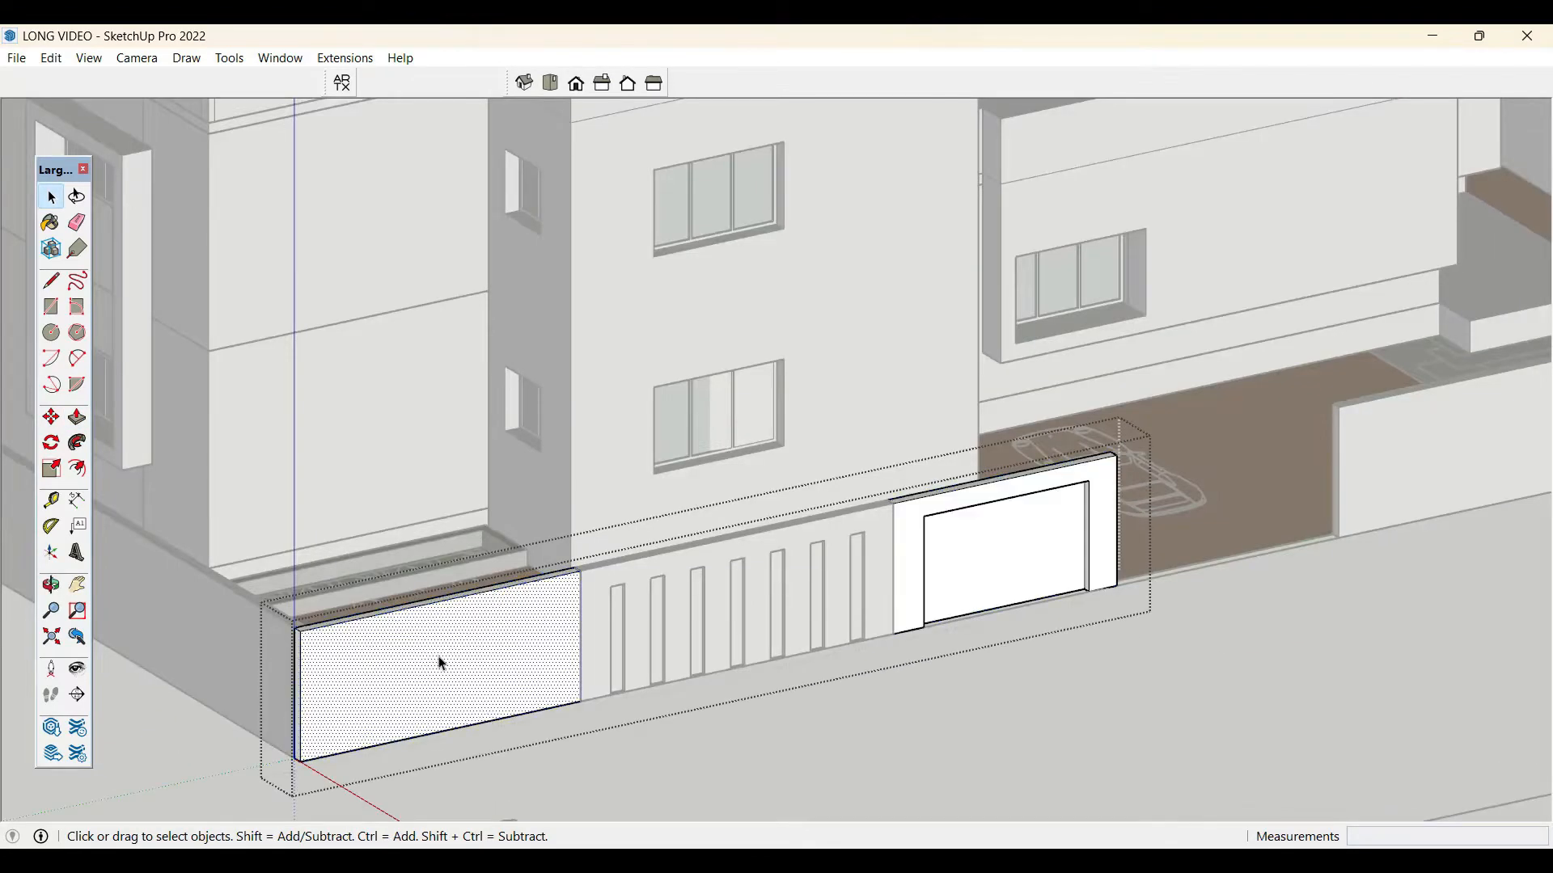
key("r")
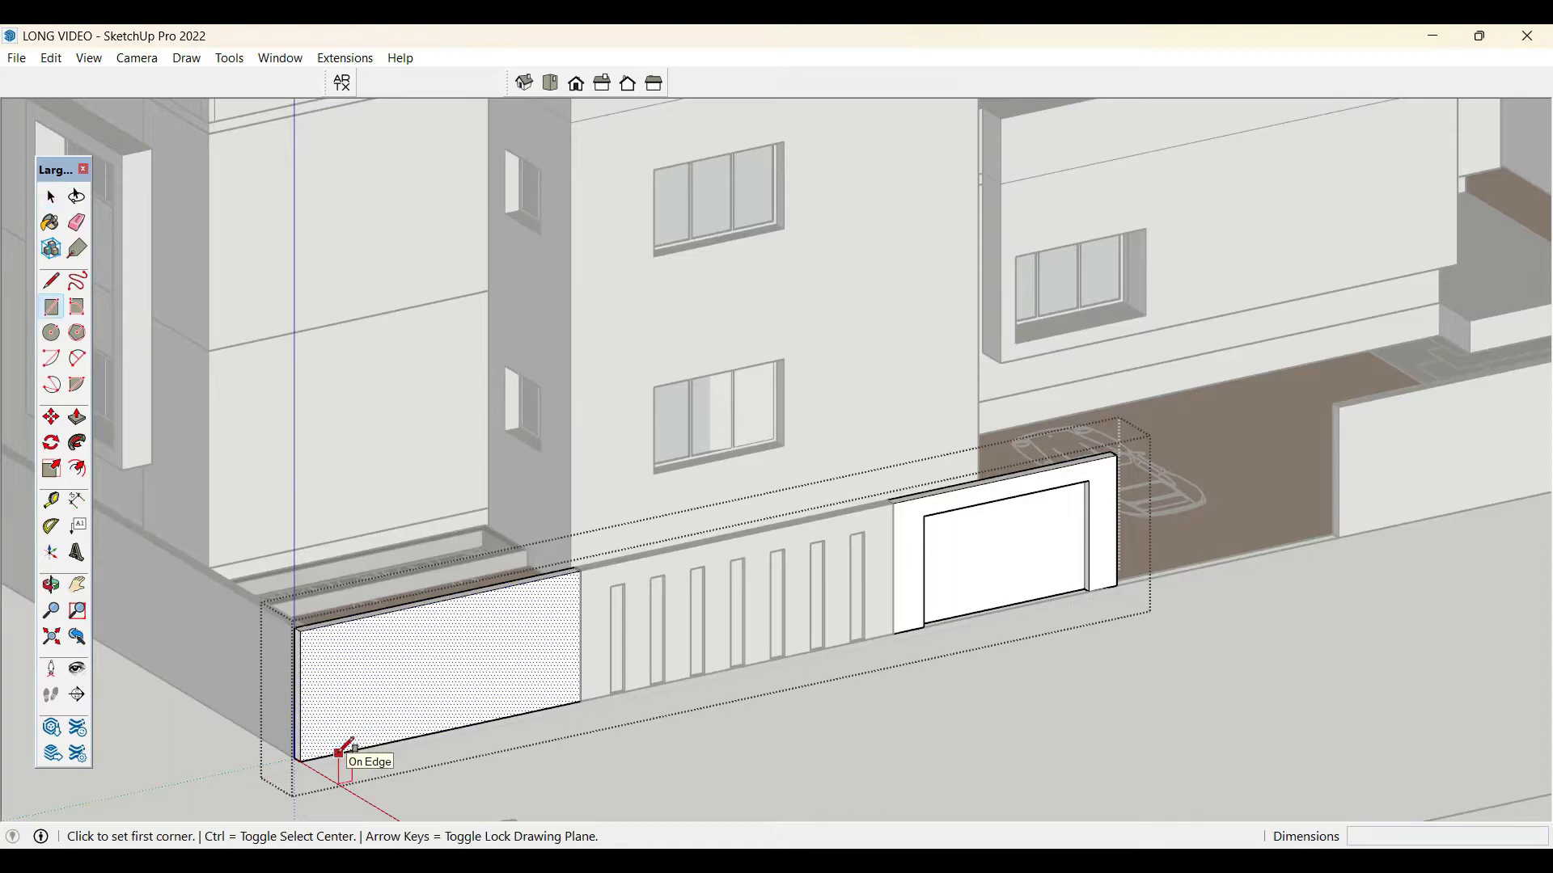
left_click(339, 753)
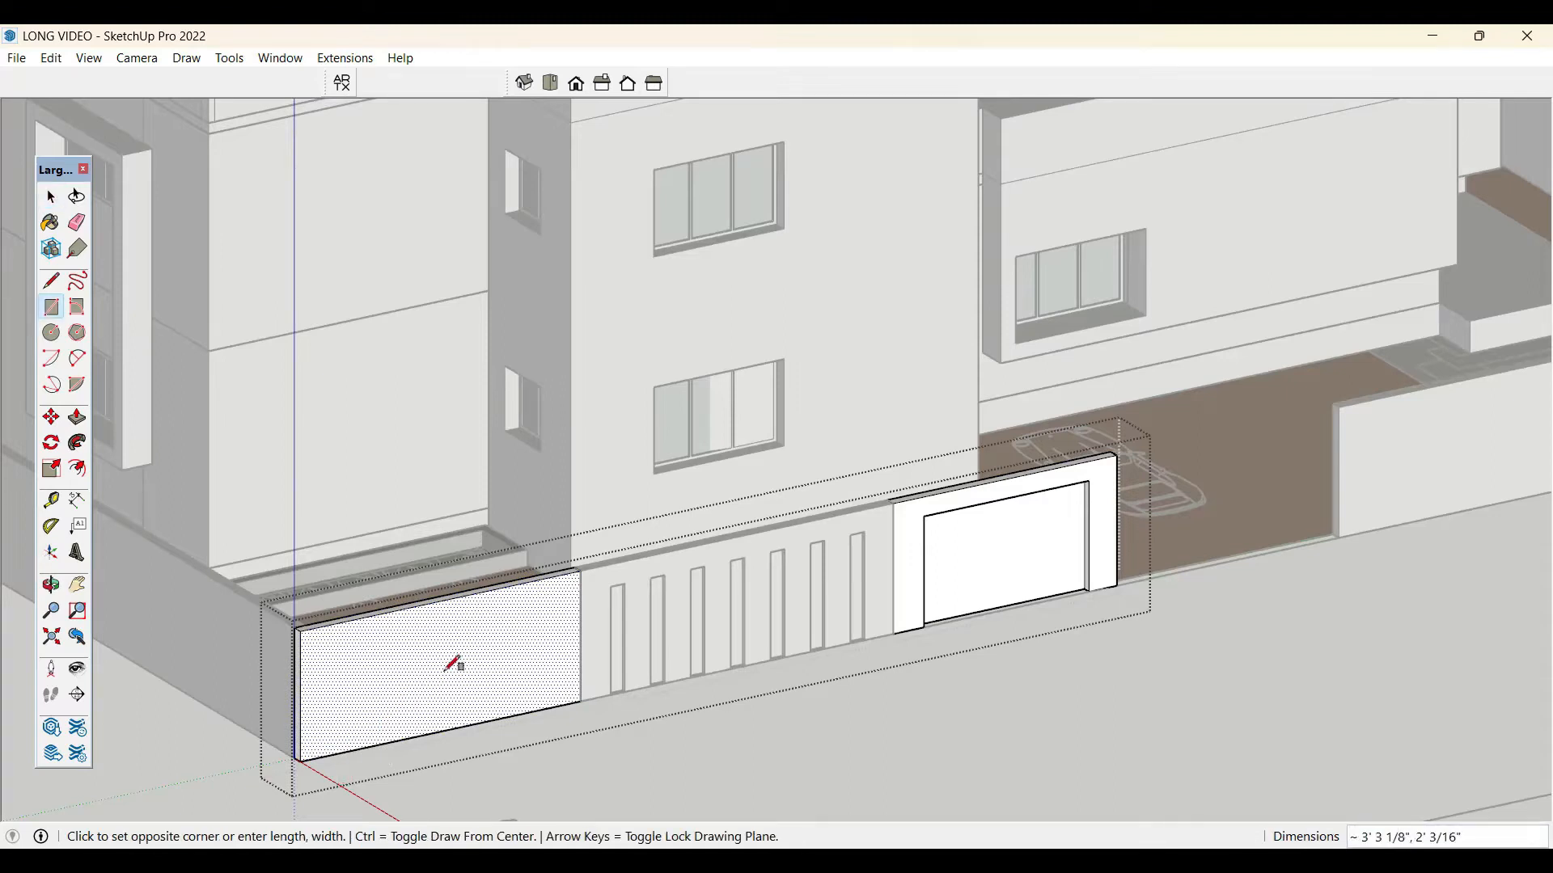
left_click(538, 608)
key("space")
- Recess the corner section's rectangle to the depth of the panel beside the car entrance and close the group
key("p")
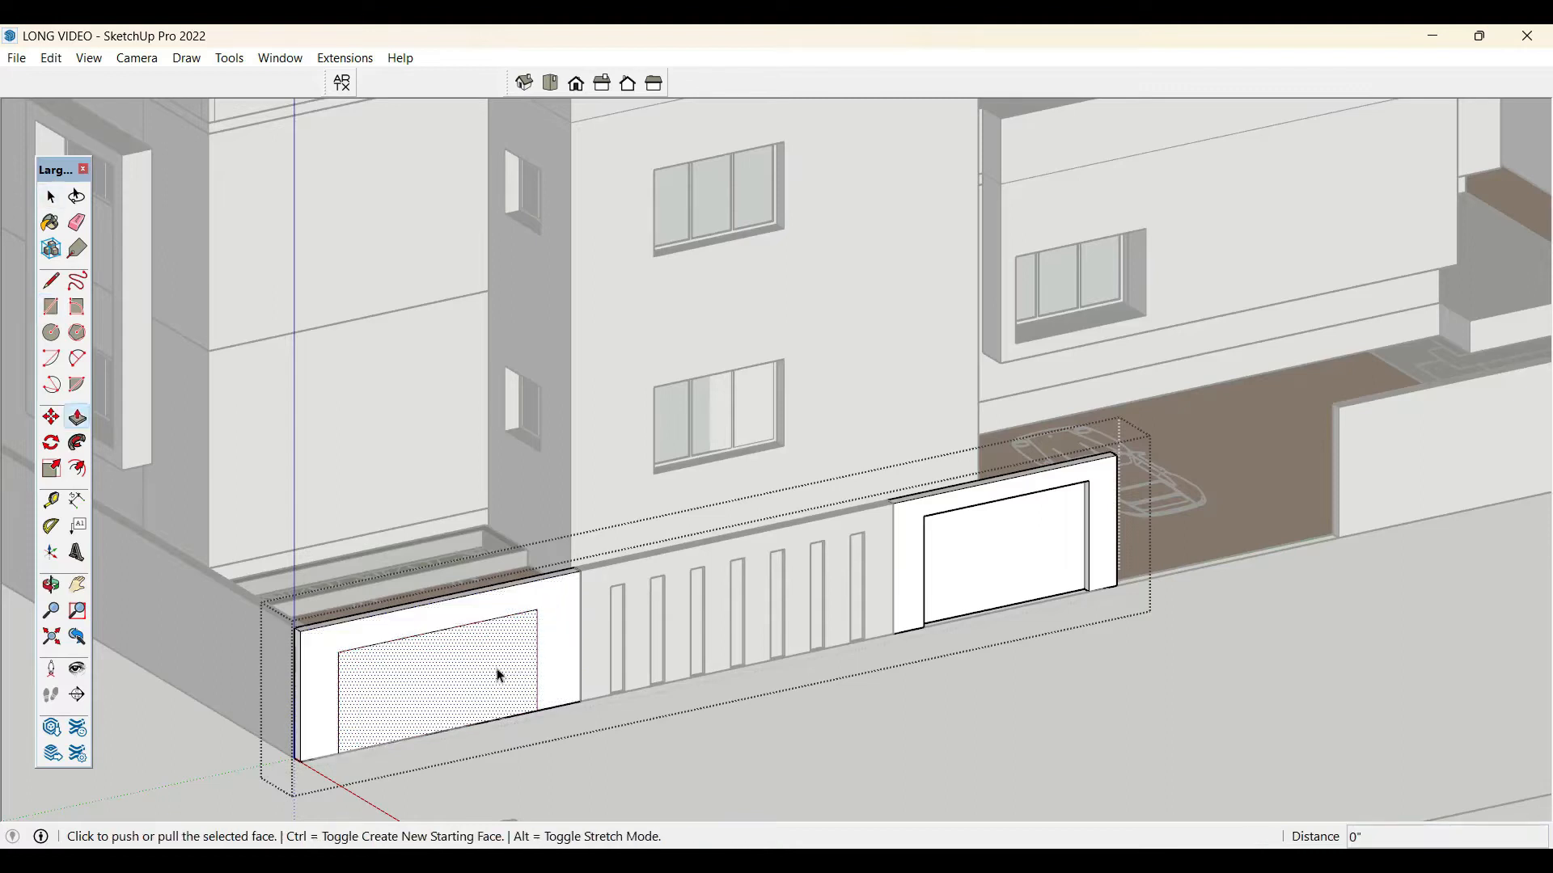
left_click(499, 676)
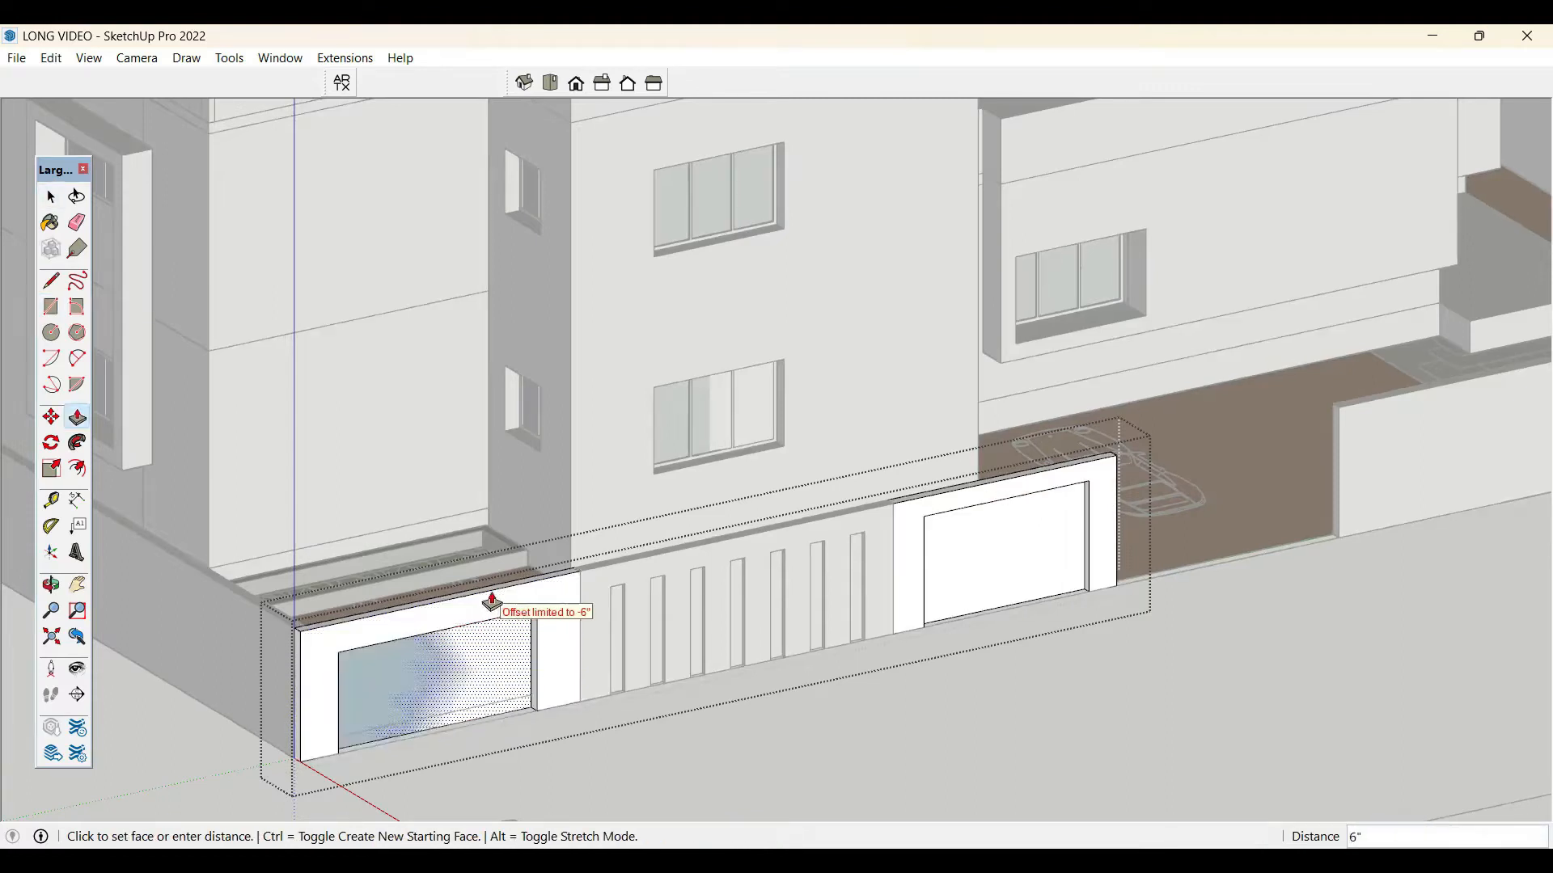
left_click(1042, 572)
key("space")
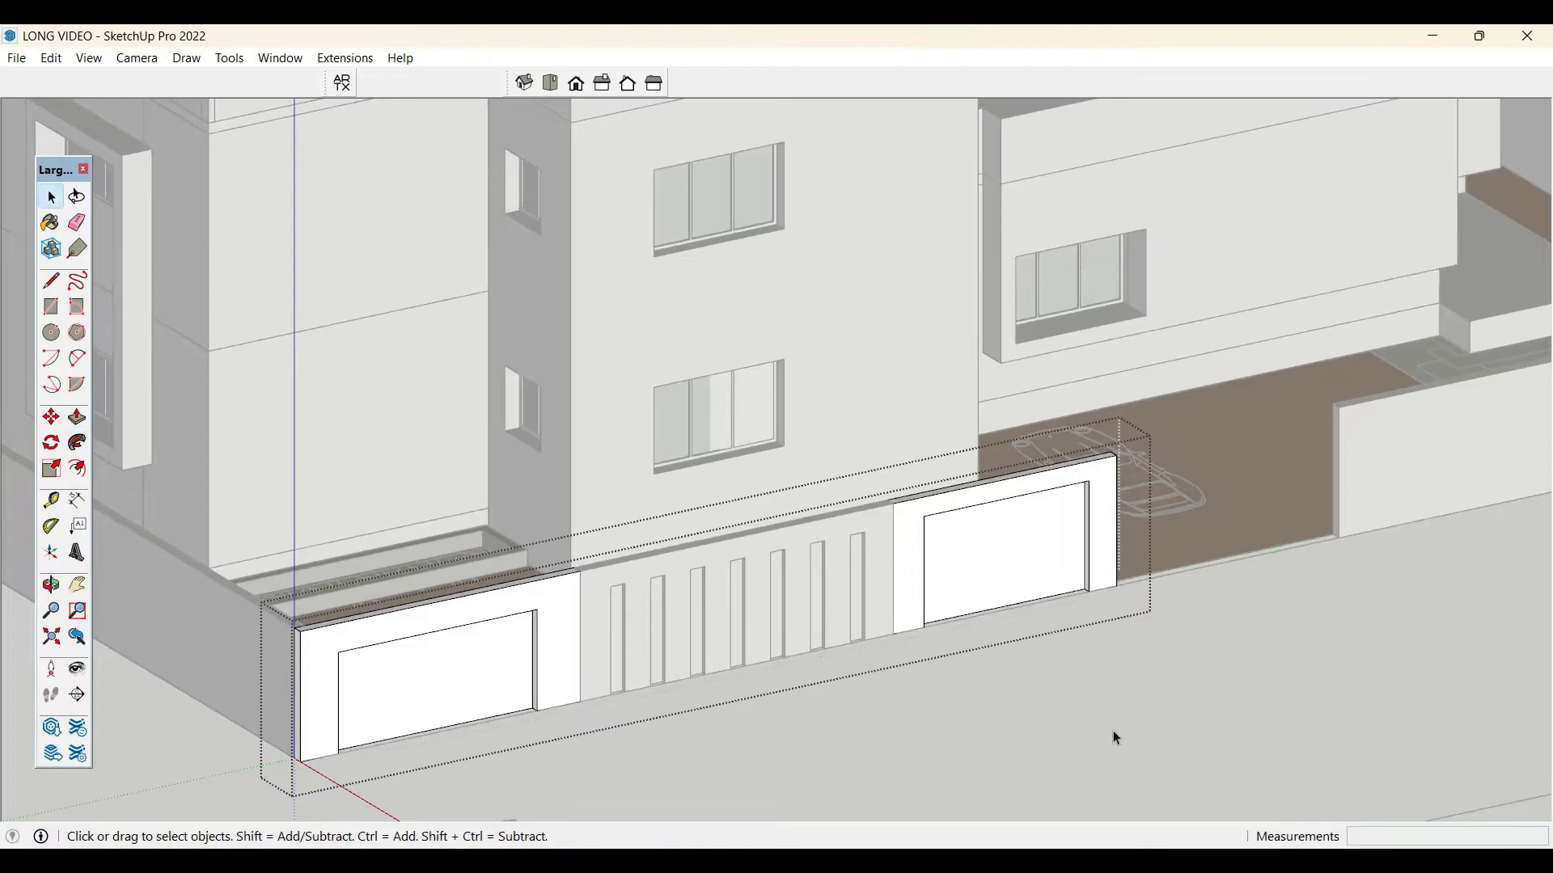
left_click(1113, 730)
- Scale the boundary wall section between the car entrance and the paved entrance to roughly a third of its length, keeping its car-side end fixed
scroll(629, 606, "down", 3)
middle_click_drag(1045, 587, 479, 576)
scroll(689, 584, "up", 2)
scroll(691, 586, "up", 5)
scroll(968, 662, "down", 2)
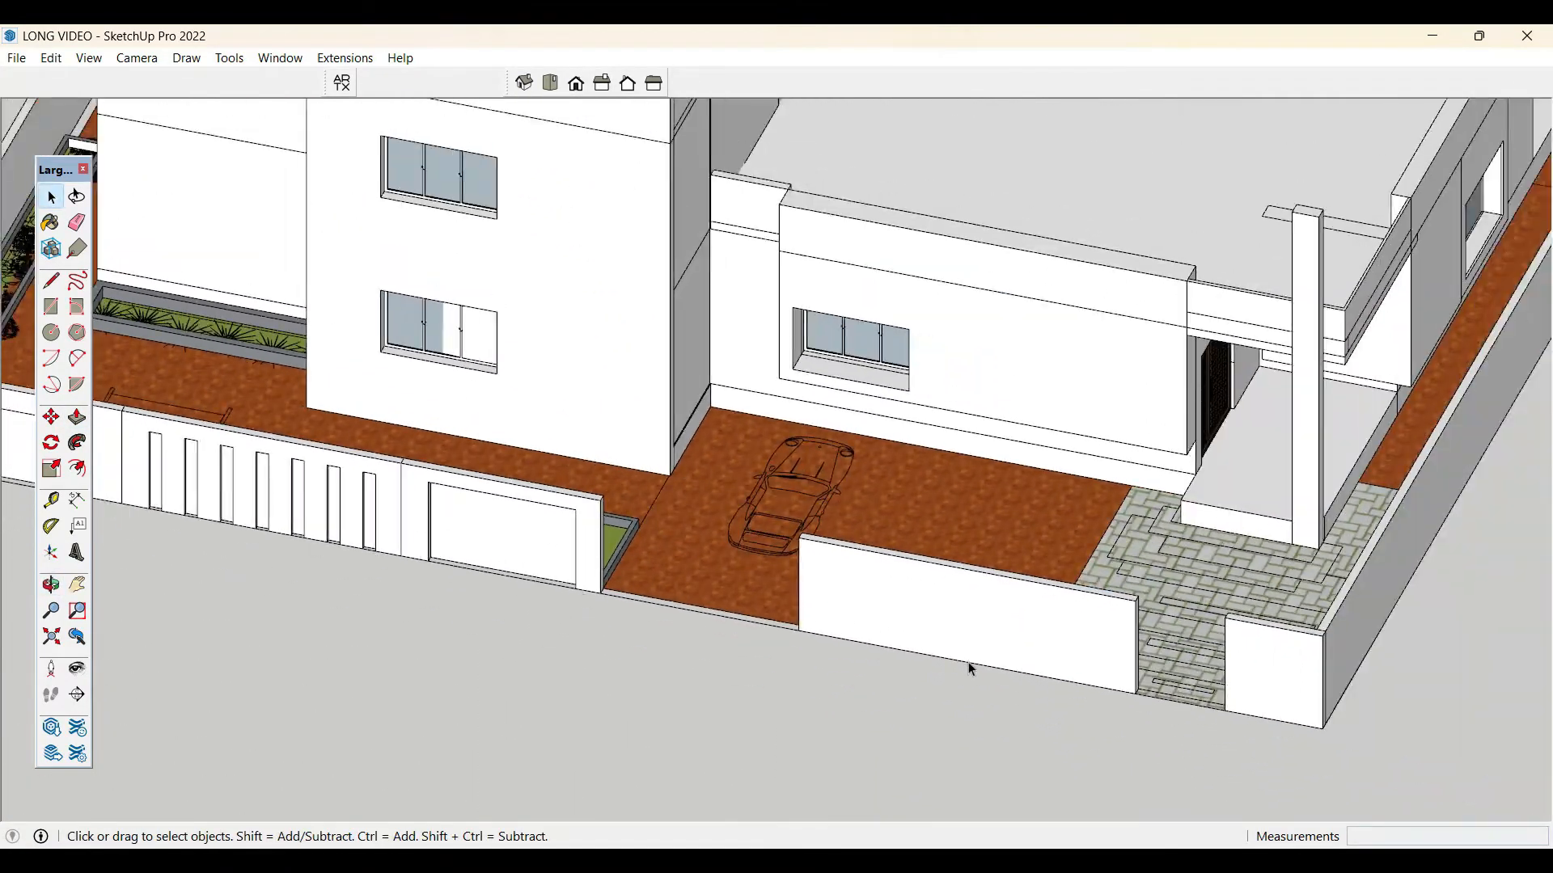
scroll(968, 661, "up", 4)
middle_click_drag(968, 662, 1167, 658)
scroll(971, 565, "down", 3)
scroll(970, 523, "up", 5)
left_click(970, 524)
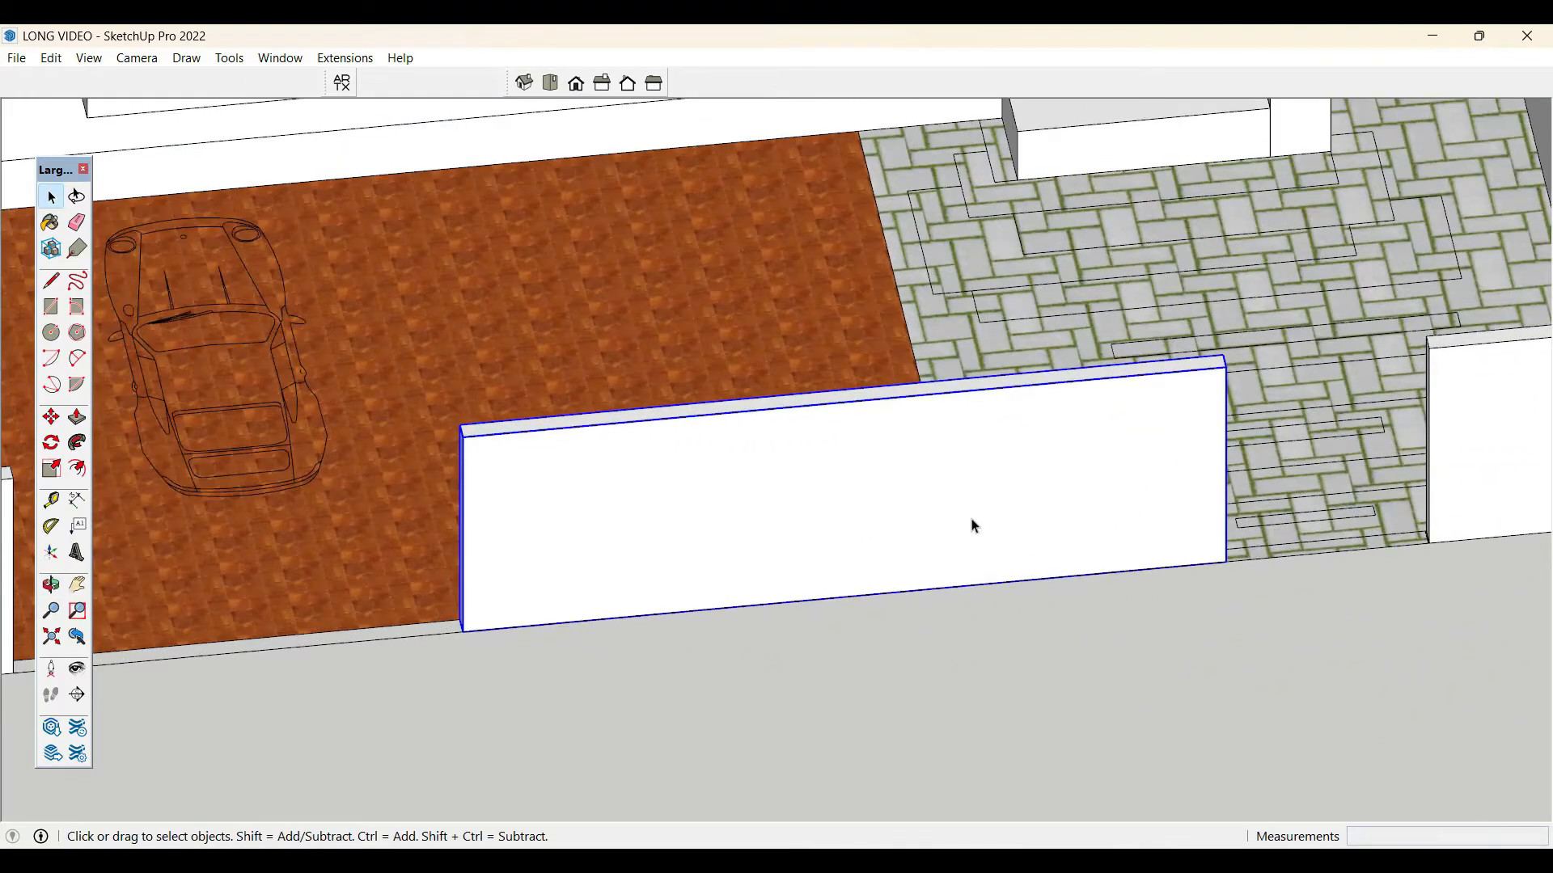
key("s")
left_click(1227, 467)
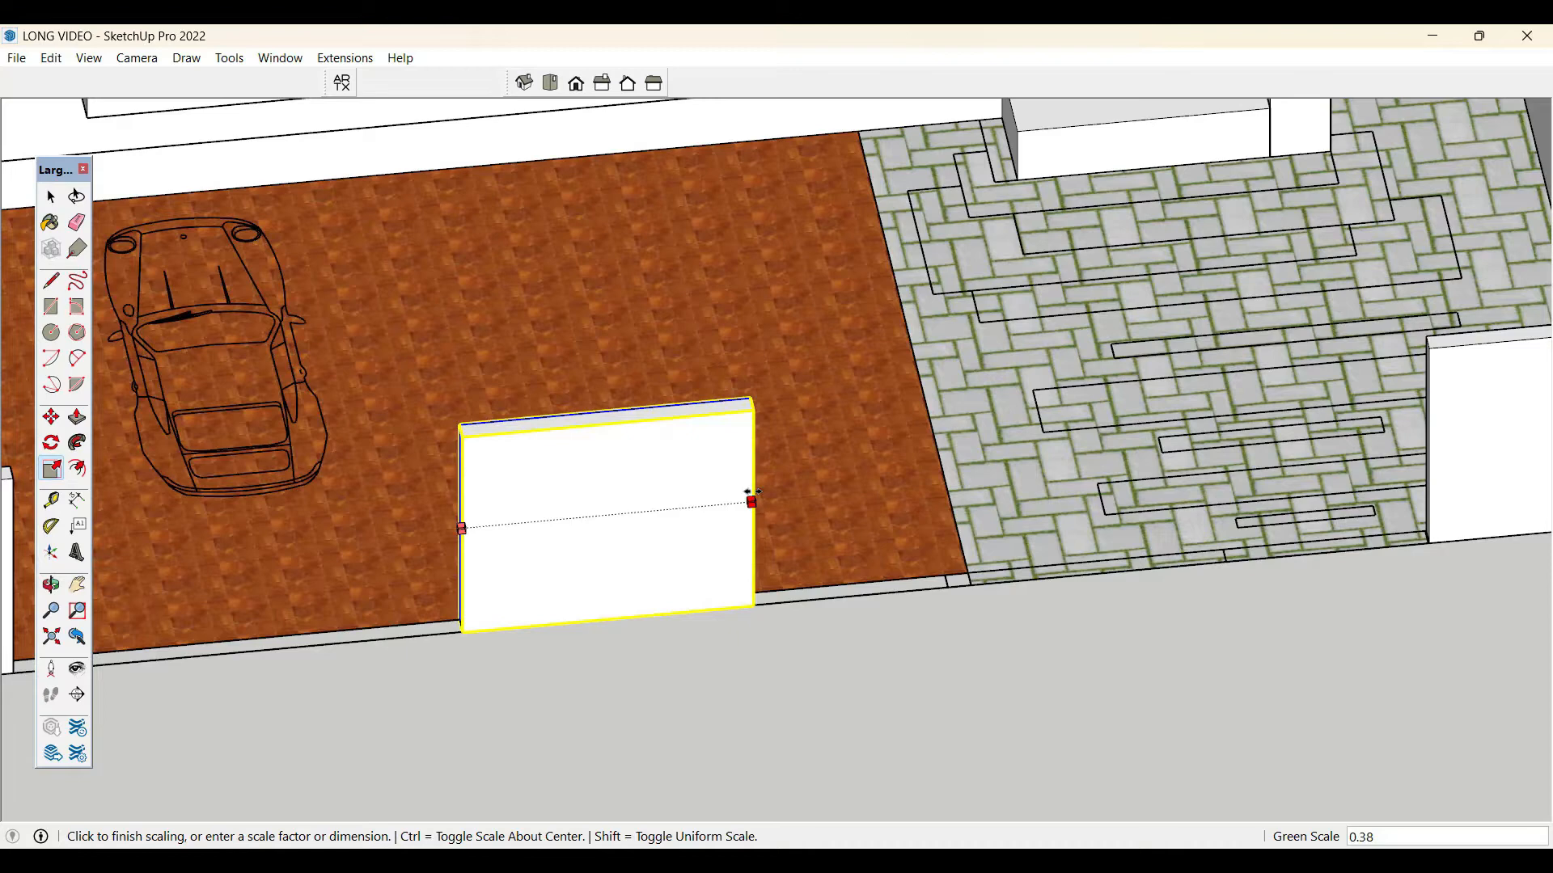
left_click(729, 500)
key("space")
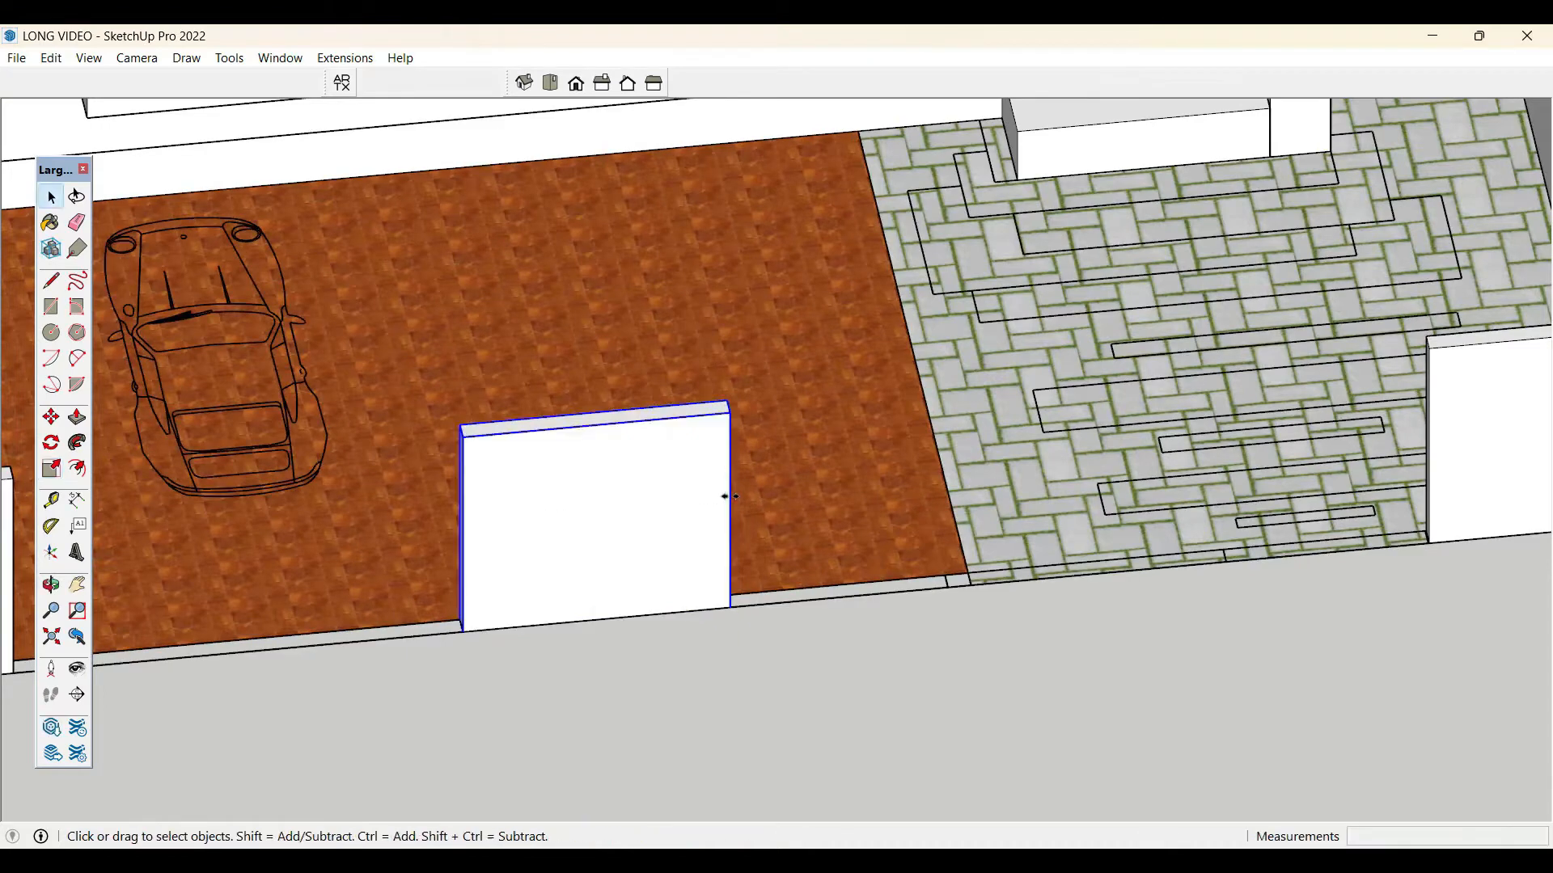
key("m")
left_click(727, 609)
key("ctrl")
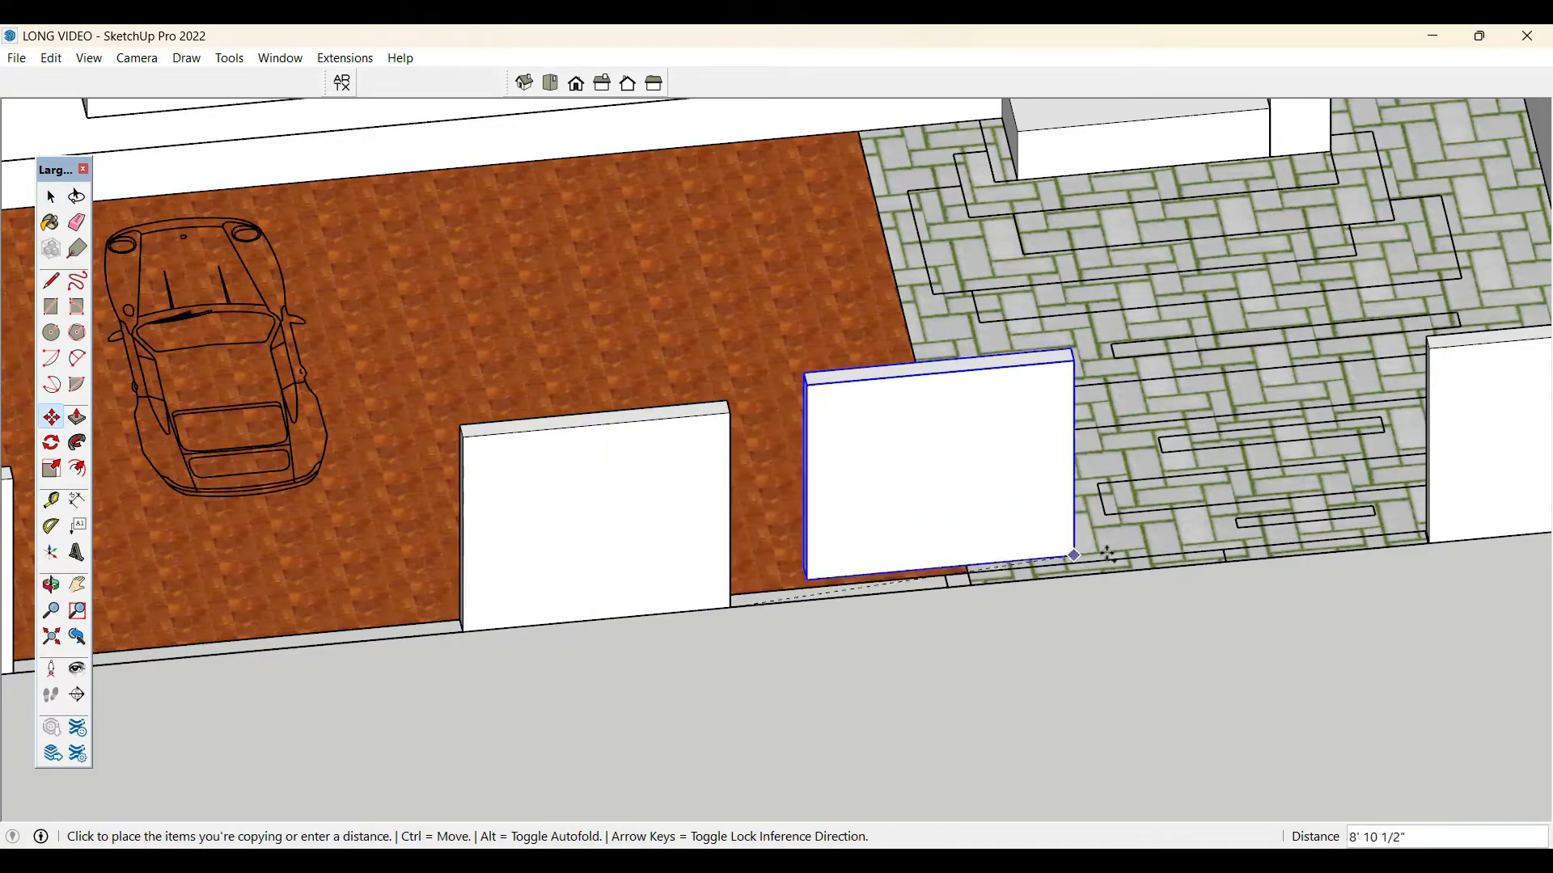
key("space")
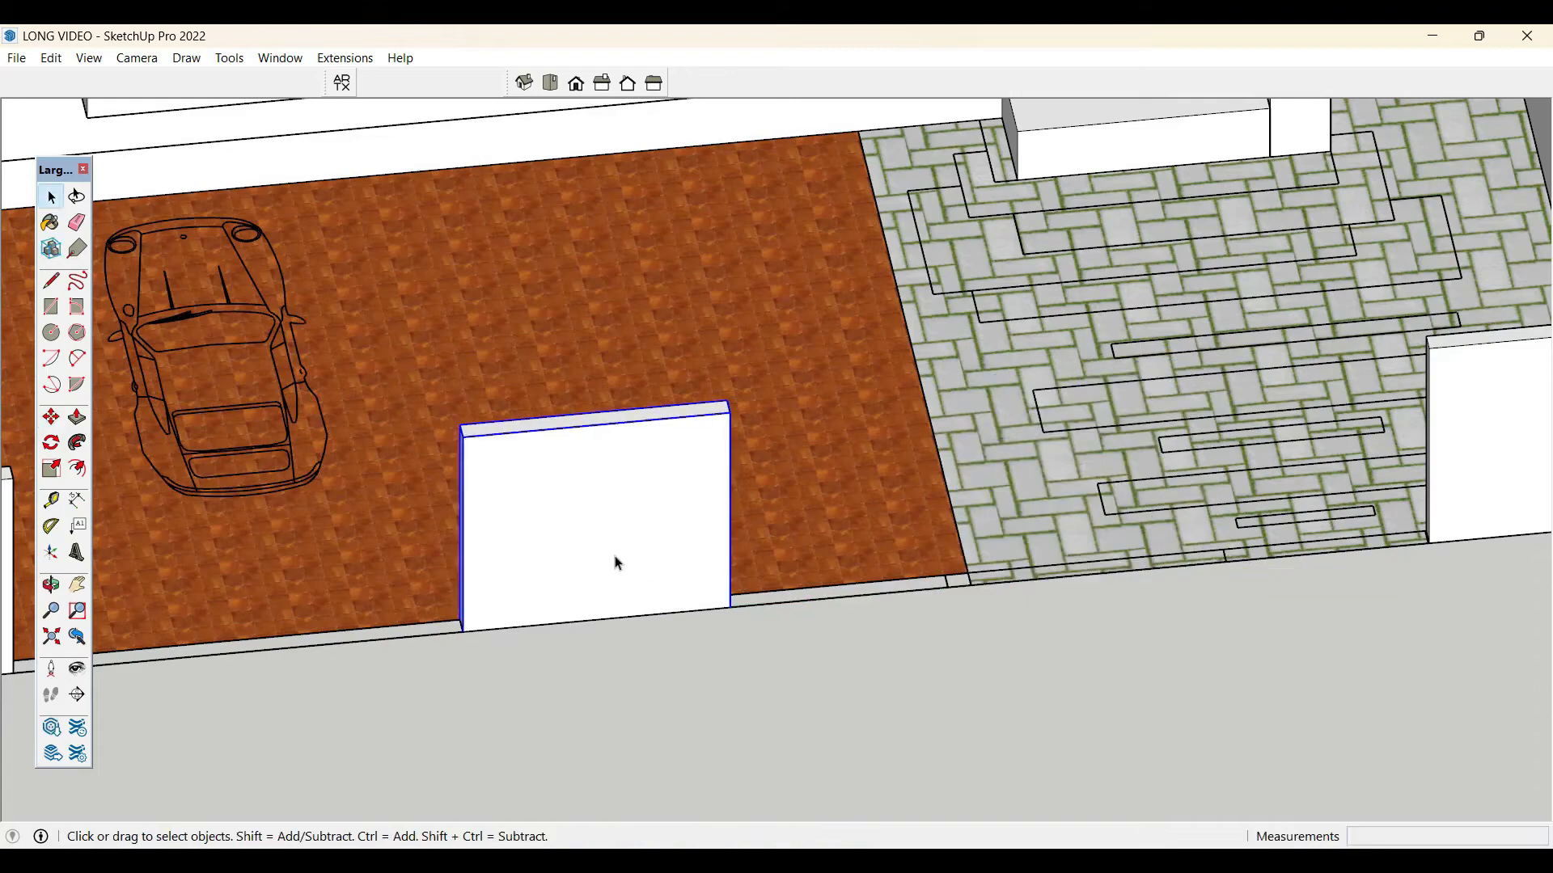
- Inside the shortened wall section's group, draw a narrow full-width rectangle along the upper edge of the front face
double_click(614, 558)
triple_click(613, 558)
scroll(535, 529, "up", 3)
key("r")
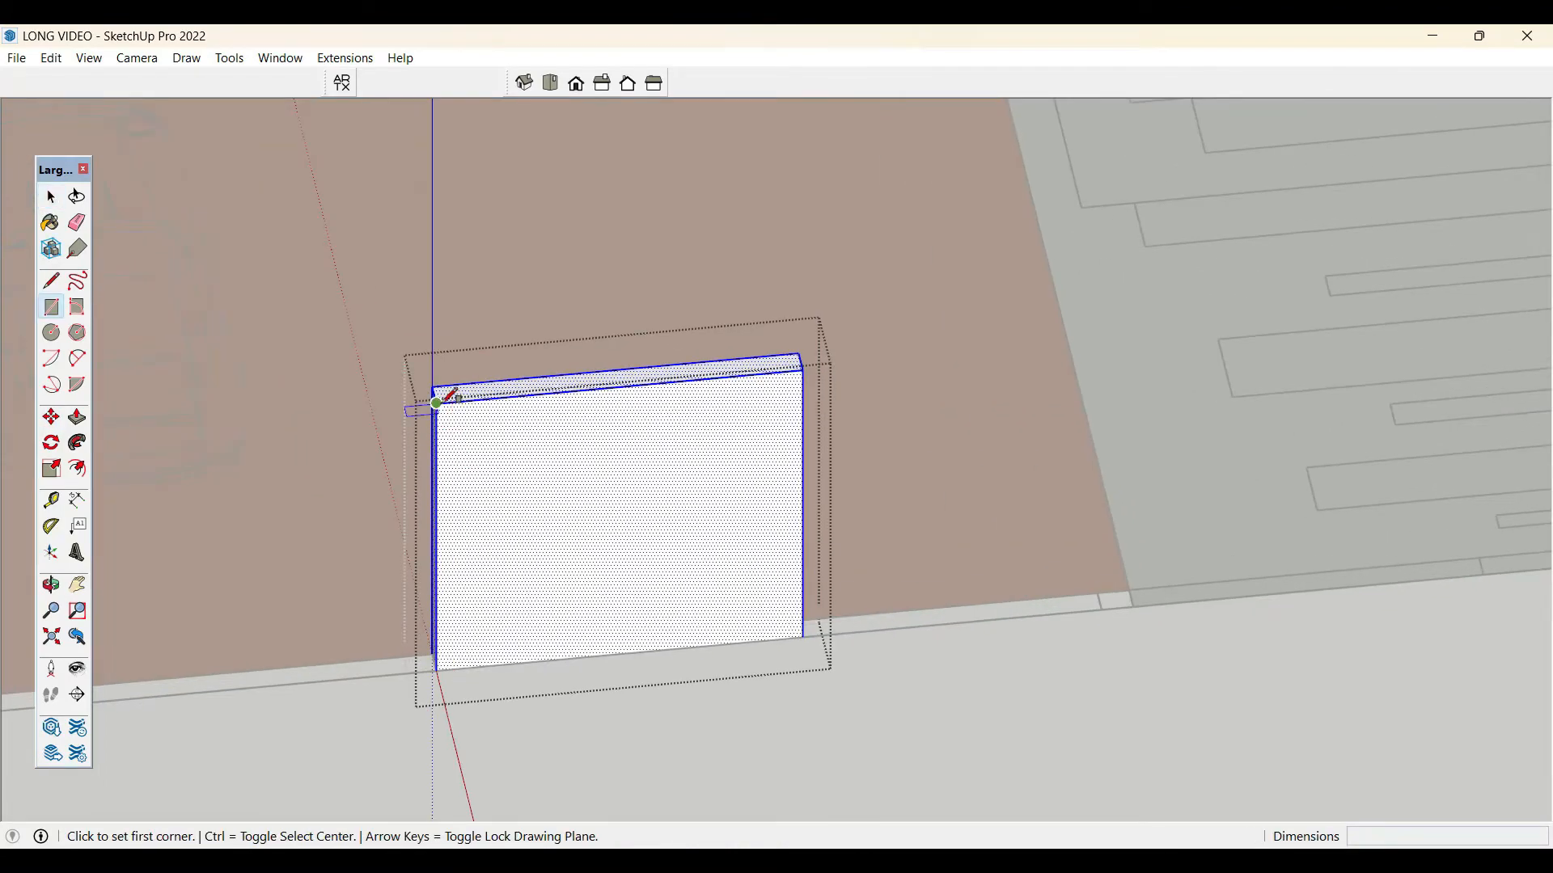
left_click(436, 402)
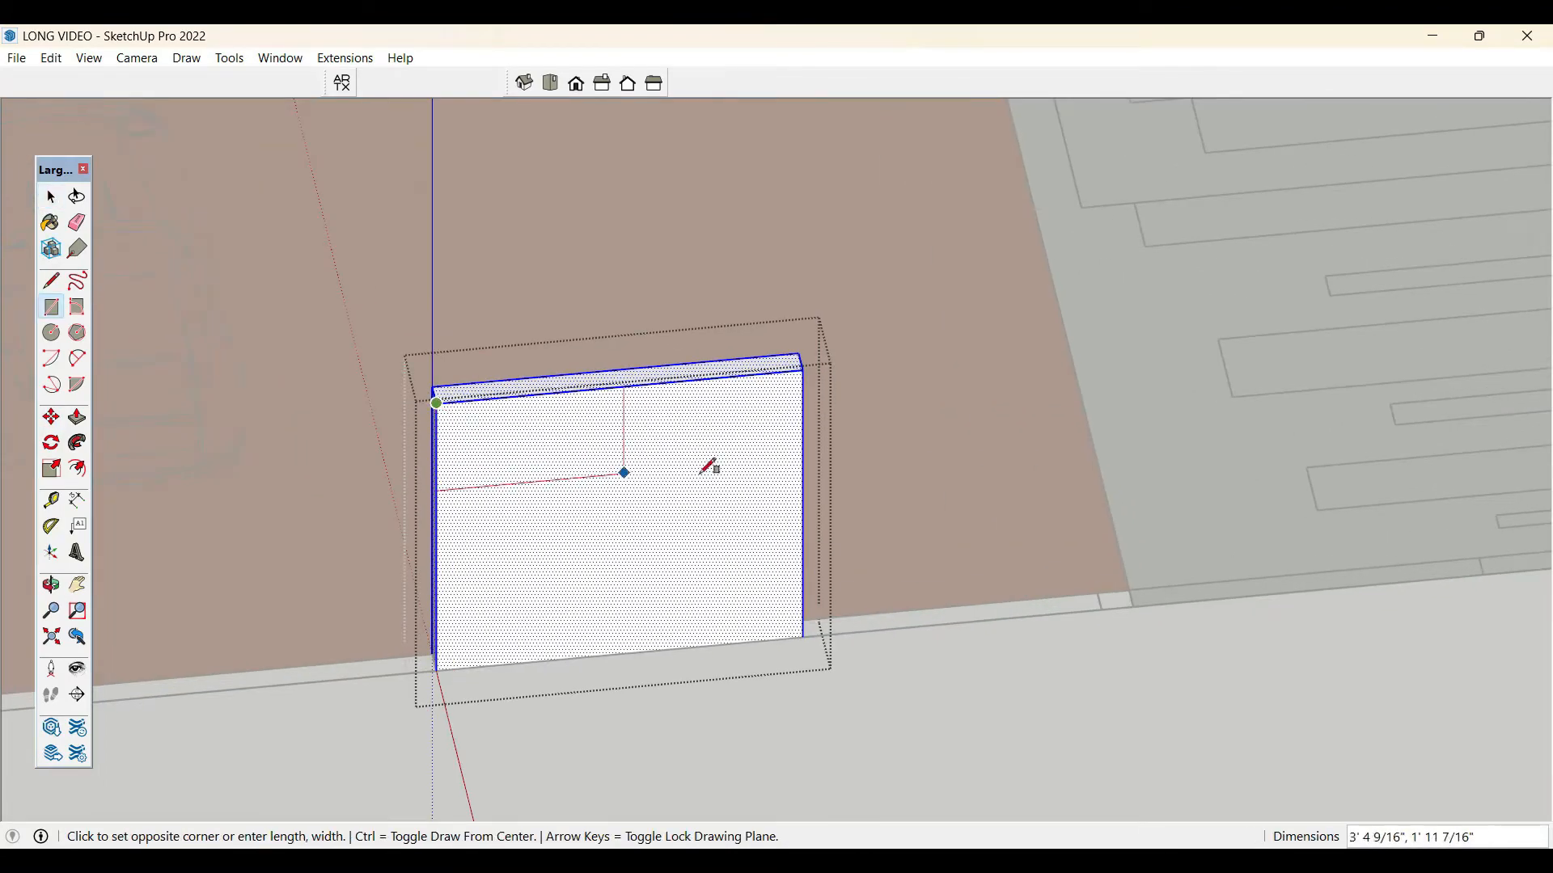
left_click(805, 411)
- Copy the strip straight down the face by about 1' 11/16" and repeat it for six evenly spaced copies
key("space")
left_click(731, 405)
key("m")
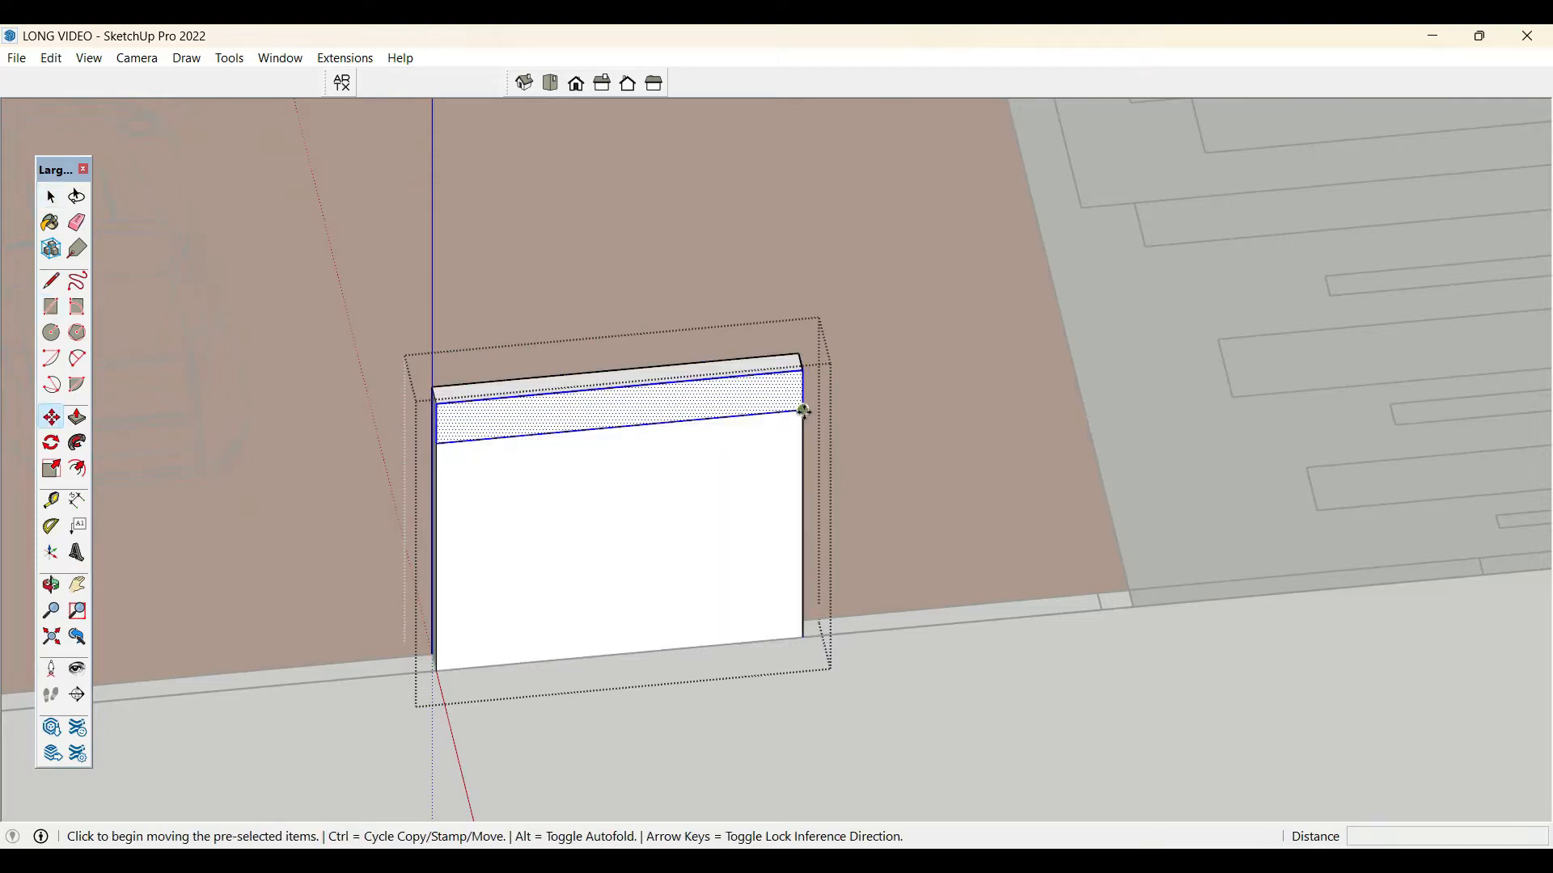
left_click(803, 411)
key("ctrl")
scroll(804, 467, "up", 2)
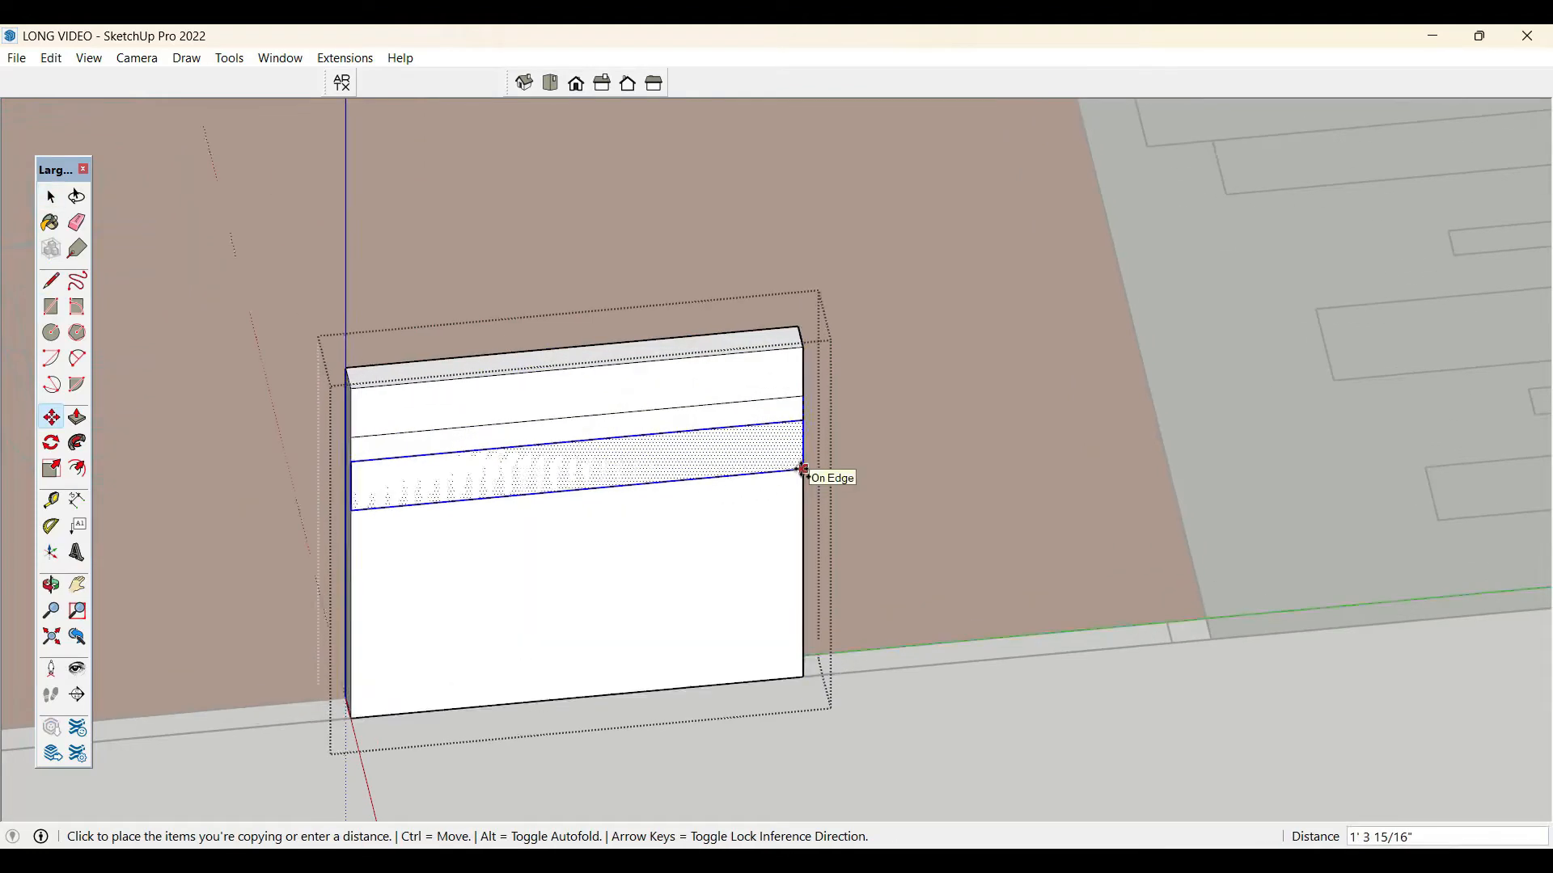
scroll(803, 469, "up", 2)
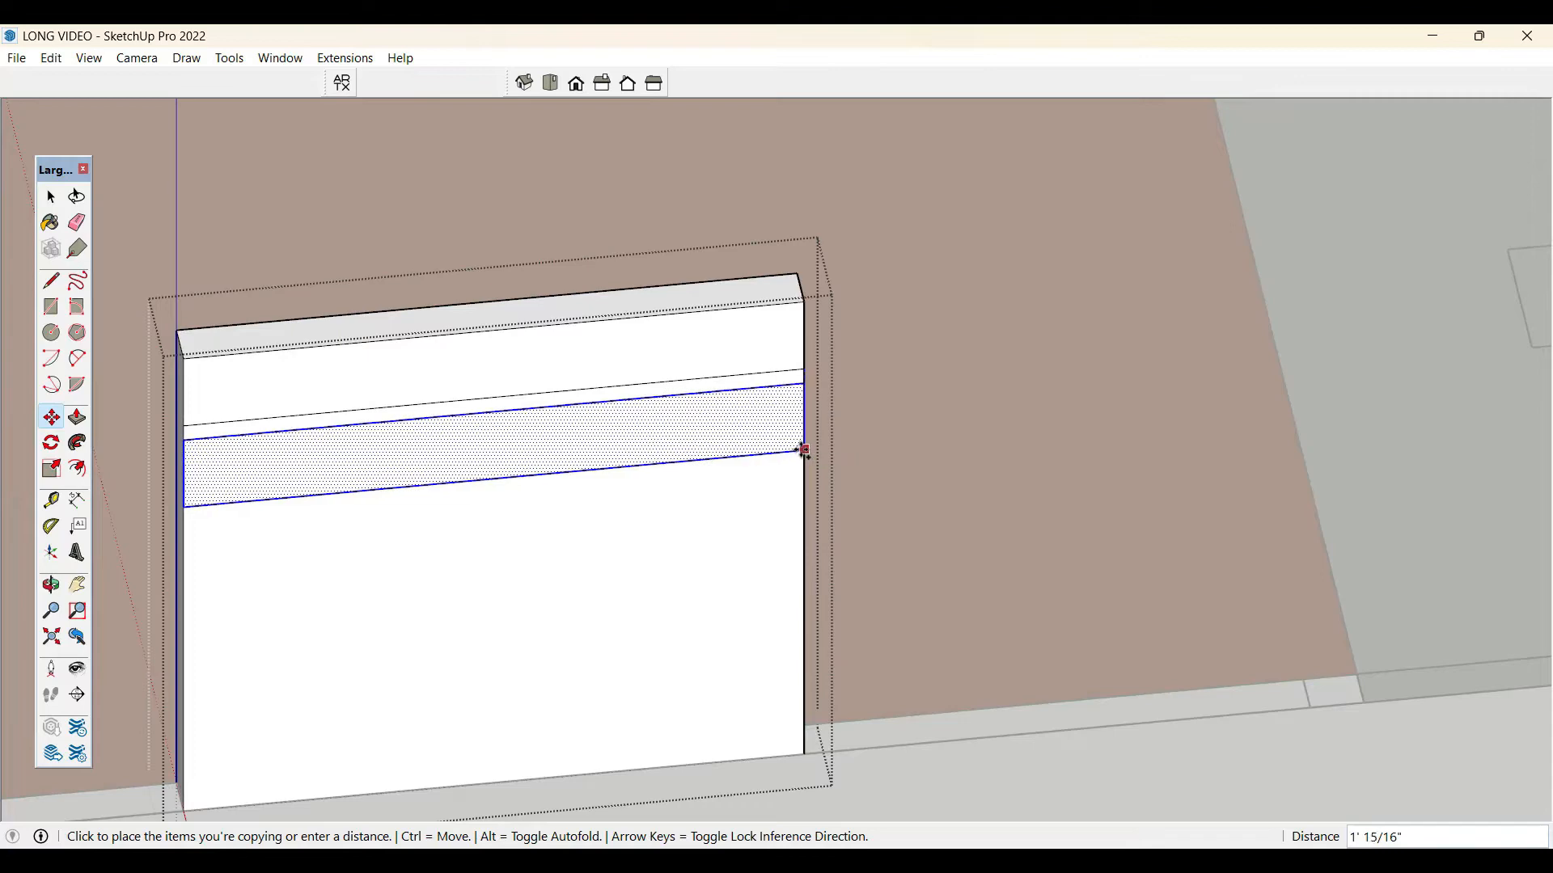
left_click(804, 450)
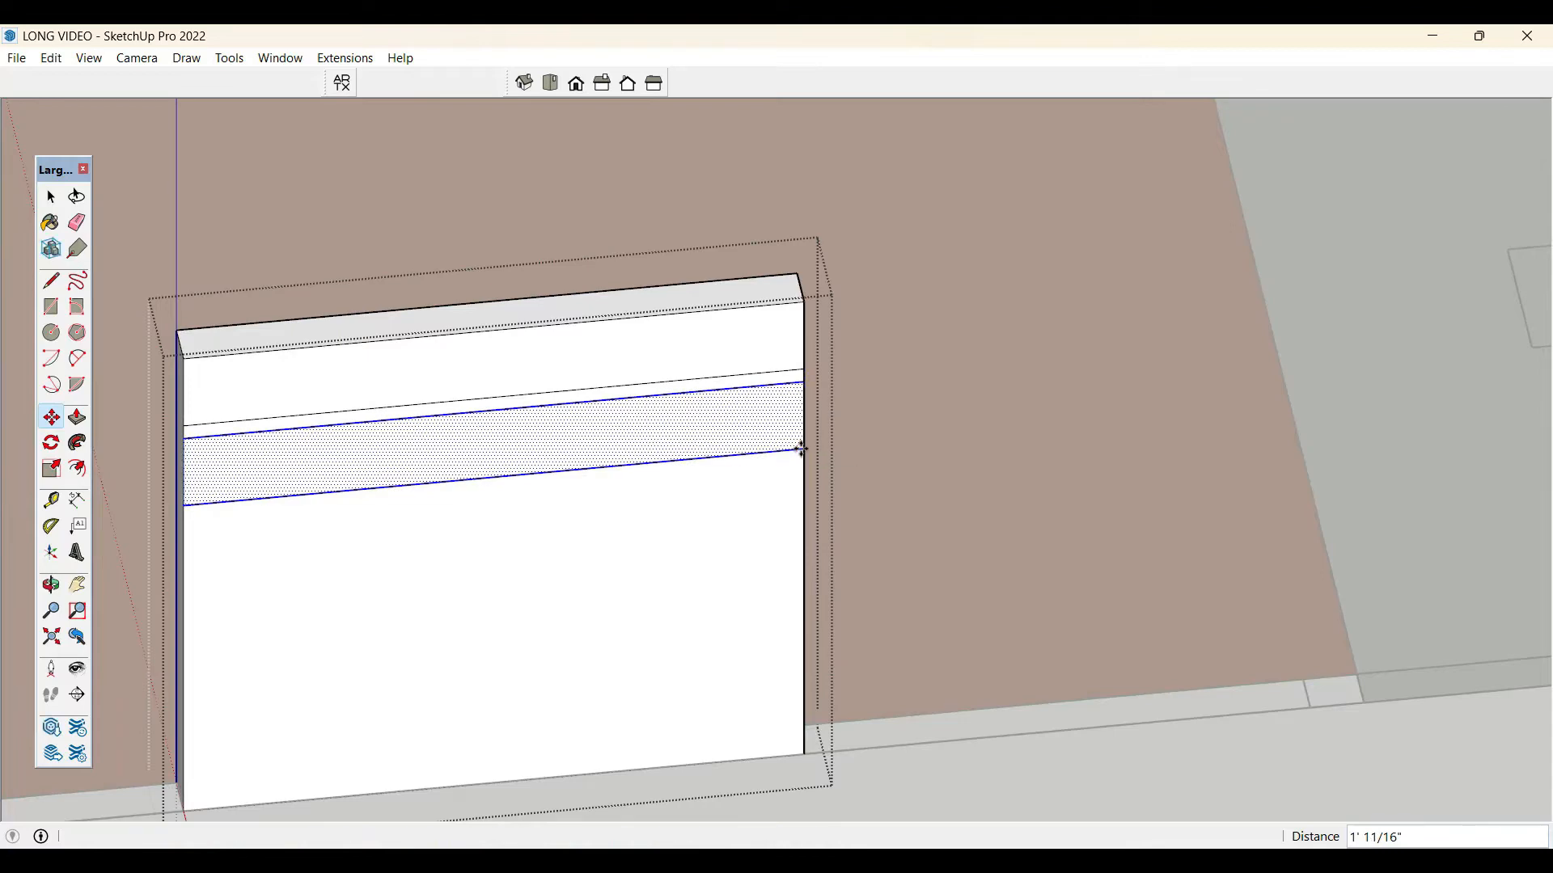
type("*6")
key("Return")
- Delete the surplus strip hanging below the base of the wall section
key("space")
scroll(802, 449, "down", 5)
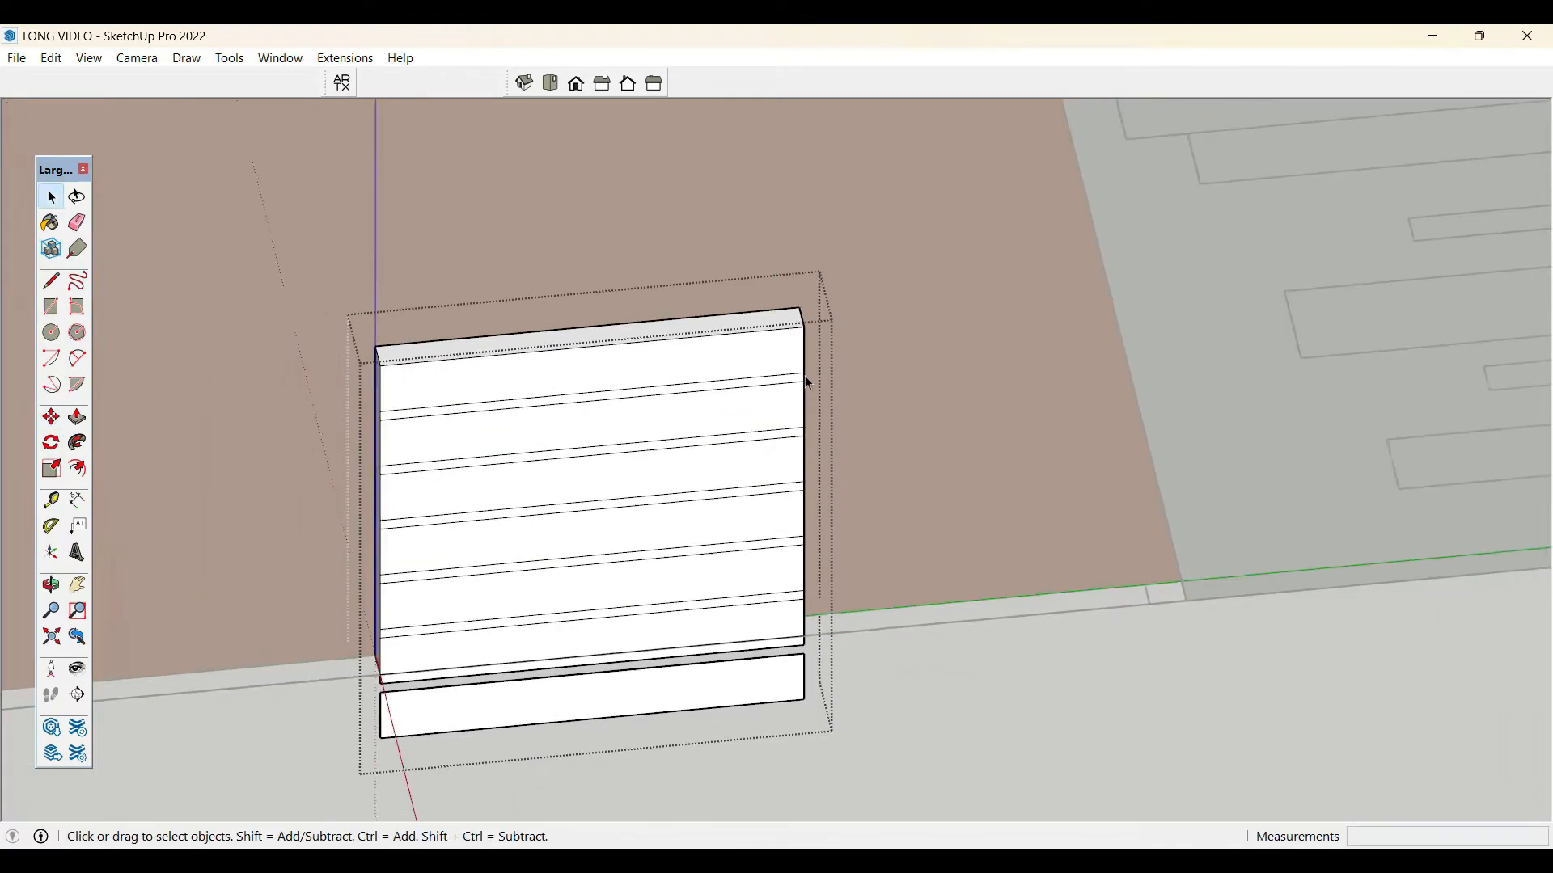
scroll(834, 666, "up", 6)
double_click(761, 584)
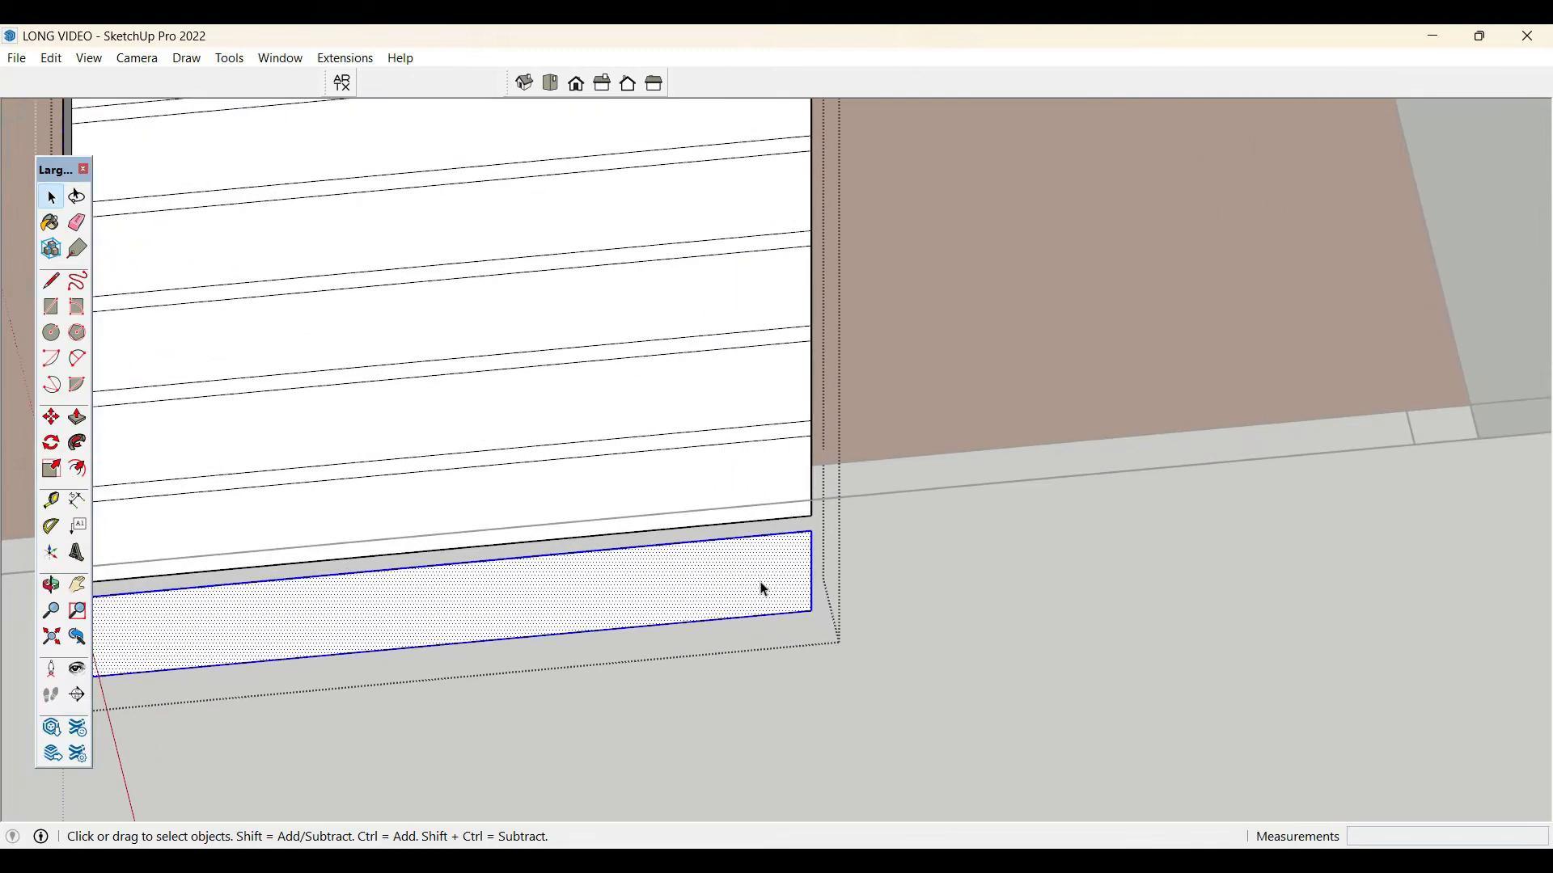
key("Delete")
scroll(924, 673, "down", 2)
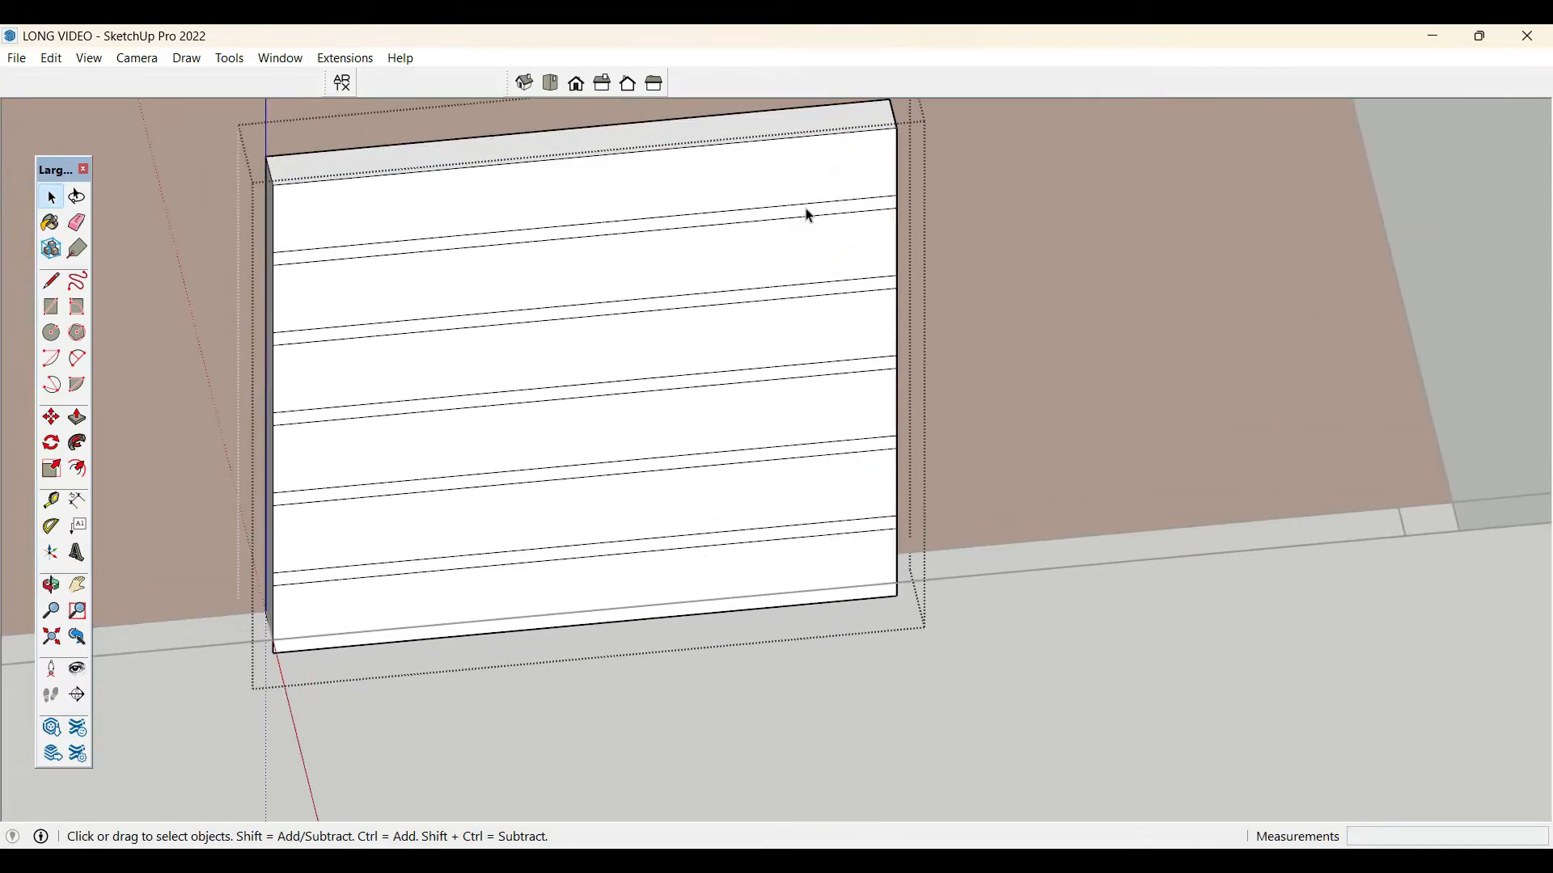
- Push the upper two narrow bands between the strips about 3/8" into the wall as grooves
left_click(811, 217)
scroll(811, 217, "up", 2)
key("p")
left_click(807, 218)
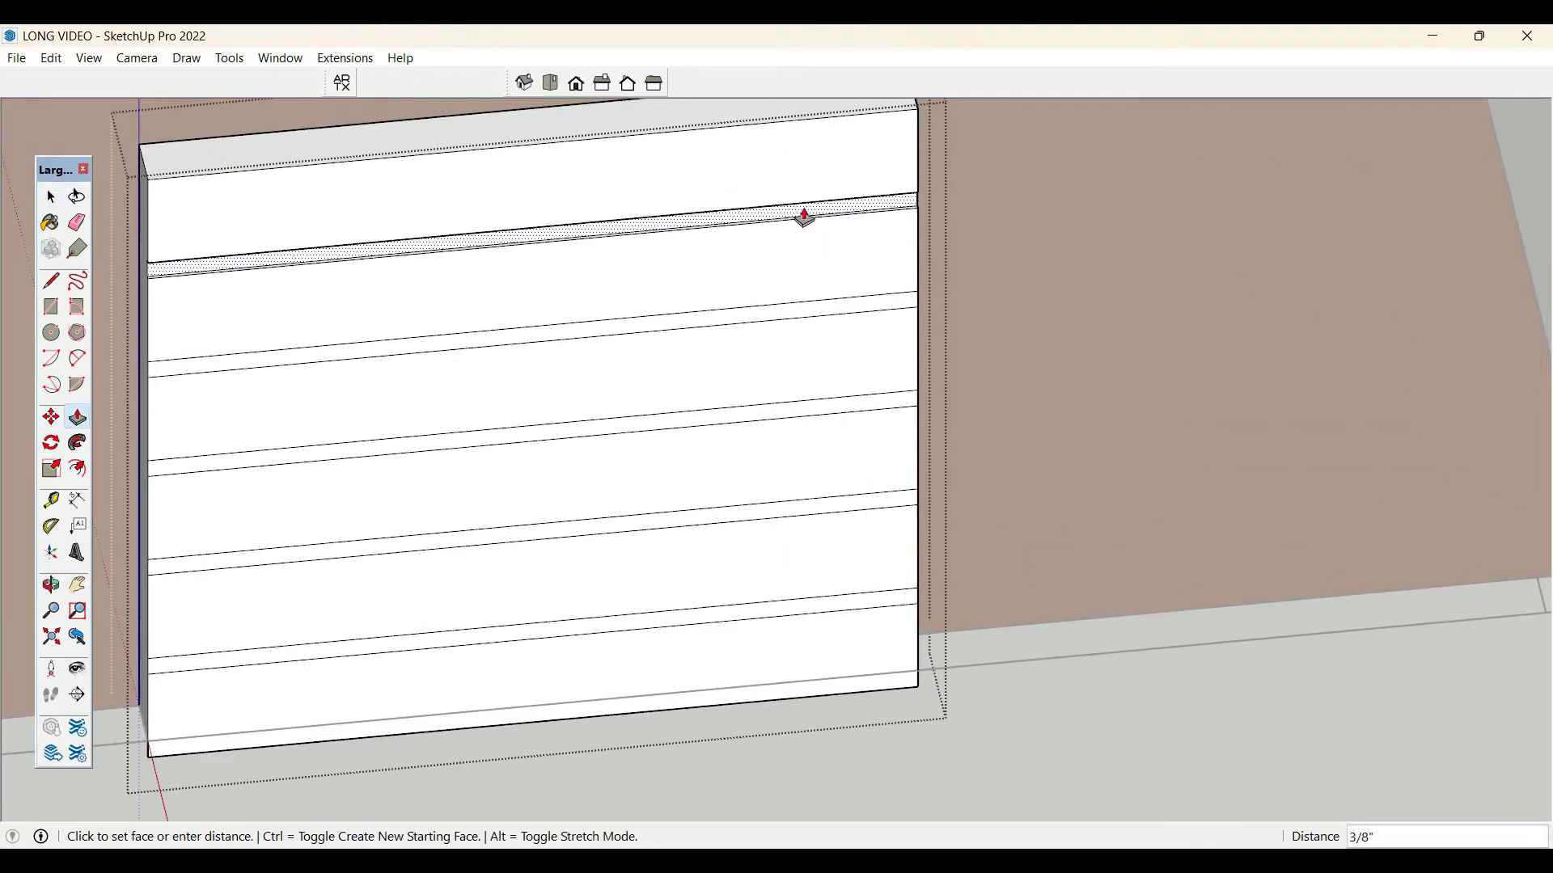
left_click(811, 296)
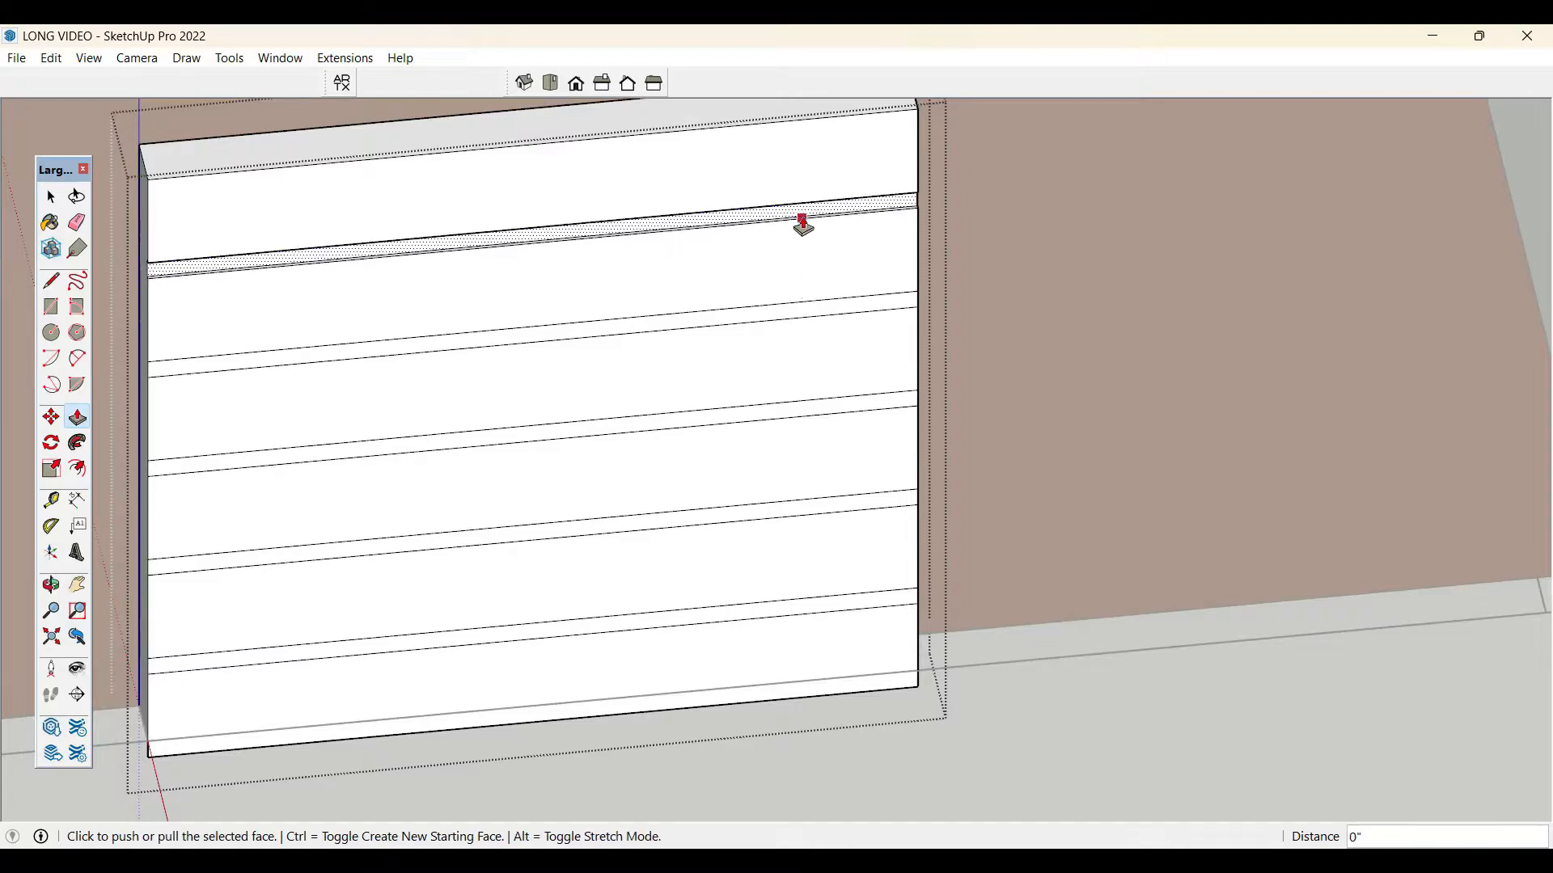
key("space")
scroll(825, 314, "up", 2)
left_click(832, 310)
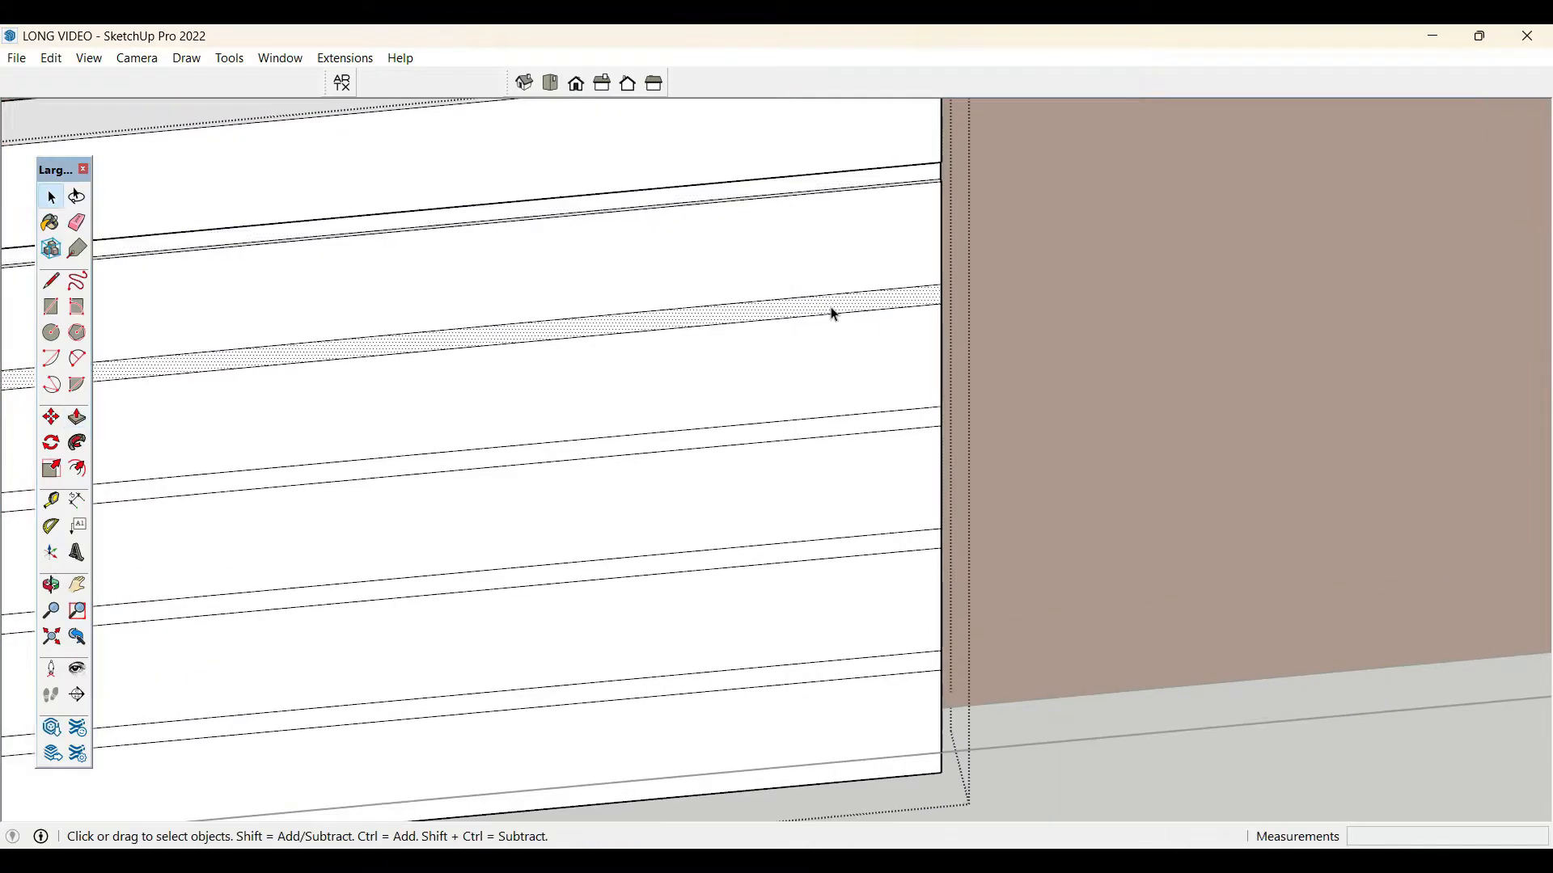
key("p")
left_click(832, 310)
left_click(914, 182)
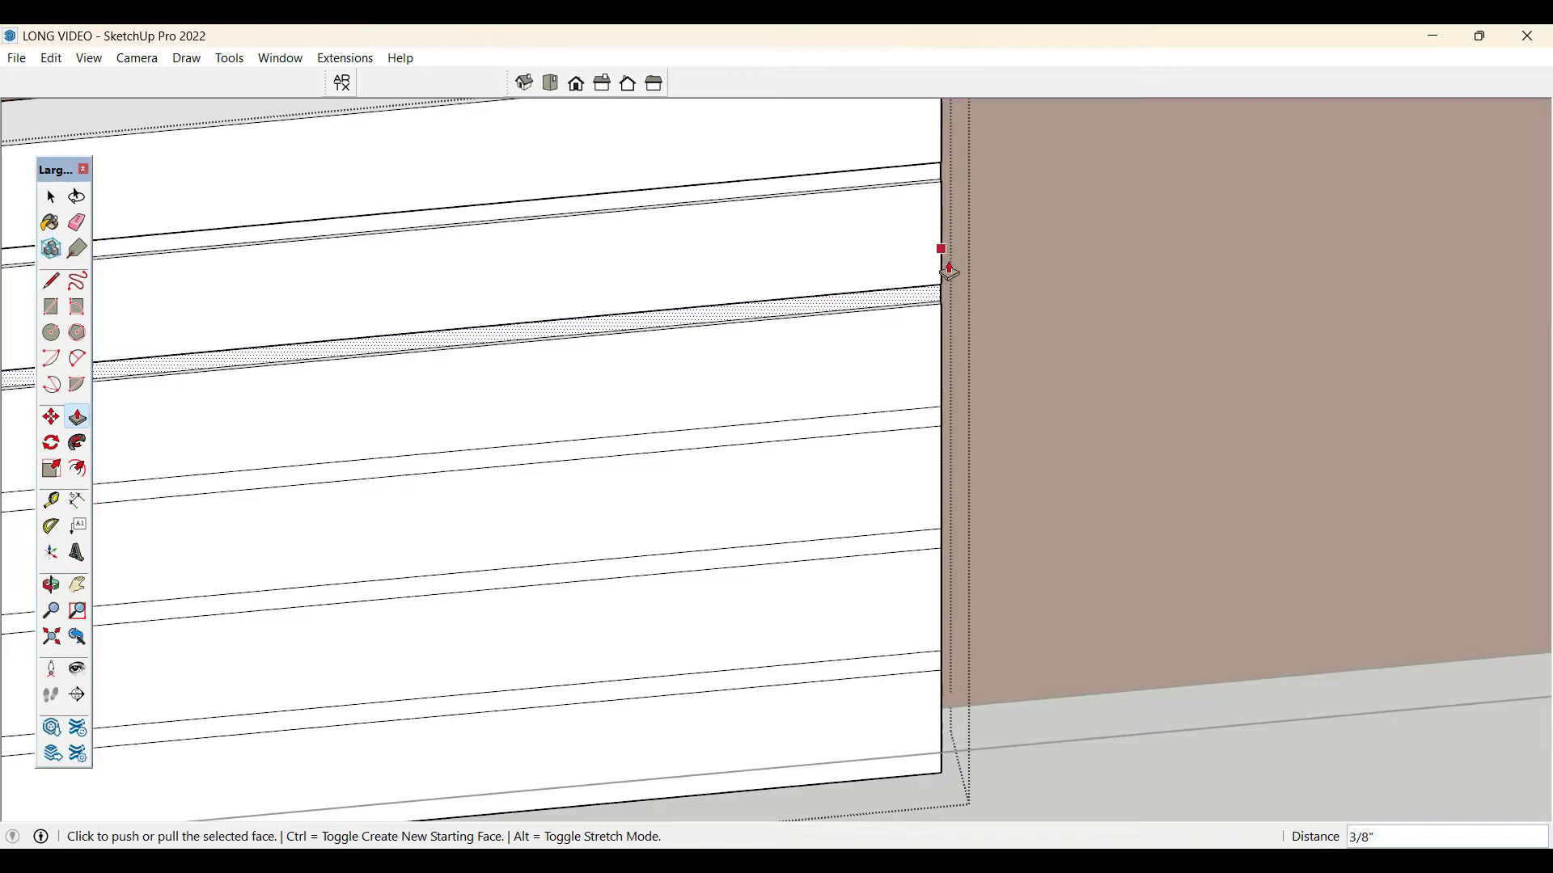
- Push the remaining three narrow bands 3/8" into the wall, matching the depth of the upper grooves
middle_click_drag(943, 260, 670, 442)
key("space")
left_click(689, 432)
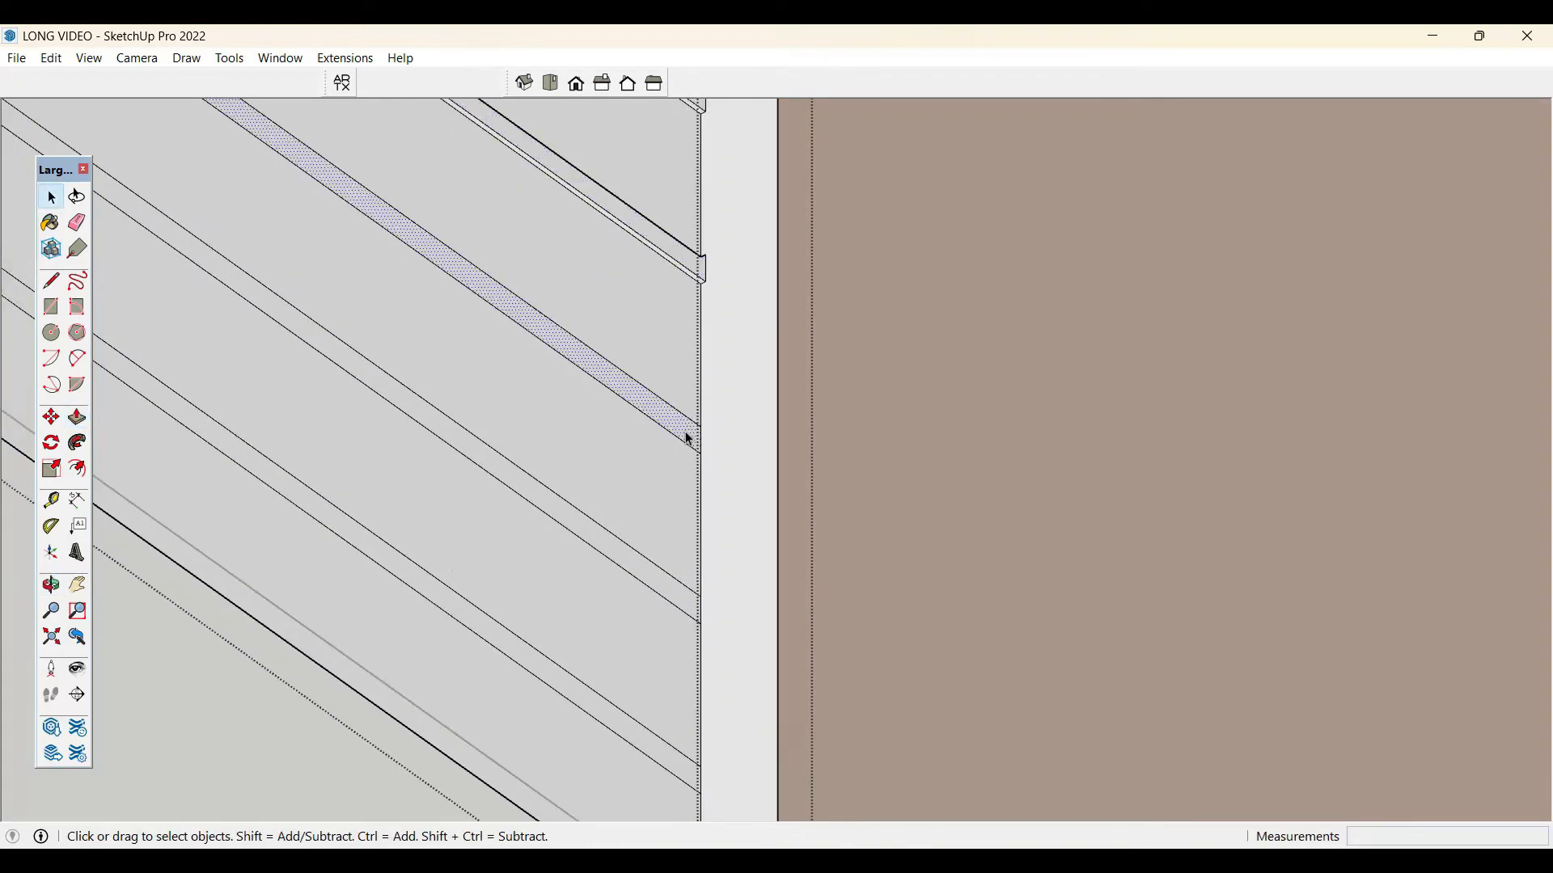
key("p")
left_click(693, 382)
left_click(699, 314)
key("space")
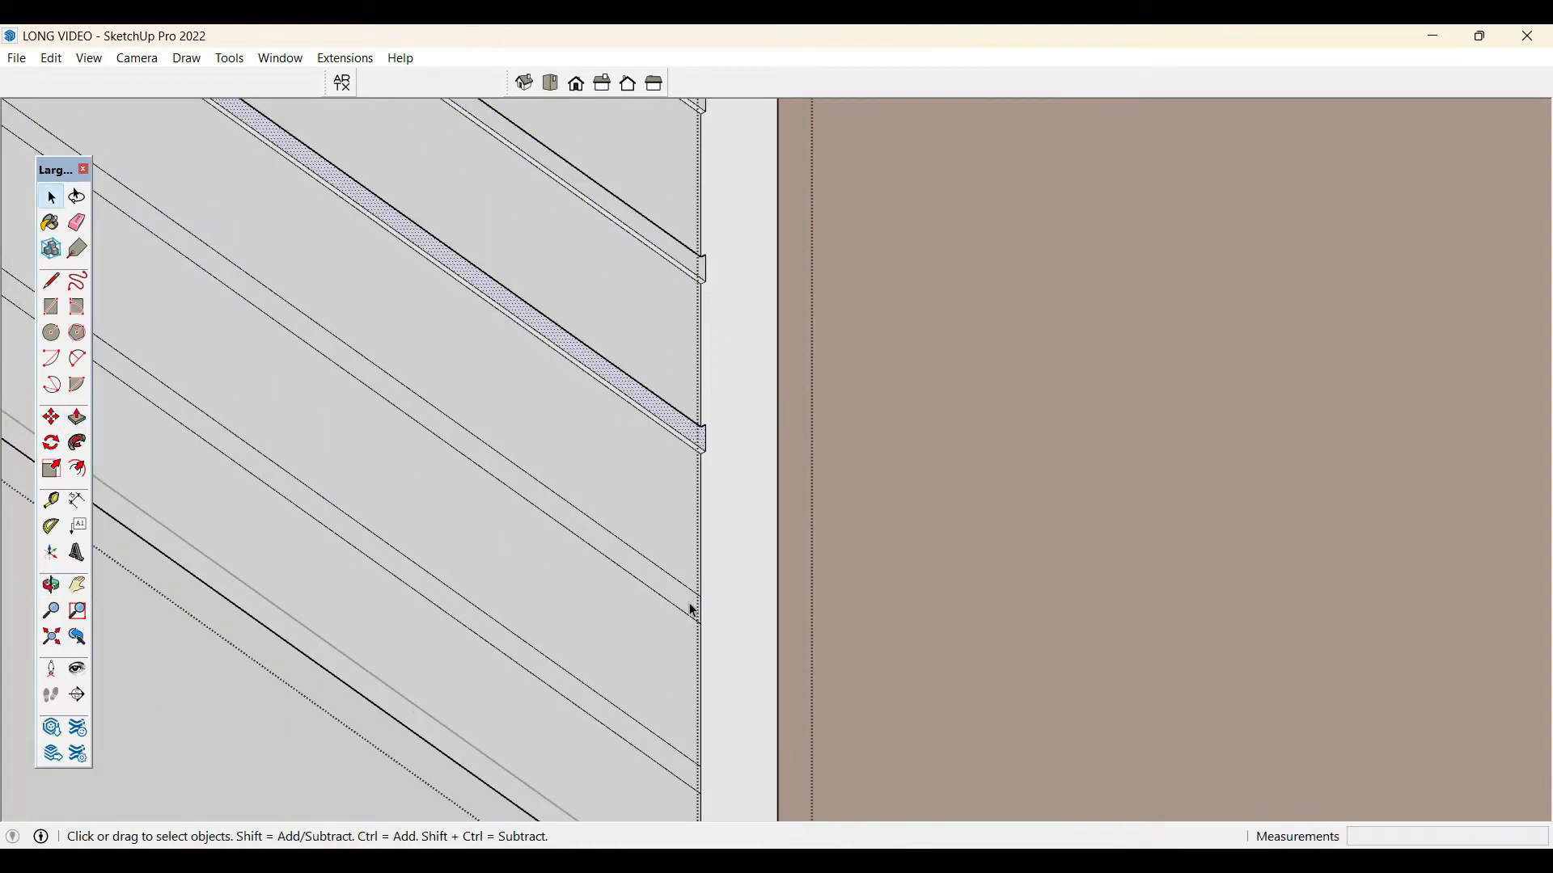
left_click(687, 610)
key("p")
left_click(687, 598)
left_click(705, 458)
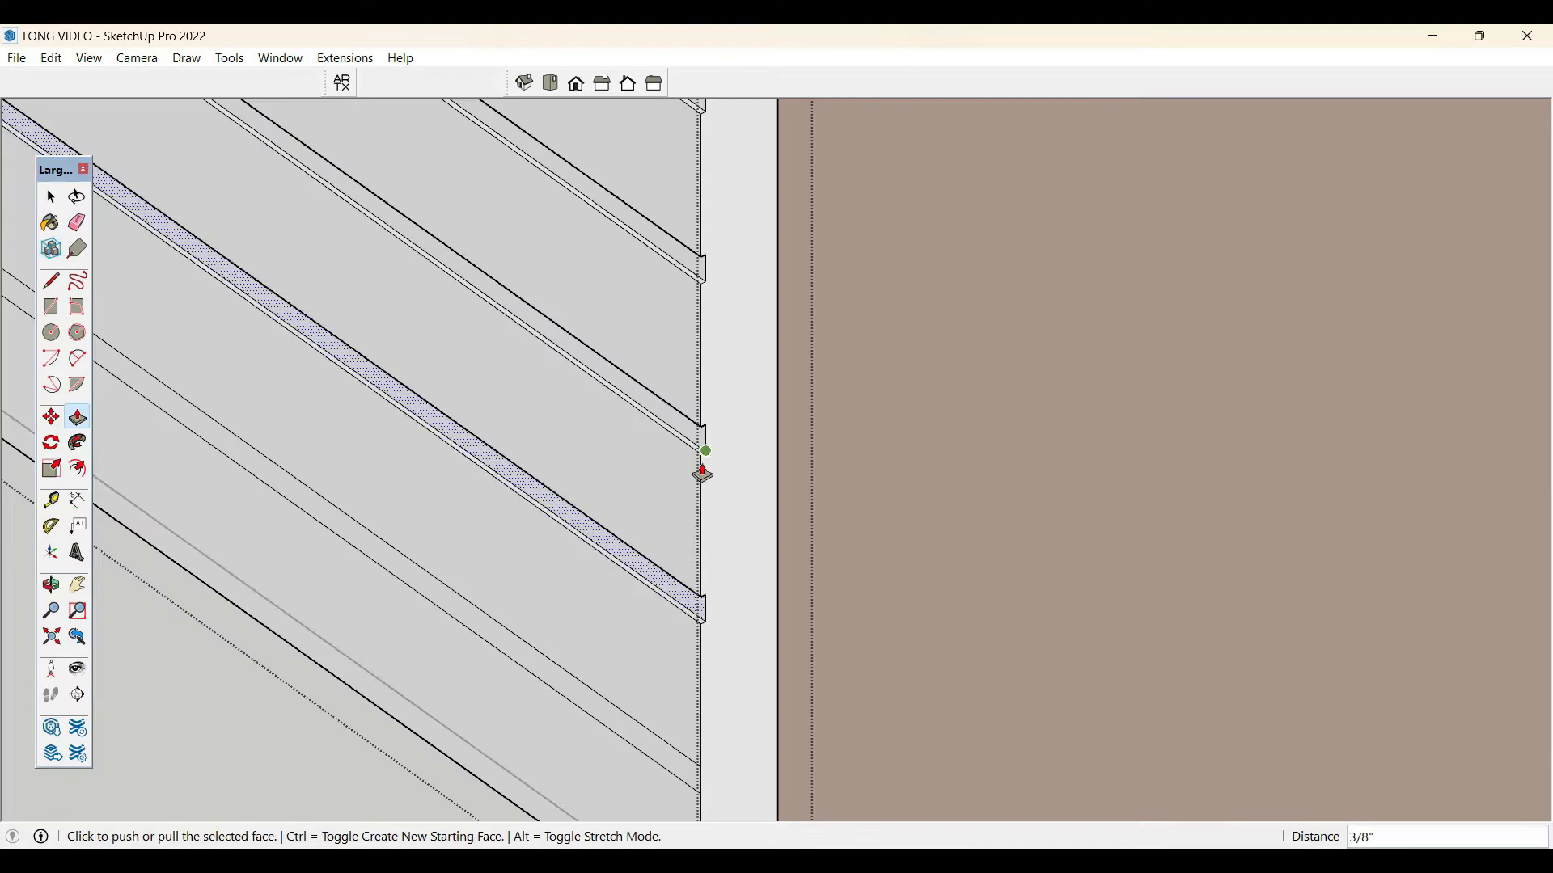
key("space")
left_click(682, 766)
key("p")
left_click(682, 752)
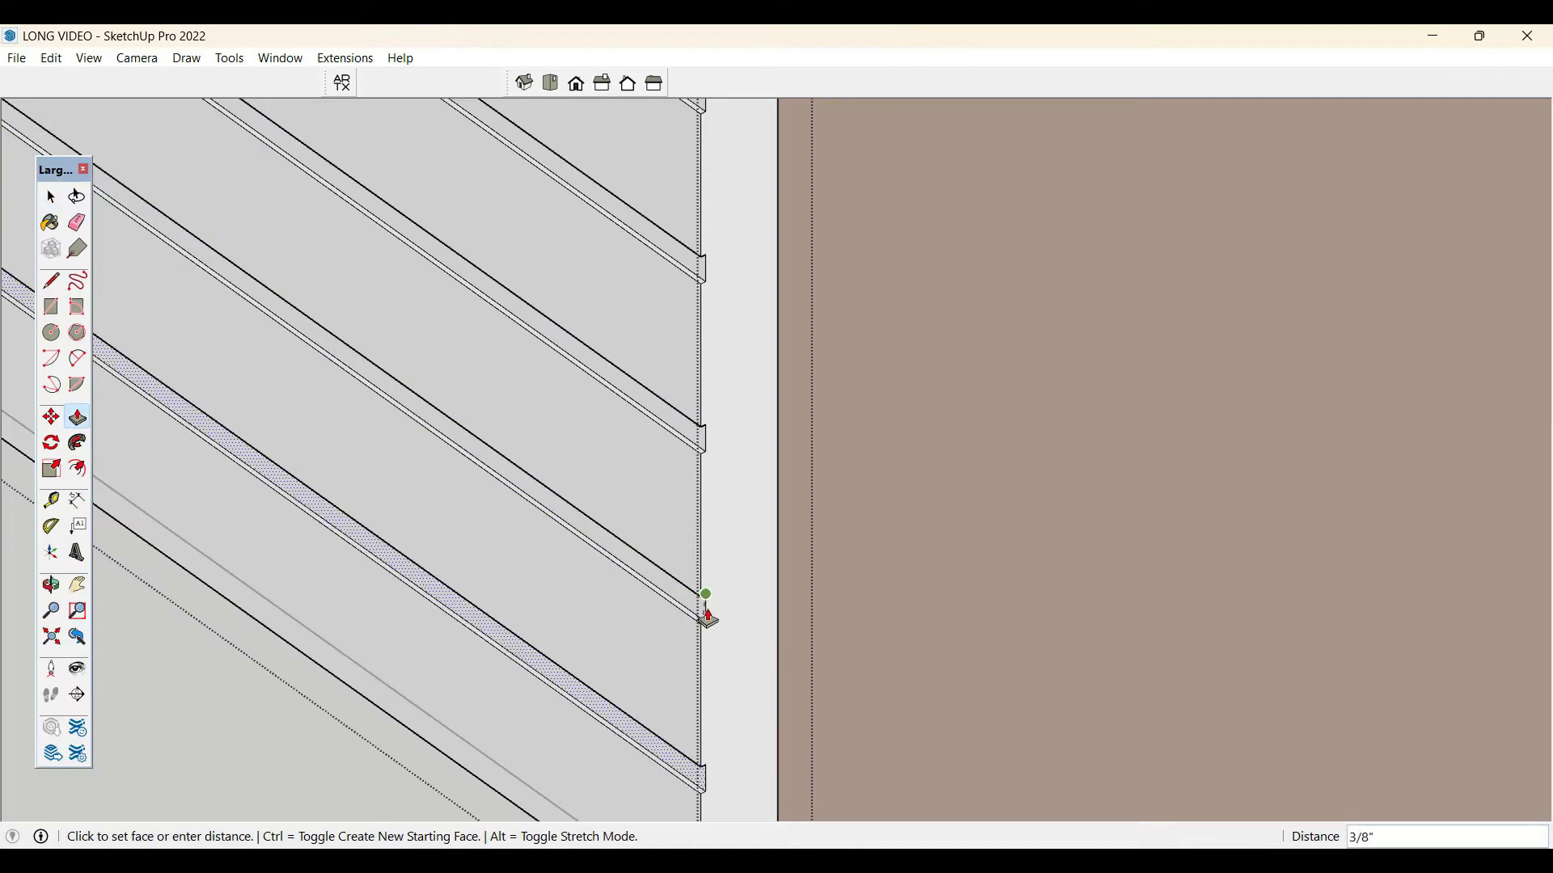
left_click(706, 617)
- Delete the leftover narrow face that extends below the base of the grooved wall front
key("space")
scroll(712, 285, "down", 2)
scroll(716, 636, "up", 2)
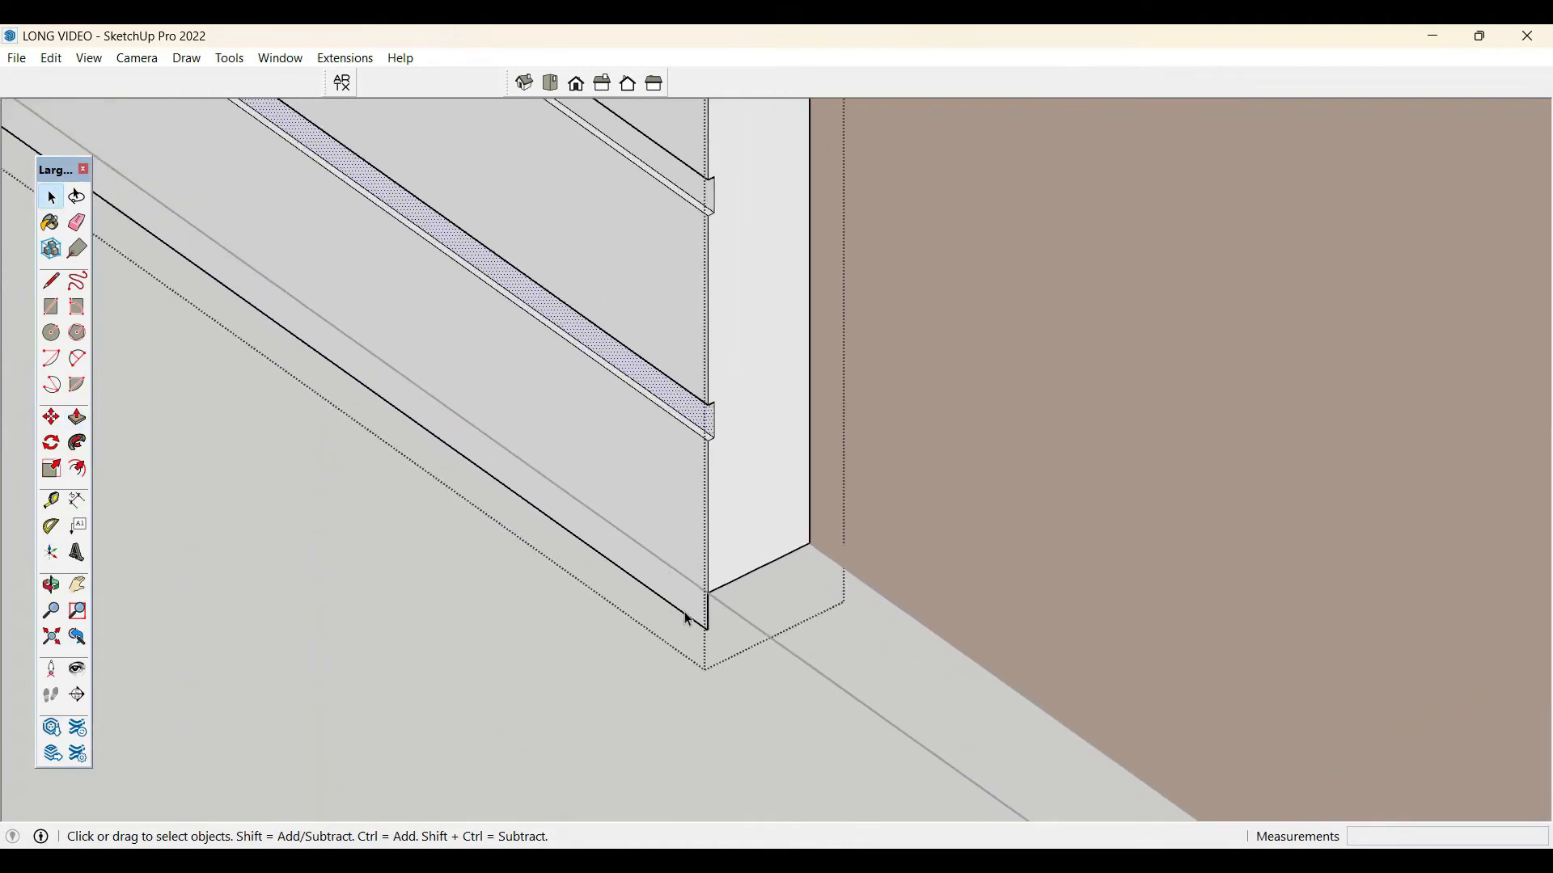
left_click(701, 619, "shift")
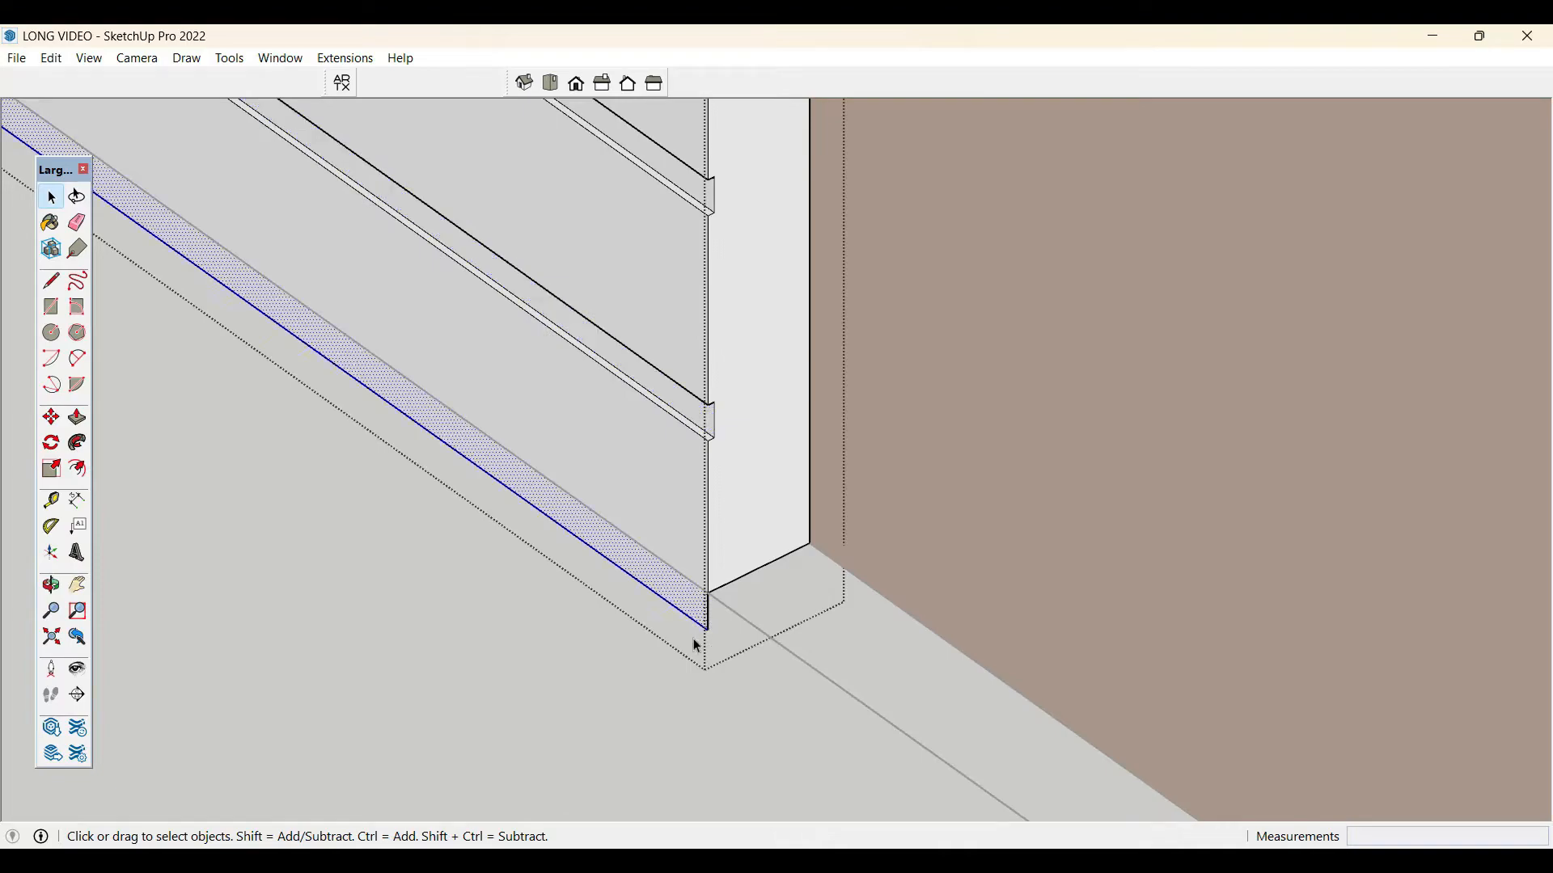
key("Delete")
- Copy the grooved wall section along the boundary line so the copy starts at the edge of the paved entrance
scroll(693, 636, "down", 3)
middle_click_drag(694, 636, 503, 535)
scroll(622, 542, "up", 3)
left_click(606, 571)
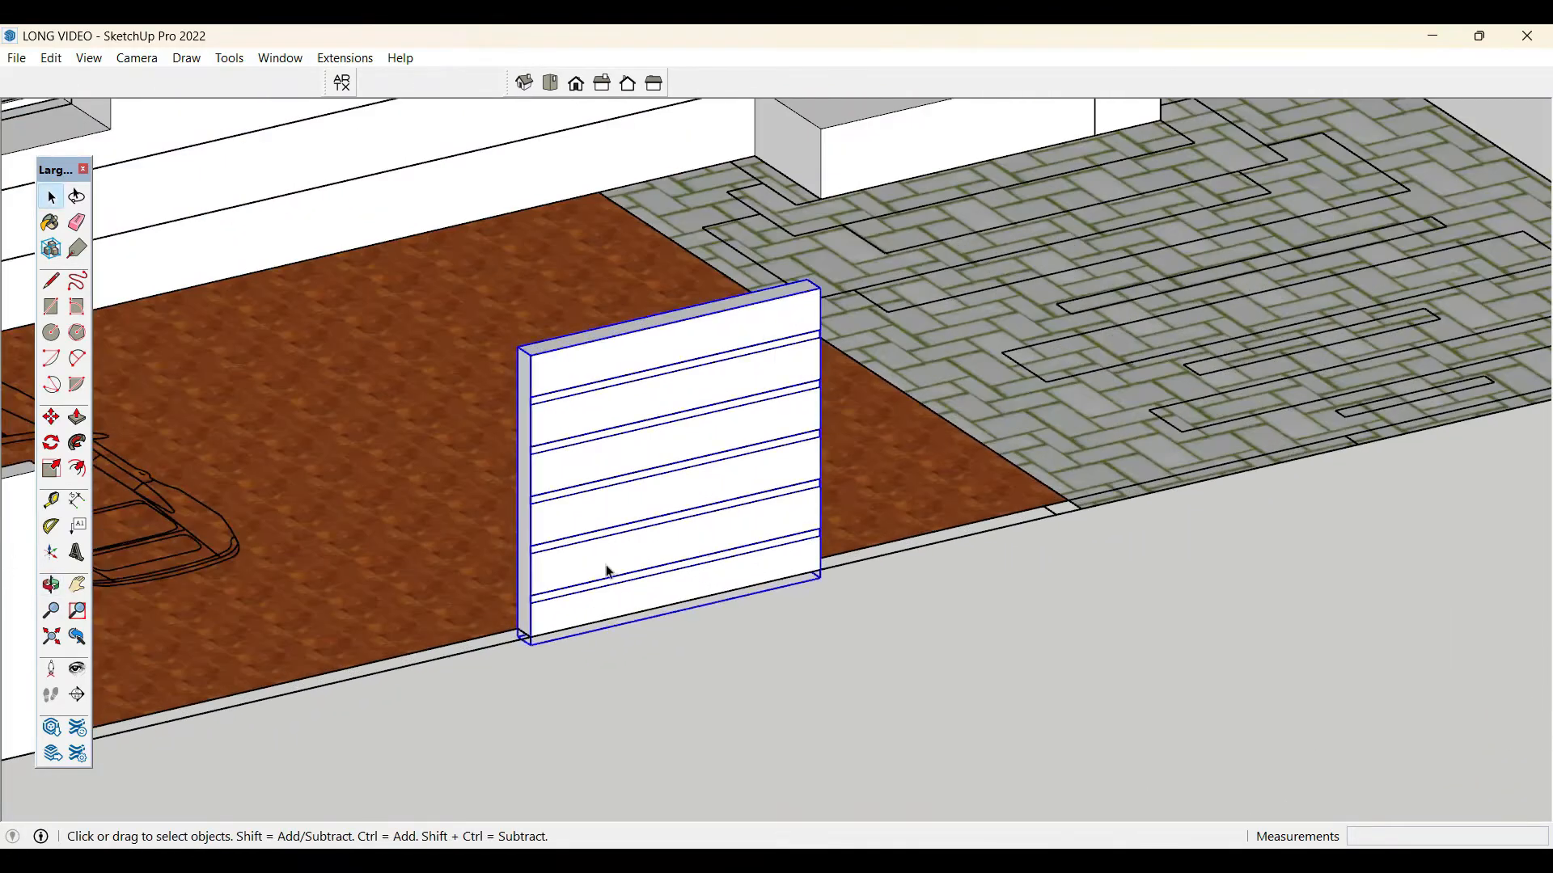
scroll(554, 590, "down", 3)
key("m")
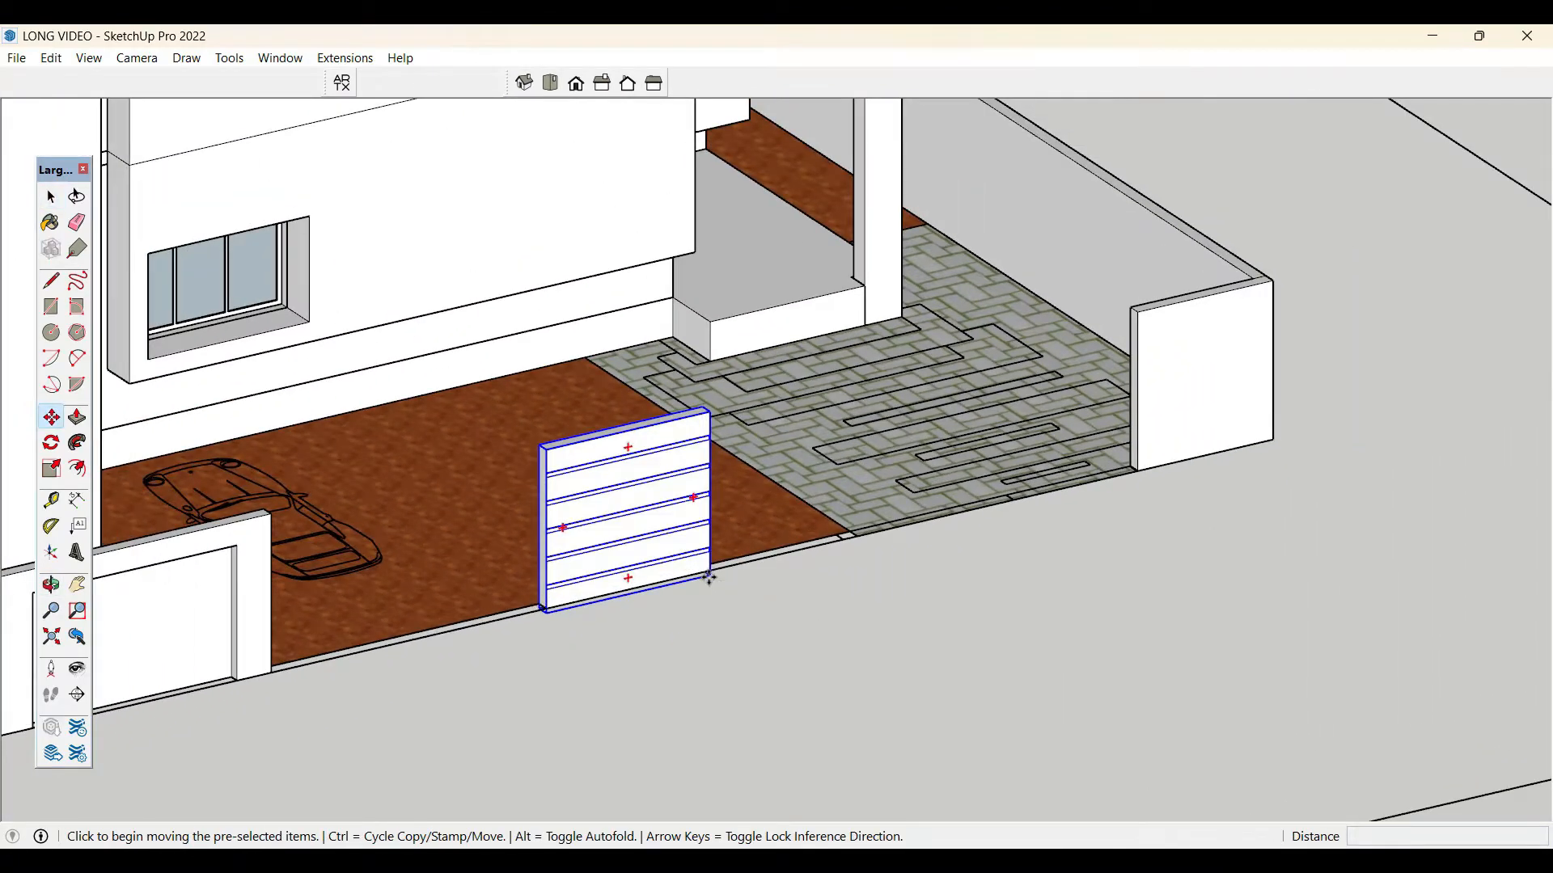
left_click(710, 571)
key("ctrl")
left_click(1016, 500)
key("space")
left_click(1064, 623)
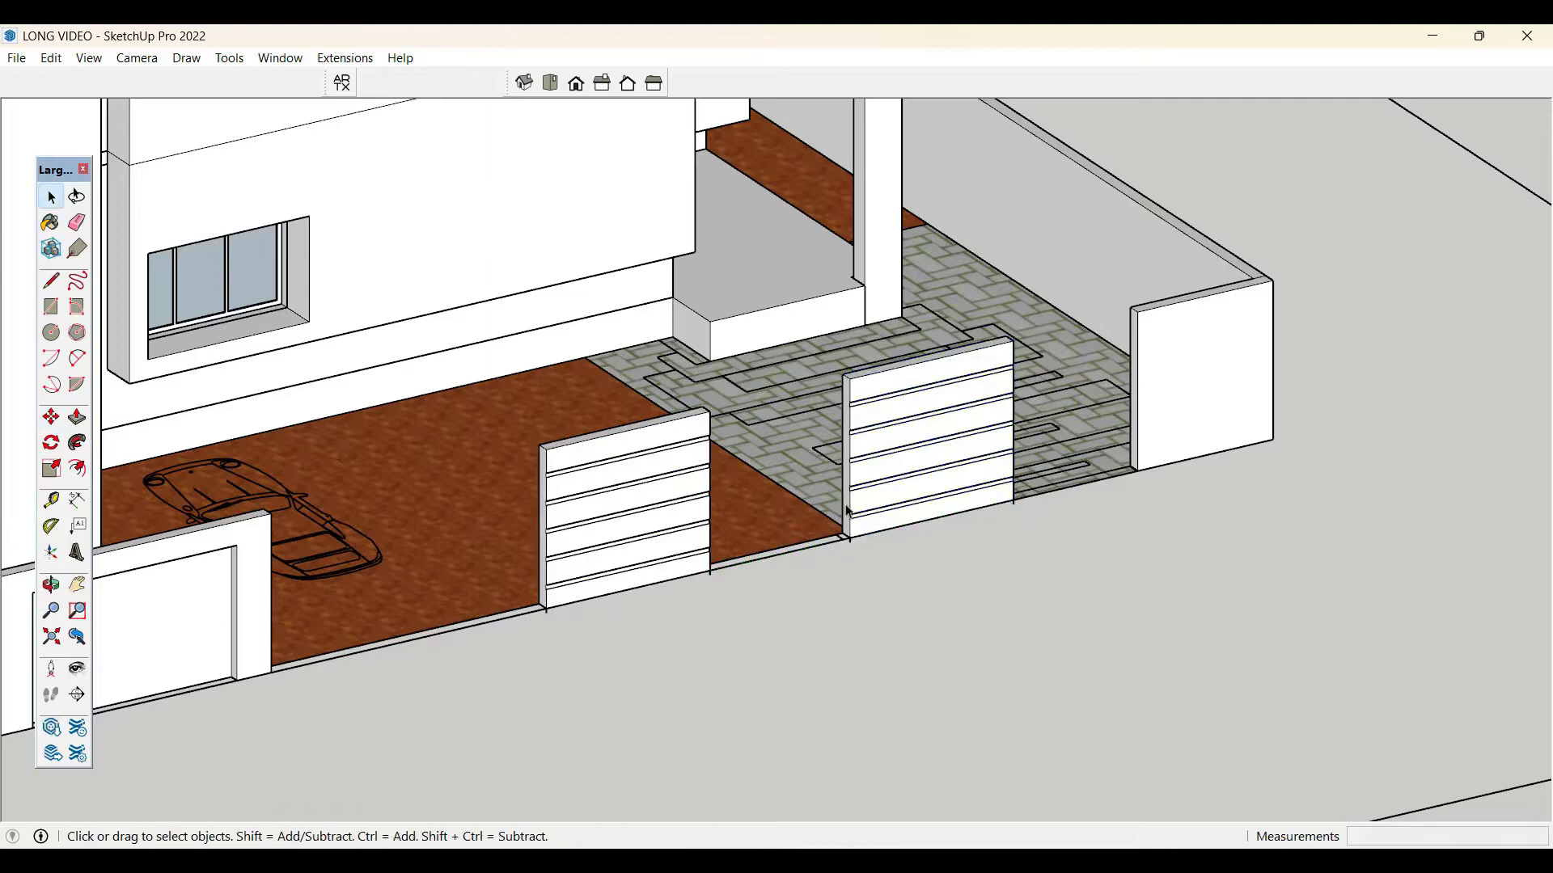
- Fill the gap between the two grooved wall sections with a full-height rectangle and extrude it 6" to the wall thickness
scroll(833, 558, "up", 3)
key("r")
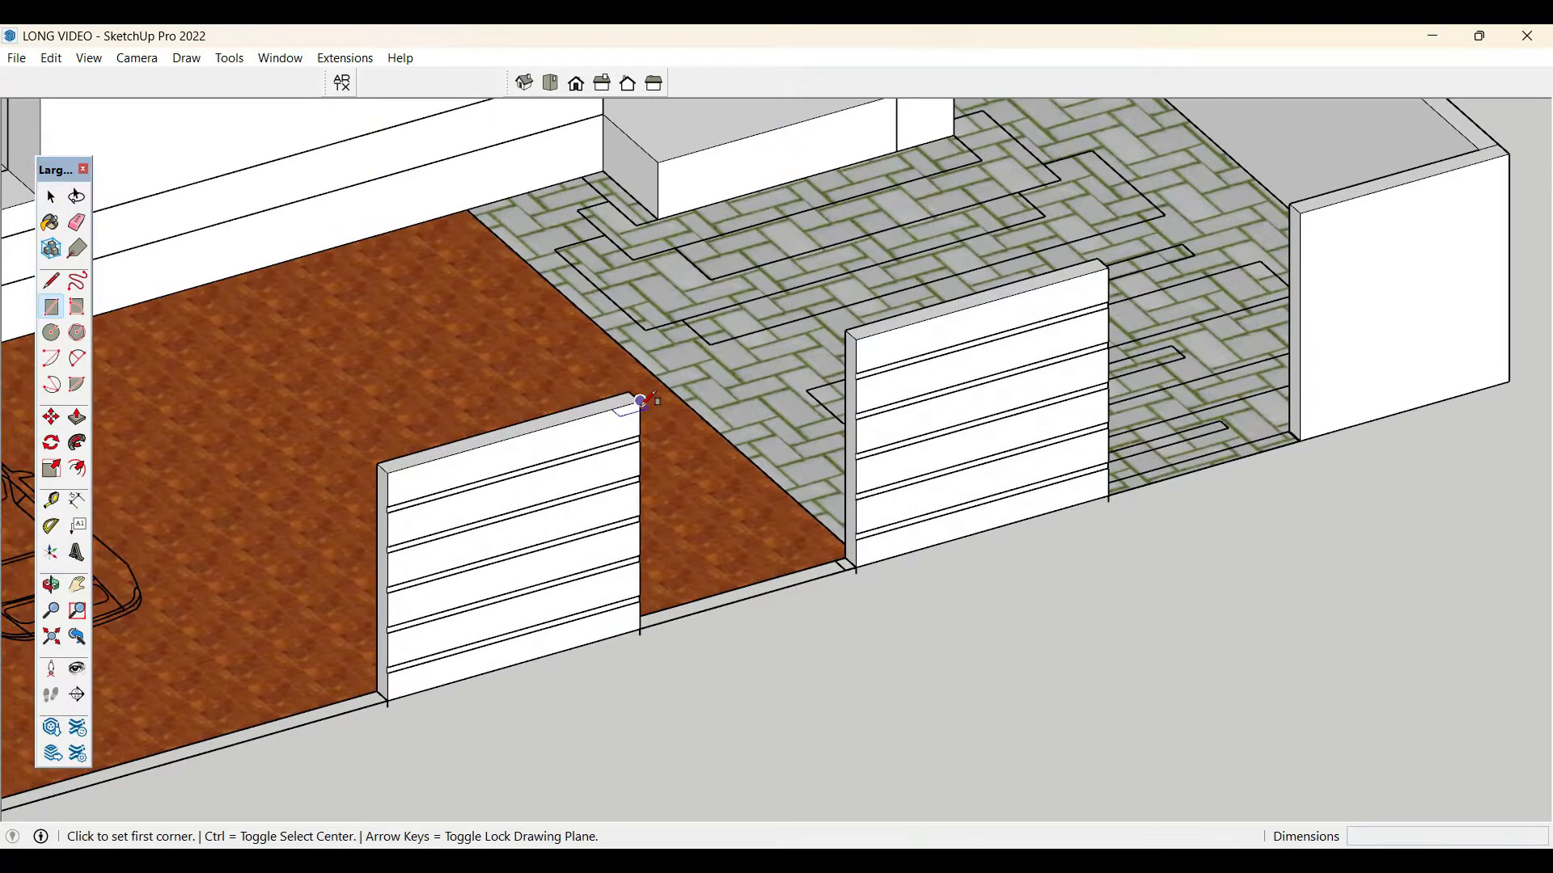
left_click(641, 400)
left_click(857, 566)
key("space")
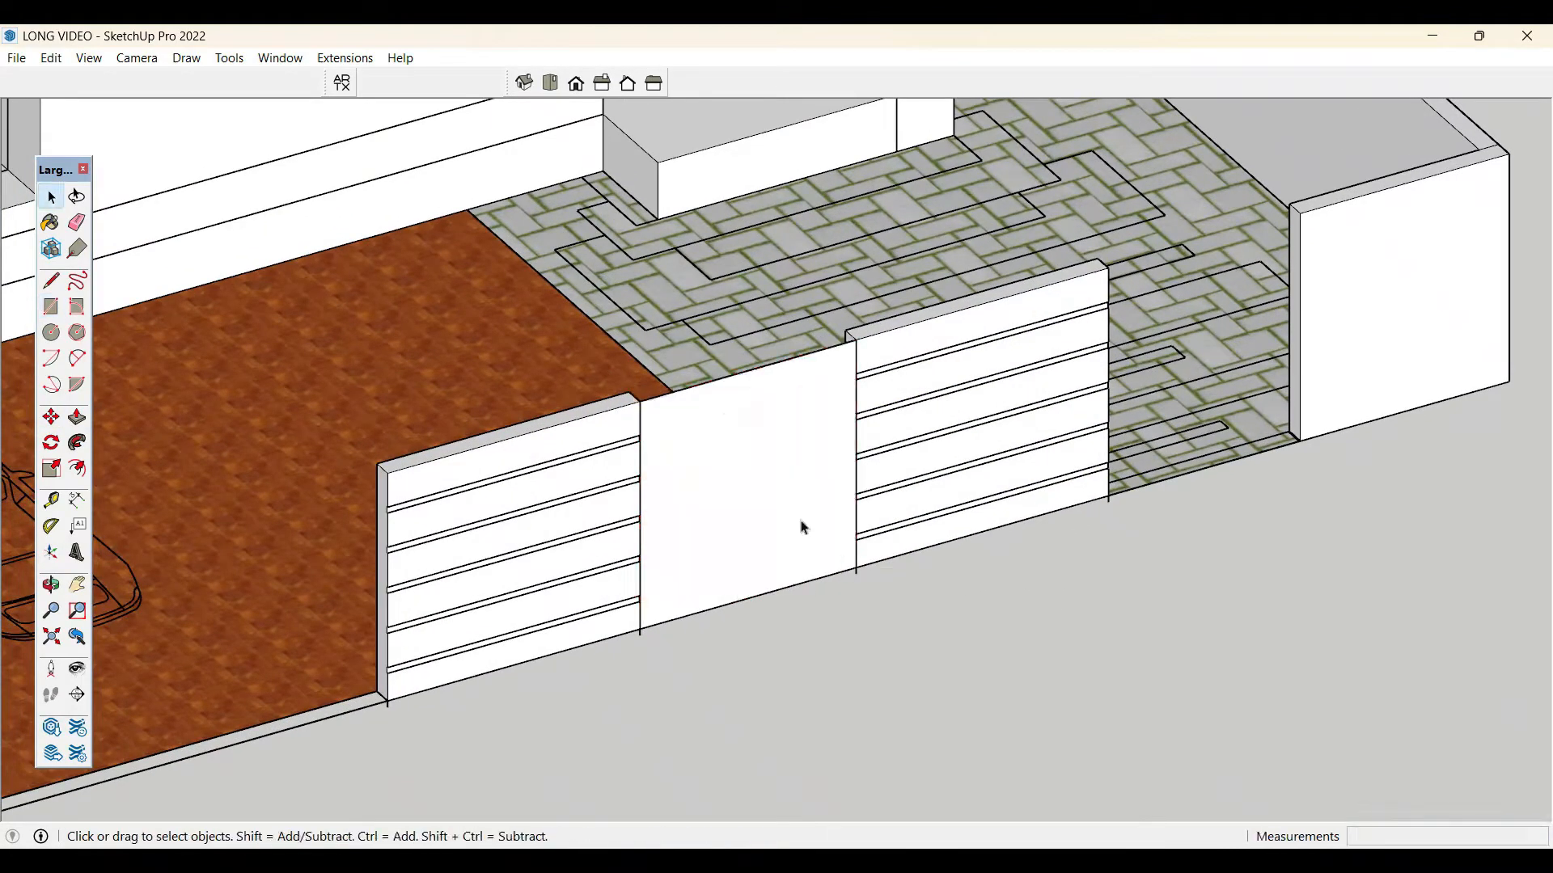
key("p")
left_click(797, 469)
left_click(853, 339)
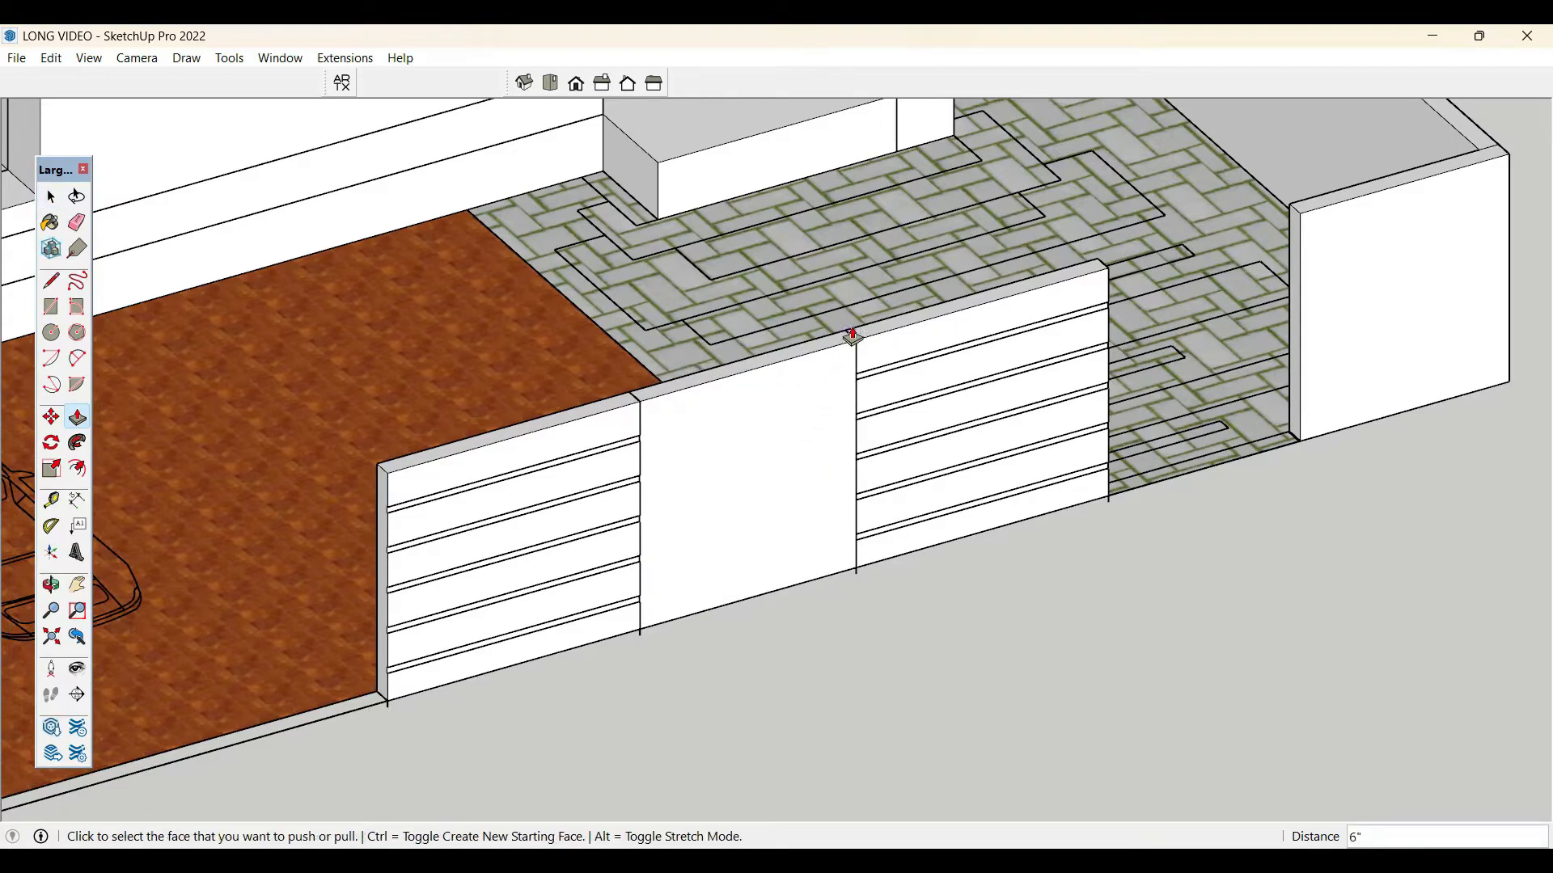
key("space")
- Offset the outline of the plain middle section's front face inward by about 9 3/4"
middle_click_drag(756, 499, 764, 454)
scroll(796, 485, "up", 1)
left_click(832, 507)
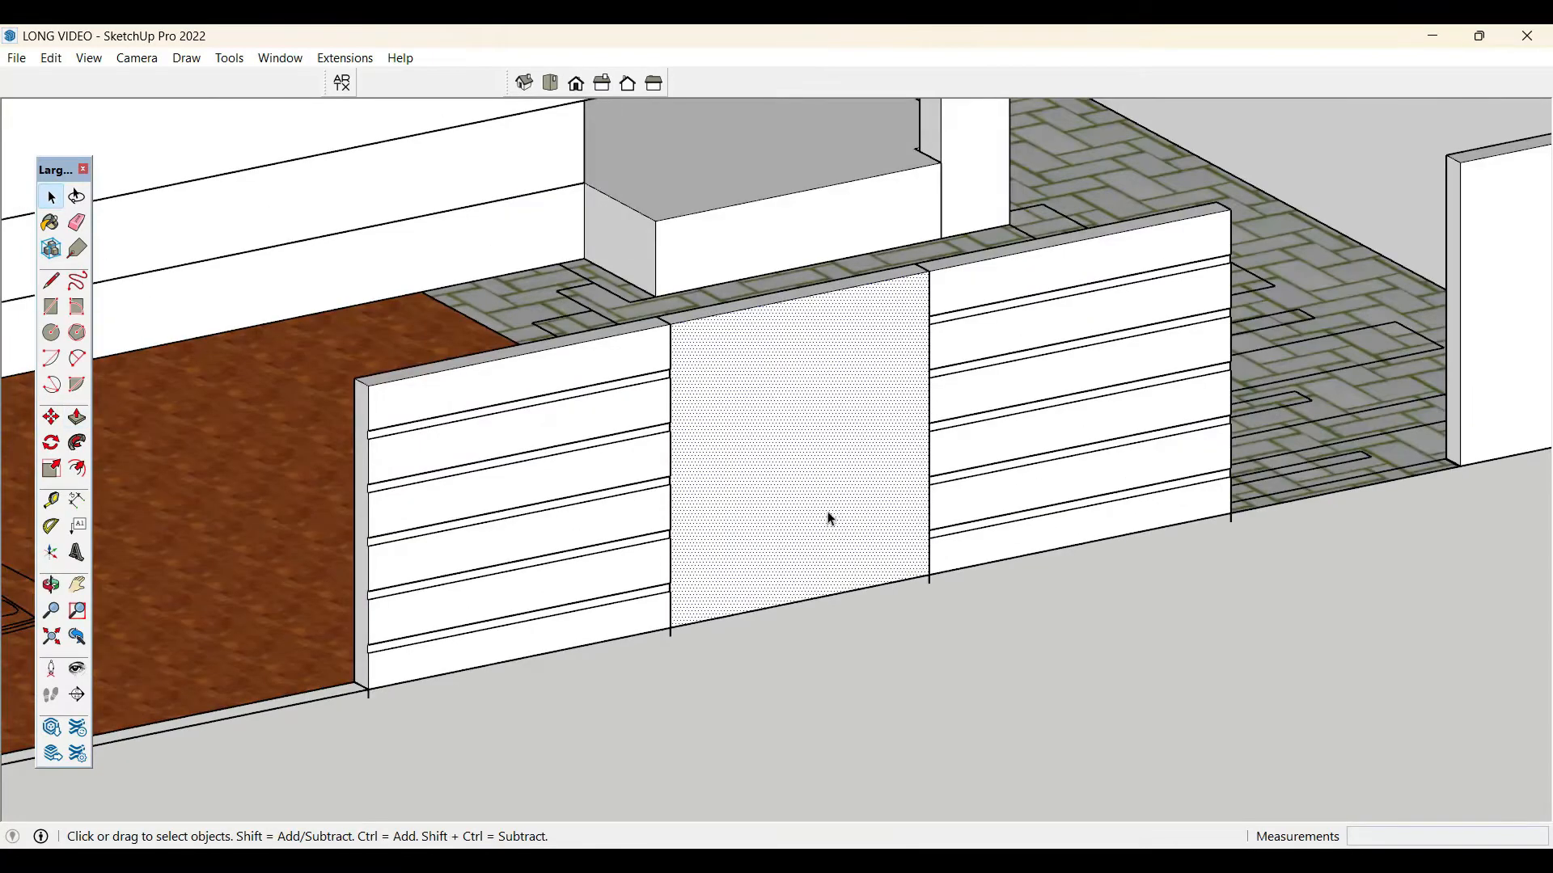
key("f")
left_click(811, 296)
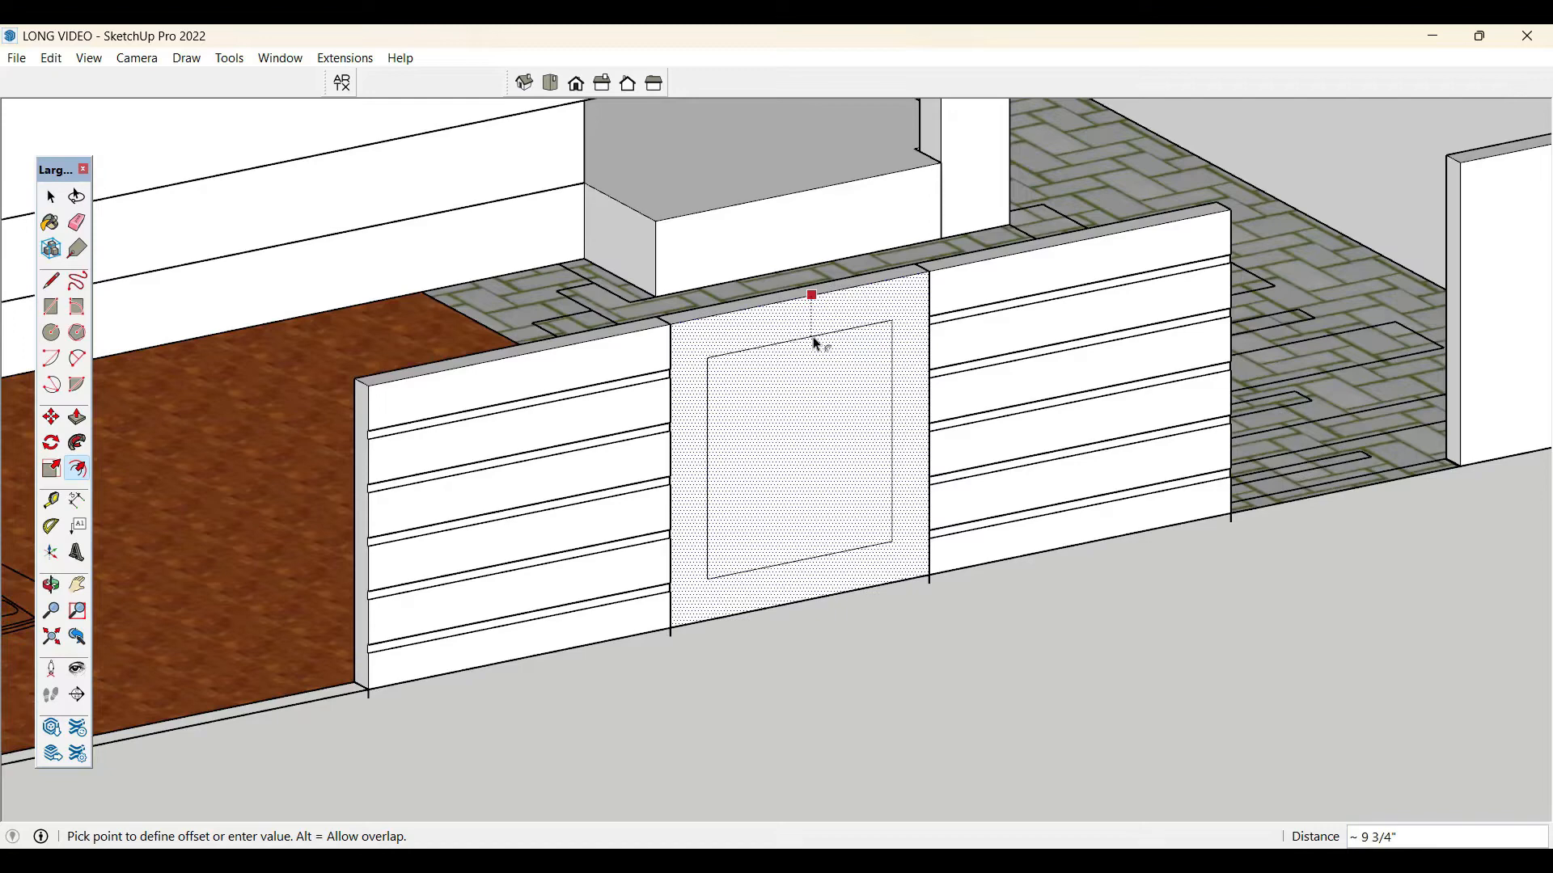
left_click(817, 345)
- Push the inner rectangle of the middle section shallowly into the wall as a recessed panel
key("space")
left_click(814, 454)
key("p")
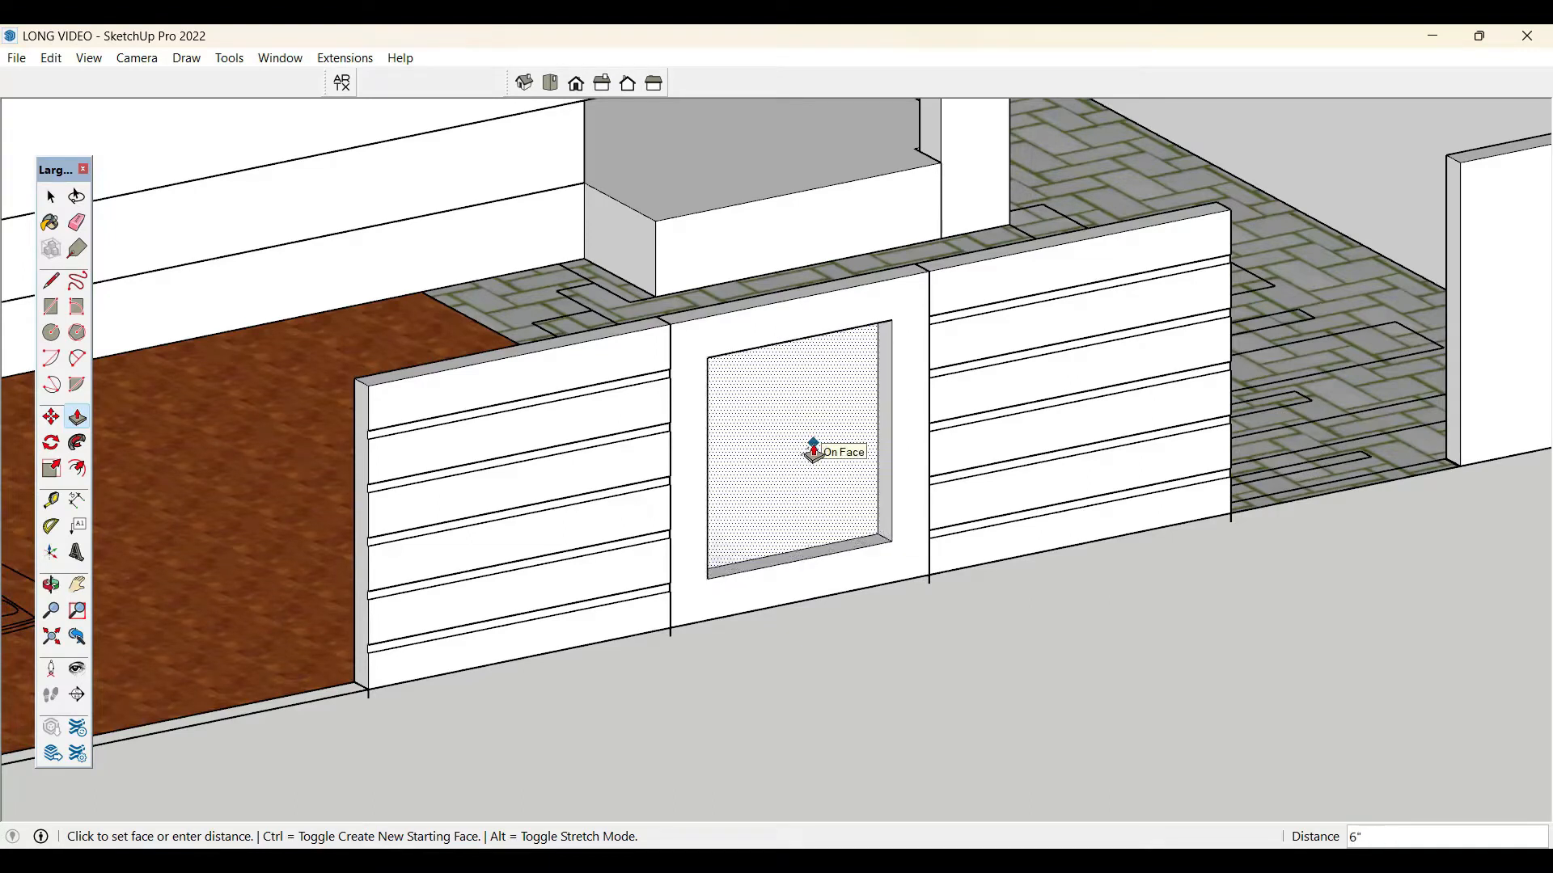
left_click(815, 457)
key("ctrl+z")
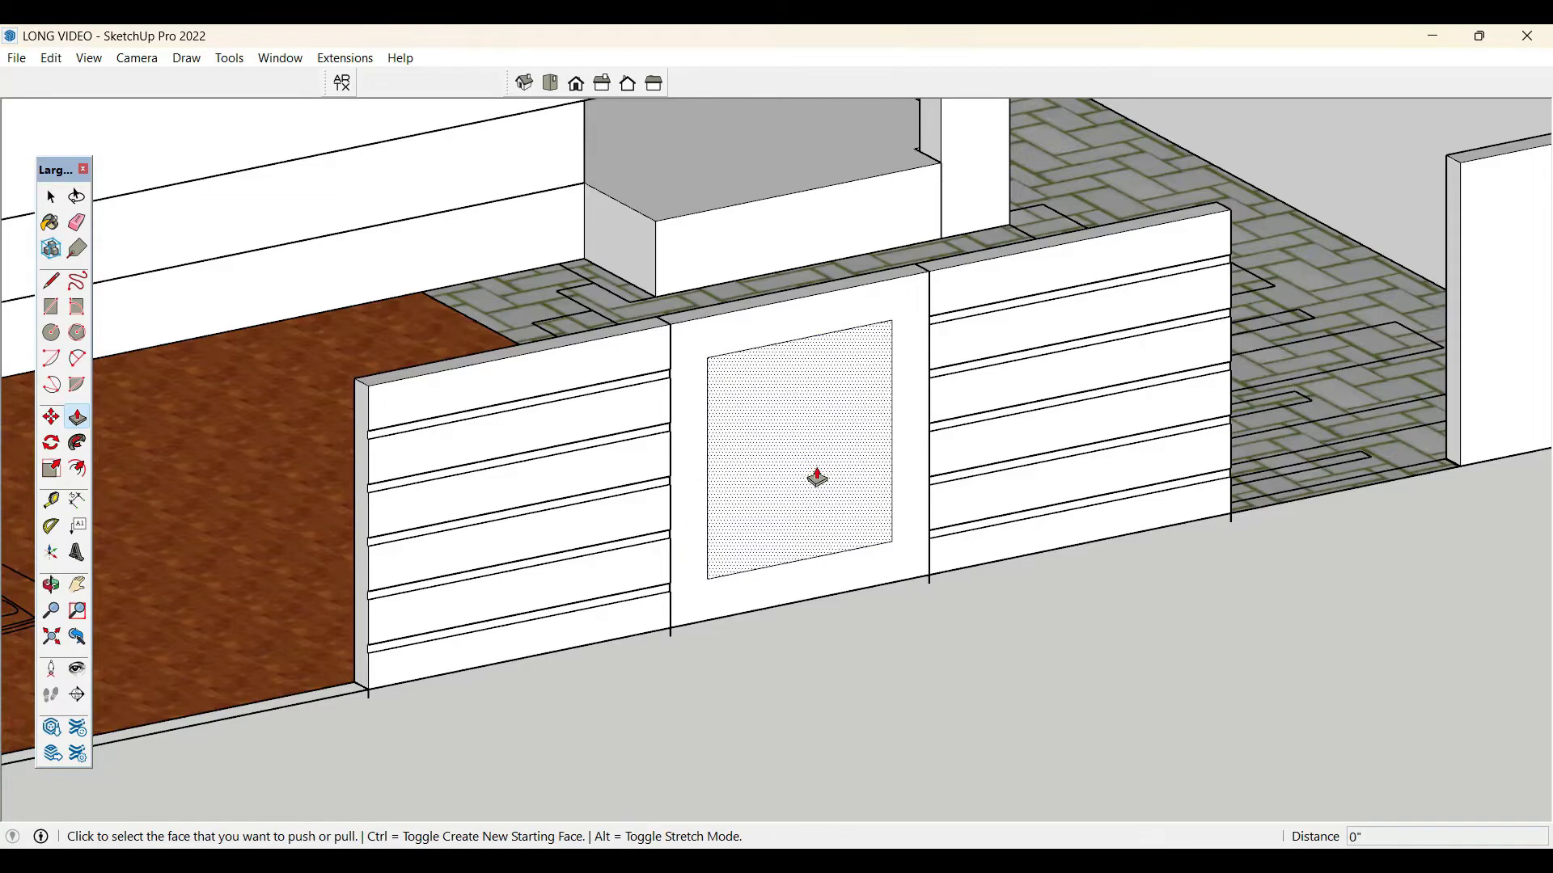
left_click(815, 458)
left_click(808, 464)
key("space")
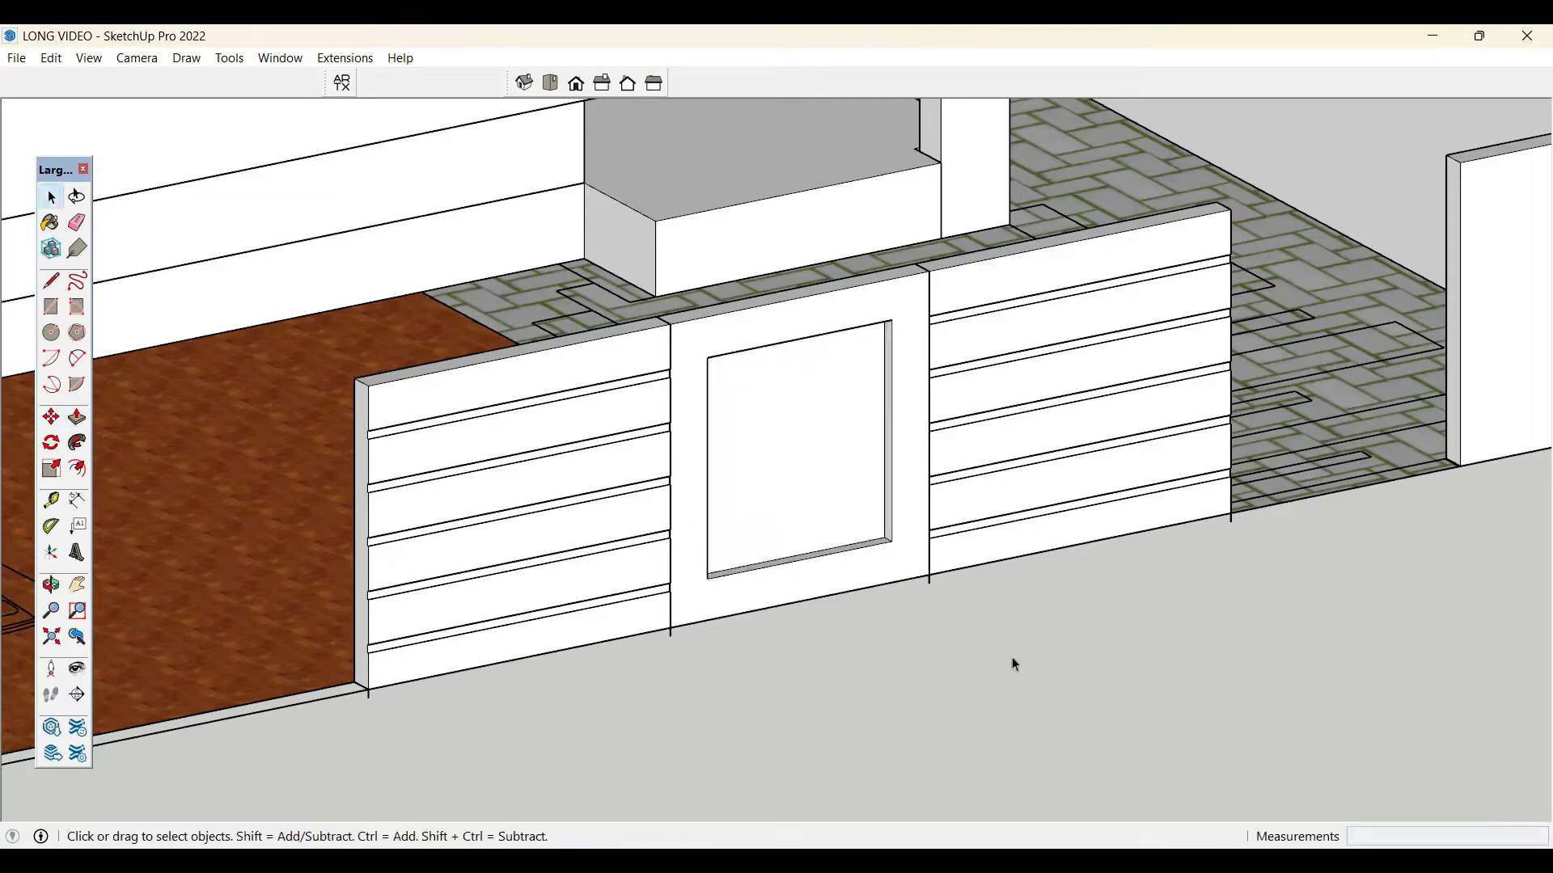
- Paint the recessed panel of the middle wall section with the golden-brown wood-look material from the Window Coverings collection
key("b")
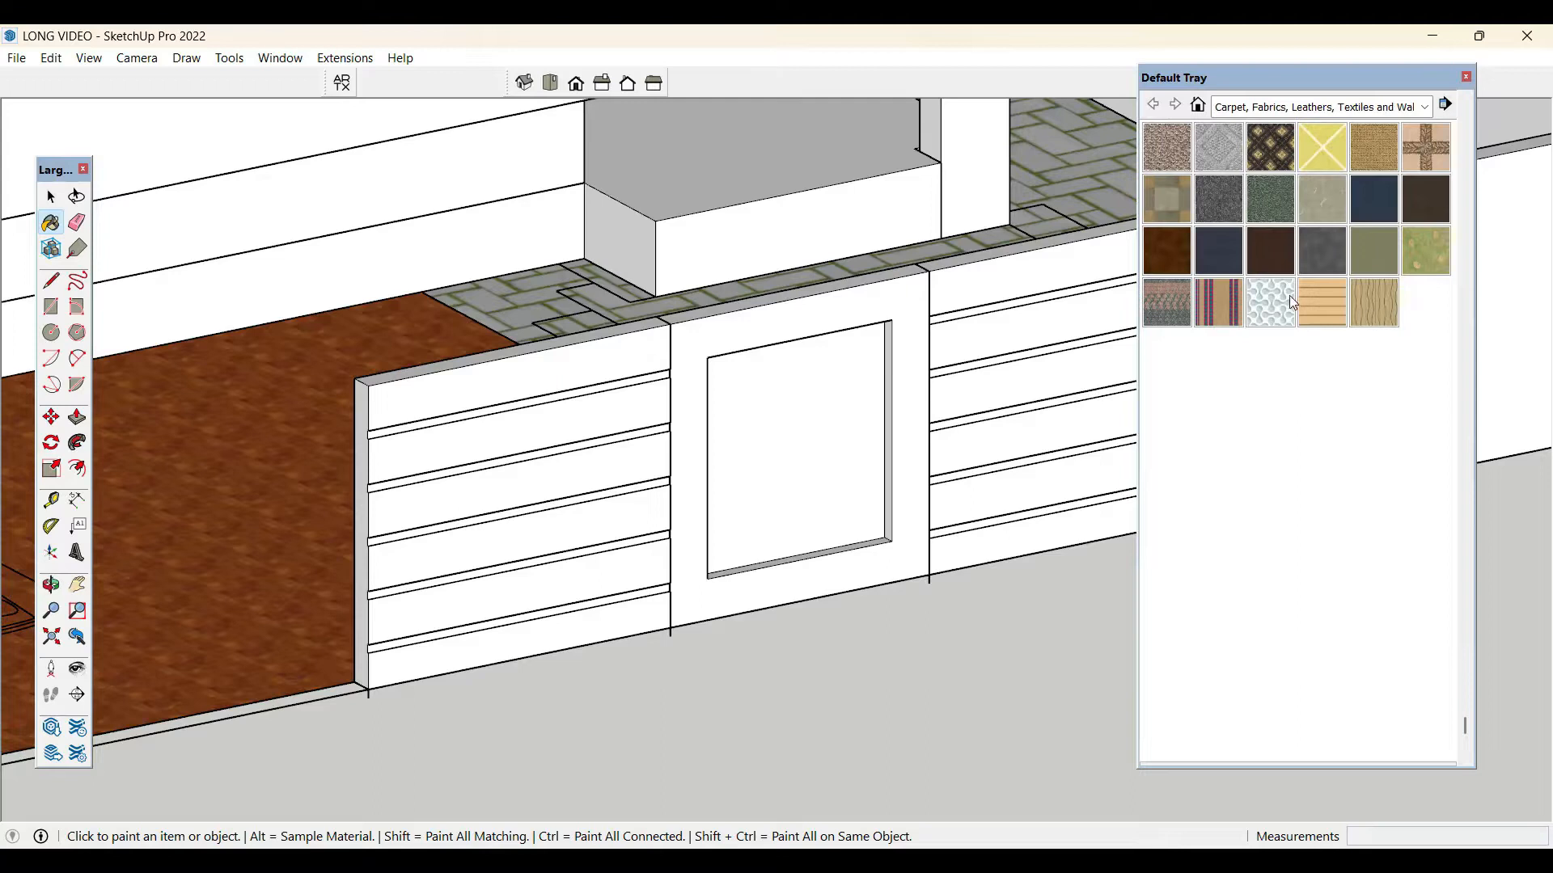
left_click(1425, 108)
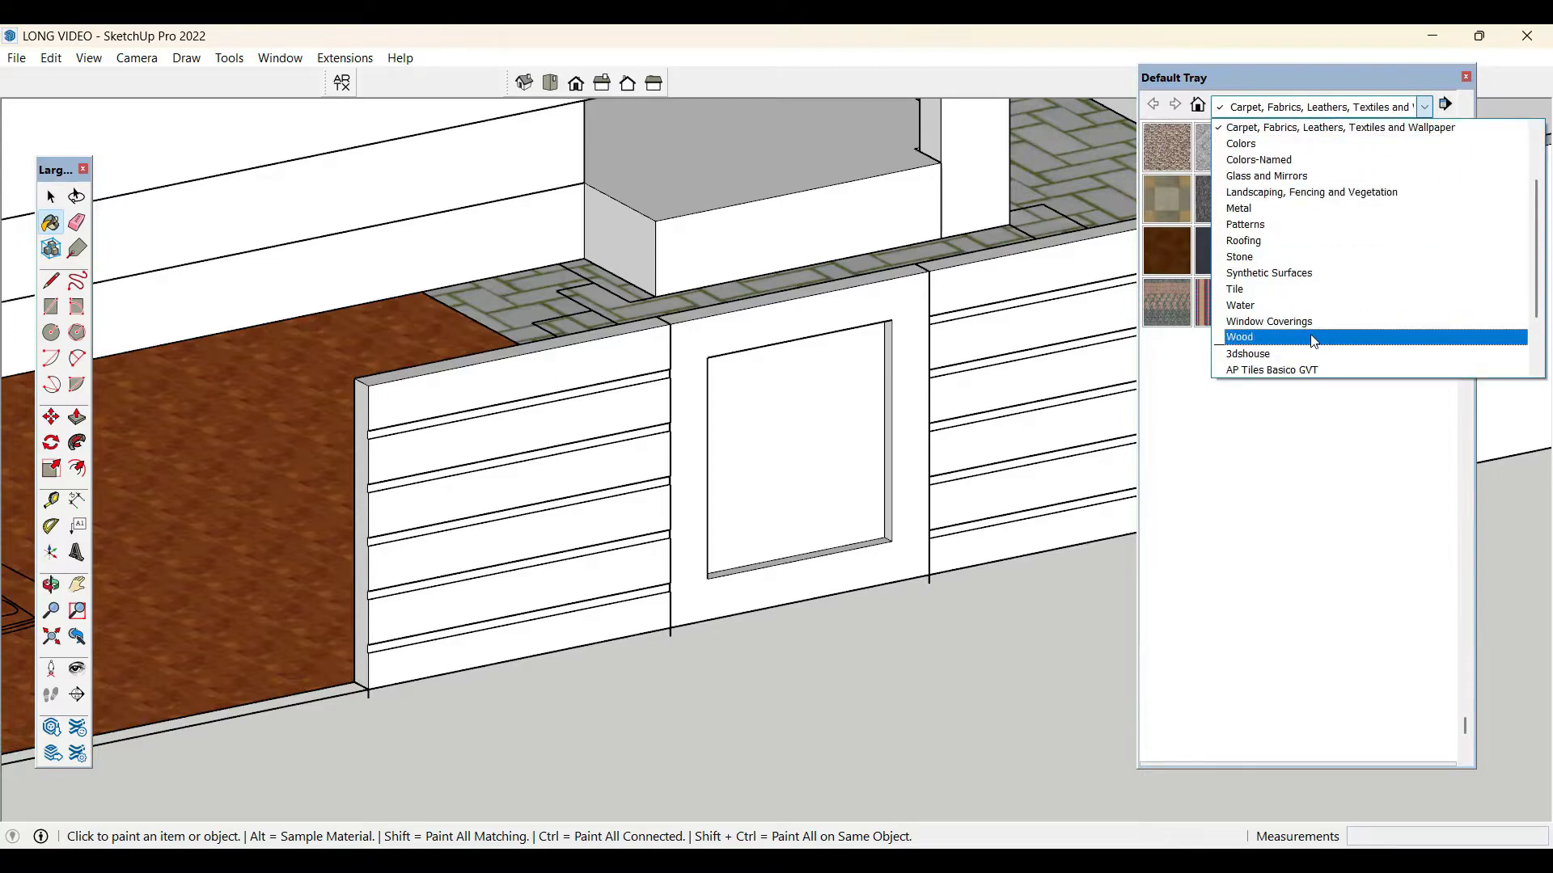
left_click(1313, 333)
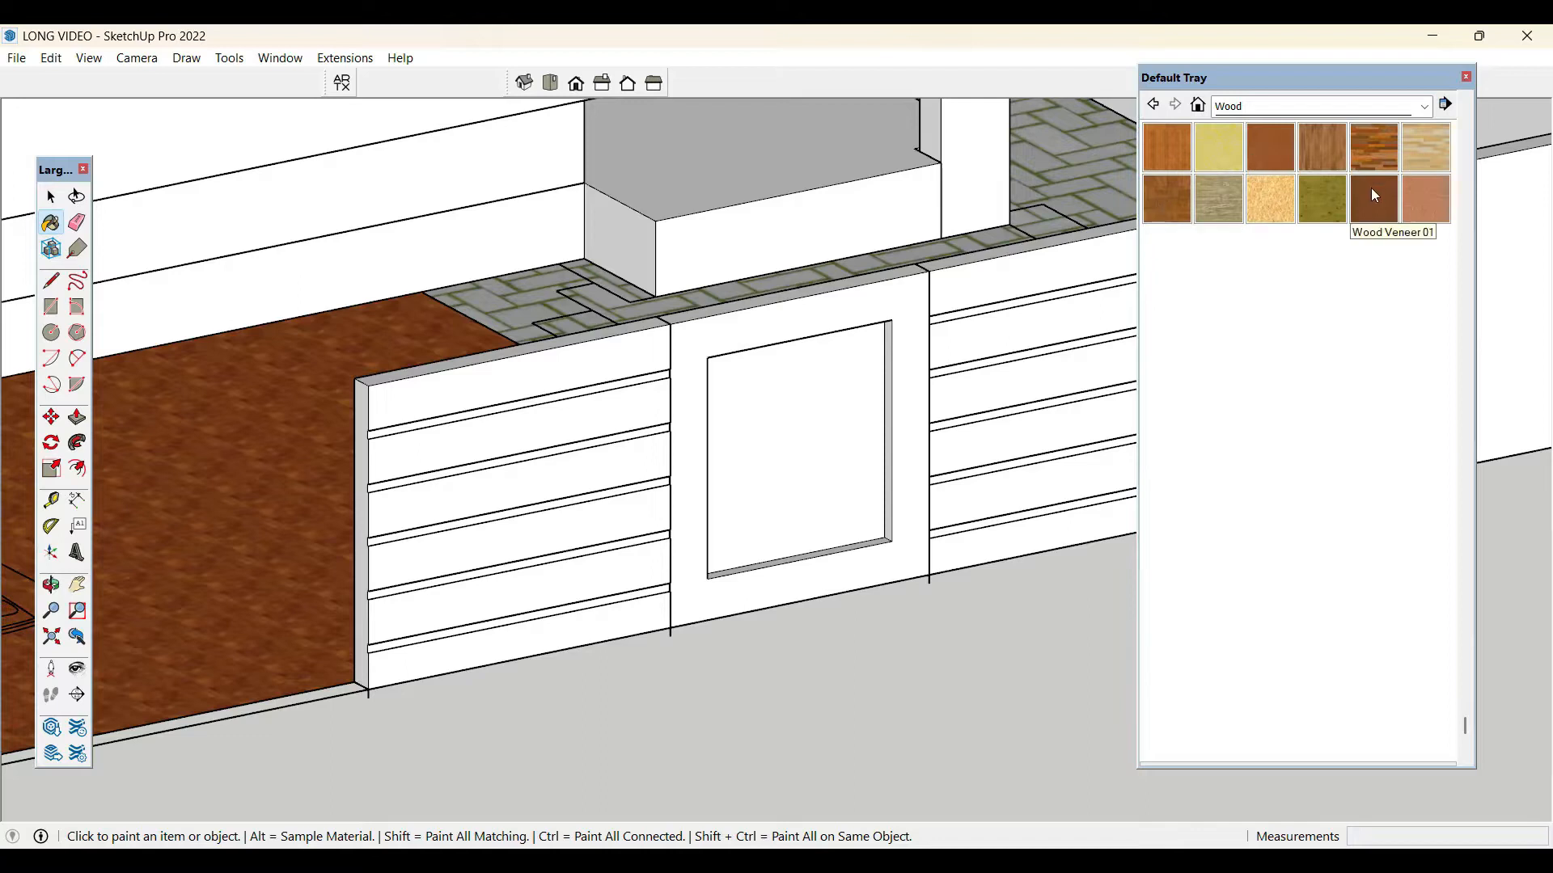
left_click(1423, 108)
scroll(1386, 194, "up", 1)
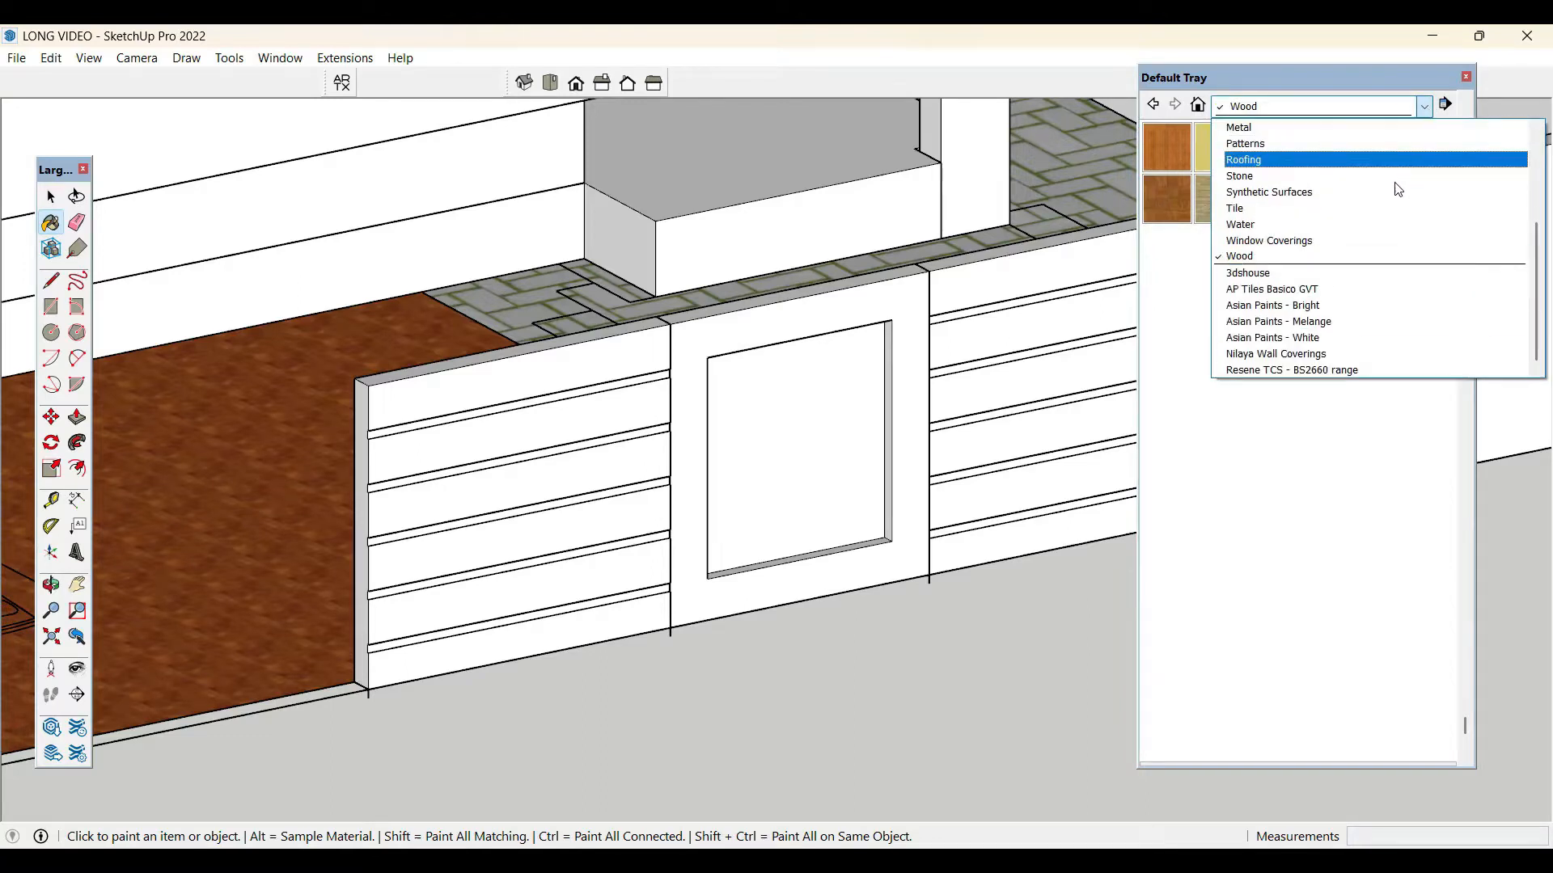
left_click(1367, 240)
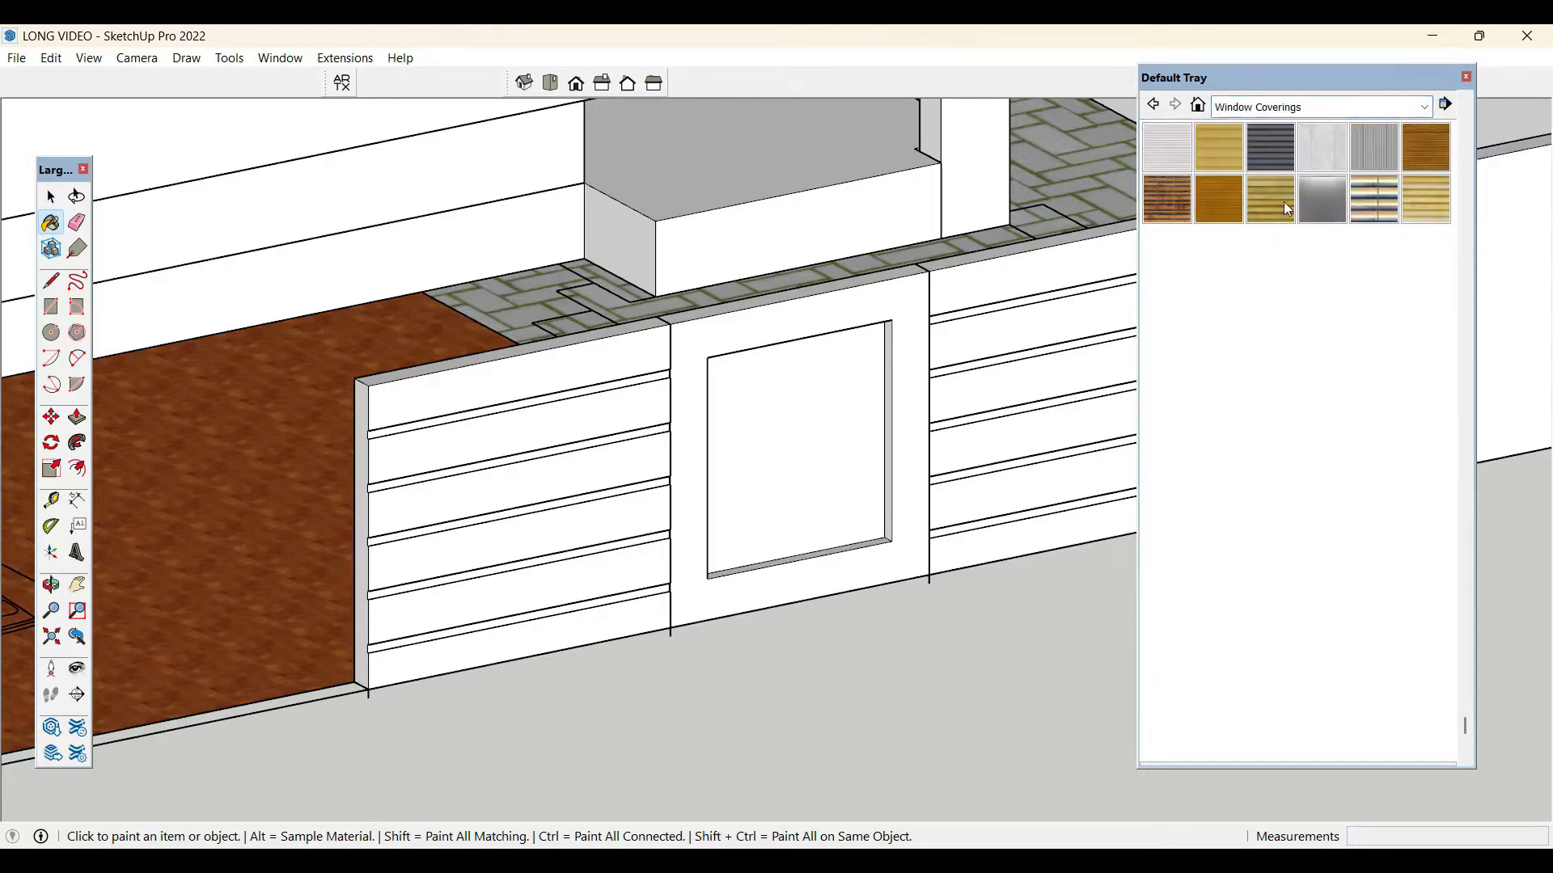
left_click(1219, 199)
left_click(842, 417)
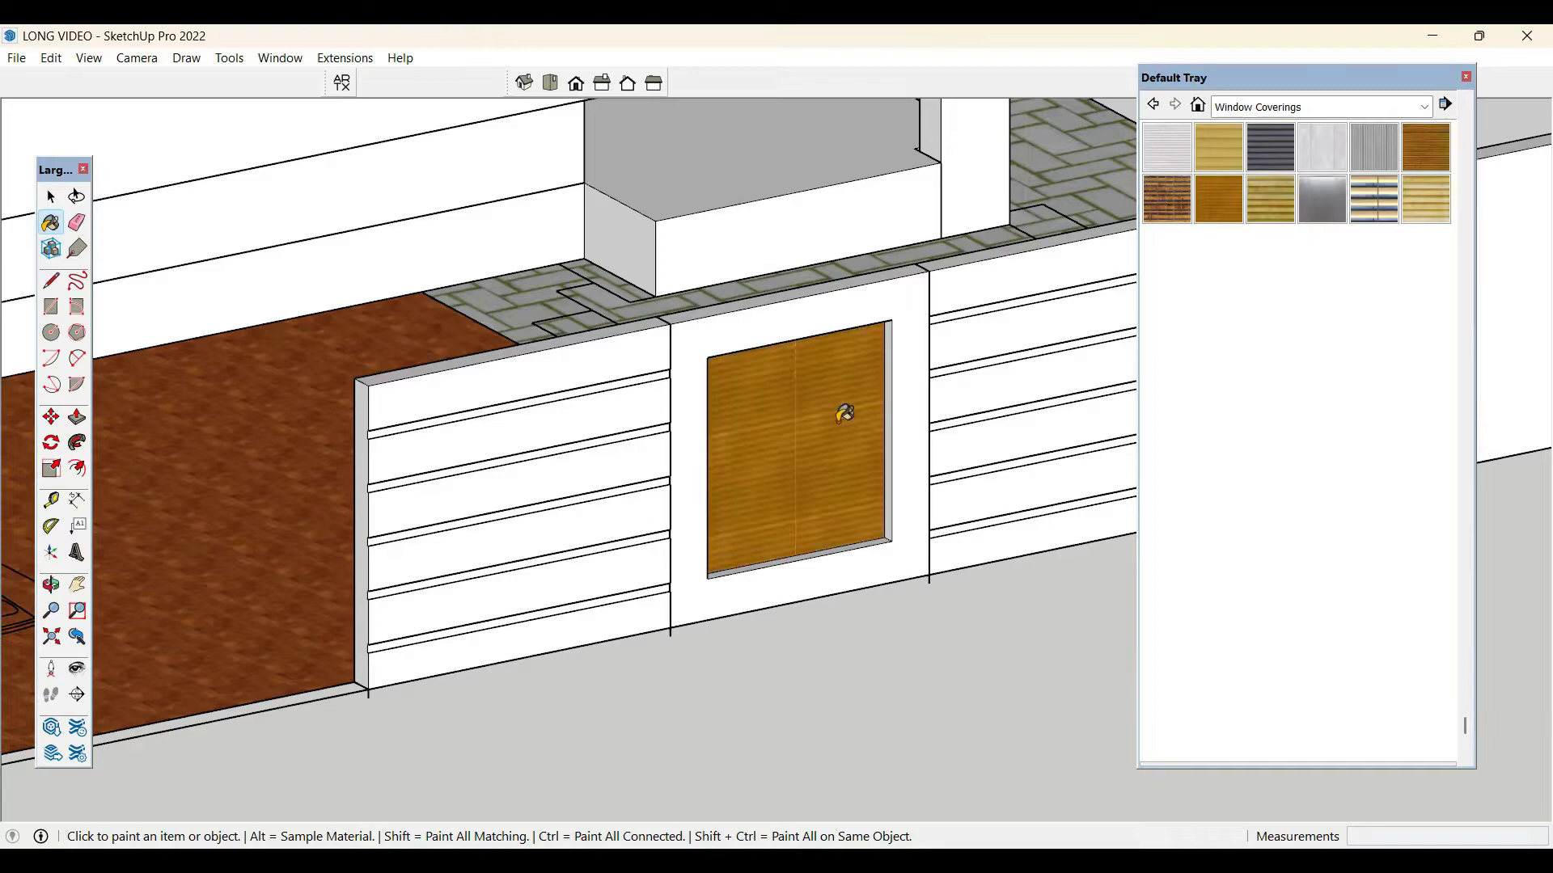
key("space")
left_click(1466, 77)
scroll(1045, 737, "down", 6)
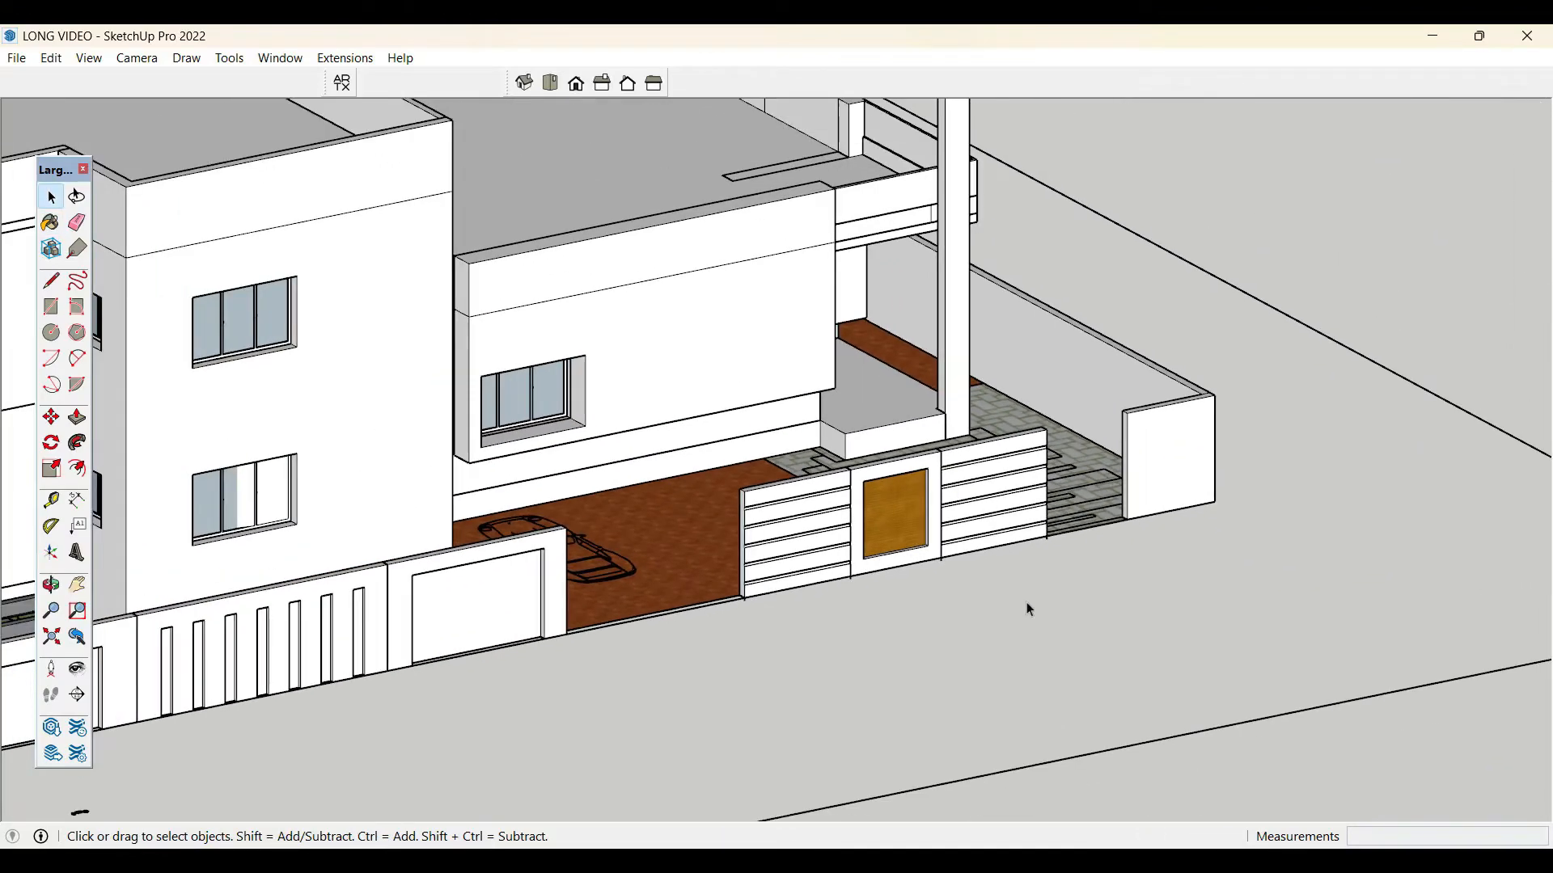
middle_click_drag(1027, 609, 905, 469)
scroll(905, 469, "up", 3)
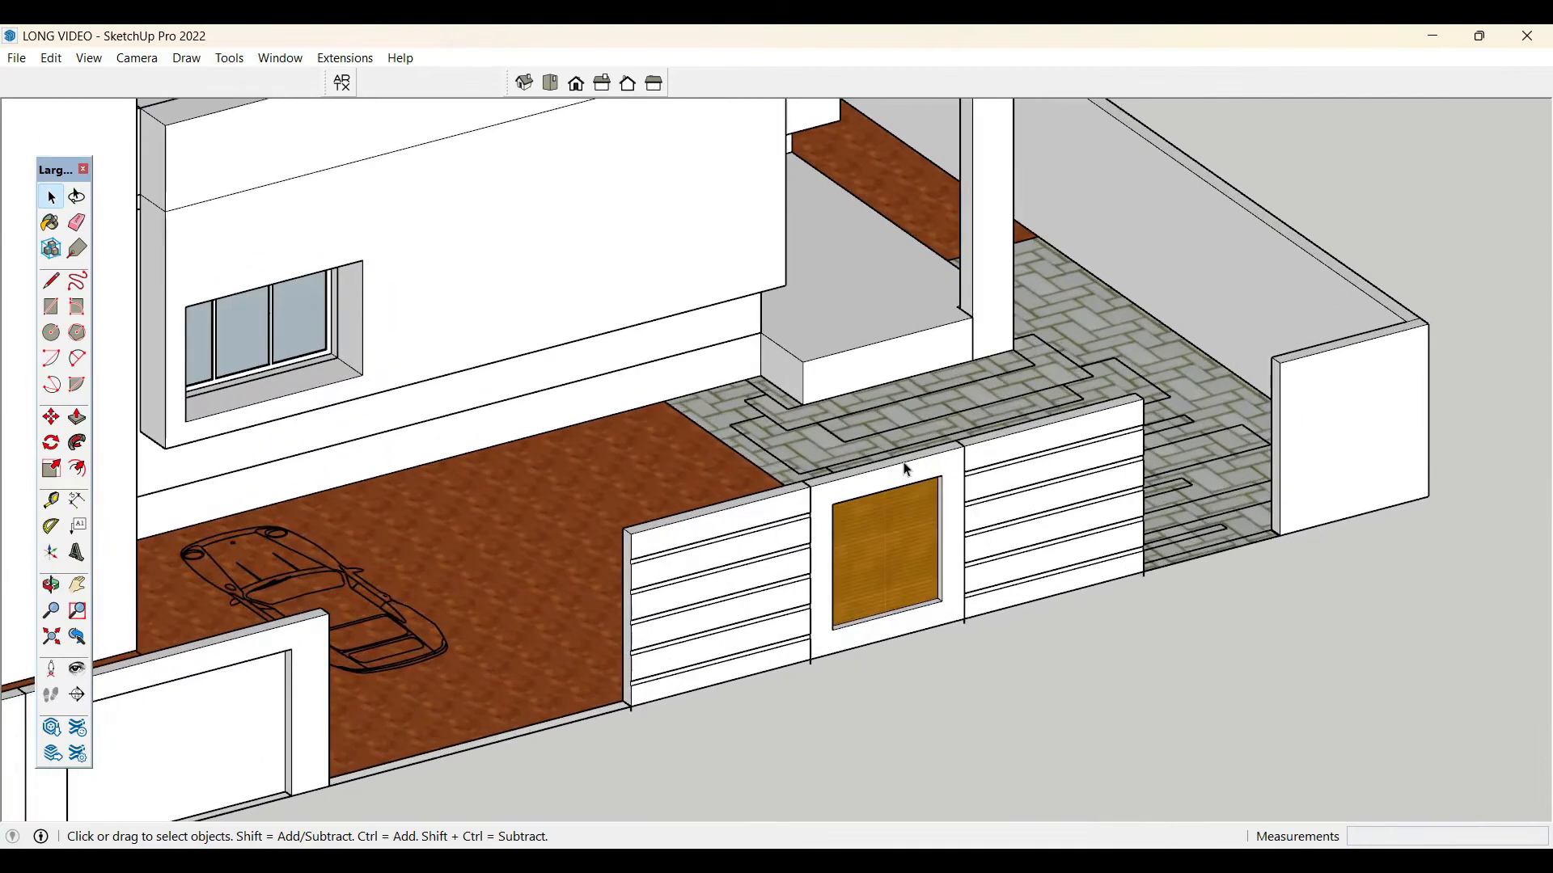
scroll(907, 470, "up", 1)
key("s")
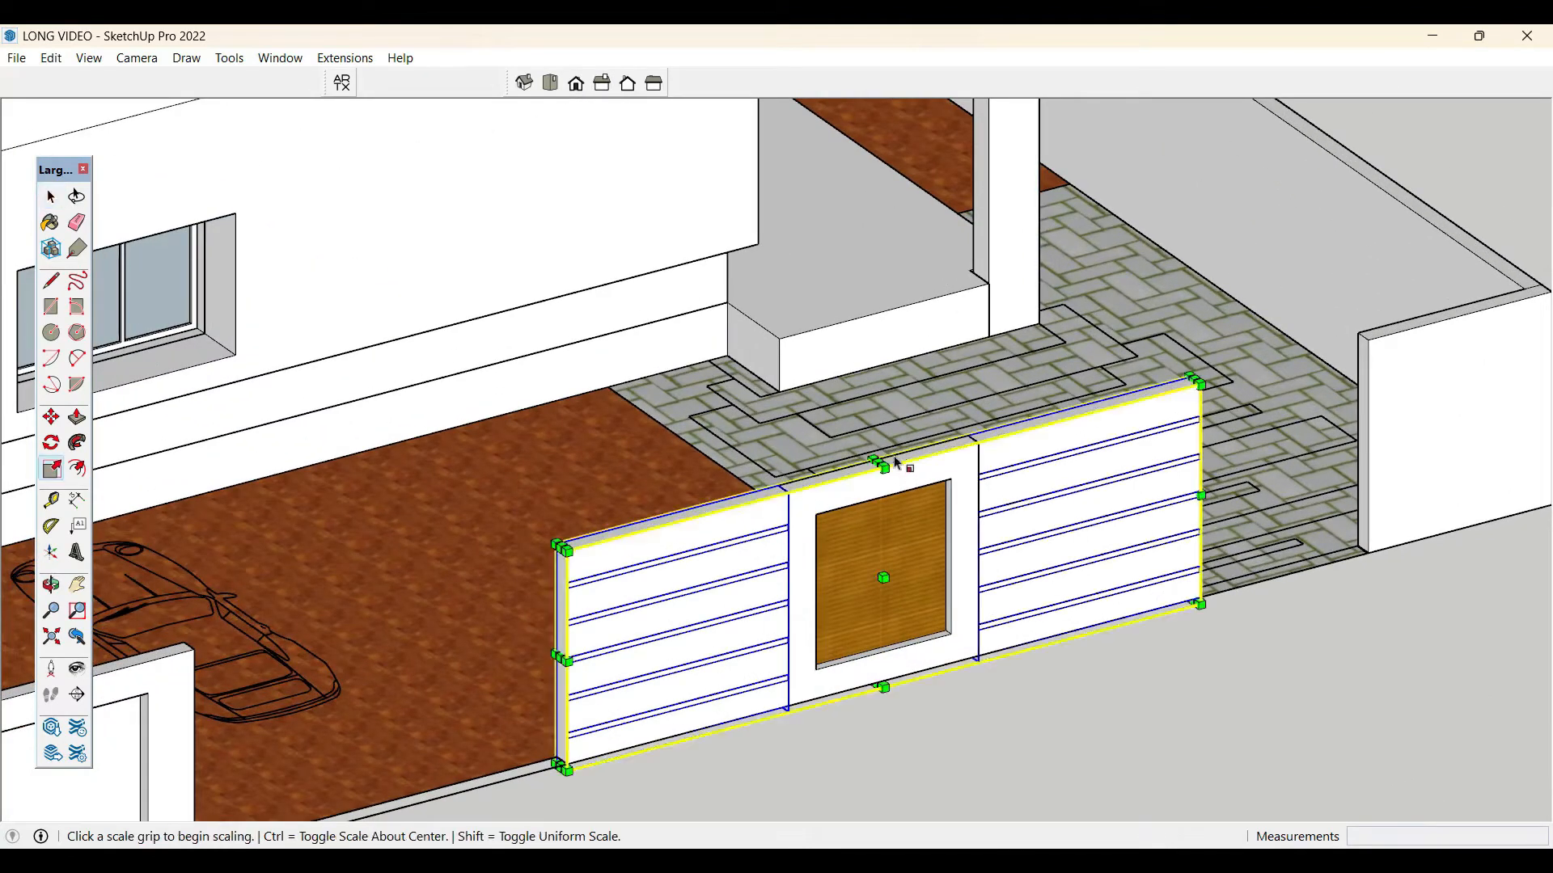
left_click(878, 463)
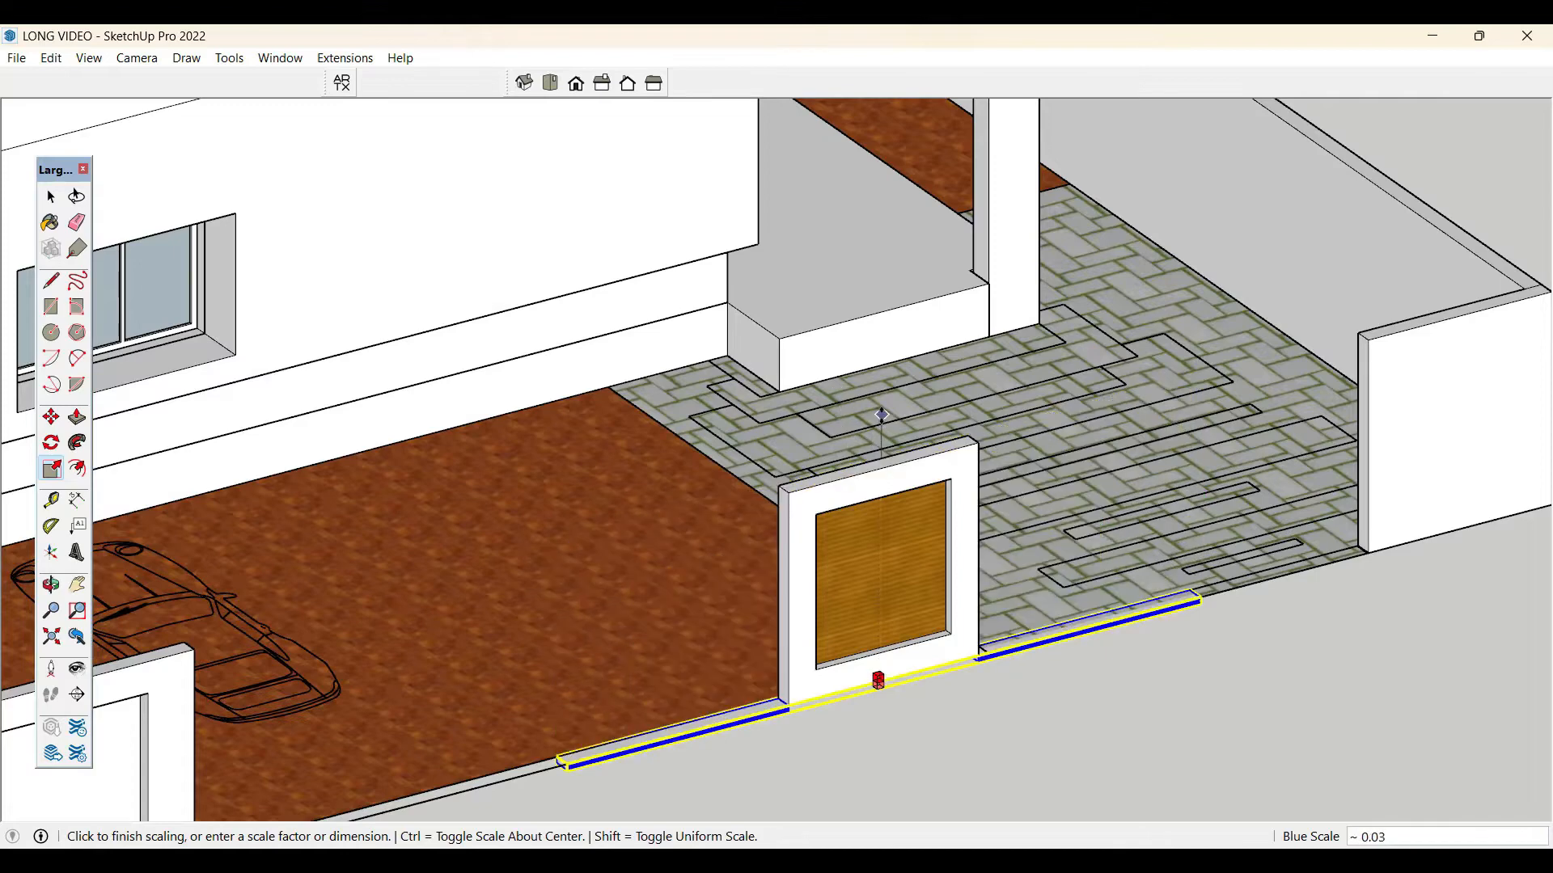
key("space")
- Scale the grooved wall section beside the driveway in height by a factor of 1.14
left_click(696, 593)
key("s")
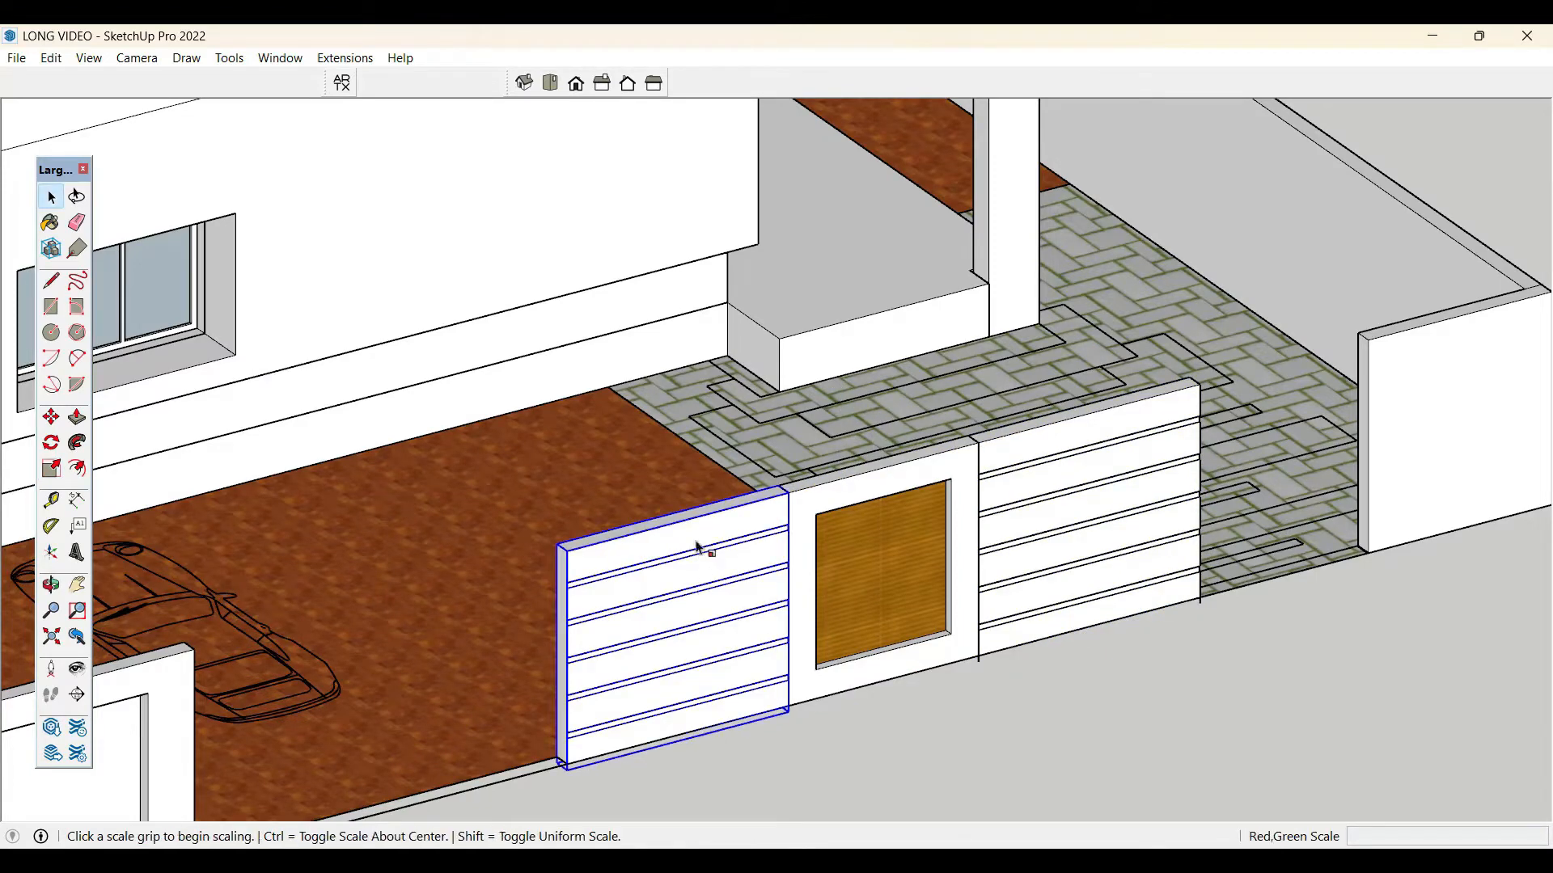
left_click(673, 518)
left_click(671, 479)
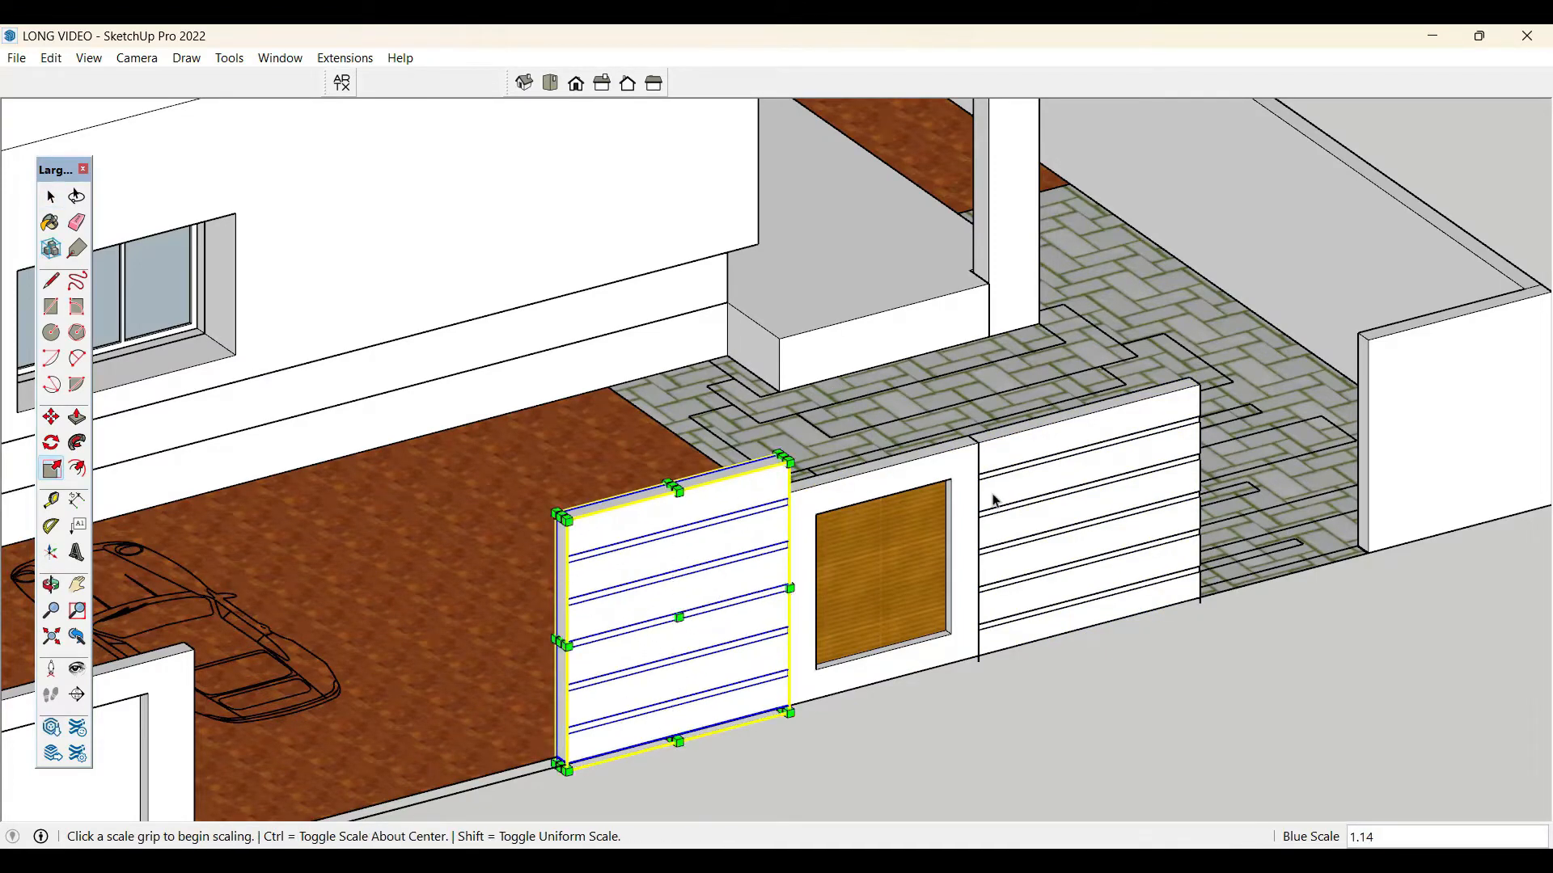
key("space")
- Scale the other grooved wall section in height to match the top of the first grooved section
left_click(1095, 513)
key("s")
left_click(1083, 410)
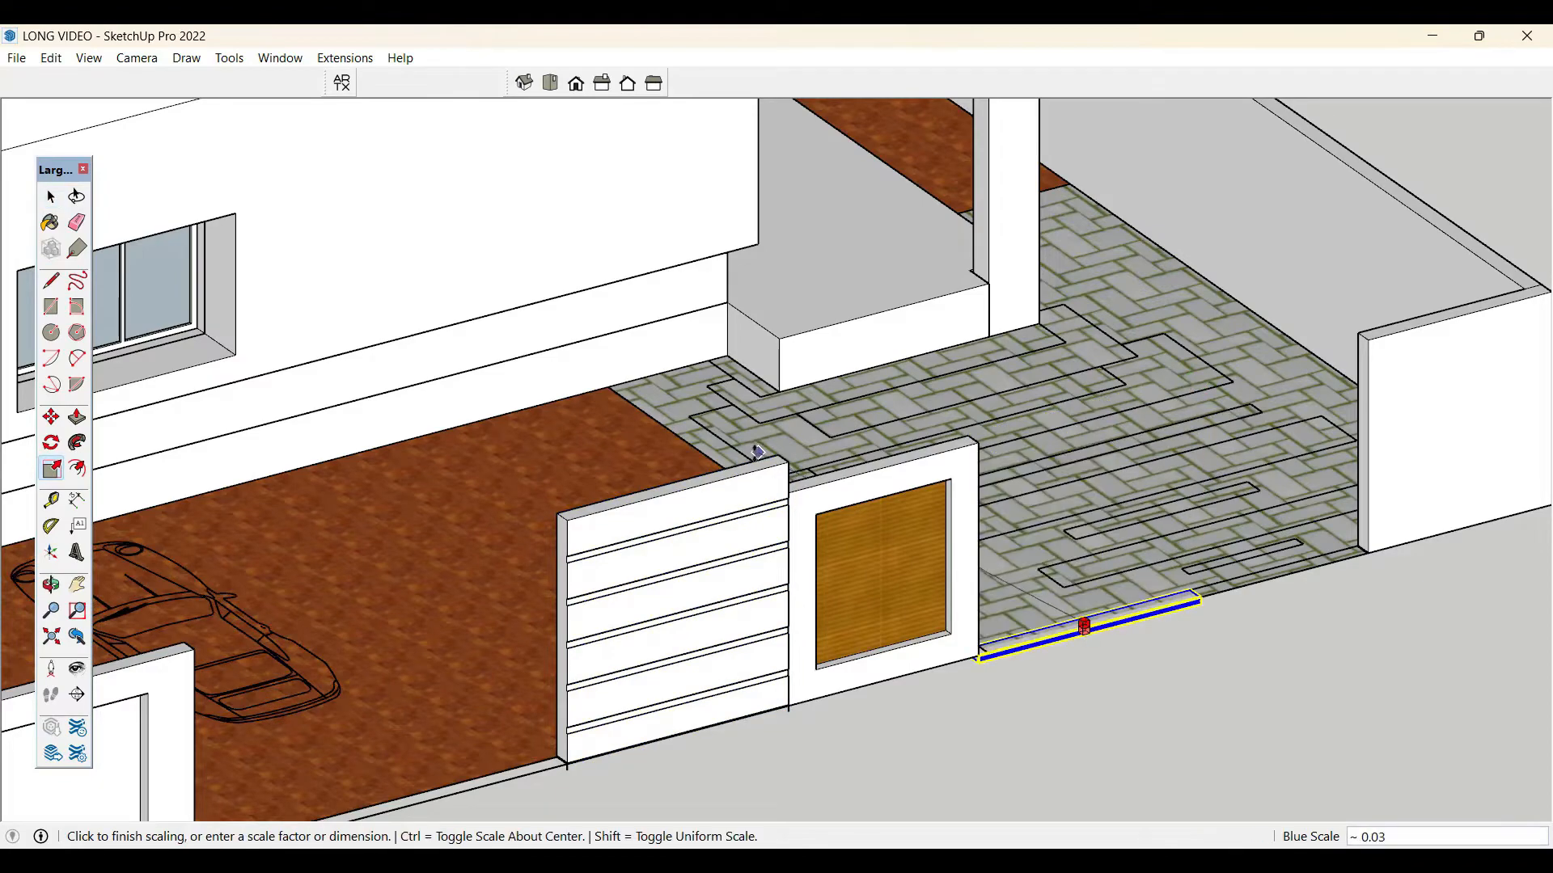
left_click(787, 459)
key("space")
- Split the front face of the short plain wall beyond the paved entrance with a vertical line through its midpoint
scroll(1200, 604, "down", 3)
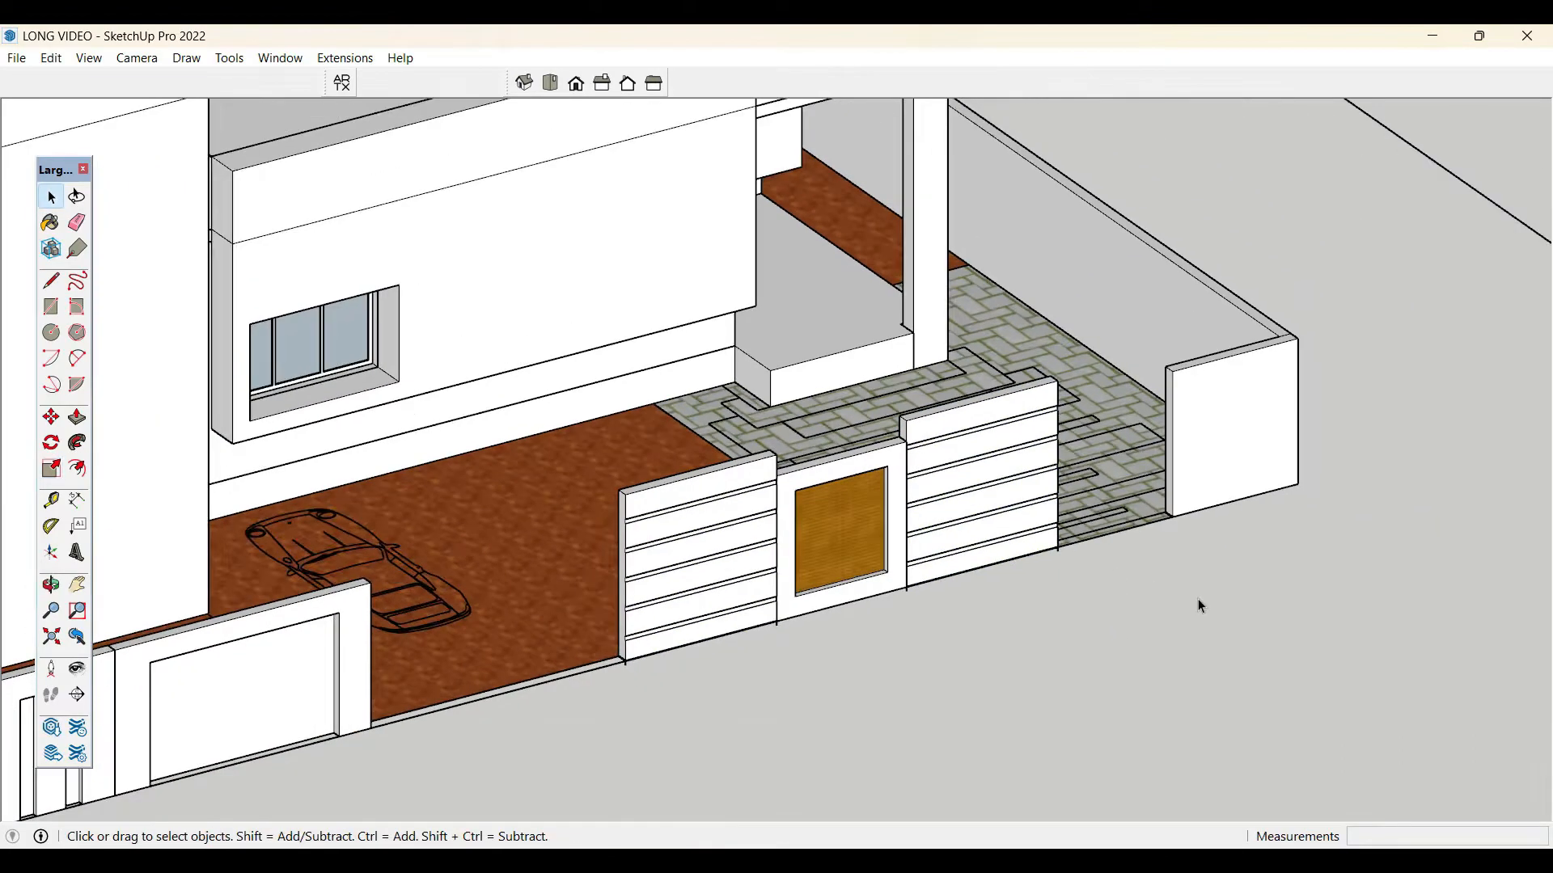
middle_click_drag(1200, 603, 1248, 558)
scroll(1113, 596, "down", 3)
scroll(1249, 555, "up", 3)
scroll(1249, 488, "up", 2)
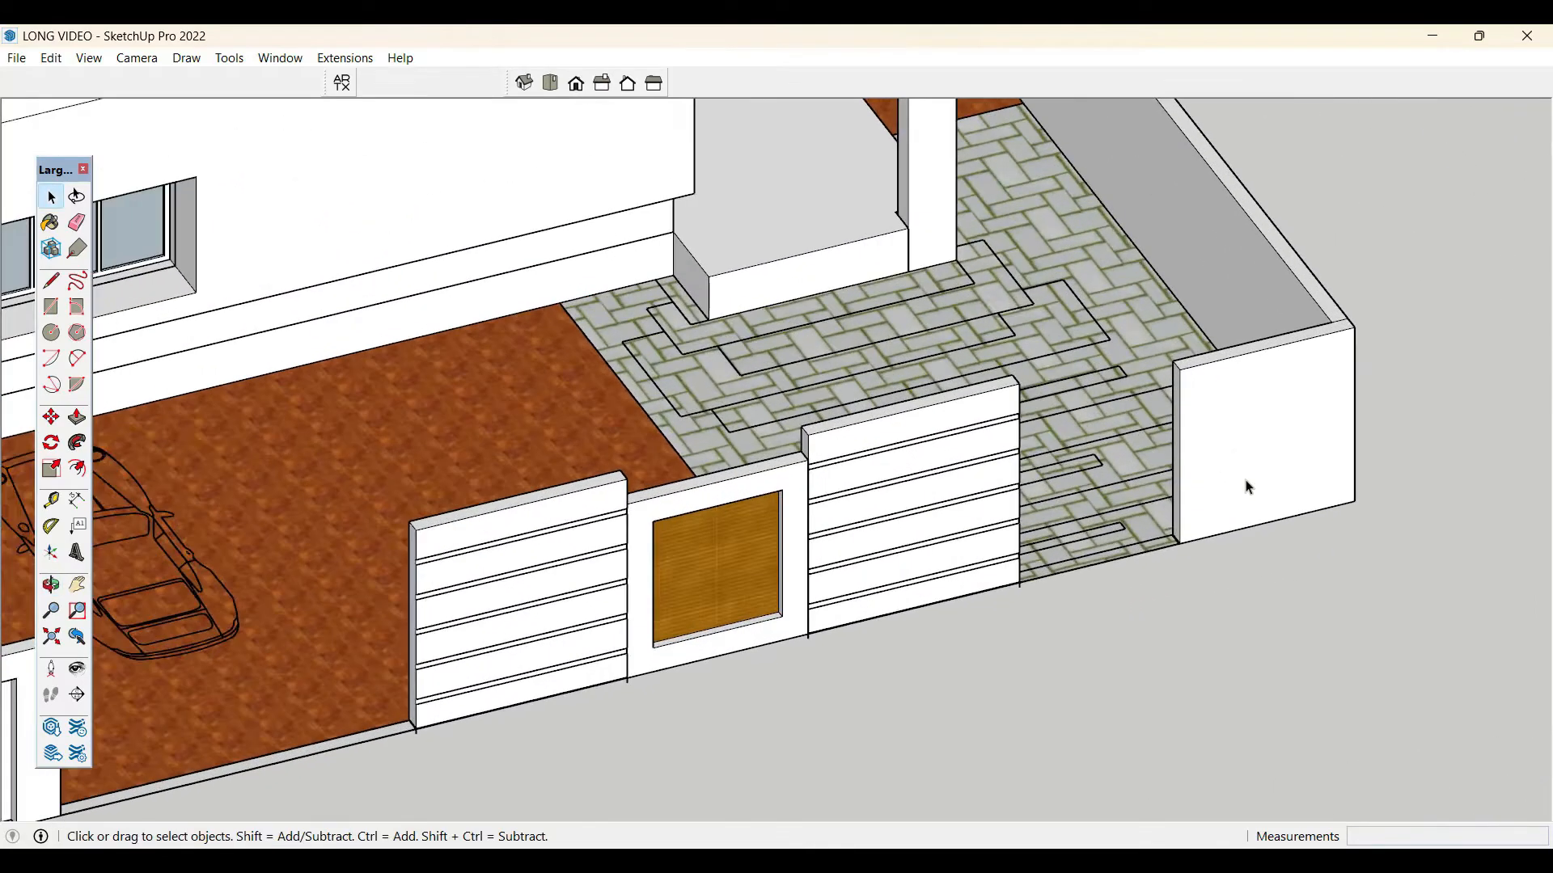
middle_click_drag(1251, 424, 1268, 496)
scroll(1228, 420, "up", 2)
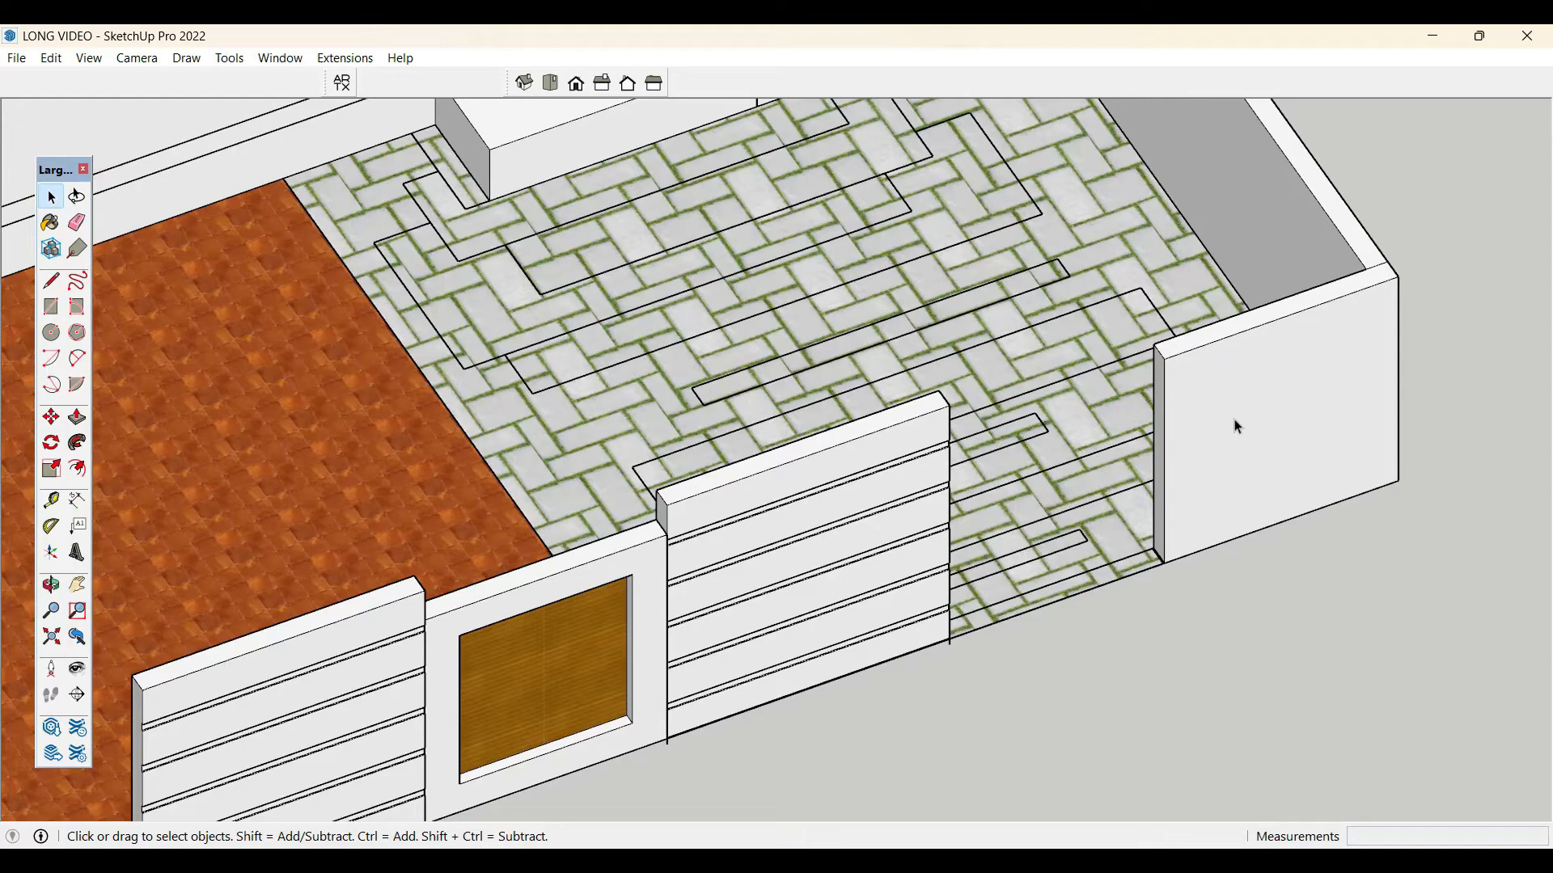
triple_click(1237, 426)
scroll(1300, 461, "up", 4)
key("l")
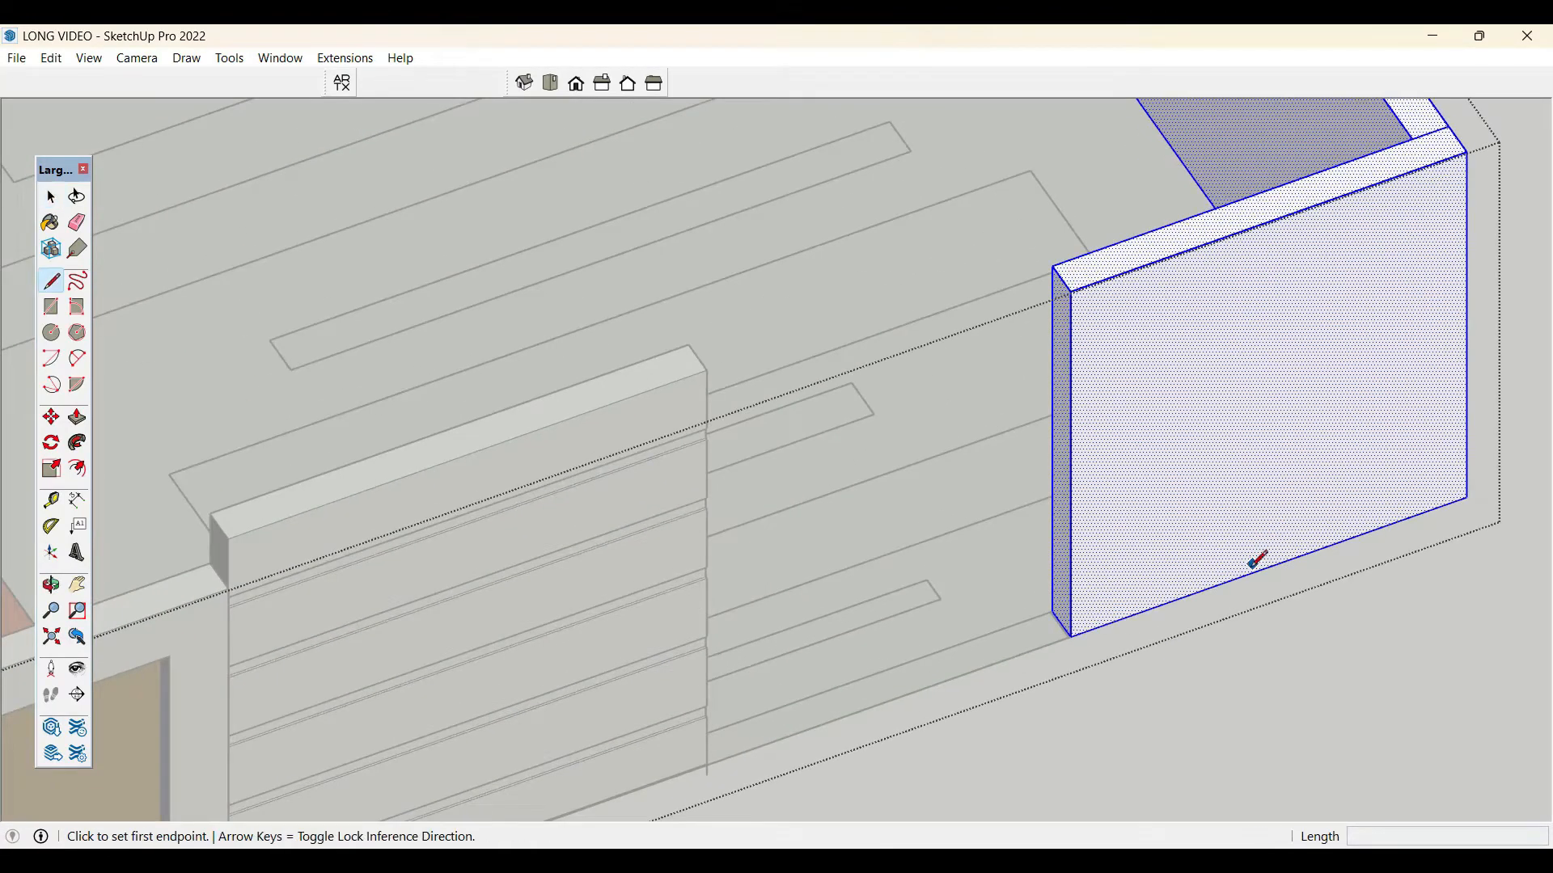
left_click(1267, 566)
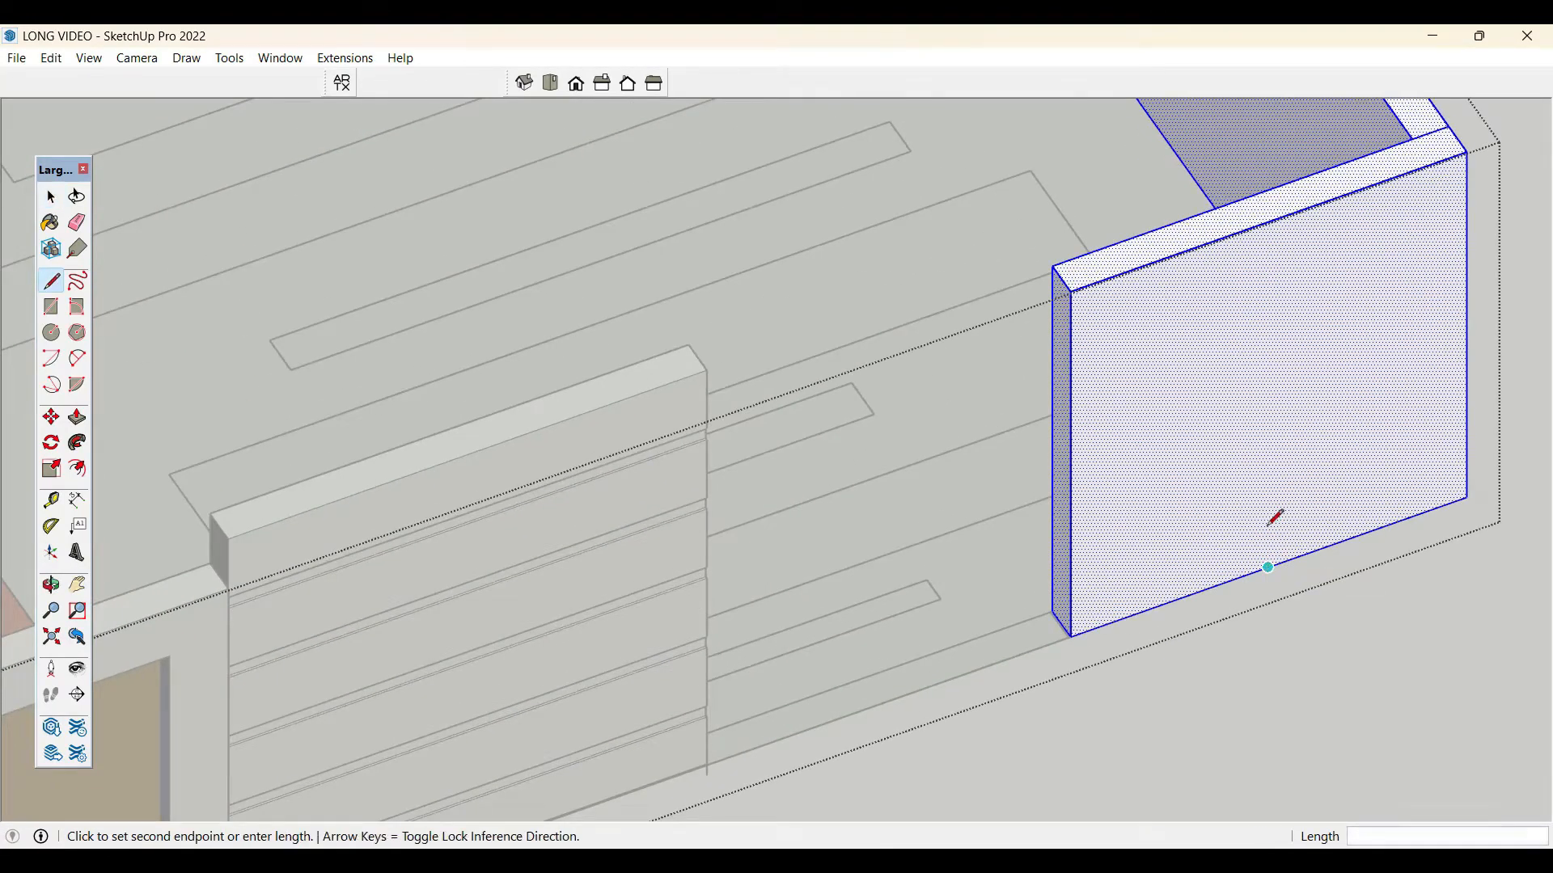
left_click(1277, 216)
key("space")
- Pull the half of the split face nearest the paved entrance slightly outward from the wall
left_click(1167, 326)
key("p")
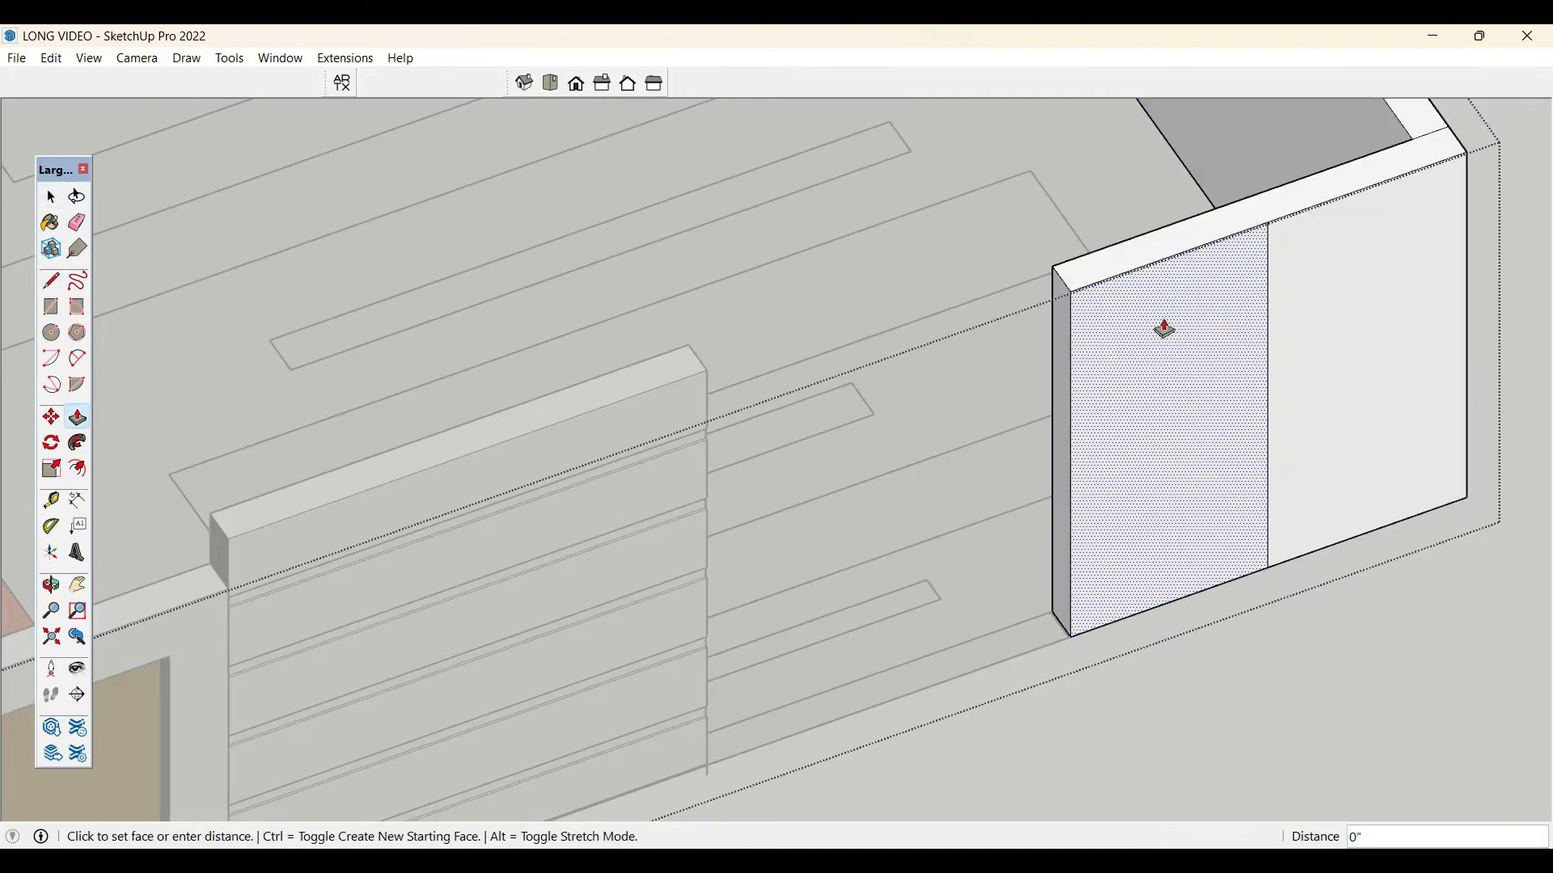
left_click(1167, 344)
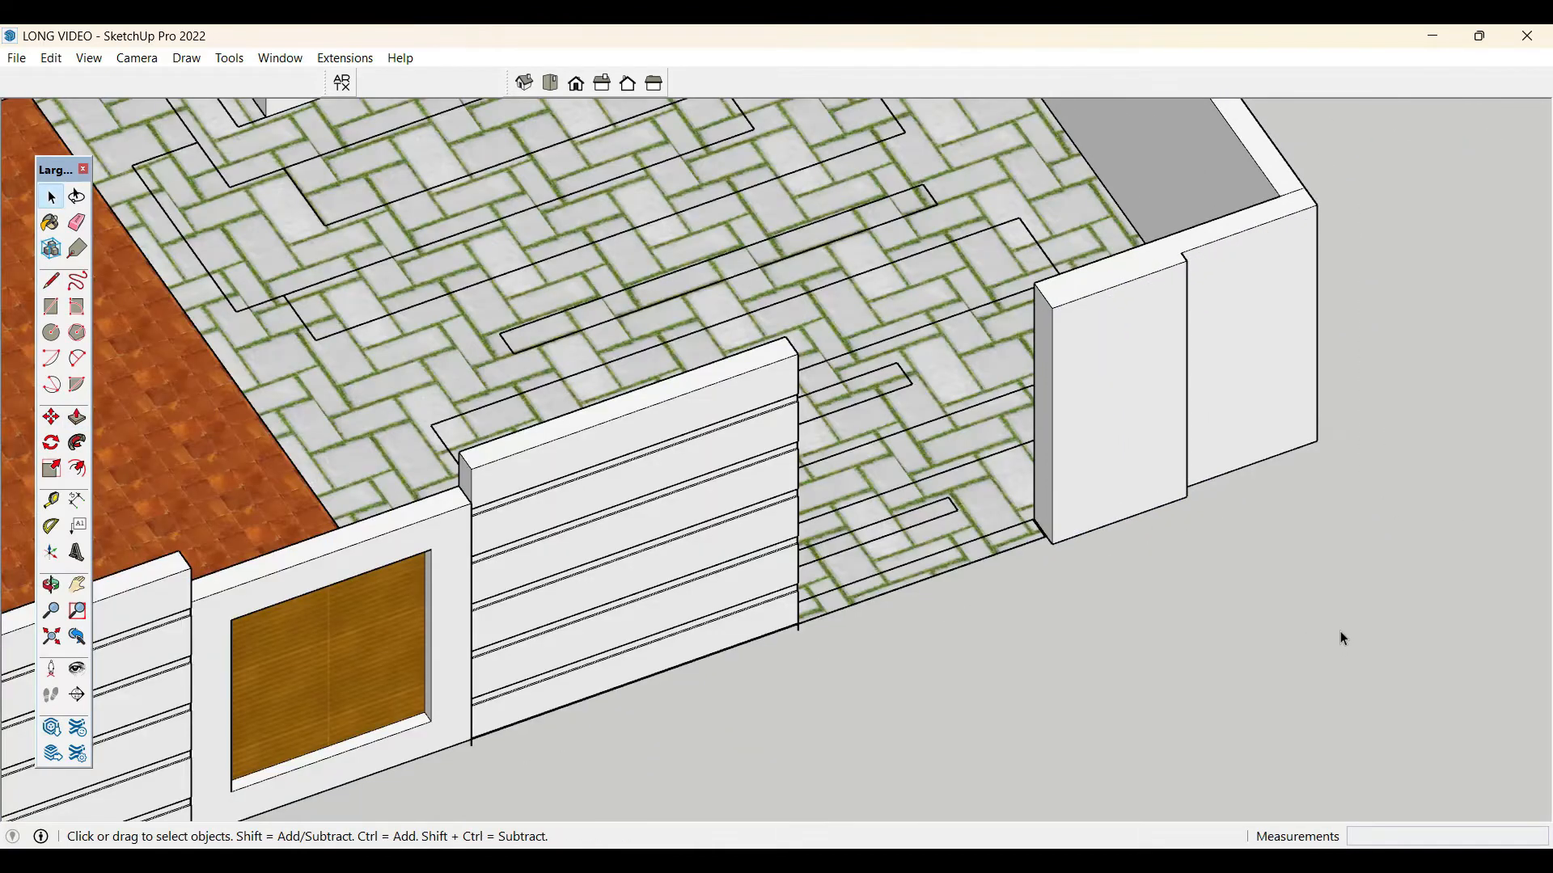
- Shorten the slotted and panelled boundary wall at its driveway end by scaling its length by 0.98
middle_click_drag(1340, 631, 1385, 582)
scroll(904, 572, "down", 3)
scroll(905, 569, "up", 3)
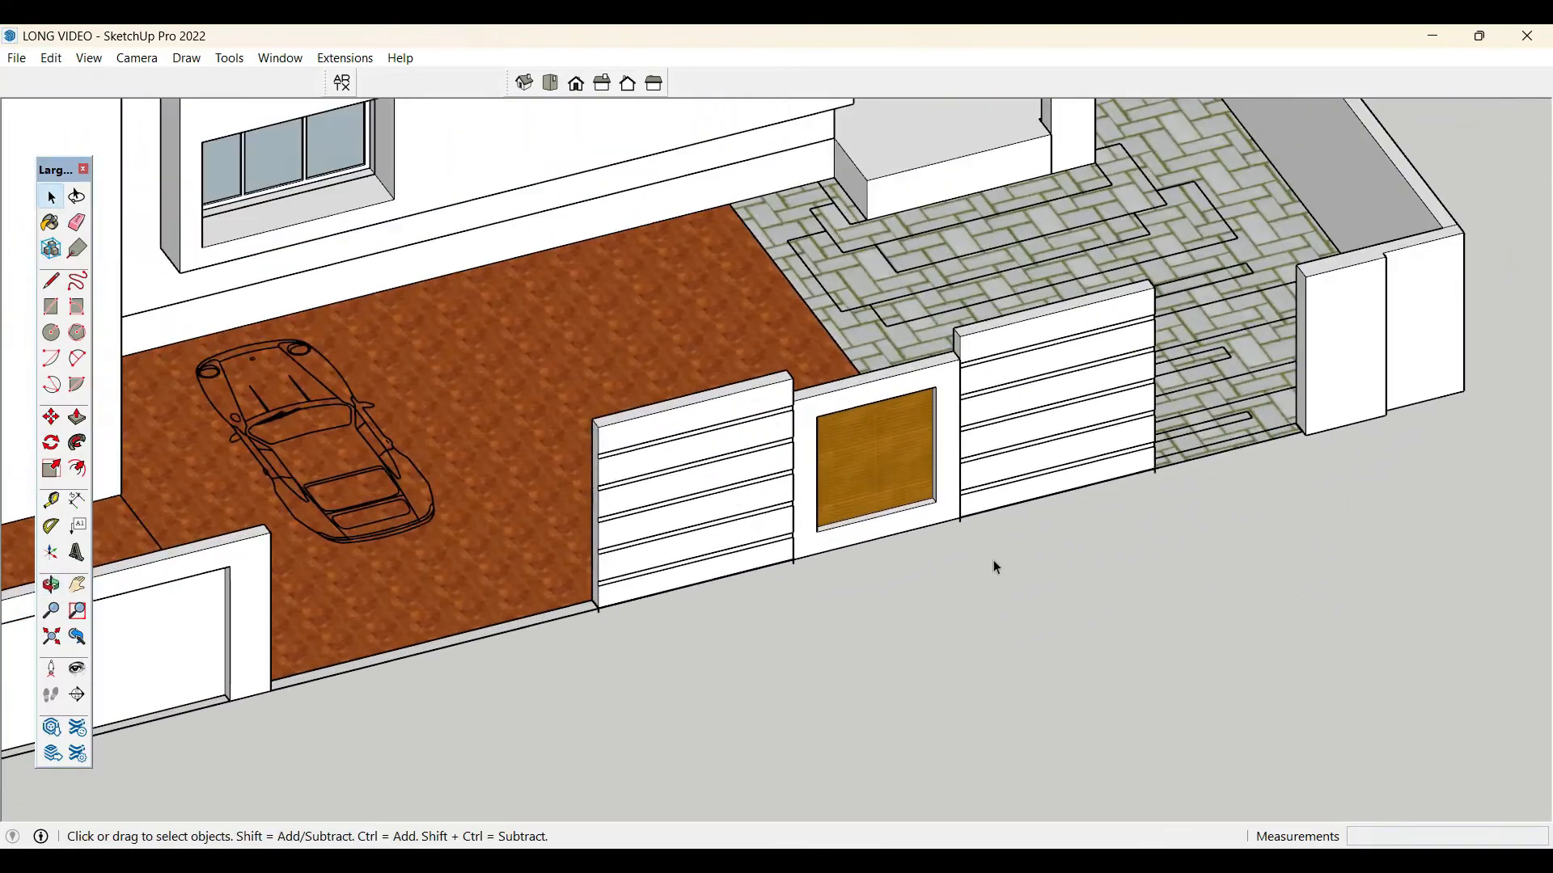
scroll(993, 560, "down", 4)
scroll(663, 635, "up", 2)
middle_click_drag(653, 633, 384, 687)
scroll(593, 526, "up", 5)
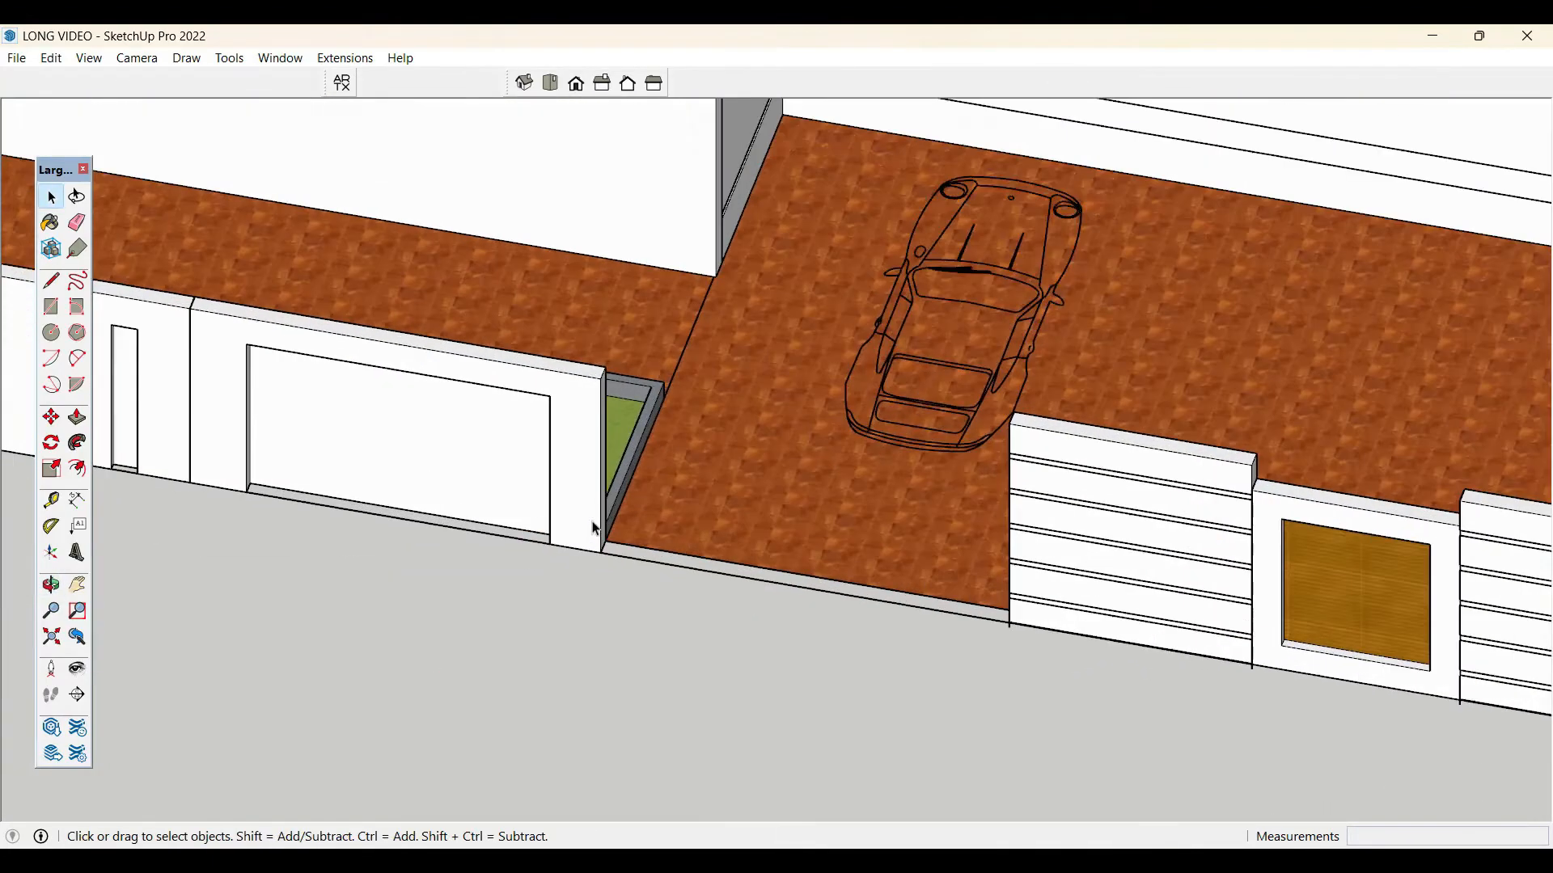
left_click(593, 526)
scroll(922, 705, "down", 3)
scroll(934, 711, "down", 2)
scroll(720, 544, "up", 4)
key("s")
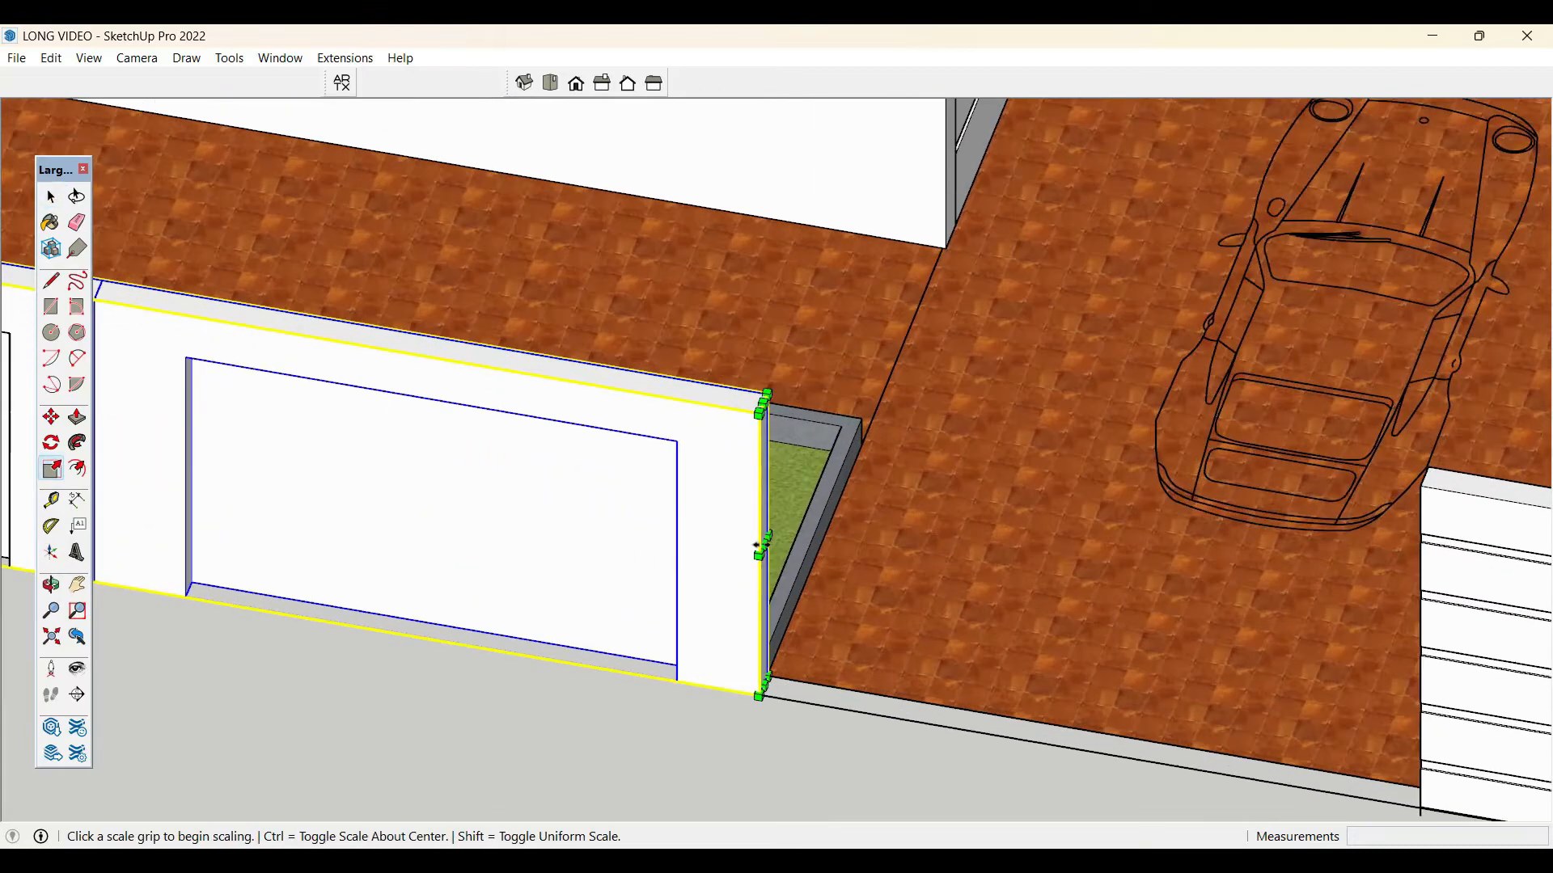
left_click_drag(767, 543, 712, 530)
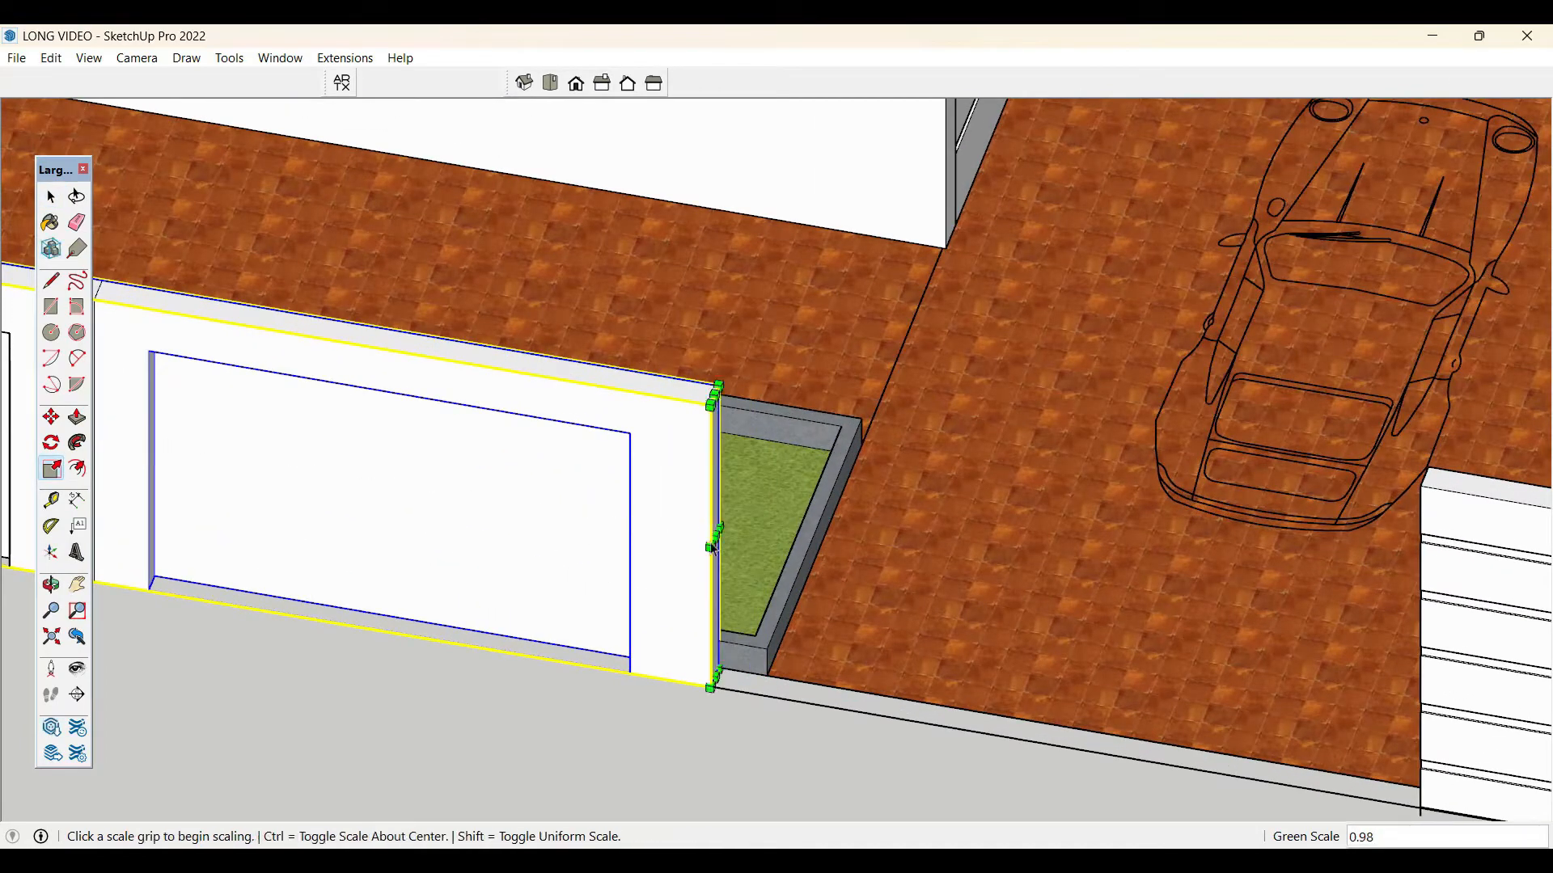
key("space")
left_click(769, 745)
- Draw a small column base rectangle across the boundary strip at the shortened wall's driveway end
scroll(761, 742, "down", 3)
key("r")
scroll(738, 703, "up", 5)
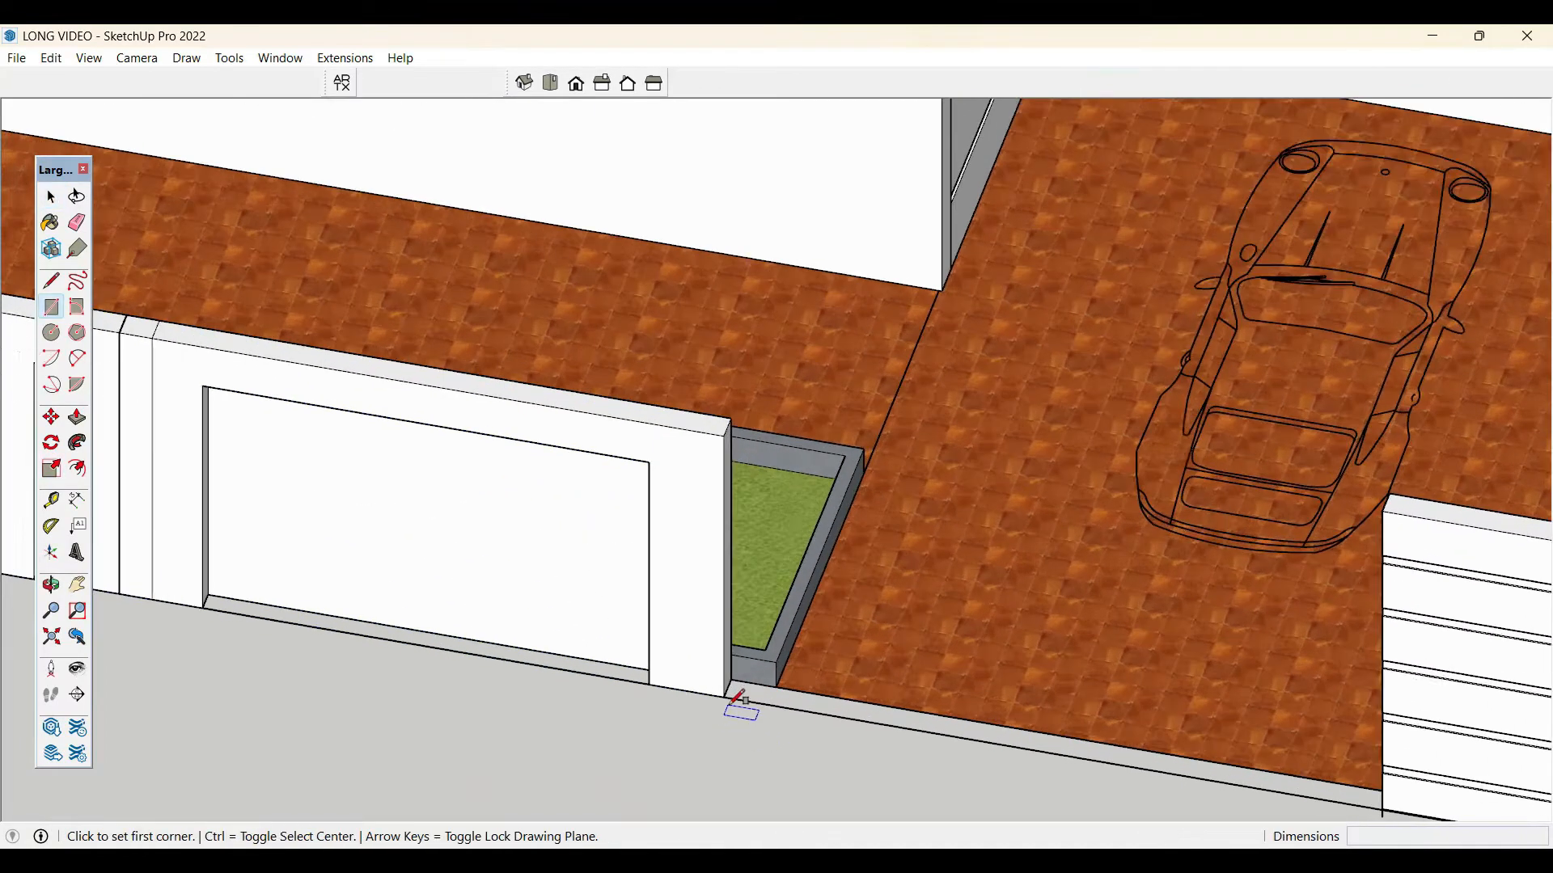
left_click(724, 694)
left_click(823, 691)
key("space")
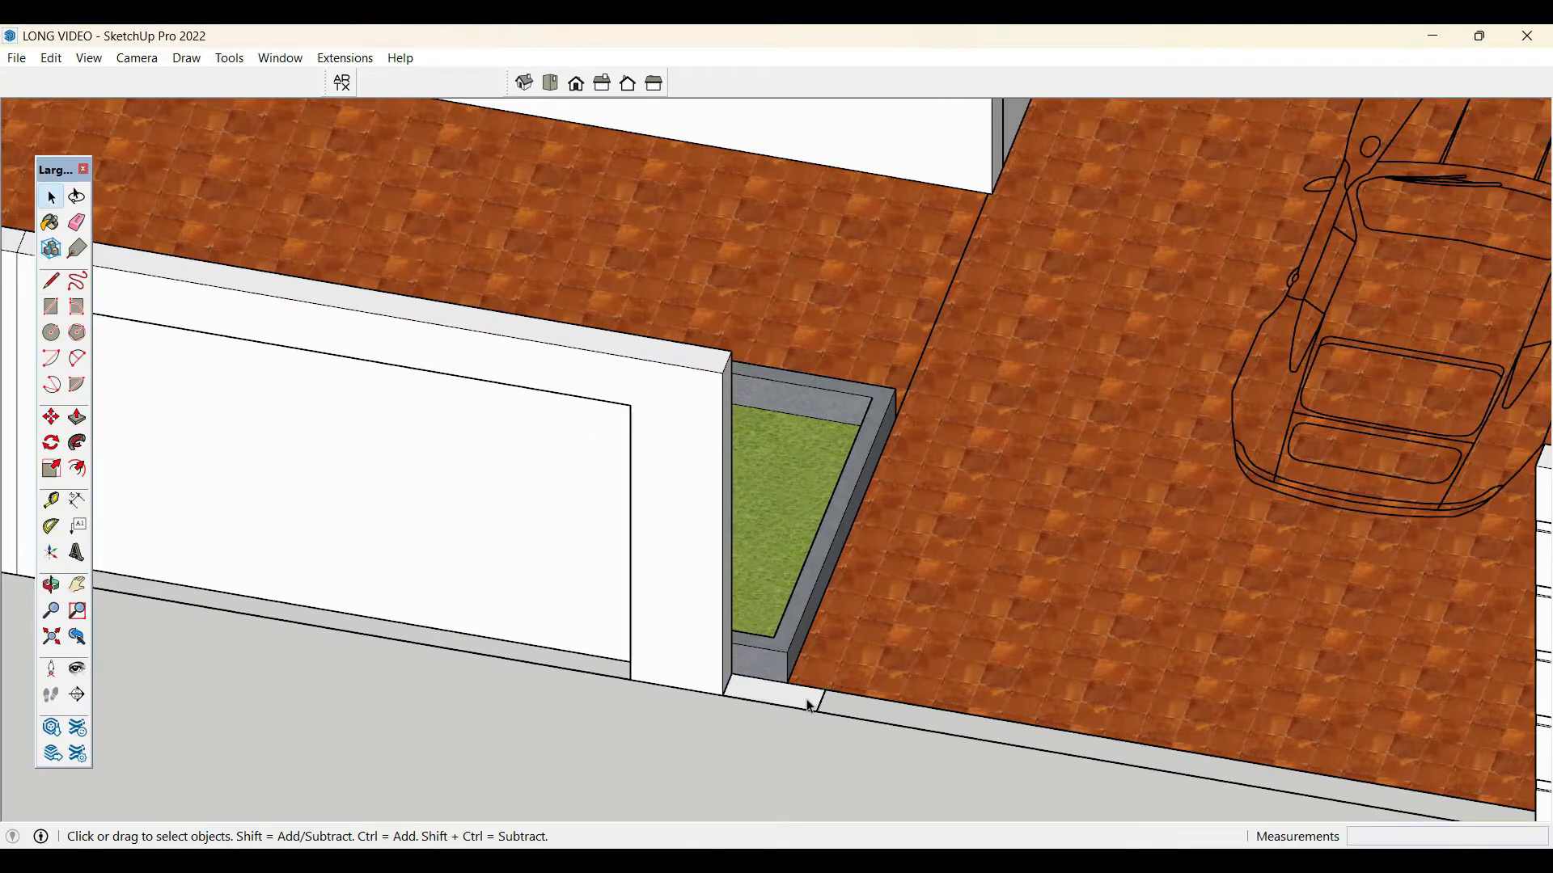
- Extrude the column base rectangle upward 15'
key("p")
left_click(801, 706)
scroll(800, 647, "down", 3)
scroll(889, 486, "down", 6)
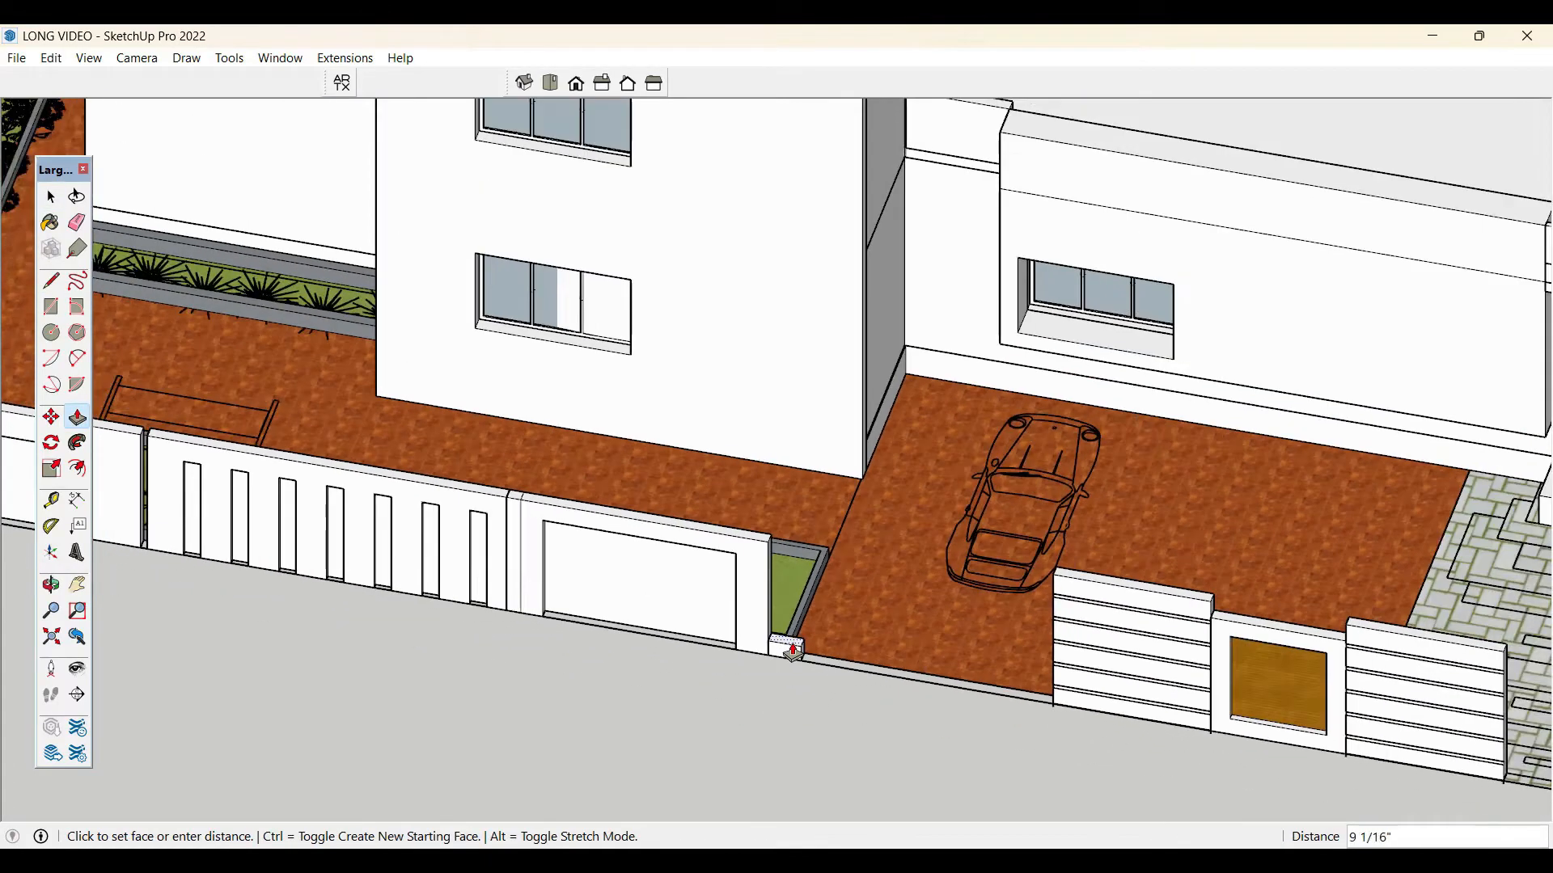
scroll(995, 283, "up", 4)
left_click(988, 275)
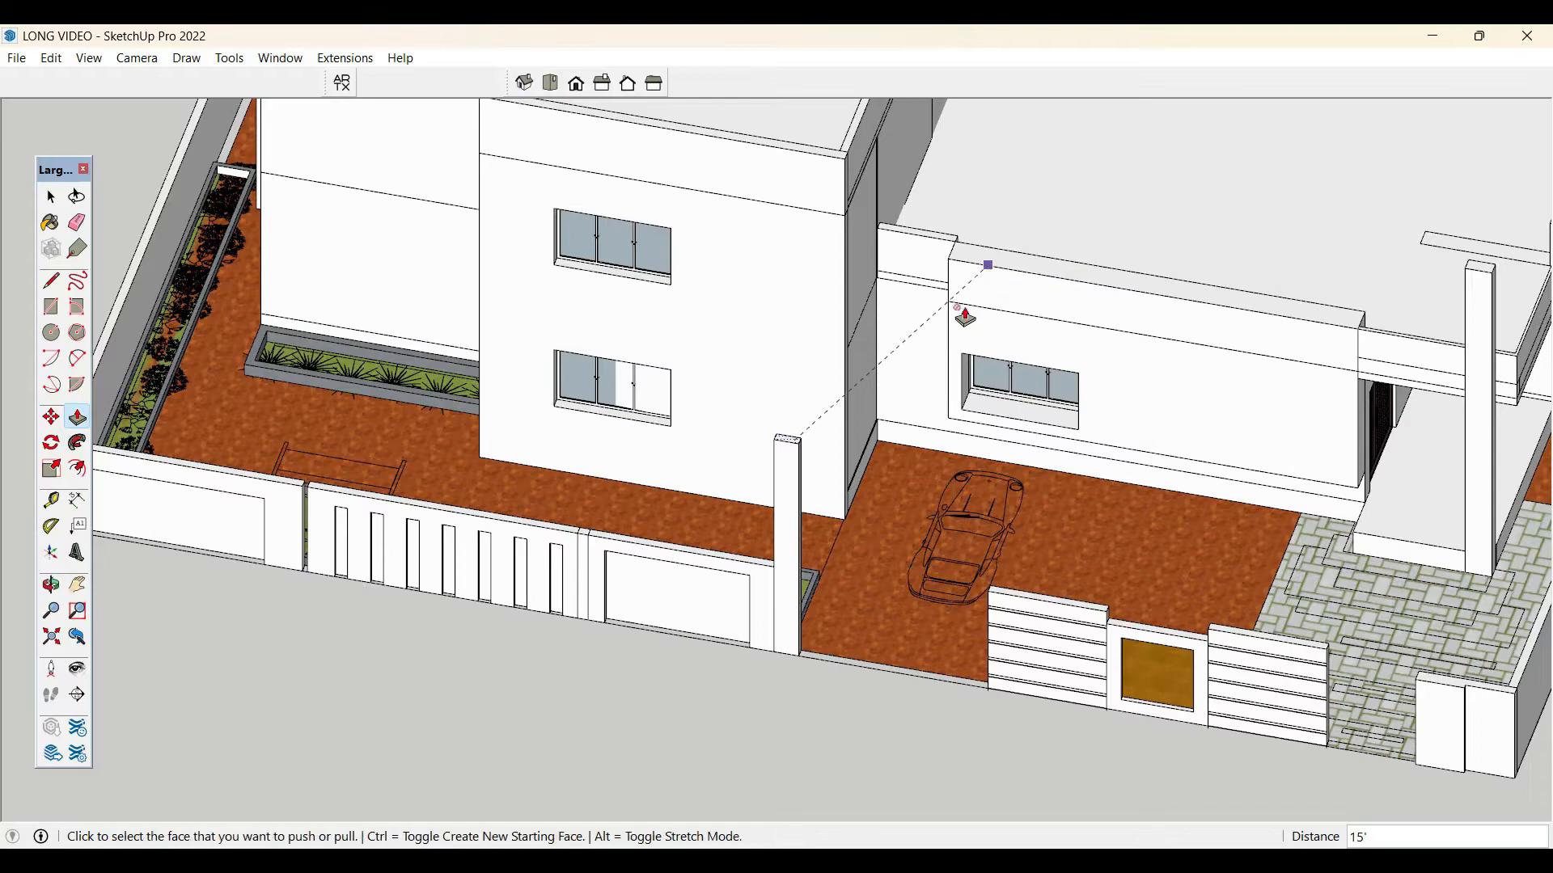
key("space")
- Turn the whole column into a component named COLUMN1
scroll(789, 517, "up", 3)
left_click(798, 512)
right_click(799, 513)
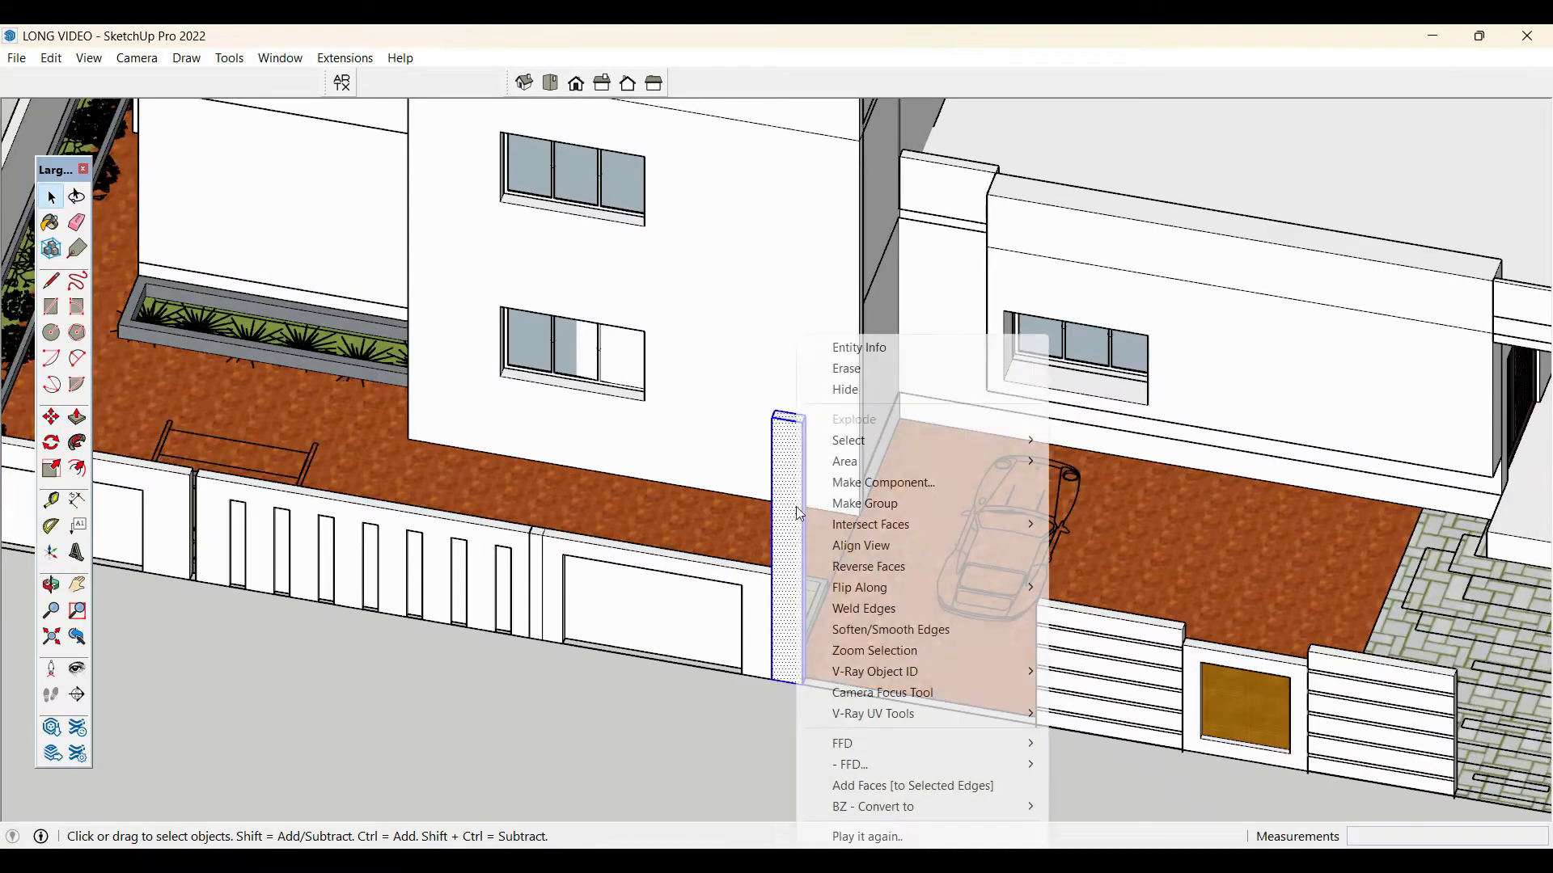
left_click(909, 482)
type("COL")
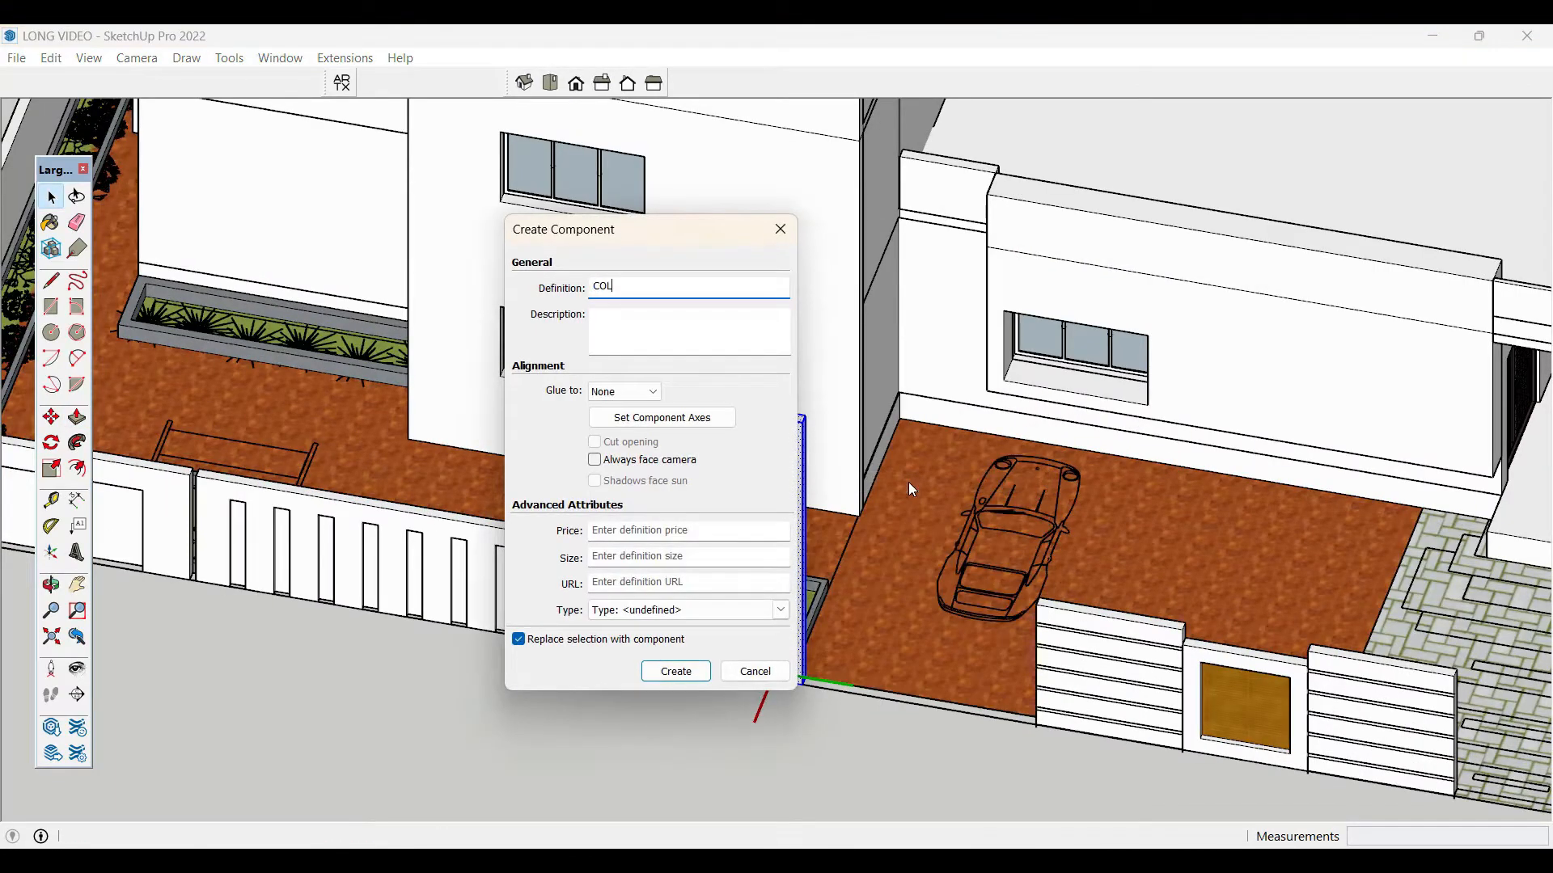
type("UMN1")
left_click(687, 682)
- Copy the column across the driveway opening to the near end of the grooved wall section
key("m")
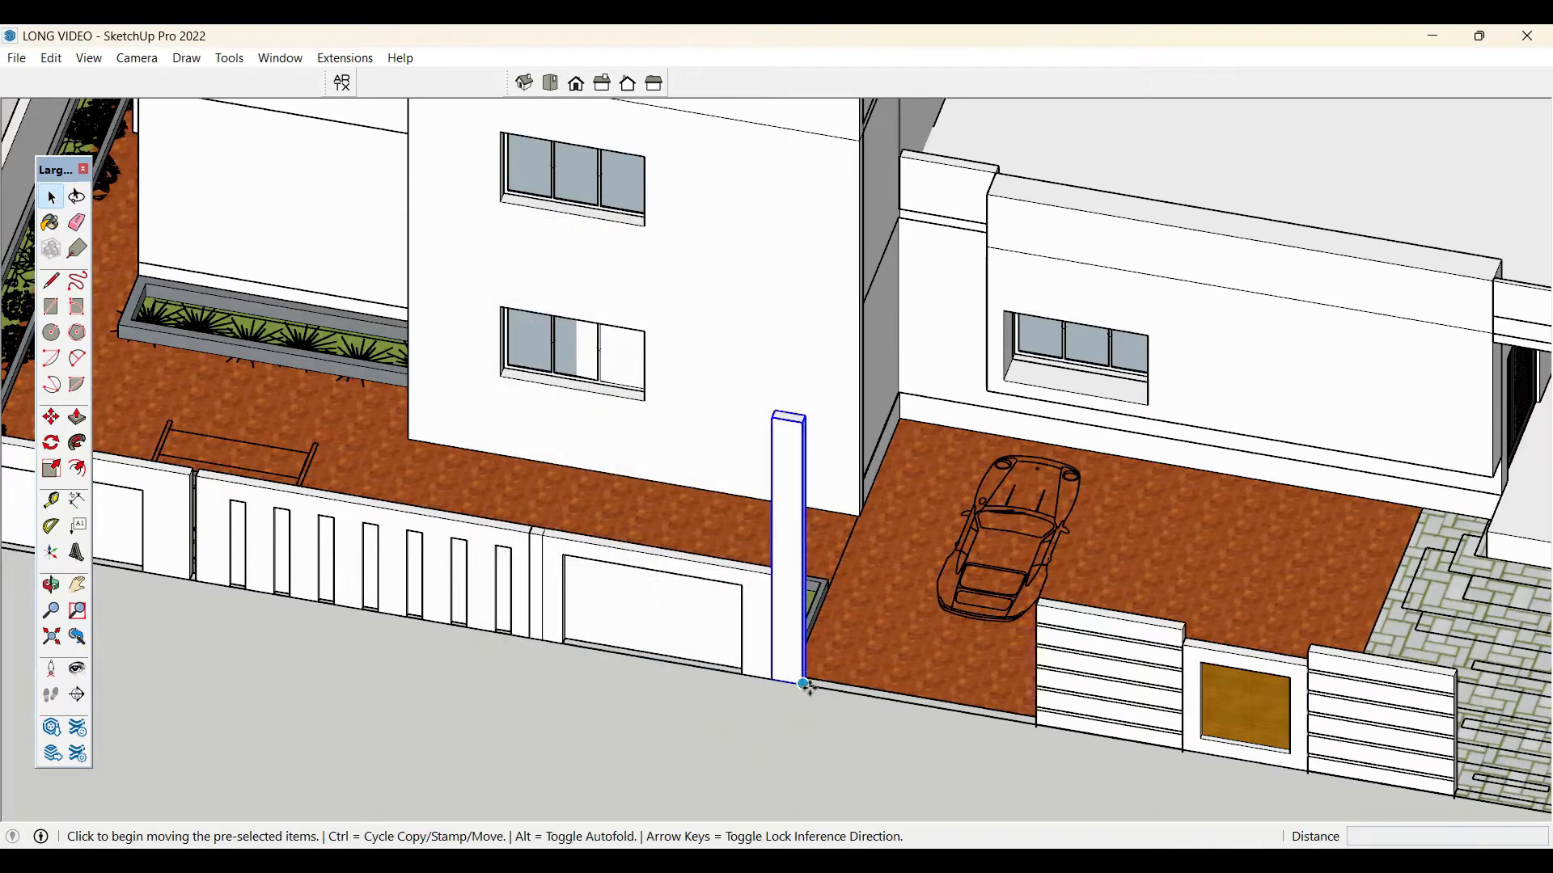
left_click(807, 686)
key("ctrl")
scroll(1056, 728, "up", 3)
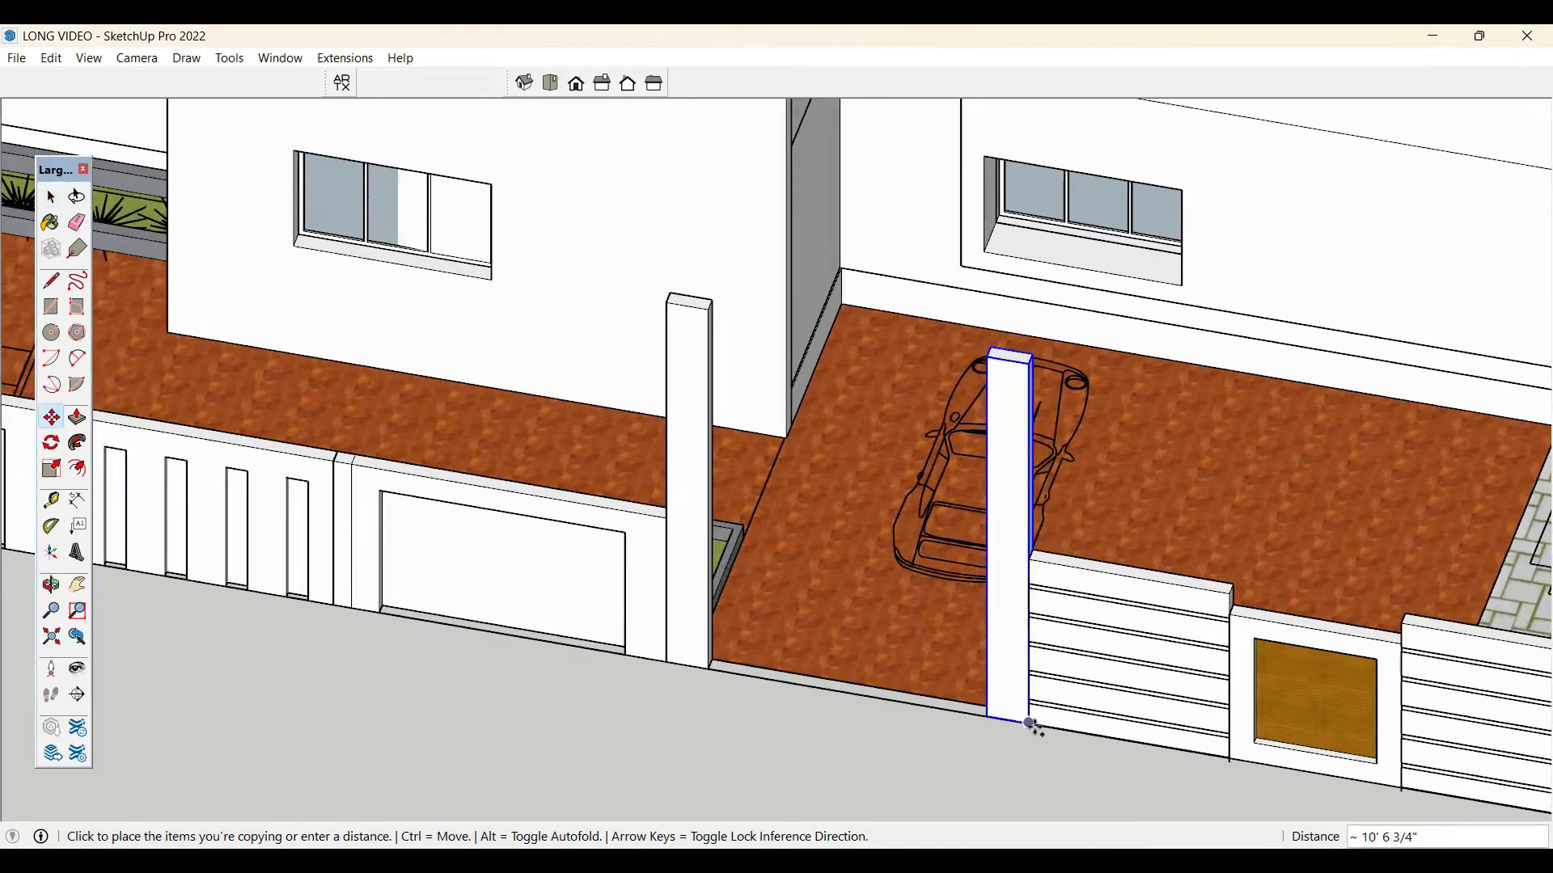
left_click(1032, 728)
key("space")
- Make the wood-panelled wall section between the two grooved walls a group
middle_click_drag(519, 552, 980, 745)
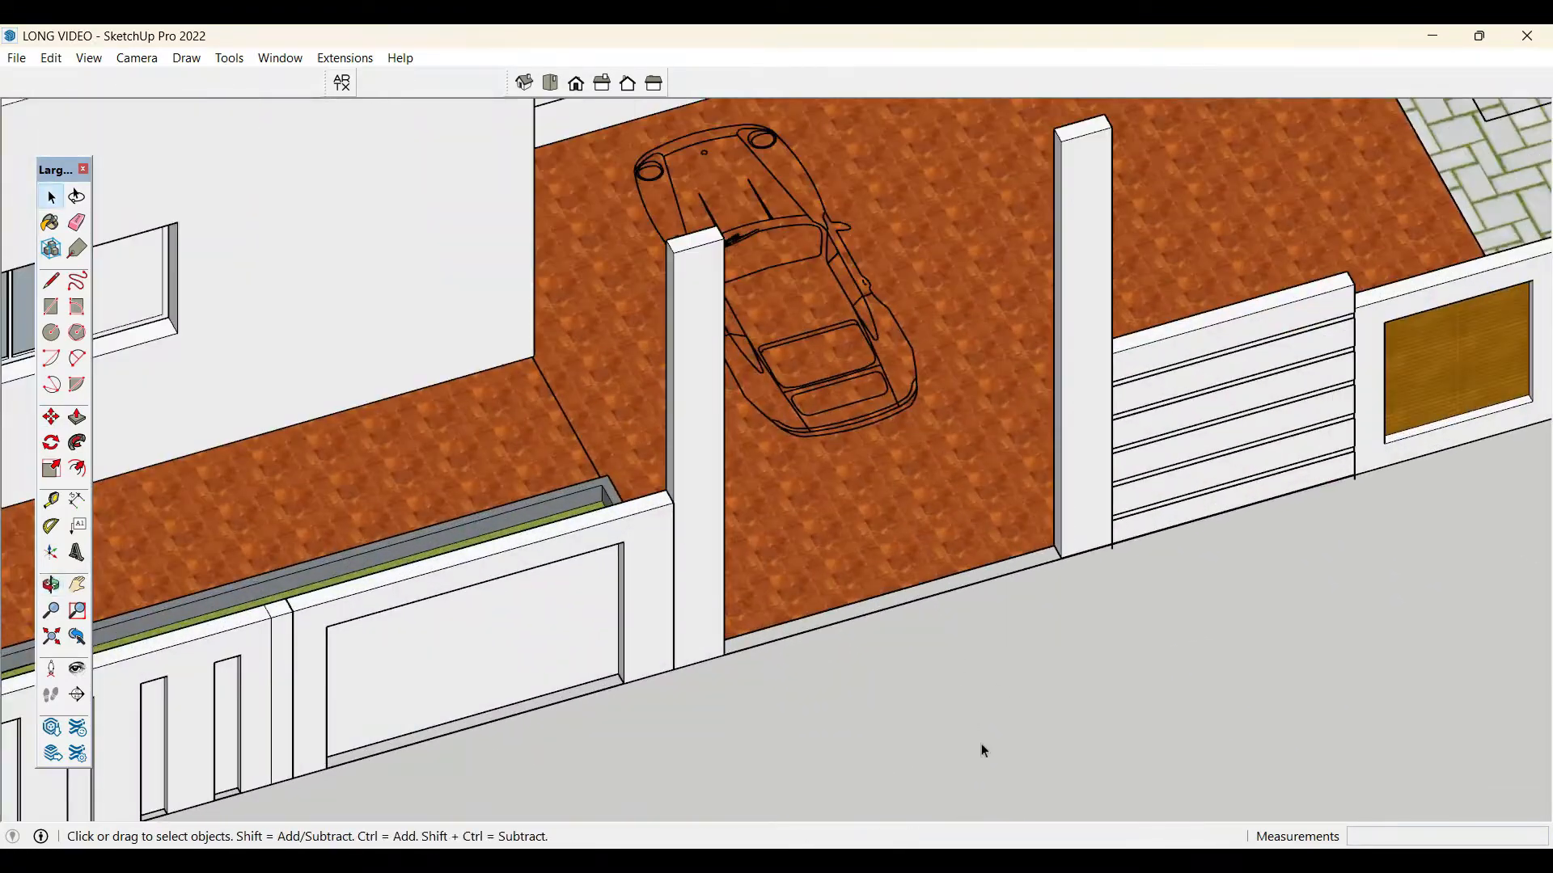
scroll(981, 745, "up", 2)
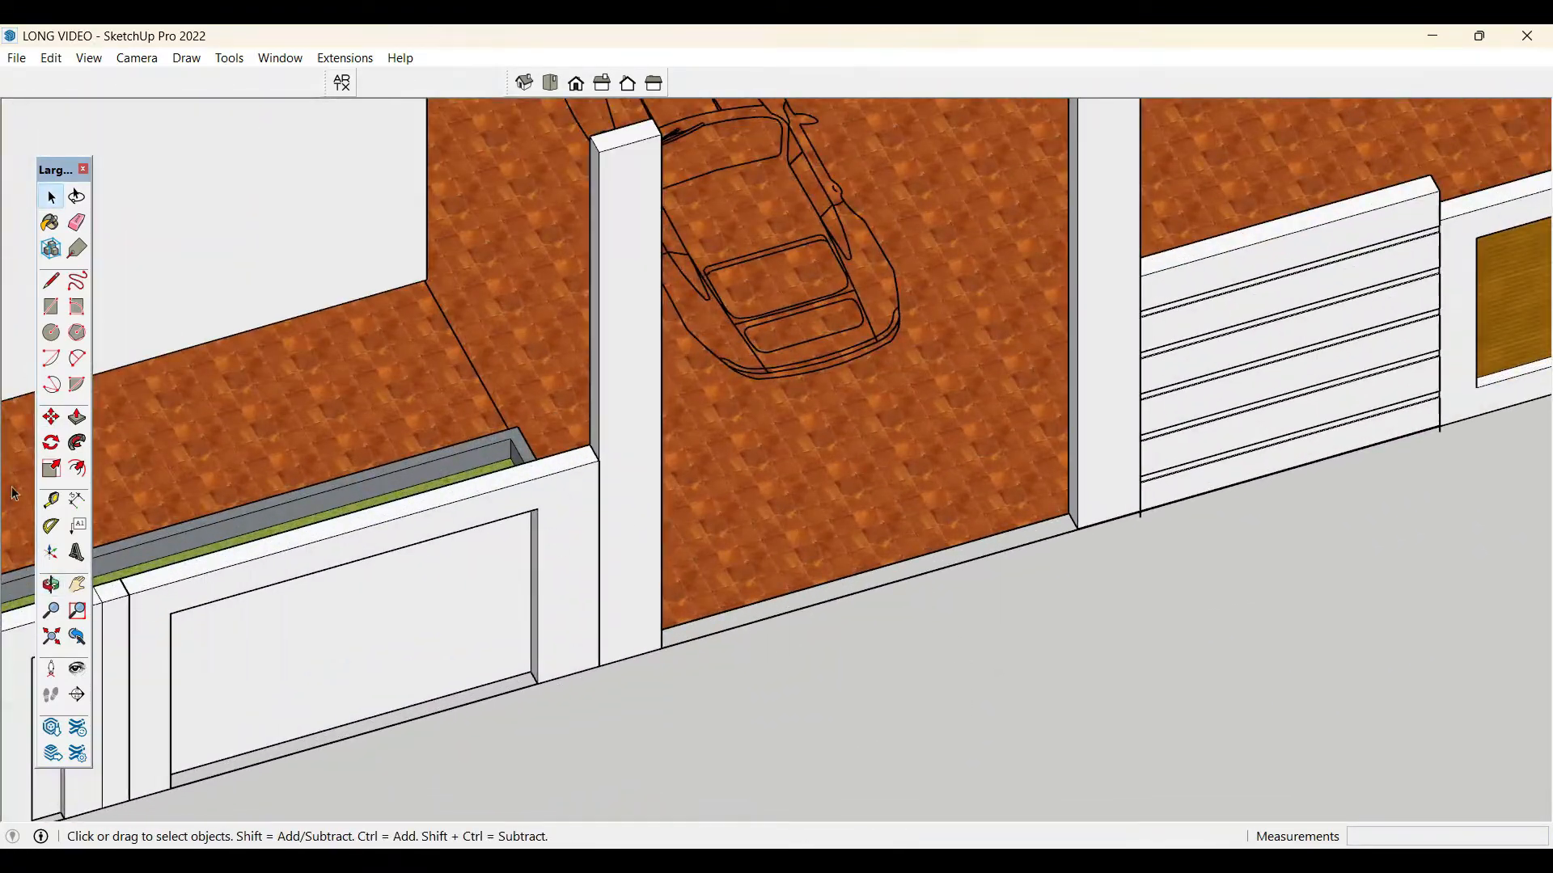
left_click(662, 647)
key("space")
scroll(1022, 526, "down", 4)
scroll(1049, 488, "up", 2)
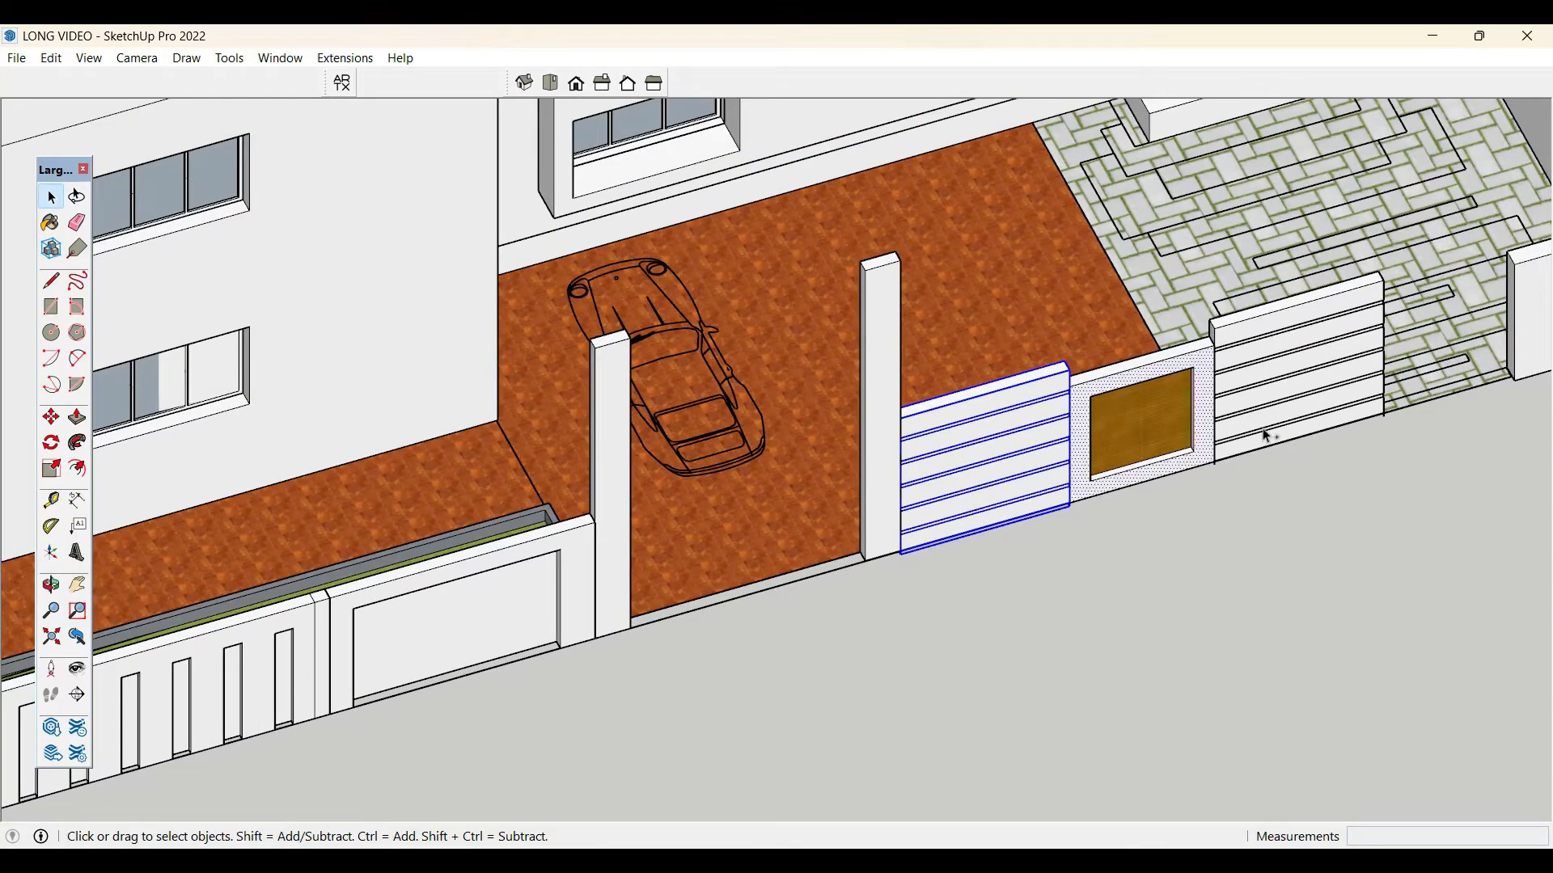
left_click(1196, 461)
double_click(1197, 462)
right_click(1197, 356)
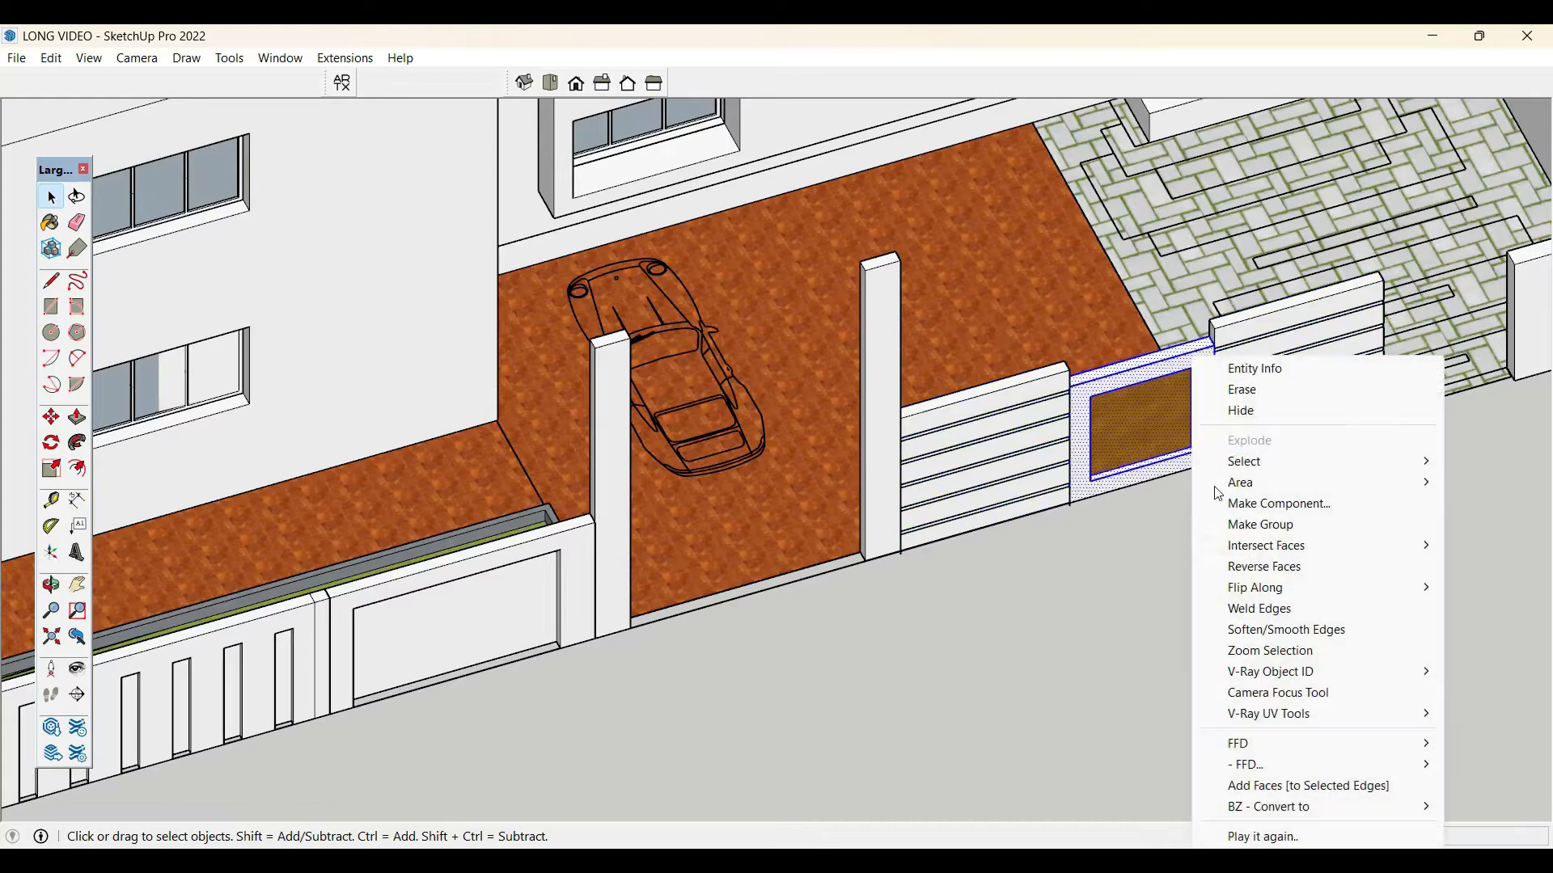
left_click(1273, 526)
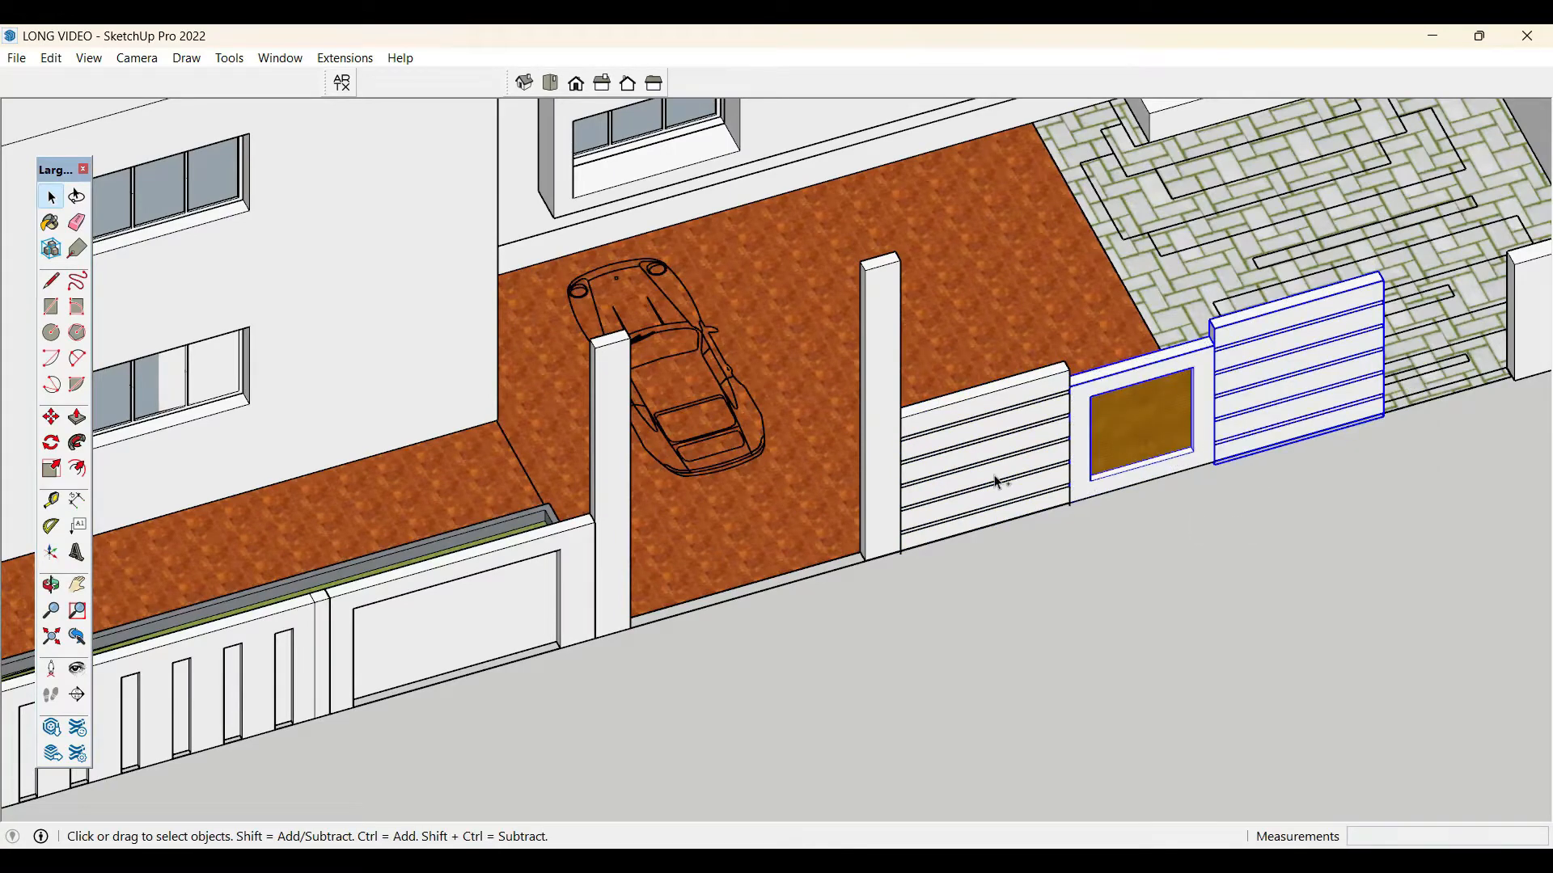
- Scale the two grooved walls and the panelled section together along the boundary, shortening them from the driveway end
key("s")
scroll(914, 480, "up", 2)
left_click(885, 488)
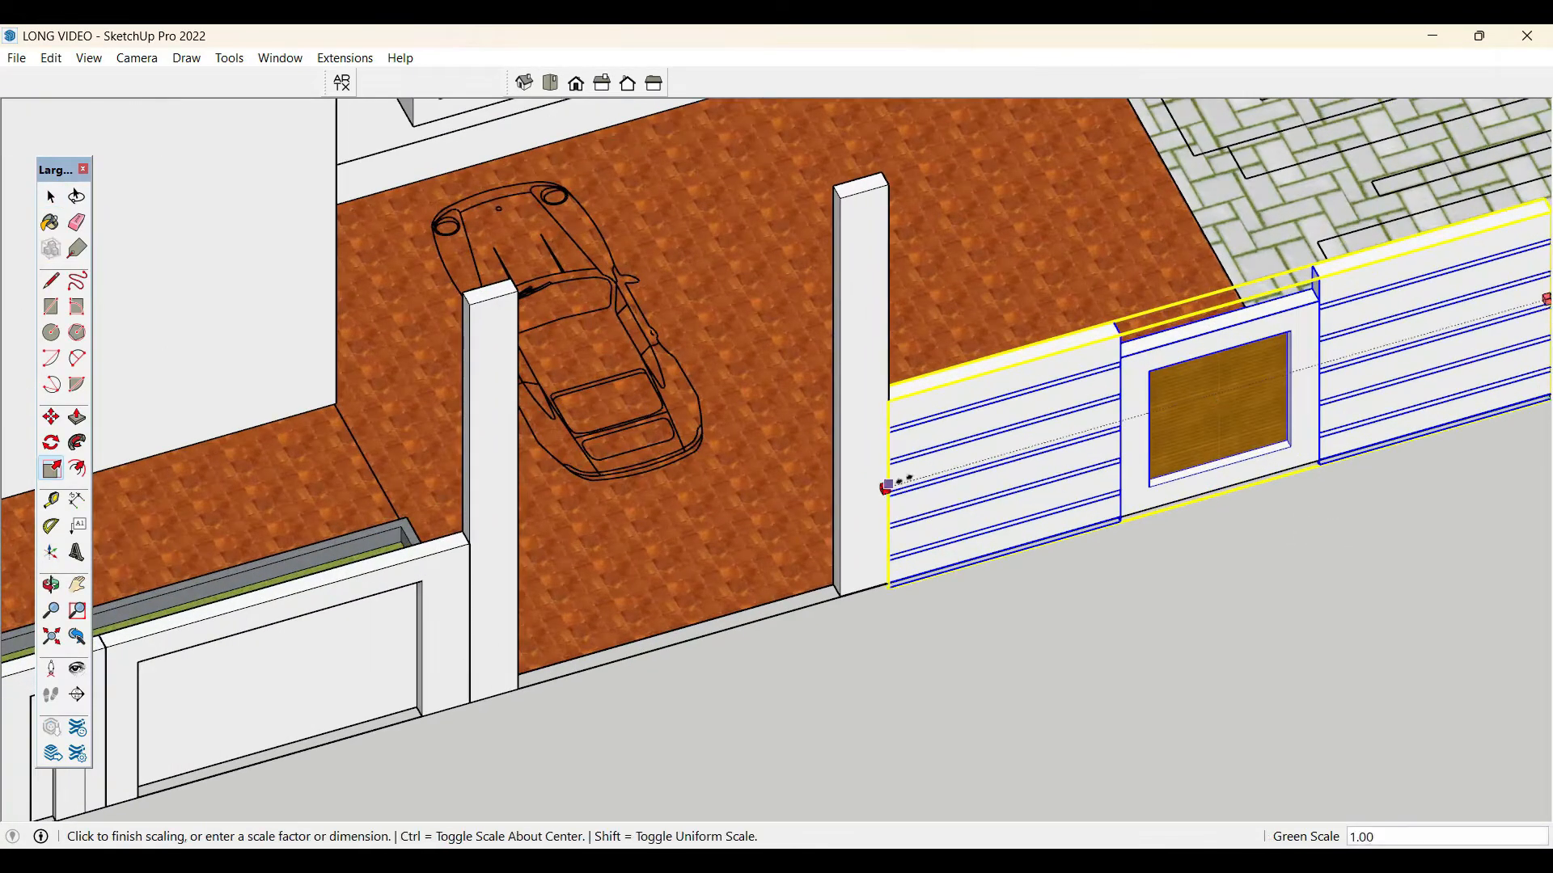
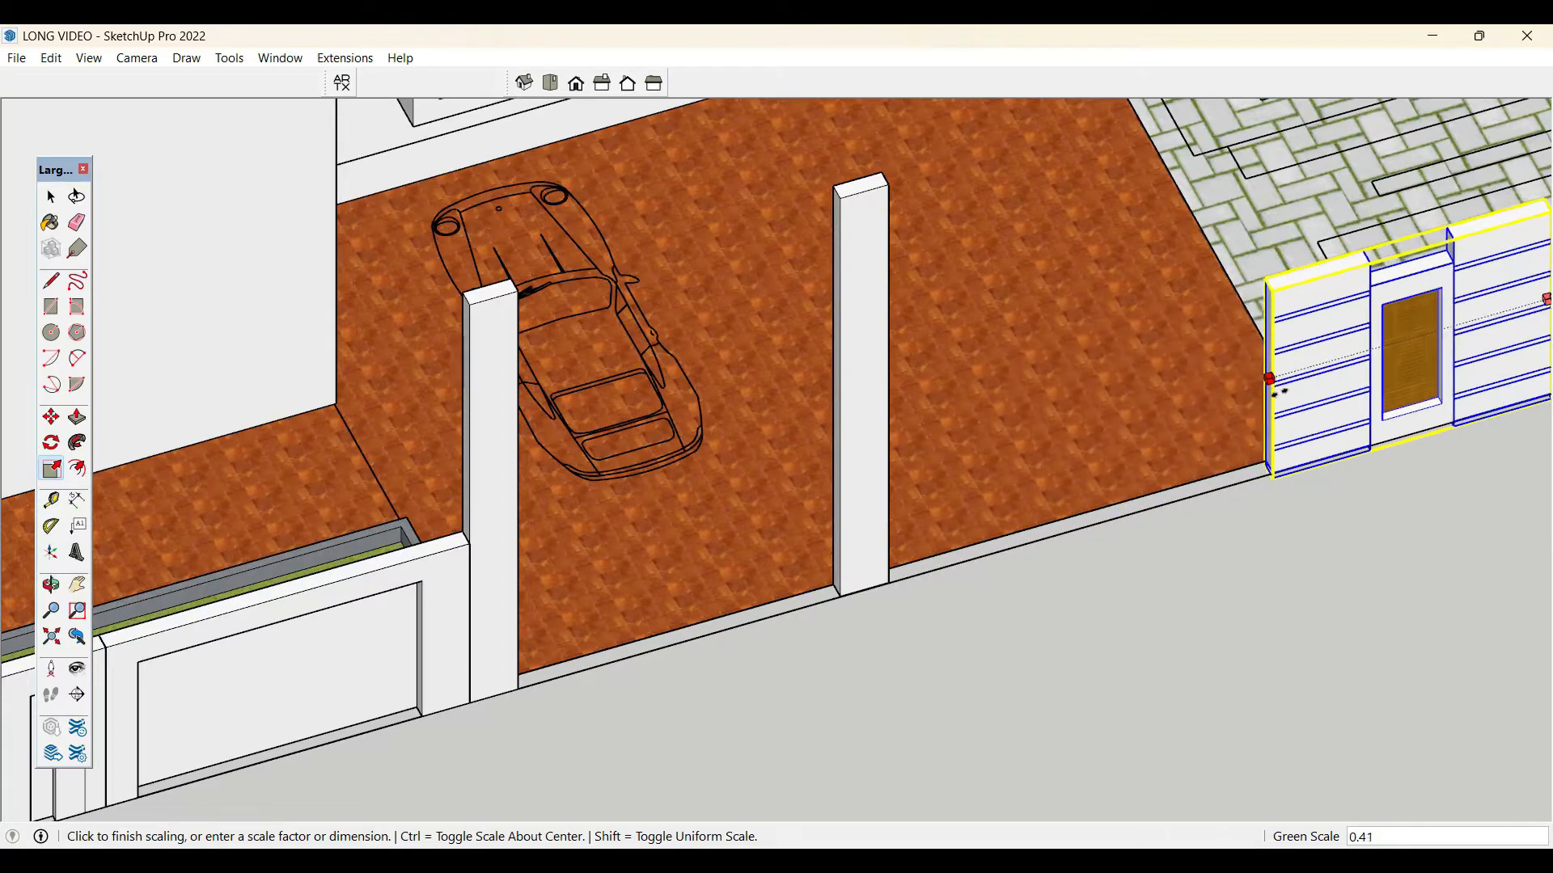
left_click(1038, 451)
key("space")
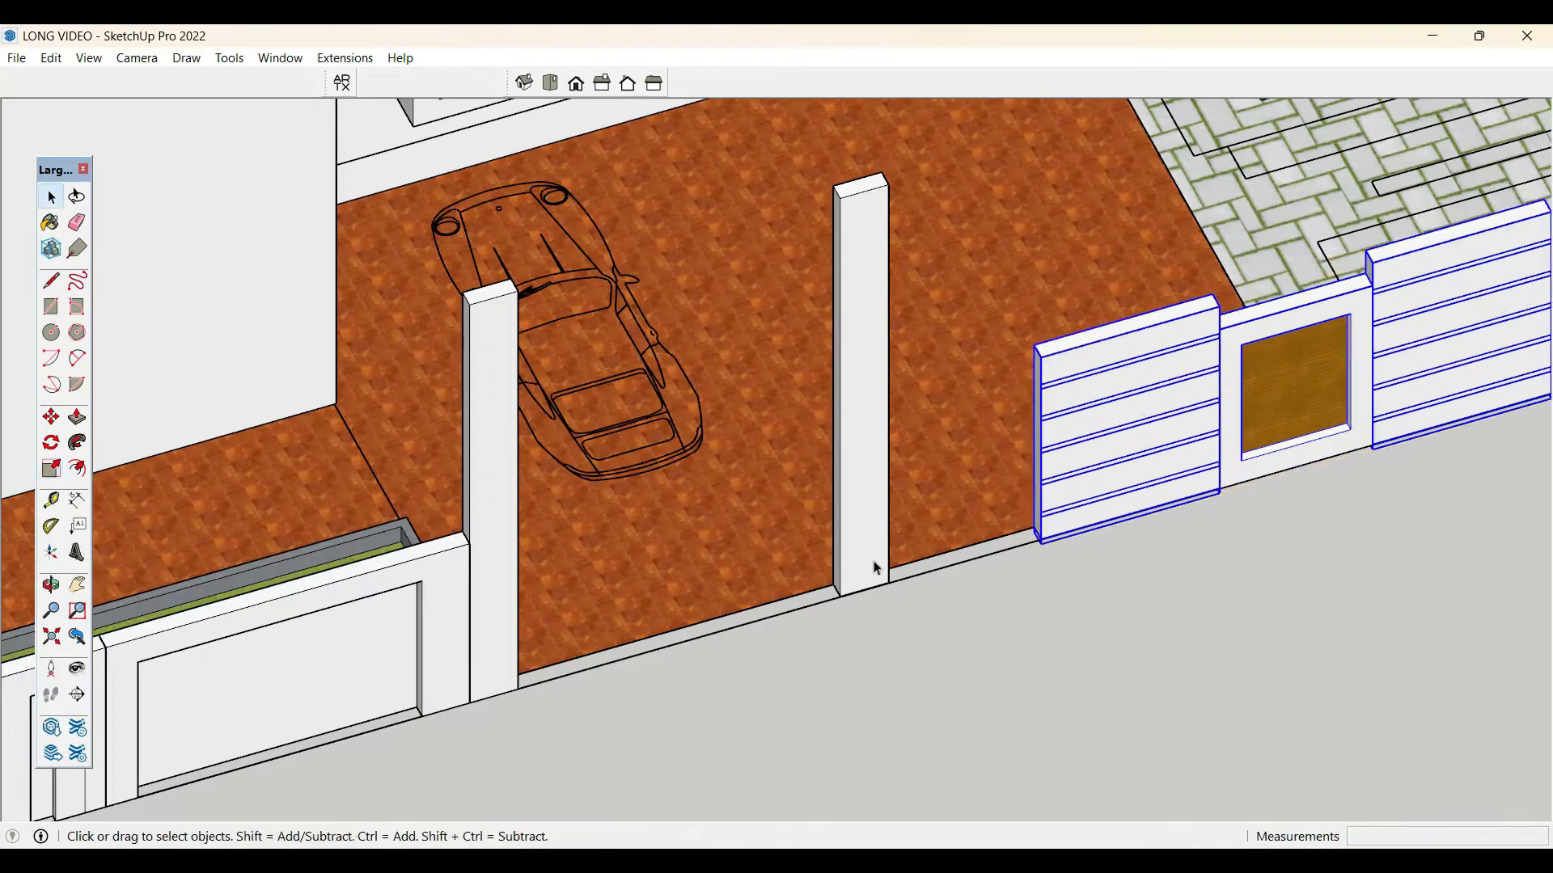
- Move the driveway column about 4' 4" along the boundary to meet the near end of the shortened grooved wall
left_click(888, 582)
key("m")
left_click(890, 583)
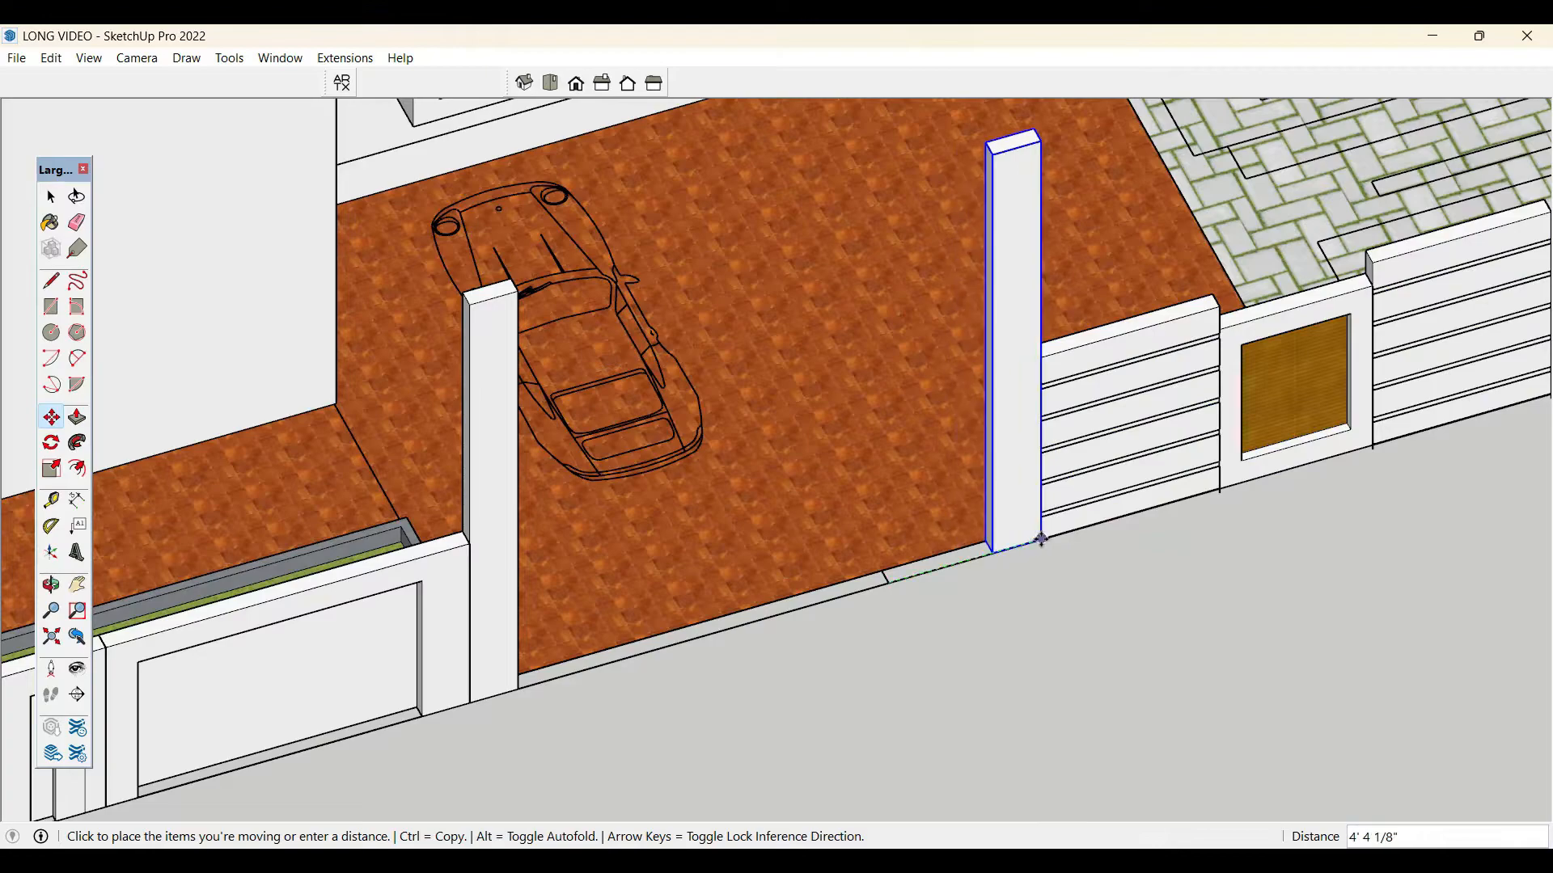
left_click(1031, 540)
key("space")
left_click(1109, 621)
- Examine the front boundary wall and the driveway columns against the house from several angles
middle_click_drag(1109, 621, 893, 525)
scroll(893, 526, "down", 4)
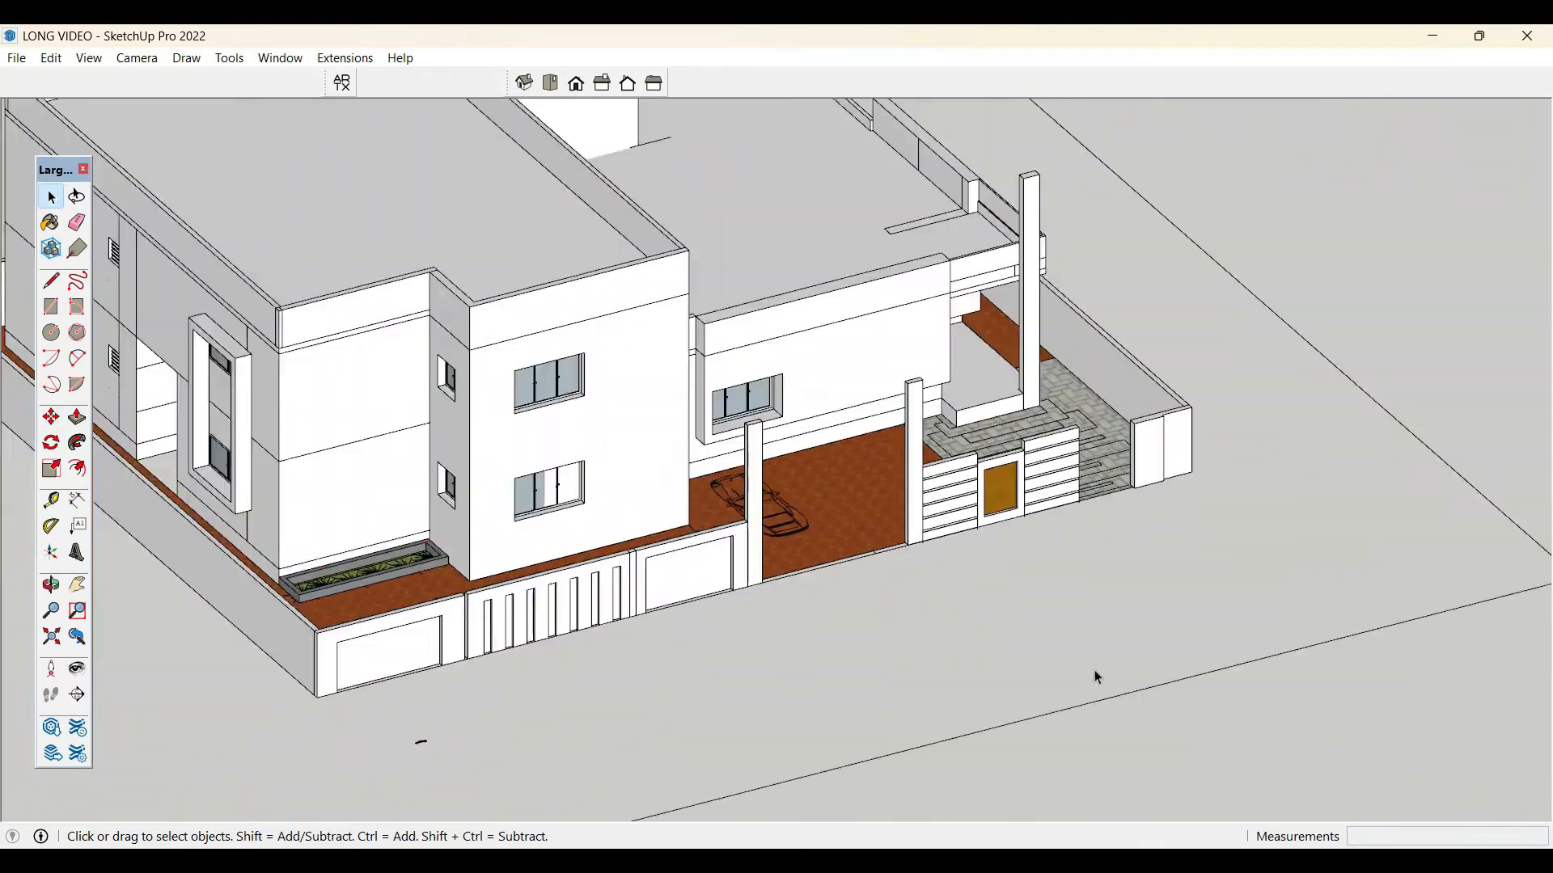
middle_click_drag(1094, 669, 1148, 659)
scroll(1158, 655, "down", 3)
middle_click_drag(1057, 626, 833, 598)
scroll(647, 590, "up", 5)
scroll(629, 588, "up", 4)
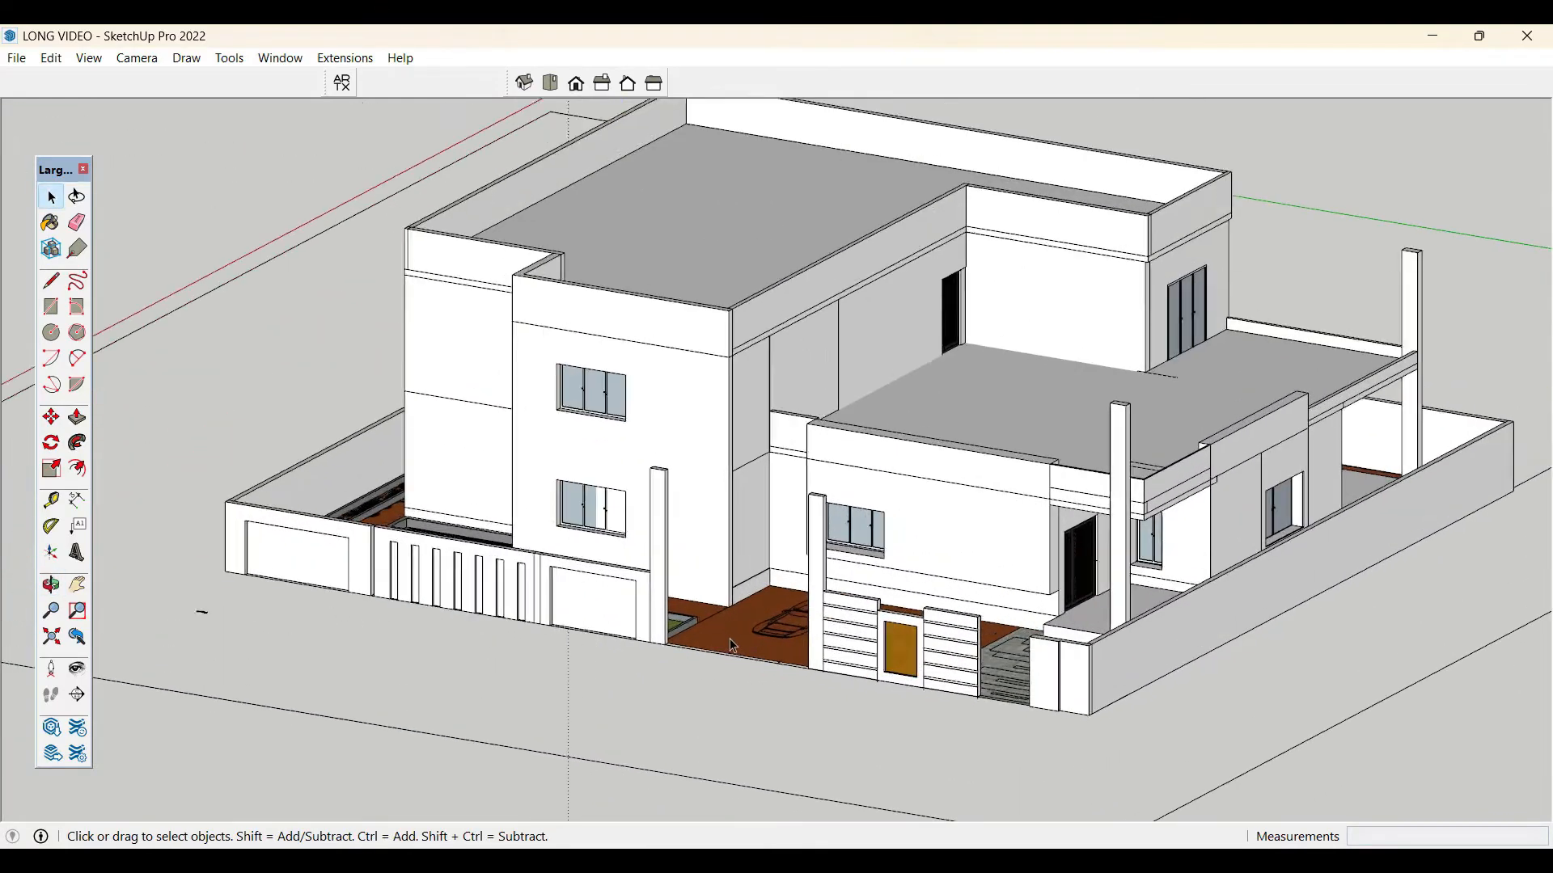
middle_click_drag(630, 588, 957, 480)
scroll(957, 480, "up", 3)
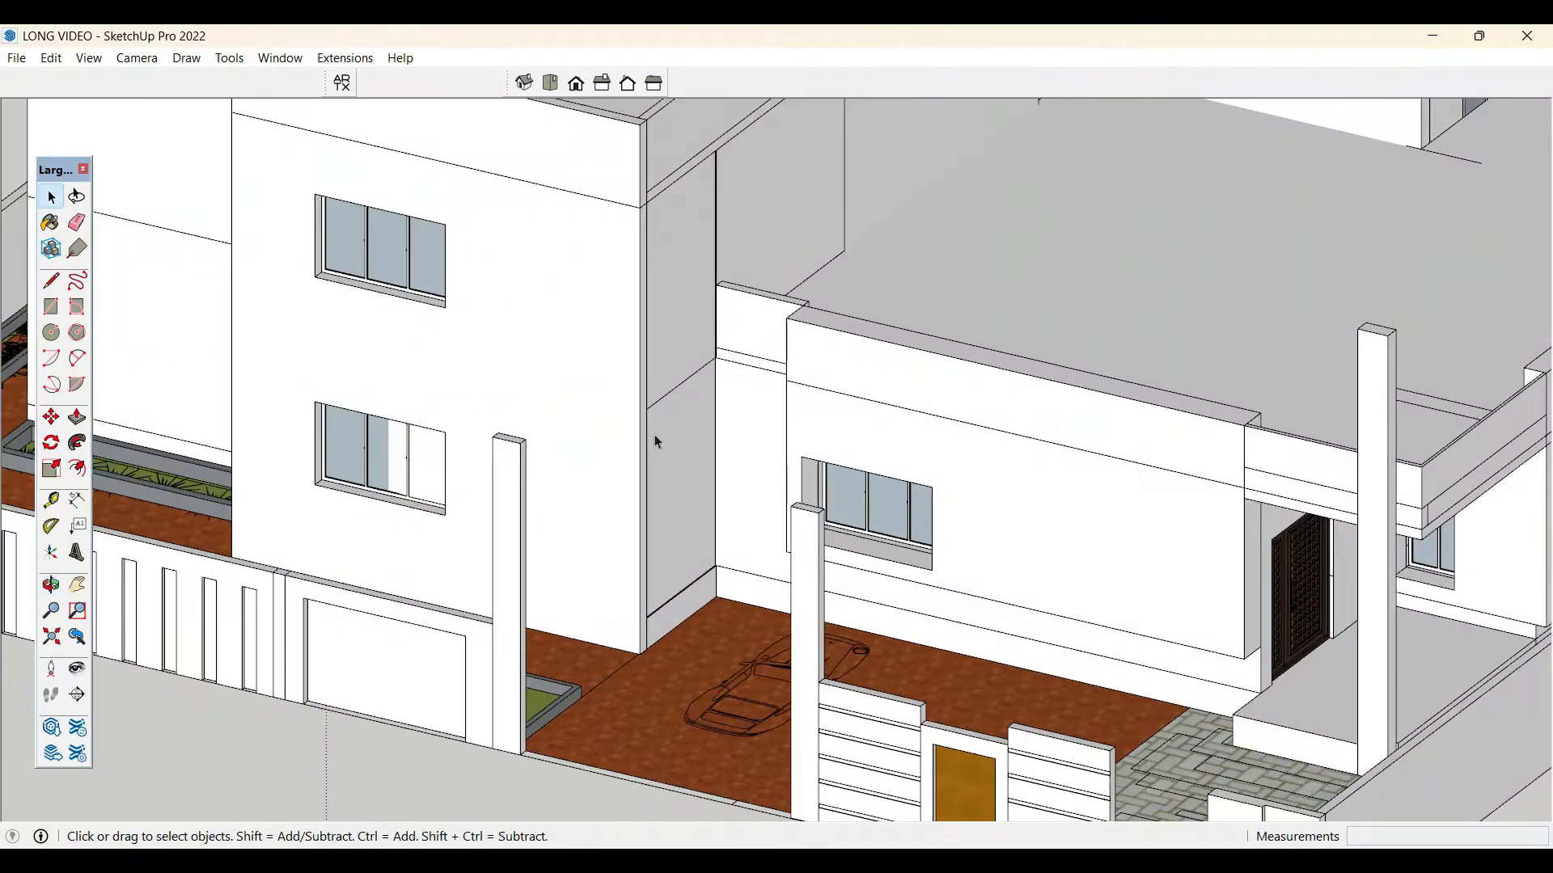
- Try to draw a horizontal canopy rectangle from the driveway column's top corner to the house wall
key("r")
left_click(494, 436)
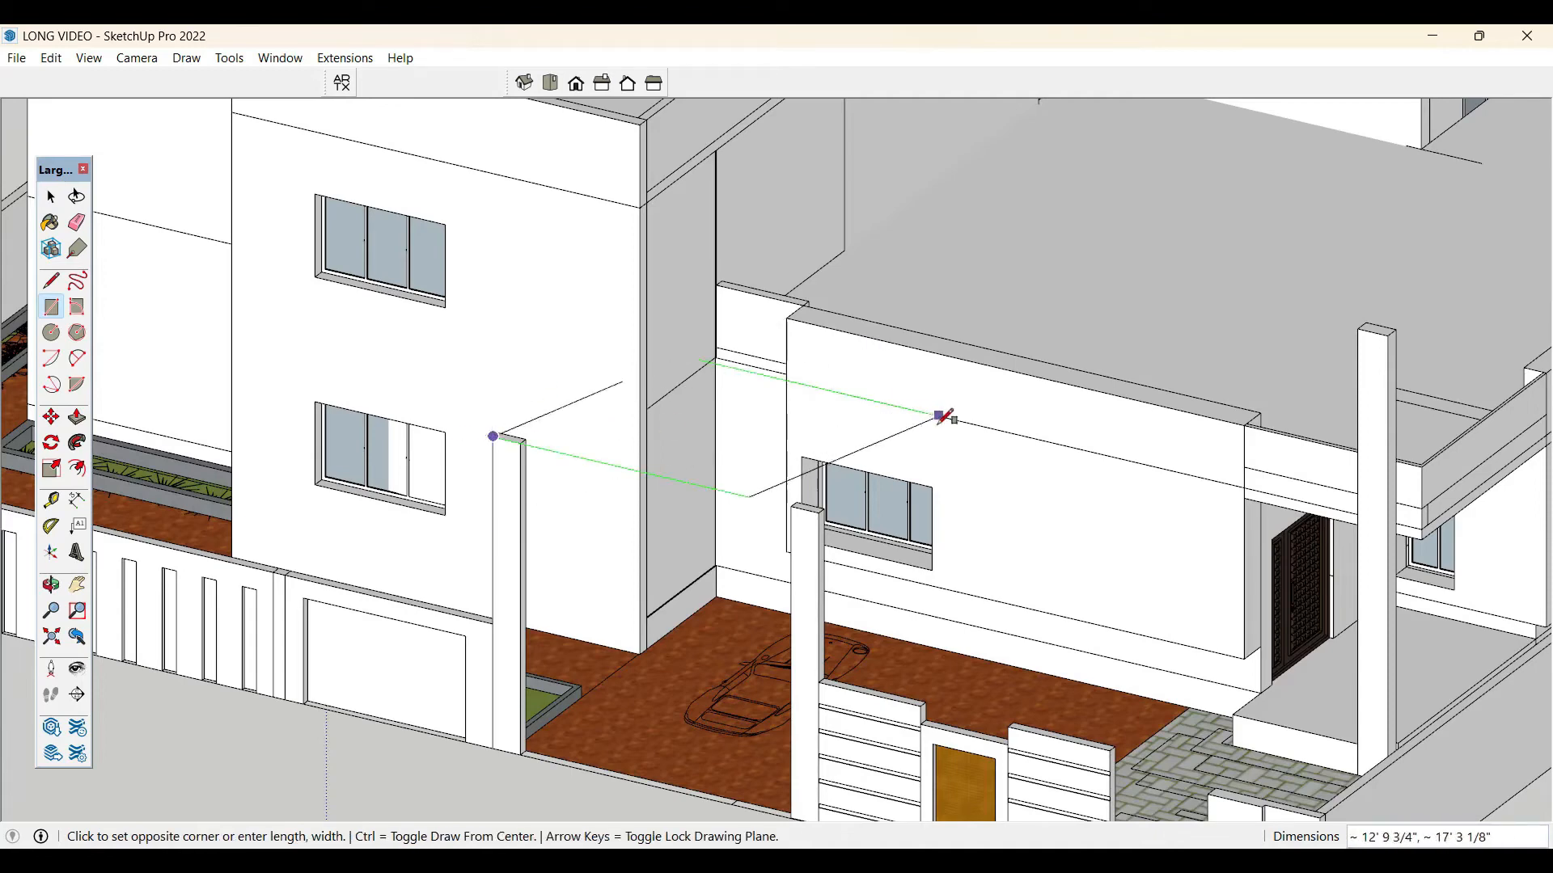
left_click(1016, 433)
key("space")
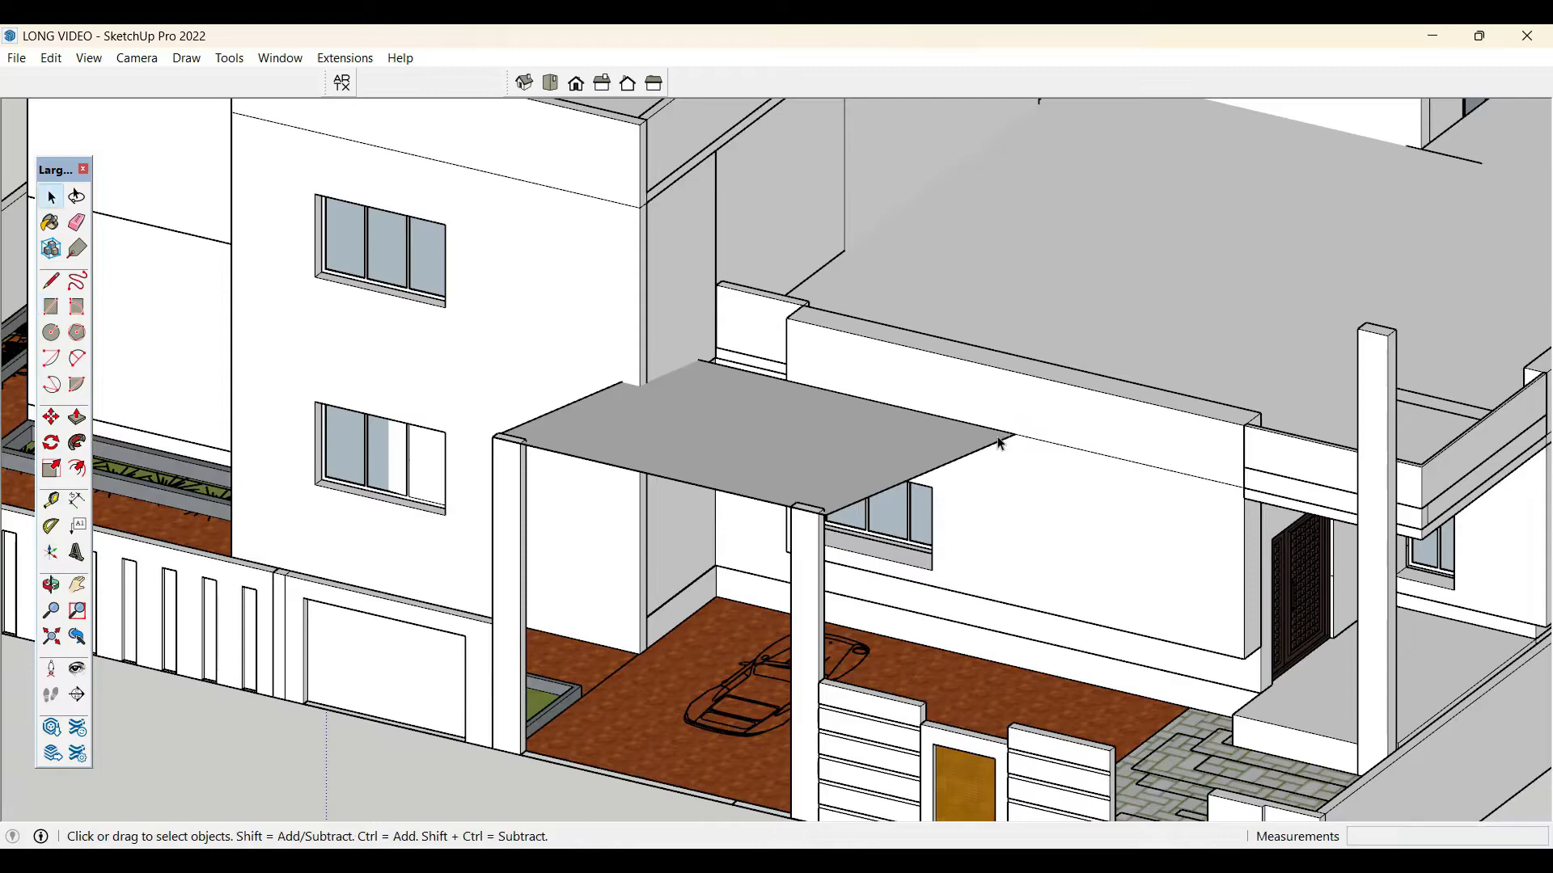
key("ctrl+z")
middle_click_drag(974, 463, 558, 541)
scroll(496, 523, "up", 5)
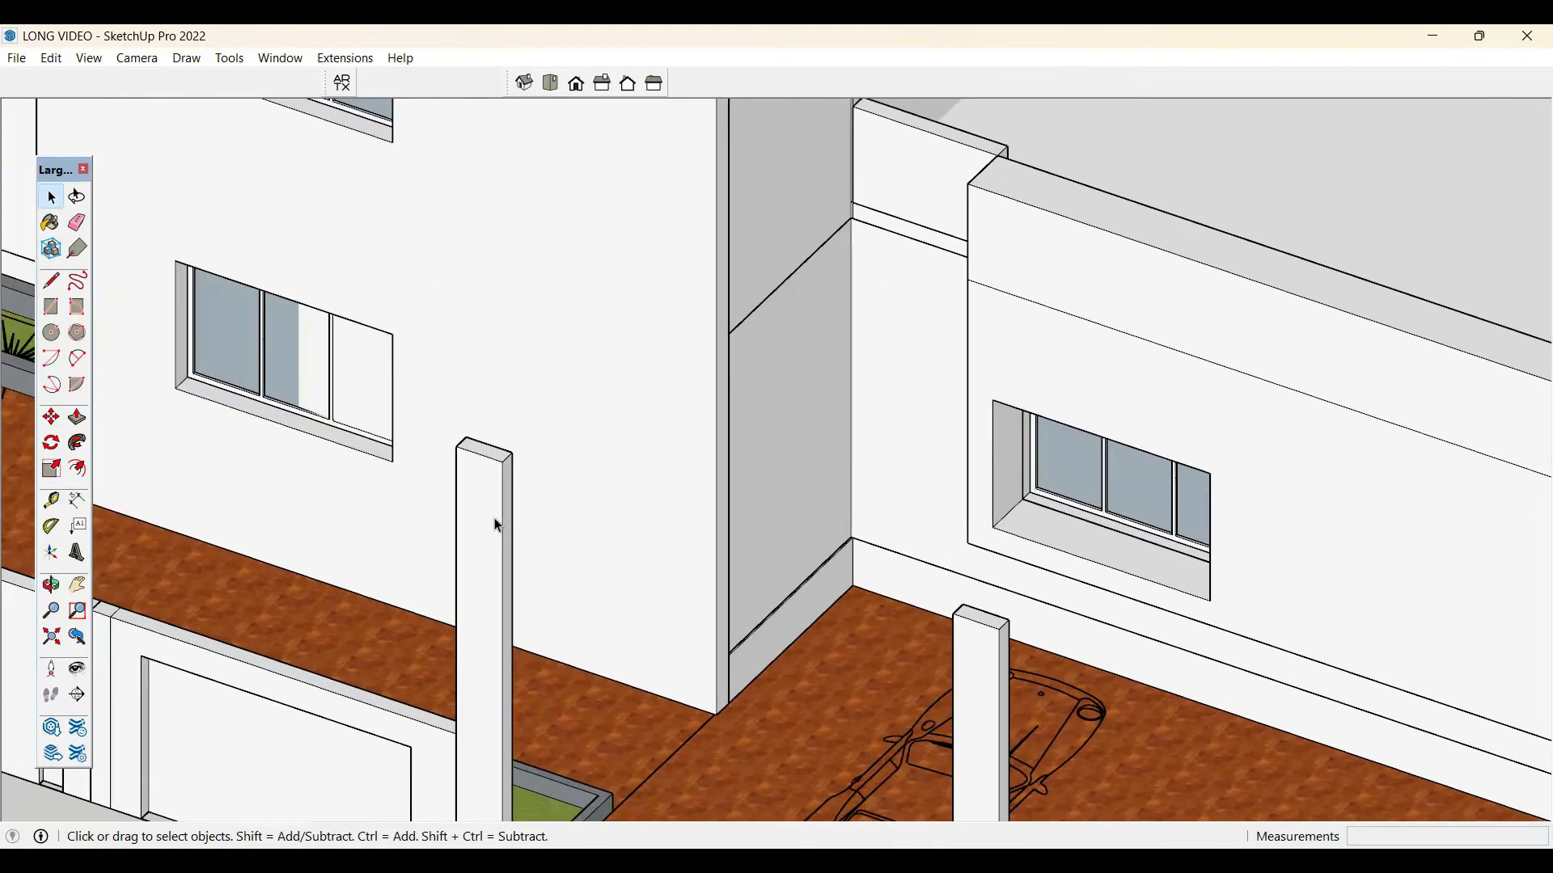
key("r")
left_click(458, 446)
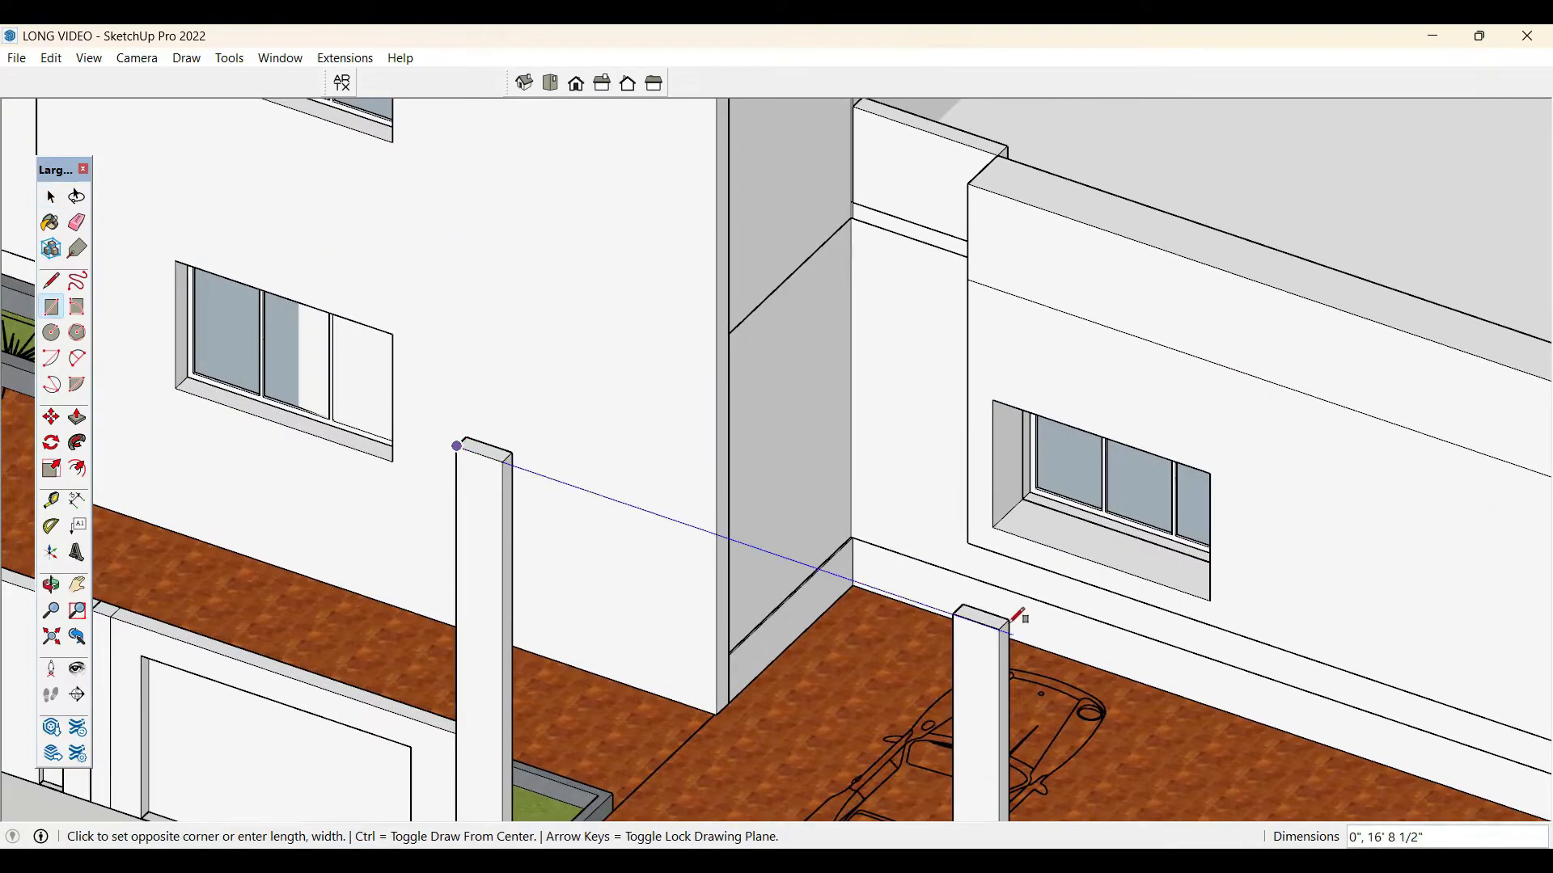
scroll(777, 525, "up", 2)
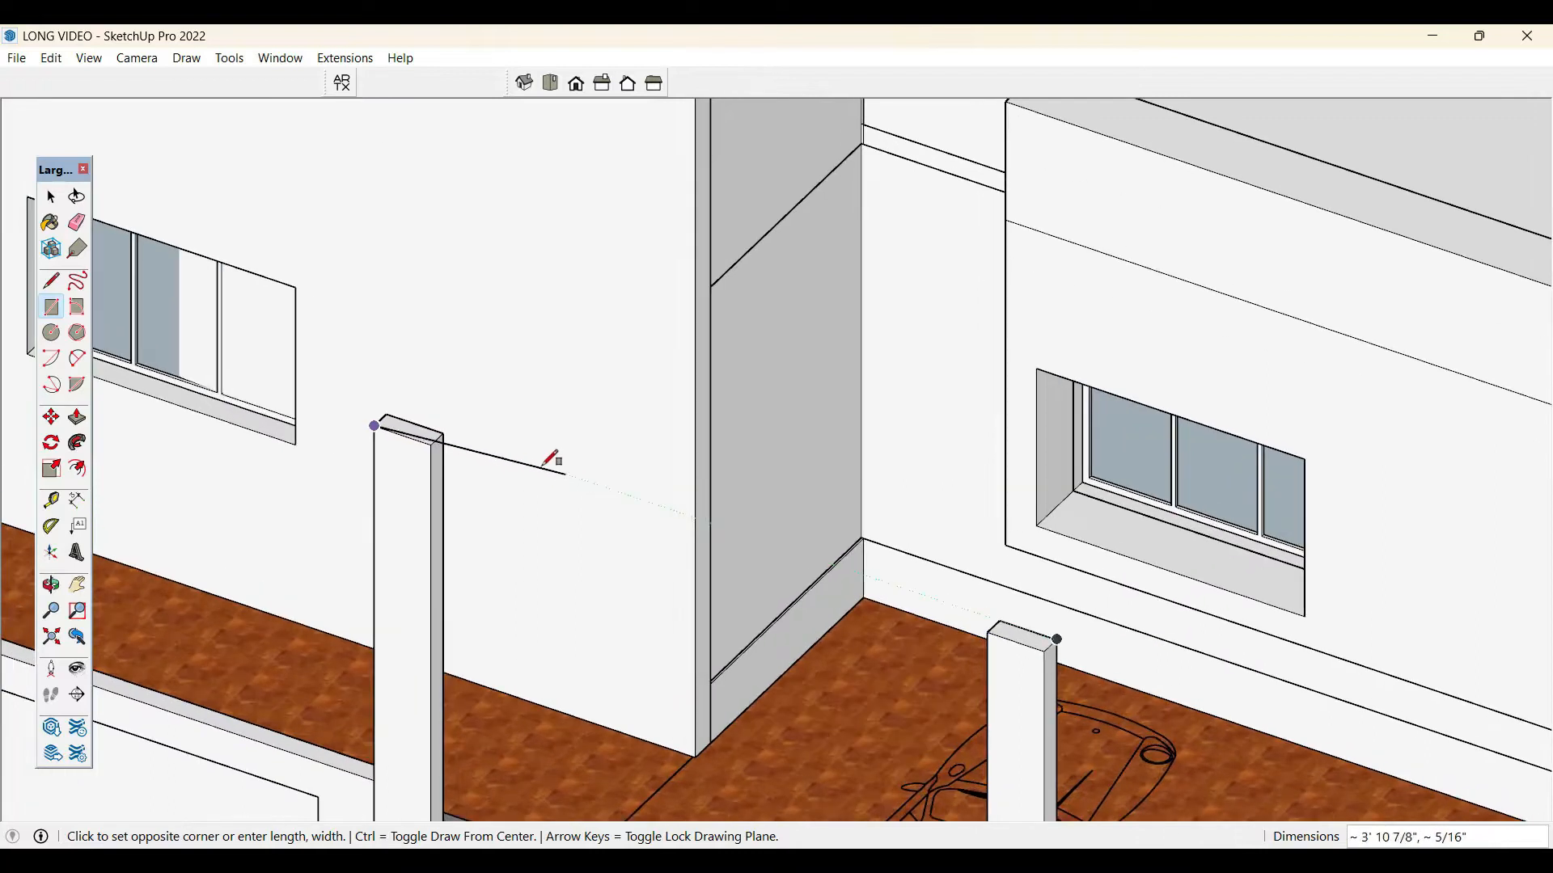
key("space")
key("r")
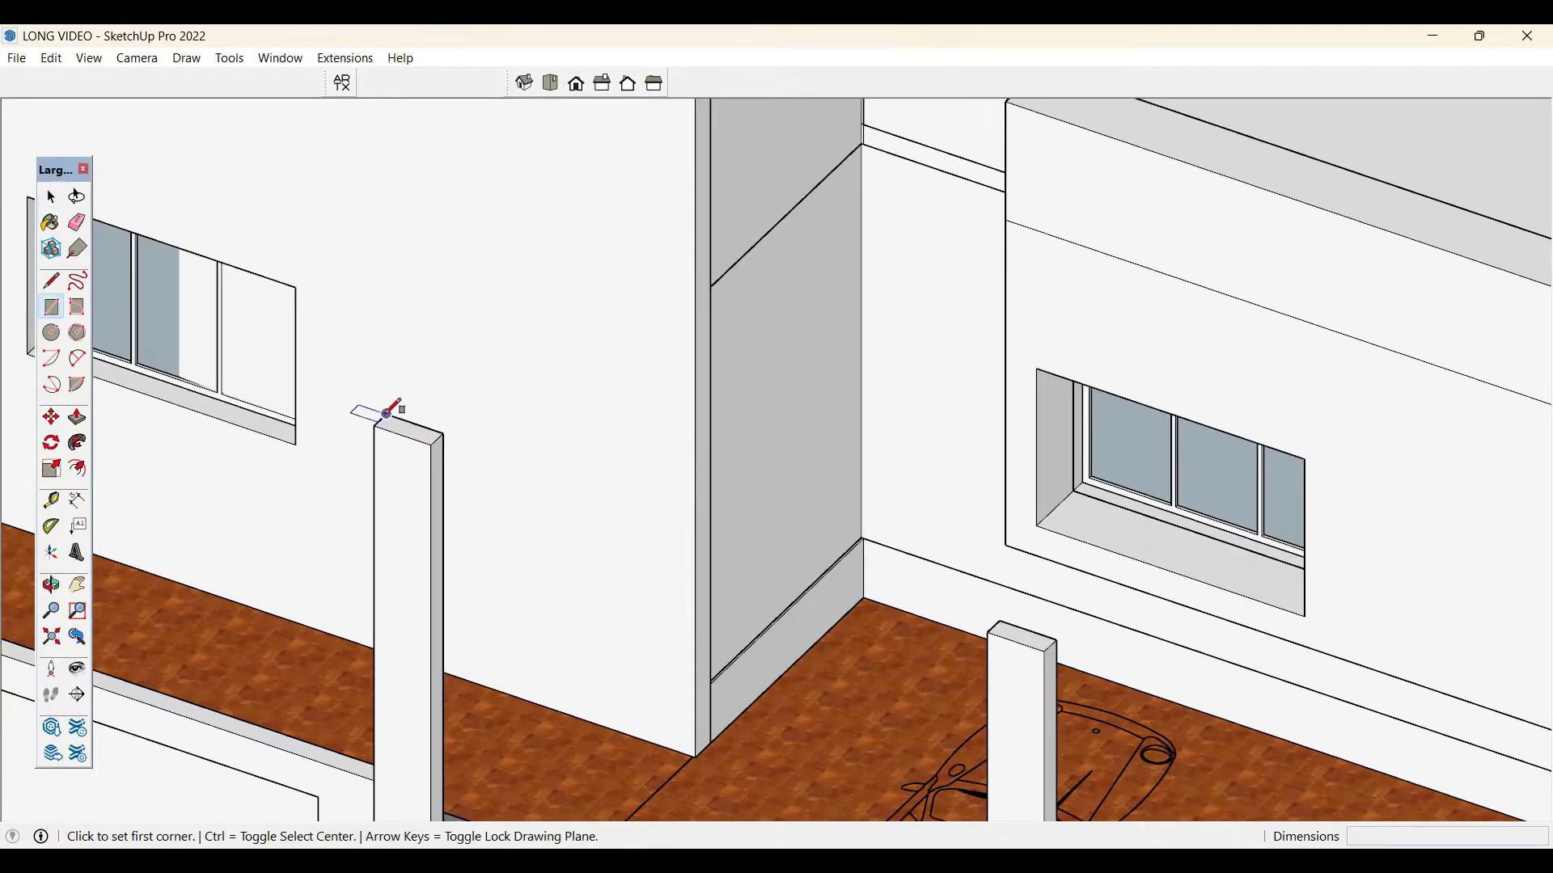
left_click(387, 413)
left_click(1050, 639)
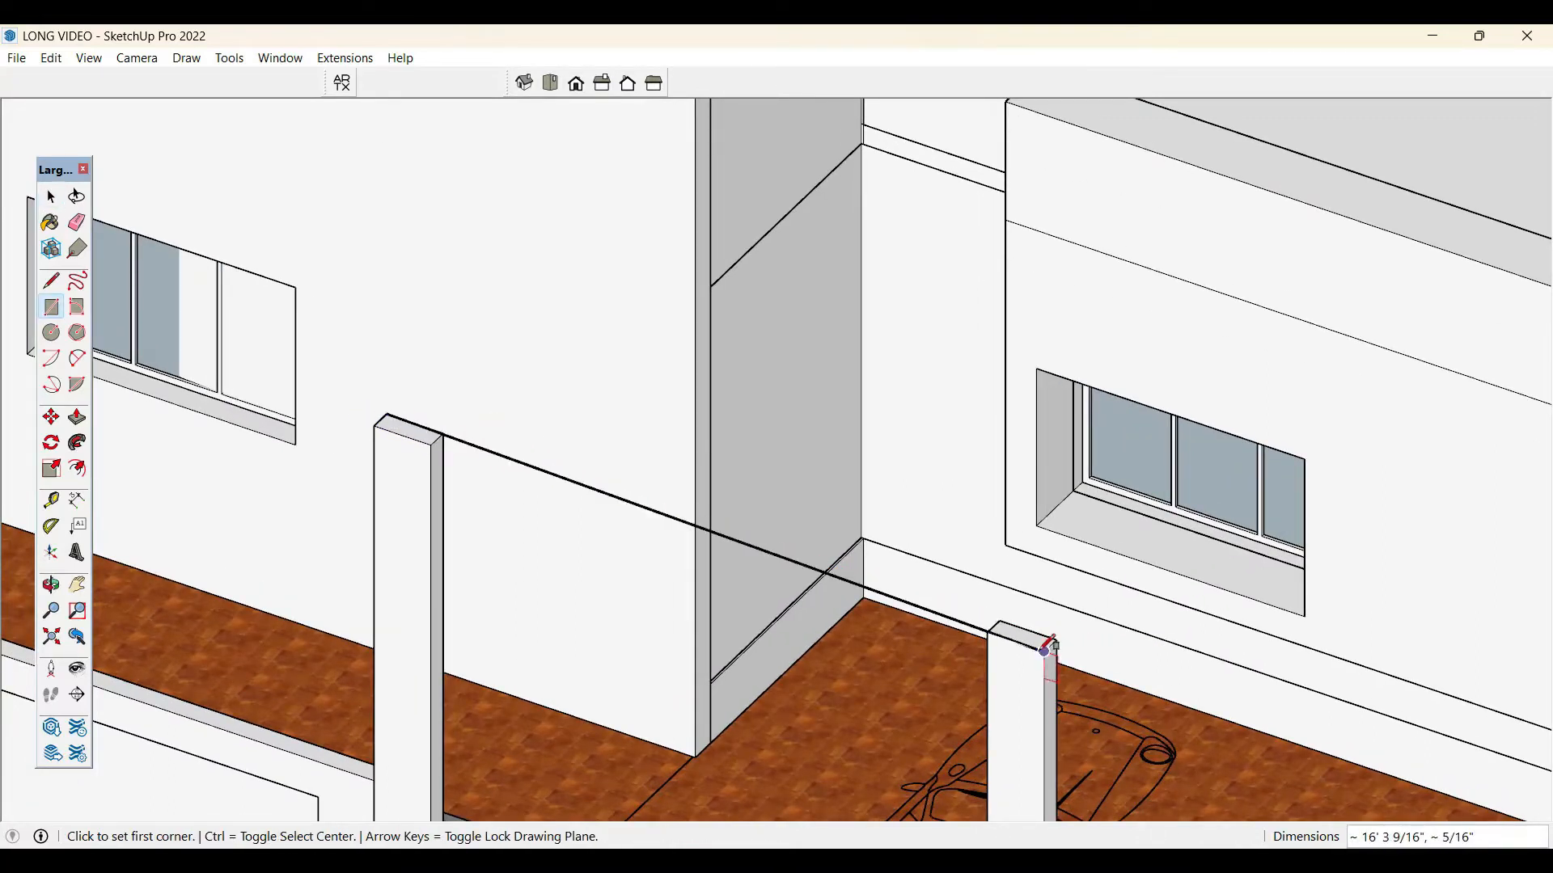
key("space")
scroll(655, 367, "down", 3)
scroll(488, 437, "up", 5)
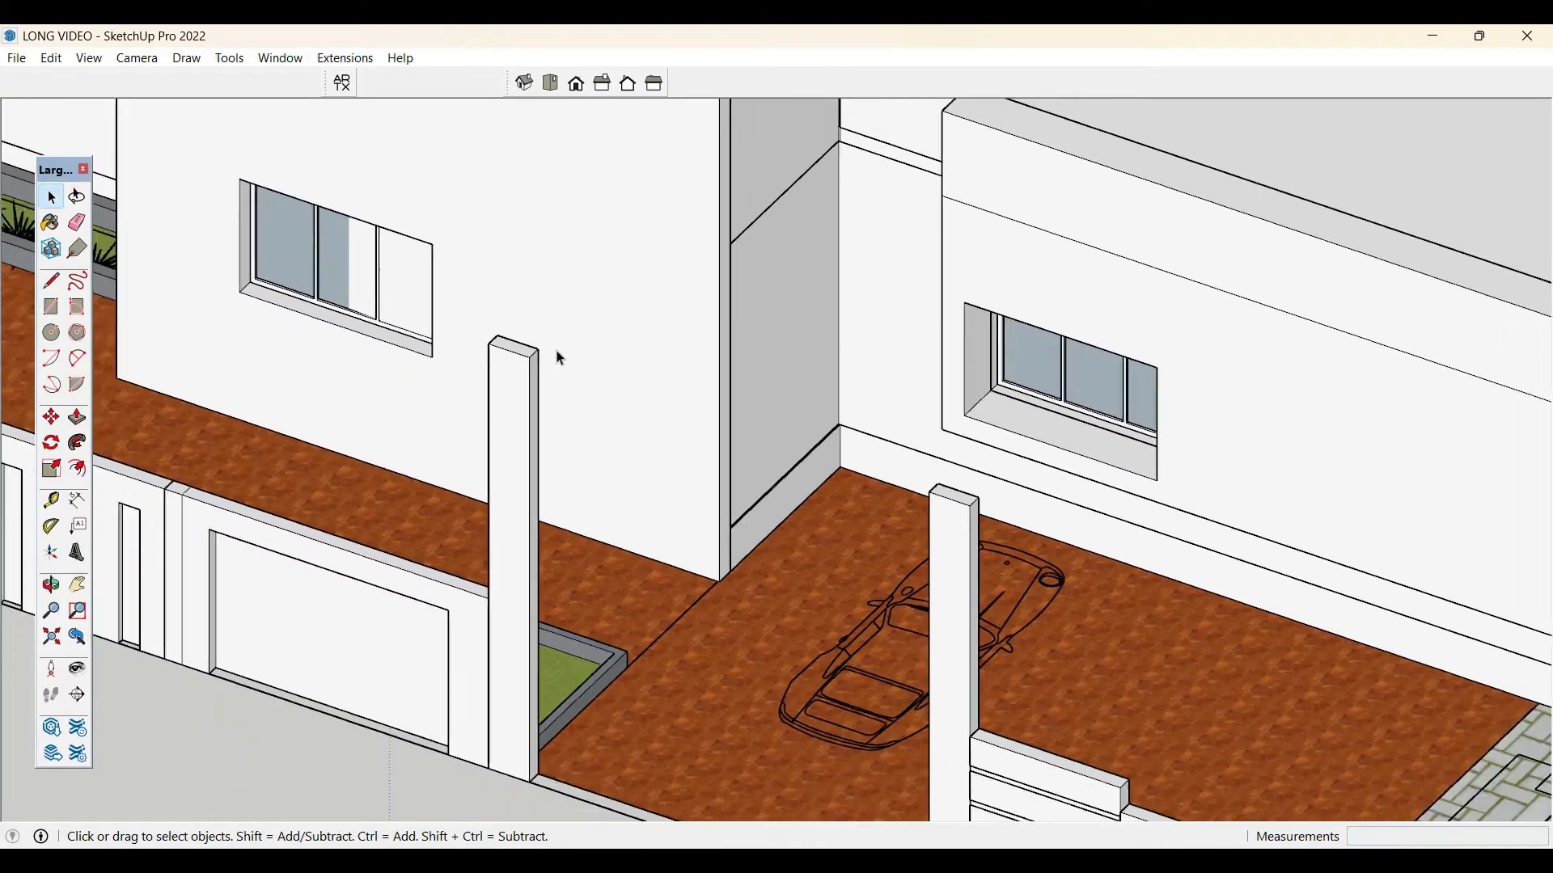
- Draw a horizontal canopy rectangle 17' by about 16' 4" from the column tops back to the house wall
scroll(560, 358, "down", 3)
middle_click_drag(566, 364, 624, 520)
scroll(610, 502, "up", 3)
scroll(610, 501, "up", 1)
key("r")
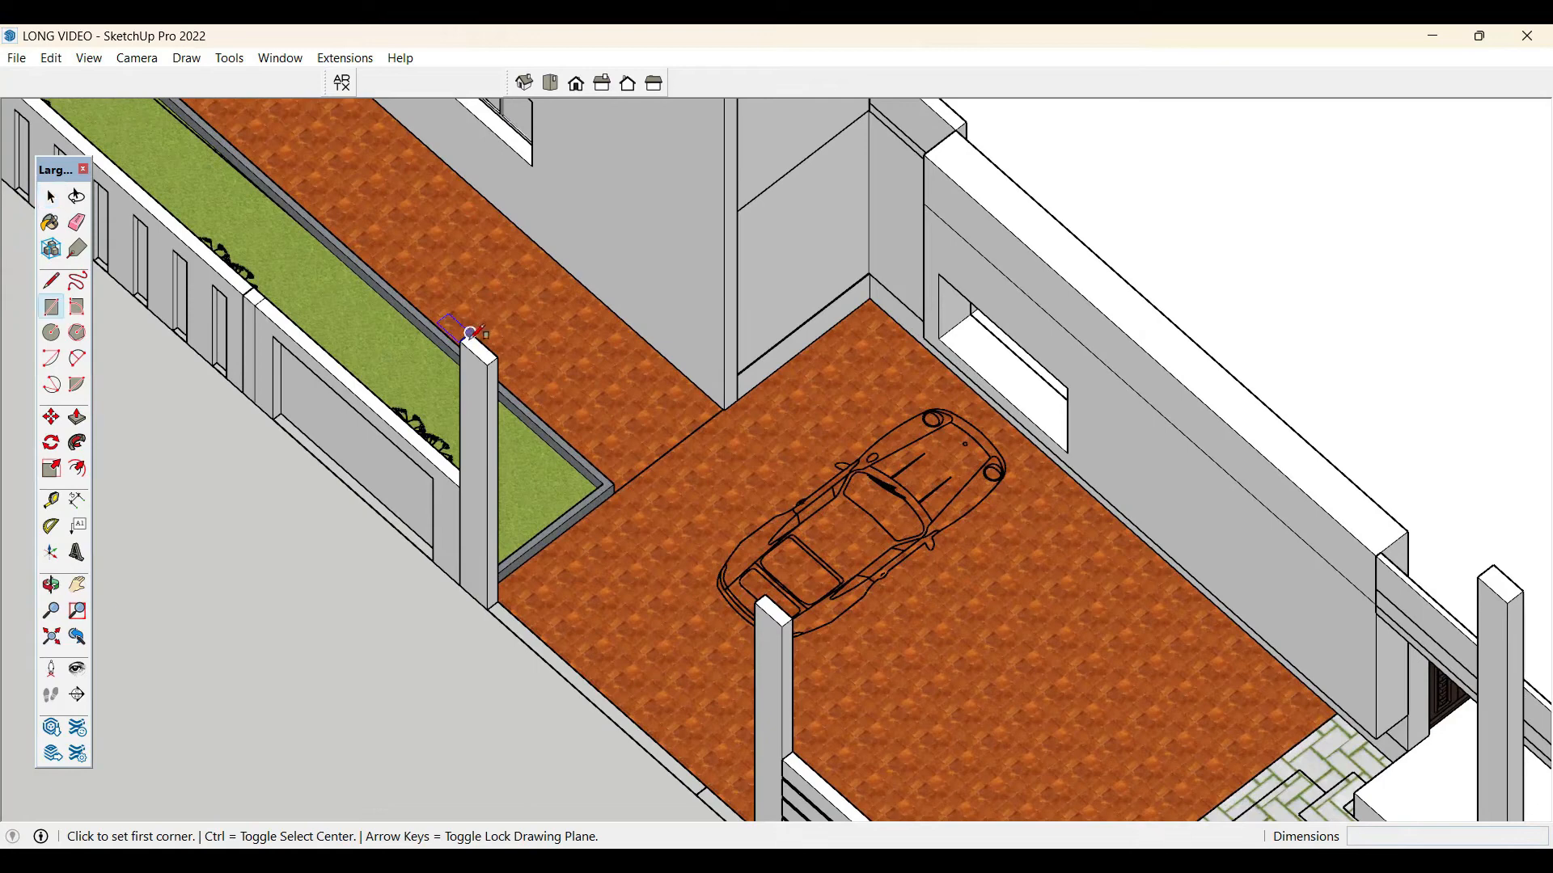
left_click(461, 341)
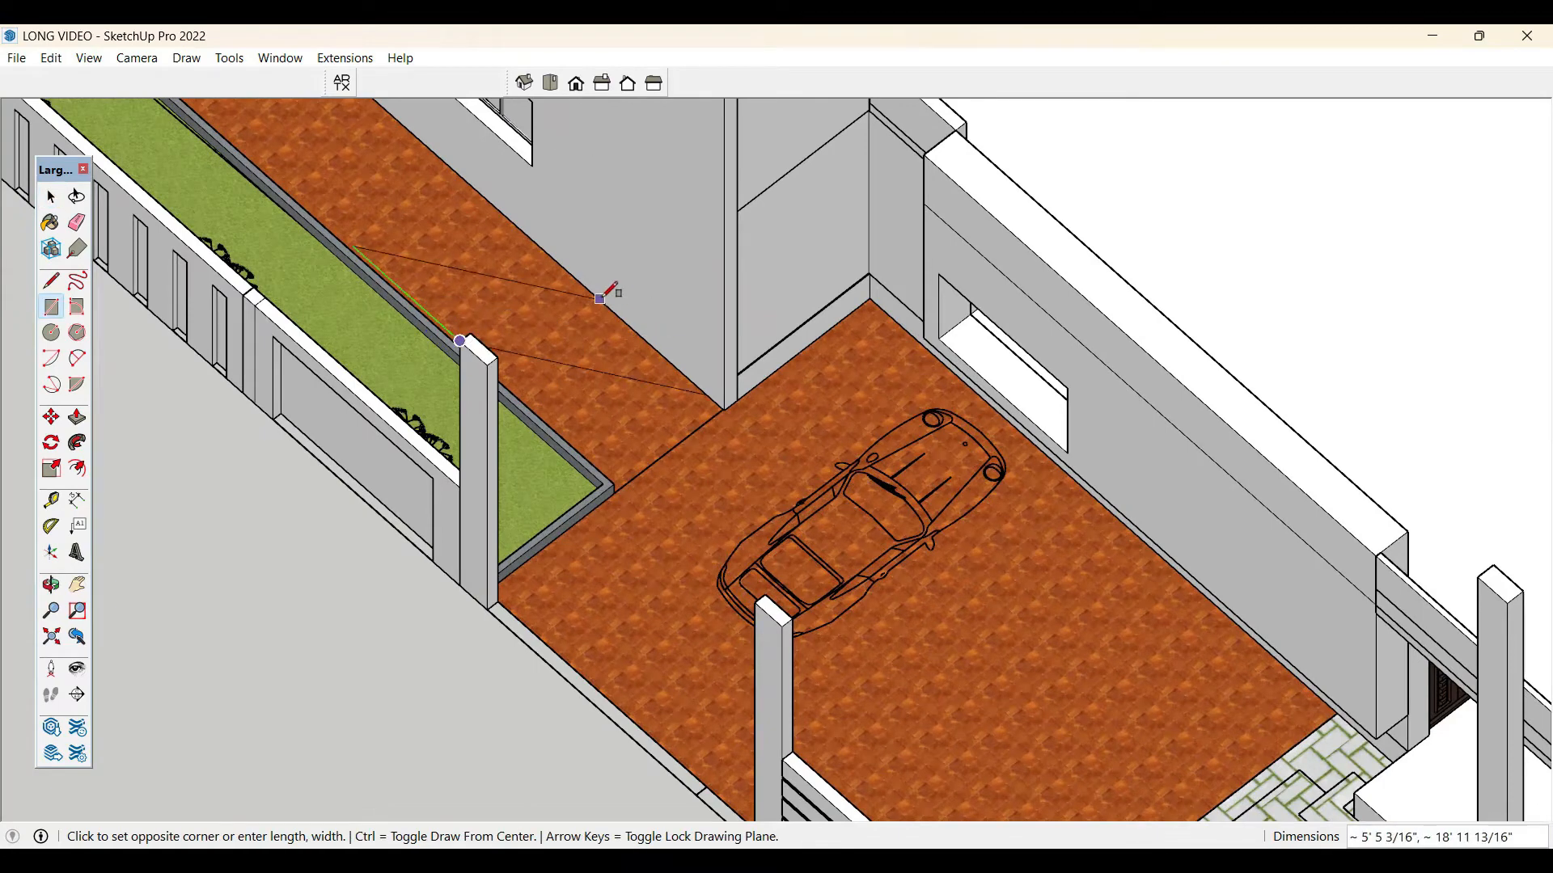
key("Right")
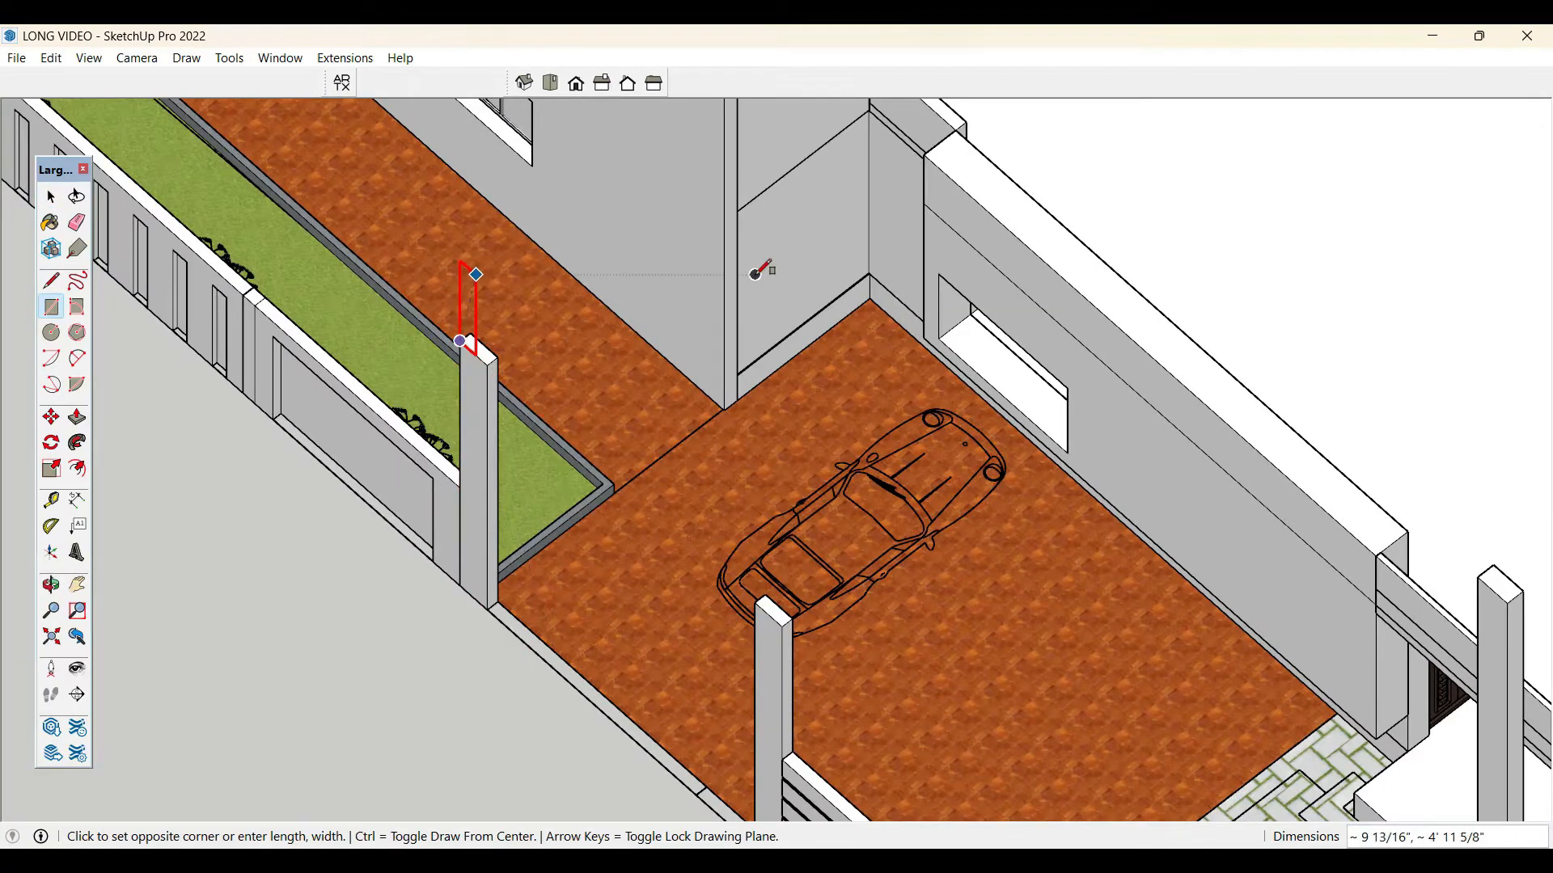
key("Left")
key("Left")
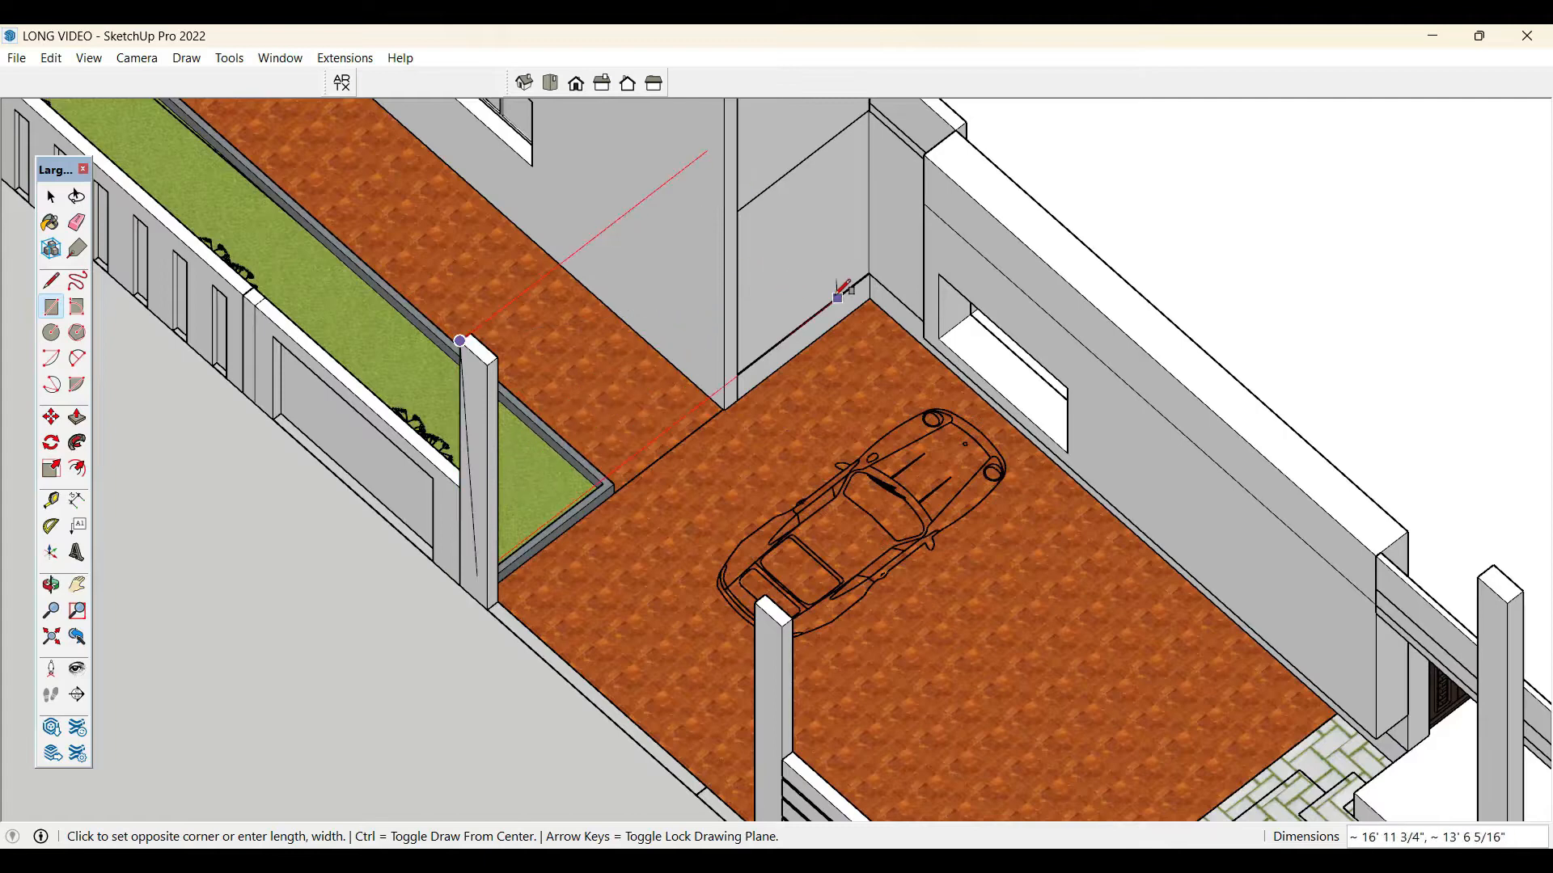
key("Up")
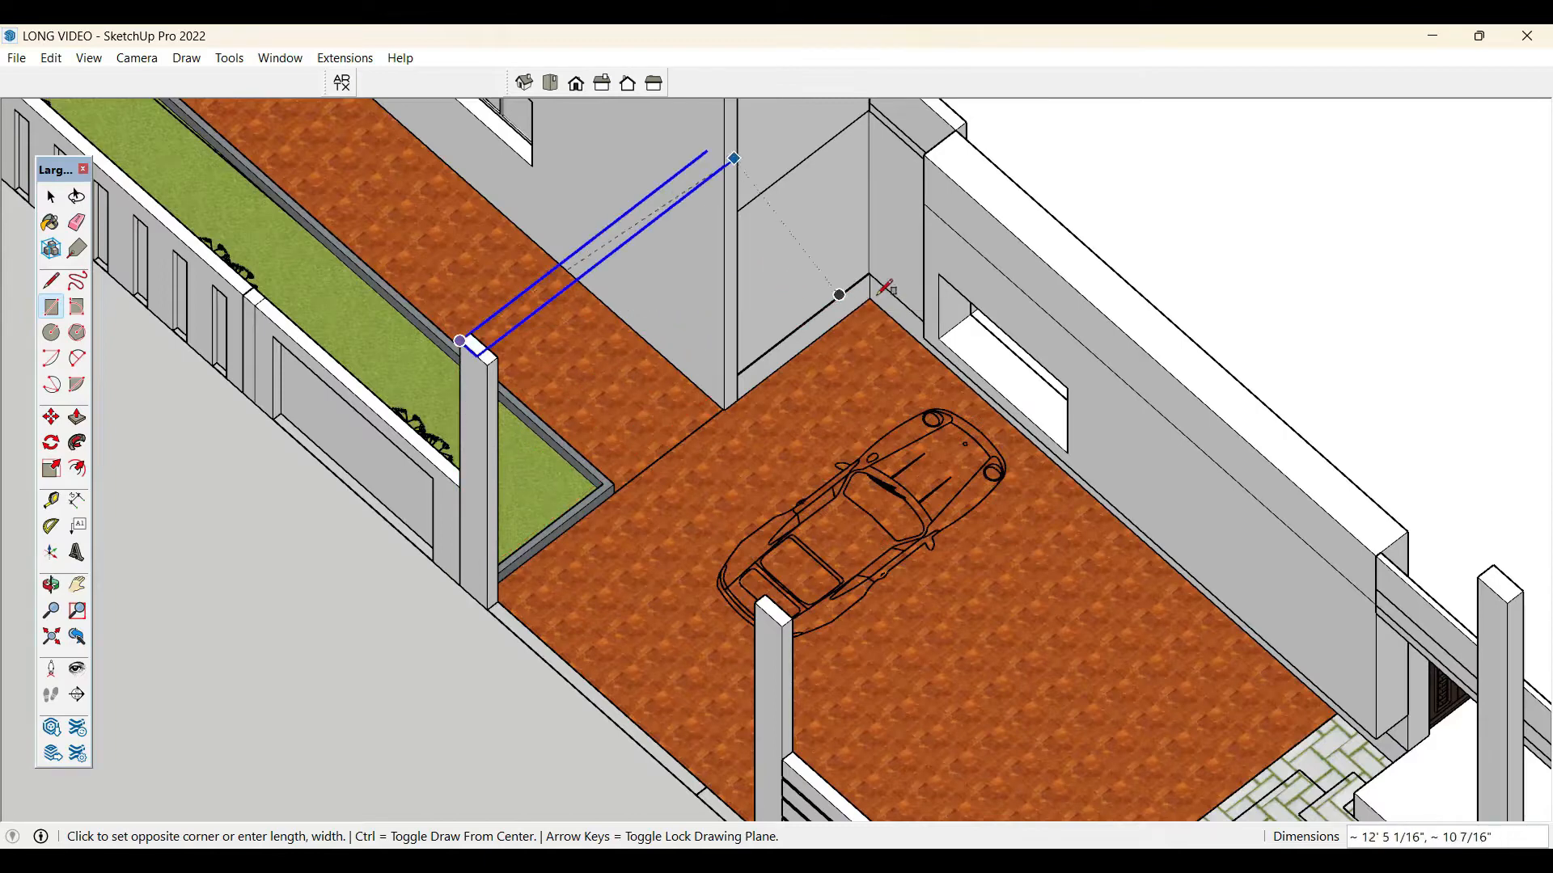
left_click(1142, 353)
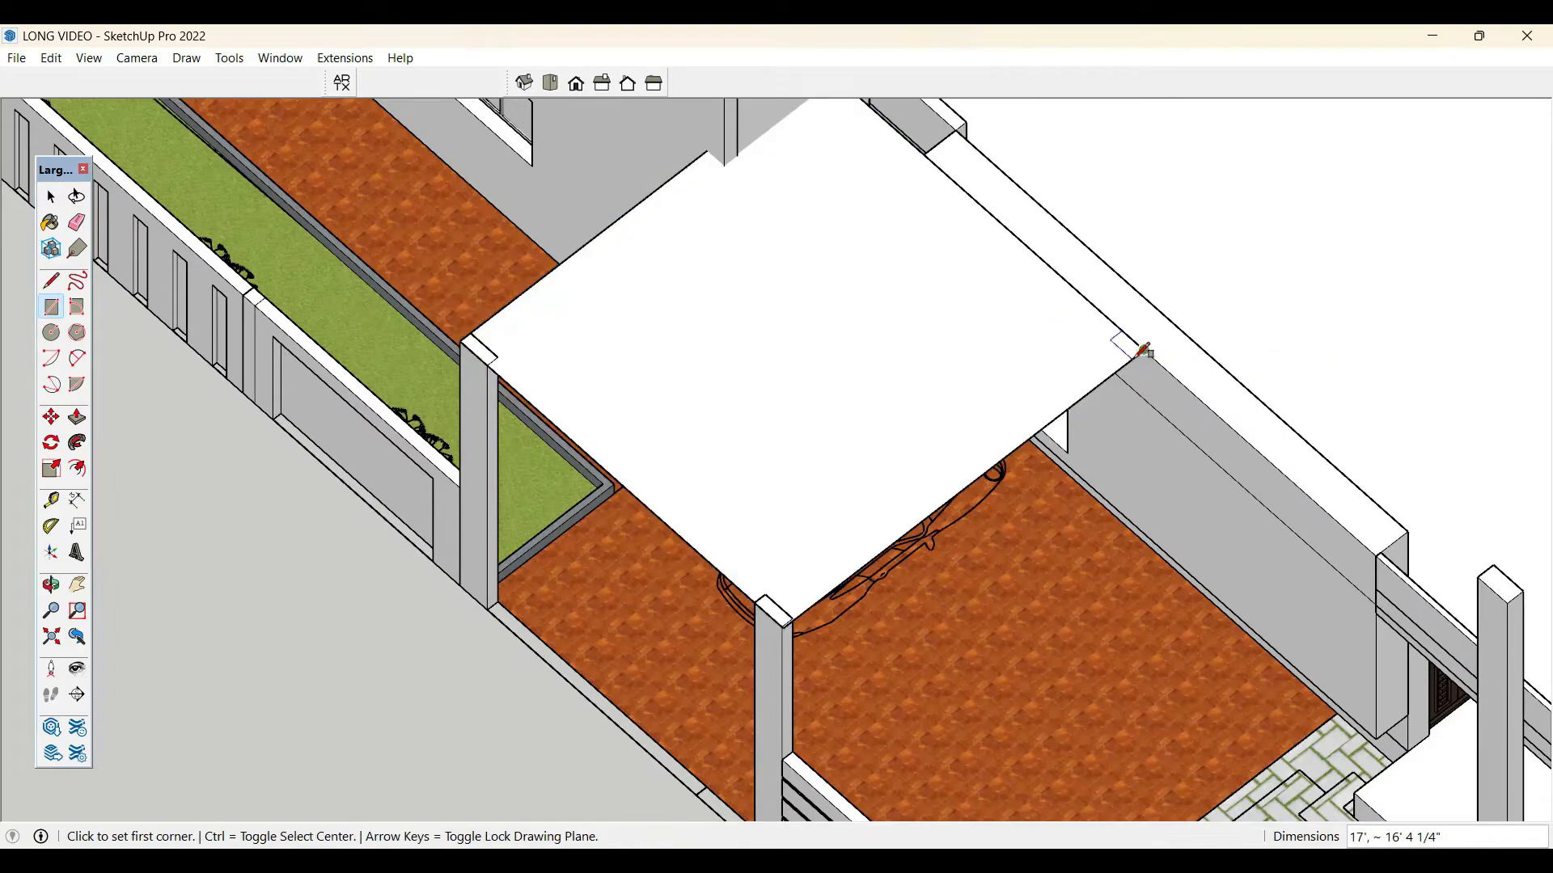
- Thicken the canopy rectangle downward into a slab with Push/Pull
key("space")
scroll(930, 468, "down", 2)
middle_click_drag(929, 468, 1068, 129)
key("p")
left_click(909, 252)
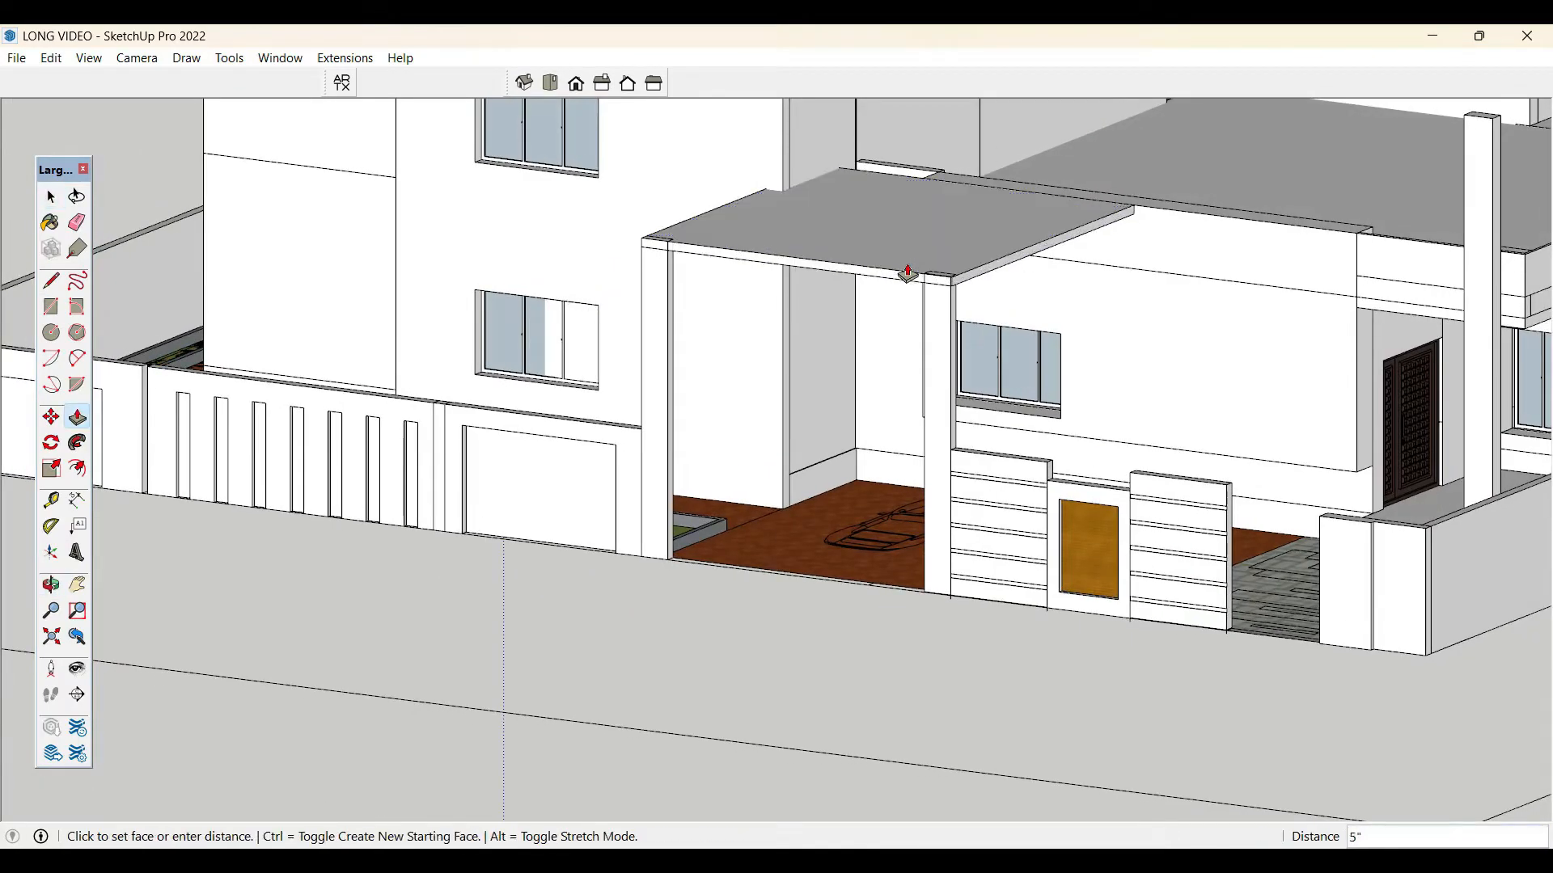
key("space")
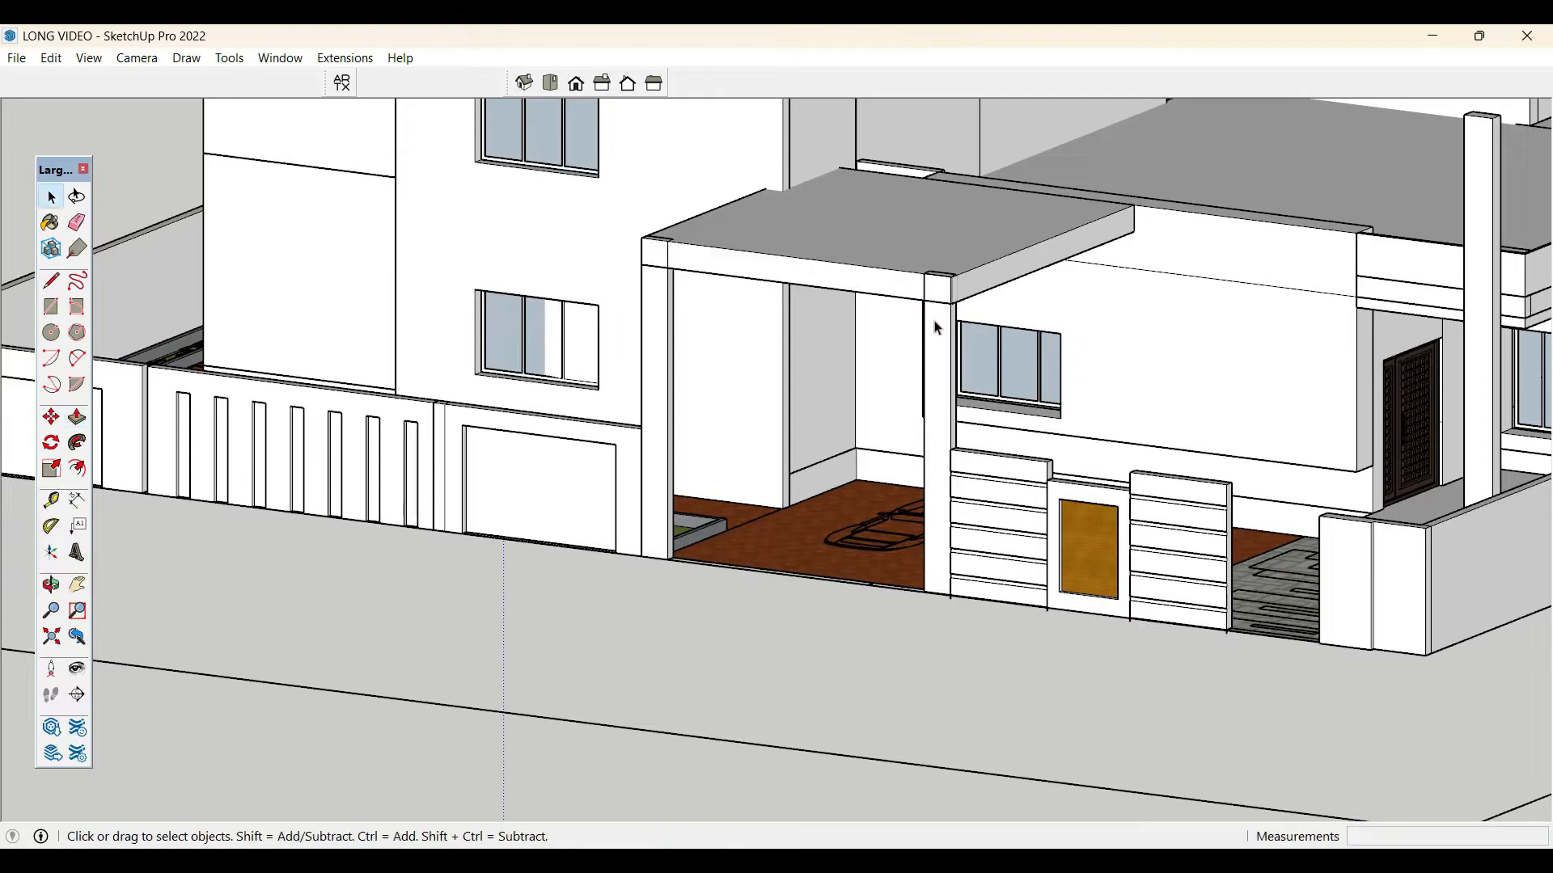
- Lower the top face of the column component 11 11/16" to the underside of the canopy slab
triple_click(938, 327)
scroll(938, 327, "up", 4)
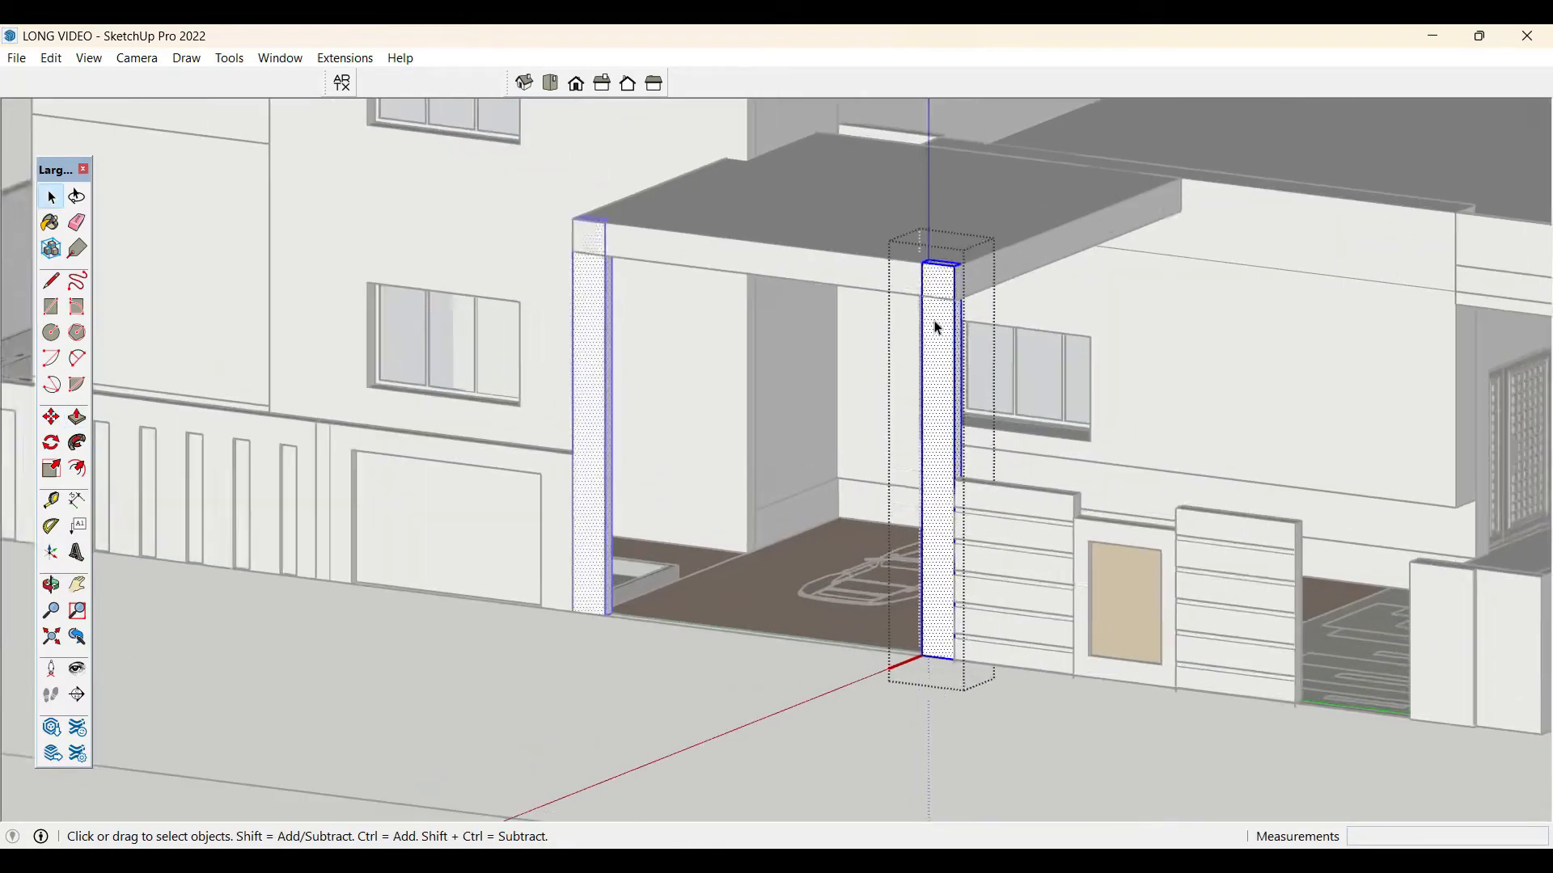
key("p")
left_click(945, 261)
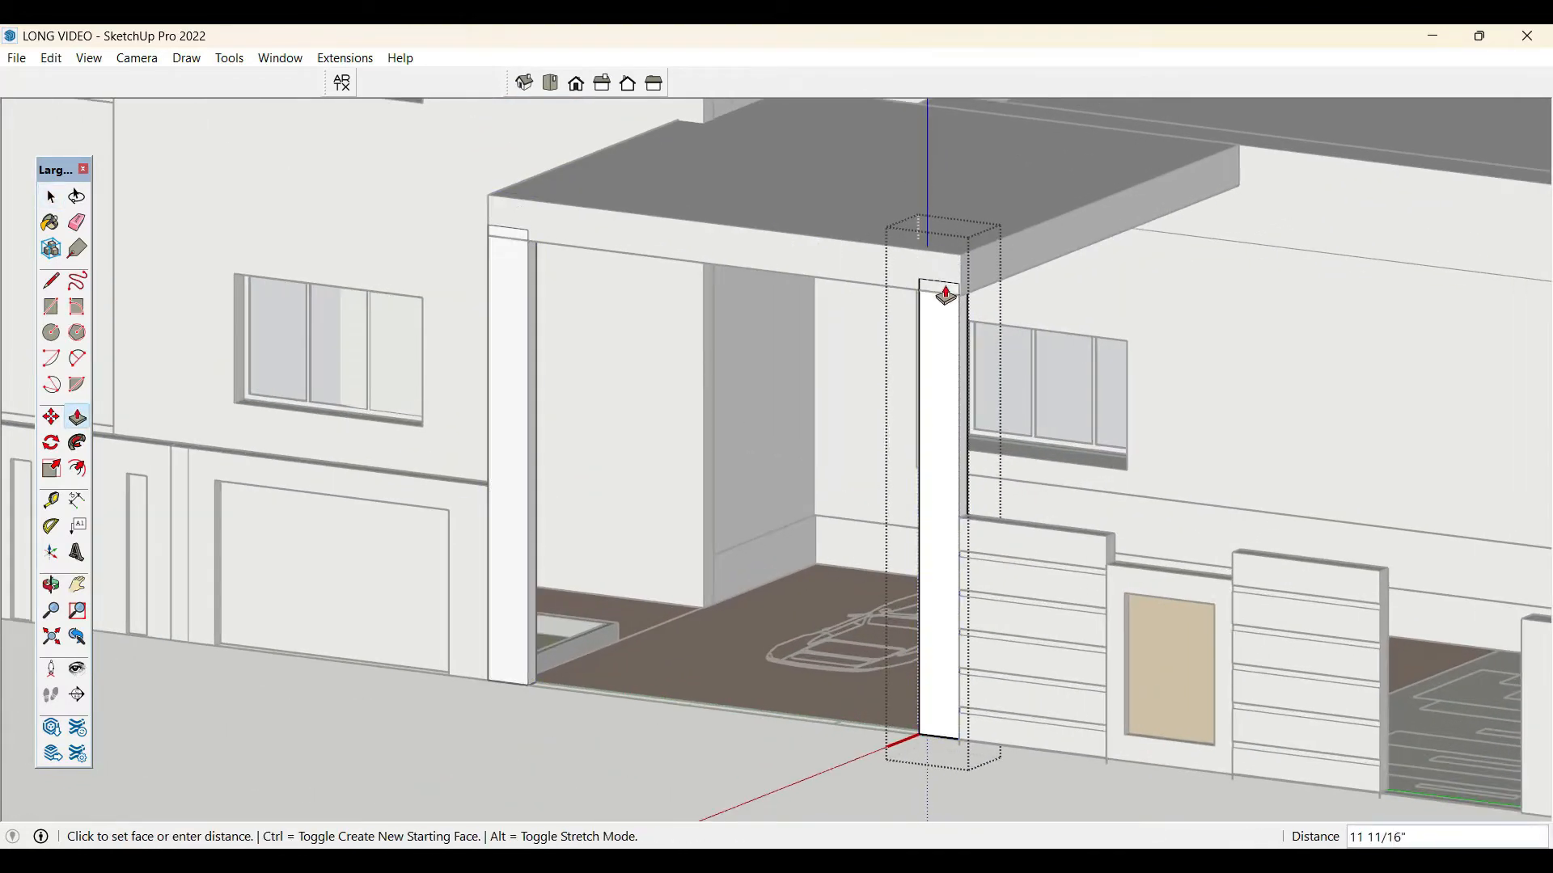
key("space")
scroll(943, 302, "down", 2)
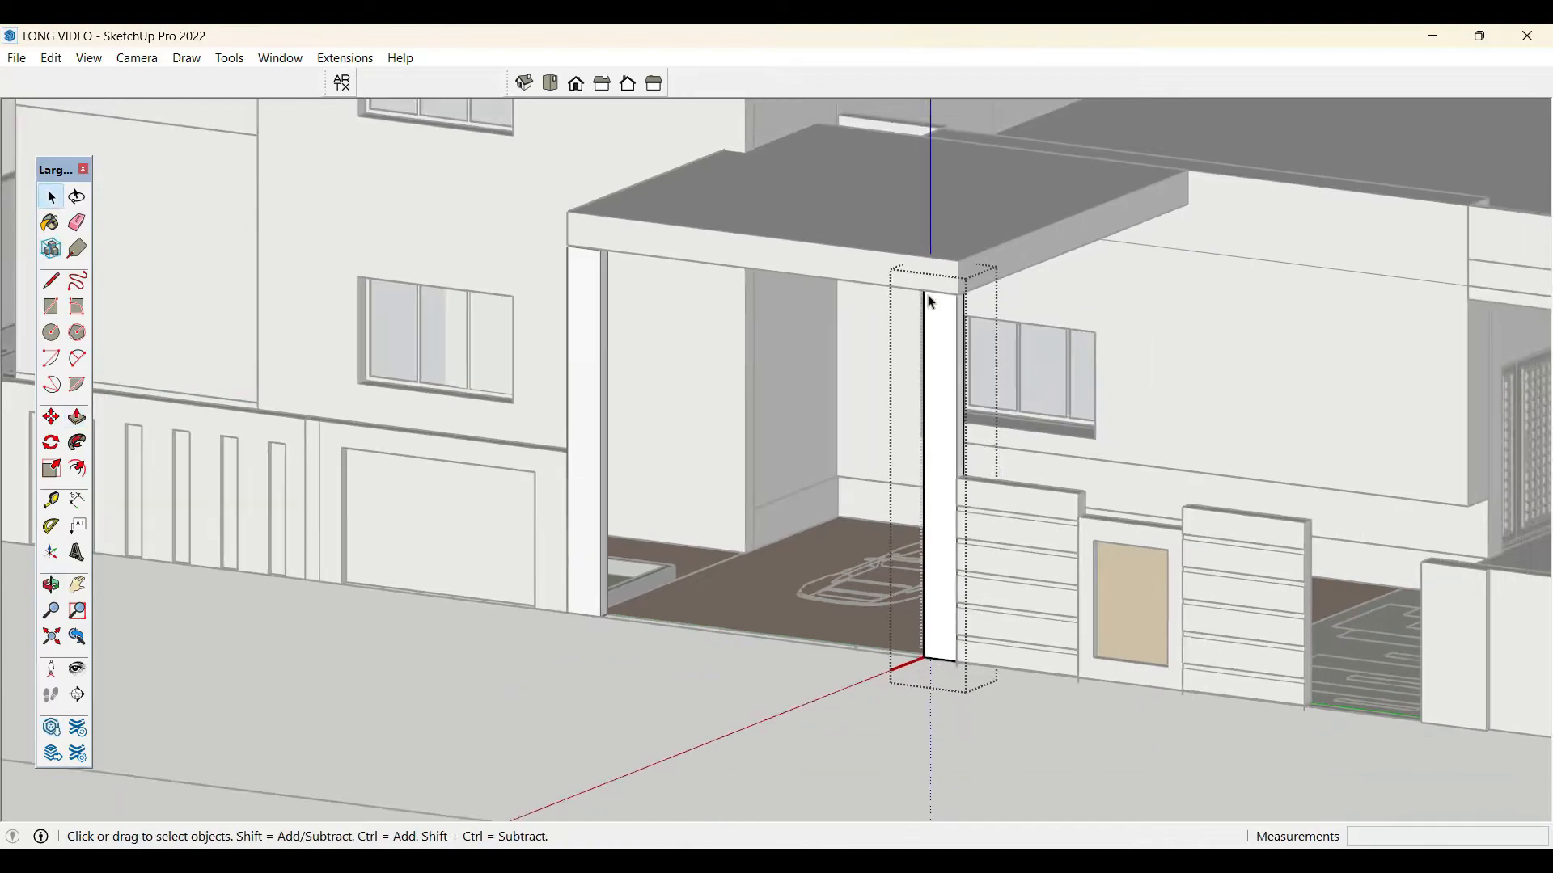
key("Escape")
- Try to push the canopy slab's side face above the planter-side column inward about 1' 10 9/16"
middle_click_drag(930, 299, 771, 204)
scroll(772, 204, "down", 6)
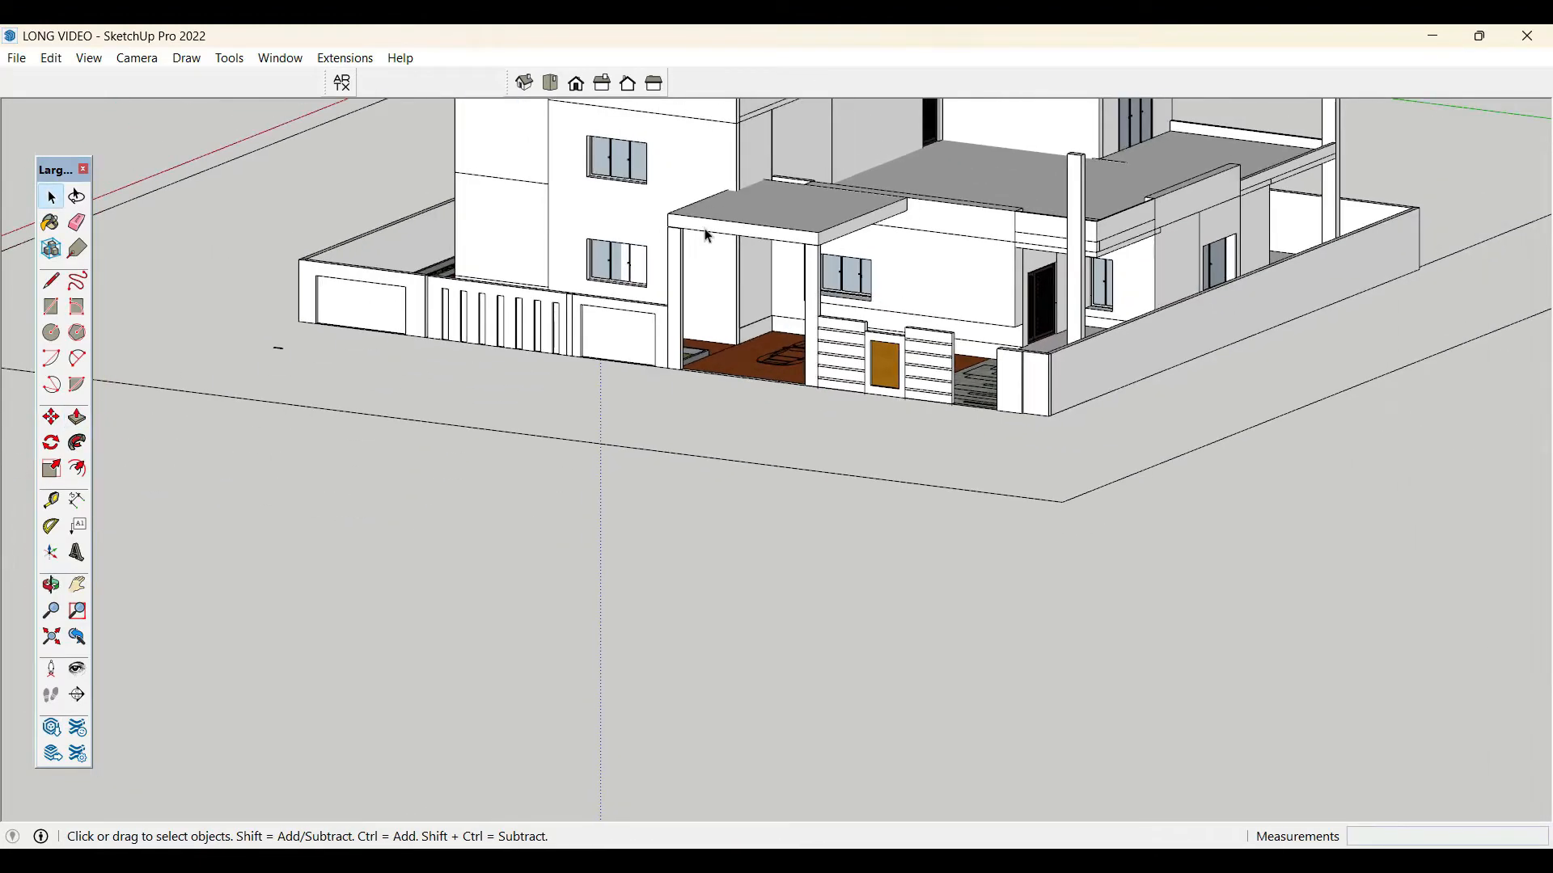
middle_click_drag(278, 347, 930, 324)
scroll(1034, 358, "up", 2)
scroll(894, 305, "up", 3)
scroll(615, 302, "up", 3)
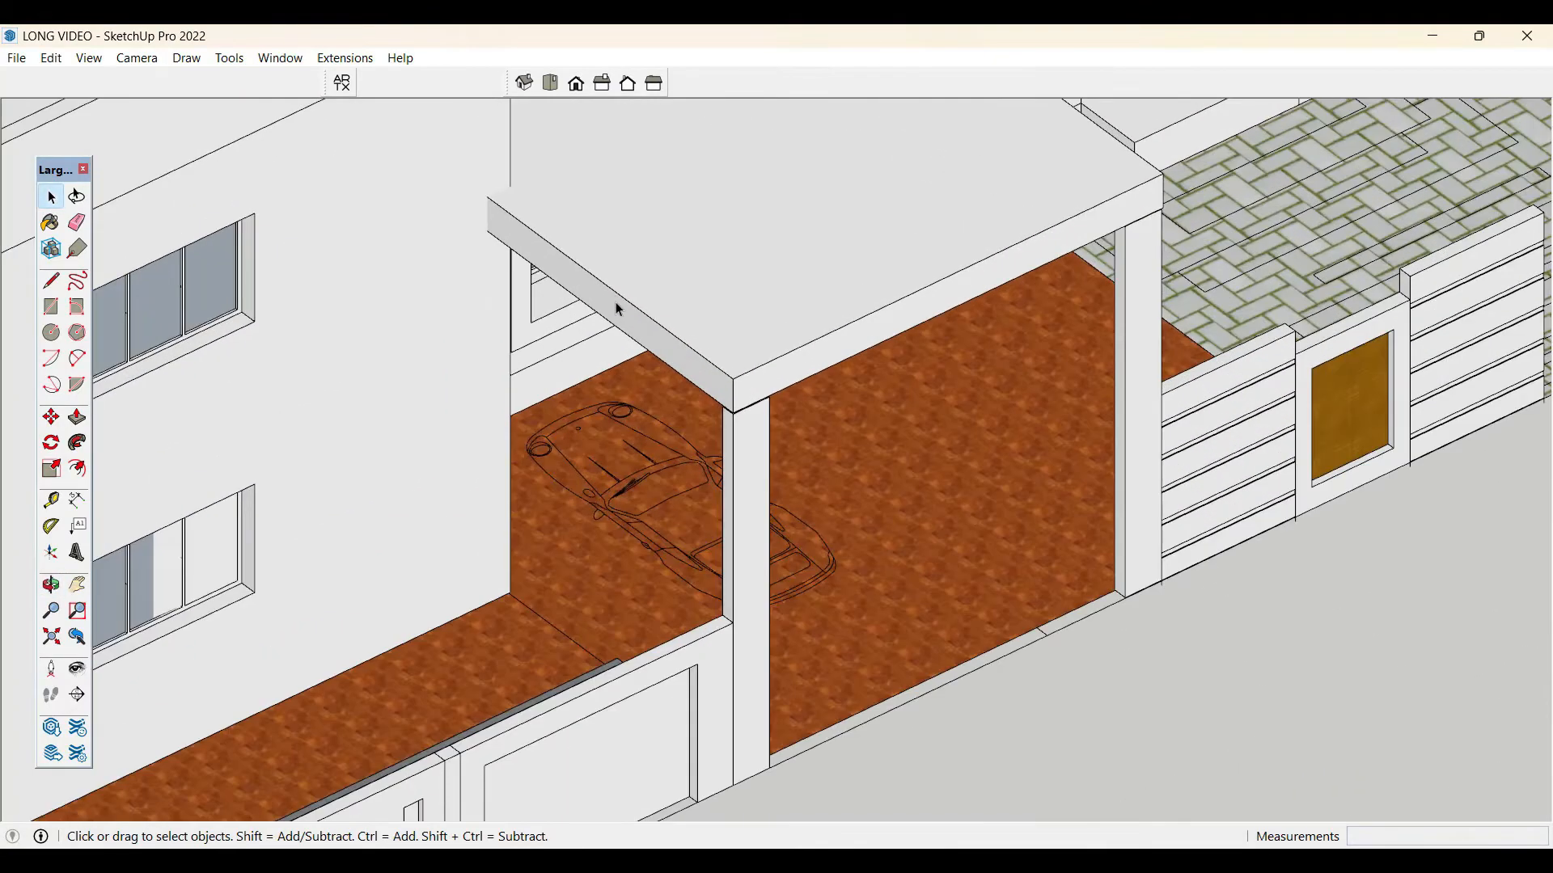
key("p")
left_click(625, 328)
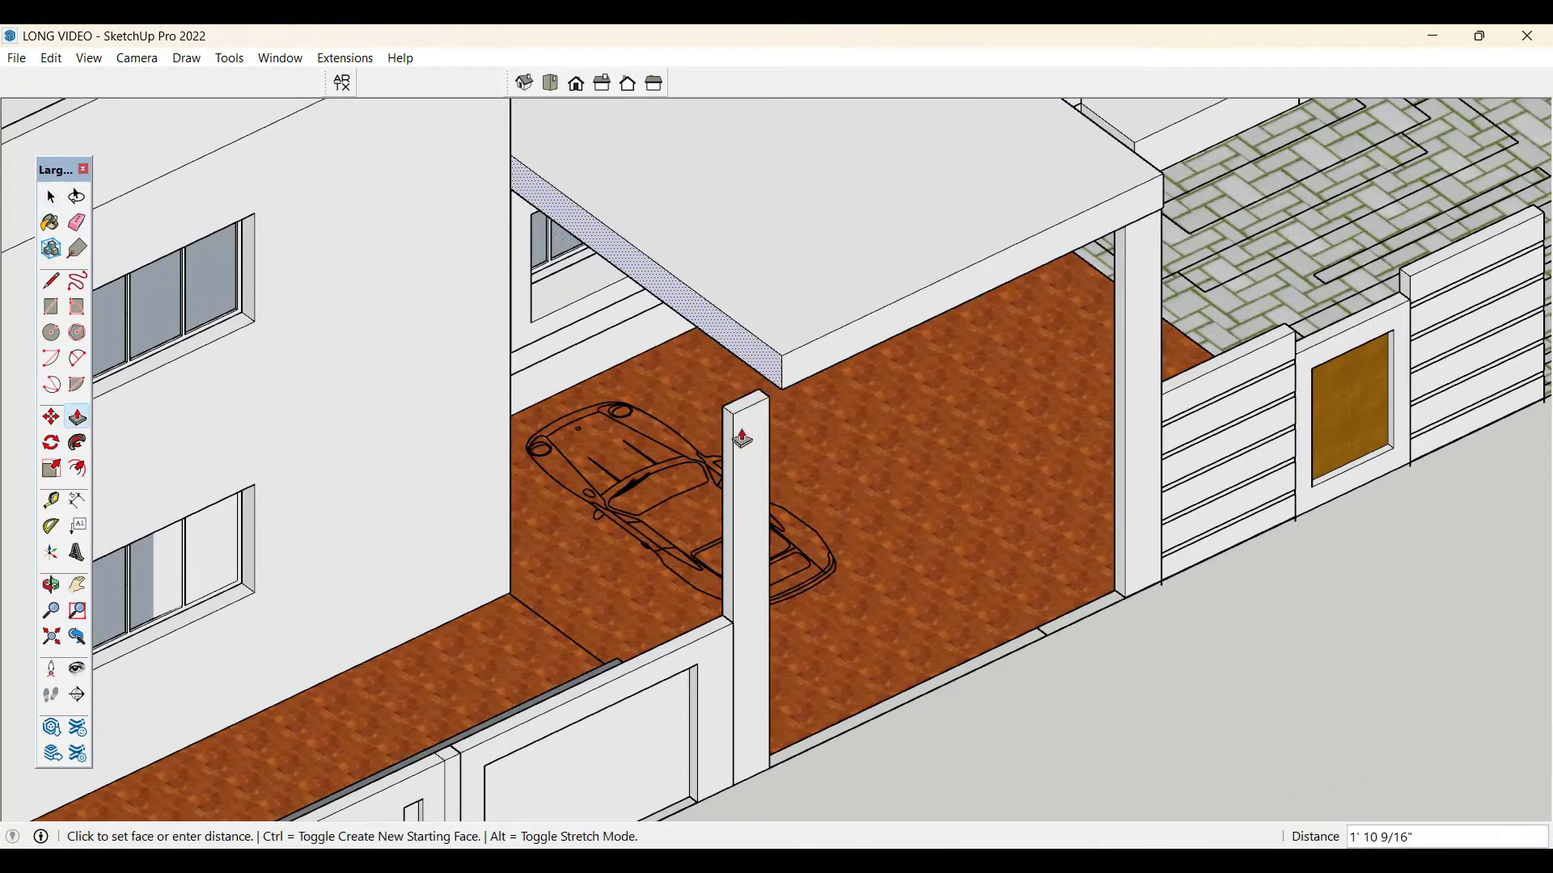
key("space")
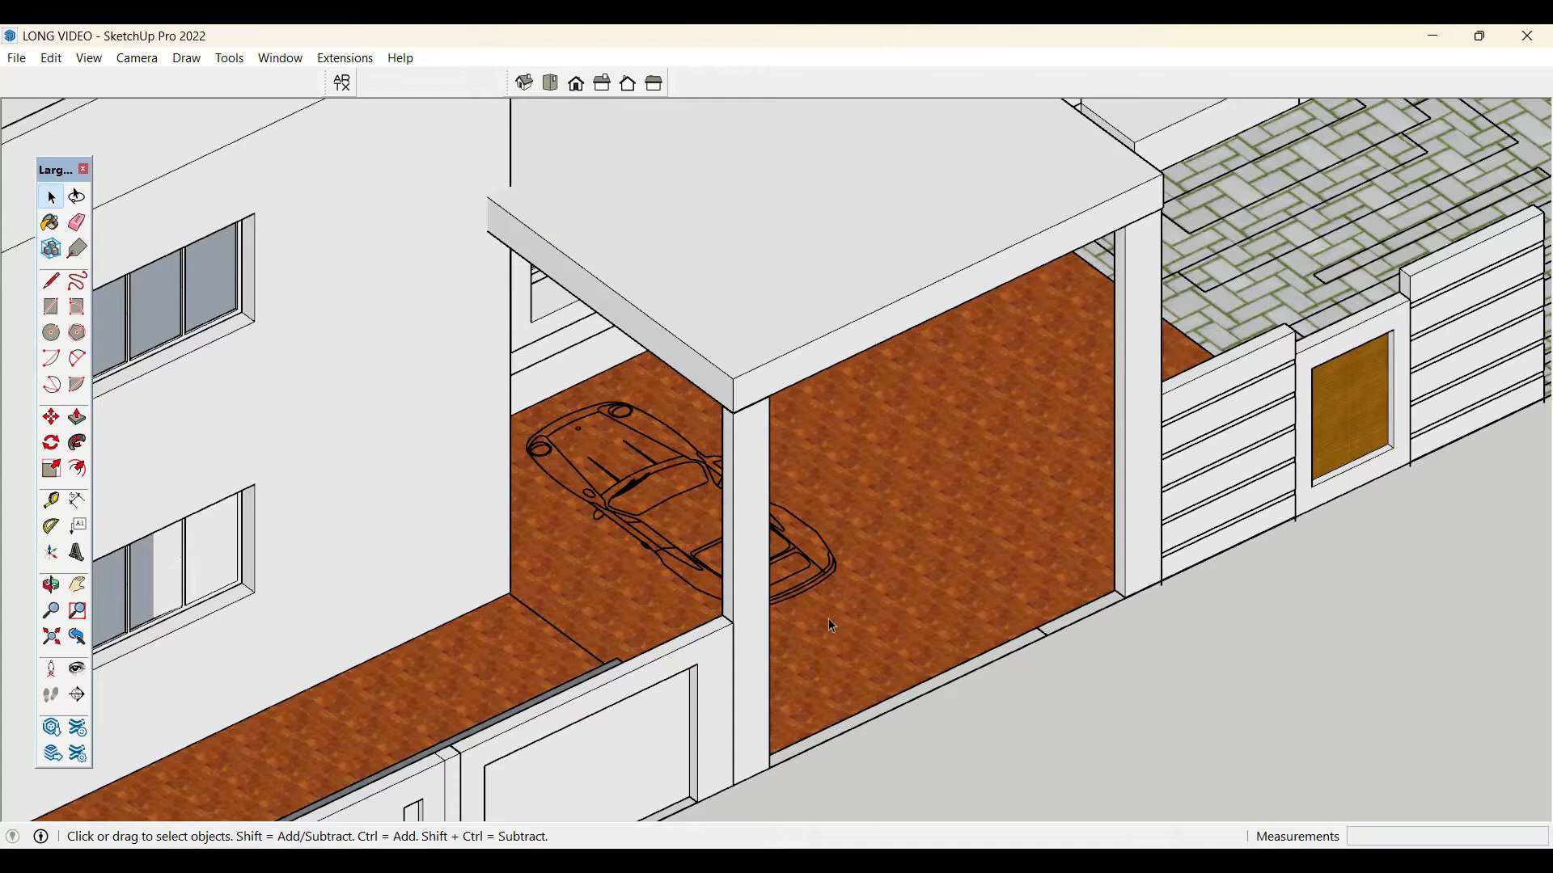
- Move the canopy slab with its two columns about 1' 1 9/16" along the boundary edge toward the grooved wall panels
left_click(1035, 245)
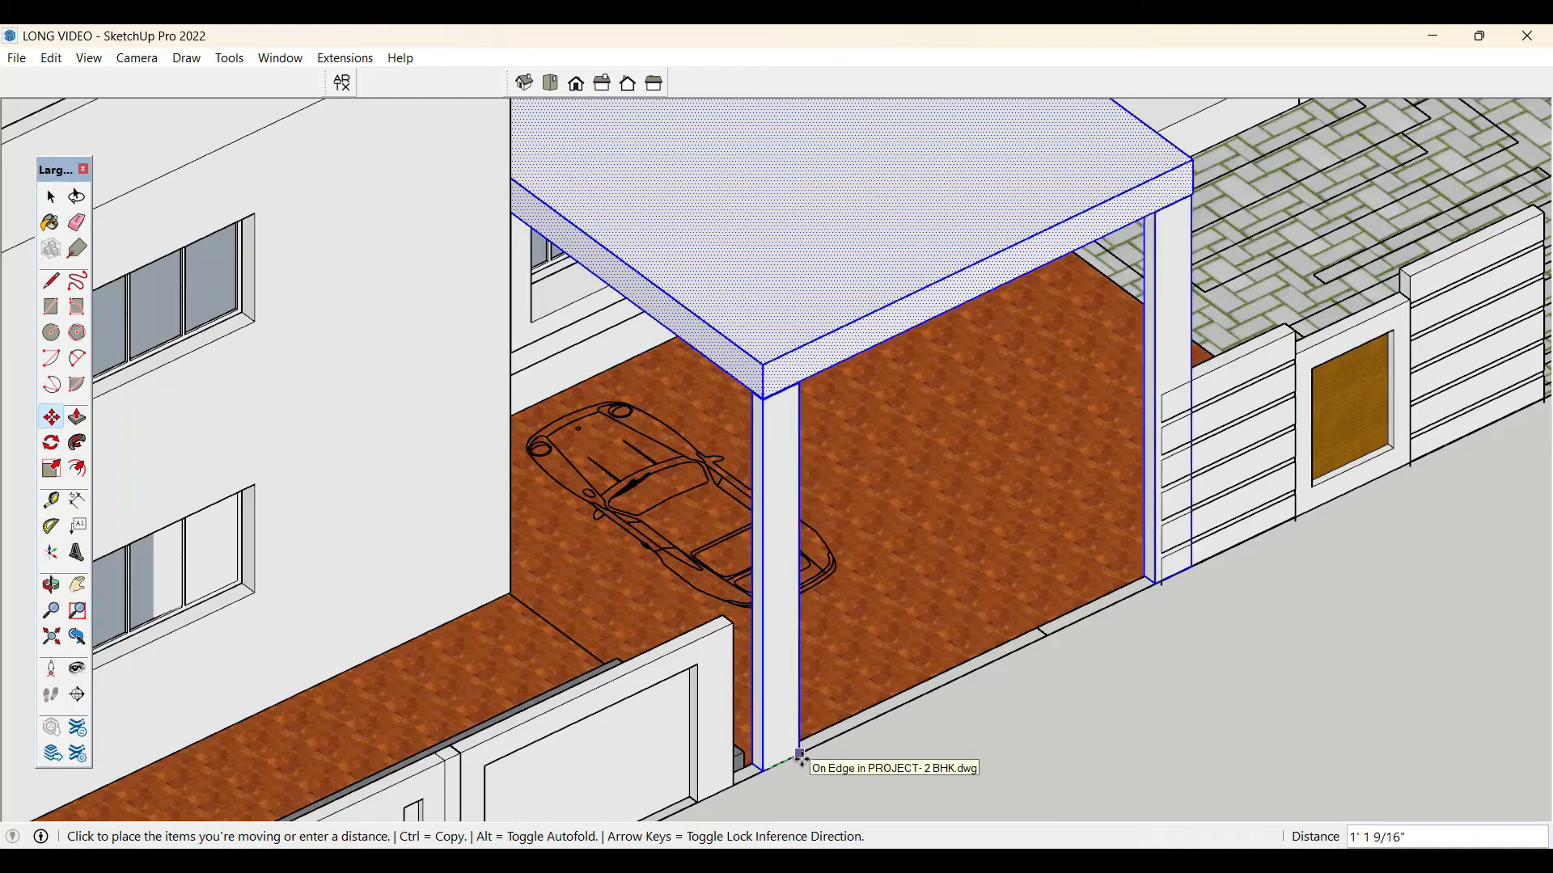
left_click(801, 758)
key("space")
scroll(925, 512, "down", 3)
scroll(755, 679, "up", 3)
- Stretch the framed boundary wall beside the driveway lengthwise until its end meets the relocated canopy column
left_click(755, 679)
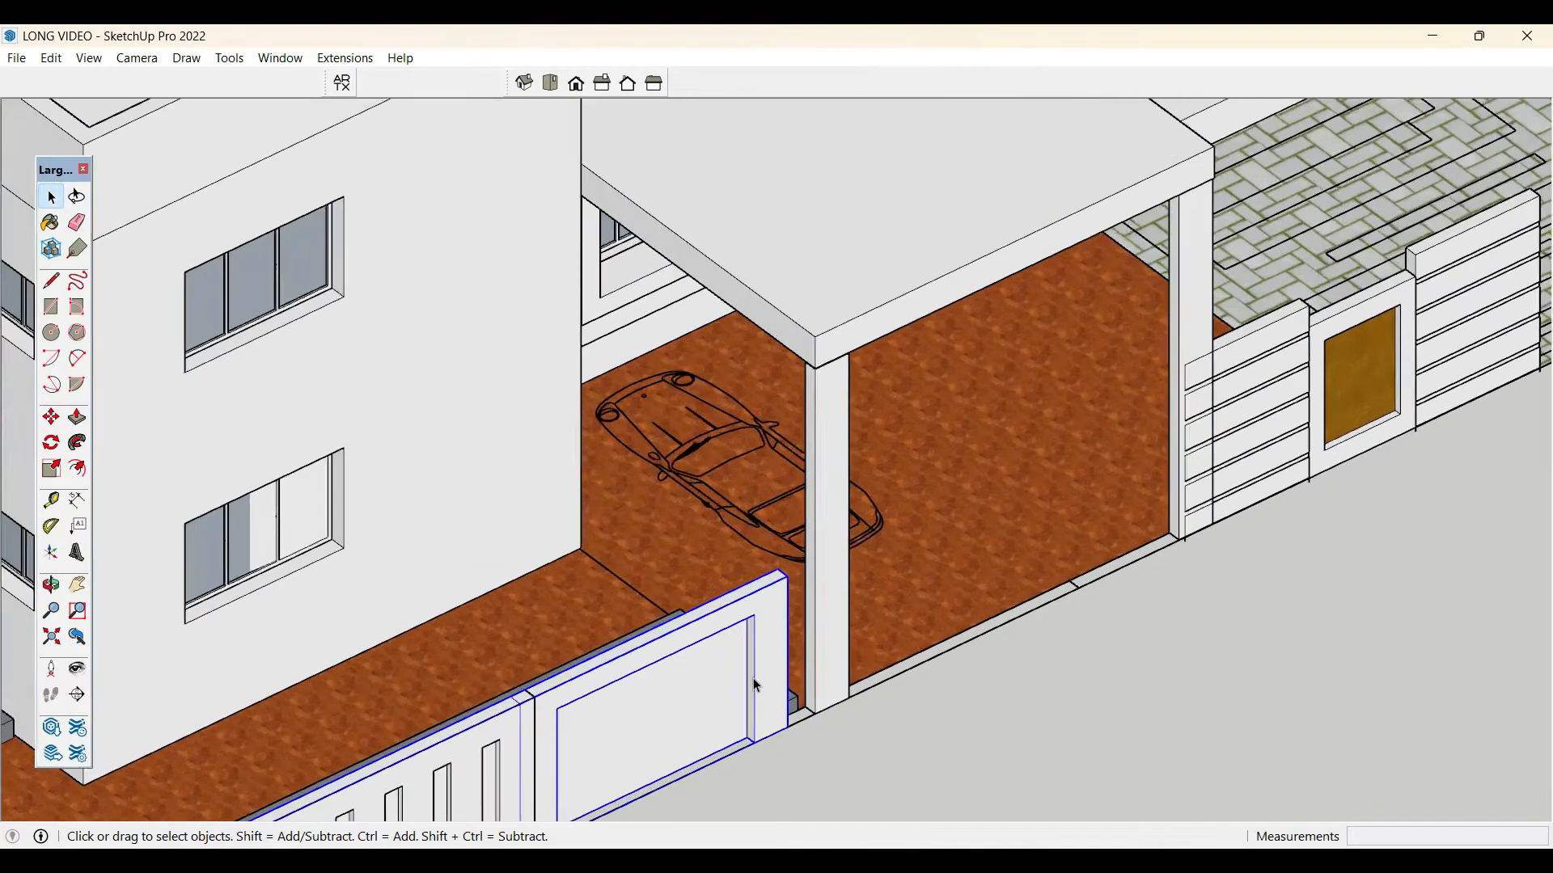
scroll(776, 671, "up", 2)
key("s")
left_click(798, 633)
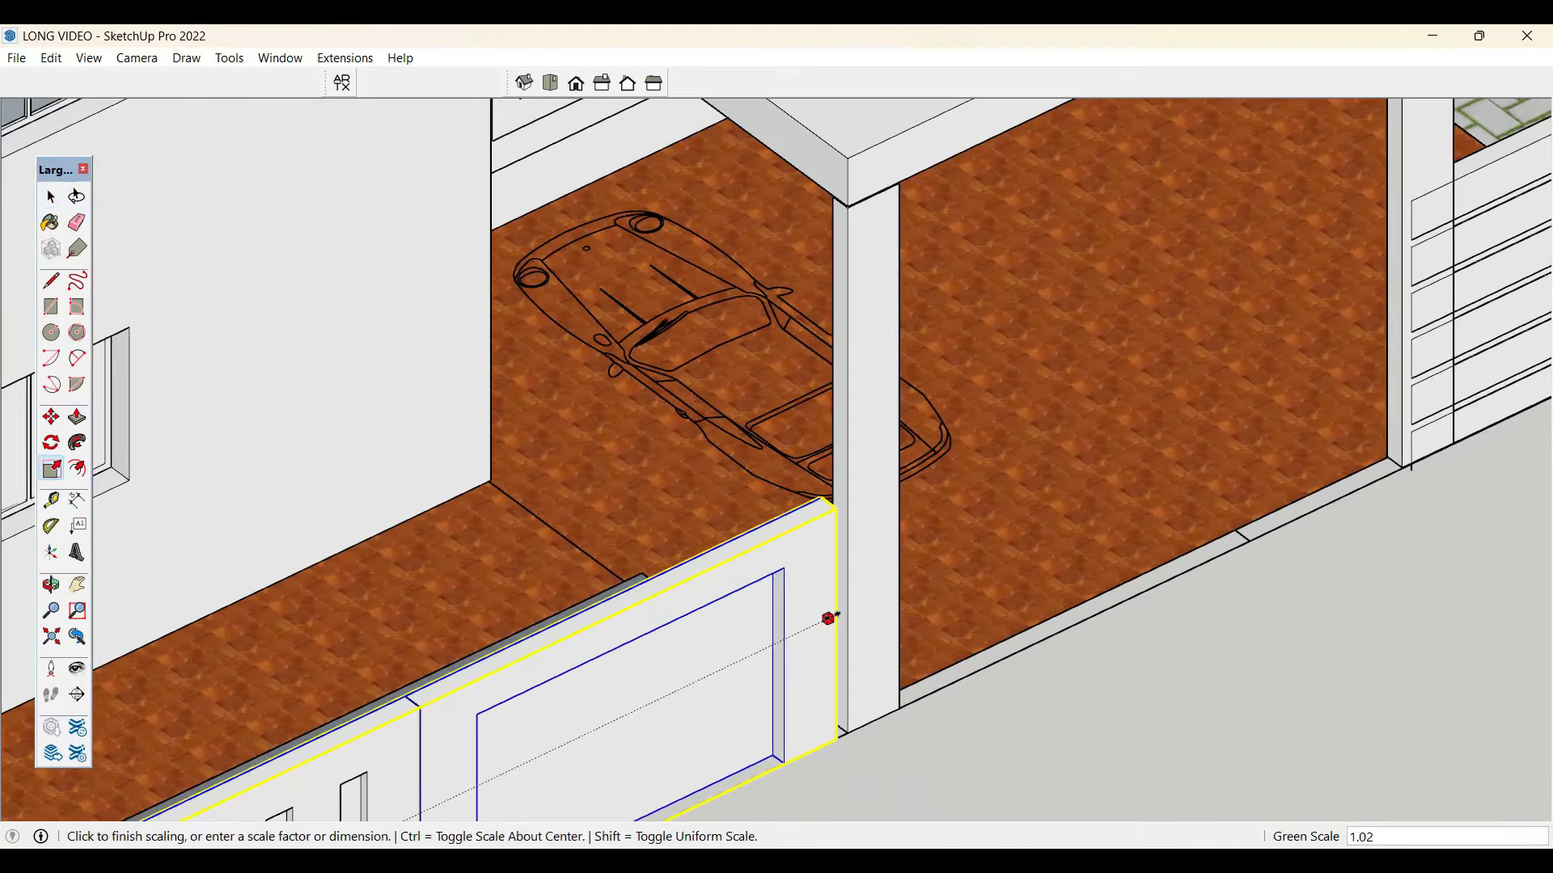
left_click(842, 614)
key("space")
scroll(724, 473, "down", 5)
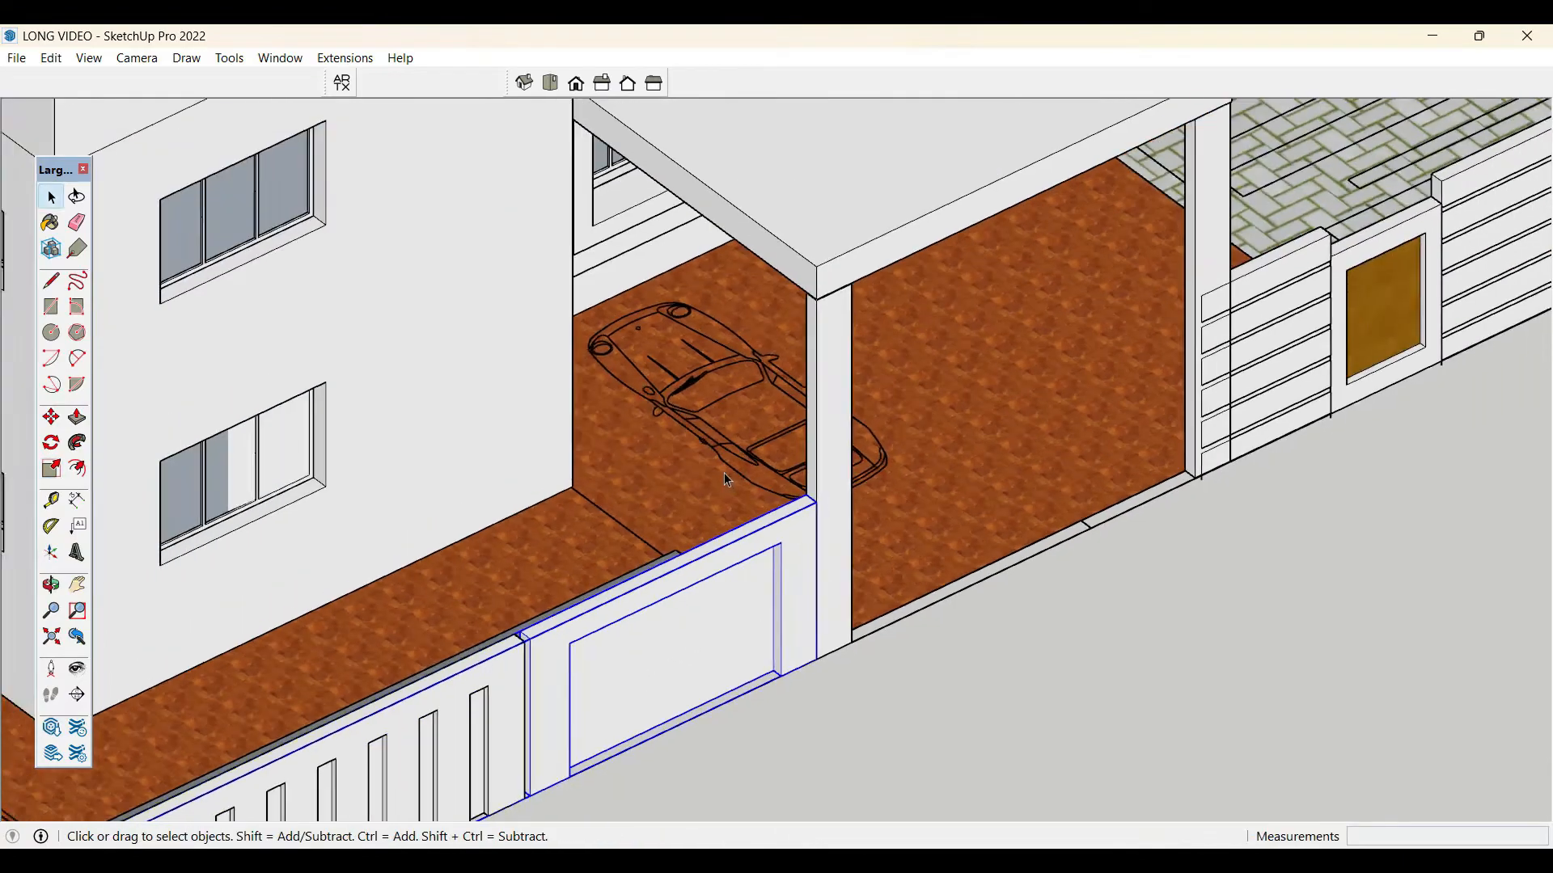
- Group the slotted boundary wall and scale it lengthwise to close the gap to the framed wall panel
middle_click_drag(1017, 671, 657, 642)
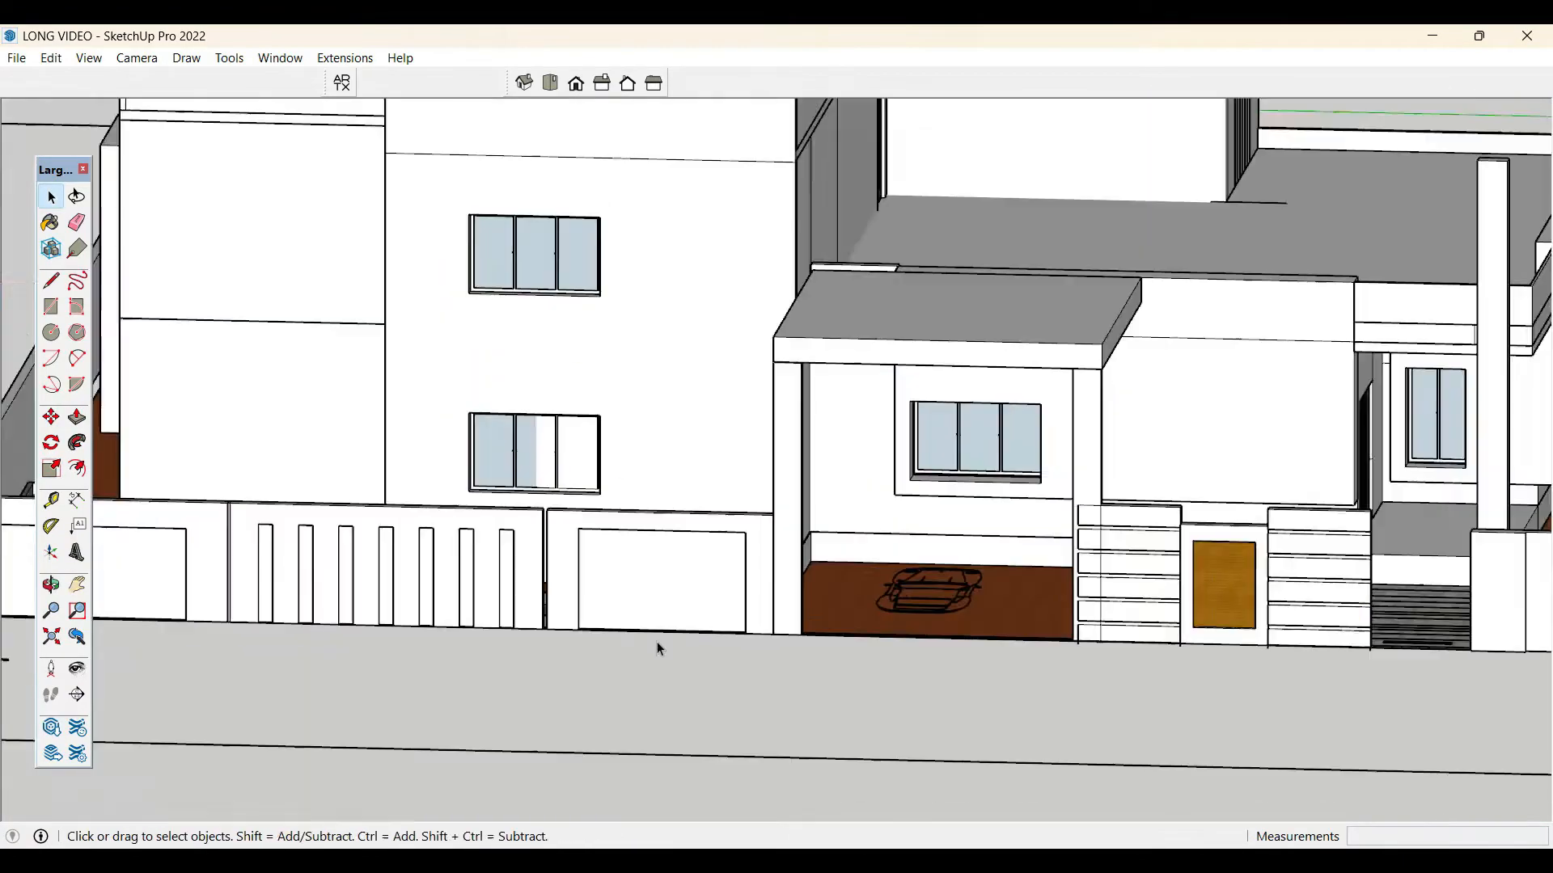
scroll(566, 599, "up", 5)
scroll(466, 575, "up", 3)
left_click(464, 575)
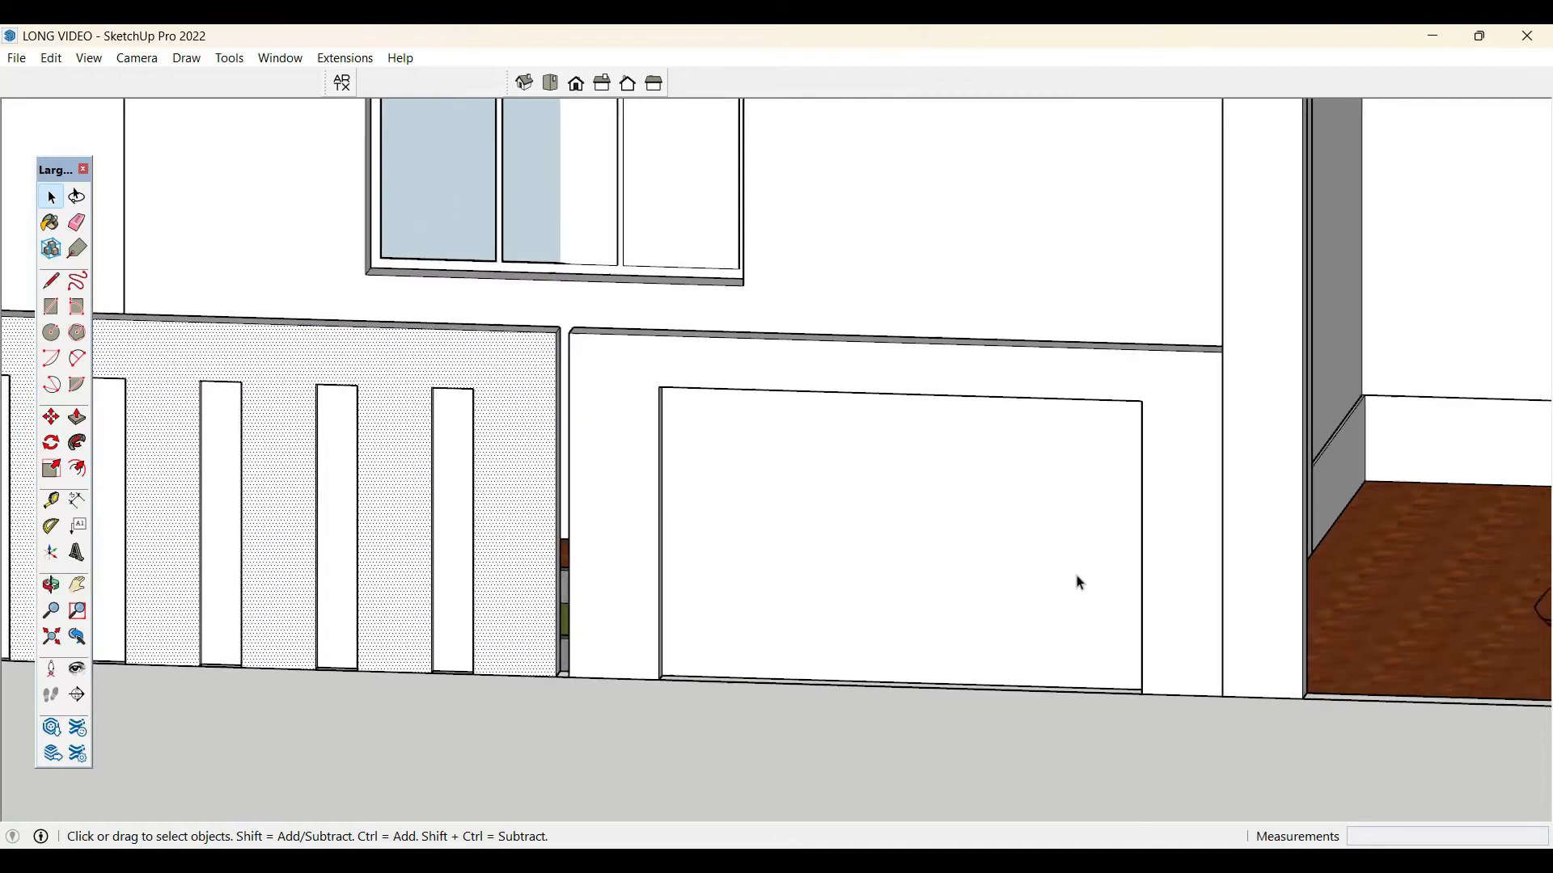
scroll(1165, 580, "down", 3)
triple_click(523, 490)
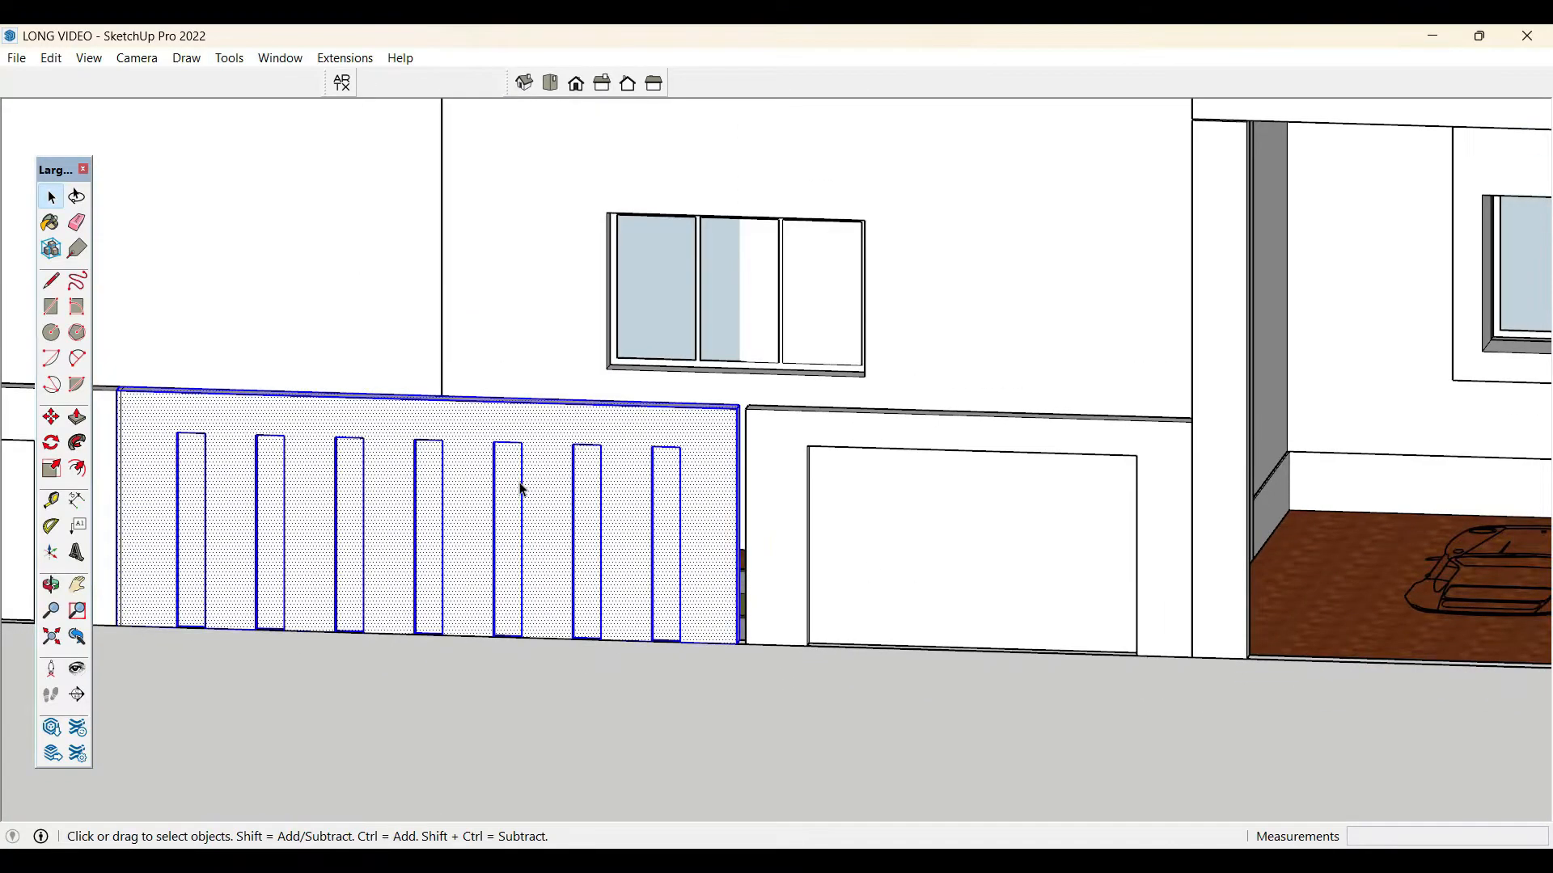
right_click(524, 490)
left_click(607, 525)
key("s")
scroll(765, 526, "up", 3)
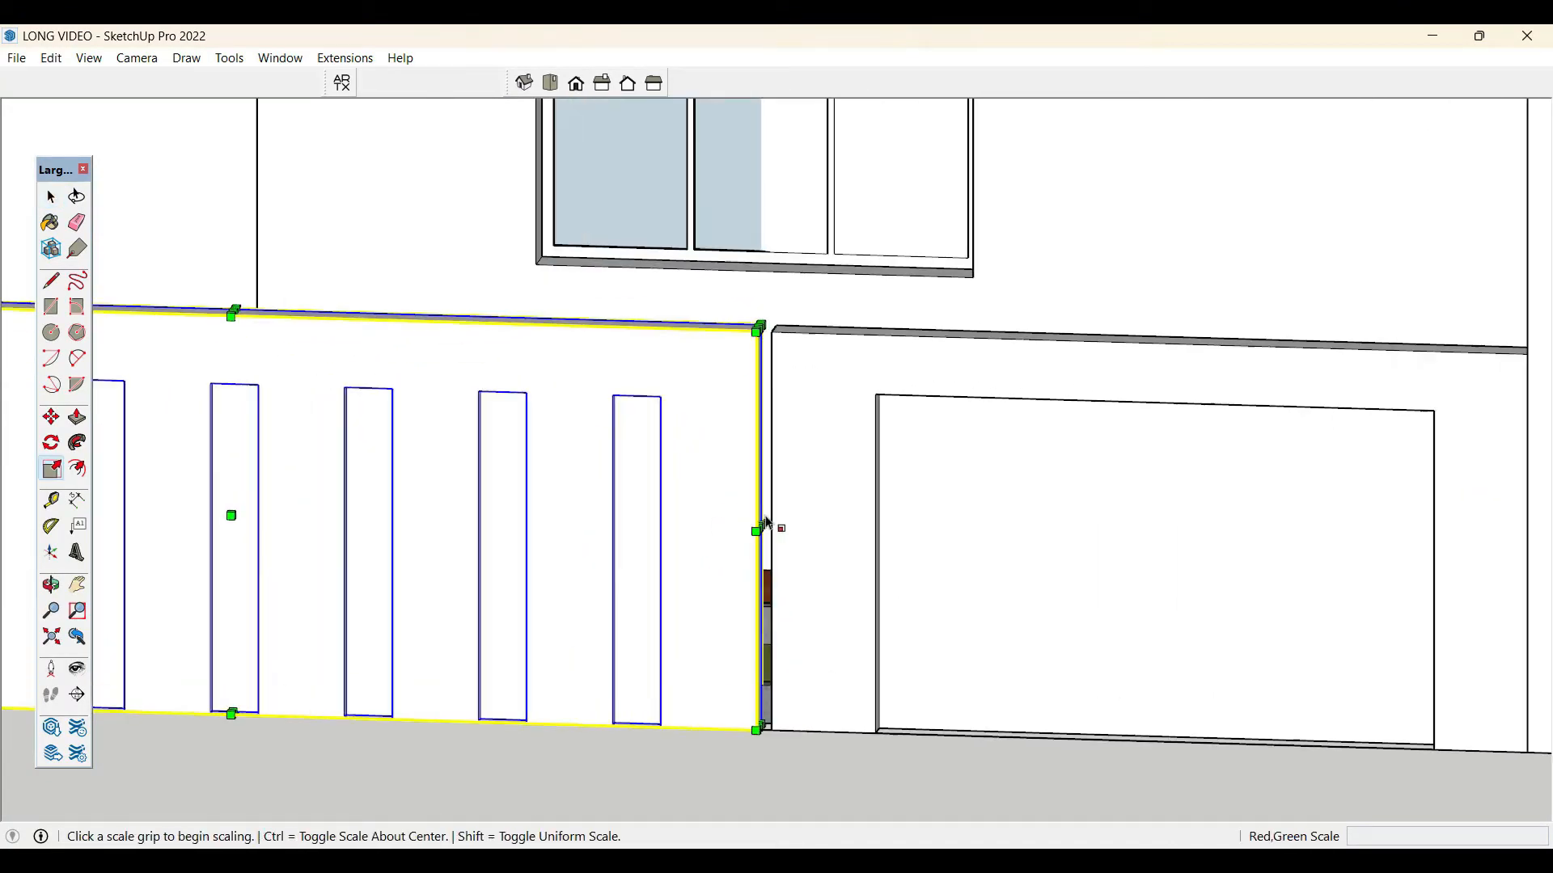
left_click(760, 527)
key("space")
scroll(324, 440, "down", 4)
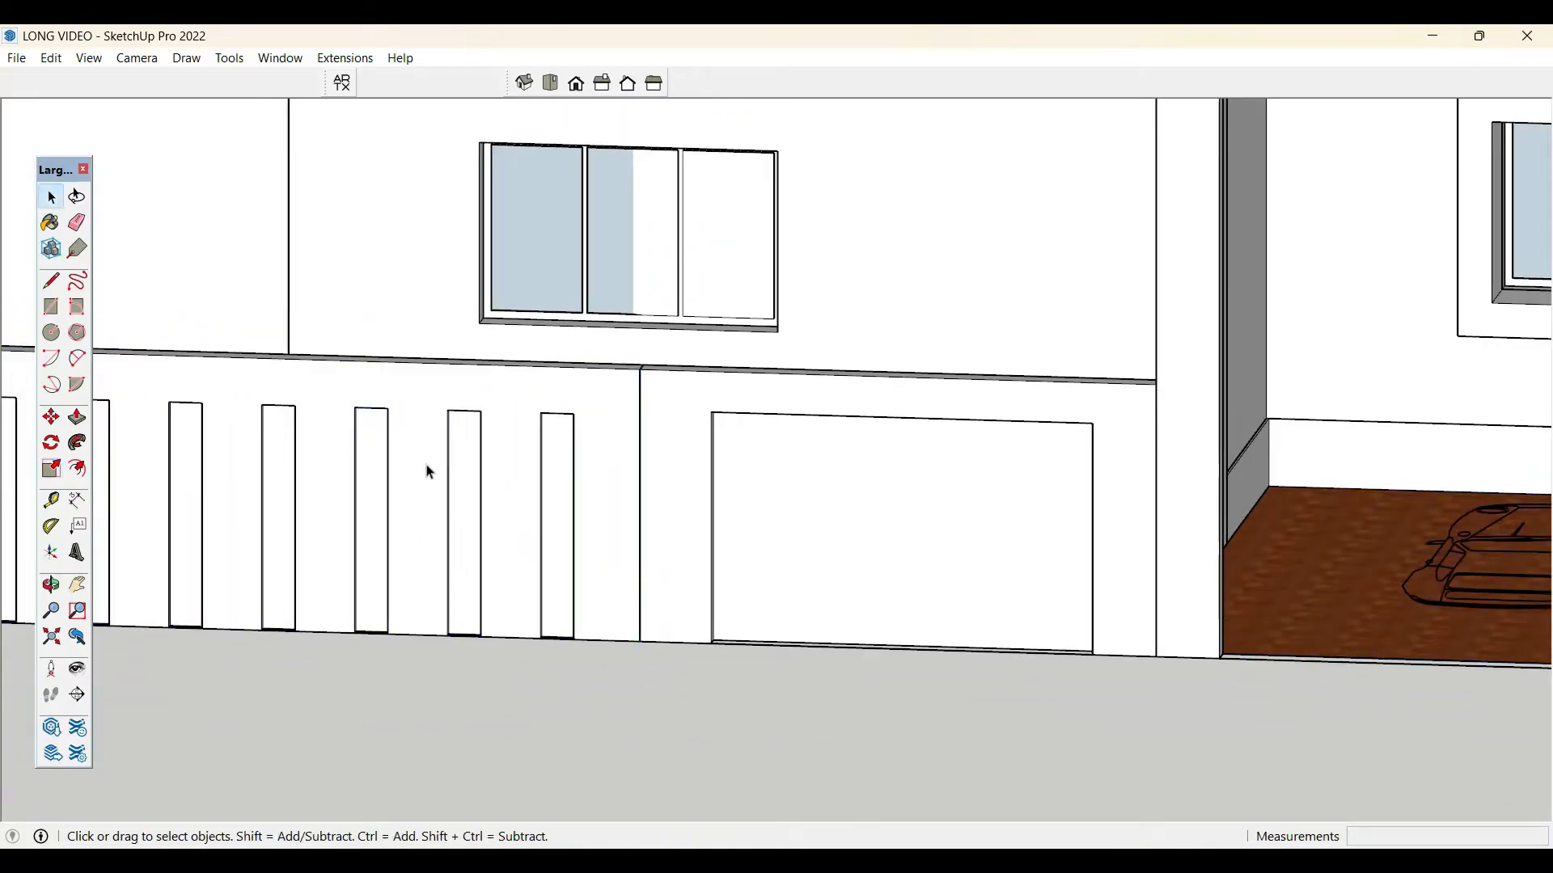
- Examine the canopy, its columns and the boundary wall joints from both sides of the driveway
scroll(429, 475, "down", 6)
scroll(598, 649, "down", 2)
middle_click_drag(636, 672, 416, 526)
scroll(779, 451, "up", 6)
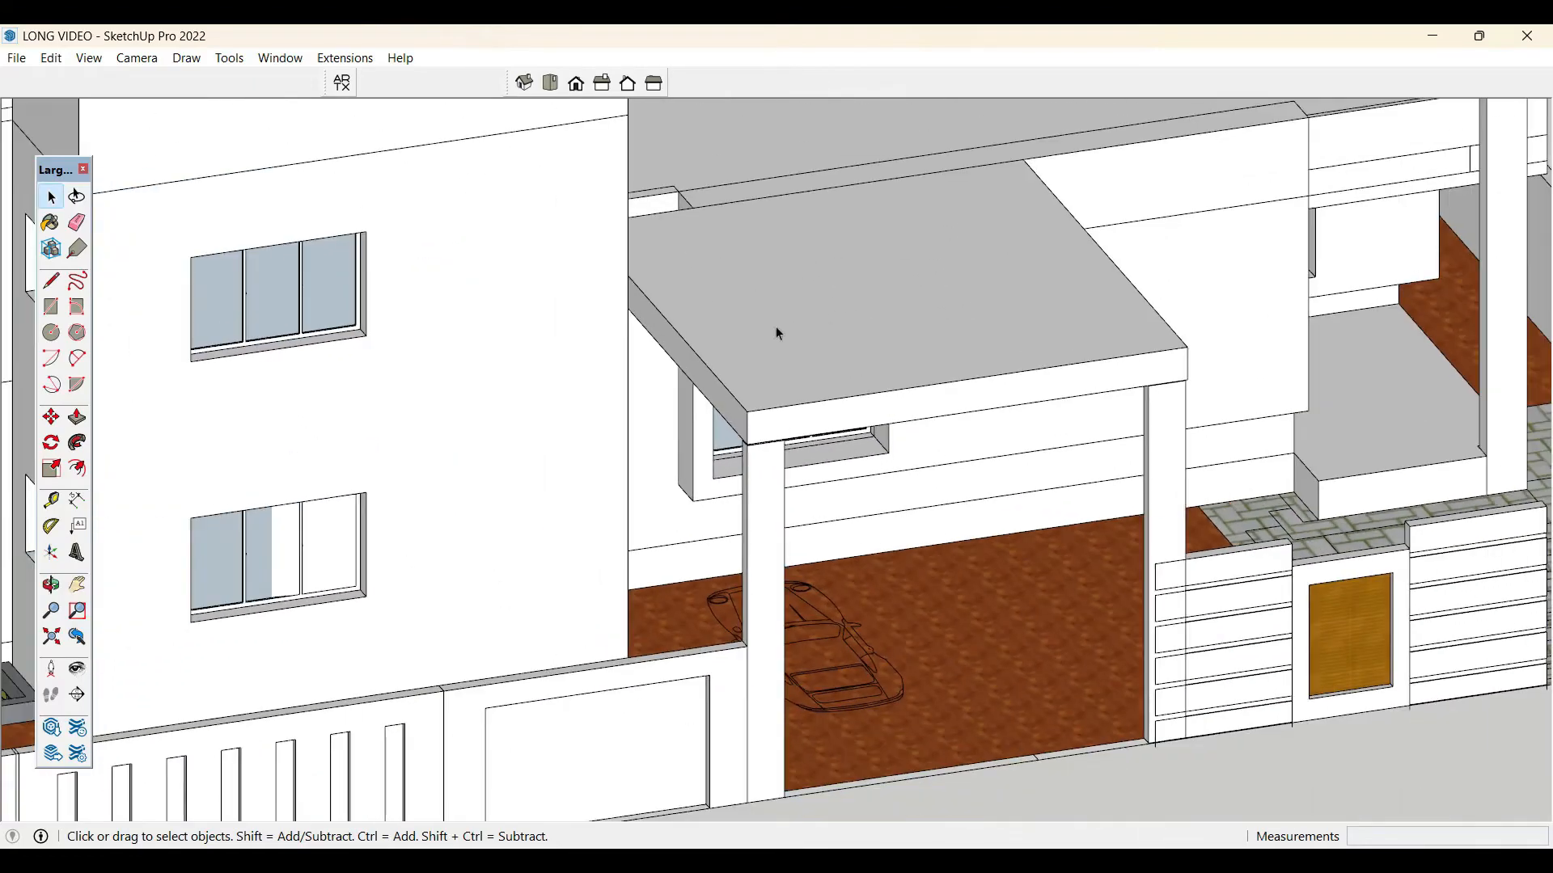
scroll(776, 333, "down", 2)
middle_click_drag(1075, 474, 687, 493)
scroll(773, 399, "up", 2)
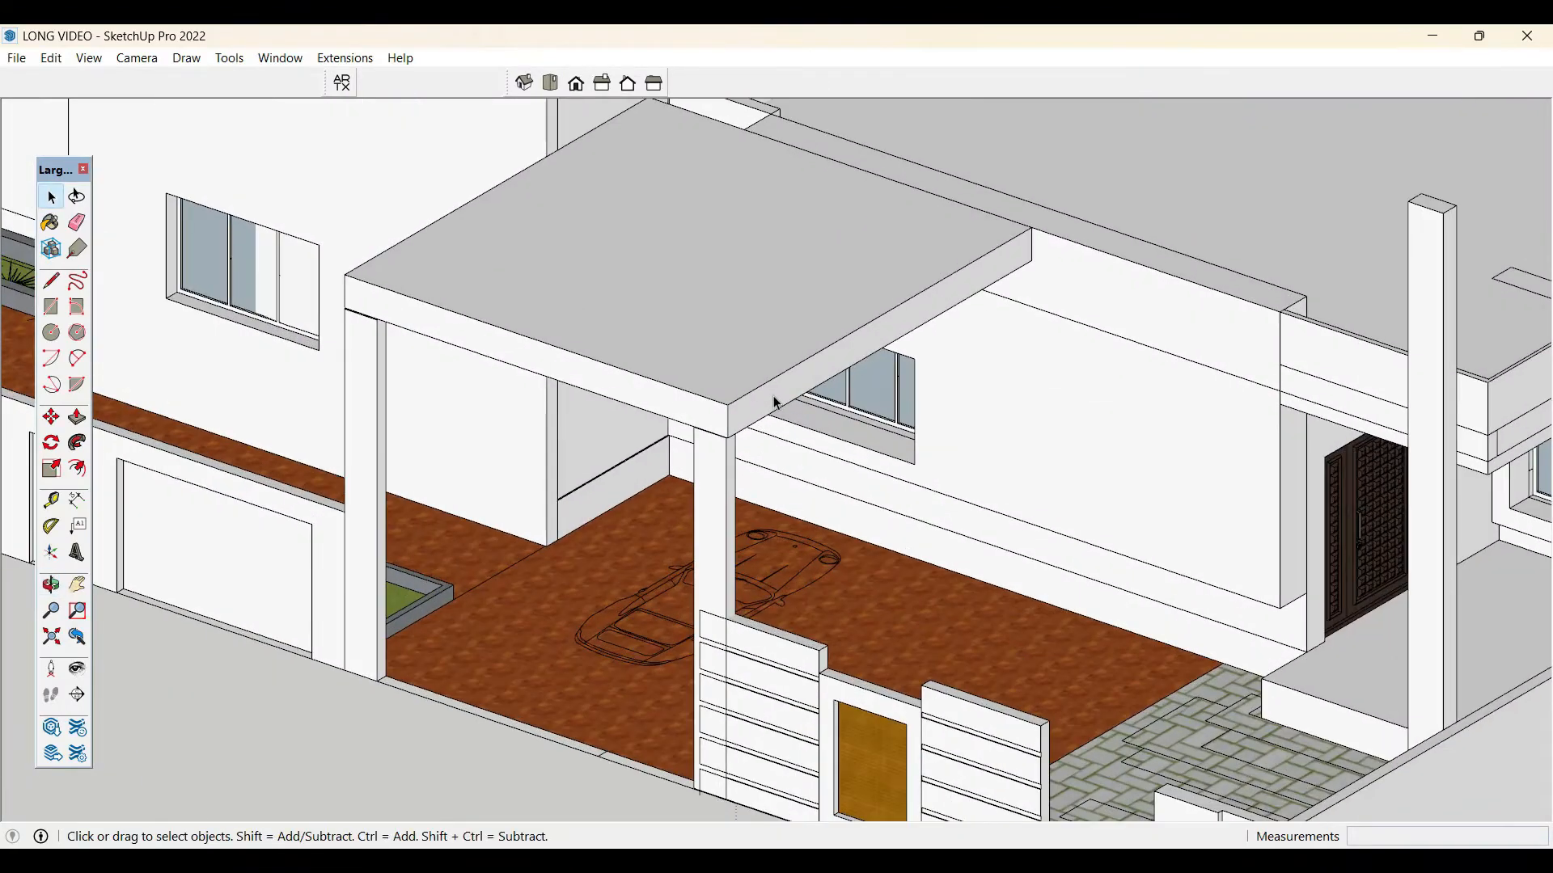
scroll(775, 401, "down", 3)
- Shorten the grooved wall panel that overlaps the second canopy column so it starts at the column's face
scroll(658, 475, "up", 5)
left_click(660, 459)
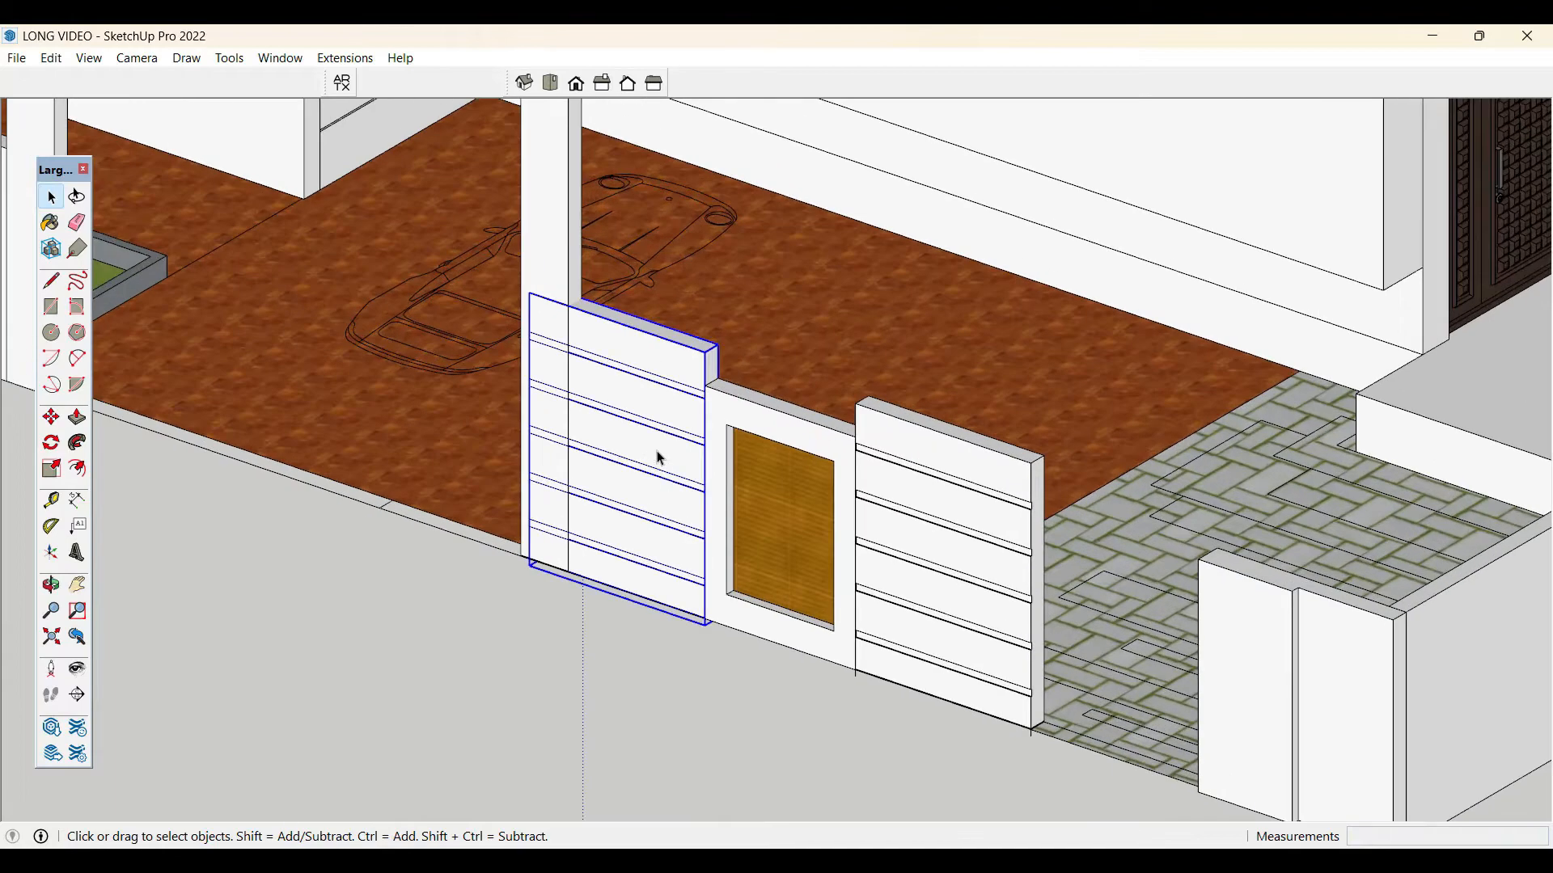
scroll(659, 458, "up", 2)
key("s")
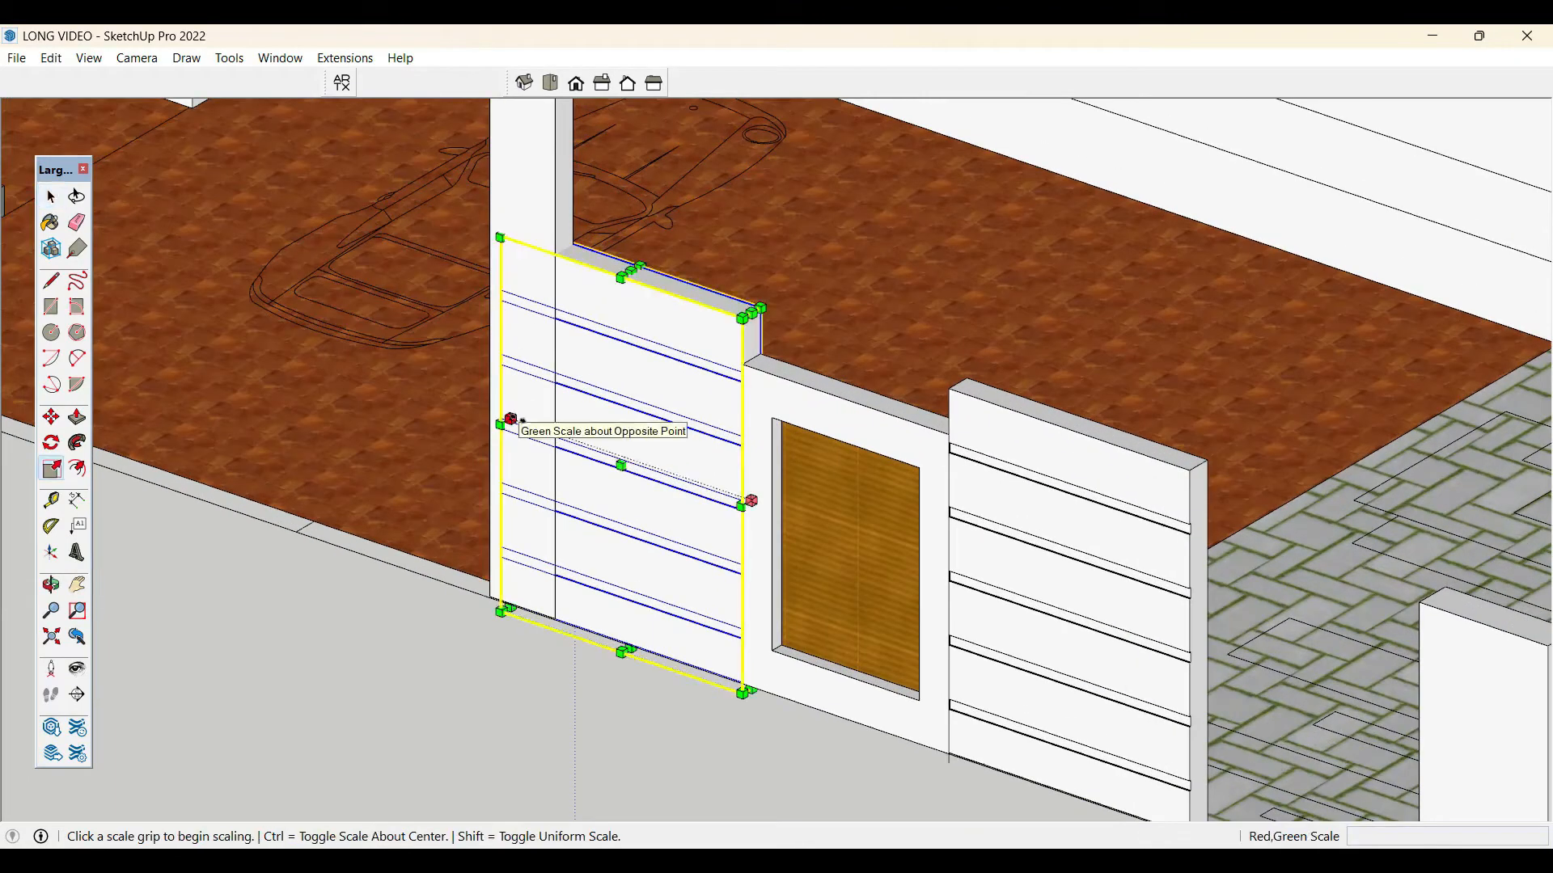
left_click(510, 418)
left_click(554, 430)
key("space")
scroll(606, 590, "down", 2)
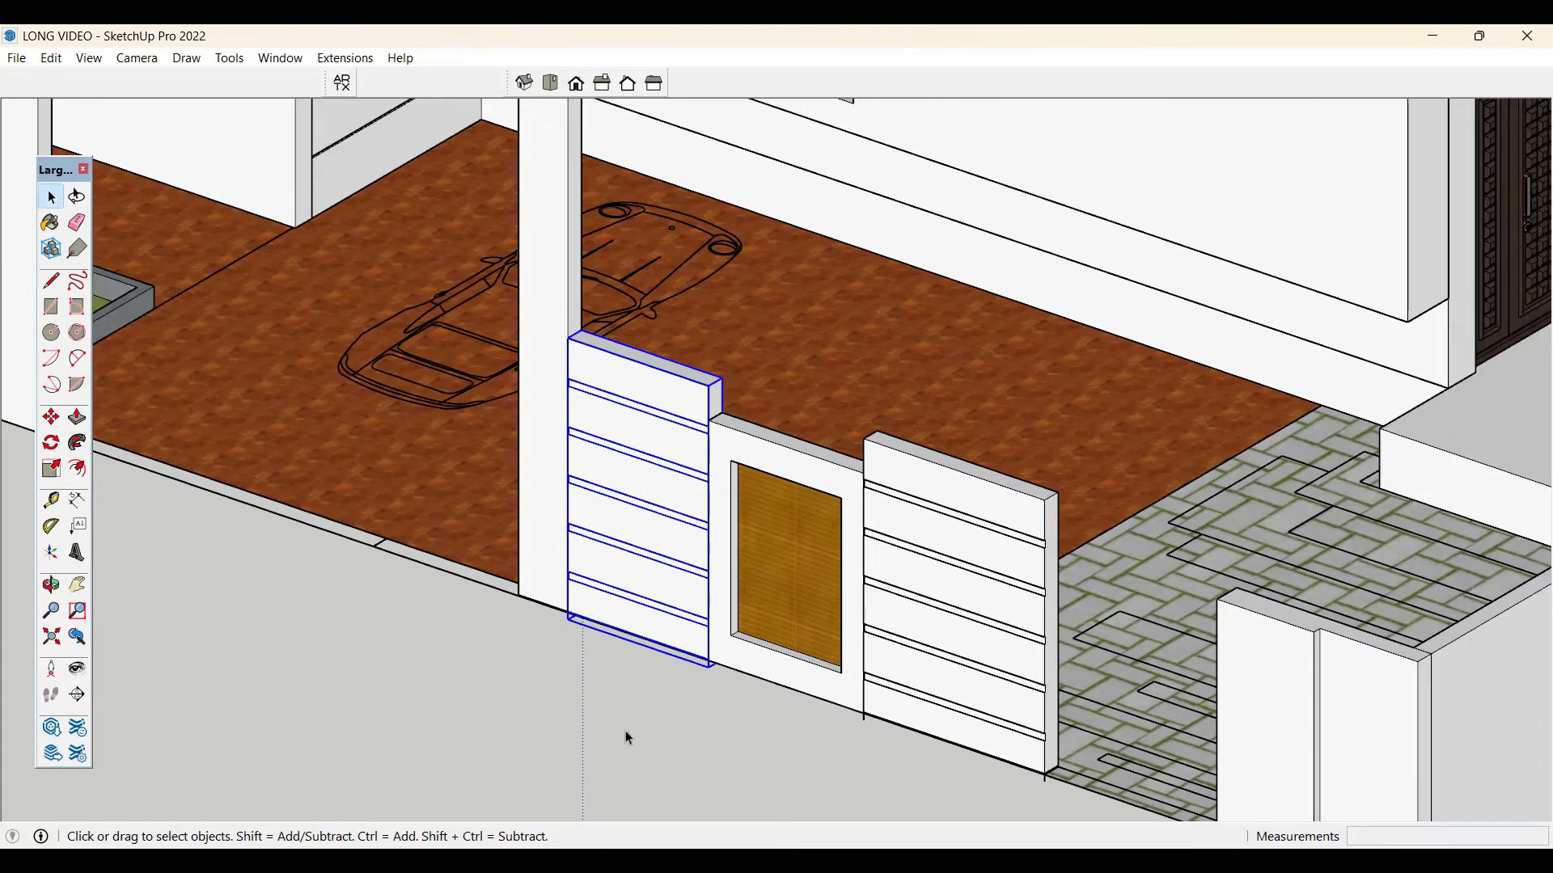
left_click(625, 730)
- Scale down the height of the framed wooden panel so its top sits well below the two grooved walls
scroll(633, 736, "down", 3)
middle_click_drag(633, 736, 744, 564)
scroll(1040, 520, "up", 4)
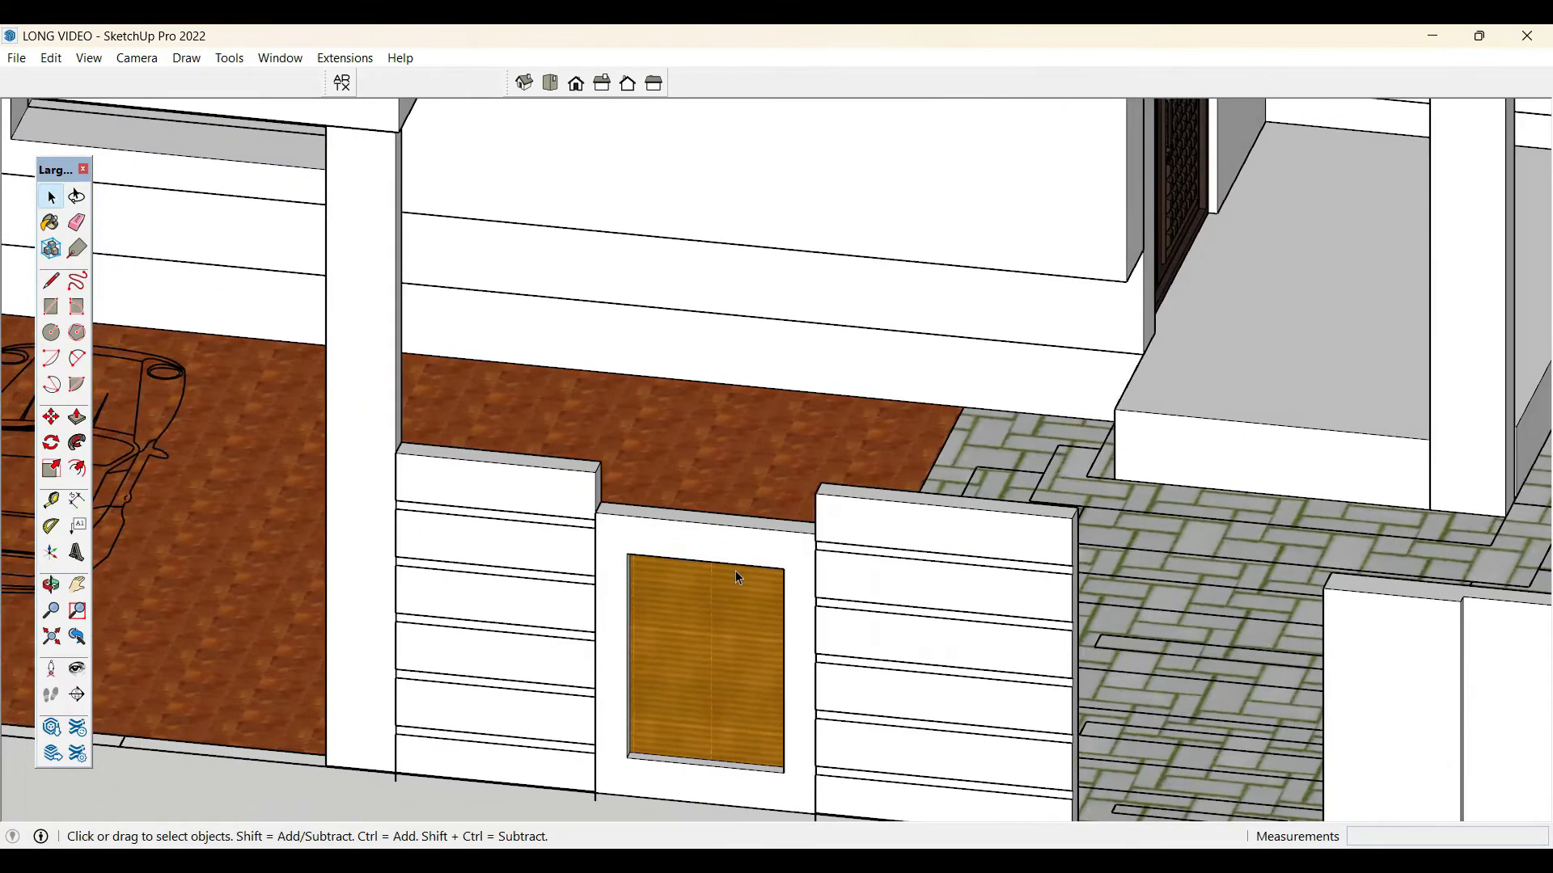
left_click(735, 570)
scroll(735, 570, "up", 2)
key("s")
left_click(695, 503)
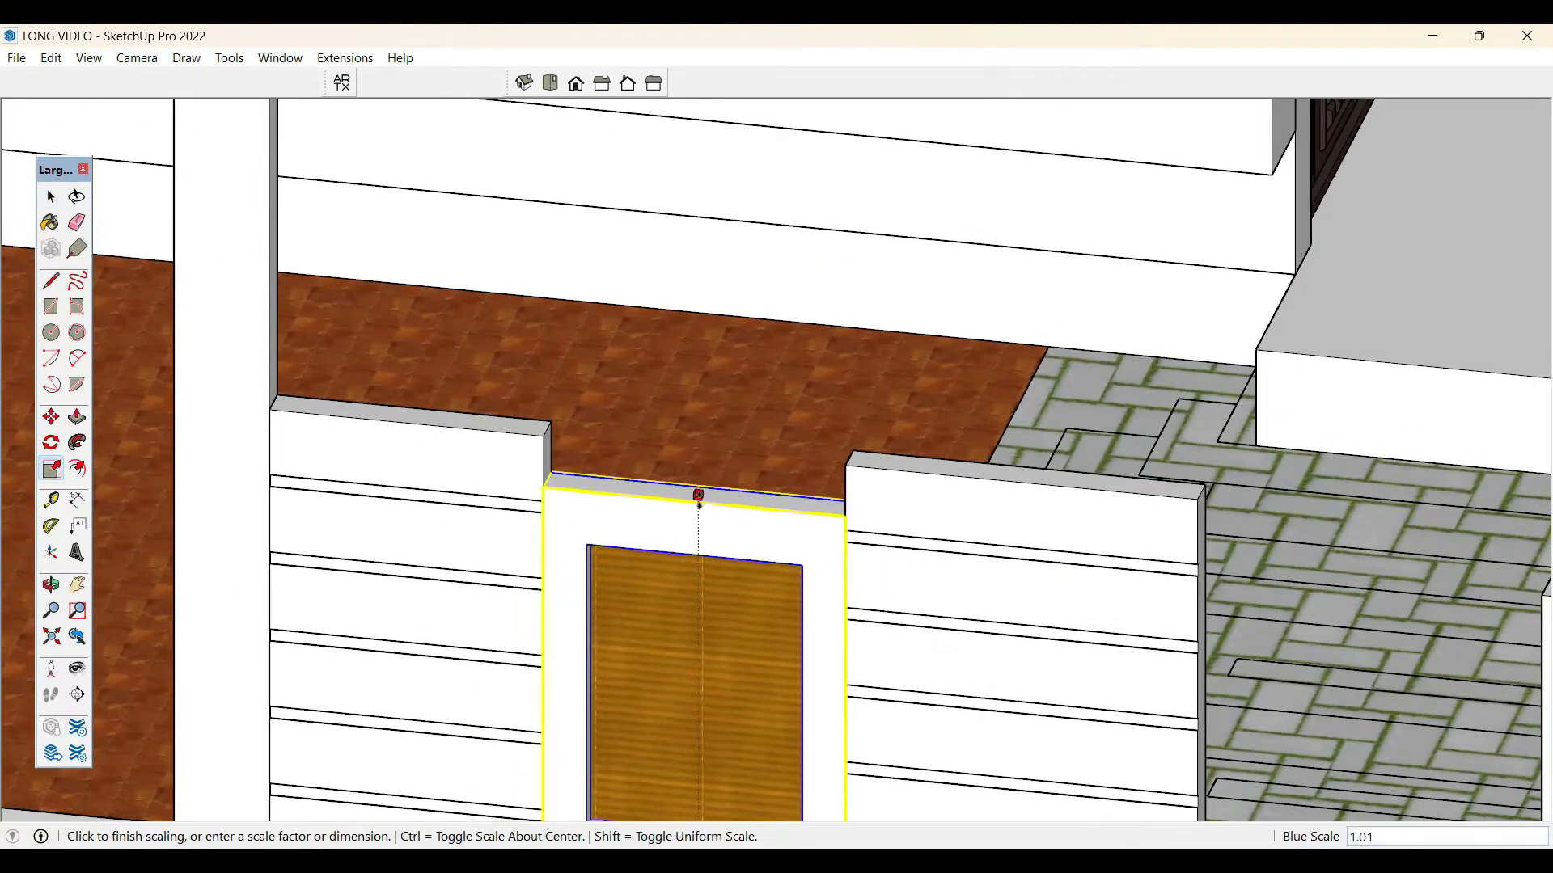
left_click(700, 544)
key("space")
scroll(817, 725, "down", 5)
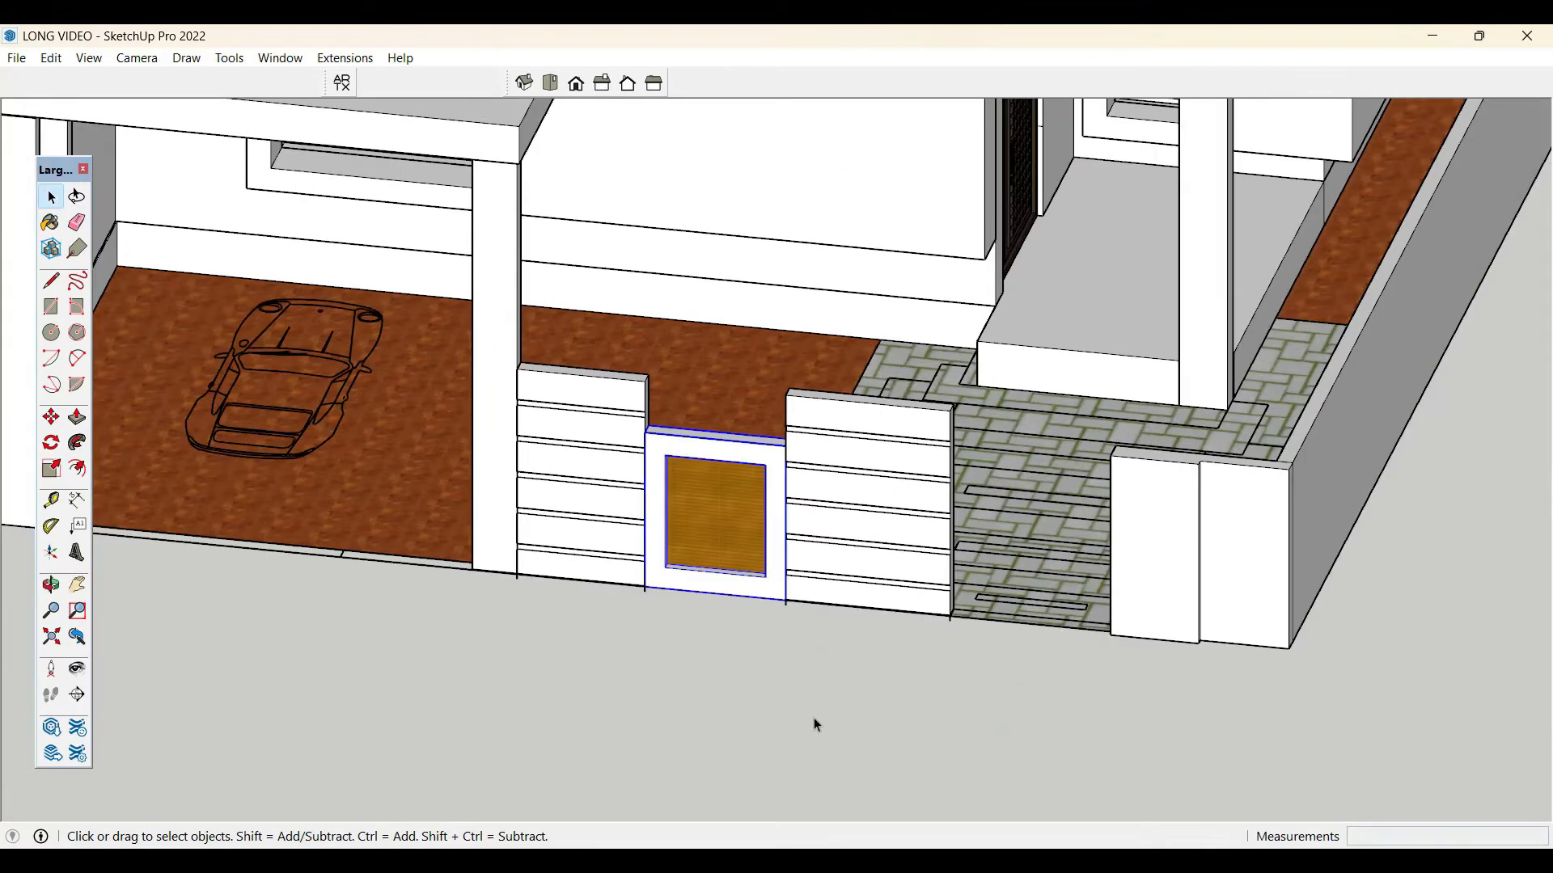
- Draw a small rectangle near the top of the grooved wall's exposed end face above the wooden panel
middle_click_drag(805, 577, 534, 376)
scroll(554, 359, "up", 8)
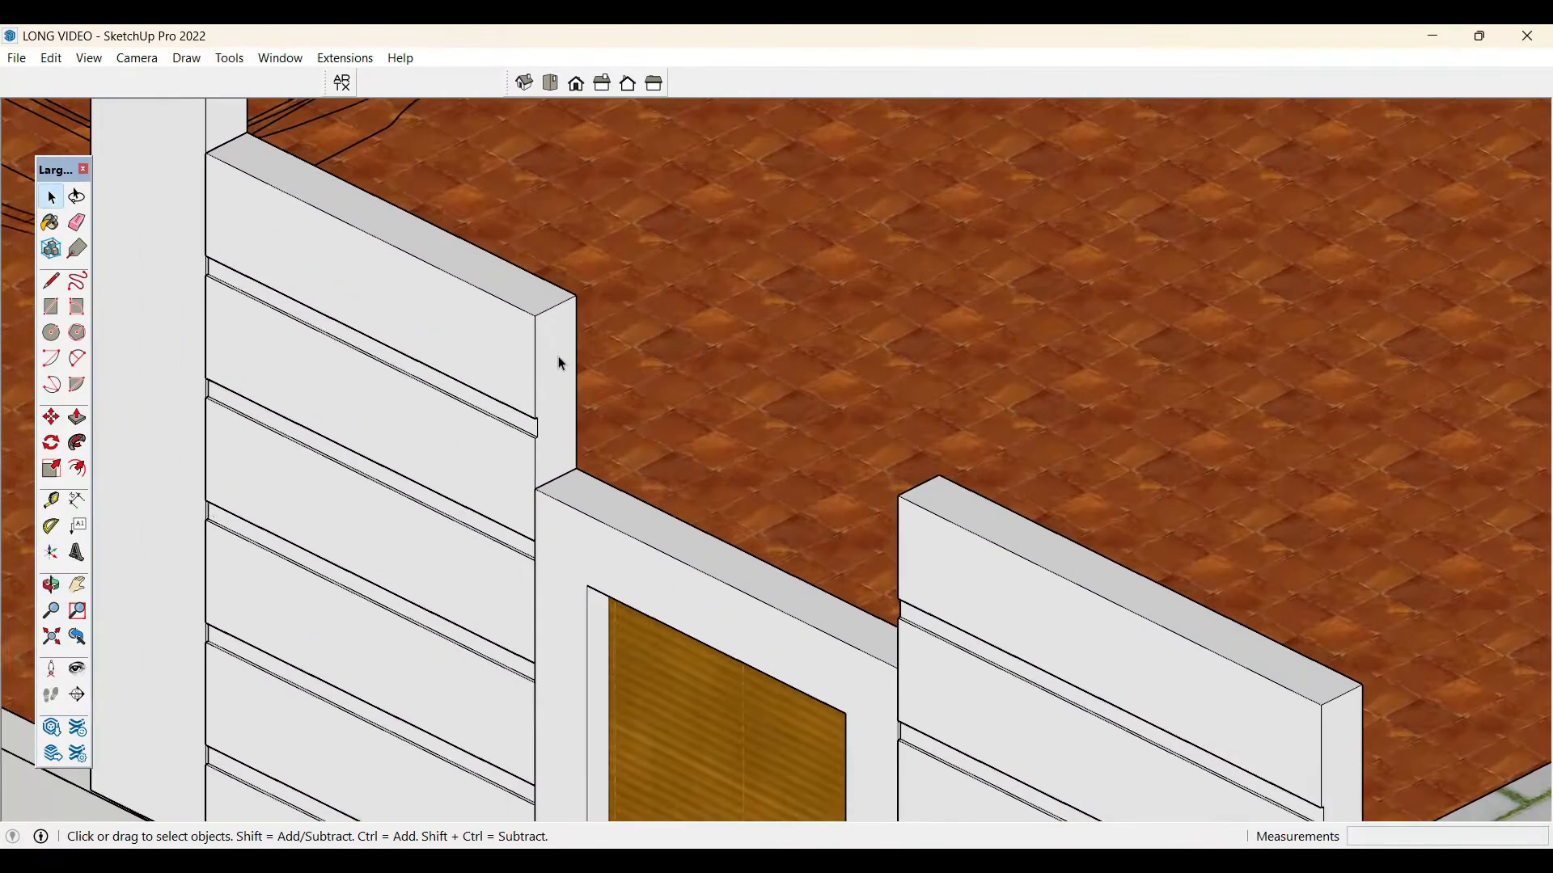
key("r")
left_click(554, 316)
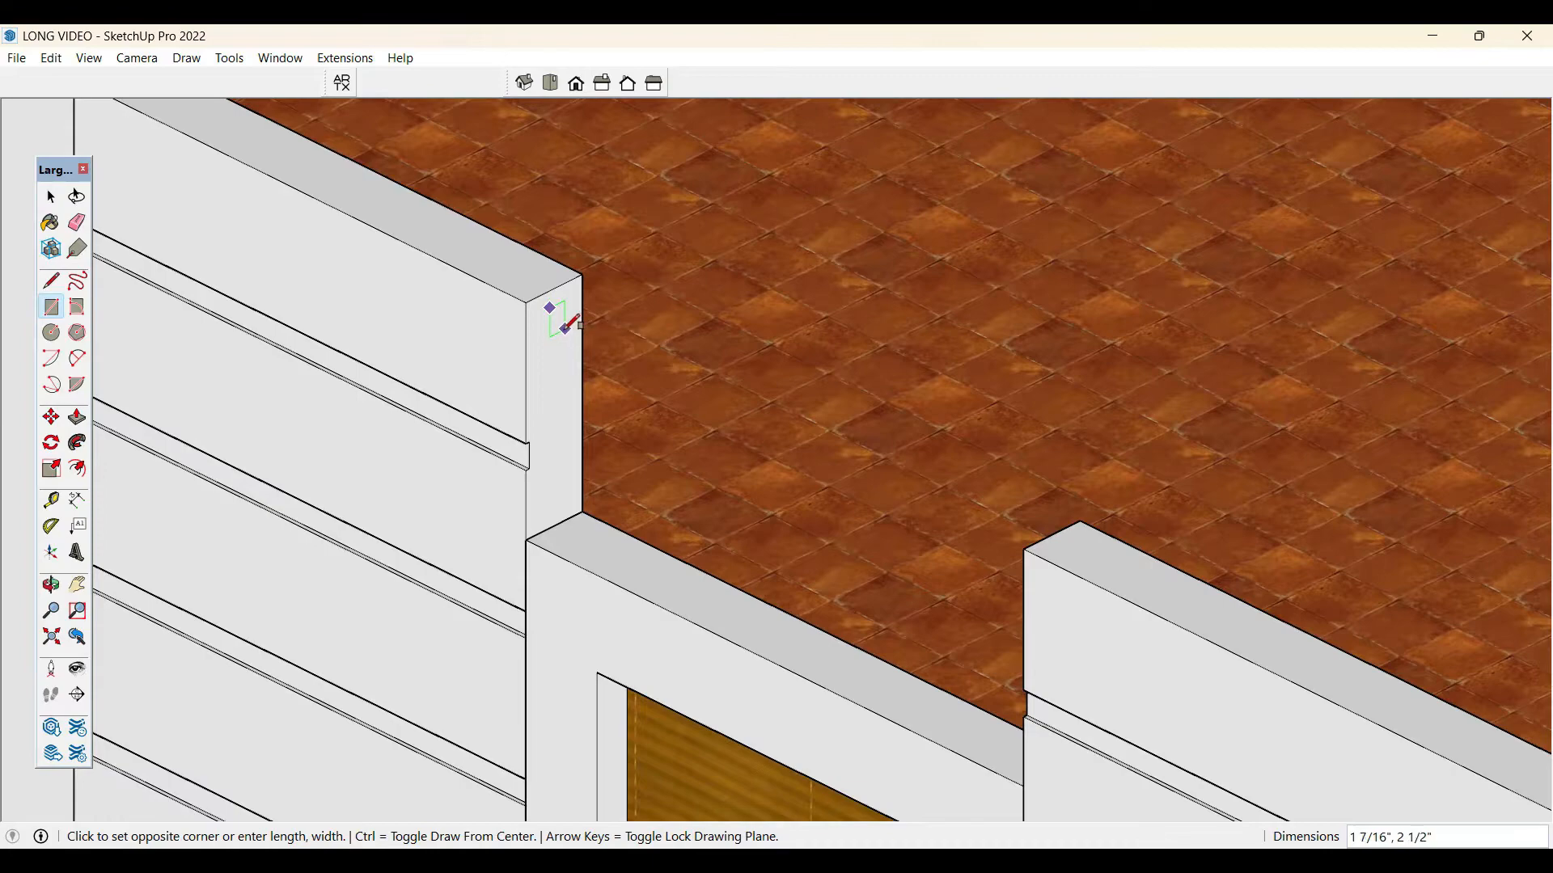
scroll(564, 330, "up", 3)
scroll(575, 308, "up", 3)
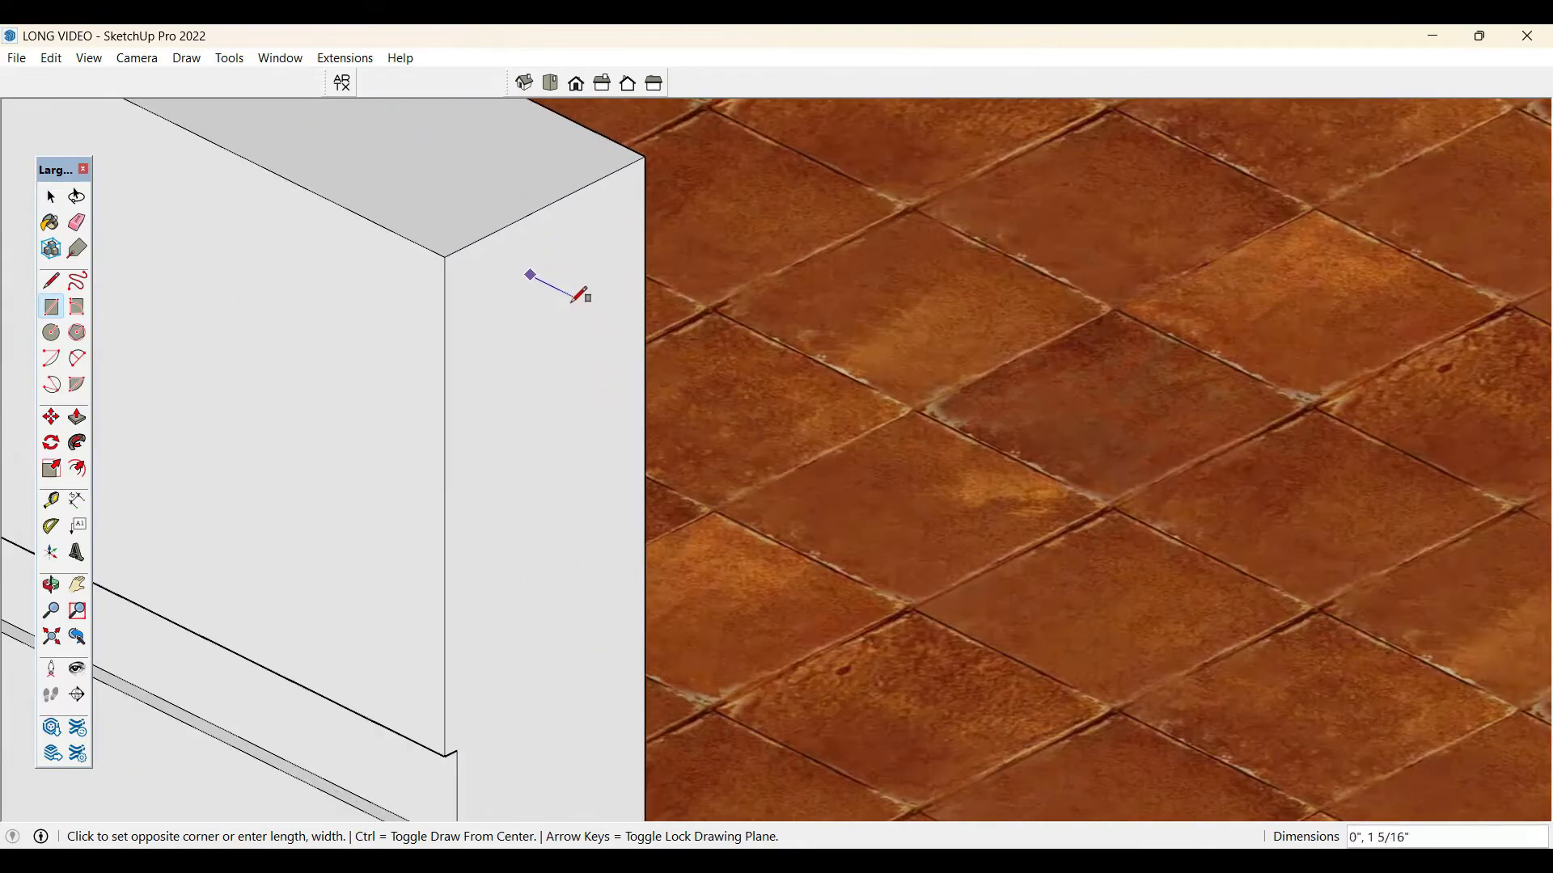
key("space")
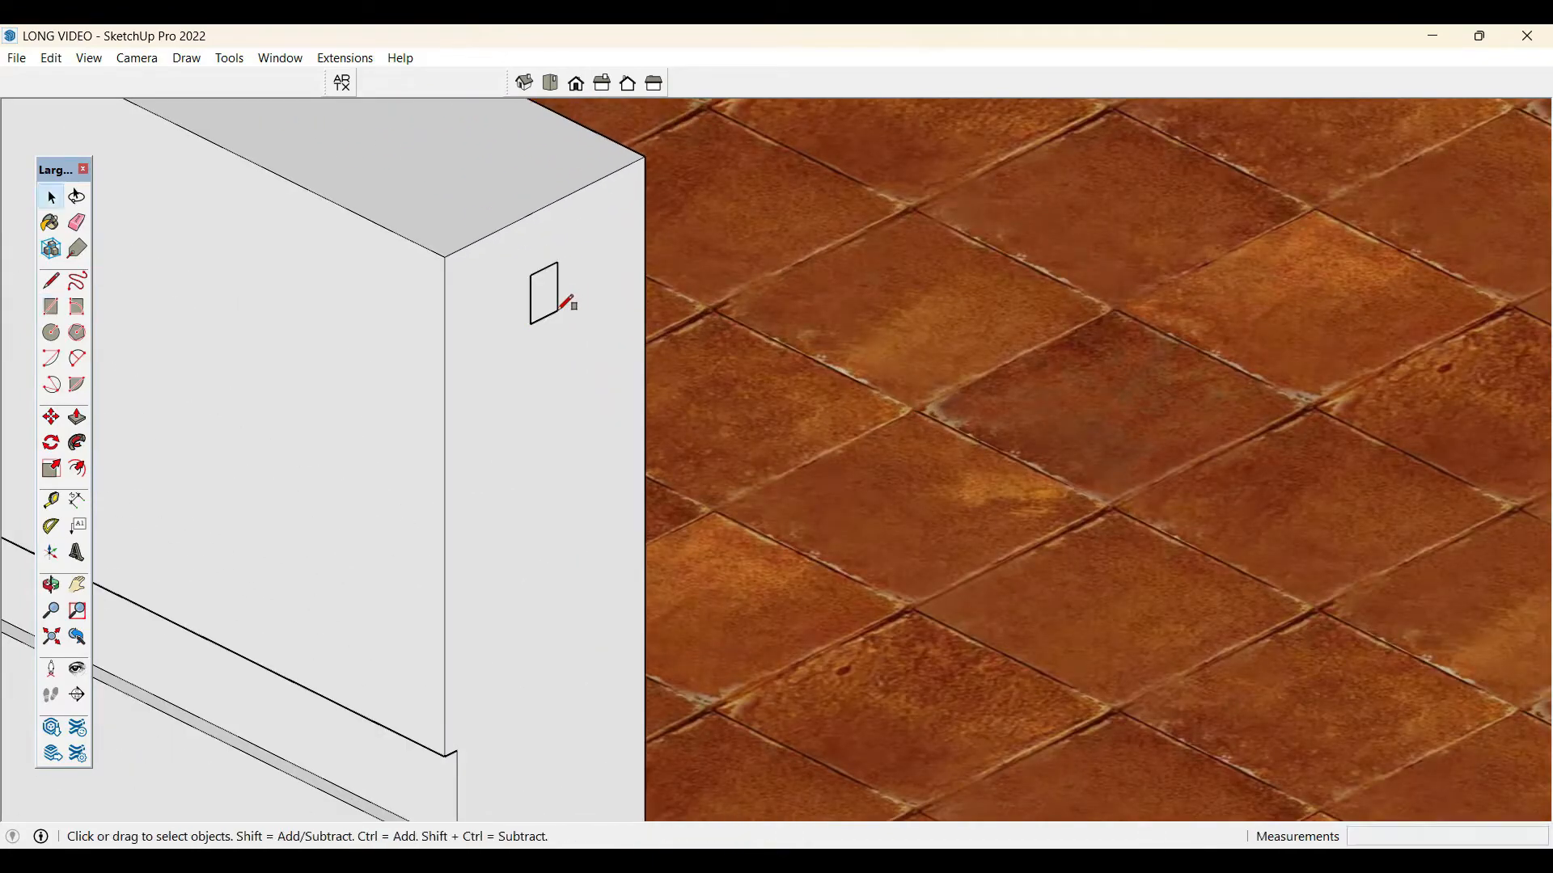
- Extrude the small rectangle with Push/Pull into a bar reaching the opposite grooved wall
key("p")
left_click(544, 301)
scroll(454, 263, "down", 3)
scroll(454, 270, "down", 2)
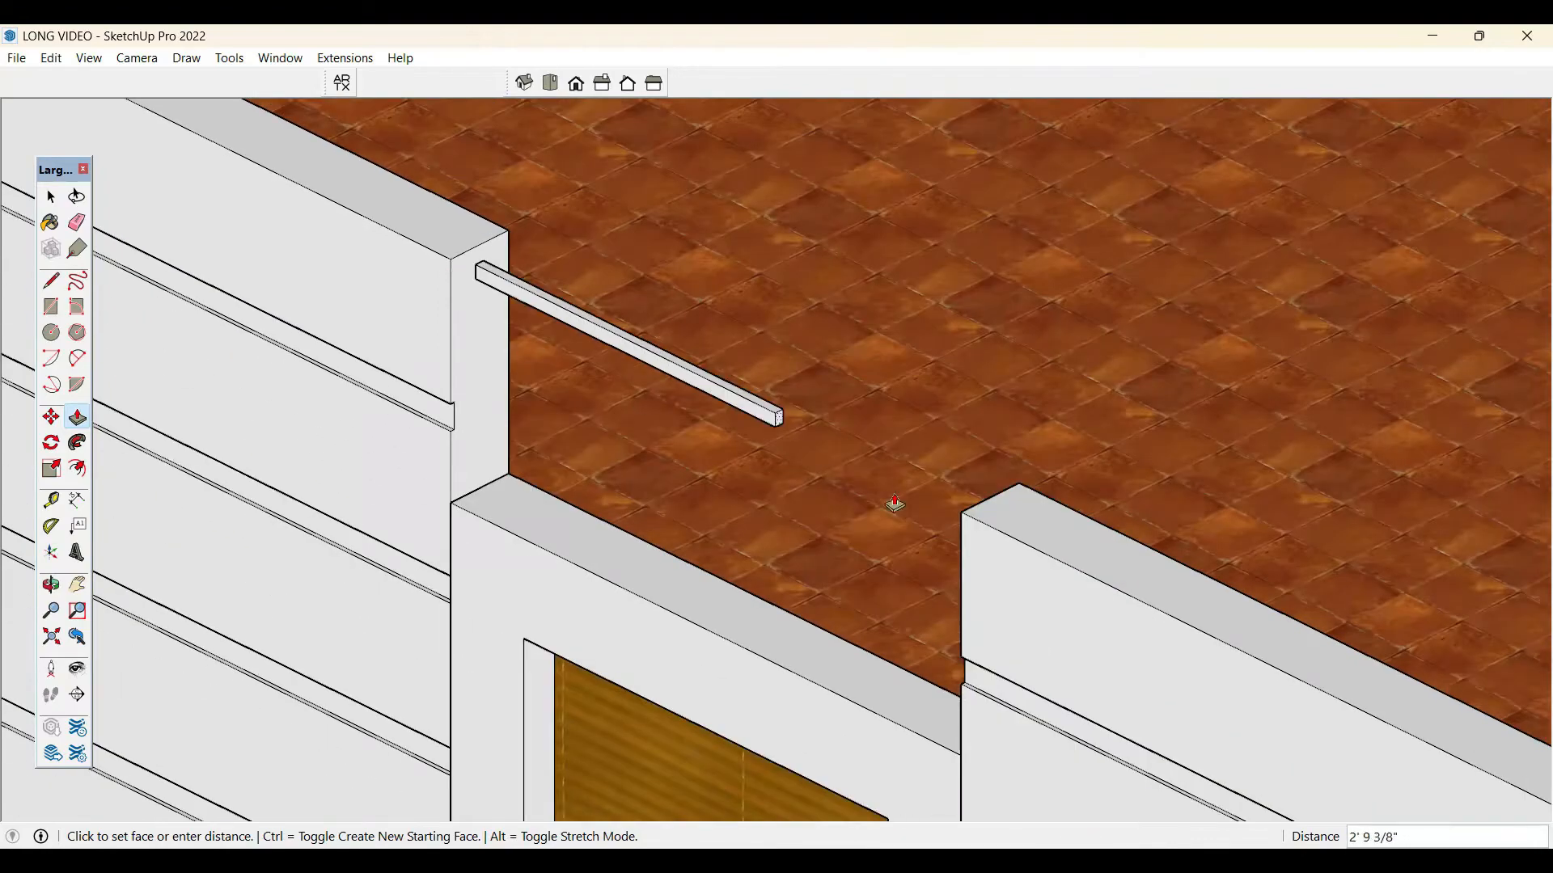
key("space")
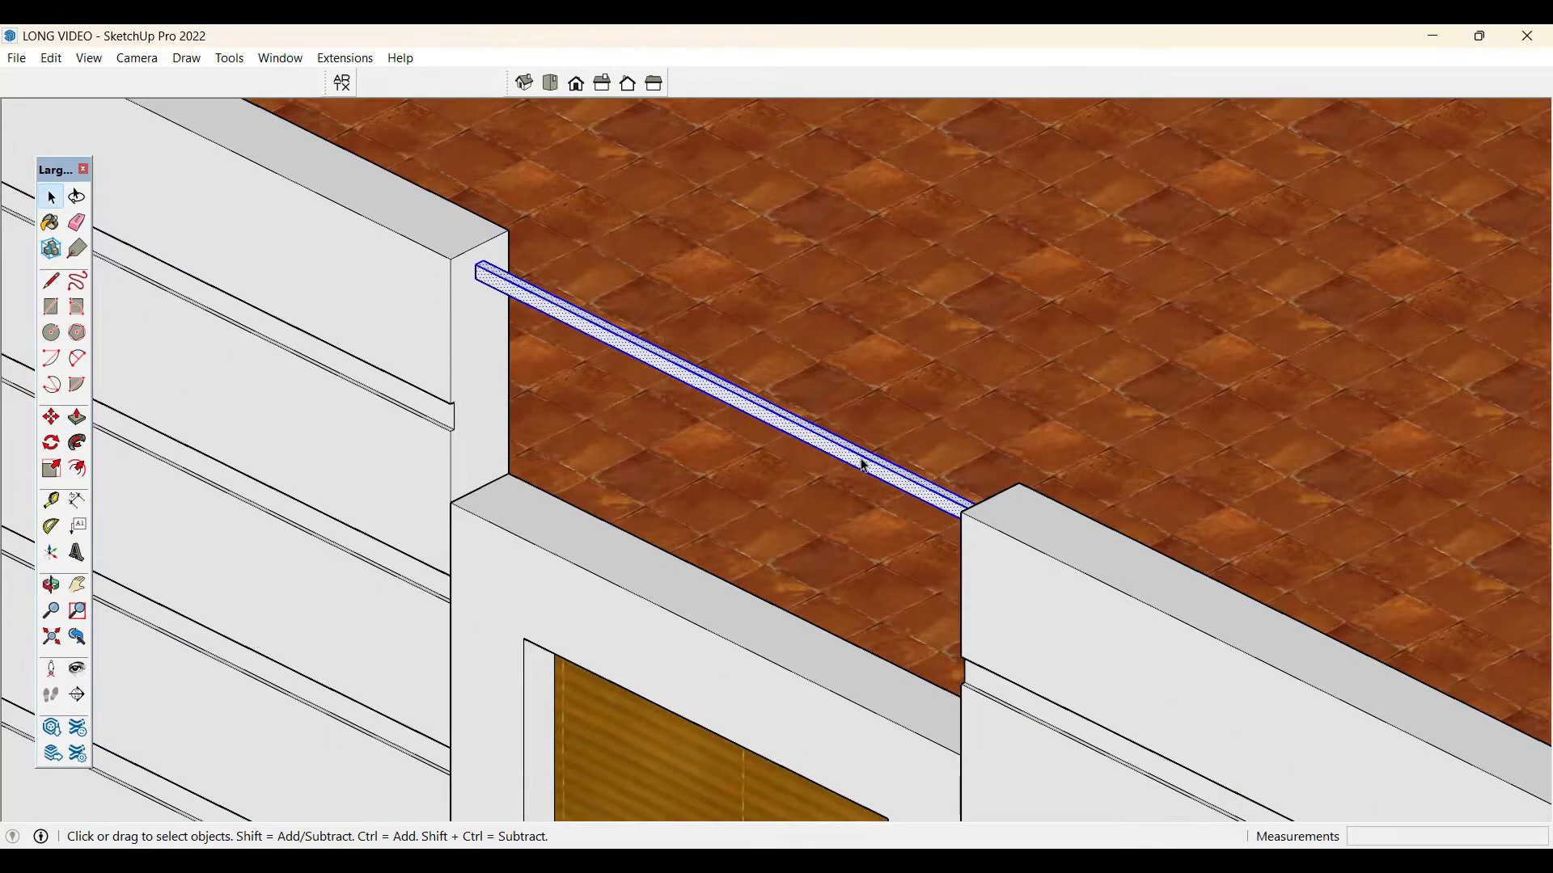
- Turn the bar above the wooden panel into a component named RAILING
right_click(865, 467)
left_click(950, 504)
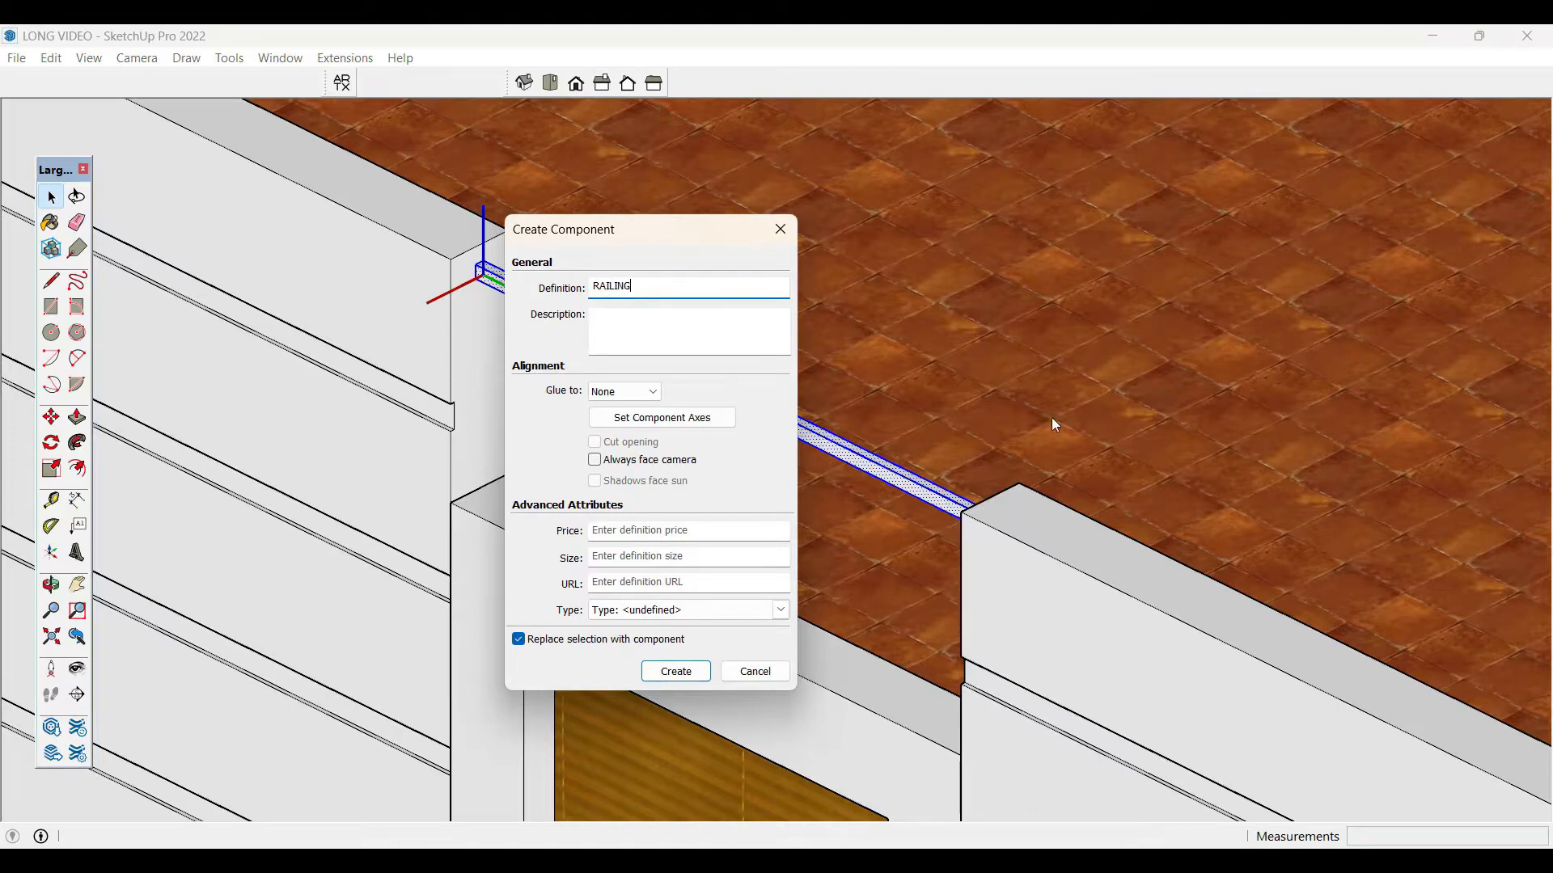
left_click(675, 672)
- Copy the railing bar straight down and multiply the copy by 4 to fill the gap above the wooden panel
key("m")
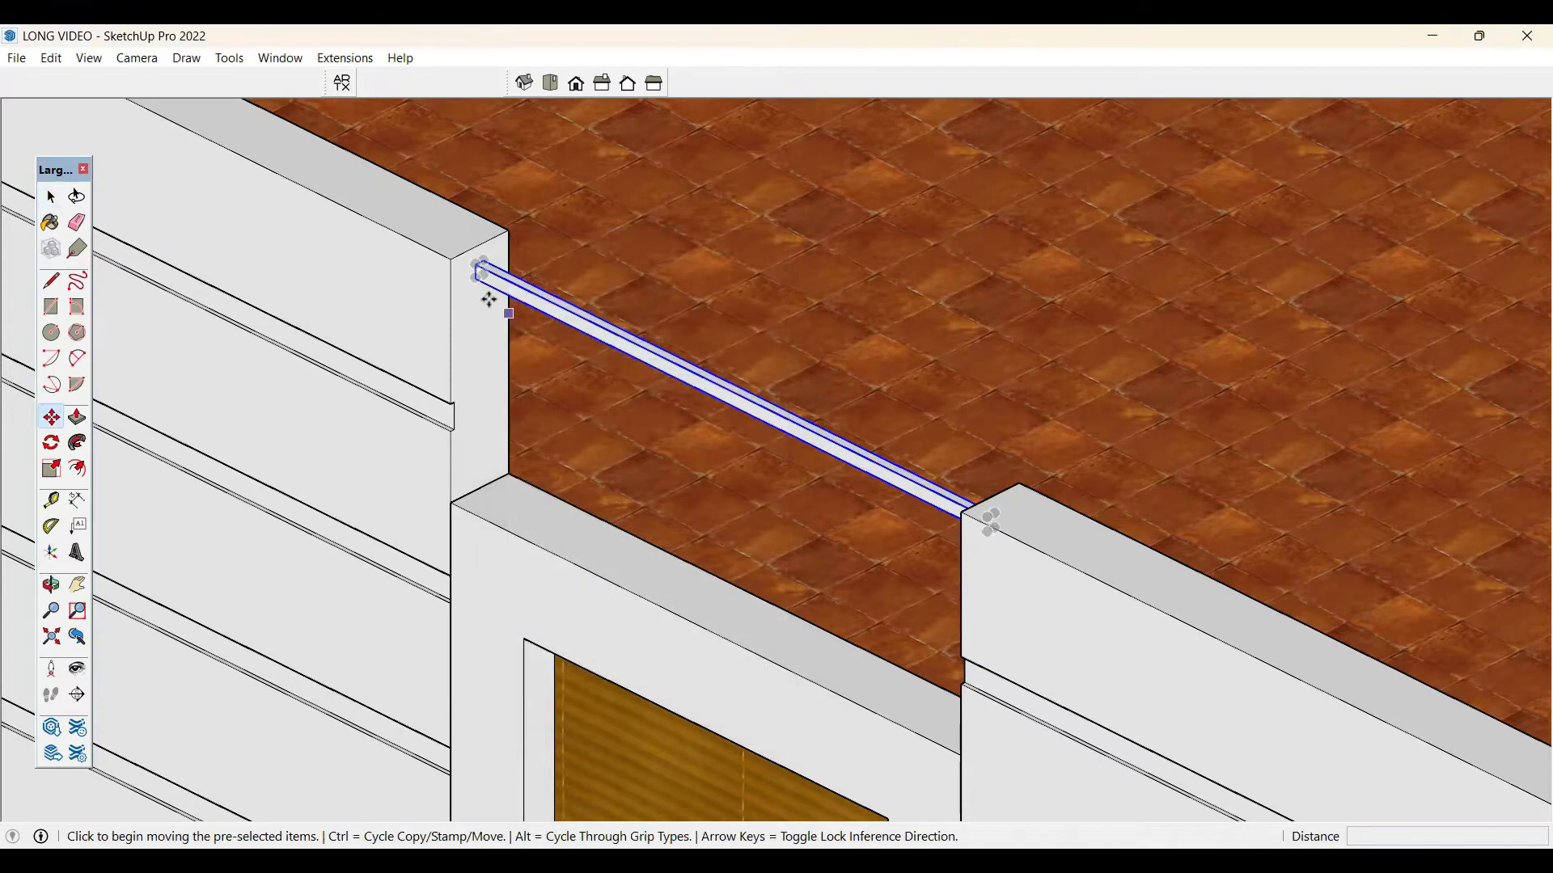
key("ctrl")
left_click(478, 279)
scroll(479, 301, "up", 2)
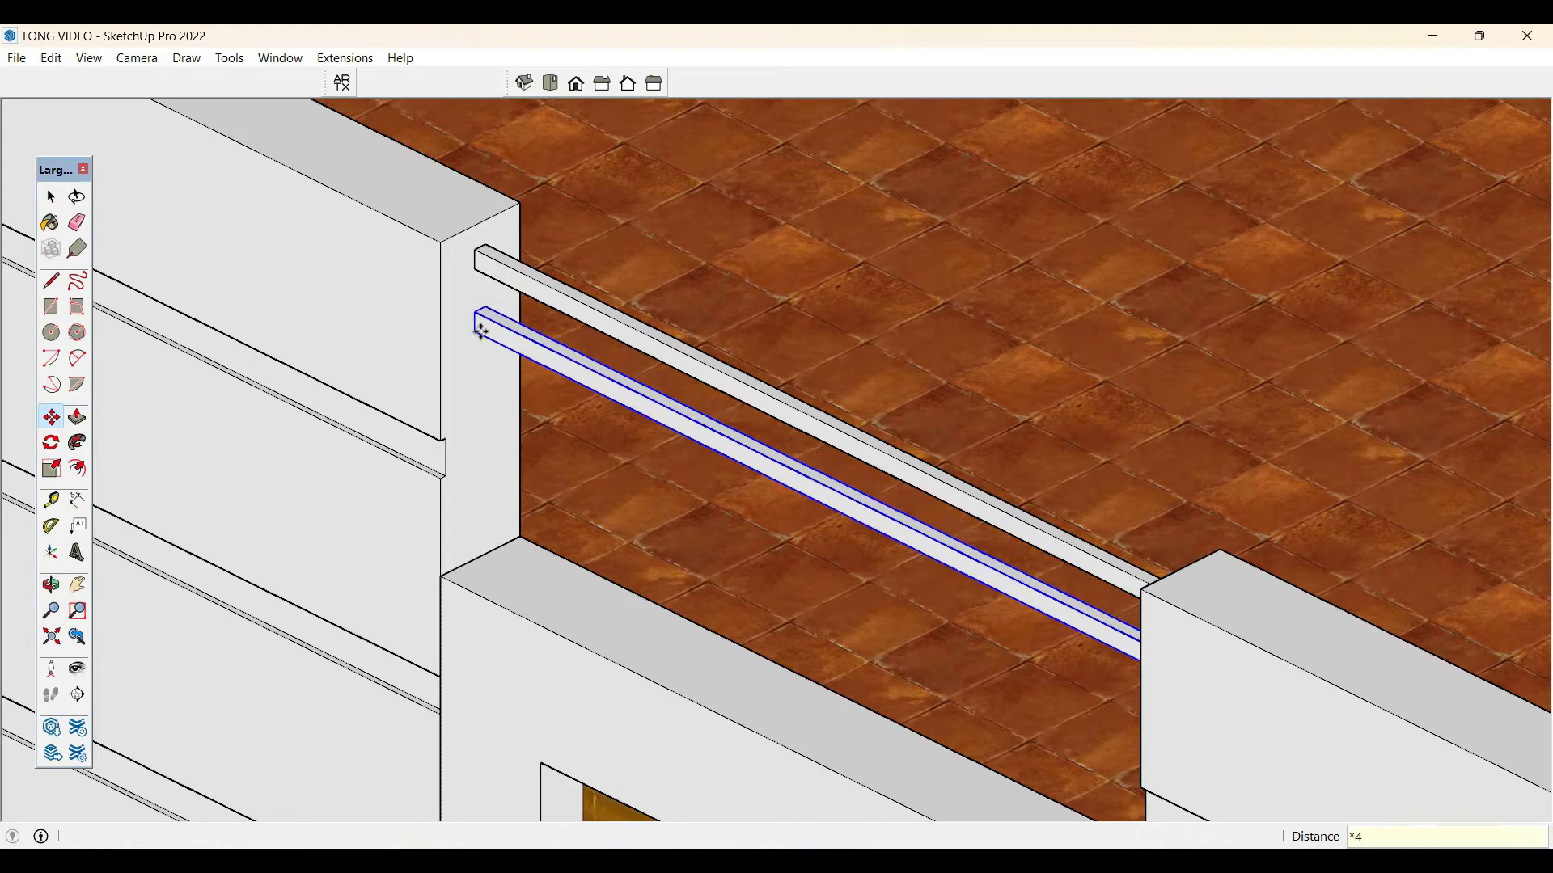
key("Return")
key("space")
- Try to extend the canopy slab's side face with Push/Pull to the house wall corner beside the main entrance
scroll(499, 301, "down", 3)
middle_click_drag(563, 430, 1019, 332)
scroll(634, 234, "down", 7)
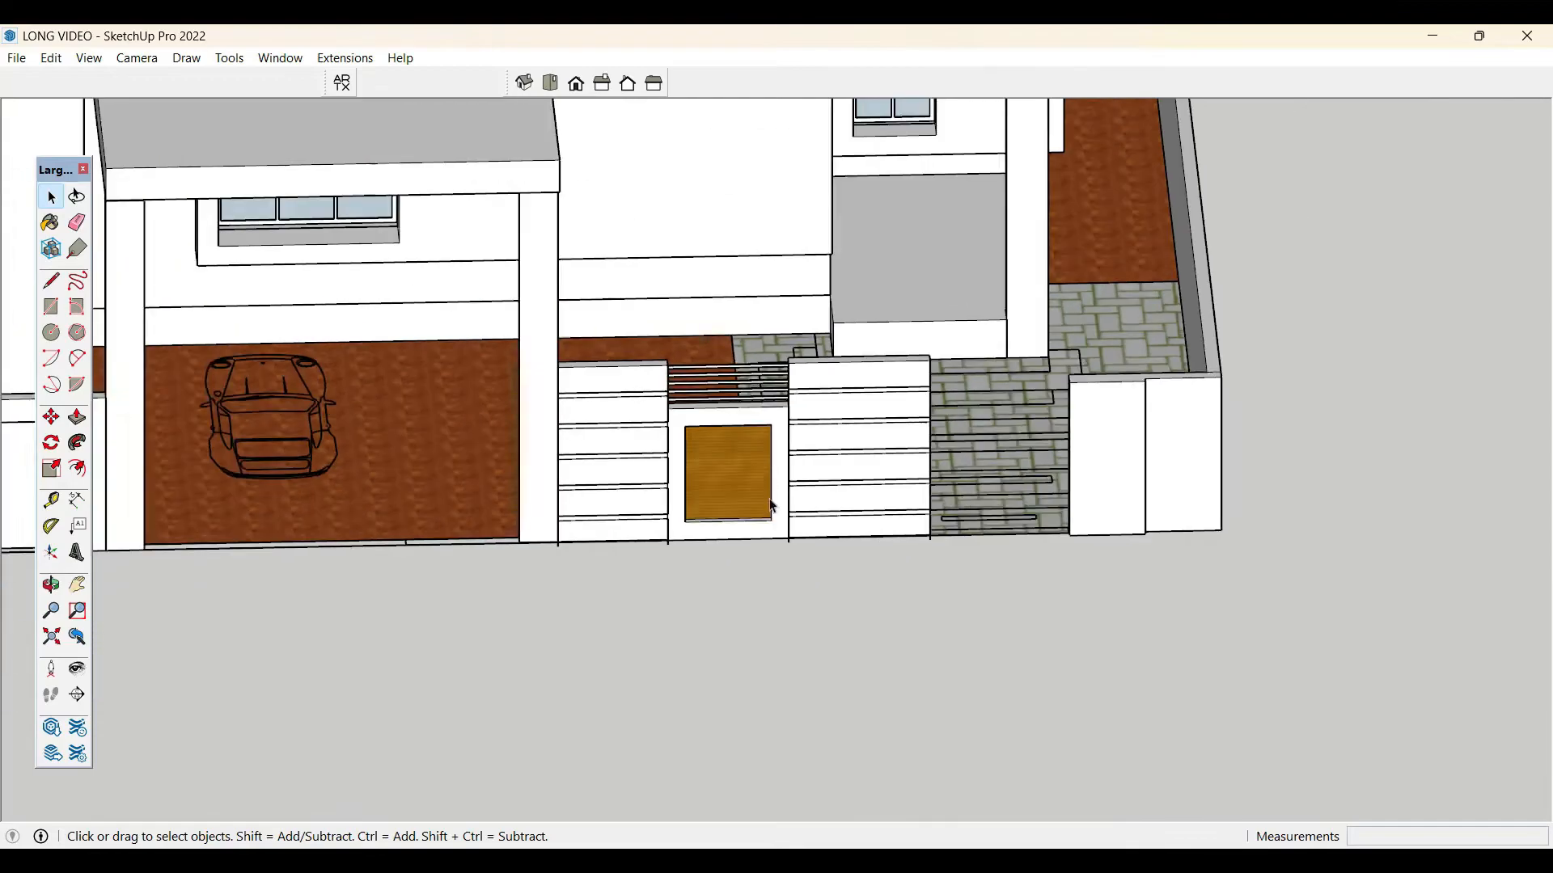
middle_click_drag(770, 507, 711, 368)
scroll(693, 374, "up", 5)
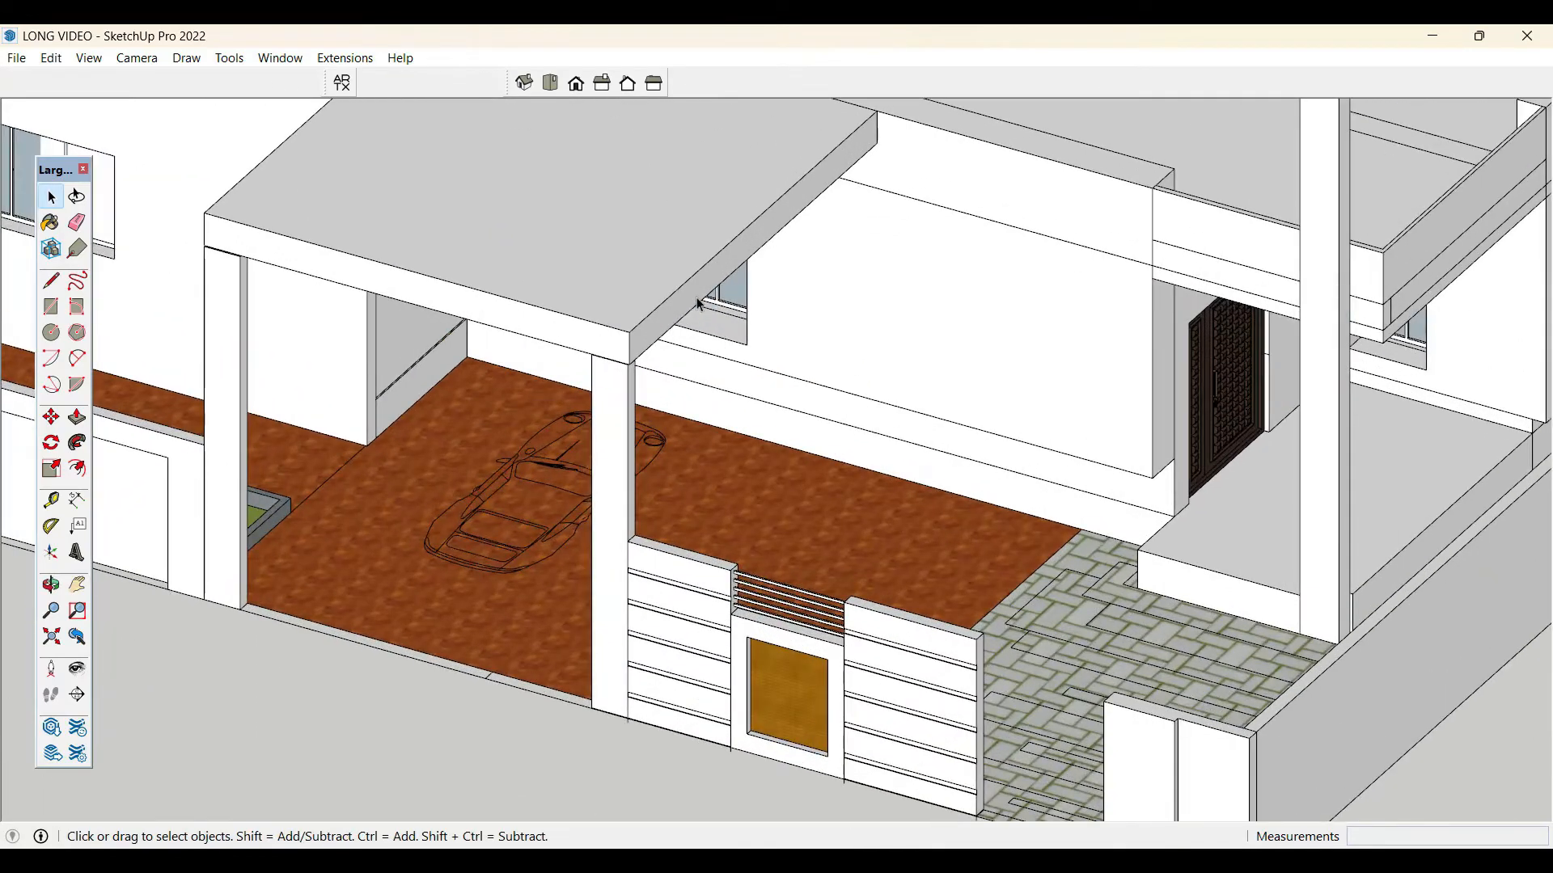
left_click(687, 314)
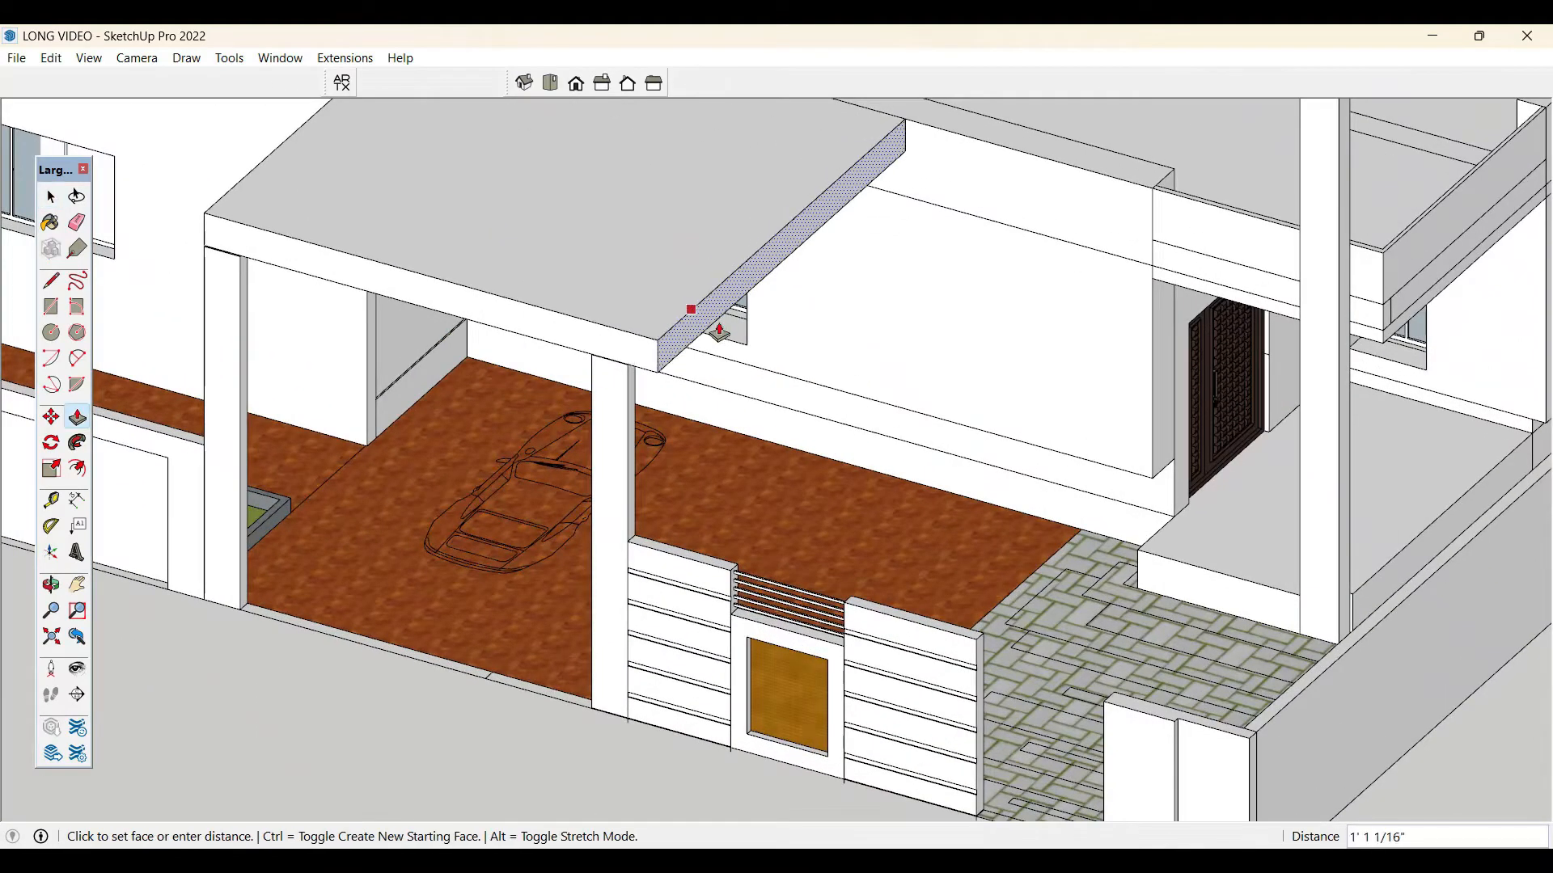
scroll(693, 312, "down", 3)
left_click(1046, 226)
key("space")
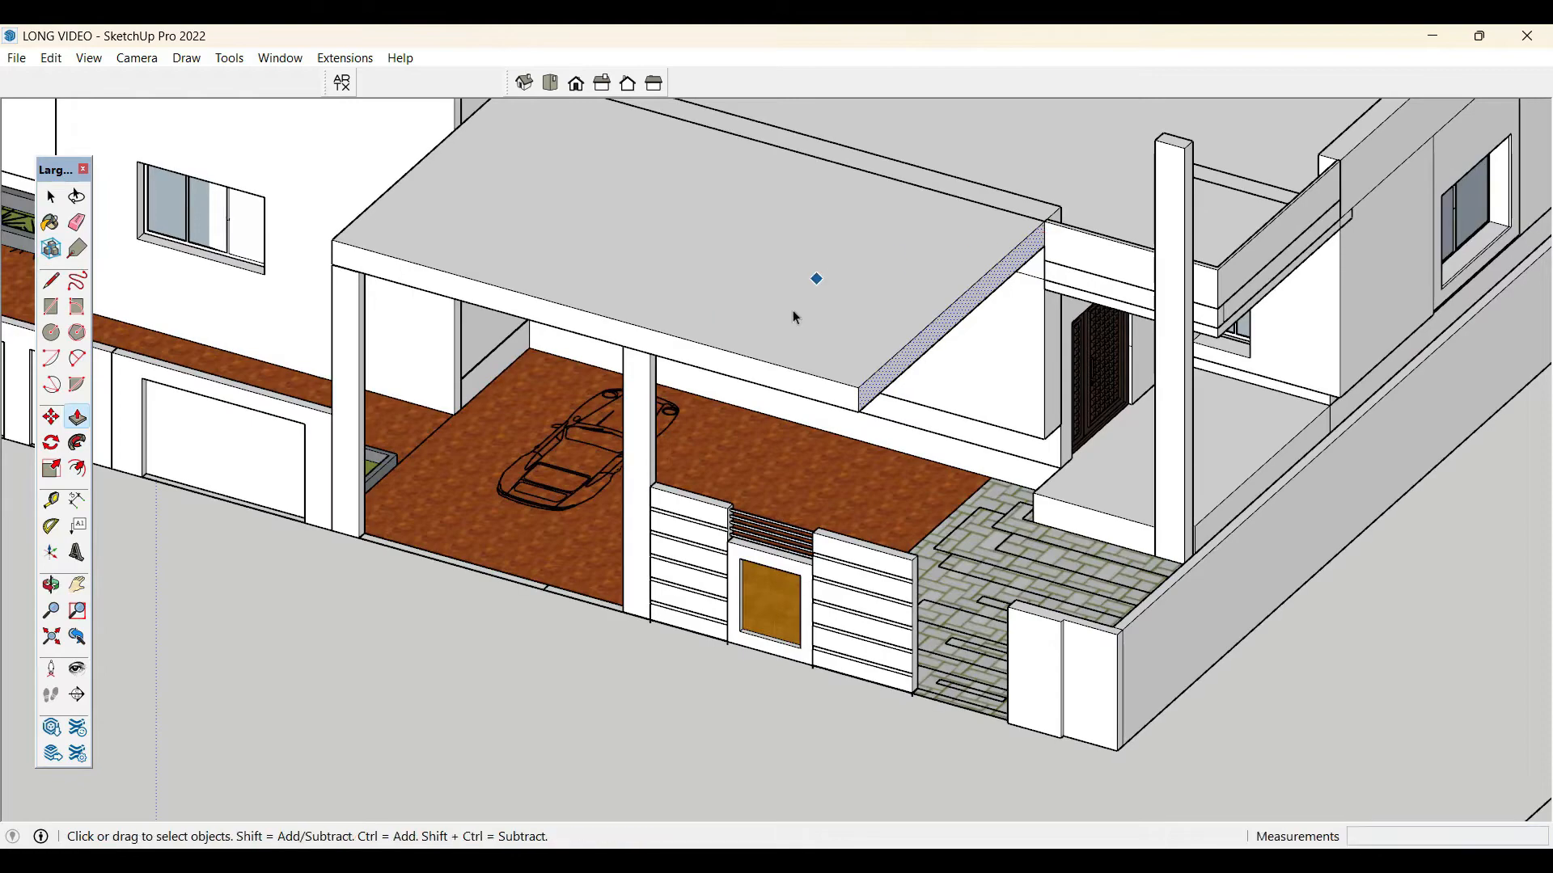
- Examine the widened canopy together with the entrance and boundary wall from above
scroll(793, 314, "down", 2)
middle_click_drag(813, 433, 884, 610)
scroll(905, 575, "up", 3)
scroll(906, 574, "down", 2)
scroll(884, 610, "down", 2)
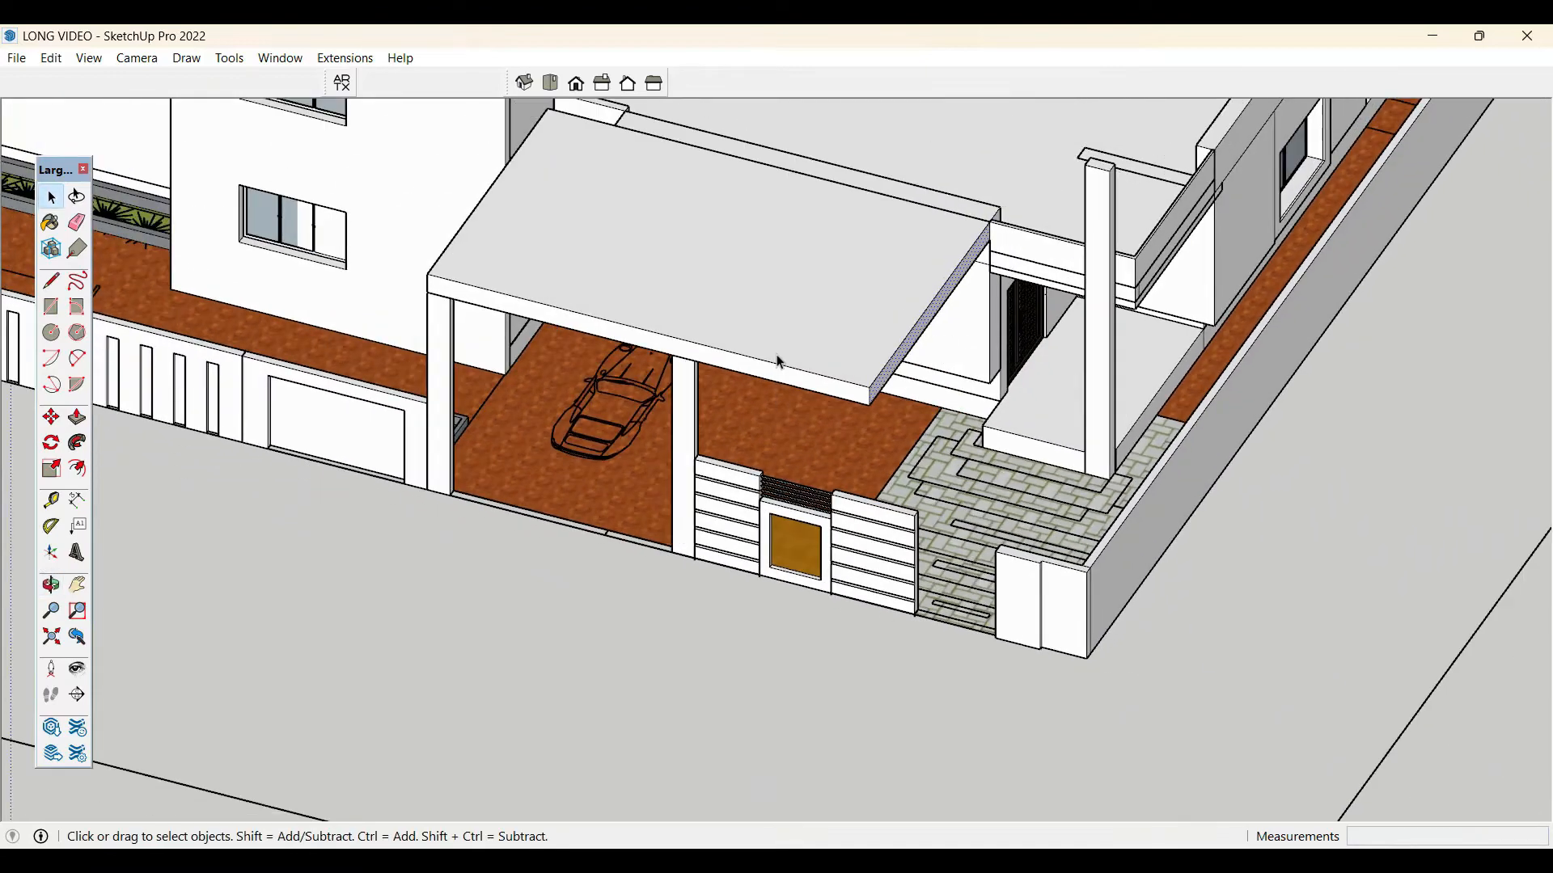
scroll(780, 361, "up", 2)
middle_click_drag(779, 360, 778, 304)
scroll(778, 304, "up", 4)
scroll(778, 307, "down", 4)
- Try offsetting the canopy's top outline inward, and undo both the offset and the slab's sideways extension
left_click(856, 374)
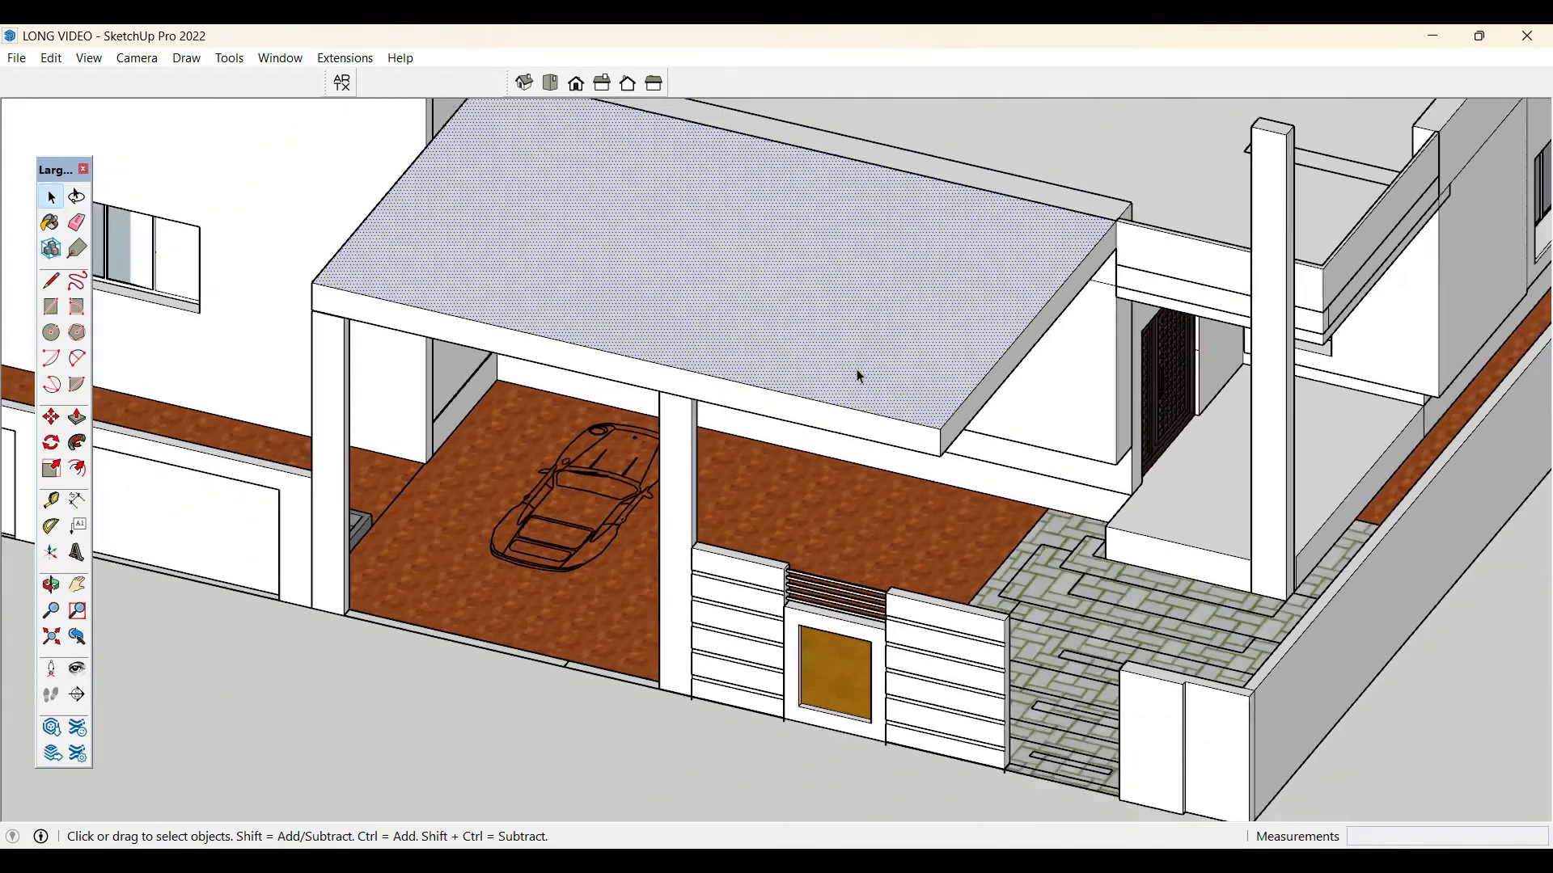
scroll(859, 371, "up", 4)
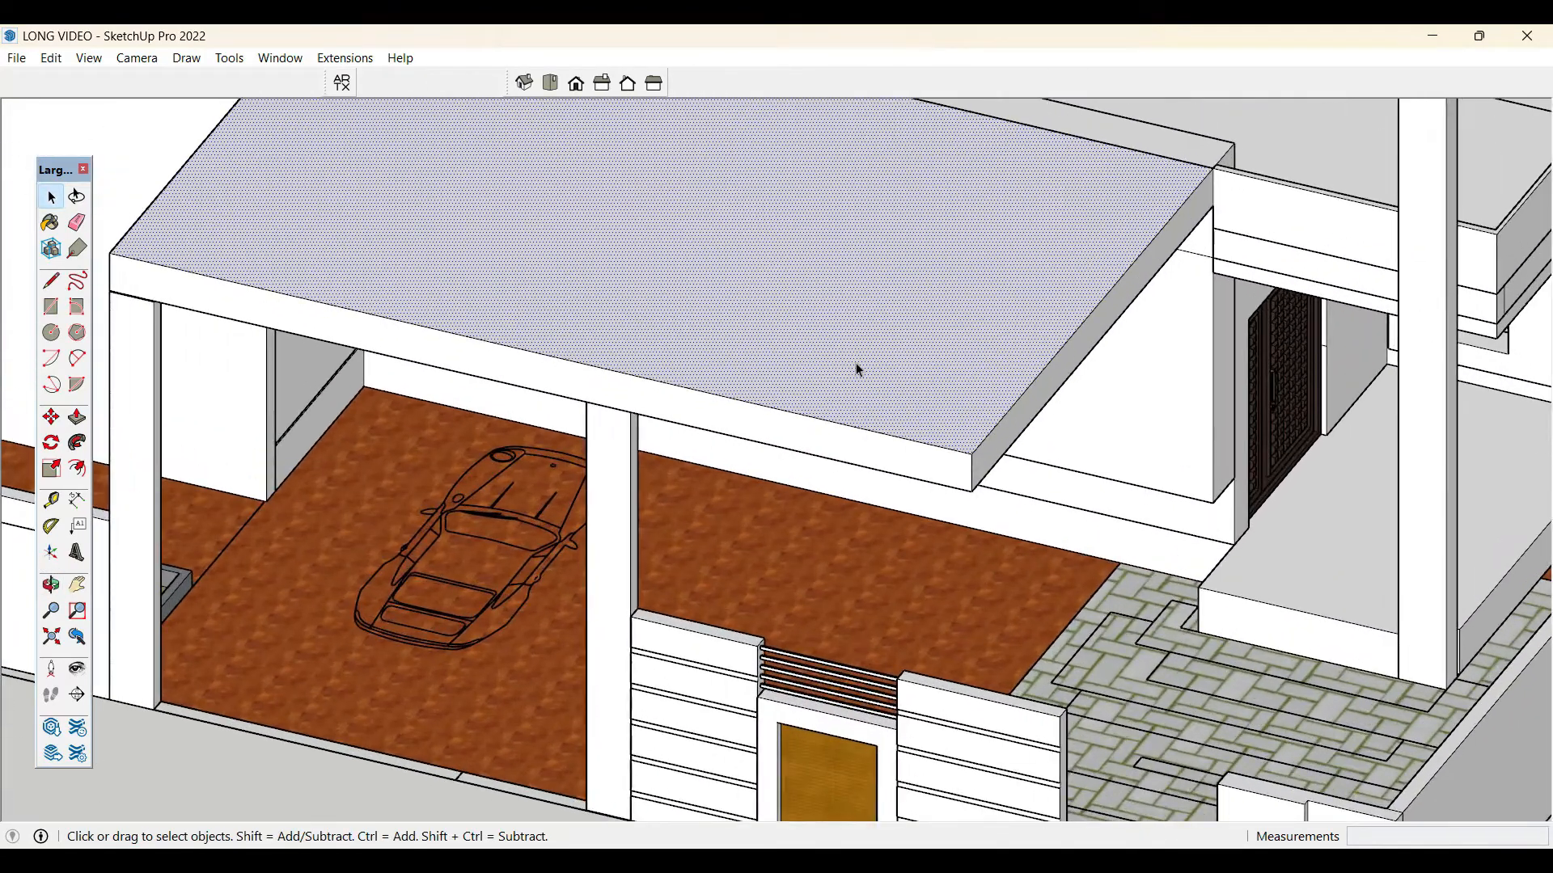
left_click(838, 422)
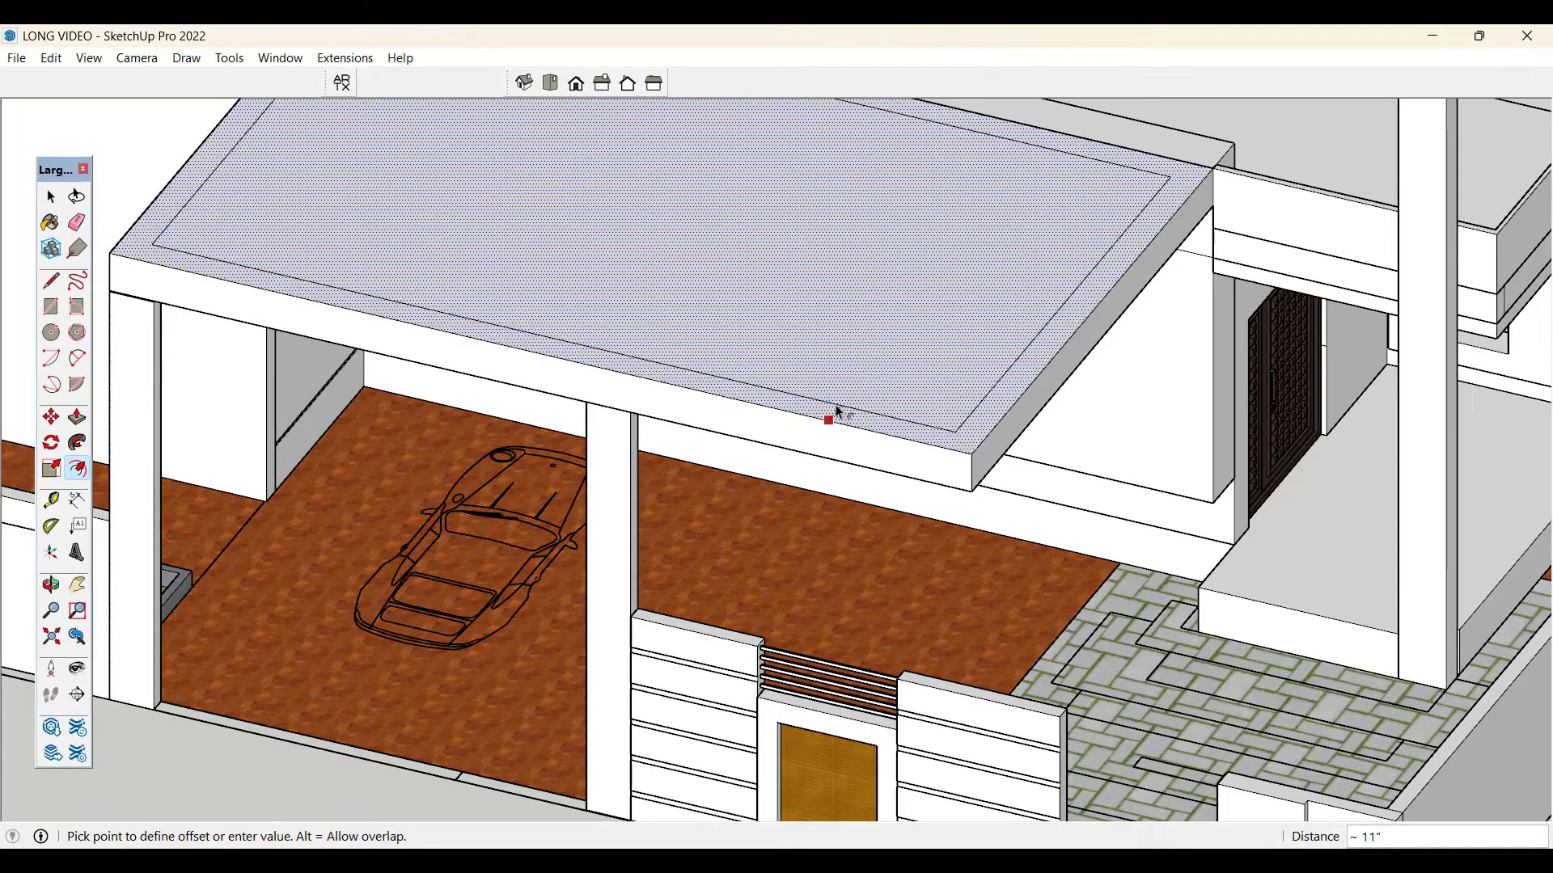
left_click(837, 423)
key("space")
key("ctrl+z")
key("ctrl+z")
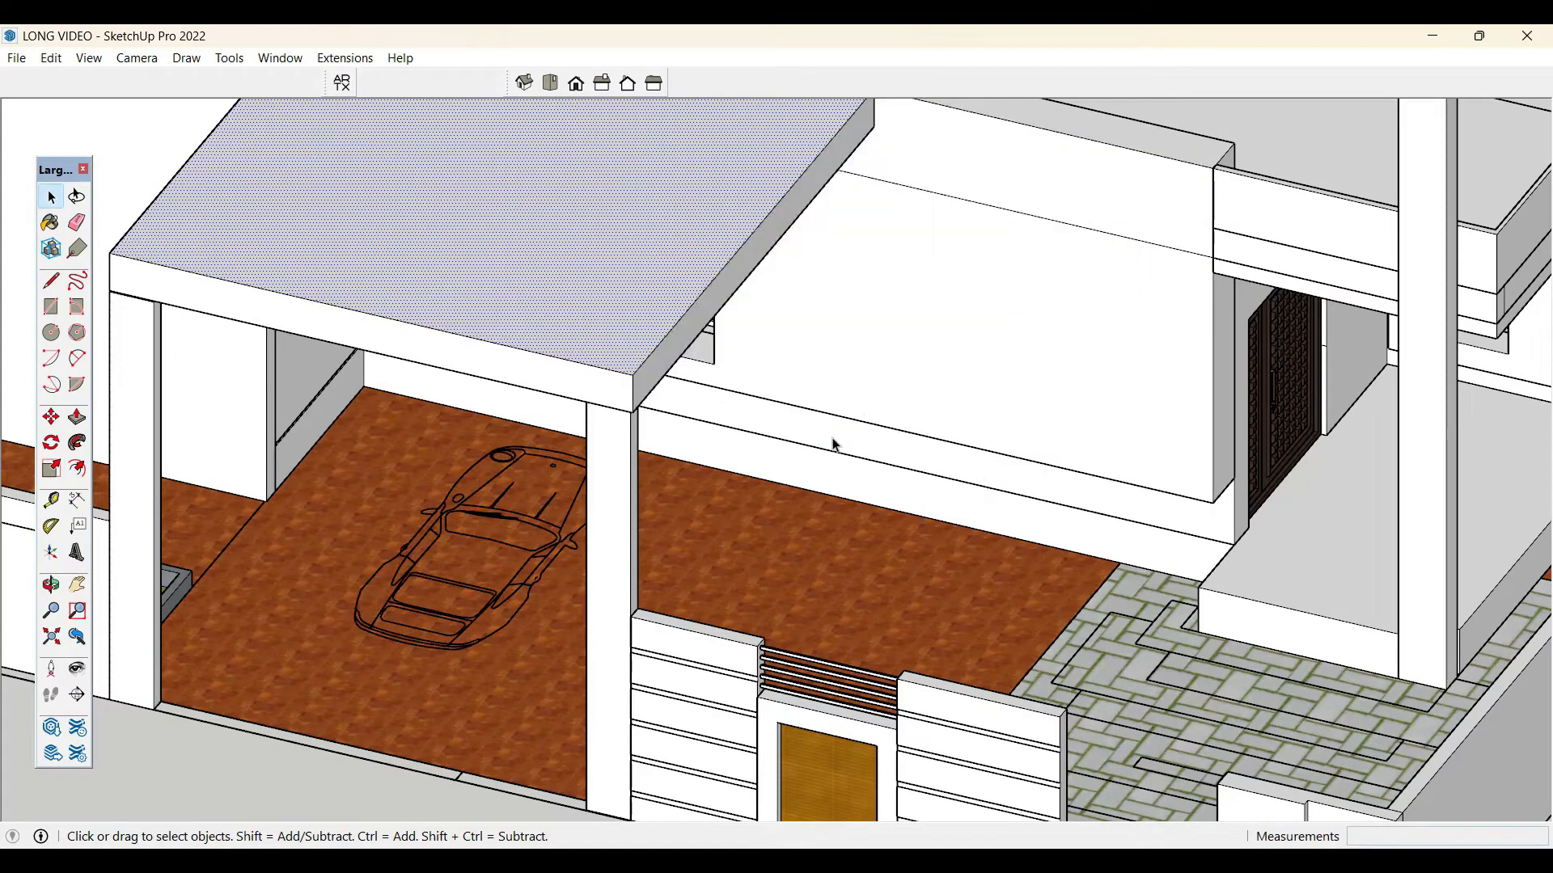
- Redo the canopy slab's extension and offset the outline of its front face inward by about 3 inches
key("ctrl+y")
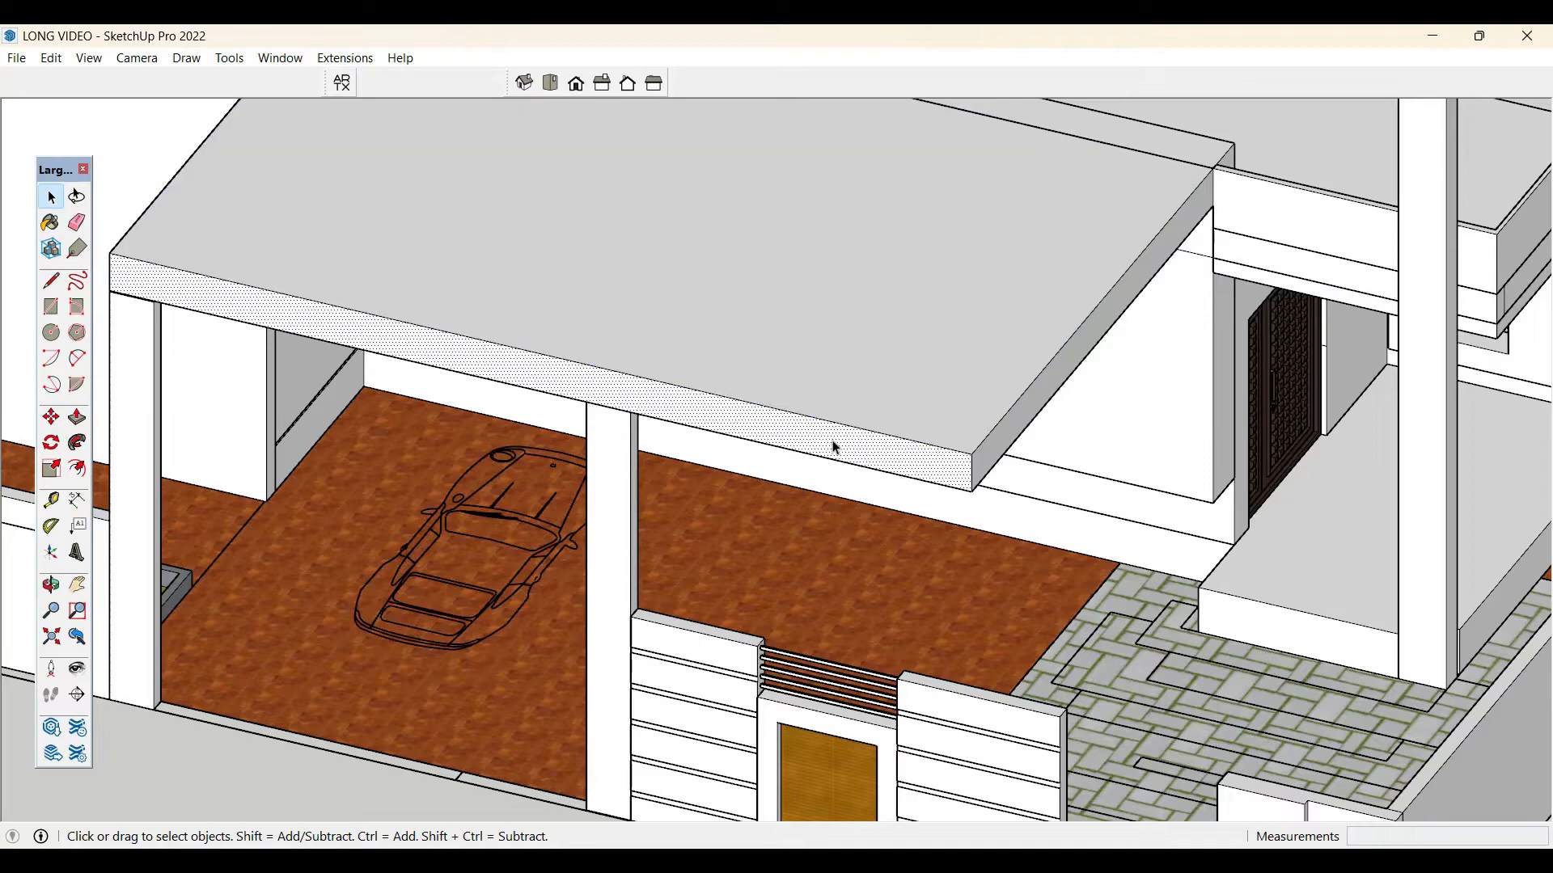
scroll(837, 447, "up", 2)
left_click(743, 399)
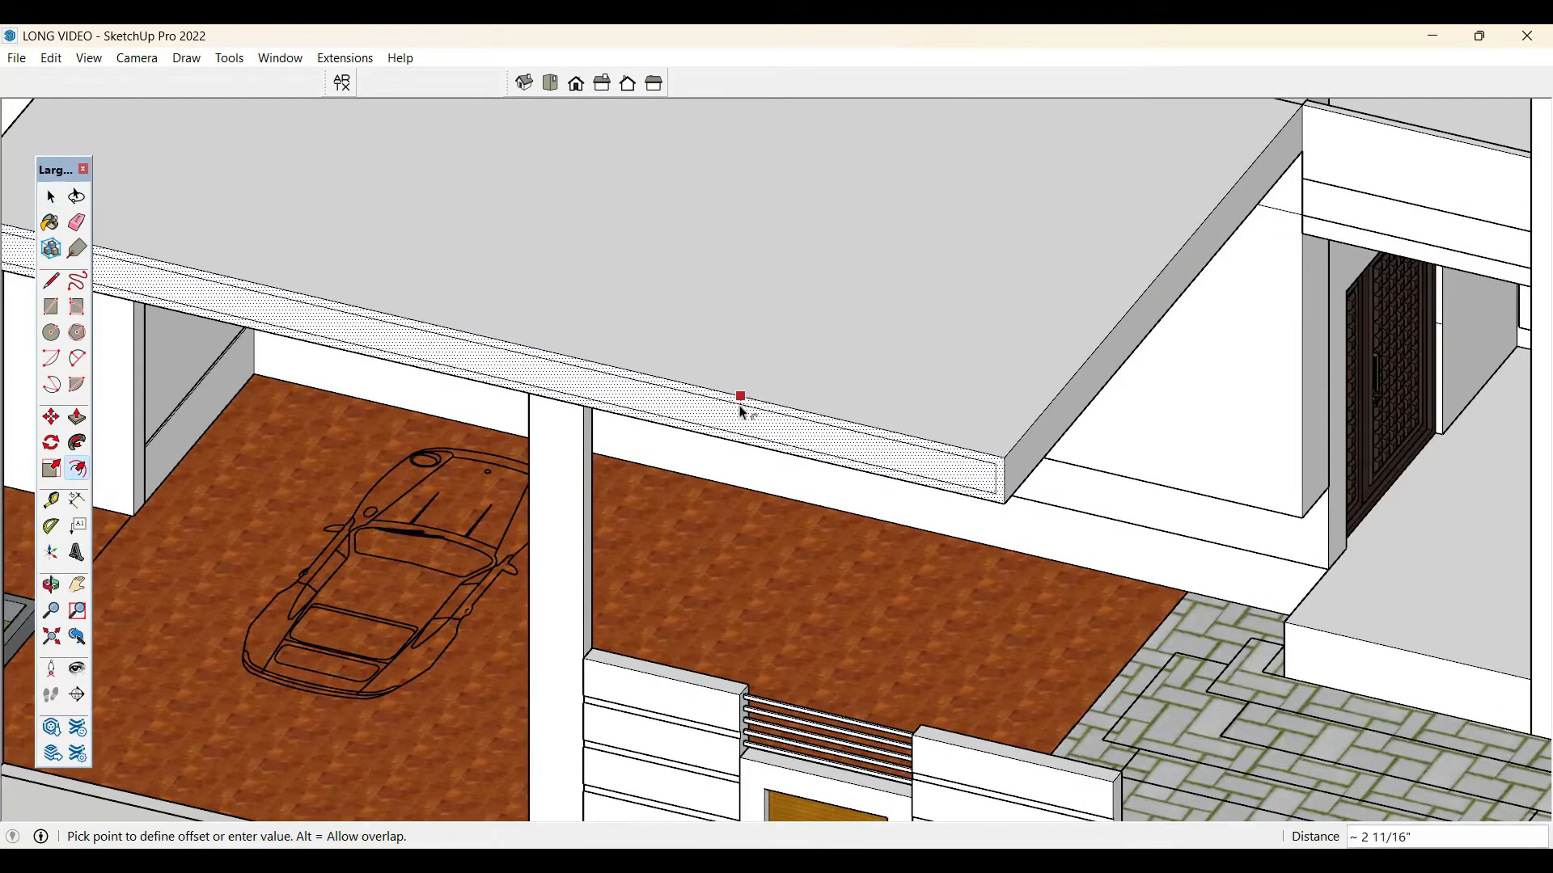
left_click(741, 406)
key("space")
scroll(1037, 438, "up", 4)
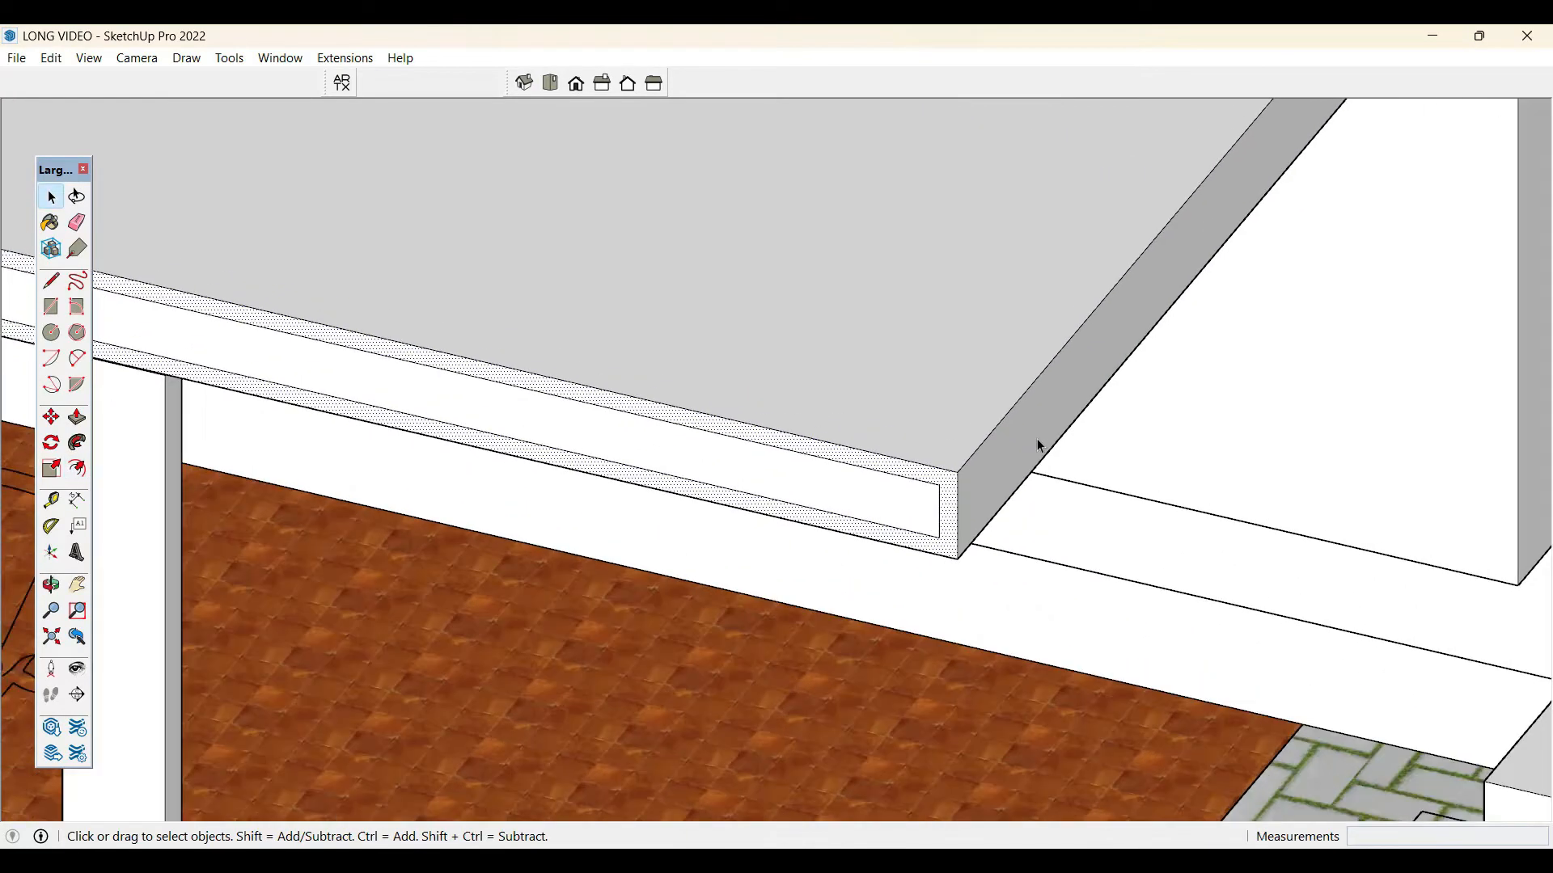
- Offset the outline of the canopy's entrance-side face inward to match the border on the front face
left_click(1038, 441)
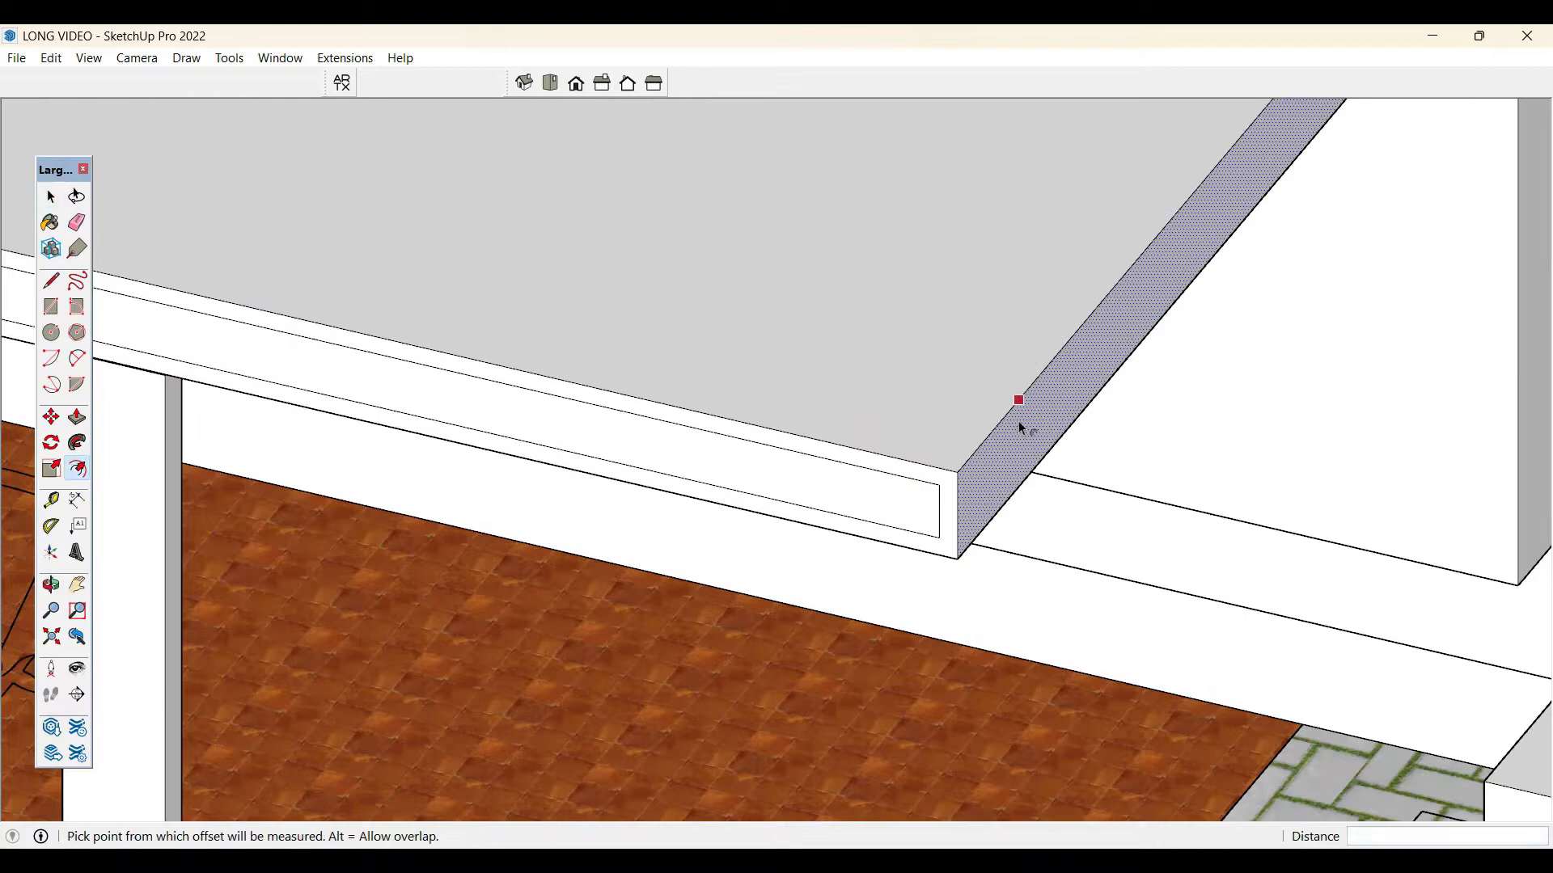
left_click(1016, 421)
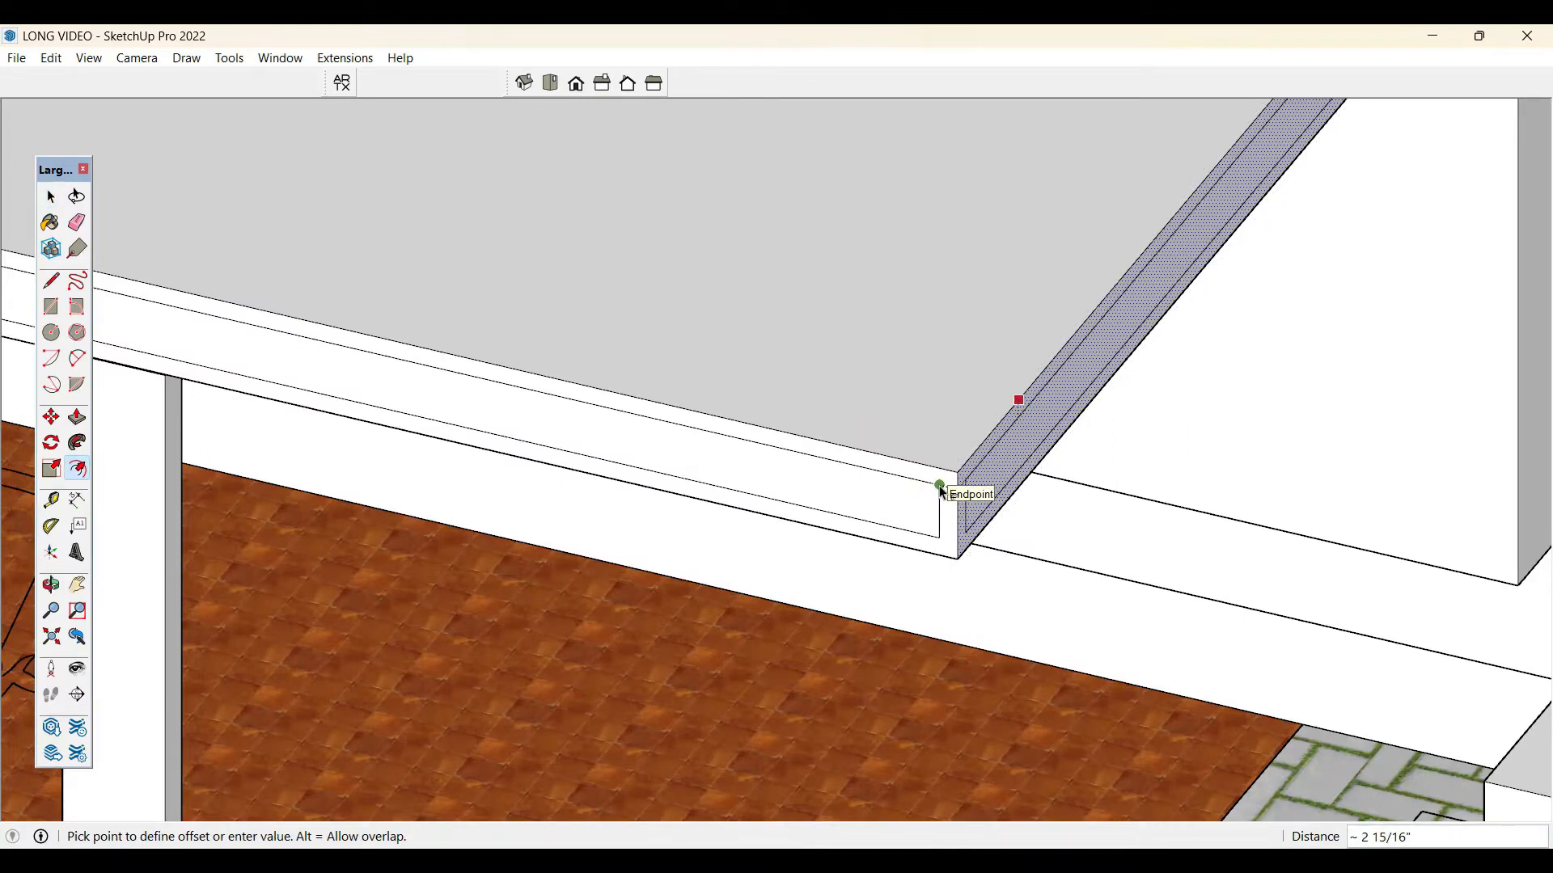
left_click(942, 491)
key("space")
- Recess the inner panel of the canopy's front face with Push/Pull by about 2 inches
left_click(926, 516)
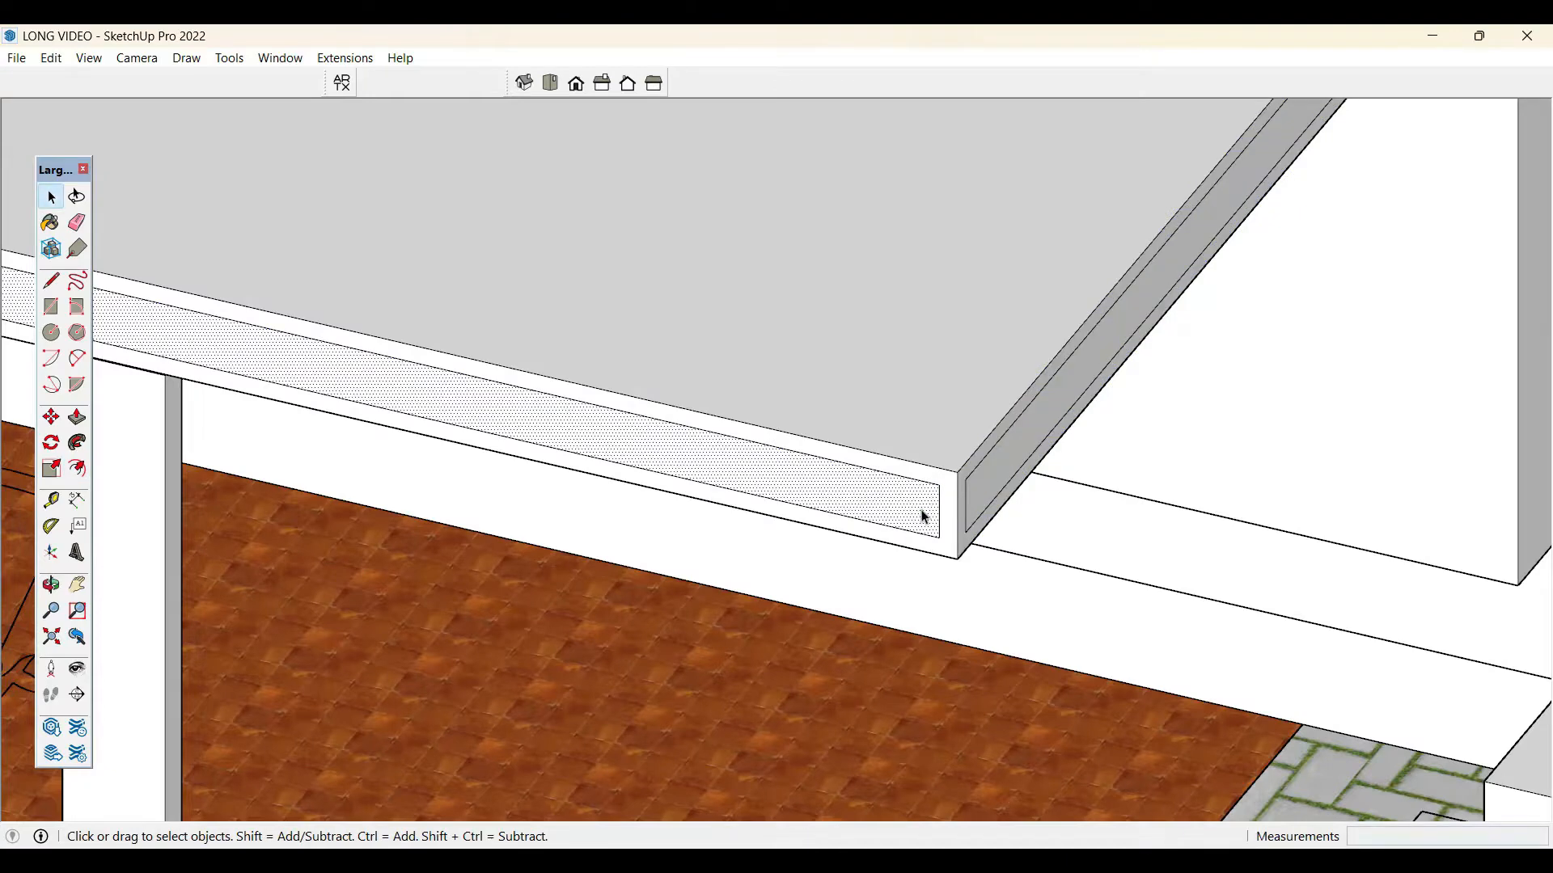
key("p")
left_click(924, 515)
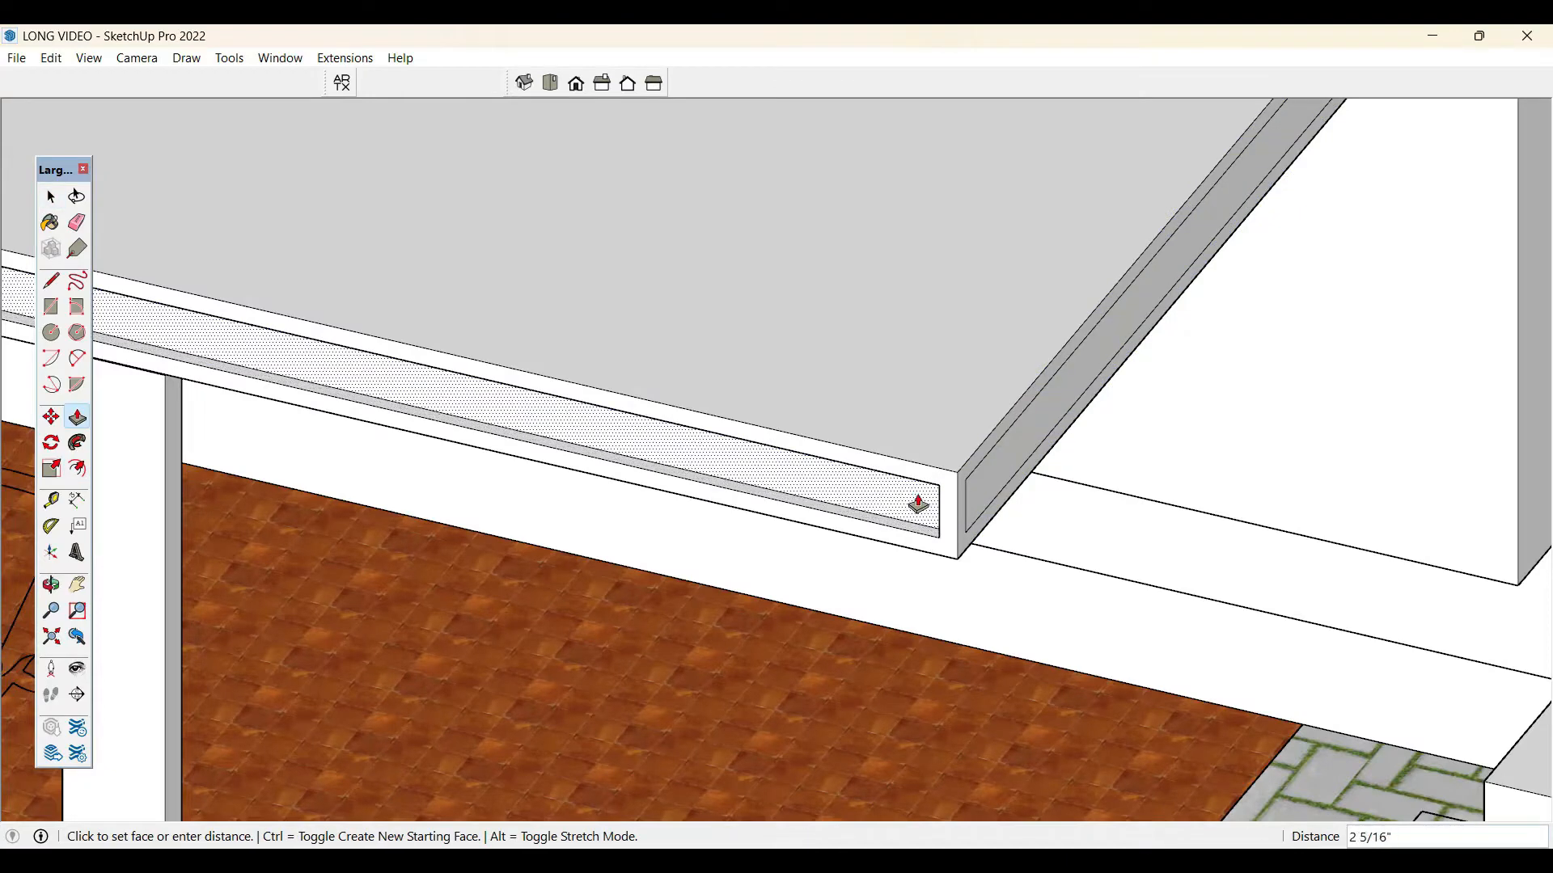
key("space")
- Recess the inner panel of the canopy's entrance-side face with Push/Pull by about 2 inches
scroll(962, 517, "down", 4)
middle_click_drag(1072, 482, 899, 404)
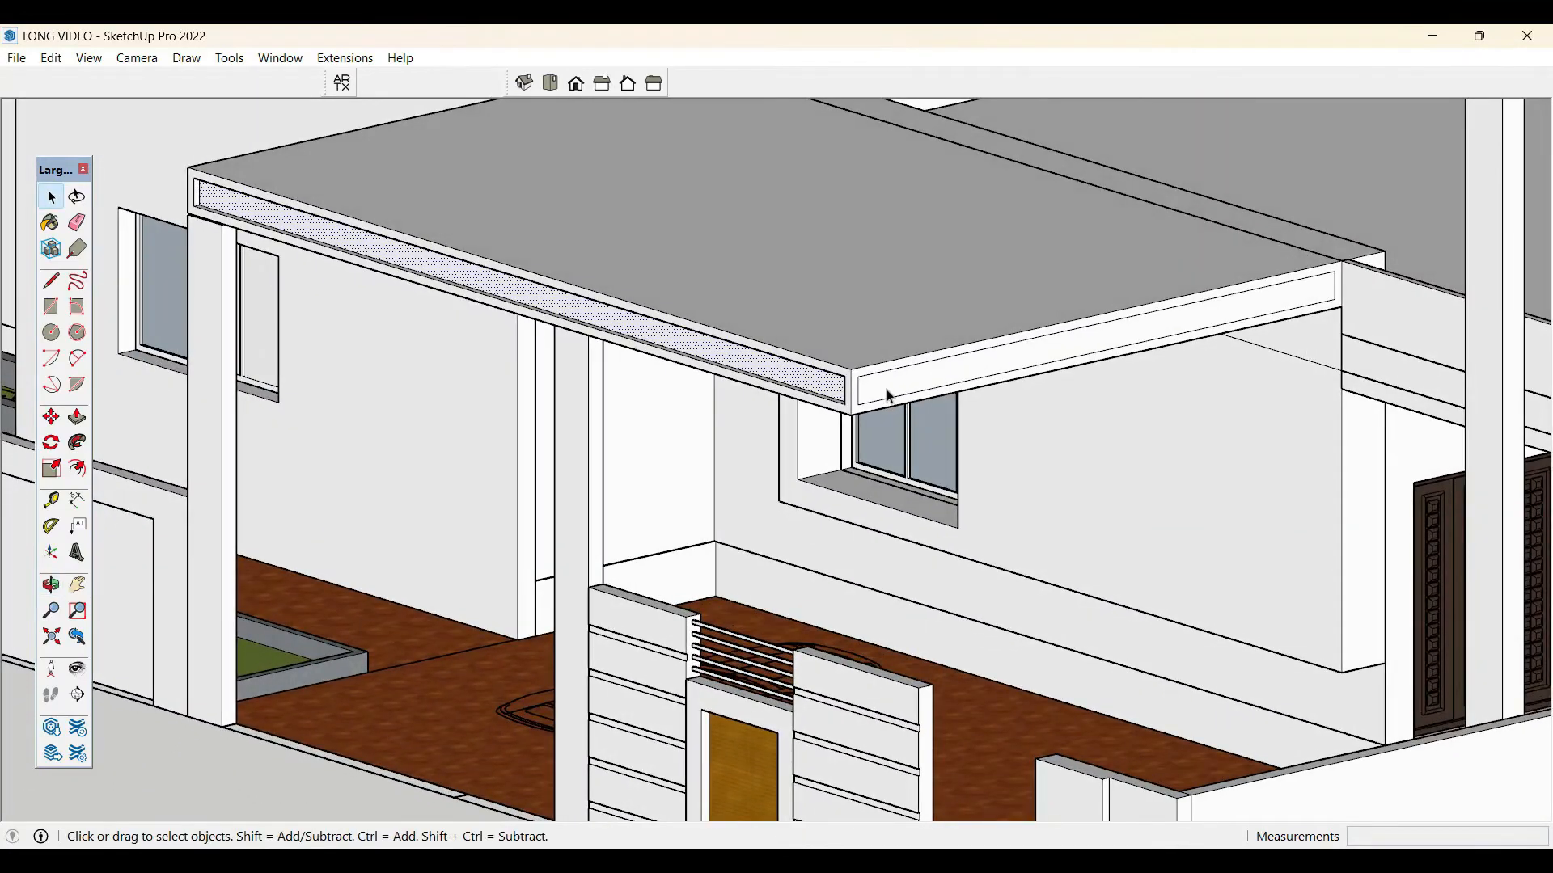
key("p")
scroll(869, 395, "up", 4)
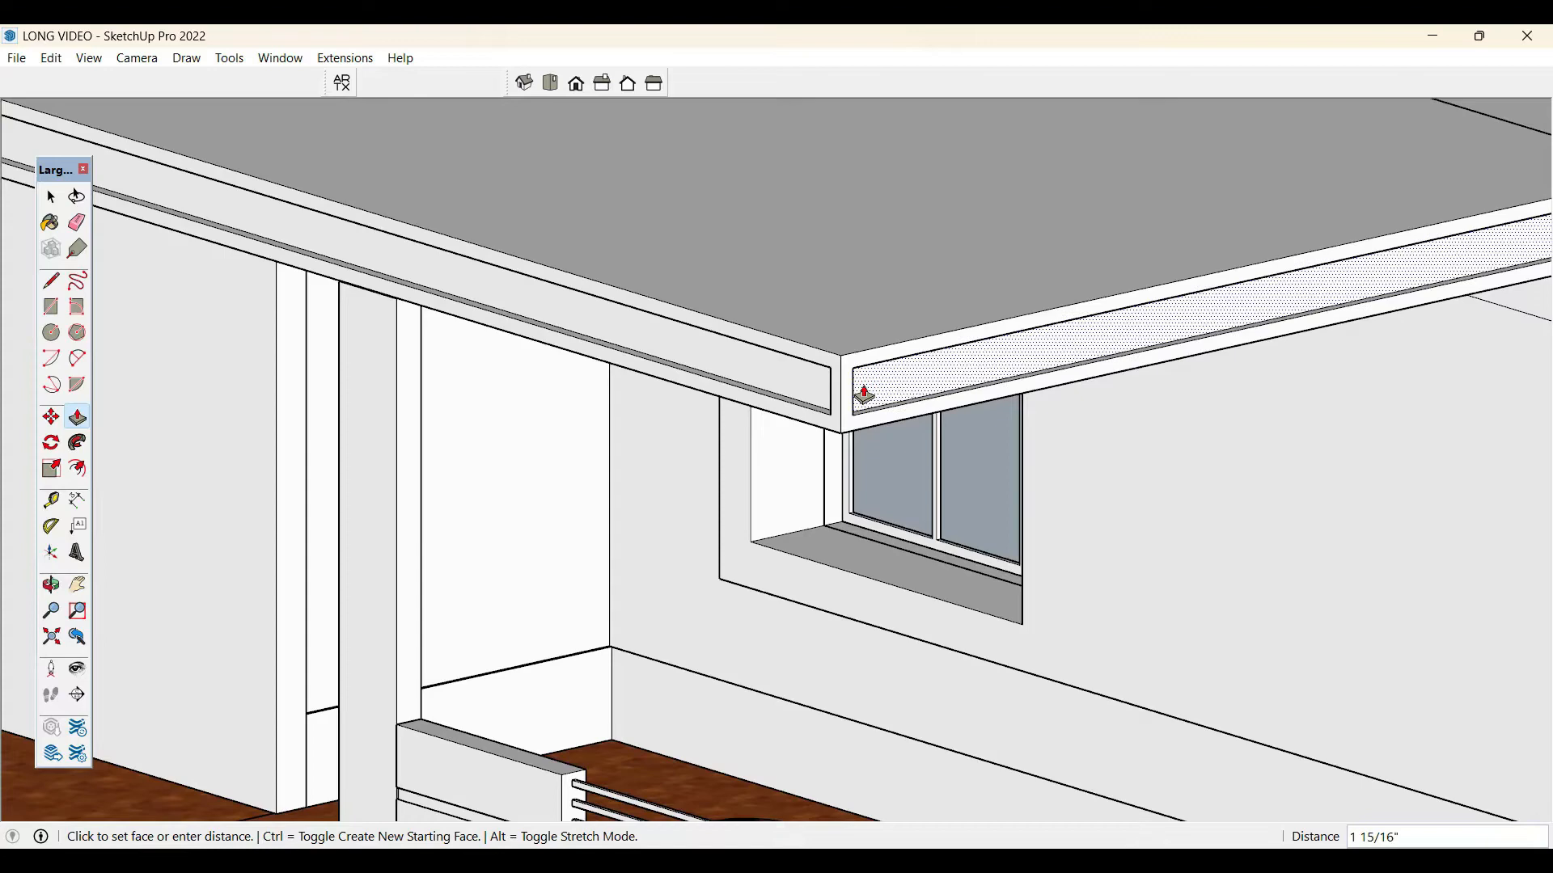
key("space")
- Offset the canopy's opposite side face inward to match the front border and recess its inner panel
scroll(861, 391, "down", 5)
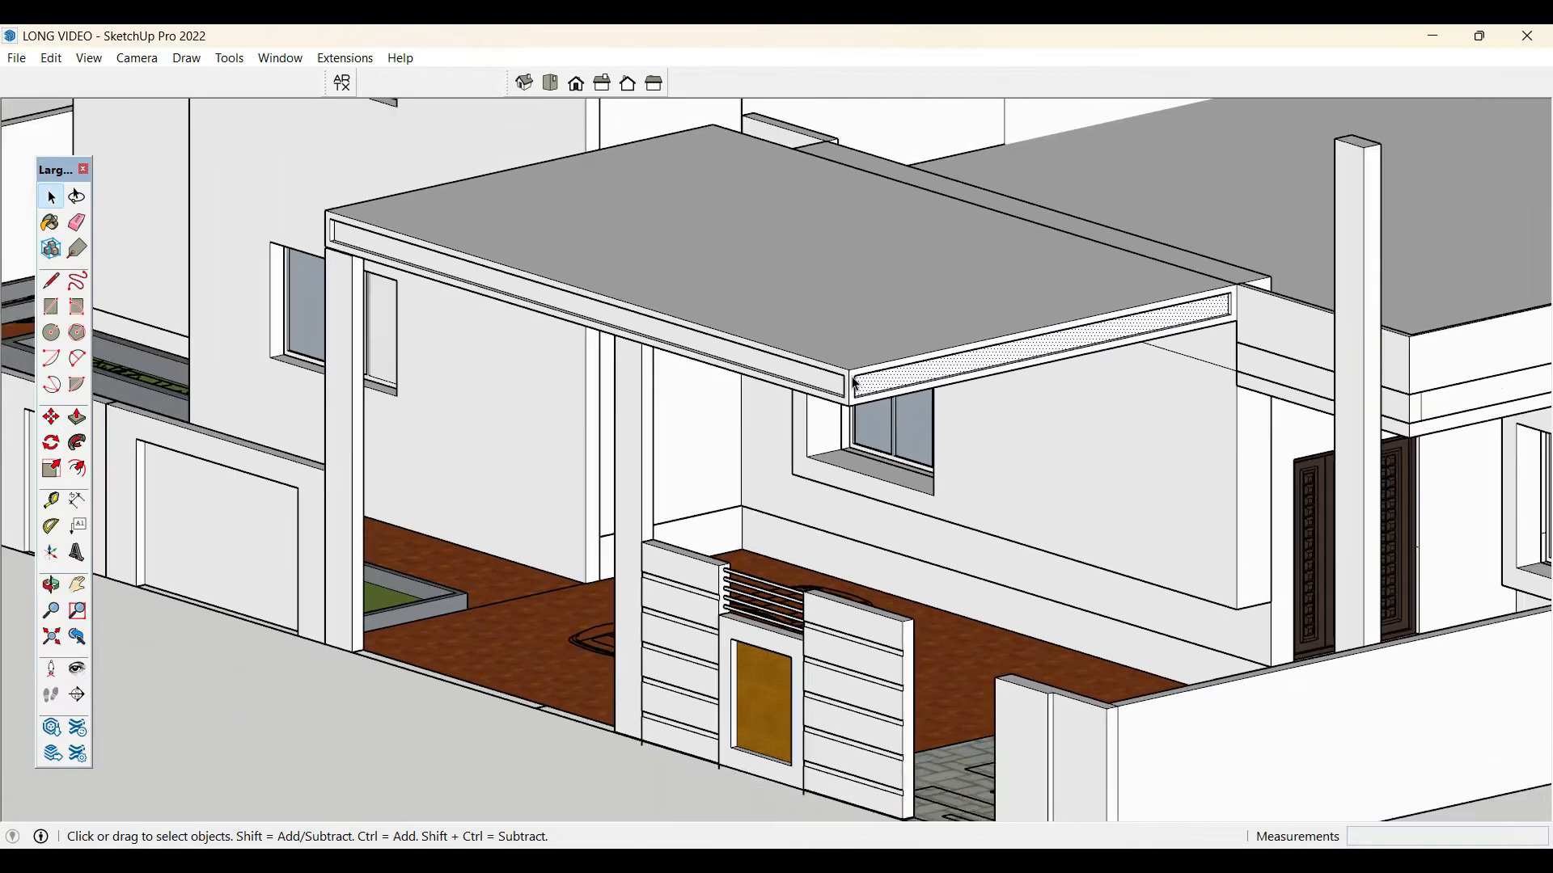
middle_click_drag(853, 390, 968, 361)
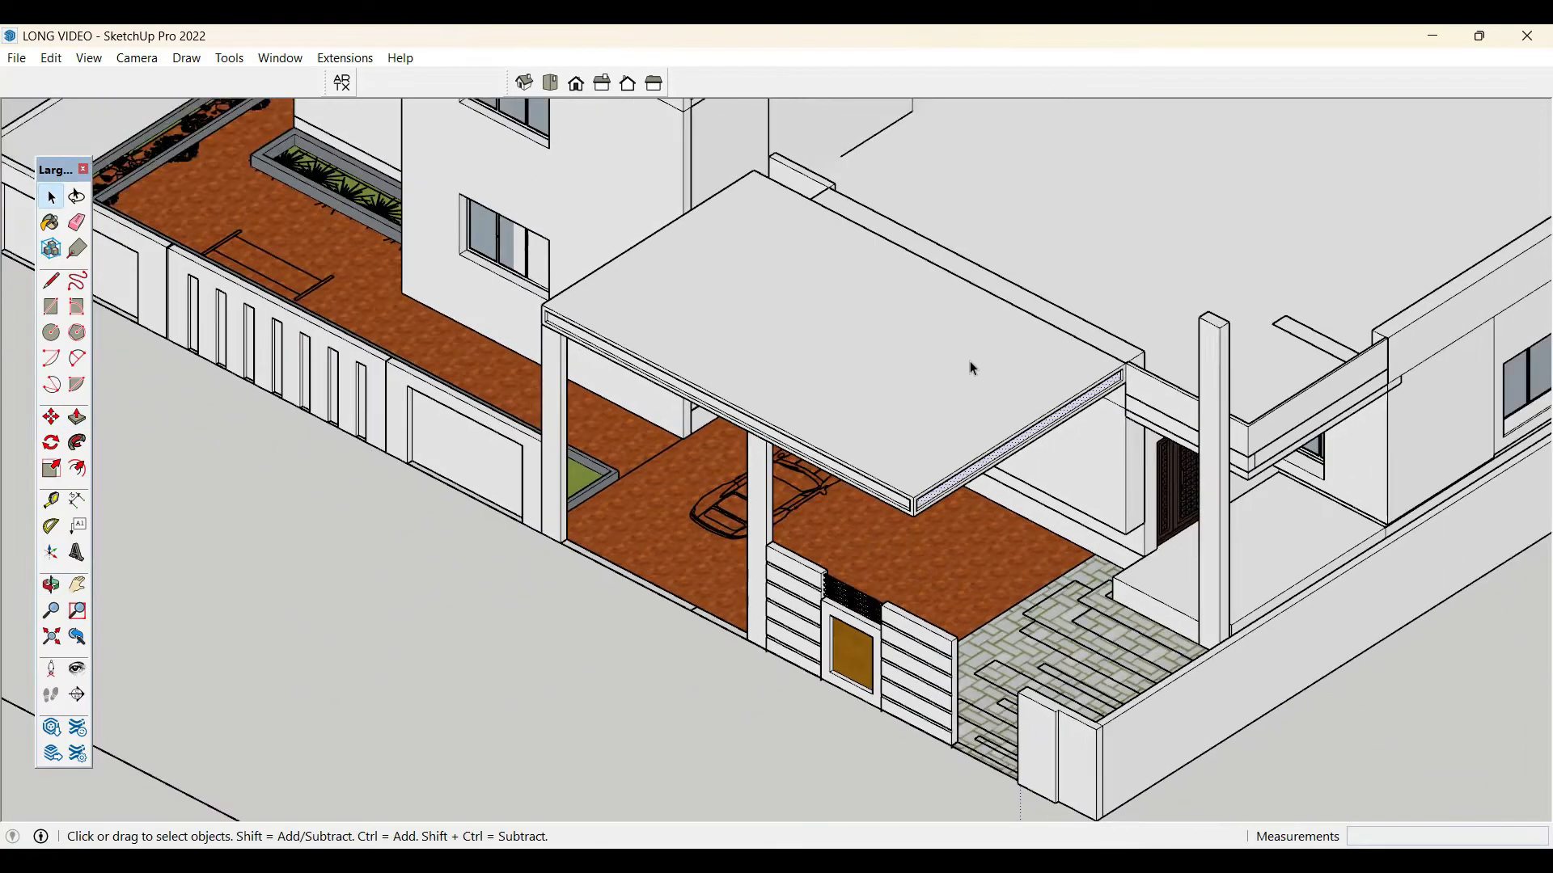
left_click(966, 367)
middle_click_drag(655, 441, 740, 437)
scroll(629, 425, "up", 5)
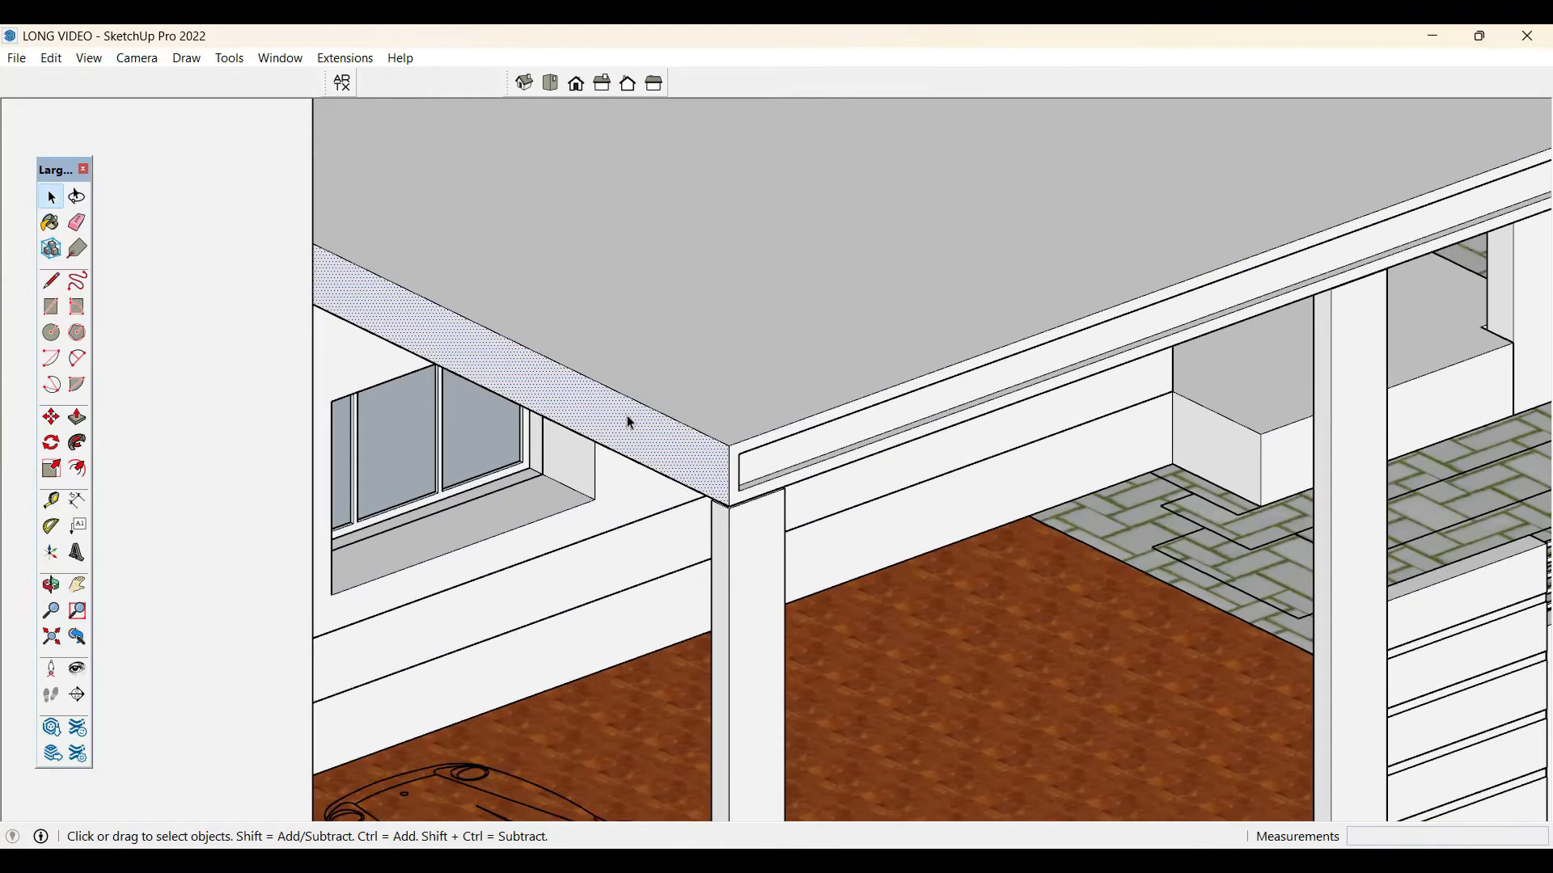
key("f")
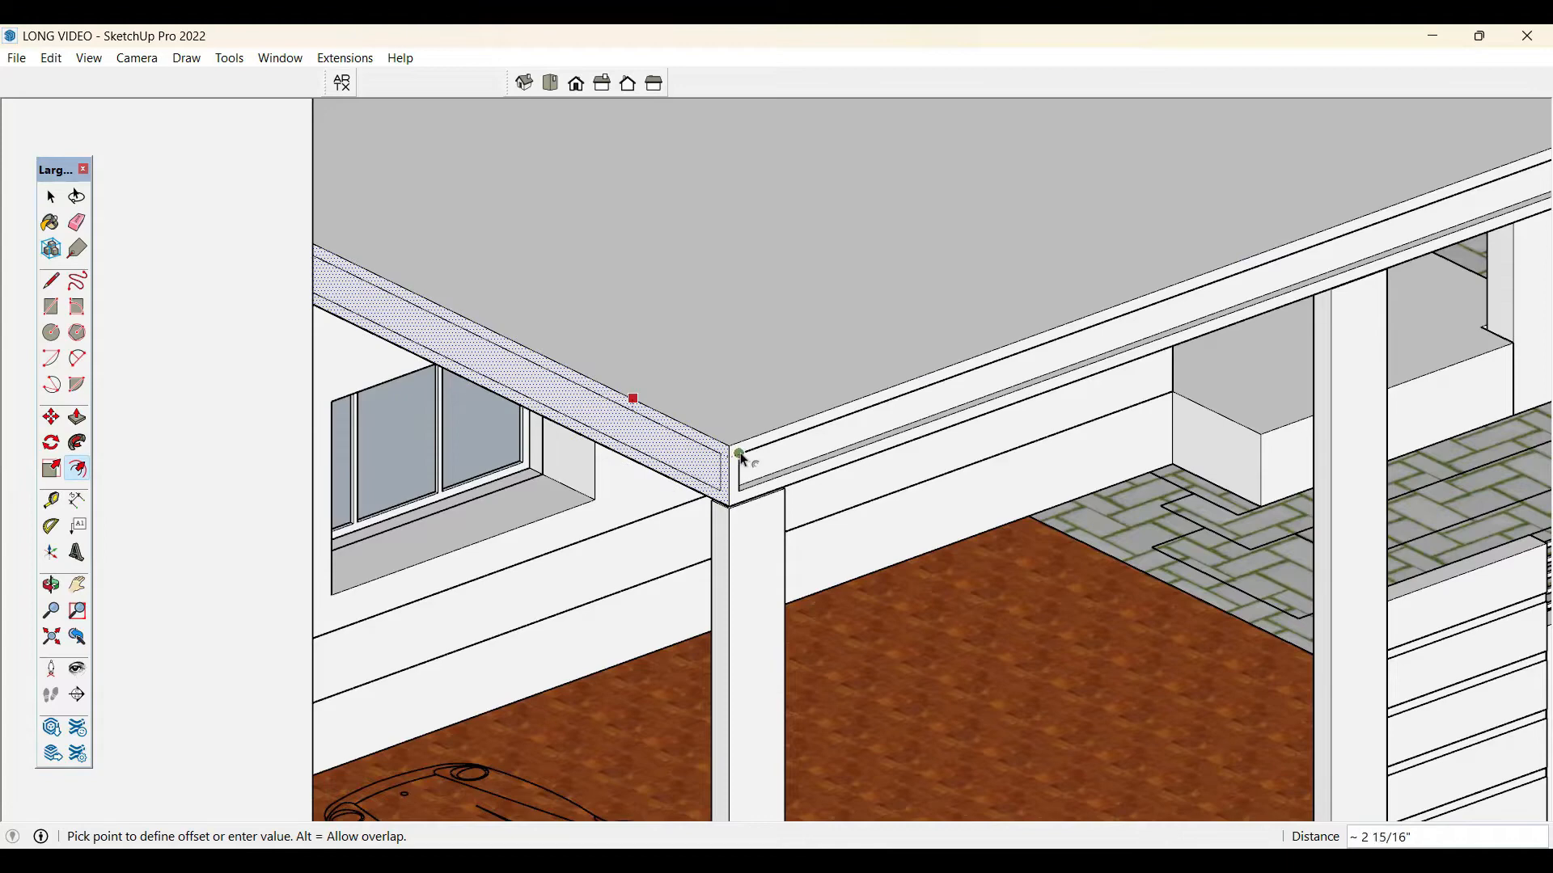
key("space")
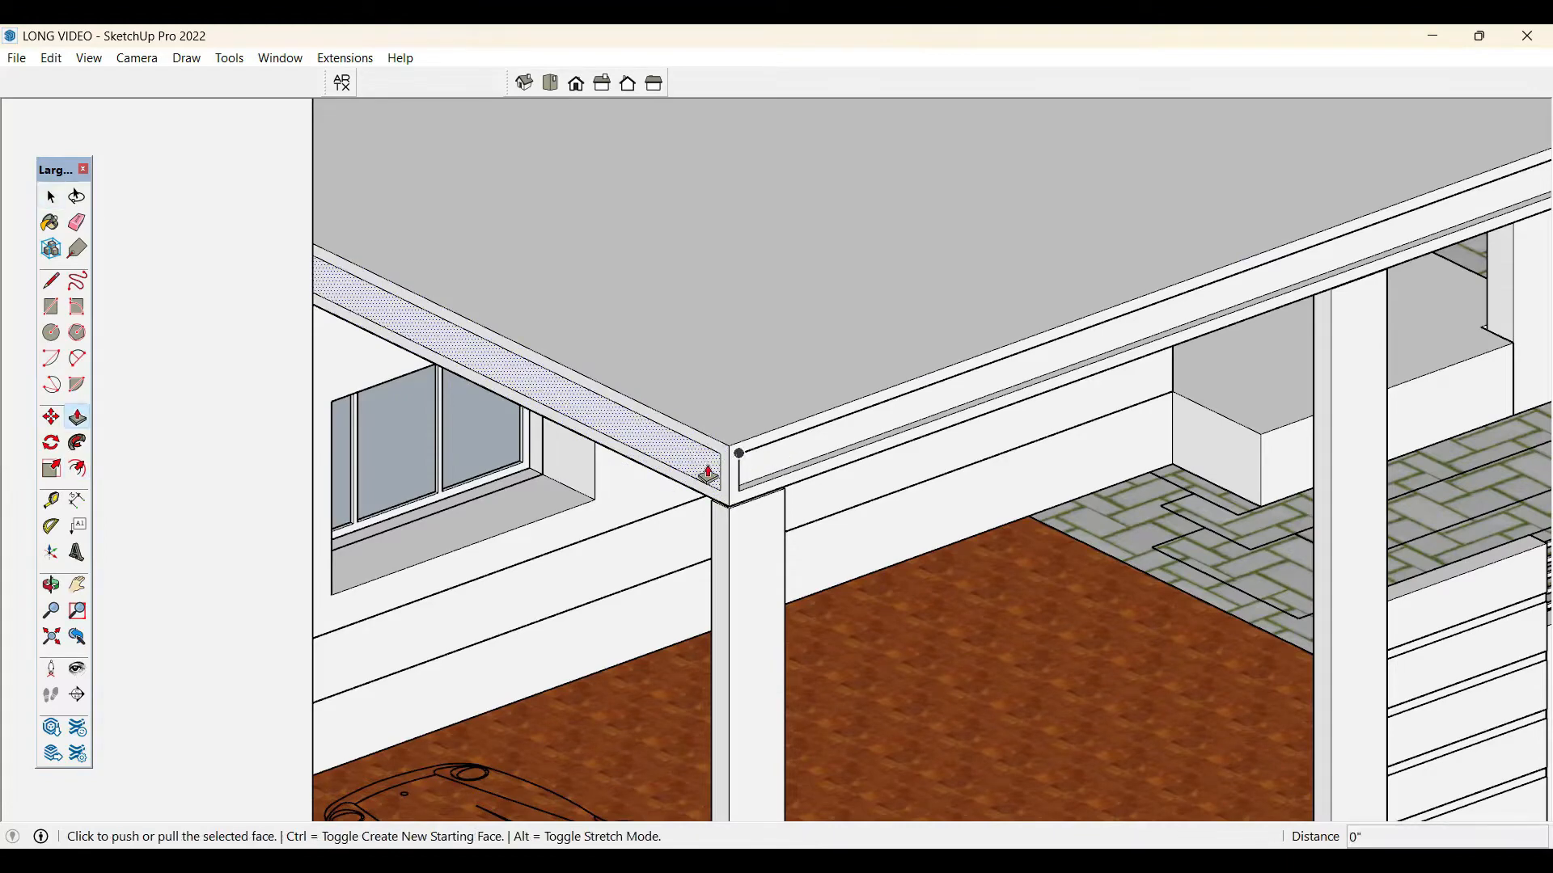
left_click(709, 473)
key("space")
- Select the canopy slab with all its connected geometry and make it a group
scroll(761, 397, "down", 8)
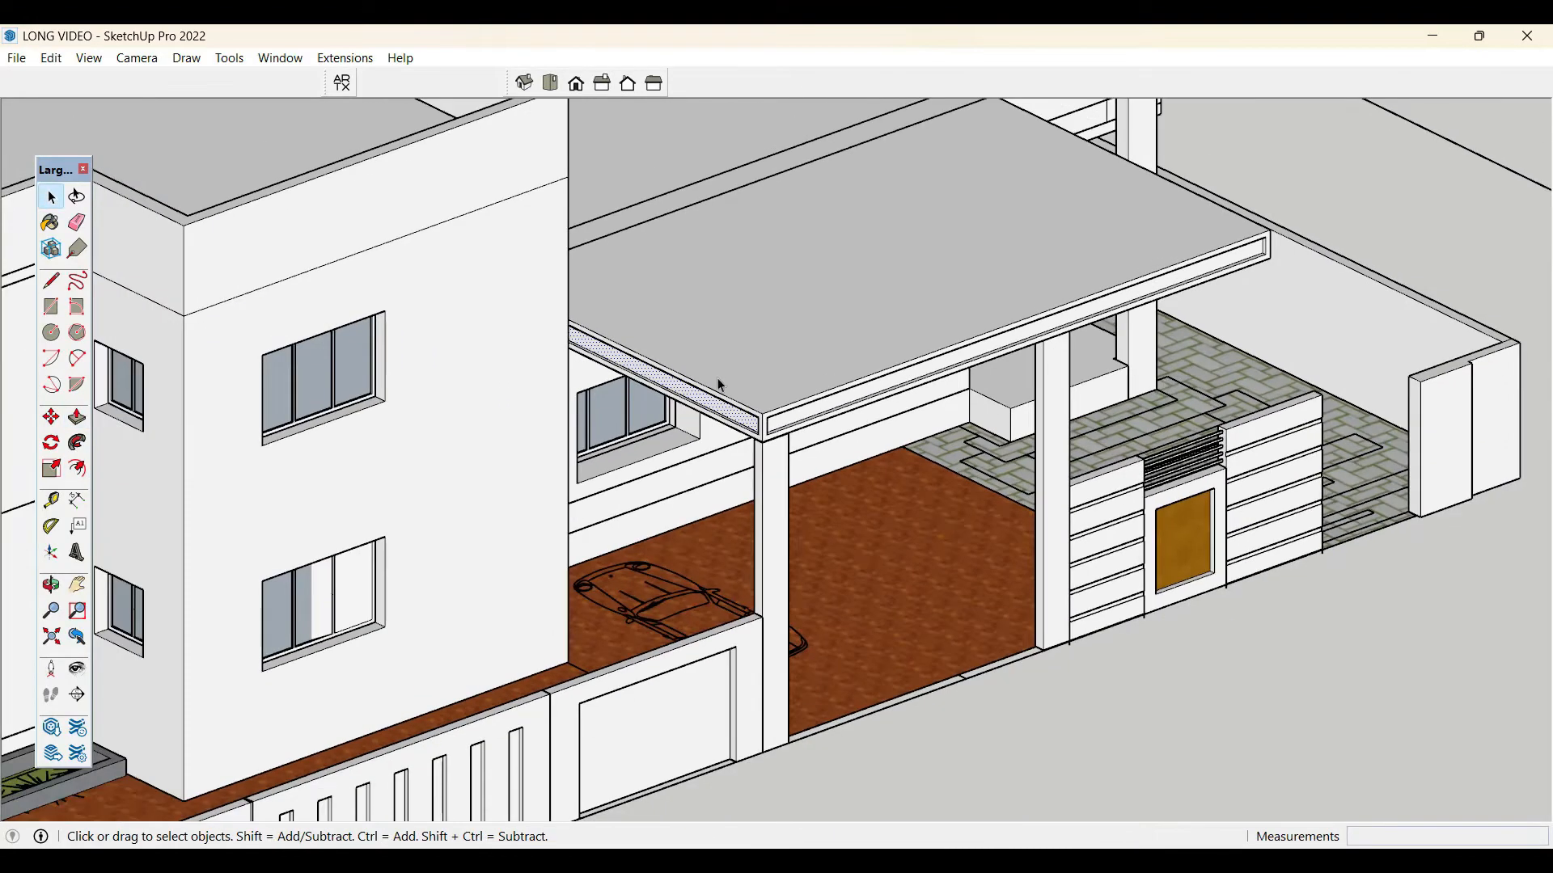
left_click_drag(1017, 538, 815, 278)
key("space")
triple_click(815, 278)
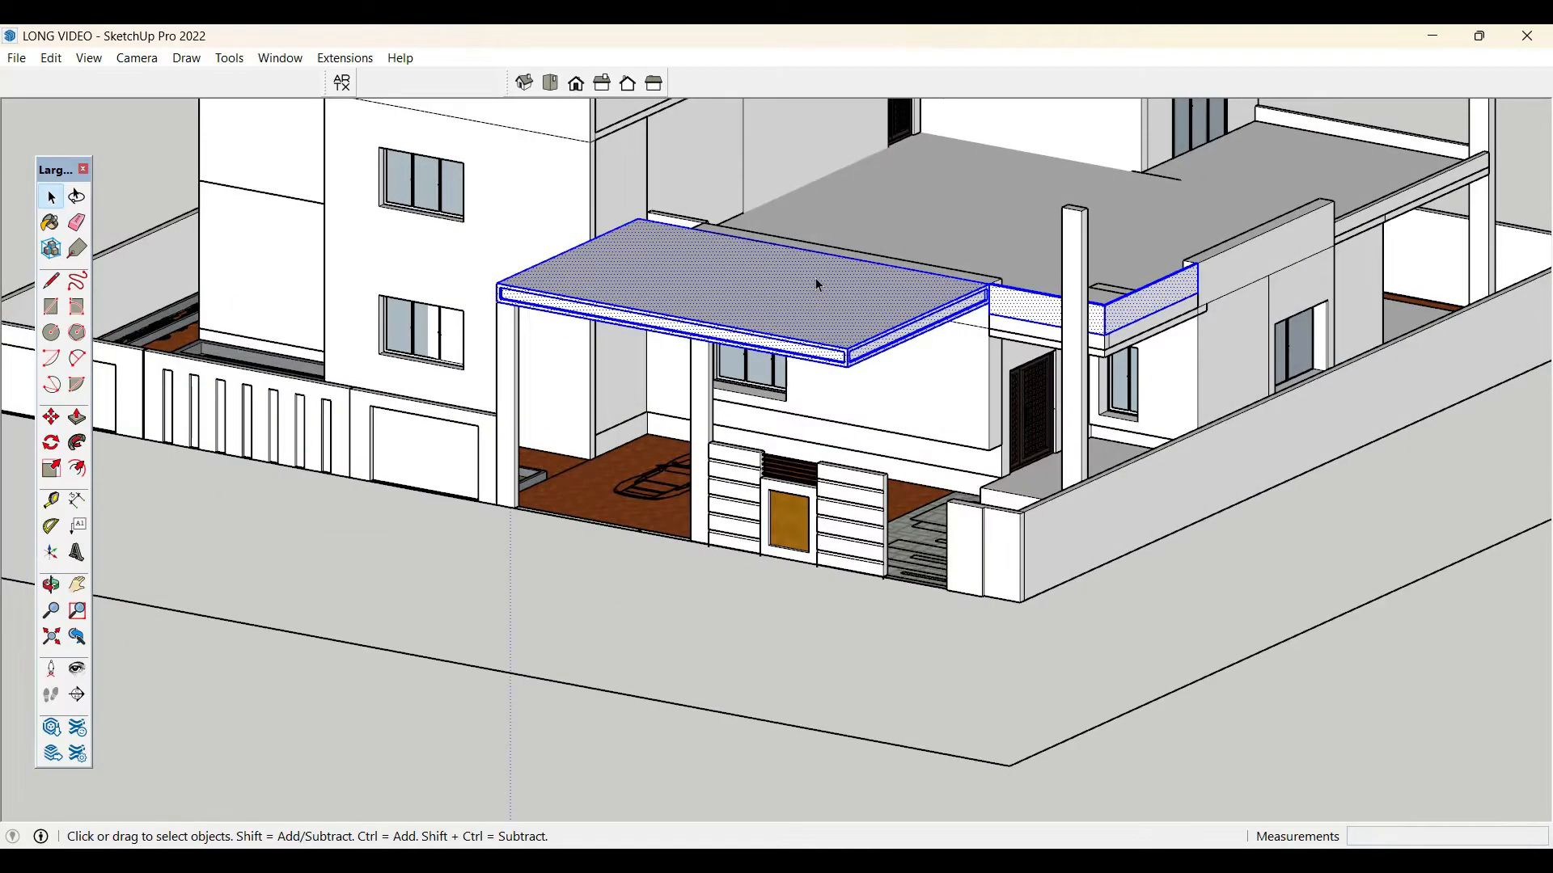
right_click(815, 278)
left_click(873, 447)
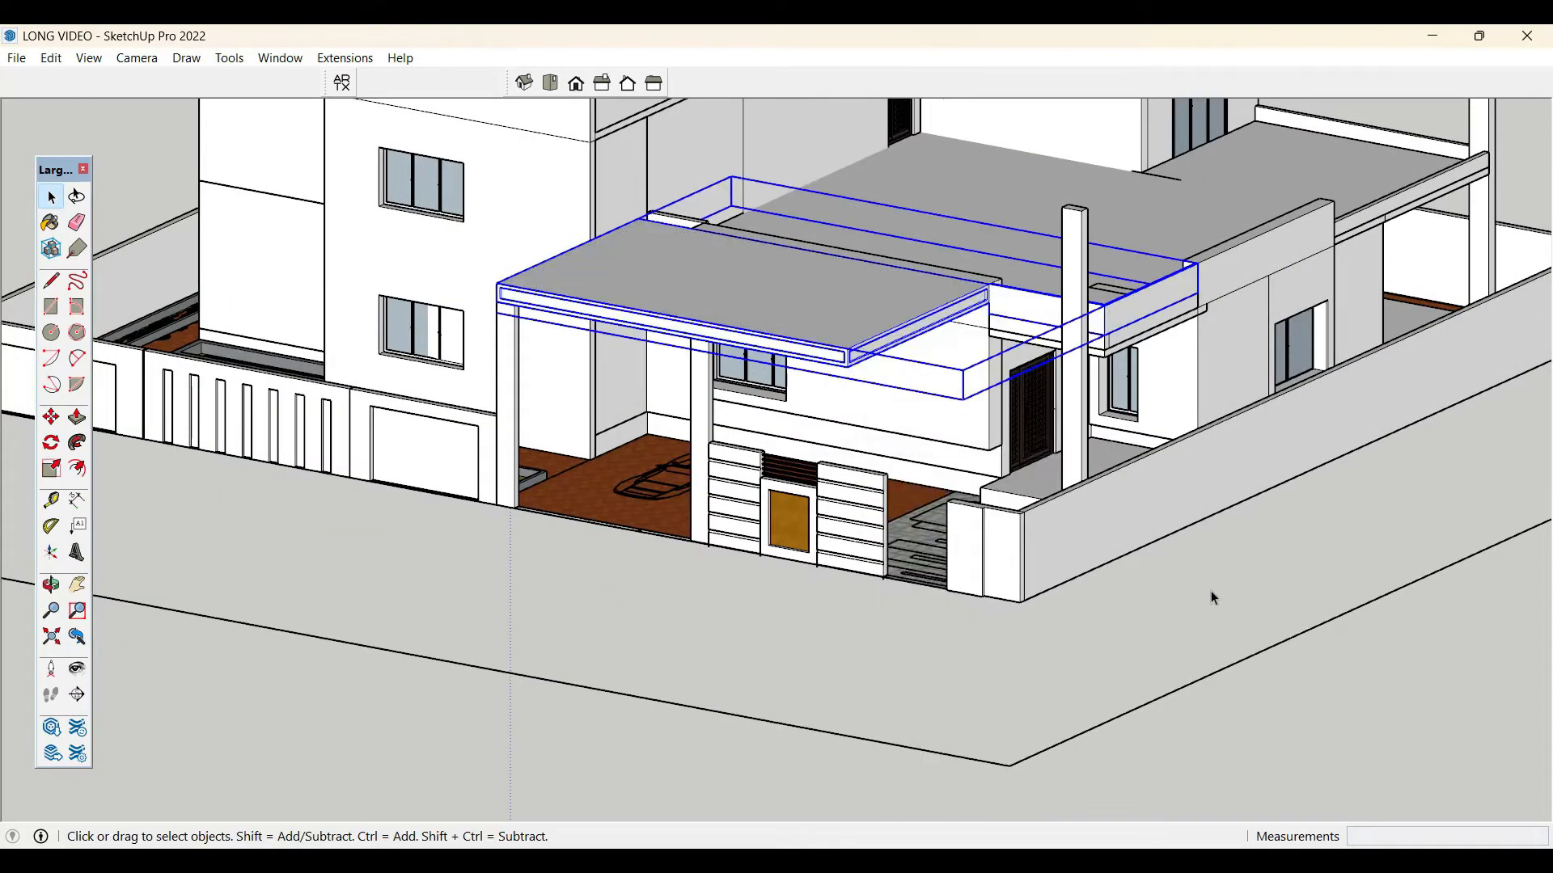
- Edit the boundary wall group and draw a line across the short front wall's top at the step between its two sections
middle_click_drag(1215, 599, 1230, 548)
scroll(1011, 605, "up", 5)
scroll(1272, 488, "up", 8)
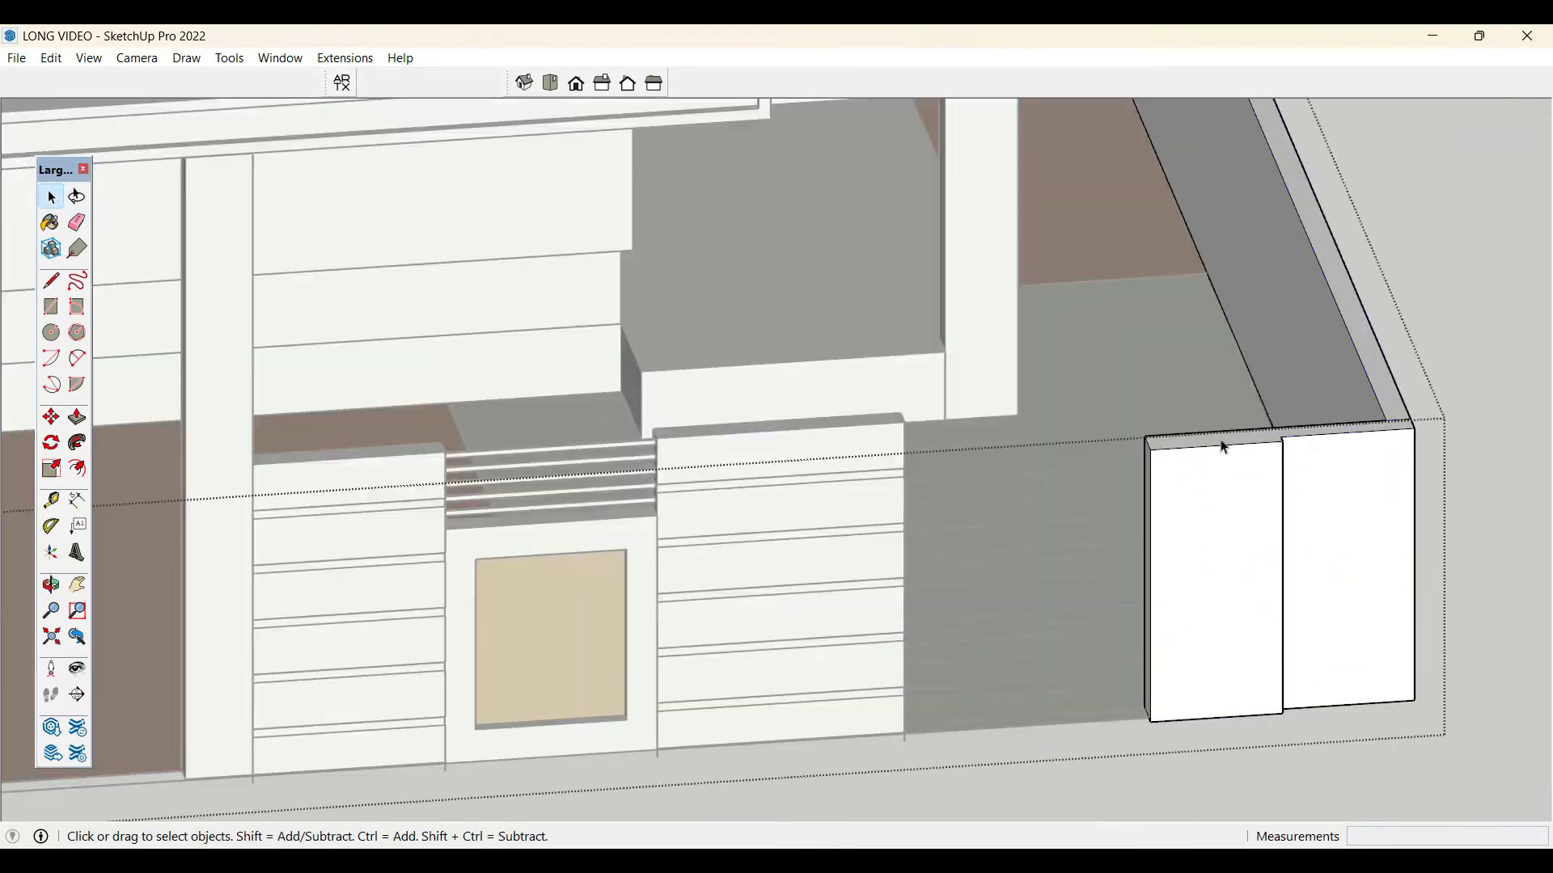
left_click(1224, 447)
middle_click_drag(1224, 447, 1265, 496)
scroll(1278, 453, "up", 6)
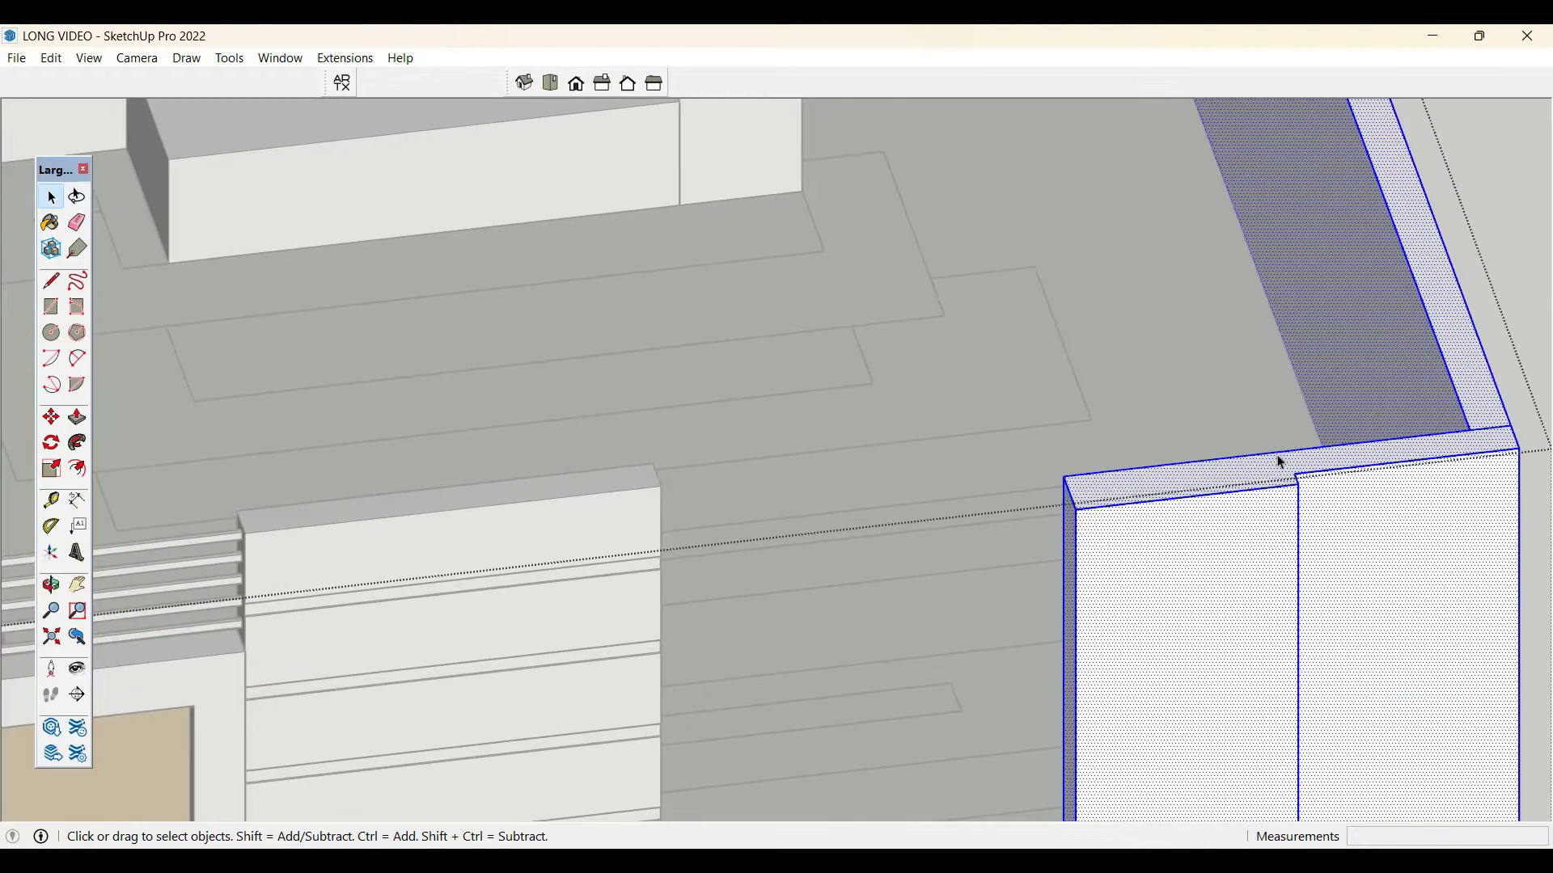
left_click(1279, 453)
left_click(1292, 483)
key("space")
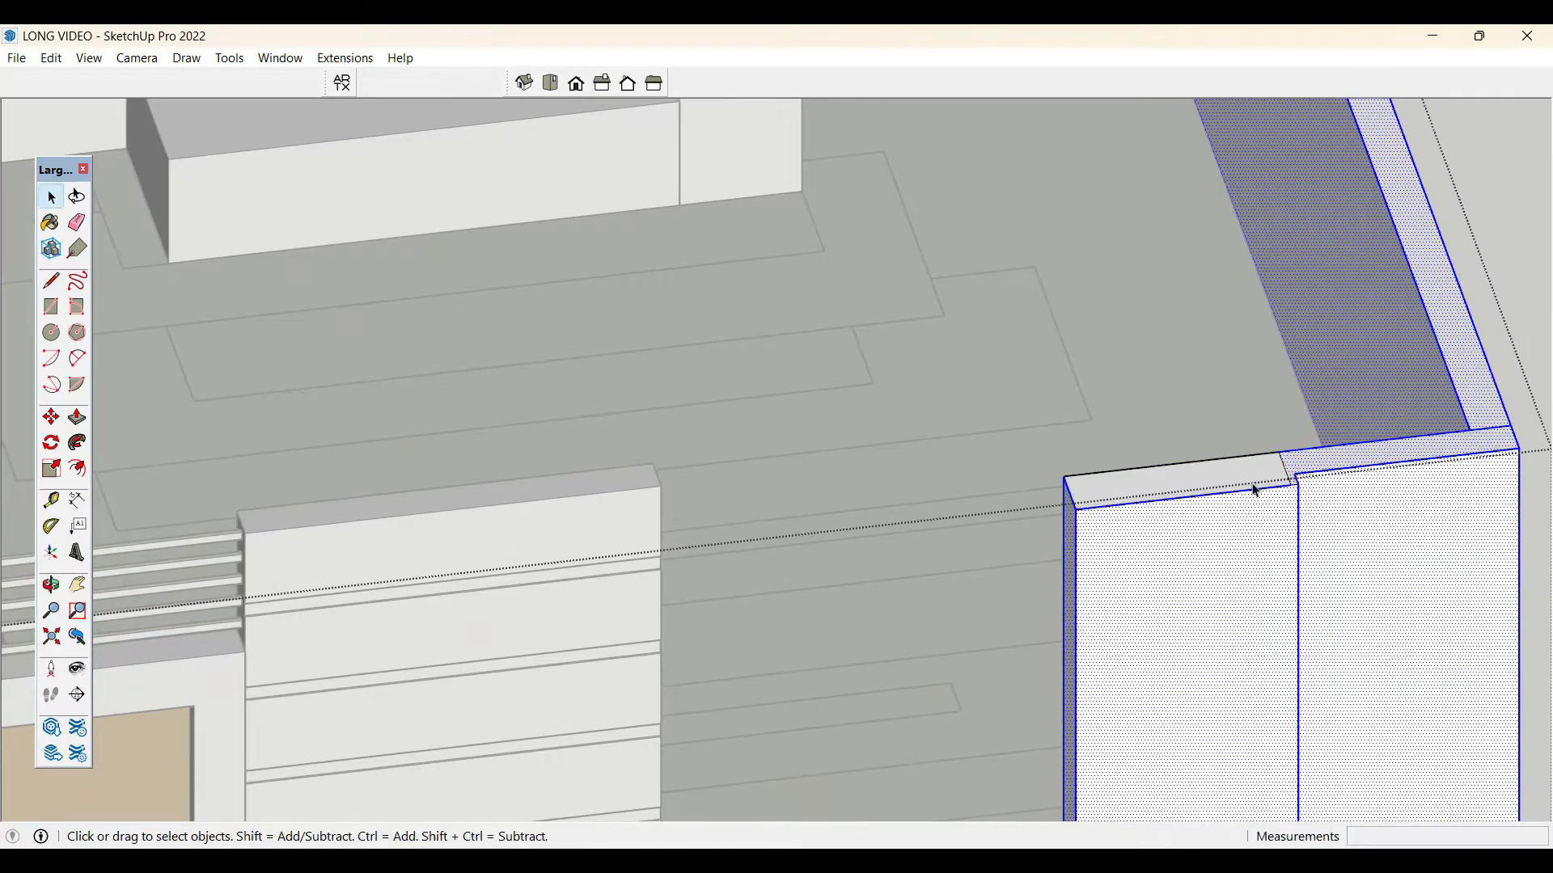
- Raise the gate-side section of the short front wall with Push/Pull to the height of the grooved wall opposite
key("p")
left_click(1213, 492)
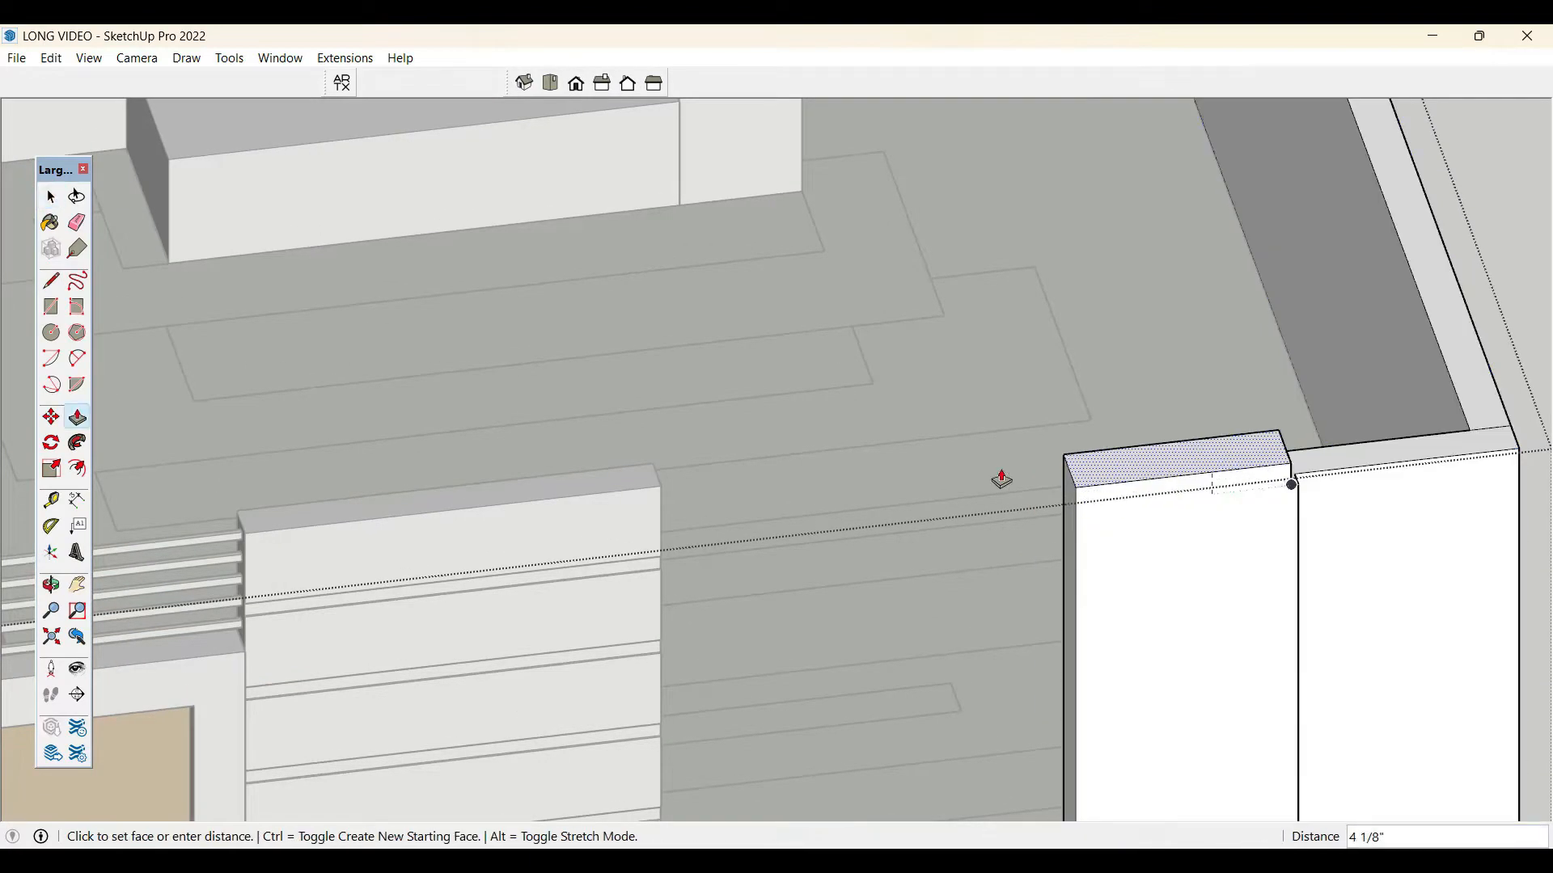
left_click(649, 495)
key("space")
scroll(766, 332, "down", 4)
left_click(1339, 464)
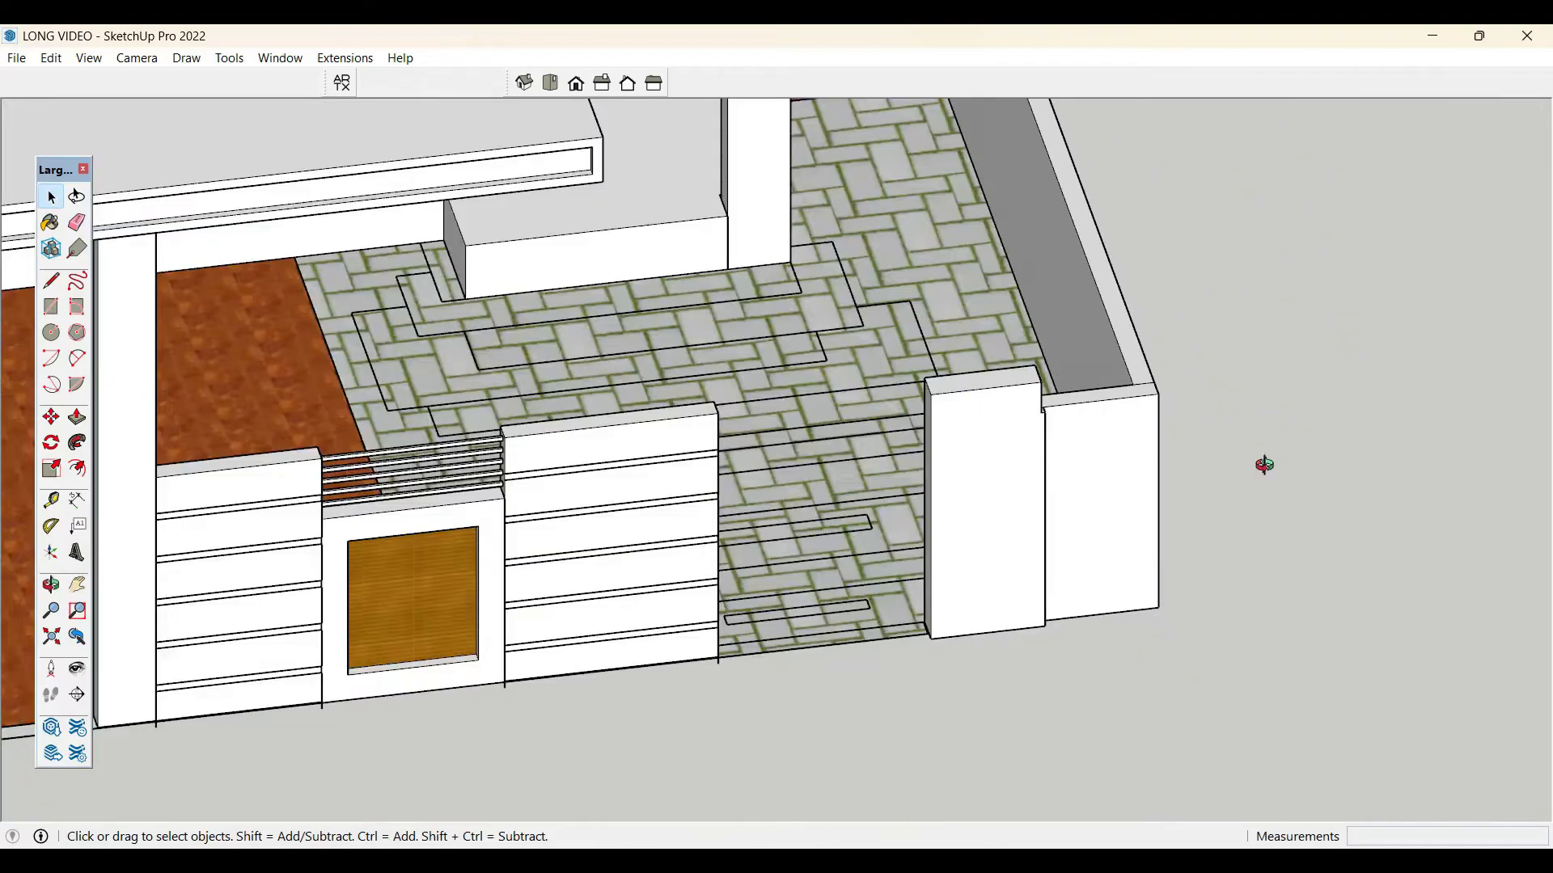
- Extend the raised section's inner end face with Push/Pull until it is flush with the wall's vertical step below
middle_click_drag(1265, 465, 824, 547)
scroll(827, 552, "up", 6)
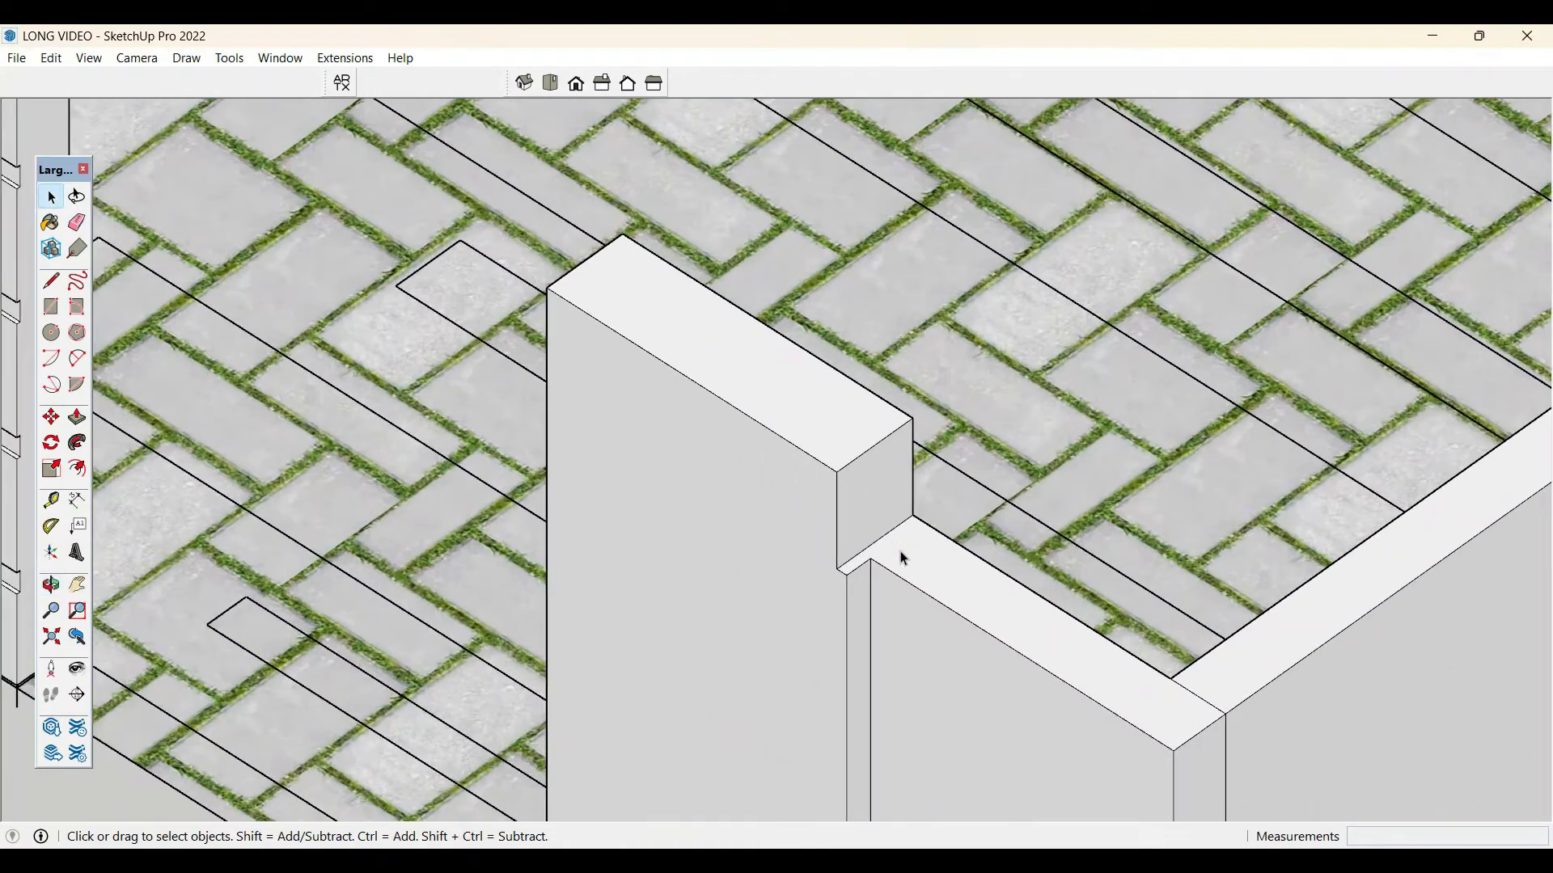
scroll(849, 302, "down", 5)
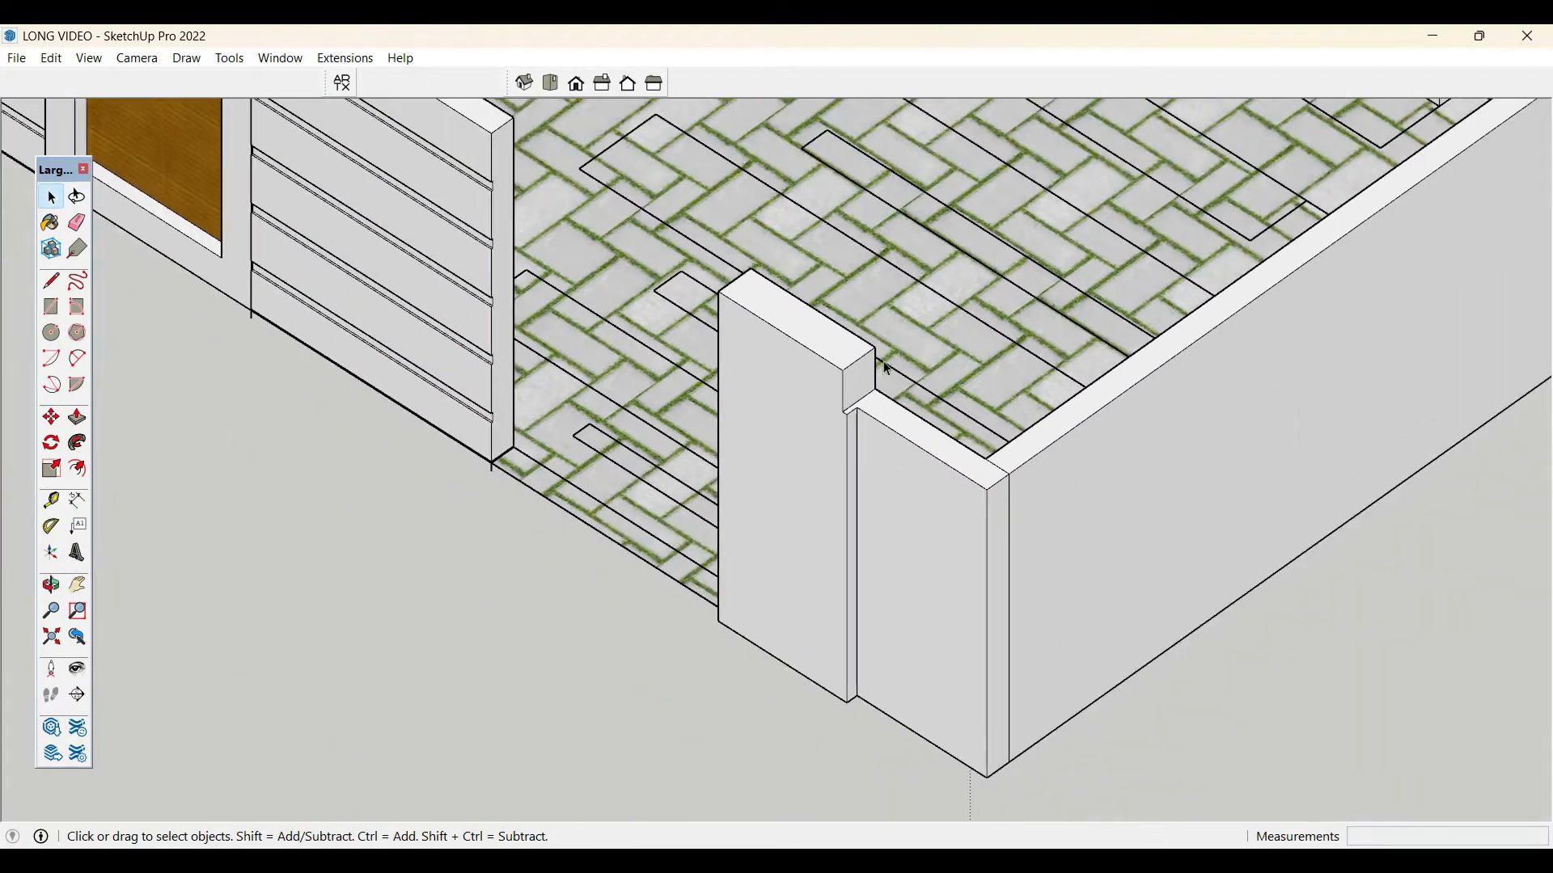
scroll(944, 508, "up", 5)
scroll(816, 357, "up", 2)
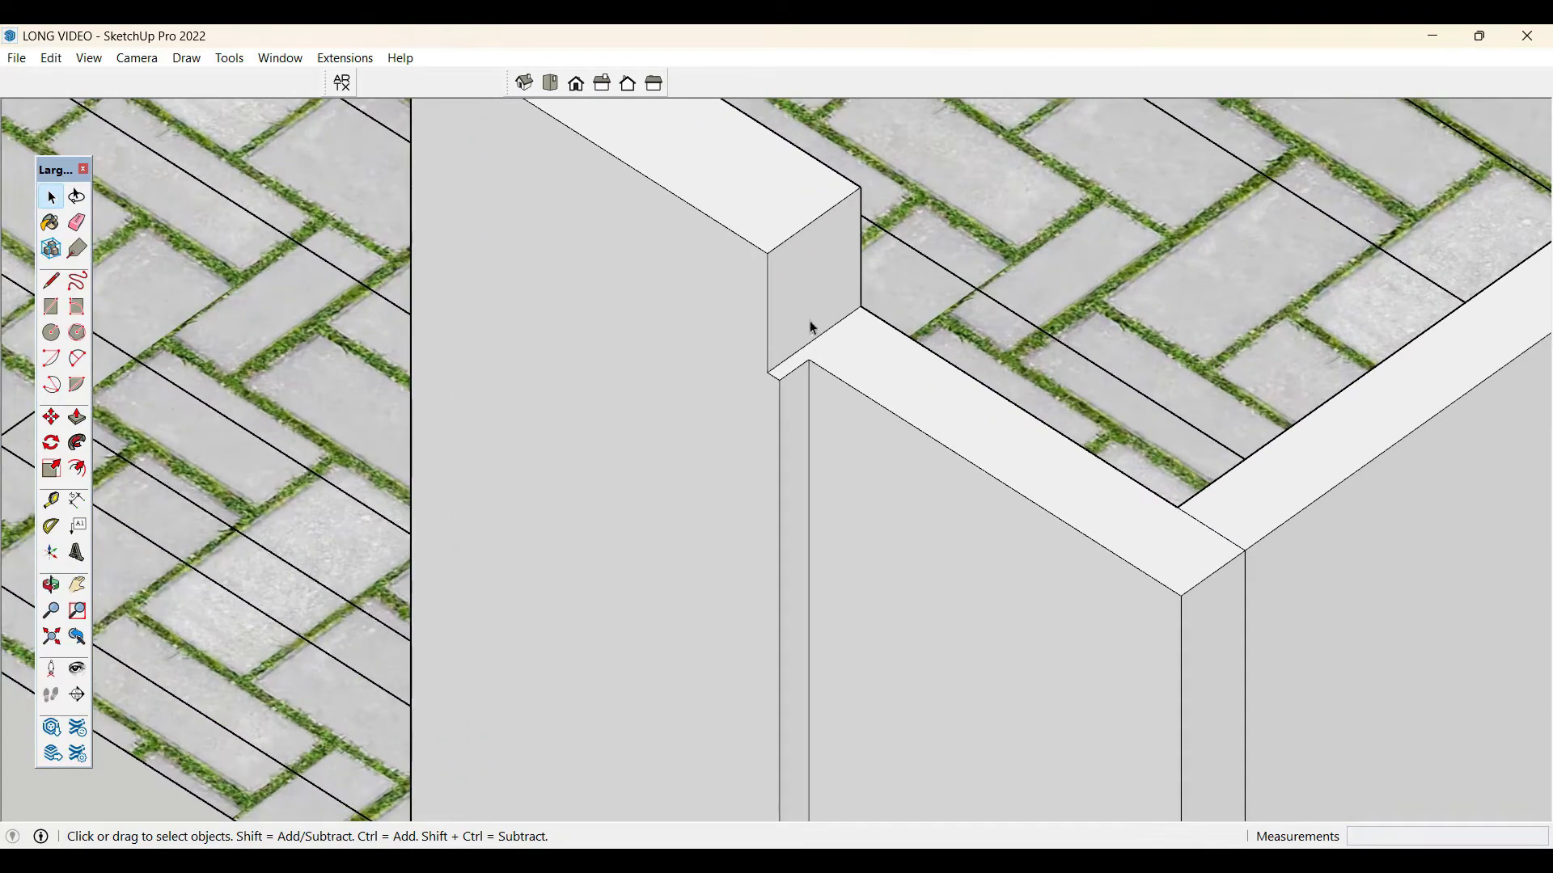
left_click(814, 327)
key("p")
key("space")
triple_click(795, 329)
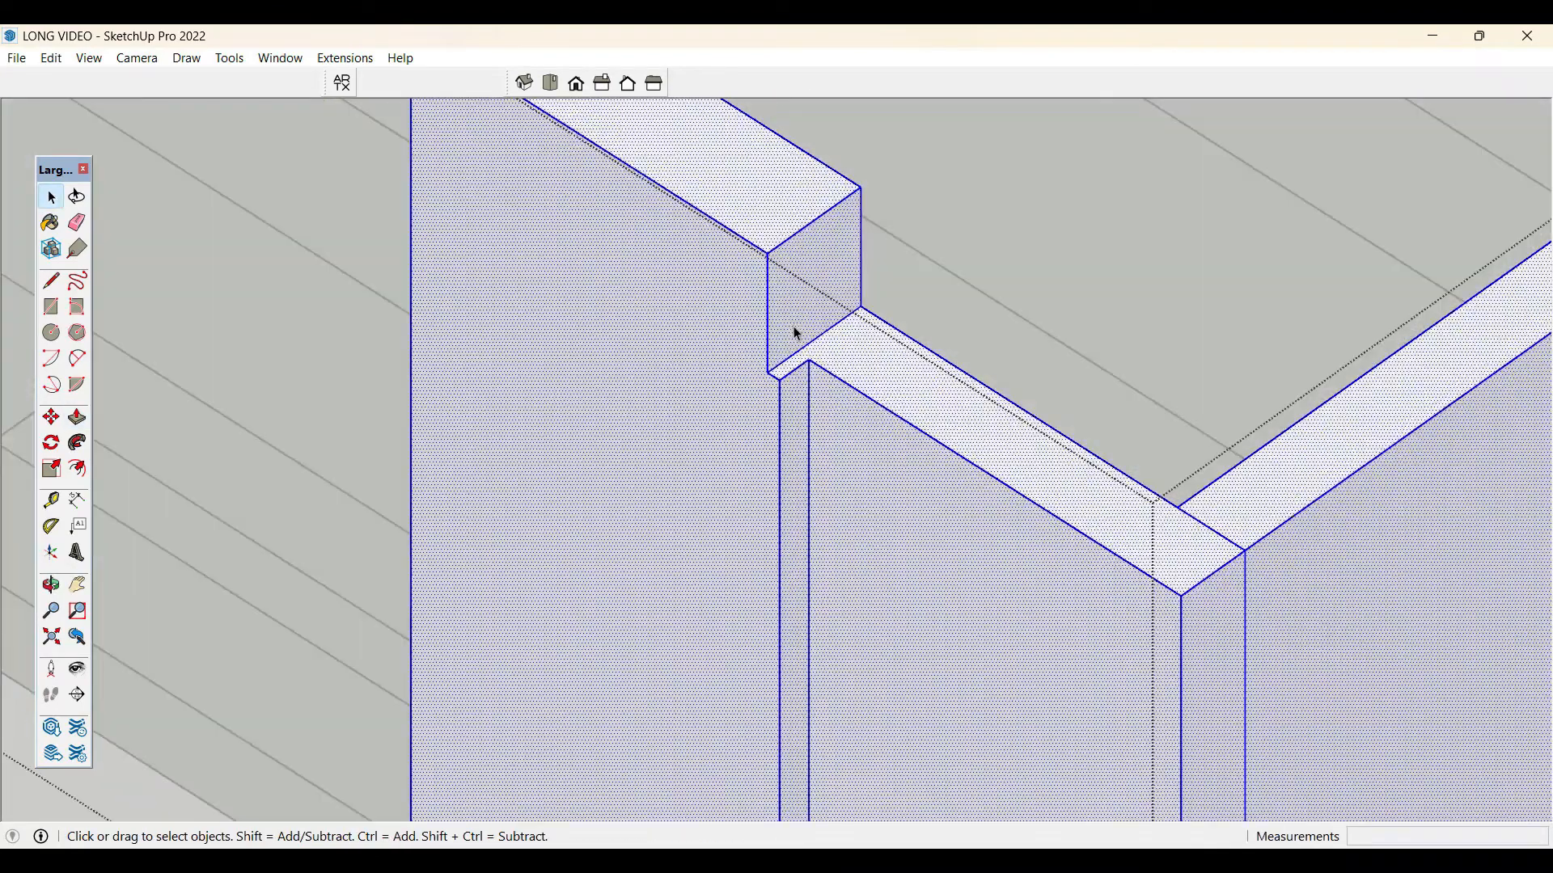
left_click(794, 332)
key("p")
key("space")
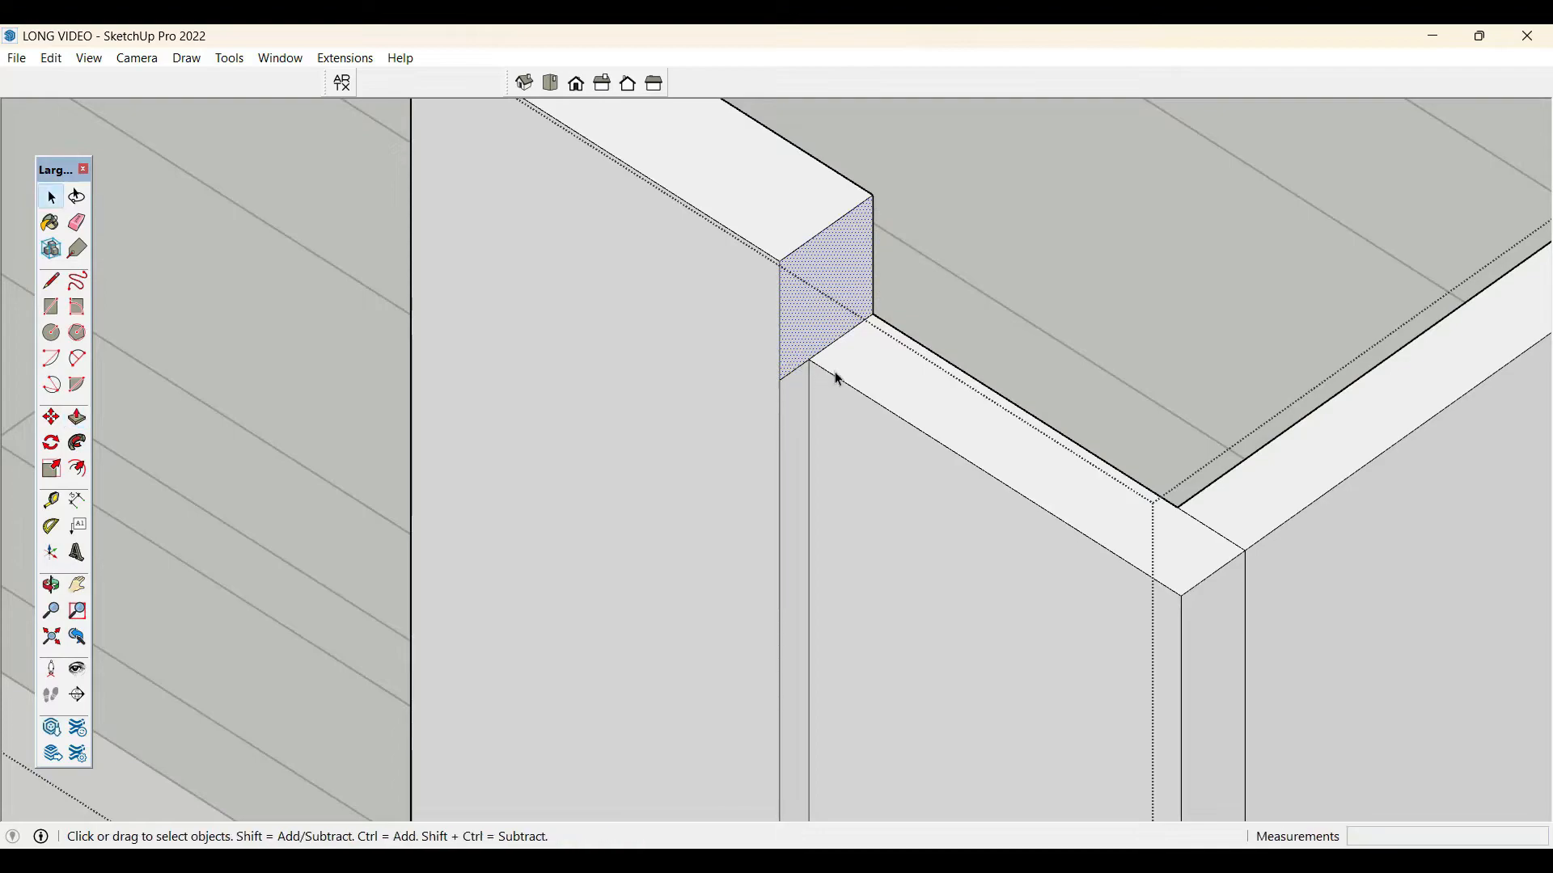
- Examine the whole house from the front and entrance side, including the terrace and its two tall columns
scroll(835, 374, "down", 5)
middle_click_drag(891, 466, 1114, 400)
scroll(1039, 485, "down", 6)
middle_click_drag(887, 557, 1230, 523)
scroll(1232, 523, "down", 2)
scroll(1233, 530, "down", 3)
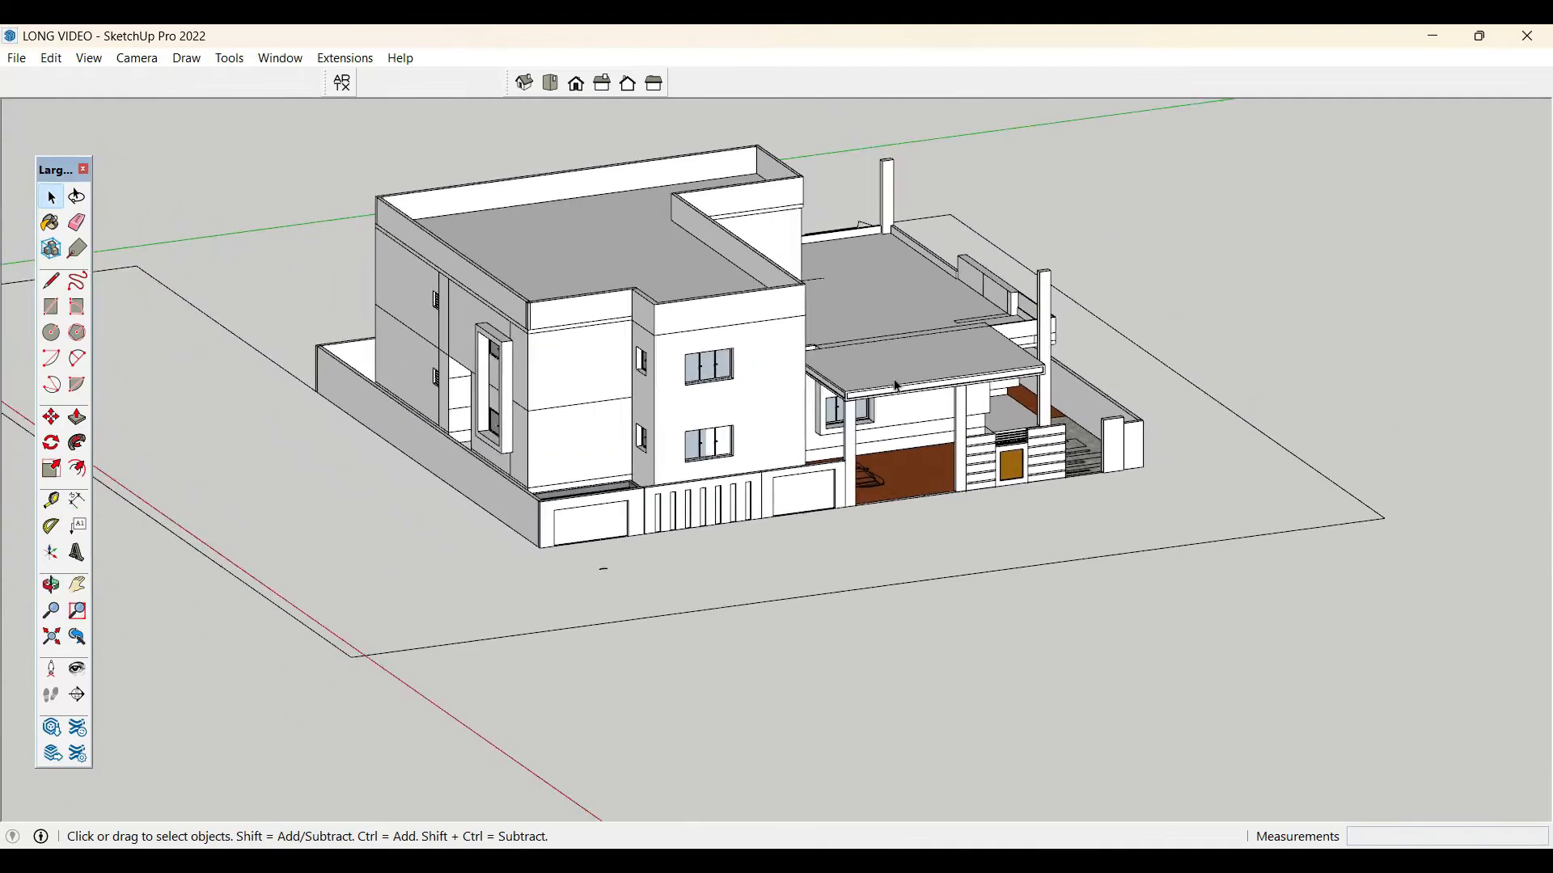
scroll(682, 454, "up", 5)
middle_click_drag(682, 454, 340, 458)
scroll(338, 458, "down", 3)
middle_click_drag(847, 296, 869, 392)
scroll(1009, 359, "up", 4)
mouse_move(1009, 360)
middle_mouse_down()
mouse_move(1024, 348)
mouse_move(987, 349)
middle_mouse_up()
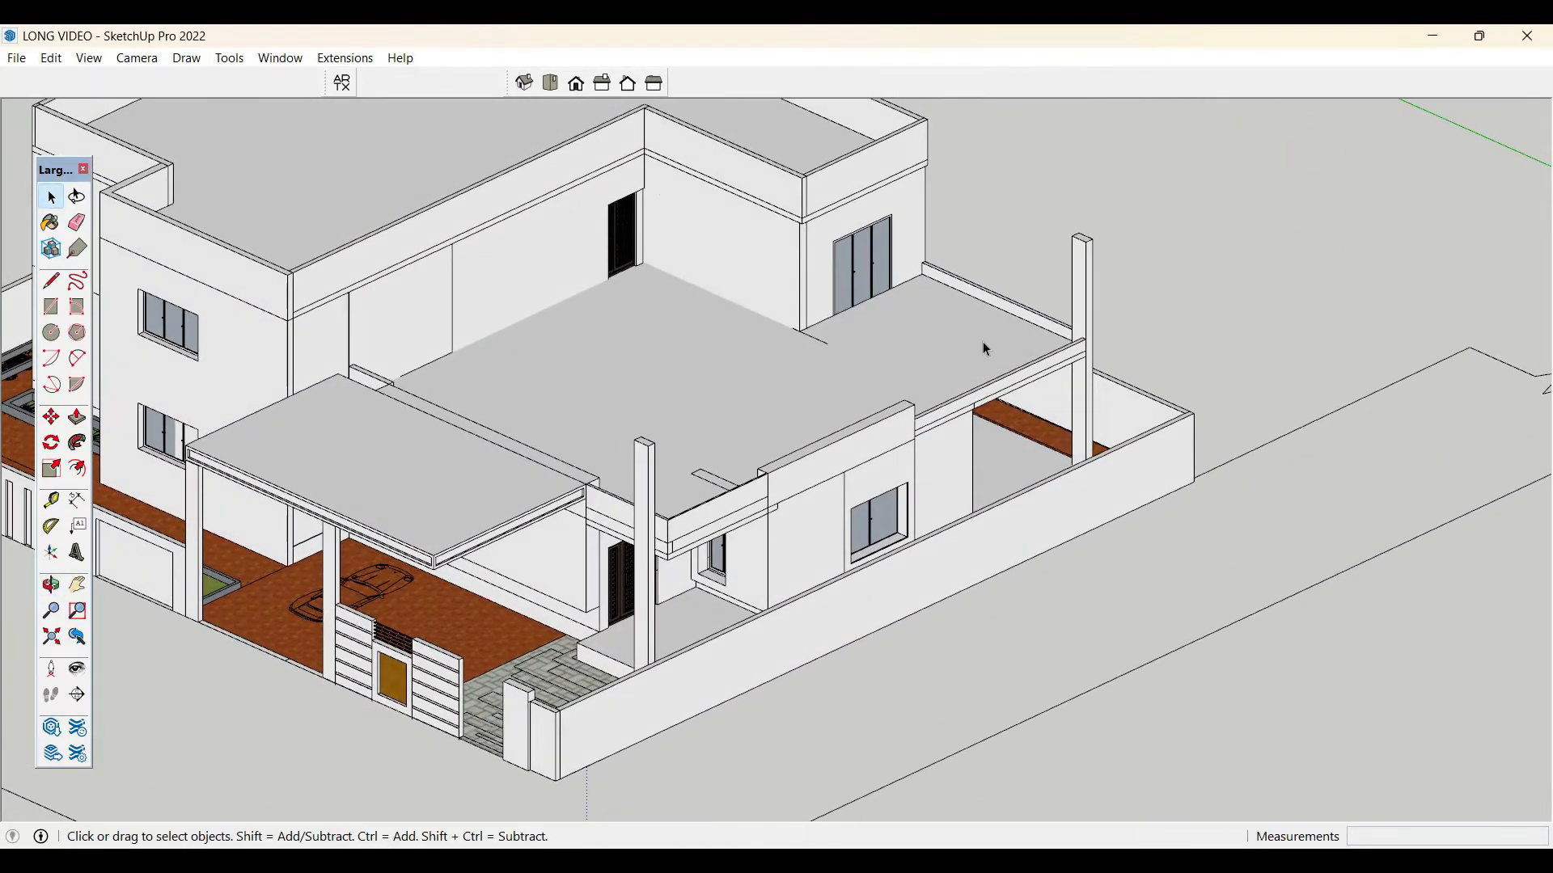
middle_click_drag(762, 389, 769, 451)
scroll(760, 474, "up", 3)
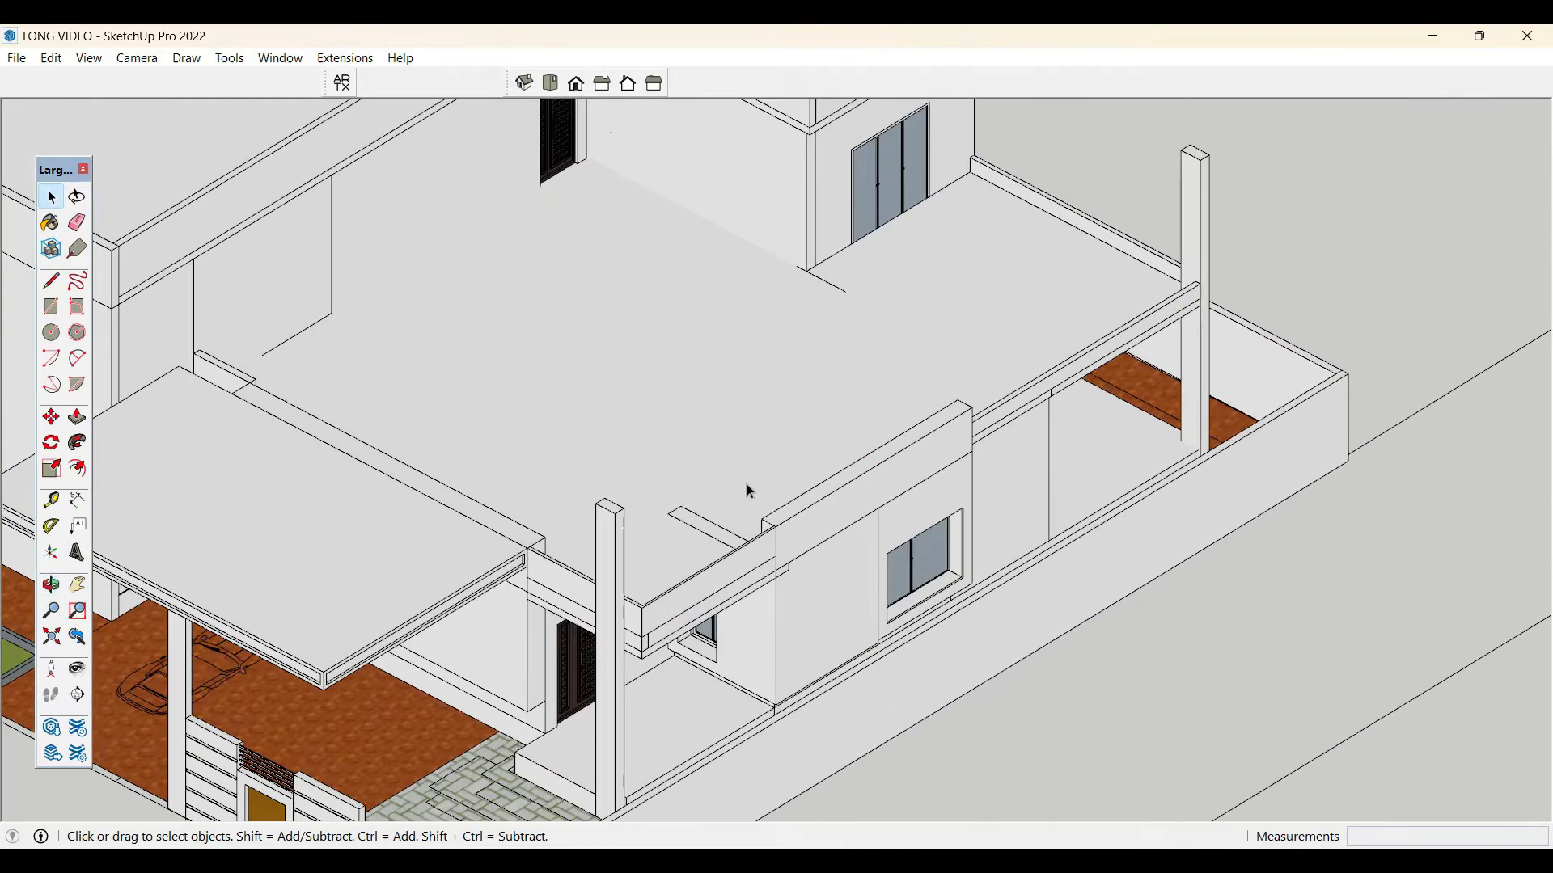
- Draw a rectangle about 50 feet long over the terrace, spanning from the front tall column's top to the rear one
left_click(617, 511)
scroll(617, 511, "down", 2)
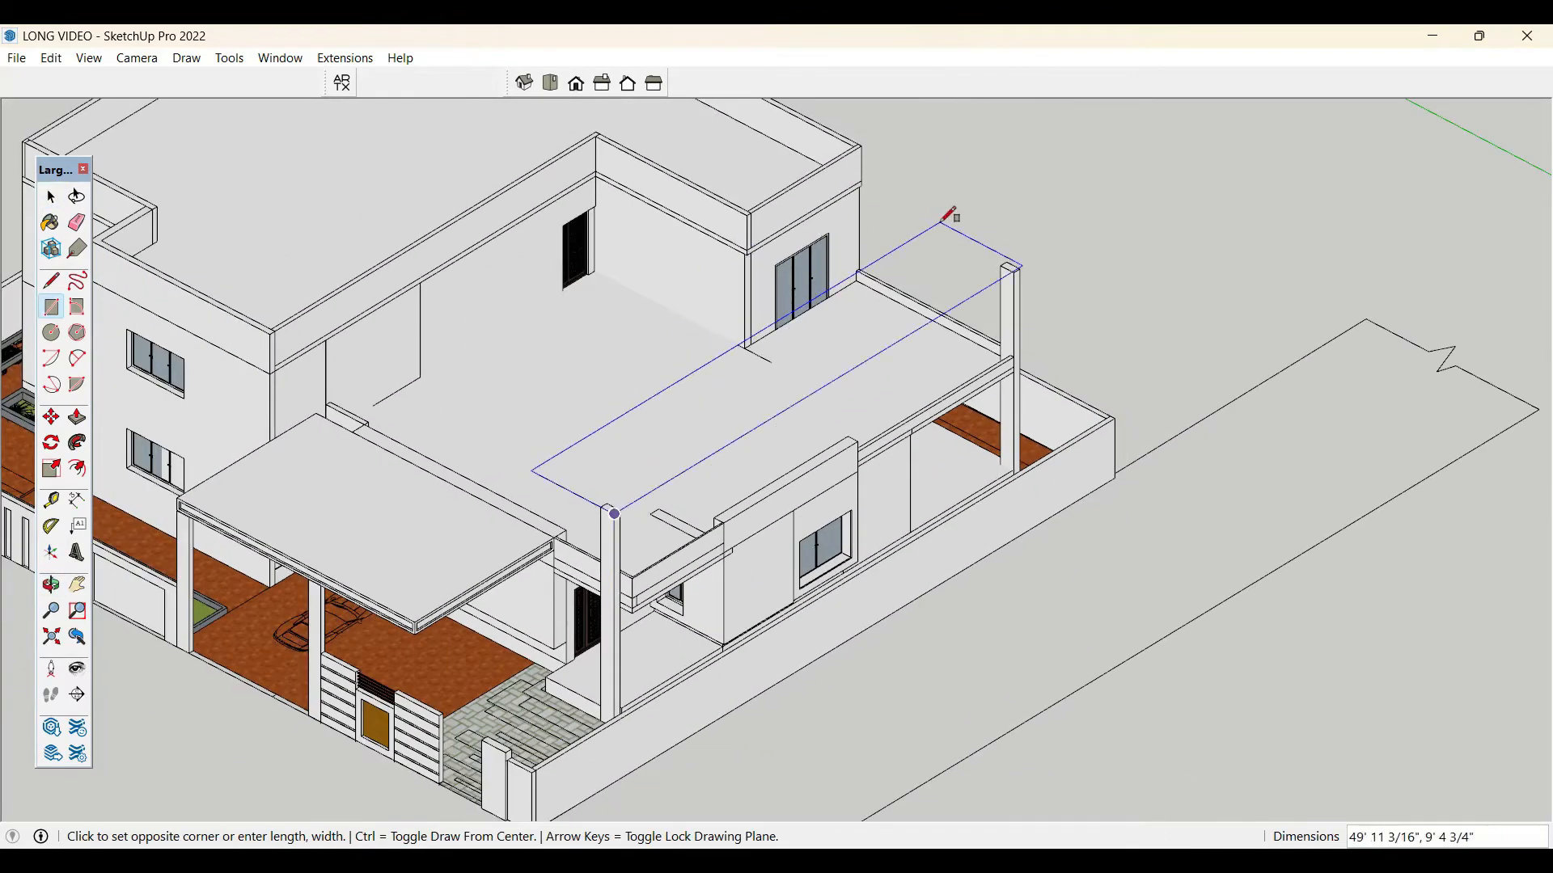
left_click(893, 192)
key("space")
- Push/Pull the rectangle over the terrace into a roof slab about 11 1/2" thick
scroll(624, 485, "up", 3)
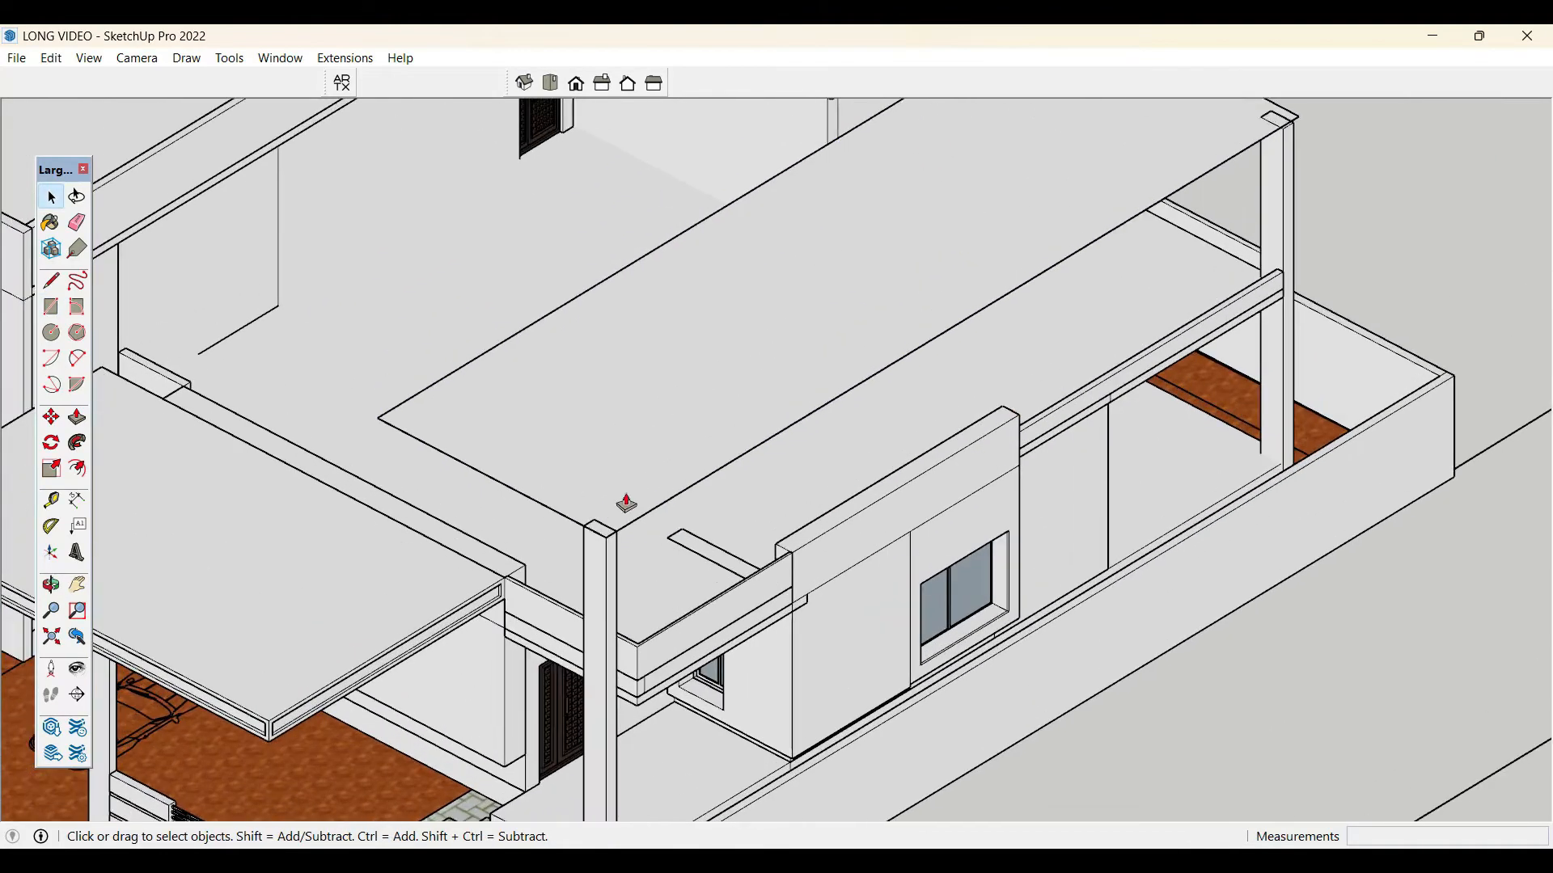
key("p")
scroll(623, 489, "down", 3)
middle_click_drag(624, 485, 549, 545)
scroll(849, 432, "up", 3)
key("space")
- Draw an 11 1/2" line across the roof slab's inner edge face near the corner of the adjoining parapet
middle_click_drag(550, 364, 884, 351)
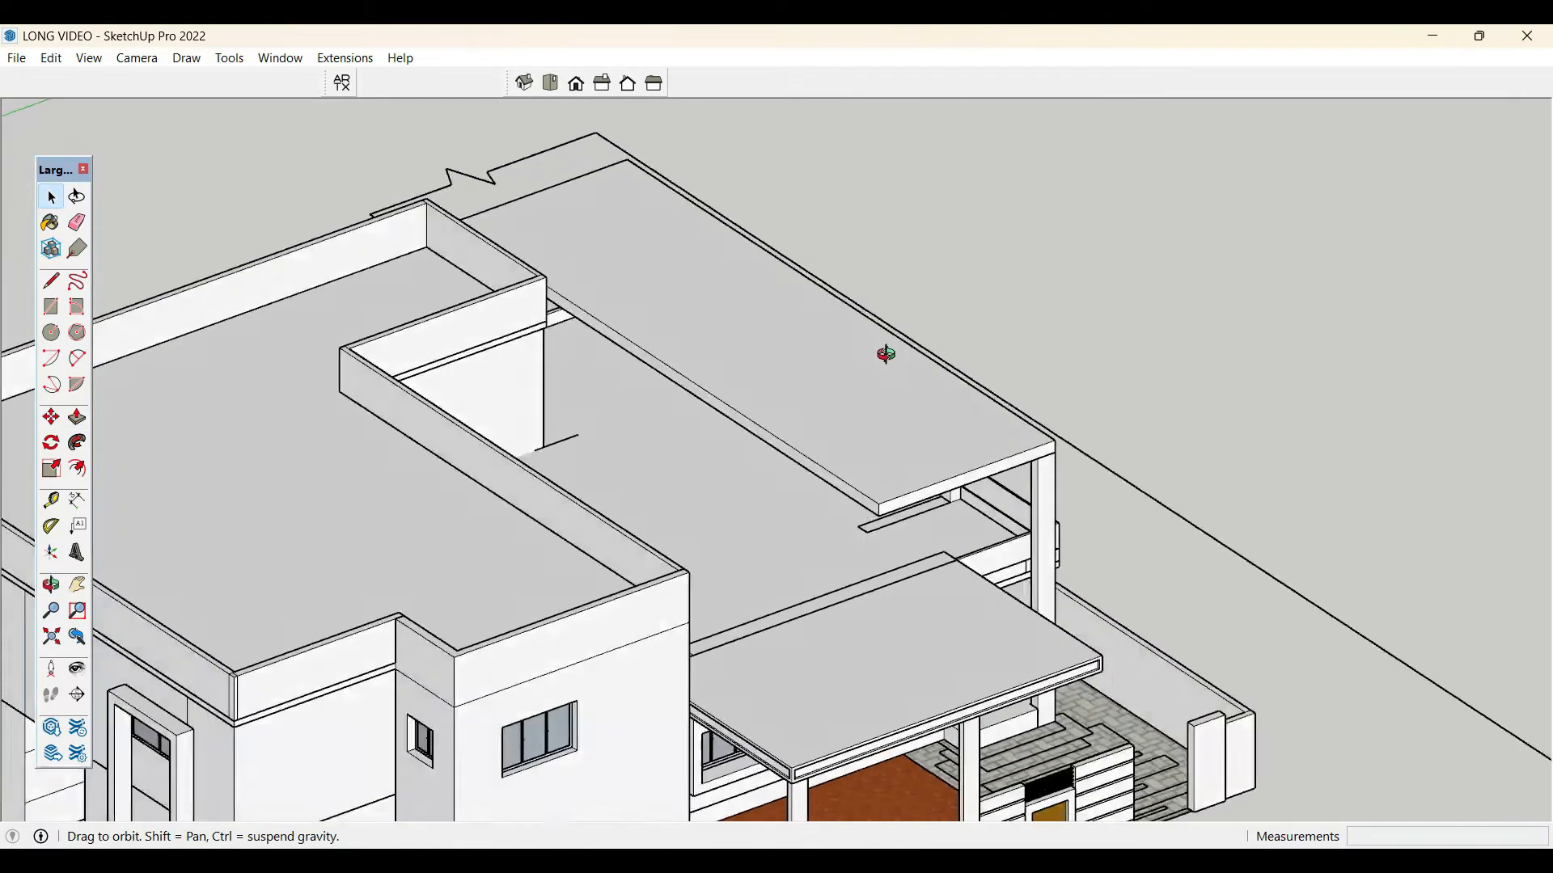
scroll(545, 327, "up", 10)
left_click(580, 298)
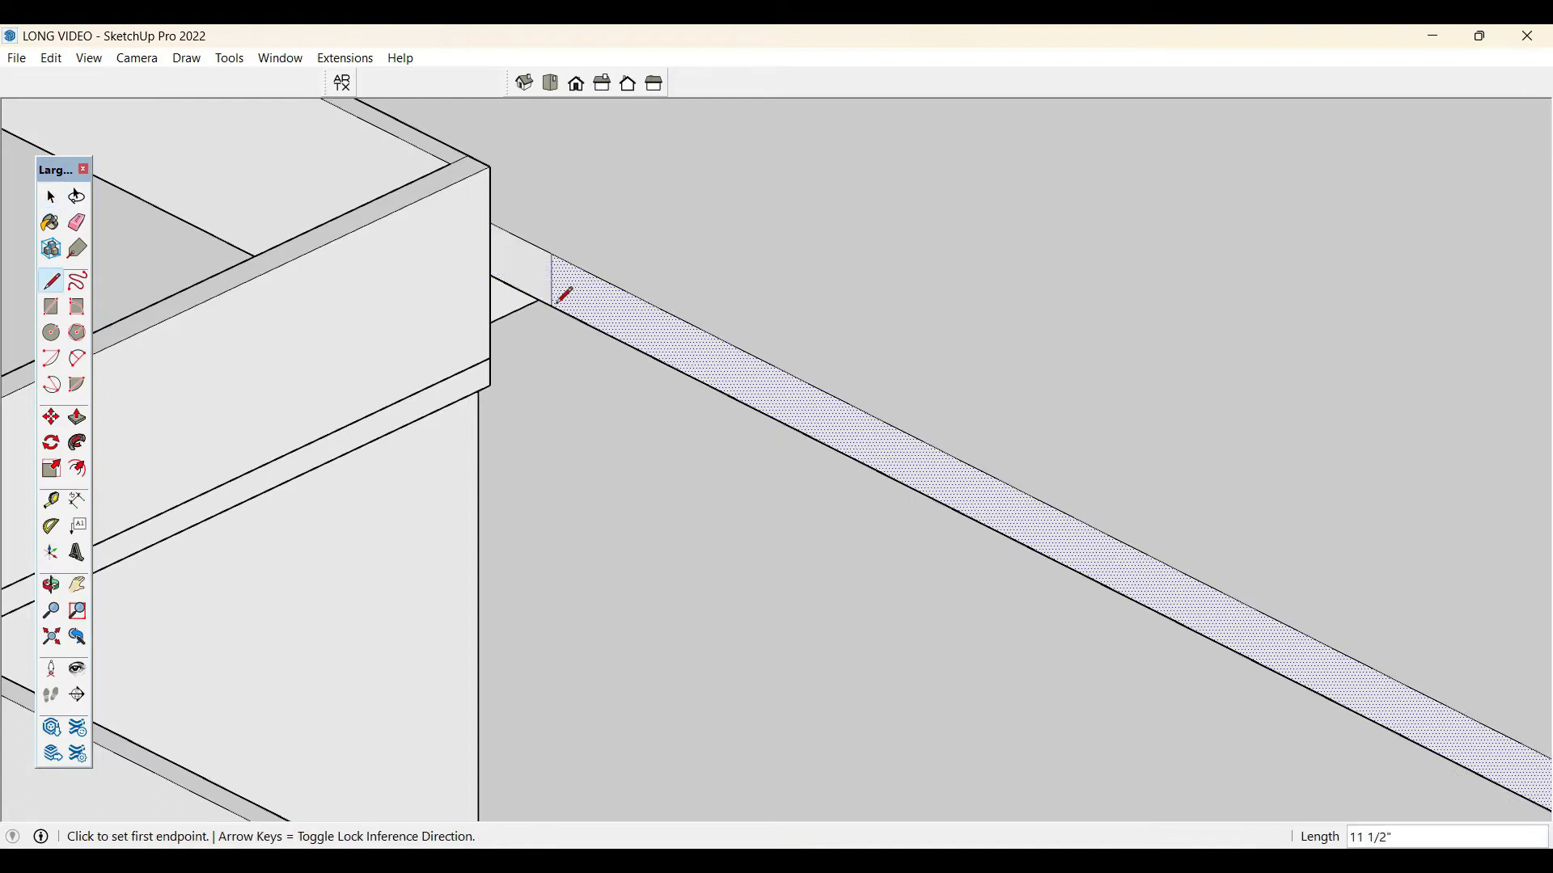
key("space")
key("p")
left_click(614, 315)
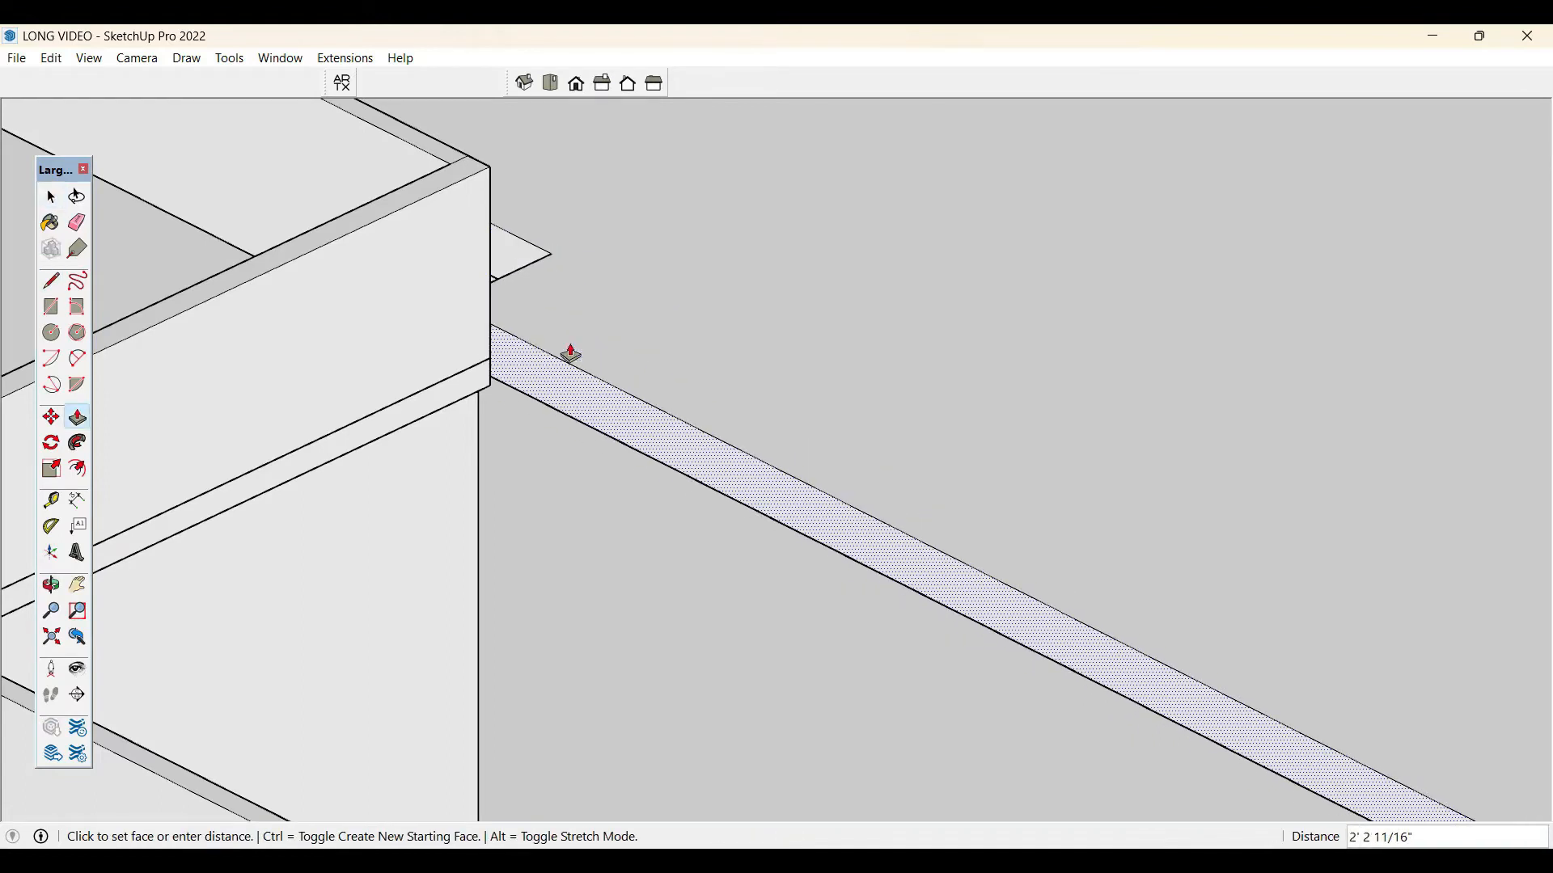
left_click(571, 354)
key("space")
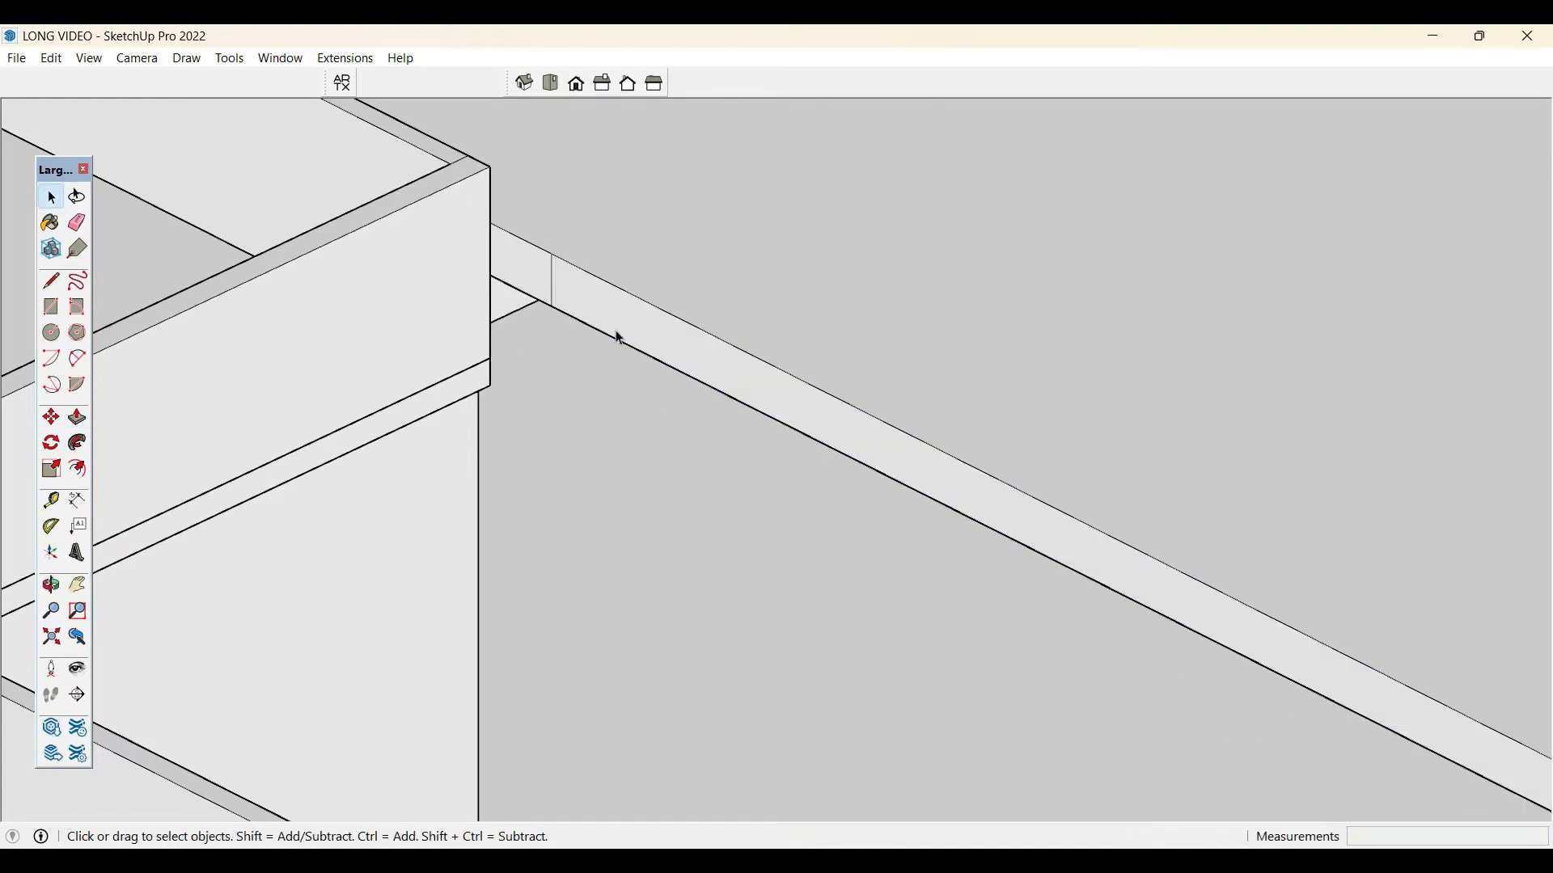
- Move the dividing line further along the slab's inner edge face and Push/Pull the longer face about 20' 8 1/4" across the terrace
key("m")
left_click(550, 281)
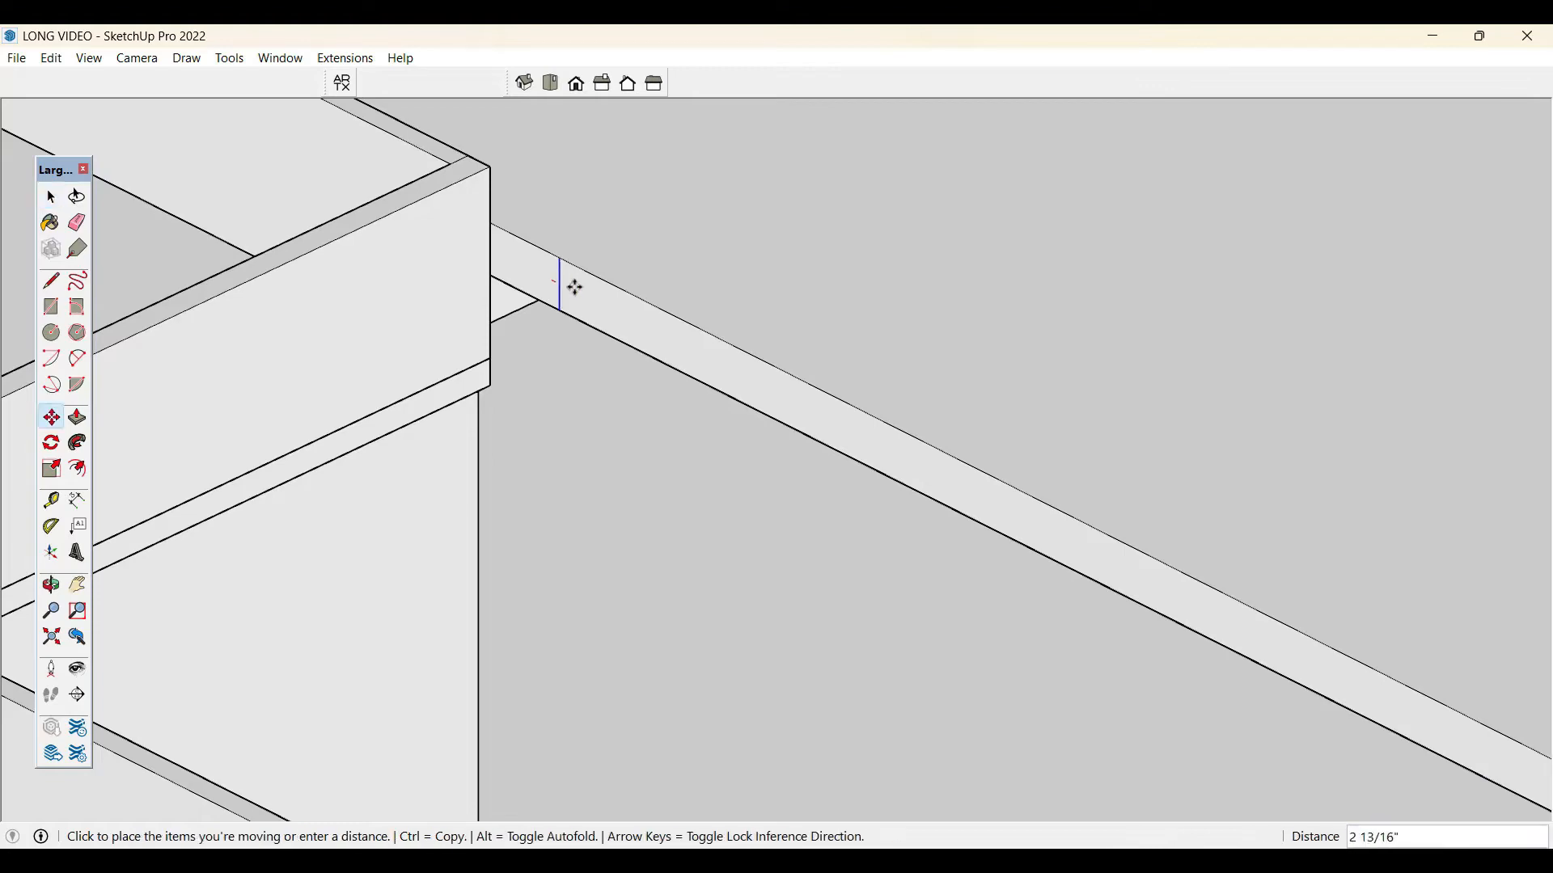
left_click(610, 313)
key("space")
key("p")
left_click(631, 332)
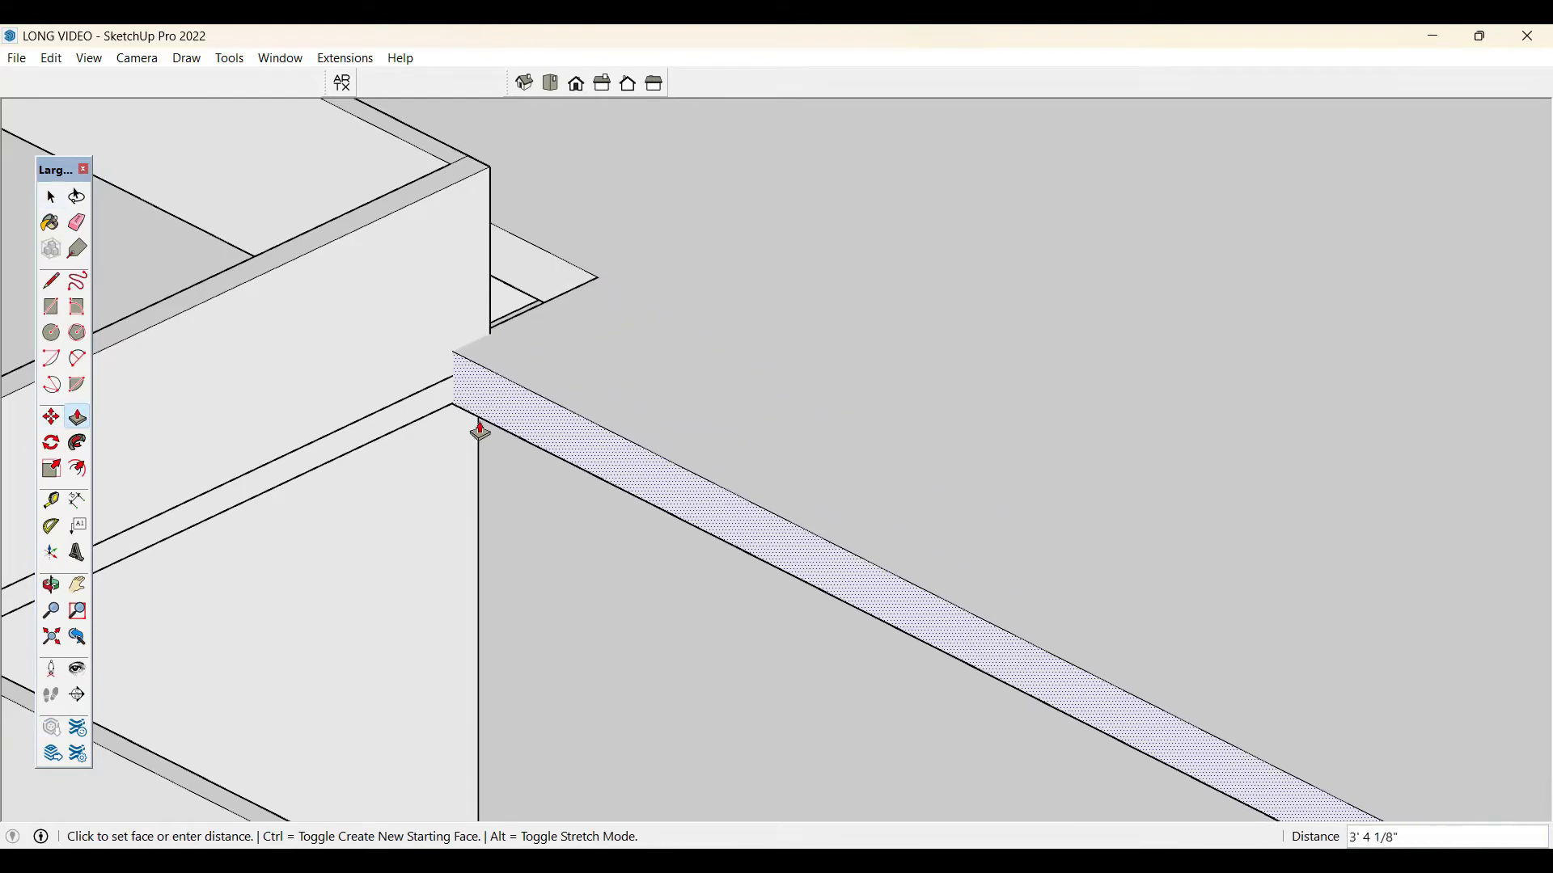
scroll(569, 243, "down", 5)
middle_click_drag(575, 318, 148, 198)
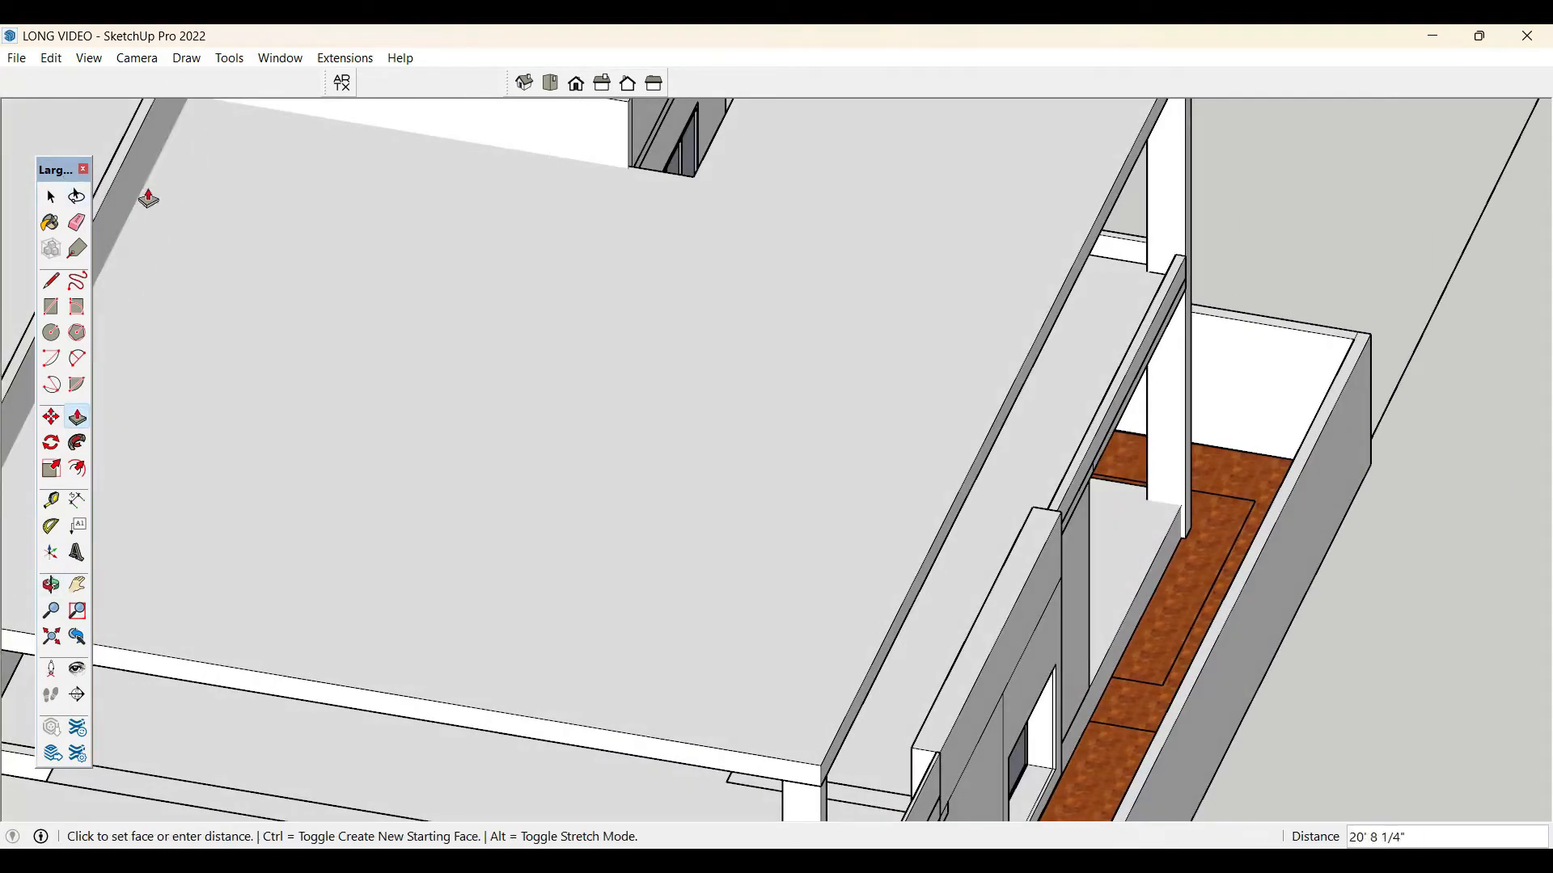
key("space")
- Push/Pull the slab's remaining inner edge face at the rear about 2' 6 3/16" to meet the house parapet
scroll(974, 502, "down", 5)
middle_click_drag(974, 502, 680, 233)
scroll(680, 232, "down", 5)
middle_click_drag(1199, 364, 624, 405)
scroll(738, 304, "up", 3)
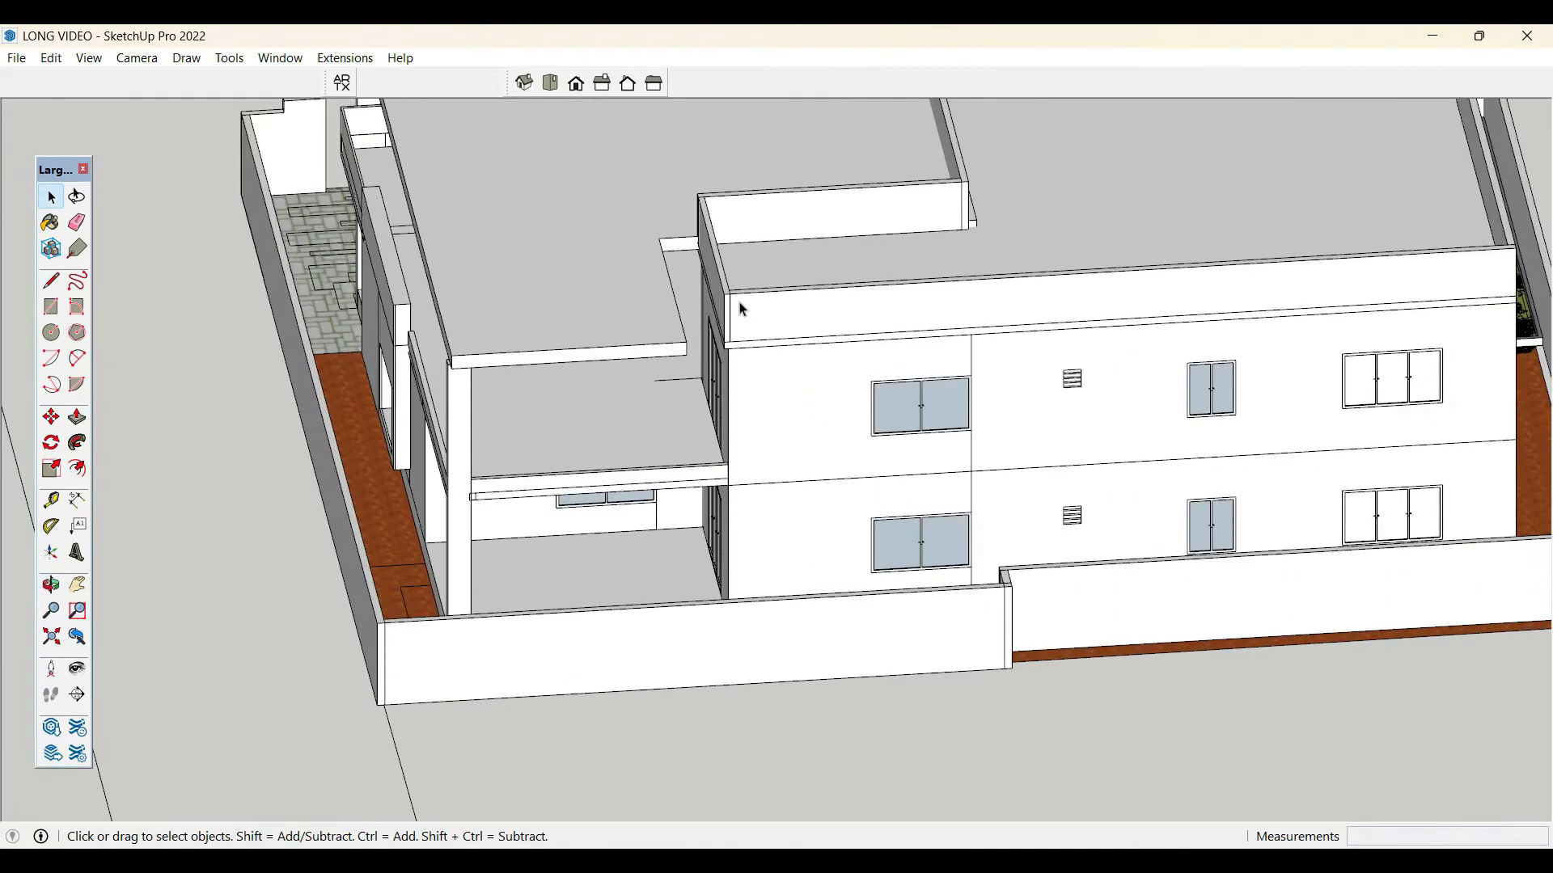
scroll(511, 308, "up", 3)
scroll(511, 308, "up", 5)
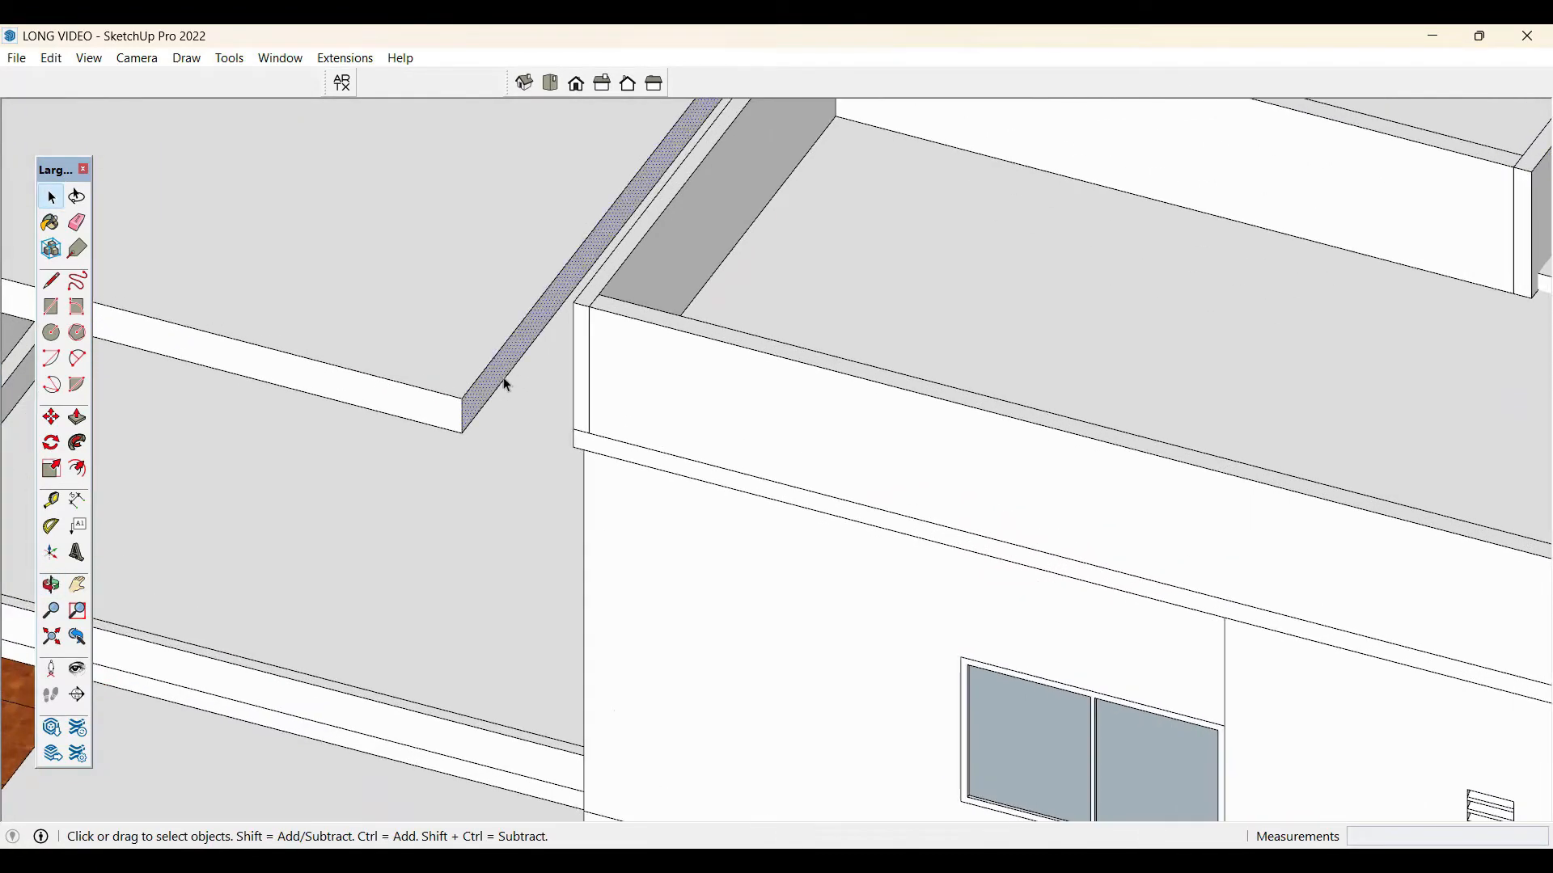
key("p")
left_click(500, 386)
left_click(576, 450)
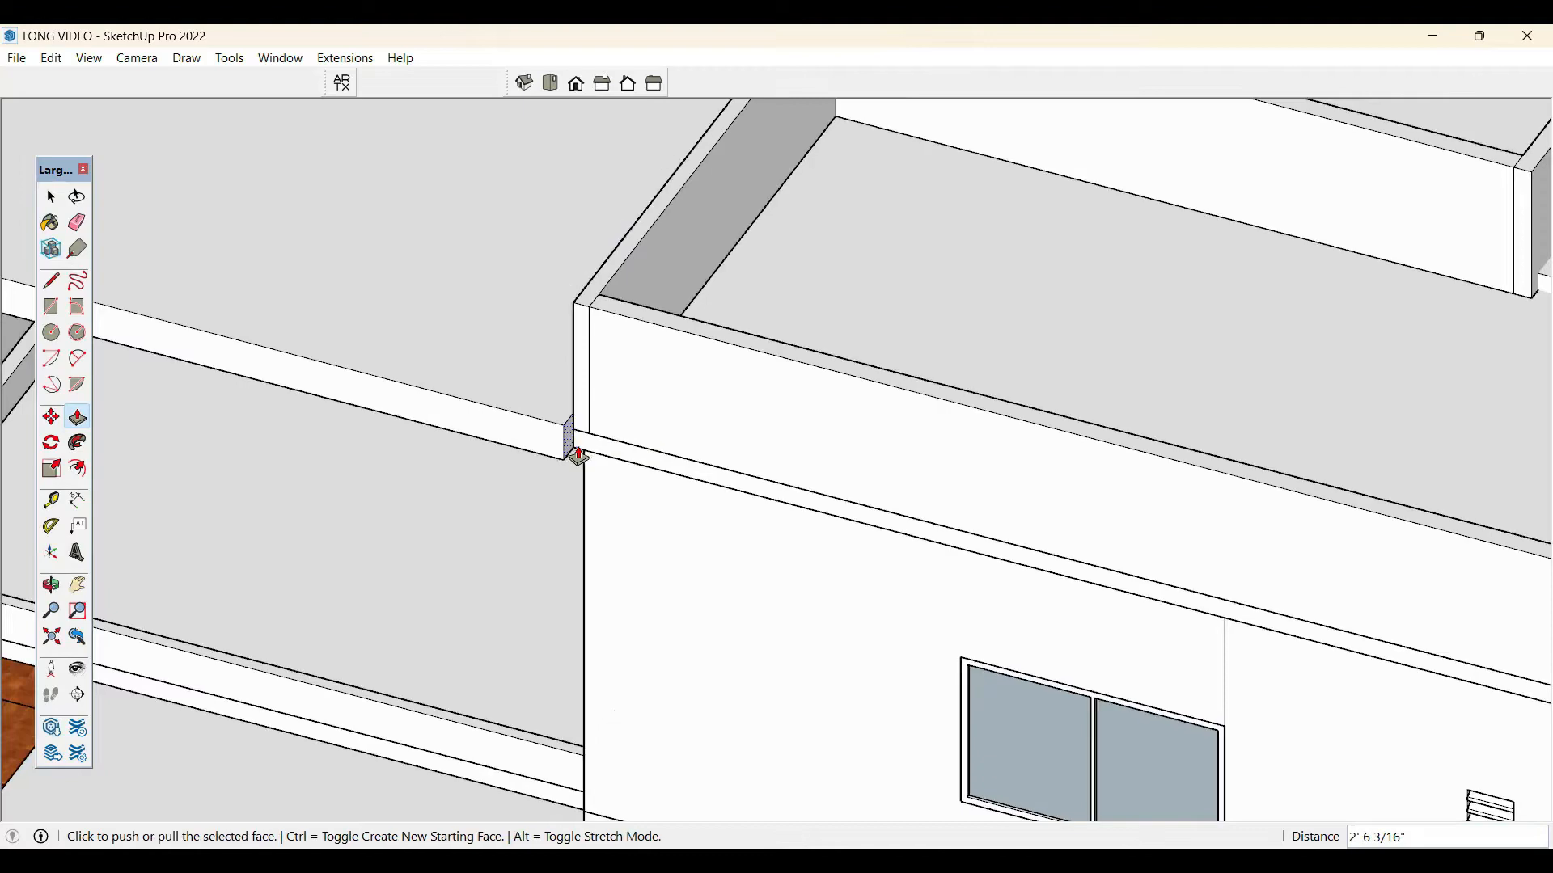
key("space")
- Push/Pull the slab's rear end face until it is flush with the corner of the house wall
left_click(556, 450)
scroll(558, 450, "up", 2)
key("p")
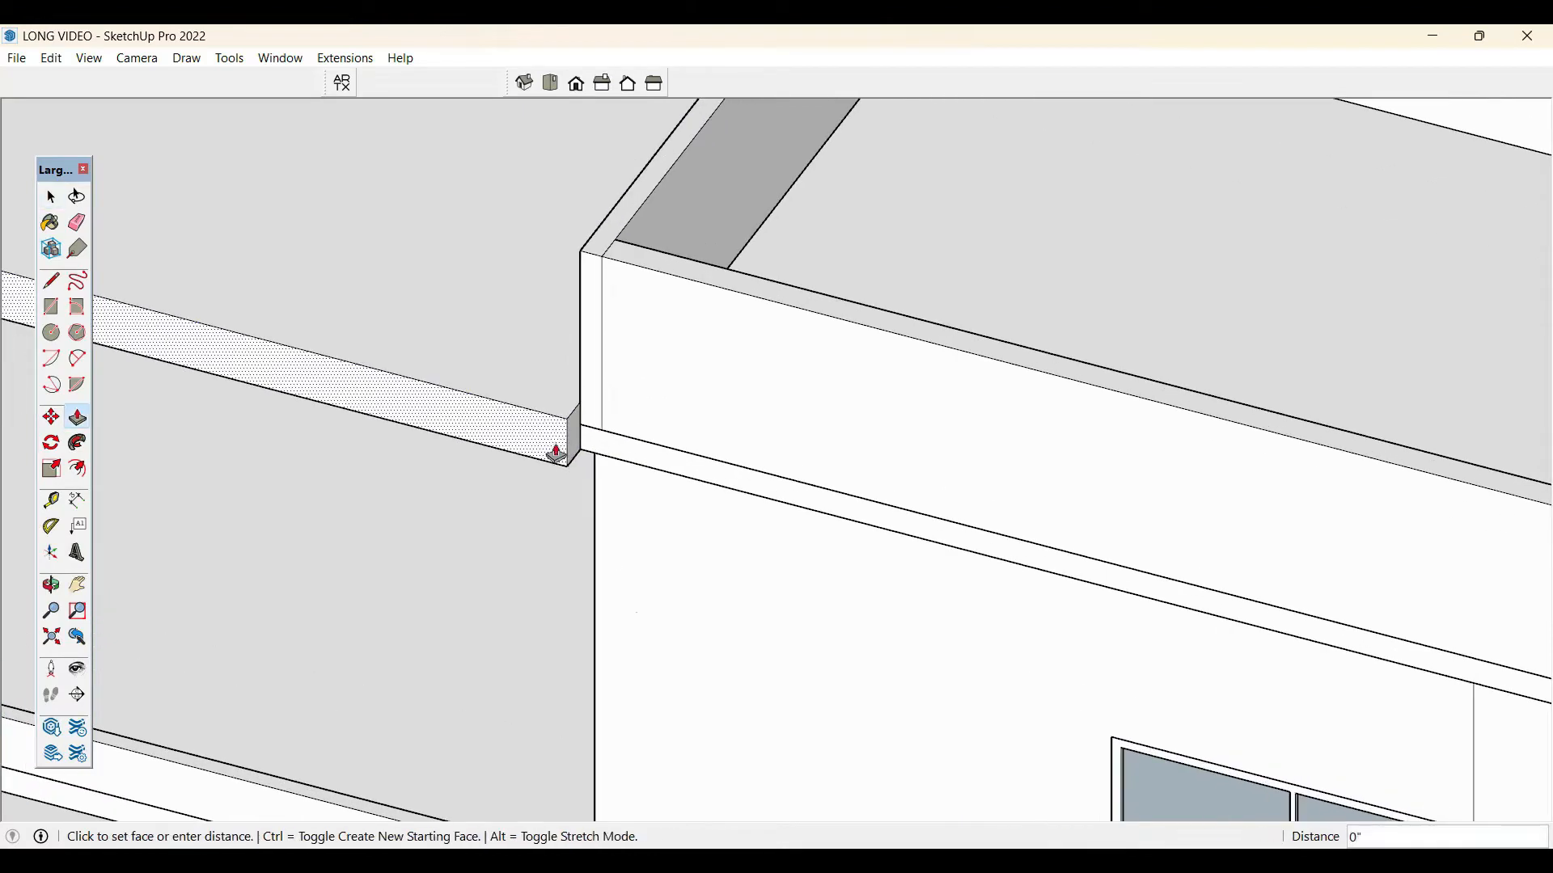
left_click(561, 444)
left_click(579, 436)
key("space")
- Offset the slab's top outline inward and Push/Pull the inner face 11 1/2" down to cut an open frame
middle_click_drag(752, 385, 487, 421)
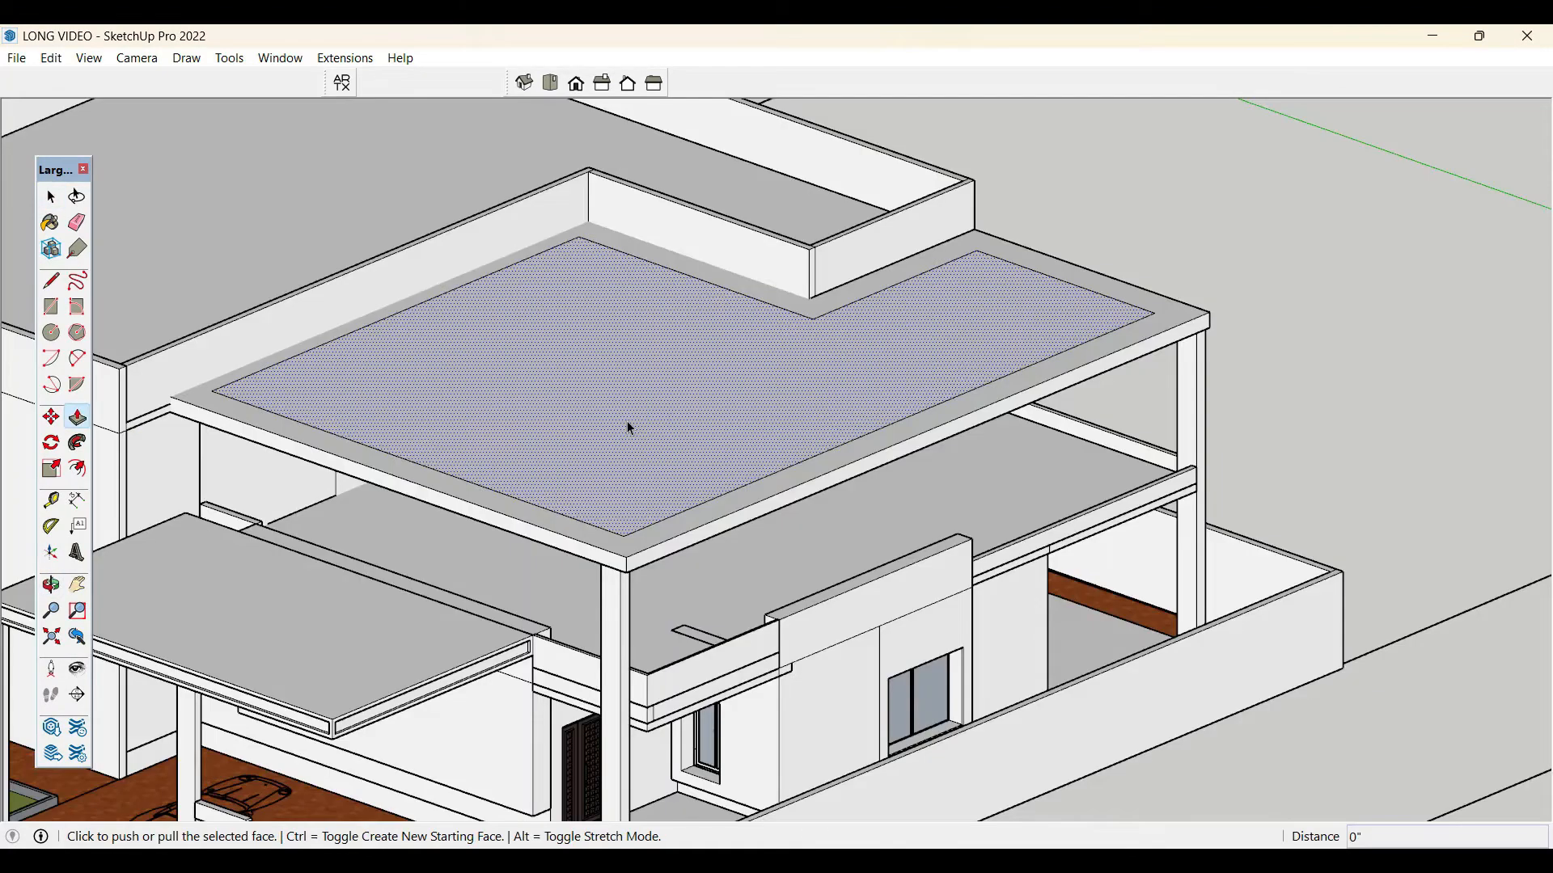
left_click(630, 428)
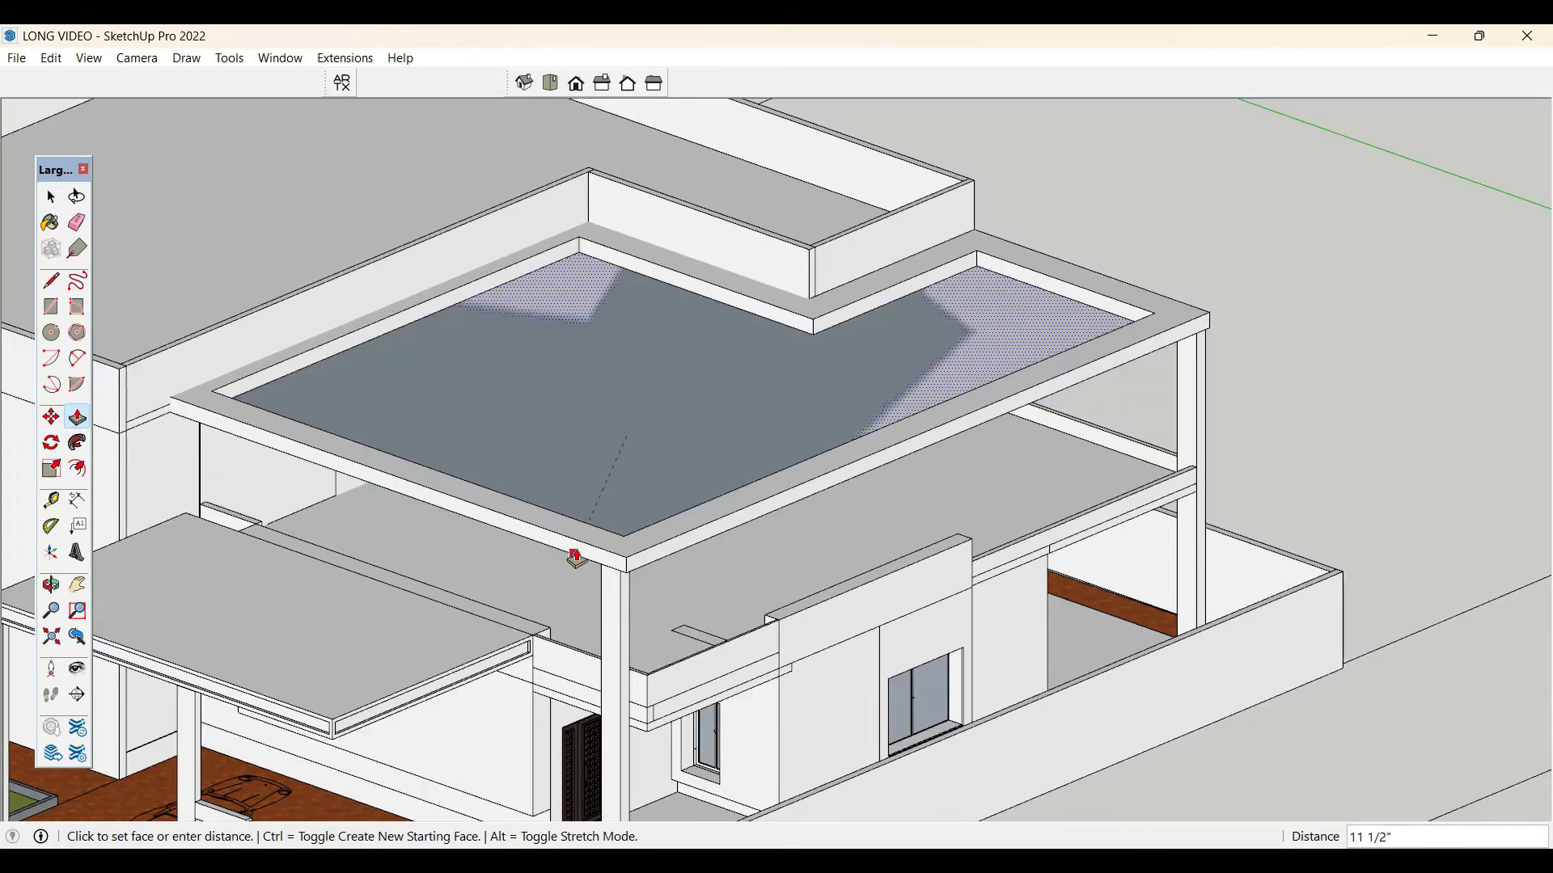
left_click(576, 557)
key("space")
- Select the whole roof frame over the terrace and make it a group
middle_click_drag(546, 406, 671, 491)
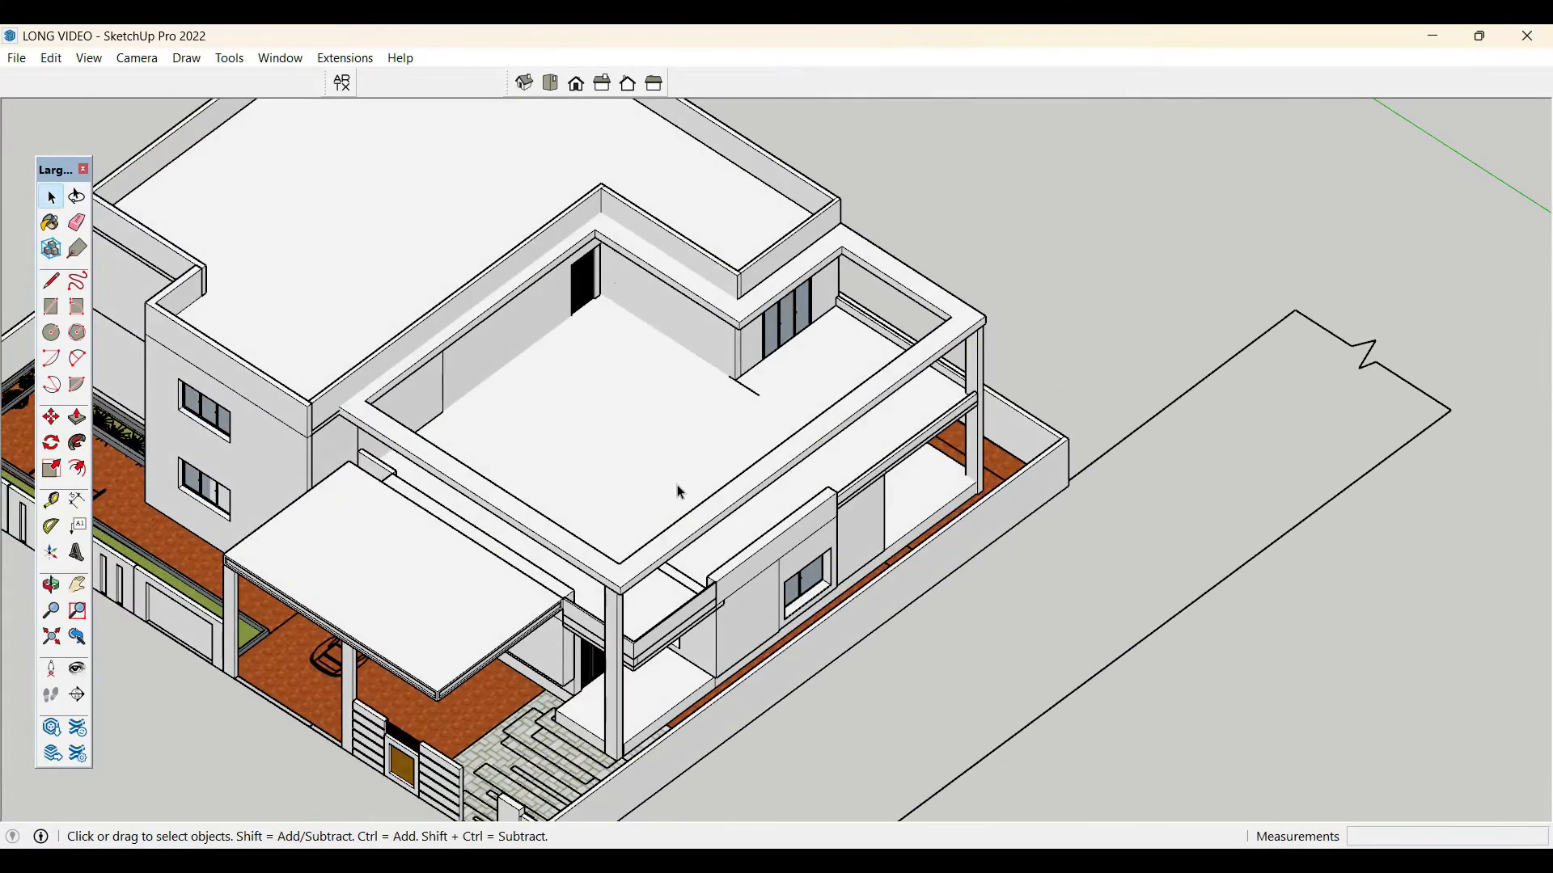
scroll(679, 492, "up", 2)
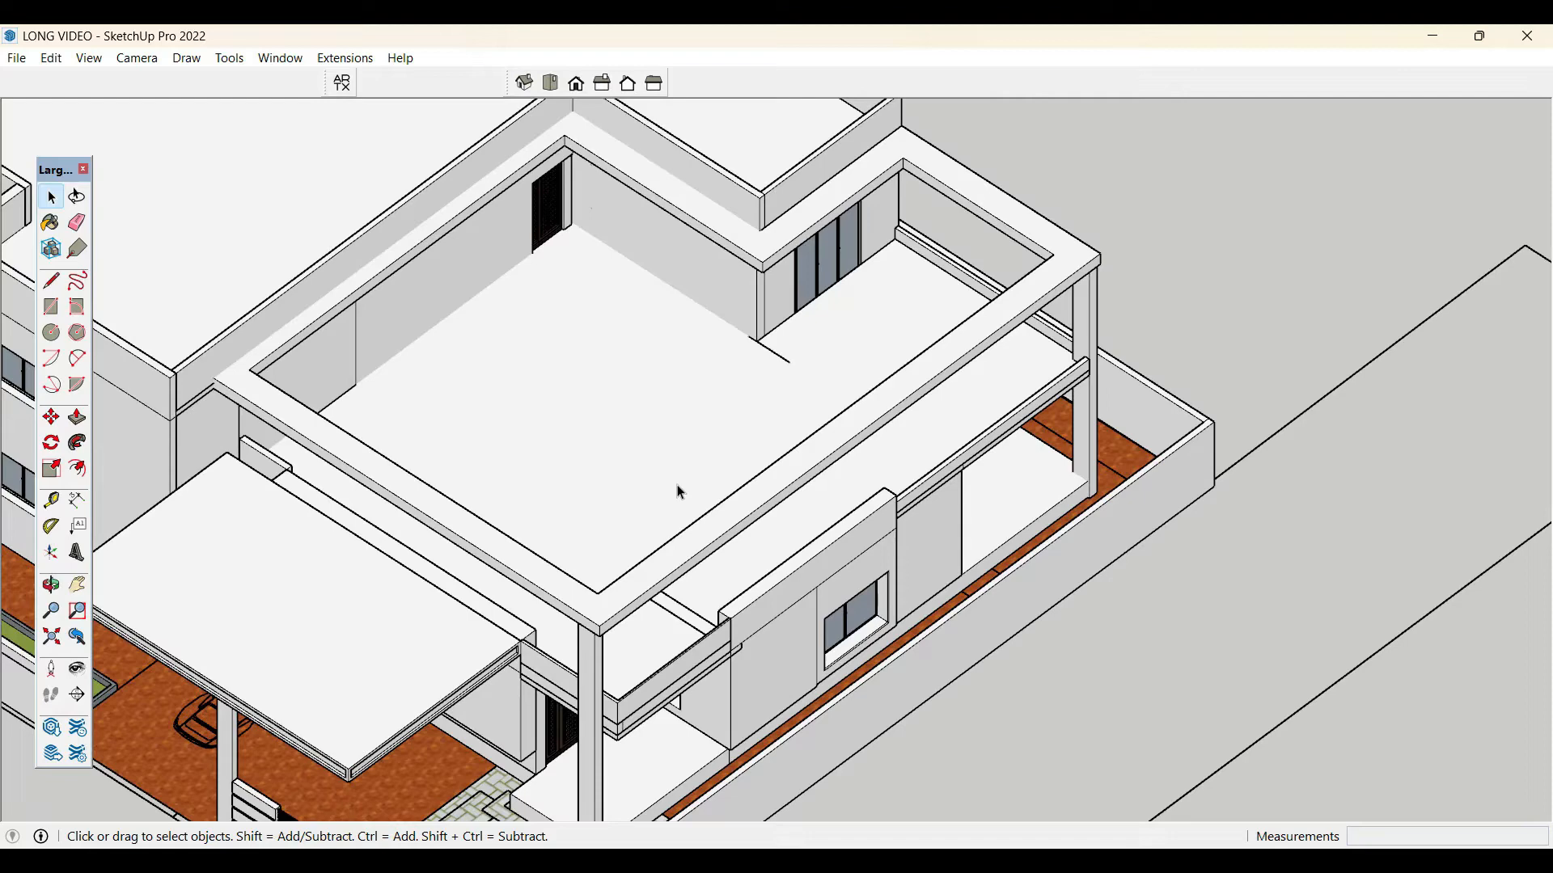
double_click(616, 603)
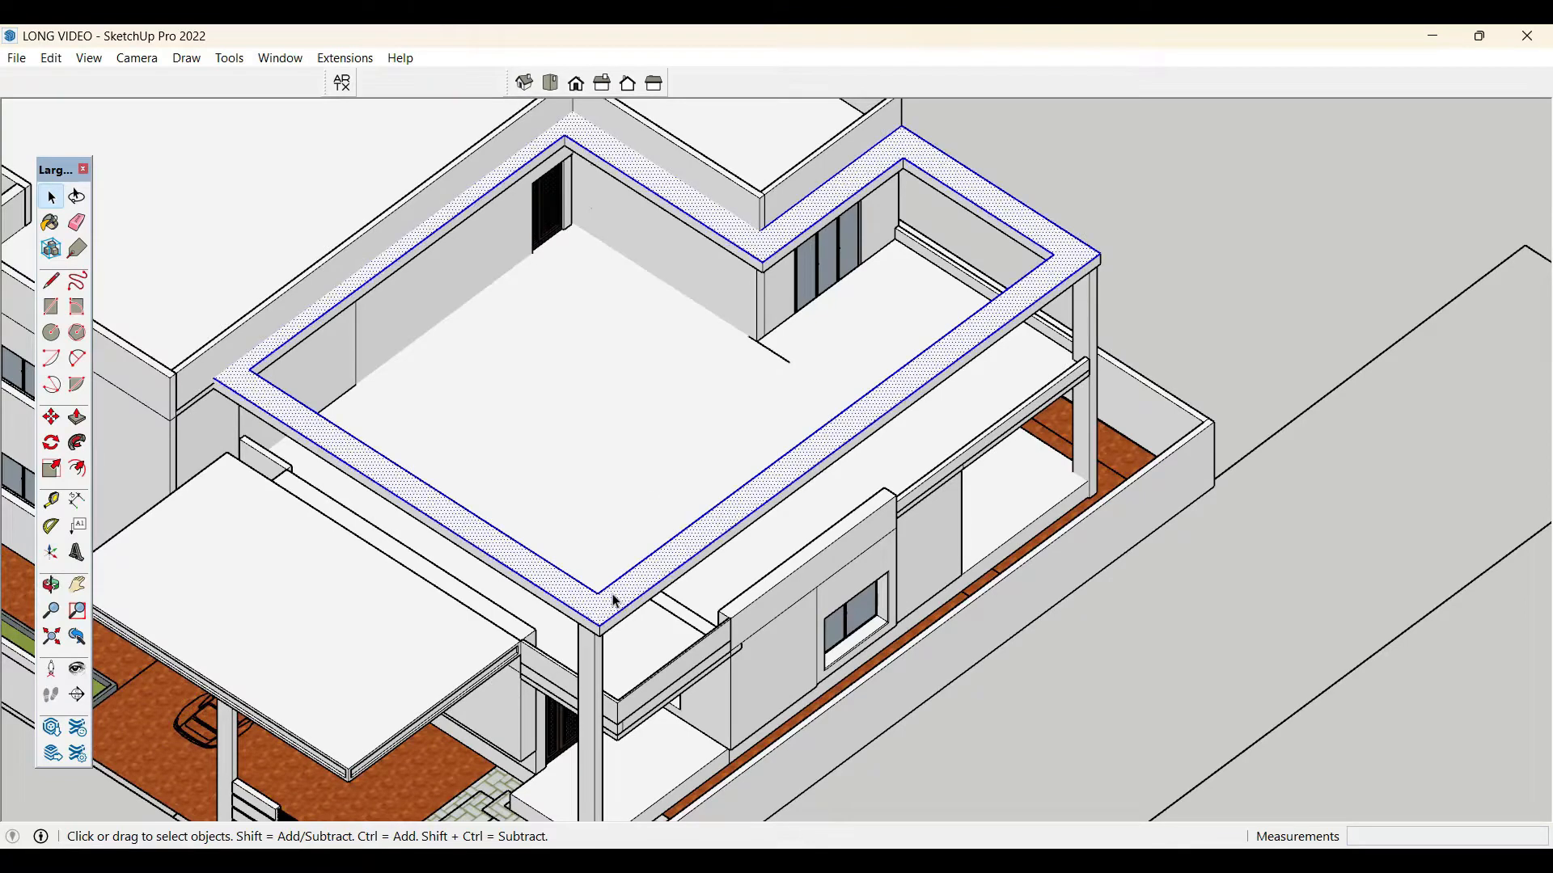
right_click(614, 600)
left_click(715, 247)
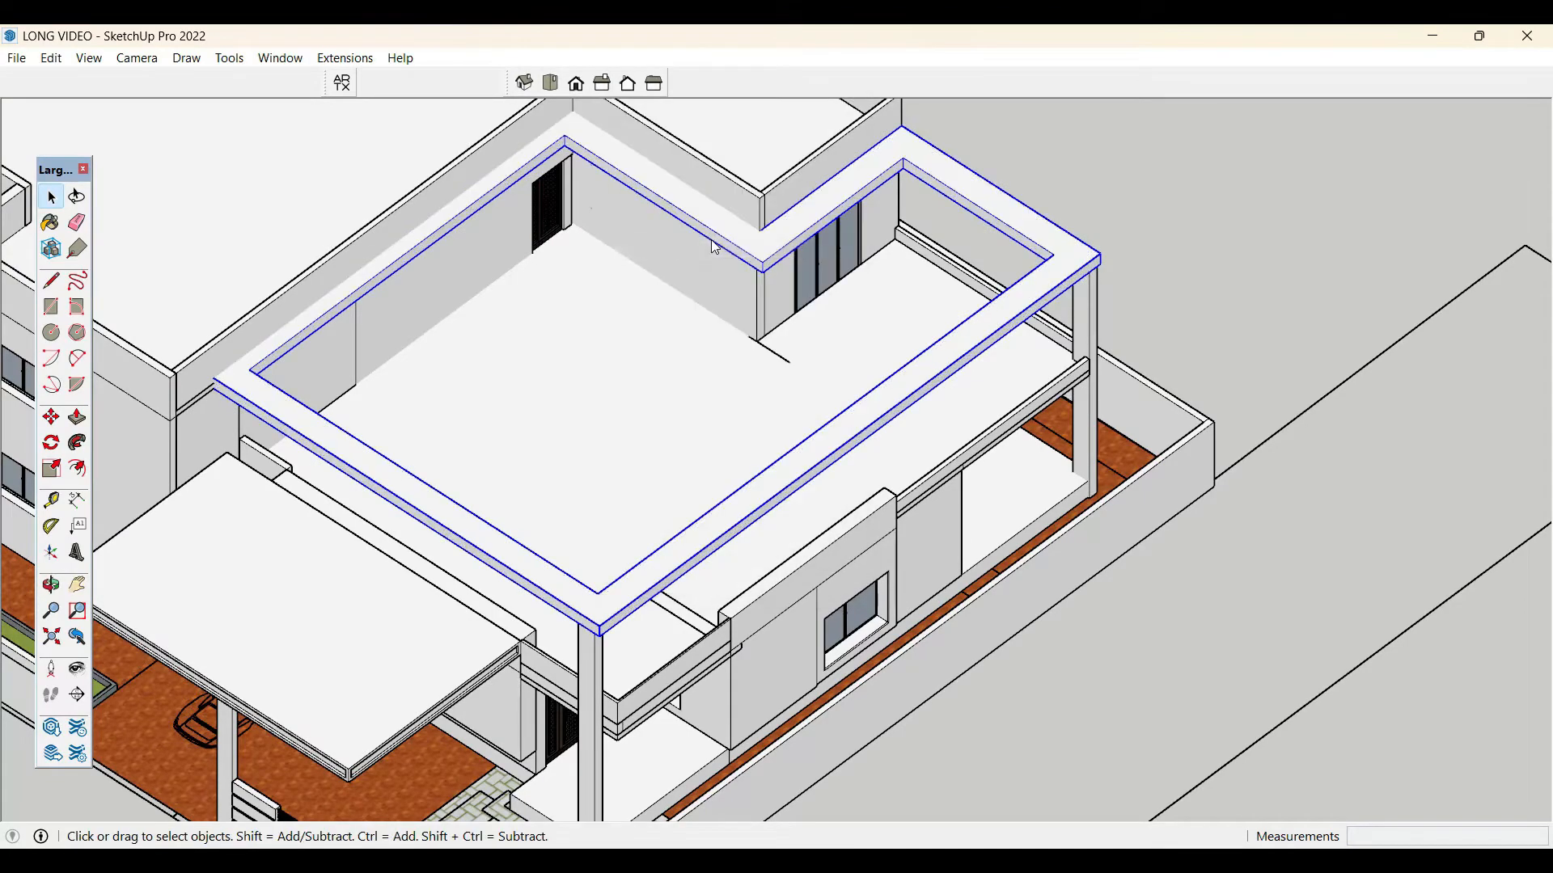
- Paint the grouped roof frame with the Metal Seamed material from the Metal collection
key("b")
left_click(1427, 228)
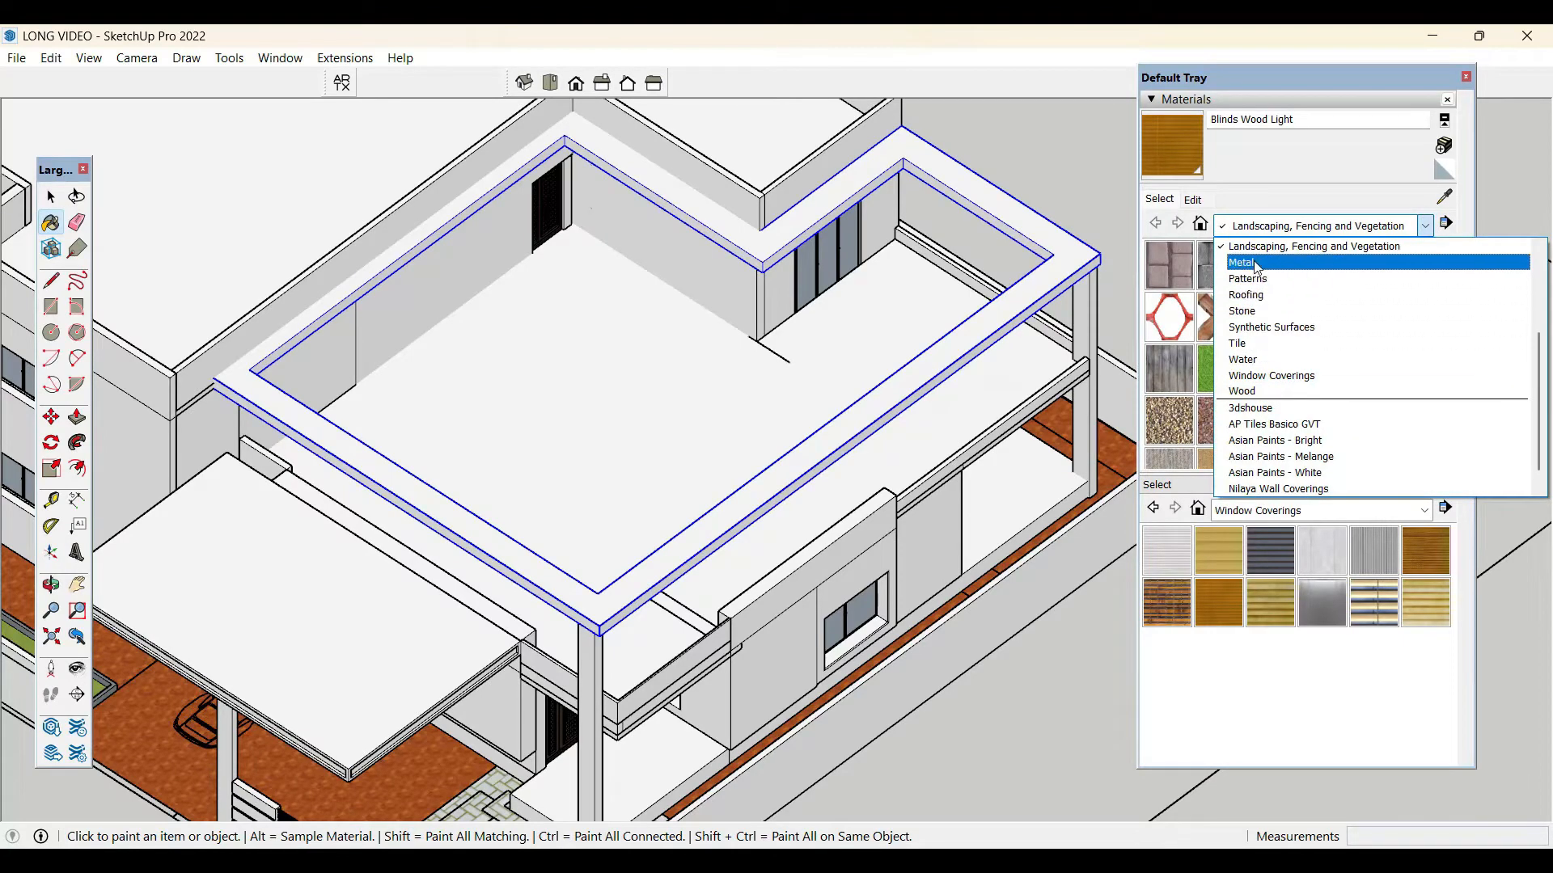
left_click(1249, 263)
left_click(1168, 320)
left_click(1004, 309)
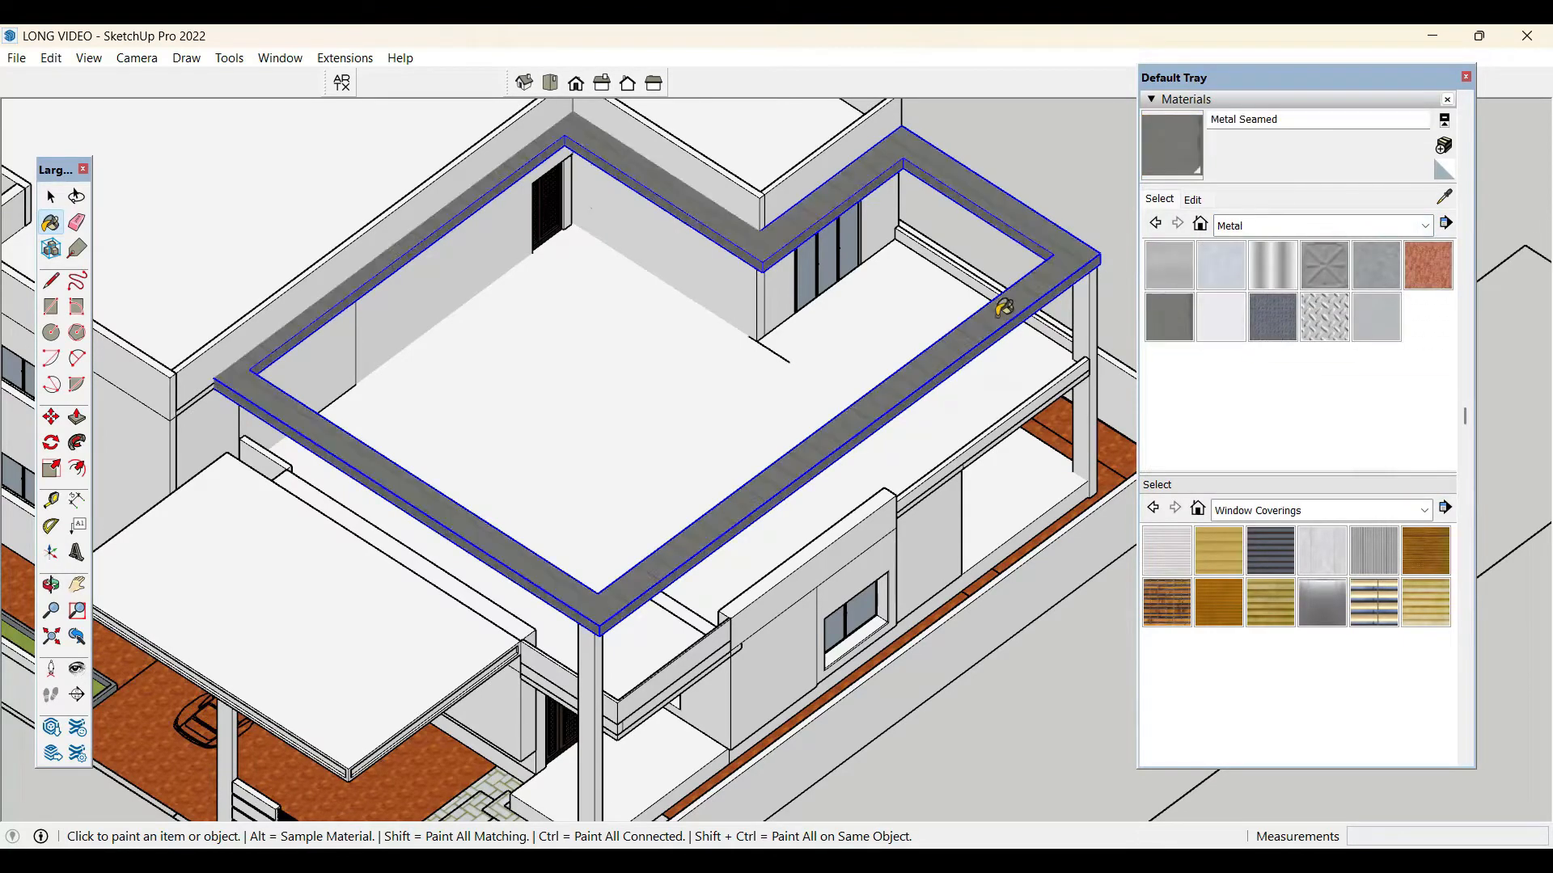
key("space")
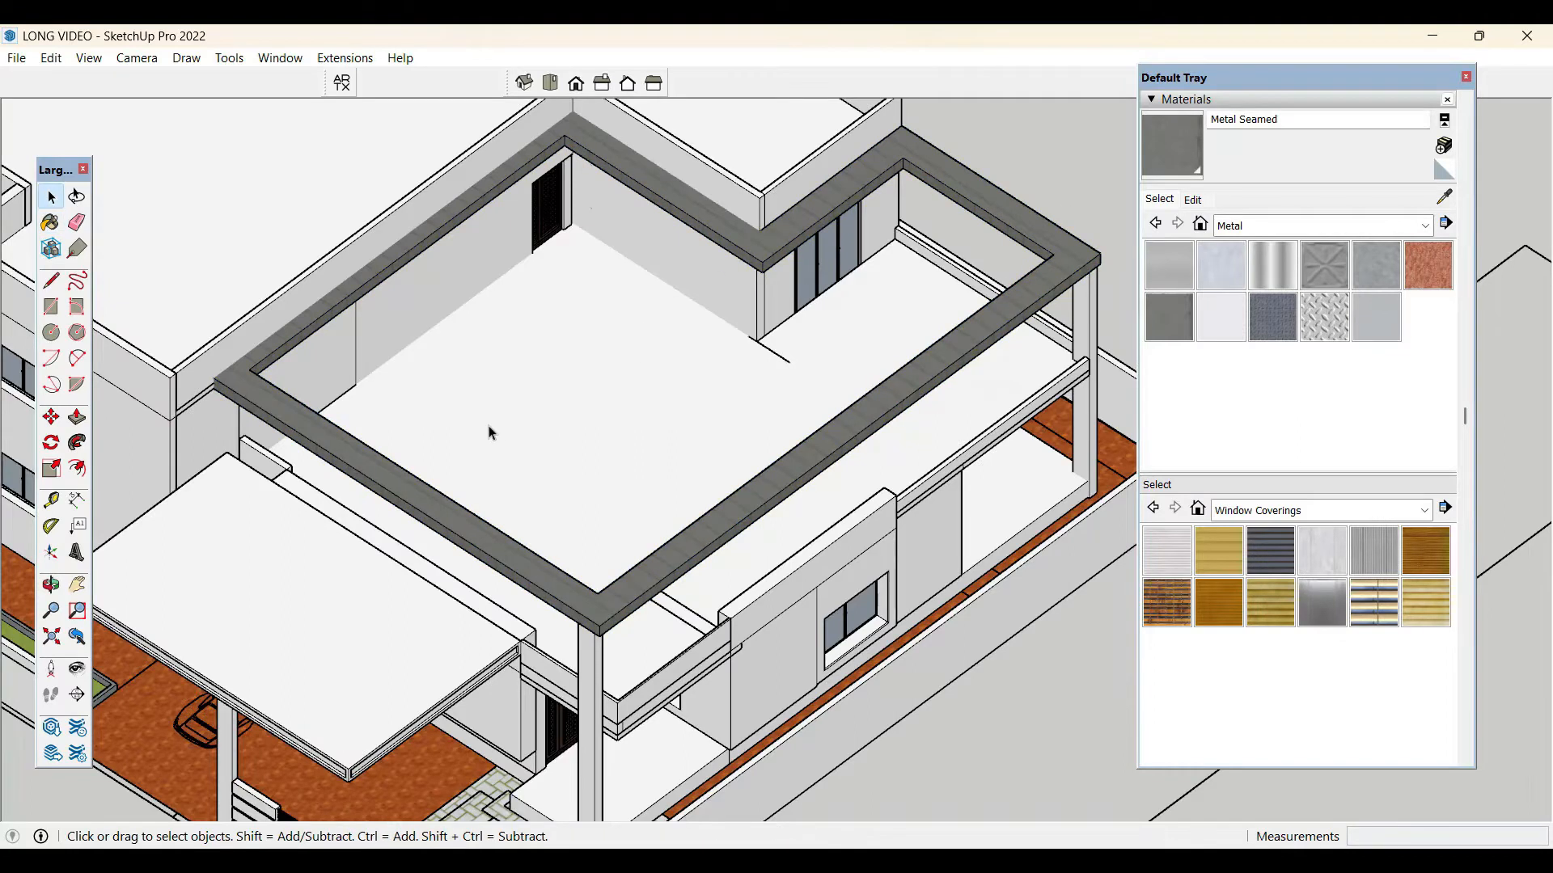
- Fill the frame's L-shaped opening with two rectangles and erase the line between them to make one face
left_click(249, 369)
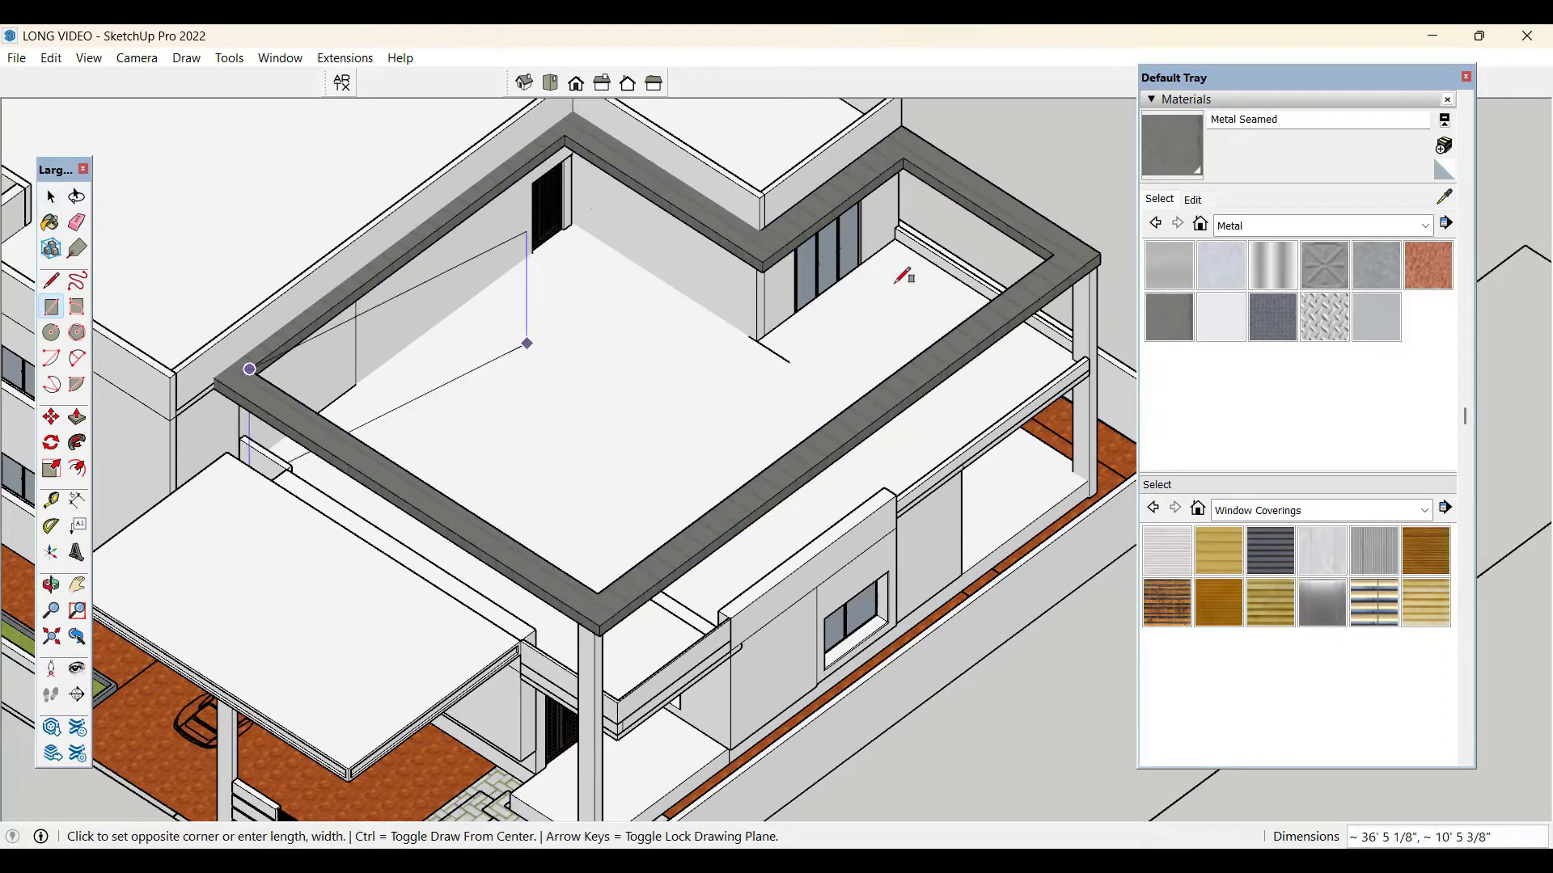
left_click(762, 261)
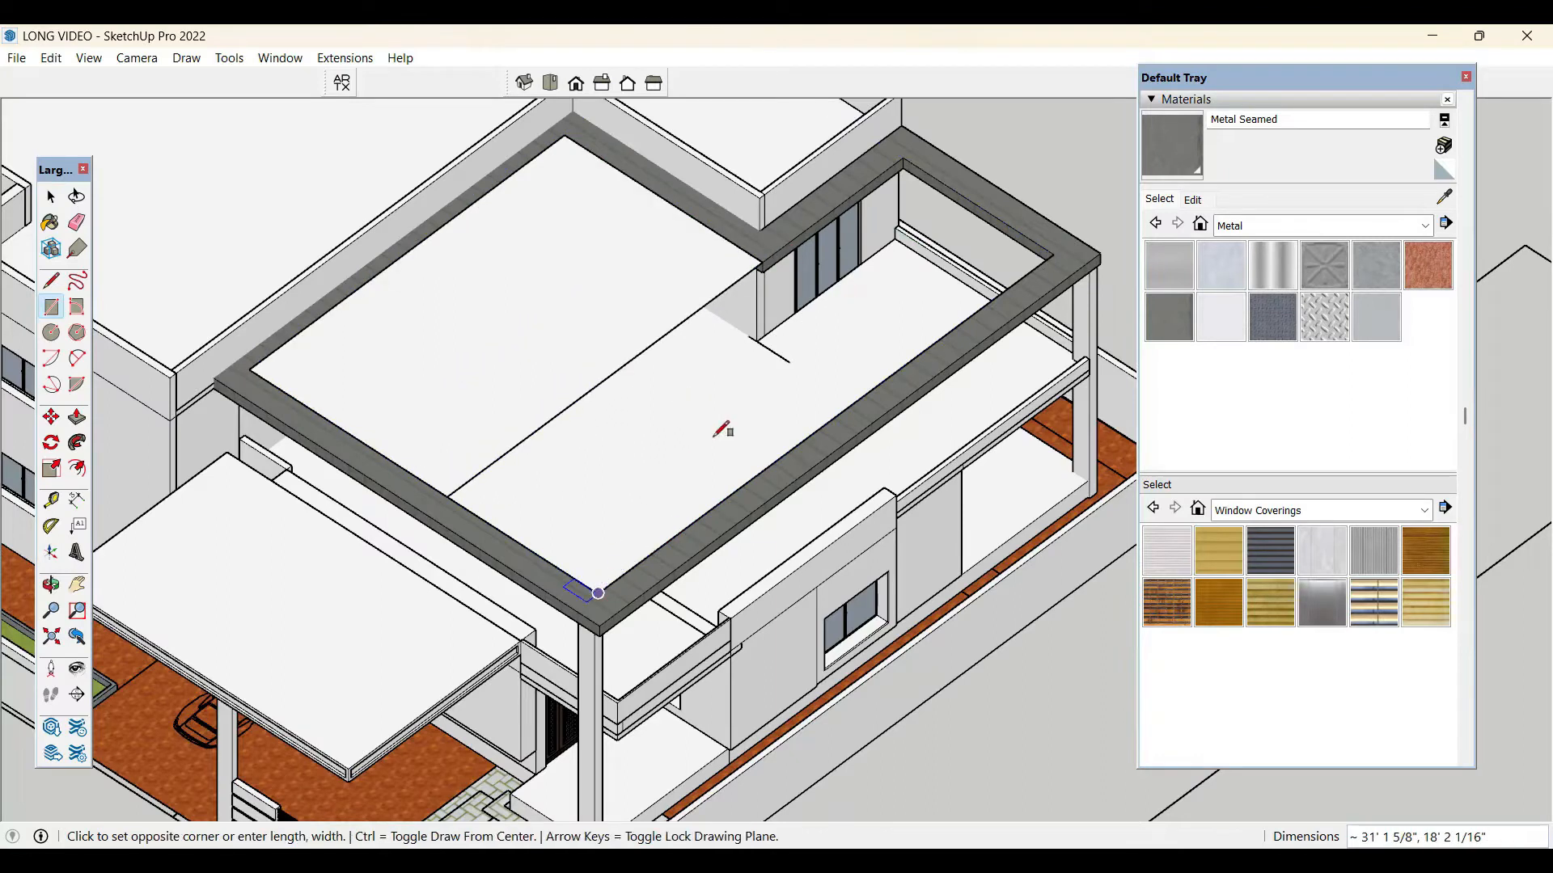
left_click(903, 157)
key("space")
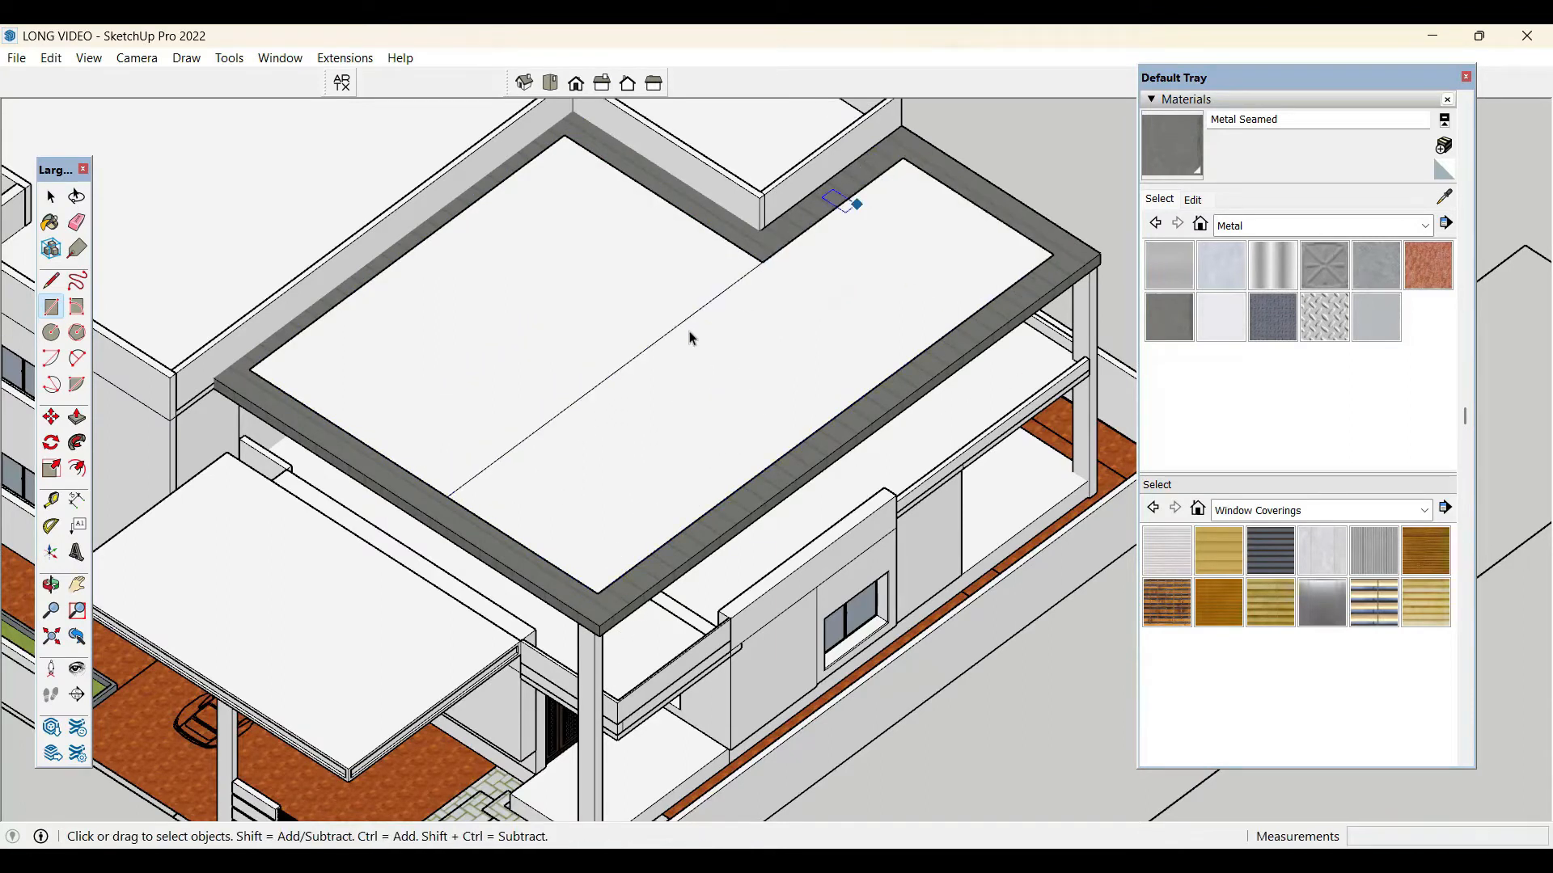
left_click(711, 377)
scroll(709, 378, "up", 2)
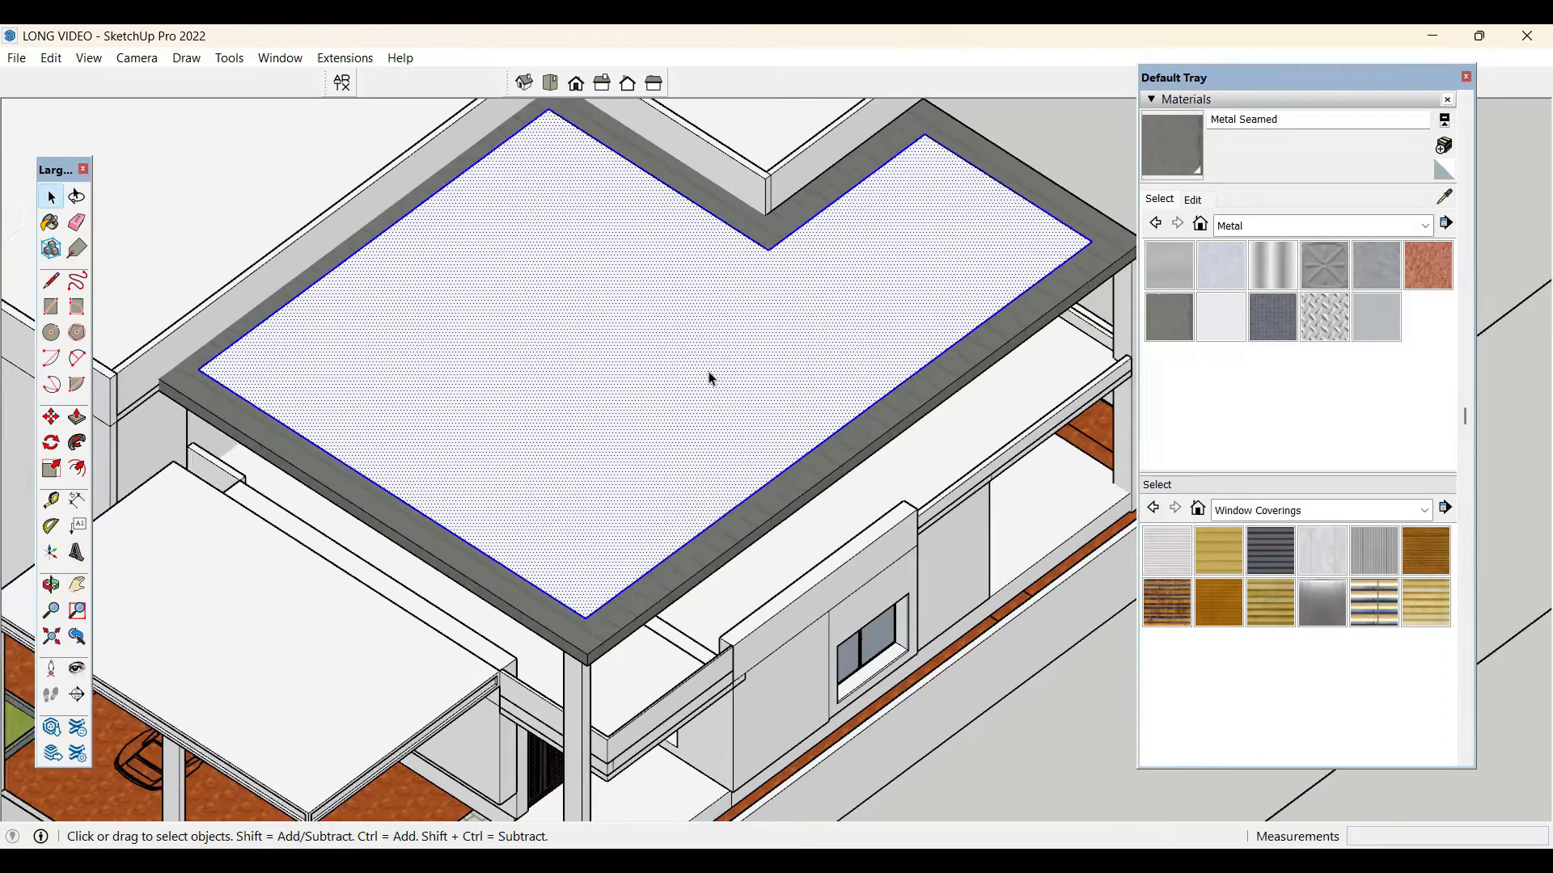
key("m")
scroll(619, 320, "down", 2)
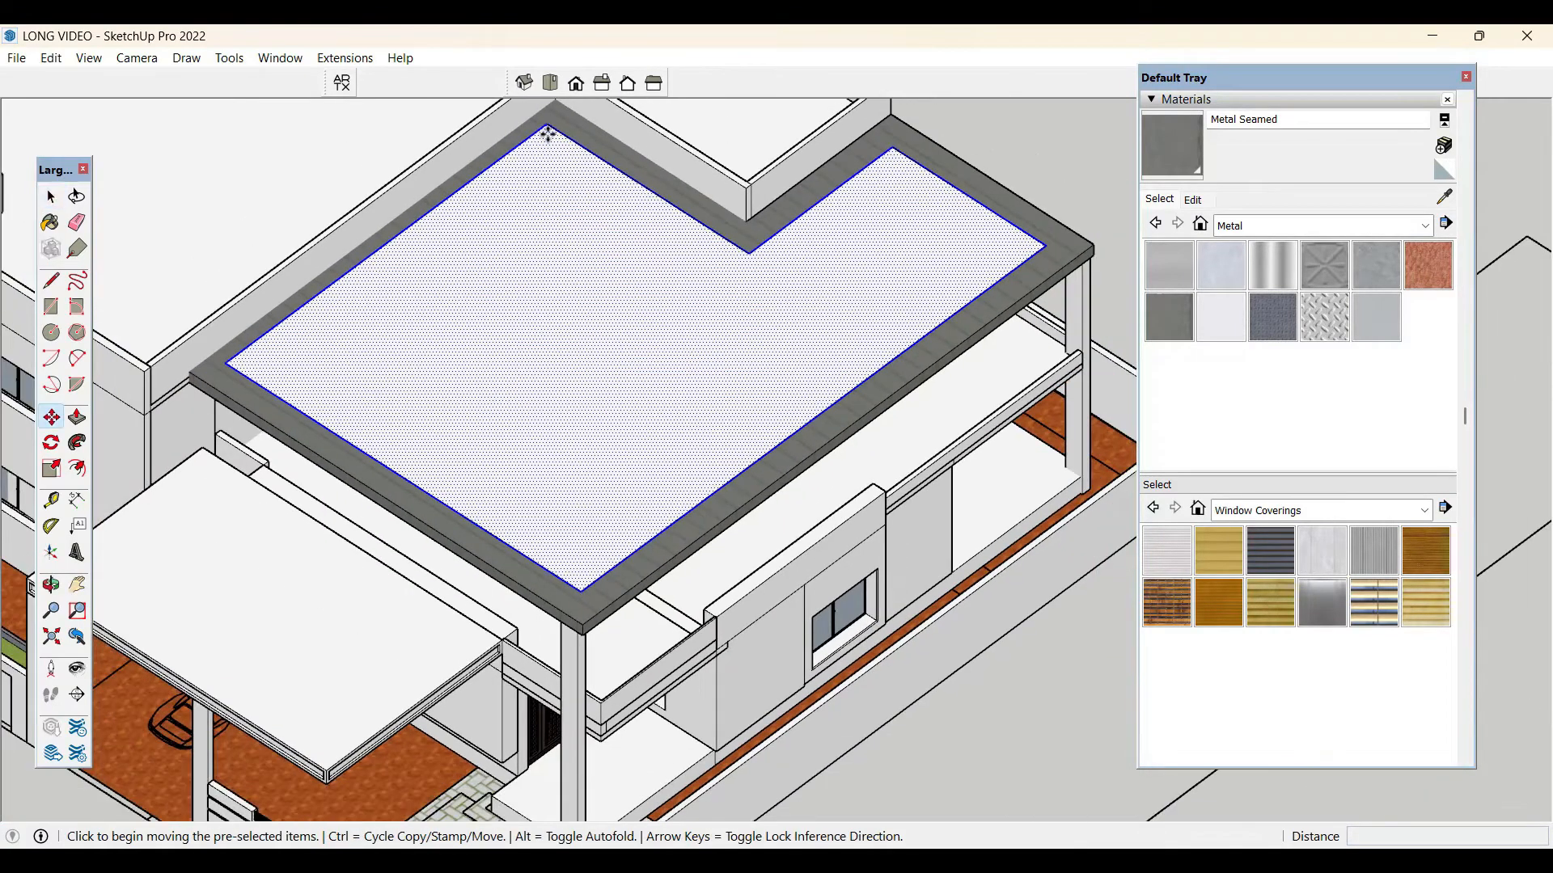
left_click(547, 135)
scroll(547, 134, "up", 3)
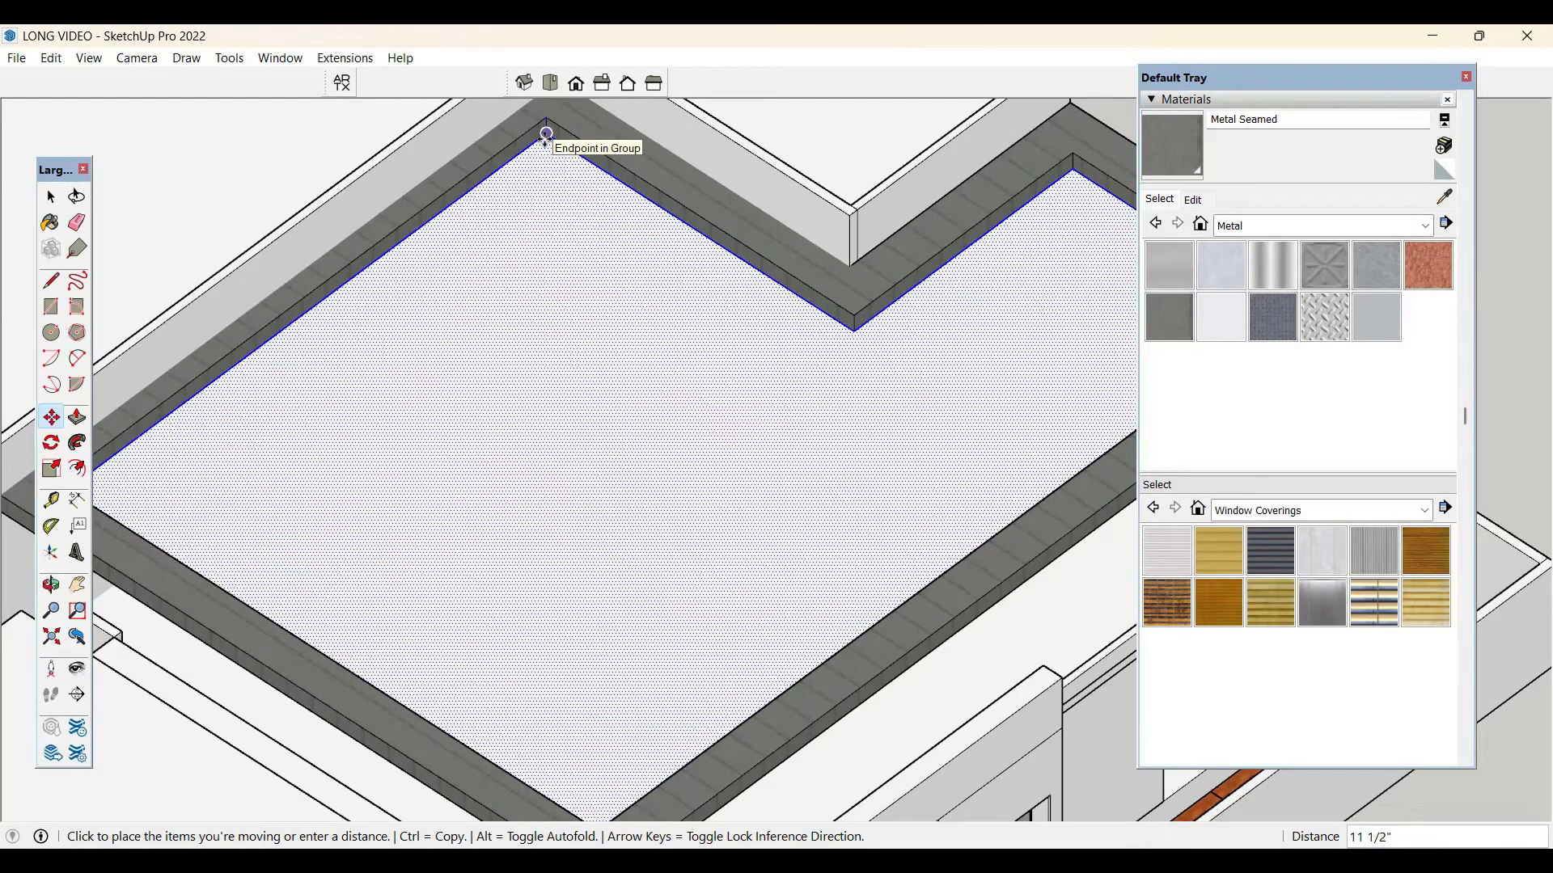
key("space")
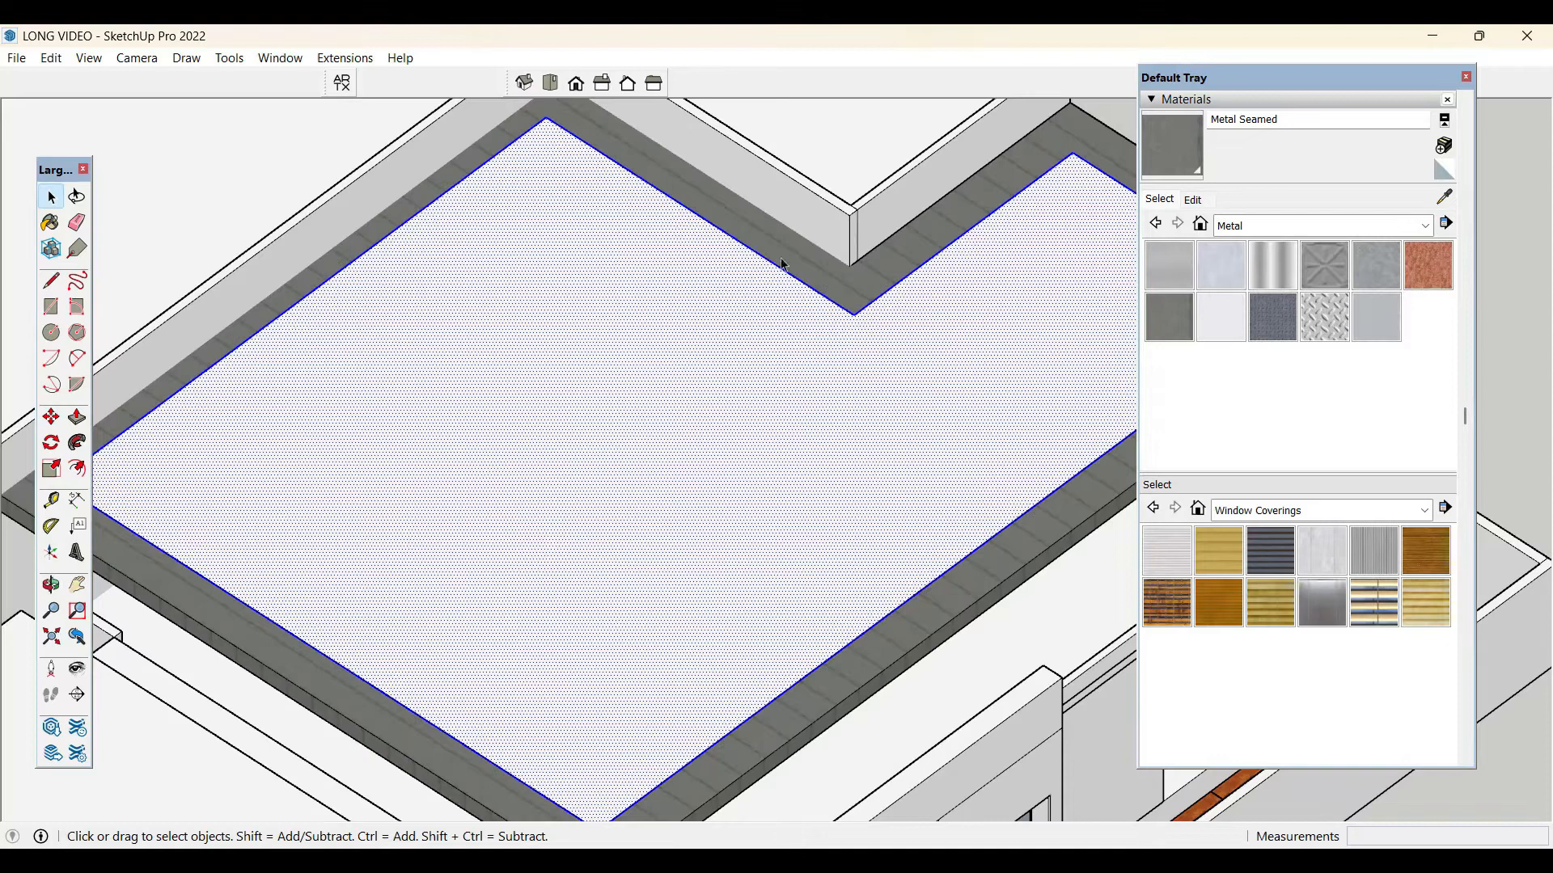
- Paint the face filling the roof frame with Translucent Glass Blue from the Glass and Mirrors collection
left_click(1426, 230)
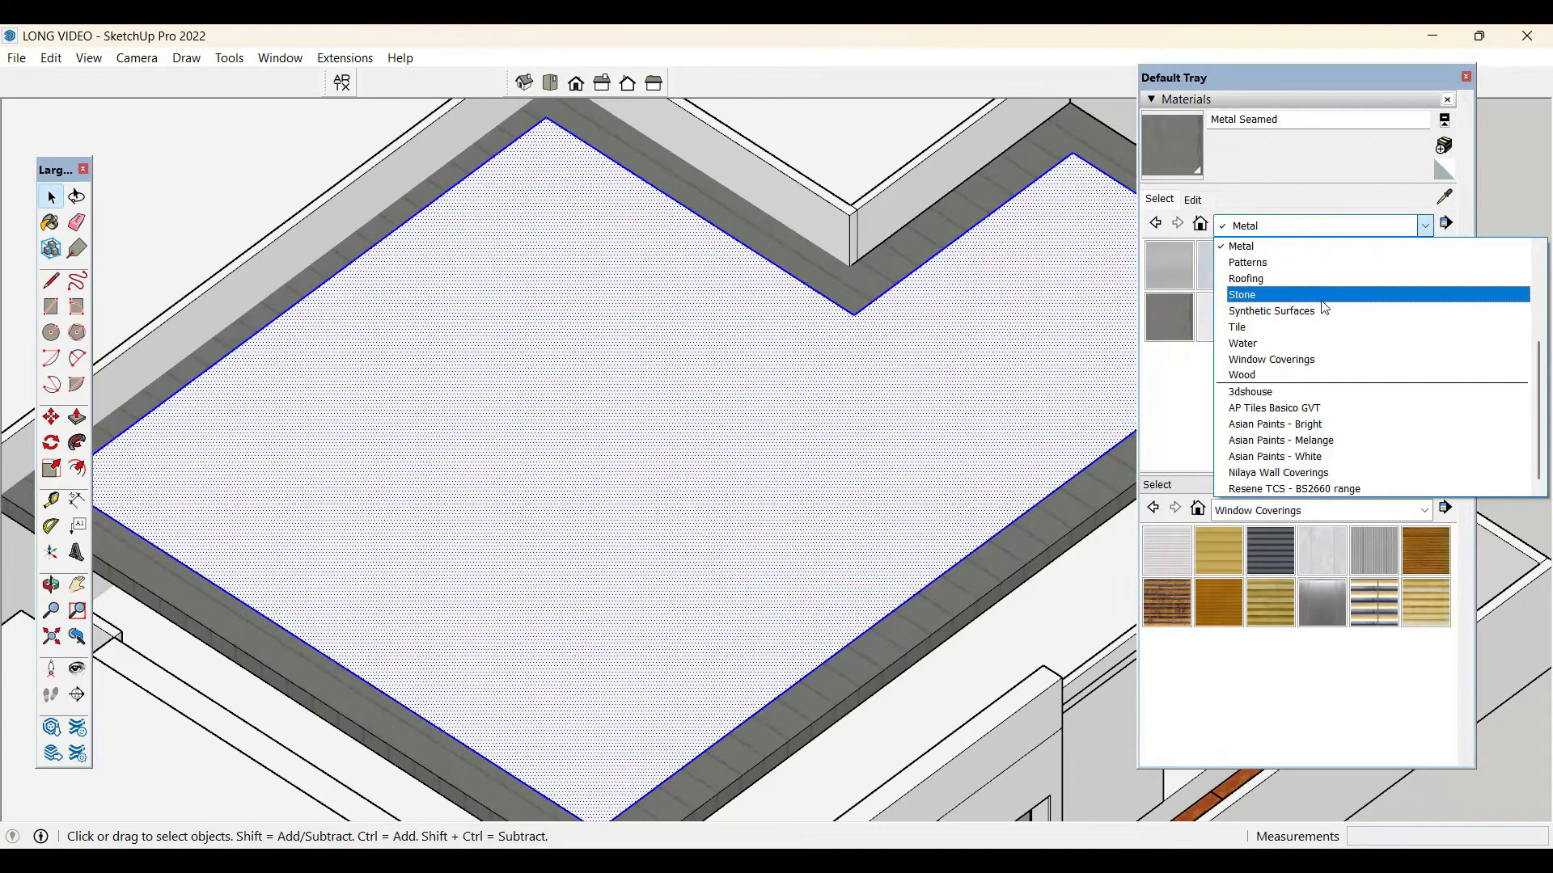
scroll(1291, 339, "up", 1)
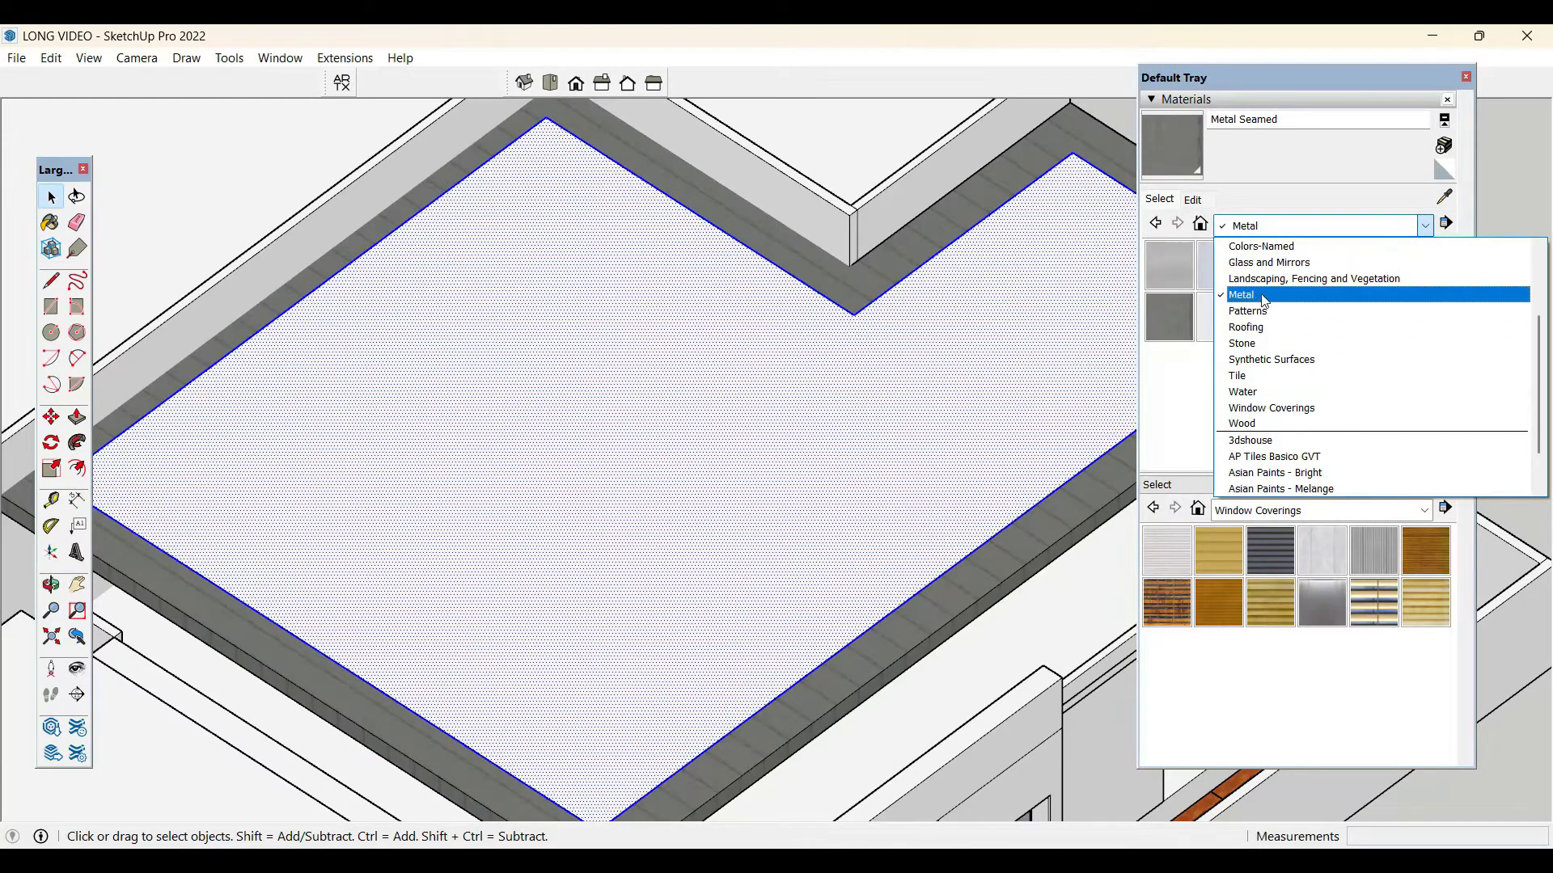
left_click(1291, 262)
left_click(1324, 282)
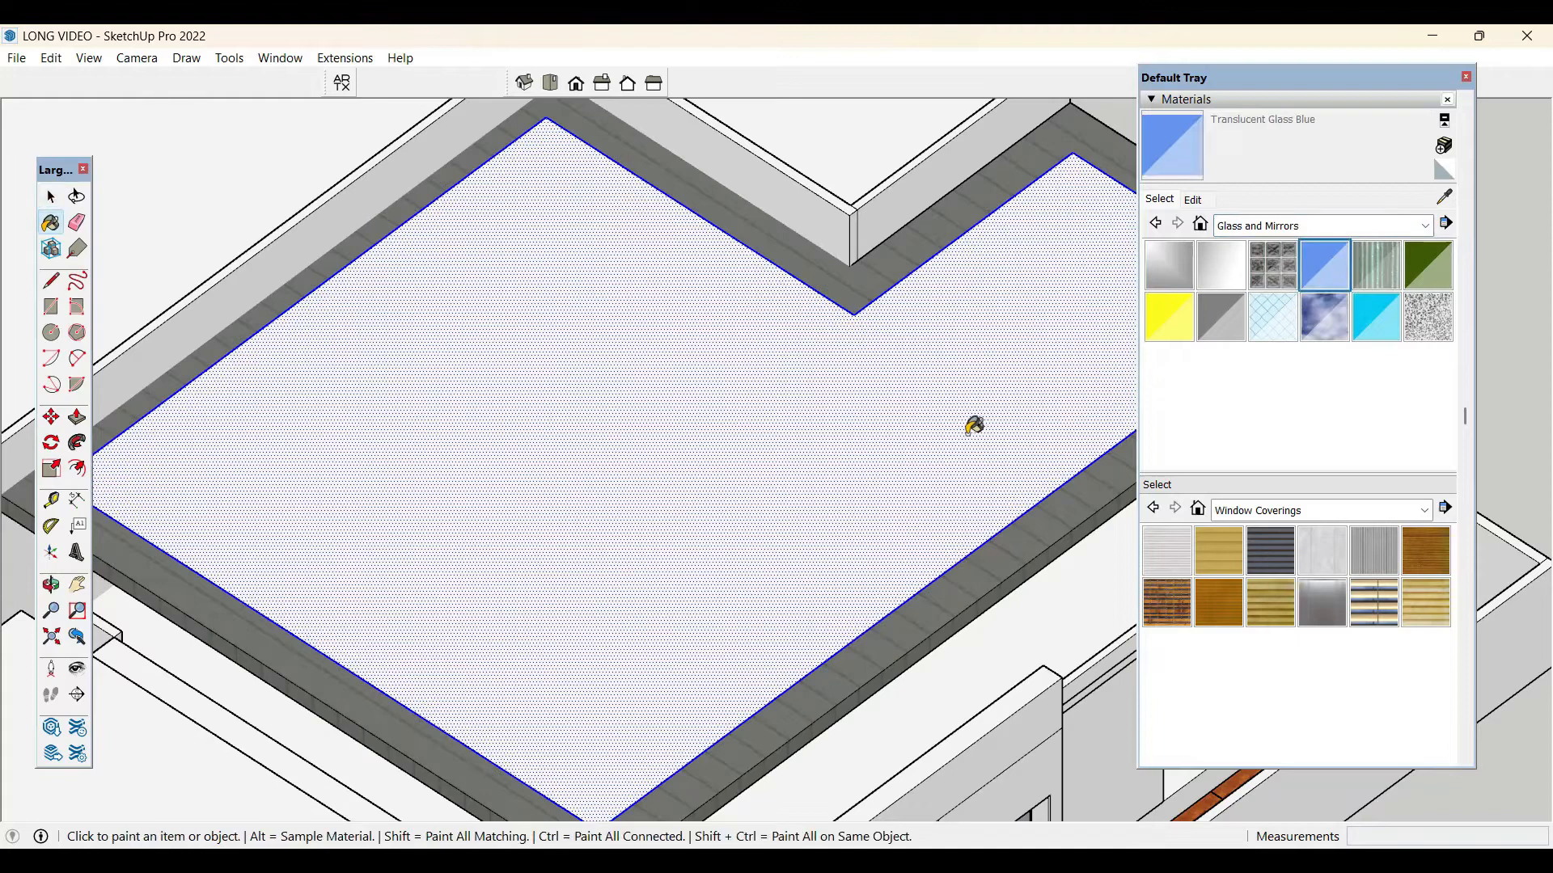
left_click(974, 427)
scroll(973, 426, "down", 2)
key("space")
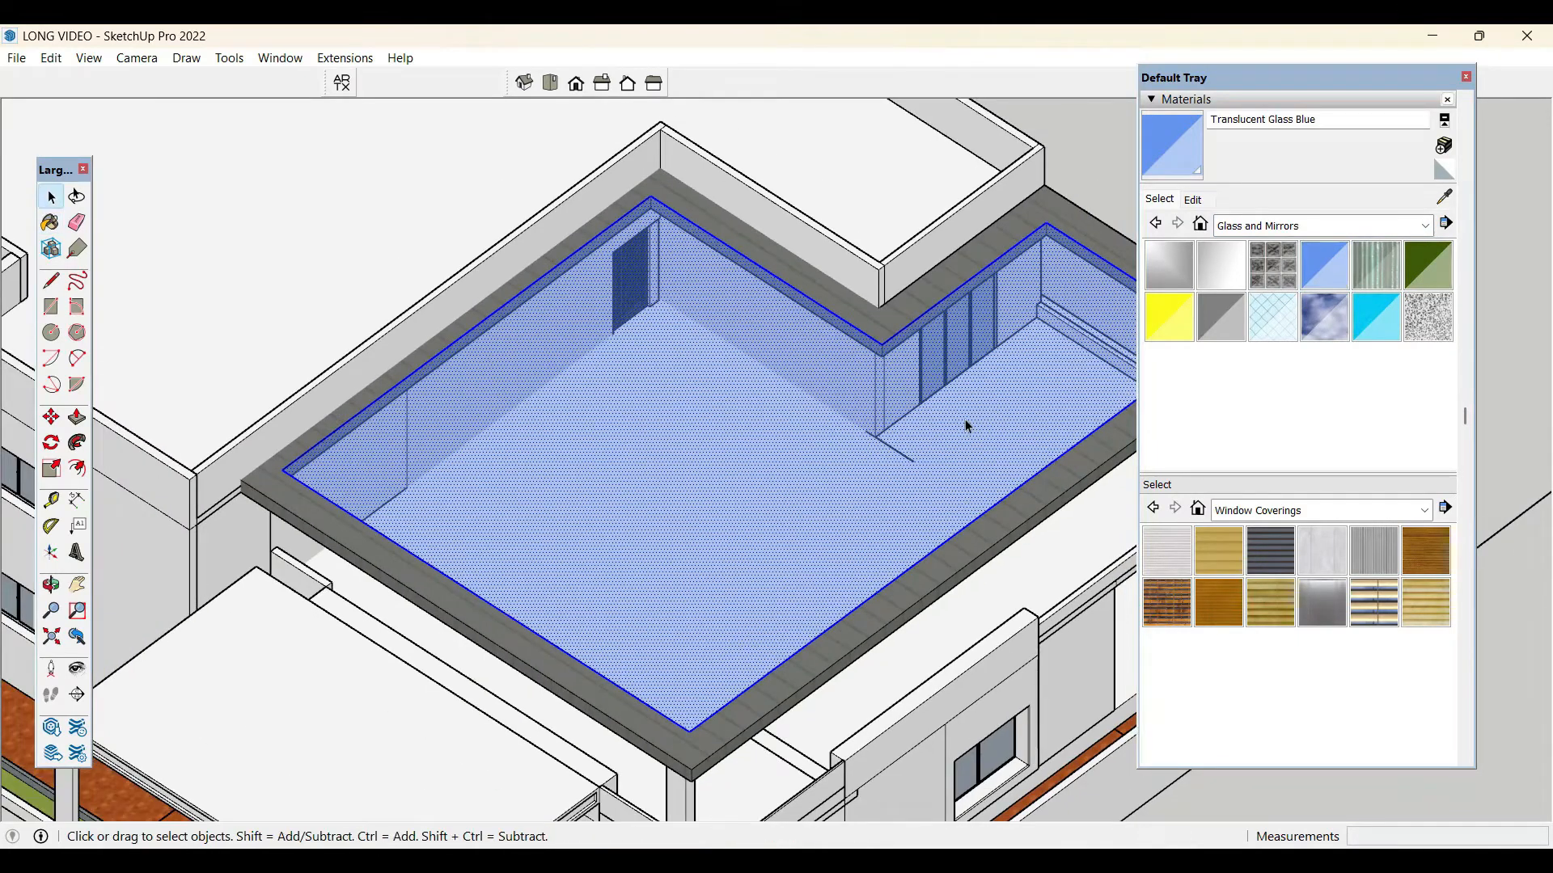
- Paint the face filling the roof frame with Translucent Glass Gray from Glass and Mirrors and close the materials tray
left_click(1221, 317)
left_click(1042, 381)
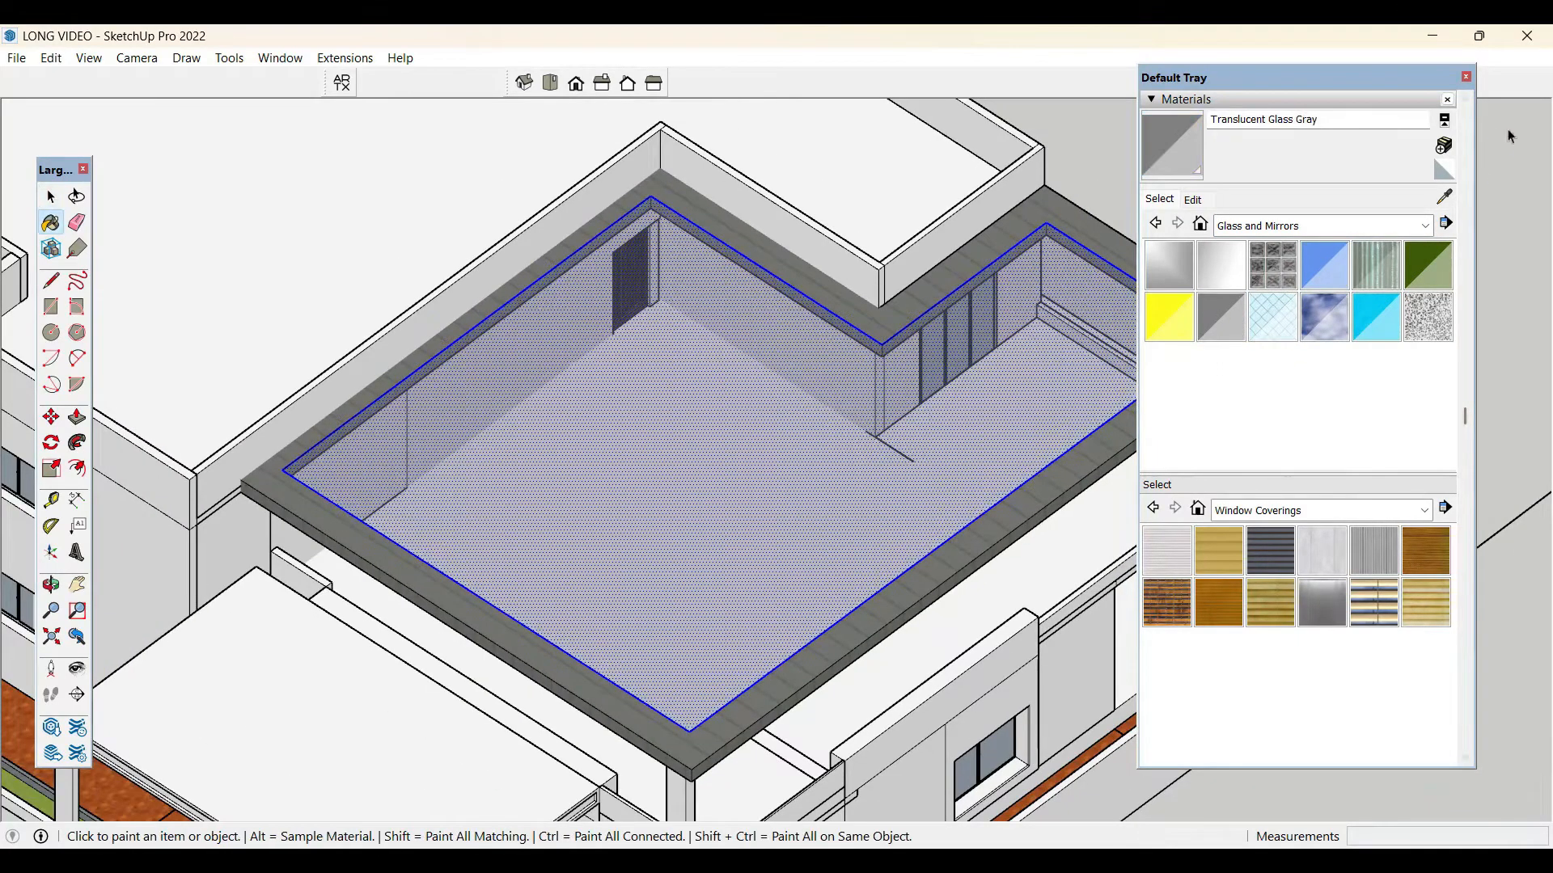
key("space")
left_click(1466, 76)
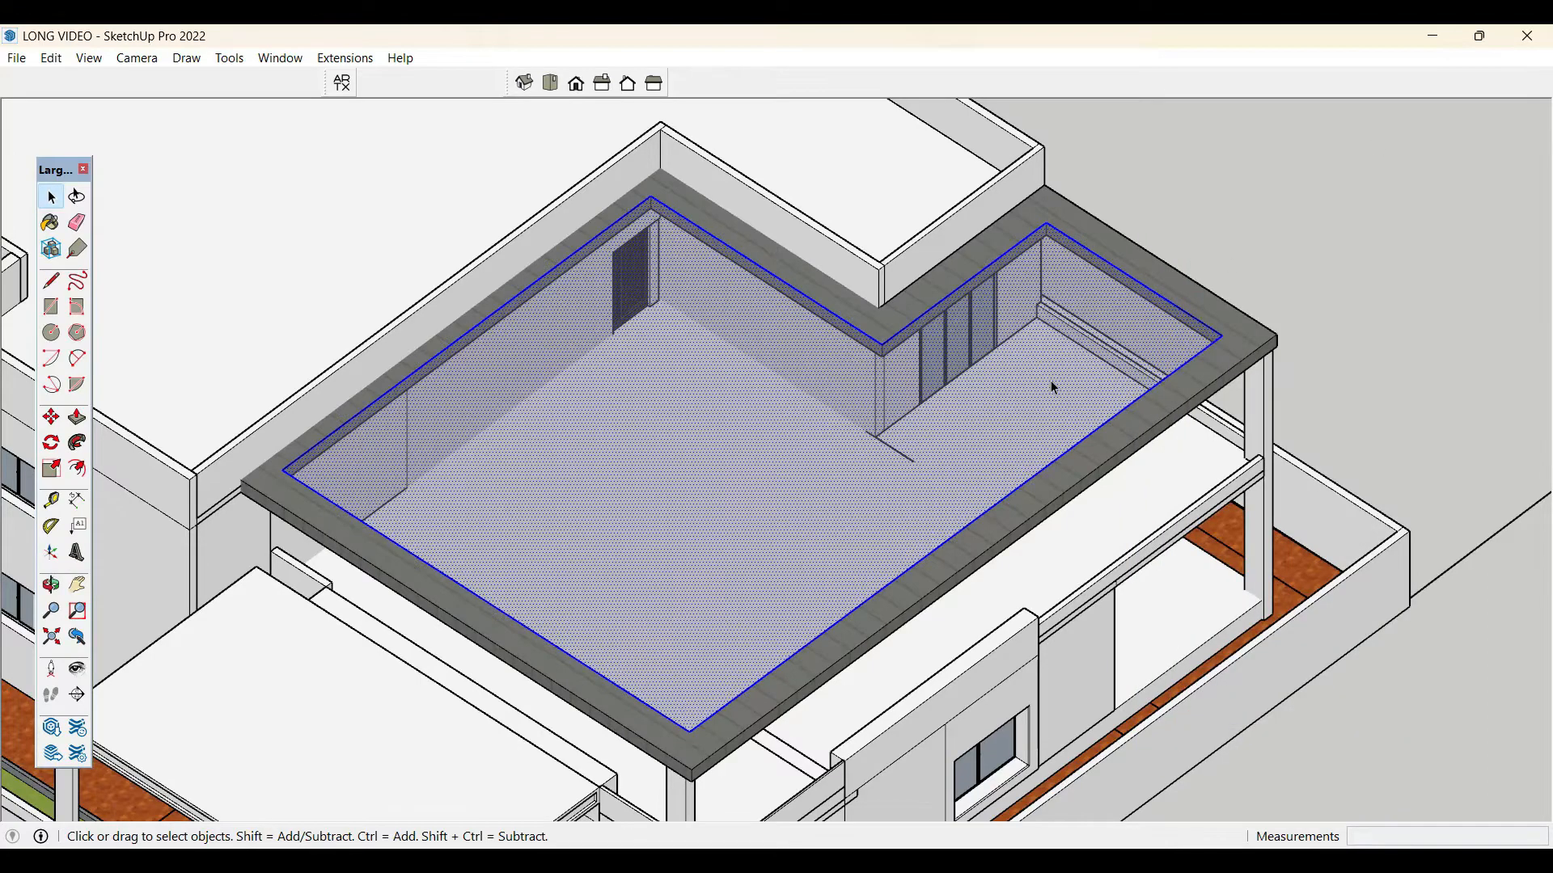
- Make the glass face and its edges a group
right_click(1050, 380)
left_click(1143, 527)
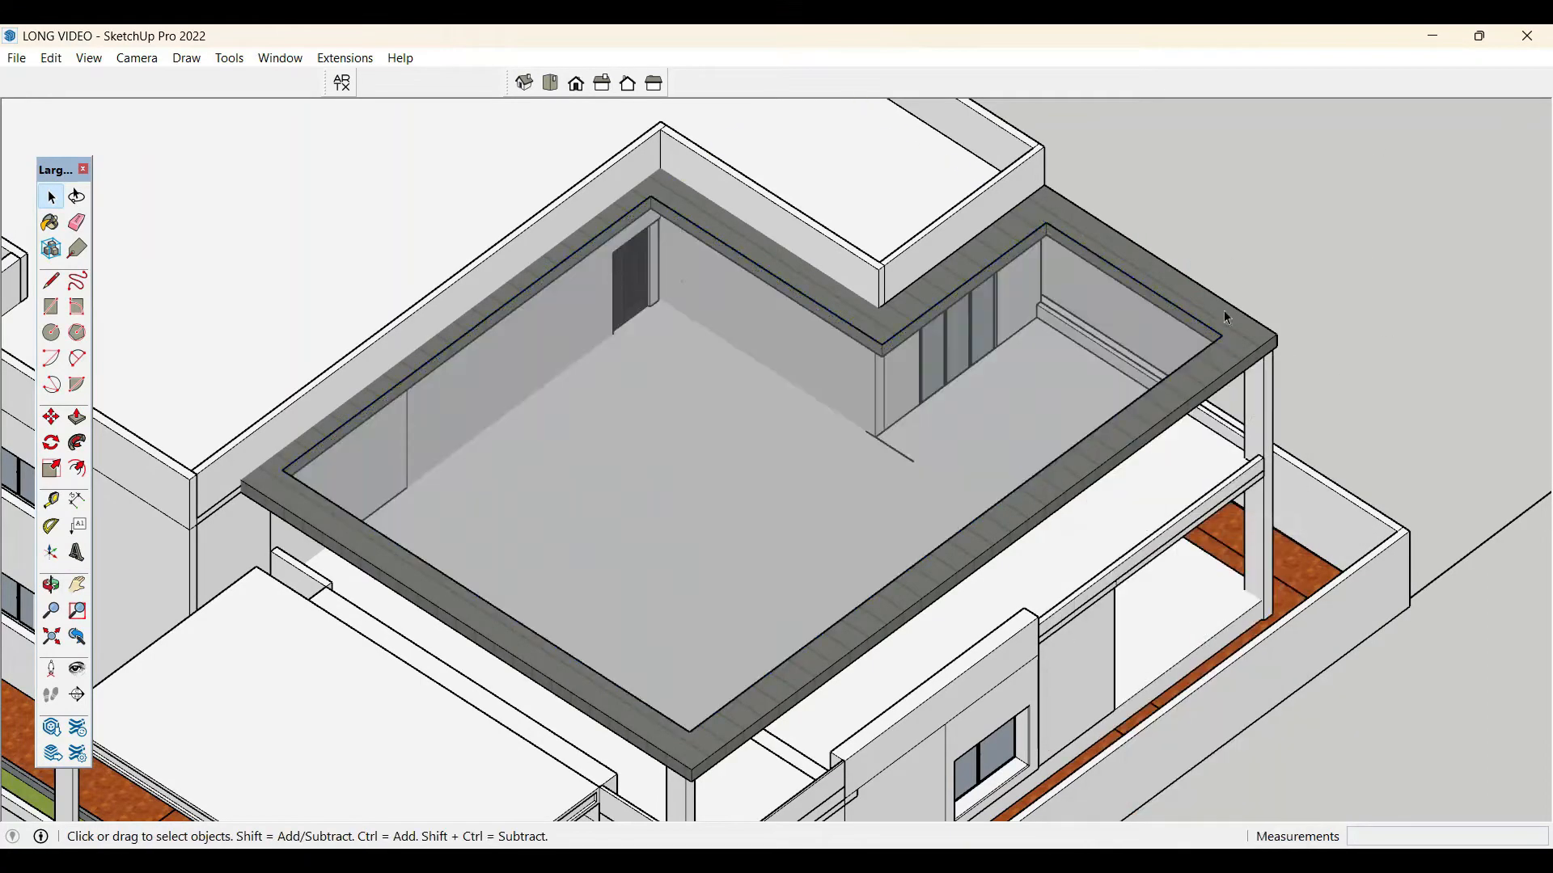
scroll(1197, 424, "down", 2)
middle_click_drag(1172, 545, 1144, 279)
scroll(1000, 417, "down", 5)
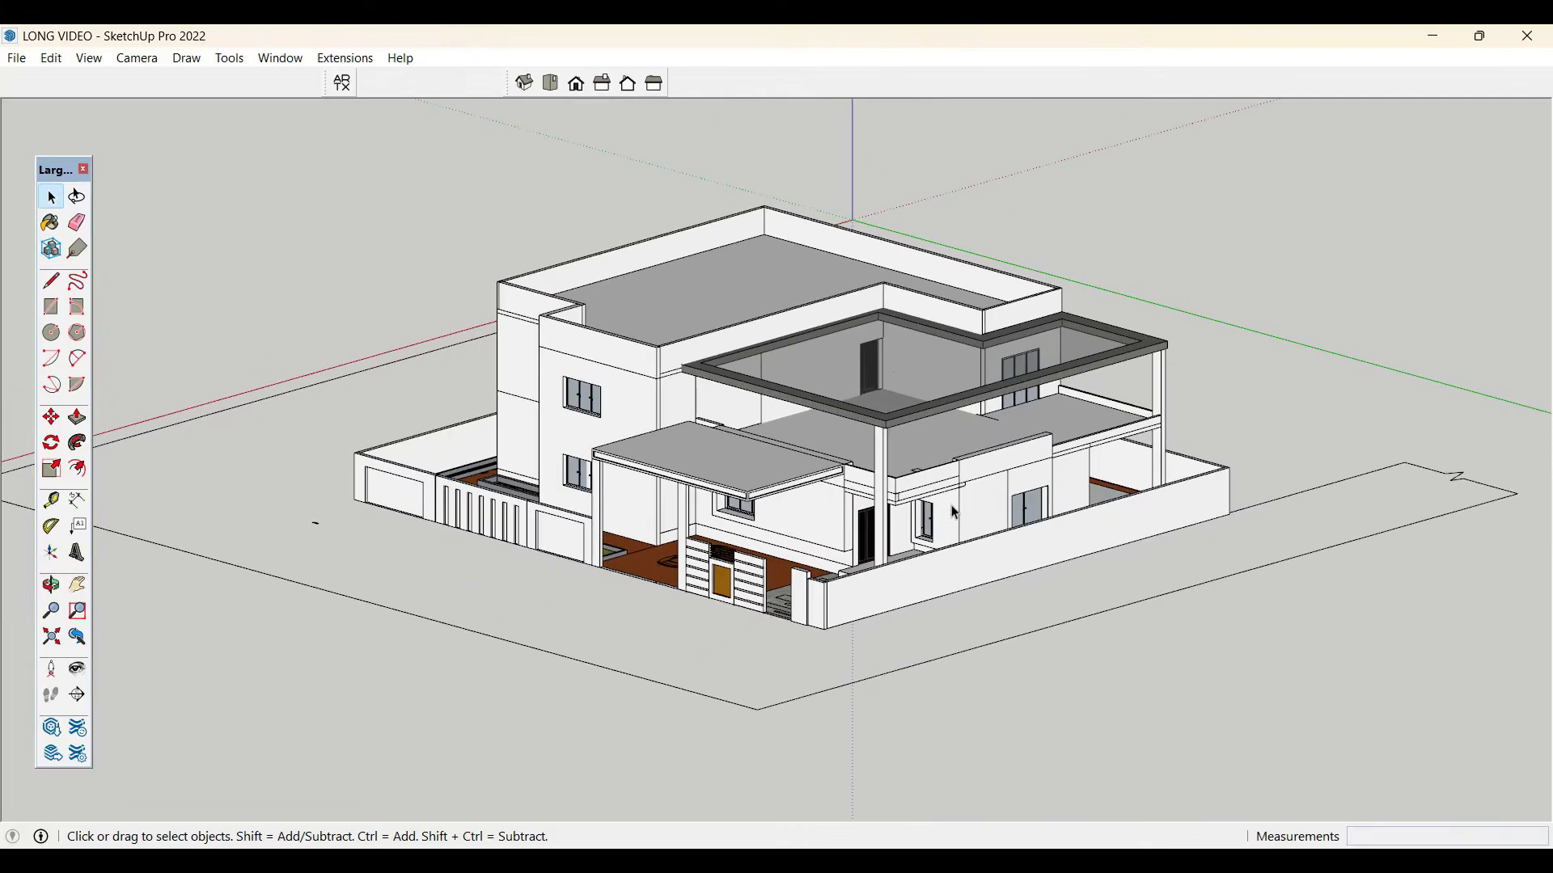
- Rotate the small pedestrian gate 90 degrees in line with the front boundary wall and move it against the end pillar
middle_click_drag(955, 514, 727, 380)
scroll(693, 365, "up", 3)
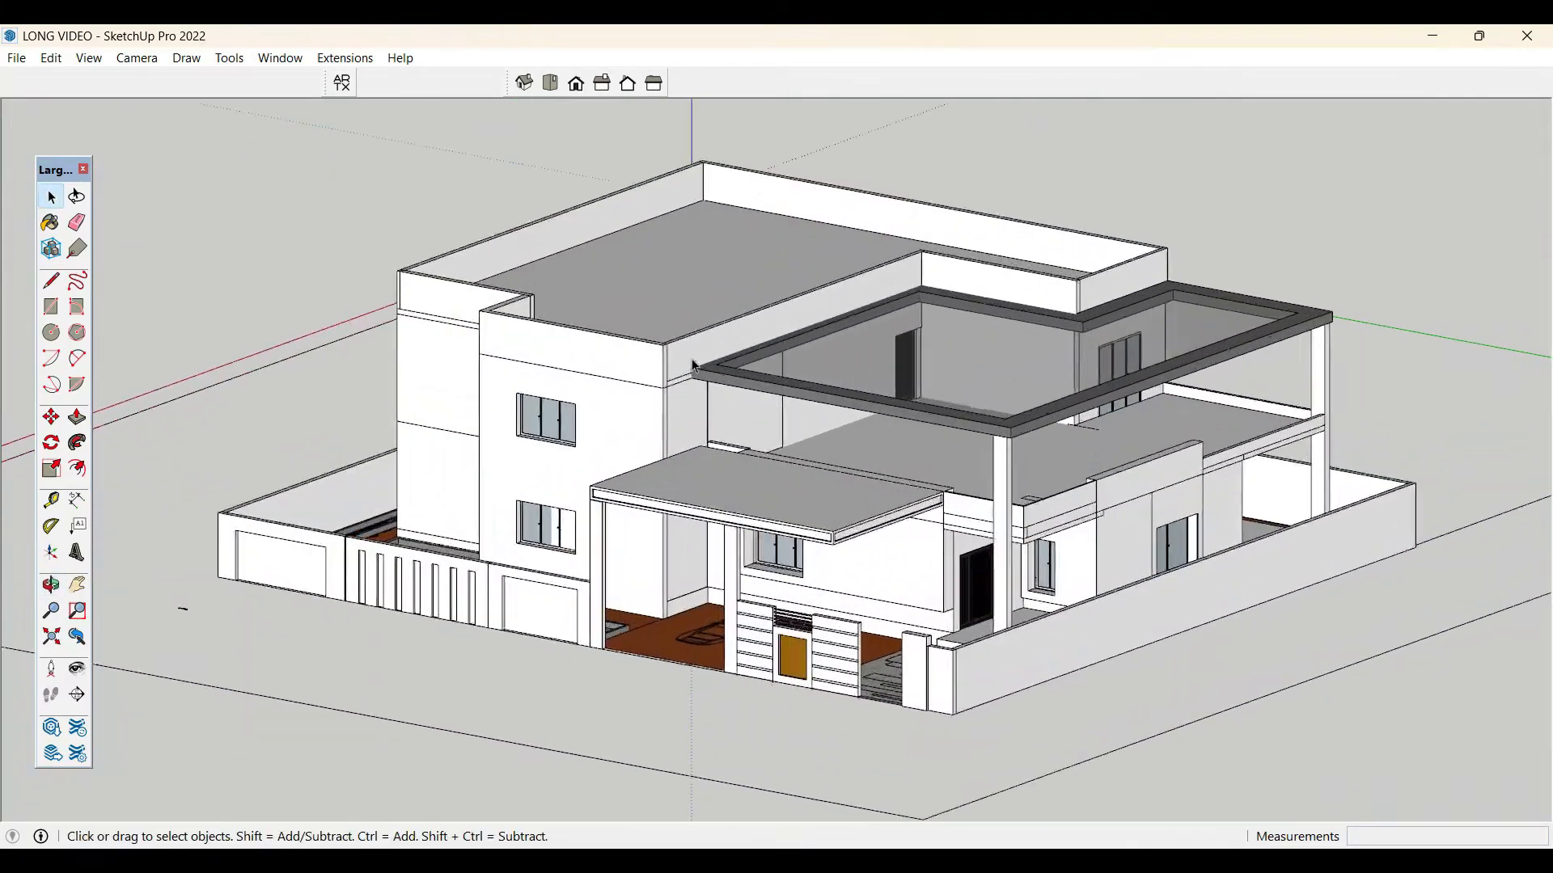
scroll(694, 365, "down", 3)
middle_click_drag(718, 482, 793, 391)
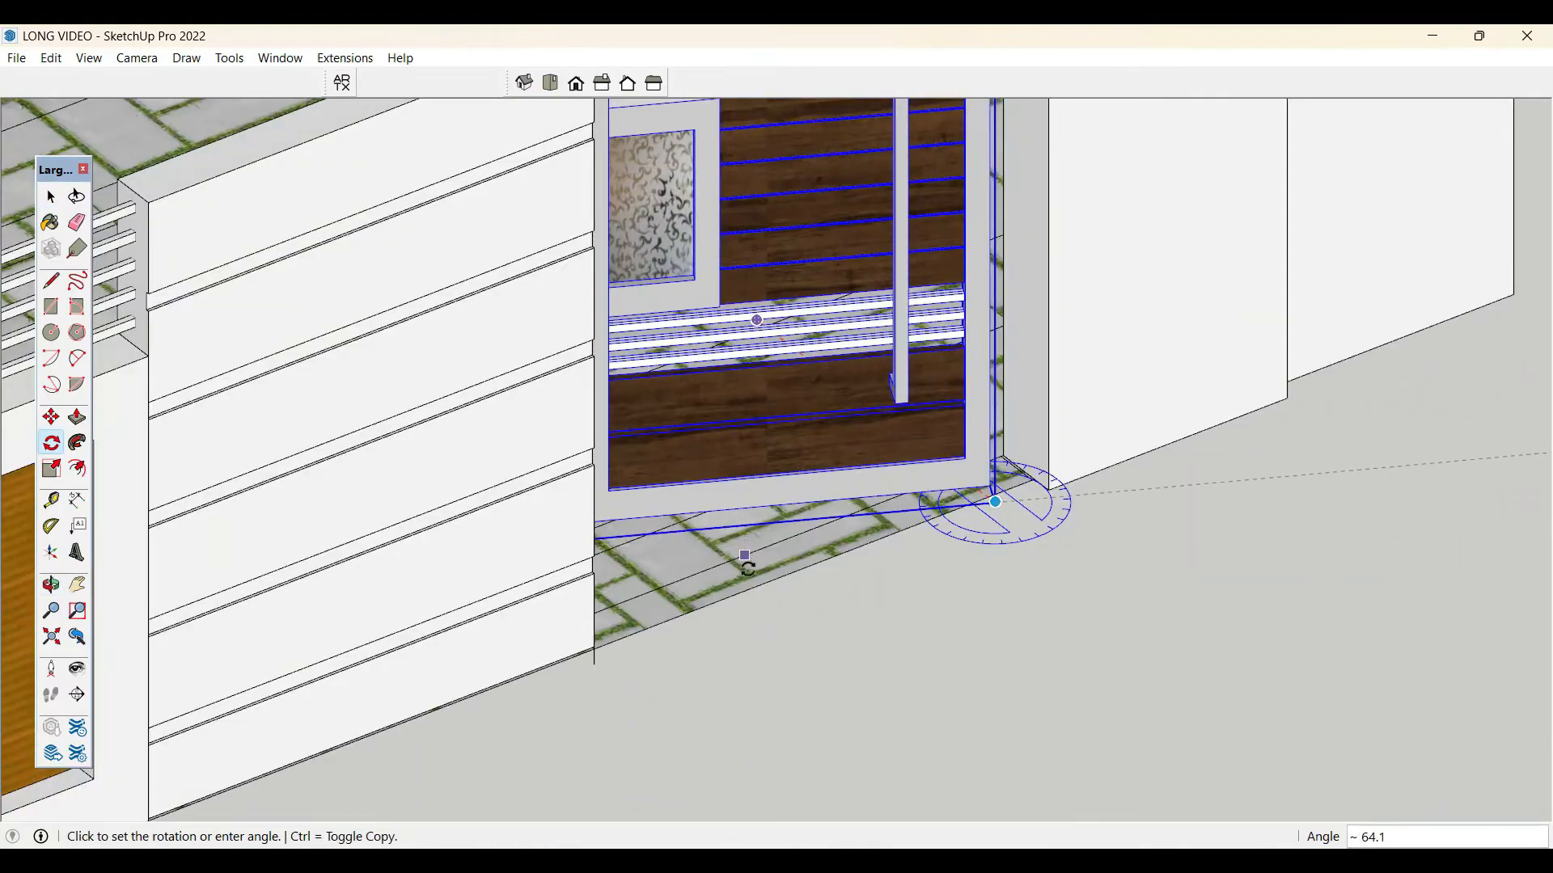
left_click(755, 585)
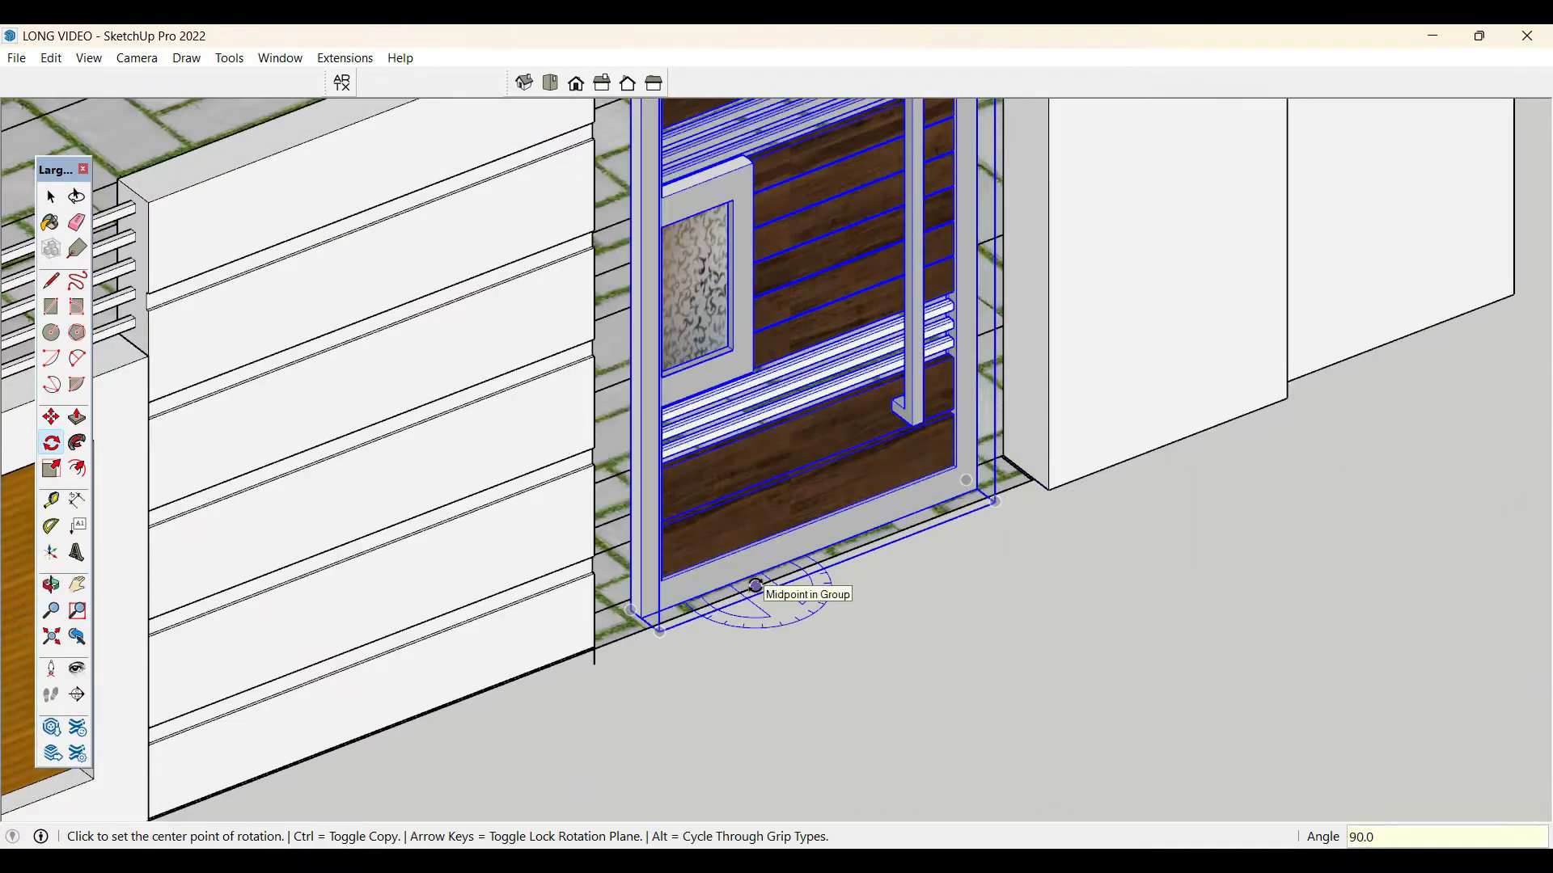
key("space")
key("m")
left_click(975, 489)
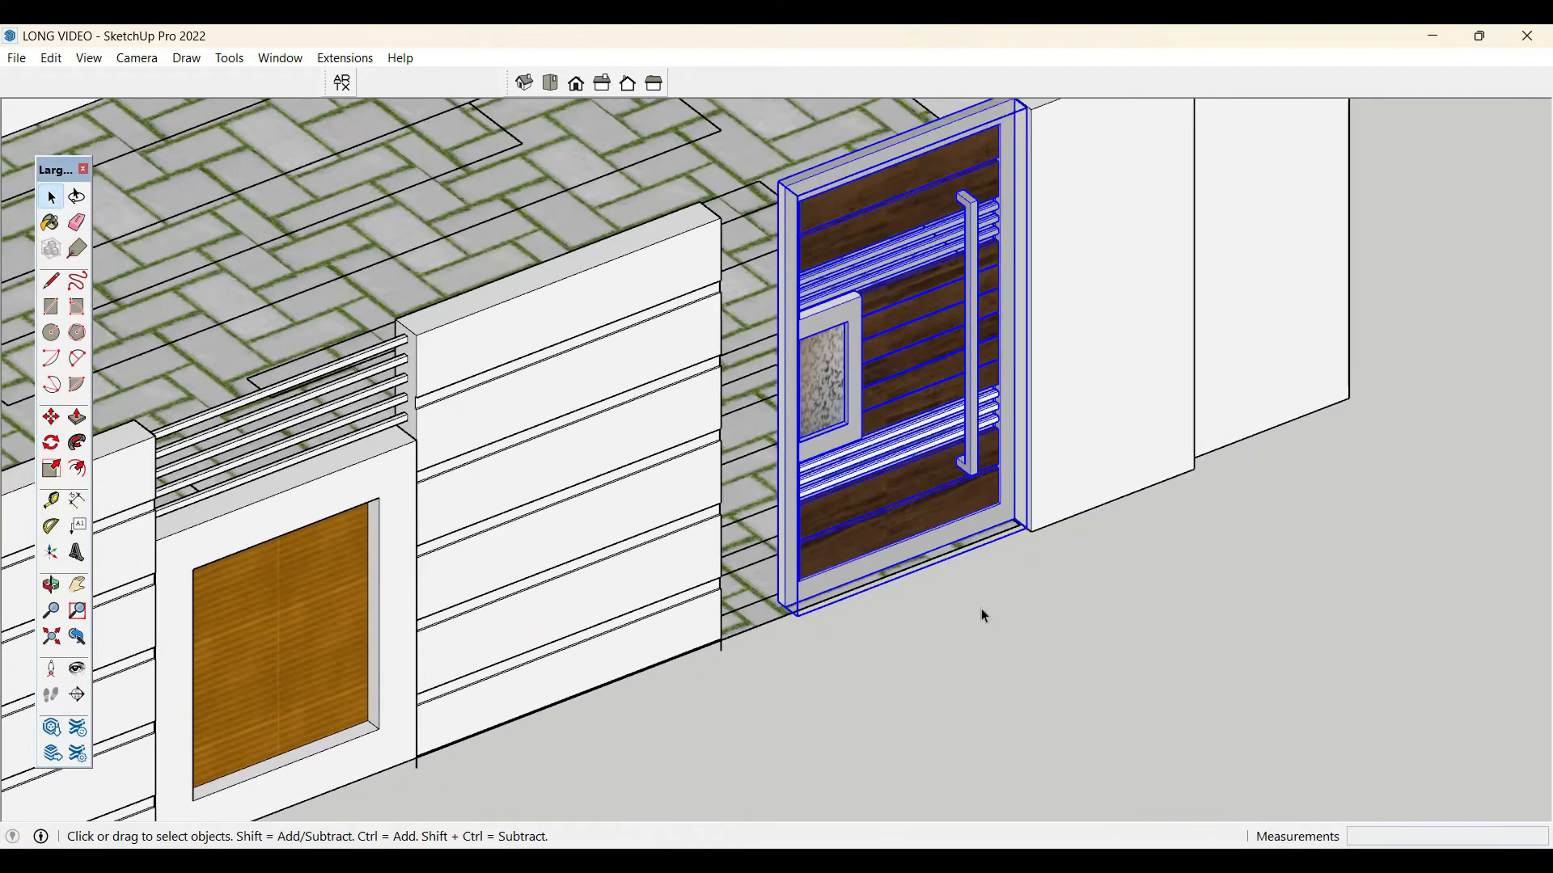
- Scale the small gate along the red axis by about 1.26 to reach the grooved wall
middle_click_drag(984, 616, 809, 388)
key("s")
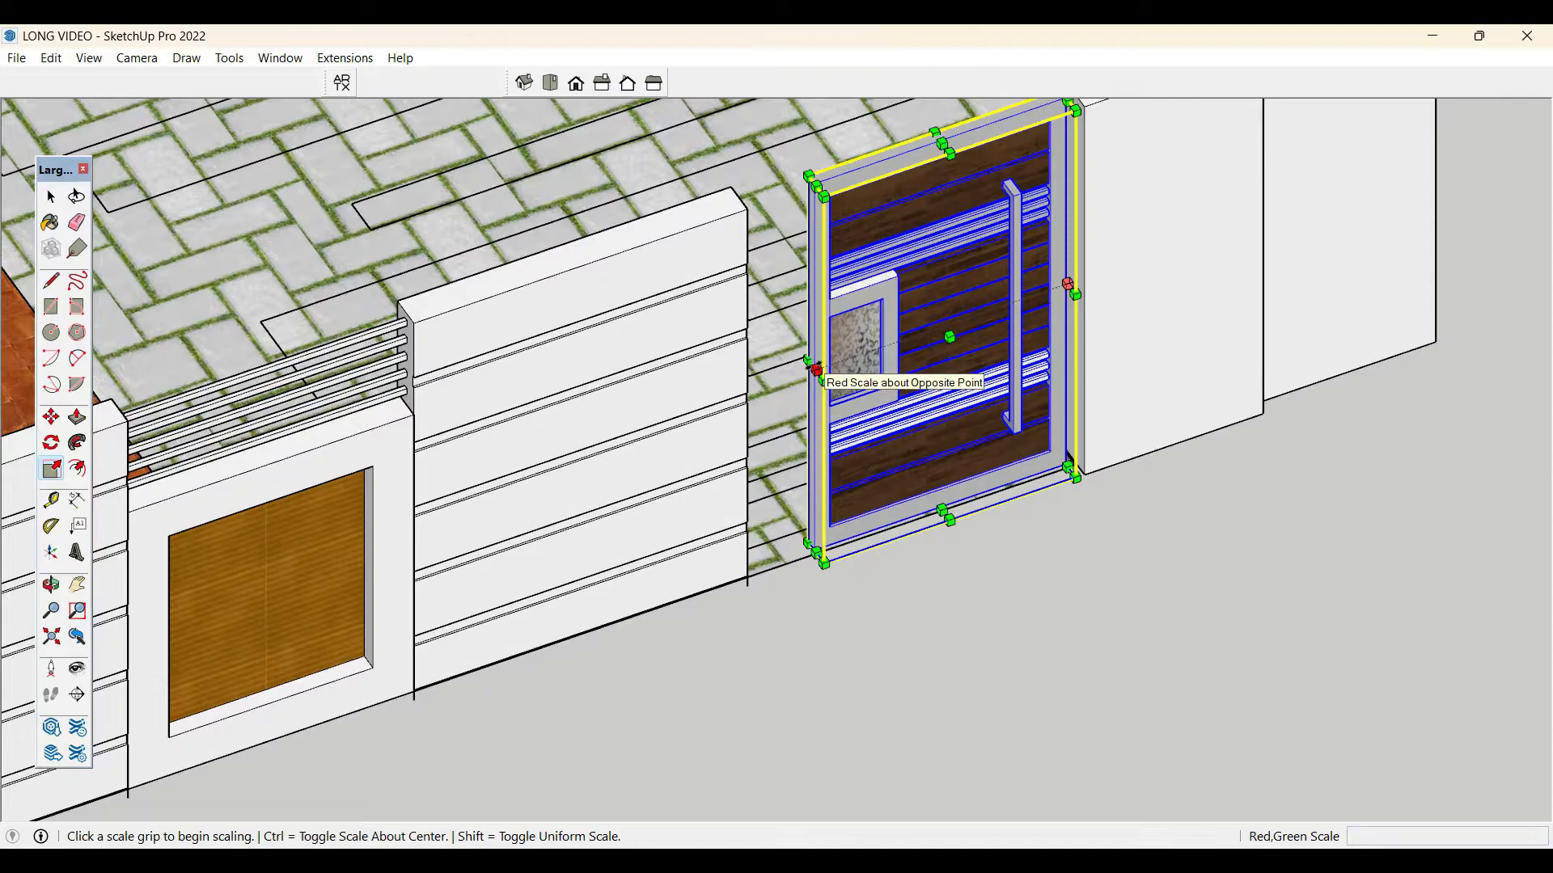
left_click(815, 370)
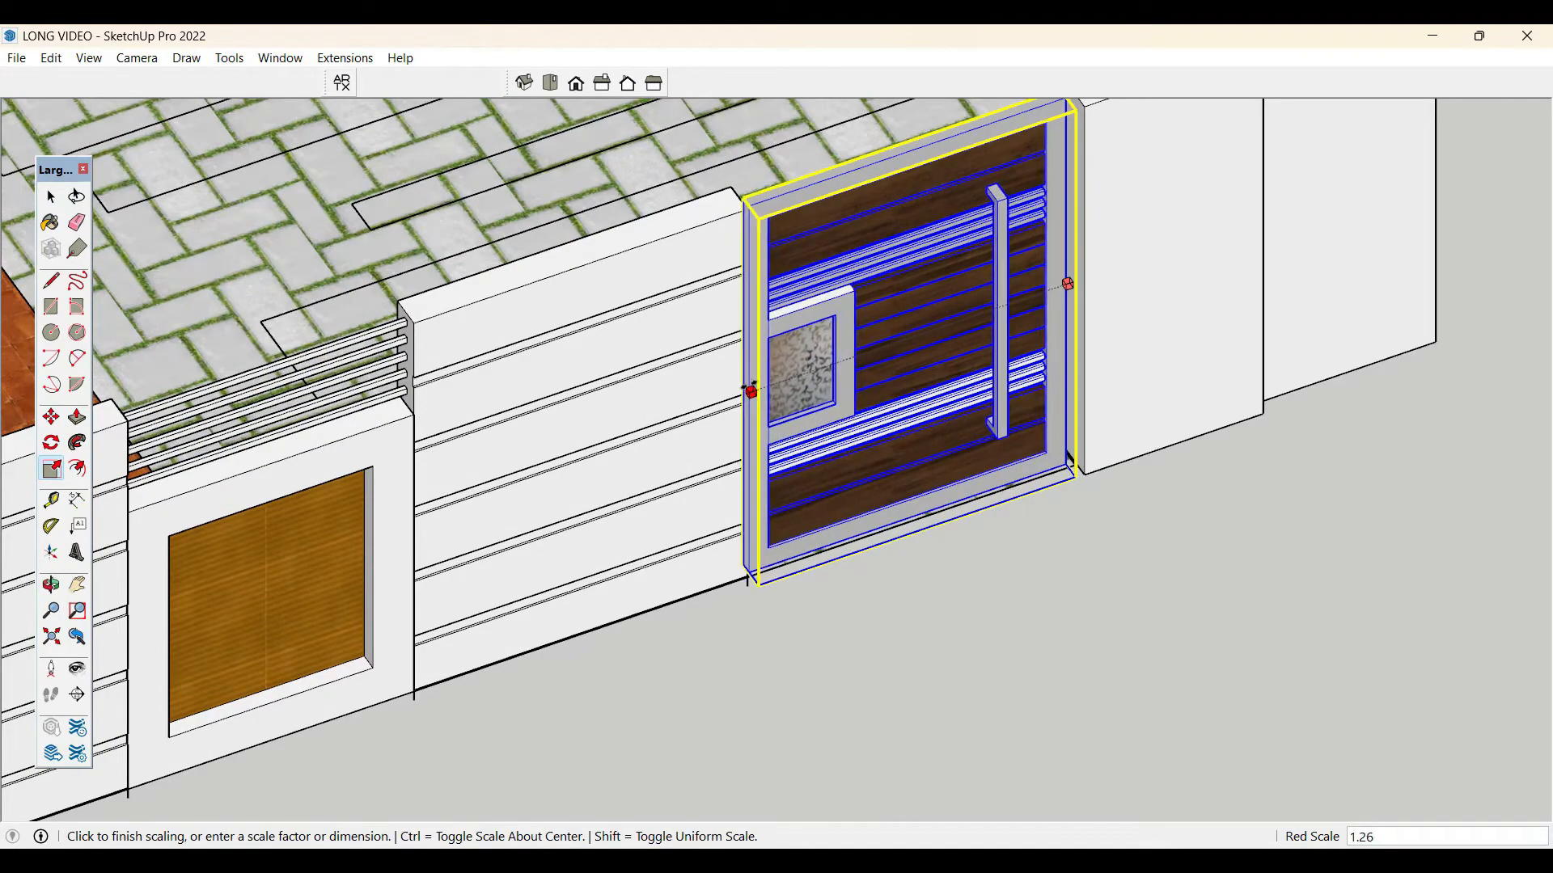
left_click(749, 386)
key("space")
left_click(1011, 652)
- Move the small gate by its lower corner to line it up with the corner of the grooved wall
middle_click_drag(982, 621, 637, 490)
scroll(637, 490, "down", 2)
scroll(856, 674, "up", 1)
scroll(856, 678, "up", 2)
left_click(876, 613)
scroll(877, 613, "up", 2)
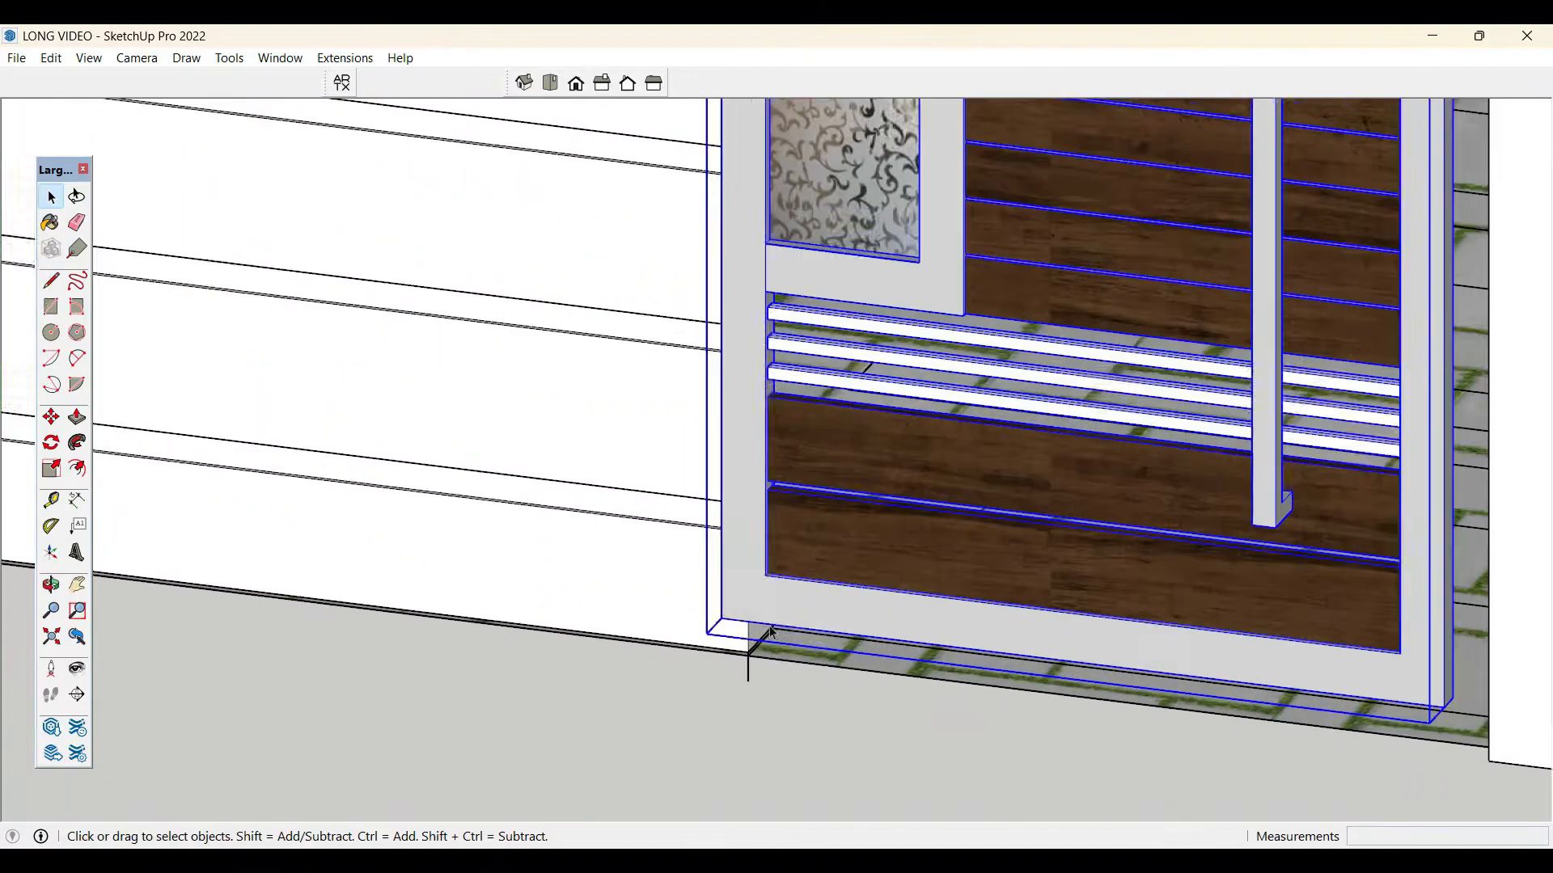
key("m")
left_click(833, 643)
scroll(711, 641, "up", 3)
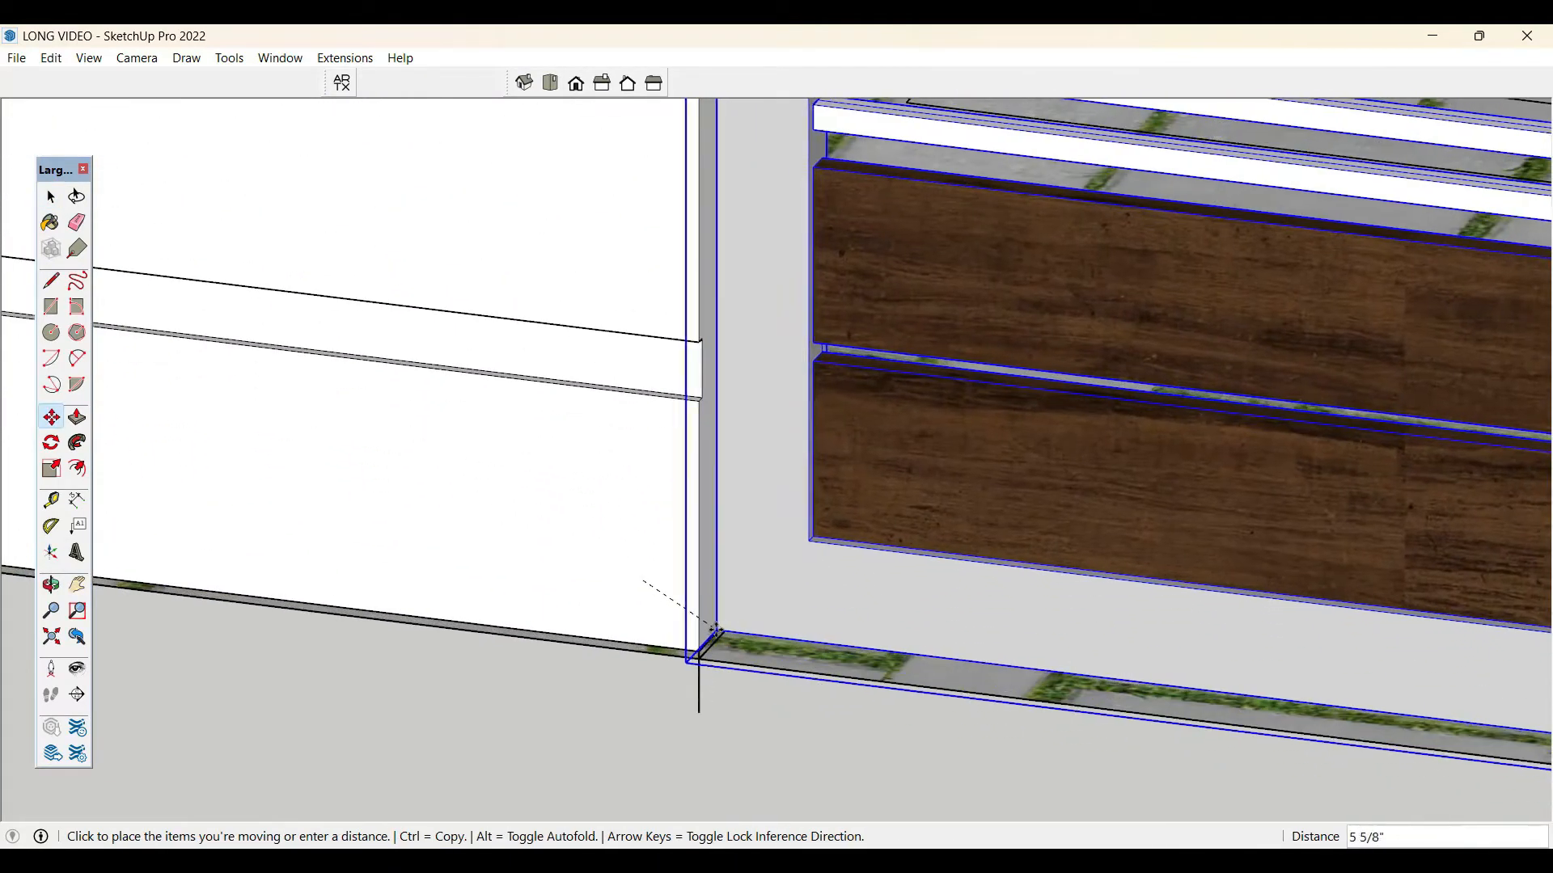
mouse_move(697, 647)
middle_mouse_down()
mouse_move(791, 593)
mouse_move(701, 661)
mouse_move(669, 718)
mouse_move(685, 671)
middle_mouse_up()
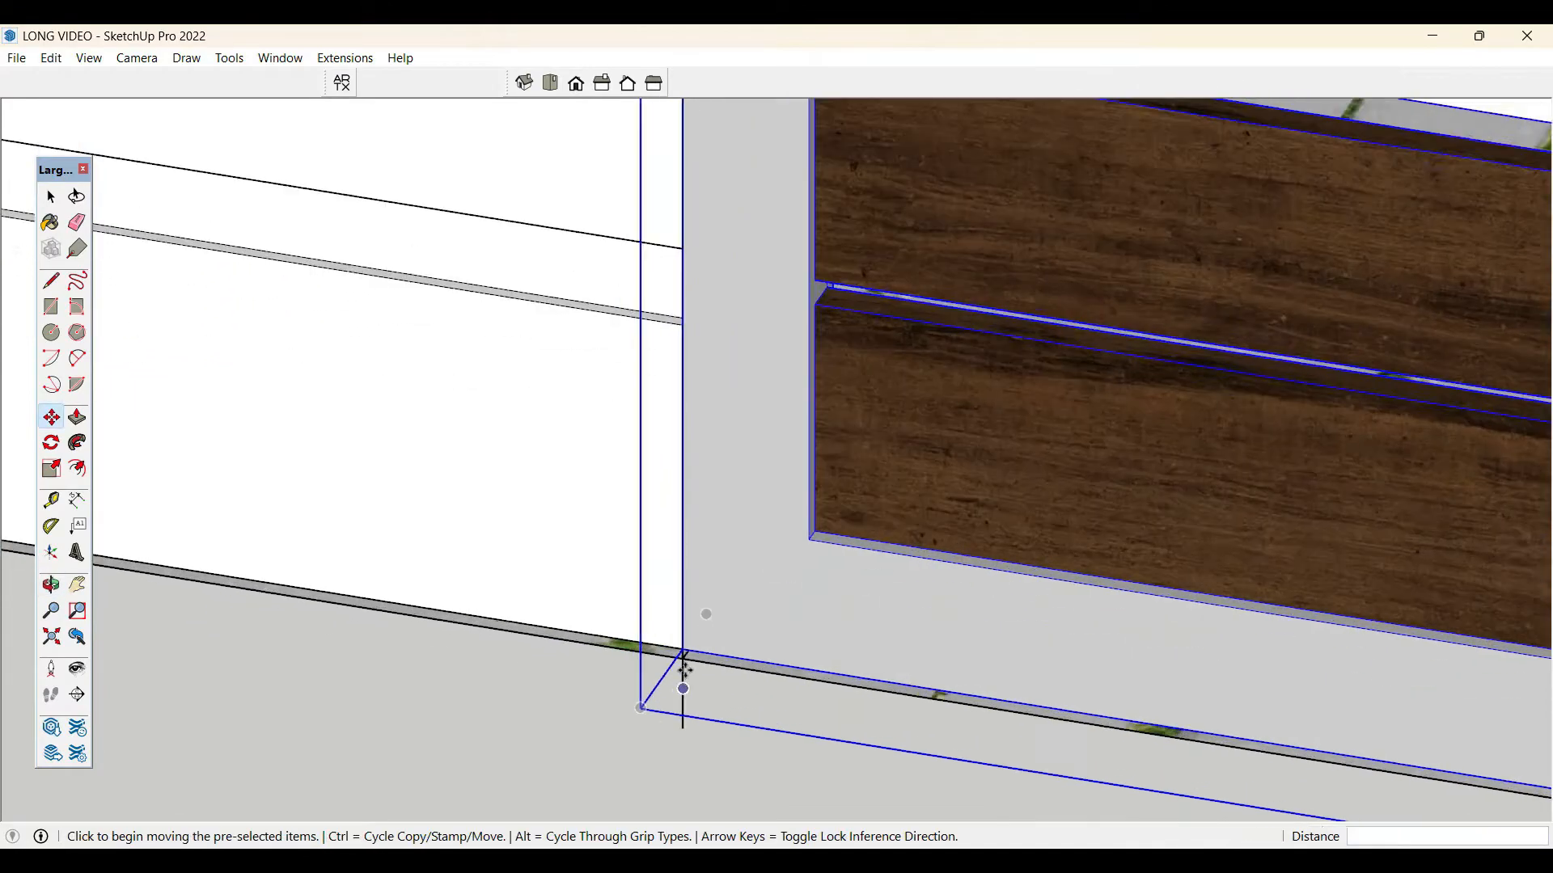
left_click(684, 653)
left_click(717, 608)
key("space")
- Move the small gate down about 3 1/2" so its frame meets the ground line at the wall
scroll(705, 623, "down", 4)
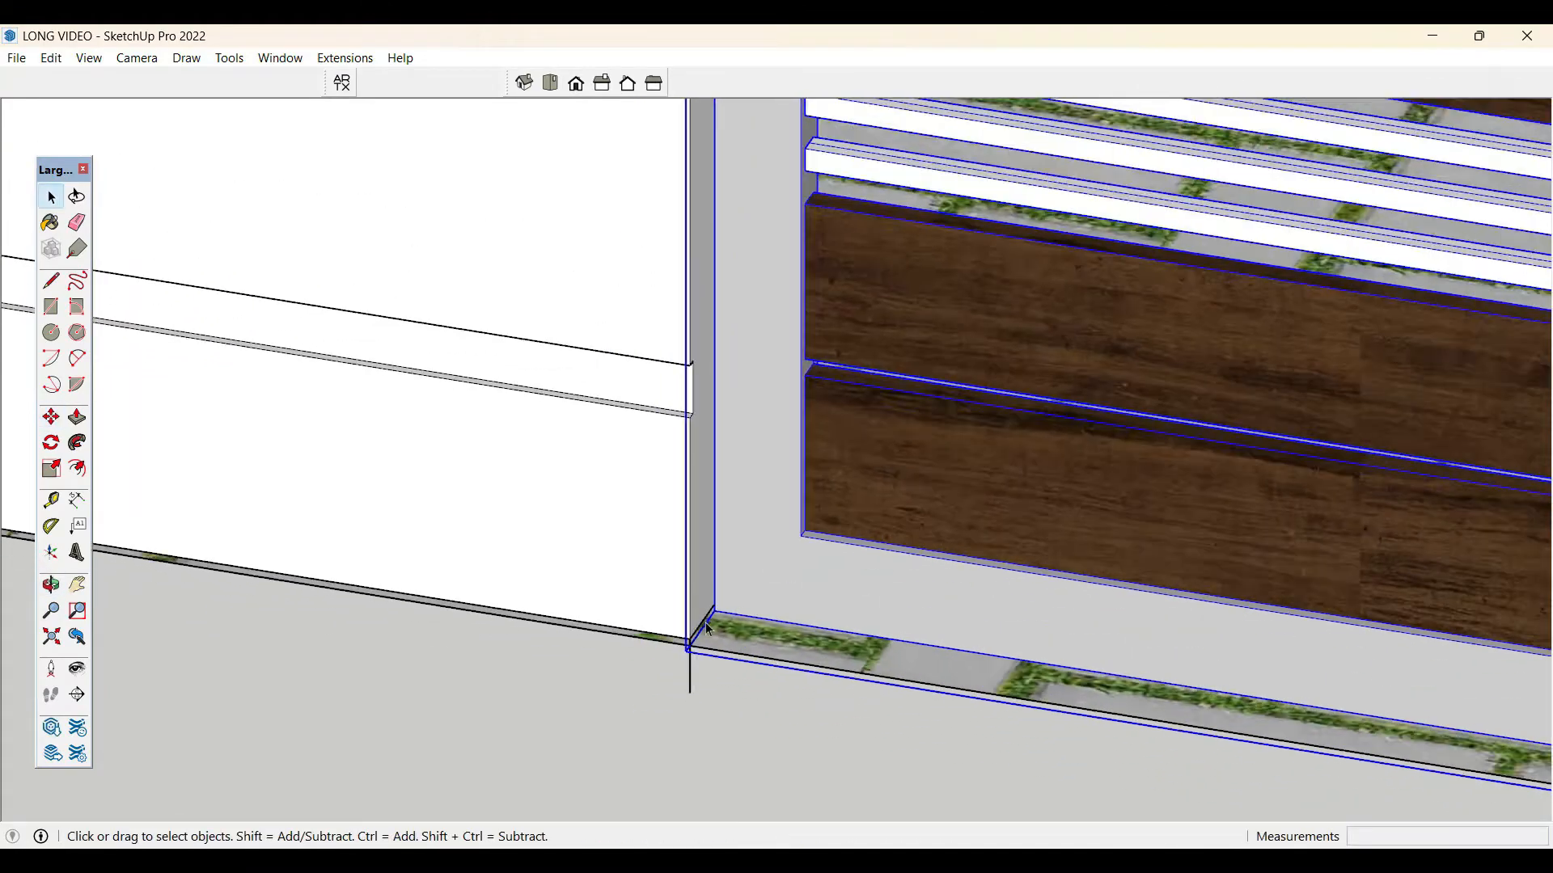
scroll(629, 672, "down", 5)
middle_click_drag(628, 674, 1001, 707)
scroll(1171, 606, "up", 3)
middle_click_drag(1171, 607, 1144, 677)
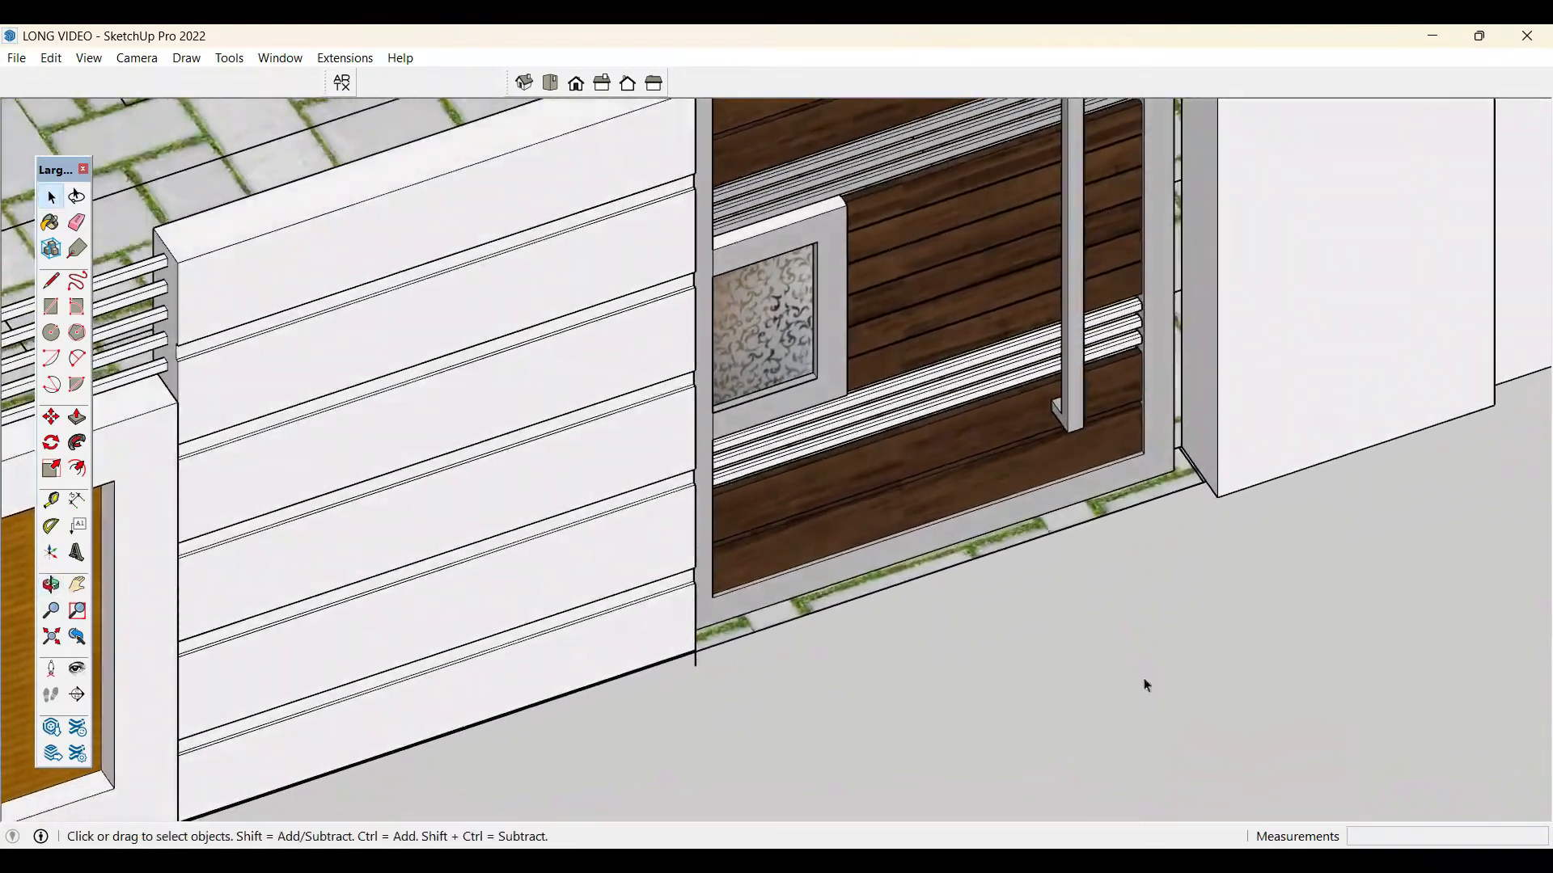
scroll(832, 680, "down", 3)
scroll(888, 589, "up", 3)
left_click(888, 589)
scroll(620, 705, "up", 3)
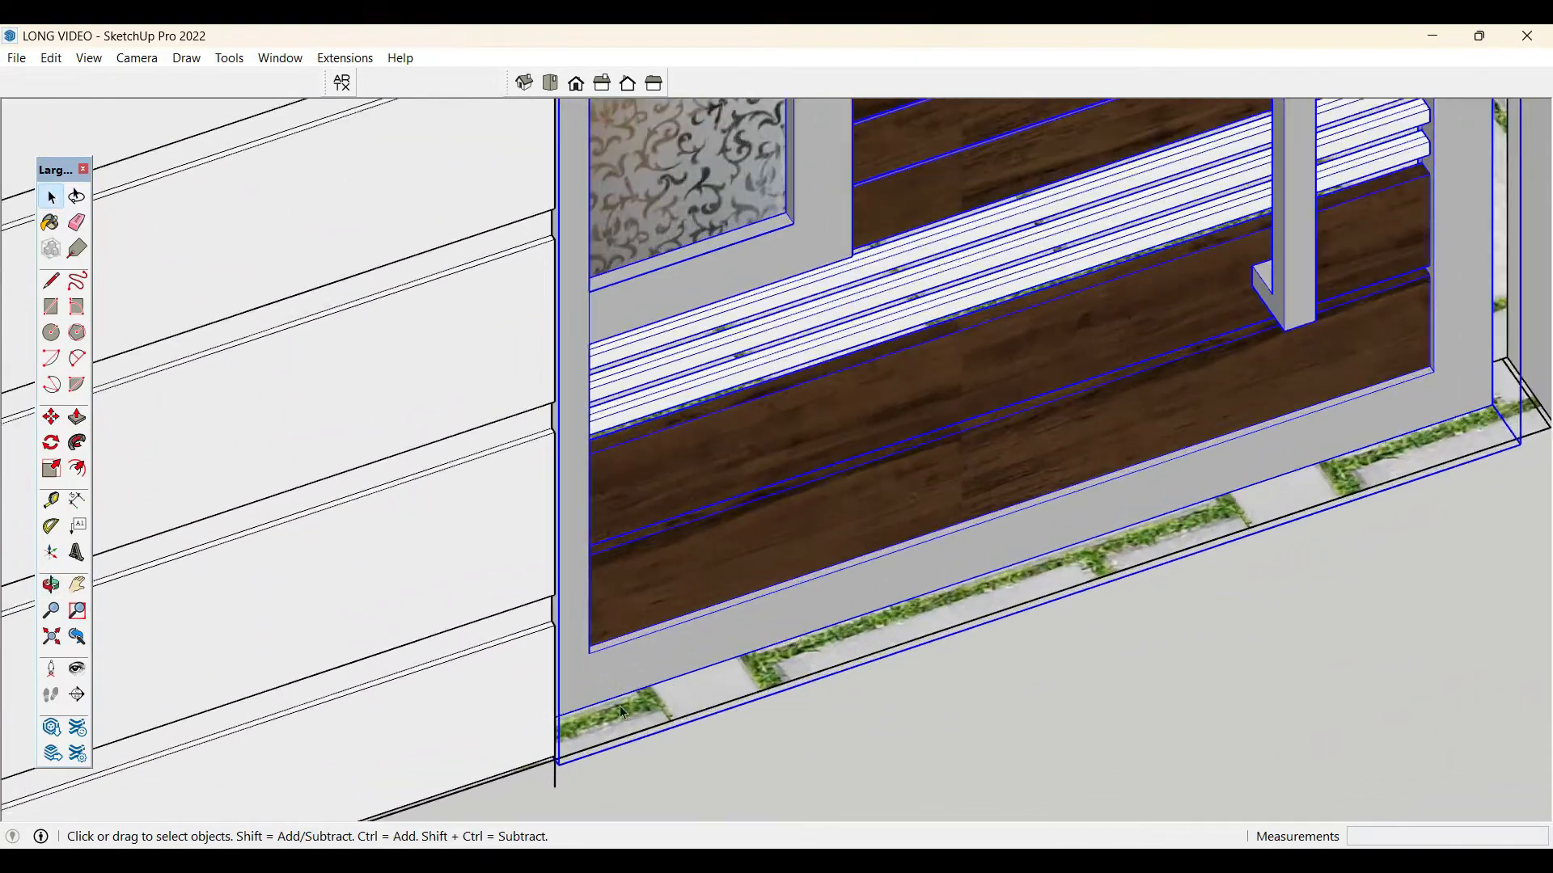
key("m")
left_click(560, 717)
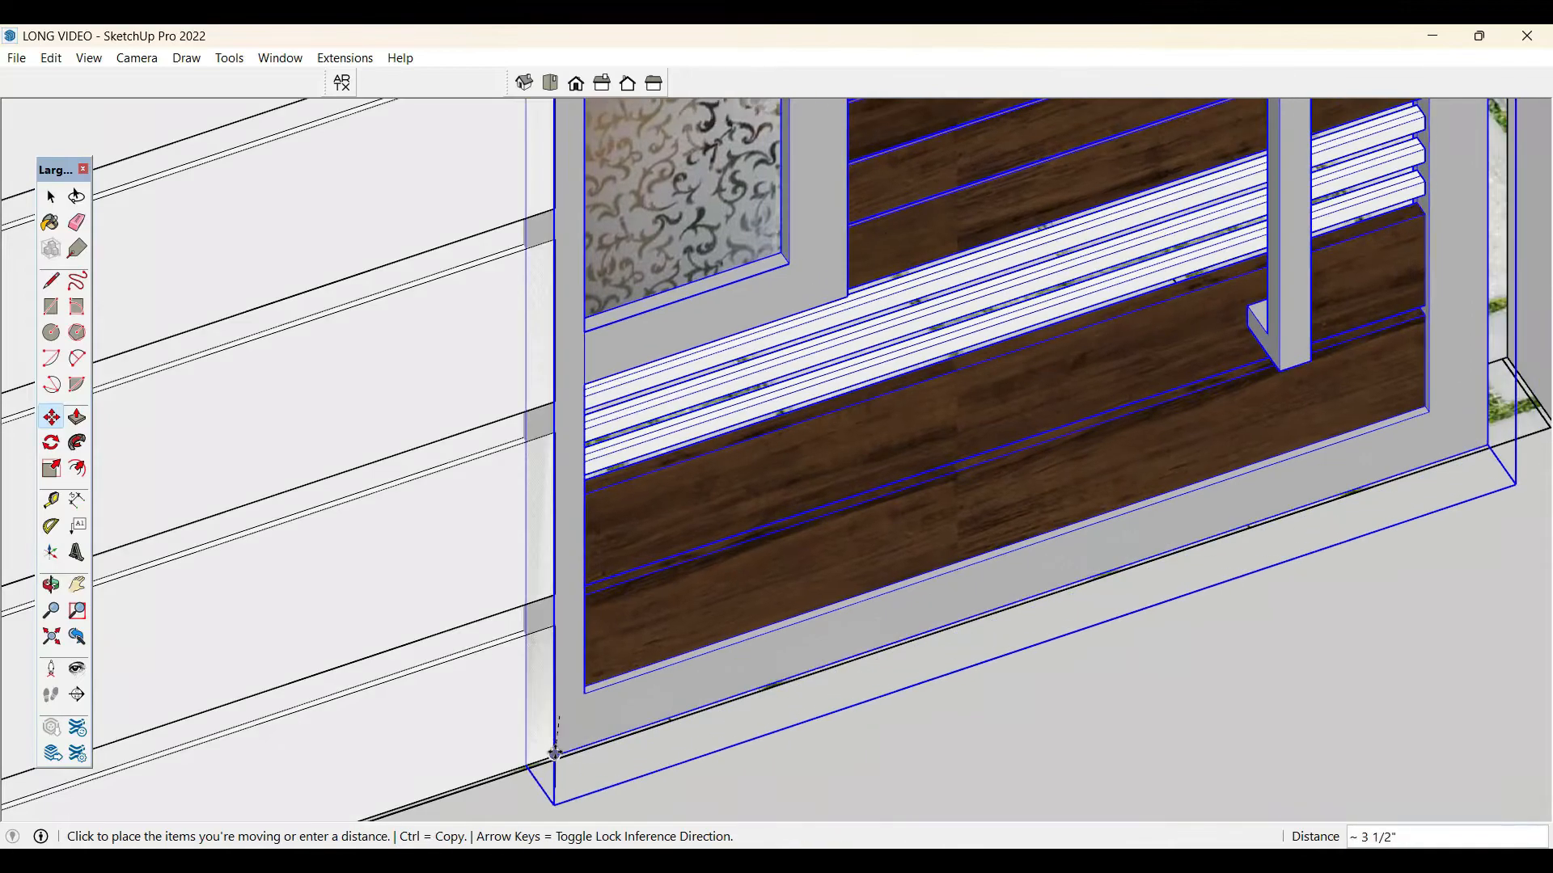
key("space")
scroll(705, 671, "down", 4)
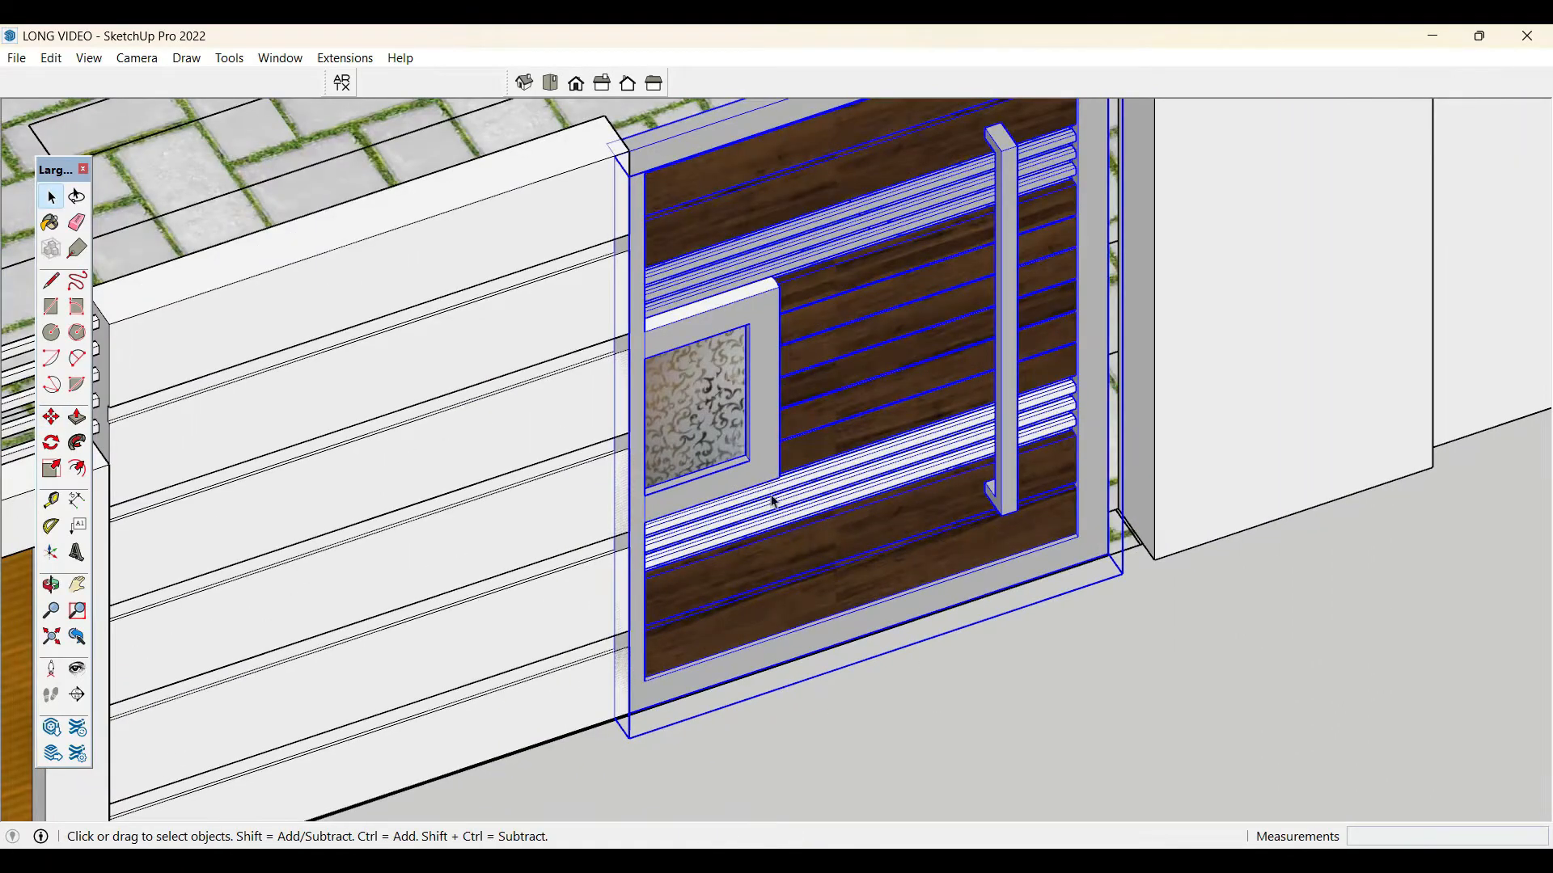
- Shift the small gate about 1 3/4" along the opening so its frame starts at the end of the grooved wall
scroll(774, 502, "down", 2)
scroll(638, 779, "up", 6)
key("m")
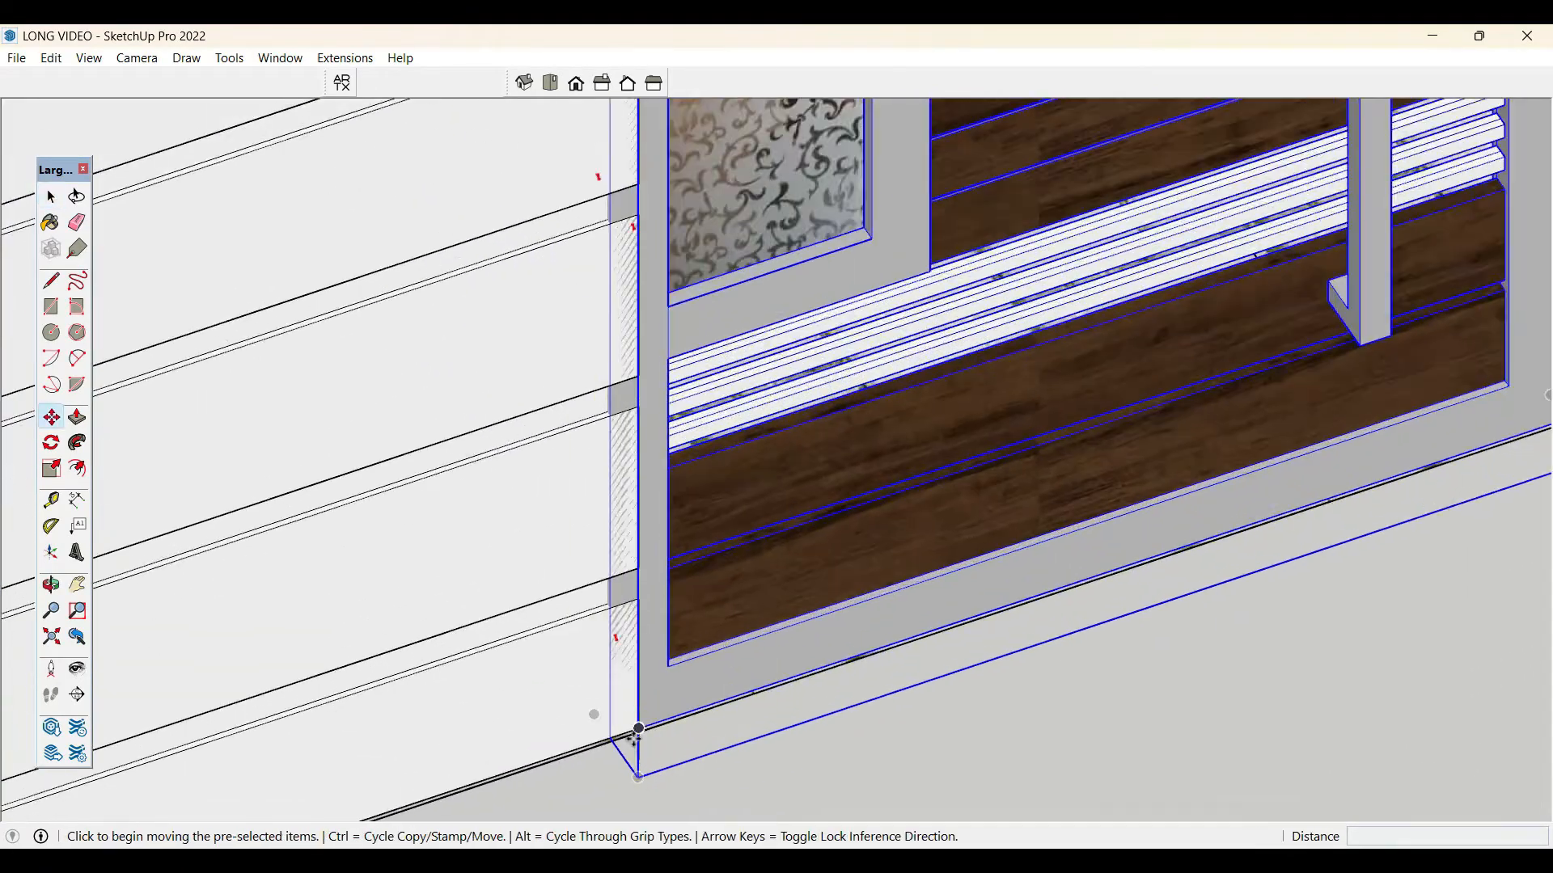
left_click(611, 741)
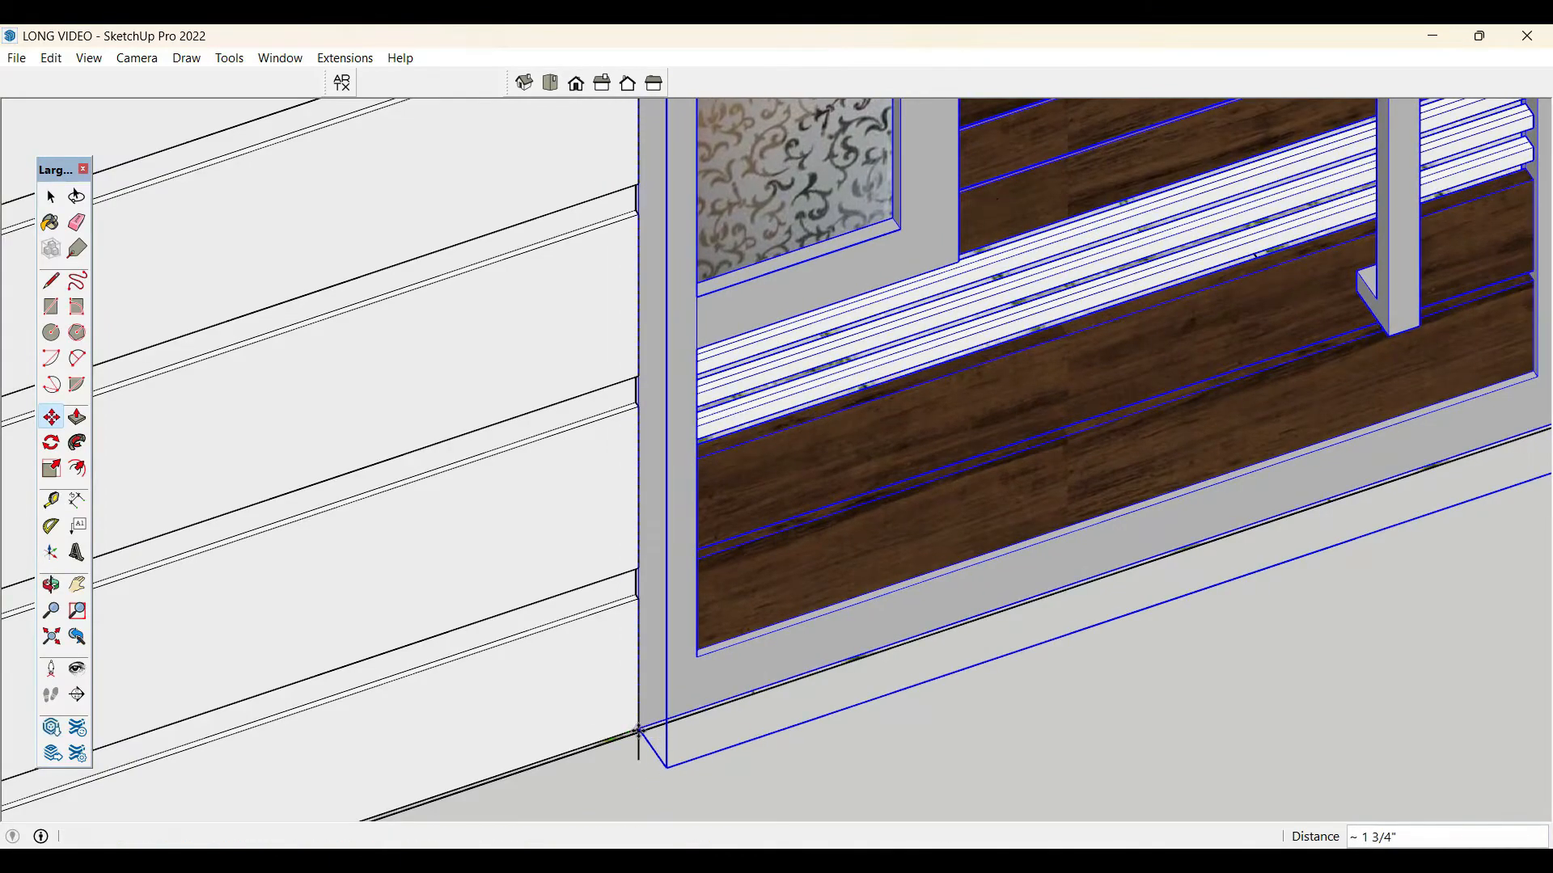
key("space")
- Scale the small gate's width along the red axis to close the remaining gap at the end pillar
scroll(638, 731, "down", 4)
scroll(887, 693, "up", 2)
middle_click_drag(1118, 706, 804, 444)
scroll(856, 565, "down", 3)
scroll(951, 277, "up", 4)
key("s")
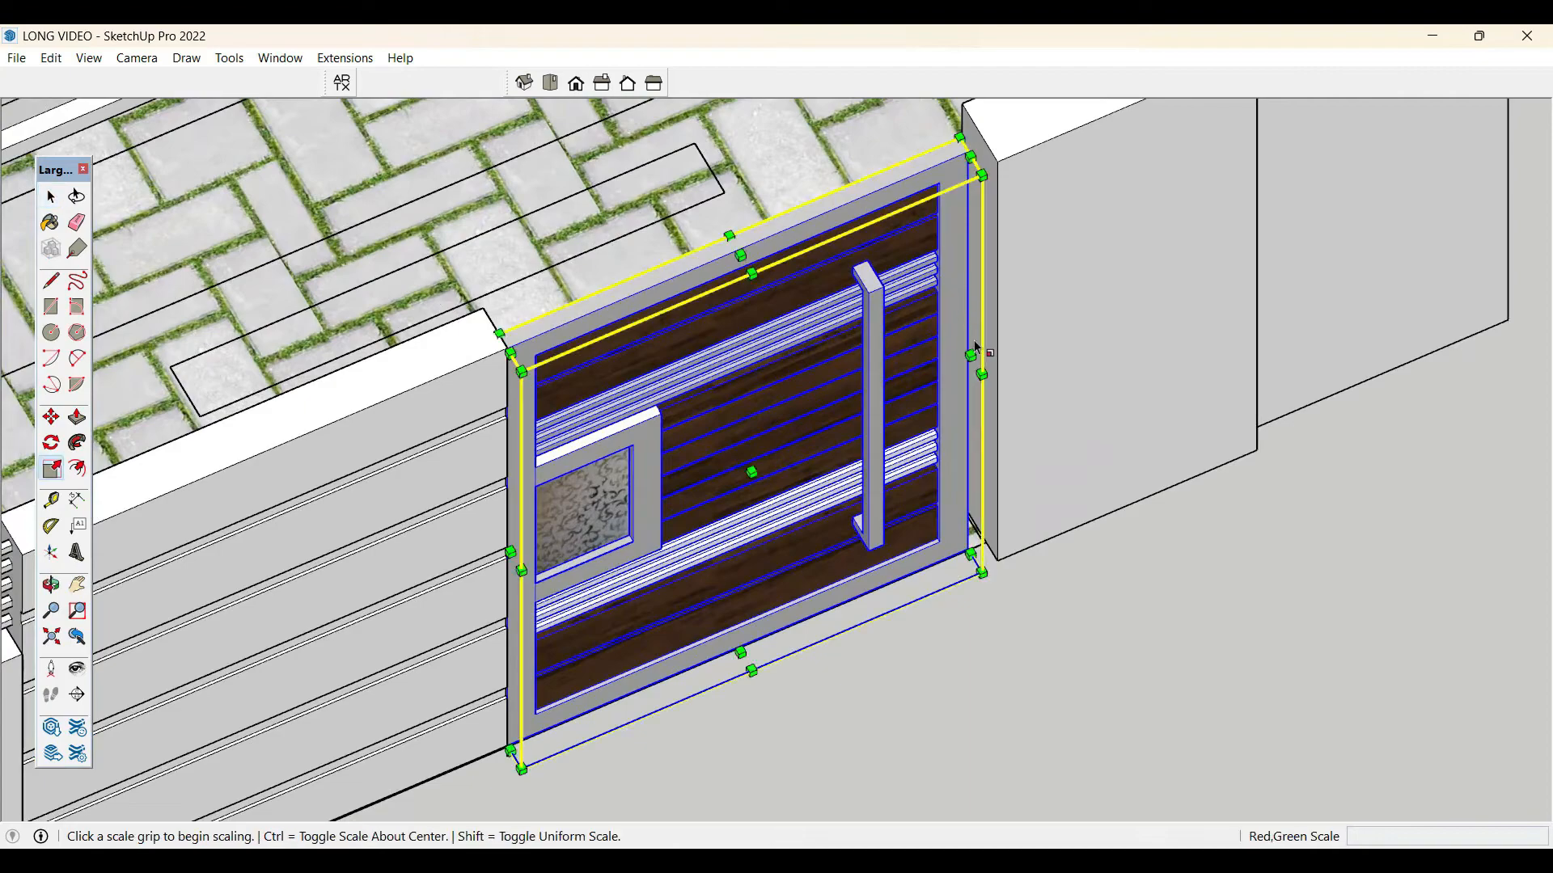
left_click(971, 356)
left_click(995, 340)
key("space")
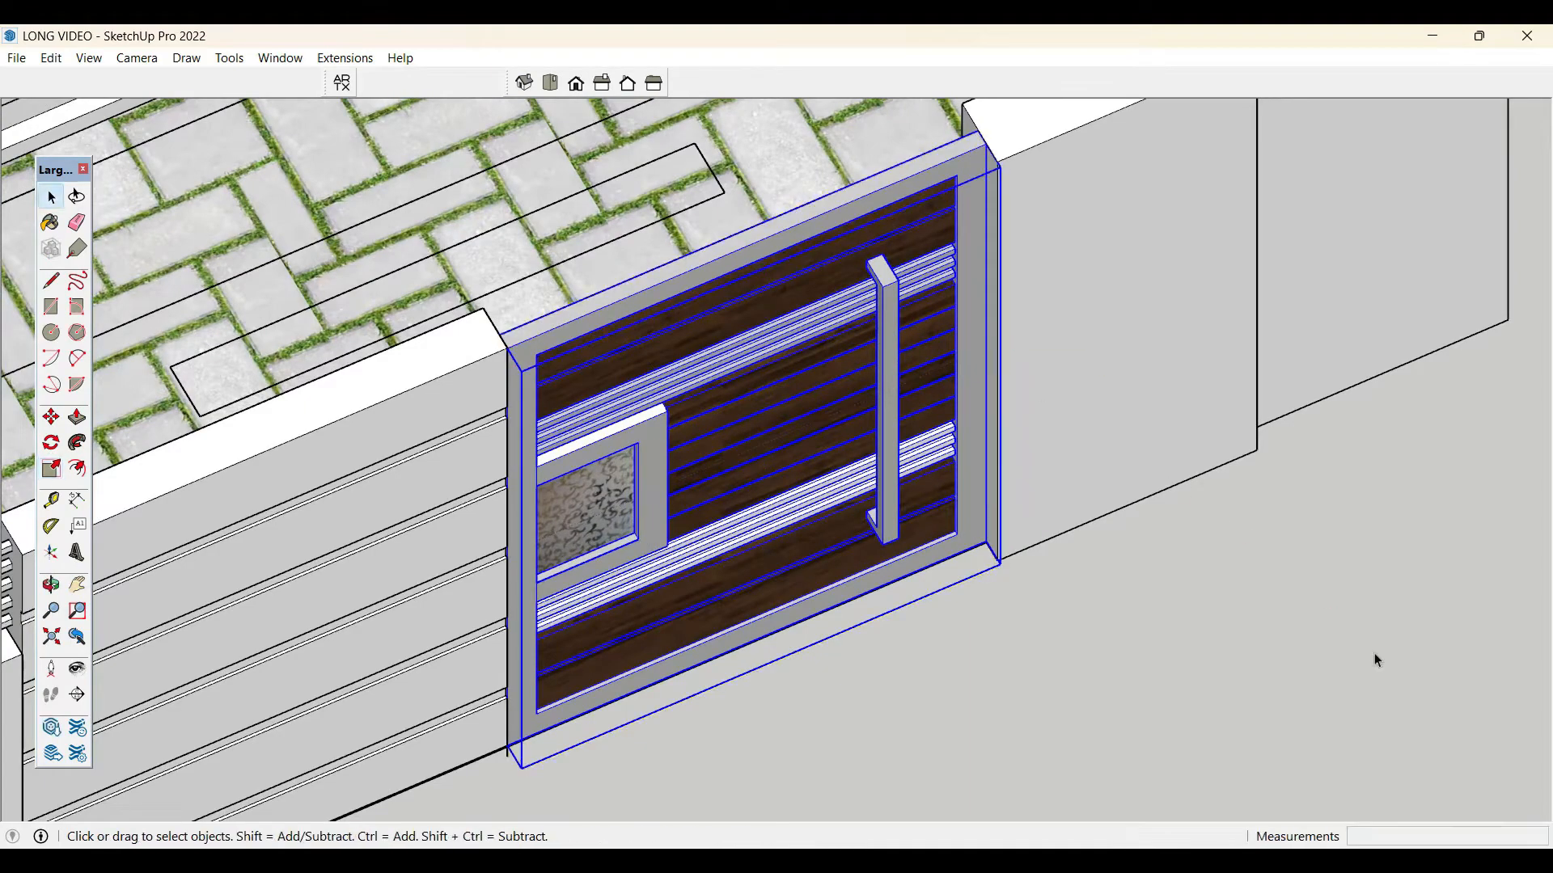
left_click(1375, 652)
- Rotate the double driveway gate so it stands parallel to the front boundary wall
scroll(1402, 473, "down", 8)
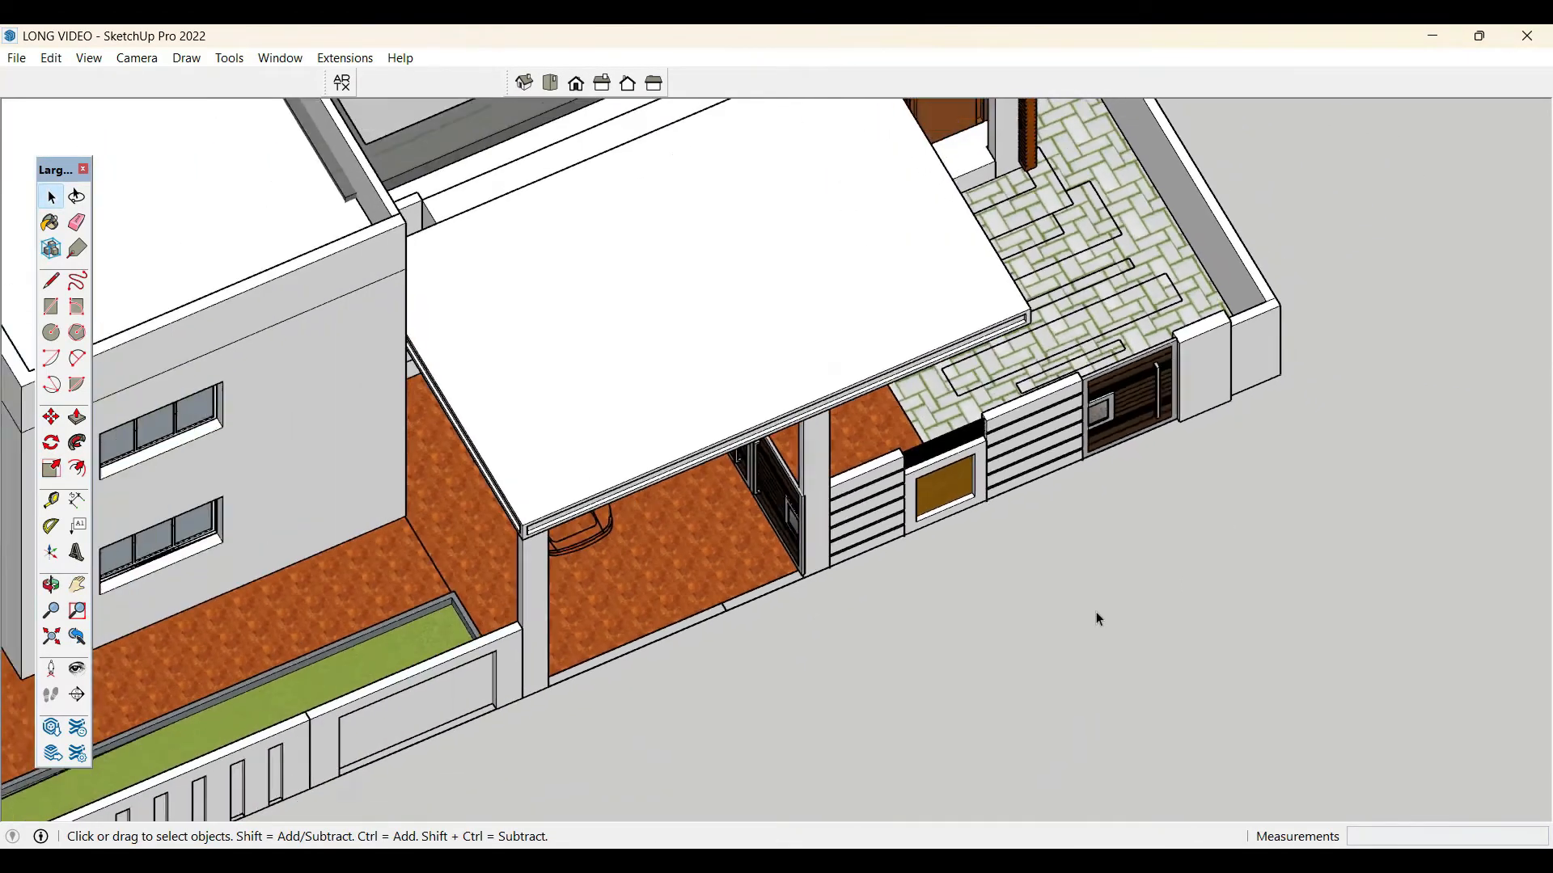
middle_click_drag(1095, 617, 1067, 356)
scroll(809, 453, "up", 3)
left_click(841, 404)
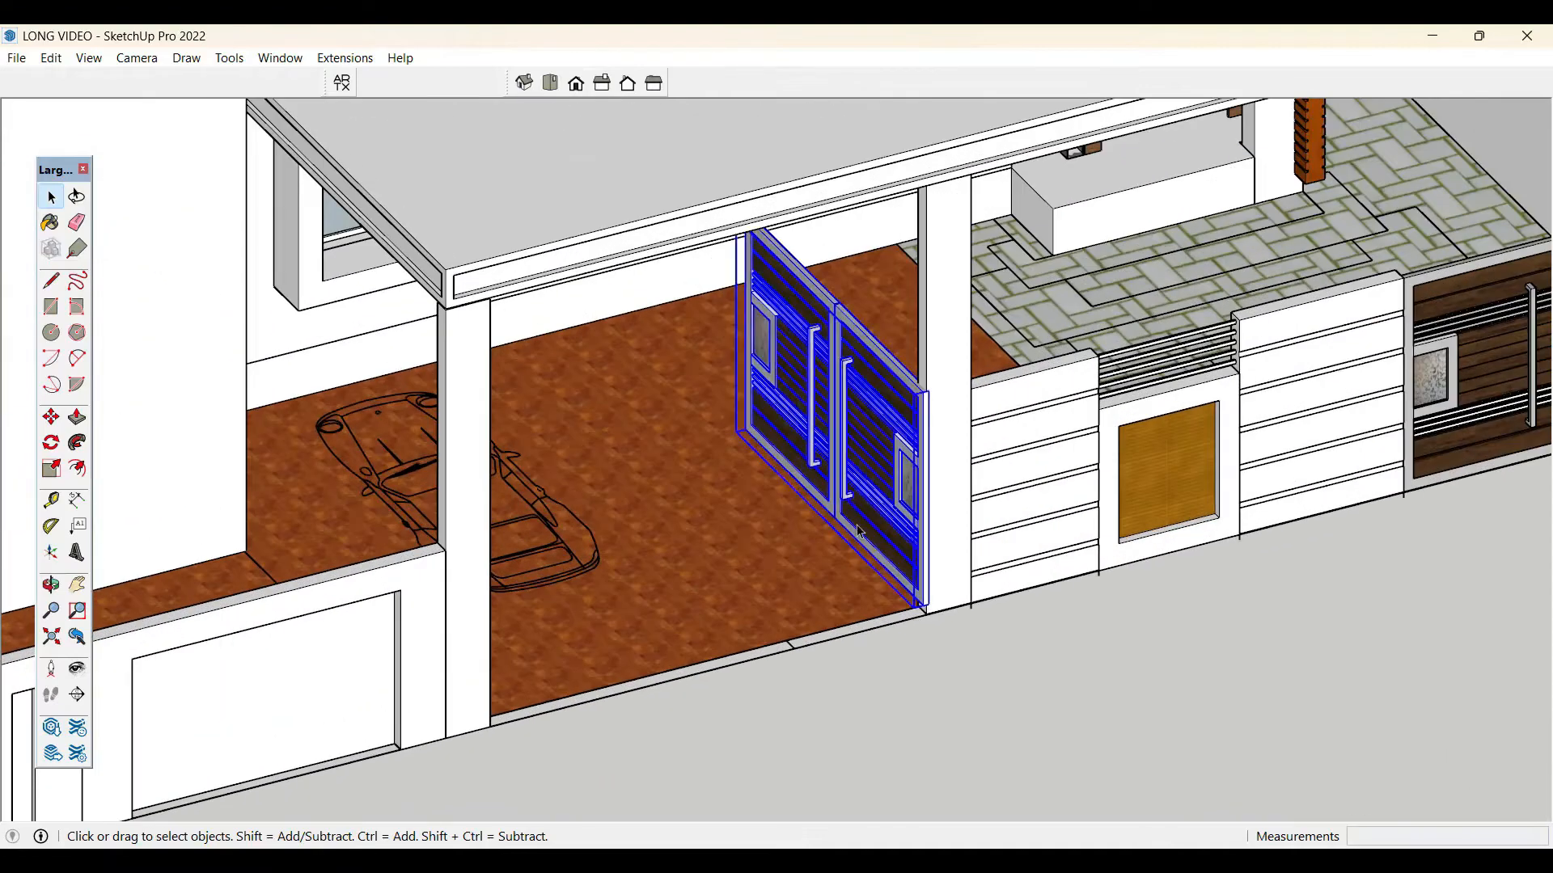
scroll(857, 585, "up", 2)
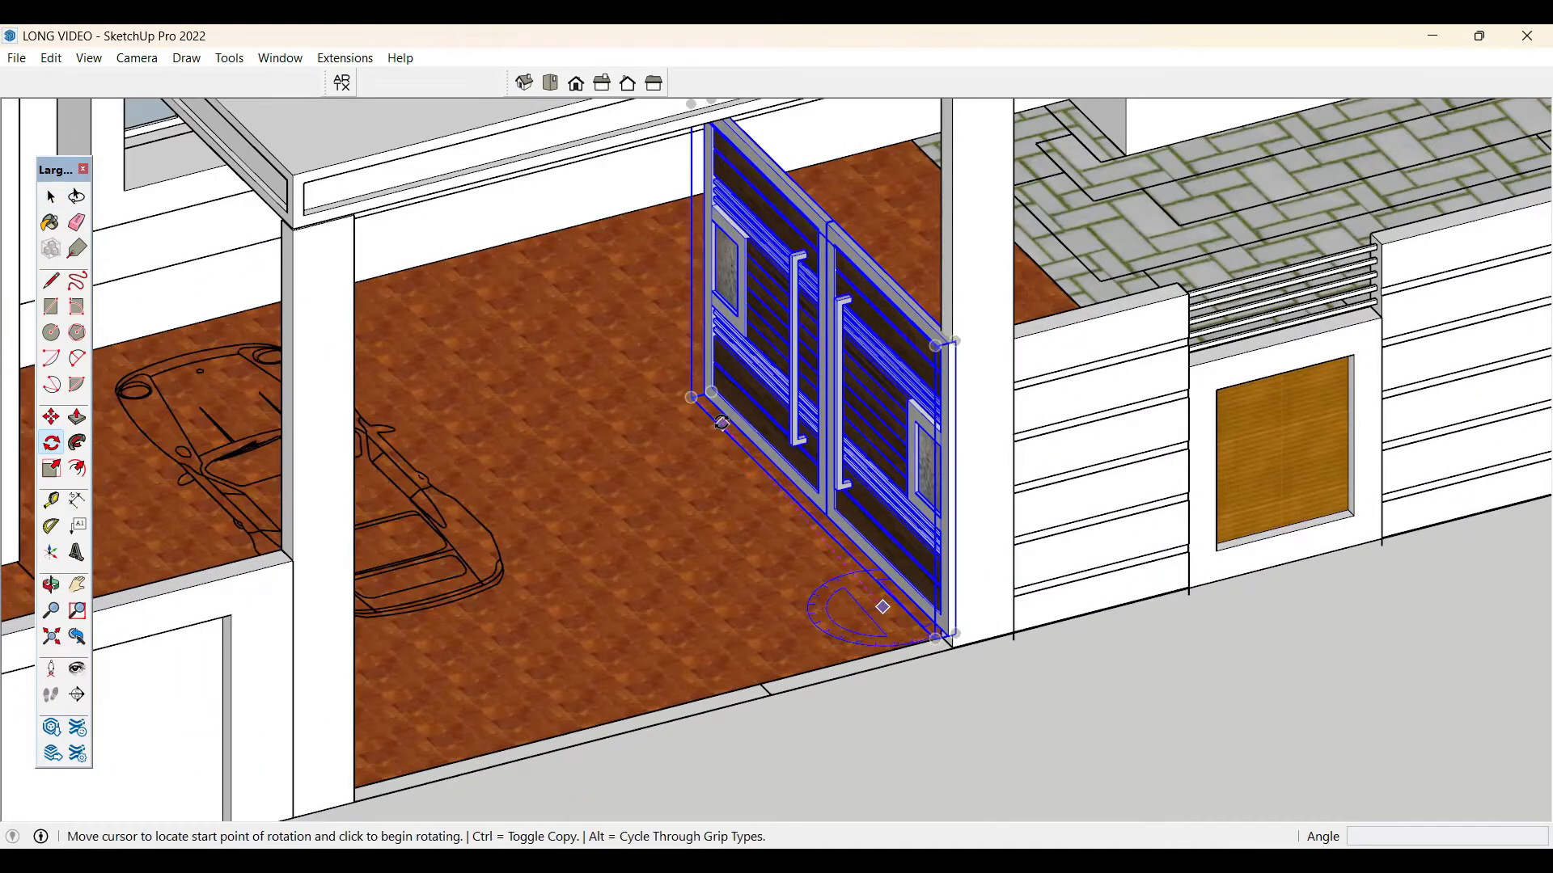
left_click(722, 422)
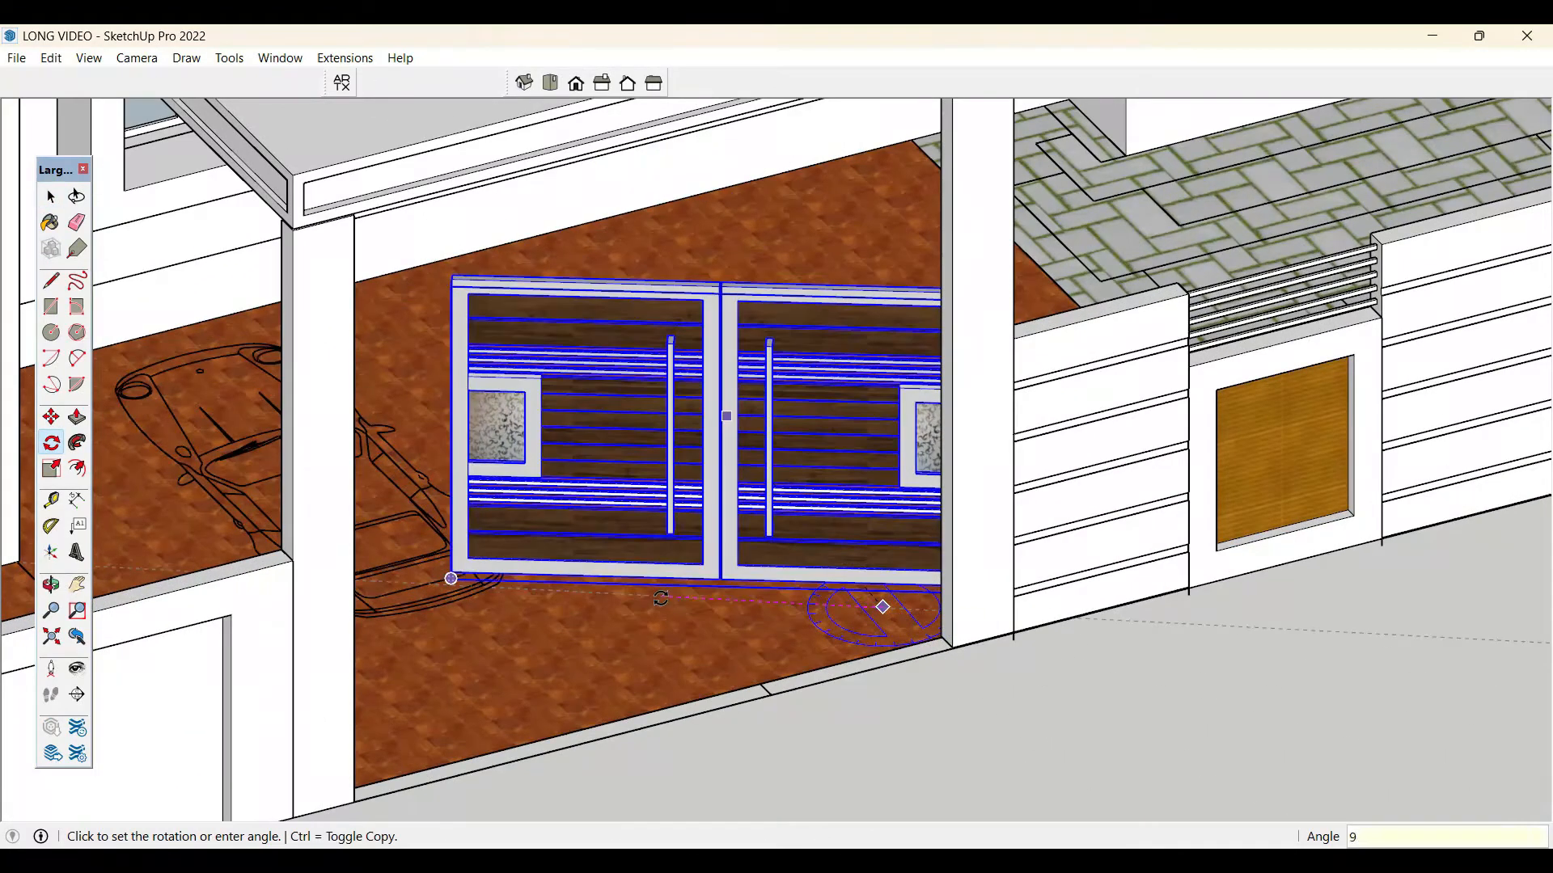
left_click(661, 598)
key("space")
- Move the double gate into the driveway opening, with its lower corner against the pillar beside the slotted wall
key("m")
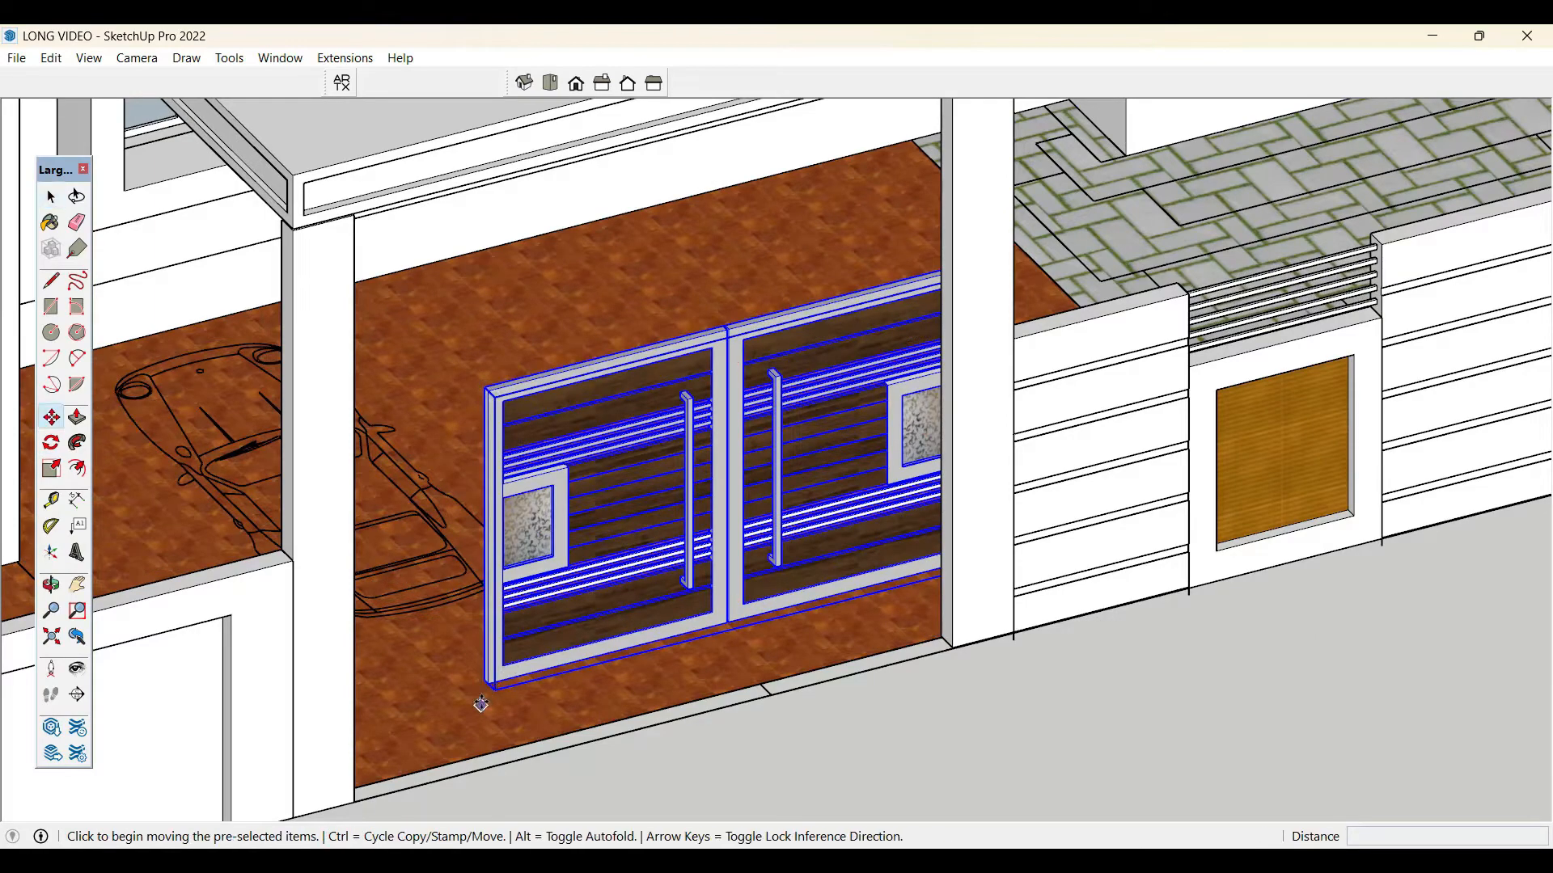
left_click(492, 687)
left_click(361, 719)
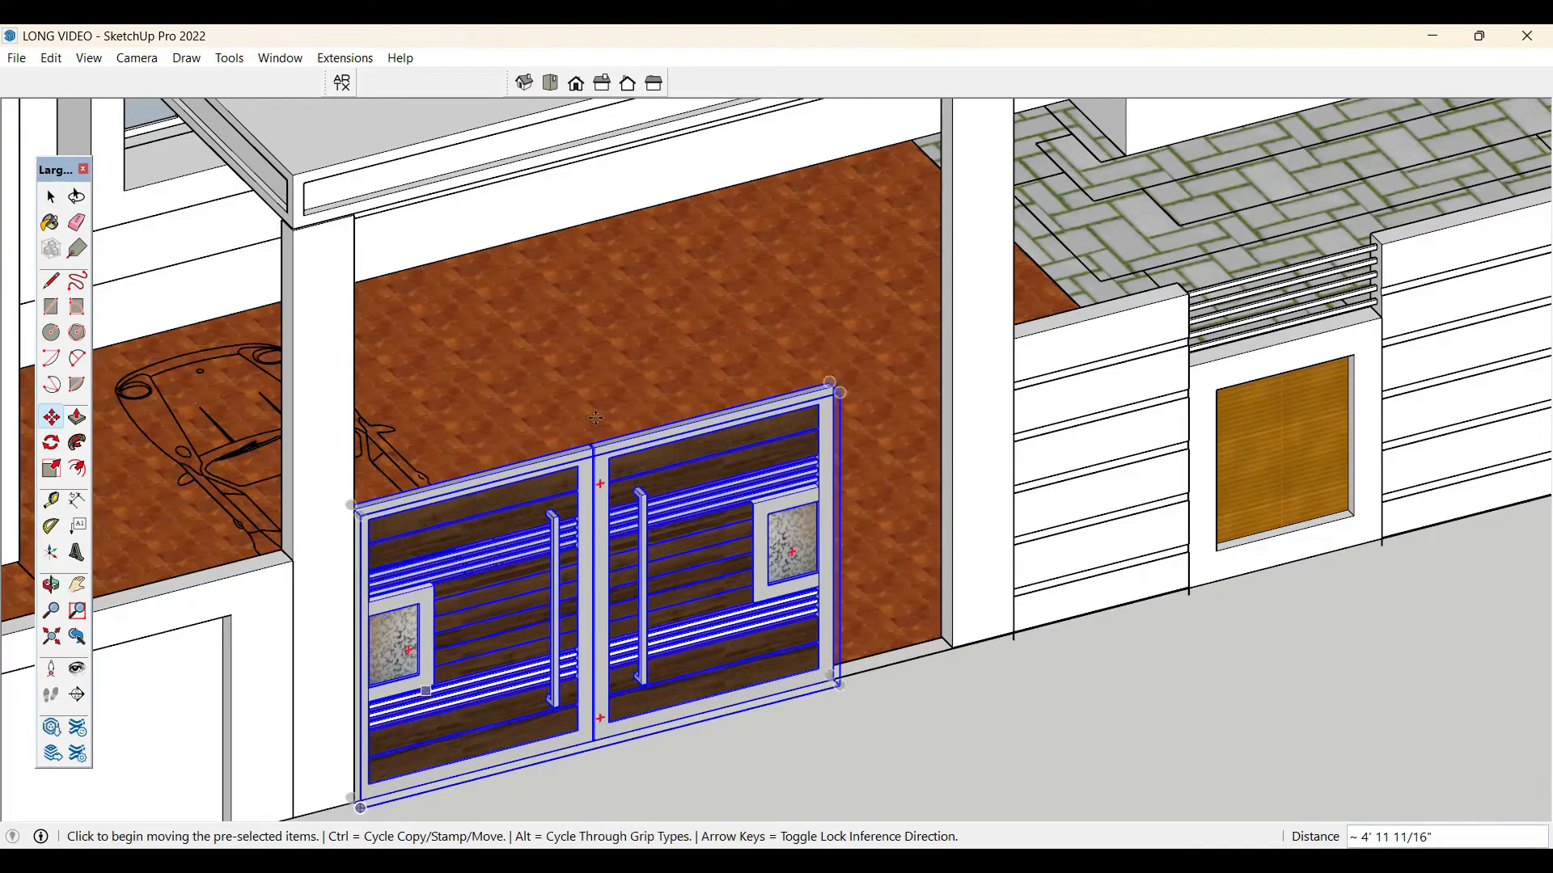
scroll(607, 589, "down", 2)
scroll(370, 724, "up", 6)
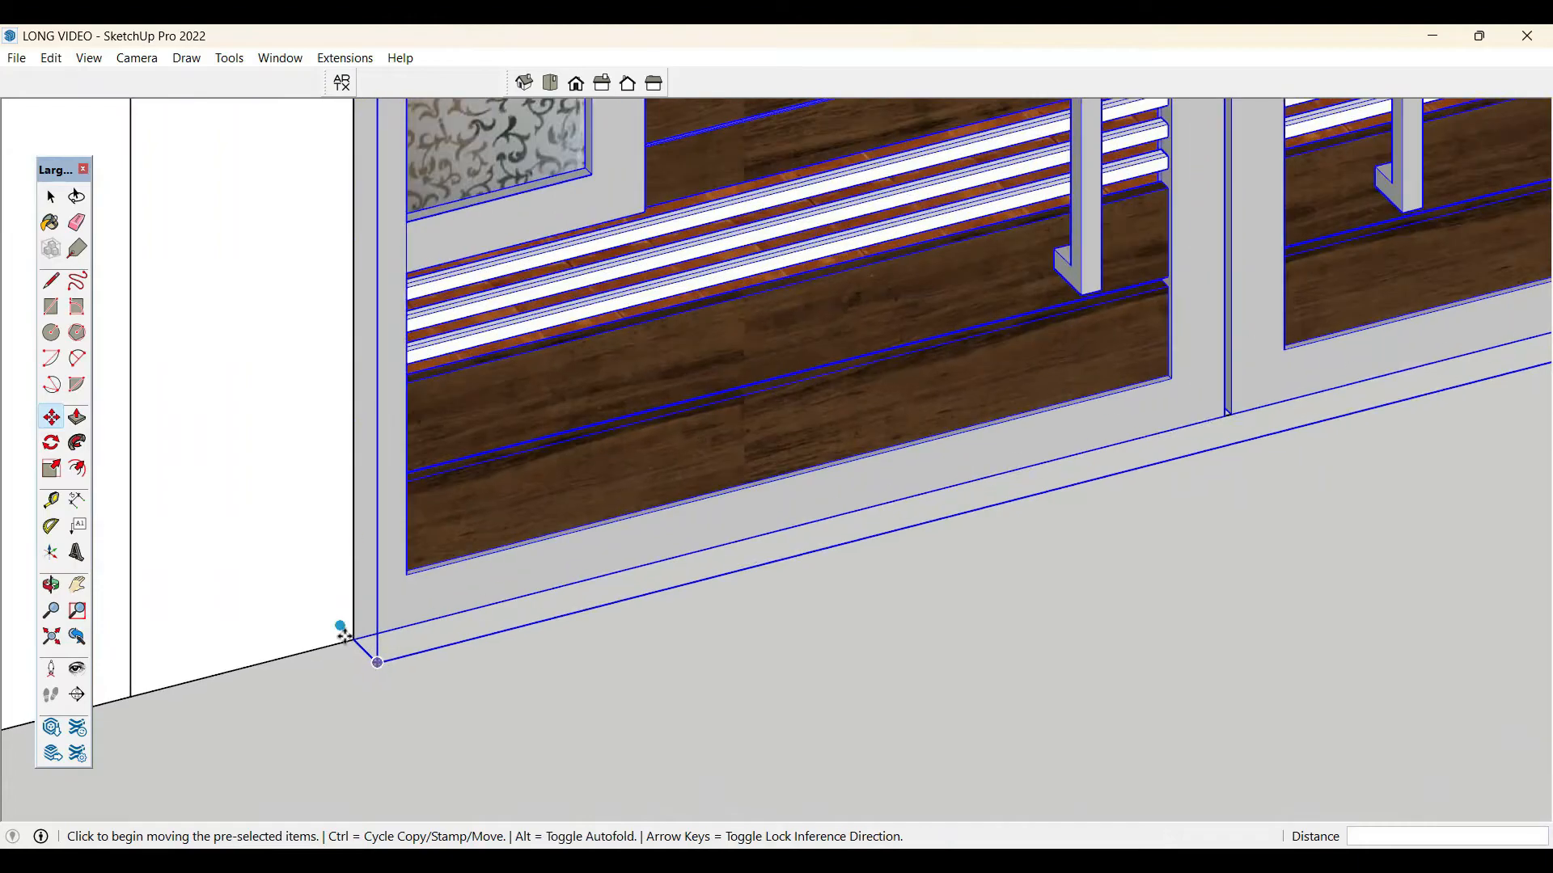
key("o")
left_click_drag(567, 649, 402, 614)
key("m")
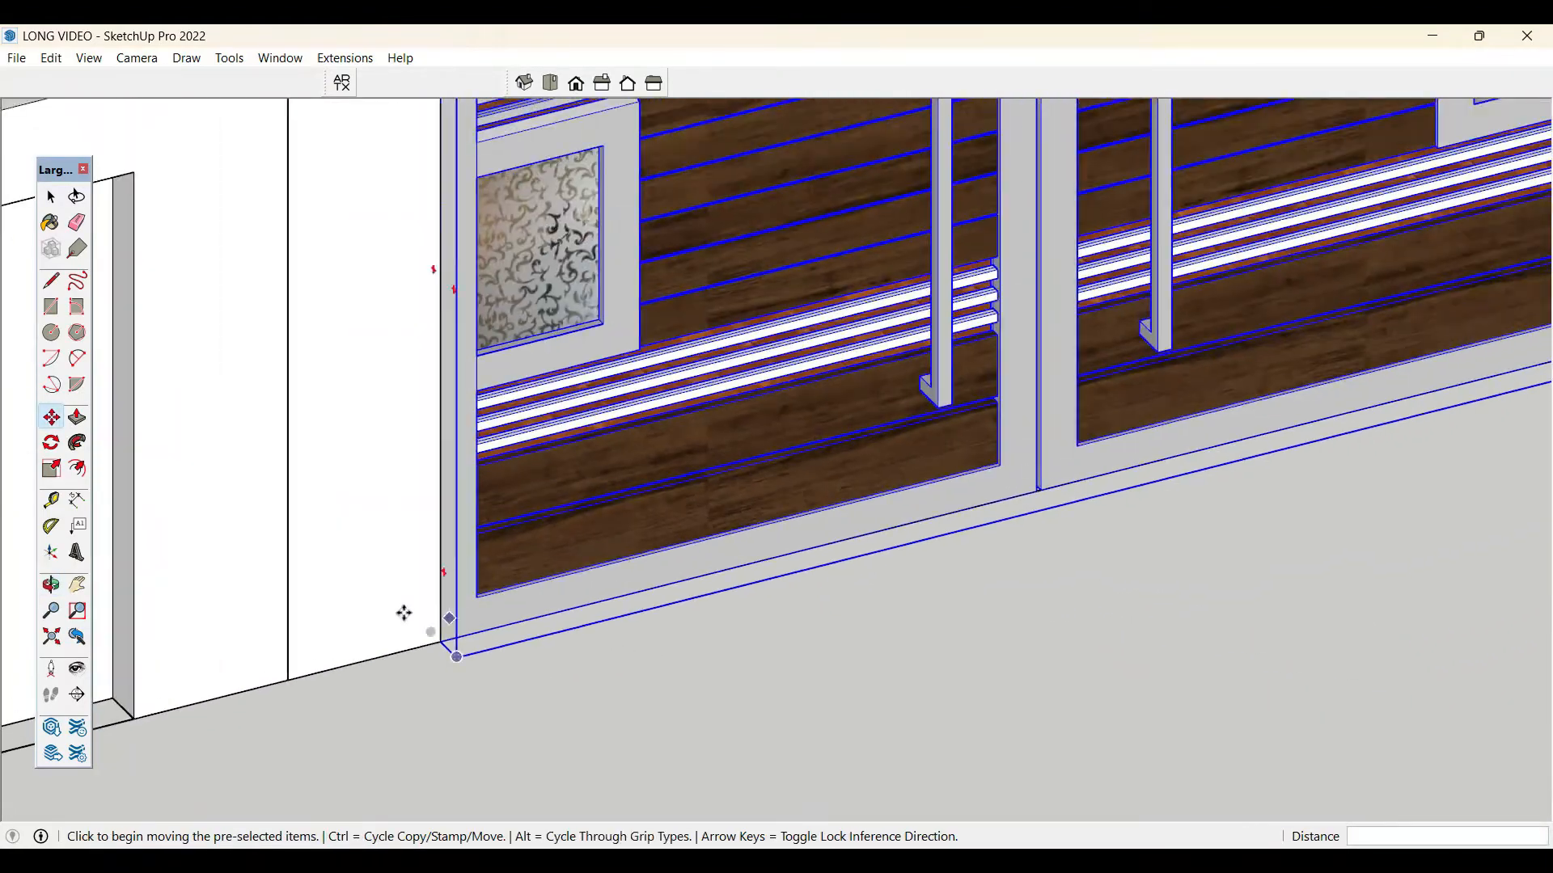
scroll(403, 614, "down", 5)
scroll(926, 370, "up", 4)
- Scale the double gate along the red axis to span the full driveway opening between the two pillars
key("s")
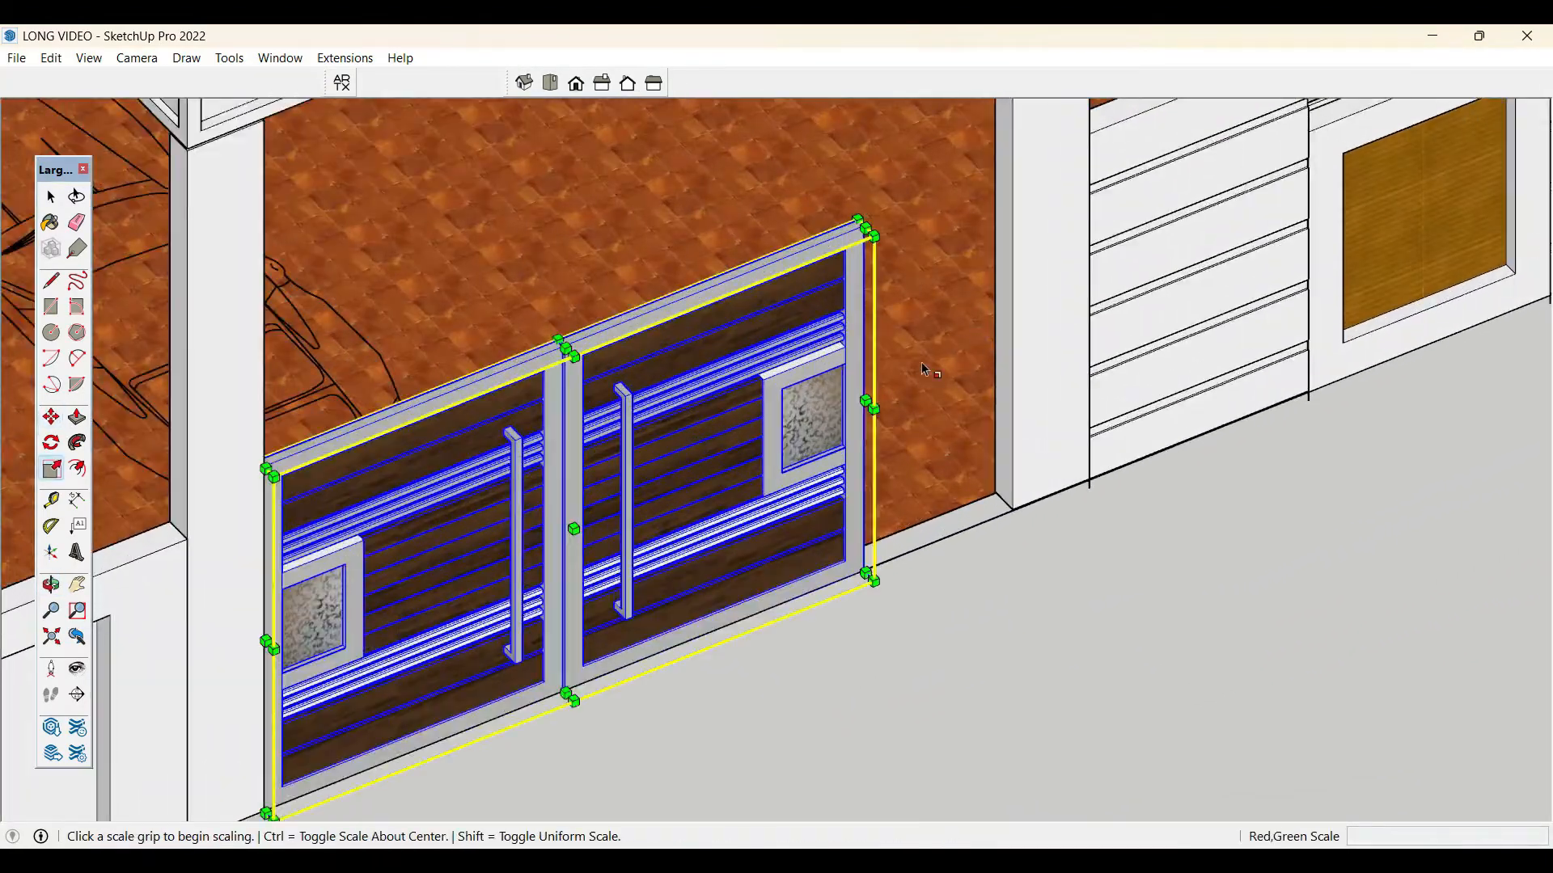
left_click(865, 401)
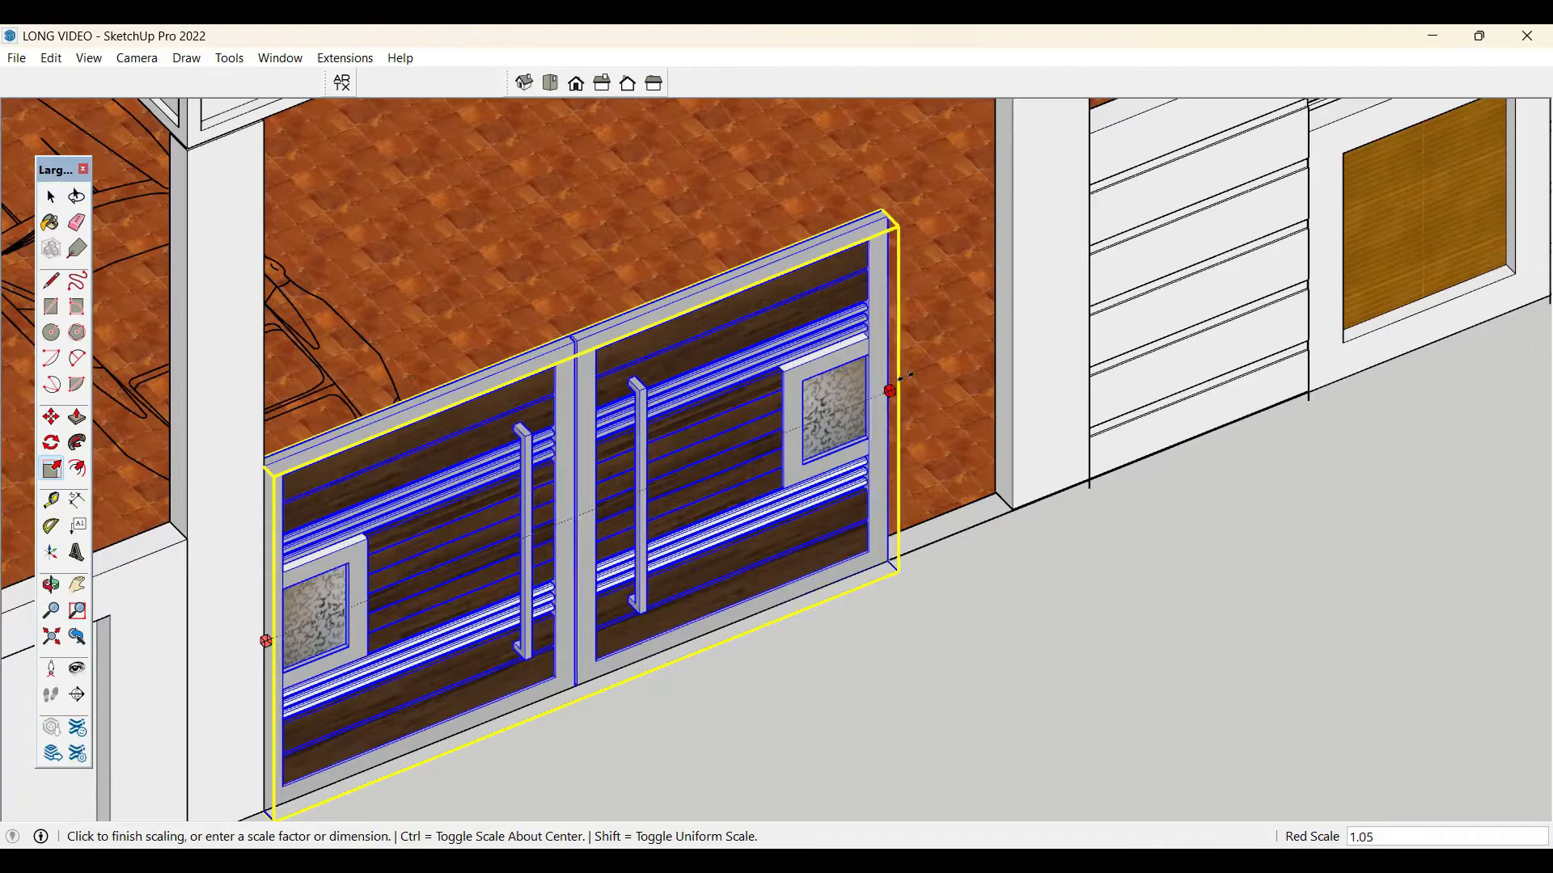
left_click(1013, 339)
key("space")
middle_click_drag(1220, 606, 830, 540)
- Scale the double driveway gate upward along the blue axis to make it taller
left_click(830, 540)
scroll(707, 353, "up", 2)
key("s")
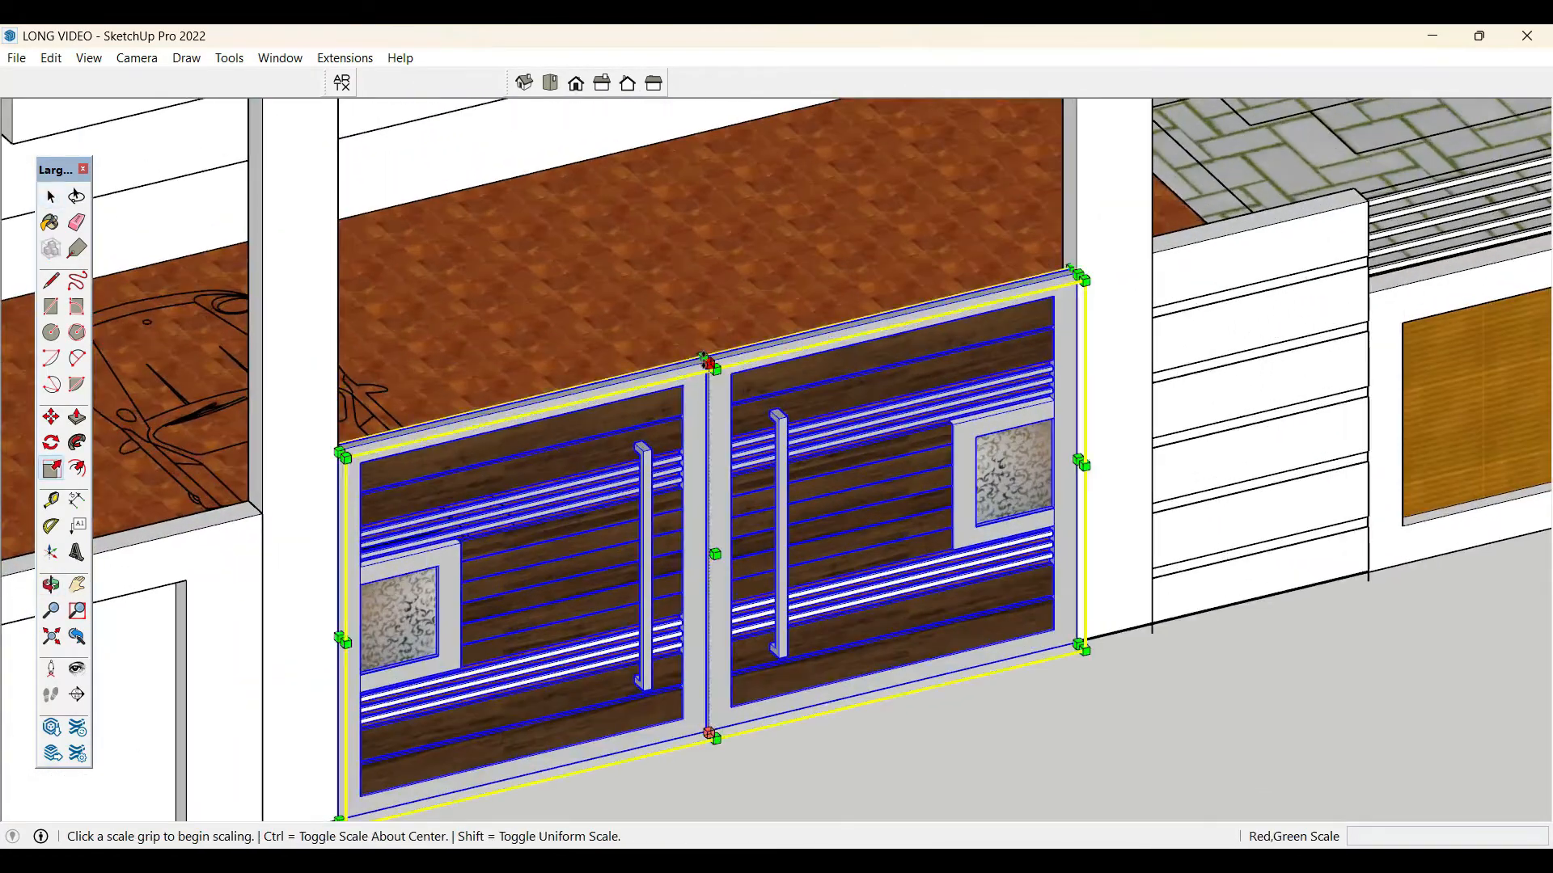
left_click(704, 358)
left_click(706, 317)
key("space")
scroll(1132, 670, "down", 3)
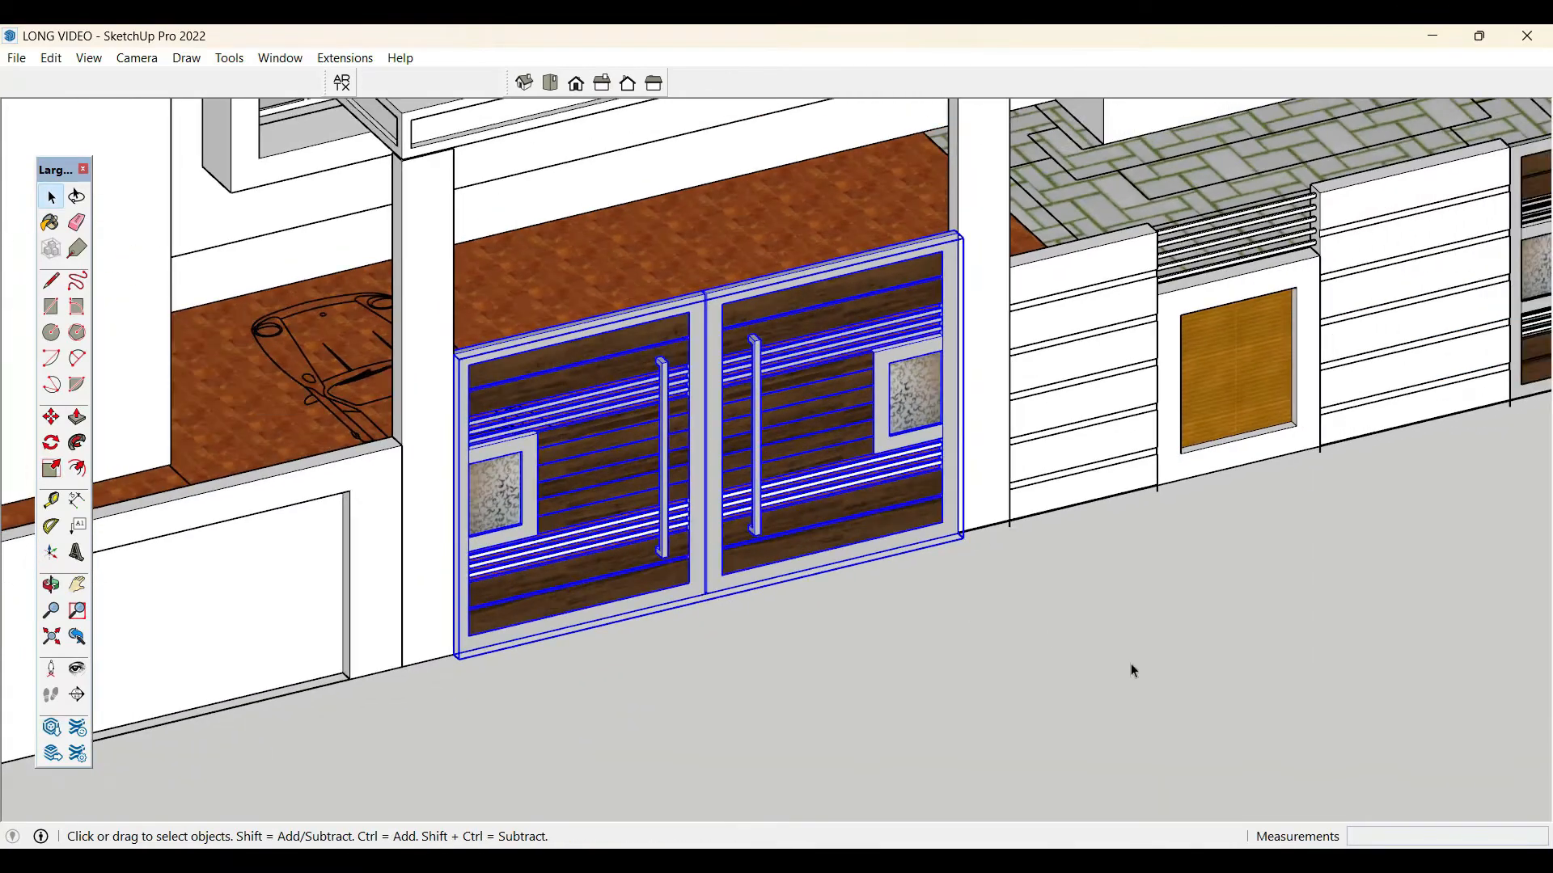
left_click(1132, 669)
- Scale the small pedestrian gate upward along the blue axis so it rises above the adjoining wall
scroll(1132, 669, "down", 3)
middle_click_drag(882, 611, 873, 655)
scroll(988, 388, "up", 2)
left_click(993, 386)
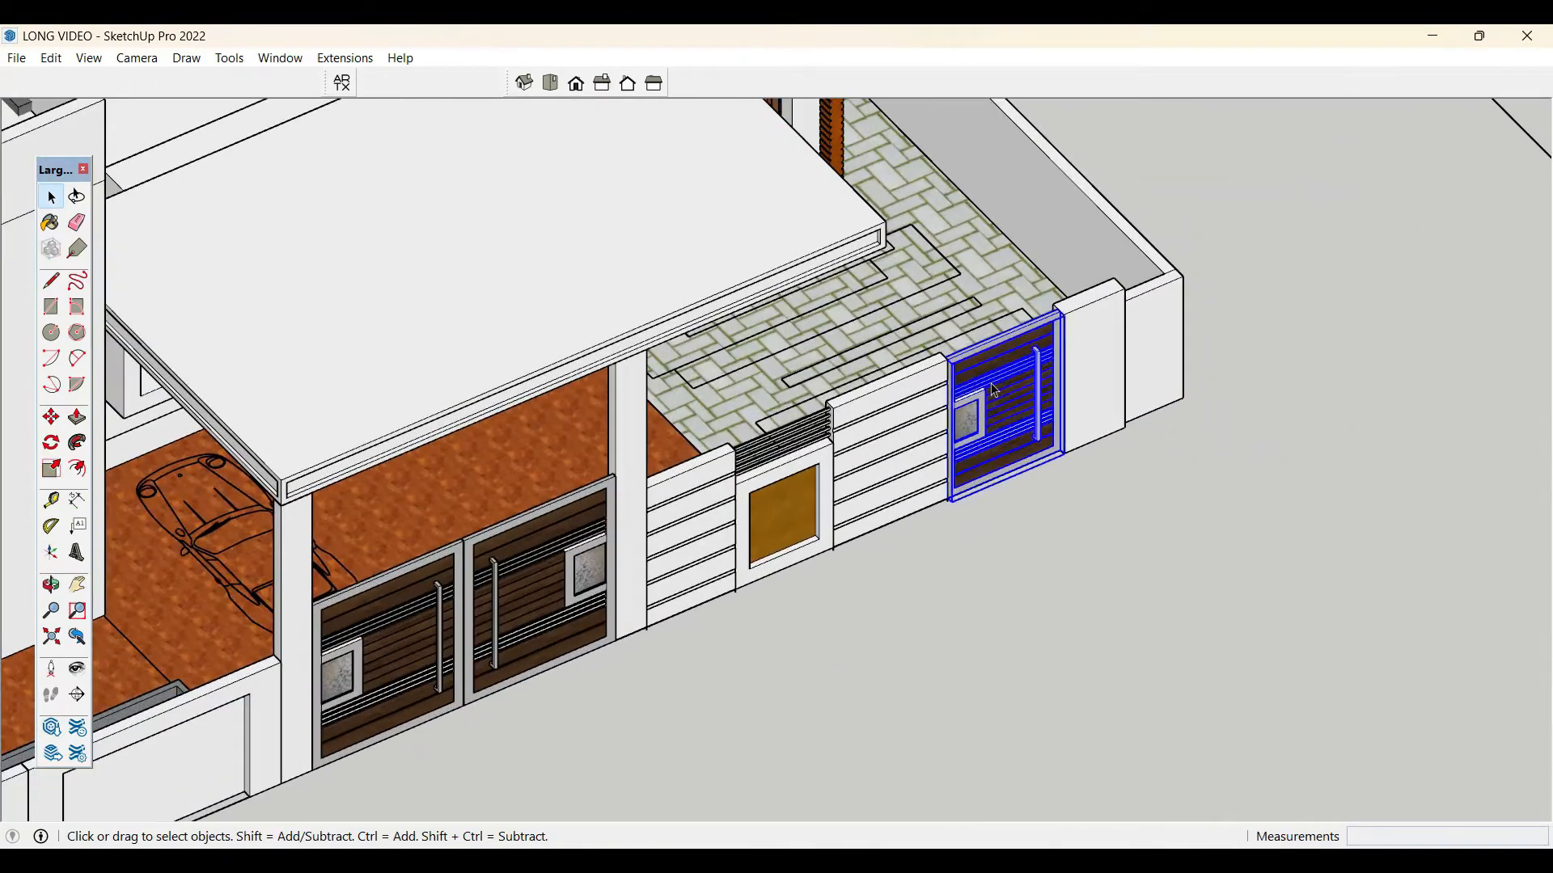
scroll(995, 391, "up", 2)
key("s")
left_click(1011, 321)
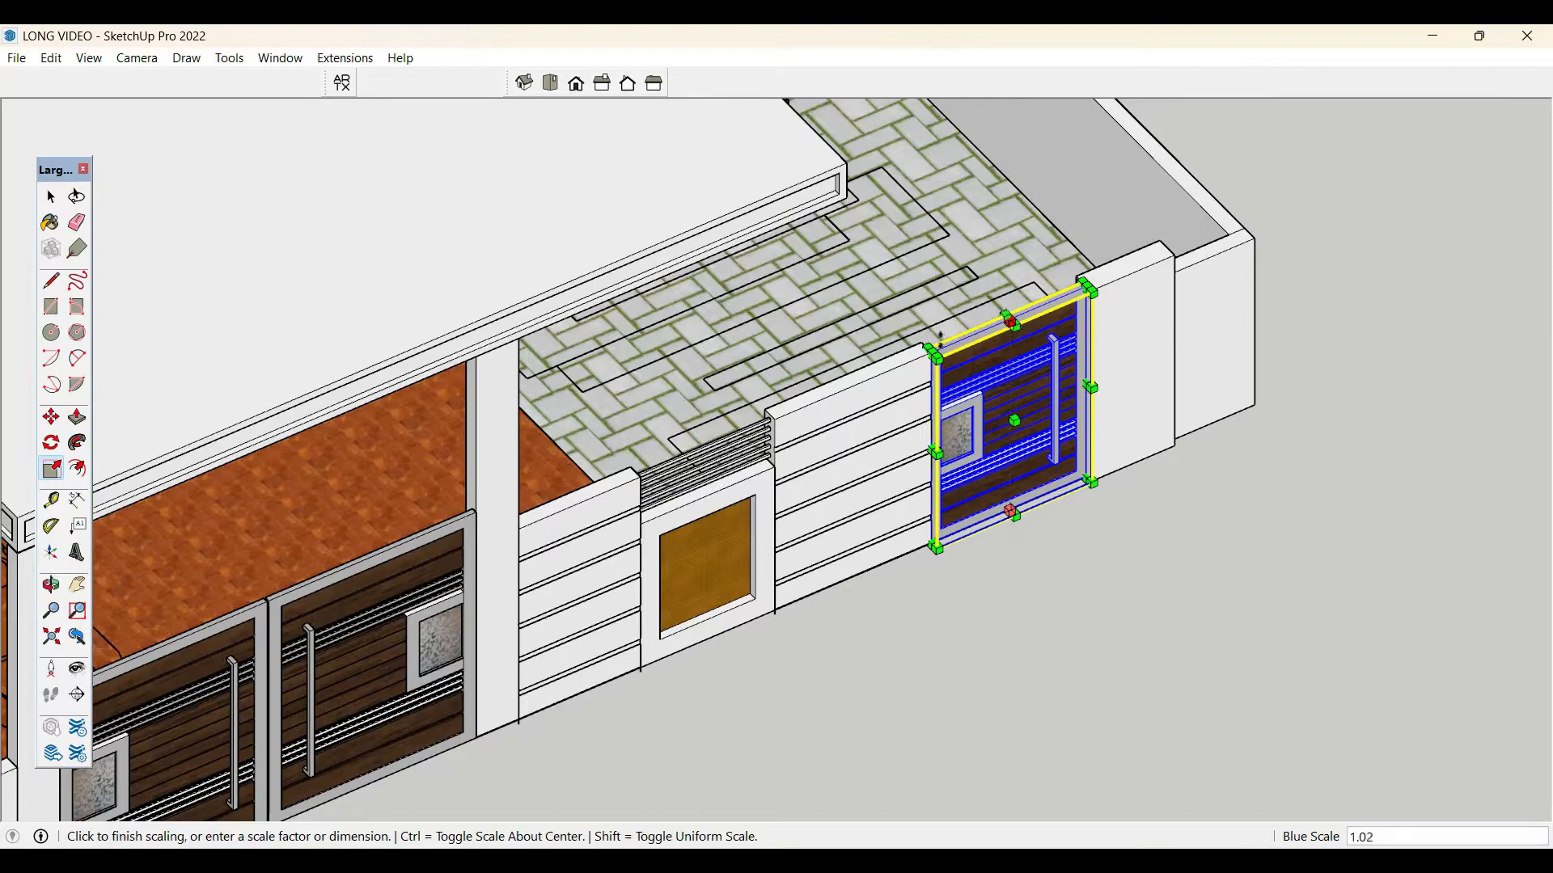
left_click(1012, 284)
key("space")
left_click(1196, 677)
scroll(1182, 670, "down", 3)
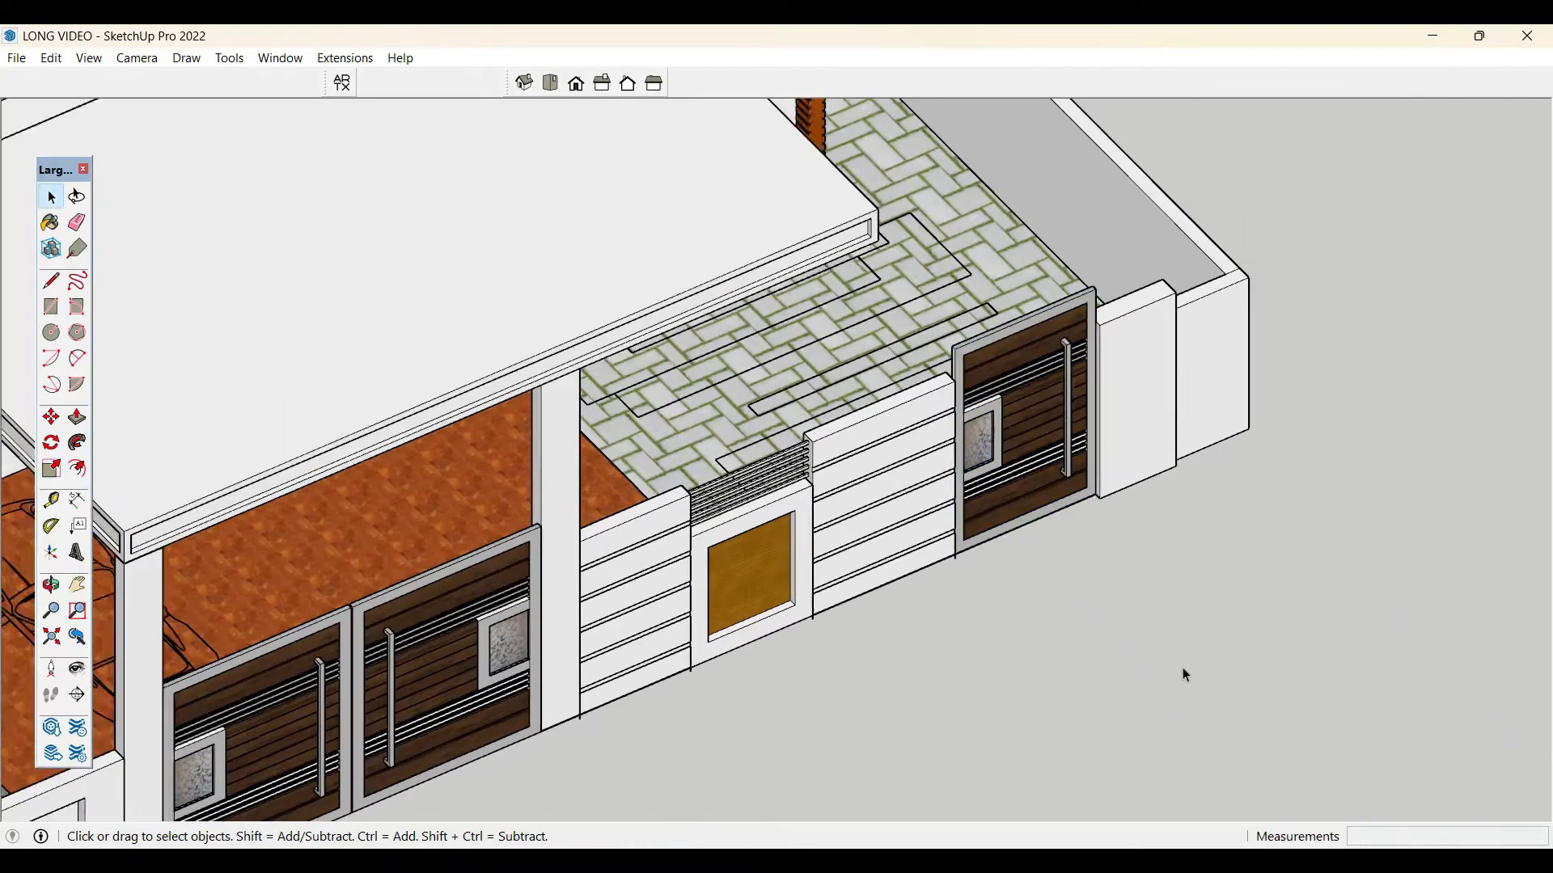
middle_click_drag(1100, 575, 1009, 517)
scroll(1009, 516, "up", 2)
scroll(1011, 518, "up", 1)
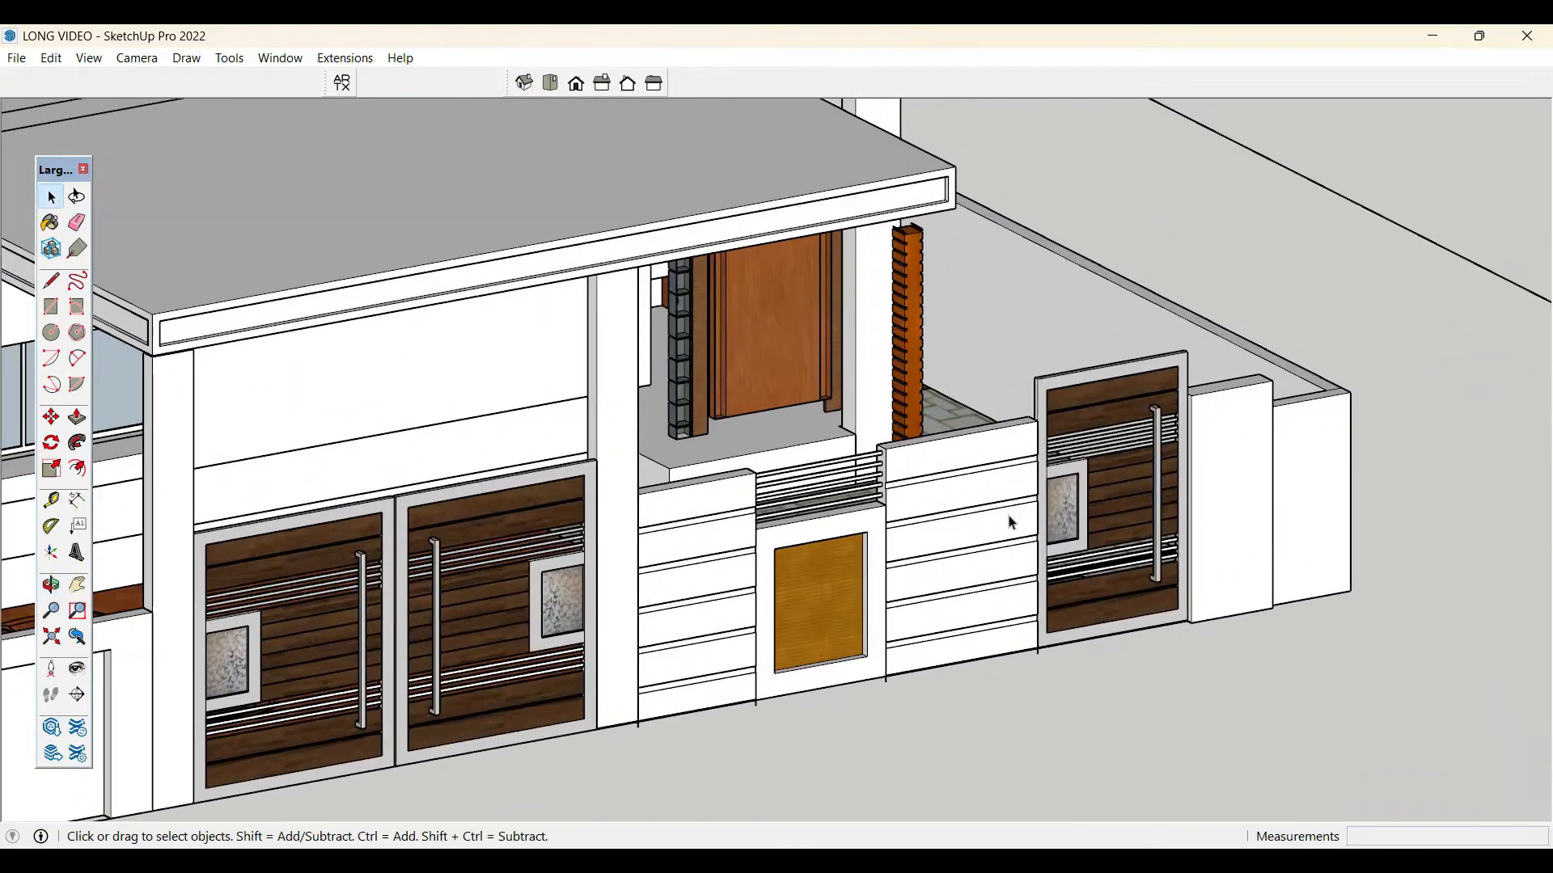
scroll(1125, 589, "down", 1)
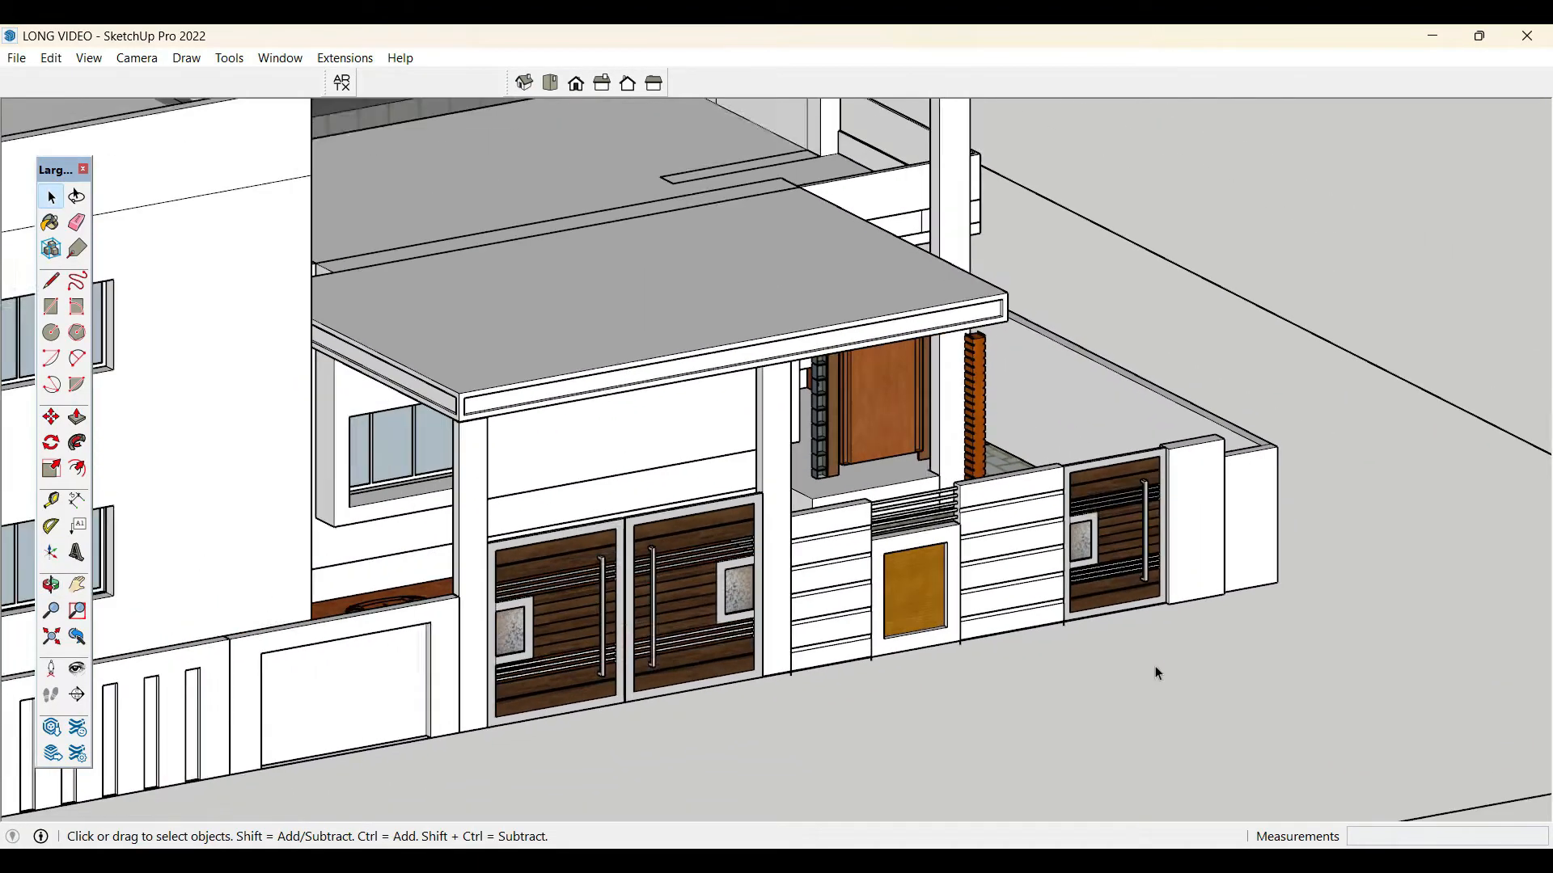
- Remove the tall white column standing behind the grooved wooden post in front of the entrance door
middle_click_drag(1193, 657, 728, 688)
scroll(736, 671, "down", 1)
scroll(946, 469, "down", 2)
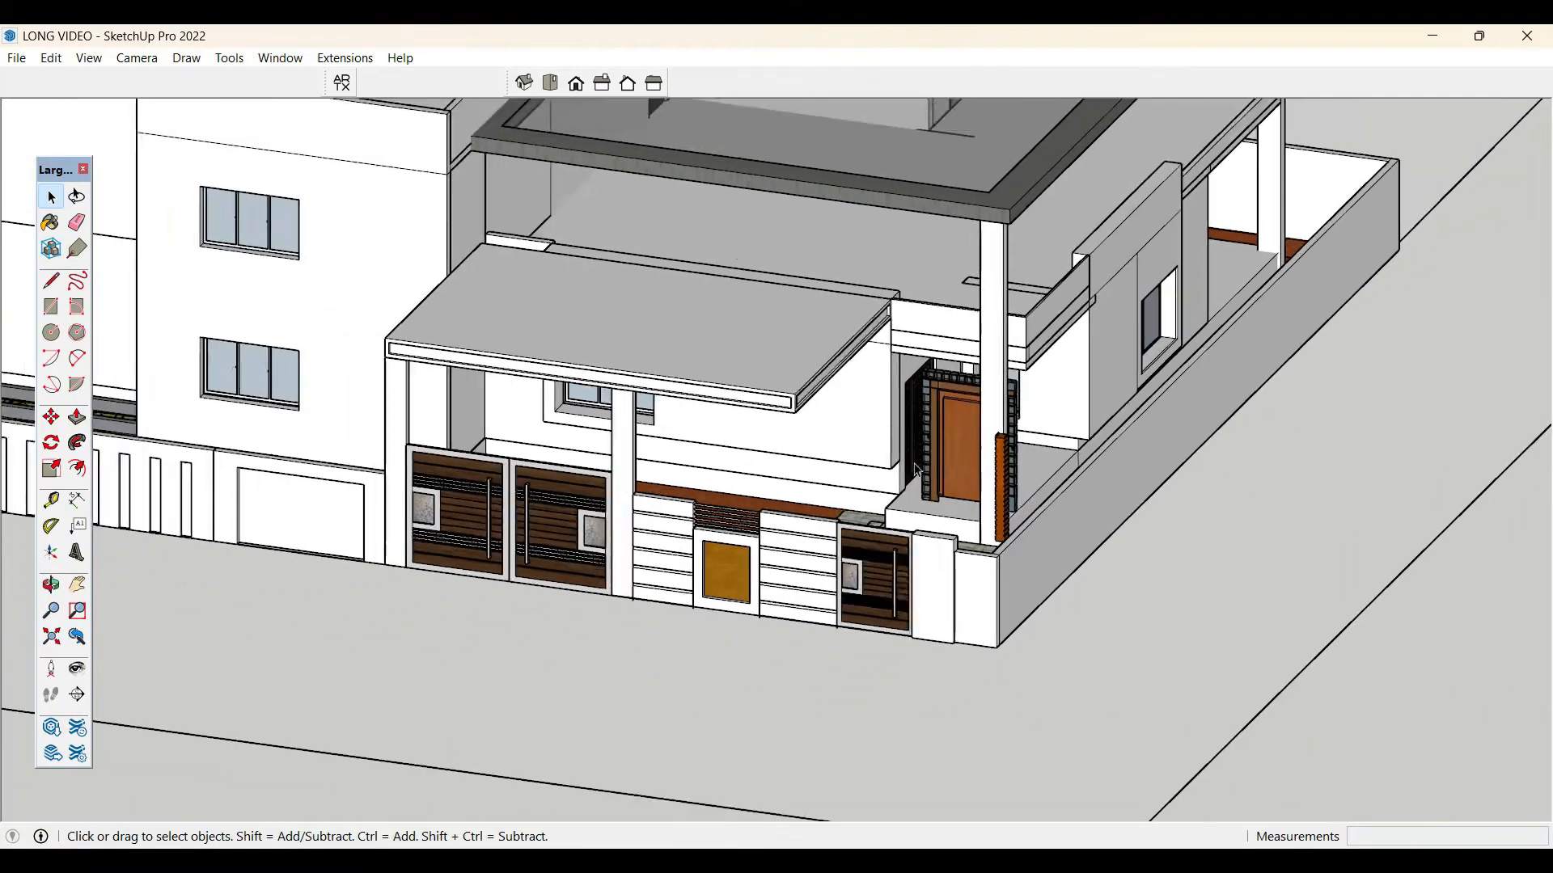
middle_click_drag(983, 477, 935, 611)
scroll(970, 501, "up", 2)
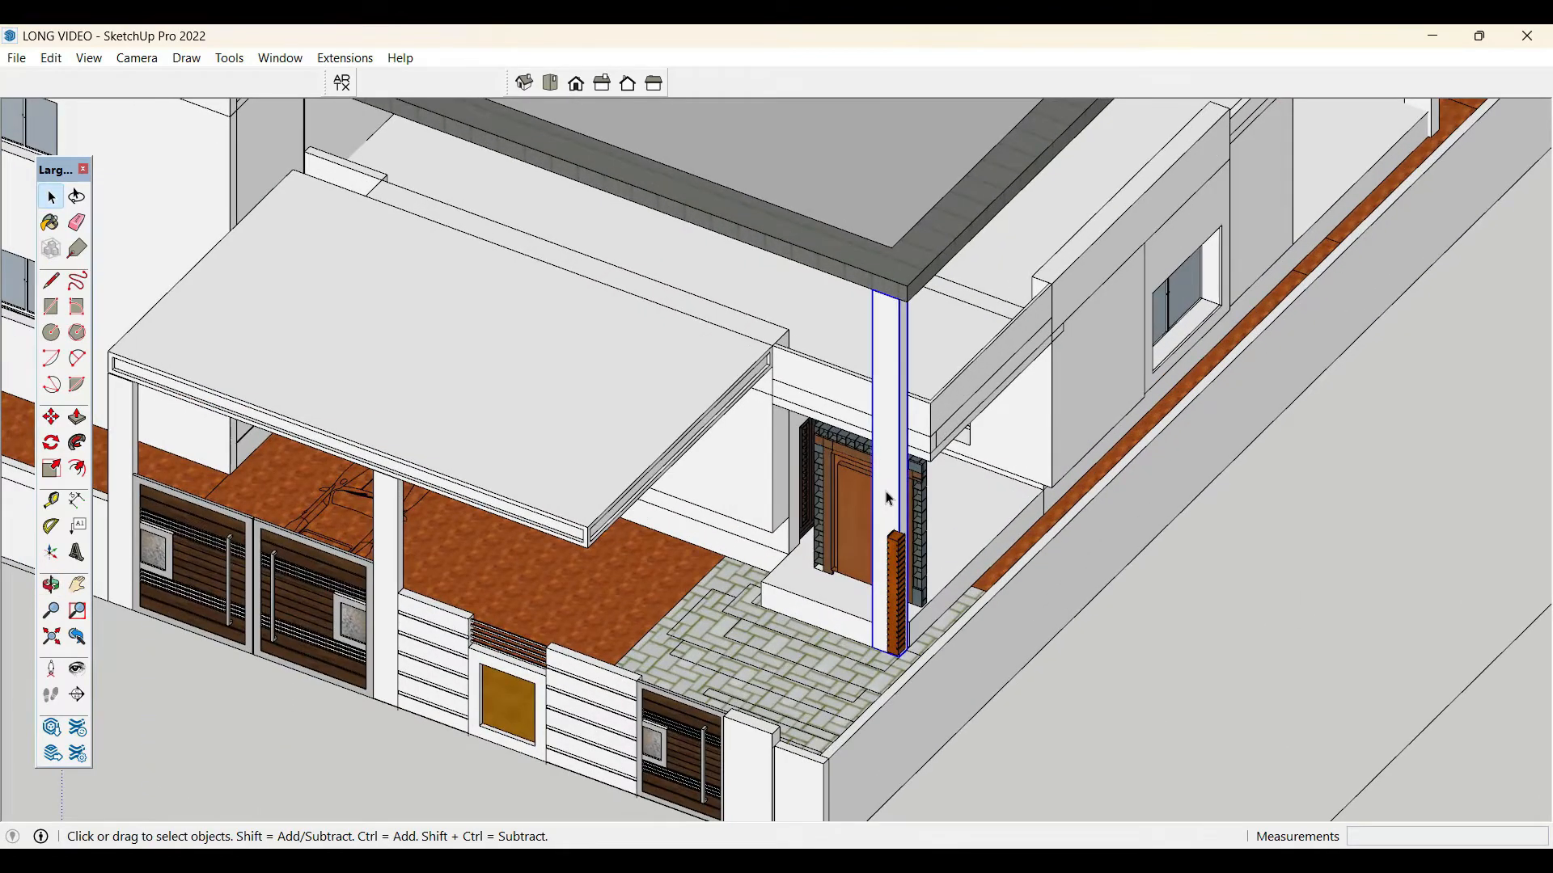
scroll(891, 499, "up", 5)
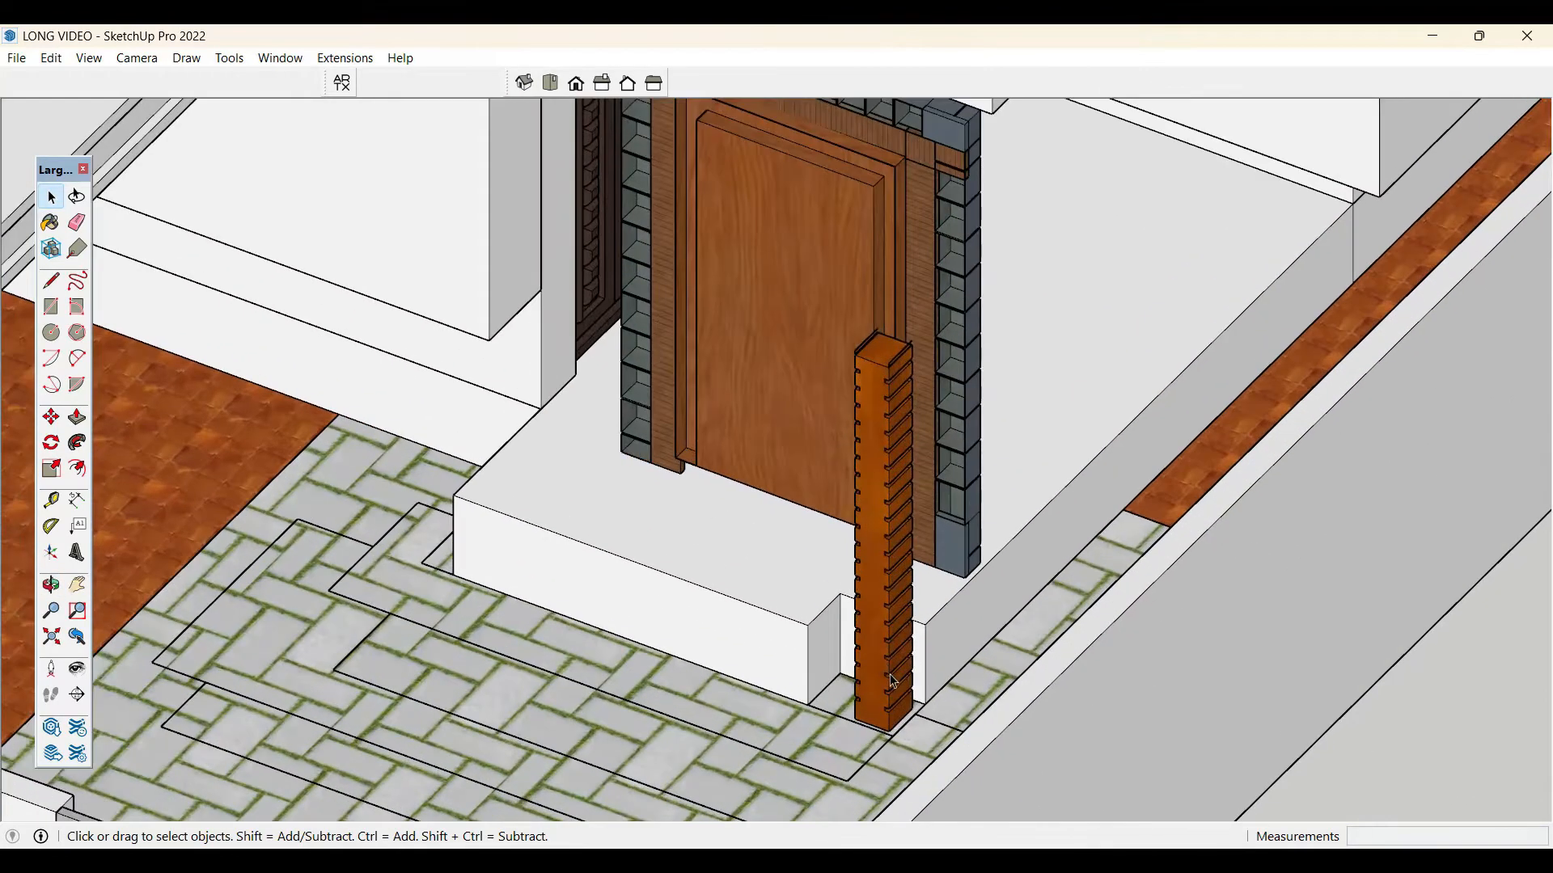
- Scale the grooved wooden post along the green axis by about 2.41 to cover the notch in the entrance step
left_click(895, 700)
scroll(895, 701, "up", 1)
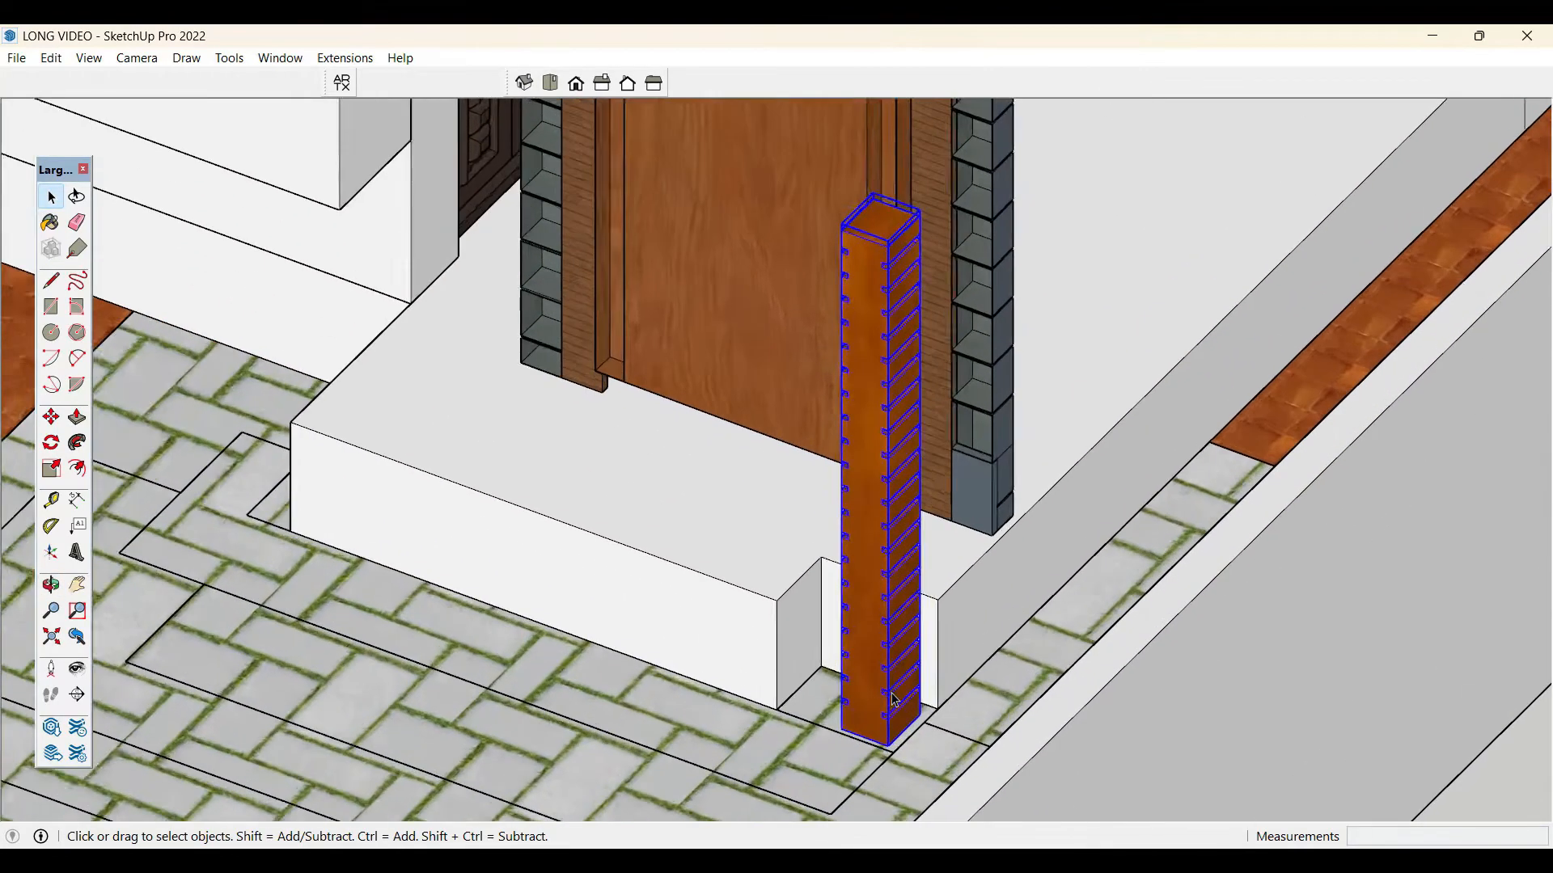
scroll(895, 700, "up", 1)
key("s")
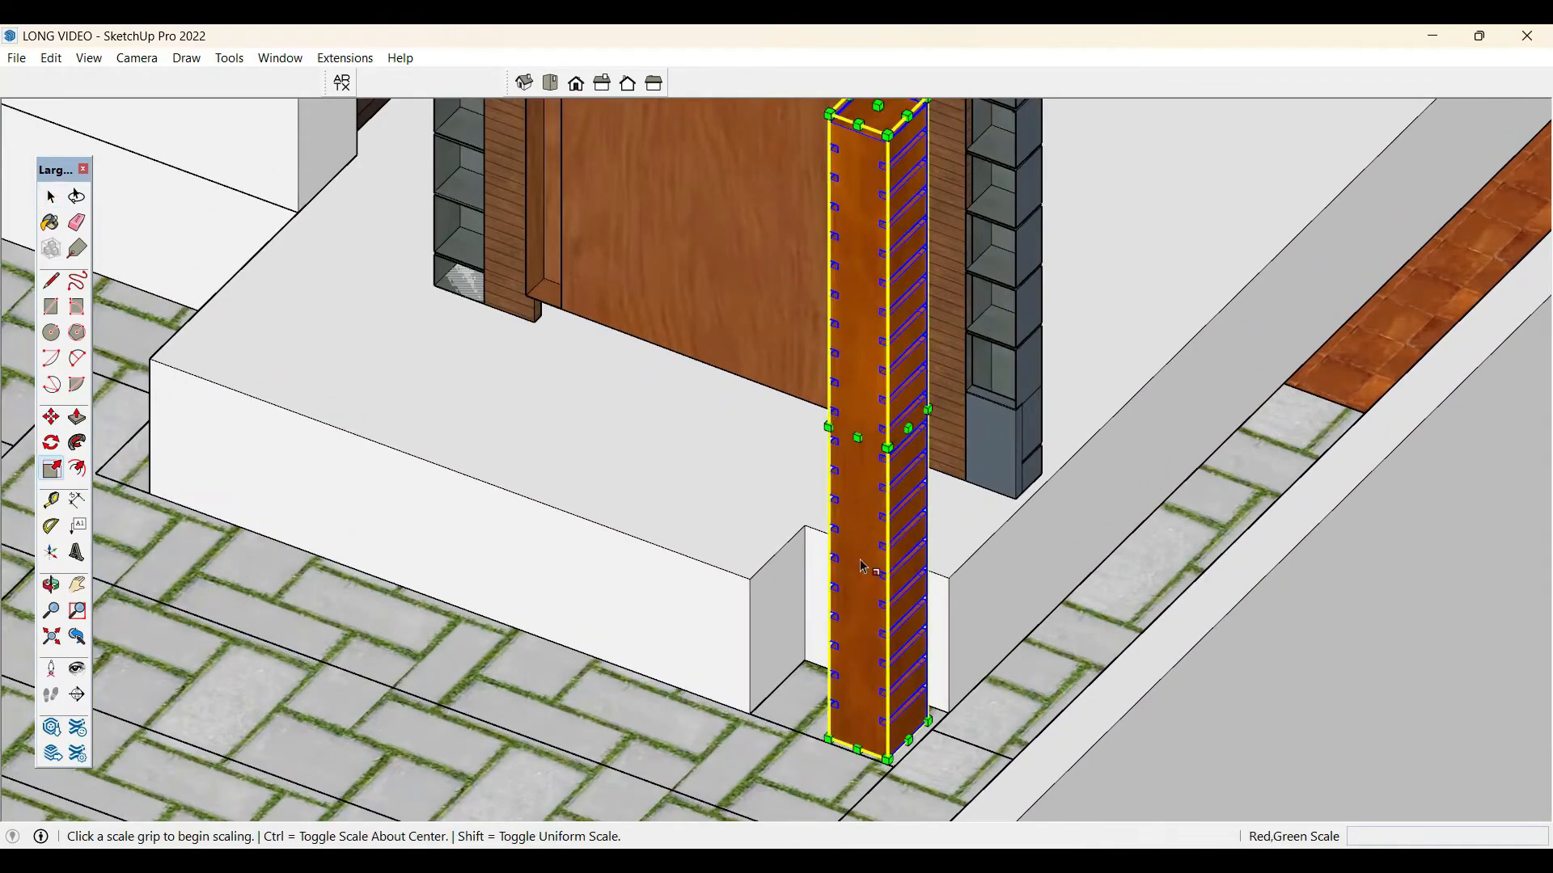
left_click(849, 406)
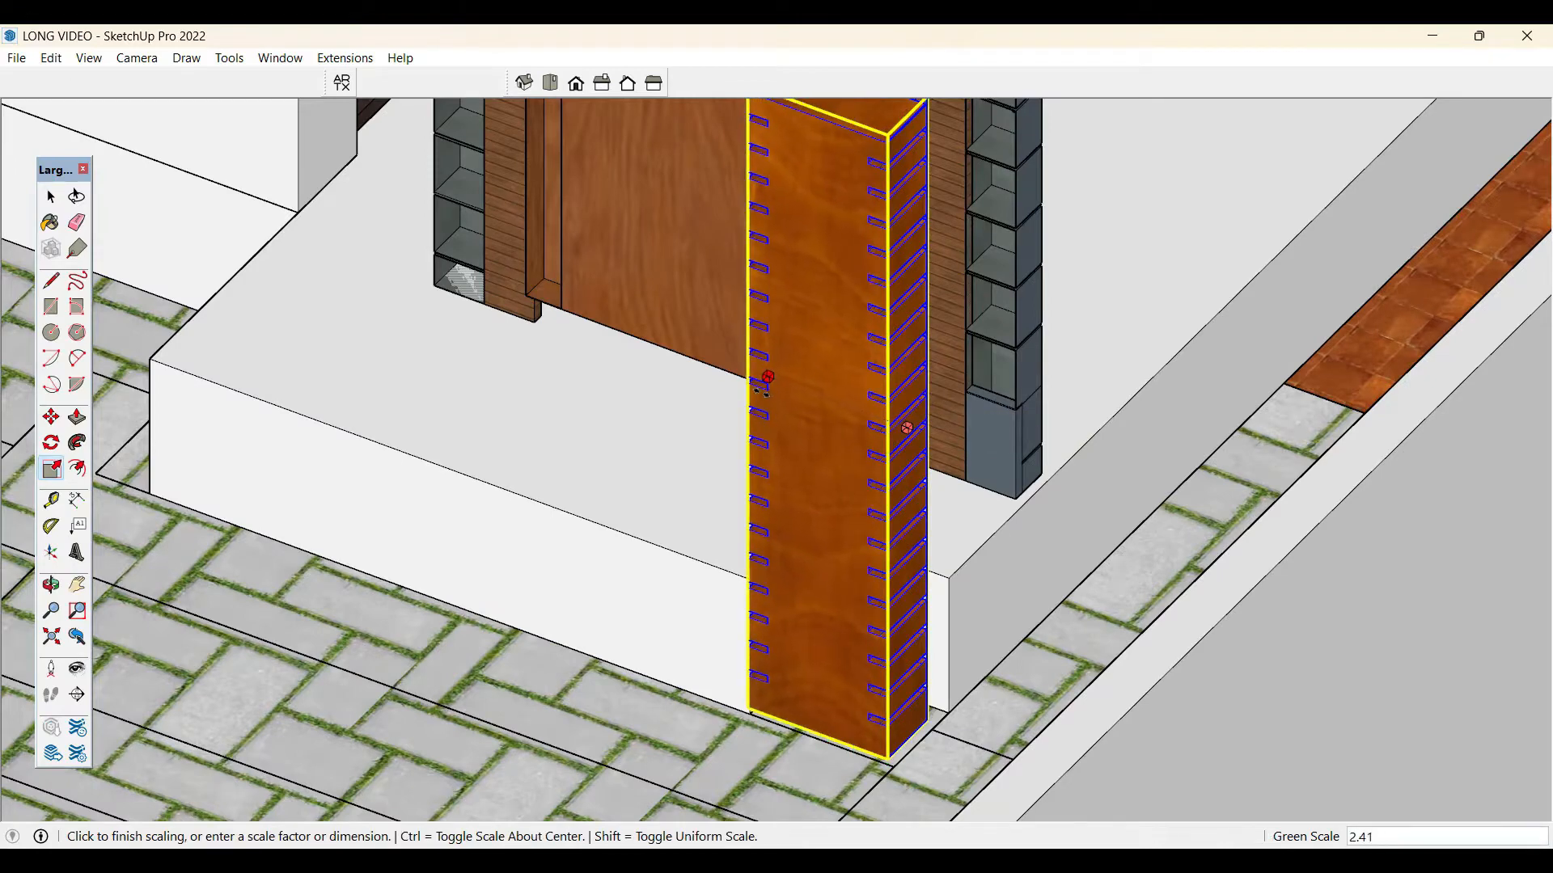
- Resize the slatted wooden block along the green and red axes to give it thick column proportions
left_click(760, 386)
left_click(905, 427)
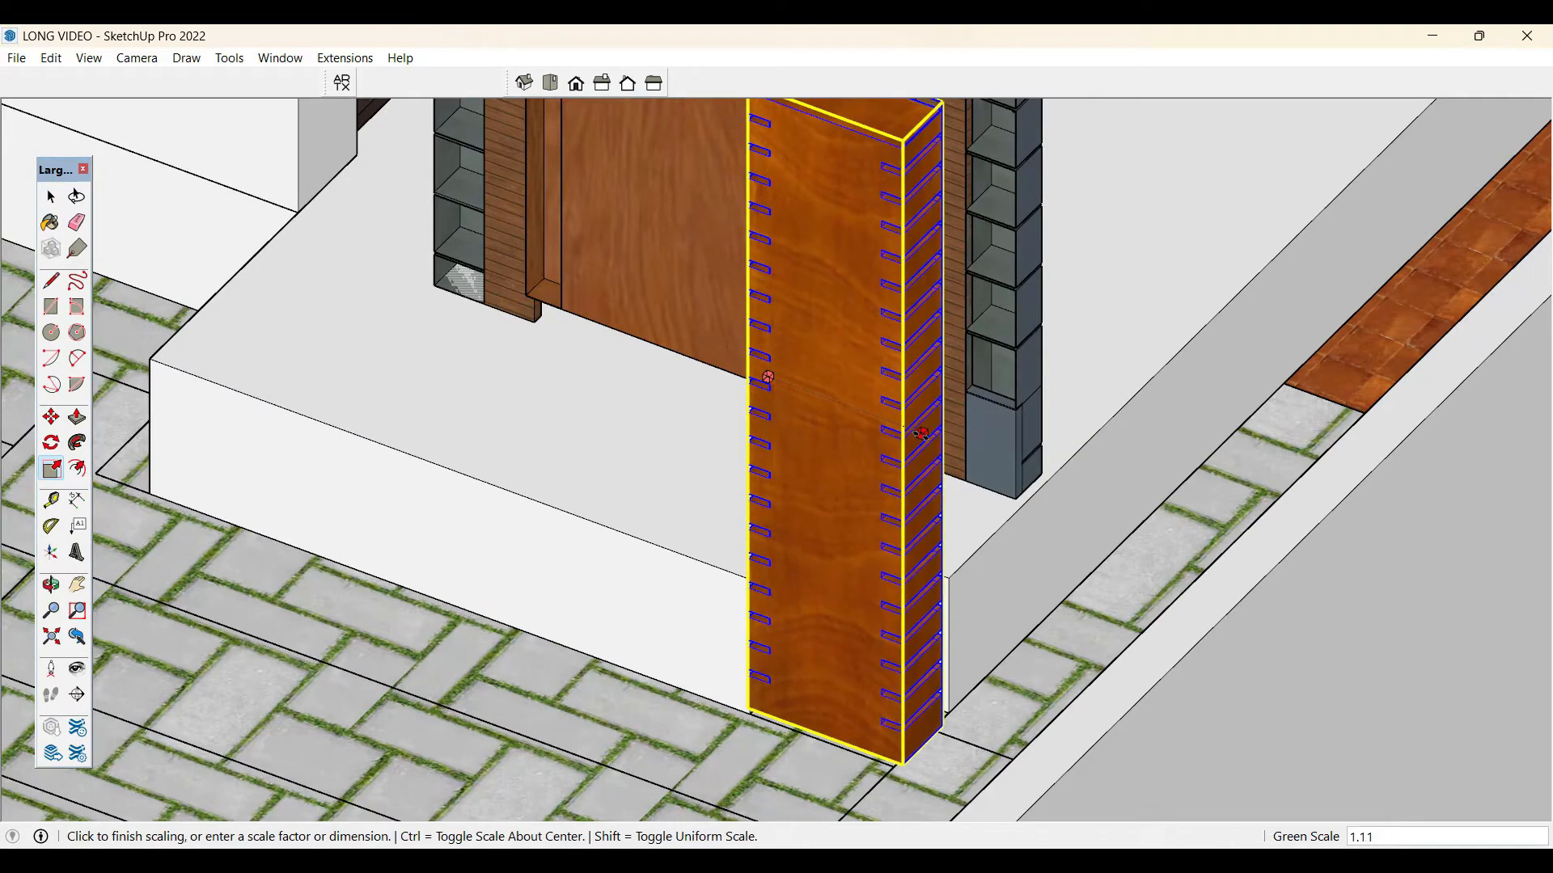
left_click(846, 439)
left_click(865, 388)
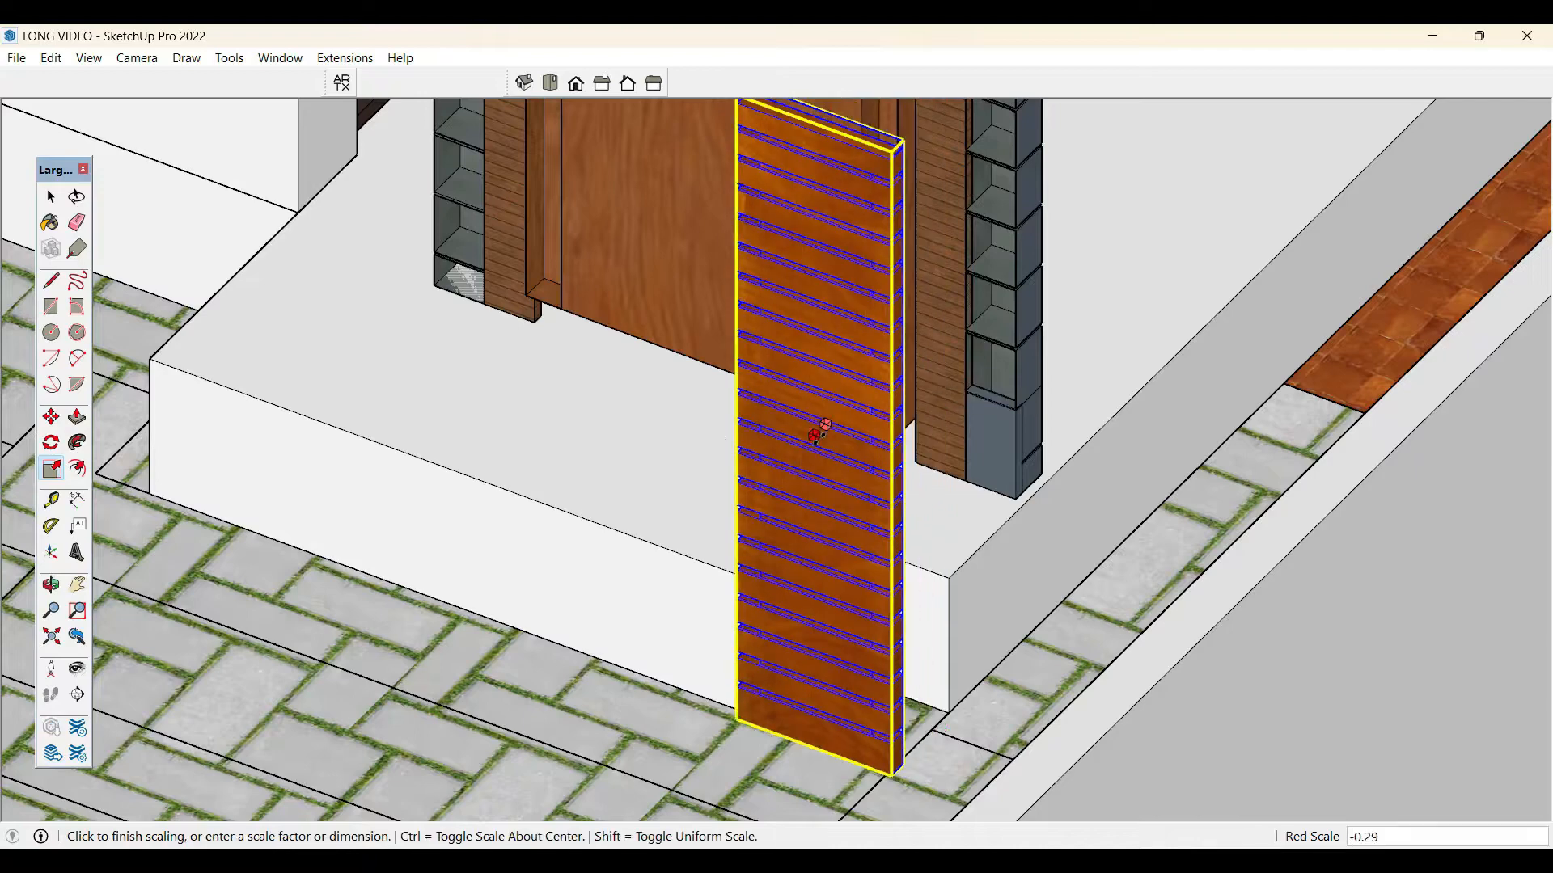
left_click(816, 435)
key("space")
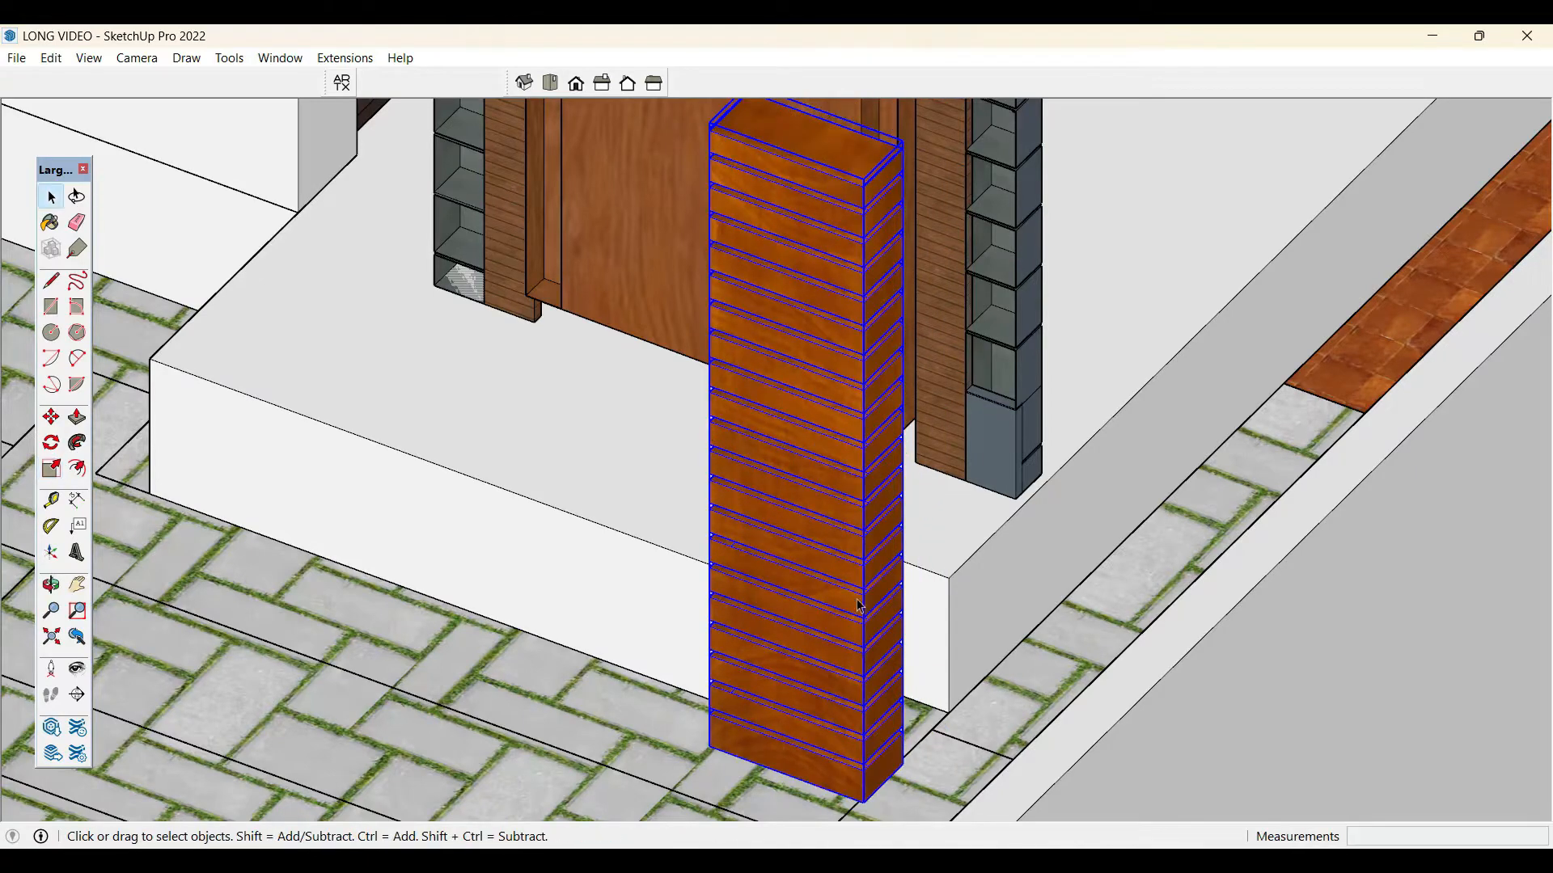
- Move the slatted wooden column by its bottom corner onto the outer bottom corner of the entrance platform
key("m")
left_click(904, 762)
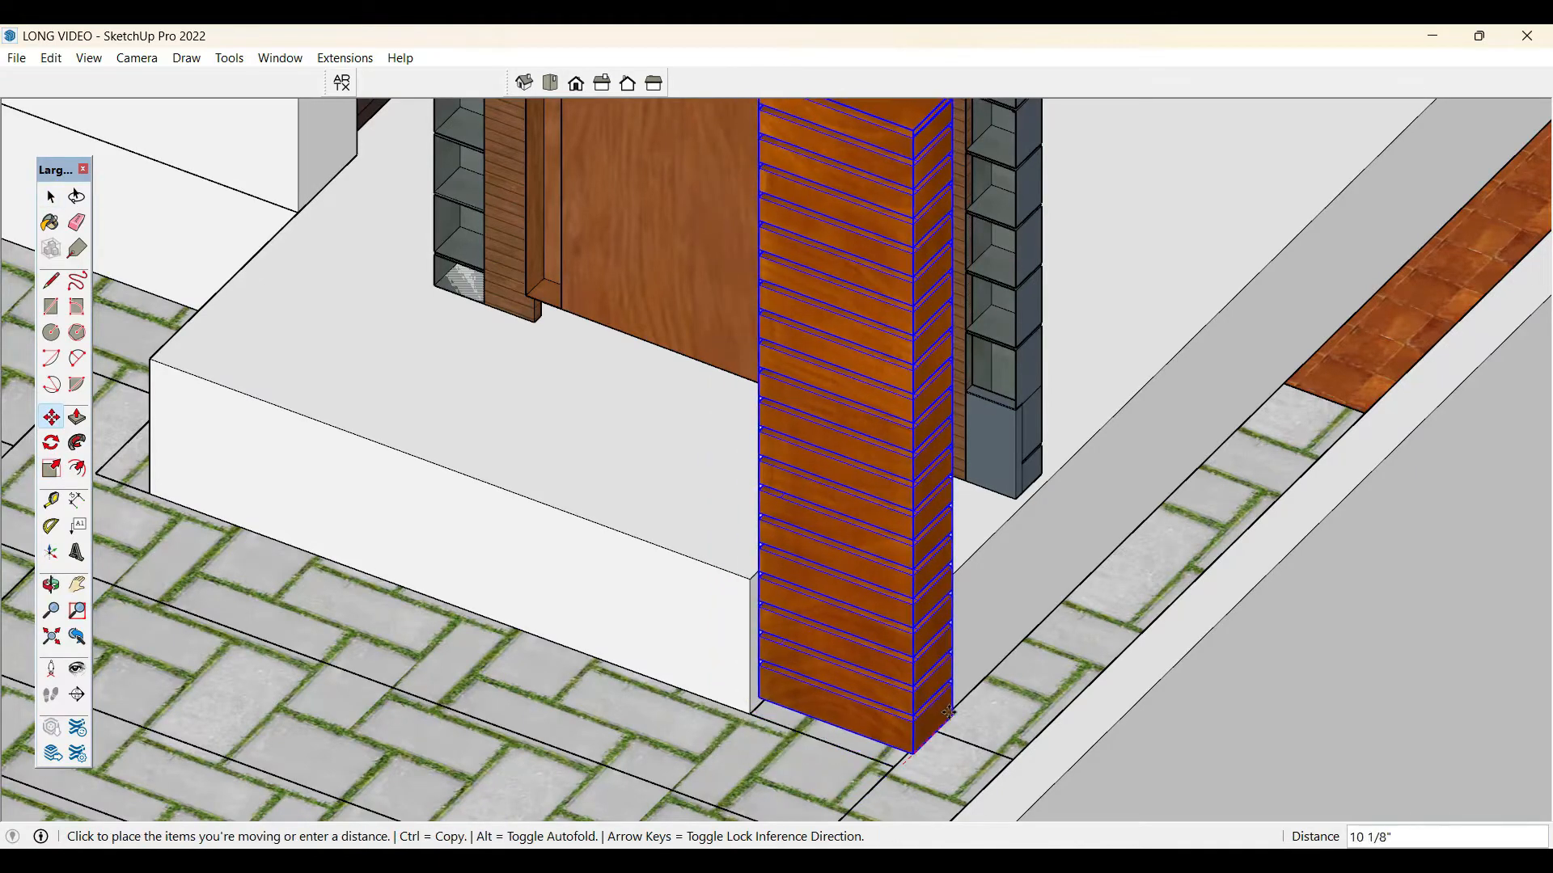
left_click(943, 708)
middle_click_drag(943, 708, 831, 769)
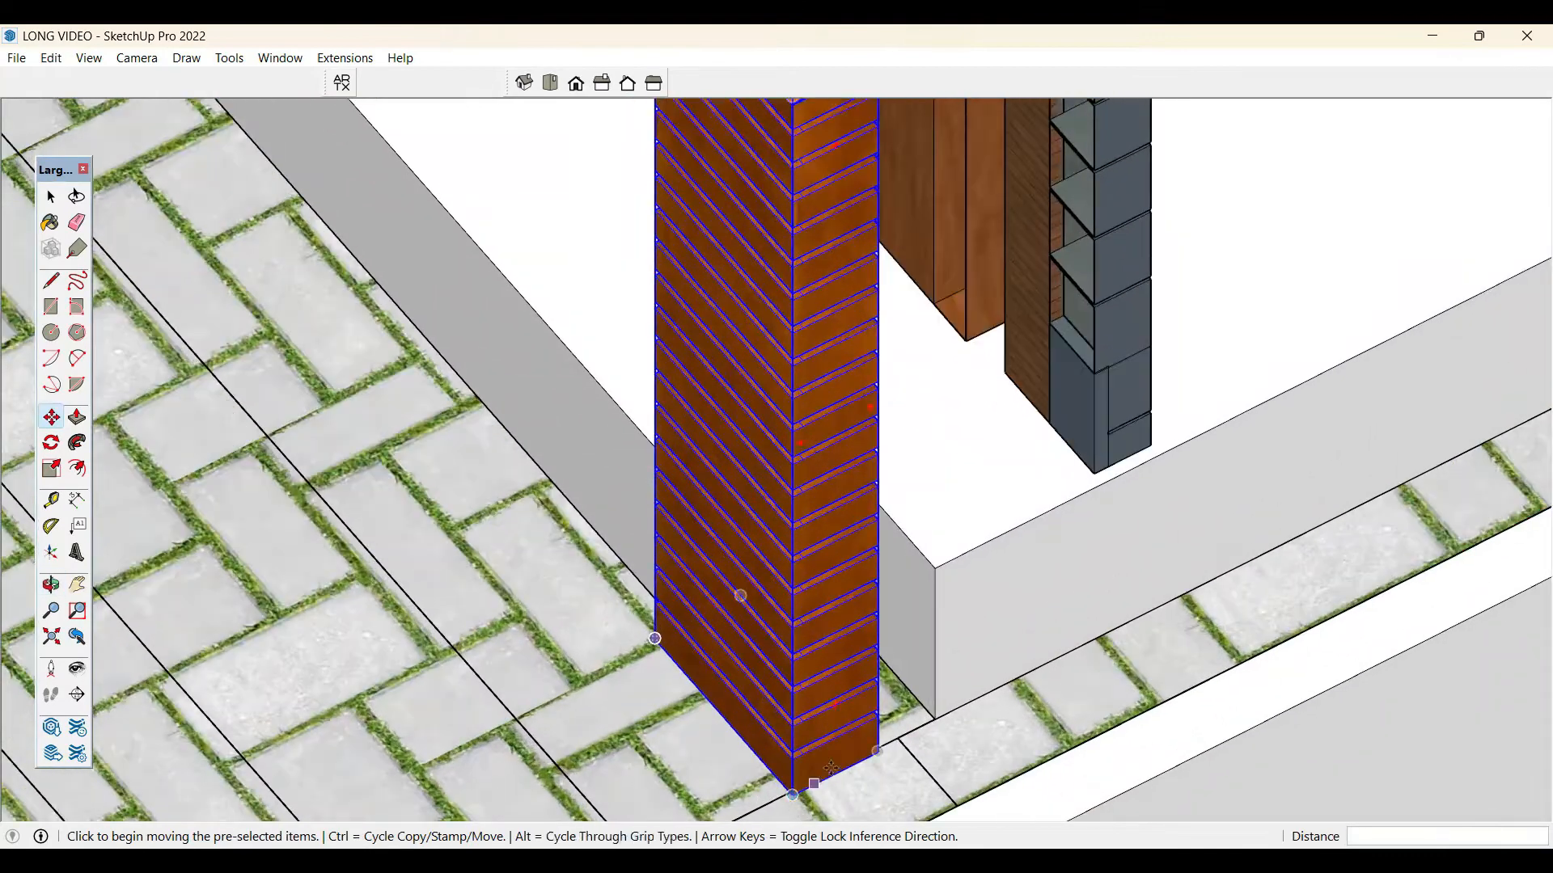
left_click(879, 754)
left_click(938, 722)
key("space")
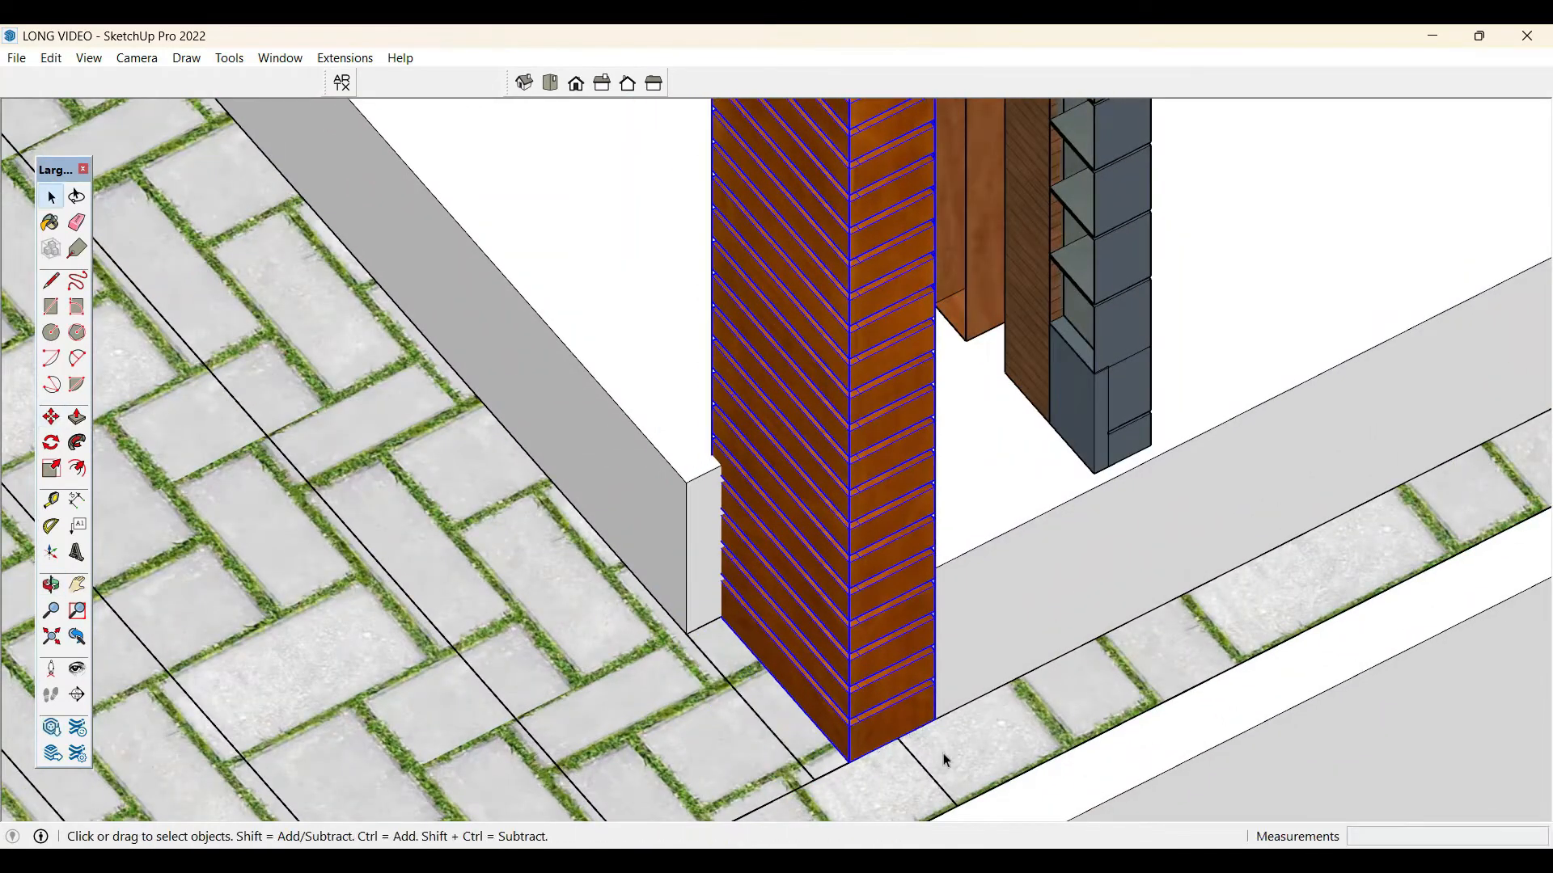
- Widen the slatted column along the red axis by a scale factor of 1.41
middle_click_drag(943, 753, 922, 683)
key("s")
left_click(874, 444)
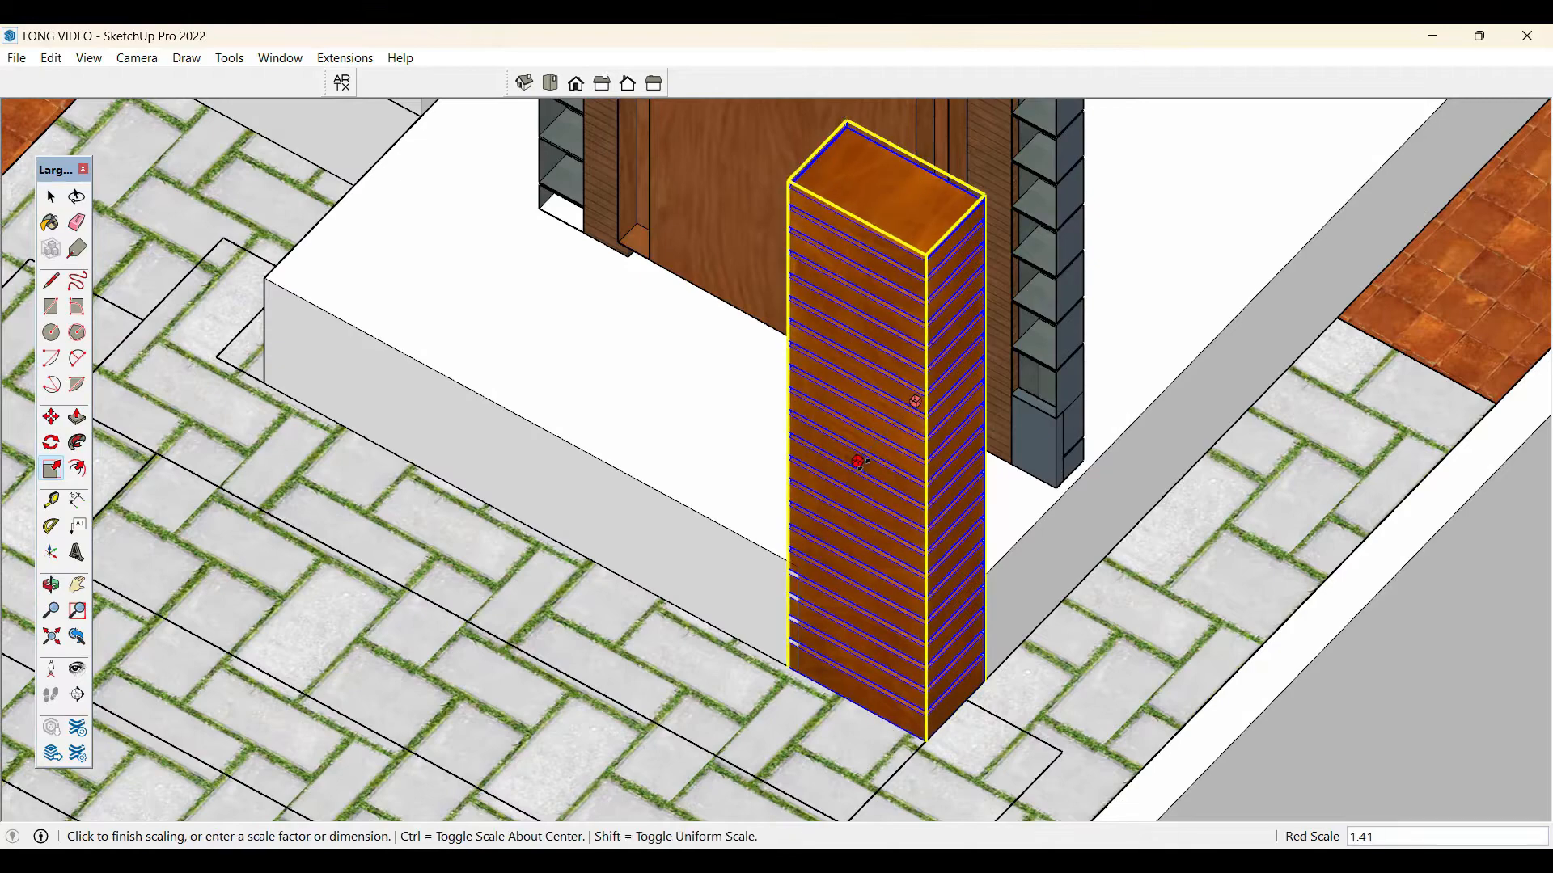
left_click(859, 463)
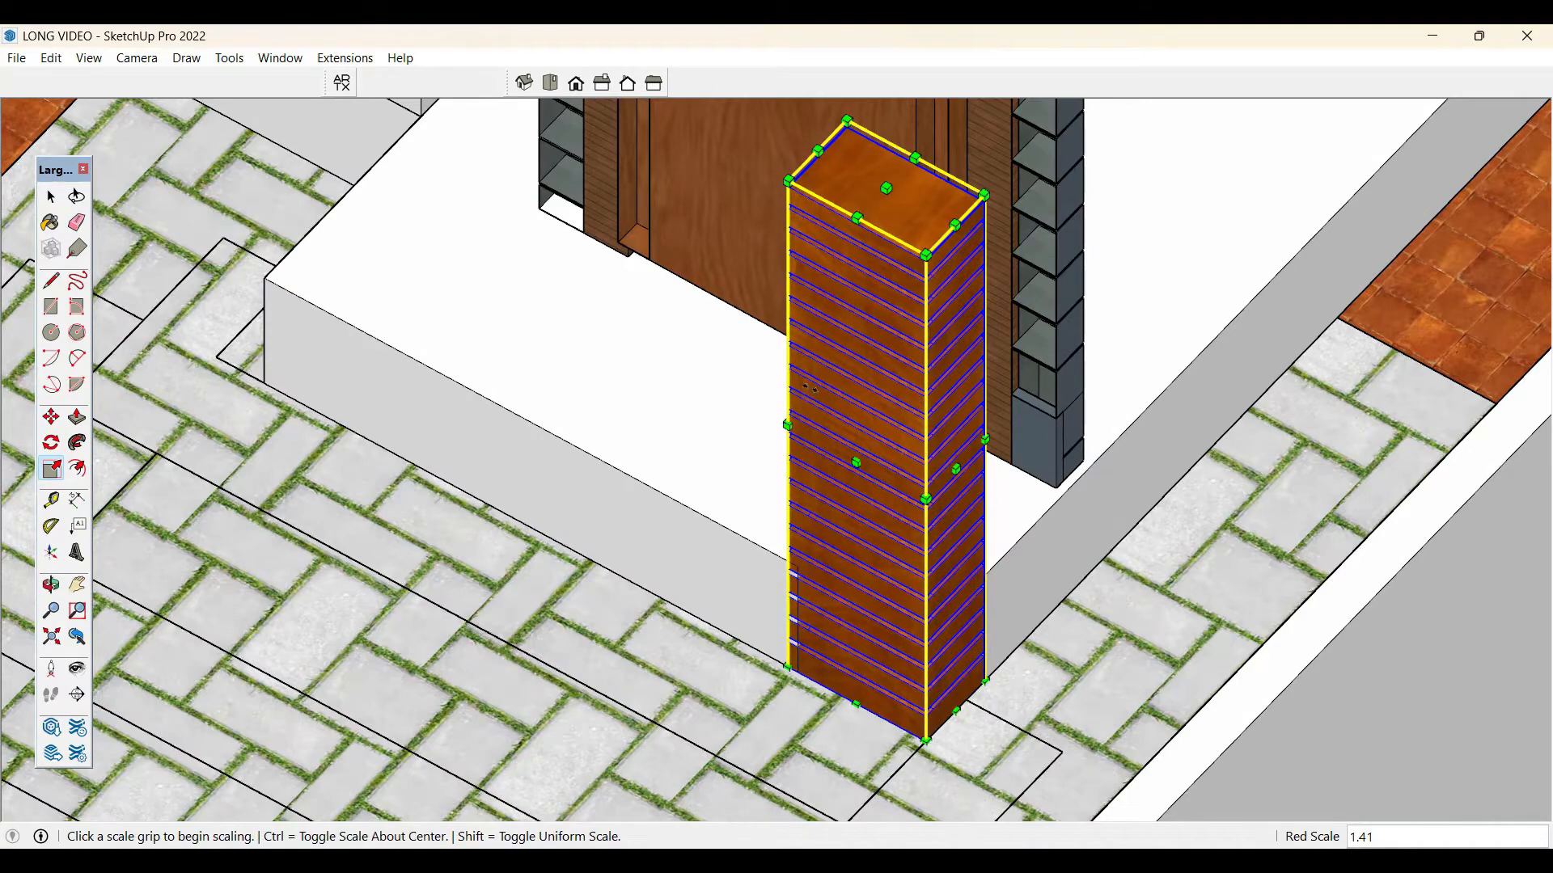
left_click(816, 394)
left_click(817, 397)
scroll(855, 712, "down", 5)
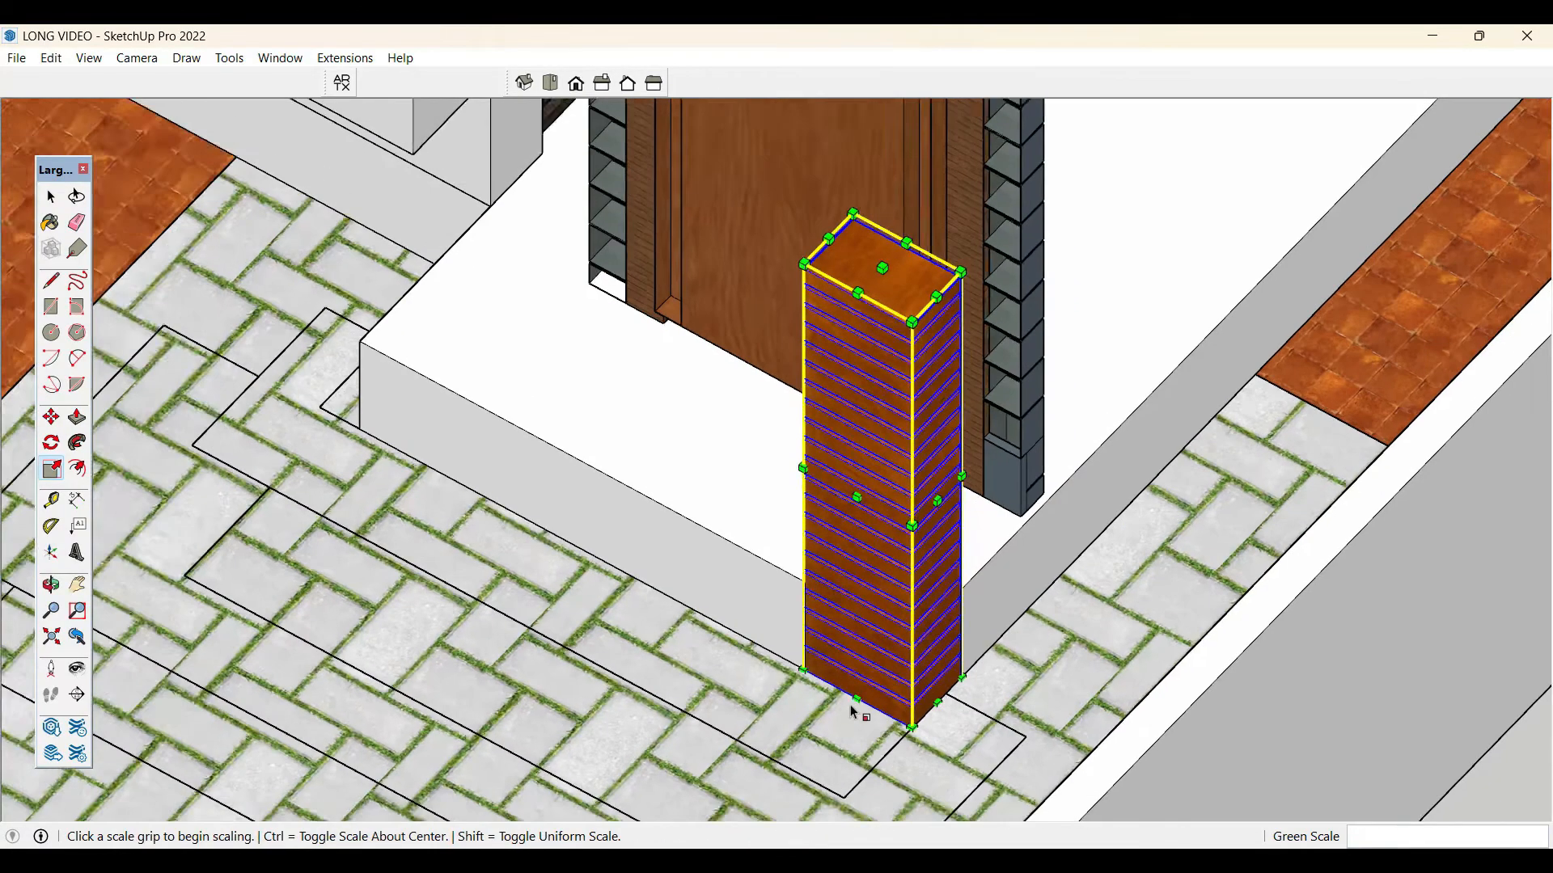
- Stretch the slatted column upward by a blue-axis scale factor of about 3.24 to reach the grey roof beam
scroll(854, 712, "down", 3)
left_click(862, 552)
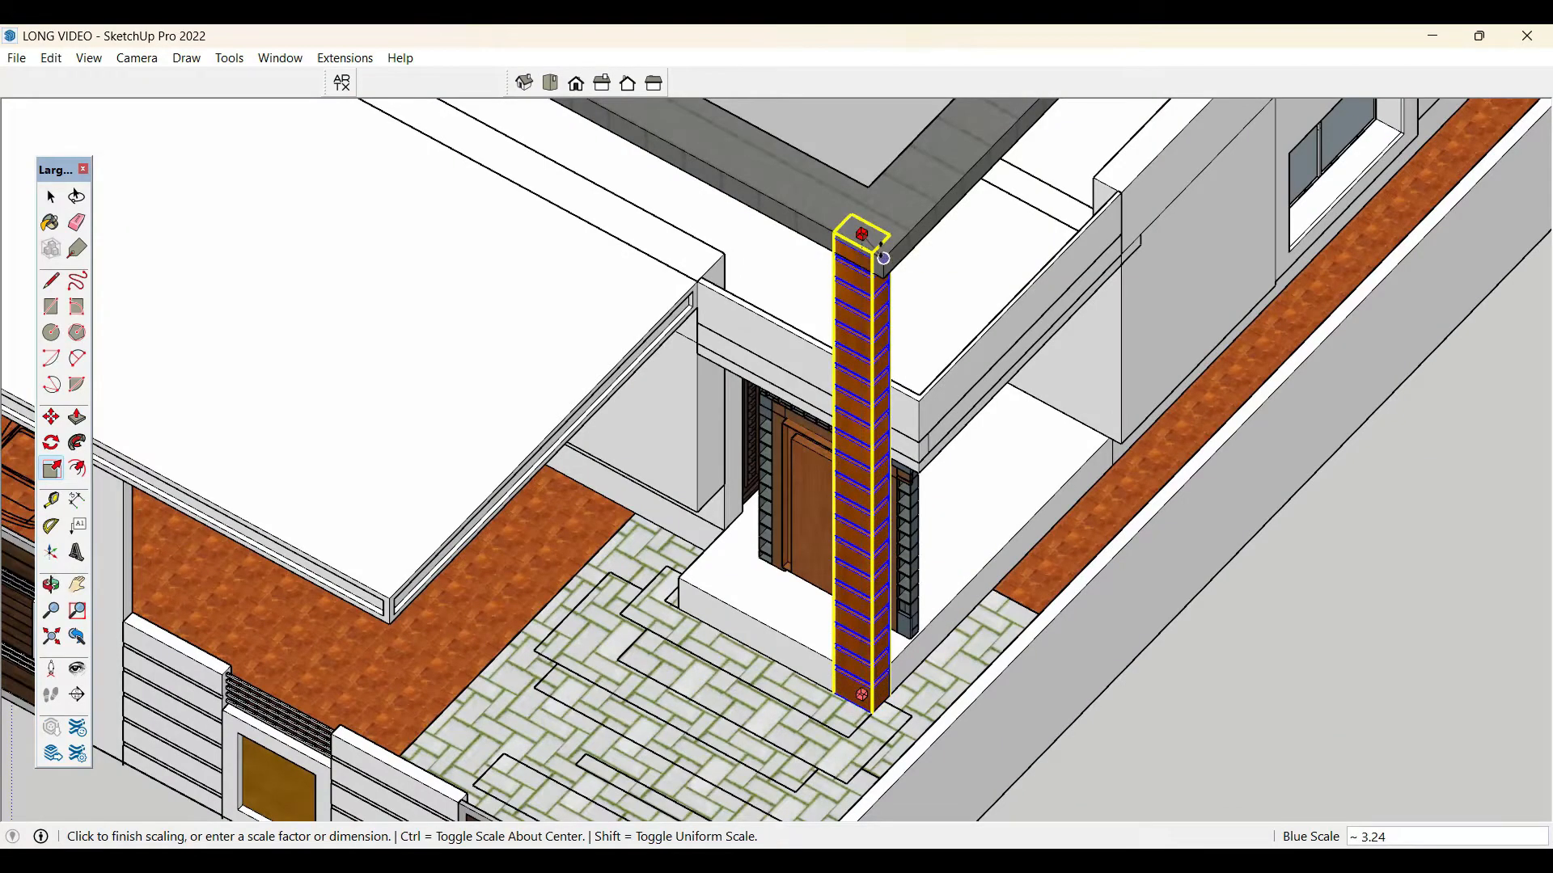
left_click(883, 258)
key("space")
- Shorten the slatted column vertically so its top lines up with the underside of the grey roof beam's corner
scroll(883, 258, "down", 3)
middle_click_drag(857, 566, 732, 372)
scroll(736, 370, "up", 6)
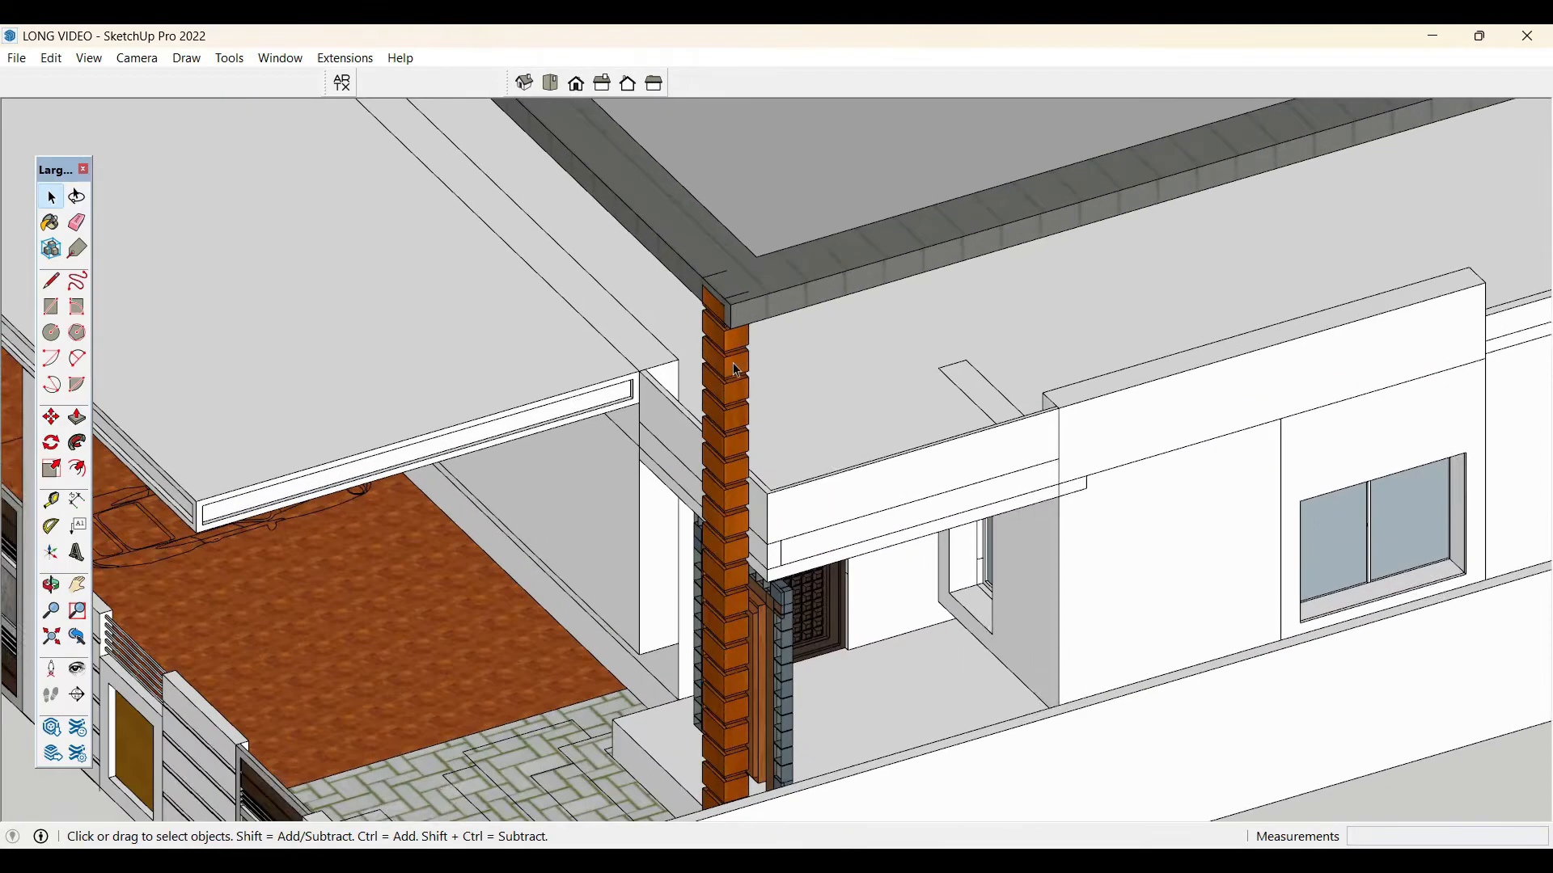
left_click(737, 370)
scroll(731, 340, "up", 4)
key("s")
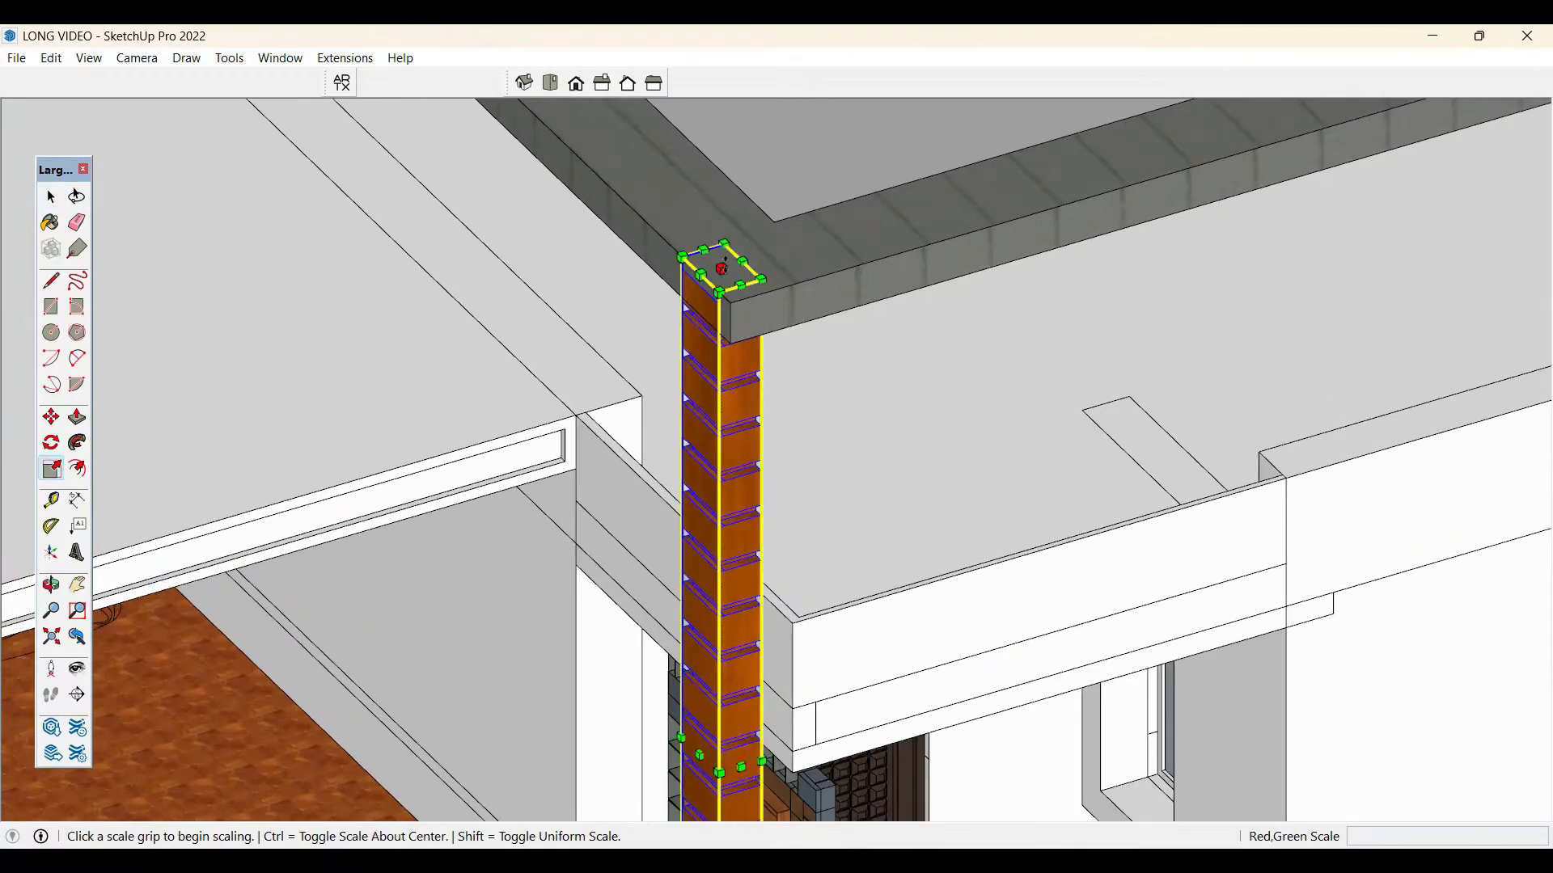
left_click(722, 268)
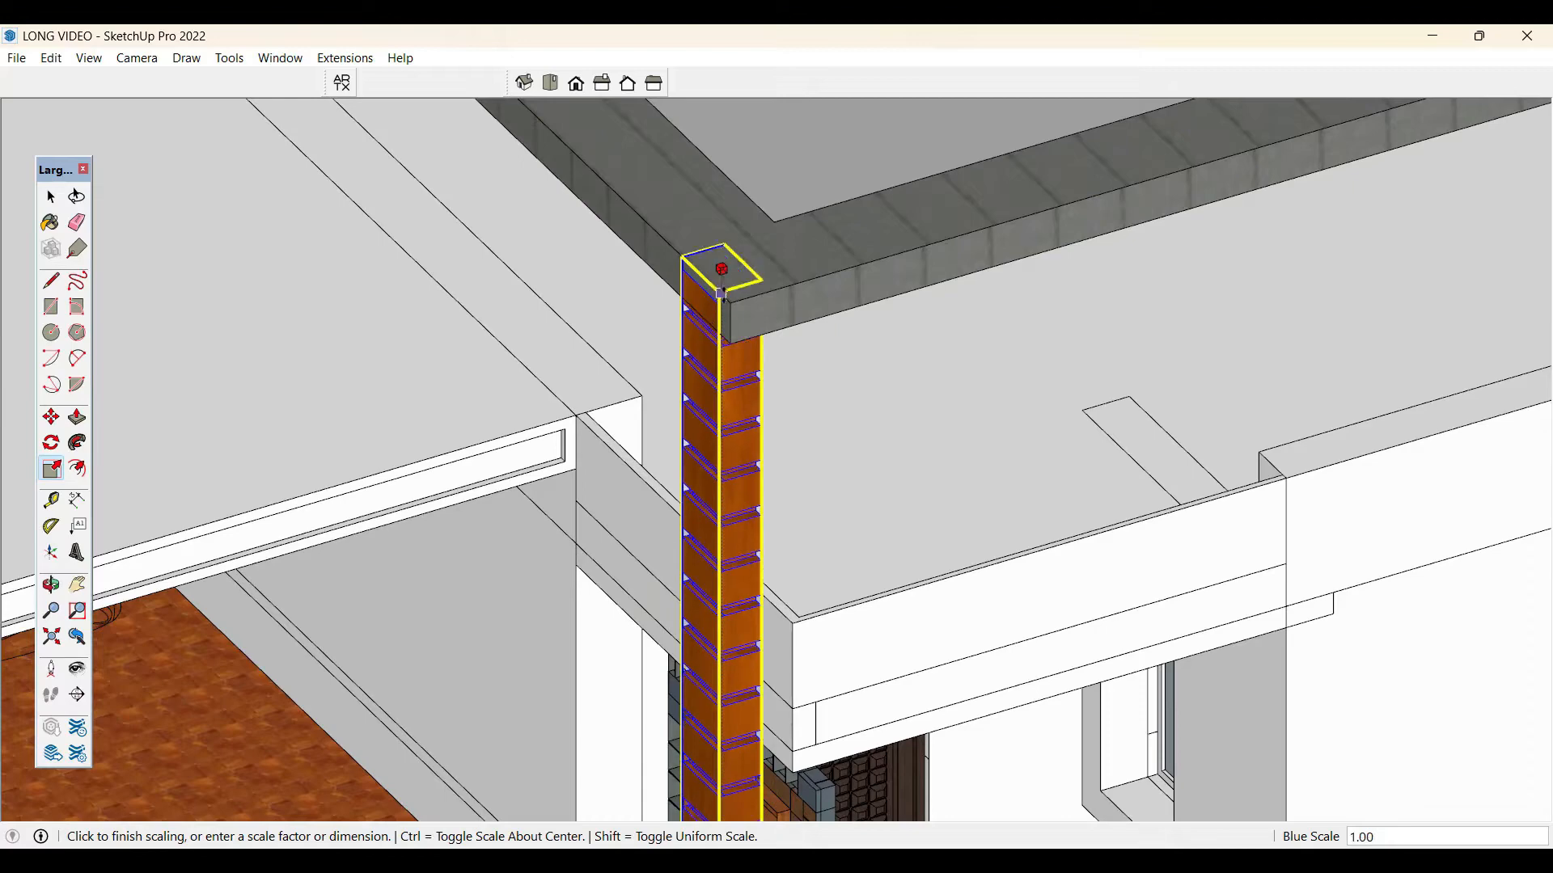
left_click(730, 343)
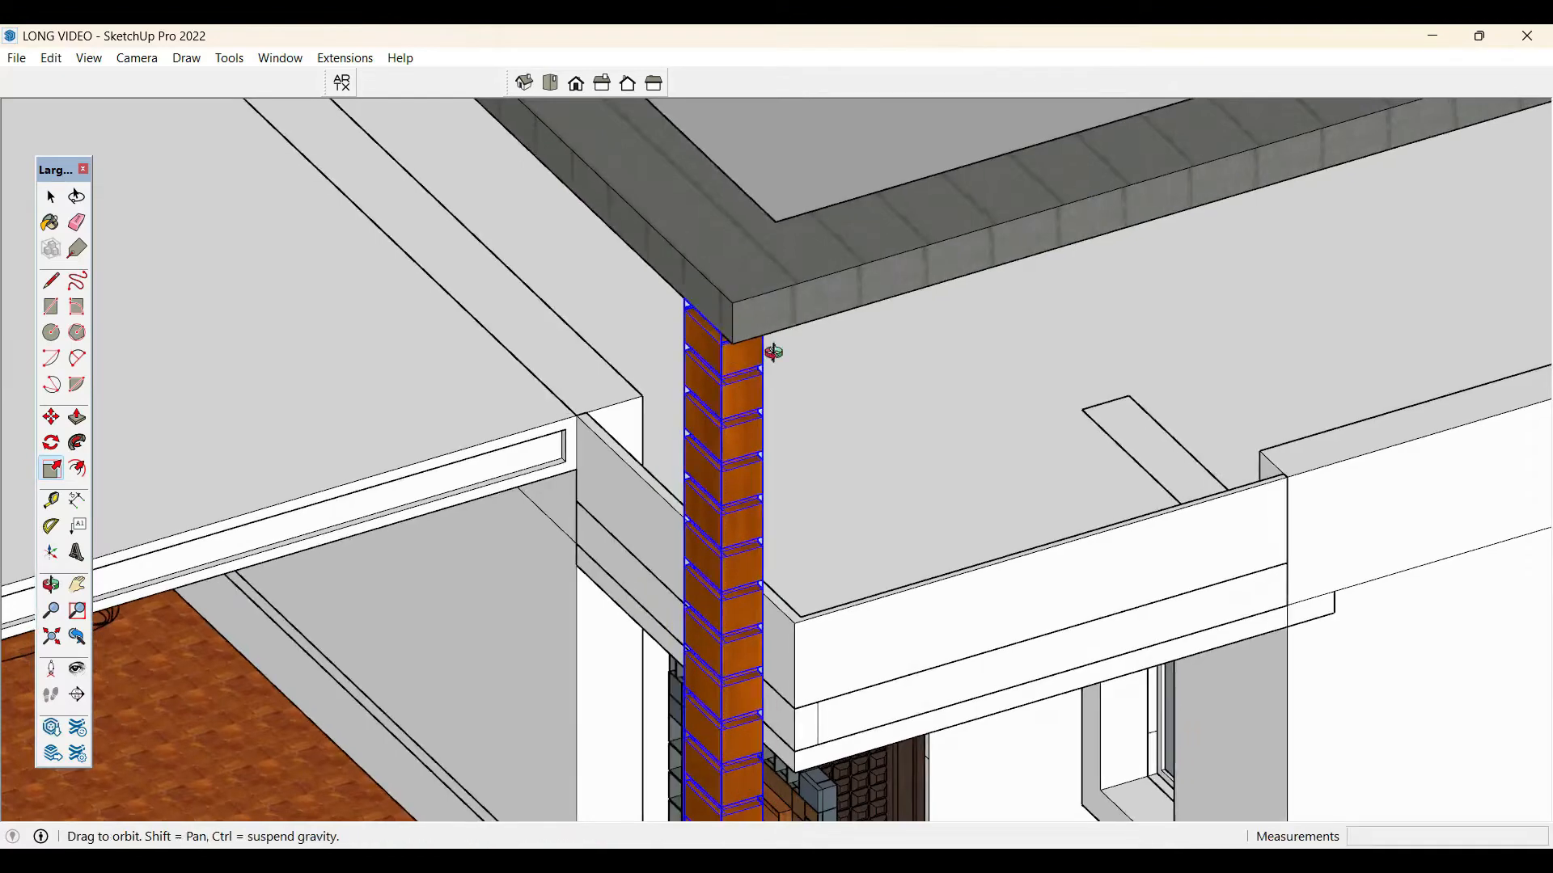
- Stretch the slatted column slightly upward so its top closes against the roof beam
middle_click_drag(732, 344, 783, 347)
scroll(782, 348, "down", 2)
scroll(821, 239, "up", 4)
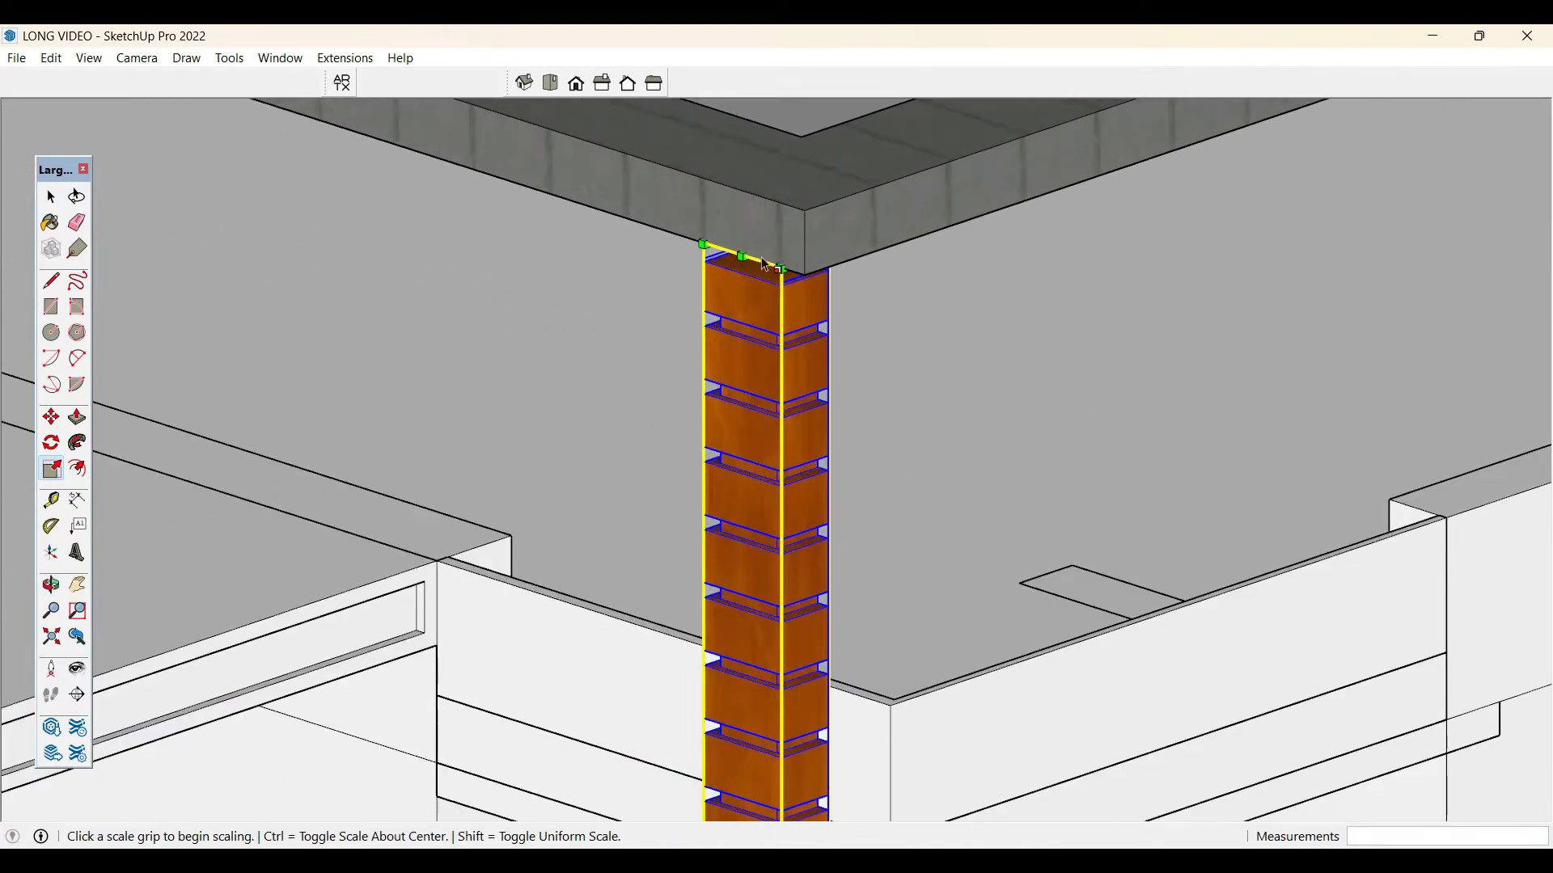
left_click(766, 242)
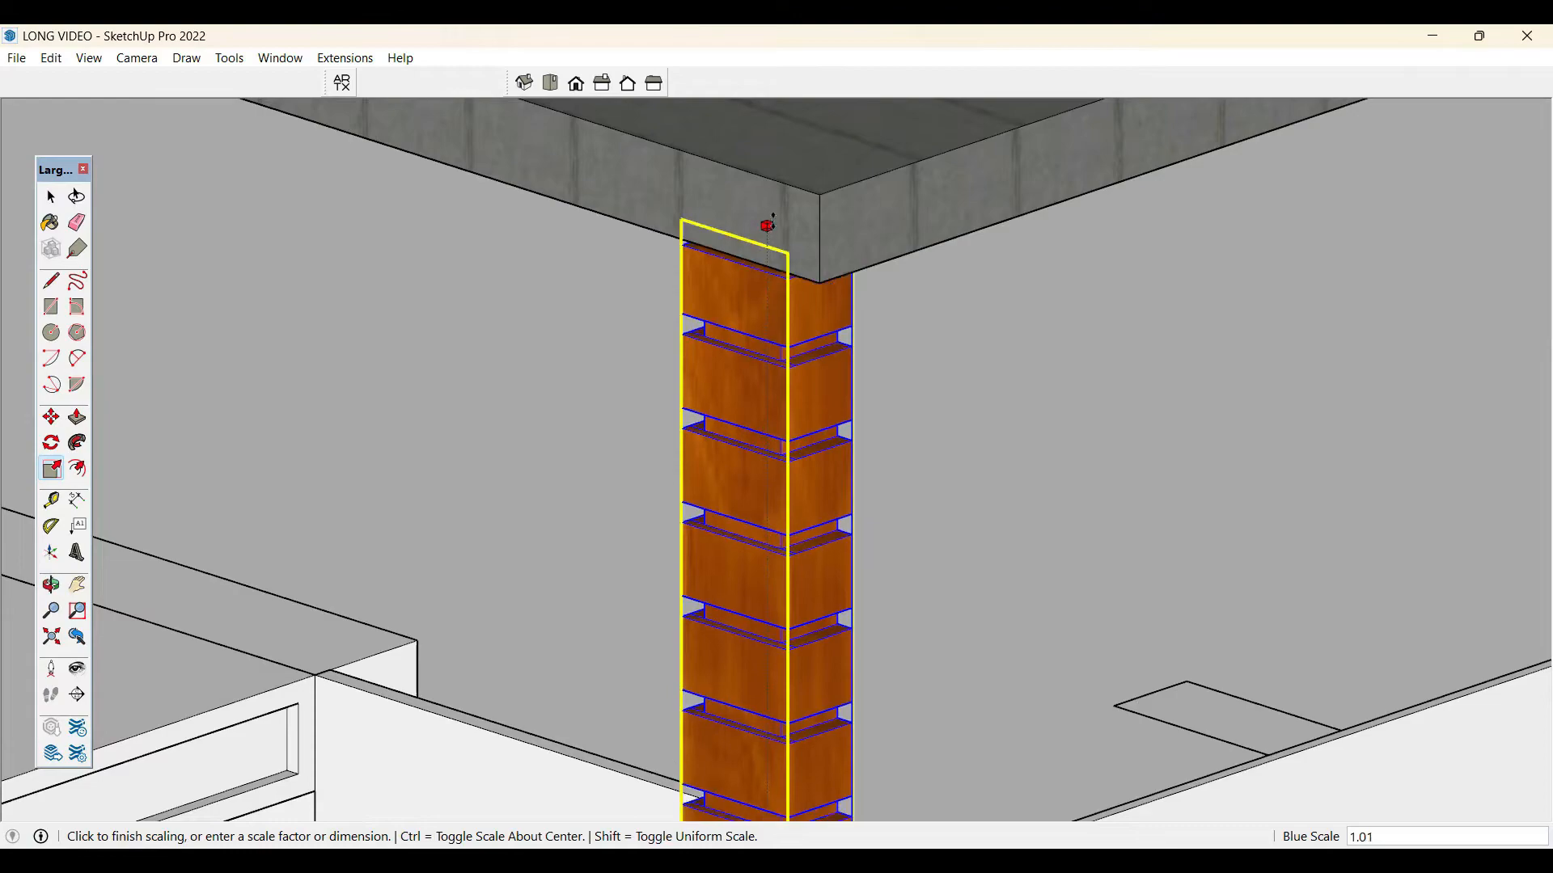
left_click(767, 204)
key("space")
- Delete the plain white column under the far corner of the grey roof beam
scroll(586, 350, "down", 5)
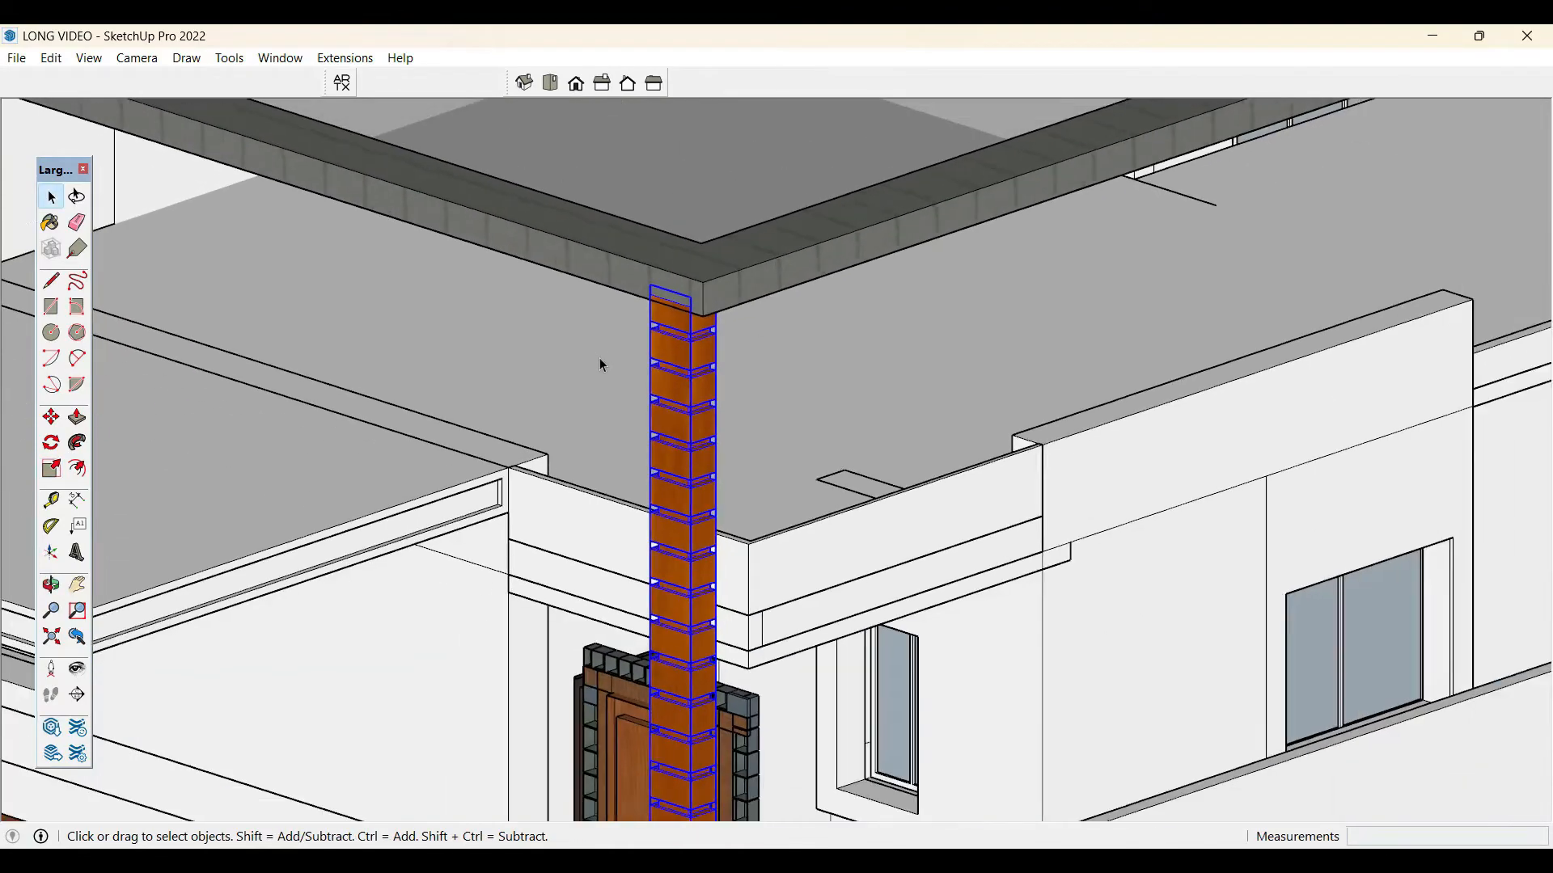
scroll(603, 365, "down", 5)
middle_click_drag(580, 340, 1274, 685)
scroll(1049, 328, "up", 2)
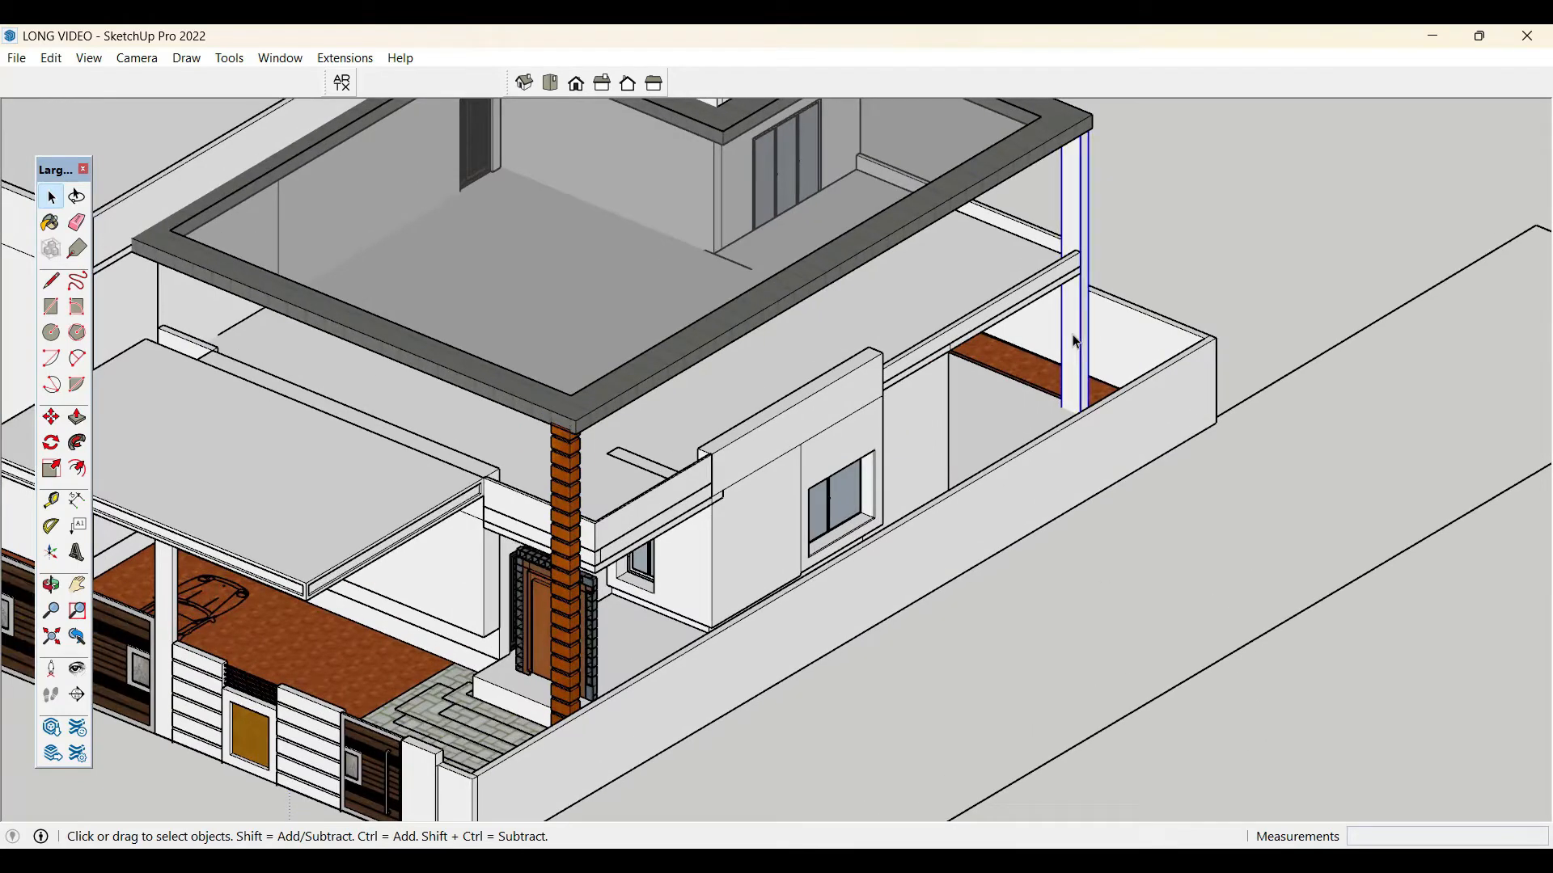
key("Delete")
- Copy the slatted wooden column about 48' 5" along the beam to its far corner
left_click(566, 604)
key("m")
scroll(602, 437, "up", 3)
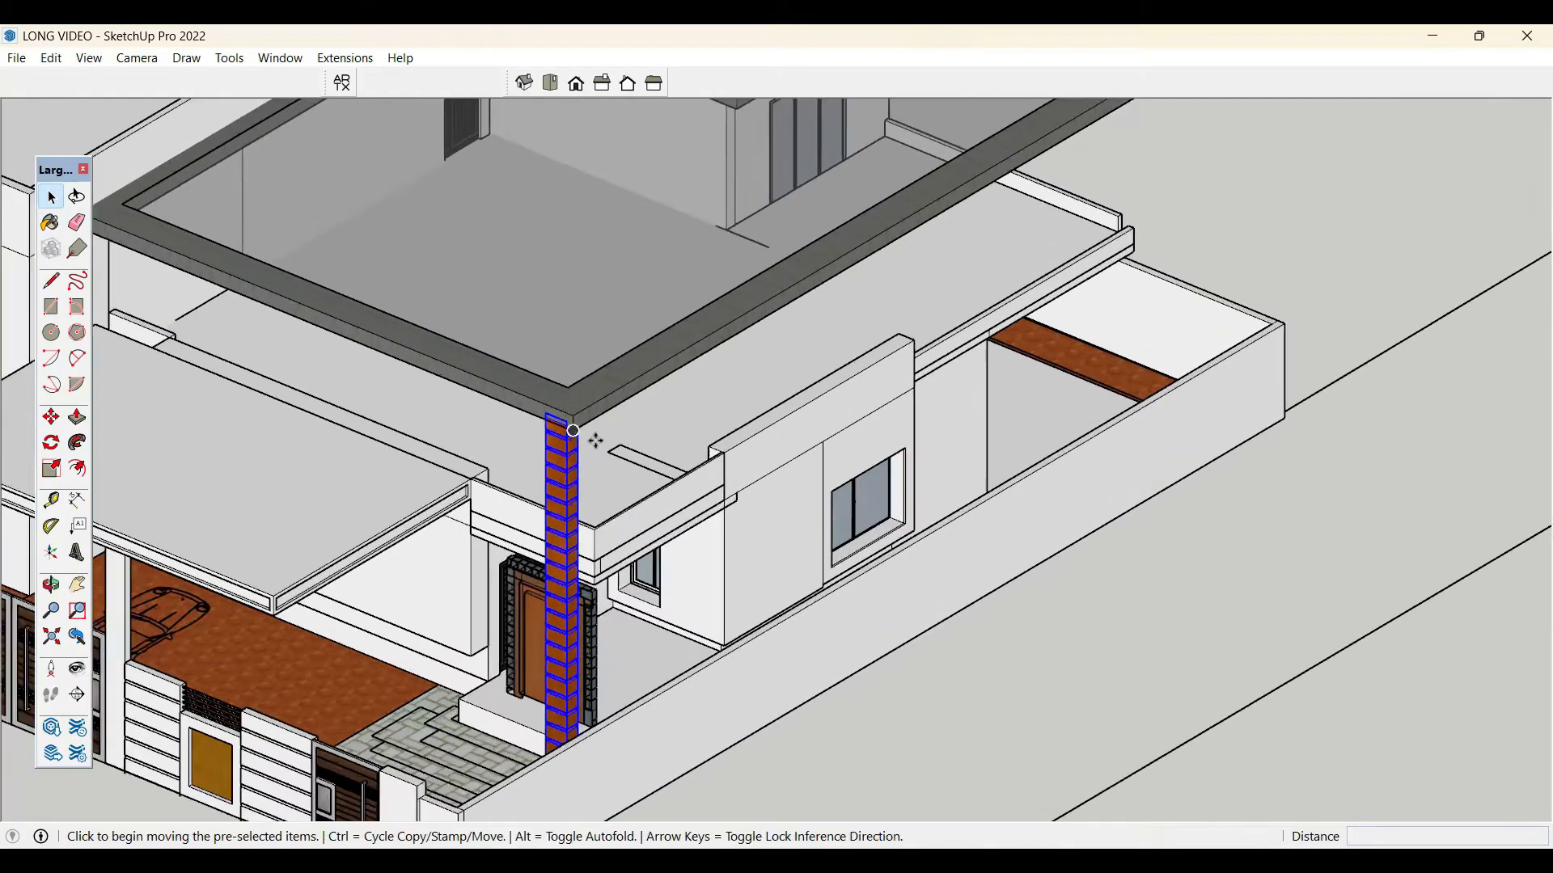
key("ctrl")
left_click(575, 419)
scroll(742, 379, "down", 3)
scroll(715, 417, "down", 1)
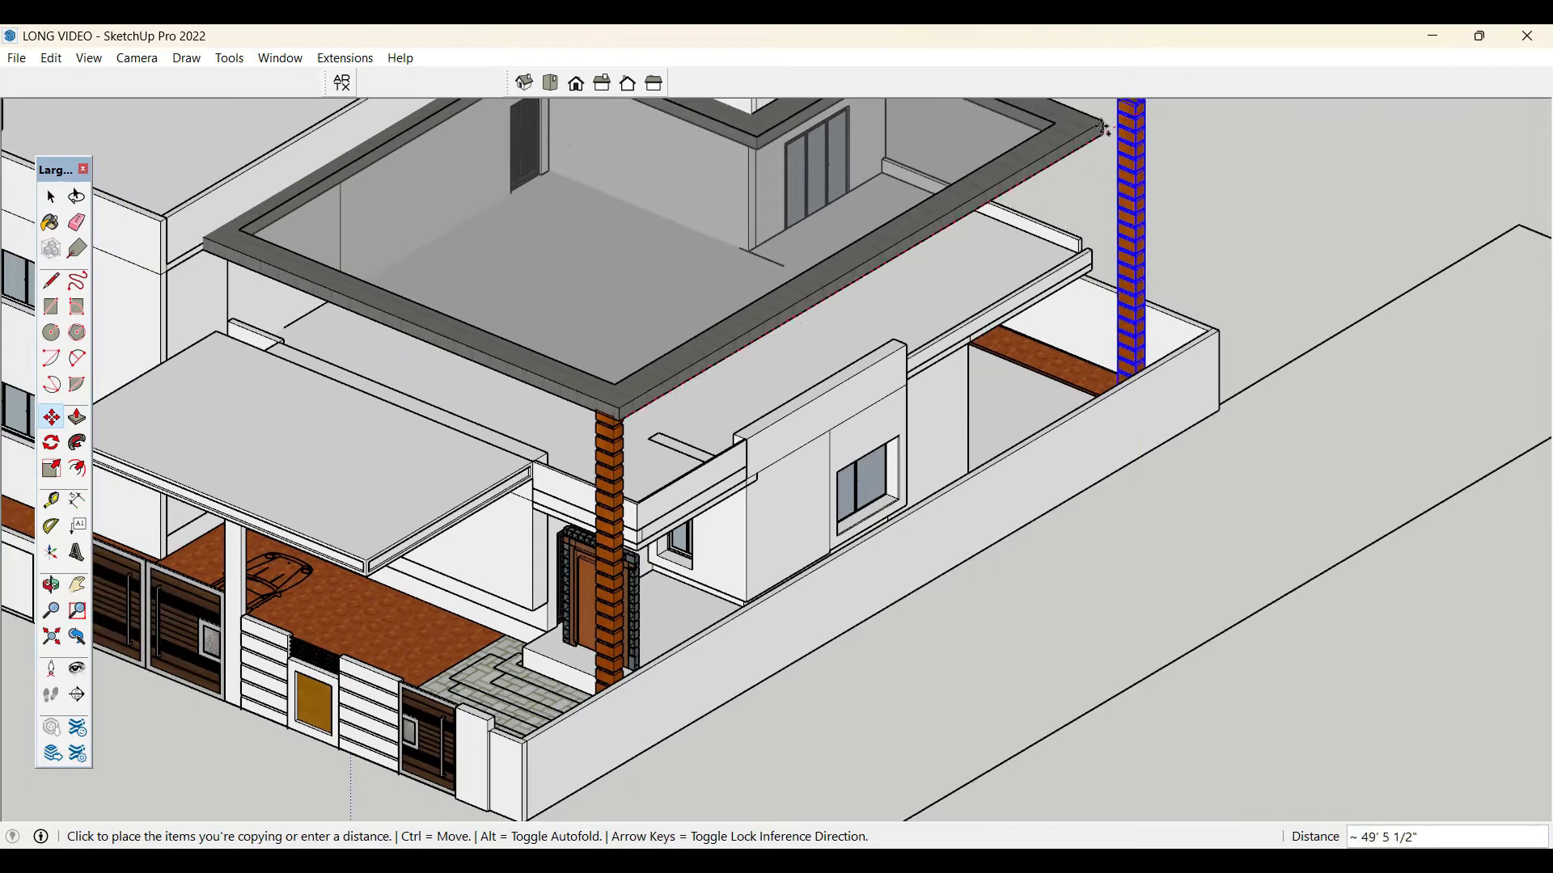
left_click(1102, 134)
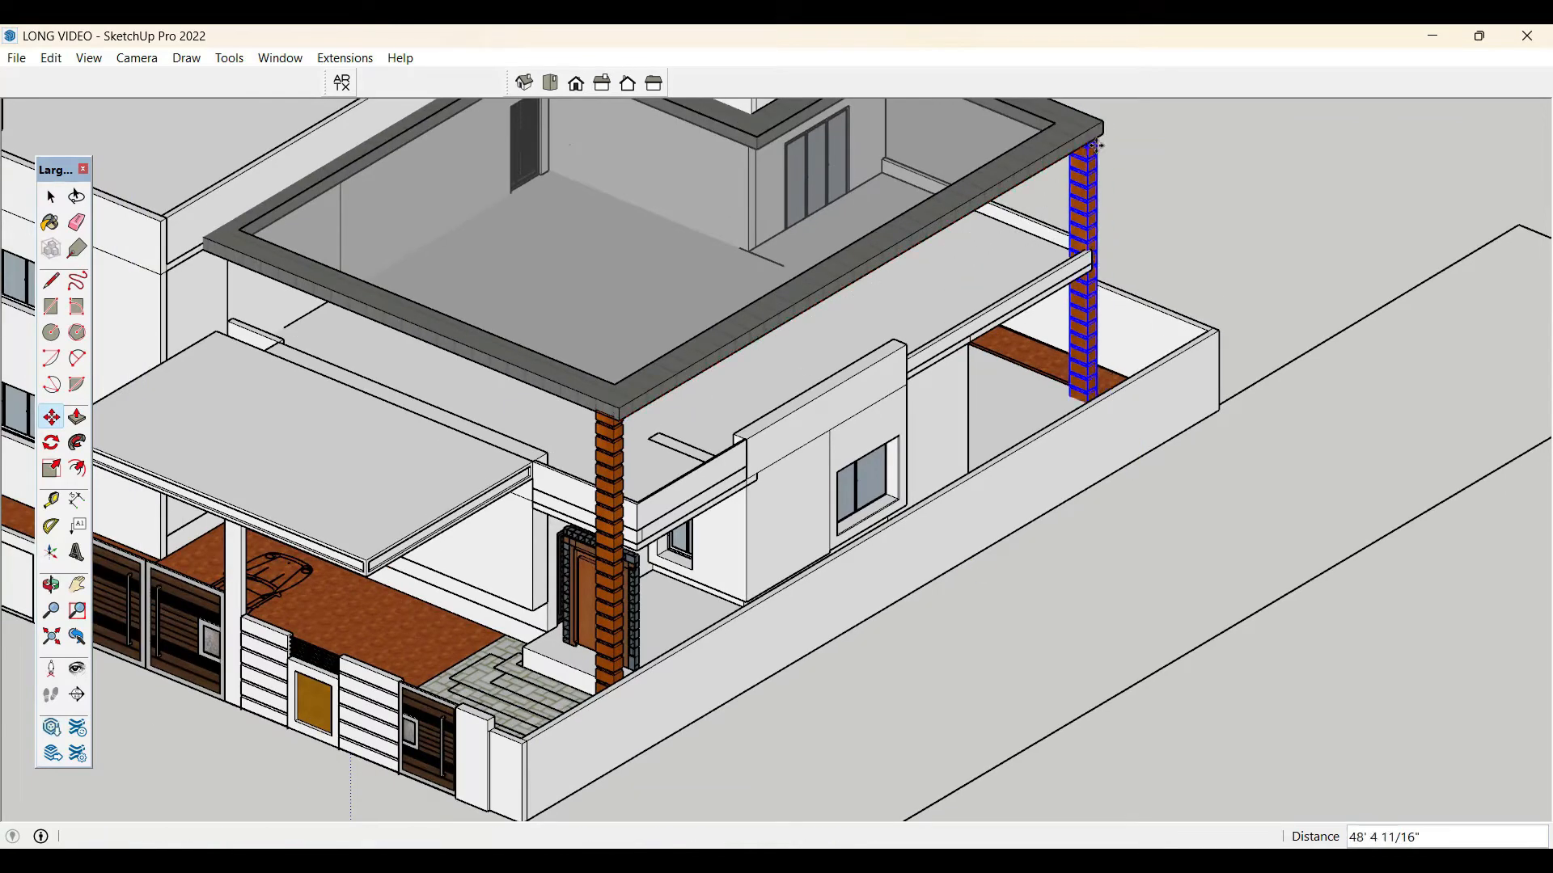
middle_click_drag(1220, 186, 666, 364)
scroll(584, 412, "up", 2)
scroll(583, 411, "down", 1)
key("space")
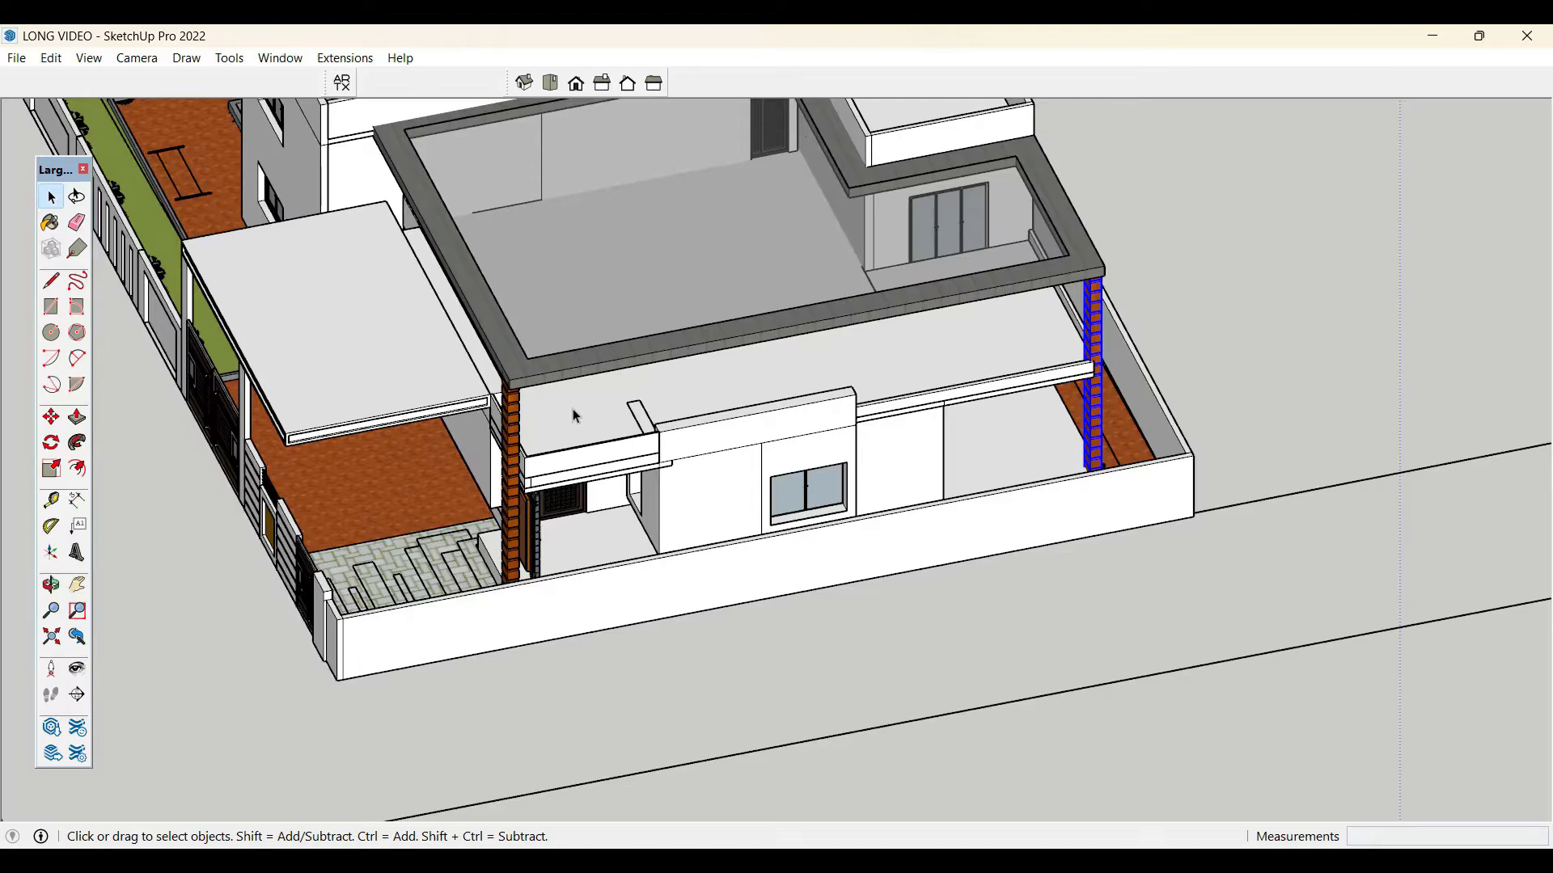
- In top view, draw a rectangle filling the wide road strip along the red axis
left_click(549, 83)
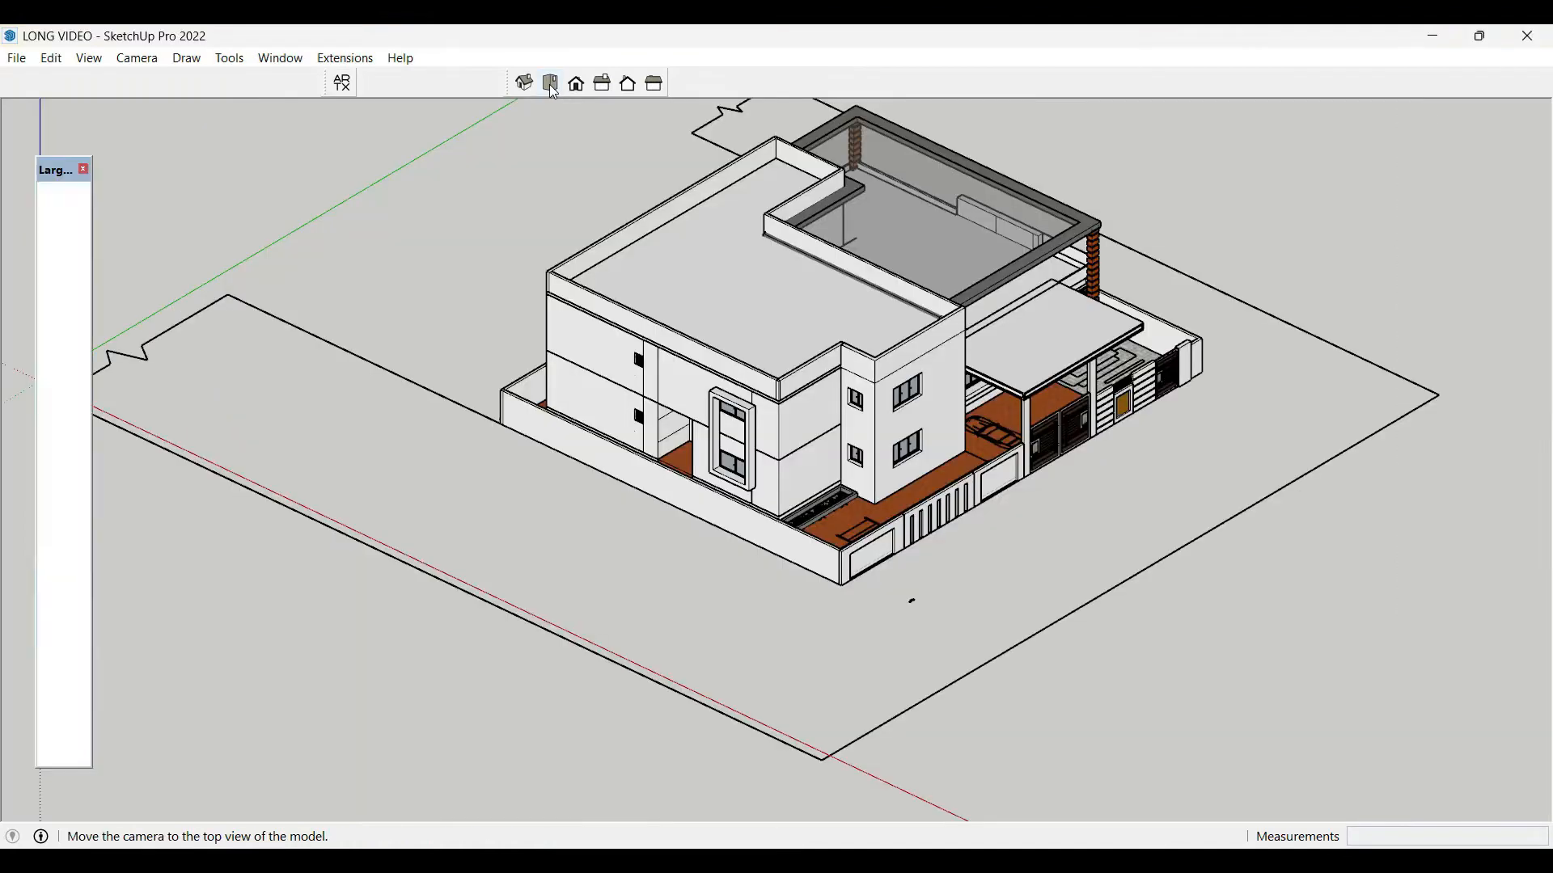
scroll(714, 380, "down", 3)
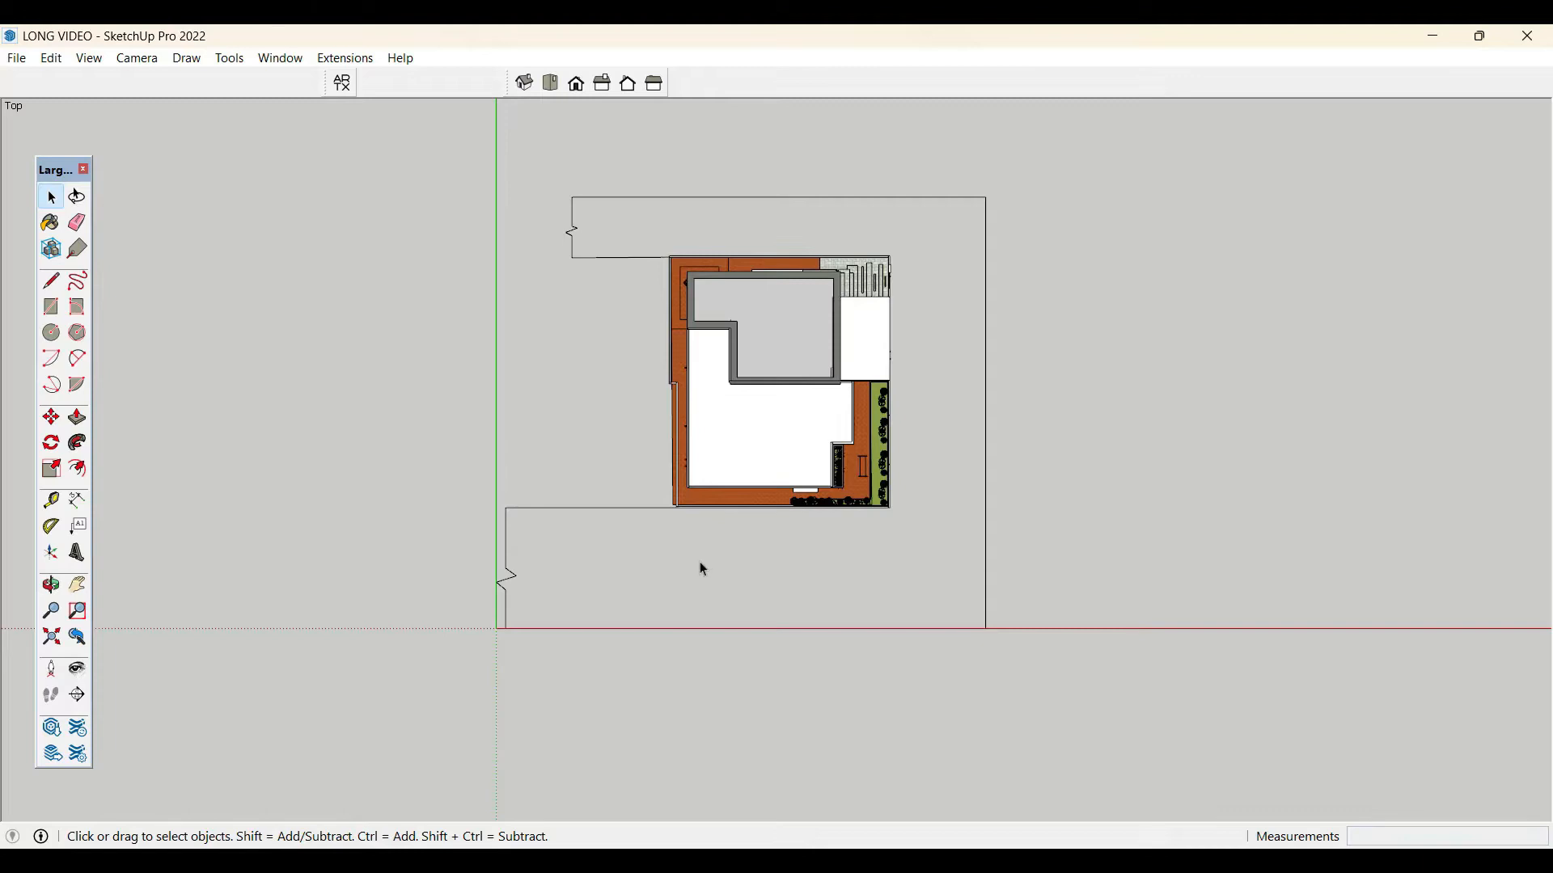
scroll(704, 570, "up", 1)
key("r")
left_click(462, 494)
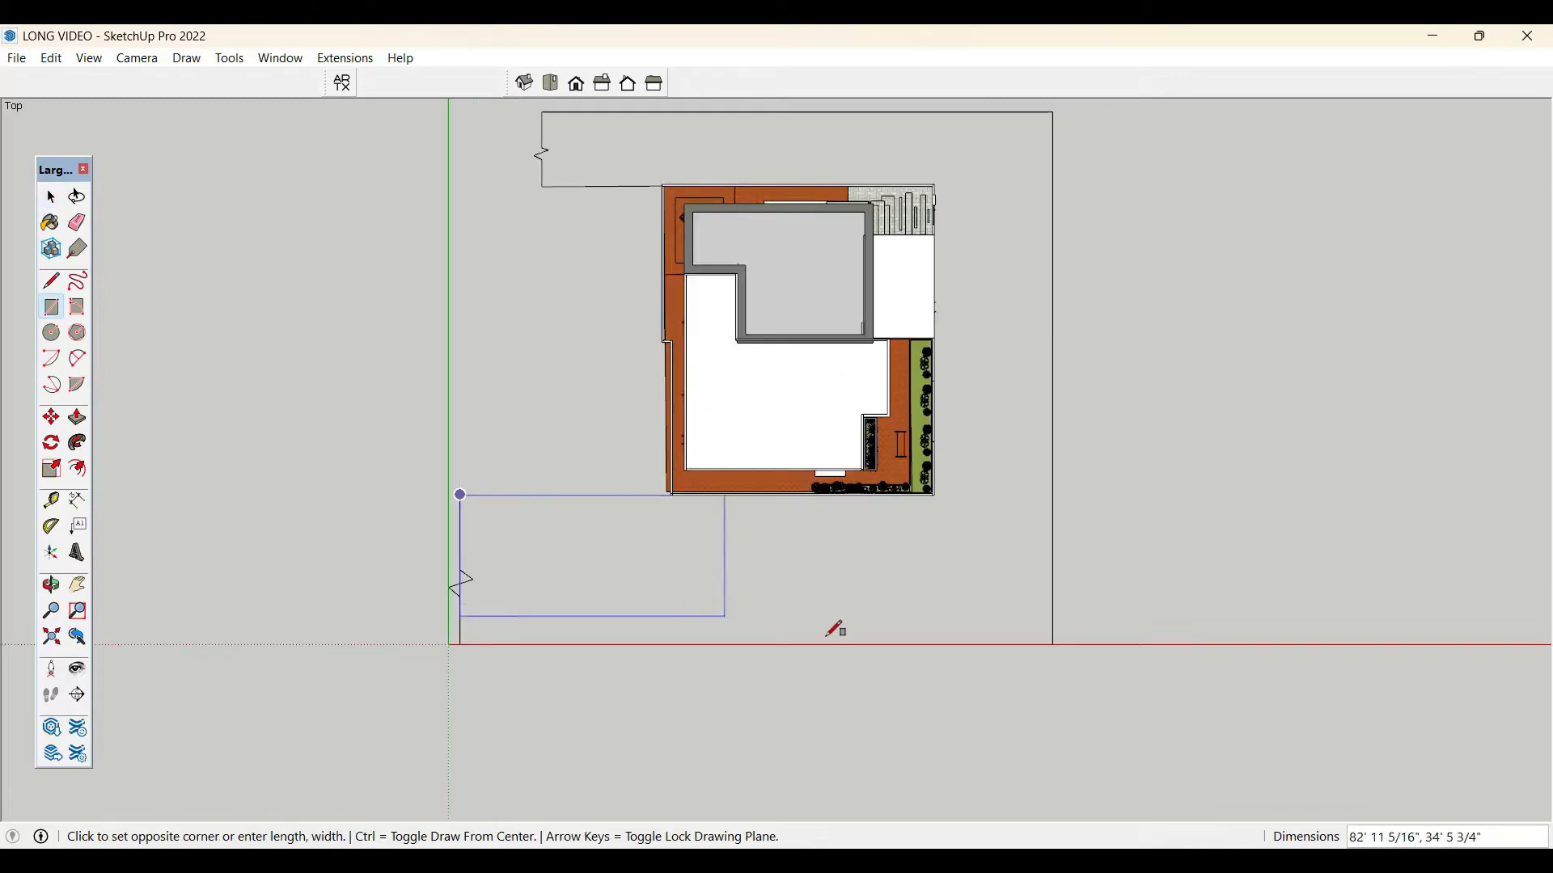
left_click(1053, 644)
- Draw rectangles of about 30' 11" by 100' 4" and 139' 7" by 19' 5" over the two remaining road strips
left_click(936, 494)
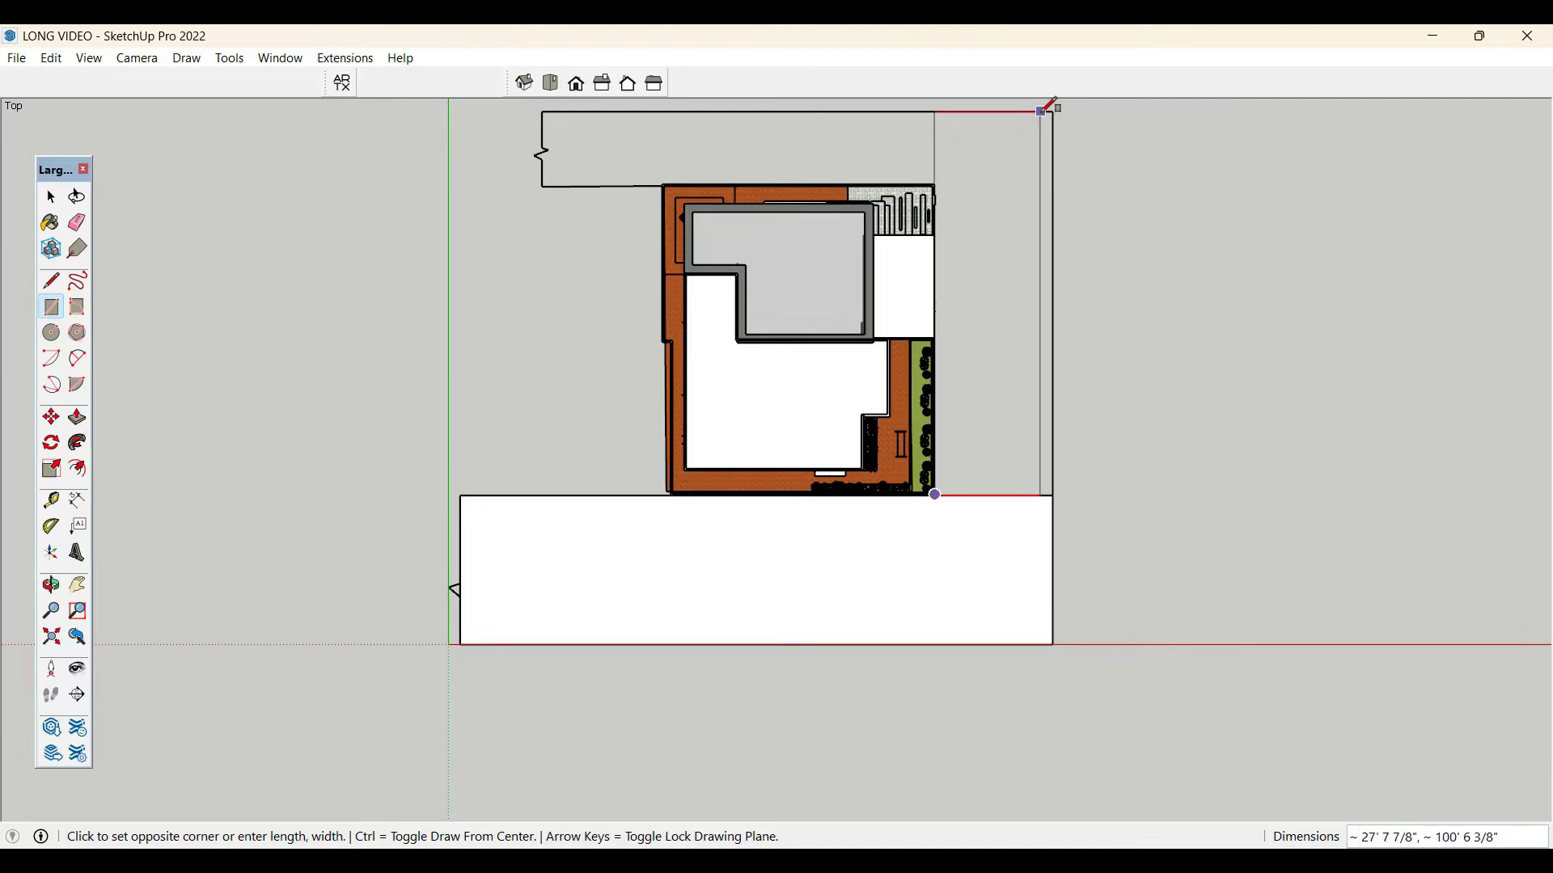
scroll(957, 589, "down", 3)
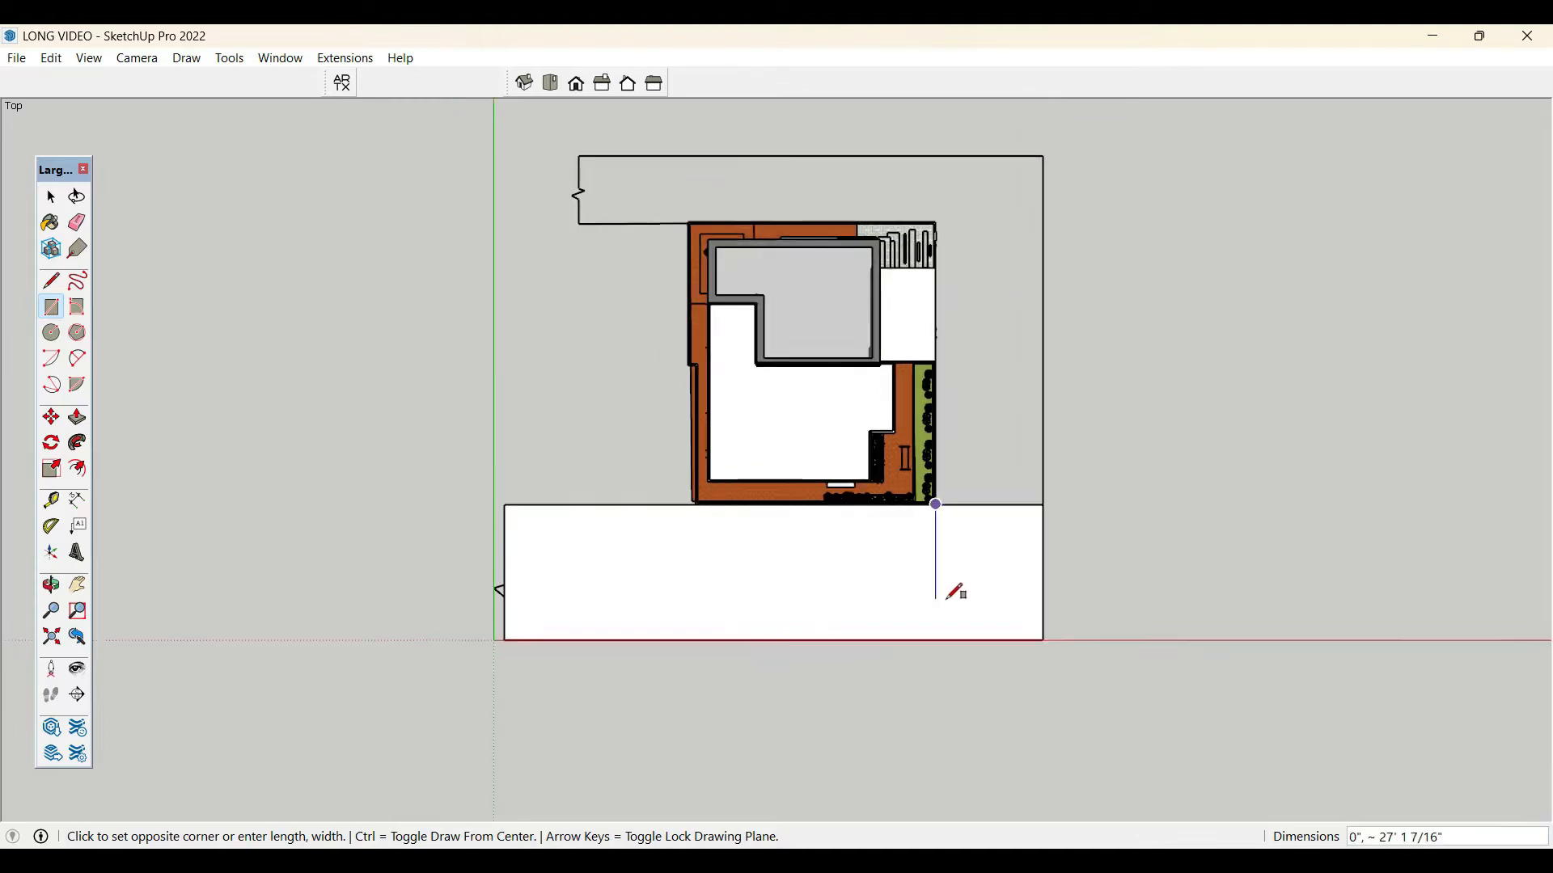
scroll(1051, 405, "up", 2)
left_click(1009, 237)
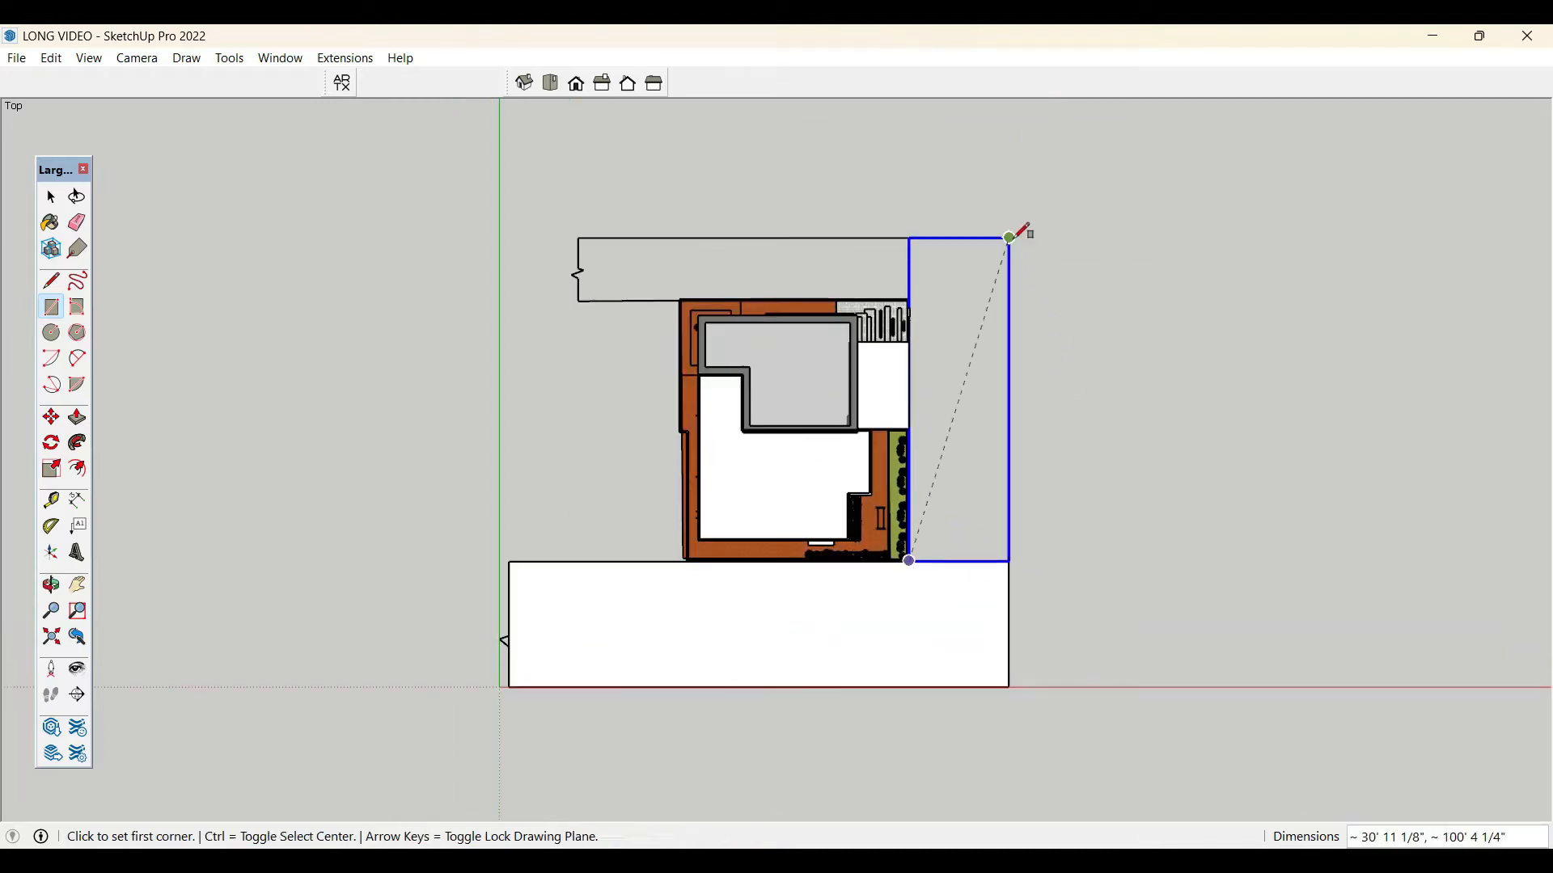
left_click(909, 236)
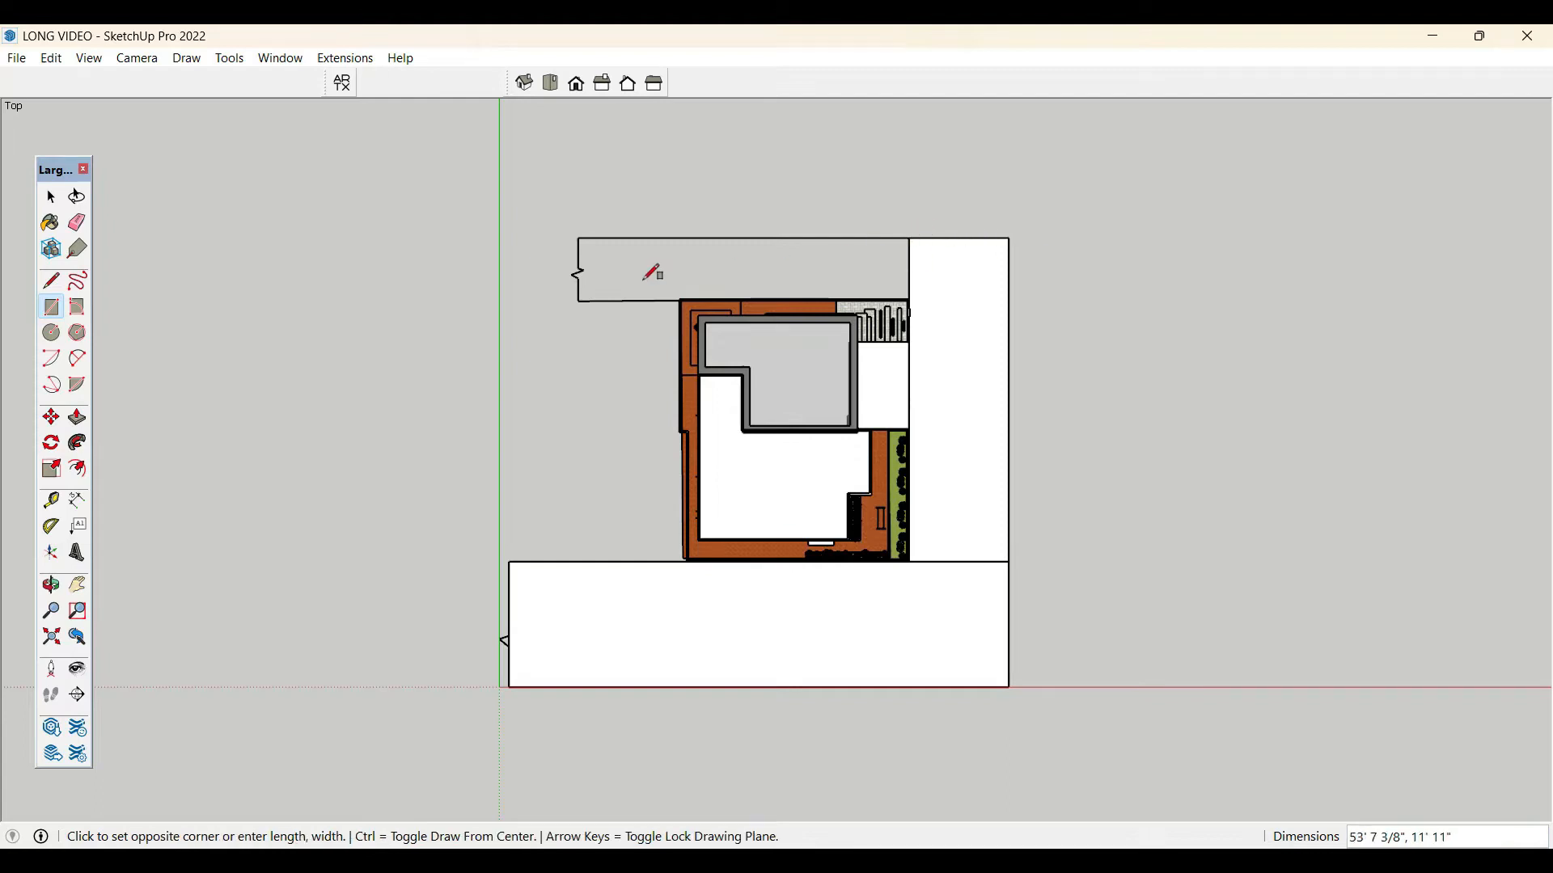
left_click(467, 293)
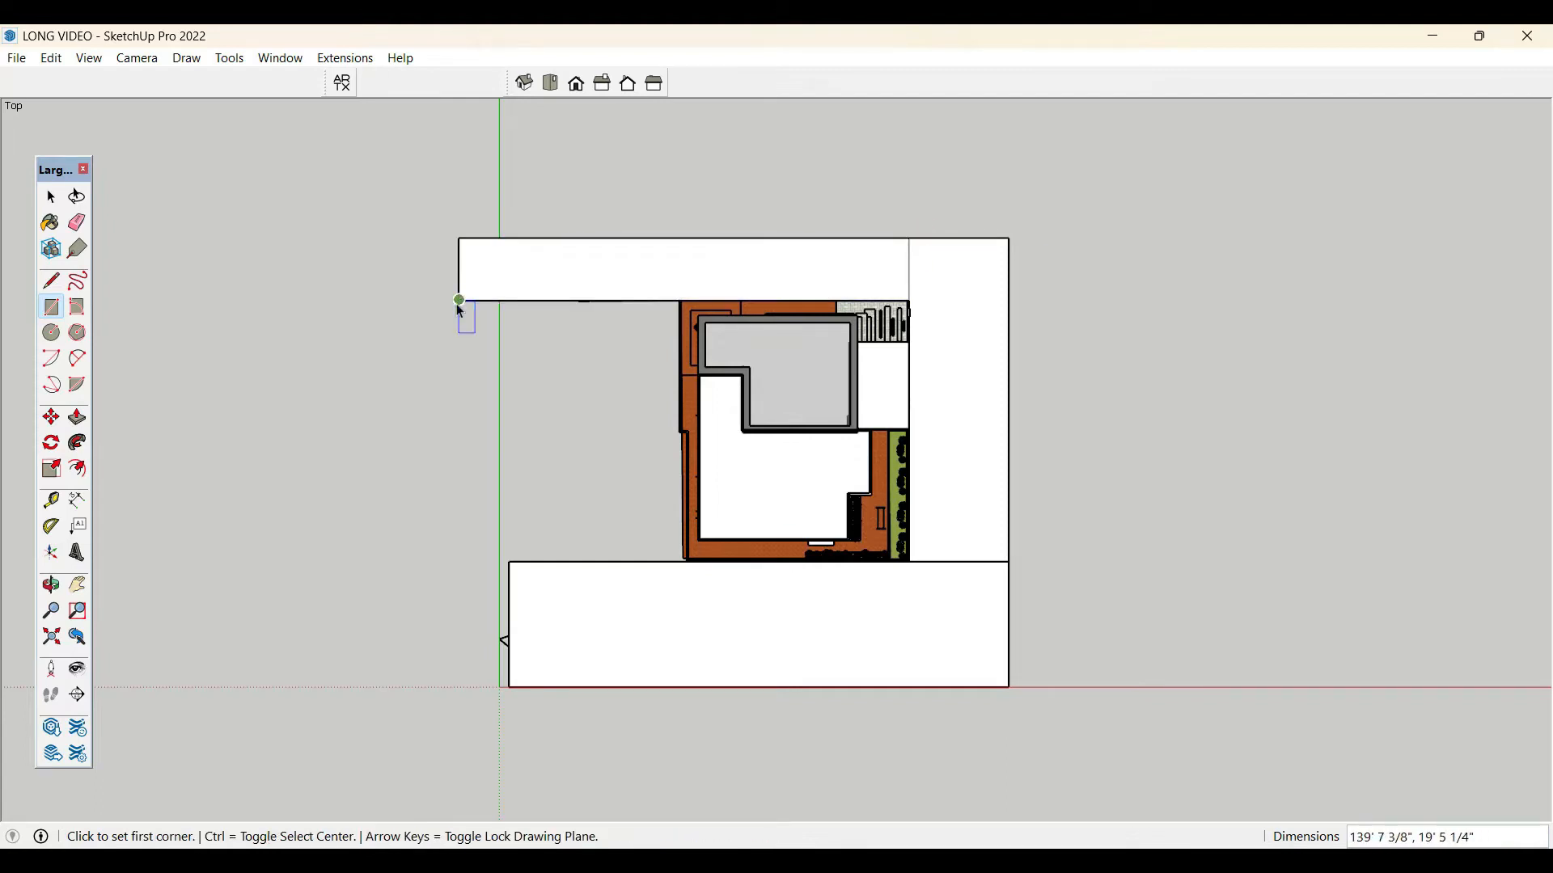
- Erase the edge dividing the two adjoining road rectangles to merge them into one L-shaped face
key("space")
scroll(459, 310, "down", 1)
scroll(887, 357, "up", 3)
key("e")
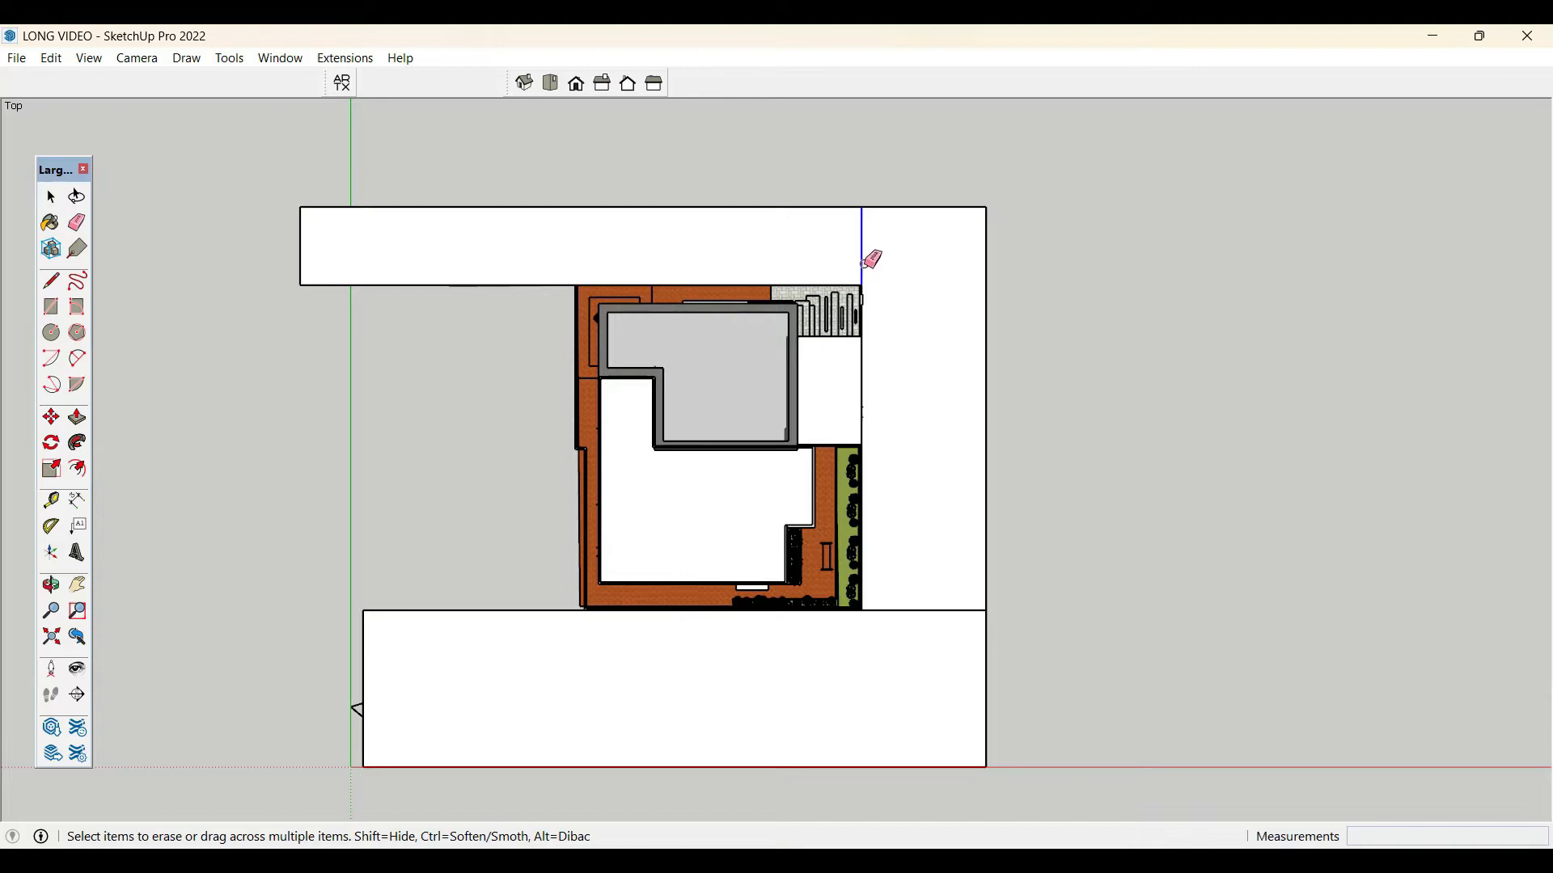
- Try to erase the edge between the L-shaped road face and the wide road rectangle
left_click(929, 611)
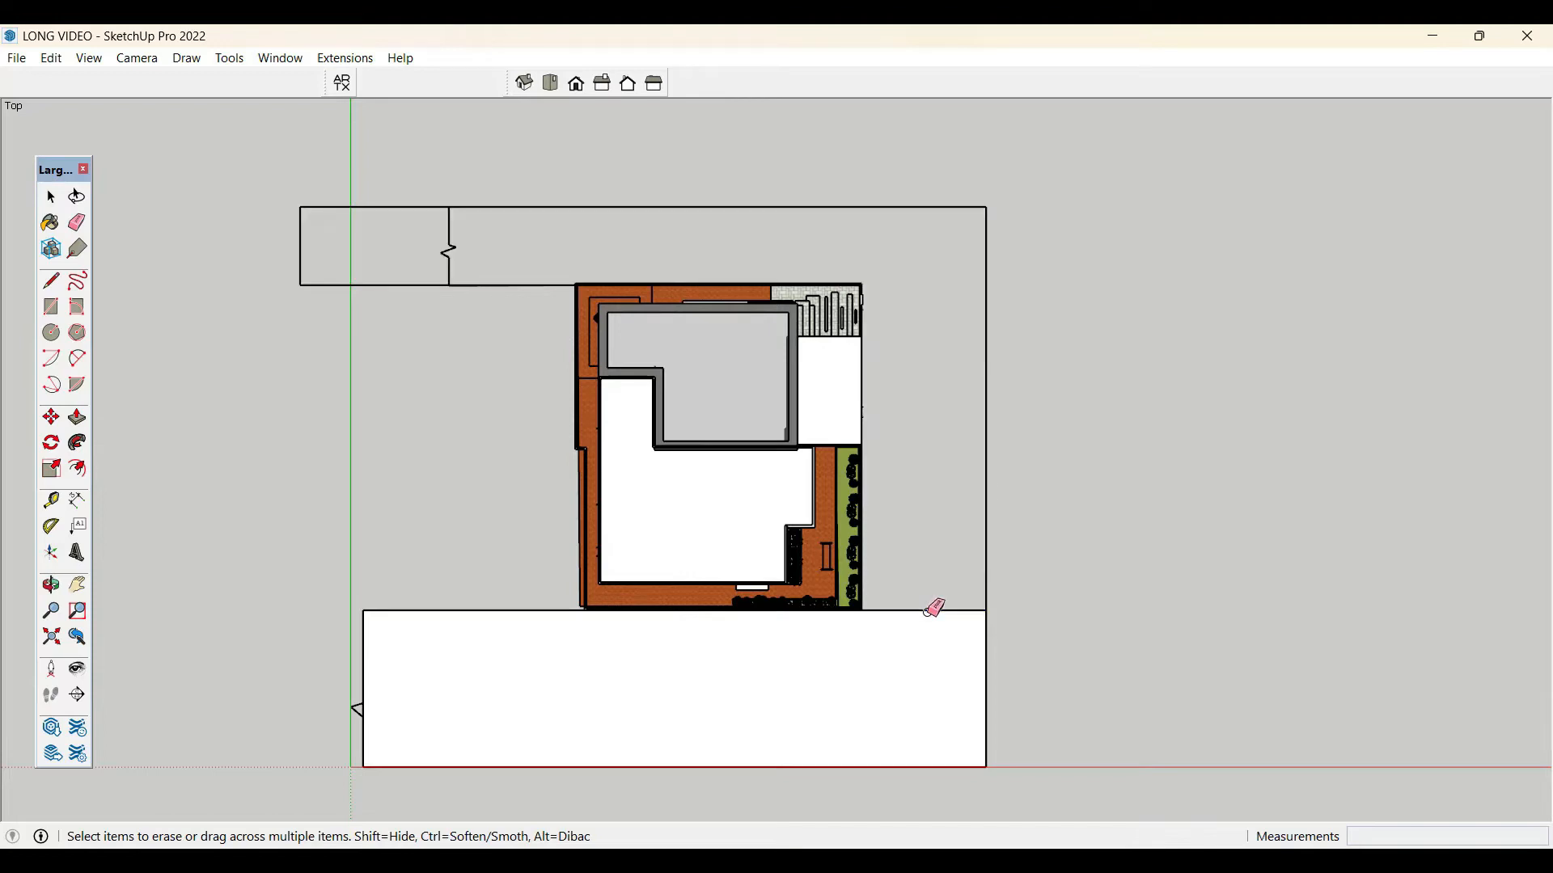
key("ctrl+z")
left_click(930, 609)
key("ctrl+z")
scroll(984, 610, "up", 3)
left_click(987, 608)
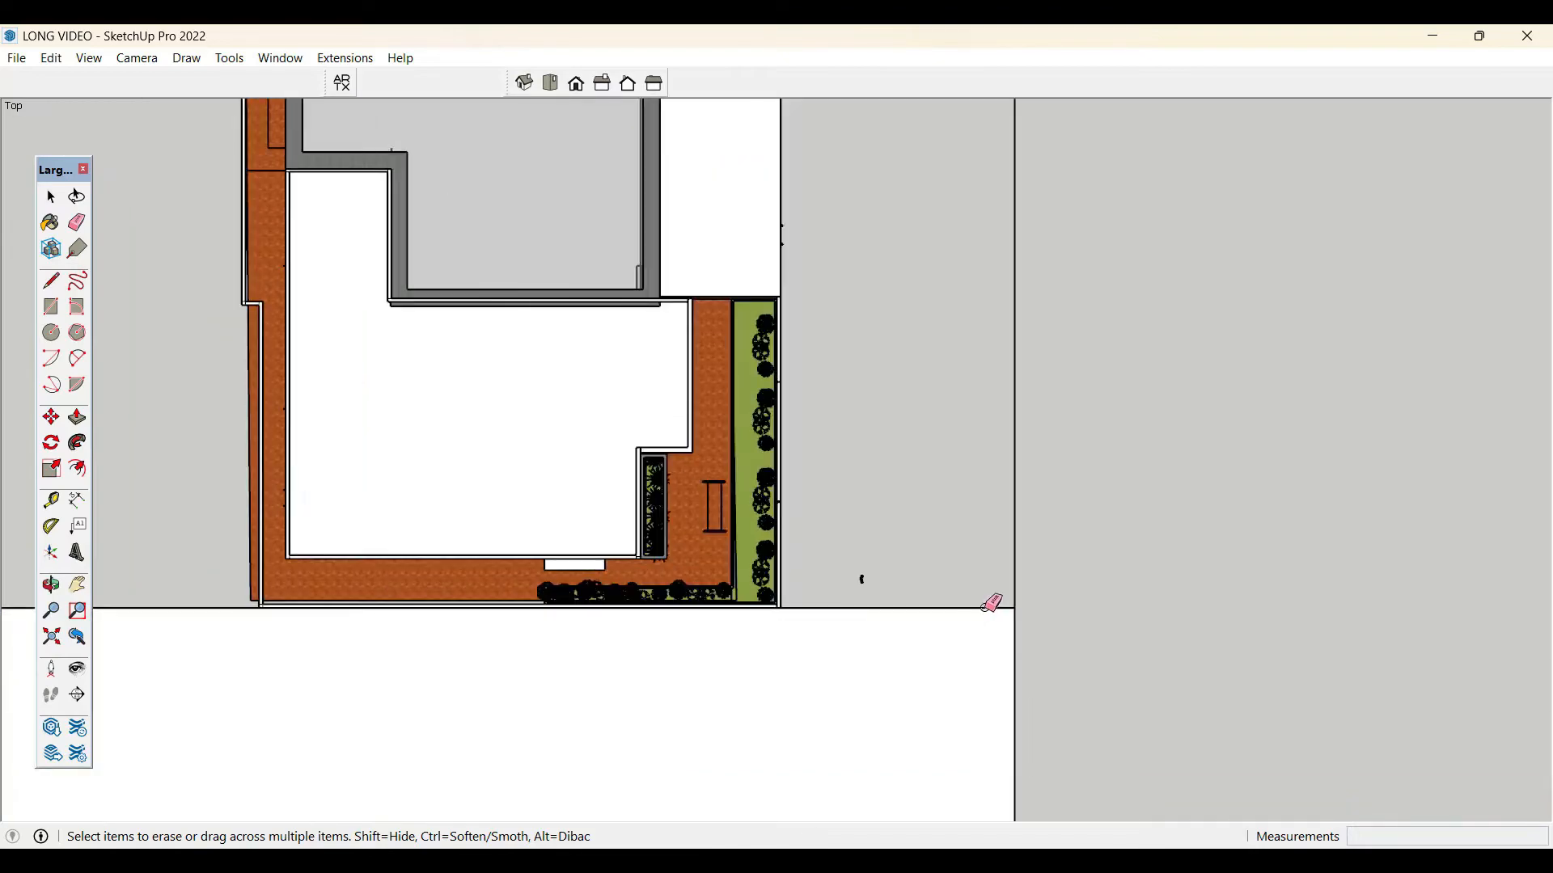
key("ctrl+z")
key("space")
- Move the front road rectangle so its inner corner meets the base corner of the boundary wall
middle_click_drag(1104, 653, 461, 263)
scroll(683, 621, "up", 3)
scroll(855, 510, "down", 2)
double_click(892, 497)
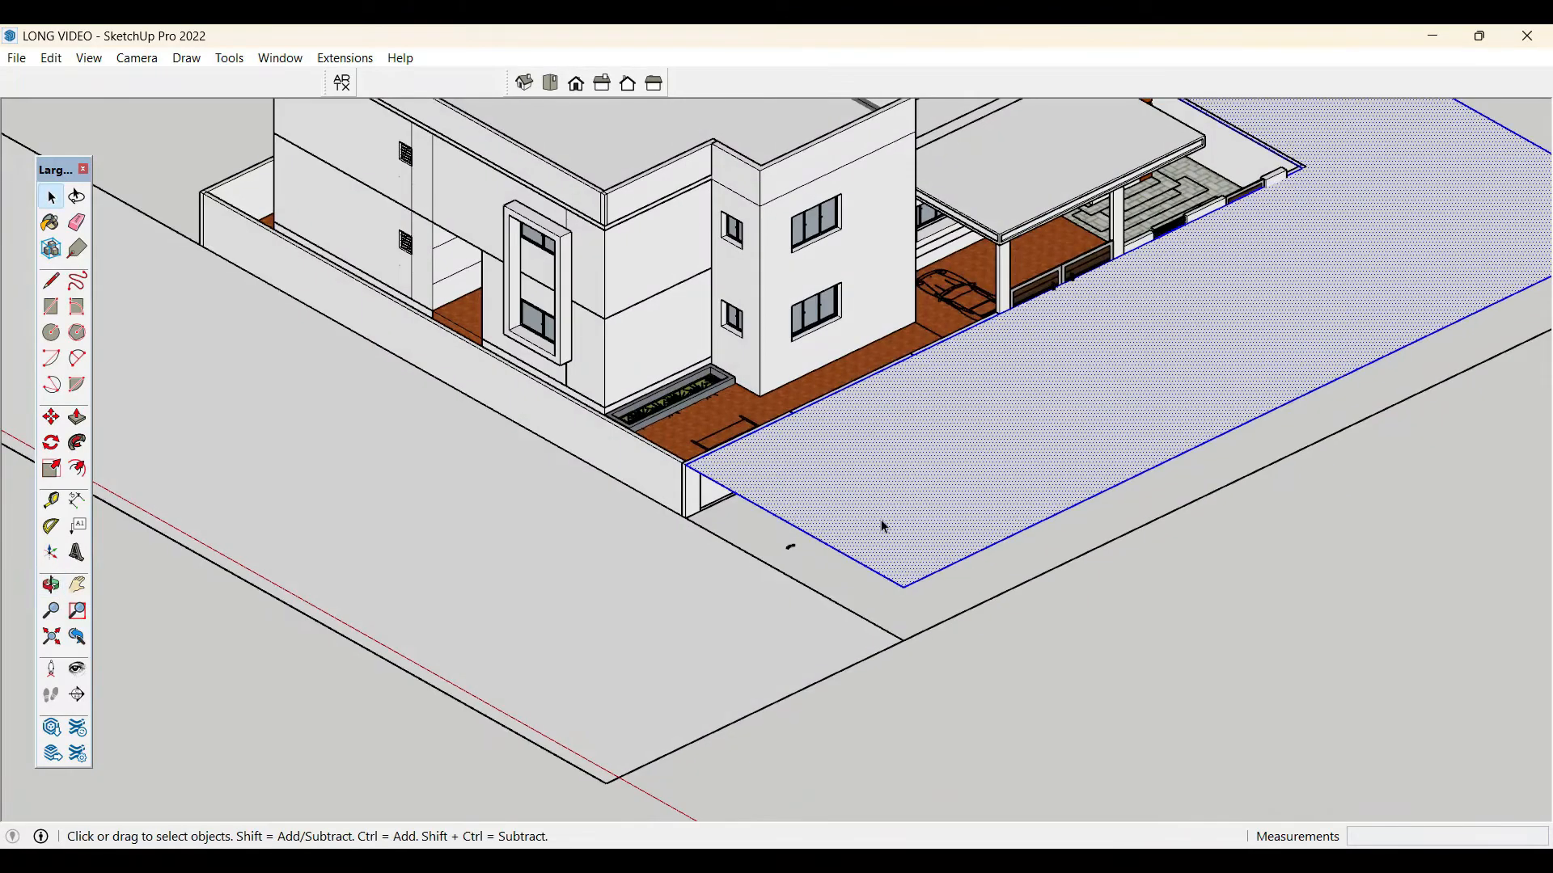
scroll(880, 523, "up", 2)
key("m")
left_click(645, 460)
scroll(637, 518, "up", 3)
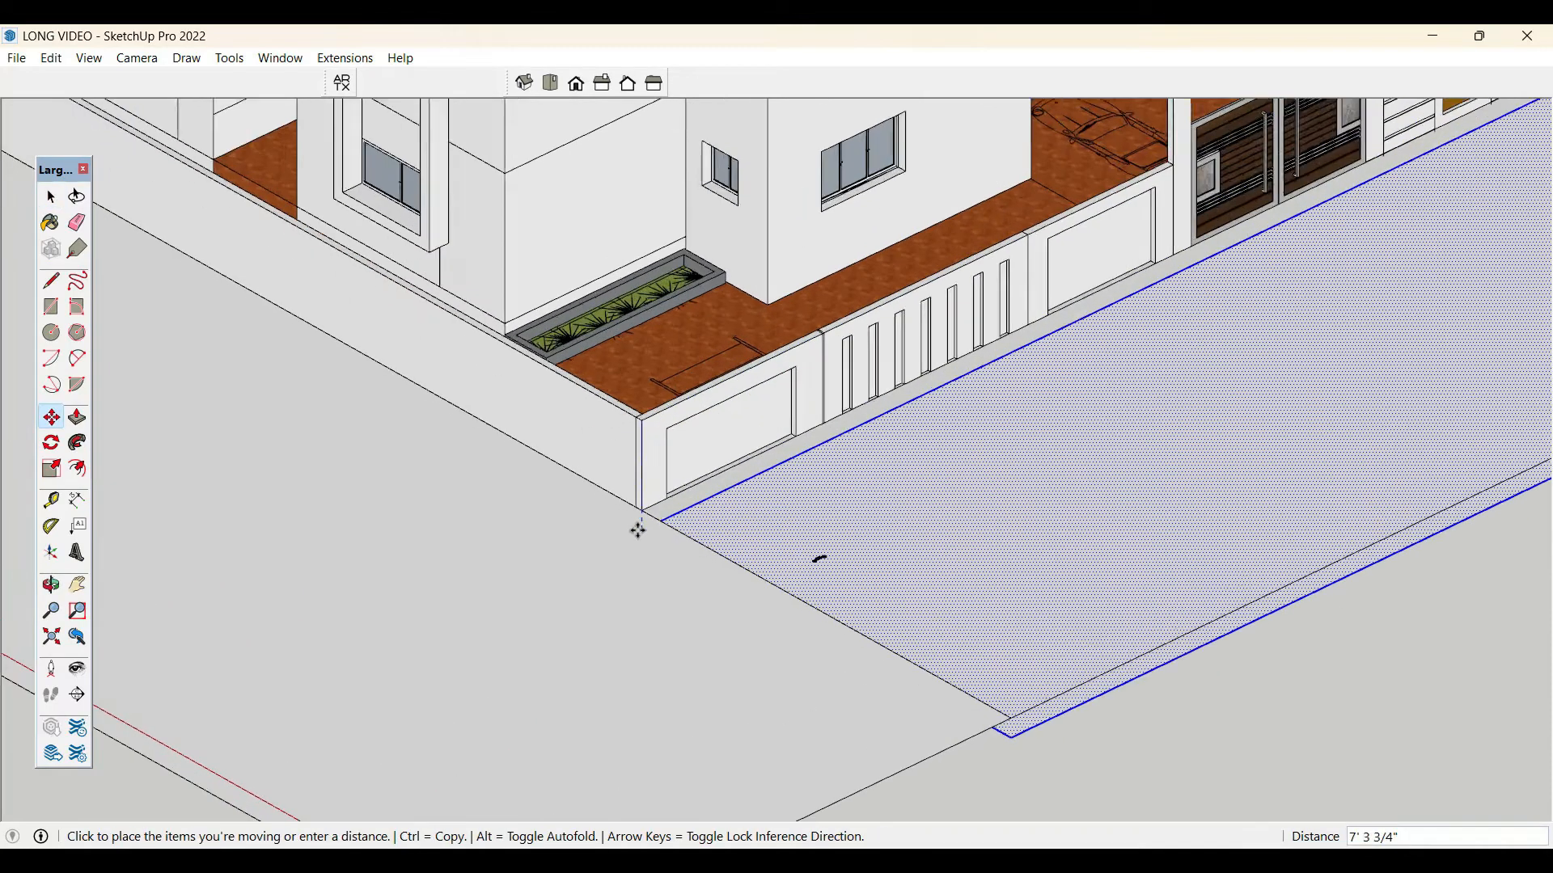
left_click(637, 505)
key("space")
- Delete the edge dividing the front road from the side road to merge them into one face
scroll(789, 574, "up", 3)
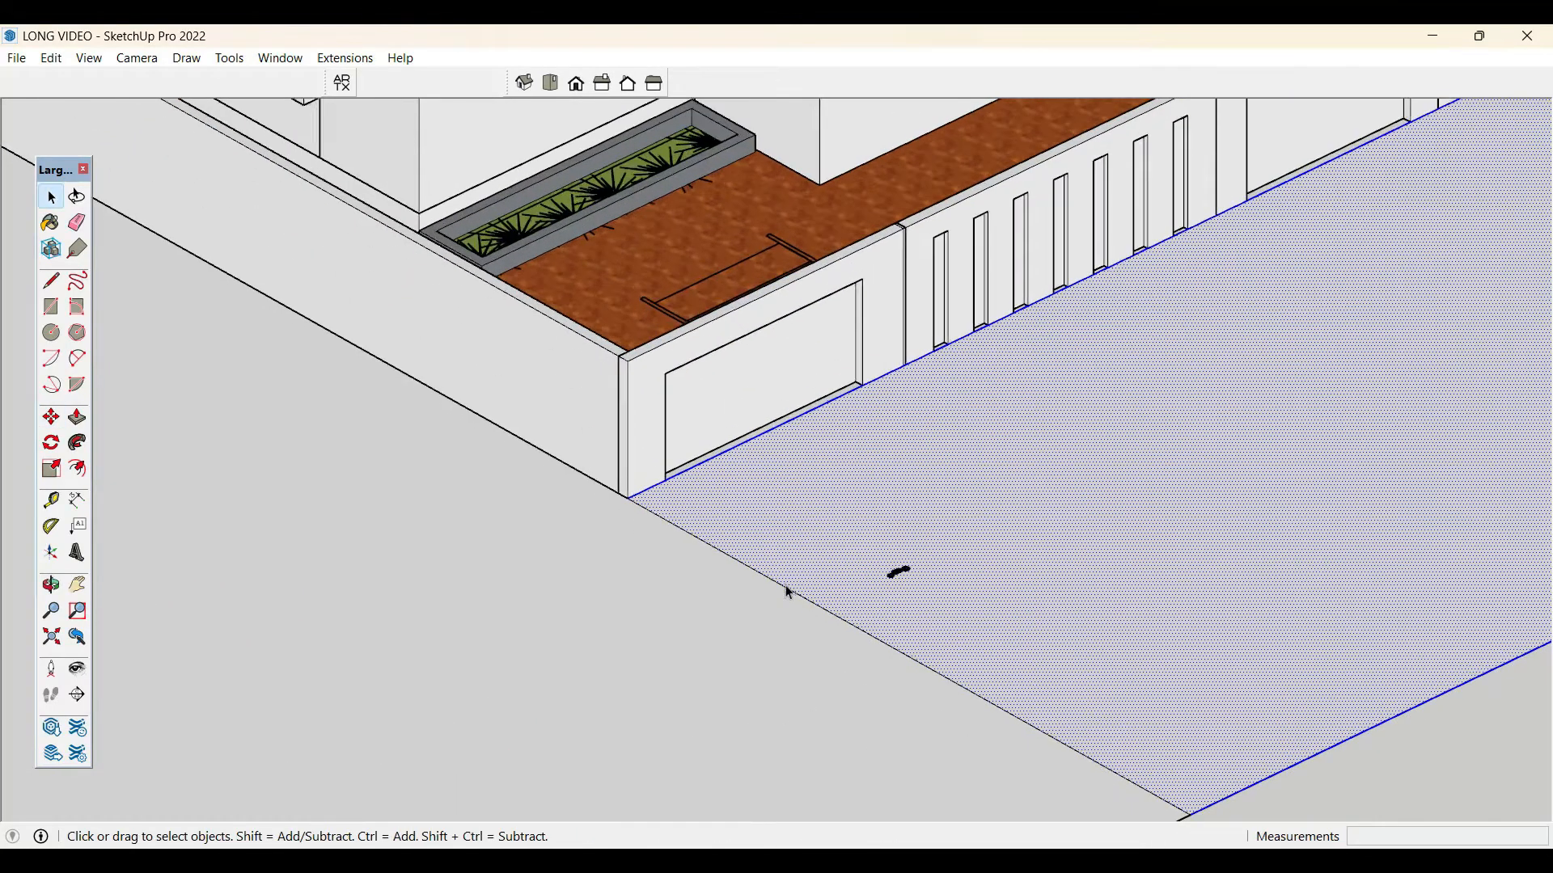
left_click(792, 598)
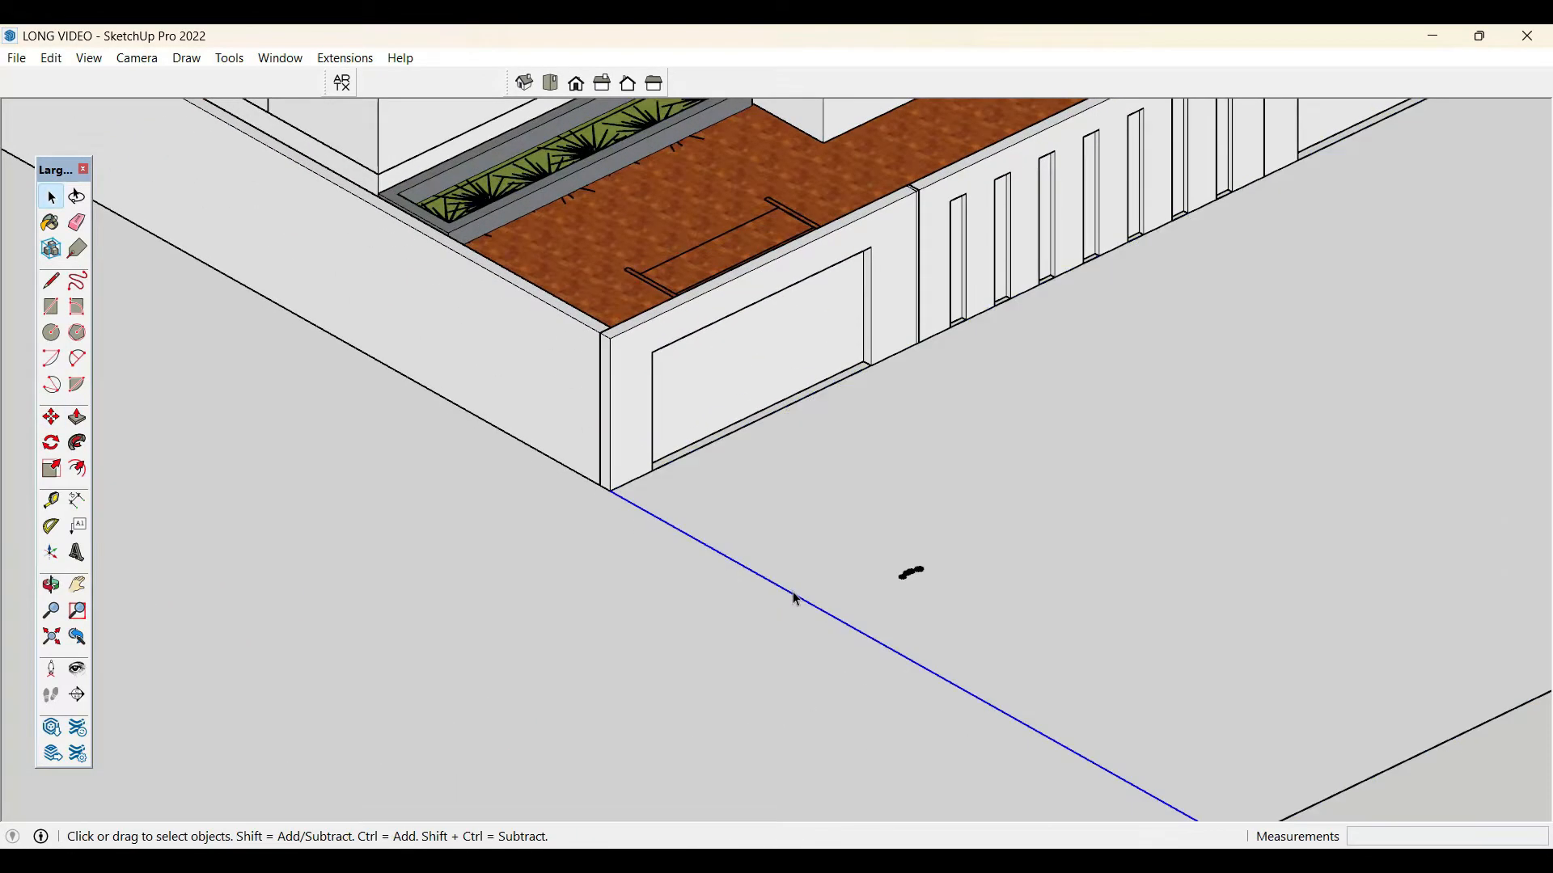
scroll(910, 580, "down", 2)
triple_click(914, 575)
scroll(916, 577, "up", 2)
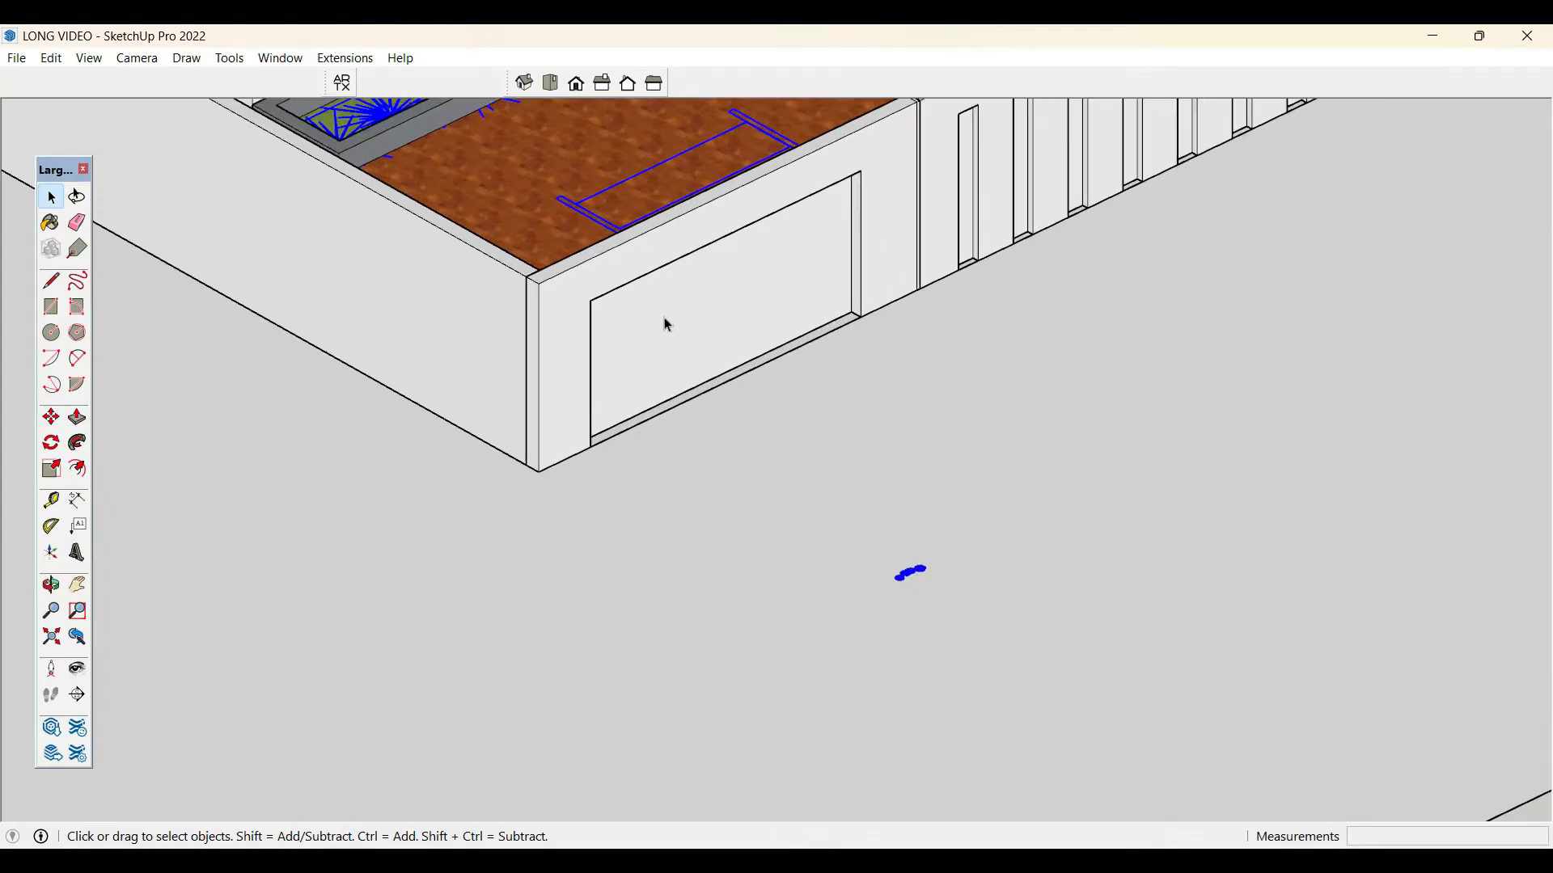
scroll(663, 323, "down", 3)
- Offset the merged road face's outline inward by about 5' 7 1/2" to form footpath strips along both sides
left_click(447, 508)
middle_click_drag(444, 505, 414, 524)
scroll(413, 527, "down", 4)
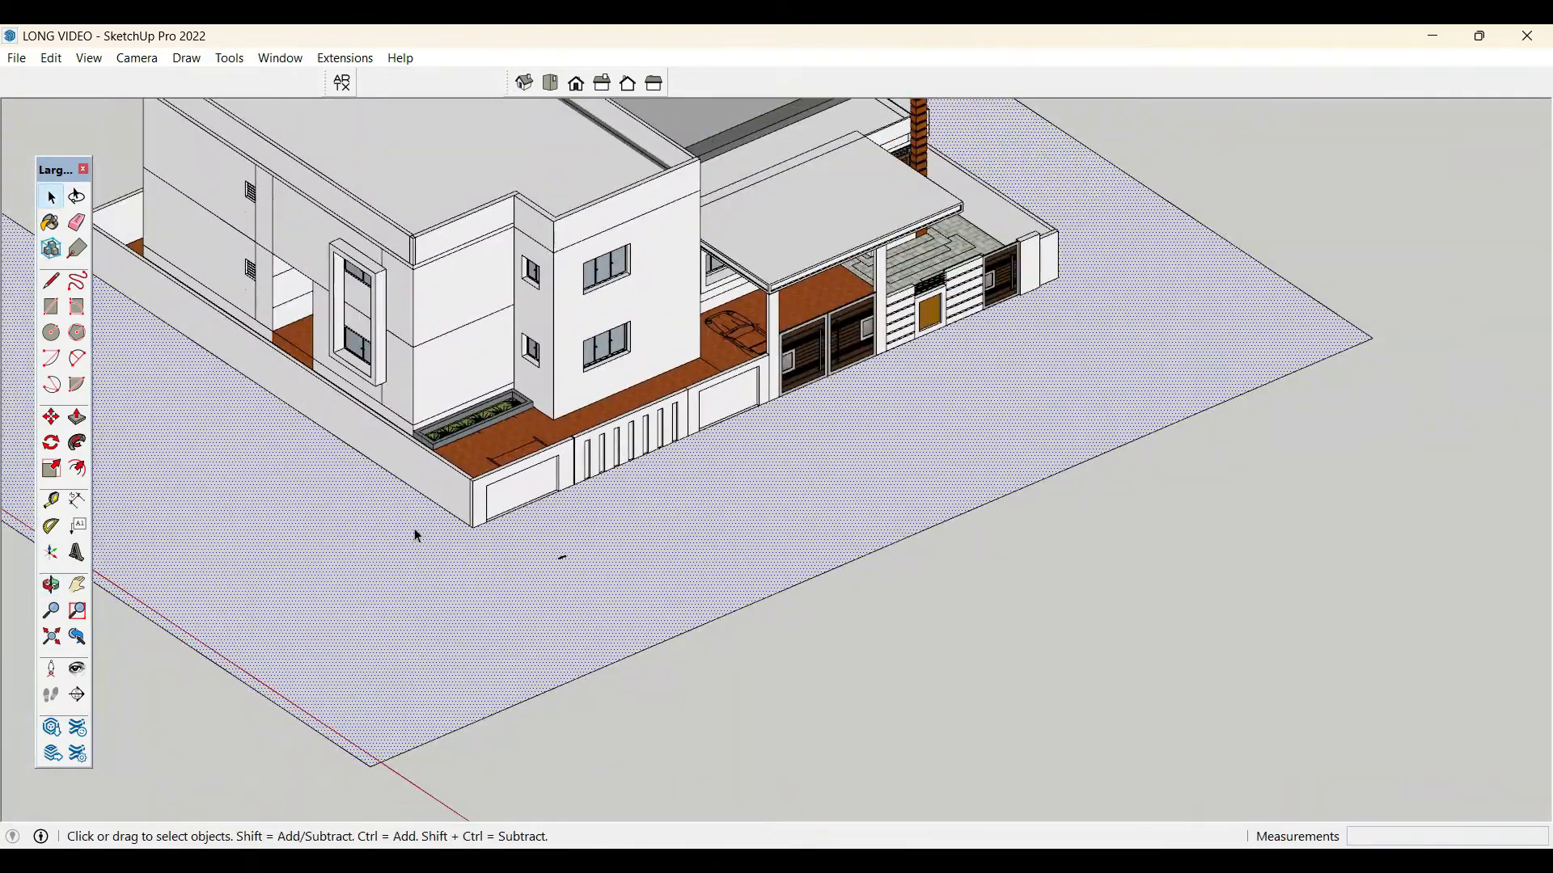
scroll(417, 535, "down", 2)
middle_click_drag(839, 450, 677, 565)
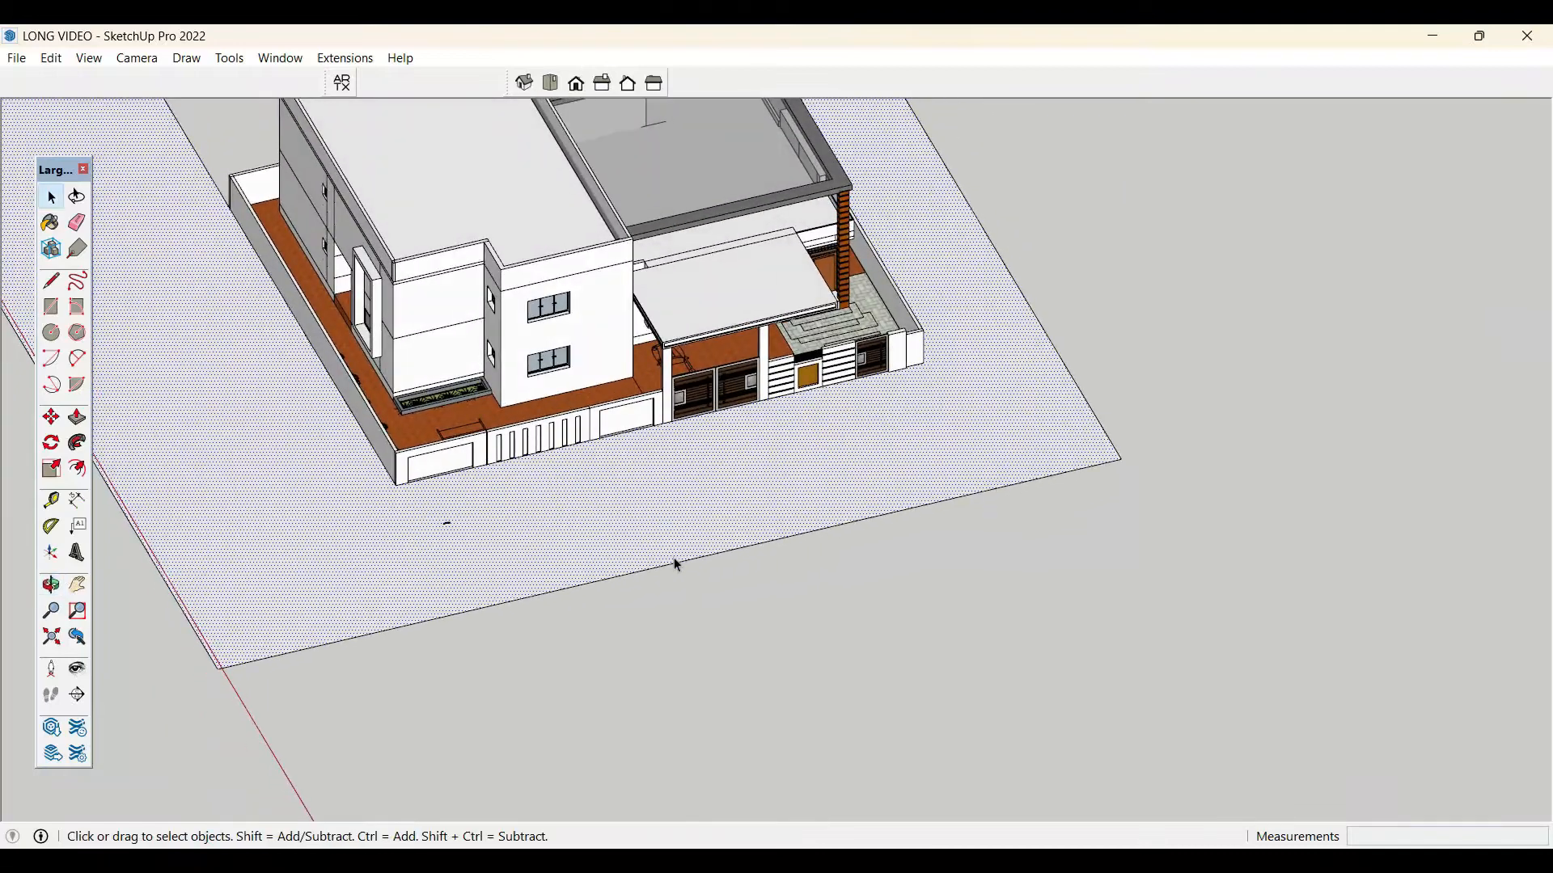
key("f")
left_click(652, 564)
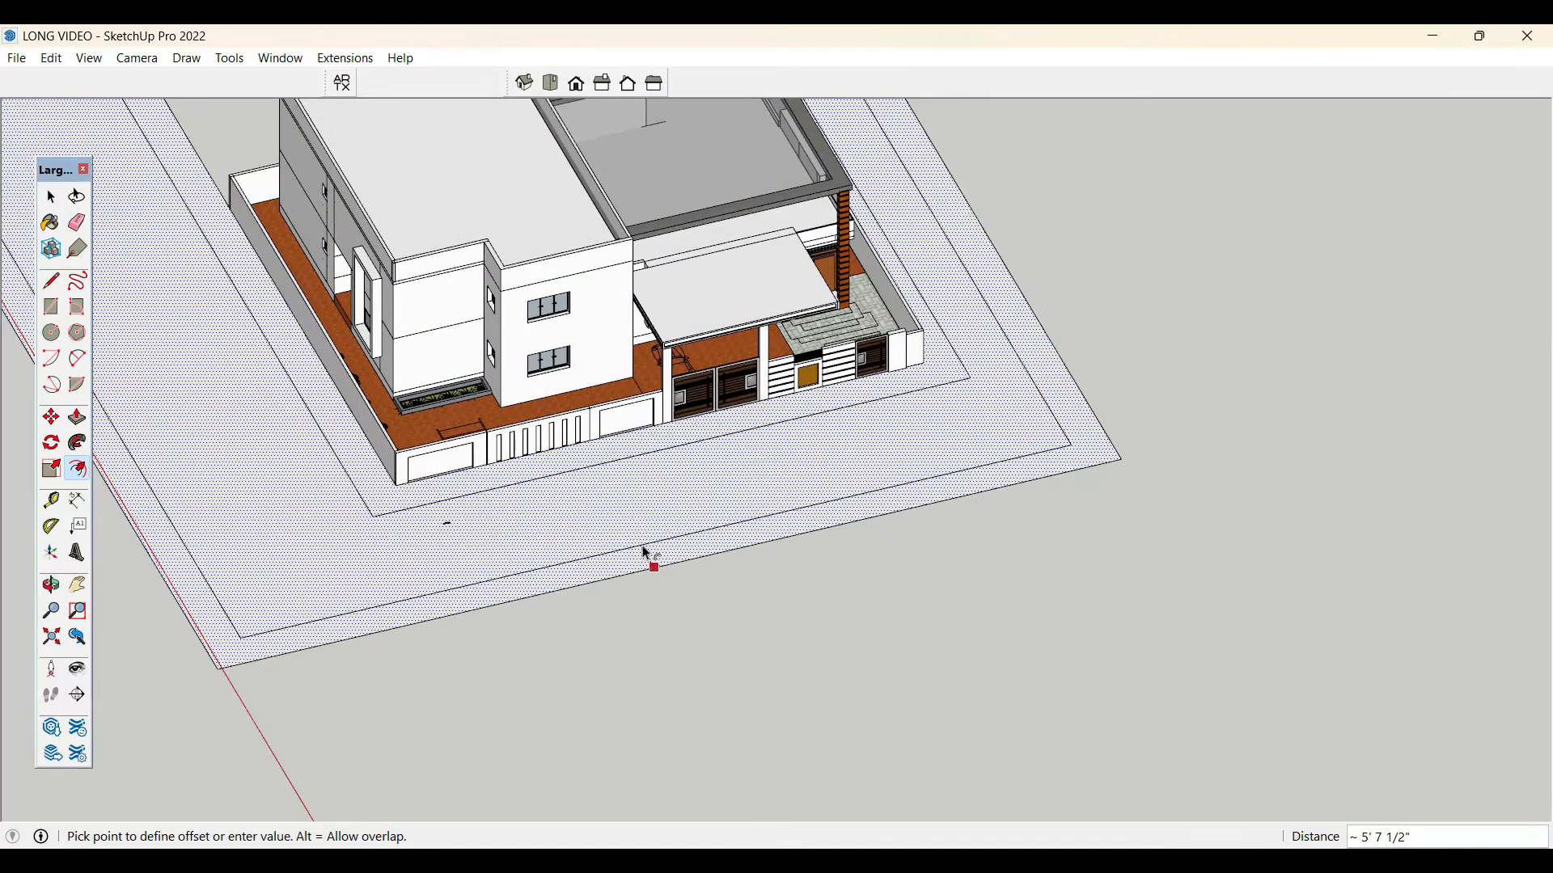
left_click(647, 557)
key("space")
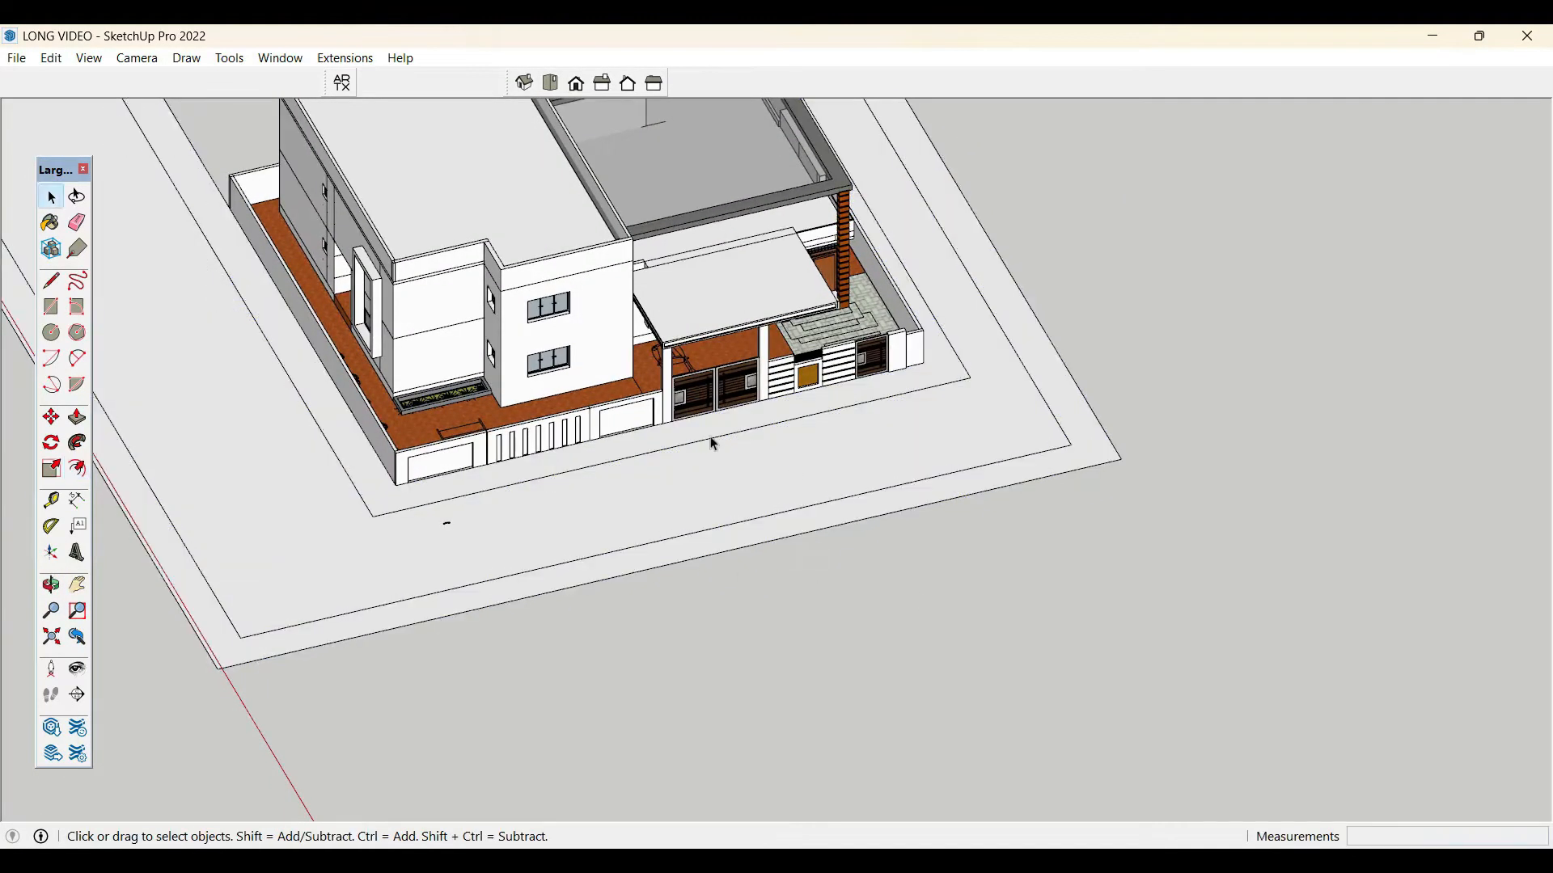
- Try to draw a dividing line across the inner footpath strip from the double gate's pillar to the road
scroll(706, 434, "up", 3)
middle_click_drag(709, 440, 765, 426)
left_click(766, 426)
scroll(765, 426, "up", 3)
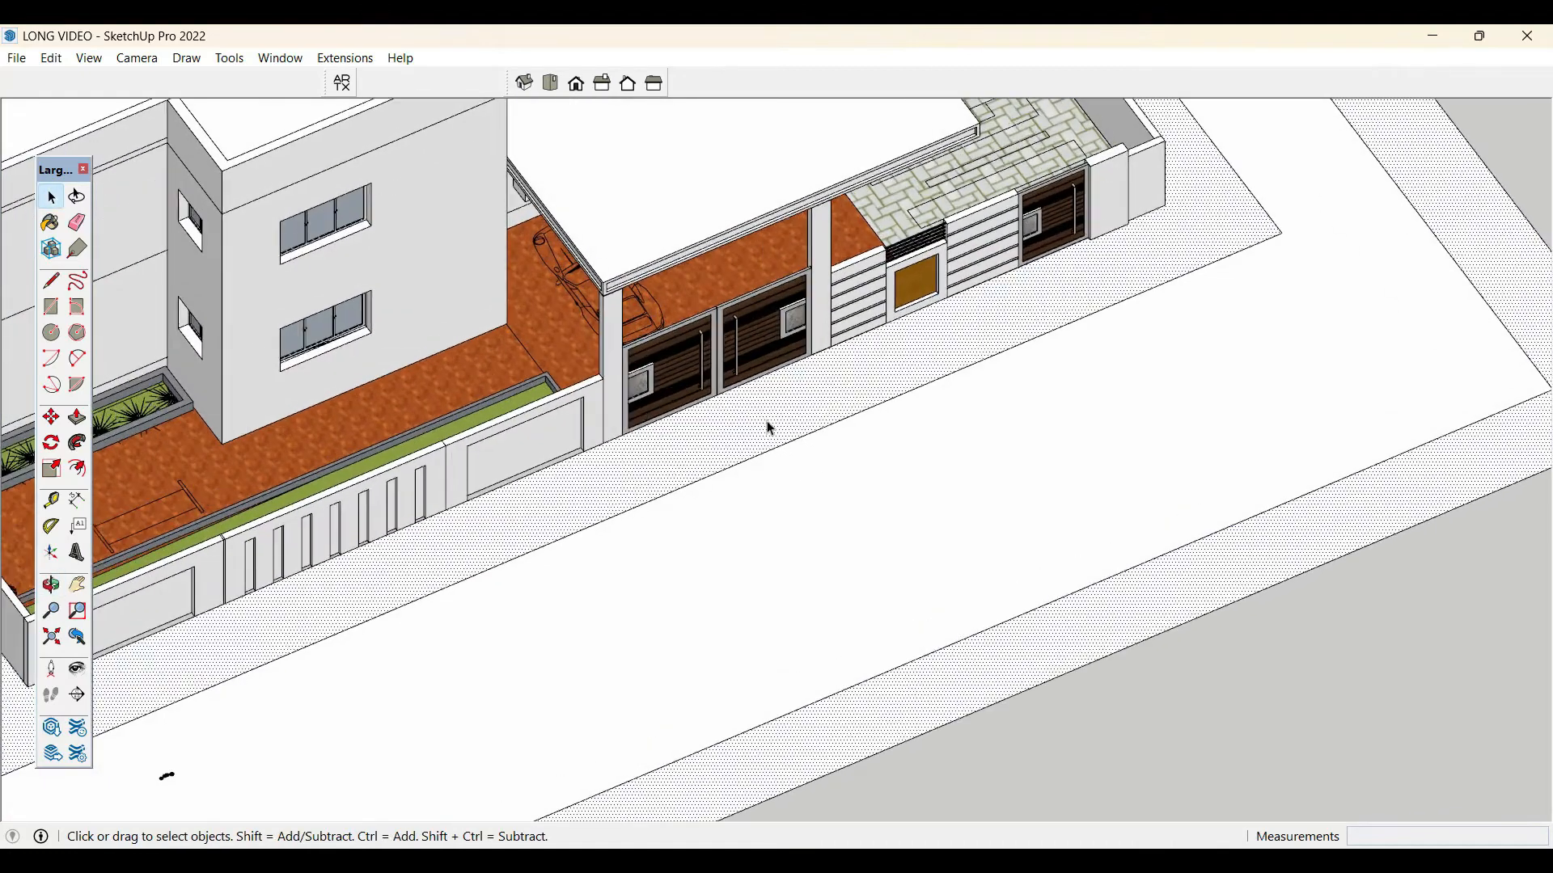
key("l")
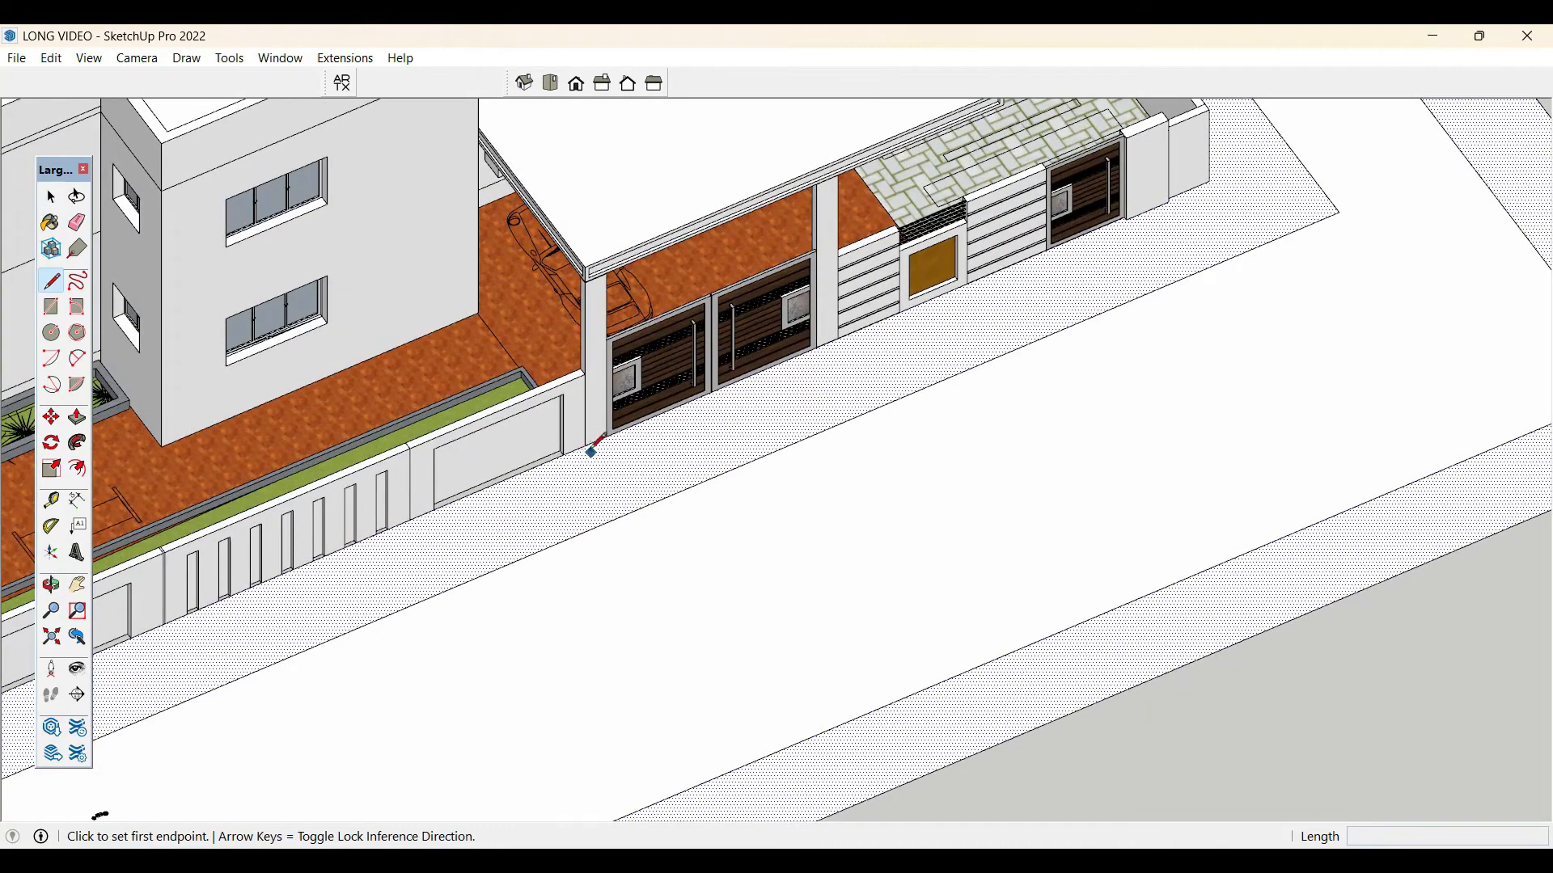
left_click(590, 450)
left_click(633, 510)
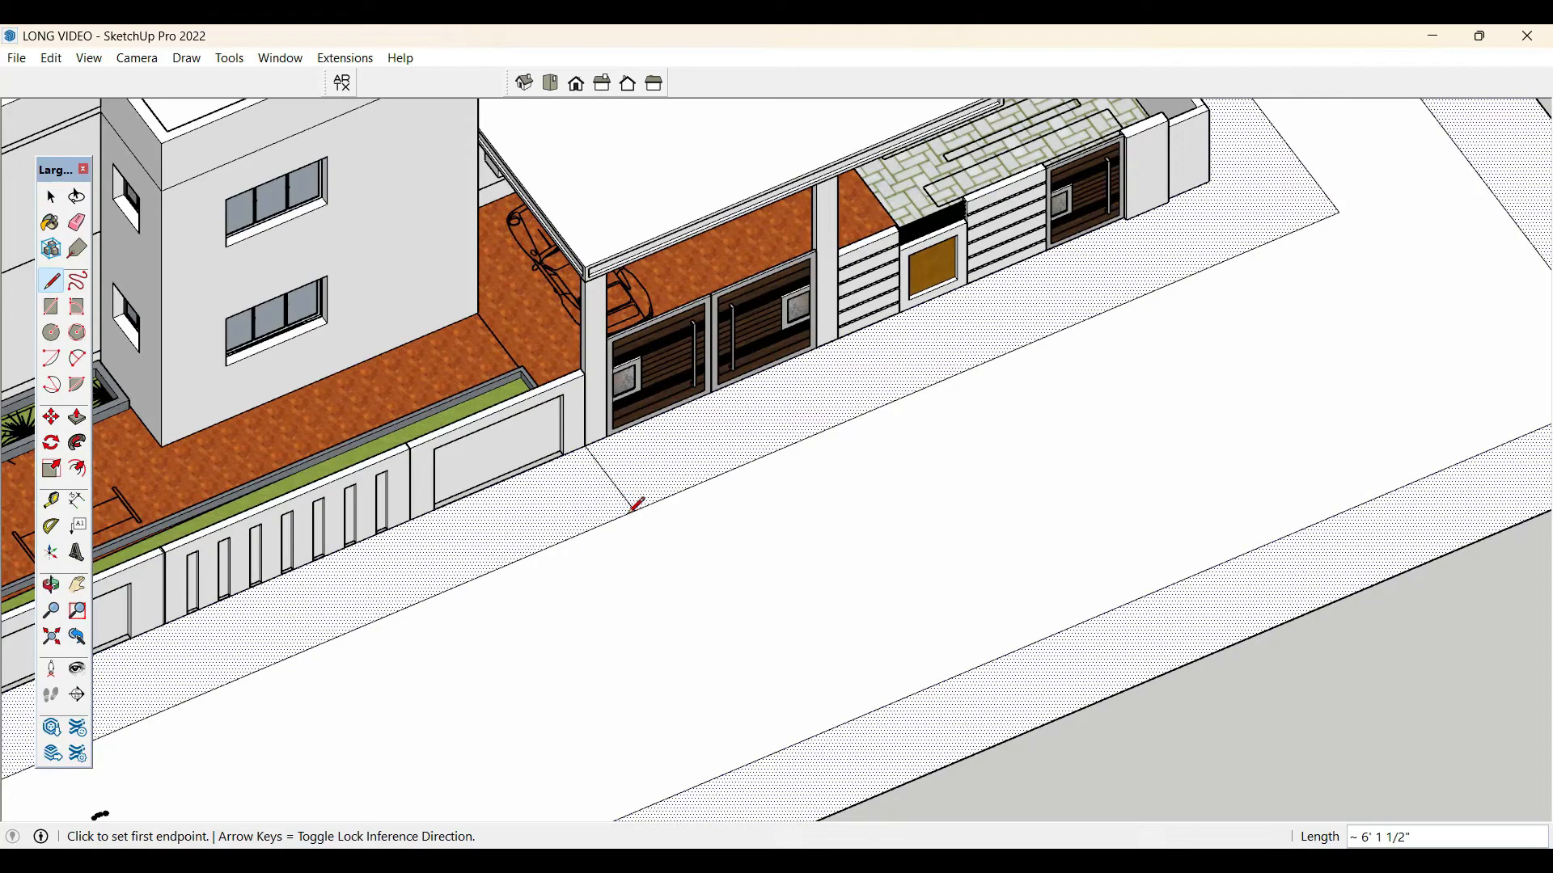
scroll(637, 508, "up", 3)
left_click(641, 506)
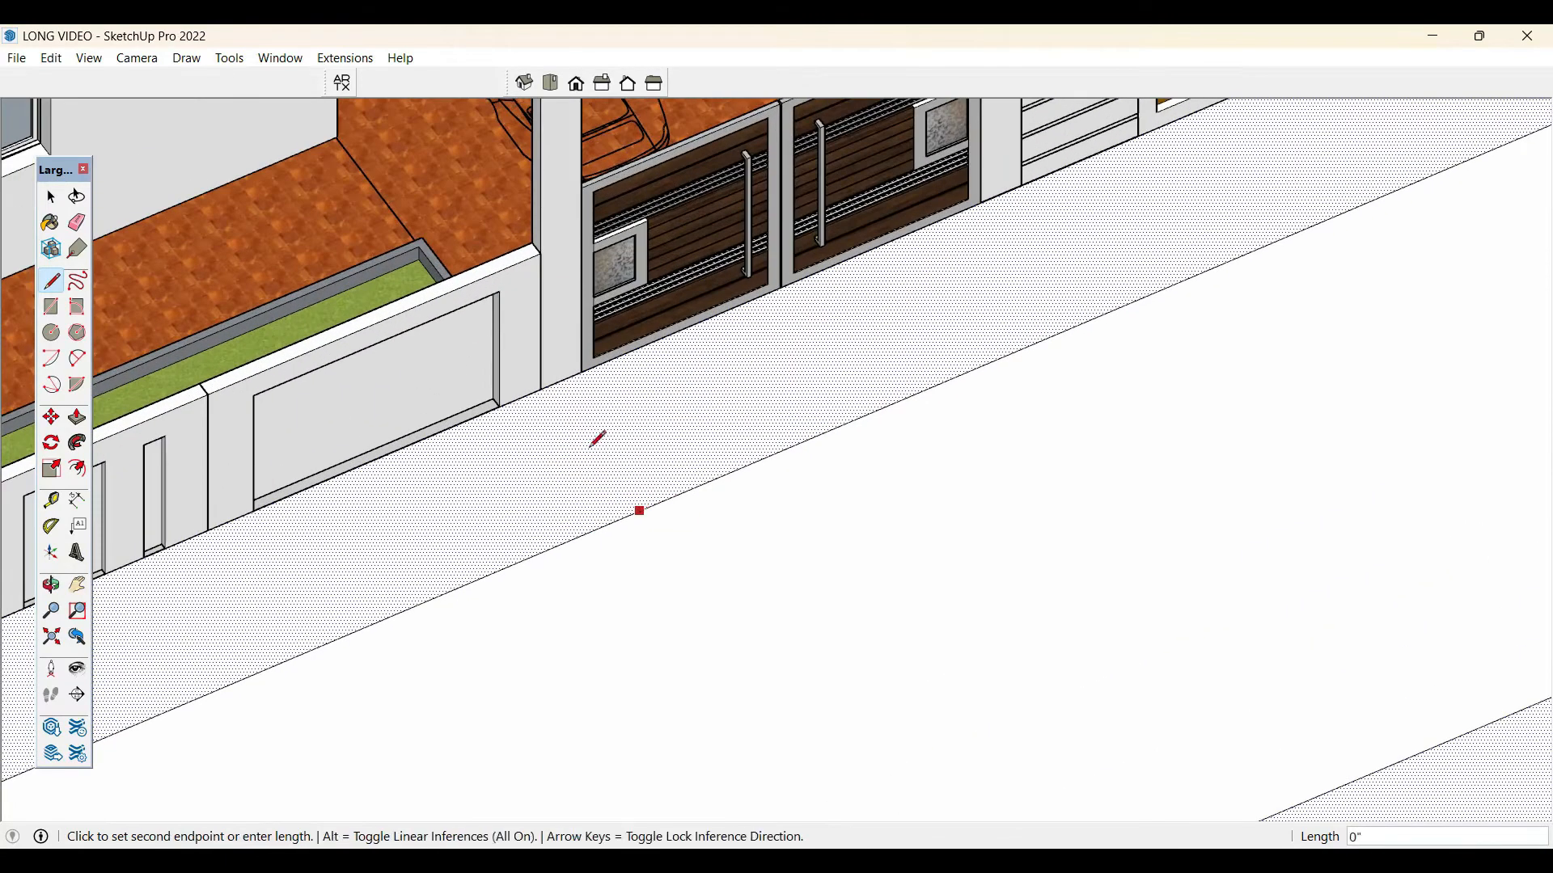
scroll(547, 382, "up", 2)
scroll(544, 380, "up", 2)
middle_click_drag(538, 358, 555, 312)
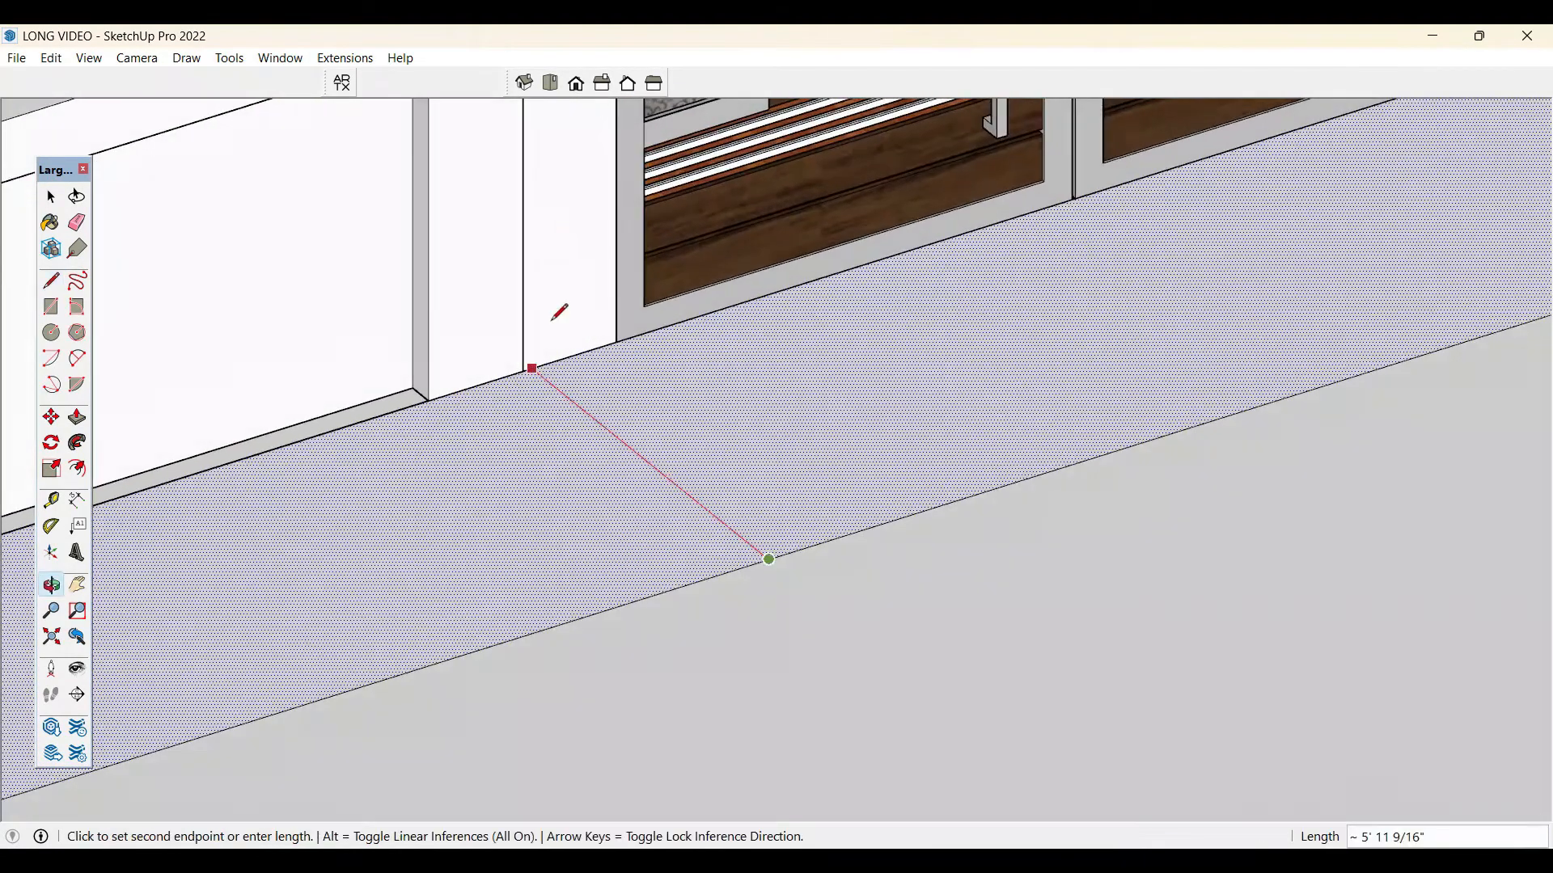
left_click(526, 372)
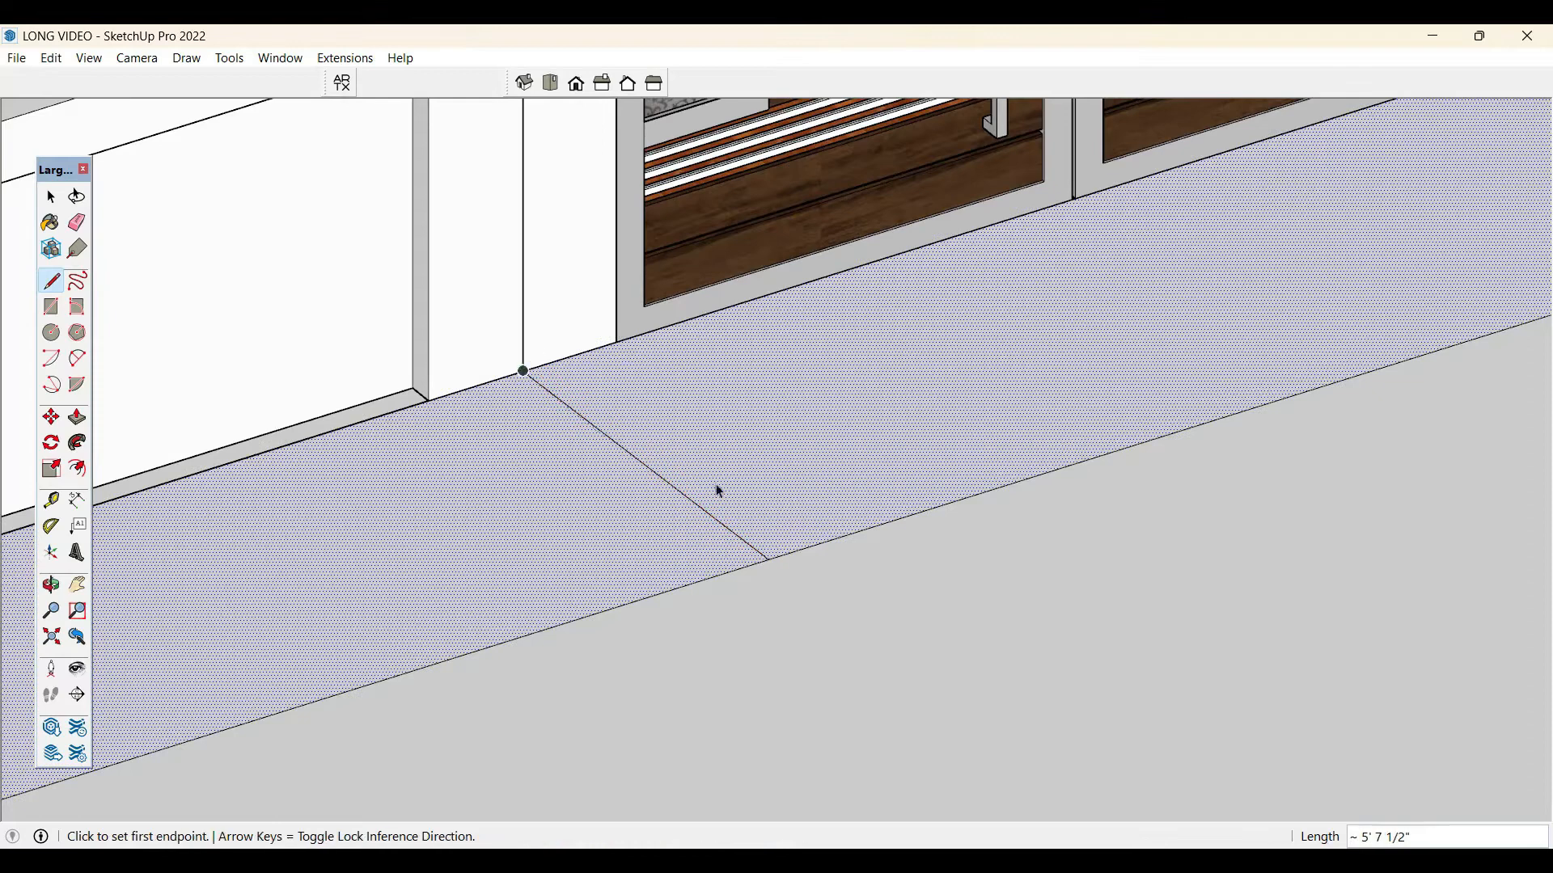
key("space")
key("ctrl+z")
- Move the footpath face with its edges slightly away from the front boundary wall
double_click(760, 522)
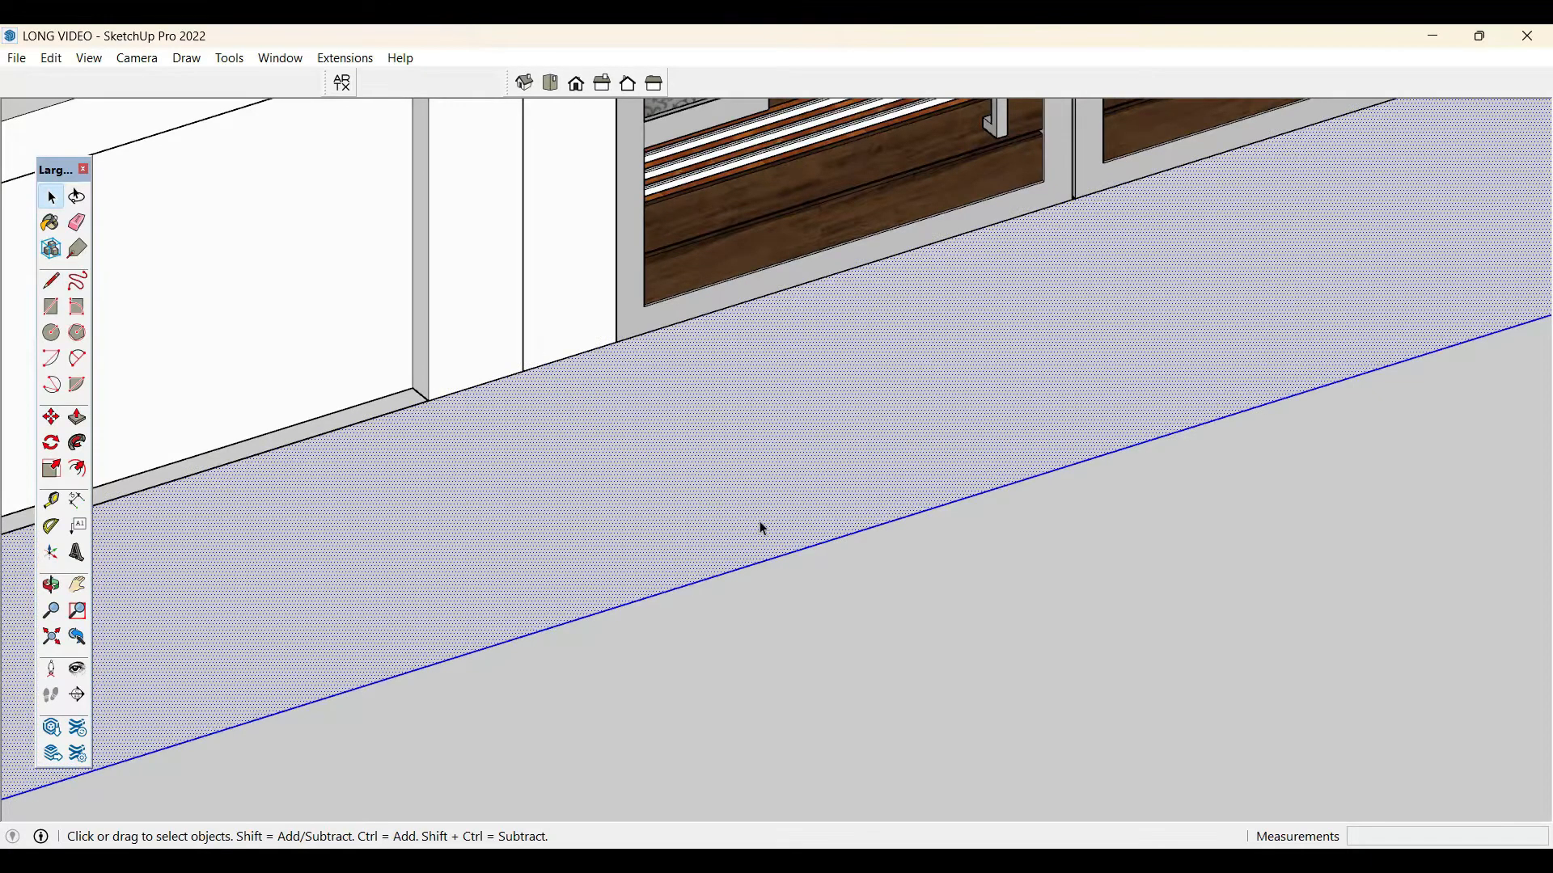
left_click(760, 521)
key("m")
left_click(758, 524)
left_click(764, 544)
key("space")
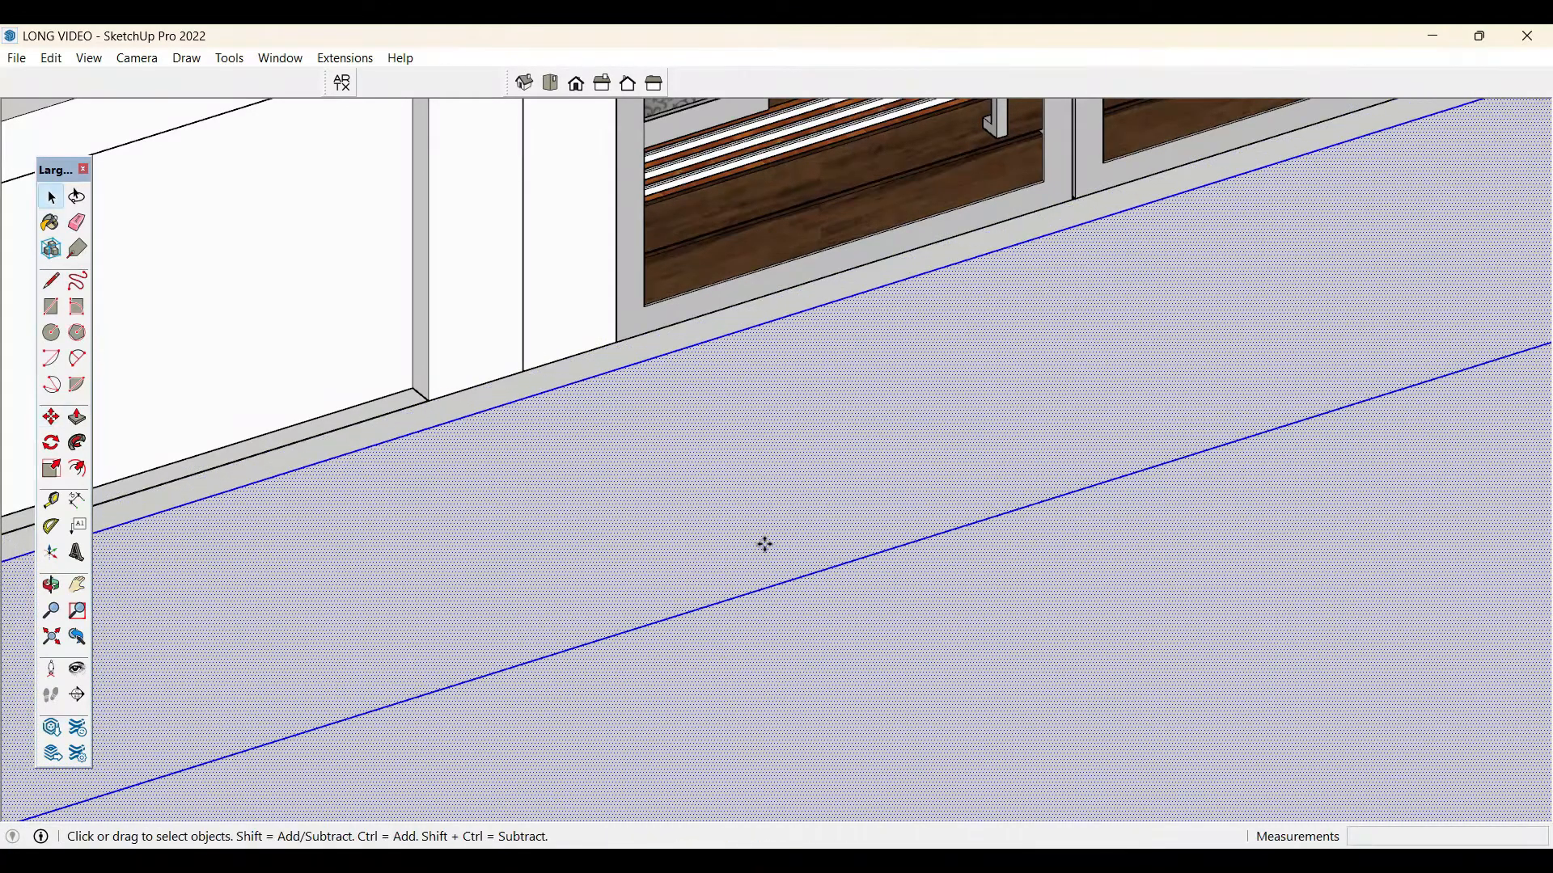
- Draw lines across the footpath at both pillars of the double gate, the first about 5' 7 1/2" long
left_click(541, 393)
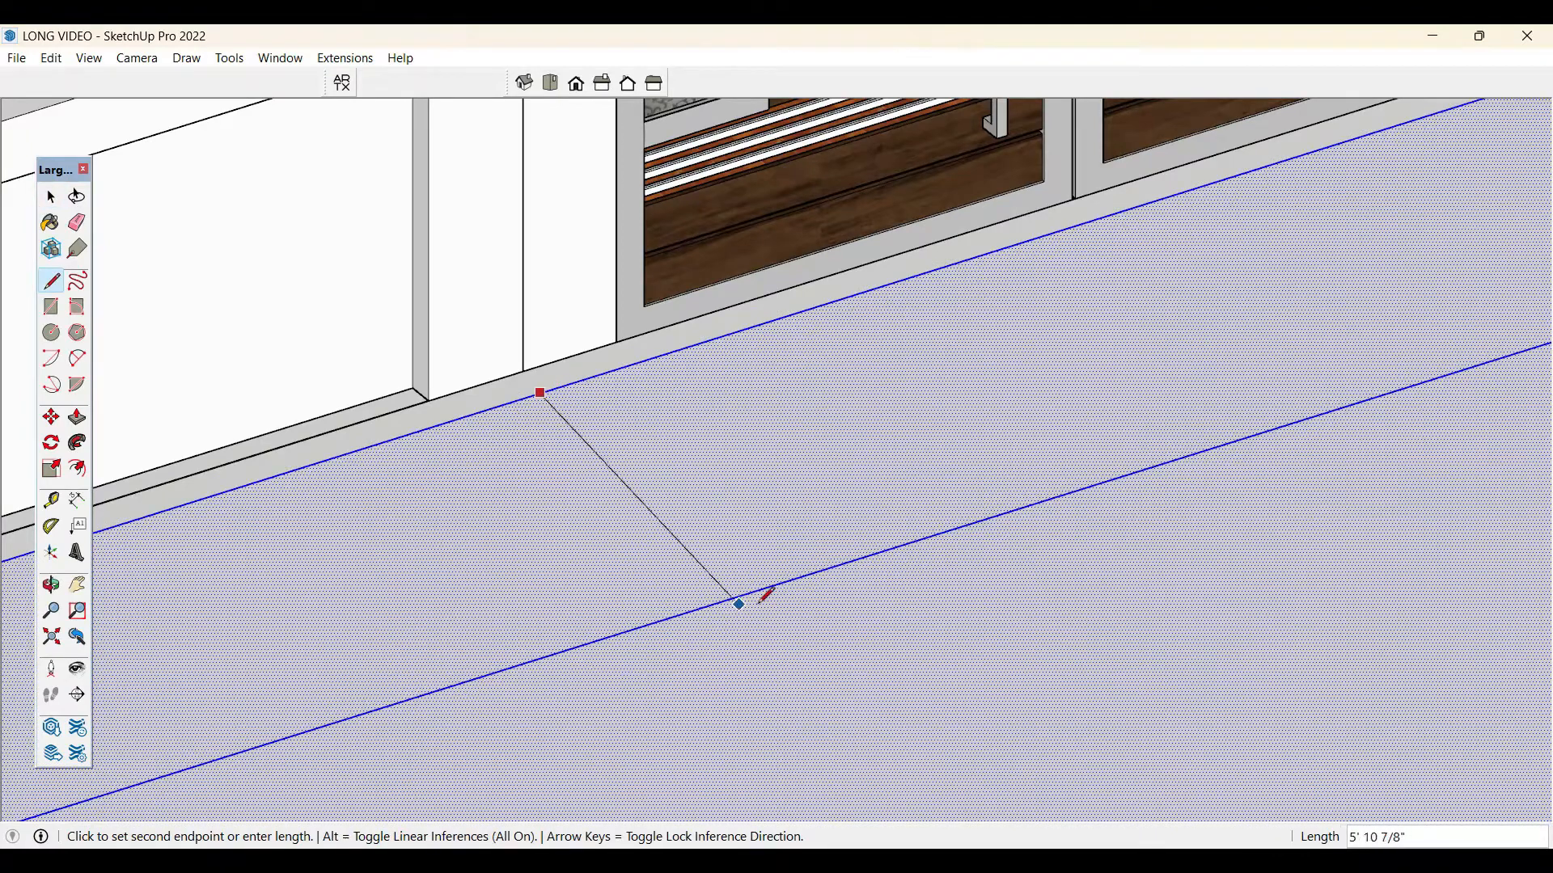
left_click(777, 584)
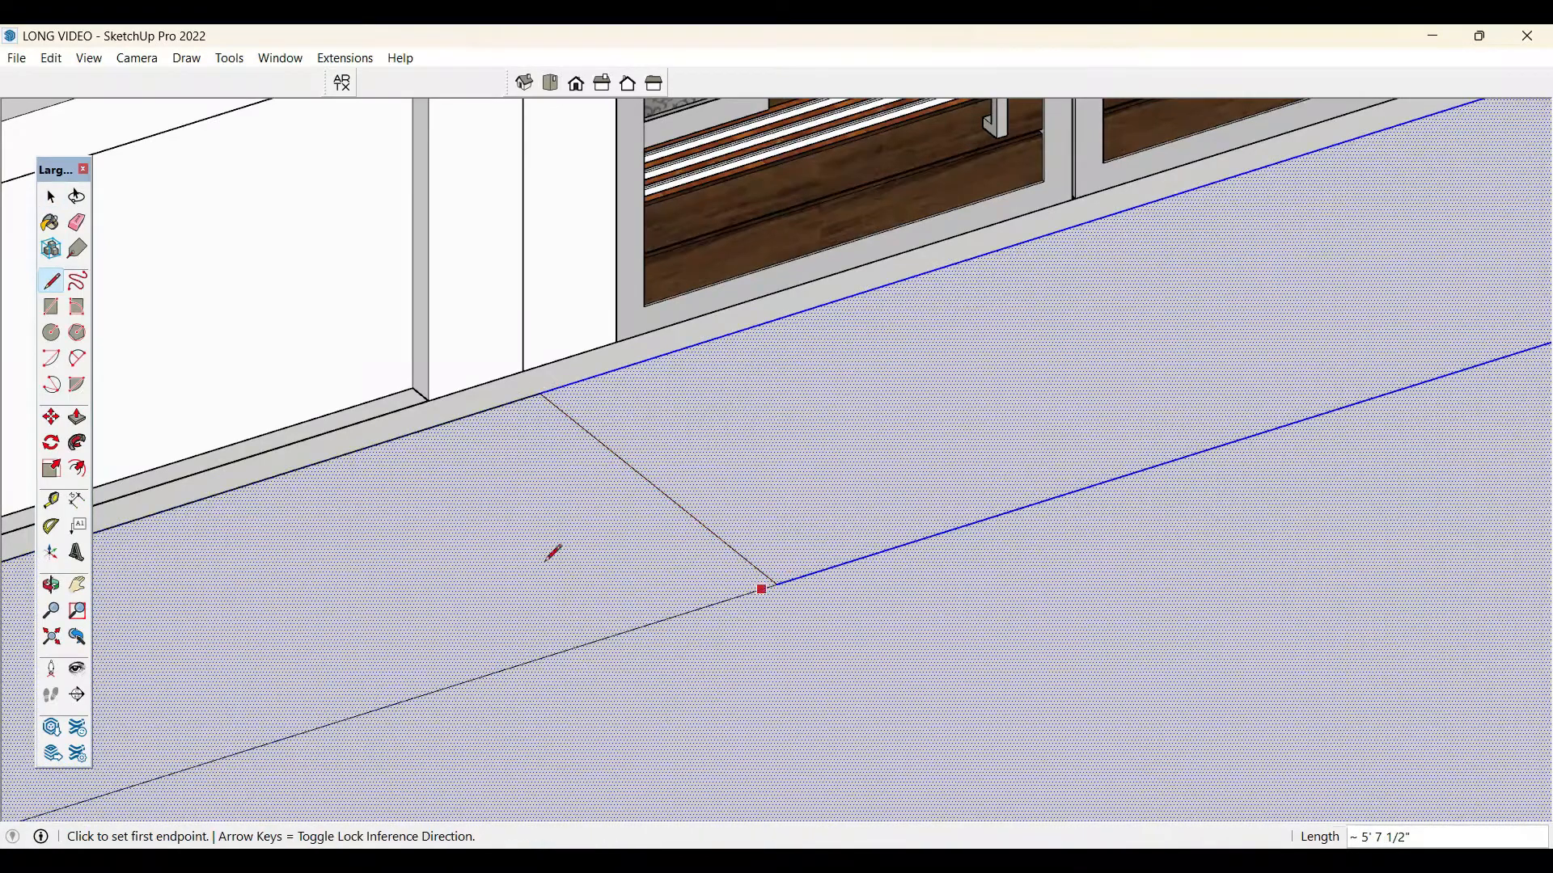
key("space")
middle_click_drag(549, 548, 639, 573)
scroll(335, 513, "down", 5)
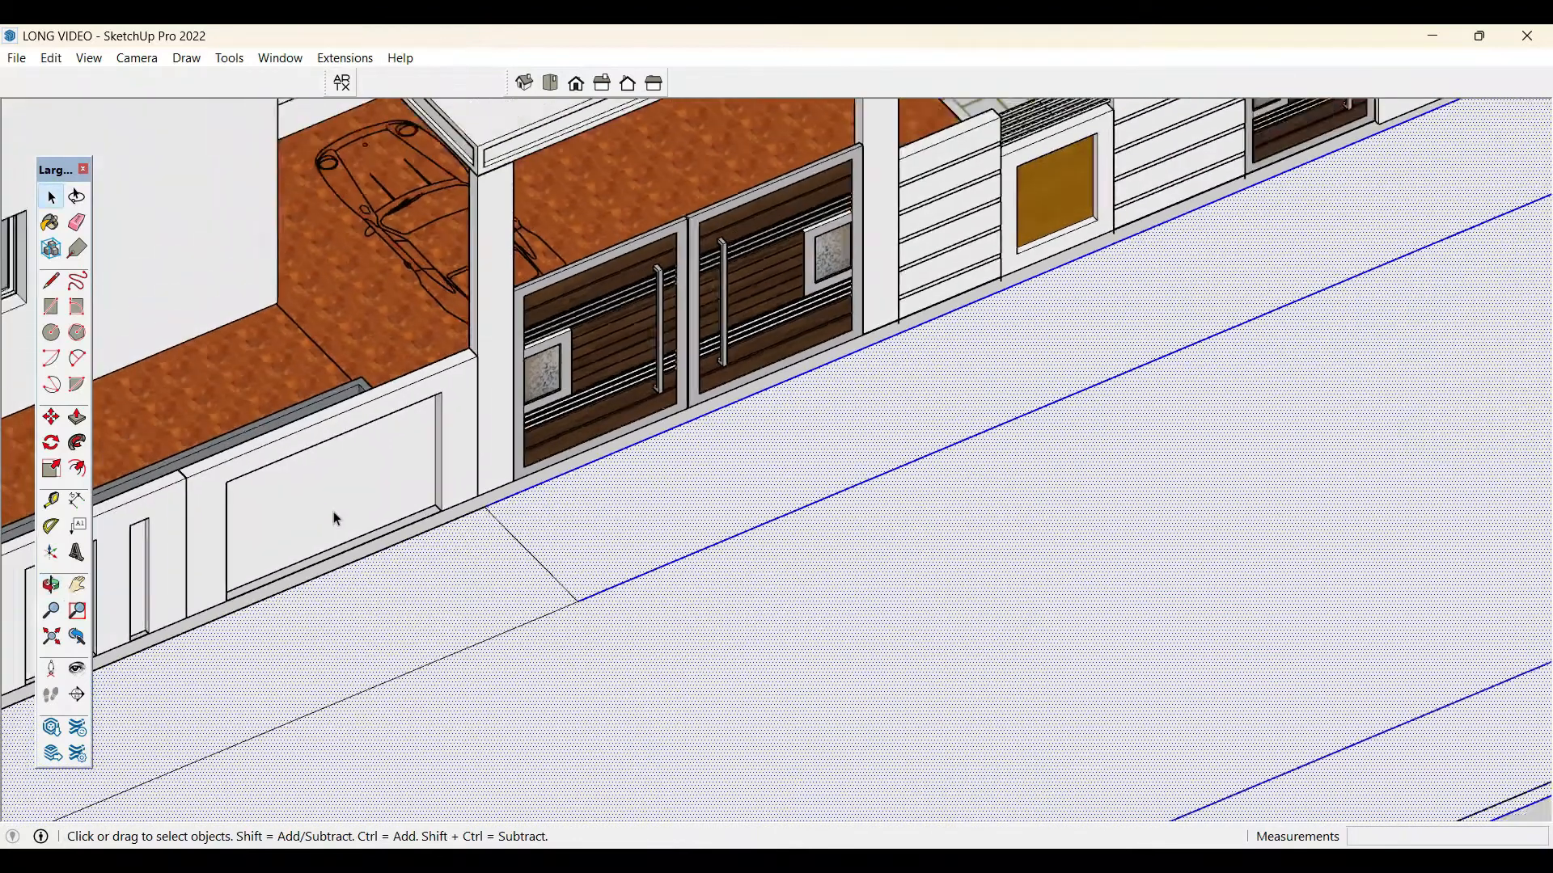
key("l")
left_click(768, 376)
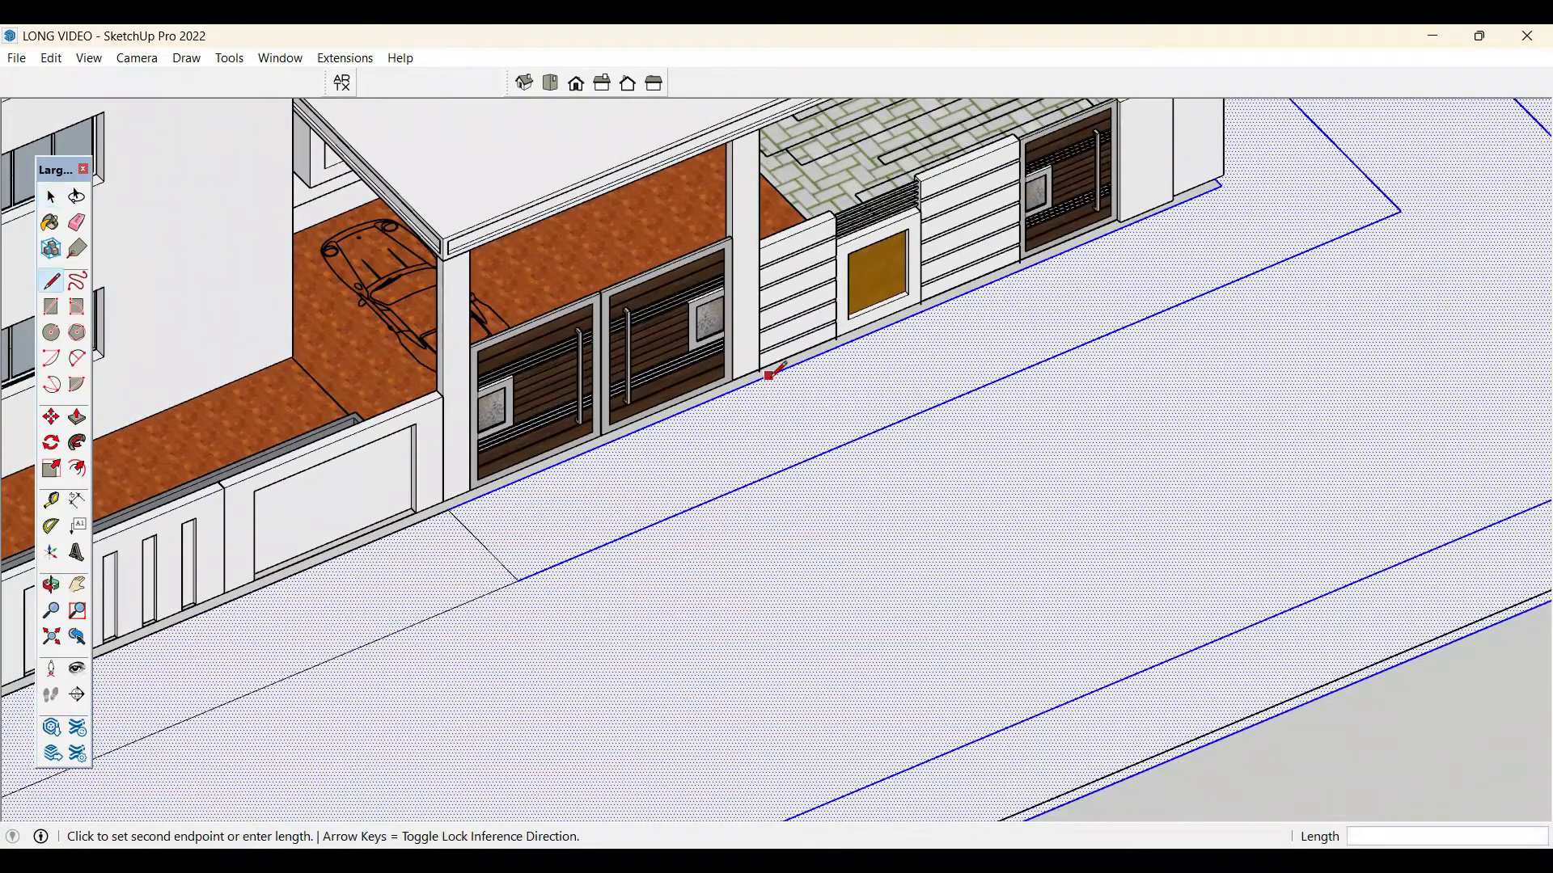
left_click(839, 444)
key("space")
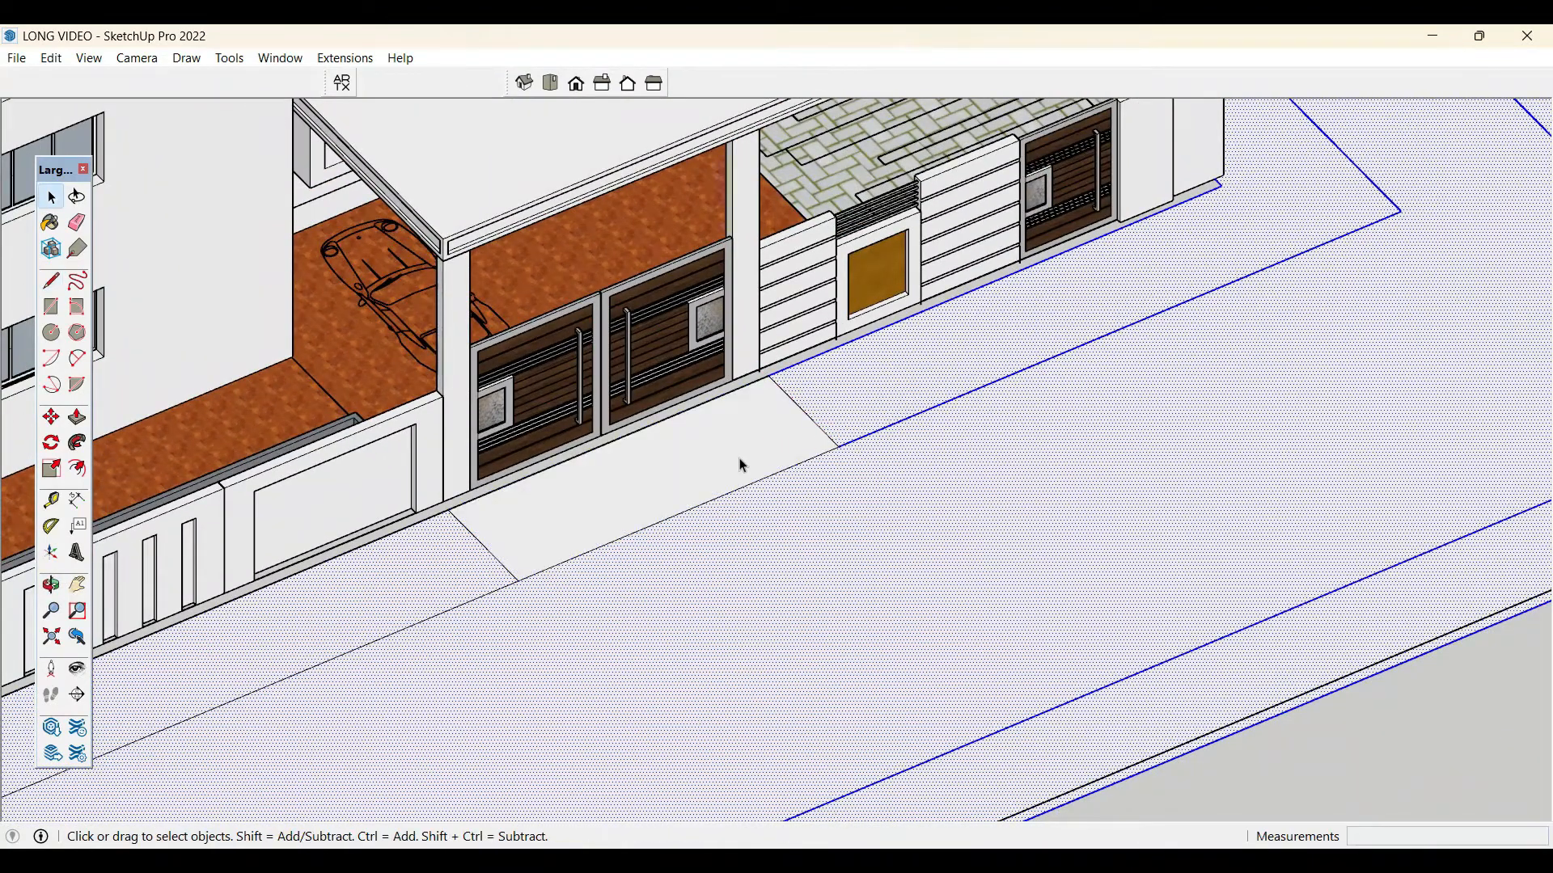
- Draw lines across the footpath at both sides of the small entrance gate, separating its approach
middle_click_drag(738, 461, 868, 363)
scroll(868, 364, "up", 4)
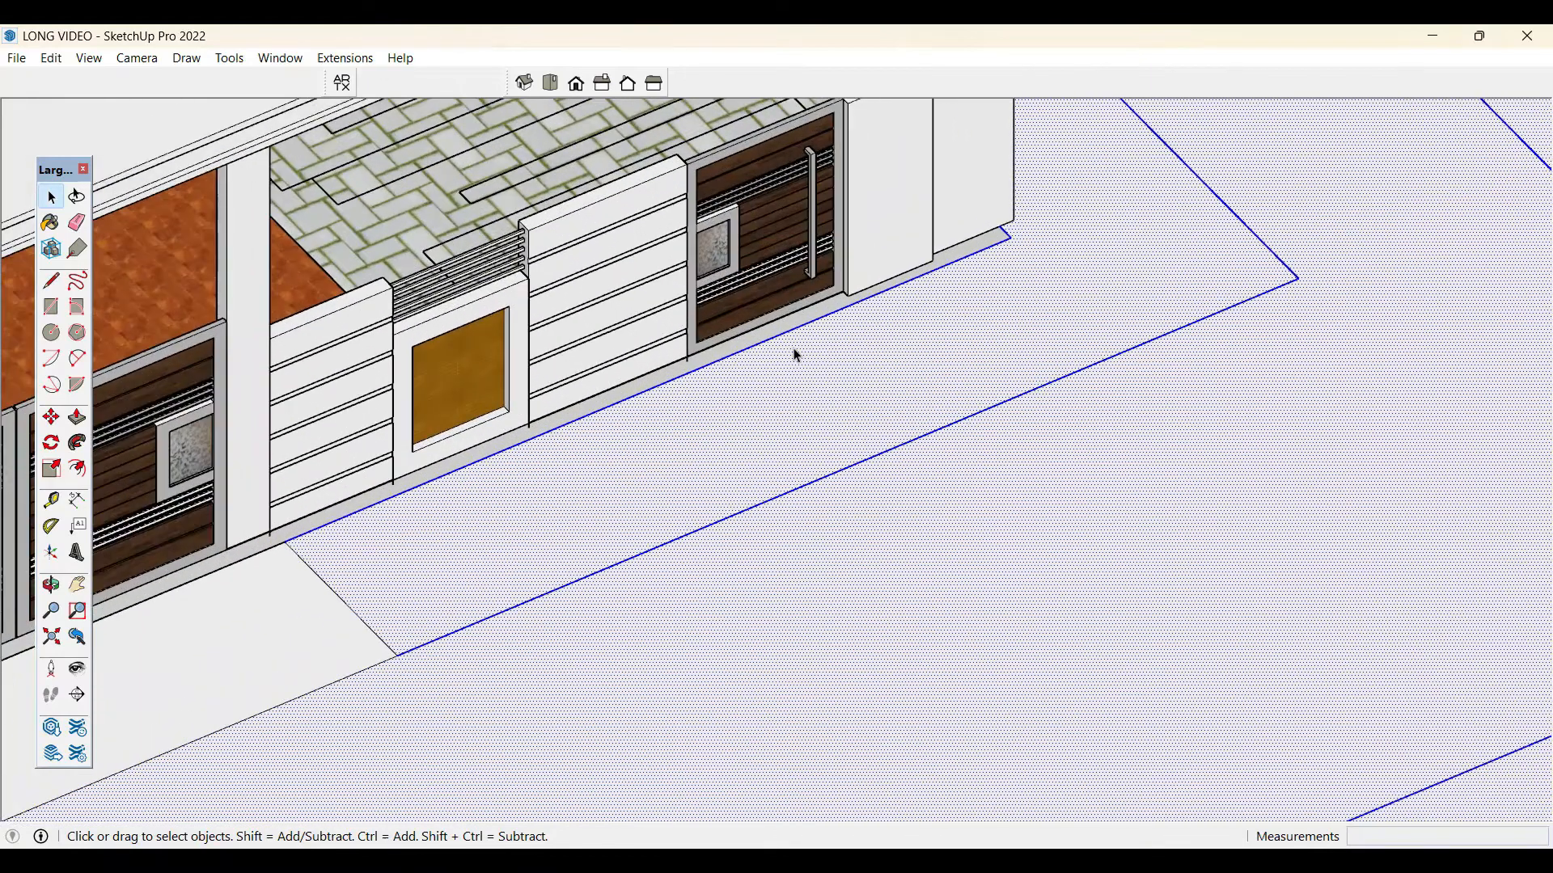
key("l")
left_click(863, 298)
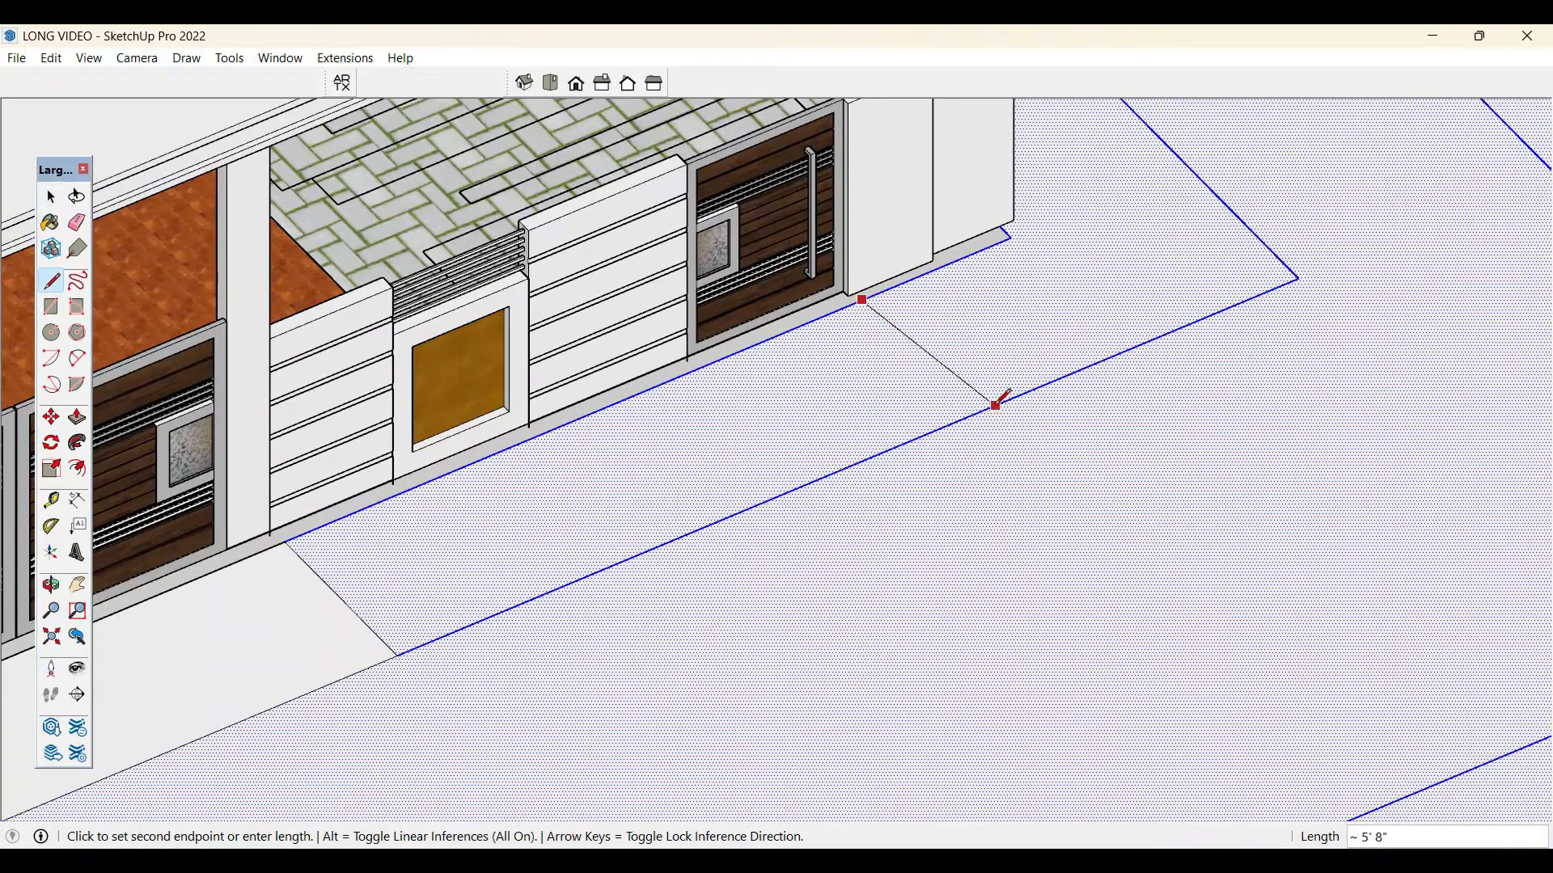
left_click(974, 413)
key("space")
key("l")
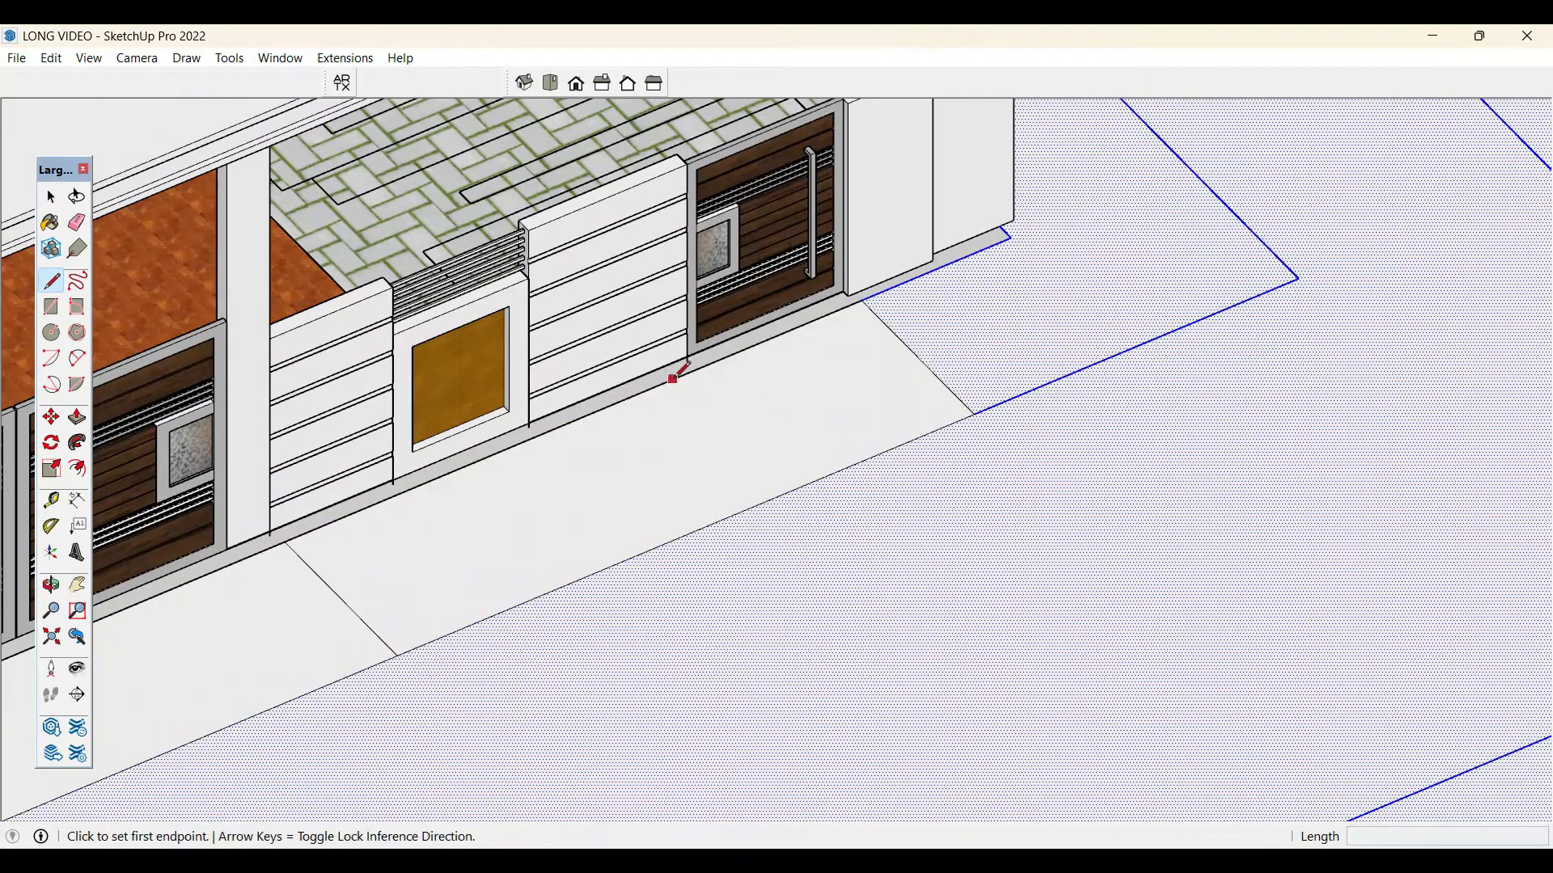
left_click(679, 376)
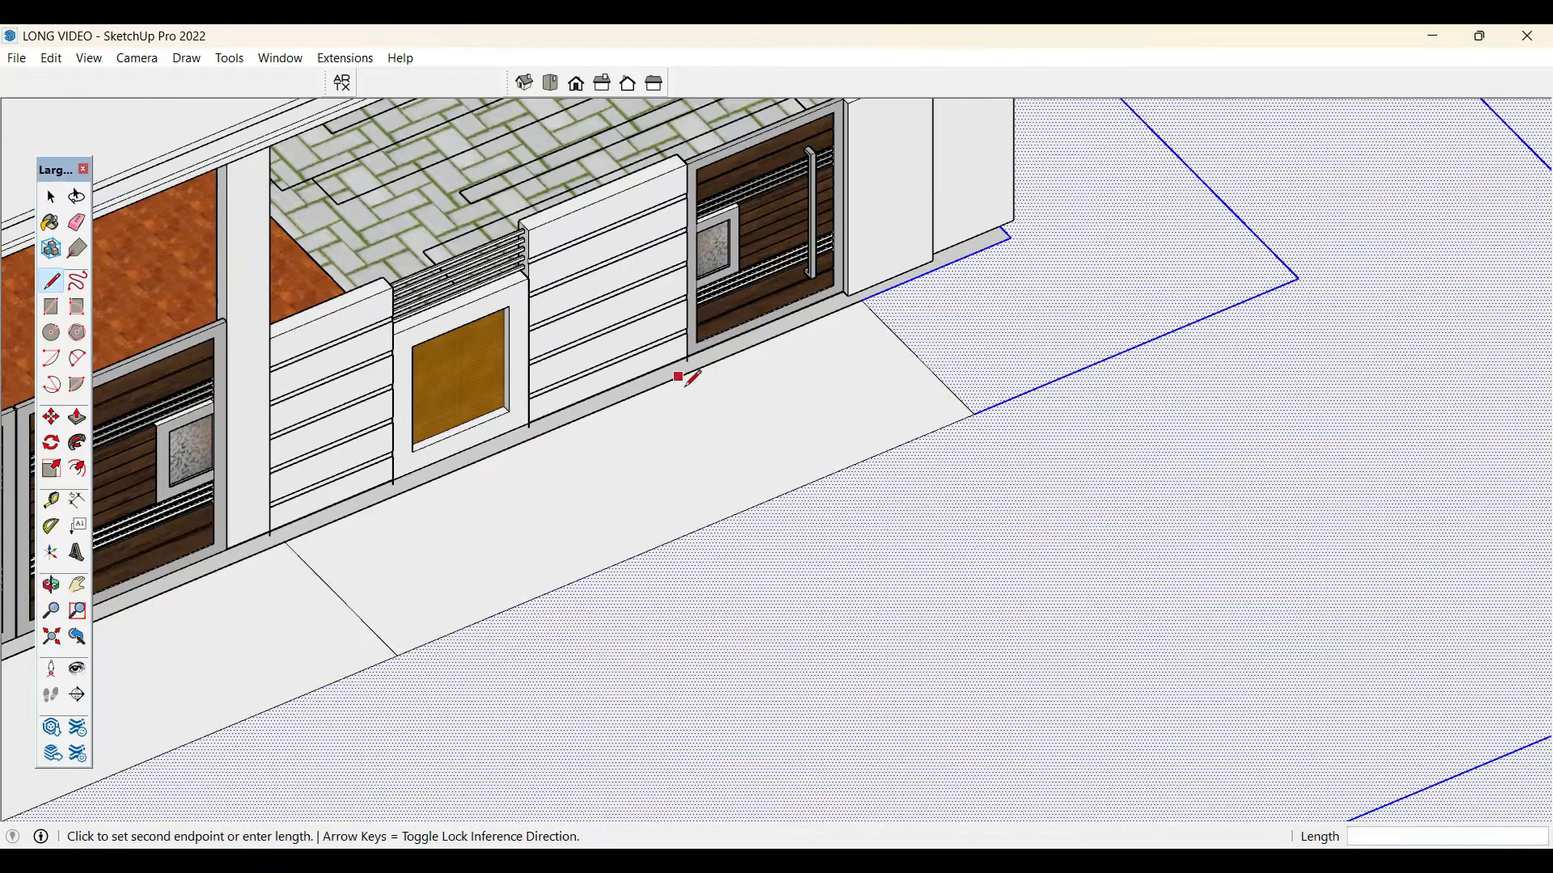
left_click(791, 490)
key("space")
scroll(1019, 364, "down", 5)
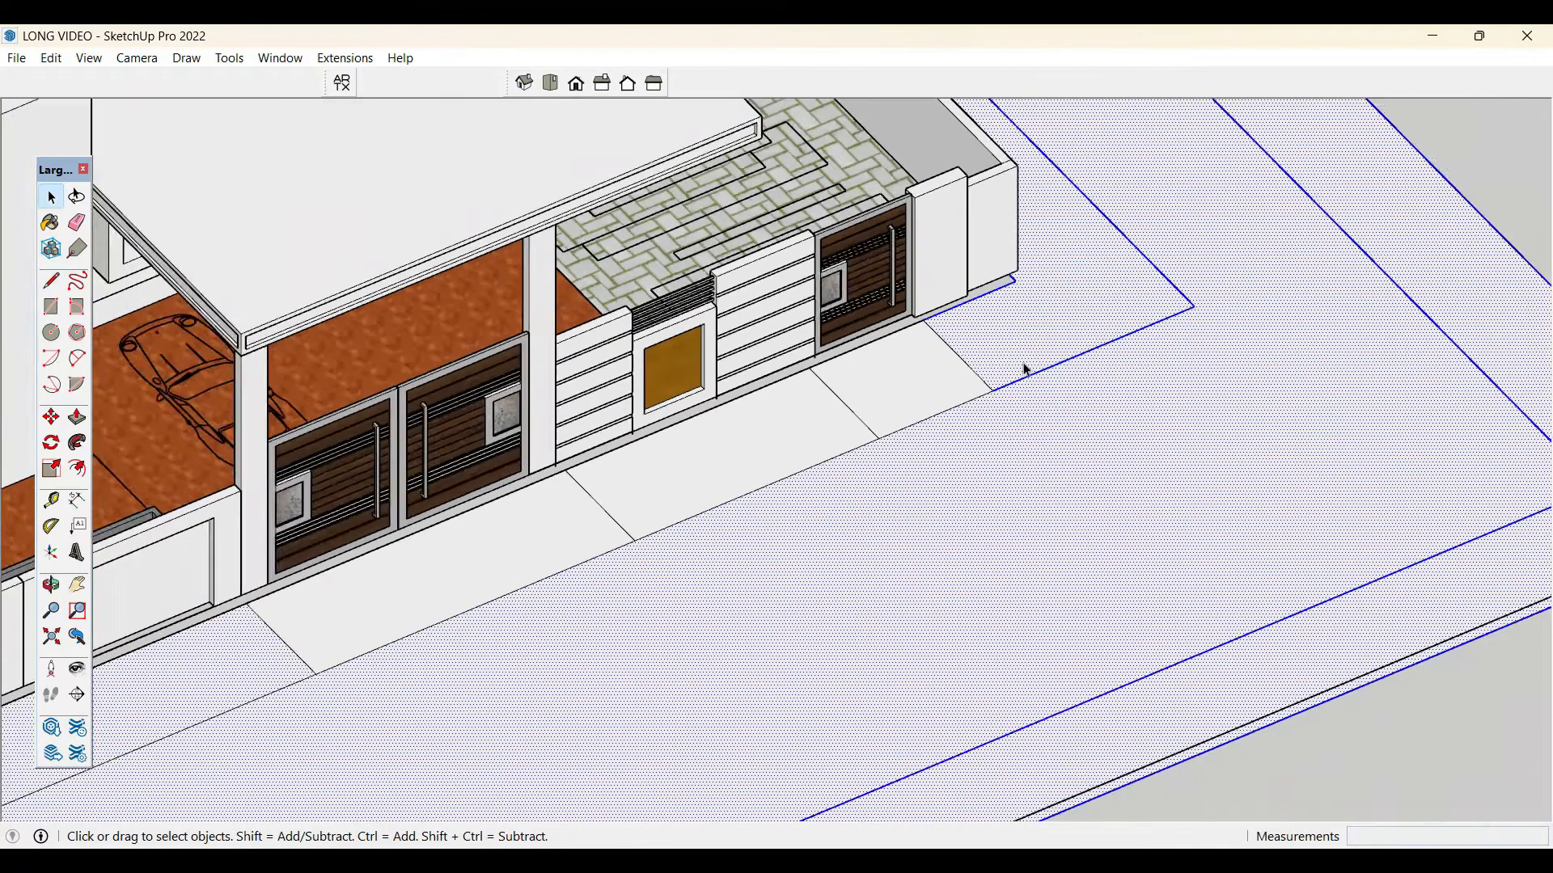
- Select the footpath face outside the gate approaches
middle_click_drag(1055, 456, 993, 424)
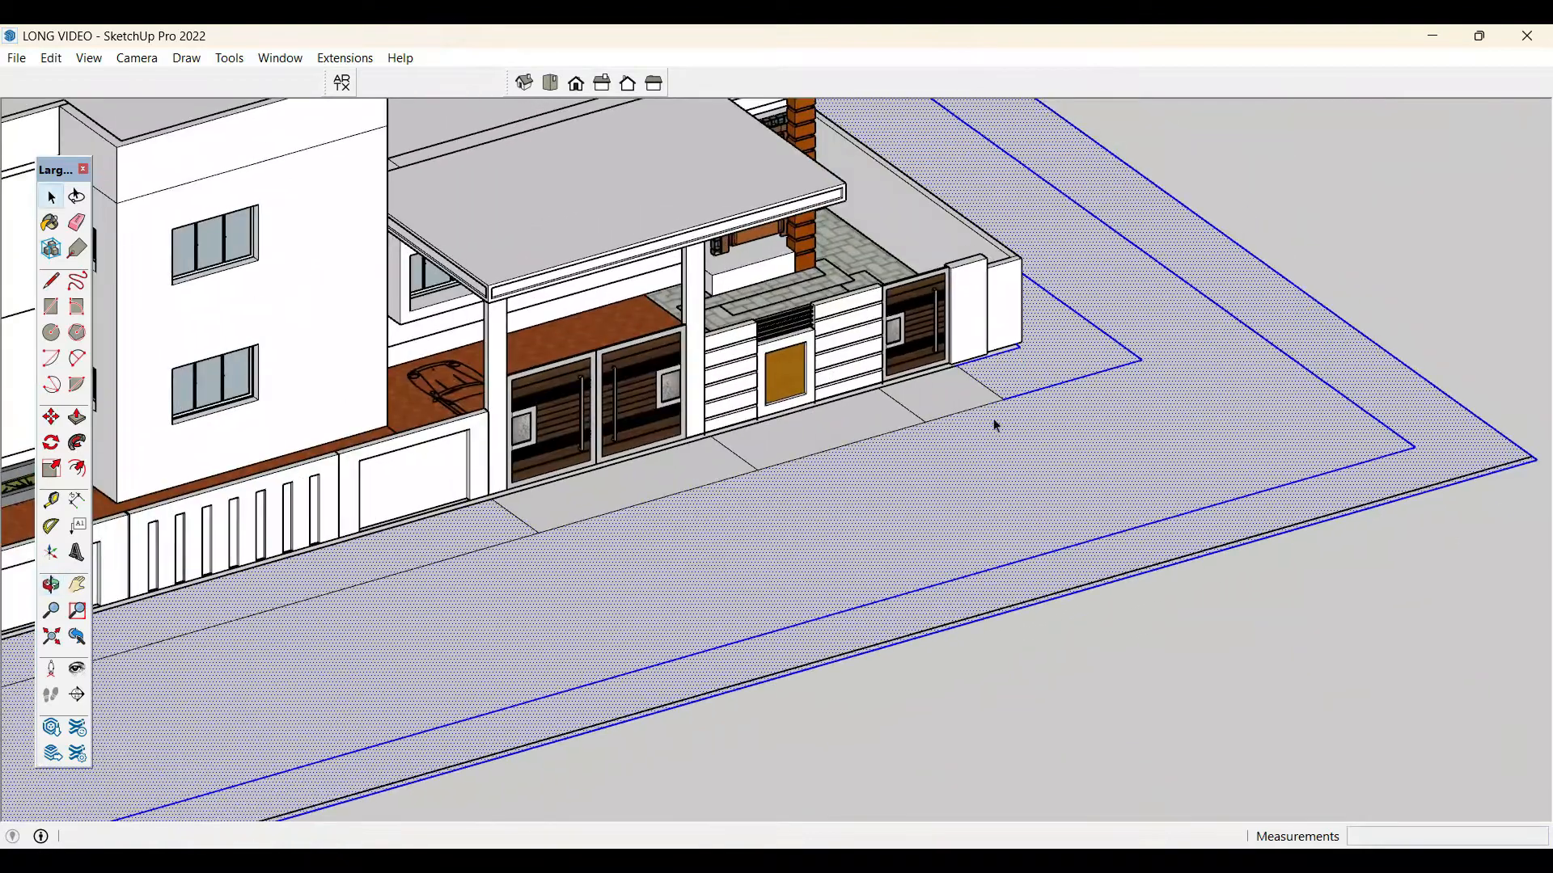
scroll(679, 475, "down", 5)
middle_click_drag(679, 475, 579, 509)
scroll(579, 509, "up", 3)
left_click(590, 512)
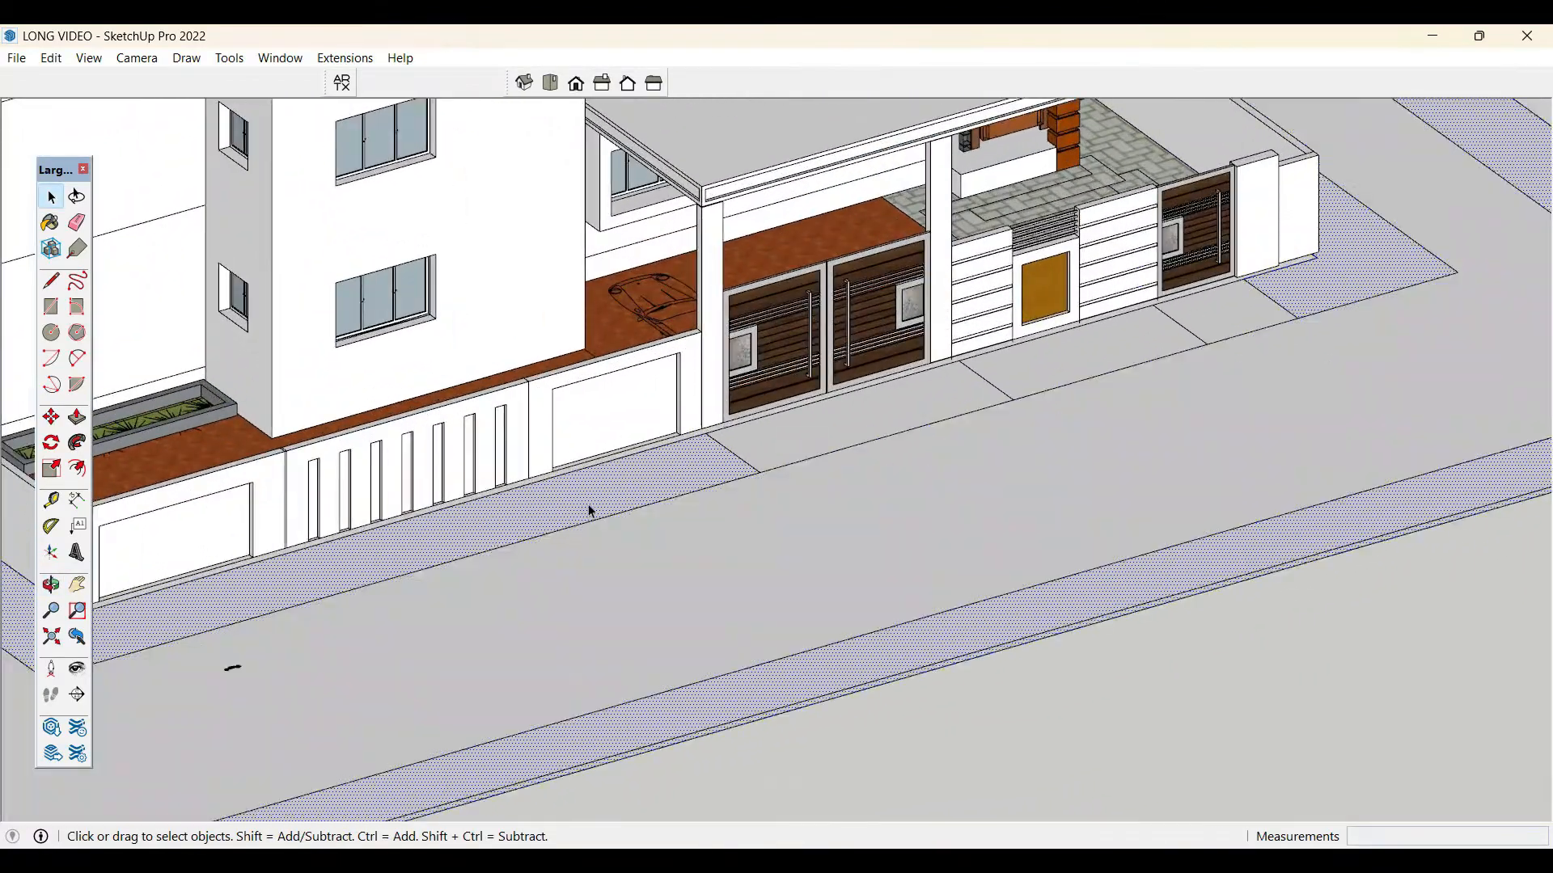
scroll(930, 402, "down", 2)
scroll(797, 474, "down", 2)
scroll(794, 474, "up", 3)
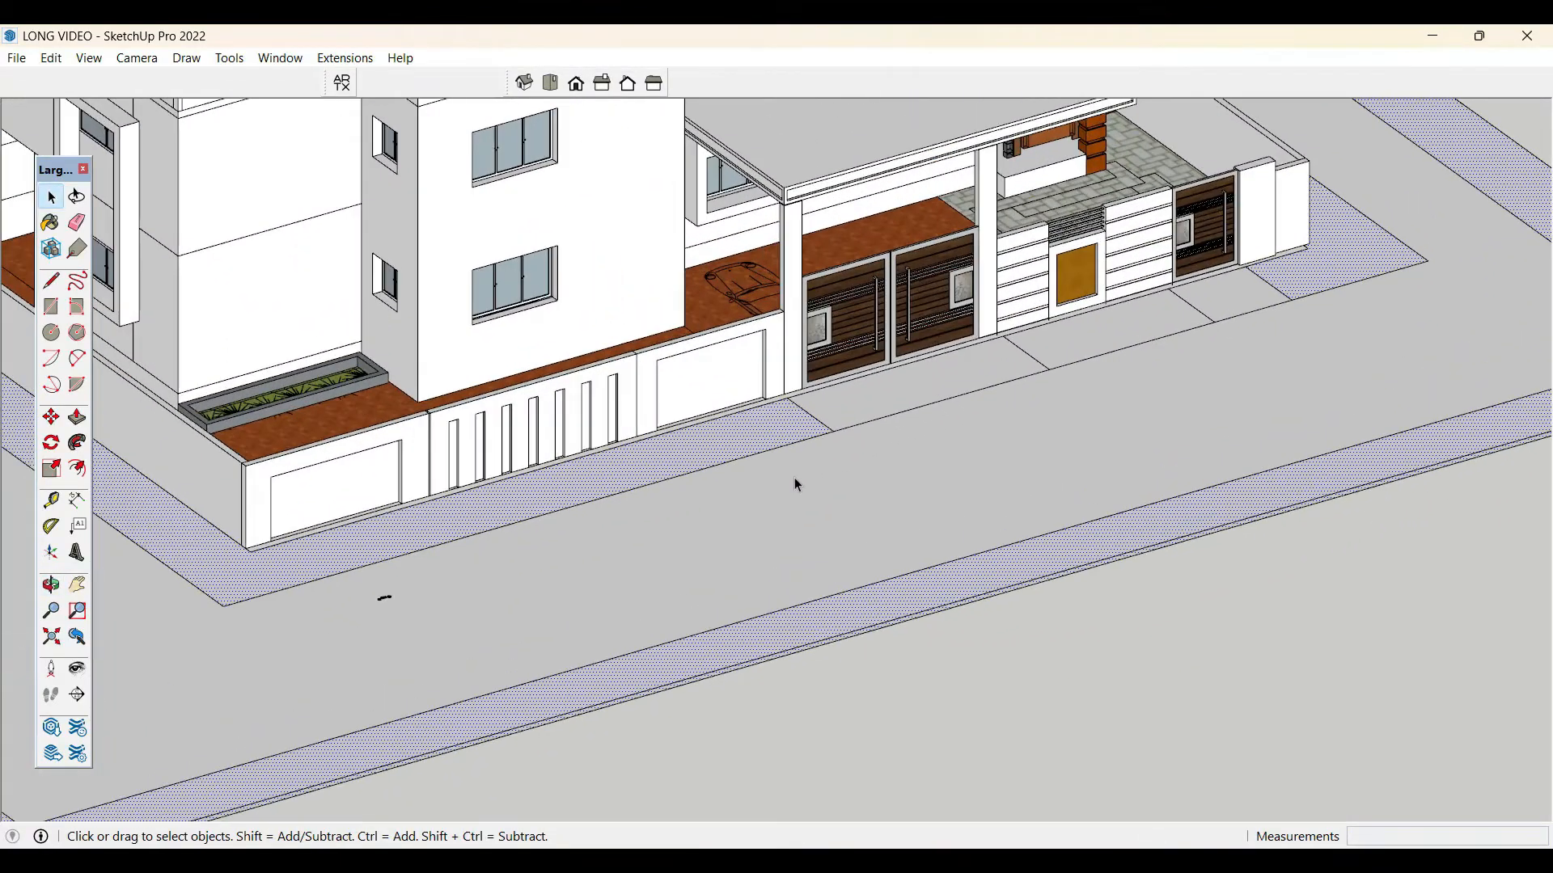
scroll(861, 396, "down", 2)
scroll(862, 417, "down", 3)
middle_click_drag(861, 417, 863, 541)
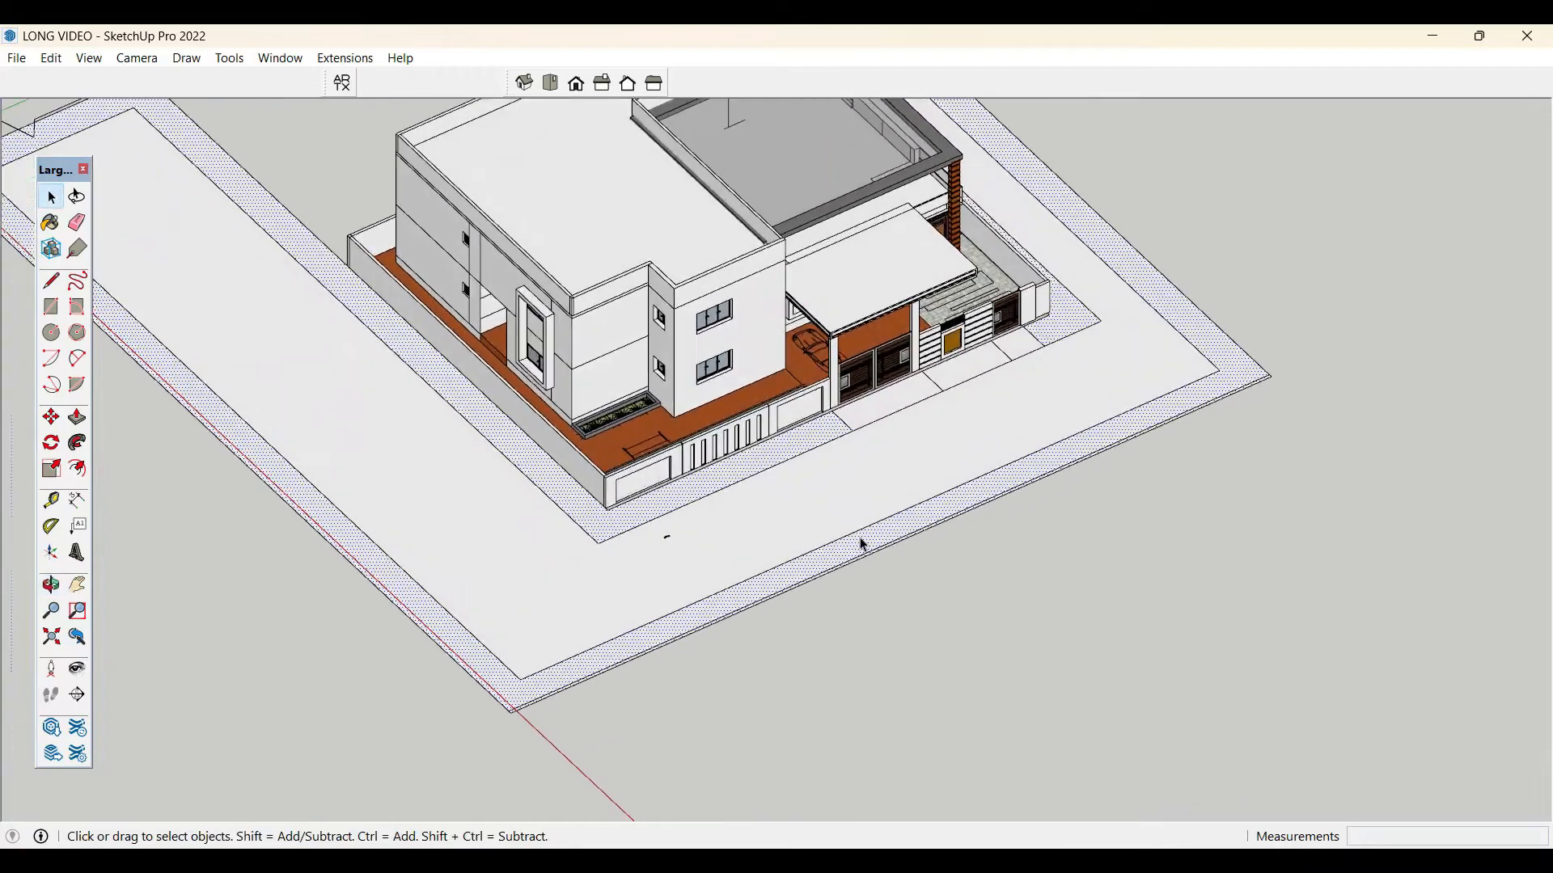
- Try to round the footpath corner beside the slotted front boundary wall with a small tangent arc
scroll(859, 544, "up", 3)
scroll(855, 543, "up", 2)
scroll(561, 546, "up", 2)
scroll(525, 548, "up", 2)
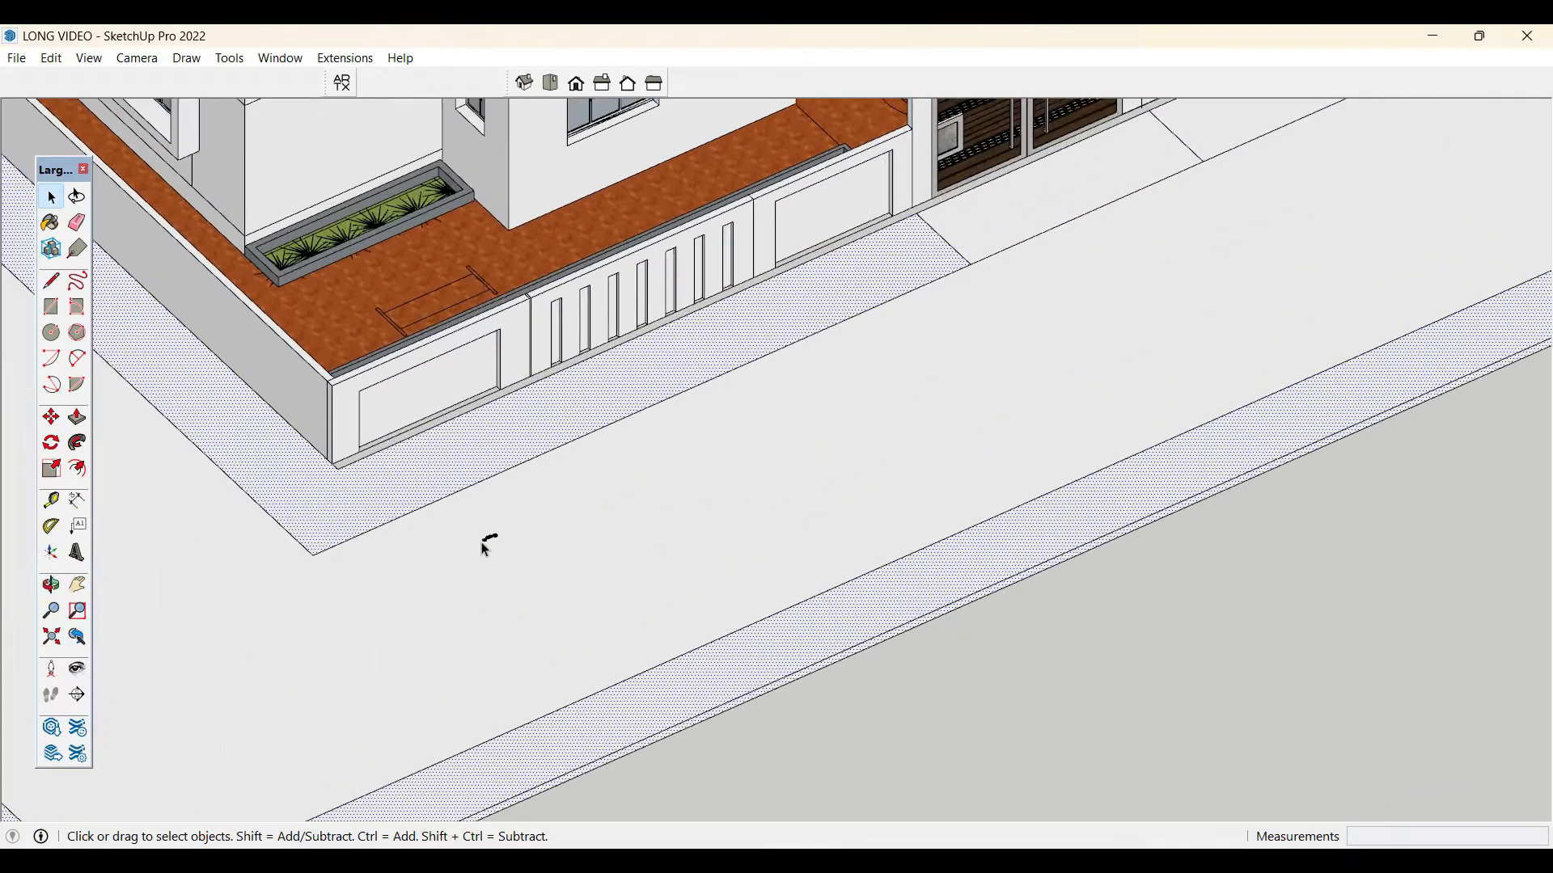
scroll(493, 545, "up", 2)
scroll(500, 446, "down", 2)
middle_click_drag(537, 531, 319, 554)
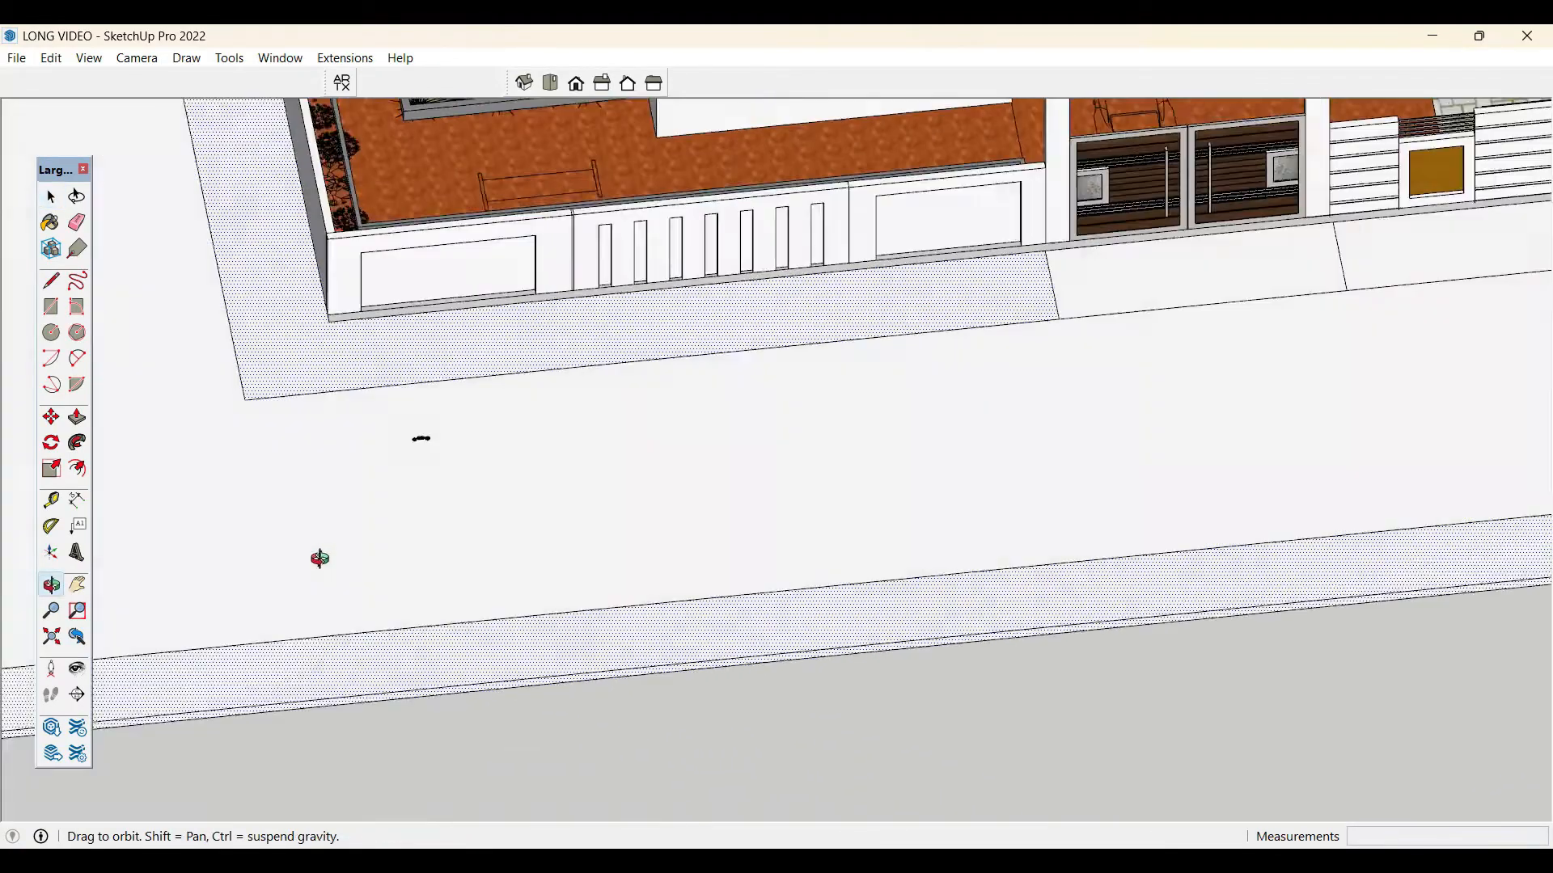
scroll(239, 344, "up", 2)
scroll(239, 343, "up", 2)
left_click(78, 358)
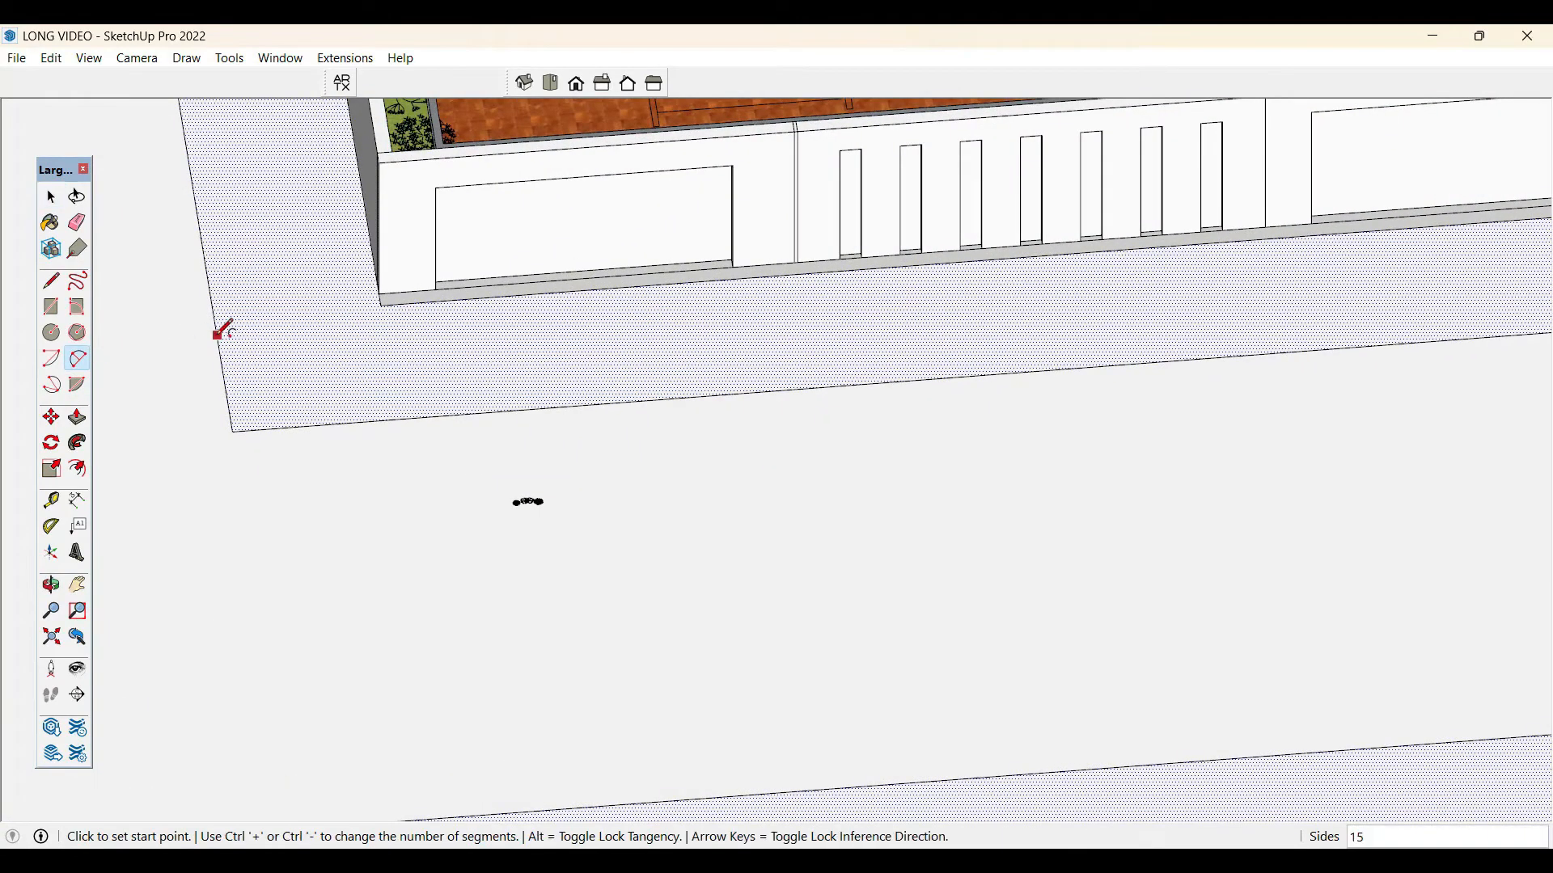
left_click(217, 335)
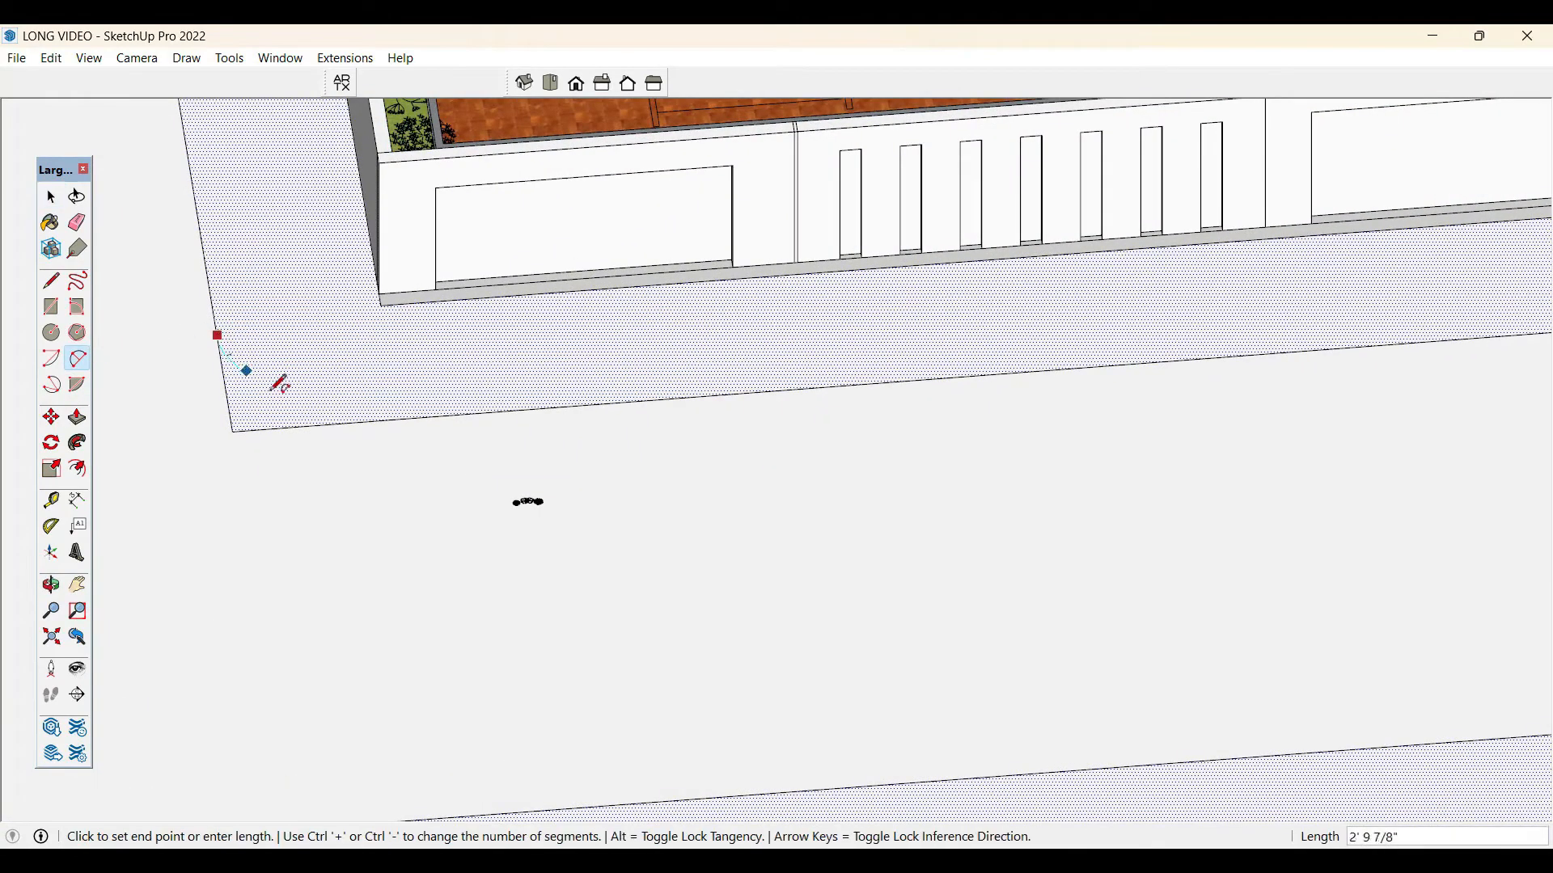
scroll(303, 424, "up", 3)
left_click(336, 425)
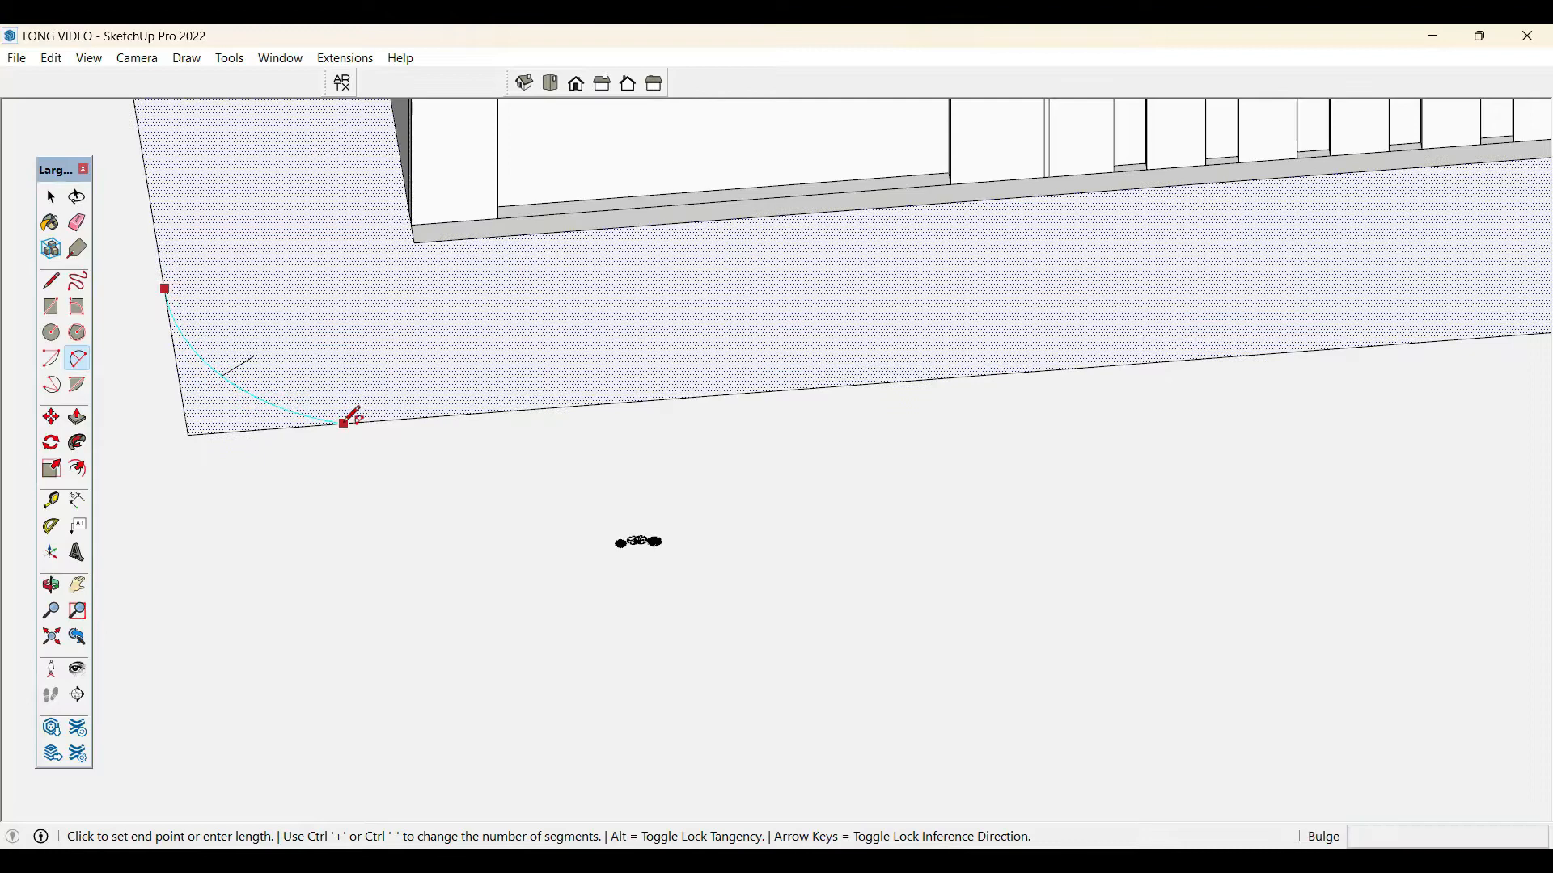
left_click(324, 427)
key("space")
key("e")
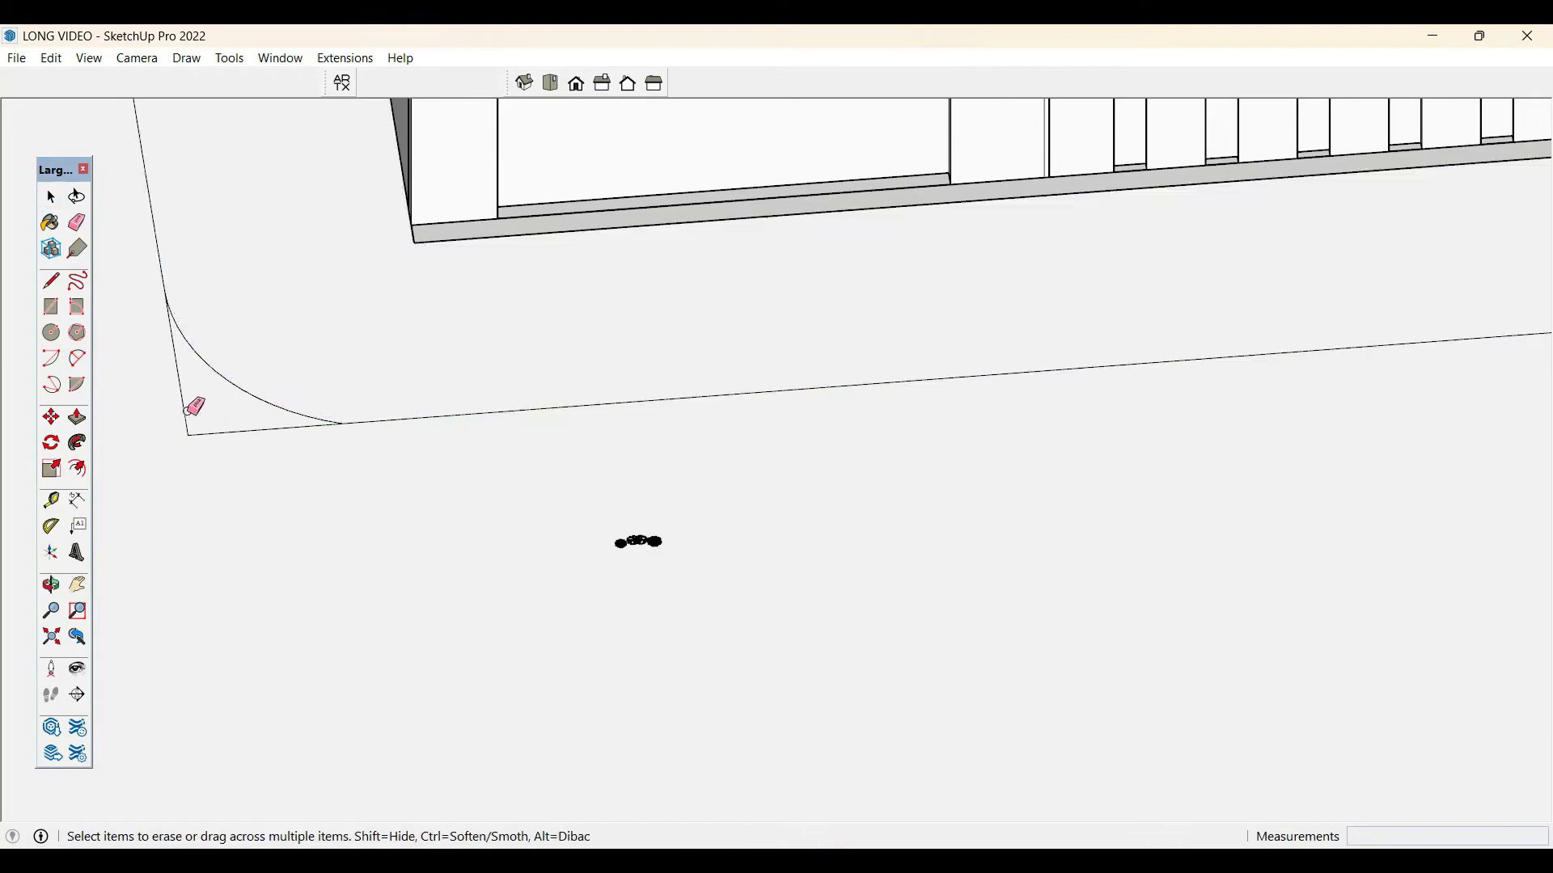
- Round the footpath corner beside the slotted front wall with a larger tangent arc, trimming off the sharp corner
mouse_move(639, 542)
middle_mouse_down()
mouse_move(364, 474)
mouse_move(337, 482)
mouse_move(321, 579)
middle_mouse_up()
scroll(202, 426, "up", 2)
scroll(203, 426, "up", 3)
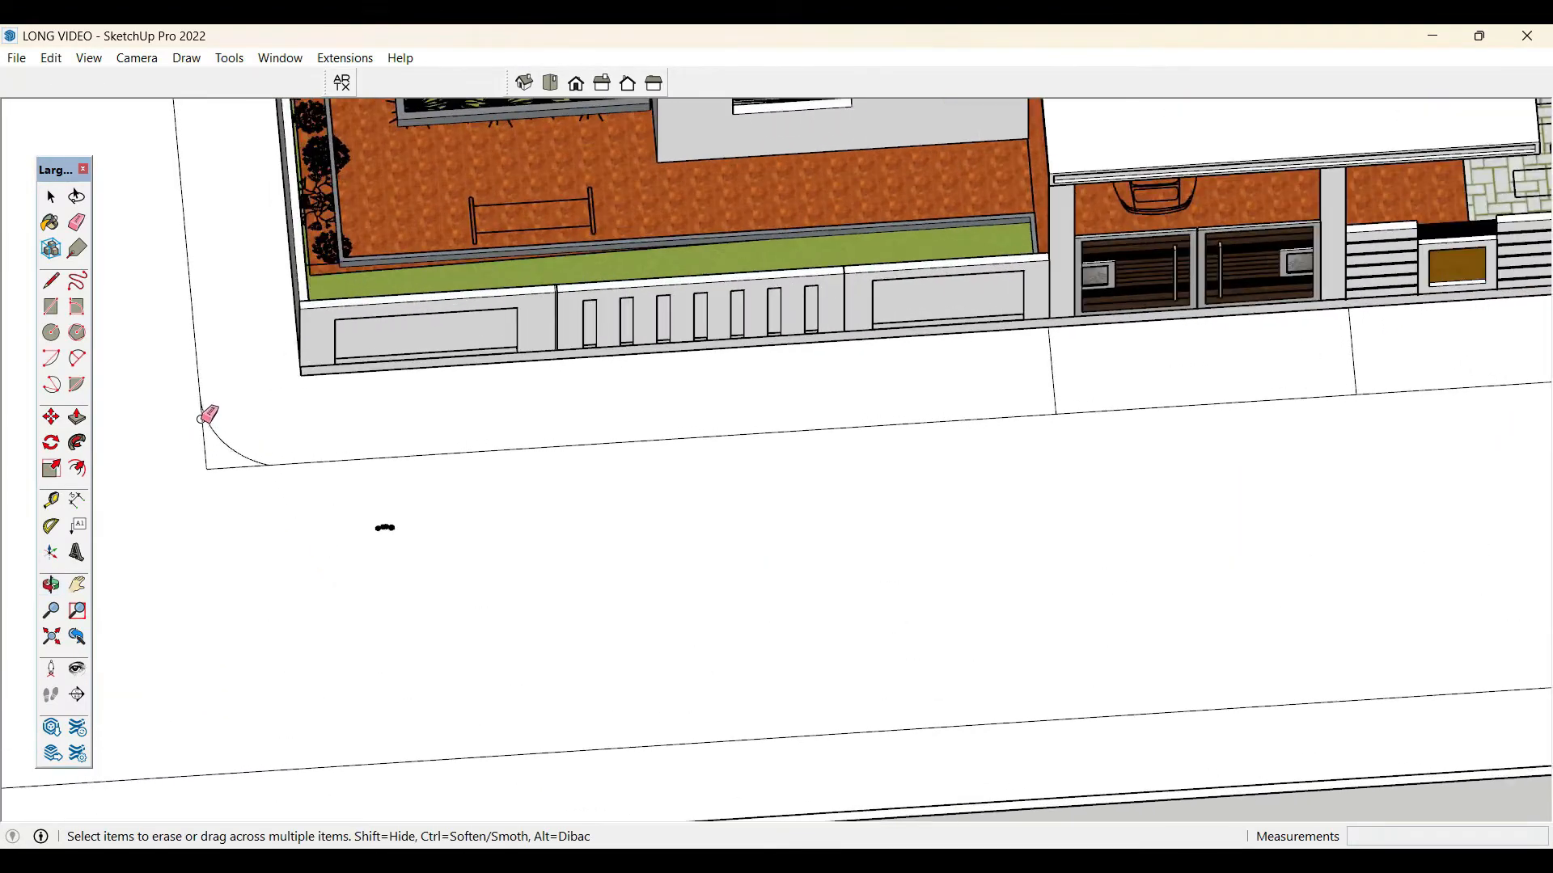
left_click(77, 358)
left_click(199, 362)
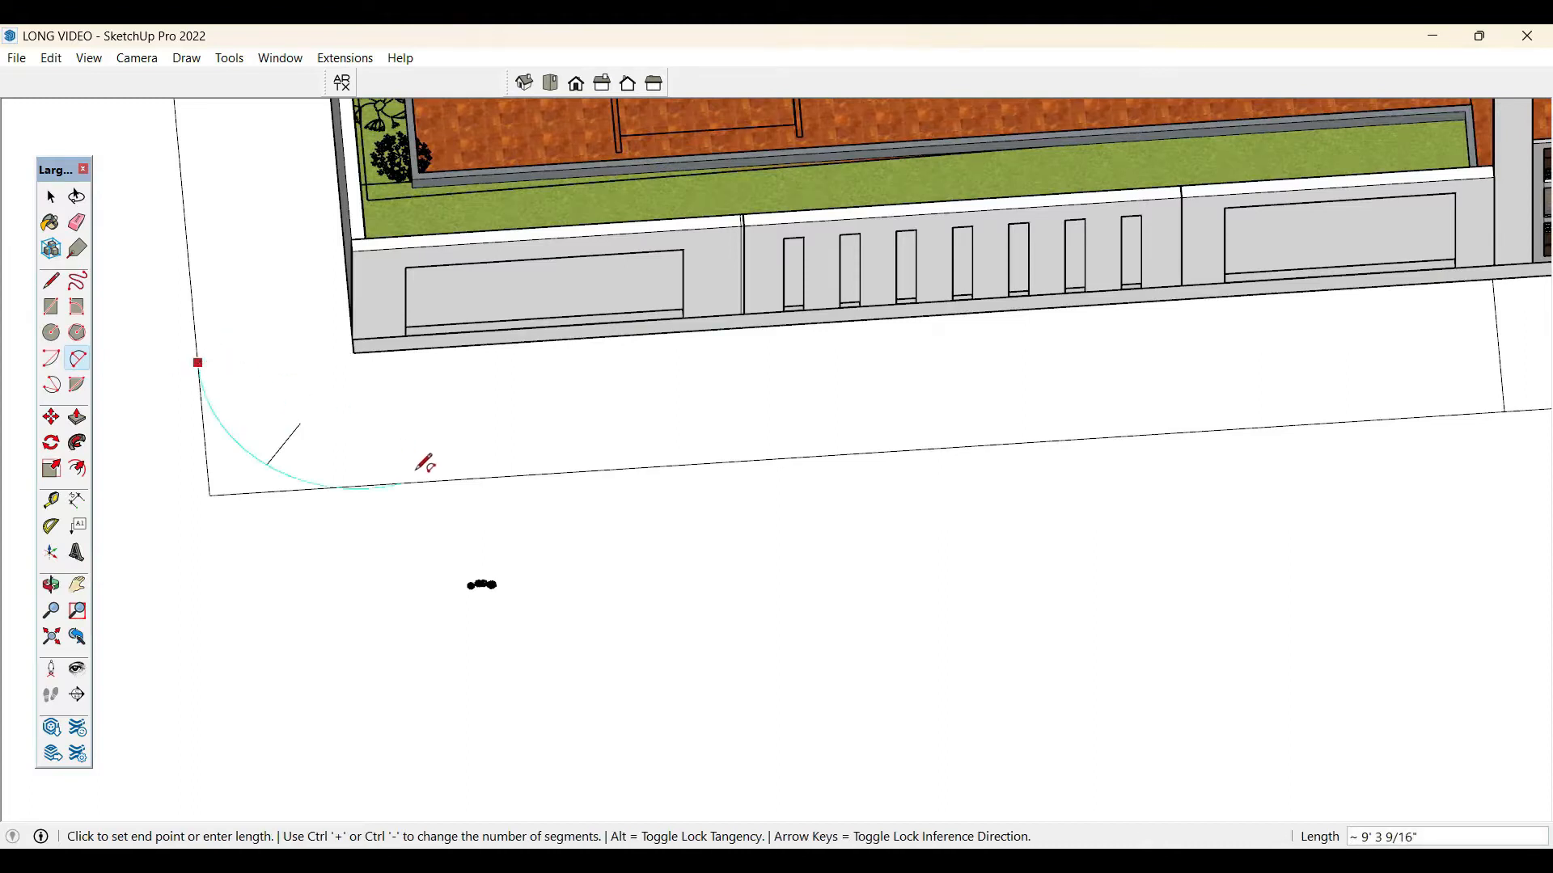
left_click(368, 484)
scroll(247, 509, "down", 3)
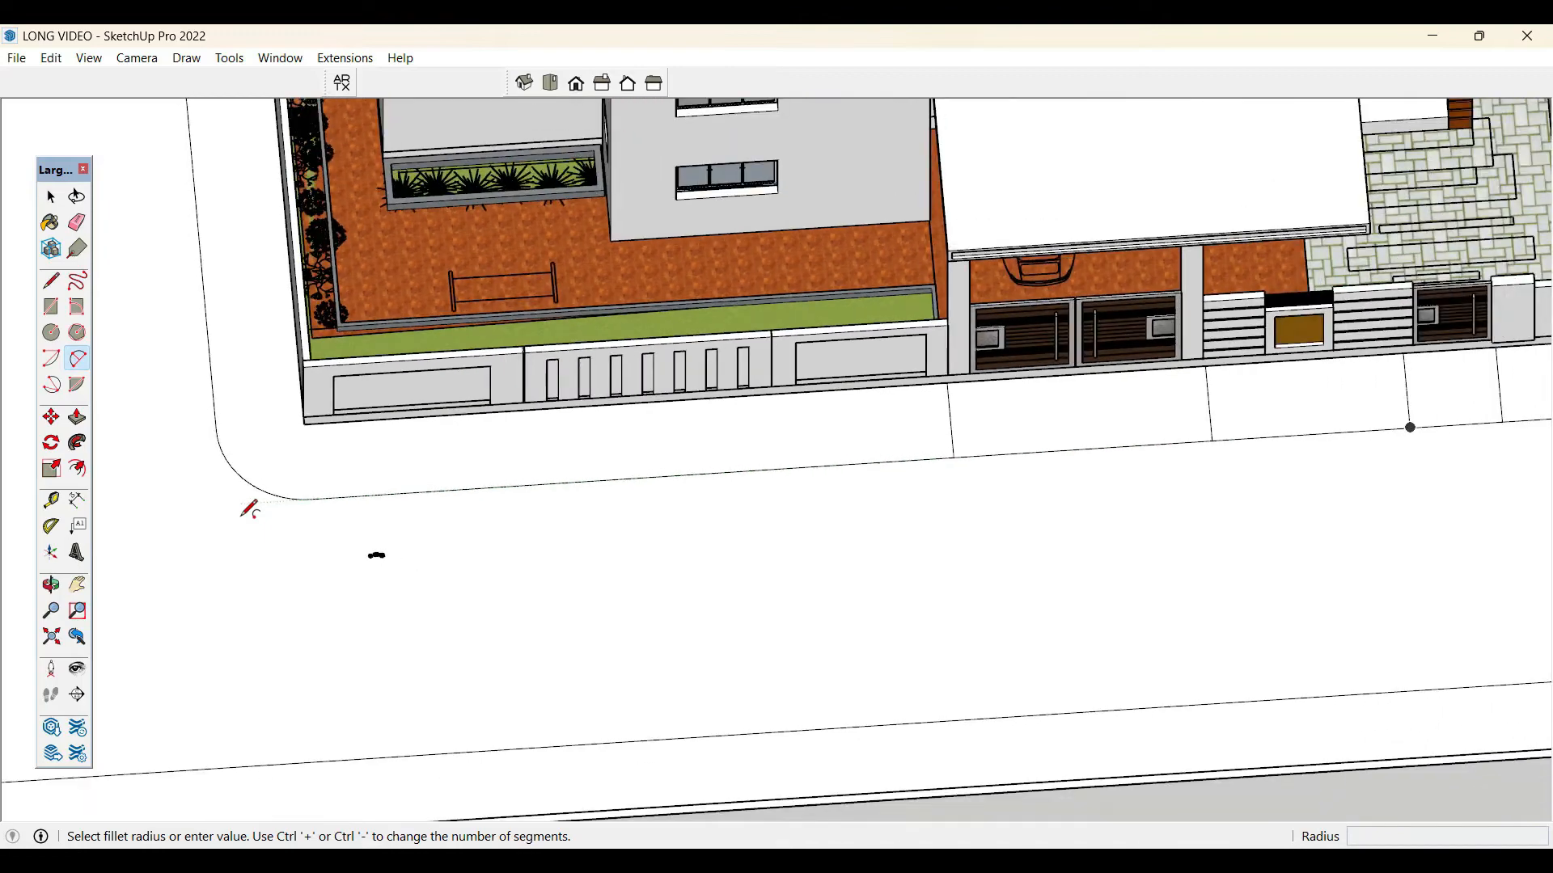
- Round the footpath corner beyond the small entrance gate with a matching tangent arc, trimming off the sharp corner
scroll(248, 509, "down", 5)
scroll(1124, 441, "up", 6)
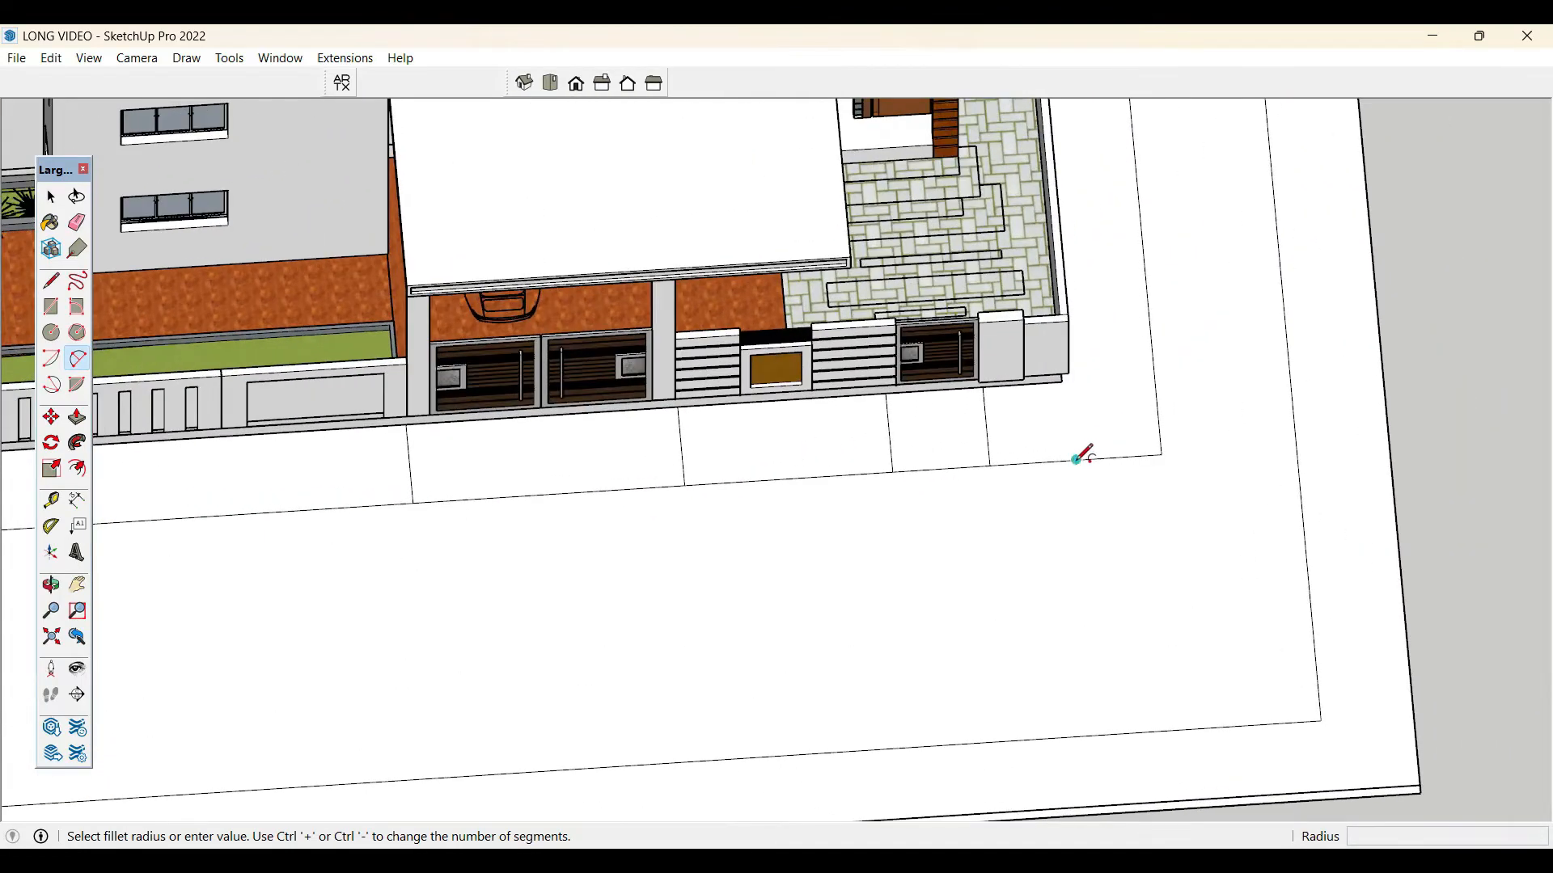
left_click(1077, 460)
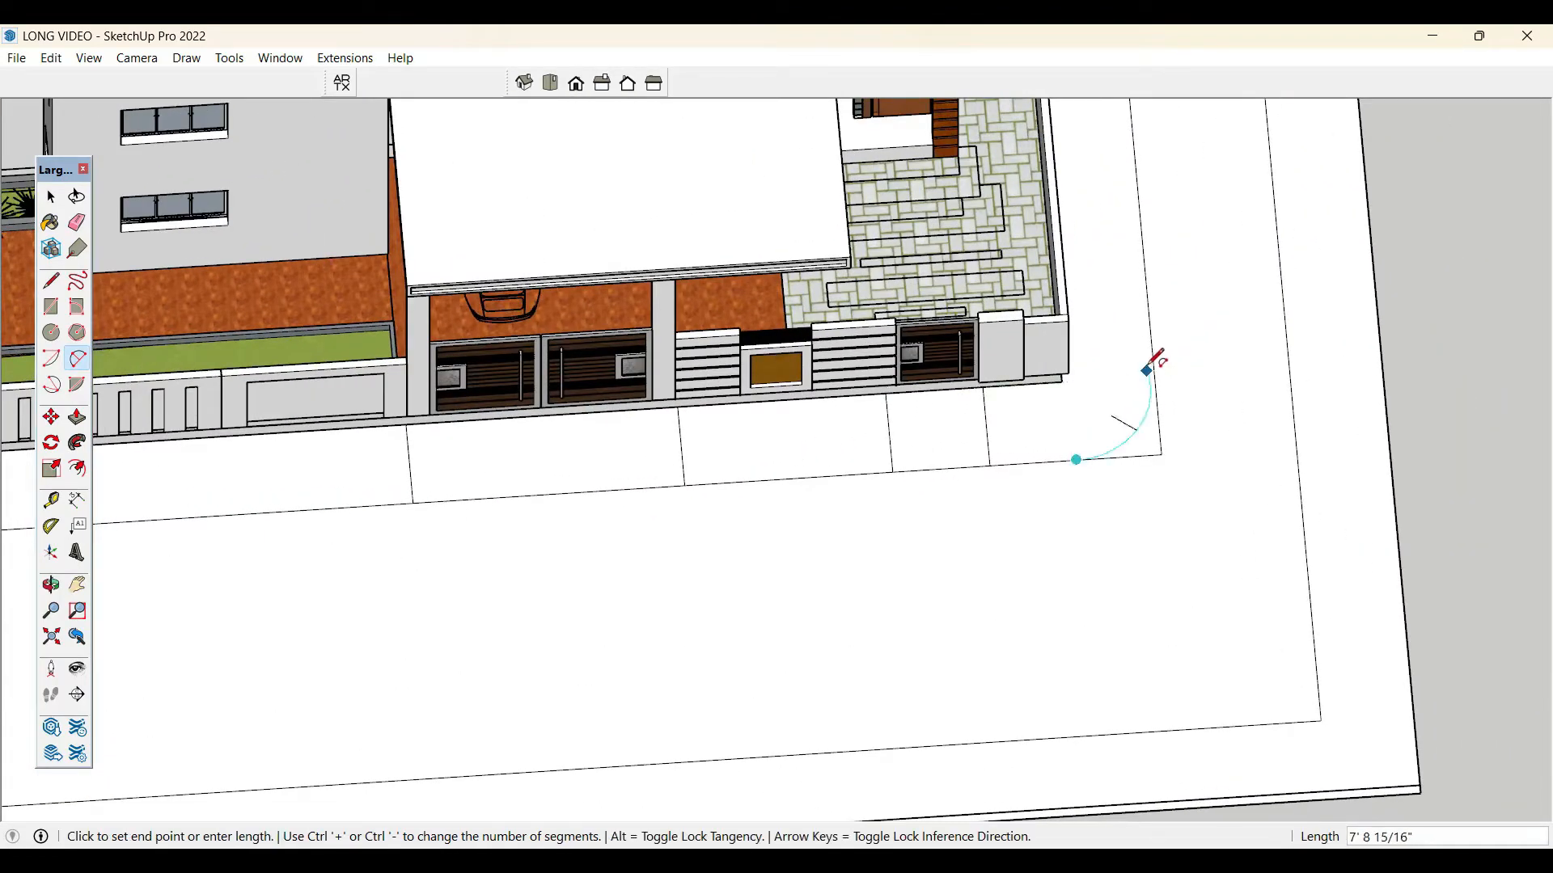
left_click(1157, 381)
left_click(1165, 375)
key("space")
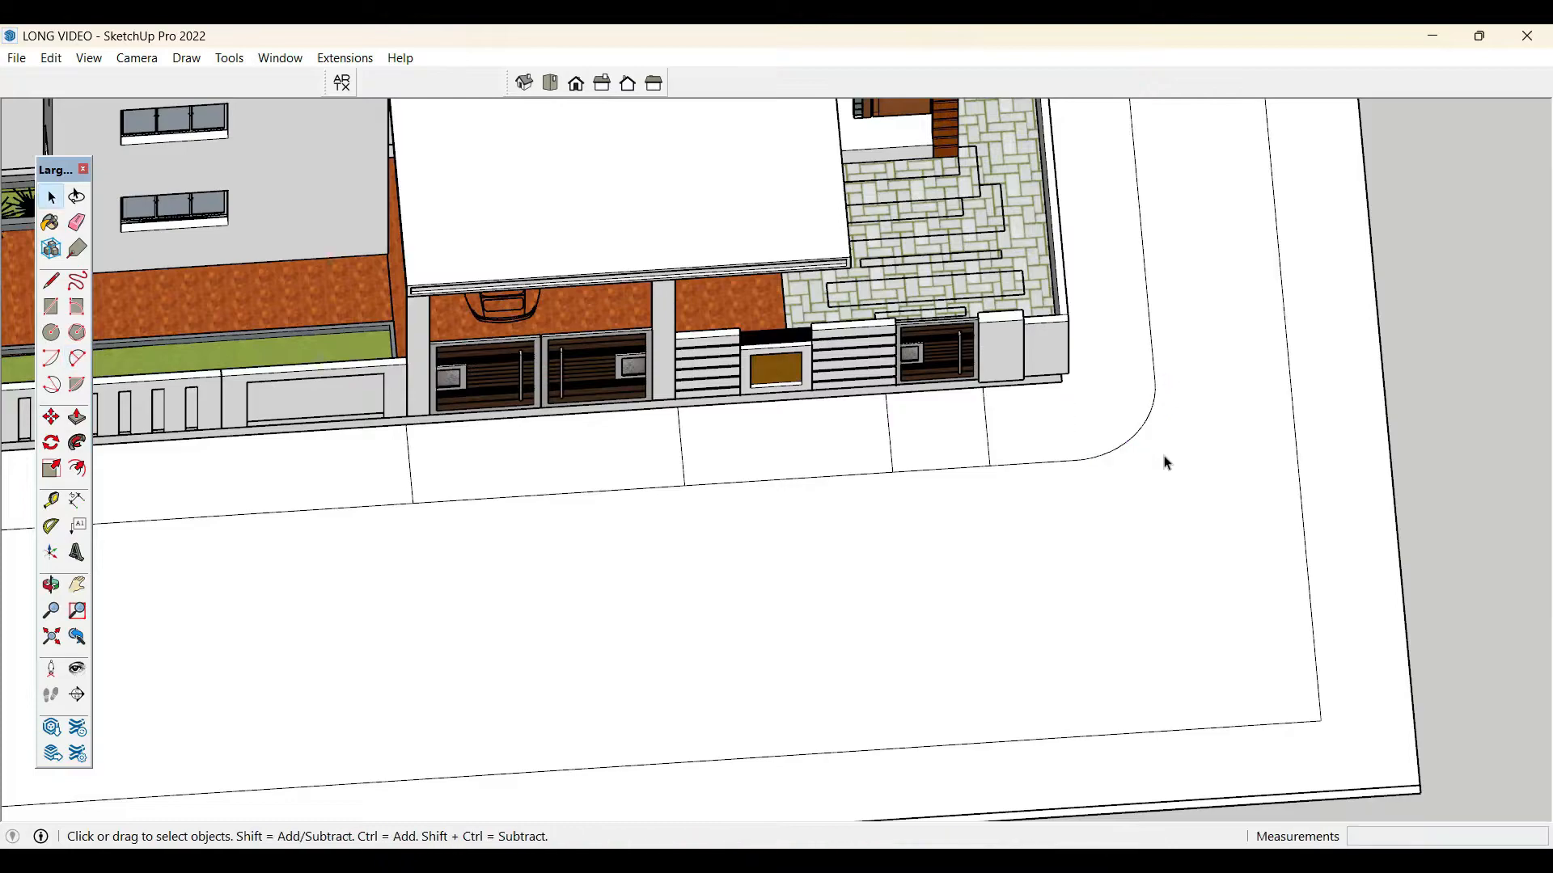
- Raise the footpath face around the road about 11 3/8" with Push/Pull, leaving out the gate approaches
scroll(1151, 555, "down", 3)
middle_click_drag(1151, 555, 1195, 344)
scroll(1195, 342, "down", 3)
middle_click_drag(1258, 406, 991, 422)
scroll(991, 423, "up", 3)
scroll(880, 442, "up", 3)
left_click(704, 486)
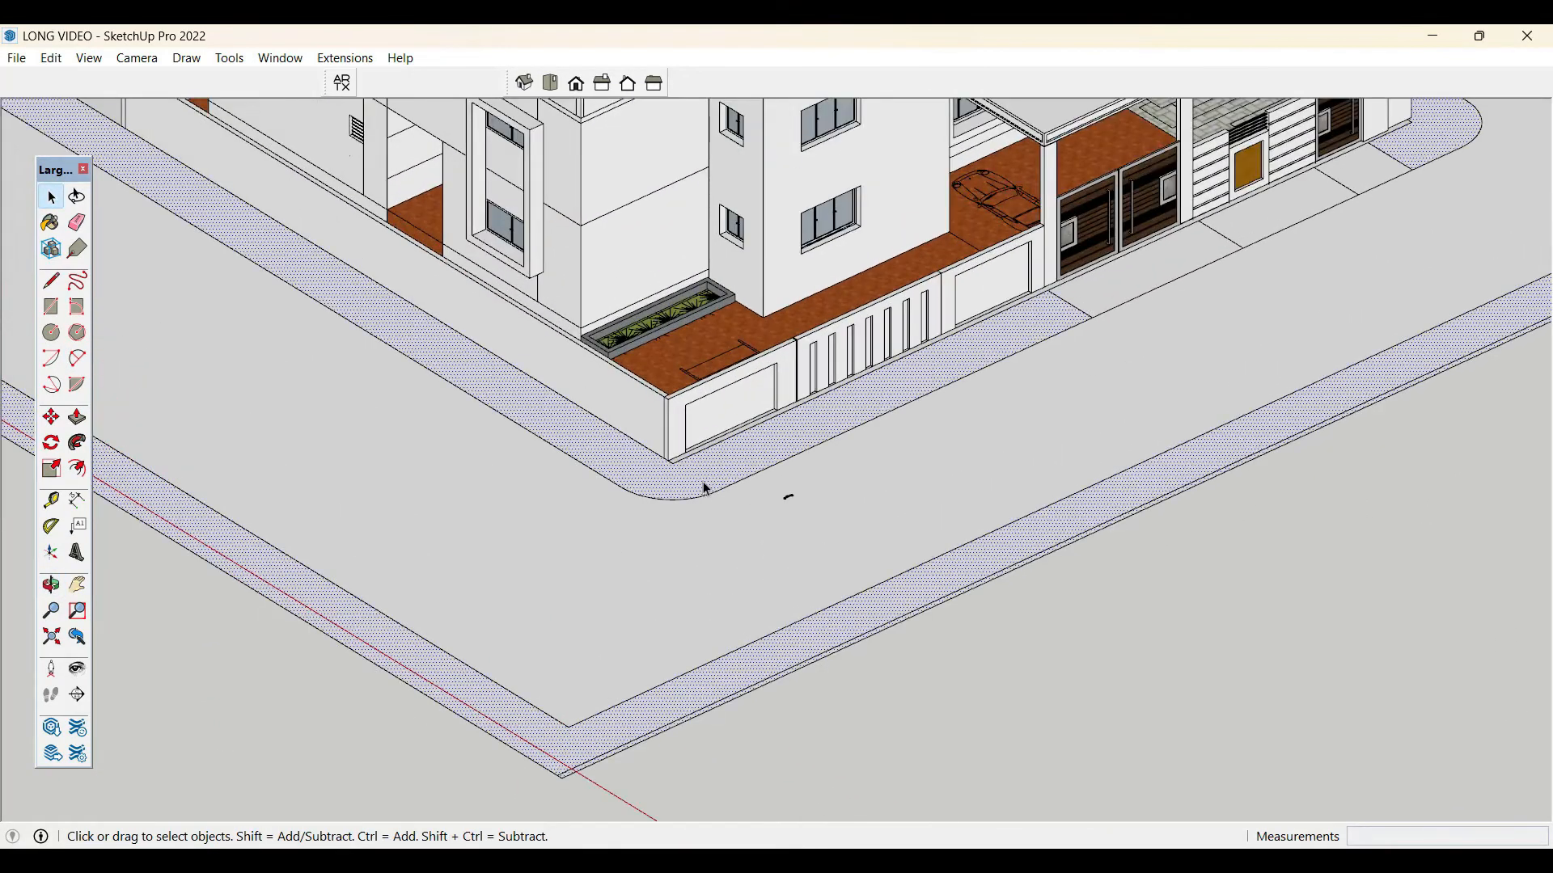
key("p")
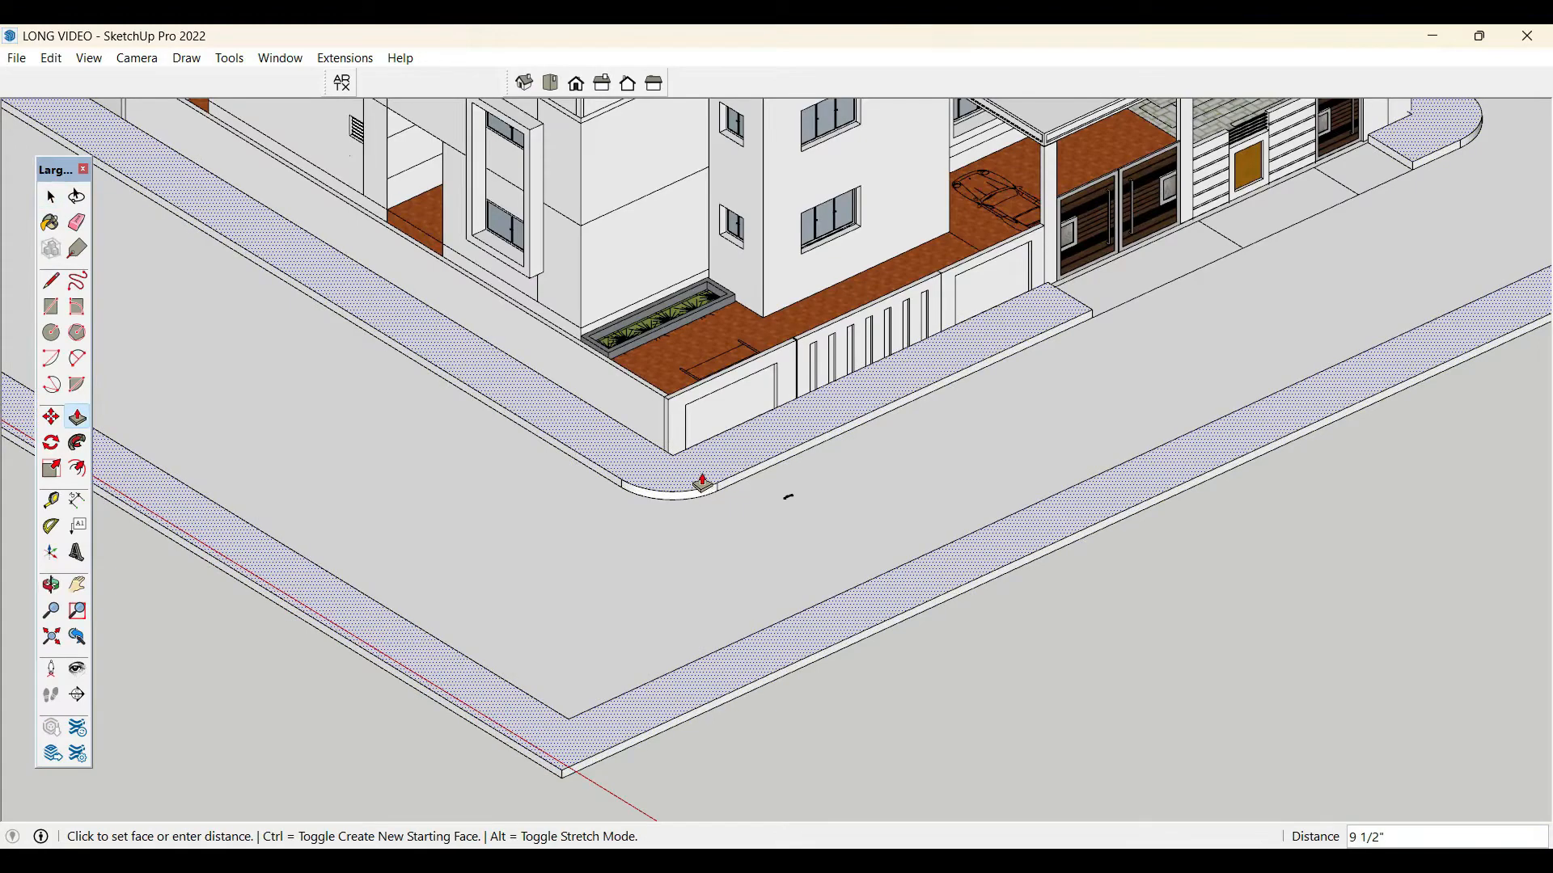
scroll(702, 480, "down", 3)
left_click(697, 482)
scroll(1282, 250, "up", 5)
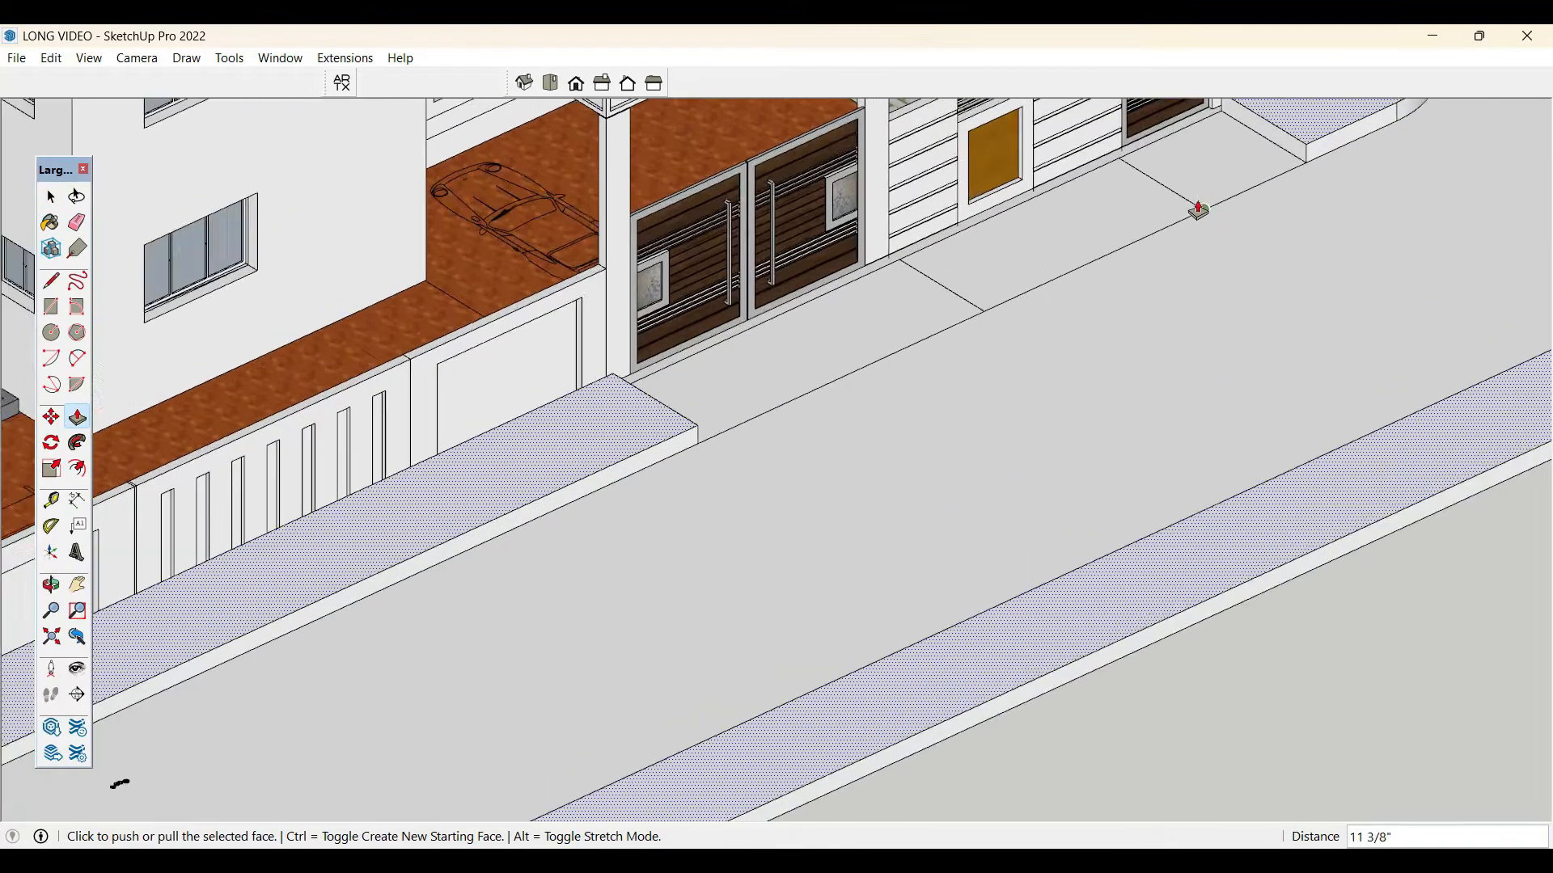
- Push/Pull the footpath section between the double gate and the small gate up level with the raised footpath
key("space")
left_click(998, 284)
key("p")
left_click(997, 284)
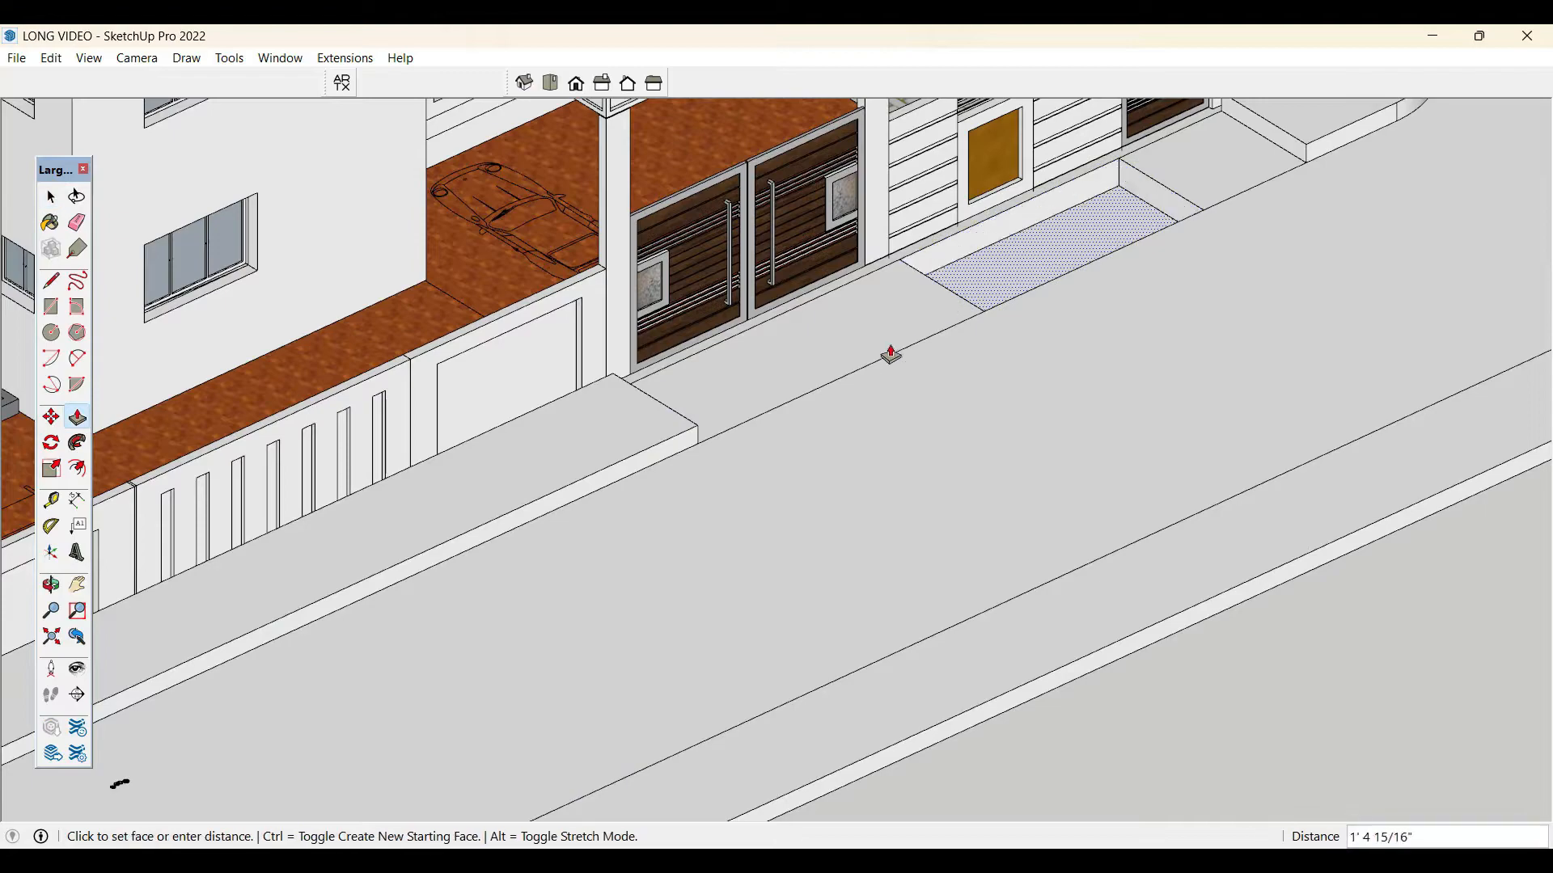
left_click(698, 440)
key("space")
scroll(745, 428, "down", 5)
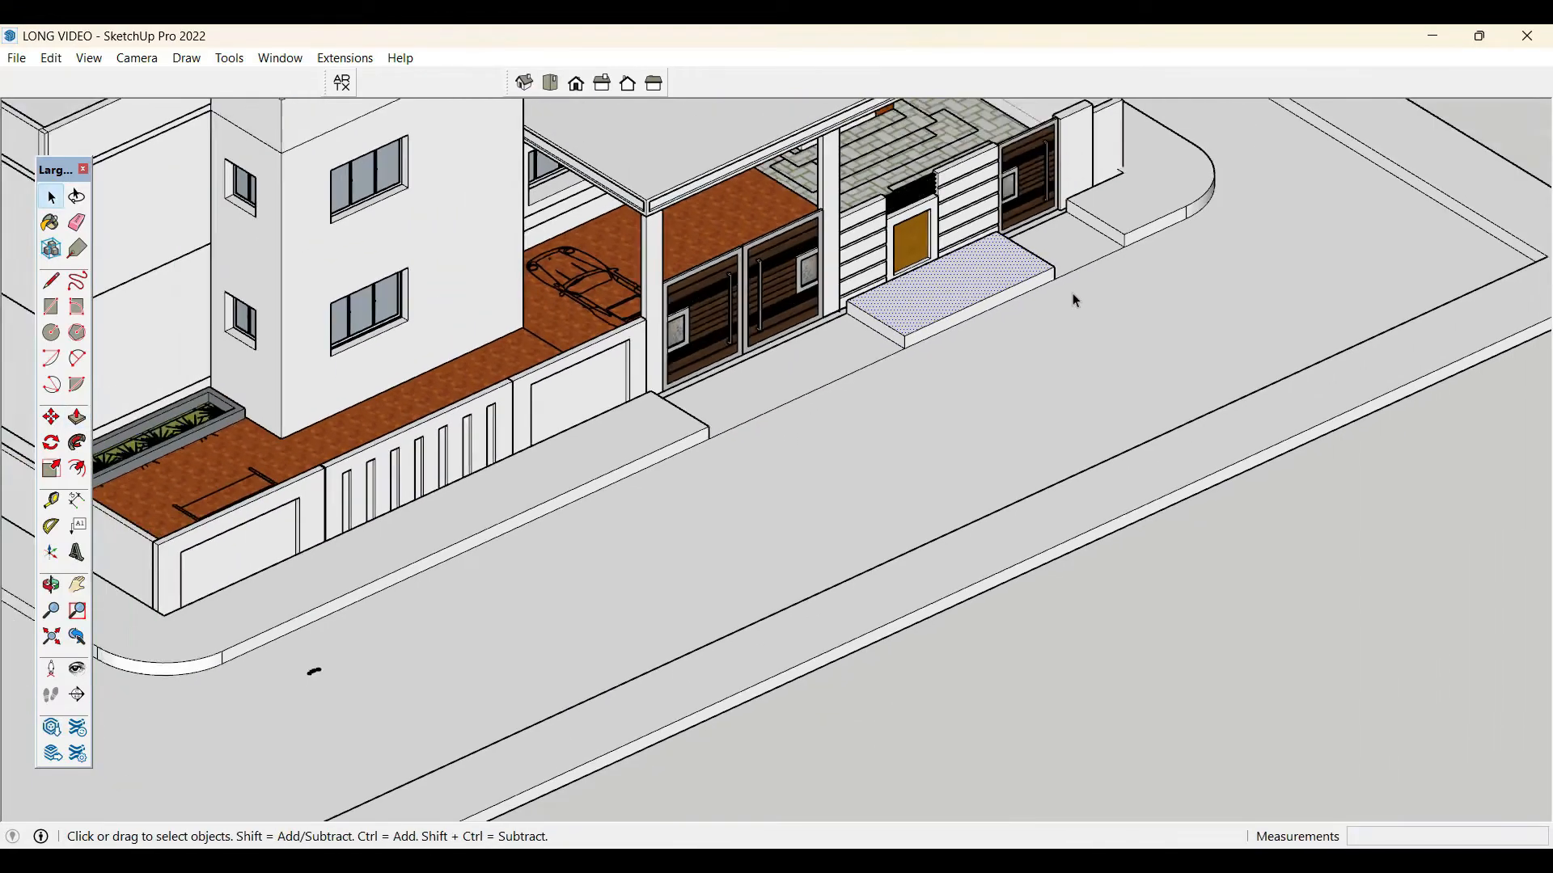
- Push the footpath section between the two gates down about 11 1/16", nearly to road level
scroll(1072, 292, "up", 5)
middle_click_drag(1072, 292, 1062, 268)
scroll(1061, 268, "down", 5)
scroll(911, 308, "up", 5)
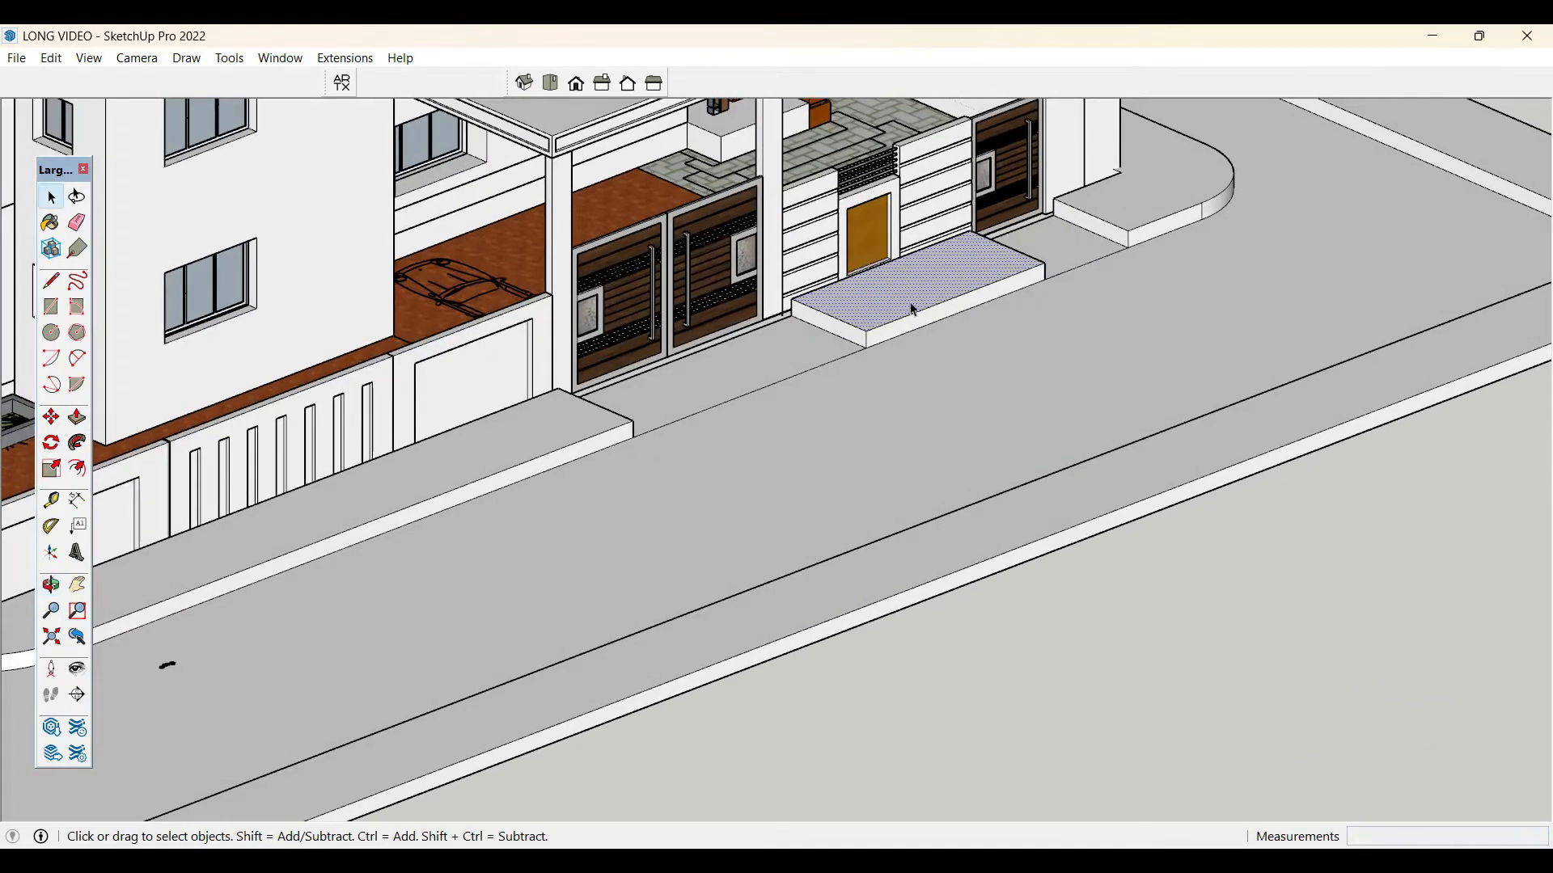
scroll(828, 331, "up", 5)
key("p")
left_click(764, 263)
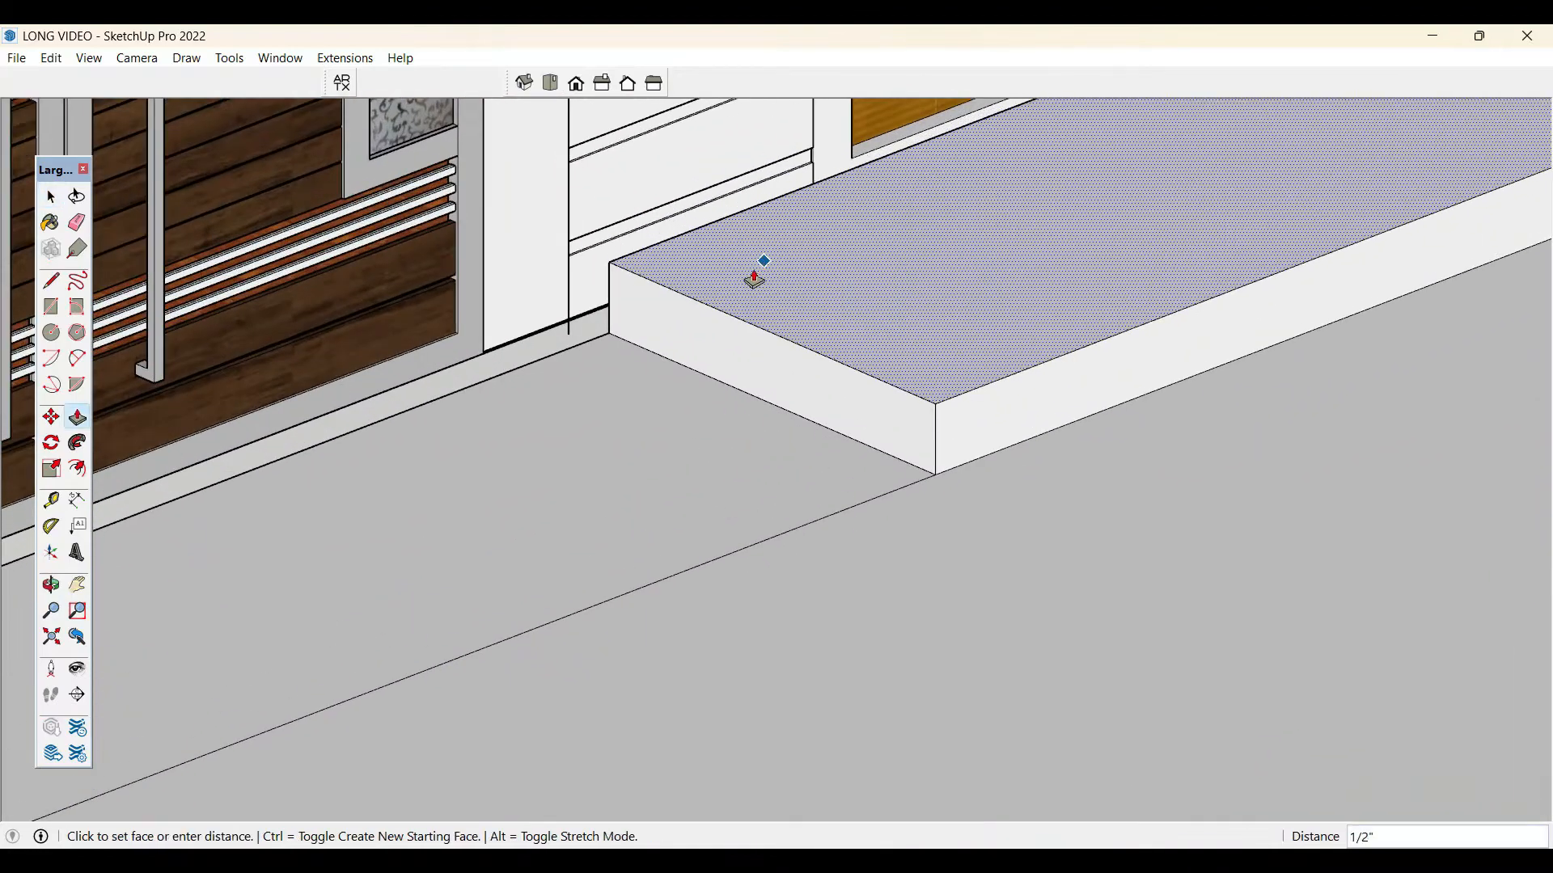
left_click(591, 317)
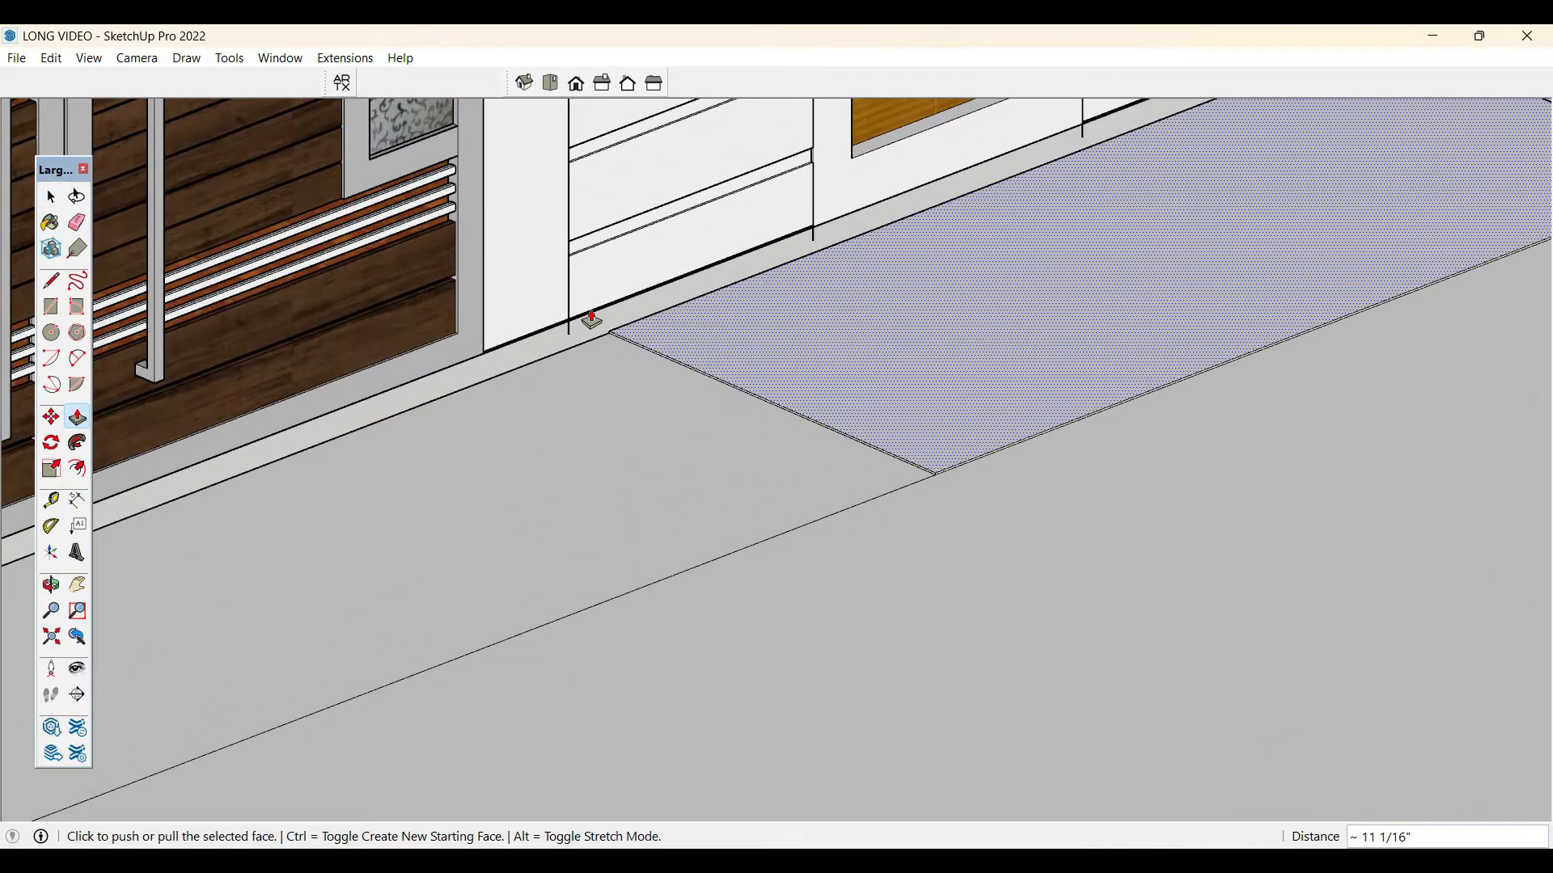
key("space")
scroll(614, 319, "down", 6)
scroll(943, 337, "down", 5)
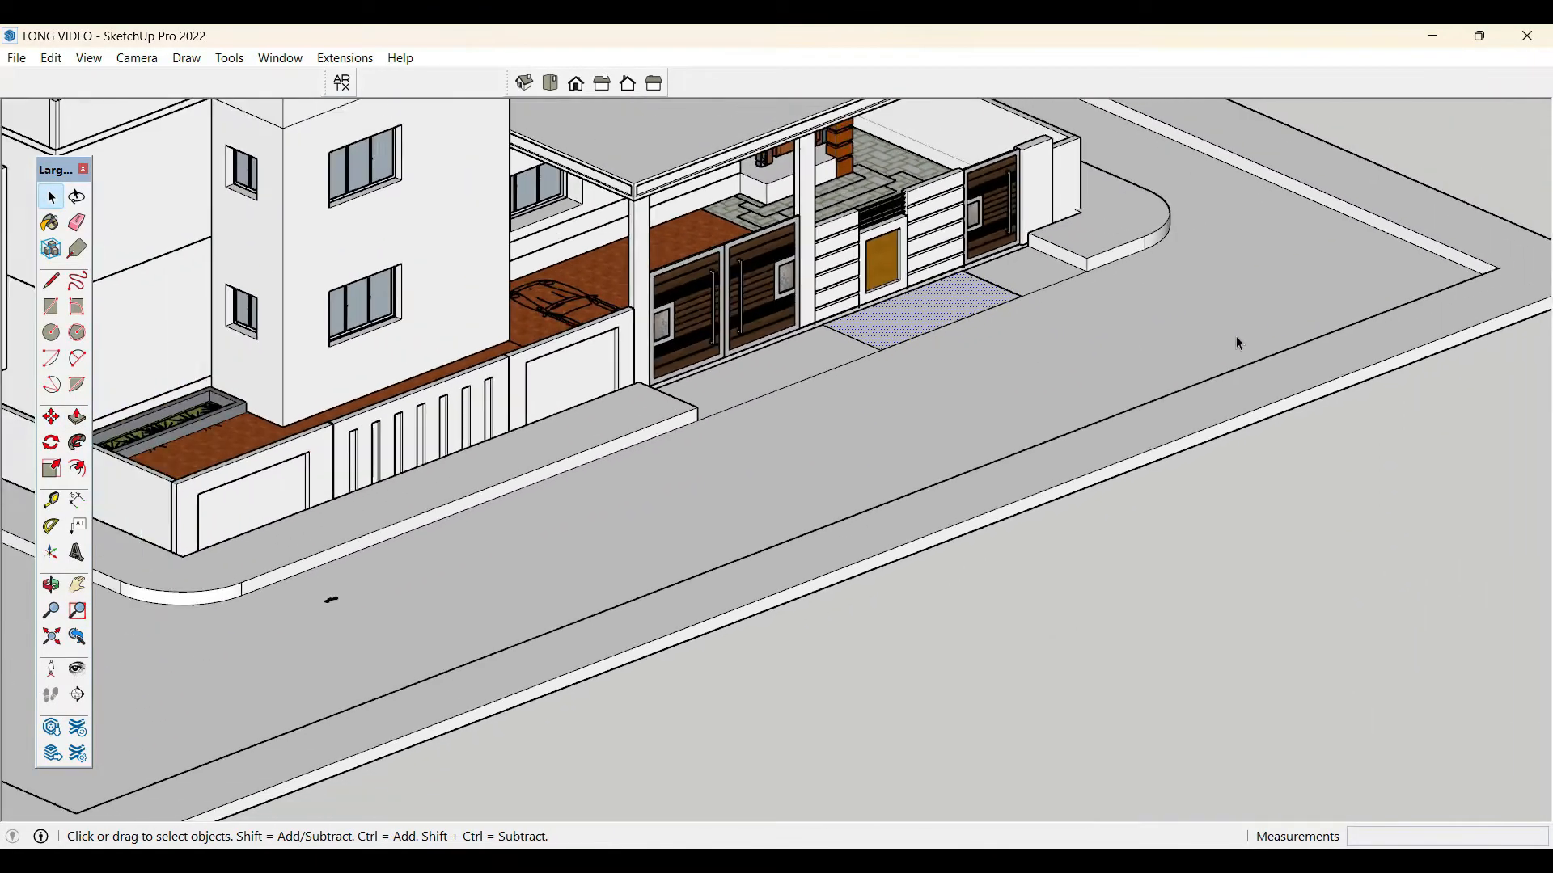
- Draw a line across the footpath from the first inner corner to the outer edge at the side road's end near the origin
middle_click_drag(1234, 339, 1369, 353)
scroll(1302, 455, "up", 4)
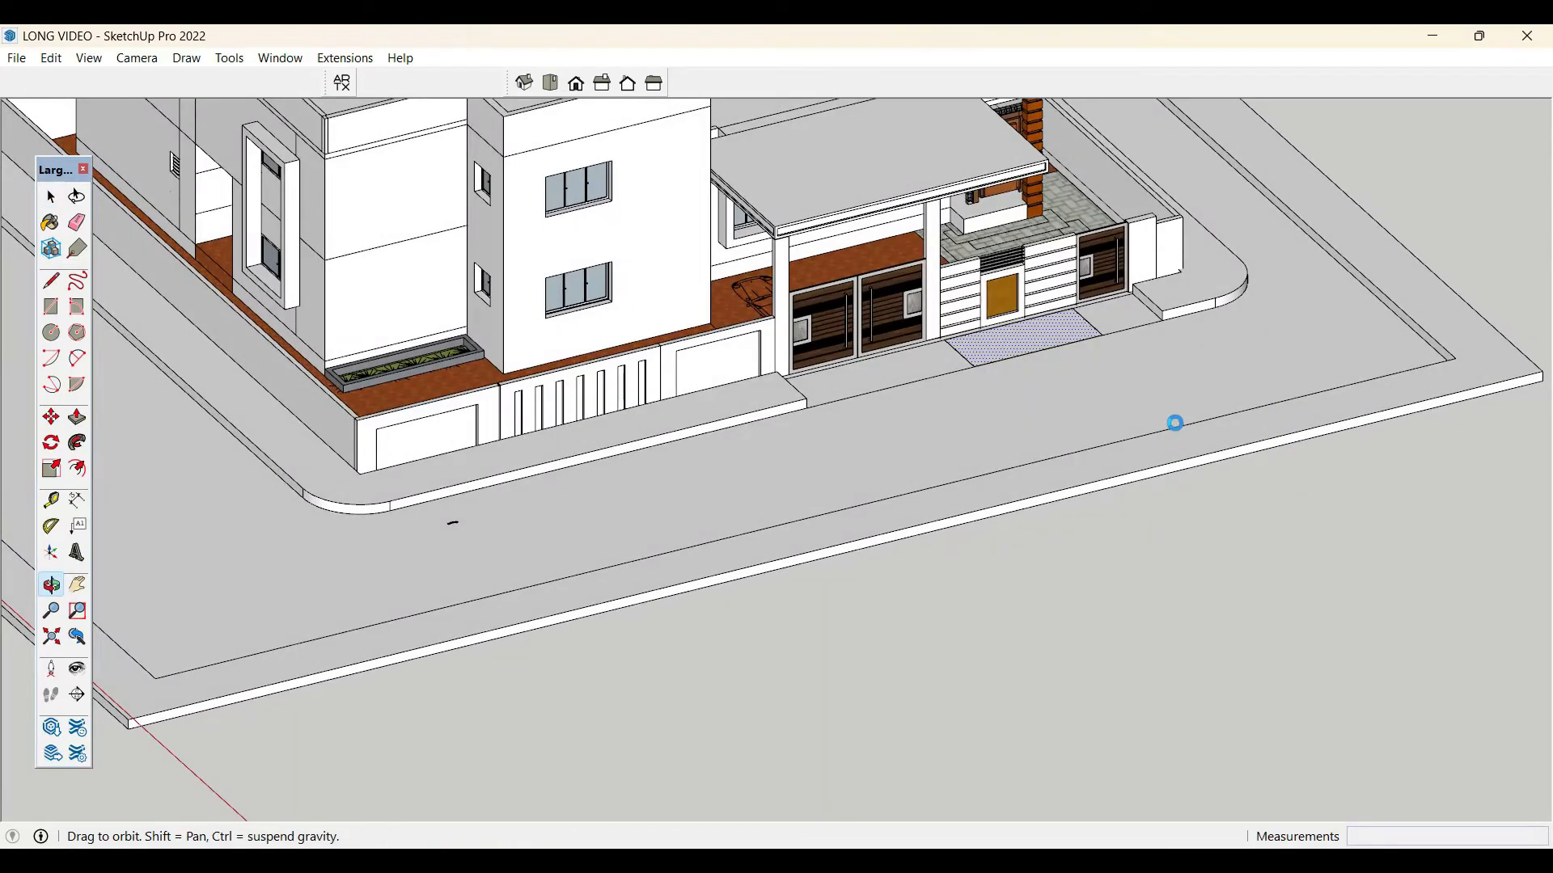
middle_click_drag(1175, 423, 1175, 427)
scroll(1176, 425, "down", 6)
middle_click_drag(711, 455, 1416, 426)
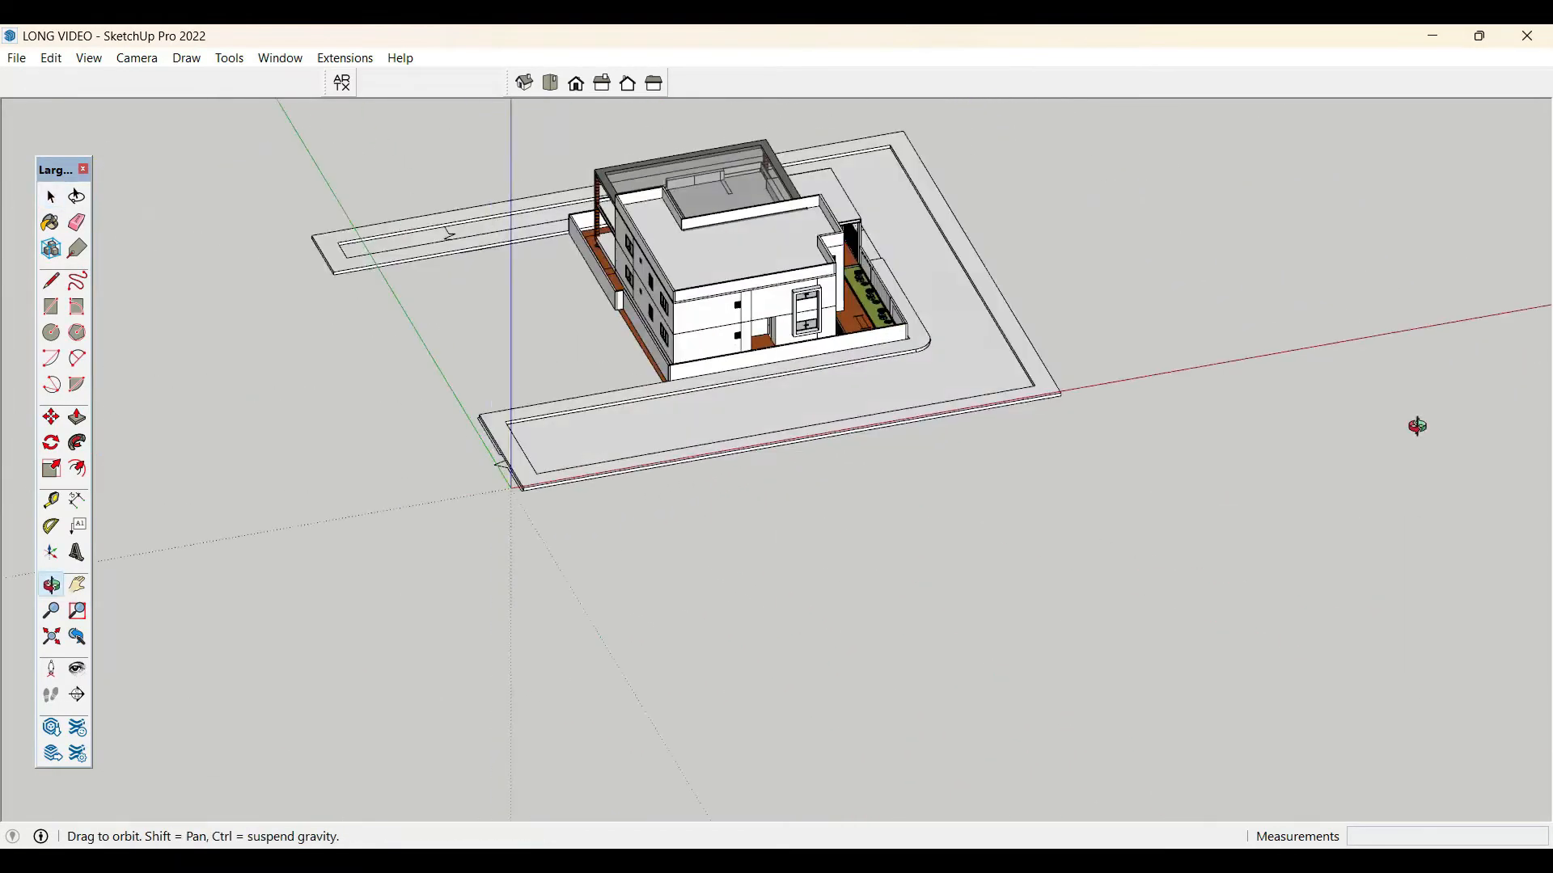
scroll(574, 525, "up", 6)
scroll(749, 499, "down", 3)
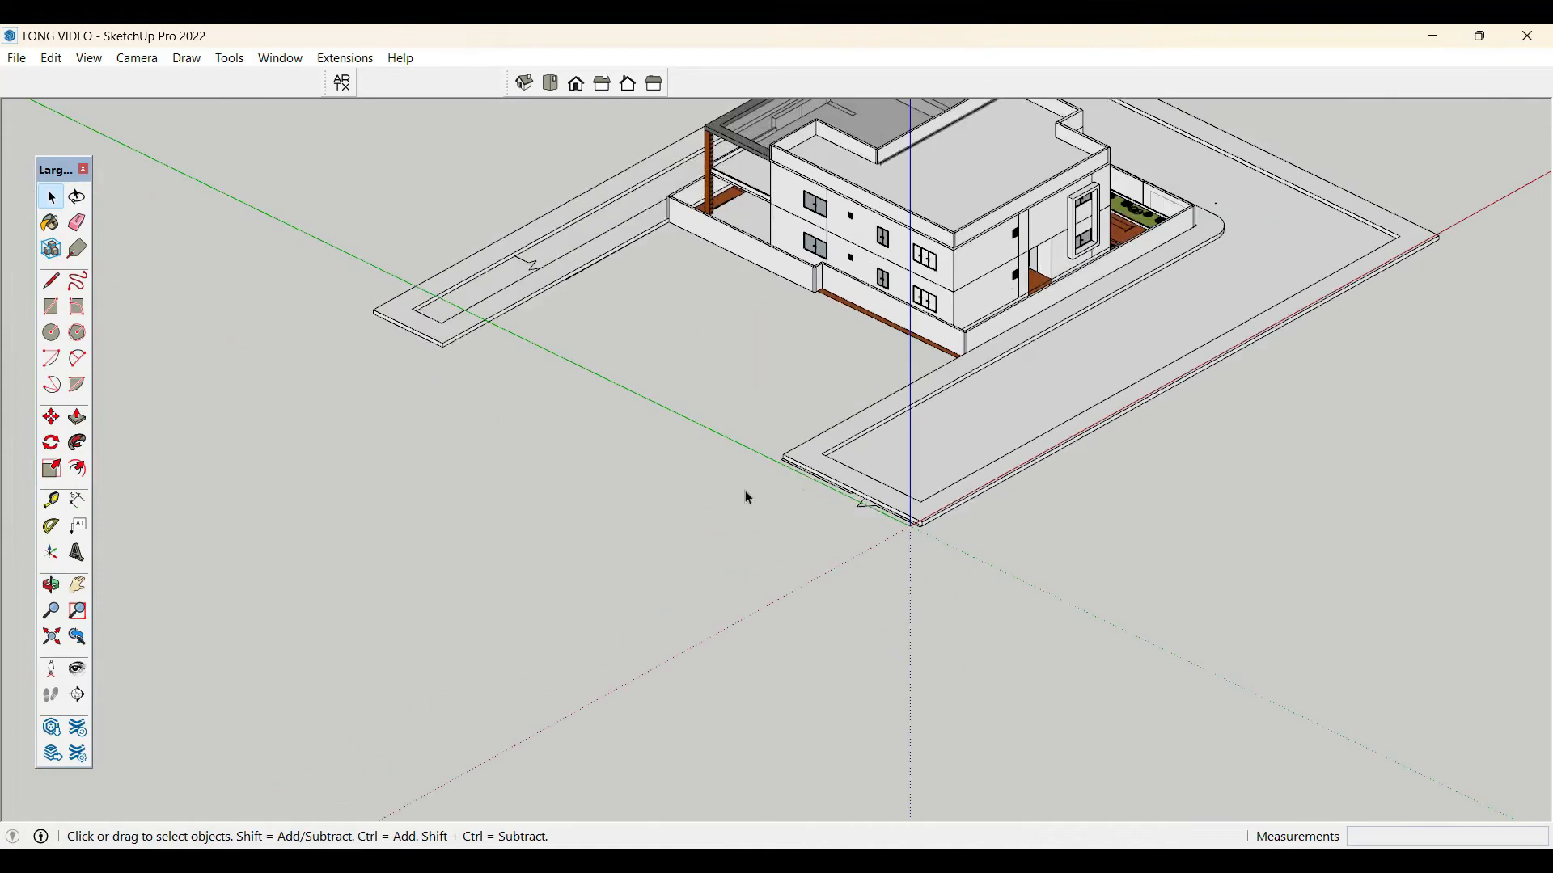
scroll(876, 506, "up", 5)
left_click(877, 506)
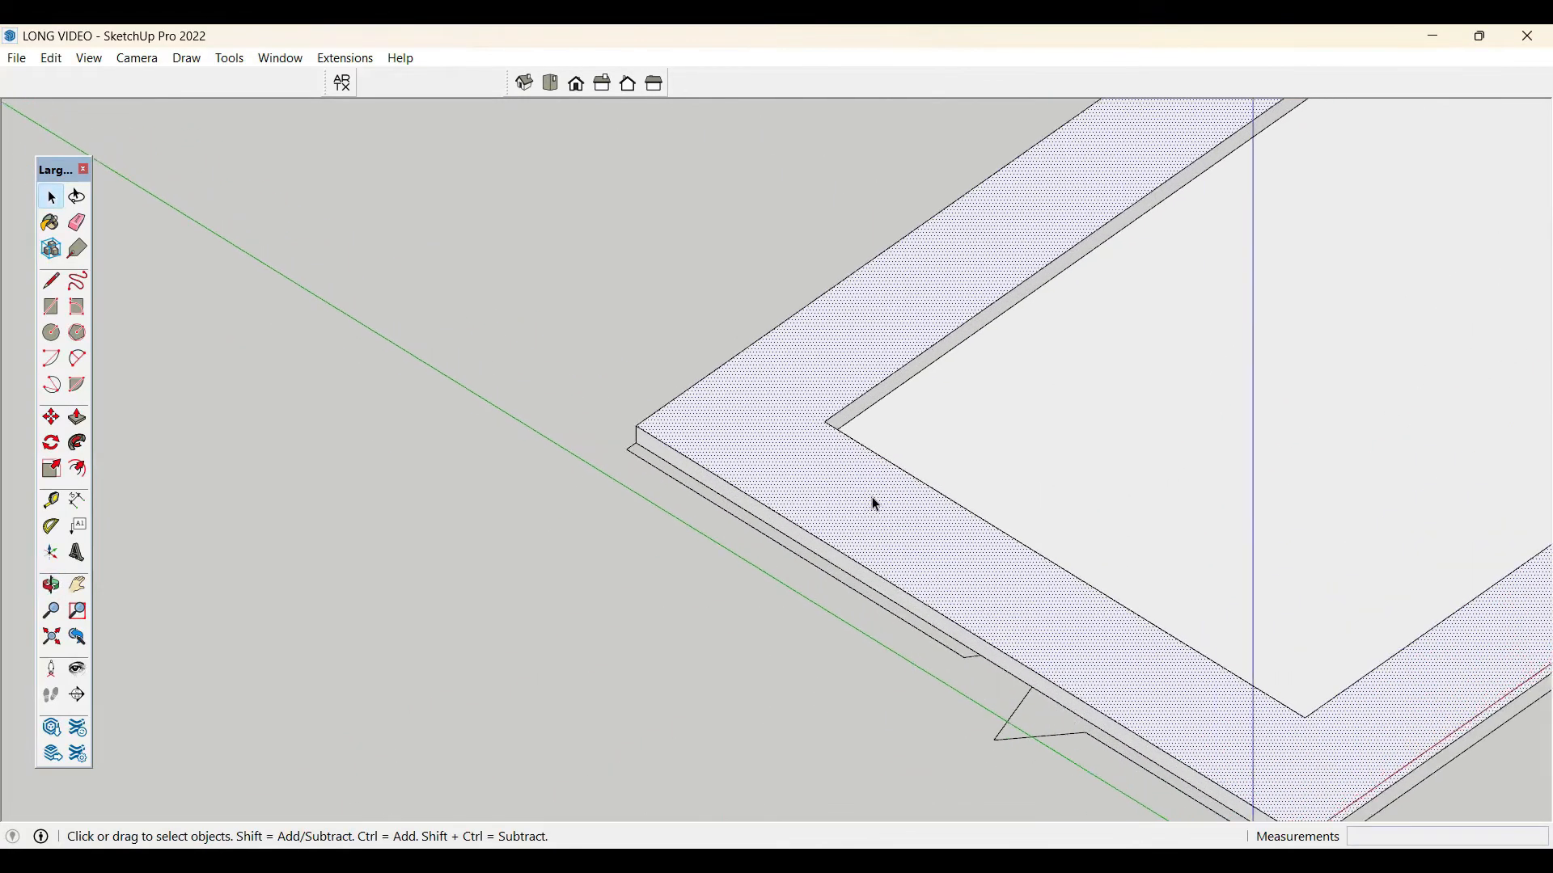
scroll(872, 499, "up", 1)
key("l")
left_click(819, 414)
left_click(718, 484)
key("space")
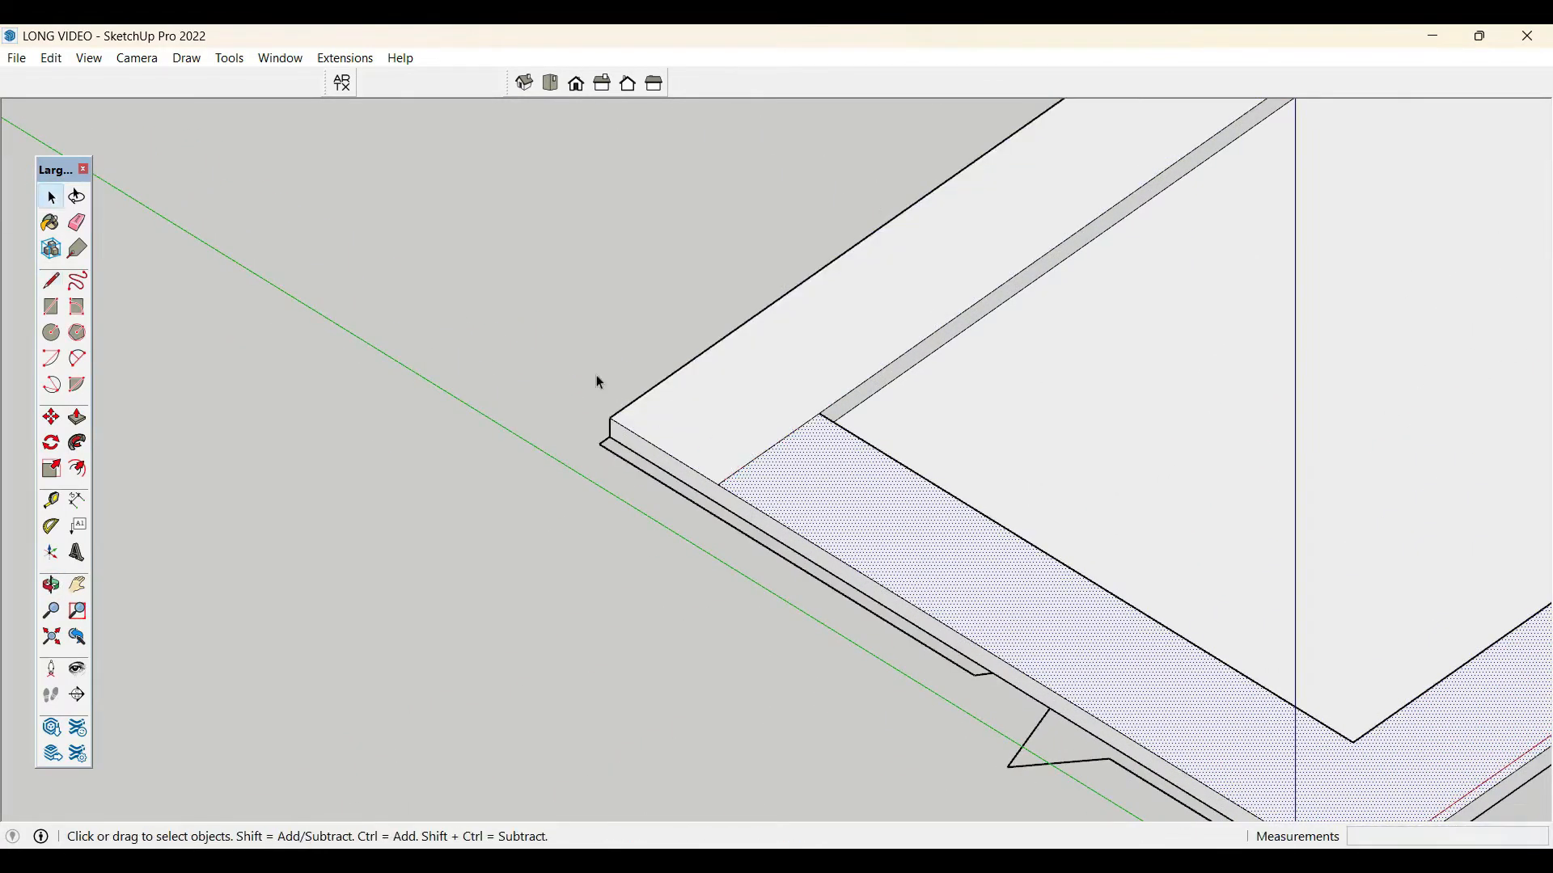
- Draw a matching line from the other inner corner and push the enclosed end strip down 11 3/8" to road level
scroll(599, 381, "down", 3)
key("l")
left_click(1023, 581)
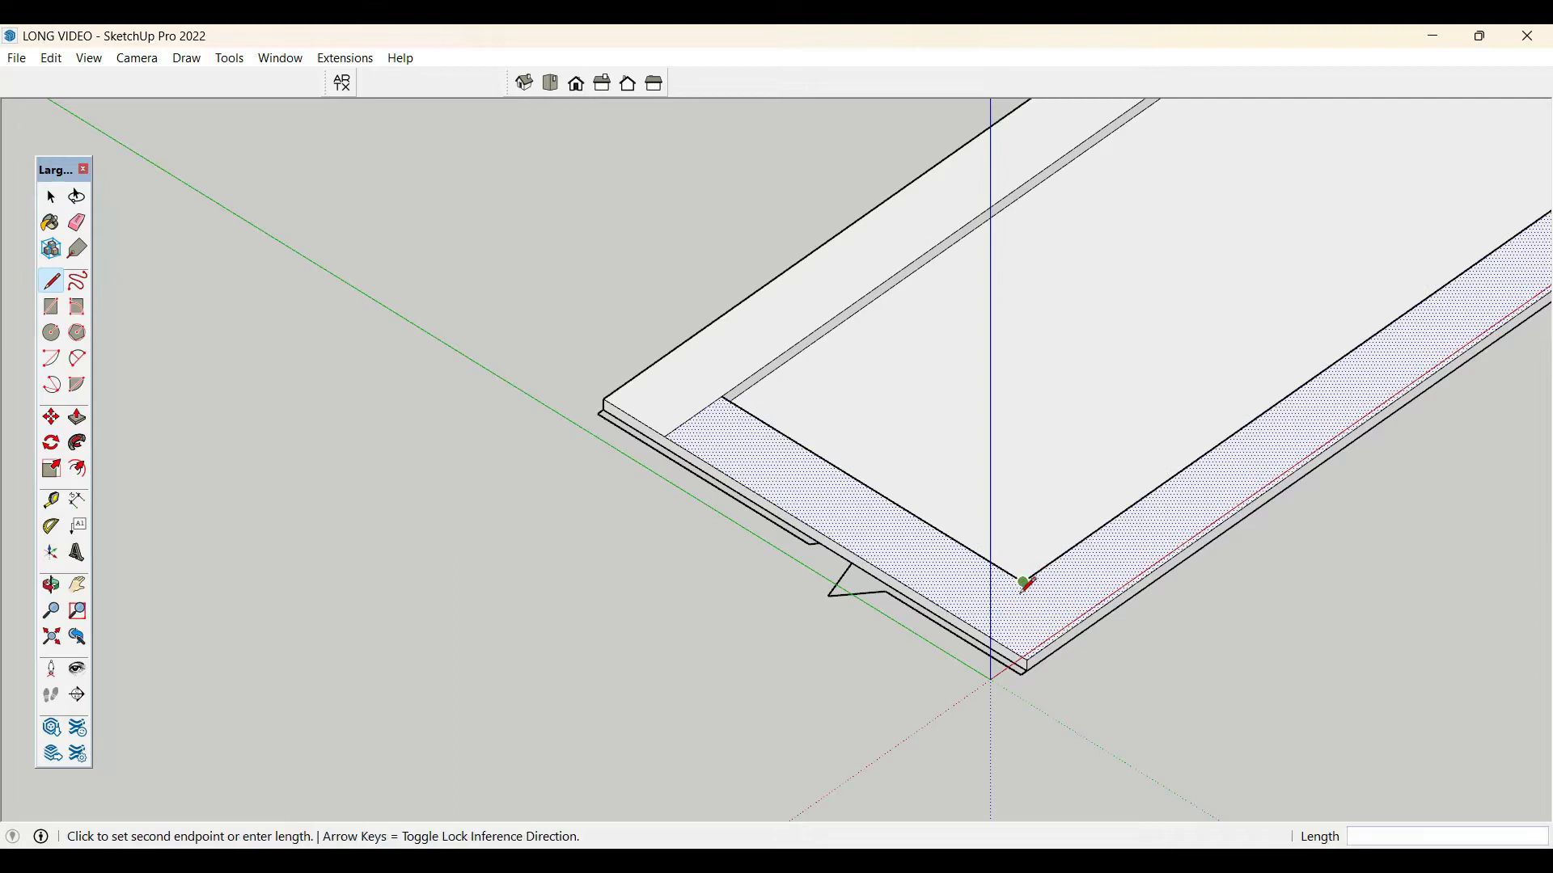
left_click(968, 621)
key("space")
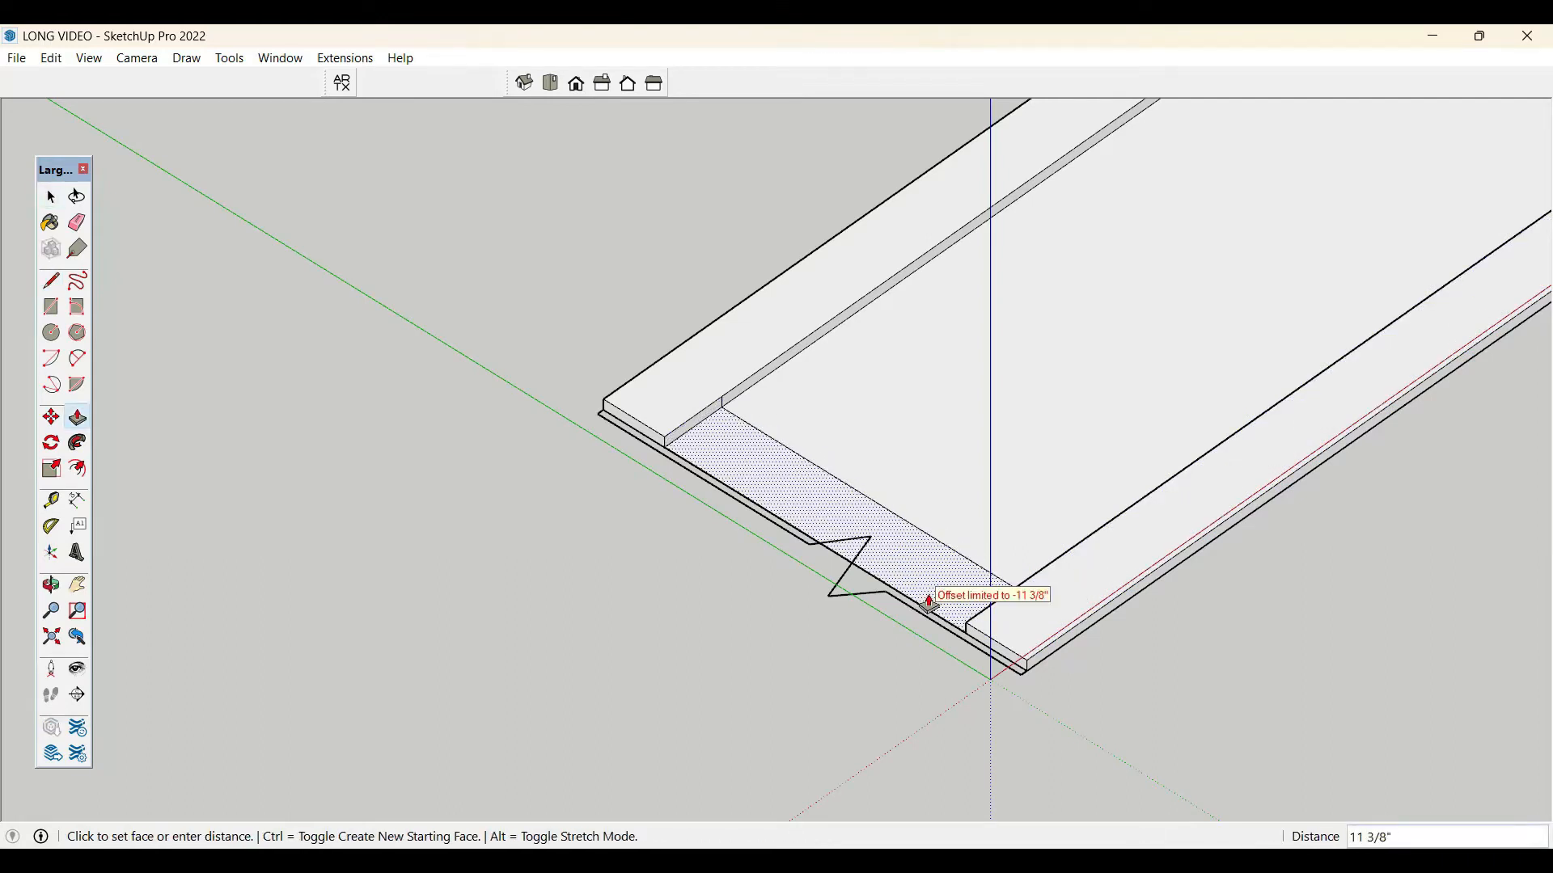
key("space")
scroll(994, 670, "up", 3)
key("p")
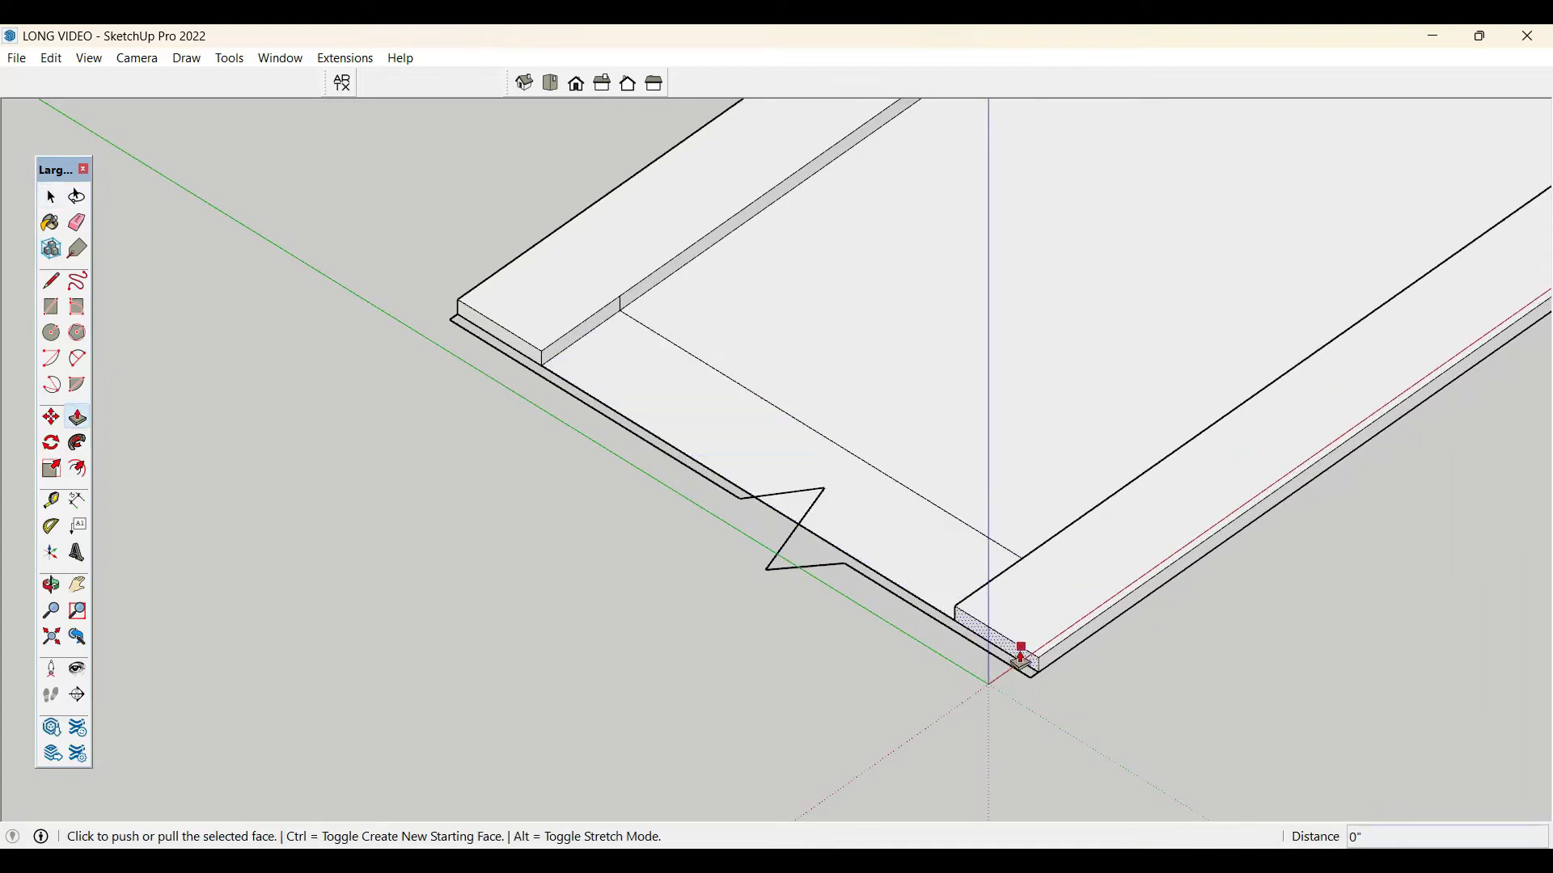
triple_click(1016, 664)
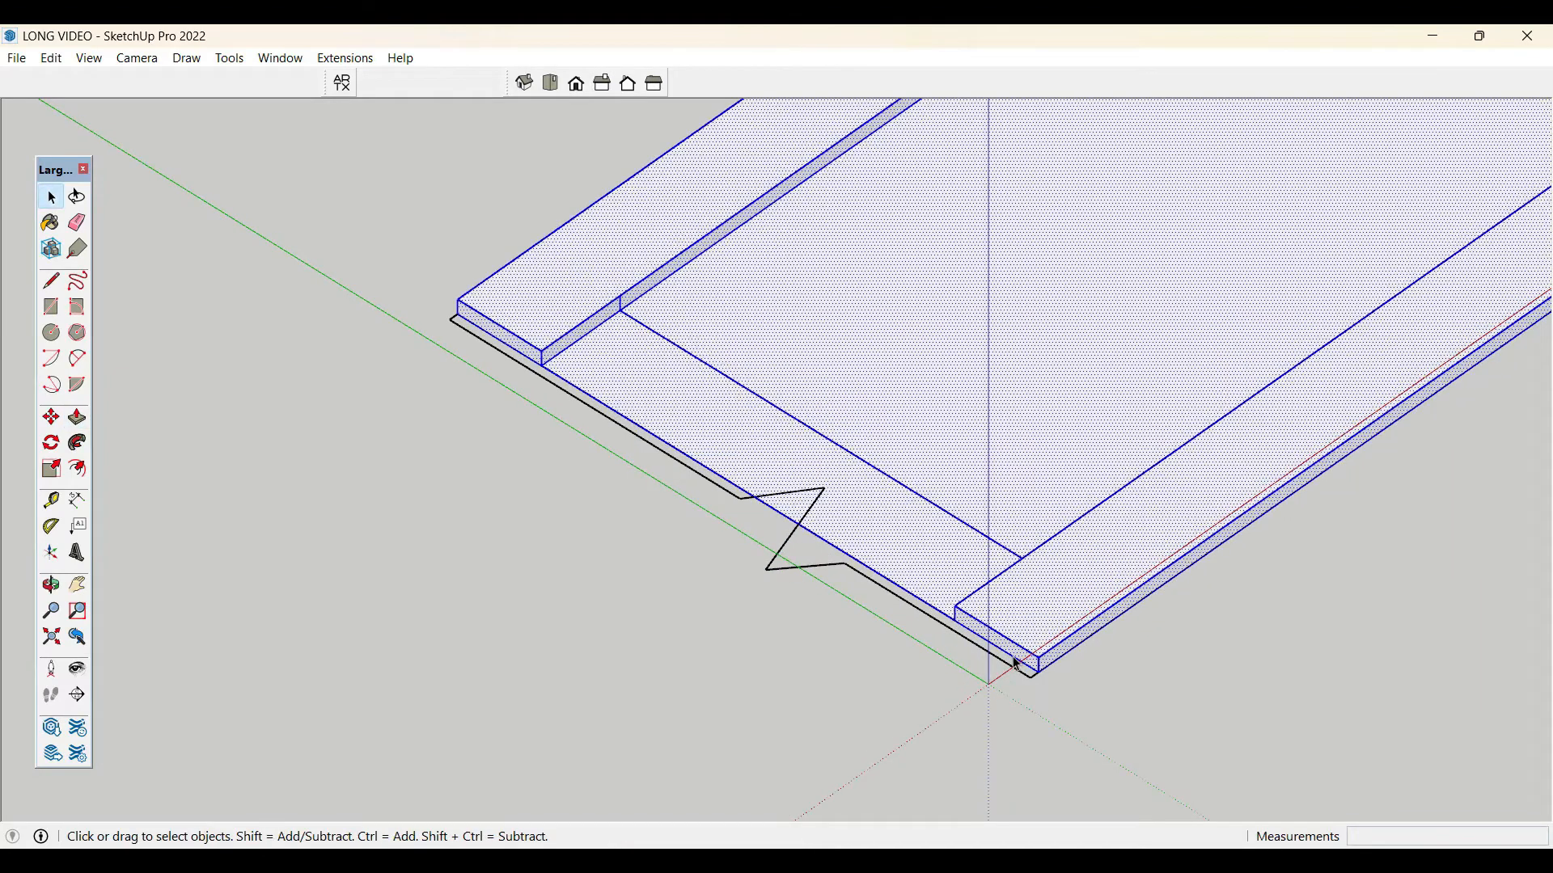
key("s")
scroll(1210, 624, "down", 5)
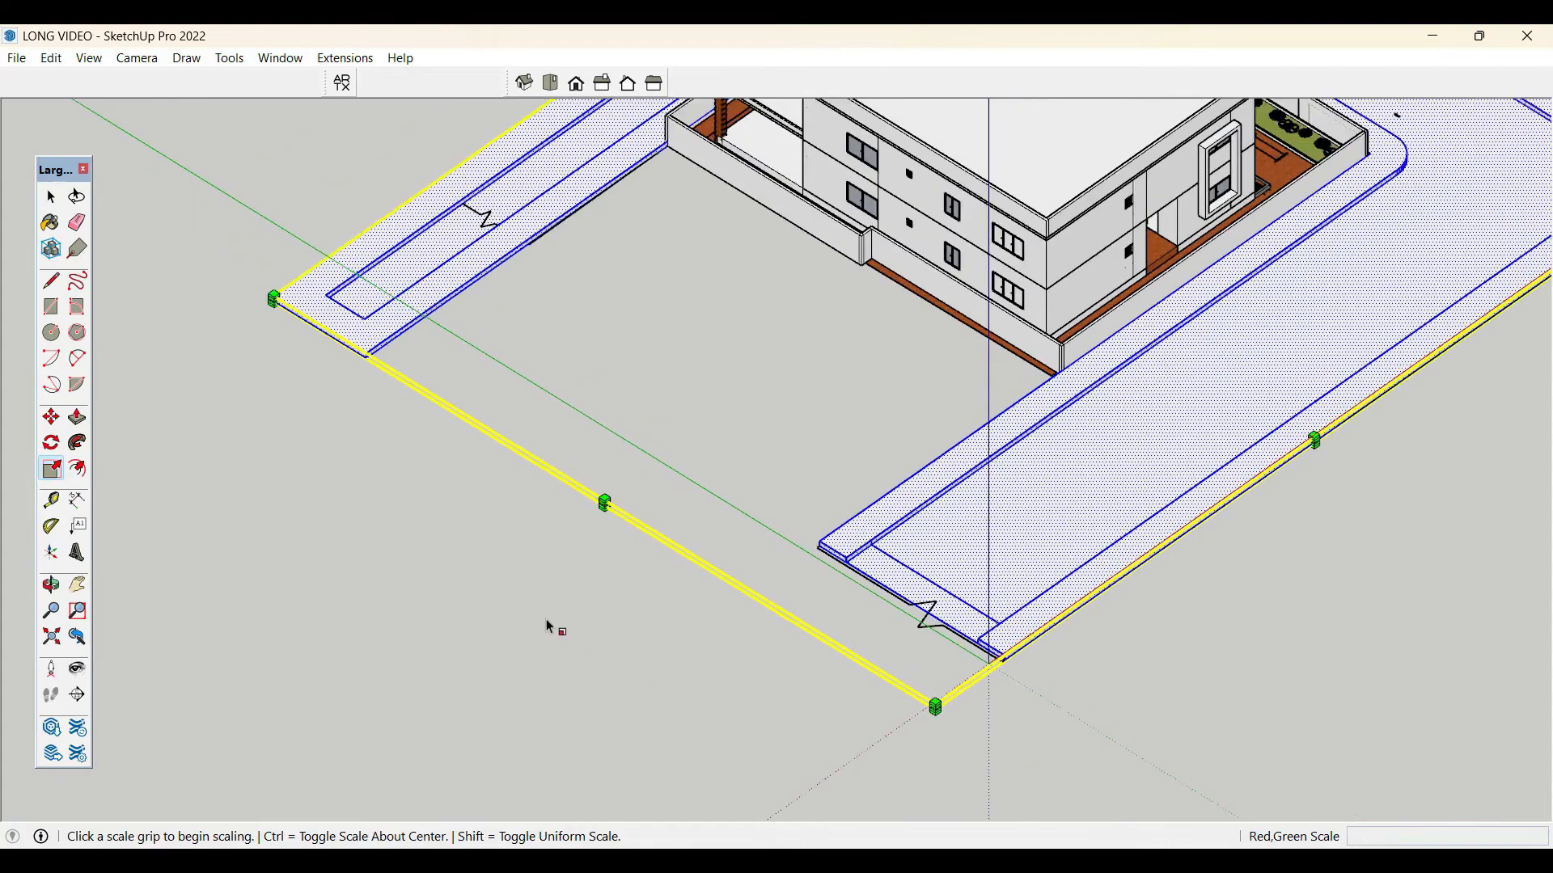
scroll(546, 619, "down", 4)
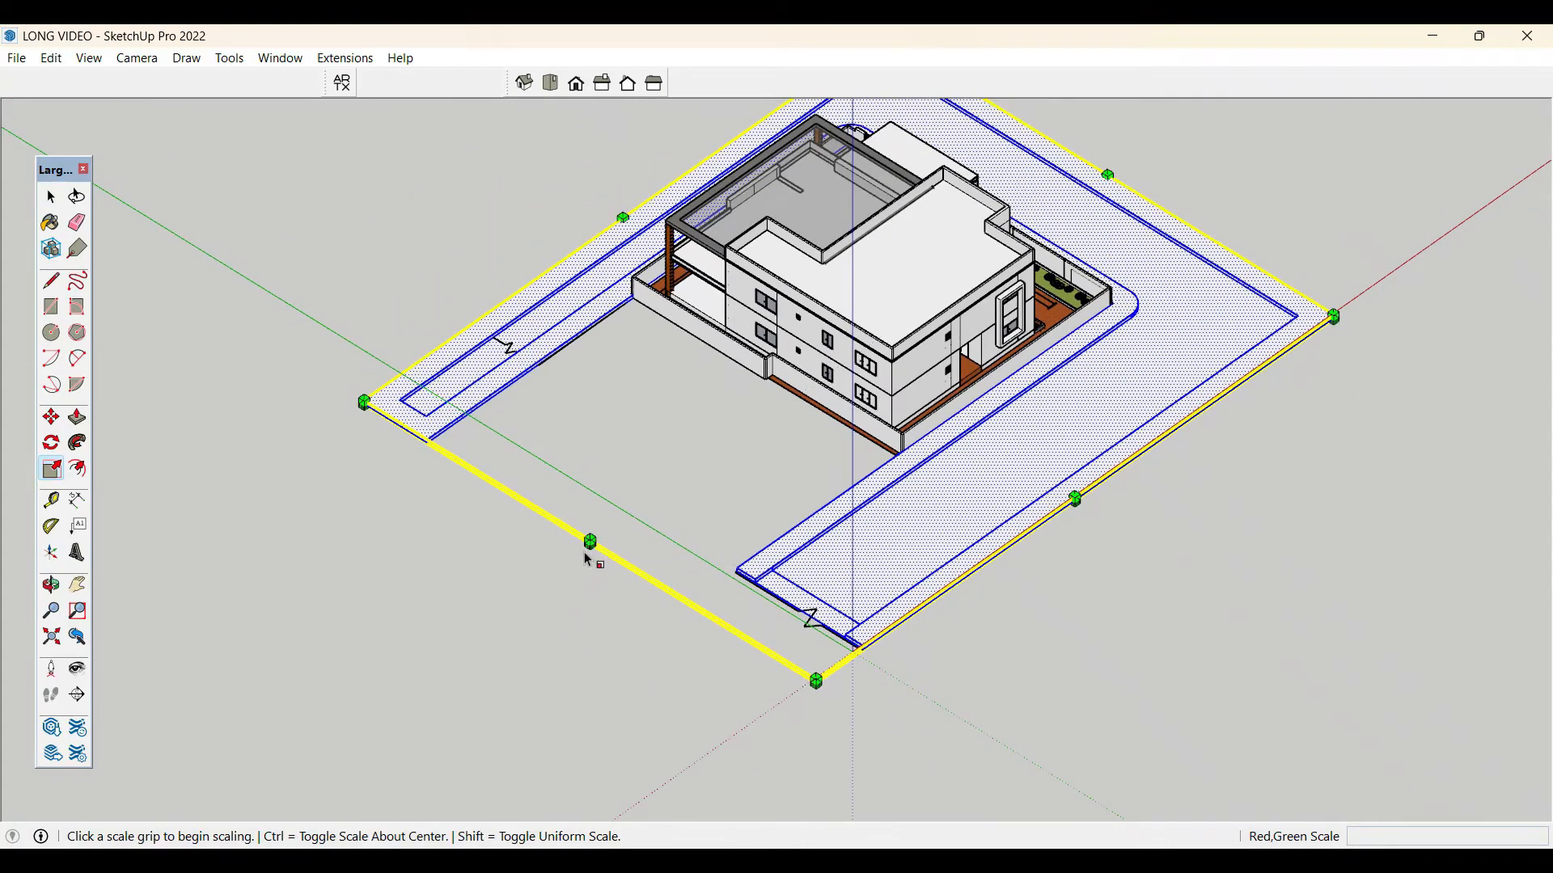
scroll(583, 550, "up", 3)
mouse_move(588, 545)
left_mouse_down()
mouse_move(461, 624)
mouse_move(572, 582)
mouse_move(576, 558)
left_mouse_up()
scroll(575, 558, "up", 5)
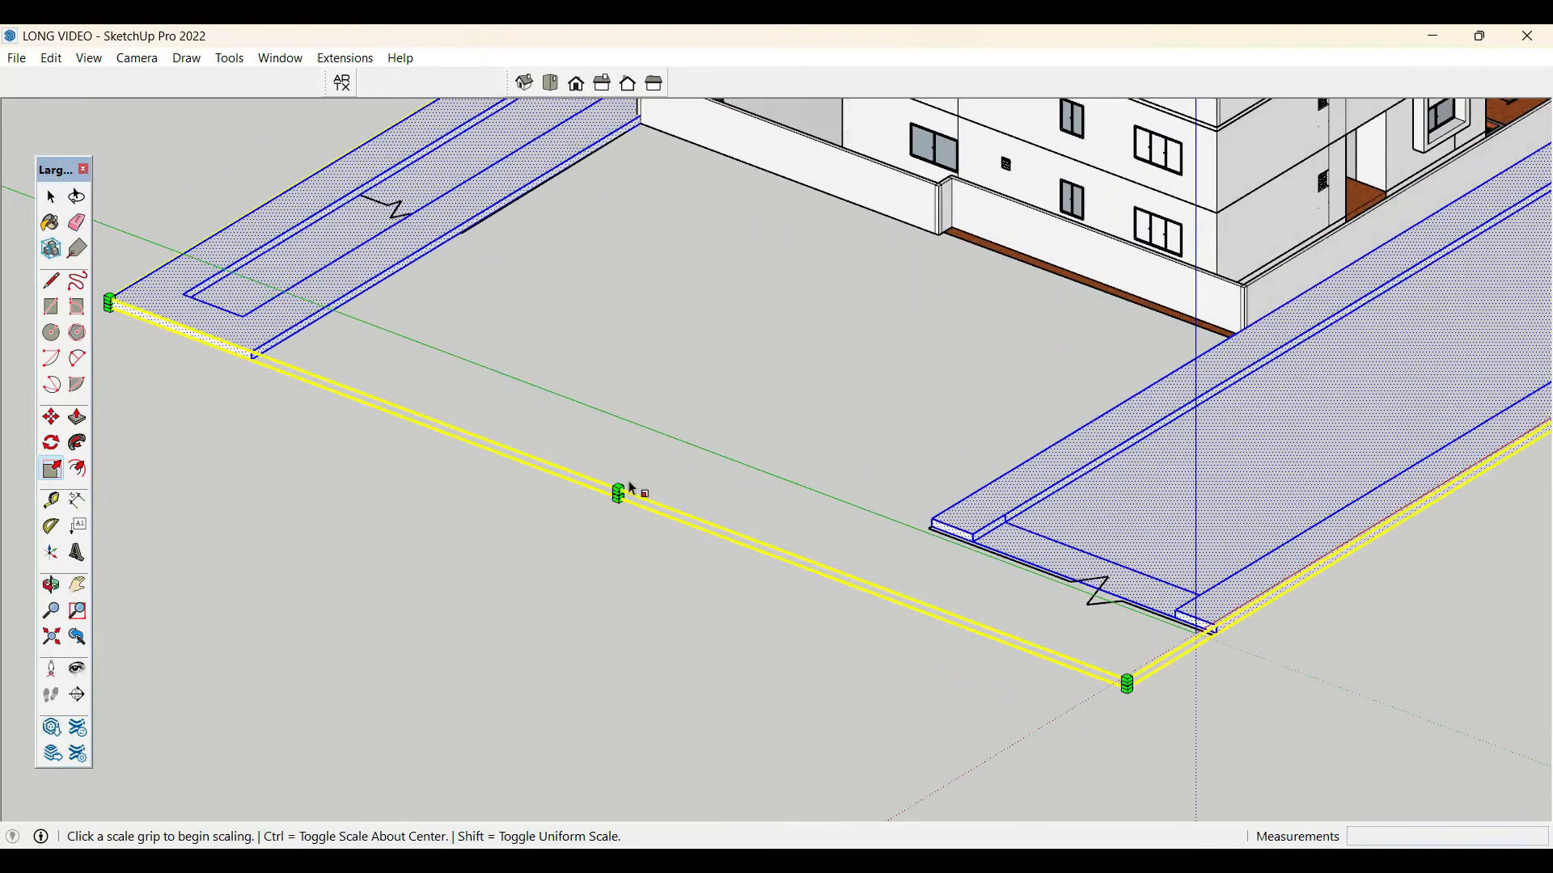
left_click(616, 493)
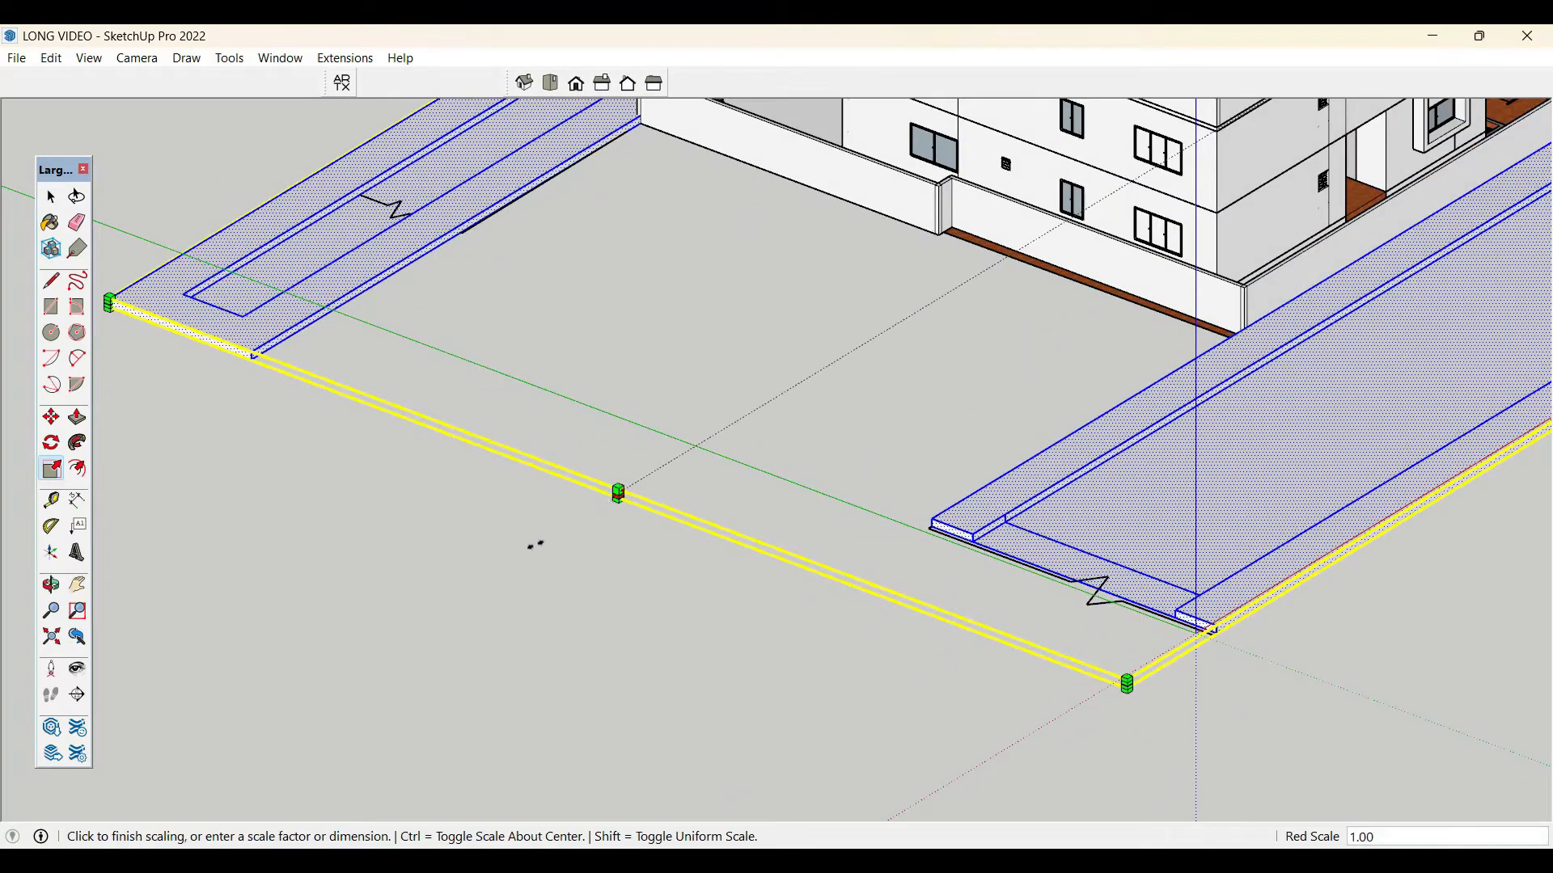
scroll(530, 550, "down", 4)
scroll(529, 550, "down", 2)
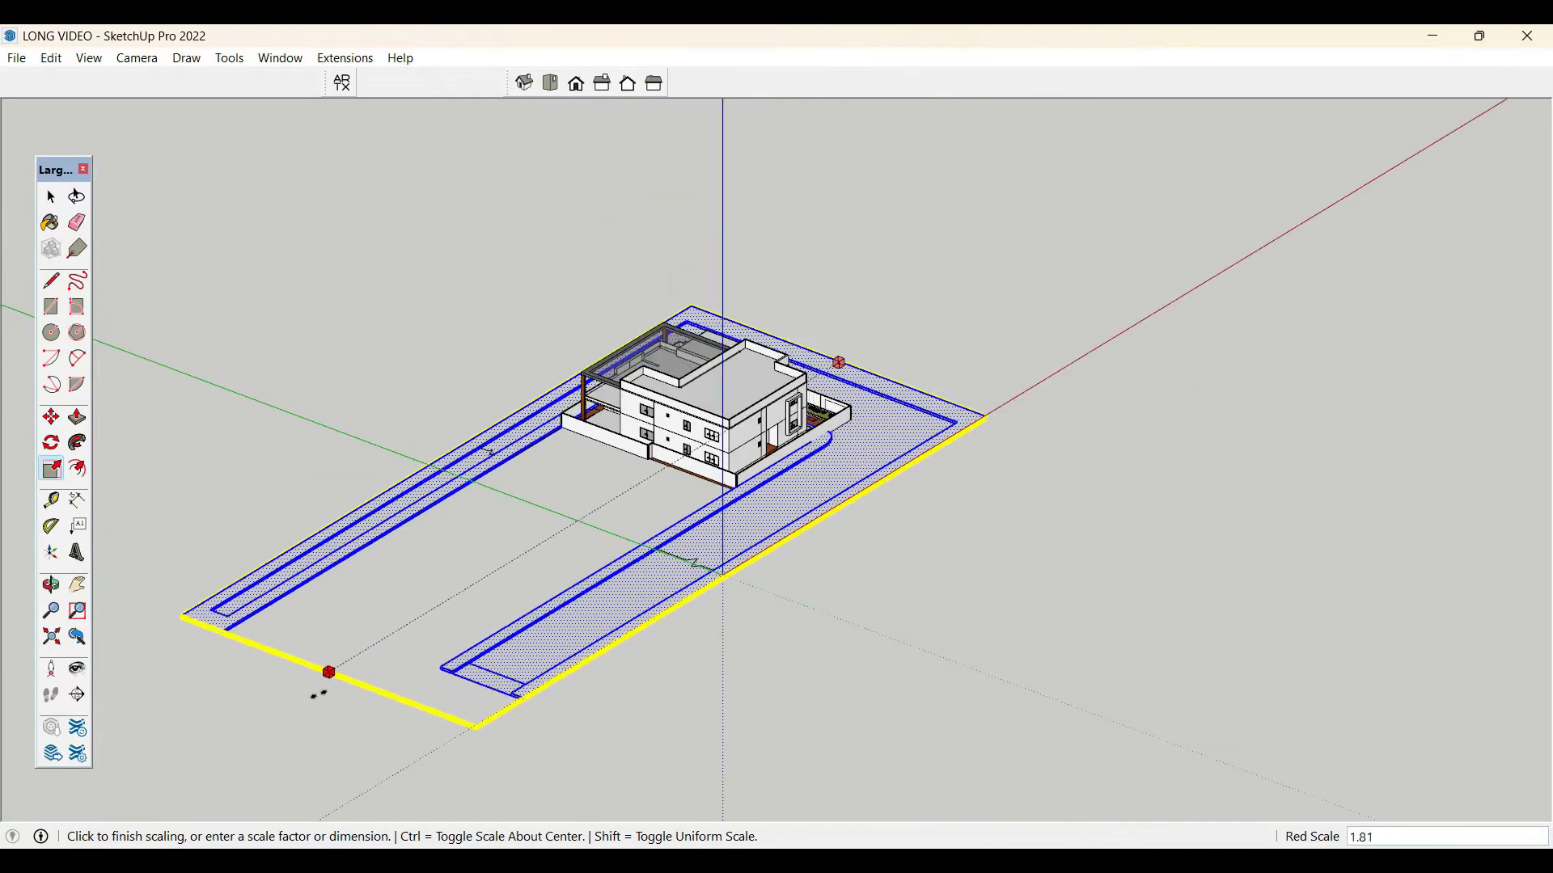
key("space")
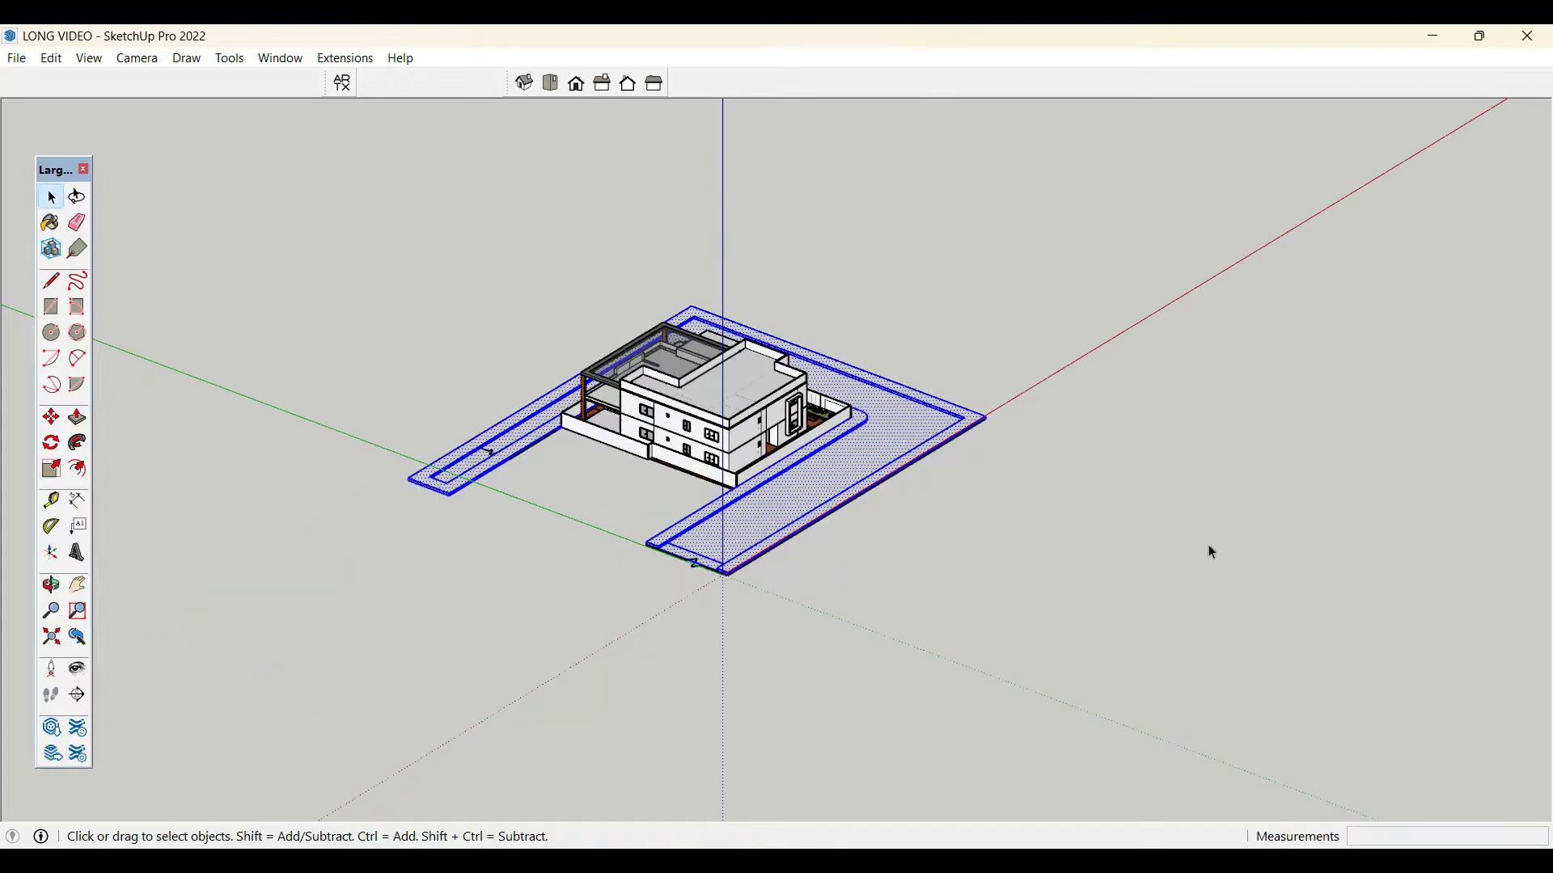
left_click(1211, 552)
- Draw a two-point arc across the raised footpath's outer corner beside the double gate
middle_click_drag(232, 647, 740, 453)
scroll(889, 485, "up", 4)
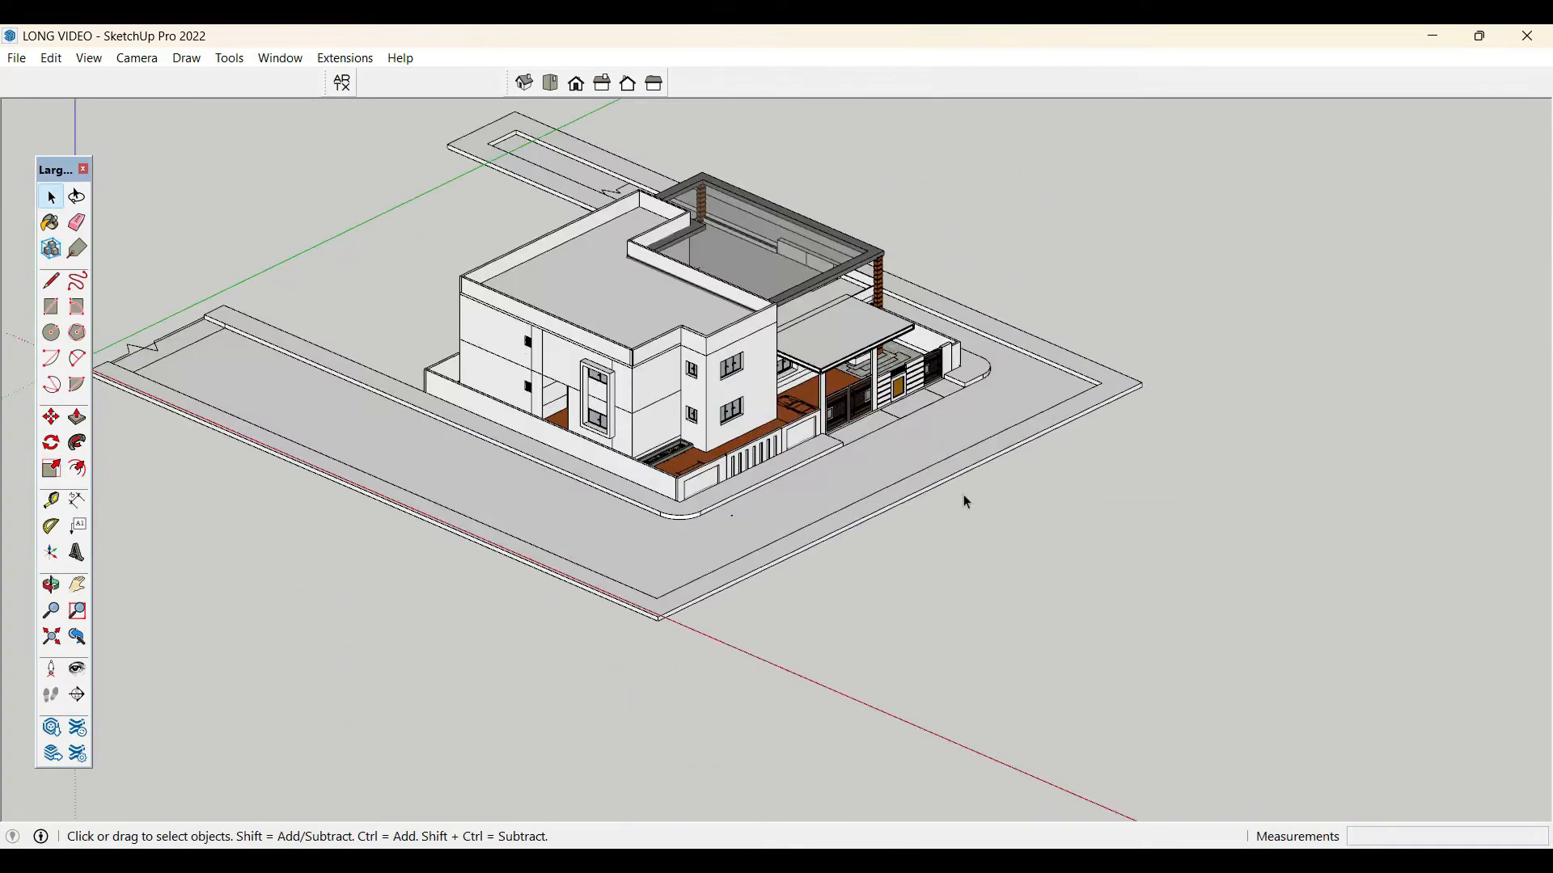
scroll(890, 485, "up", 5)
scroll(1092, 652, "down", 4)
middle_click_drag(1091, 652, 755, 555)
scroll(755, 554, "up", 4)
middle_click_drag(842, 512, 624, 517)
scroll(720, 477, "up", 3)
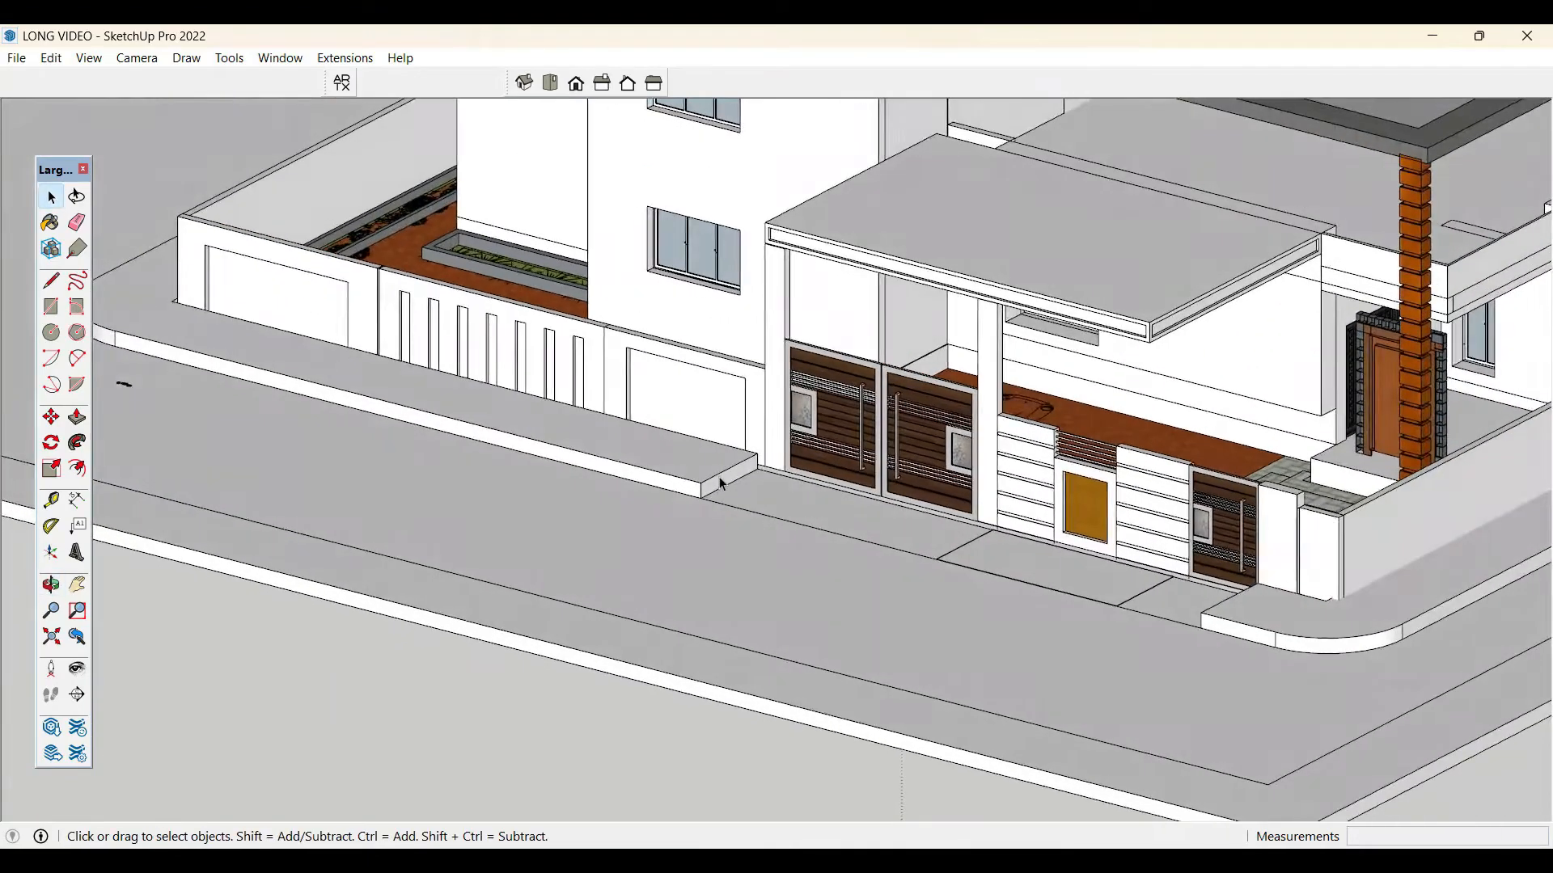
scroll(684, 473, "up", 5)
left_click(684, 482)
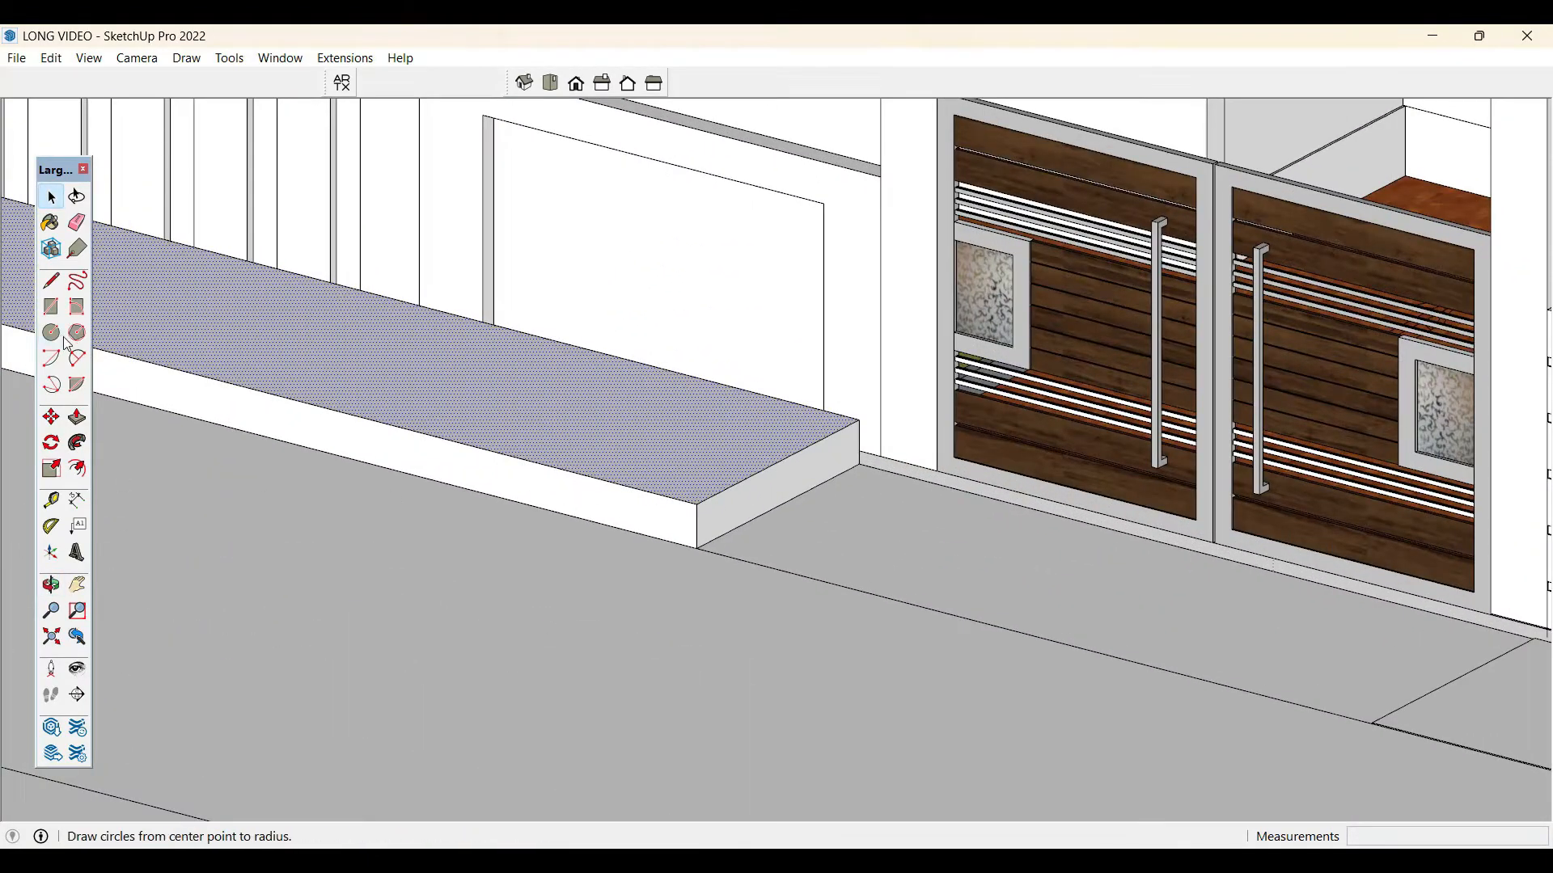
left_click(77, 358)
scroll(683, 468, "up", 4)
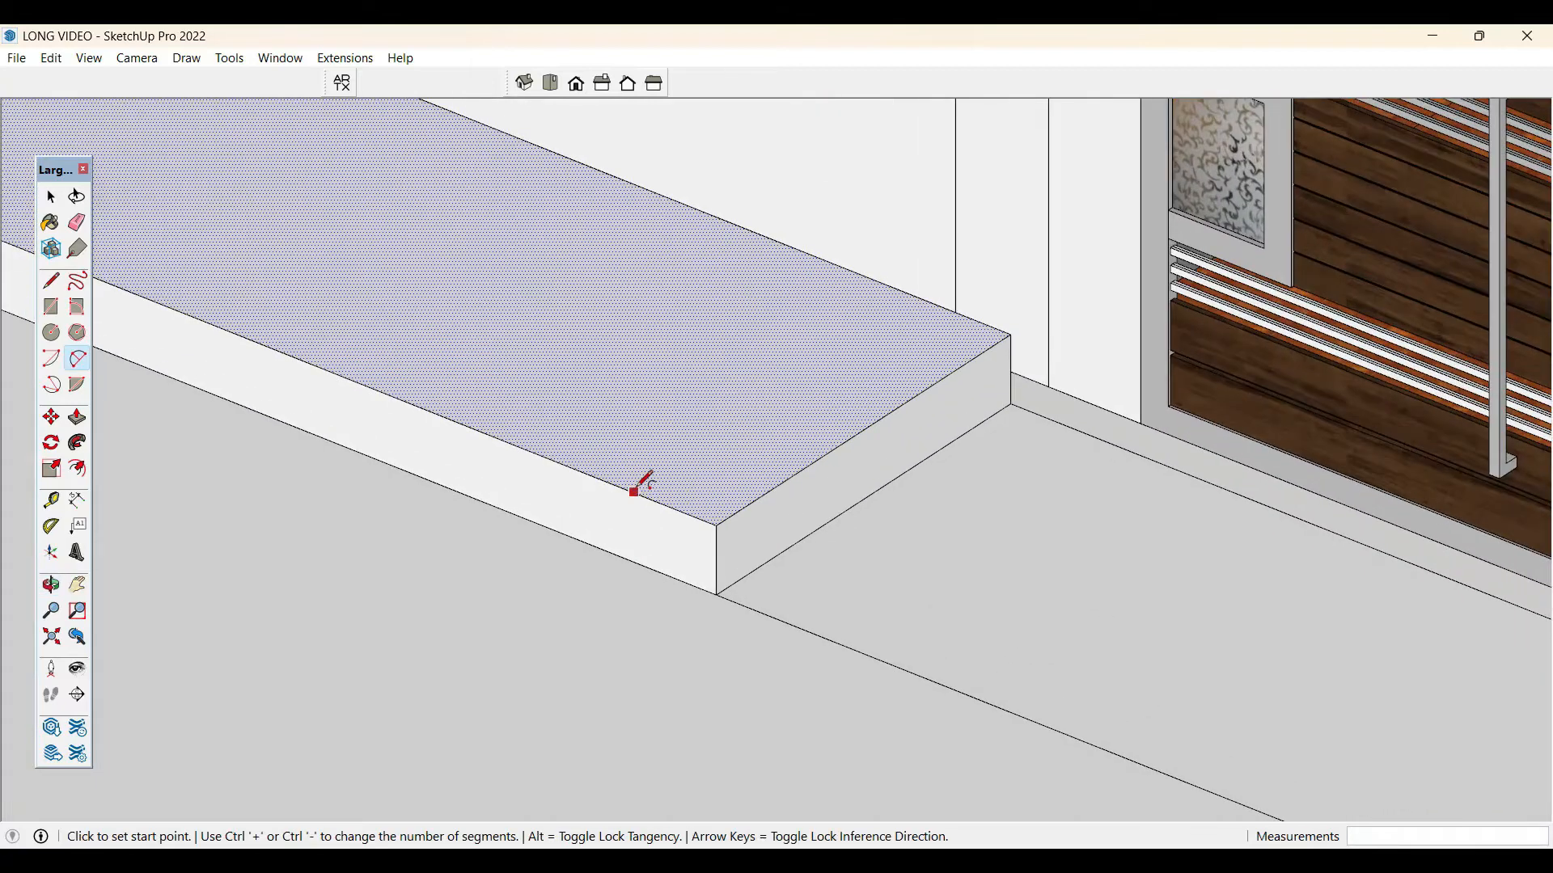
left_click(633, 492)
left_click(781, 482)
left_click(720, 511)
key("space")
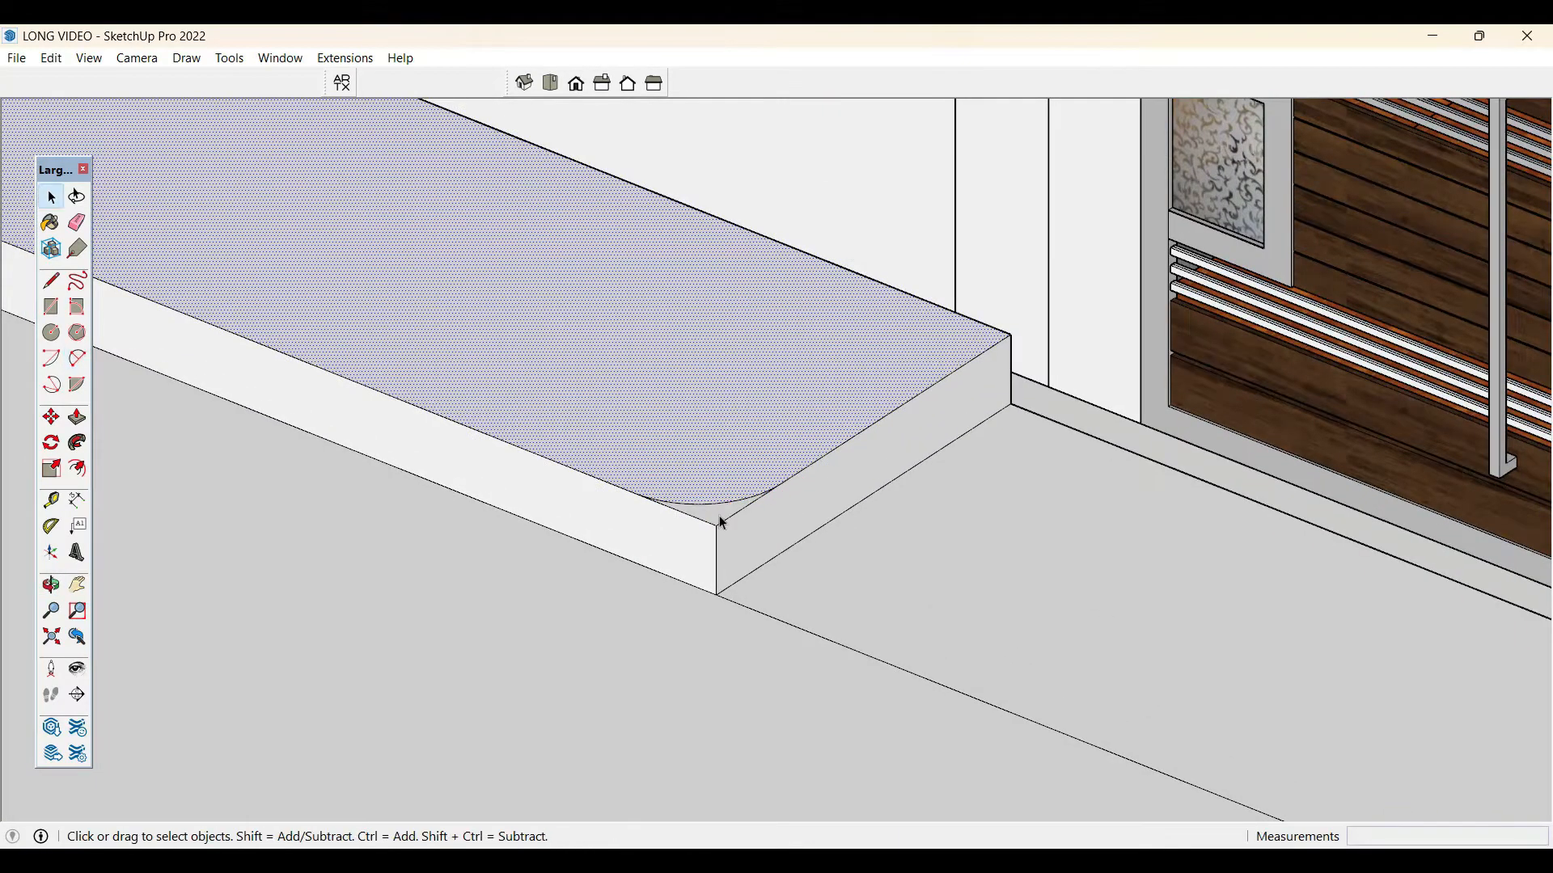
- Push the corner piece cut off by the arc beside the double gate down 11 3/8" to road level
key("p")
left_click(713, 517)
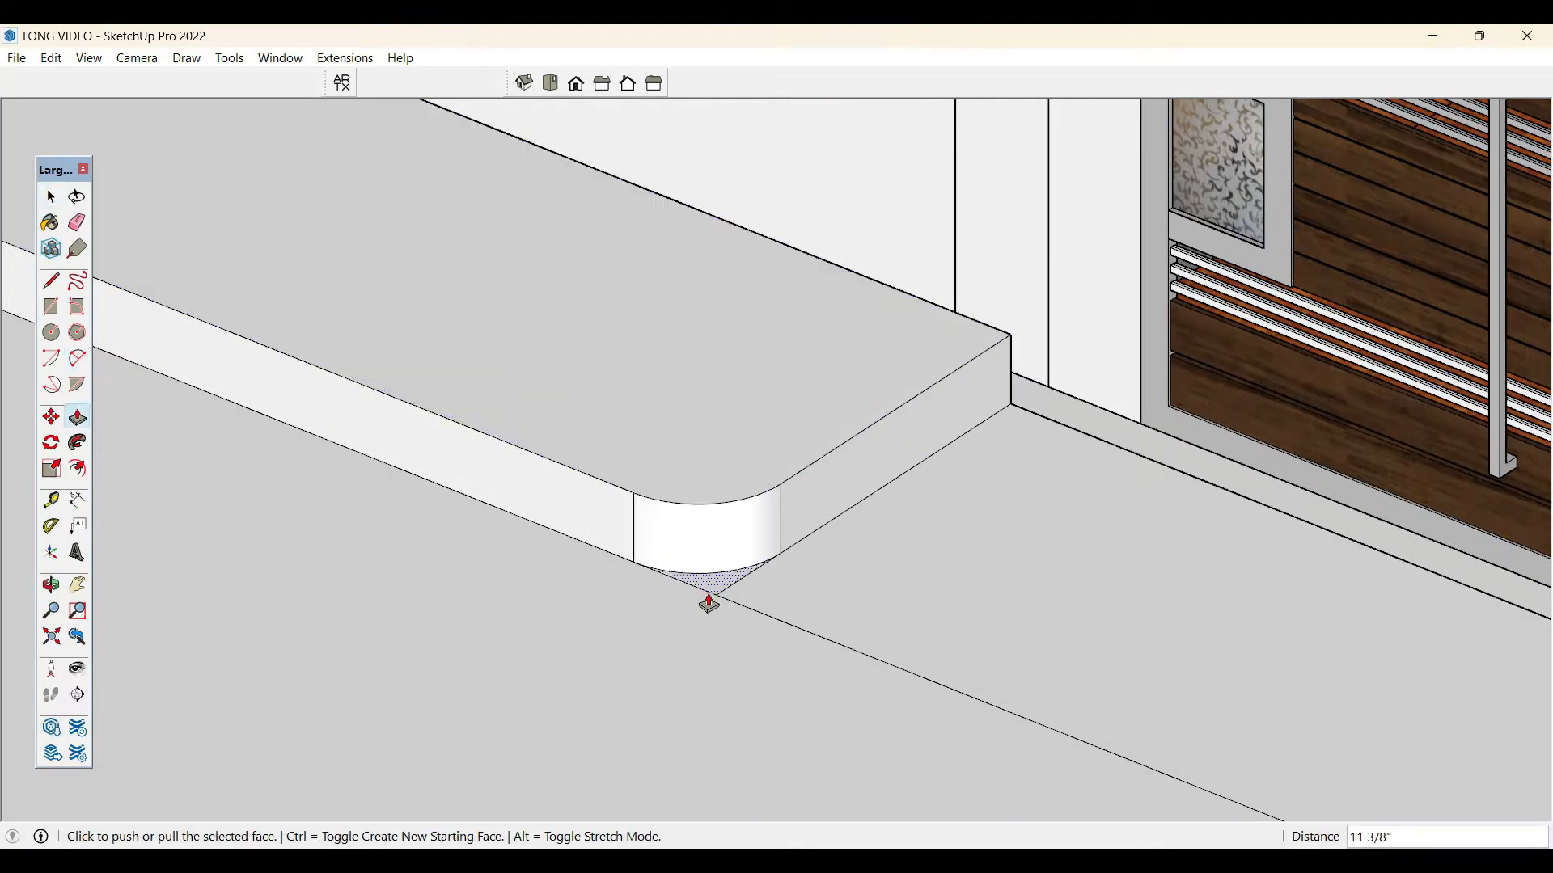
key("space")
- Draw a matching arc across the outer corner of the raised footpath beside the small gate
scroll(453, 381, "down", 4)
middle_click_drag(532, 494, 860, 502)
scroll(473, 459, "down", 3)
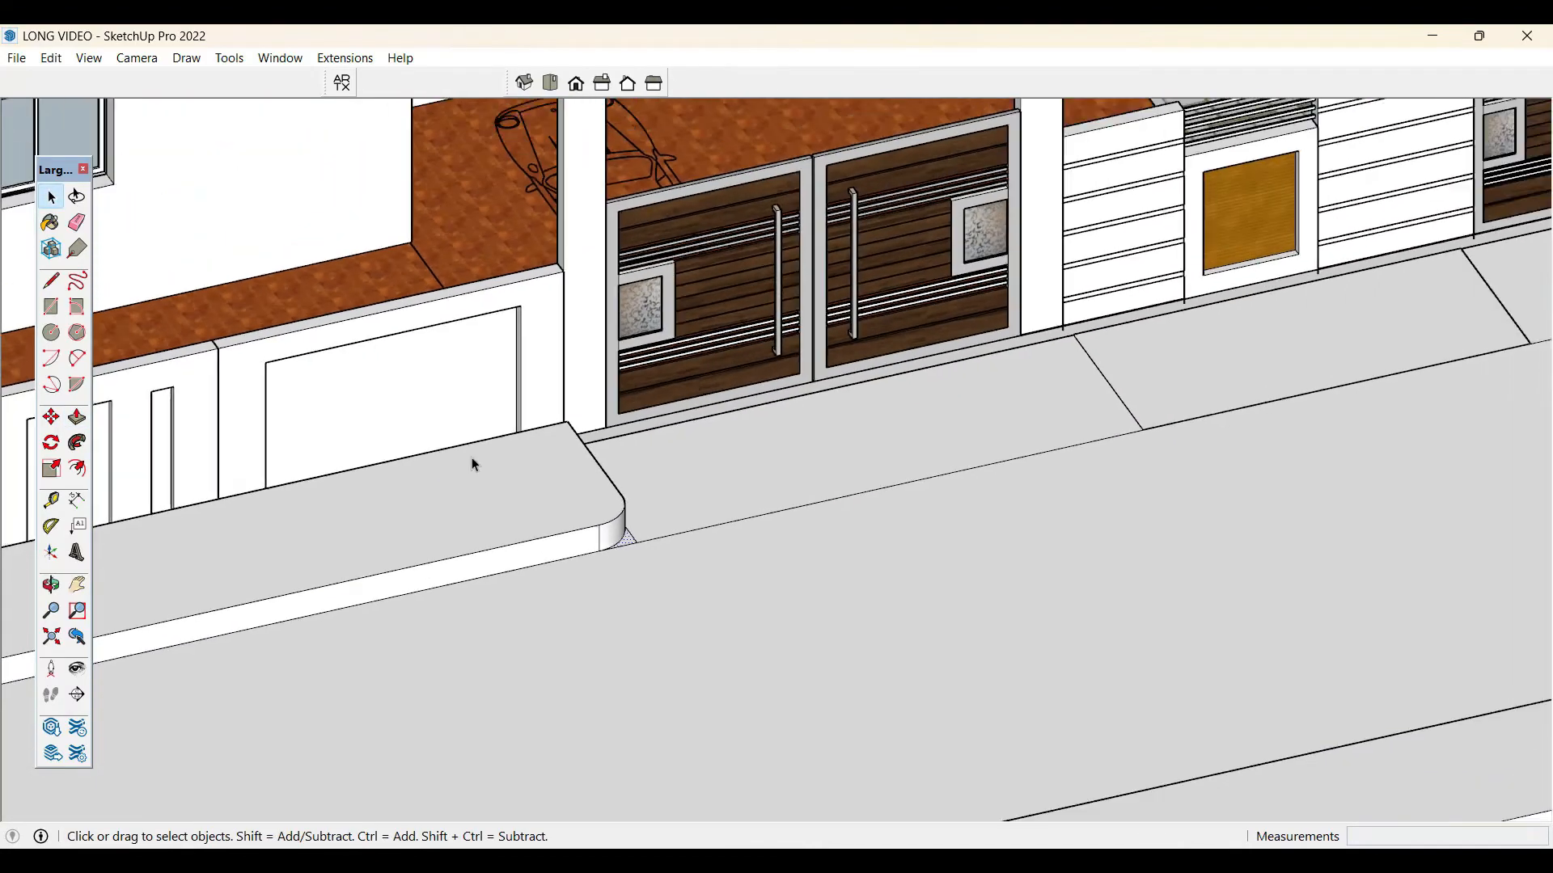
scroll(473, 459, "down", 3)
middle_click_drag(490, 462, 731, 485)
scroll(1259, 150, "up", 5)
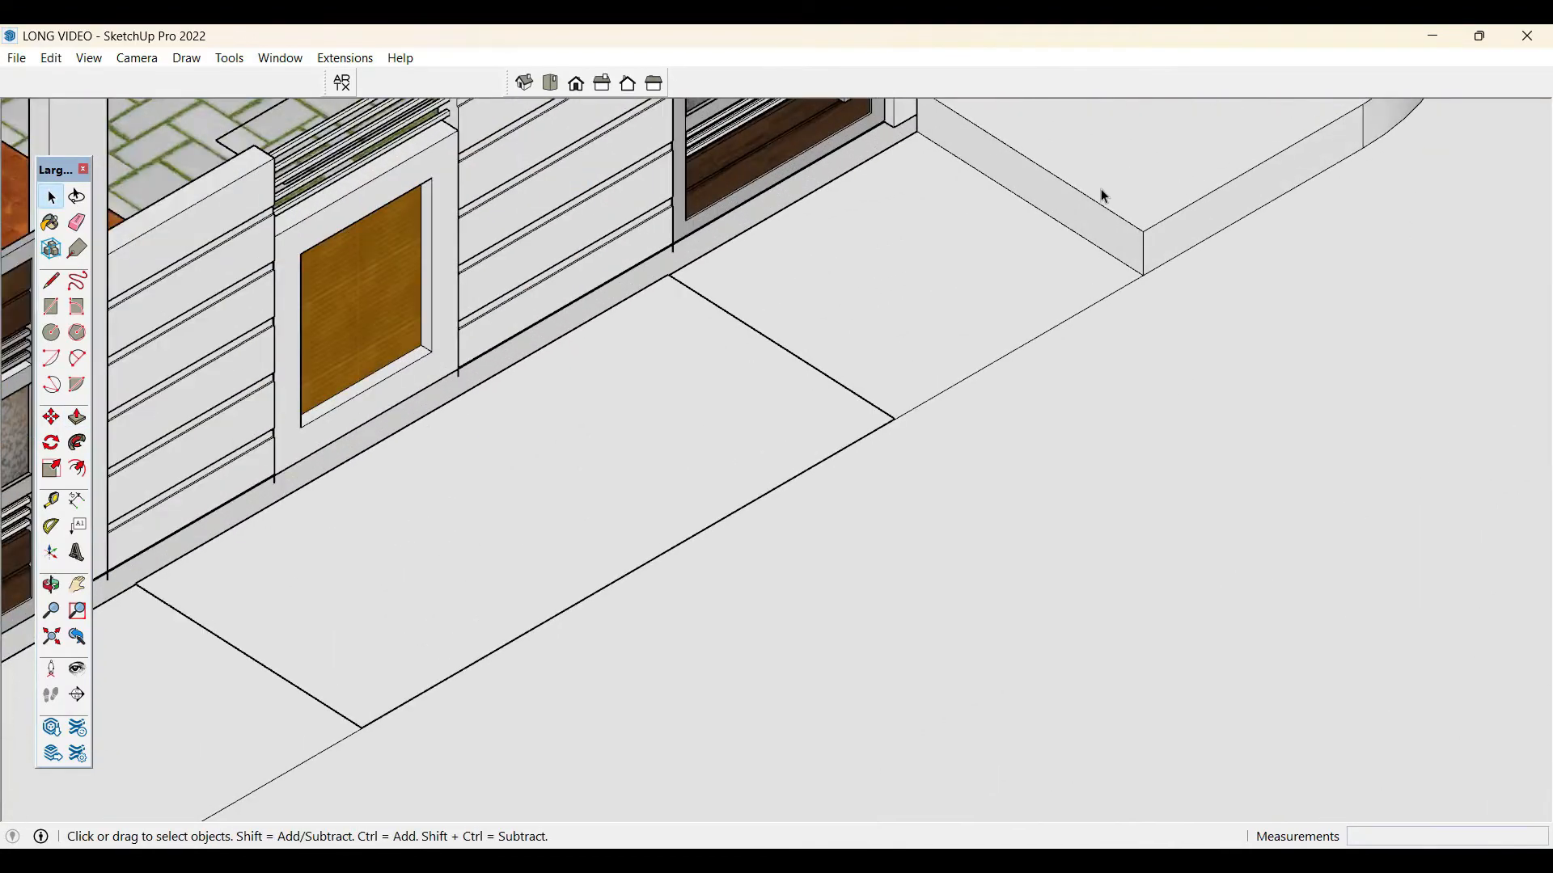
left_click(81, 357)
scroll(1220, 175, "up", 2)
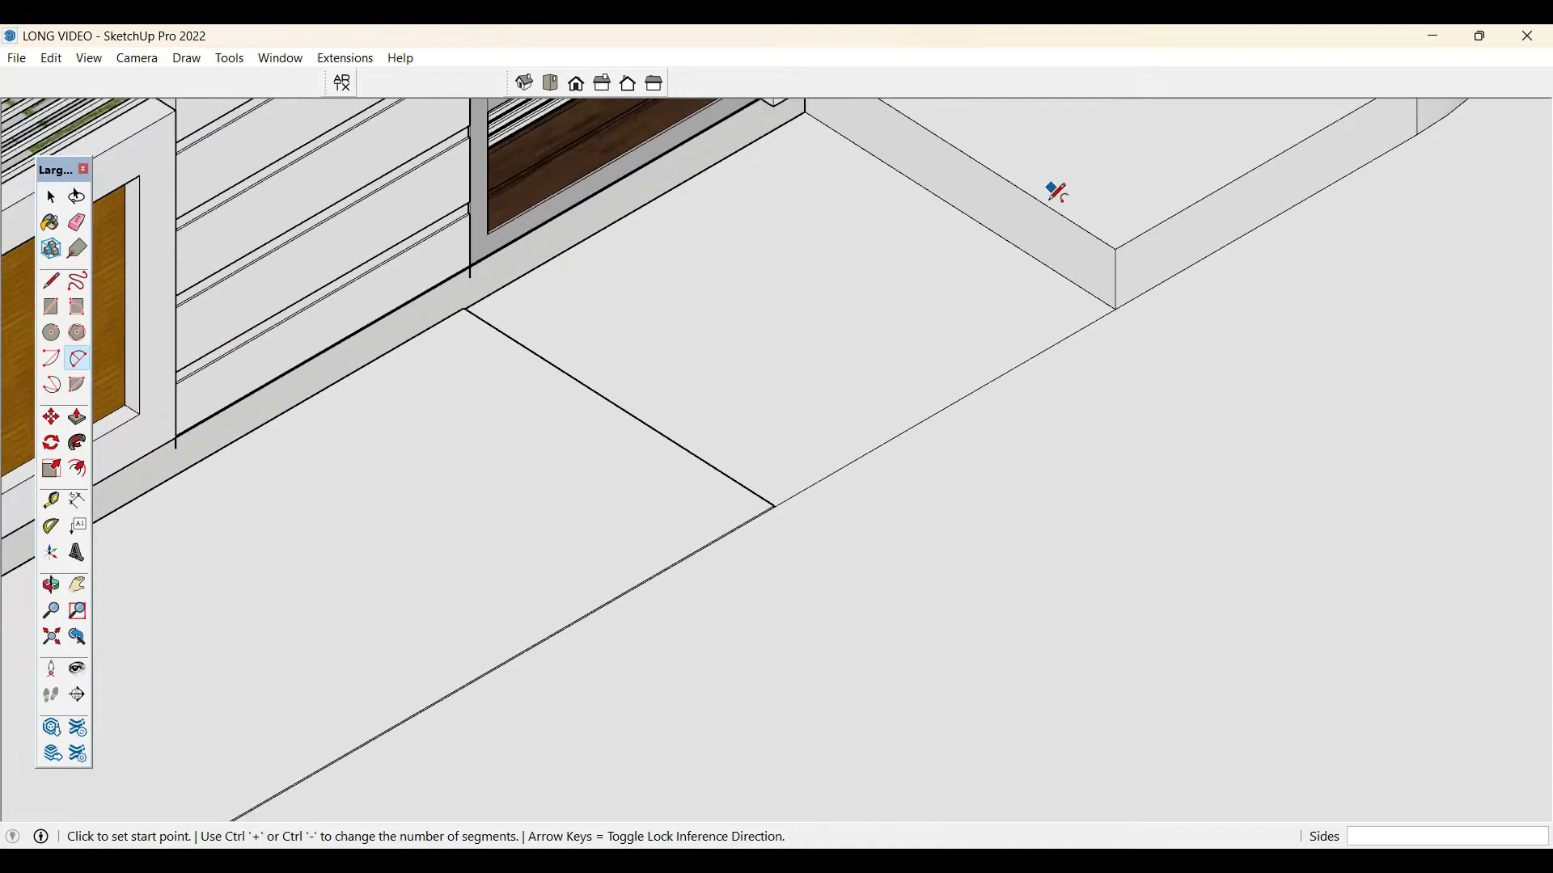
left_click(1046, 205)
double_click(1182, 208)
key("space")
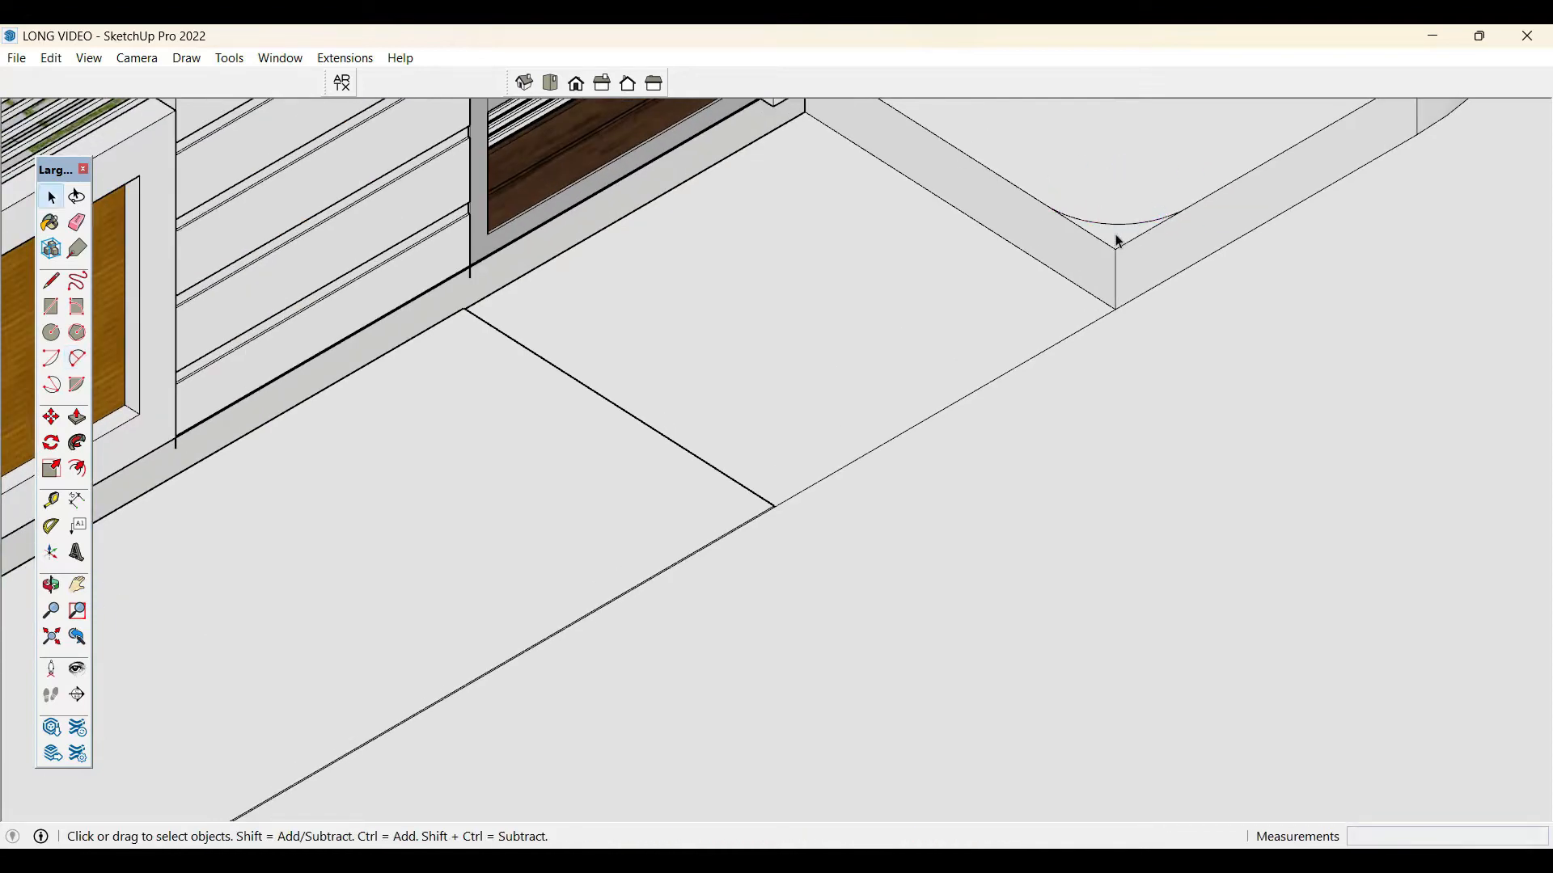
- Push the corner piece cut off beside the small gate down 11 3/8" to road level
key("p")
left_click(1119, 243)
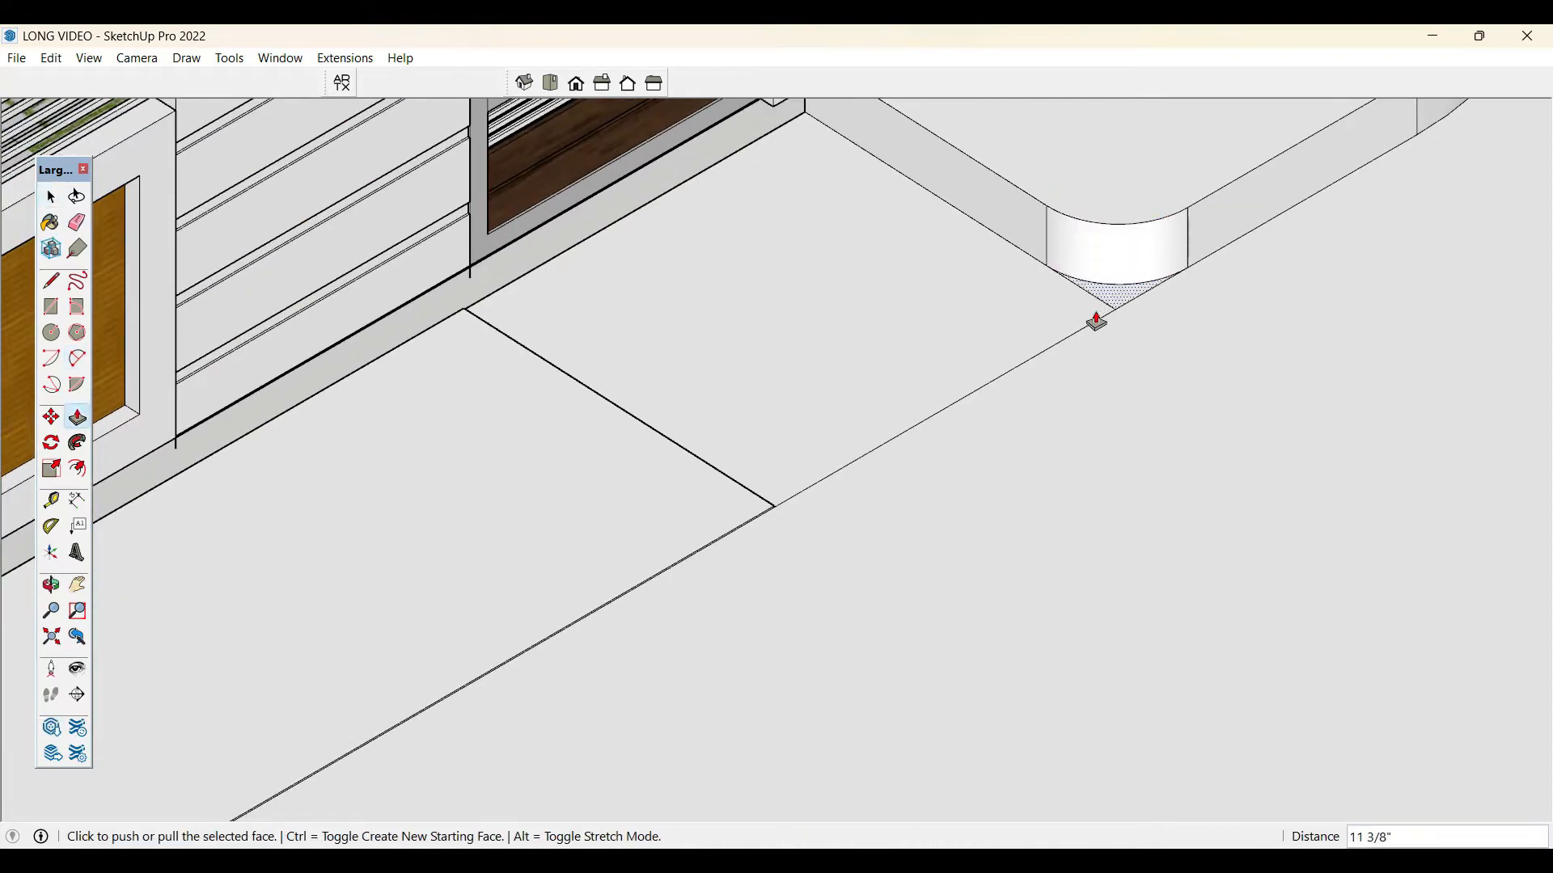
left_click(1095, 315)
key("space")
- Select all connected road and footpath geometry and bring up the Asphalt and Concrete materials for painting
scroll(1098, 317, "down", 9)
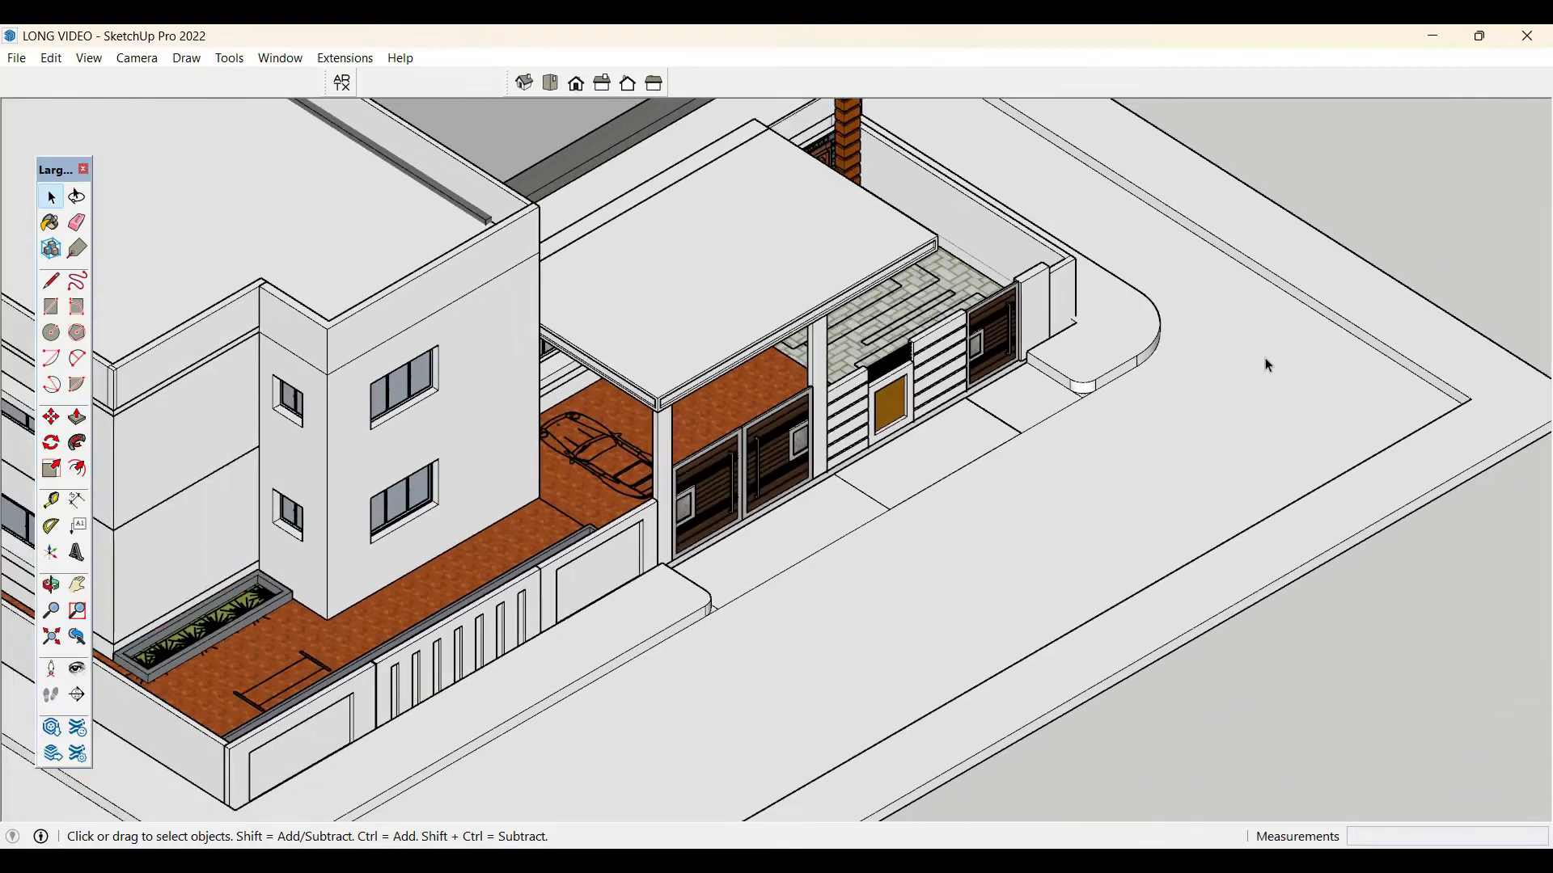
scroll(1268, 366, "down", 10)
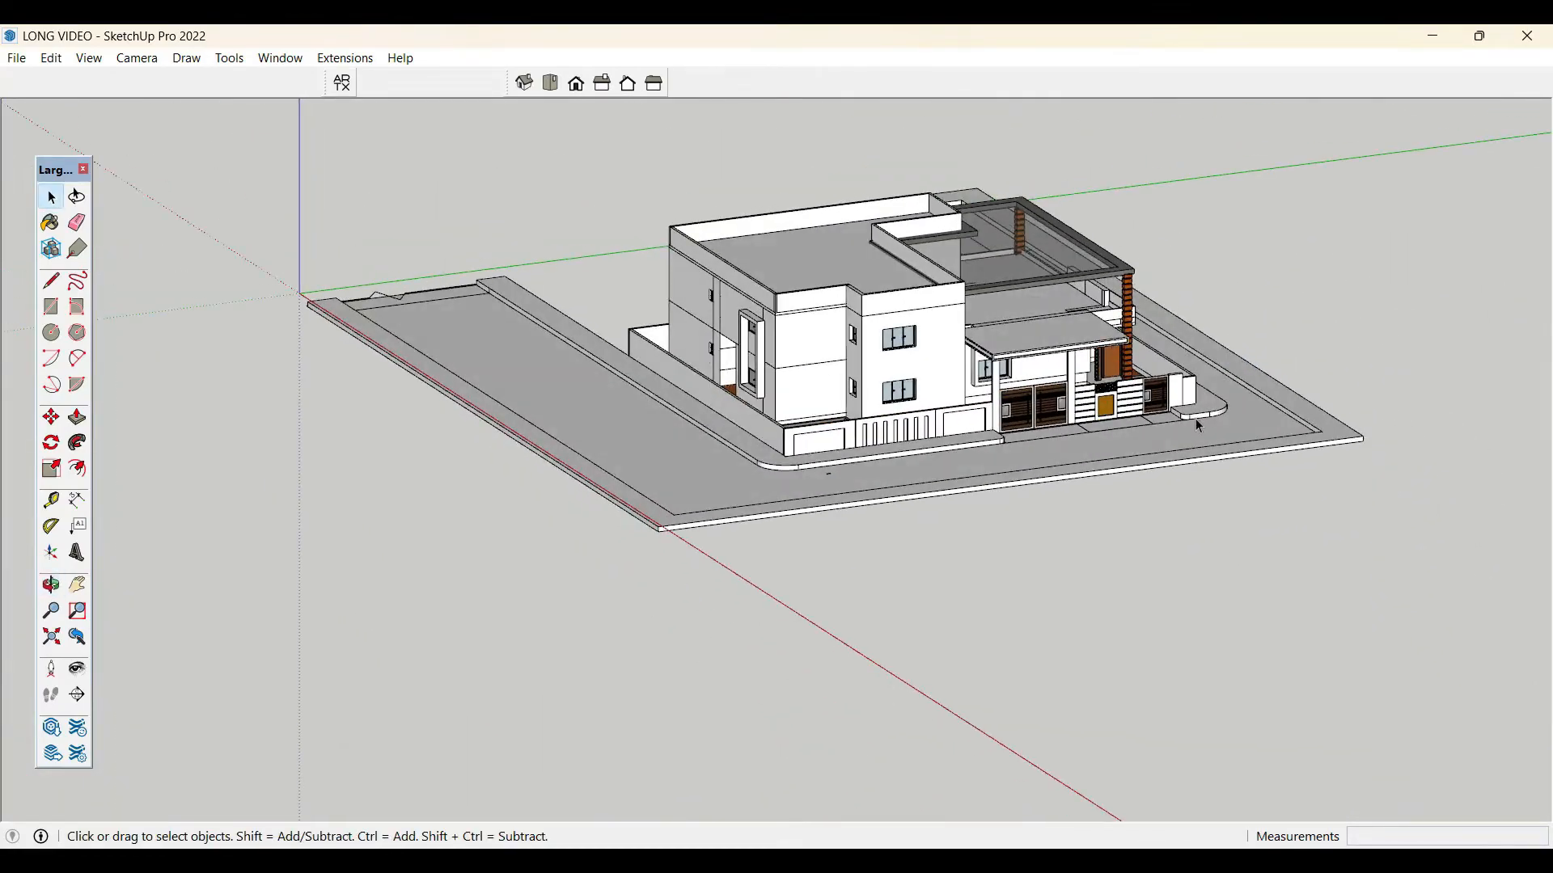
scroll(1196, 422, "up", 3)
double_click(1197, 430)
scroll(1273, 566, "up", 3)
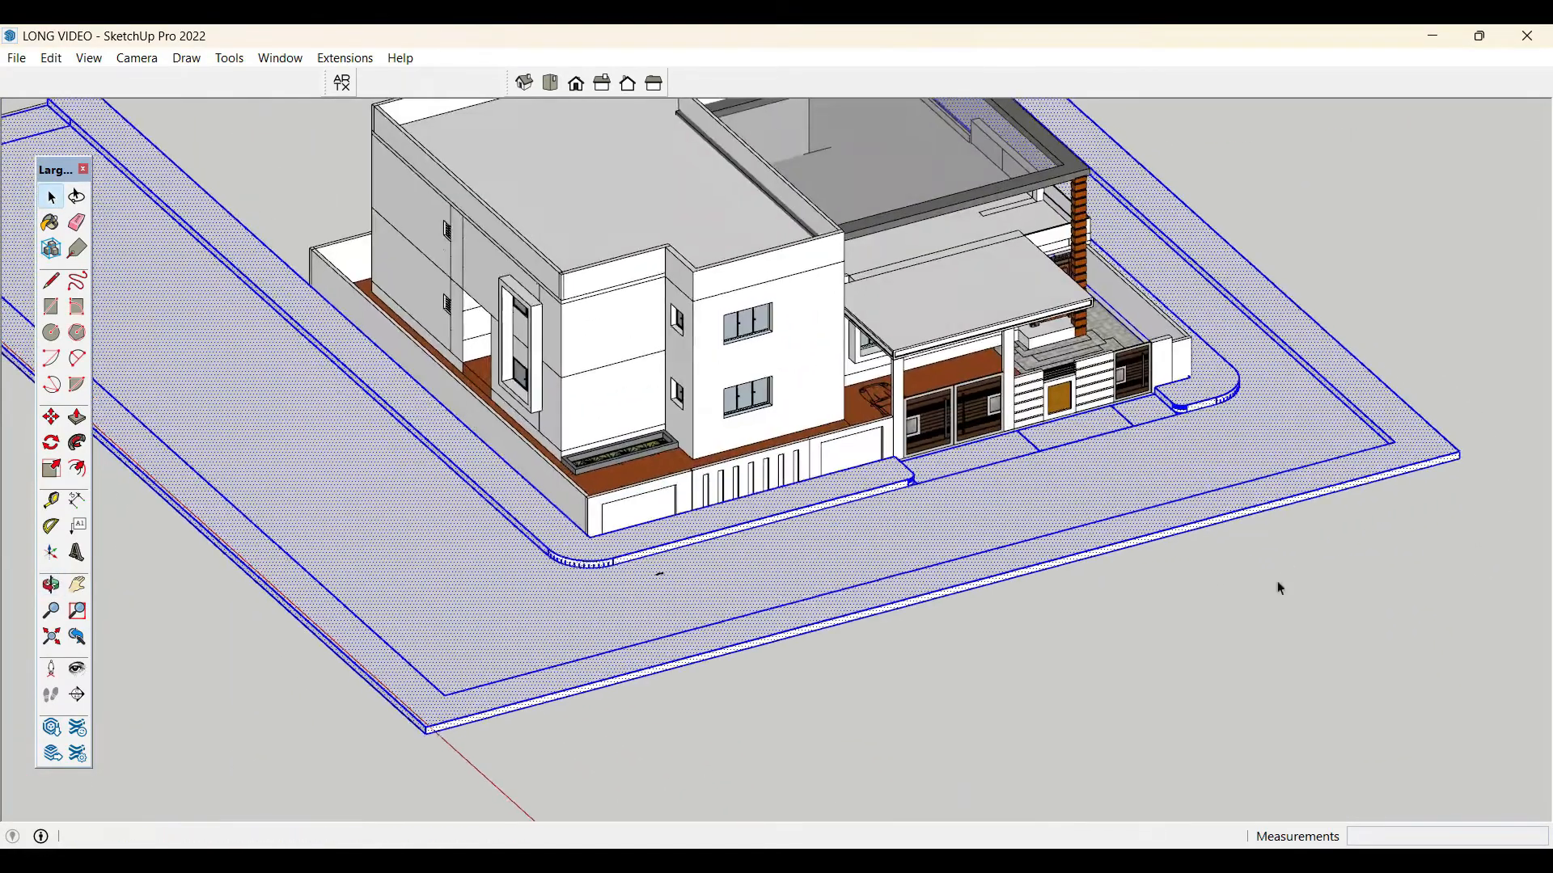
scroll(963, 485, "up", 6)
key("b")
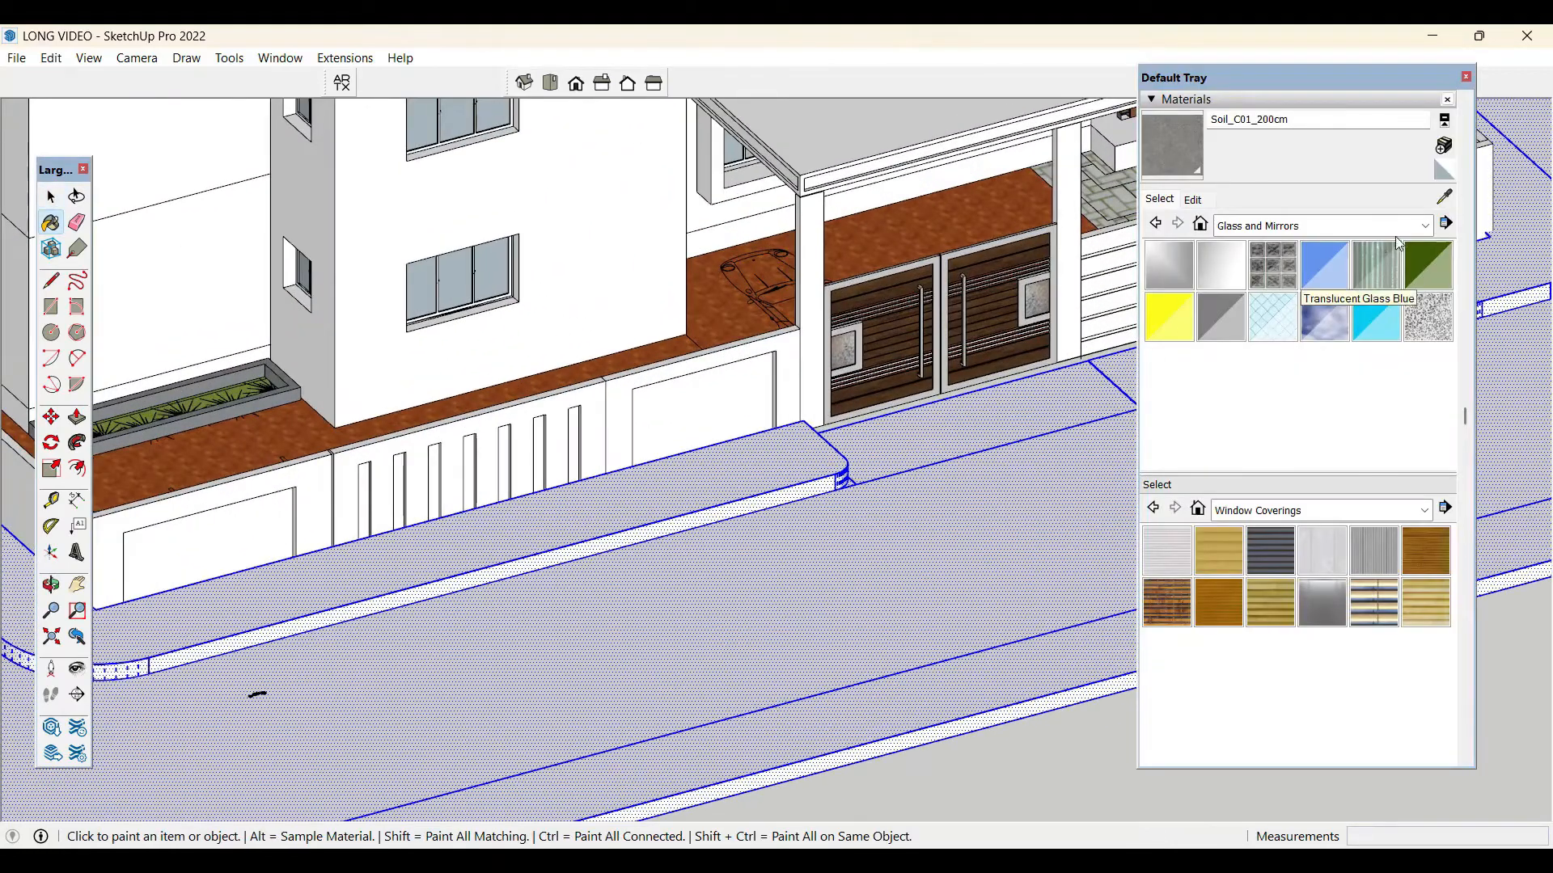
left_click(1425, 226)
scroll(1329, 299, "up", 2)
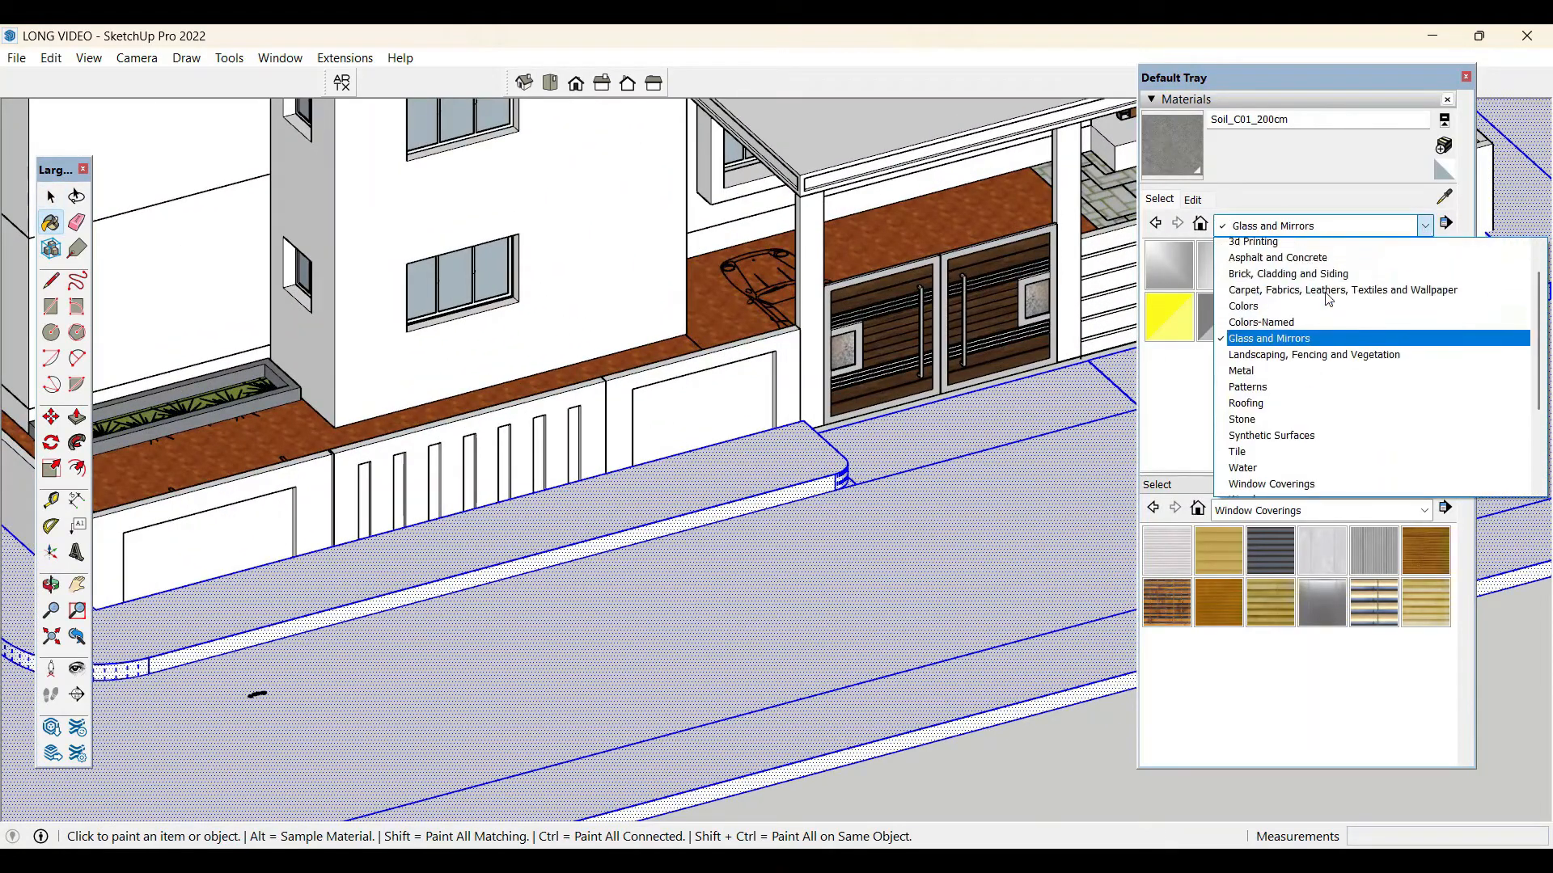
scroll(1329, 299, "up", 2)
left_click(1320, 299)
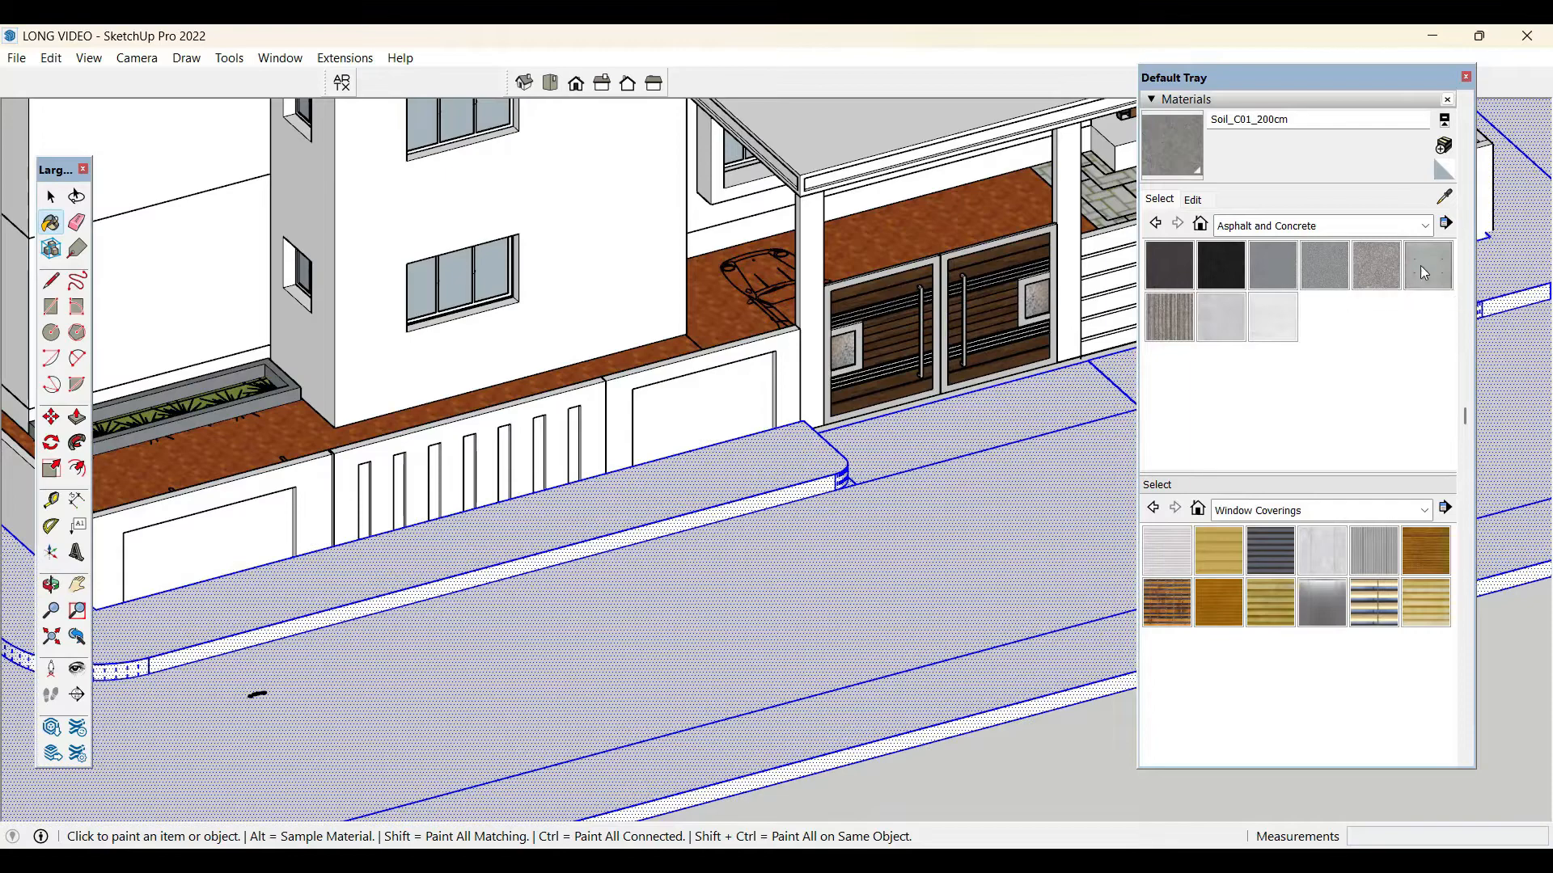
- Try painting the entire road and footpath selection with Concrete Form 4x8 and undo the paint
left_click(1423, 269)
left_click(847, 427)
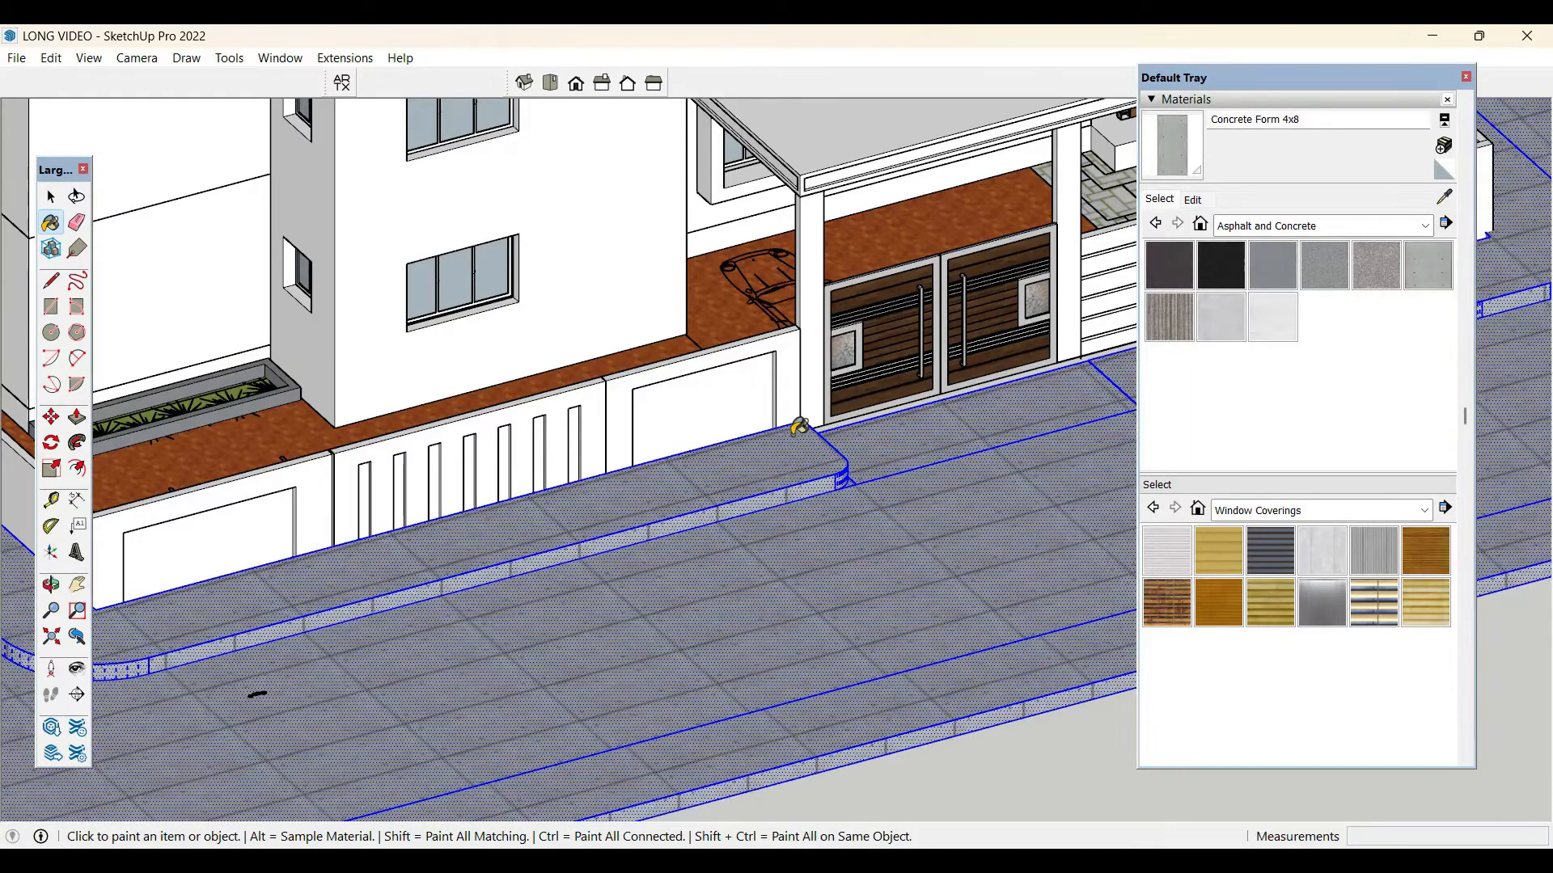
scroll(792, 433, "down", 1)
middle_click_drag(795, 435, 825, 516)
key("ctrl+z")
scroll(797, 483, "up", 1)
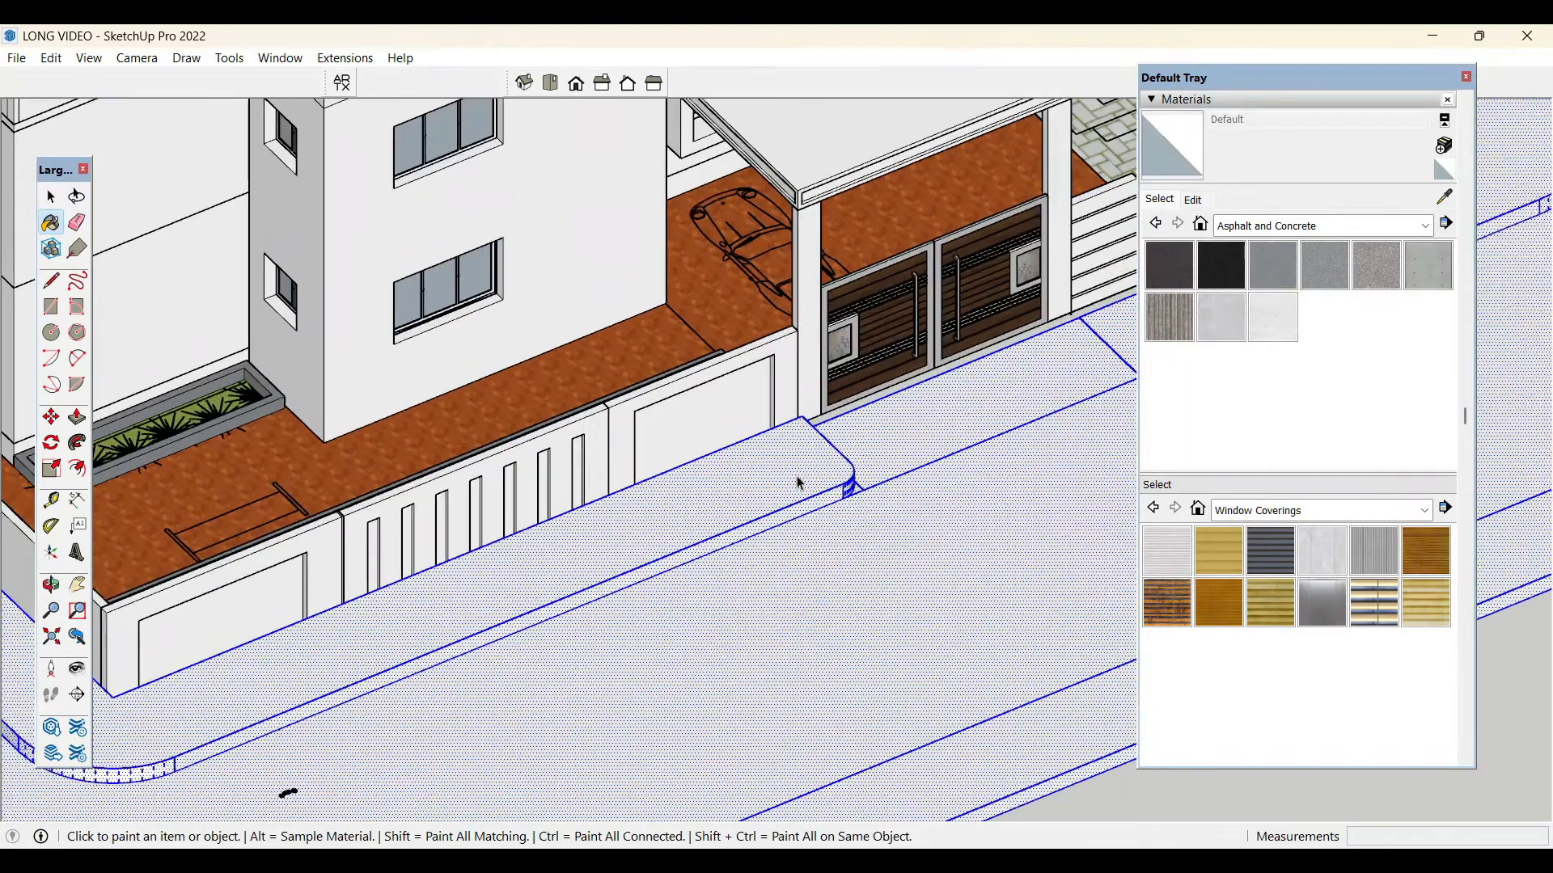
- Paint the front footpath's top, its straight curb face and the double gate approach with Concrete Form 4x8
key("space")
left_click(798, 482)
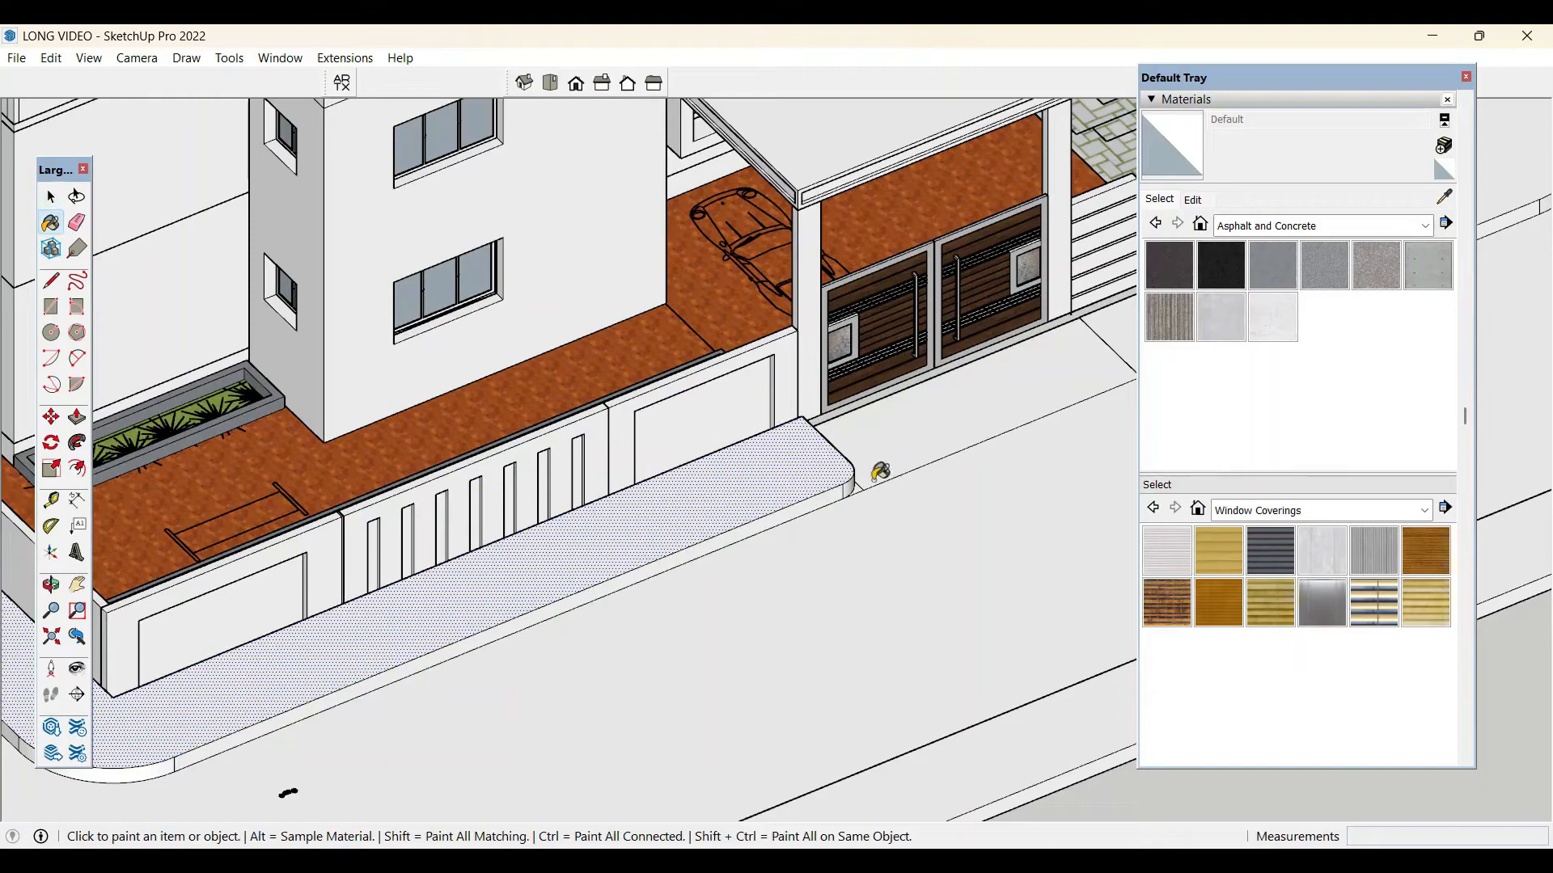
left_click(993, 391)
left_click(825, 488)
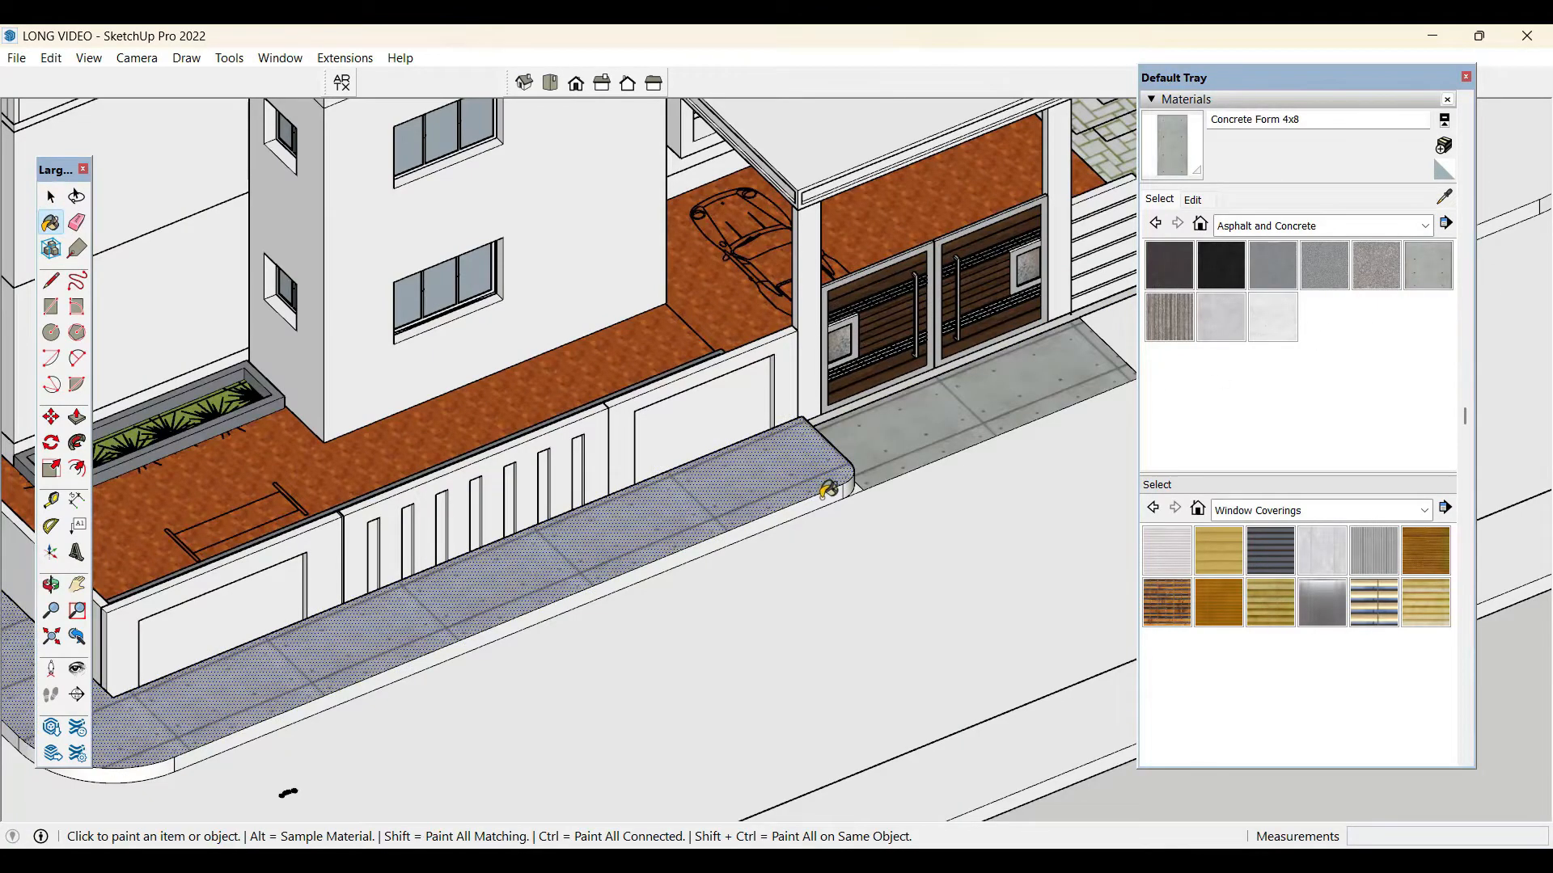
middle_click_drag(565, 496, 1075, 405)
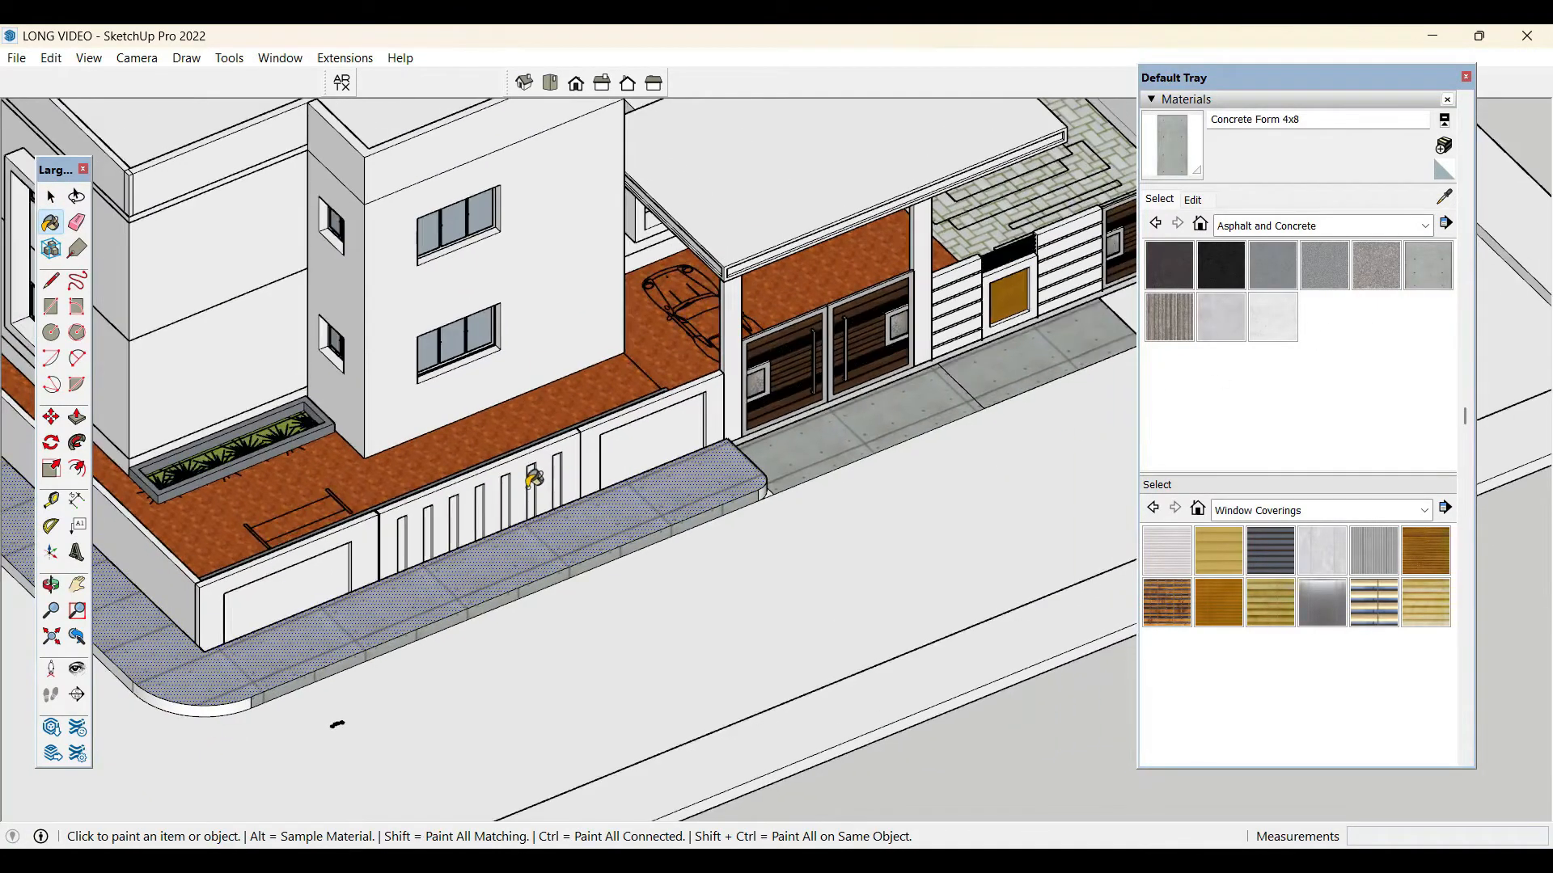
- Paint the small gate approach, the raised footpath beside it and the top of the outer footpath with Concrete Form 4x8
middle_click_drag(564, 465, 781, 423)
scroll(781, 423, "down", 3)
scroll(847, 396, "up", 3)
scroll(968, 340, "up", 2)
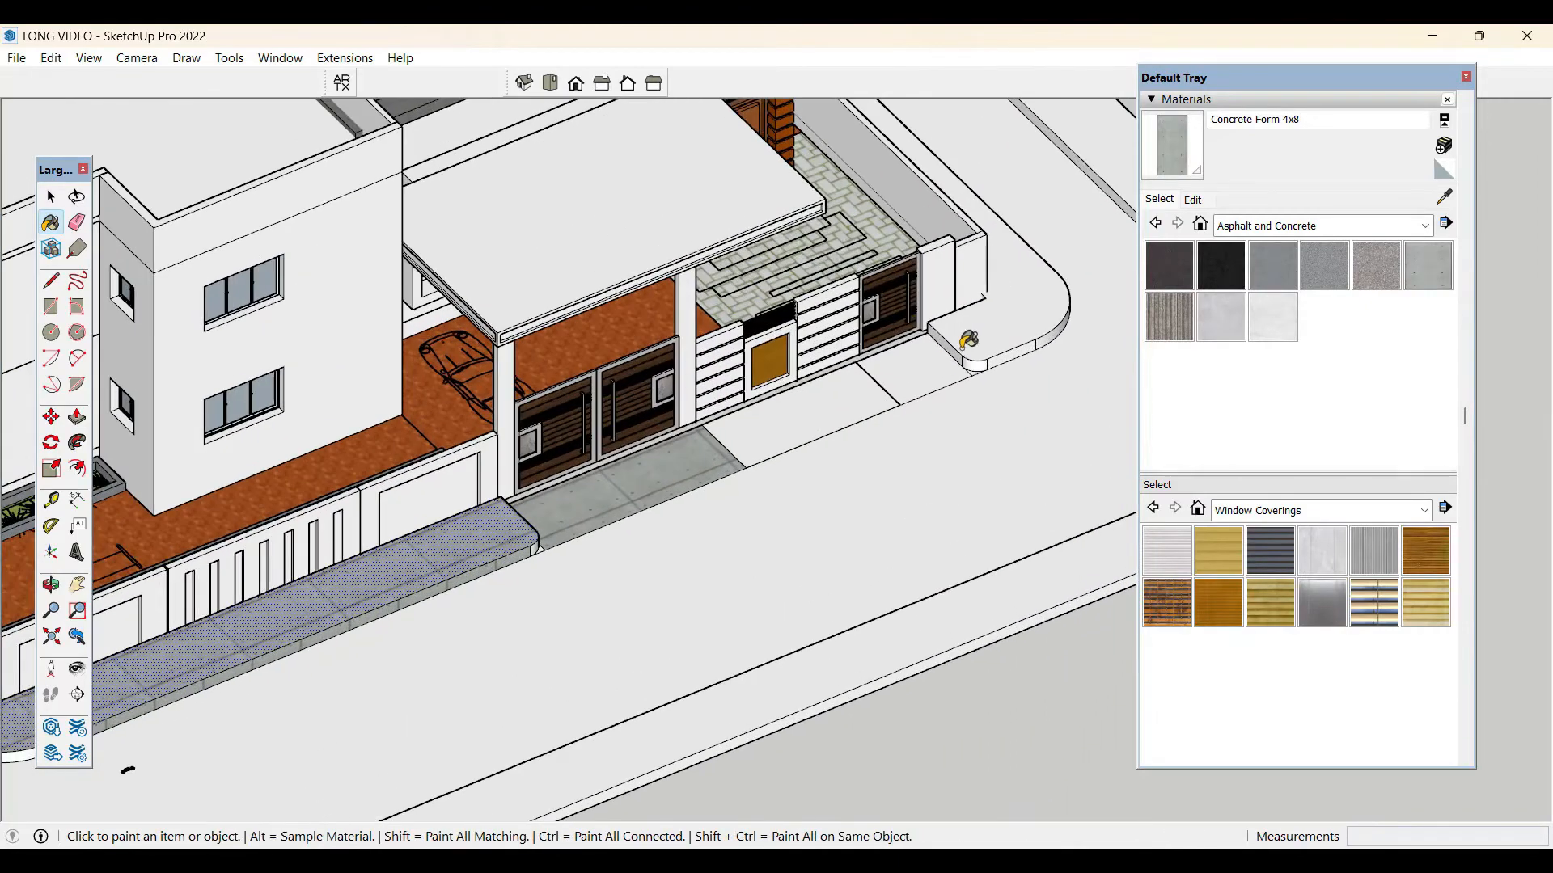
left_click(997, 335)
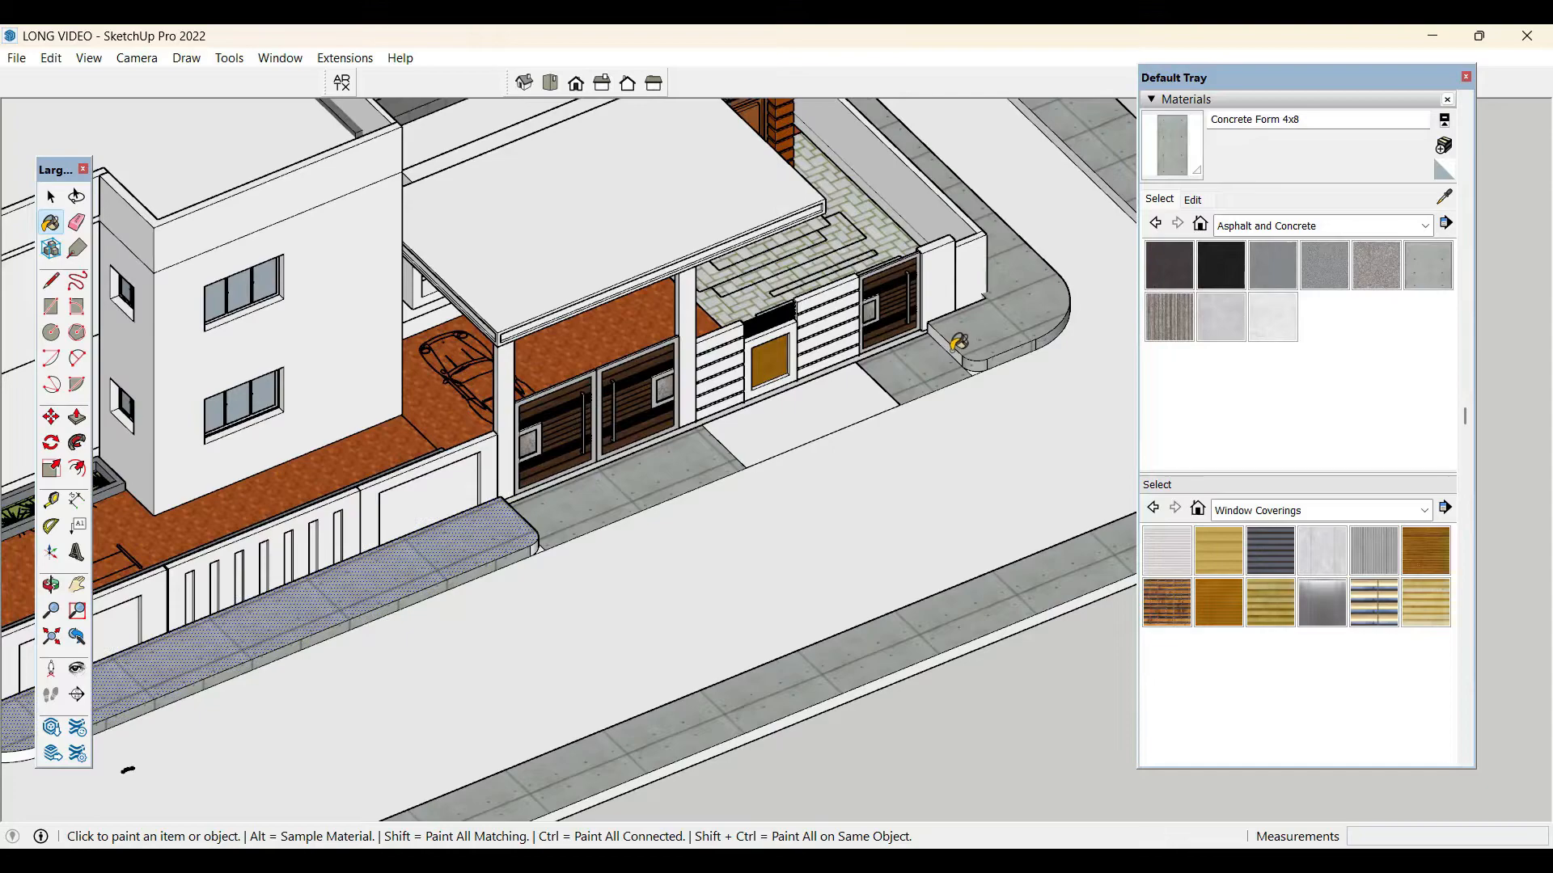
- Paint the outer footpath's curb face and the rounded curb at the boundary wall corner with Concrete Form 4x8
scroll(986, 362, "down", 2)
scroll(936, 610, "up", 2)
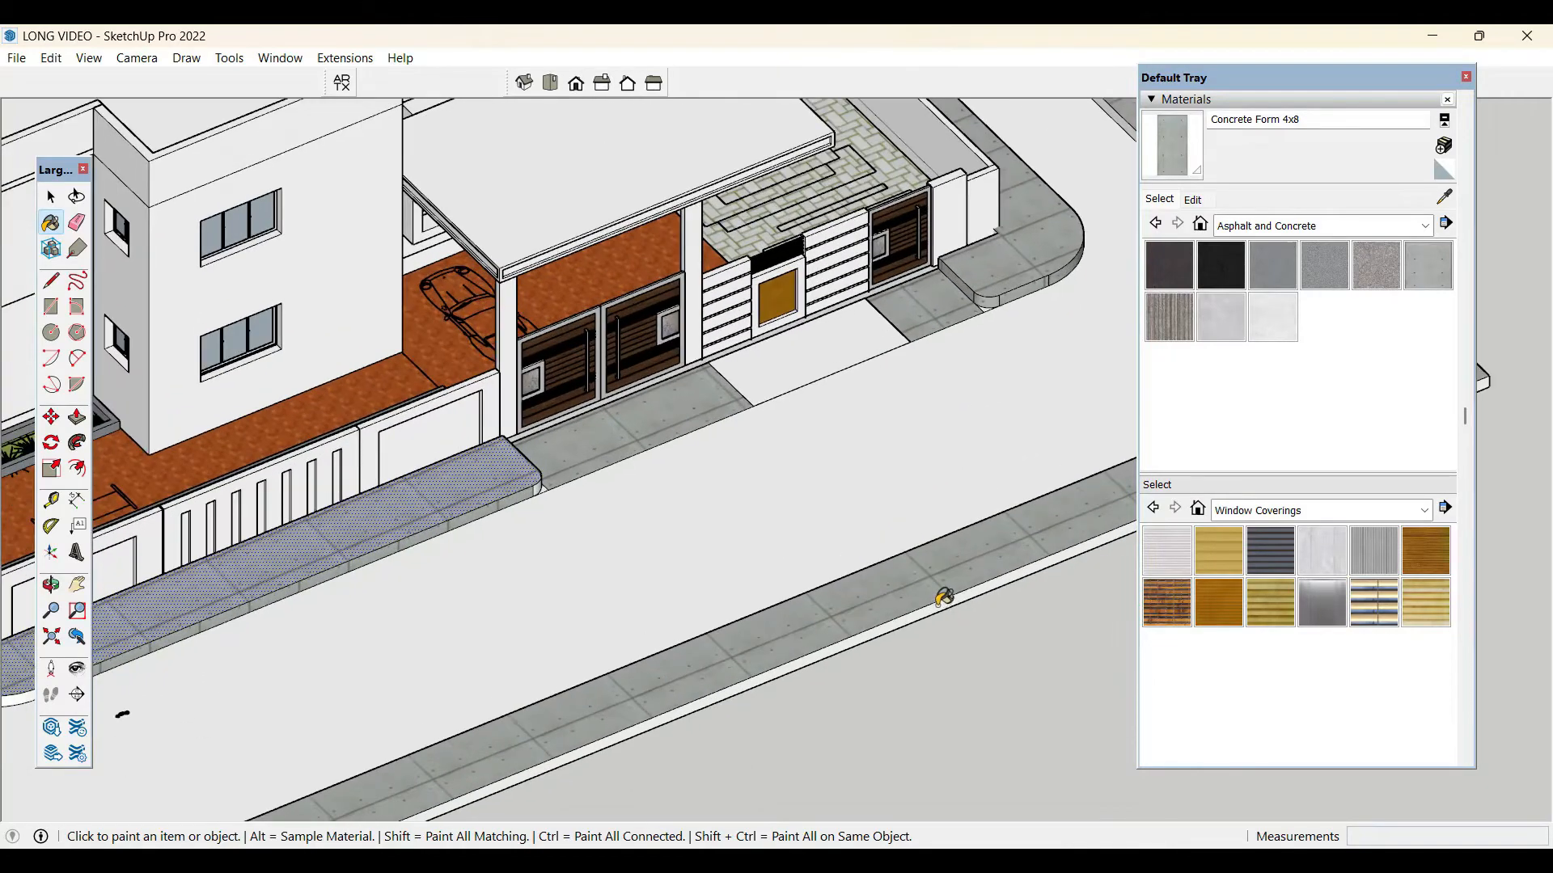
left_click(939, 605)
scroll(1051, 606, "down", 3)
scroll(229, 628, "up", 3)
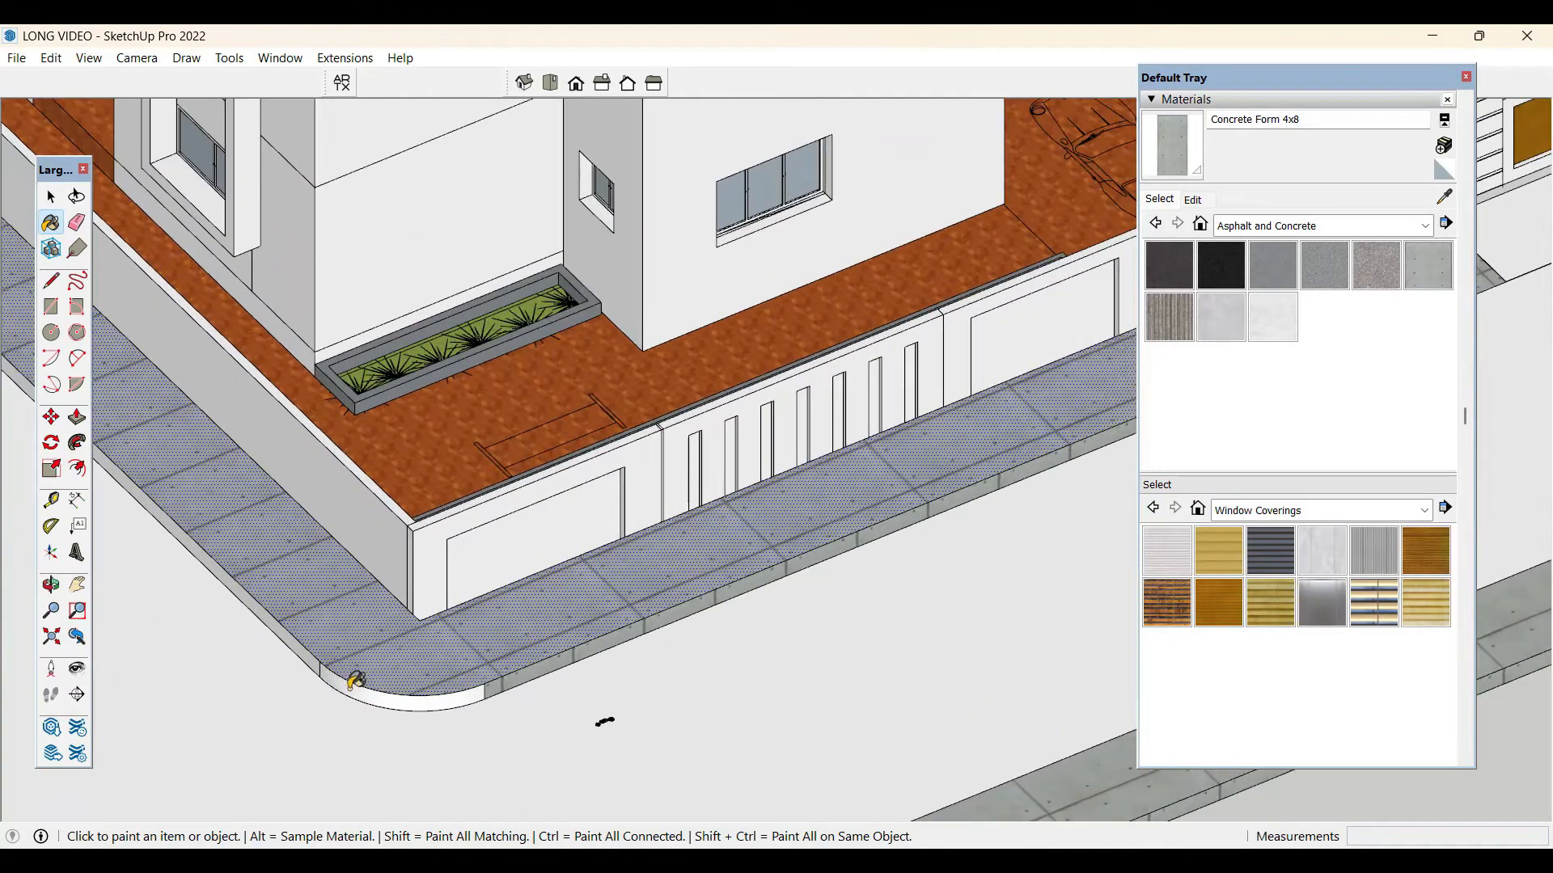
scroll(310, 663, "down", 6)
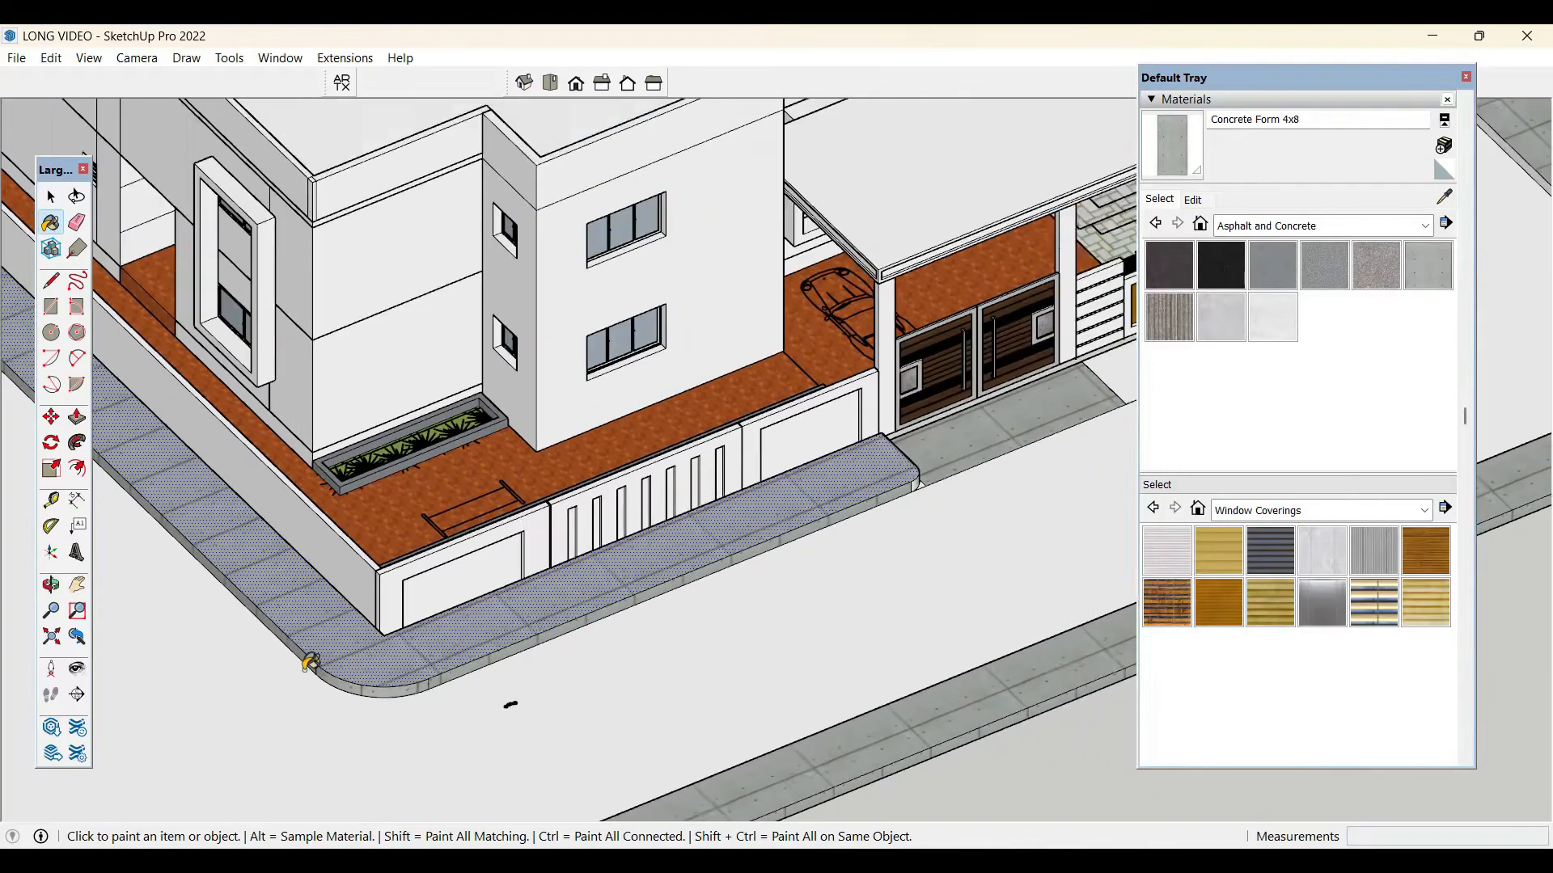
- Paint the remaining white outer curb face of the footpath along the side road with Concrete Form 4x8
scroll(920, 507, "up", 4)
middle_click_drag(921, 507, 329, 493)
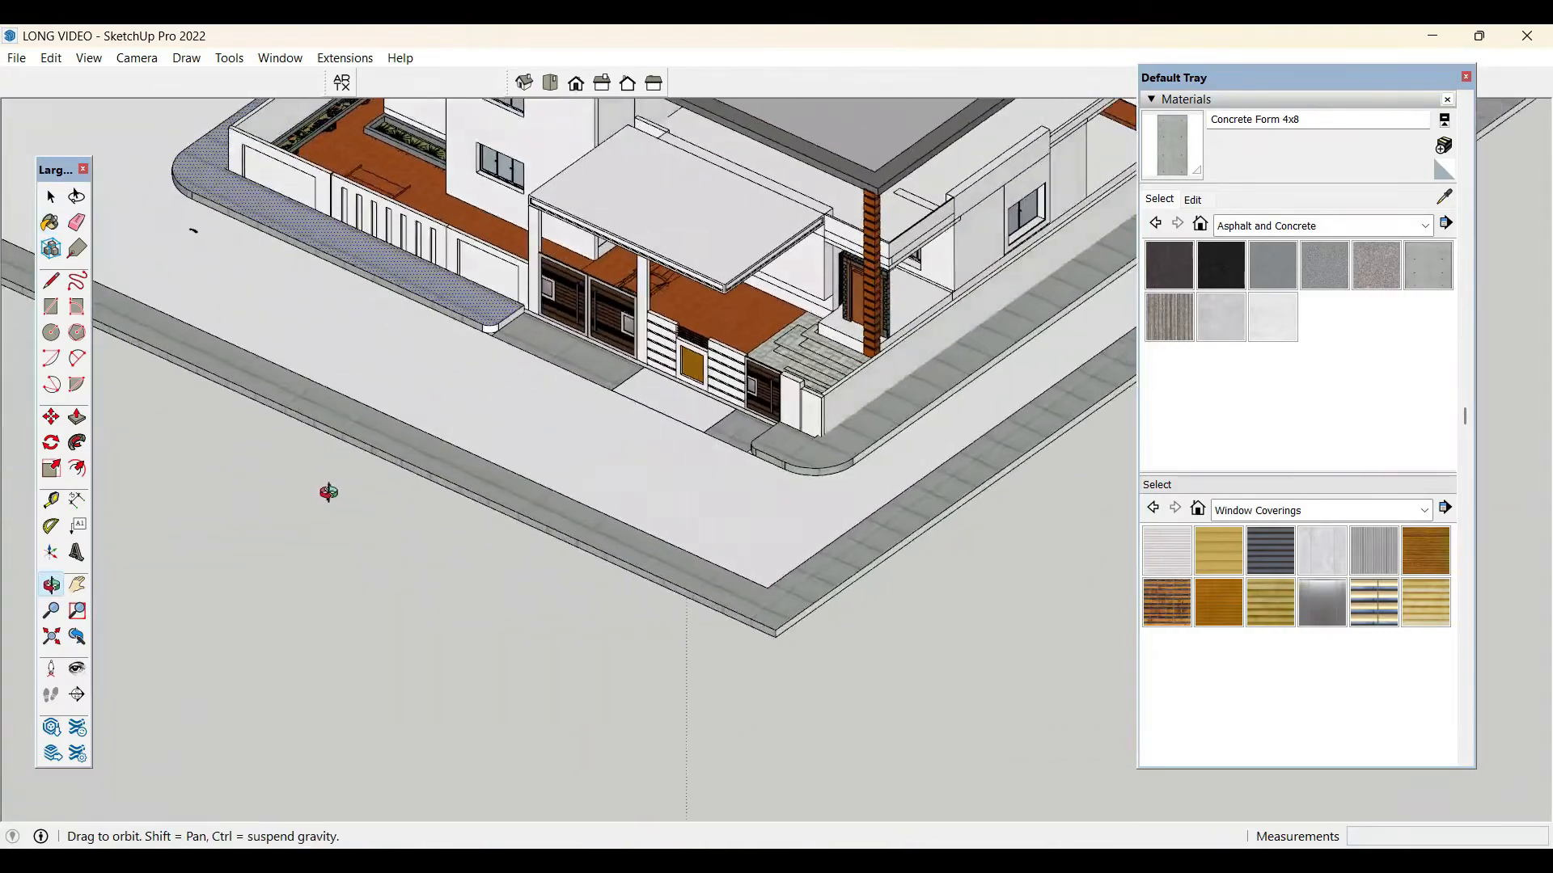
scroll(876, 450, "up", 5)
scroll(993, 532, "down", 4)
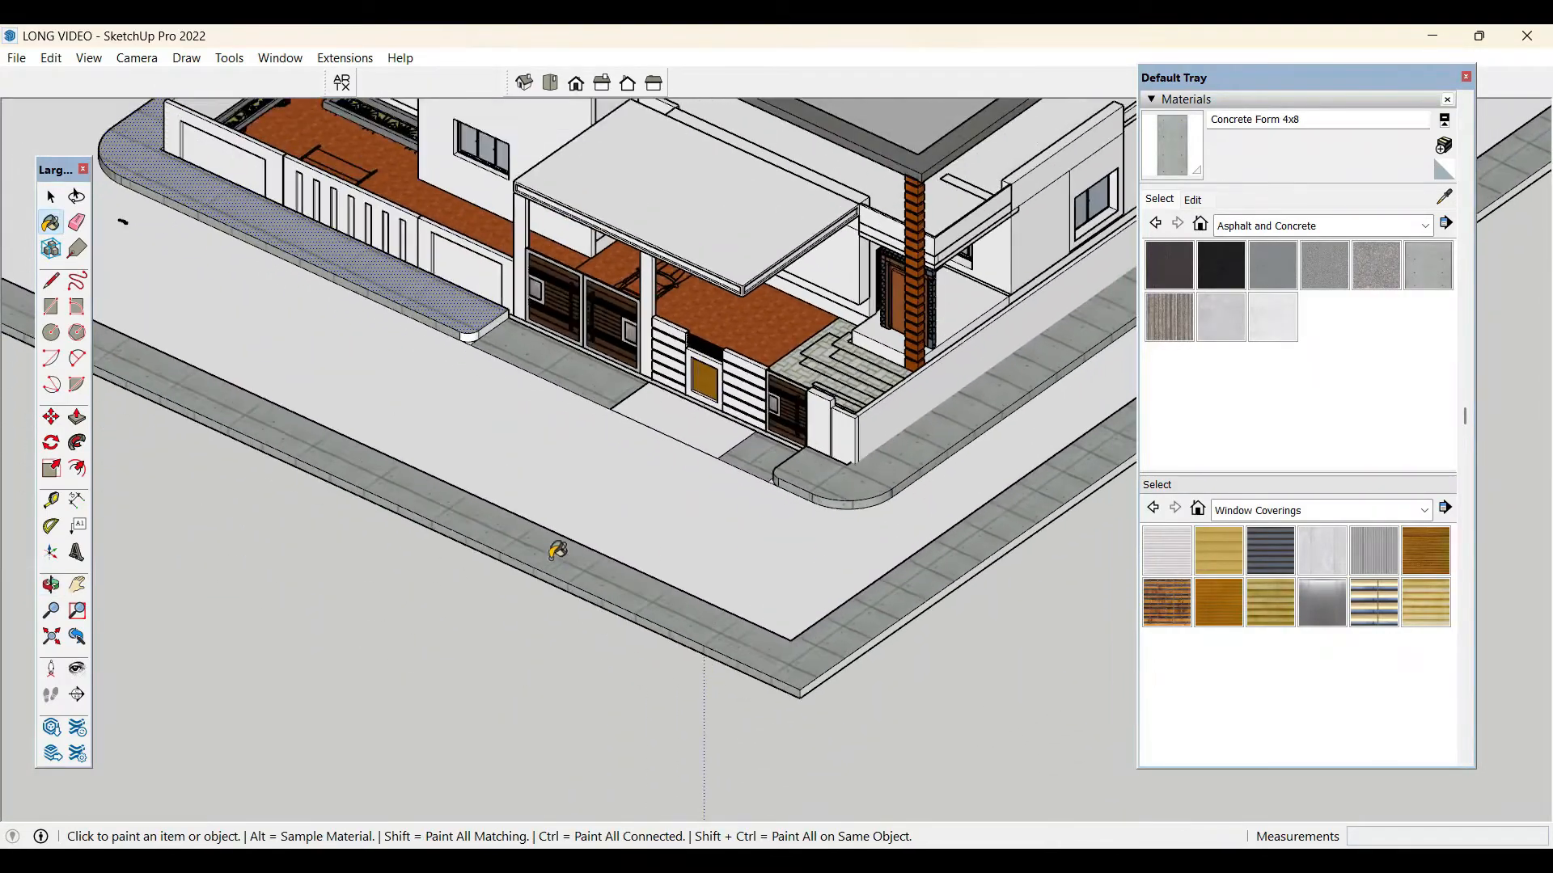
middle_click_drag(558, 547, 1043, 514)
scroll(1036, 512, "down", 5)
scroll(832, 547, "up", 7)
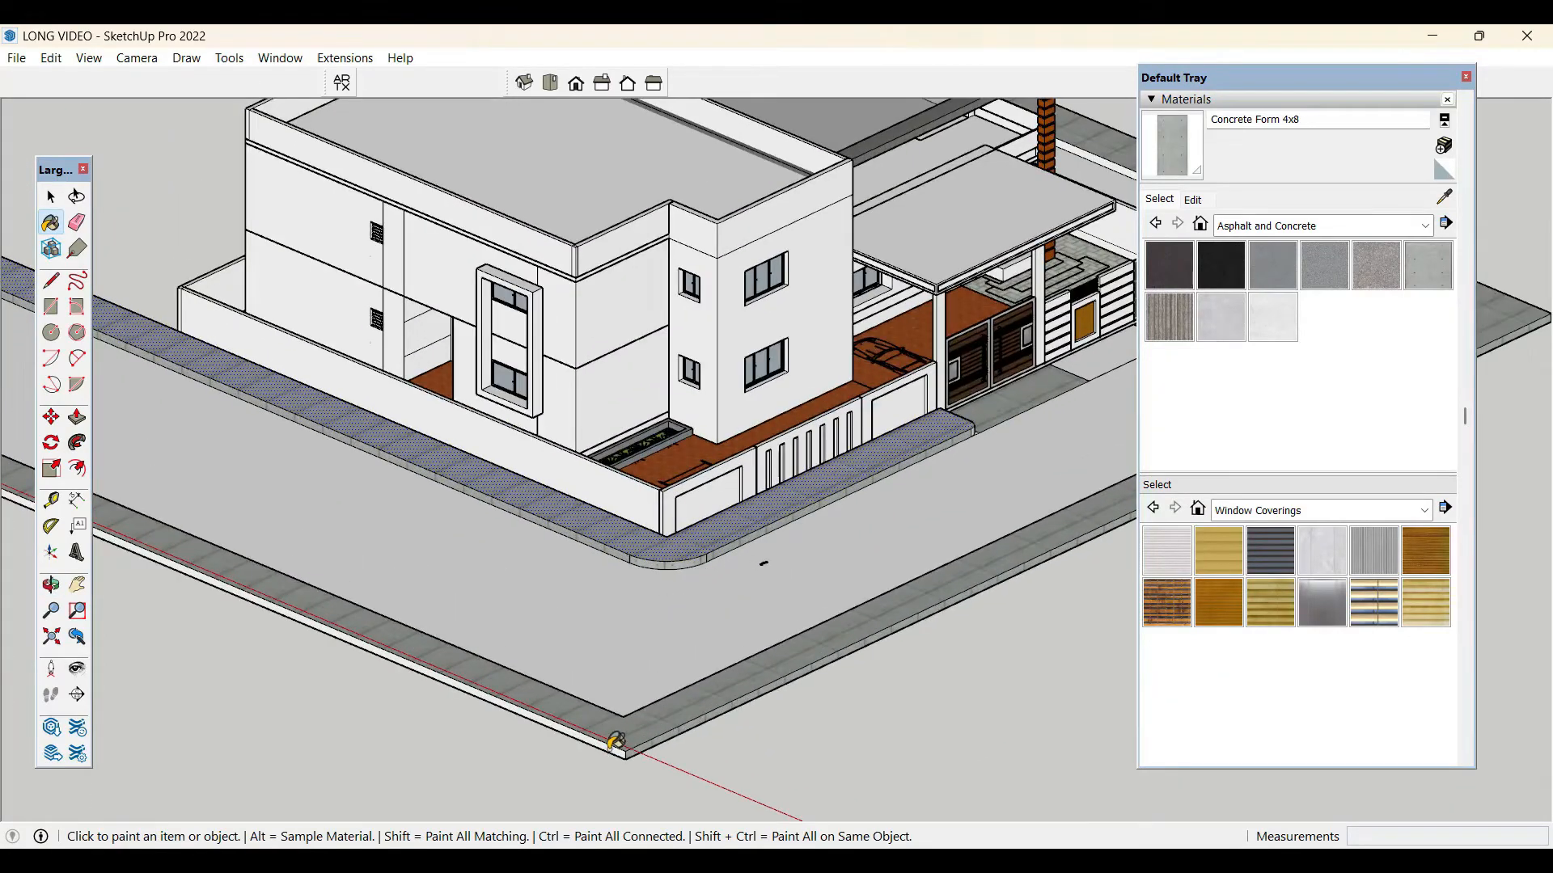
- Paint the whole road surface with Asphalt New and close the materials tray
left_click(1170, 267)
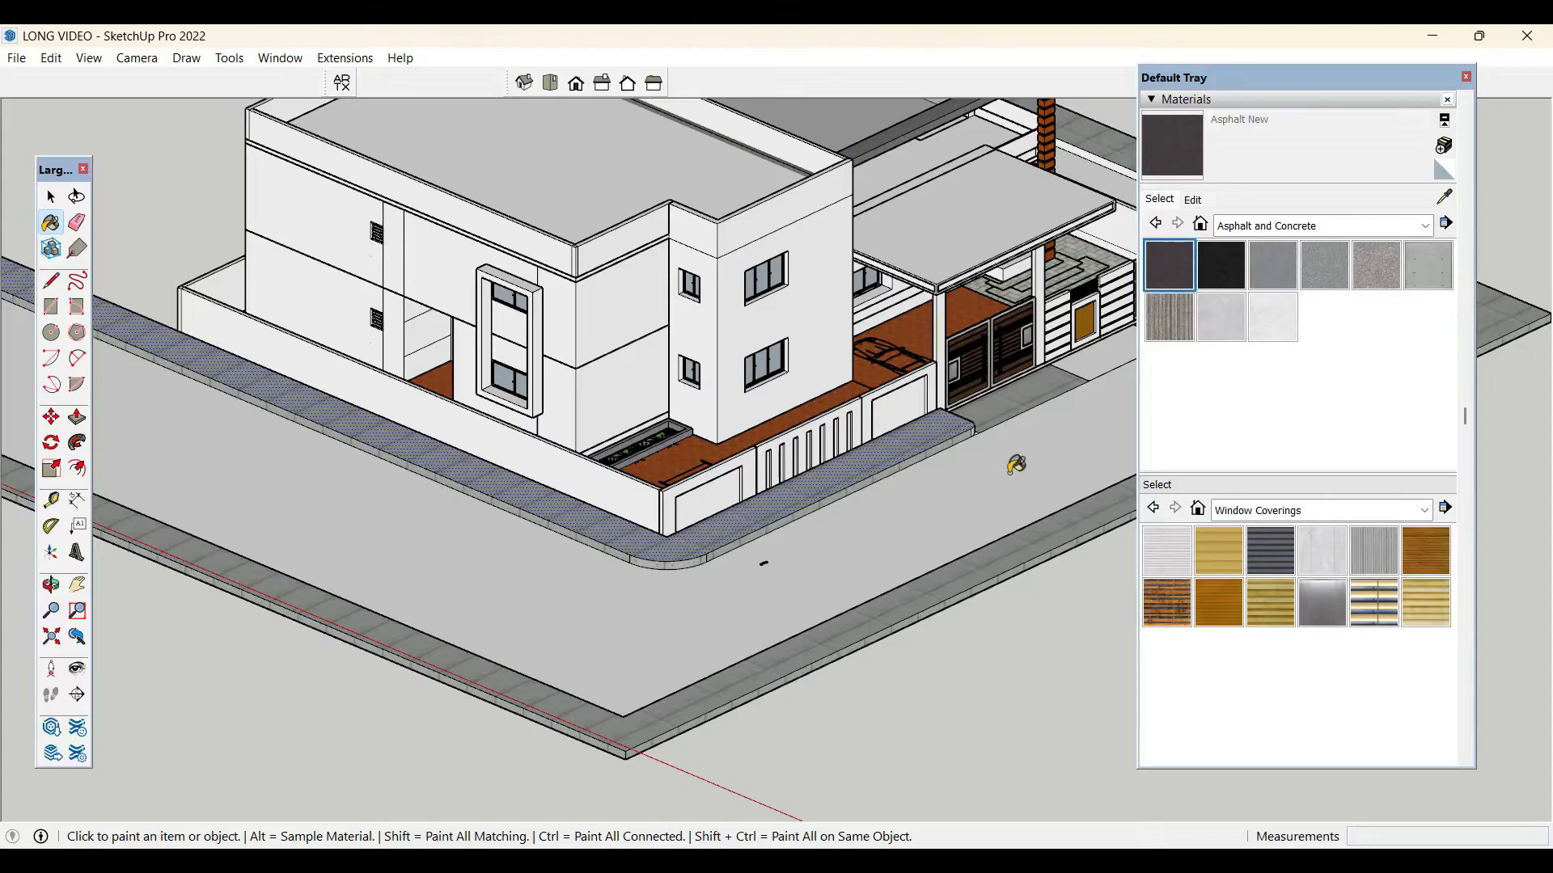
left_click(1012, 473)
left_click(1466, 77)
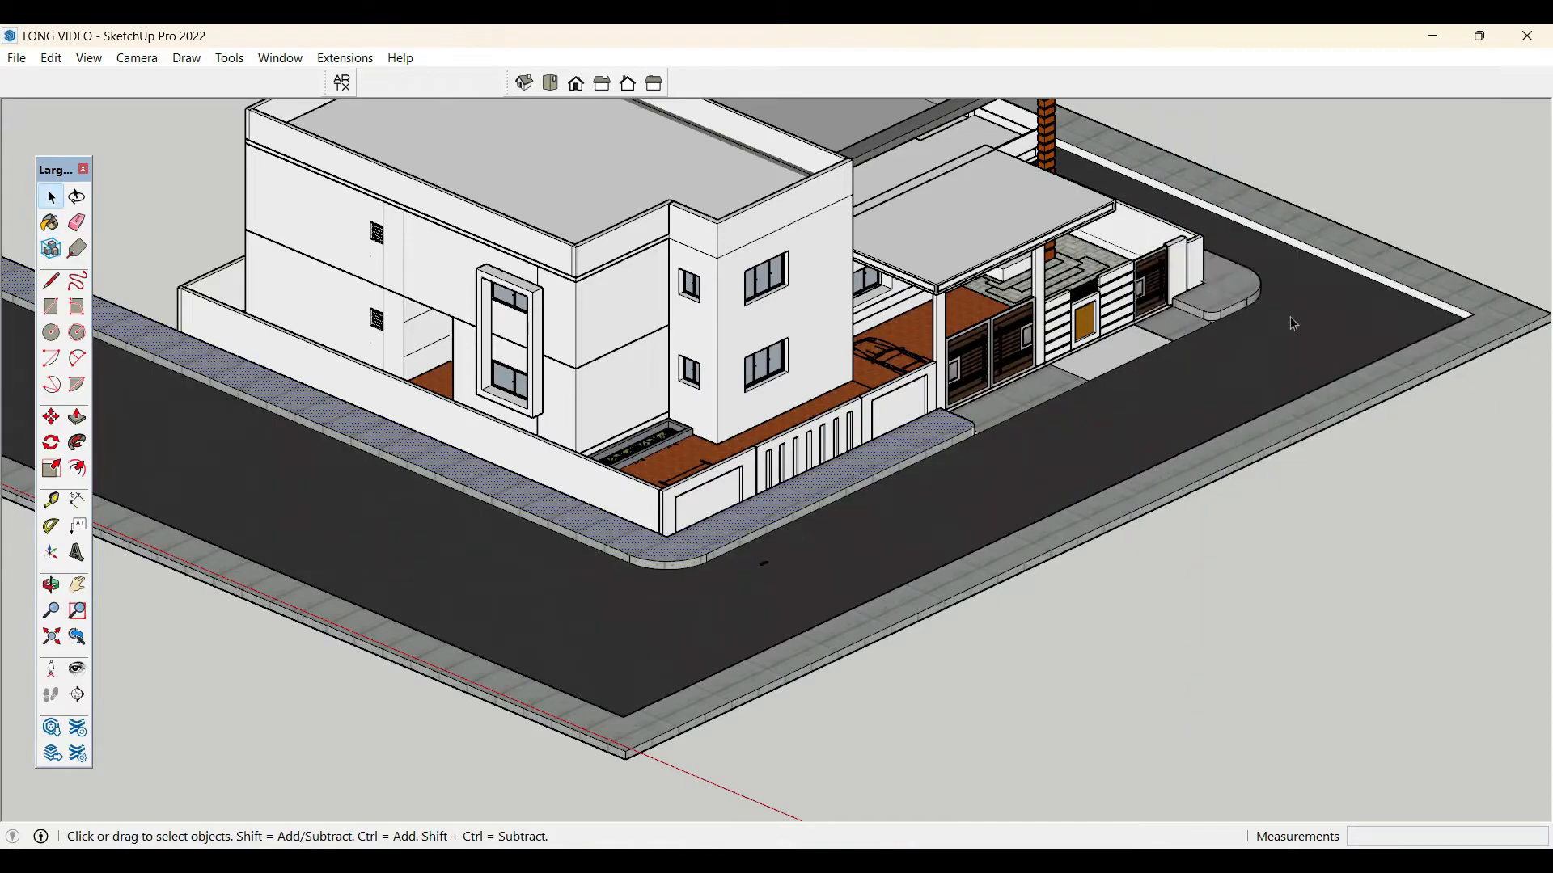
- Select all connected road and footpath geometry and make it a group
scroll(1084, 372, "up", 8)
key("space")
scroll(881, 499, "up", 5)
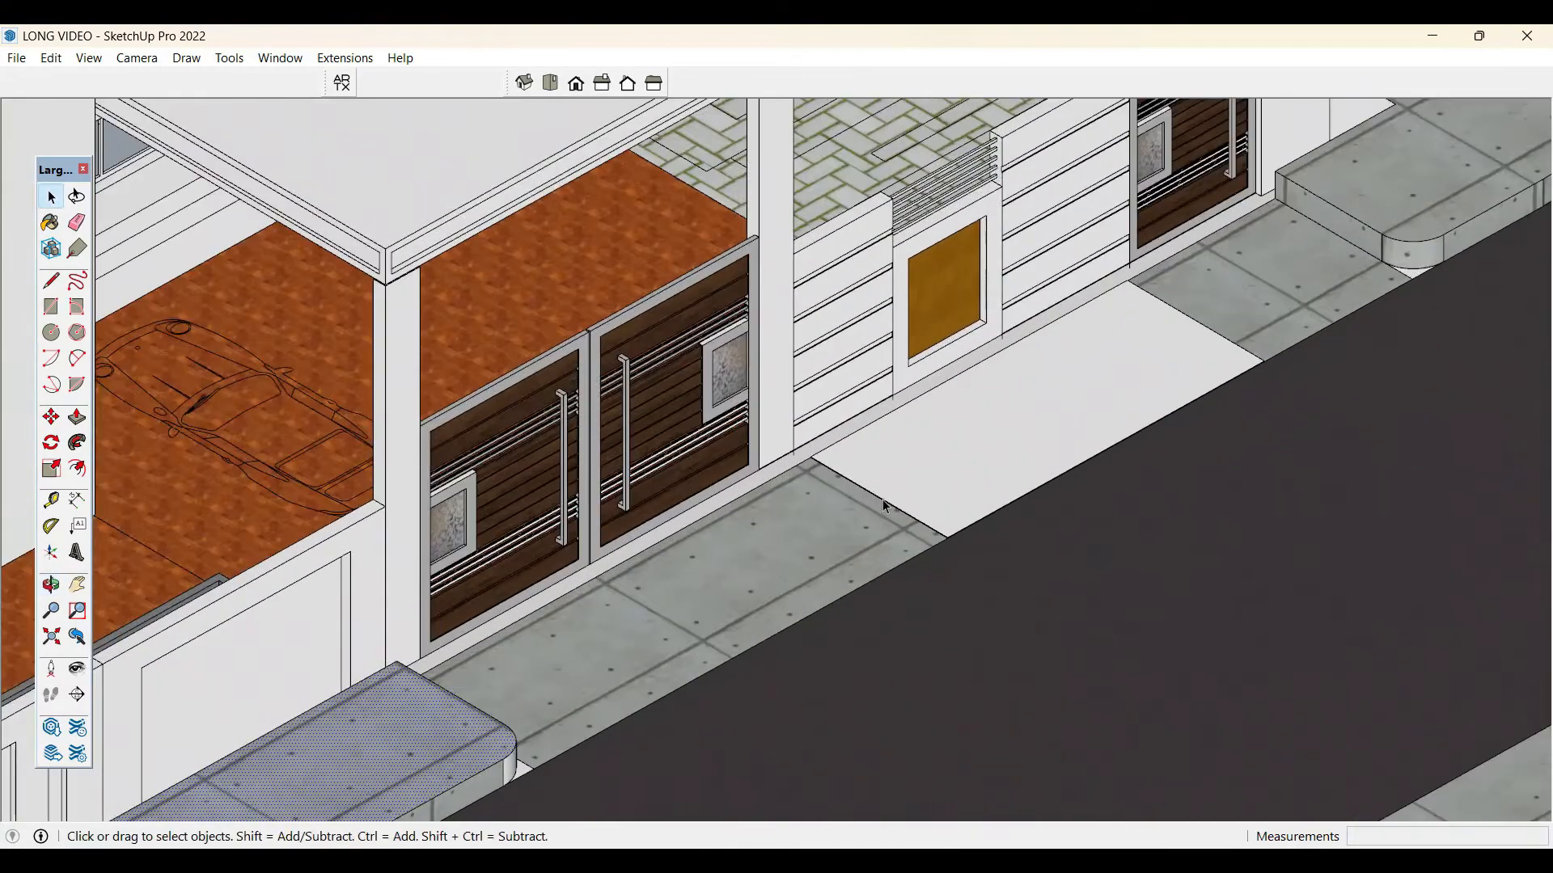
triple_click(871, 511)
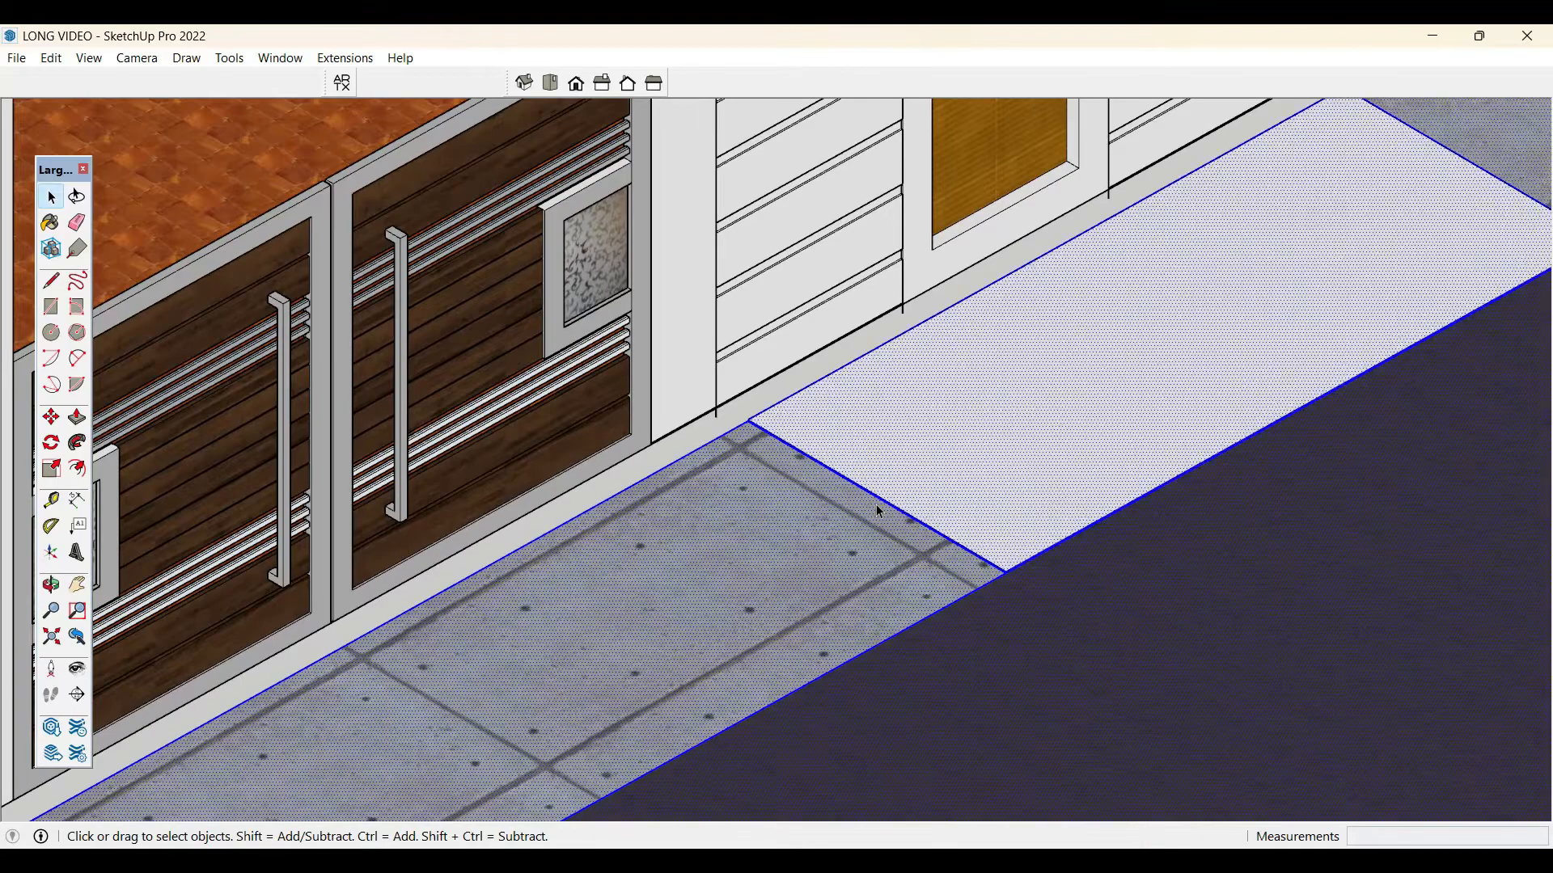
right_click(873, 509)
left_click(964, 421)
scroll(692, 432, "down", 6)
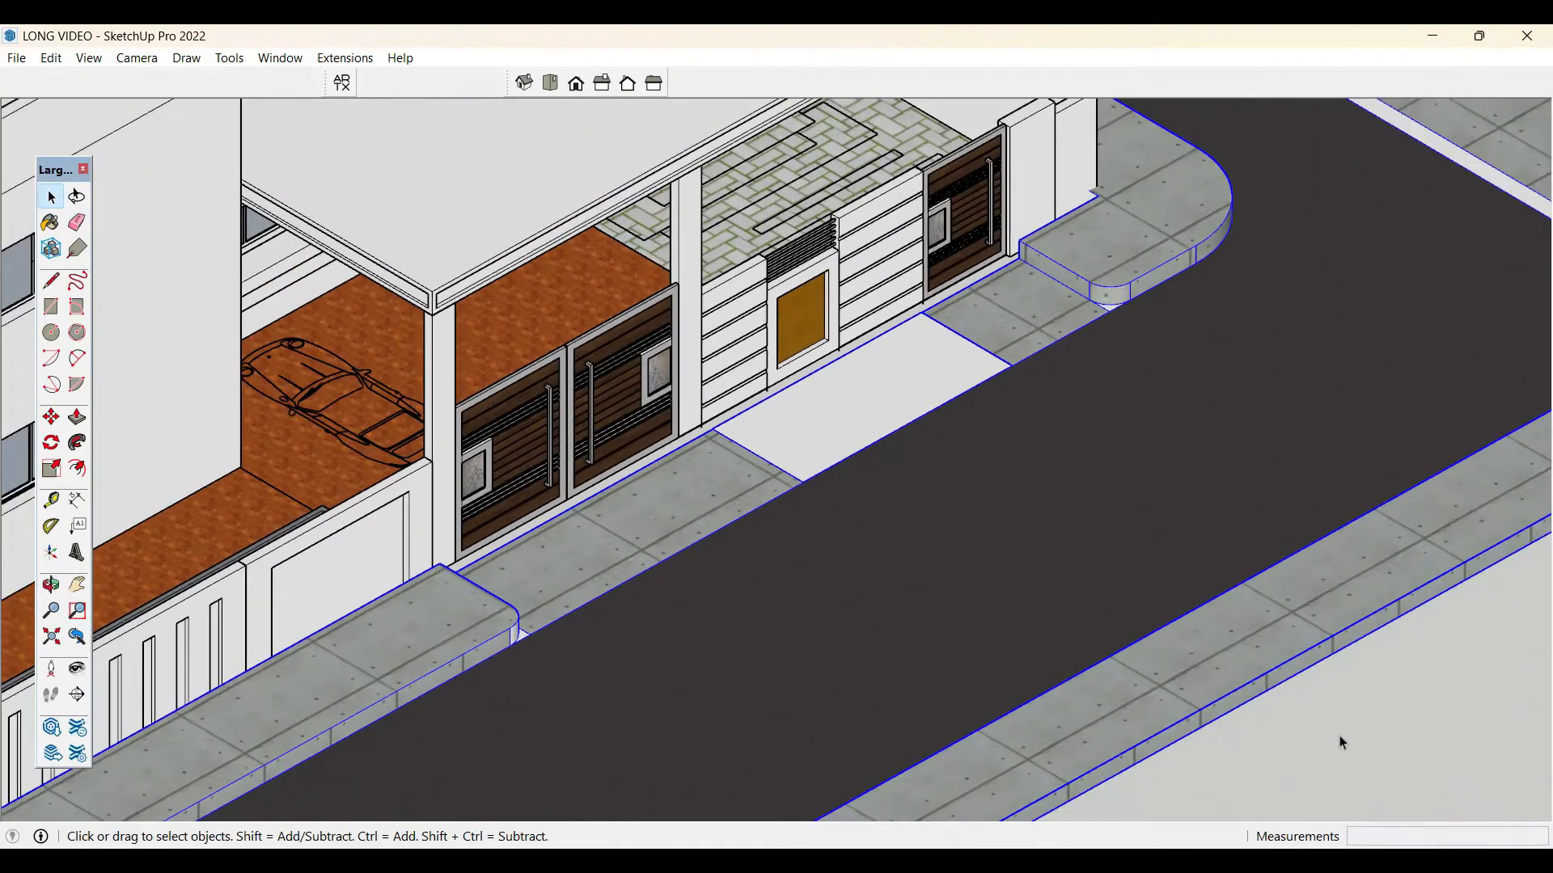
- Move the road and footpath group so the corner of its unpaved strip meets the base of the gate pillar
scroll(724, 441, "up", 5)
scroll(705, 427, "up", 6)
left_click(647, 389)
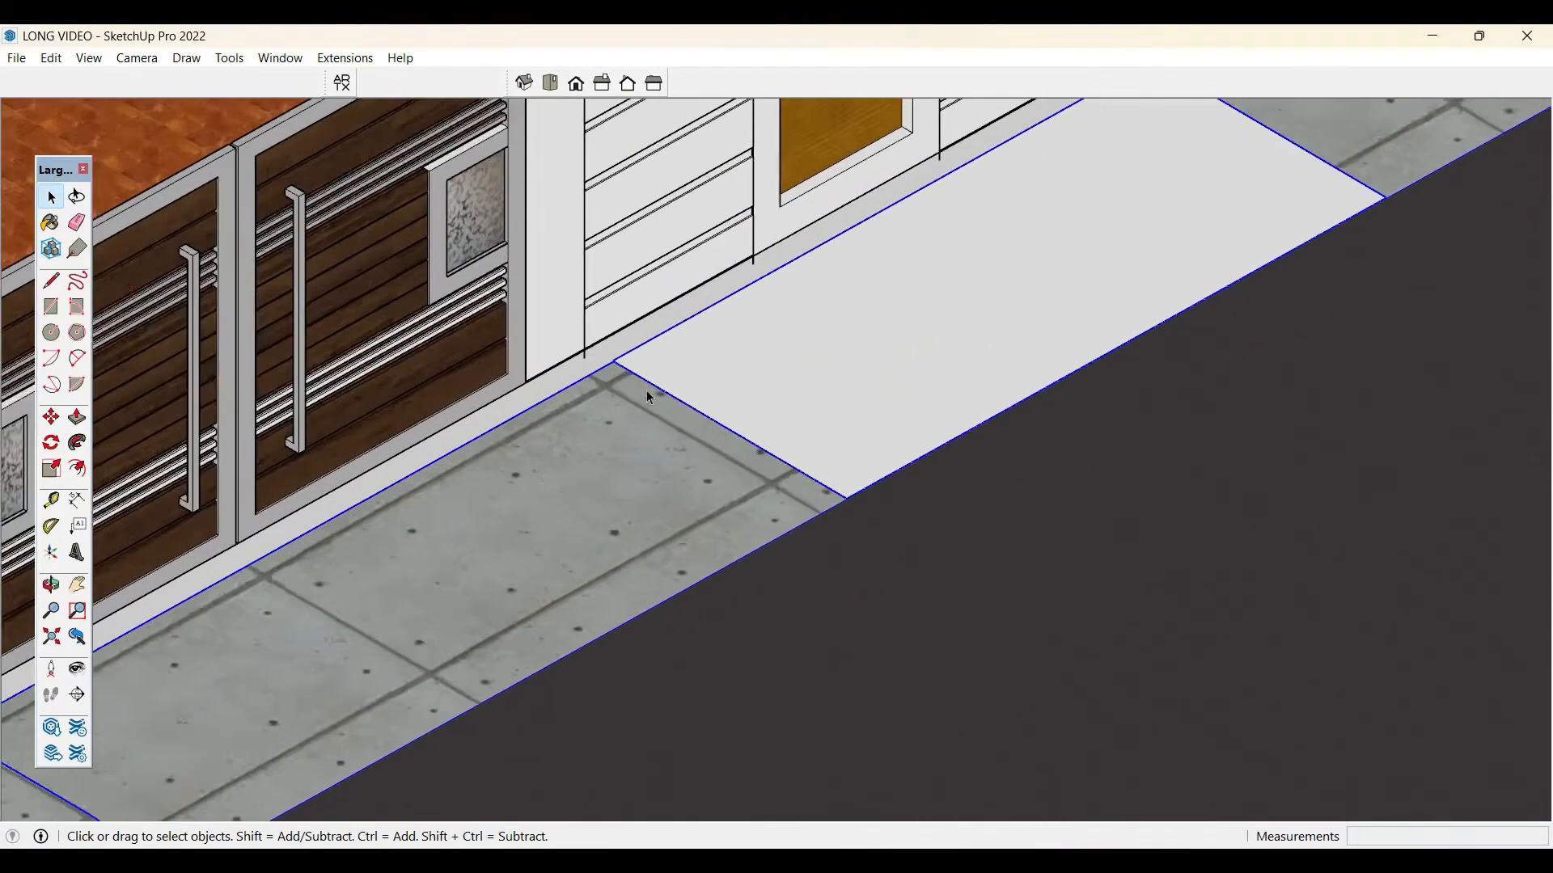
key("m")
left_click(600, 346)
left_click(570, 338)
key("space")
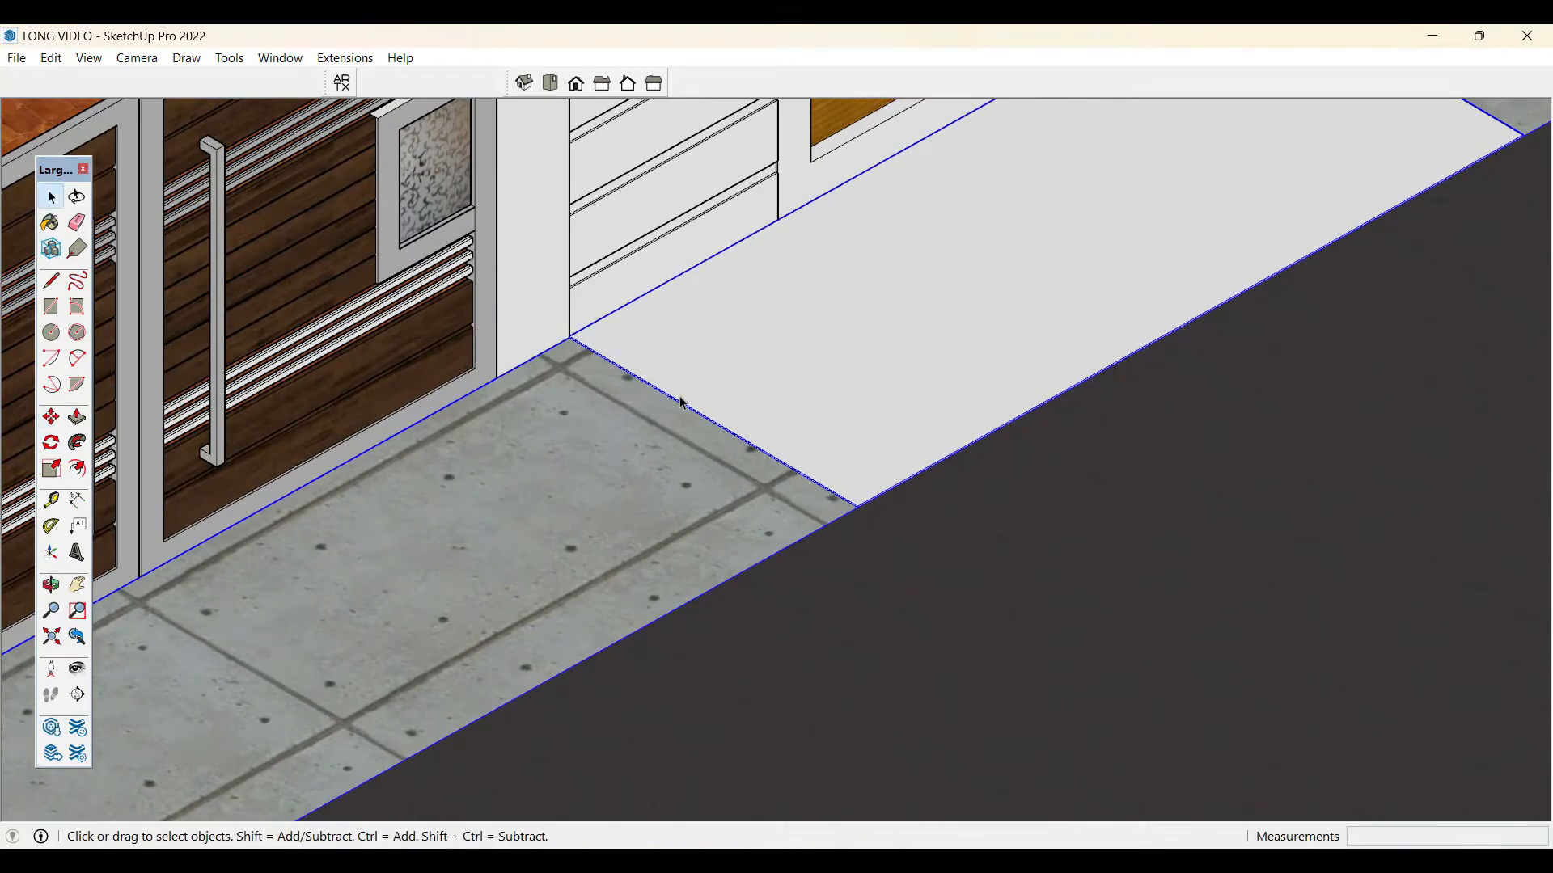
- Draw a thin triangular wedge profile beside the double gate approach, with a sloping line about 5' 7 1/2" long from the gate pillar to the road
scroll(715, 437, "down", 2)
scroll(685, 372, "down", 2)
scroll(676, 369, "down", 3)
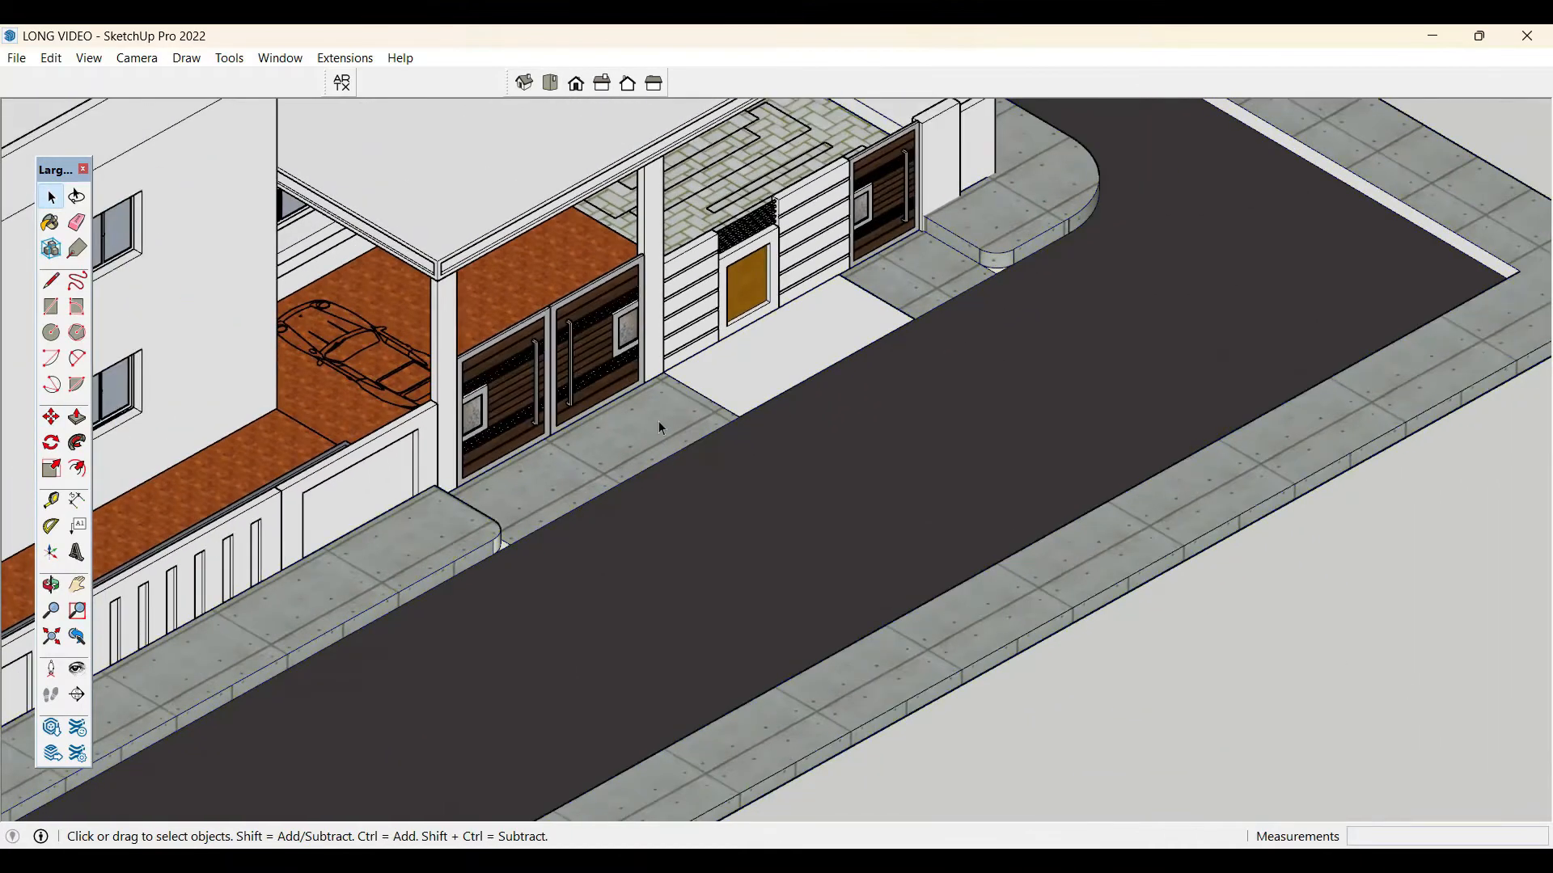
scroll(659, 420, "up", 5)
scroll(705, 390, "up", 2)
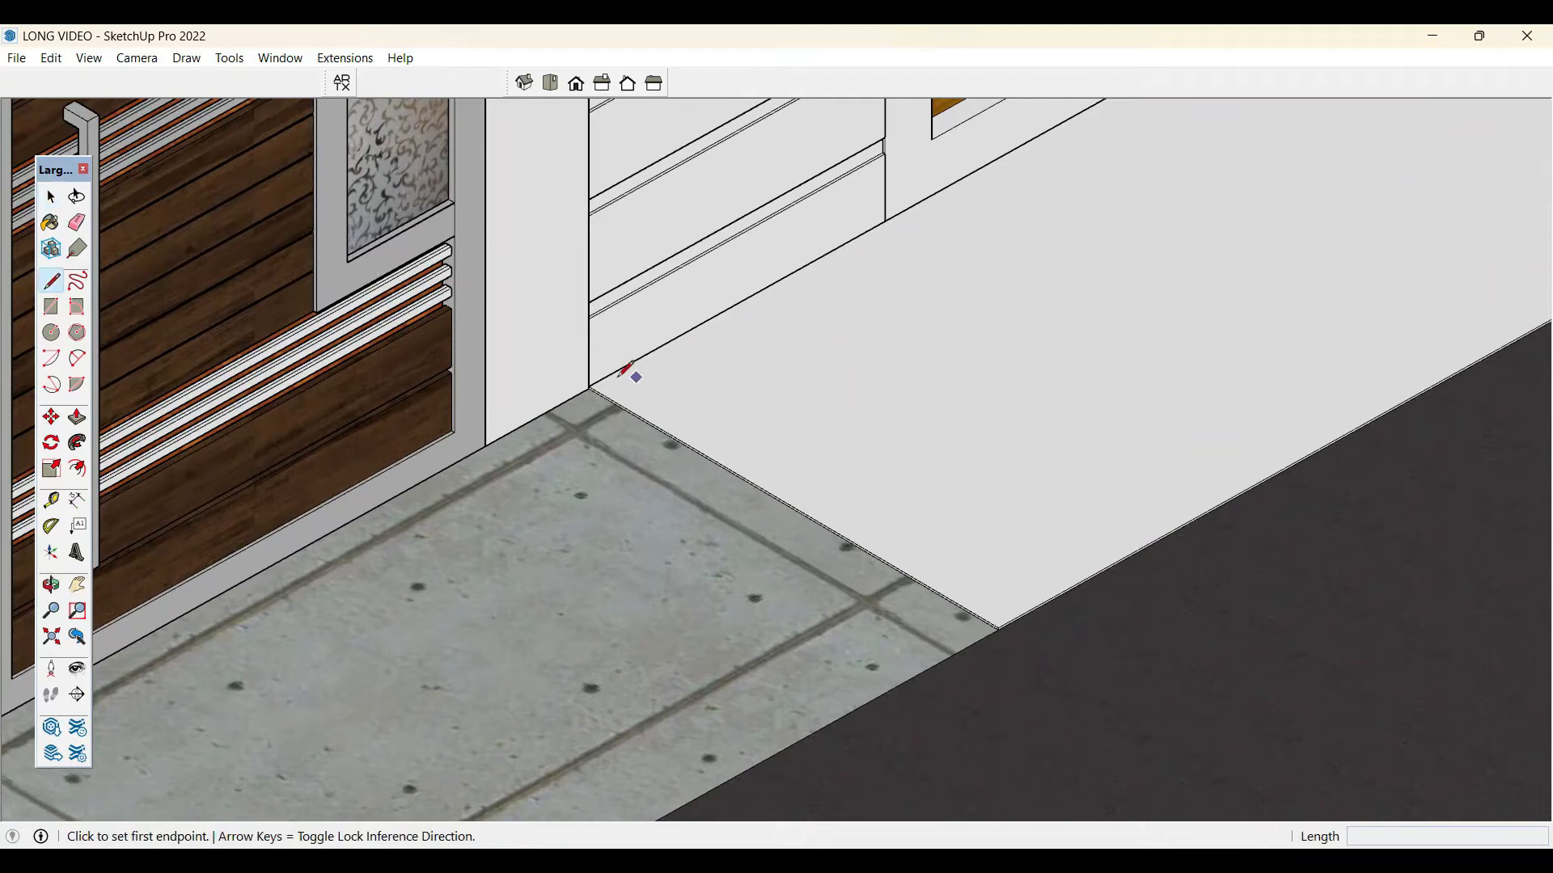
left_click(589, 386)
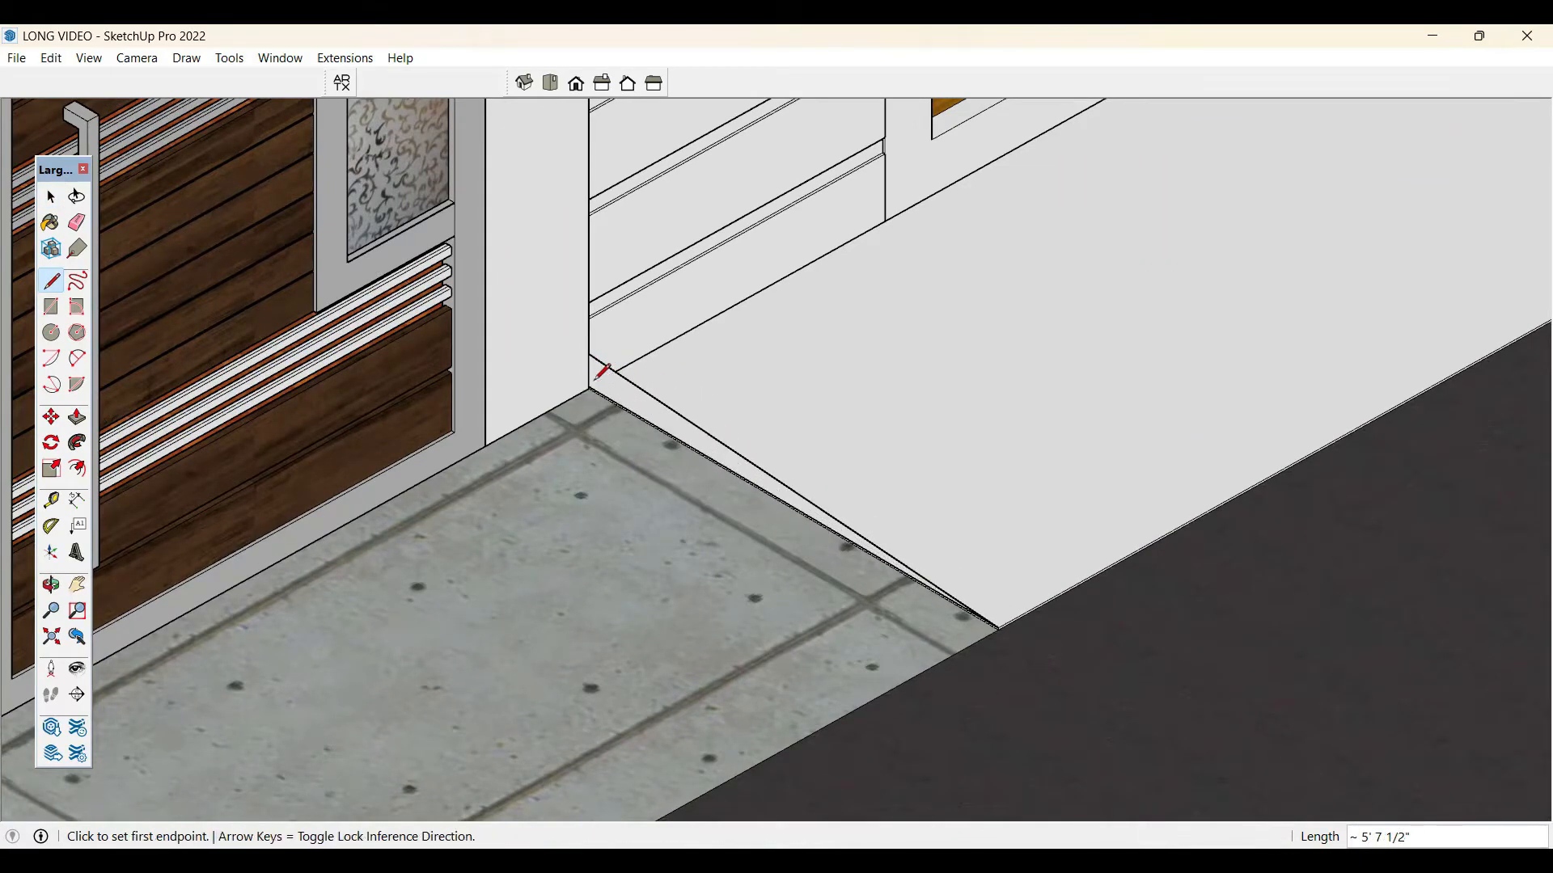
key("space")
- Extrude the wedge profile about 12' 10 1/8" along the white strip to the small gate's approach
key("p")
left_click(618, 396)
scroll(414, 554, "down", 2)
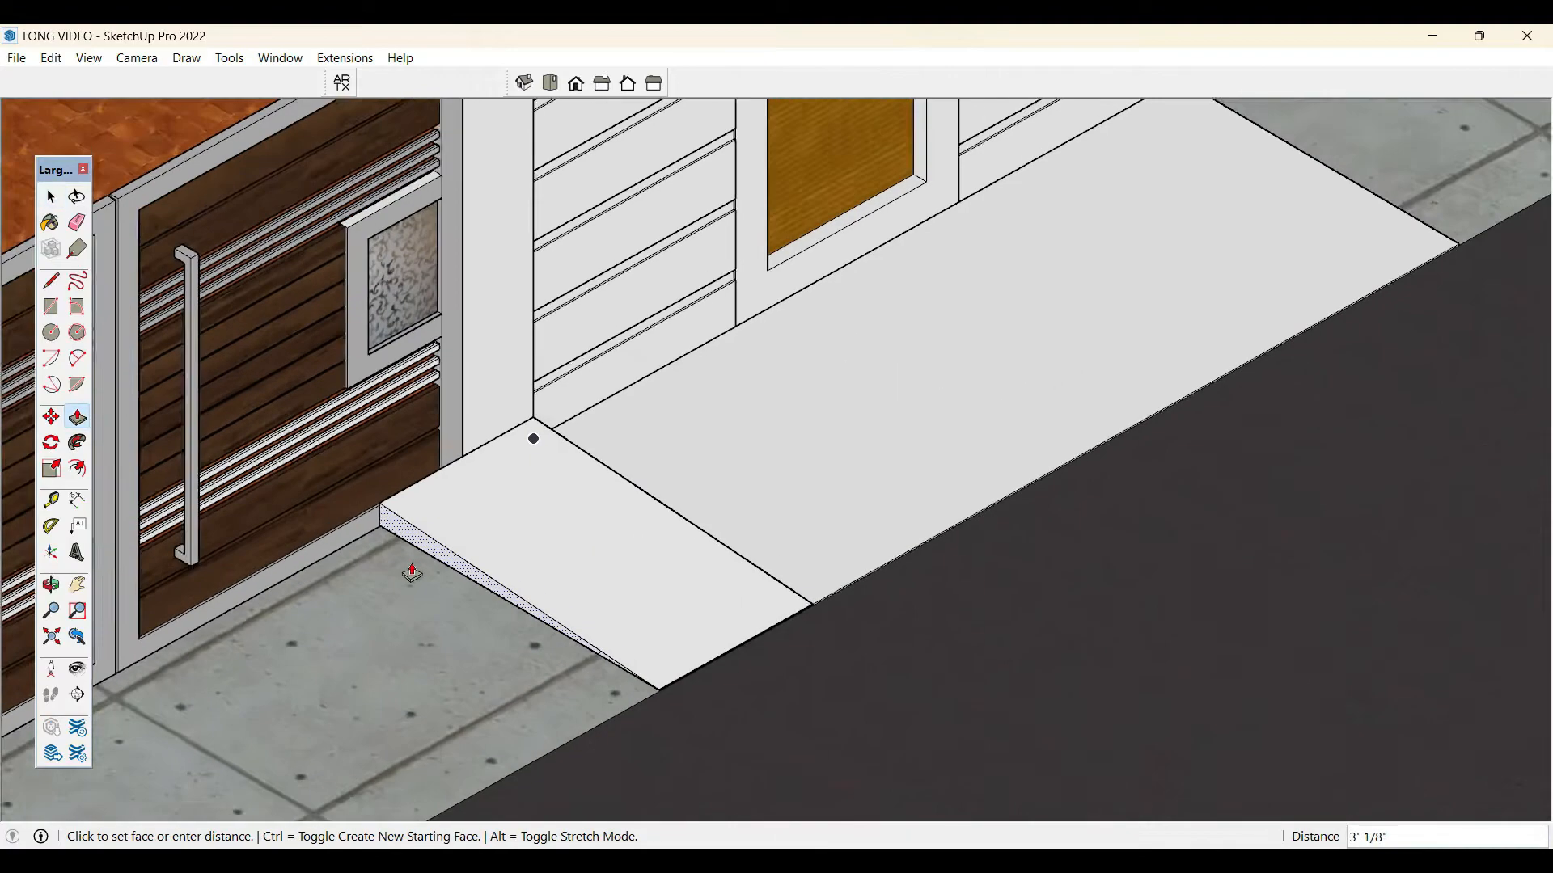
scroll(412, 573, "down", 2)
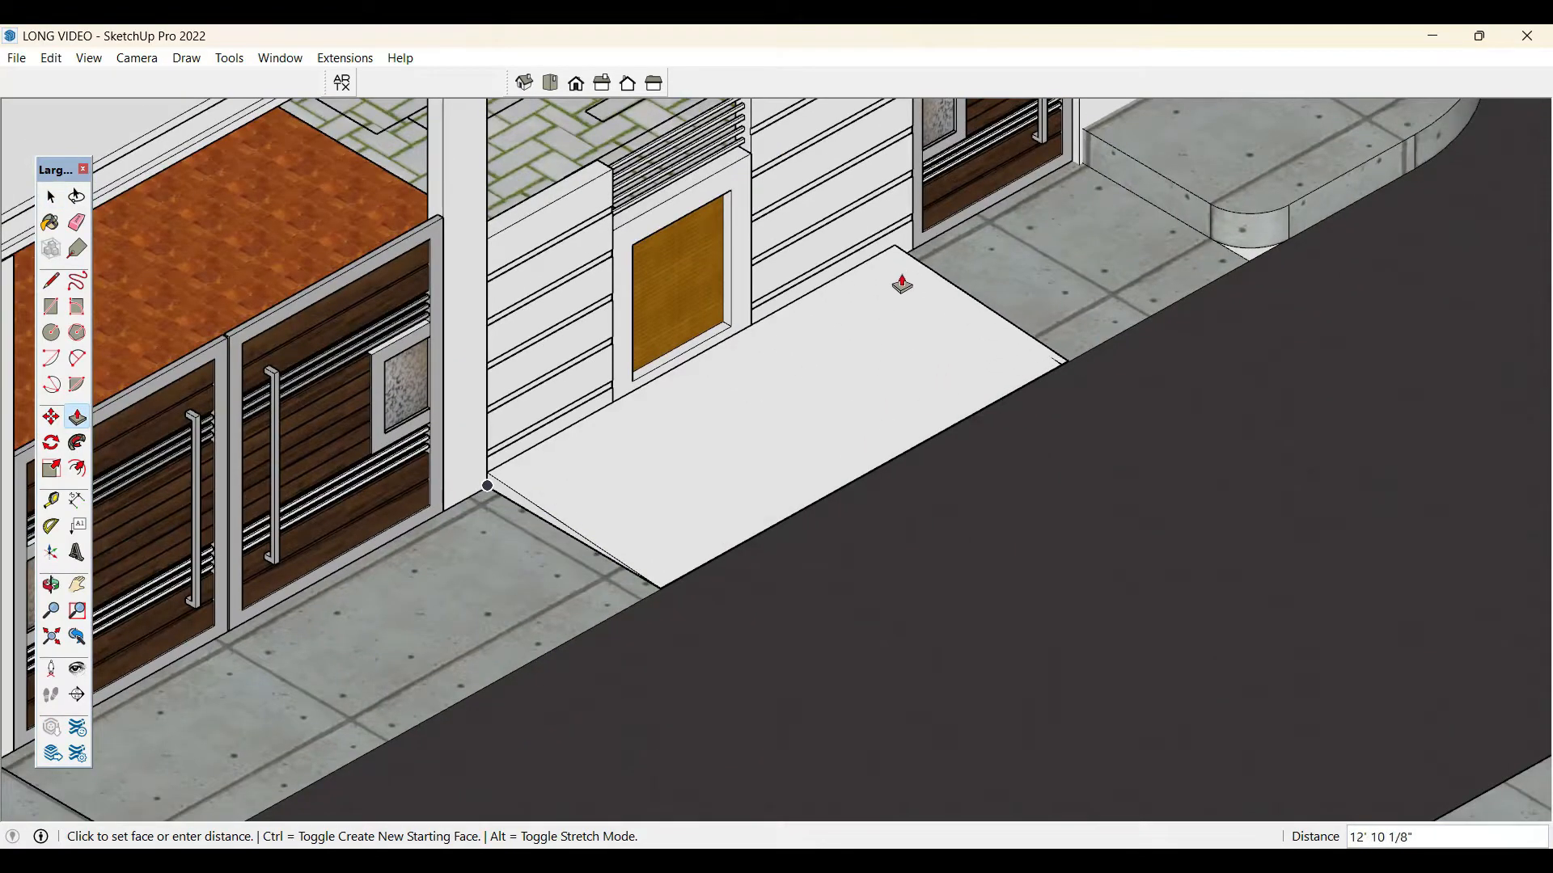
key("space")
scroll(846, 482, "down", 2)
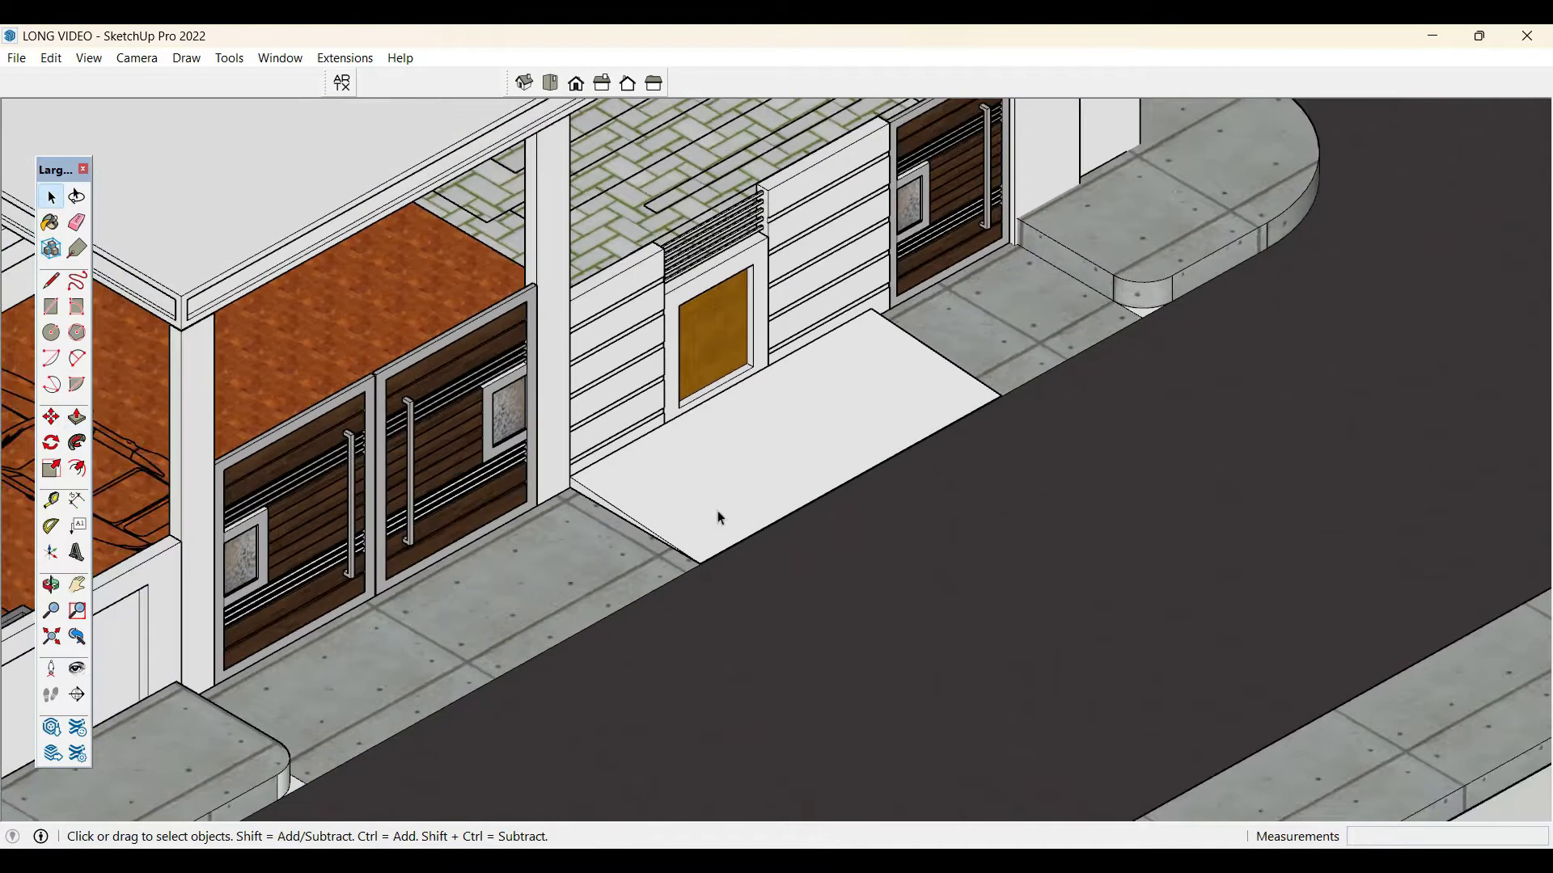
- Offset the wedge's sloping top face inward to form a narrow border around an inner panel
middle_click_drag(717, 511, 744, 466)
scroll(744, 471, "up", 4)
left_click(741, 490)
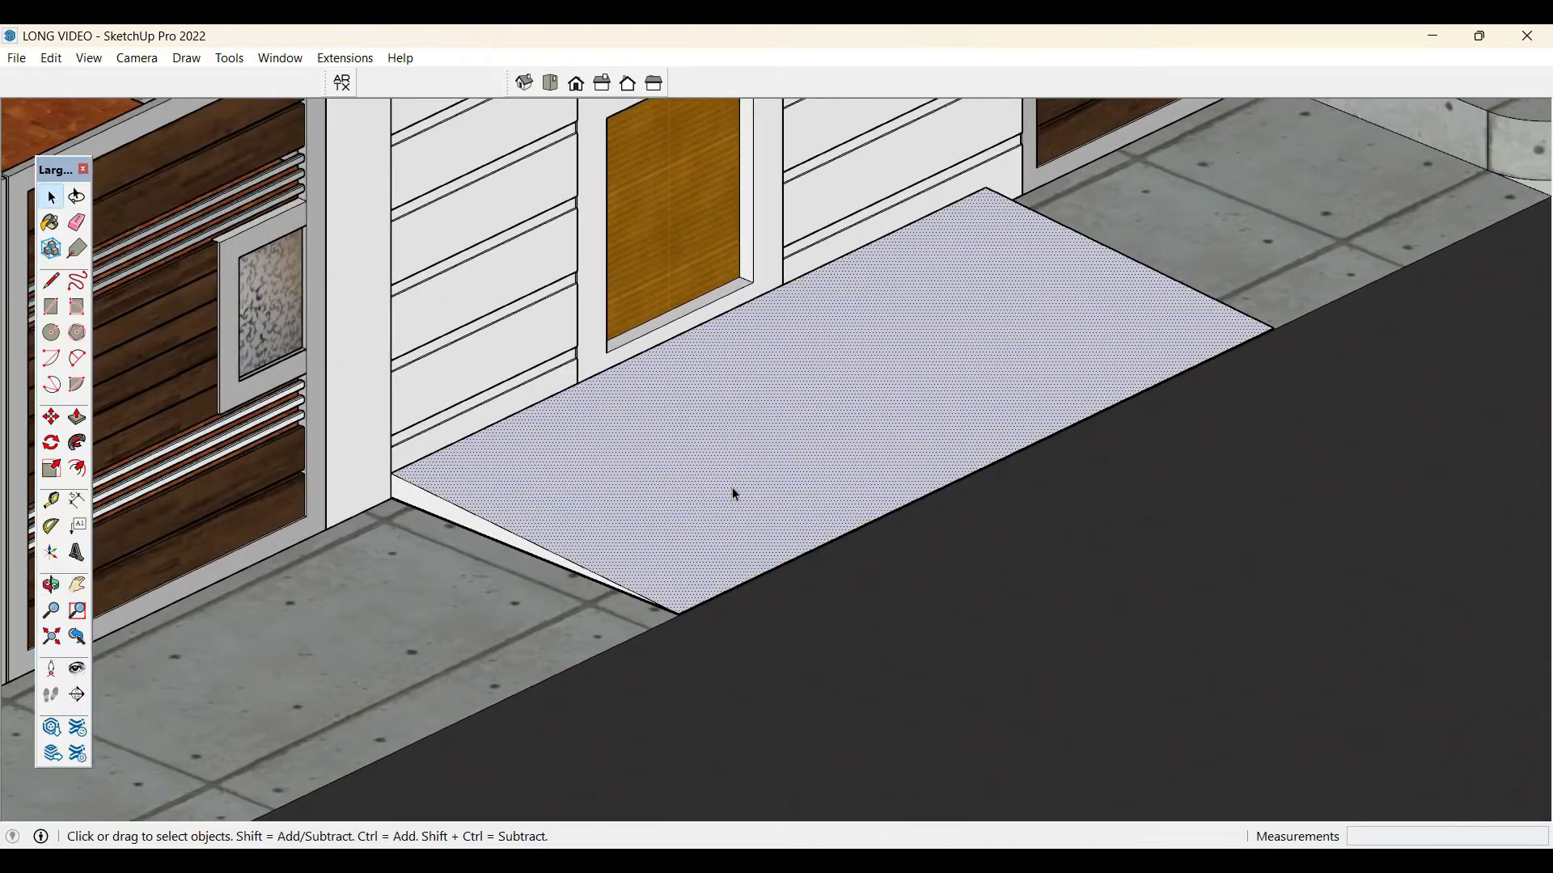
left_click(613, 396)
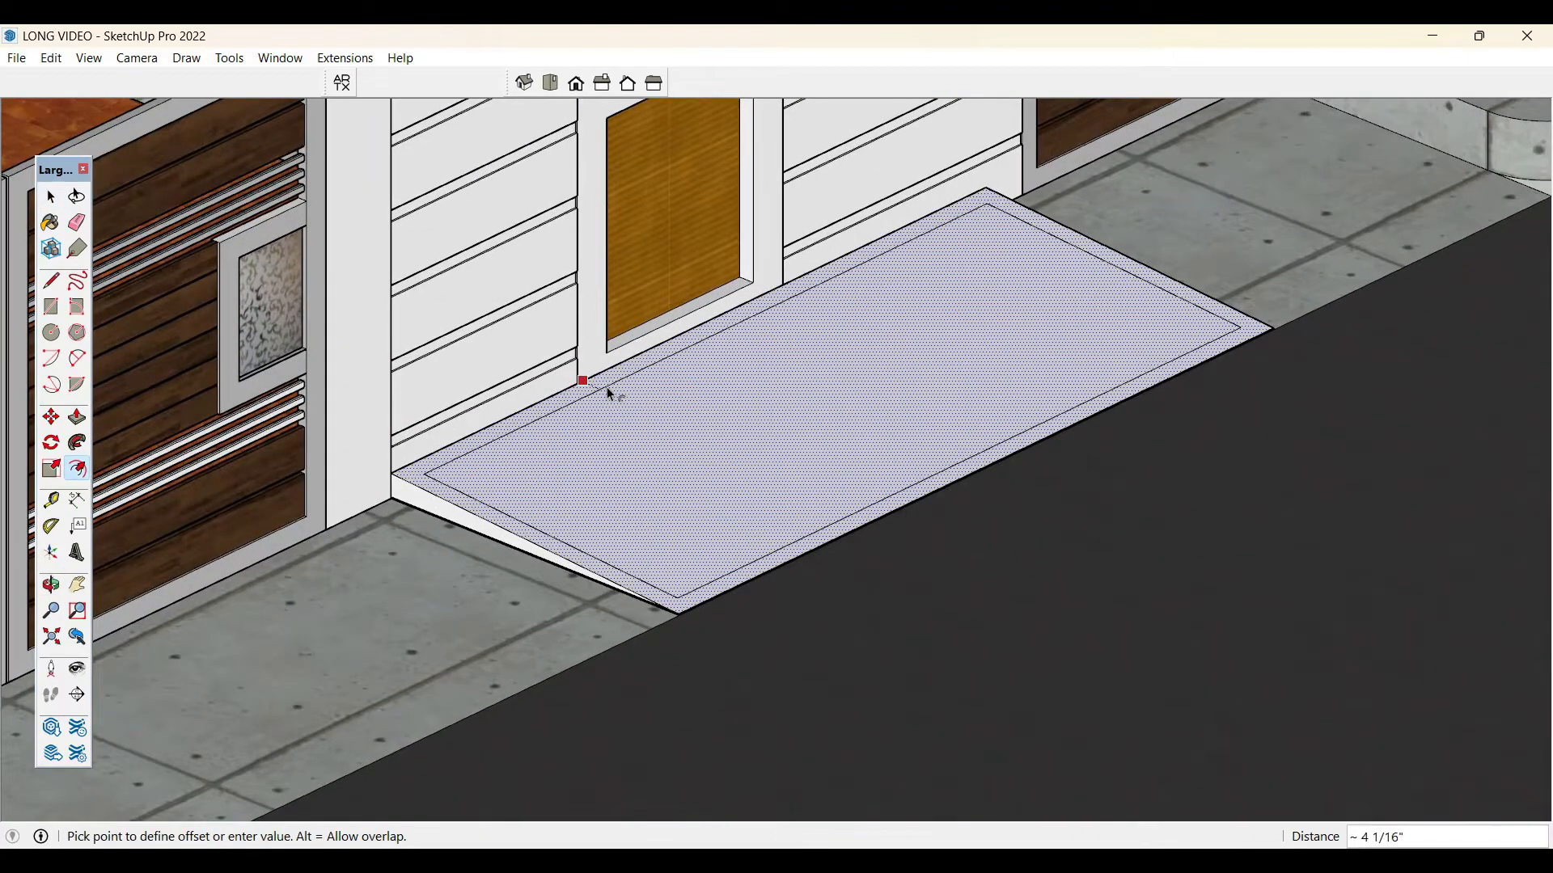
left_click(612, 394)
key("space")
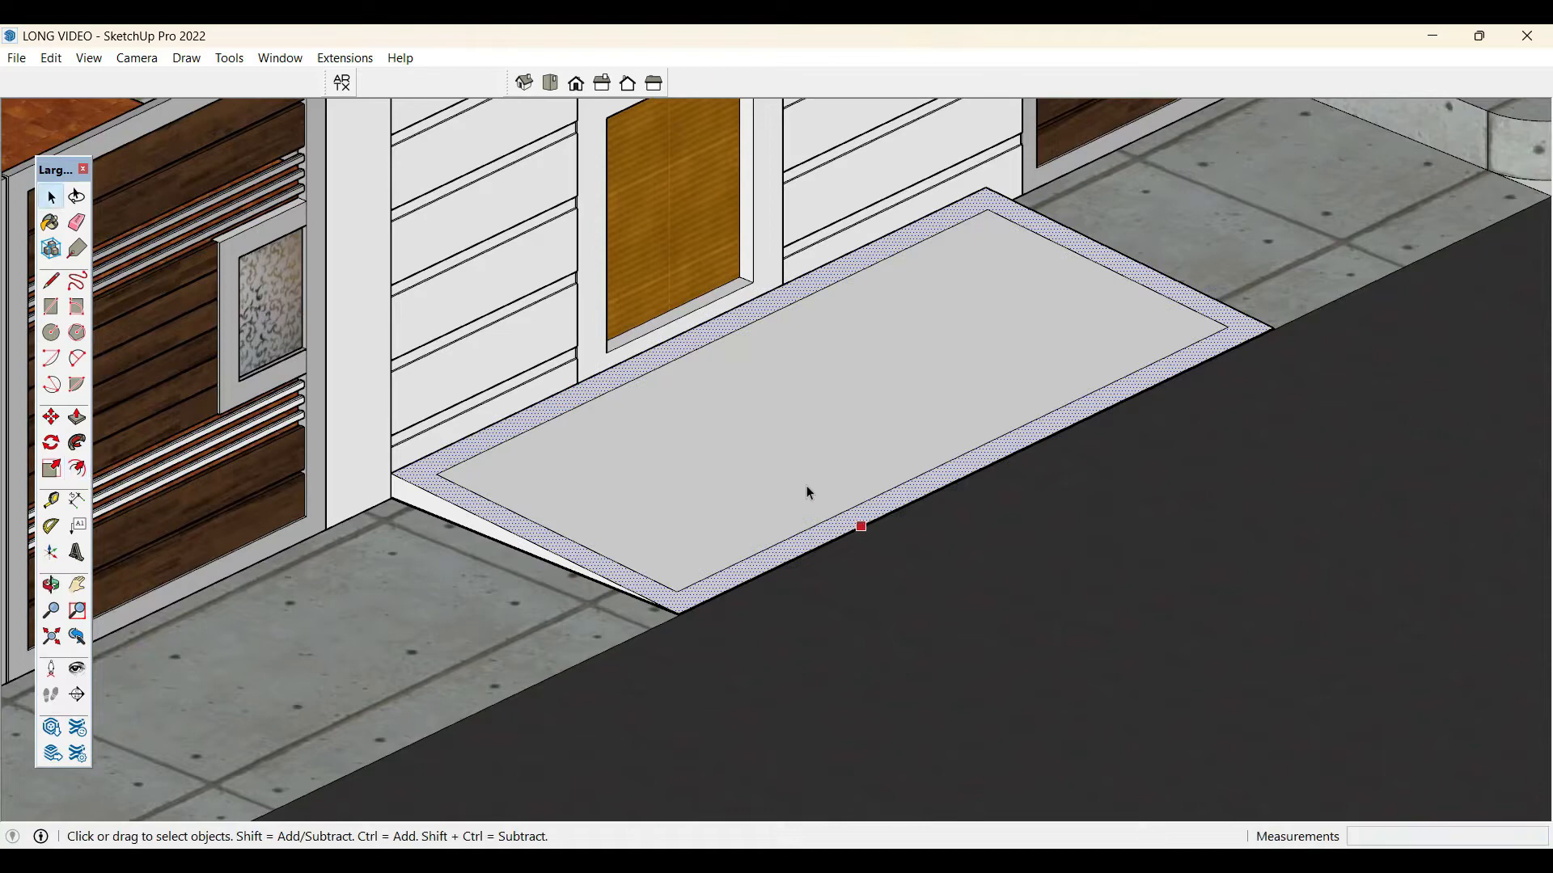
- Try to recess the wedge's inner panel by about 1 3/16"
left_click(809, 487)
scroll(797, 484, "up", 2)
key("p")
left_click(791, 489)
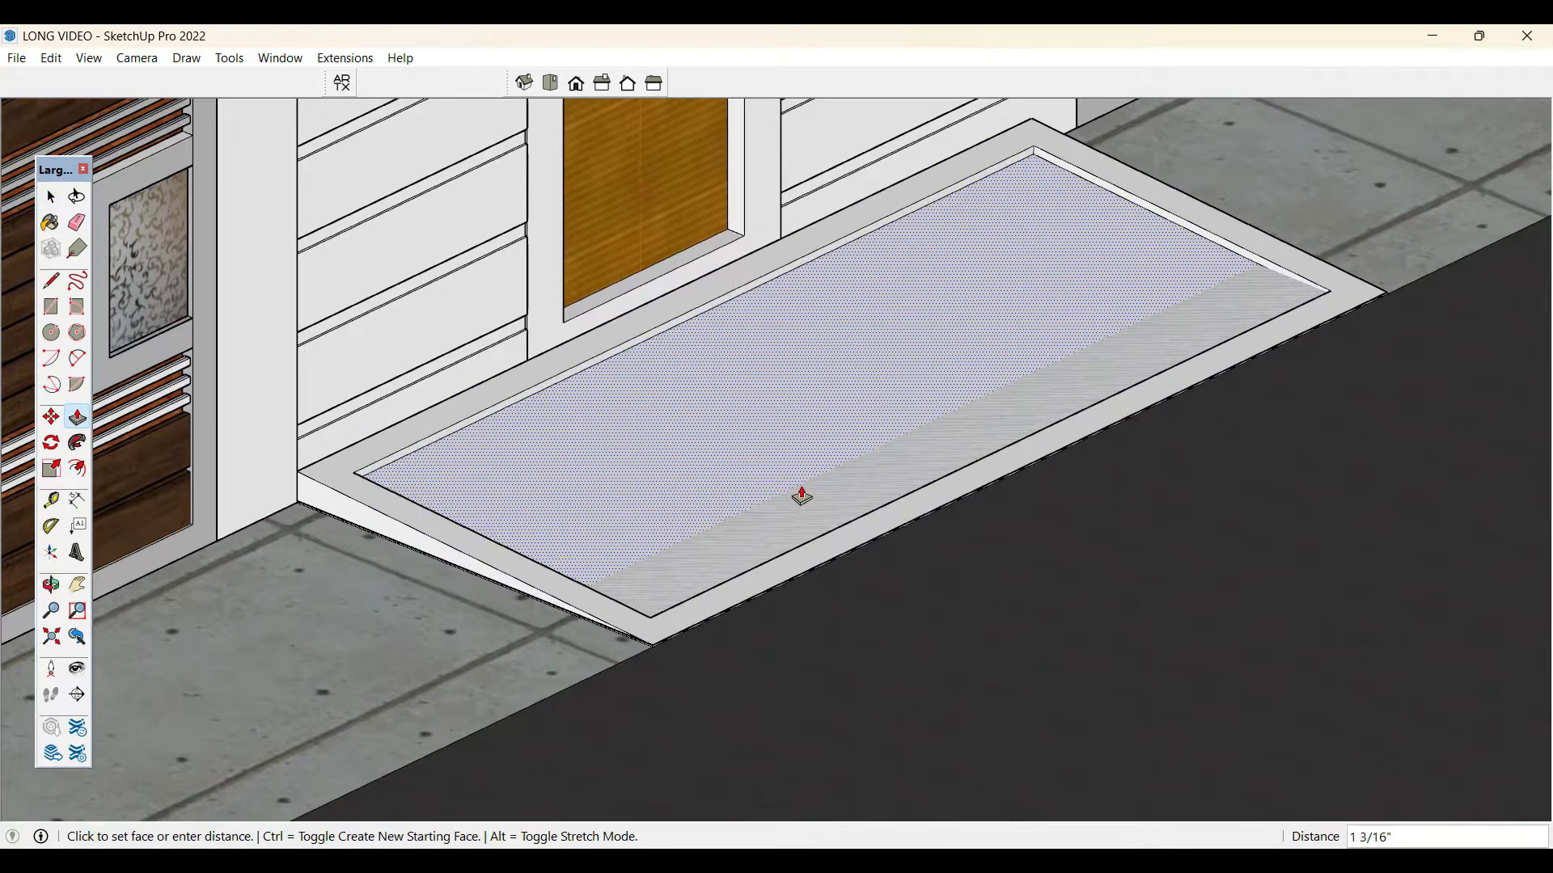
- Raise the border around the wedge's inner panel by about 1 1/16"
left_click(689, 307)
left_click(690, 305)
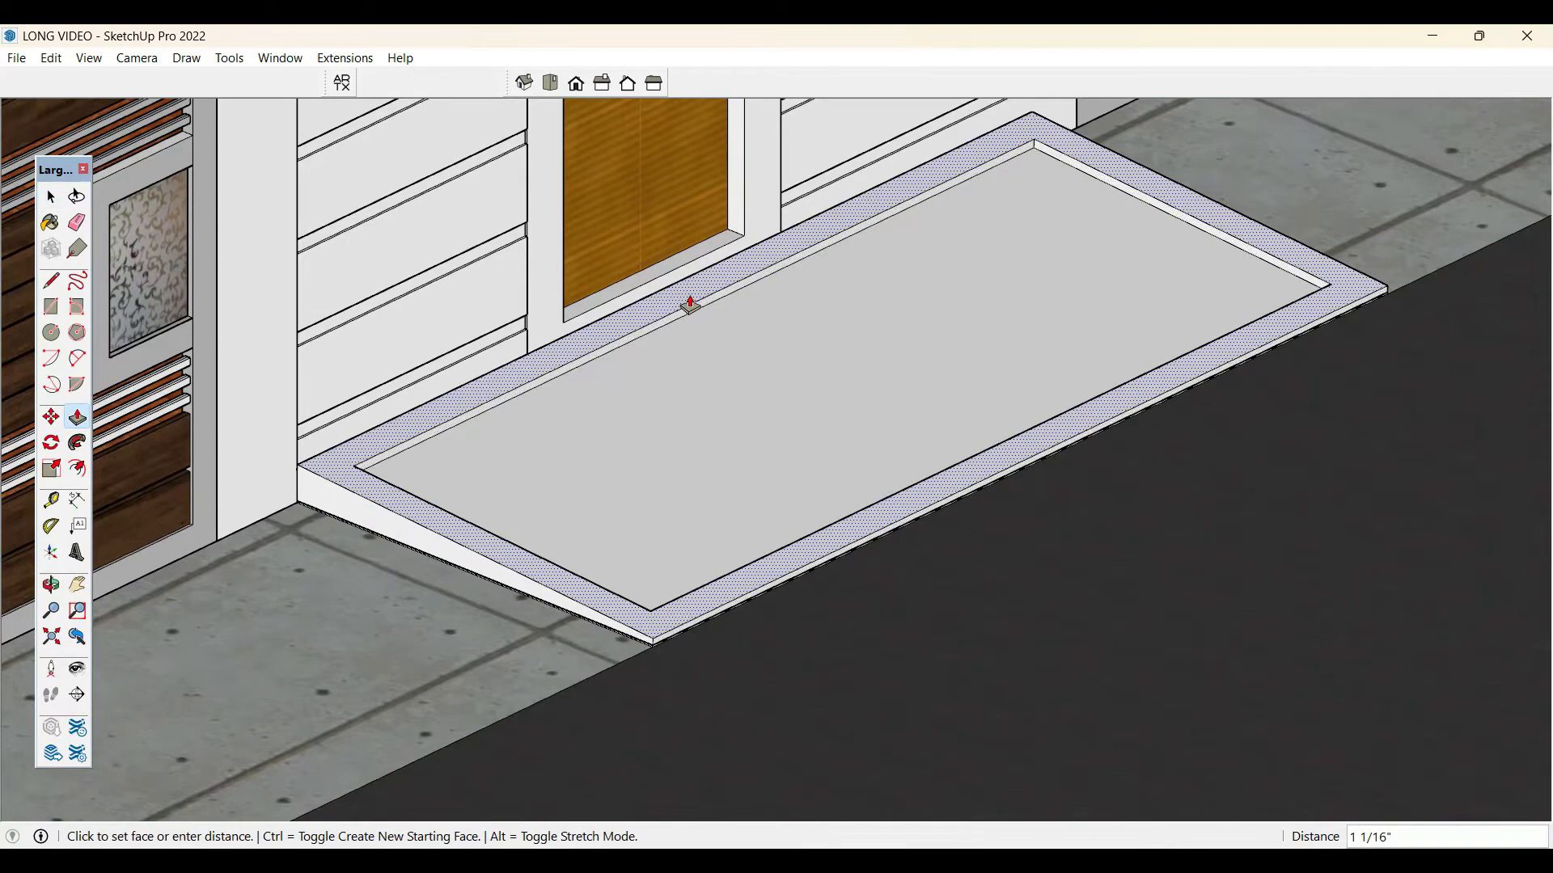
key("space")
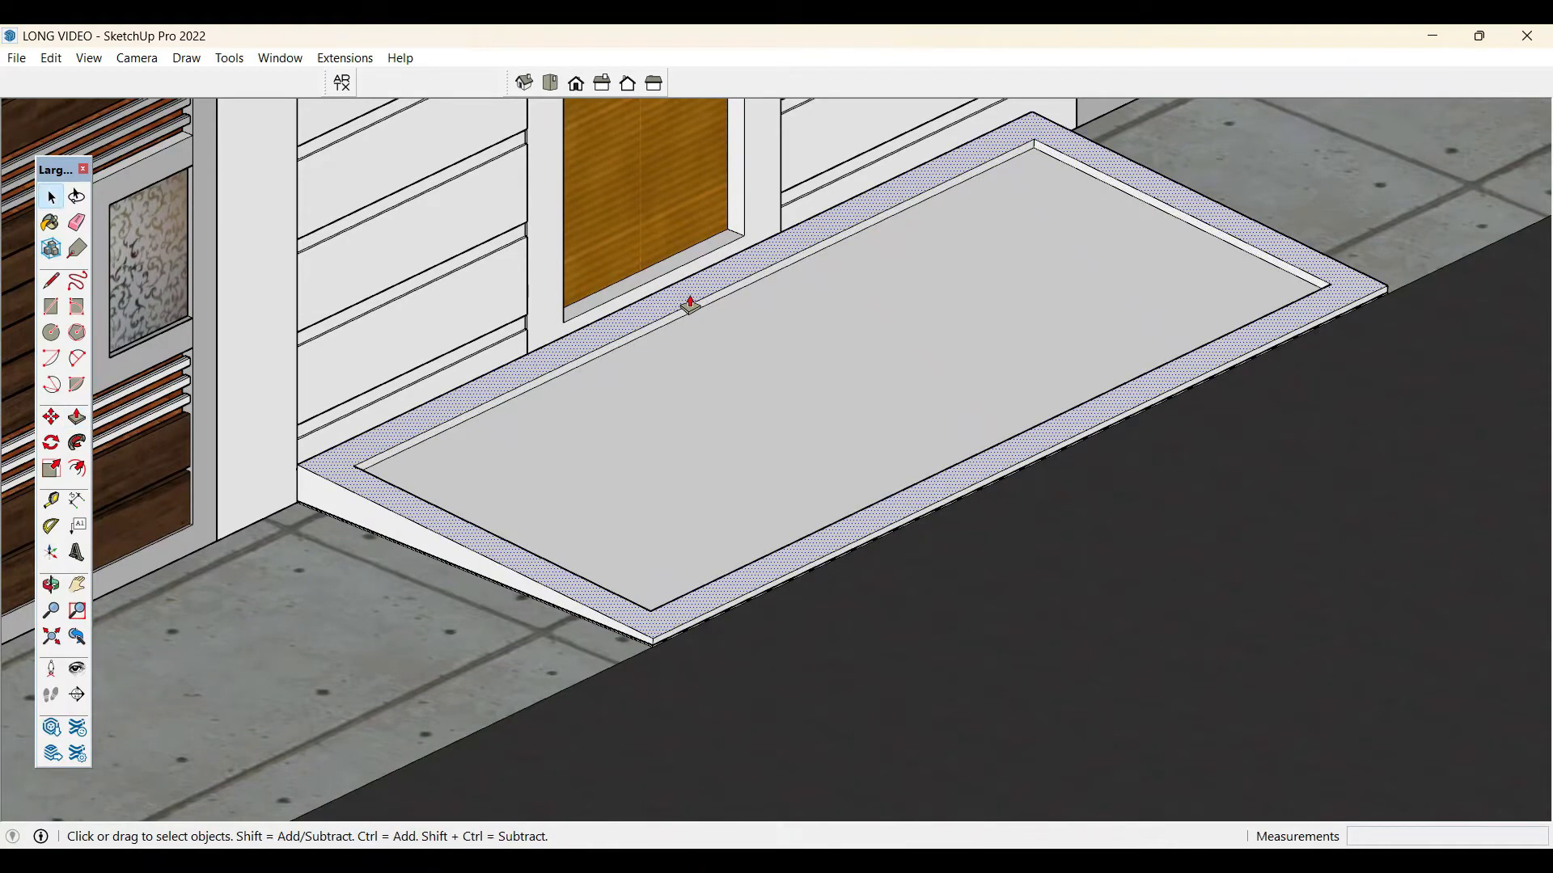
- Paint the raised border's top, outer sides and inner rim with Tile Veriegated Stone from the Tile materials
key("b")
left_click(1424, 226)
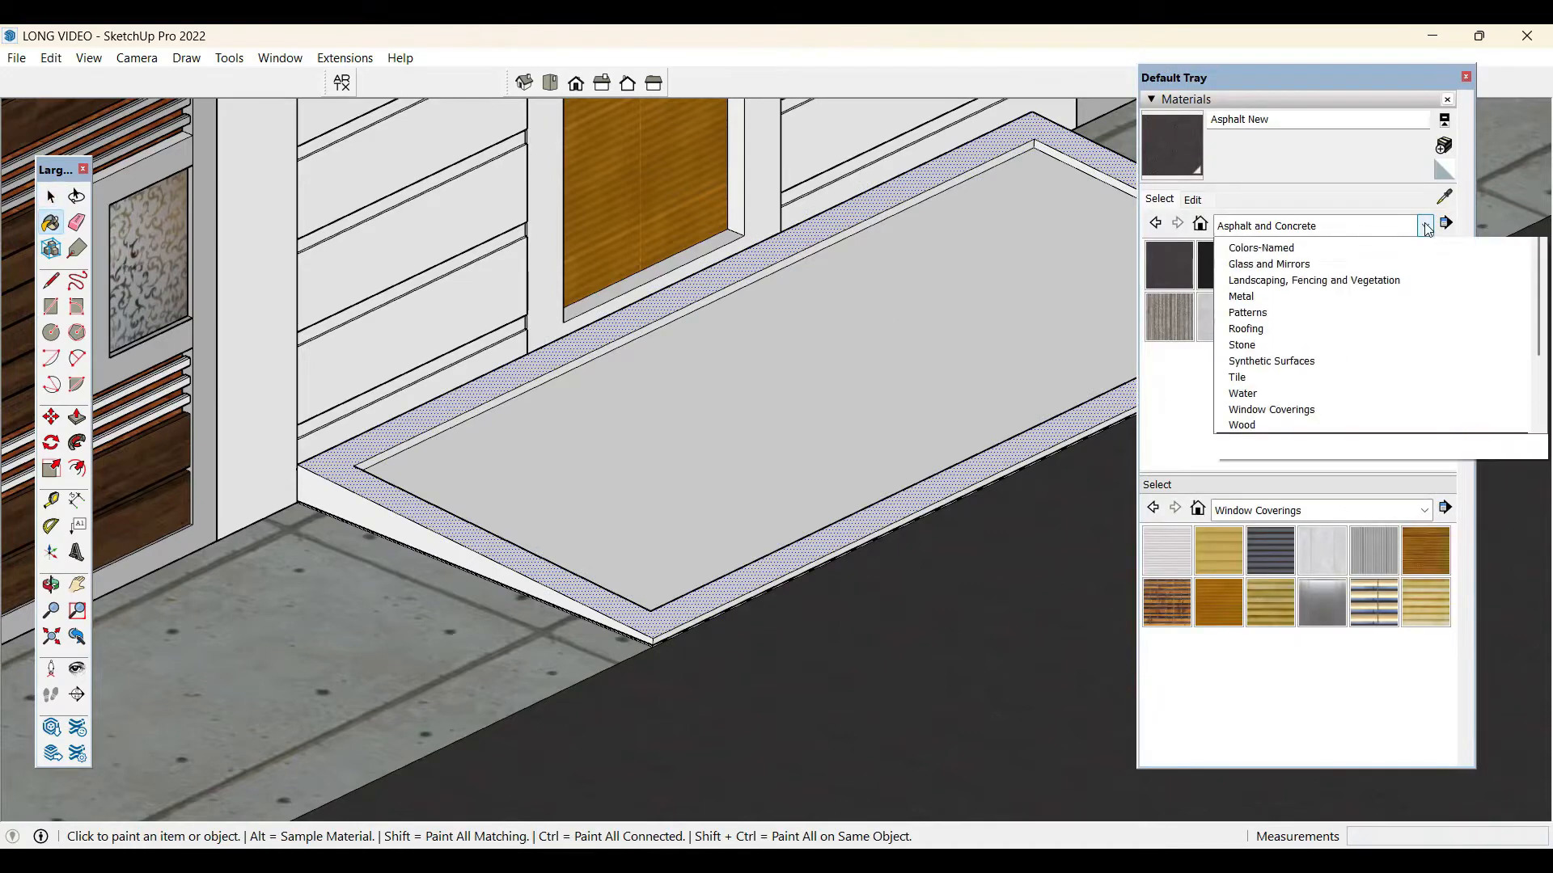
left_click(1270, 439)
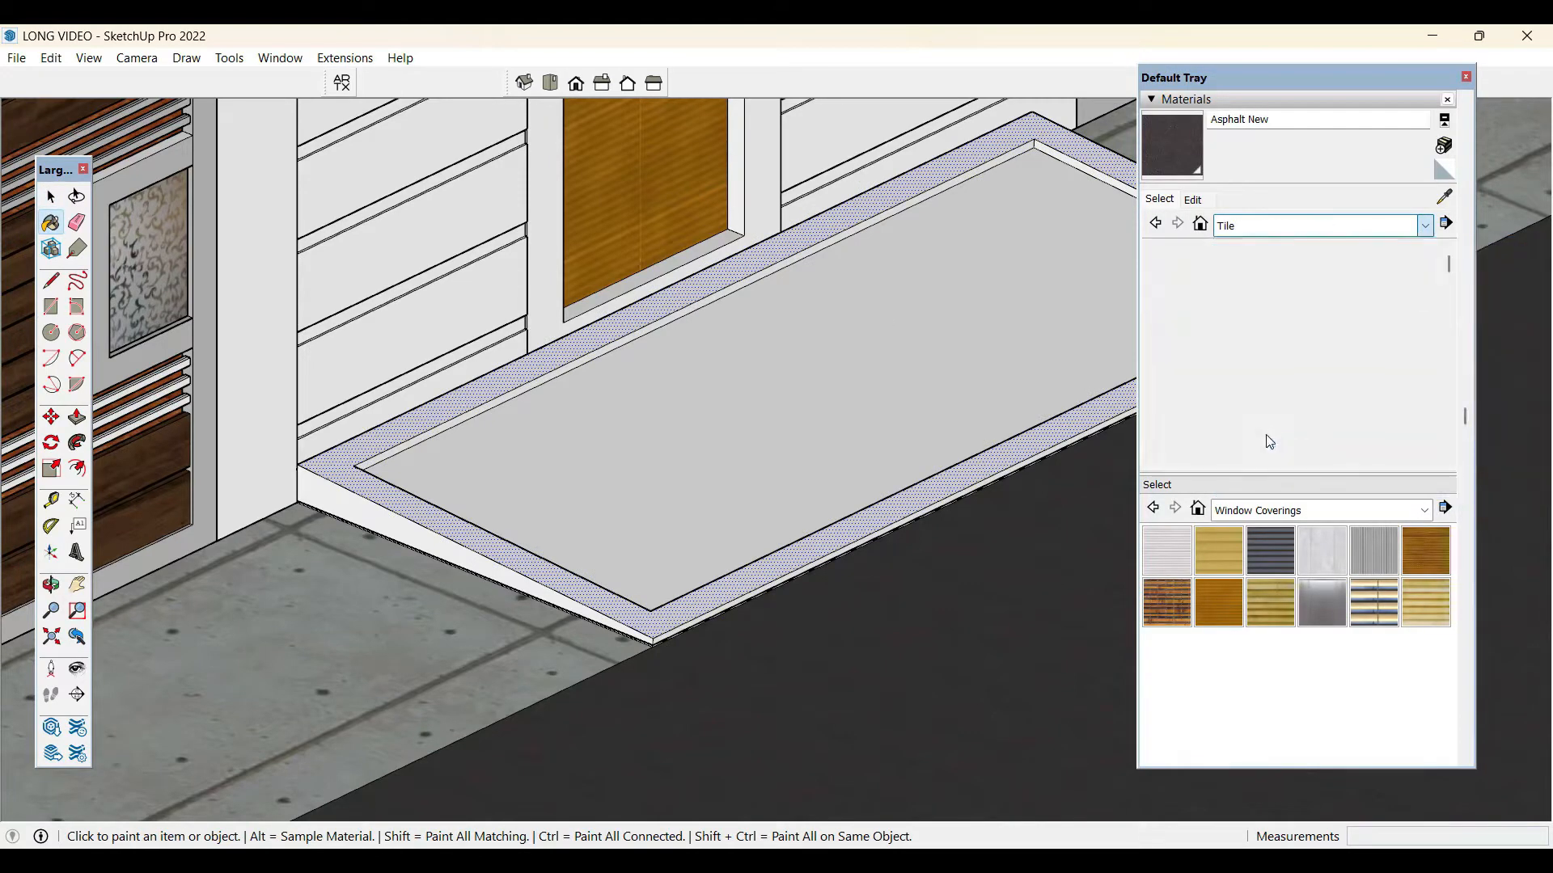
scroll(1331, 430, "down", 3)
left_click(1334, 429)
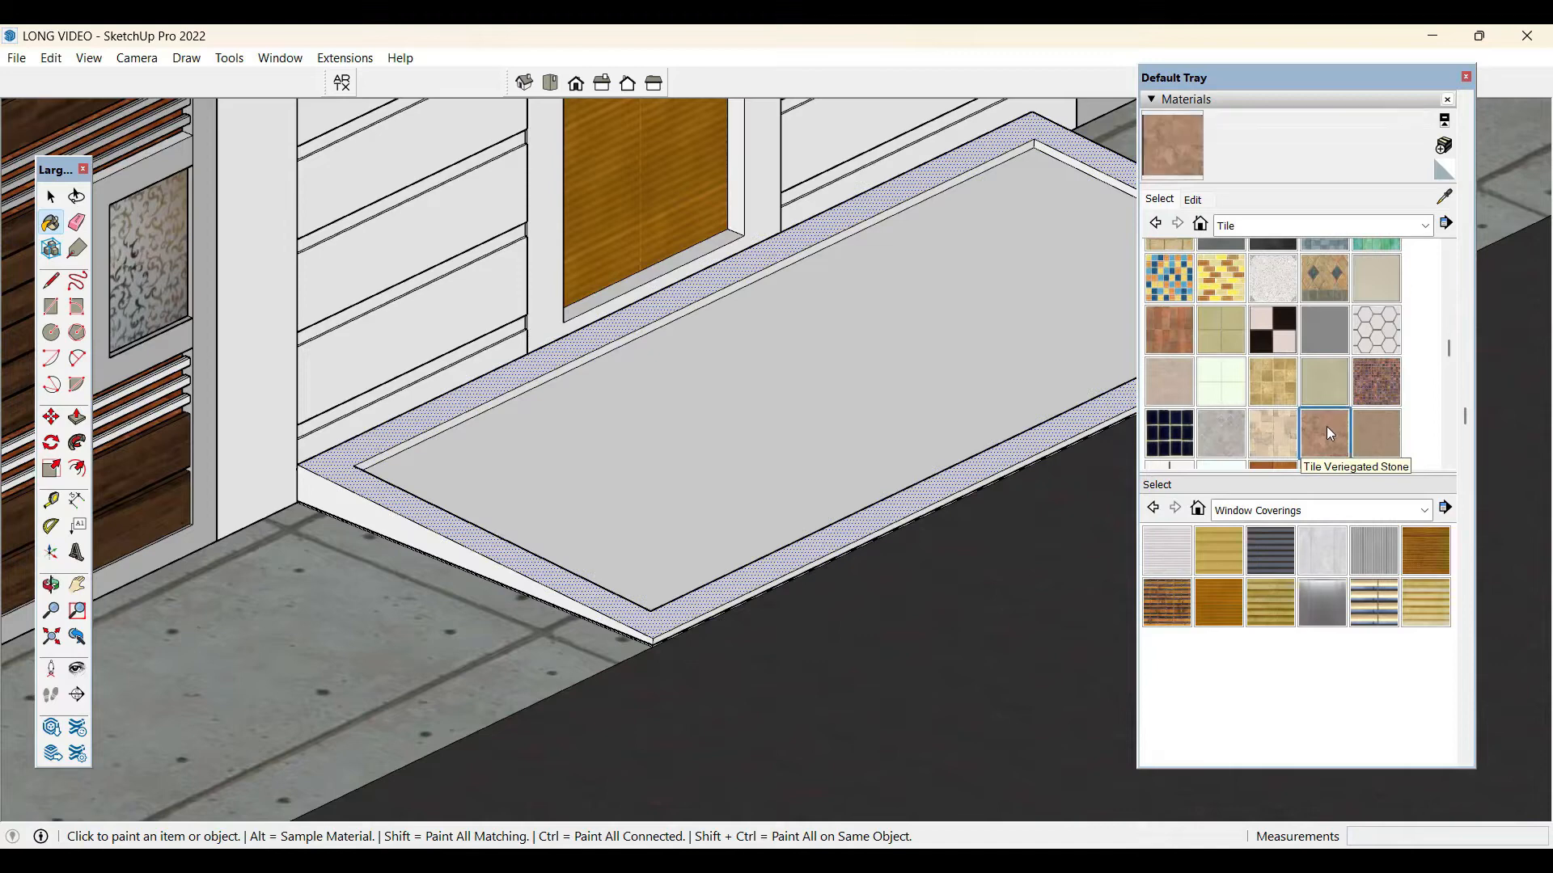
left_click(608, 616)
left_click(670, 610)
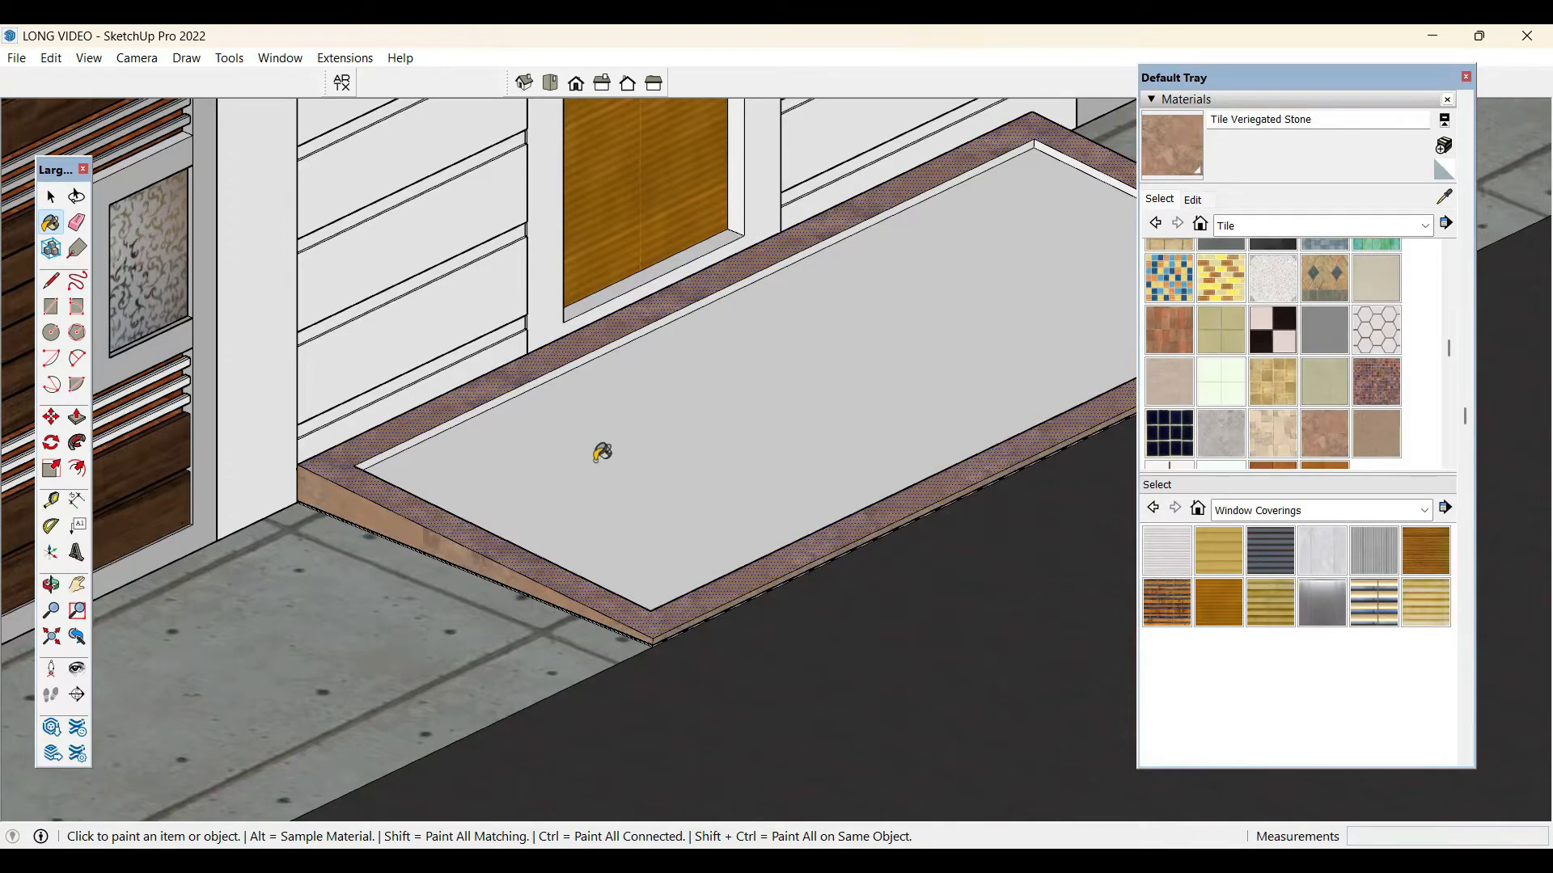
scroll(447, 406, "down", 2)
scroll(1035, 317, "up", 4)
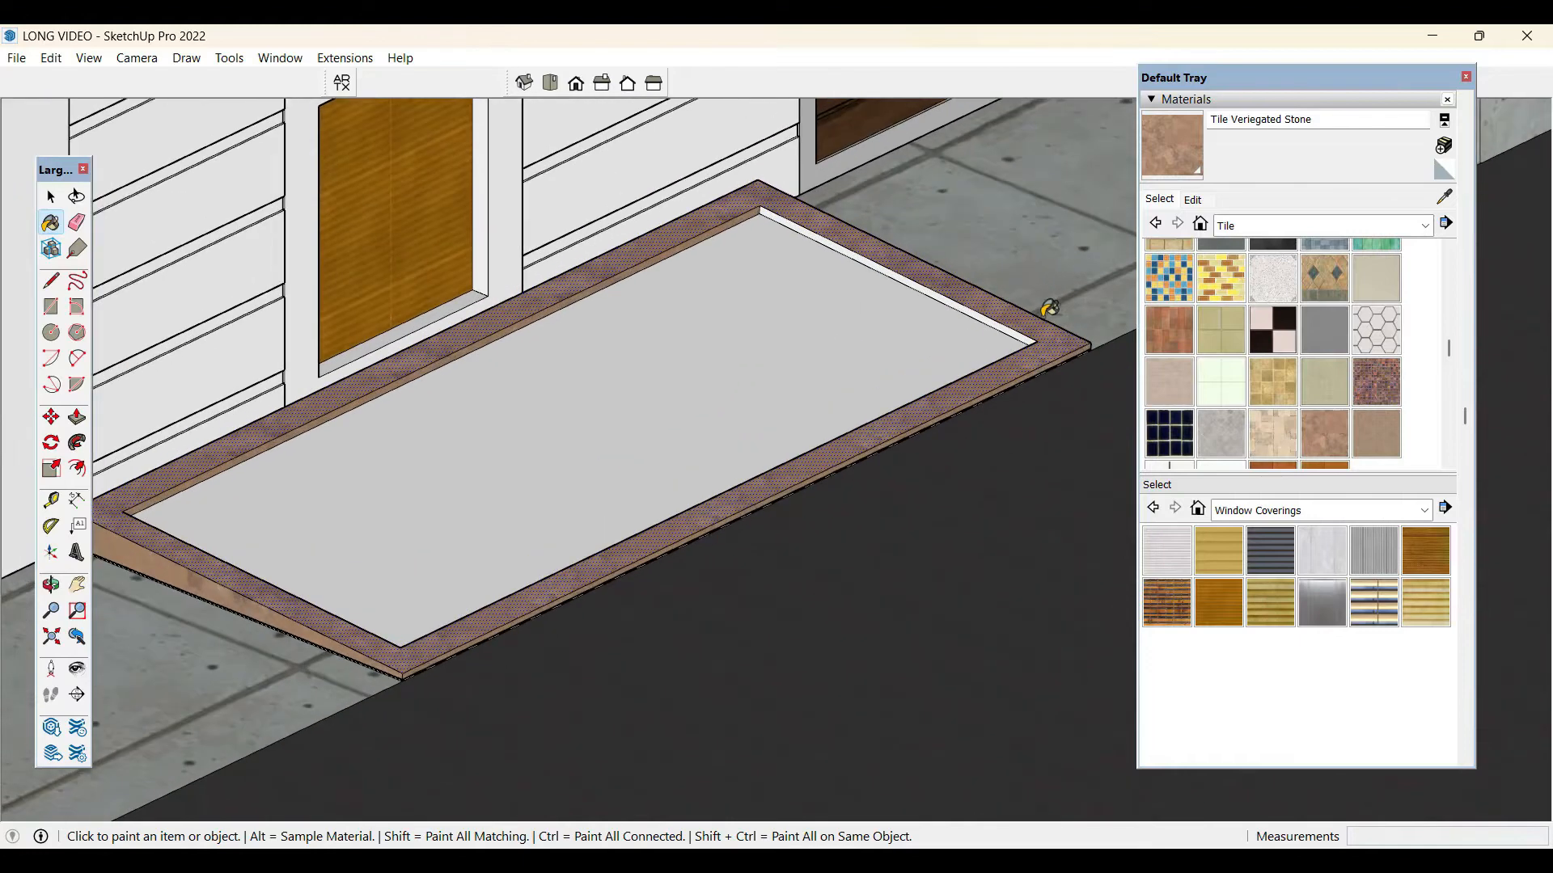
- Paint the bordered inner panel with Grass Light Green from Landscaping, Fencing and Vegetation, and close the materials tray
left_click(1425, 226)
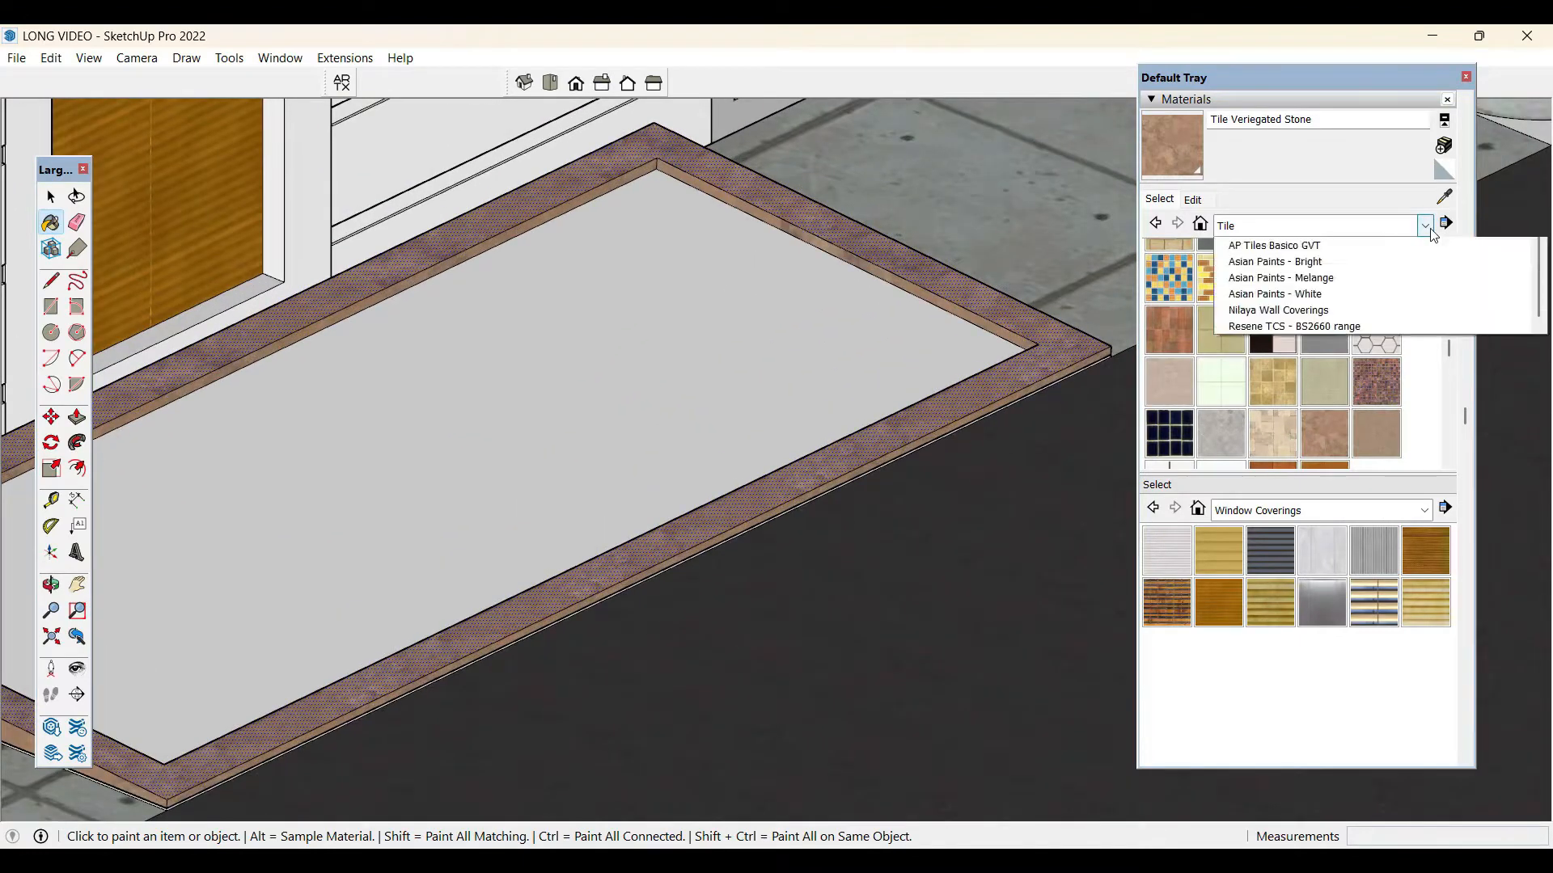
scroll(1292, 317, "up", 5)
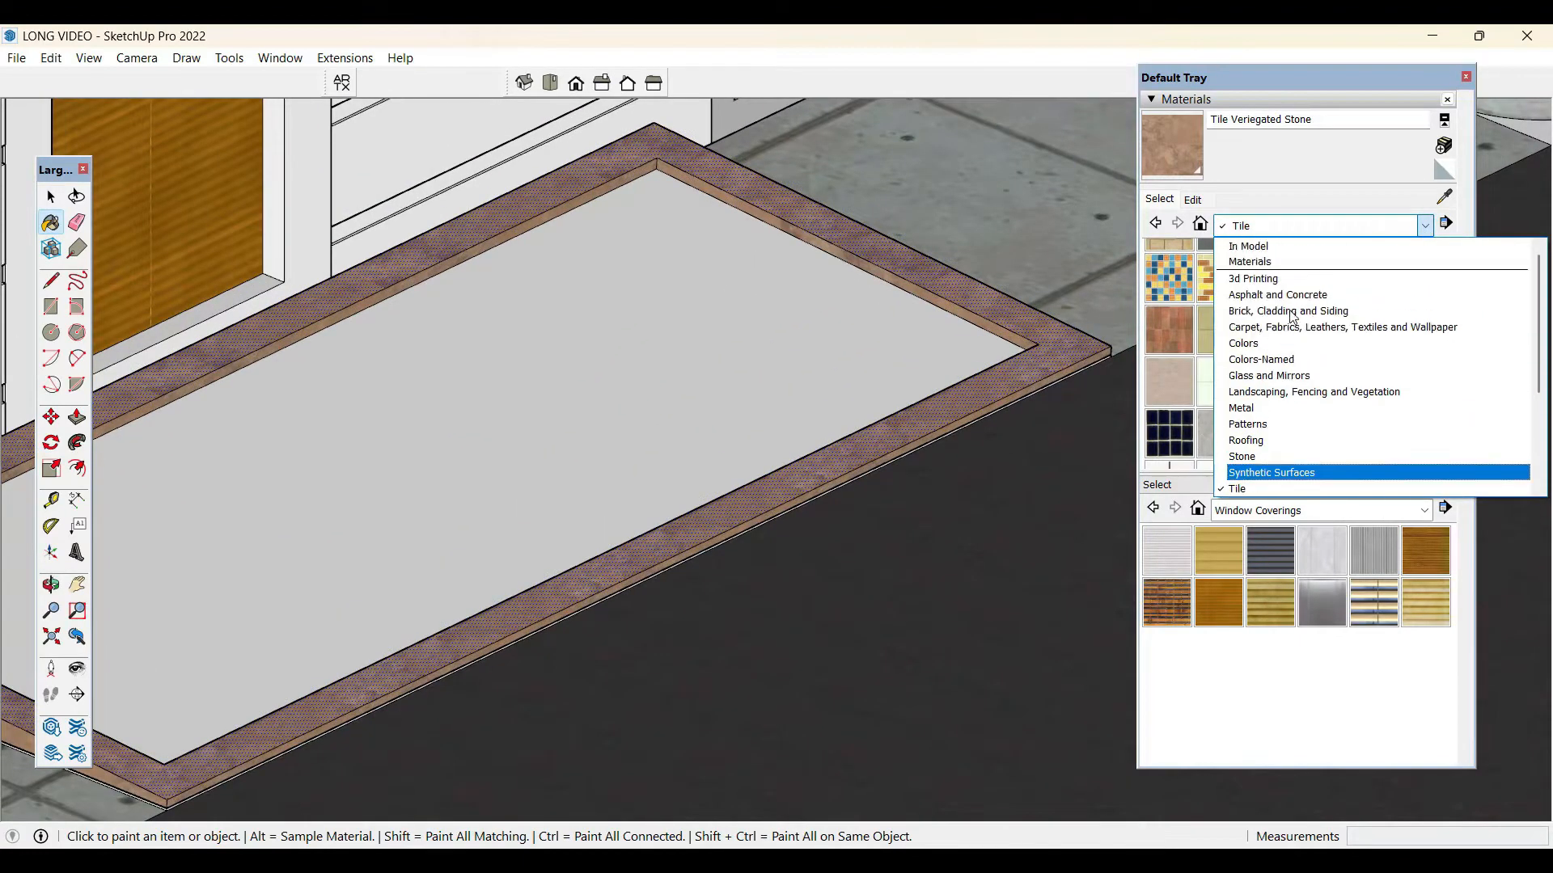
left_click(1294, 392)
left_click(828, 341)
scroll(967, 288, "down", 8)
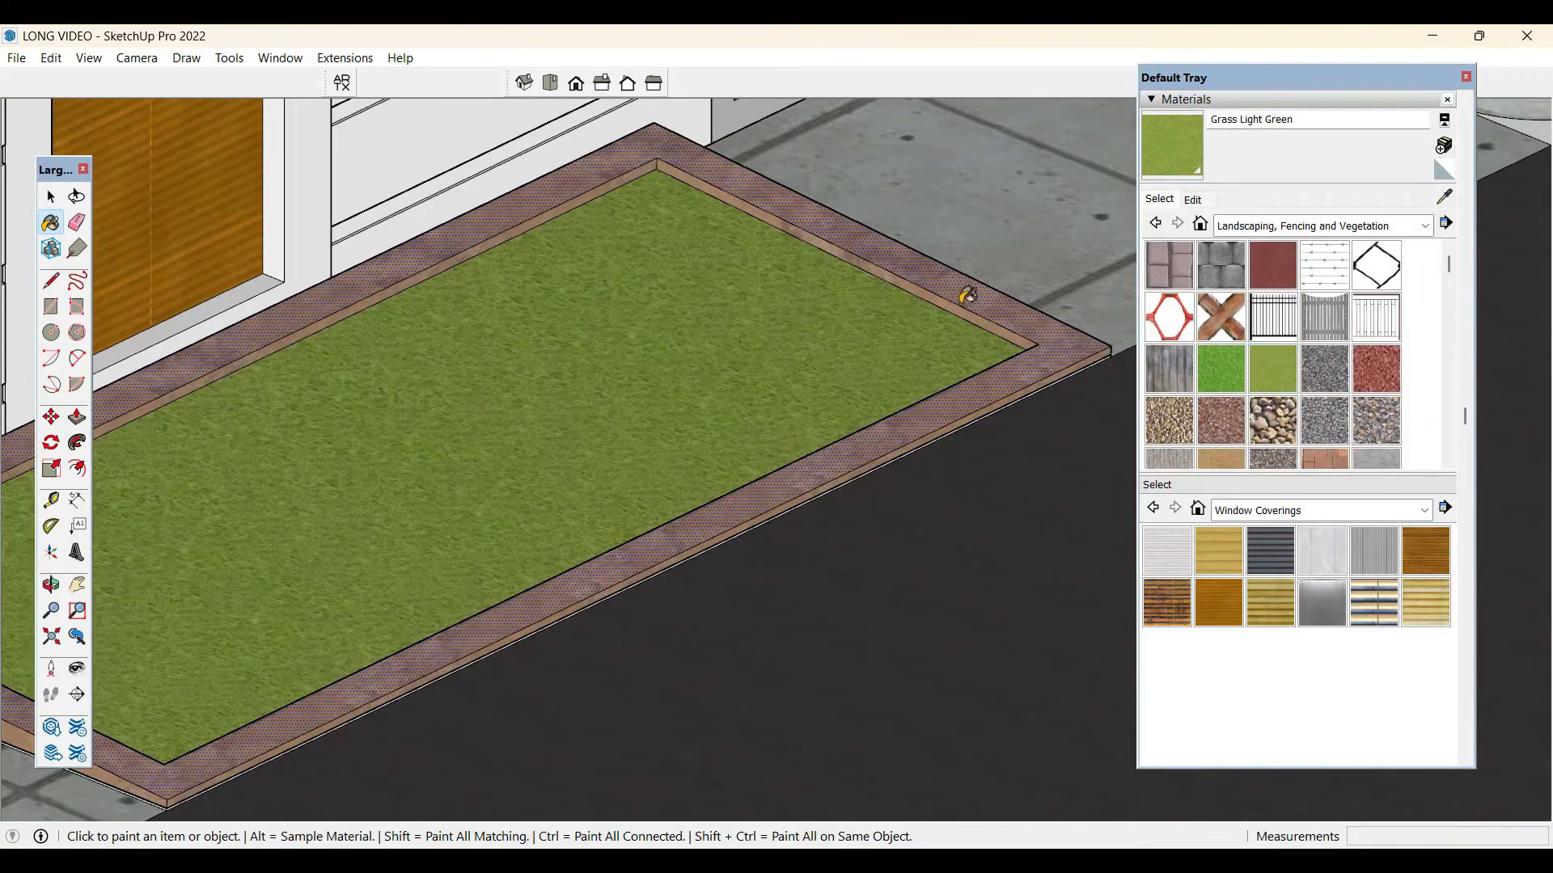
scroll(1022, 283, "down", 4)
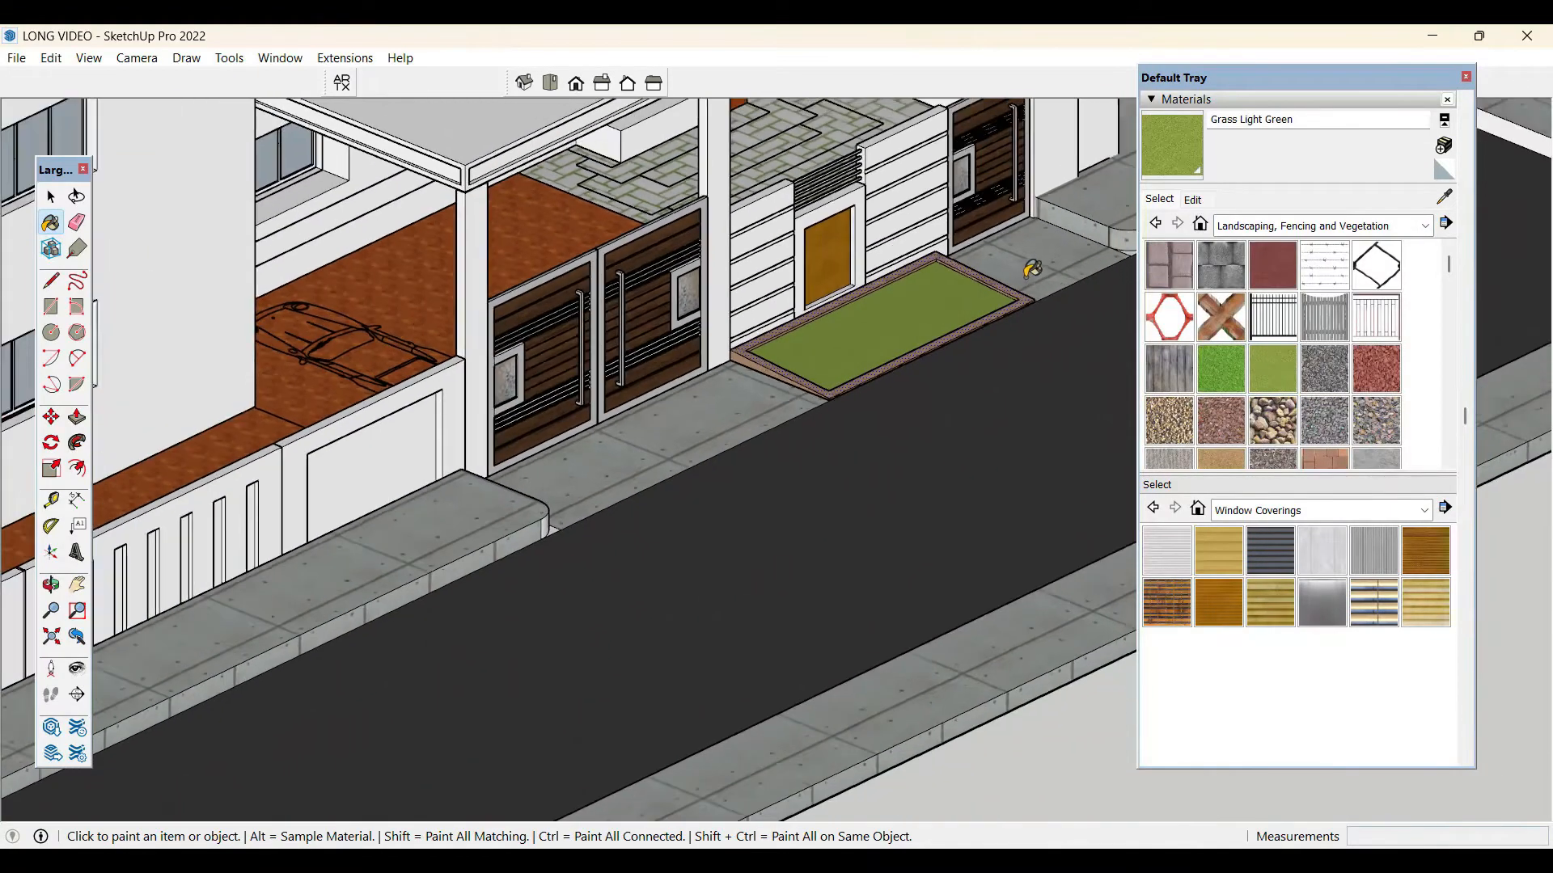
left_click(1467, 76)
- Paint the remaining white curb faces in the road and footpath group with Concrete Form 4x8
middle_click_drag(1391, 243, 1286, 402)
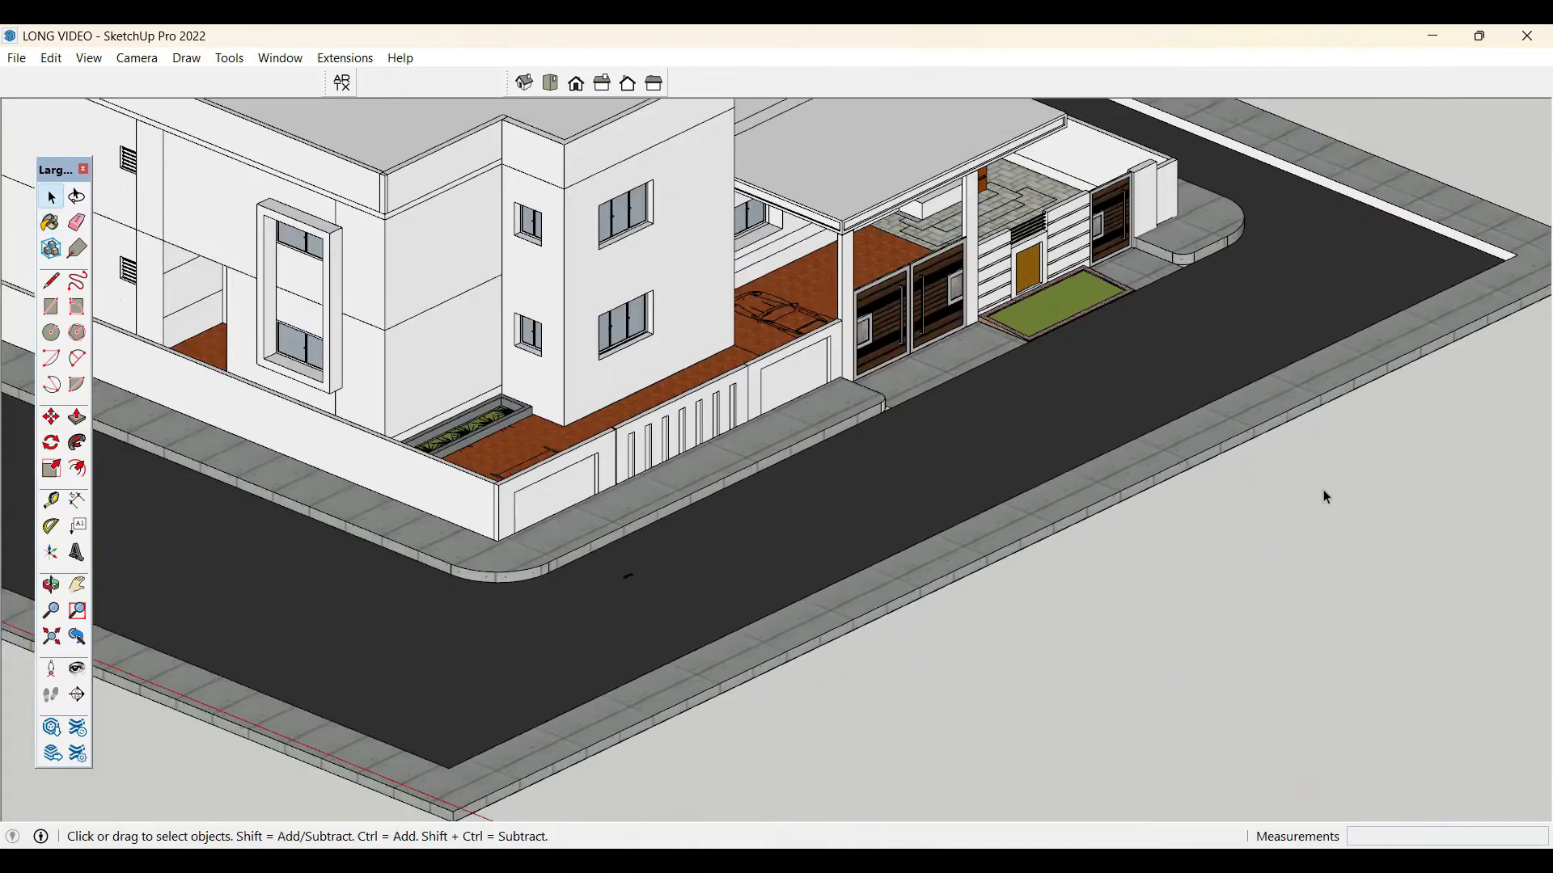
scroll(1332, 508, "down", 5)
scroll(1391, 374, "up", 7)
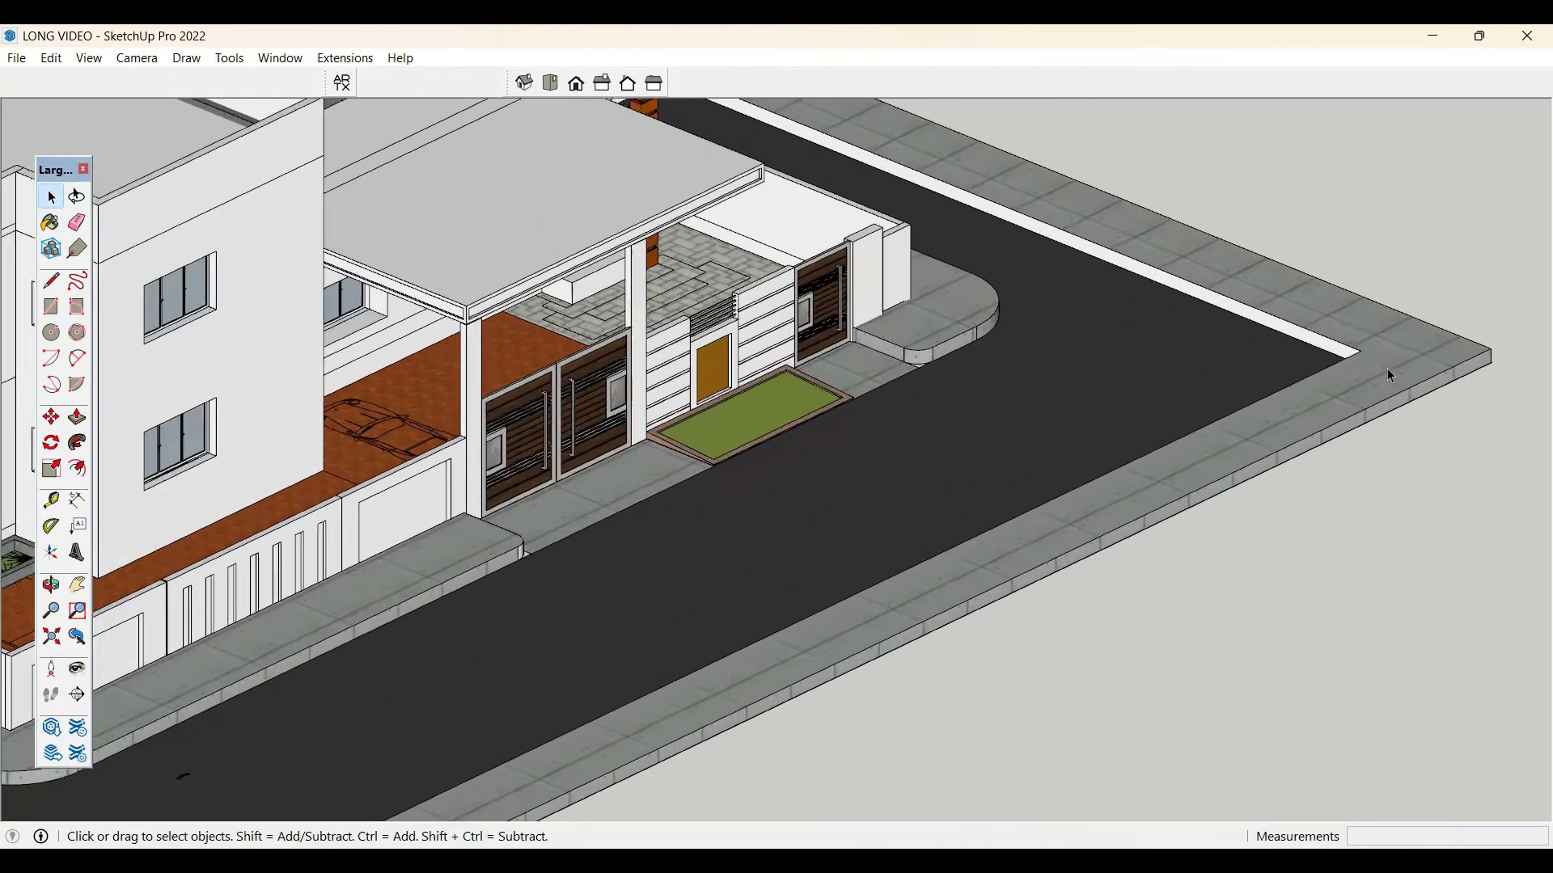
scroll(1390, 376, "up", 1)
key("b")
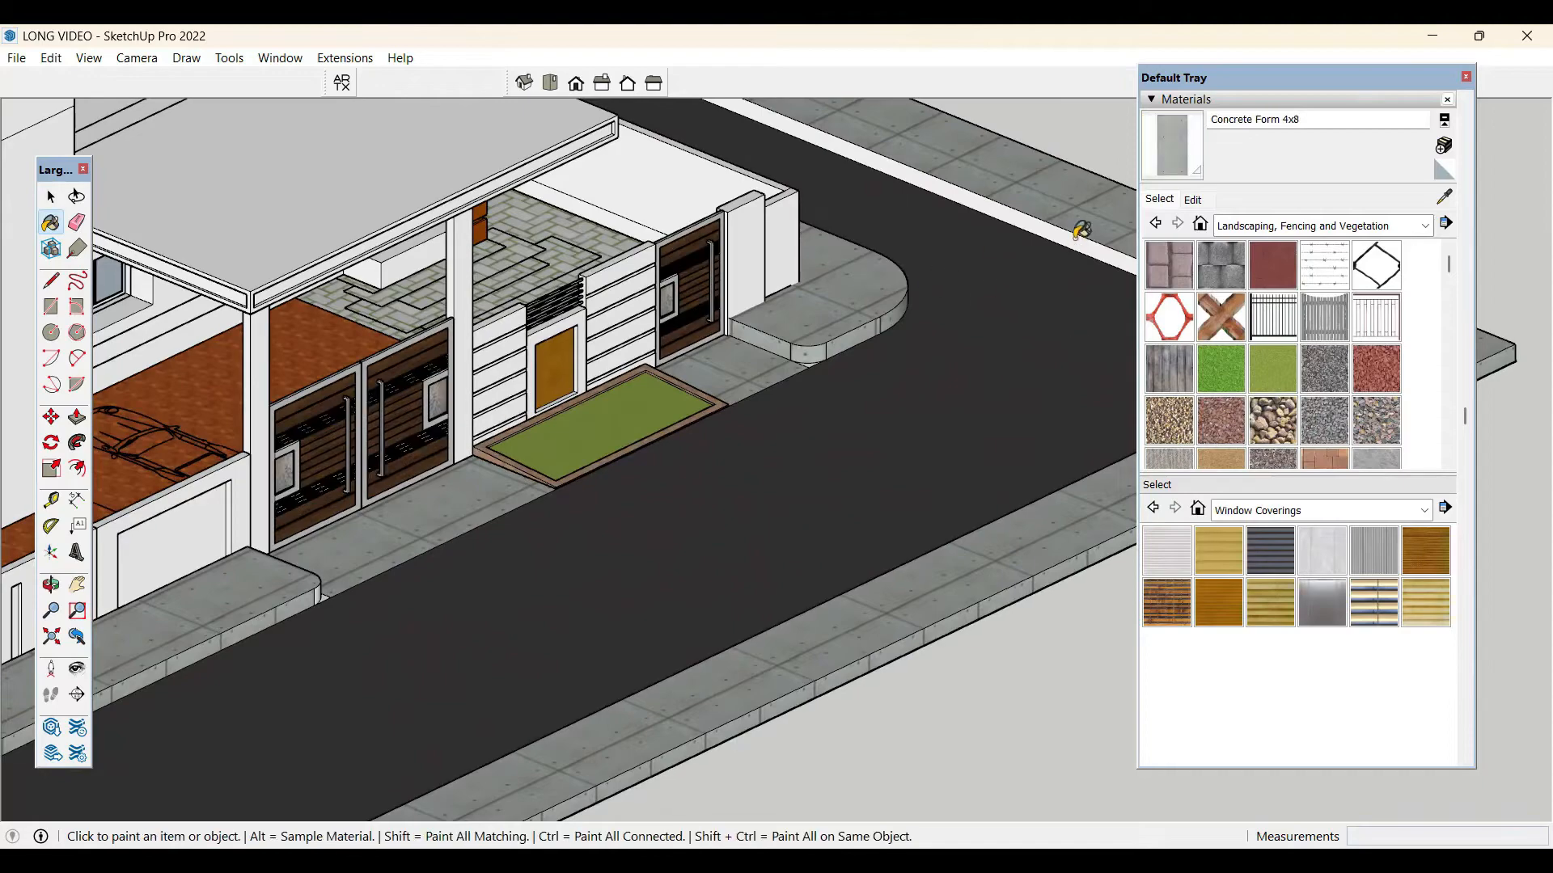
left_click(1082, 235)
left_click(1466, 78)
scroll(1342, 372, "down", 5)
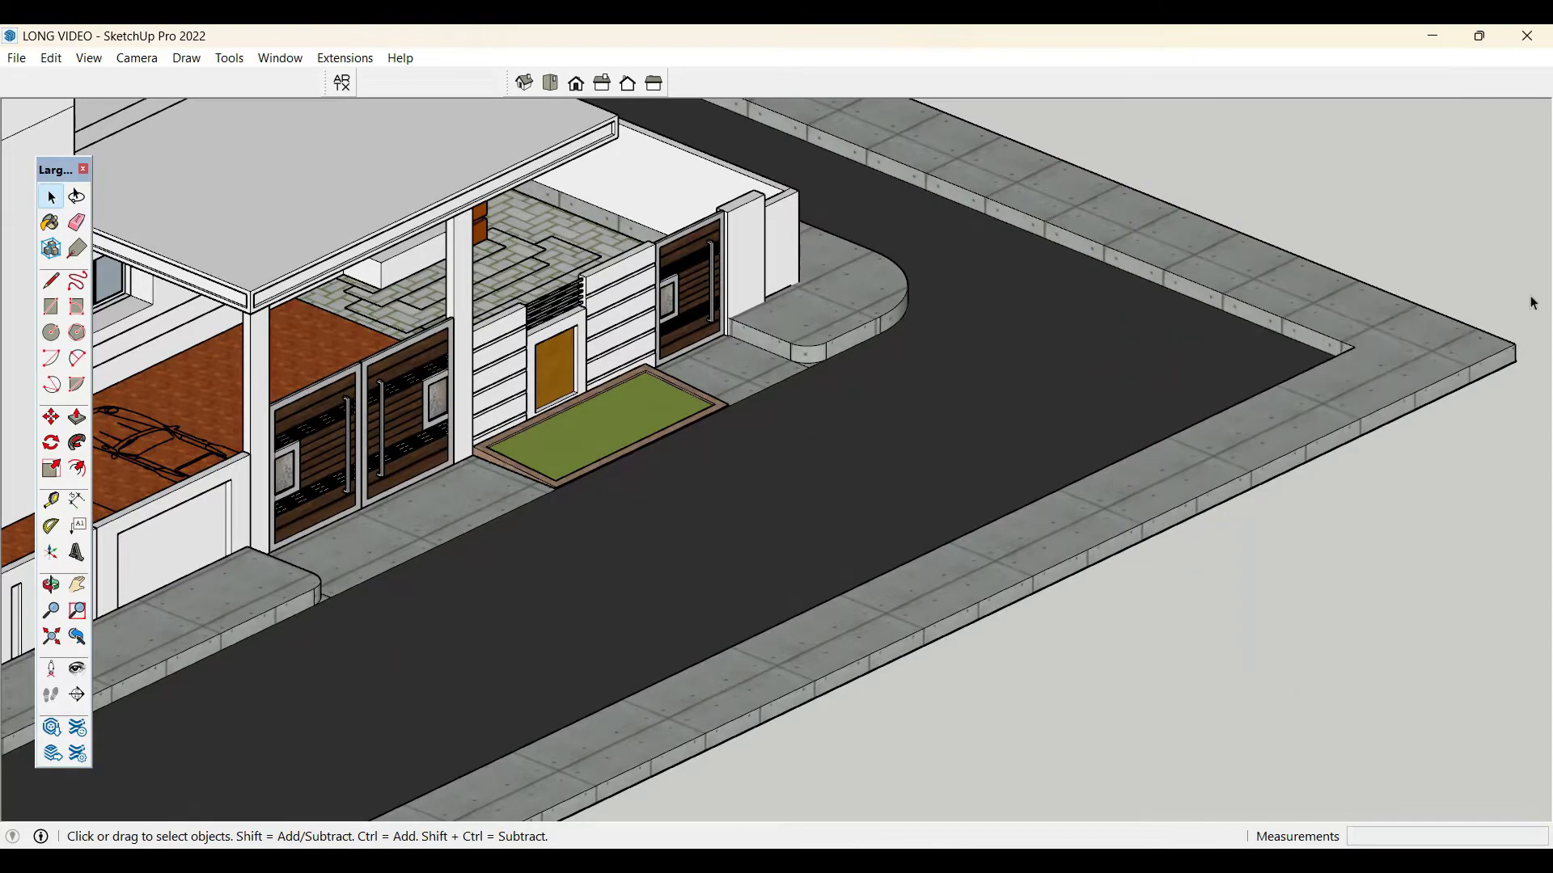
- In the road and footpath group, narrow two outer footpath strips by pushing their inner curb faces outward, about 3' 10" and 4' 1"
scroll(1386, 344, "up", 6)
scroll(1386, 343, "up", 3)
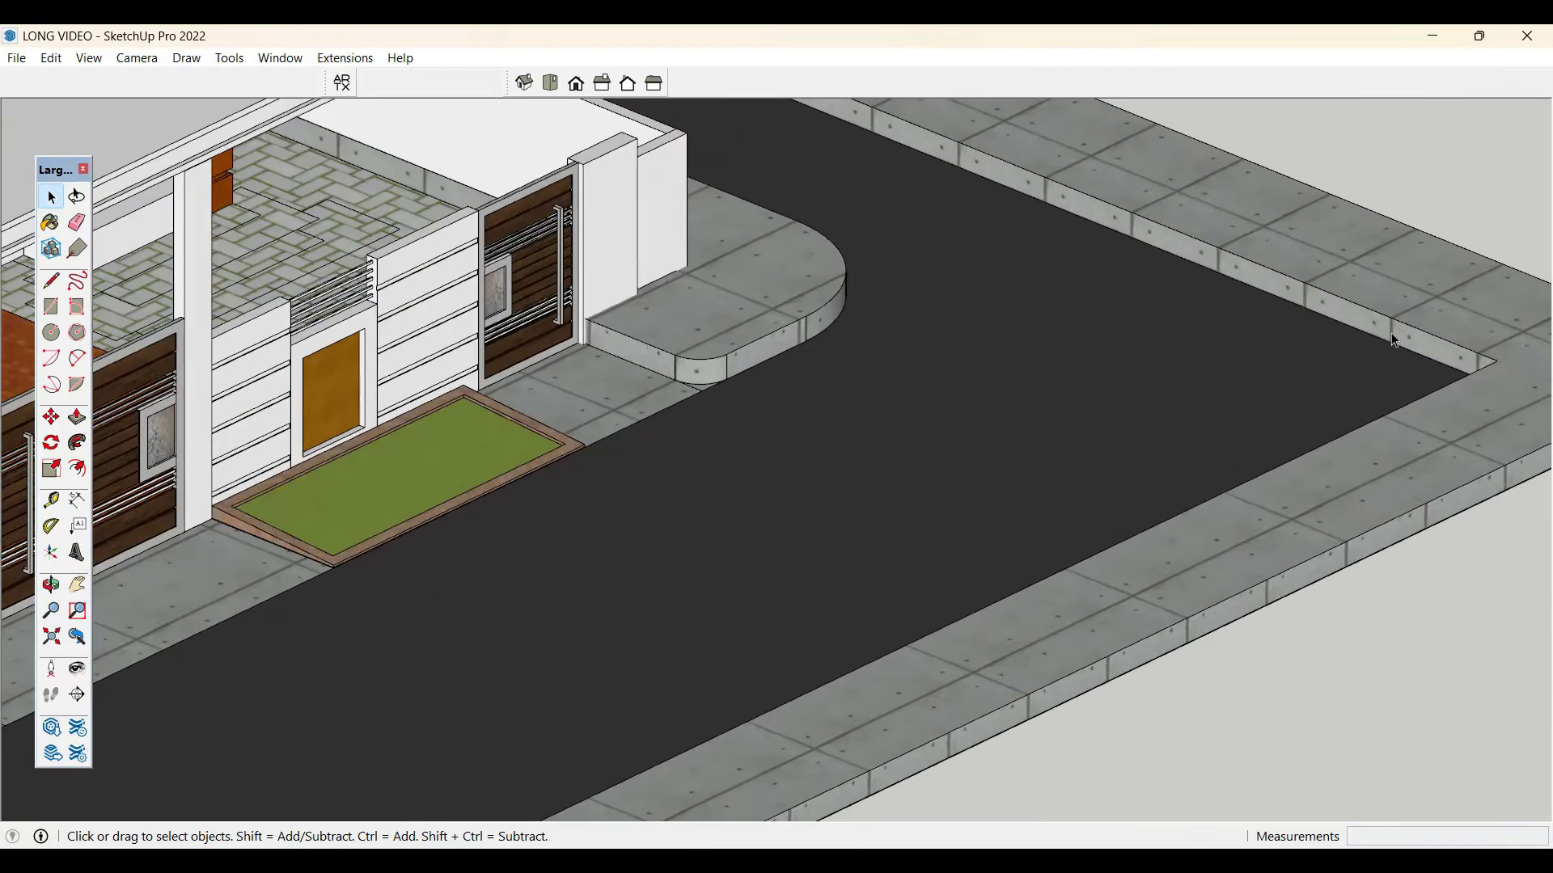
double_click(1389, 344)
key("p")
left_click(1382, 333)
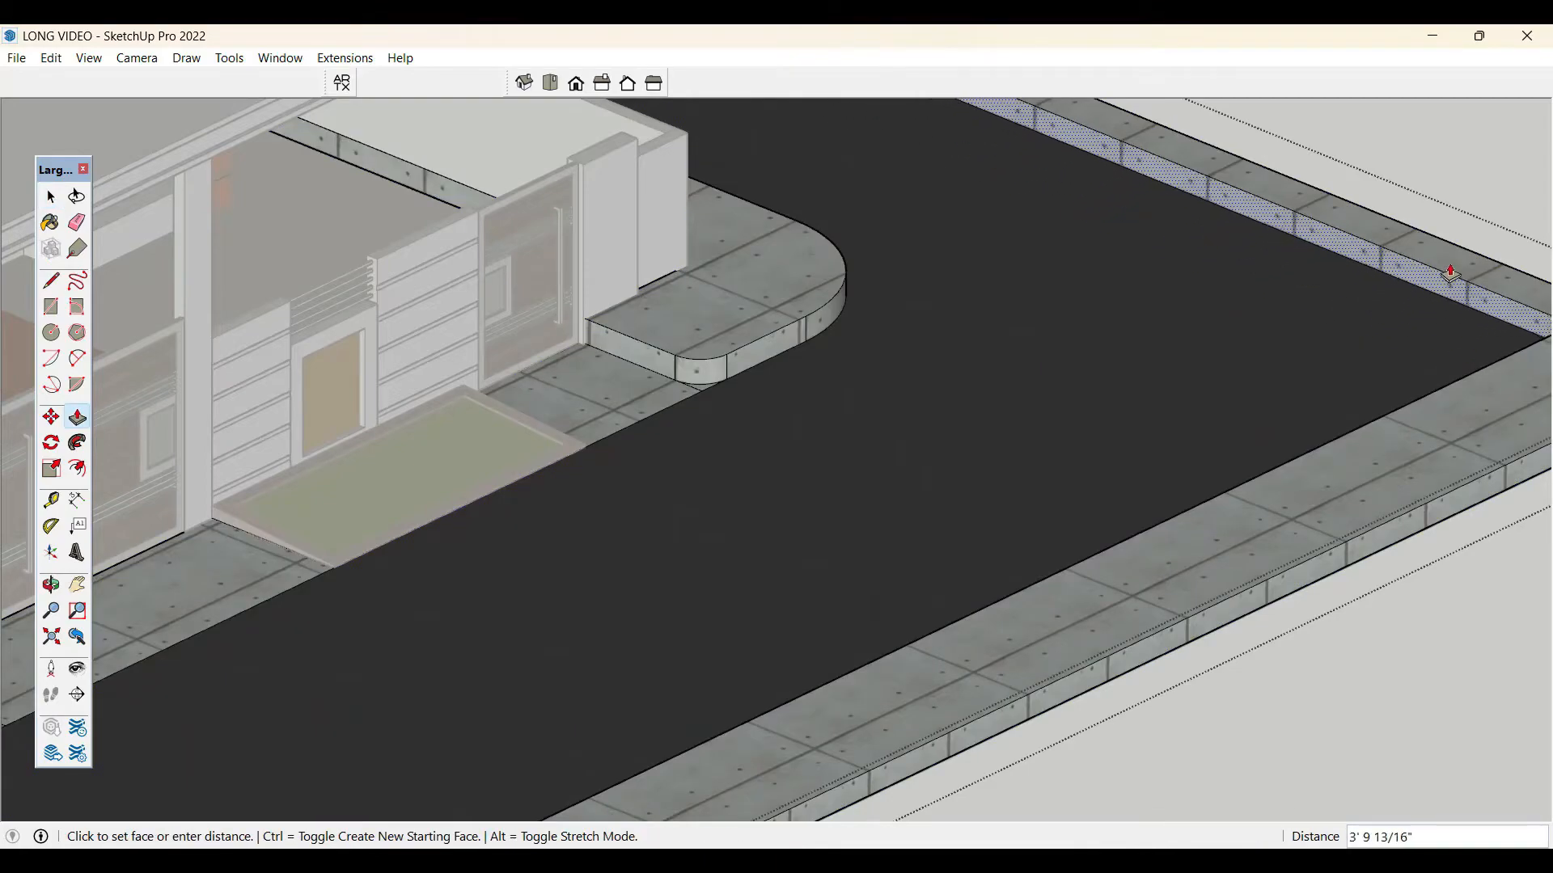
left_click(1452, 267)
middle_click_drag(814, 391, 1343, 435)
left_click(1343, 434)
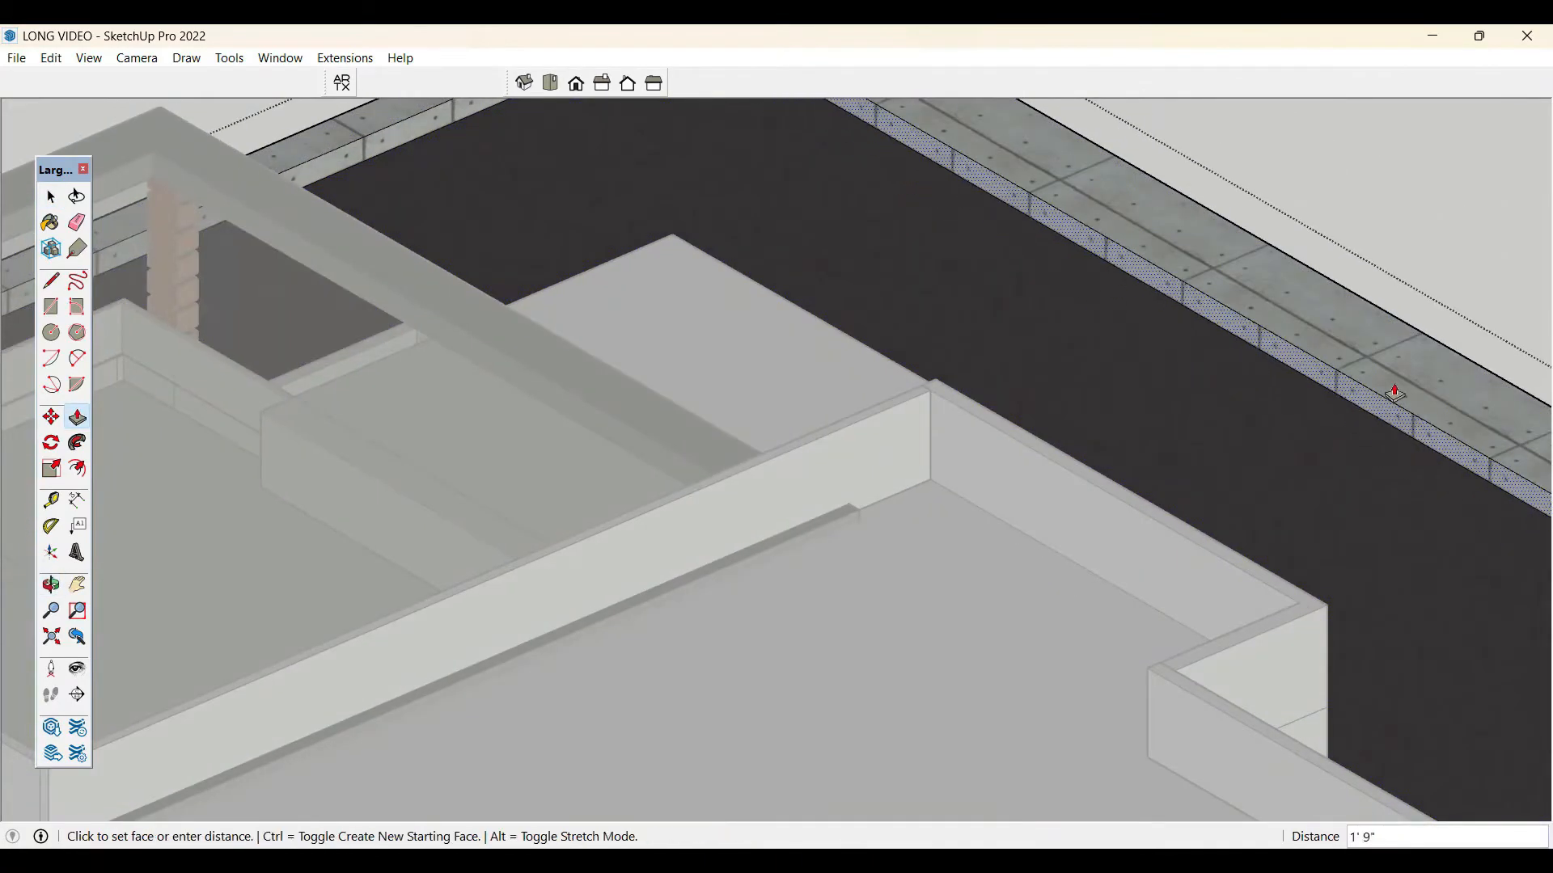
left_click(1413, 357)
- Push the inner curb face of the remaining wide outer footpath strip outward about 3' 5/8" and leave the group
scroll(1107, 323, "down", 2)
scroll(1106, 323, "down", 3)
middle_click_drag(1106, 324, 398, 392)
scroll(1153, 180, "down", 1)
scroll(398, 392, "up", 5)
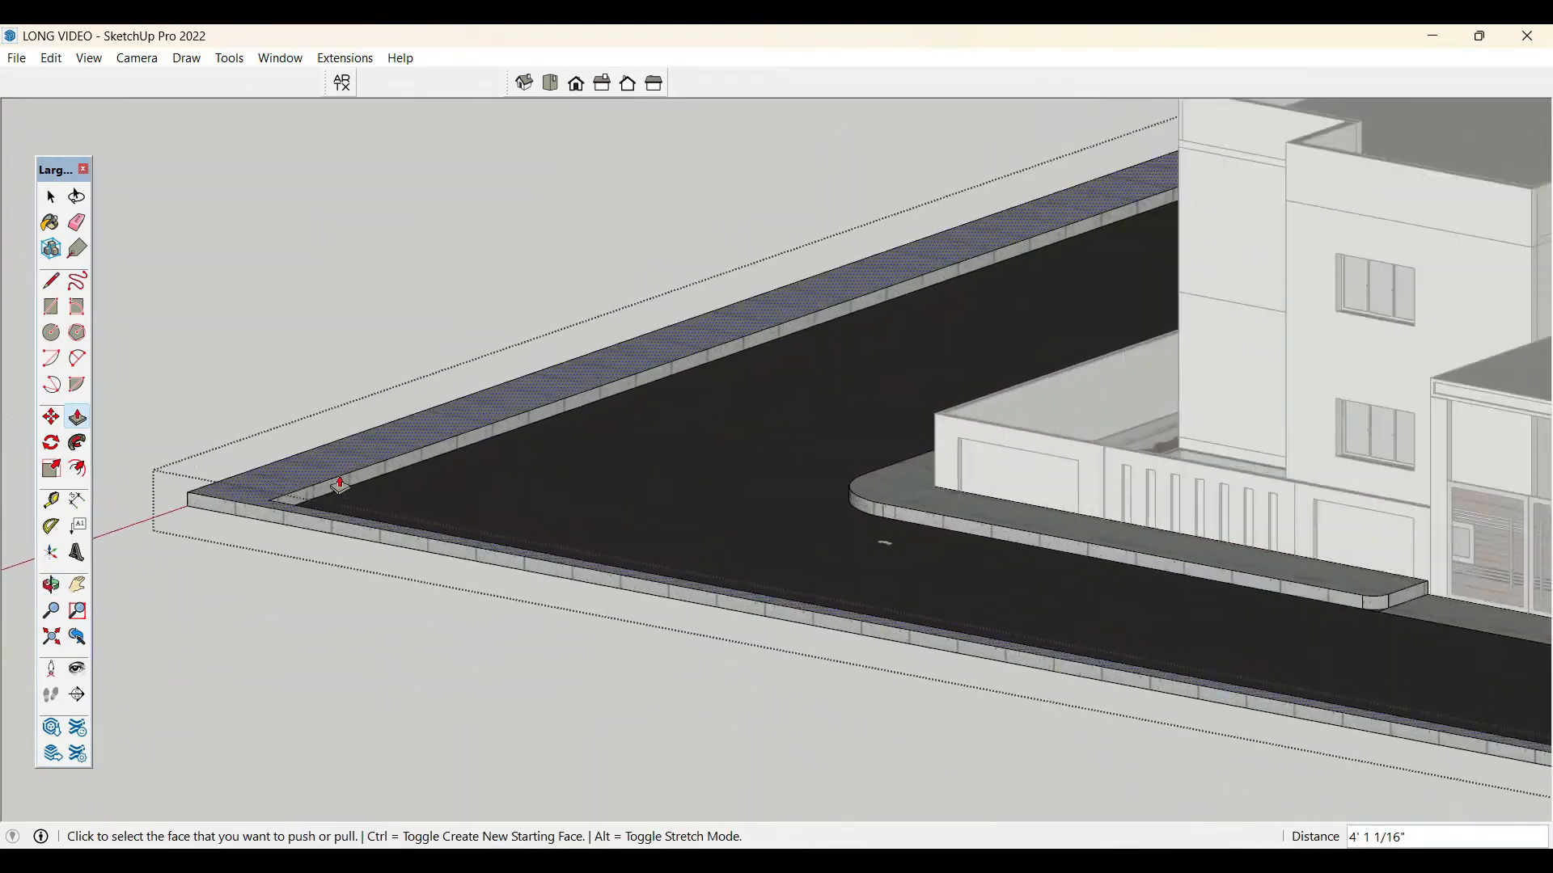
left_click(346, 484)
left_click(315, 380)
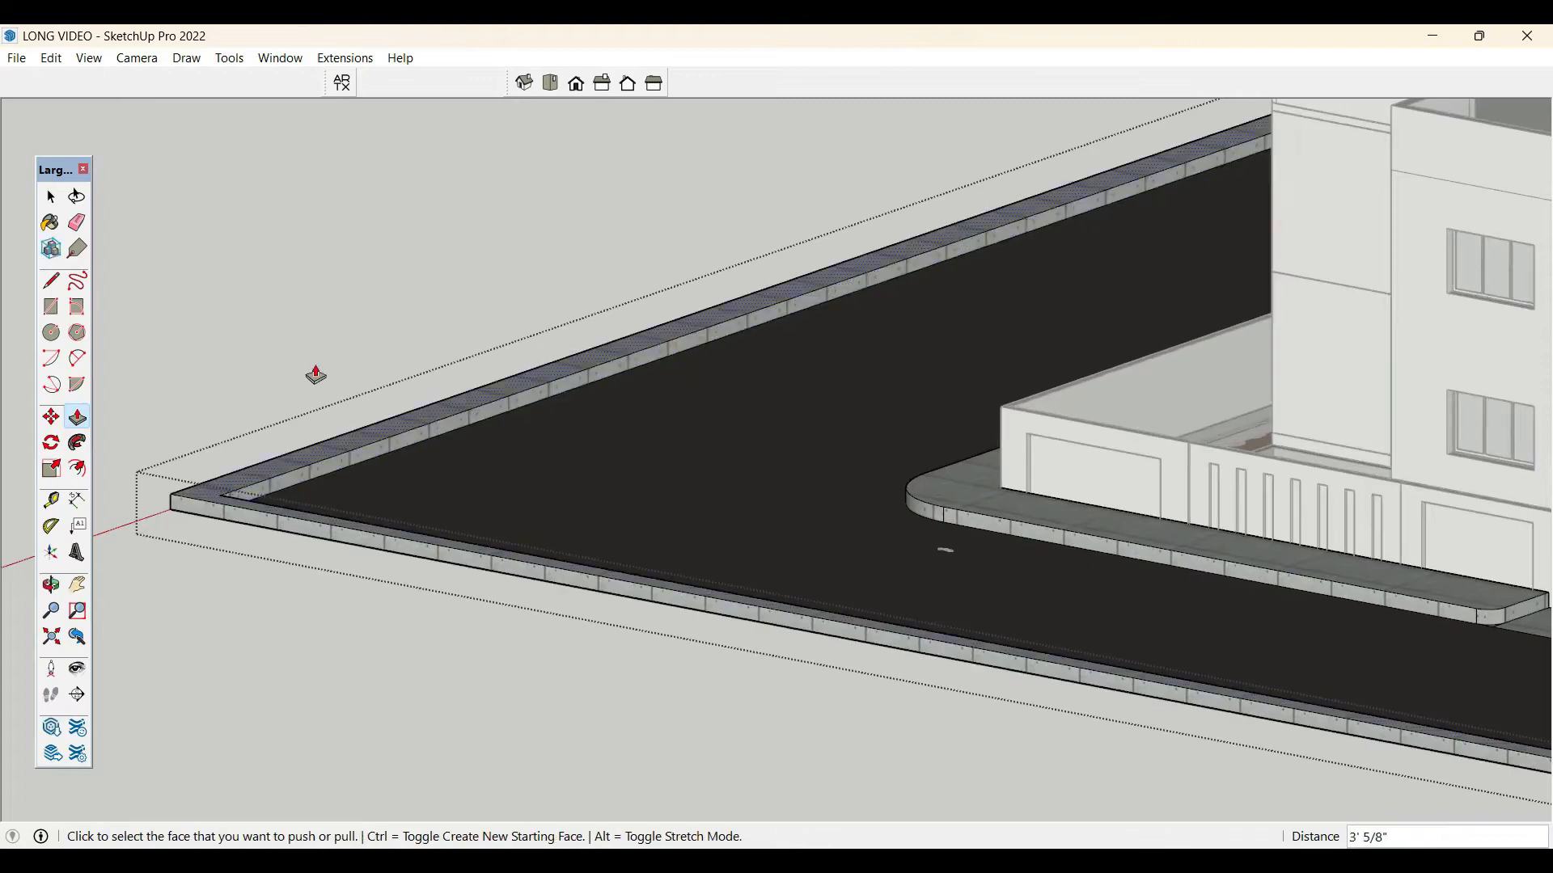
middle_click_drag(298, 313, 482, 468)
scroll(1414, 451, "down", 4)
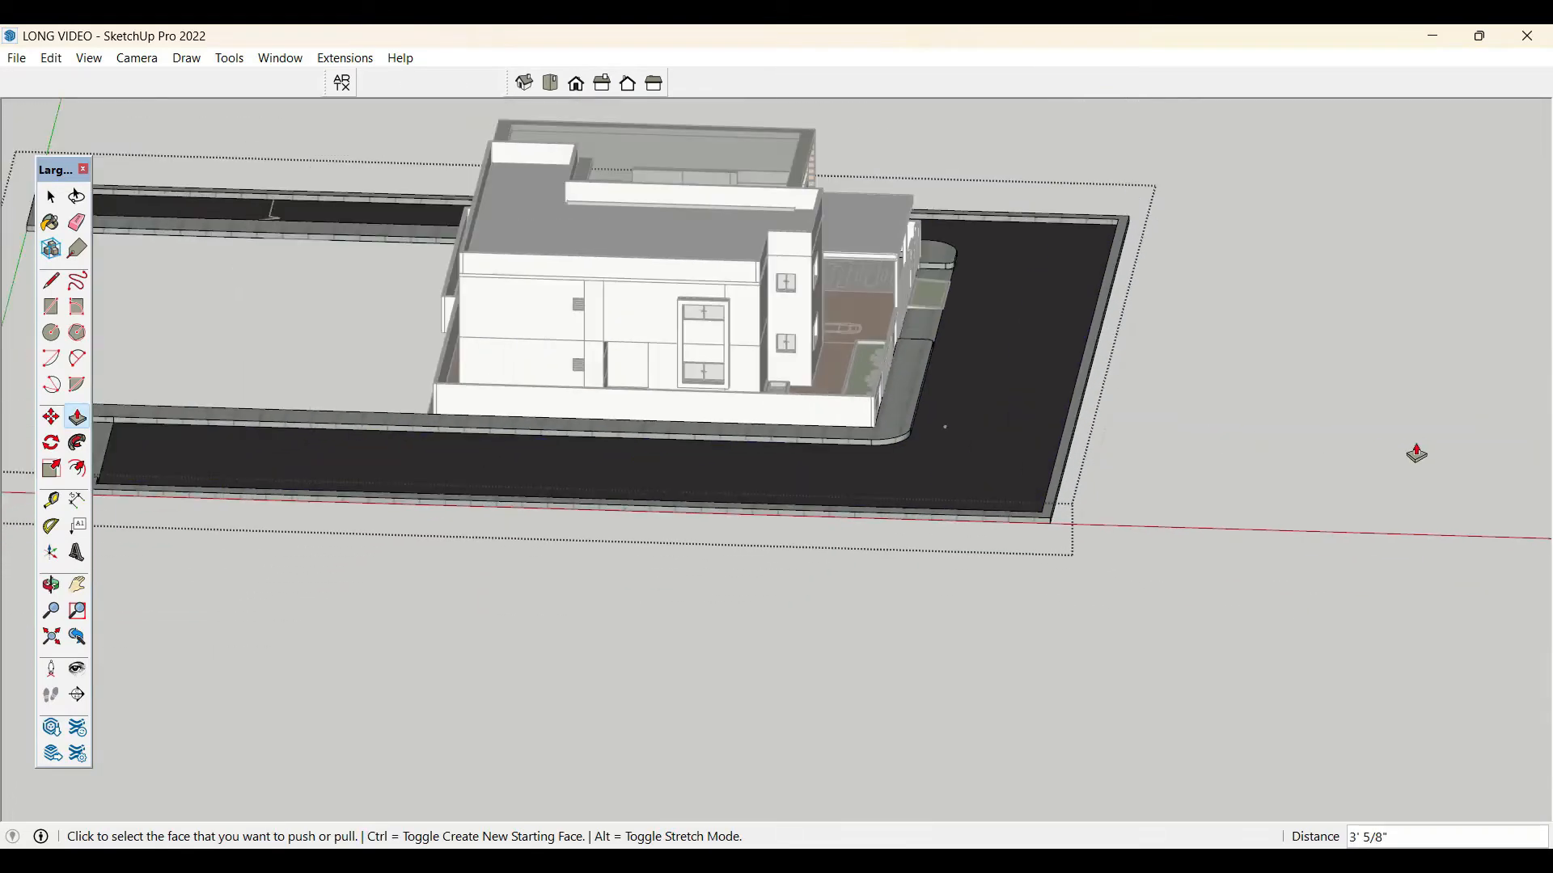
scroll(1018, 483, "down", 3)
middle_click_drag(1018, 483, 1192, 322)
scroll(1192, 323, "up", 6)
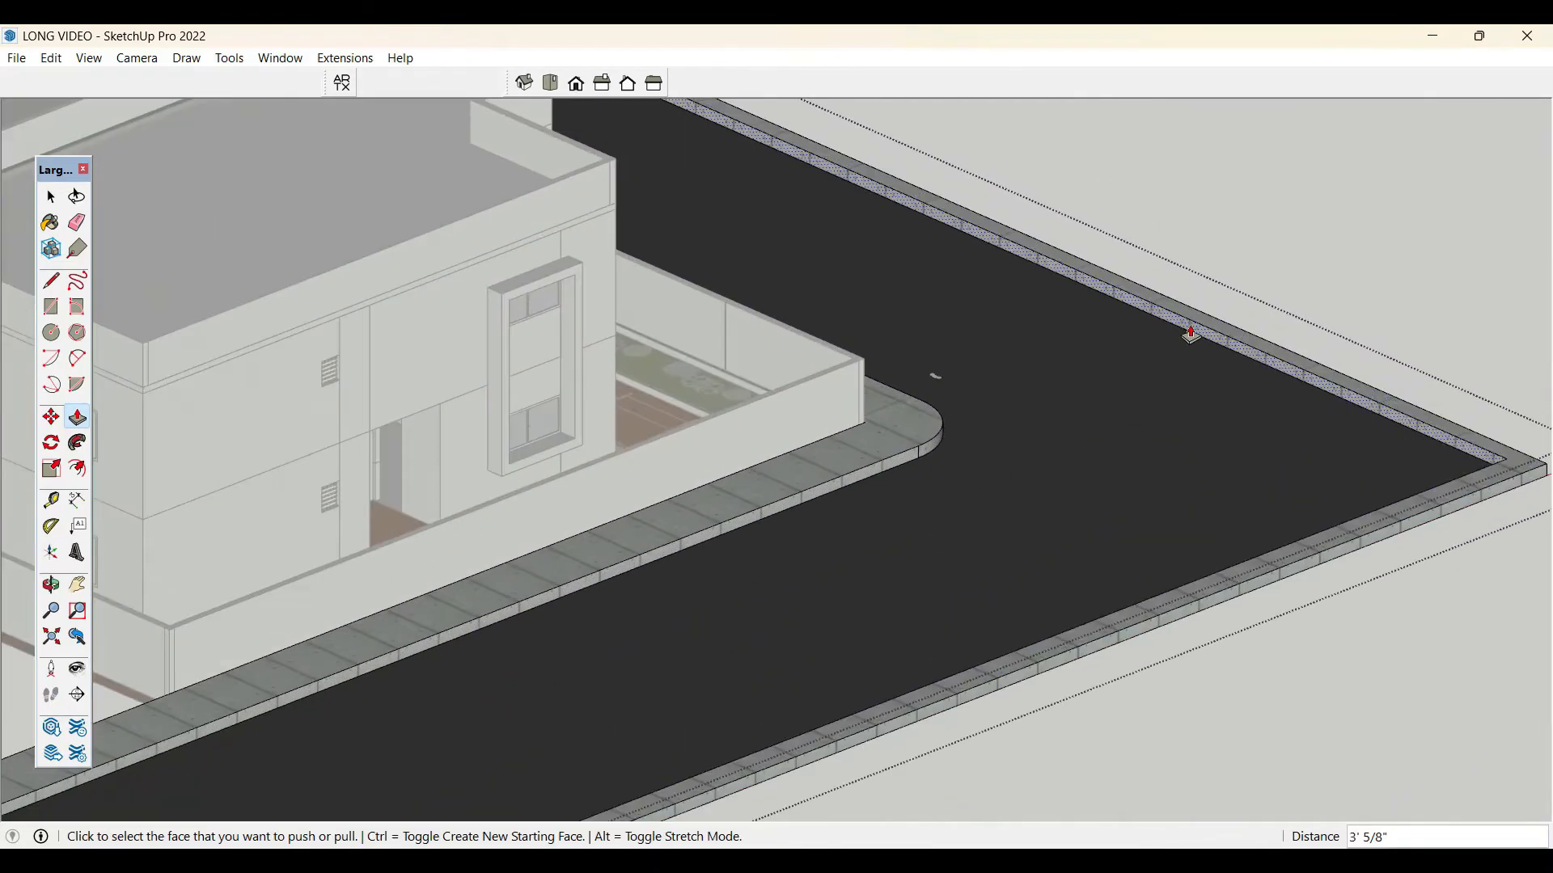
left_click(1203, 331)
left_click(1203, 331)
key("space")
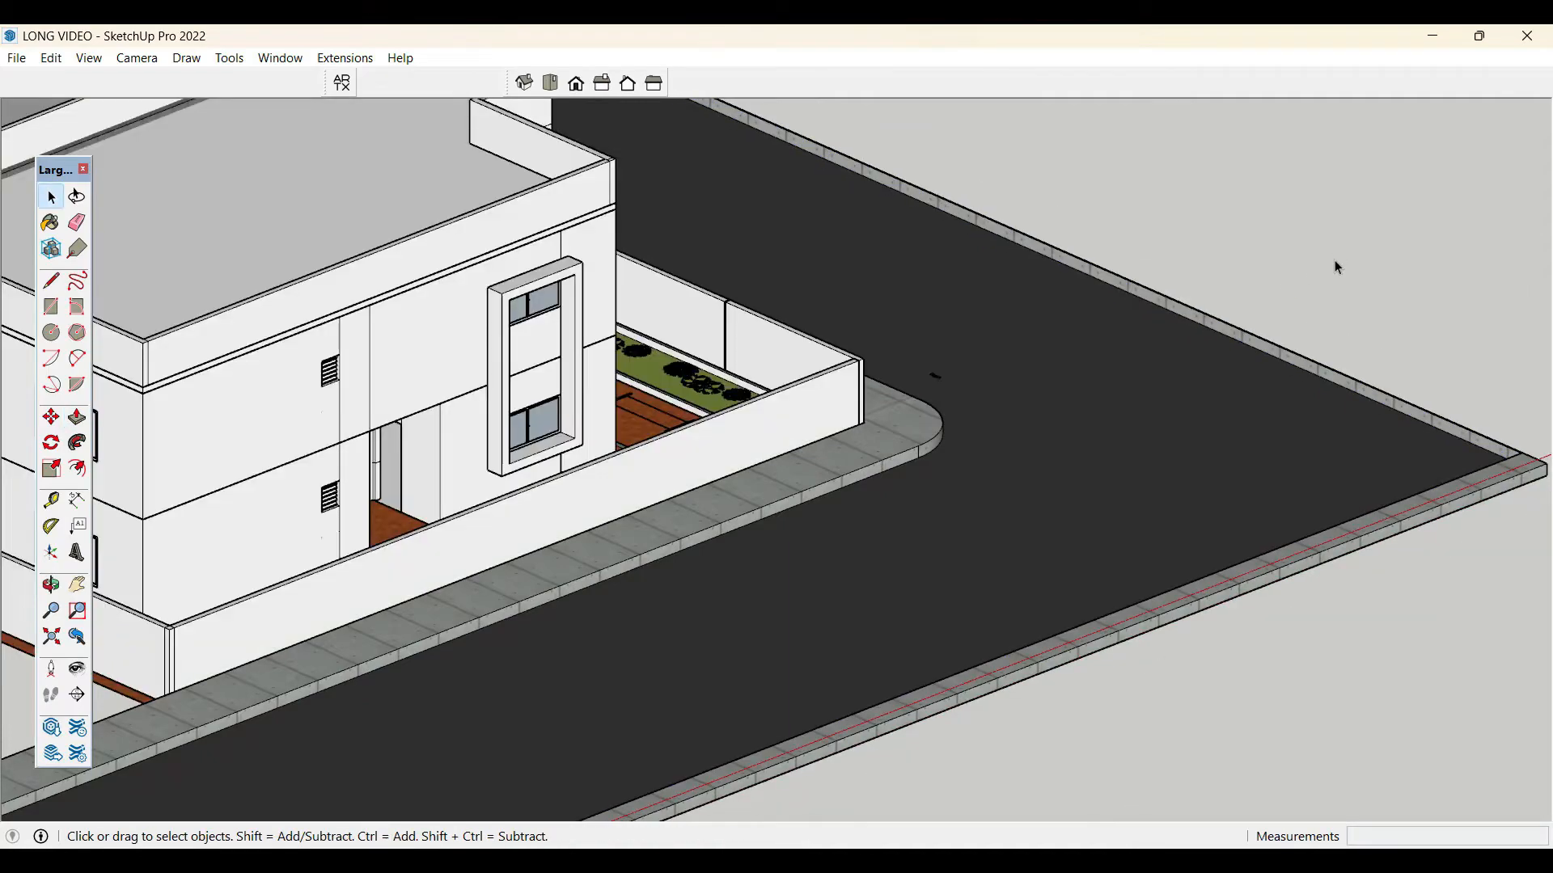
scroll(1334, 267, "down", 1)
middle_click_drag(954, 360, 639, 465)
double_click(975, 461)
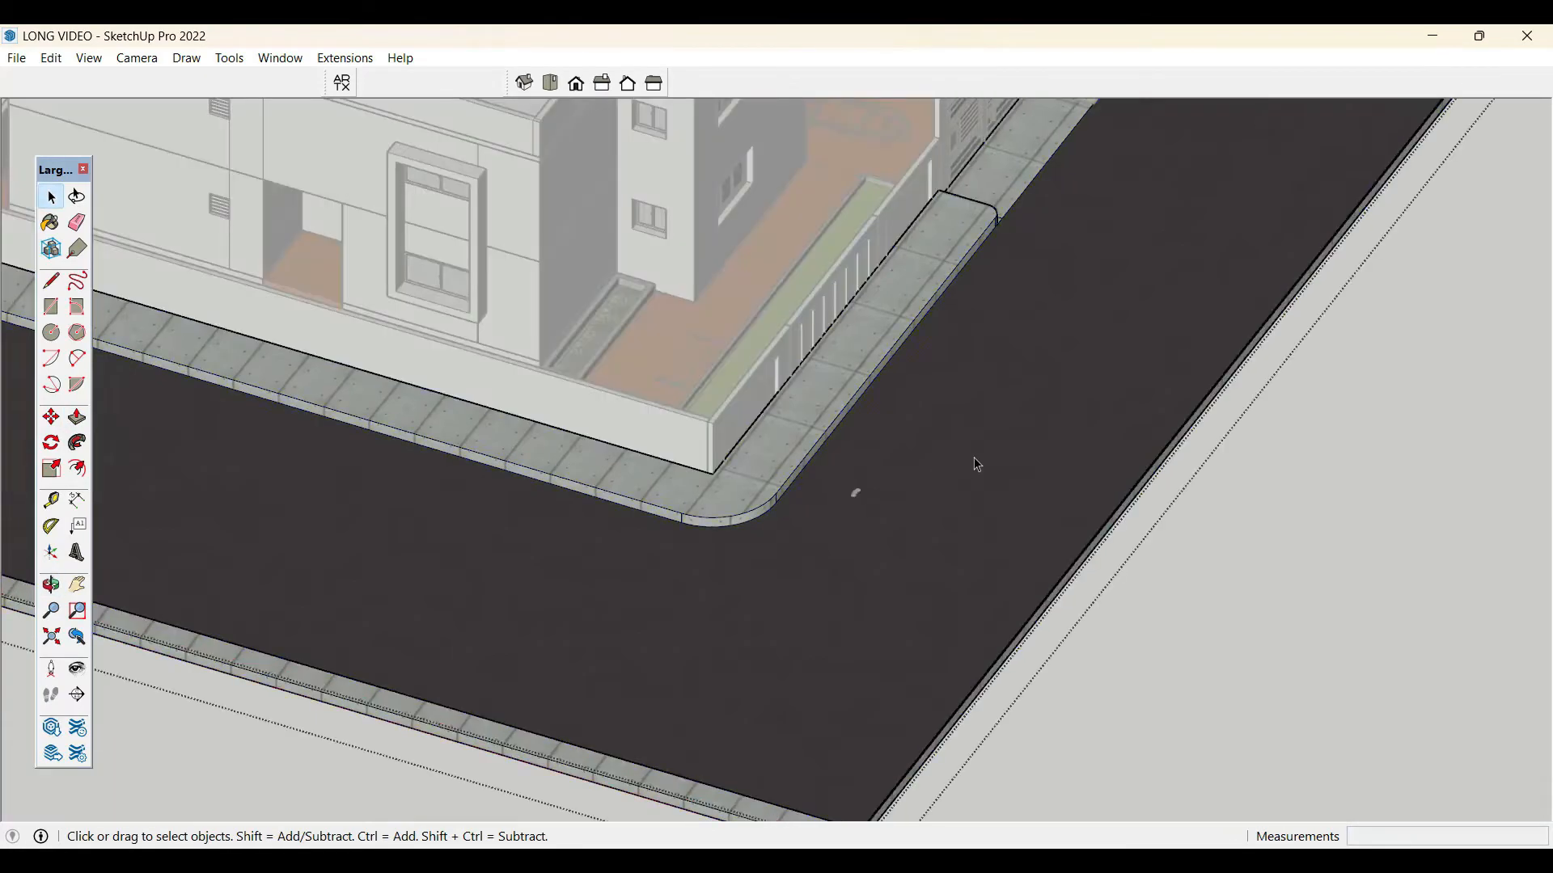
key("ctrl+a")
left_click(1270, 592)
- Set the camera to the standard right view of the gated facade and switch it to two-point perspective
scroll(954, 611, "down", 5)
middle_click_drag(957, 622, 419, 296)
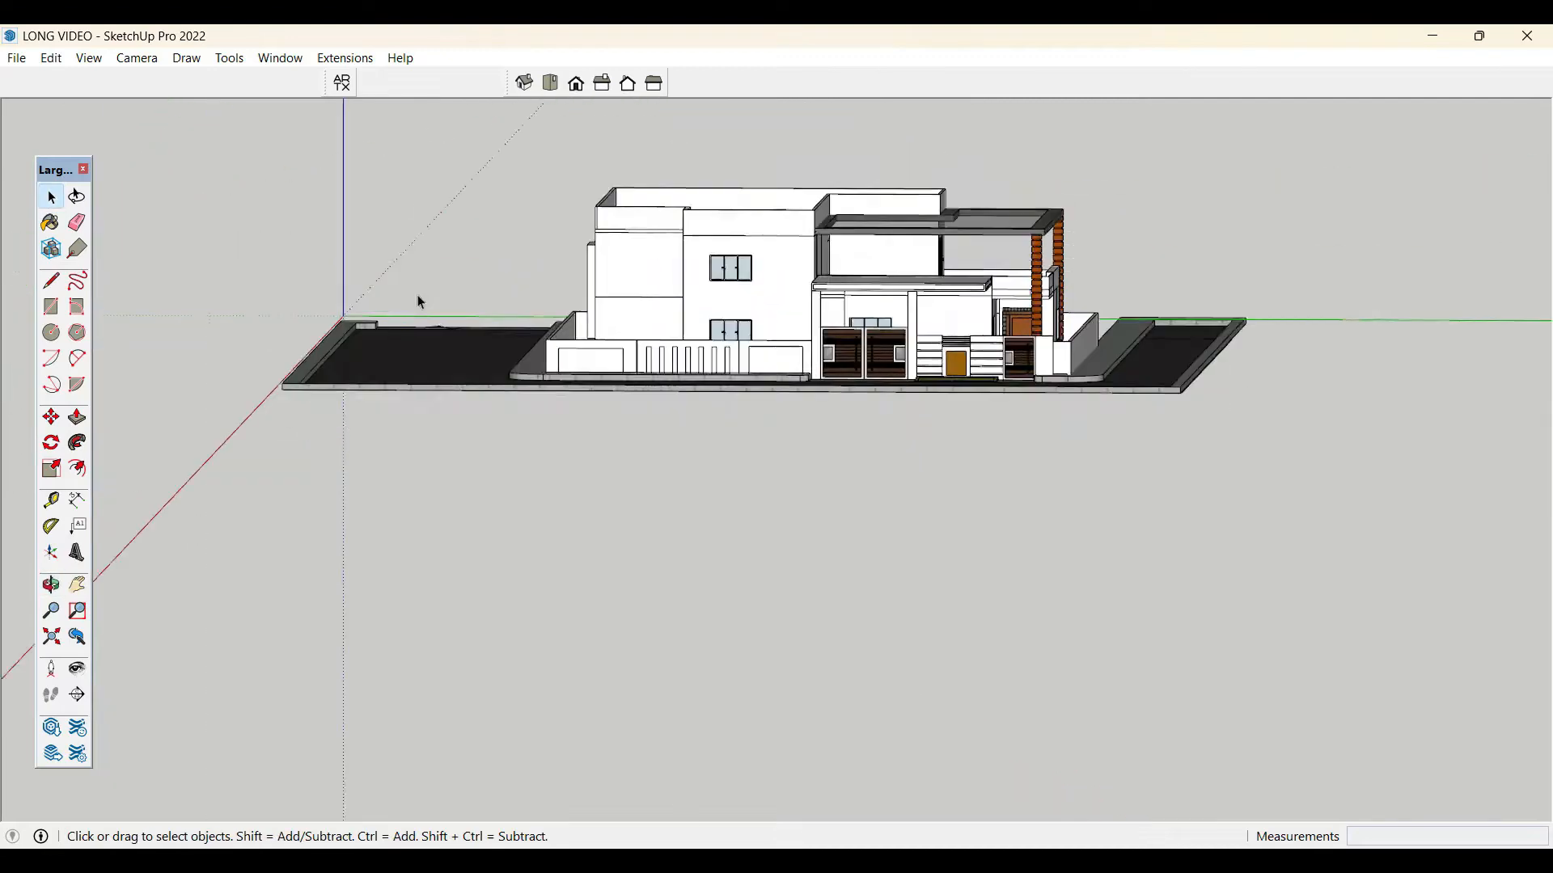
scroll(882, 302, "up", 2)
scroll(887, 310, "up", 2)
left_click(576, 84)
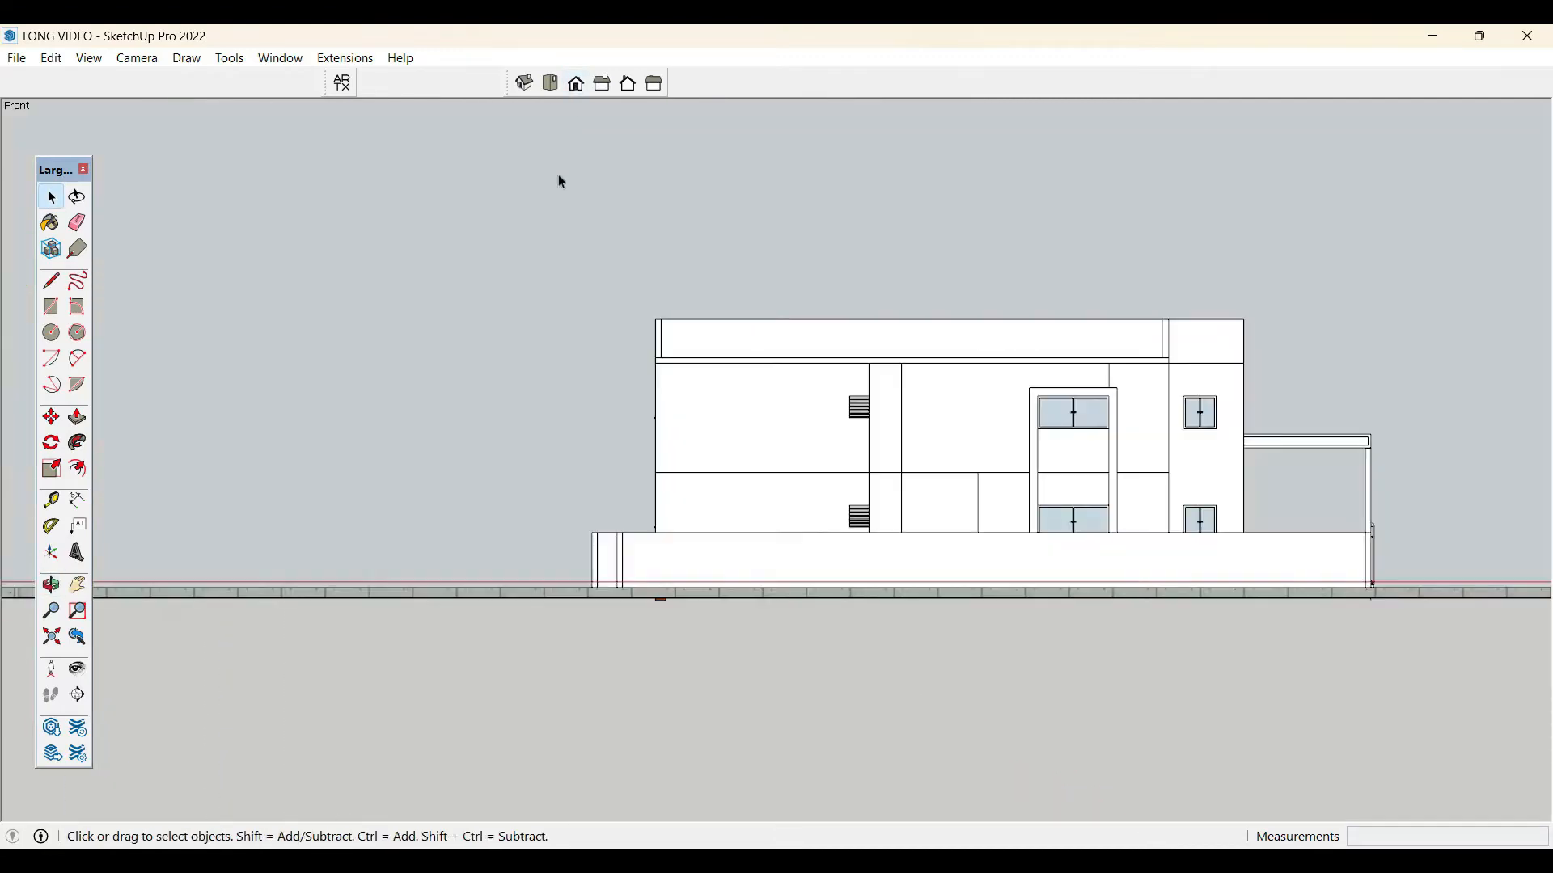
left_click(629, 84)
left_click(561, 88)
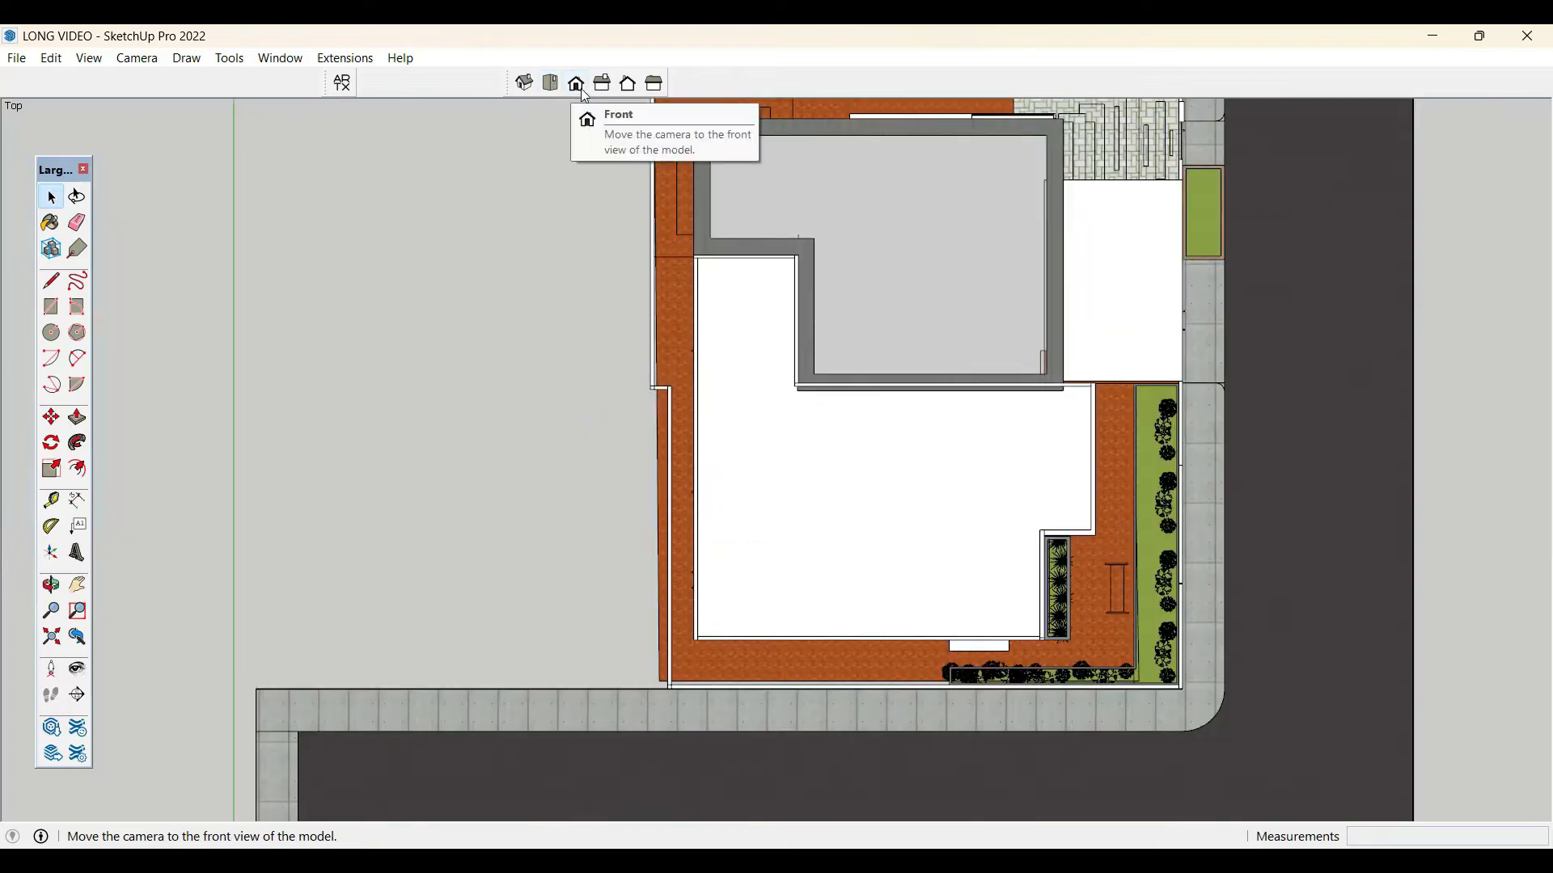
left_click(580, 86)
left_click(606, 87)
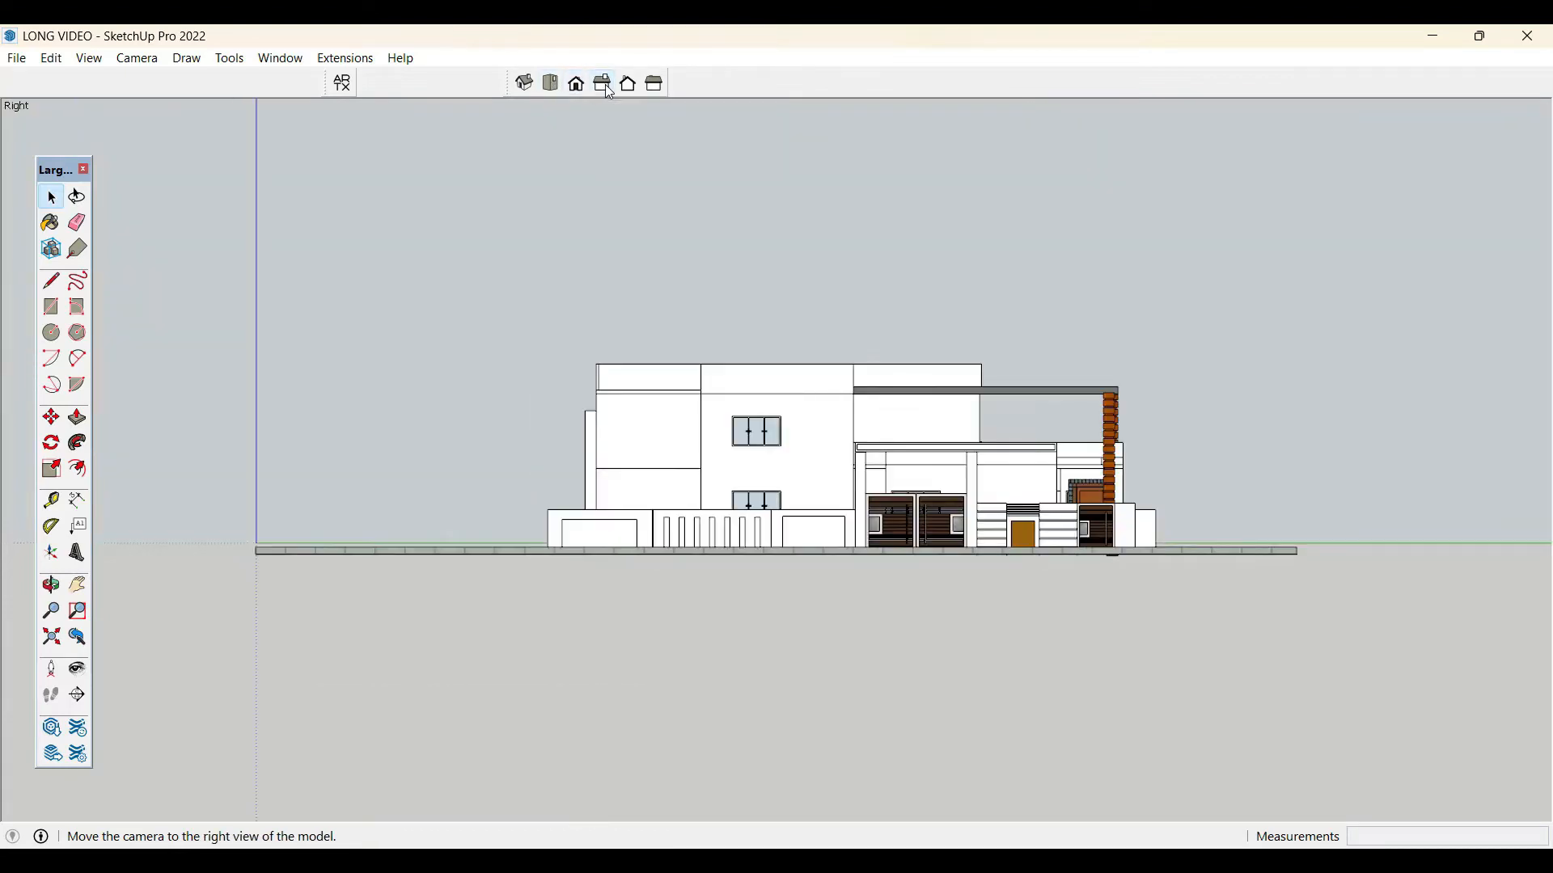
left_click(137, 58)
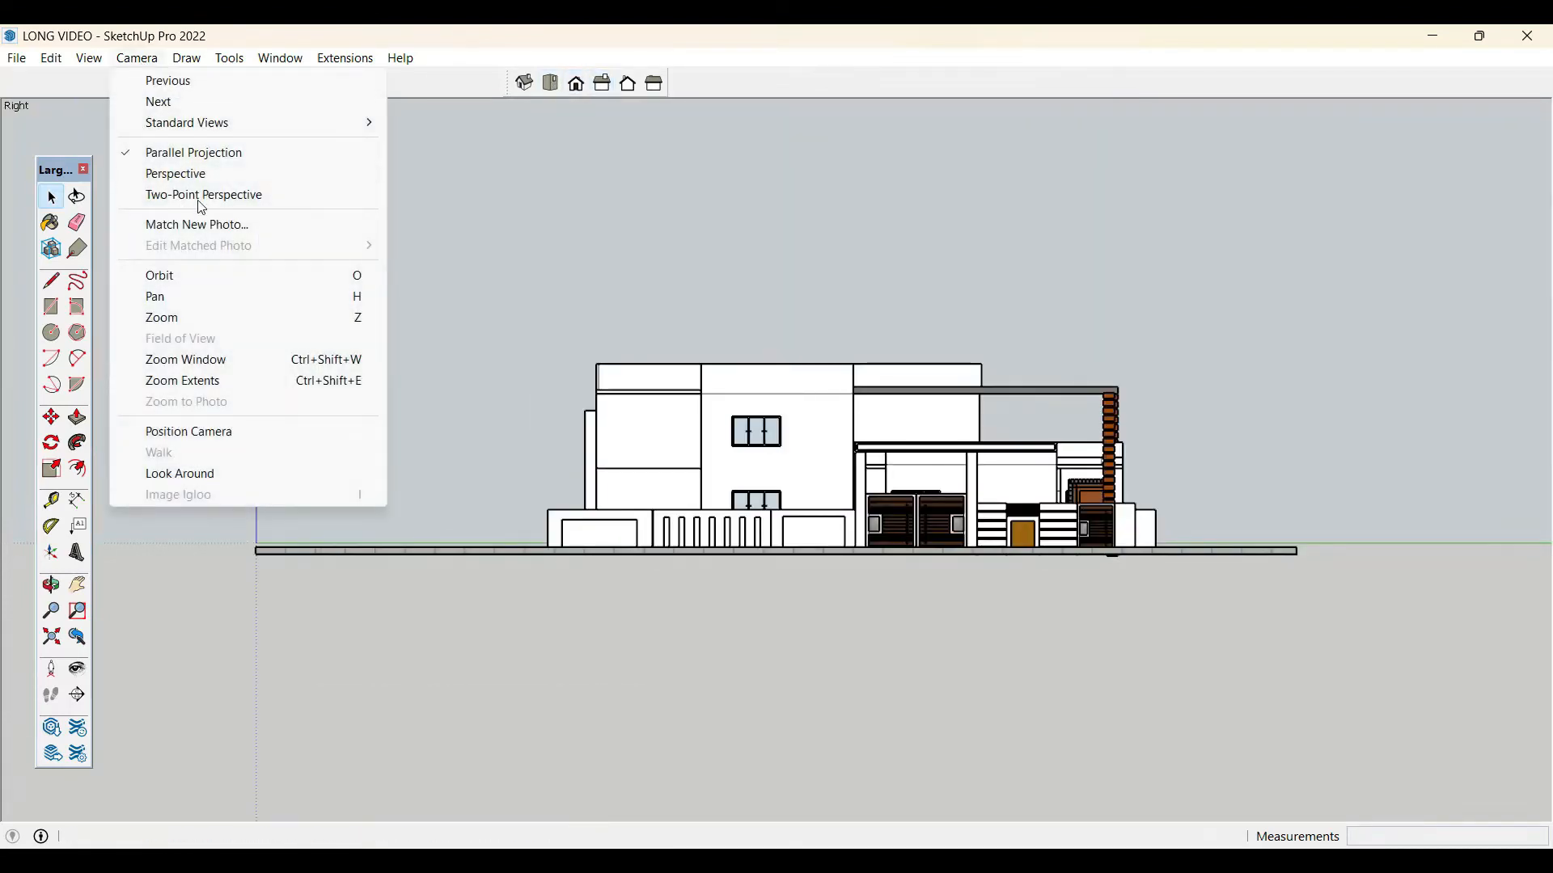
left_click(202, 194)
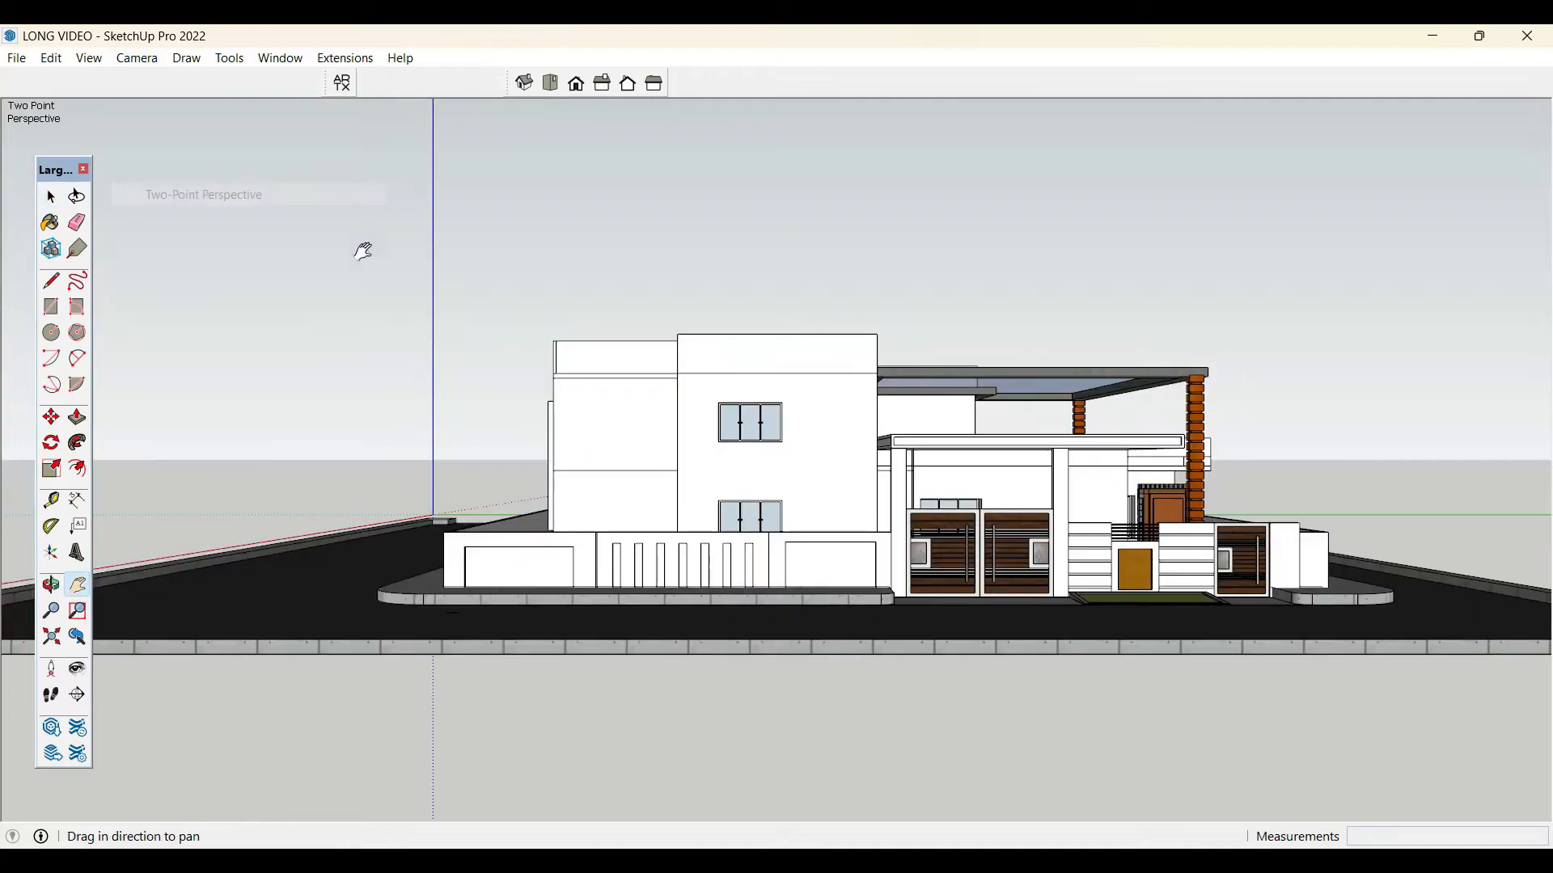
- Frame the gated street facade closely and save this camera view as a new scene
left_click(138, 59)
left_click(767, 245)
scroll(1055, 326, "up", 3)
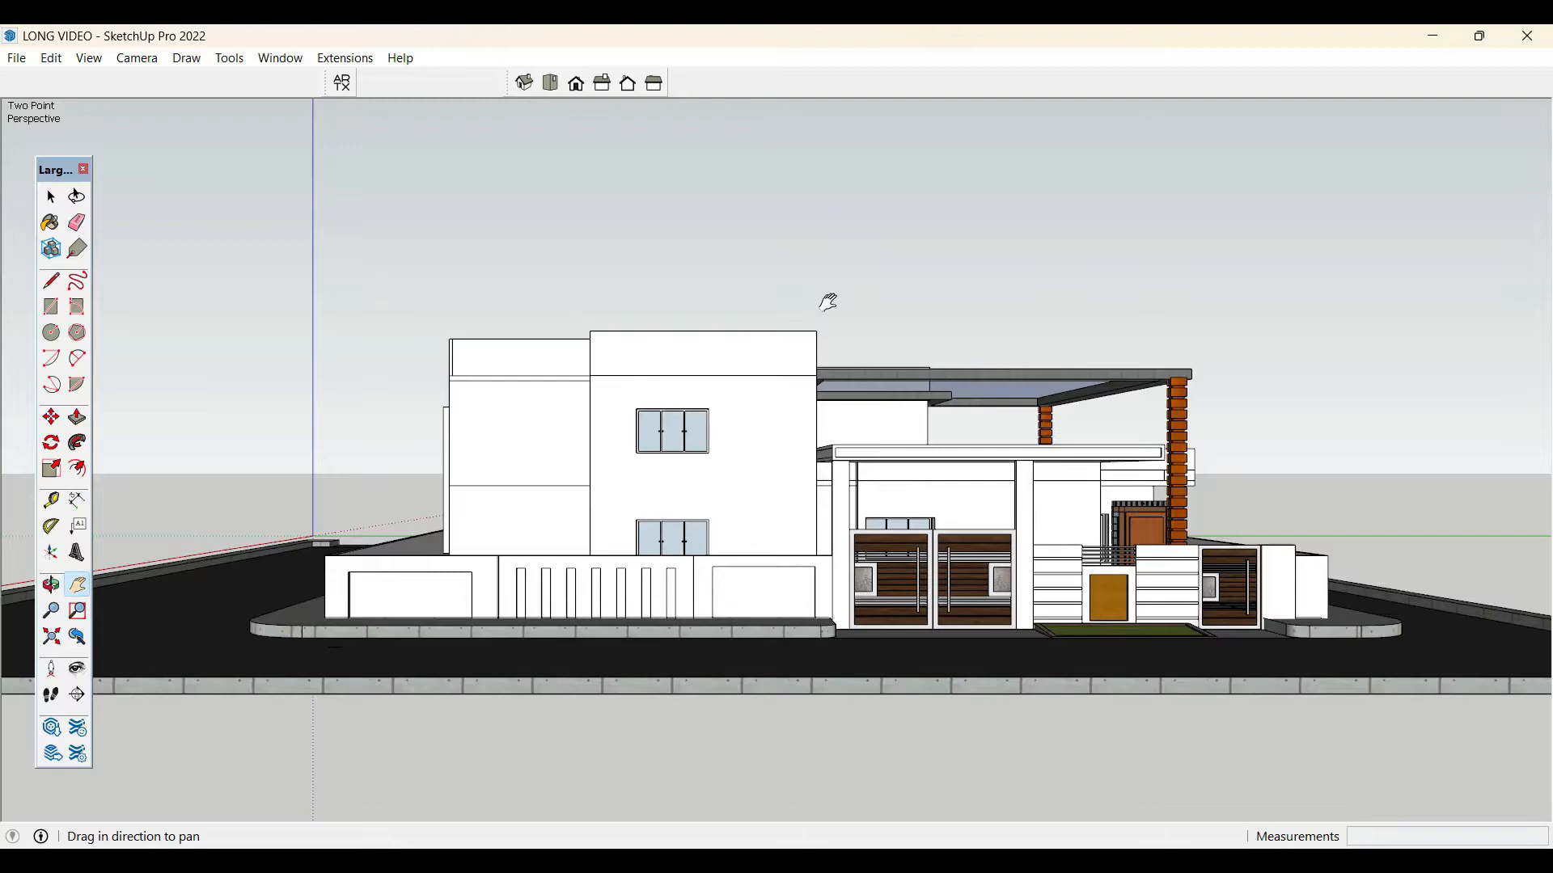
middle_click_drag(828, 303, 807, 315)
middle_click_drag(1056, 334, 1021, 289, "shift")
scroll(1020, 288, "up", 2)
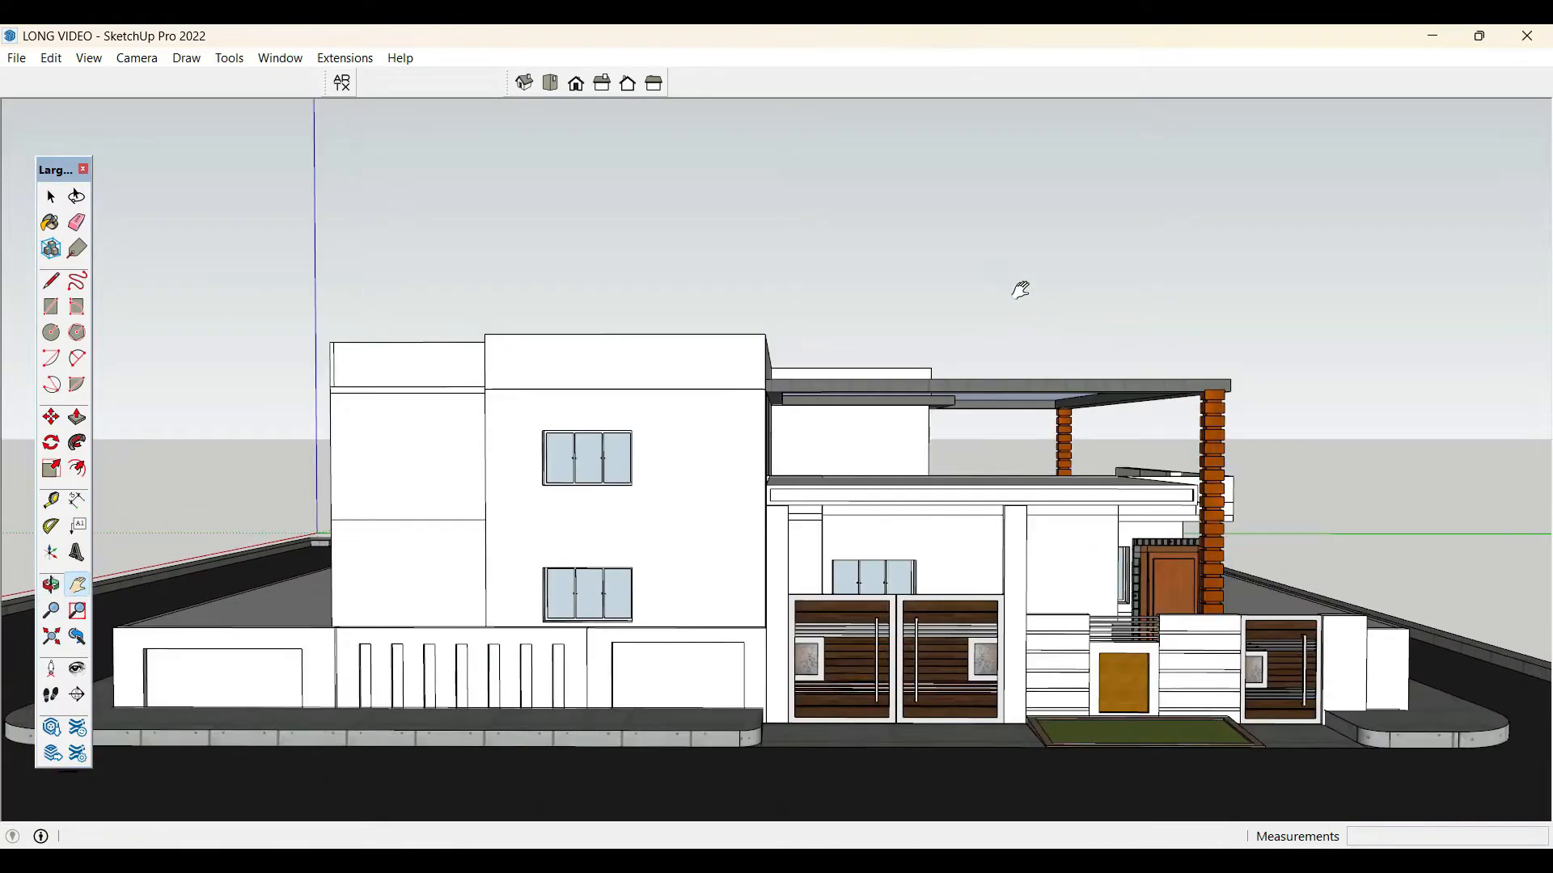
left_click(137, 58)
mouse_move(280, 58)
mouse_move(367, 89)
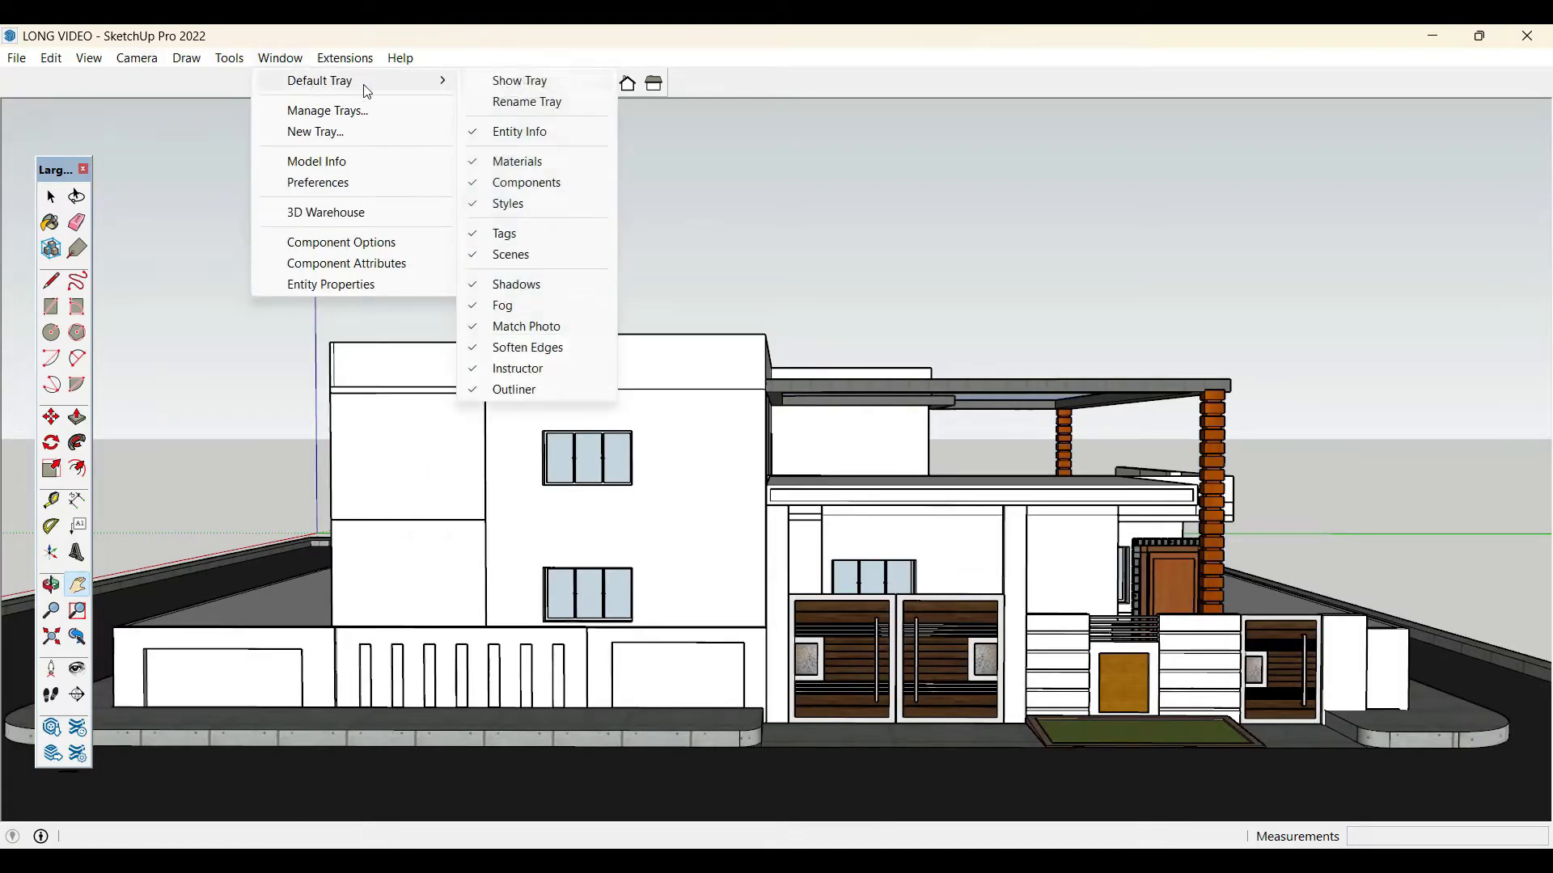
left_click(514, 84)
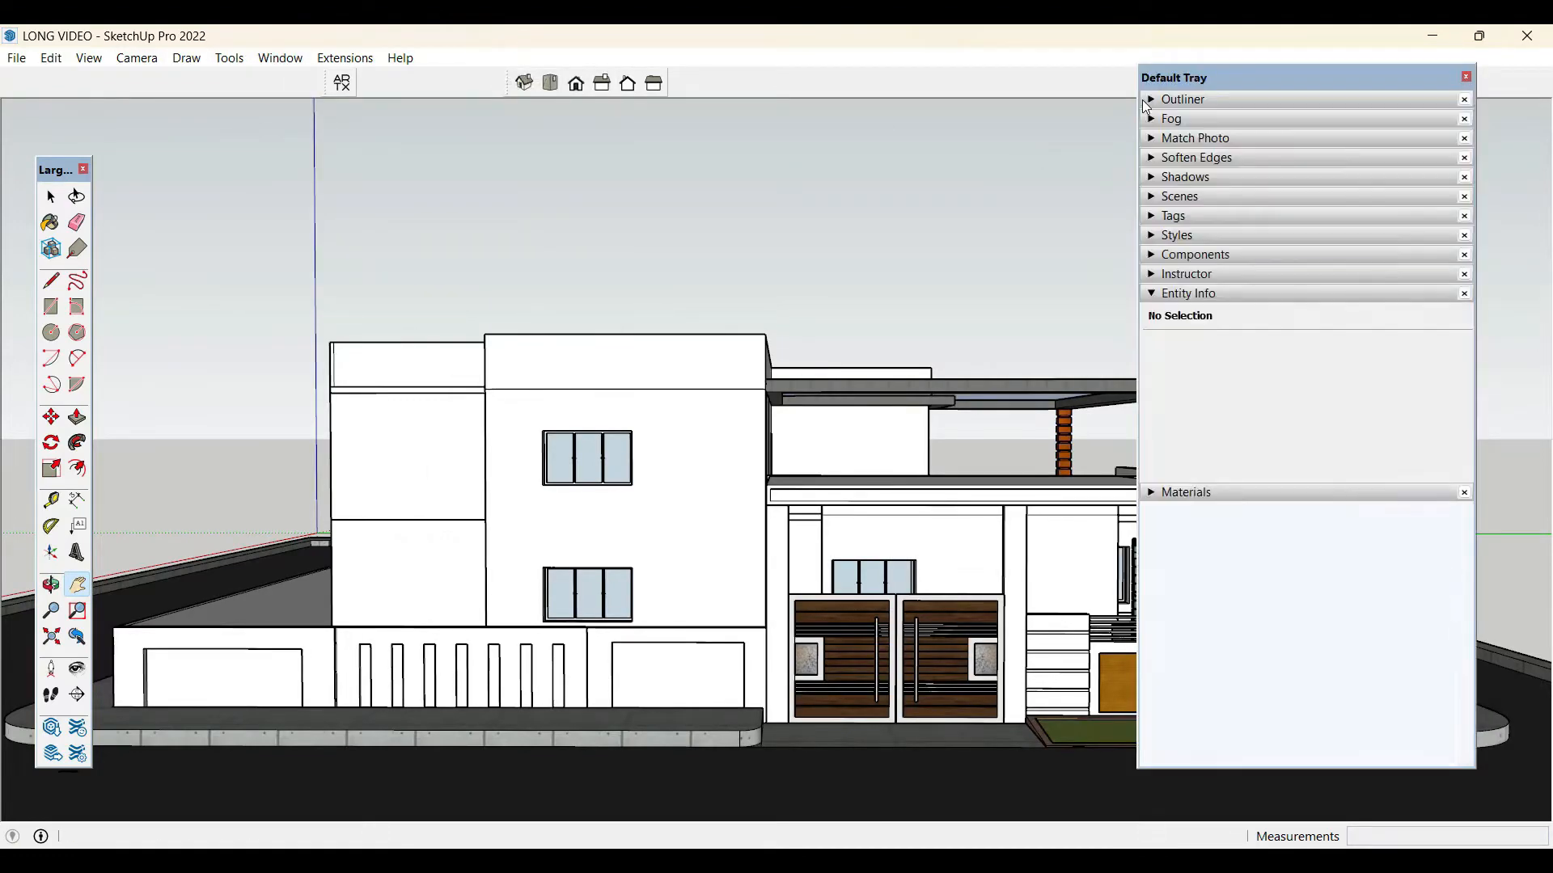
left_click(1162, 198)
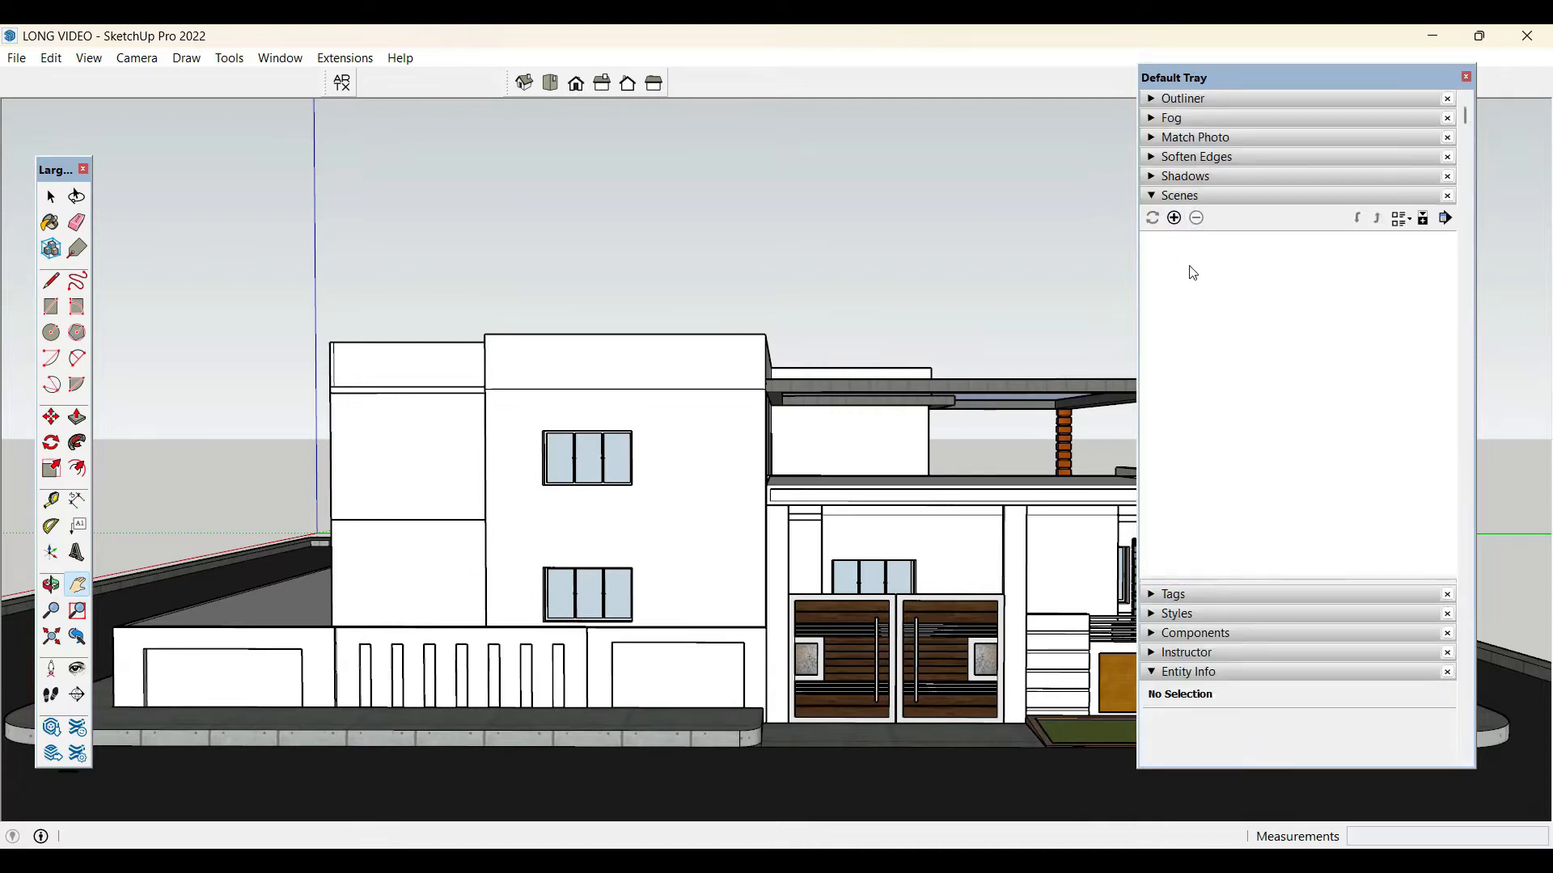
left_click(1174, 219)
left_click(1467, 77)
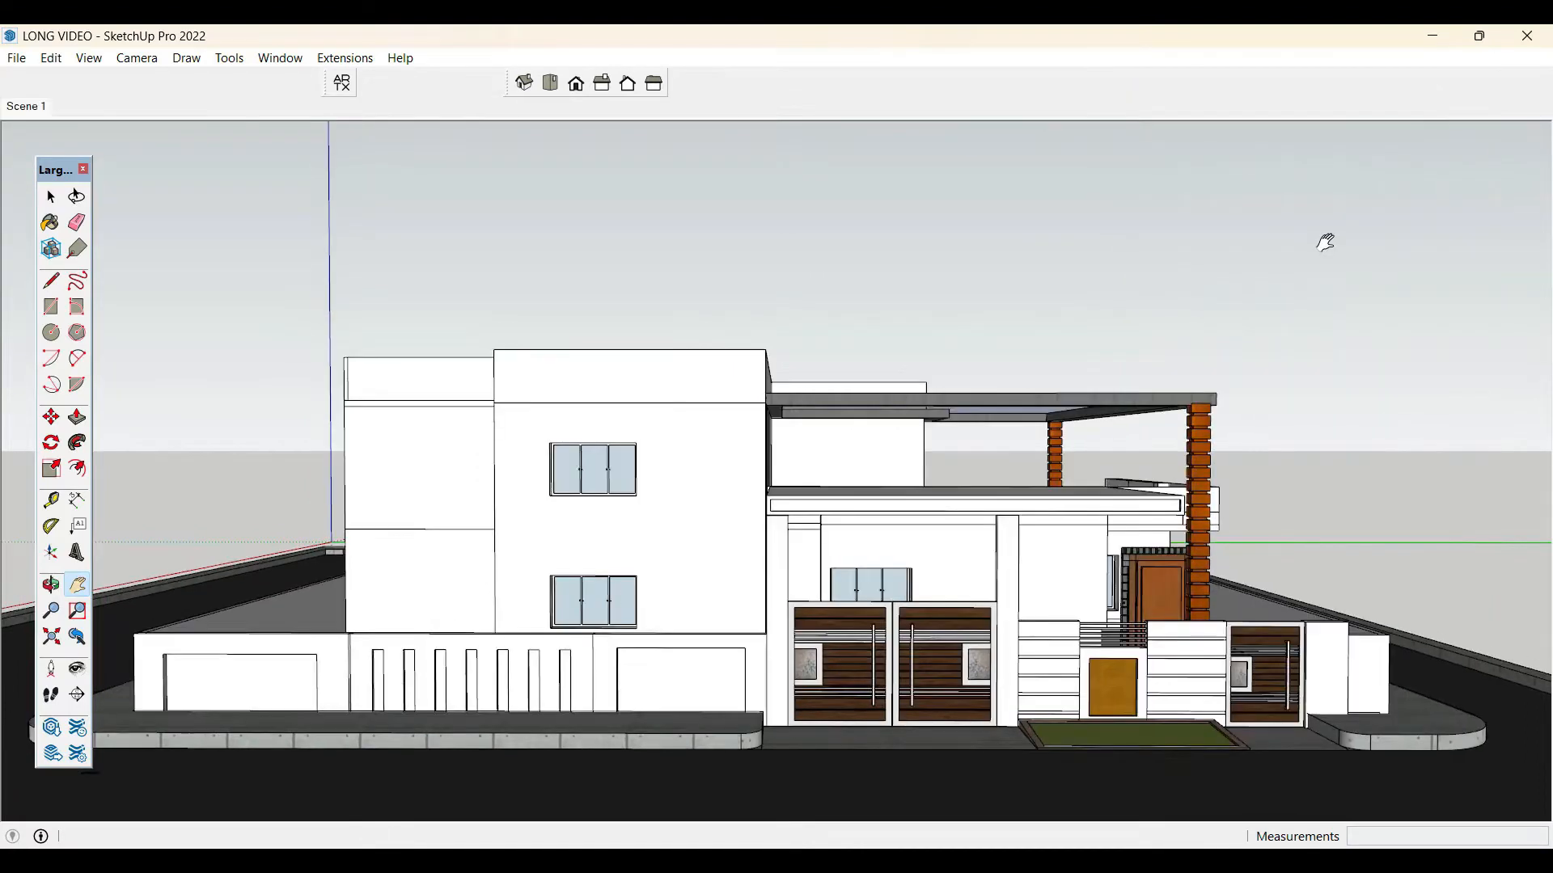
key("space")
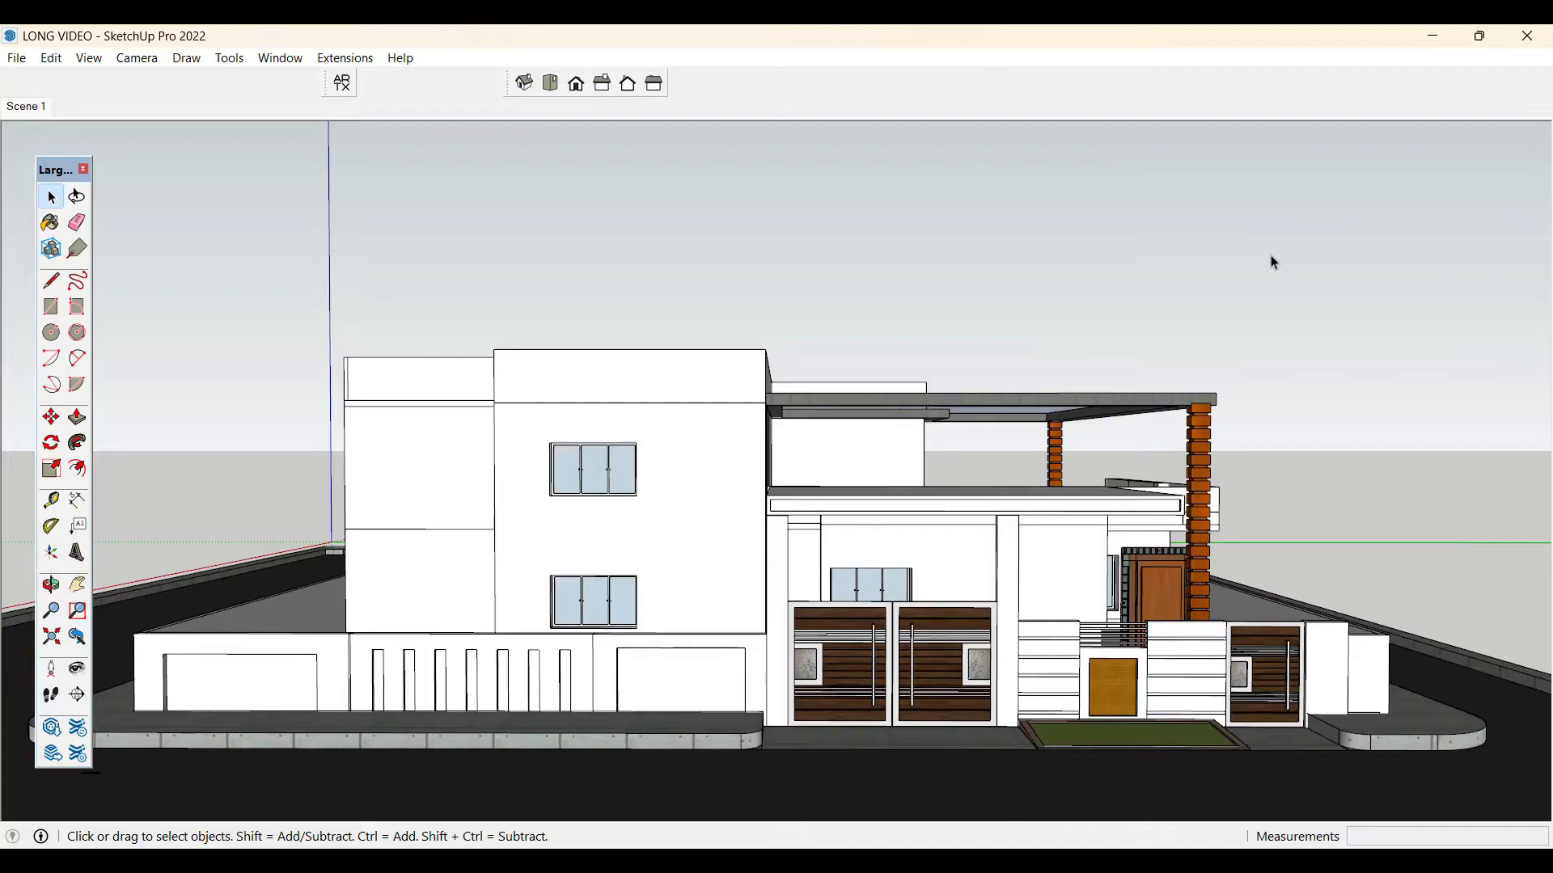
- Paint the tall projecting two-storey wall of the street facade with Blinds Roman Hobbled Blue from Window Coverings
scroll(1271, 257, "down", 1)
middle_click_drag(1308, 396, 1173, 485)
scroll(1213, 389, "down", 3)
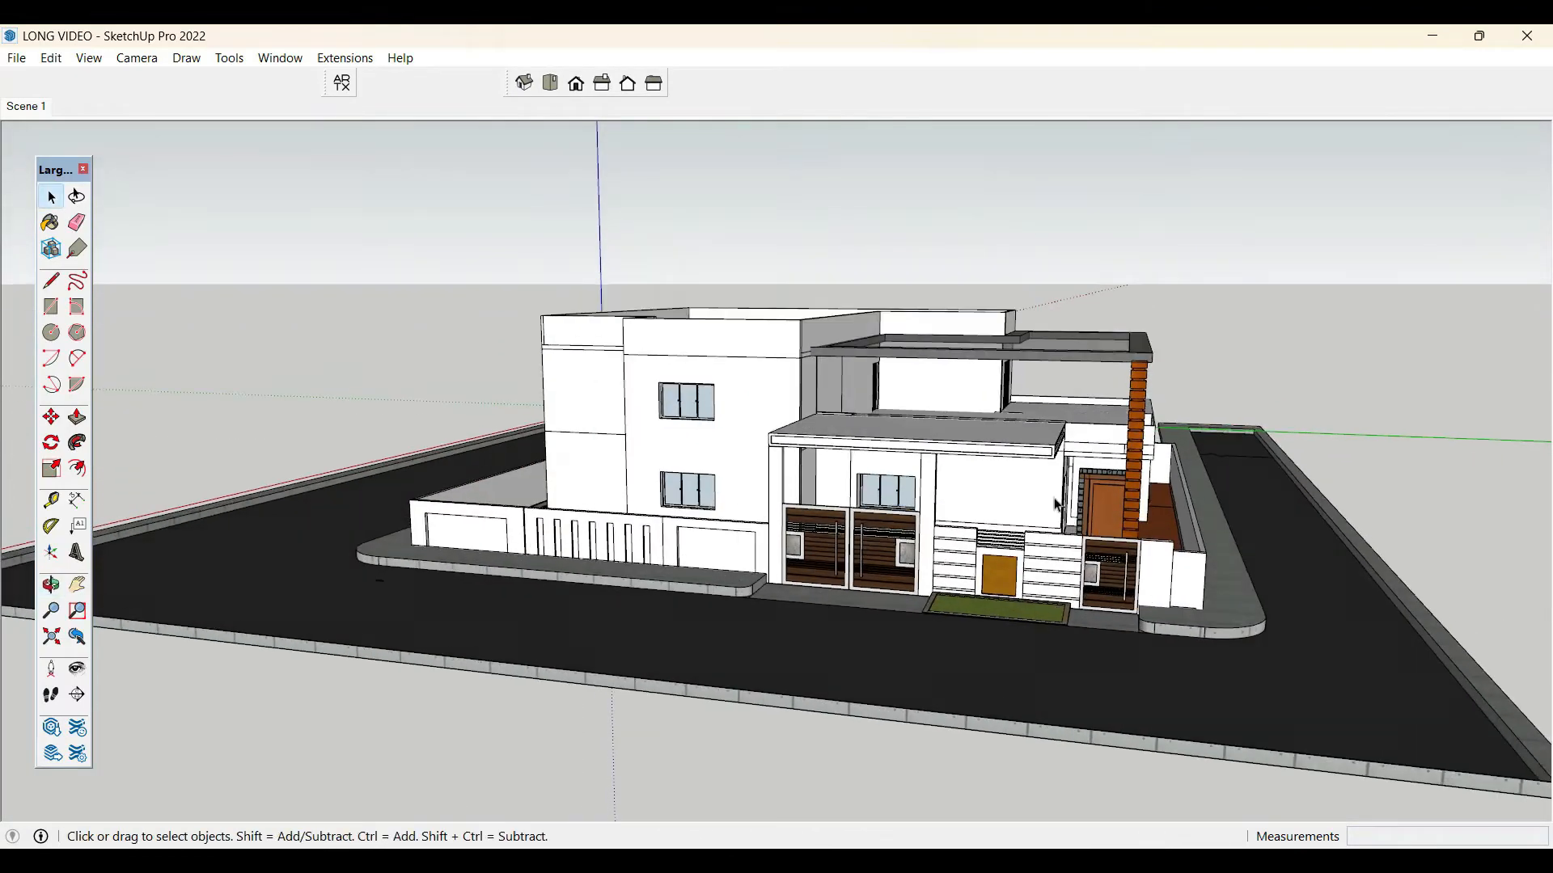
scroll(1154, 560, "up", 5)
scroll(1154, 560, "up", 2)
scroll(1093, 541, "up", 1)
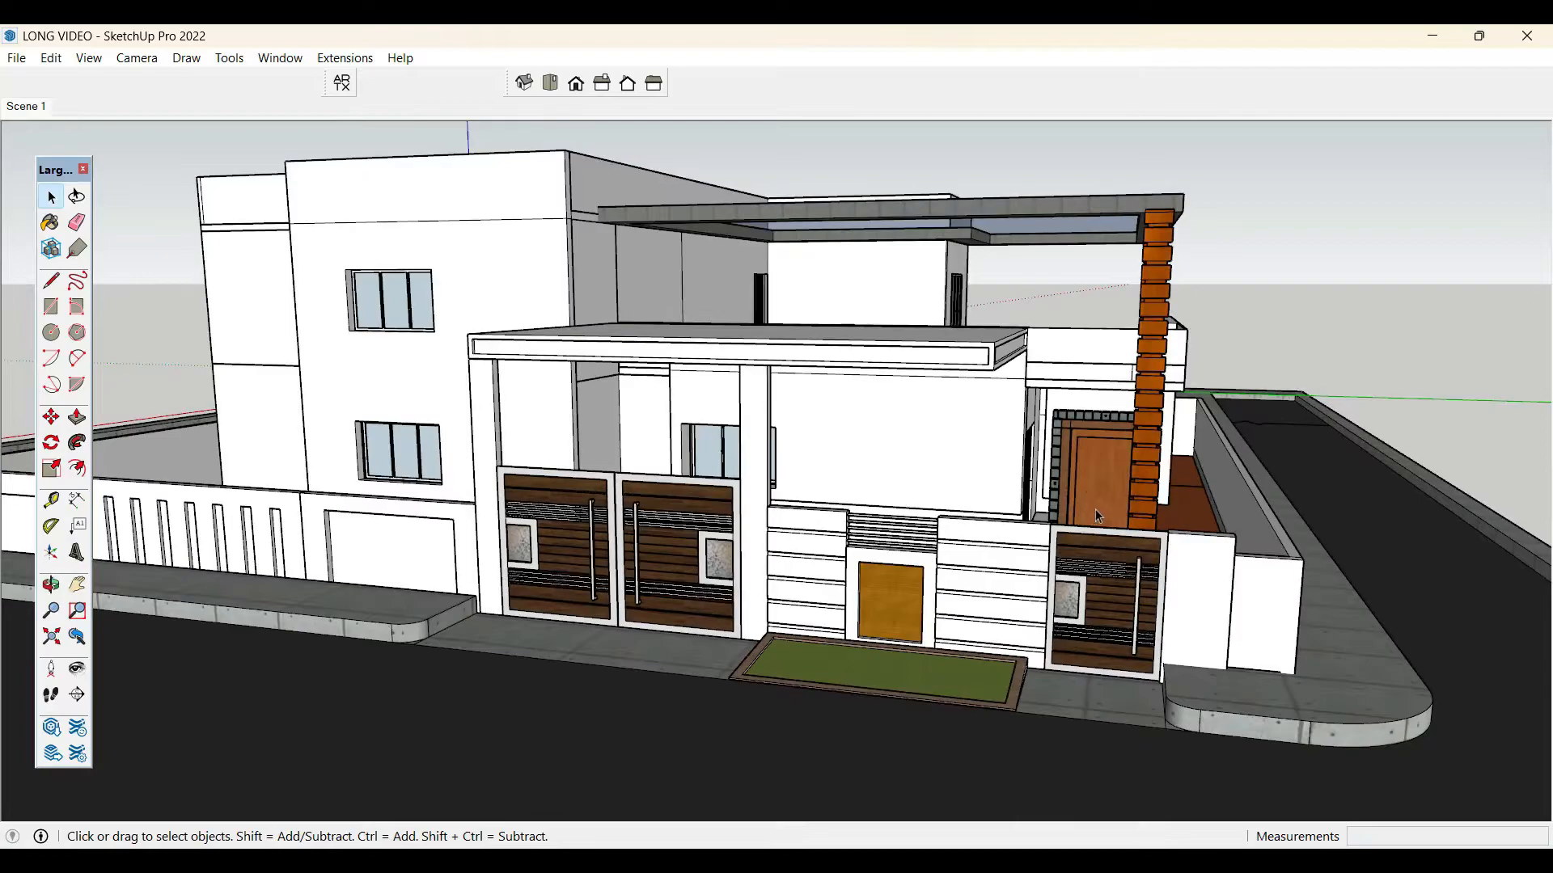
mouse_move(1094, 540)
middle_mouse_down()
mouse_move(1167, 568)
mouse_move(1132, 485)
mouse_move(1071, 414)
middle_mouse_up()
scroll(750, 476, "down", 3)
key("b")
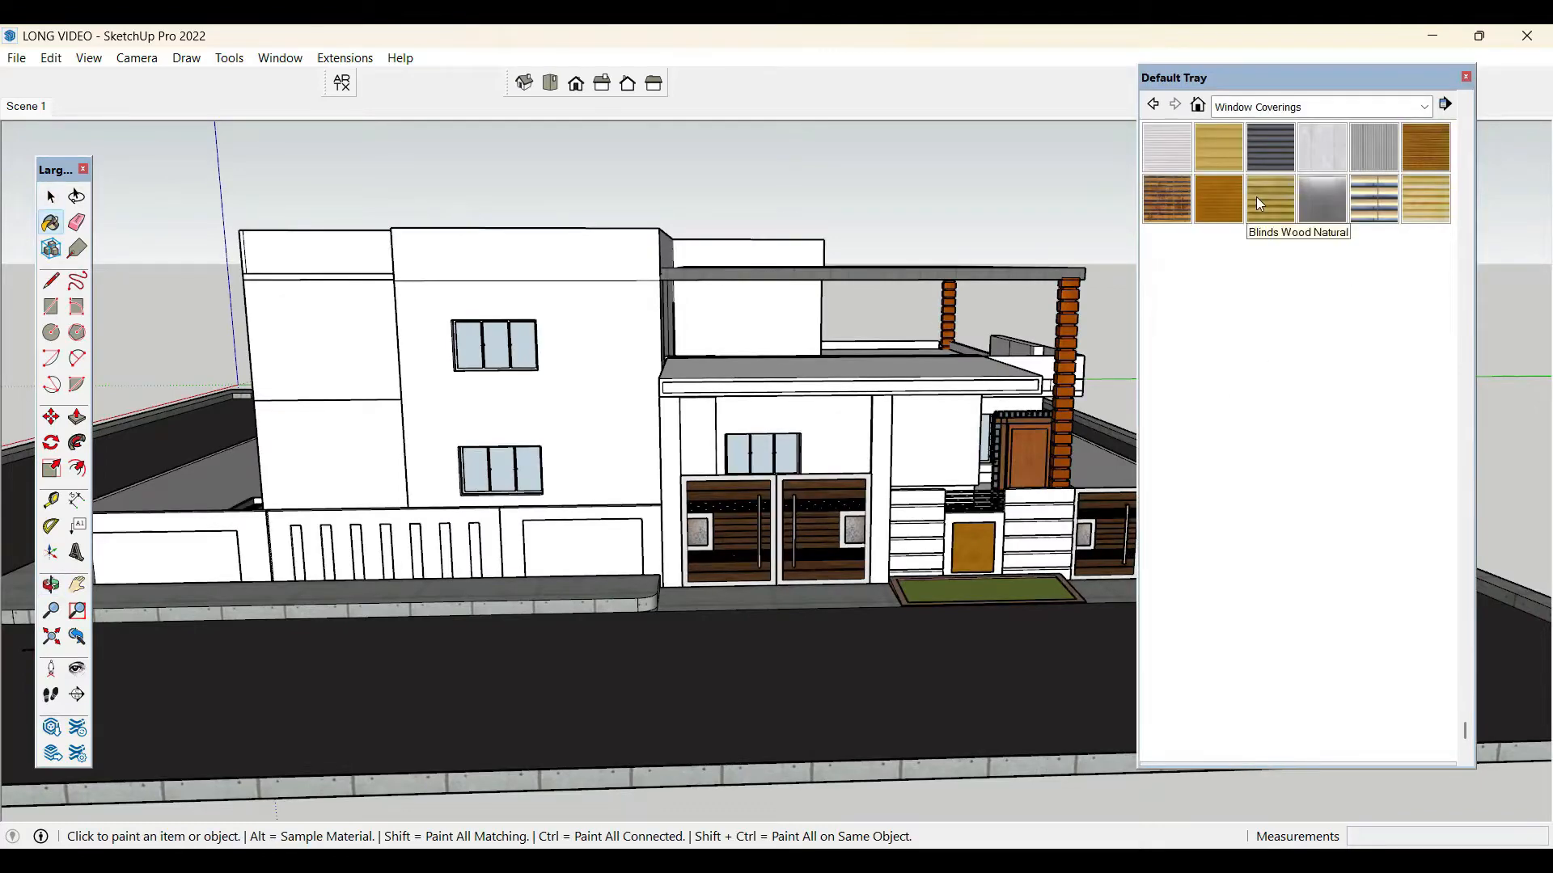
left_click(616, 375)
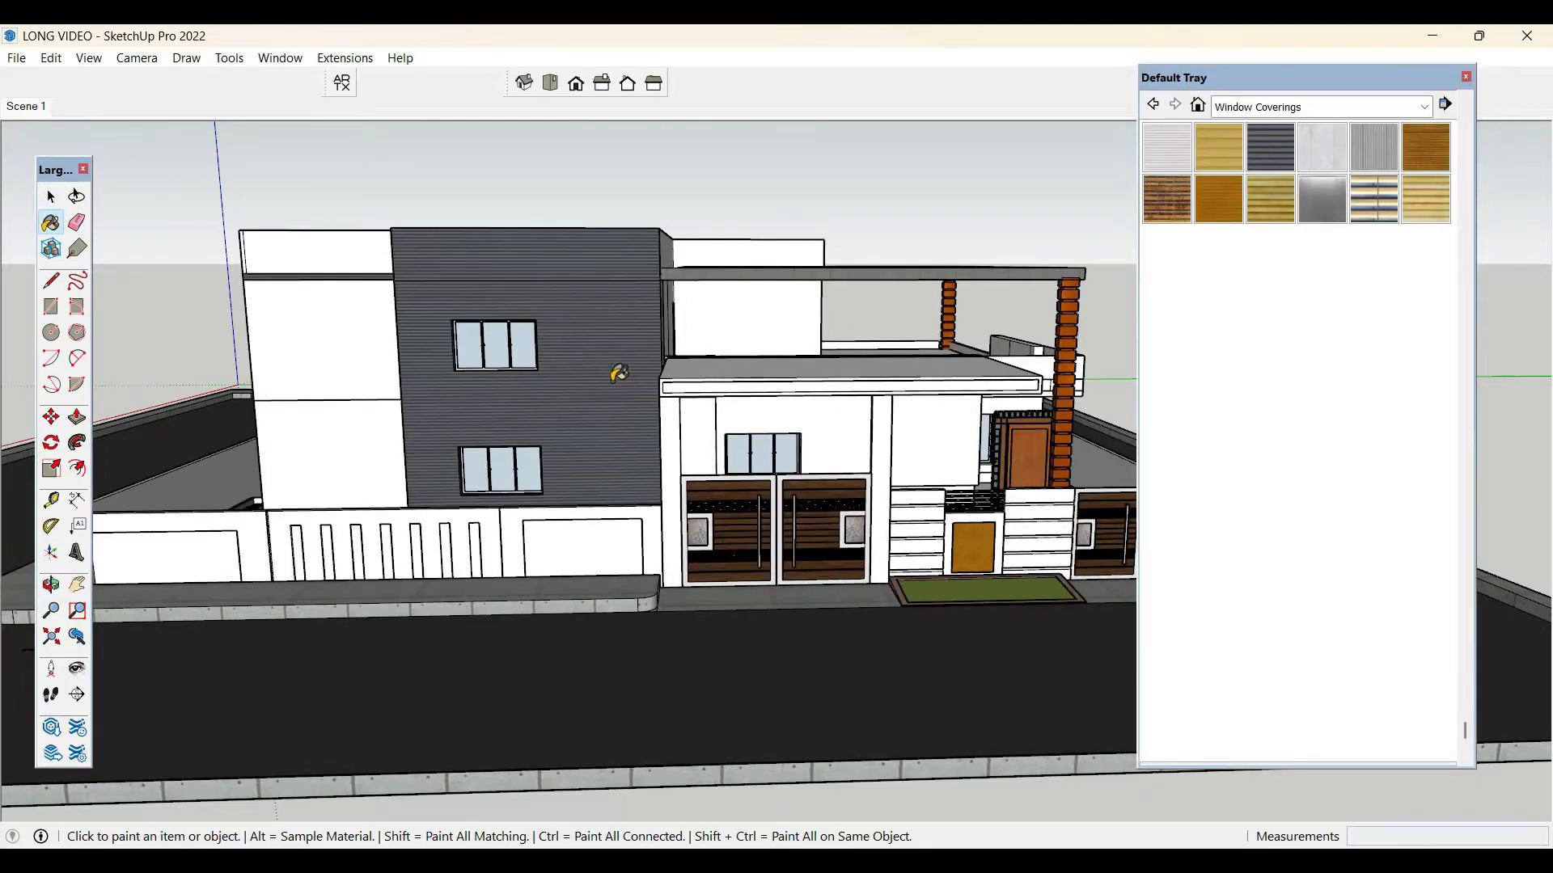
- Try Blinds Roman Hobbled Blue on the recessed upper-floor wall behind the pergola and undo it
mouse_move(620, 373)
middle_mouse_down()
mouse_move(631, 320)
mouse_move(477, 404)
mouse_move(658, 347)
middle_mouse_up()
left_click(842, 313)
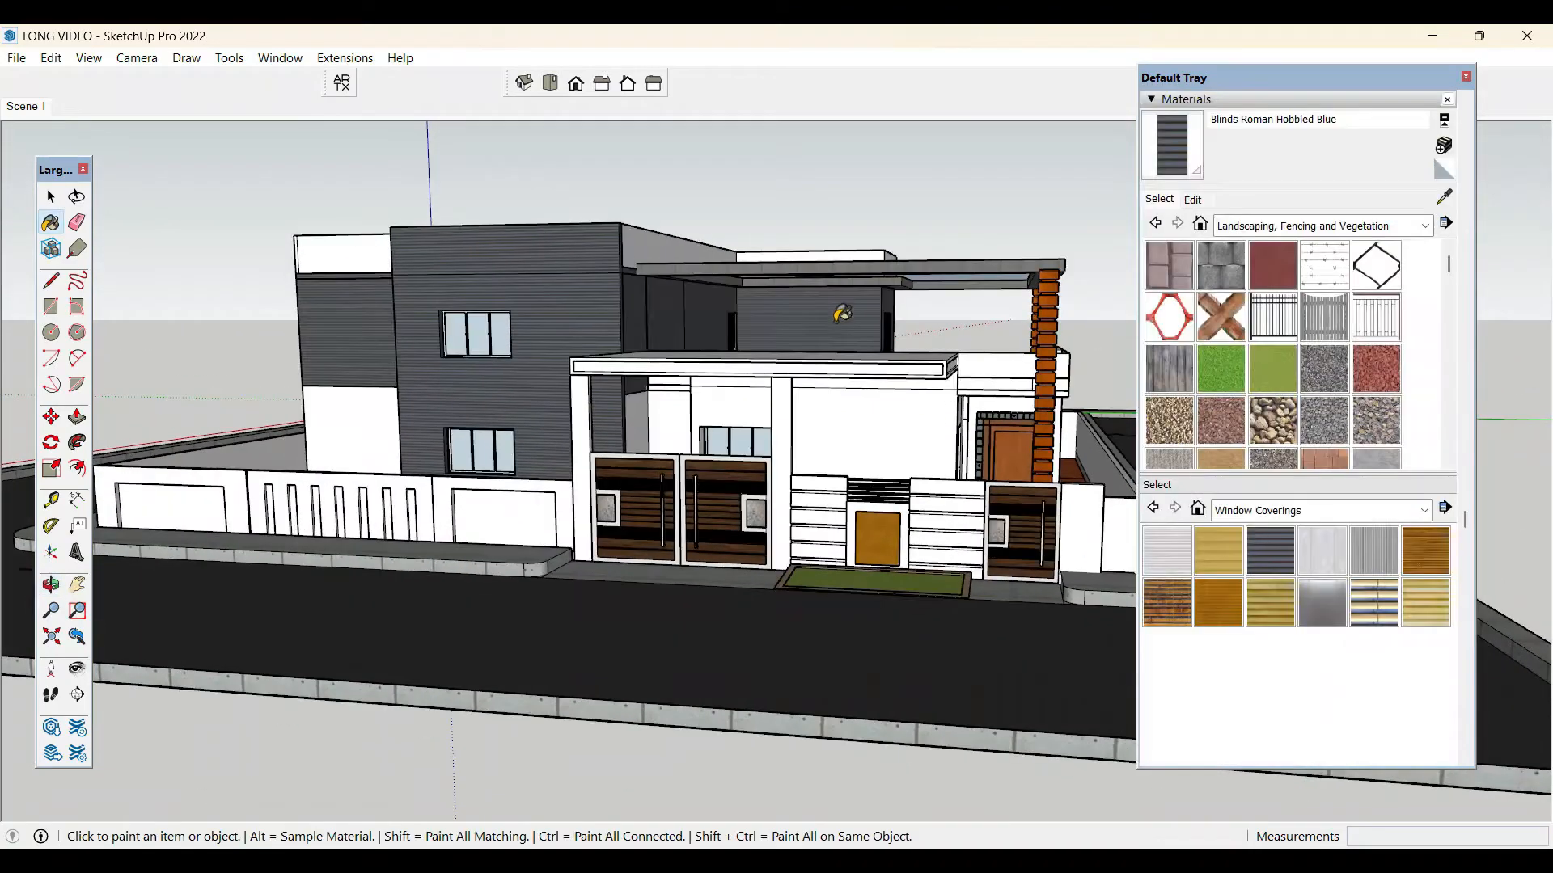
key("ctrl+z")
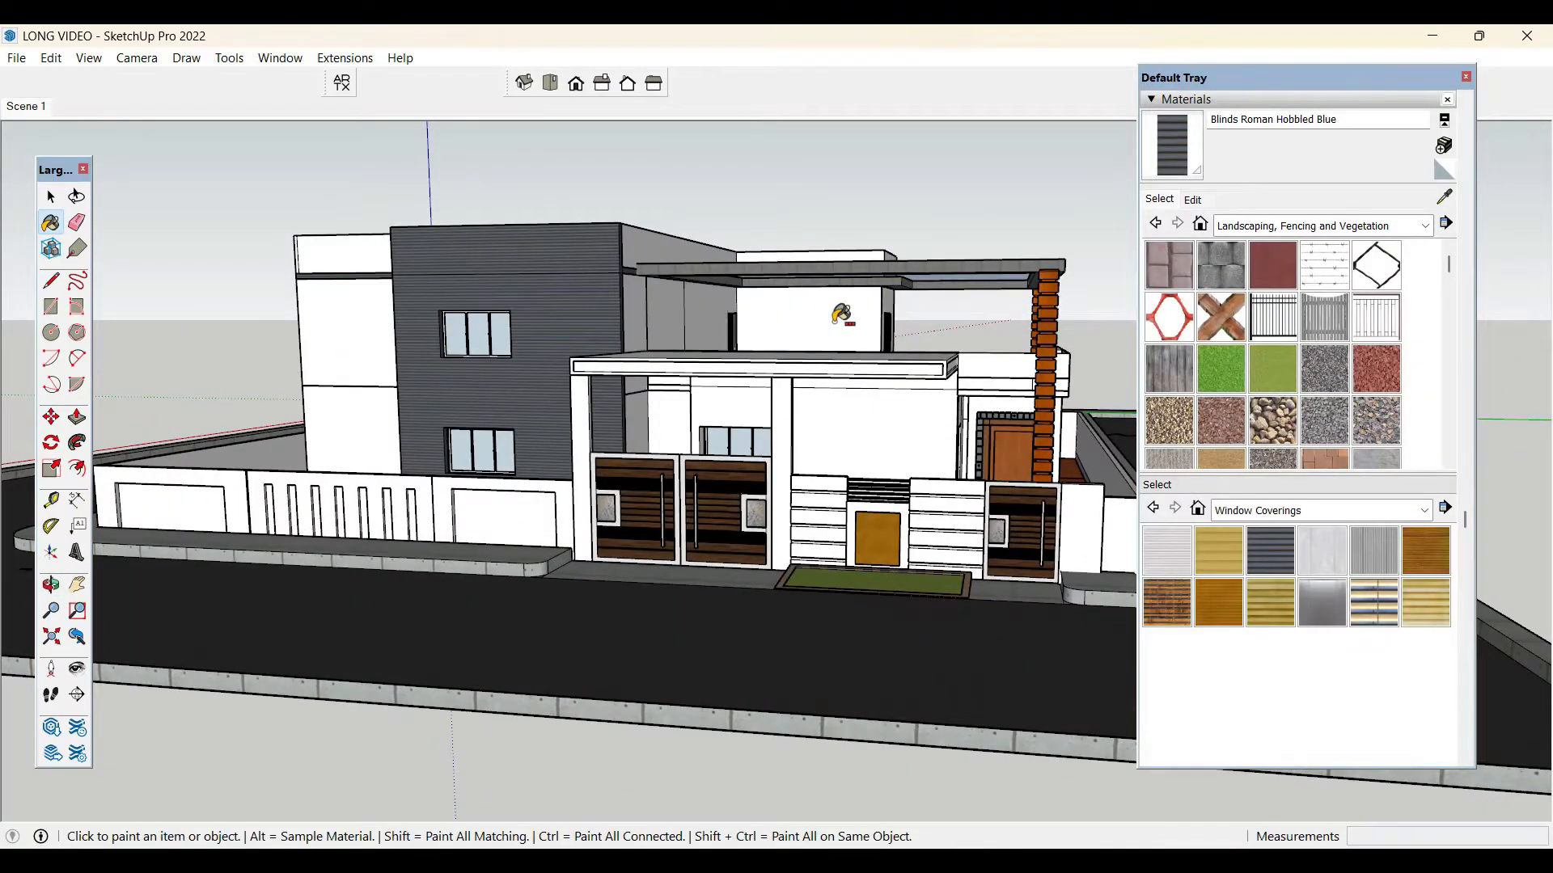
- Paint the projecting window surround on the side facade with Color C01 from the Colors materials
mouse_move(842, 313)
middle_mouse_down()
mouse_move(879, 393)
mouse_move(879, 314)
mouse_move(646, 344)
mouse_move(755, 400)
mouse_move(930, 432)
mouse_move(596, 467)
mouse_move(857, 526)
middle_mouse_up()
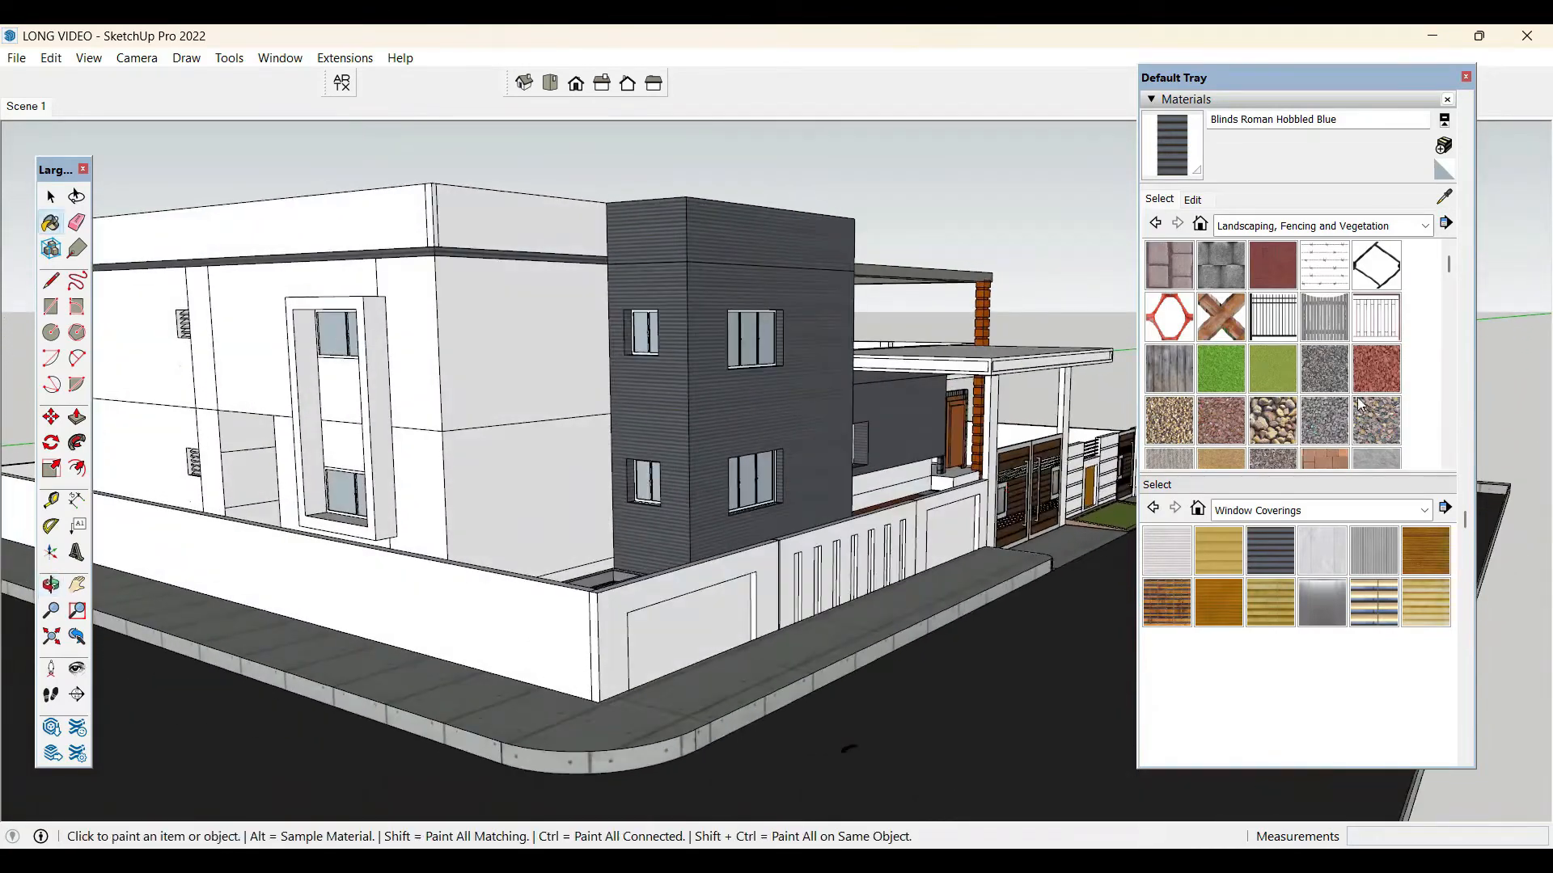
left_click(1424, 226)
scroll(1268, 377, "up", 3)
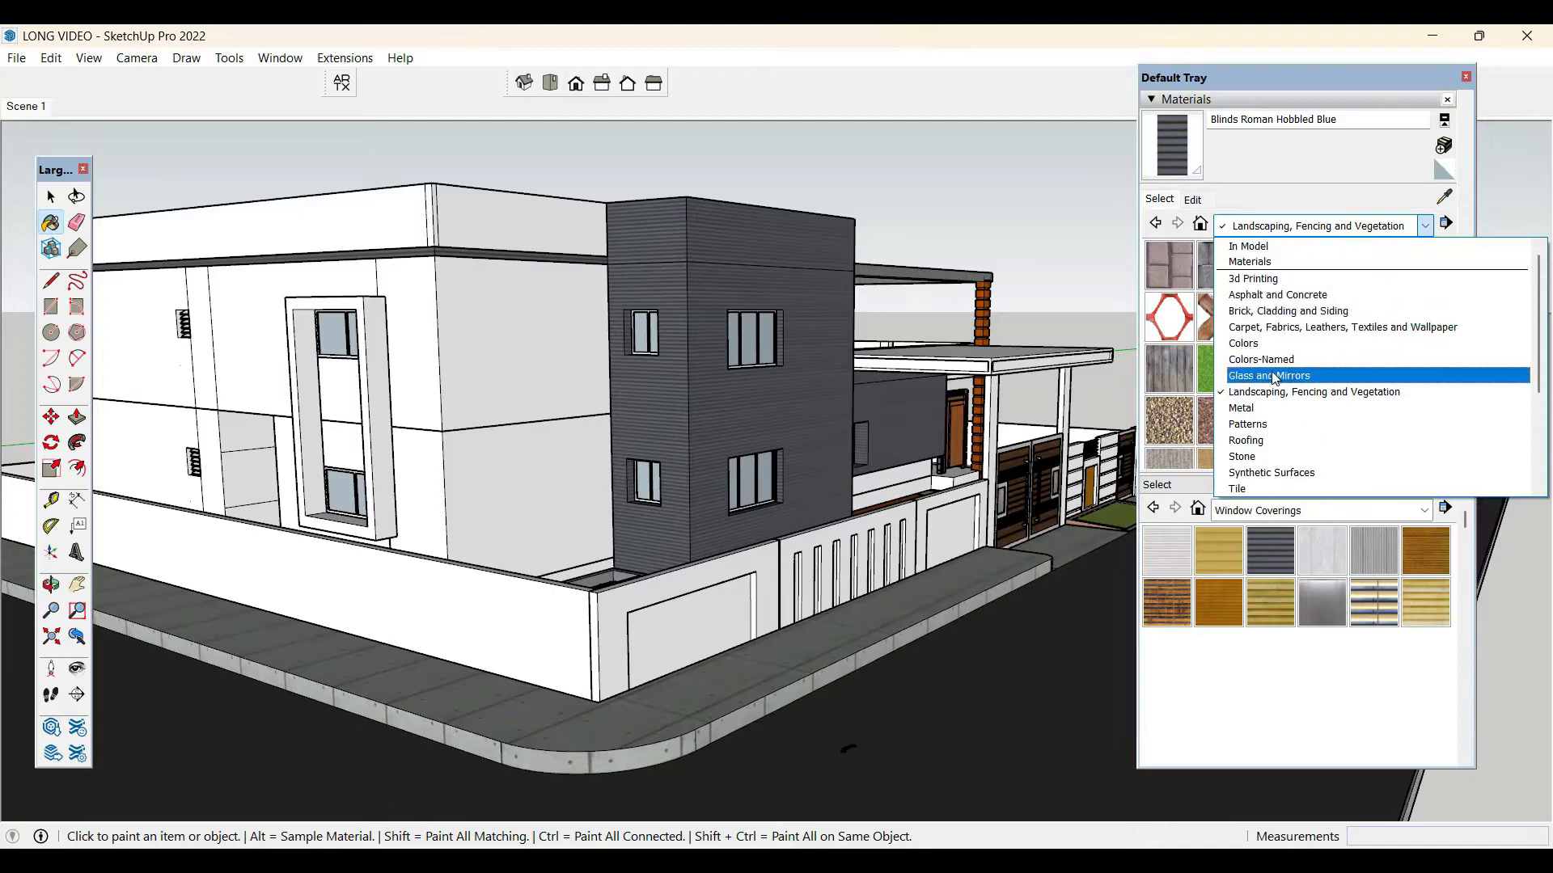
left_click(1270, 344)
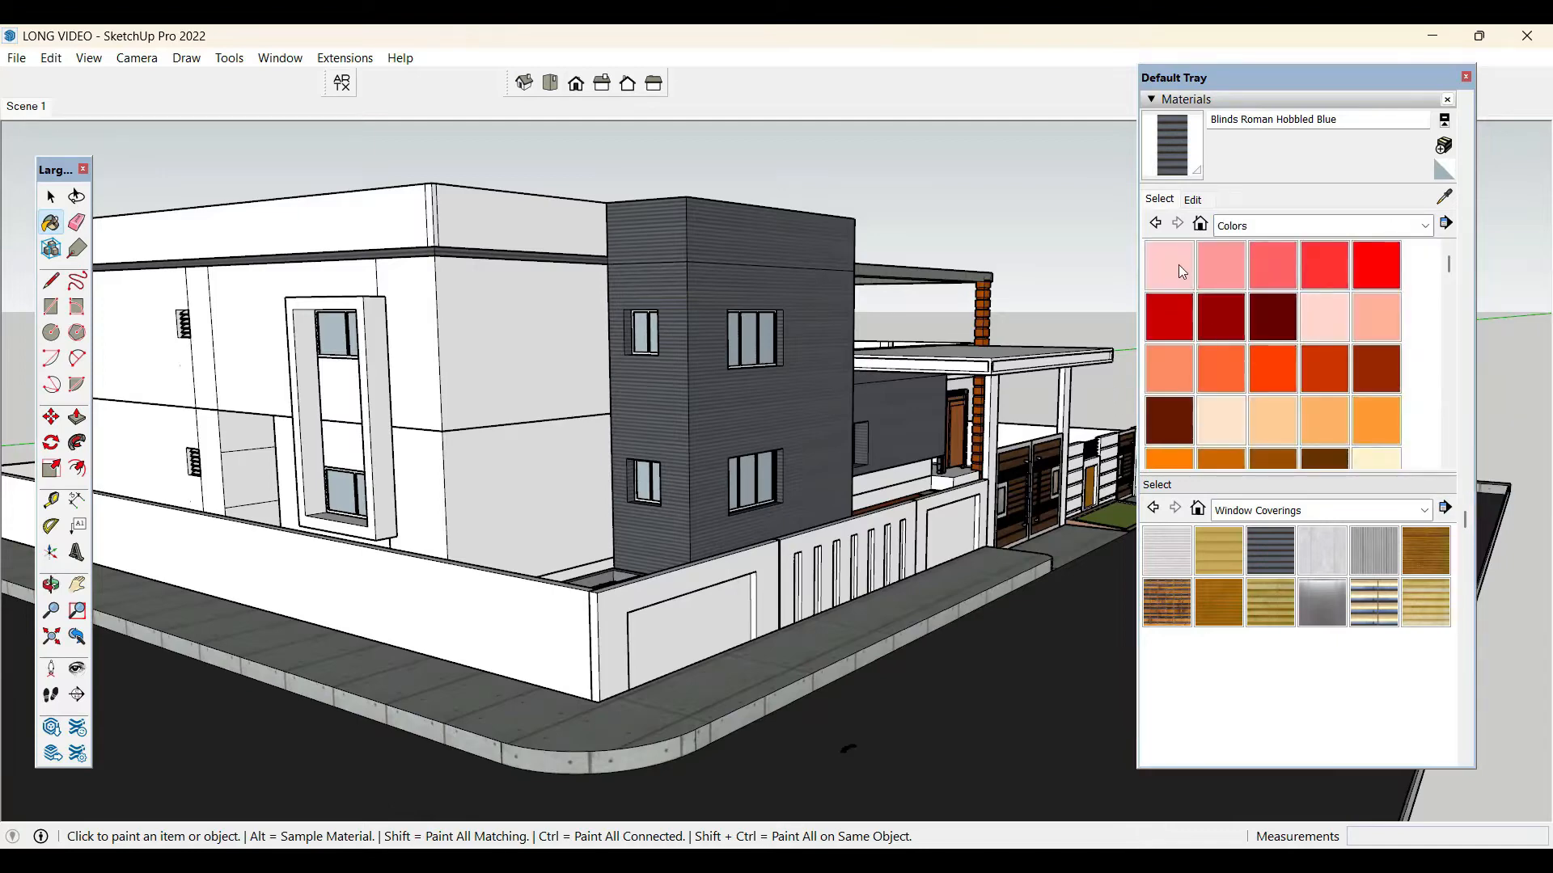
left_click(1221, 419)
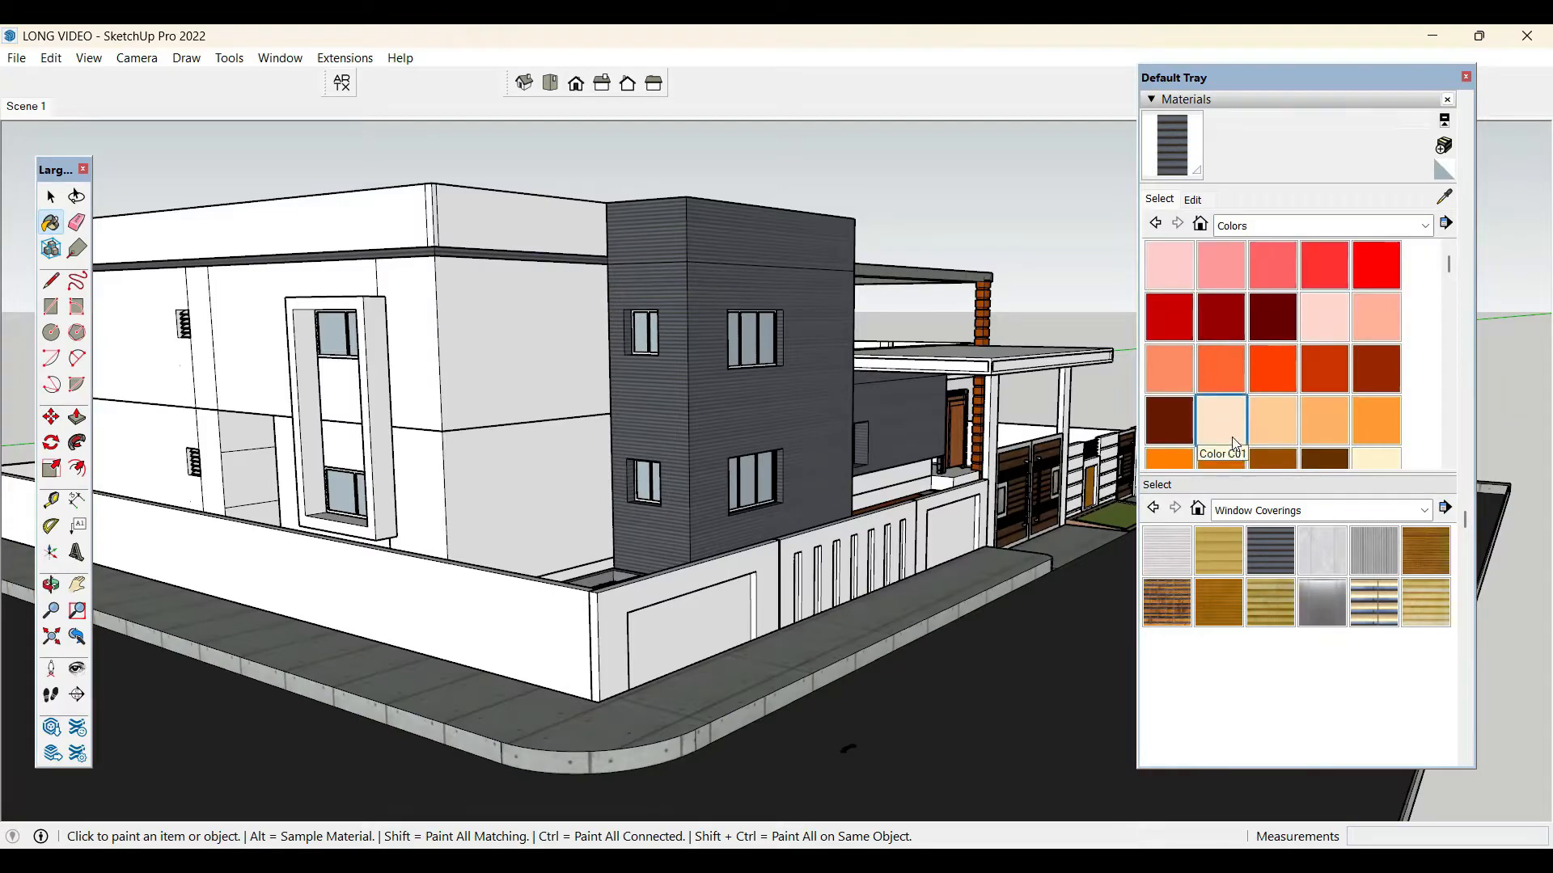
left_click(376, 341)
- Try Color C01 on the ground-floor side wall beyond the entrance door and undo it
mouse_move(822, 457)
middle_mouse_down()
mouse_move(825, 495)
mouse_move(748, 514)
middle_mouse_up()
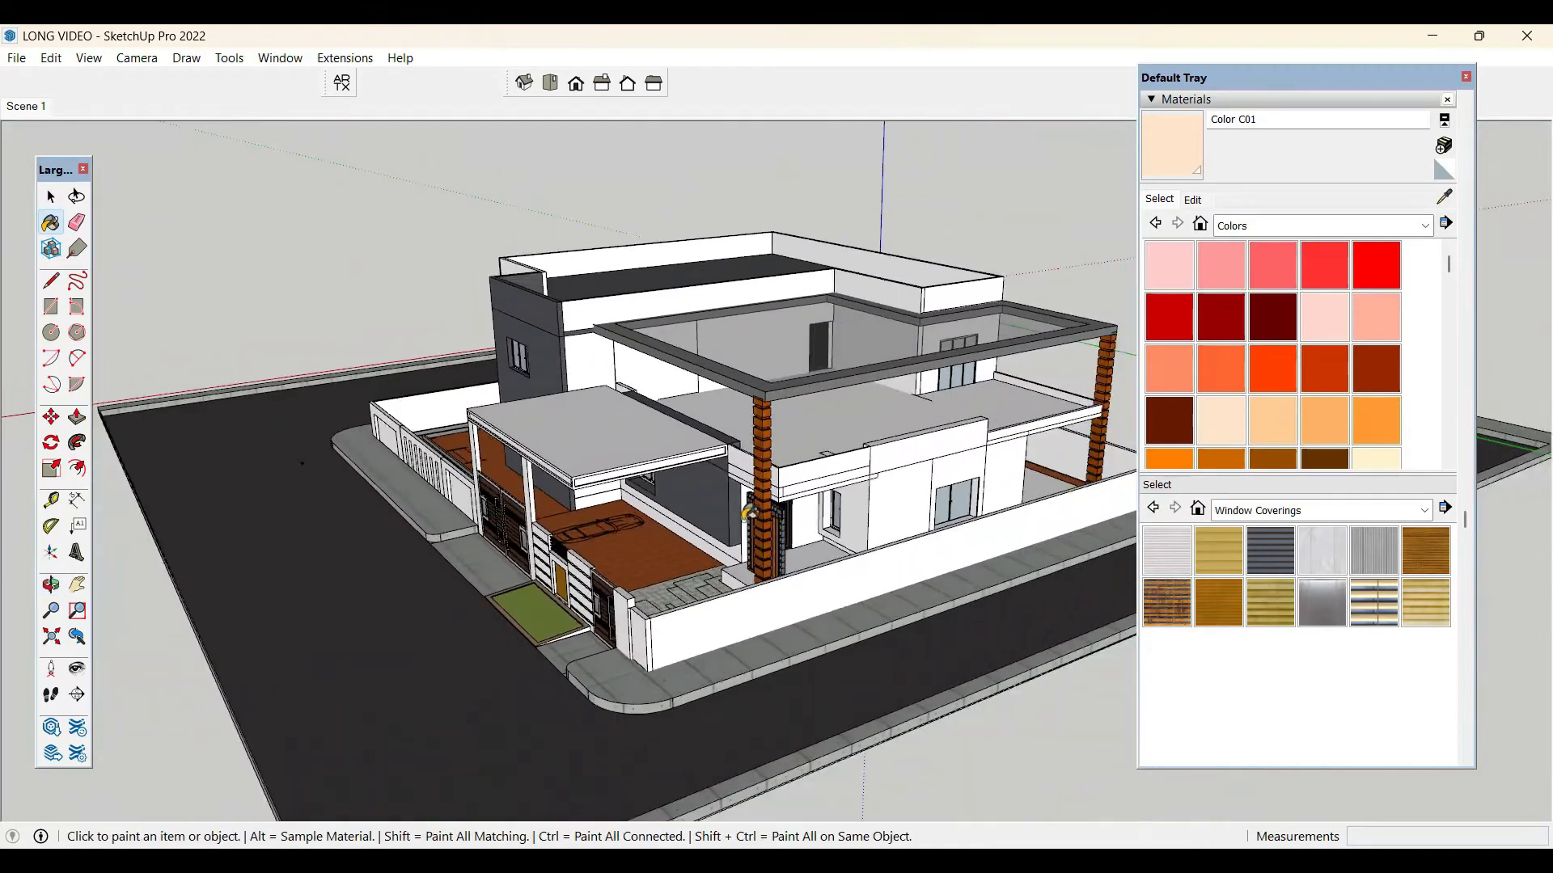
scroll(875, 486, "up", 1)
middle_click_drag(875, 486, 1025, 435)
scroll(952, 486, "up", 5)
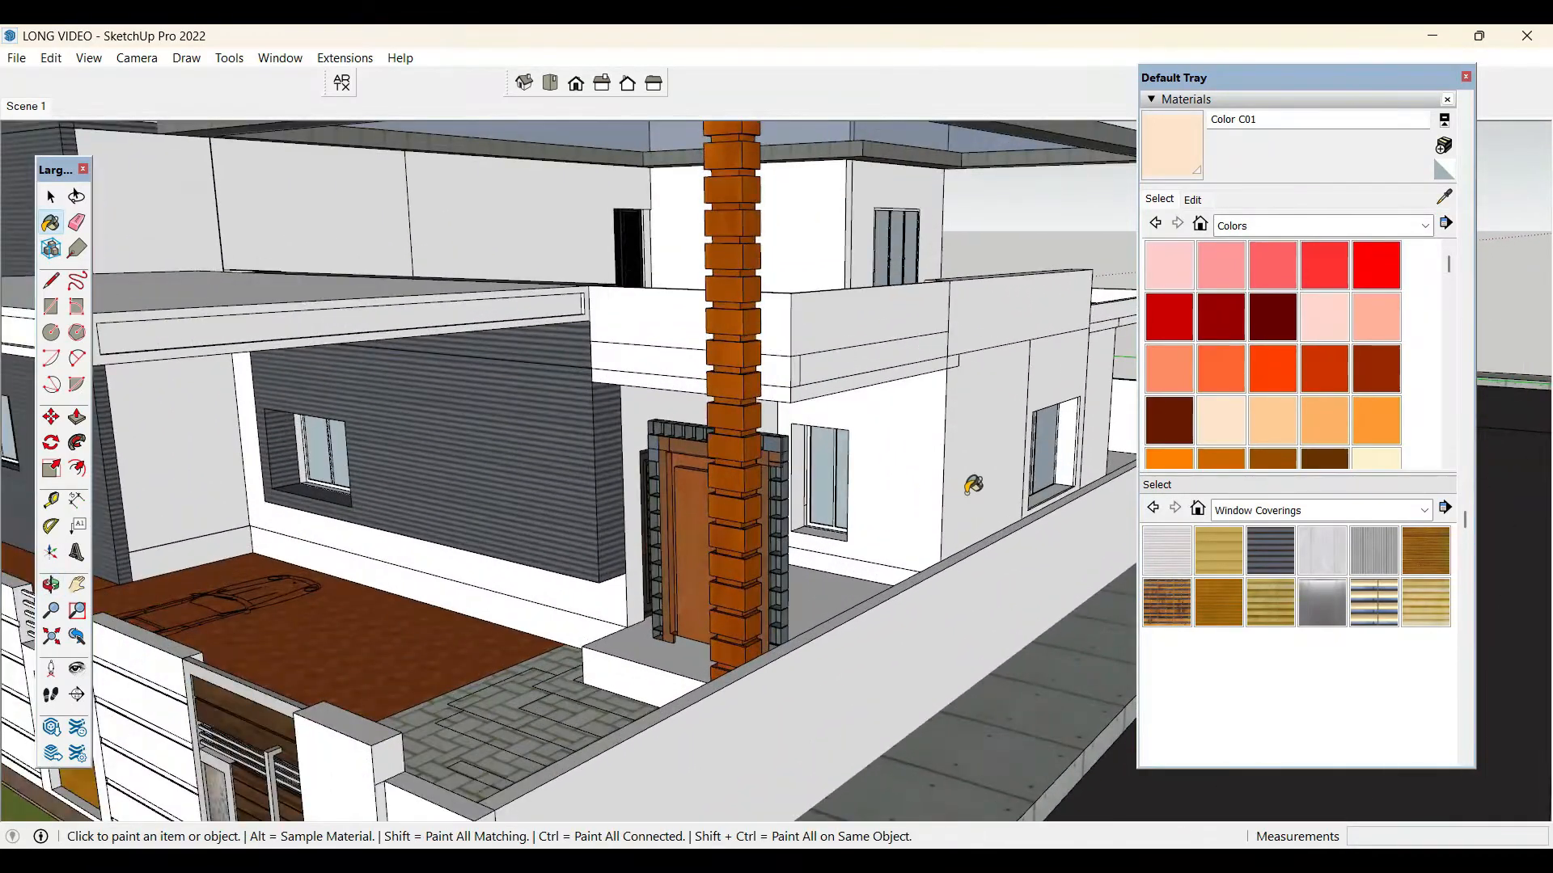
left_click(972, 486)
mouse_move(973, 485)
middle_mouse_down()
mouse_move(951, 459)
mouse_move(953, 475)
middle_mouse_up()
key("ctrl+z")
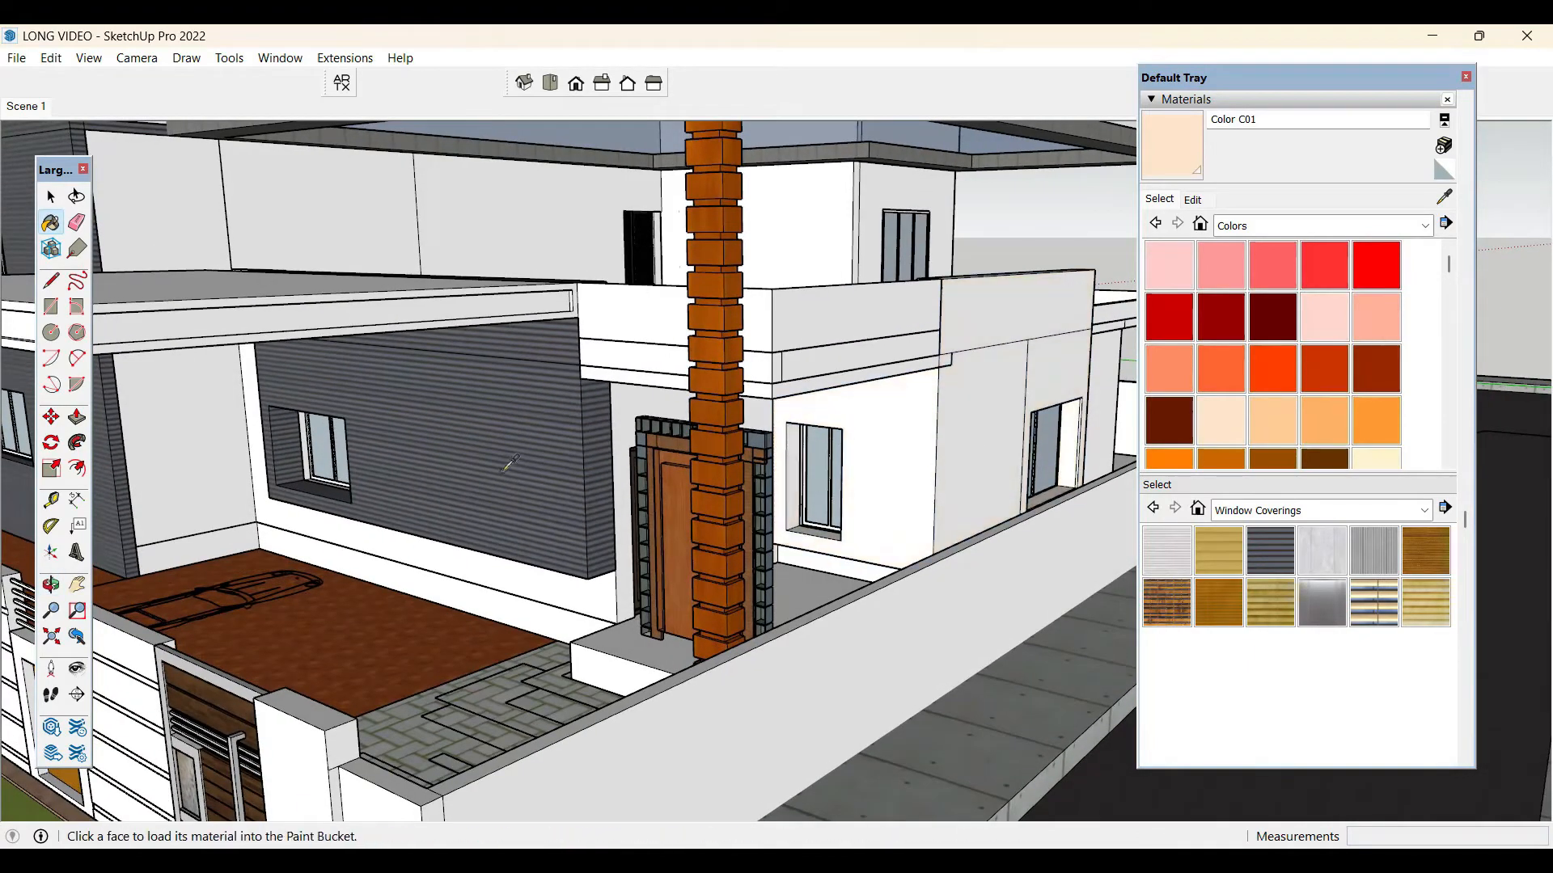
- Try Blinds Roman Hobbled Blue on the whole side wall group beyond the entrance door
left_click(938, 441)
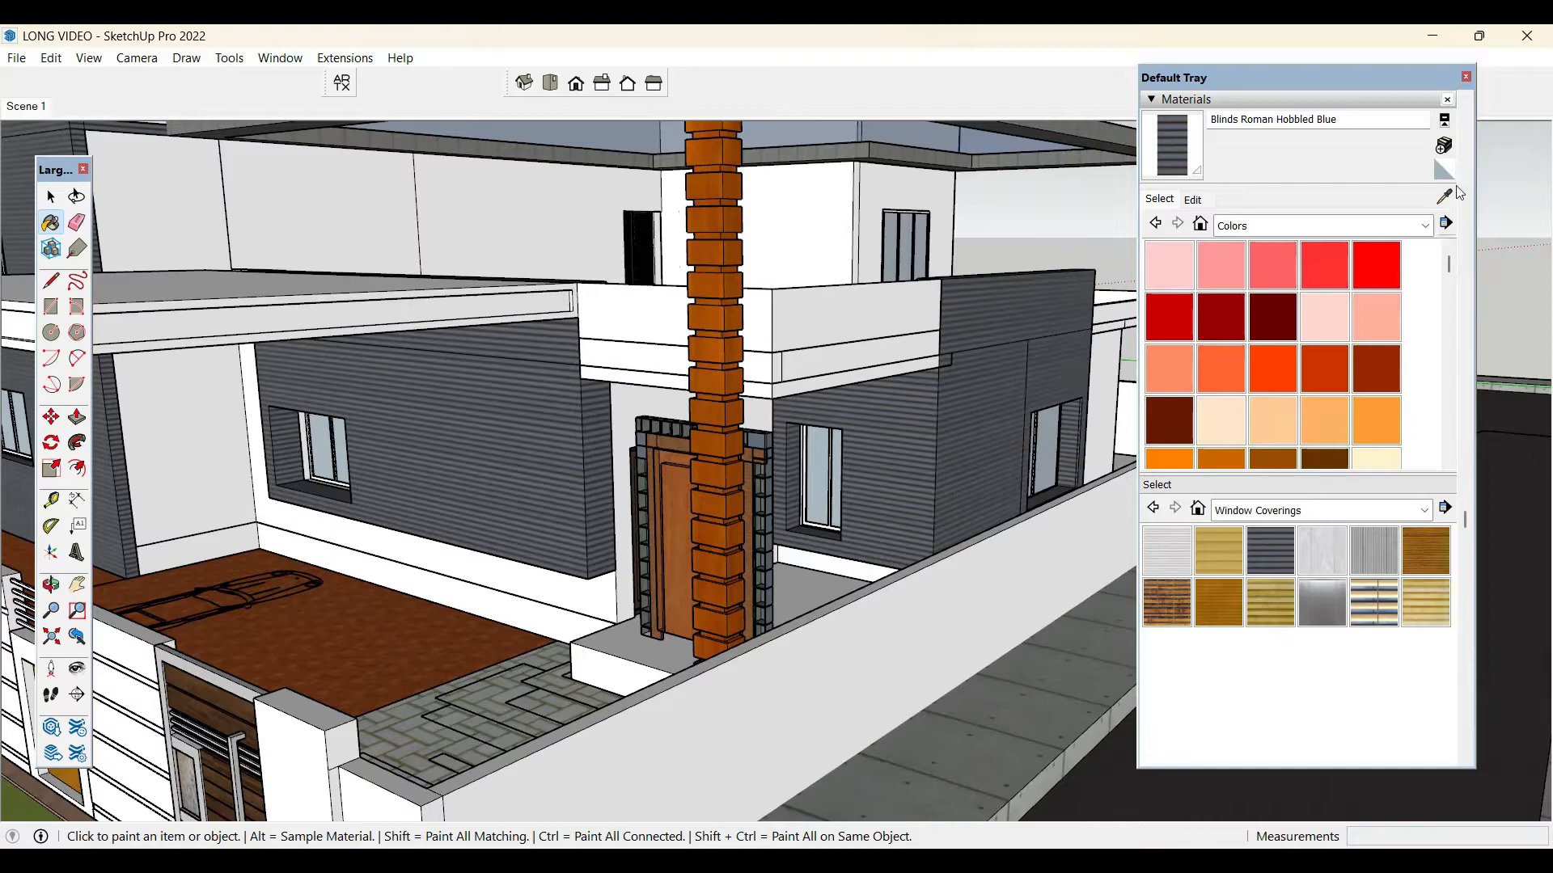
left_click(1466, 78)
middle_click_drag(1057, 373, 1036, 440)
key("space")
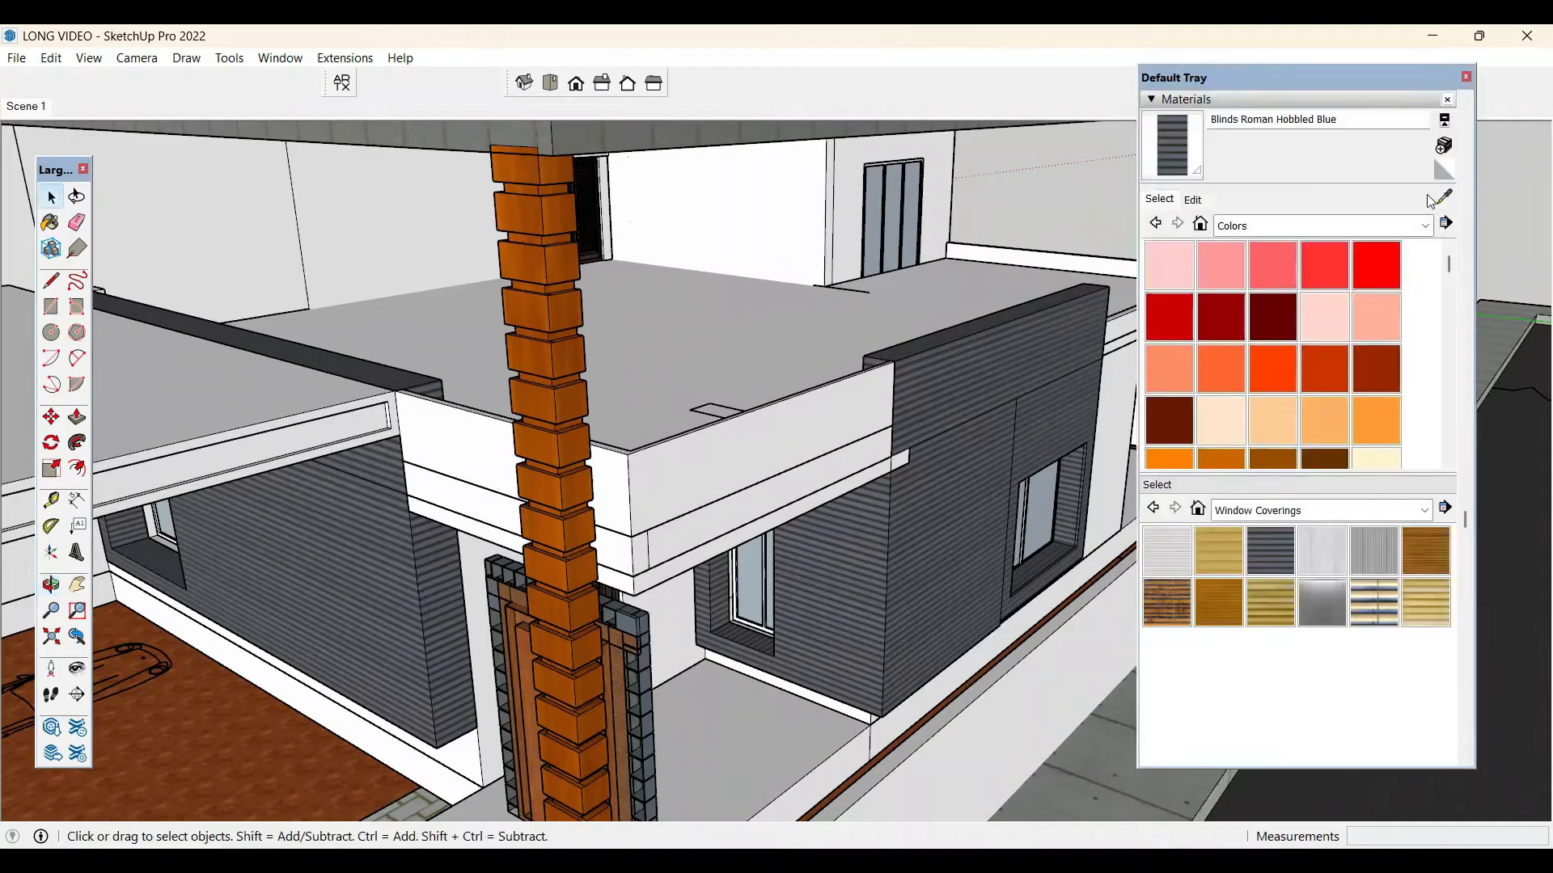
left_click(1466, 77)
- Open the side wall group beyond the entrance for editing and erase the vertical edge dividing the wall beside its window
middle_click_drag(1310, 199, 943, 445)
scroll(943, 445, "up", 2)
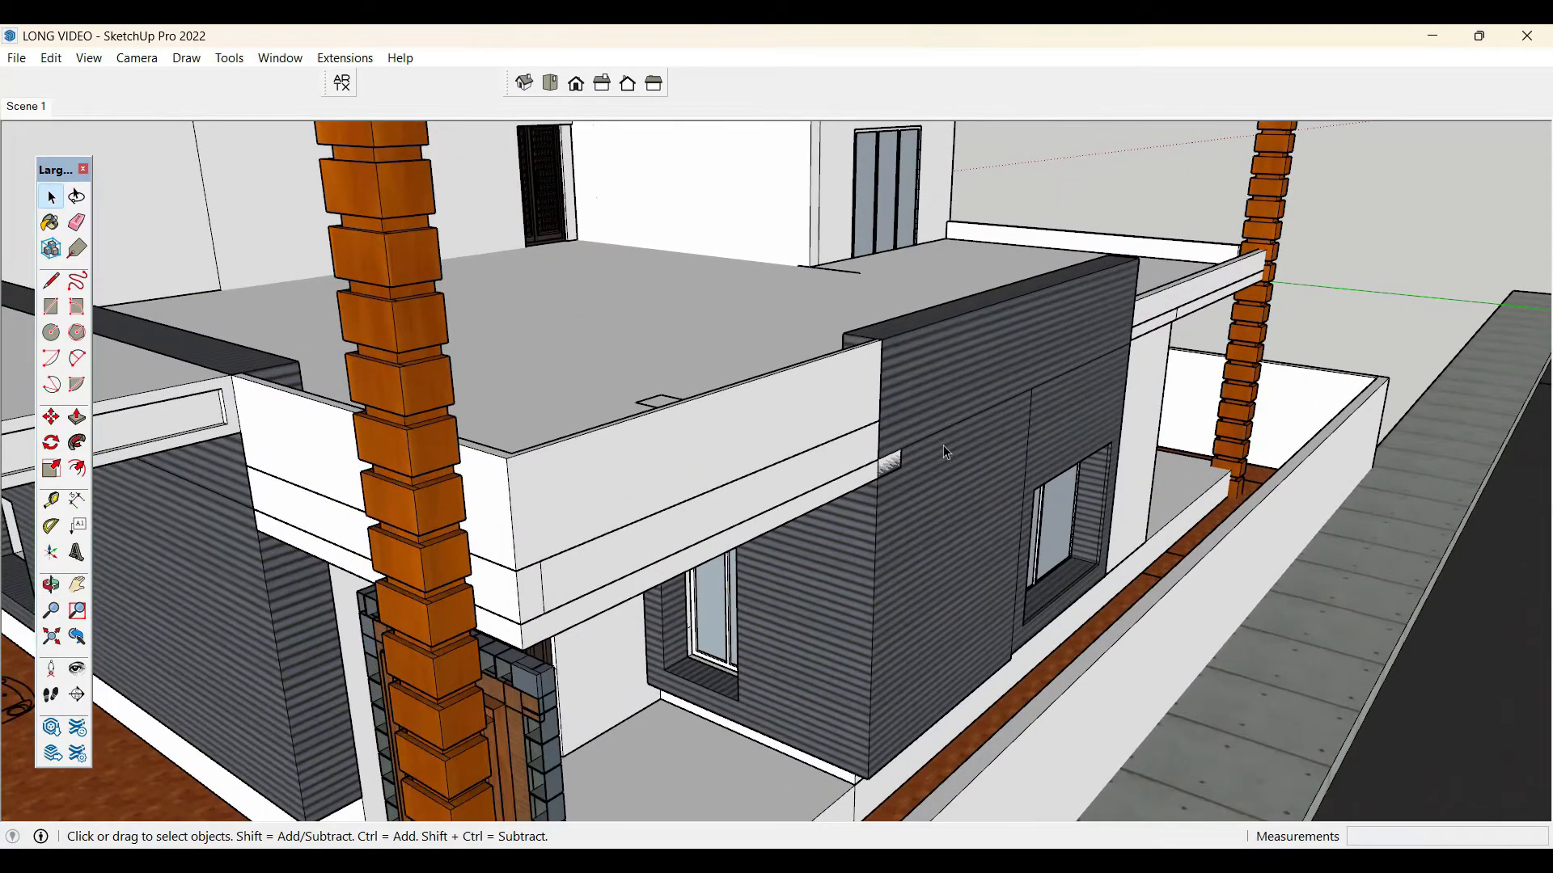
triple_click(952, 482)
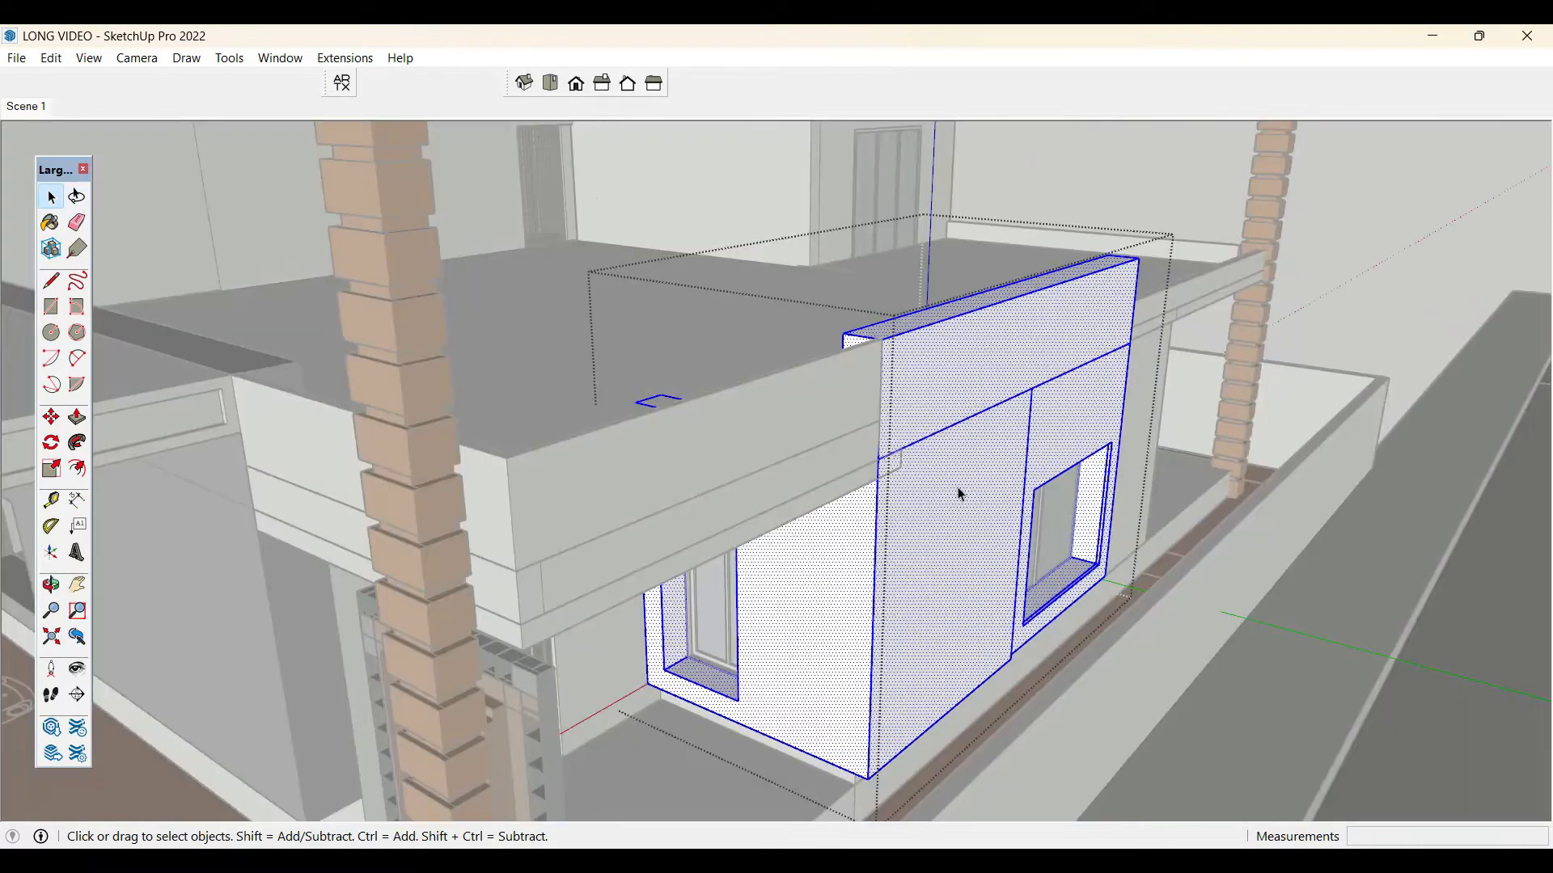
left_click(1014, 487)
key("e")
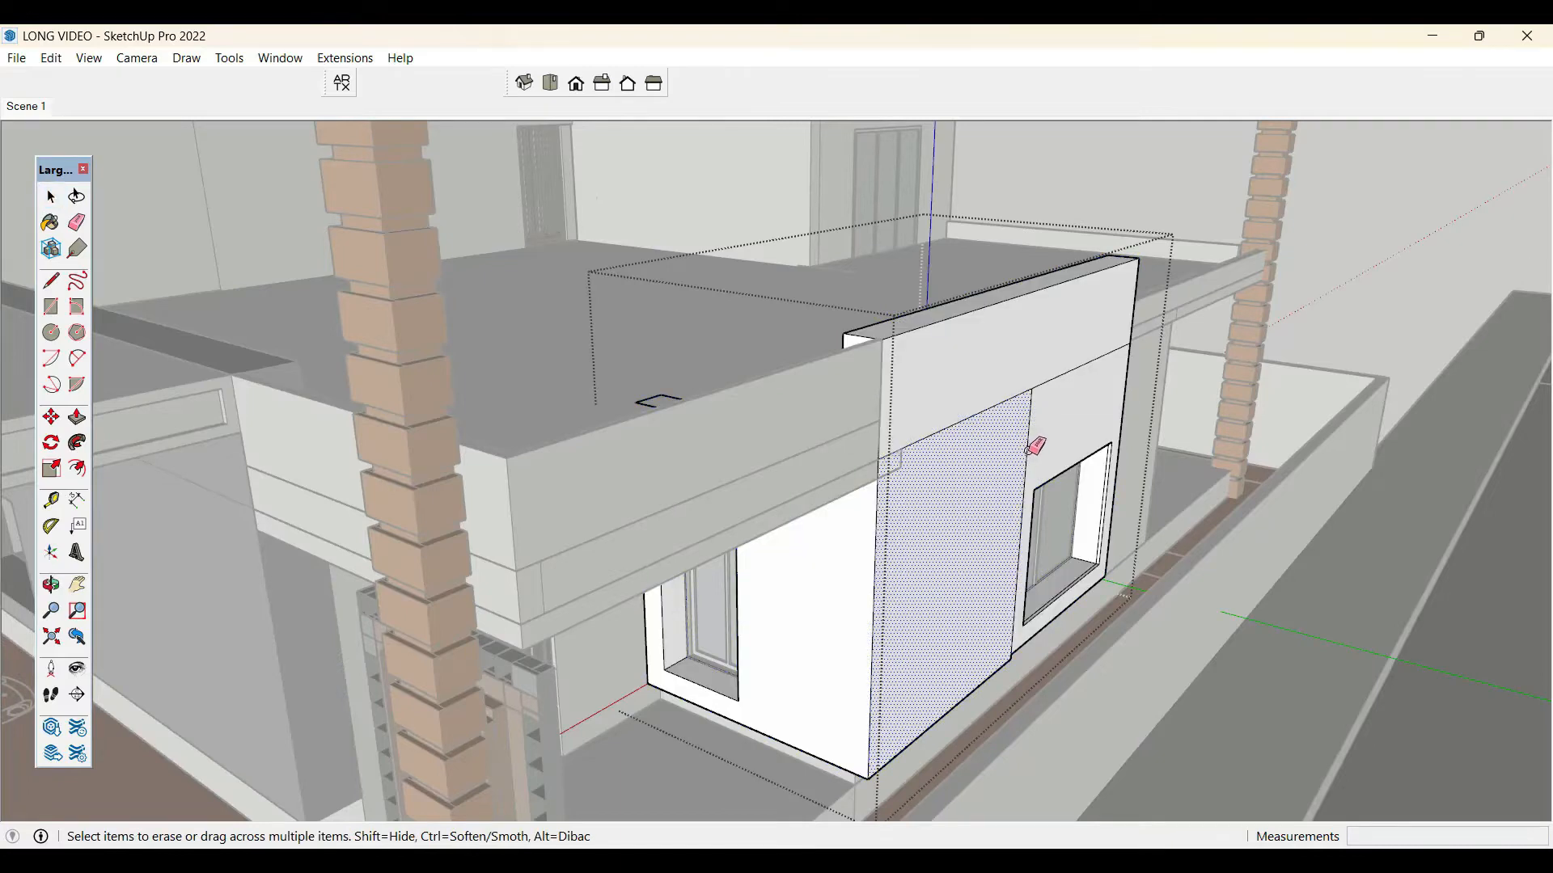
left_click(1030, 450)
left_click(1025, 458)
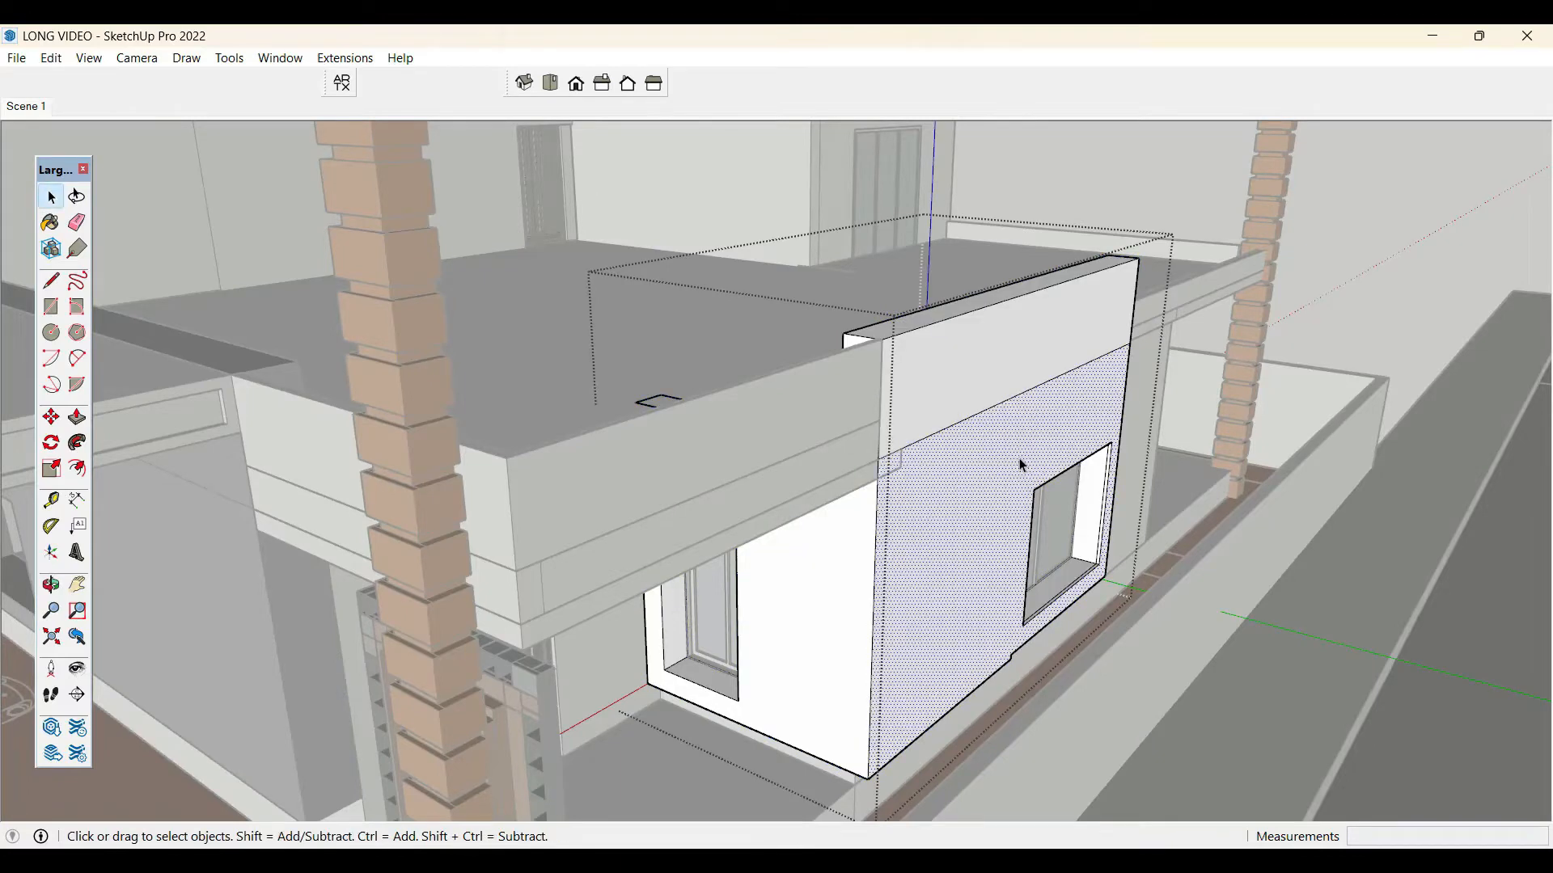
- Paint the ground-floor side wall below the upper band and the adjoining entrance-side wall with Blinds Roman Hobbled Blue, and close the group
key("b")
left_click(1016, 451)
left_click(832, 540)
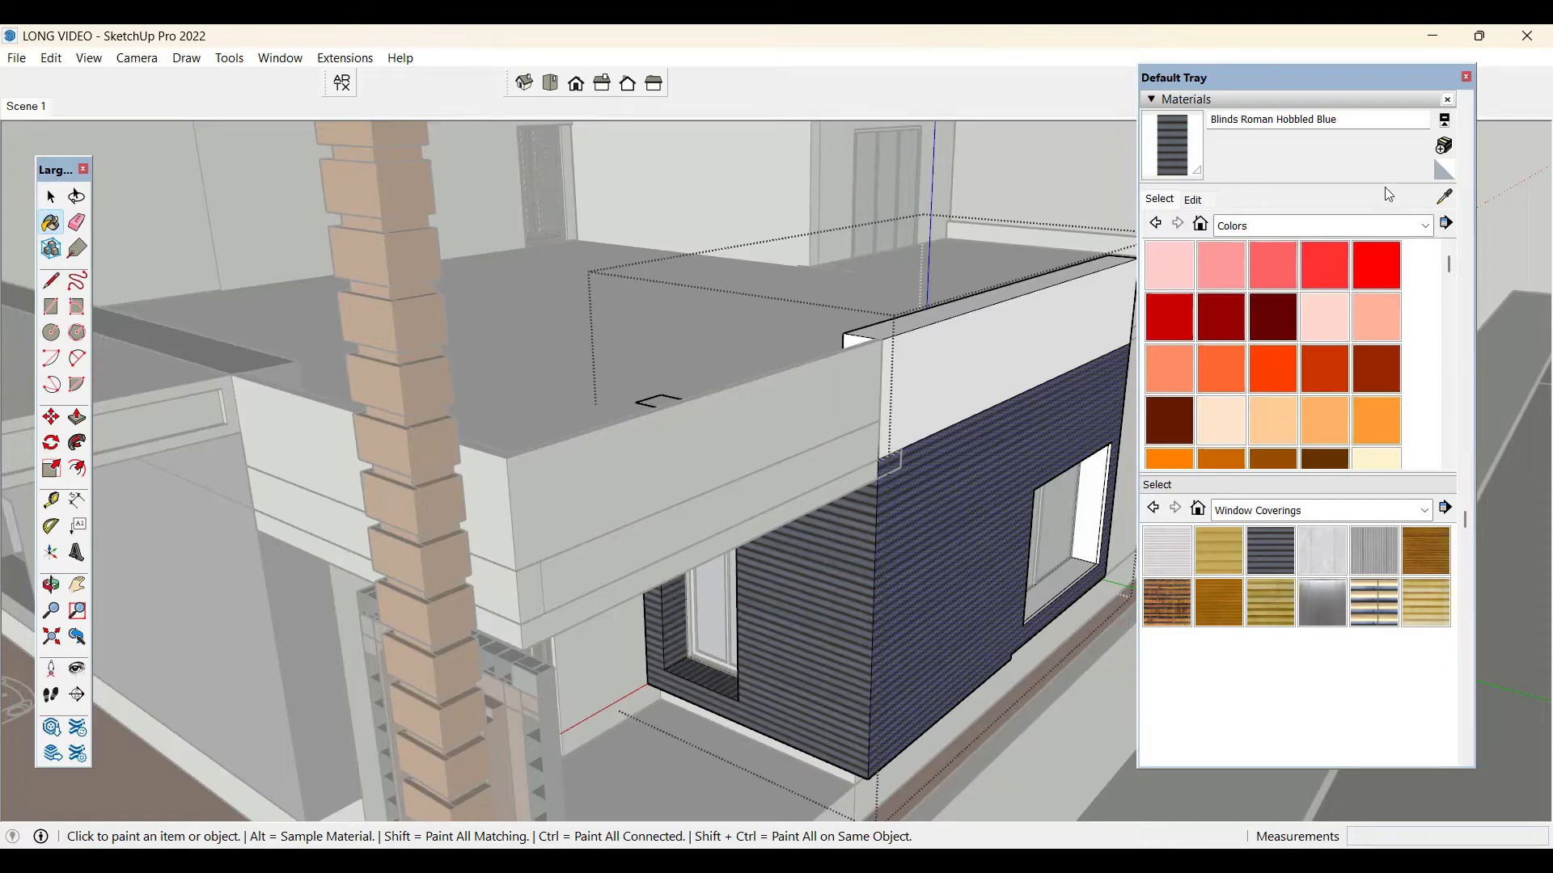
left_click(1467, 78)
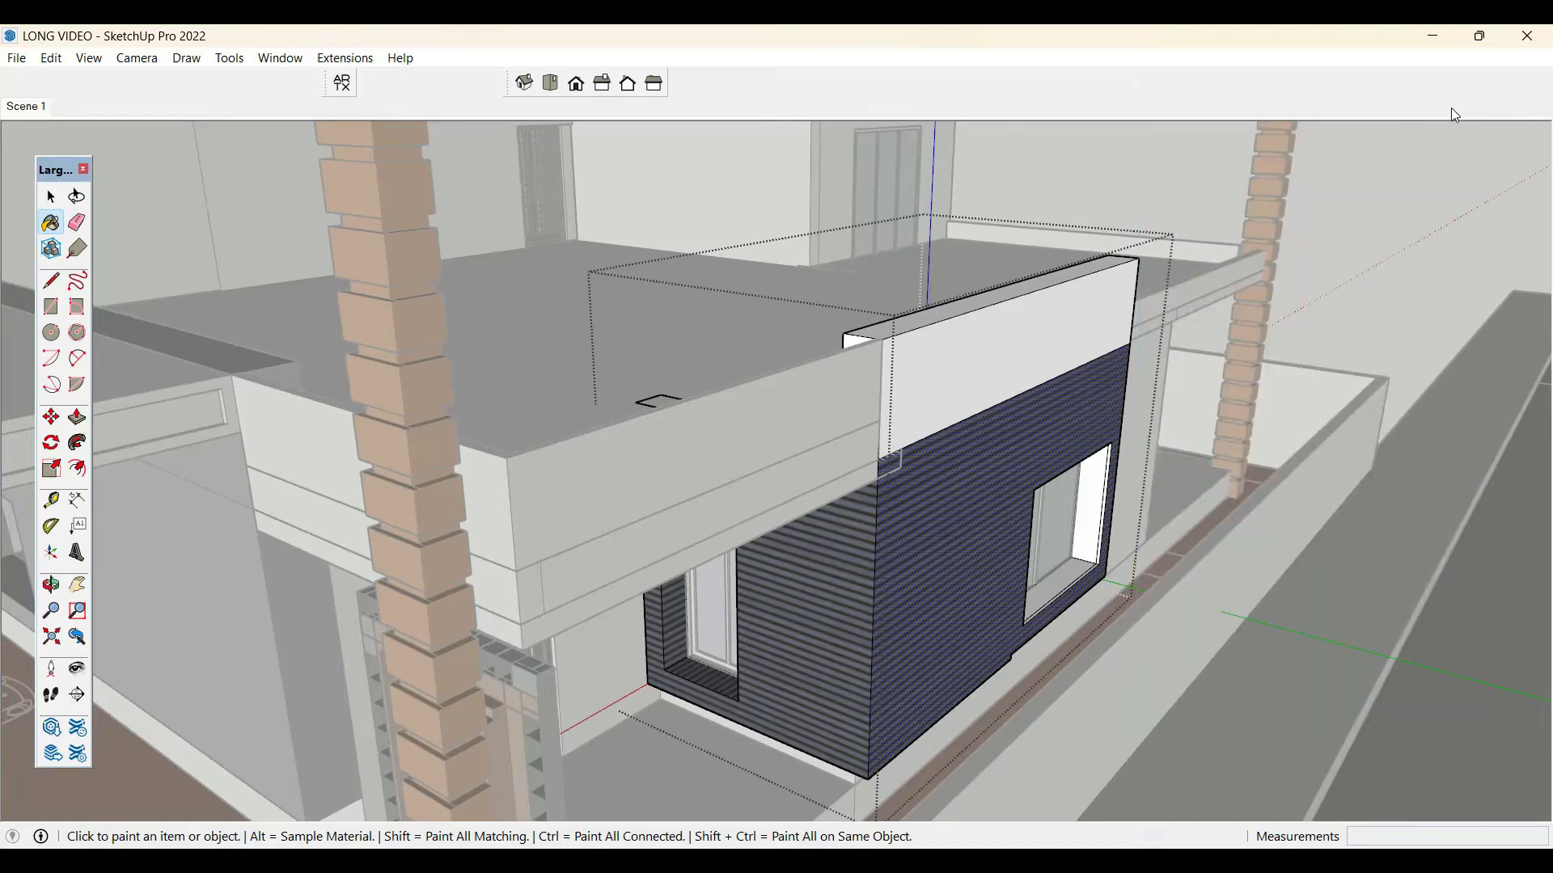
key("space")
left_click(1383, 236)
- Push the outer front and side faces of the balcony parapet above the entrance slightly inward with Push/Pull
middle_click_drag(712, 465, 806, 527)
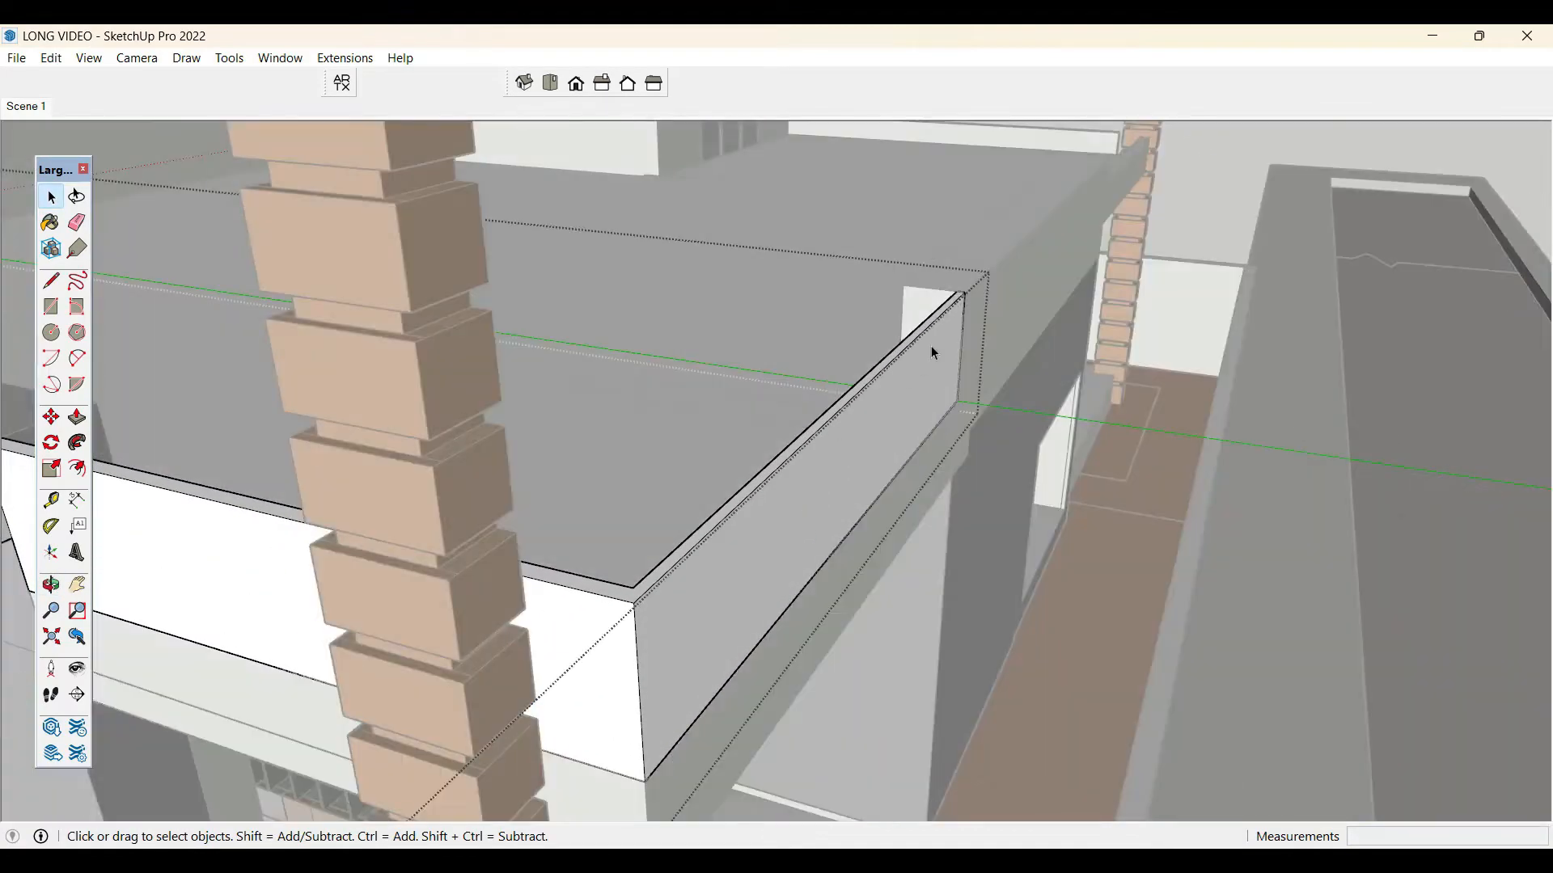
middle_click_drag(930, 346, 727, 544)
left_click(720, 556)
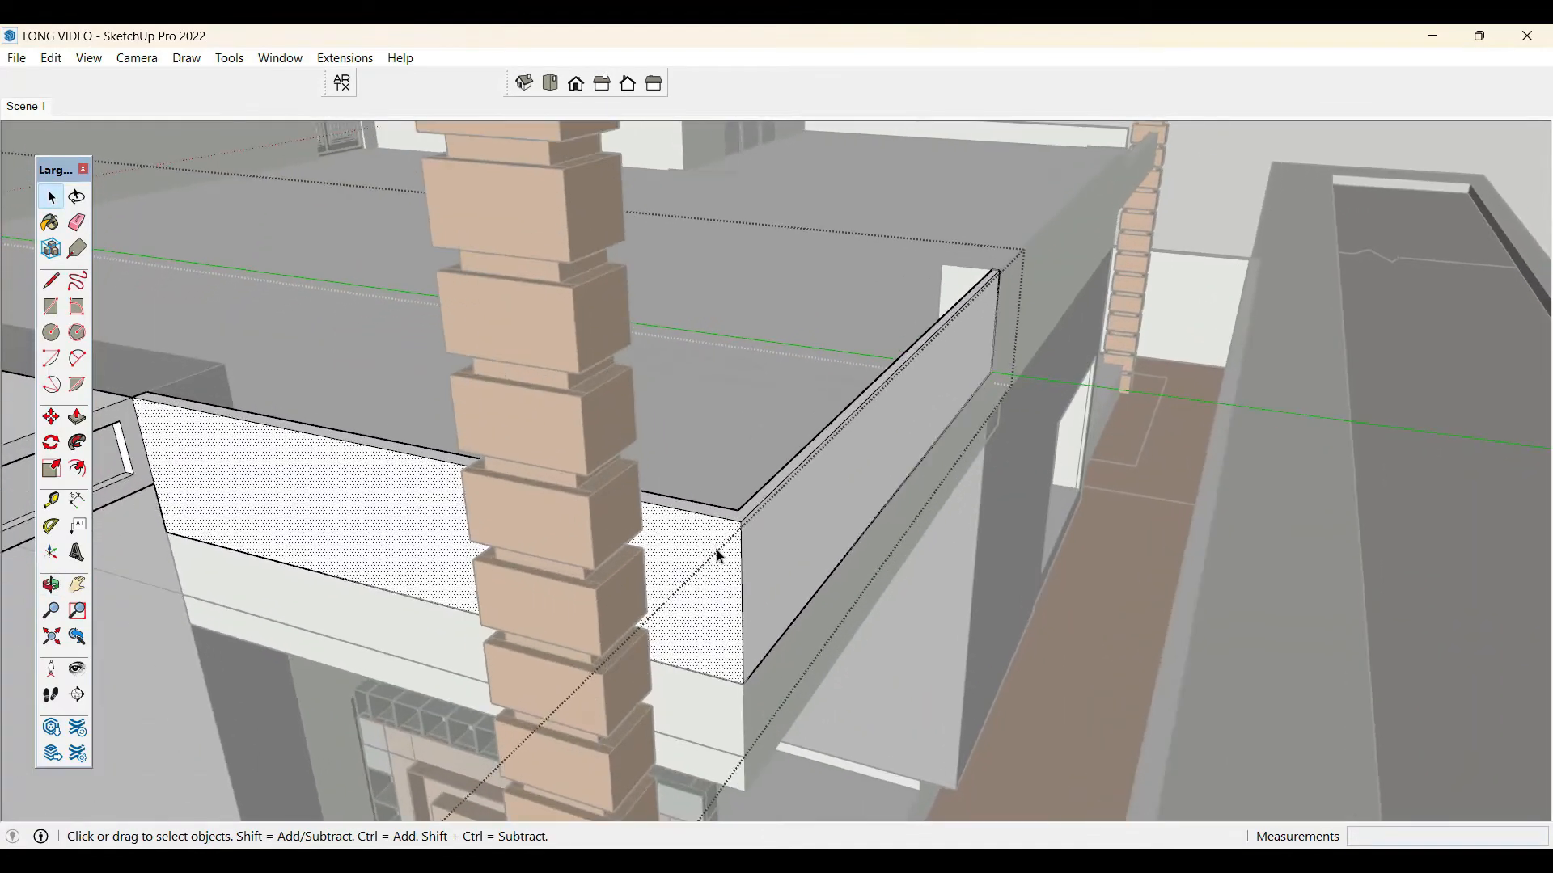
scroll(720, 556, "up", 2)
key("p")
left_click(718, 558)
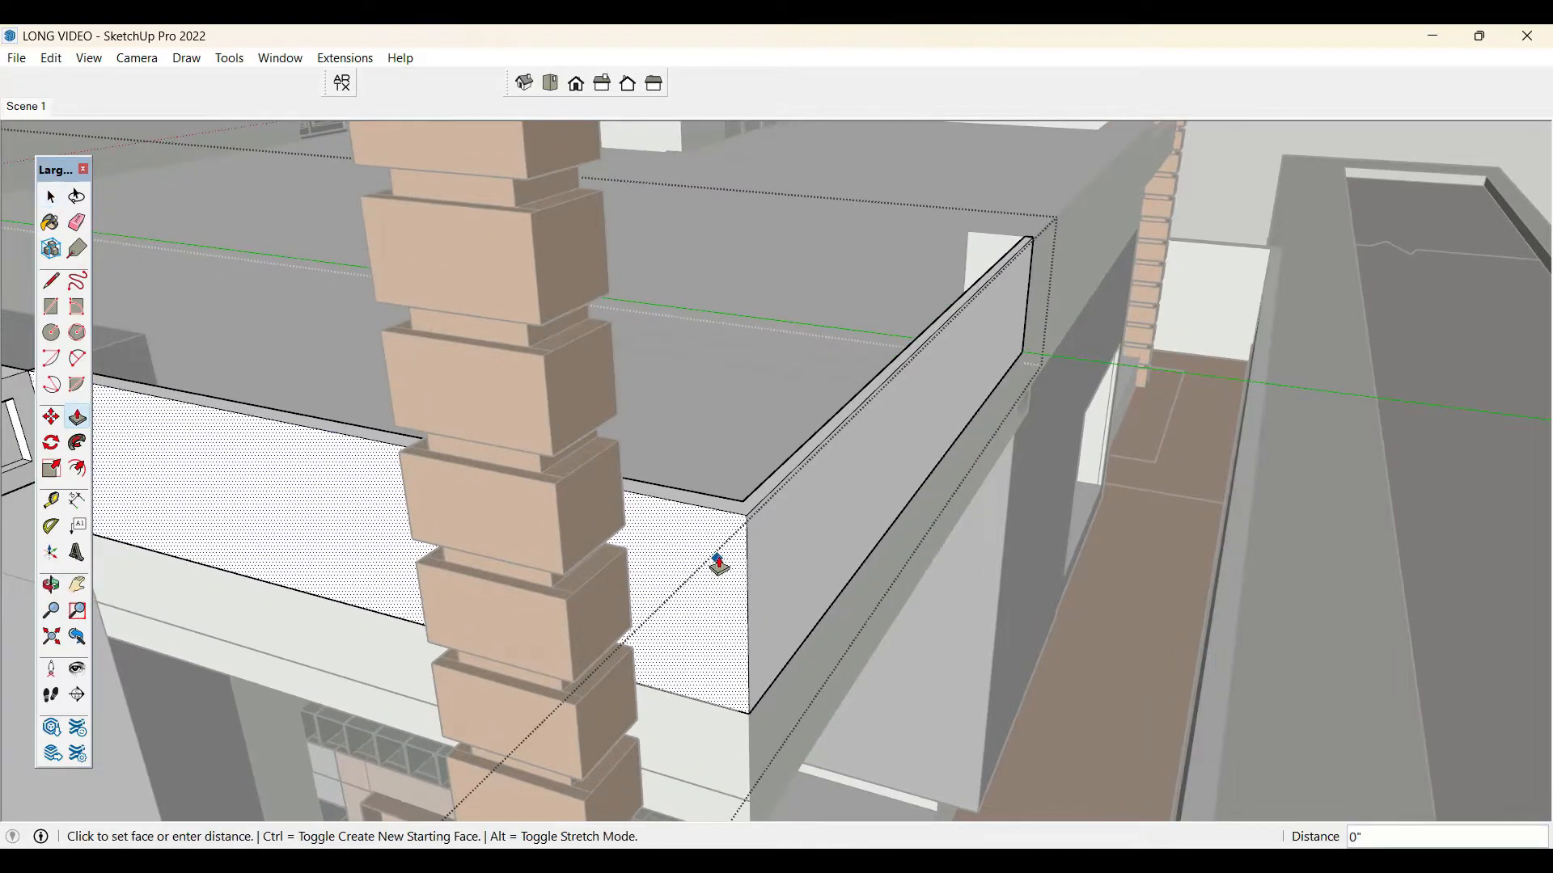
left_click(715, 559)
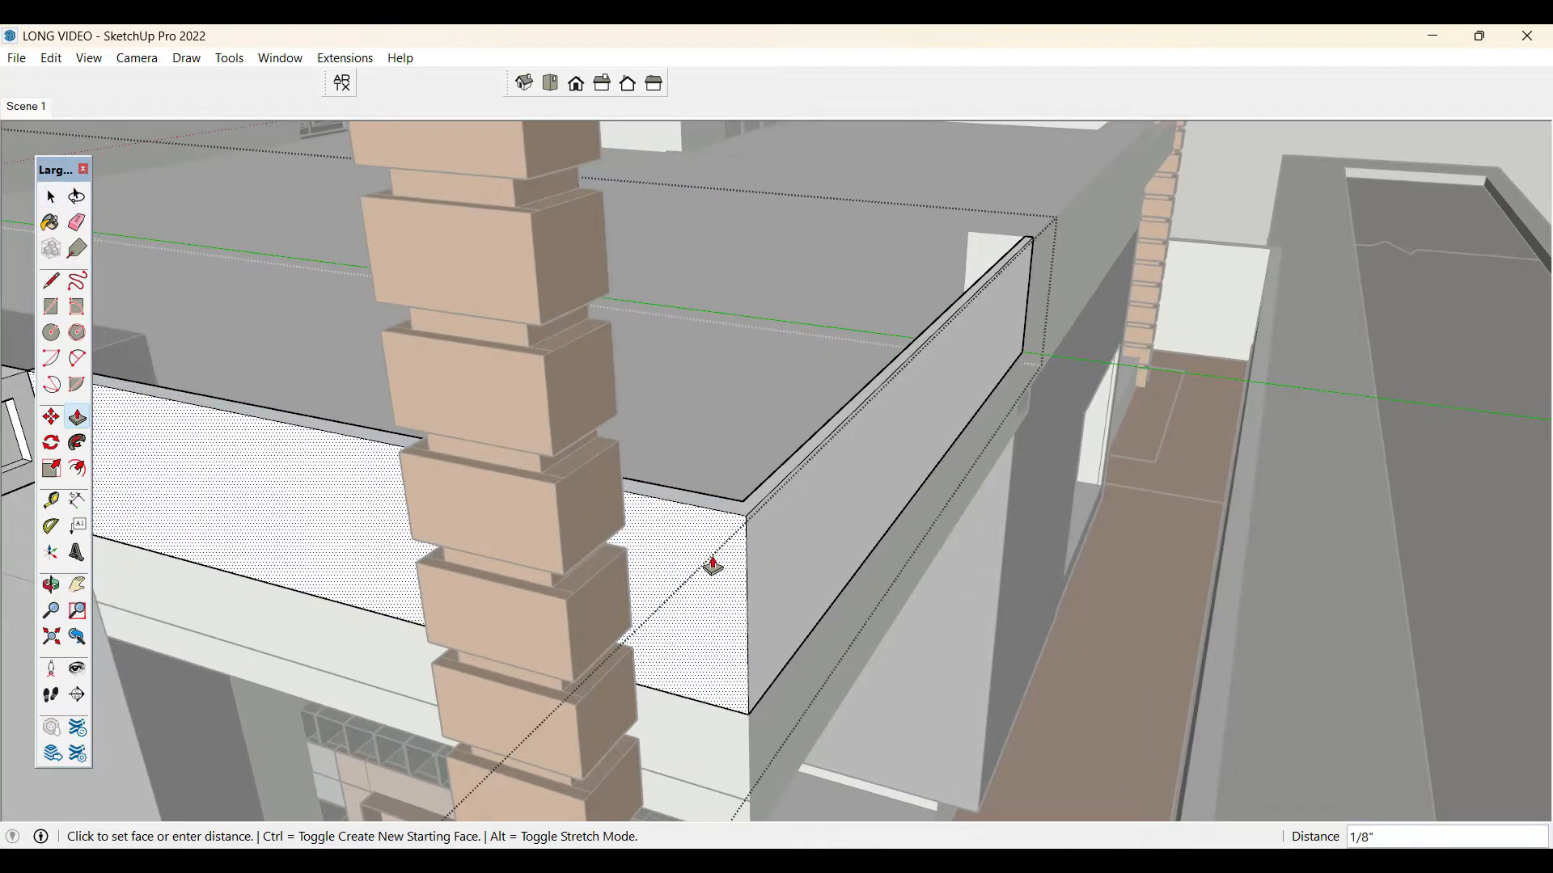
key("space")
left_click(773, 556)
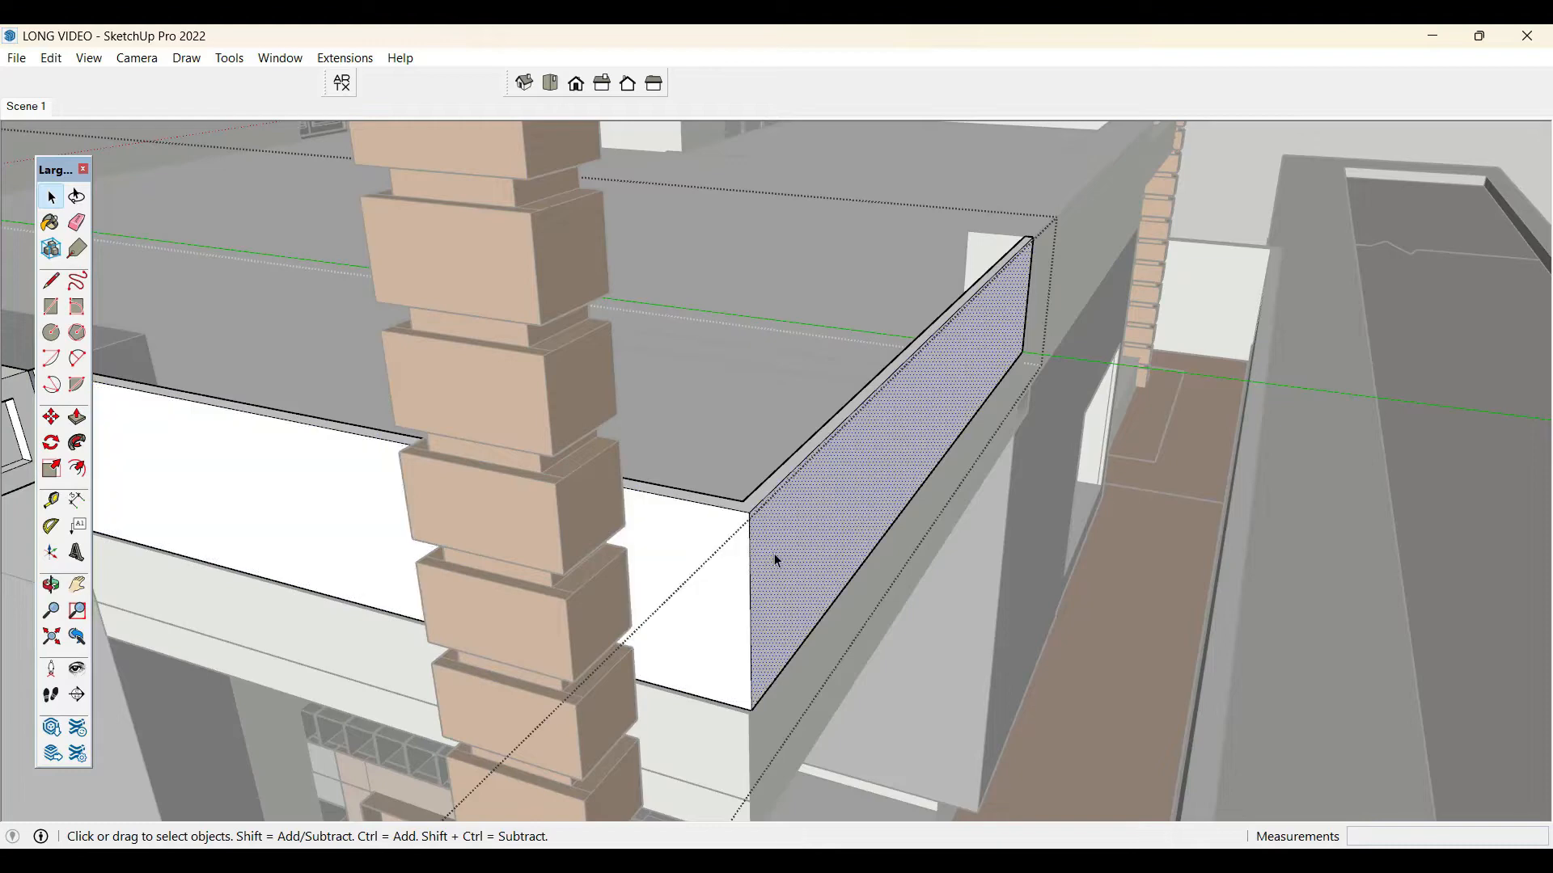
key("p")
left_click(766, 556)
key("space")
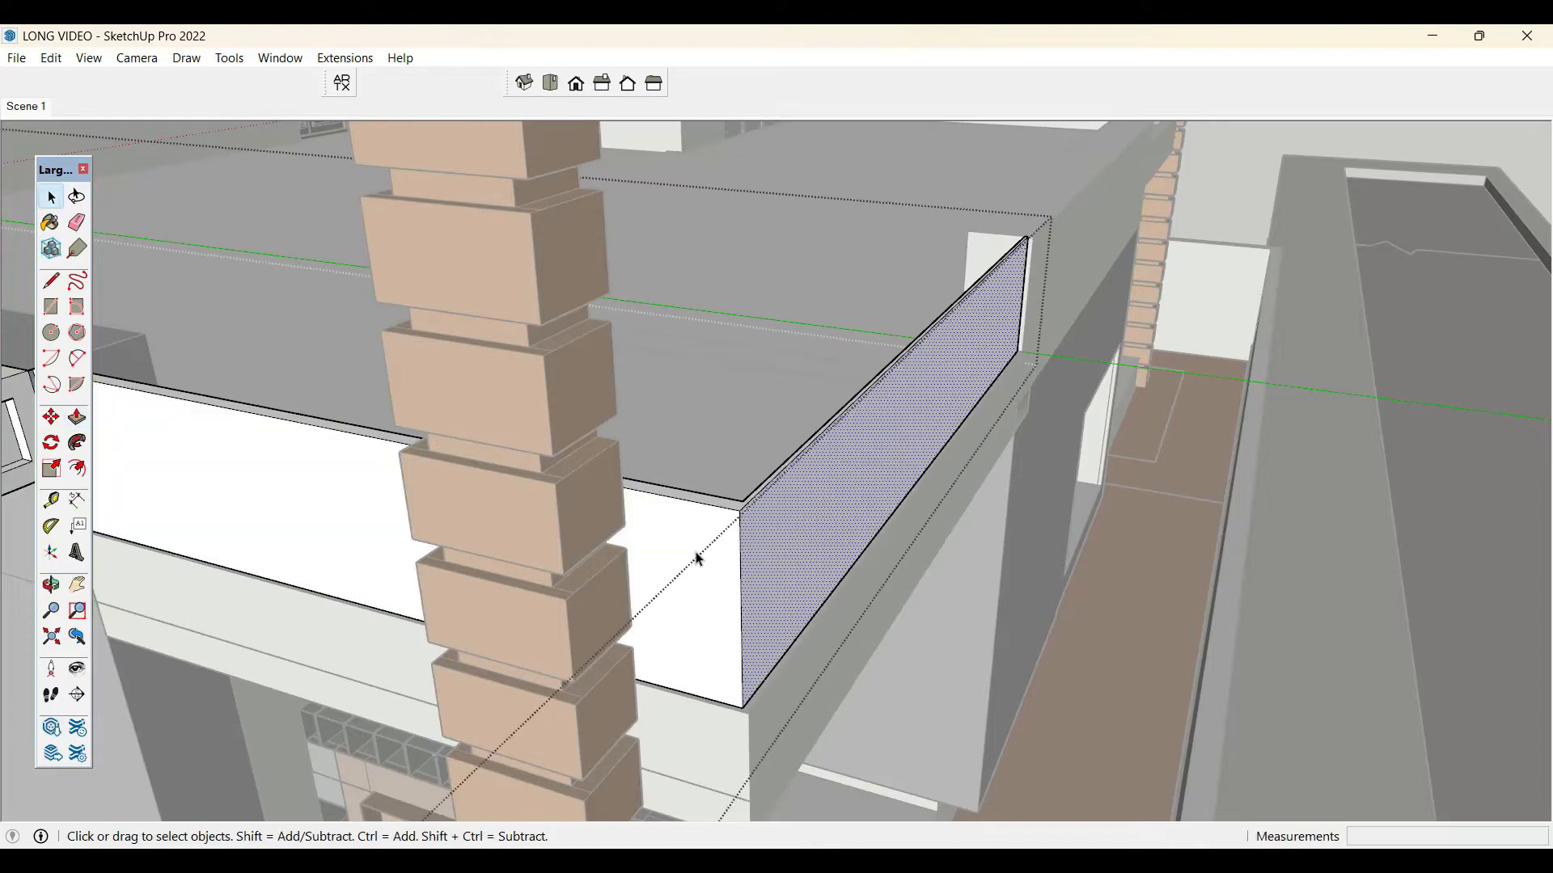
left_click(700, 558)
key("p")
left_click(711, 571)
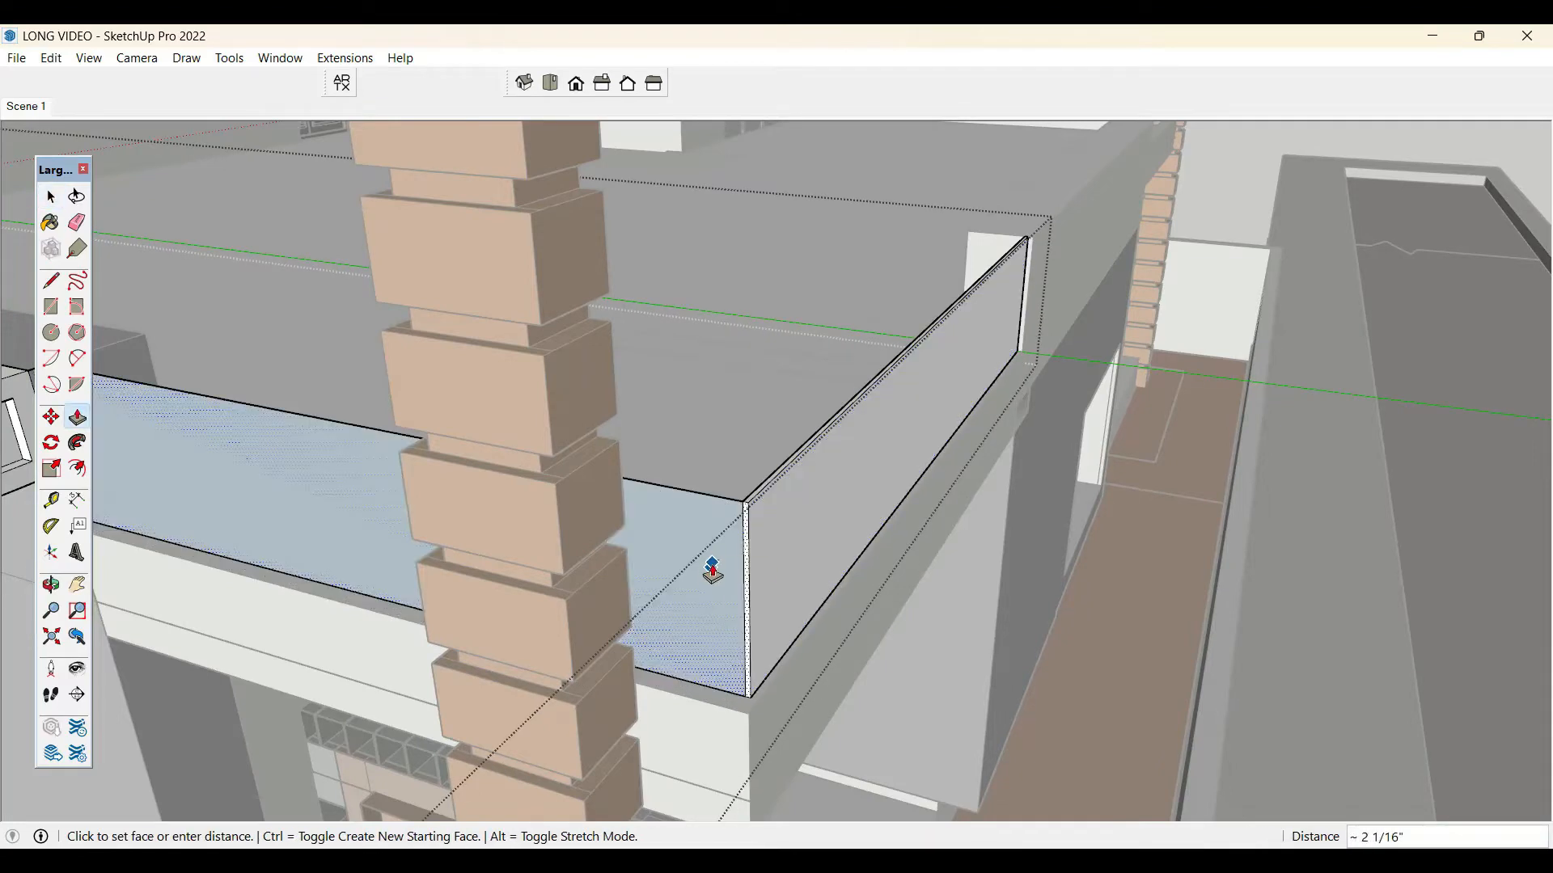
scroll(694, 573, "up", 1)
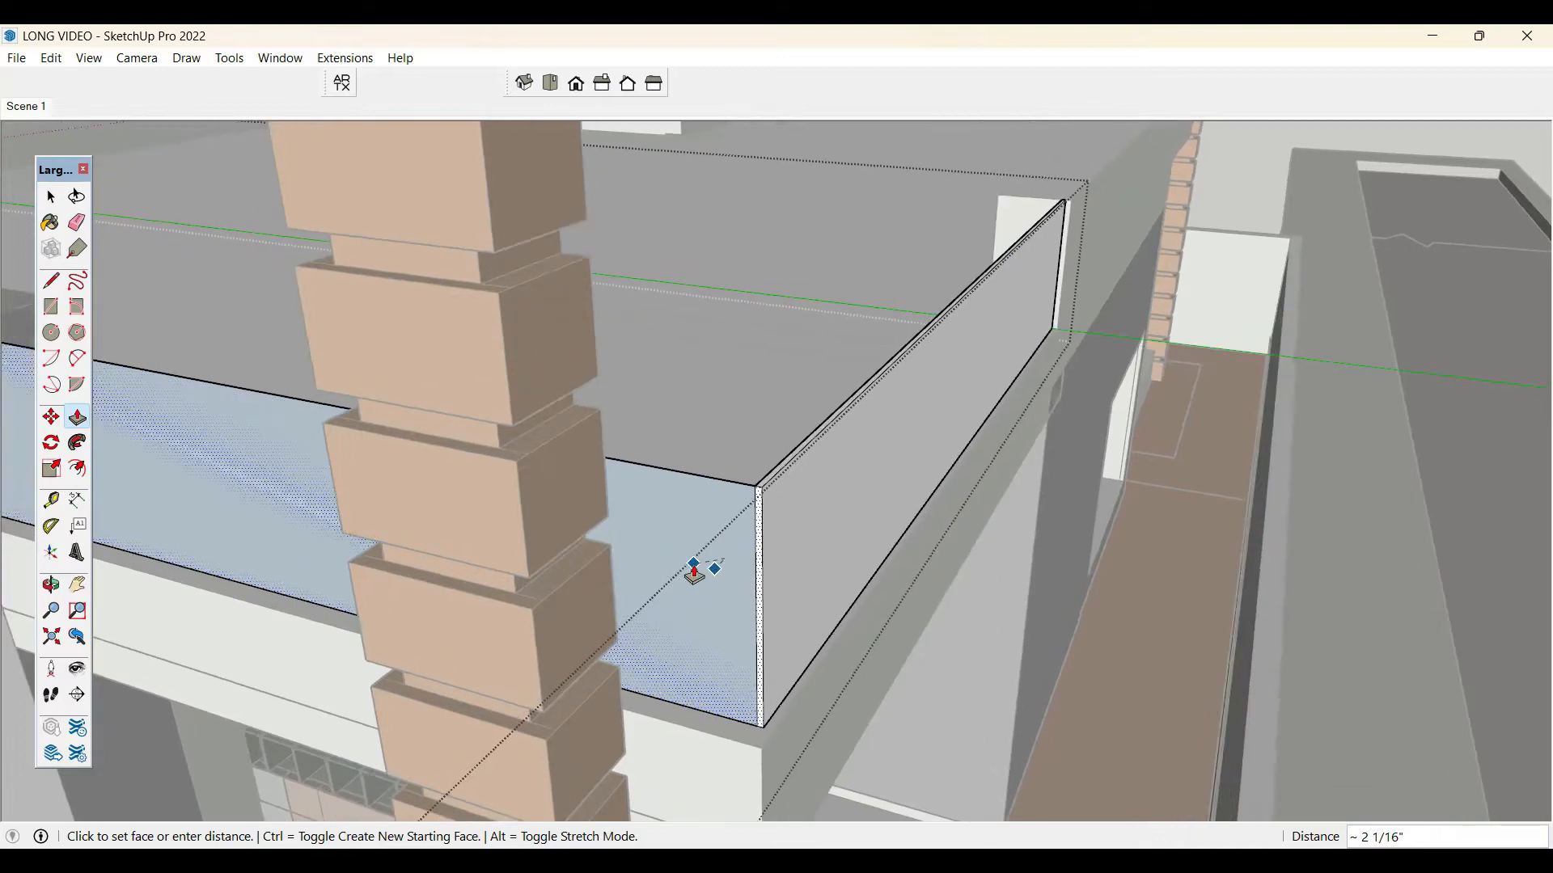
key("space")
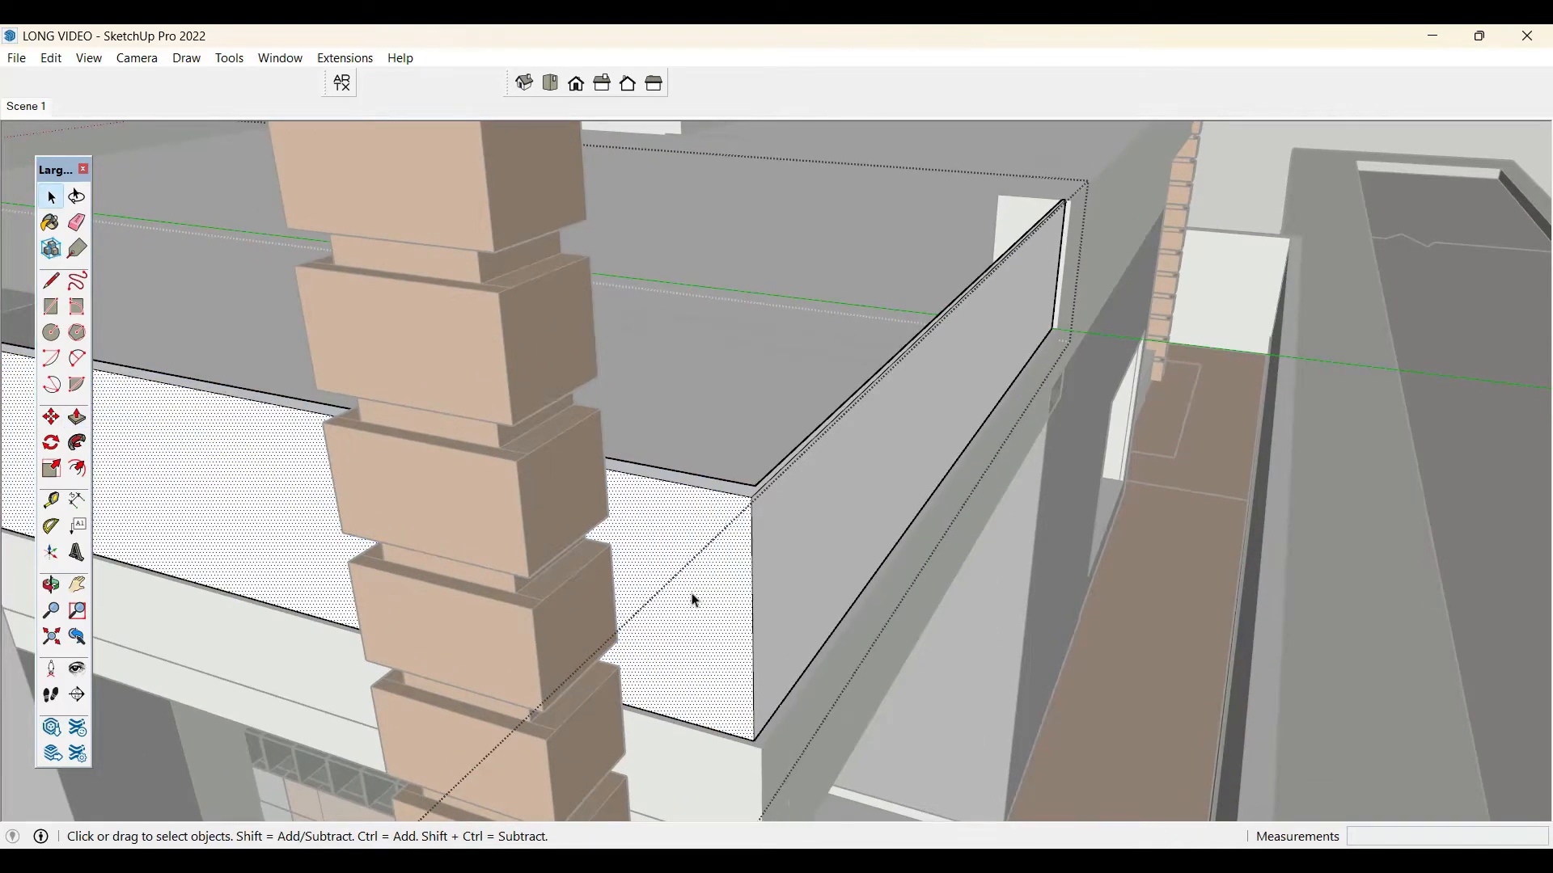
key("p")
left_click(693, 587)
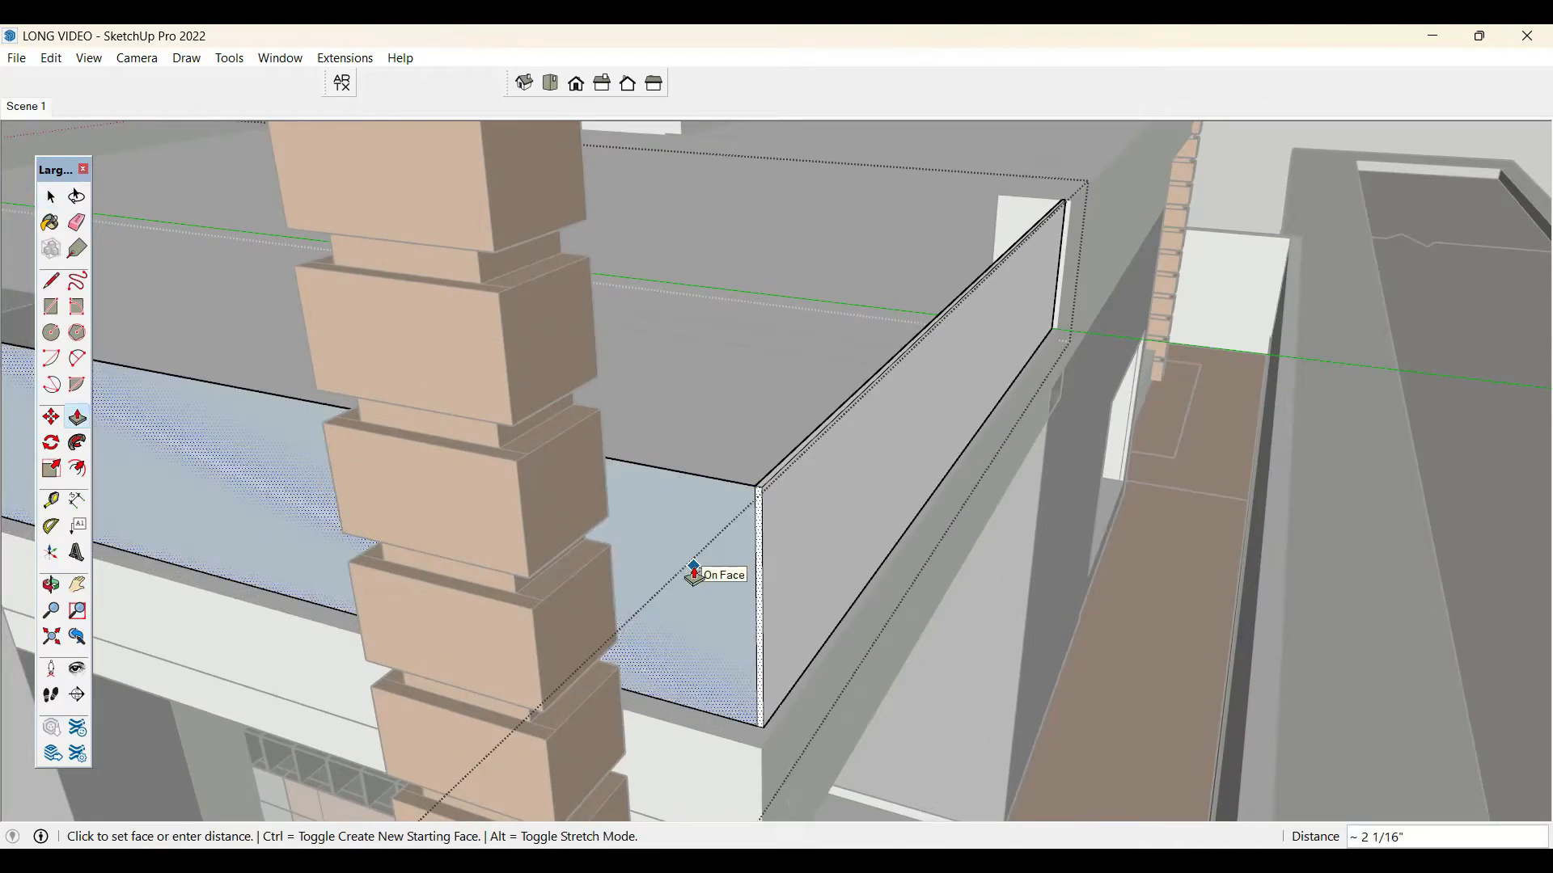
key("space")
- Thin the front stretch of the balcony parapet by pulling its inner face toward the outer face
middle_click_drag(717, 545, 162, 657)
left_click(273, 280)
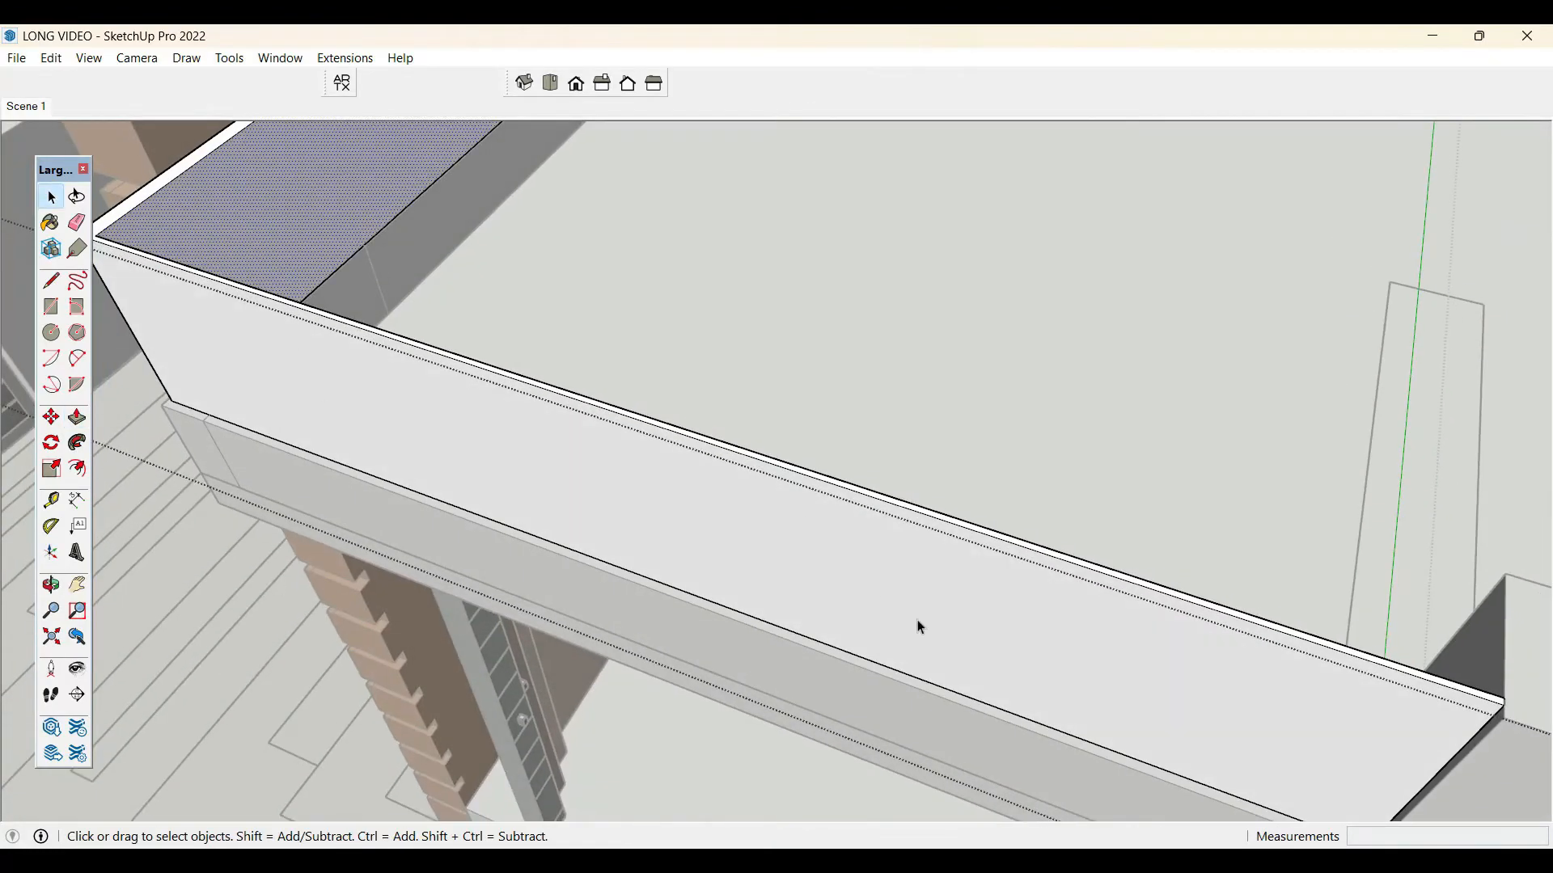
scroll(916, 626, "down", 2)
scroll(403, 350, "up", 2)
key("p")
left_click(385, 351)
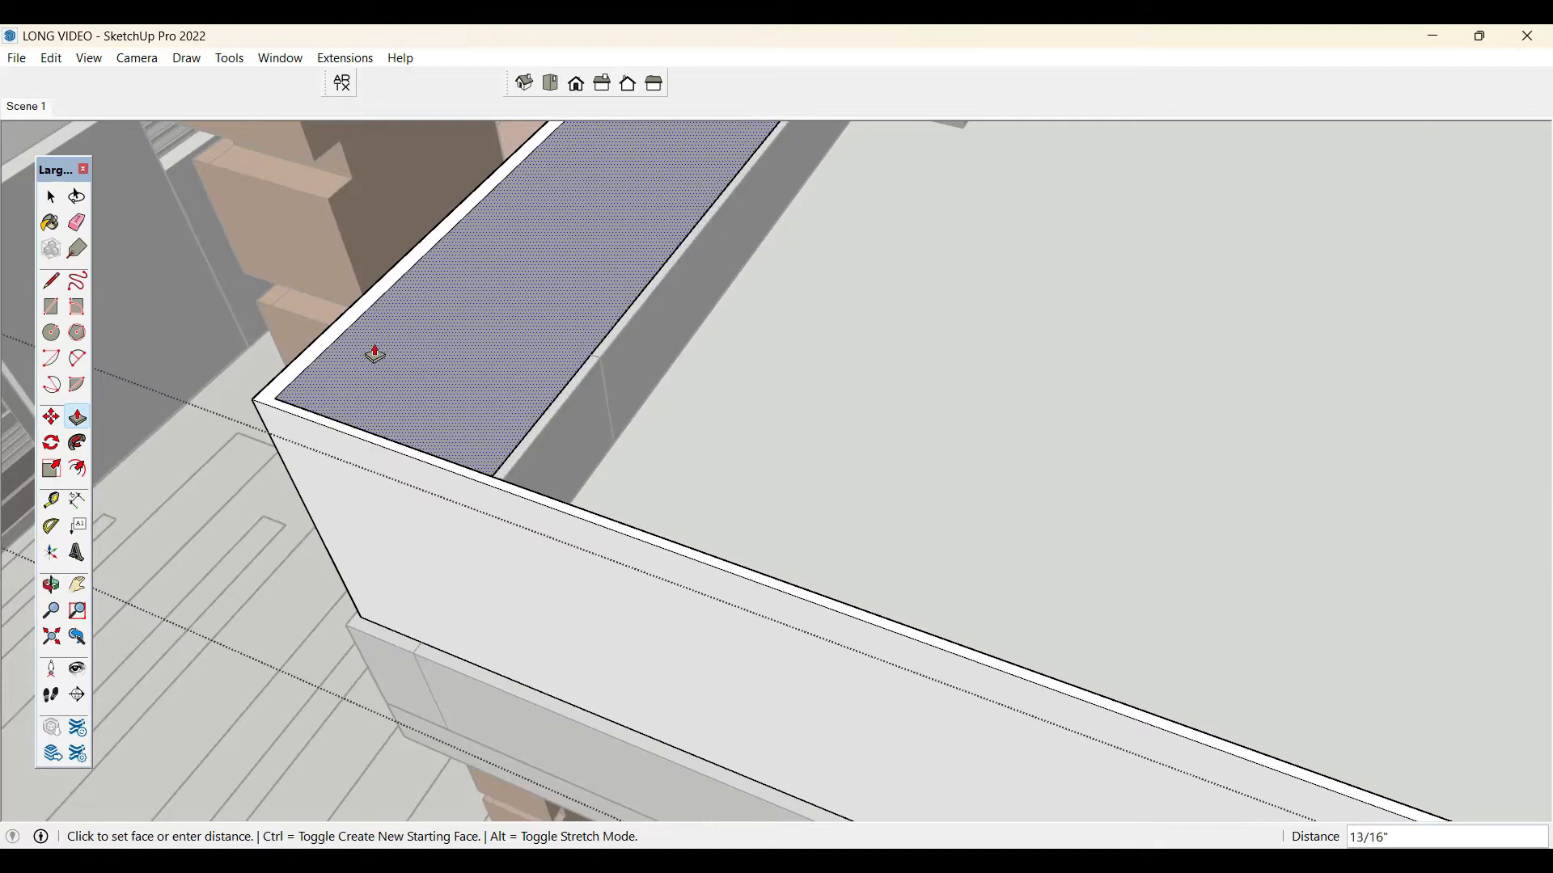
left_click(369, 351)
key("space")
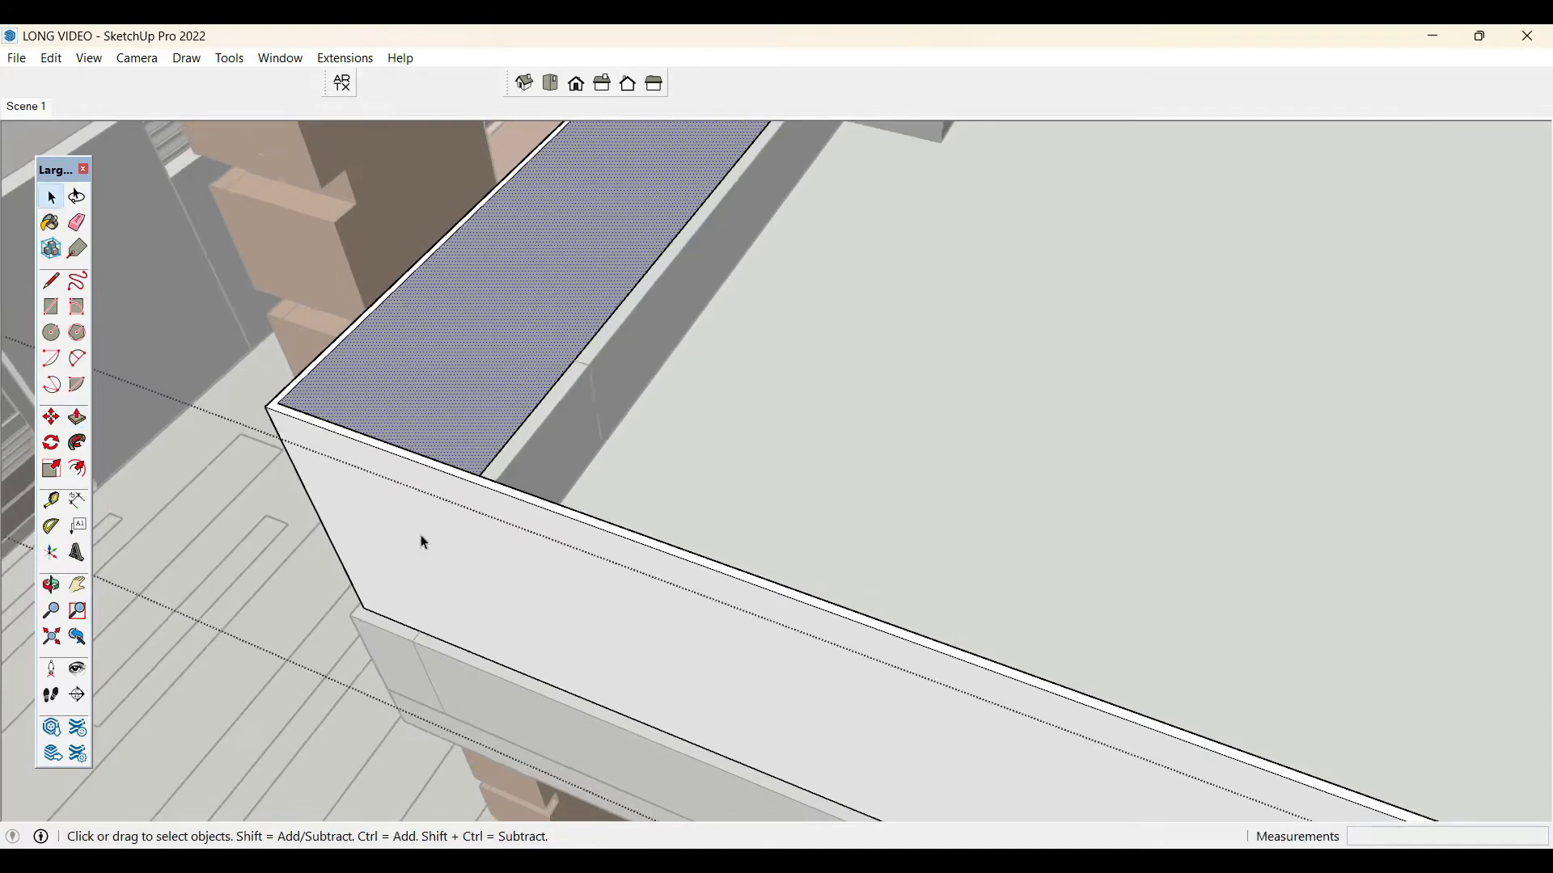
- Copy the parapet's outer top edges on the front and side a short distance down to outline a narrow cap strip
middle_click_drag(420, 541, 830, 187)
scroll(430, 604, "down", 2)
scroll(883, 270, "up", 3)
middle_click_drag(883, 270, 822, 420)
scroll(886, 294, "up", 2)
left_click(889, 302)
scroll(888, 302, "up", 1)
scroll(822, 419, "up", 1)
left_click(798, 426)
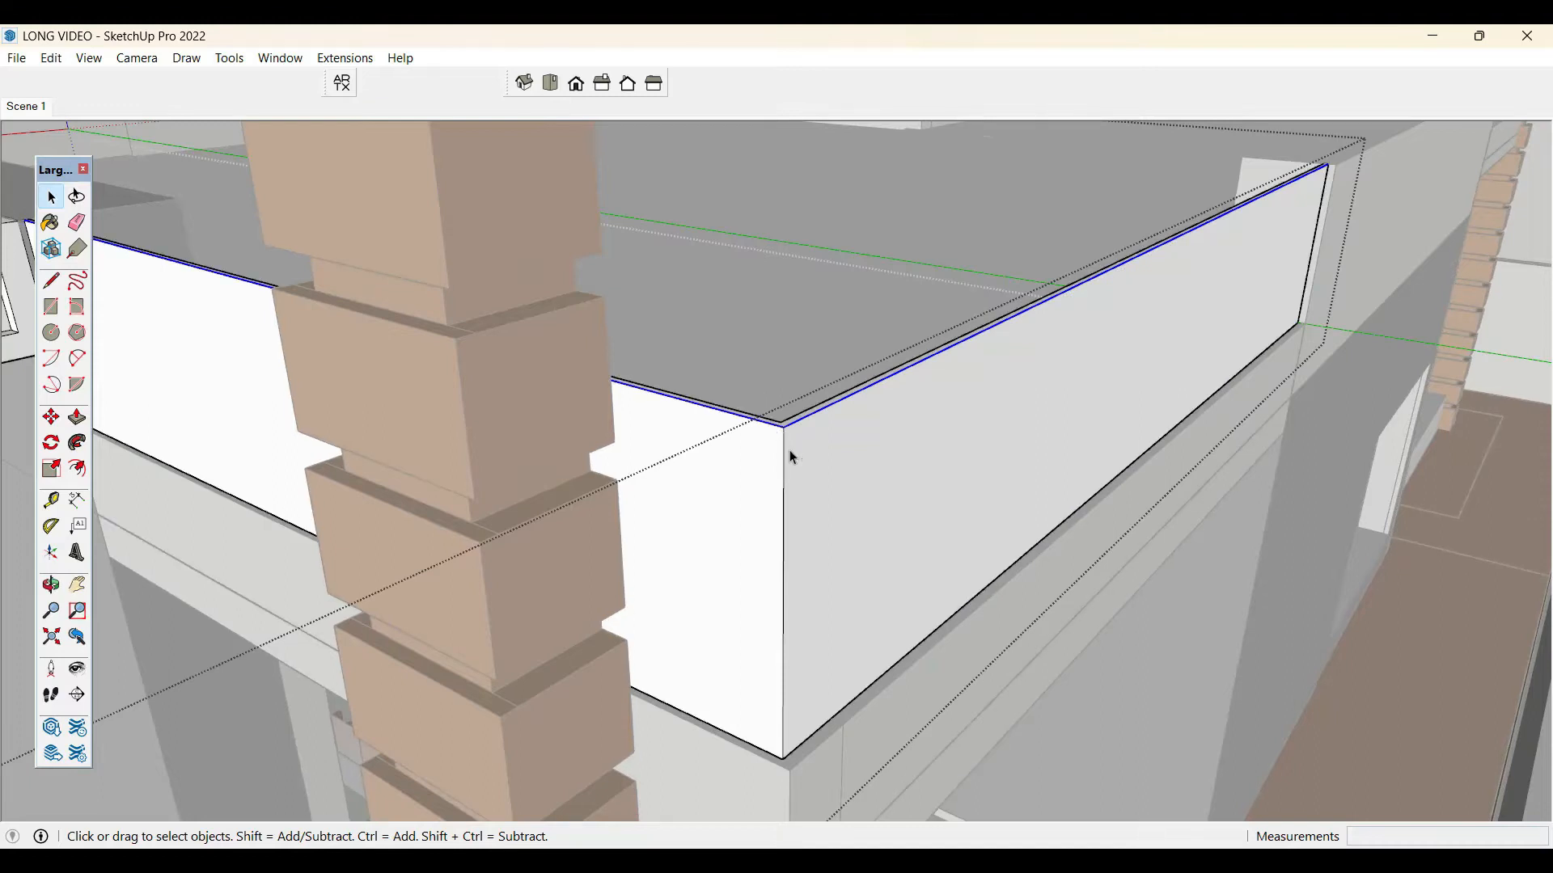
key("m")
left_click(782, 435)
key("ctrl")
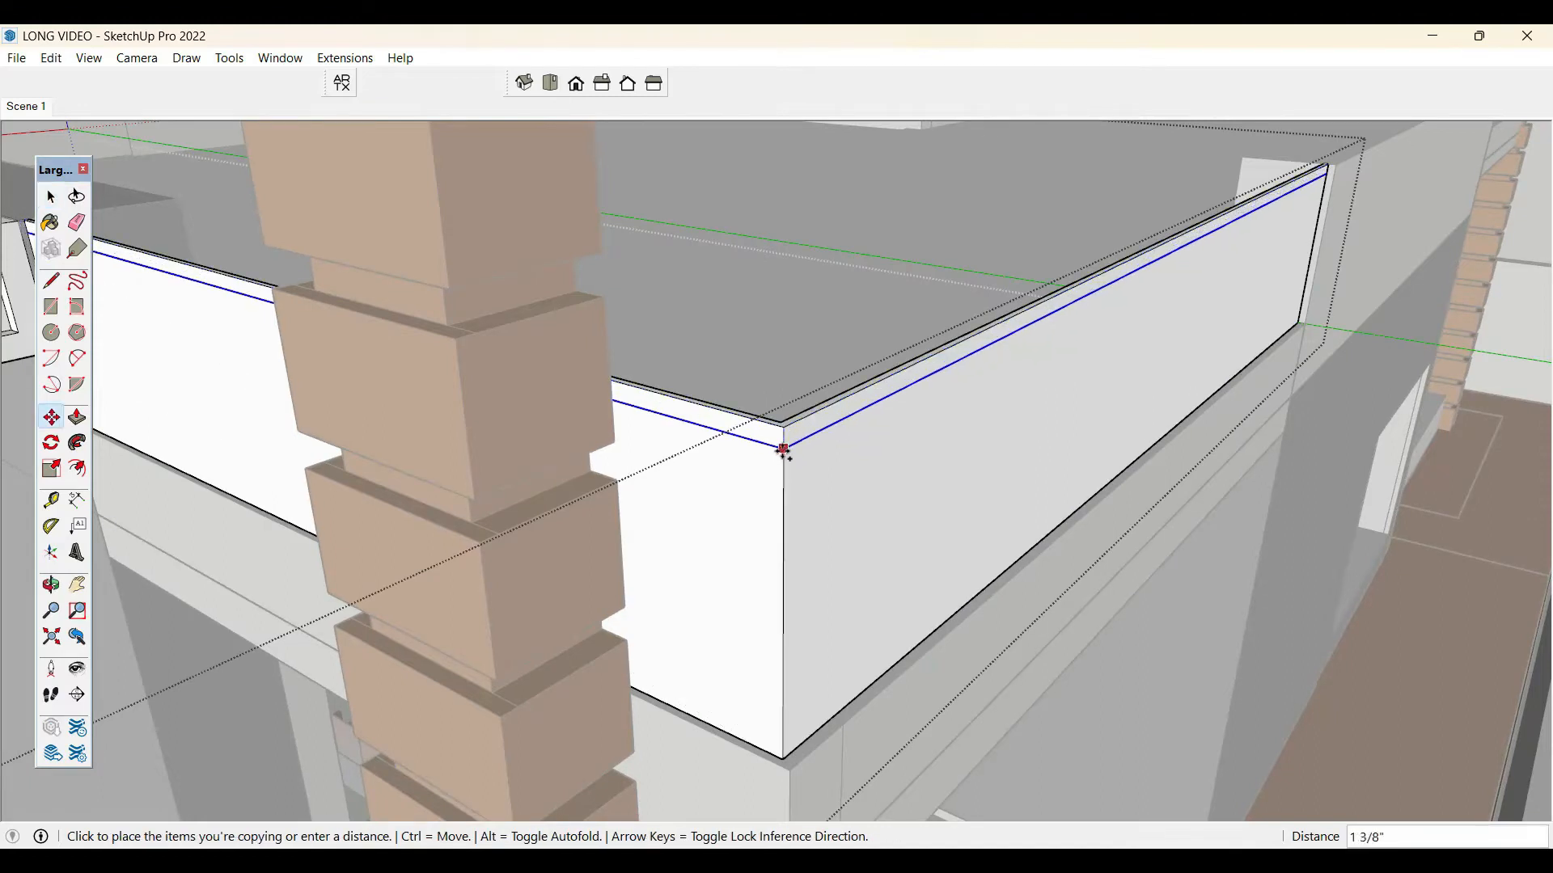
left_click(797, 446)
key("space")
- Pull the parapet's cap strip outward about 3/8" on the side face and about 5/8" on the front face
left_click(800, 447)
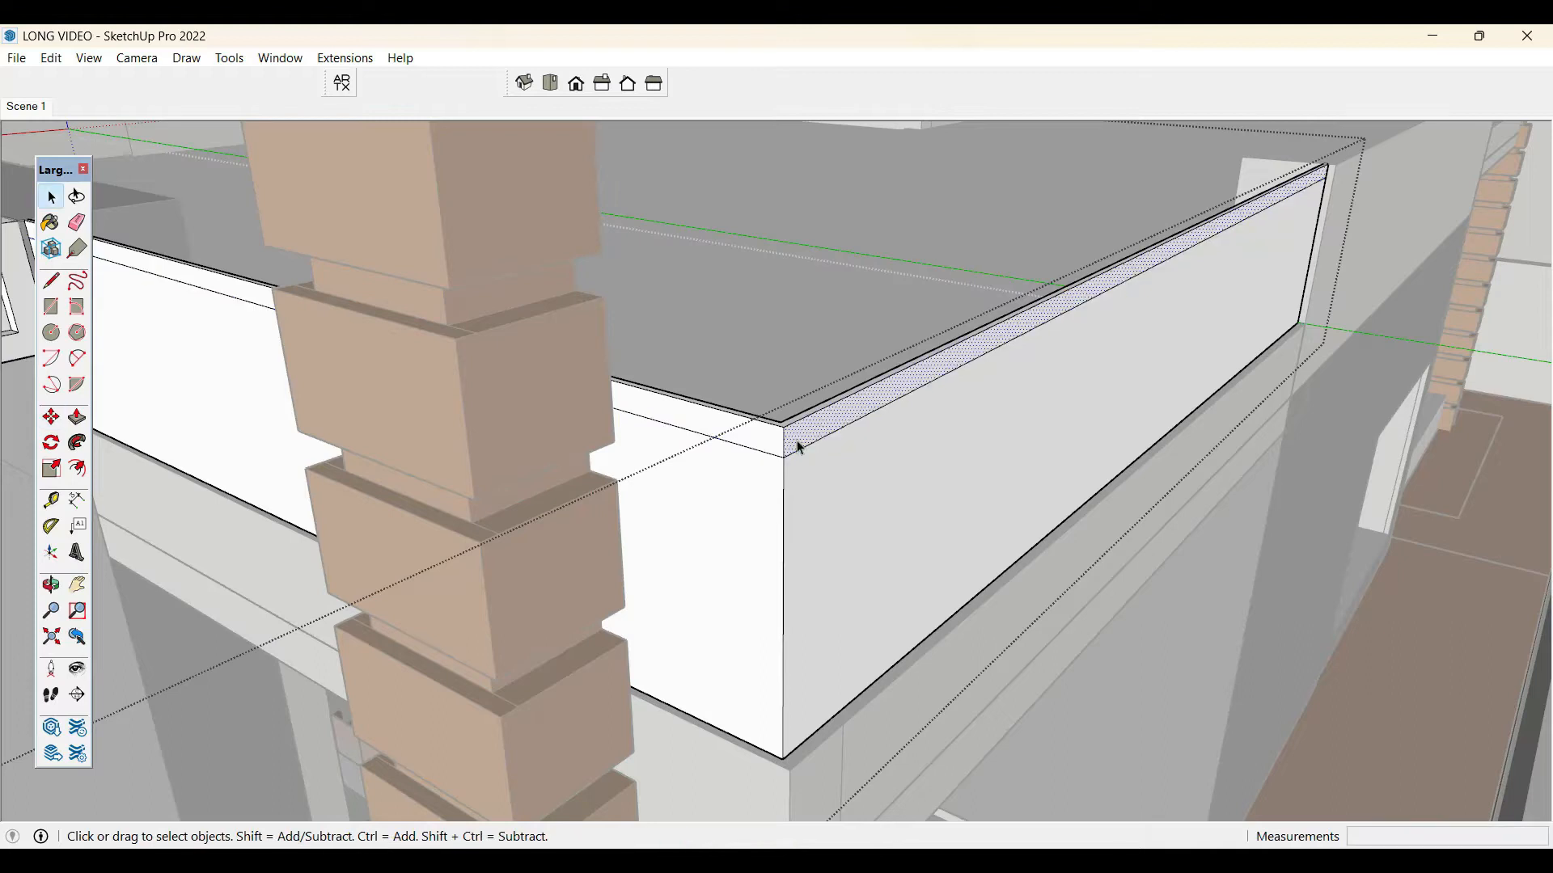
key("p")
left_click(800, 447)
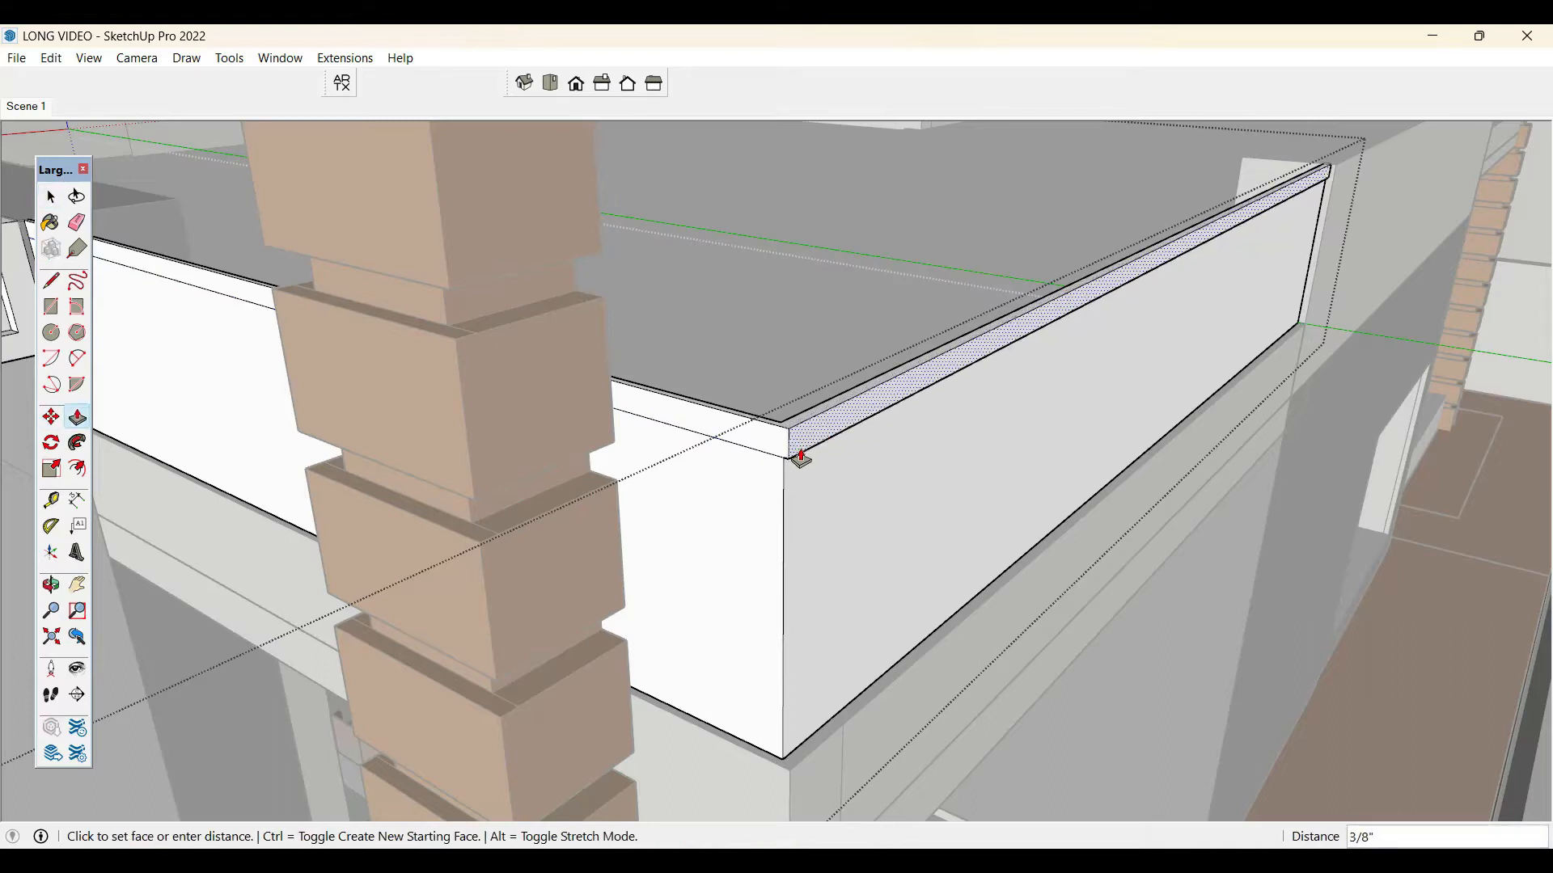
left_click(800, 458)
key("space")
left_click(782, 450)
key("p")
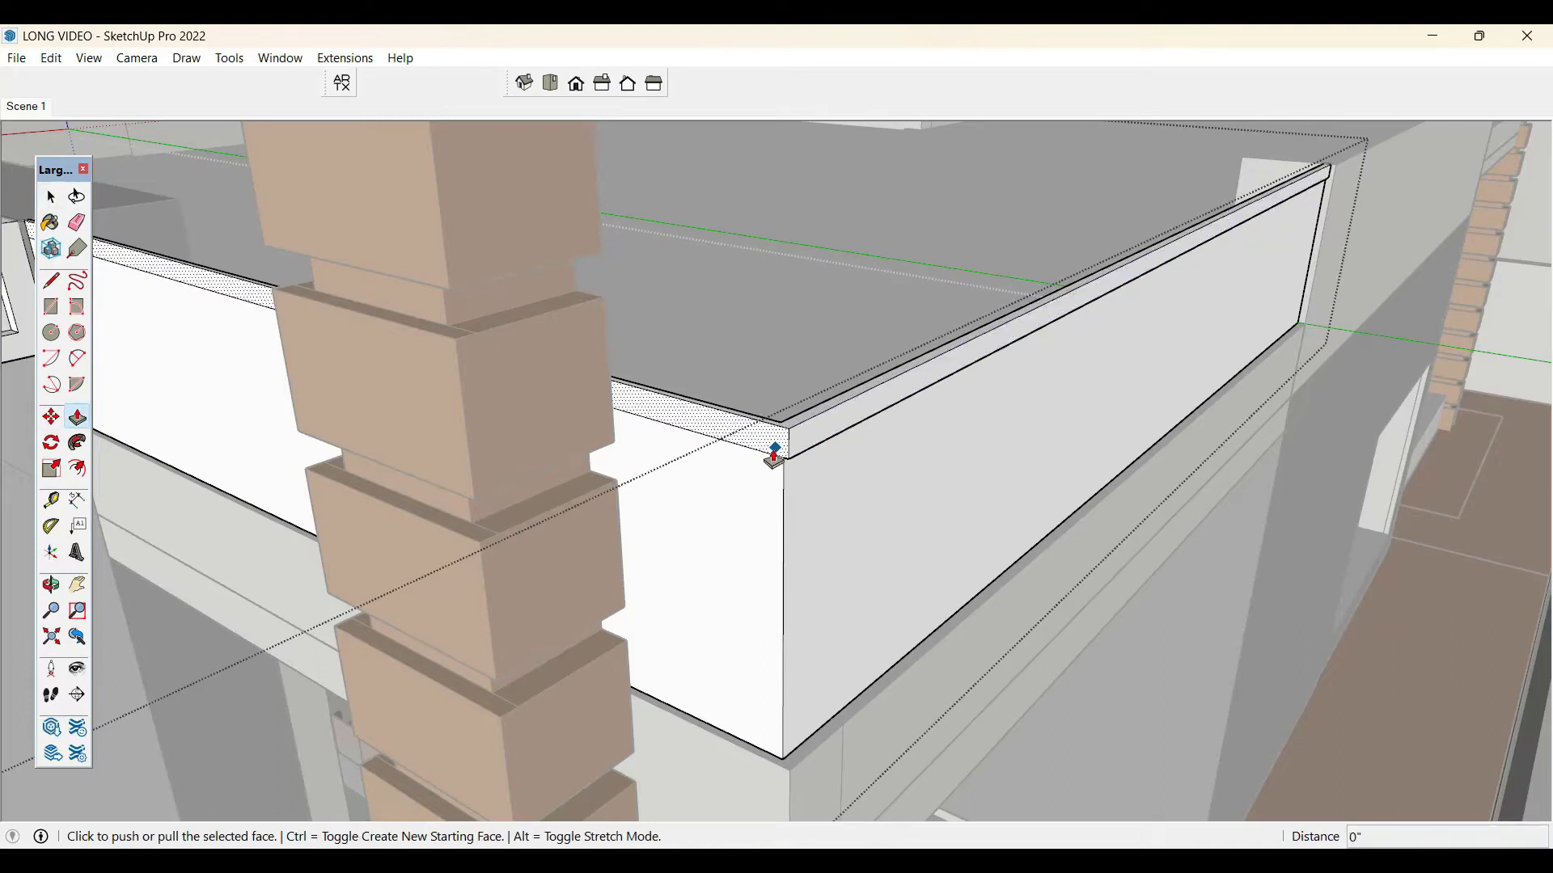
left_click(770, 447)
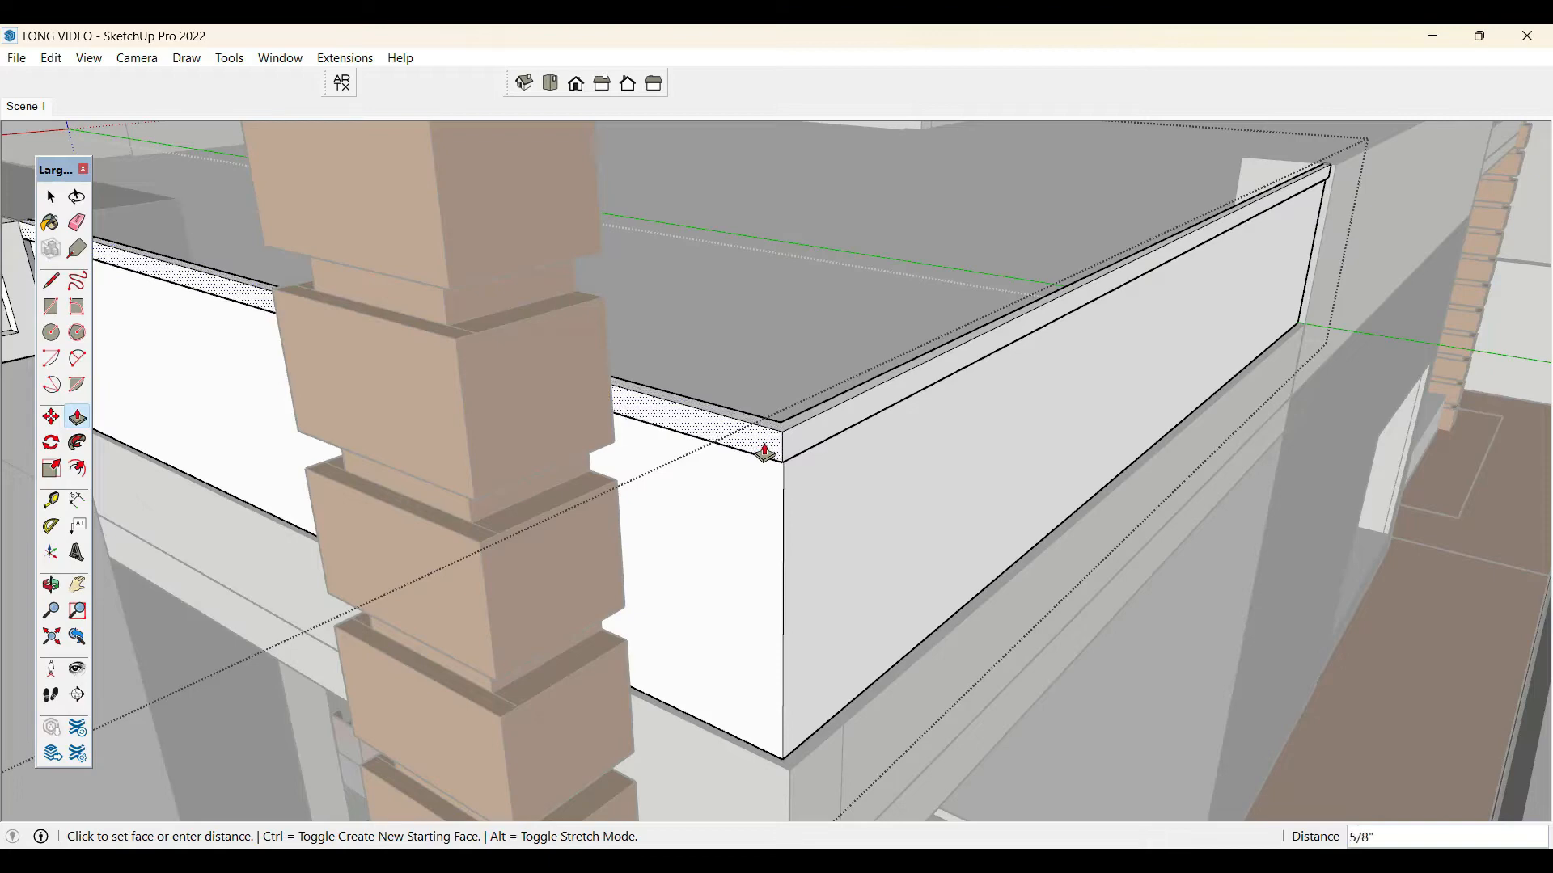
left_click(765, 453)
key("space")
- Paint the parapet's outer faces below the cap strip with Translucent Glass Blue
middle_click_drag(784, 435, 859, 312)
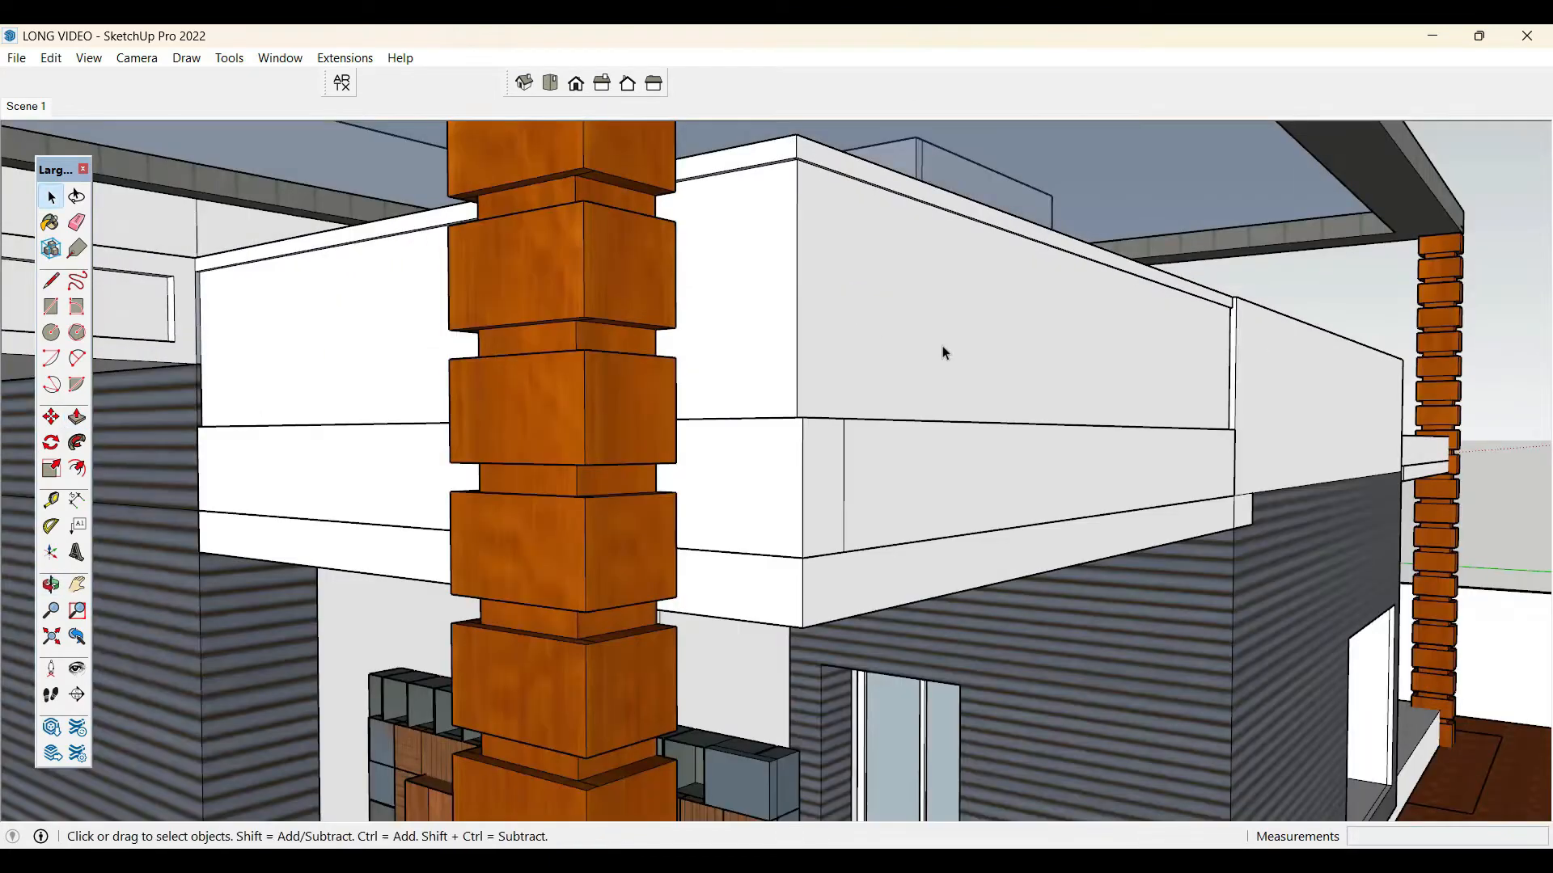
left_click(942, 347)
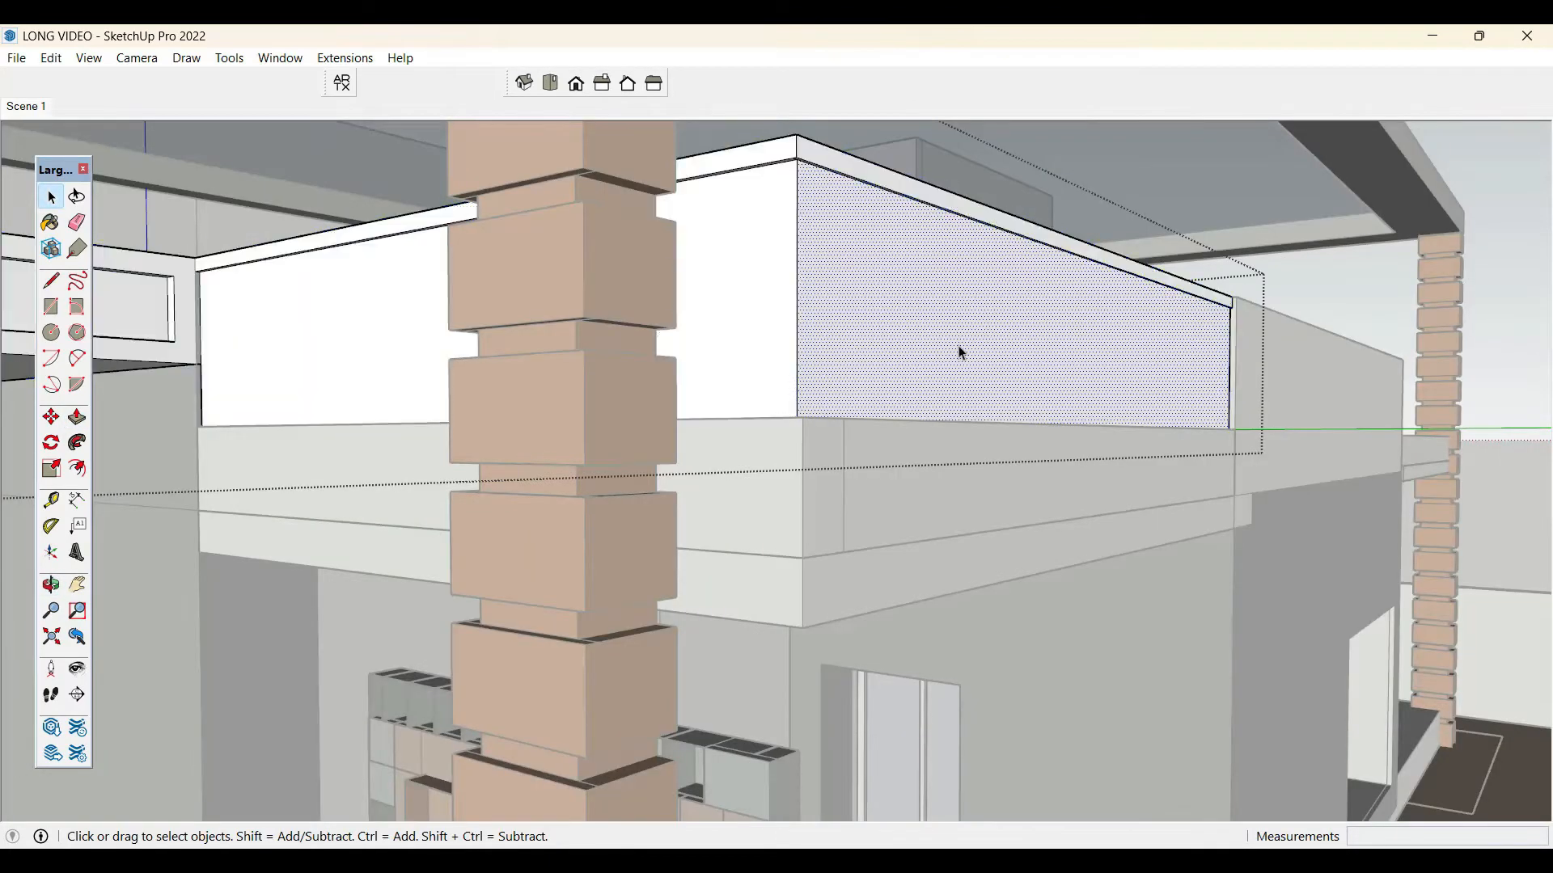
key("b")
left_click(847, 270)
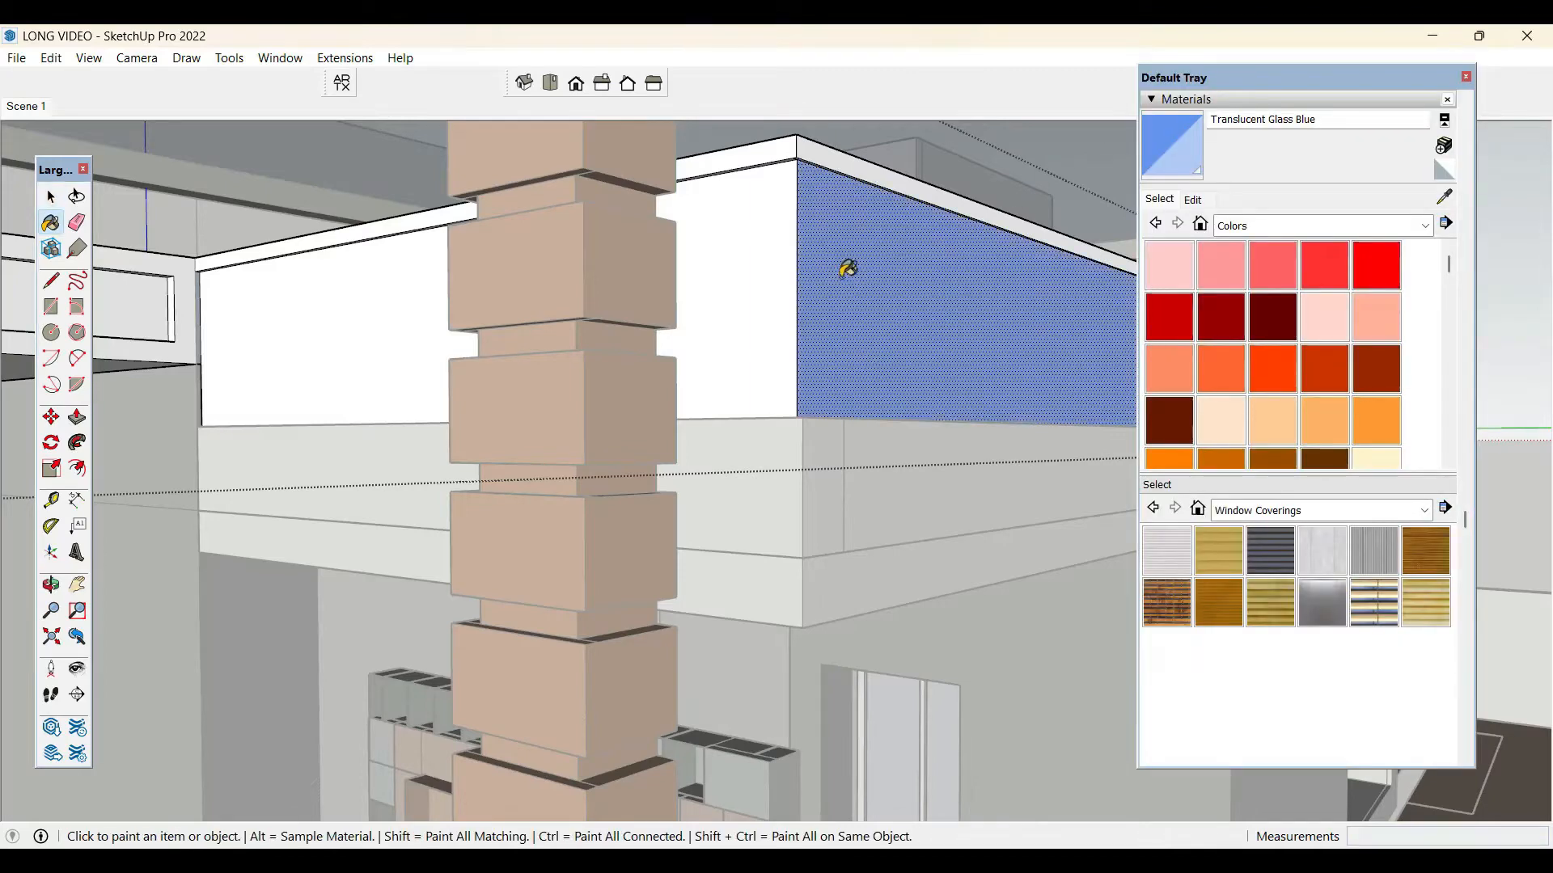
- Paint the inner faces of the front and side balcony parapet with Translucent Glass Blue as well
mouse_move(829, 277)
middle_mouse_down()
mouse_move(659, 433)
mouse_move(347, 536)
mouse_move(478, 288)
middle_mouse_up()
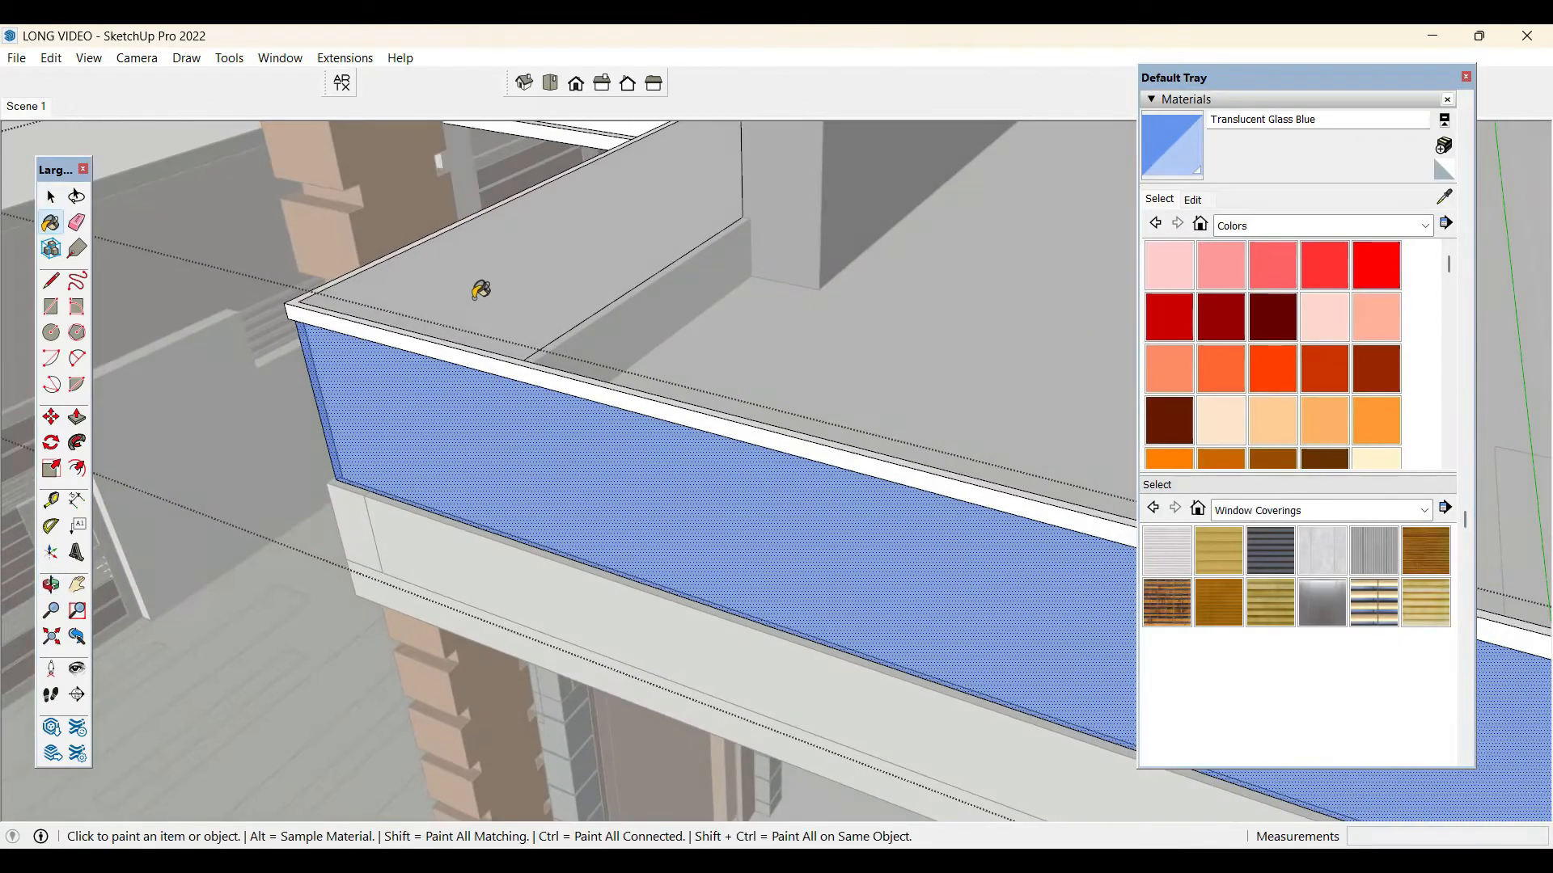
left_click(484, 283)
middle_click_drag(710, 321, 323, 434)
scroll(932, 457, "up", 2)
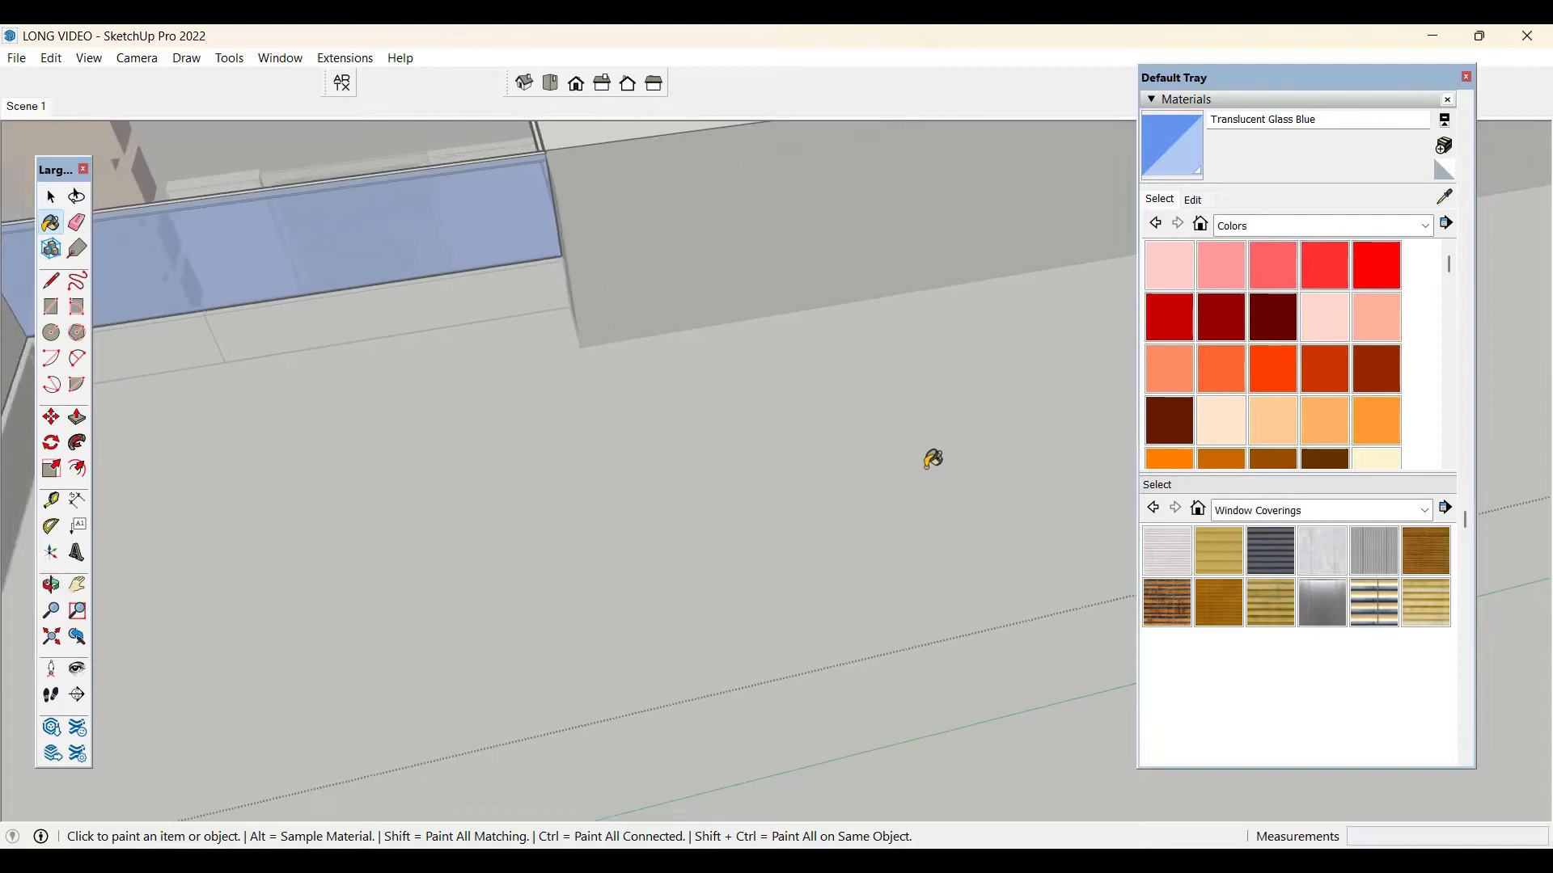
scroll(1038, 463, "down", 3)
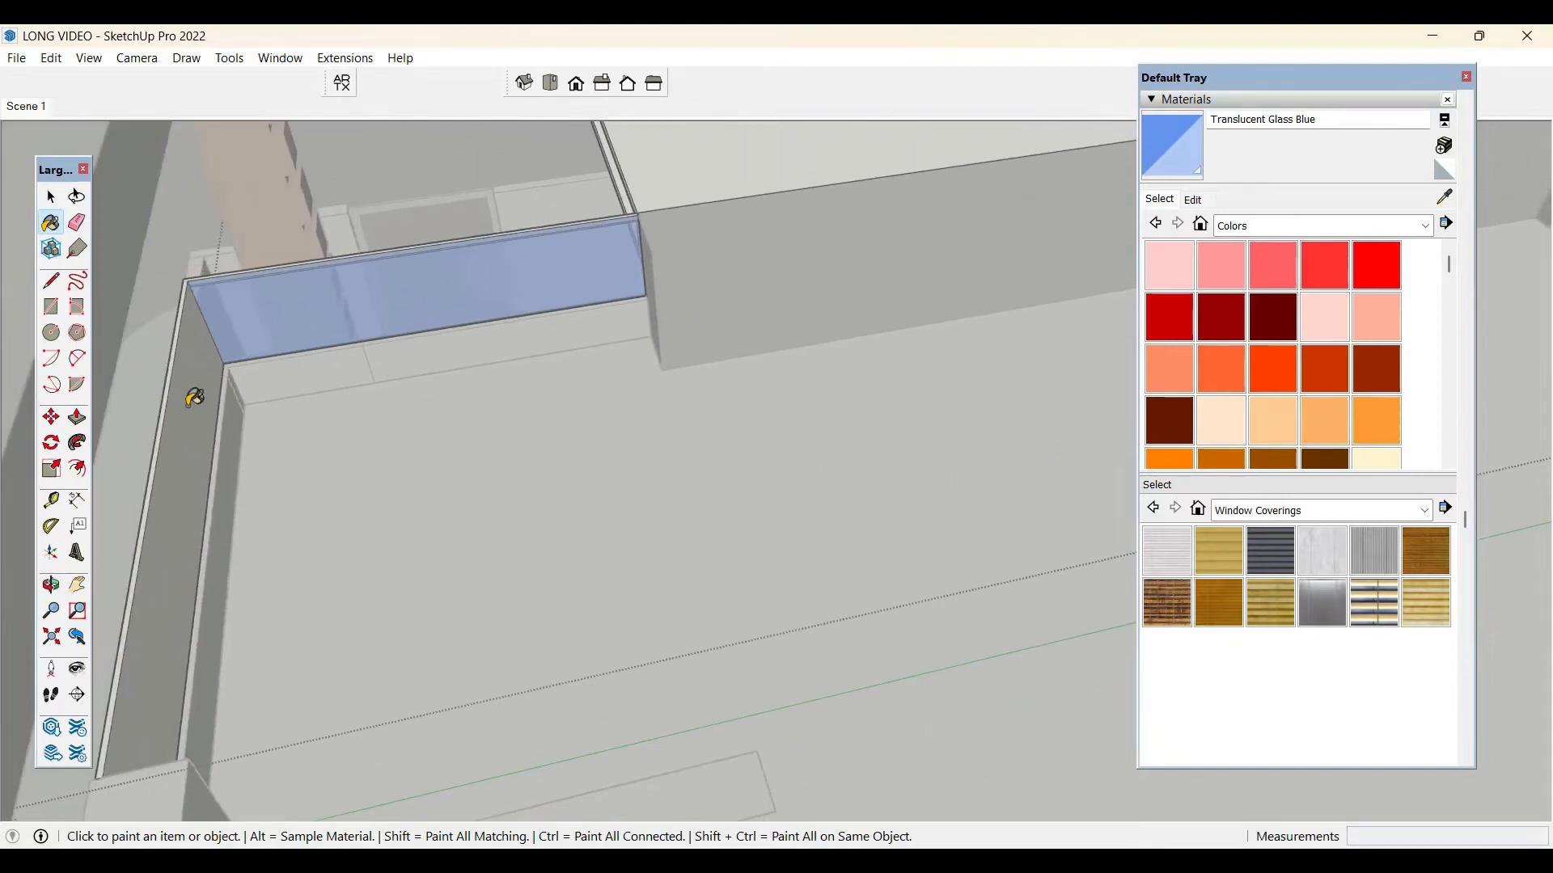
mouse_move(194, 397)
middle_mouse_down()
mouse_move(877, 253)
mouse_move(495, 392)
mouse_move(878, 281)
mouse_move(777, 323)
mouse_move(545, 375)
middle_mouse_up()
key("b")
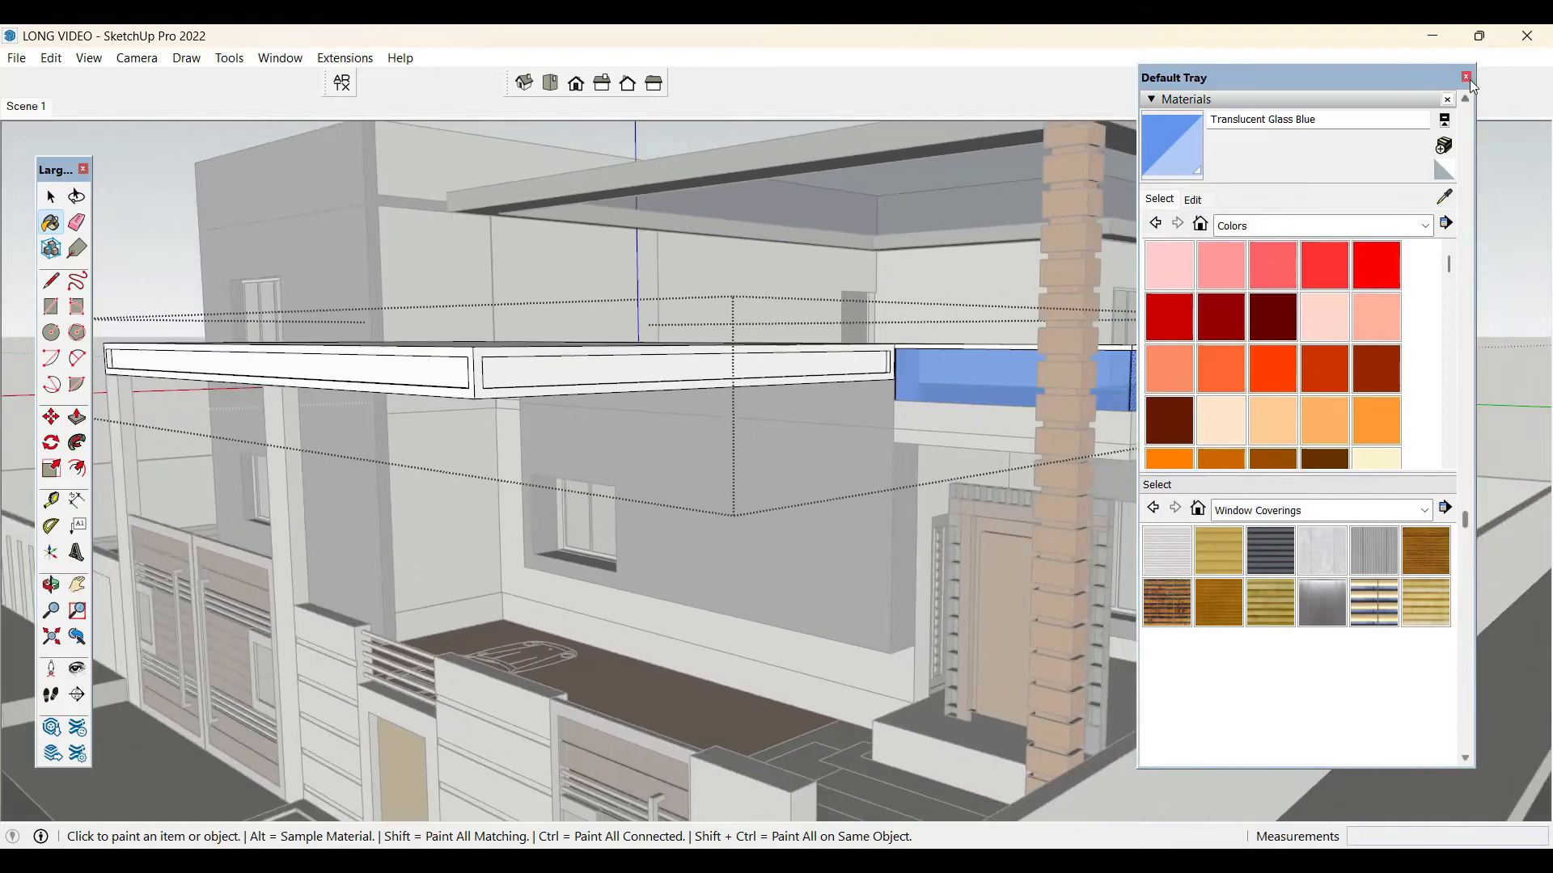
left_click(1467, 78)
scroll(653, 506, "down", 3)
scroll(1029, 276, "up", 5)
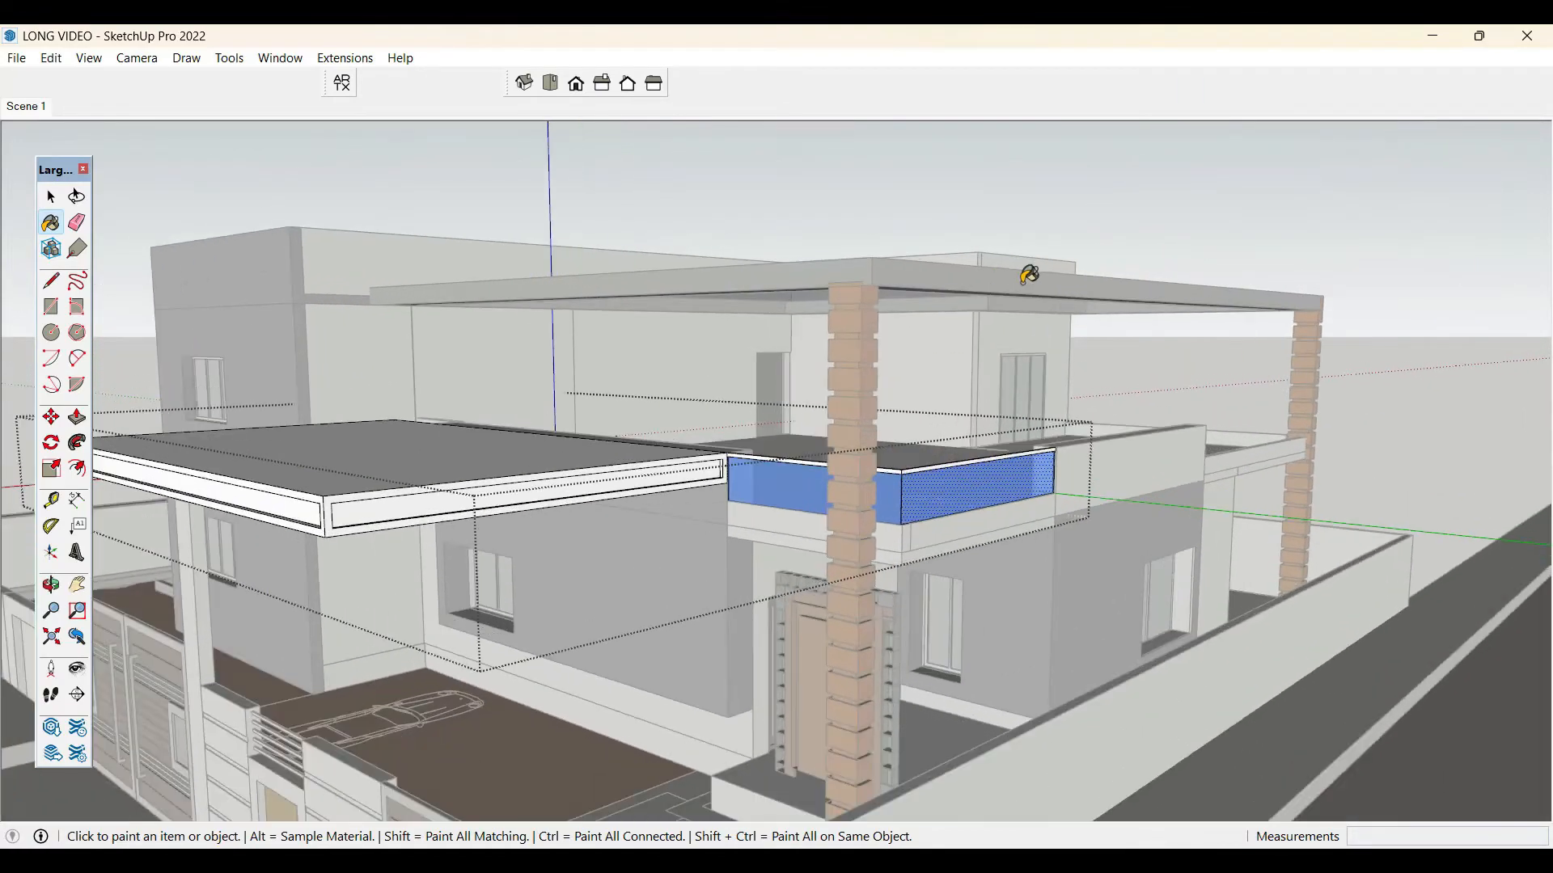
- Paint the balcony glass railing's cap strip and the carport roof slab with the pergola's Metal Seamed material
key("space")
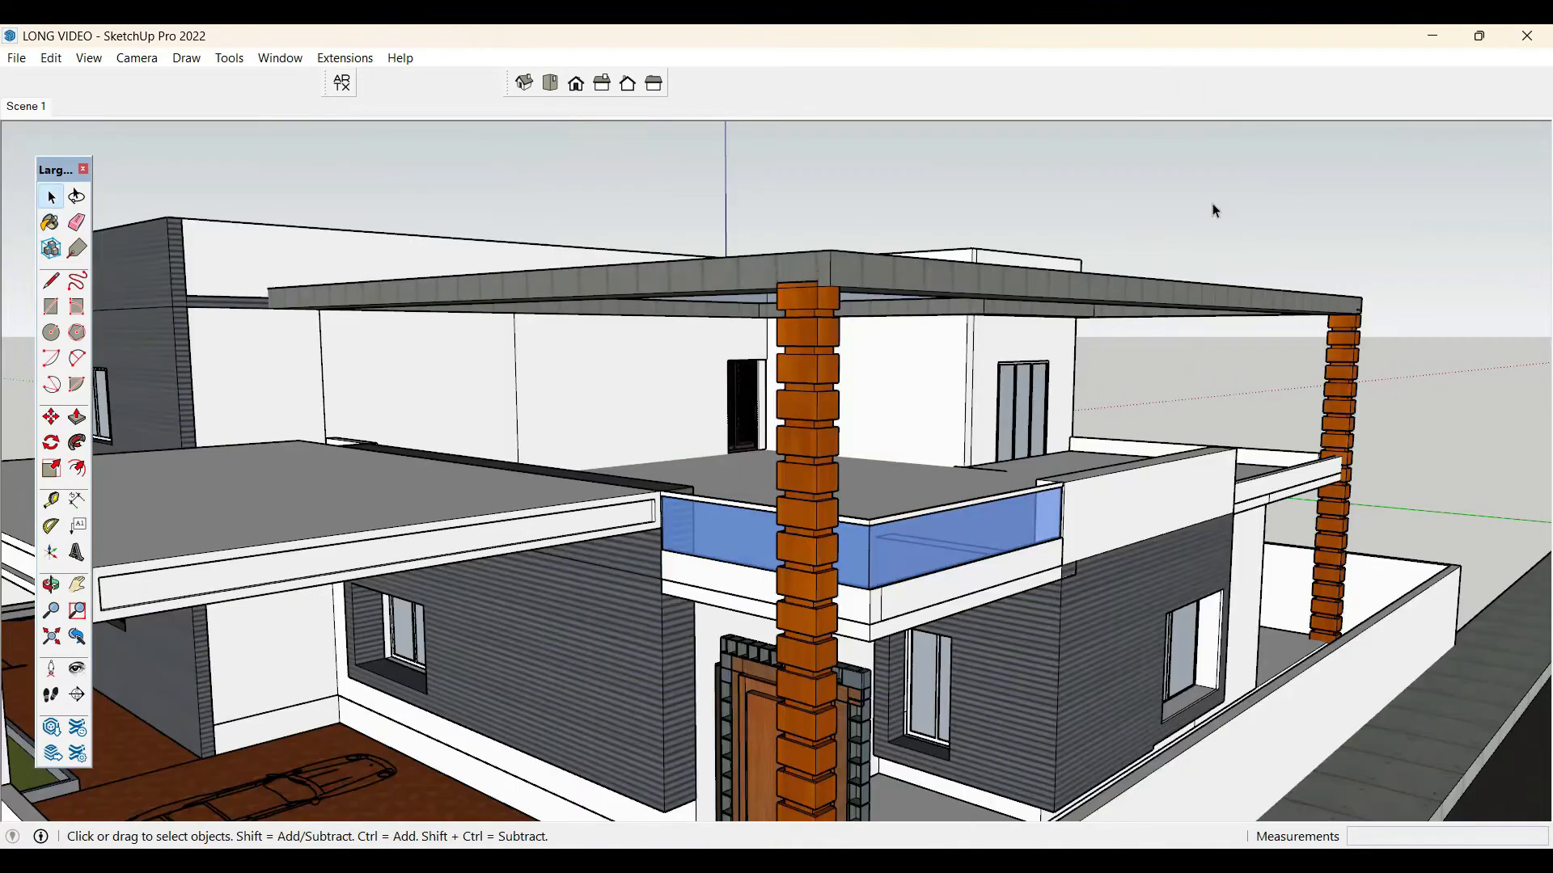
key("b")
left_click(1002, 473, "alt")
scroll(752, 582, "up", 5)
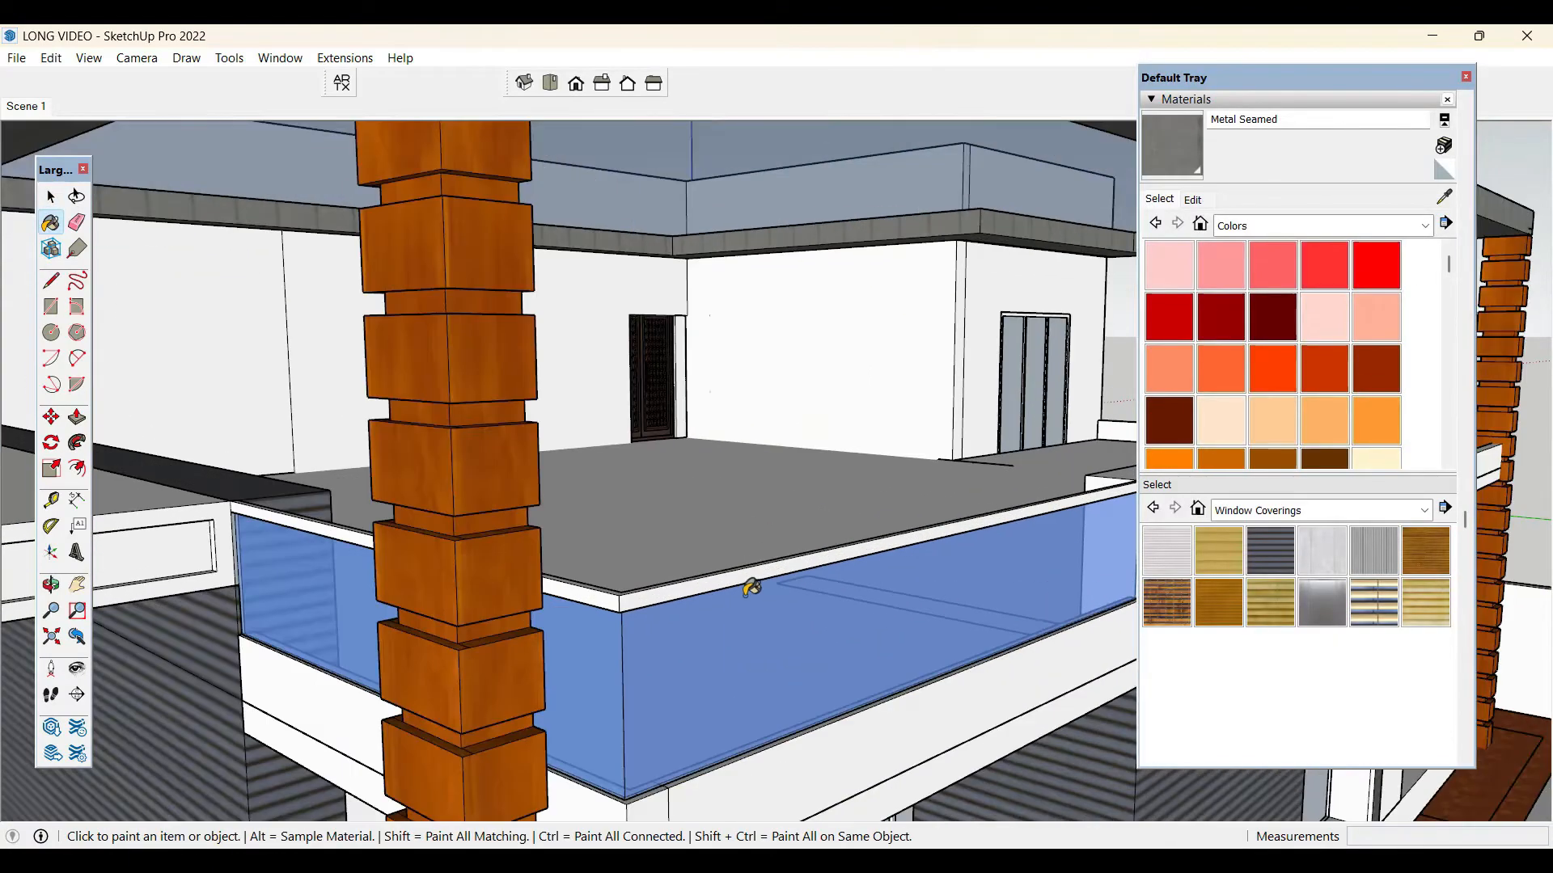
scroll(609, 590, "up", 3)
scroll(806, 364, "down", 5)
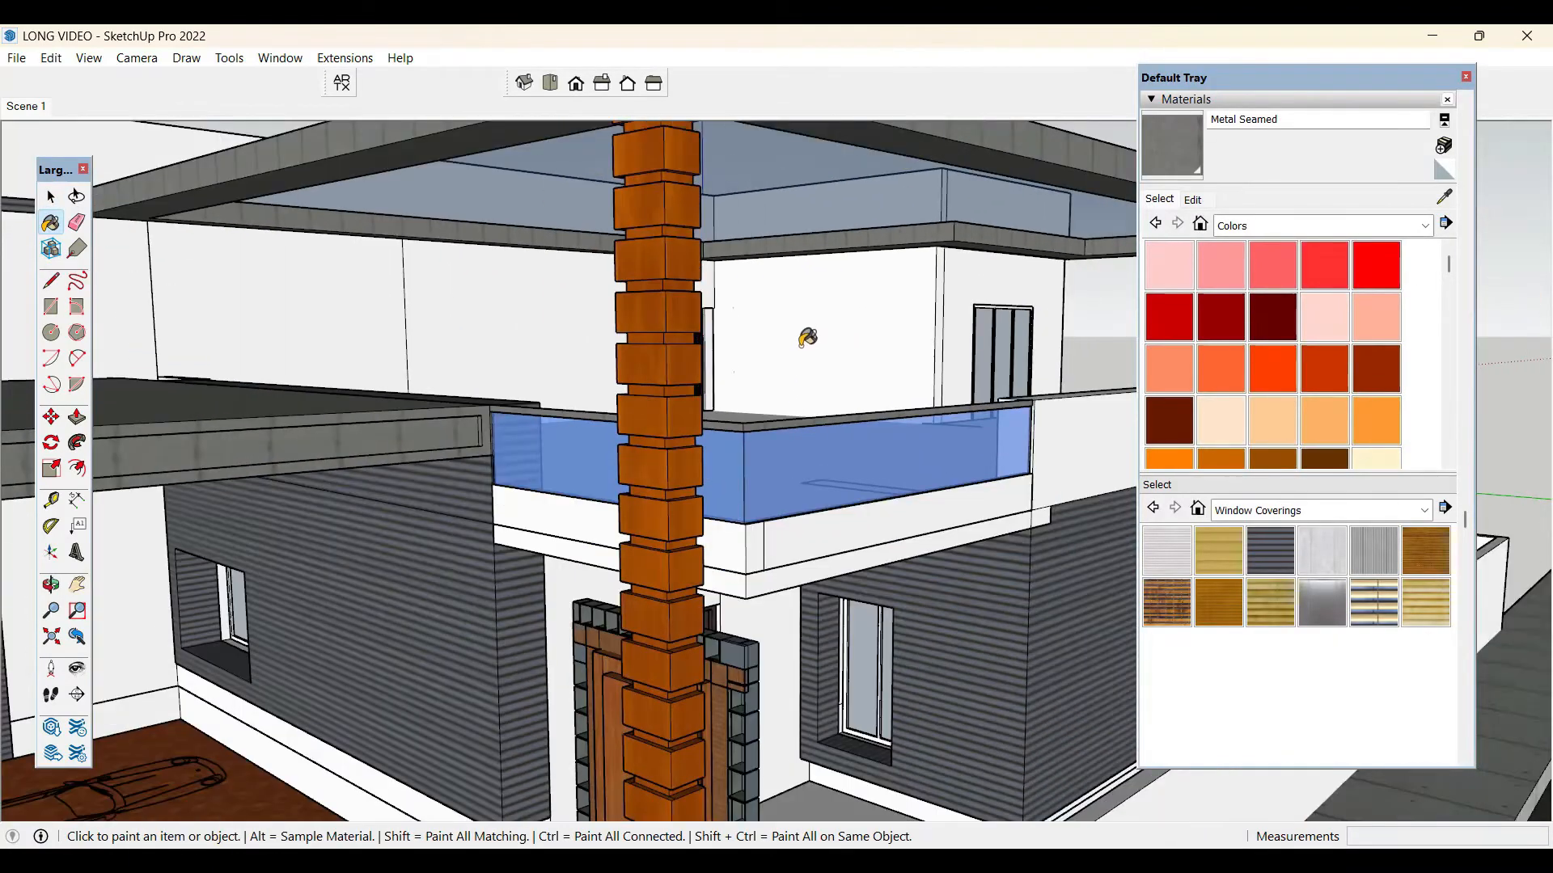
left_click(1467, 78)
middle_click_drag(1448, 219, 1230, 402)
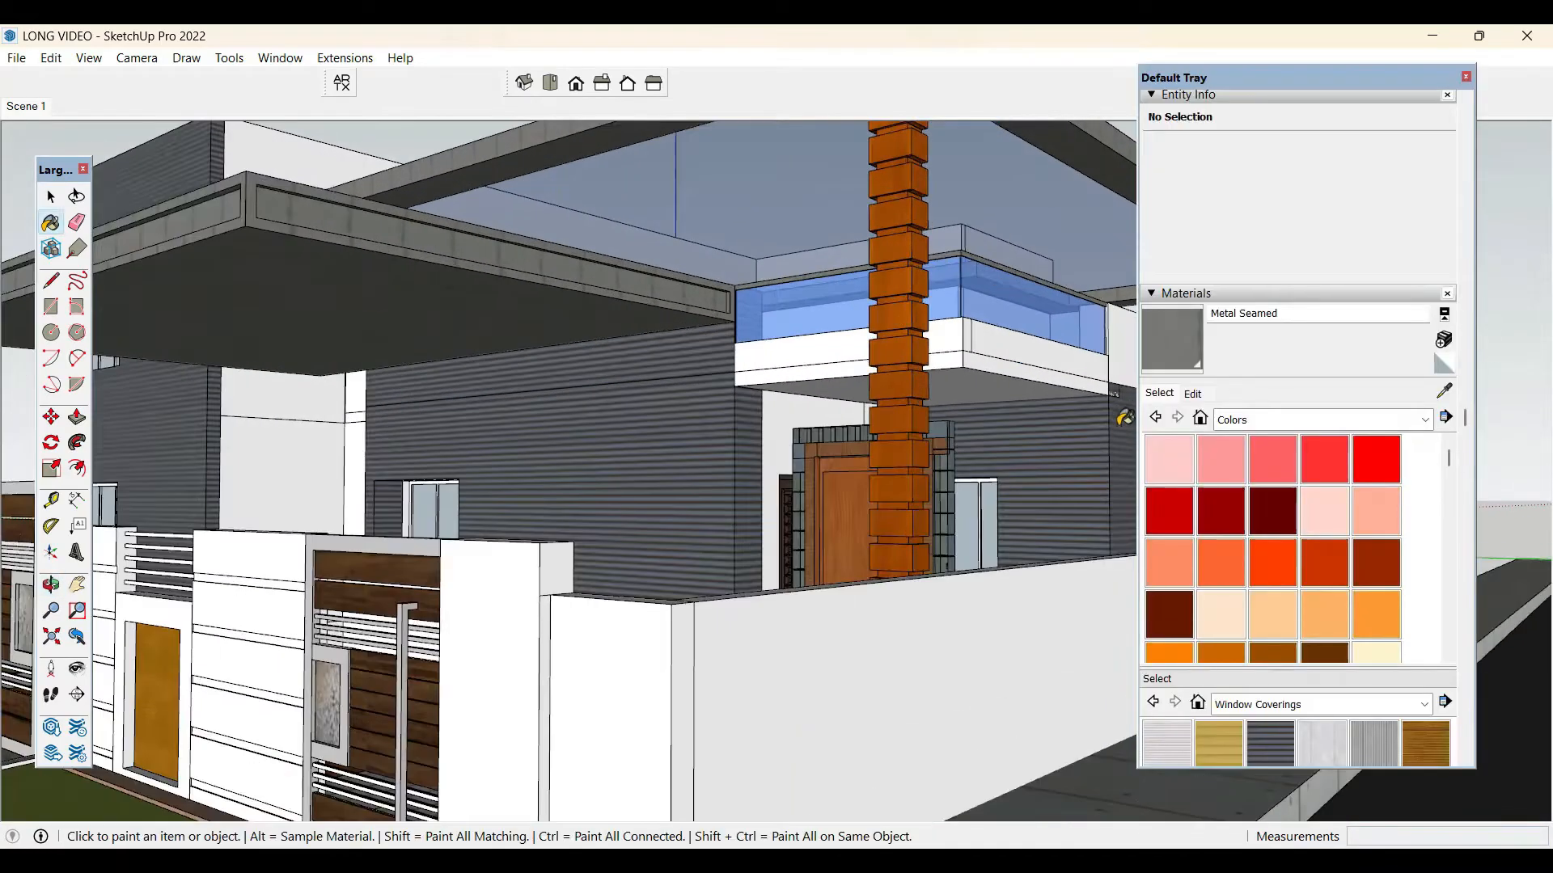
left_click(1467, 78)
- Split the floor slab's edge face with a vertical line at the wall corner, separating the stretch that overlaps the side wall's cladding
scroll(1167, 406, "up", 4)
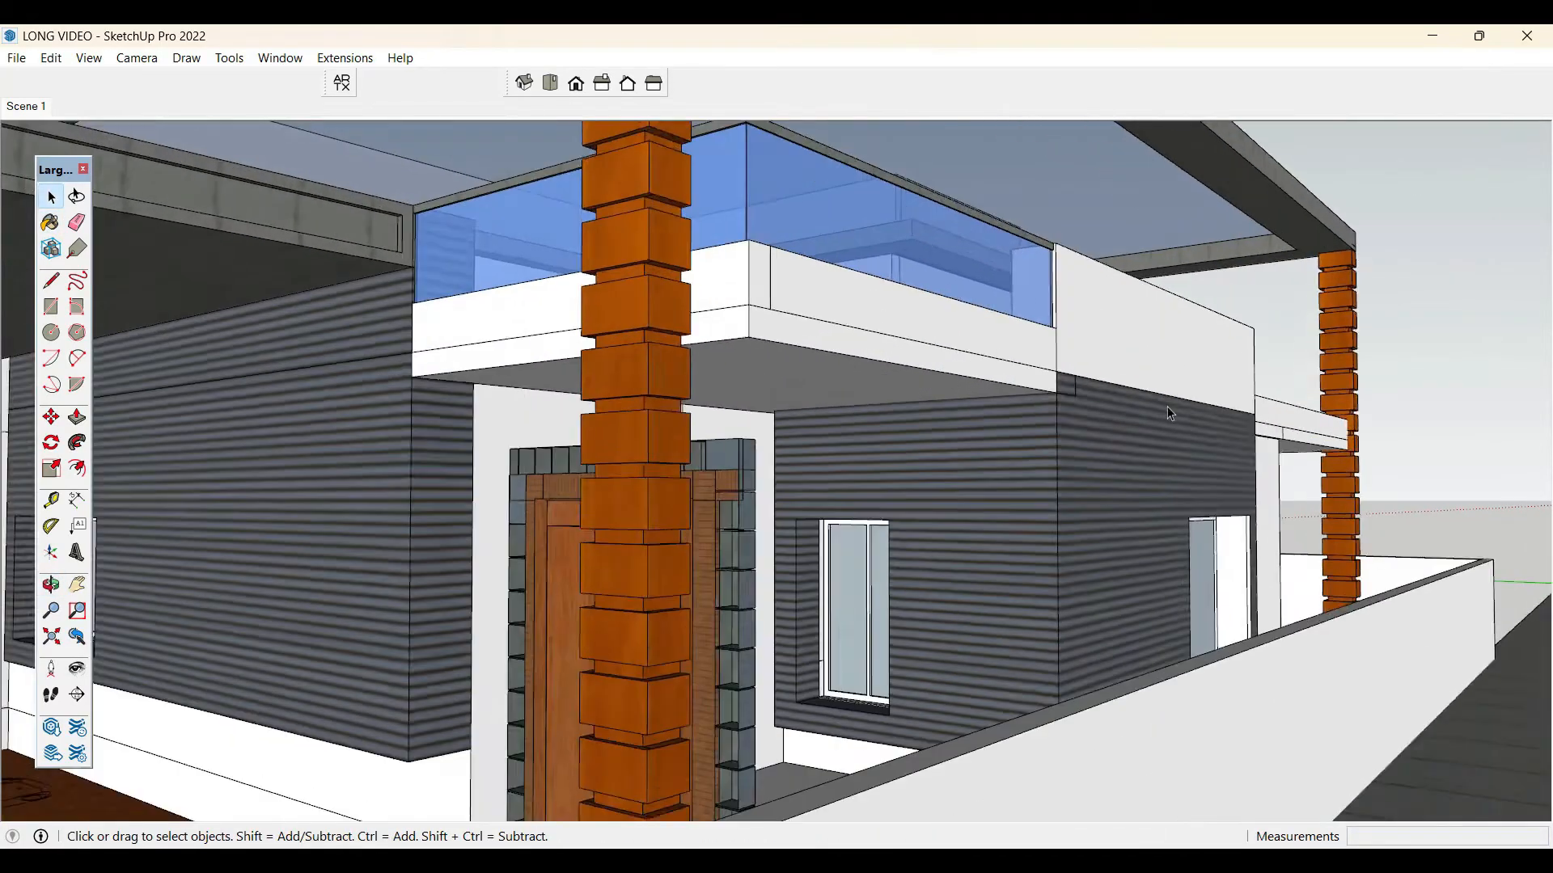
middle_click_drag(1167, 406, 1036, 441)
scroll(922, 442, "up", 3)
double_click(808, 438)
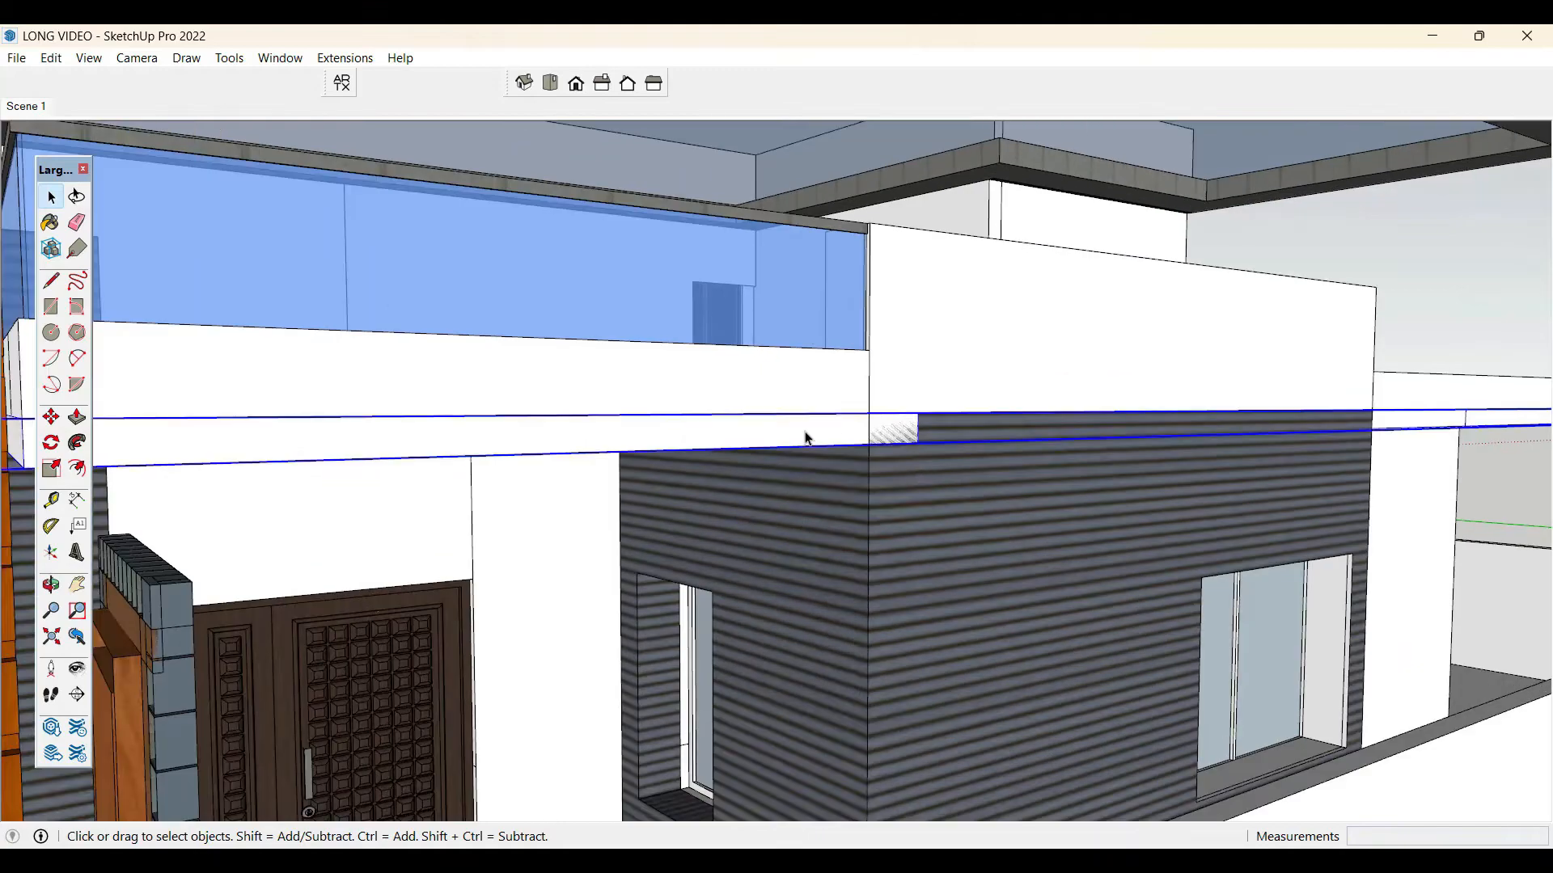
triple_click(805, 432)
middle_click_drag(982, 448, 936, 409)
scroll(988, 380, "up", 2)
scroll(930, 412, "up", 1)
key("l")
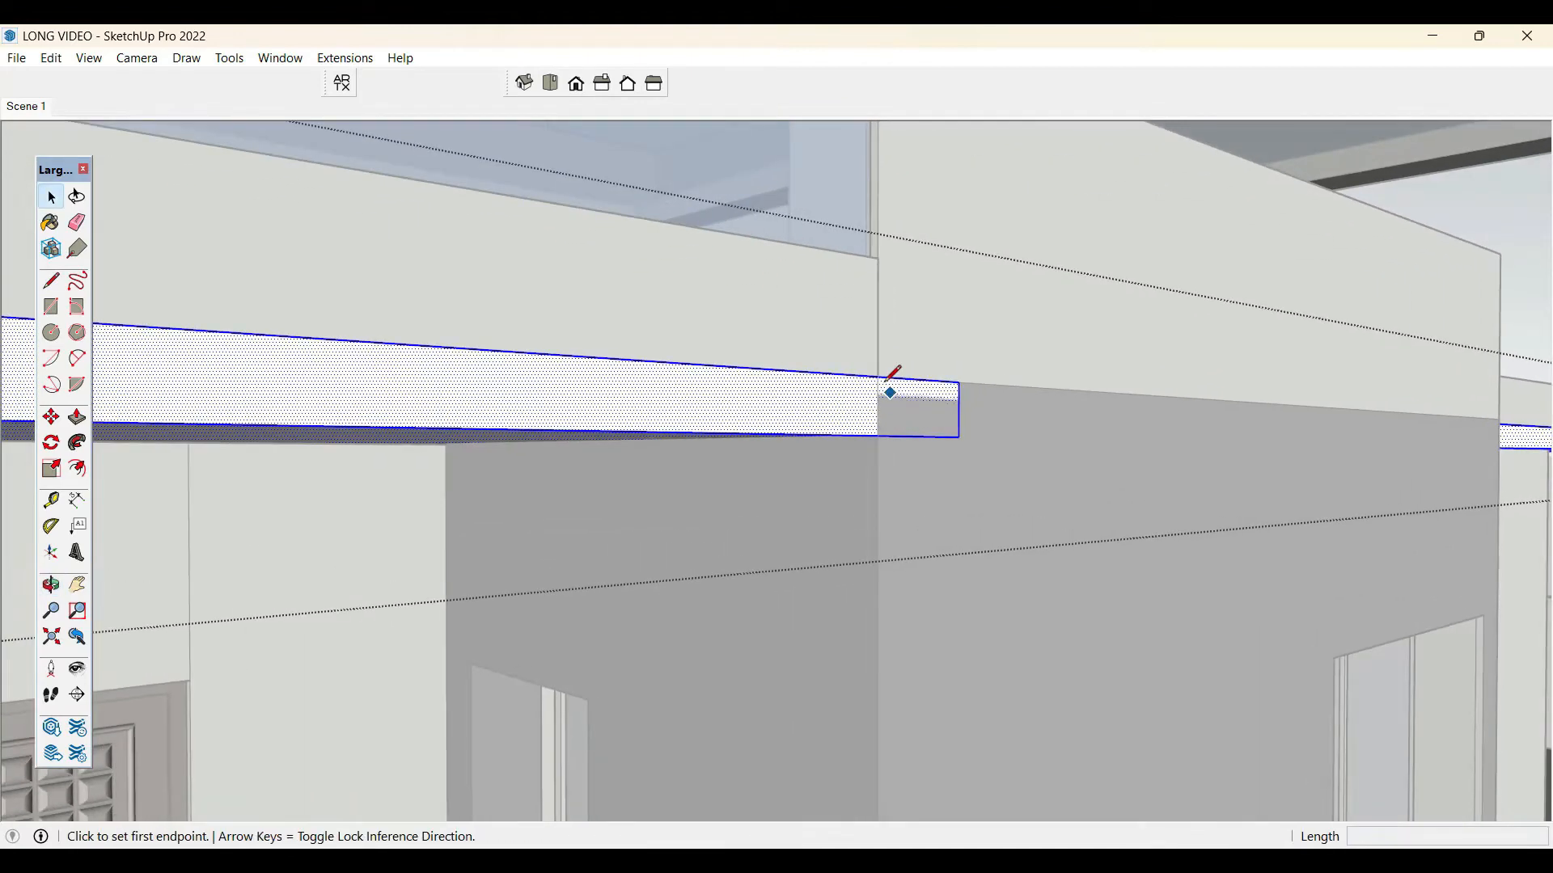
left_click(880, 376)
left_click(879, 436)
key("space")
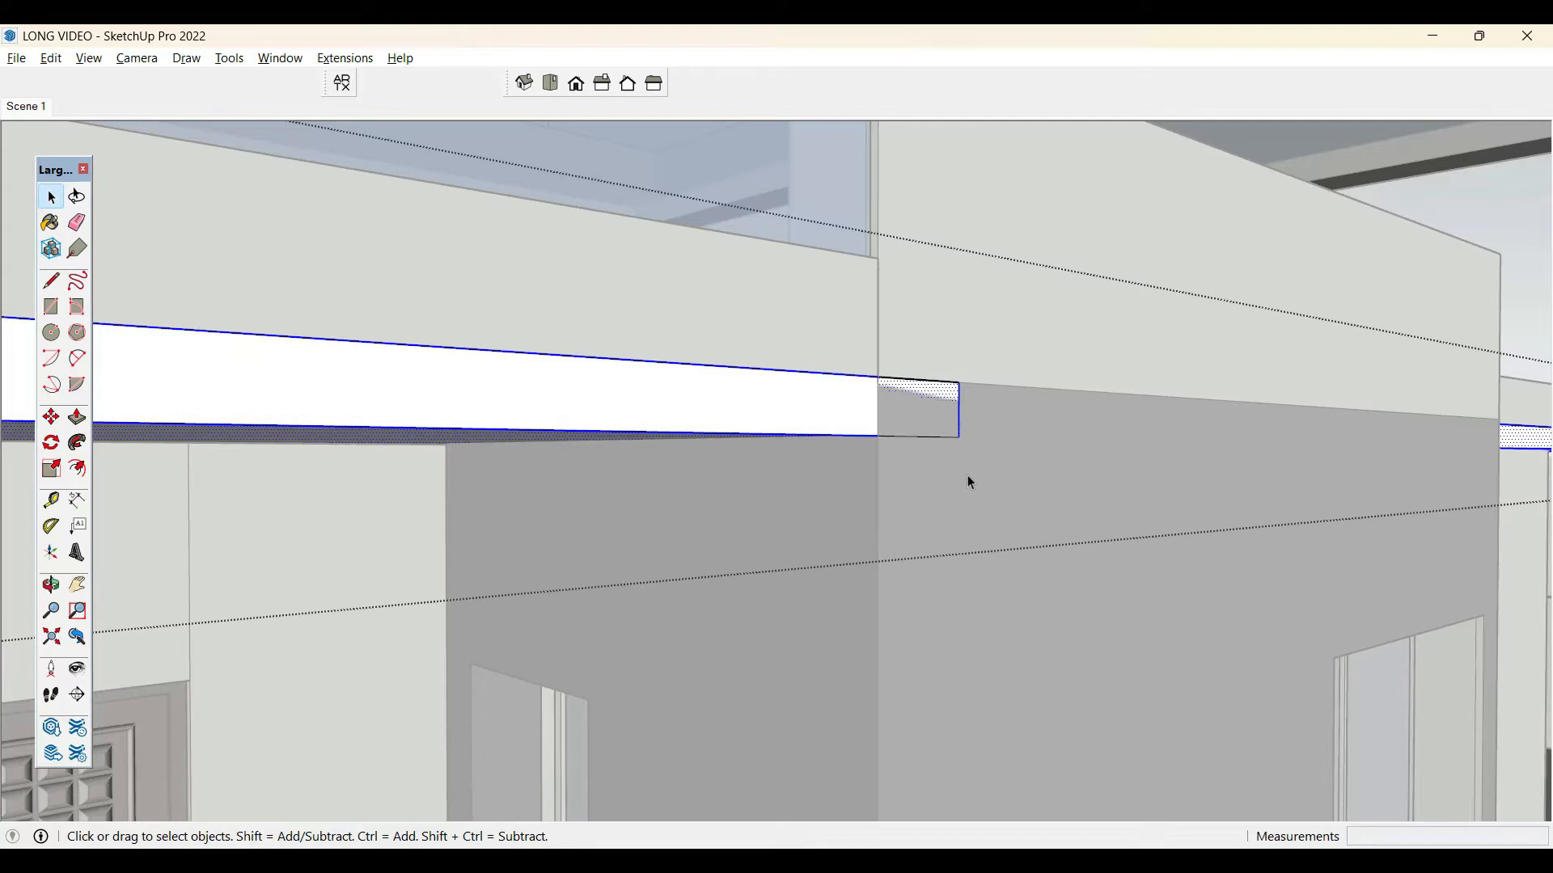
left_click(1012, 492)
left_click(1013, 492)
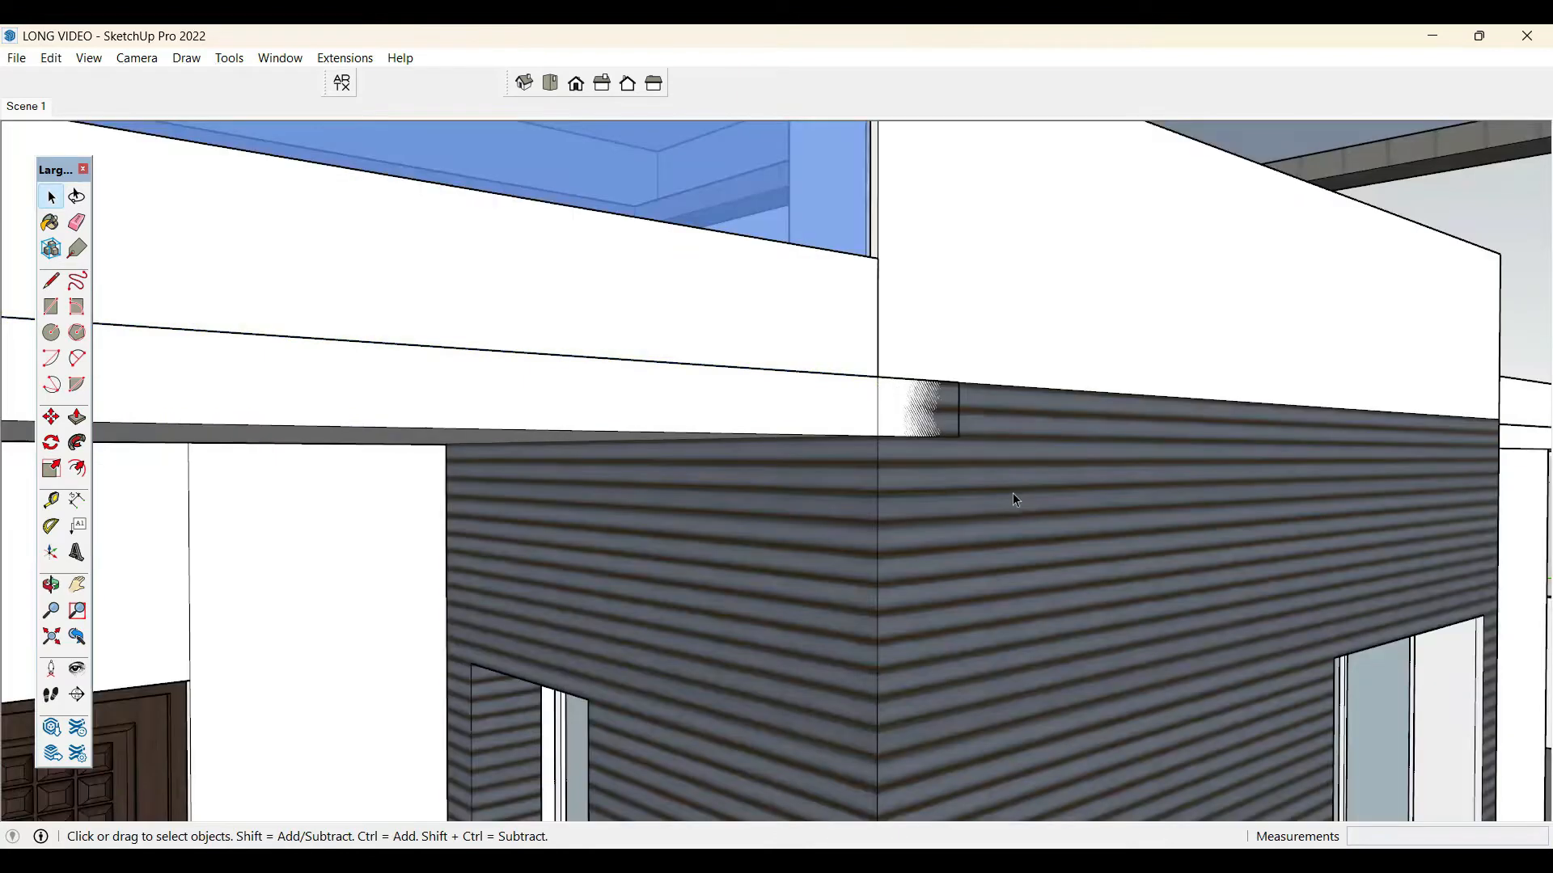
key("b")
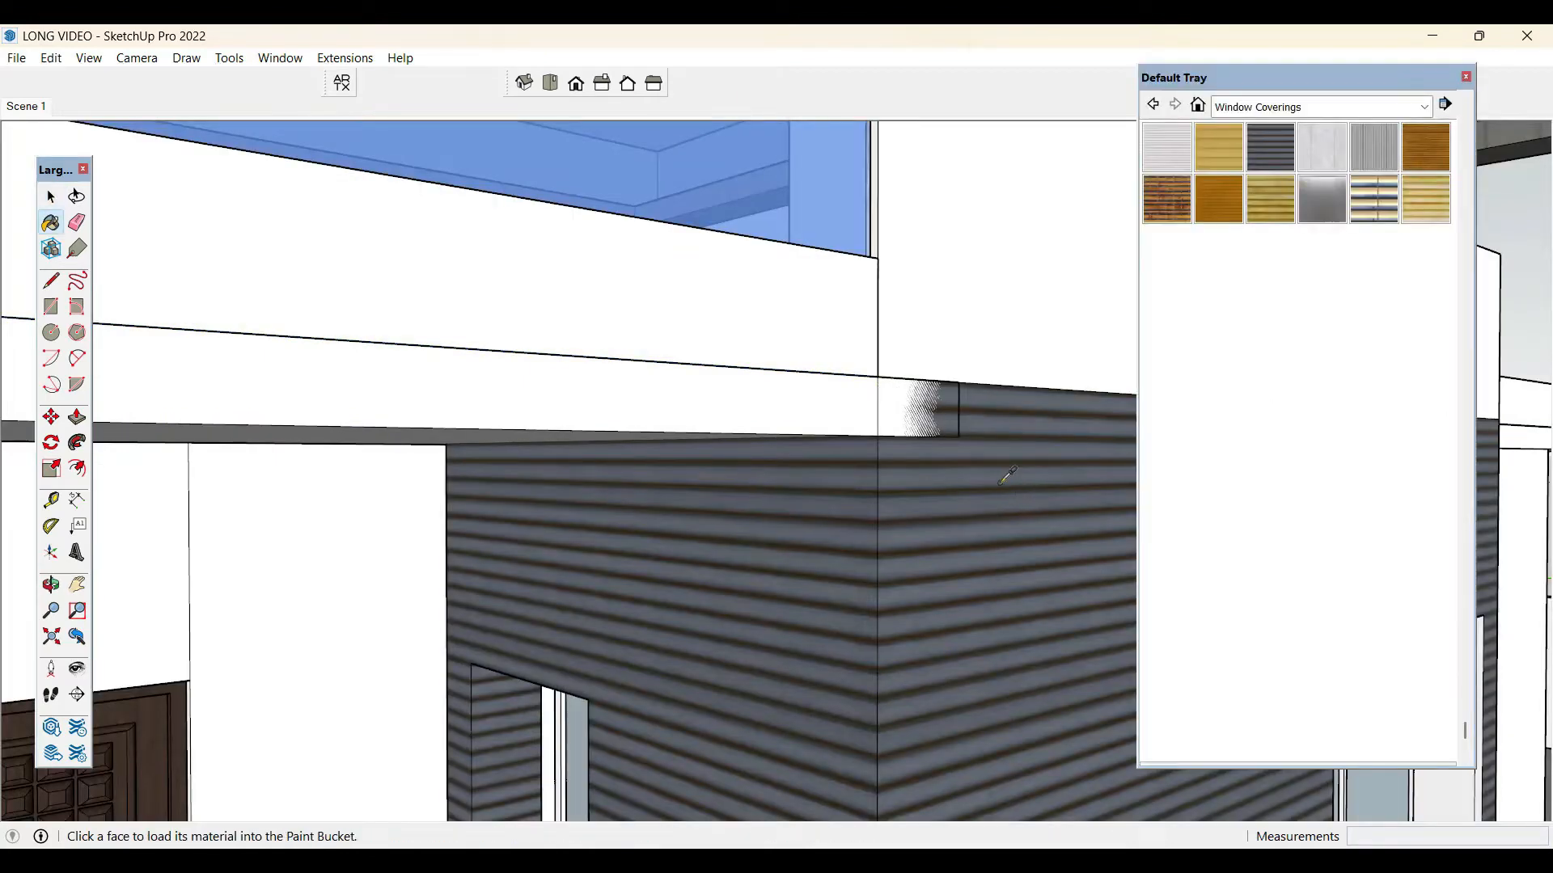
key("space")
double_click(909, 409)
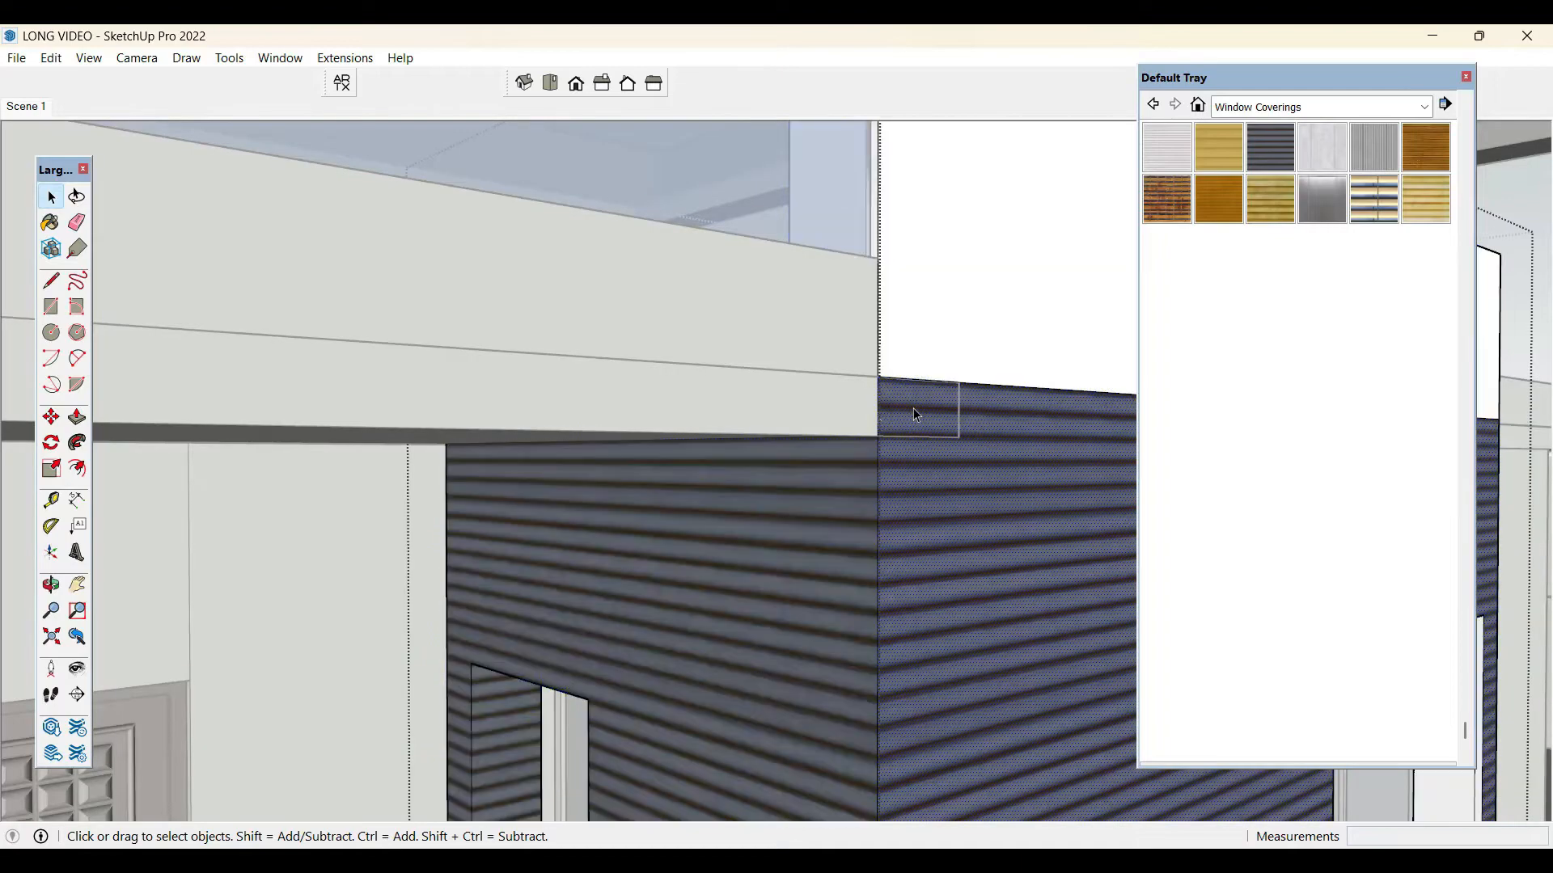
key("Escape")
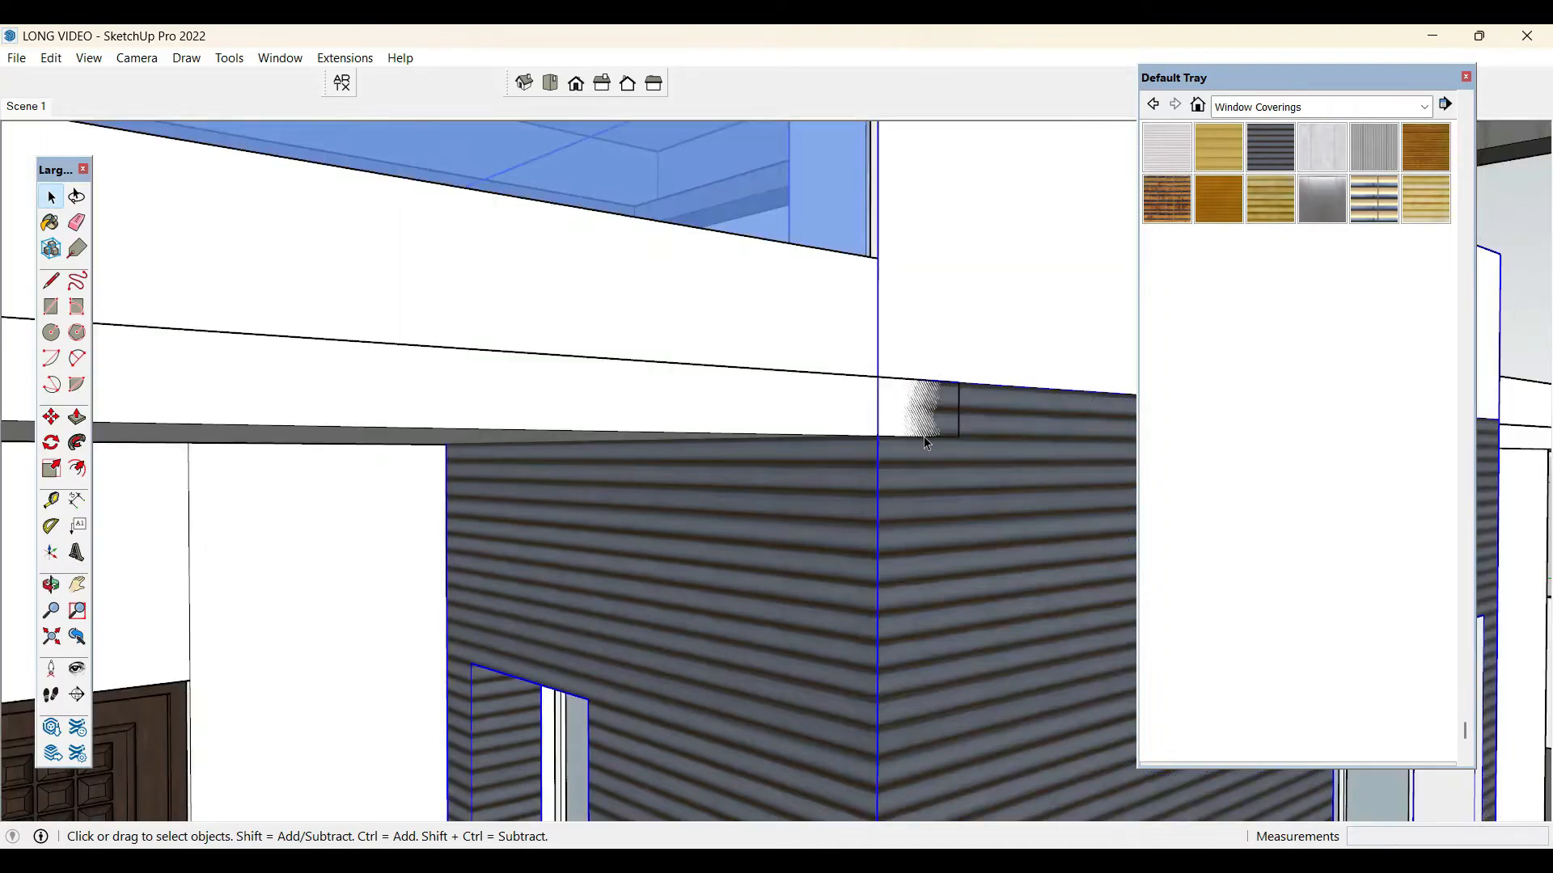
- Pull the clad side wall face outward 5/16" so it covers the overlapping slab edge, and leave the wall group
double_click(971, 475)
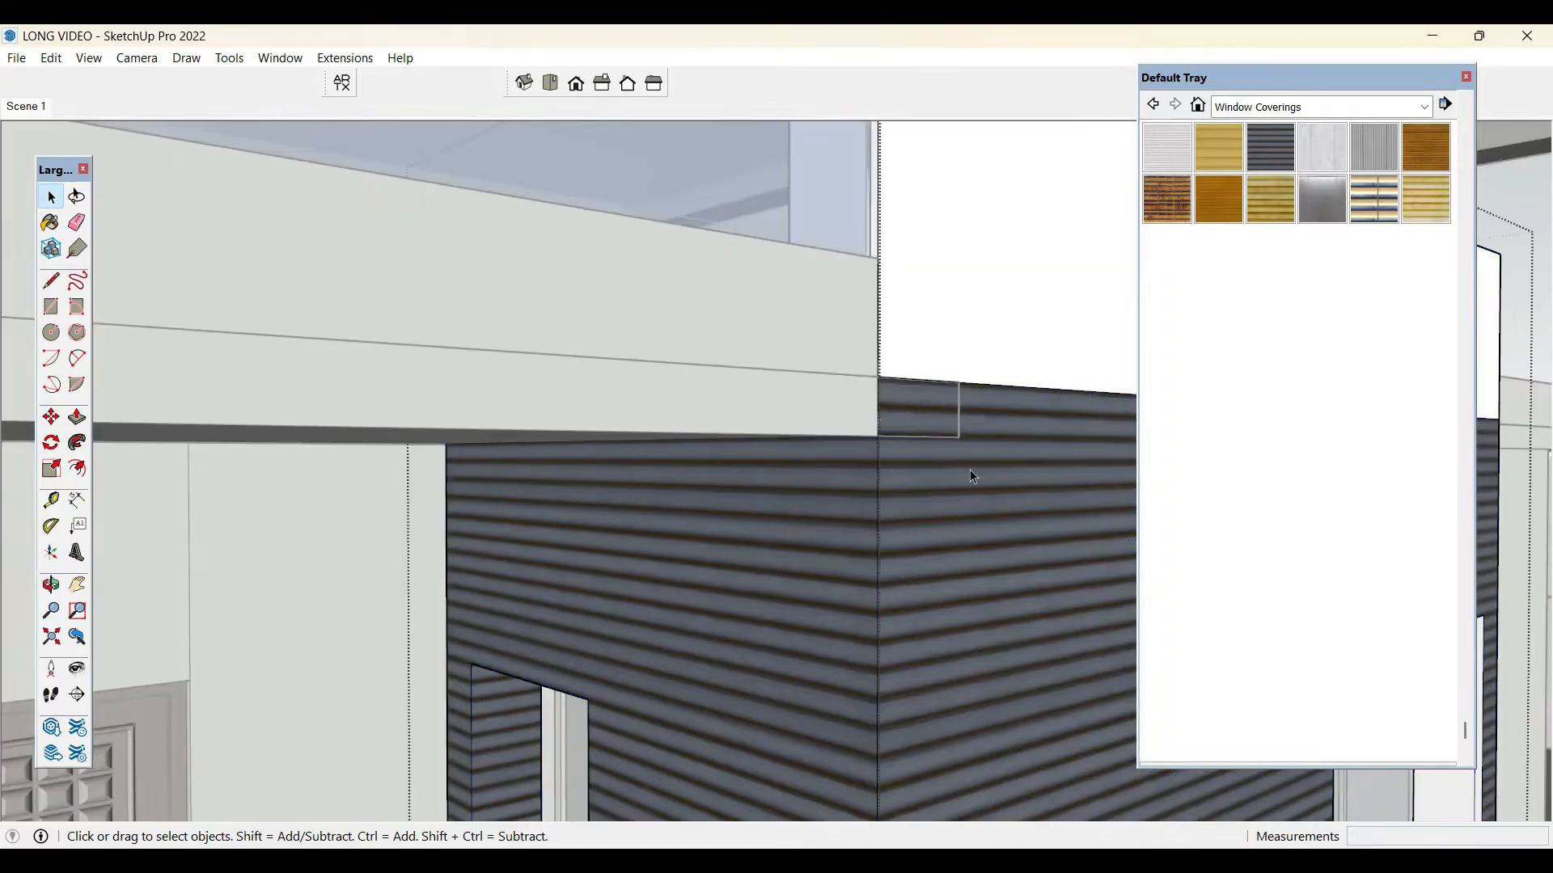
key("p")
left_click(969, 480)
left_click(969, 481)
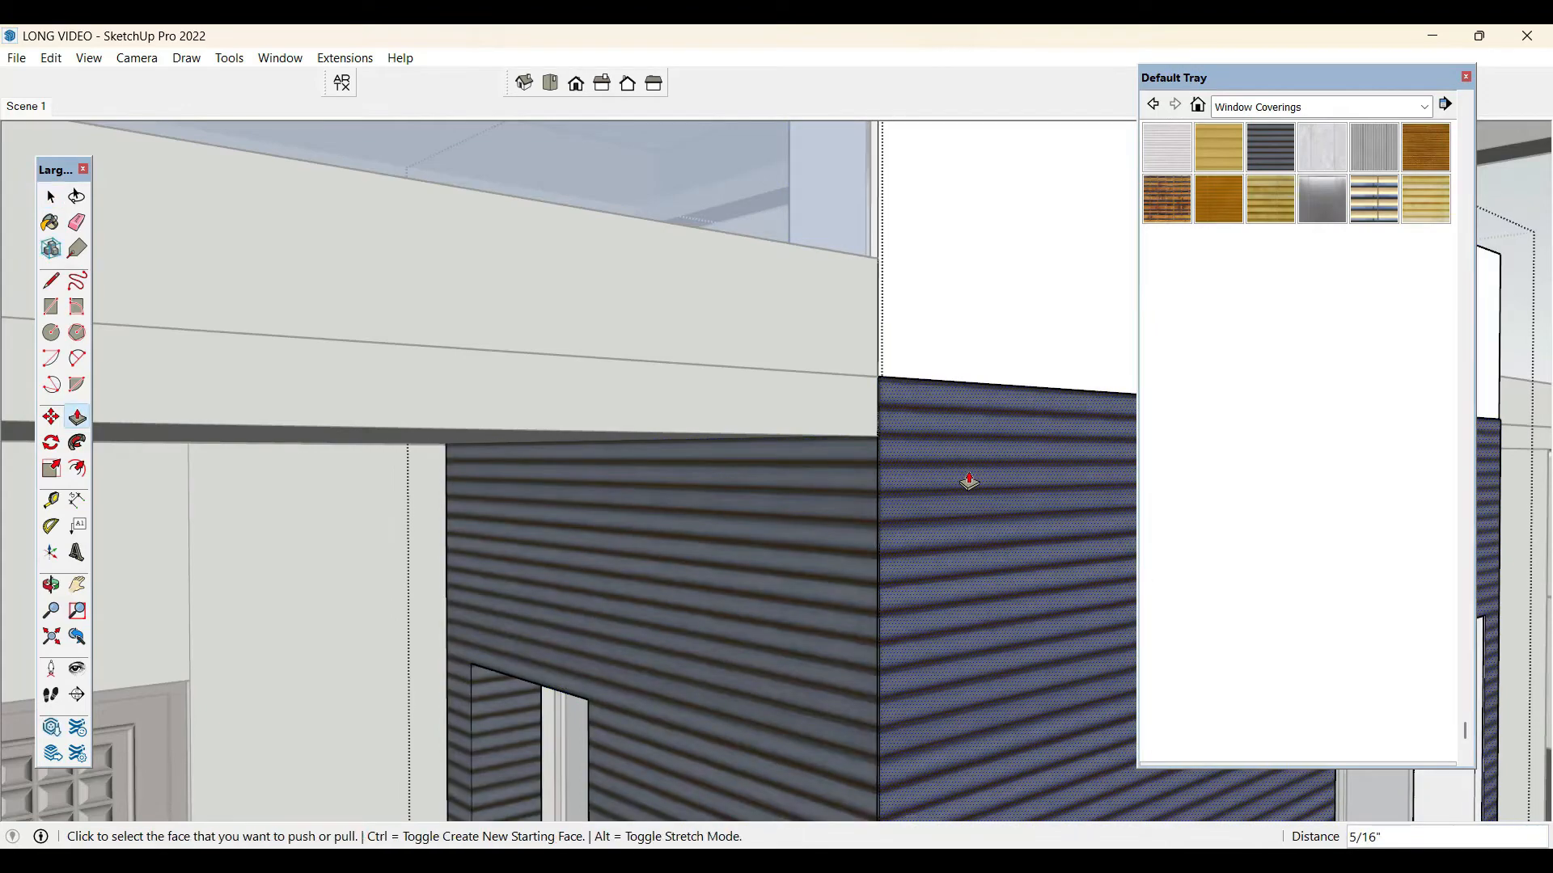
left_click(1466, 77)
scroll(1147, 412, "down", 3)
middle_click_drag(1147, 413, 979, 517)
key("space")
scroll(1136, 406, "down", 2)
key("Escape")
- Place the silver car component in the carport beside the blue SUV and delete the red car picture inside it
scroll(1136, 407, "down", 4)
scroll(639, 429, "down", 3)
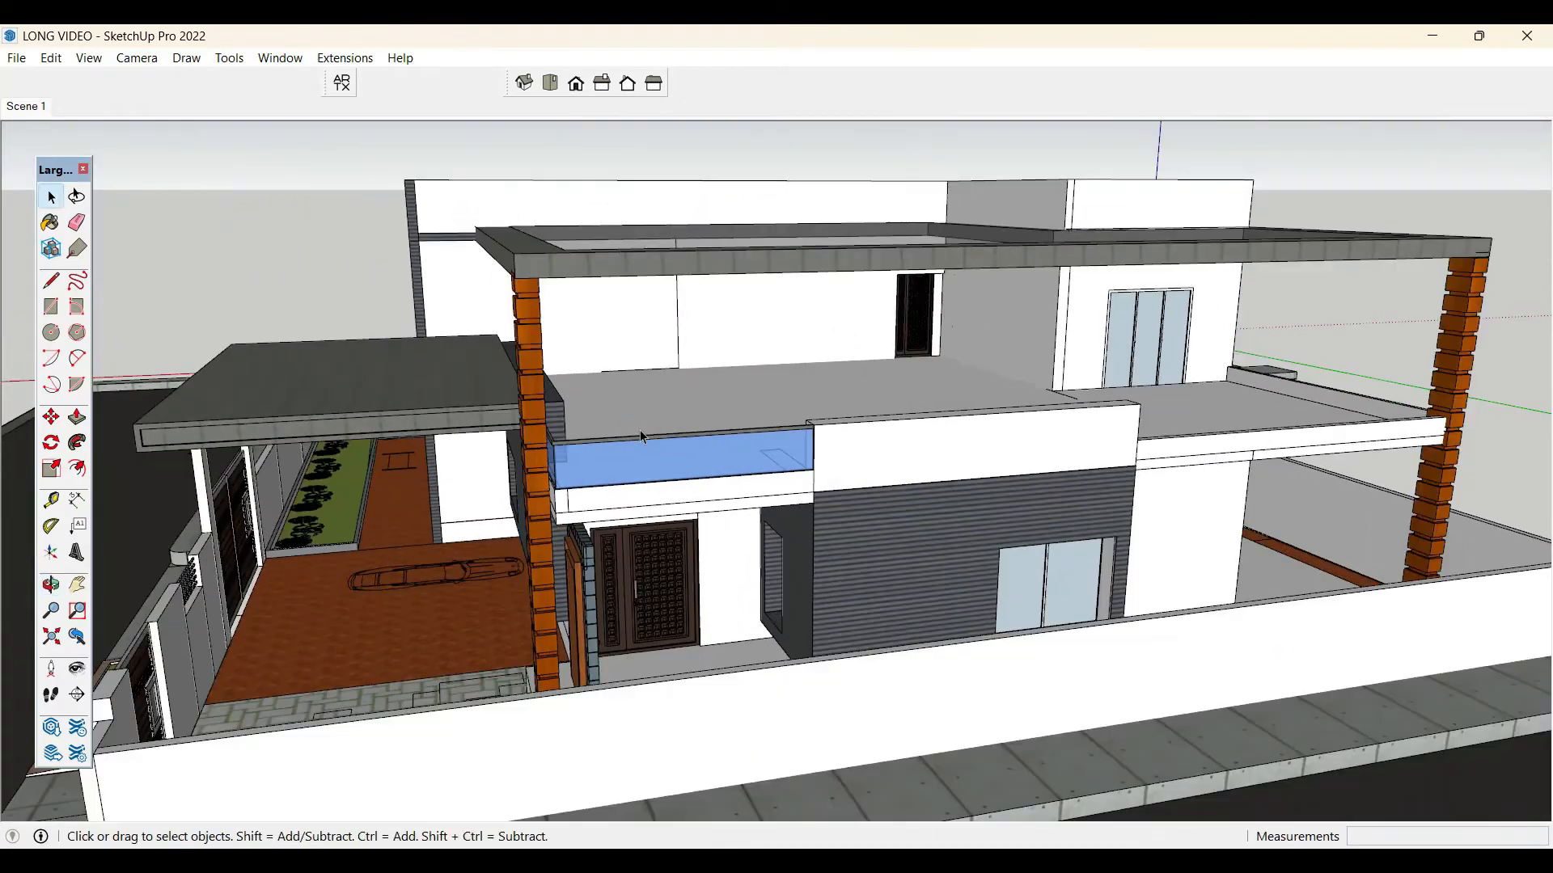
scroll(711, 404, "down", 2)
middle_click_drag(712, 404, 1031, 366)
middle_click_drag(922, 326, 924, 563)
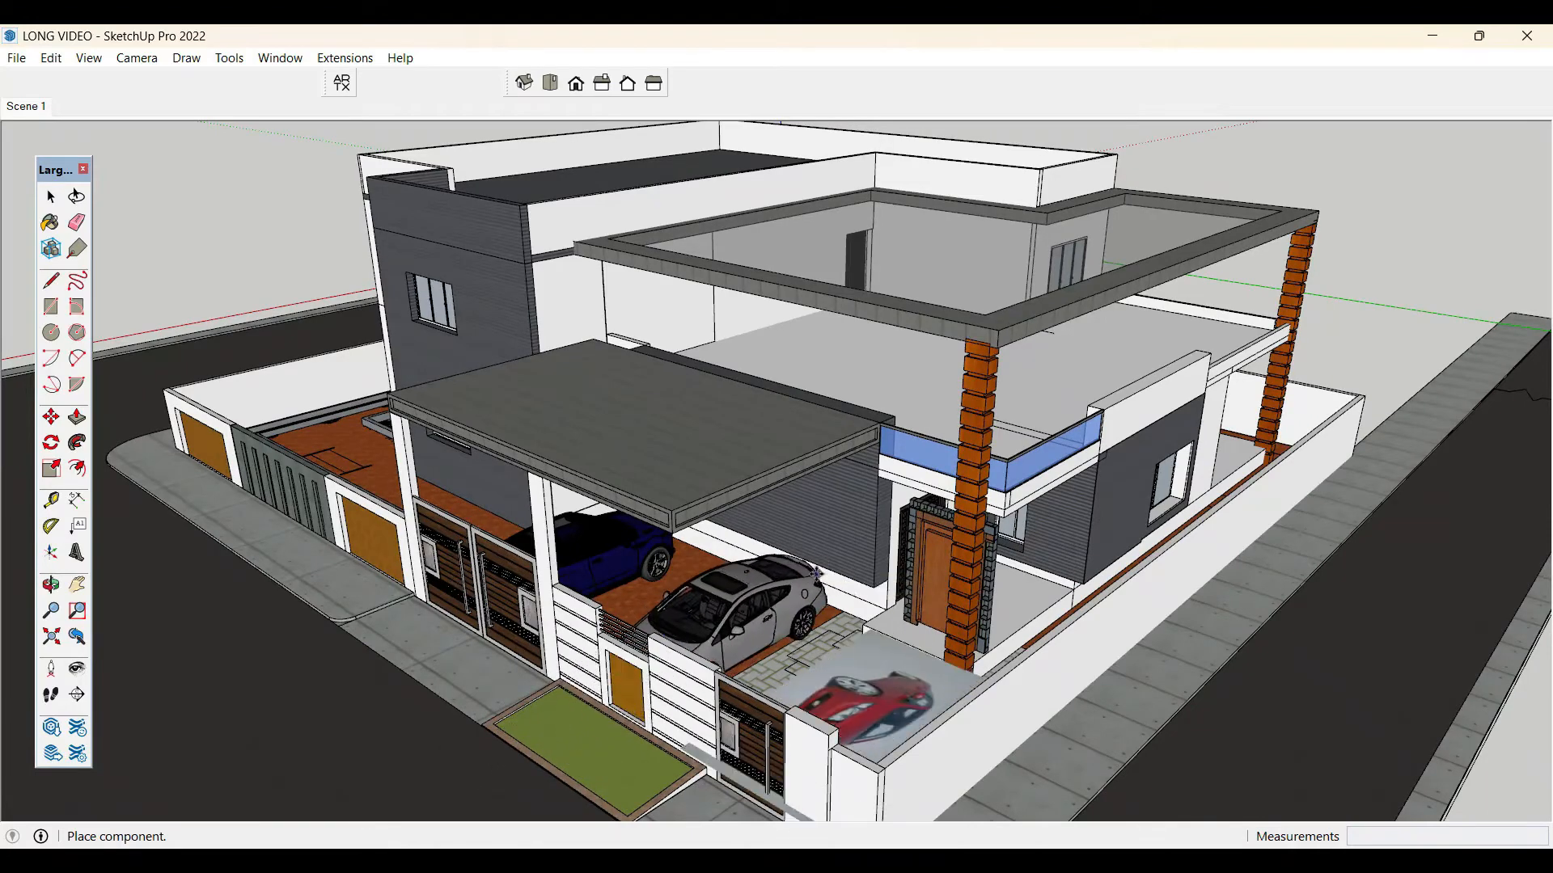
left_click(878, 669)
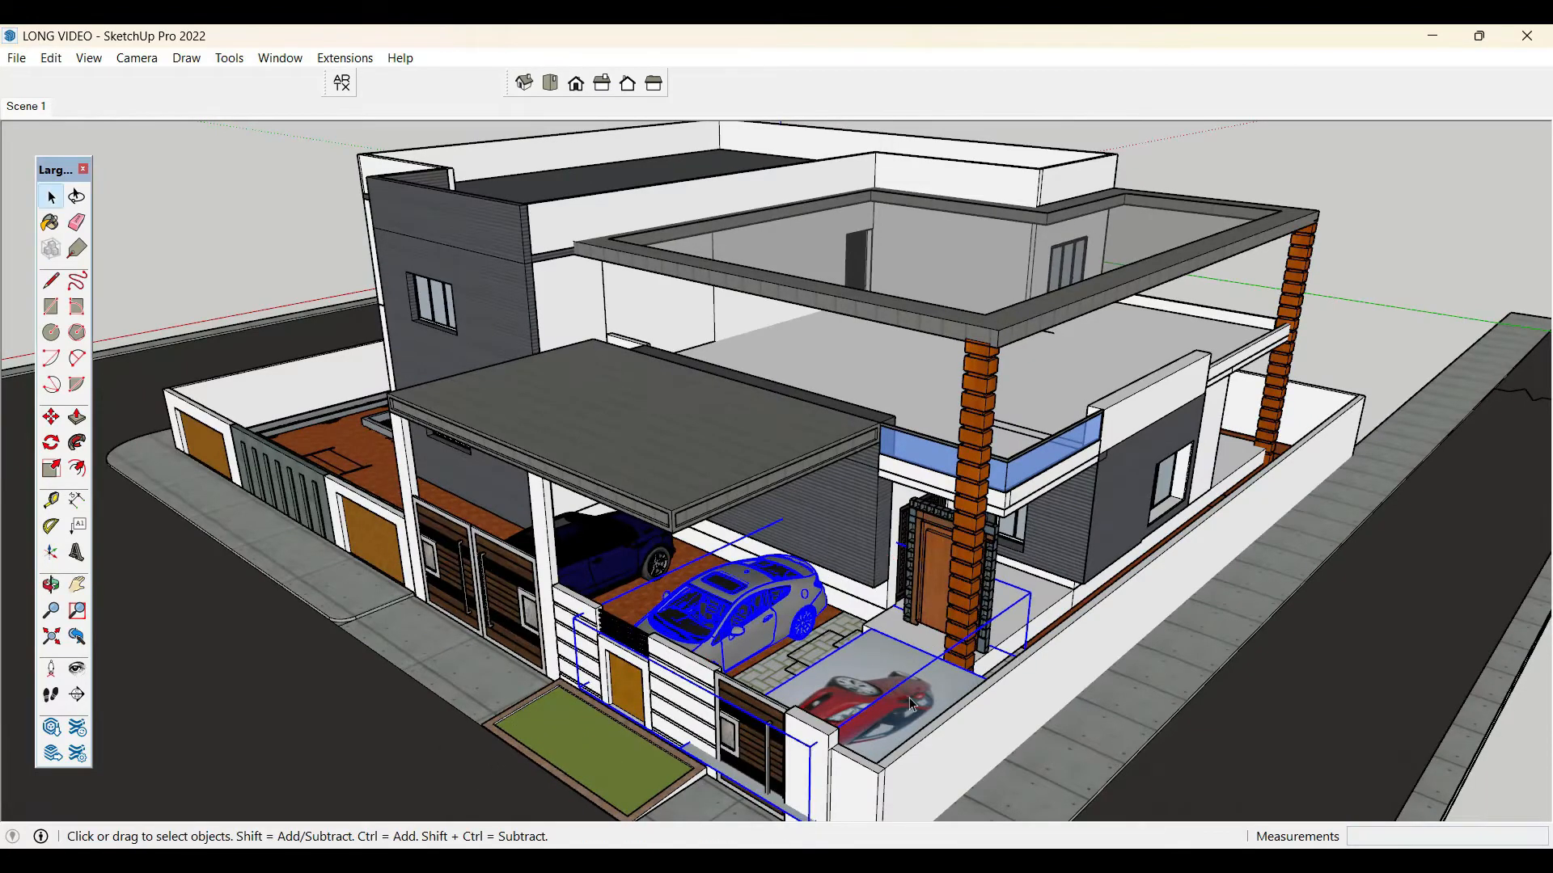
double_click(912, 704)
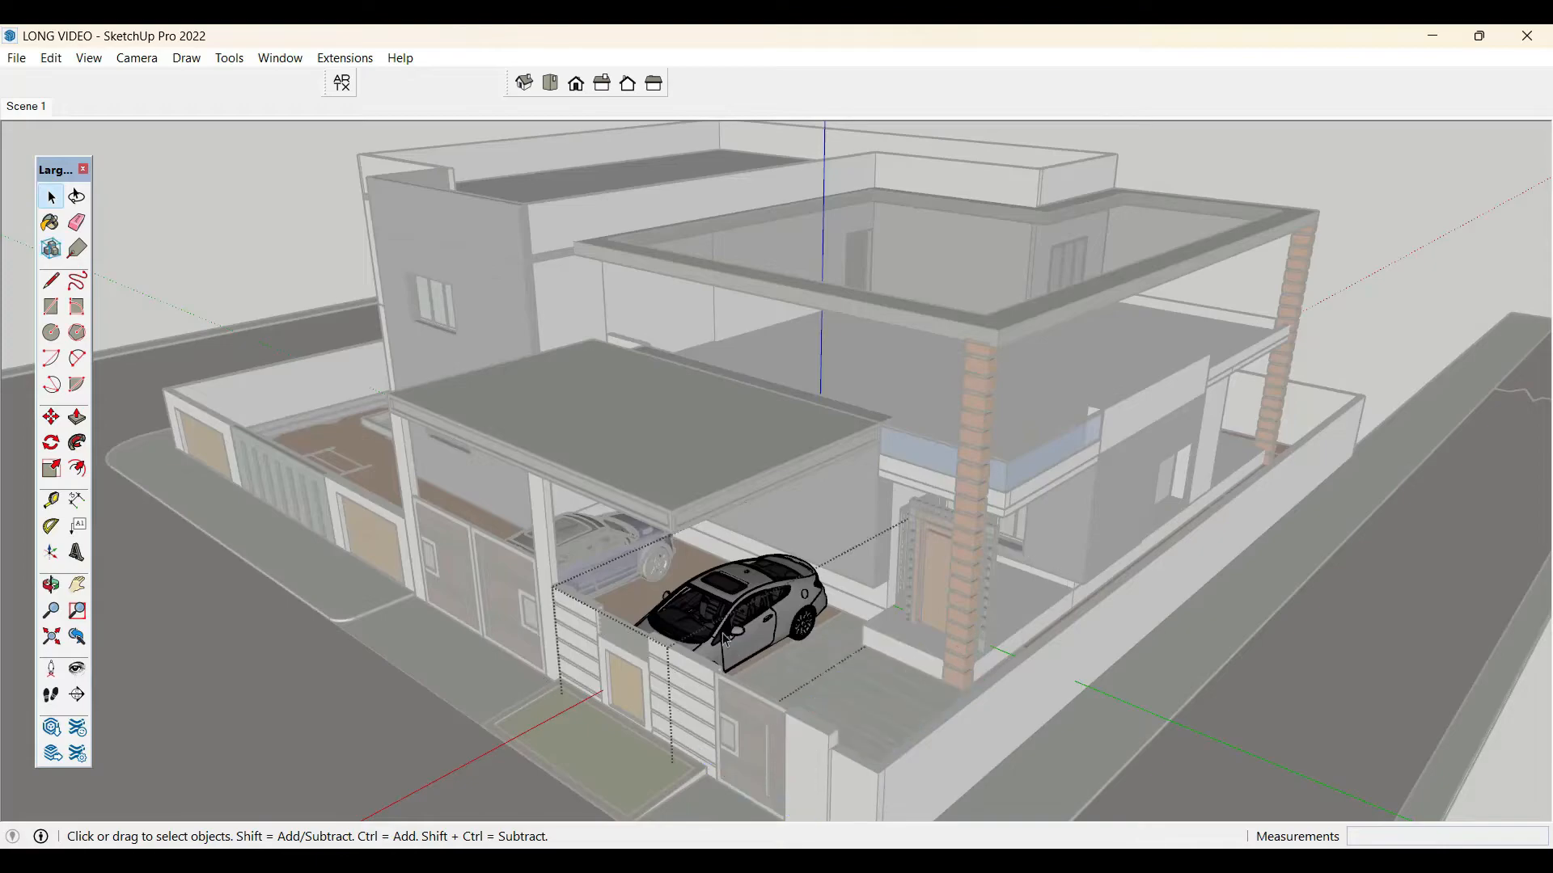
middle_click_drag(913, 705, 730, 598)
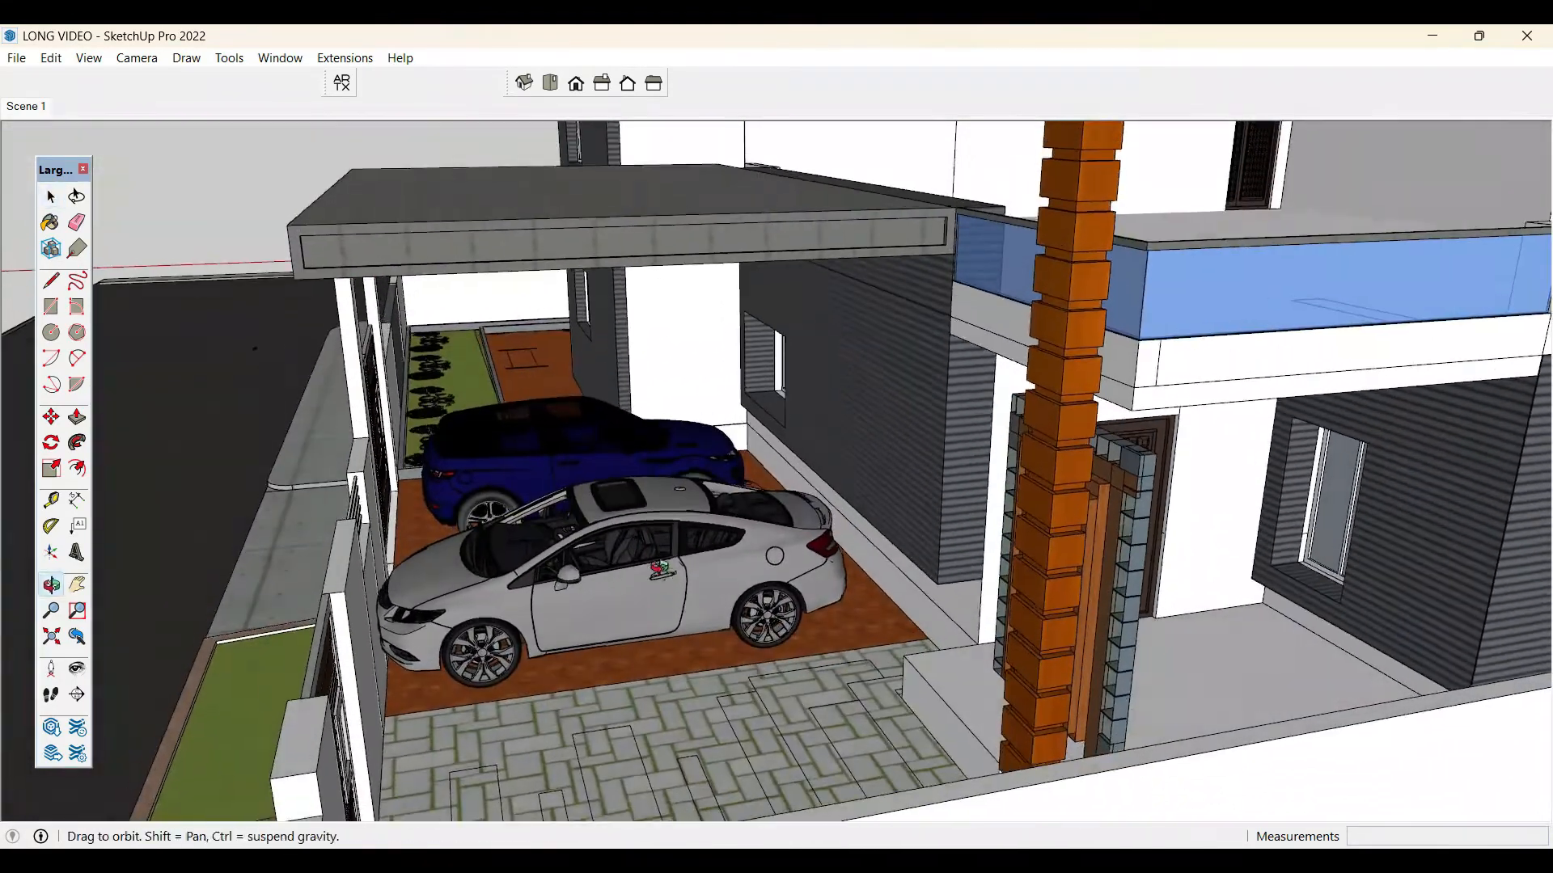
- Lower the silver car vertically onto the carport floor
left_click(729, 597)
scroll(729, 597, "up", 5)
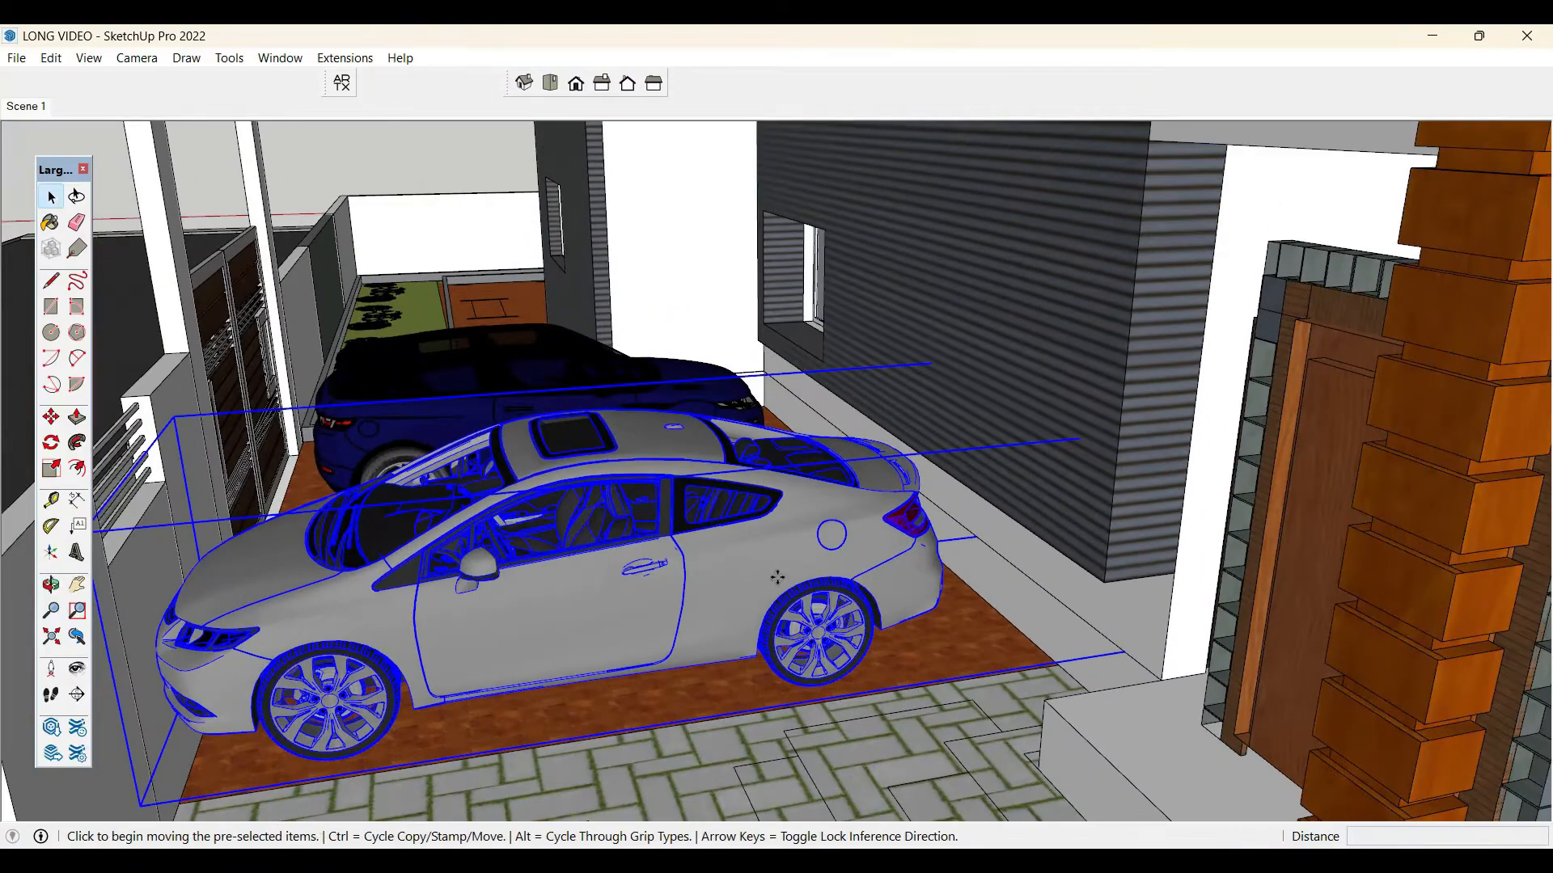
scroll(777, 578, "up", 2)
left_click(777, 577)
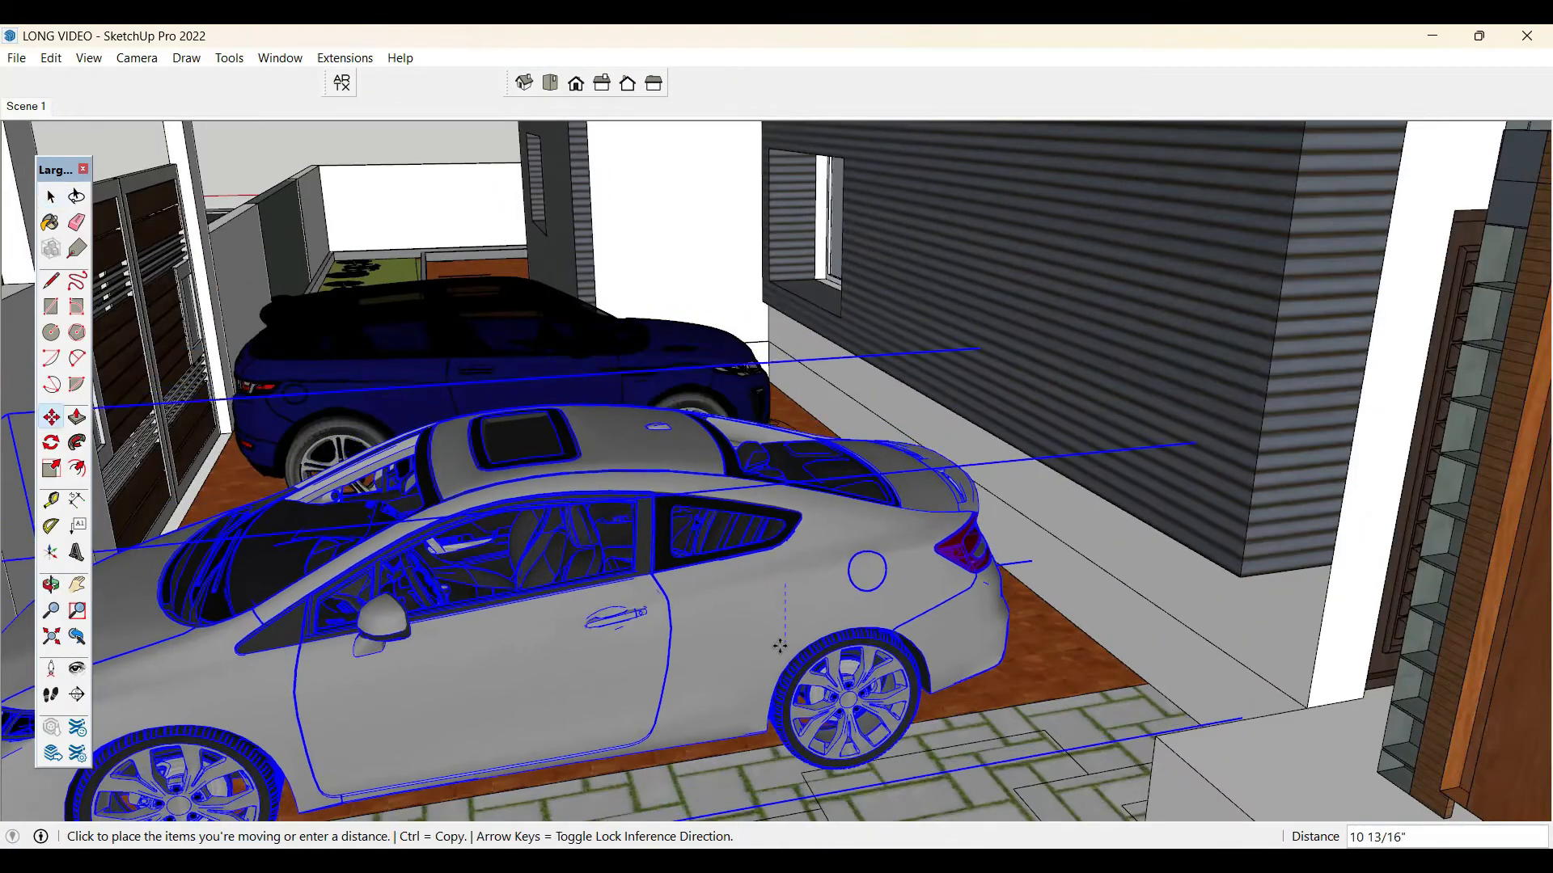
left_click(1098, 554)
key("space")
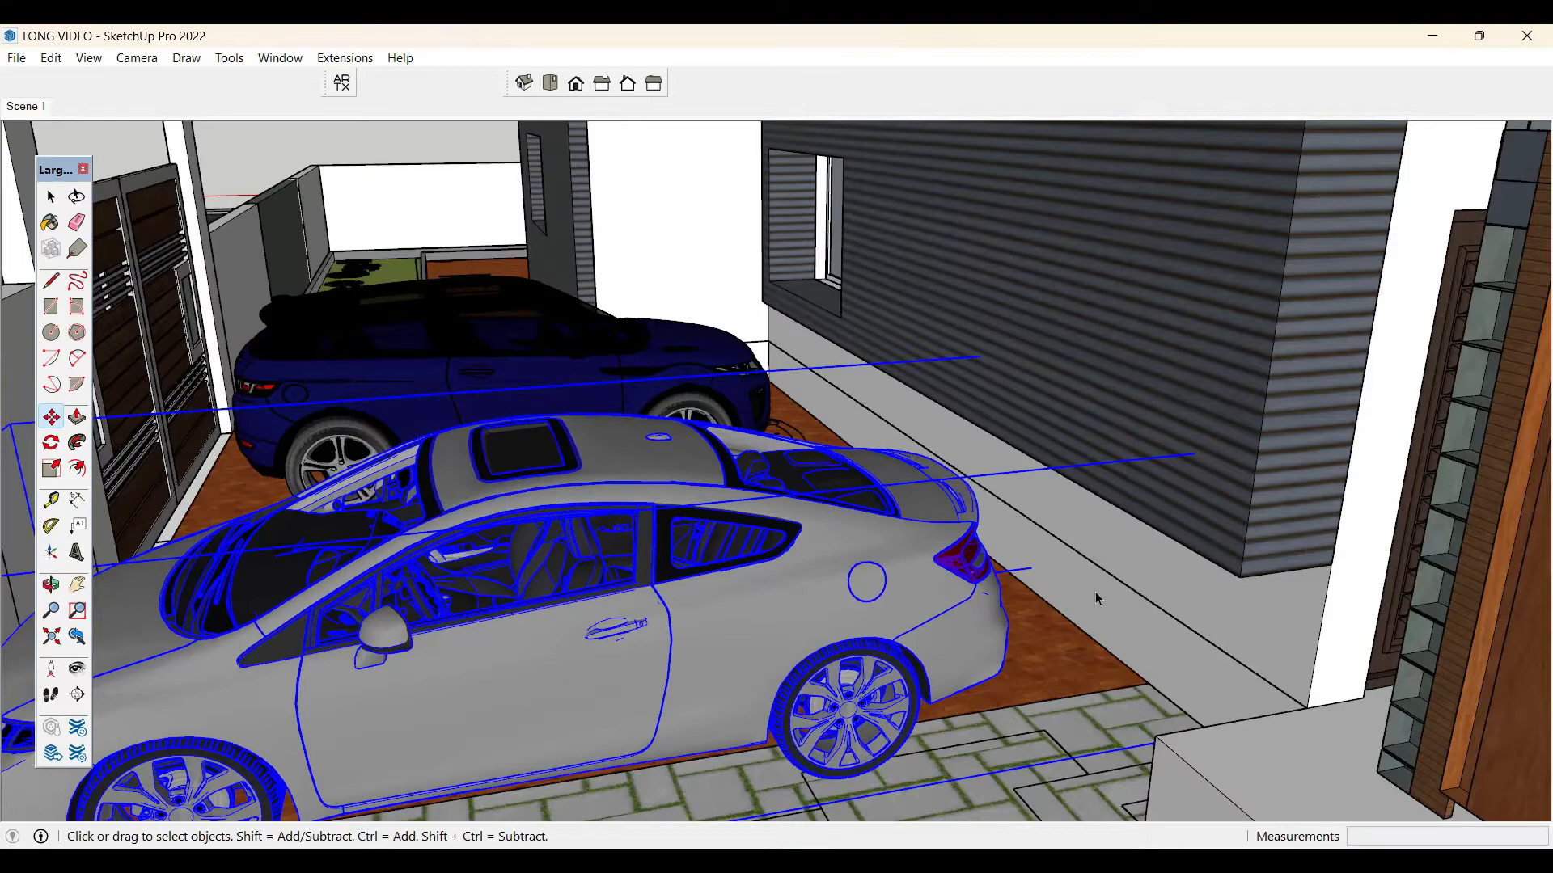
- Scale the silver car down uniformly to fit the parking space
scroll(1096, 602, "down", 5)
middle_click_drag(1095, 603, 861, 652)
key("s")
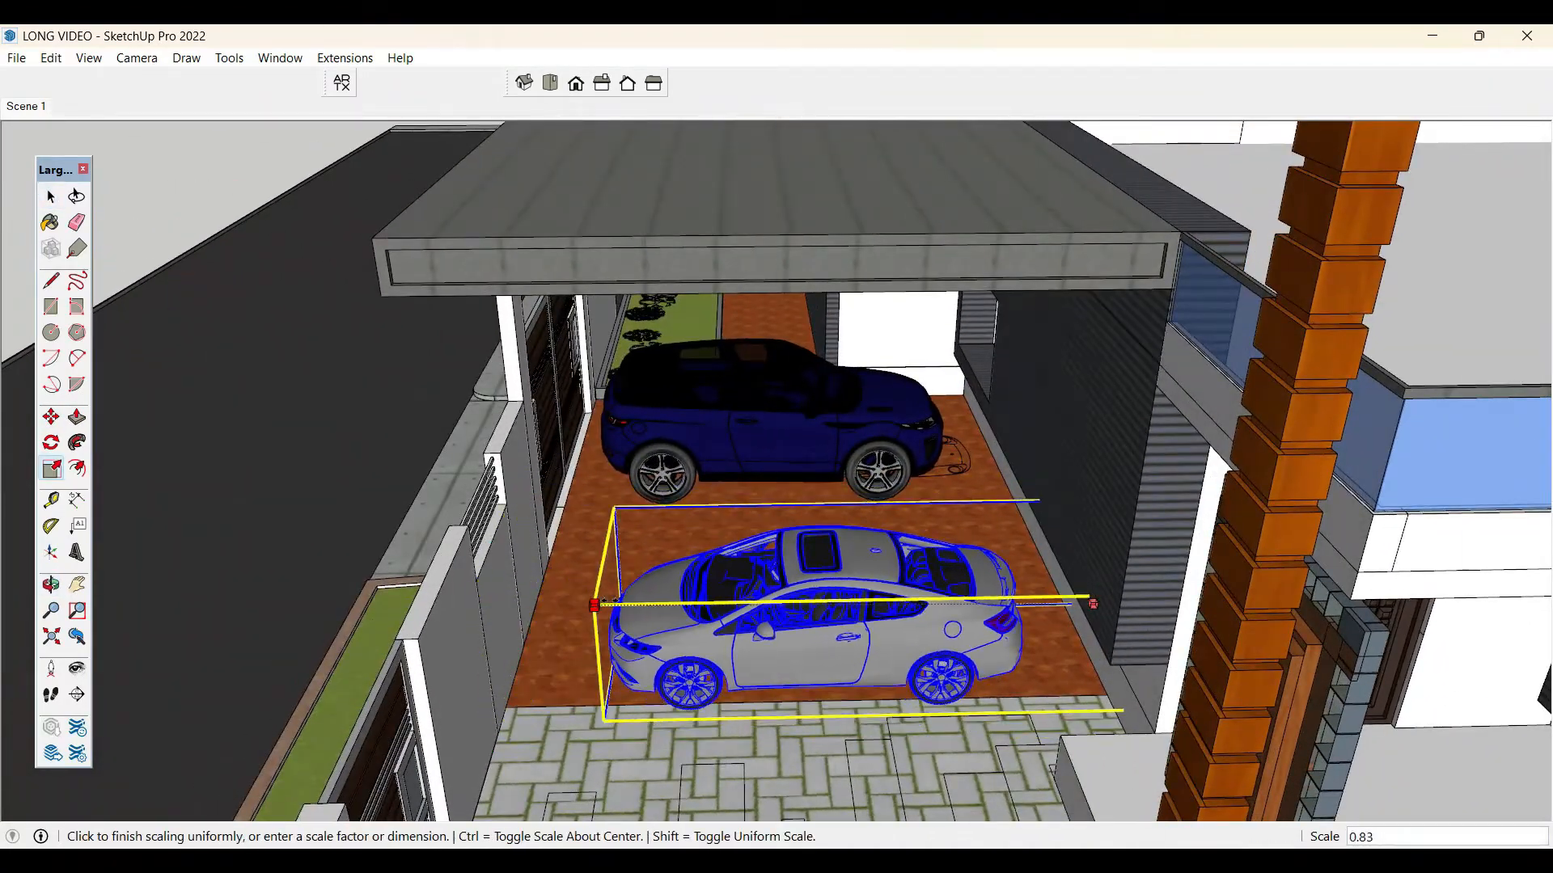
left_click(580, 605)
key("space")
- Move the silver car about 2' 8" along the green axis toward the blue SUV
scroll(797, 641, "up", 4)
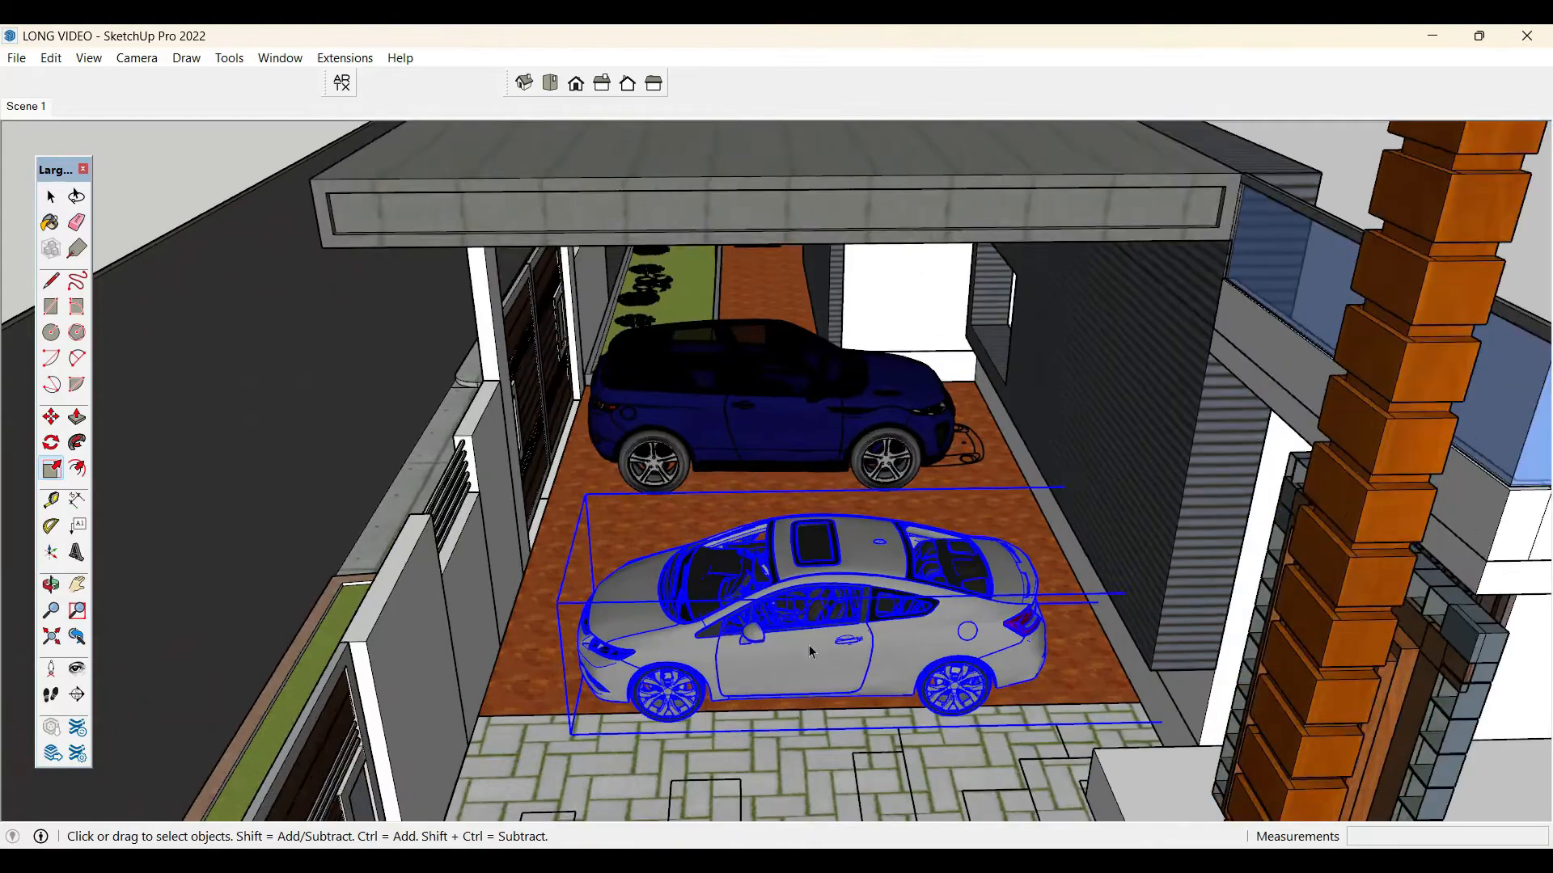
key("m")
left_click(794, 565)
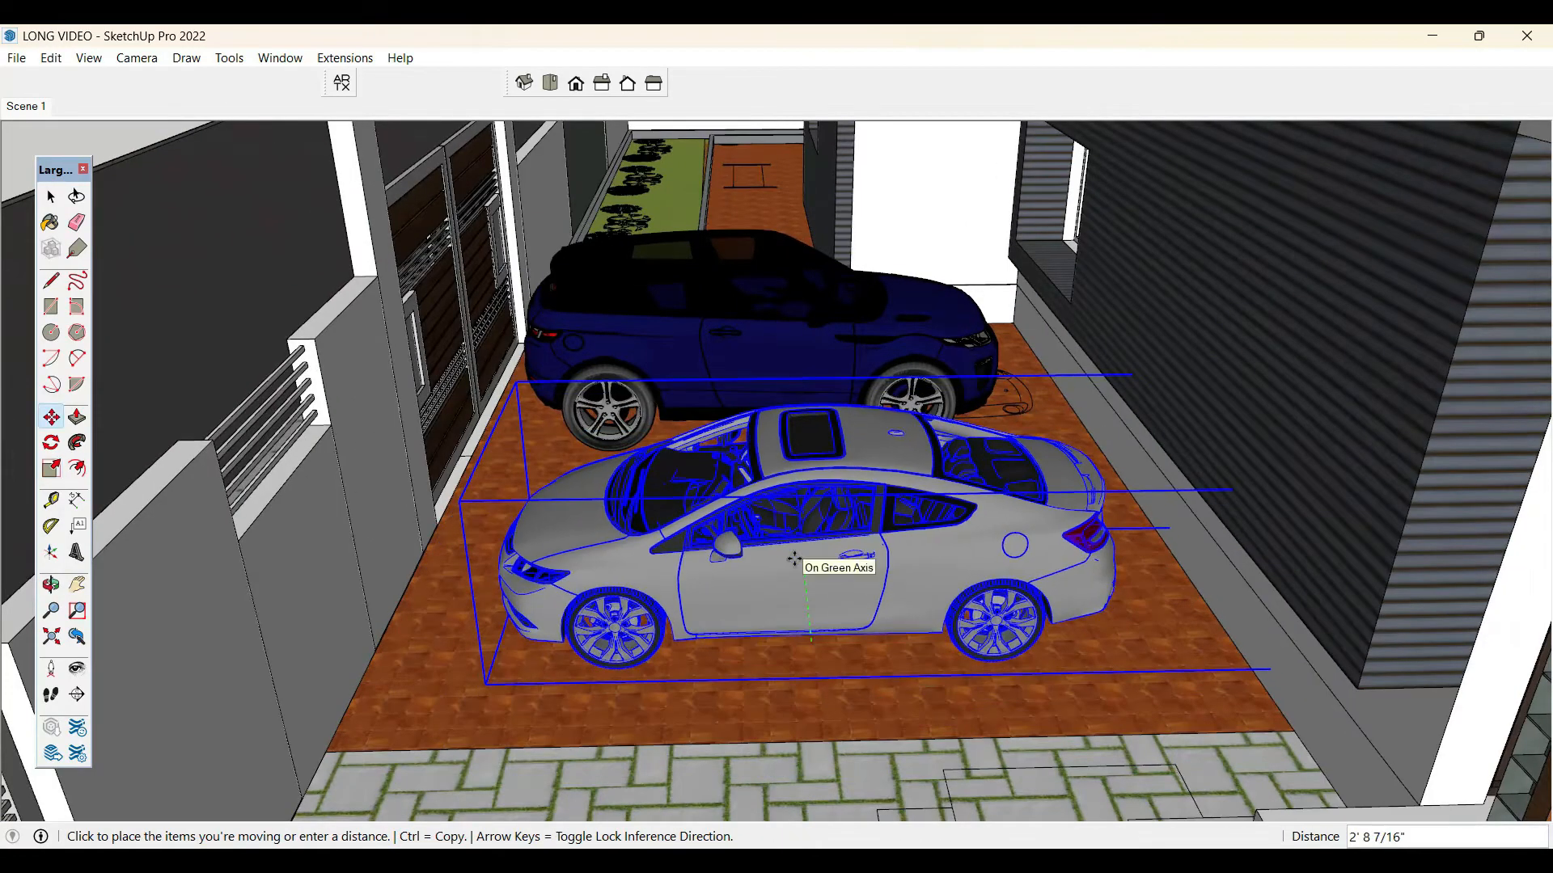
left_click(802, 566)
key("space")
- Move the blue SUV sideways away from the silver car, toward the carport's far post
scroll(802, 569, "down", 3)
middle_click_drag(833, 582, 1410, 531)
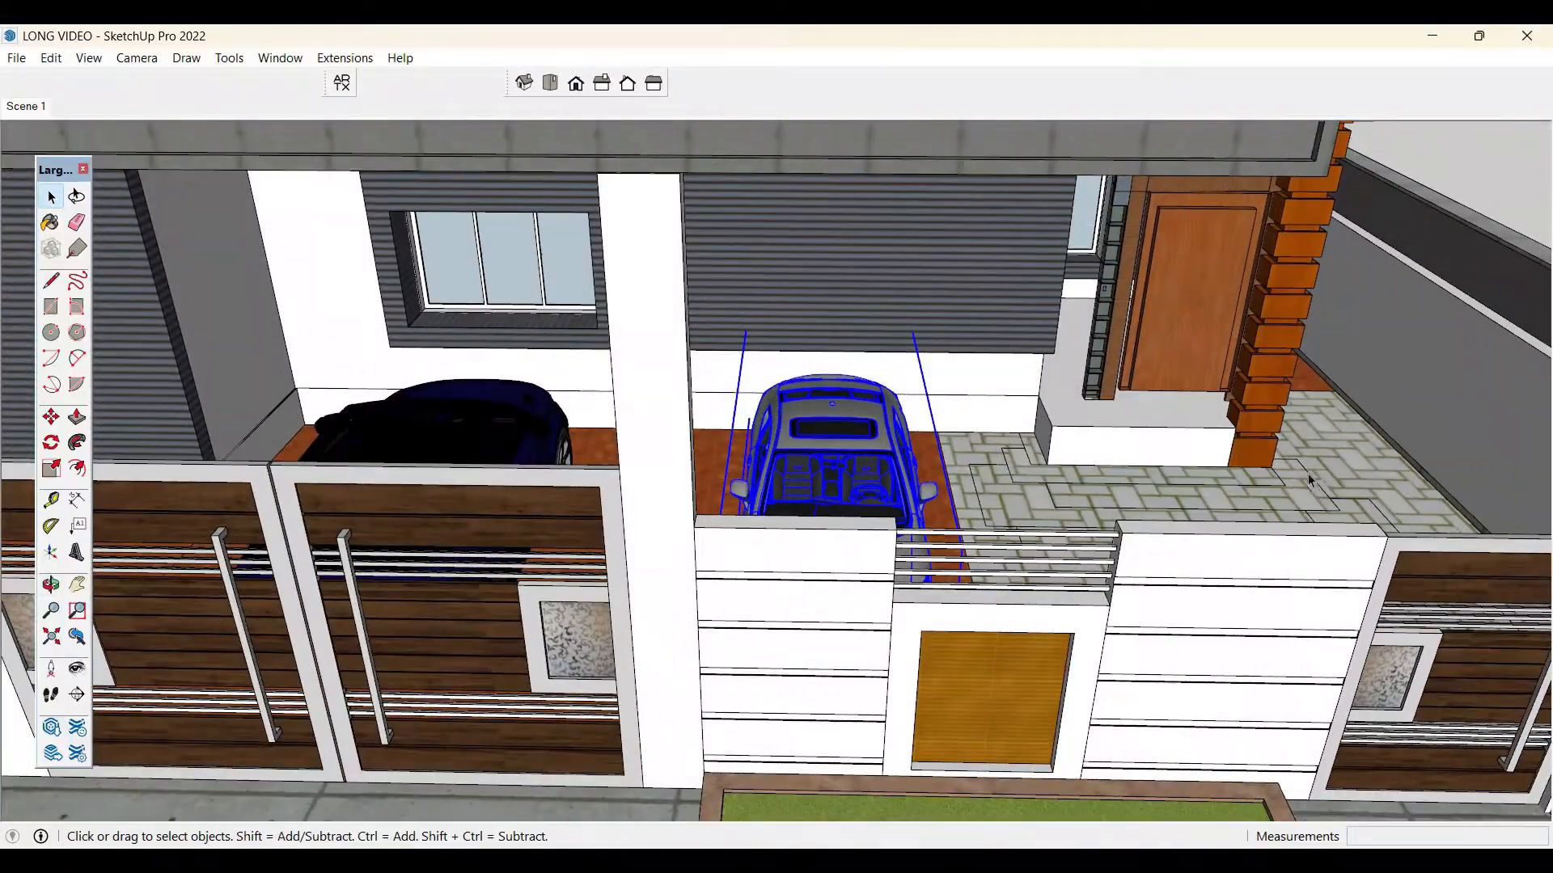
scroll(1308, 477, "down", 4)
mouse_move(760, 509)
middle_mouse_down()
mouse_move(1036, 517)
mouse_move(1029, 478)
mouse_move(837, 493)
mouse_move(809, 558)
middle_mouse_up()
left_click(641, 494)
scroll(641, 493, "up", 3)
key("m")
left_click(643, 488)
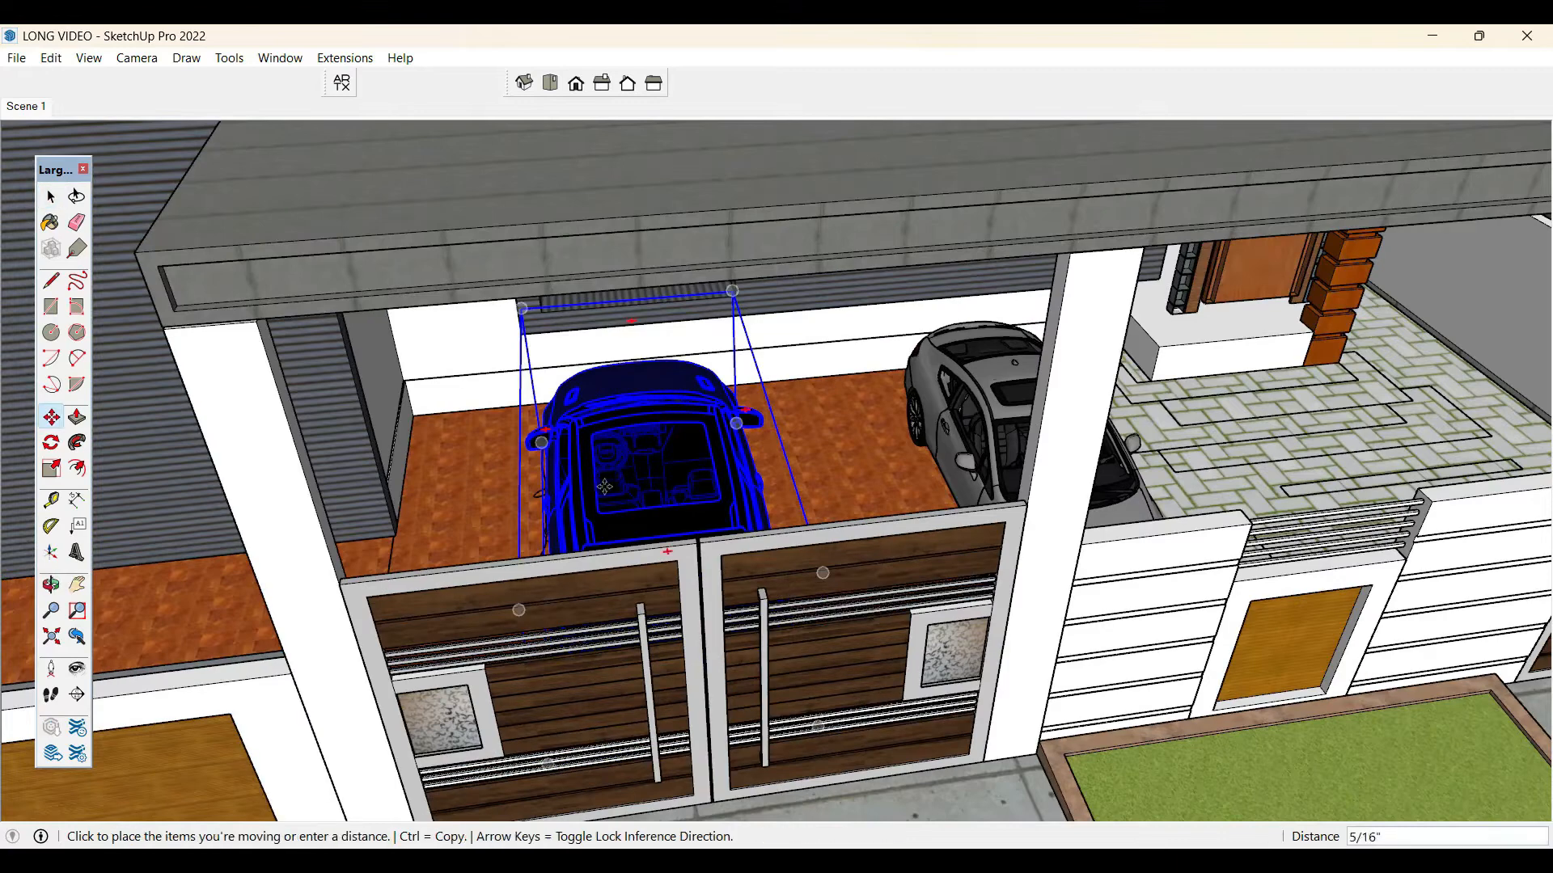
- Move the silver car sideways behind the main gate's other leaf and flip it lengthwise so its rear faces the gate
left_click(988, 427)
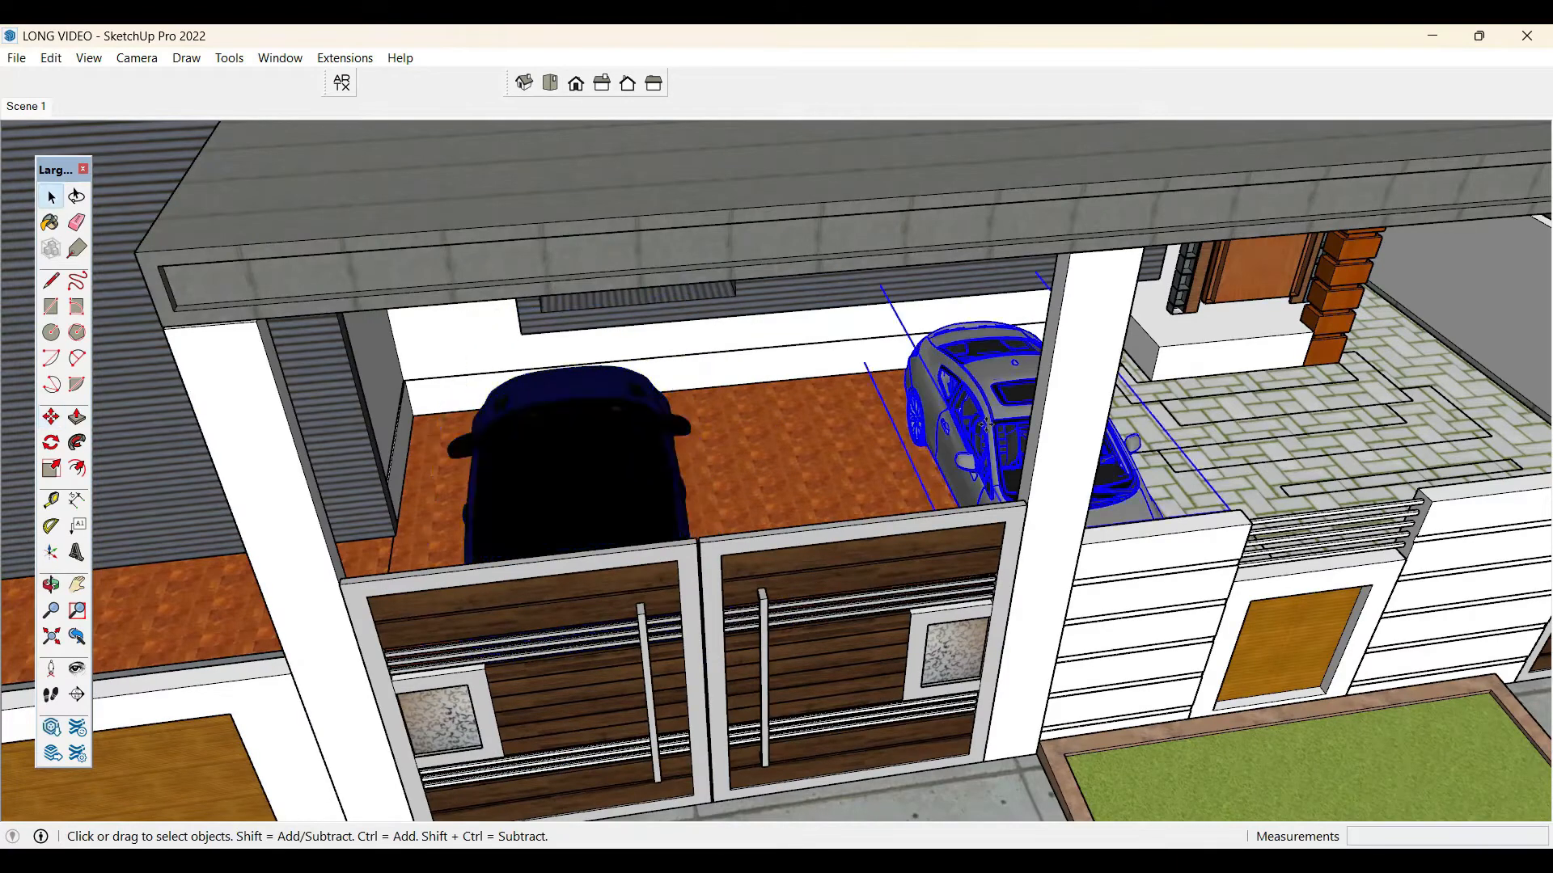
left_click(934, 437)
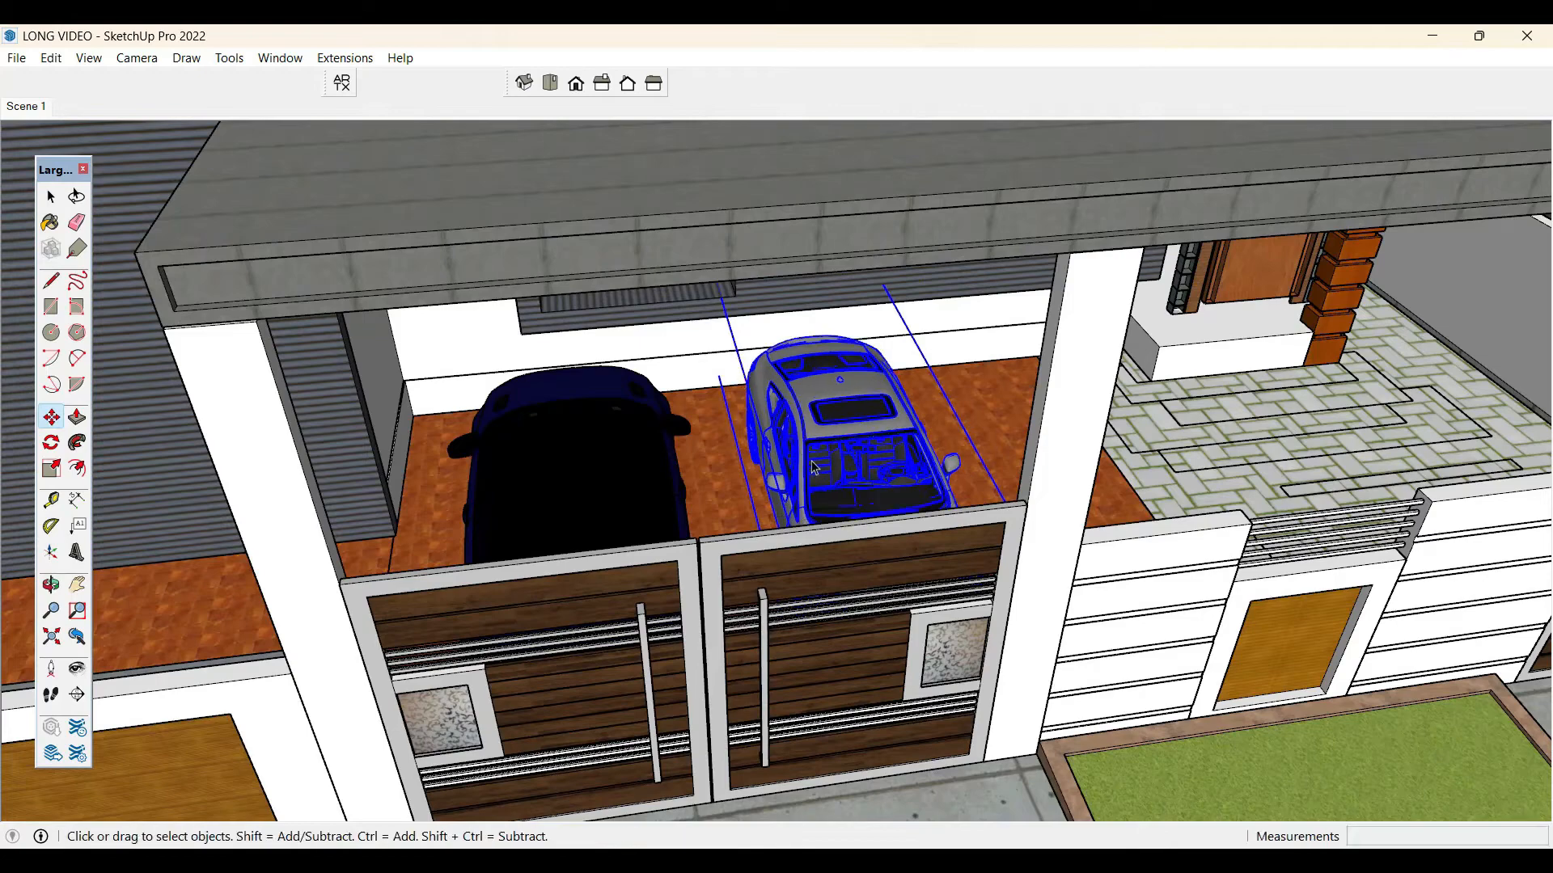
scroll(815, 467, "up", 2)
right_click(818, 468)
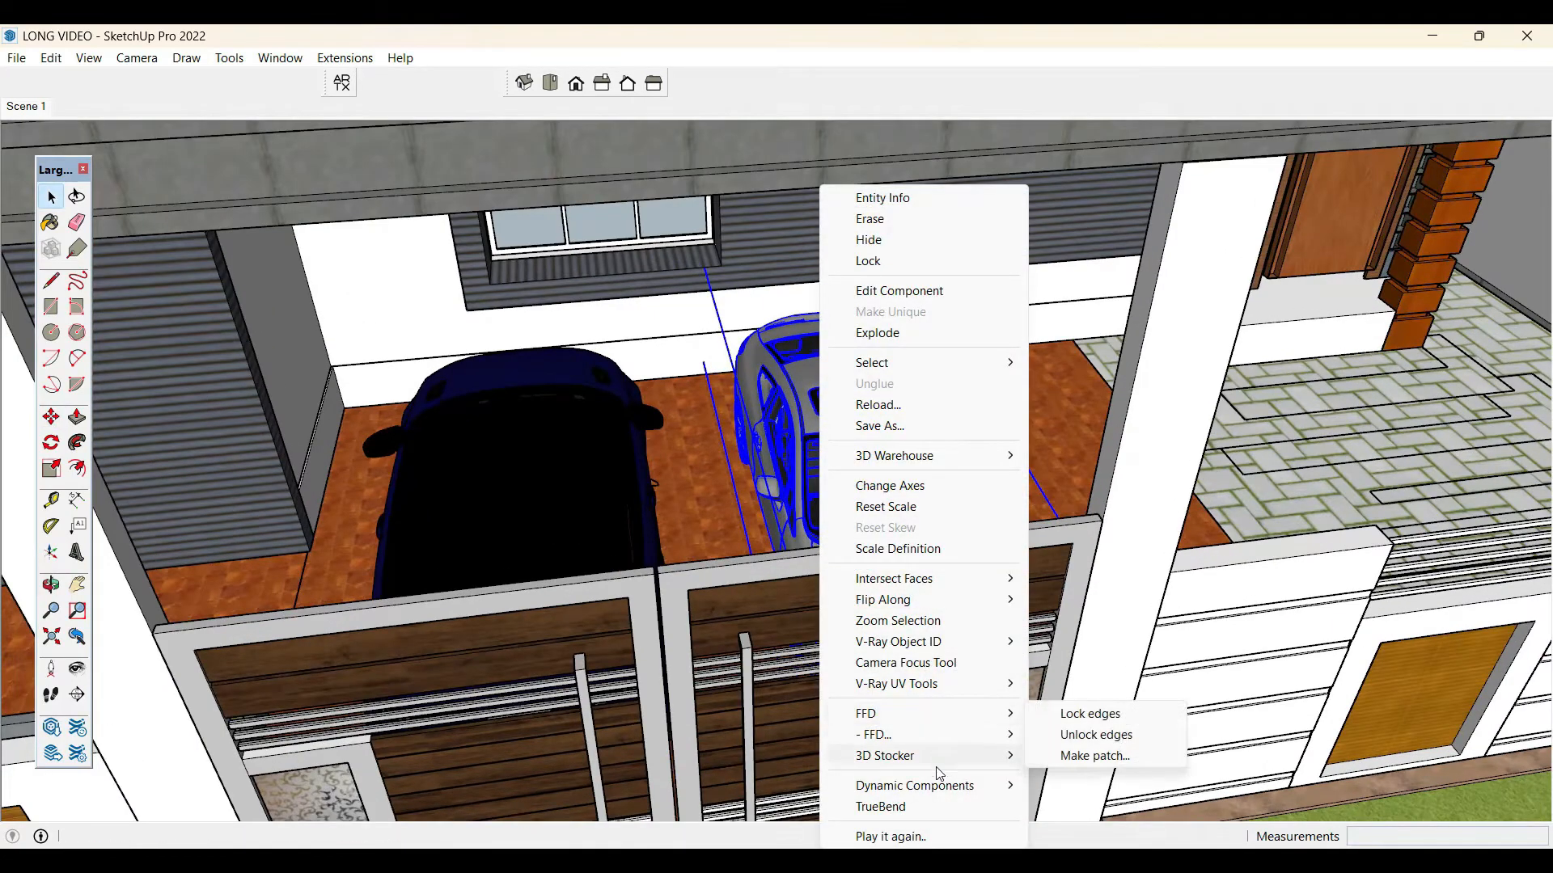
left_click(1088, 602)
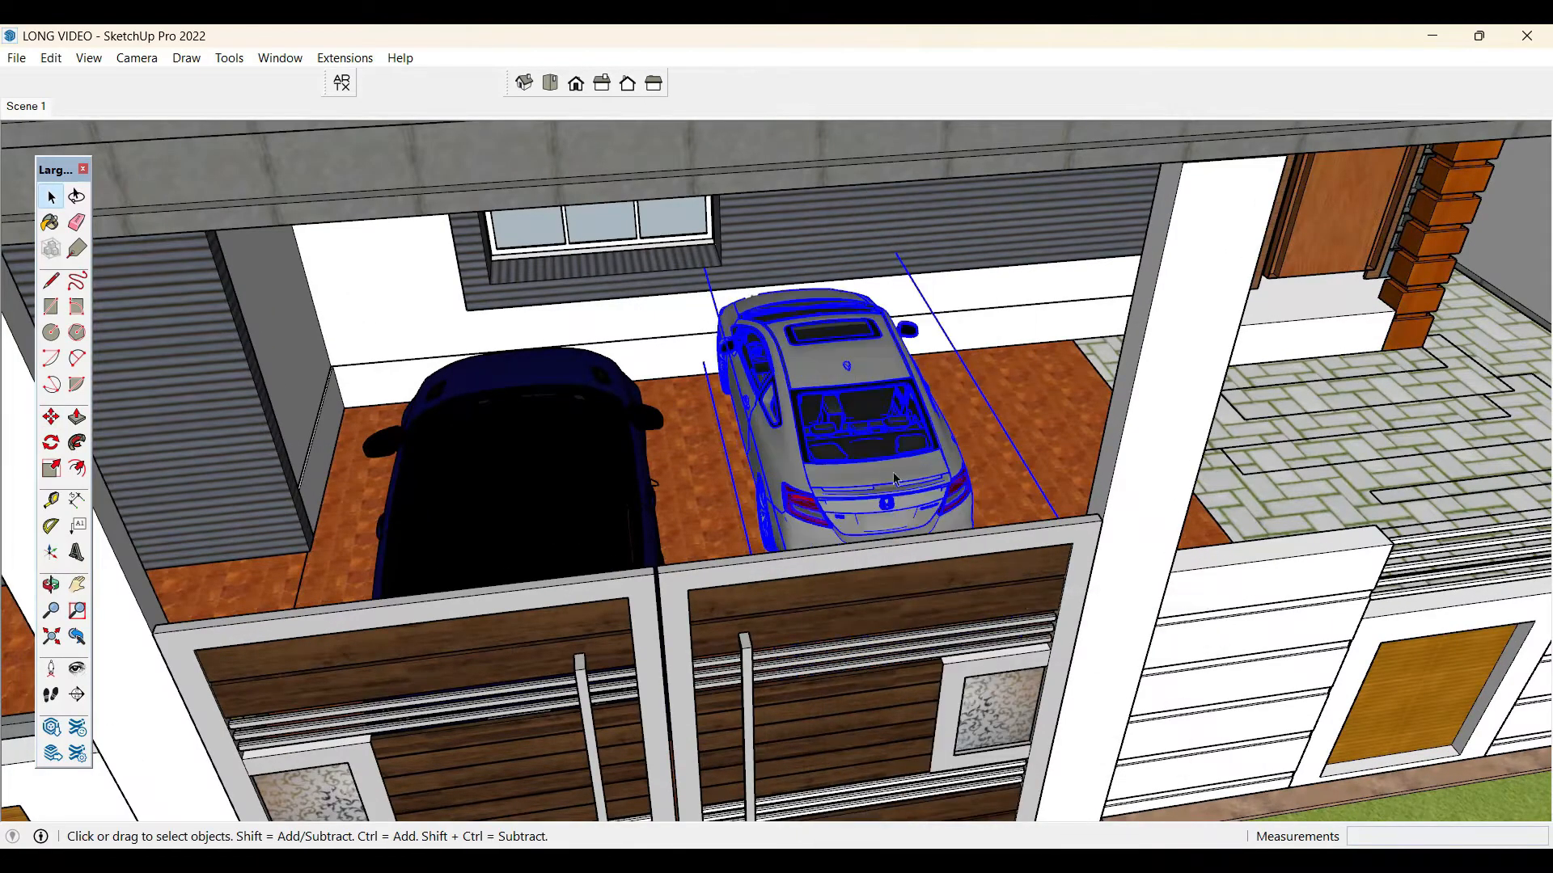
- Move the silver car 2' along the red axis toward the gate
scroll(872, 477, "up", 2)
key("m")
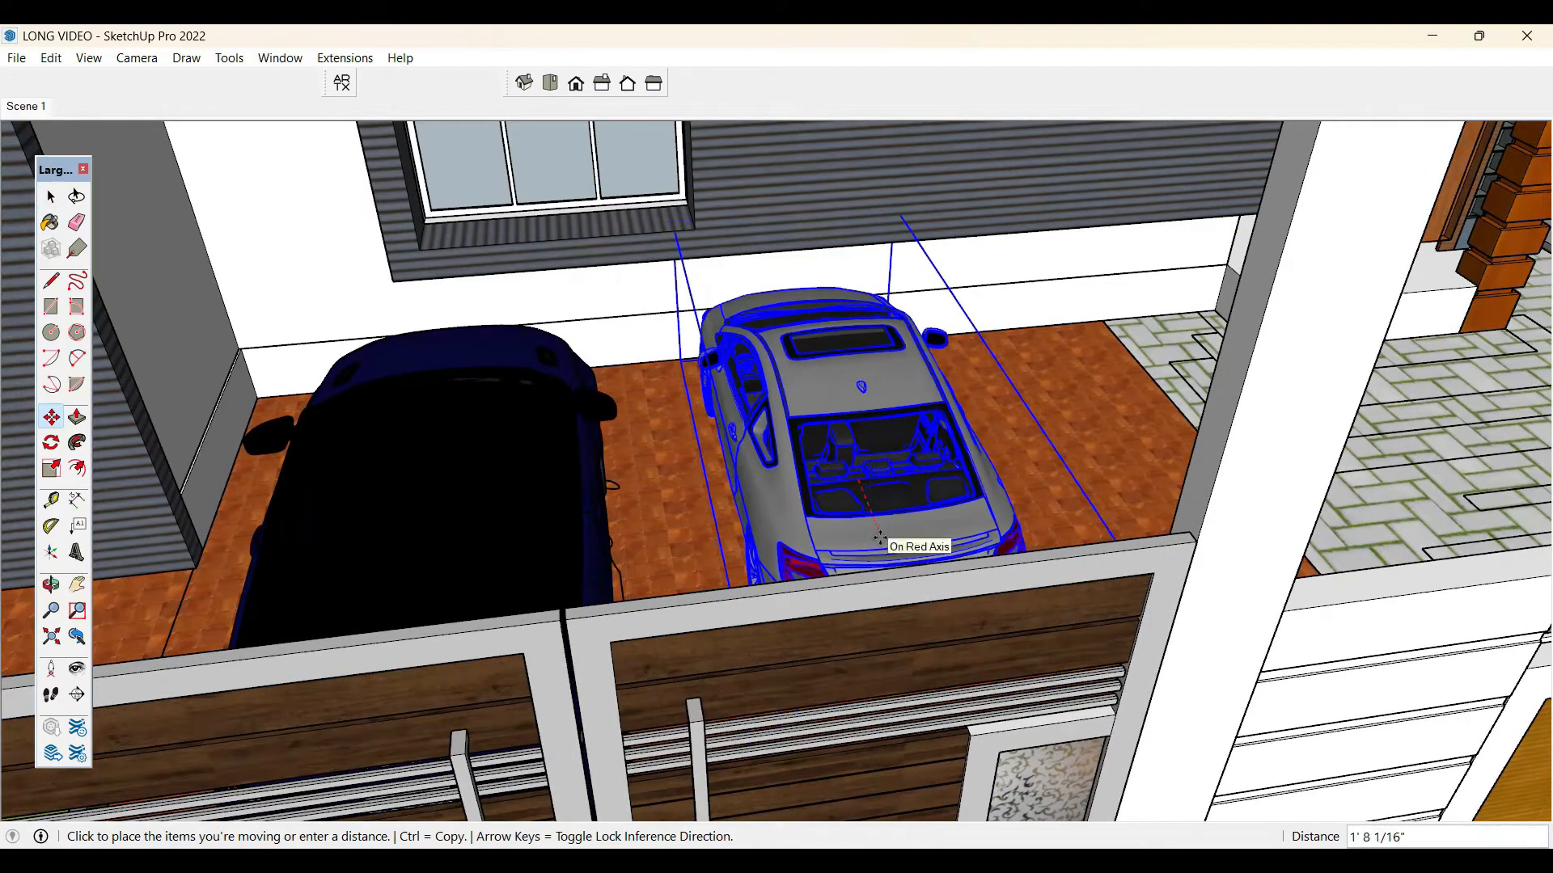
type("2'")
key("Return")
scroll(719, 408, "down", 5)
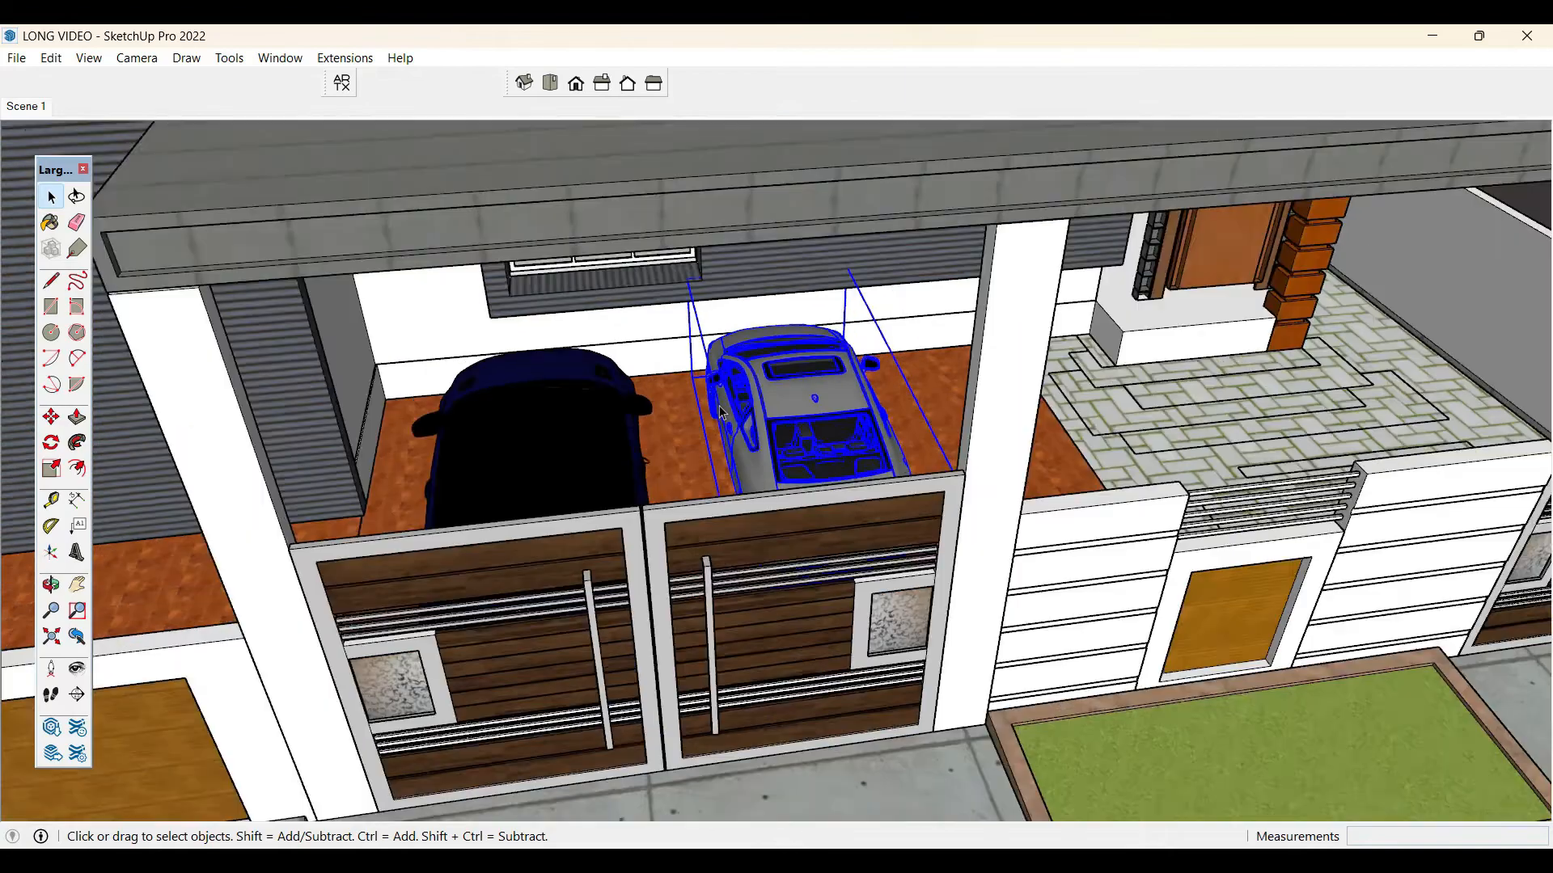
- Fine-tune the silver car's lengthwise position beside the blue SUV with another move along the red axis
middle_click_drag(720, 405, 271, 356)
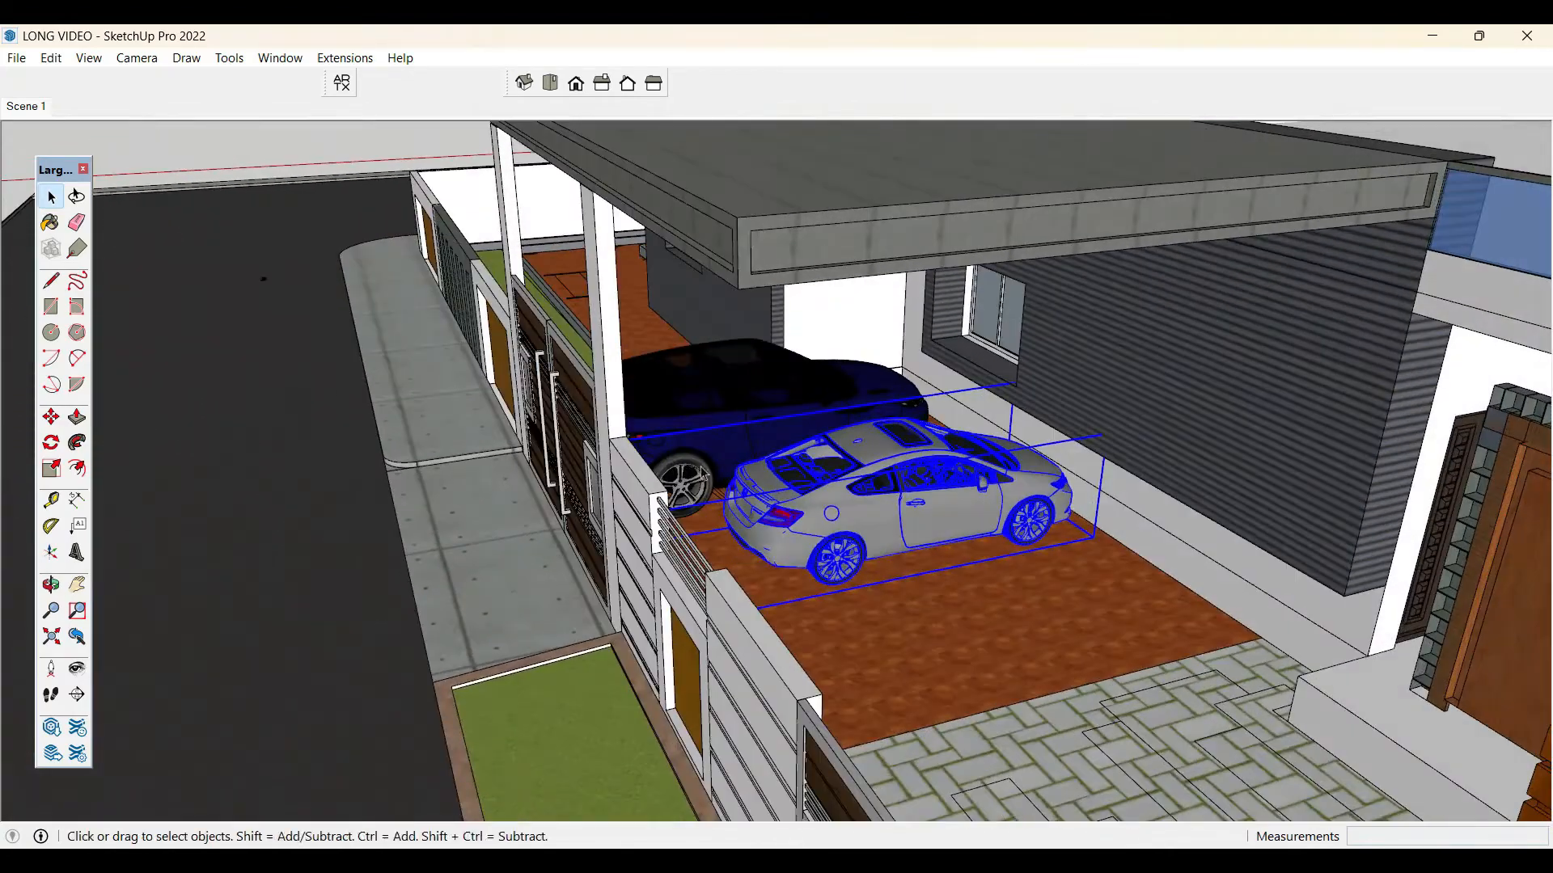
scroll(736, 452, "up", 3)
middle_click_drag(905, 522, 807, 571)
key("m")
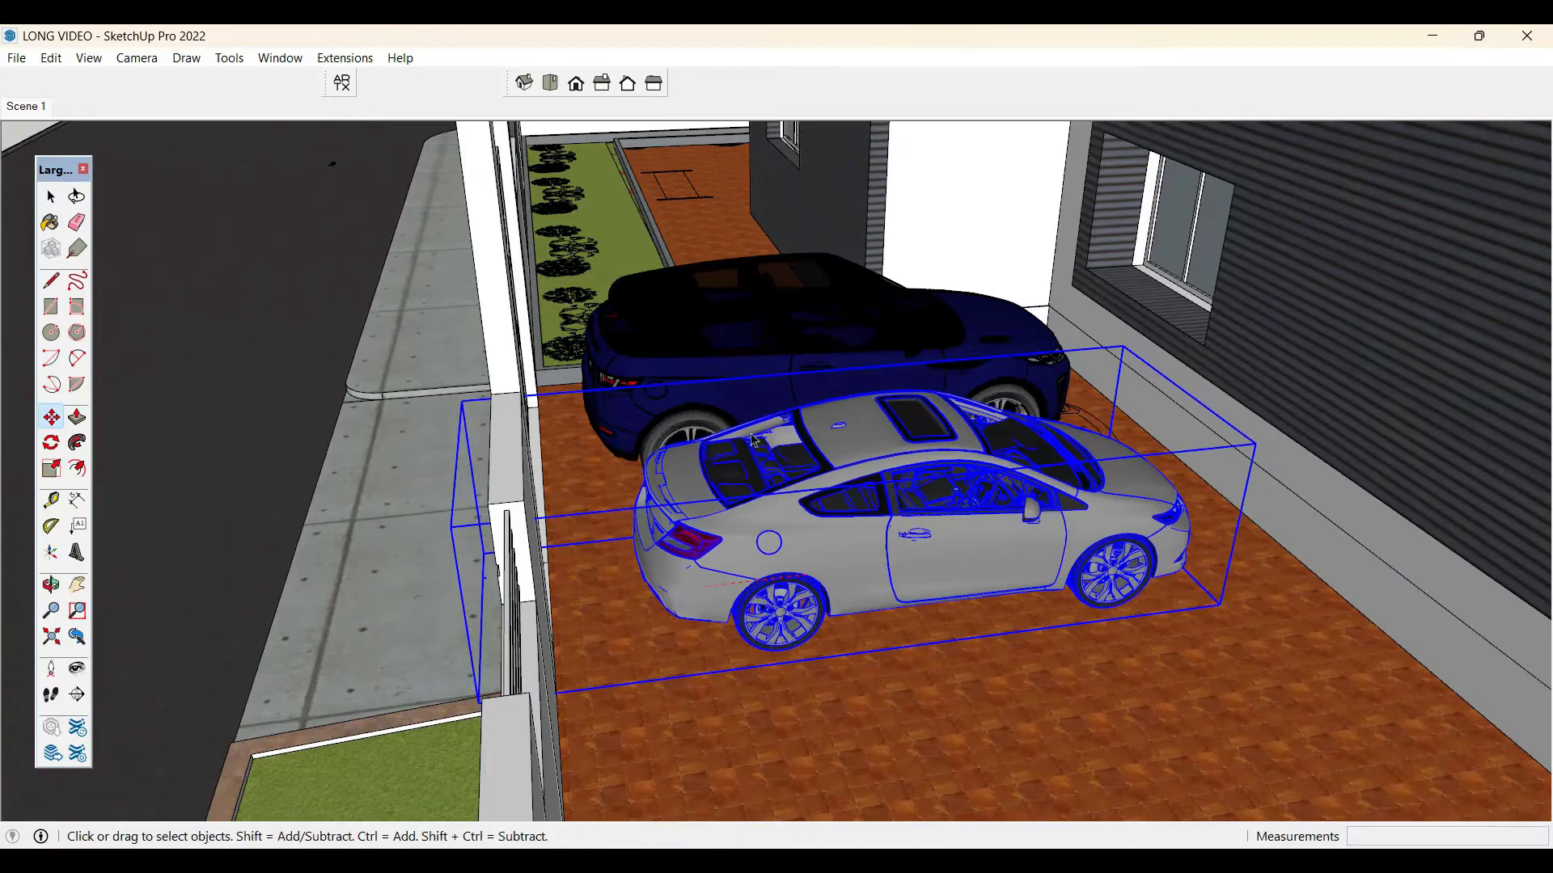
- Scale the silver car up uniformly by a factor of about 1.05
middle_click_drag(752, 441, 905, 406)
scroll(908, 407, "up", 2)
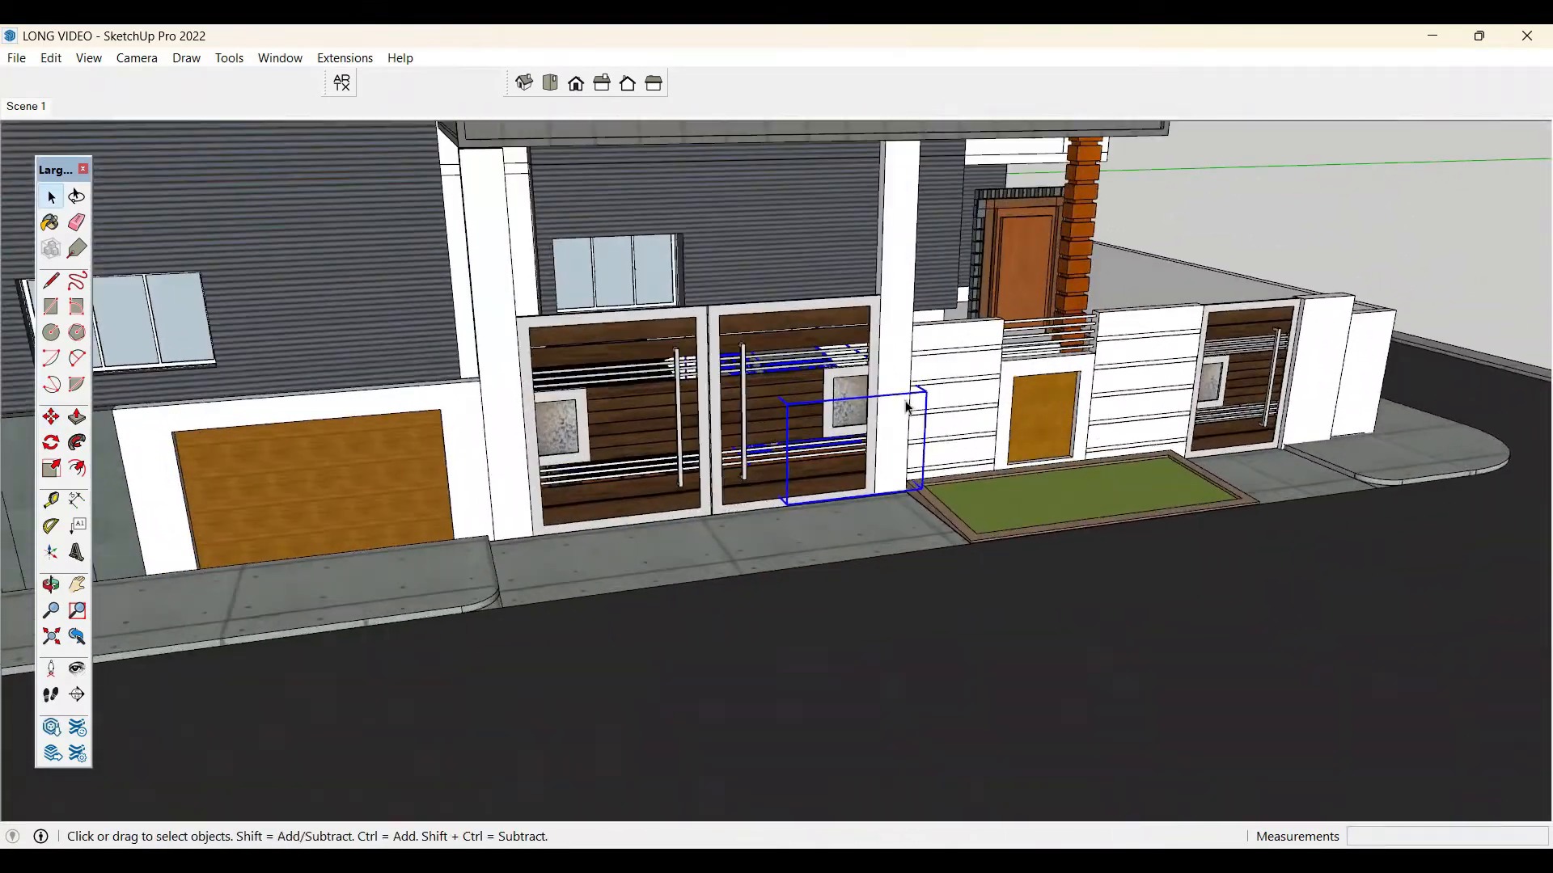
scroll(908, 407, "up", 1)
key("s")
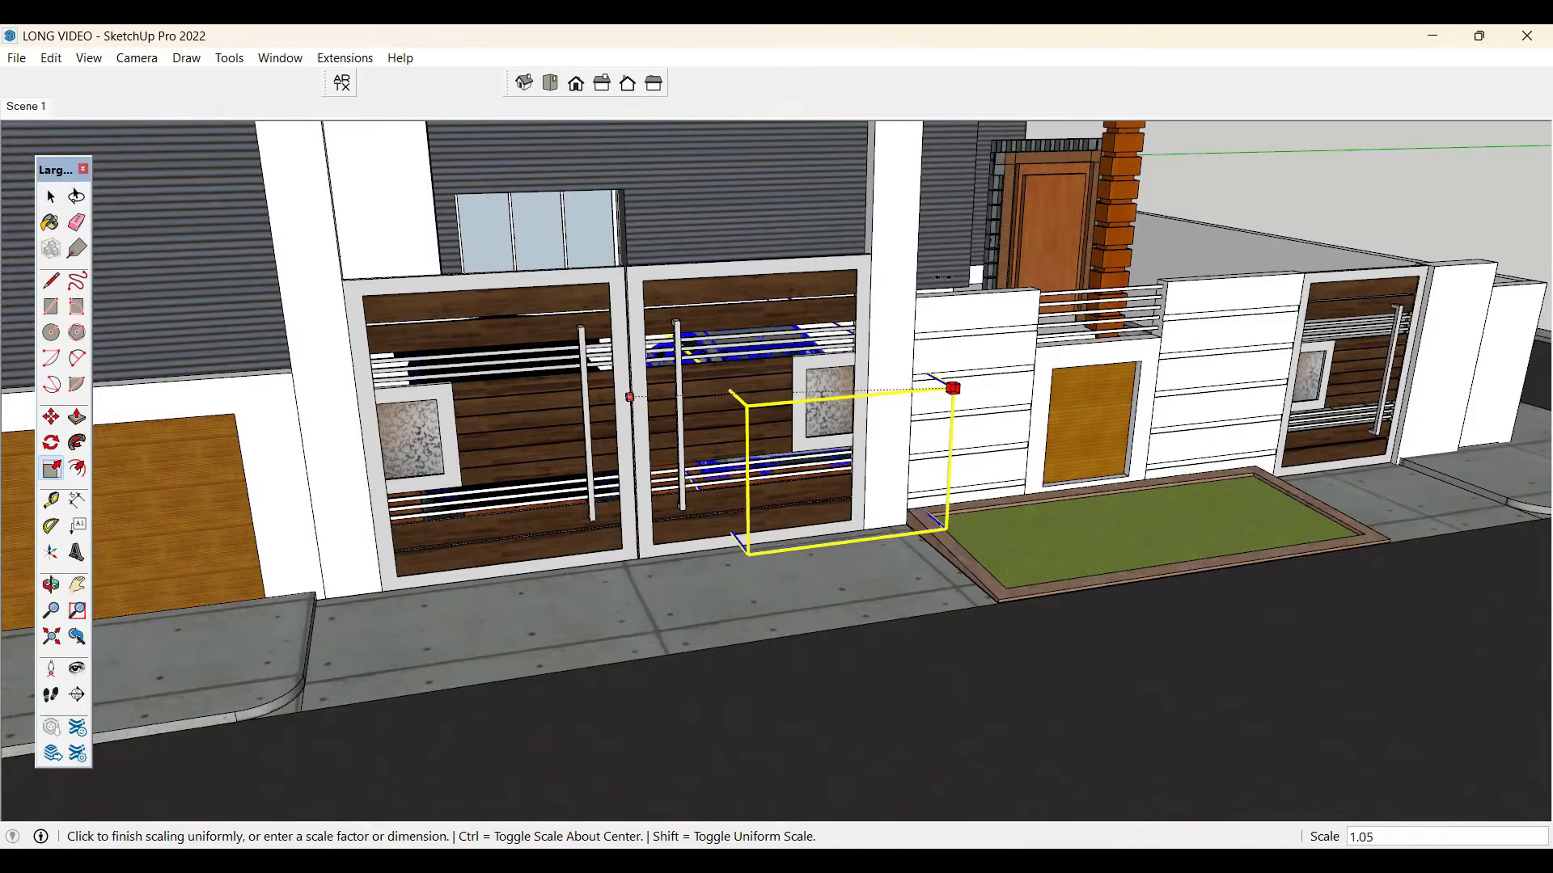
middle_click_drag(957, 388, 1051, 420)
key("space")
scroll(825, 406, "up", 3)
key("m")
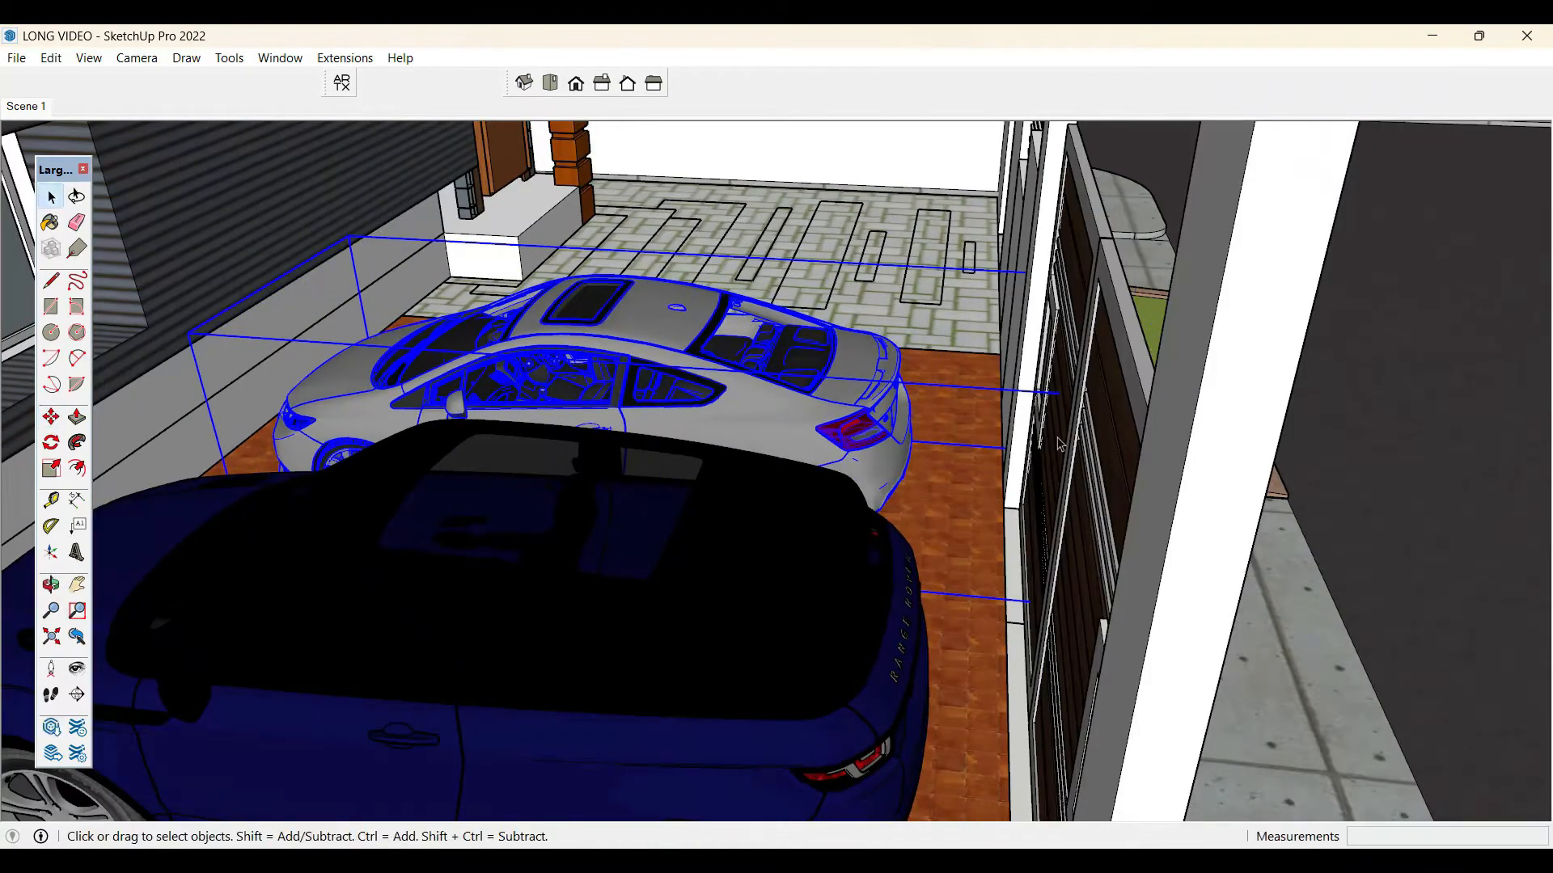
- Examine the parked cars behind the main gate and the whole street facade from several distances
scroll(1059, 444, "down", 3)
middle_click_drag(1060, 444, 671, 404)
scroll(672, 404, "down", 2)
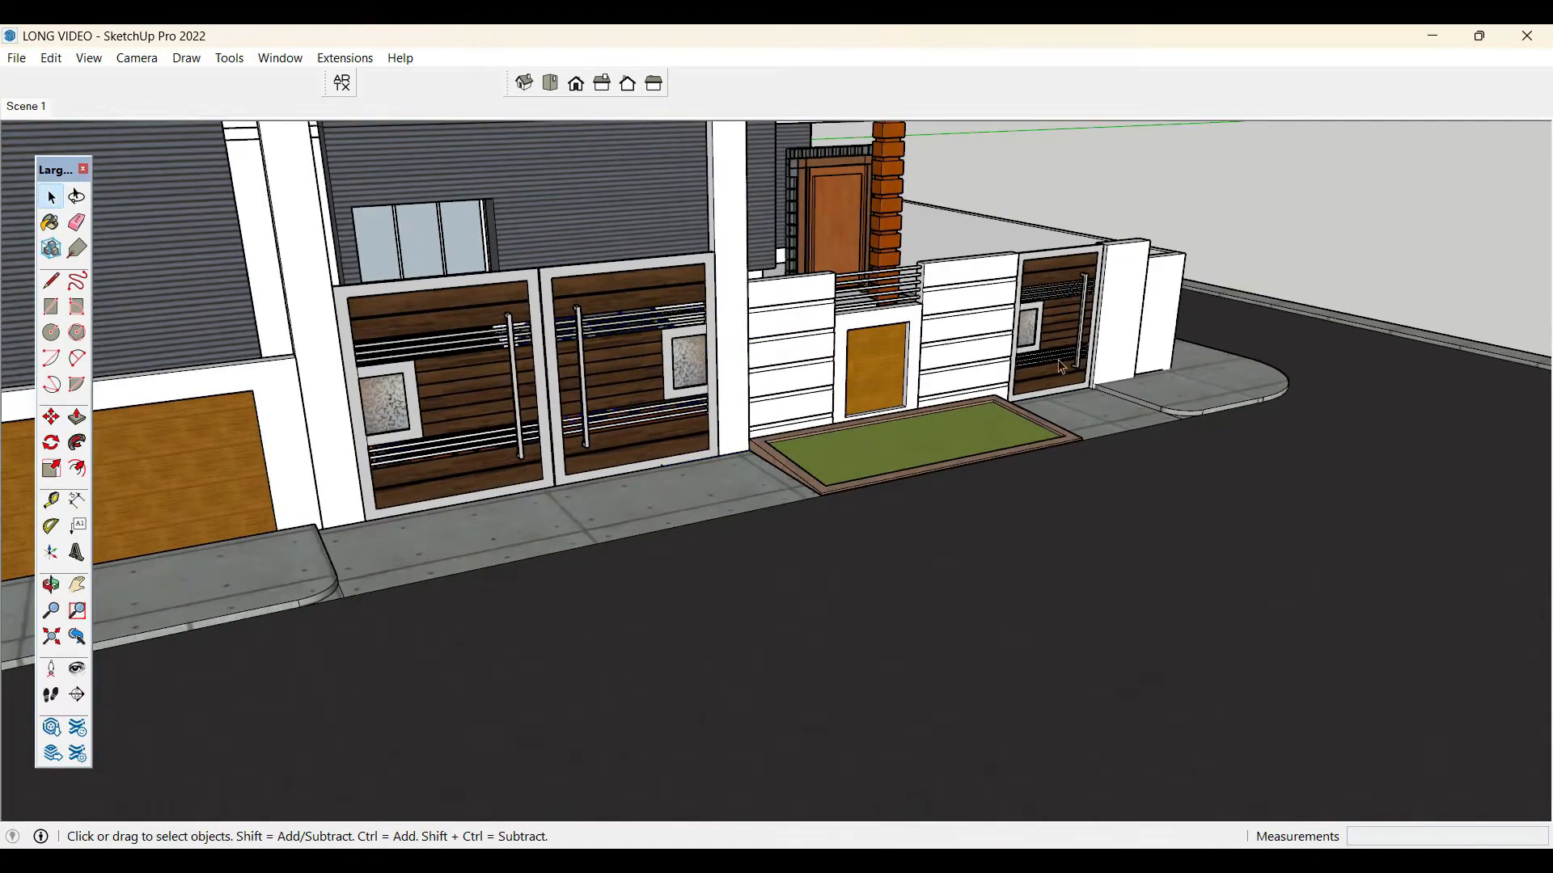
scroll(1062, 367, "down", 4)
middle_click_drag(1025, 537, 1313, 531)
scroll(1288, 535, "down", 3)
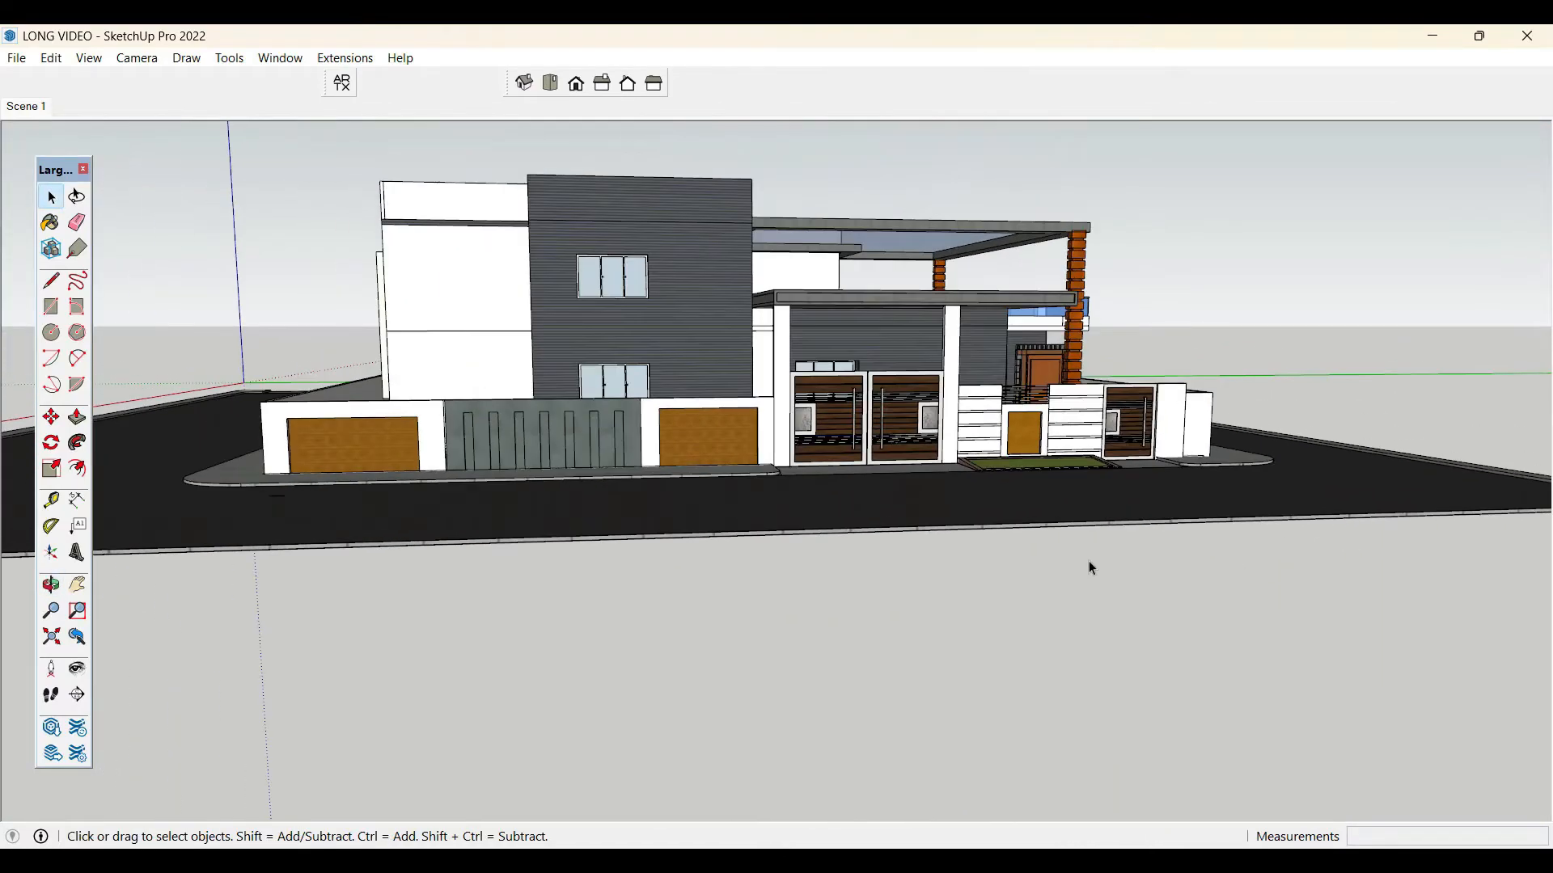
scroll(911, 437, "up", 2)
scroll(745, 312, "up", 3)
scroll(989, 456, "up", 2)
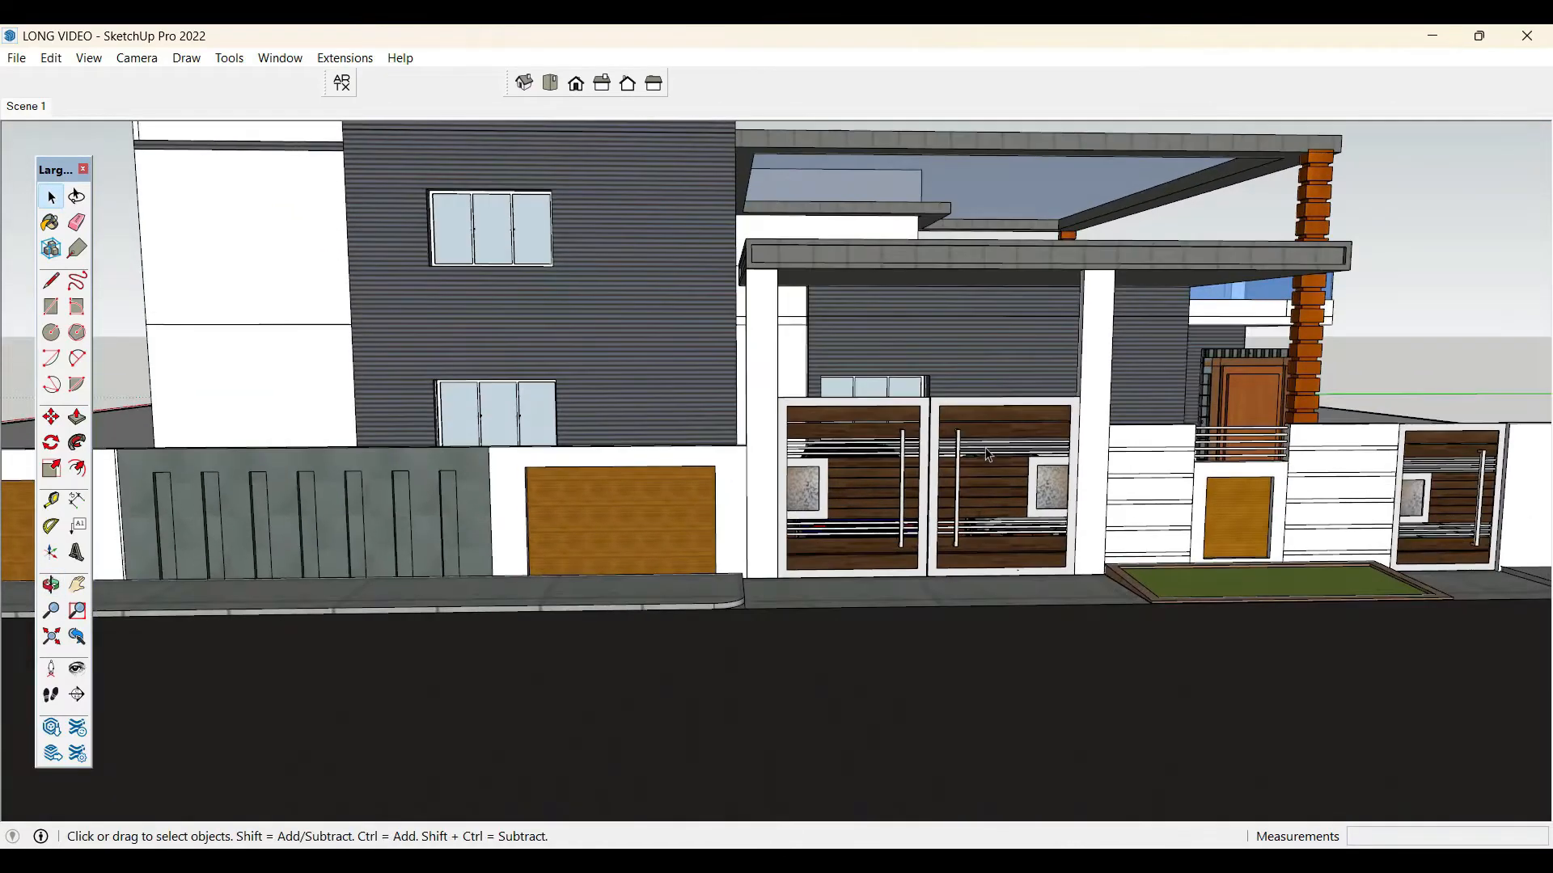
scroll(988, 455, "down", 4)
scroll(974, 494, "up", 4)
- Paint the first-floor terrace floor with the Tile Limestone Multi material
middle_click_drag(980, 484, 918, 351)
scroll(880, 558, "down", 2)
scroll(918, 351, "up", 8)
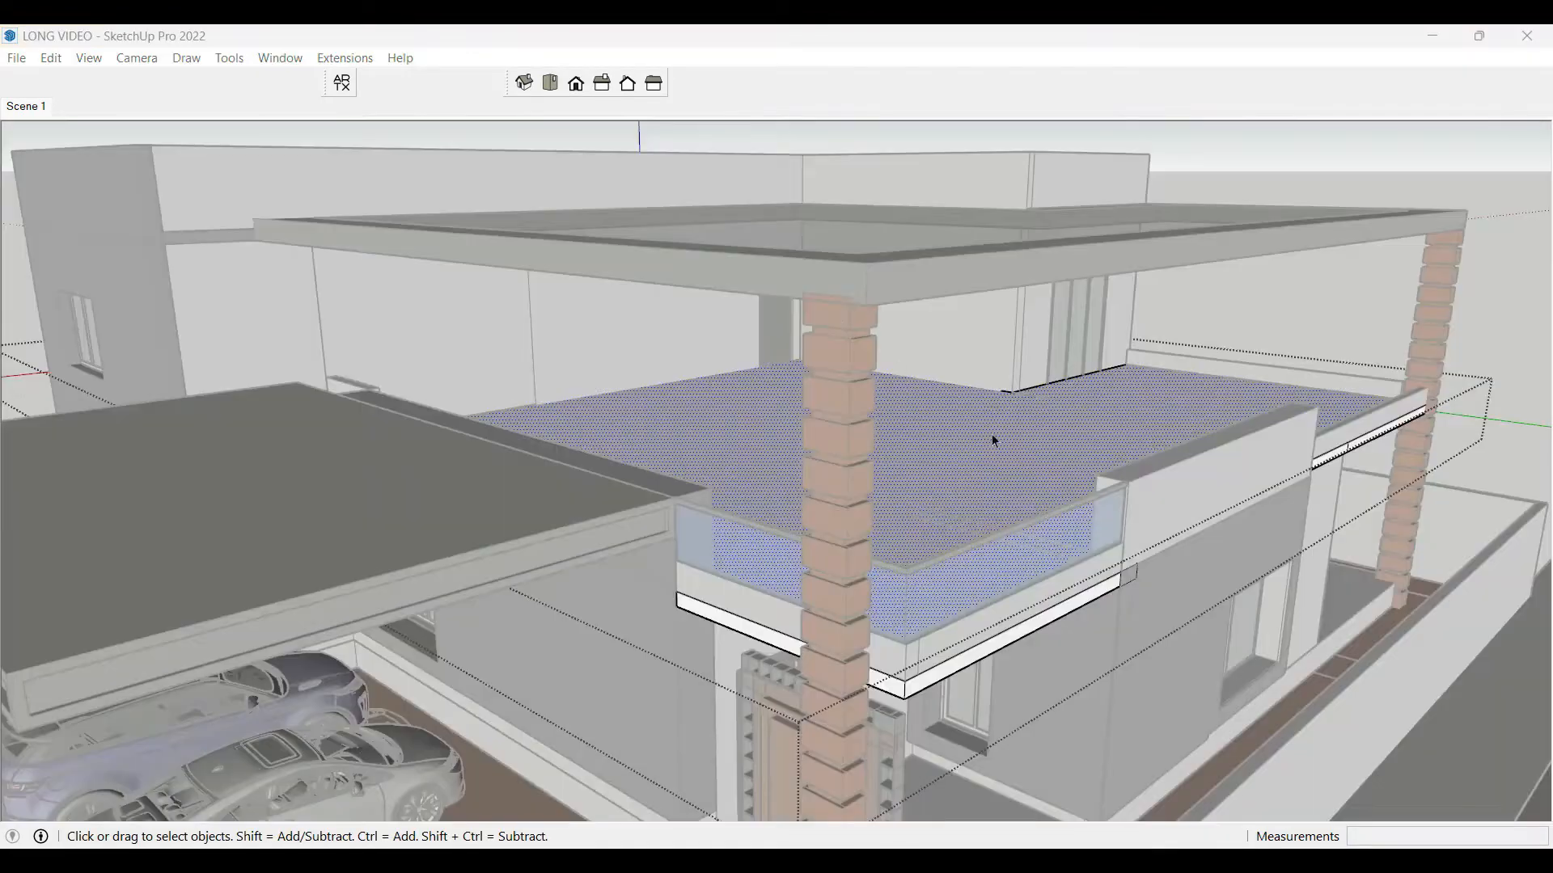
key("b")
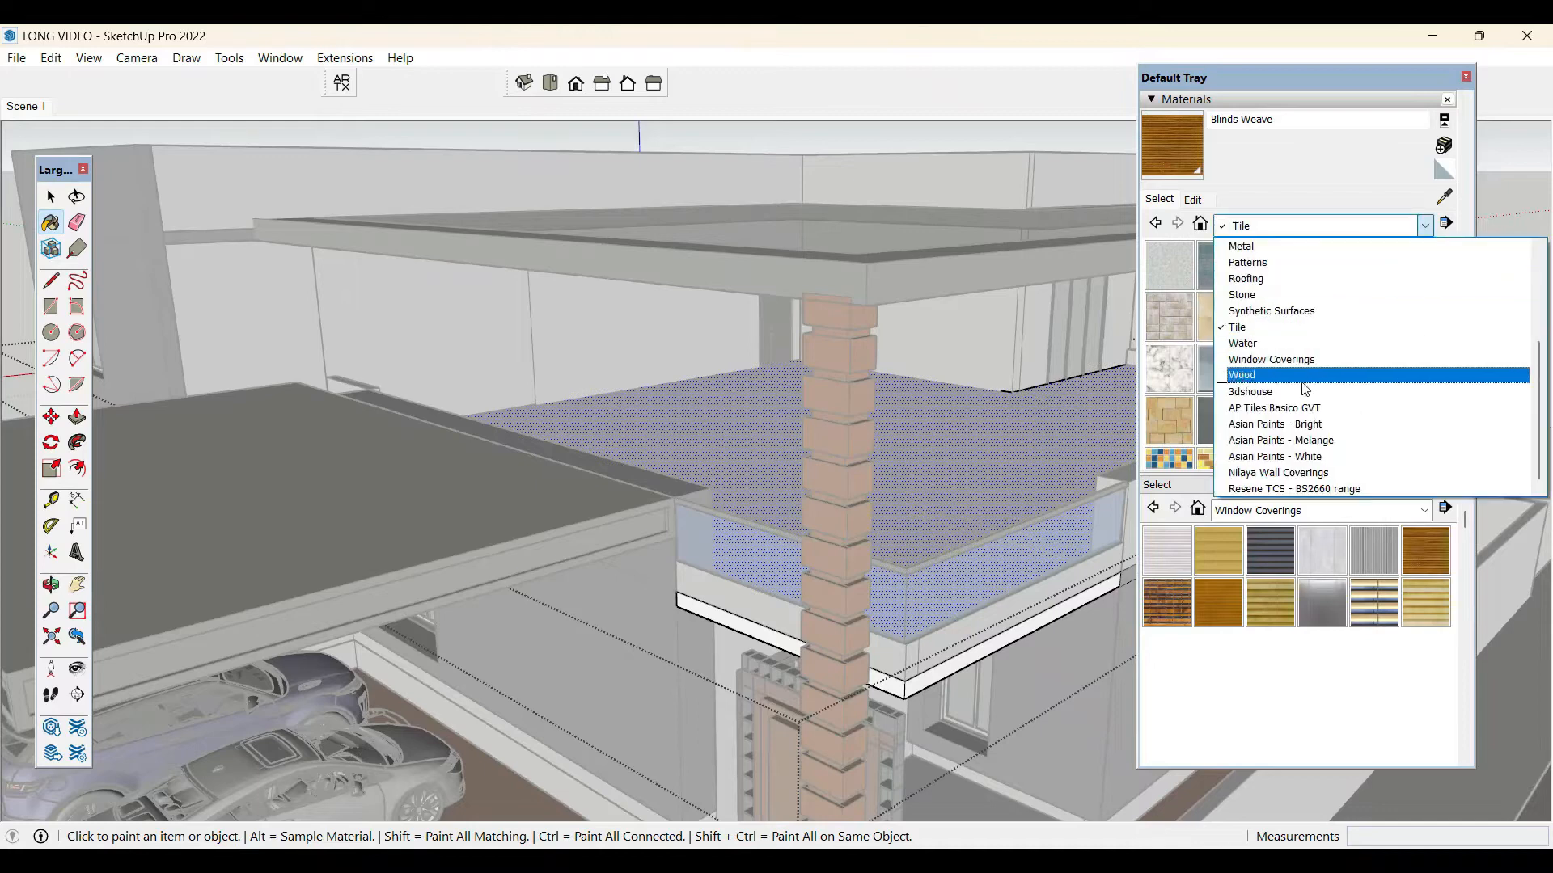
left_click(1276, 330)
scroll(1286, 361, "down", 5)
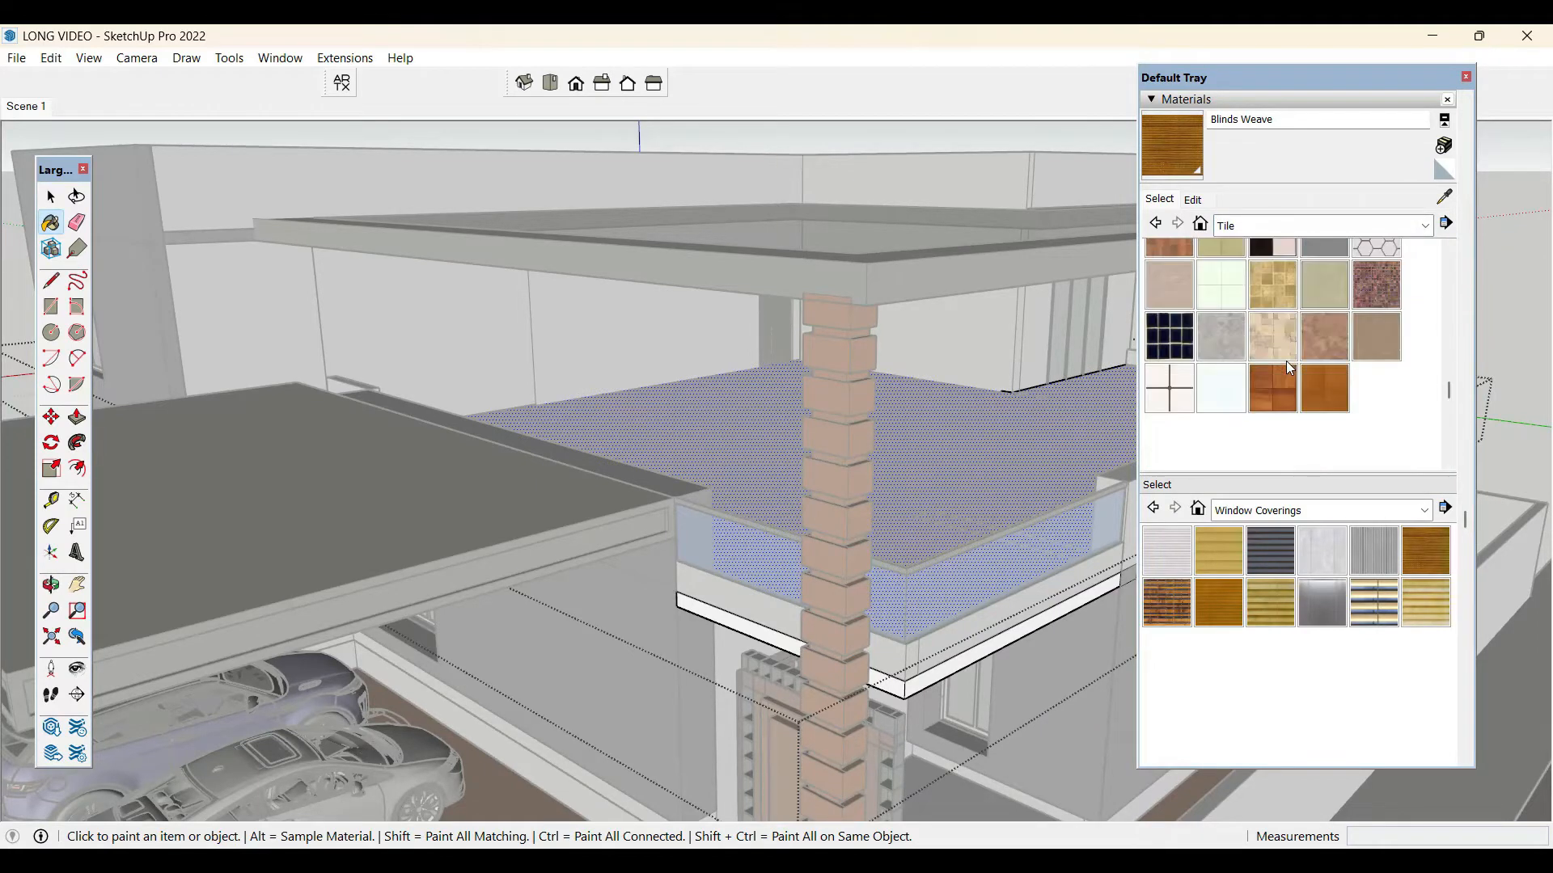
left_click(1272, 285)
left_click(1044, 461)
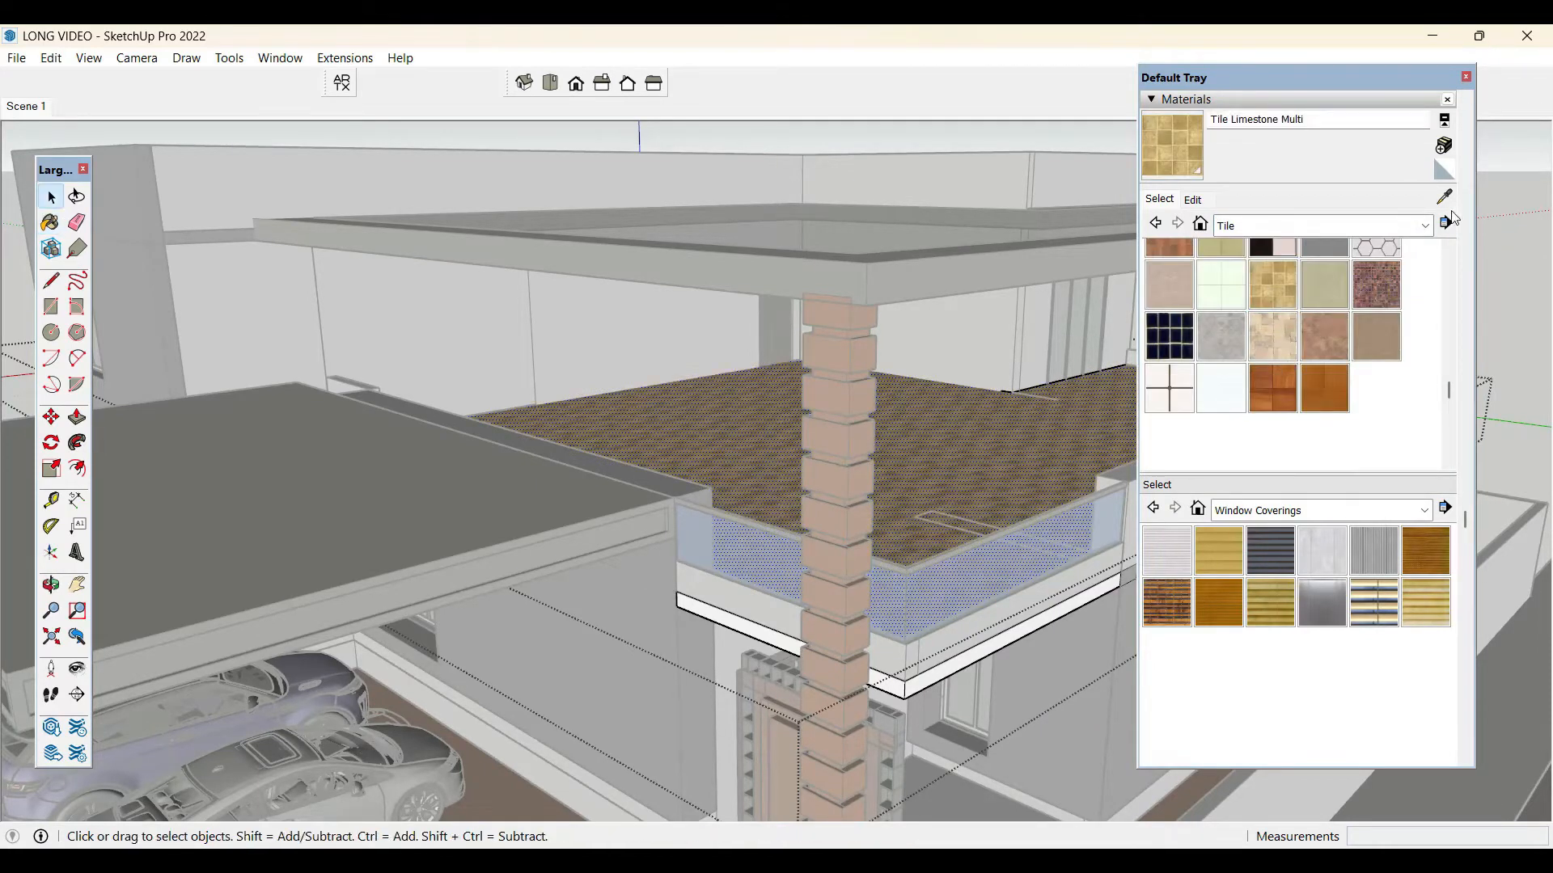
left_click(1466, 76)
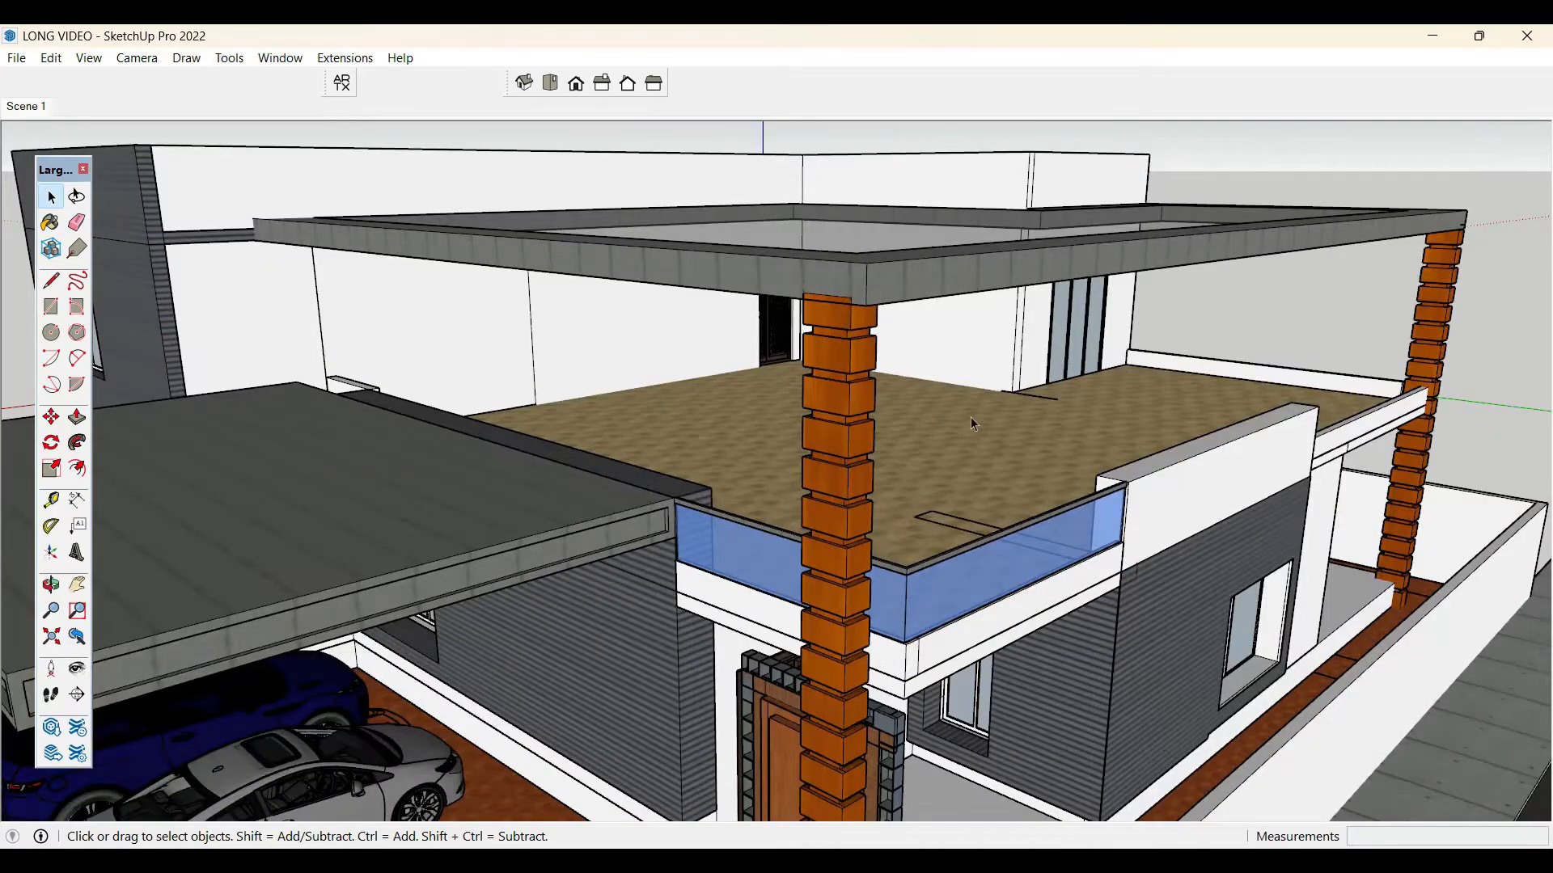
- Thicken the tall parapet beside the terrace's low side wall by pulling its terrace-side face about 2 9/16"
middle_click_drag(971, 416, 686, 448)
scroll(599, 382, "down", 3)
scroll(828, 474, "up", 5)
scroll(785, 410, "down", 3)
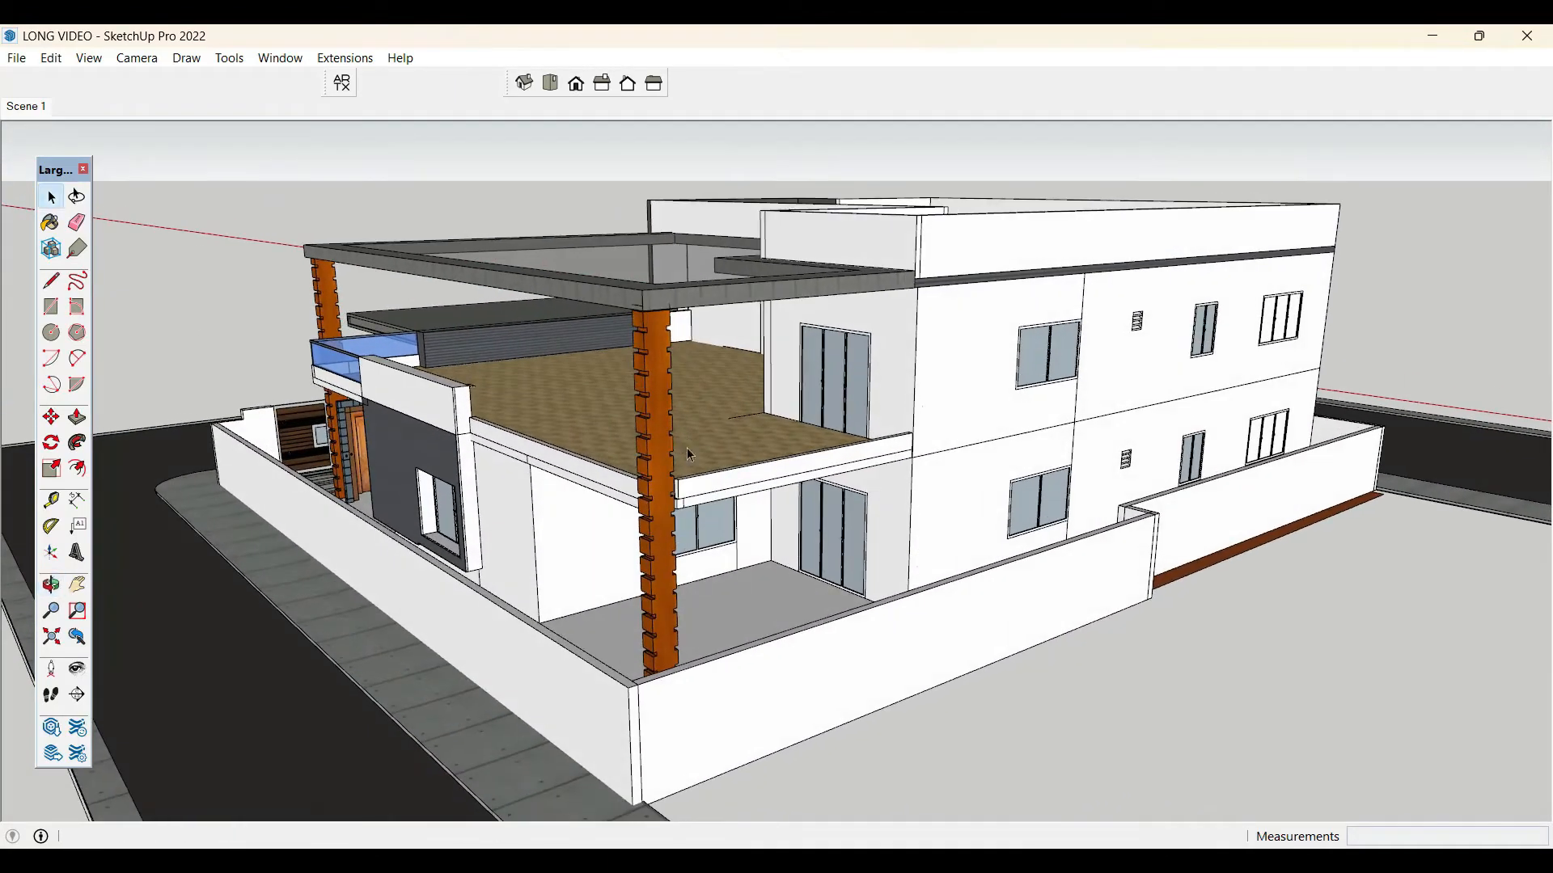
scroll(429, 407, "up", 10)
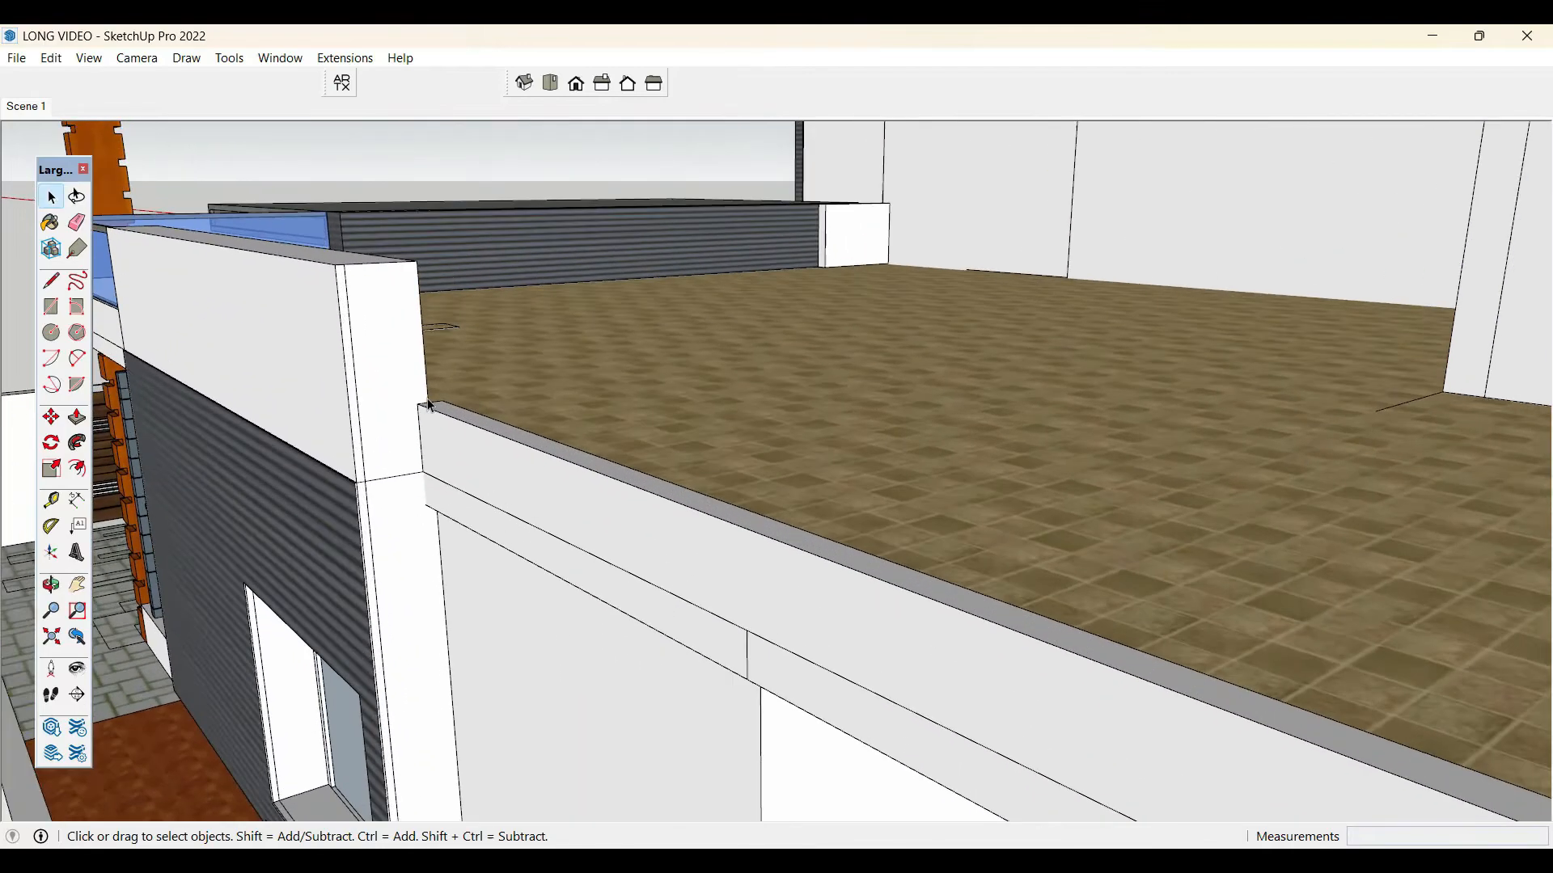
scroll(429, 407, "up", 2)
middle_click_drag(425, 405, 232, 441)
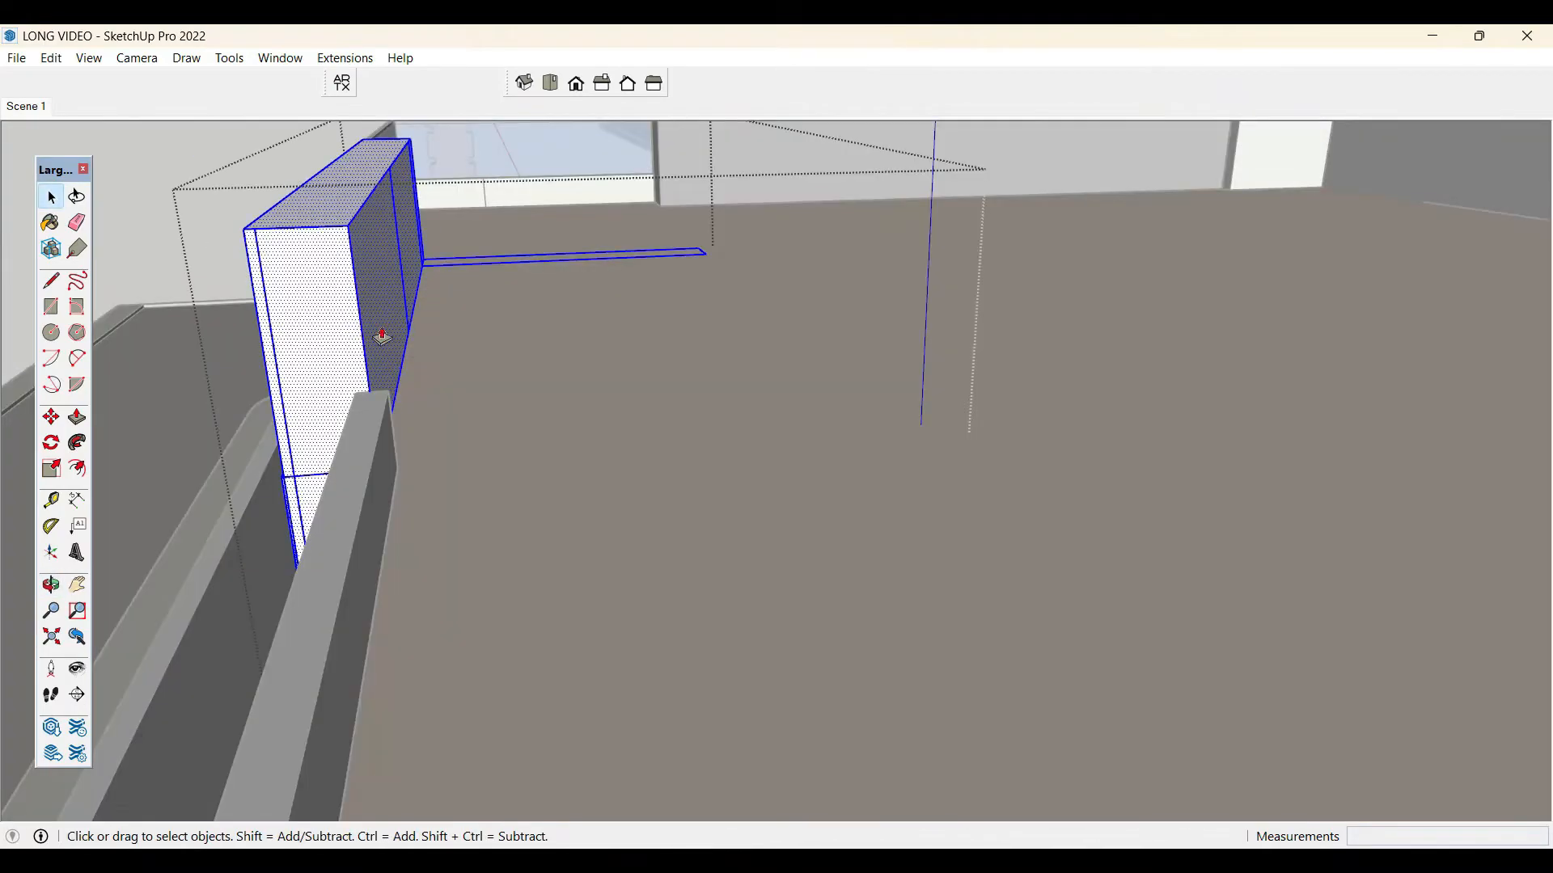
key("p")
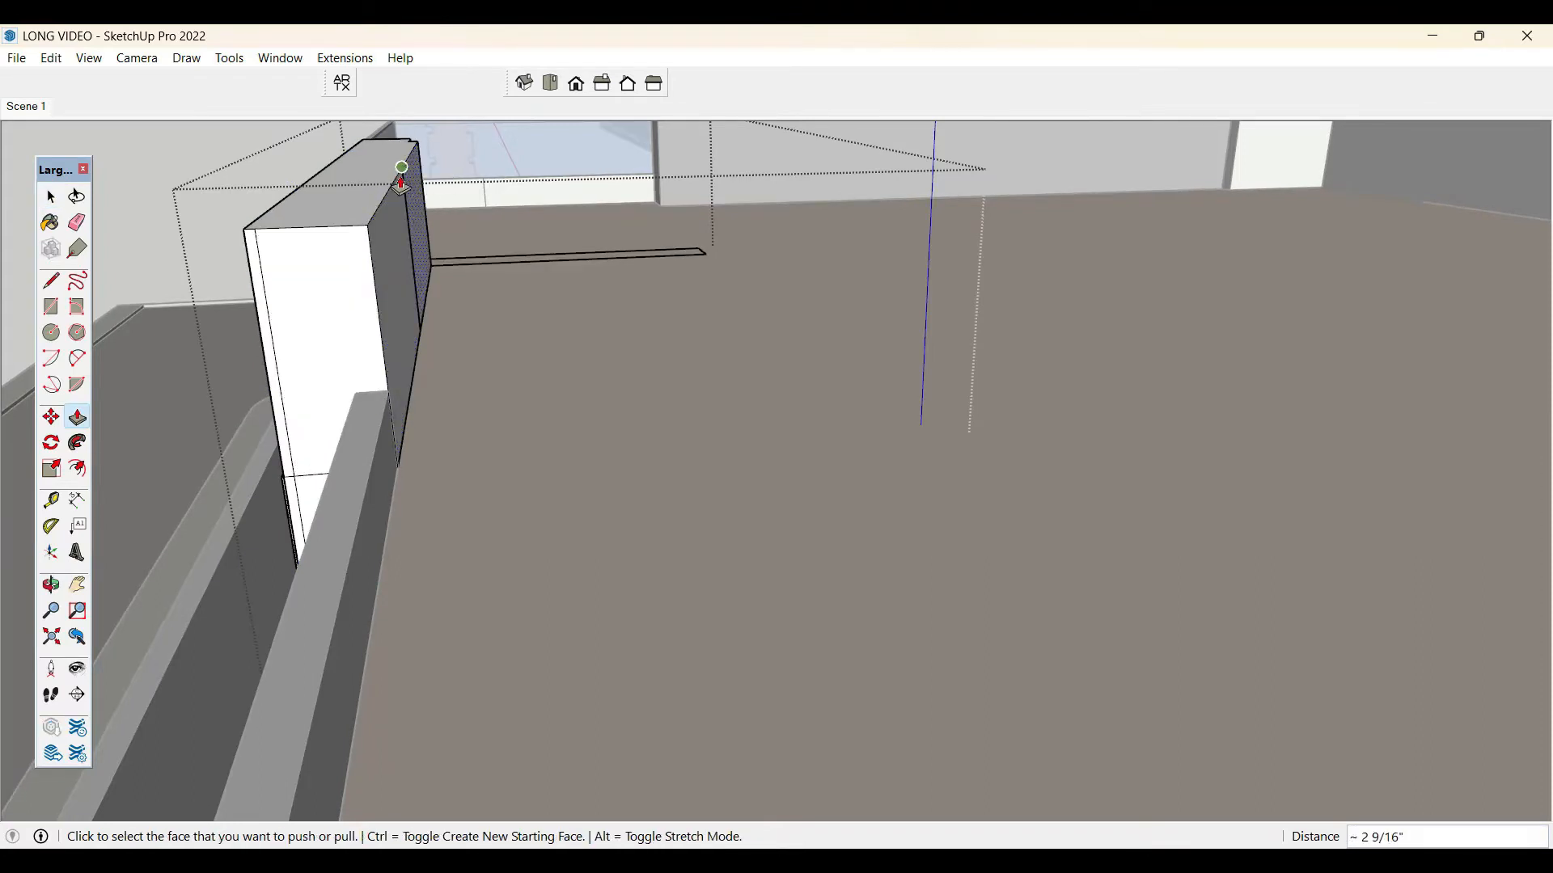
scroll(578, 392, "down", 1)
left_click(536, 406)
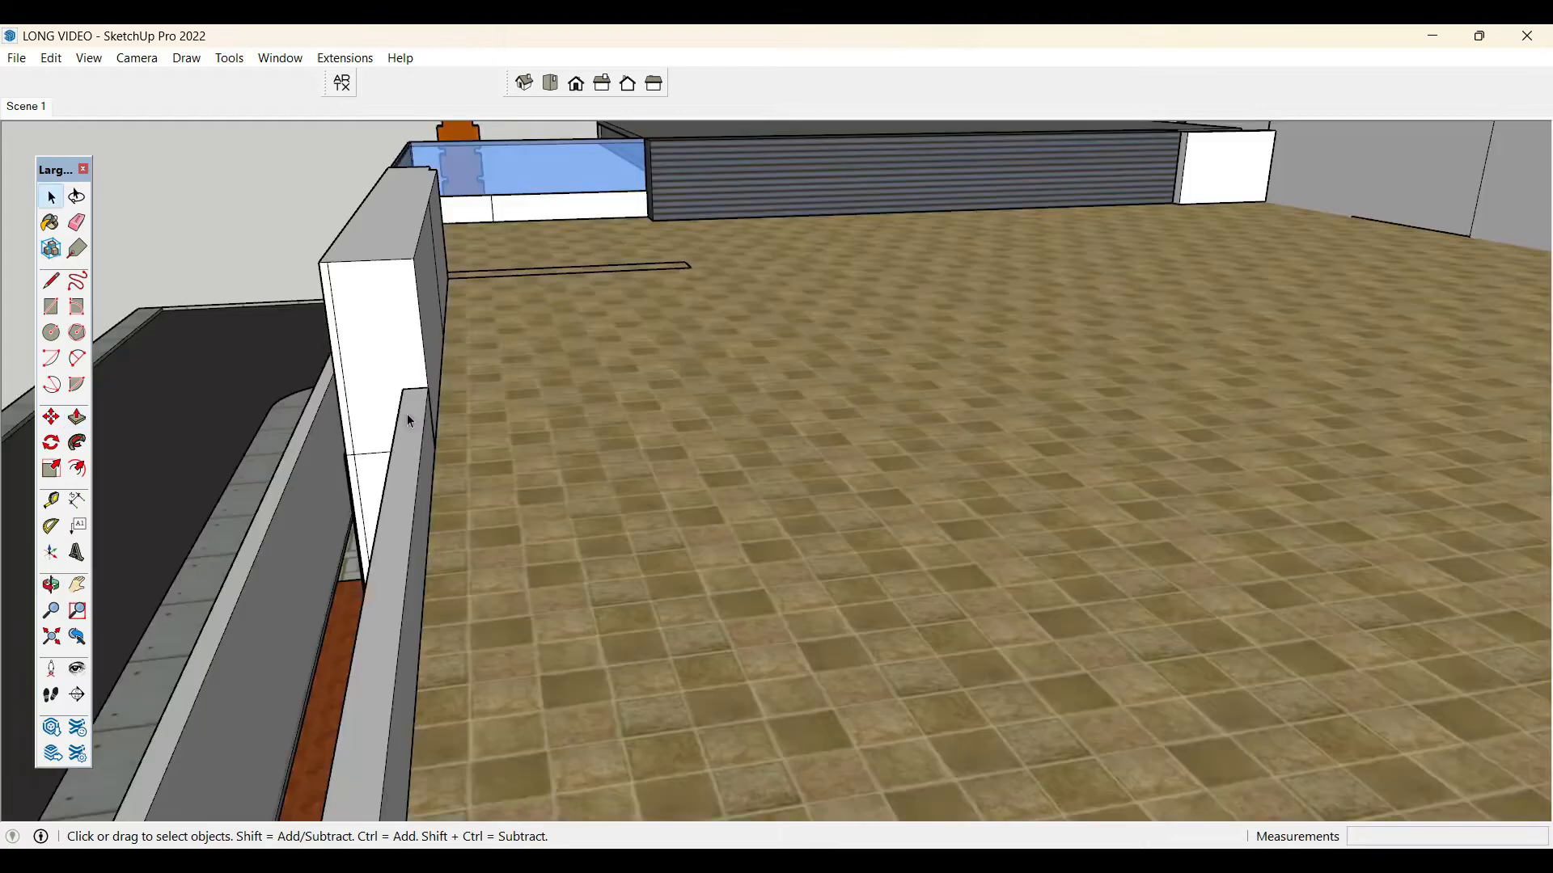
- Draw a narrow rectangle 2' tall on the tall parapet's end face, standing on the terrace's low side wall
middle_click_drag(406, 414, 461, 428)
scroll(444, 412, "up", 1)
scroll(447, 417, "up", 3)
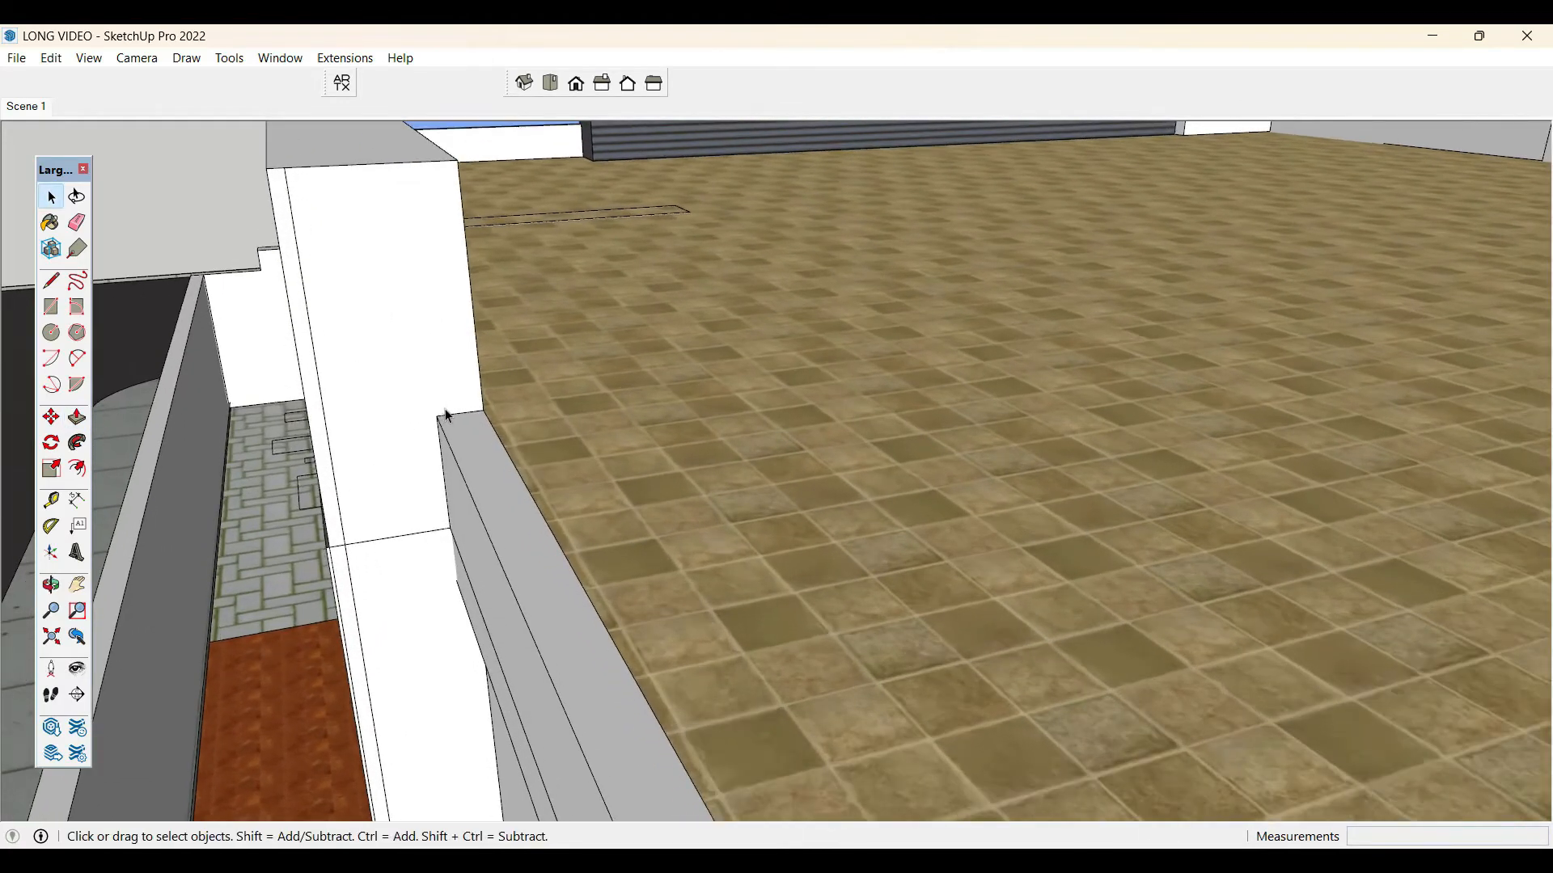
key("r")
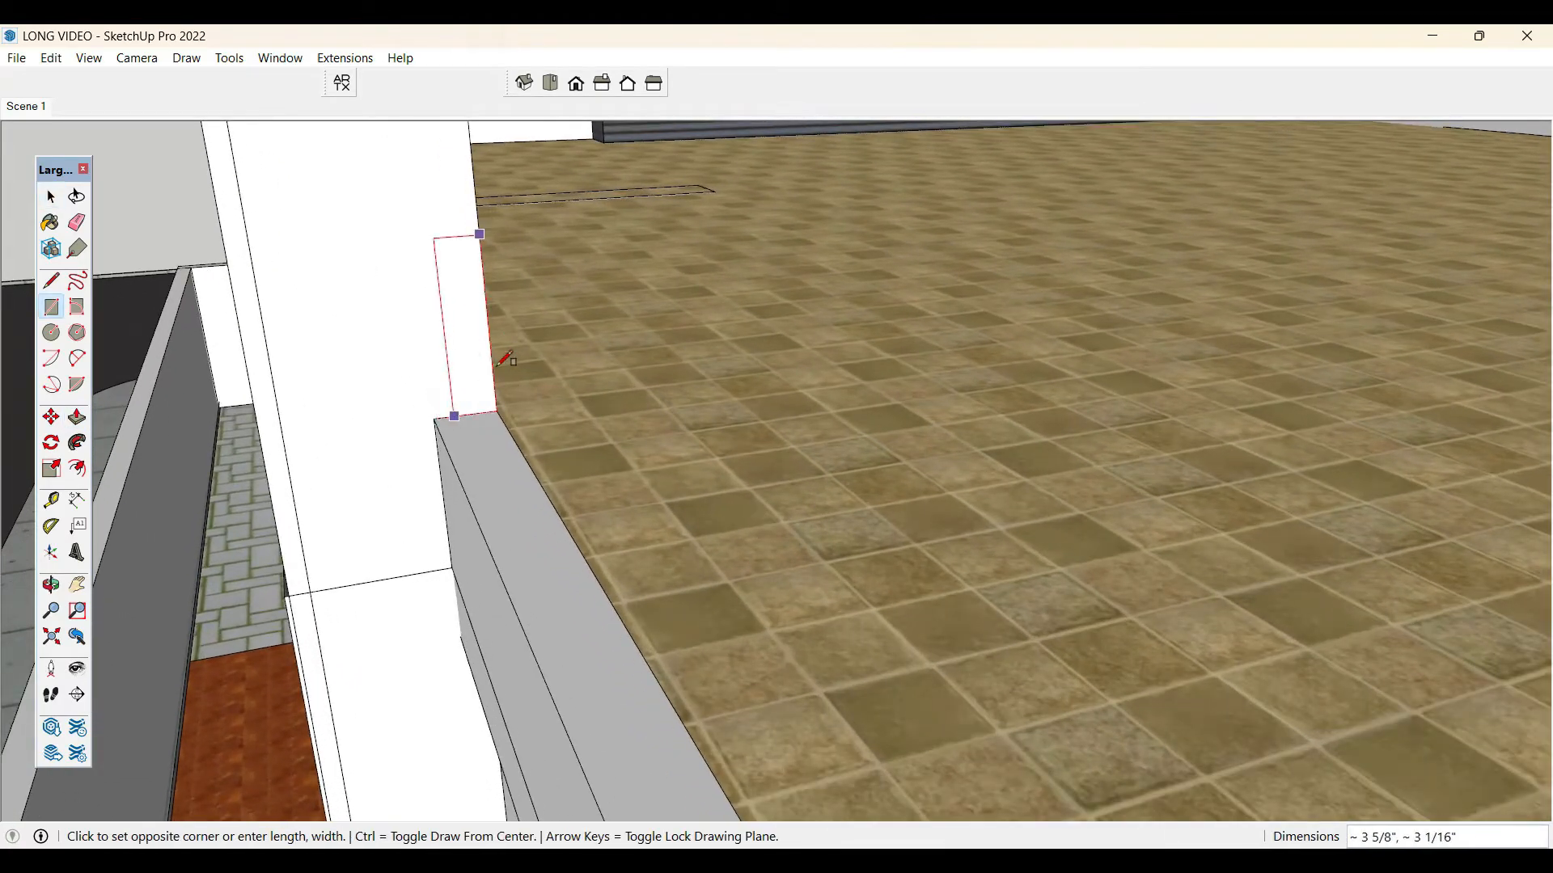
scroll(506, 359, "down", 2)
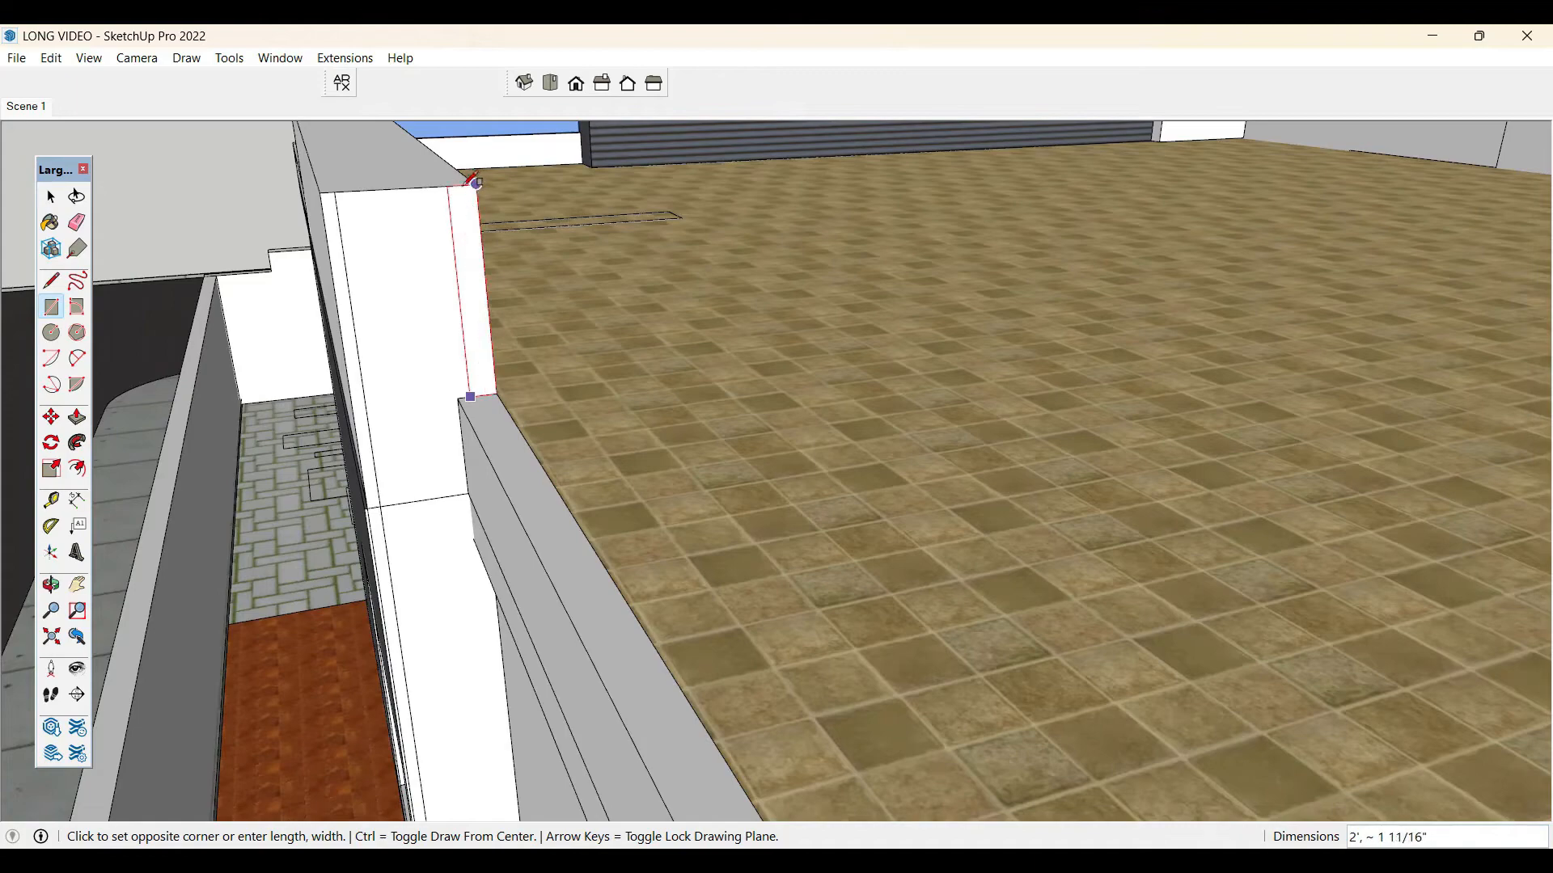
scroll(465, 178, "up", 2)
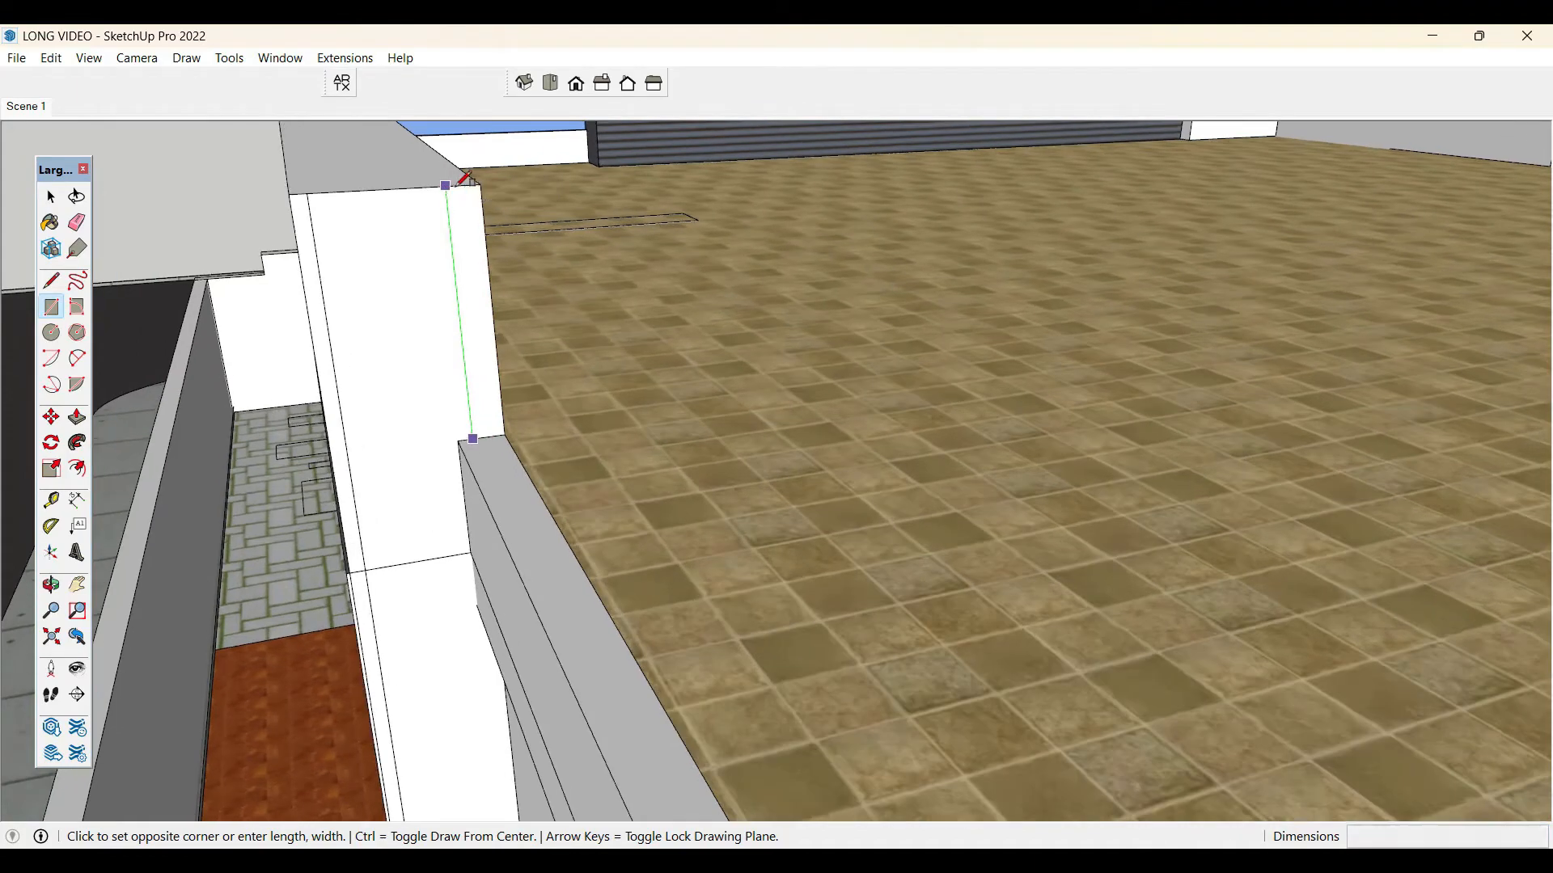
left_click(458, 185)
key("space")
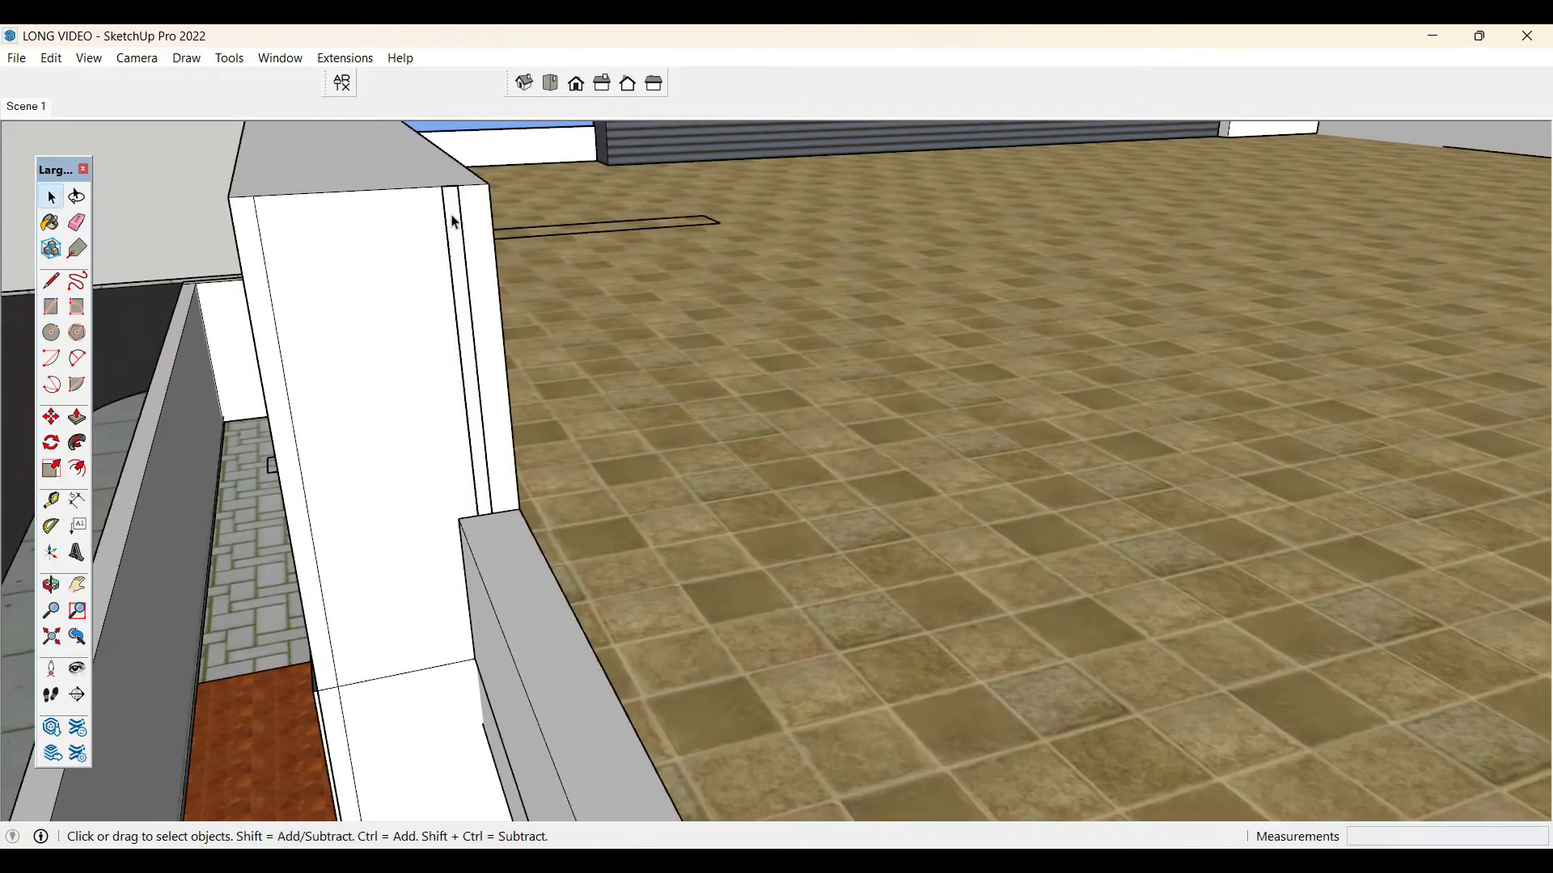
- Extrude the narrow strip about 19' 11 1/16" along the low side wall up to the wooden corner pillar as a railing panel
scroll(485, 287, "down", 5)
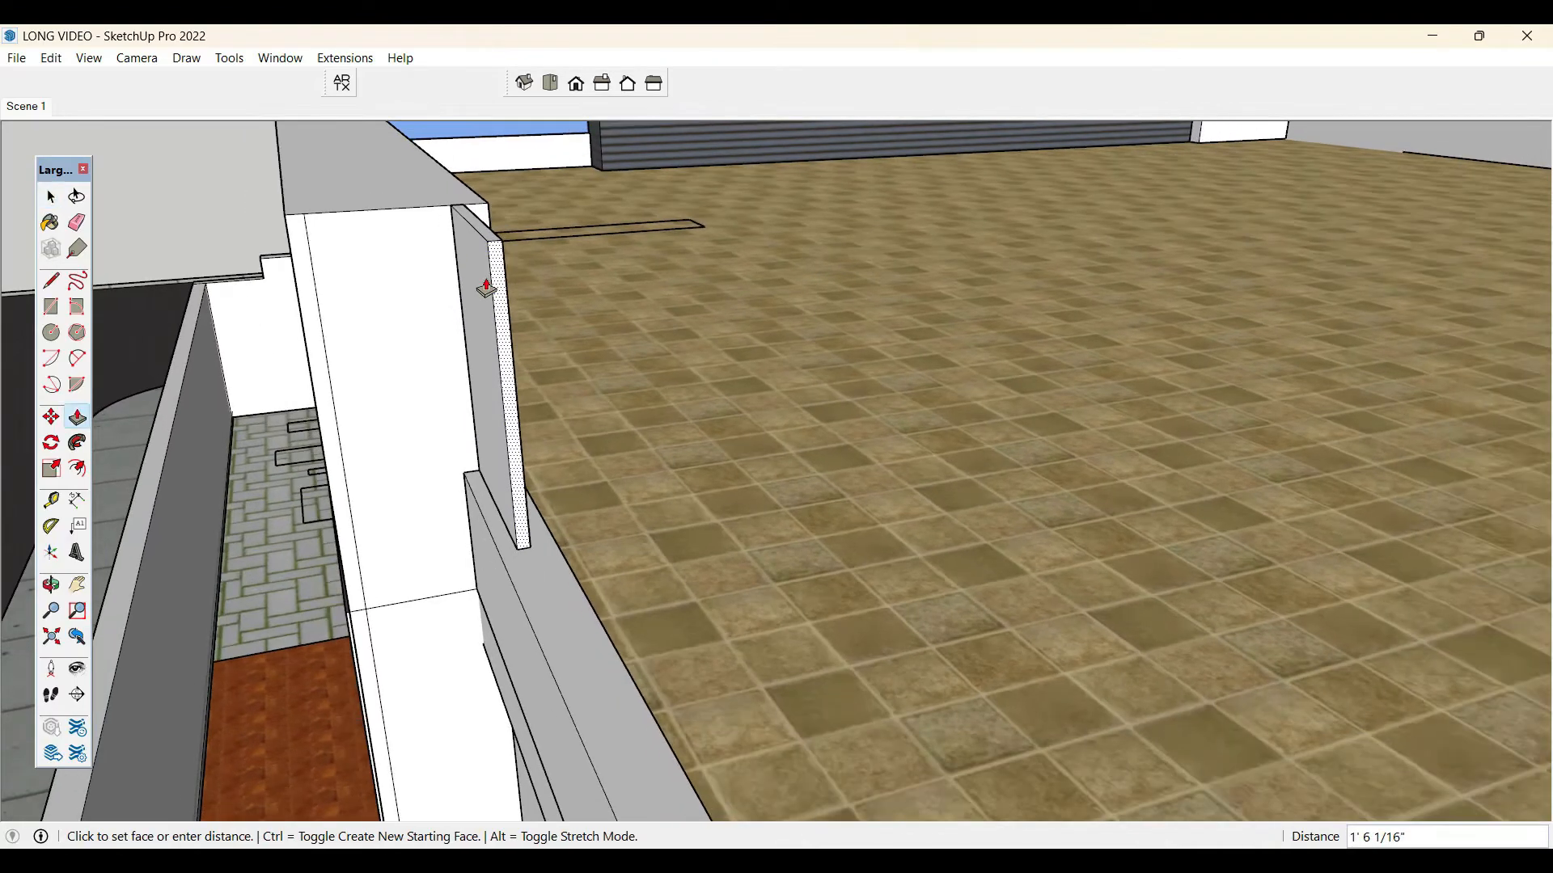
scroll(486, 287, "down", 8)
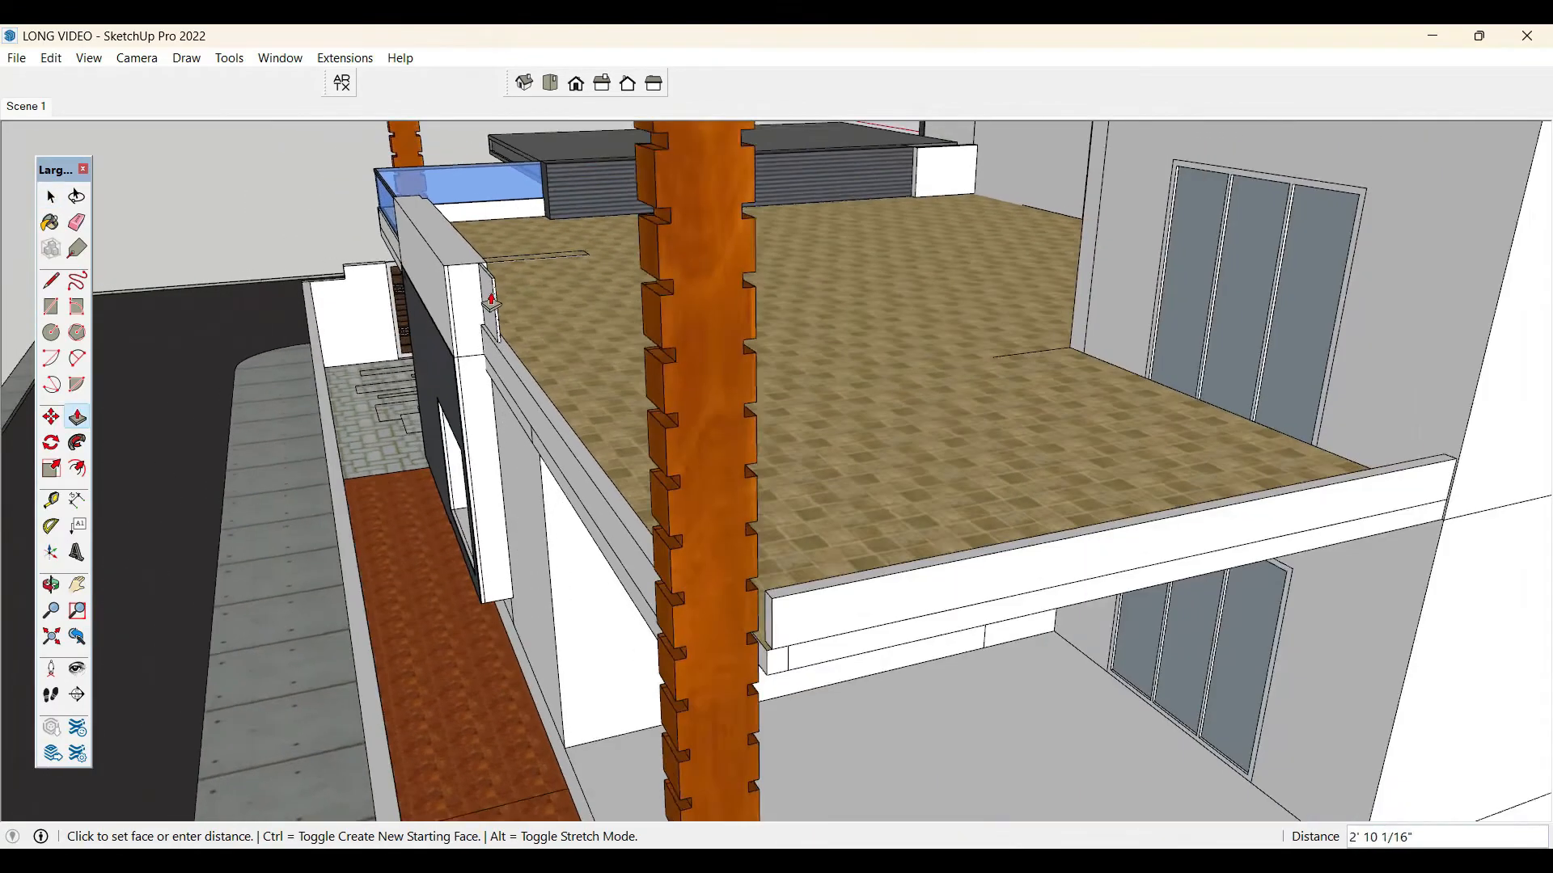
middle_click(726, 340)
middle_click_drag(726, 340, 808, 402)
scroll(1226, 555, "up", 5)
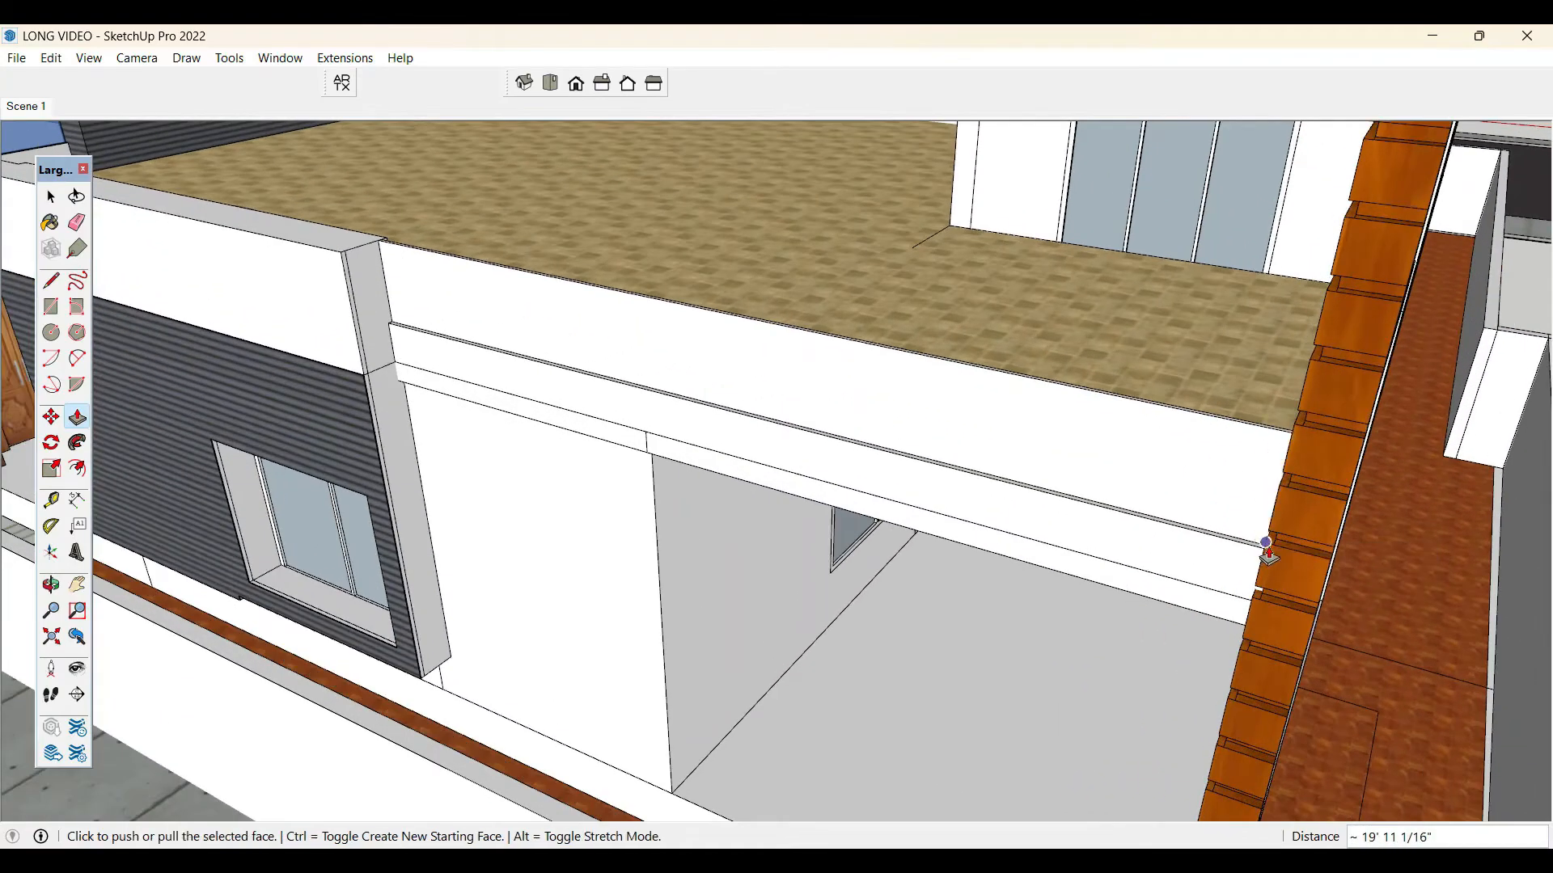
scroll(1267, 557, "down", 3)
middle_click_drag(1102, 496, 1064, 547)
scroll(1231, 626, "up", 3)
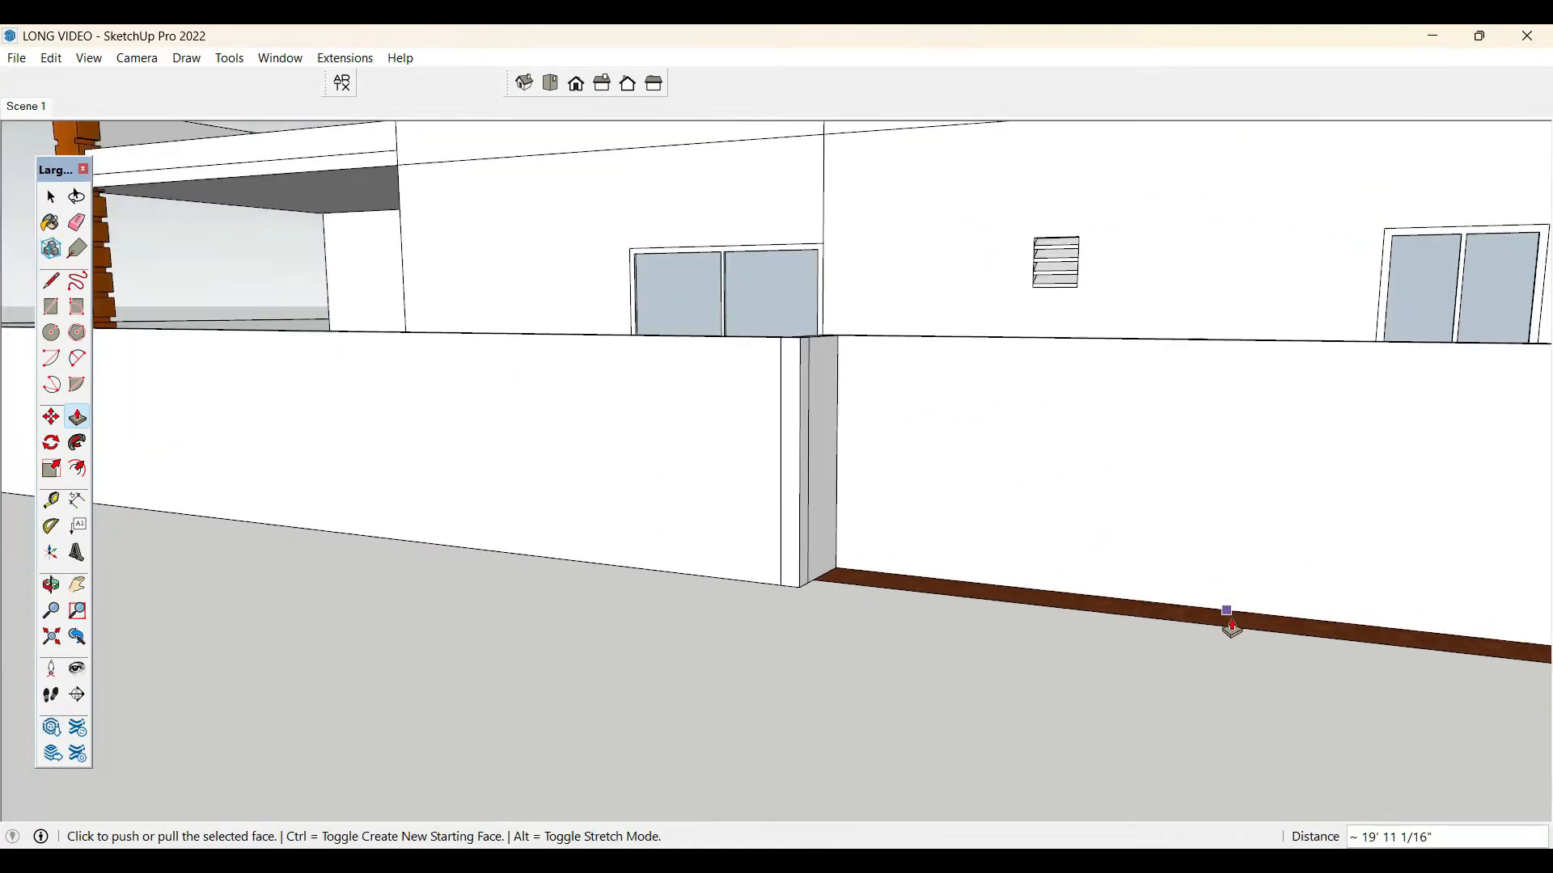
key("space")
- Copy the top outer edge of the new railing panel a short distance down its outer face
scroll(1231, 637, "down", 6)
middle_click_drag(1231, 637, 703, 336)
scroll(558, 426, "up", 3)
scroll(558, 426, "up", 2)
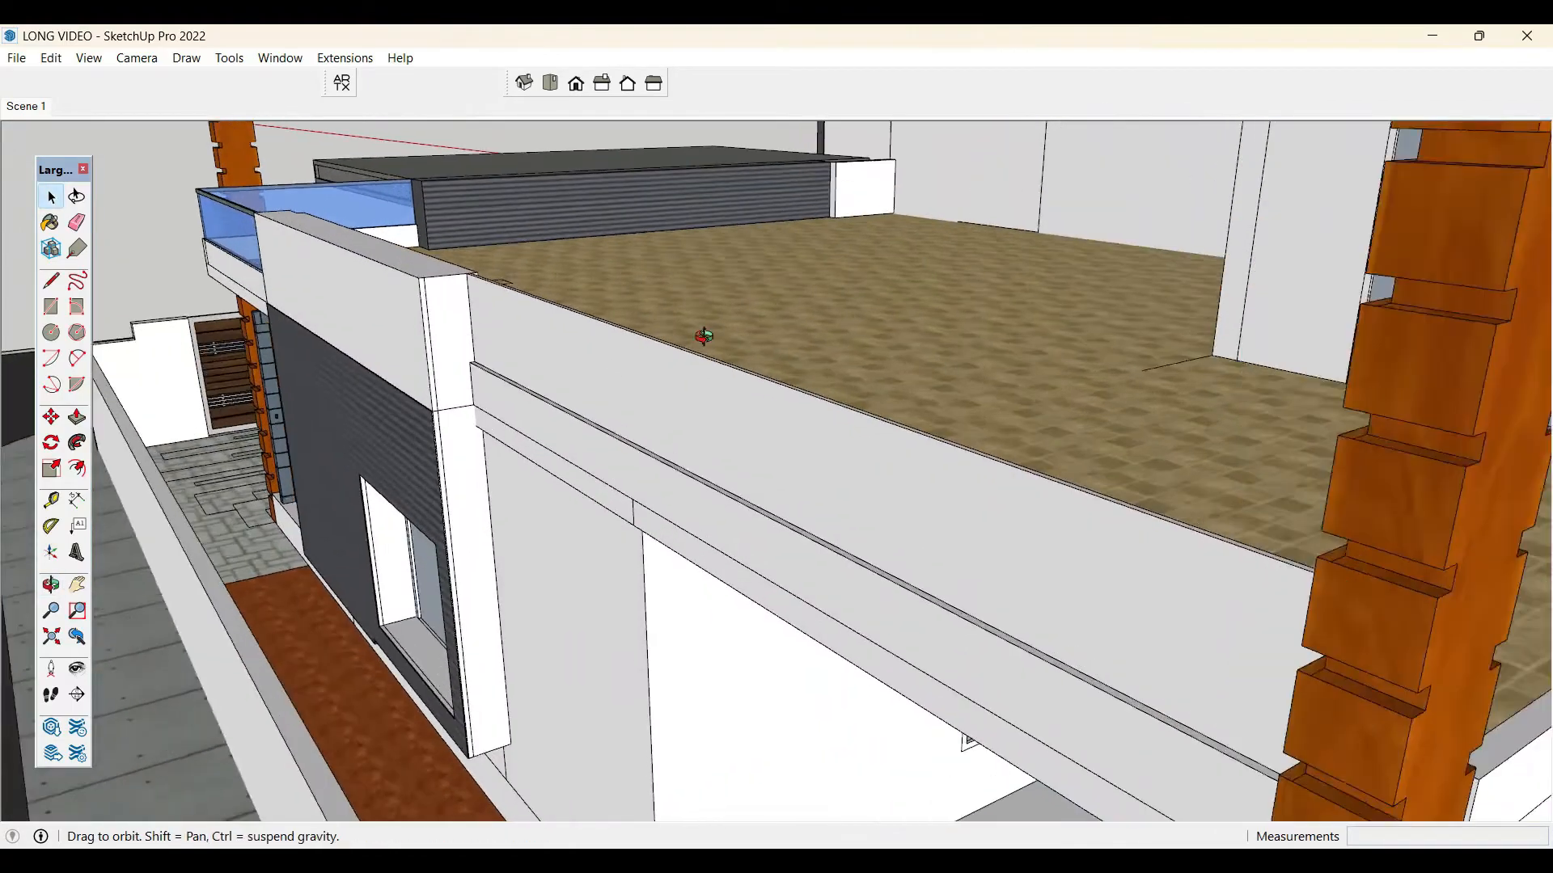
scroll(718, 340, "up", 5)
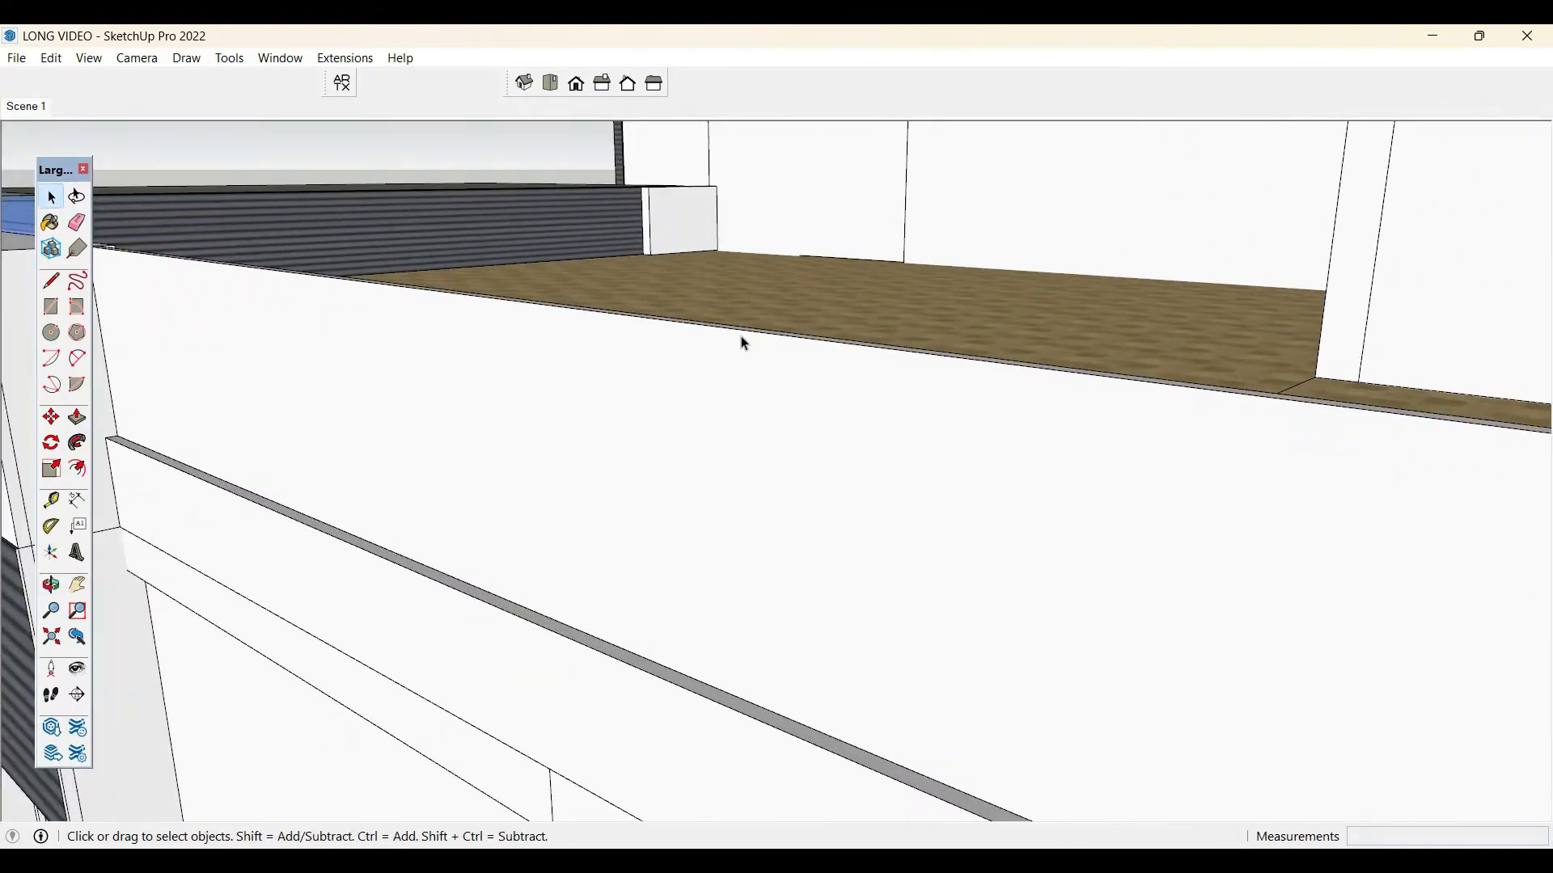
left_click(746, 344)
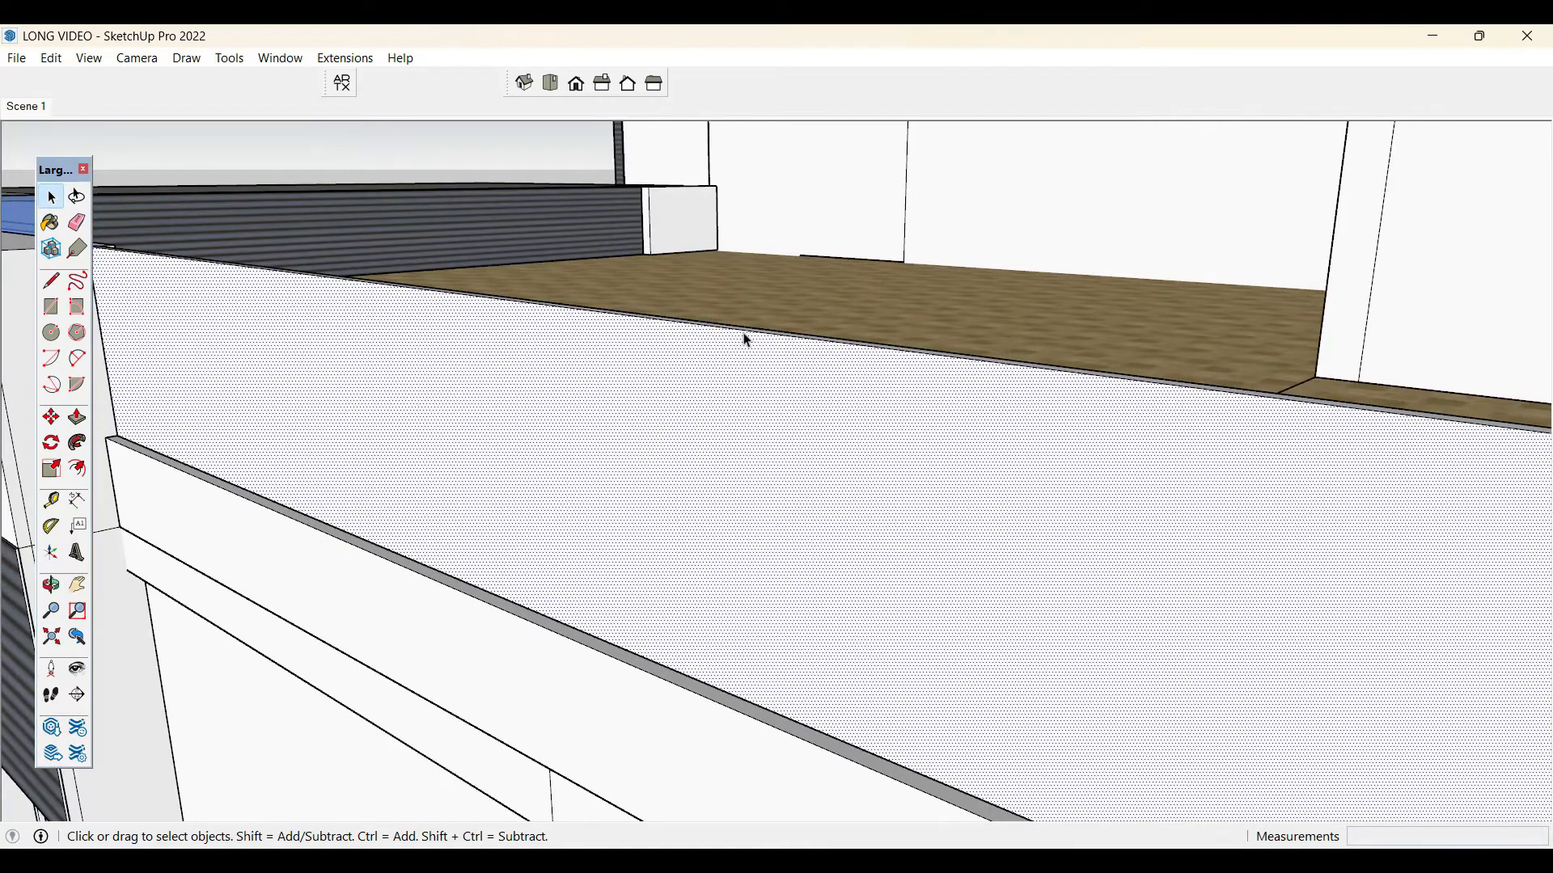
key("m")
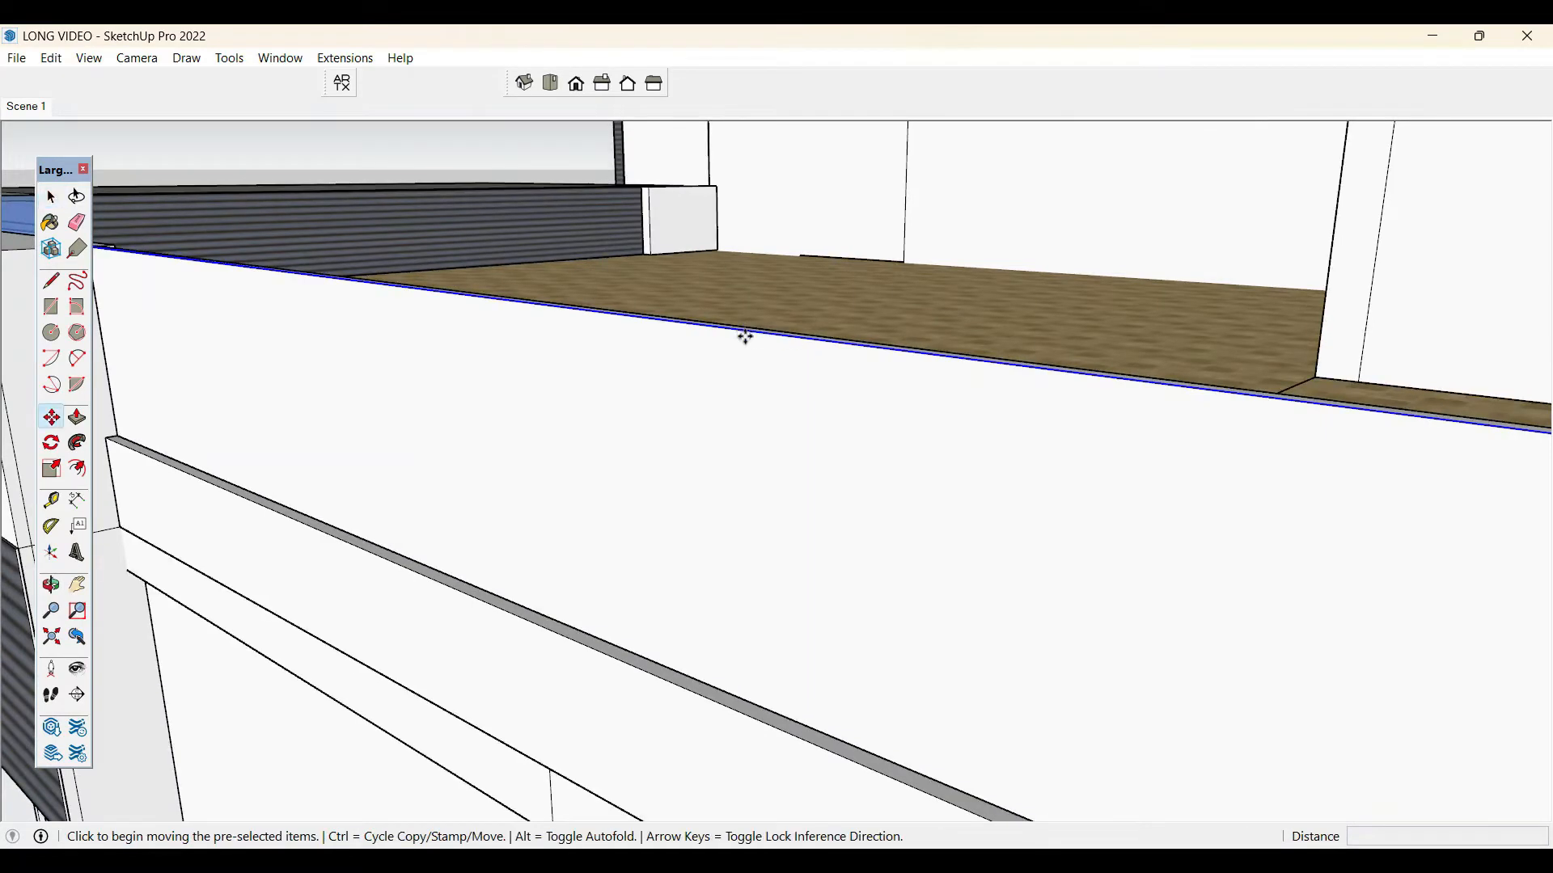
key("space")
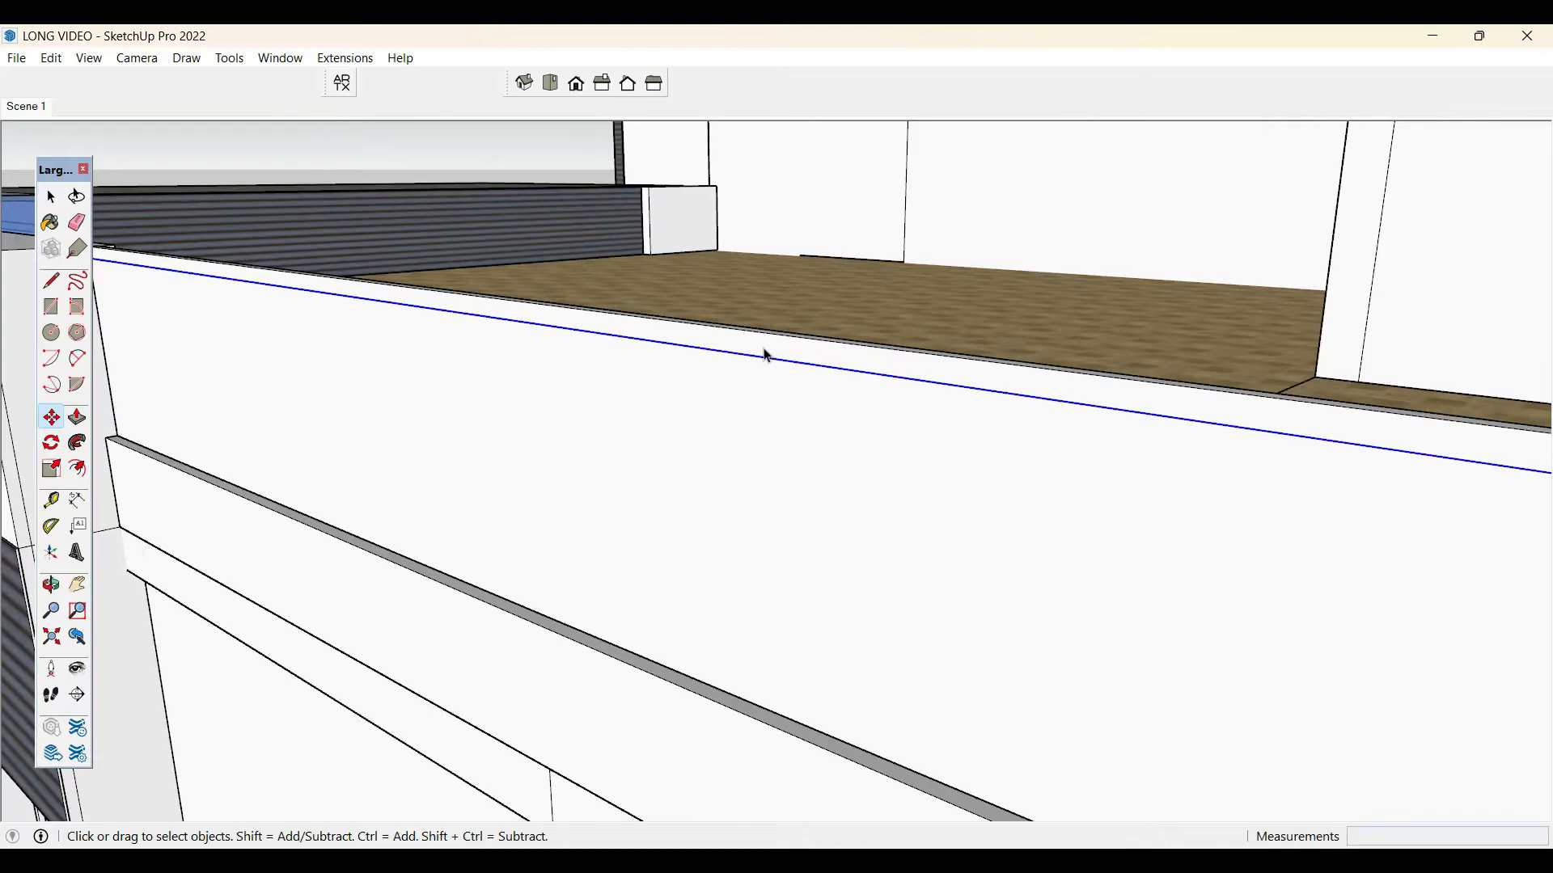
- Extrude the strip along the railing panel's top outward by 13/16" to form a handrail
key("p")
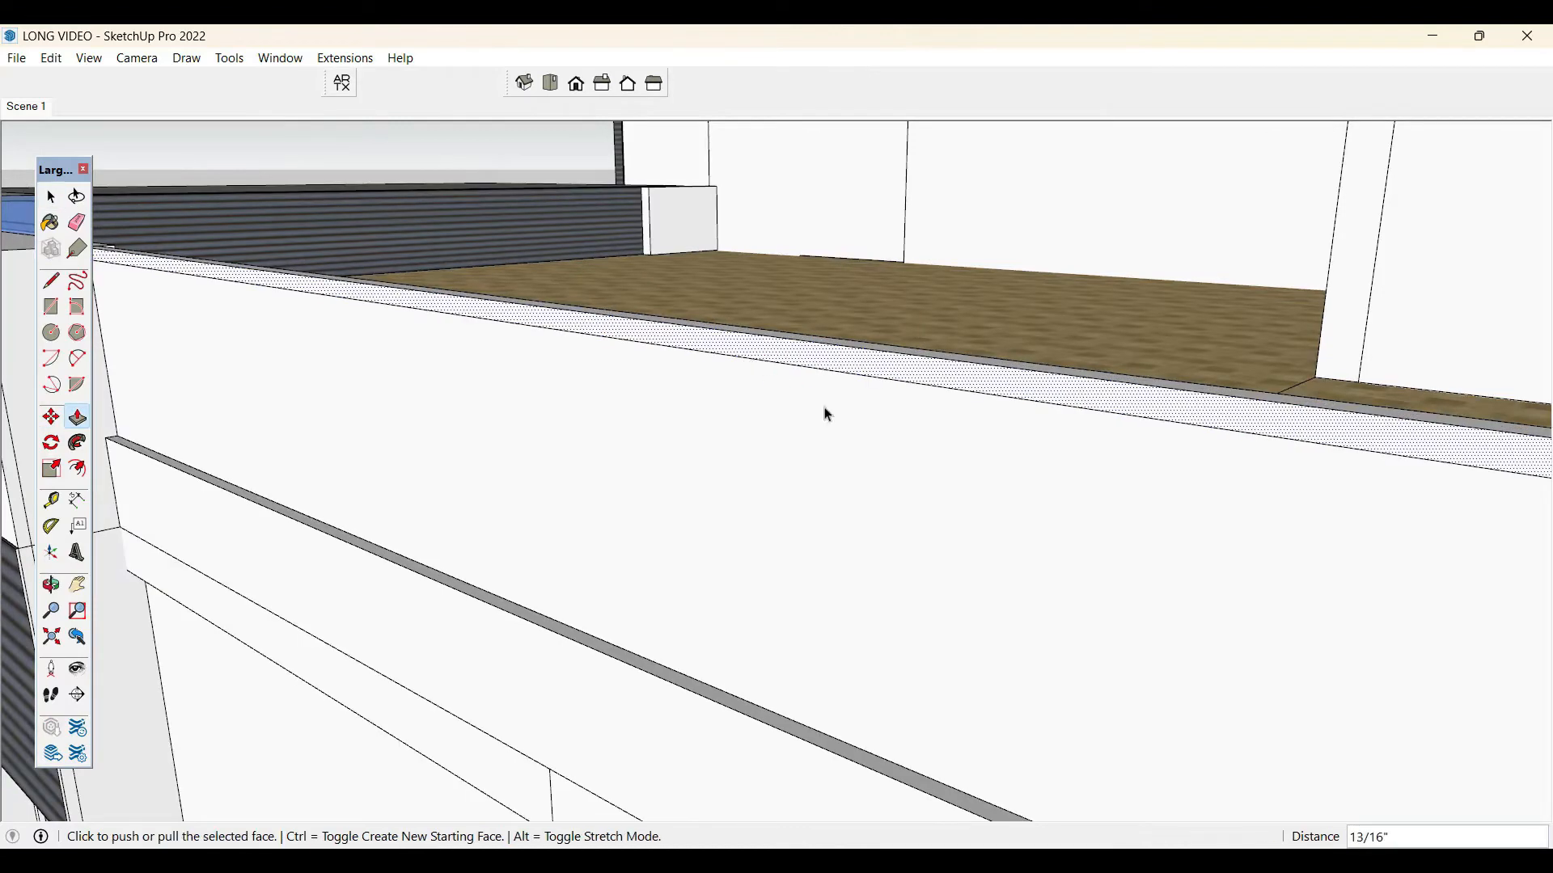
key("space")
scroll(935, 520, "down", 5)
- Sample Translucent Glass Blue from the existing balcony railing and paint both sides of the new railing panel with it
key("b")
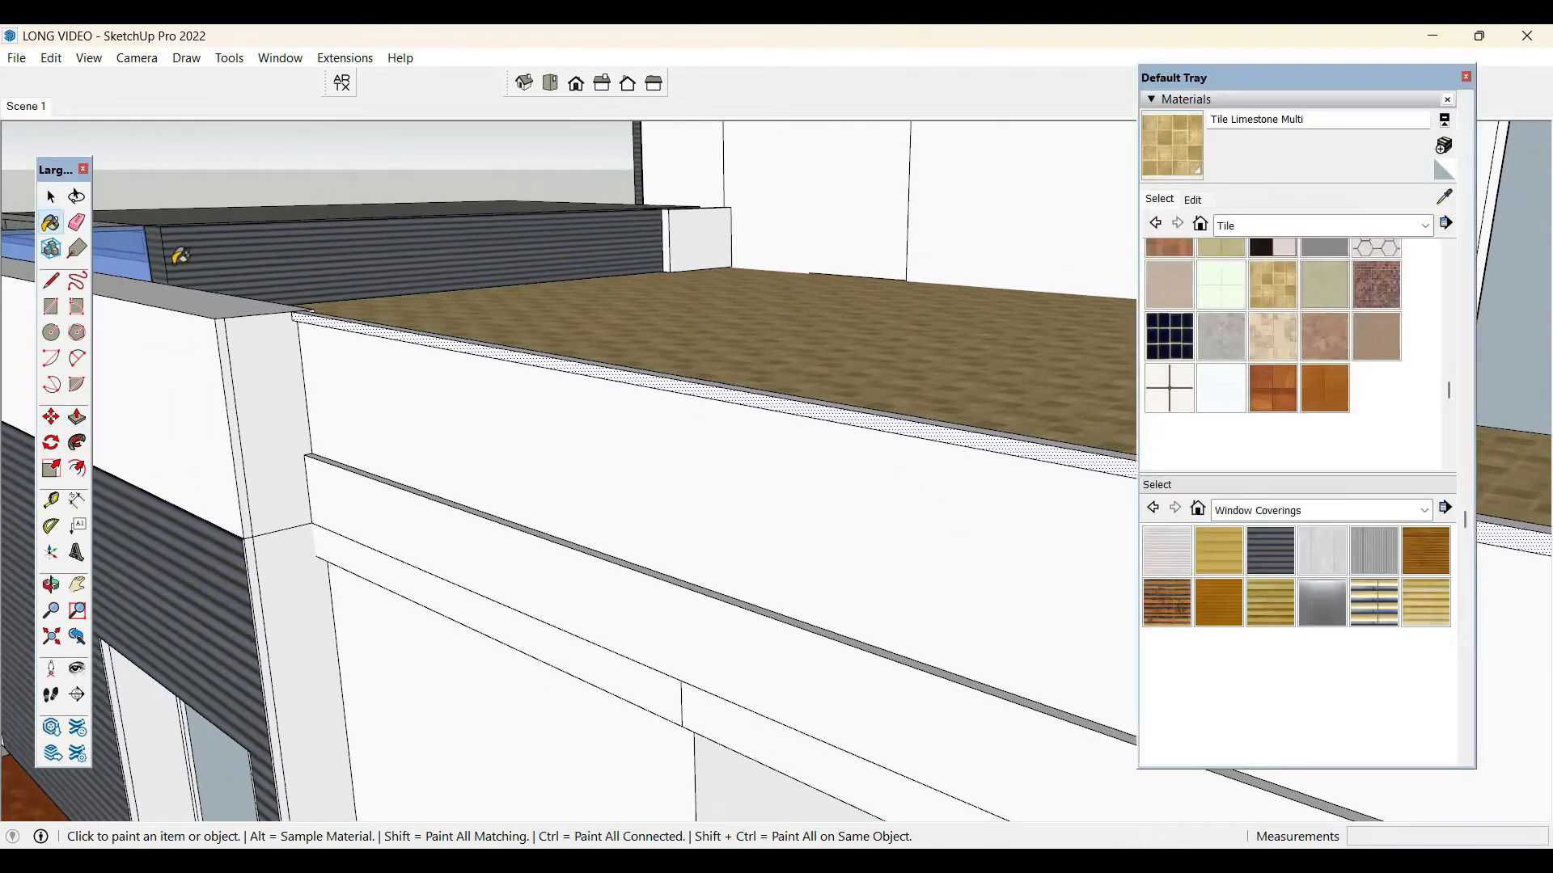
left_click(119, 247, "alt")
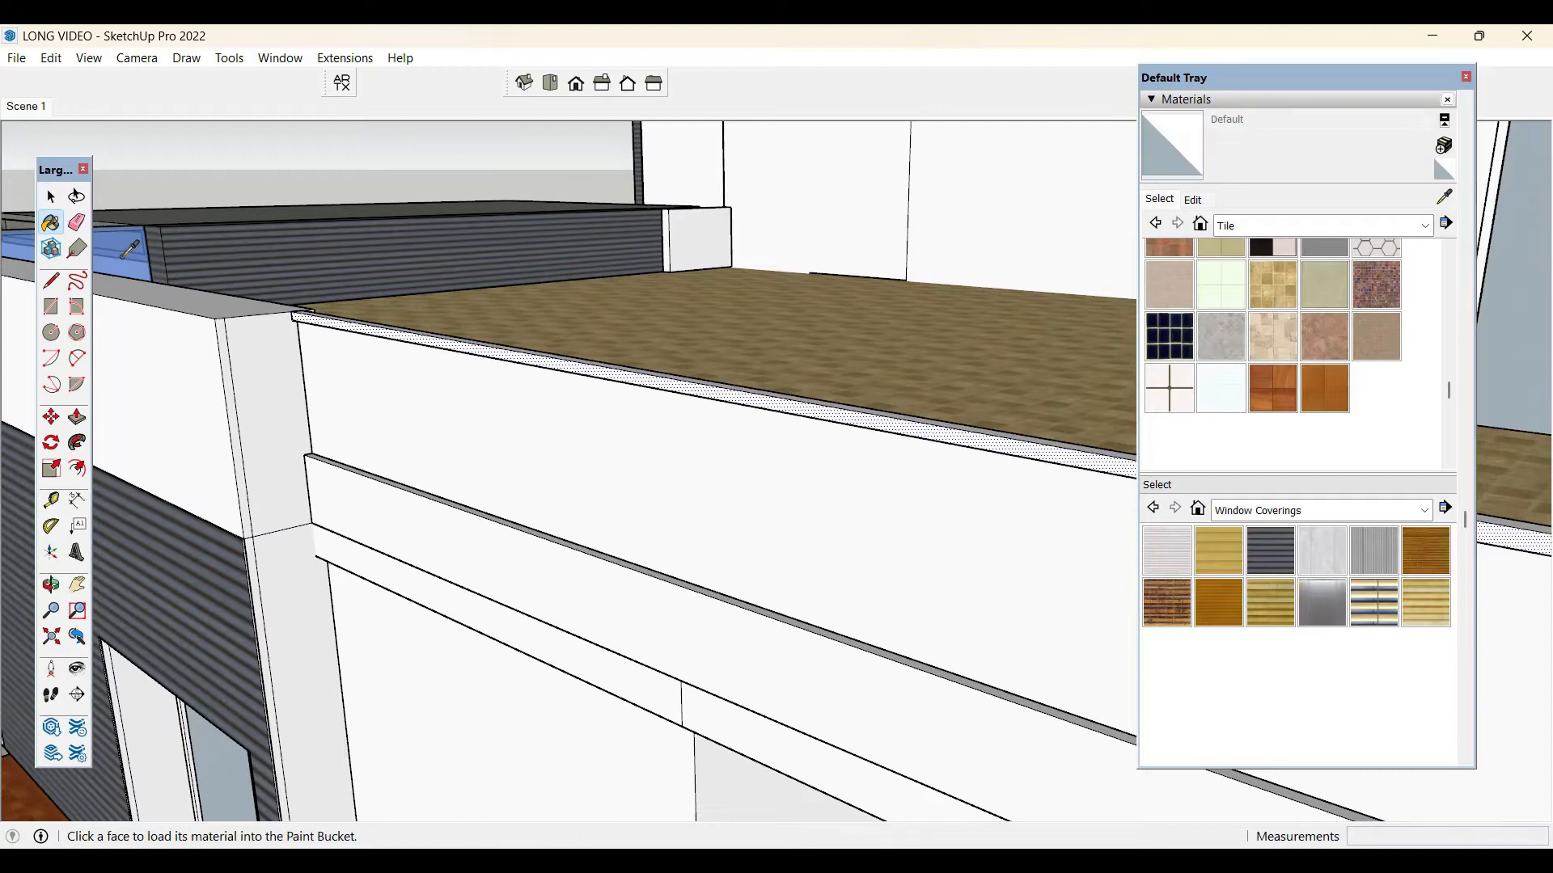
left_click(699, 379)
mouse_move(465, 412)
middle_mouse_down()
mouse_move(305, 416)
mouse_move(405, 405)
middle_mouse_up()
left_click(455, 389)
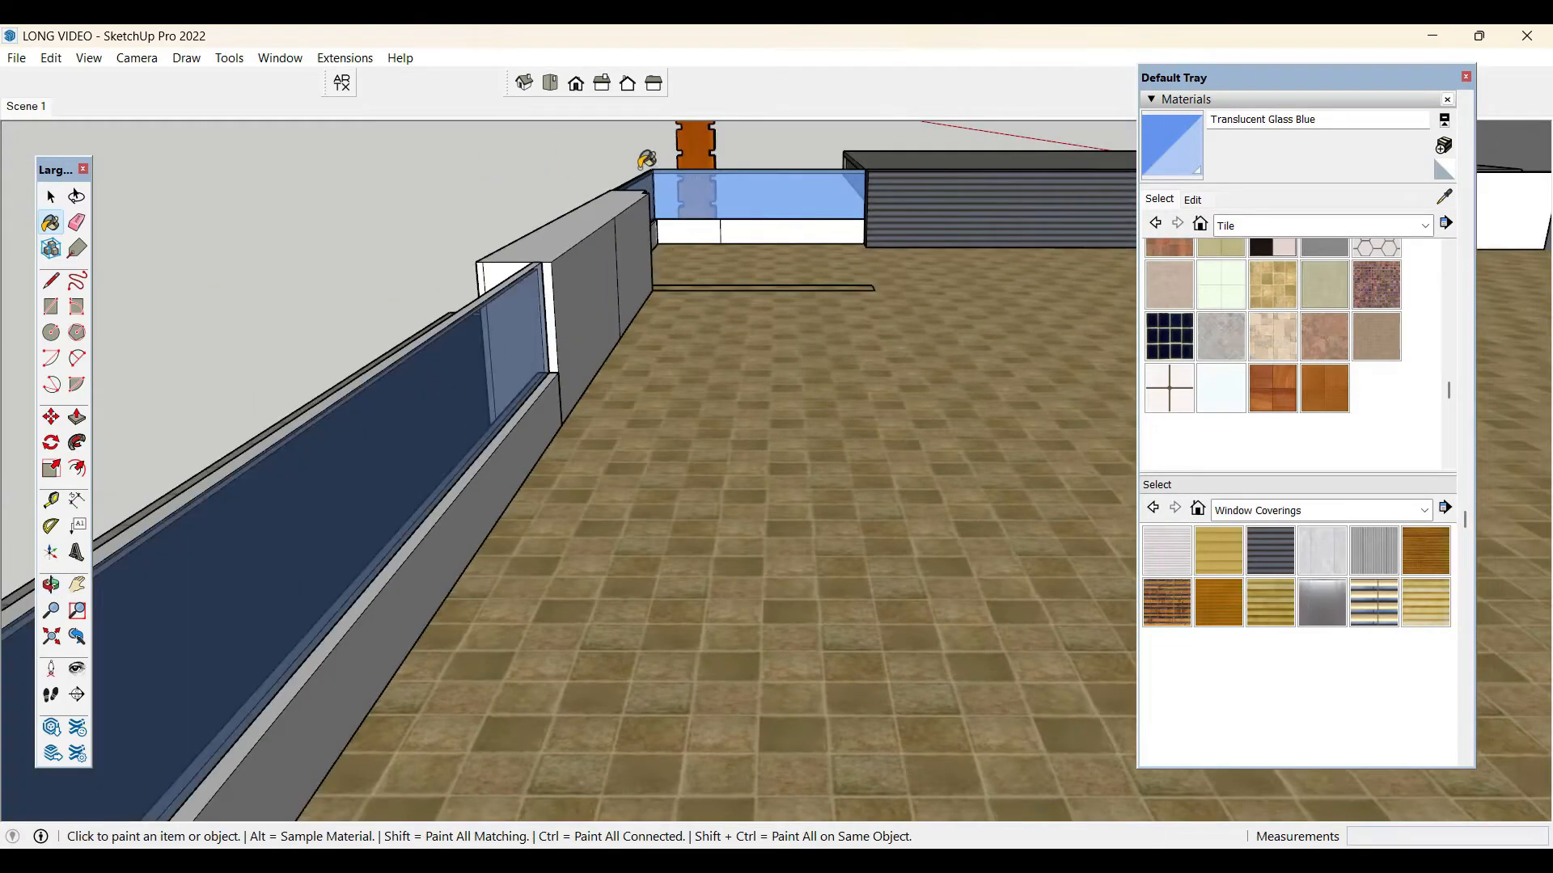
- Sample Metal Seamed from the existing balcony handrail and paint the new railing's handrail with it
scroll(647, 159, "up", 5)
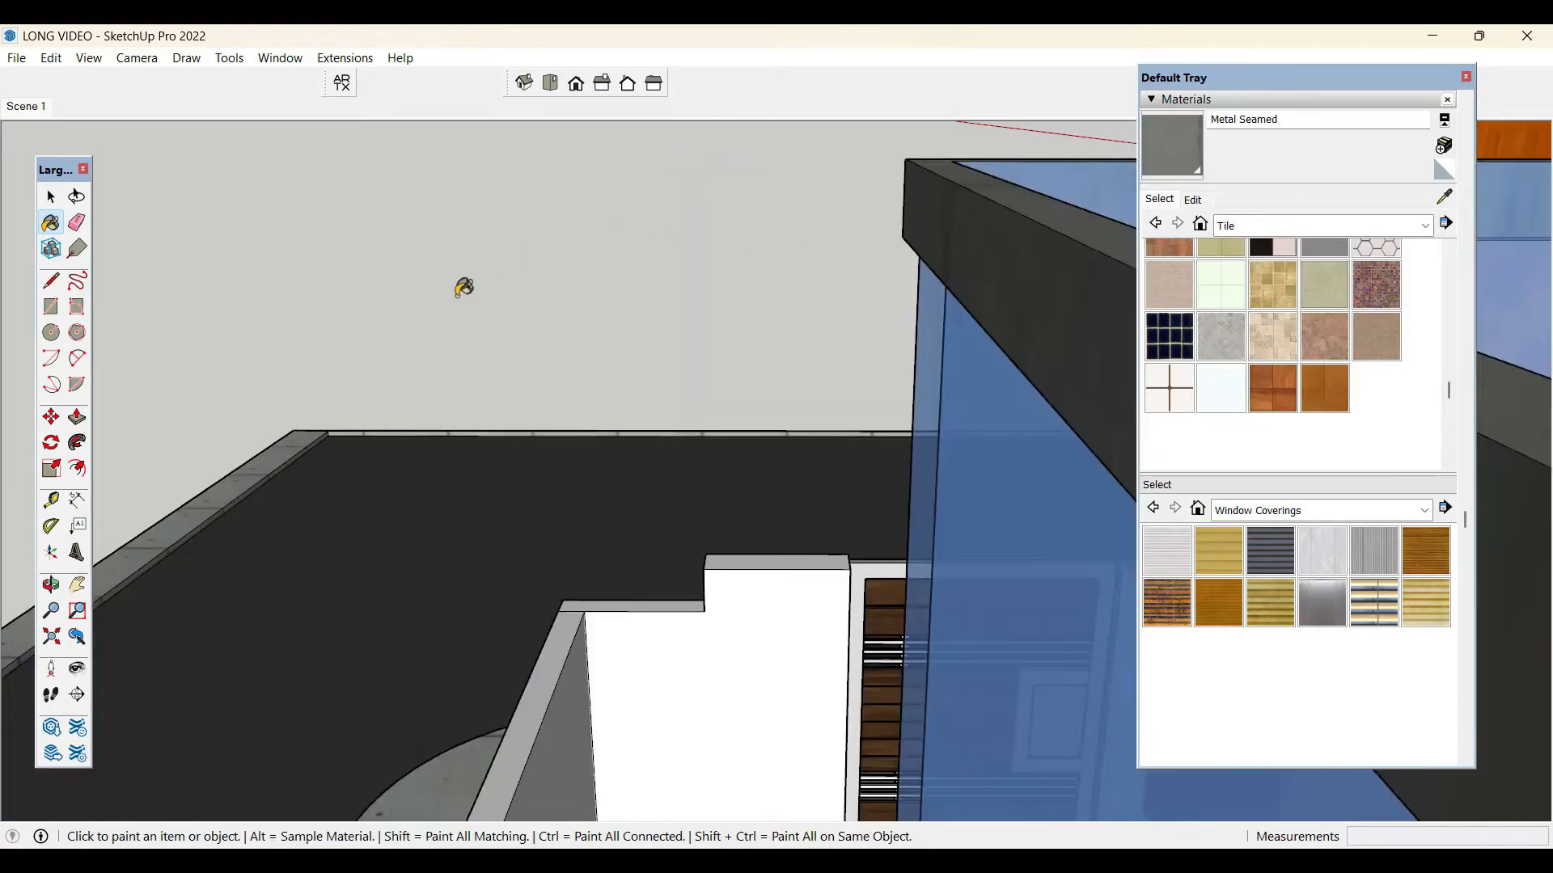
scroll(465, 292, "down", 5)
middle_click_drag(468, 295, 686, 308)
scroll(775, 385, "up", 4)
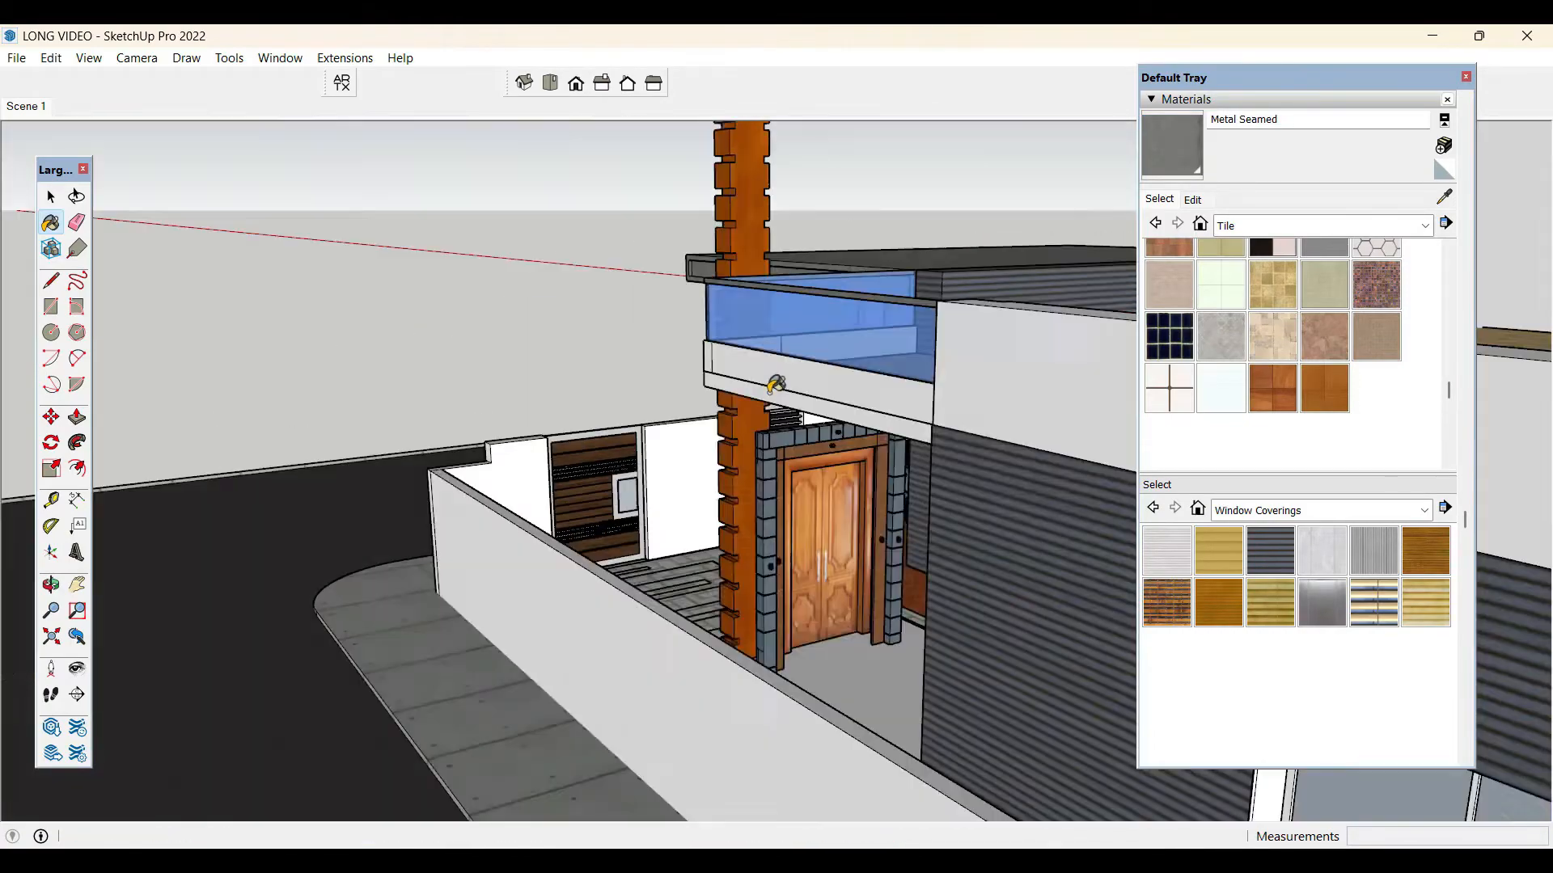
scroll(302, 316, "down", 5)
middle_click_drag(302, 315, 832, 356)
scroll(755, 339, "up", 6)
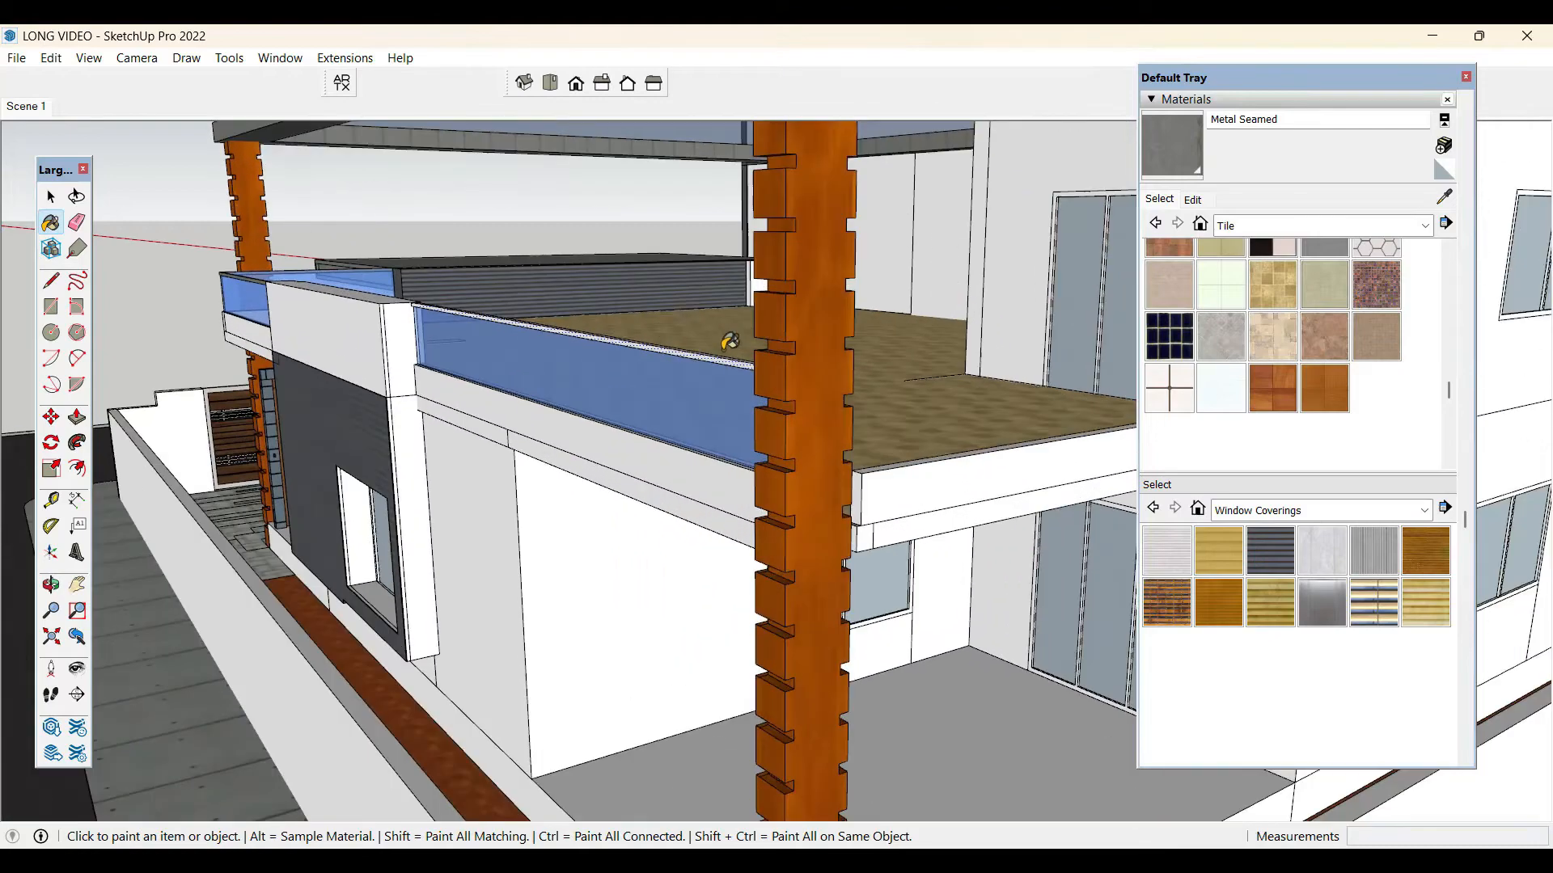
scroll(731, 347, "up", 4)
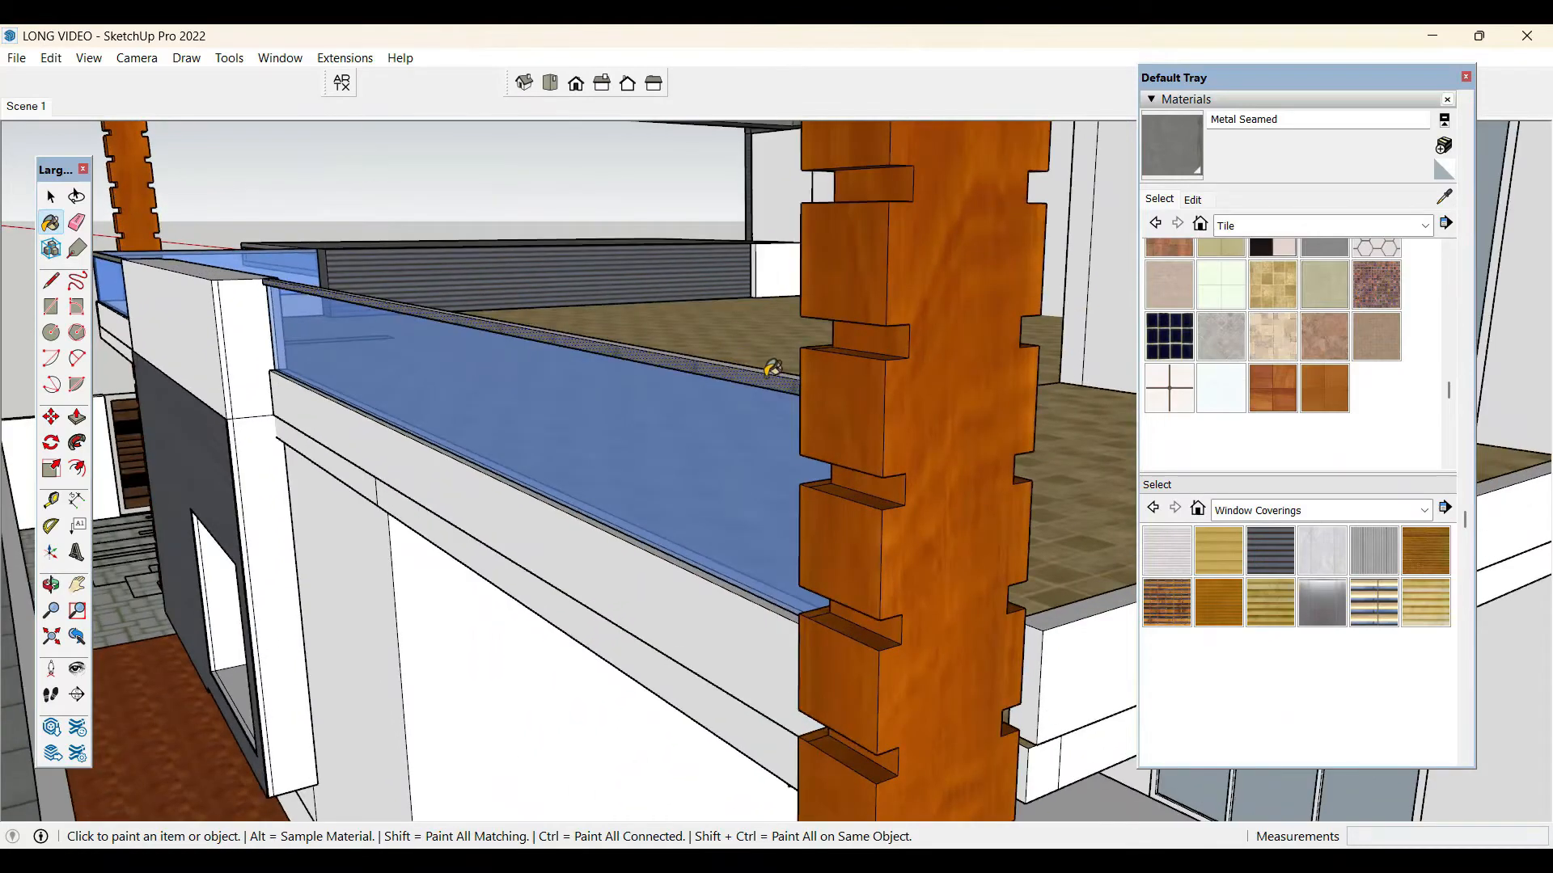
scroll(774, 365, "up", 3)
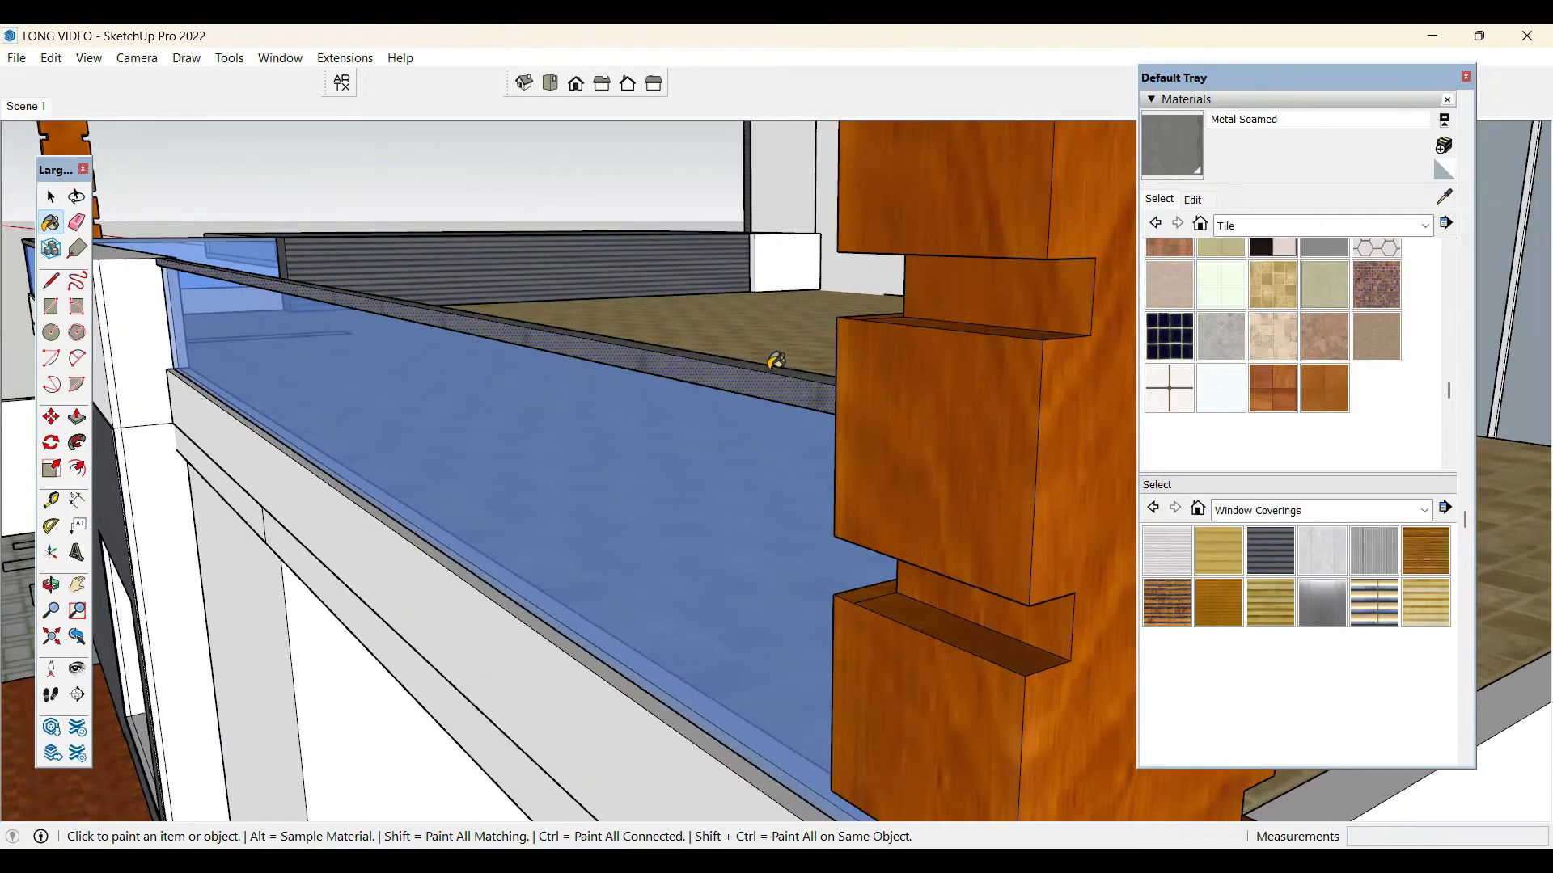
scroll(537, 388, "down", 6)
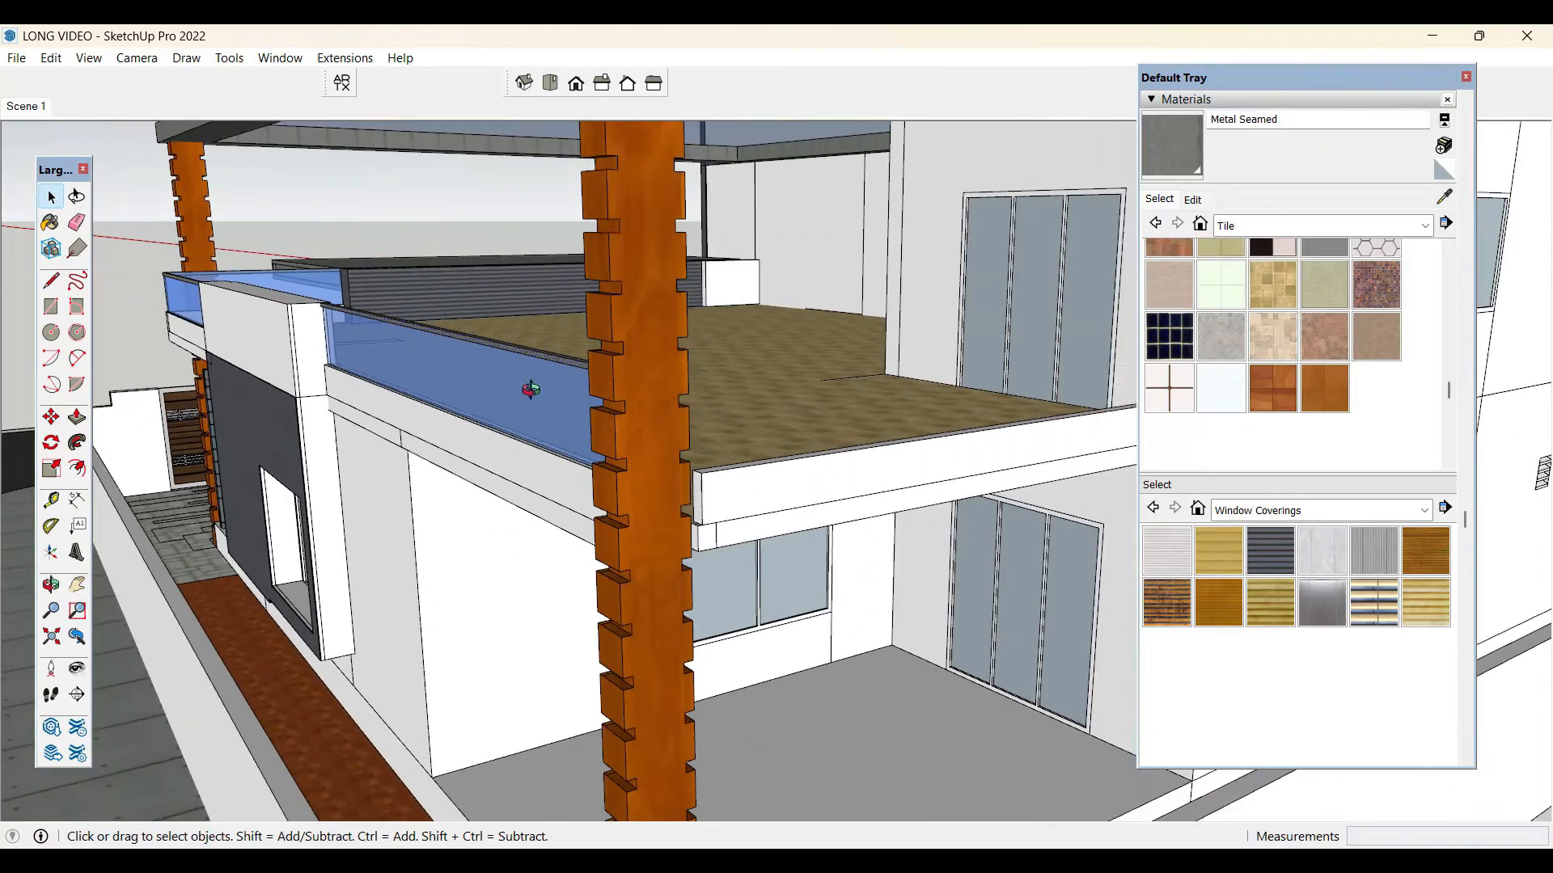
- Make the whole glass railing panel with its handrail between the wall end and the wooden corner pillar into a group
middle_click_drag(530, 388, 734, 415)
left_click(739, 424)
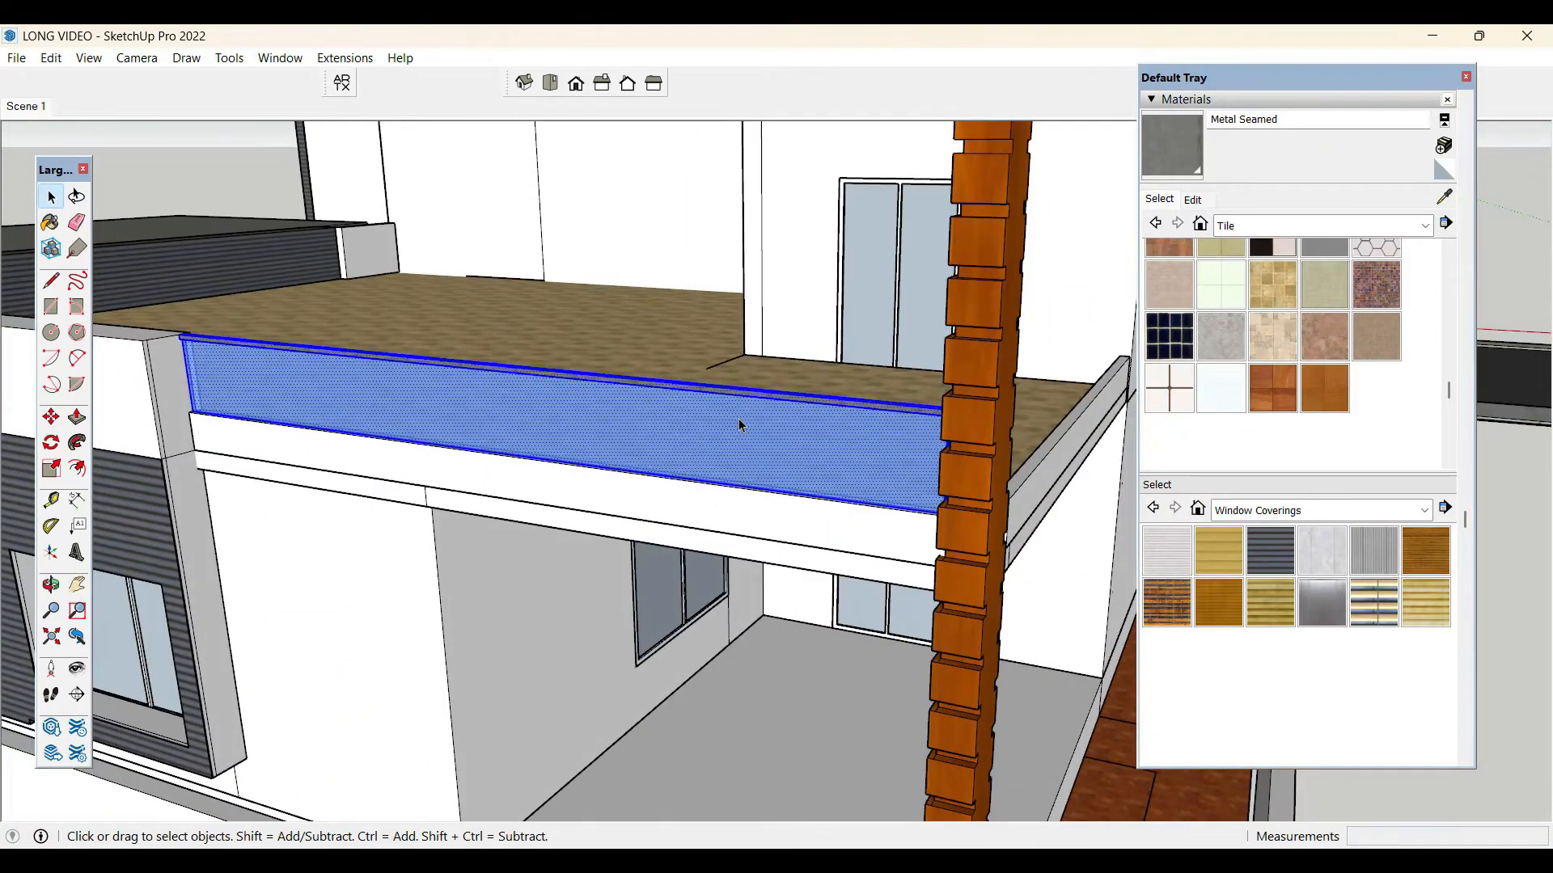
right_click(739, 424)
left_click(812, 503)
scroll(789, 475, "down", 5)
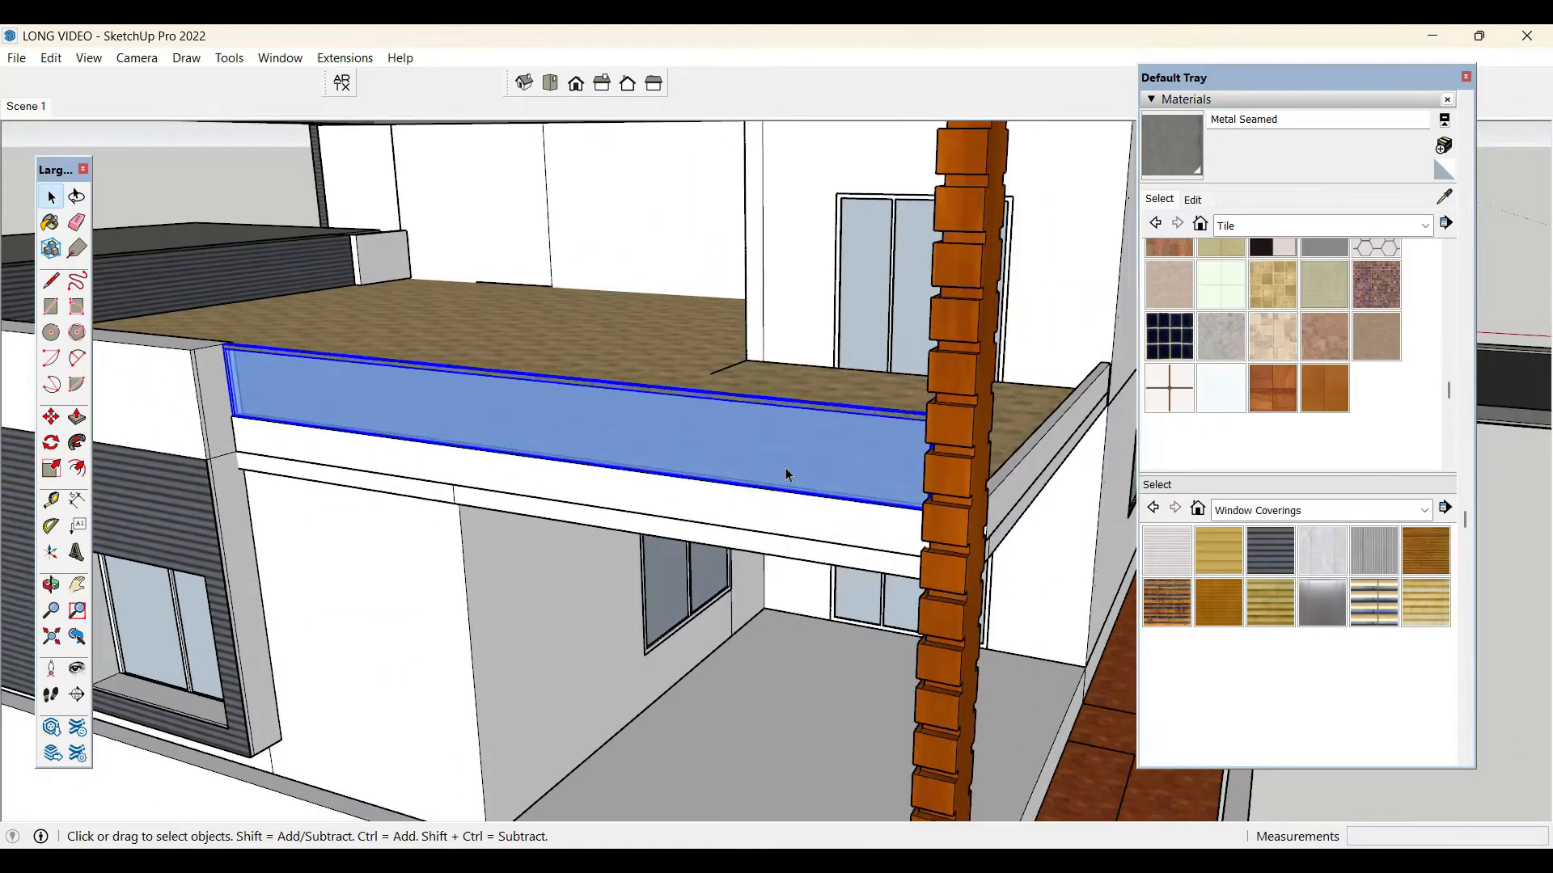
scroll(789, 476, "down", 6)
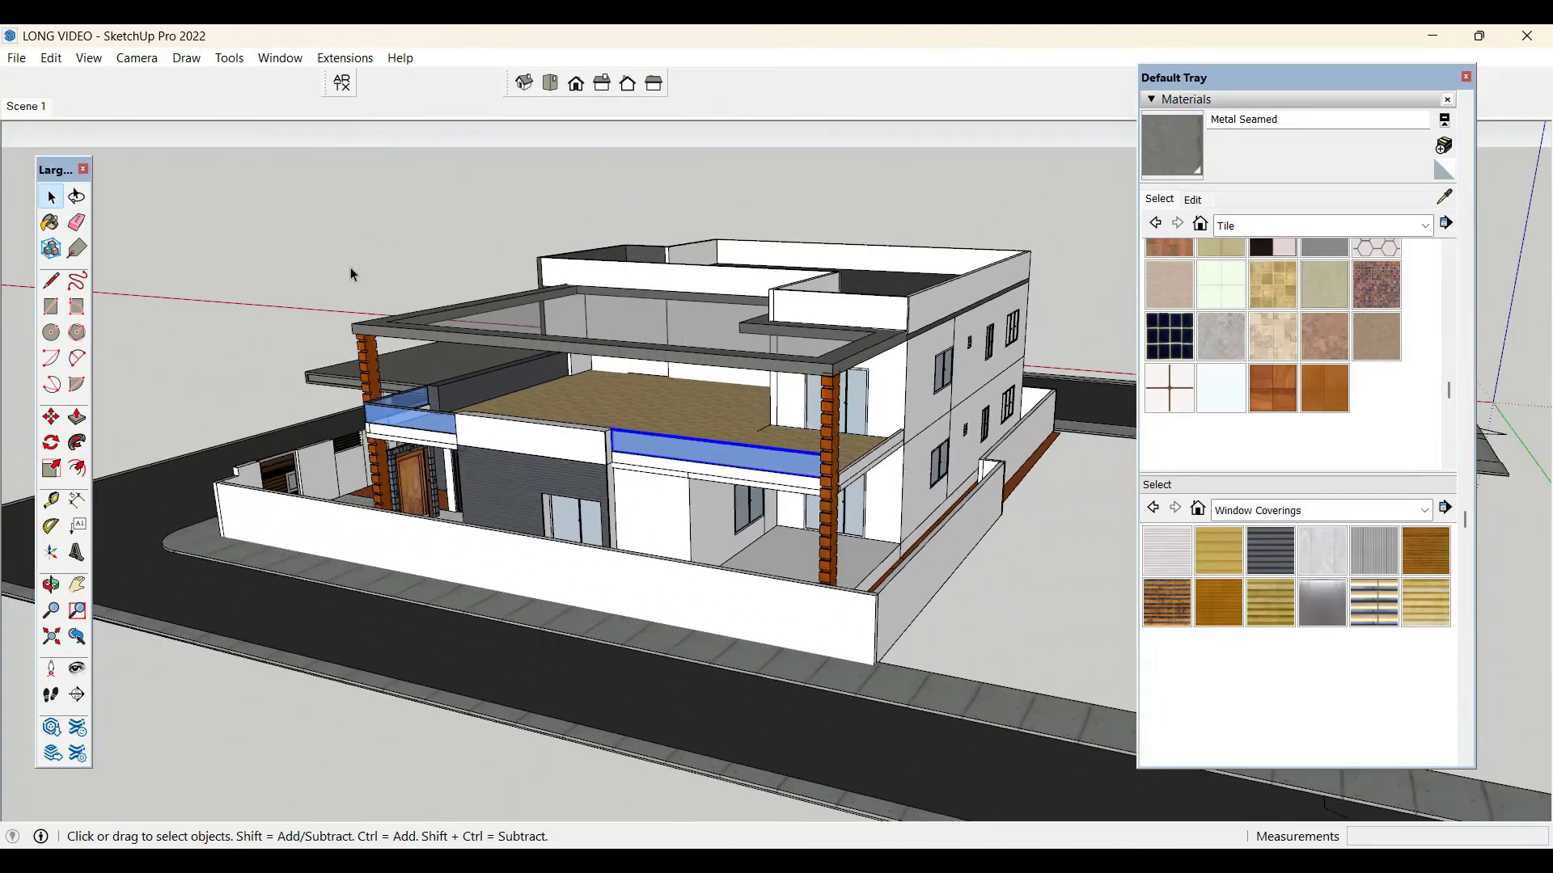
- Draw a narrow upright rectangle on the house wall above the other low terrace wall and extrude it about 17' 1/8" to the corner pillar
scroll(870, 387, "up", 10)
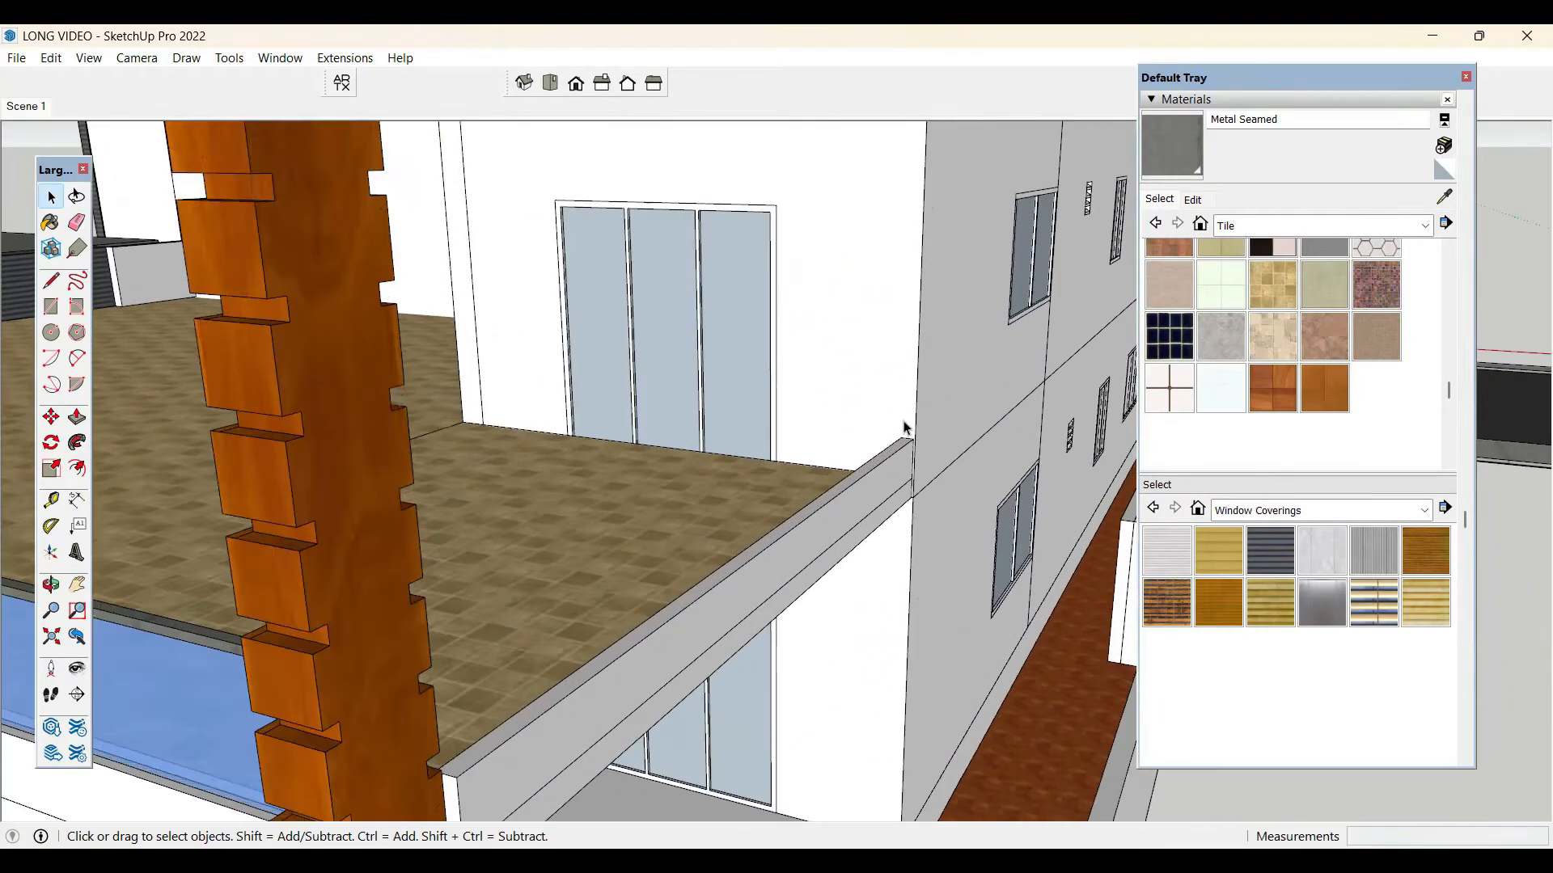
scroll(907, 434, "up", 6)
key("r")
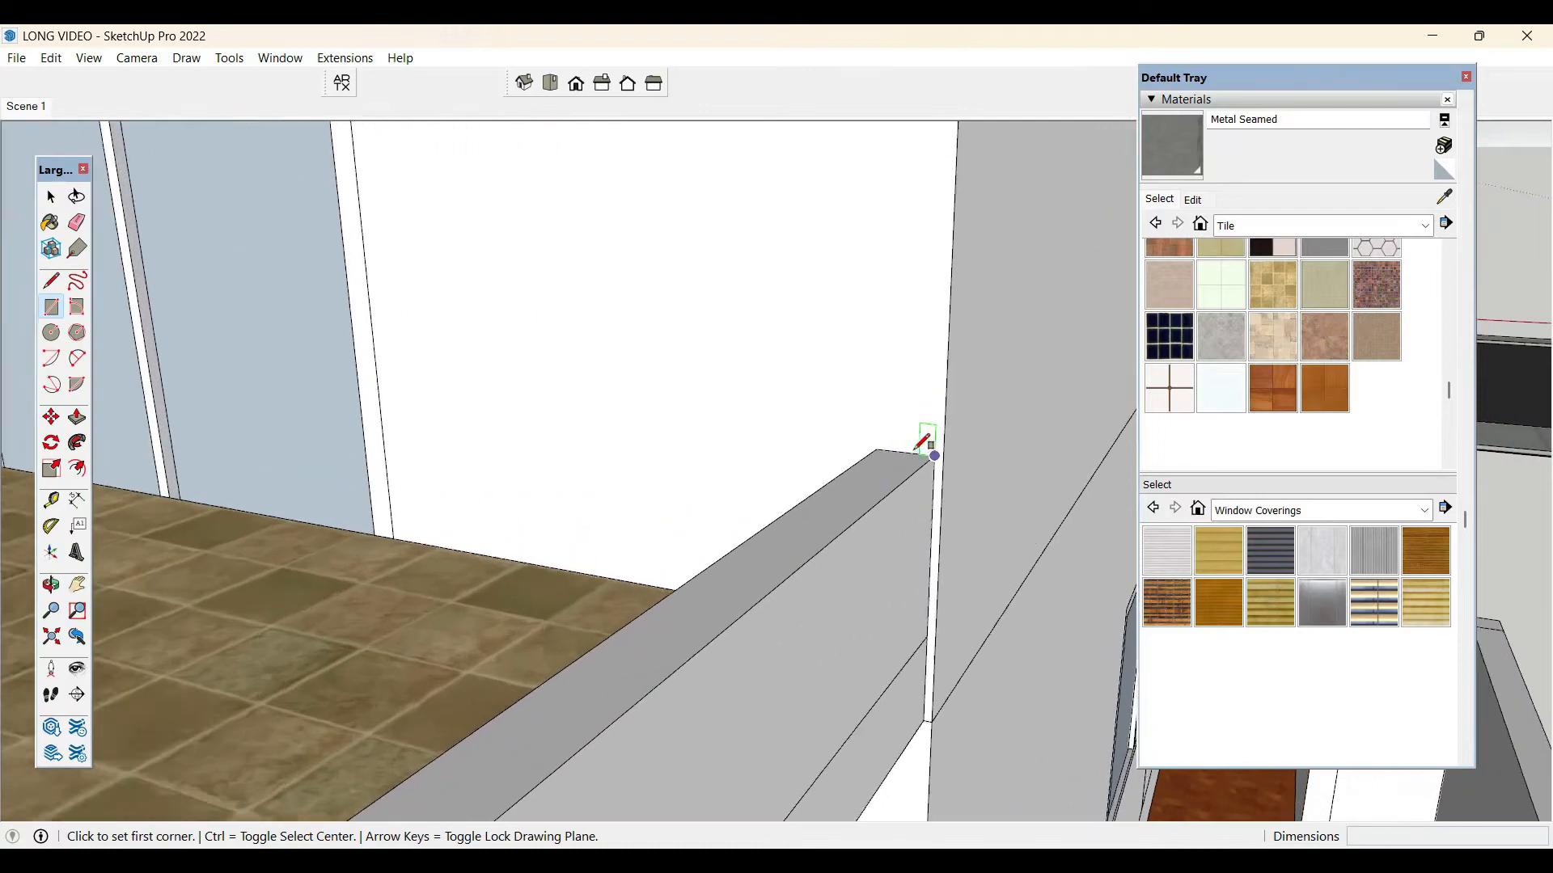
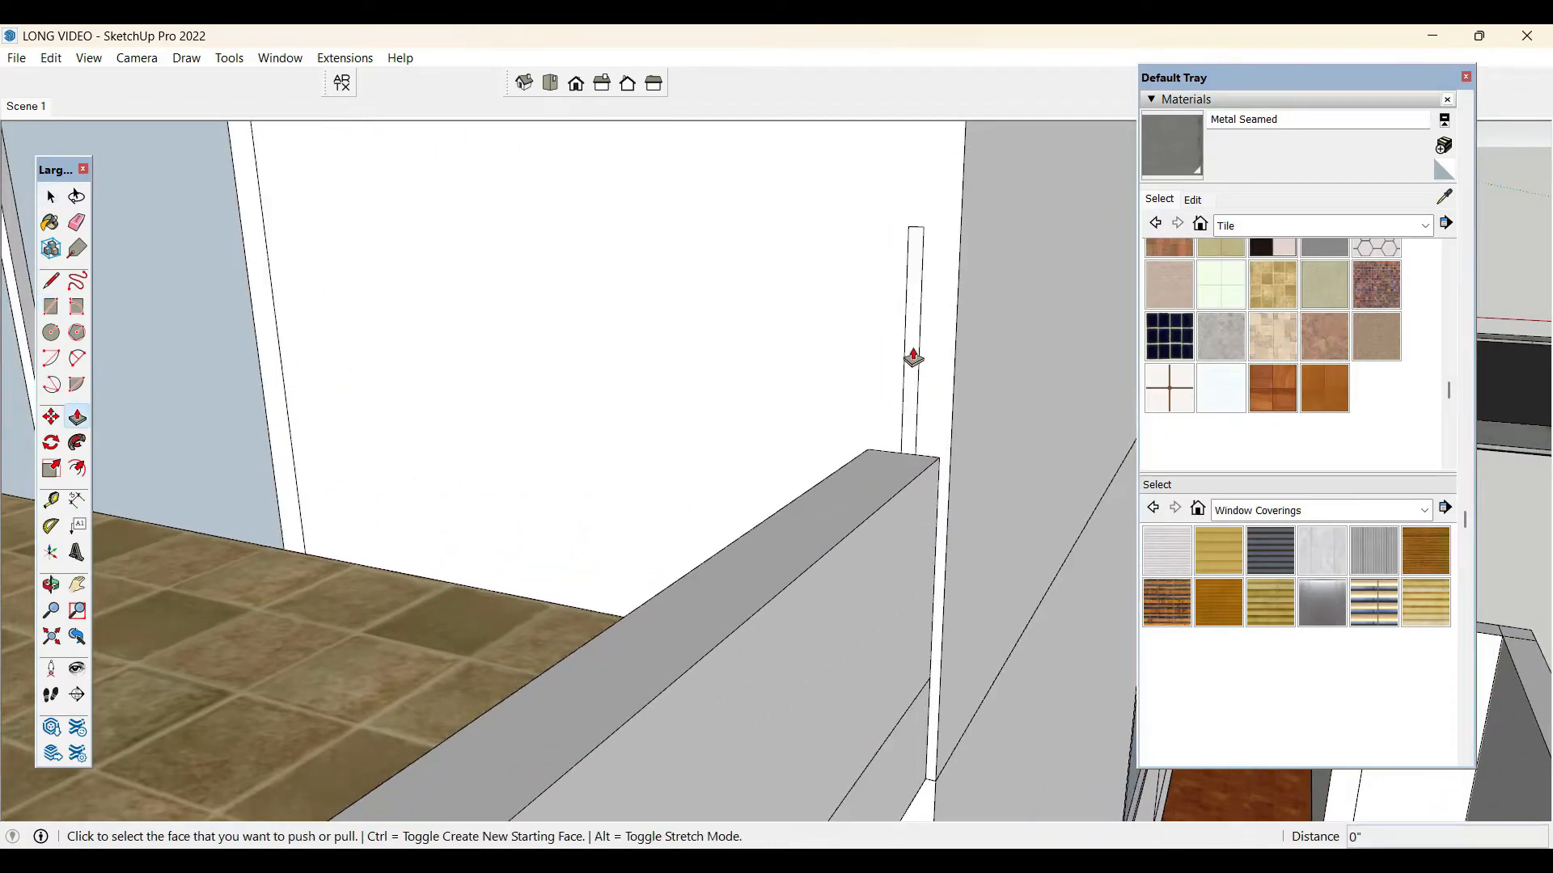
scroll(849, 430, "down", 10)
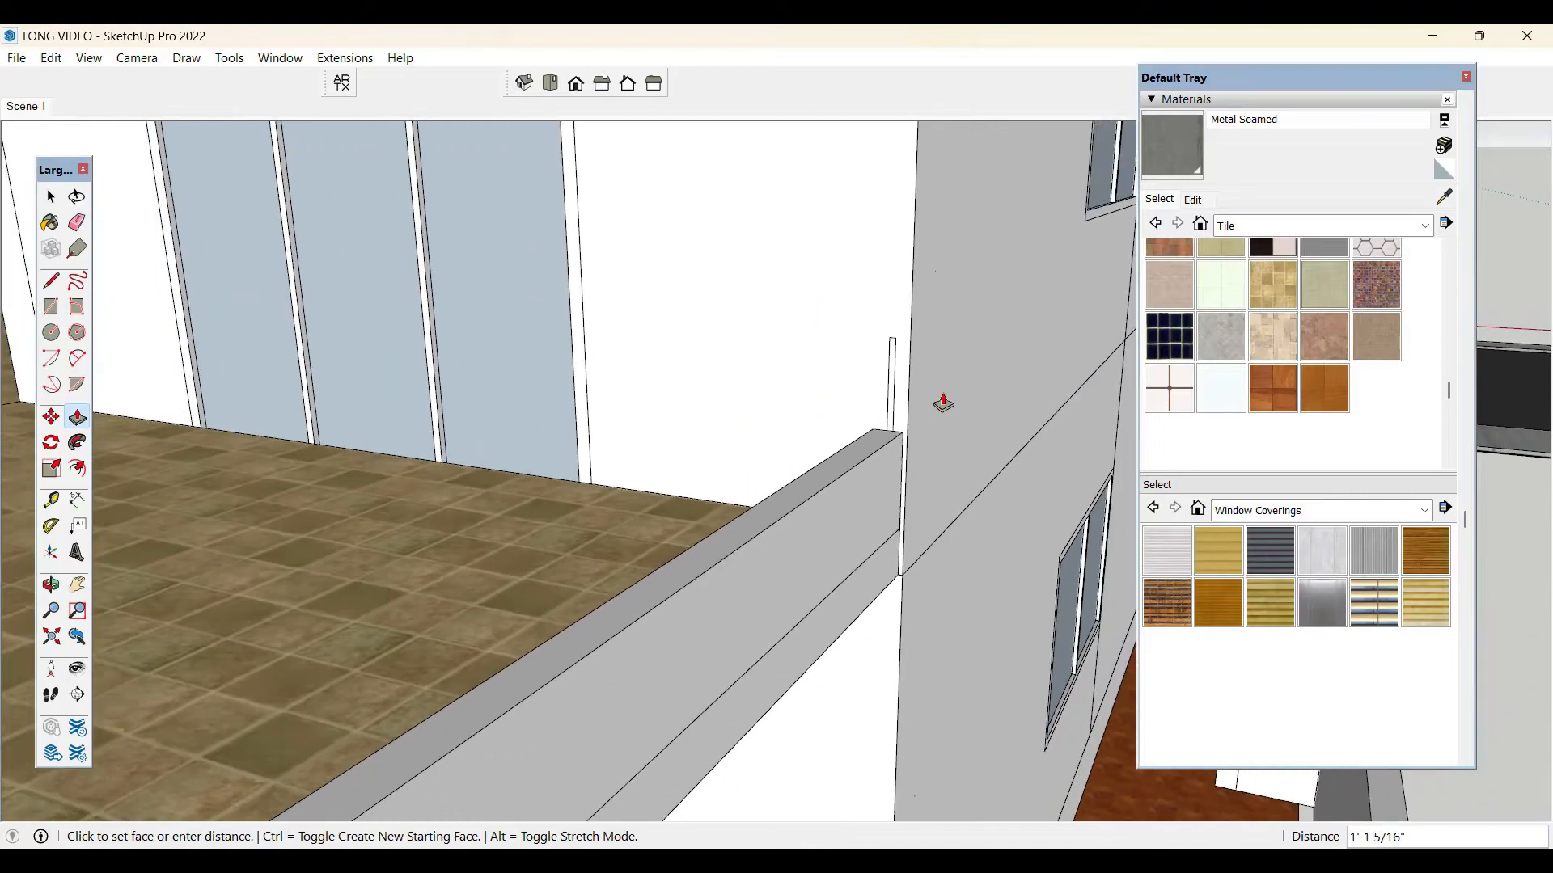
scroll(943, 403, "down", 6)
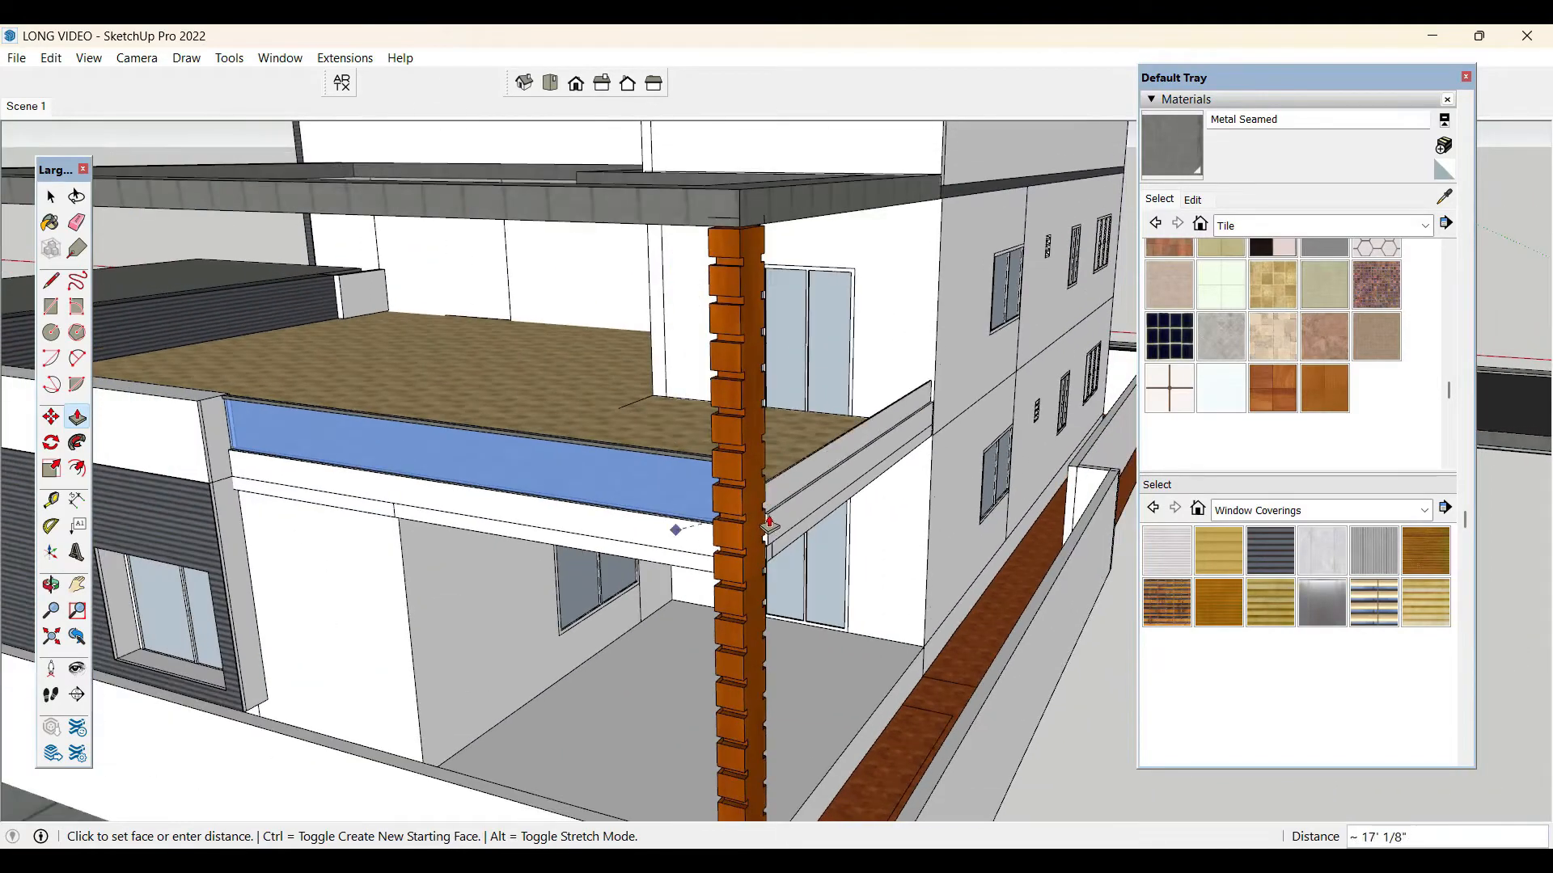
scroll(768, 519, "up", 4)
middle_click_drag(872, 444, 711, 555)
scroll(712, 581, "up", 4)
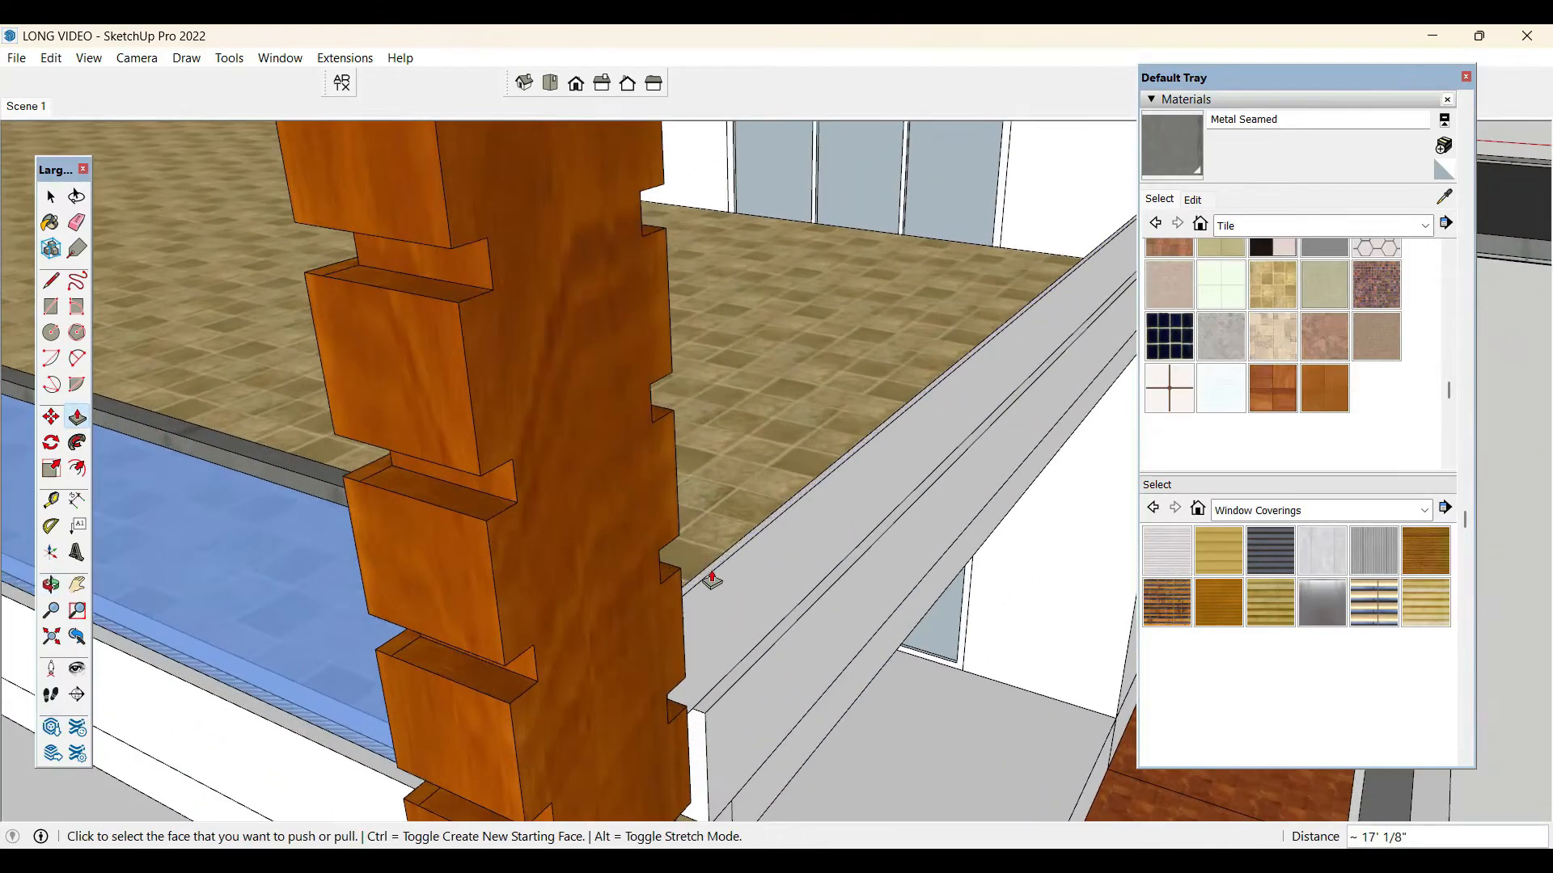
- Copy the top outer edge of this second railing panel about 1 3/8" down its outer face
left_click(308, 481)
left_click(731, 402)
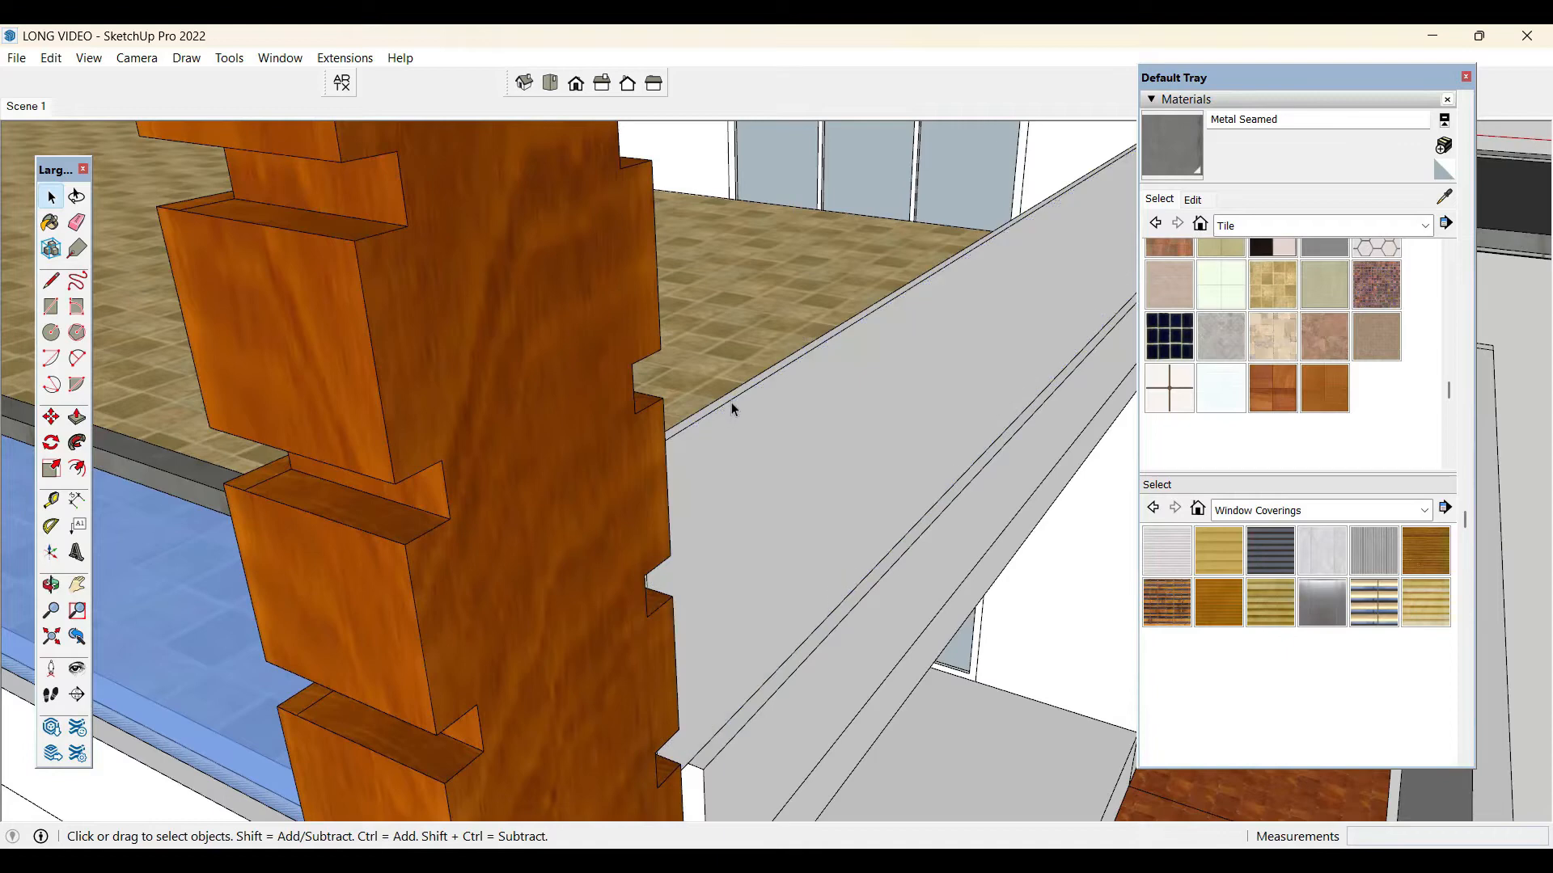
key("m")
scroll(732, 412, "up", 2)
key("ctrl")
left_click(732, 420)
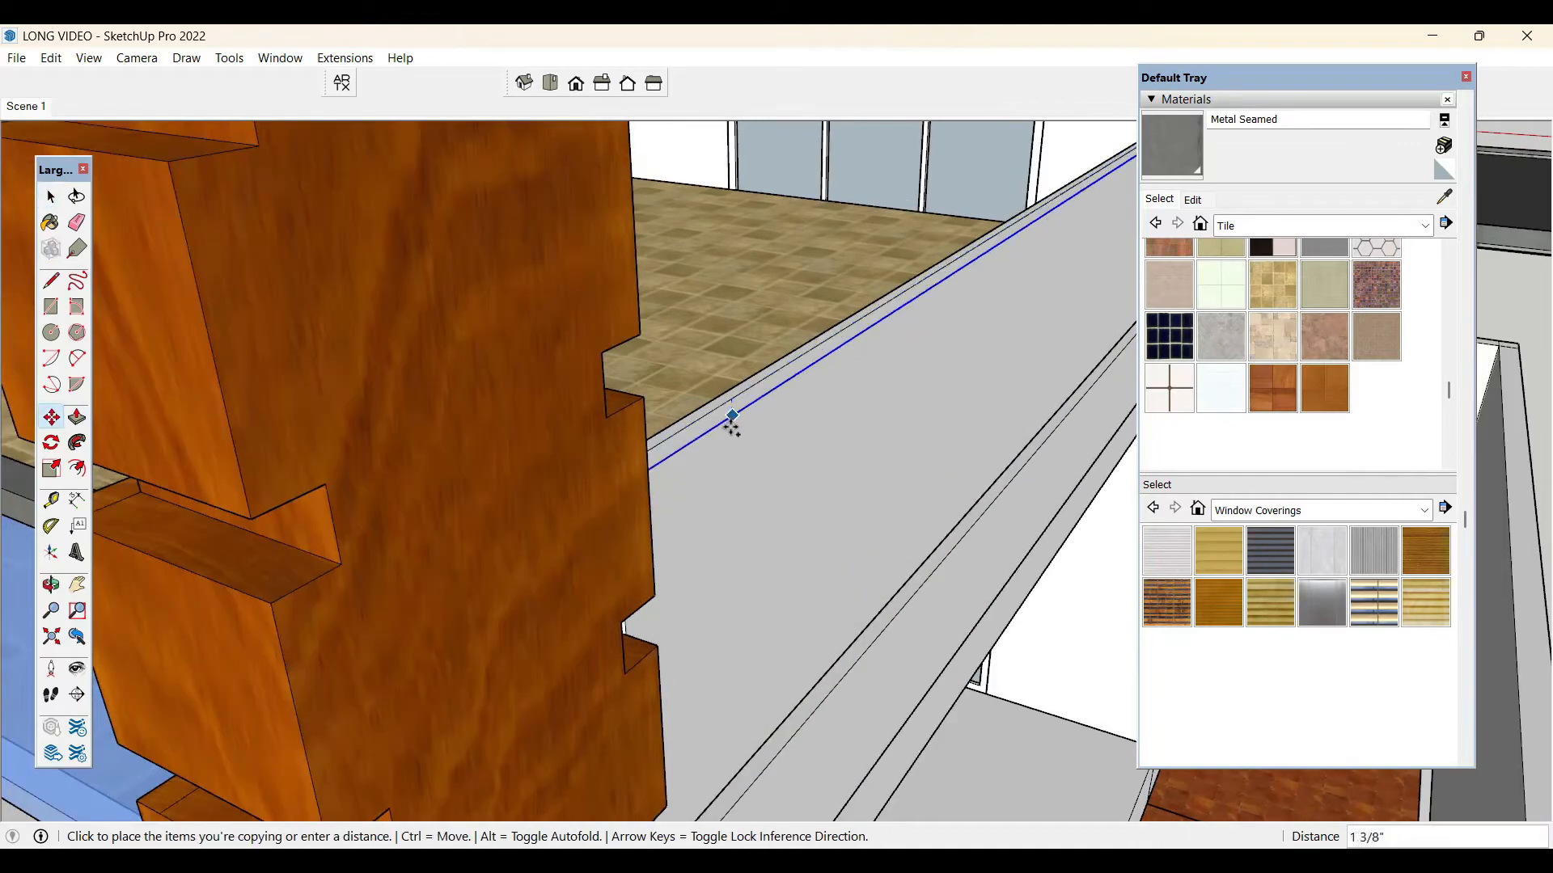
left_click(730, 427)
key("space")
- Extrude the strip along the second railing panel's top outward to form a handrail
key("p")
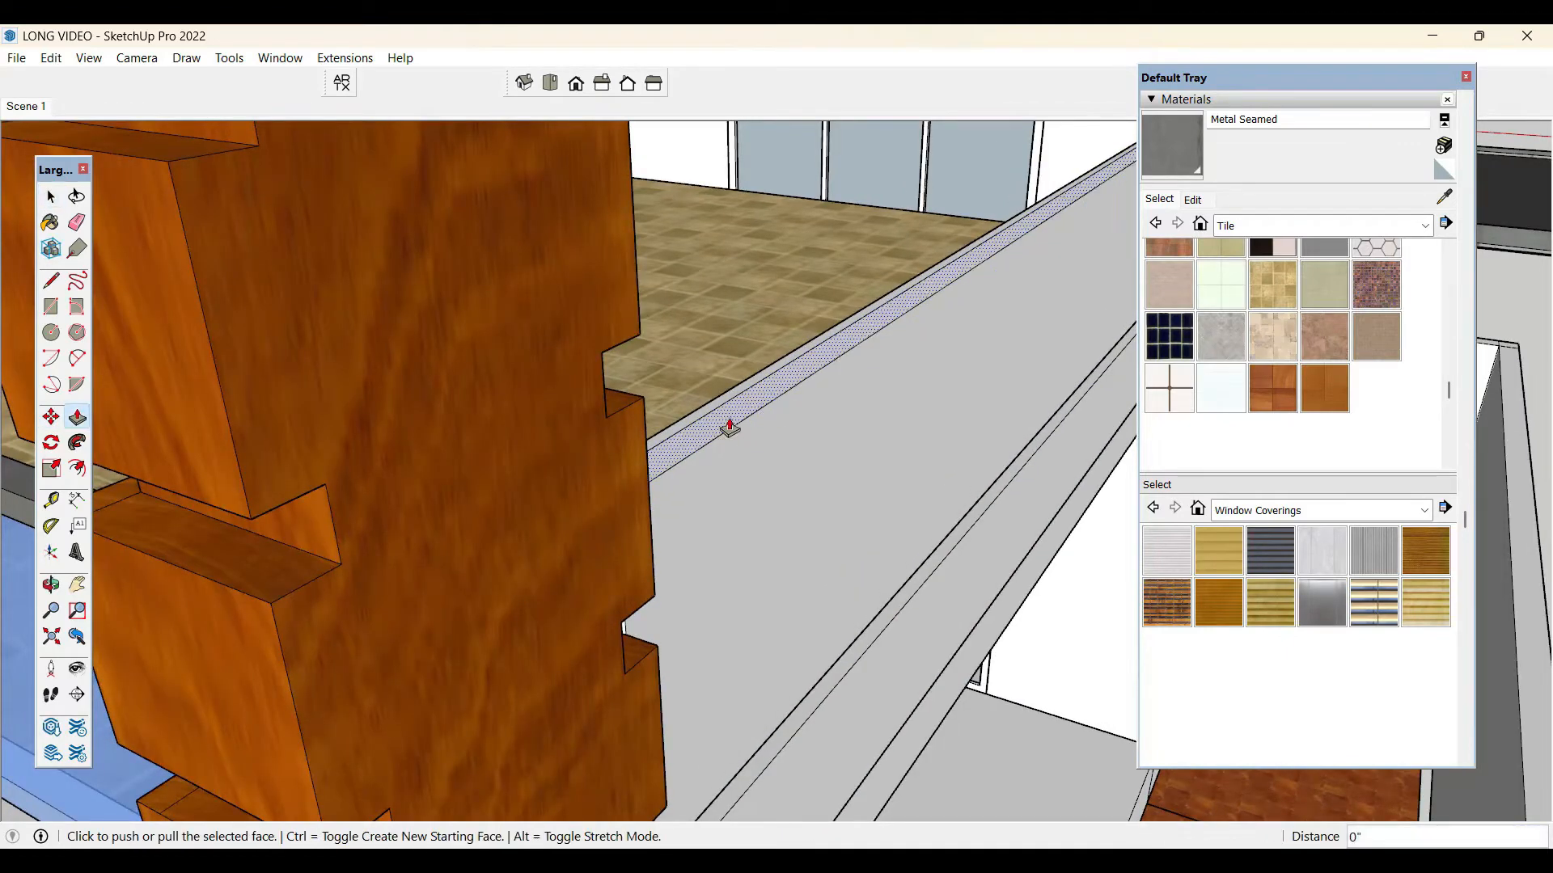
left_click(731, 428)
left_click(825, 437)
key("space")
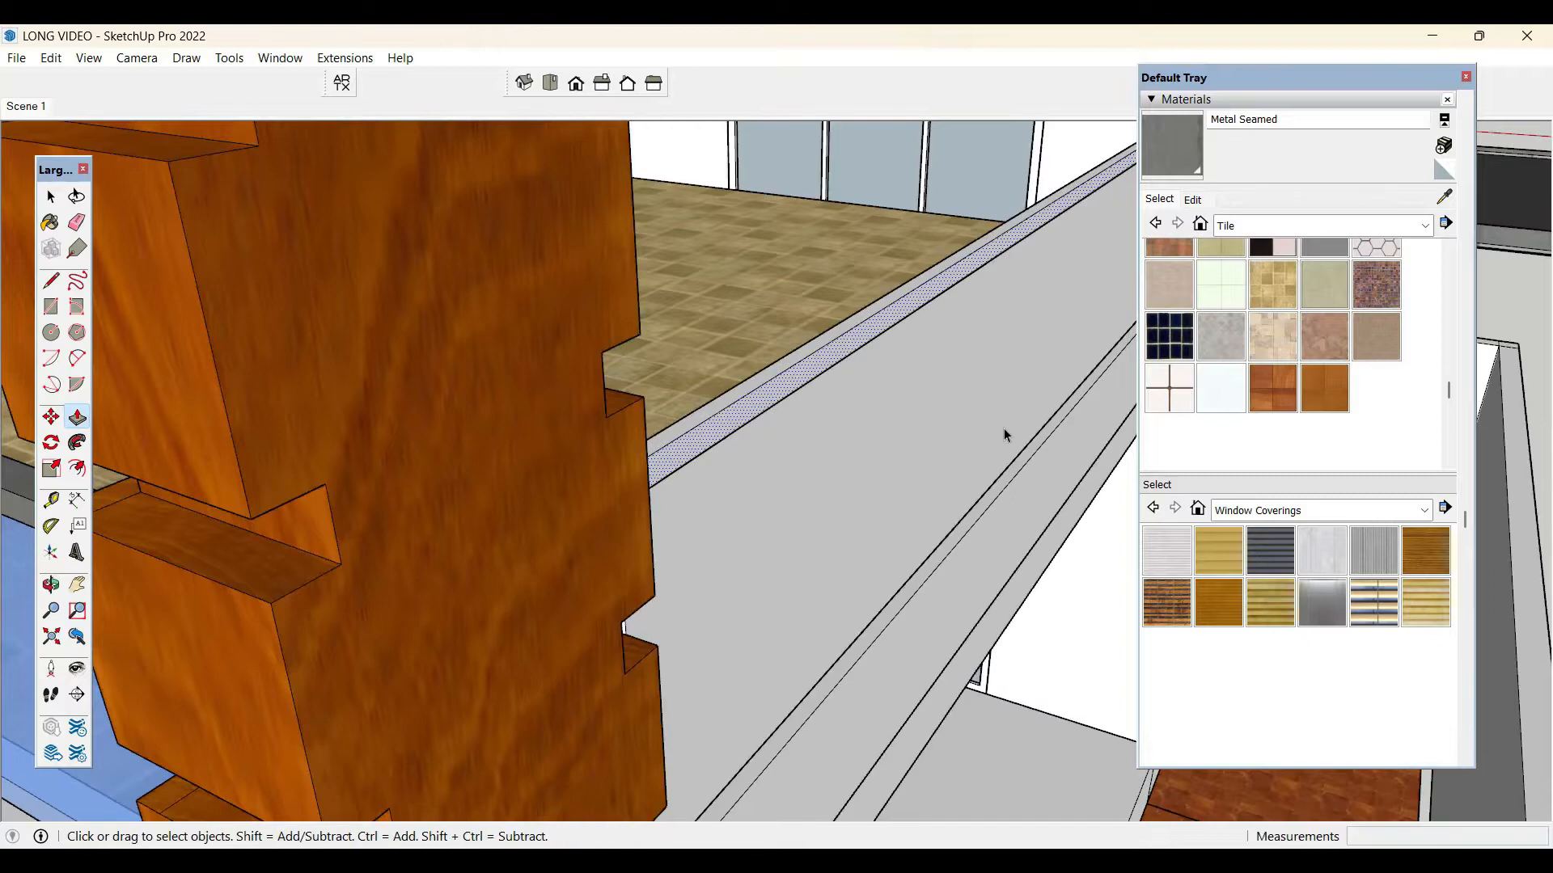
- Sample Translucent Glass Blue from the neighbouring railing and paint both sides of the second railing panel with it
middle_click_drag(1003, 429, 728, 444)
key("b")
left_click(575, 498, "alt")
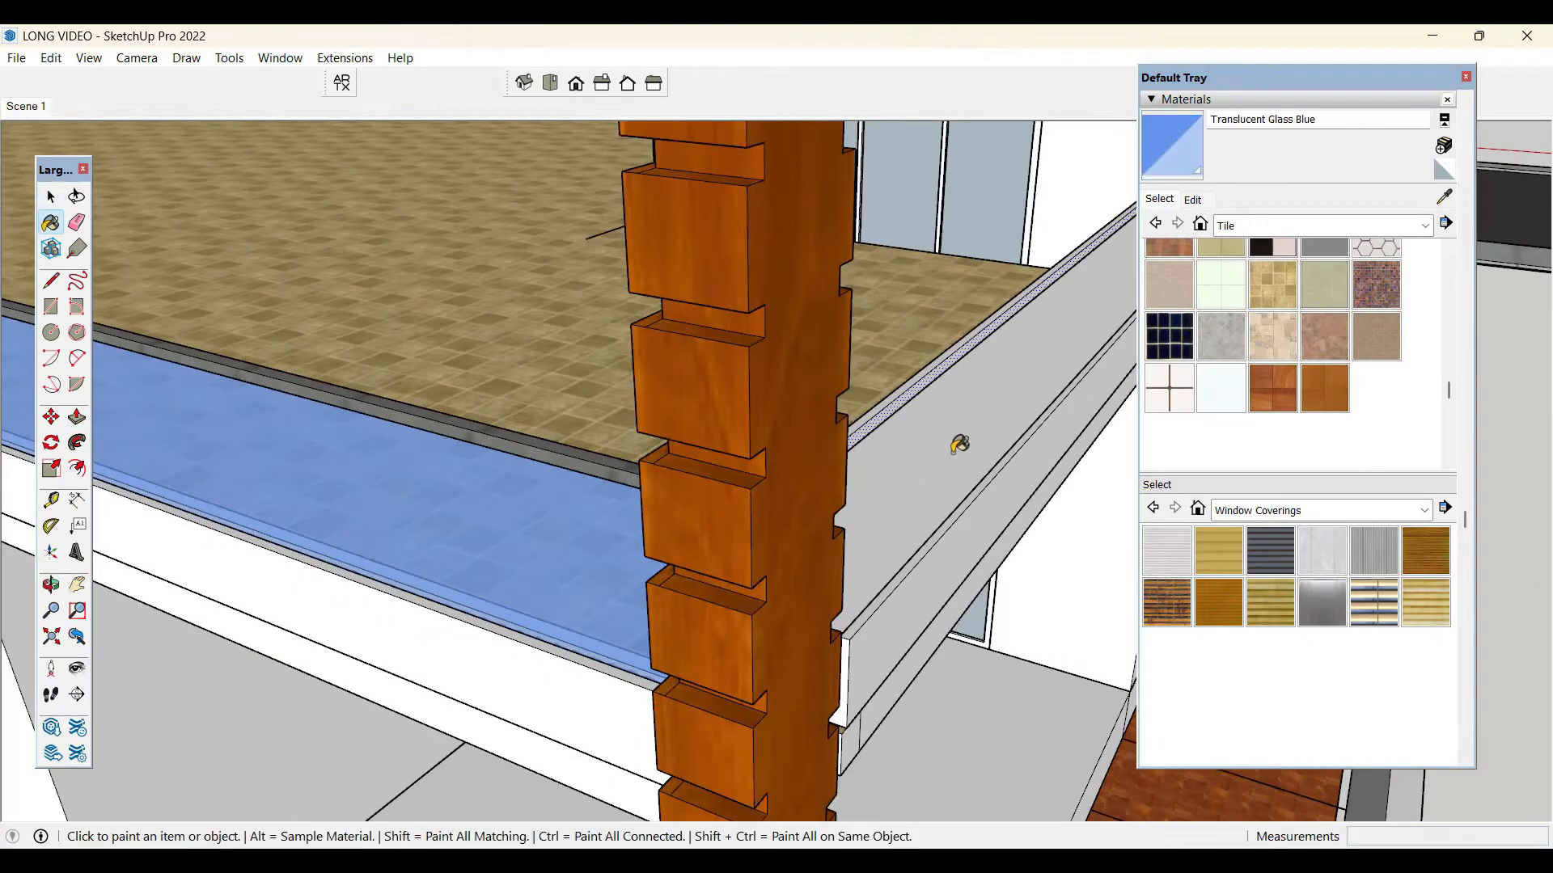
left_click(957, 413)
middle_click_drag(620, 405, 1064, 311)
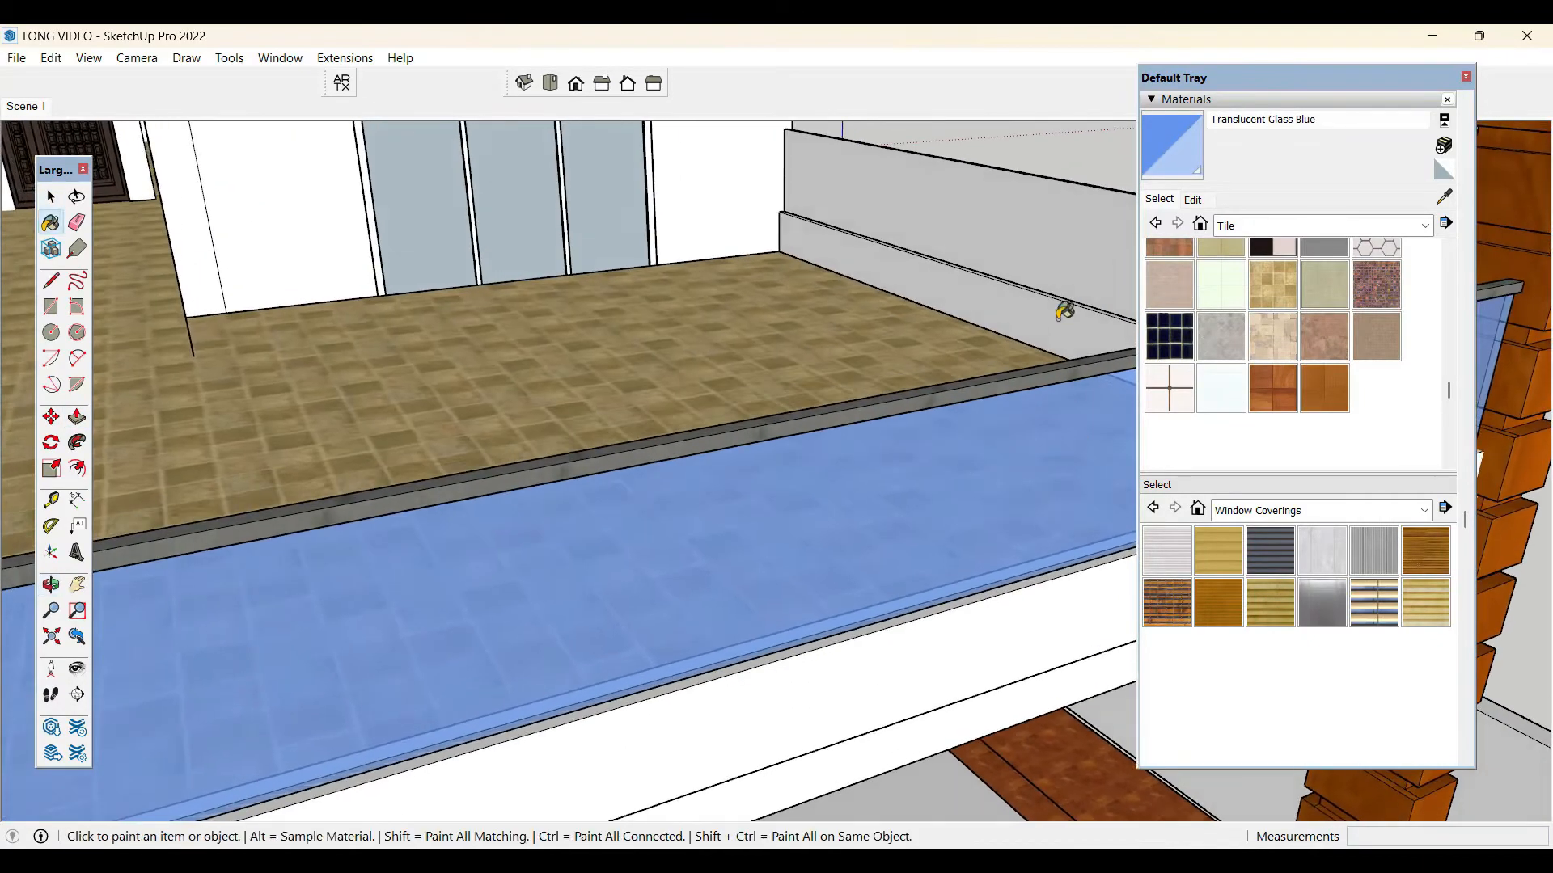
mouse_move(1044, 250)
middle_mouse_down()
mouse_move(749, 364)
mouse_move(444, 371)
mouse_move(364, 390)
middle_mouse_up()
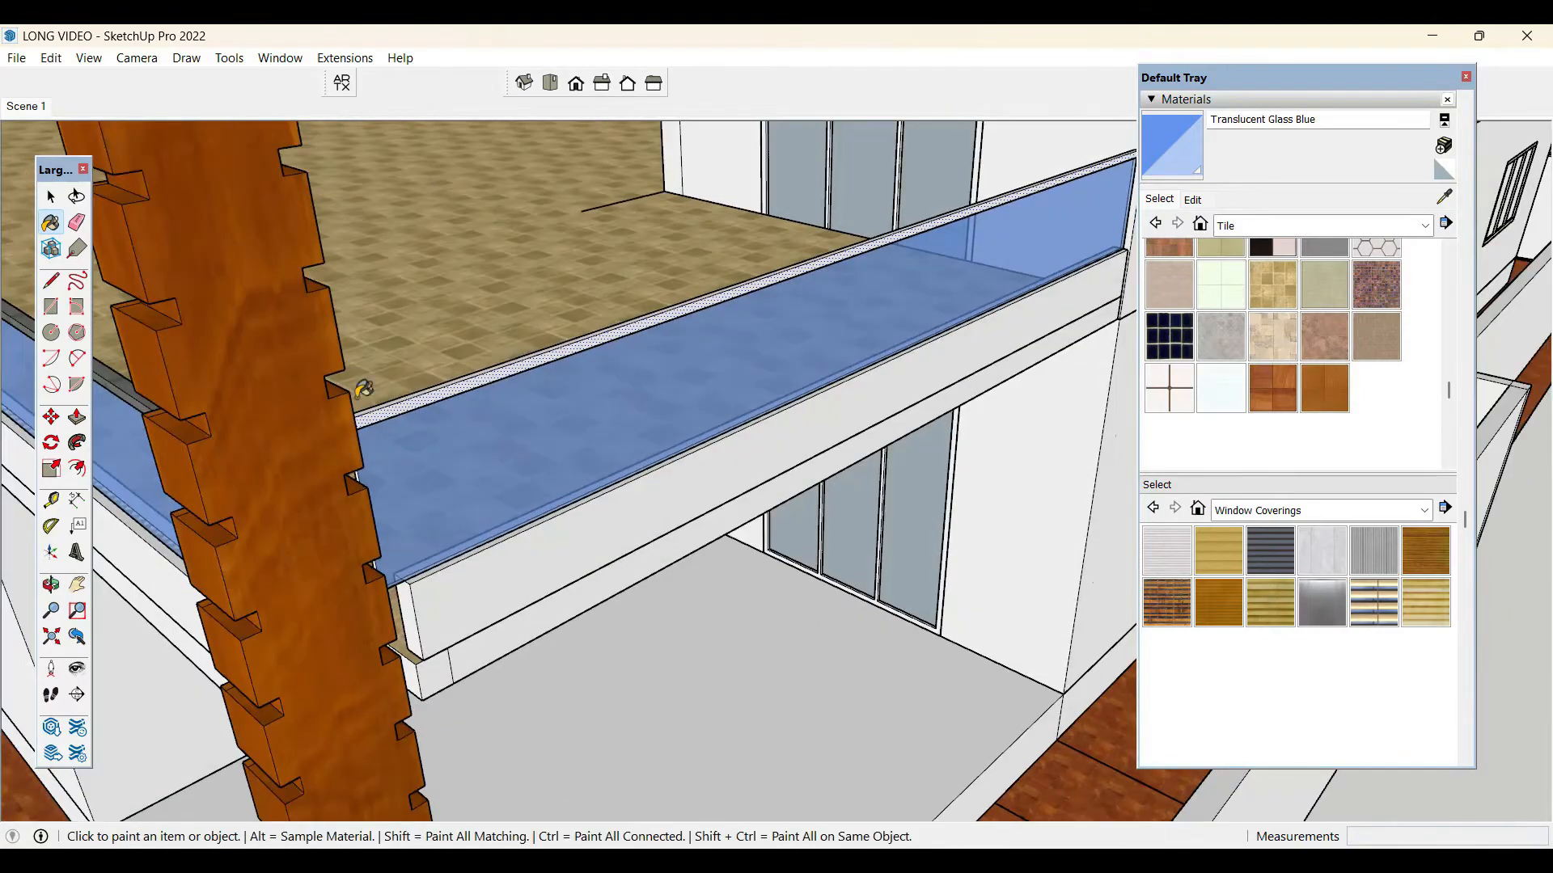
- Try to sample the metal material from the neighbouring railing's handrail
left_click(132, 391, "alt")
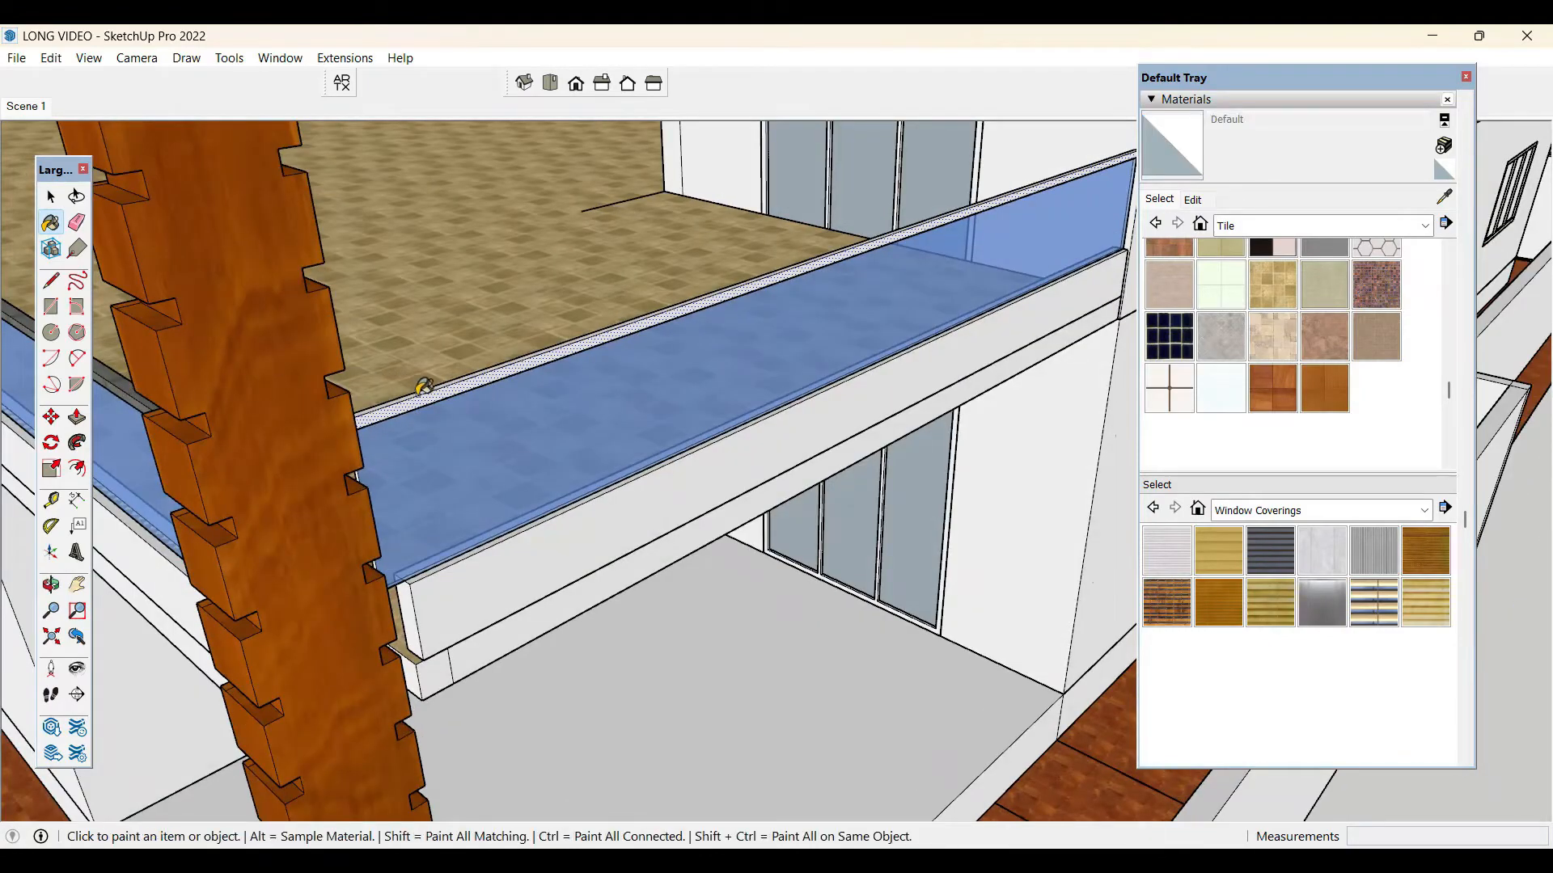
scroll(422, 384, "up", 3)
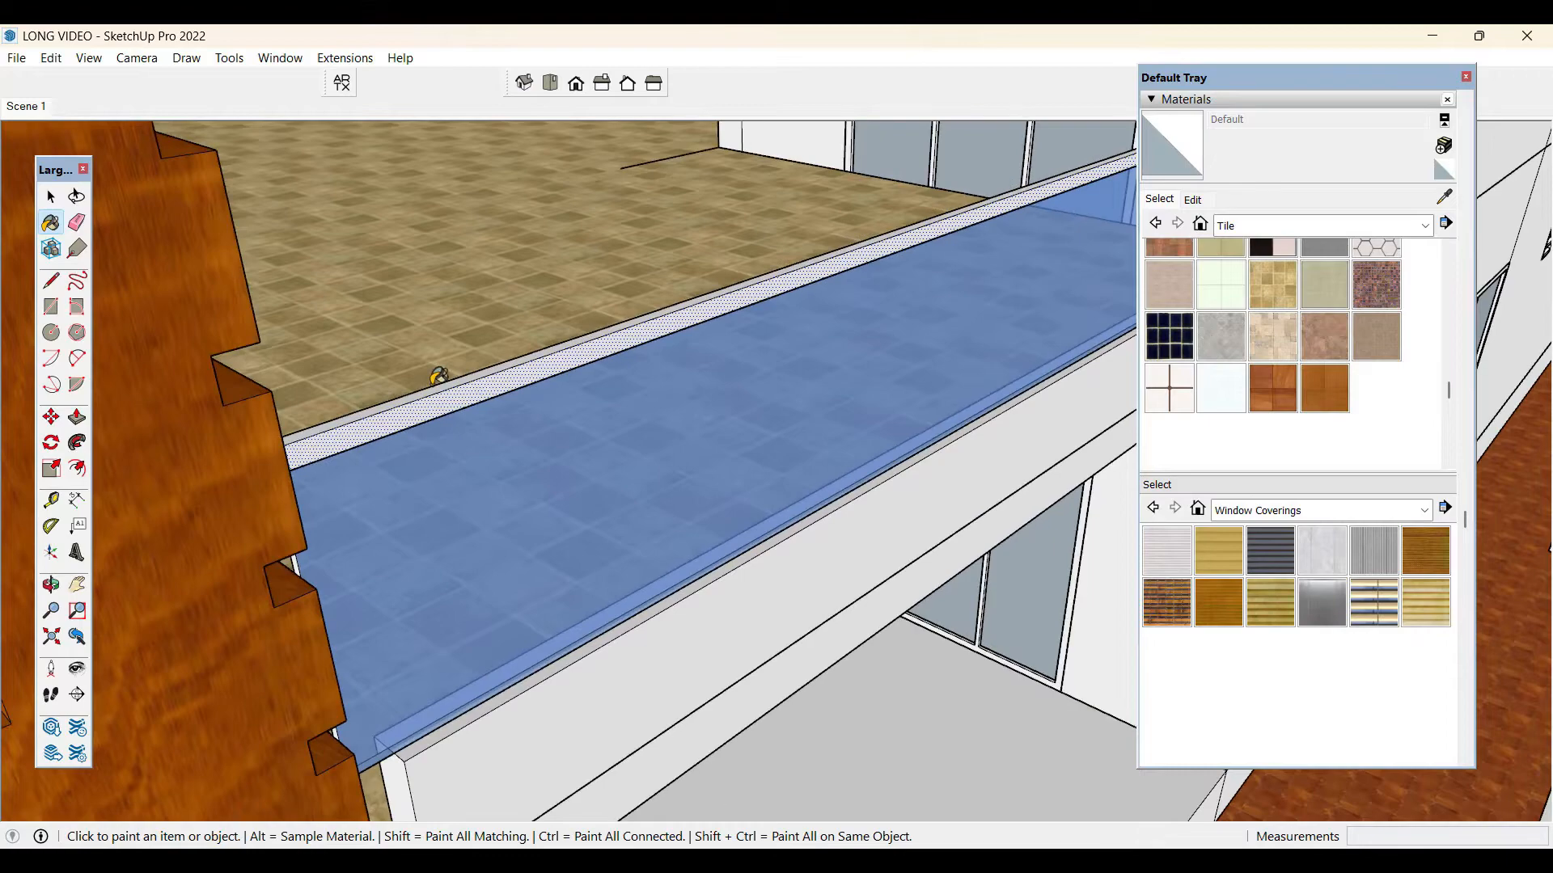
scroll(1237, 421, "down", 3)
scroll(930, 449, "down", 5)
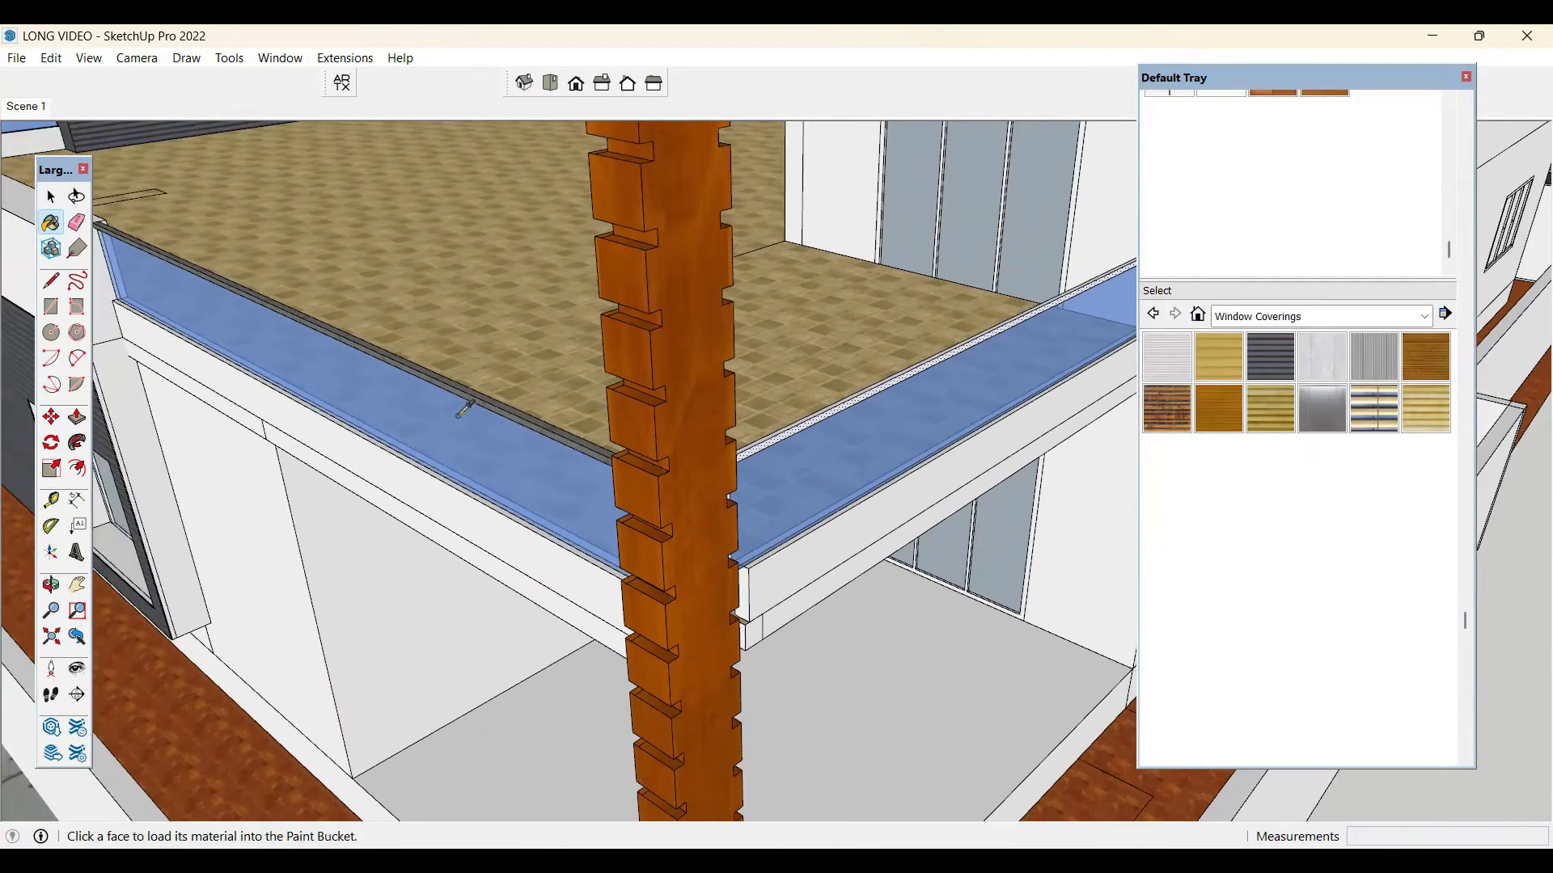
scroll(772, 405, "up", 2)
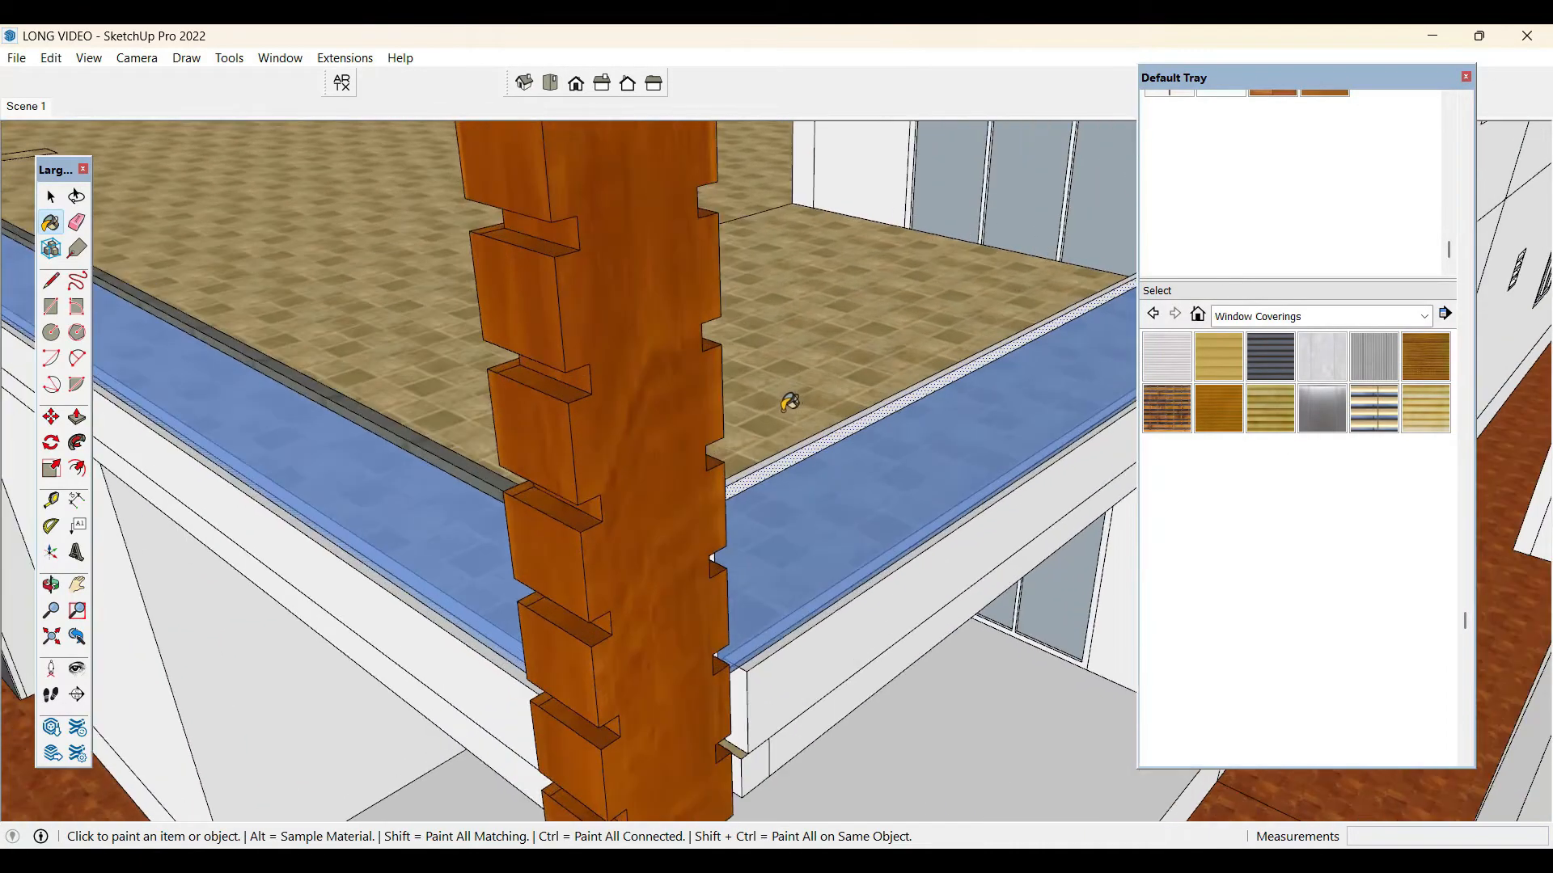
scroll(778, 457, "up", 2)
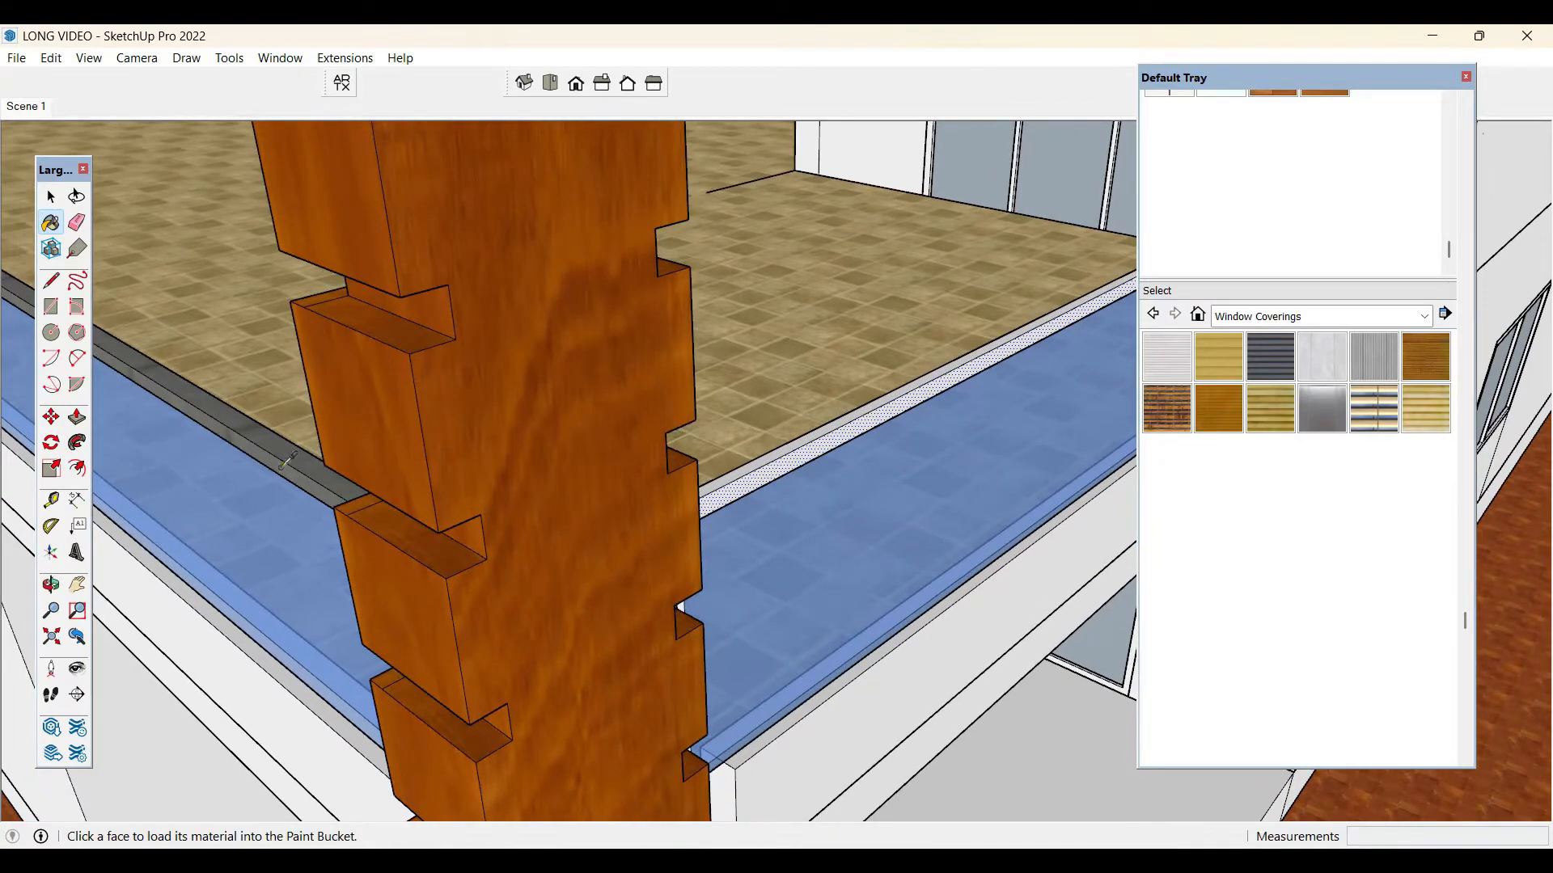
scroll(767, 464, "up", 2, "alt")
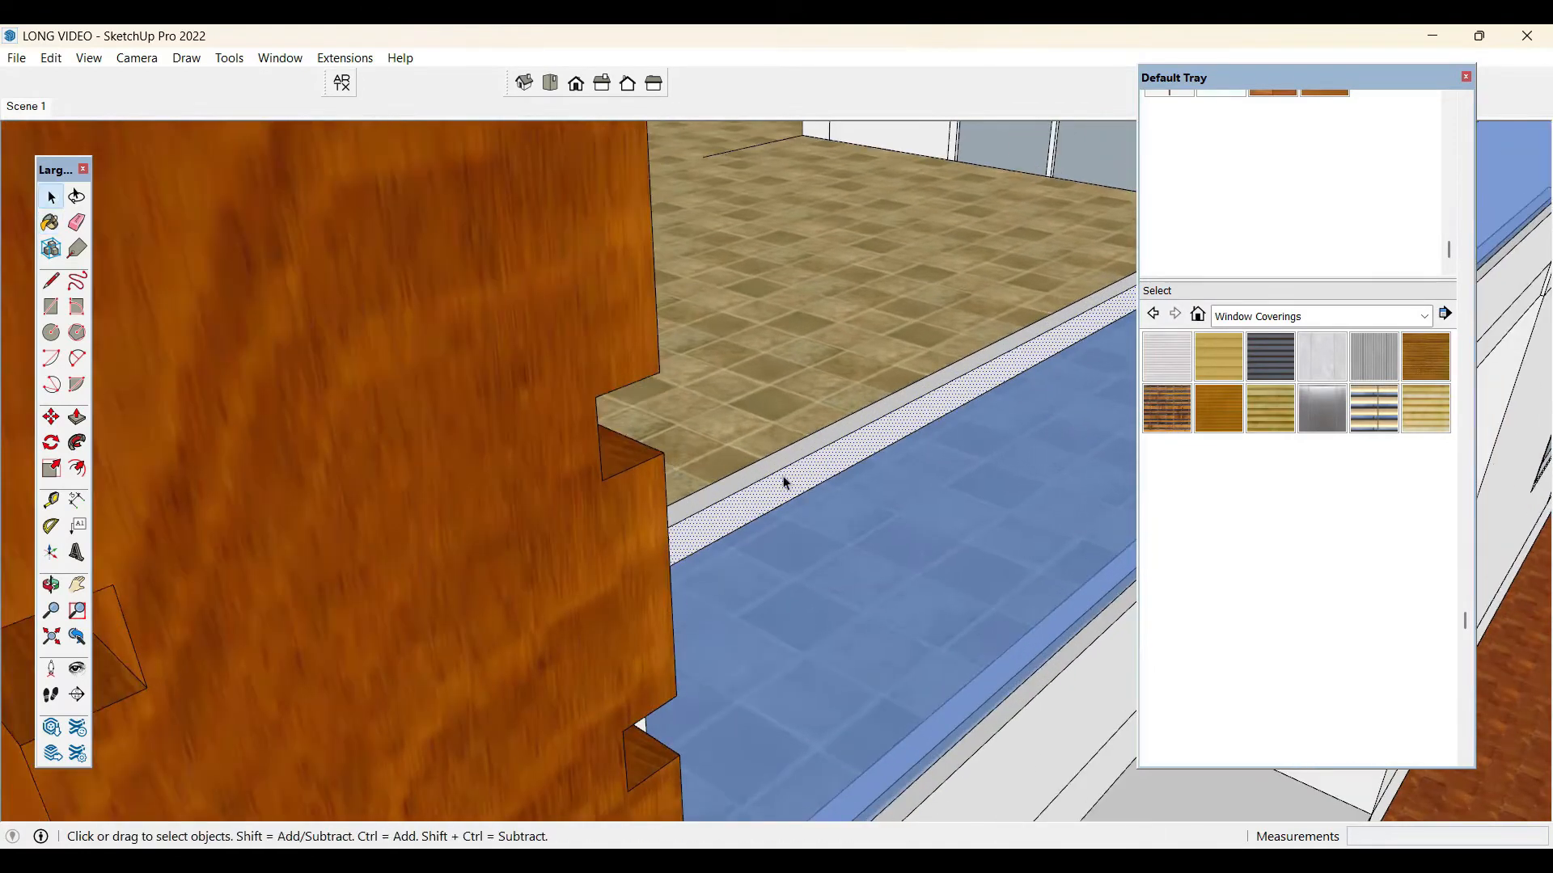
- Sample Metal Seamed from the neighbouring handrail and paint the second railing's handrail with it
key("b")
middle_click_drag(870, 454, 960, 421)
left_click(552, 443, "alt")
scroll(946, 420, "up", 5)
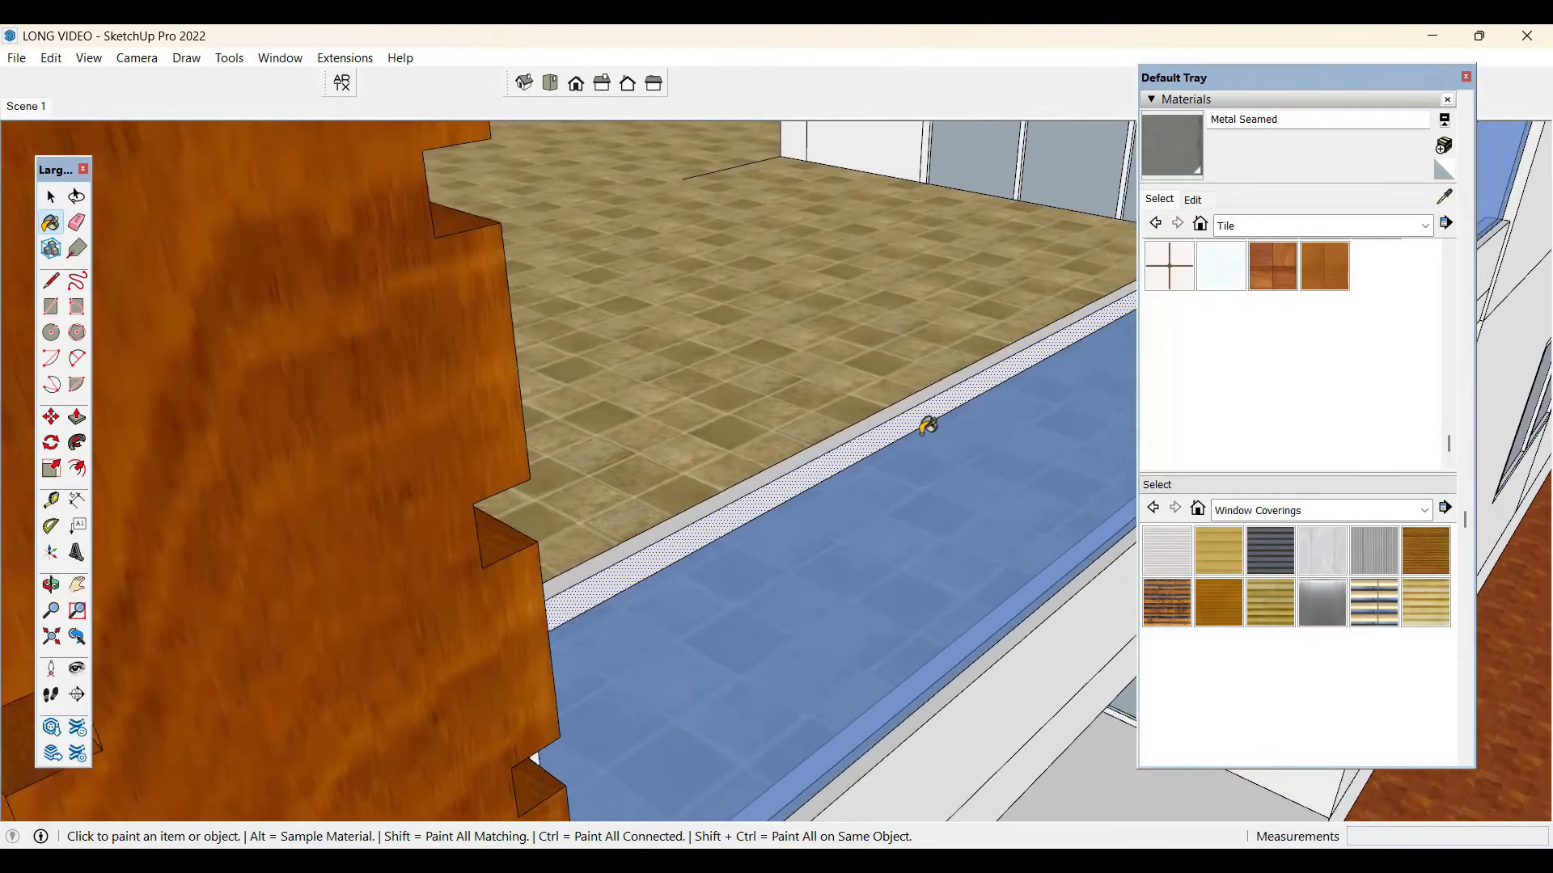
left_click(930, 376)
key("space")
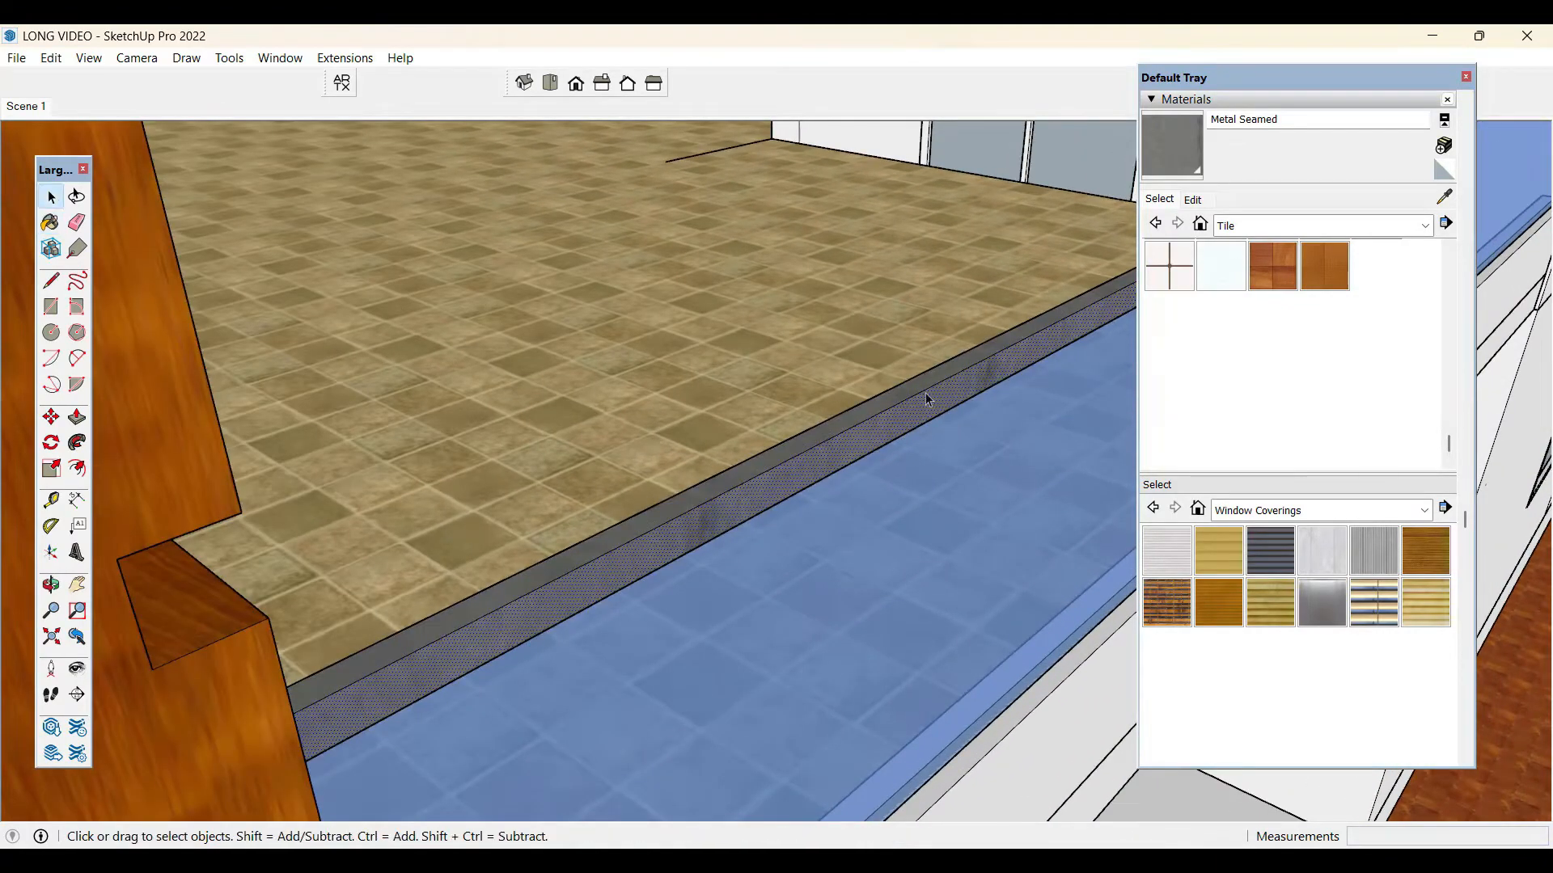
- Make the complete second glass railing into a group and close the Default Tray
mouse_move(925, 396)
middle_mouse_down()
mouse_move(870, 455)
mouse_move(914, 517)
mouse_move(935, 388)
middle_mouse_up()
left_click(938, 381)
right_click(938, 389)
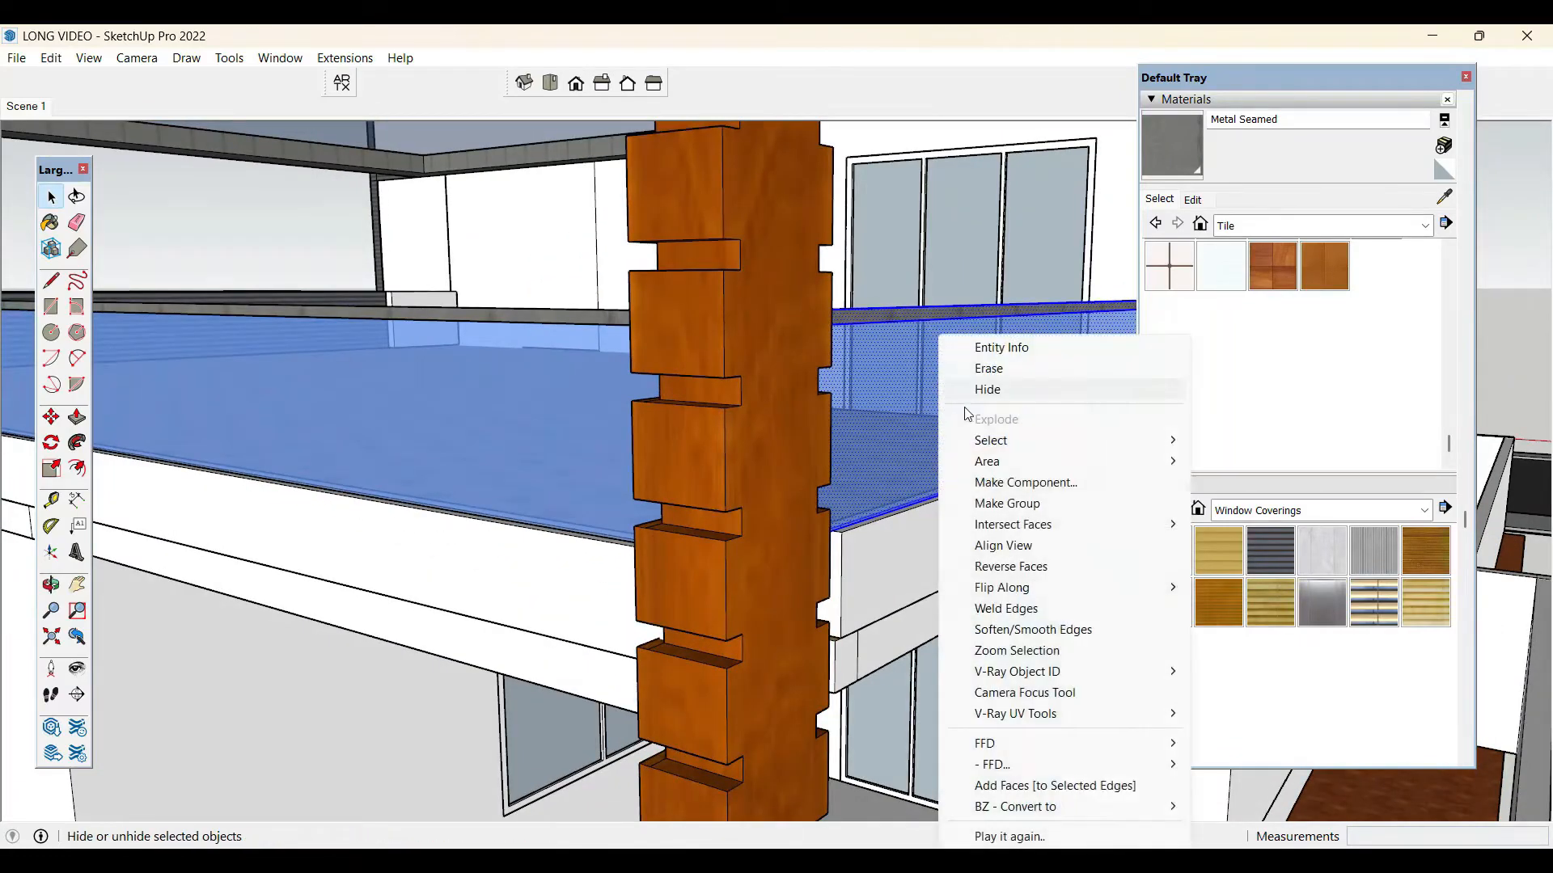
left_click(1015, 502)
left_click(1466, 77)
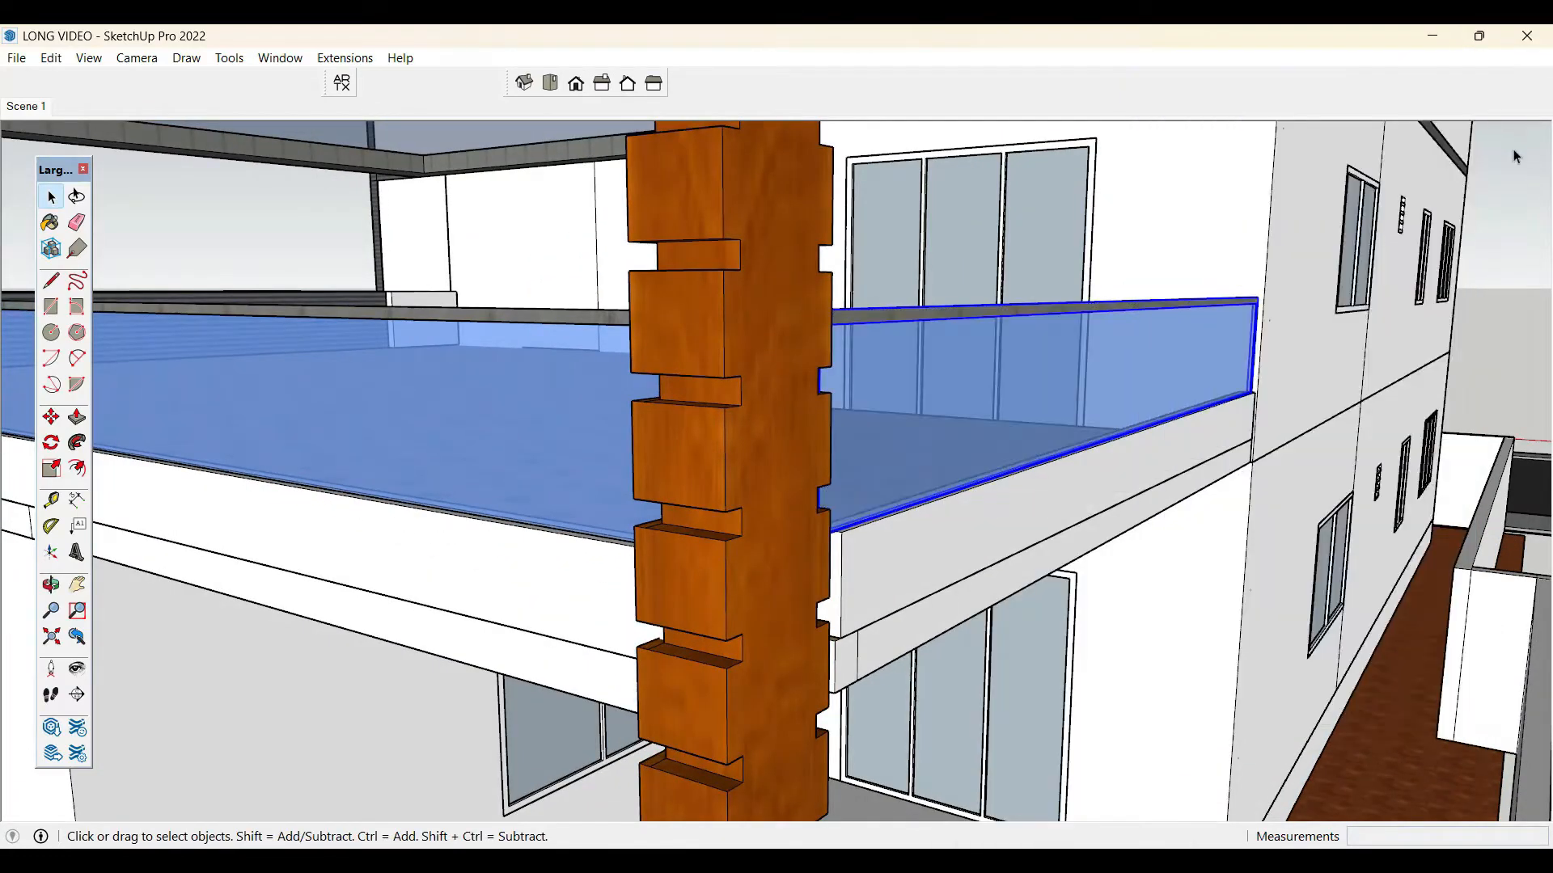
- Inspect the terrace railings and the whole house exterior, ending close up at the patterned door beside the dark clad wall
scroll(1116, 308, "down", 3)
middle_click_drag(429, 402, 998, 437)
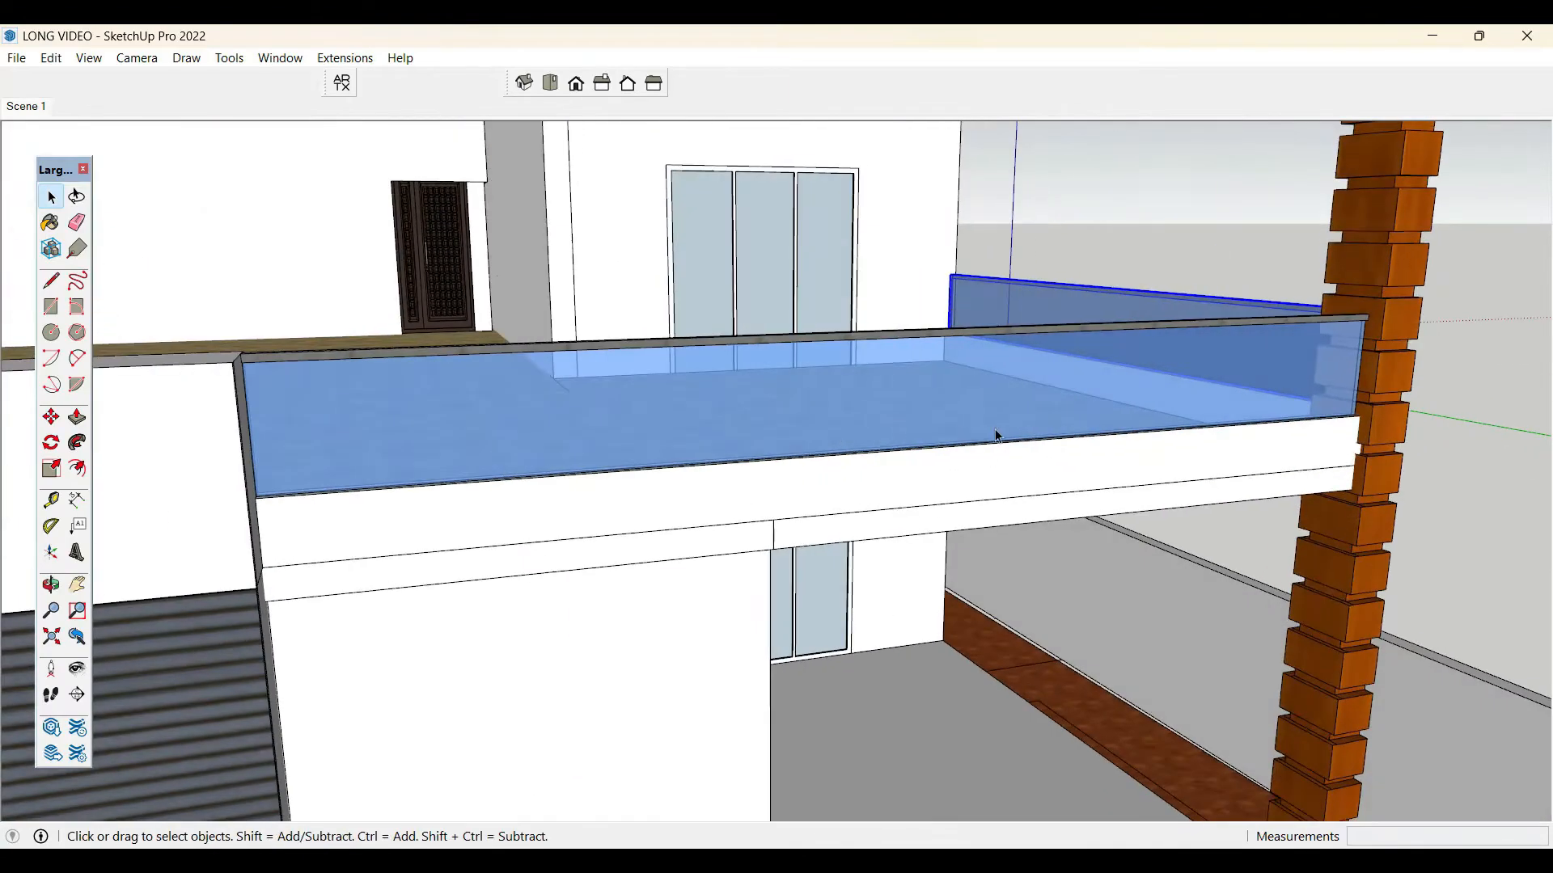
scroll(1113, 393, "down", 8)
scroll(1130, 414, "down", 5)
middle_click_drag(1130, 414, 954, 550)
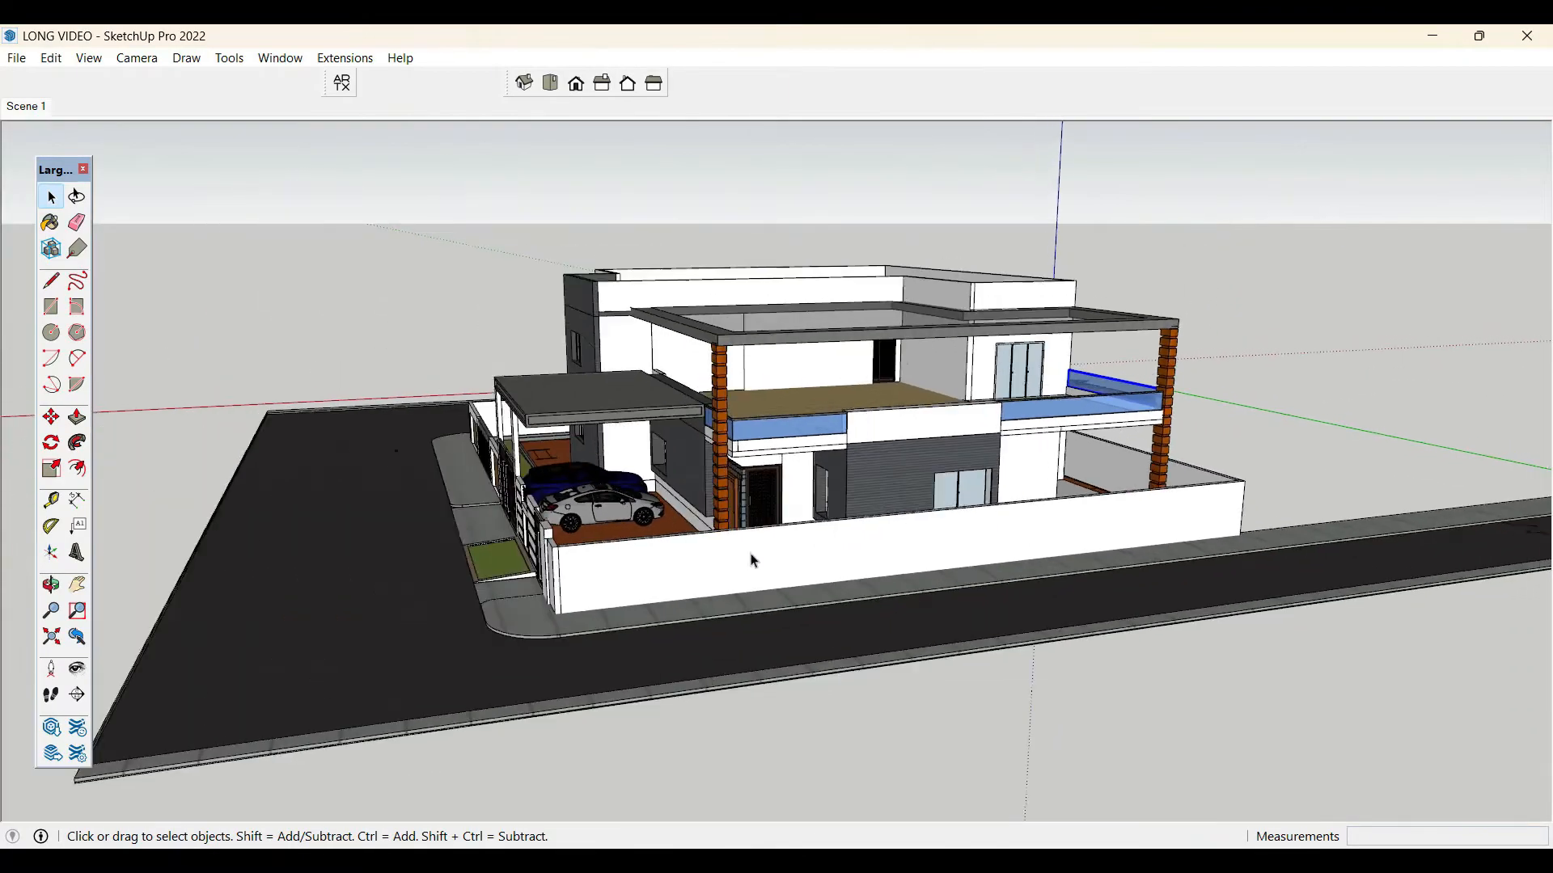
scroll(928, 561, "up", 4)
scroll(887, 533, "up", 15)
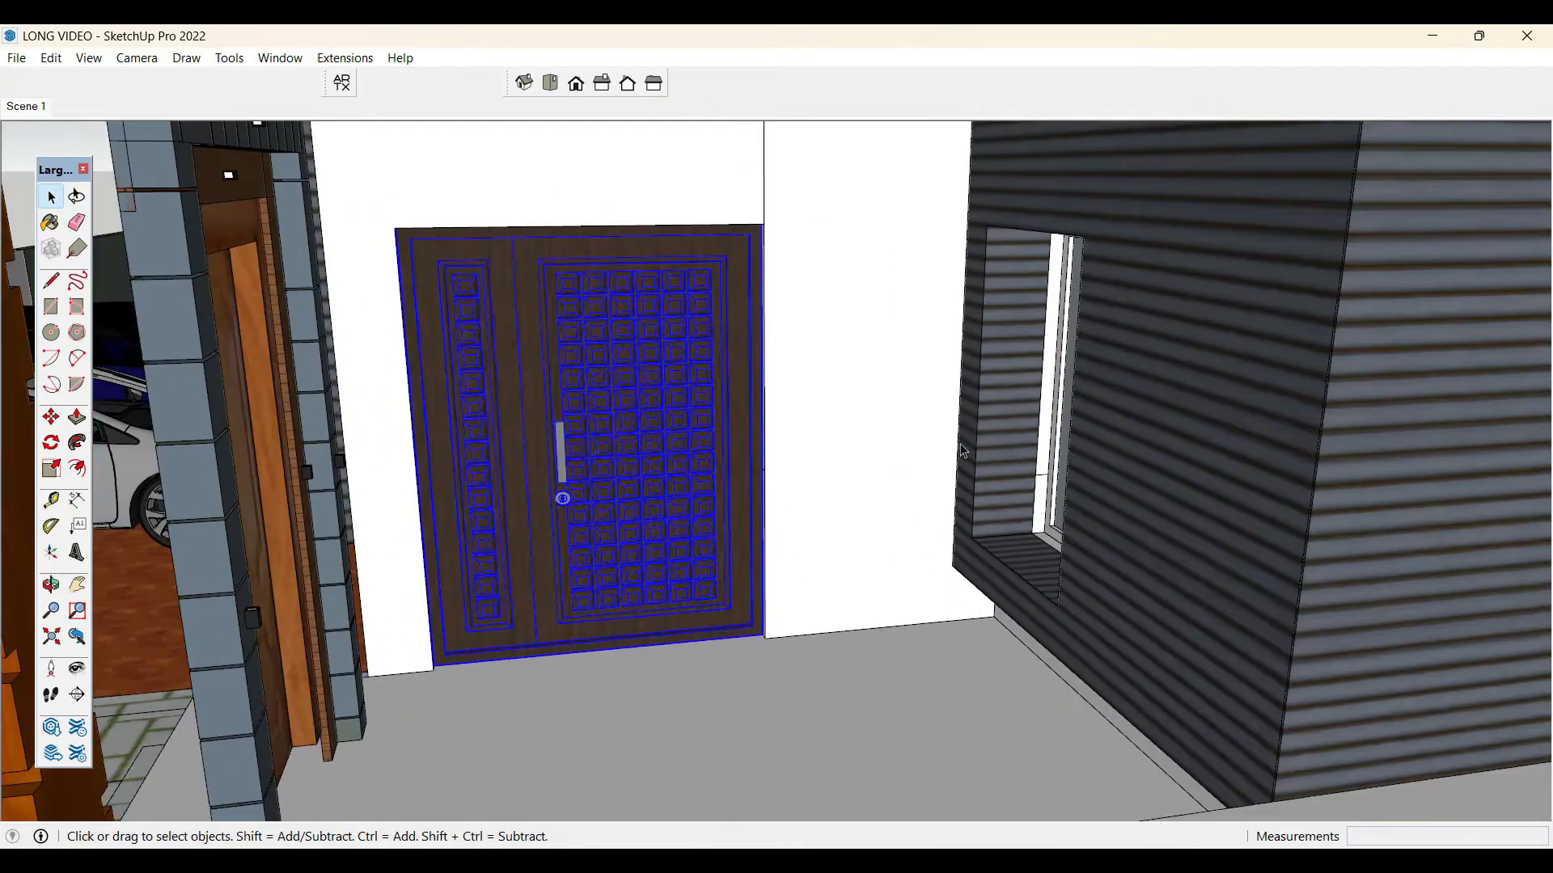
- Remove the patterned door from the entrance and rotate the stone-framed wooden double door 90 degrees about its base corner
scroll(970, 457, "up", 5)
middle_click_drag(997, 473, 382, 592)
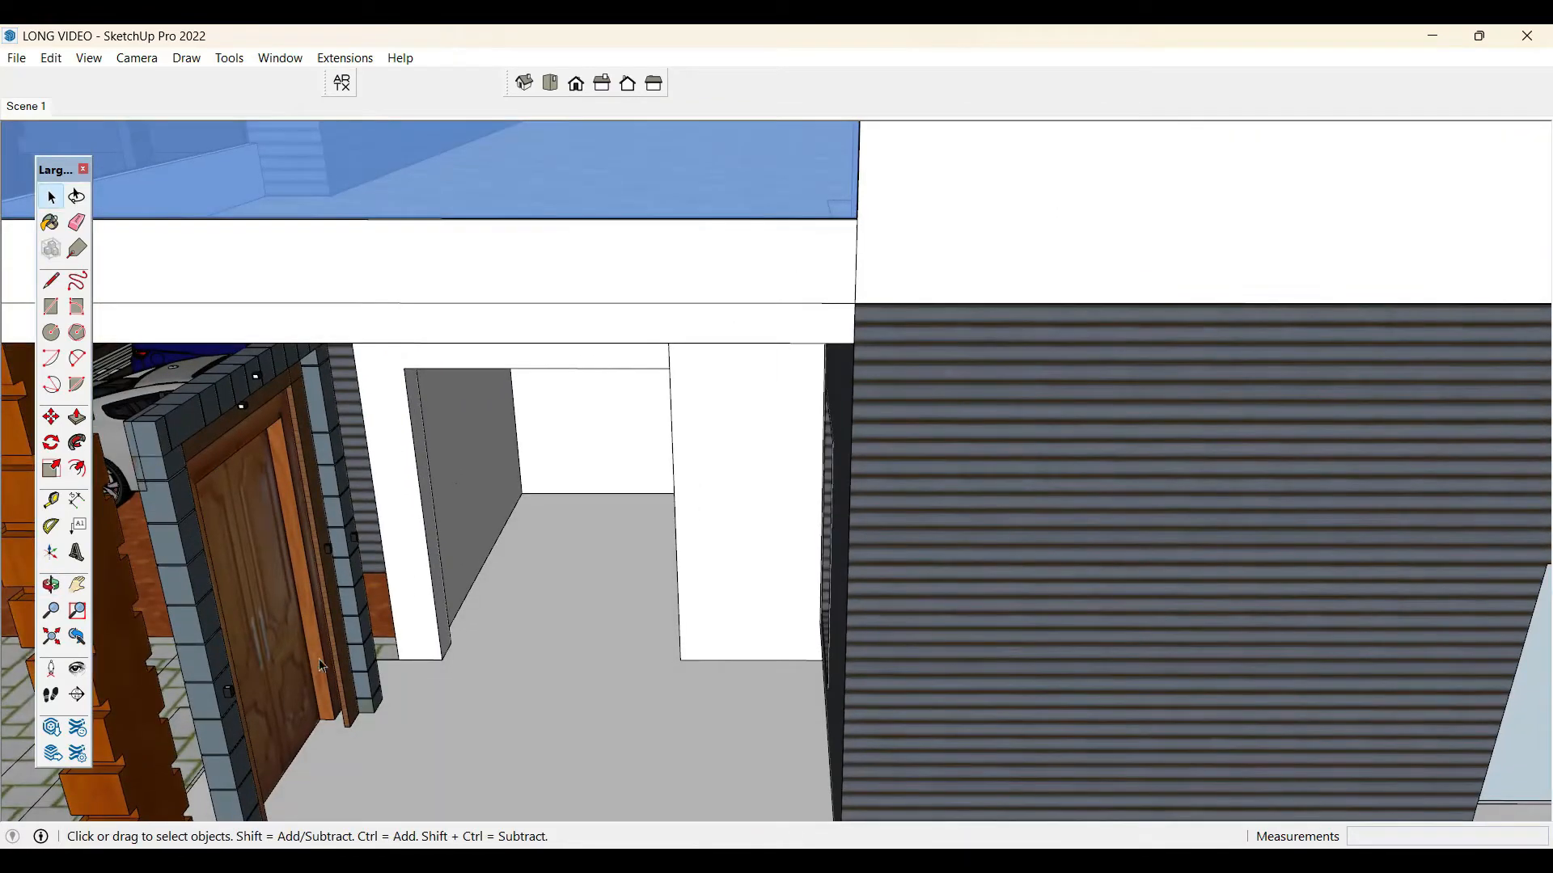
key("q")
left_click(383, 699)
left_click(370, 750)
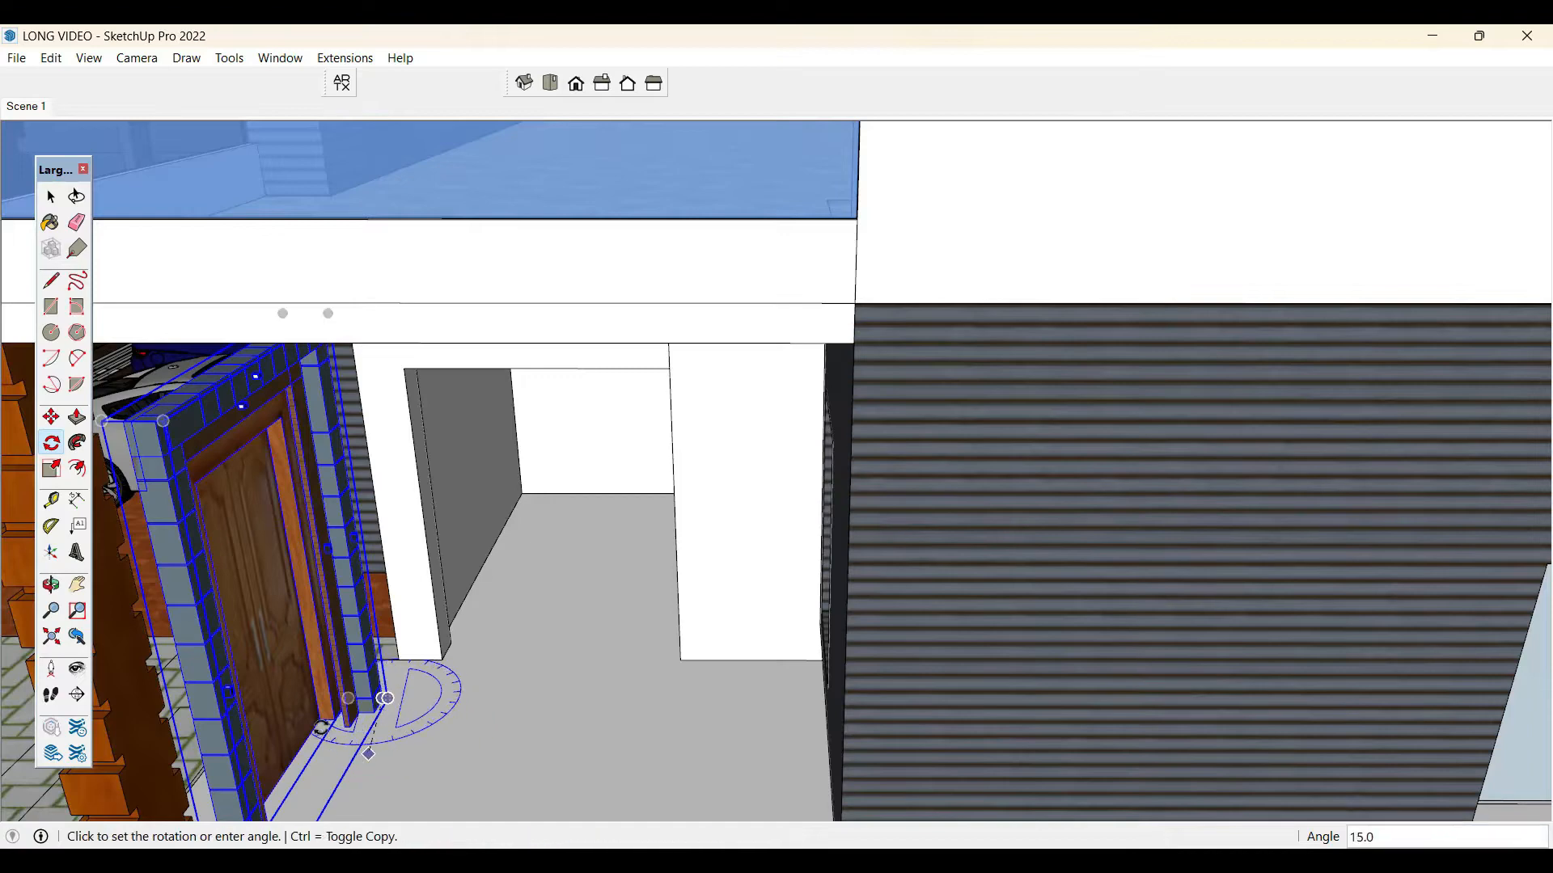
type("9")
key("Return")
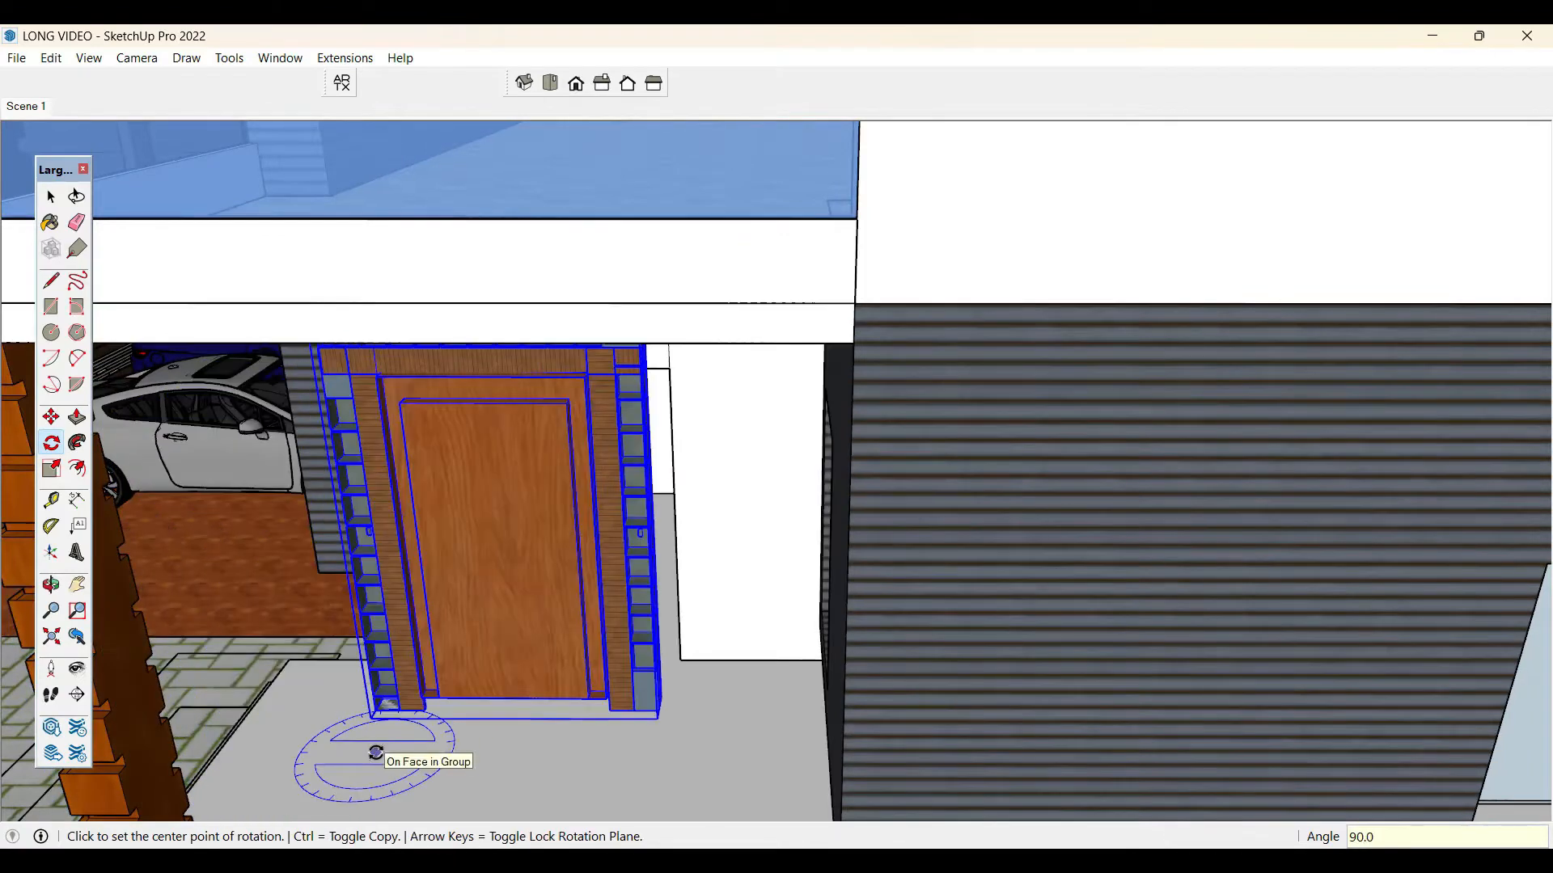
key("space")
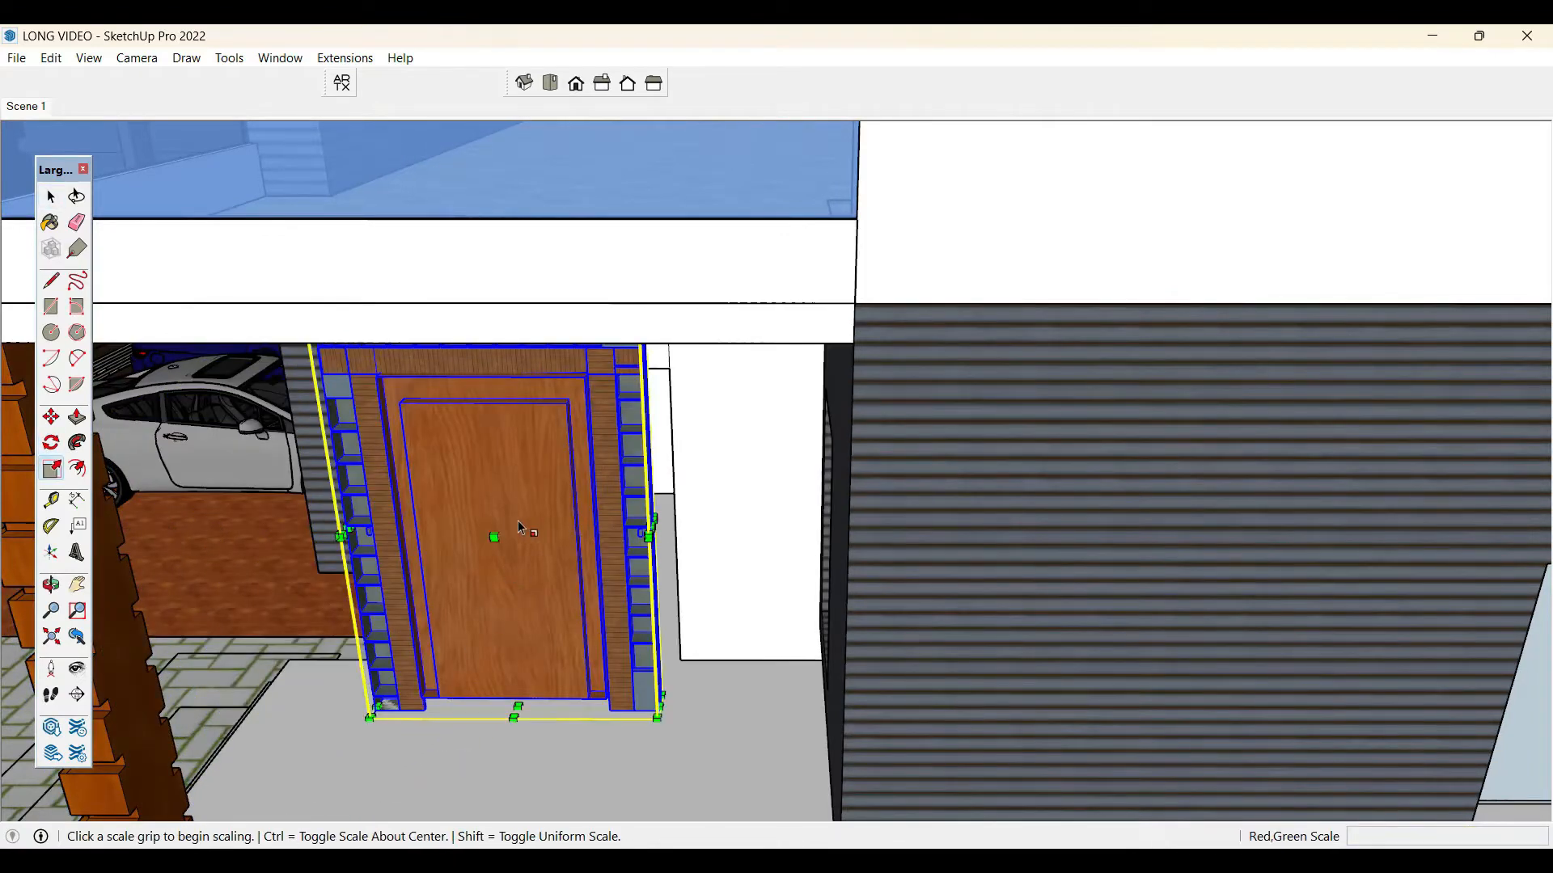
- Mirror the stone-framed double door along the red axis so its carved front faces outward
left_click(495, 536)
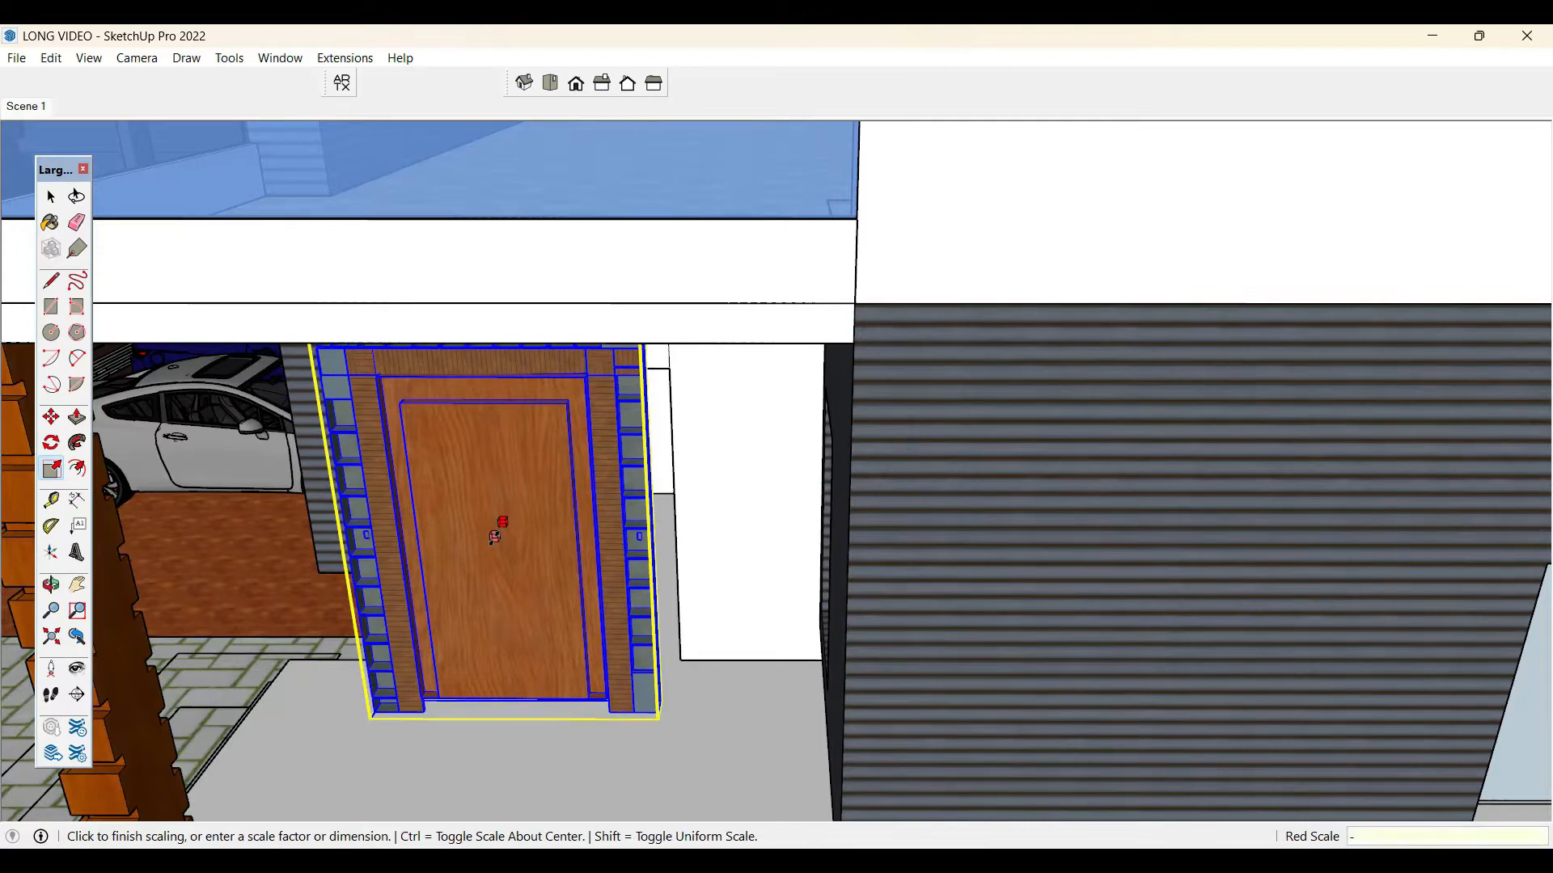
key("Return")
key("space")
- Move the stone-framed double door by its lower front corner onto the base of the white entrance wall
key("m")
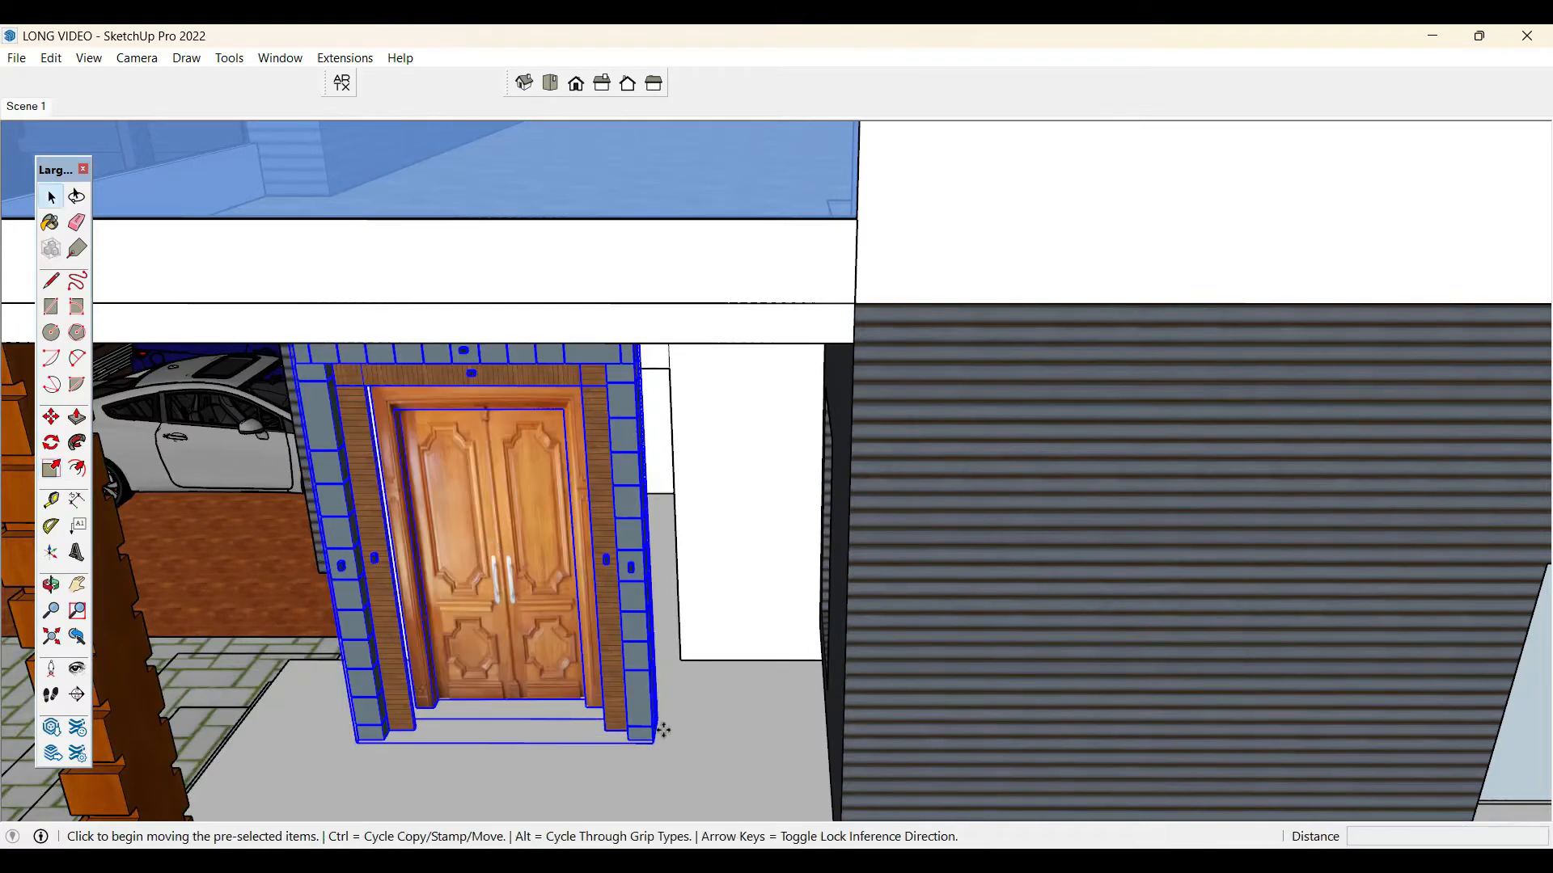
left_click(658, 740)
scroll(675, 662, "up", 6)
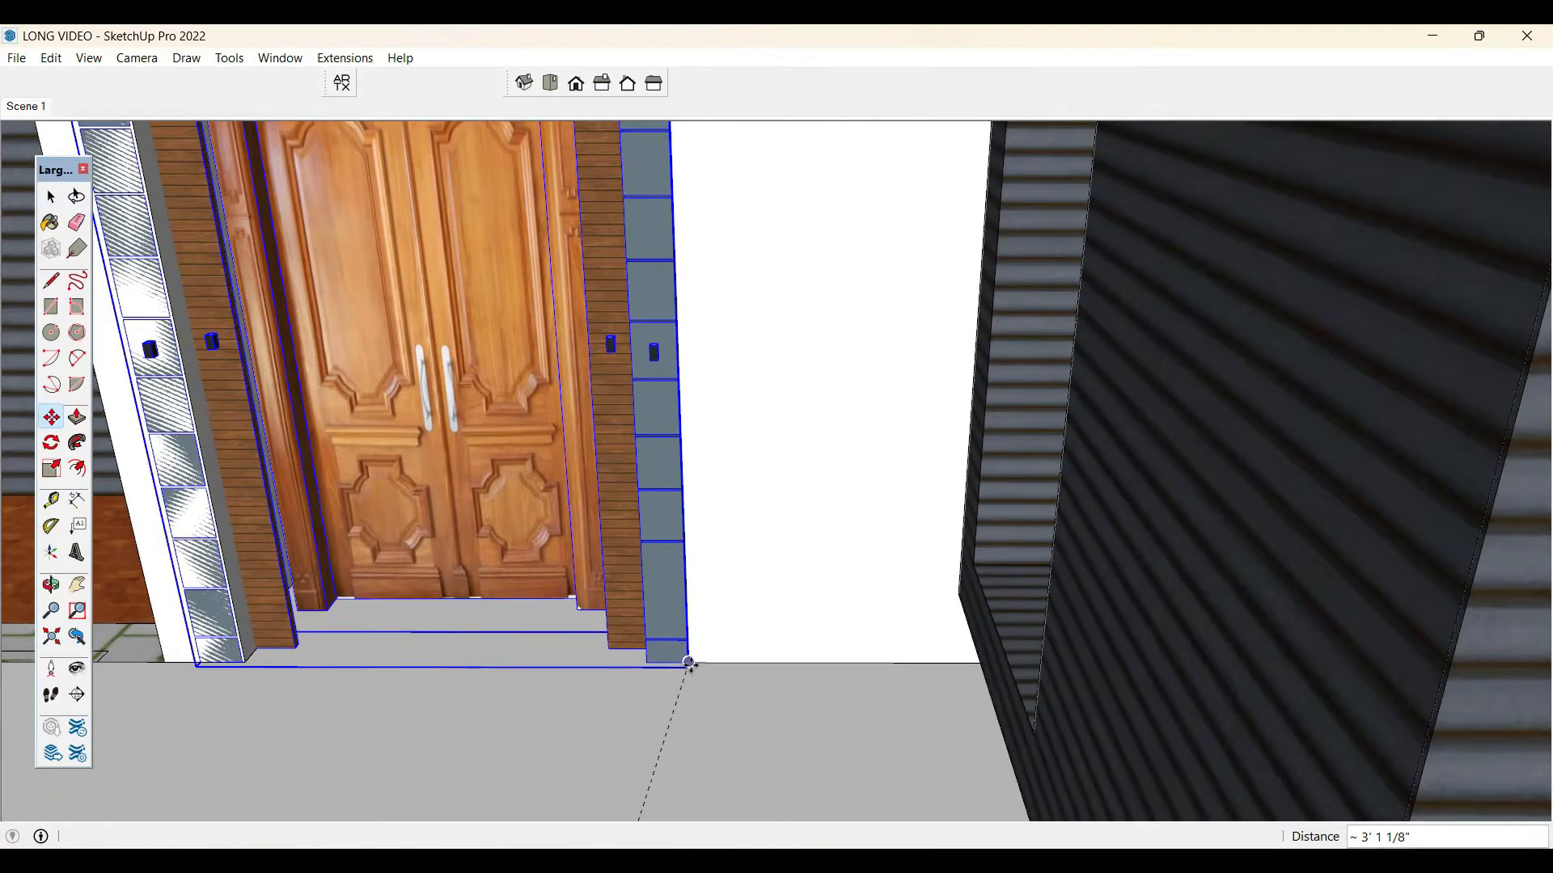
left_click(689, 664)
key("space")
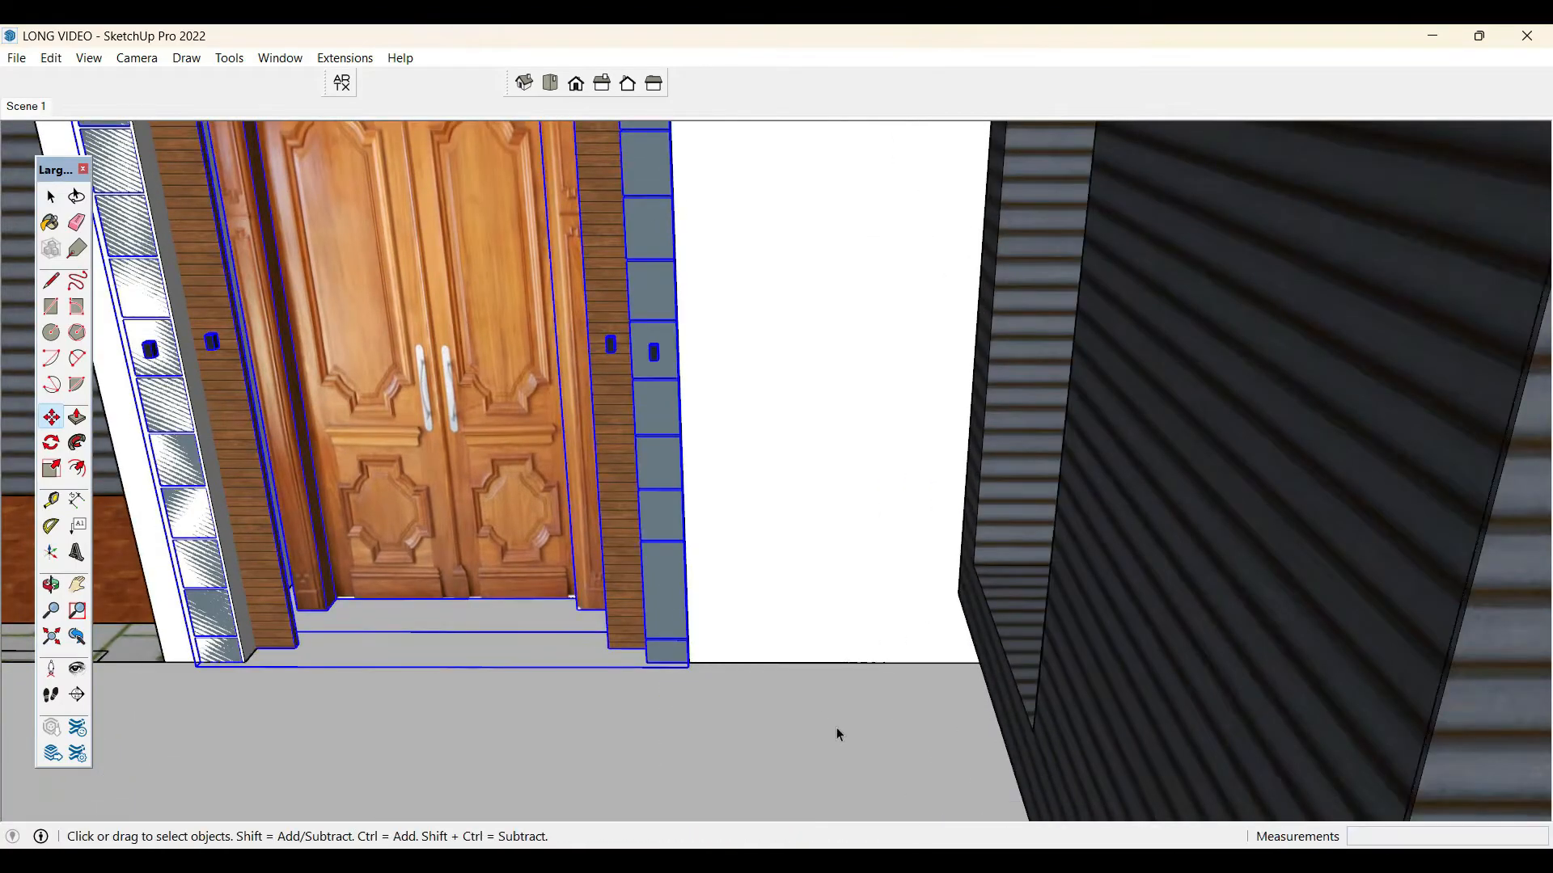
- Scale the entrance door to about 0.91 in width along the green axis and about 0.82 in height
middle_click_drag(836, 726, 866, 635)
scroll(850, 697, "down", 2)
scroll(607, 506, "up", 2)
key("s")
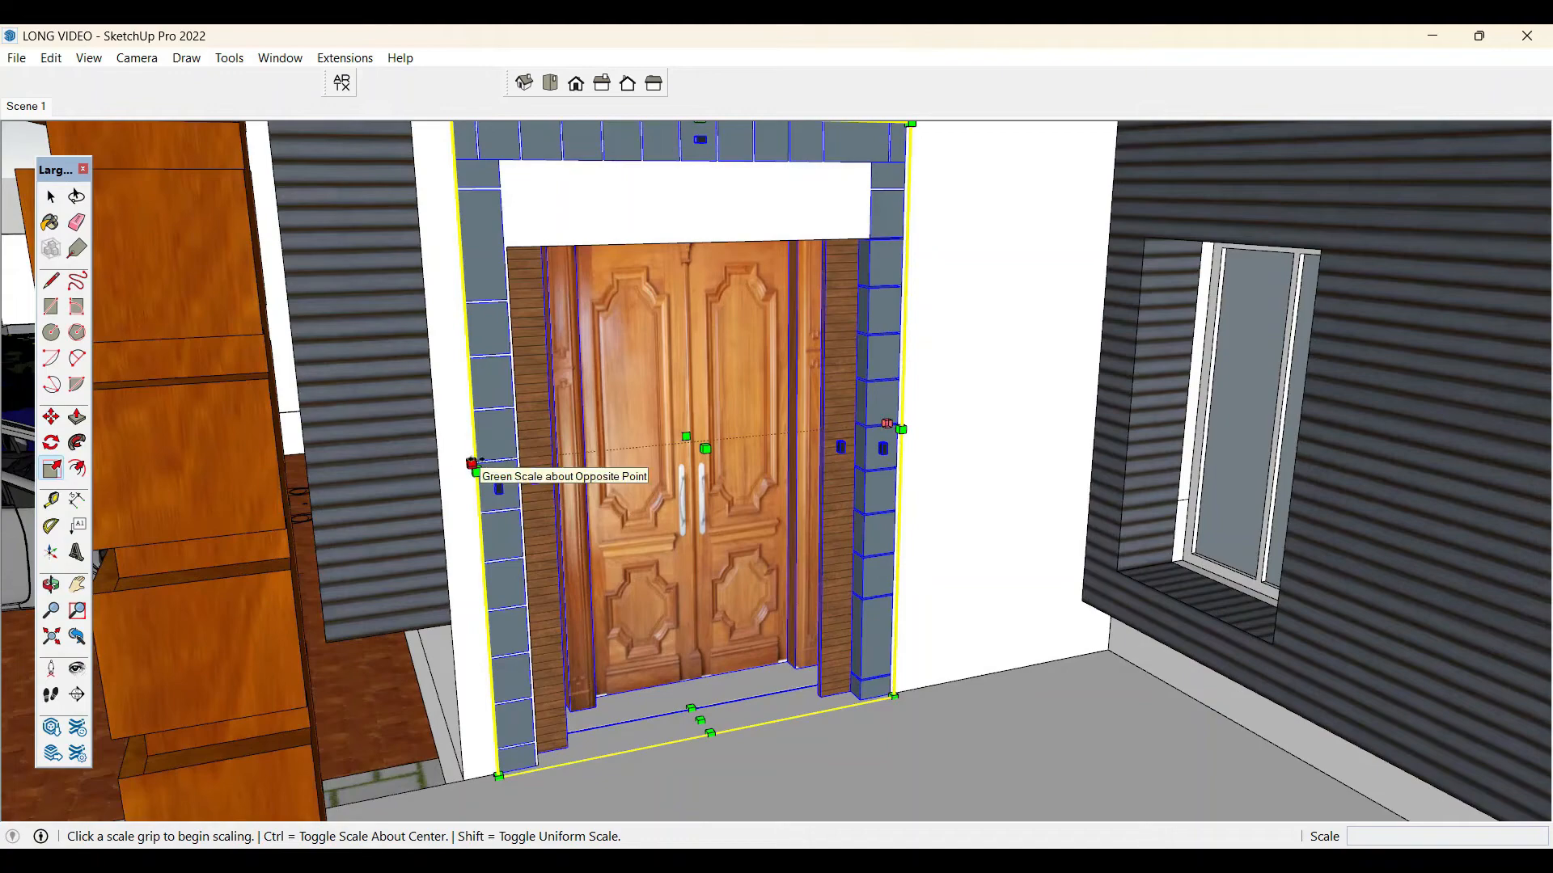
left_click(474, 463)
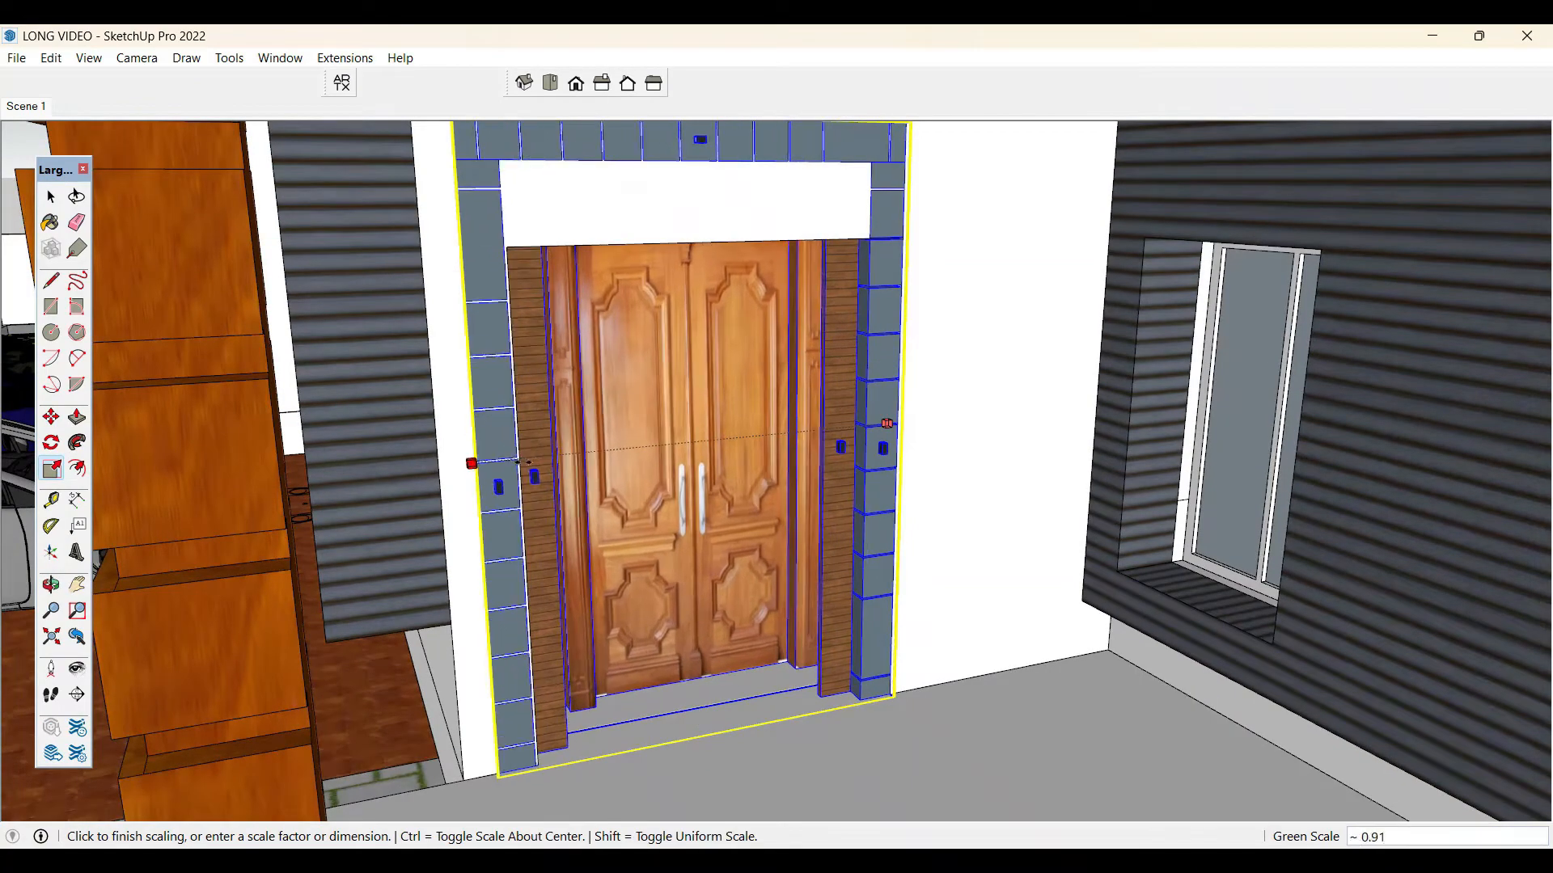
left_click(527, 463)
middle_click_drag(762, 735, 750, 677)
left_click(714, 216)
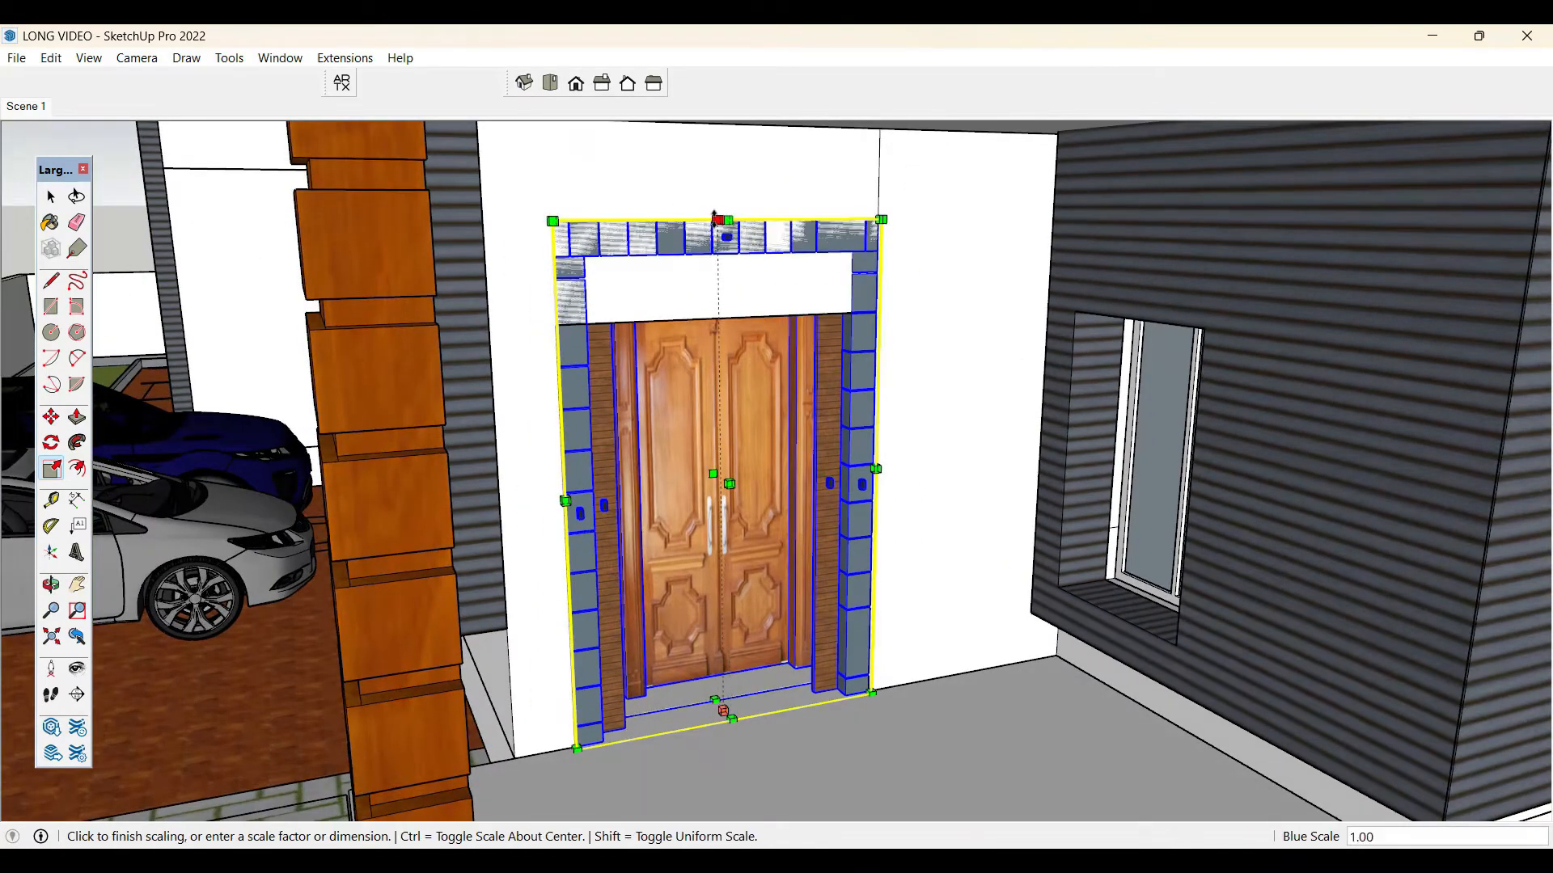
left_click(715, 318)
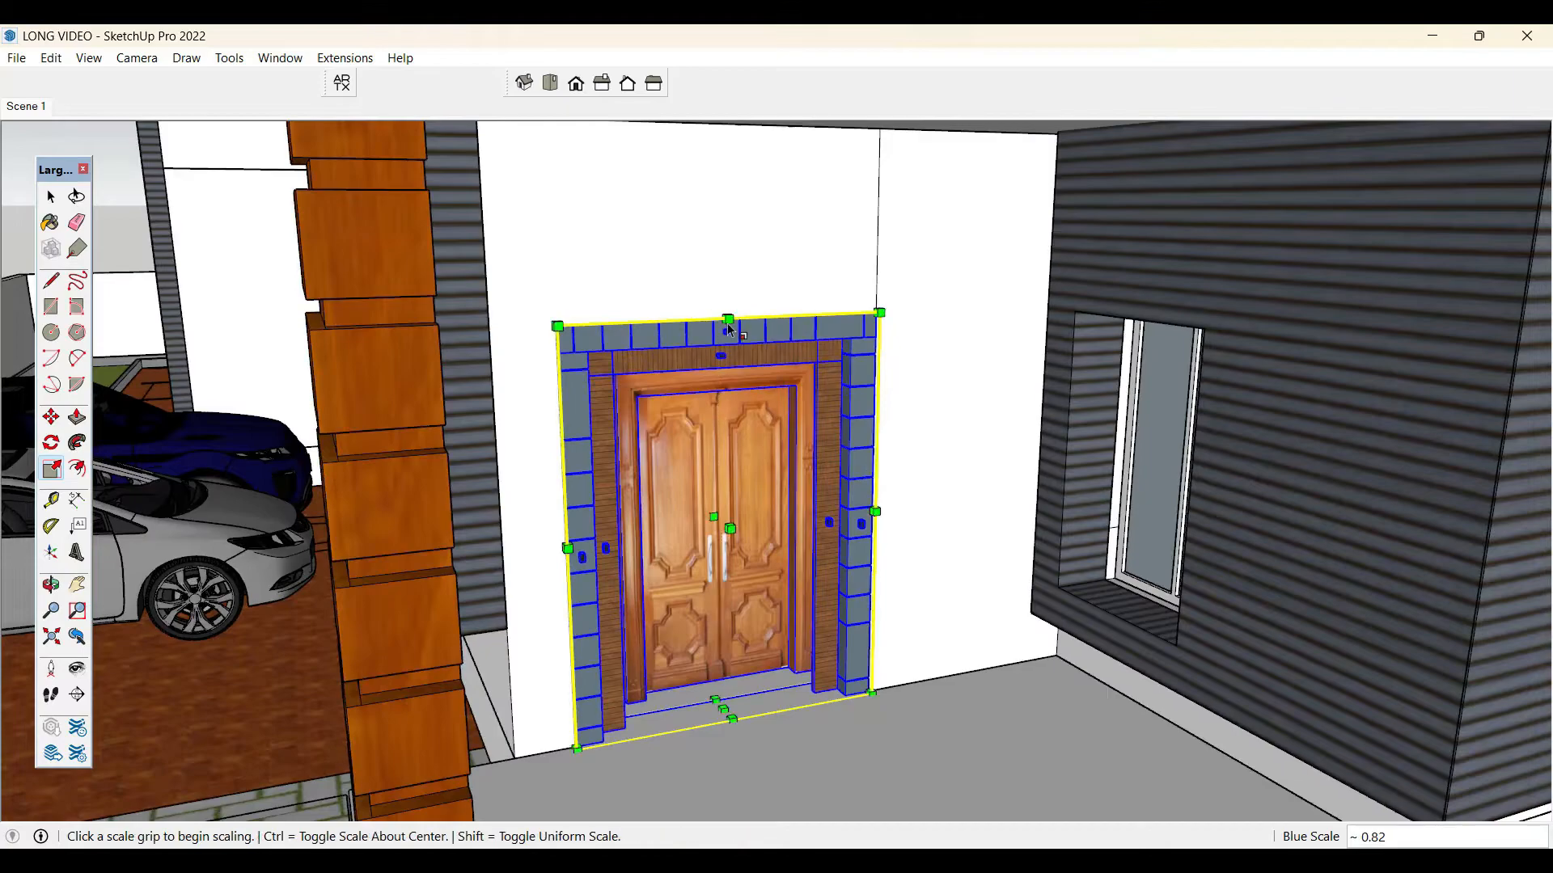
key("space")
- Load Translucent Glass Blue for painting and undo the stray fill on the carport roof edge
scroll(873, 439, "down", 3)
scroll(864, 486, "down", 6)
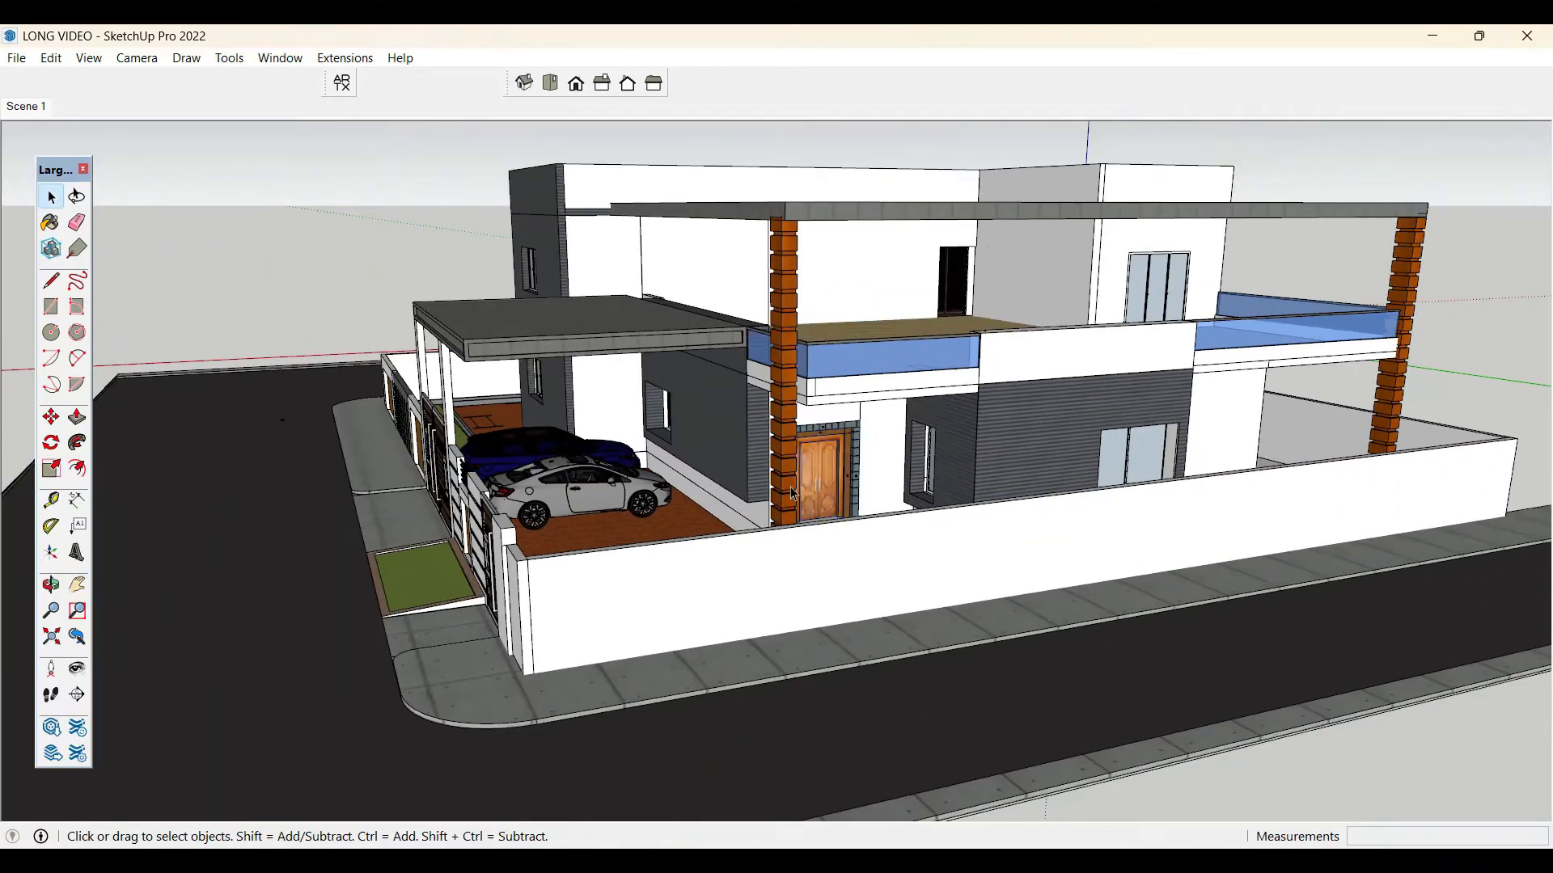
middle_click_drag(793, 493, 1219, 563)
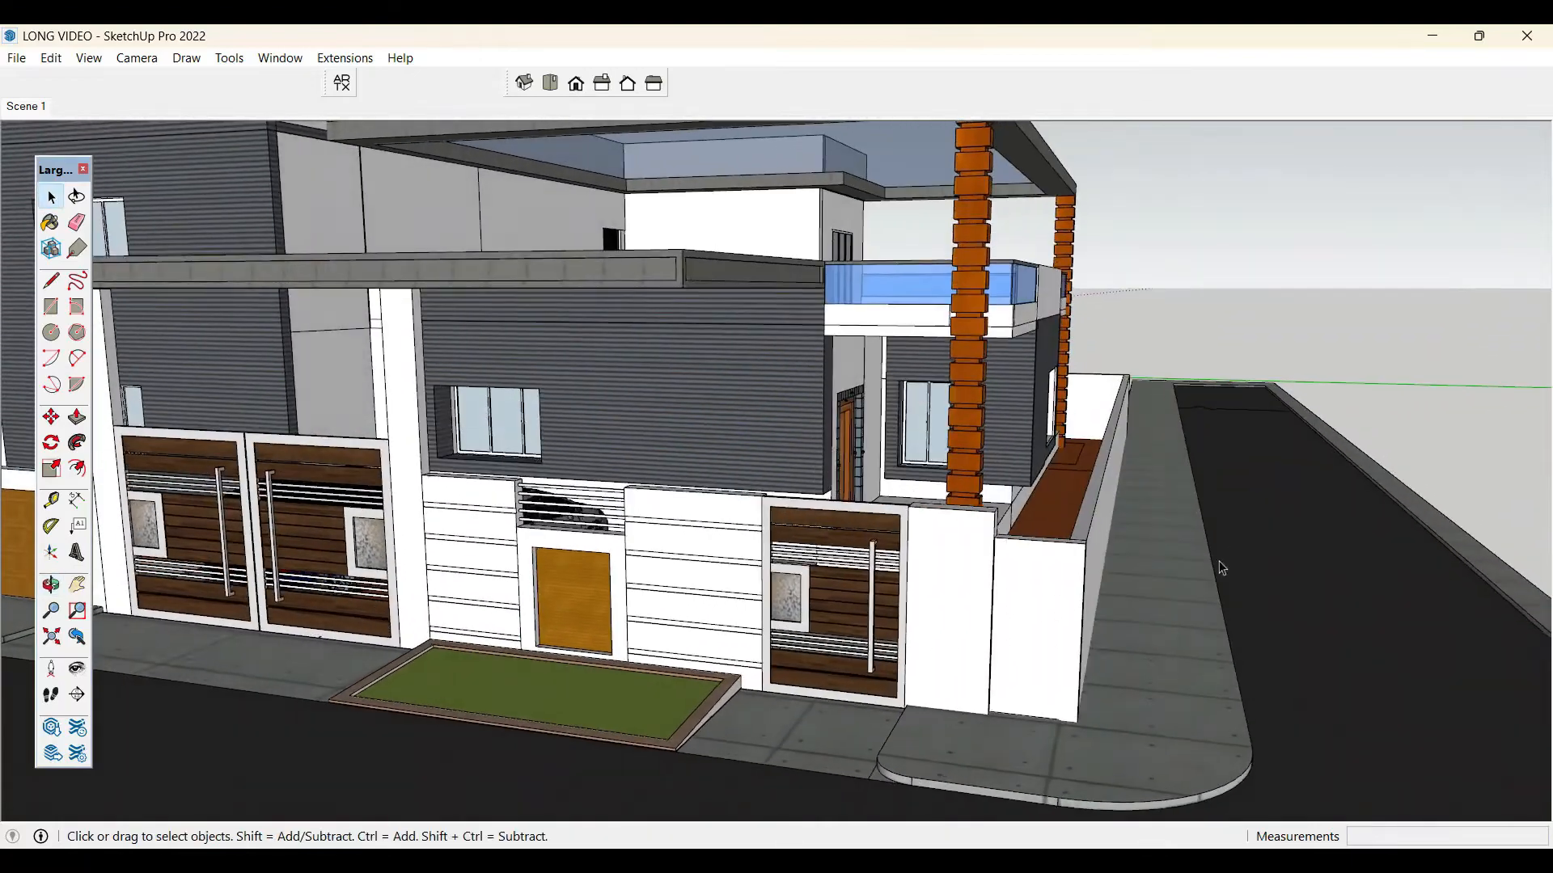
scroll(1043, 576, "down", 5)
middle_click_drag(928, 535, 922, 542)
scroll(926, 518, "up", 4)
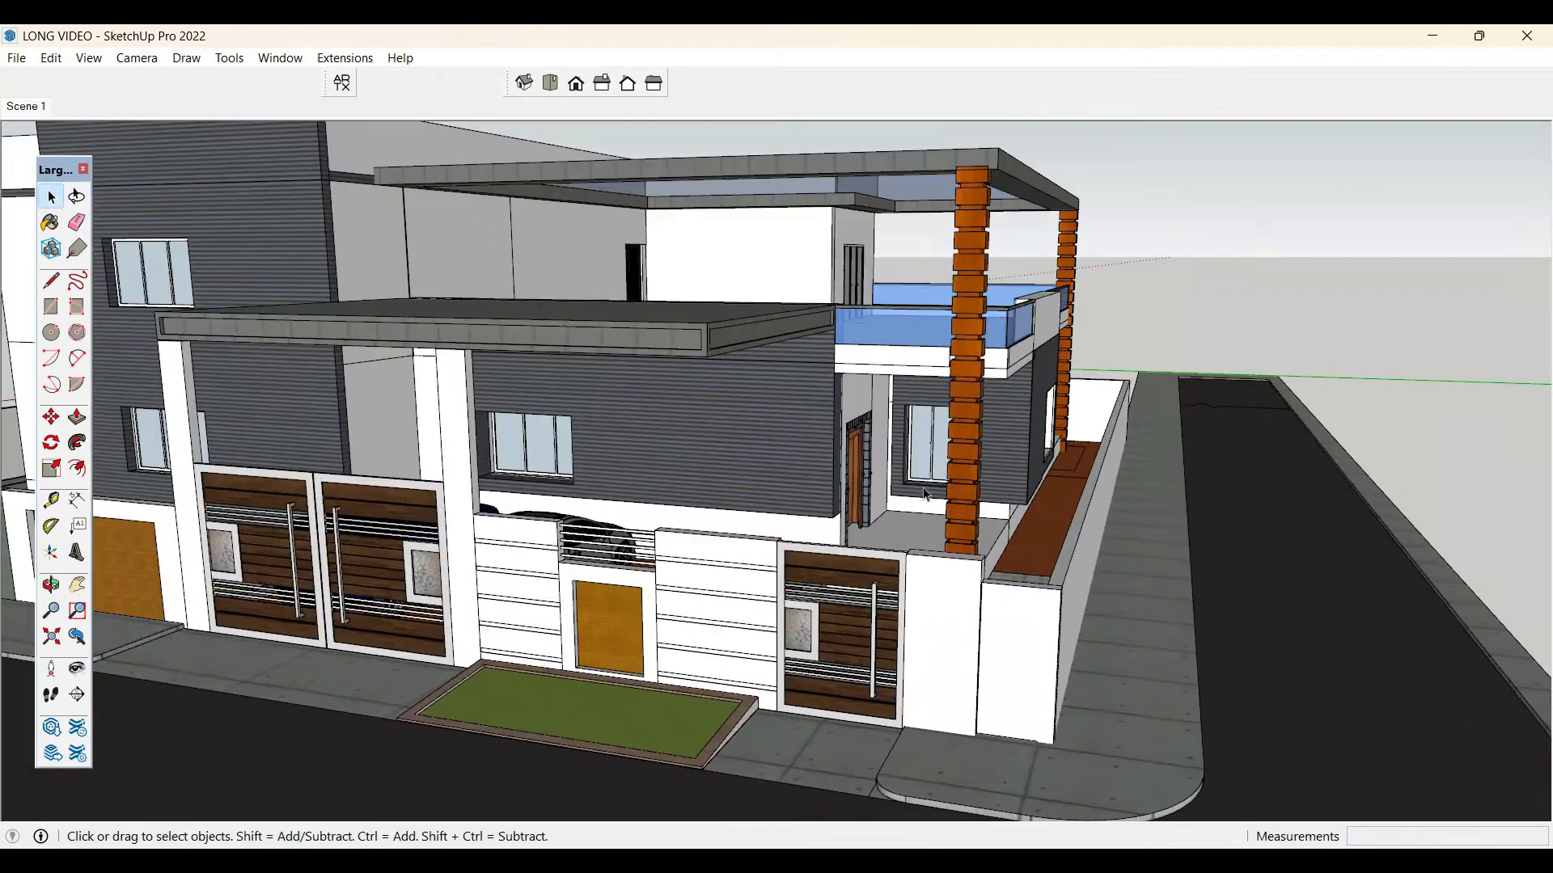
key("b")
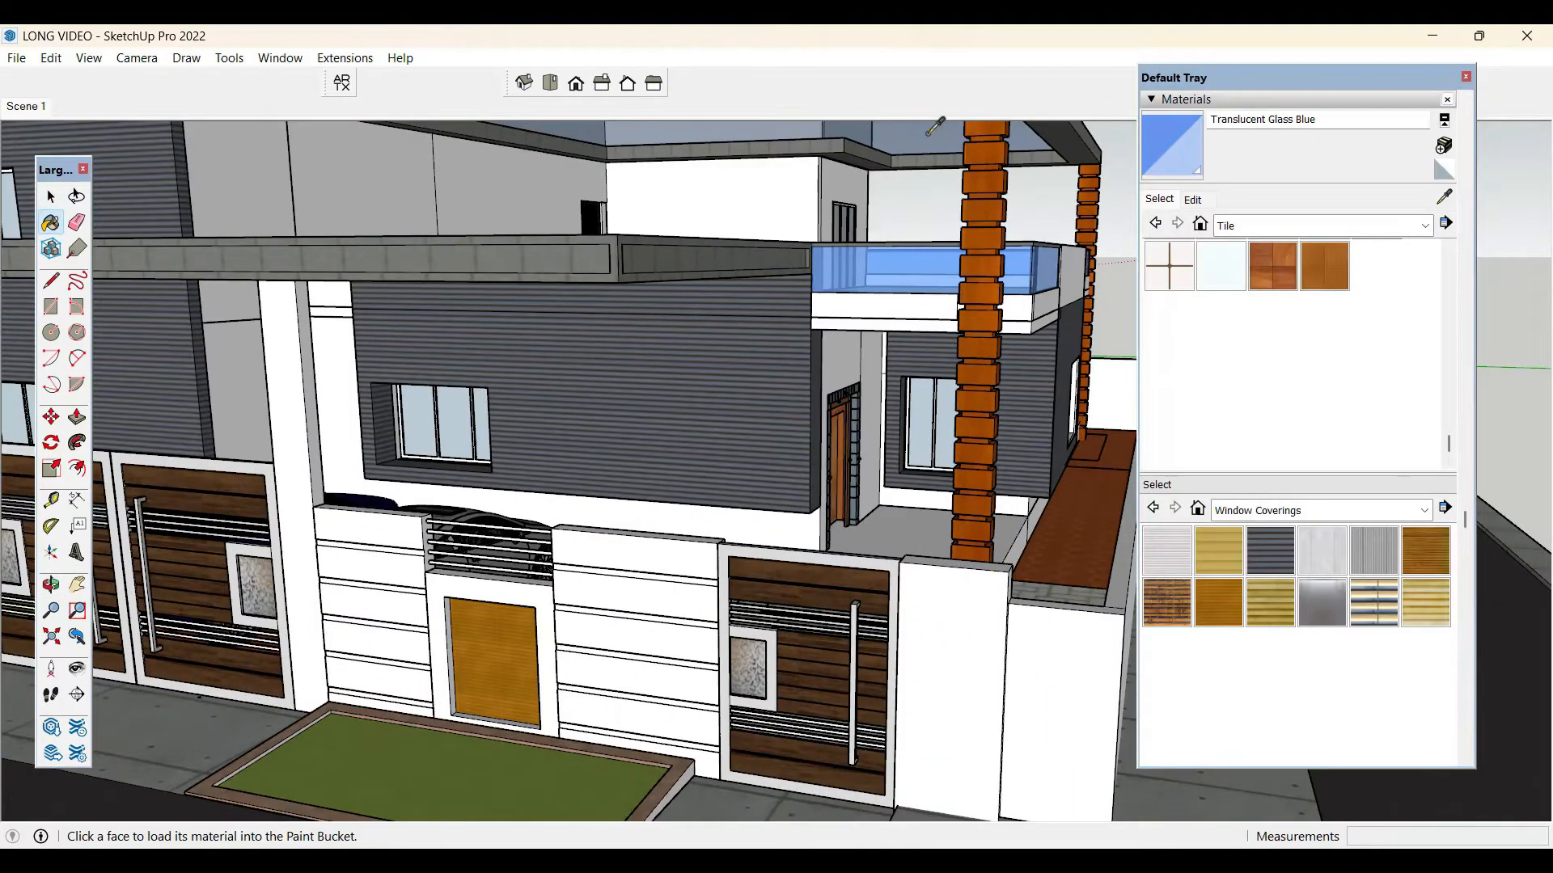
left_click(919, 251)
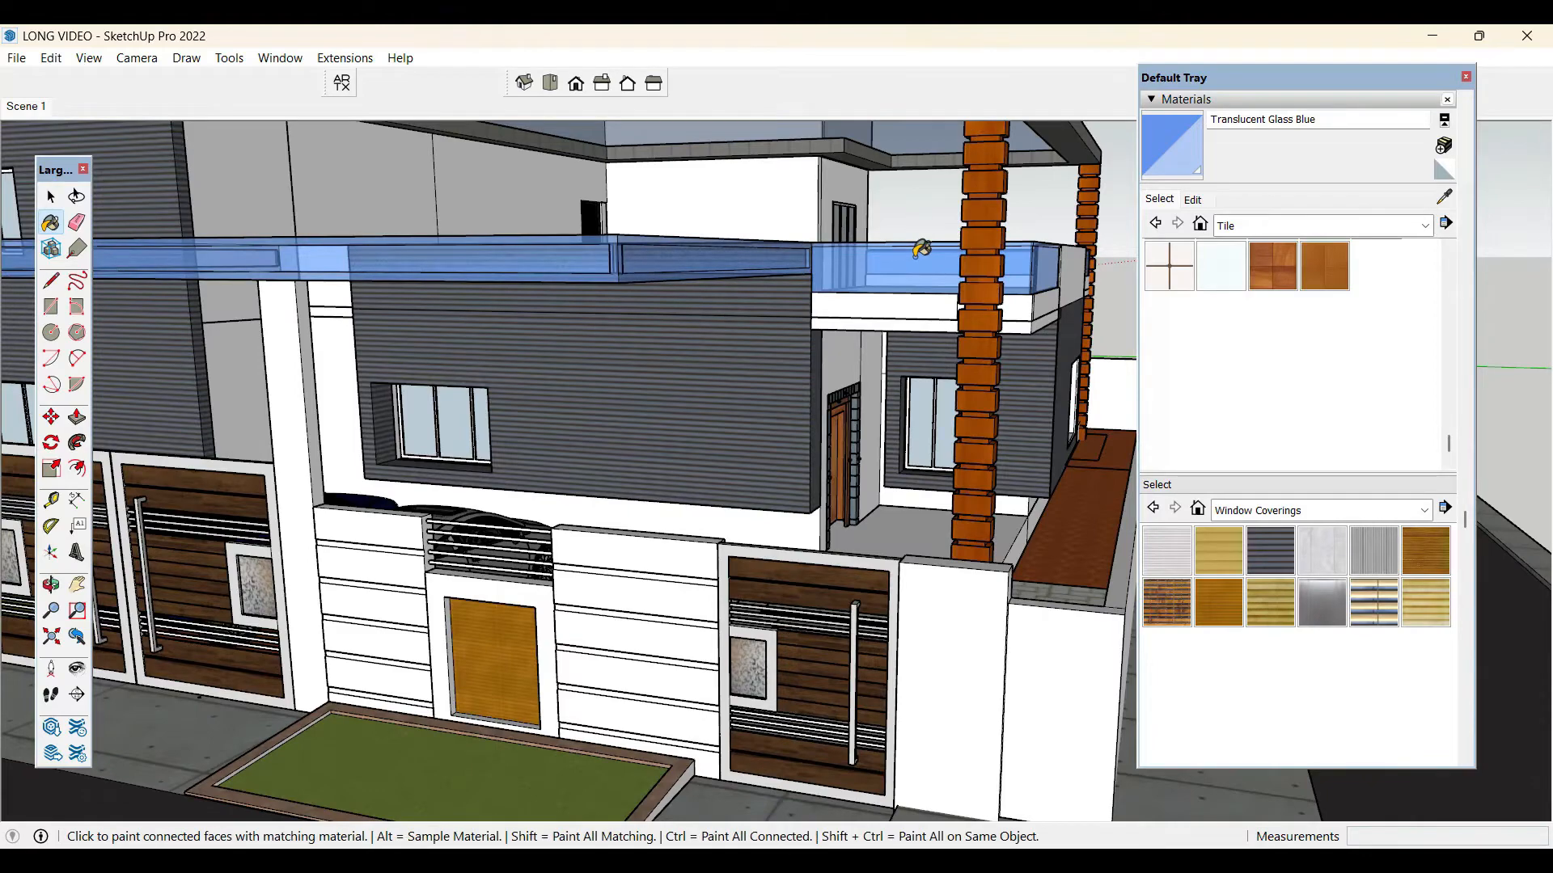
key("ctrl+z")
key("space")
- Paint both panes of the two-pane window beside the entrance with Translucent Glass Blue
scroll(1003, 437, "up", 6)
scroll(1003, 430, "up", 3)
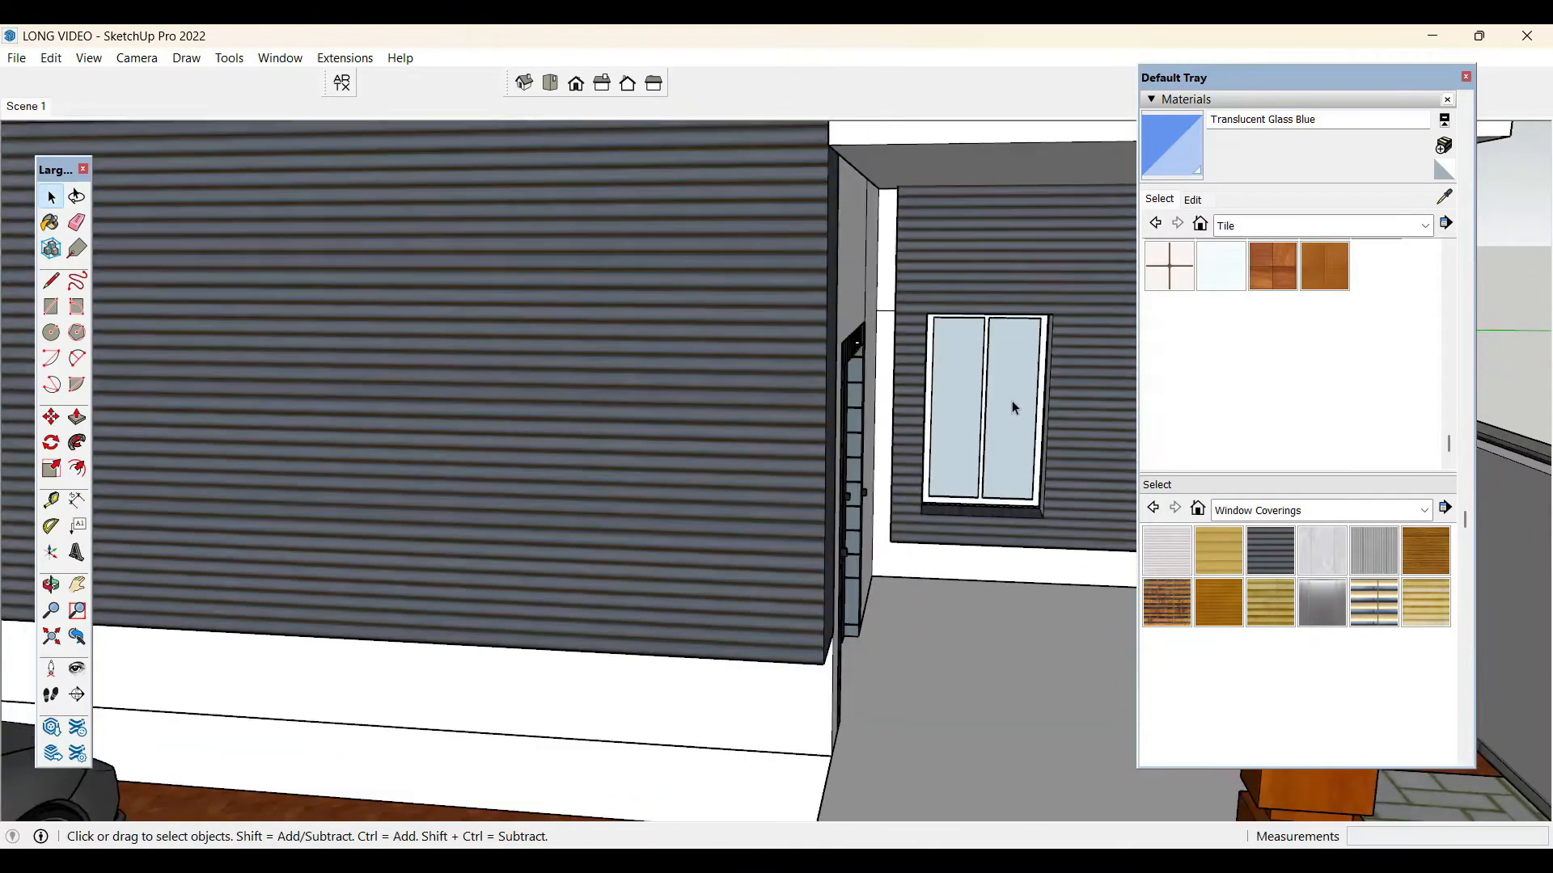
double_click(1012, 401)
left_click(1014, 373)
key("b")
left_click(1014, 373)
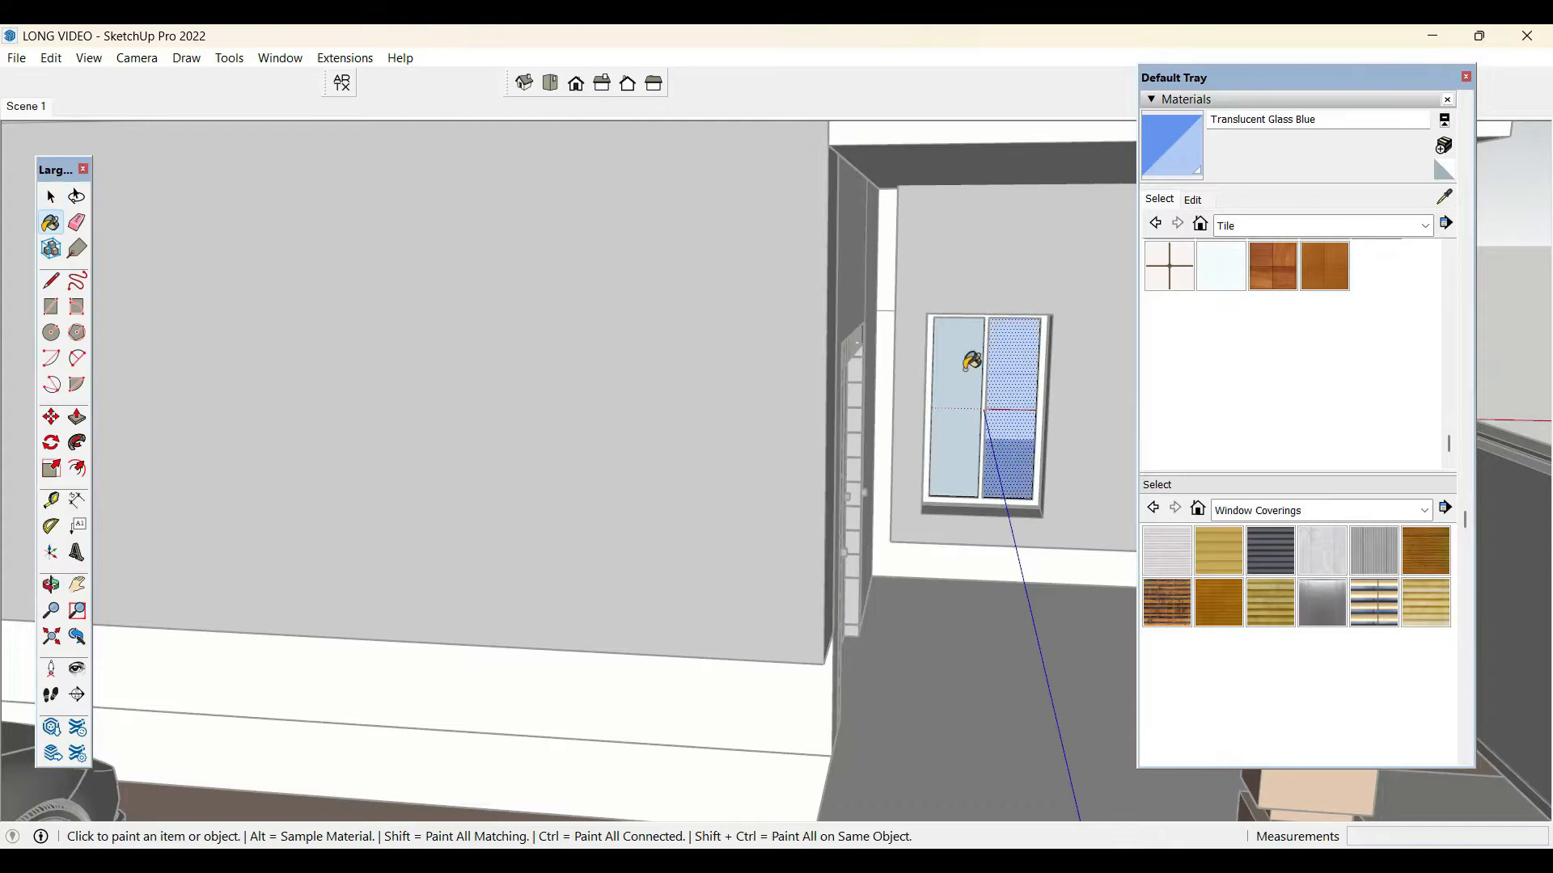
left_click(967, 370)
- Paint the panes of the three-pane window behind the carport with Translucent Glass Blue and leave the window's editing mode
scroll(1007, 495, "down", 5)
scroll(778, 501, "down", 2)
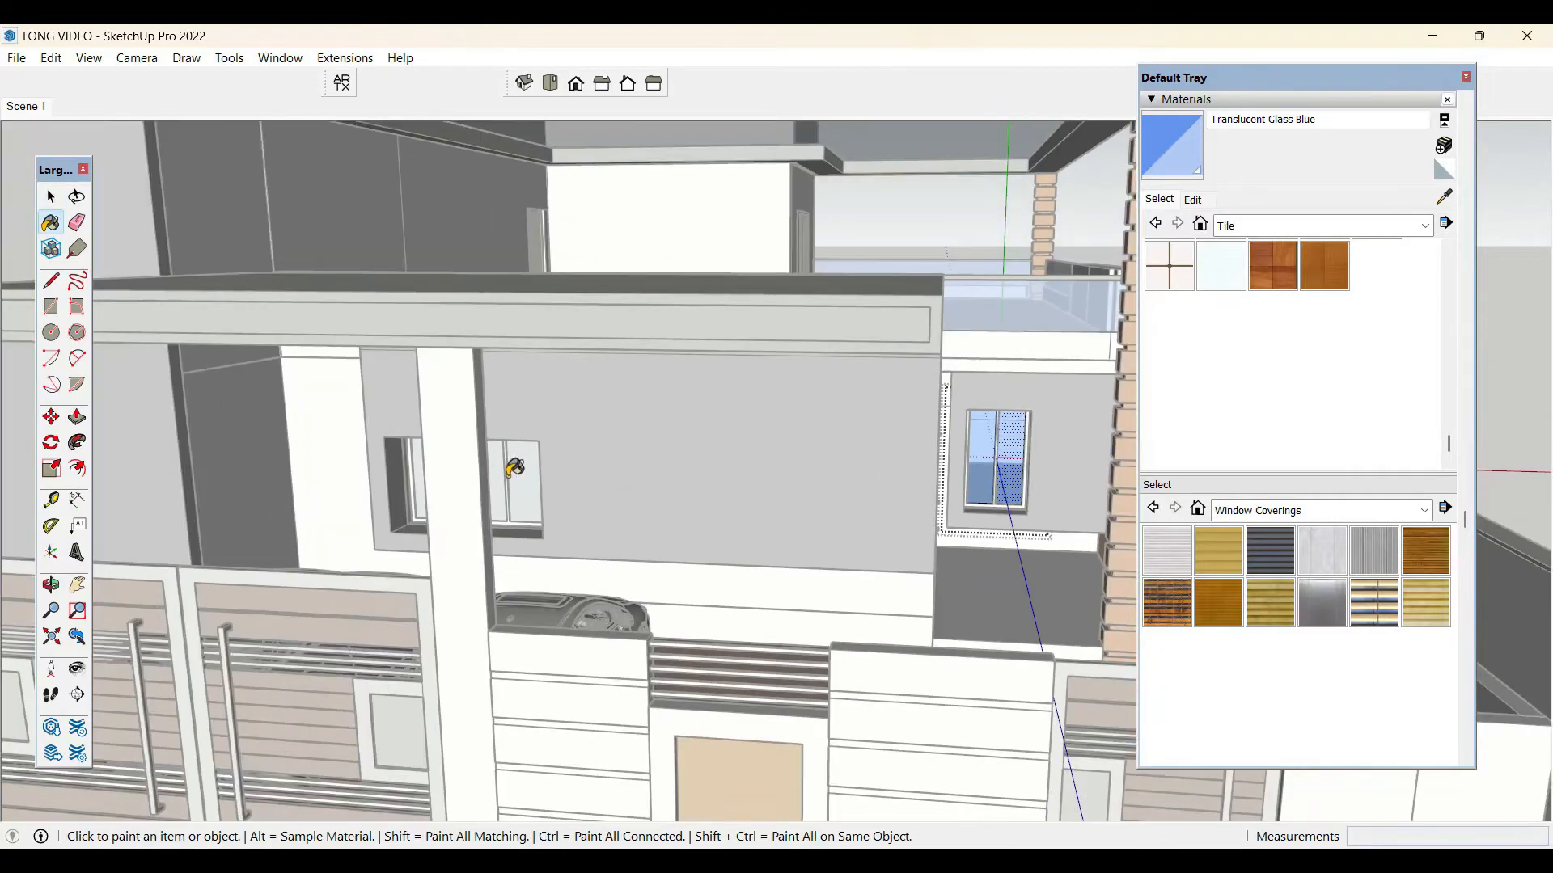
scroll(530, 471, "up", 3)
key("space")
scroll(532, 472, "down", 1)
scroll(533, 473, "up", 1)
left_click(532, 472)
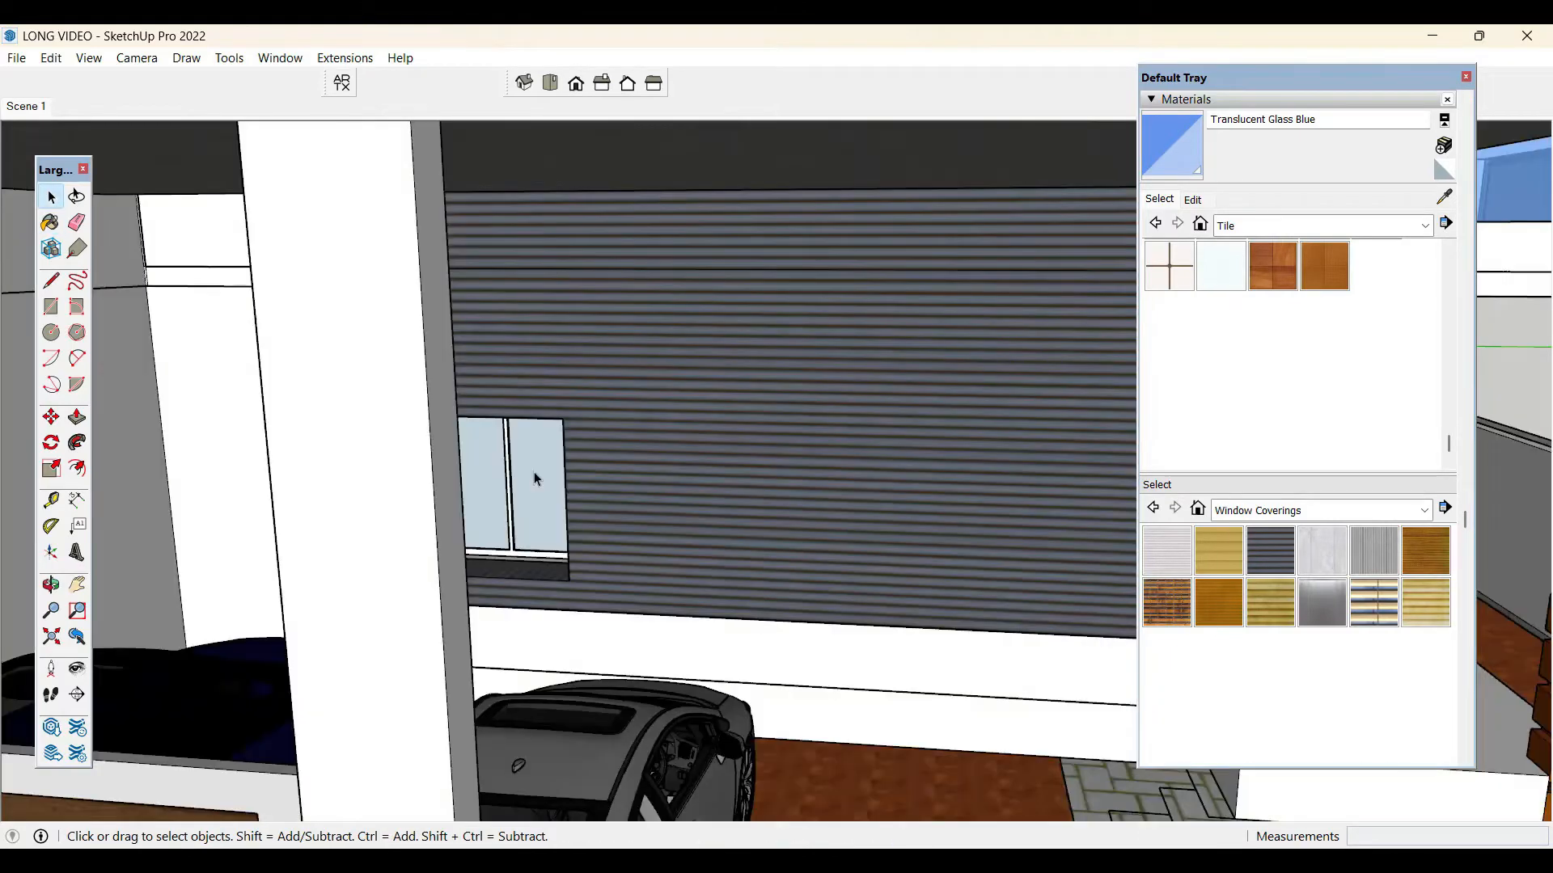
double_click(534, 472)
left_click(540, 466)
scroll(541, 466, "up", 2)
key("b")
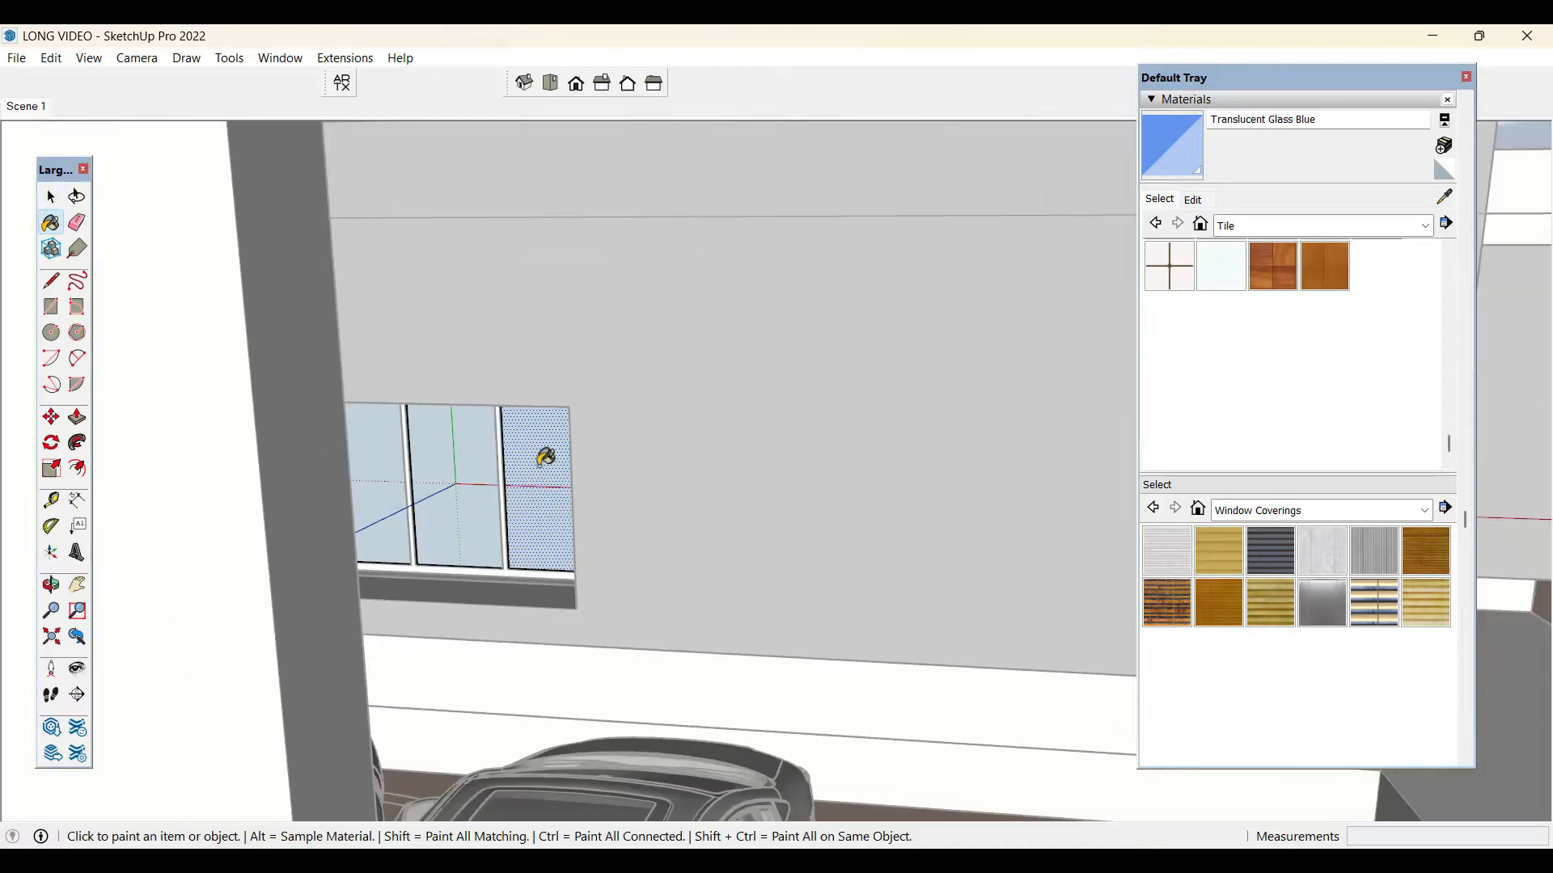
left_click(544, 453)
scroll(889, 501, "down", 6)
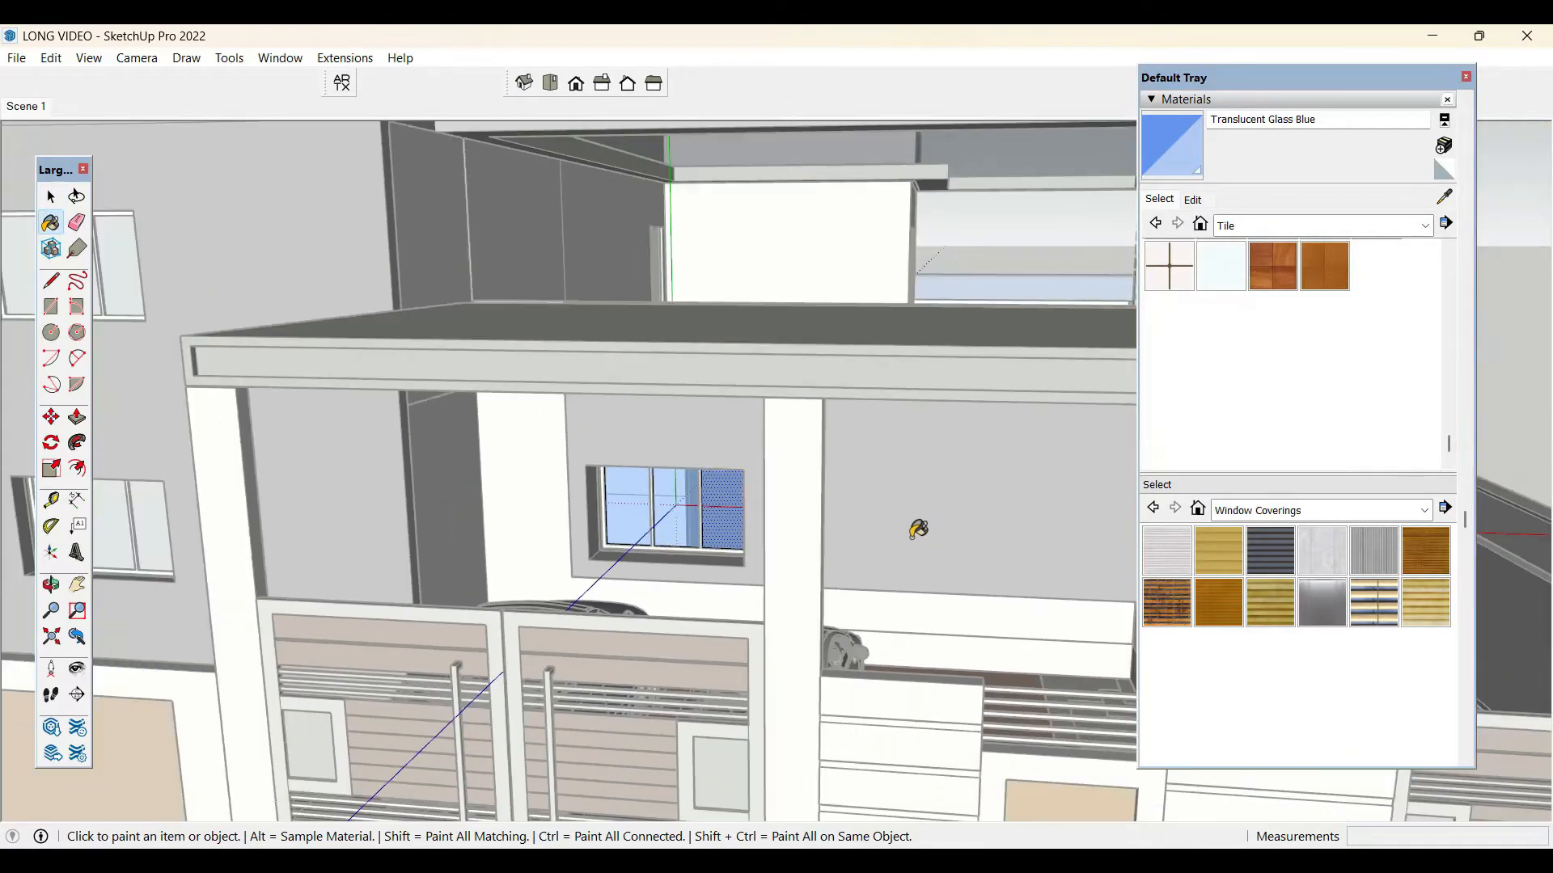
key("space")
left_click(913, 537)
- Paint the three panes of the upper front window on the dark clad tower with Translucent Glass Blue
scroll(912, 536, "down", 3)
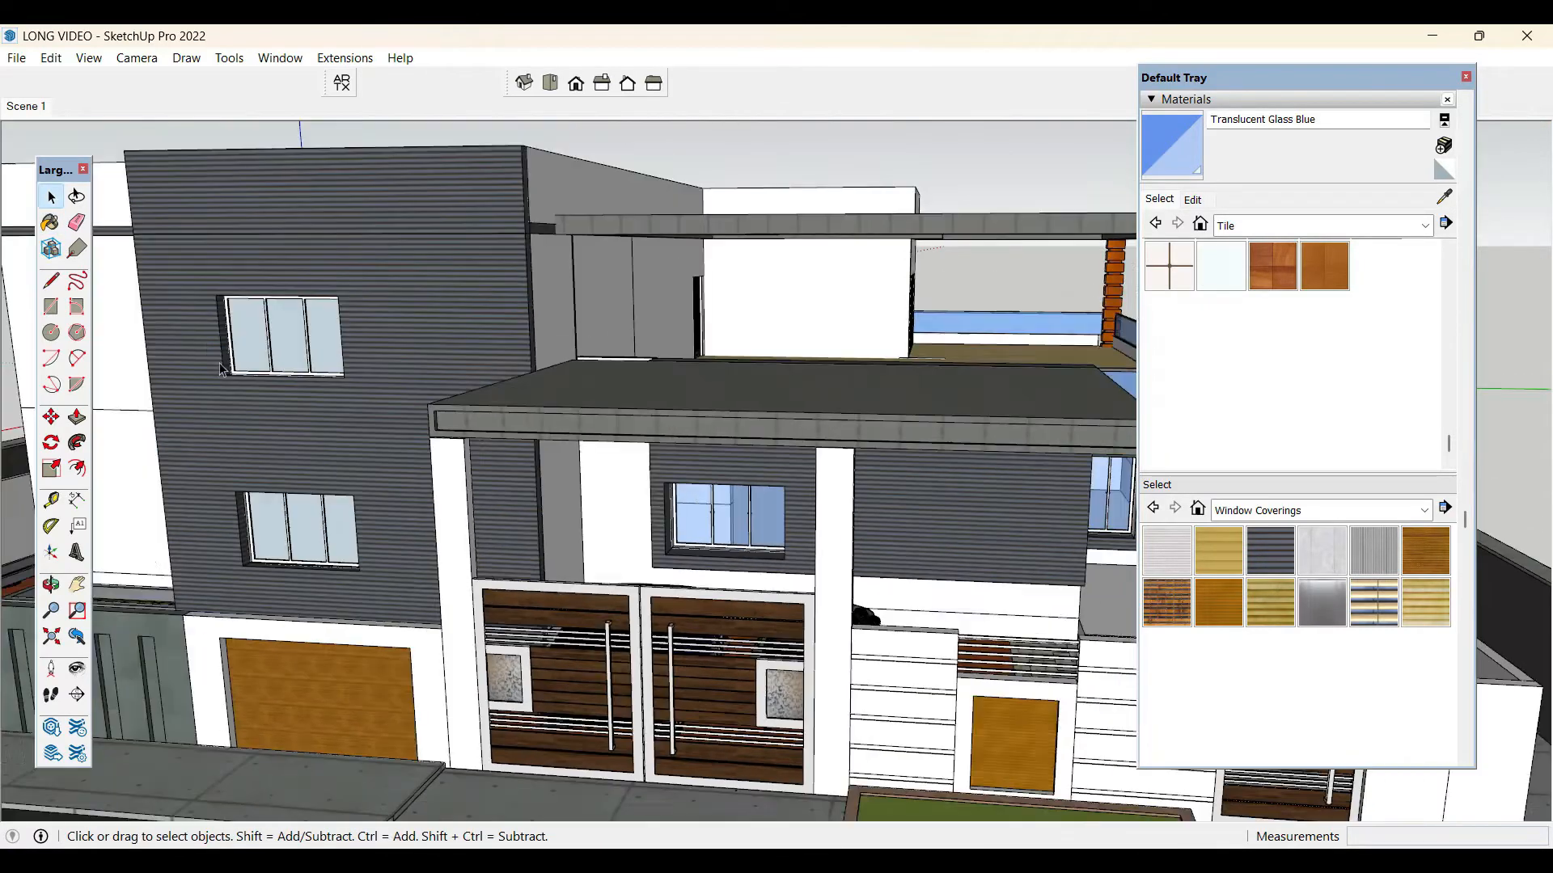
scroll(273, 323, "up", 4)
left_click(270, 320)
double_click(270, 318)
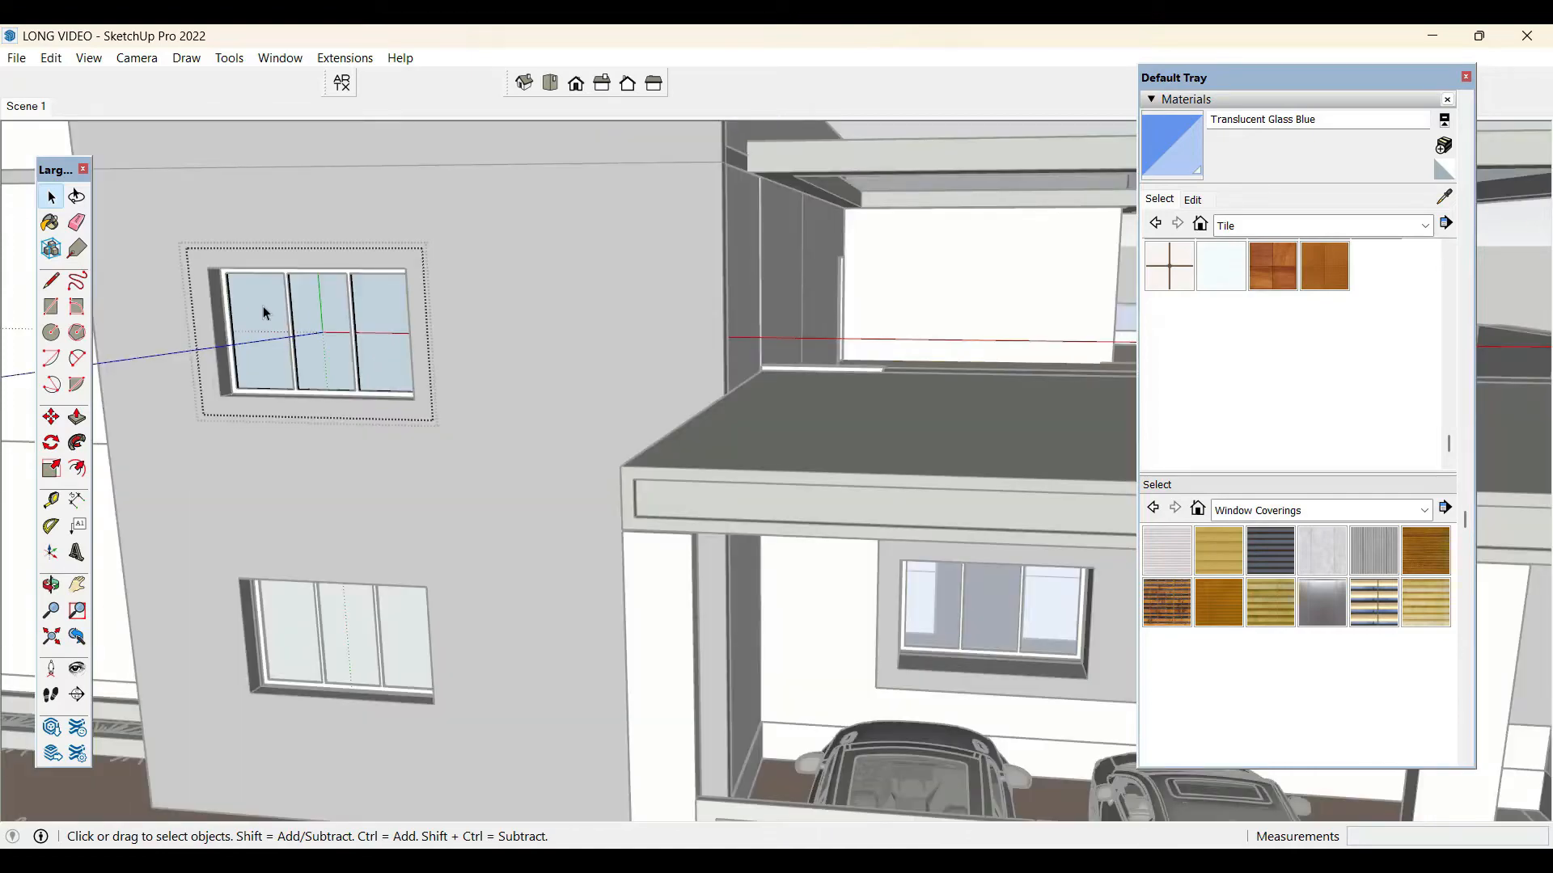
key("b")
left_click(268, 308)
left_click(327, 340)
left_click(378, 319)
- Paint the panes of the lower front window on the dark clad tower with Translucent Glass Blue
key("space")
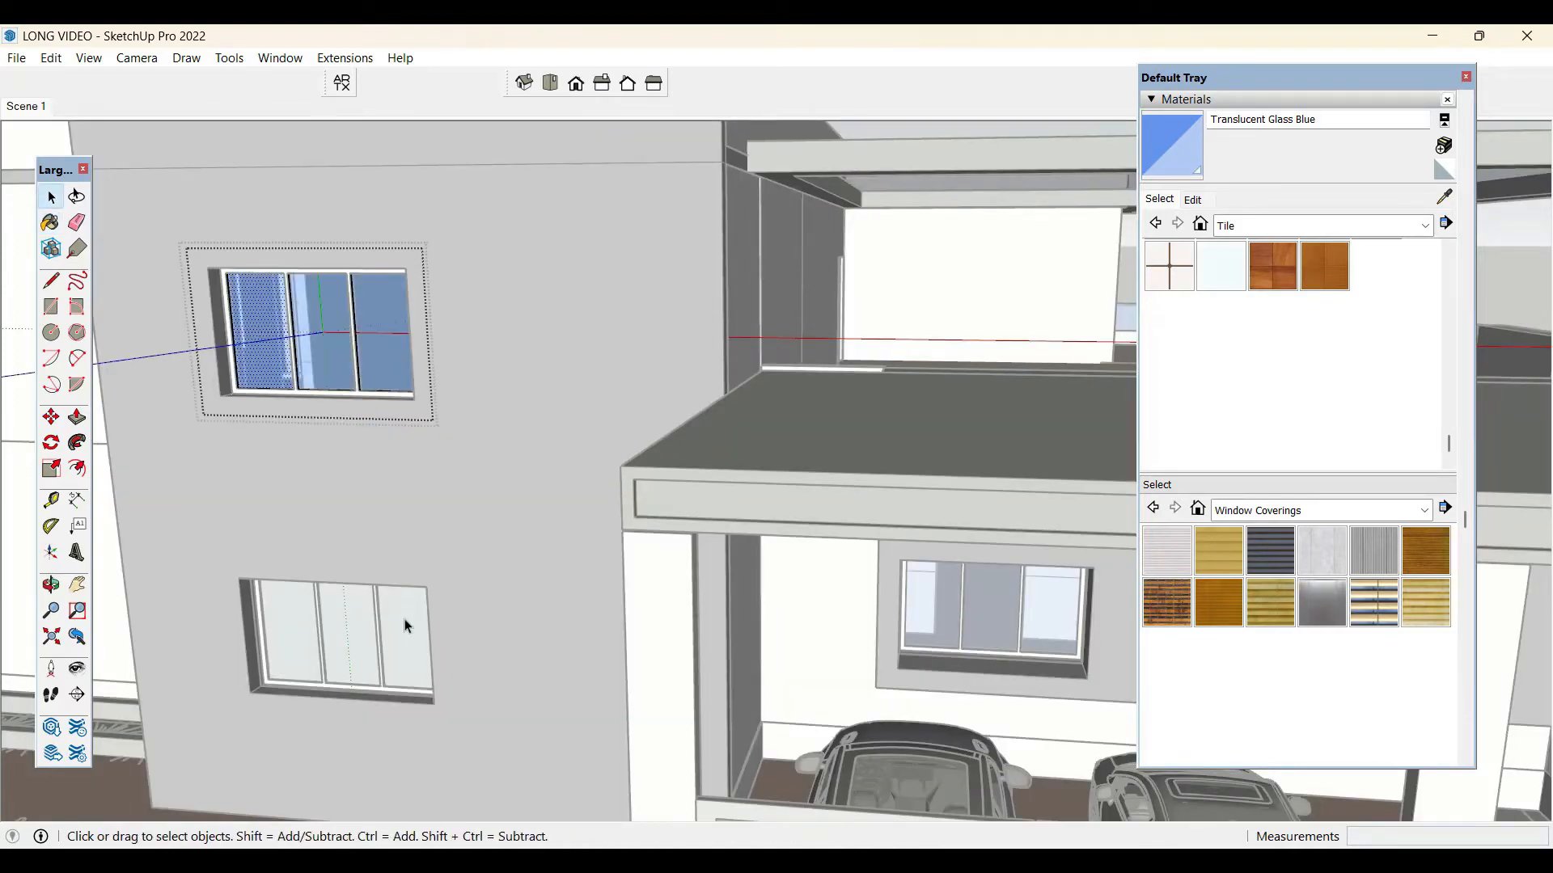
left_click(405, 627)
double_click(405, 628)
key("b")
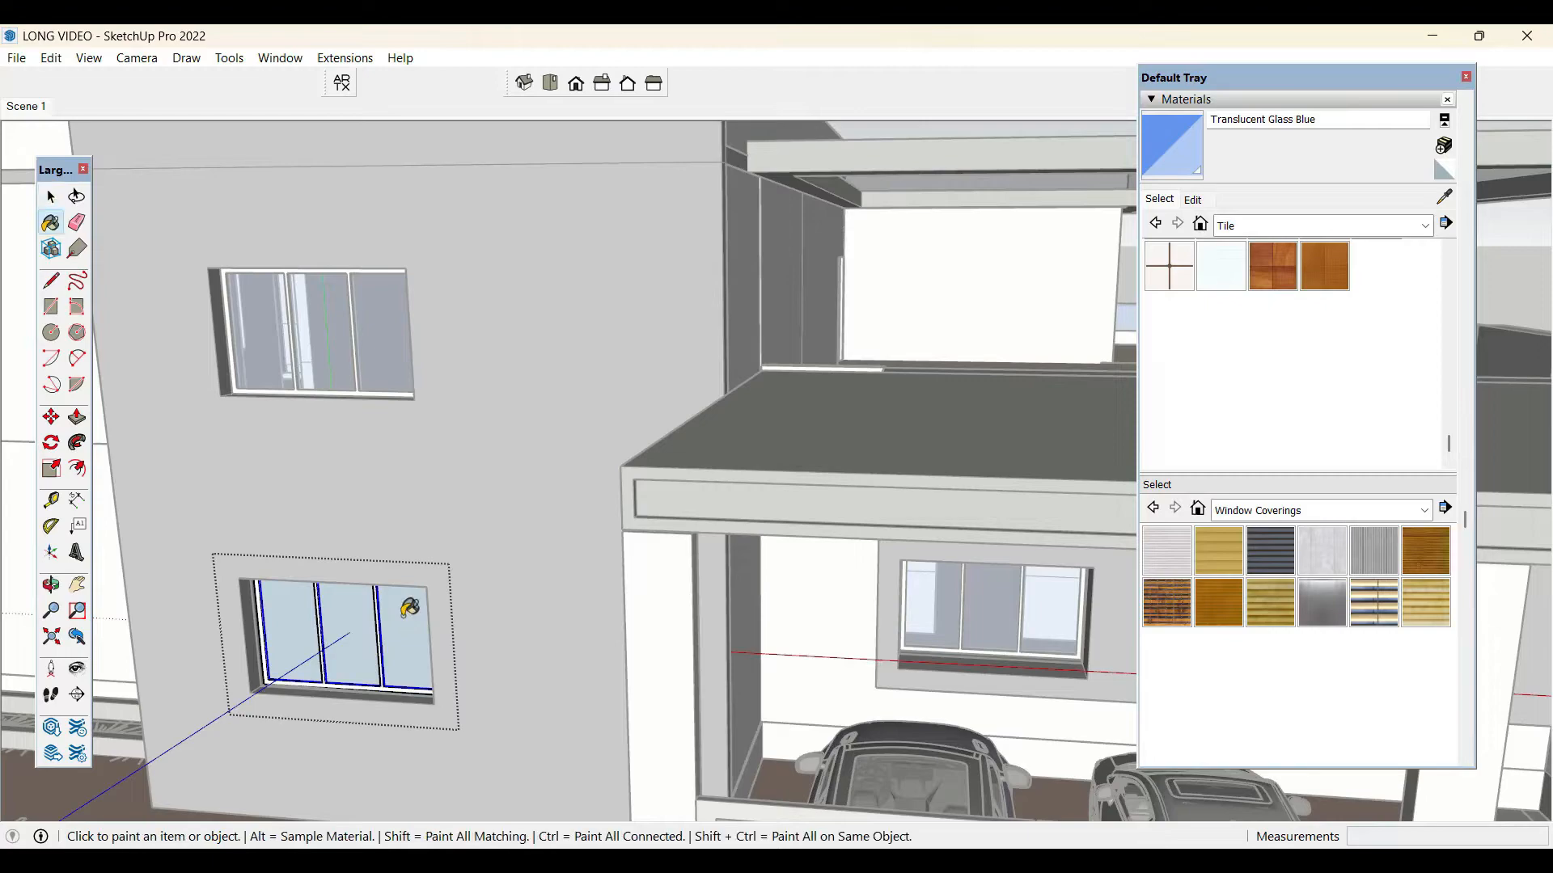
left_click(337, 615)
key("space")
- Paint the large two-pane ground-floor glazing in the dark clad side wall with Translucent Glass Blue
scroll(518, 522, "down", 10)
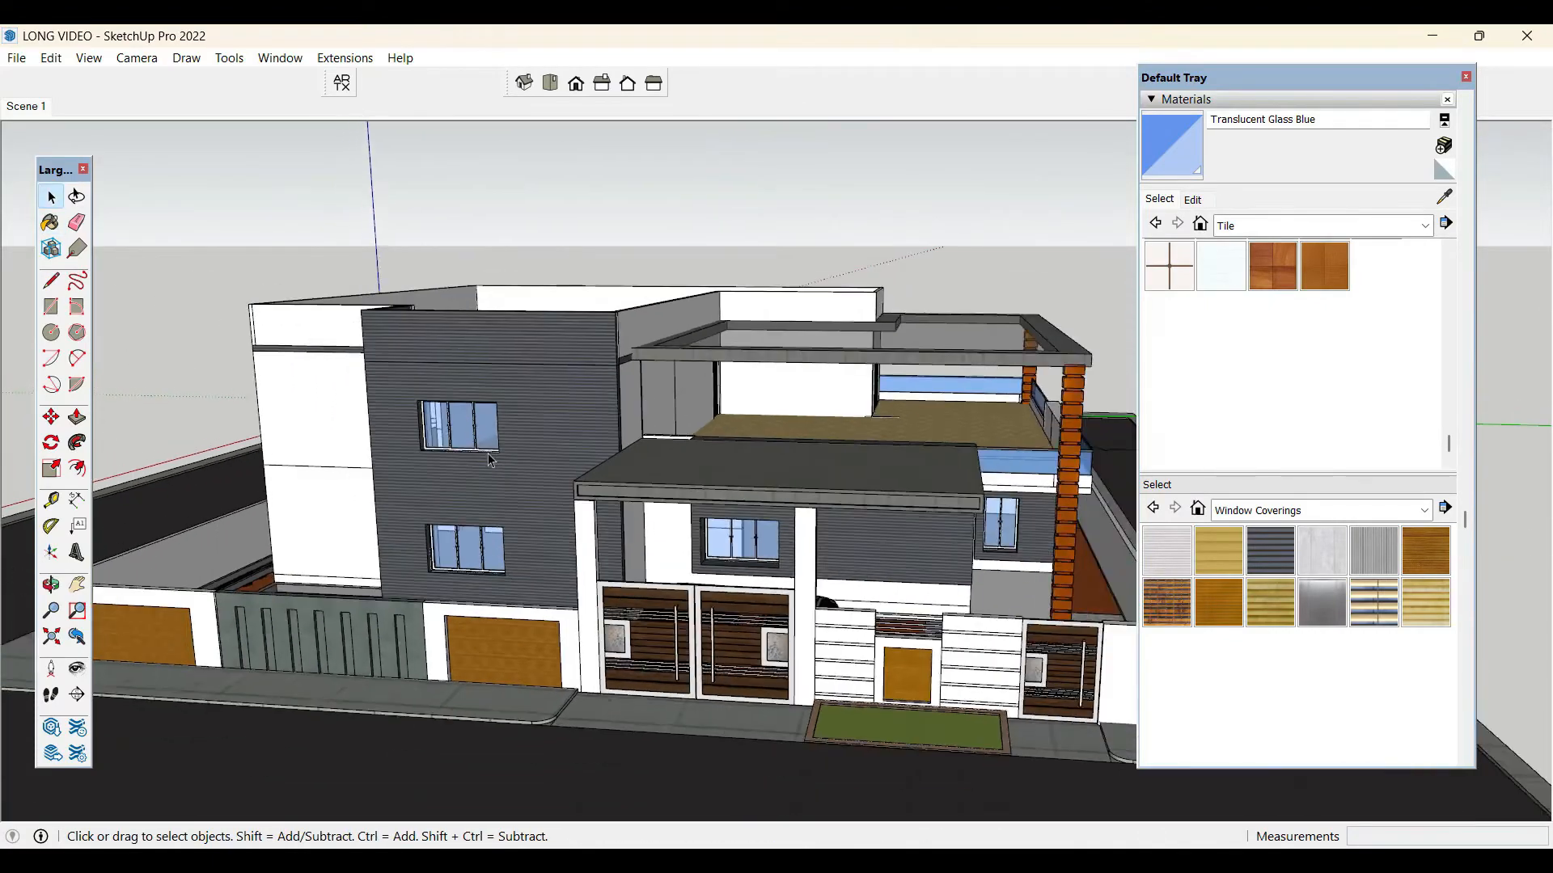
scroll(488, 457, "down", 3)
middle_click_drag(487, 457, 386, 509)
scroll(918, 534, "up", 10)
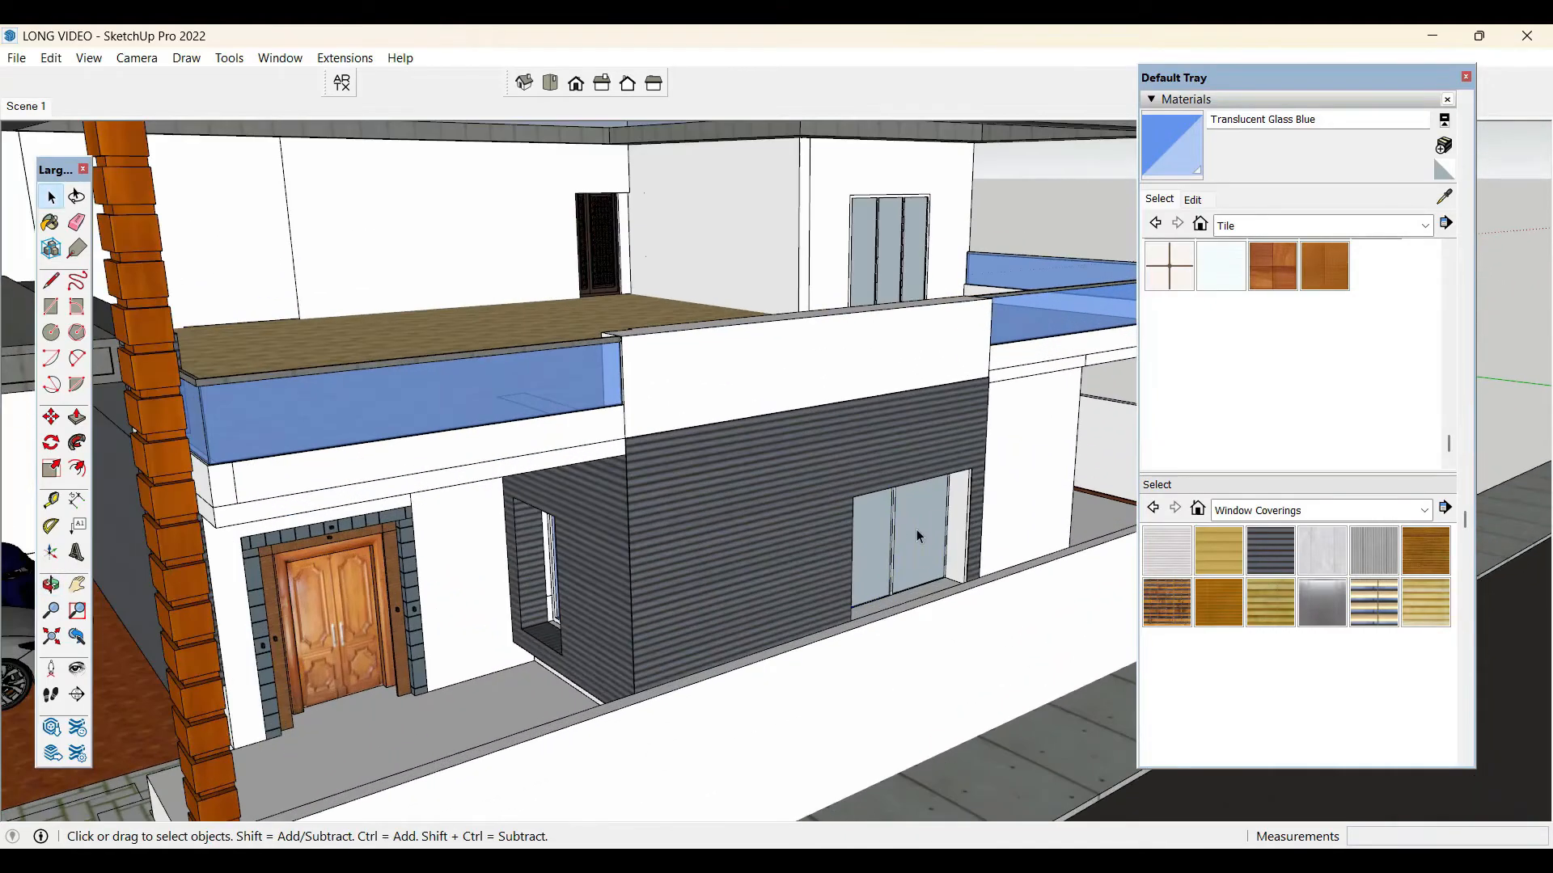
double_click(917, 535)
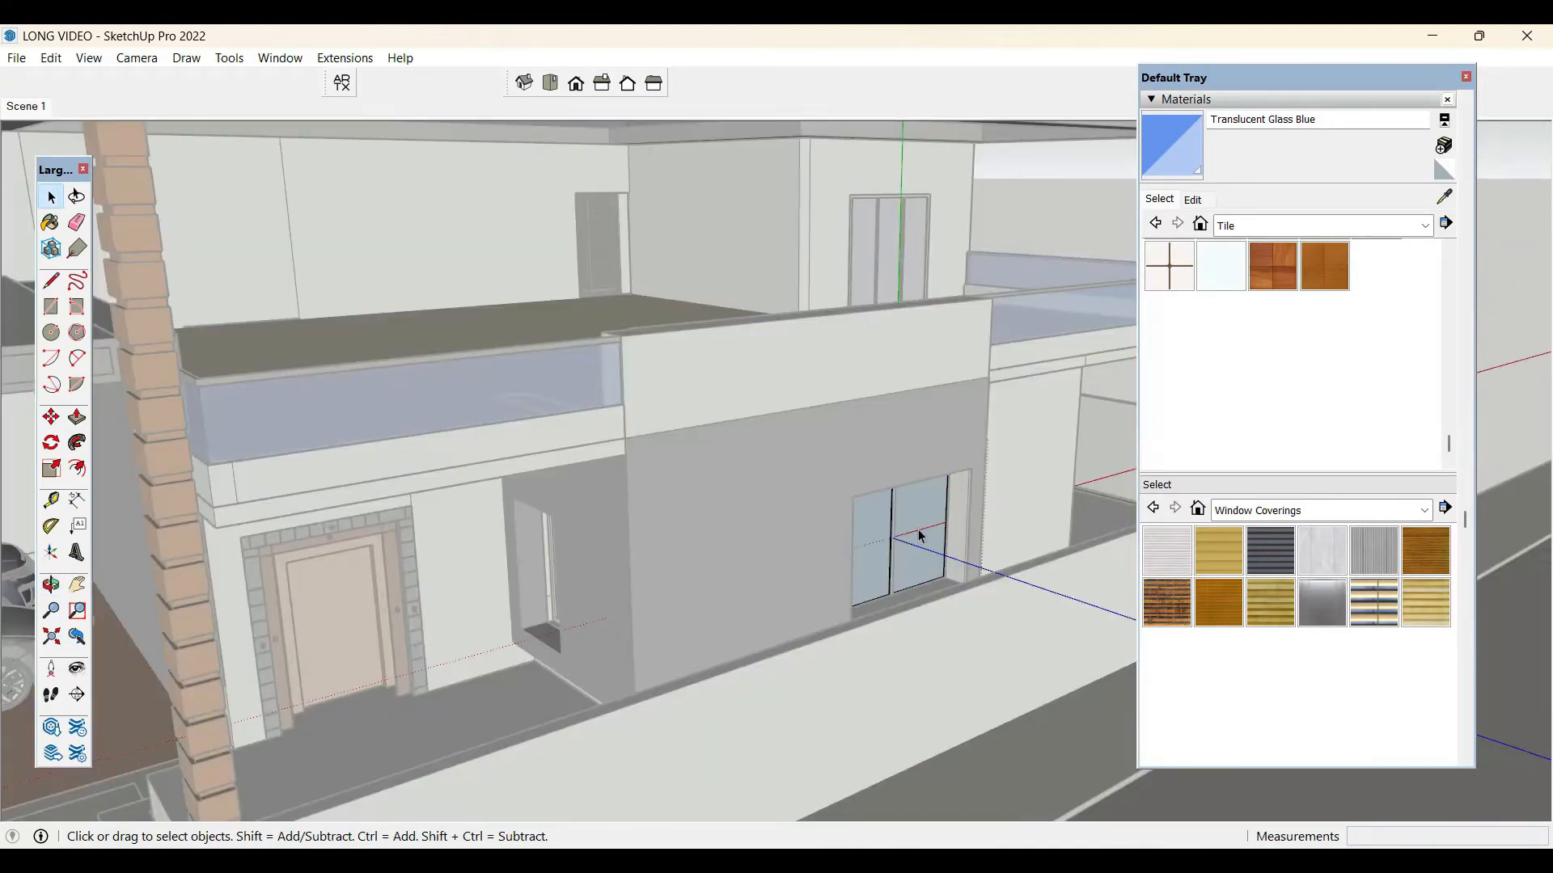
left_click(920, 536)
key("b")
key("space")
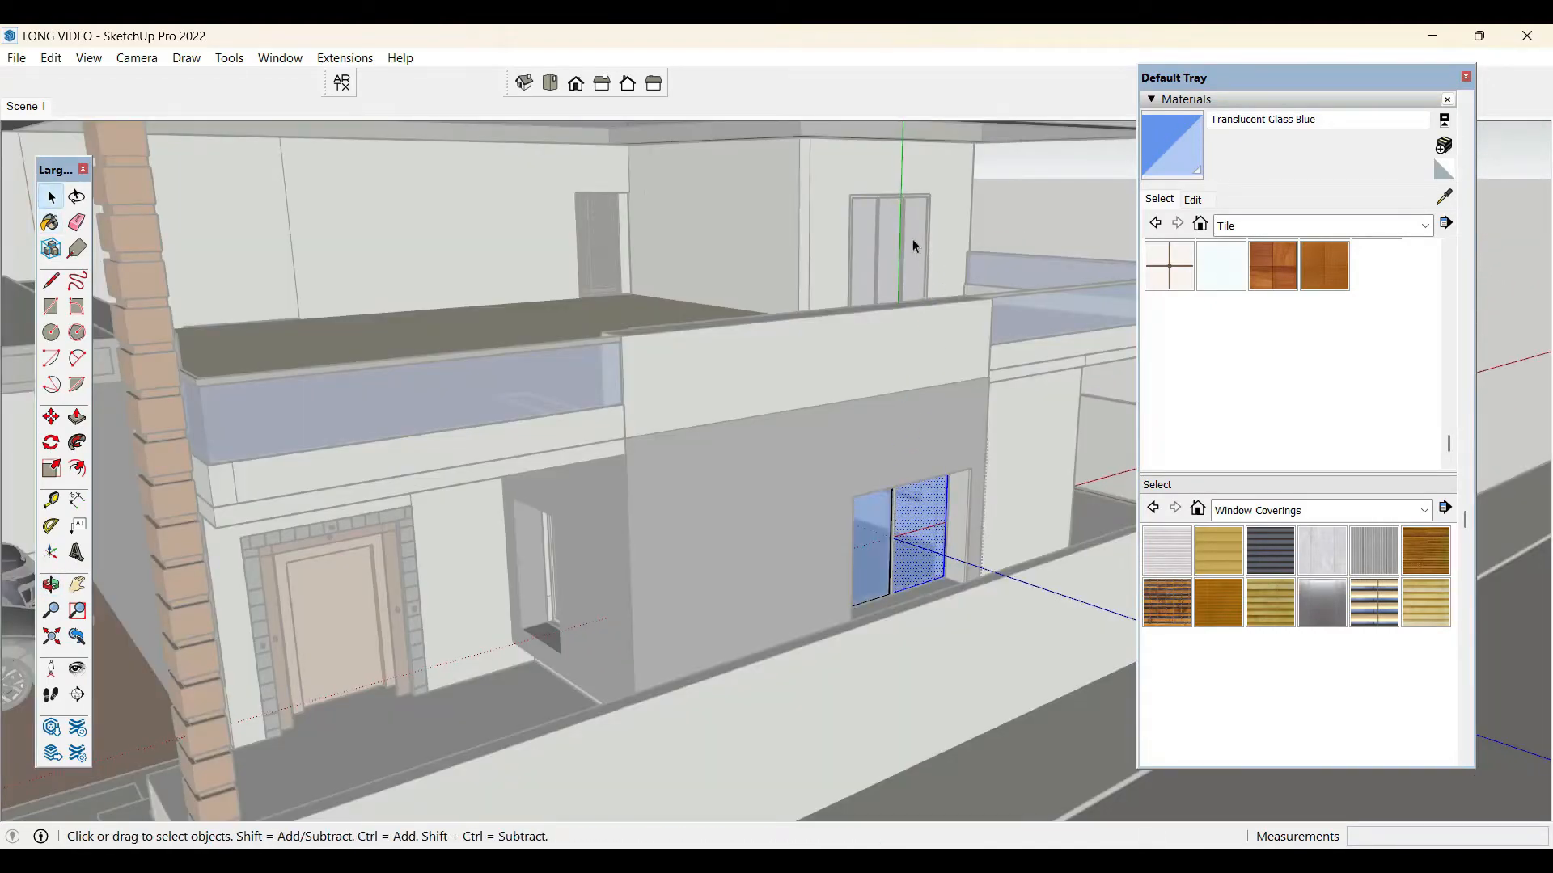
- Paint the panes of the upper-floor three-pane glazing facing the terrace with Translucent Glass Blue and leave its editing mode
double_click(912, 238)
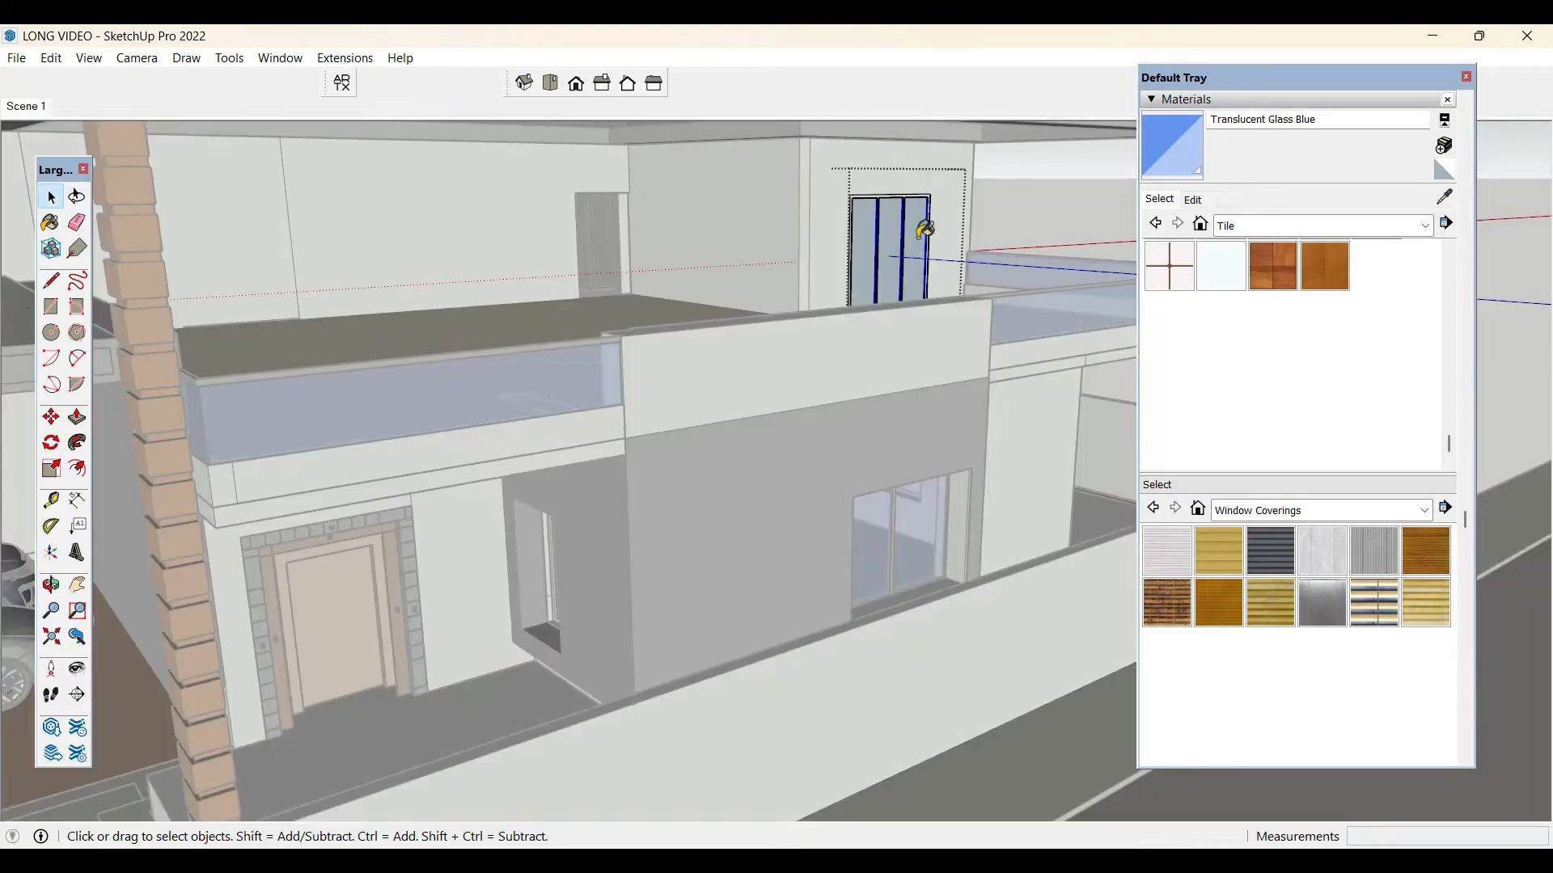
key("b")
key("space")
left_click(1009, 396)
- Paint both panes of the upper two-pane window on the dark clad tower's narrow side face with Translucent Glass Blue
scroll(1015, 417, "down", 5)
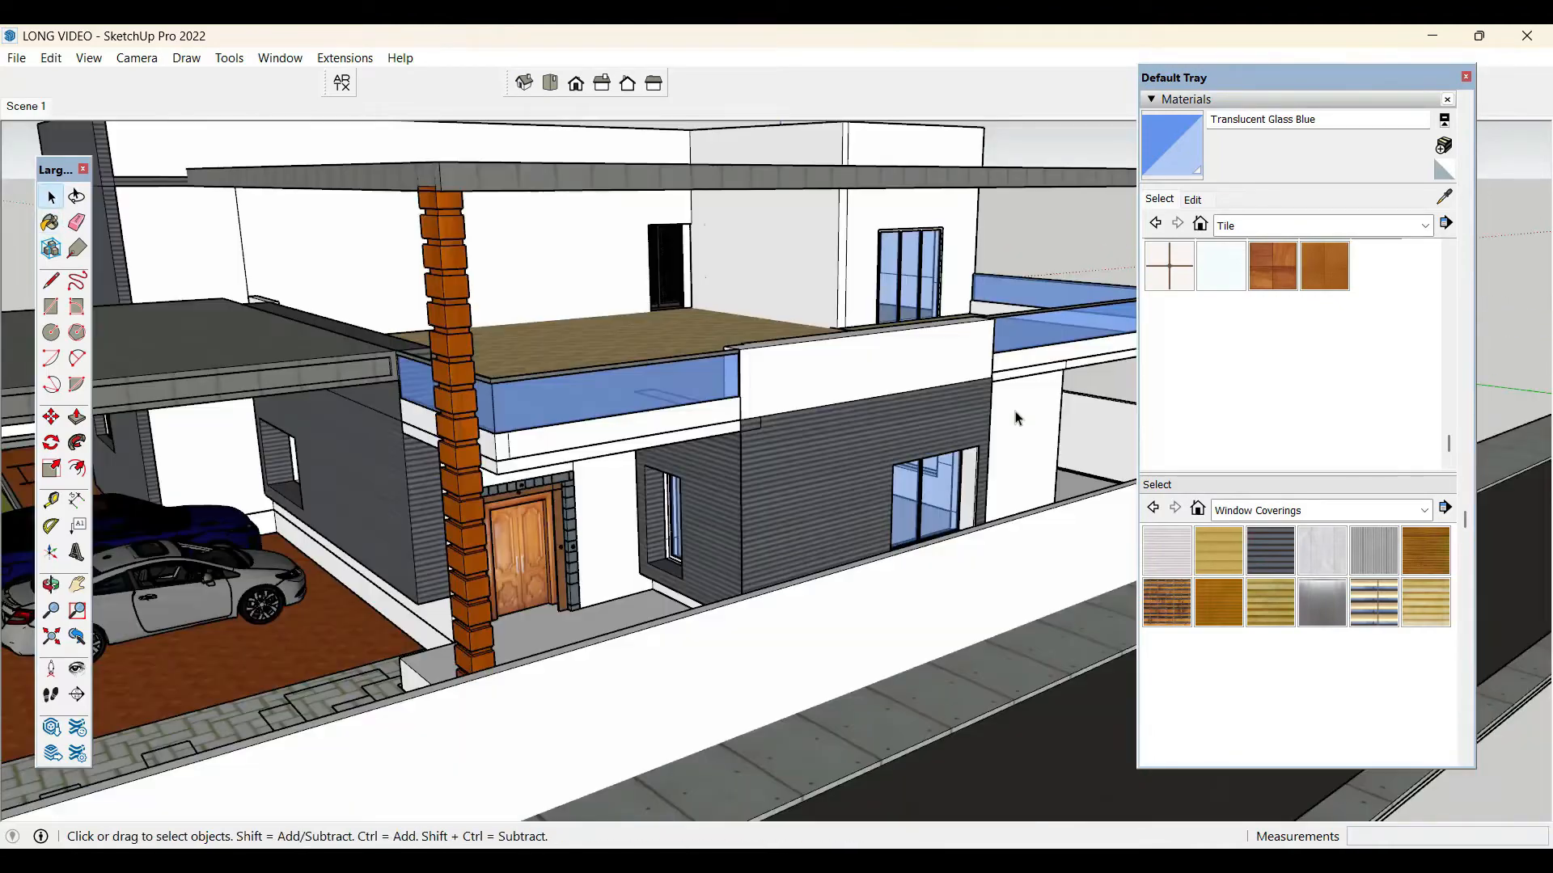
scroll(978, 520, "down", 5)
middle_click_drag(288, 539, 663, 477)
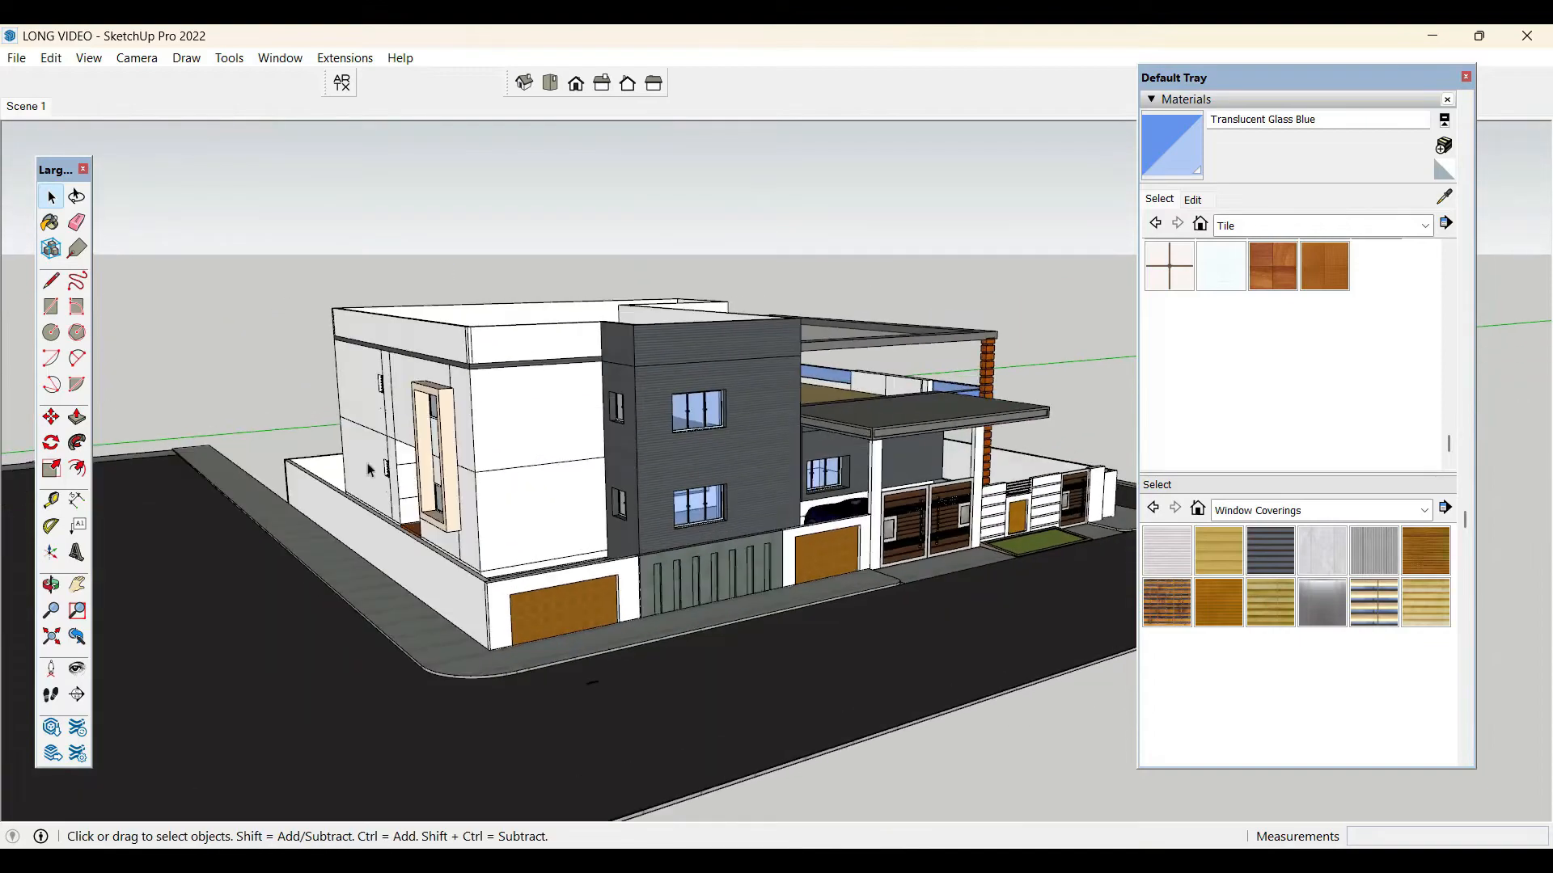
scroll(821, 410, "up", 5)
scroll(821, 410, "up", 6)
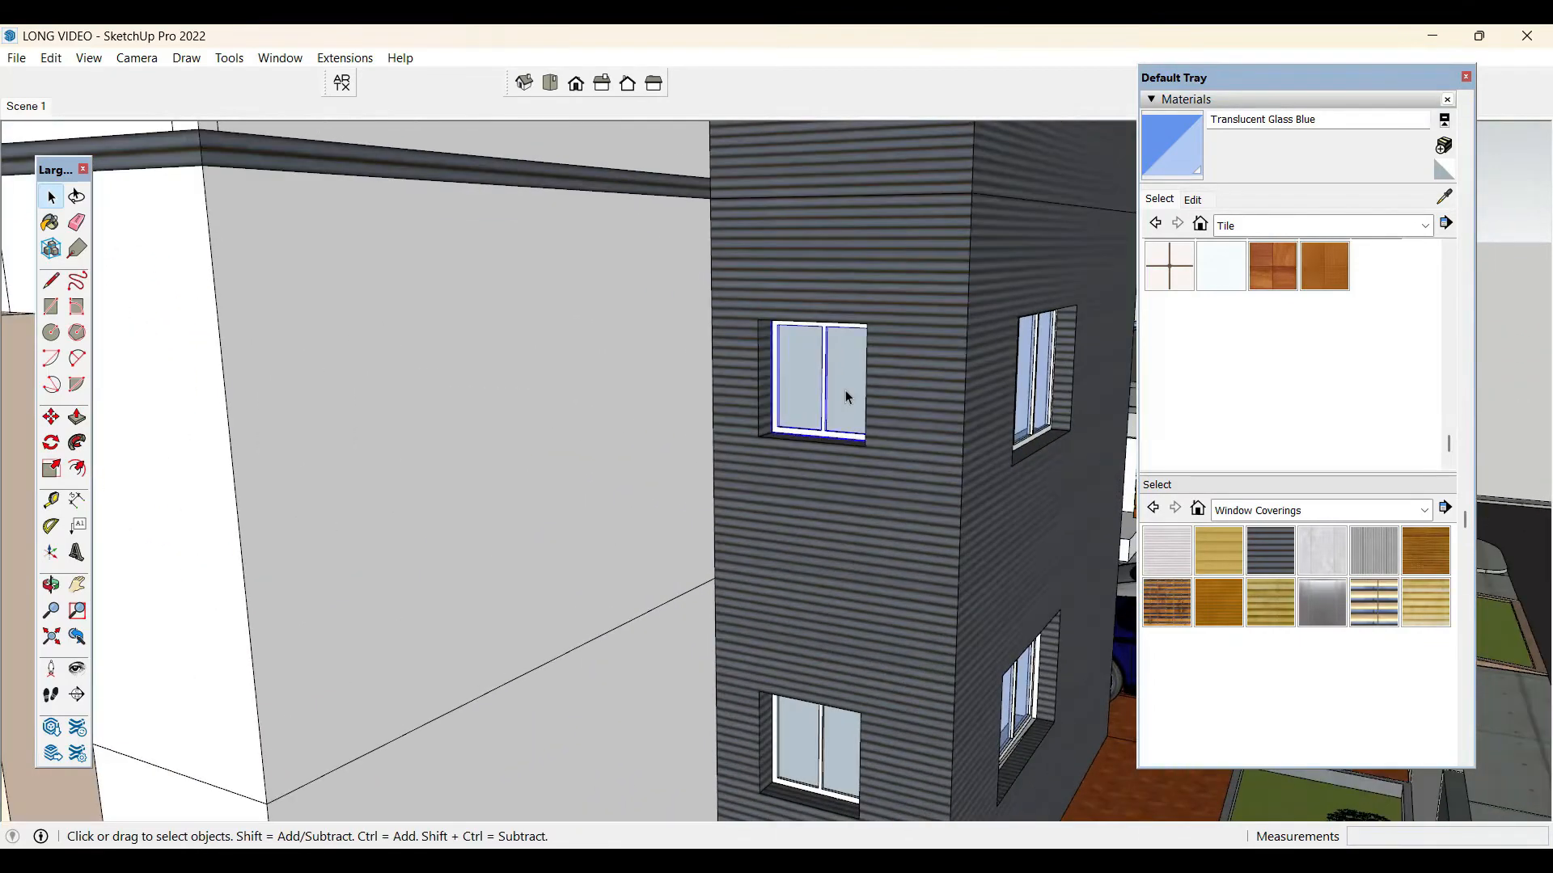
key("b")
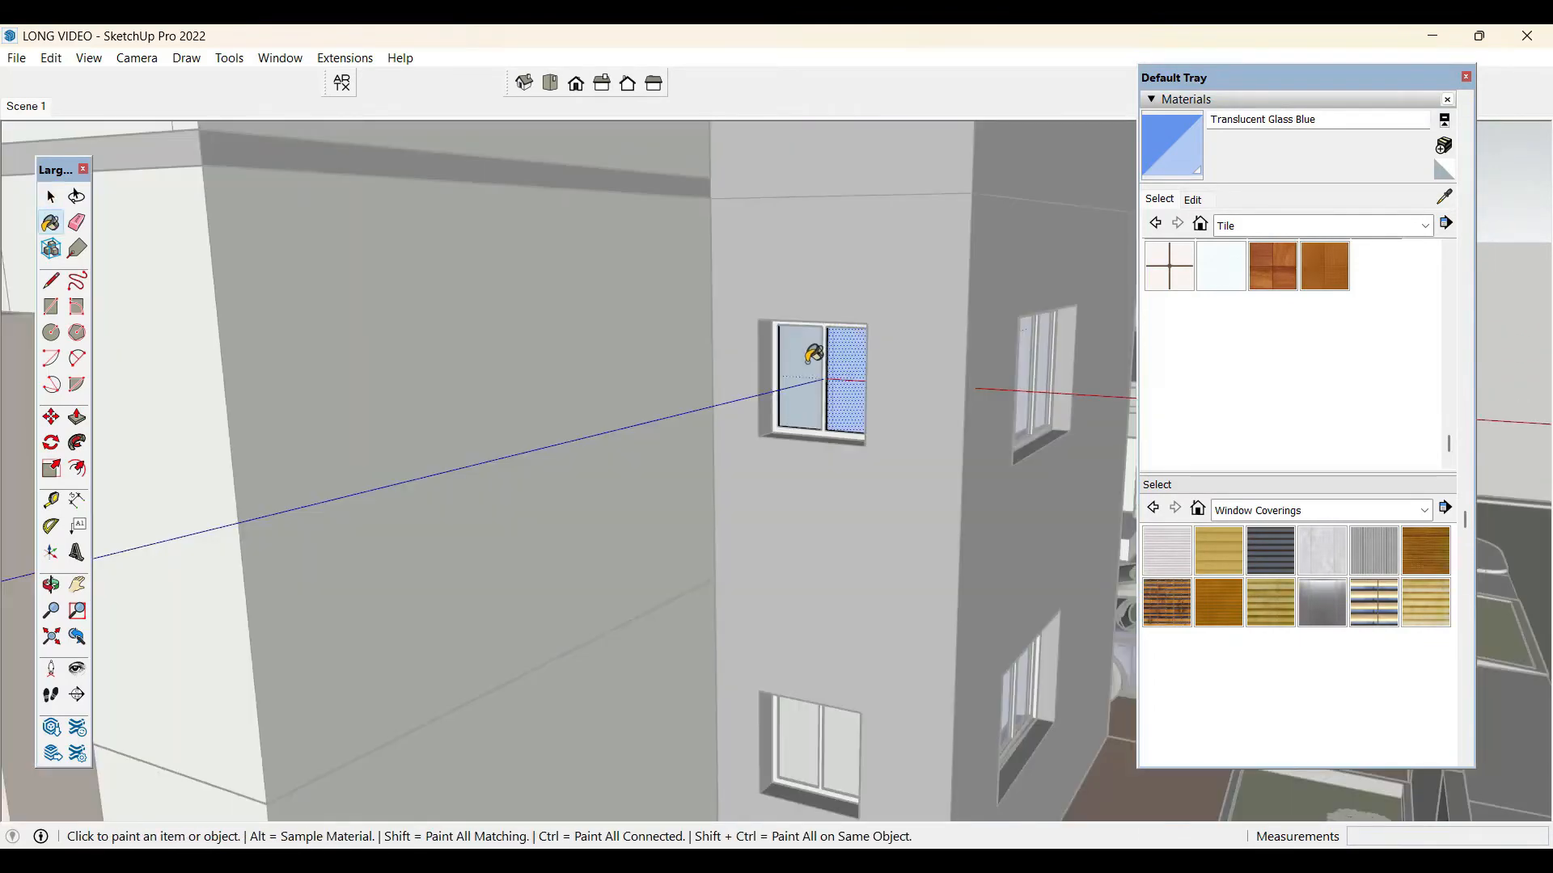
key("space")
- Paint both panes of the lower two-pane window on the tower's narrow side face with Translucent Glass Blue and leave its editing mode
double_click(845, 740)
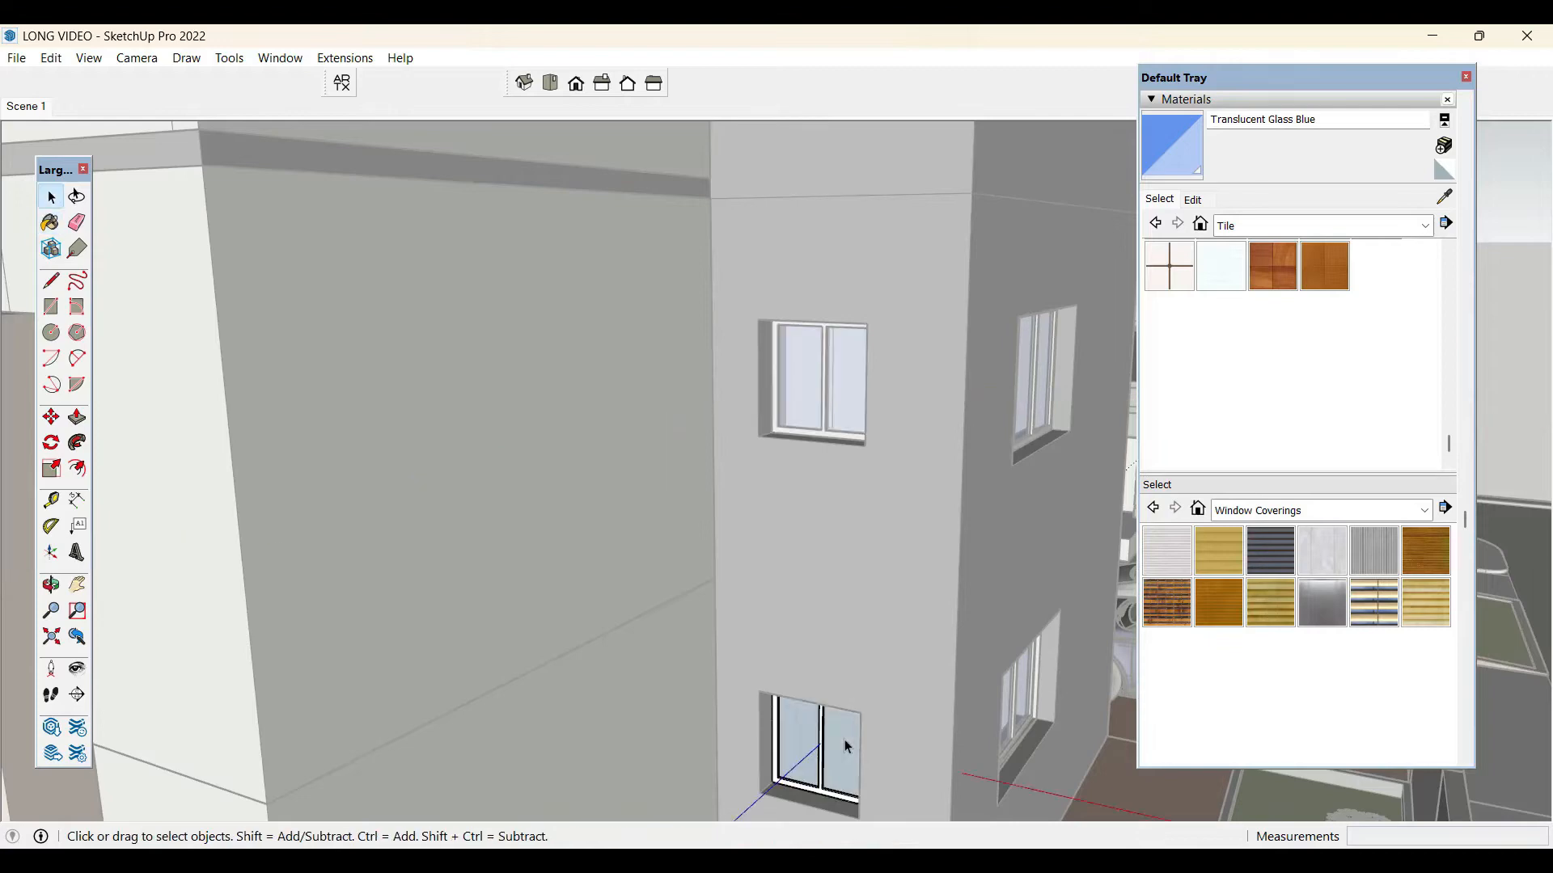
left_click(842, 738)
key("b")
left_click(847, 724)
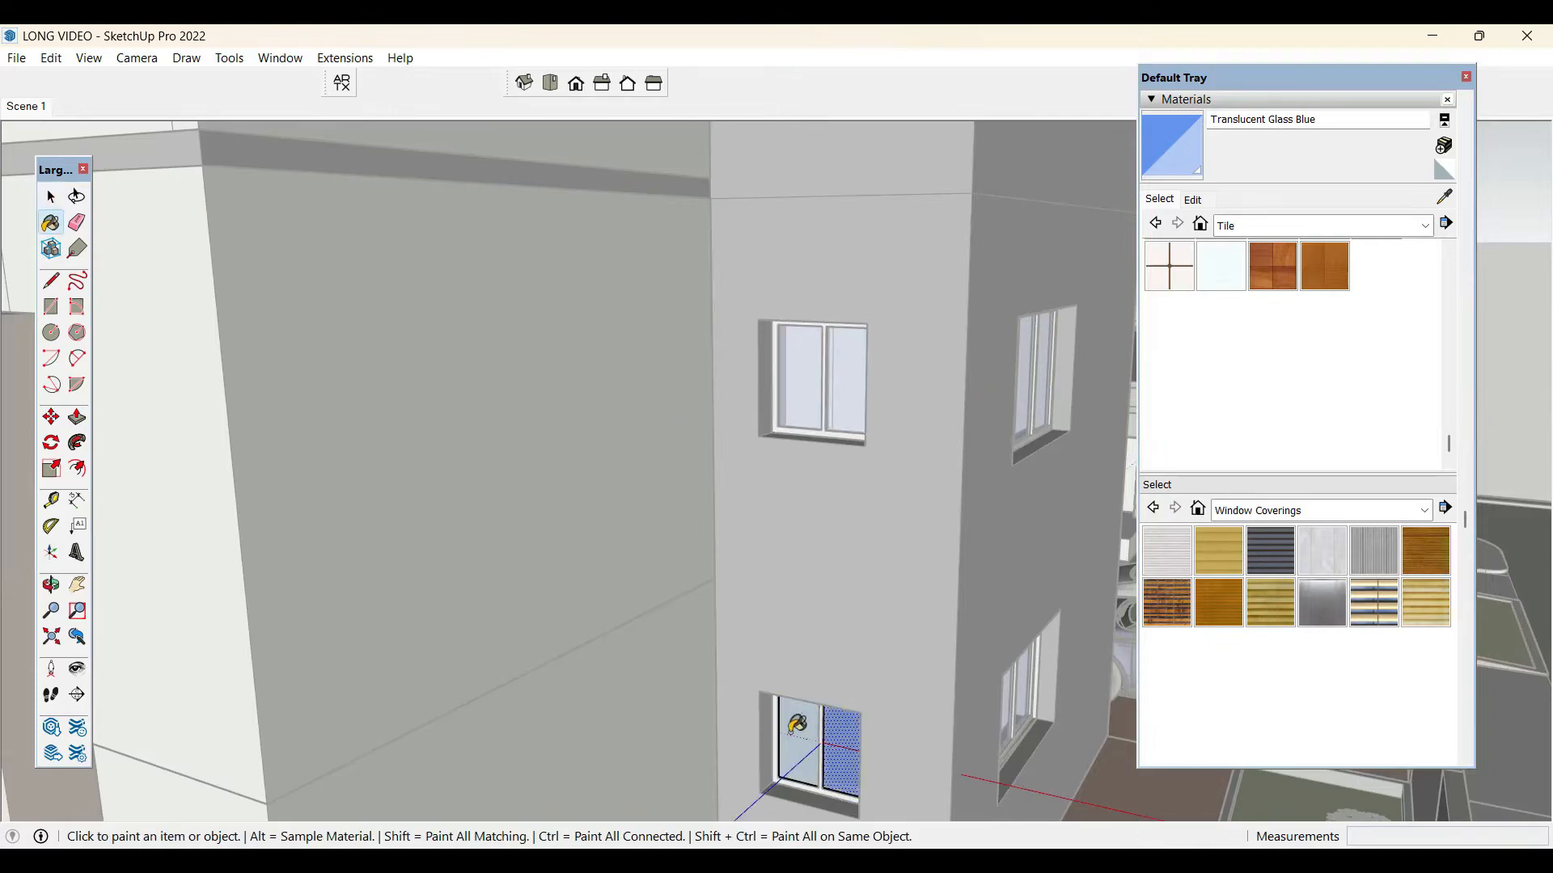
key("space")
scroll(644, 498, "down", 6)
key("Escape")
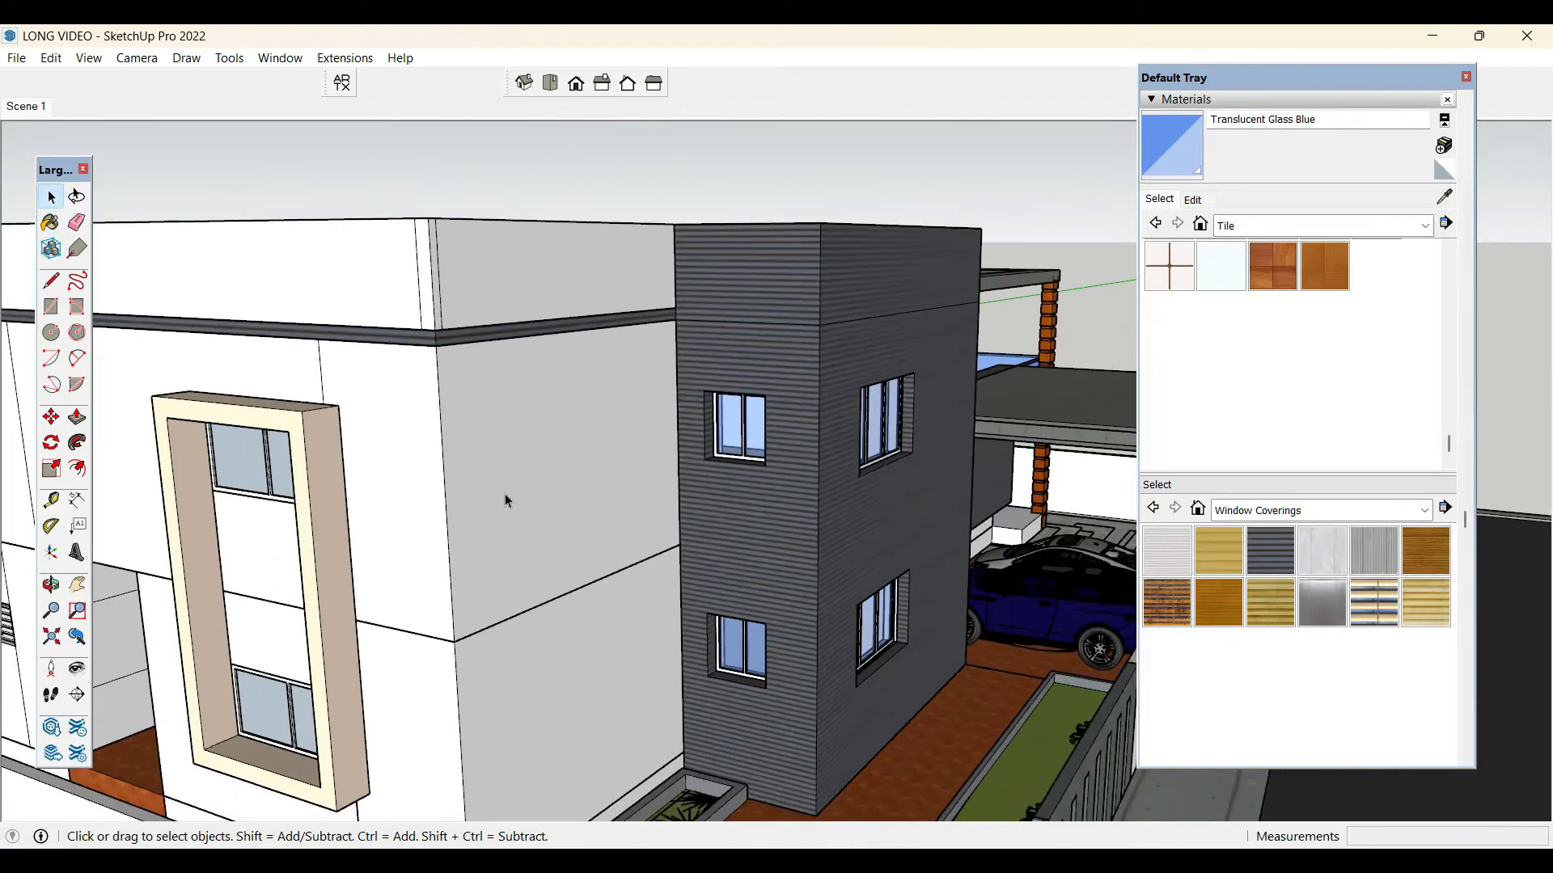
- Paint the panes of the upper window inside the tall projecting cream frame on the white side wall with Translucent Glass Blue
middle_click_drag(720, 472, 388, 340)
scroll(376, 325, "up", 4)
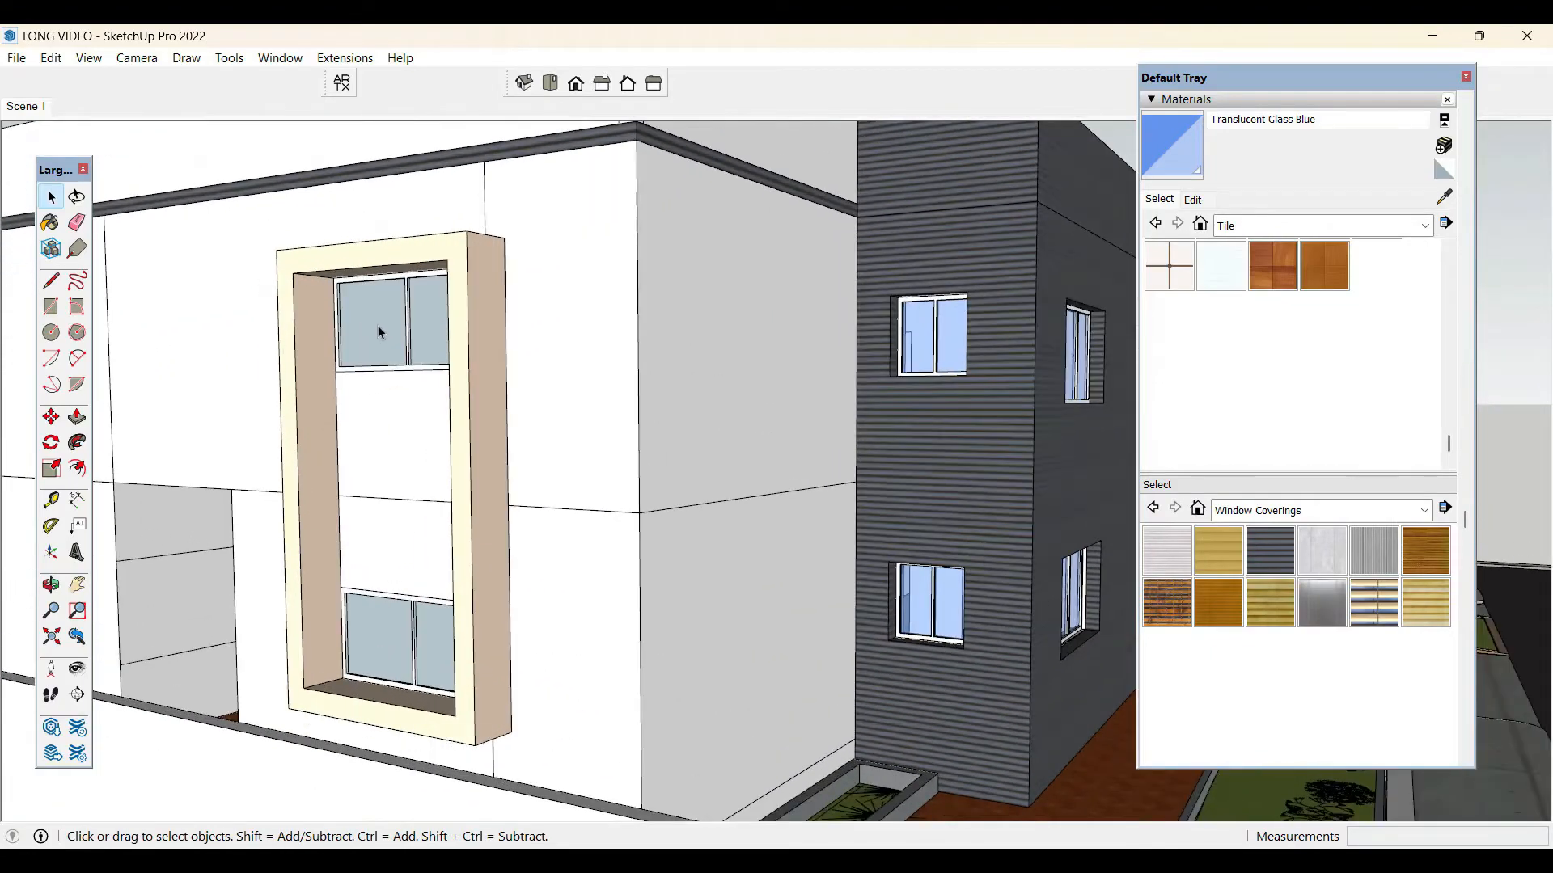
double_click(377, 325)
double_click(376, 325)
left_click(377, 325)
key("b")
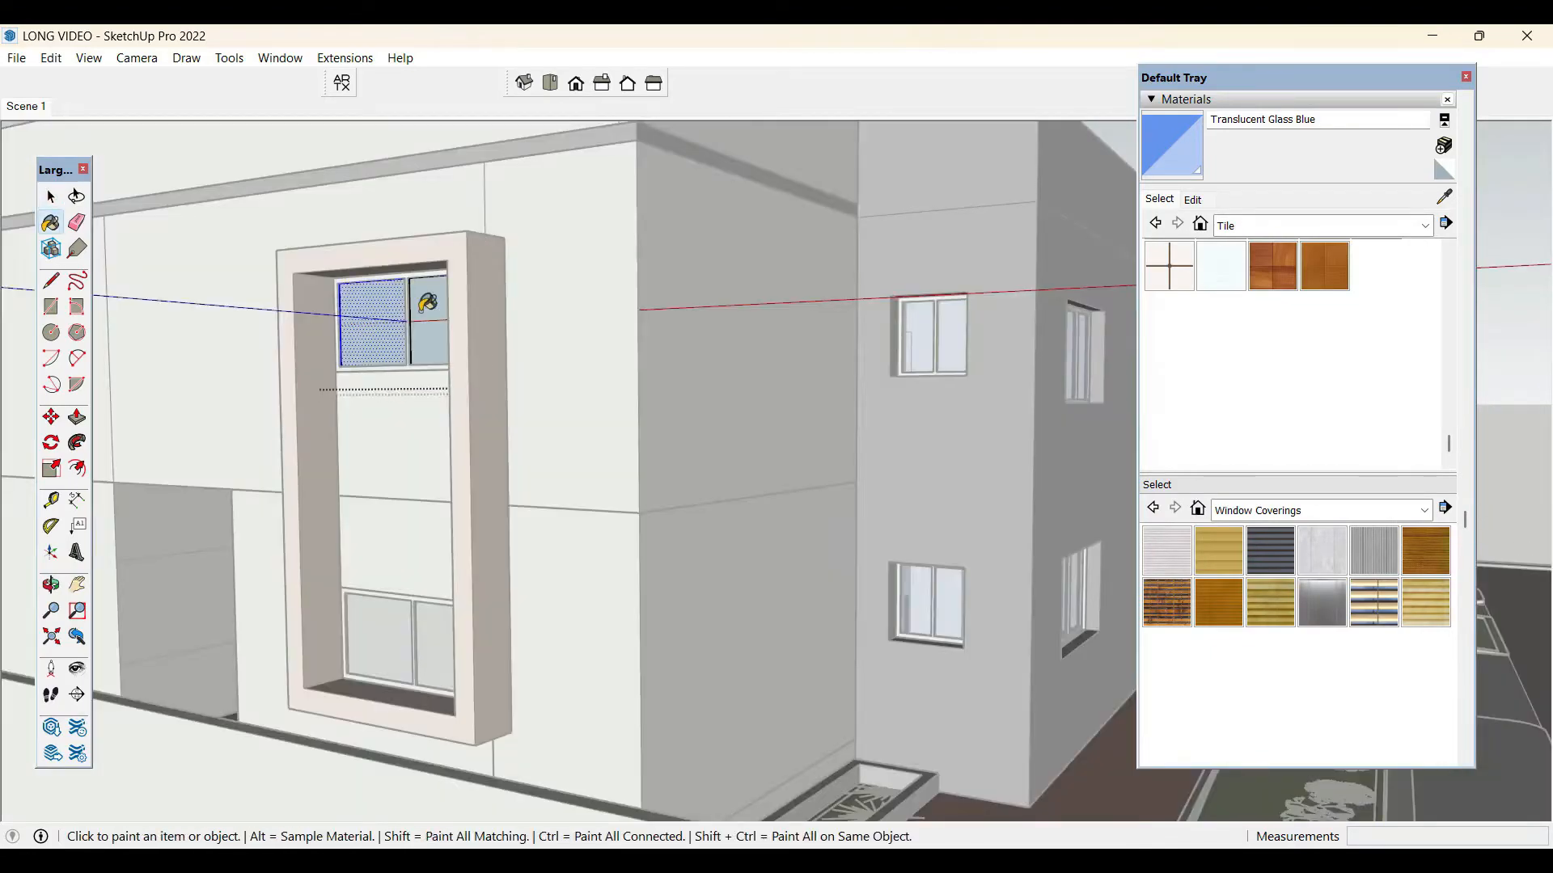
key("space")
- Open the lower window inside the tall projecting cream frame for editing
double_click(435, 646)
double_click(435, 639)
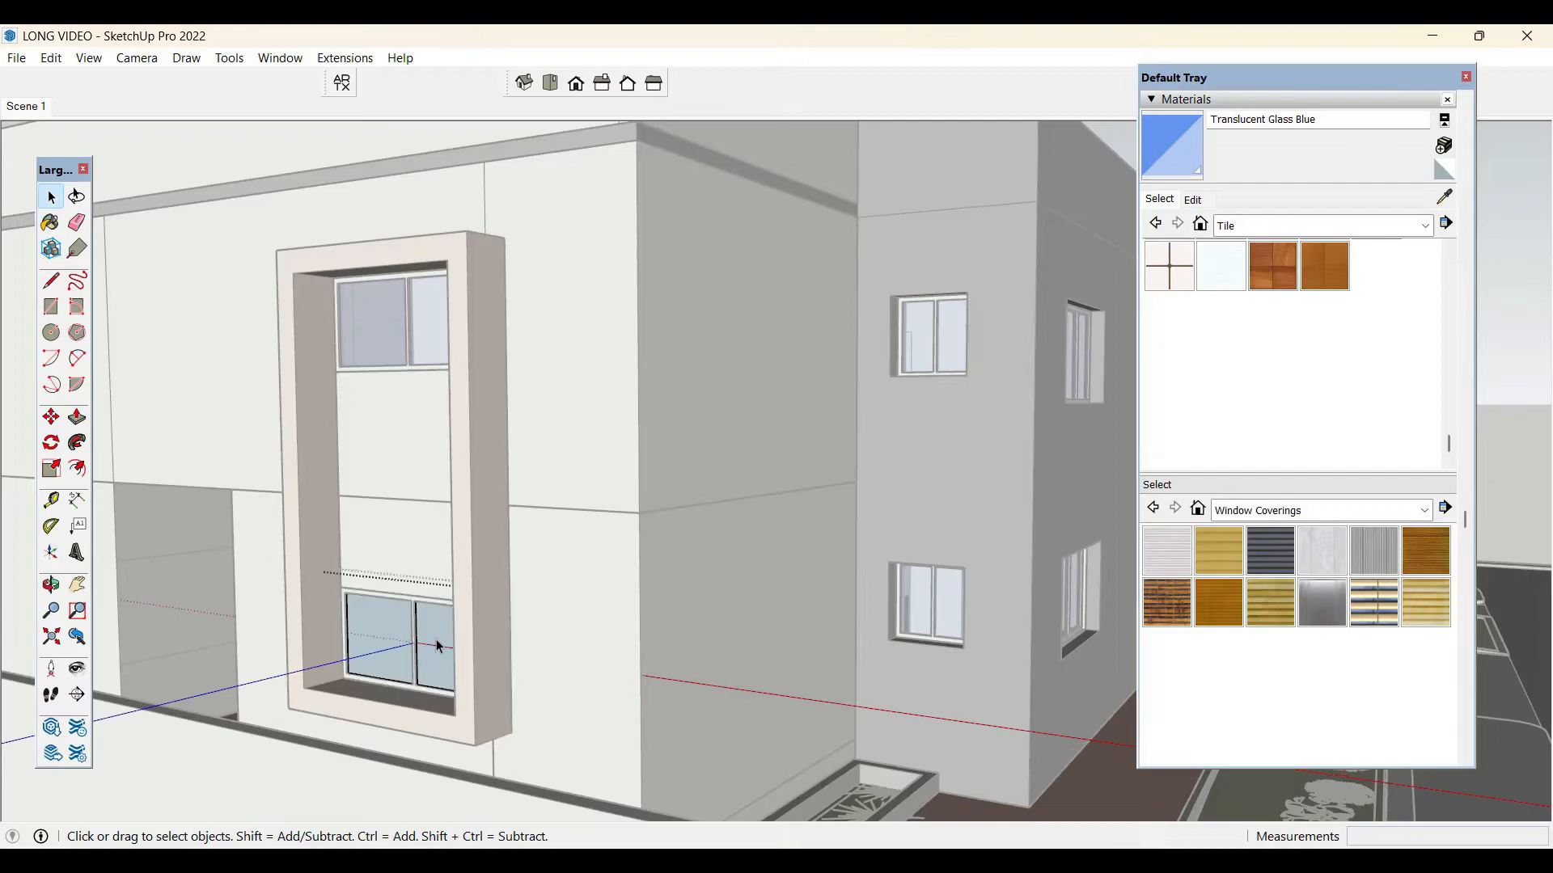
- Paint the panes of the lower window inside the framed wall recess with Translucent Glass Blue and exit the window's editing mode
left_click(435, 638)
key("b")
left_click(436, 632)
left_click(387, 619)
key("space")
scroll(534, 347, "down", 3)
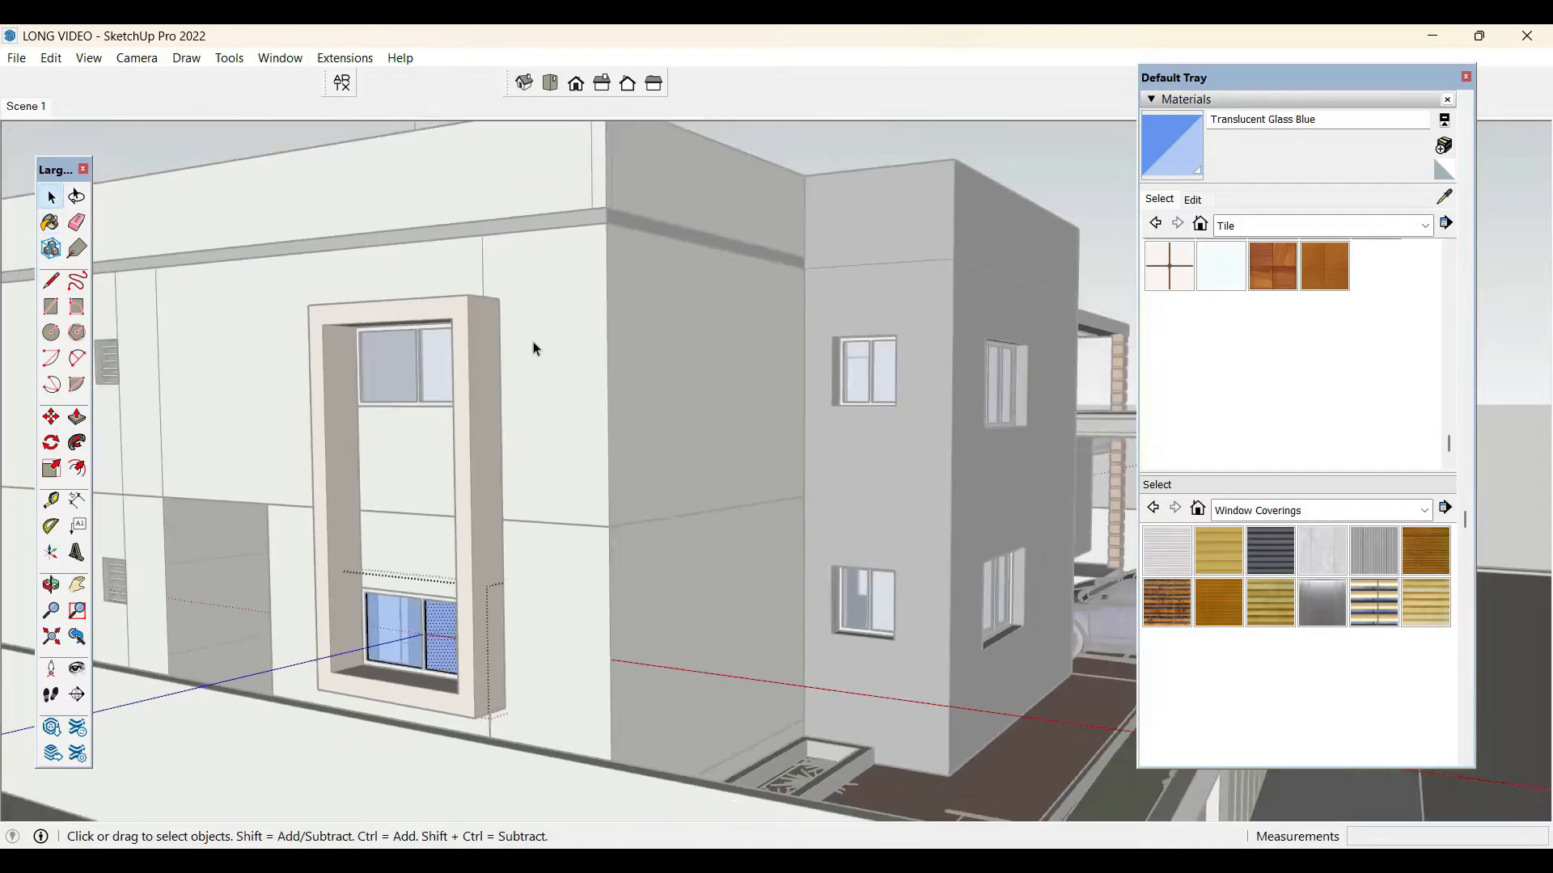
key("Escape")
- Examine the house from the front and corner, checking the glass windows, the terrace railings and the overall materials
scroll(536, 343, "down", 10)
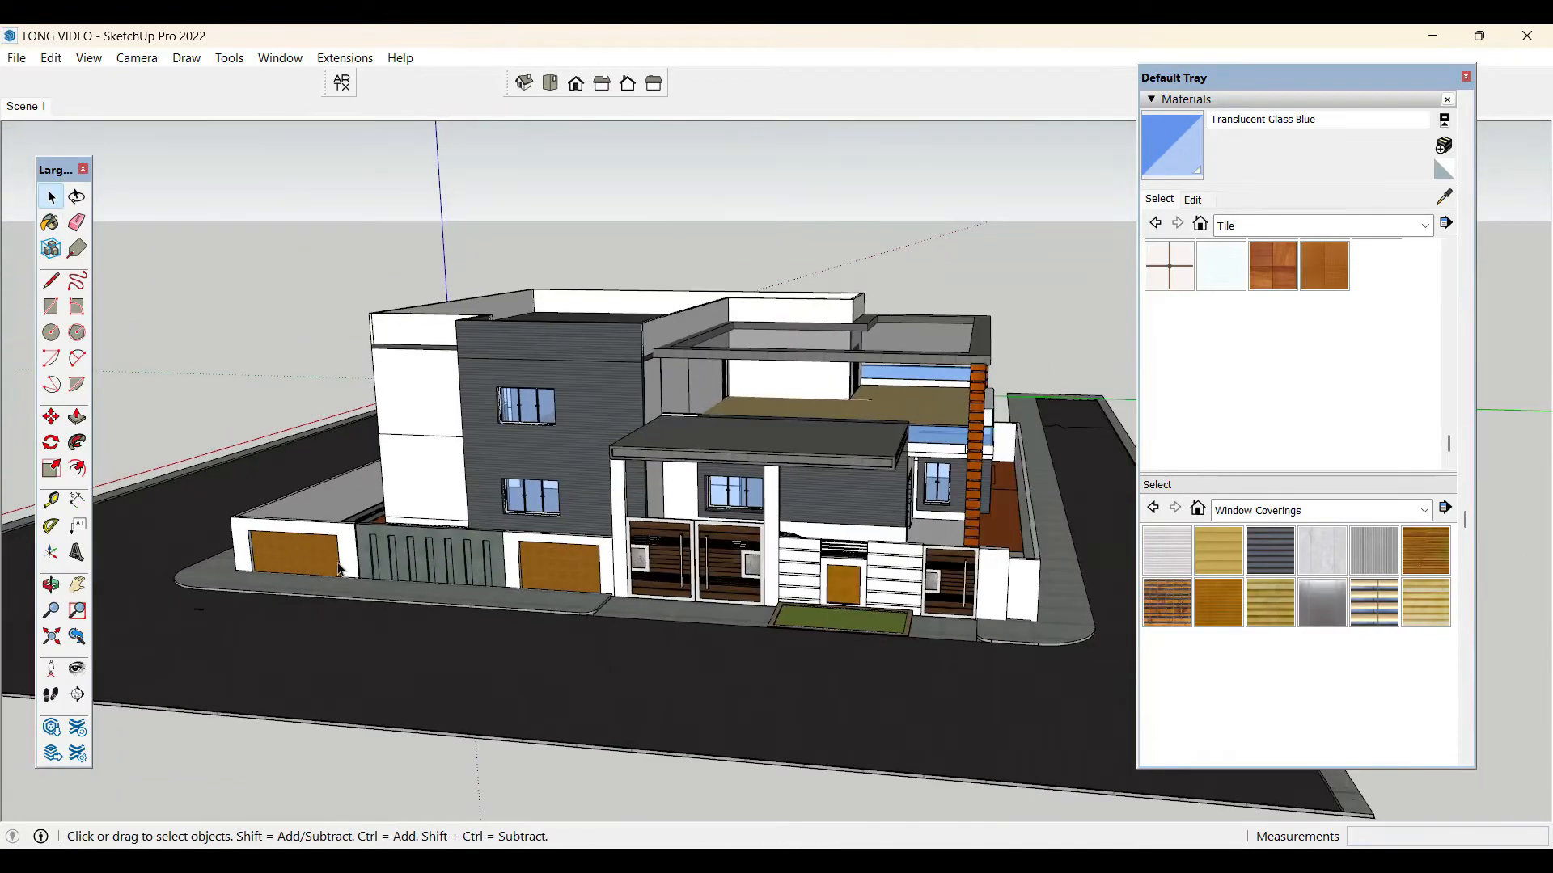
middle_click_drag(535, 557, 687, 461)
scroll(689, 459, "up", 4)
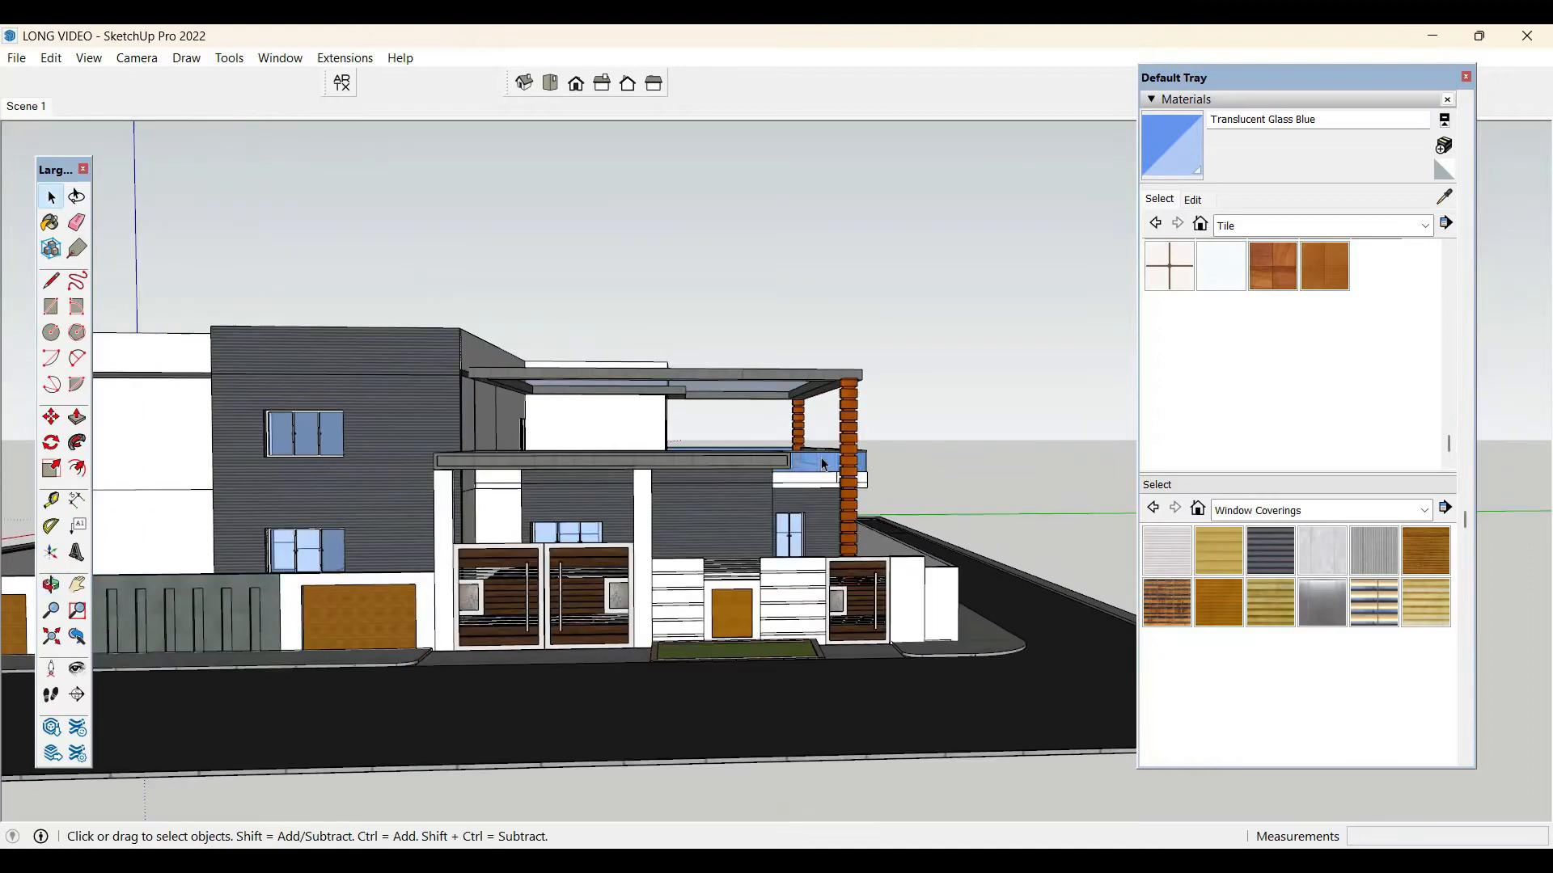
middle_click_drag(822, 457, 620, 521)
scroll(809, 477, "up", 5)
left_click(824, 477)
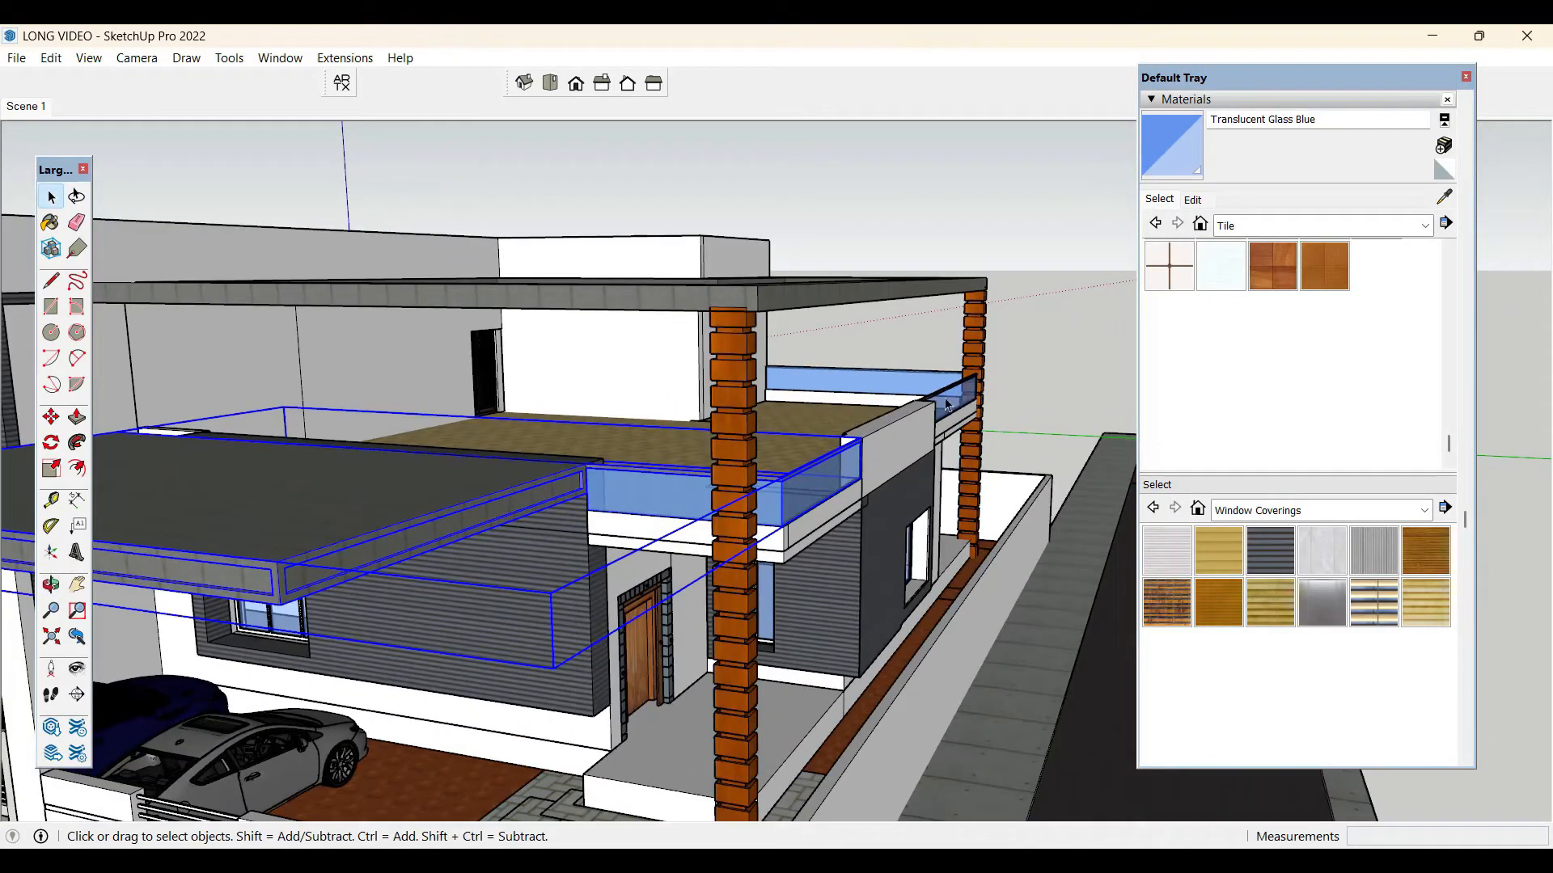
left_click(949, 402)
scroll(1069, 355, "down", 5)
middle_click_drag(1051, 380, 702, 444)
scroll(869, 627, "down", 5)
scroll(623, 430, "up", 4)
- Save the house model
left_click(17, 58)
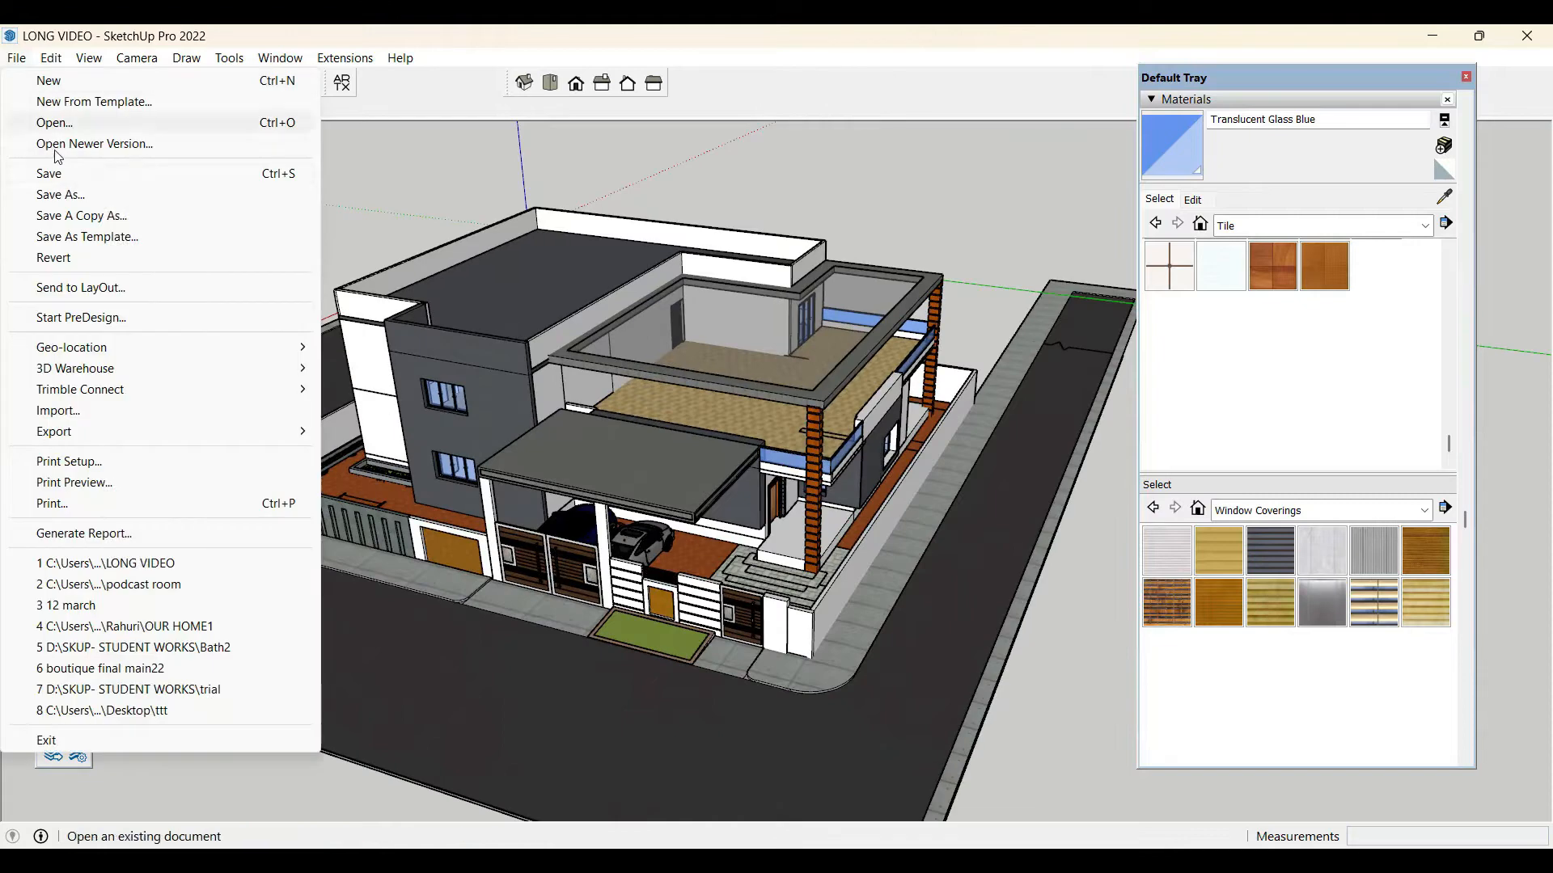
left_click(74, 174)
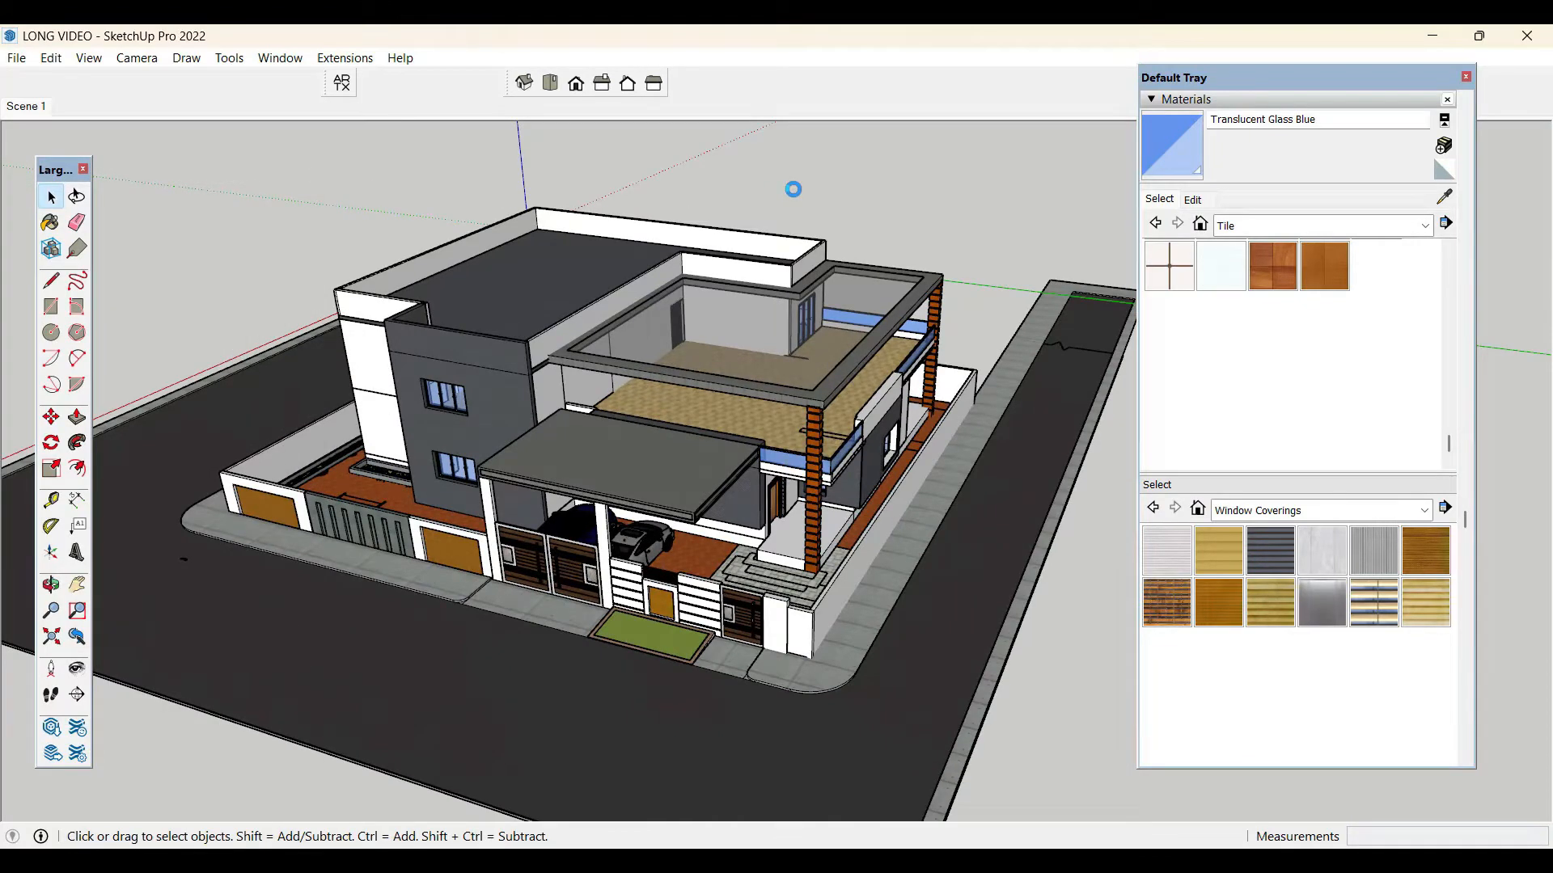
- Open the entrance porch for editing and paint its top face with Slate Light Tile from the Tile collection
scroll(766, 613, "up", 10)
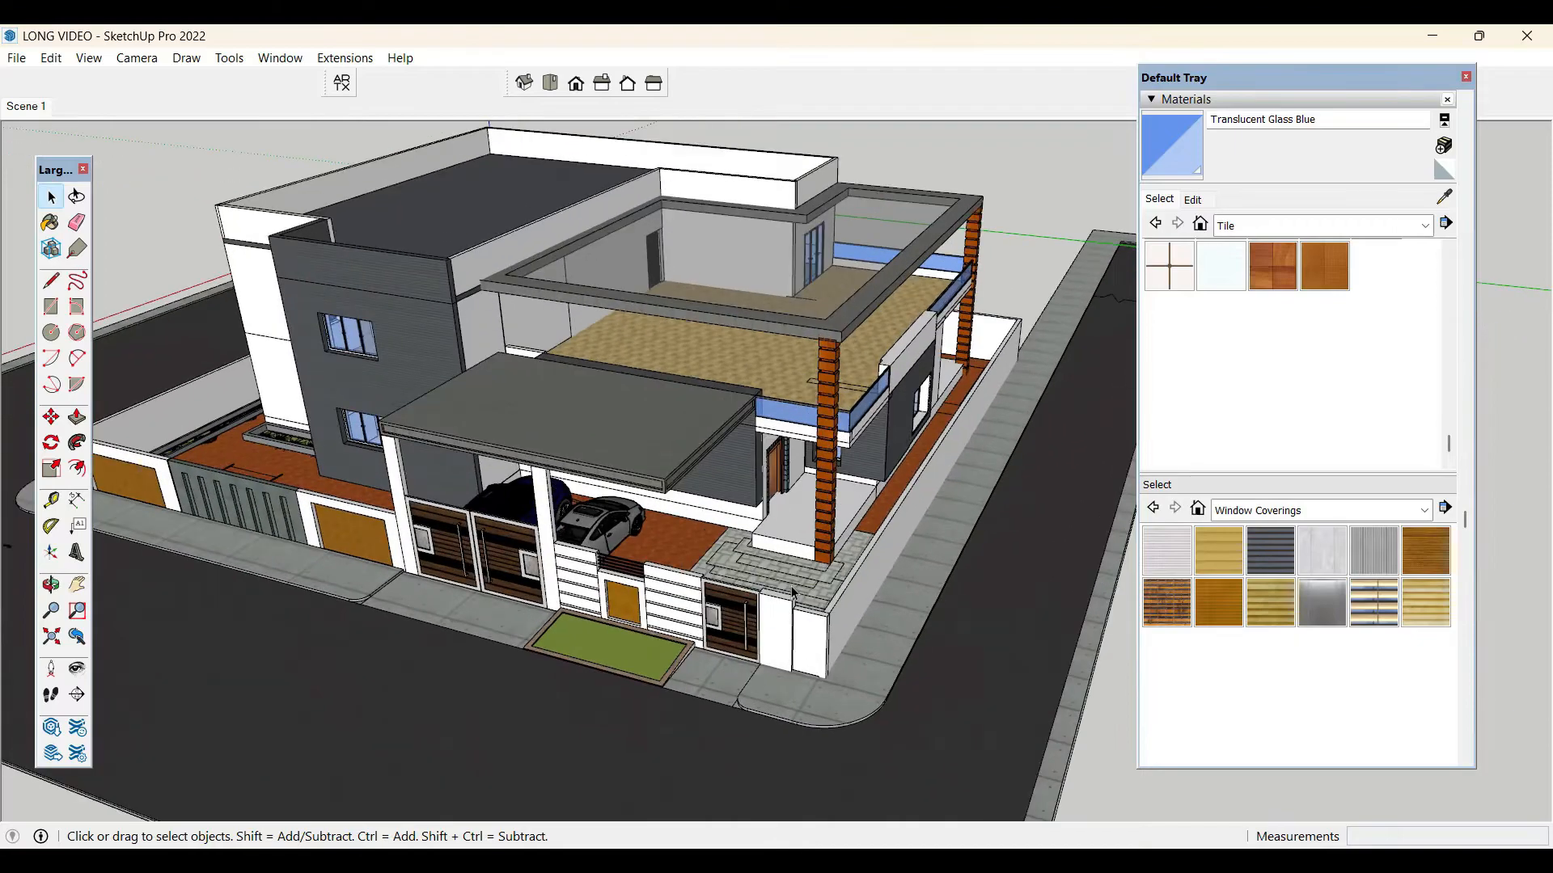
scroll(823, 458, "up", 3)
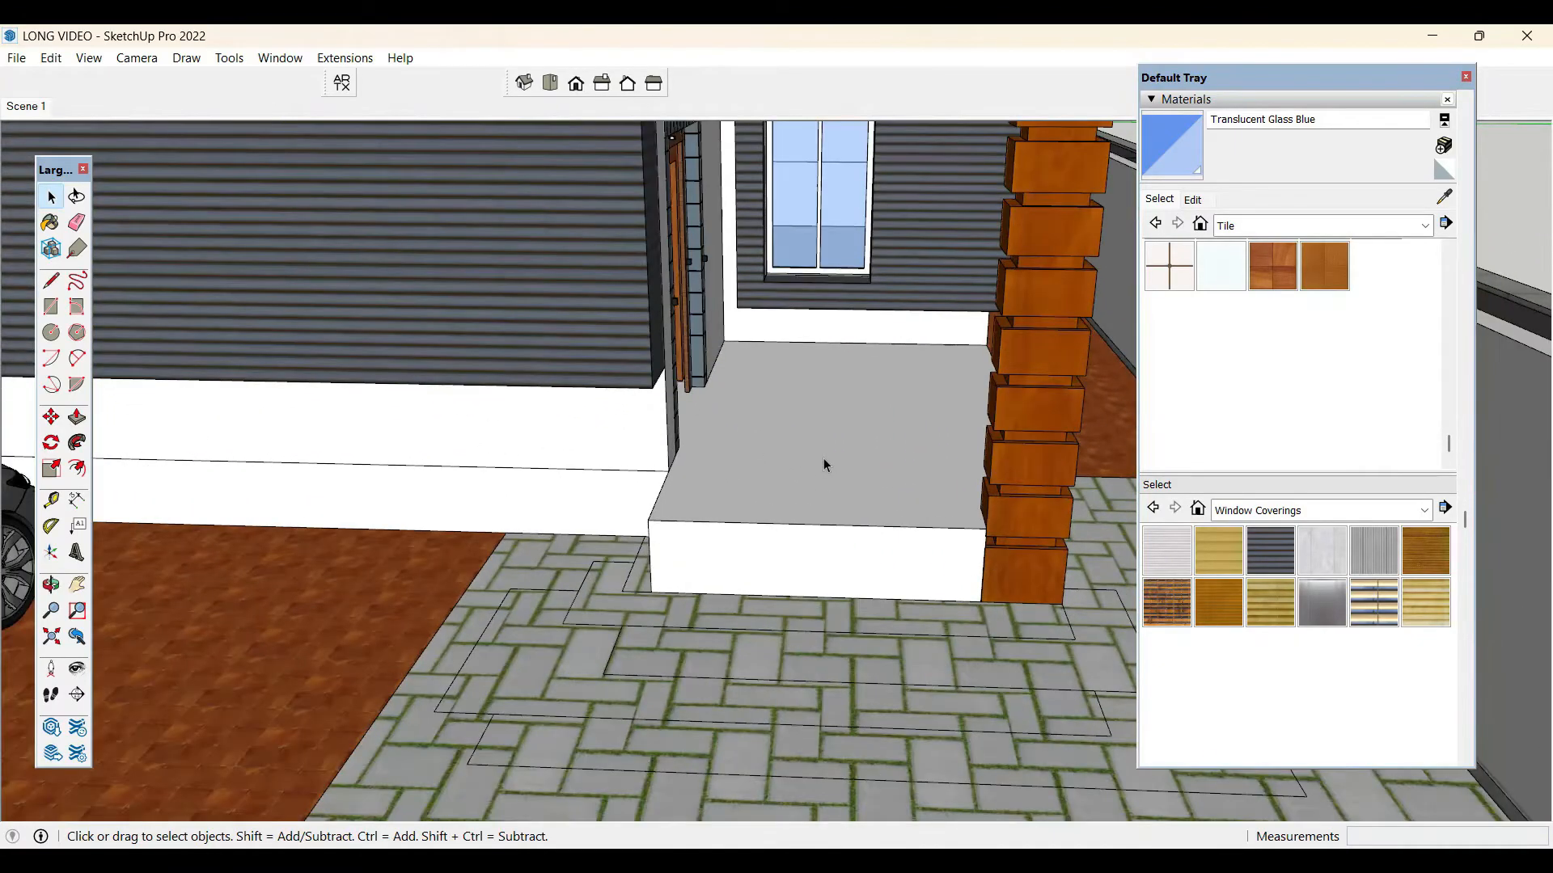
double_click(823, 458)
triple_click(824, 458)
left_click(841, 440)
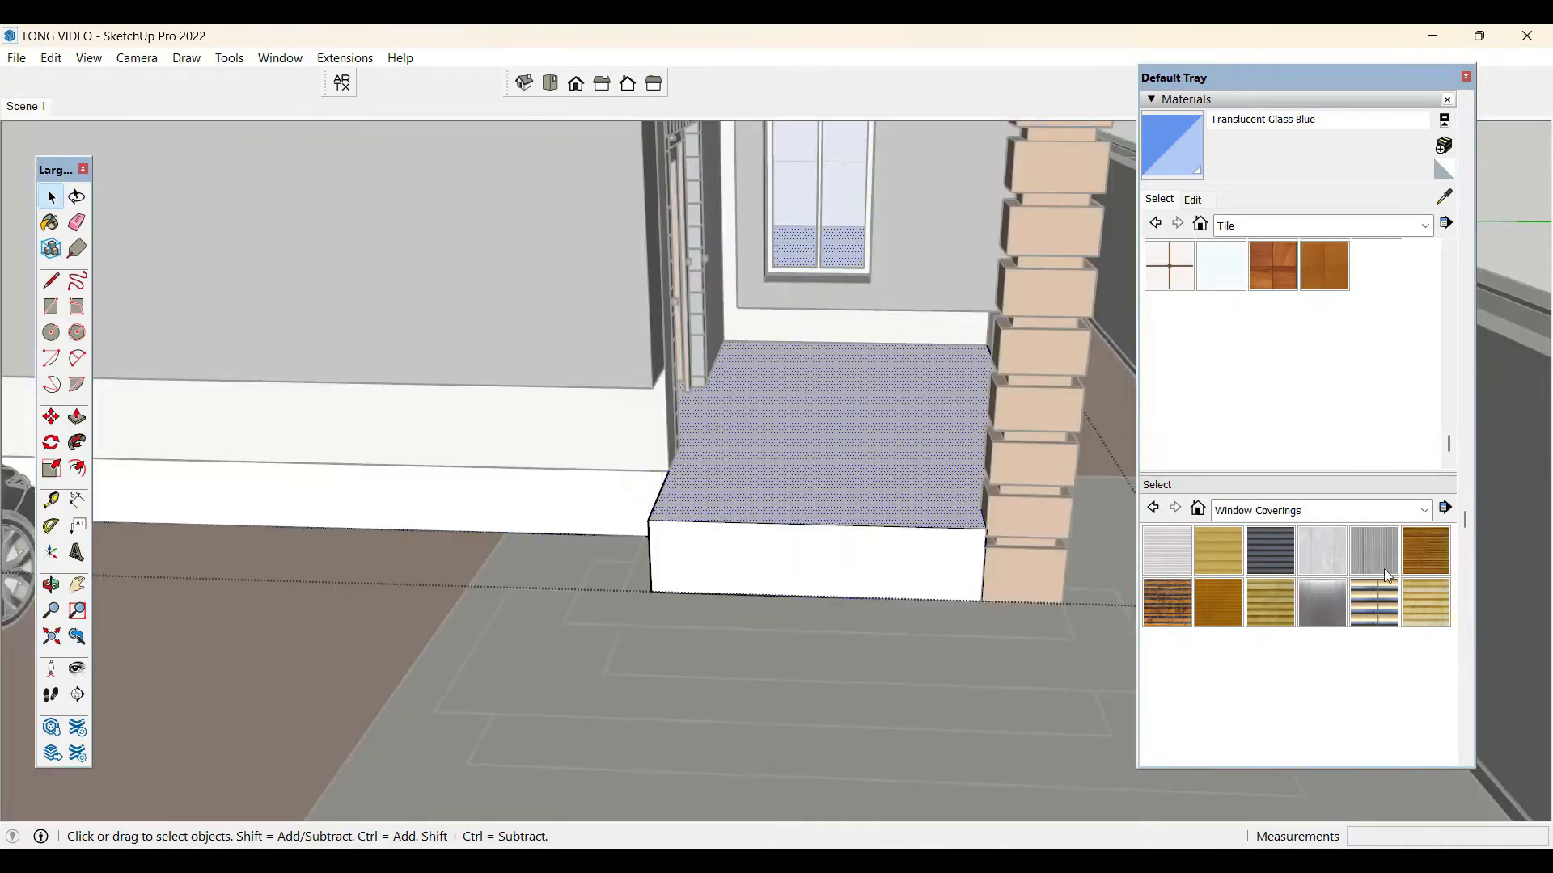
left_click(1424, 511)
left_click(1293, 613)
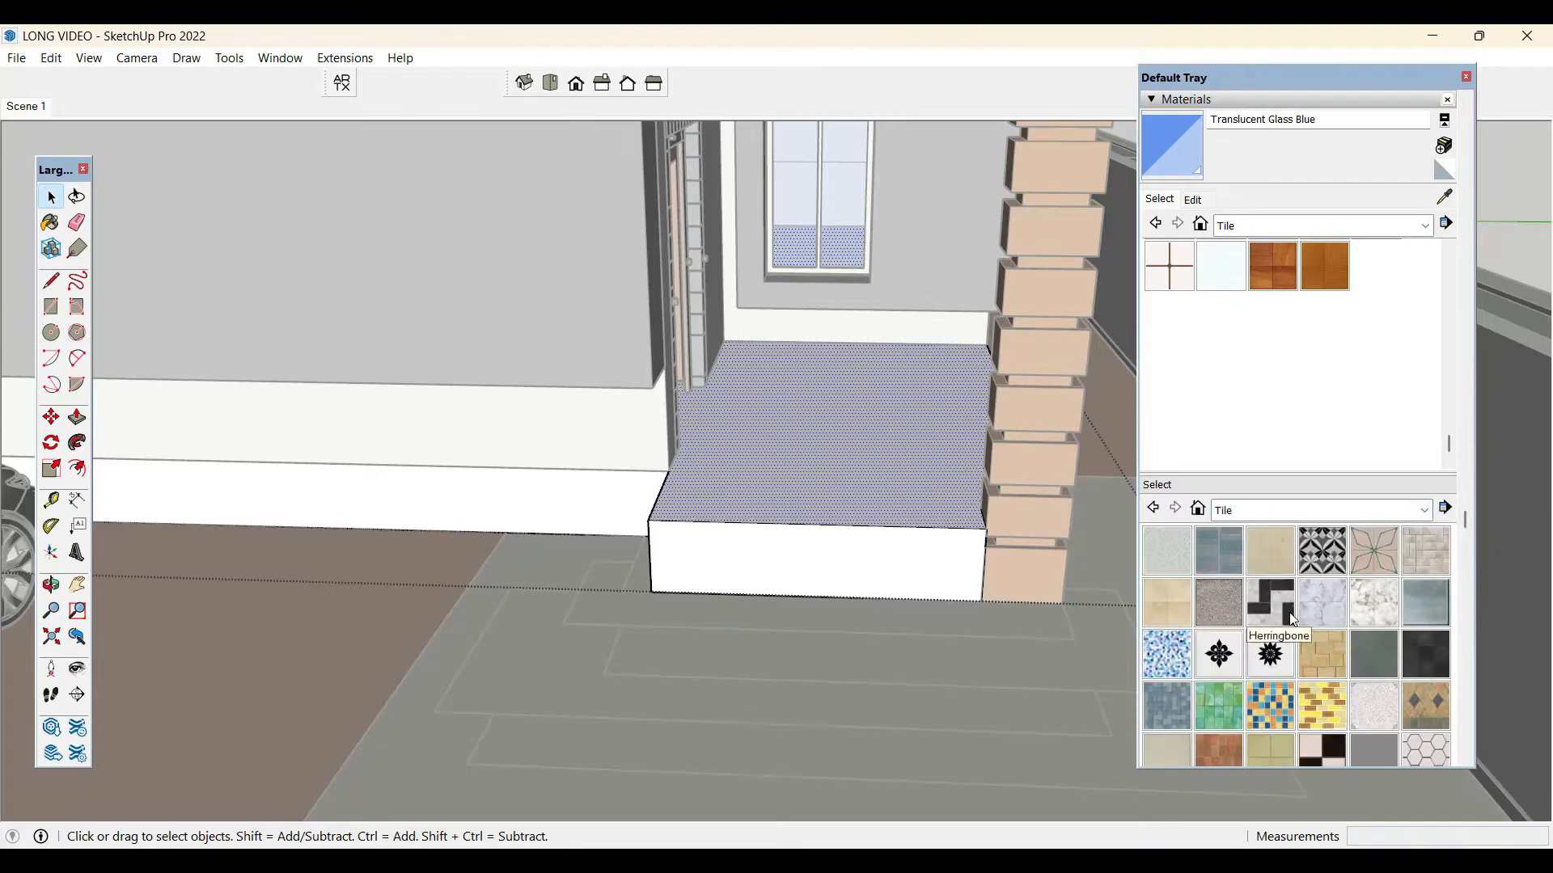
left_click(1425, 655)
left_click(908, 502)
key("space")
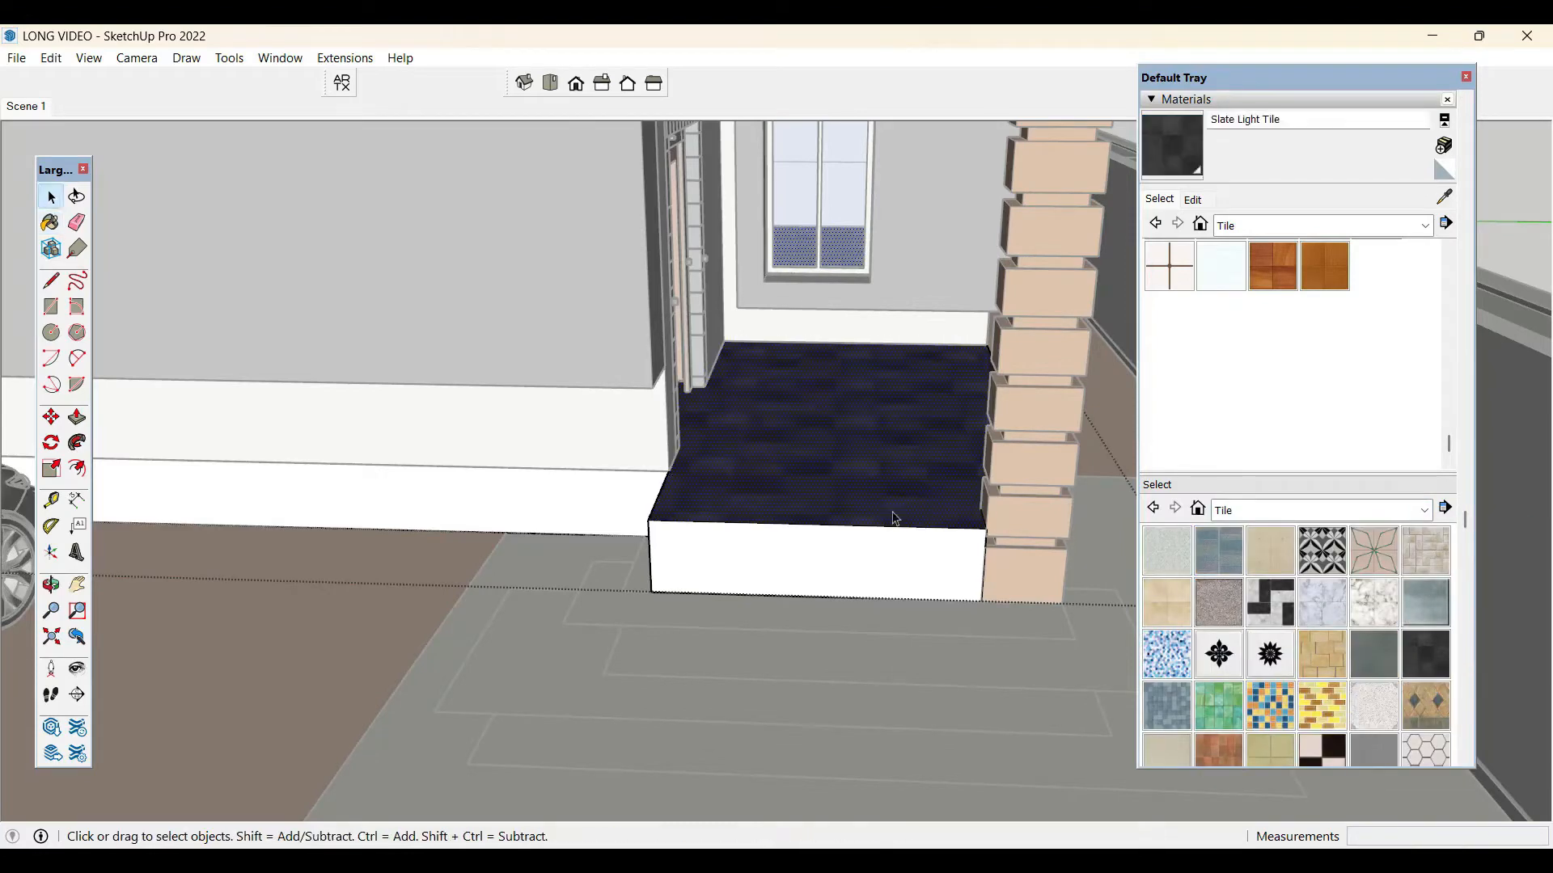
scroll(741, 517, "down", 2)
scroll(741, 518, "down", 1)
key("Escape")
- Draw a rectangle over the innermost step outline in front of the porch and push/pull it up into a step
middle_click_drag(837, 539, 887, 566)
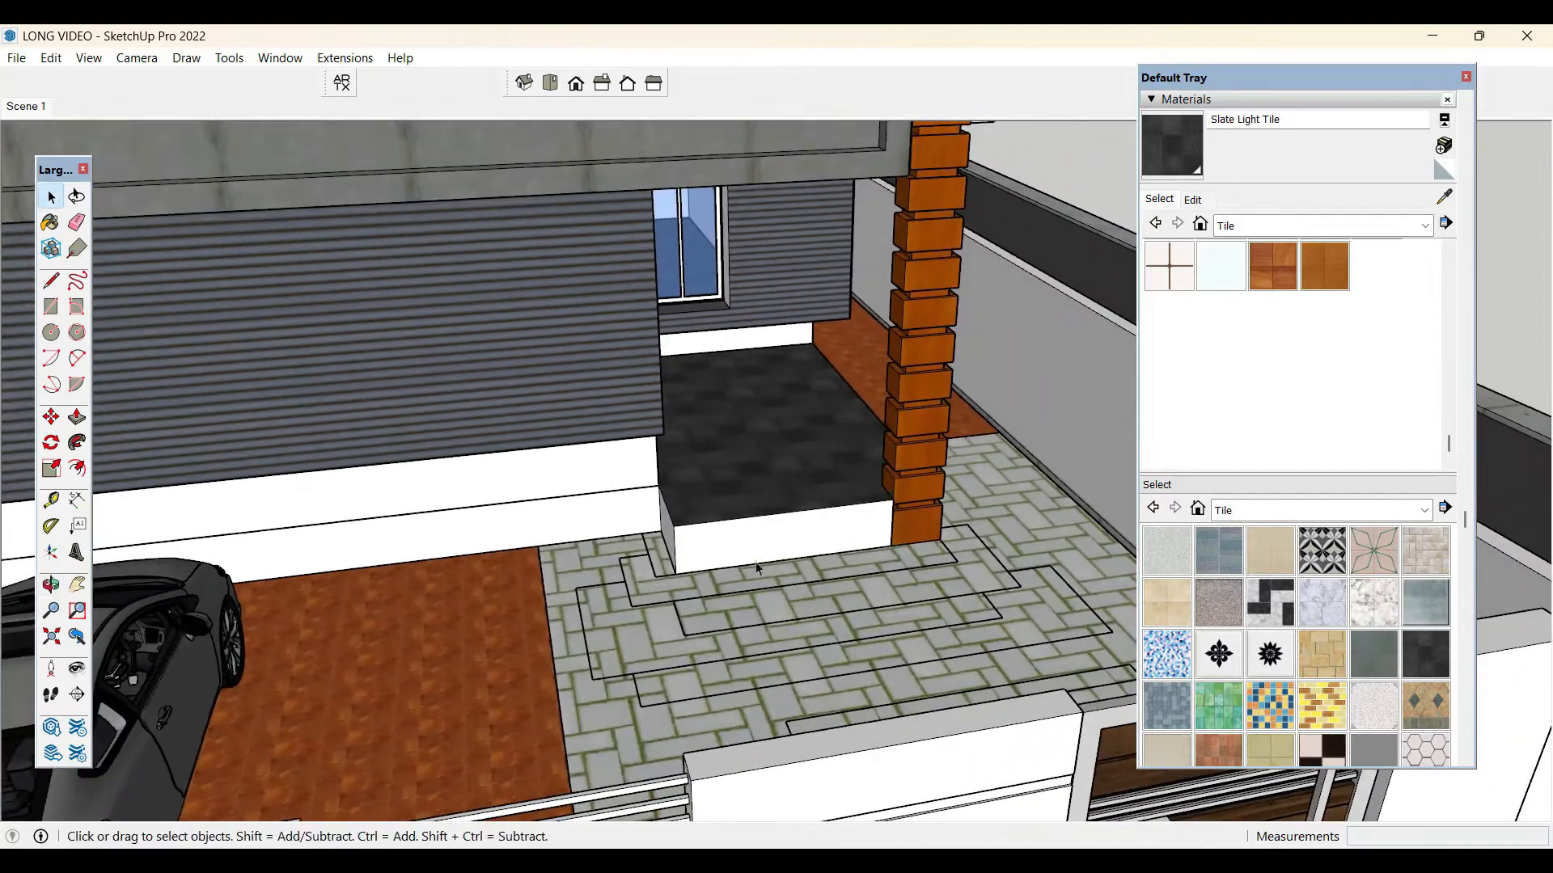
scroll(755, 561, "up", 3)
middle_click_drag(755, 561, 836, 637)
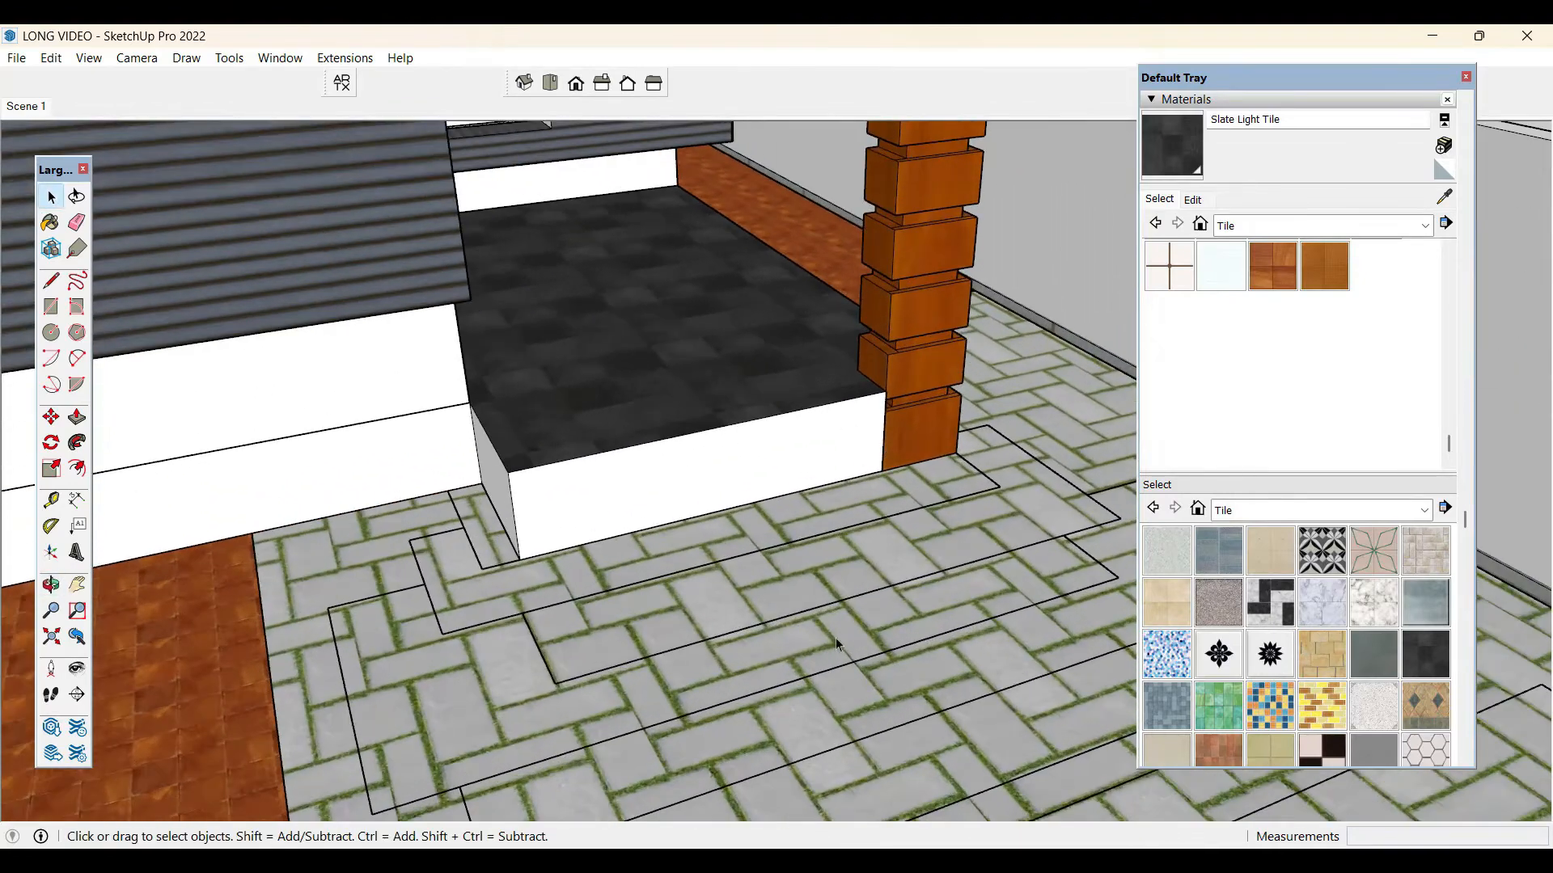
key("r")
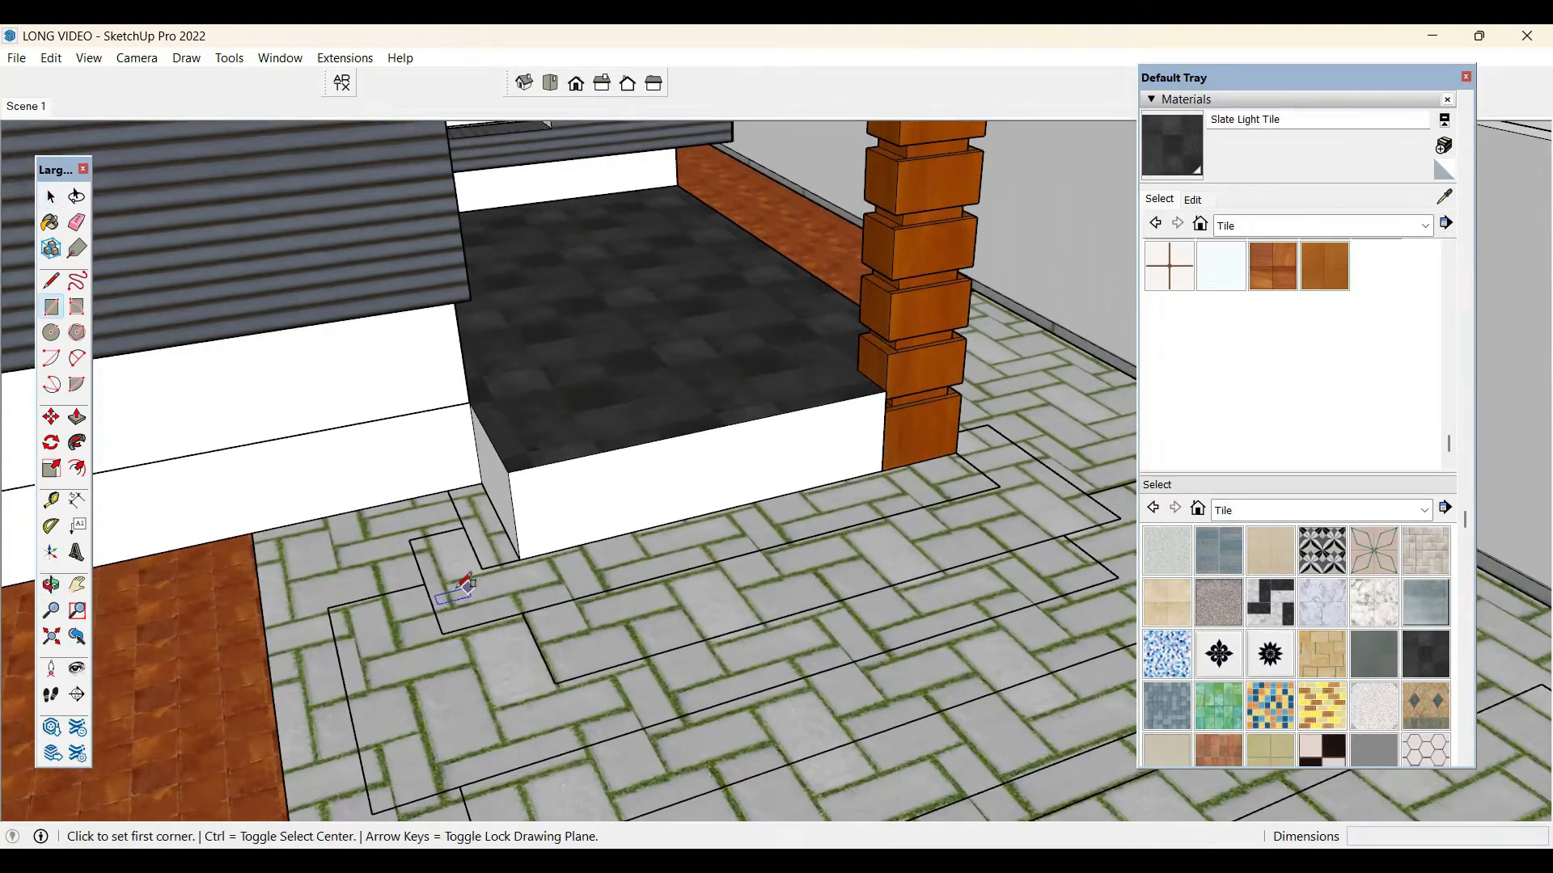
left_click(410, 539)
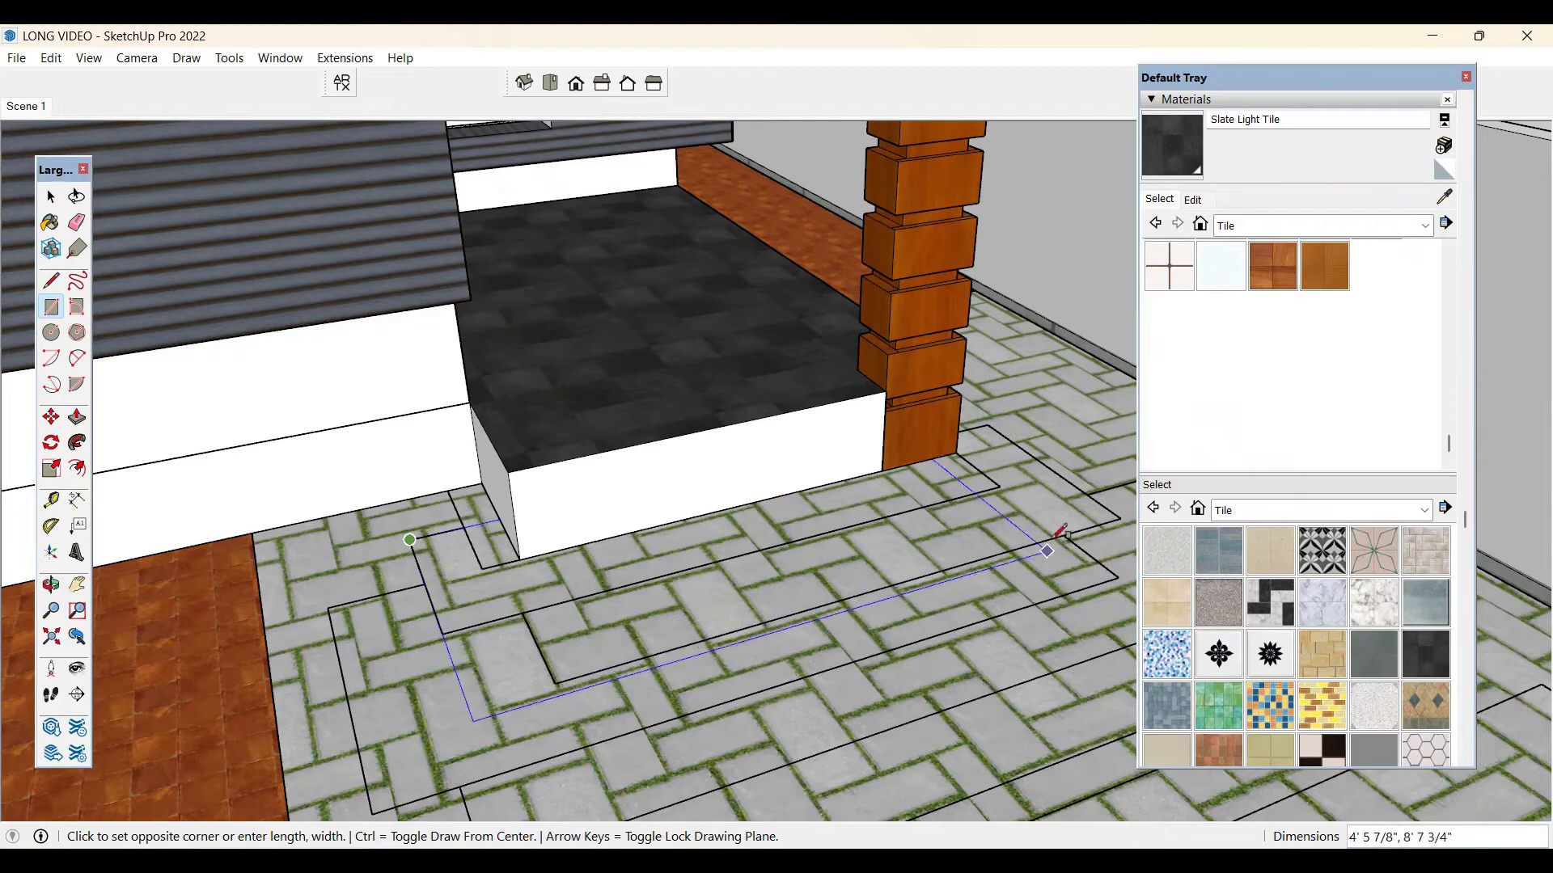
left_click(1001, 485)
key("space")
key("p")
left_click(878, 526)
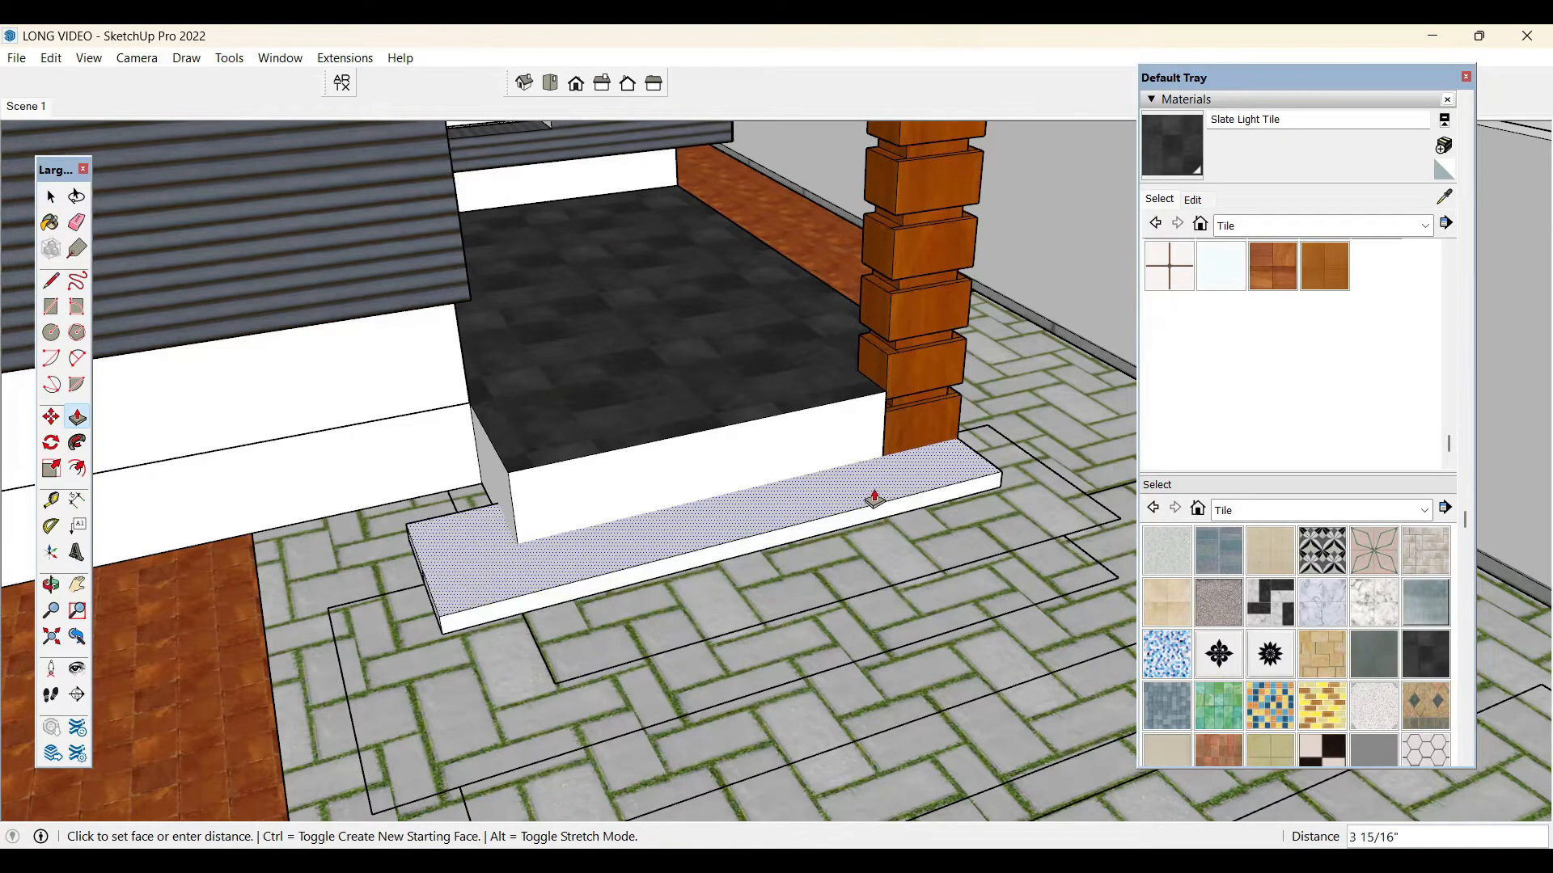
middle_click_drag(745, 511, 854, 408)
key("space")
- Try offsetting the front face of the upper entrance step inward by about 1 1/8"
scroll(455, 584, "up", 2)
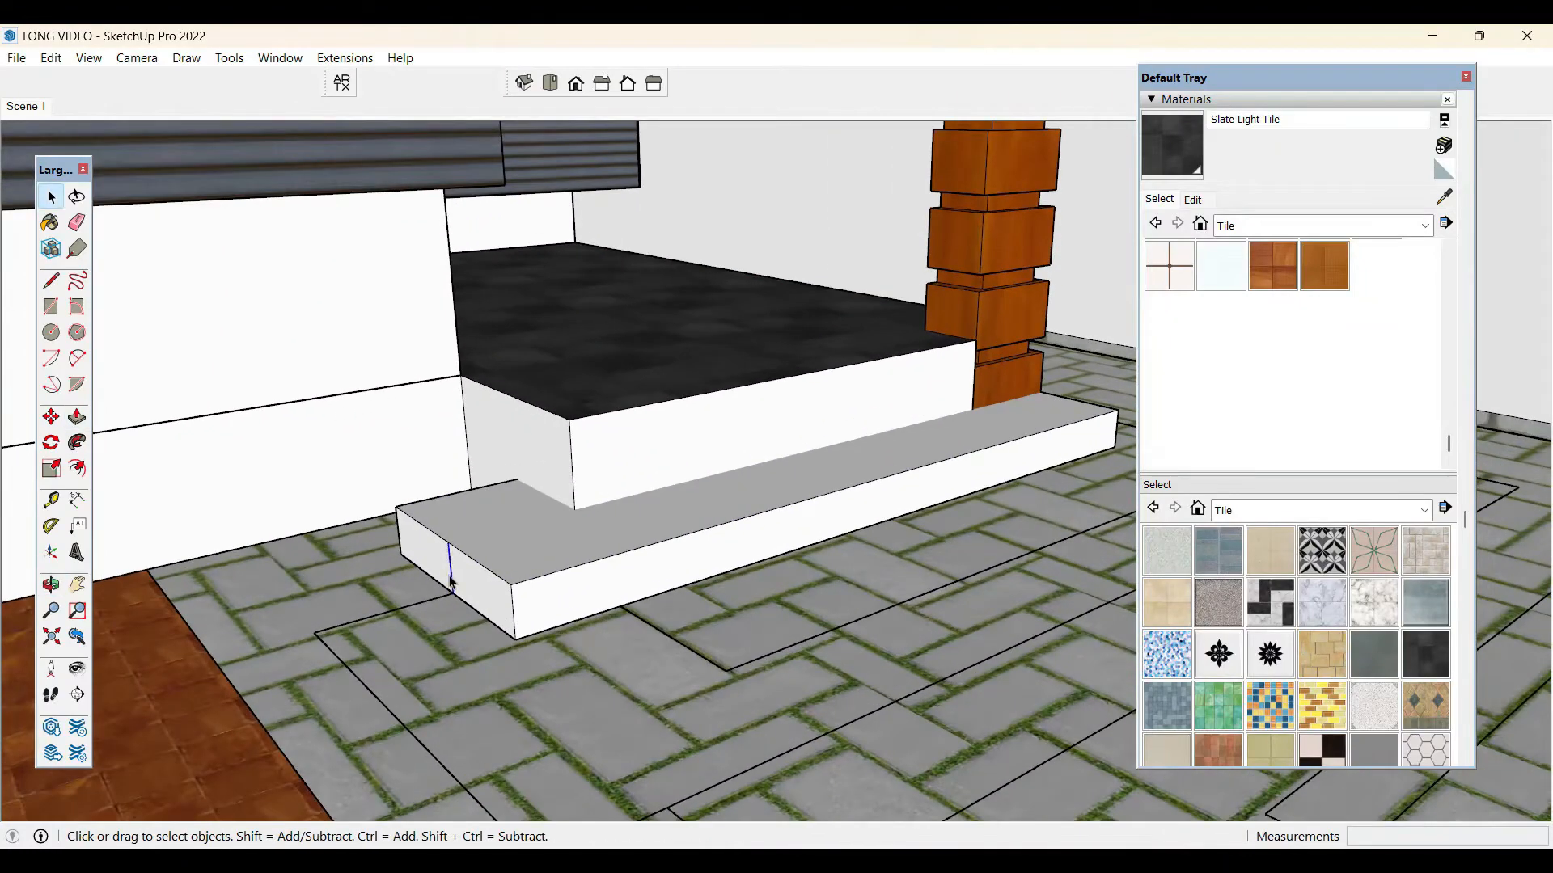
scroll(451, 584, "down", 2)
middle_click_drag(451, 584, 363, 619)
scroll(584, 574, "up", 3)
middle_click_drag(668, 544, 780, 536)
left_click(764, 527)
scroll(764, 527, "down", 2)
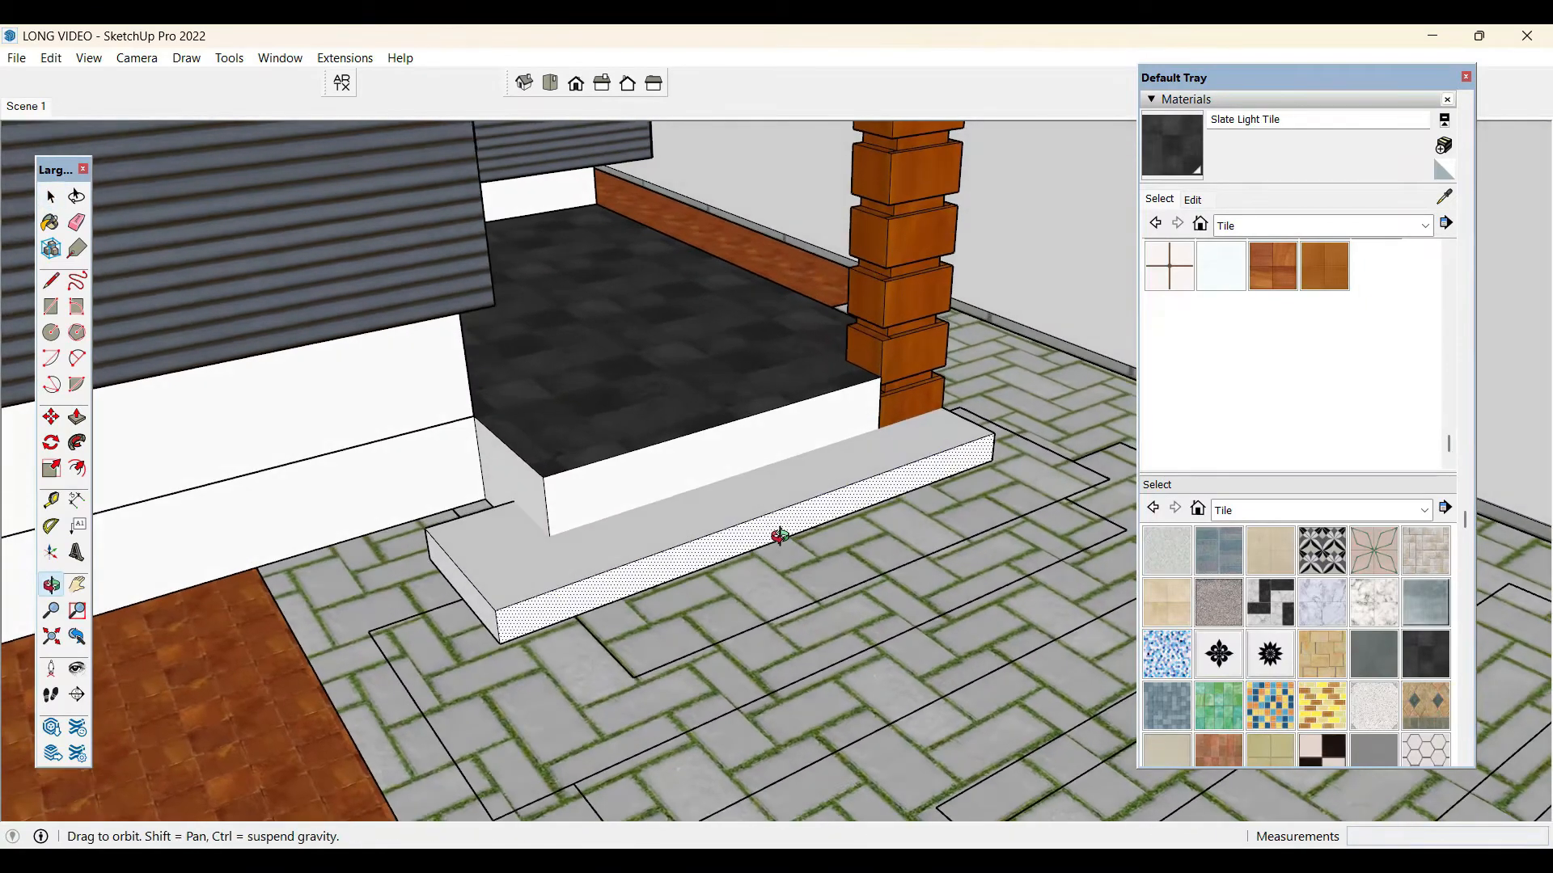
scroll(758, 544, "up", 1)
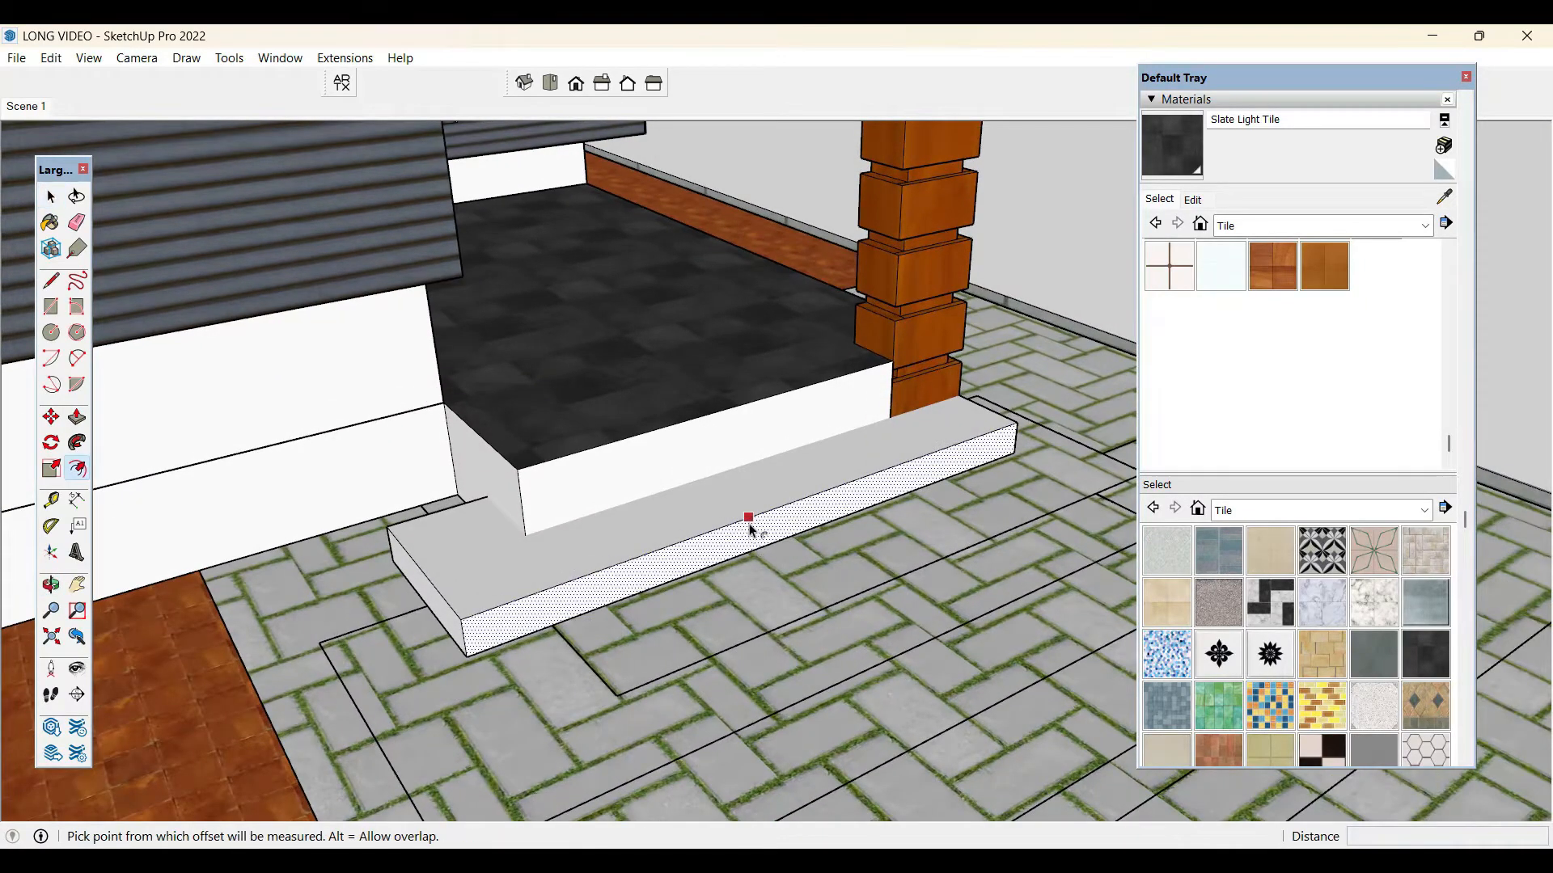
left_click(750, 529)
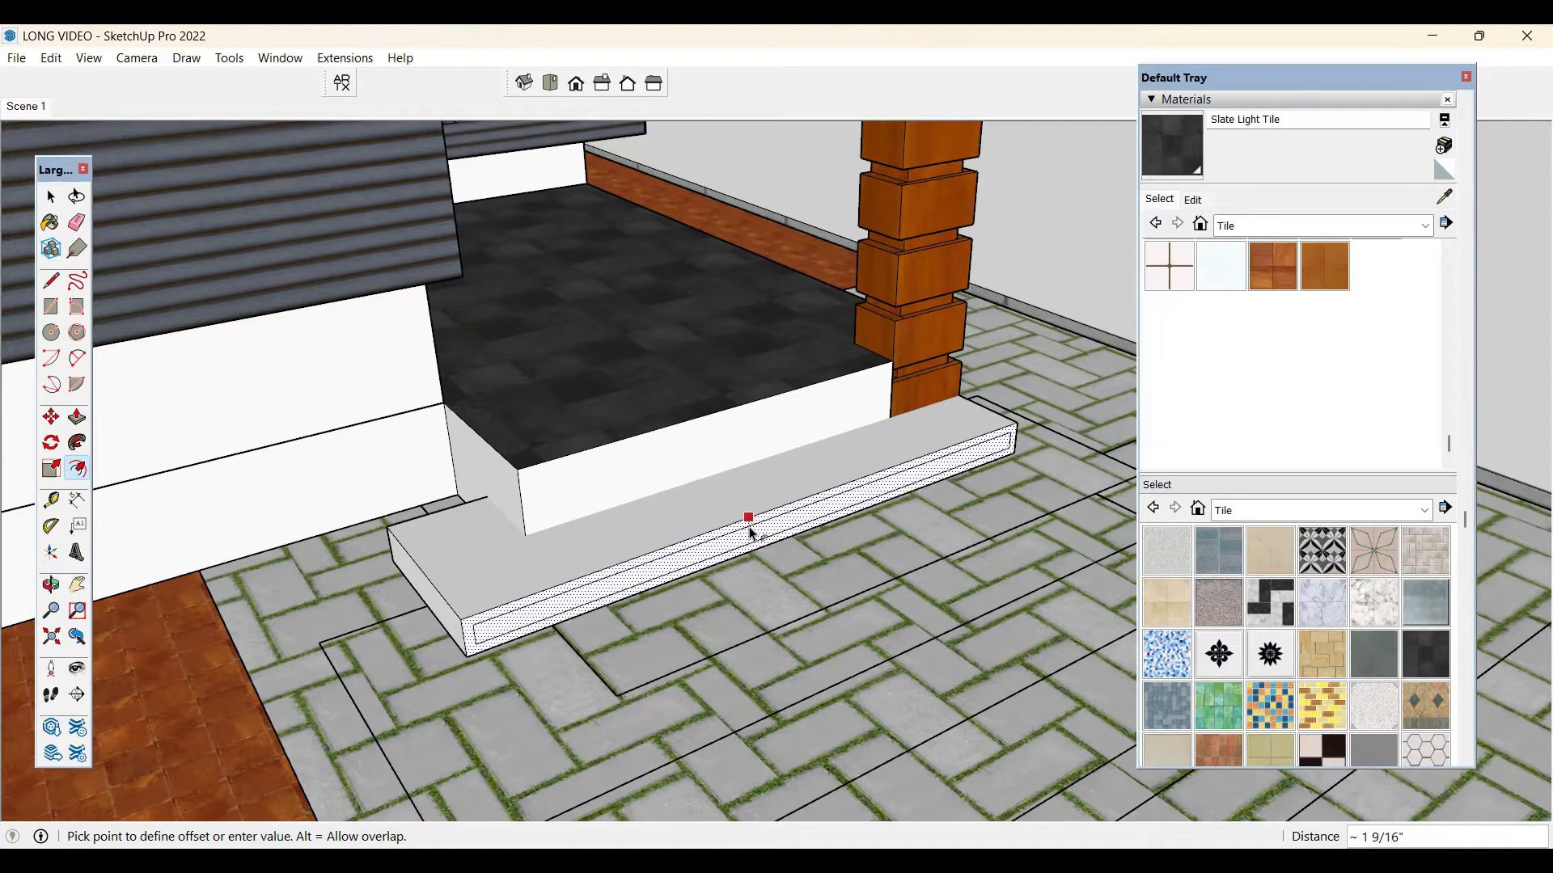
left_click(749, 530)
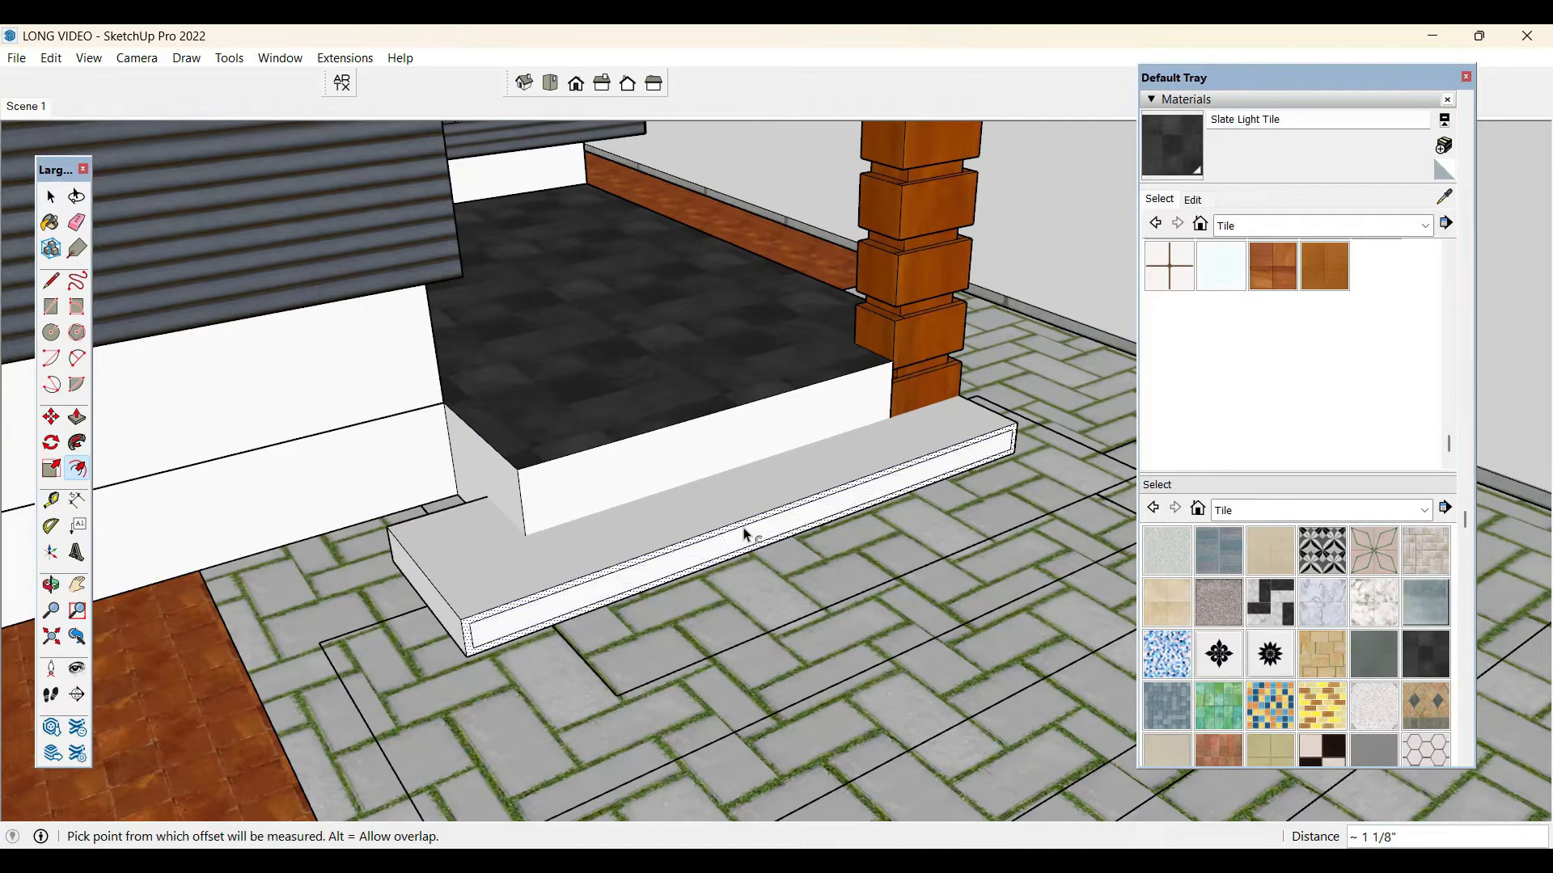
key("space")
- Try recessing the inset strip on the step's front face by about 7/8", and undo the strip and its offset
scroll(745, 542, "up", 3)
scroll(745, 541, "up", 3)
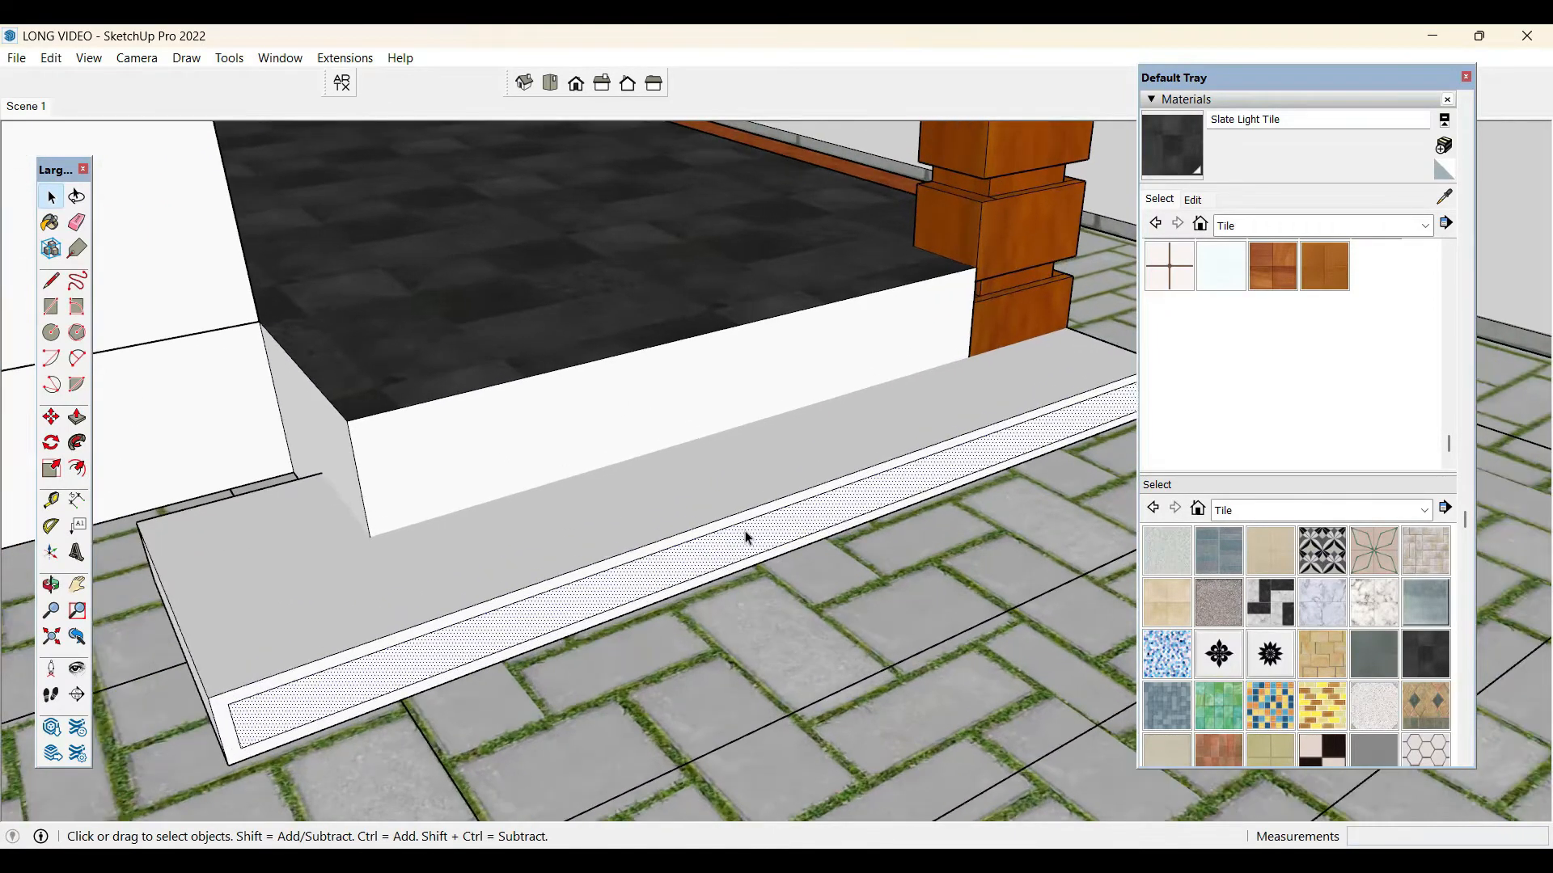
left_click(747, 538)
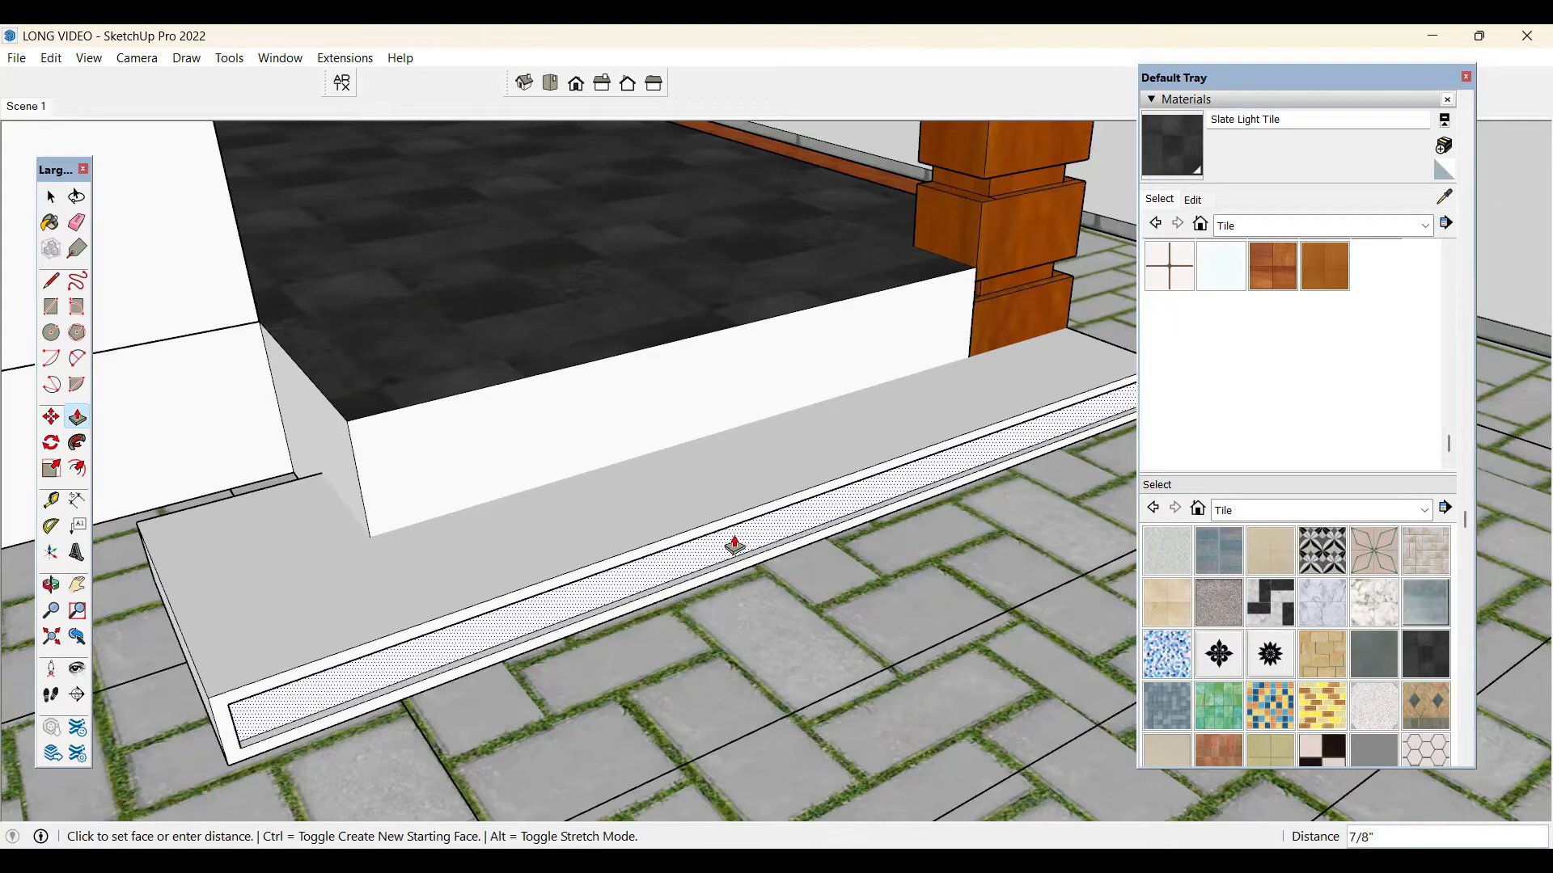
key("space")
scroll(772, 551, "up", 5)
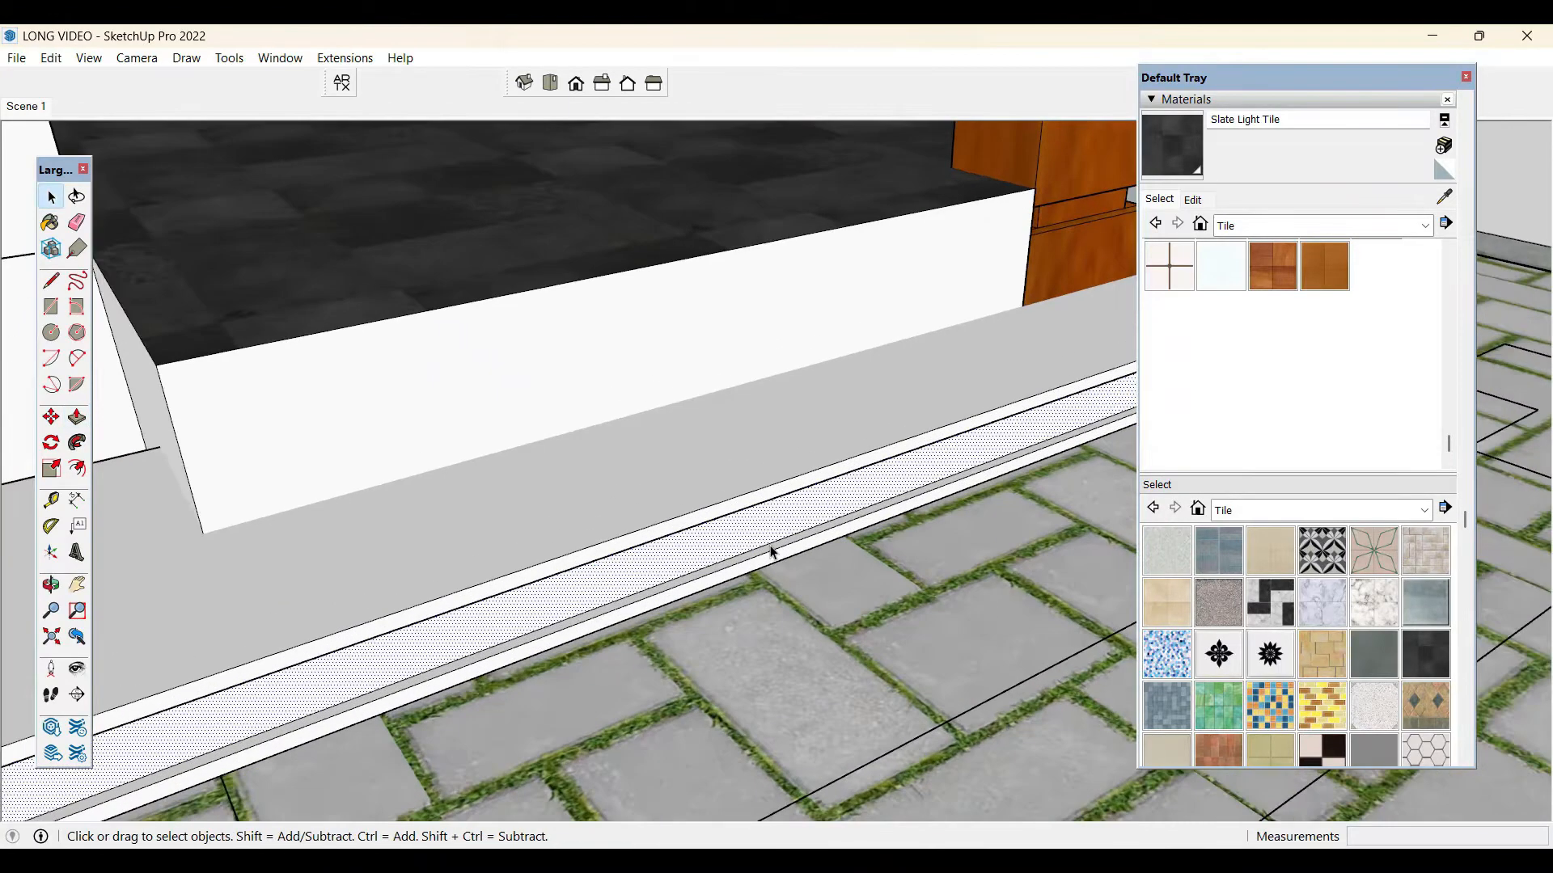
scroll(772, 551, "down", 8)
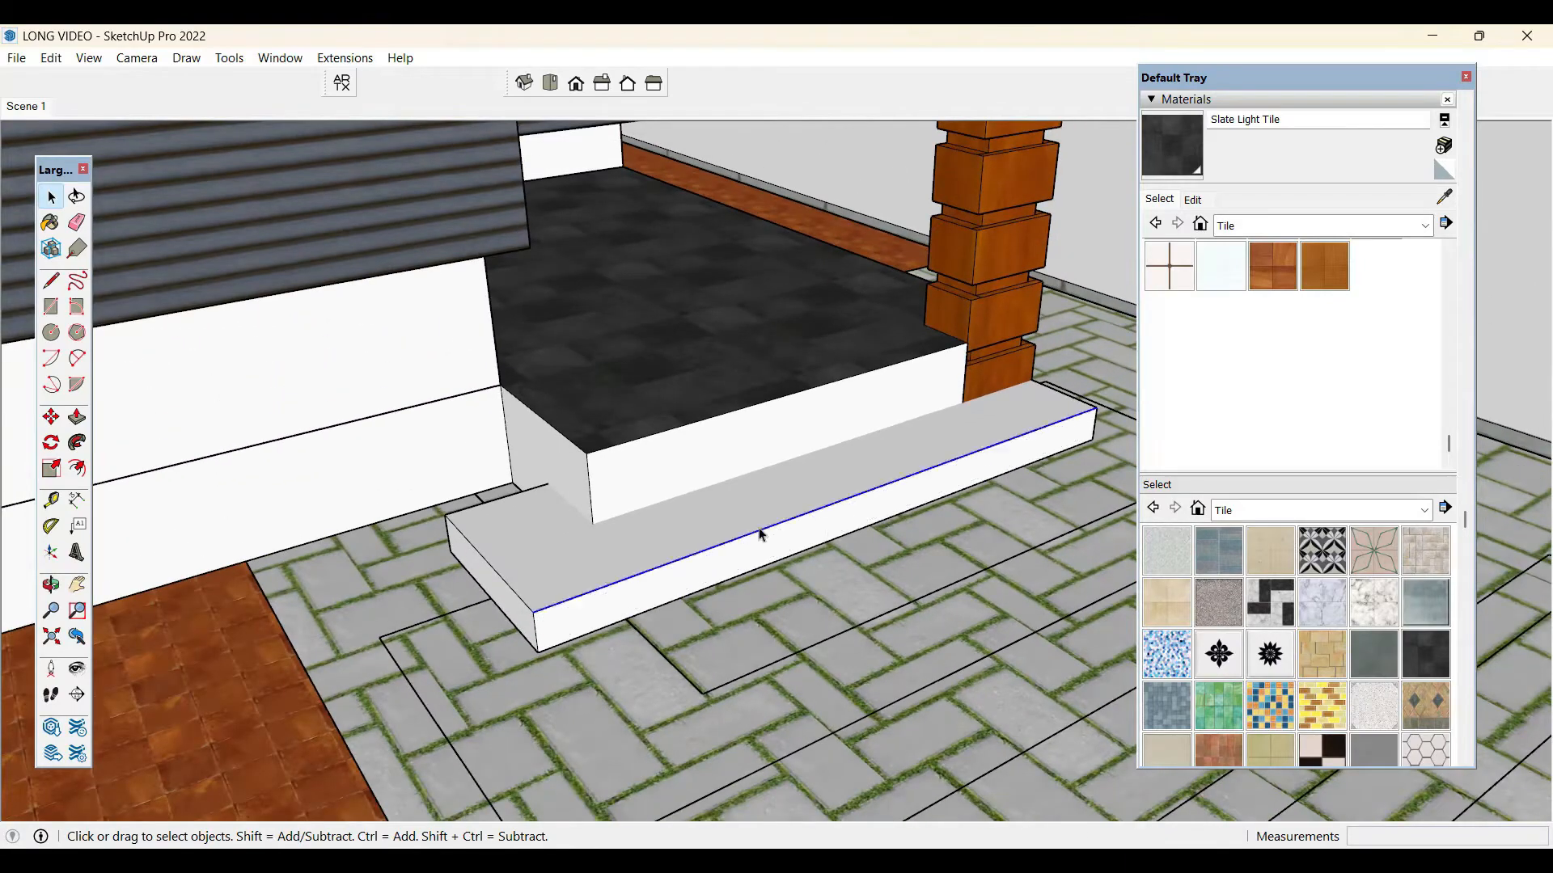
- Select the whole upper entrance step with its connected geometry and make it a group
triple_click(760, 534)
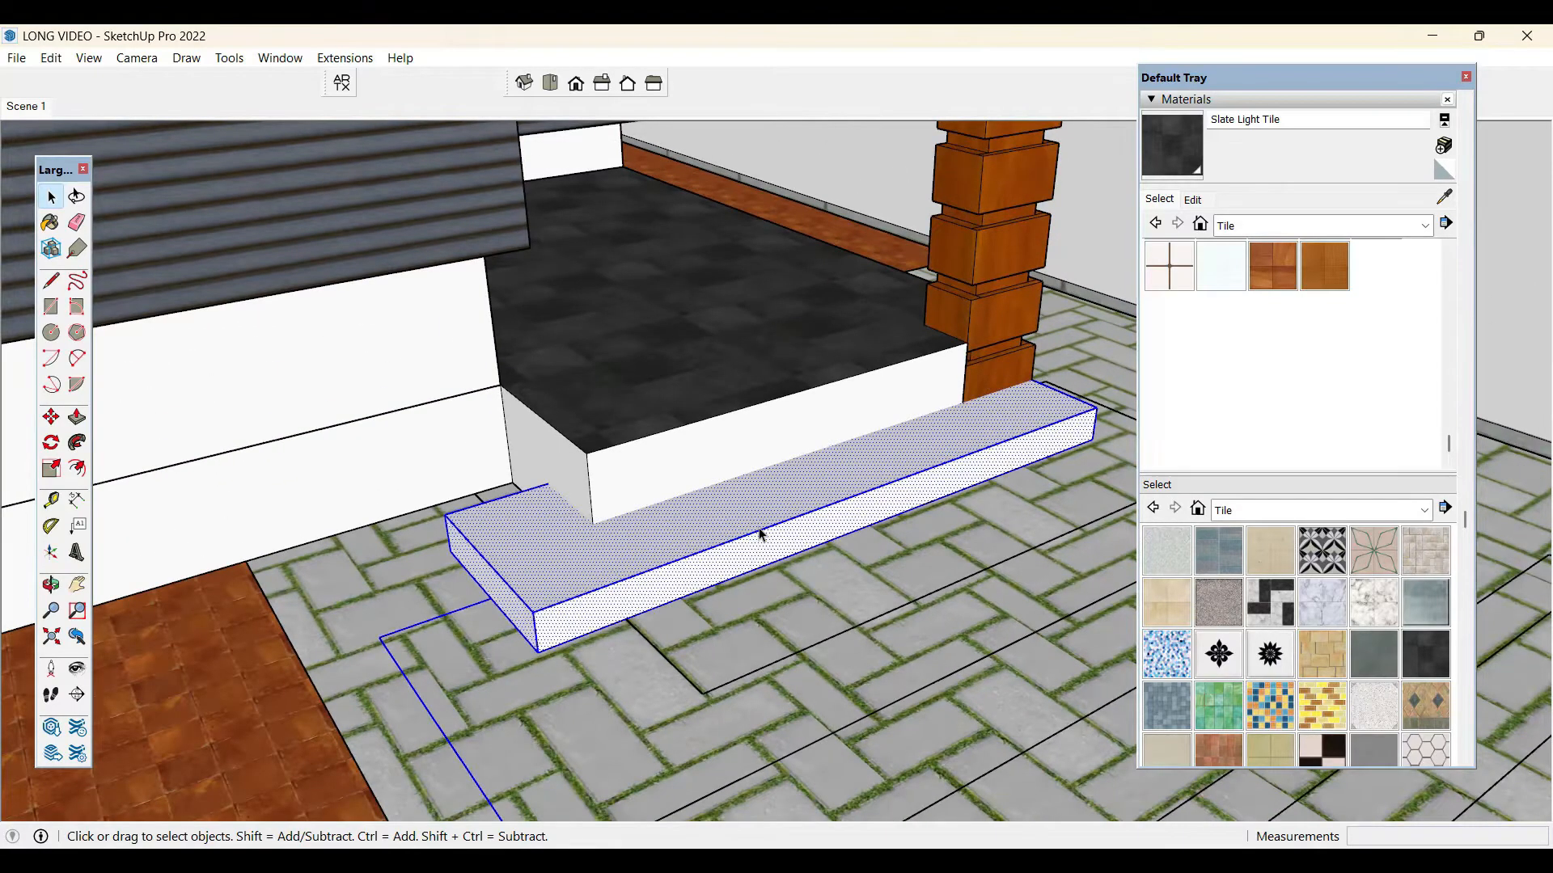
right_click(760, 530)
left_click(842, 209)
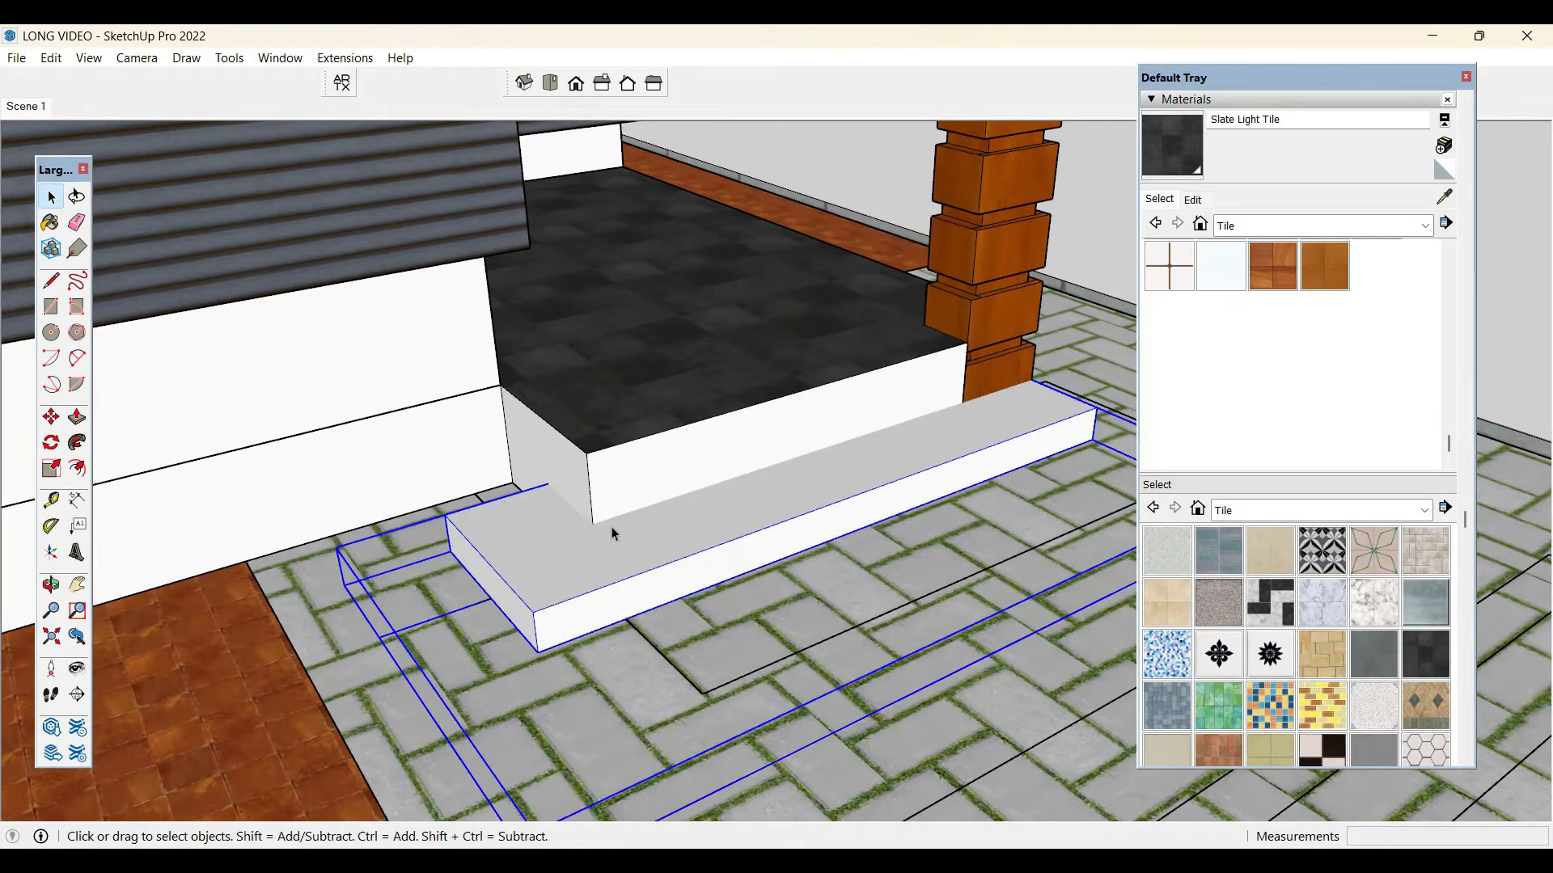
middle_click_drag(612, 534, 978, 259)
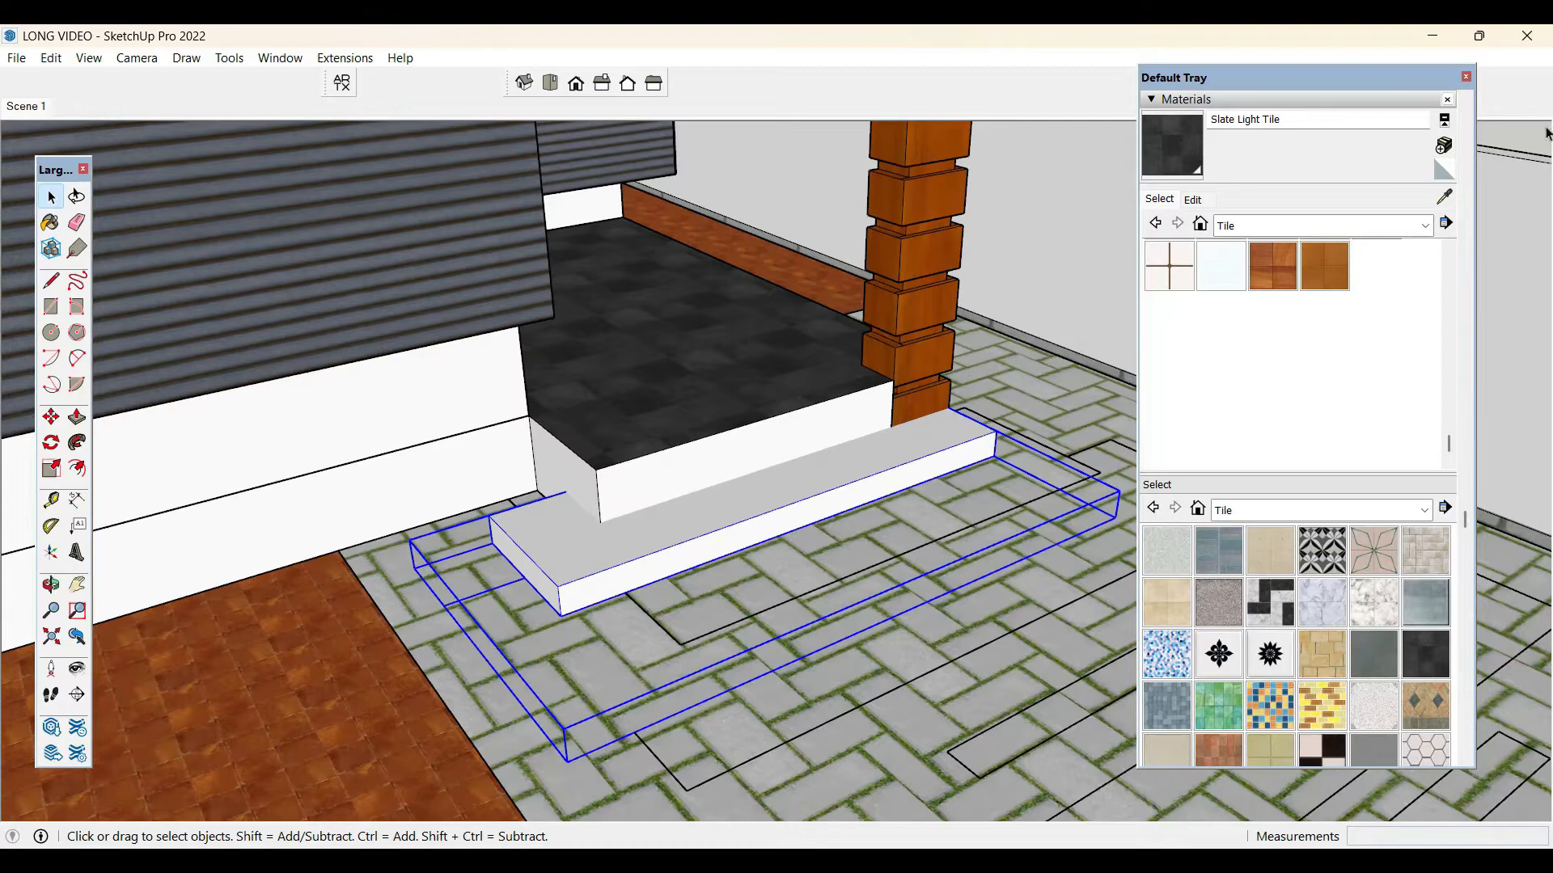
- Draw a rectangle of about 2' 11 3/8" by 11' 7 5/16" for the lower entrance step and push/pull it up 2 7/8"
left_click(444, 604)
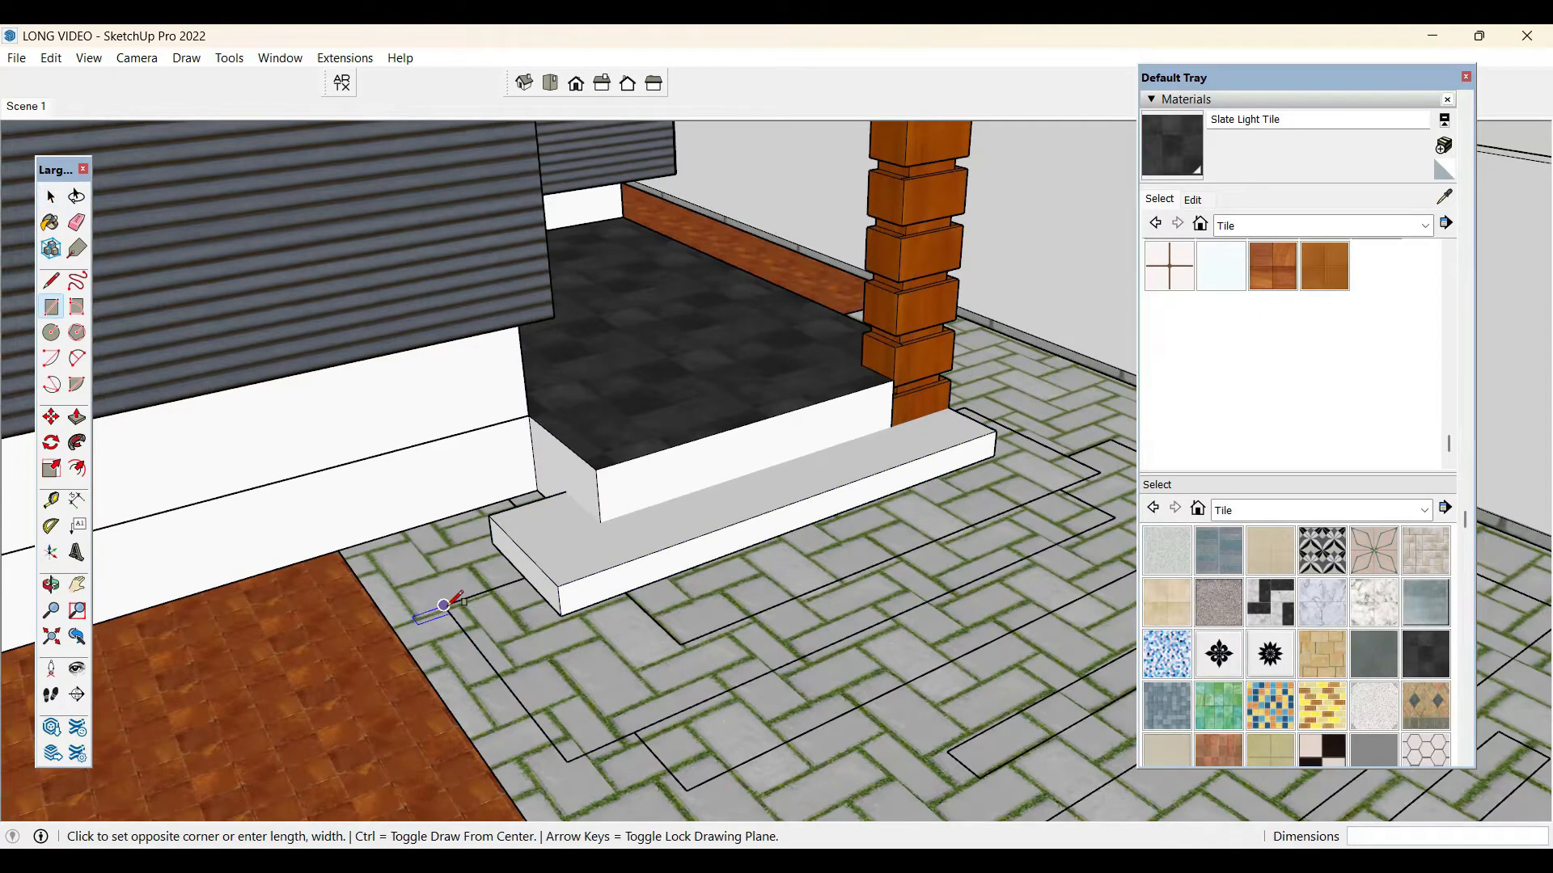
middle_click_drag(444, 599, 918, 531)
left_click(1010, 490)
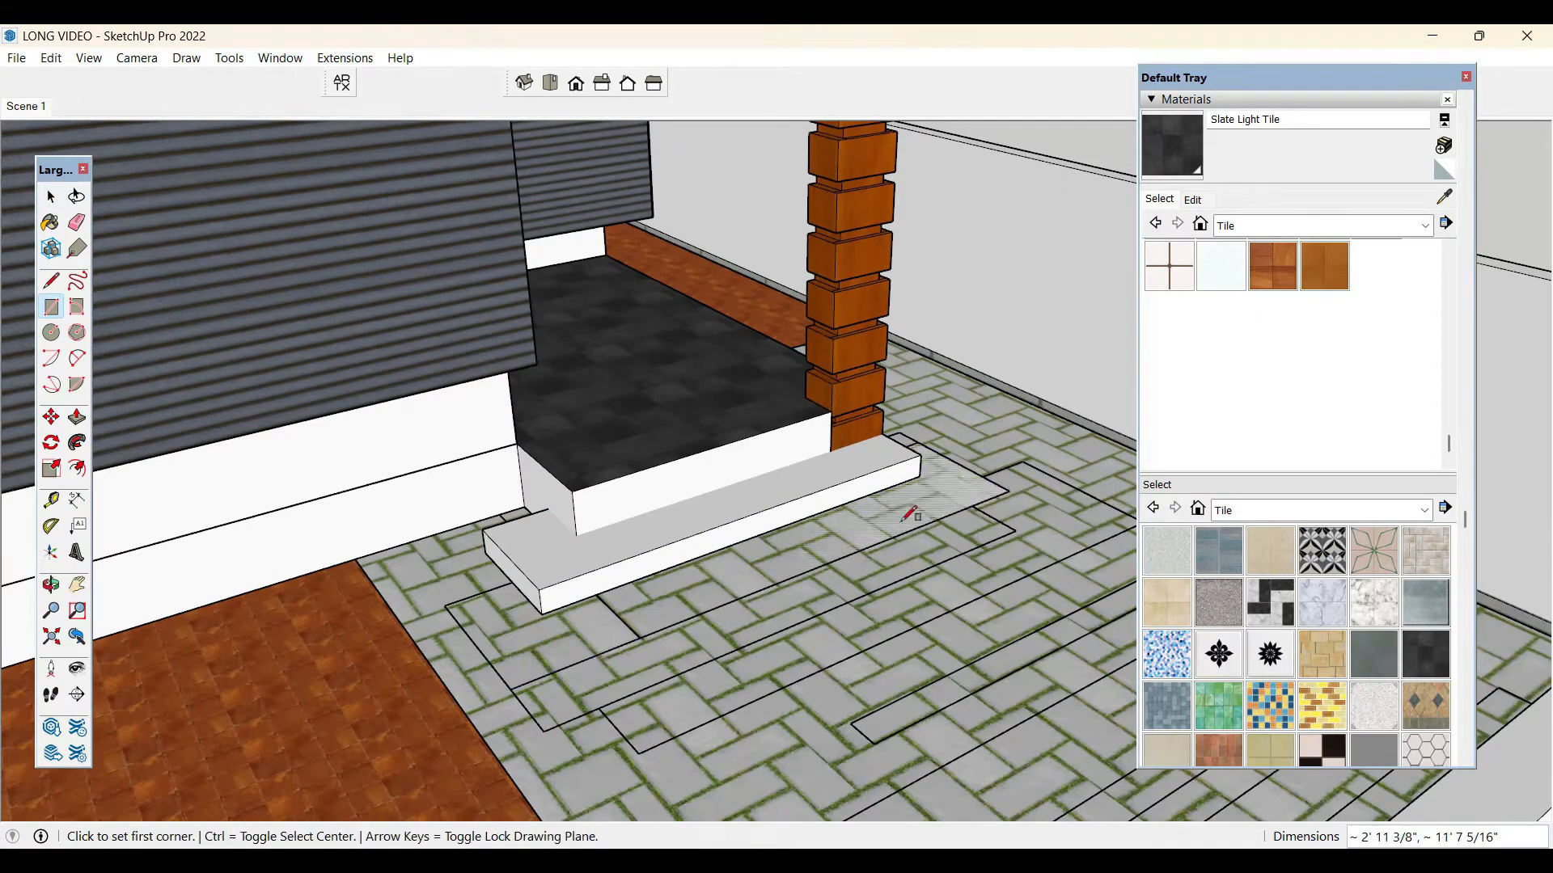
middle_click_drag(1011, 489, 611, 630)
key("space")
key("p")
left_click(610, 626)
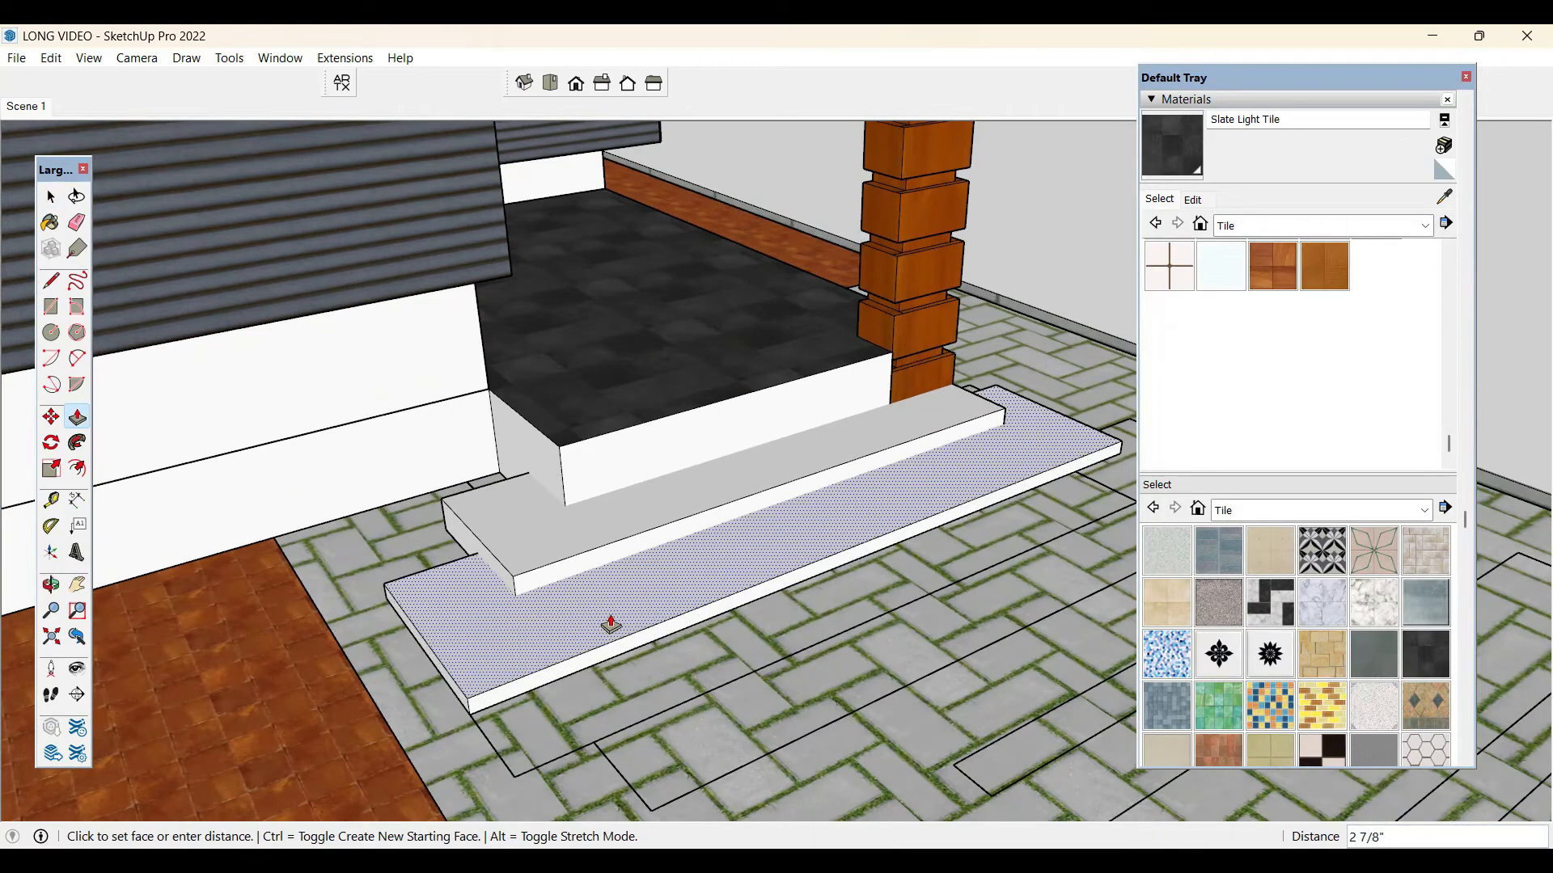
left_click(610, 623)
- Select the whole lower entrance step with its connected geometry and make it a group
key("space")
triple_click(611, 624)
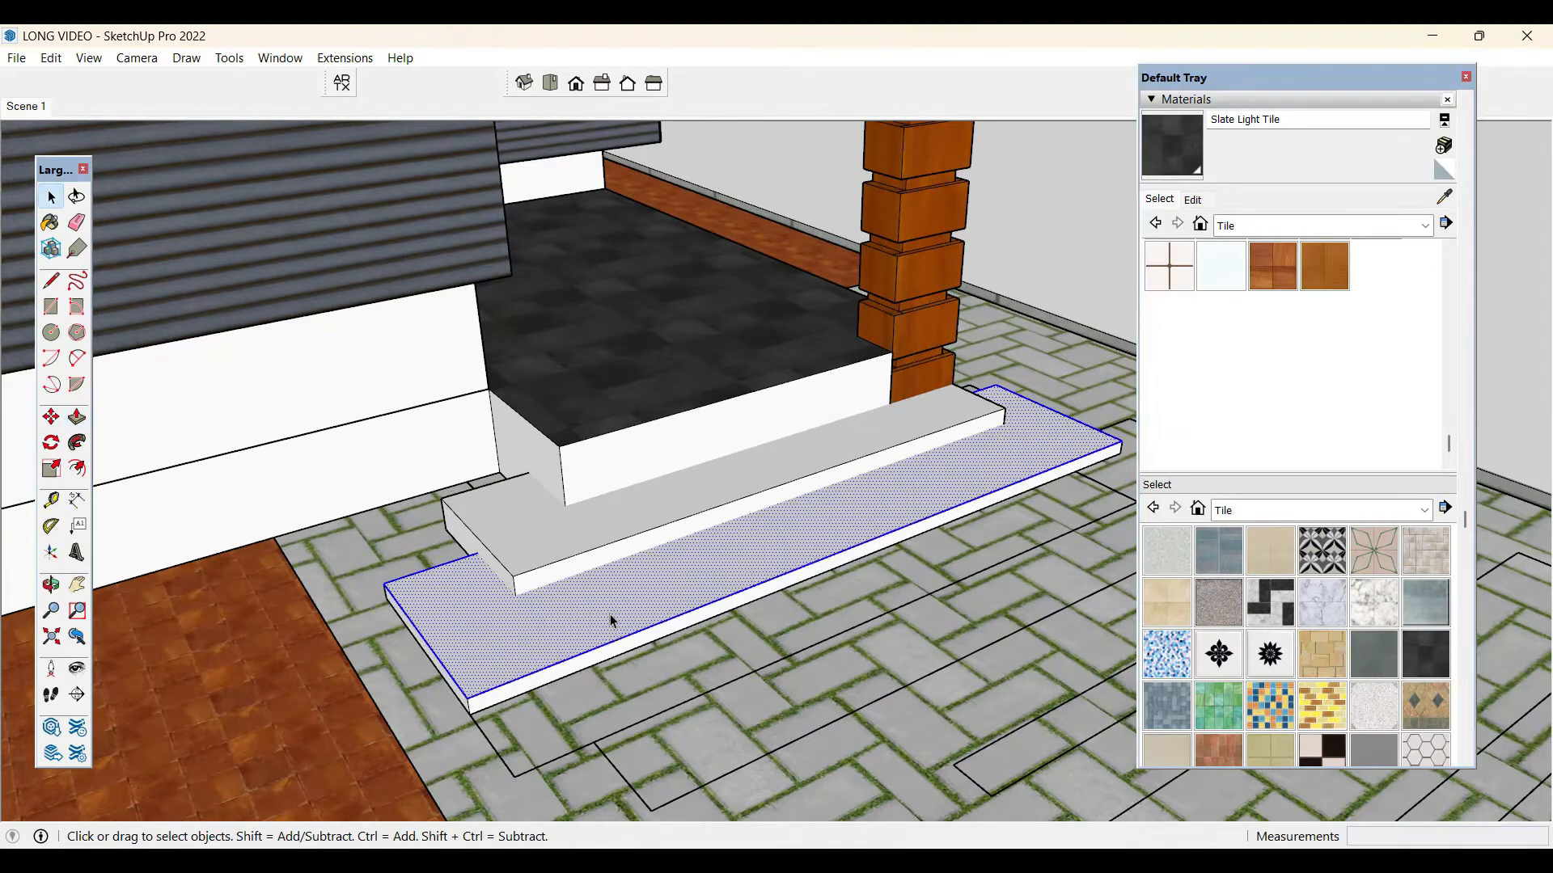
right_click(611, 621)
left_click(715, 270)
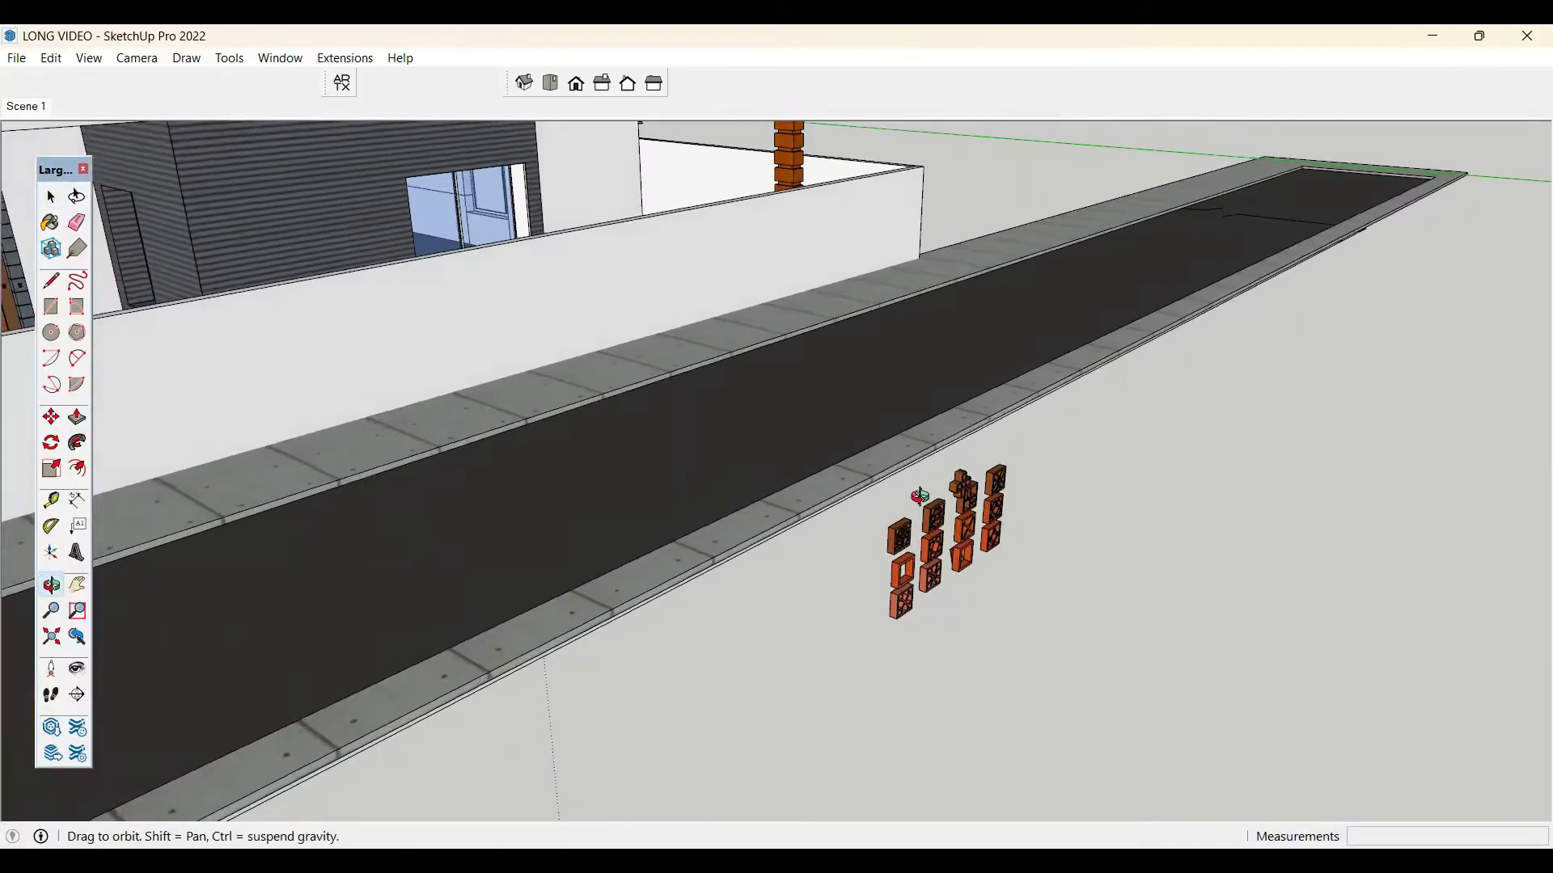
- Open the breeze-block group, delete every block except the four-petal flower one at the end of the upper row, and close the group
middle_click_drag(857, 486, 866, 482)
scroll(869, 482, "up", 3)
scroll(871, 483, "up", 5)
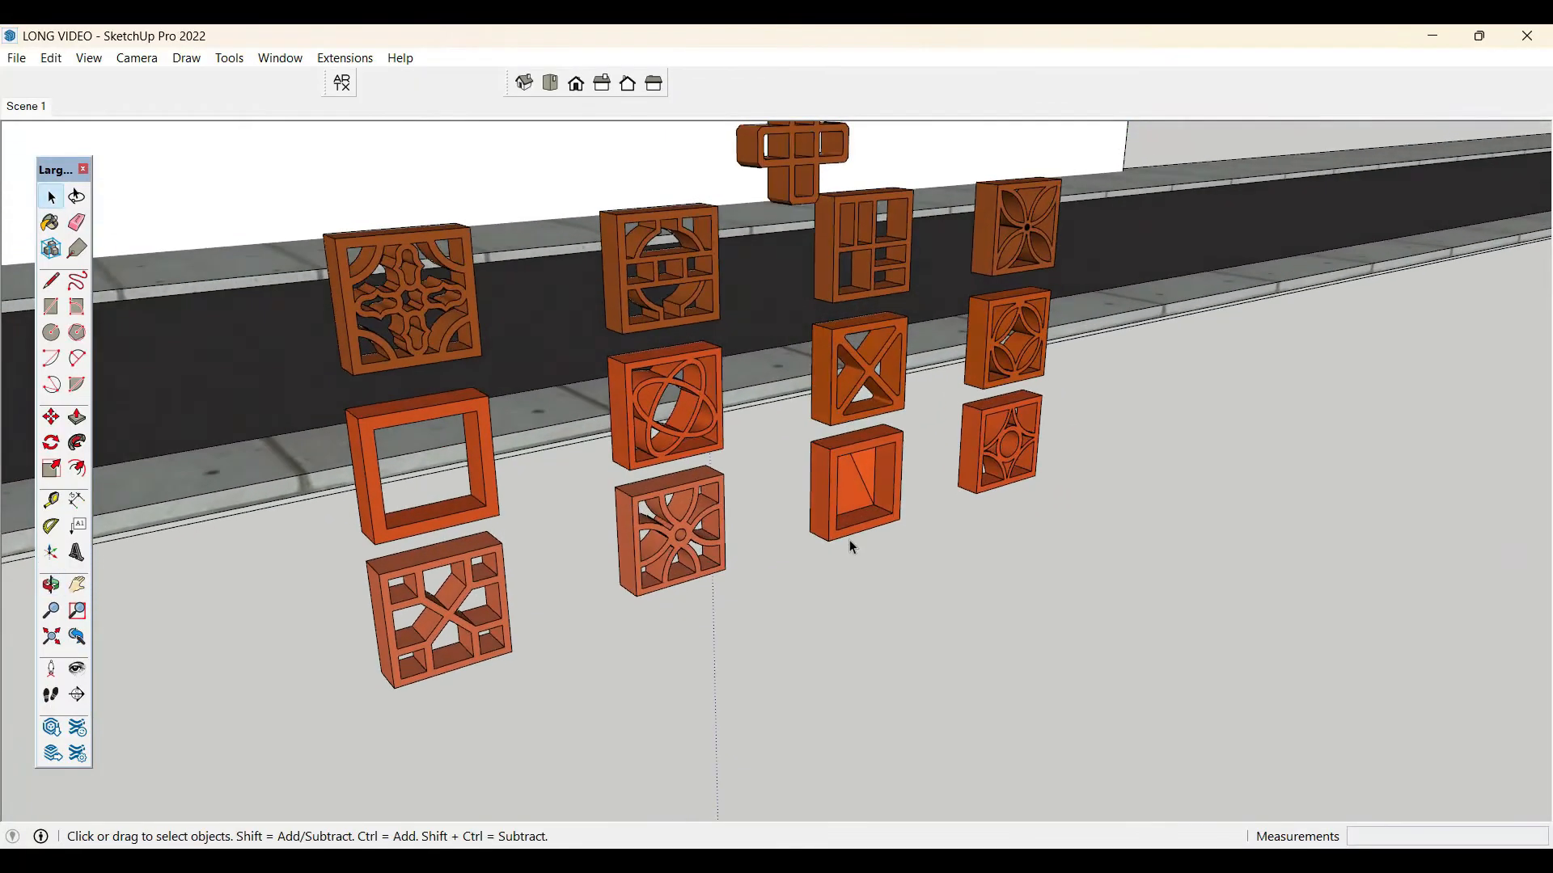
double_click(893, 515)
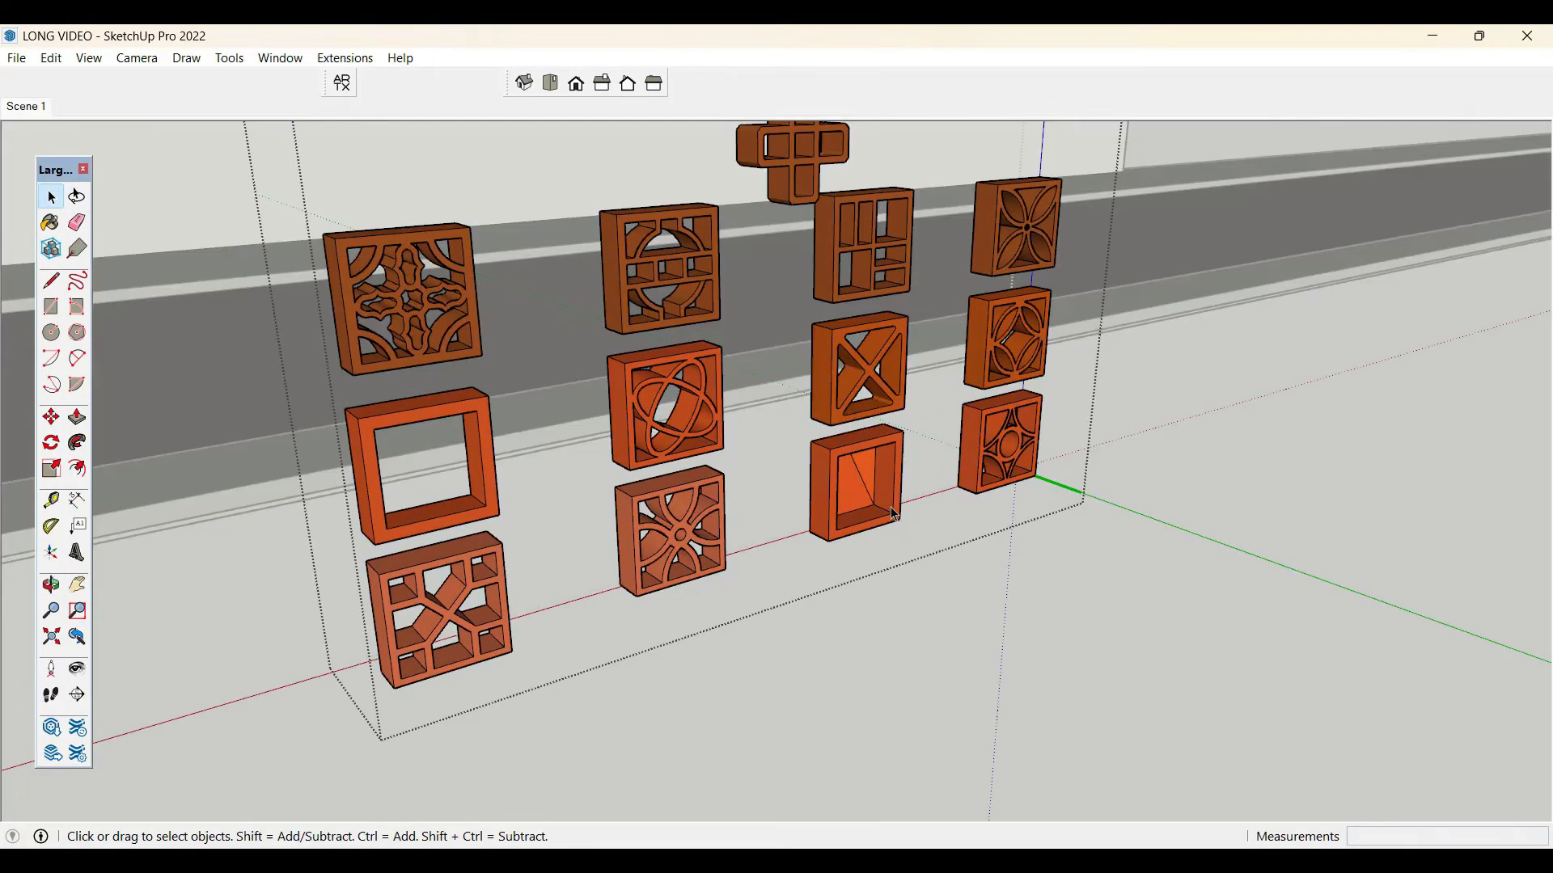
scroll(926, 649, "down", 3)
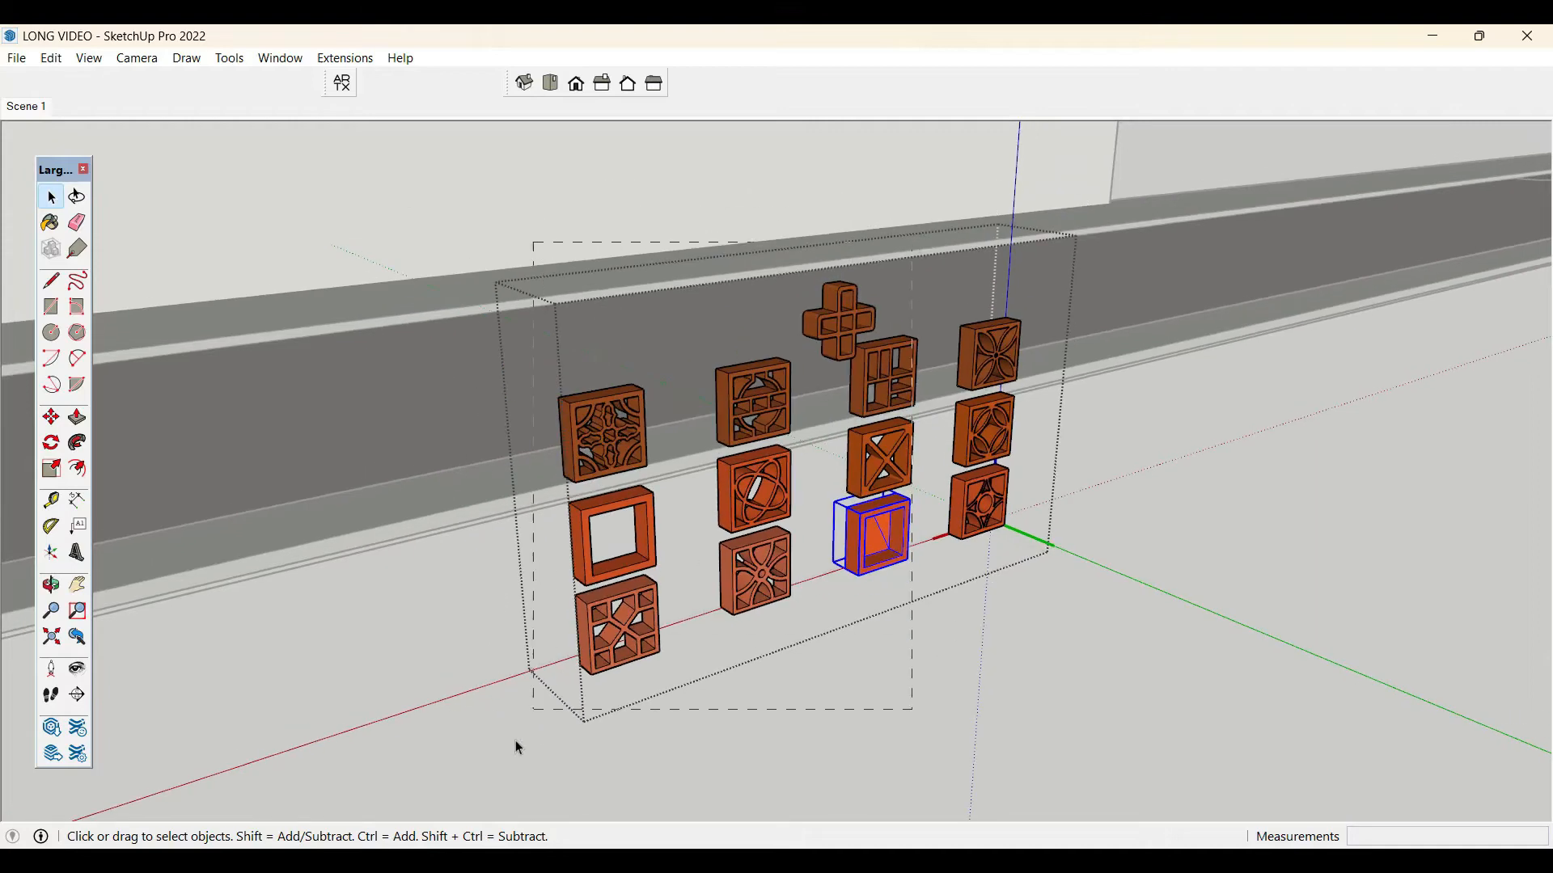
left_click_drag(519, 747, 518, 755)
key("Delete")
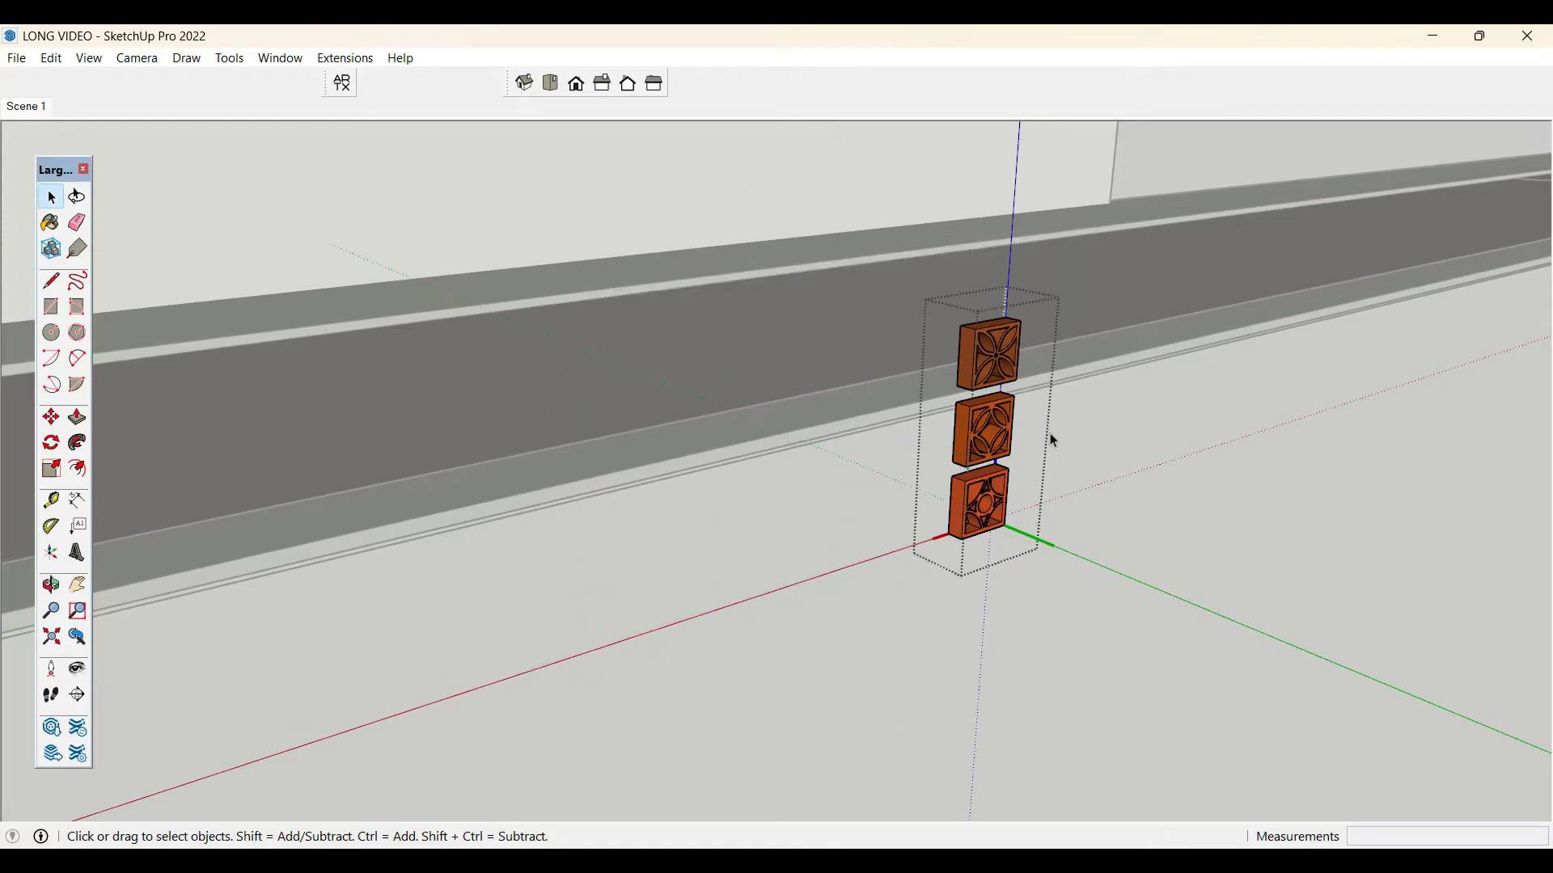
left_click_drag(919, 596, 920, 597)
key("Delete")
scroll(1067, 380, "up", 5)
key("Escape")
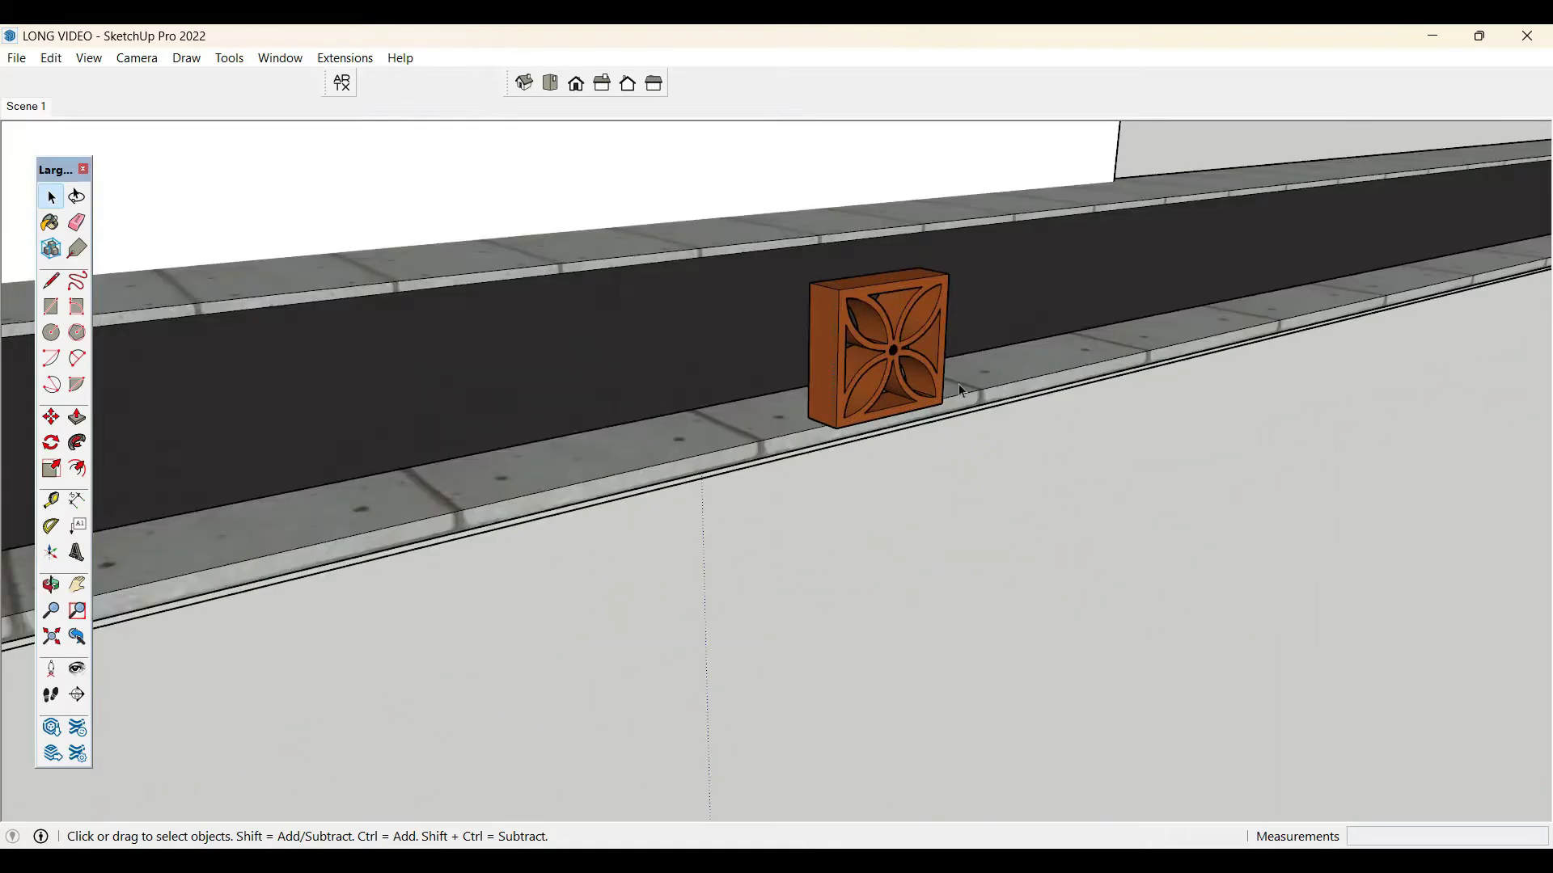
- Rotate the remaining breeze block 90 degrees so it lies flat, and scale its thickness to 0.50 along the green axis
scroll(932, 409, "up", 2)
key("q")
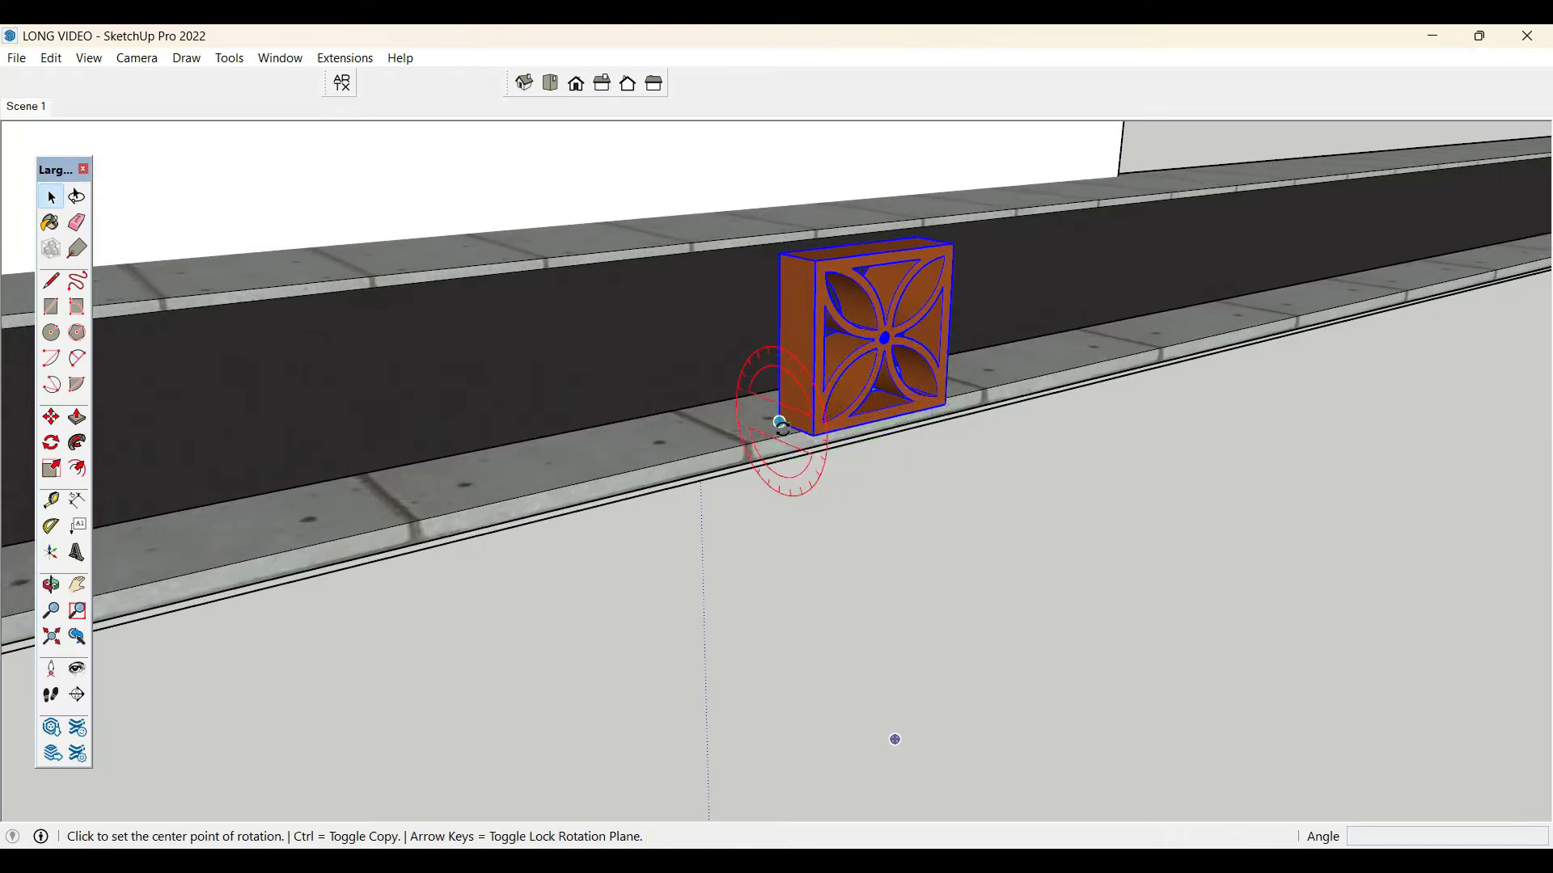
middle_click_drag(780, 425, 978, 433)
left_click(815, 710)
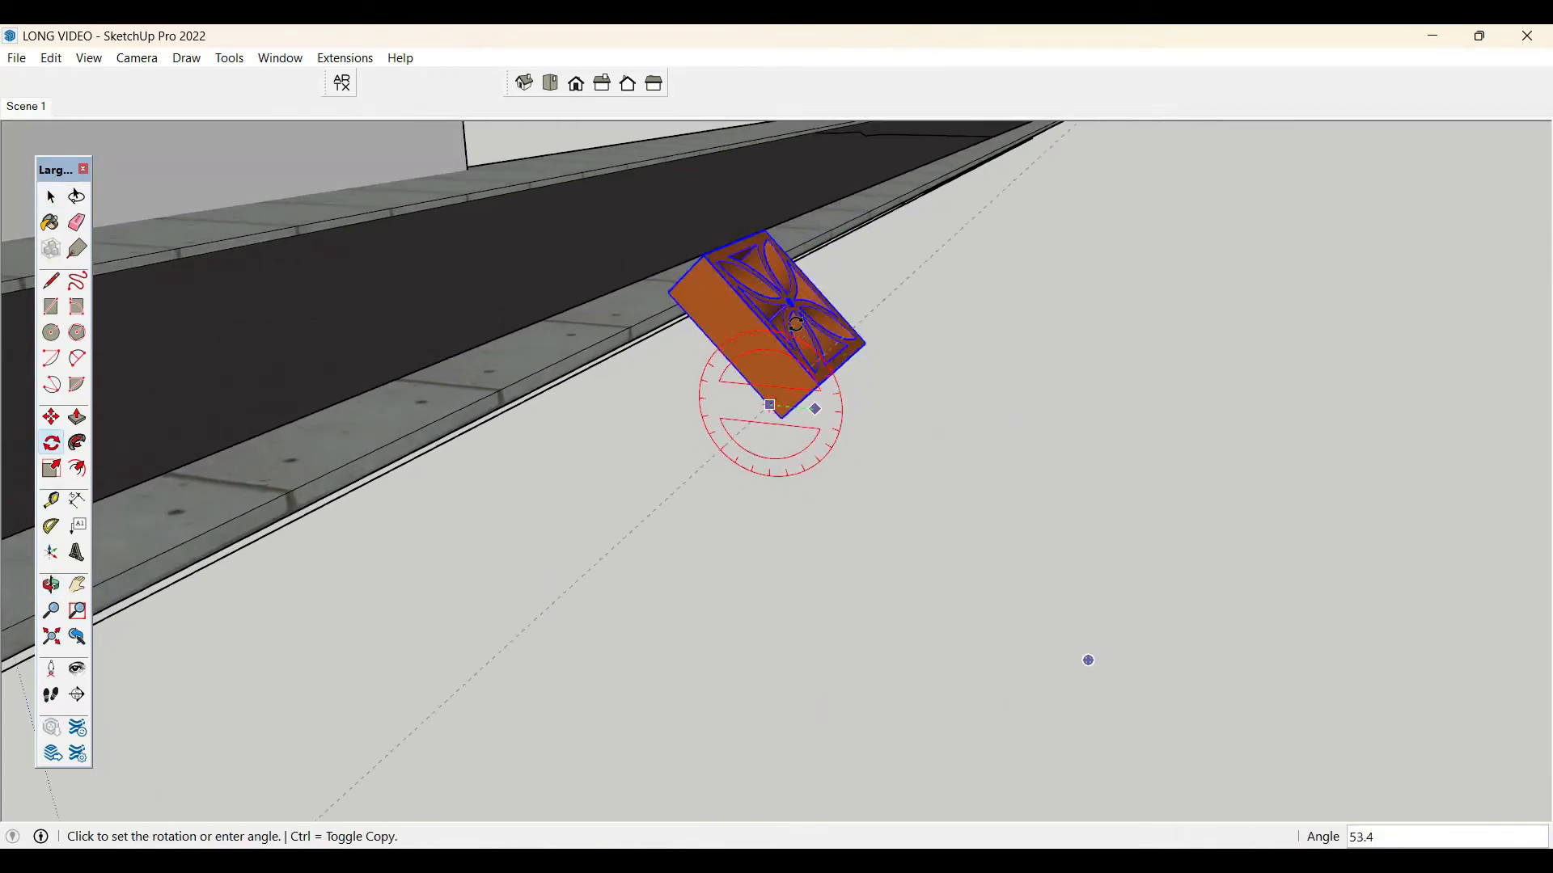
type("90")
key("Return")
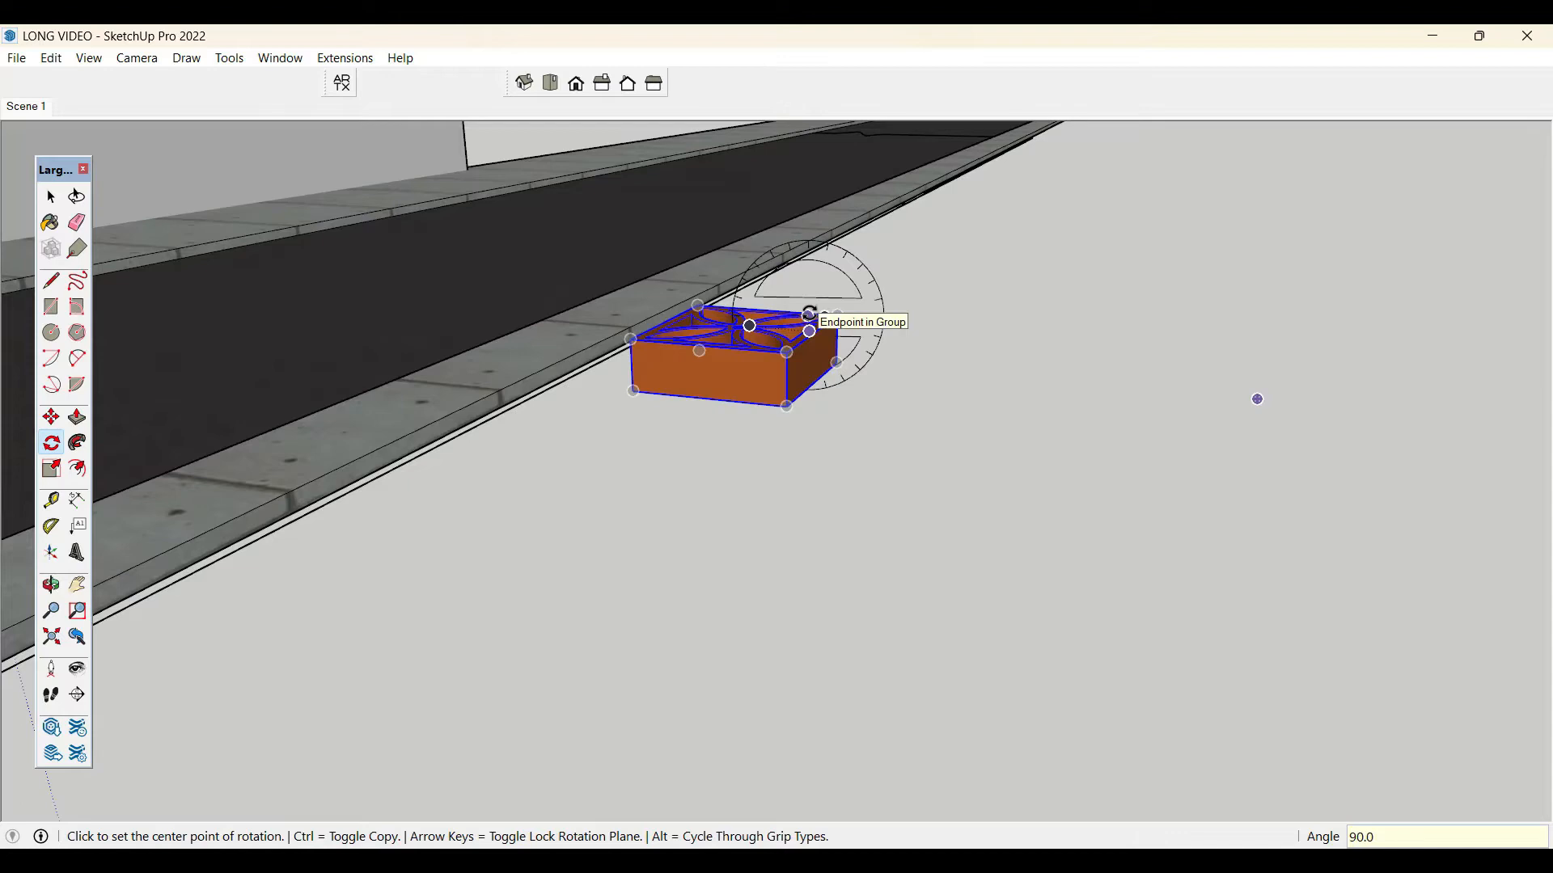
key("s")
left_click(738, 326)
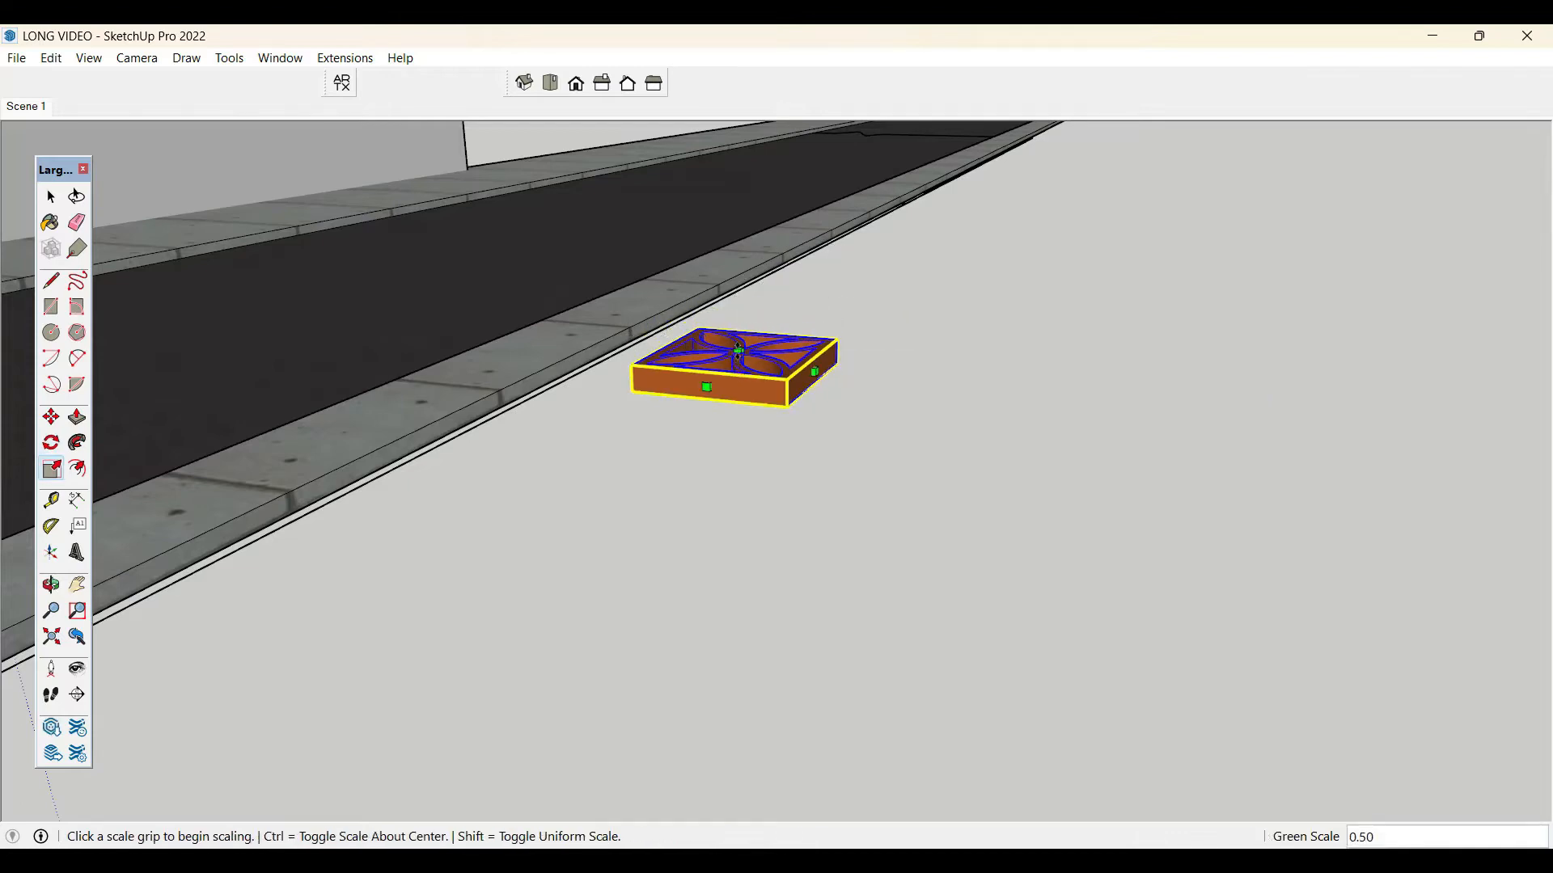
key("space")
- Move the flat breeze block onto the house and fit its corner to the inner corner of the concrete roof frame's opening
key("m")
left_click(794, 416)
scroll(1181, 687, "down", 1)
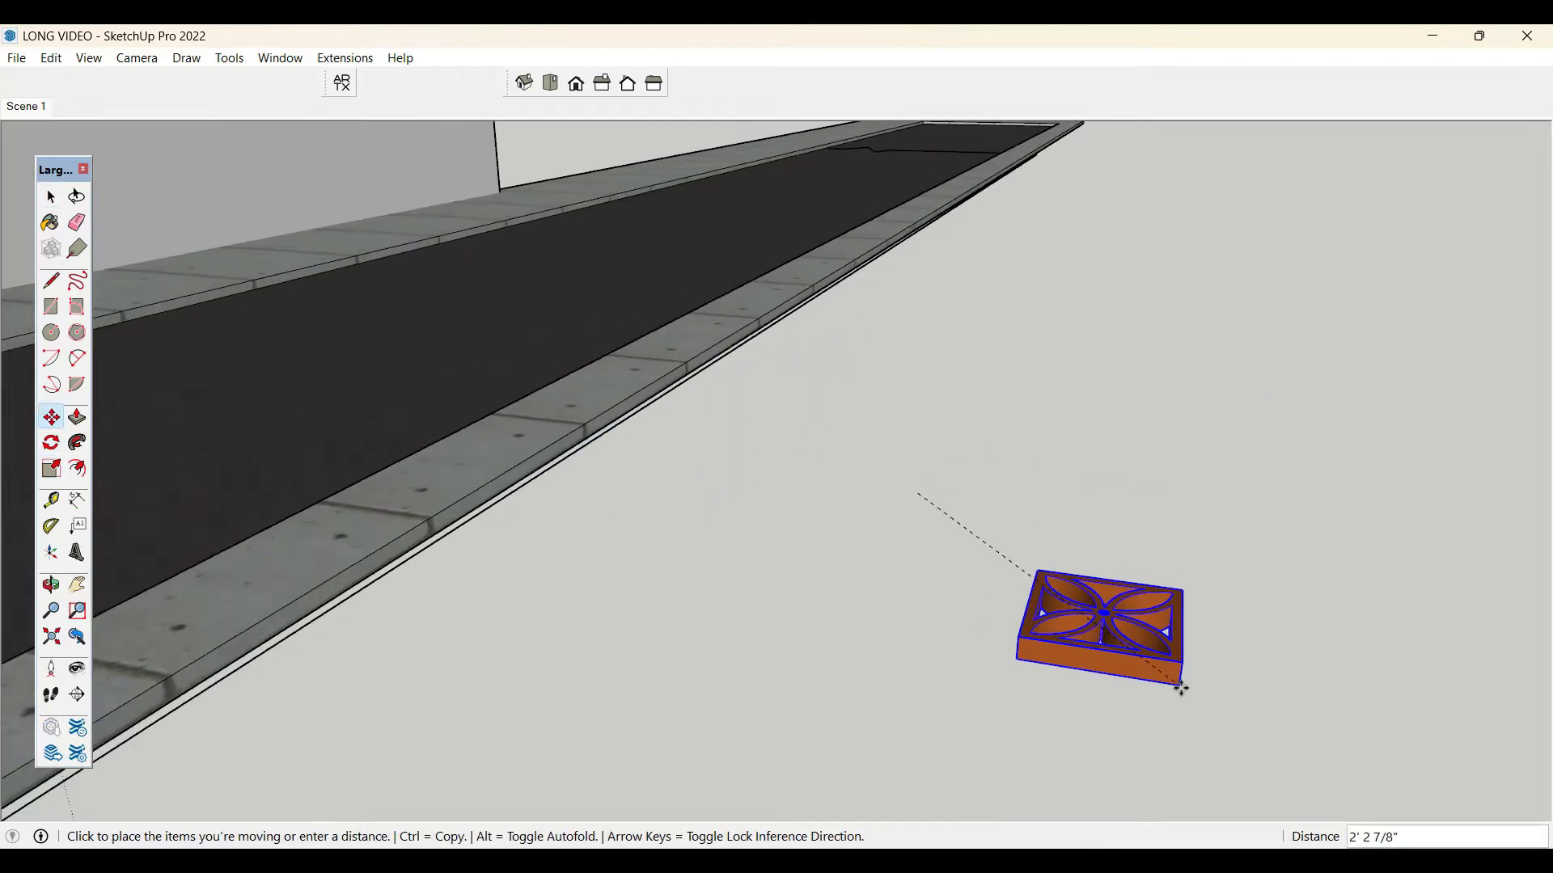
scroll(1181, 689, "down", 5)
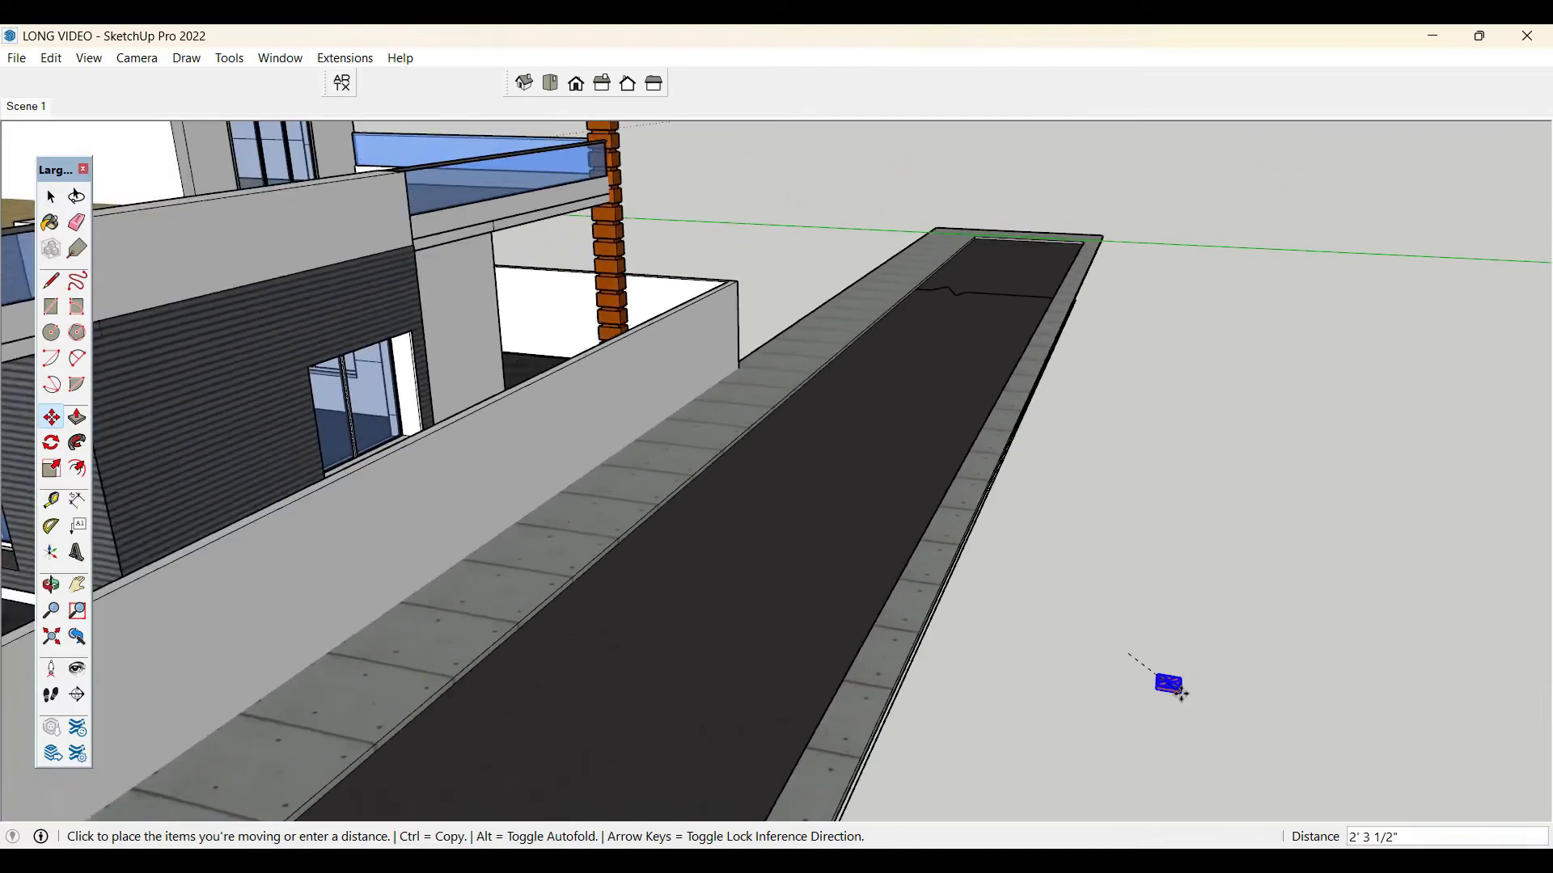
scroll(1180, 693, "down", 5)
middle_click_drag(425, 382, 488, 548)
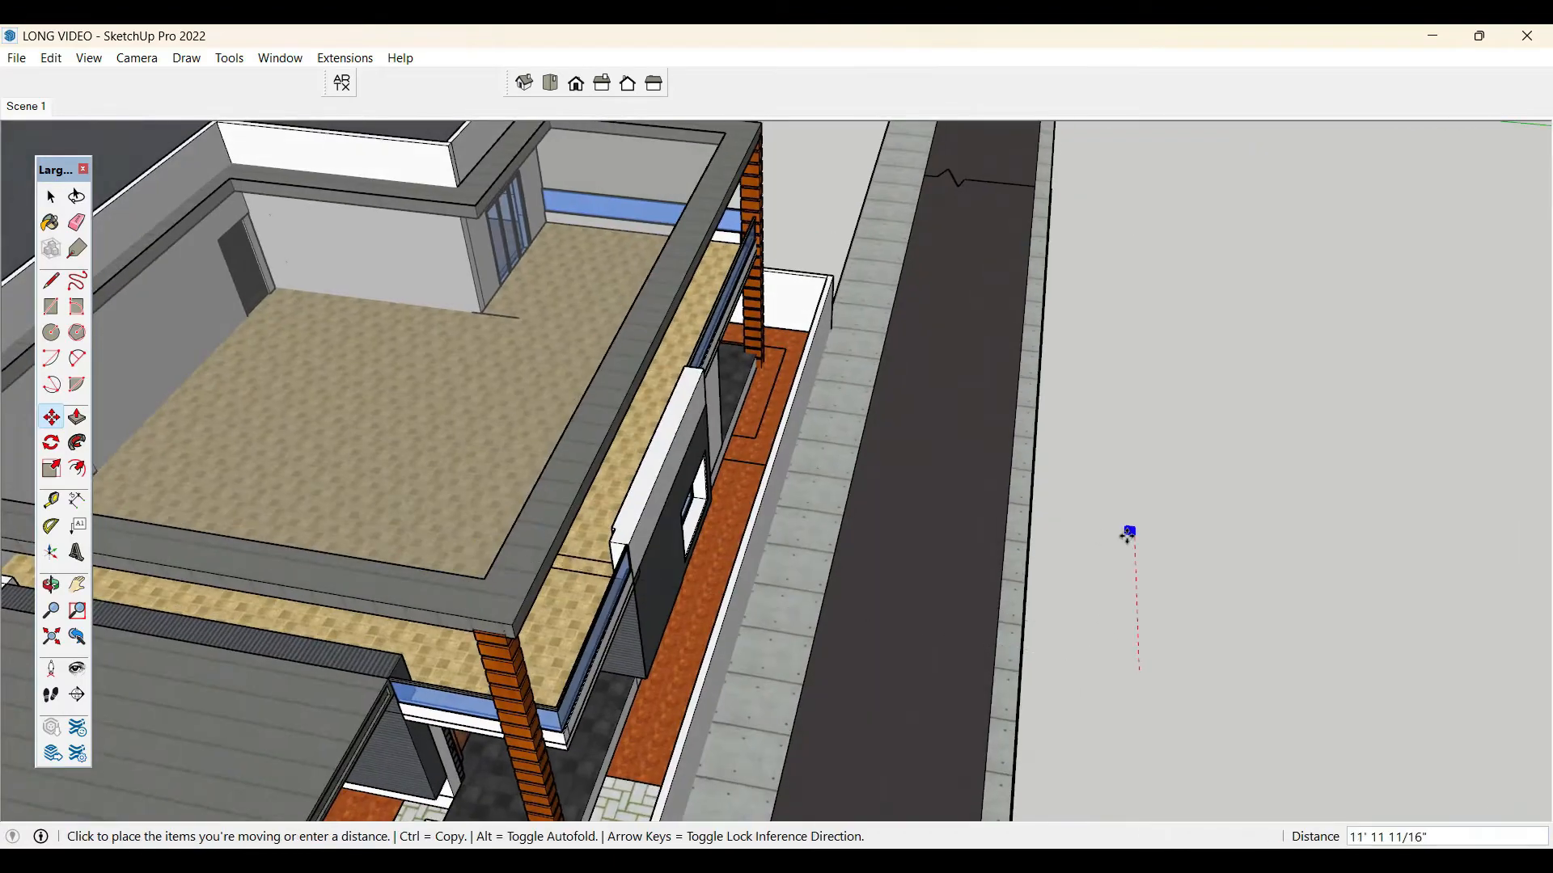
scroll(1128, 534, "down", 2)
scroll(249, 485, "up", 10)
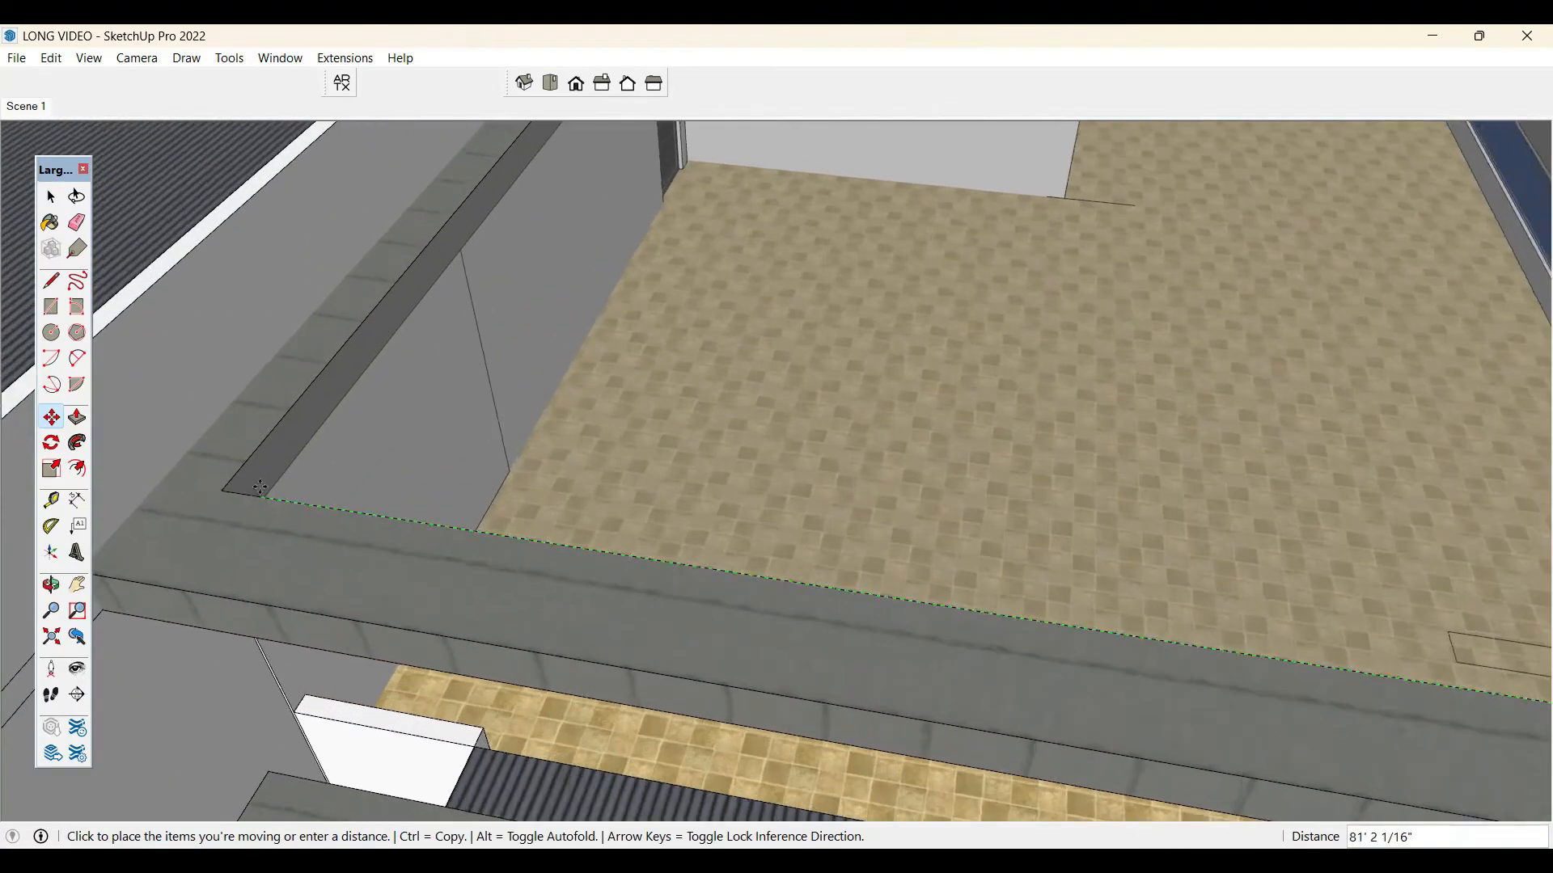
scroll(260, 489, "up", 3)
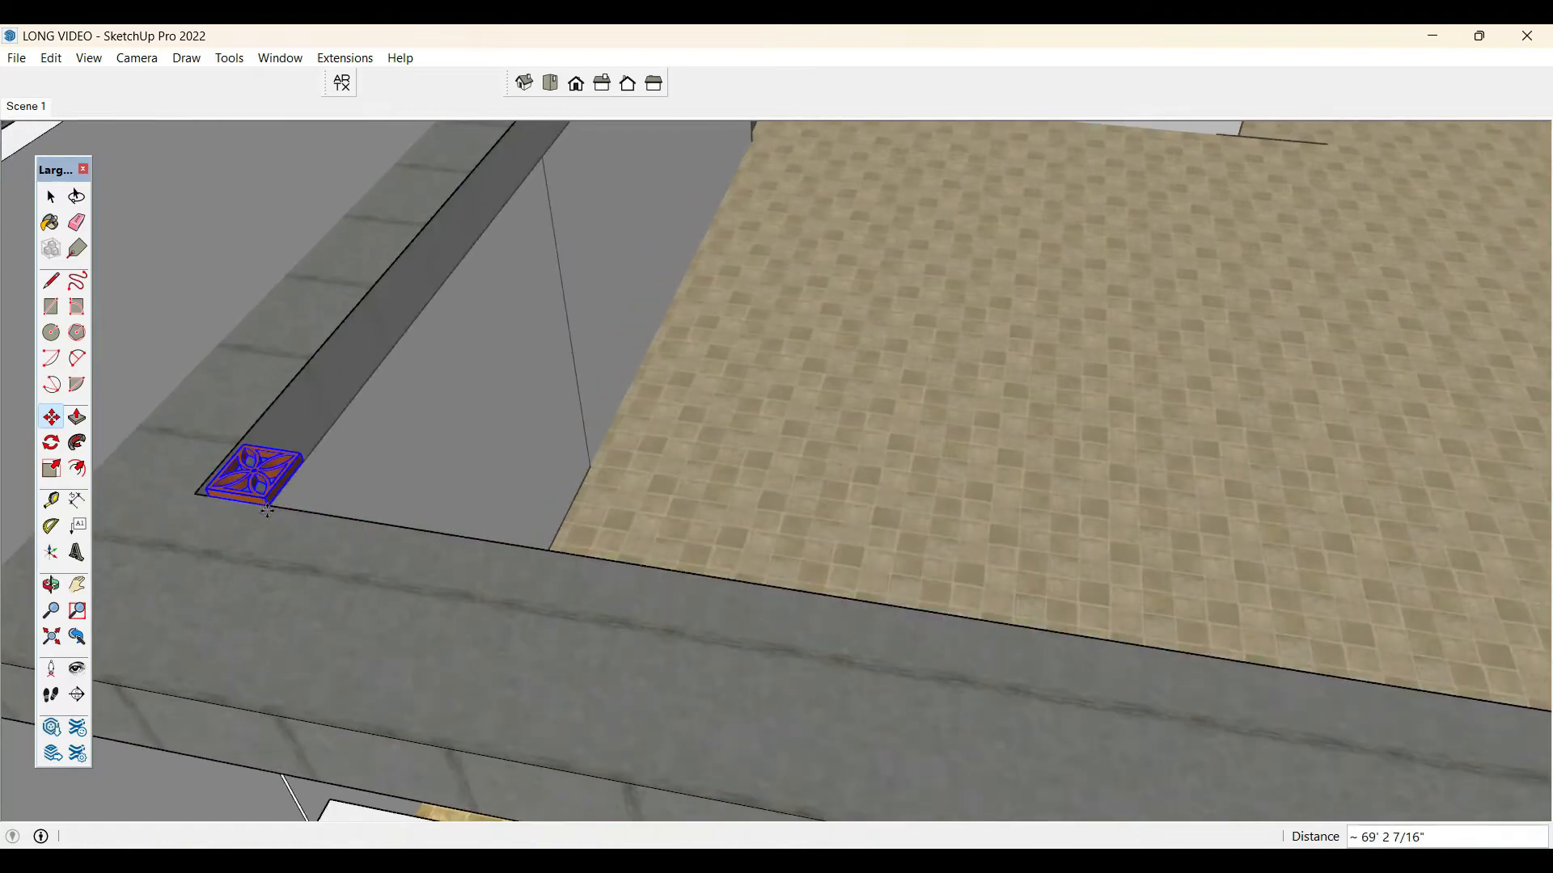
left_click(212, 489)
scroll(214, 487, "up", 5)
left_click(219, 484)
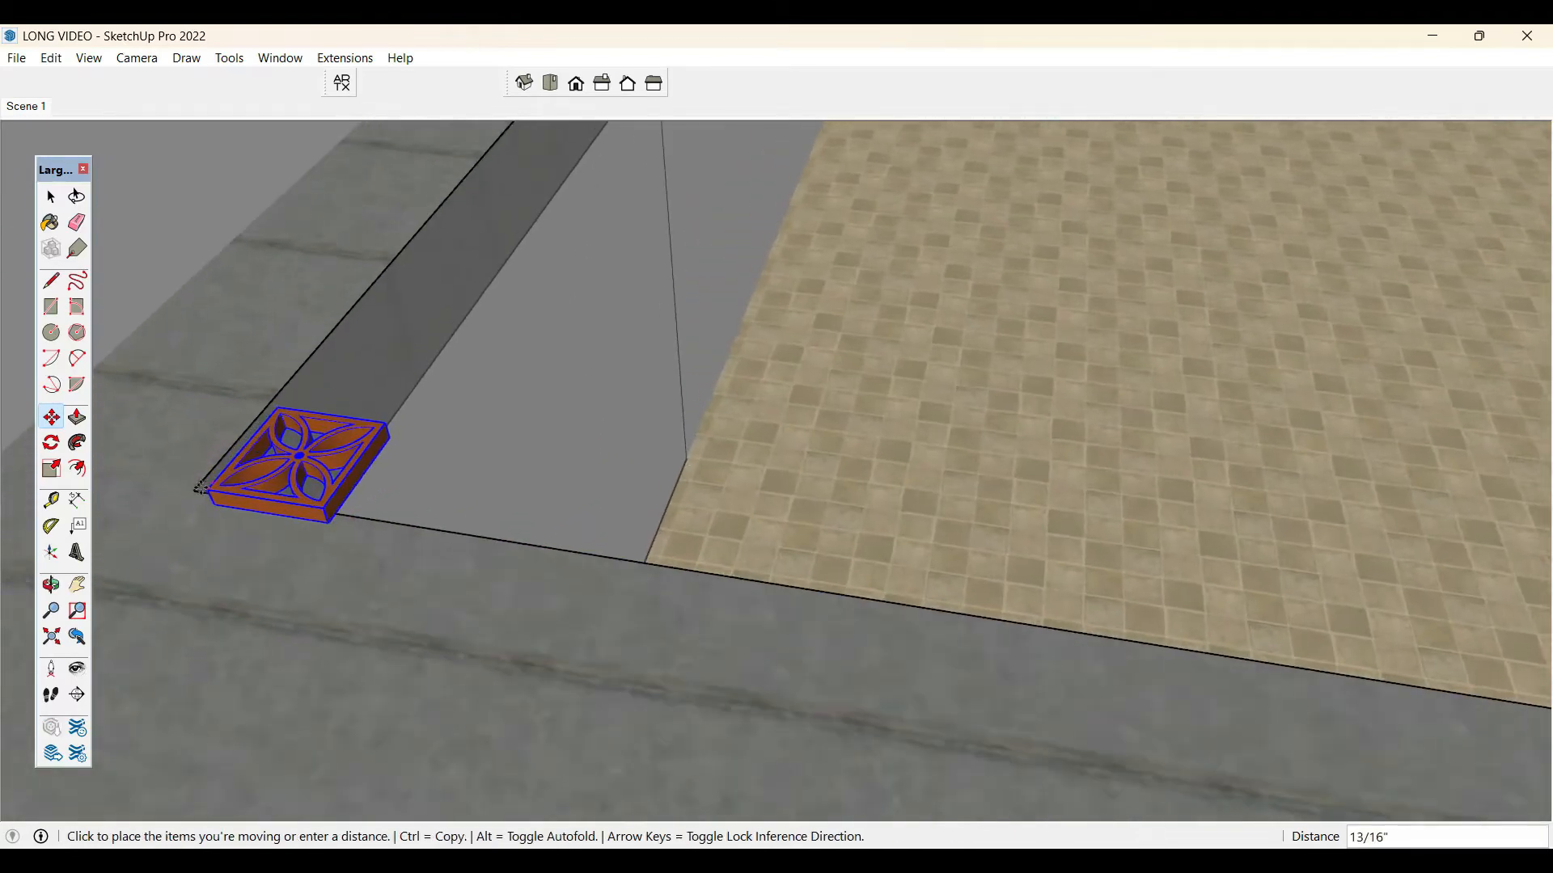
scroll(202, 489, "up", 2)
left_click(194, 490)
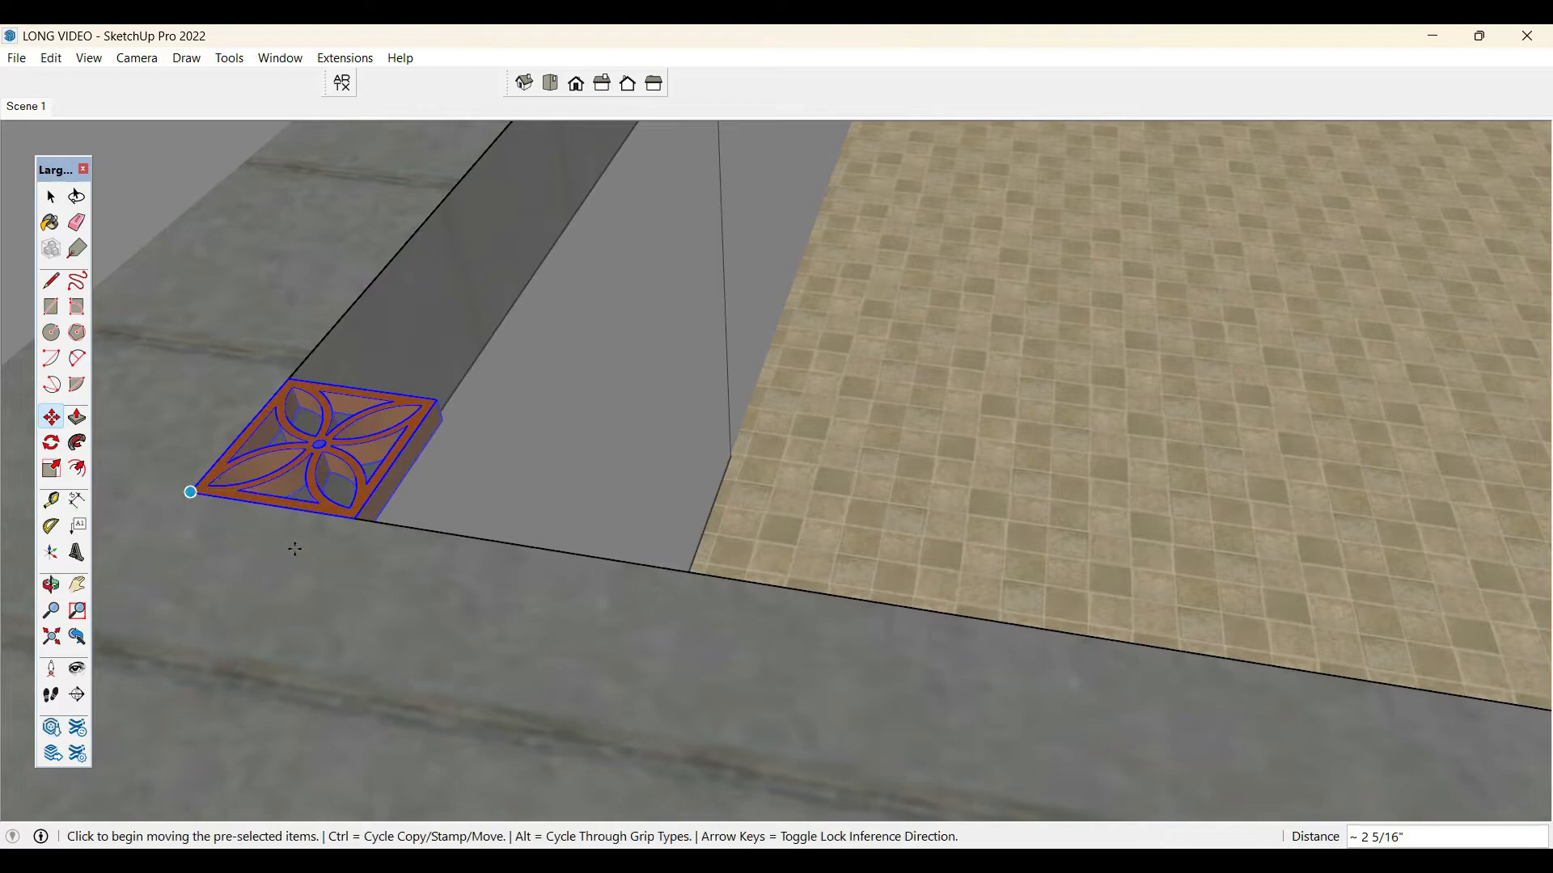
key("space")
- Stretch the breeze block along its blue scale direction, following the roof frame's inner edge
scroll(406, 623, "down", 2)
middle_click_drag(402, 558, 420, 339)
middle_click_drag(738, 596, 894, 639)
scroll(810, 619, "up", 4)
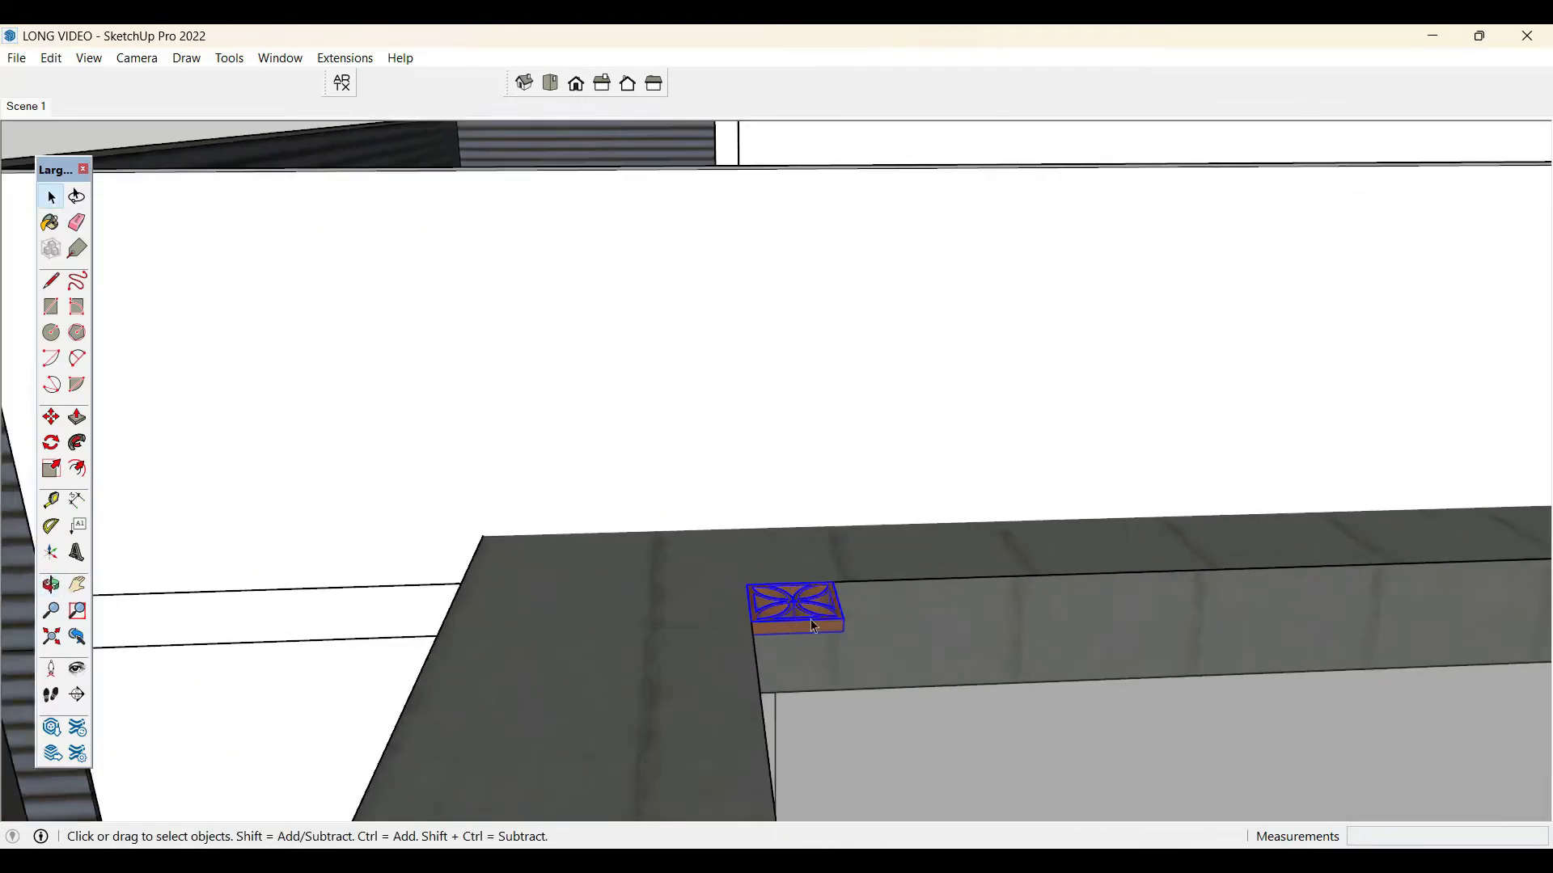
key("s")
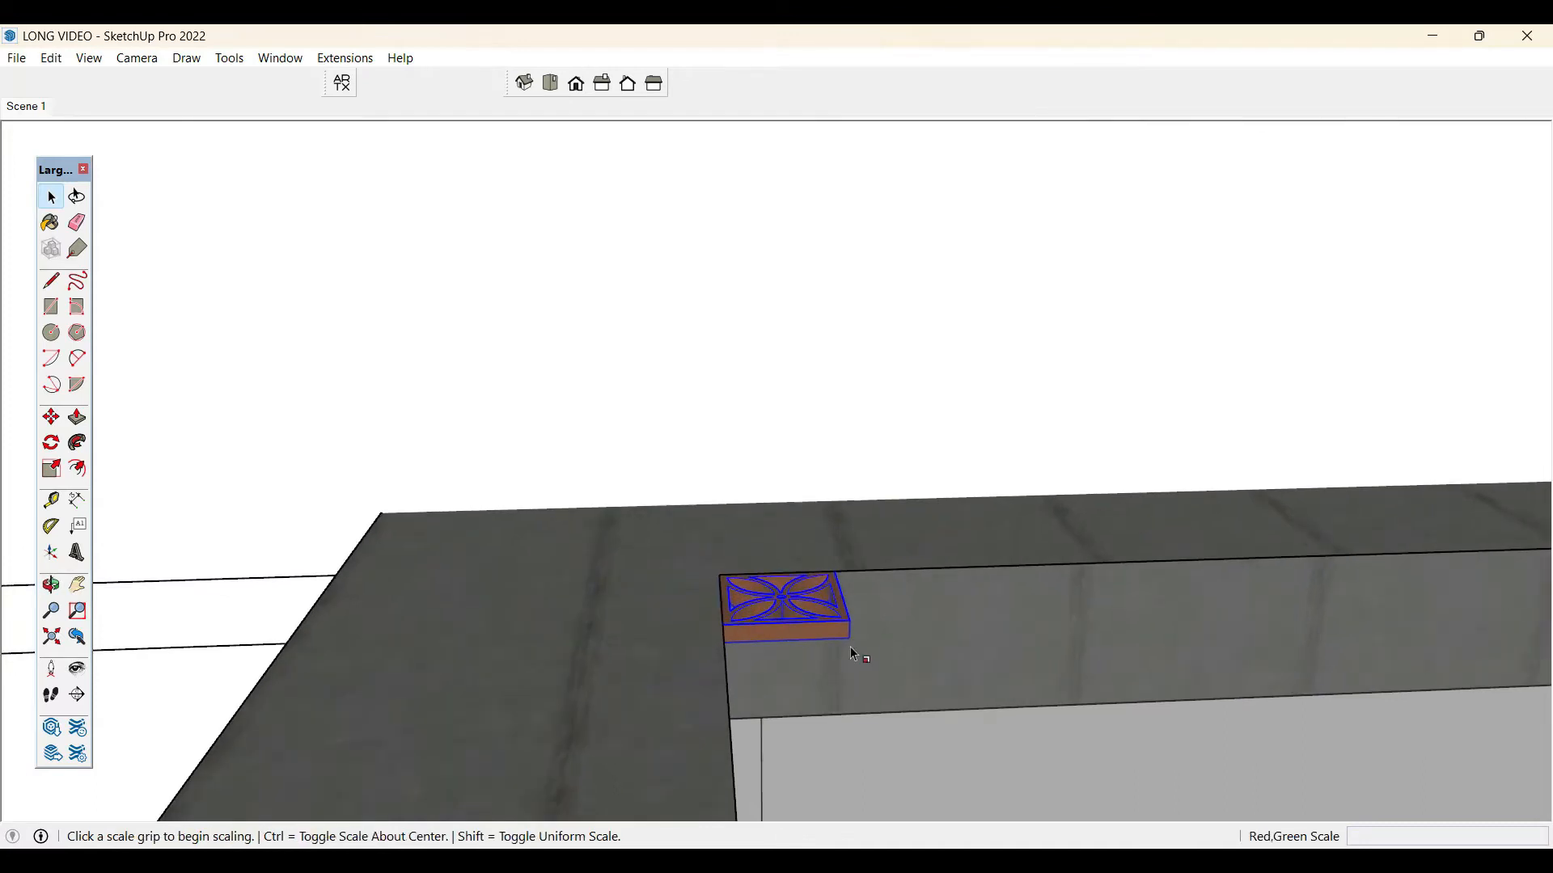
middle_click_drag(796, 632, 943, 595)
left_click(883, 629)
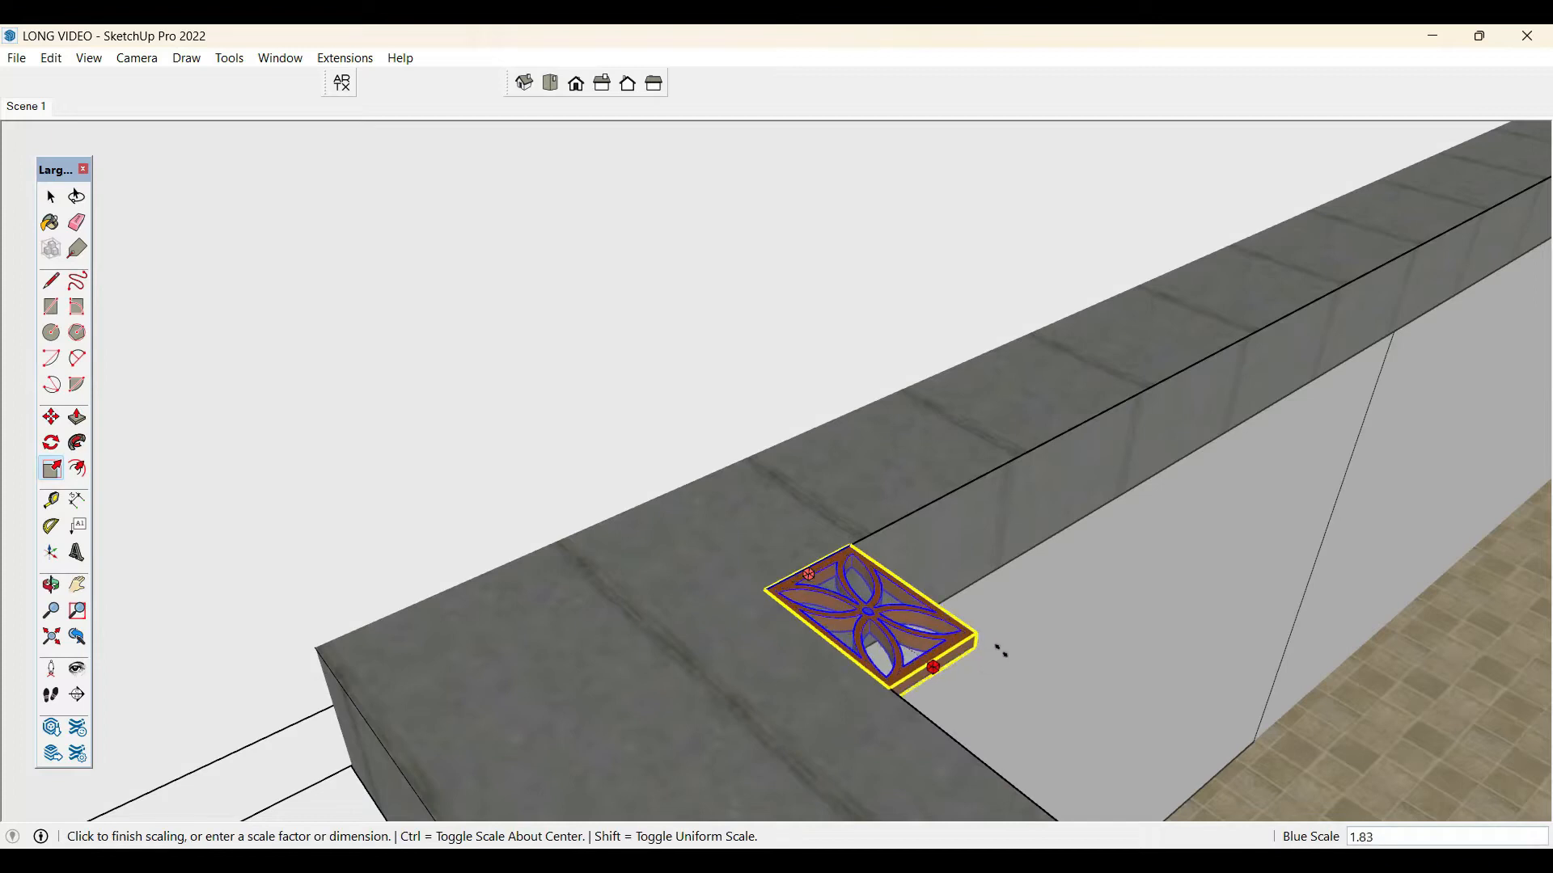
left_click(888, 627)
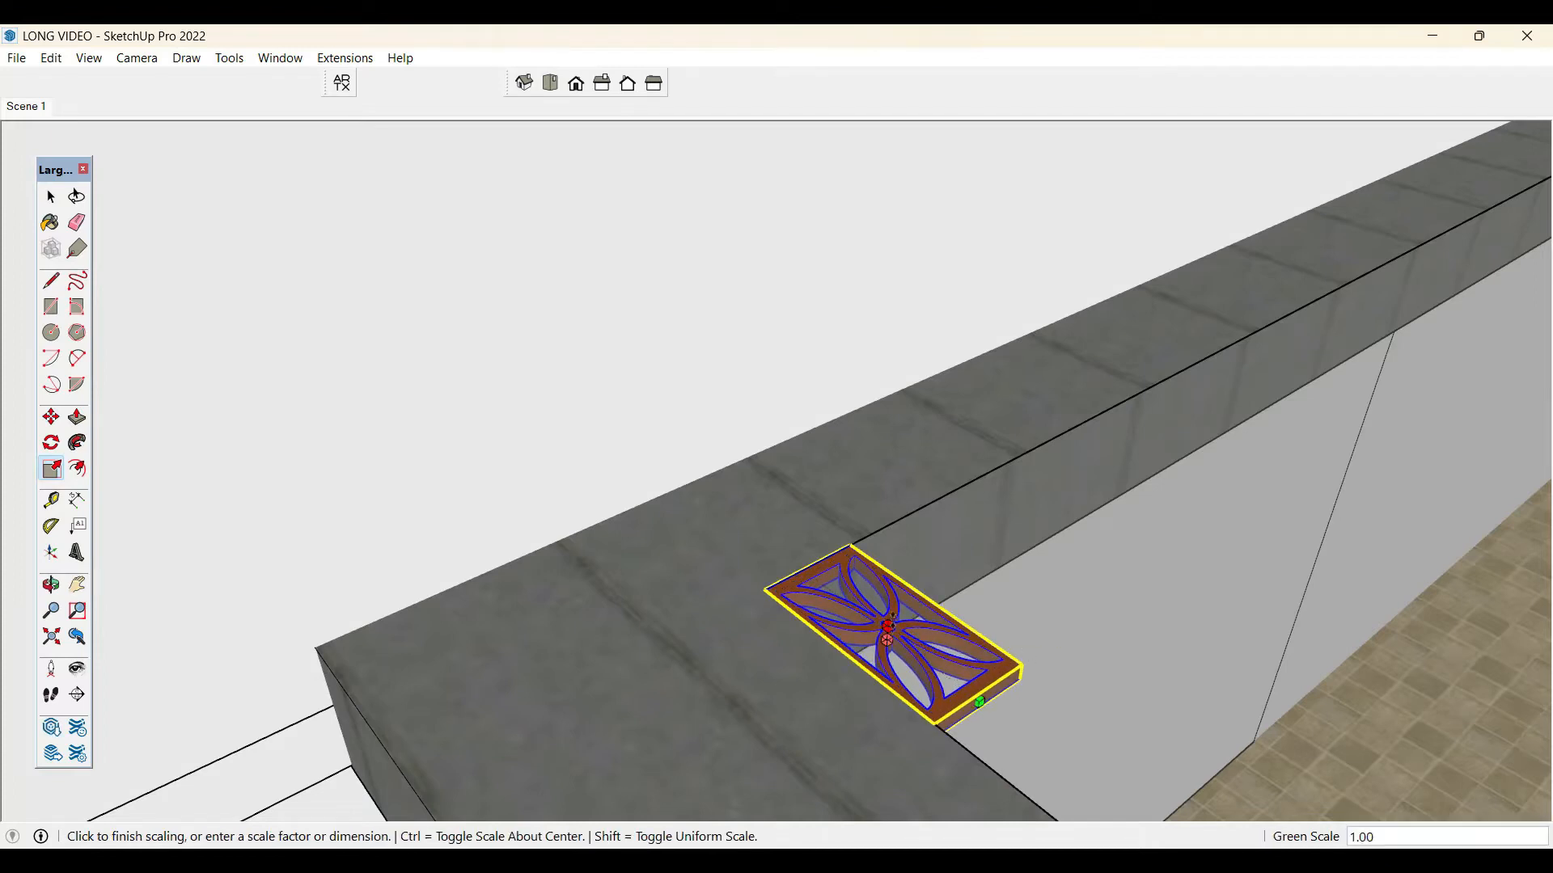
key("space")
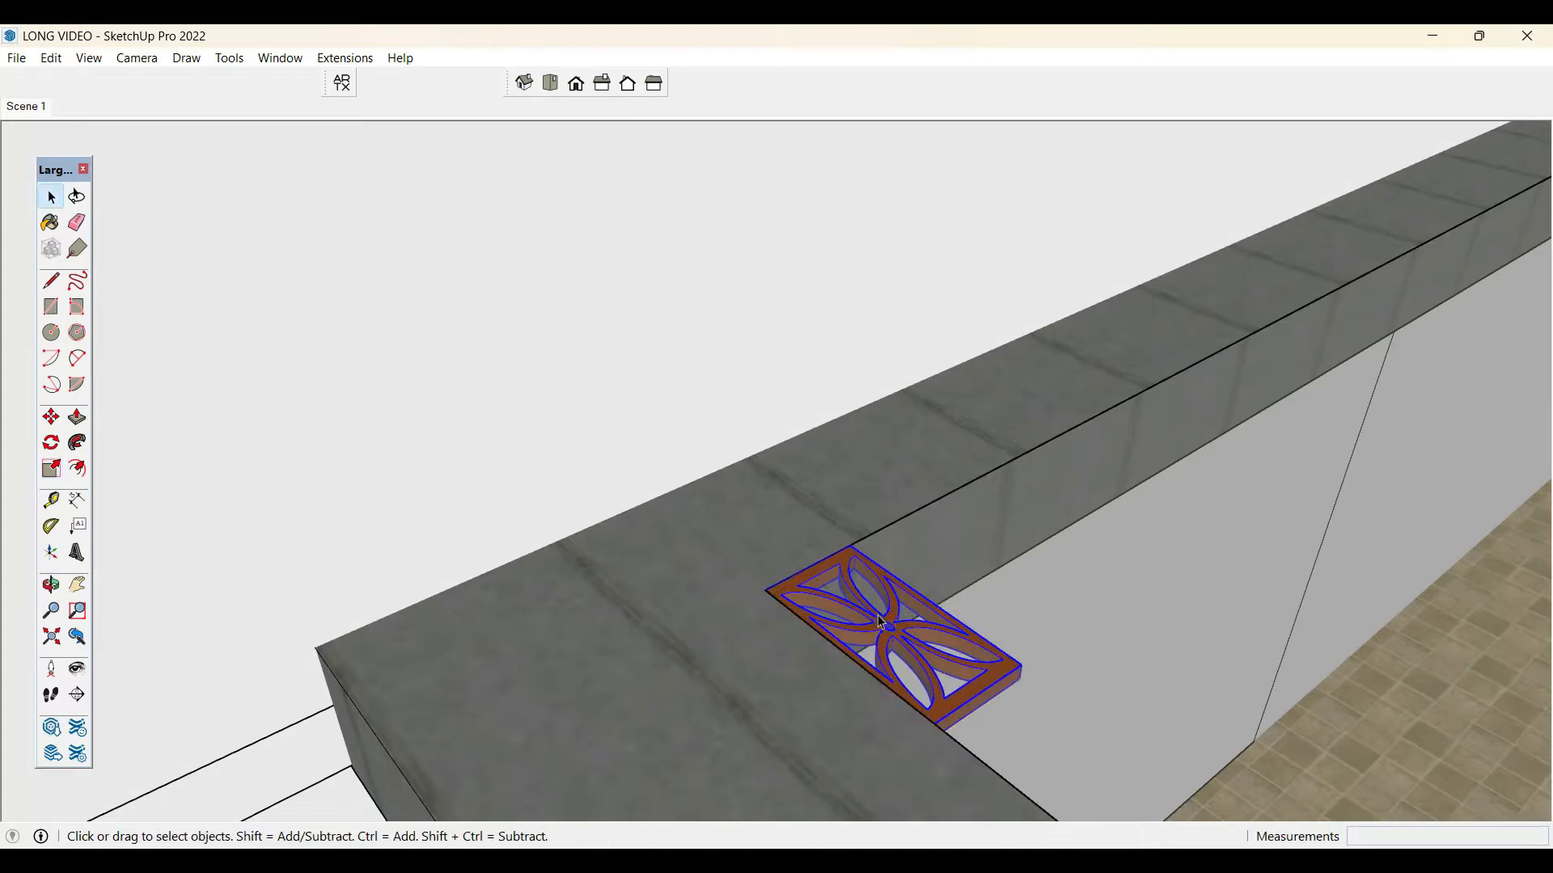
- Move the breeze block away from the corner along the opening's edge and widen it along its red scale direction until roughly square
key("m")
left_click(879, 620)
left_click(1098, 627)
key("space")
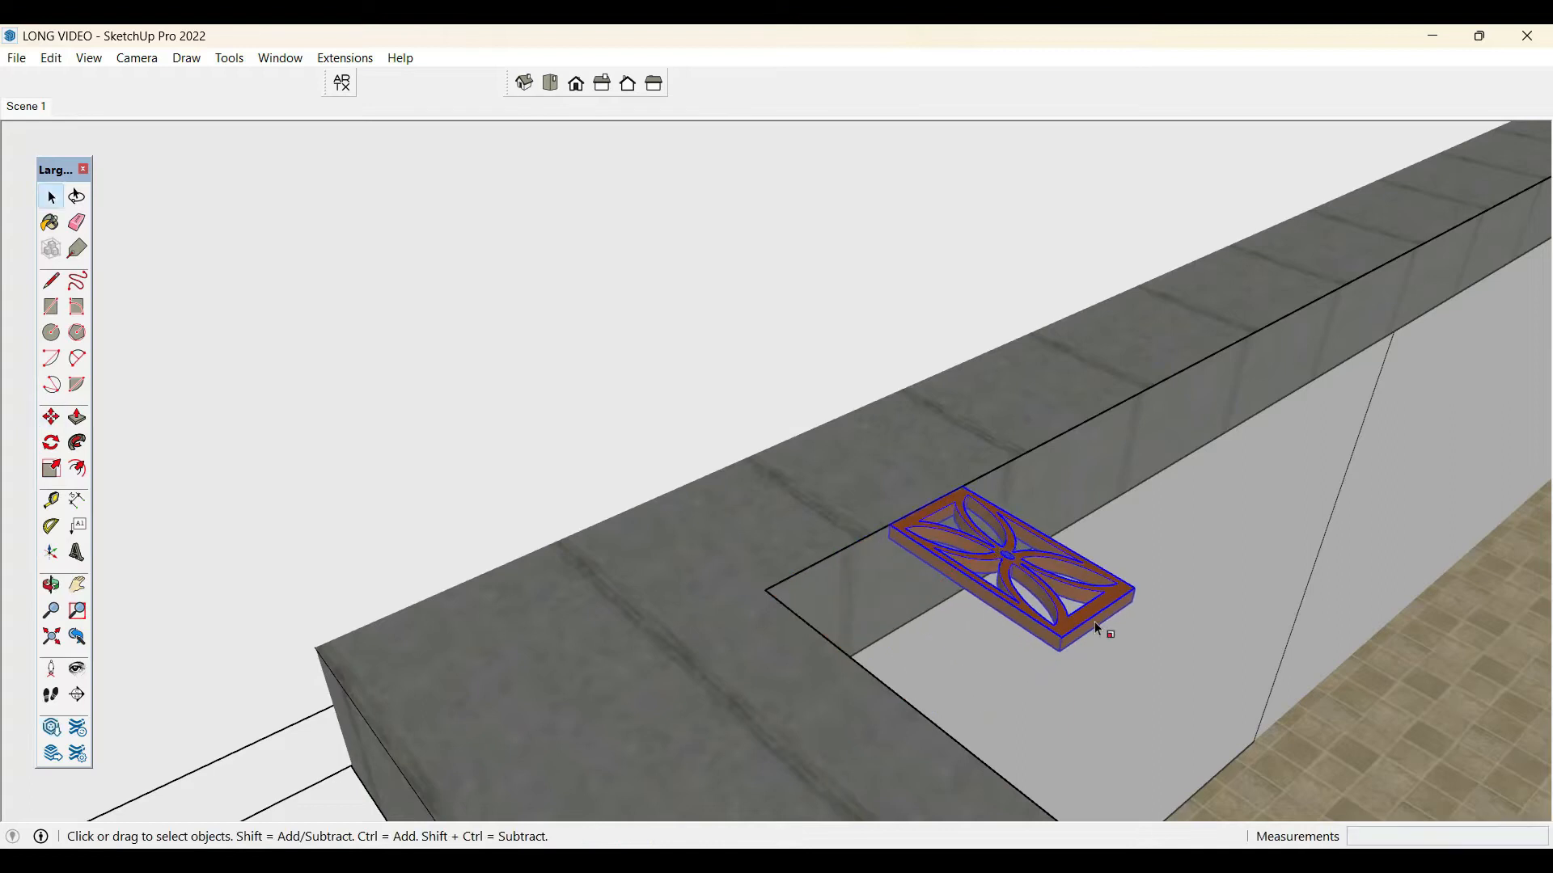
key("s")
left_click(969, 583)
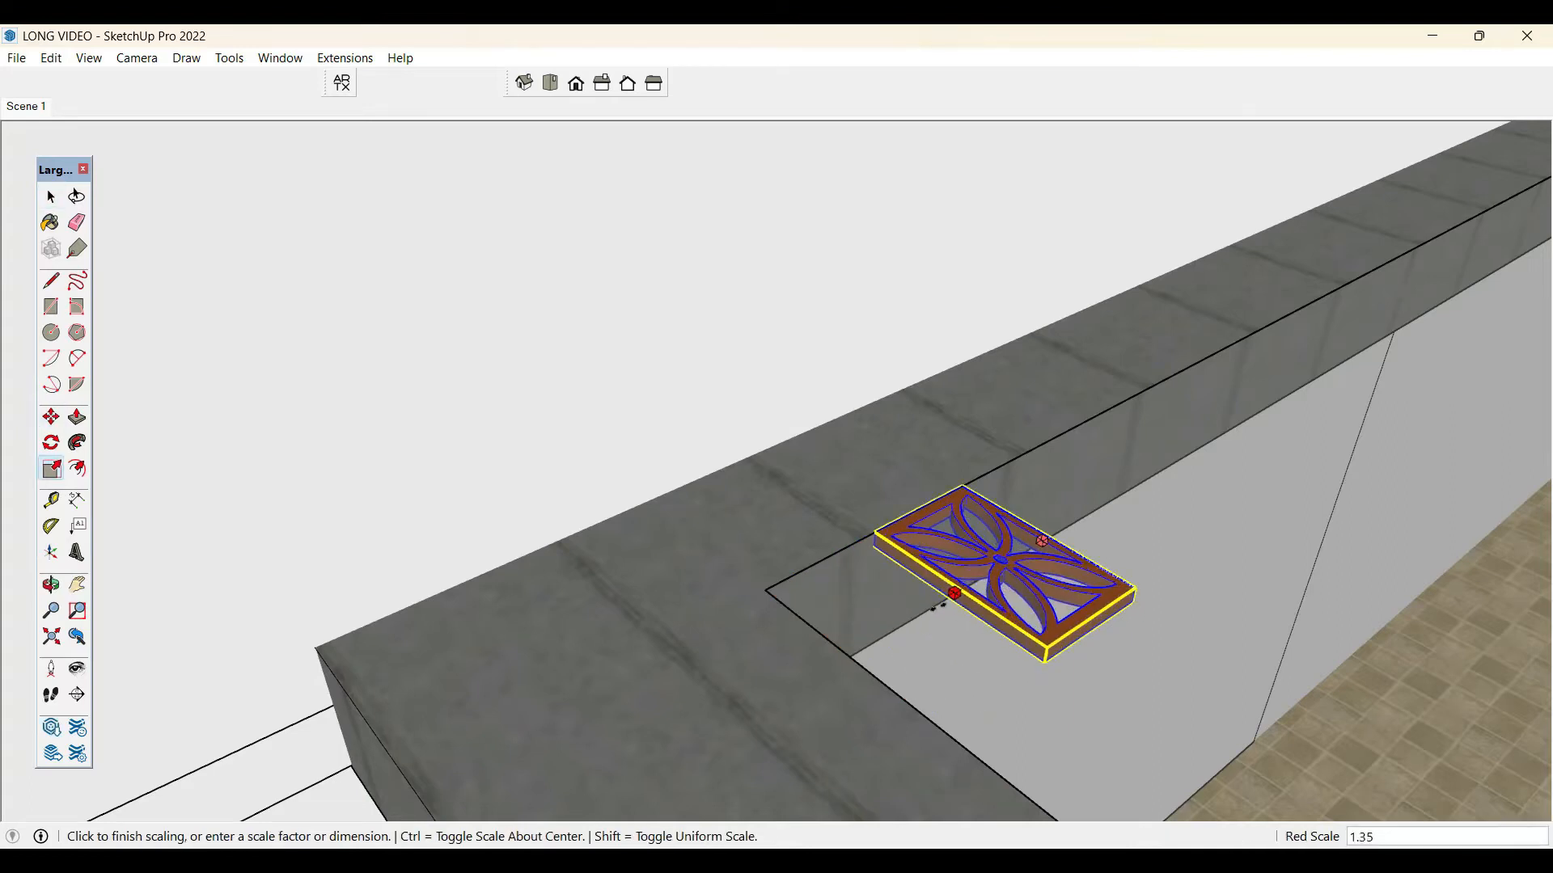
key("space")
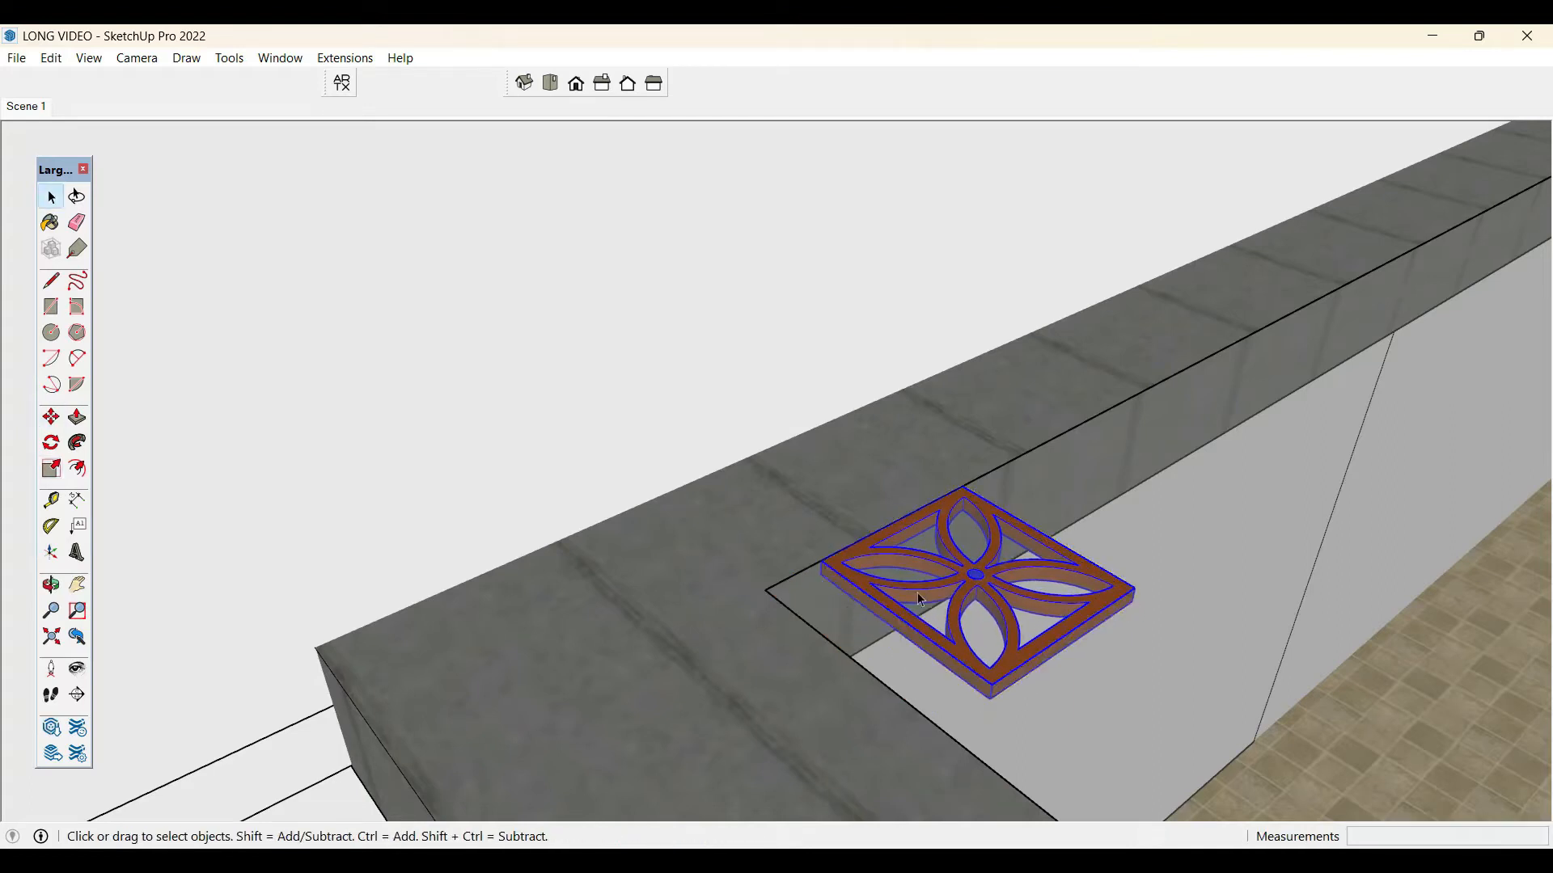
- Move the widened breeze block back so its corner meets the inner corner of the roof frame
key("m")
scroll(826, 560, "up", 2)
left_click(800, 555)
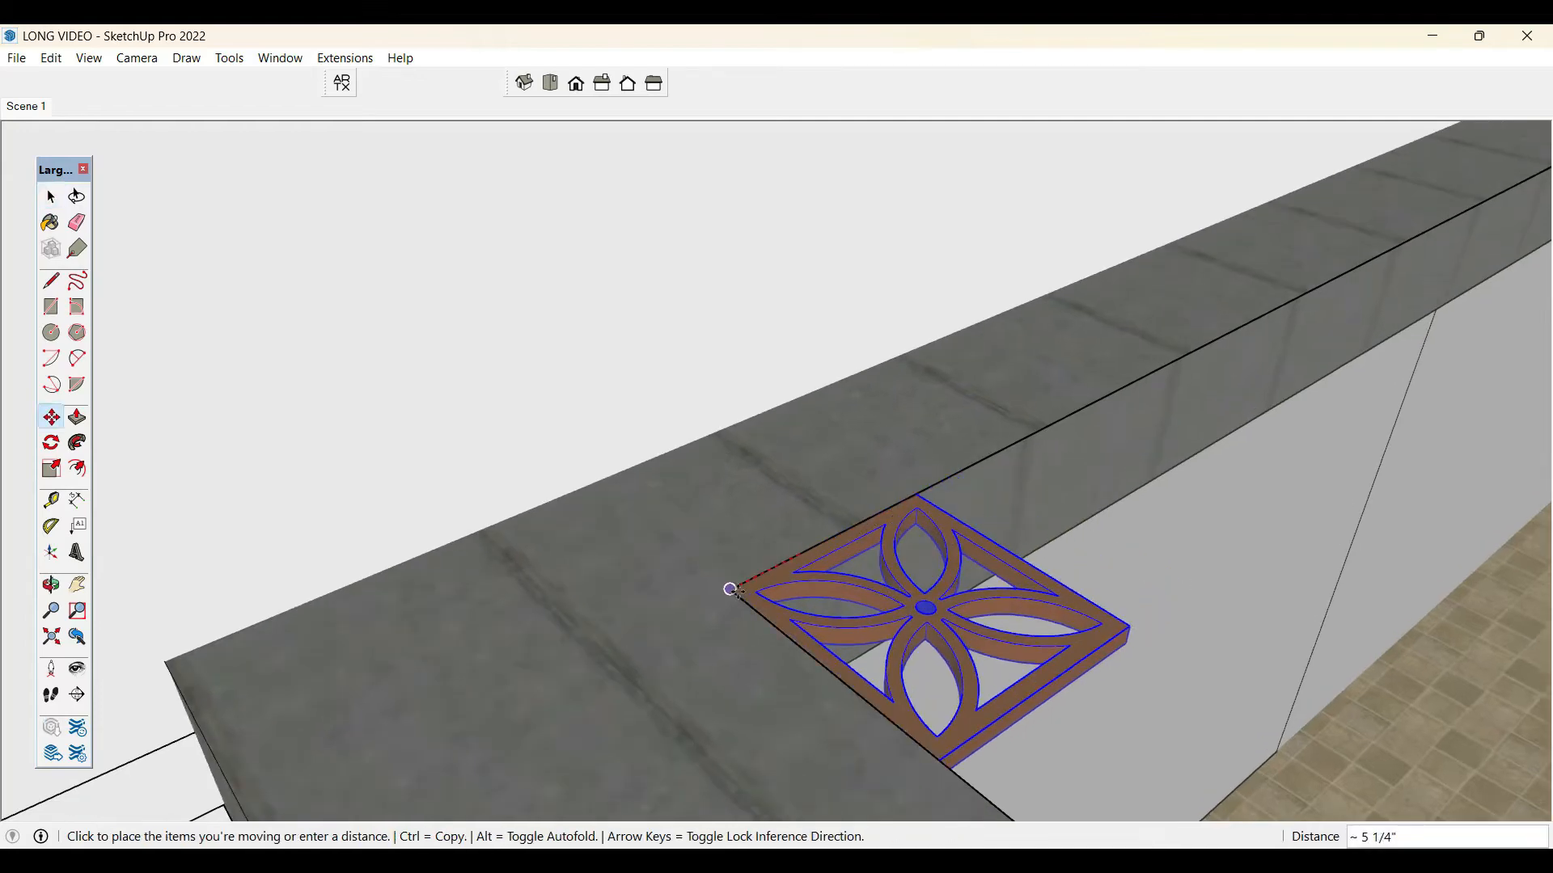
key("space")
- Enlarge the breeze block in both horizontal directions, keeping it anchored at the roof frame's inner corner
scroll(558, 453, "down", 4)
middle_click_drag(668, 564, 794, 653)
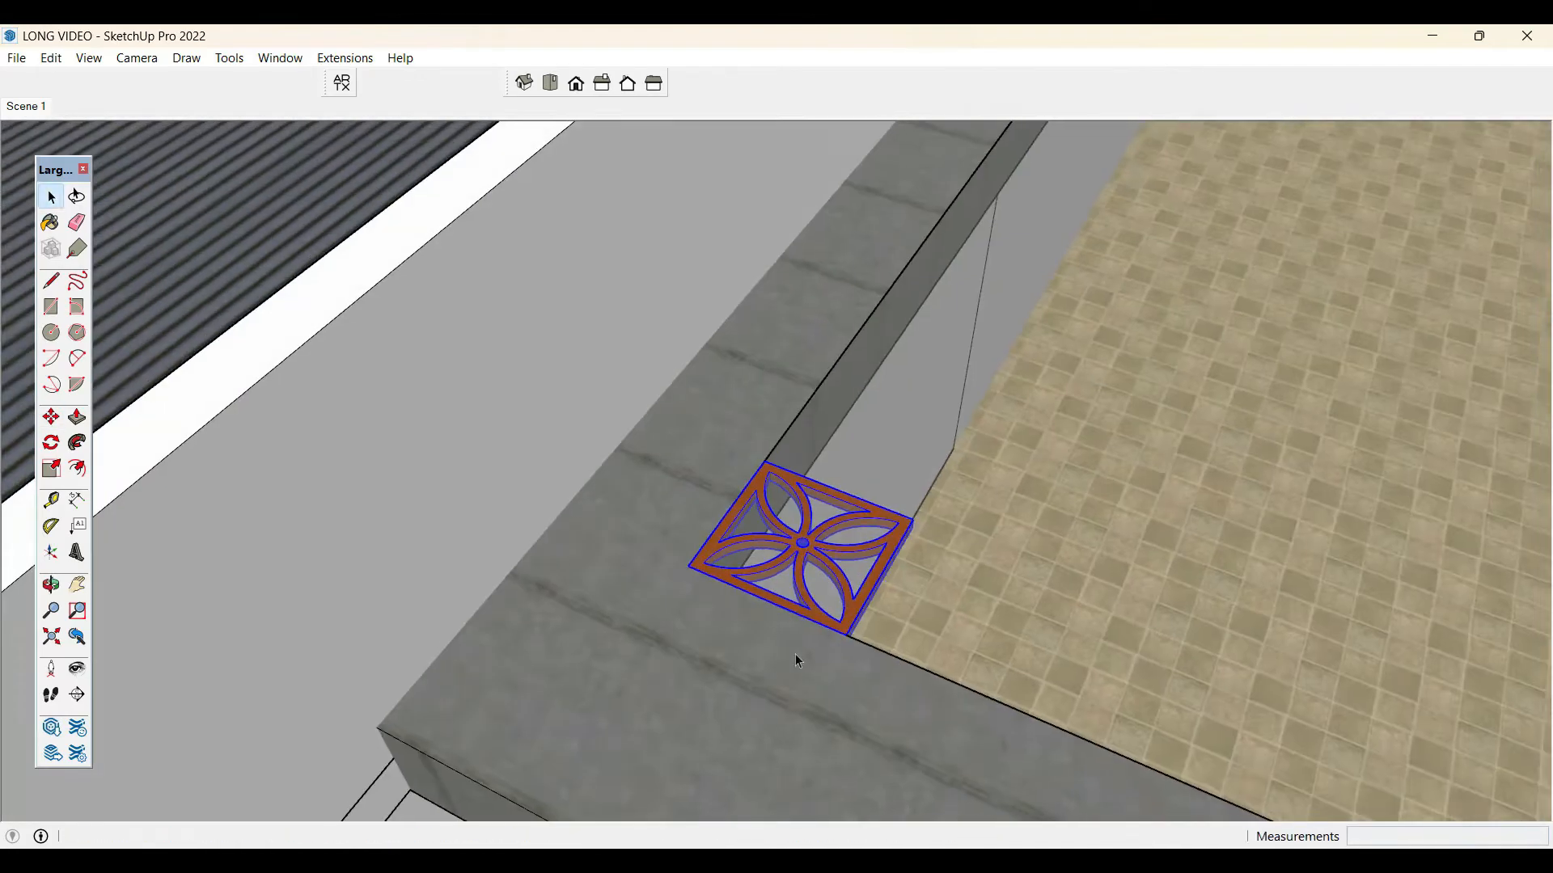
scroll(579, 678, "down", 2)
scroll(558, 684, "down", 4)
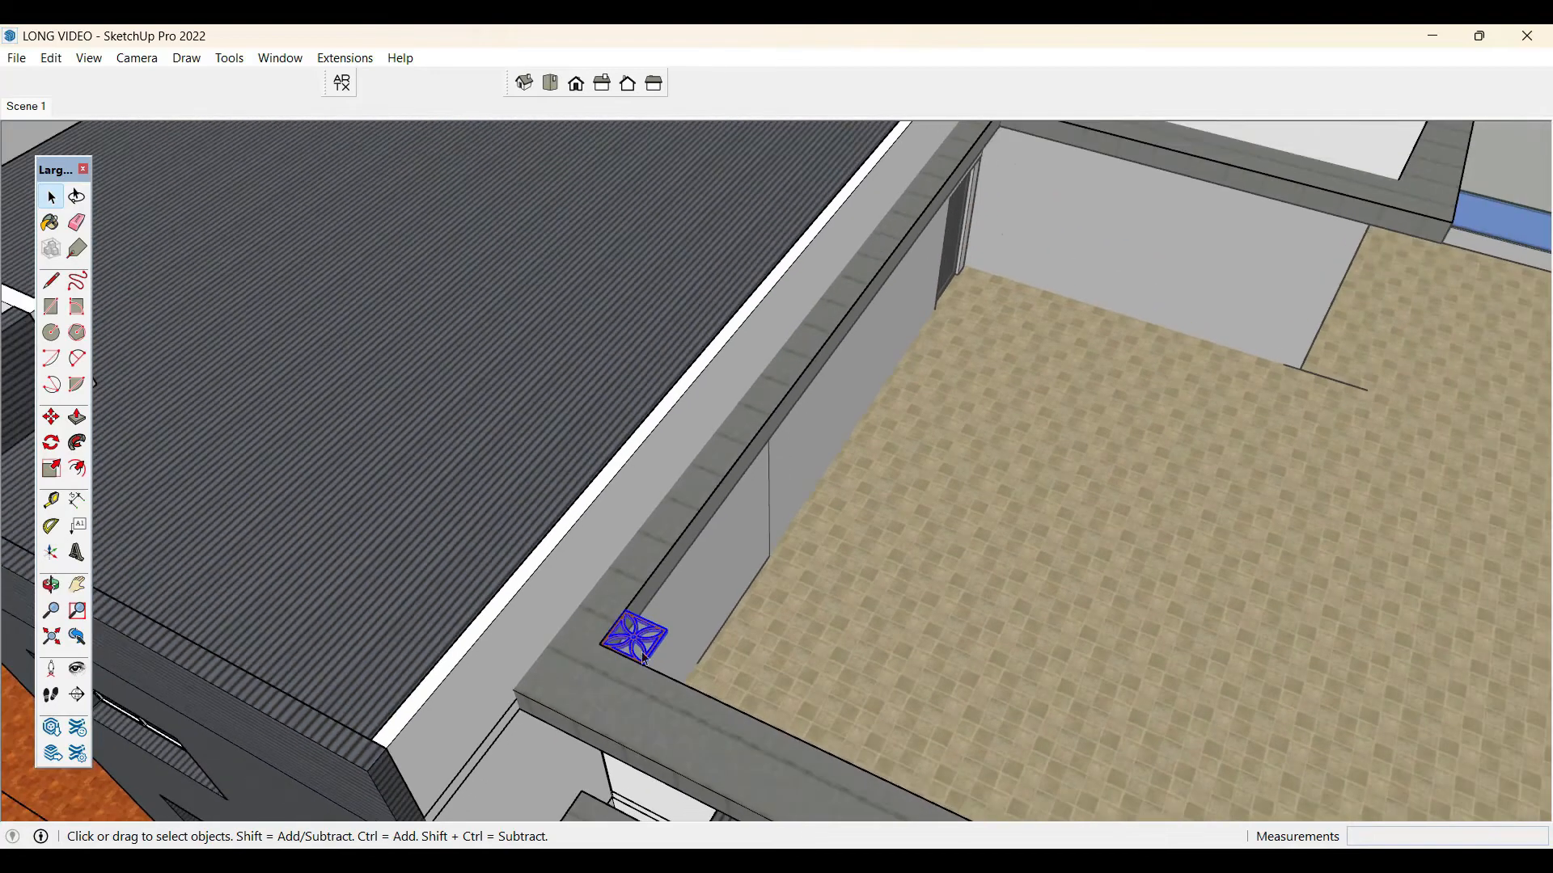
scroll(716, 623, "up", 2)
scroll(717, 627, "up", 1)
key("s")
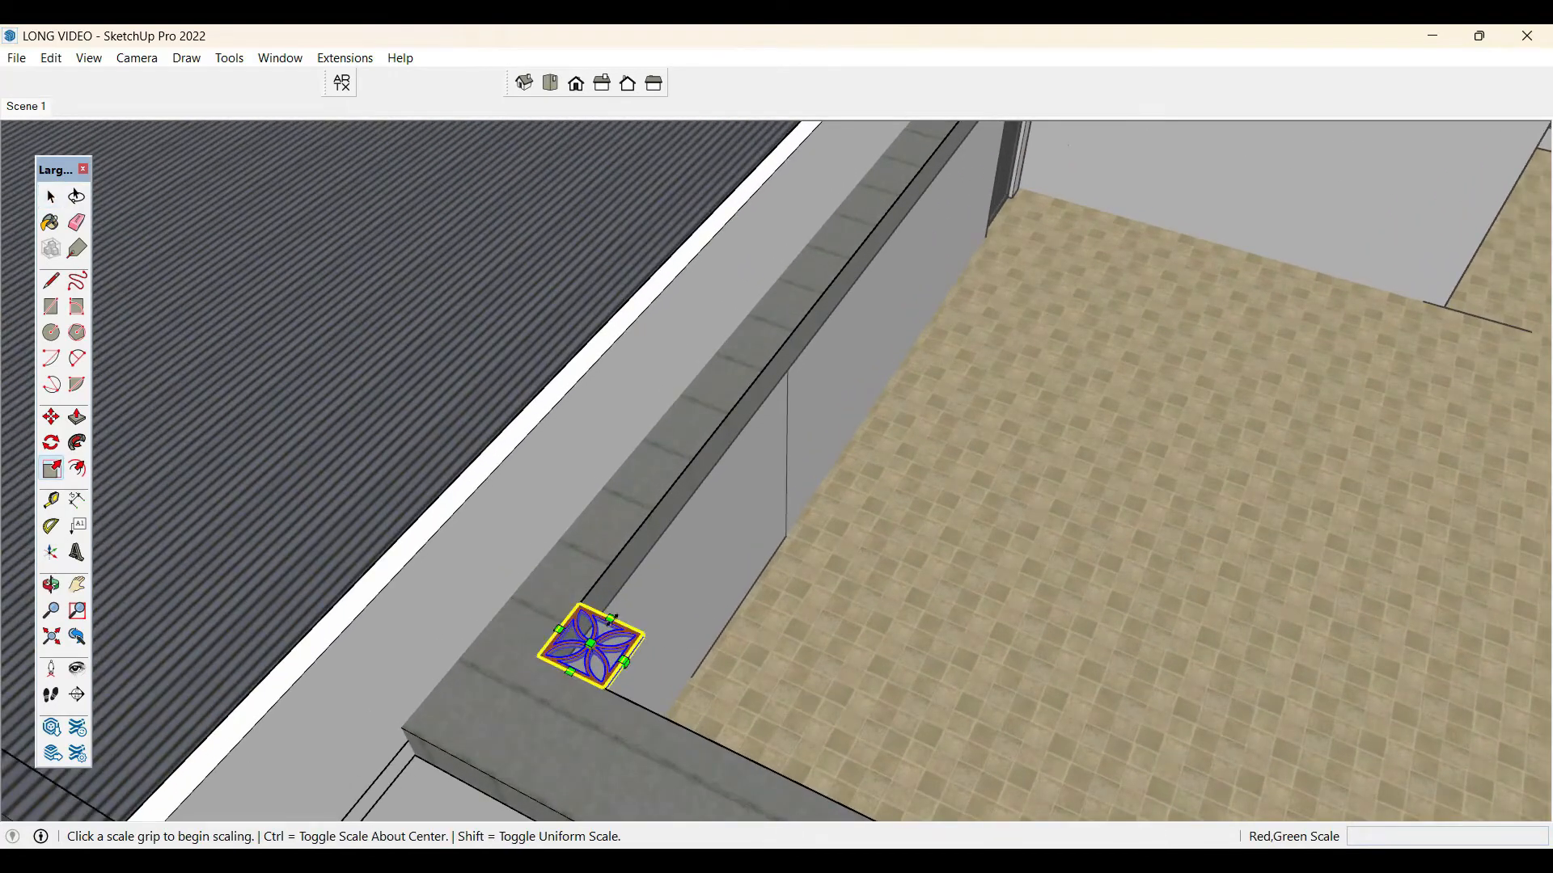
left_click_drag(612, 620, 701, 659)
key("space")
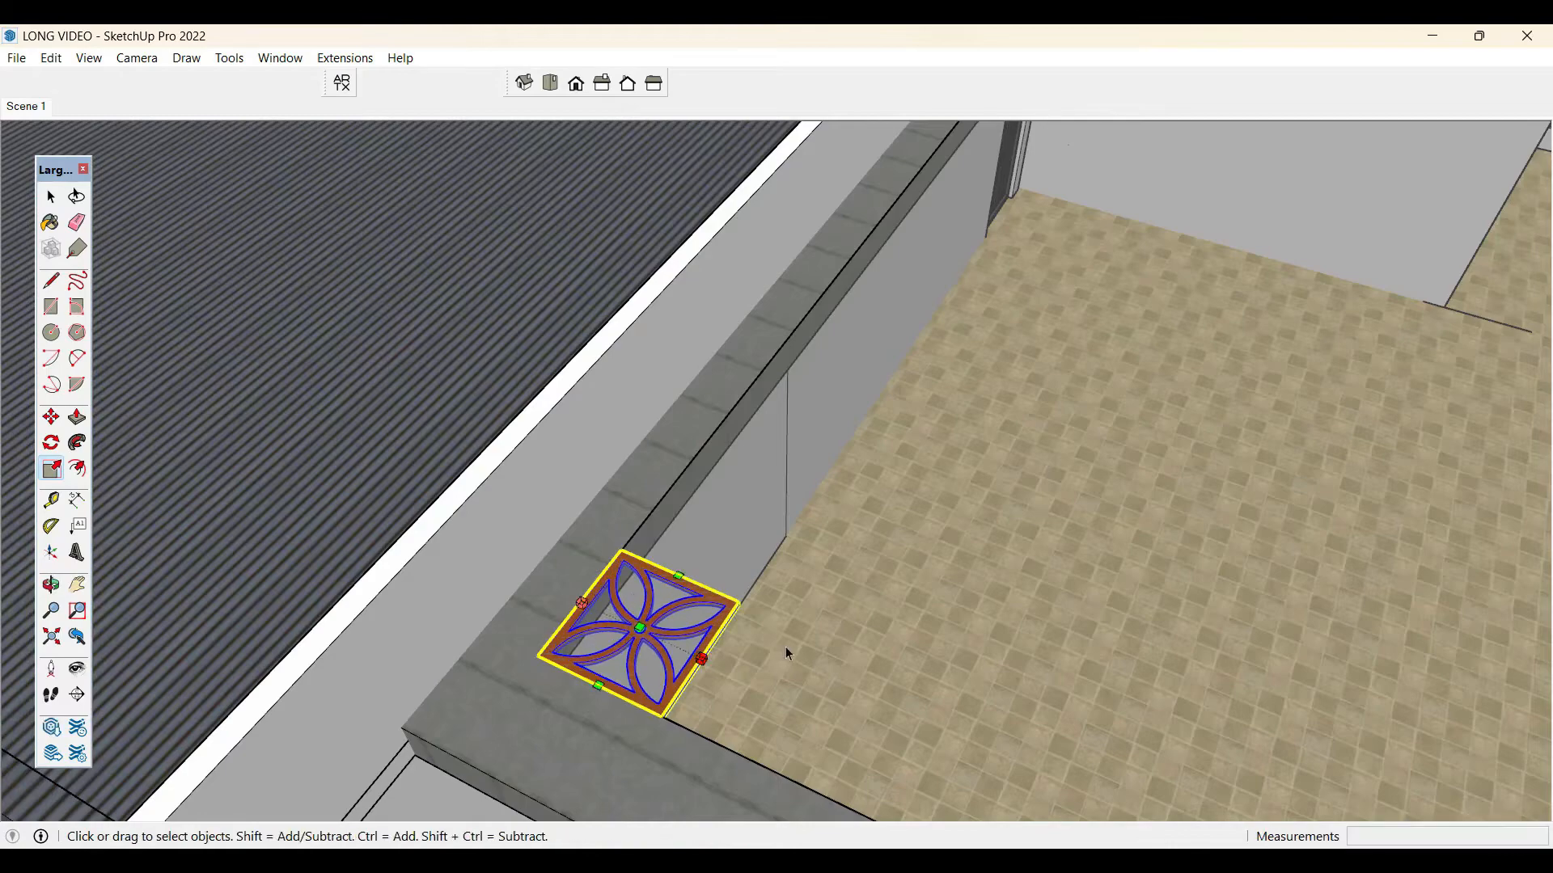
- Copy the breeze block edge to edge along the roof frame's front inner edge and multiply the copy with *20
key("m")
left_click(588, 680)
key("ctrl")
scroll(645, 712, "up", 4)
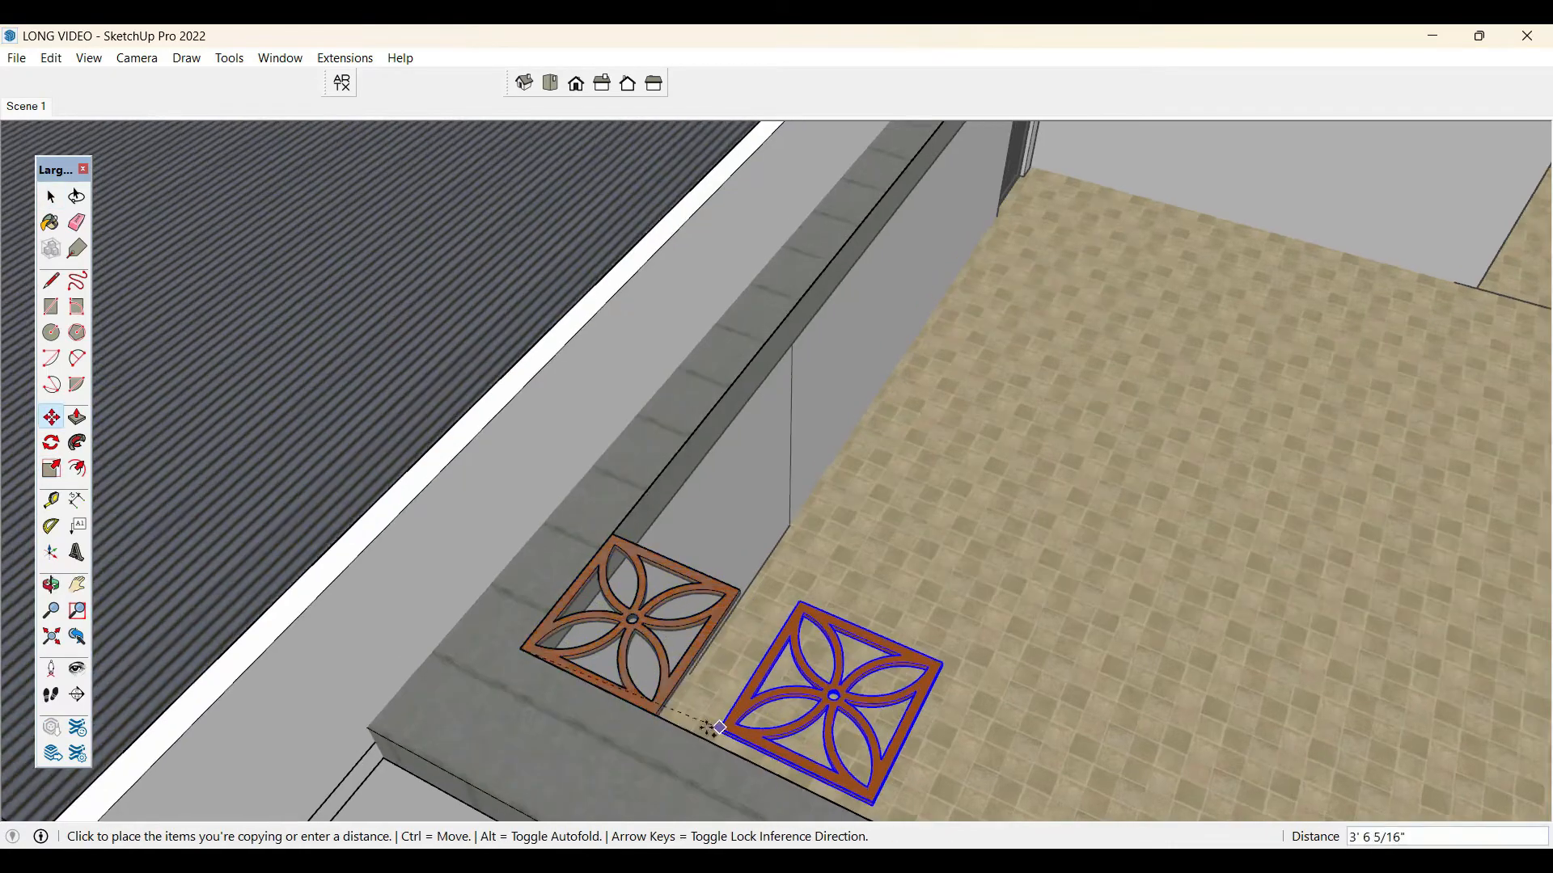
left_click(643, 712)
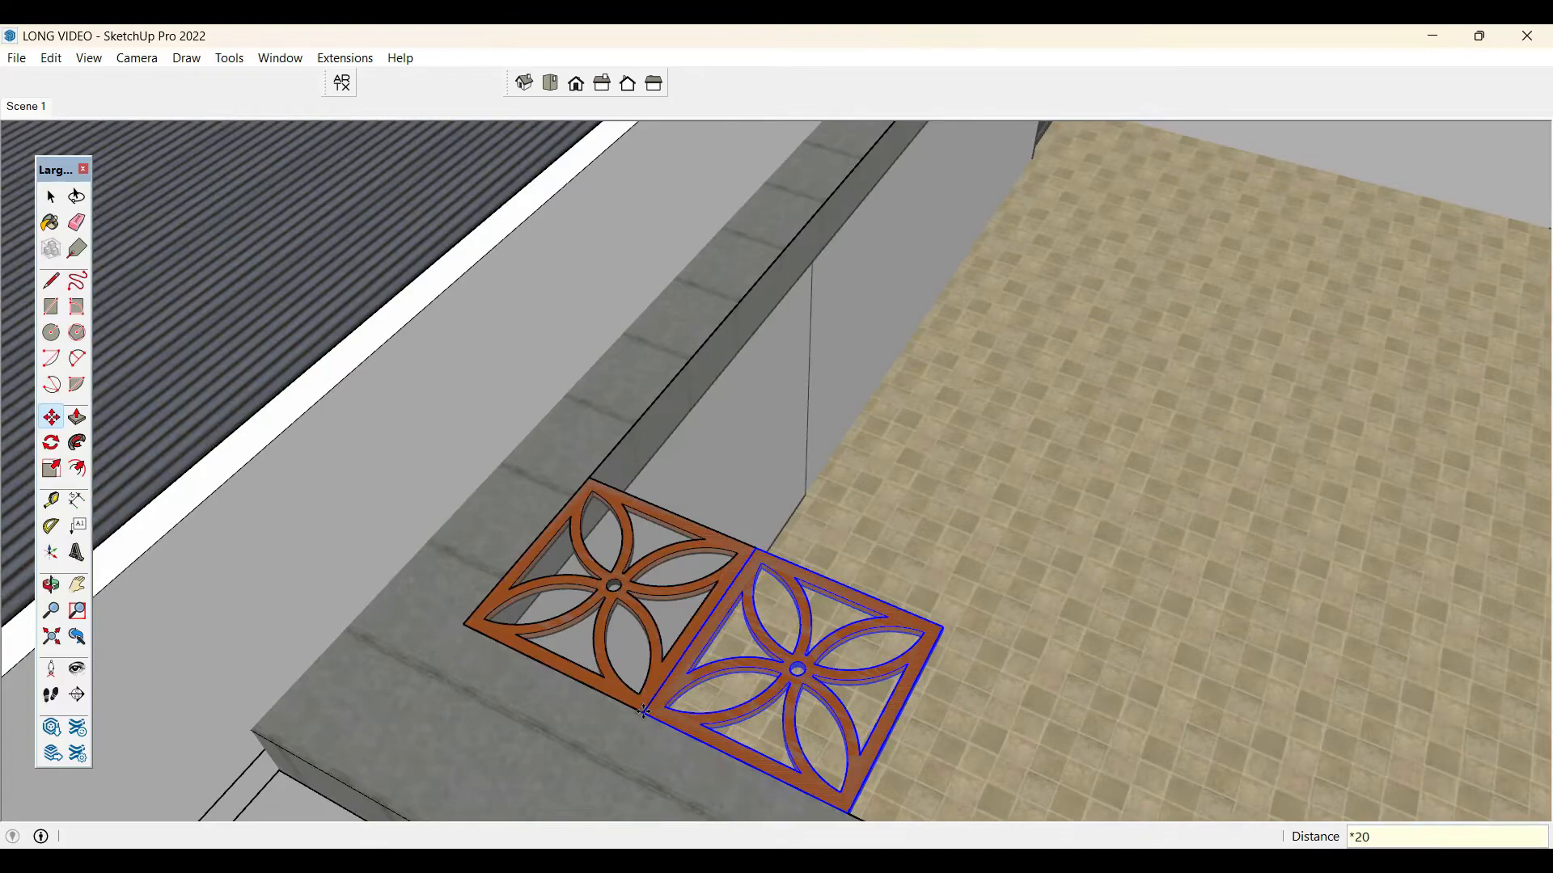
key("Return")
key("space")
- Delete the breeze blocks at the end of the front row that extend past the roof frame, including the last overhanging one
scroll(463, 464, "down", 6)
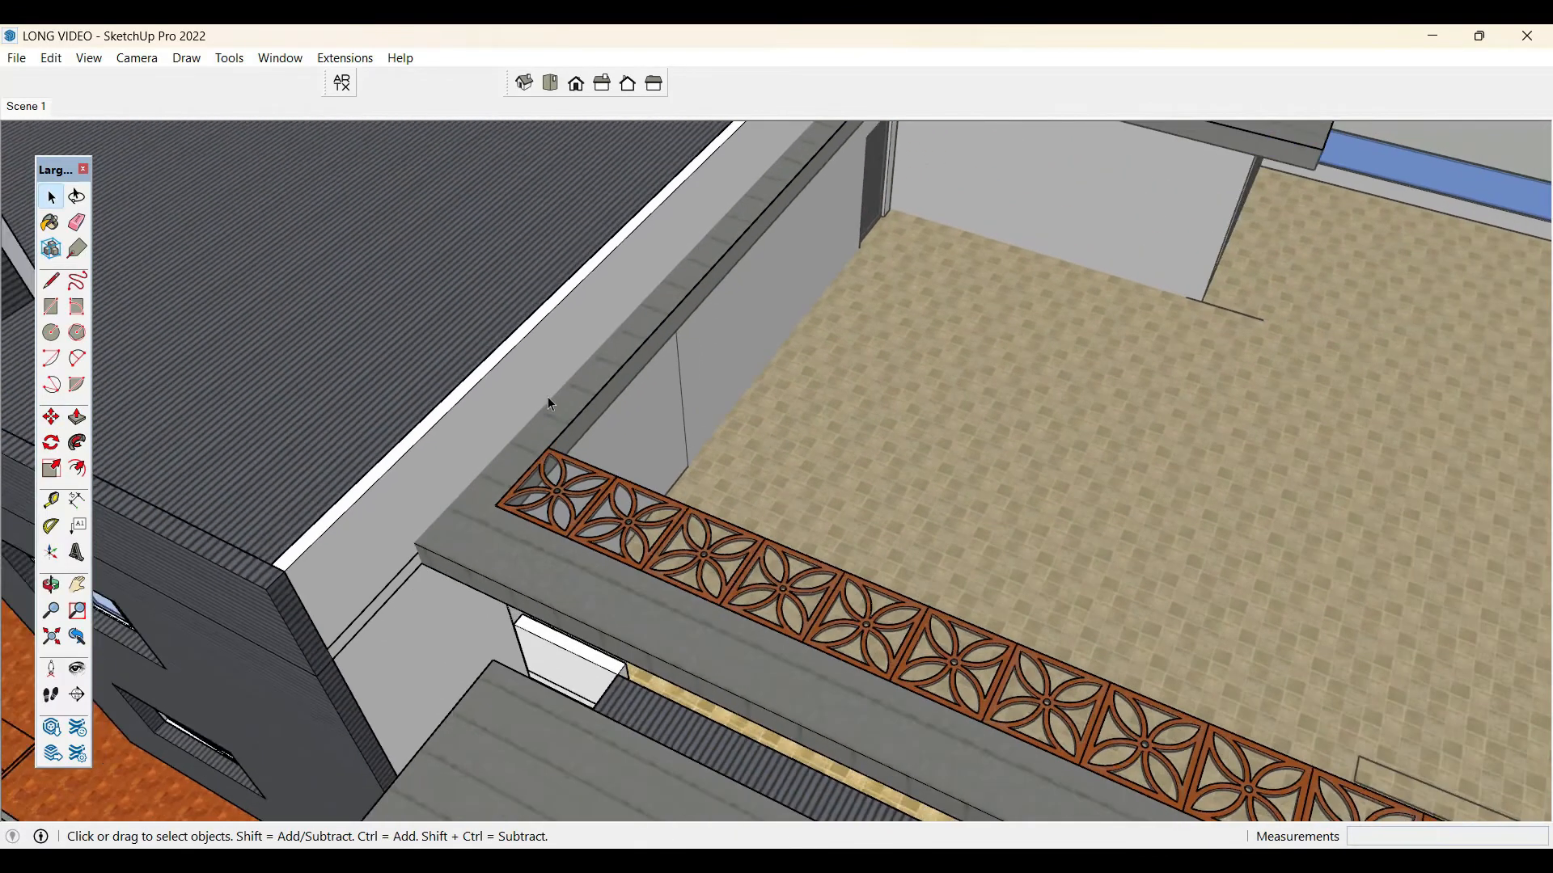
scroll(547, 398, "down", 6)
scroll(880, 566, "up", 3)
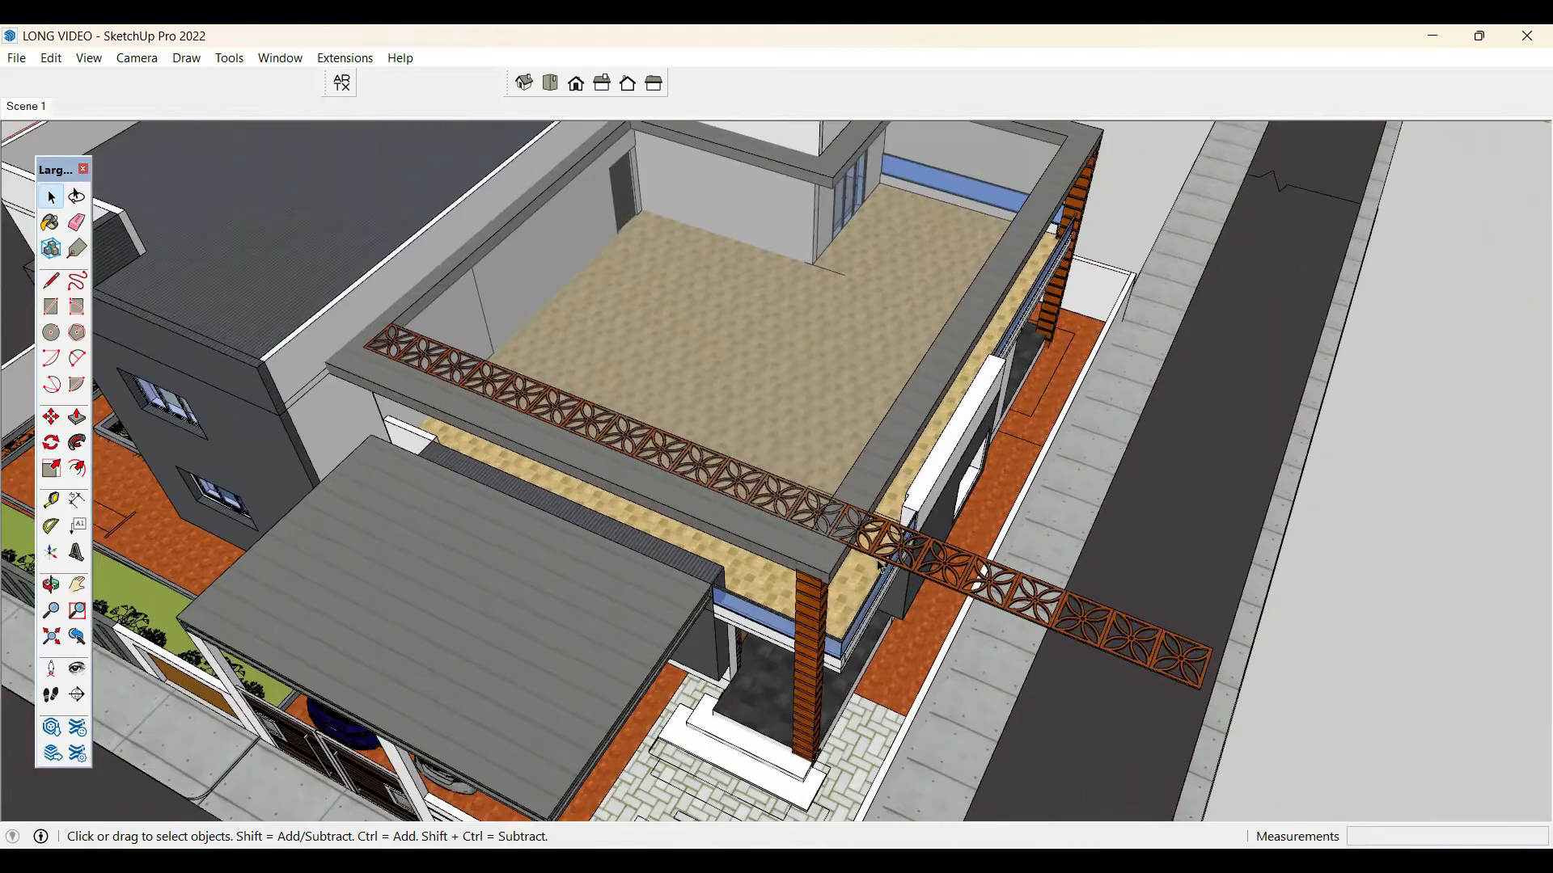
scroll(881, 566, "up", 4)
left_click(896, 564)
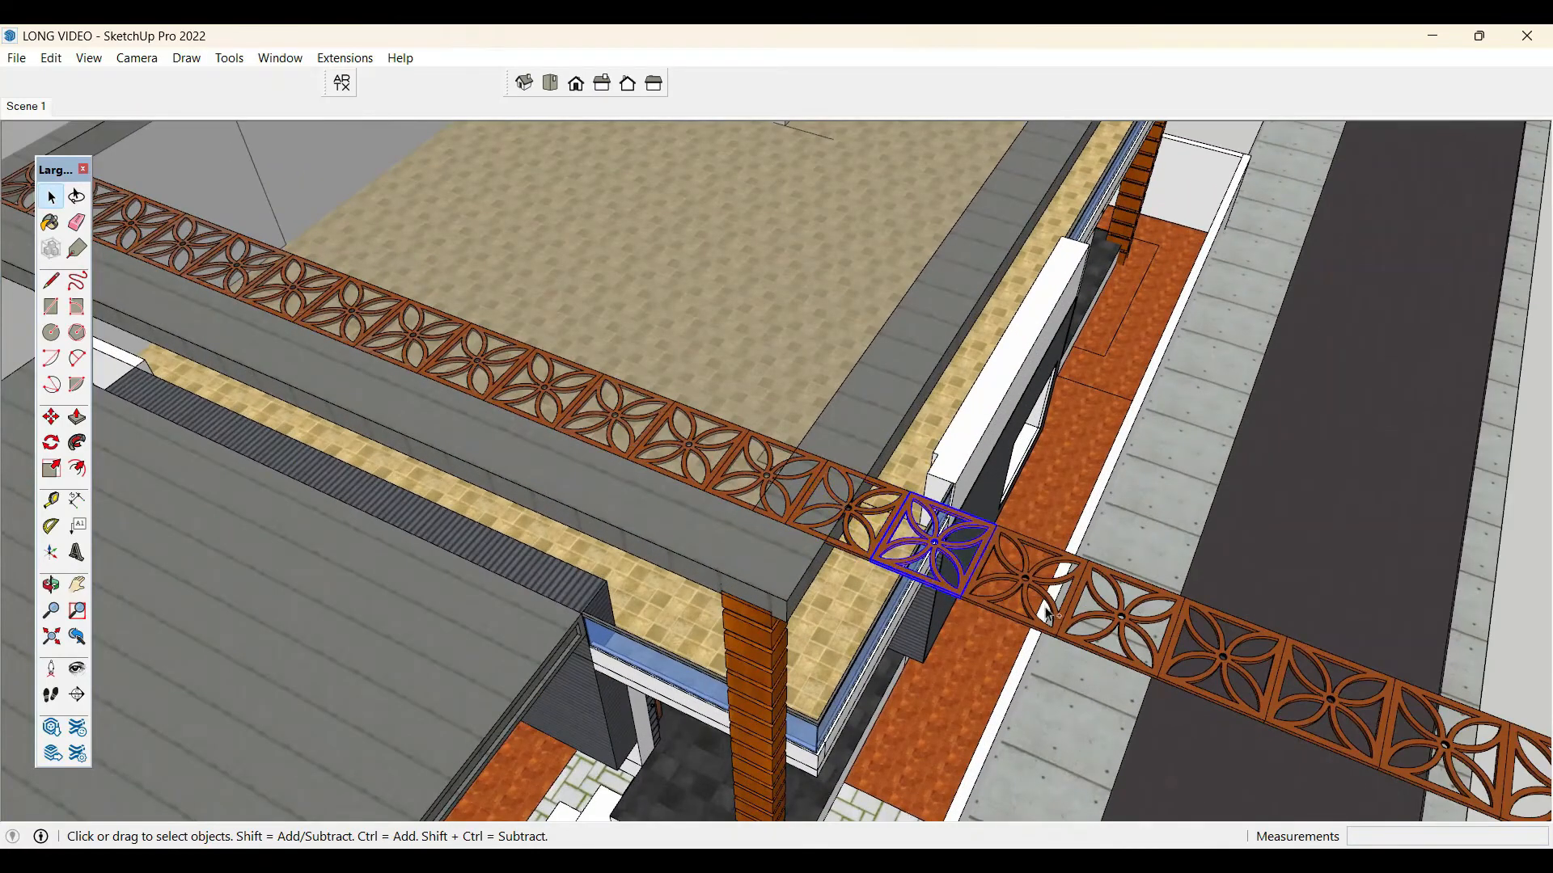
scroll(1243, 696, "down", 6)
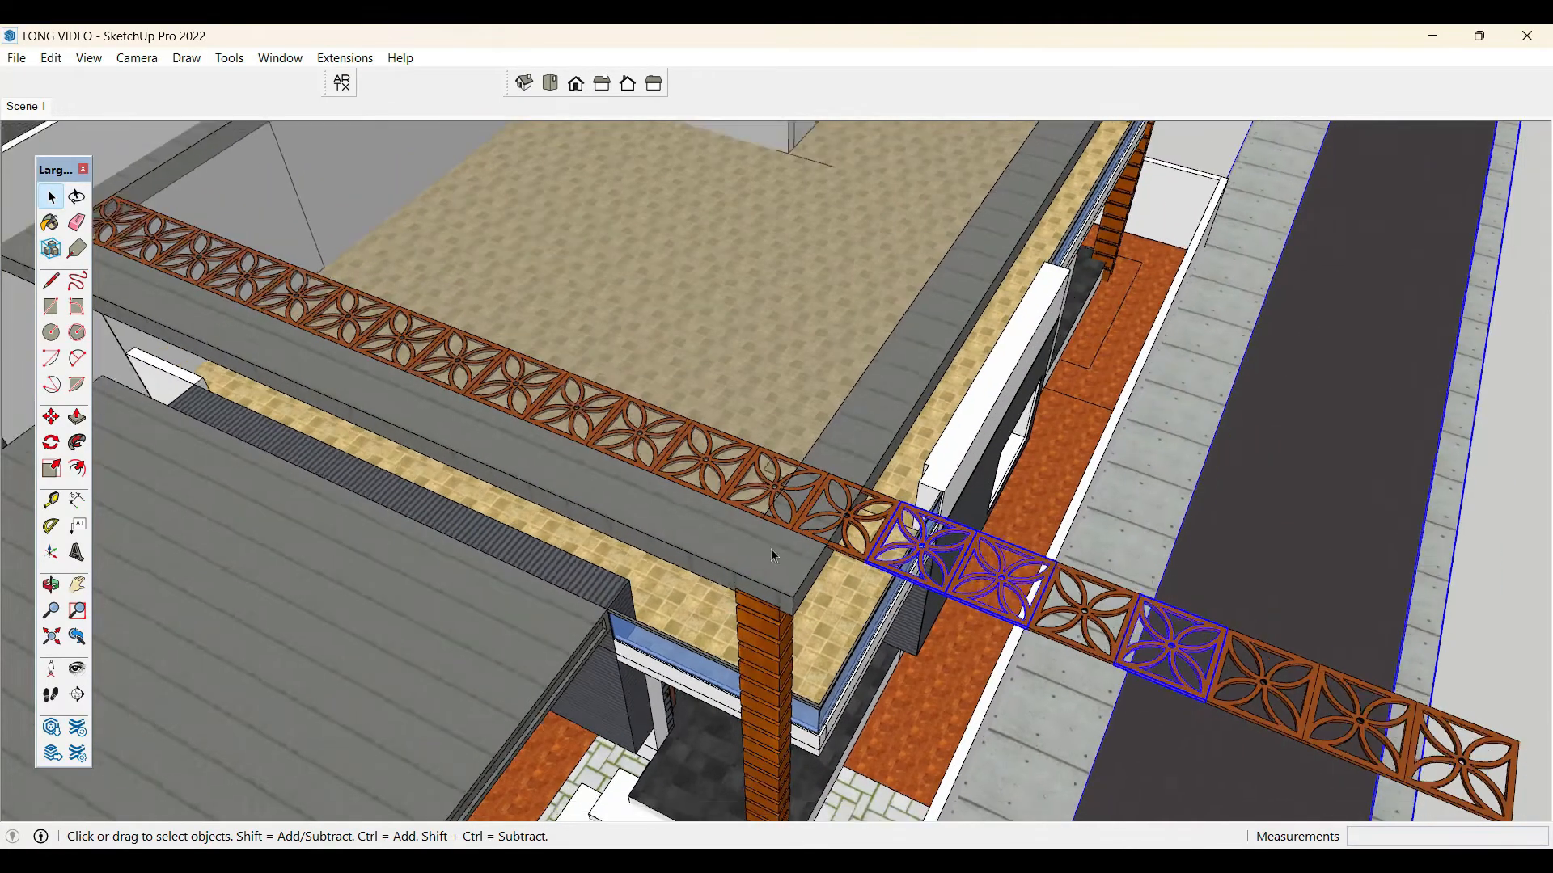
middle_click_drag(1068, 600, 1260, 232)
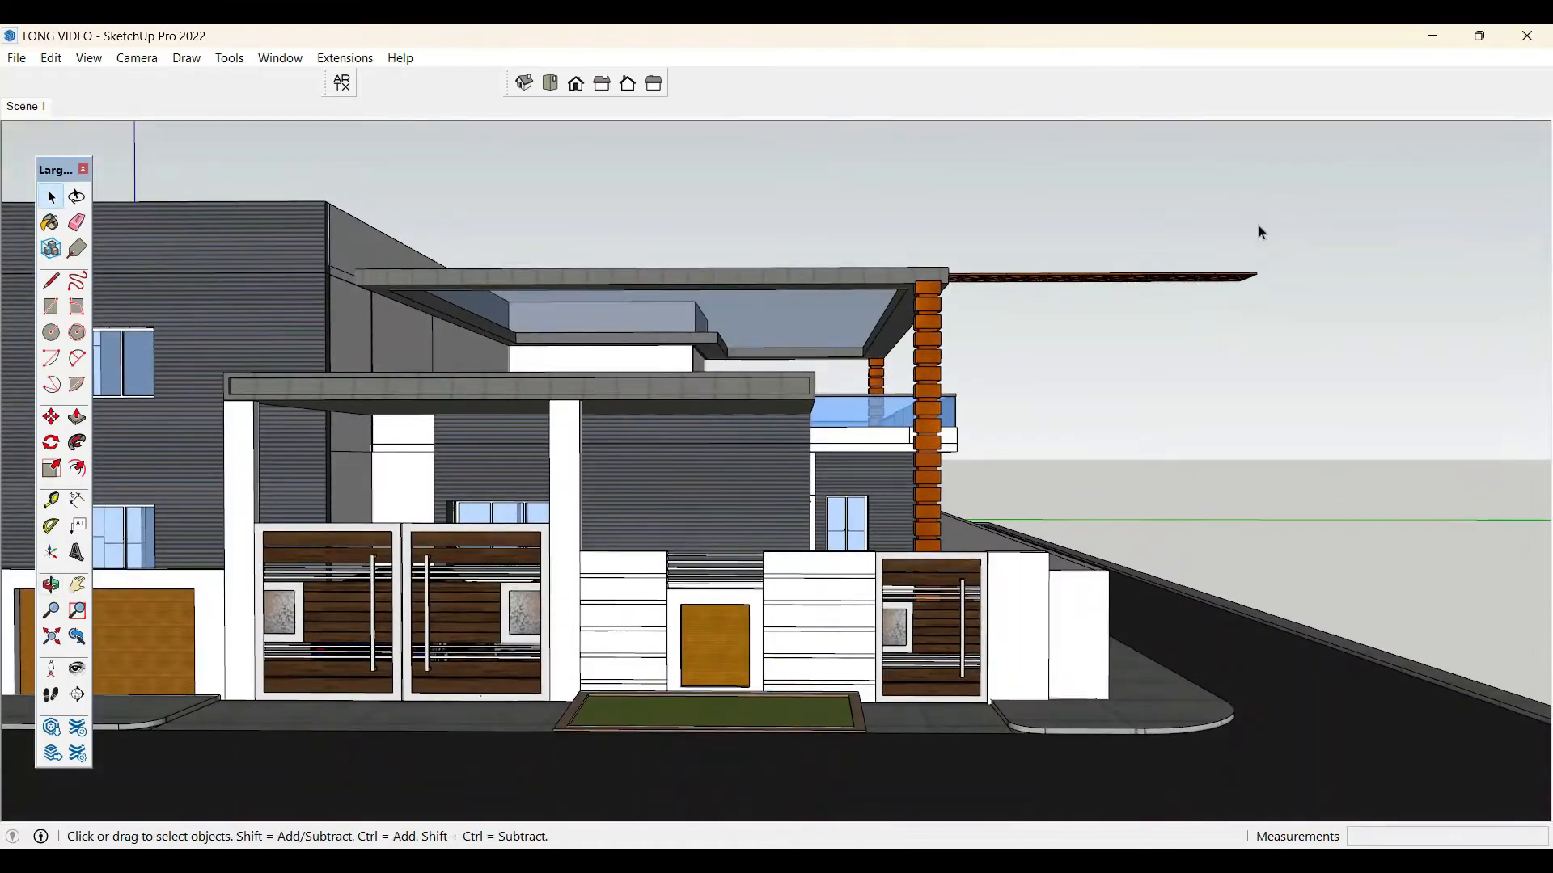
key("Delete")
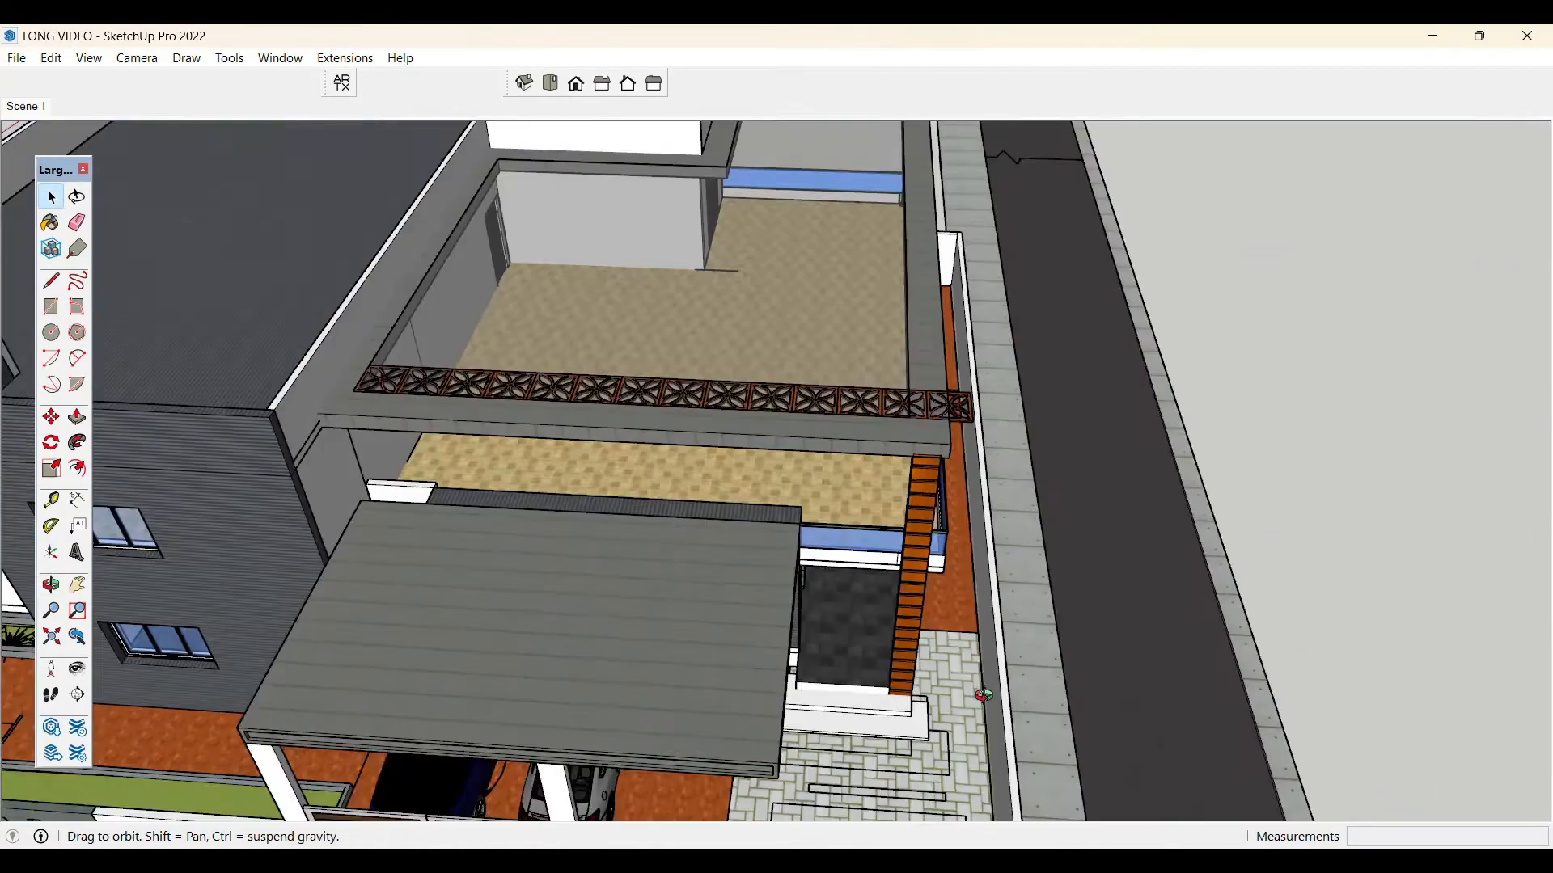
scroll(970, 469, "up", 5)
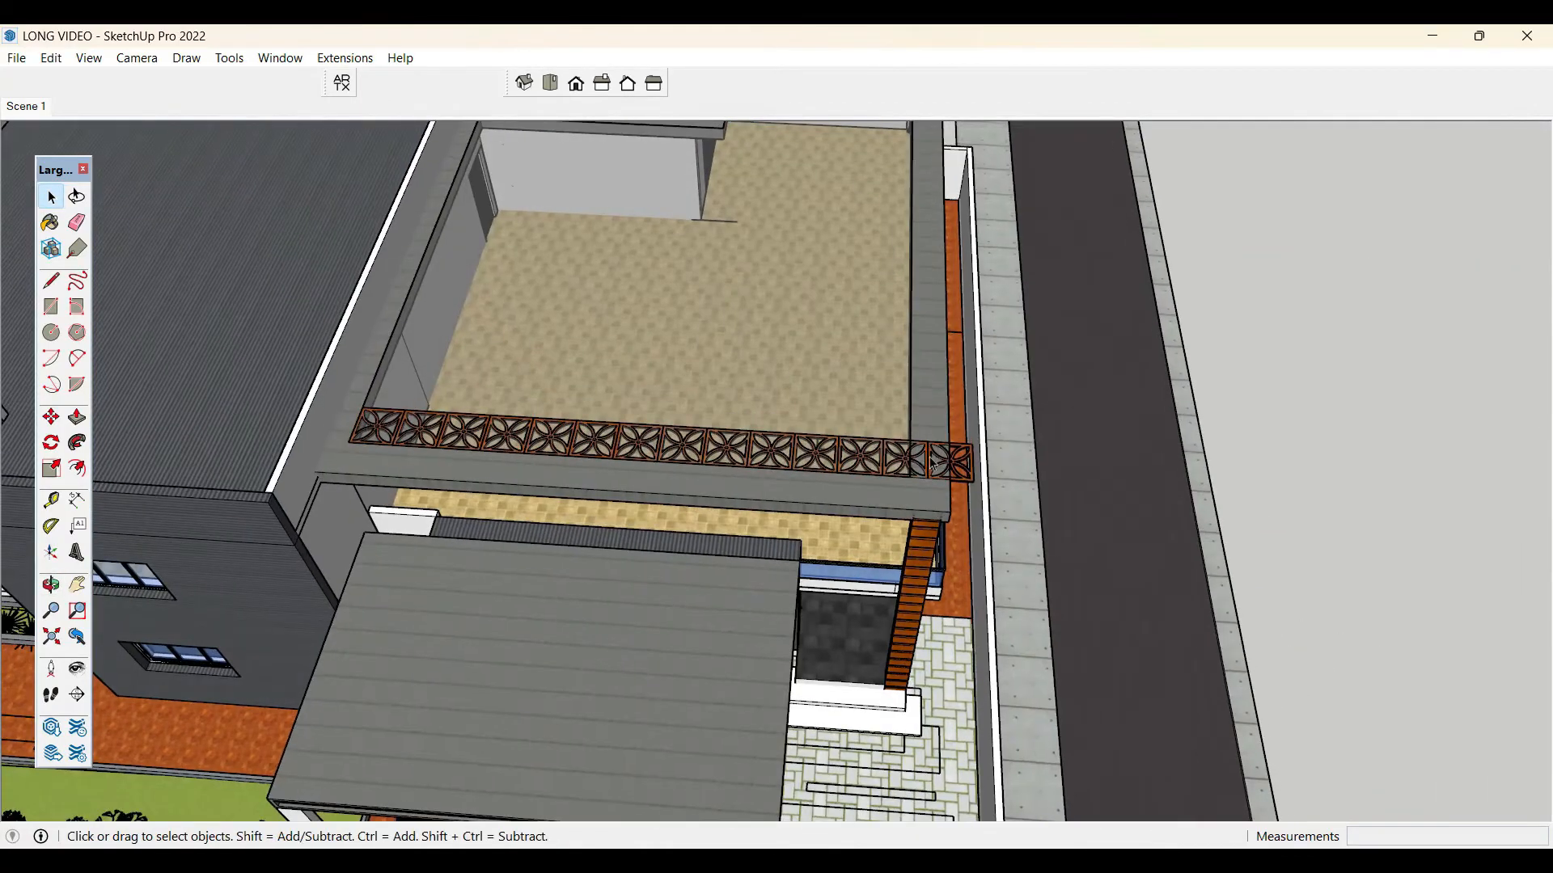
left_click(985, 477)
key("Delete")
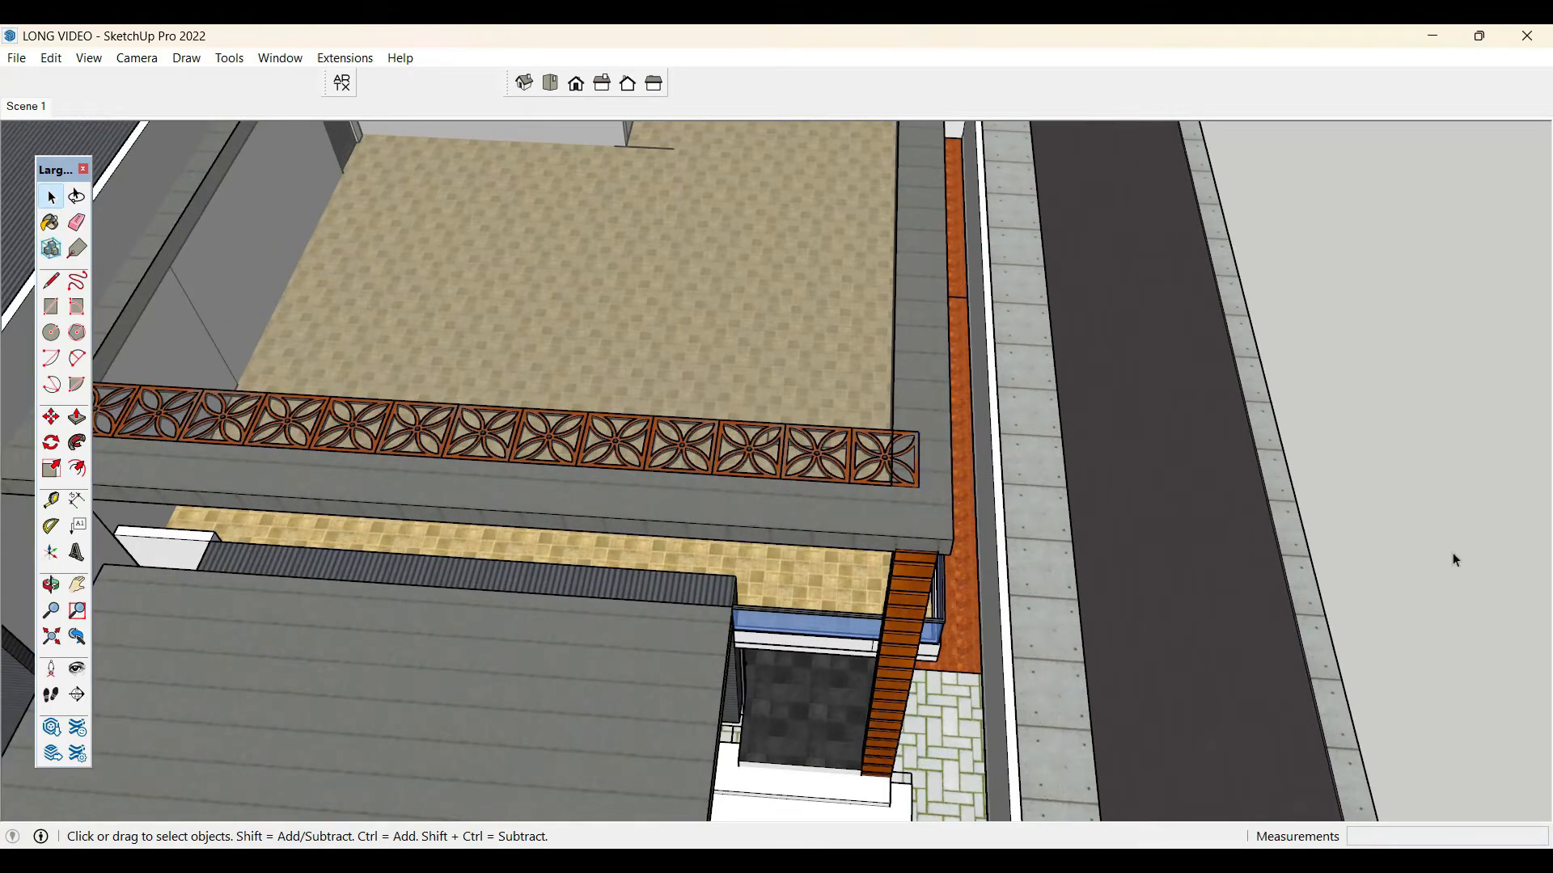
- Copy the row of breeze blocks inward along the roof frame at about 3' 3" spacing and multiply it to cover the opening
scroll(1455, 558, "down", 3)
scroll(702, 474, "up", 2)
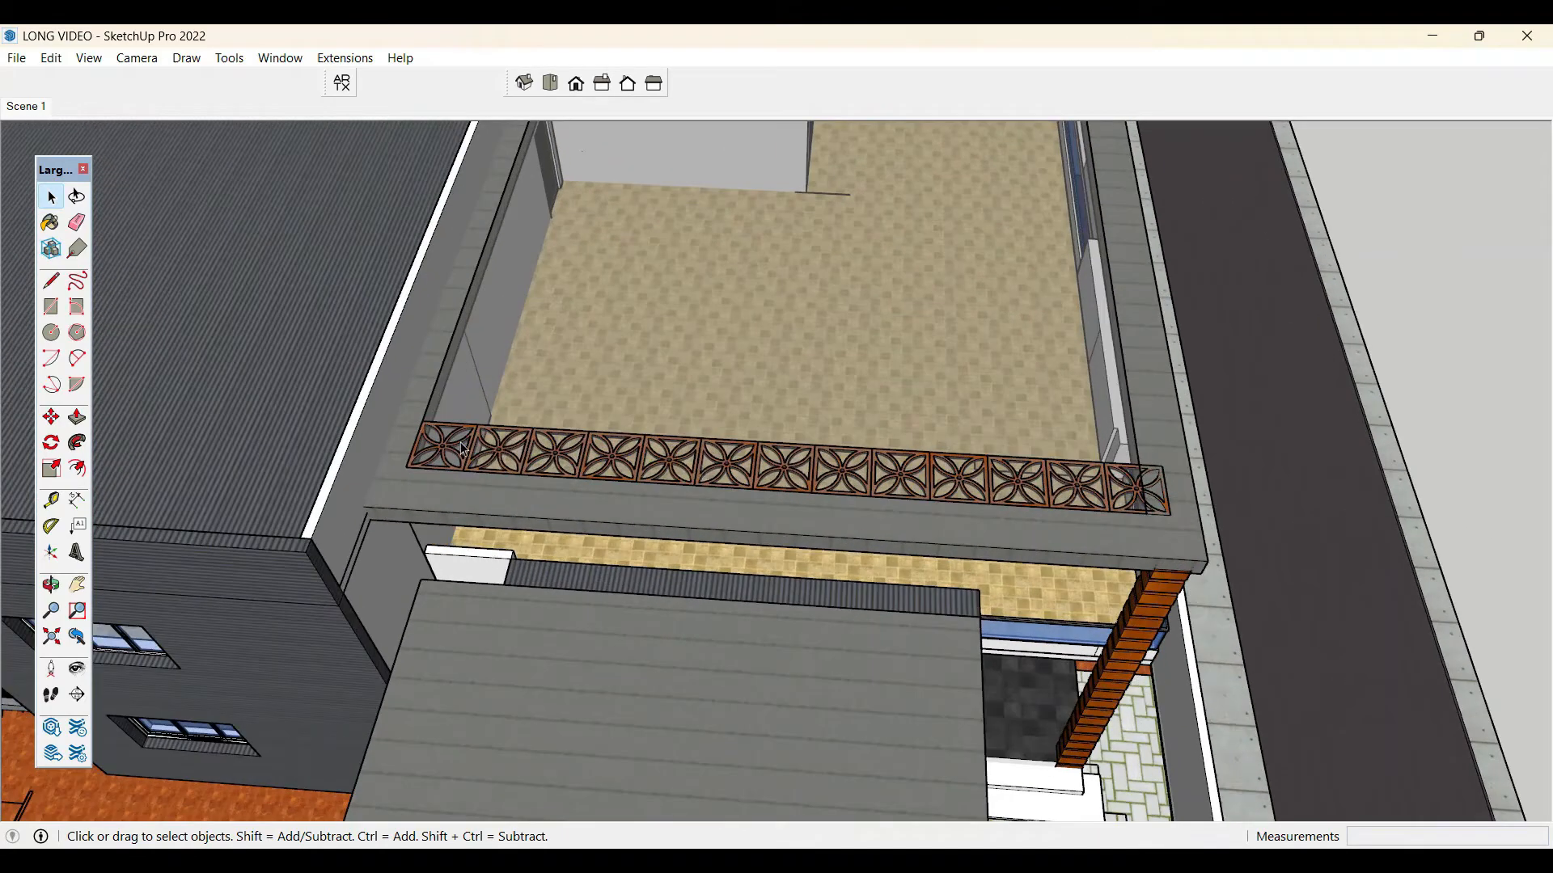
left_click(463, 453)
scroll(464, 452, "up", 3)
right_click(459, 451)
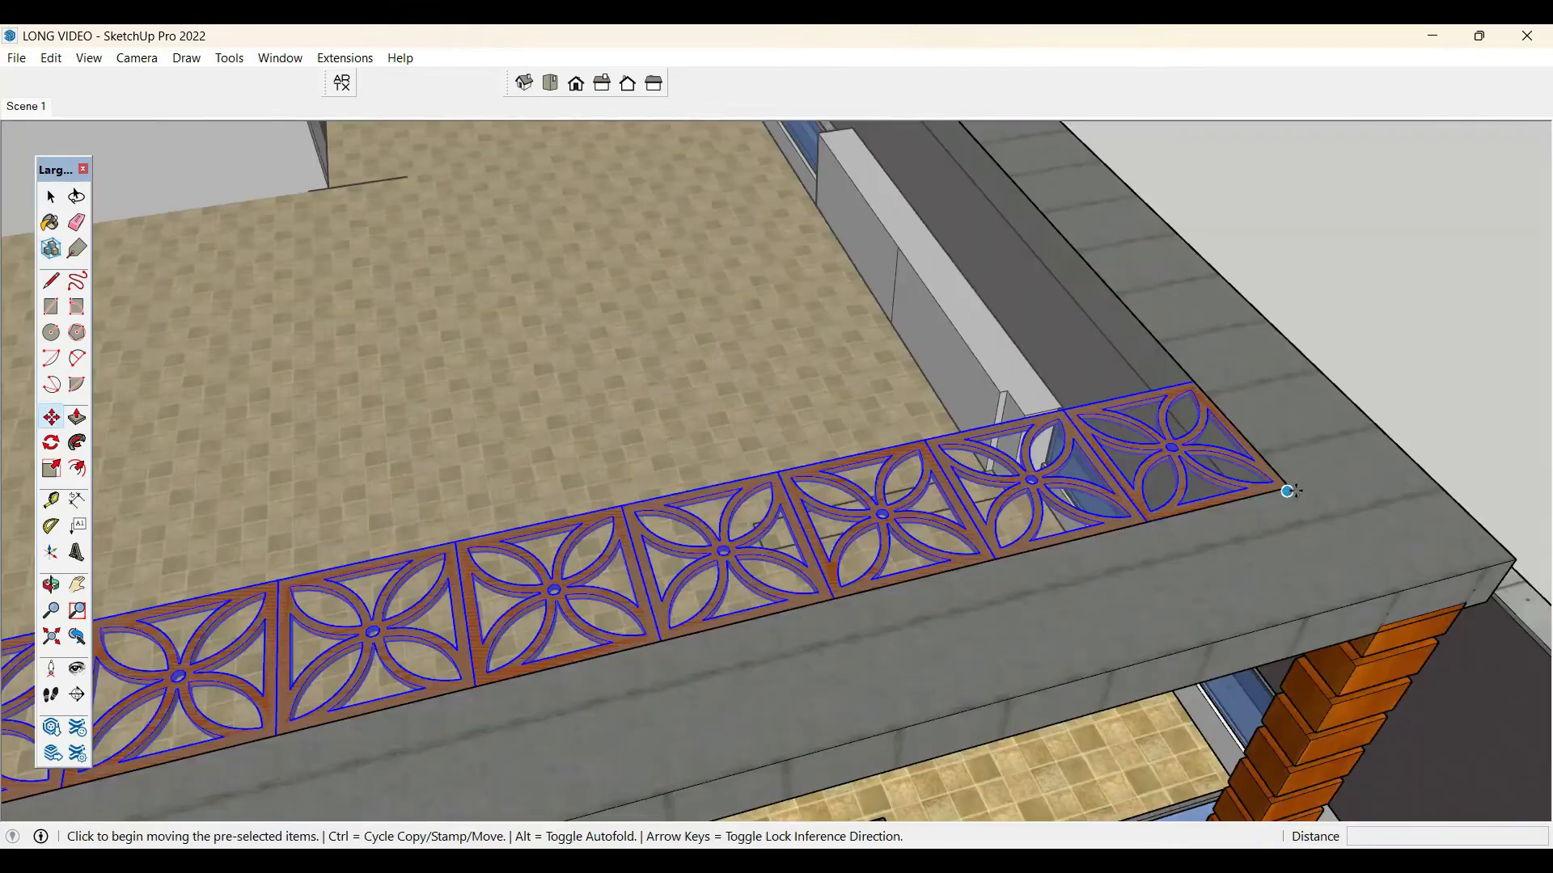
left_click(1283, 487)
key("ctrl")
scroll(1167, 354, "up", 4)
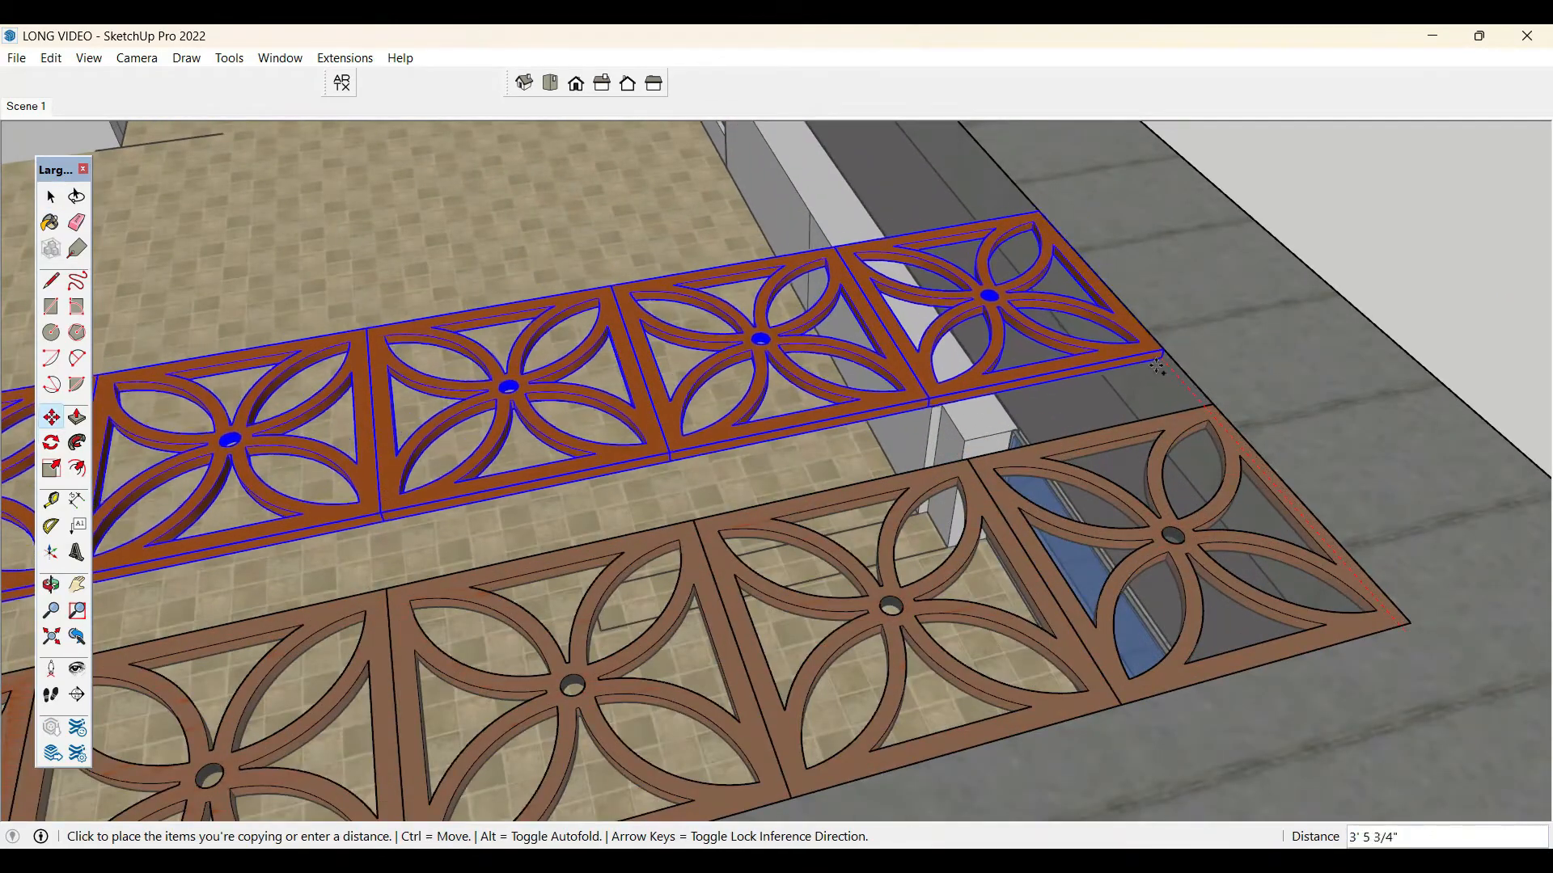
left_click(1167, 379)
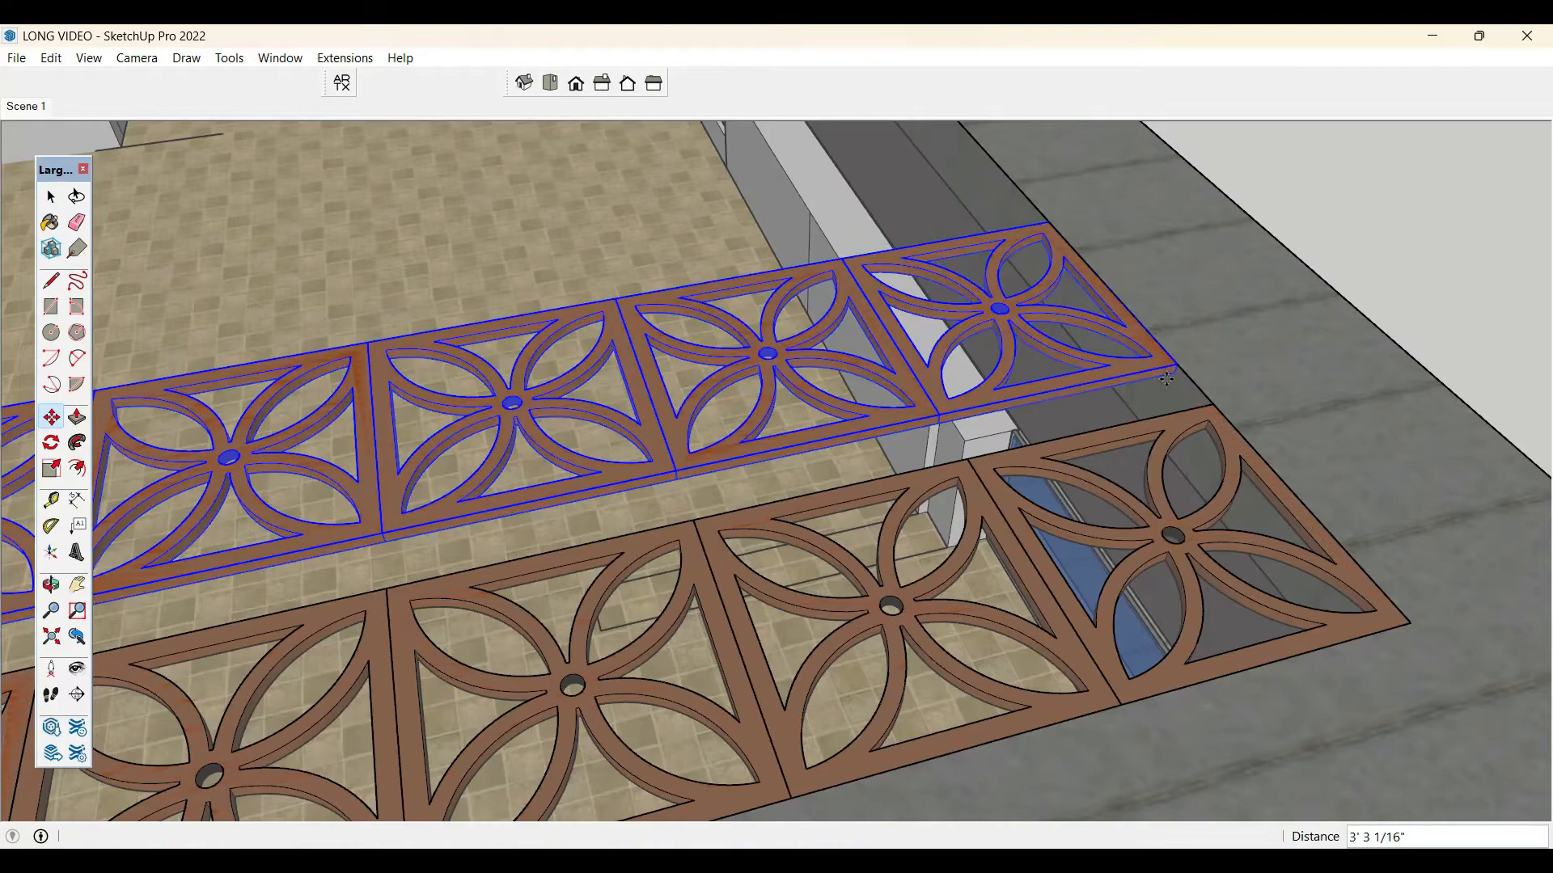
key("Return")
key("space")
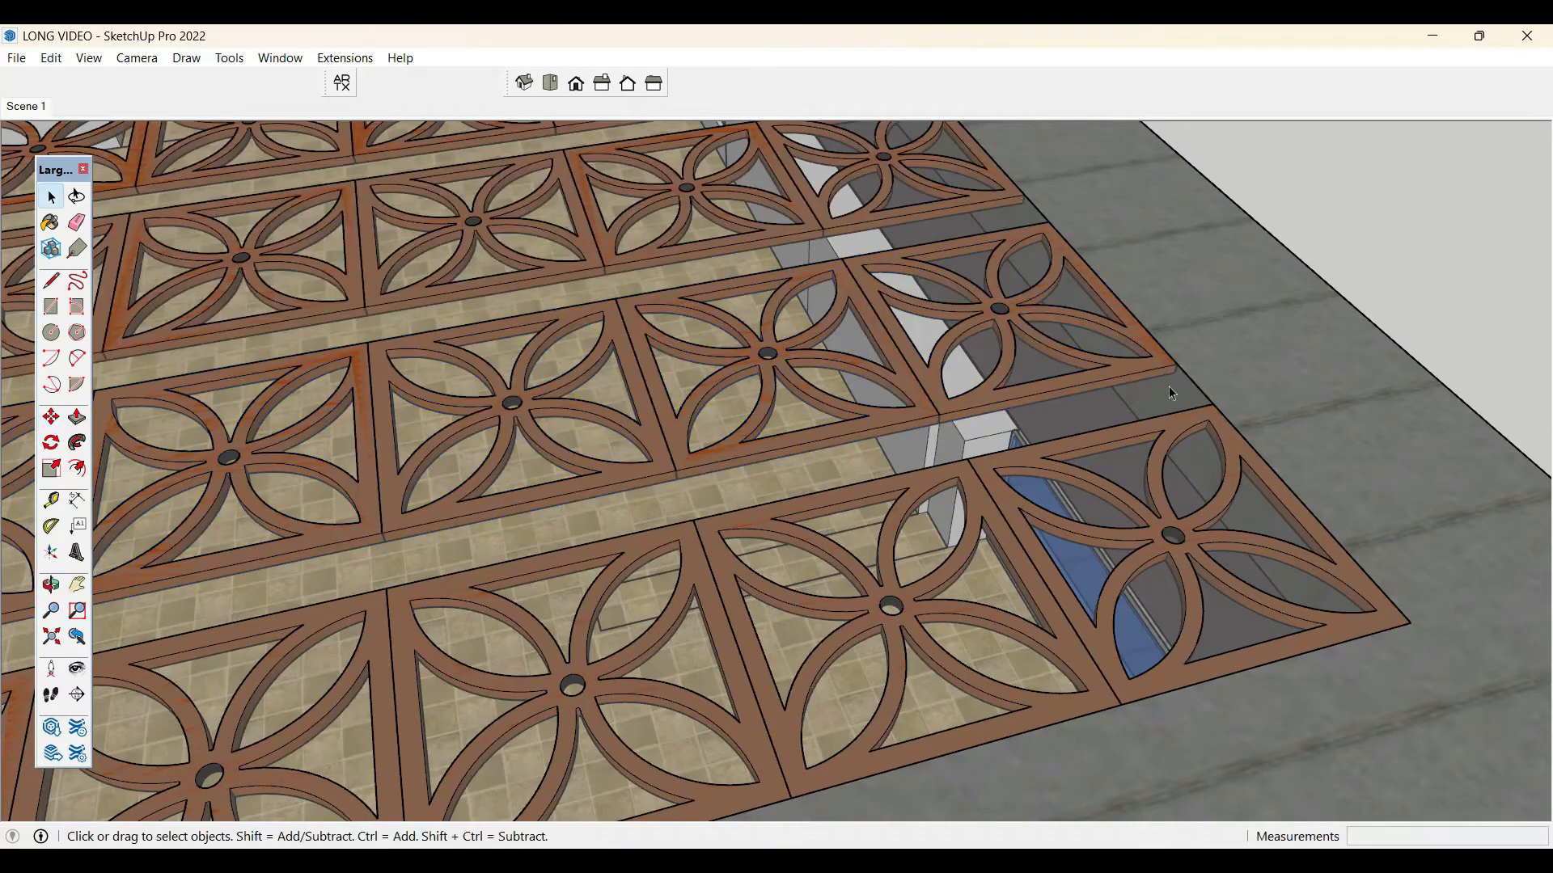
- Examine how the breeze-block rows cover the roof frame opening, including the gaps between rows and the open far end
scroll(1226, 556, "down", 5)
scroll(1195, 605, "down", 5)
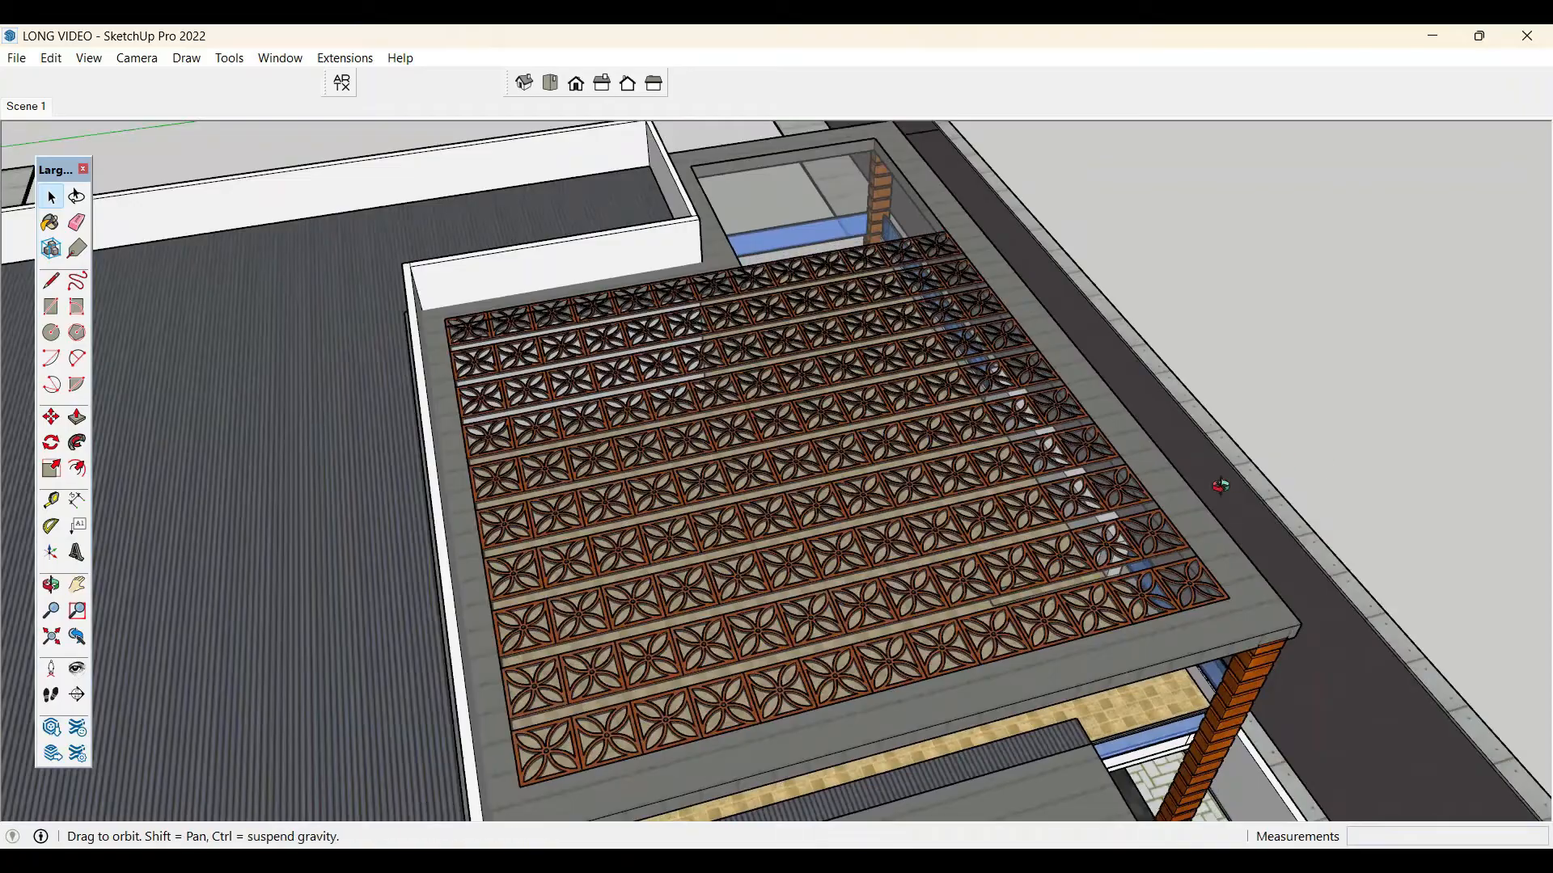
middle_click_drag(1224, 482, 621, 477)
scroll(621, 477, "down", 3)
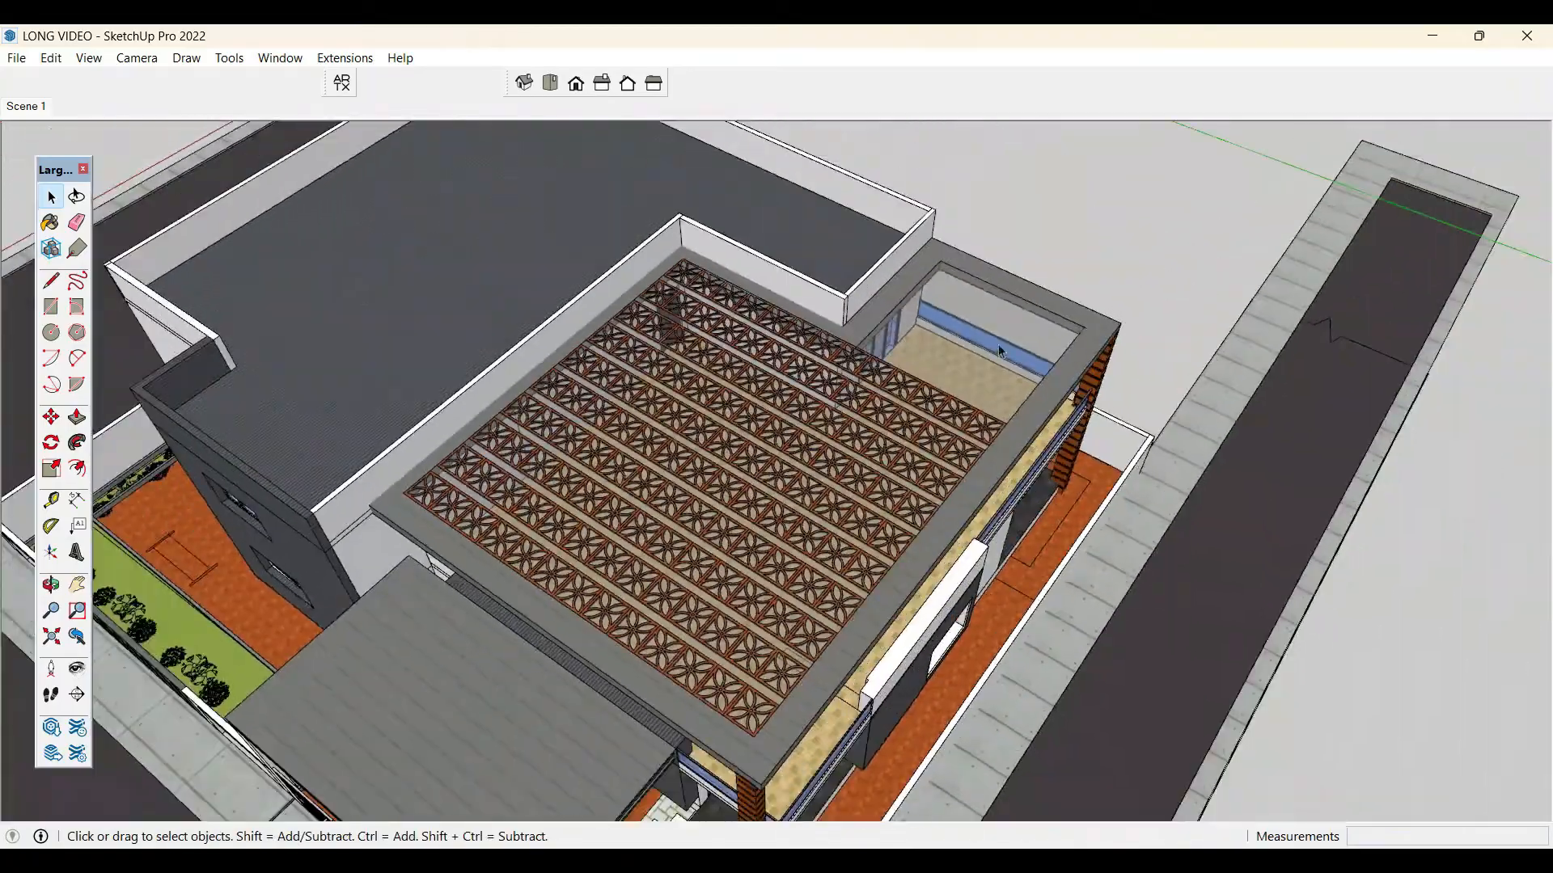
scroll(1010, 346, "up", 4)
middle_click_drag(1014, 347, 974, 425)
scroll(974, 426, "up", 4)
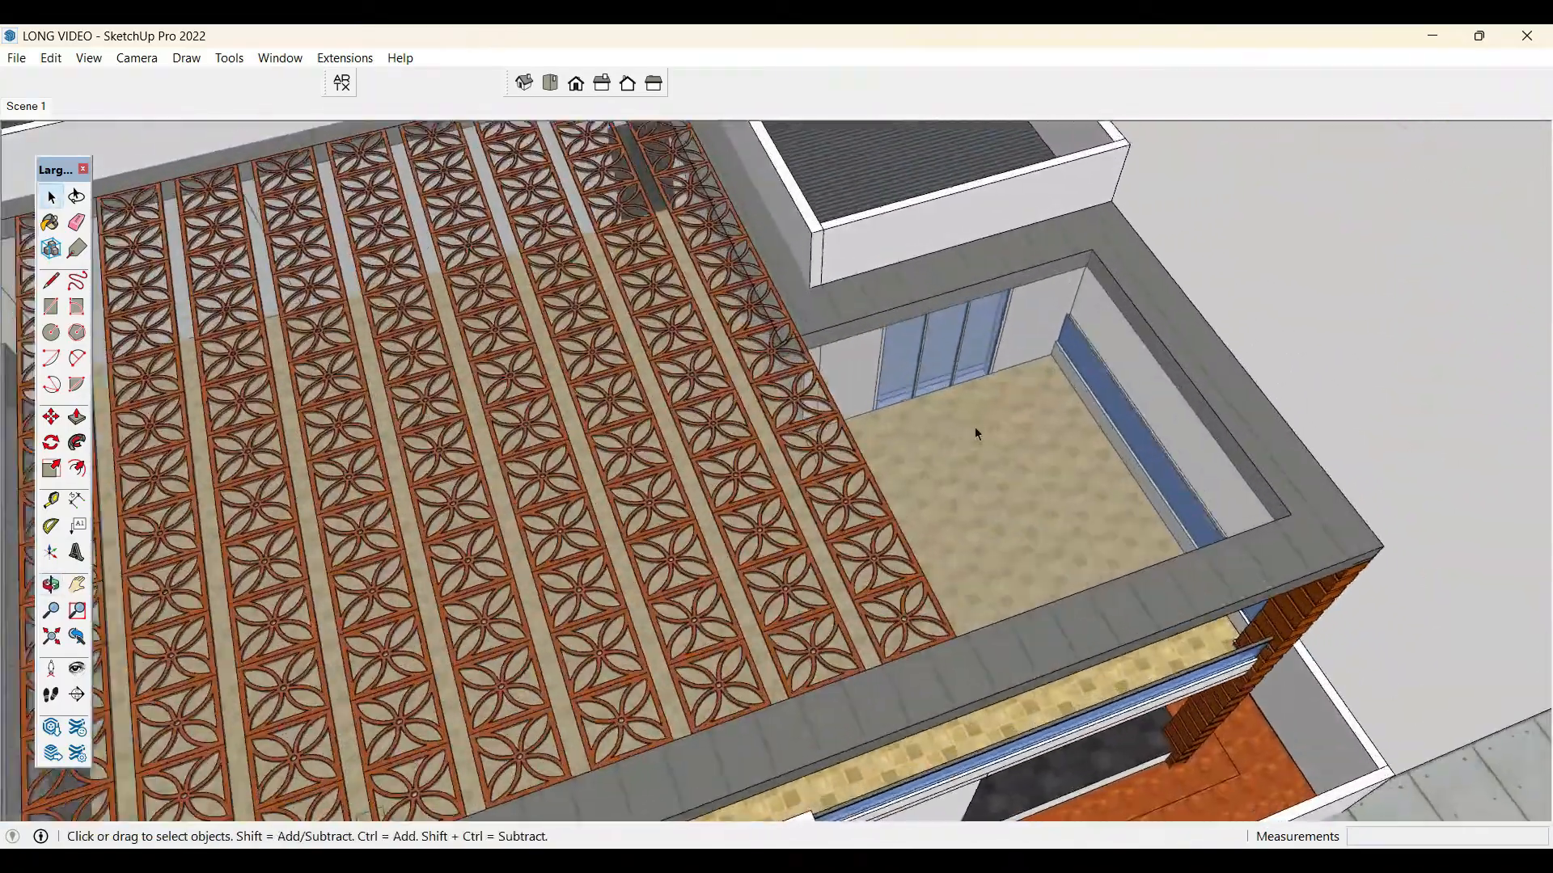
scroll(851, 364, "down", 2)
scroll(1323, 342, "down", 5)
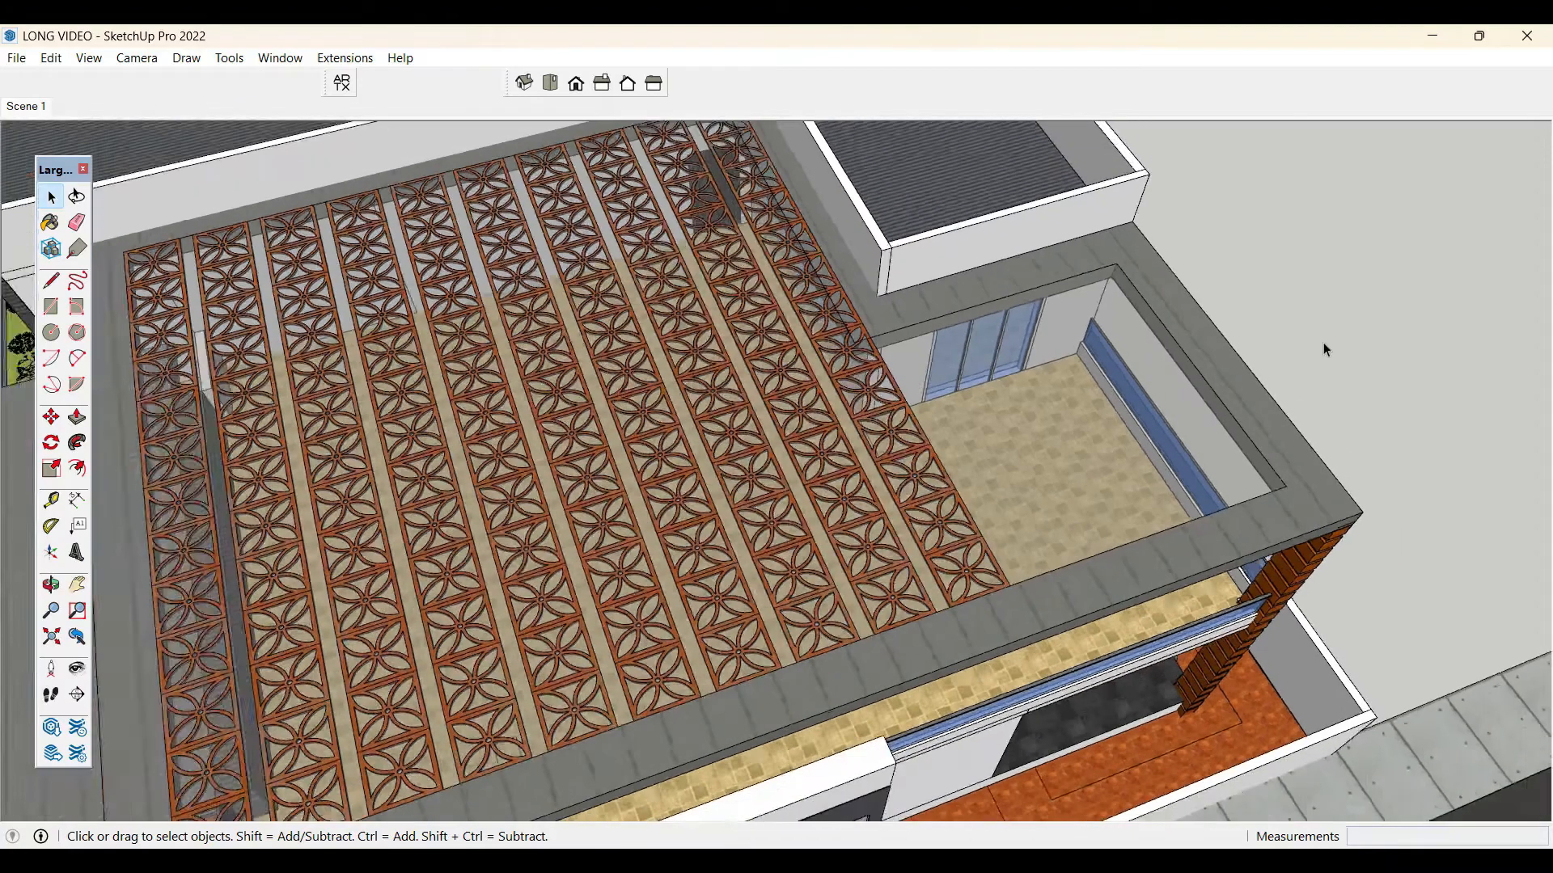
- Draw a long rectangle filling the gap between the front two rows of breeze blocks, from one side of the opening to the other
scroll(568, 390, "up", 6)
scroll(569, 391, "up", 2)
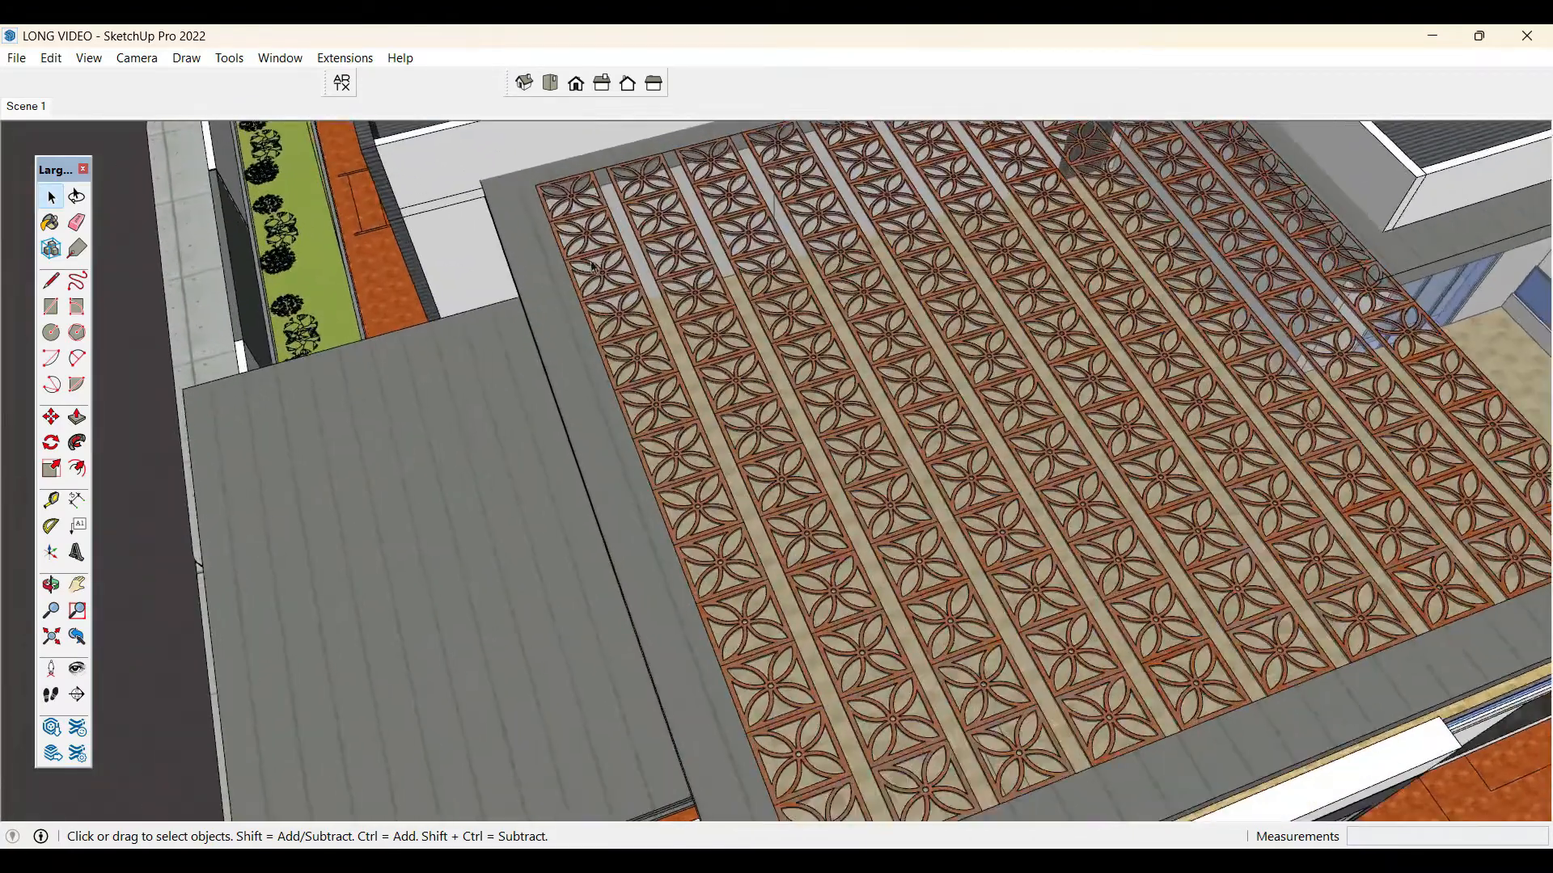
left_click(593, 169)
scroll(782, 679, "down", 3)
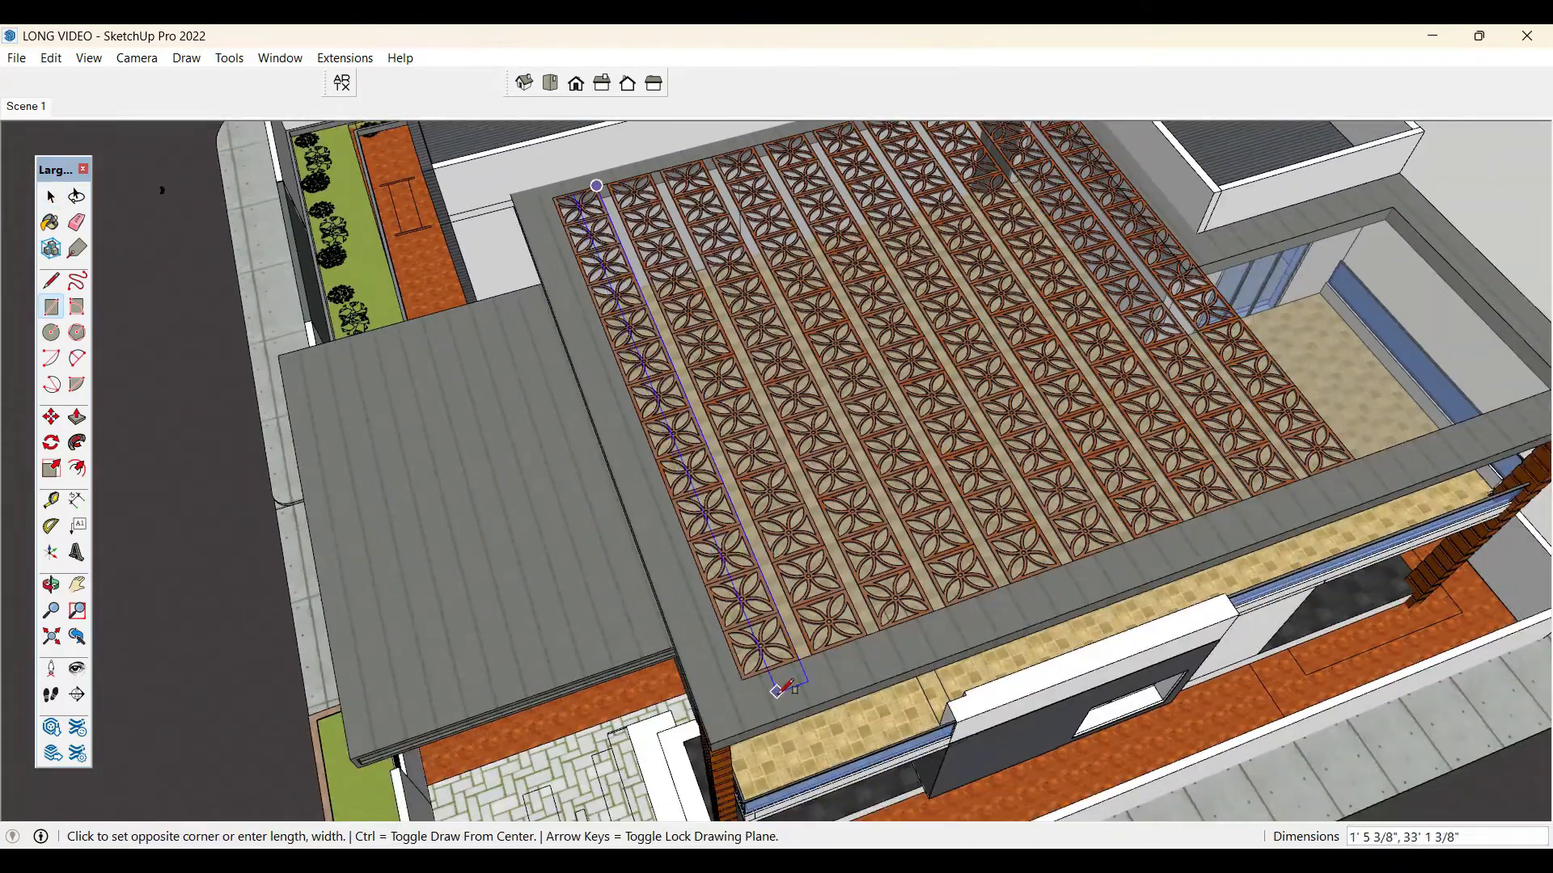
scroll(804, 634, "up", 6)
left_click(837, 637)
key("space")
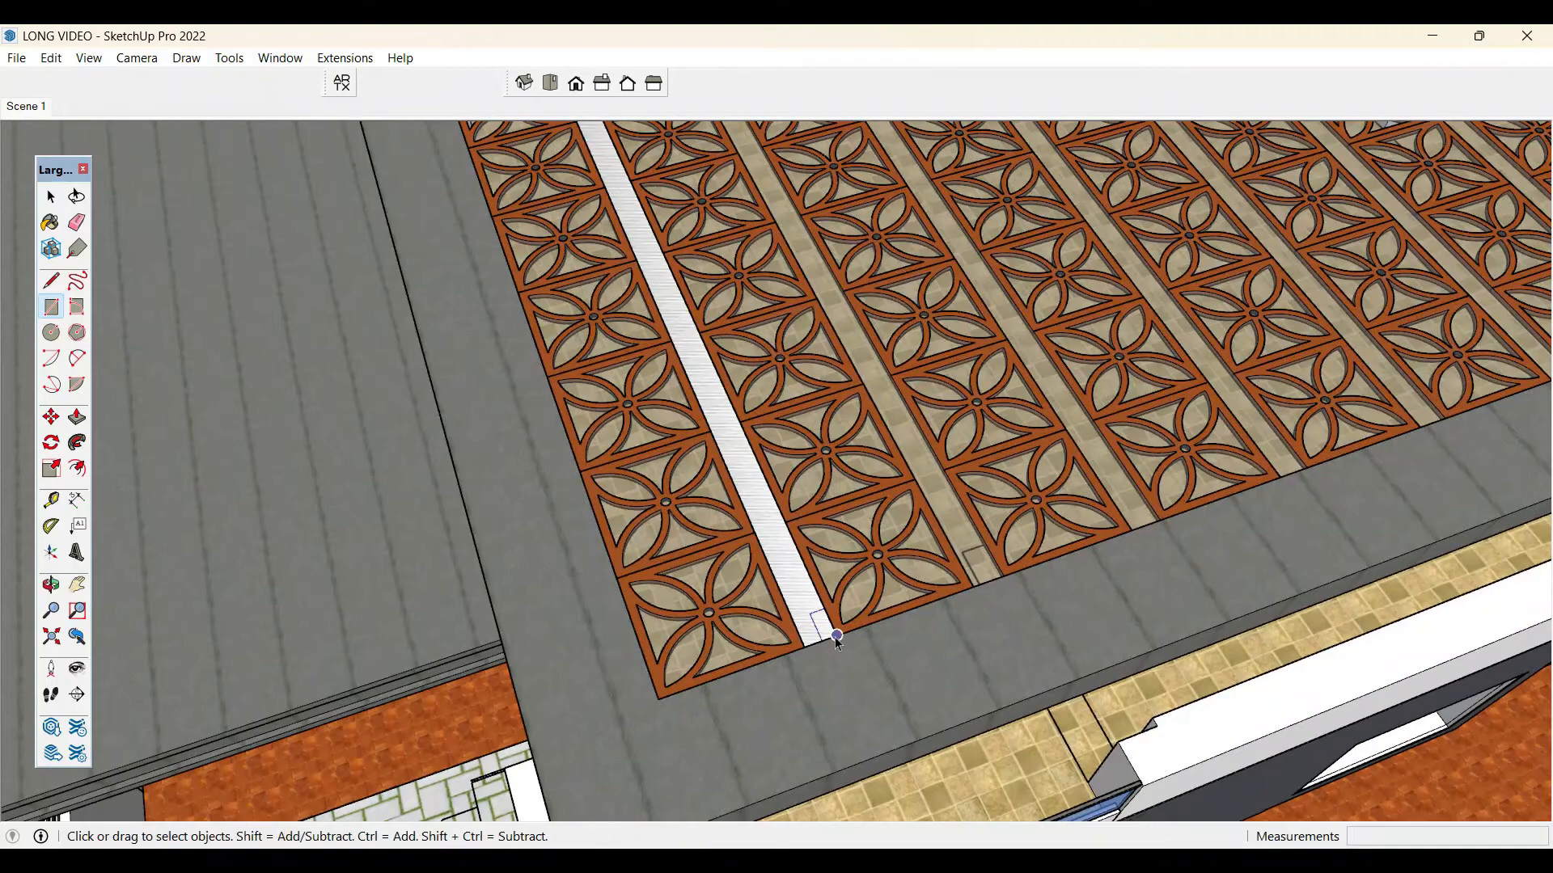
- Turn the new rectangular filler strip between the front two rows into a component
key("p")
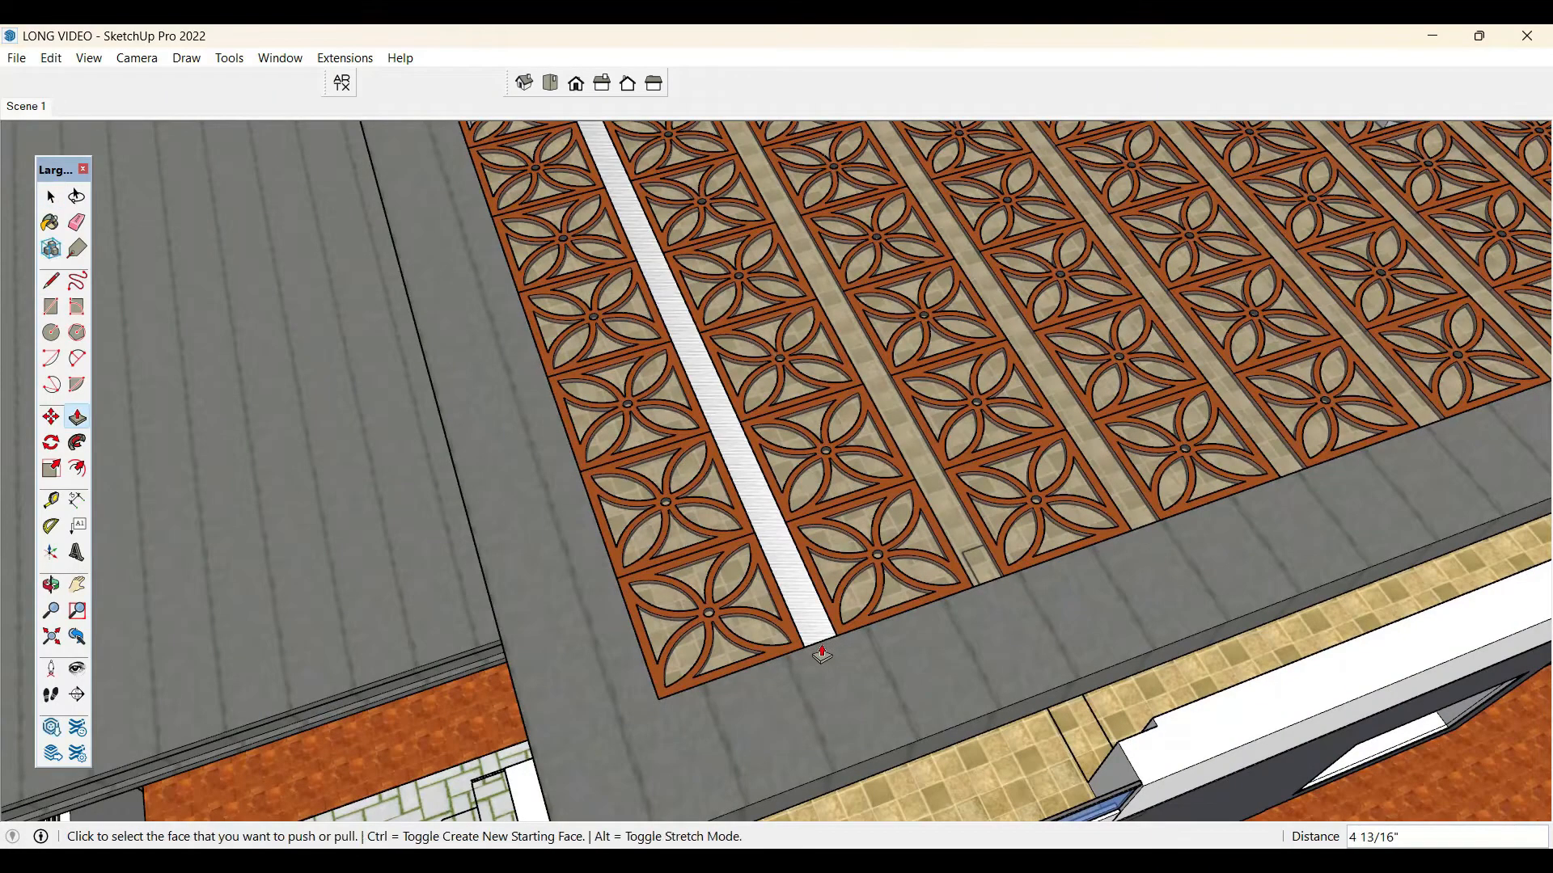
key("space")
left_click(818, 627)
right_click(817, 625)
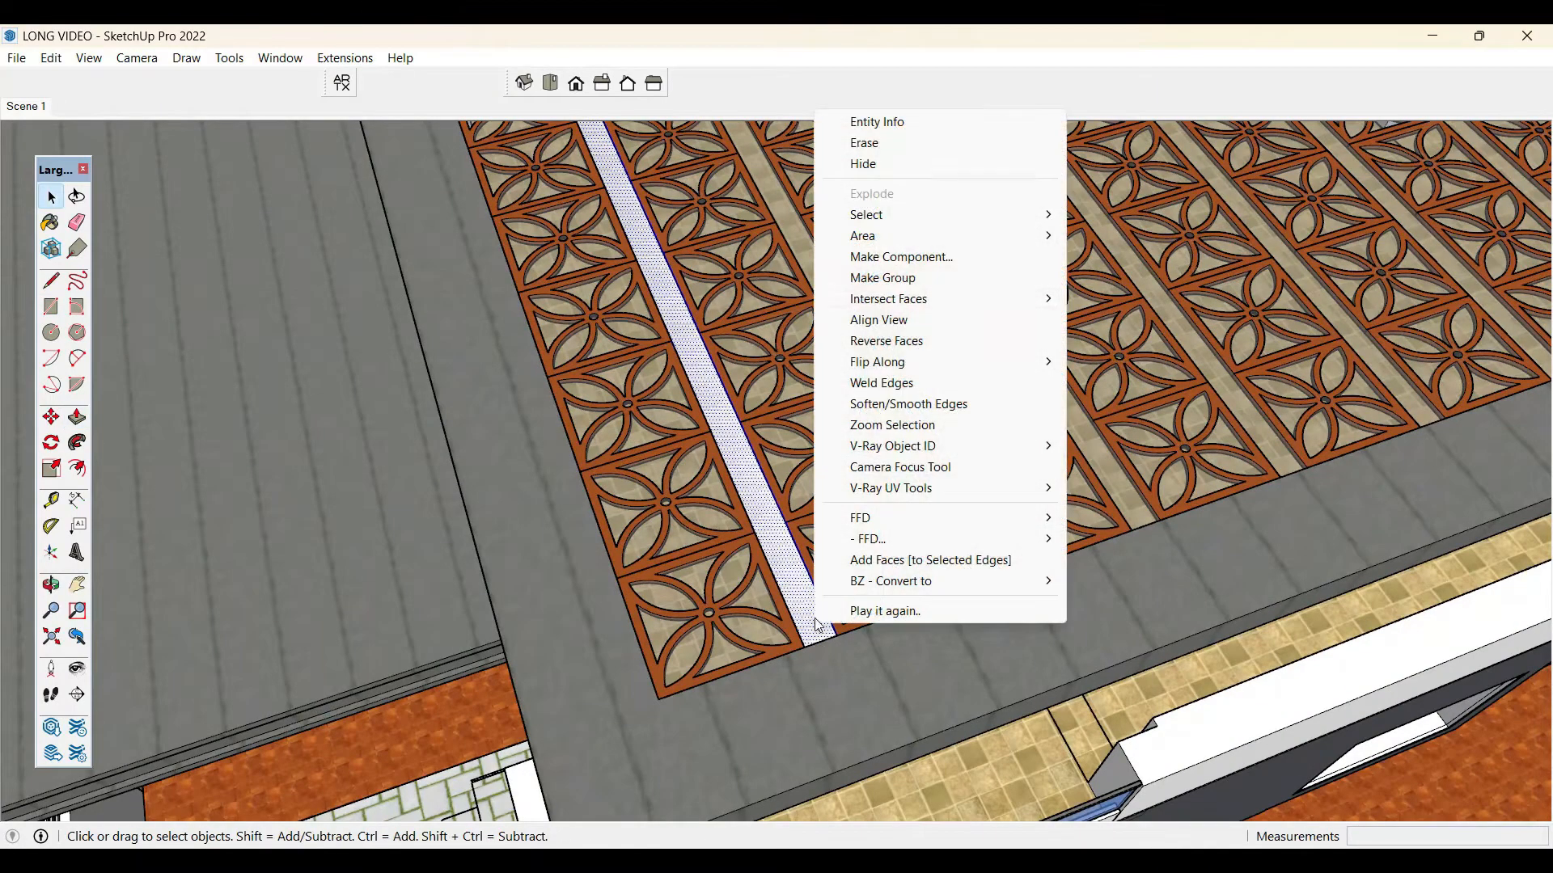
left_click(926, 257)
left_click(673, 668)
scroll(823, 603, "up", 1)
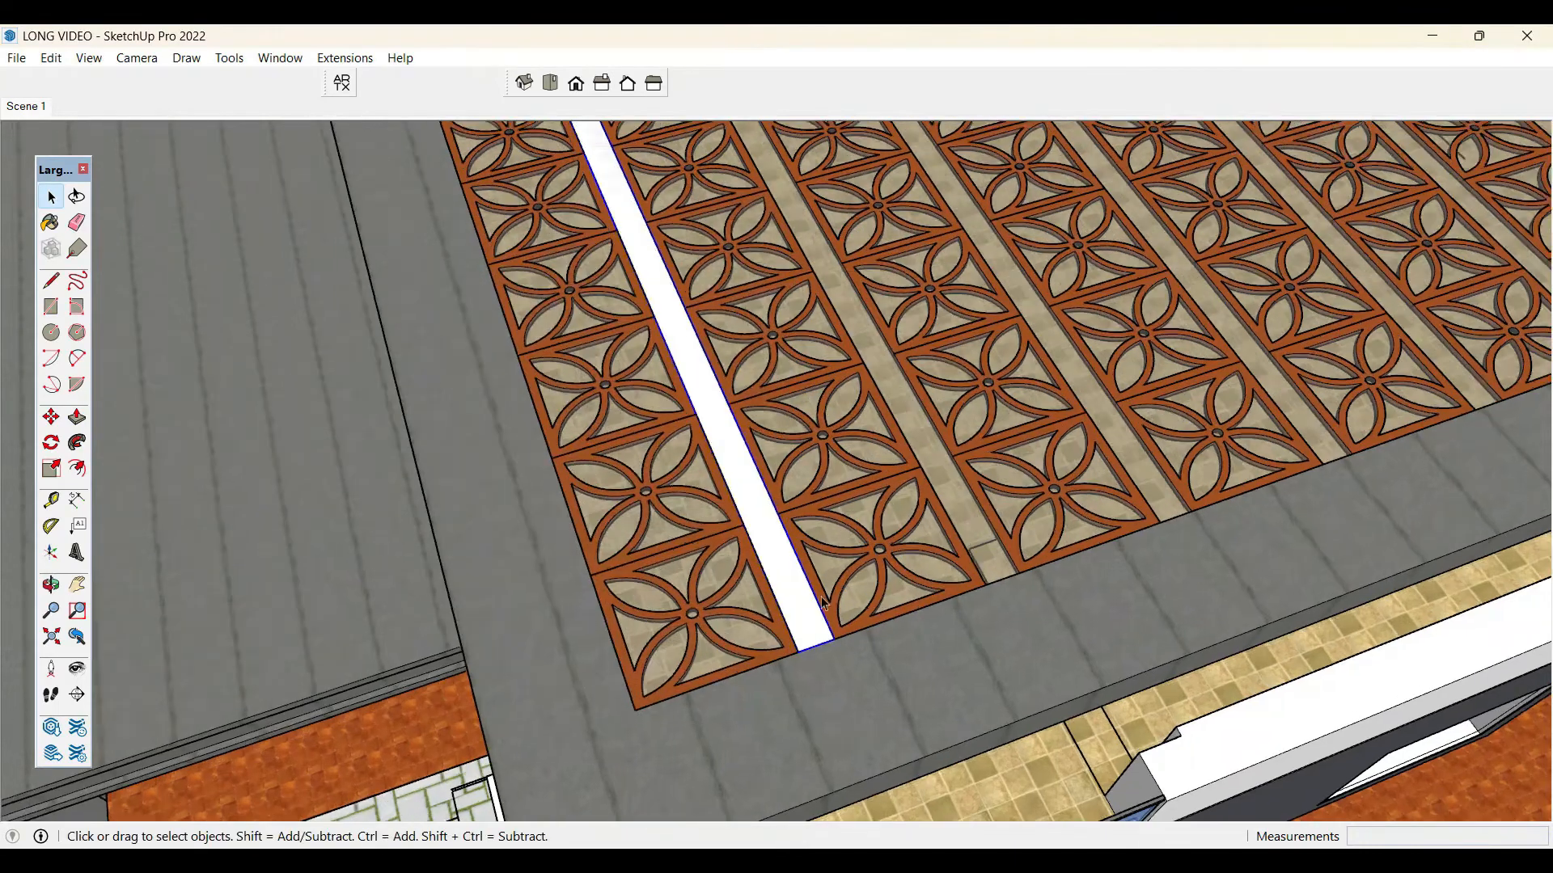
scroll(809, 586, "up", 2)
key("m")
left_click(791, 562)
scroll(793, 568, "up", 2)
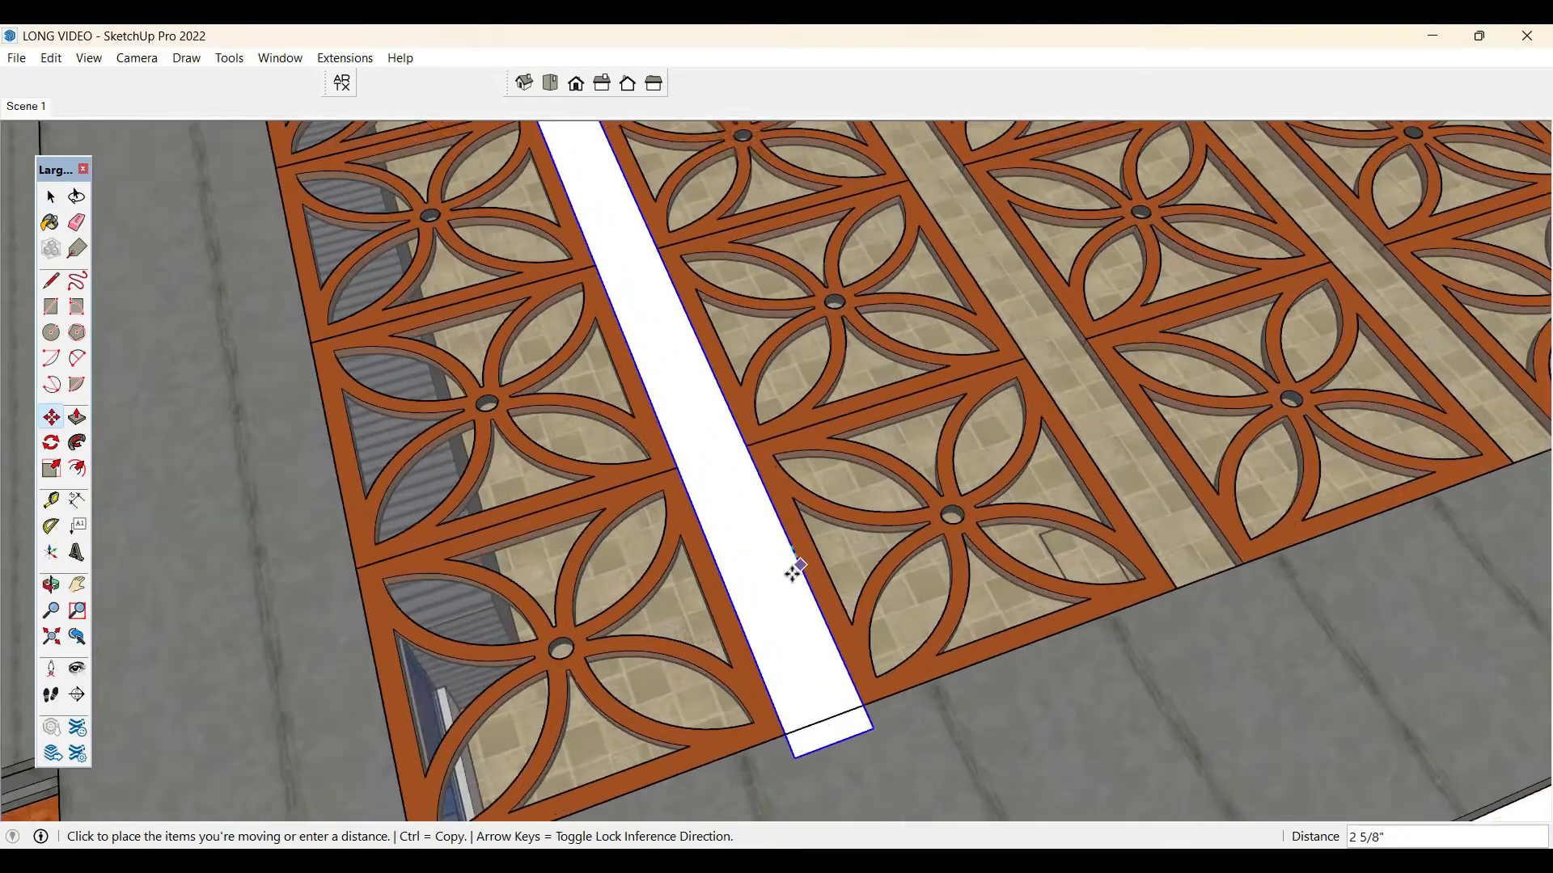
key("space")
middle_click_drag(791, 564, 822, 534)
key("m")
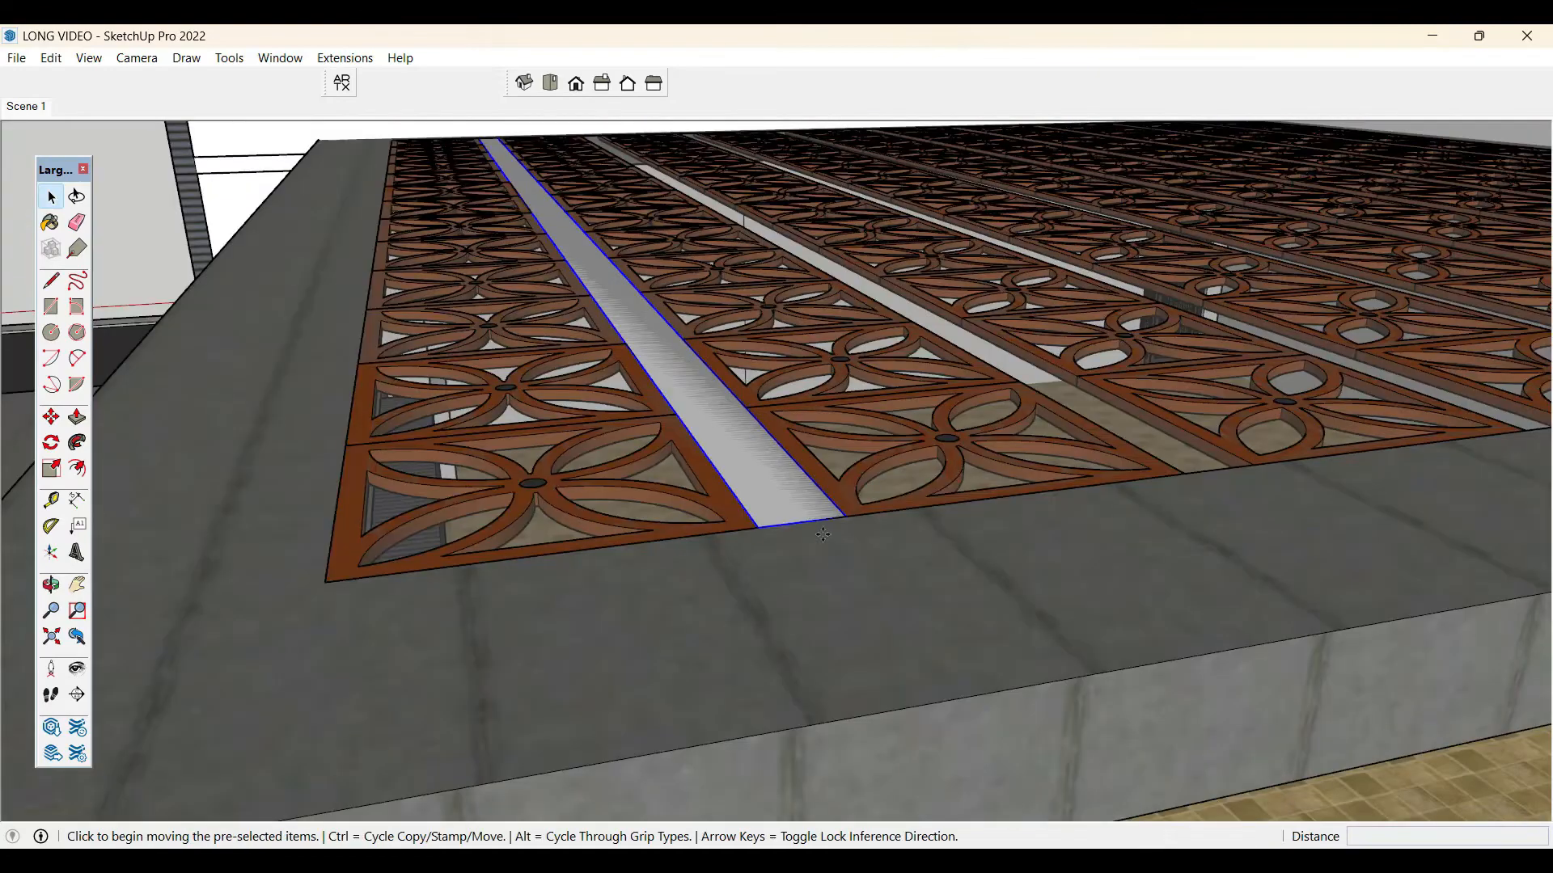
left_click(822, 535)
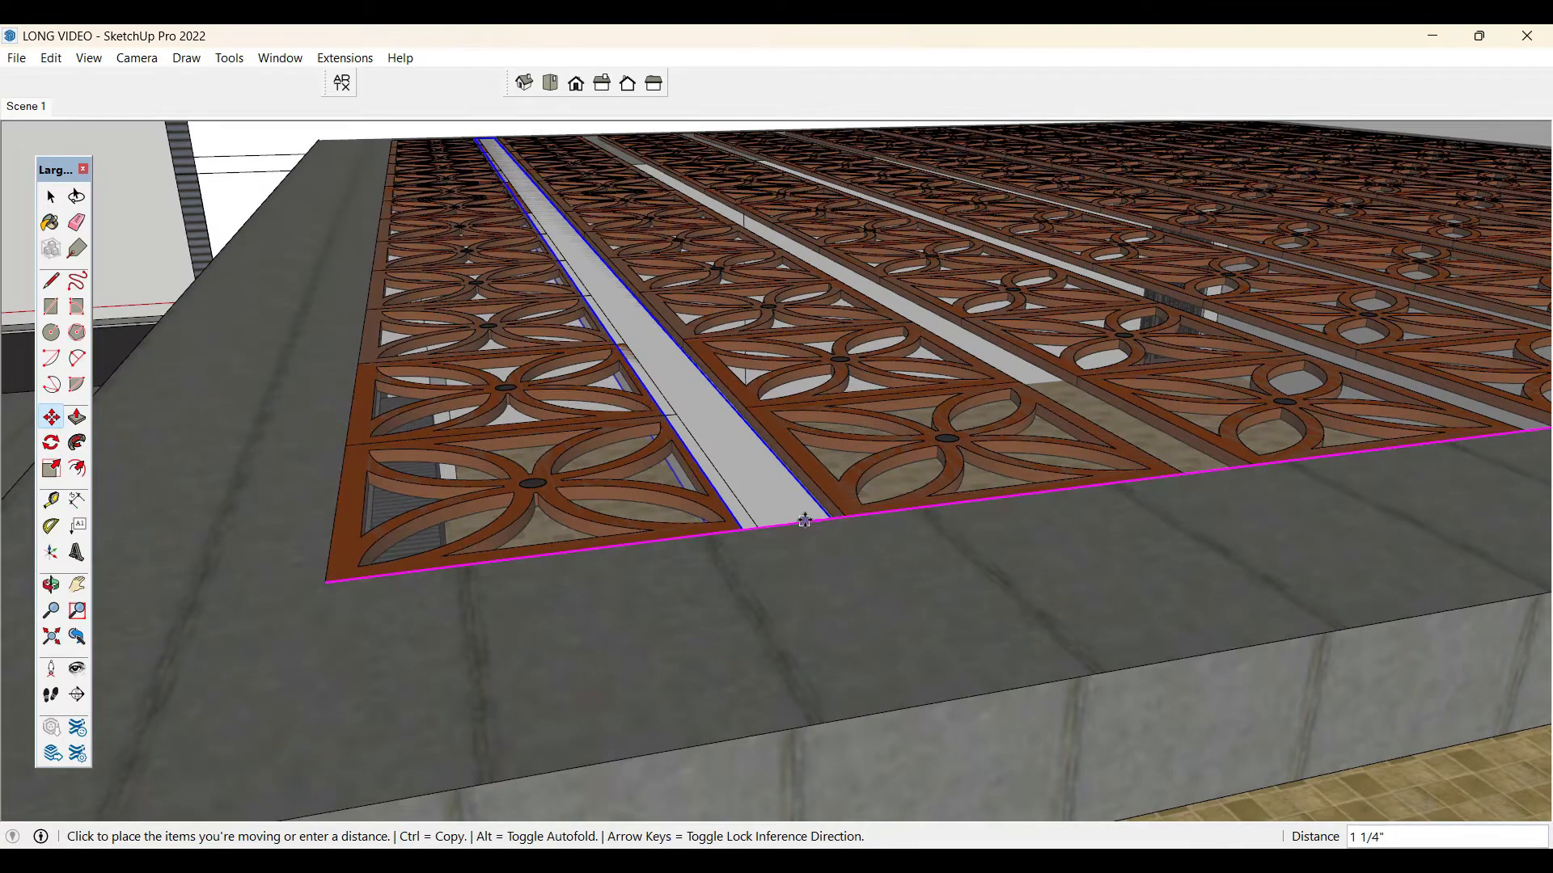
key("space")
- Move the filler strip by its end corner to meet the neighbouring breeze block's corner at the roof frame's inner edge
scroll(821, 514, "up", 6)
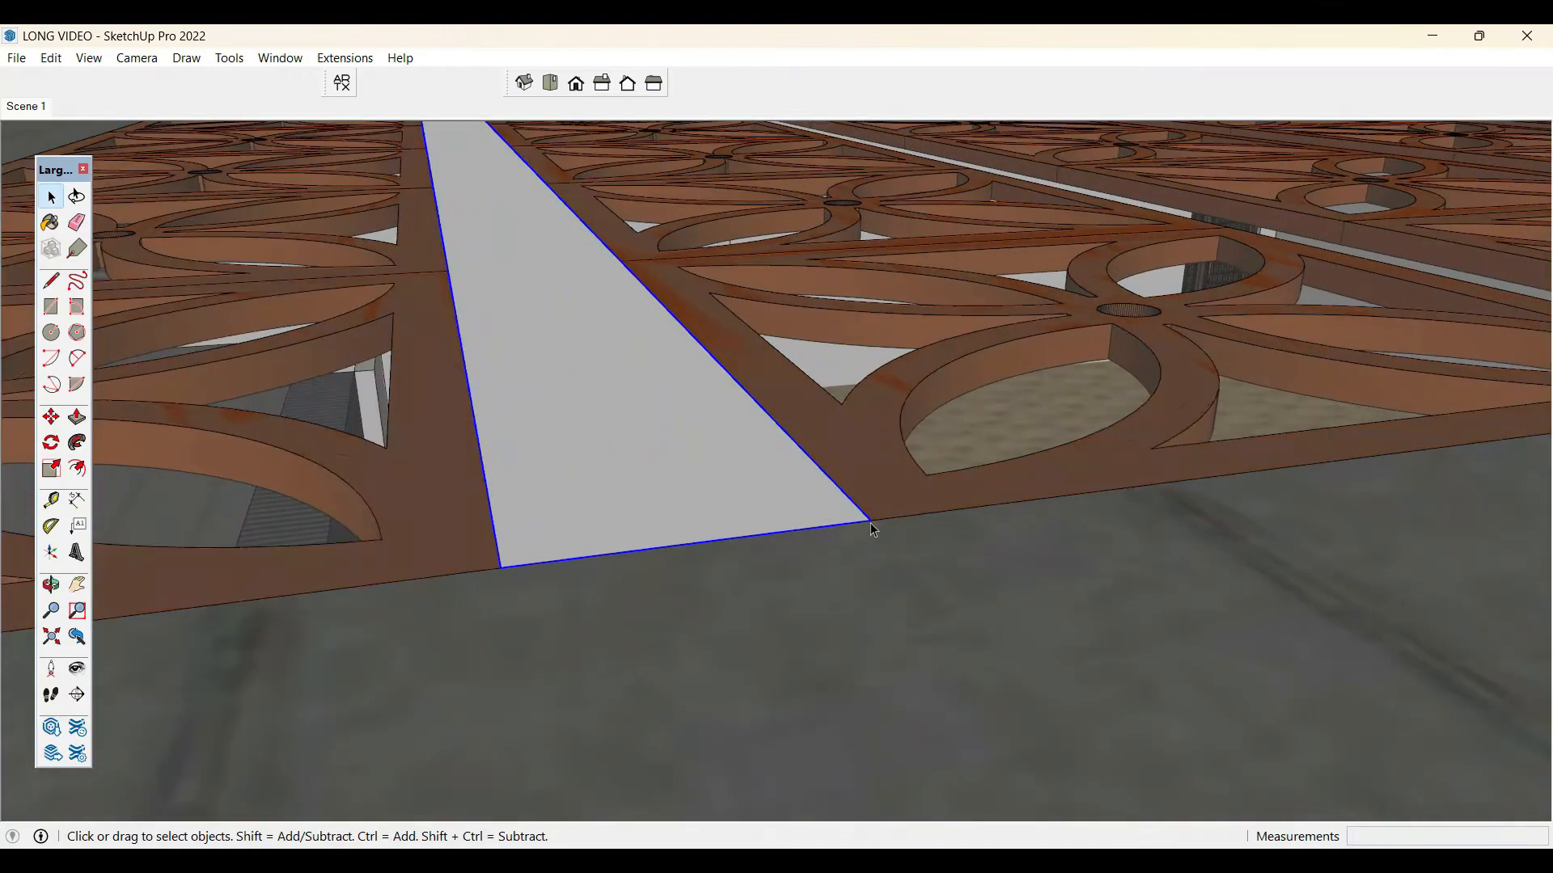
key("m")
left_click(869, 522)
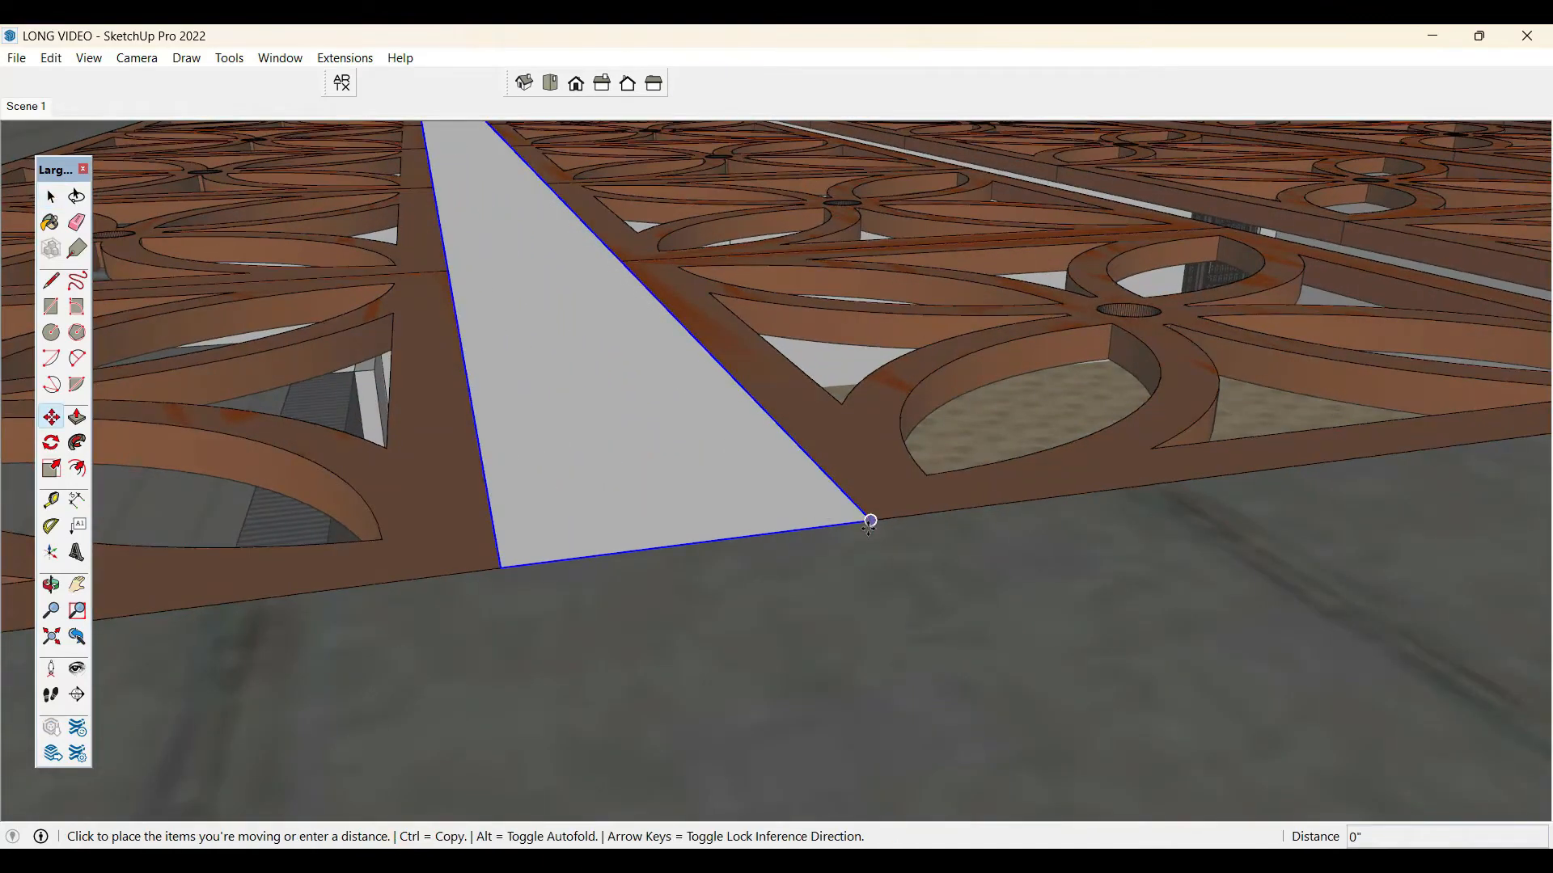
key("o")
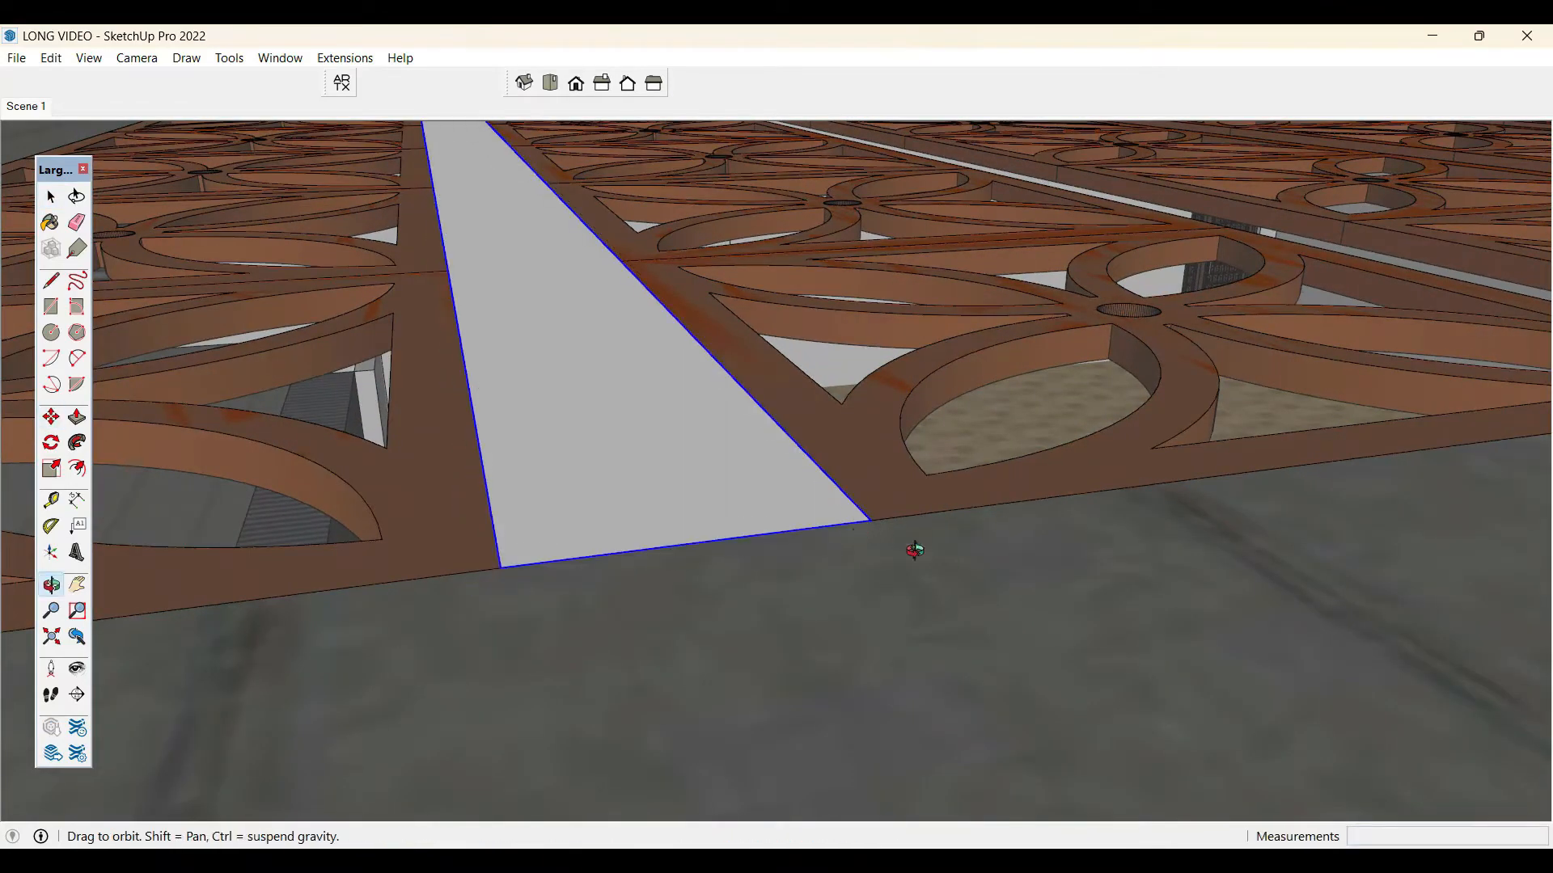
left_click_drag(917, 546, 1513, 661)
middle_click_drag(1514, 661, 891, 512)
scroll(857, 518, "up", 1)
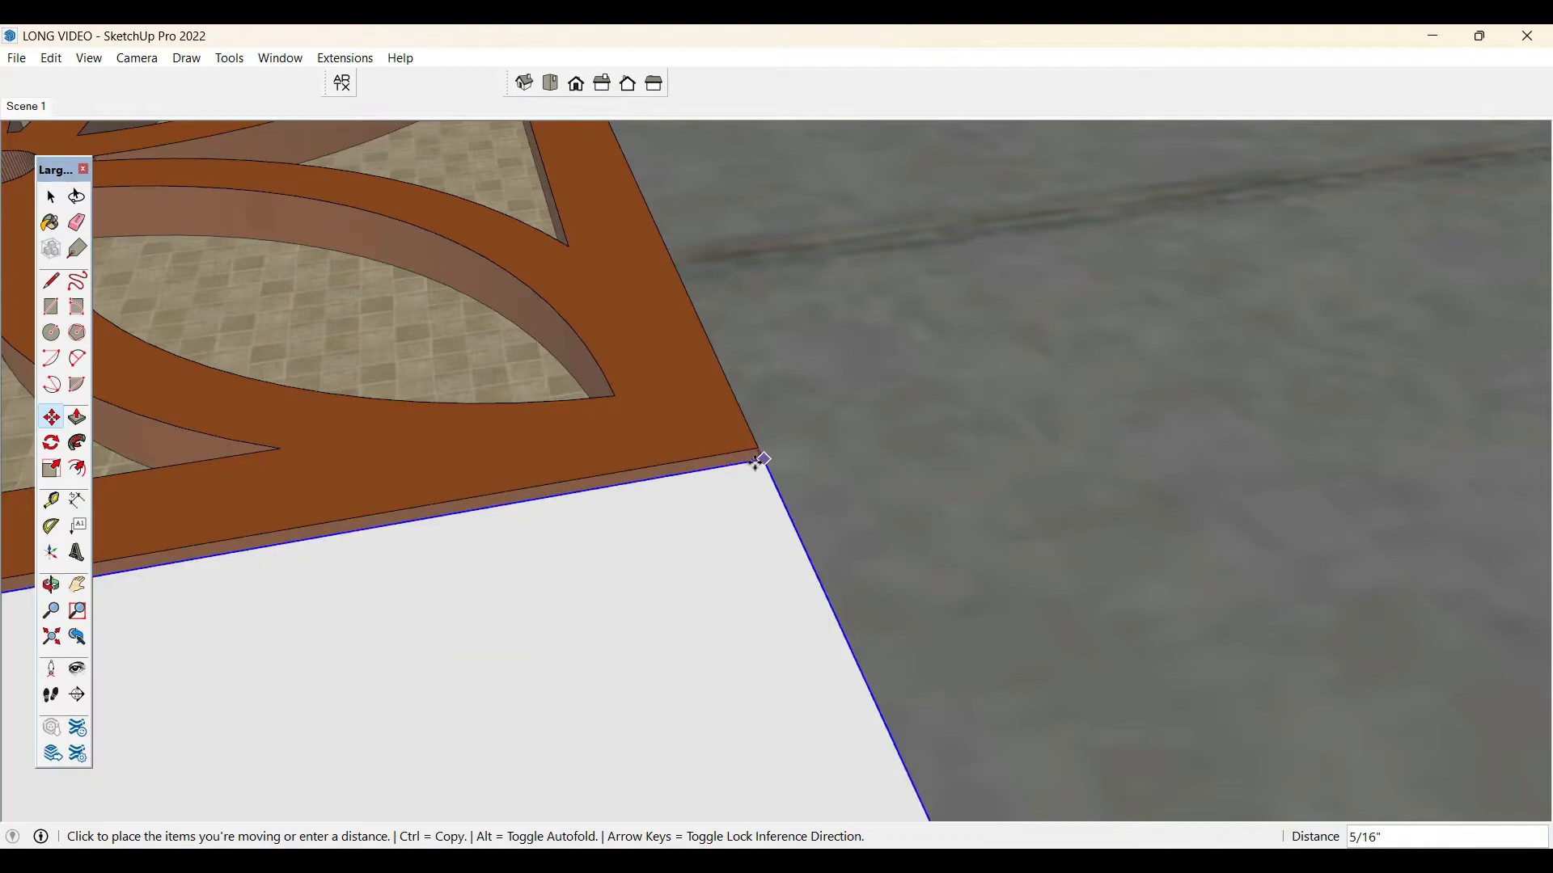
left_click(761, 460)
key("space")
scroll(962, 367, "down", 5)
scroll(967, 393, "up", 1)
middle_click_drag(968, 393, 928, 475)
scroll(924, 468, "up", 2)
key("m")
left_click(918, 462)
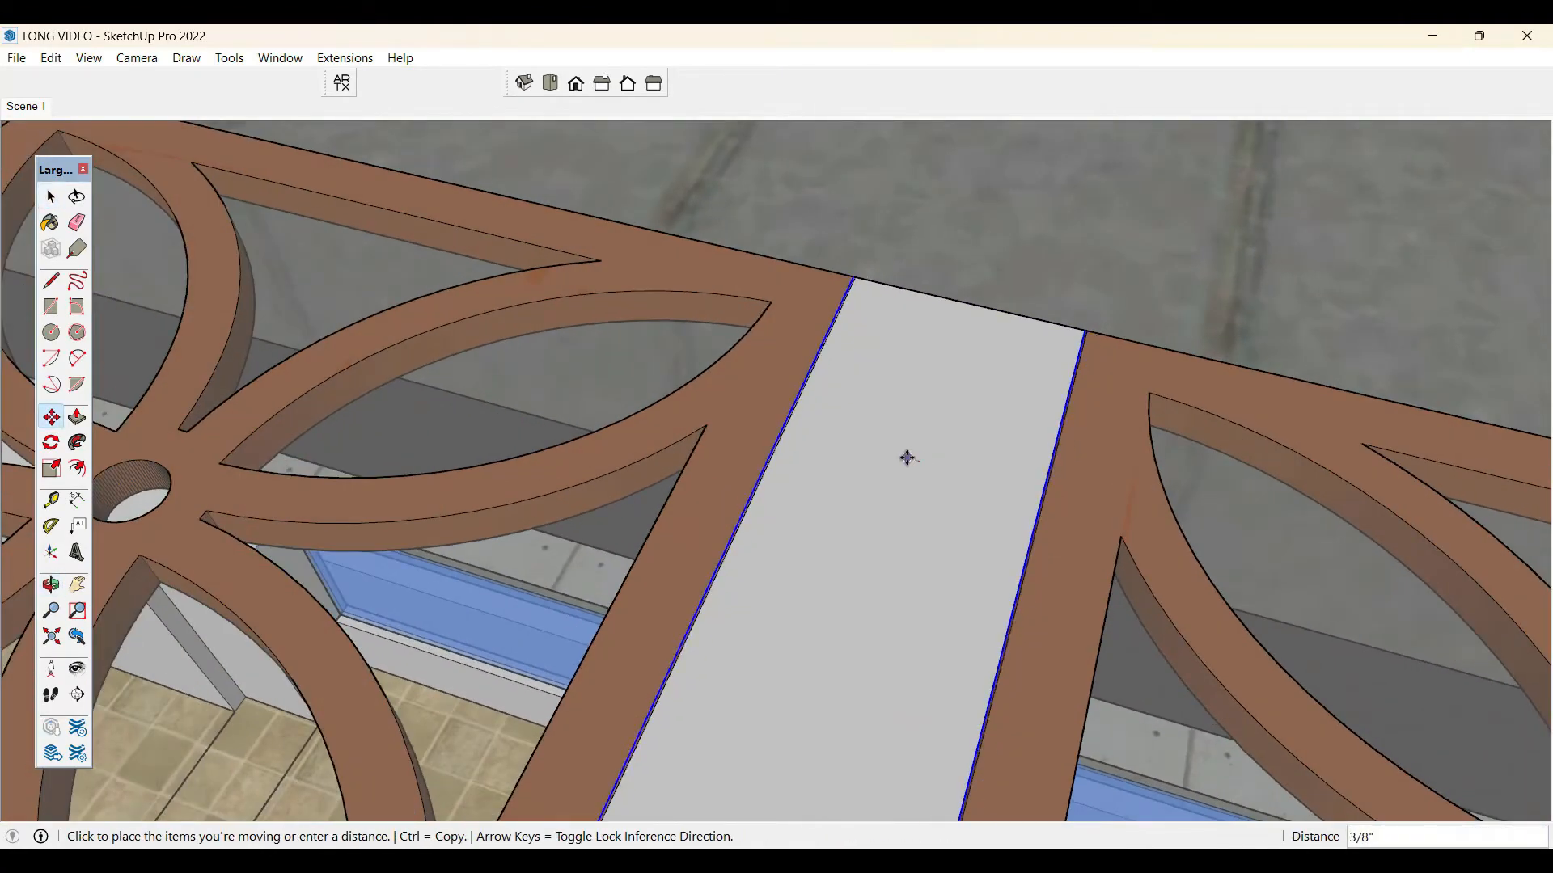
key("Escape")
- Align the filler strip's end corner flush with the adjacent second-row breeze block and view the strip from below
scroll(825, 305, "up", 2)
middle_click_drag(831, 298, 863, 235)
scroll(866, 271, "up", 4)
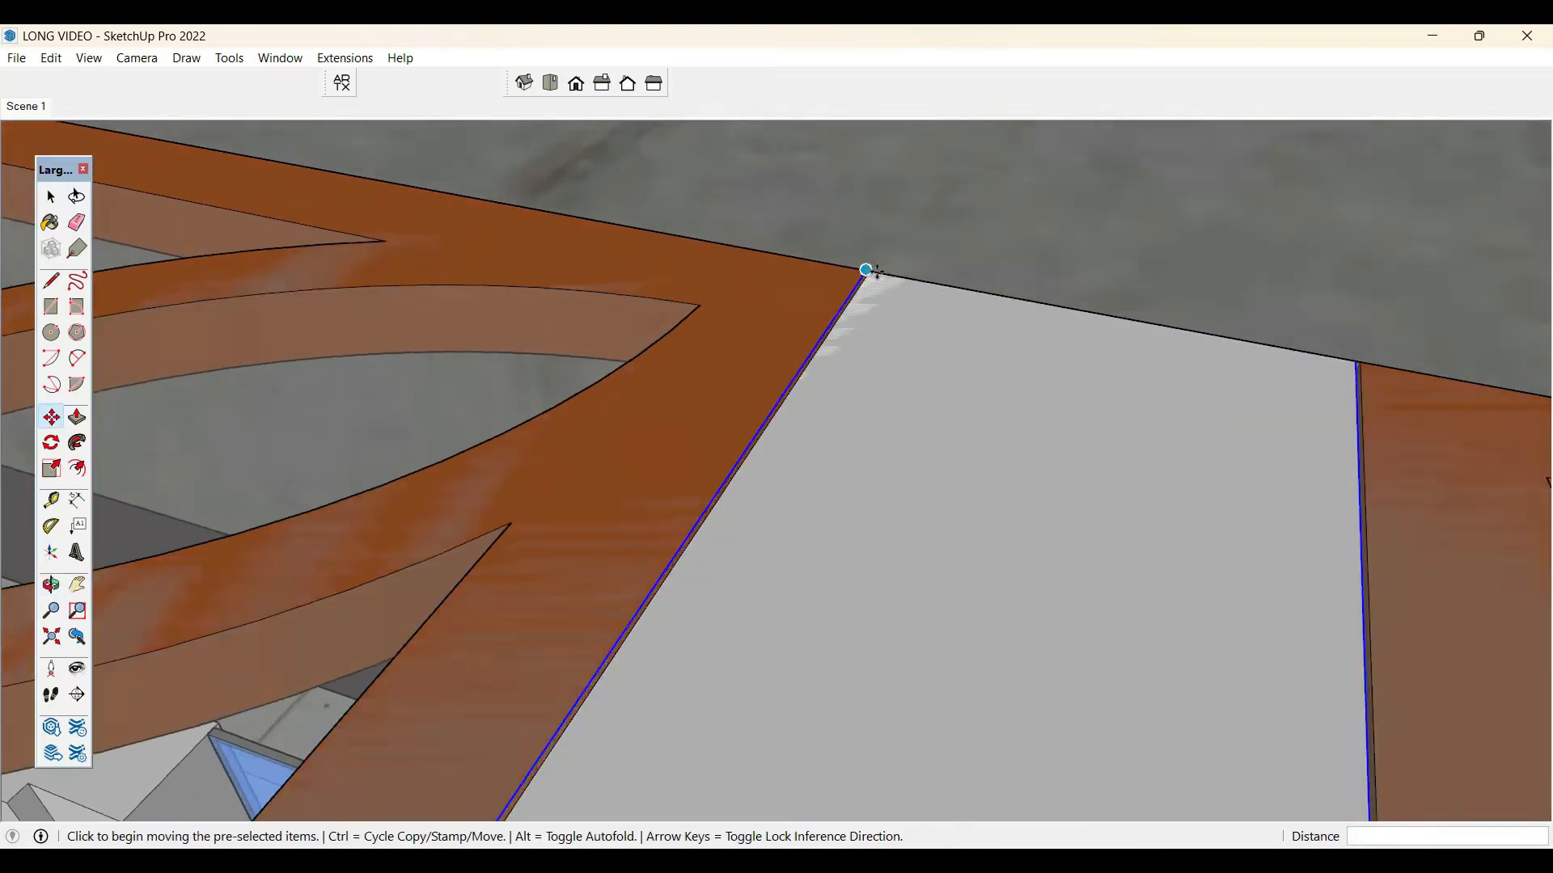
left_click(890, 278)
key("space")
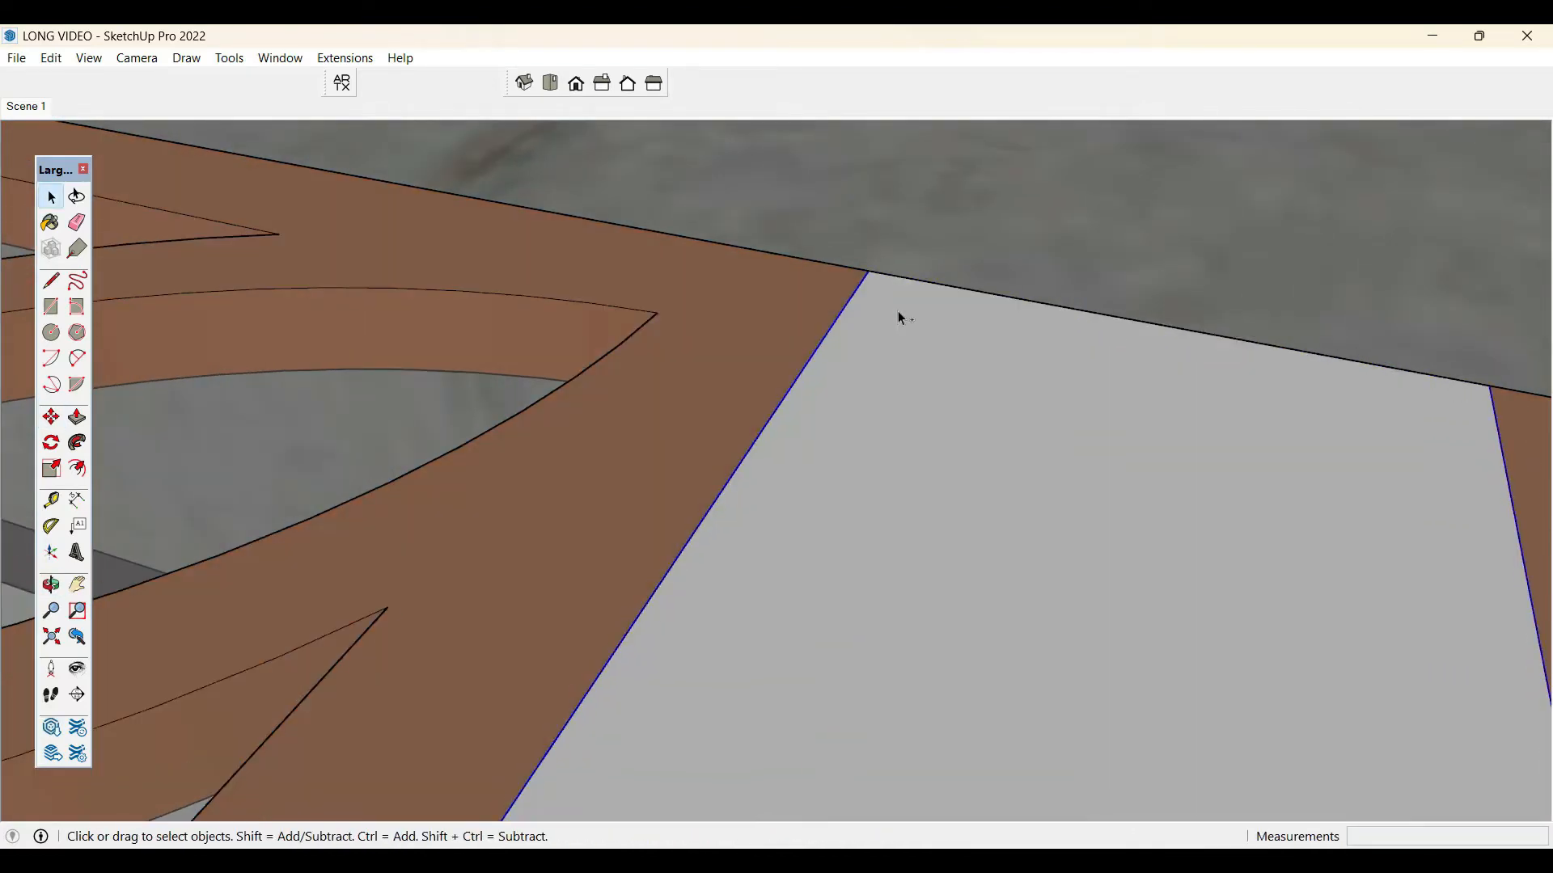
scroll(897, 315, "down", 3)
scroll(953, 413, "down", 5)
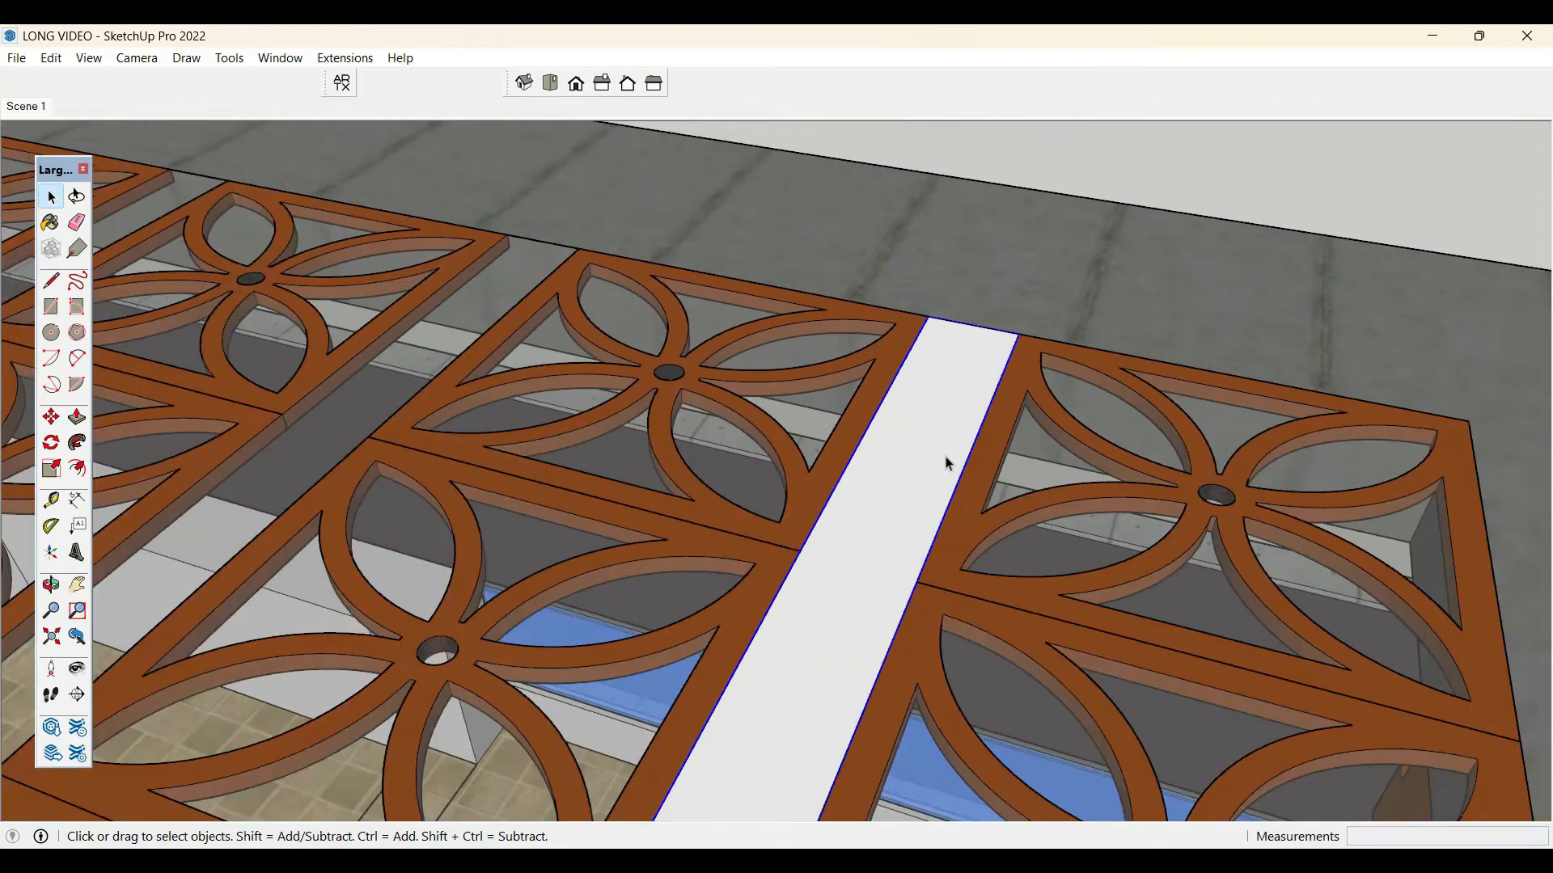
middle_click_drag(946, 461, 969, 124)
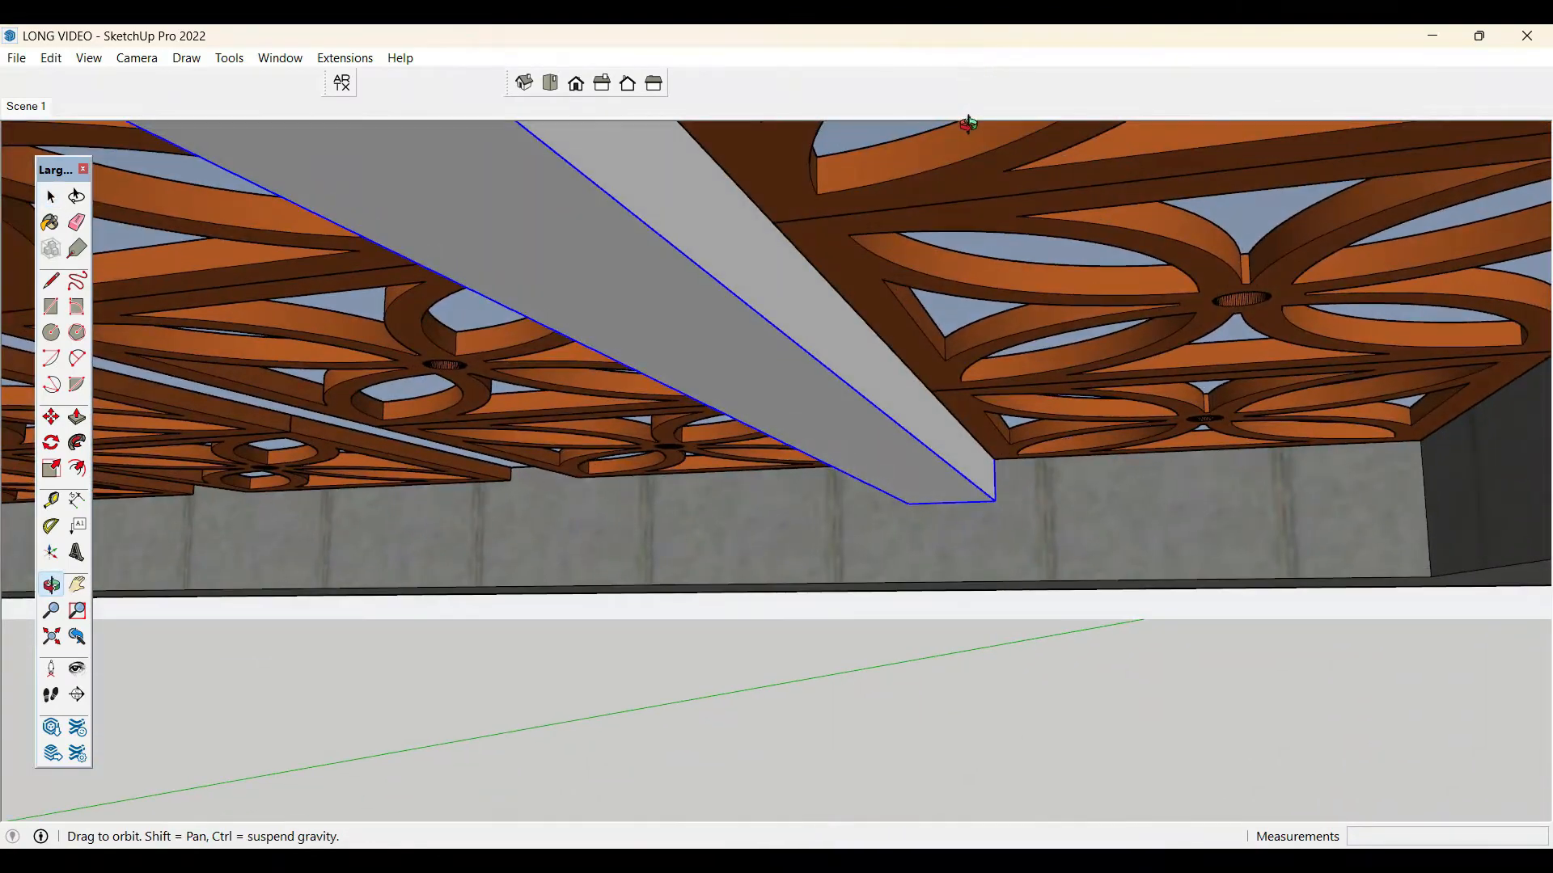
- Push/Pull the underside of the filler strip slightly upward to reduce its thickness
key("p")
left_click(906, 462)
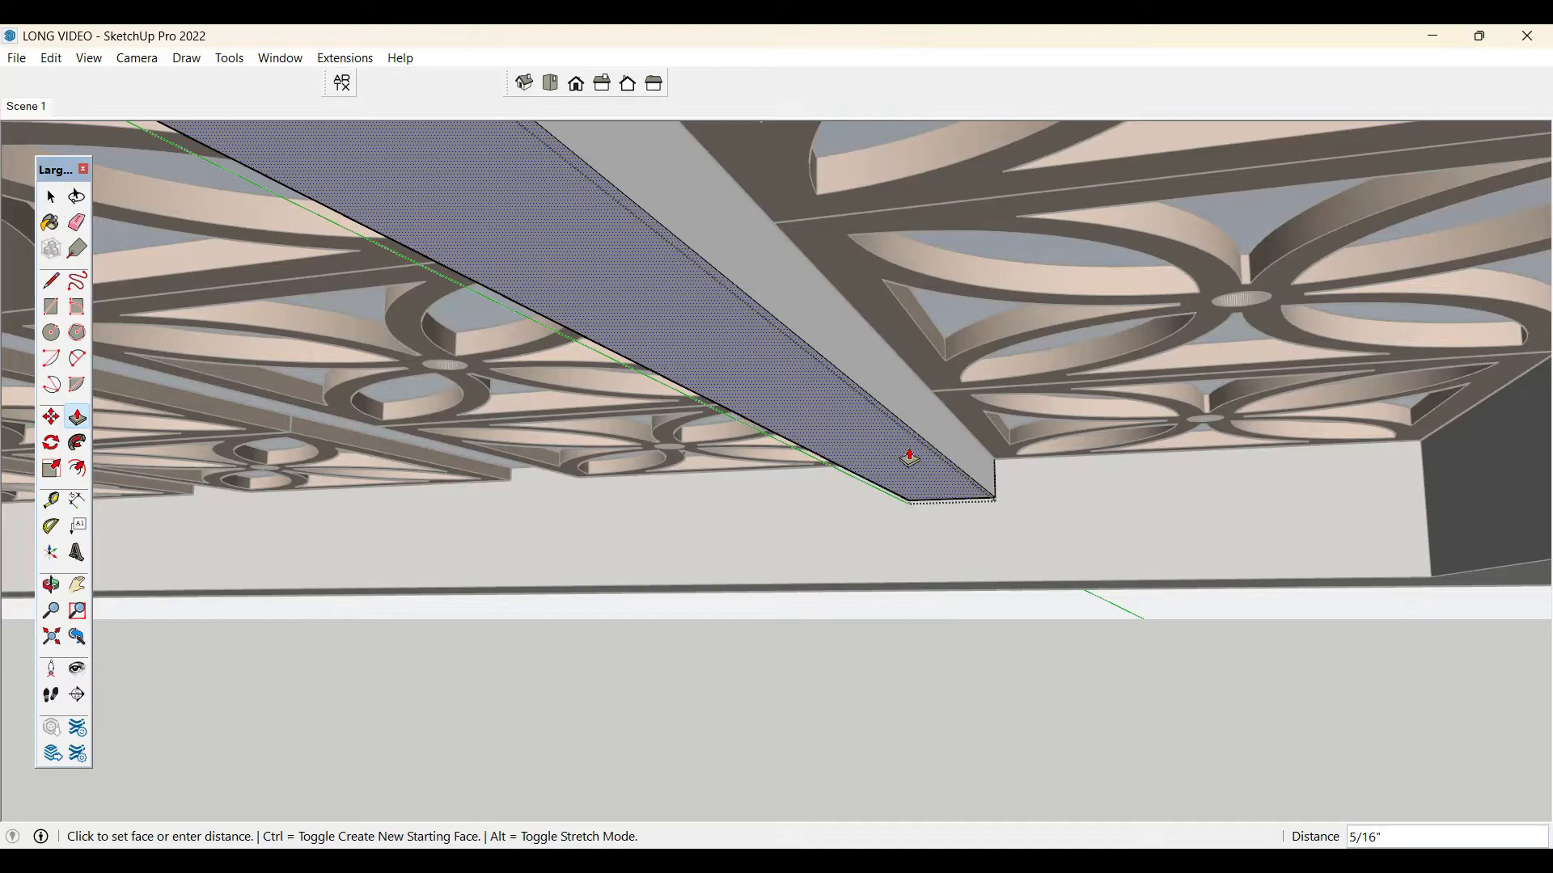
left_click(915, 421)
key("space")
middle_click_drag(912, 416, 946, 564)
scroll(927, 465, "up", 5)
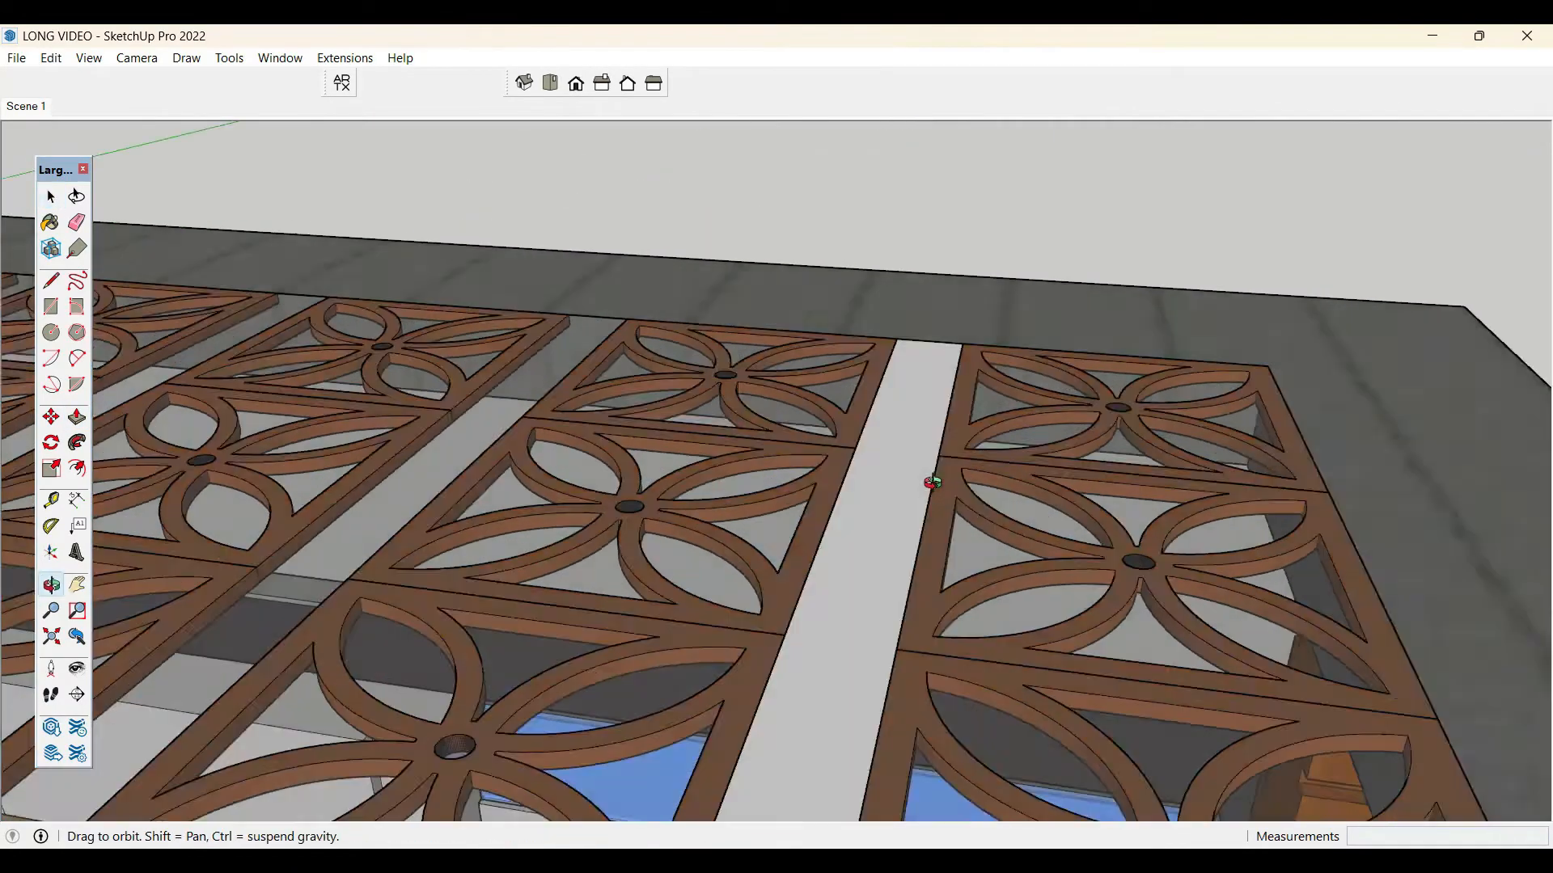
- Move the filler strip by its end corner against the adjacent breeze block's corner, sitting slightly below the block's top edge
key("m")
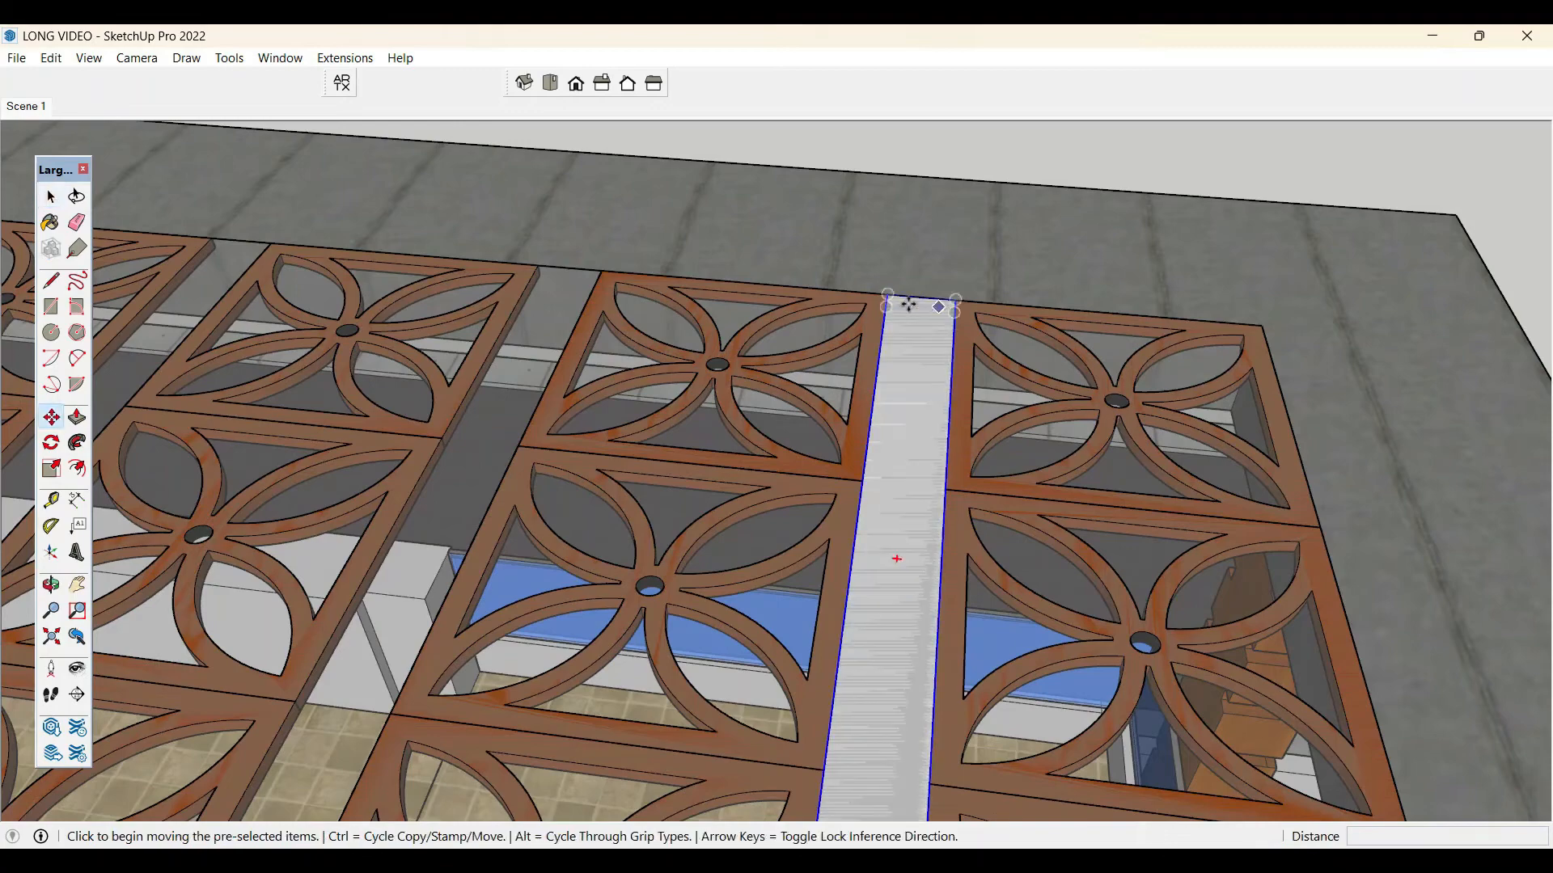
scroll(882, 293, "up", 4)
left_click(878, 290)
scroll(878, 310, "up", 5)
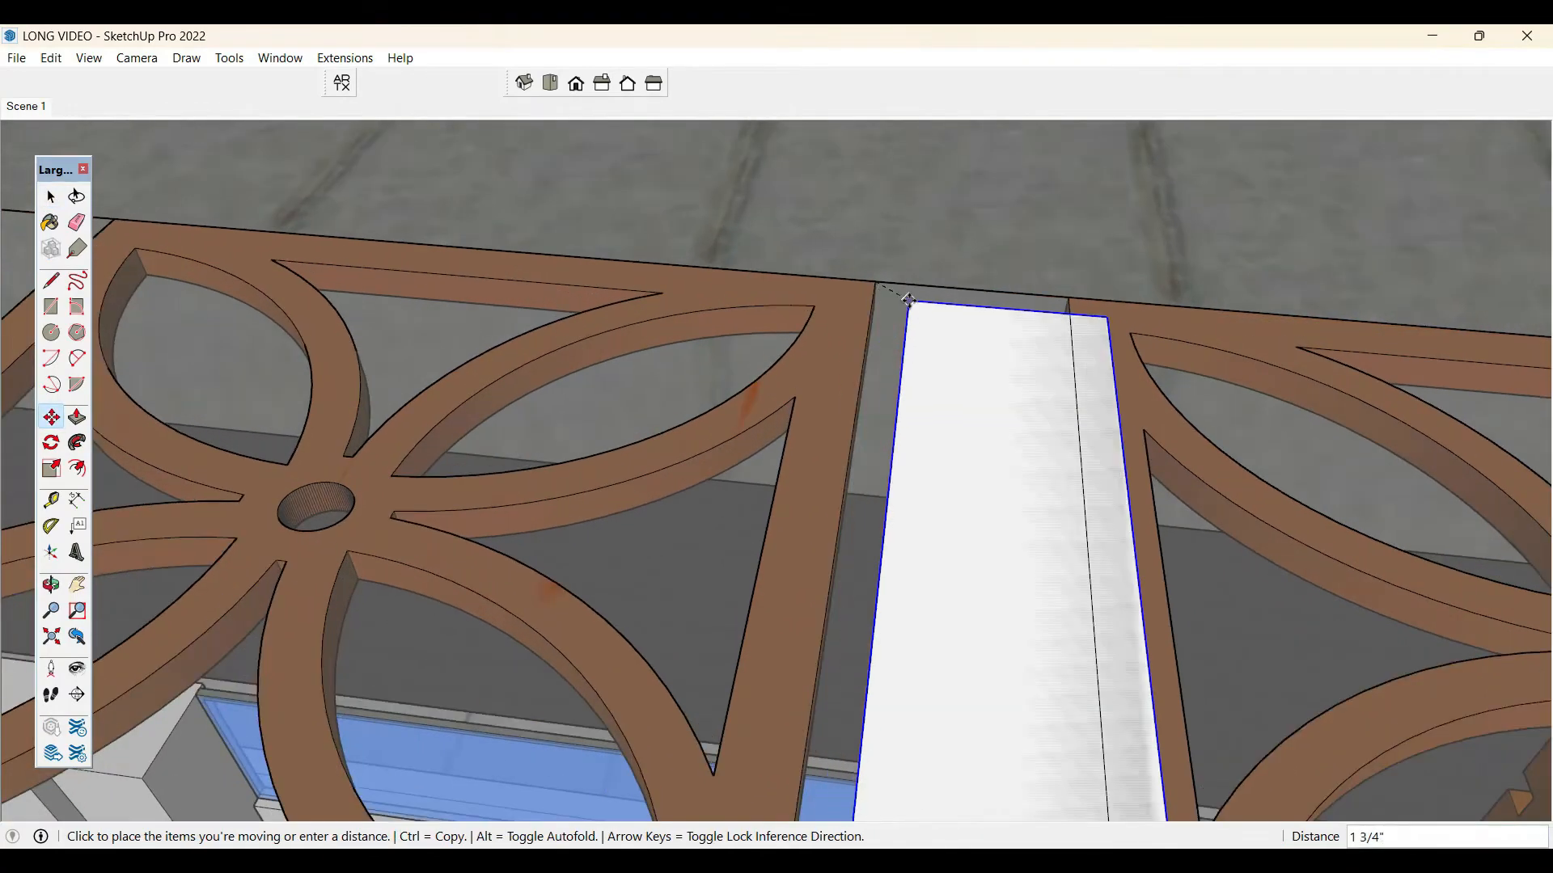
middle_click_drag(848, 314, 872, 350)
scroll(914, 279, "up", 5)
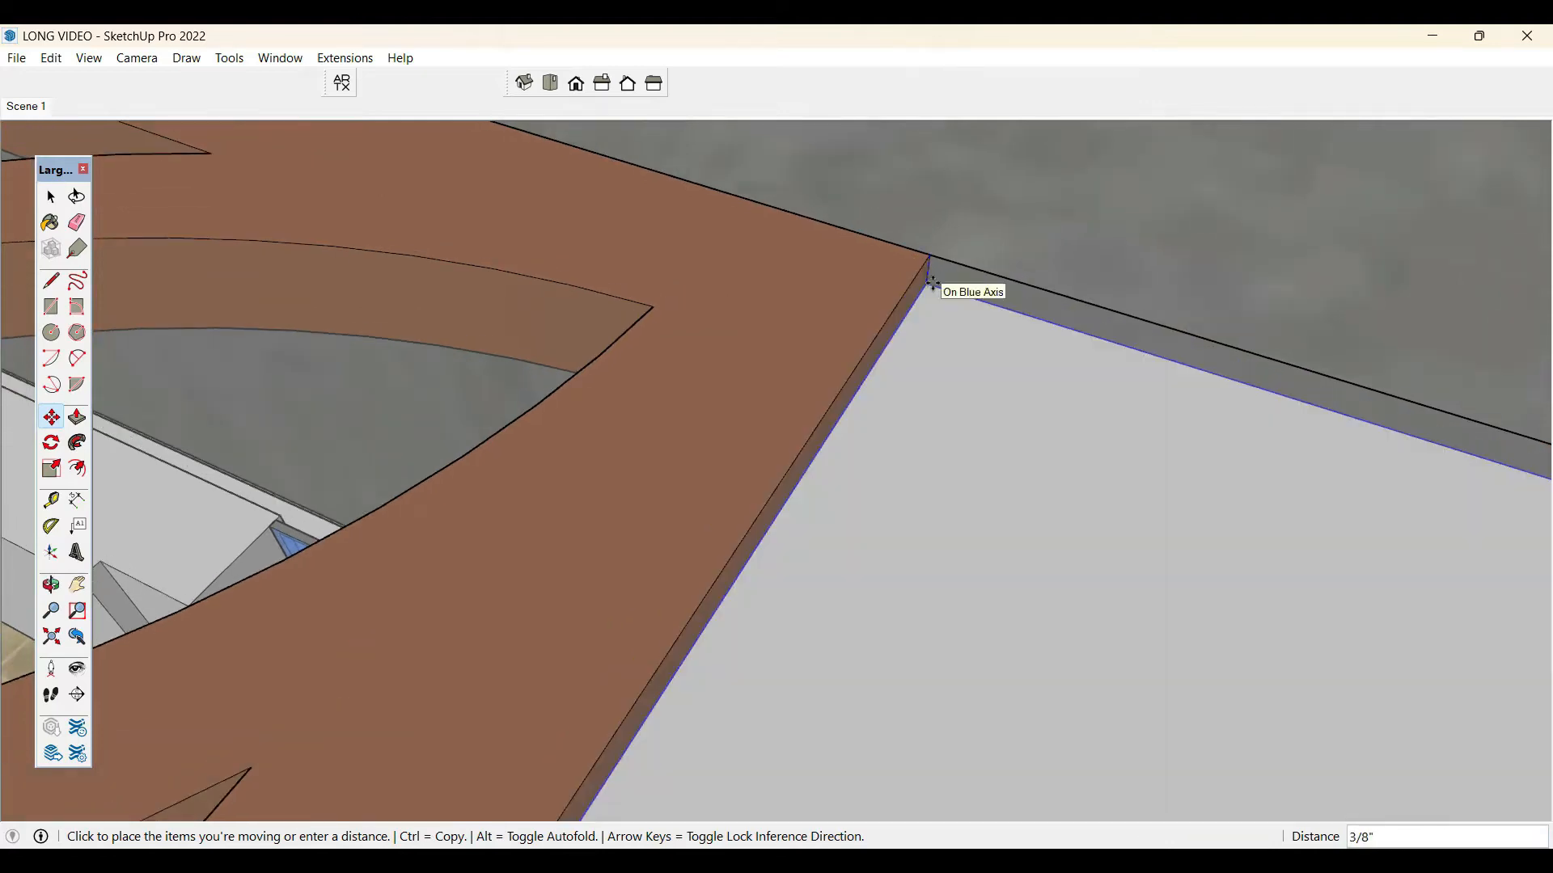
scroll(928, 279, "up", 2)
key("space")
scroll(927, 278, "down", 2)
middle_click_drag(1008, 447, 1035, 247)
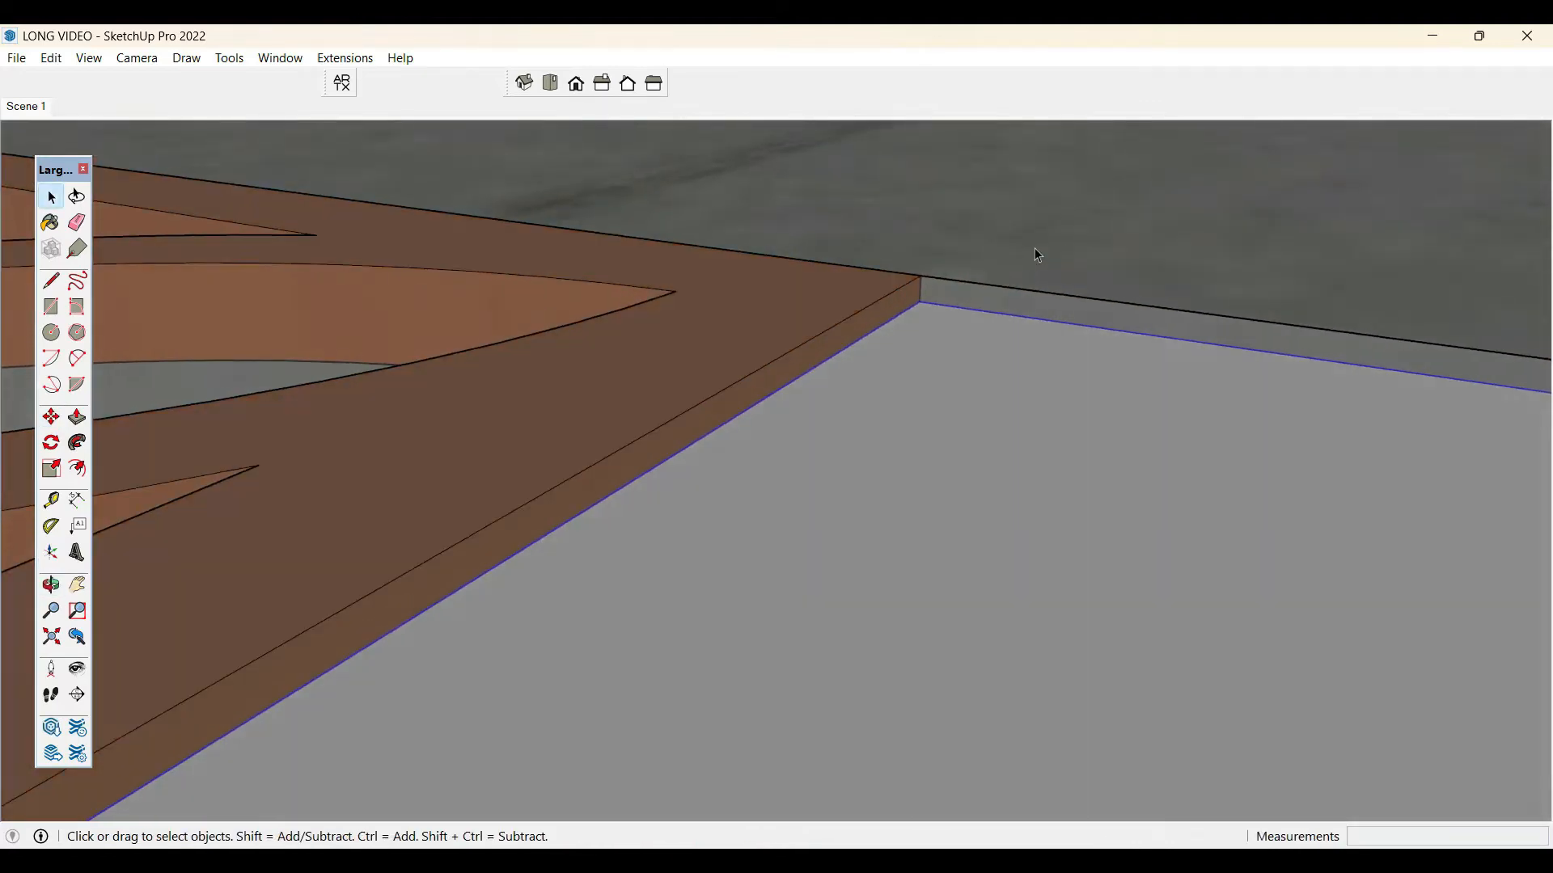
scroll(1035, 252, "down", 5)
scroll(1043, 280, "down", 10)
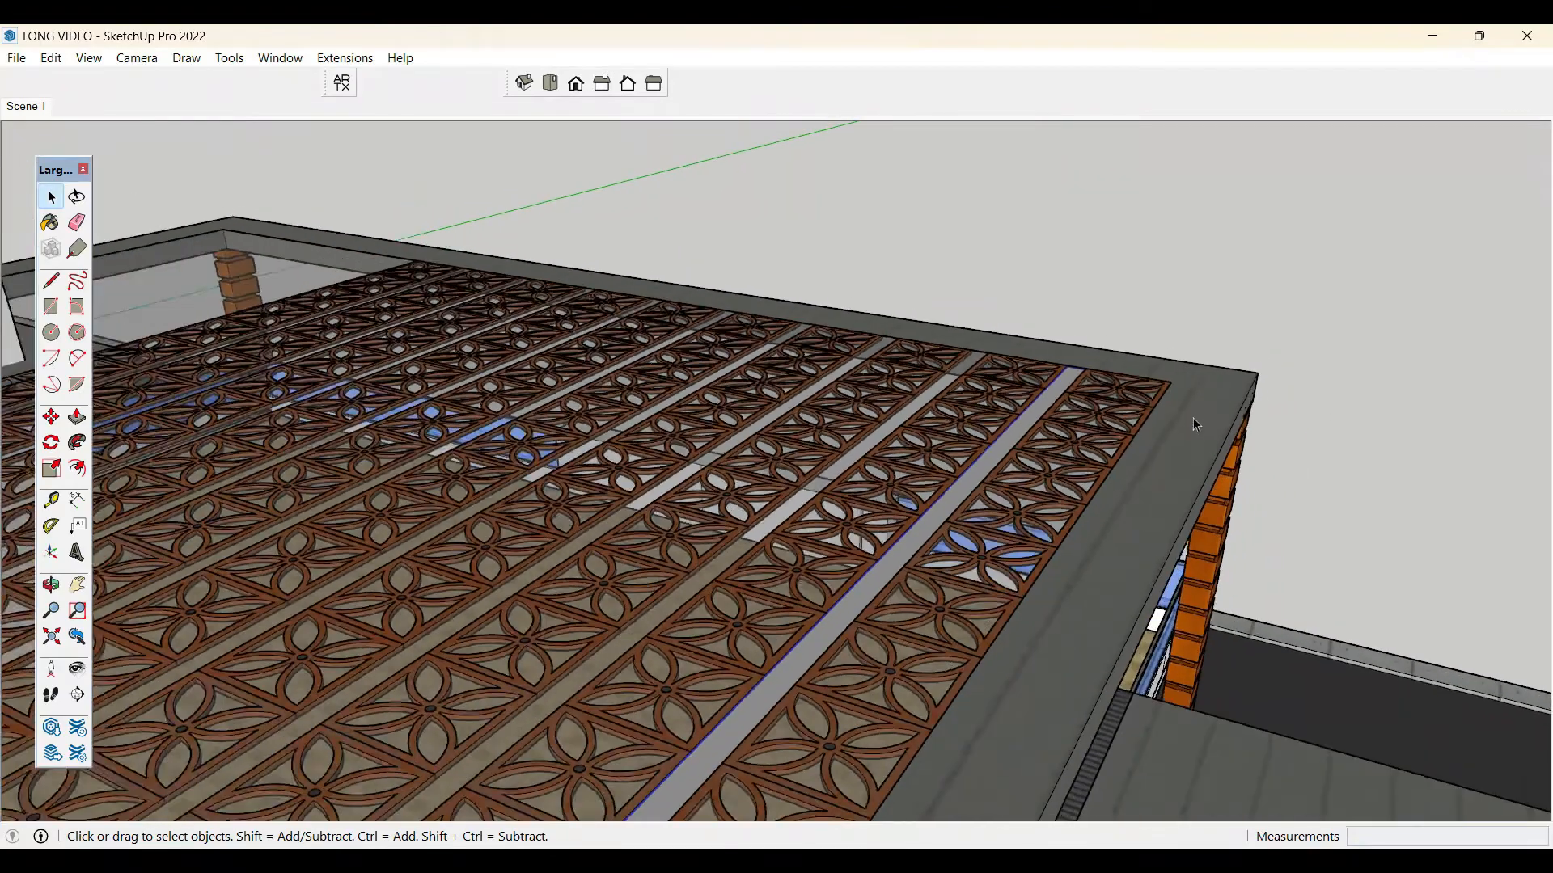
middle_click_drag(1191, 417, 911, 329)
scroll(911, 329, "down", 5)
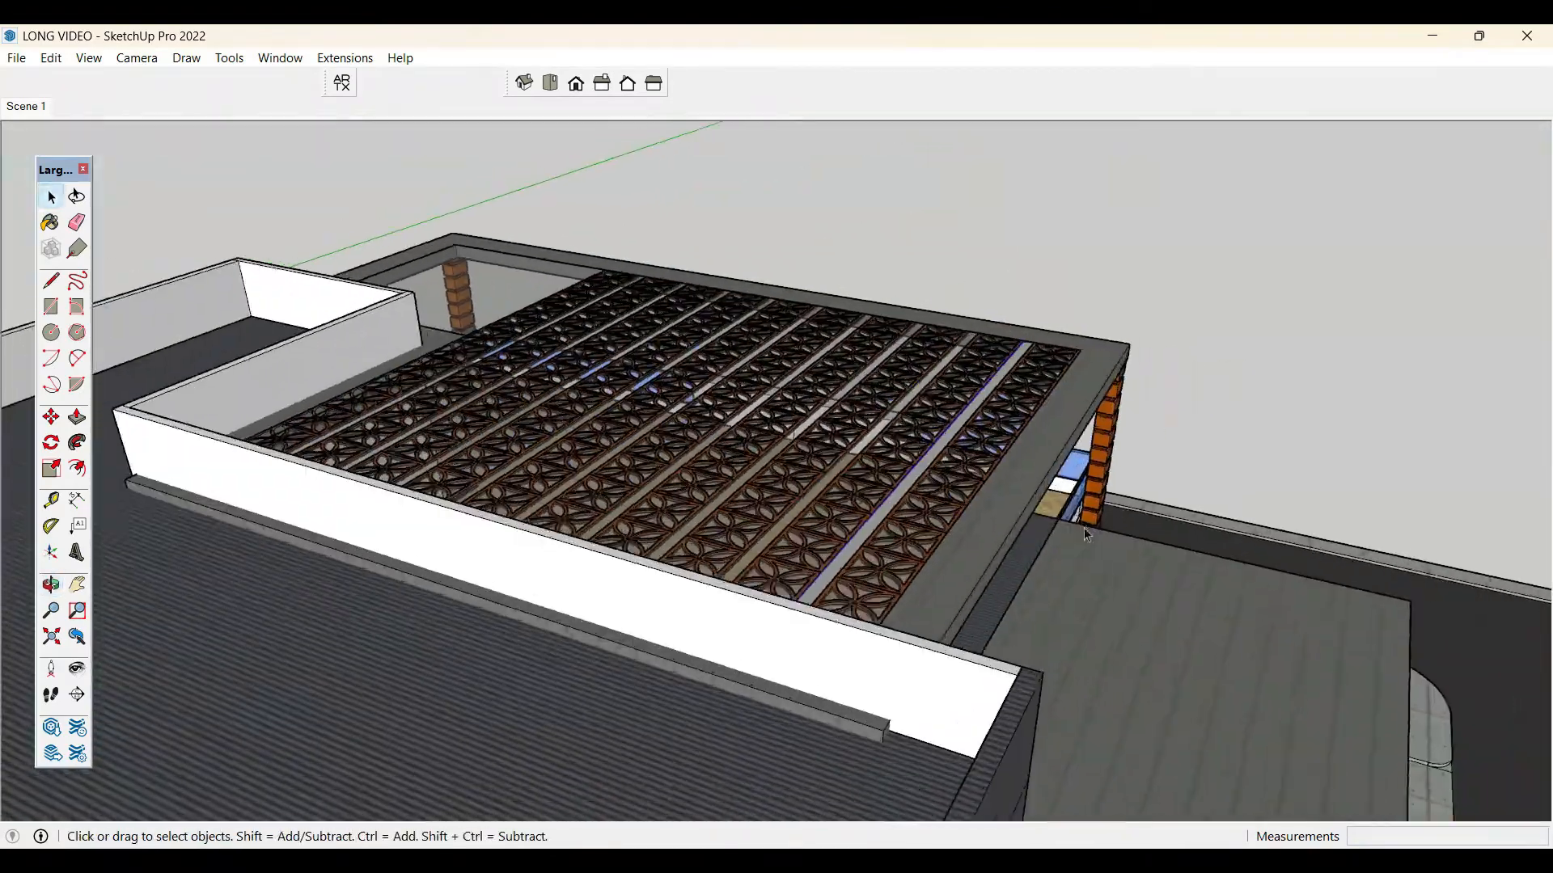
- Sample the Metal Seamed material from the model and paint the filler strip with it
scroll(899, 459, "up", 5)
key("b")
left_click(756, 482, "alt")
scroll(756, 483, "up", 2)
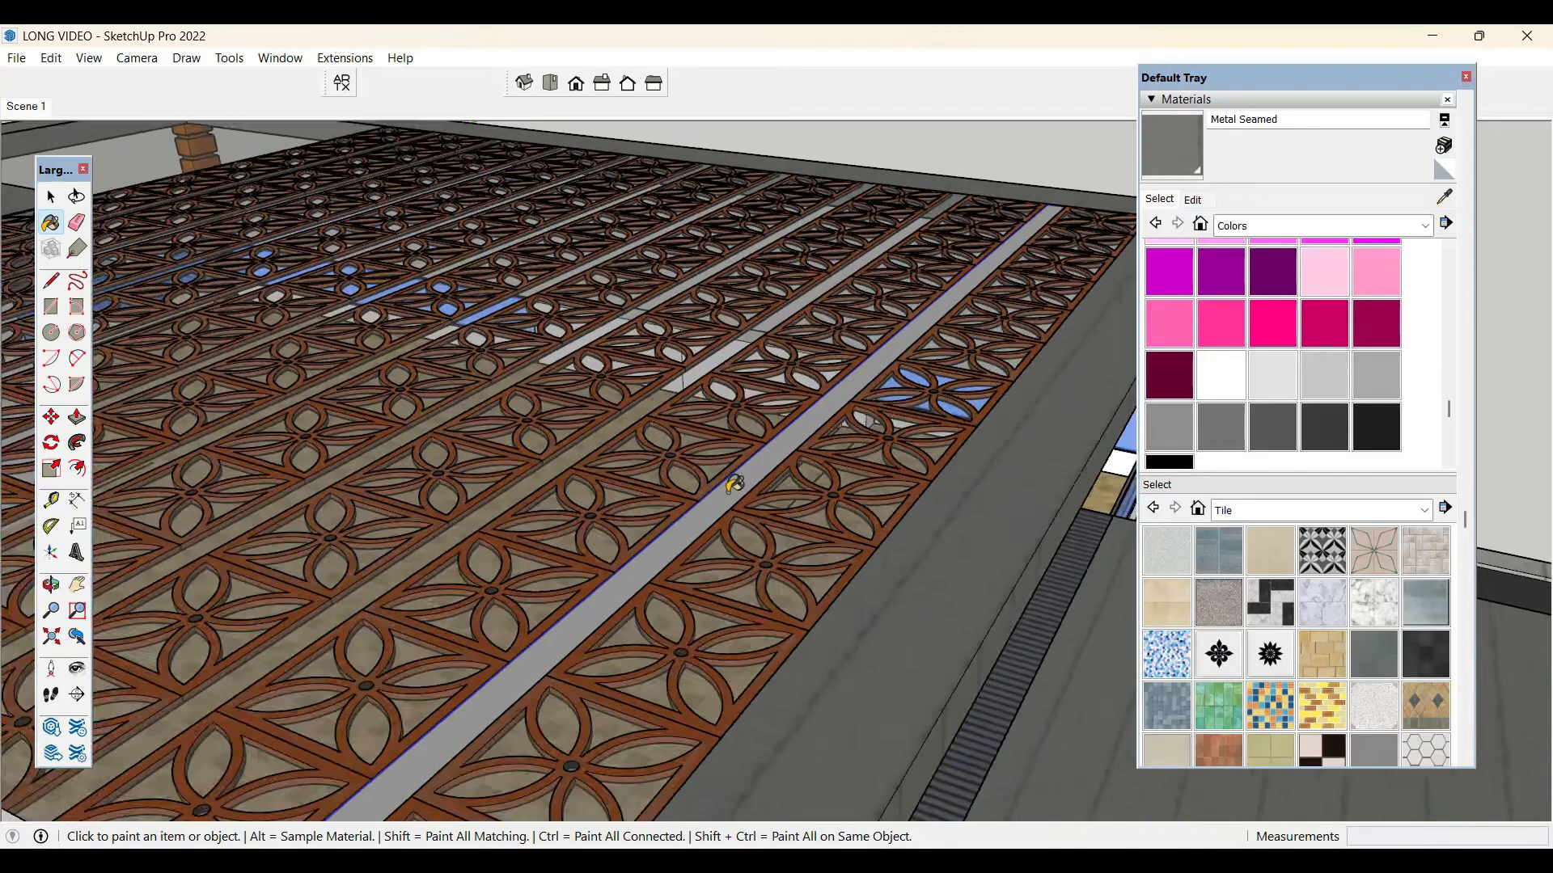
left_click(734, 485)
scroll(730, 508, "down", 3)
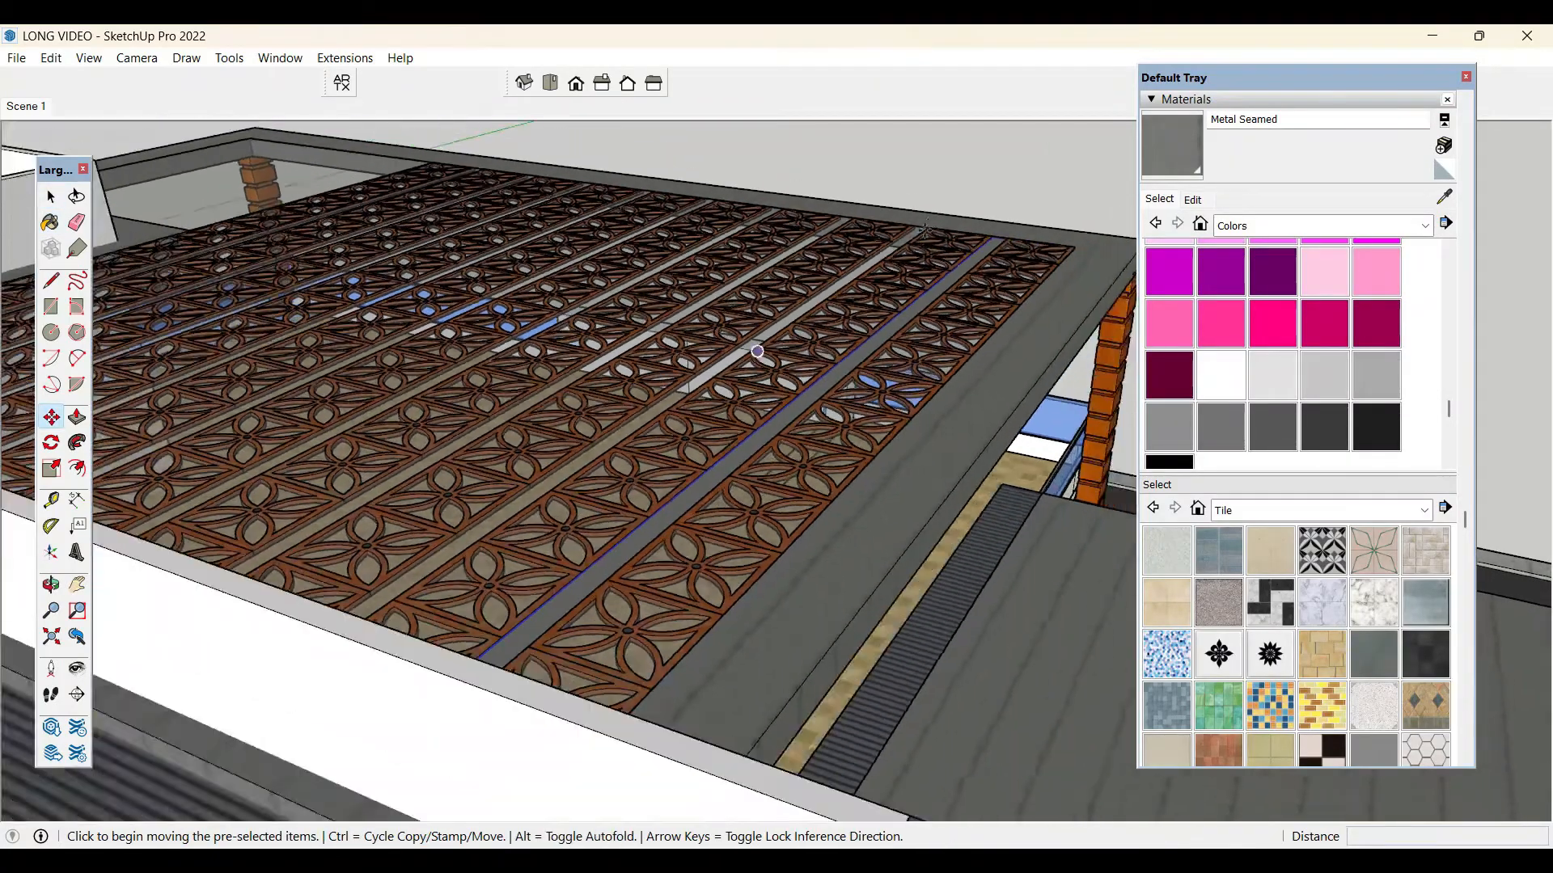
- Copy the painted strip 3' 3 1/16" into the next gap and repeat it across all remaining gaps between the breeze block rows
middle_click_drag(730, 508, 988, 243)
scroll(988, 173, "up", 2)
scroll(988, 173, "up", 3)
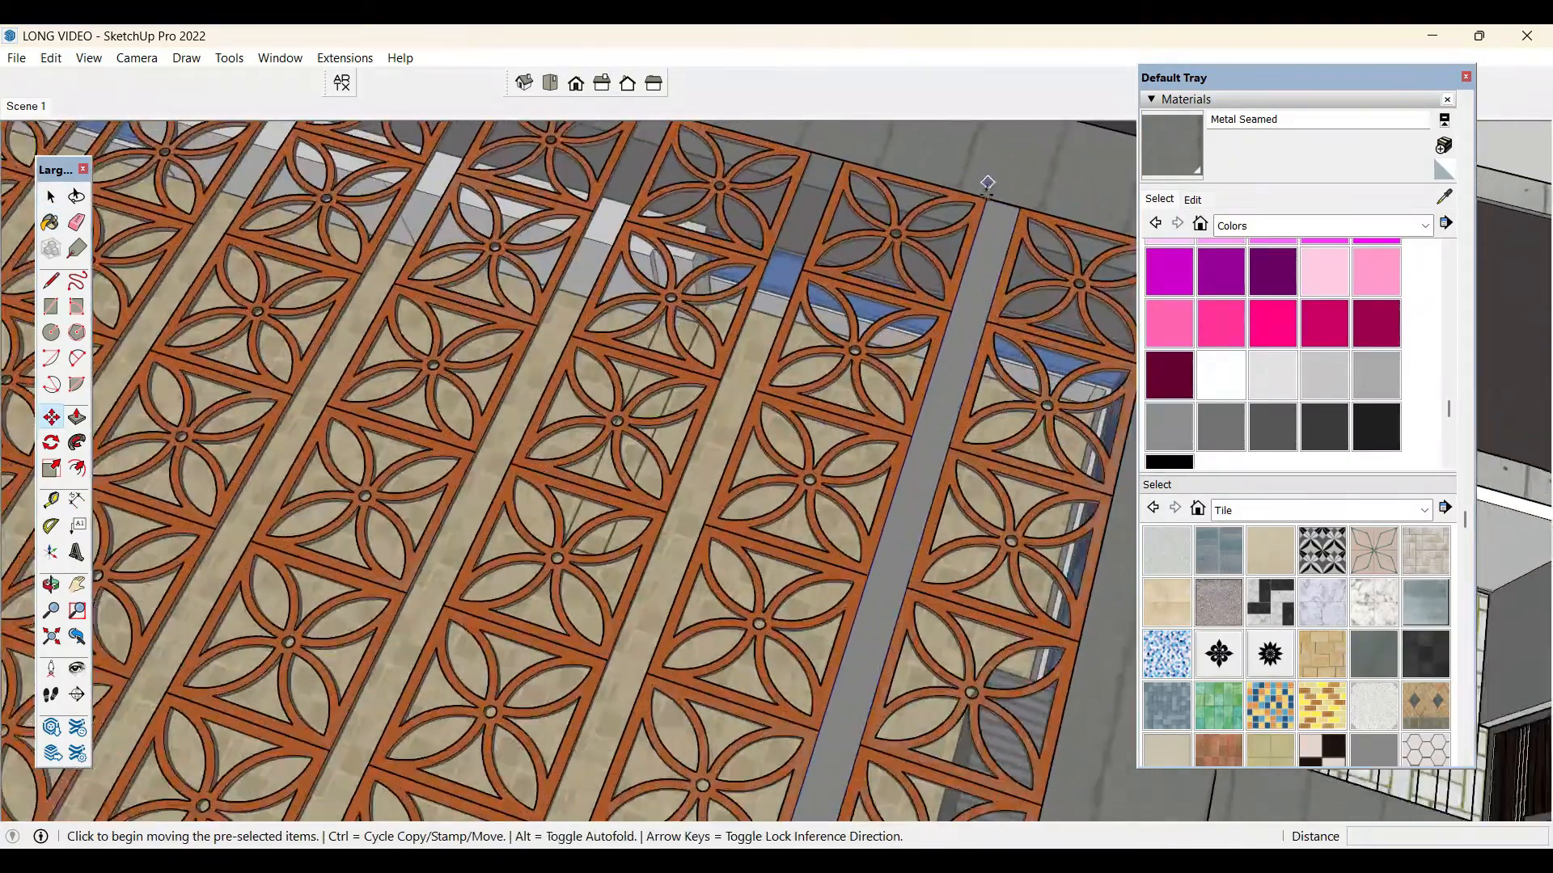
left_click(984, 200)
key("ctrl")
scroll(918, 404, "down", 3)
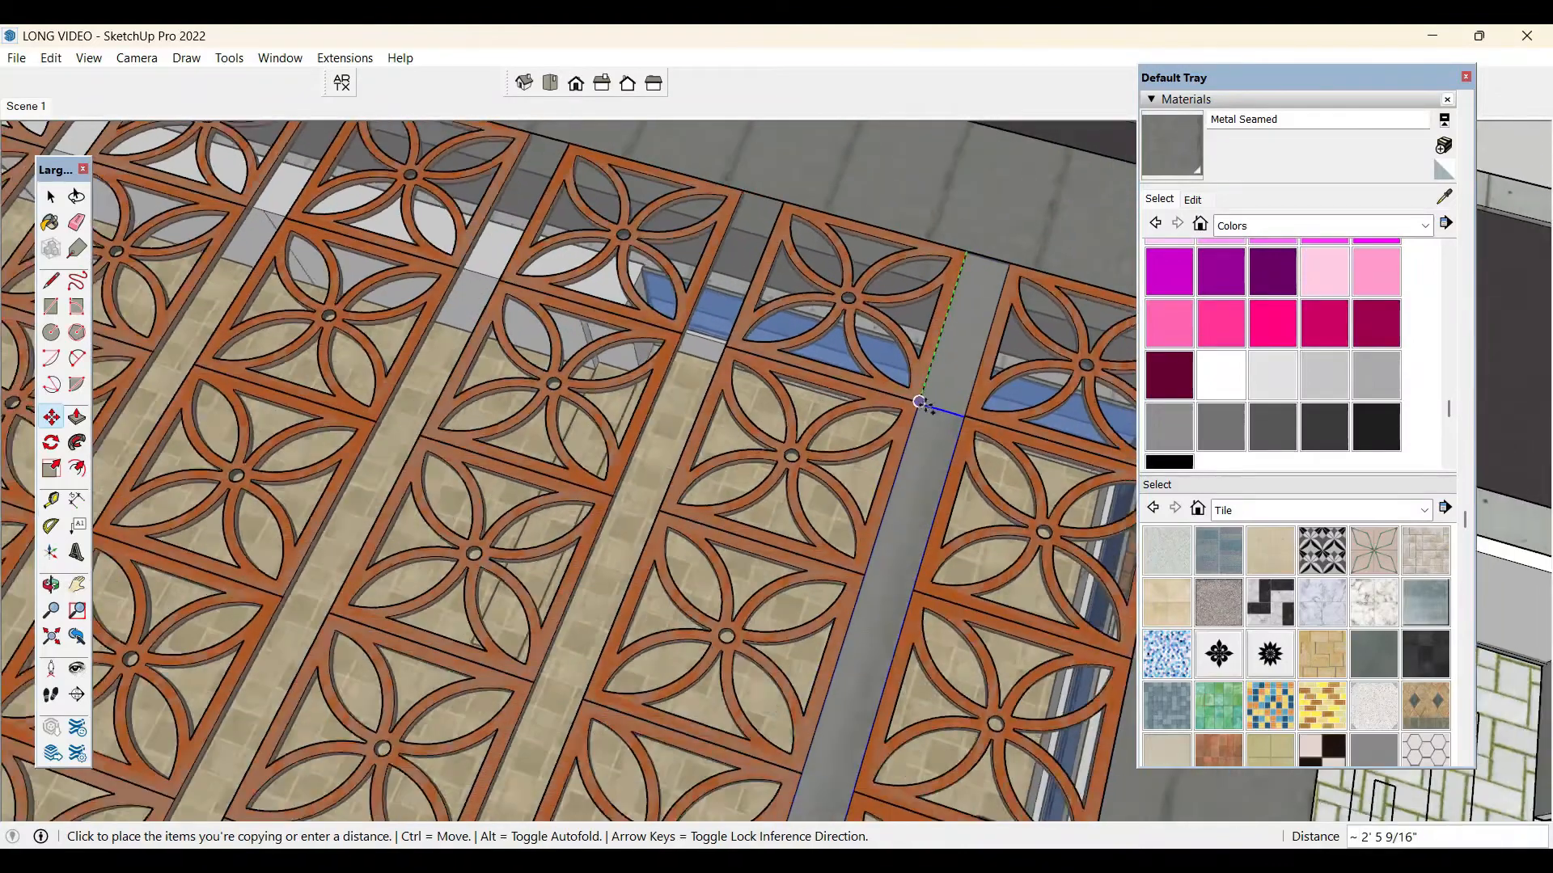
scroll(798, 234, "up", 3)
scroll(781, 249, "up", 3)
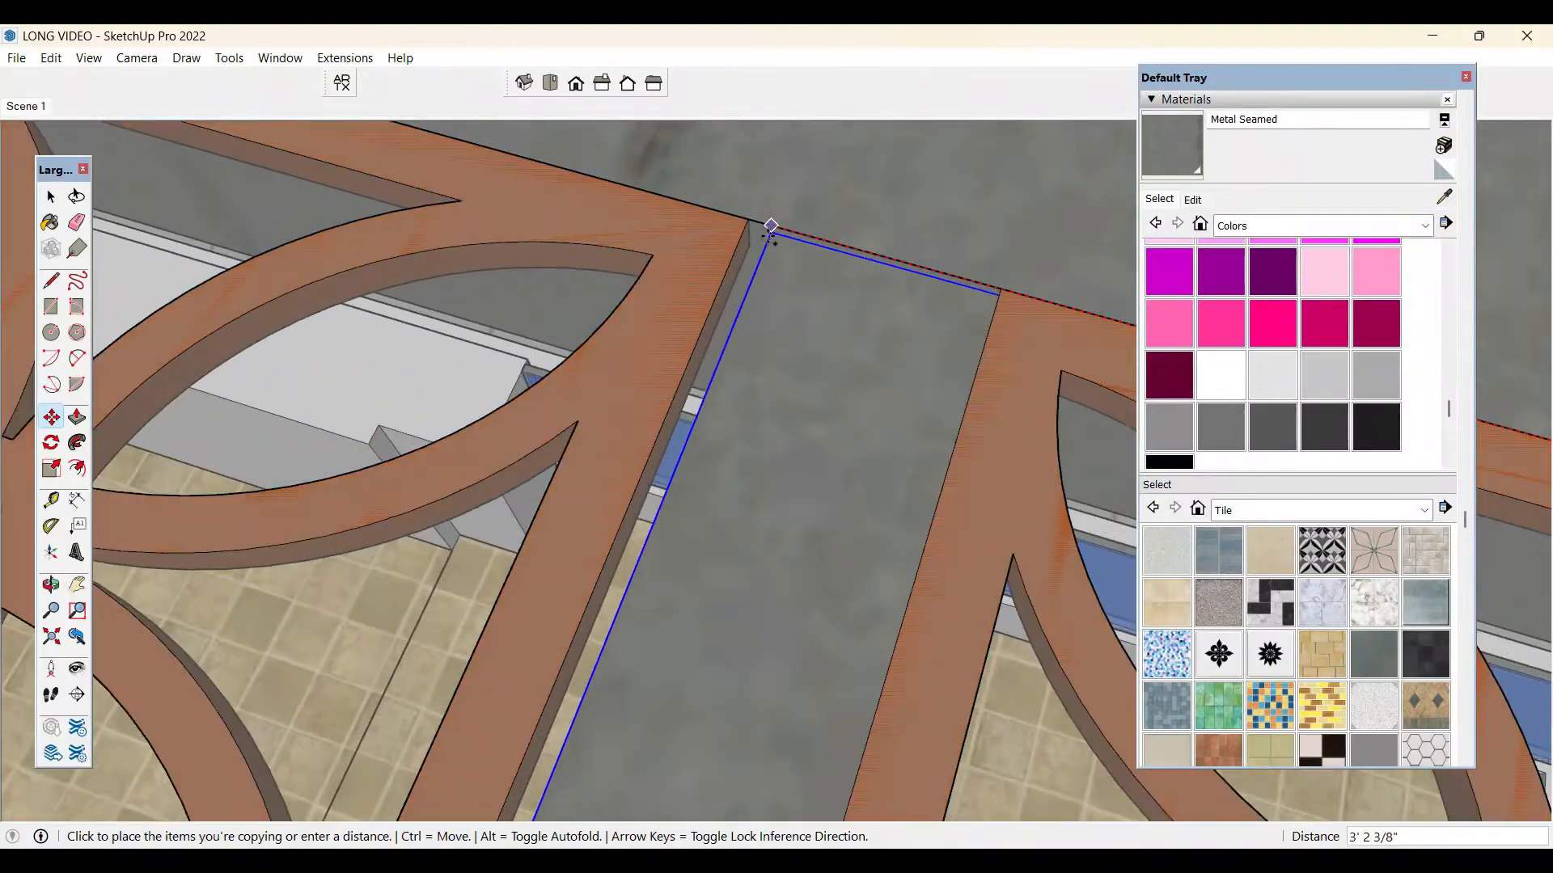
left_click(750, 229)
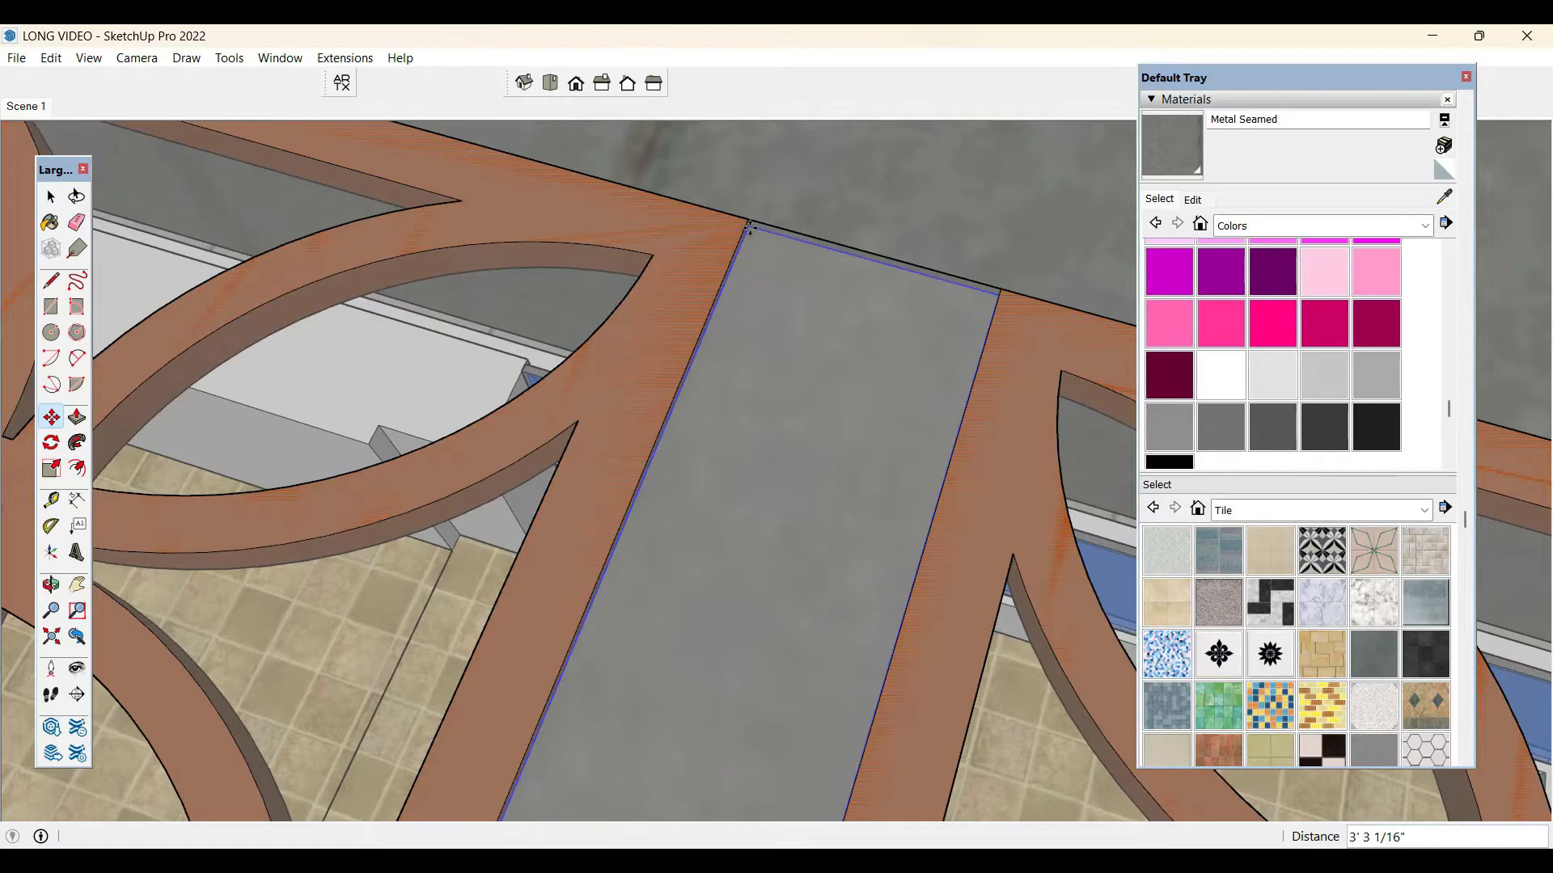
key("Return")
key("space")
scroll(854, 432, "down", 10)
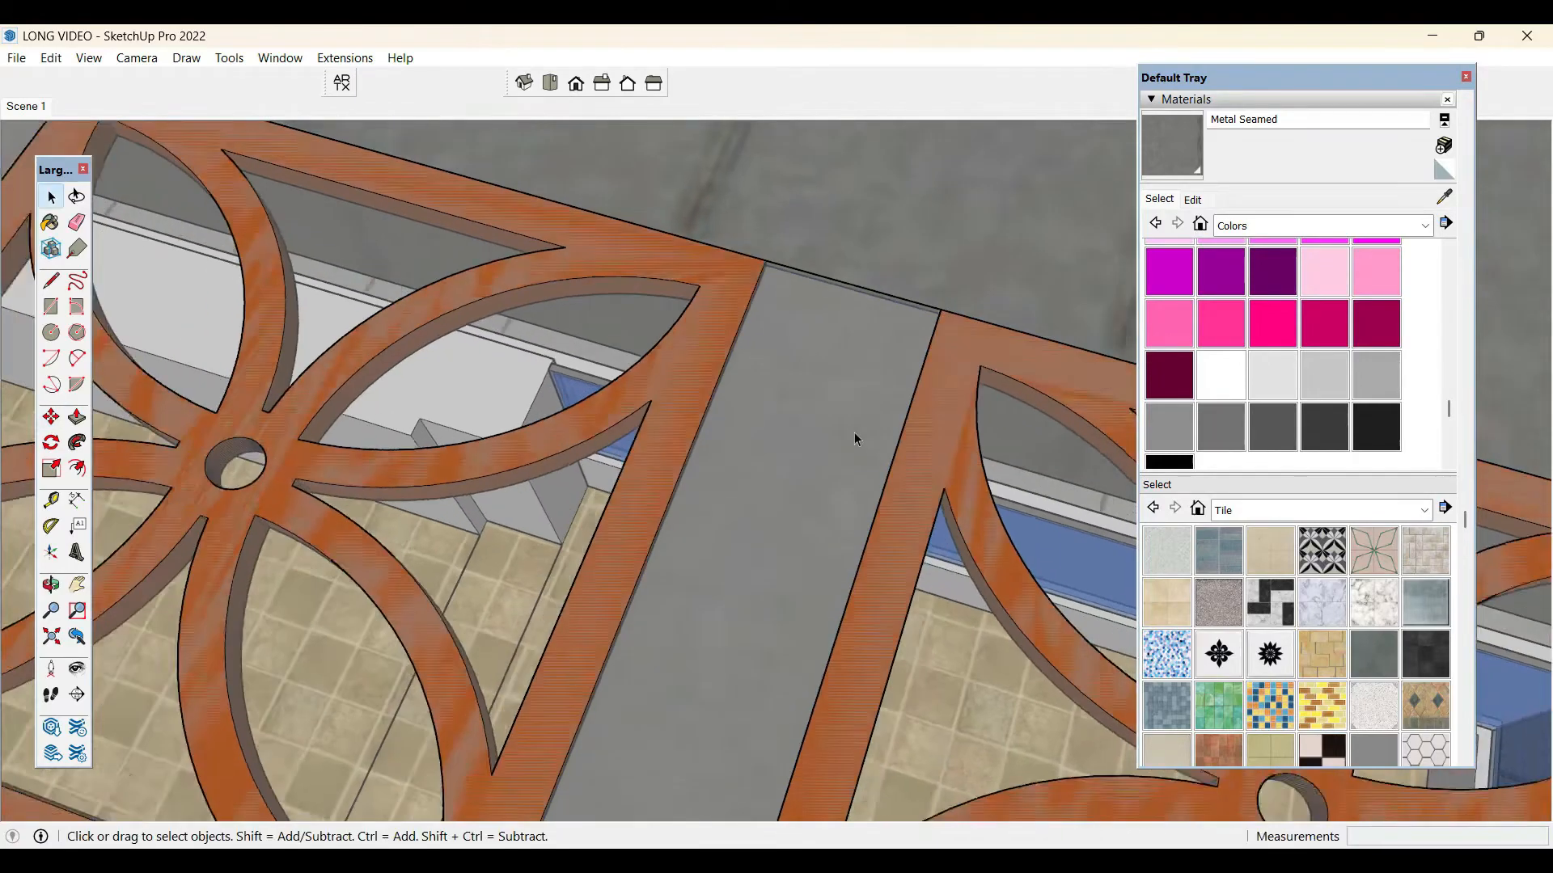
scroll(728, 259, "down", 8)
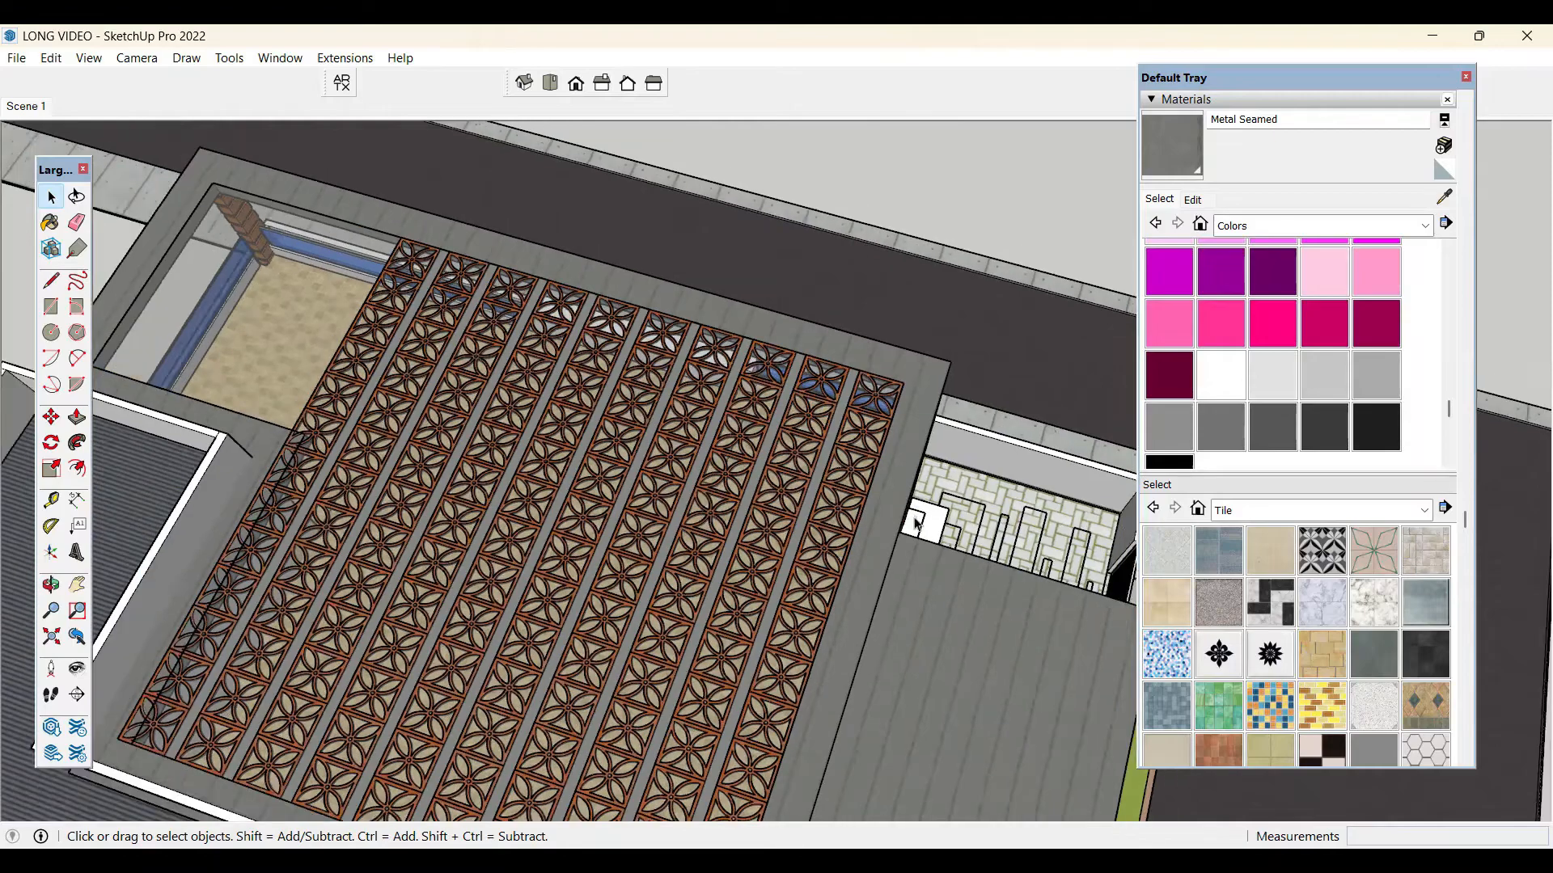
- Examine the filled roof section and the uncovered end of the roof frame above the terrace
middle_click_drag(752, 417, 501, 315)
scroll(647, 388, "down", 2)
middle_click_drag(728, 388, 598, 380)
scroll(590, 403, "down", 2)
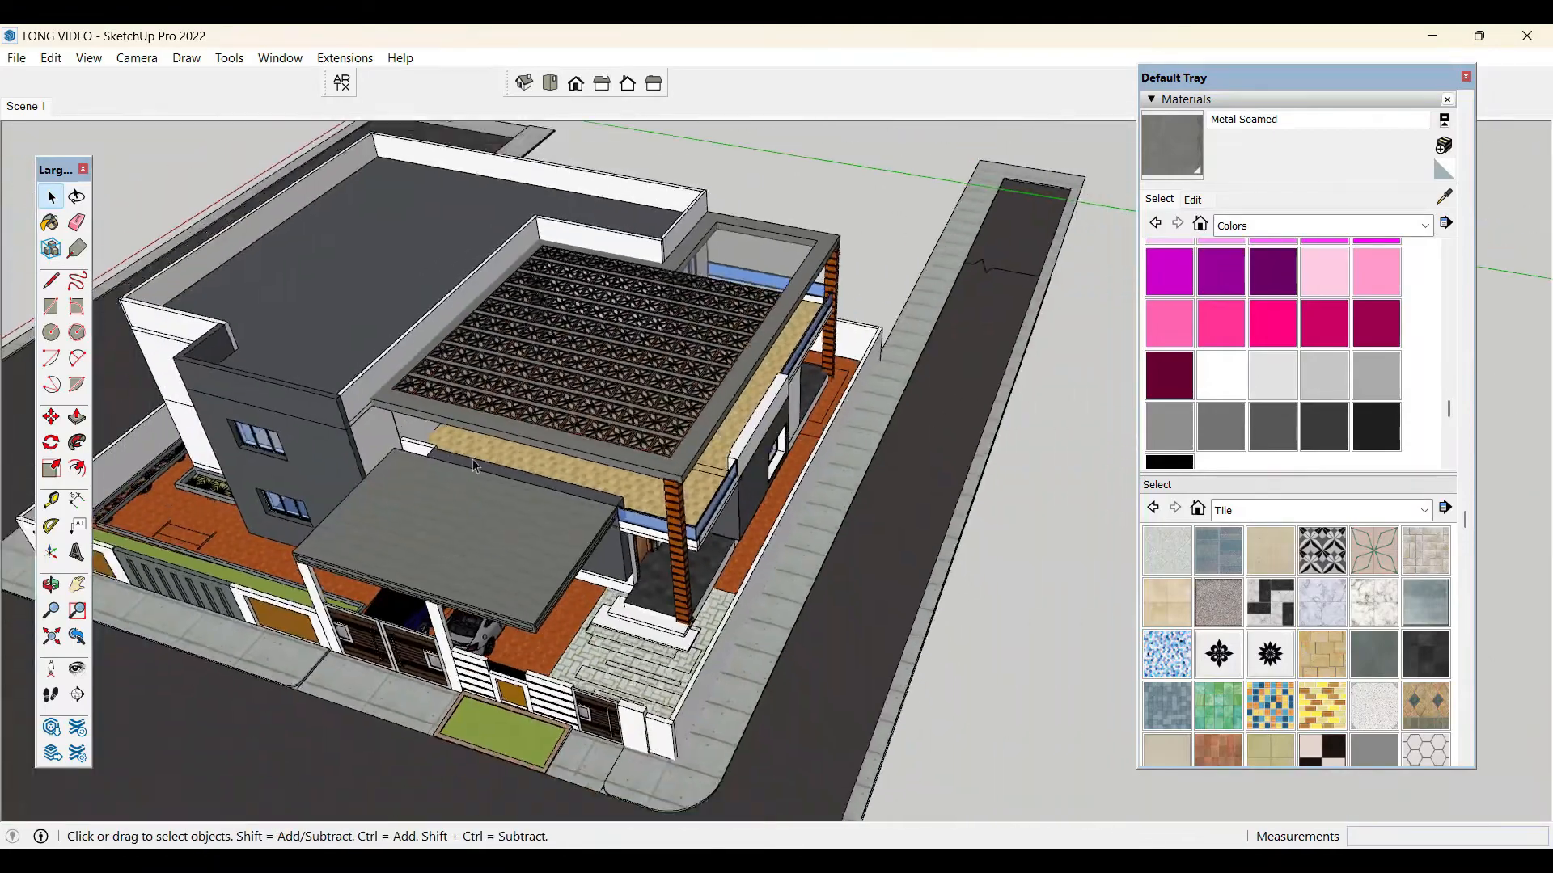
scroll(745, 250, "up", 6)
middle_click_drag(745, 250, 696, 324)
scroll(807, 299, "up", 4)
middle_click_drag(690, 389, 538, 298)
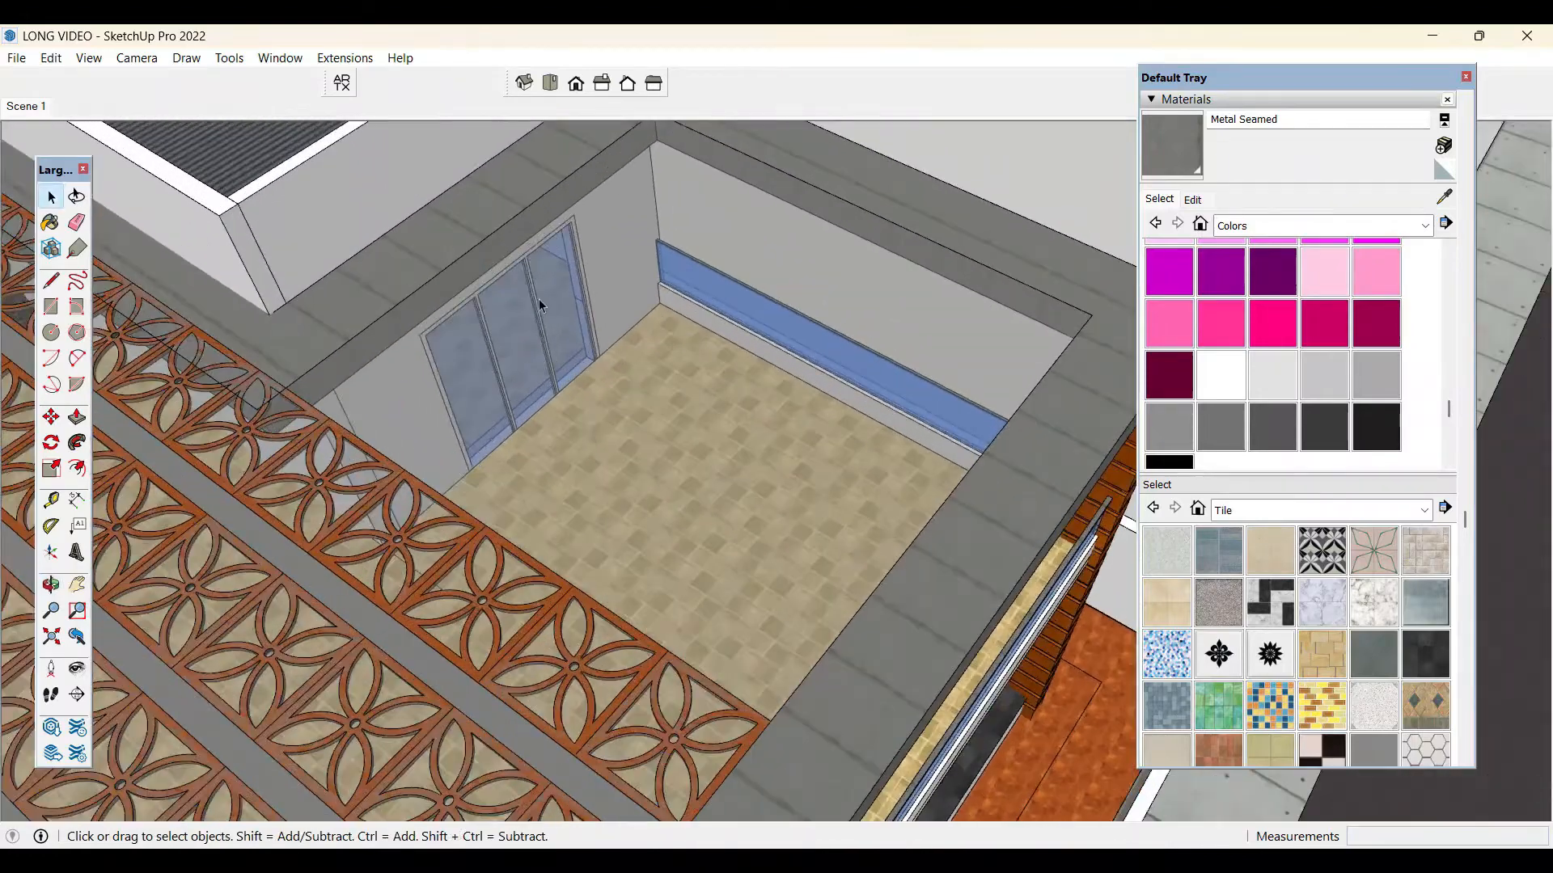
scroll(461, 265, "up", 3)
- Try to span the uncovered roof opening with an extruded slab about 2' 2" wide and 14' 2" long
key("r")
left_click(443, 251)
scroll(444, 250, "down", 2)
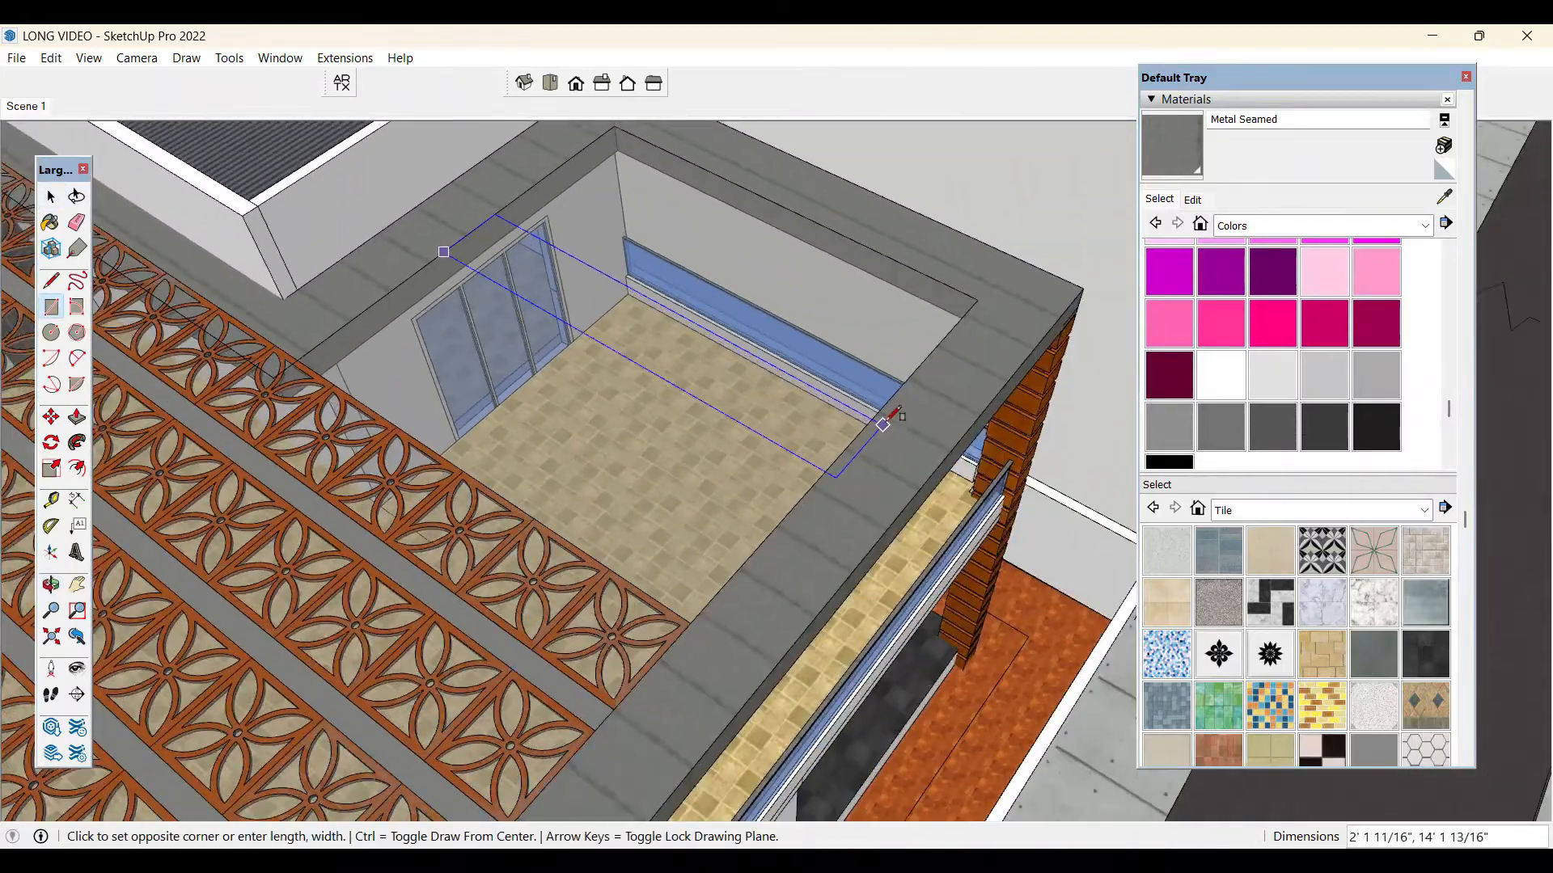
left_click(880, 411)
key("space")
key("p")
left_click(808, 440)
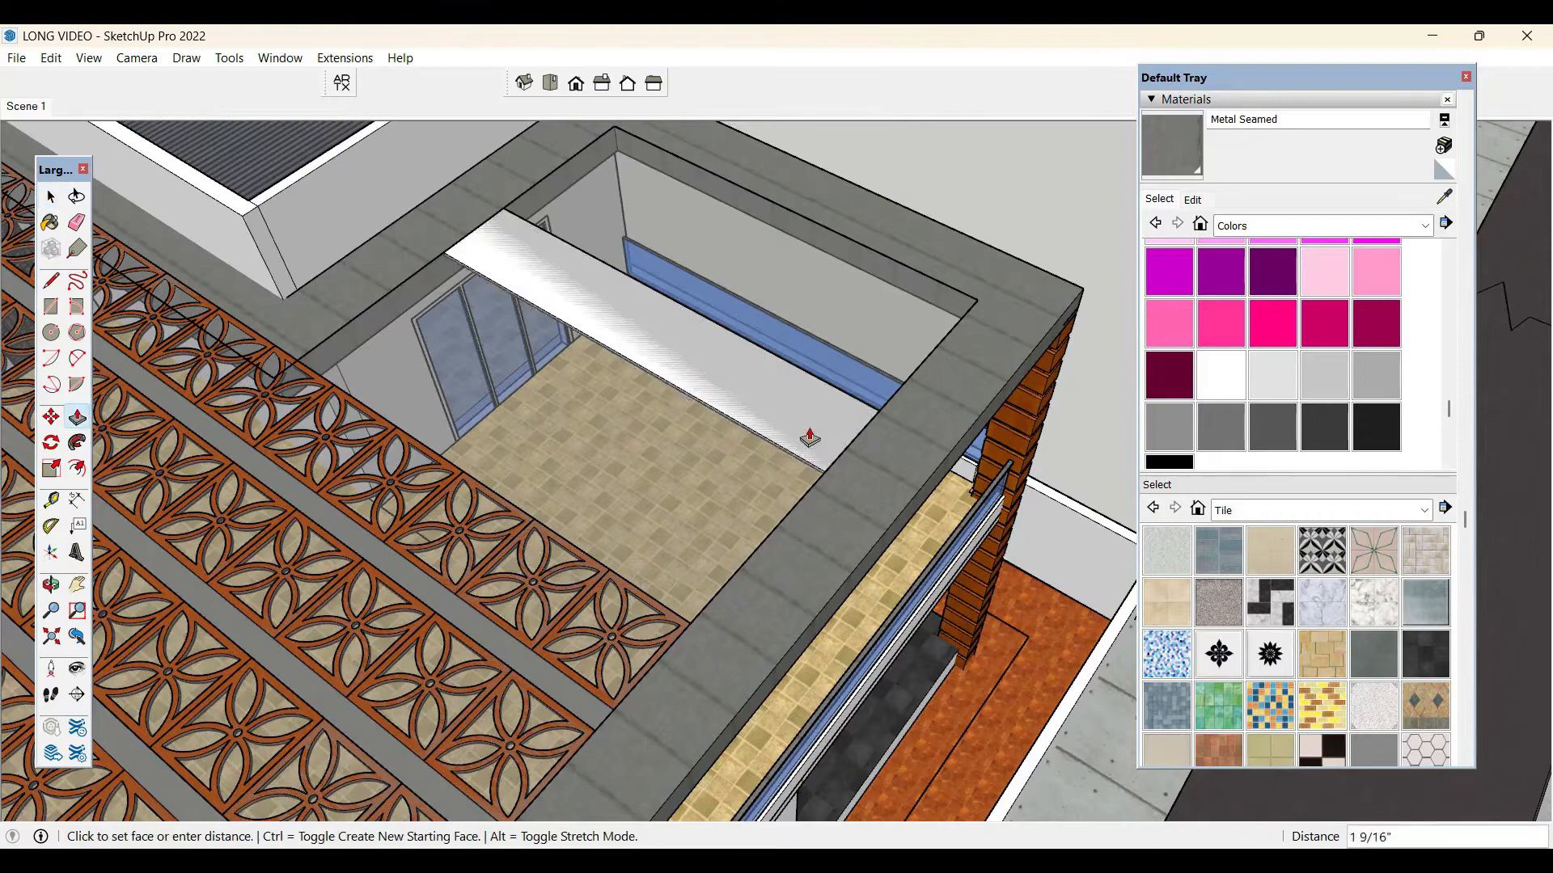
left_click(804, 441)
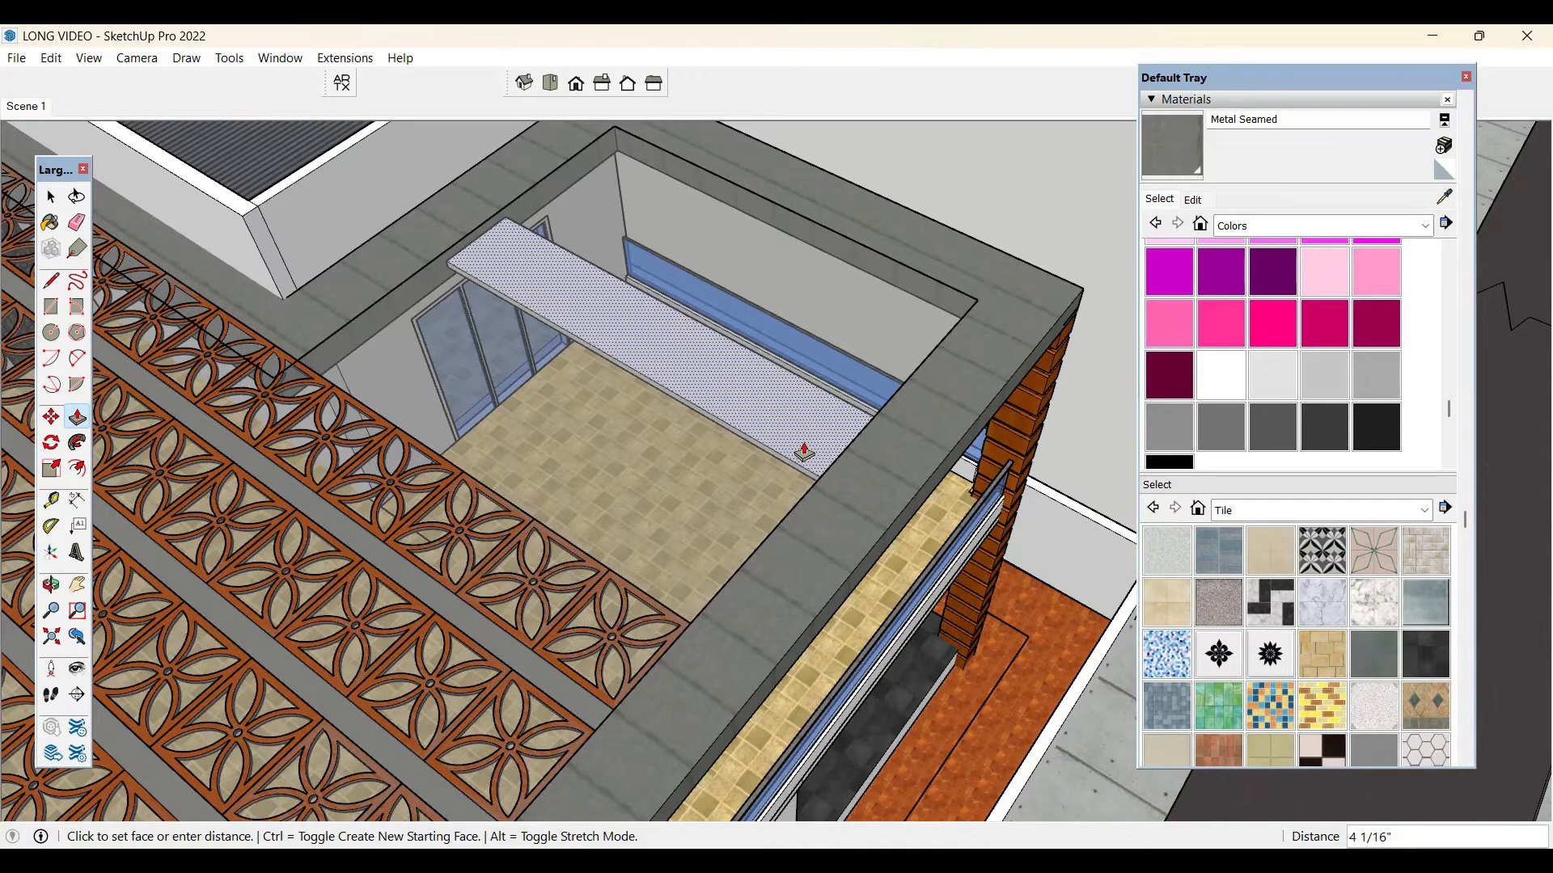
left_click(803, 442)
- Check the slab from terrace level and undo it, leaving the roof opening empty
key("space")
scroll(803, 441, "down", 2)
middle_click_drag(803, 440, 671, 32)
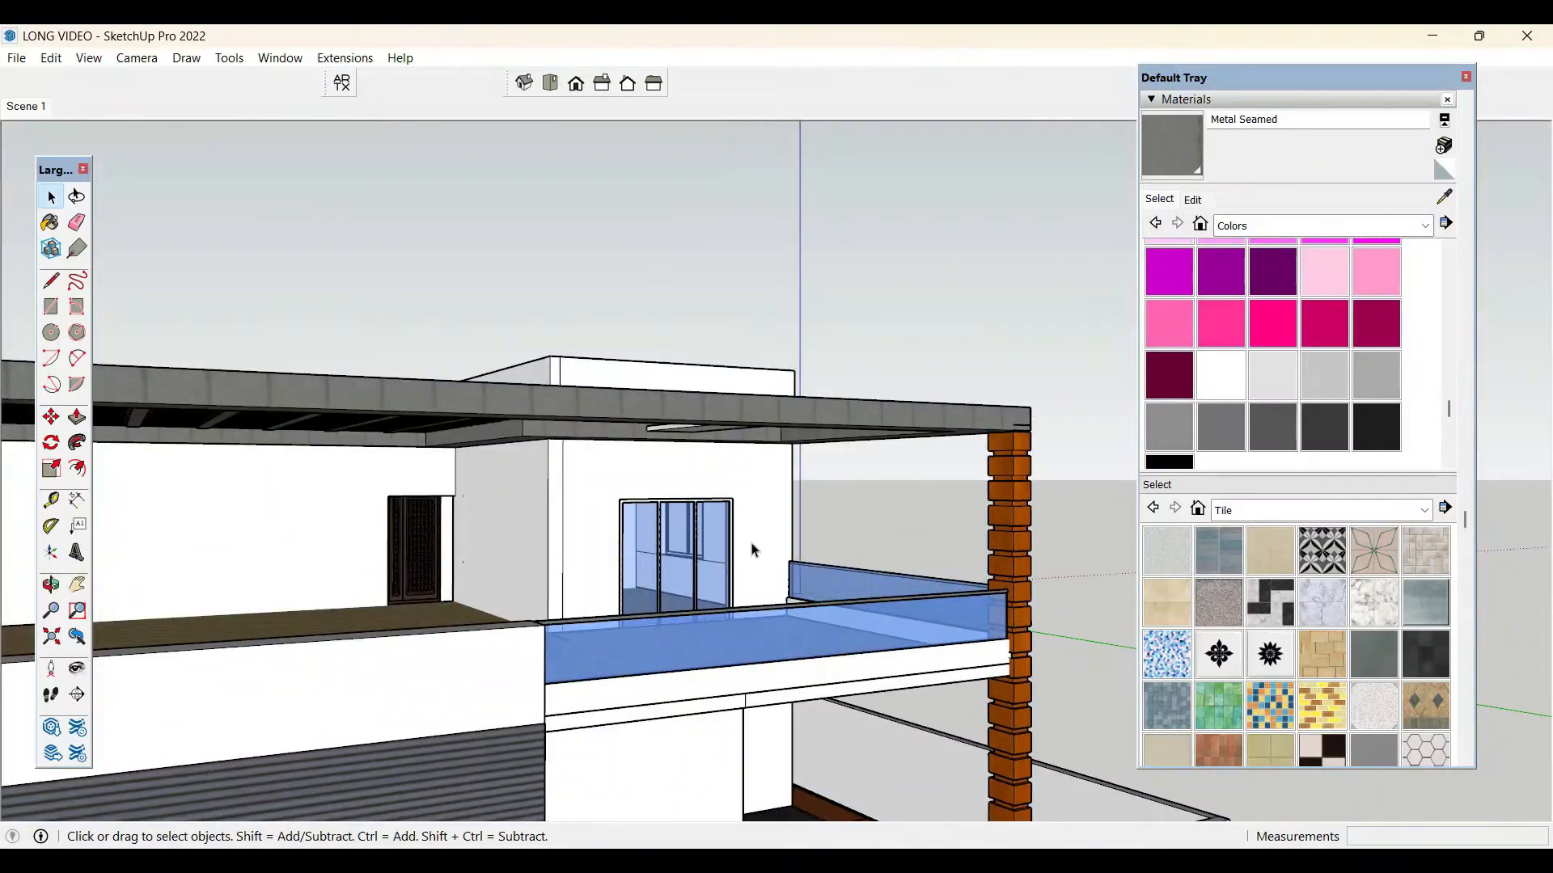
middle_click_drag(752, 550, 702, 777)
key("ctrl+z")
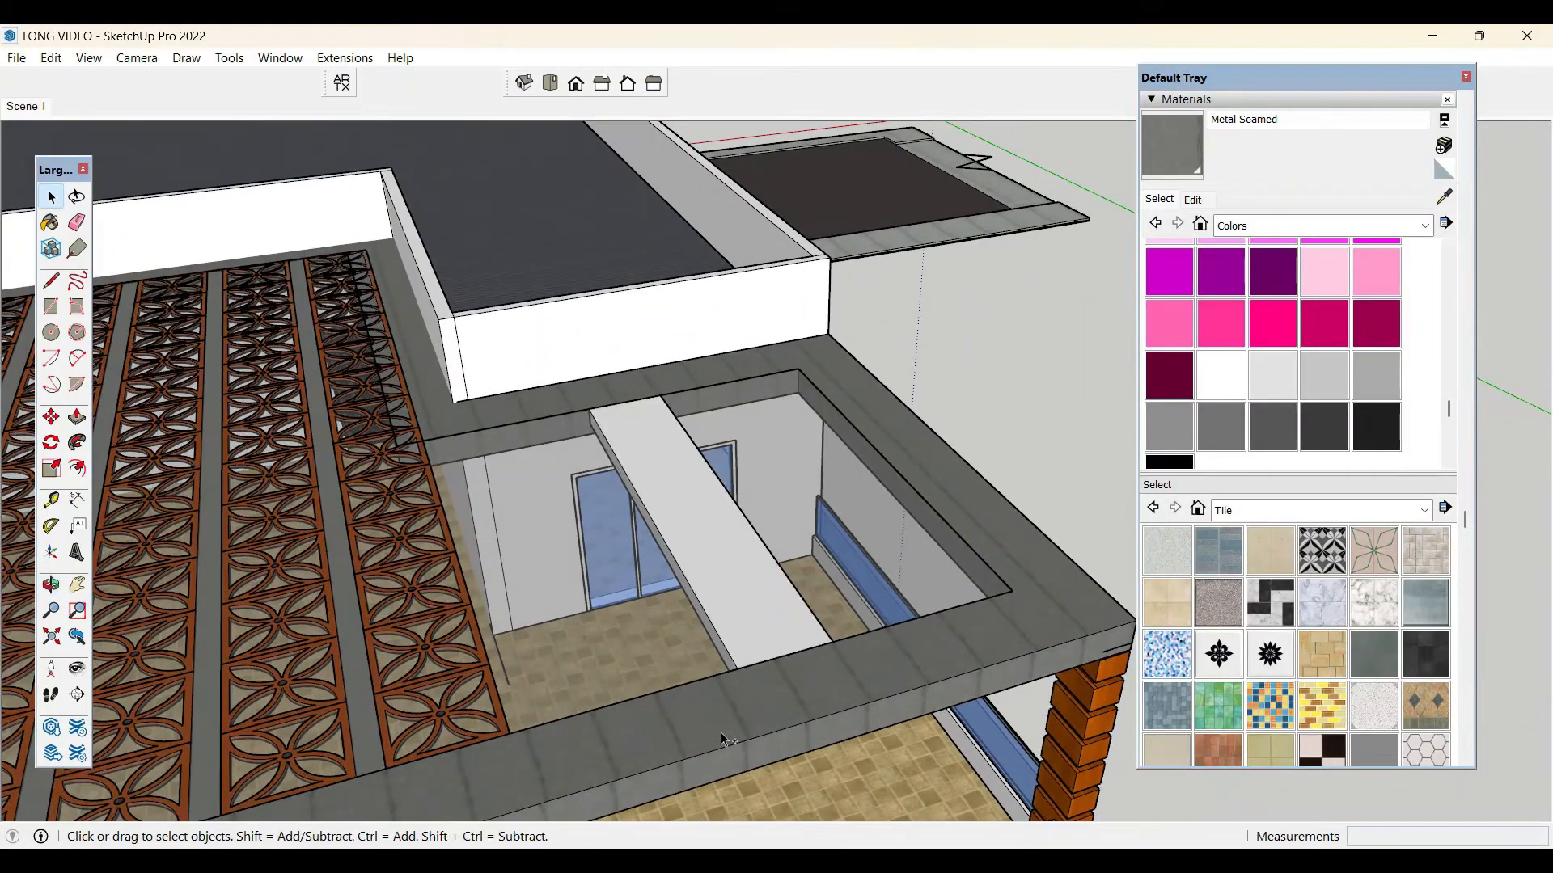
key("ctrl+z")
- Draw a small rectangle on the opening's inner frame face near the corner and extrude it across to the opposite side as a slender beam
middle_click_drag(721, 713, 722, 435)
scroll(722, 435, "up", 1)
key("r")
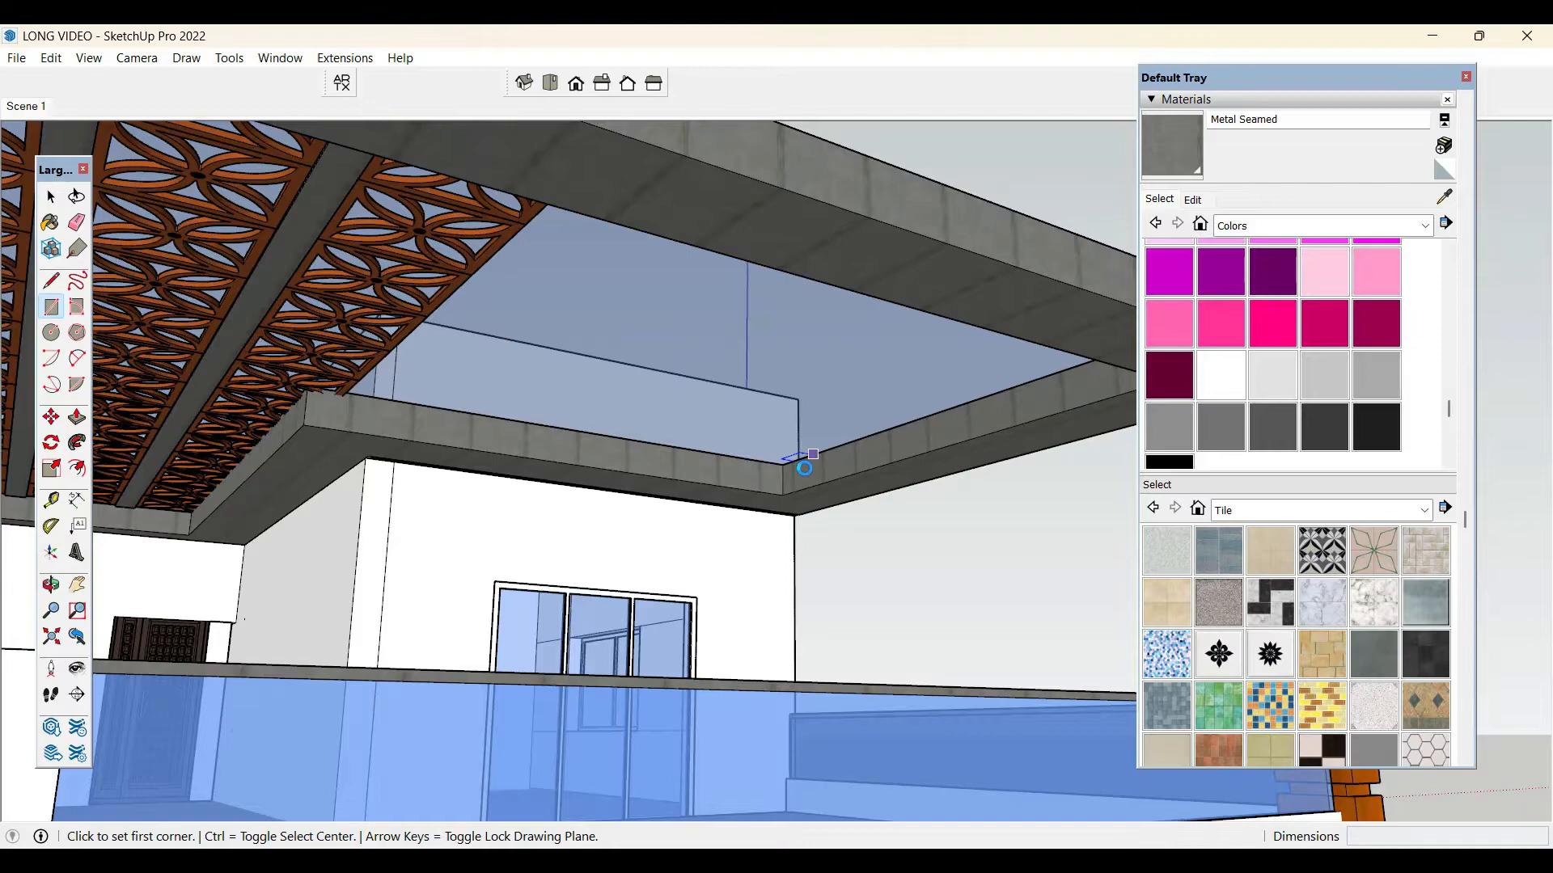
scroll(804, 467, "up", 3)
left_click(815, 464)
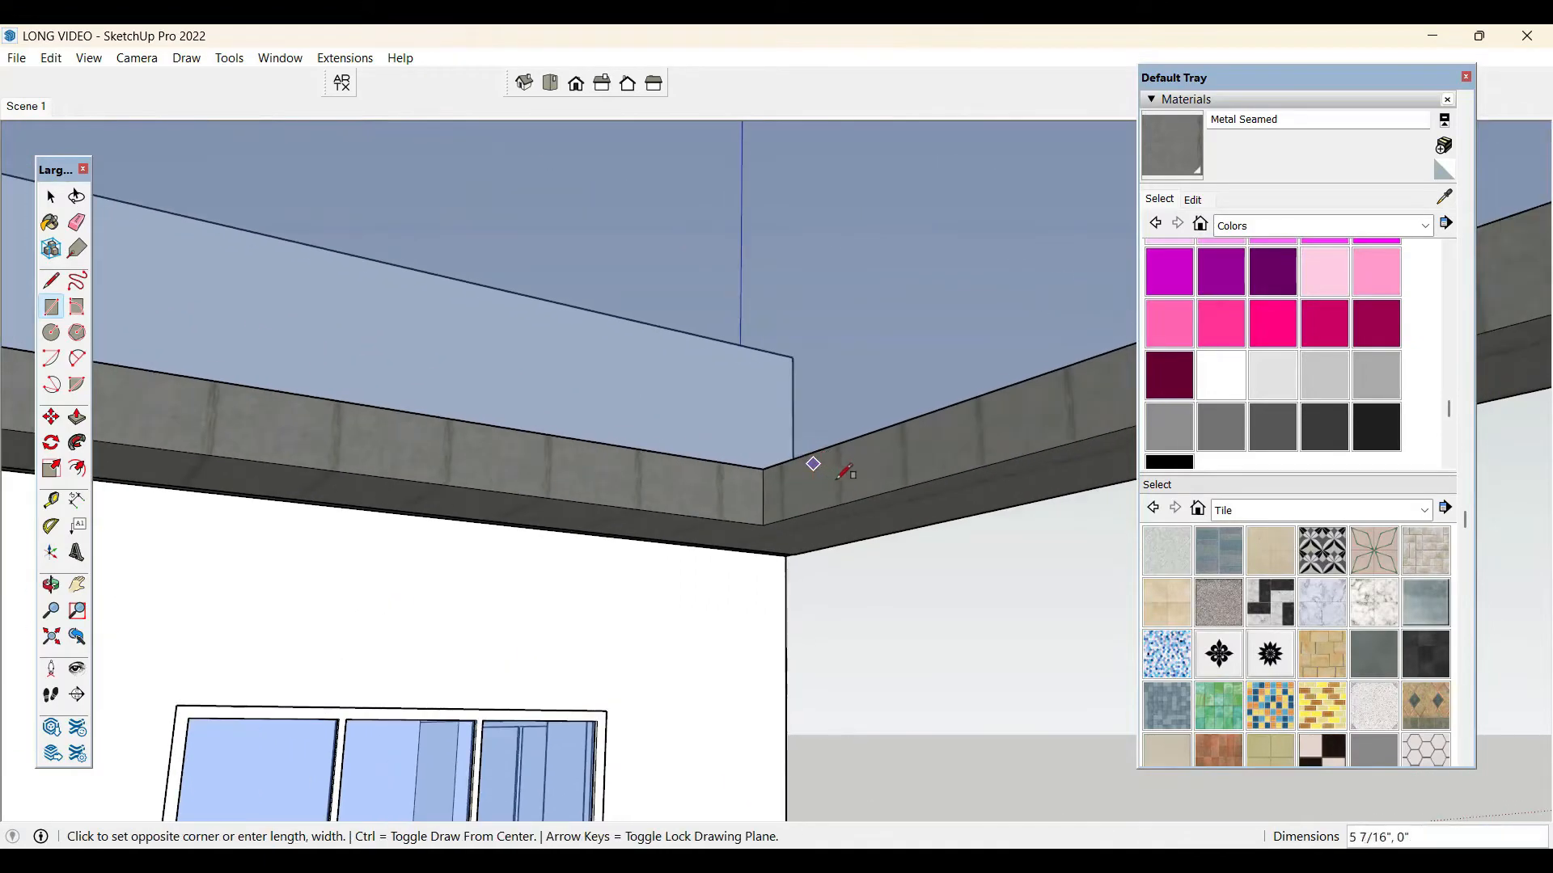
left_click(841, 490)
key("space")
key("p")
scroll(833, 488, "down", 1)
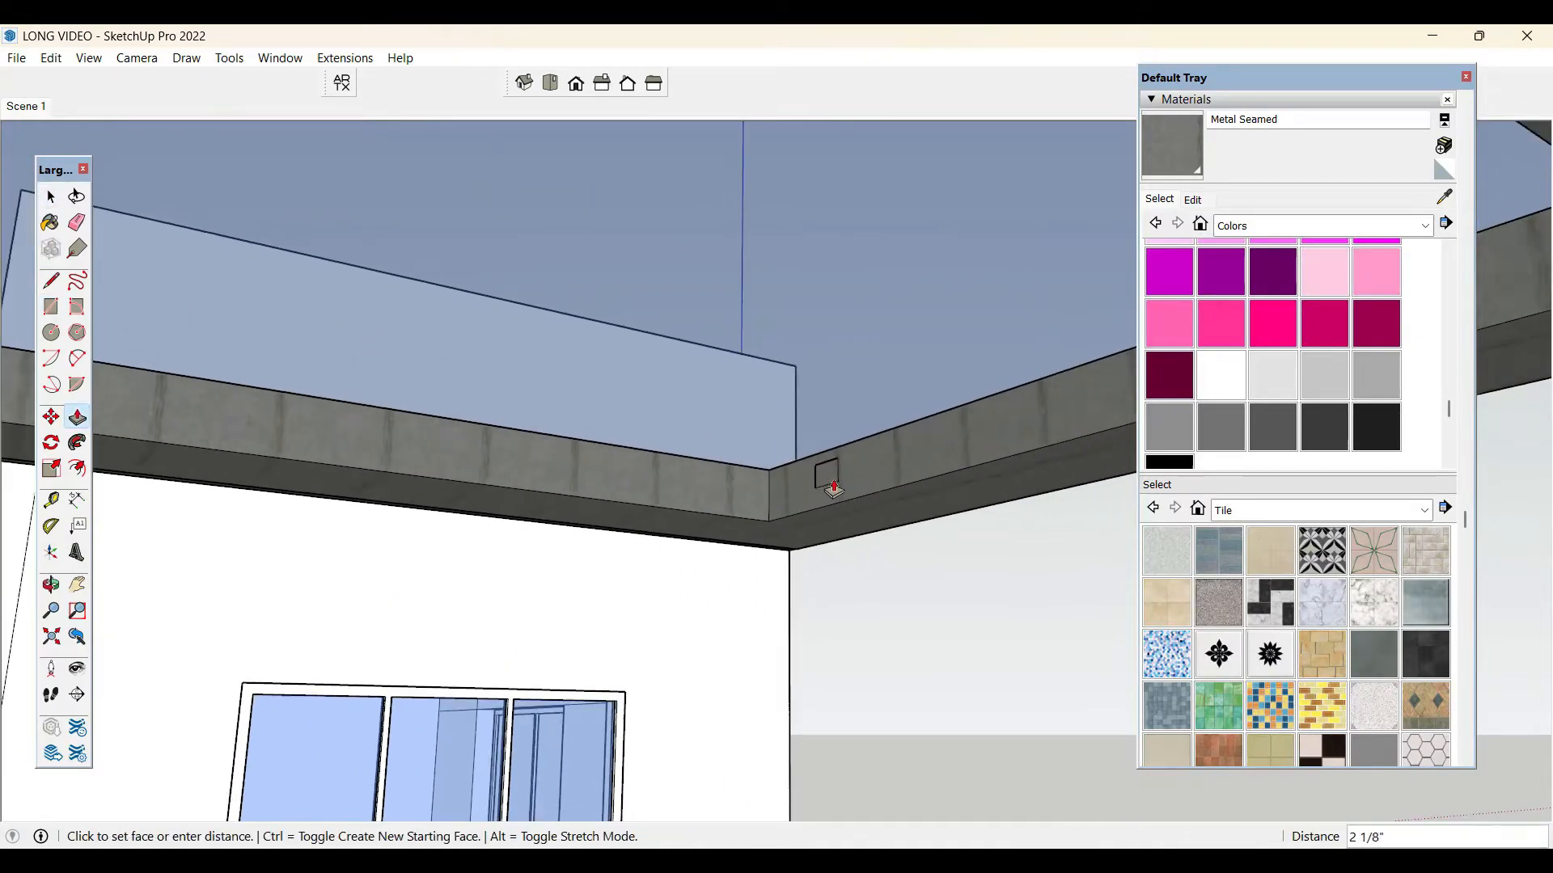
scroll(833, 489, "down", 3)
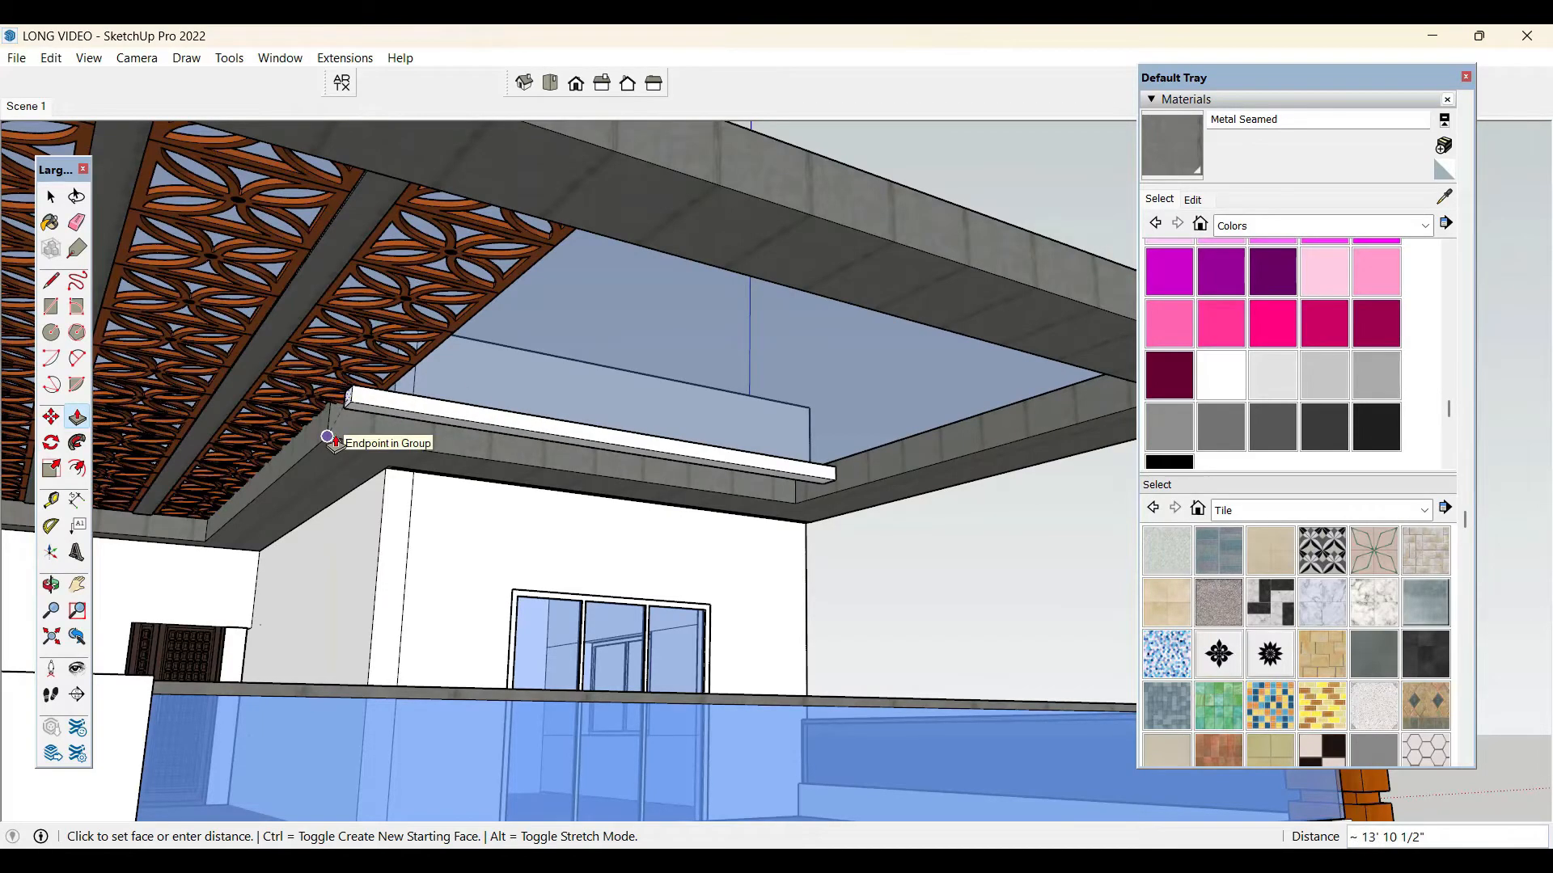
left_click(331, 441)
middle_click_drag(693, 385, 731, 413)
- Turn the whole slender beam into a component, keeping the default definition name instead of TT
key("c")
key("space")
triple_click(726, 460)
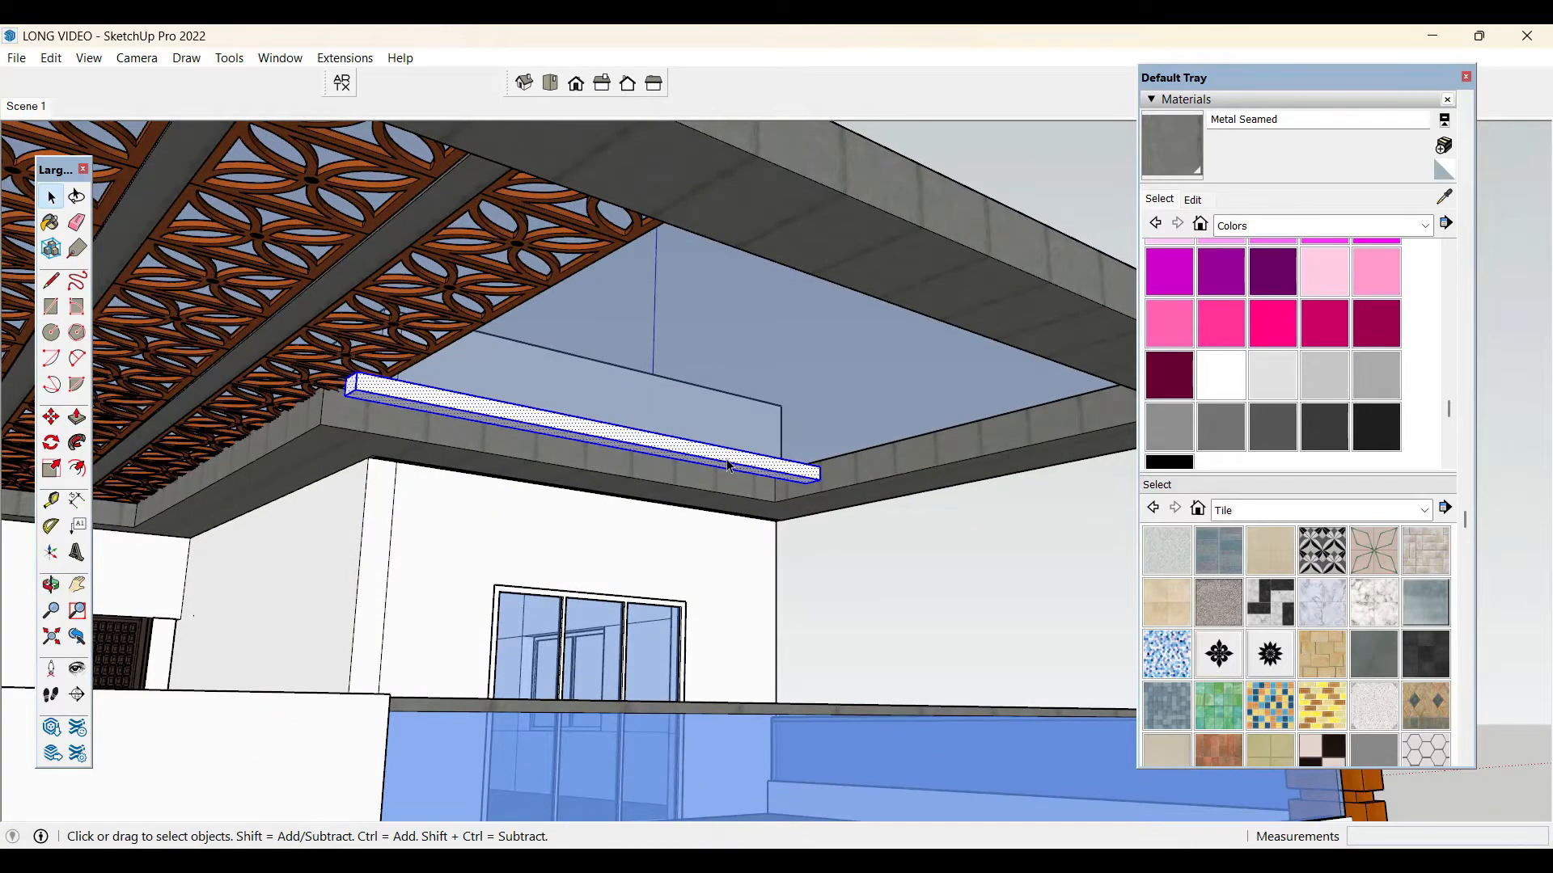
right_click(728, 465)
left_click(796, 479)
type("TT")
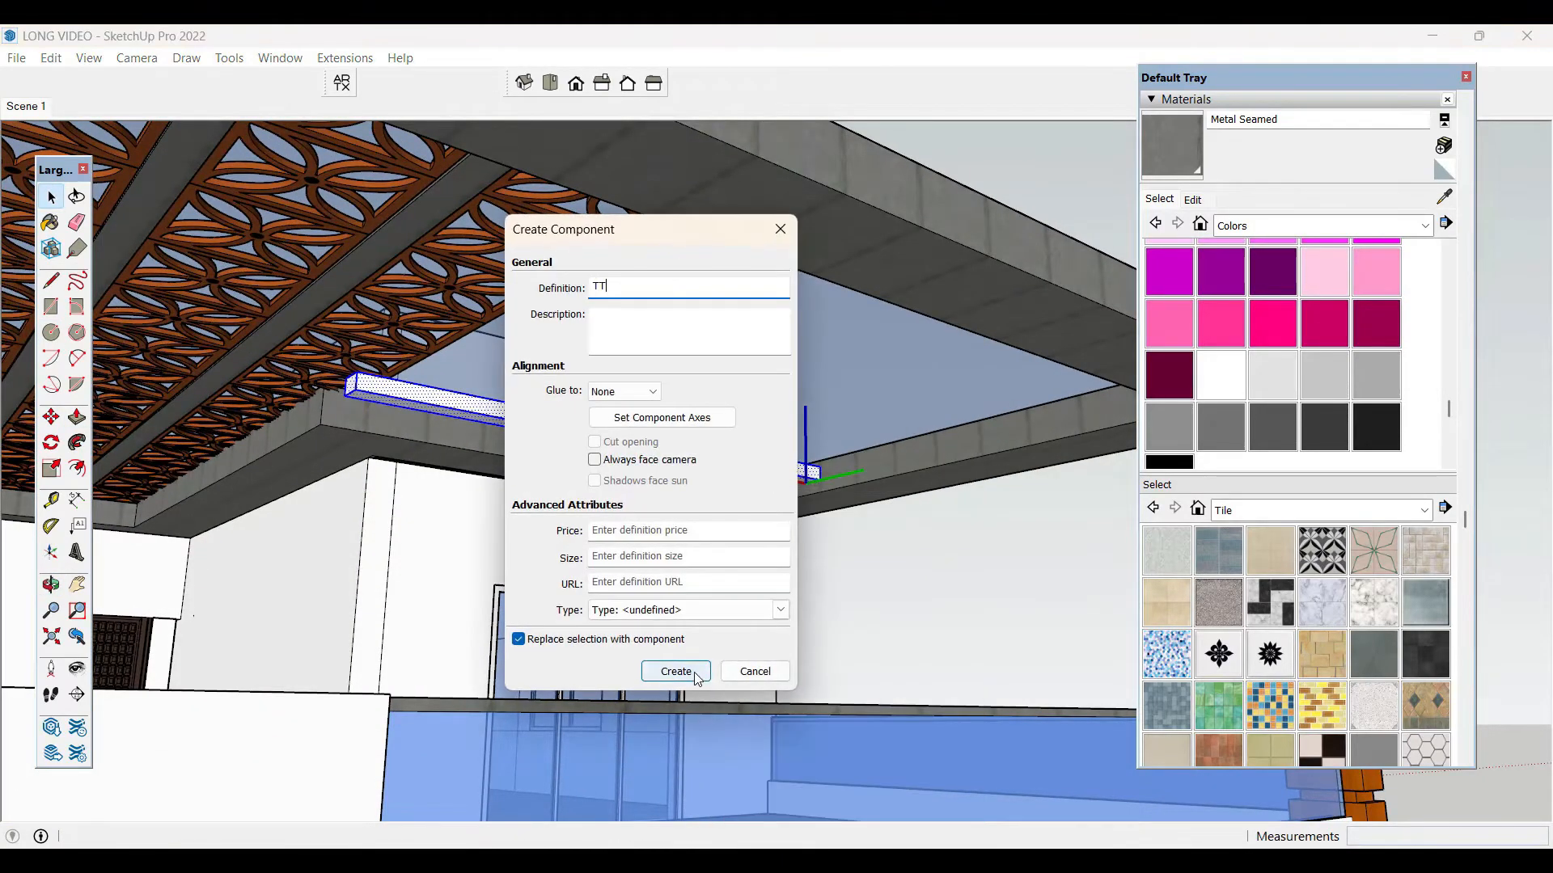
left_click(676, 672)
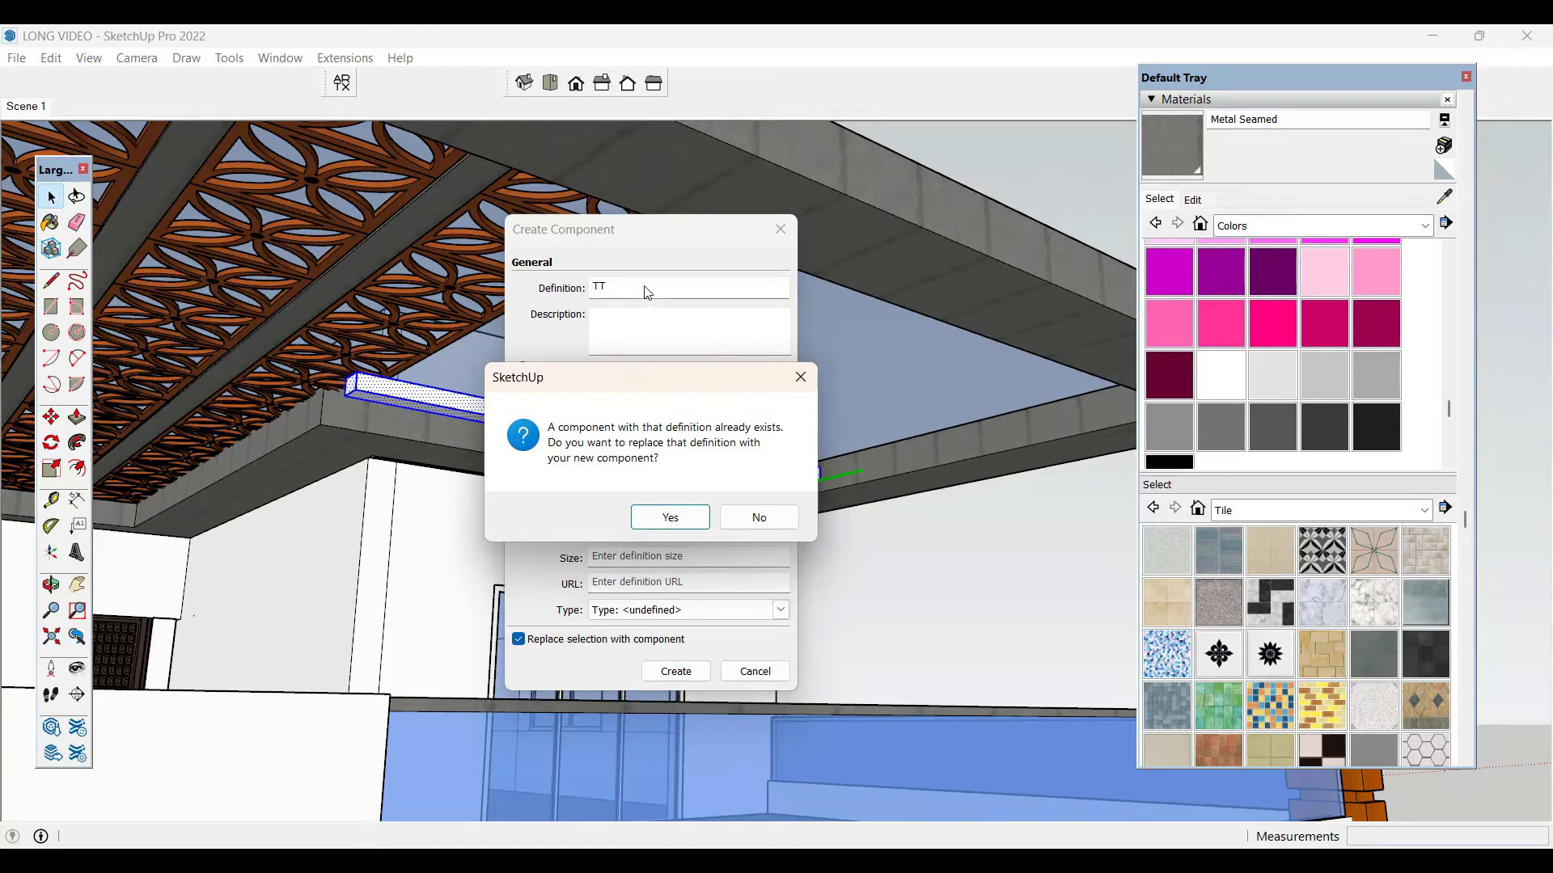
left_click(758, 518)
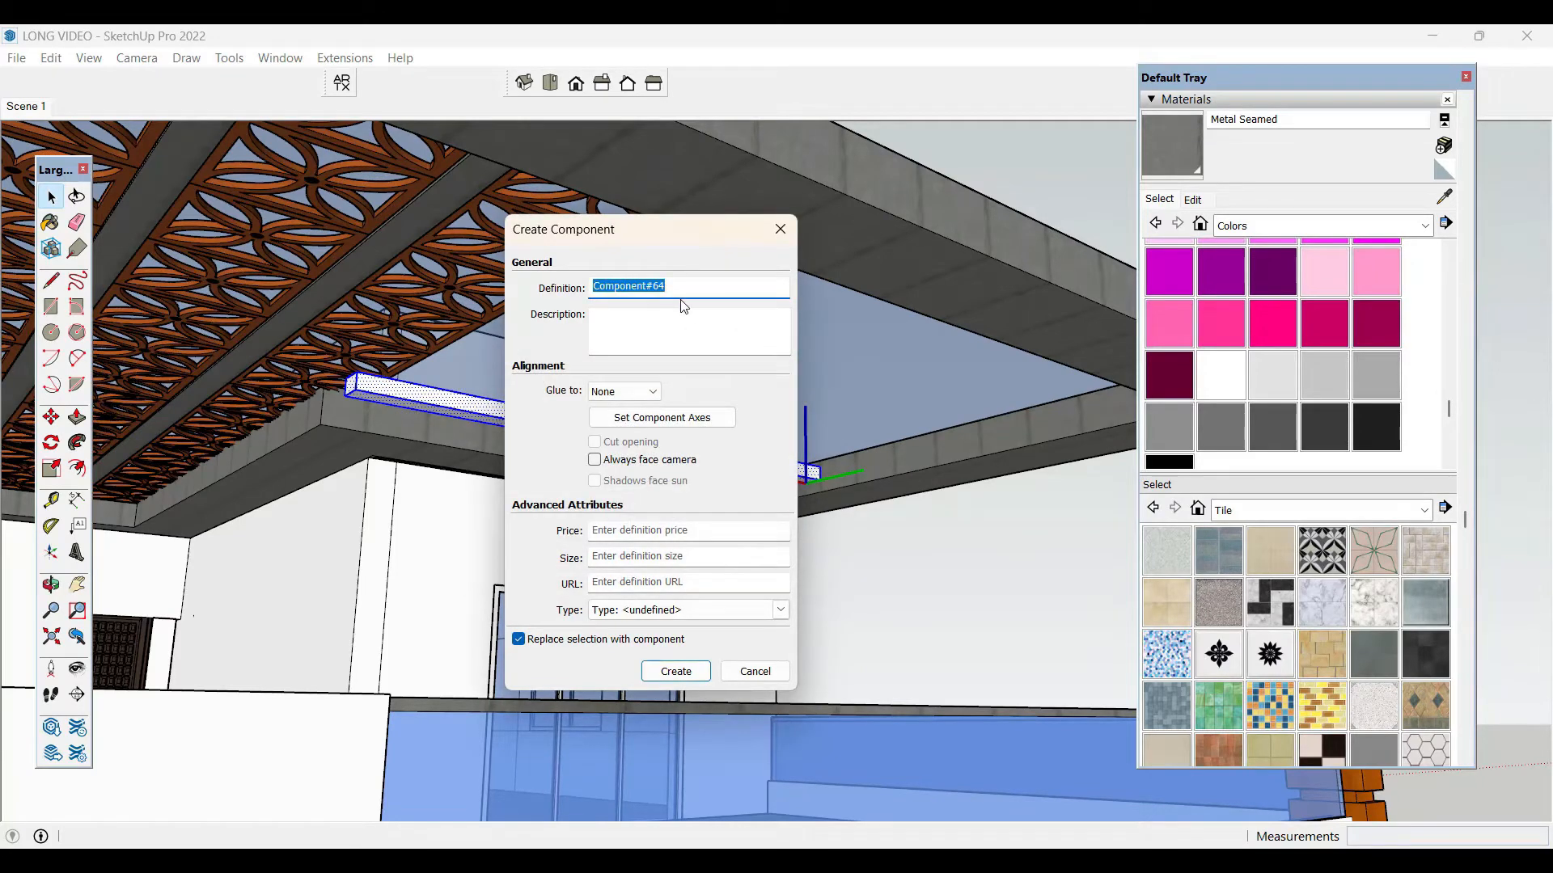
left_click(676, 672)
- Copy the beam component by its end corner along the inner frame face of the uncovered opening
key("m")
key("ctrl")
left_click(819, 483)
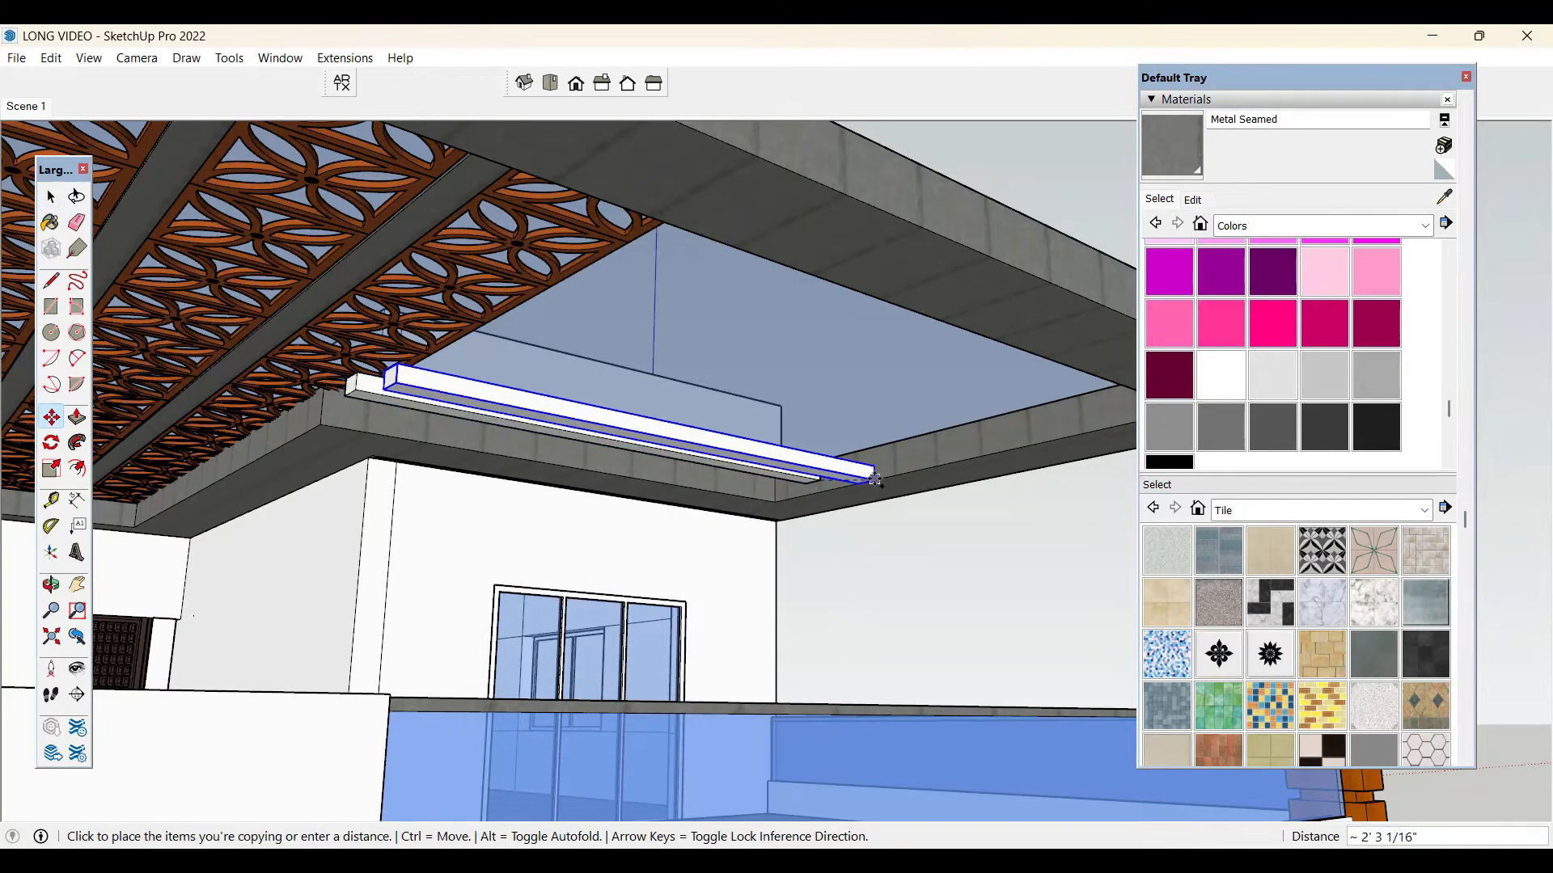
scroll(870, 467, "up", 3)
left_click(872, 469)
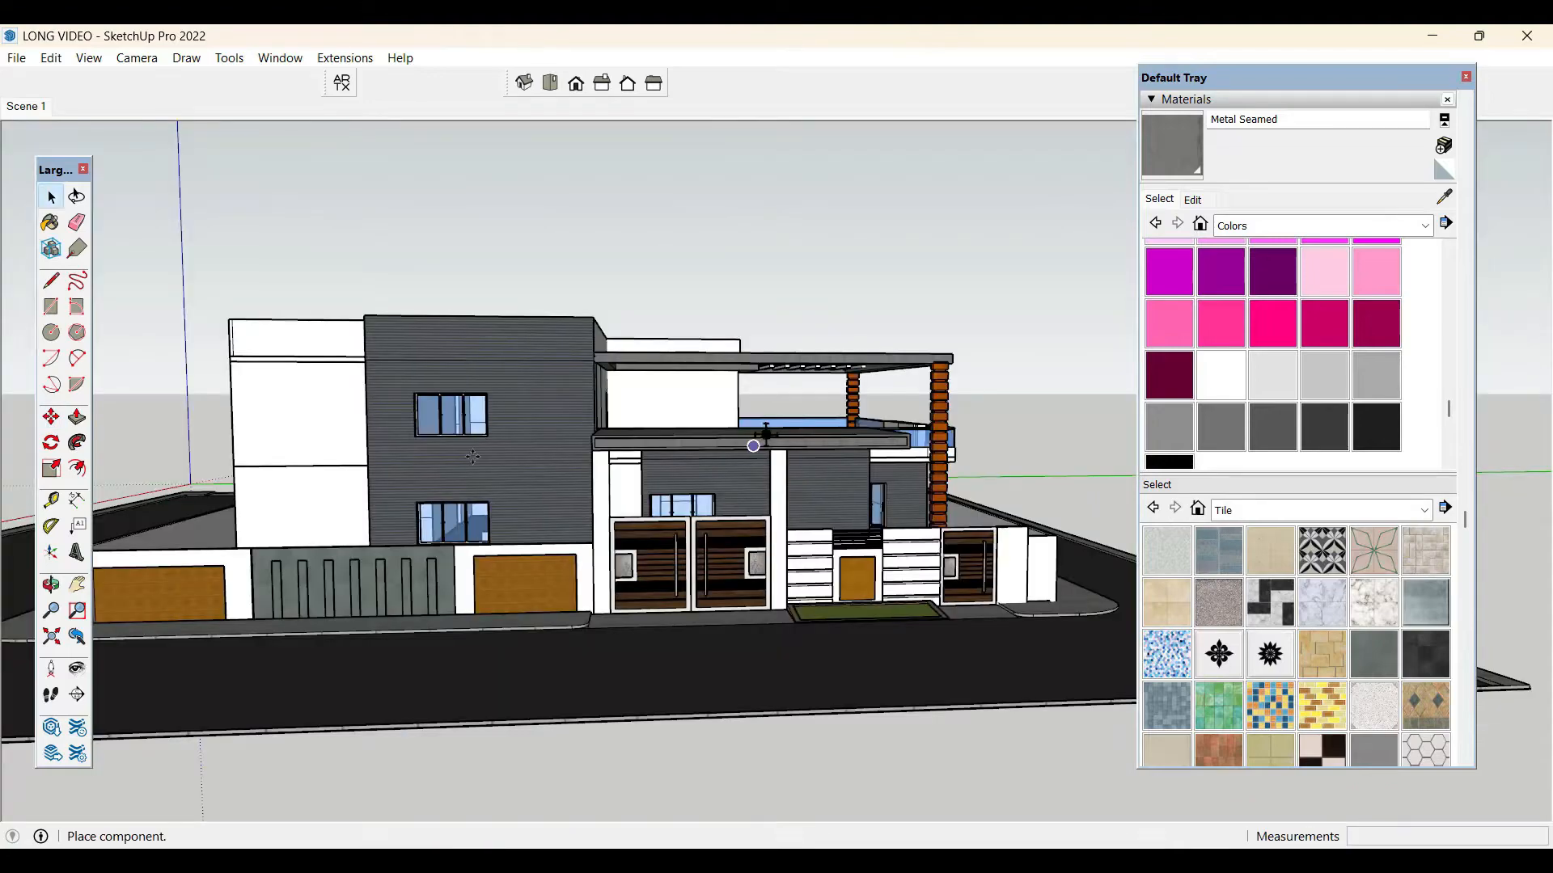
- Place the black square wall light on the dark cladding between the two front windows and scale it up uniformly
scroll(513, 444, "up", 6)
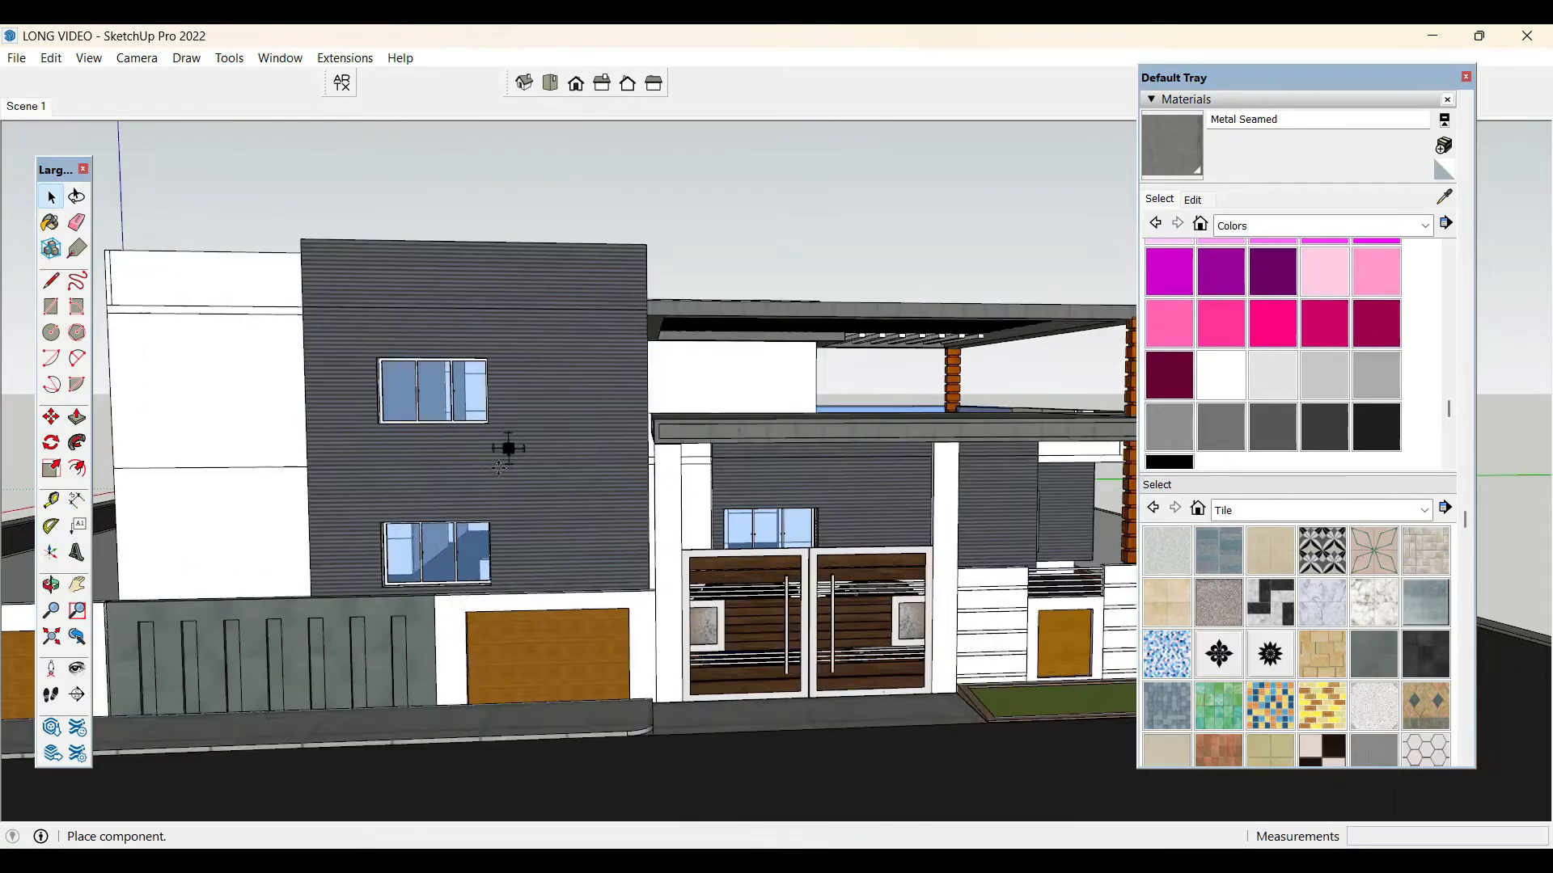
scroll(648, 486, "down", 3)
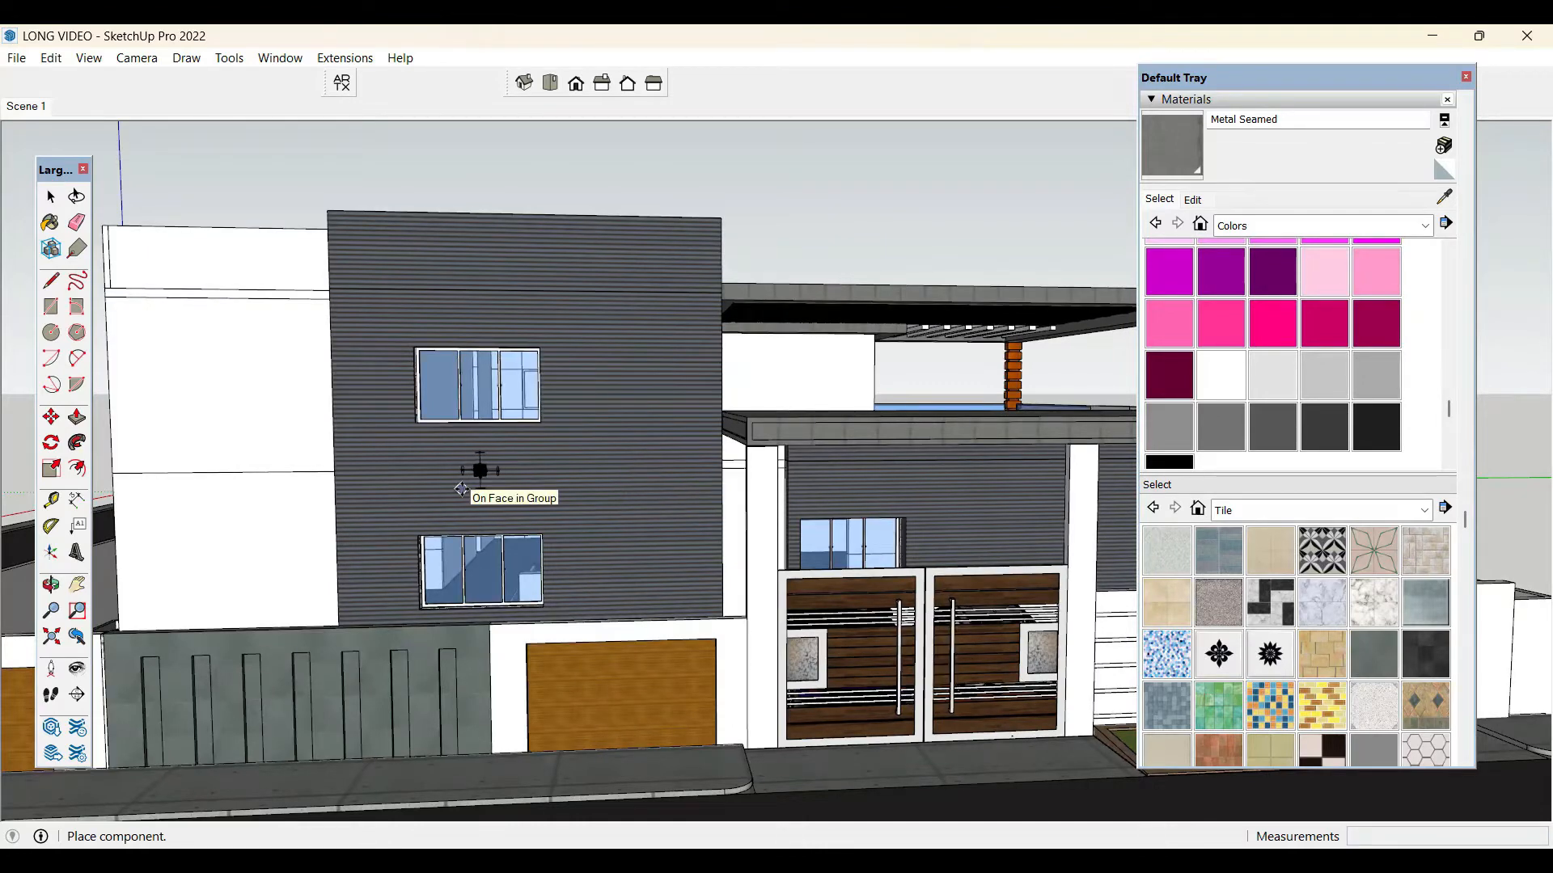
left_click(463, 495)
key("space")
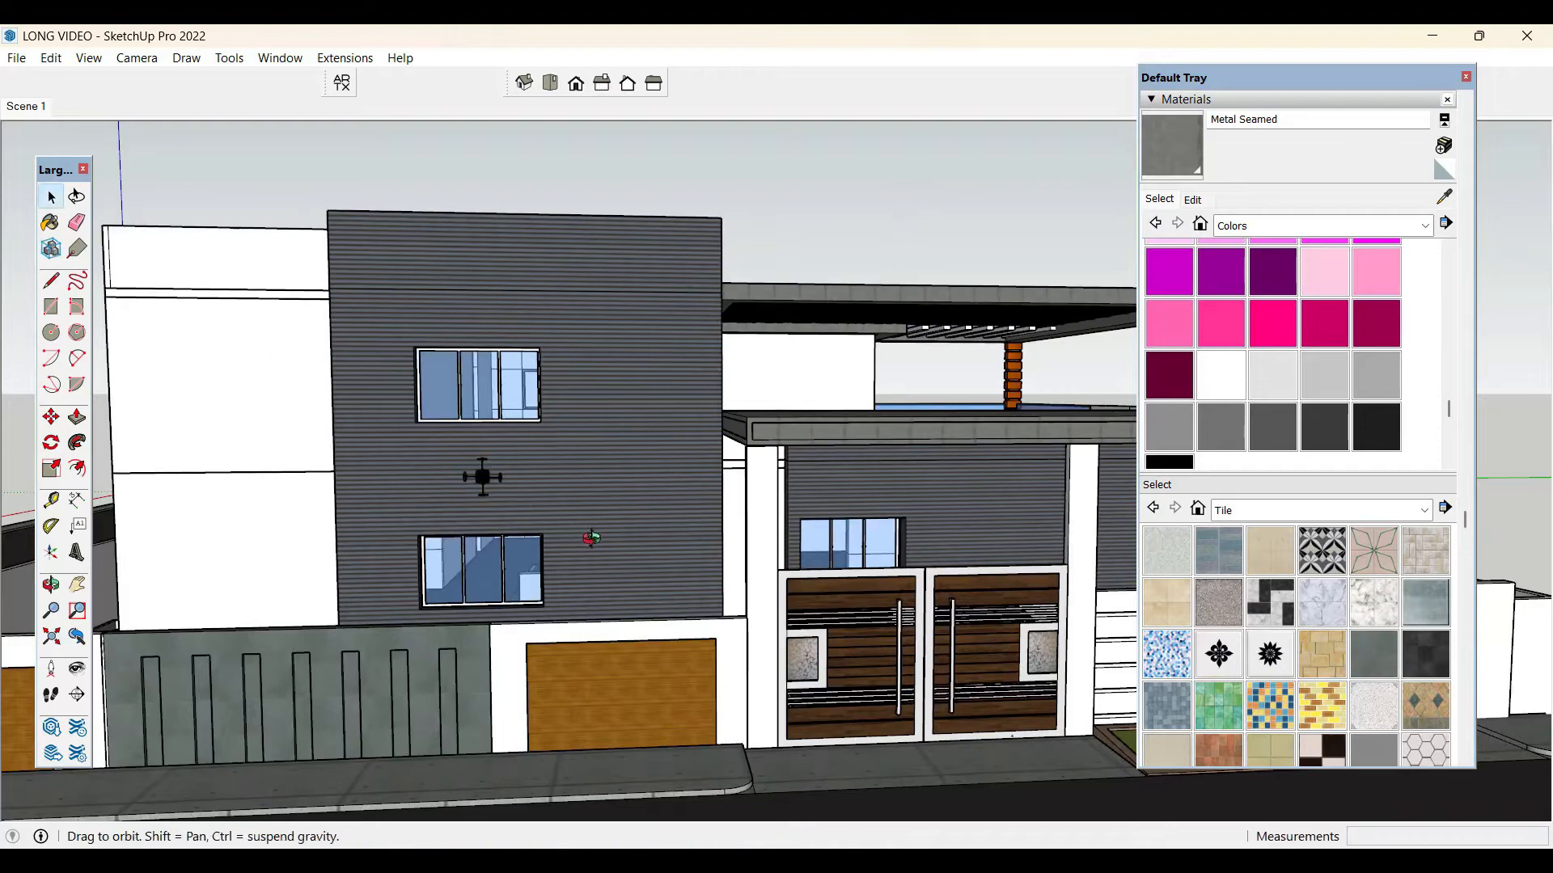
scroll(623, 555, "up", 6)
key("s")
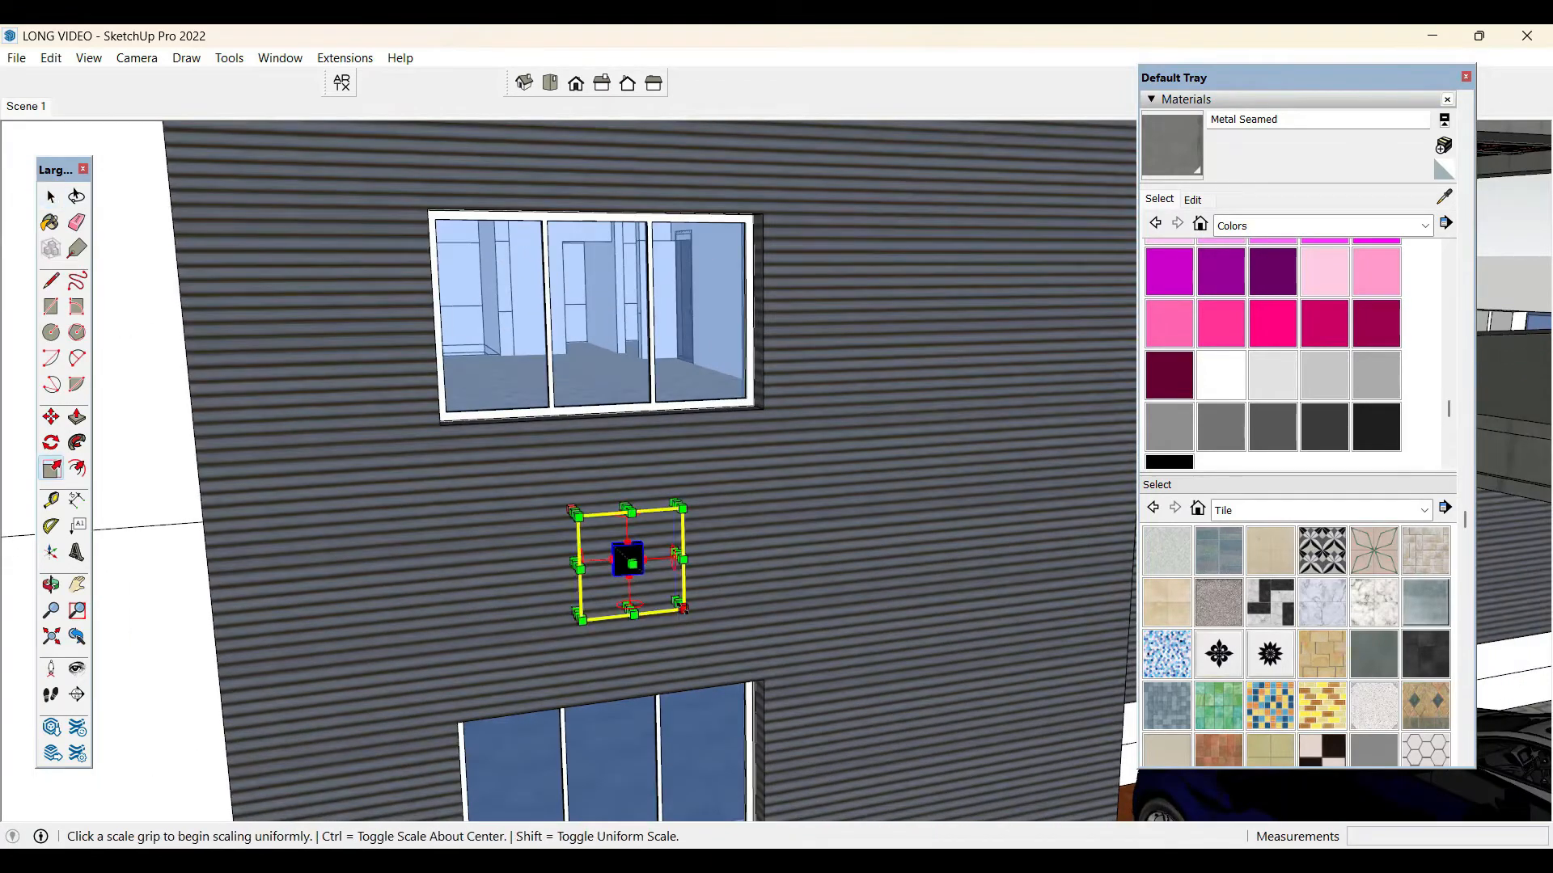
left_click_drag(684, 610, 721, 642)
key("space")
- Move the enlarged wall light by about 4" to adjust its seat on the dark facade
middle_click_drag(716, 618, 1006, 680)
scroll(458, 524, "down", 5)
scroll(1062, 653, "up", 3)
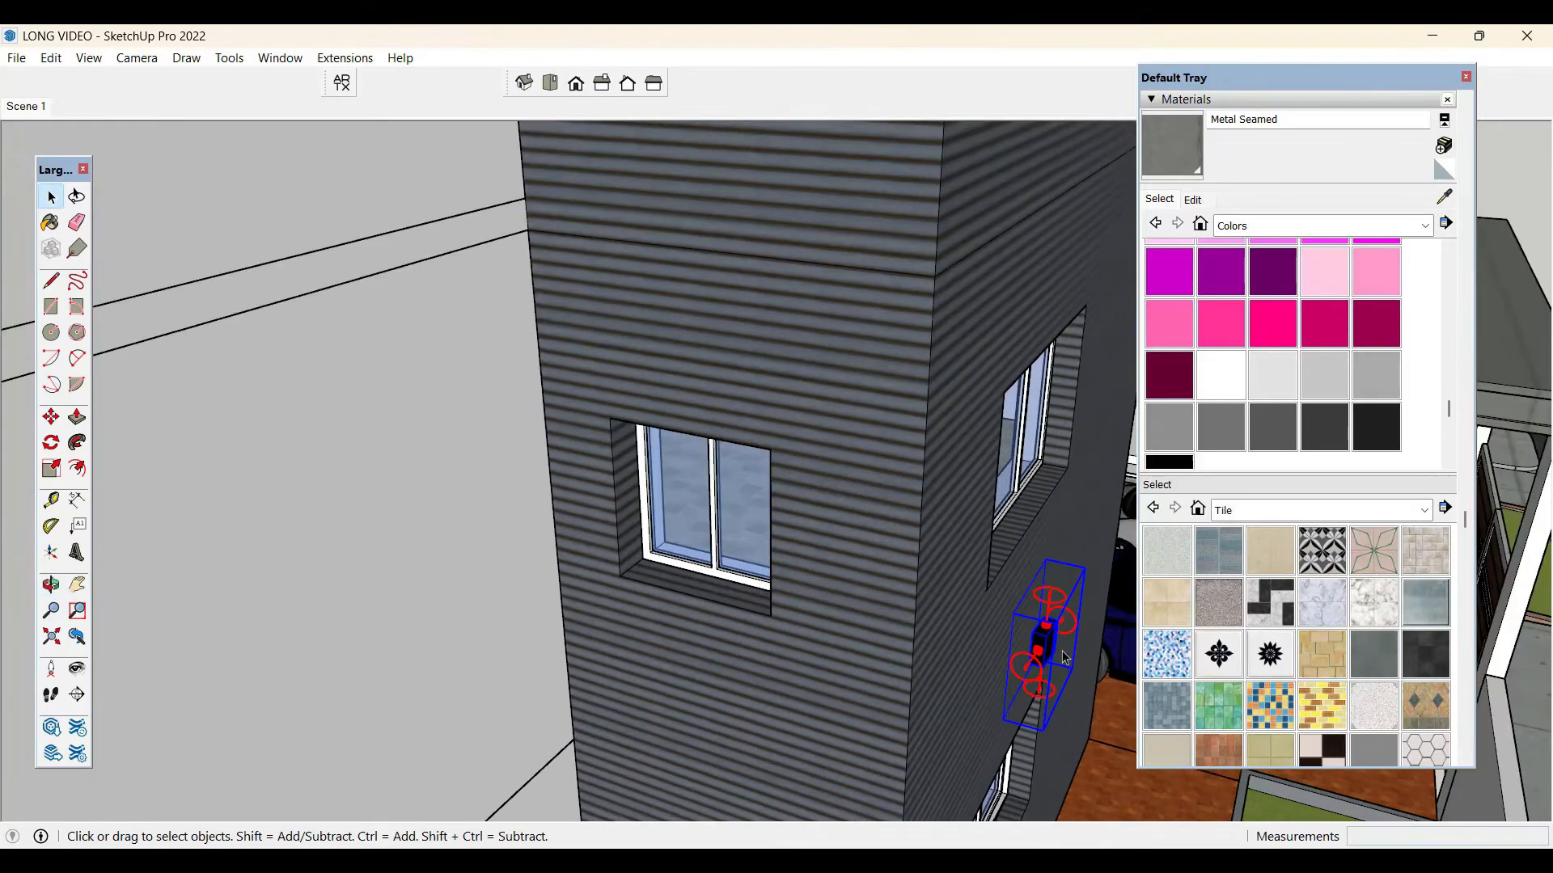
scroll(1051, 653, "up", 5)
key("m")
left_click(997, 663)
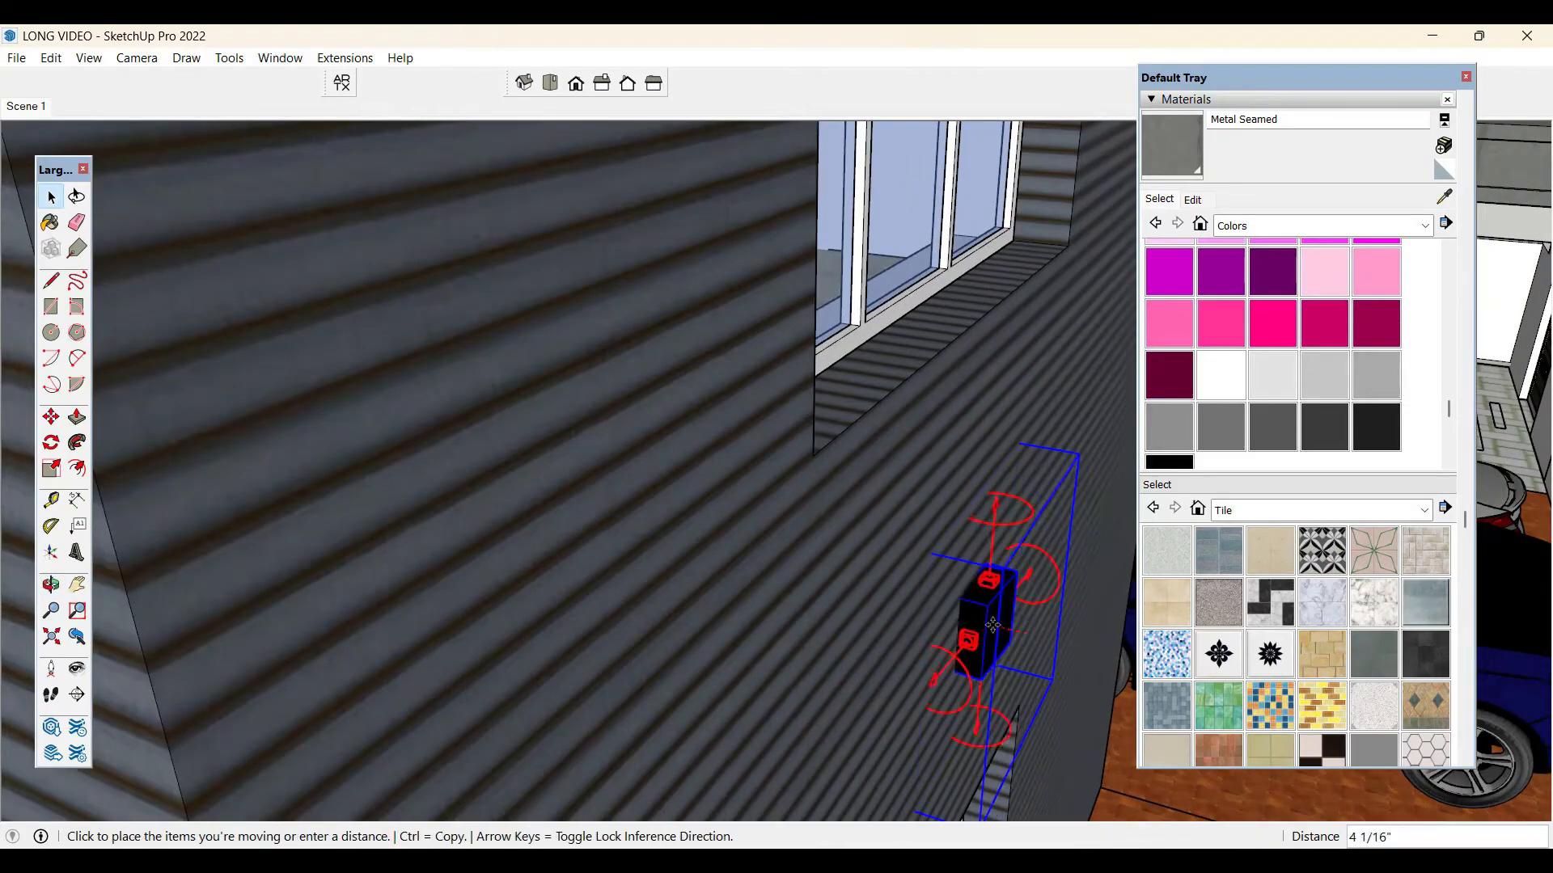
left_click(985, 618)
key("space")
- Copy the wall light straight up onto the dark cladding above the upper front window
middle_click_drag(1017, 574, 629, 508)
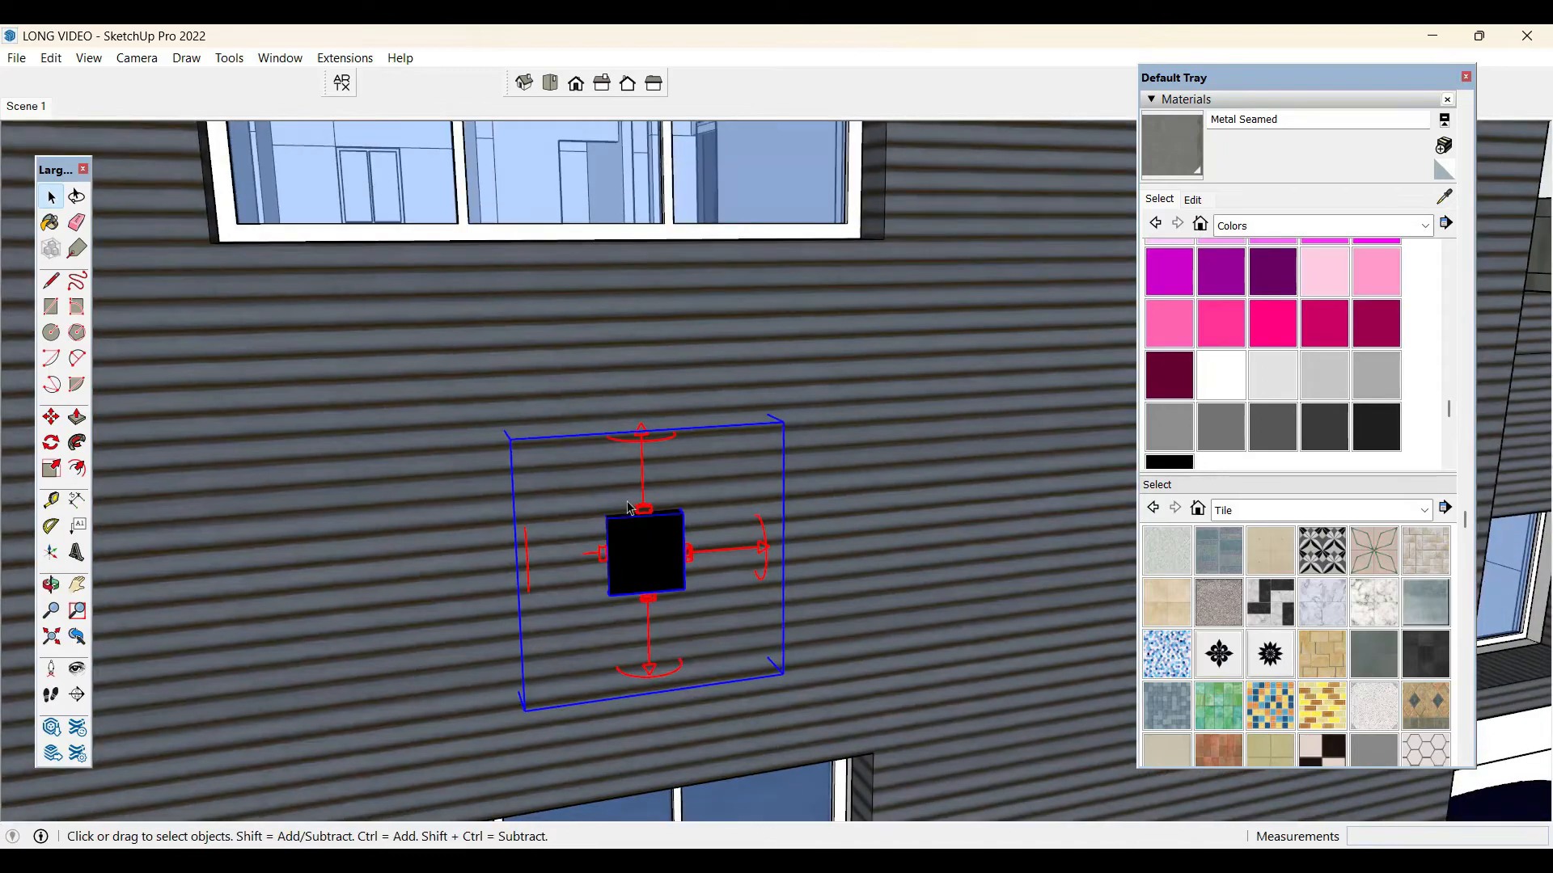
scroll(629, 508, "down", 6)
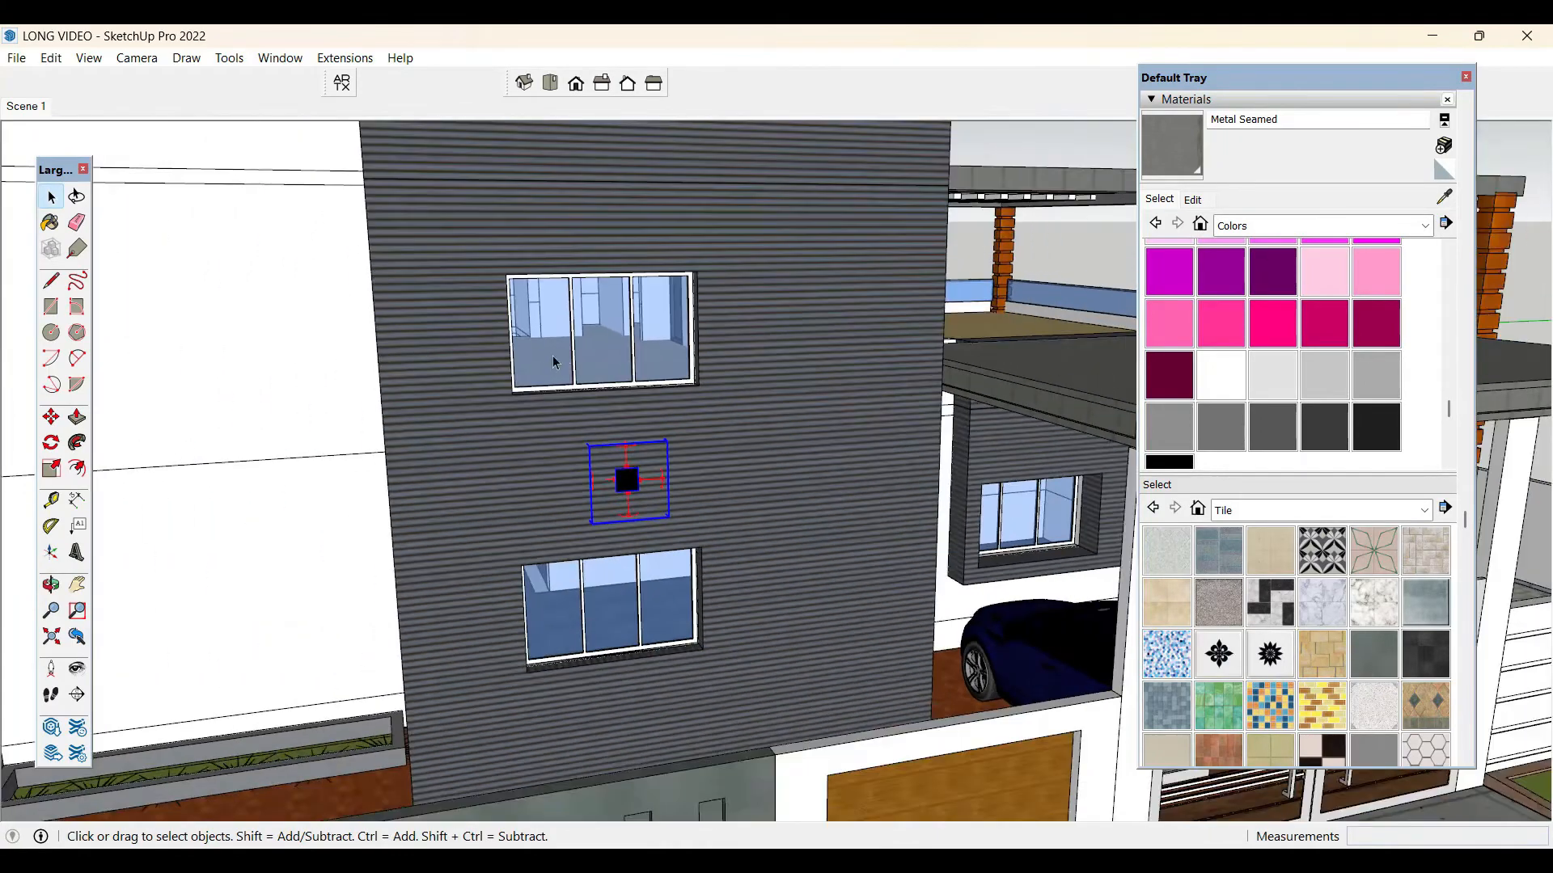
scroll(566, 370, "down", 6)
middle_click_drag(662, 509, 608, 510)
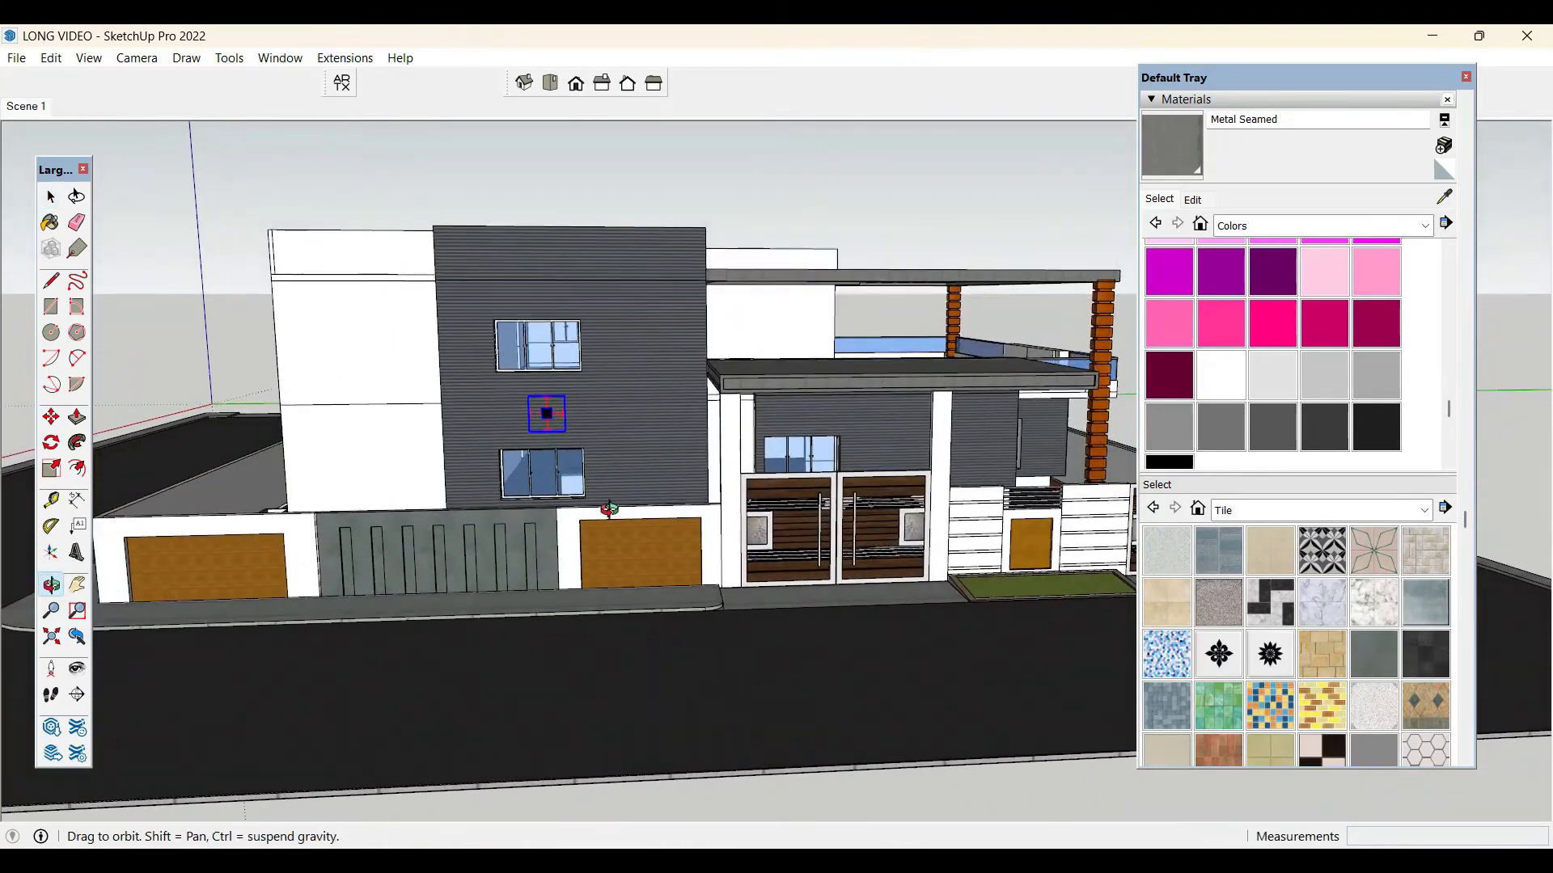
scroll(555, 417, "up", 3)
key("m")
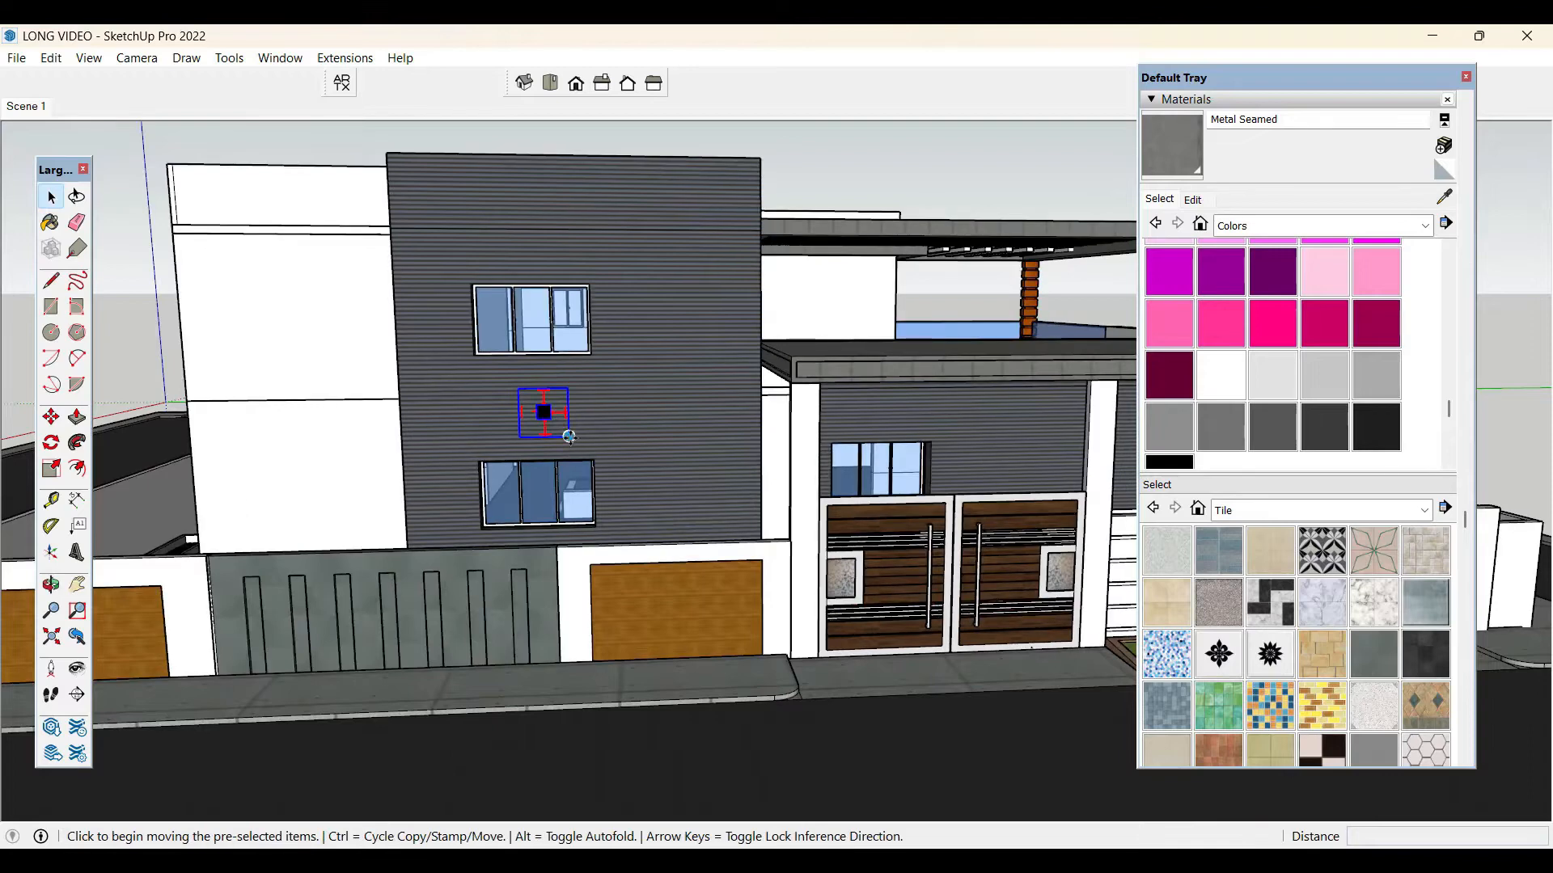
left_click(569, 436)
key("ctrl")
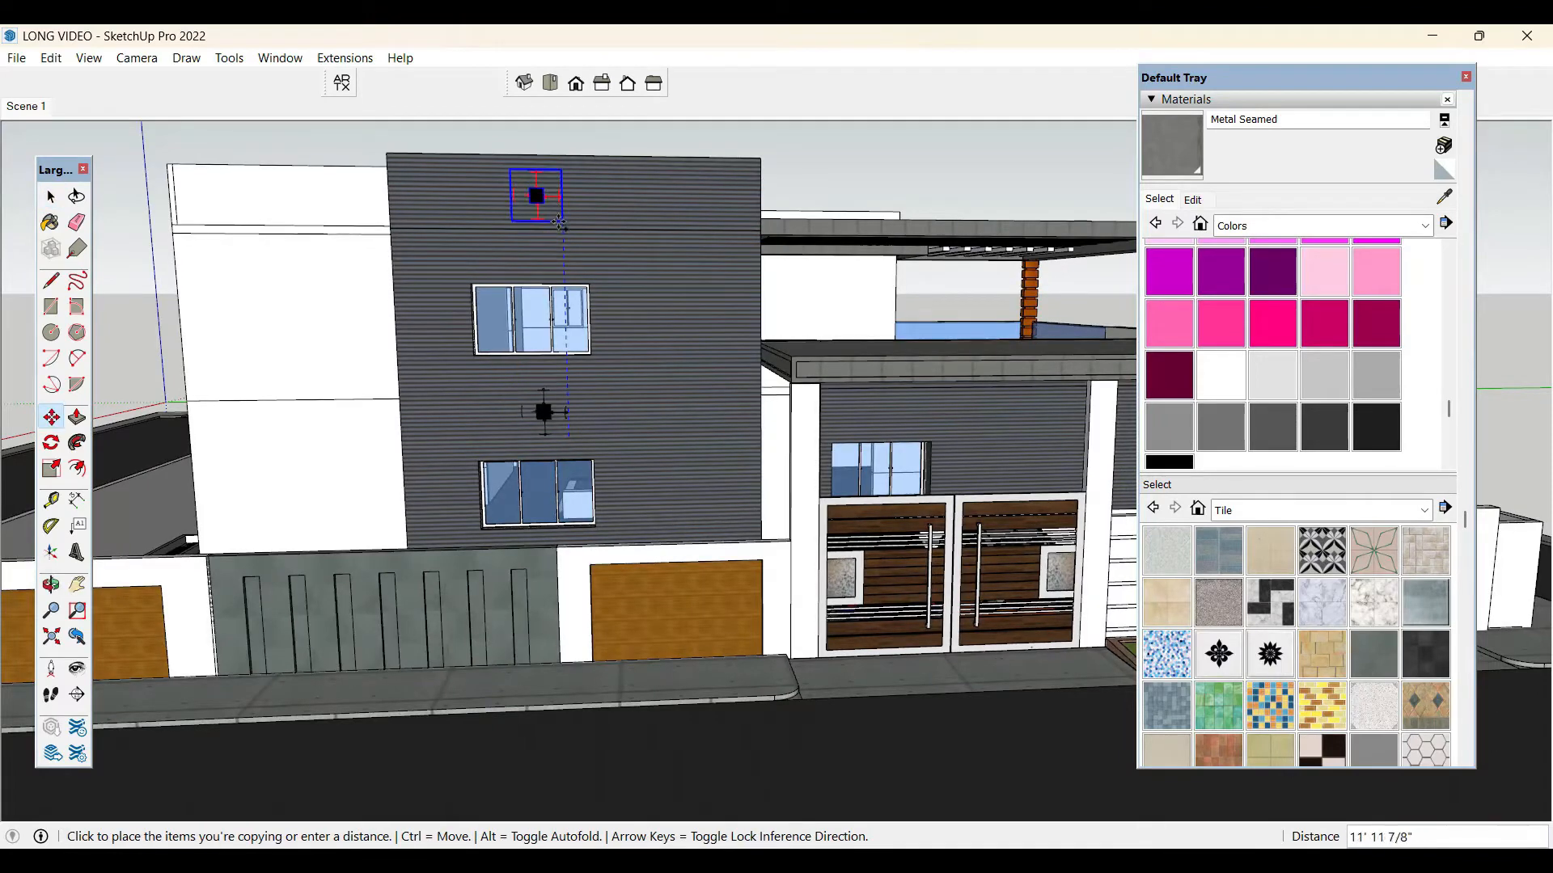
left_click(559, 222)
left_click(564, 222)
- Copy the upper wall light straight down about 20' 8" to the cladding below the lower front window
key("ctrl")
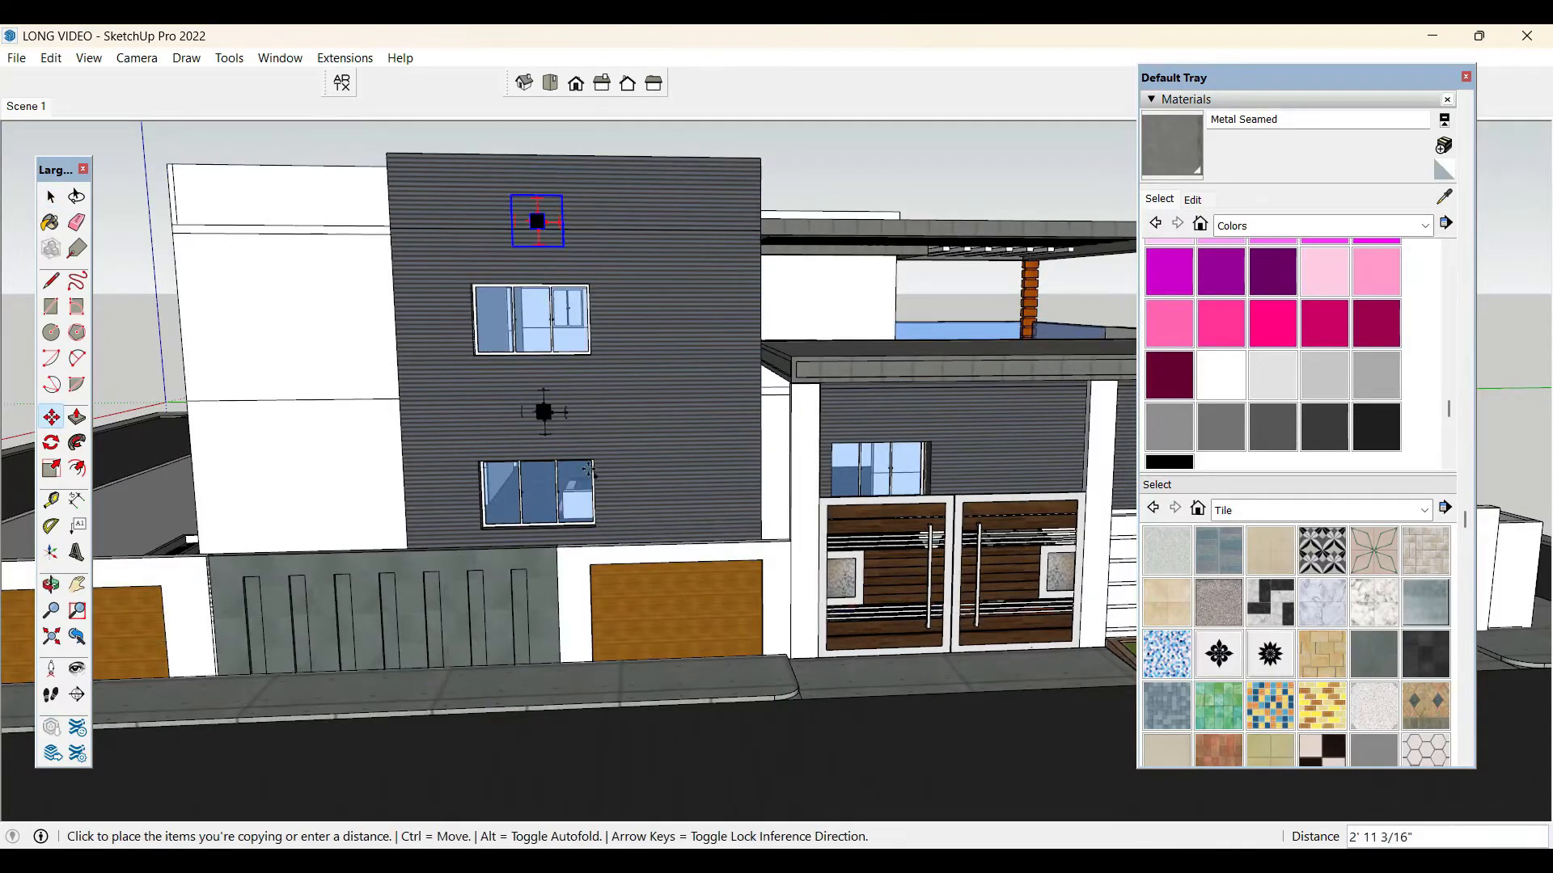
middle_click_drag(596, 579, 599, 584)
scroll(558, 638, "up", 5)
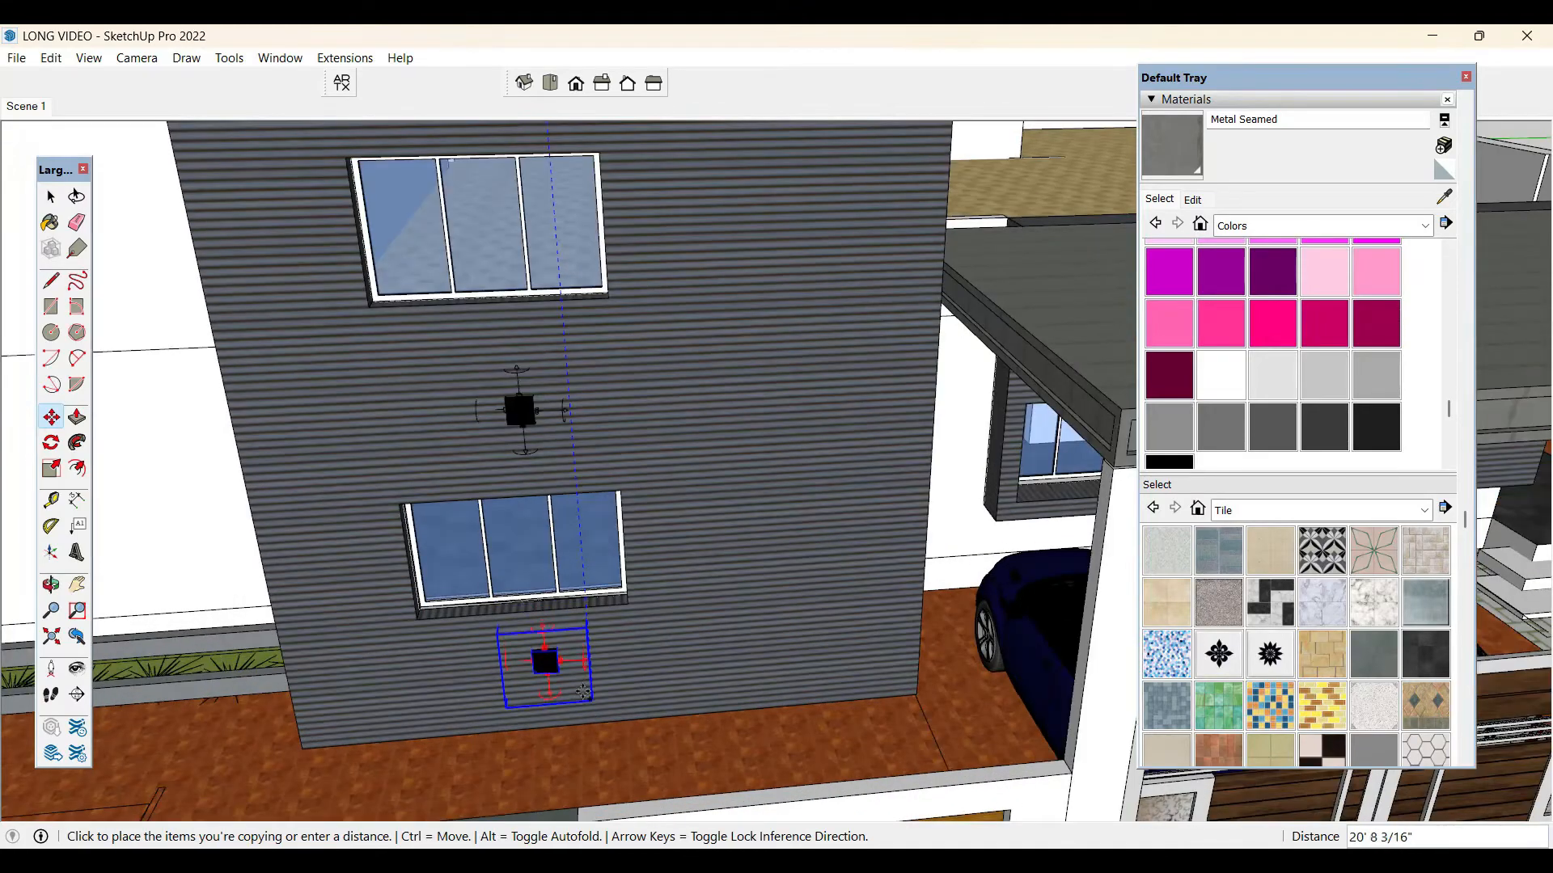
left_click(583, 694)
key("space")
scroll(482, 466, "down", 8)
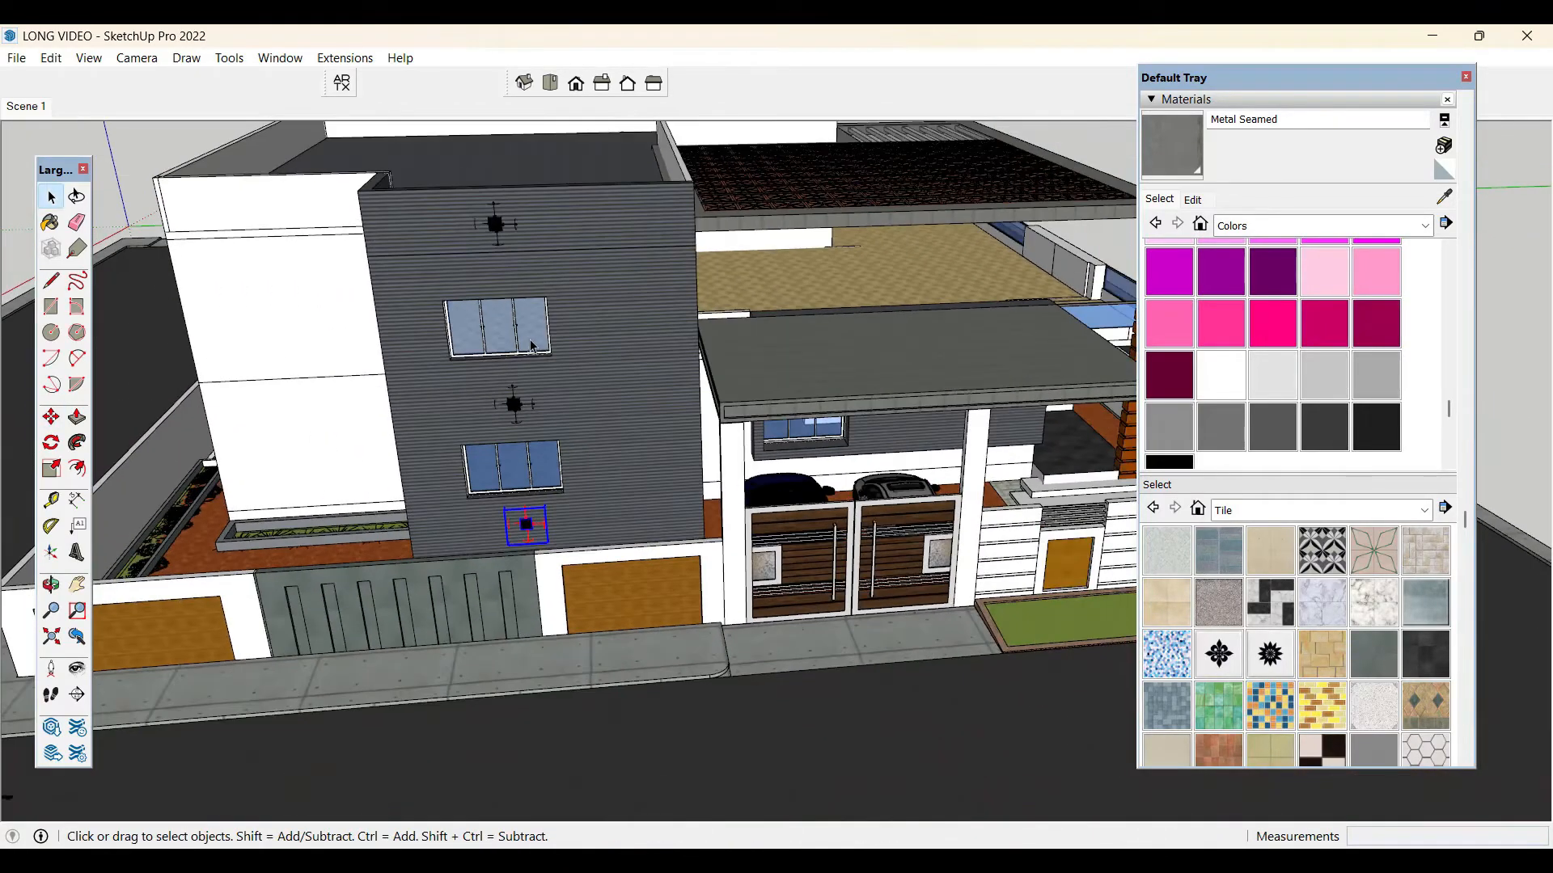
- Place the white cylindrical lamp component at the upper corner of the boundary wall's wood panel beside the gate
scroll(534, 348, "down", 4)
middle_click_drag(655, 560, 836, 387)
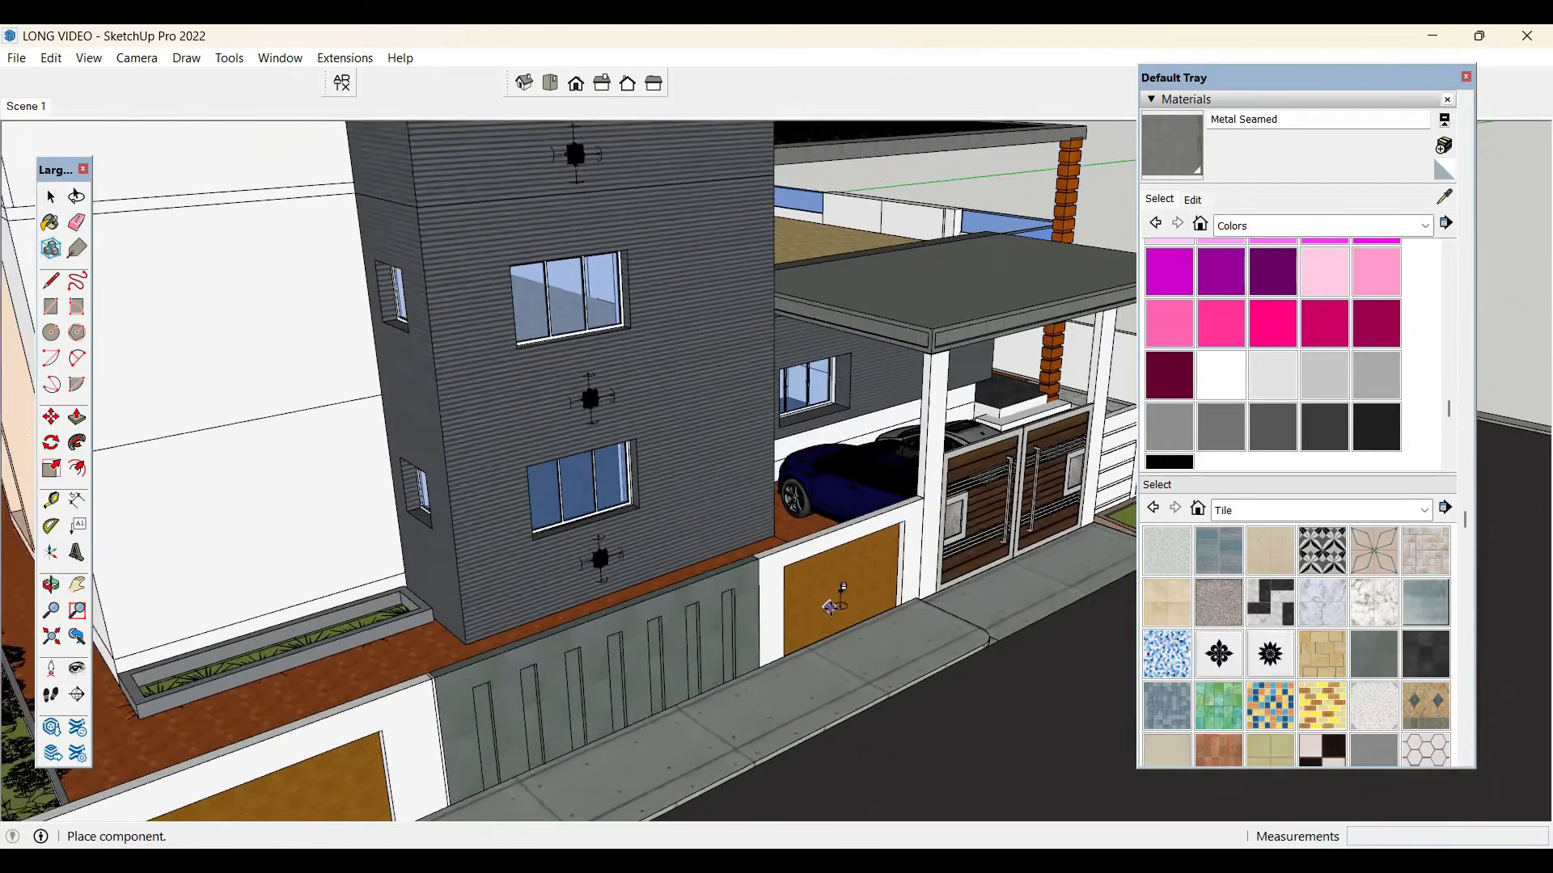
scroll(833, 605, "up", 6)
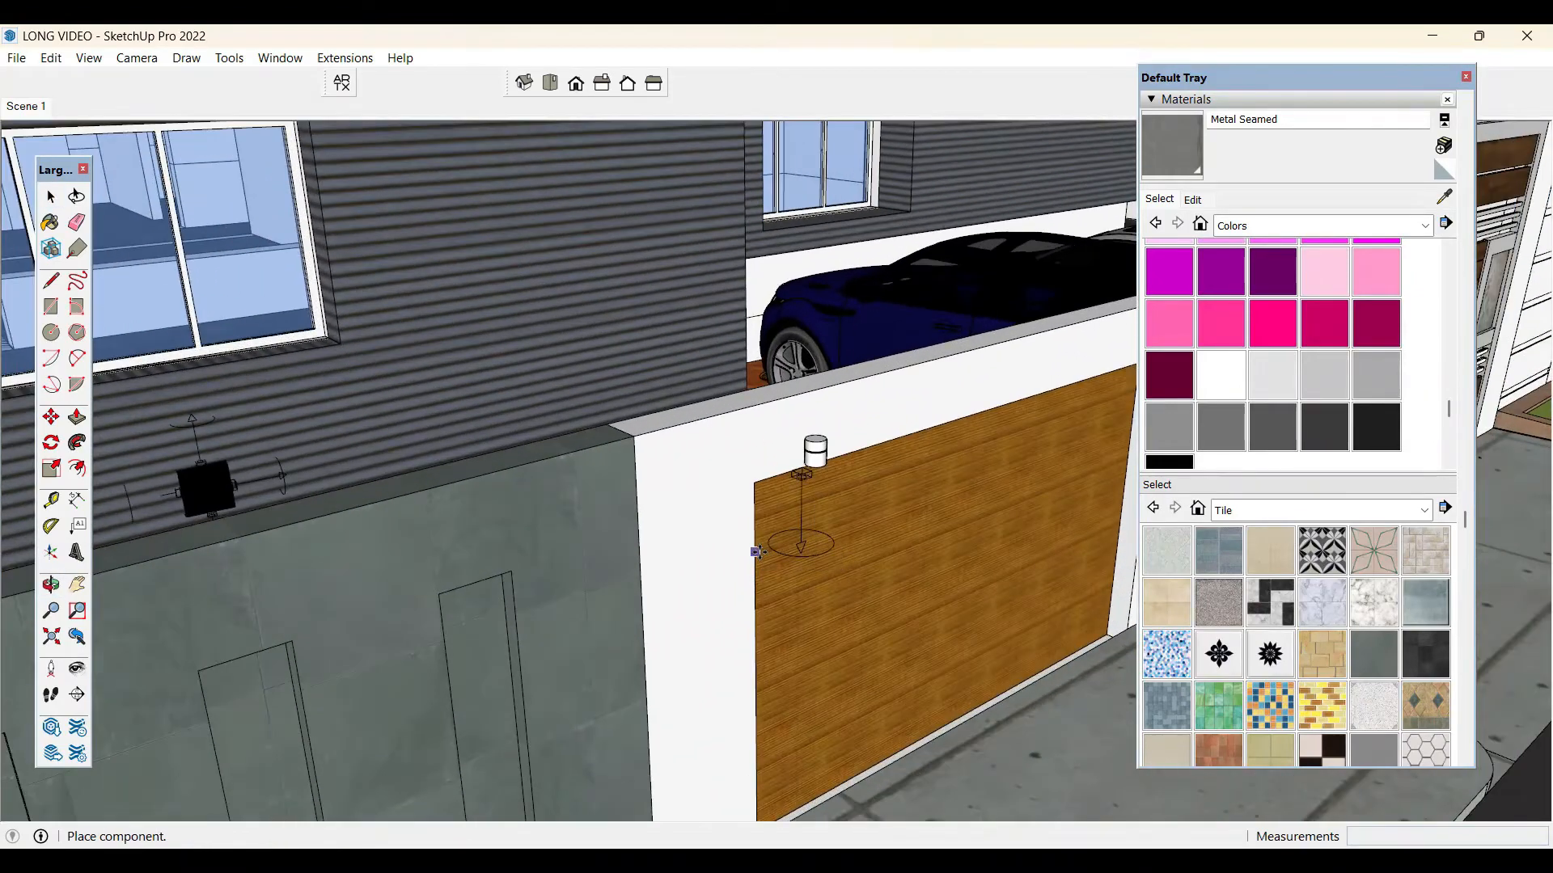
left_click(756, 566)
key("space")
- Rotate the cylindrical lamp about its vertical axis by about 214°
middle_click_drag(884, 482, 639, 518)
key("q")
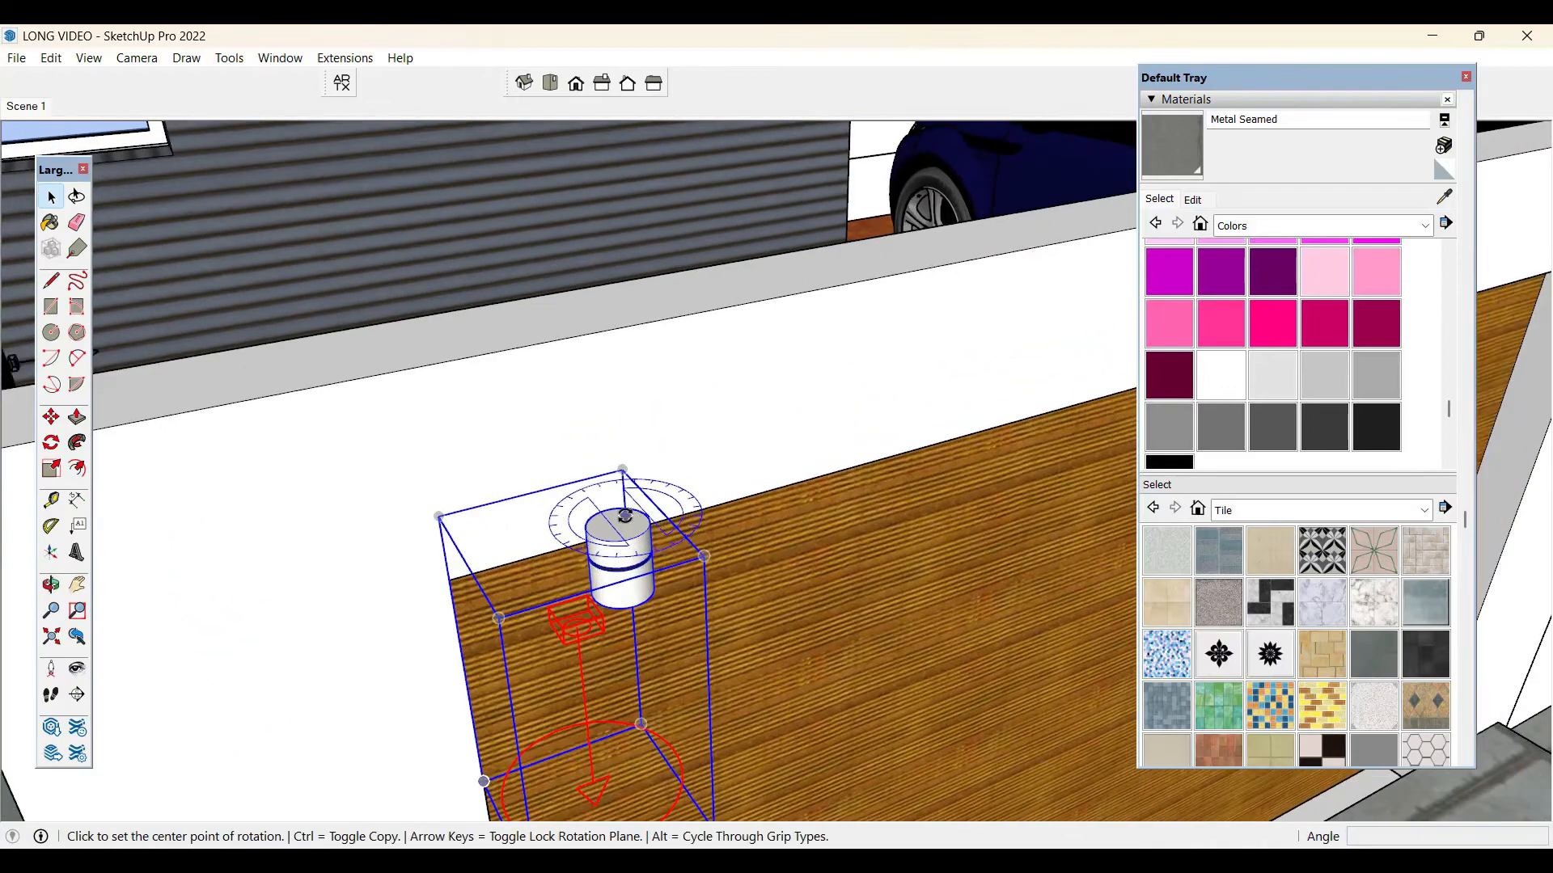
left_click(625, 516)
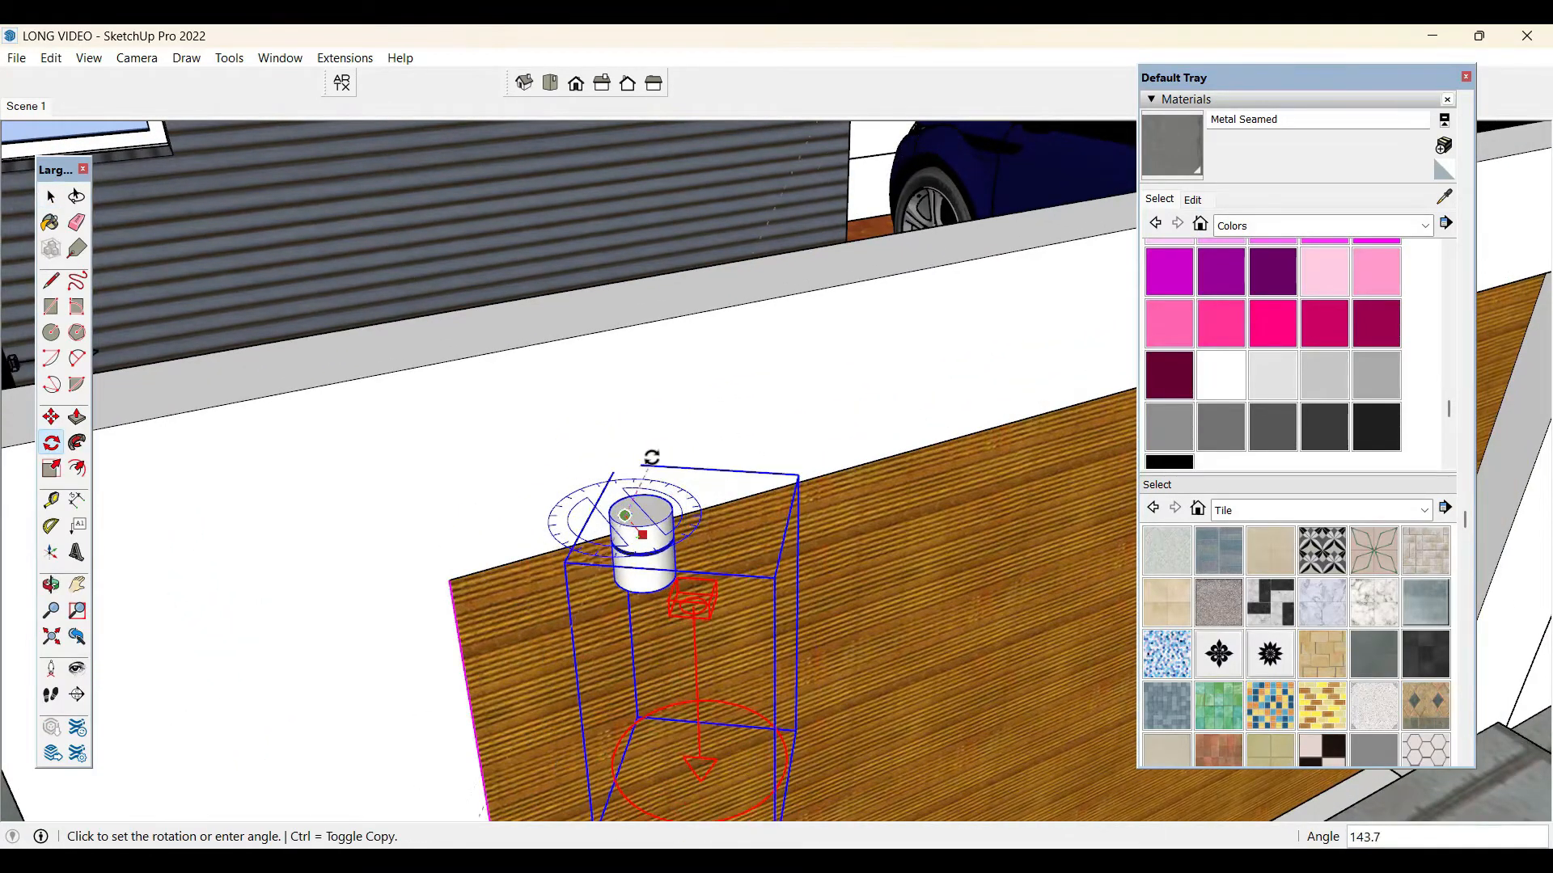
left_click(513, 485)
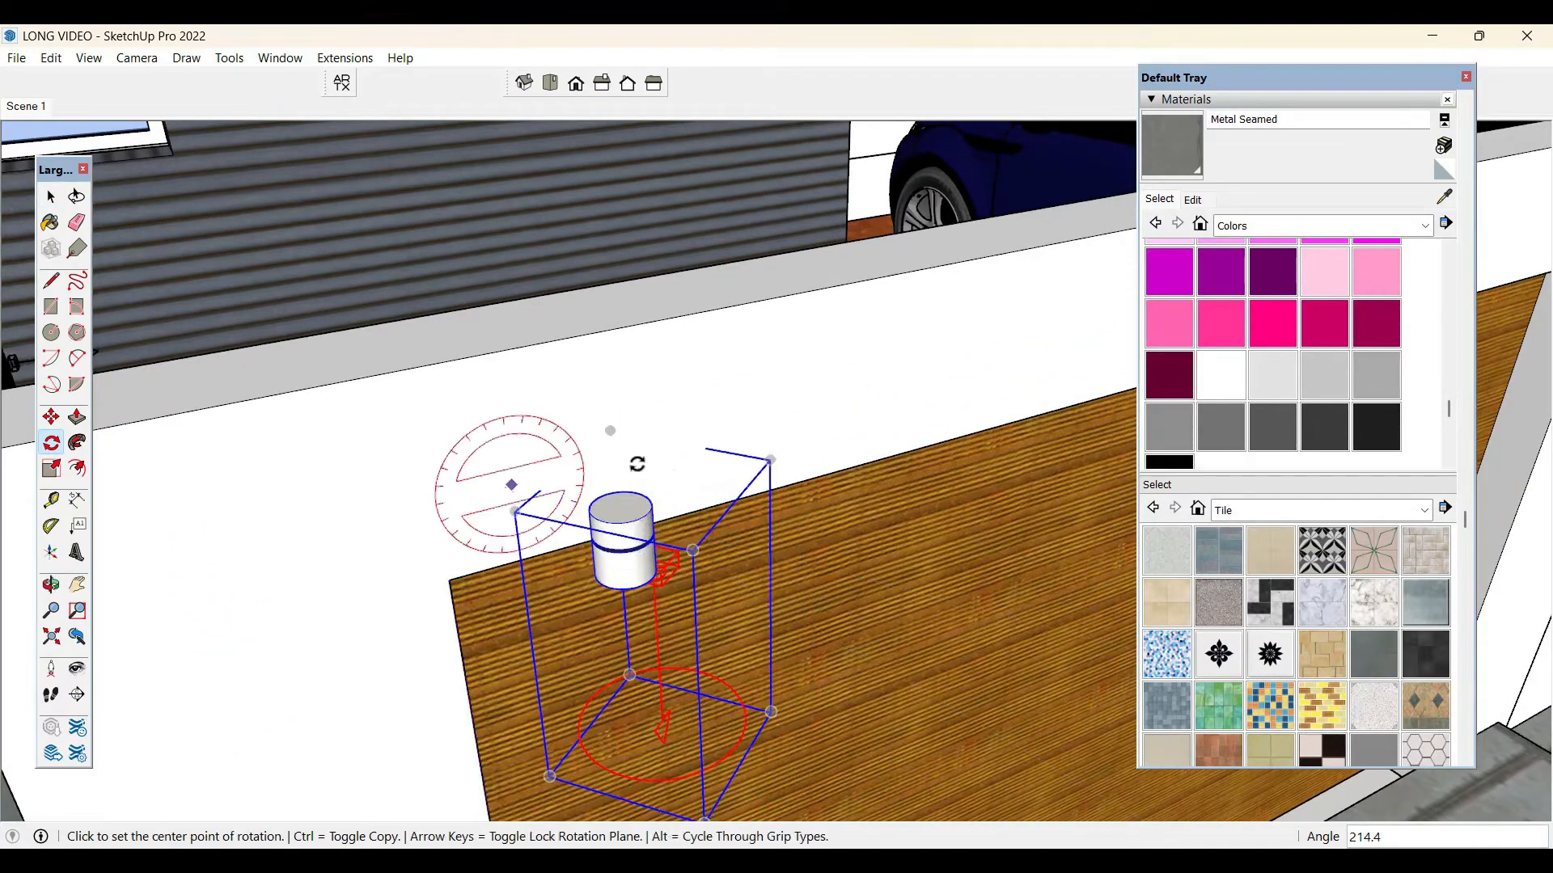
key("space")
- Open the cylindrical lamp component and delete its red light-direction symbol, keeping only the white cylinder
middle_click_drag(634, 461, 701, 294)
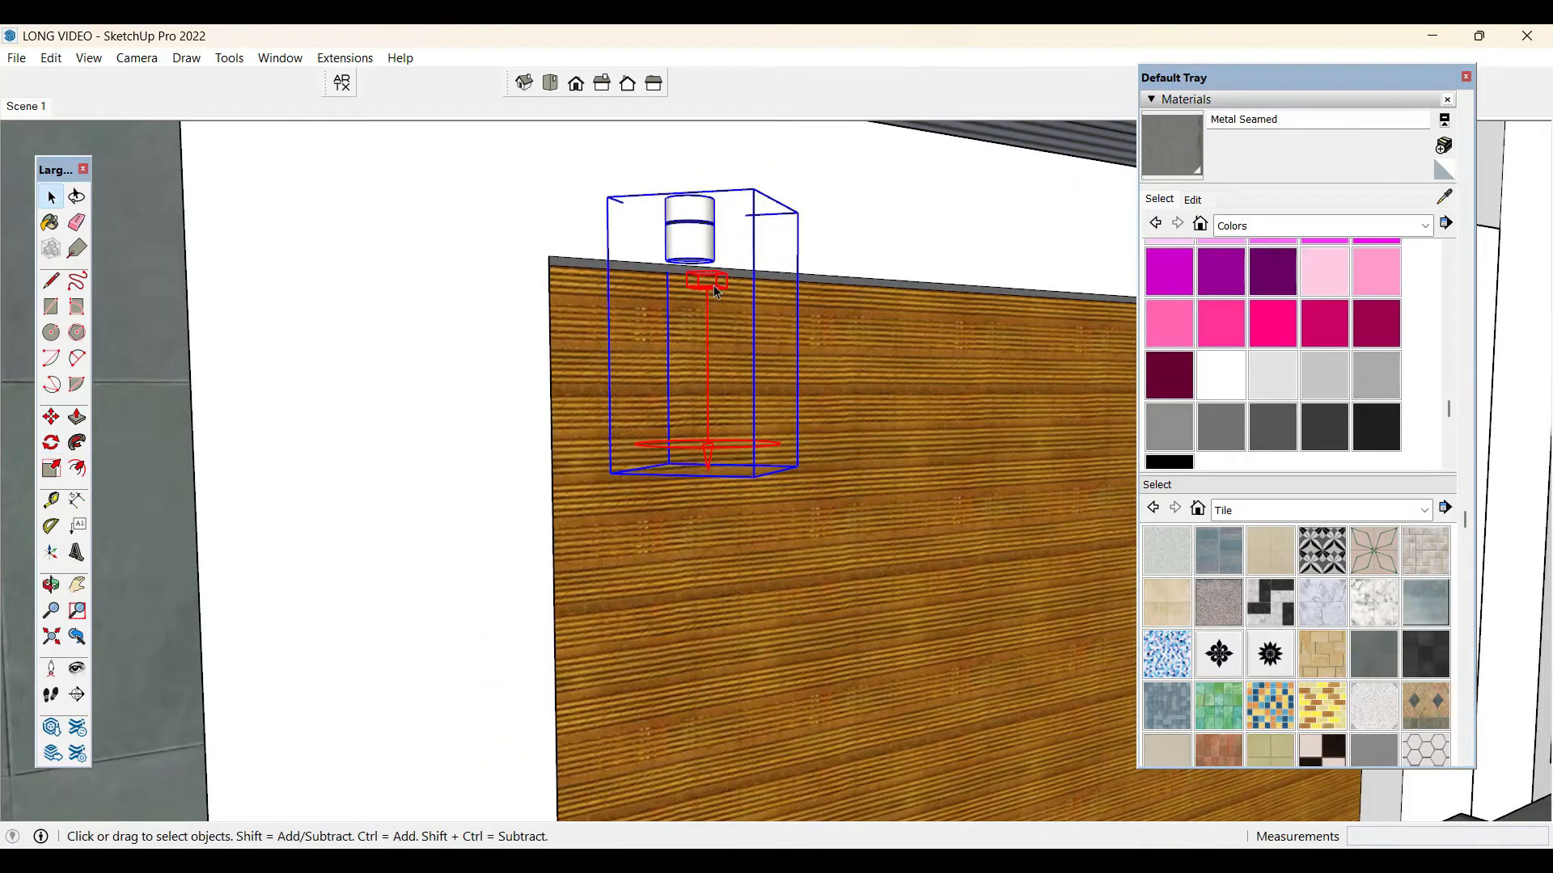
double_click(713, 284)
left_click(713, 284)
key("Delete")
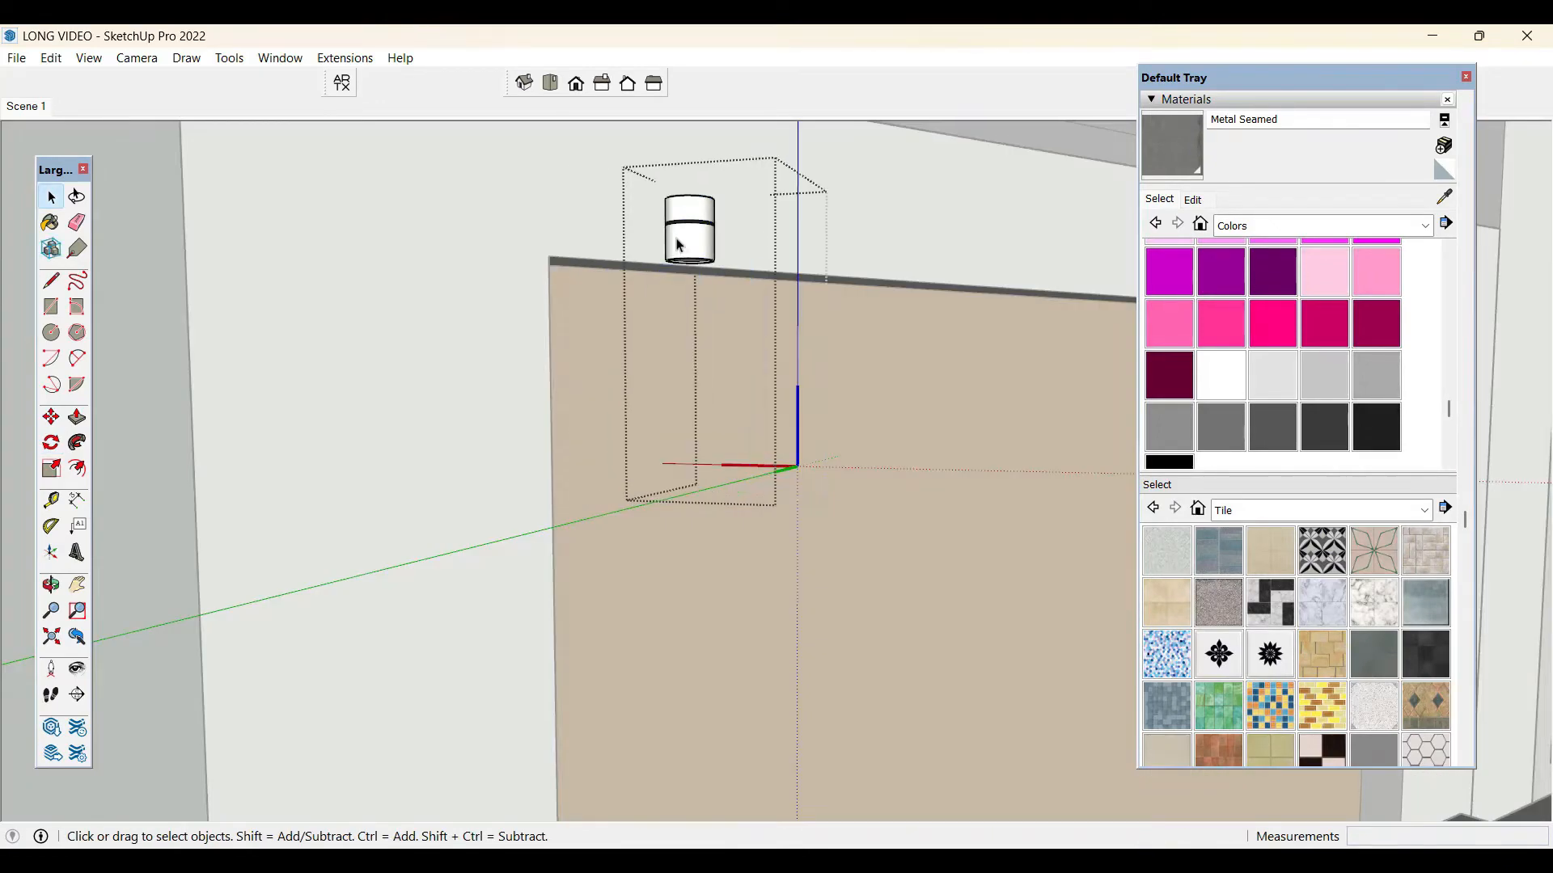
key("Escape")
- Lower the cylindrical lamp about 4" to the wood panel's upper edge and shift it about 5 5/16" away from the corner
key("m")
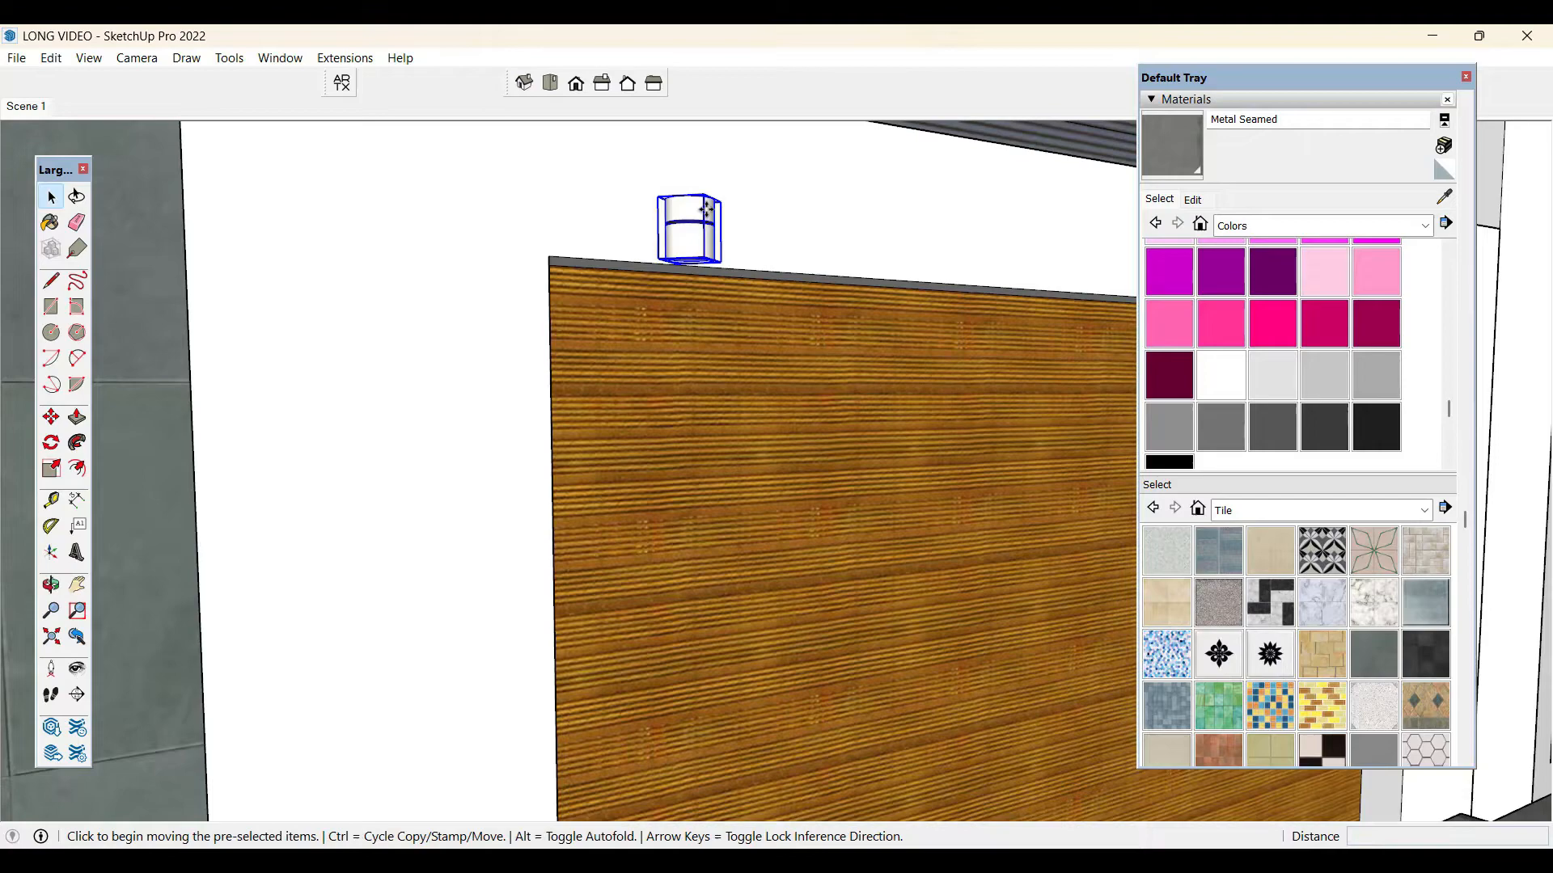
left_click(708, 275)
scroll(704, 266, "up", 3)
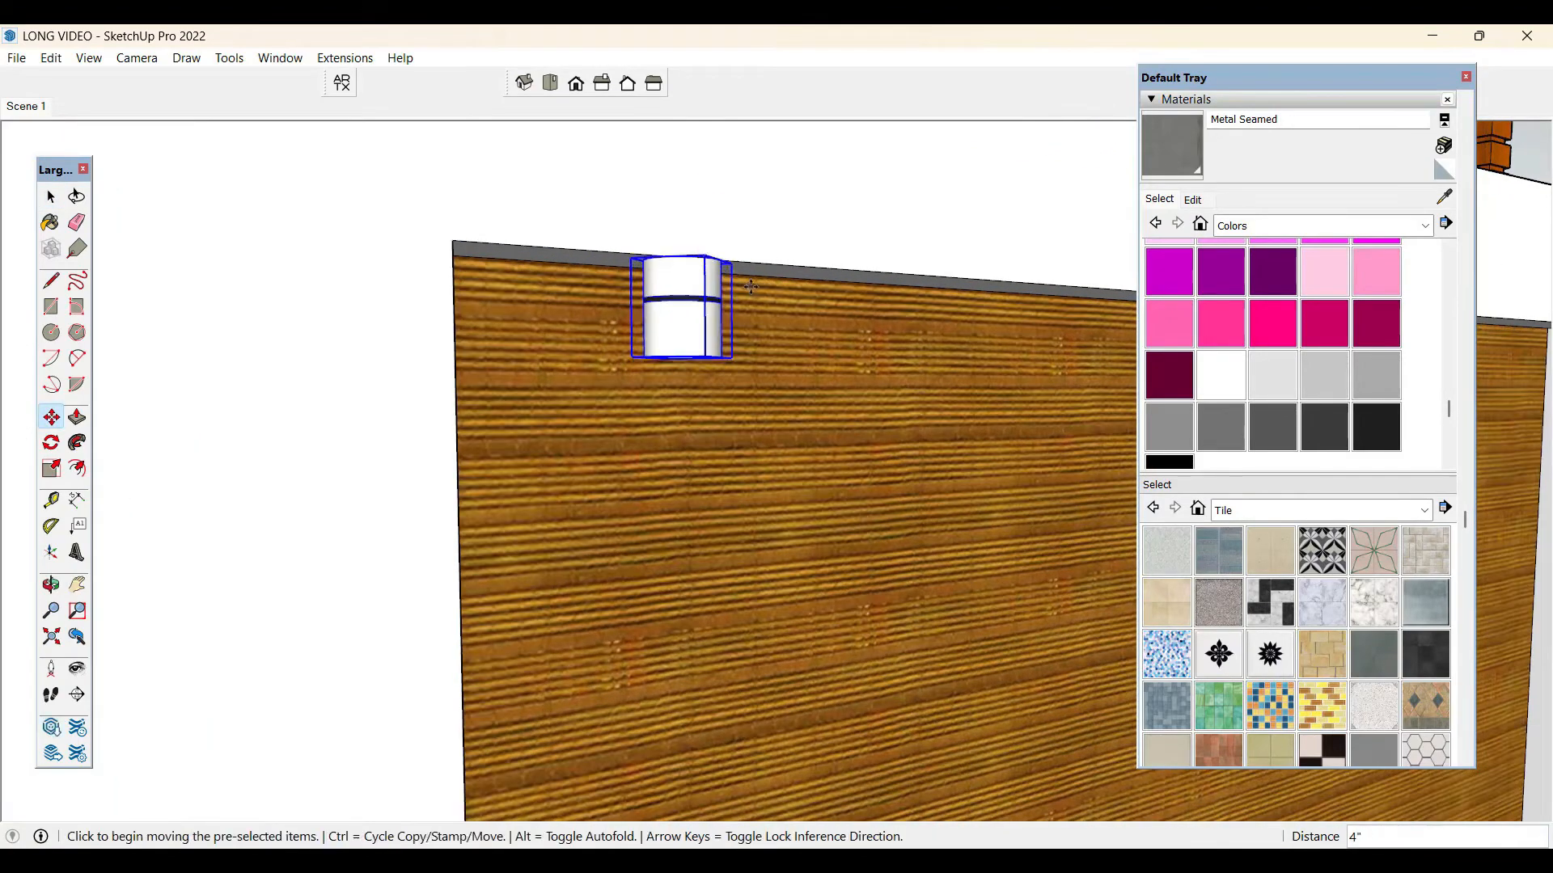
mouse_move(750, 286)
middle_mouse_down()
mouse_move(502, 347)
mouse_move(738, 322)
mouse_move(731, 236)
mouse_move(742, 282)
middle_mouse_up()
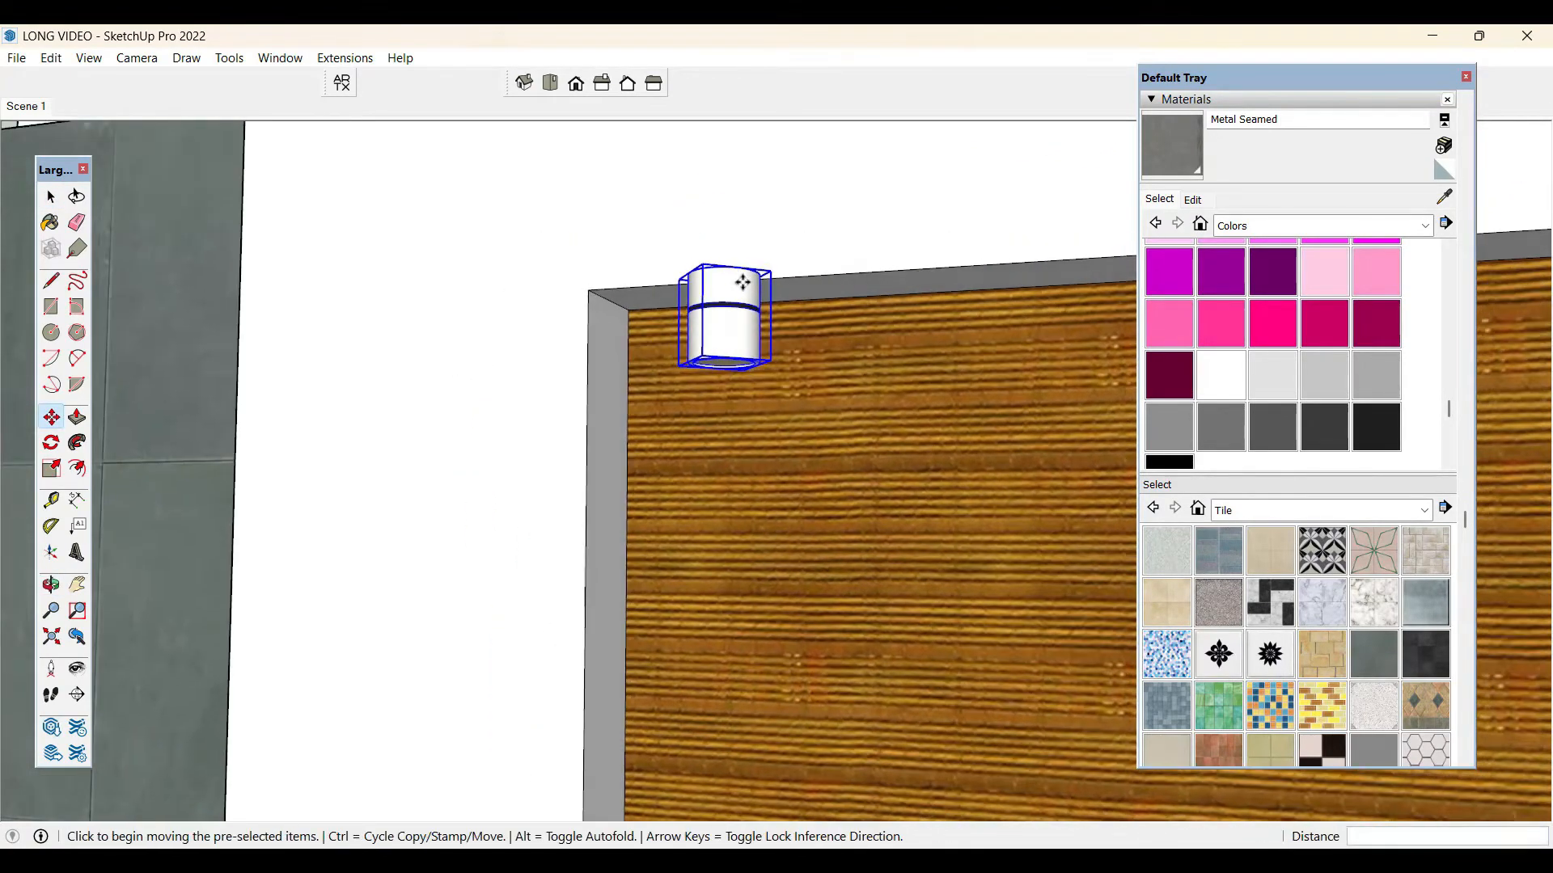
left_click(742, 283)
scroll(832, 303, "up", 1)
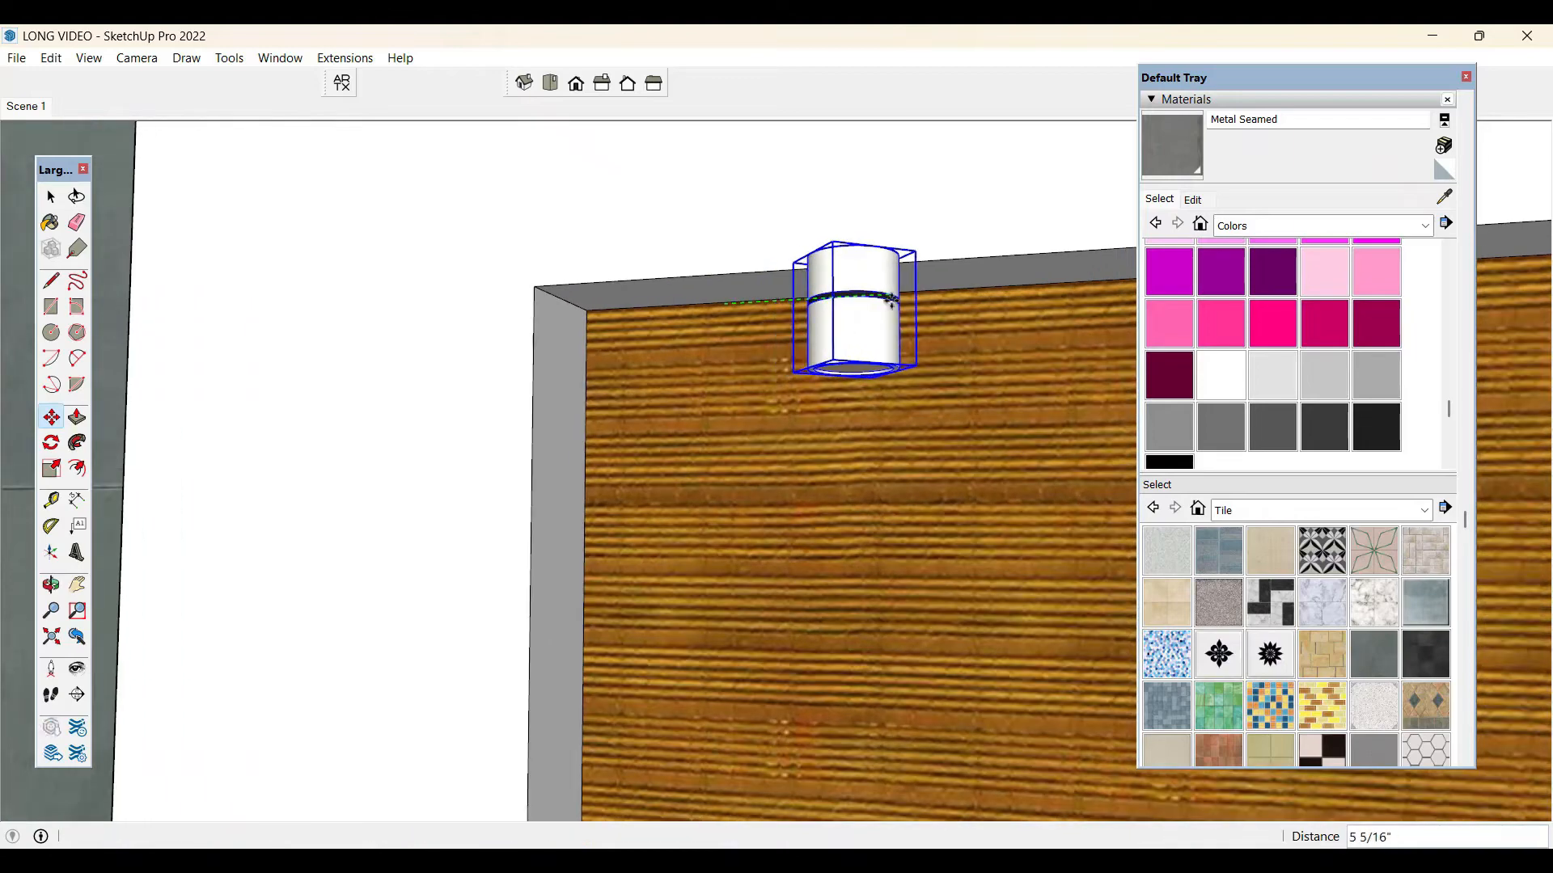
left_click(890, 301)
middle_click_drag(890, 301, 793, 347)
key("q")
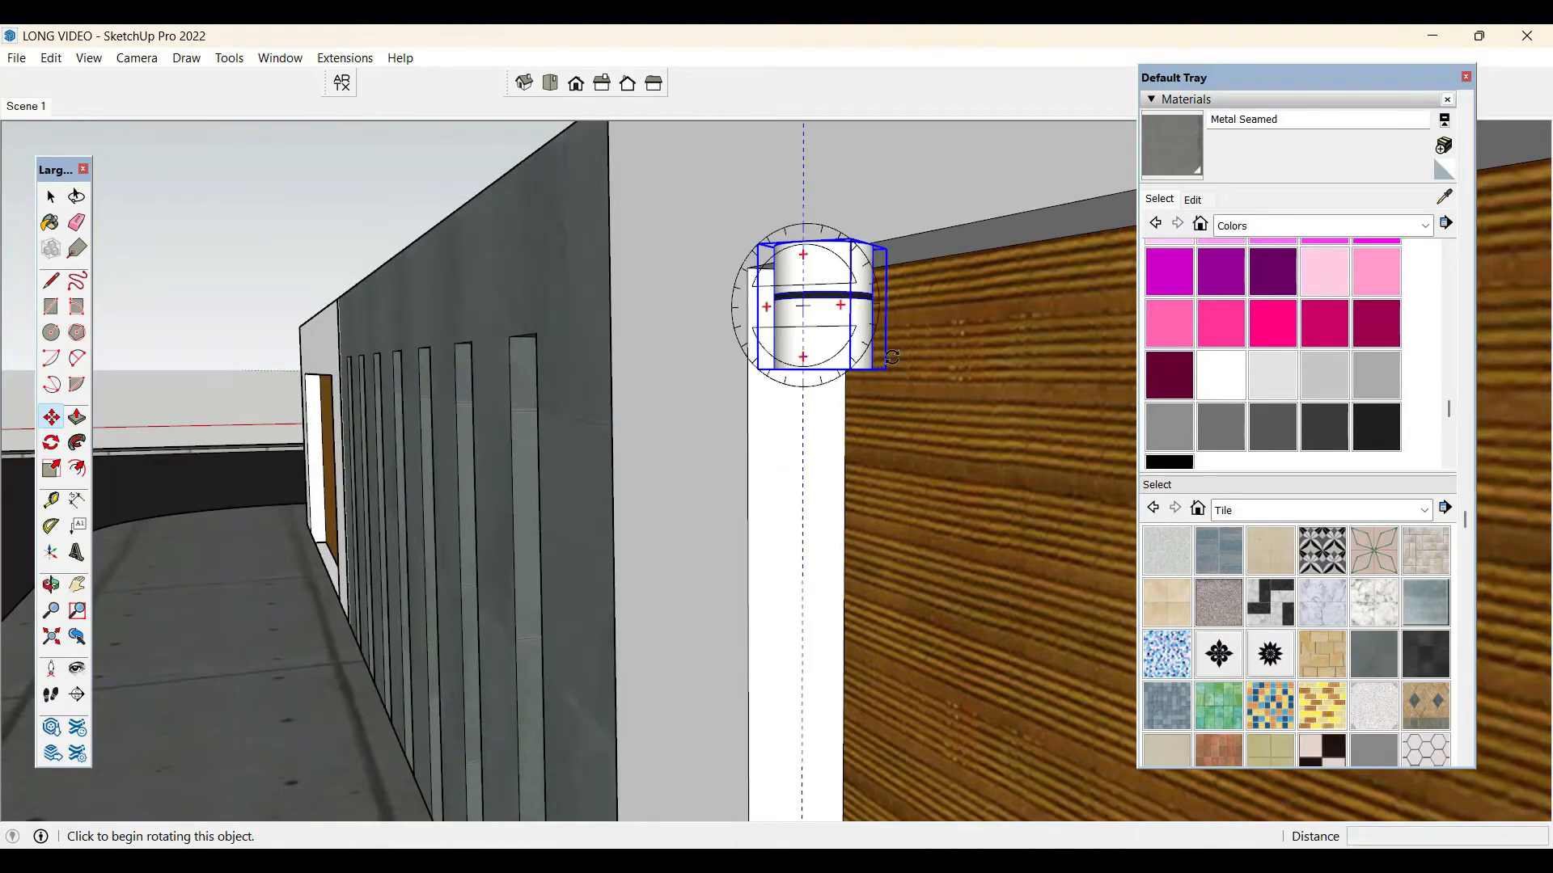
left_click(892, 356)
key("space")
- Move the cylindrical lamp about 8 5/16" so it sits against the recessed wood panel's face, just under its upper edge
key("m")
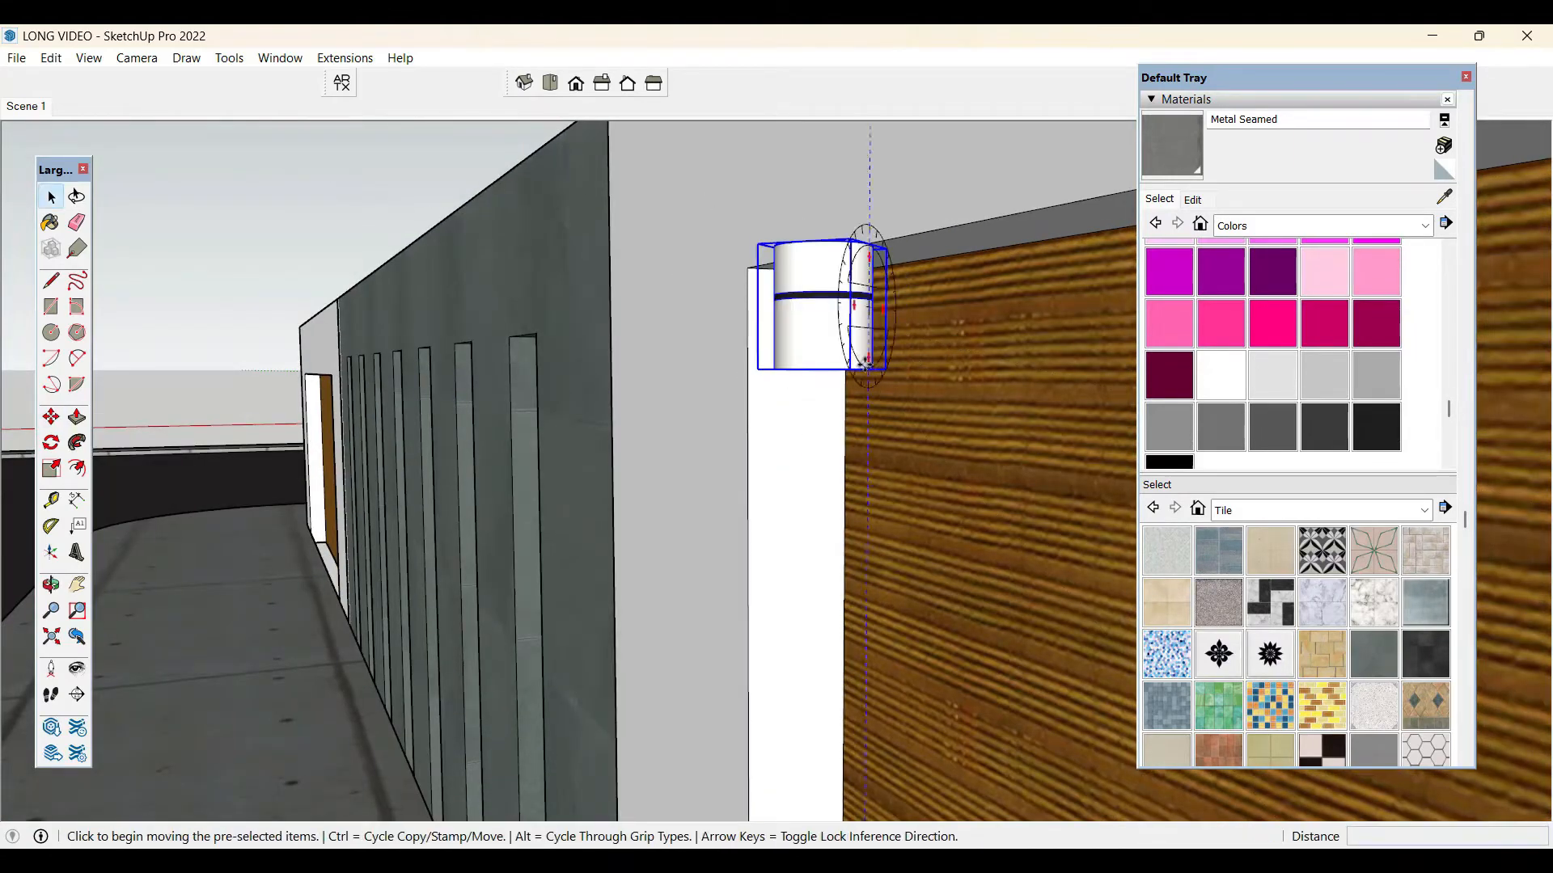
left_click(876, 368)
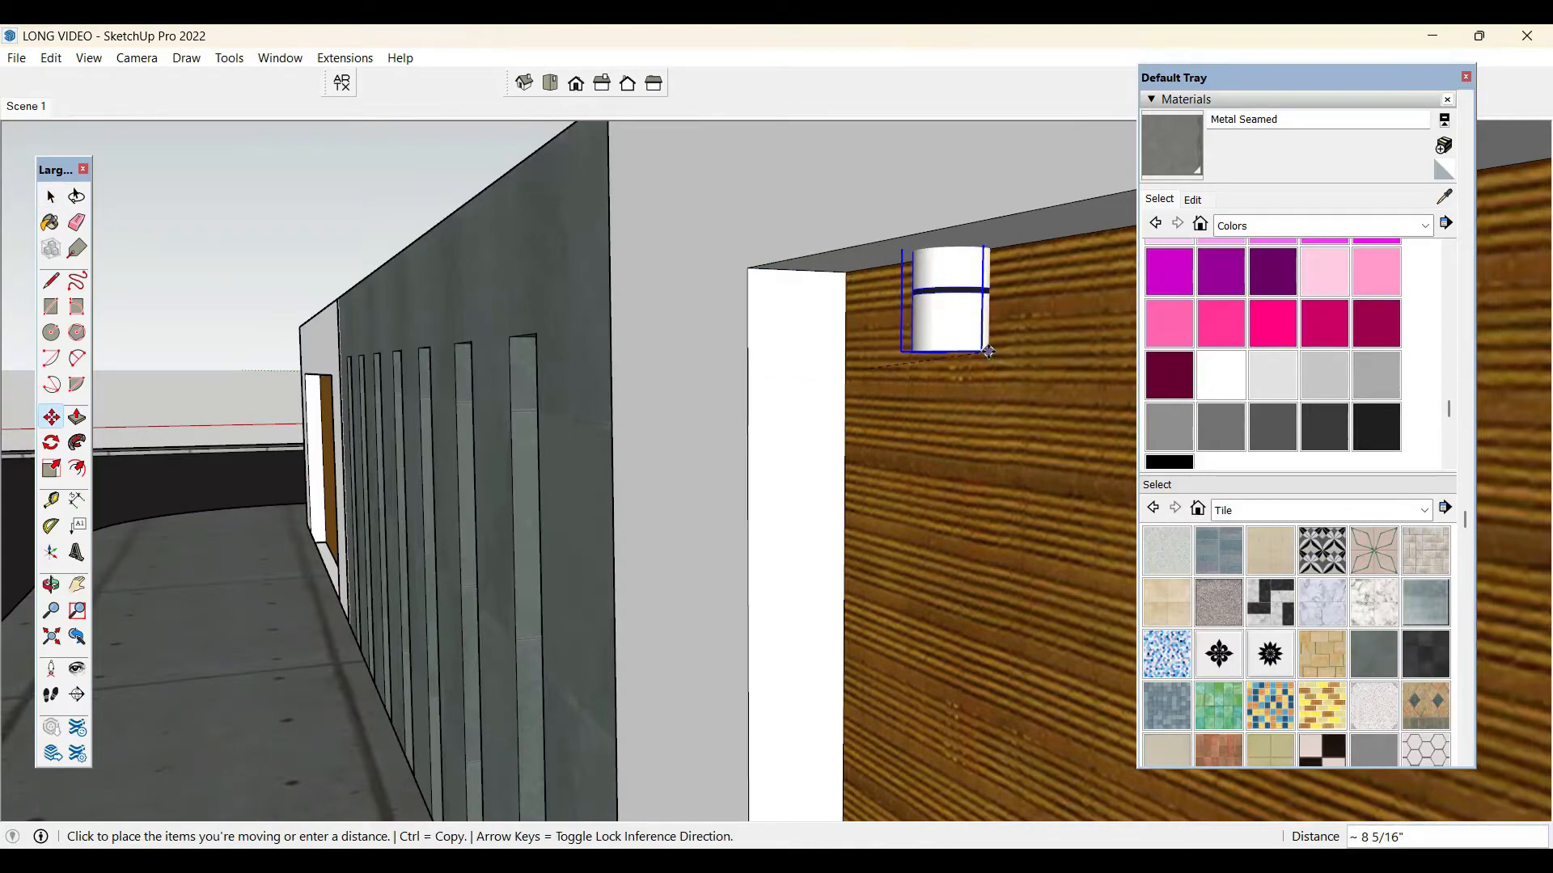
left_click(989, 351)
middle_click_drag(760, 396, 930, 413)
key("space")
scroll(316, 452, "down", 5)
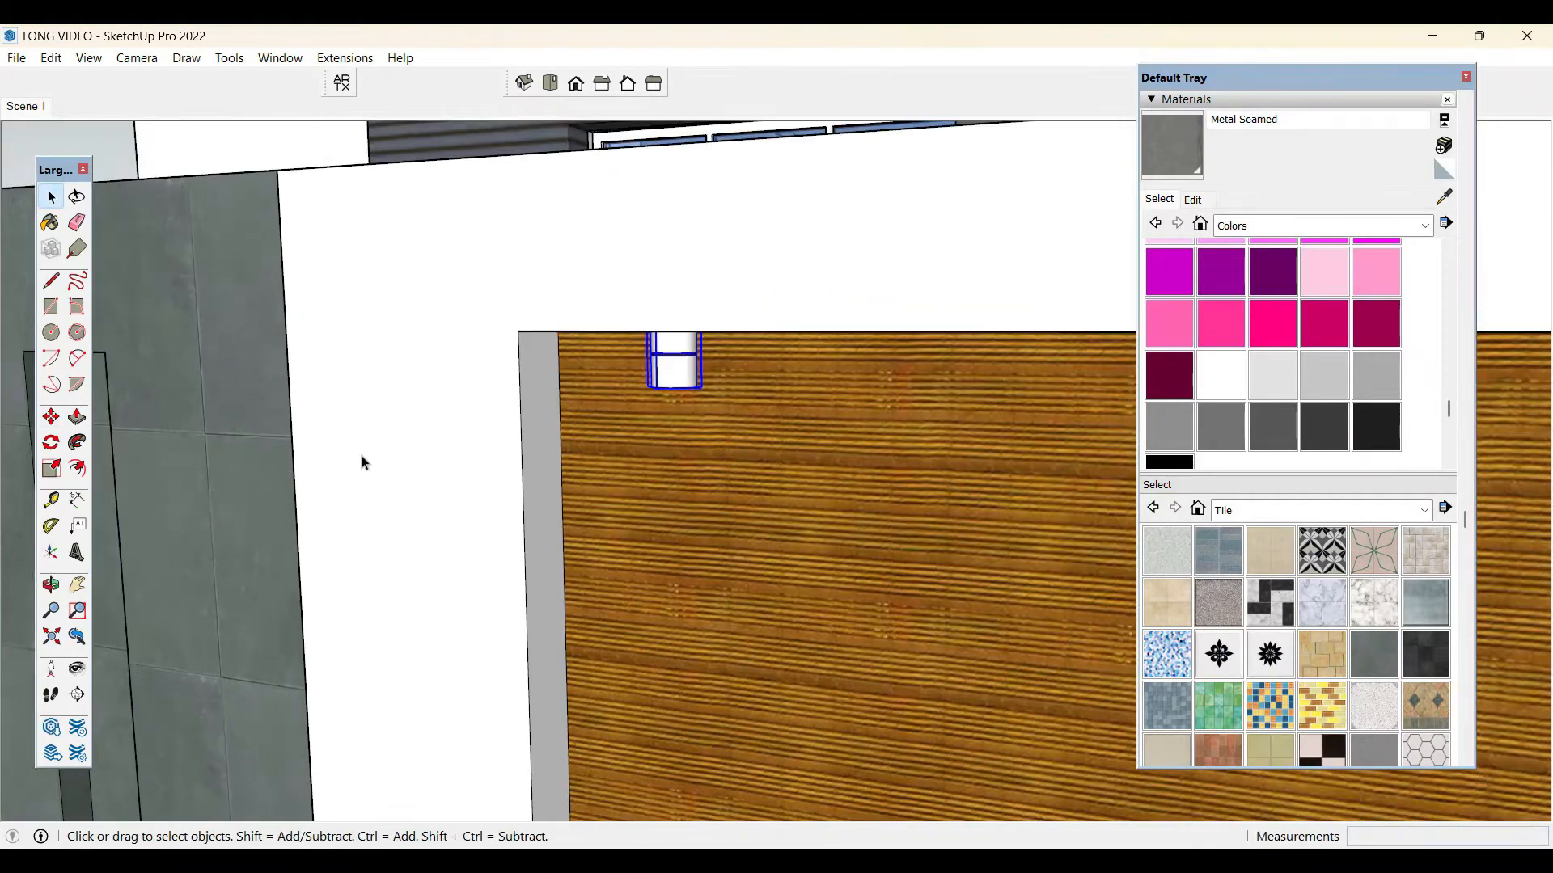
- Copy the lamp along the wood panel's upper edge about 3' 10" to the middle, and again about 3' 2" to the far end
scroll(362, 463, "down", 6)
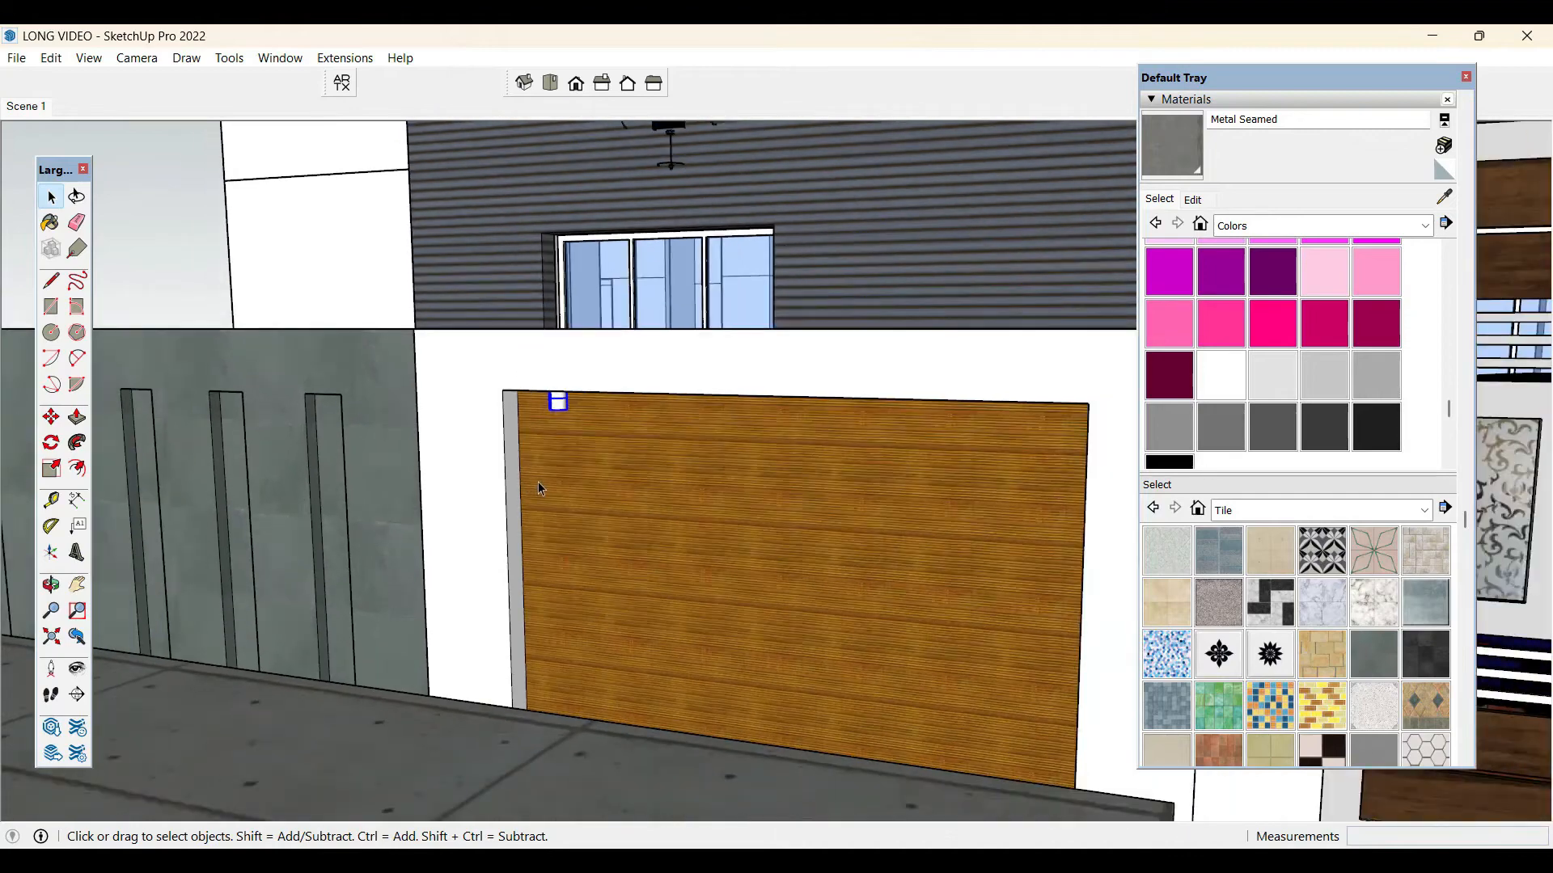
scroll(540, 488, "down", 8)
key("m")
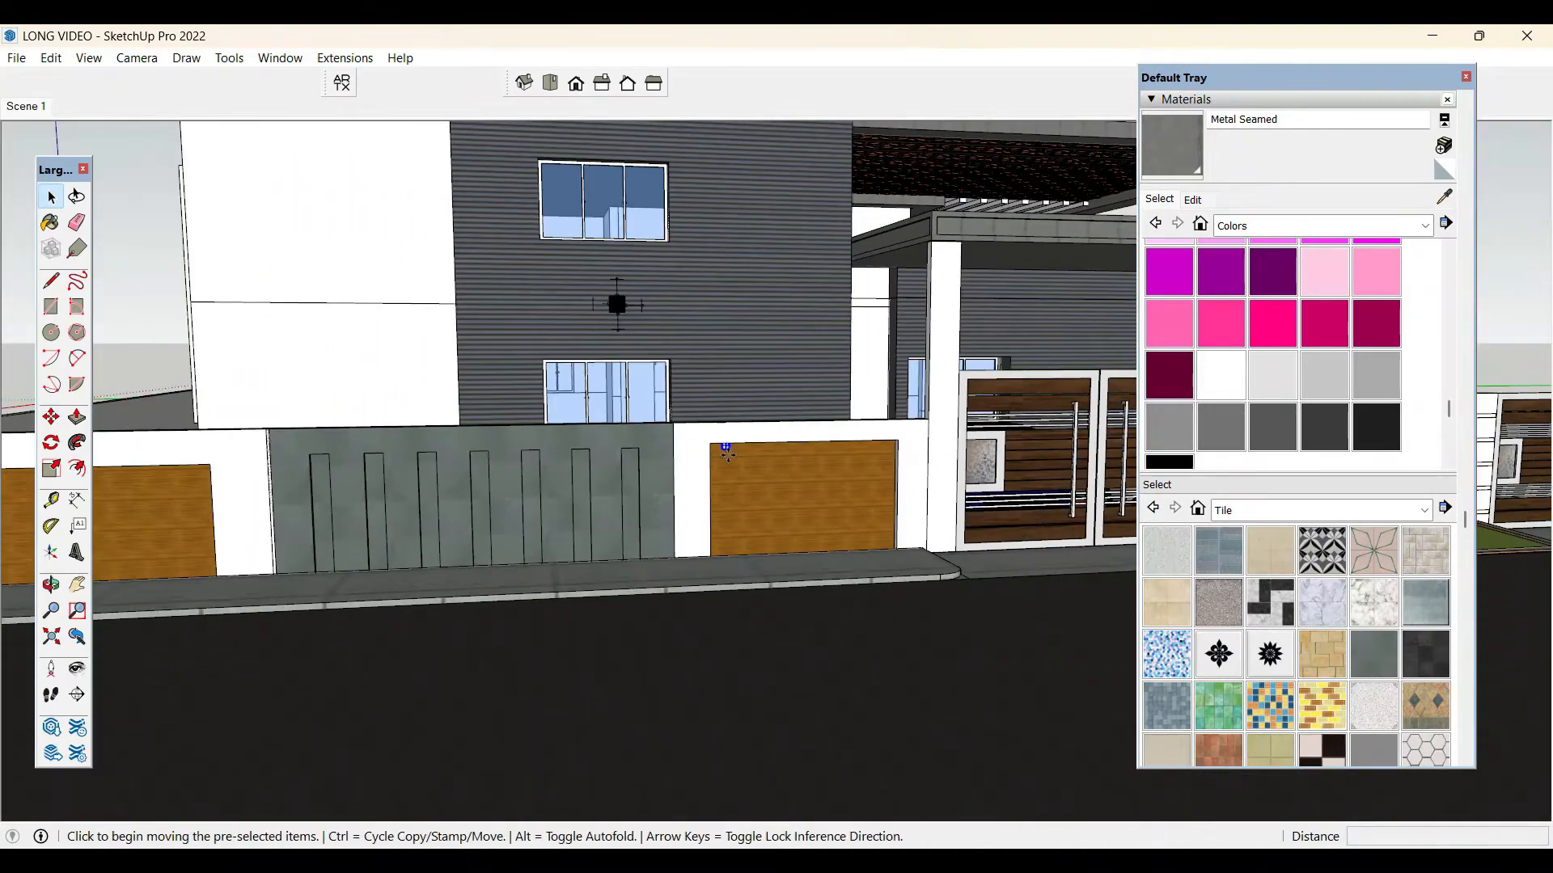
key("ctrl")
left_click(727, 451)
scroll(728, 450, "up", 4)
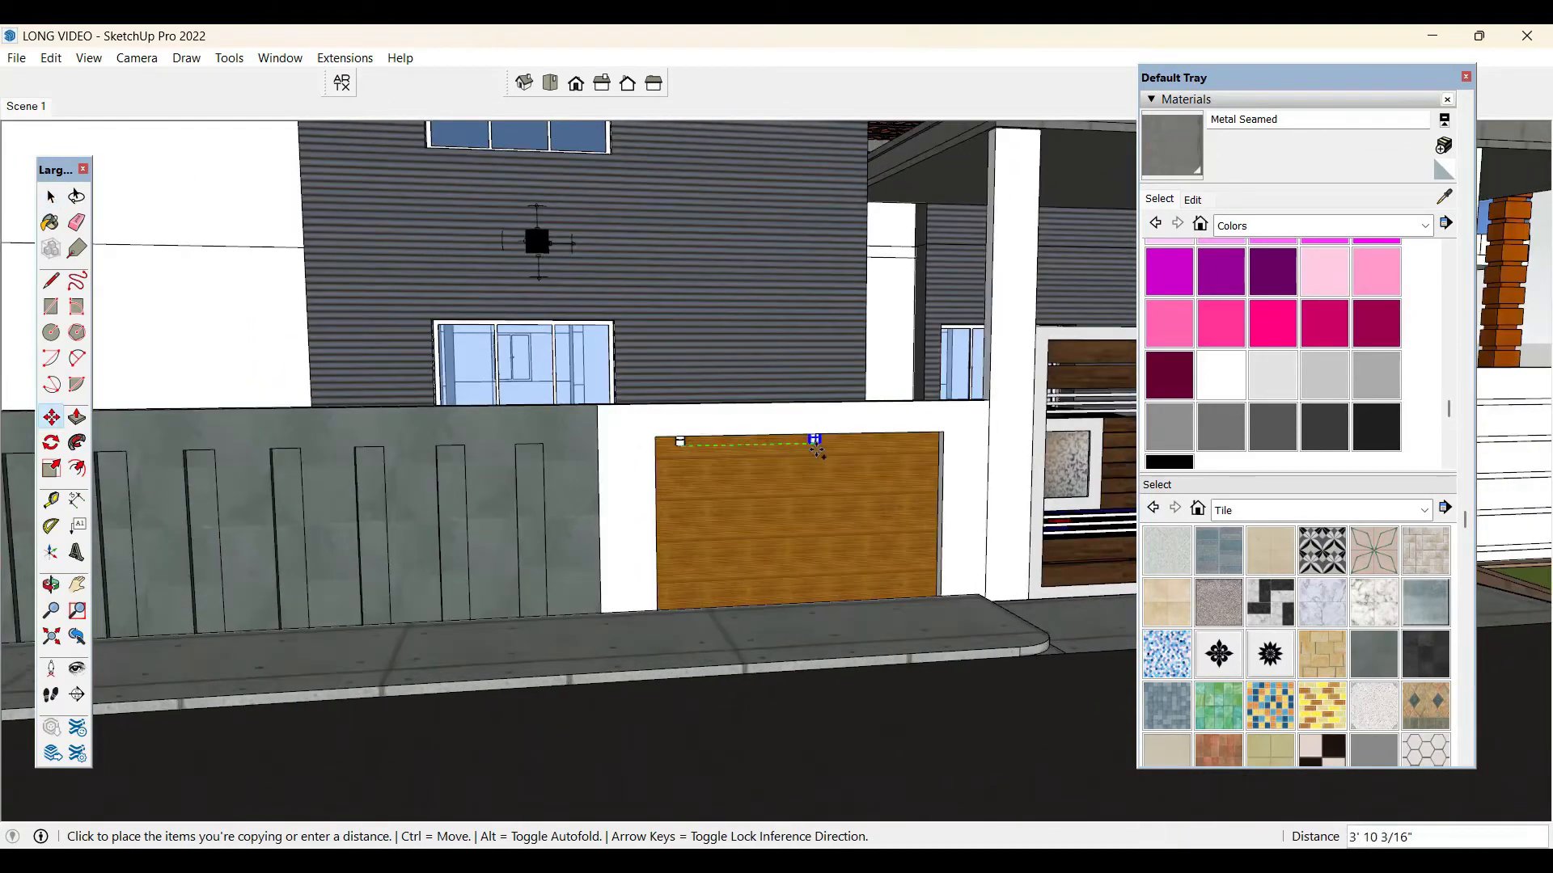
left_click(815, 443)
key("ctrl")
left_click(815, 442)
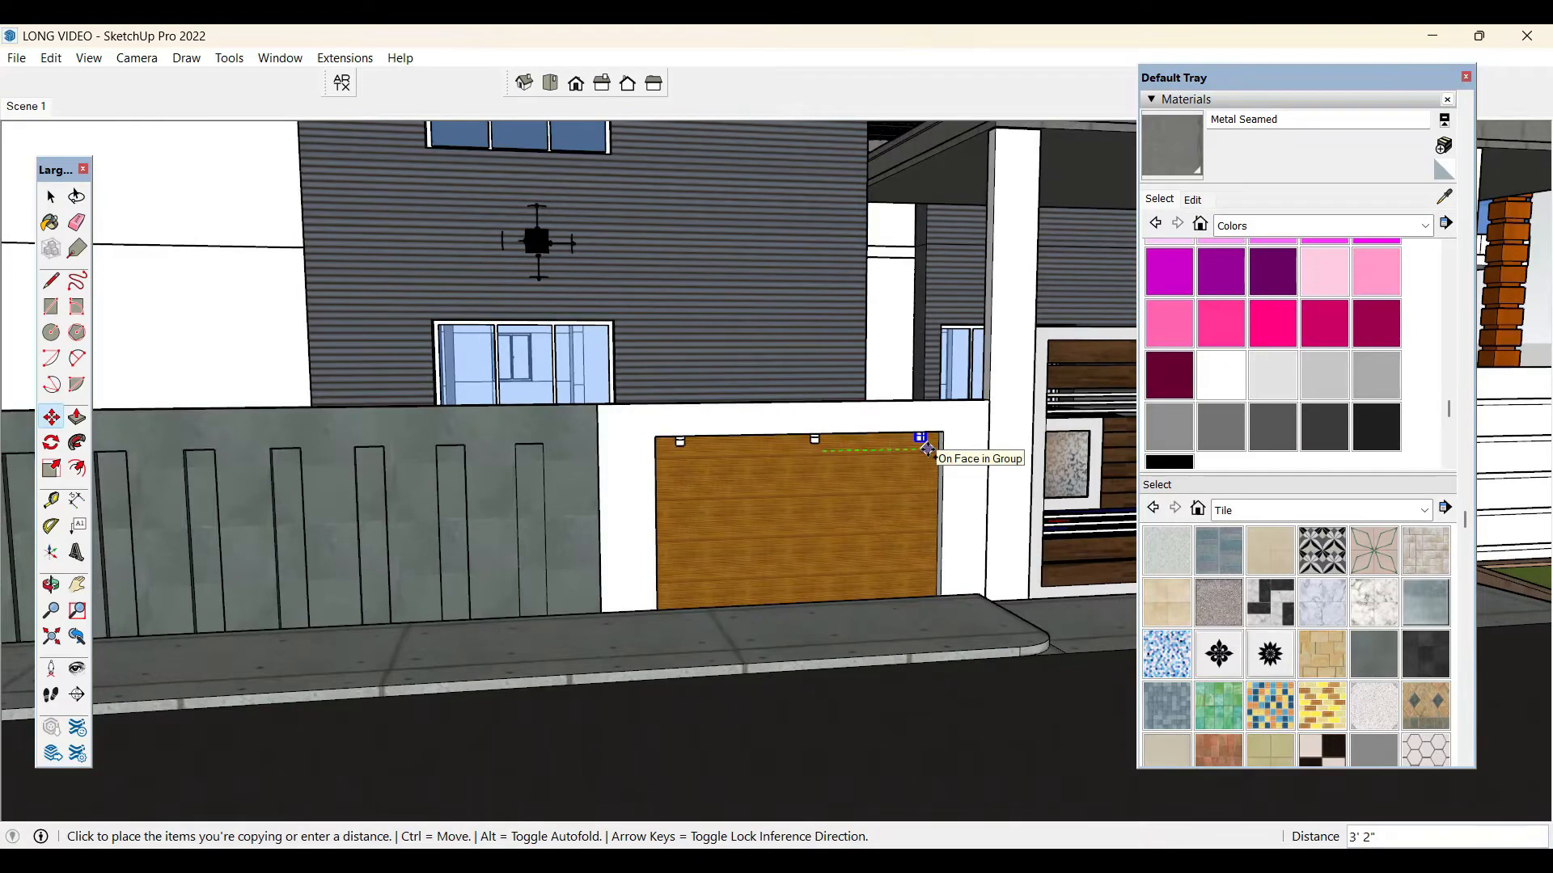
left_click(928, 450)
- Shift the middle lamp about 4 13/16" along the wood panel's upper edge to even out the spacing
key("space")
key("m")
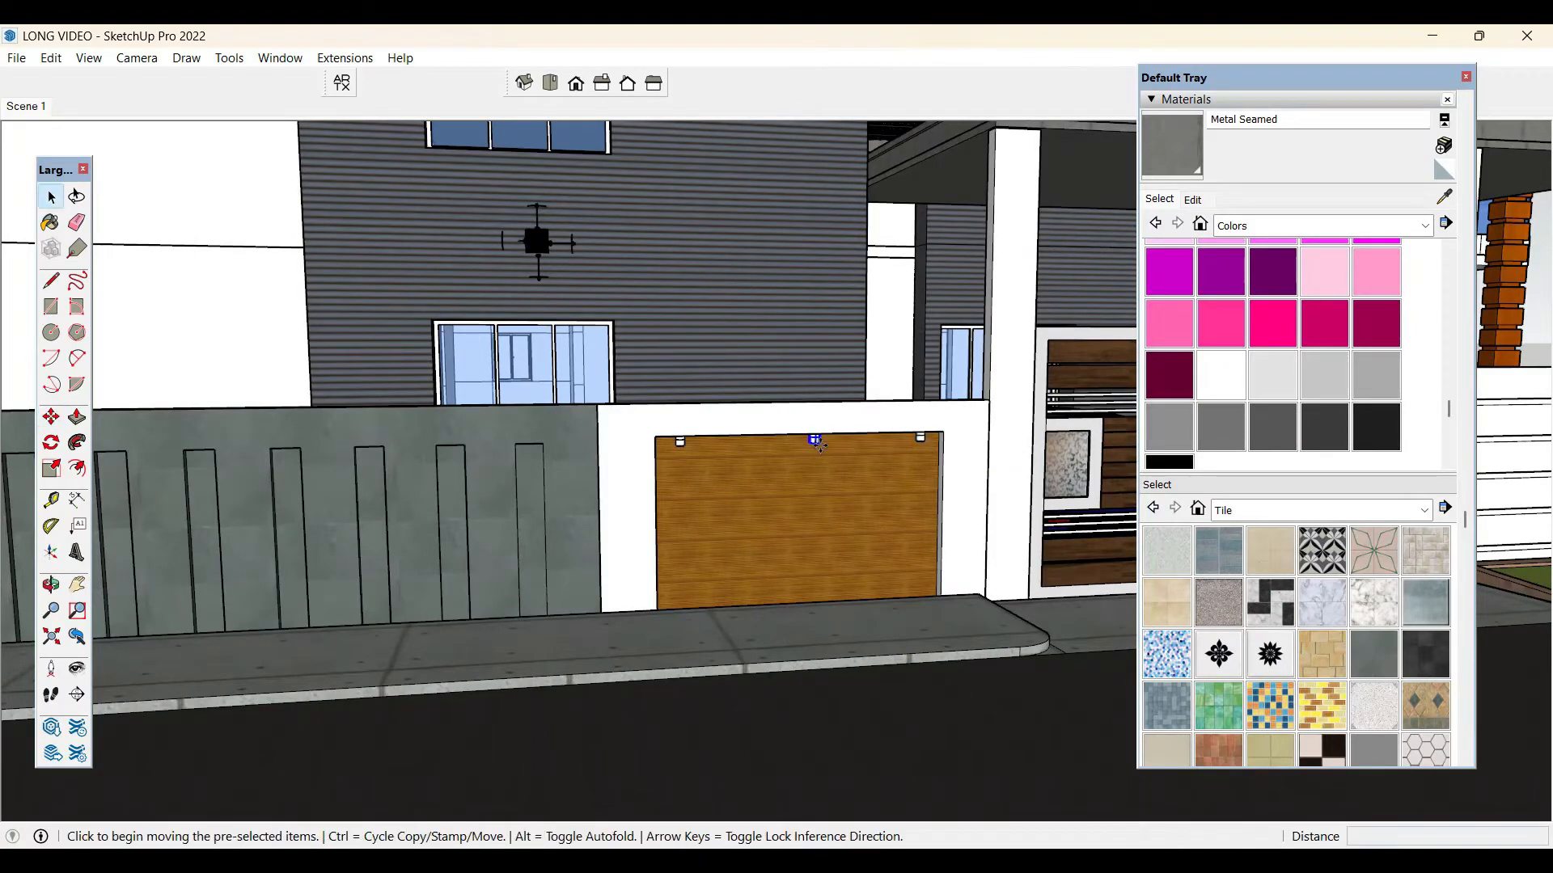
left_click(817, 447)
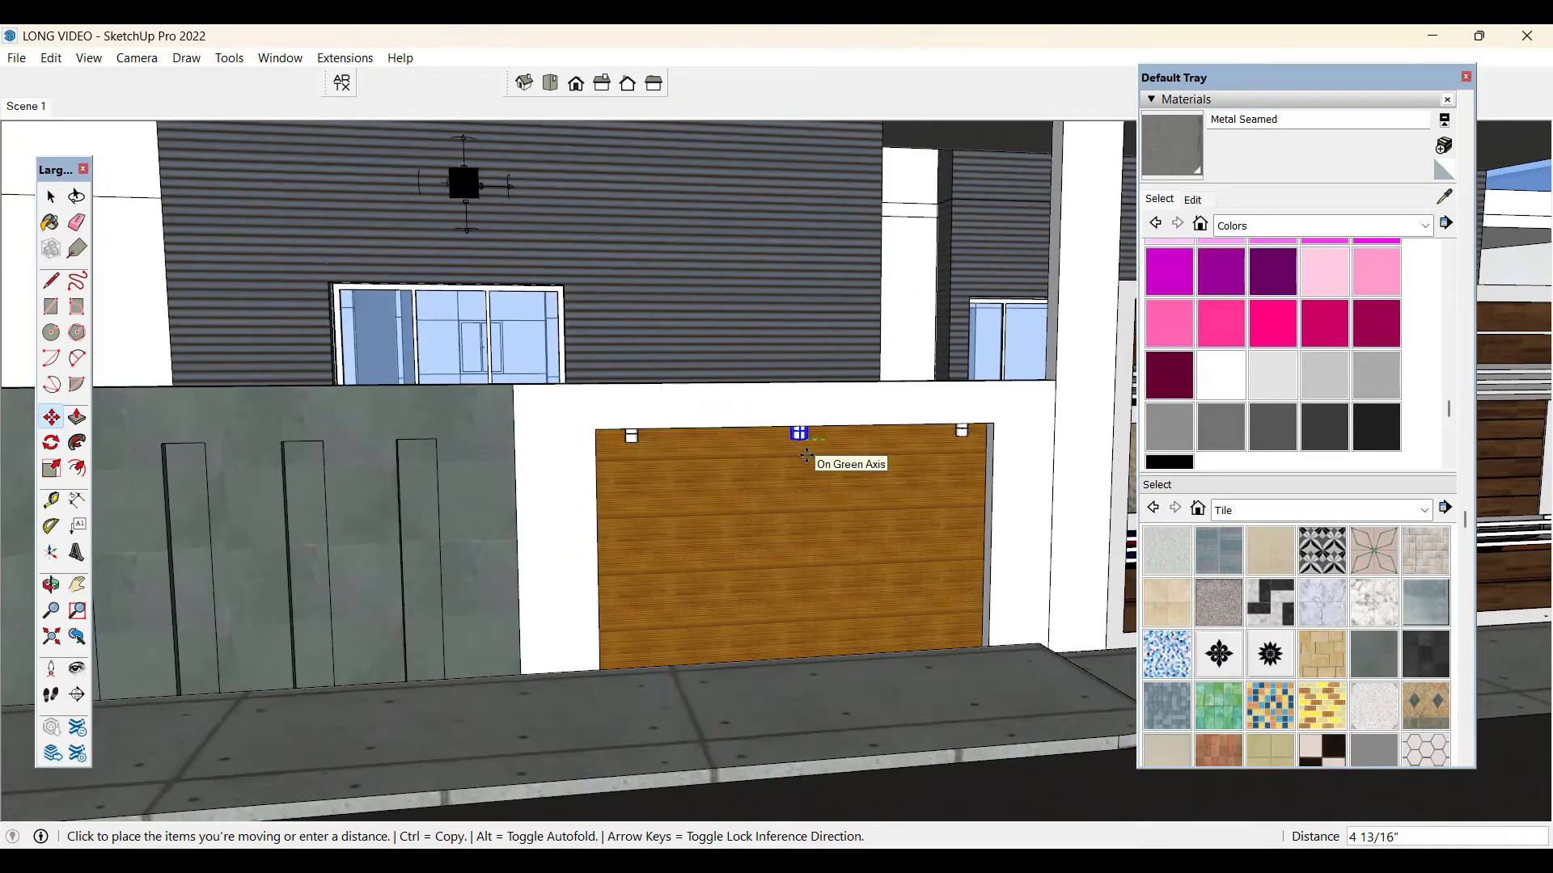
left_click(807, 455)
scroll(809, 454, "up", 2)
key("space")
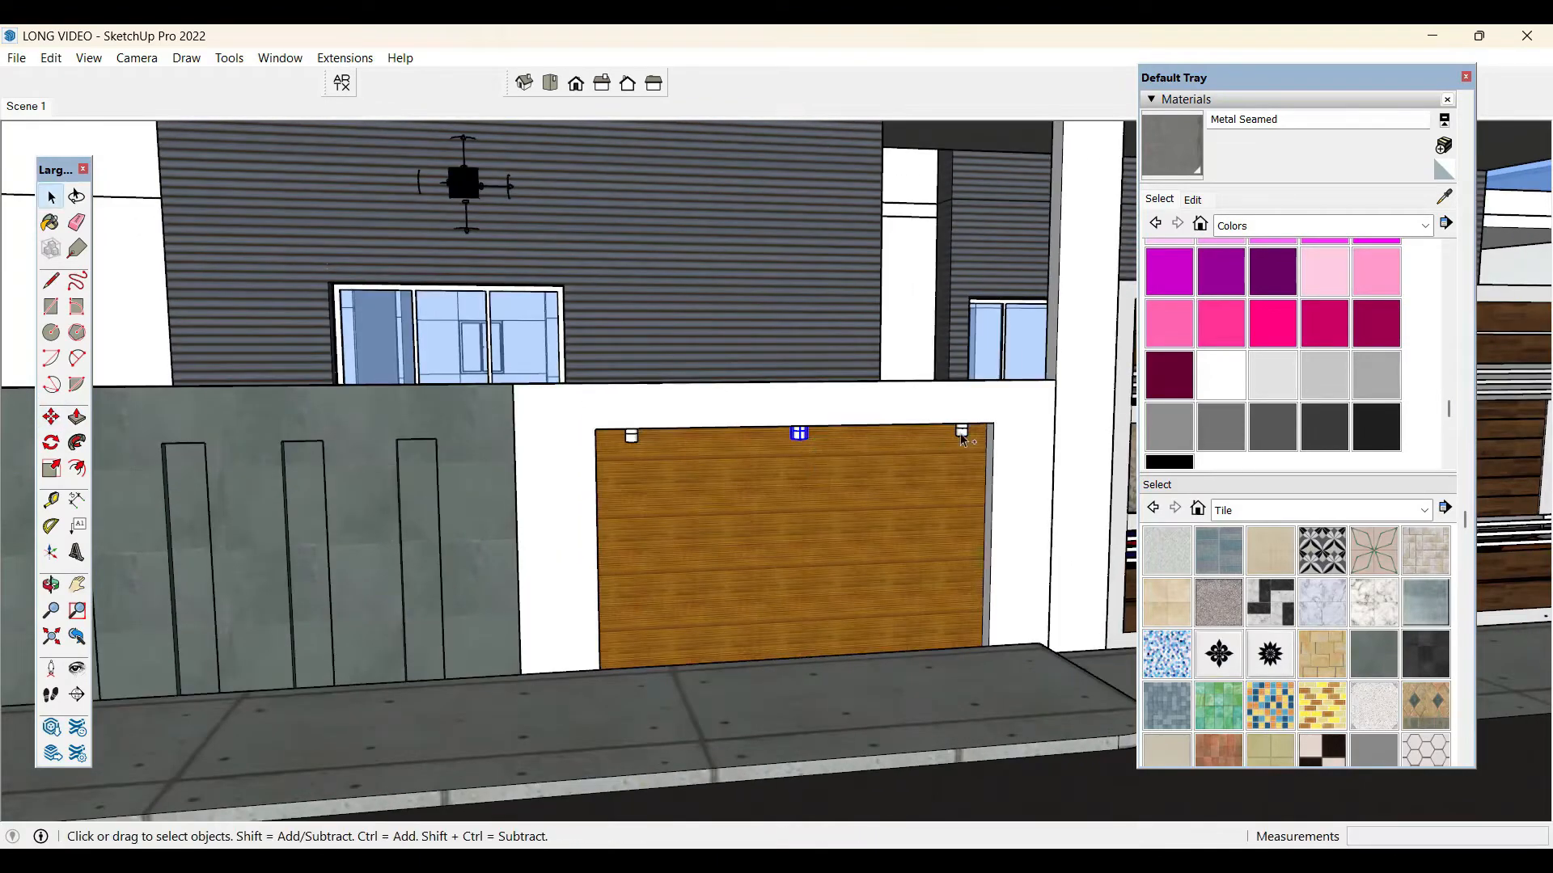
- Select all three lamps and copy them about 28' 11 11/16" to the wood panel at the boundary wall's far end
scroll(900, 549, "down", 1)
key("m")
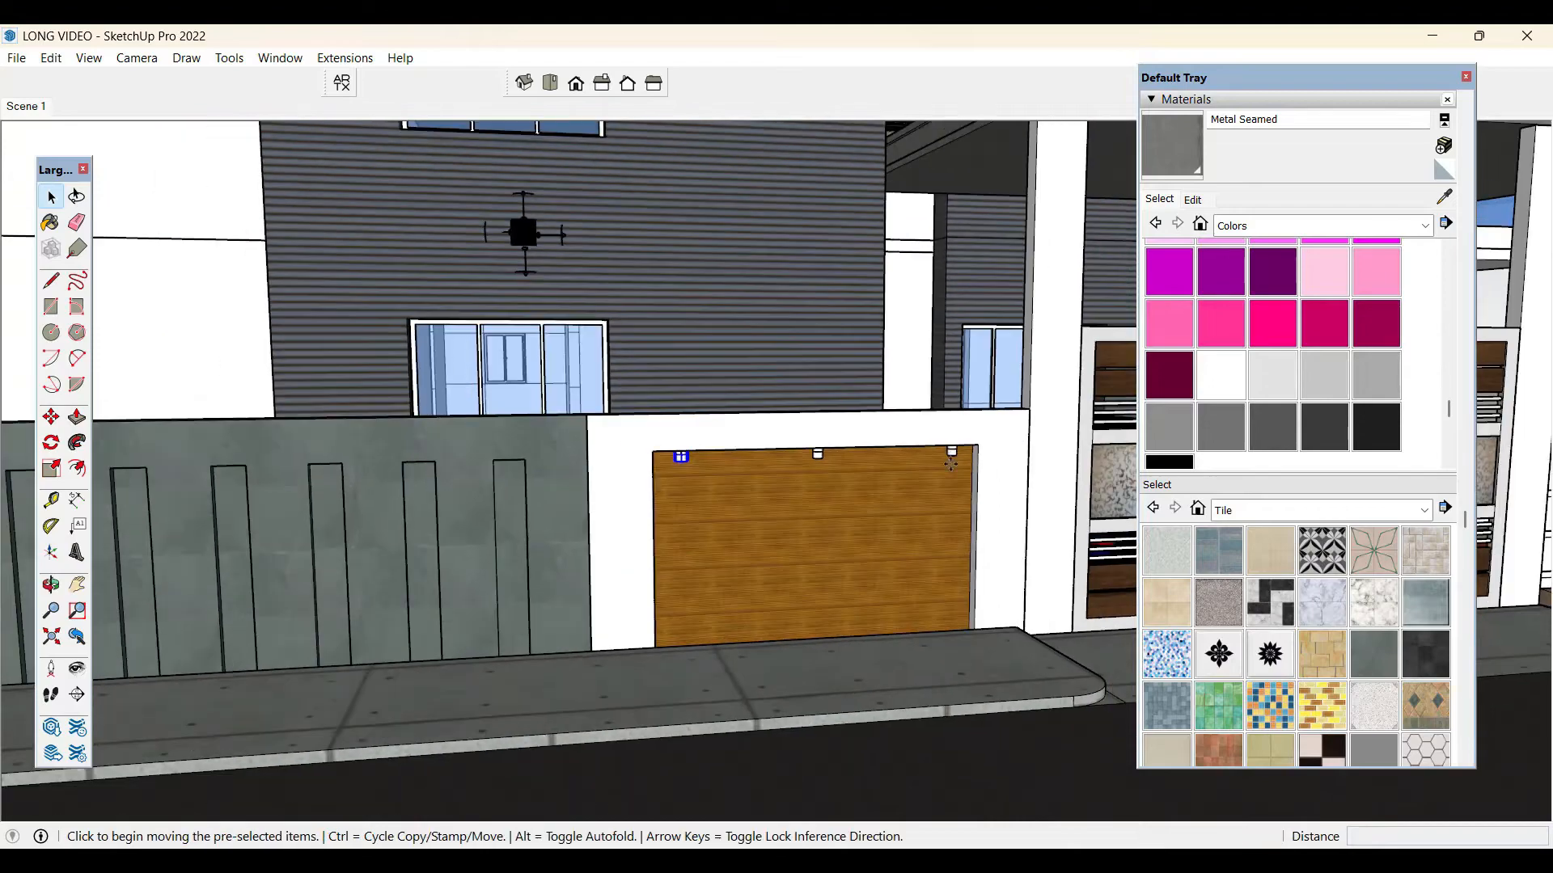
key("space")
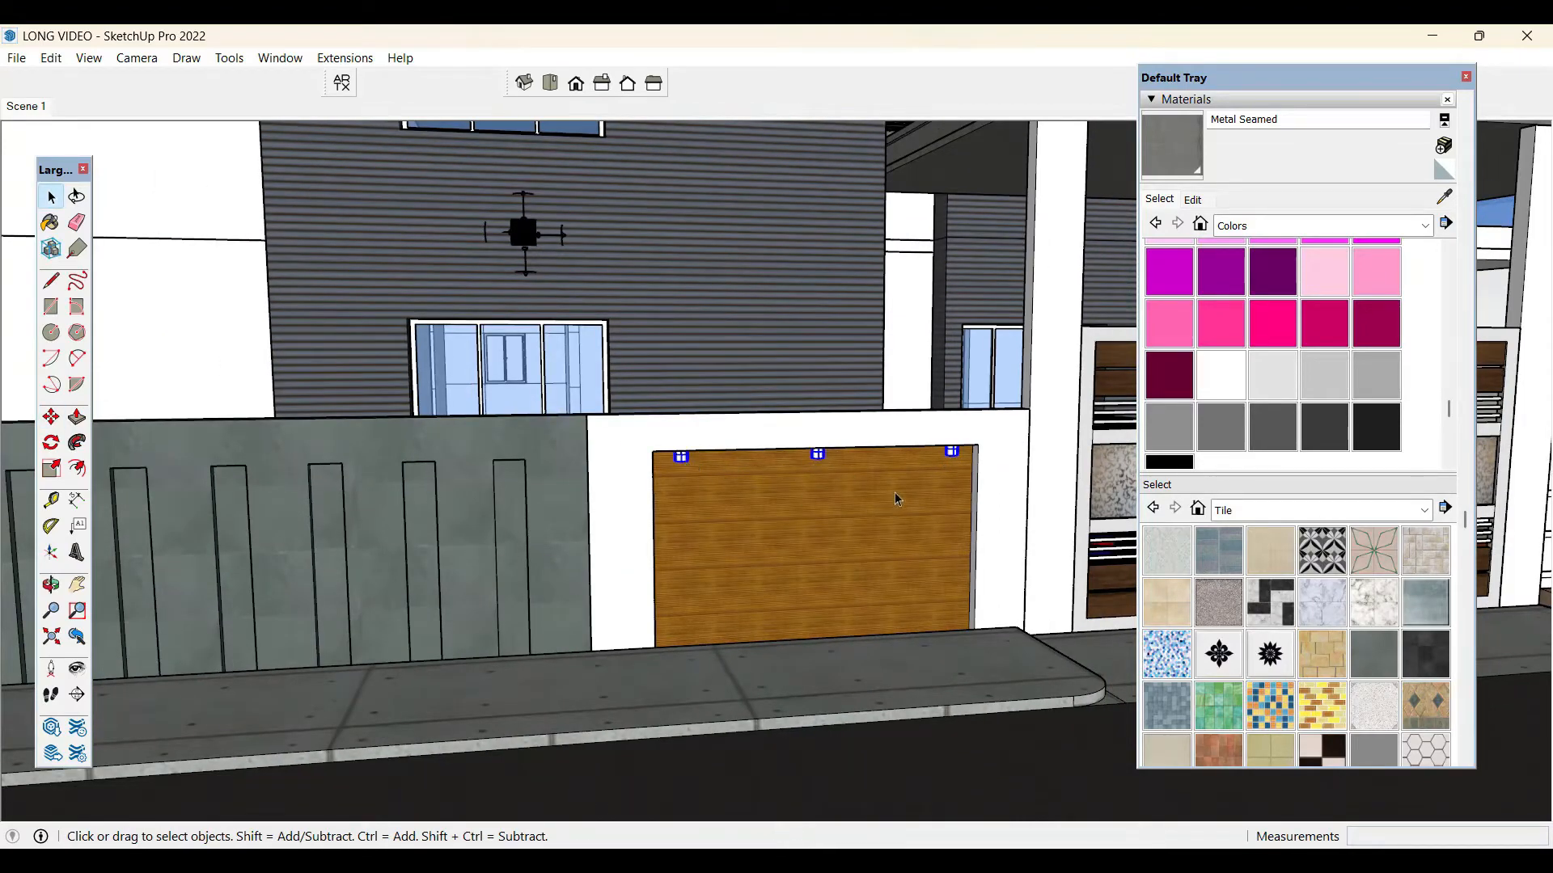
key("m")
left_click(962, 461)
key("ctrl")
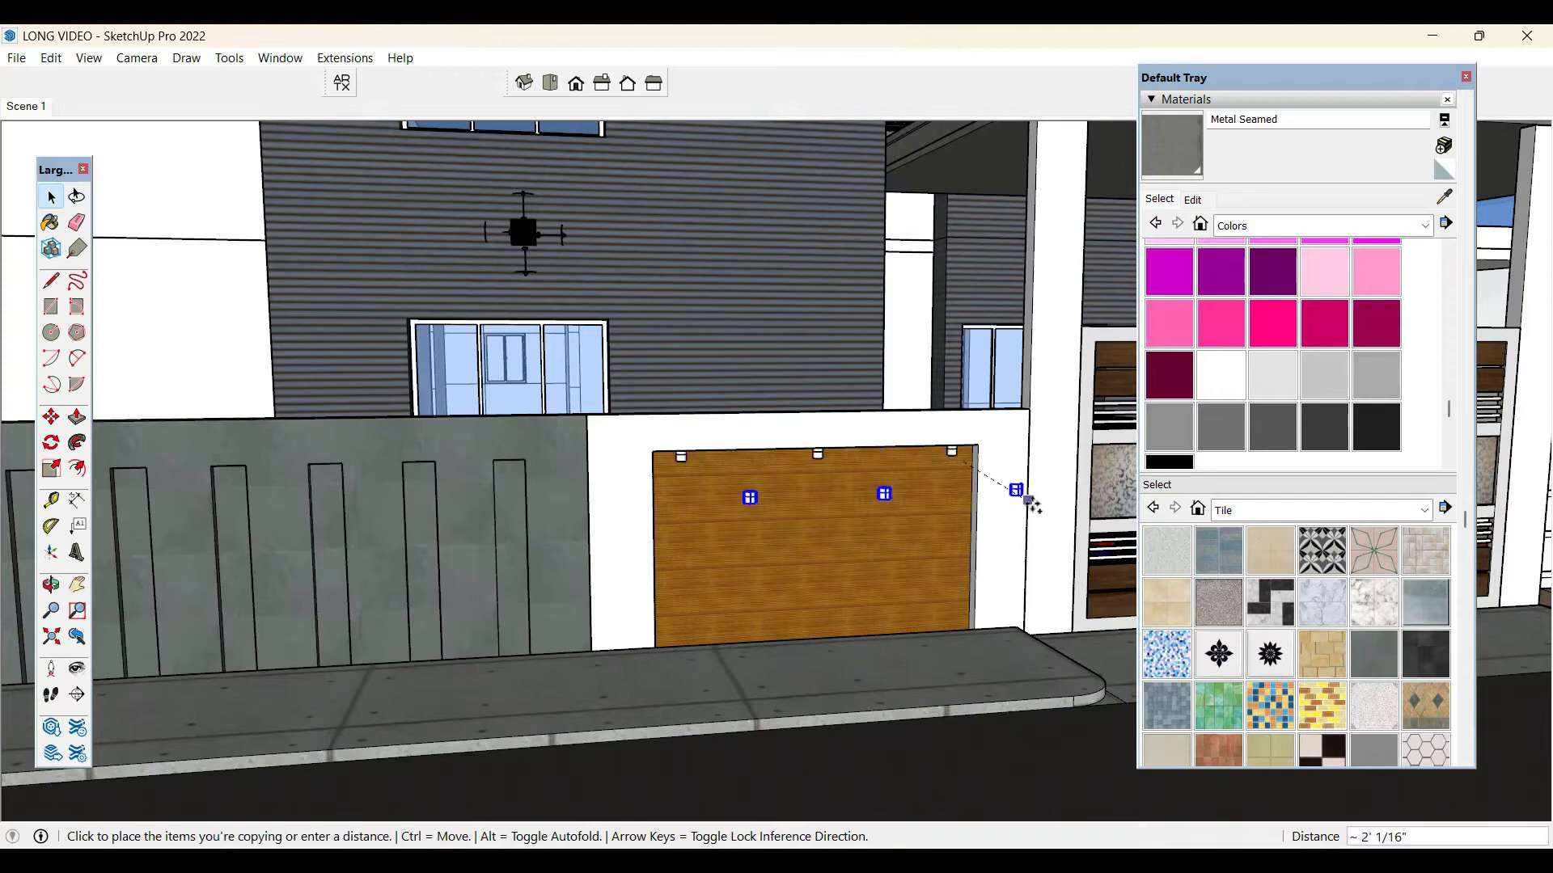
scroll(1027, 501, "down", 6)
scroll(493, 513, "up", 5)
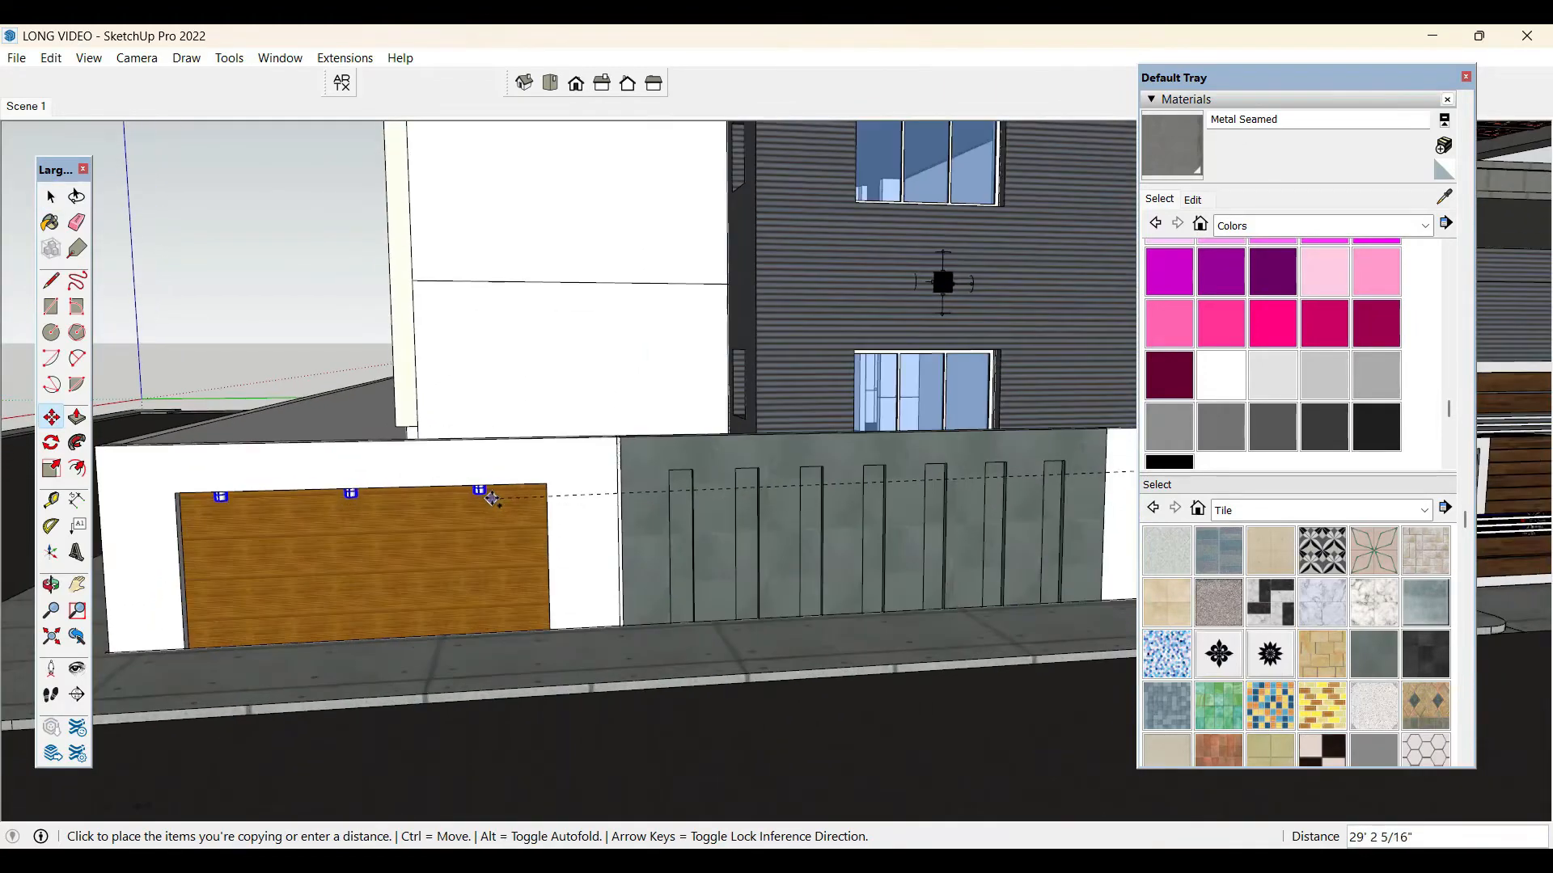
scroll(492, 499, "up", 1)
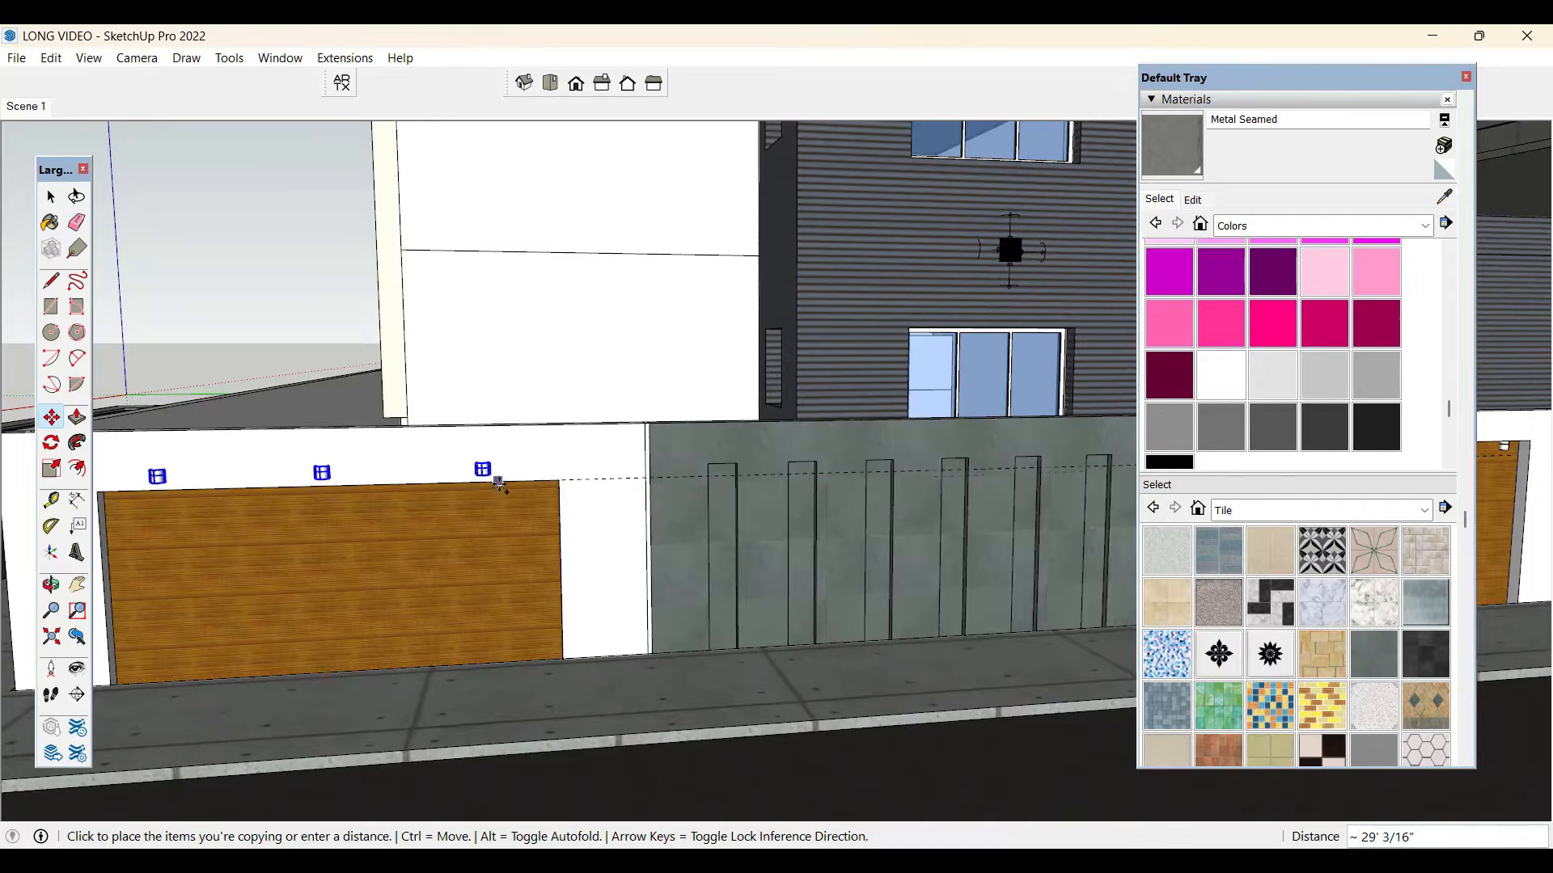
left_click(501, 485)
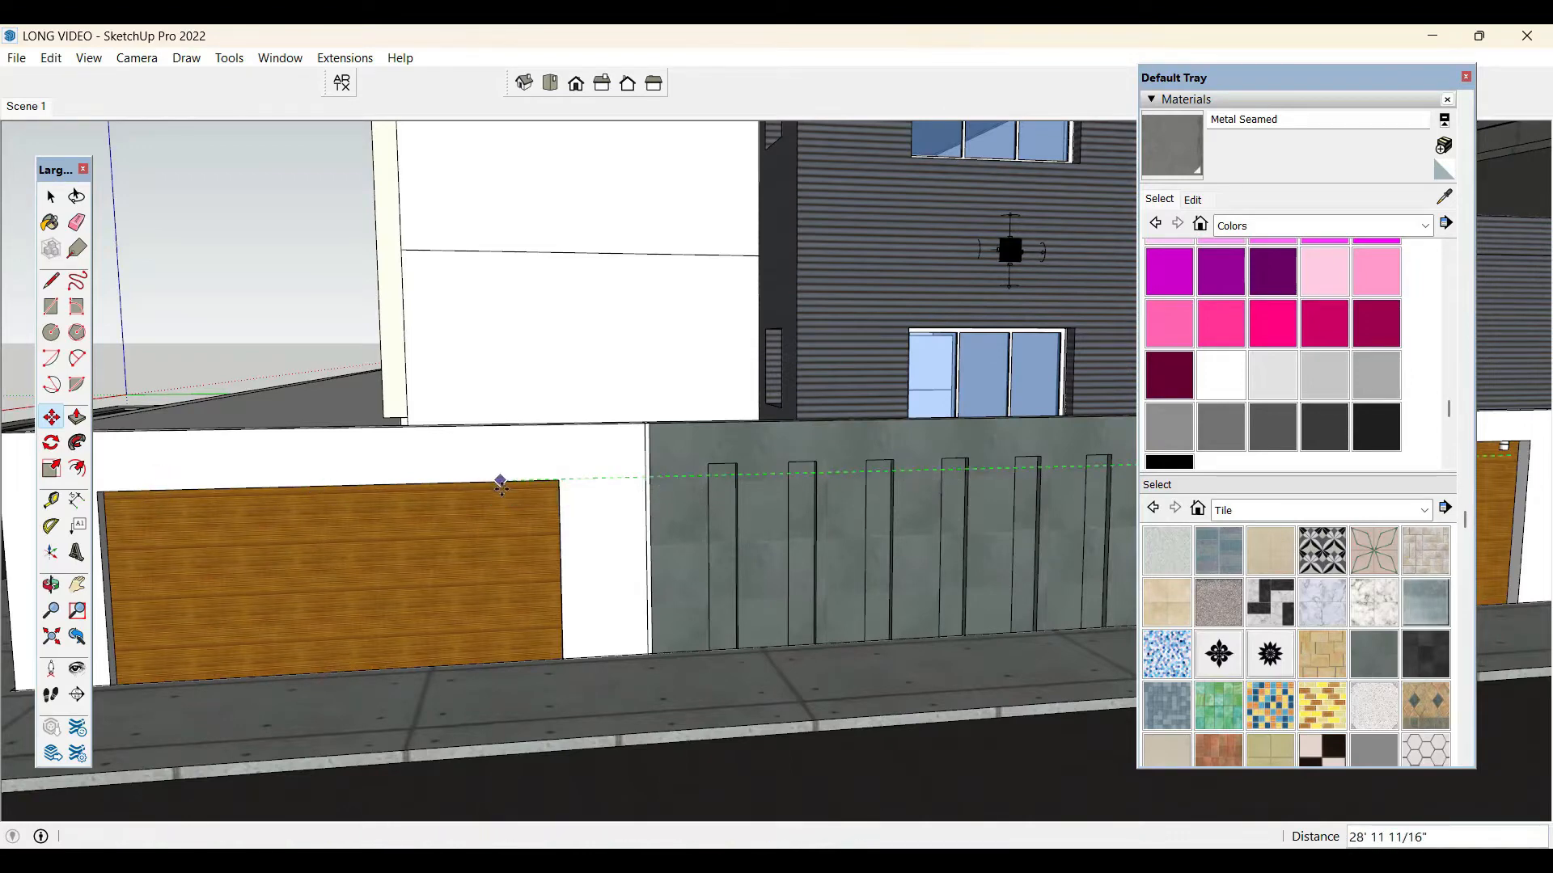
- Move the three copied lamps about 6" so they sit against the wood panel just under its upper edge
left_click(502, 495)
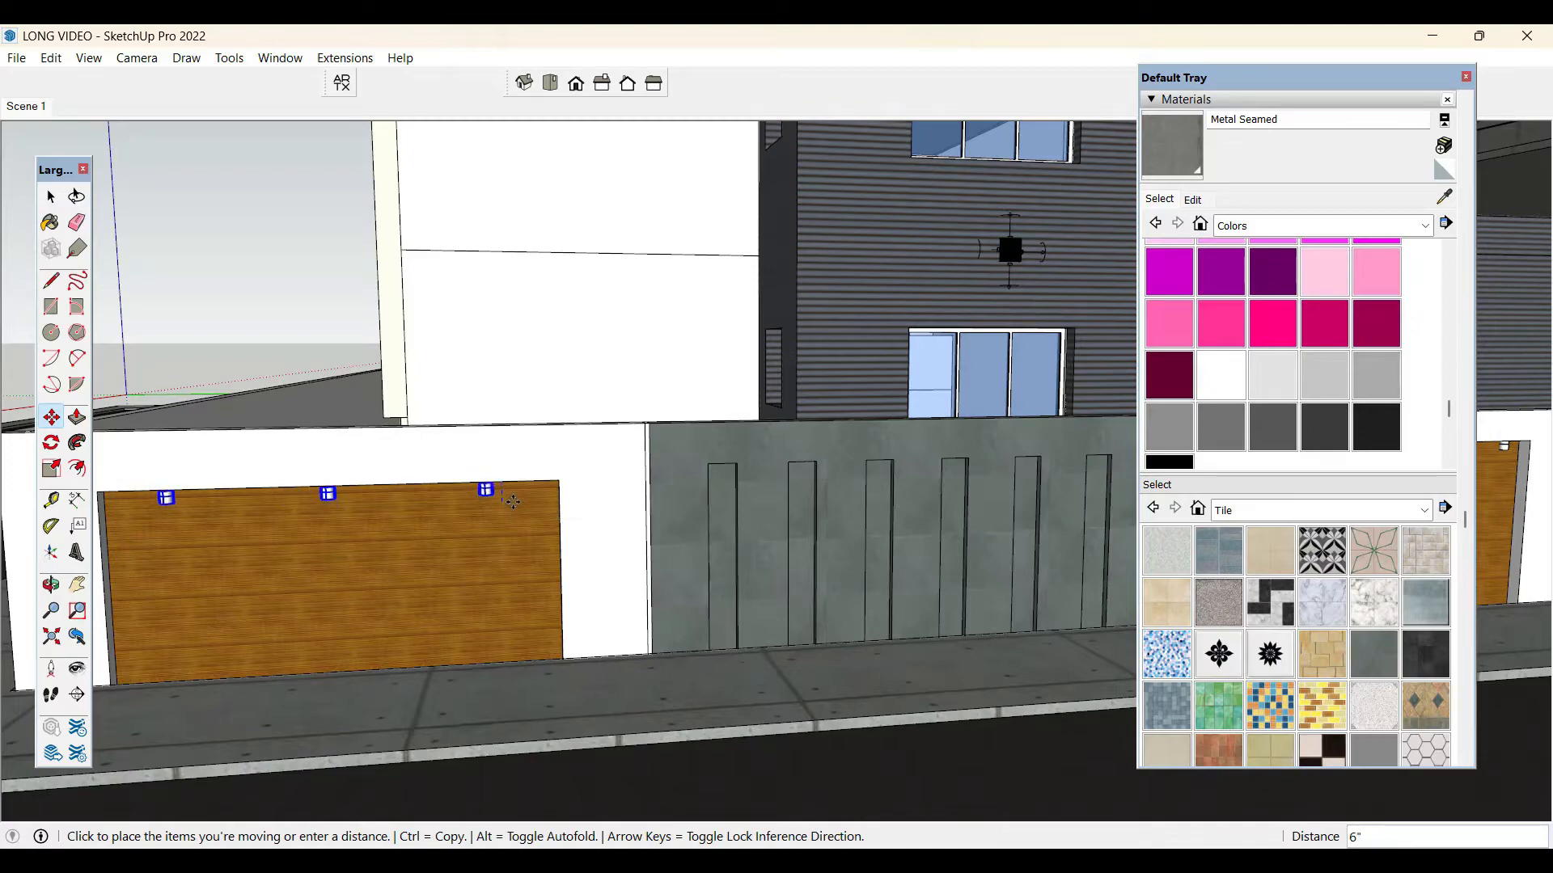
left_click(512, 502)
key("space")
scroll(361, 516, "down", 10)
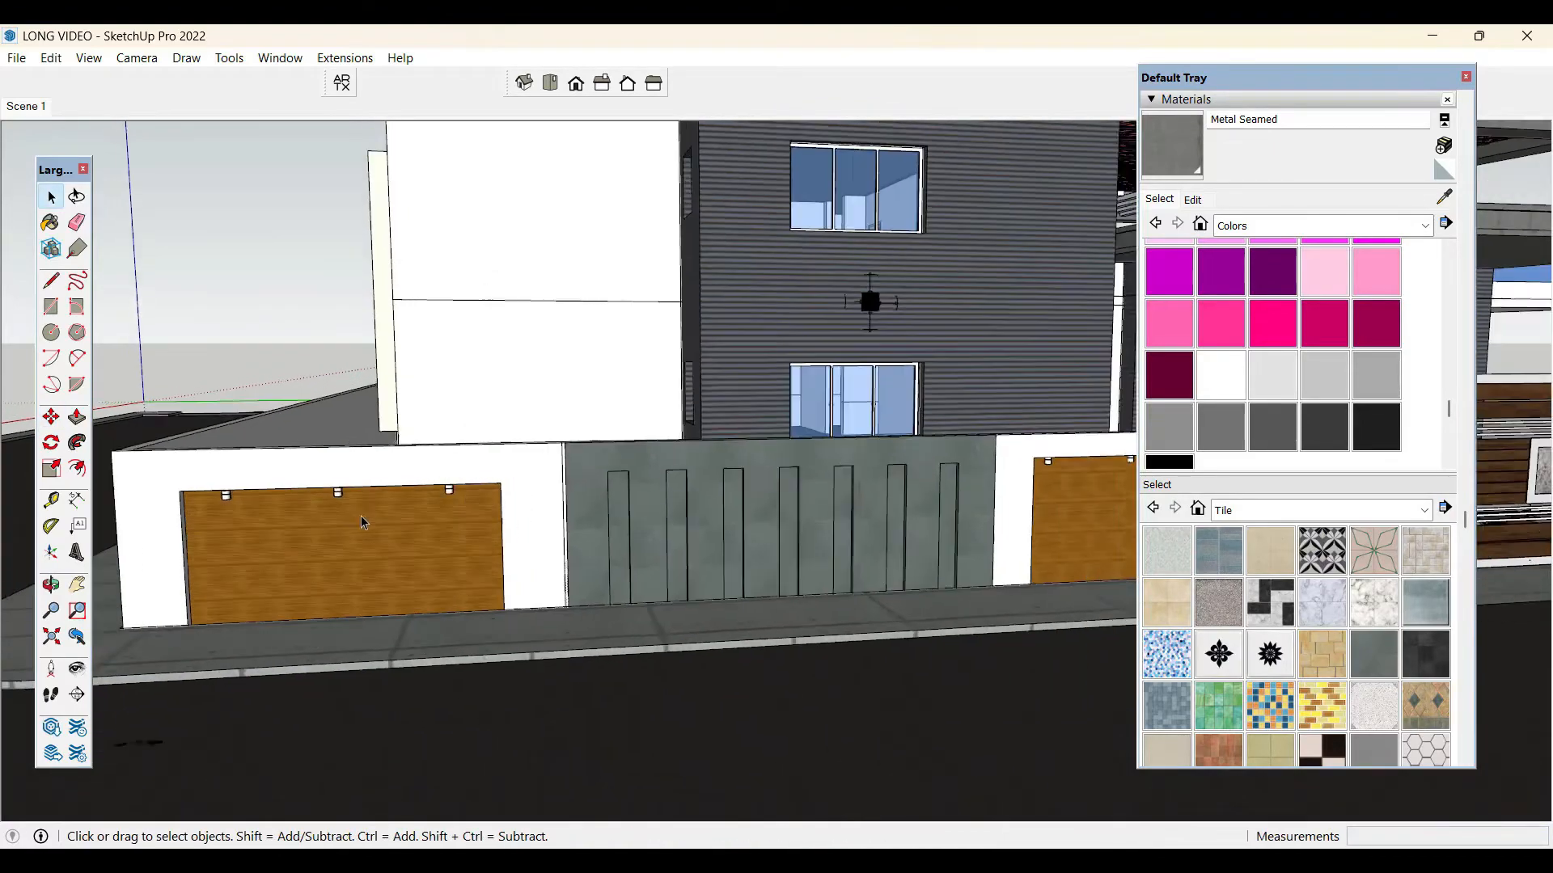
- Draw a horizontal rectangle for a number plate on the small wood panel behind the grass planter
scroll(1009, 541, "up", 10)
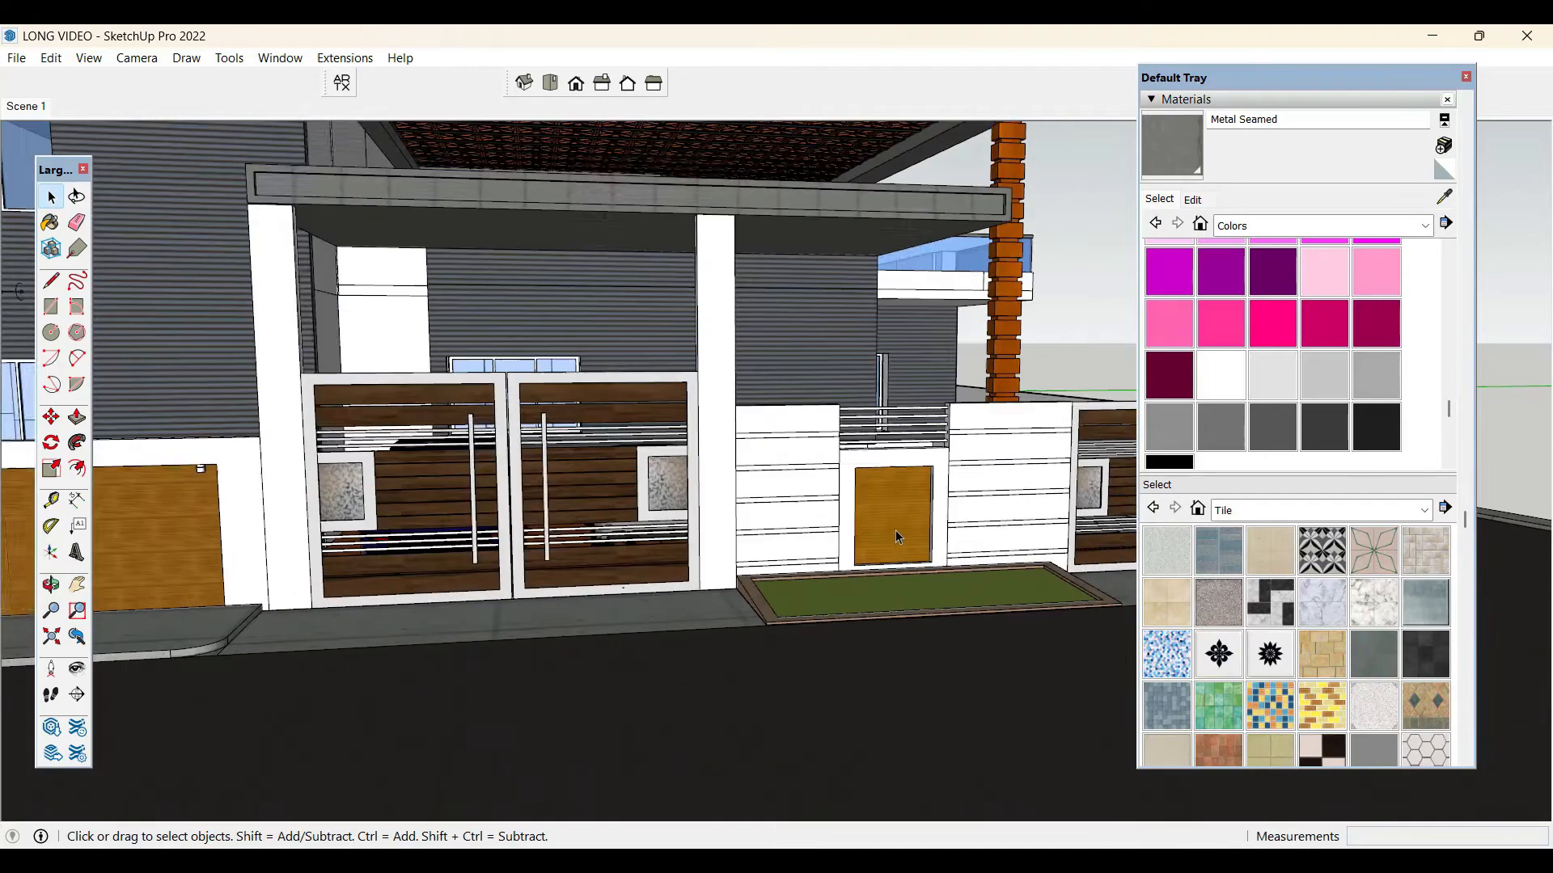
key("r")
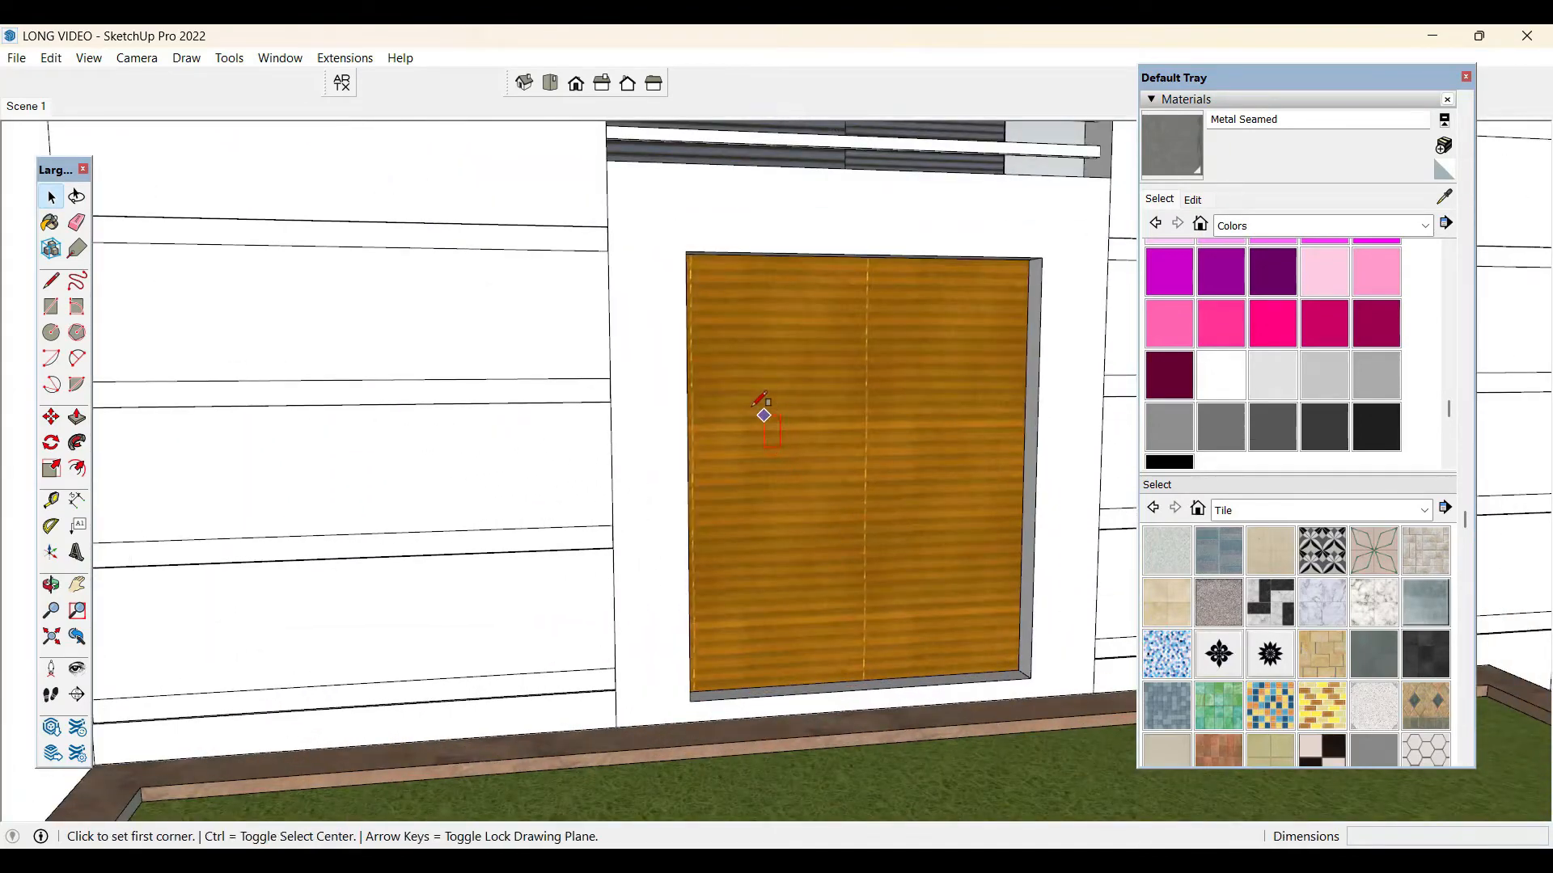
left_click(835, 455)
left_click(980, 542)
key("space")
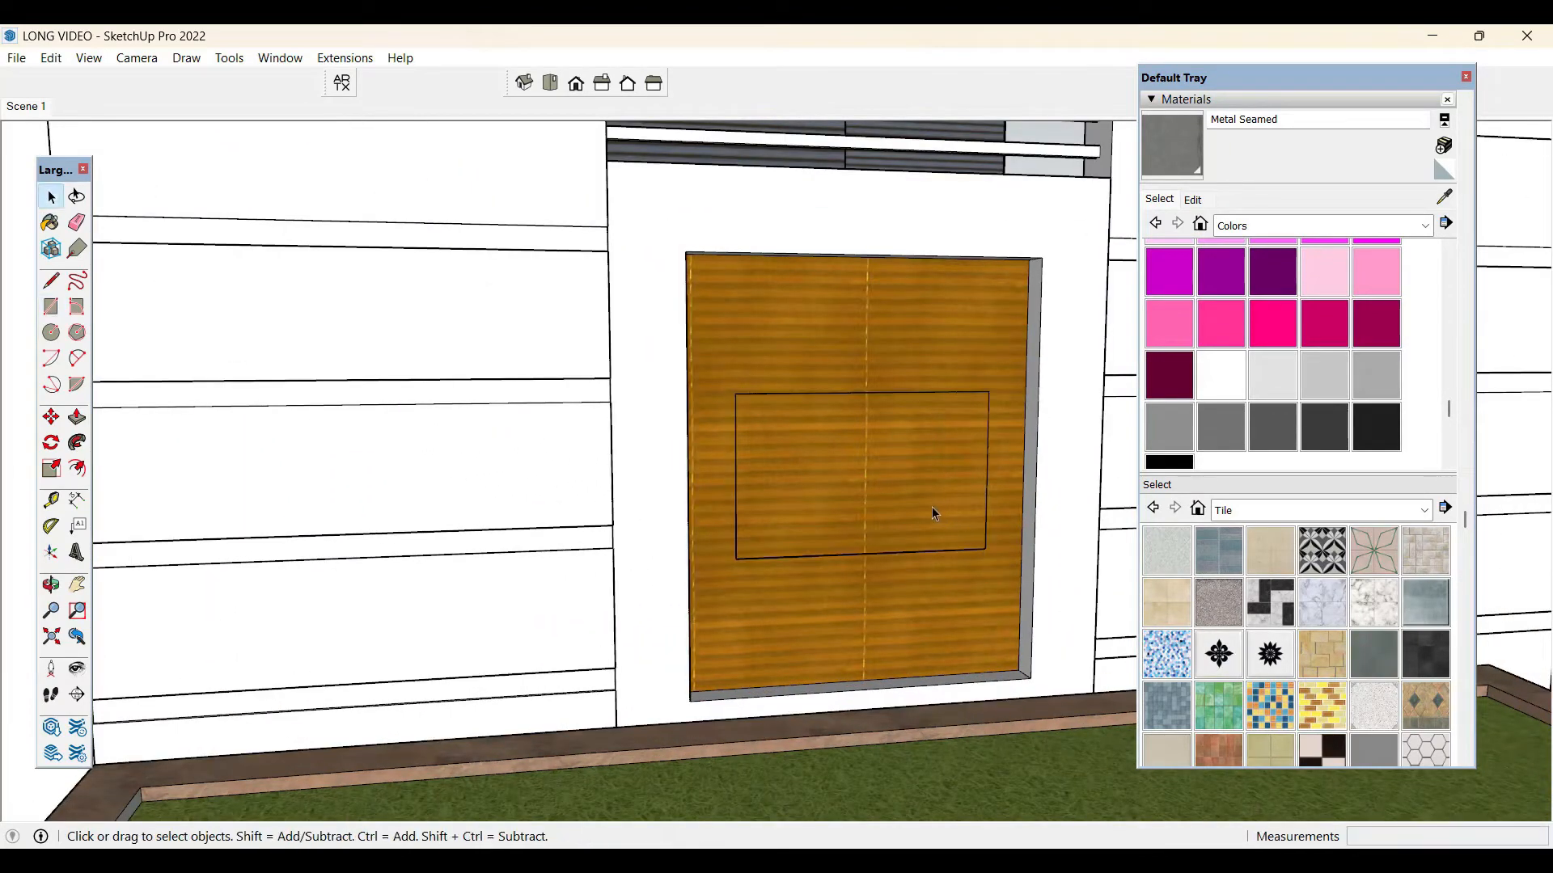
- Extrude the rectangle slightly out of the wood panel and paint its front face light grey with Color M02
key("p")
left_click(930, 509)
left_click(936, 520)
key("space")
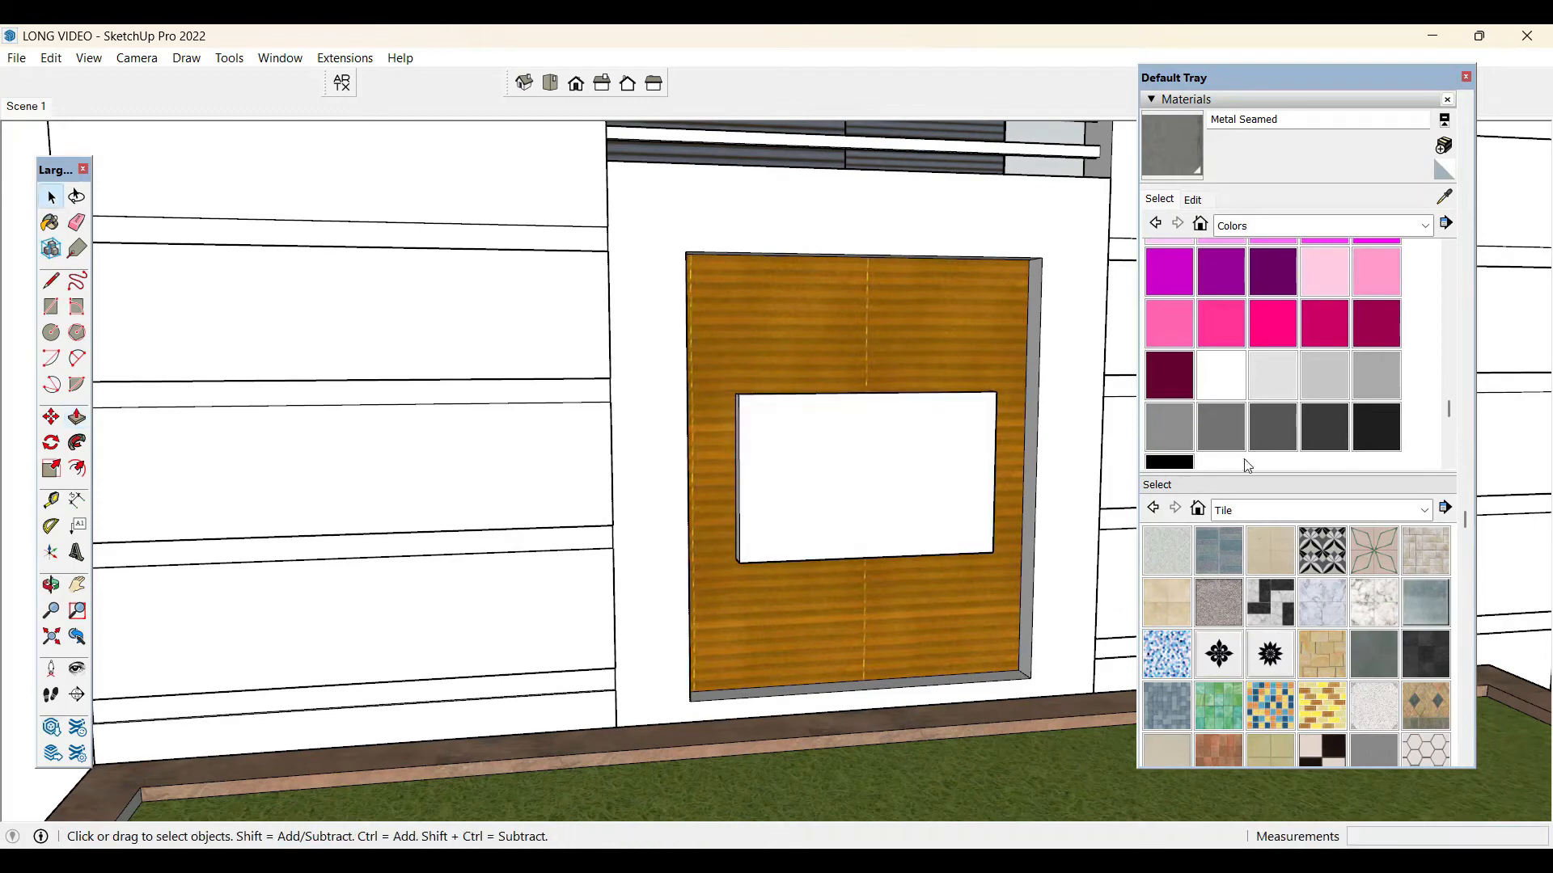
left_click(1324, 395)
left_click(873, 455)
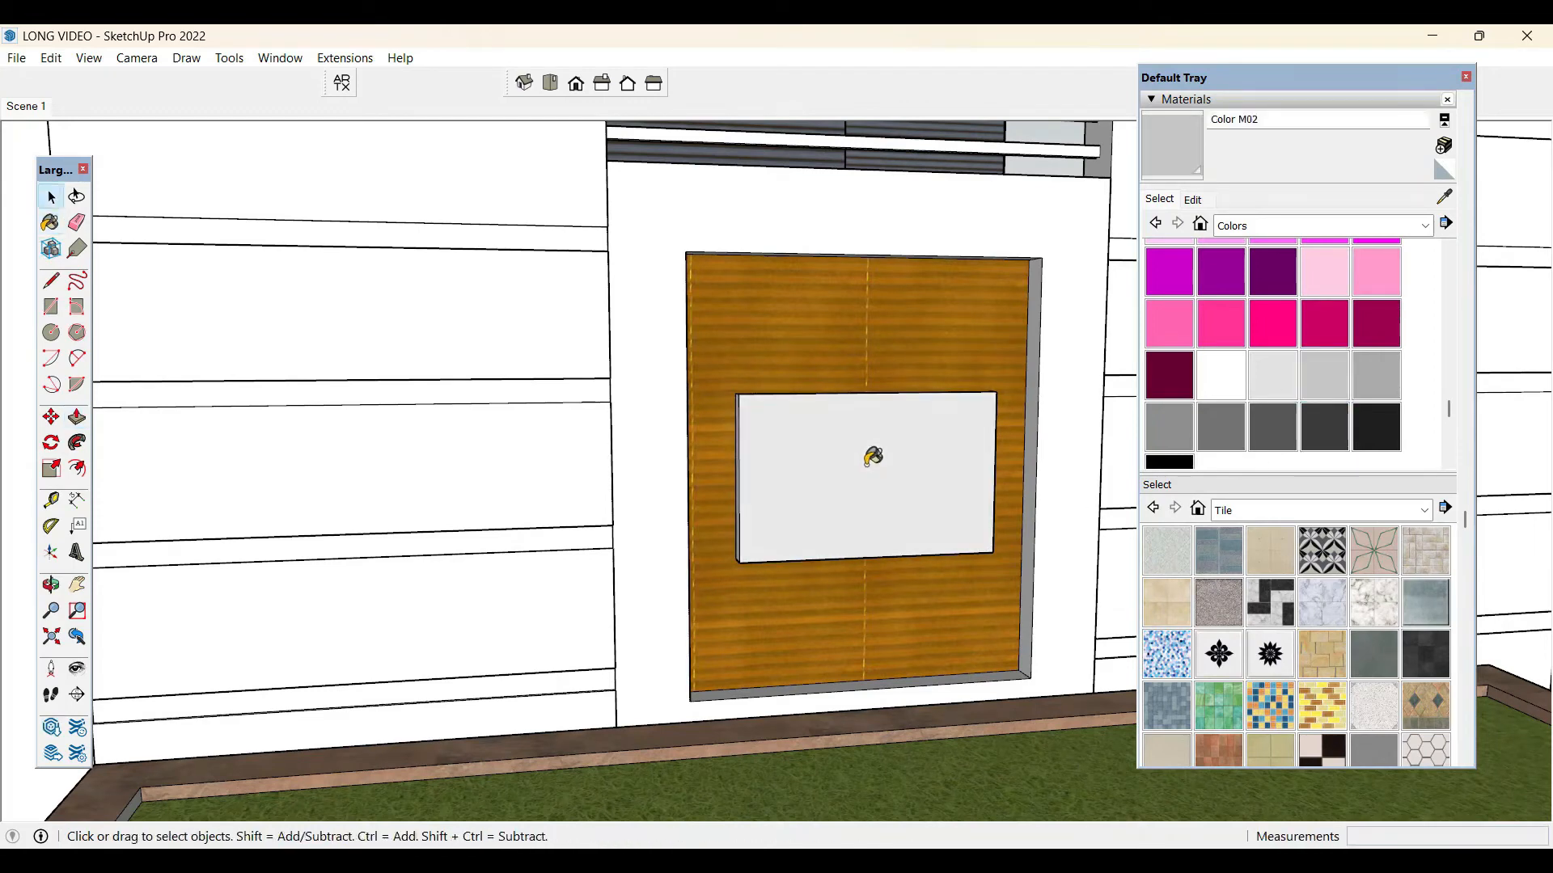
- Create the 3D text "#121#" in bold Yu Gothic UI, 9 13/16" high and extruded 1 3/16", on the number plate
left_click(77, 552)
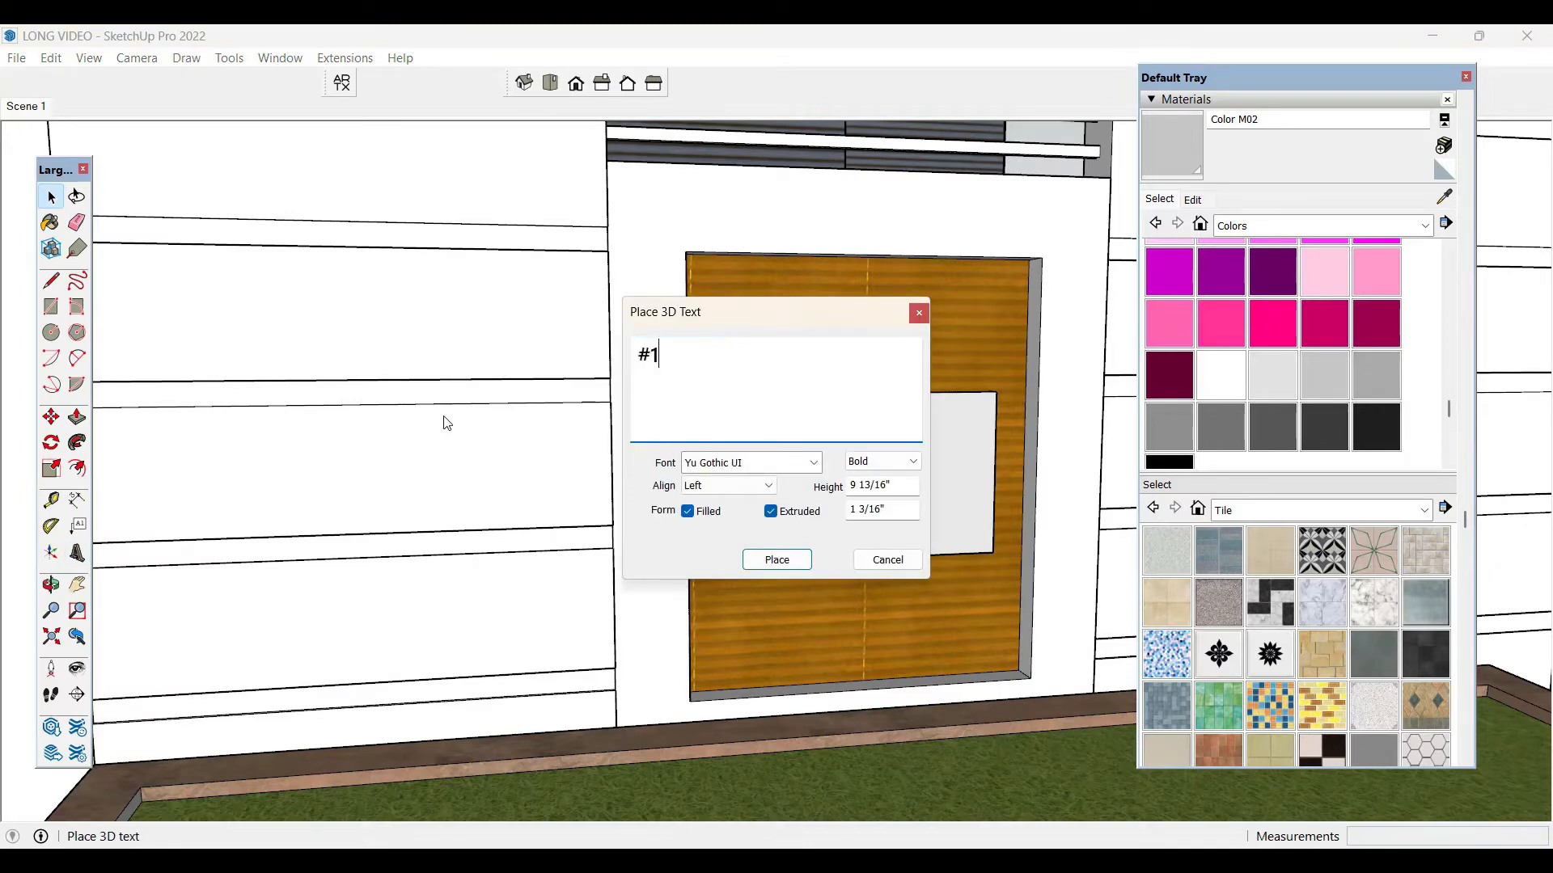
left_click(761, 568)
left_click(749, 517)
key("space")
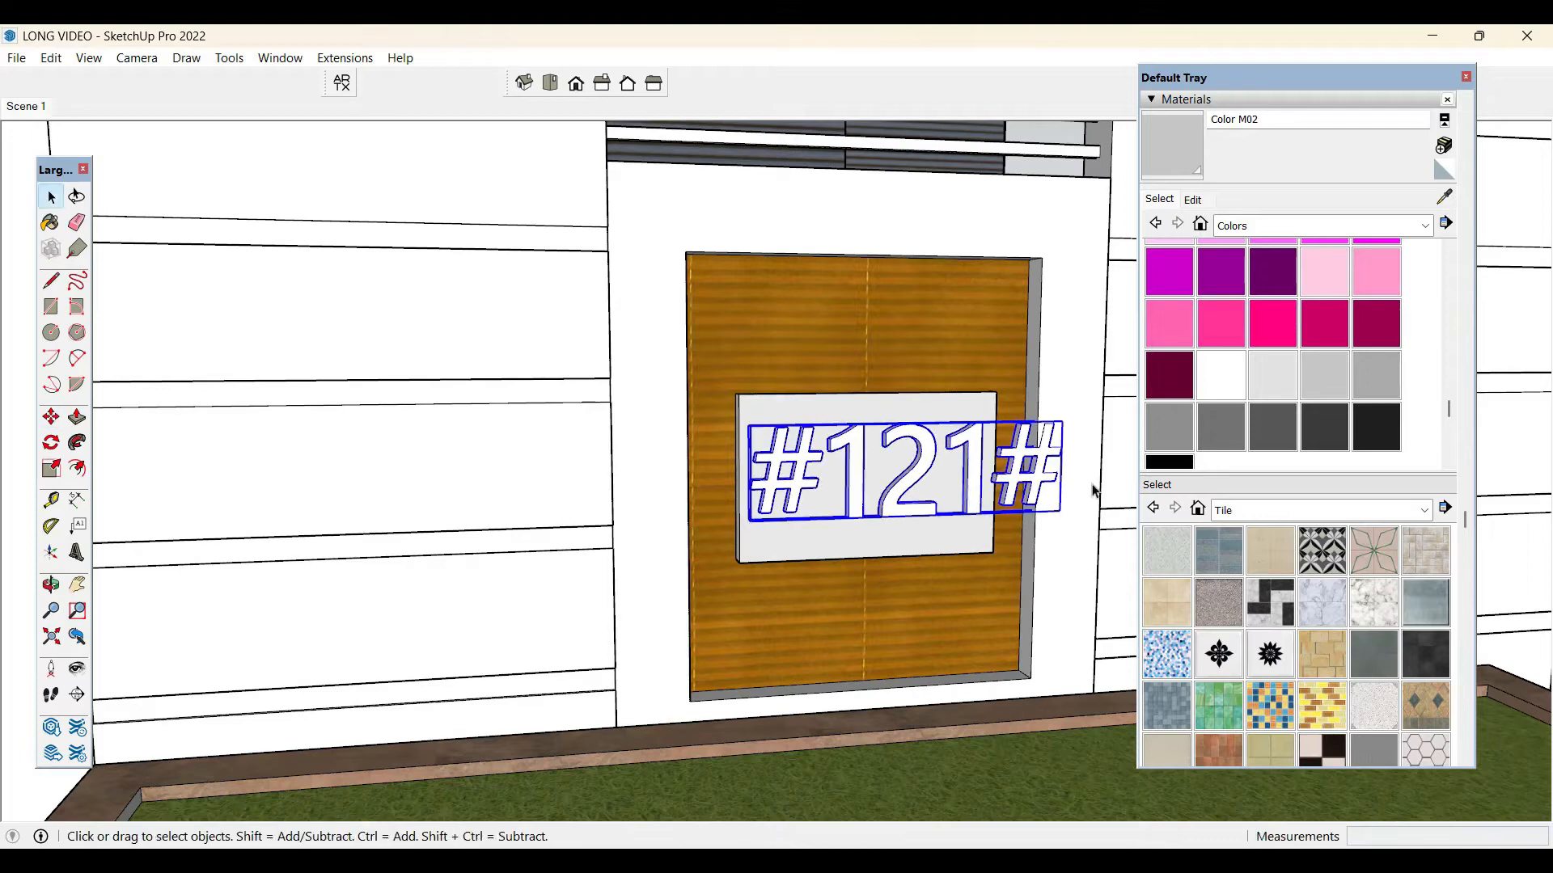
- Scale the 3D house number down so it fits within the number plate
key("s")
left_click(950, 456)
key("space")
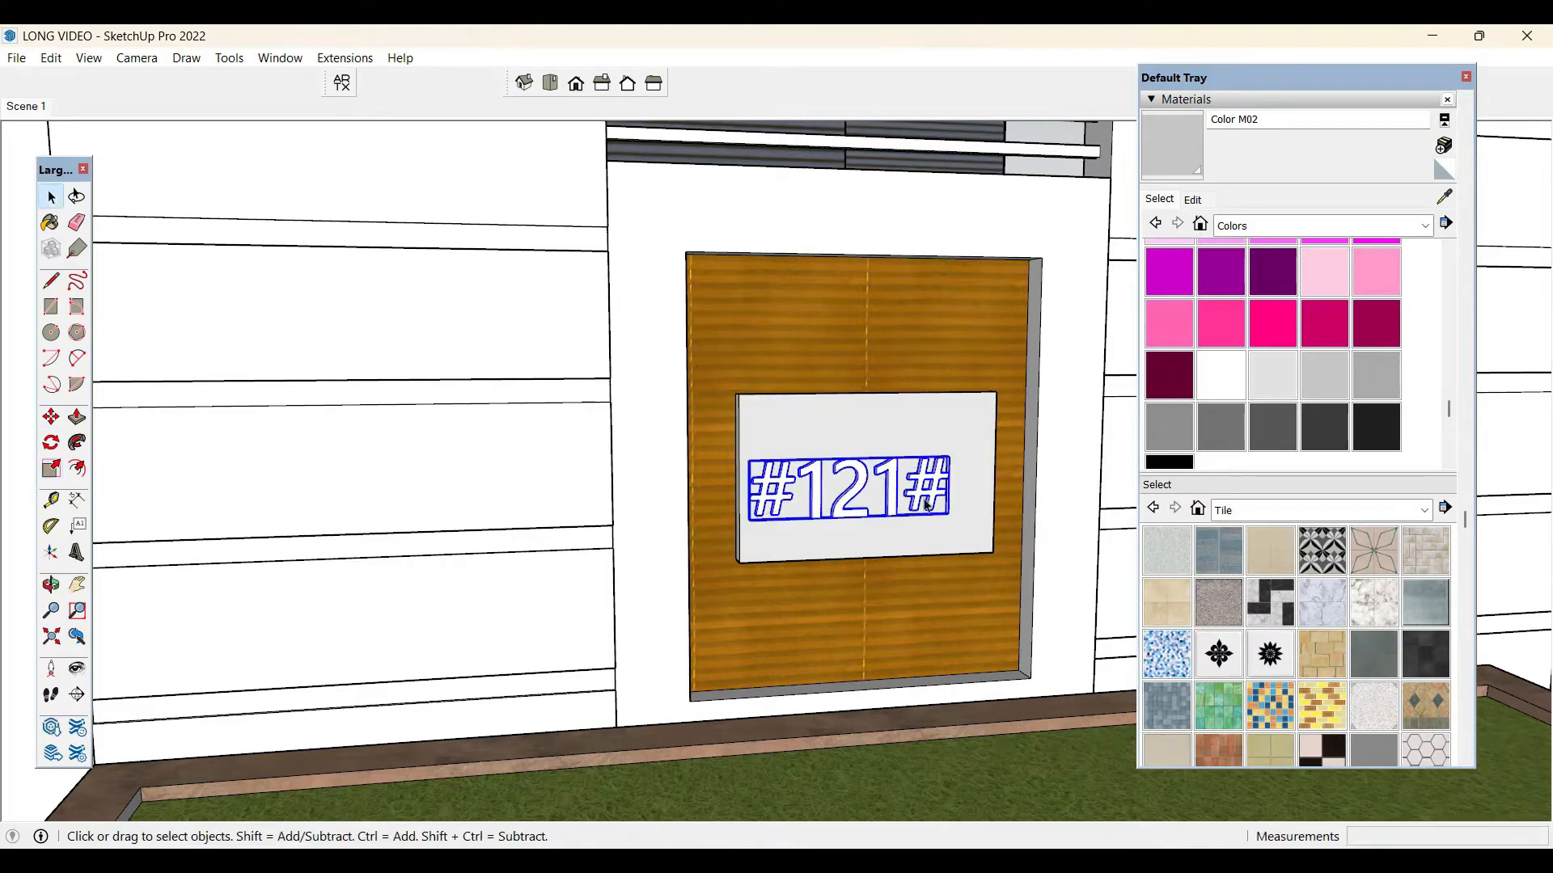
- Raise the house number about 1 1/2" and shift it sideways to centre it on the number plate
scroll(890, 485, "up", 2)
key("m")
left_click(922, 489)
left_click(922, 490)
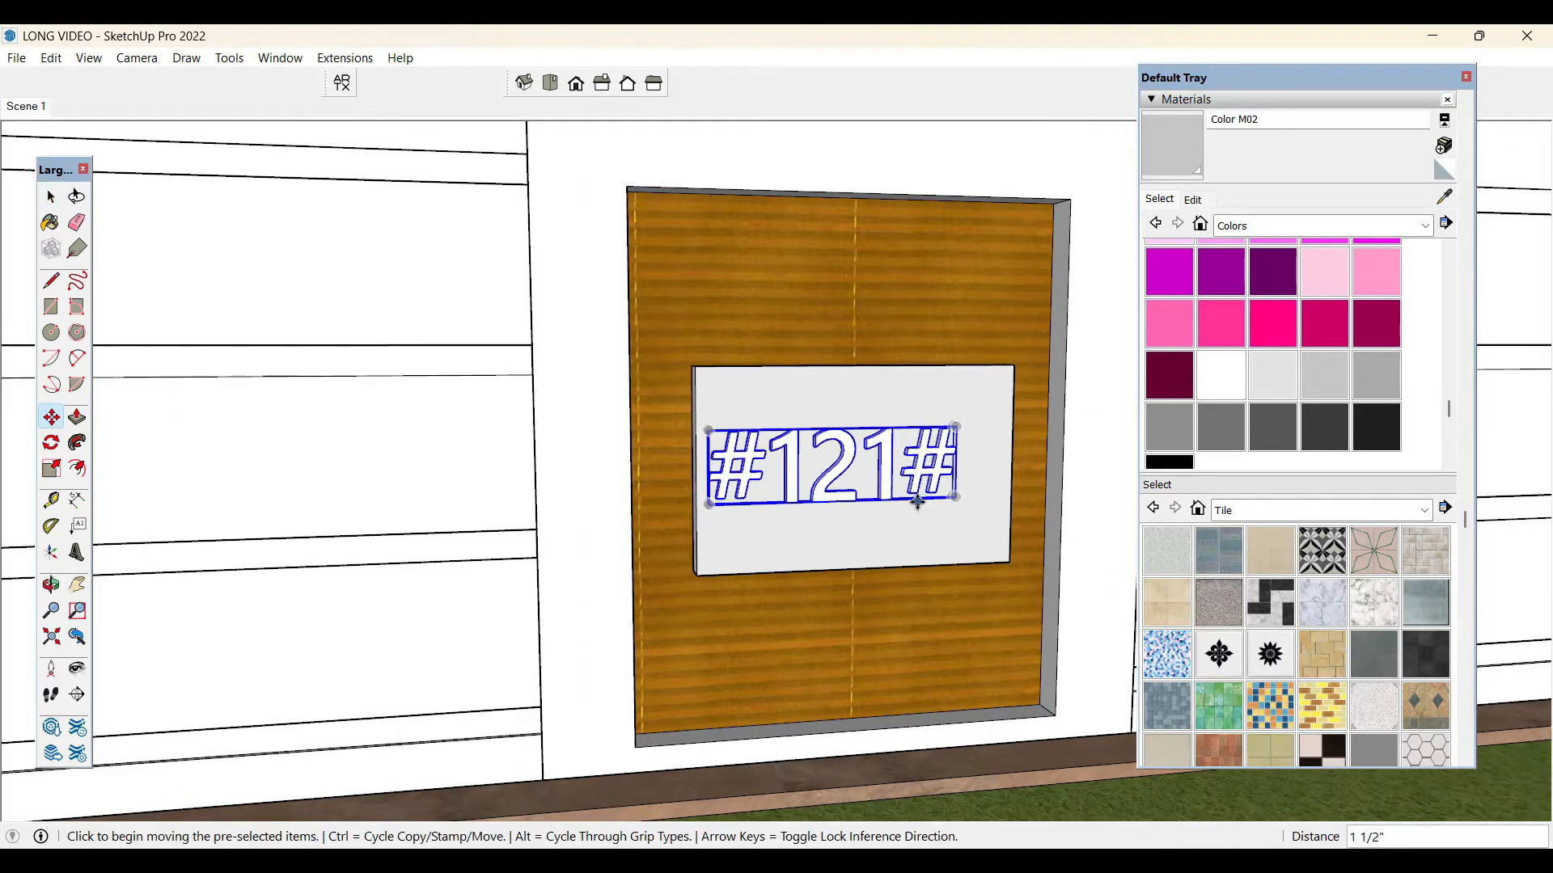
left_click(835, 495)
left_click(858, 495)
key("space")
- Paint the house number pink with Color L04 and close the materials tray
left_click(1212, 331)
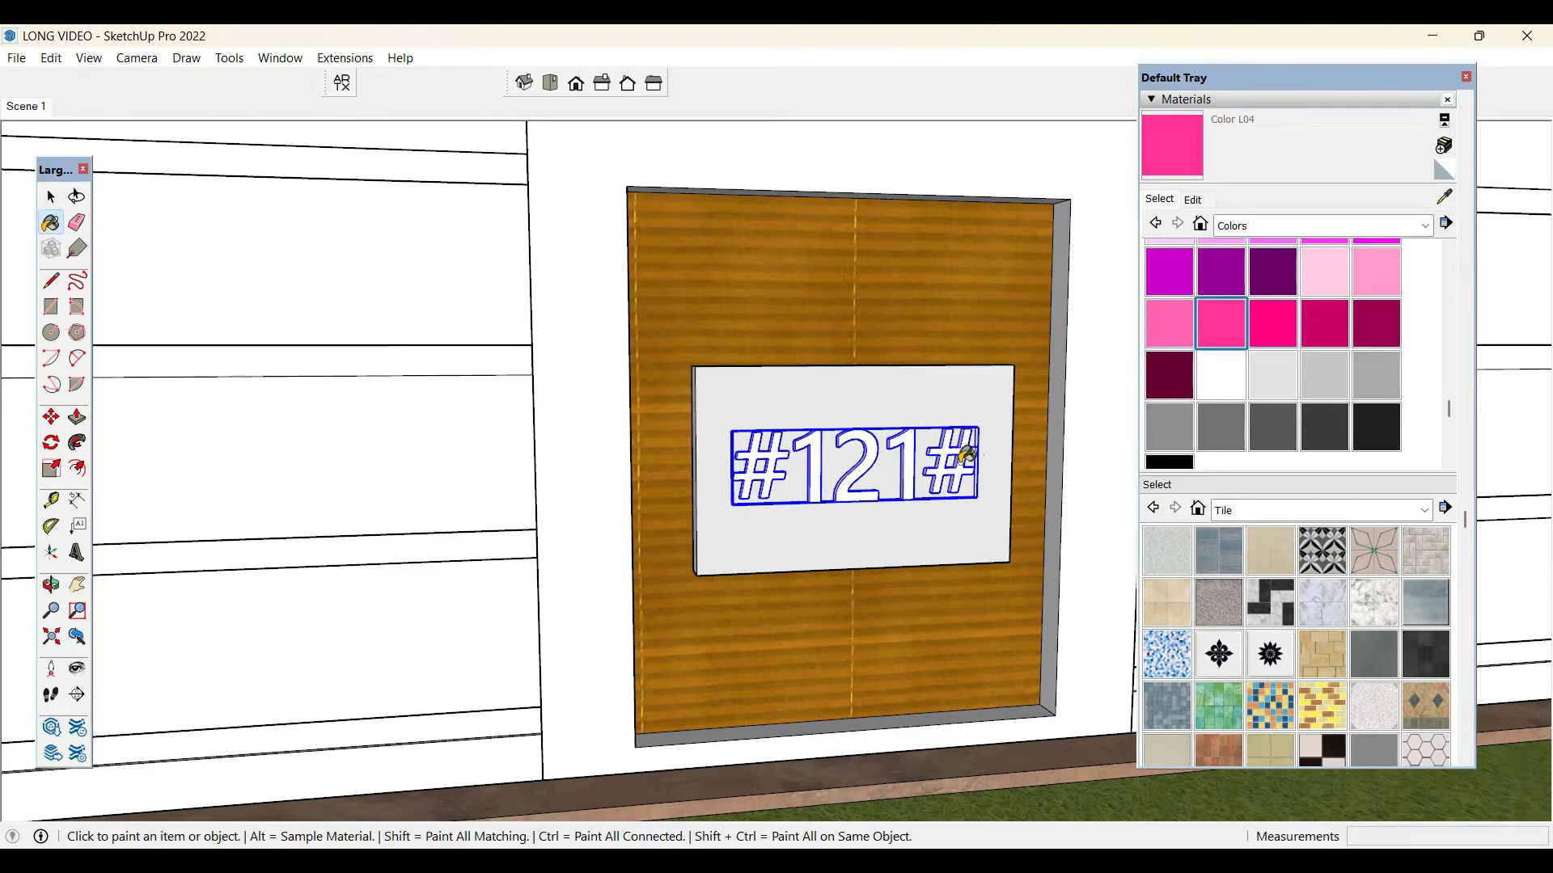
key("space")
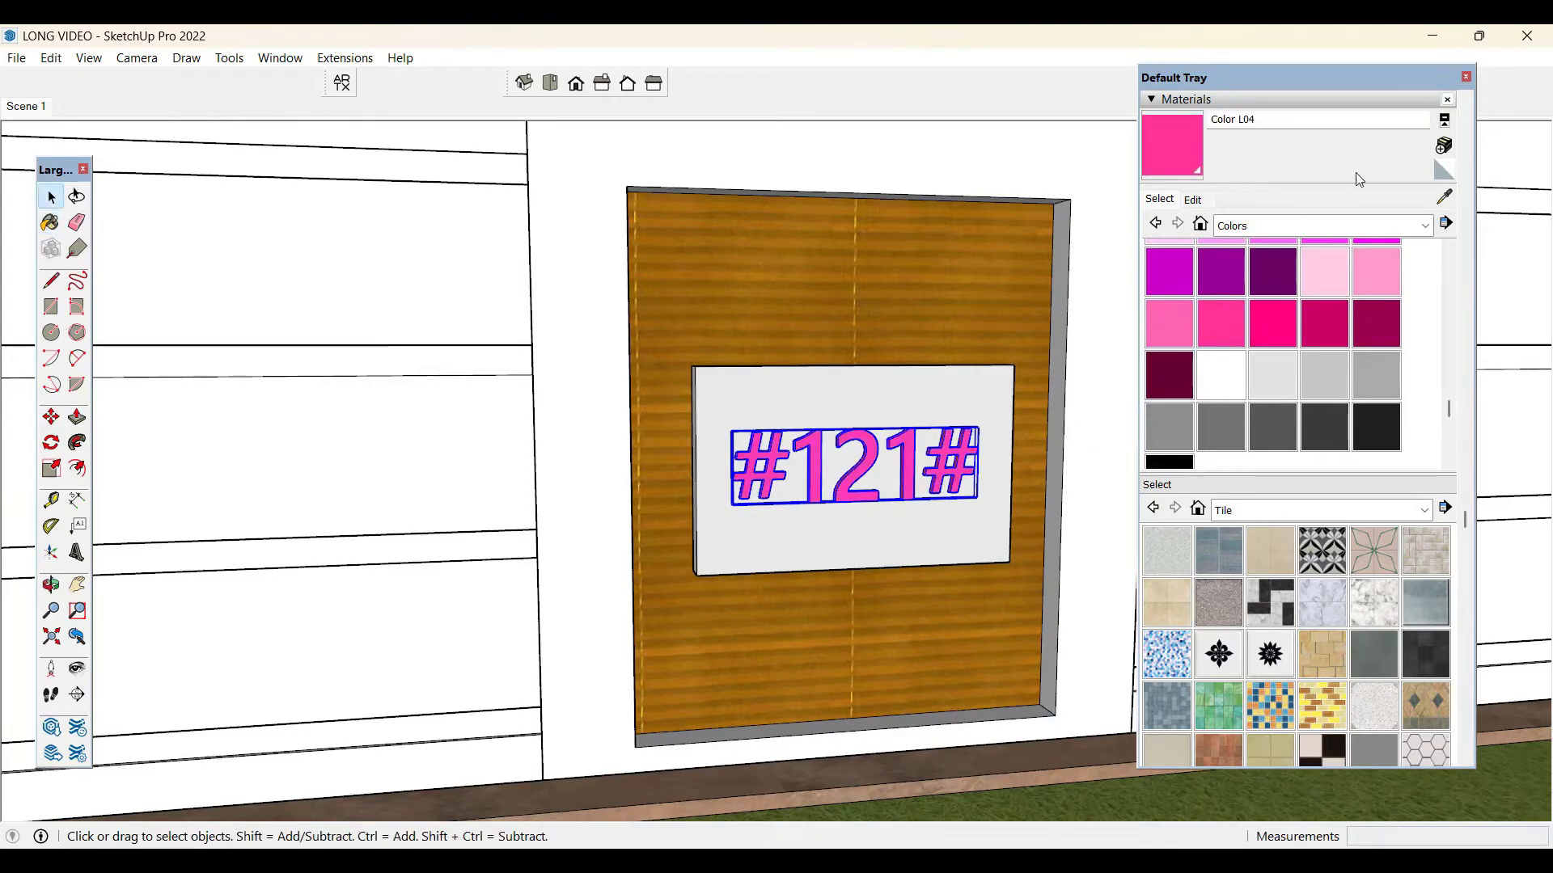
left_click(1466, 77)
key("c")
scroll(849, 582, "down", 8)
key("space")
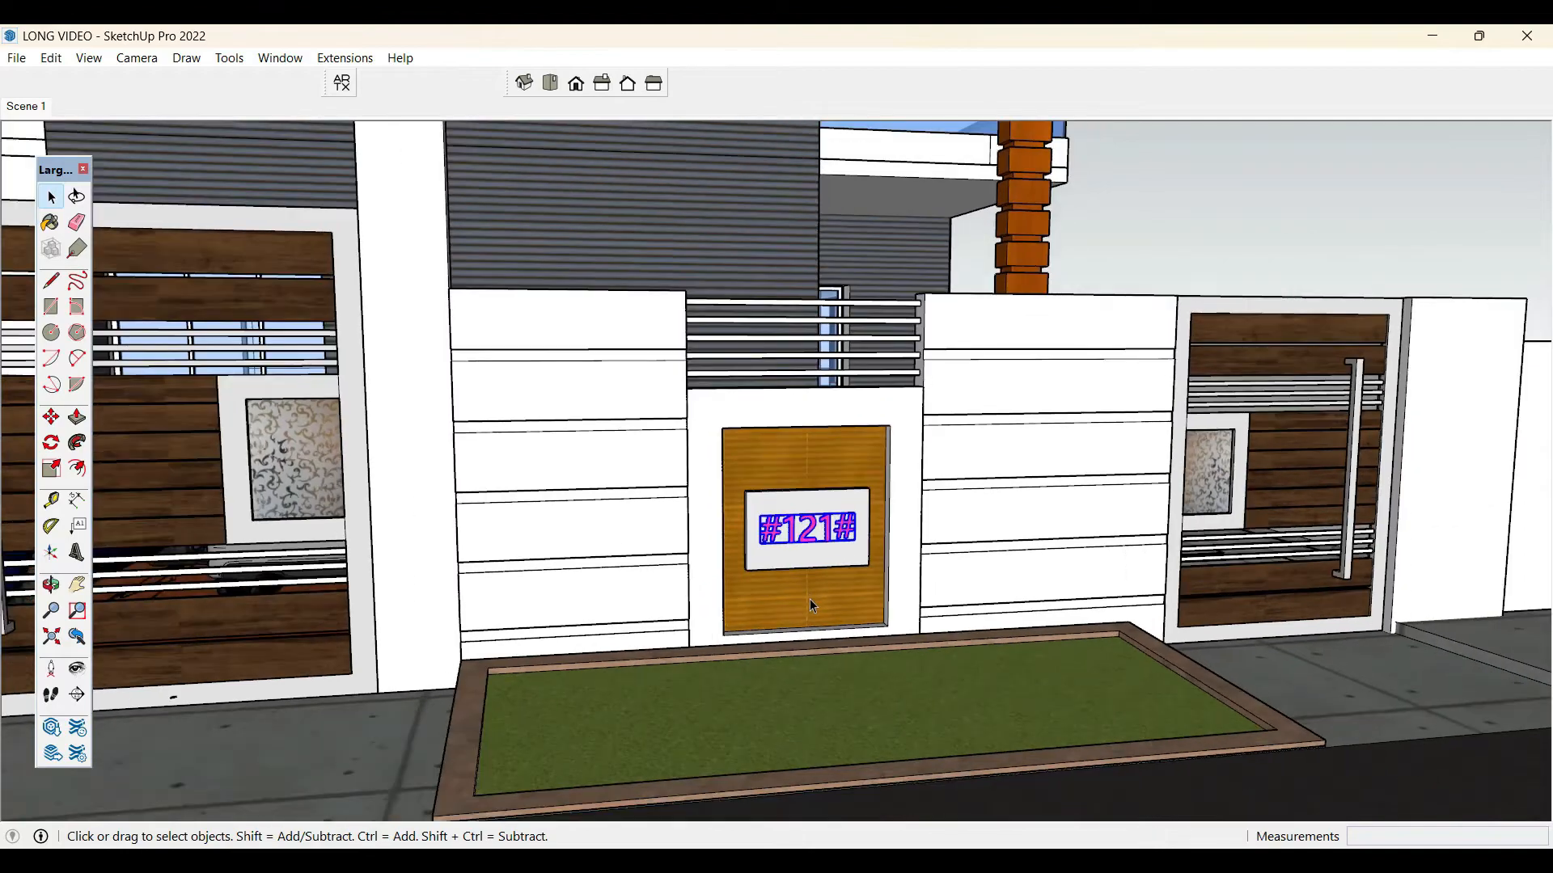
- Try to rotate the lower wall light on the dark facade
scroll(809, 598, "down", 3)
middle_click_drag(962, 609, 499, 454)
scroll(1143, 643, "down", 6)
scroll(1043, 506, "up", 4)
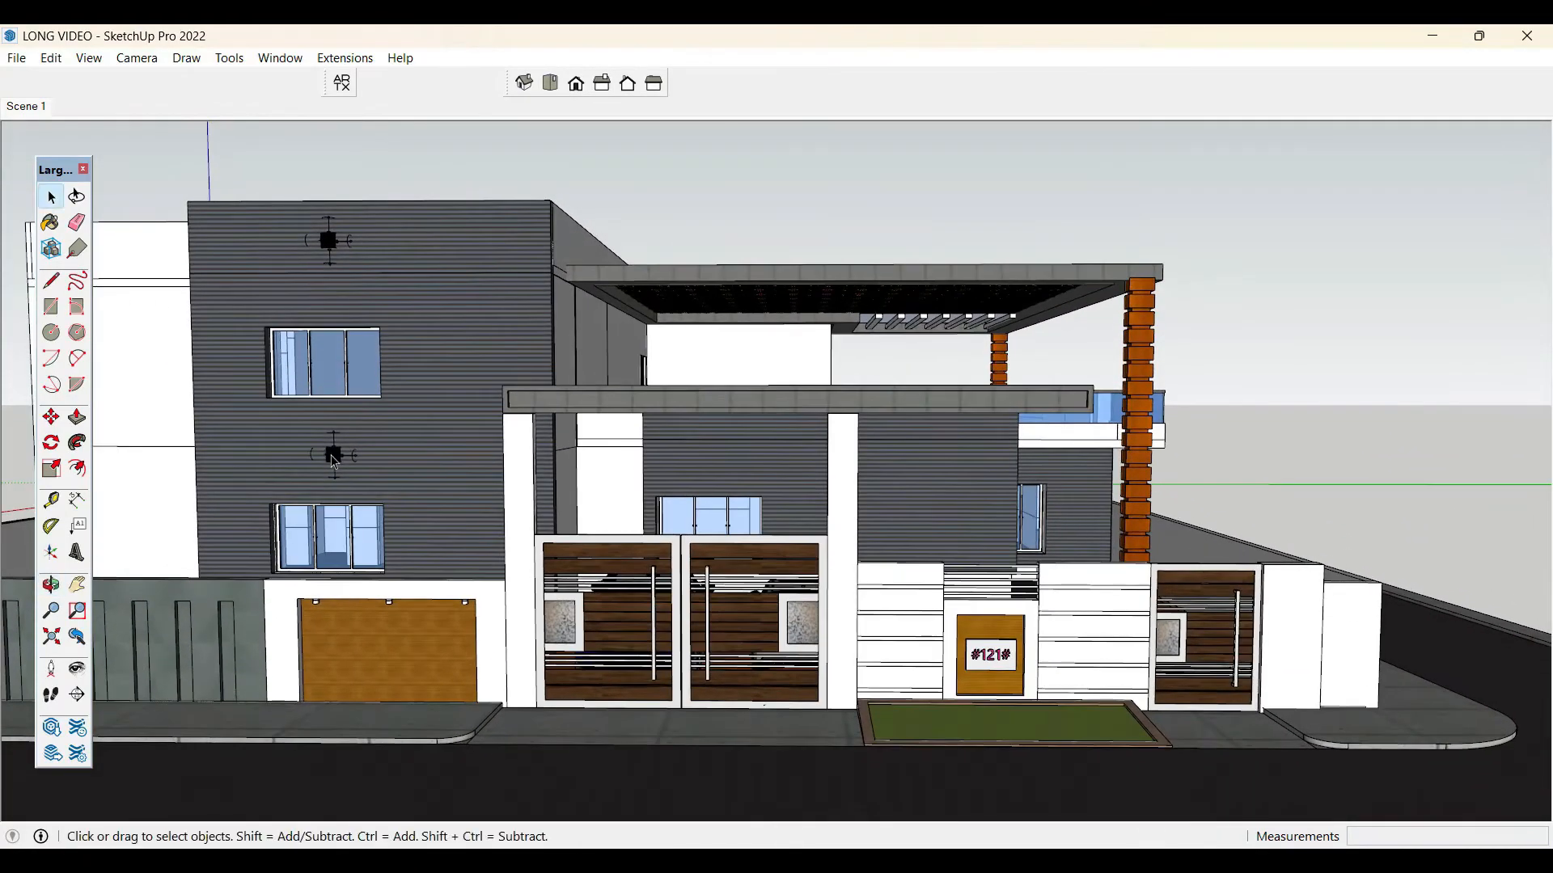
key("m")
left_click(353, 454)
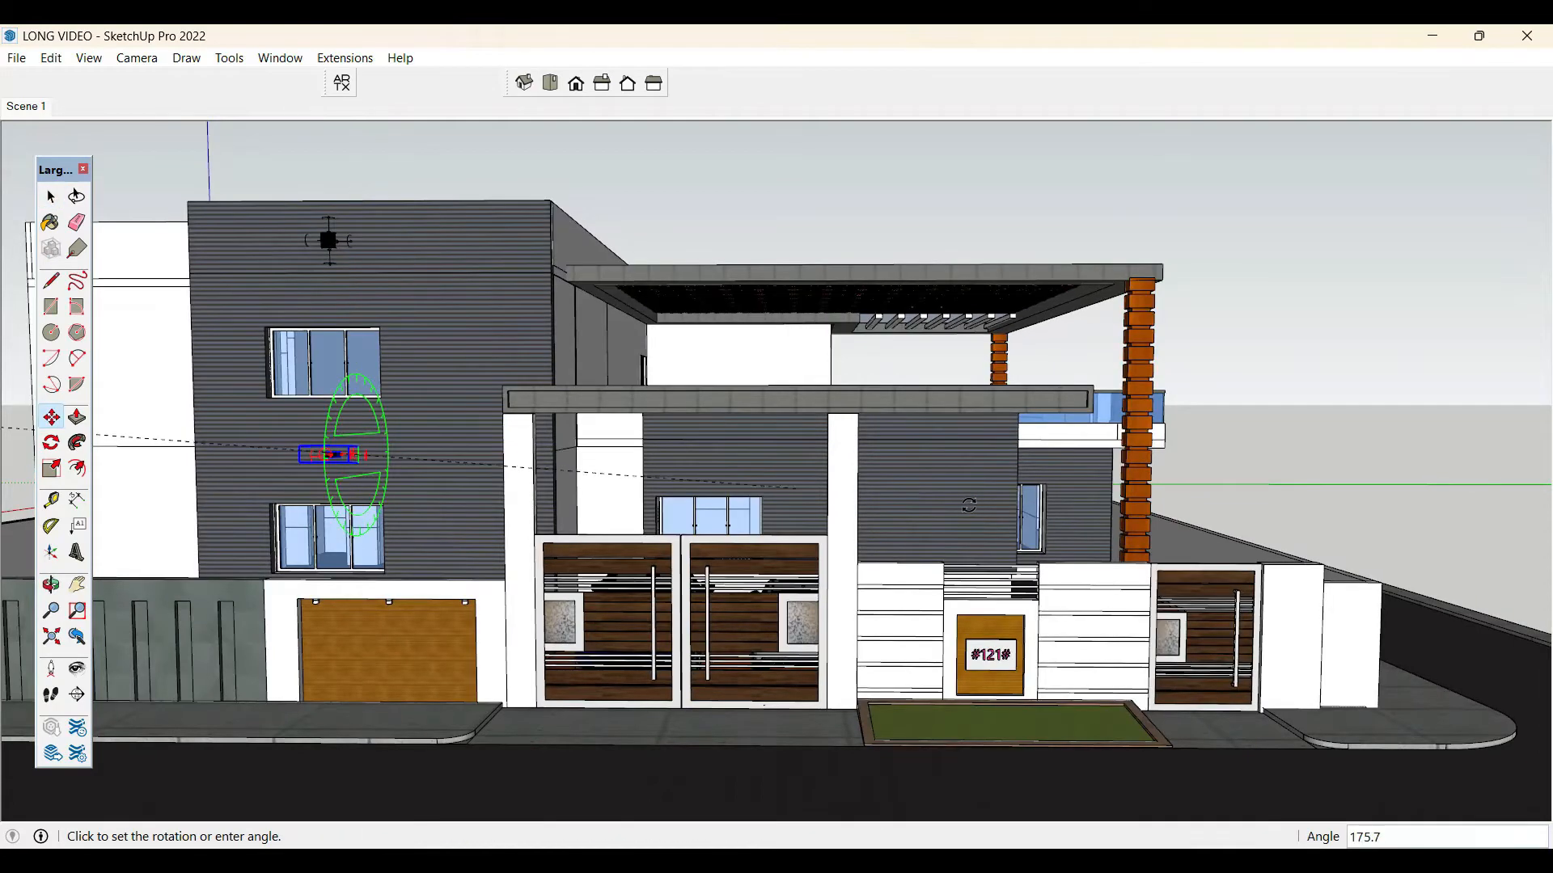
left_click(934, 505)
key("space")
- Save the model
left_click(53, 126)
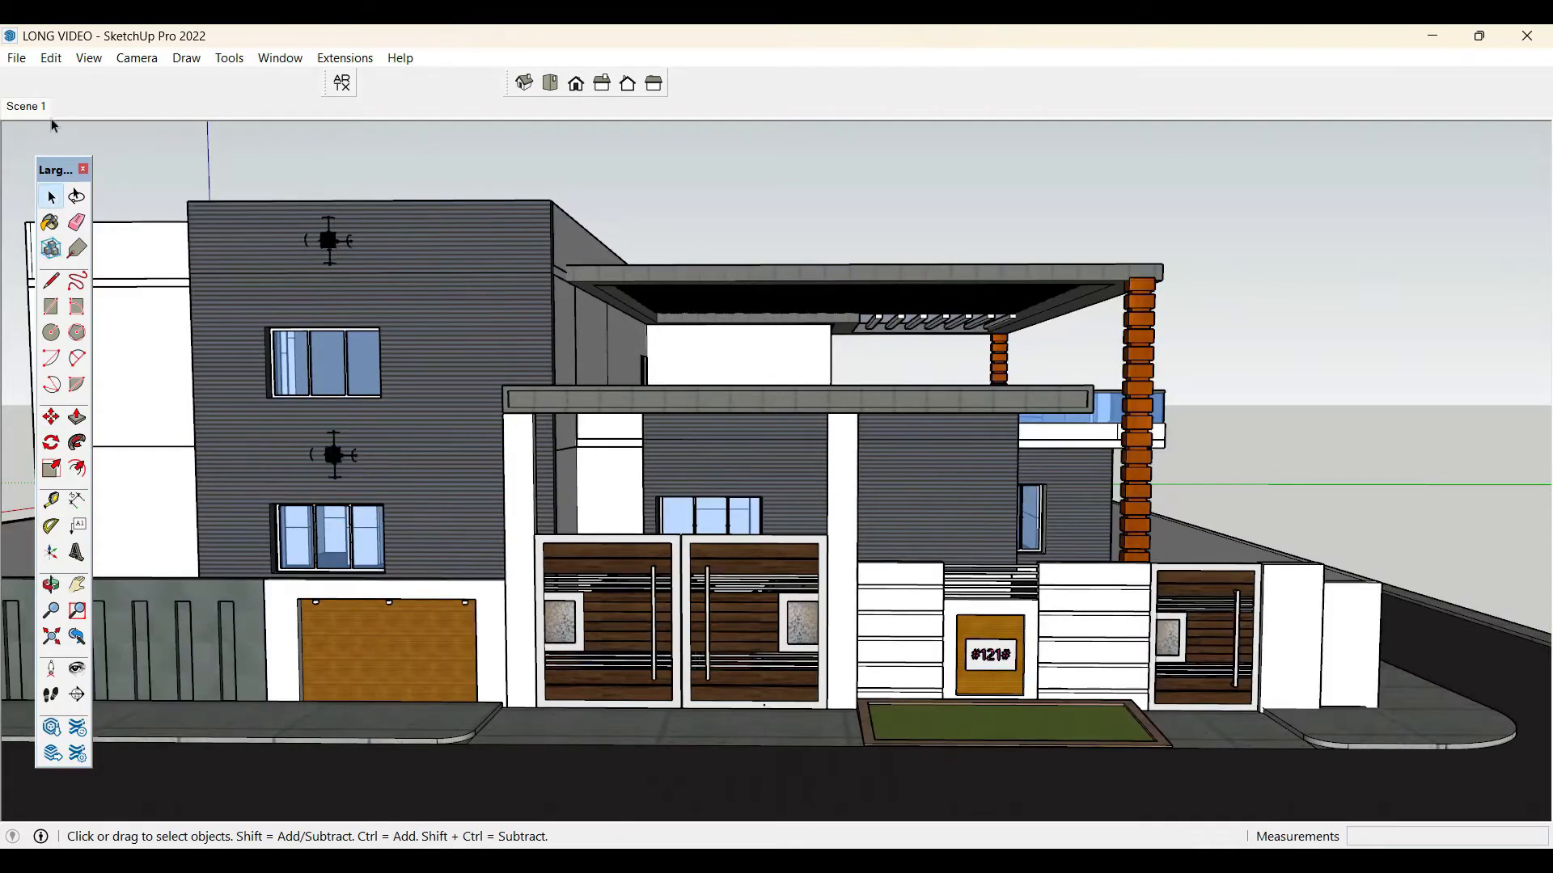
left_click(16, 60)
left_click(49, 173)
- Select all seven beams under the terrace roof opening and scale their depth to 0.41 along the blue axis
scroll(1003, 323, "up", 15)
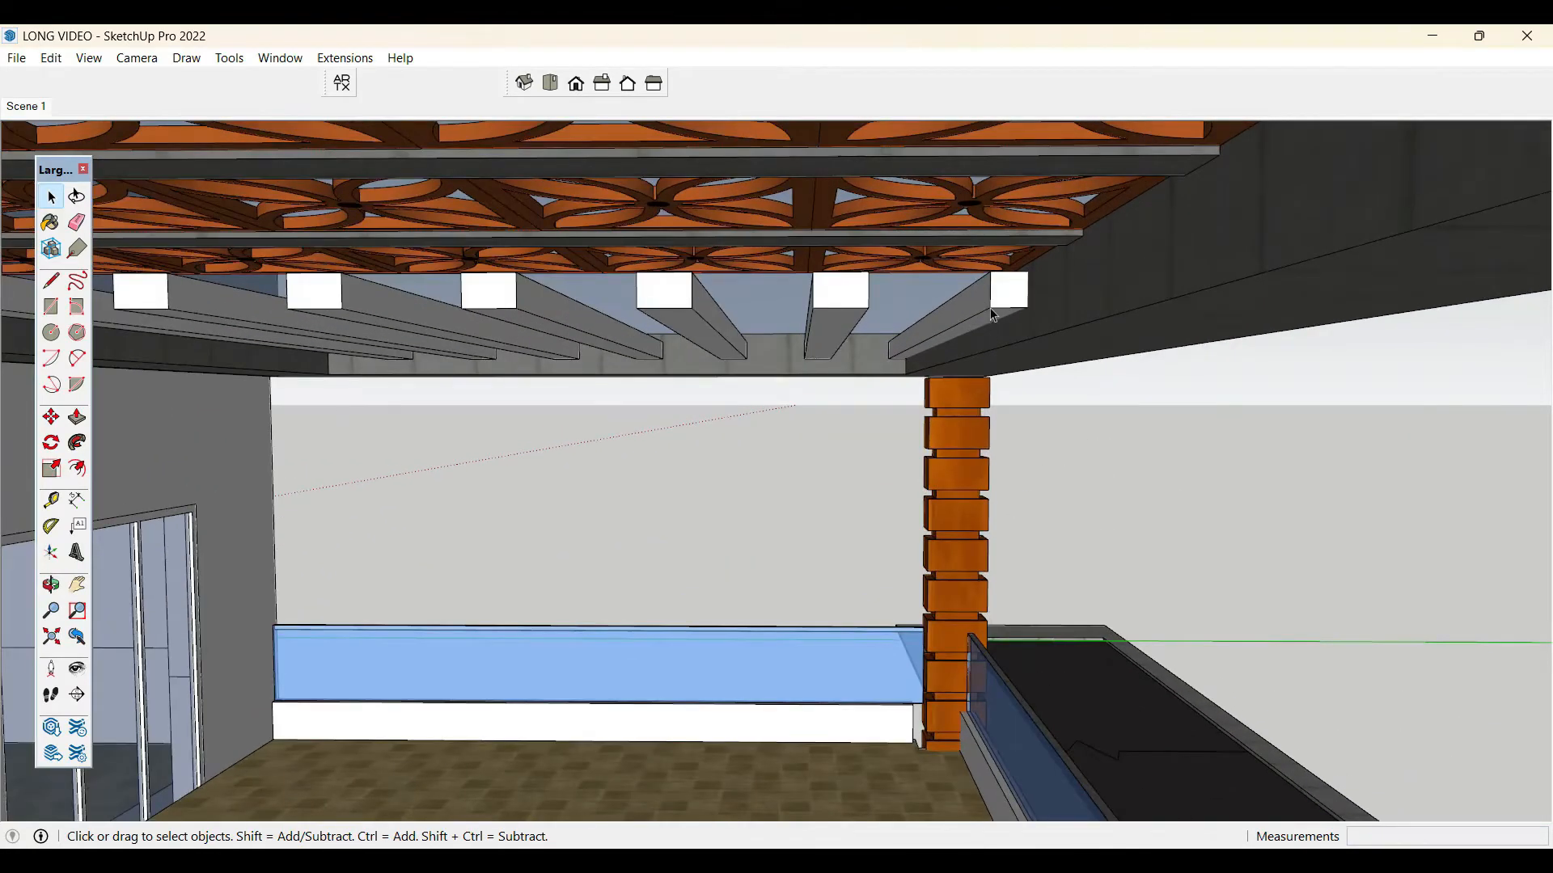
left_click(993, 314)
left_click(853, 307, "ctrl")
left_click(696, 312, "ctrl")
left_click(488, 326, "ctrl")
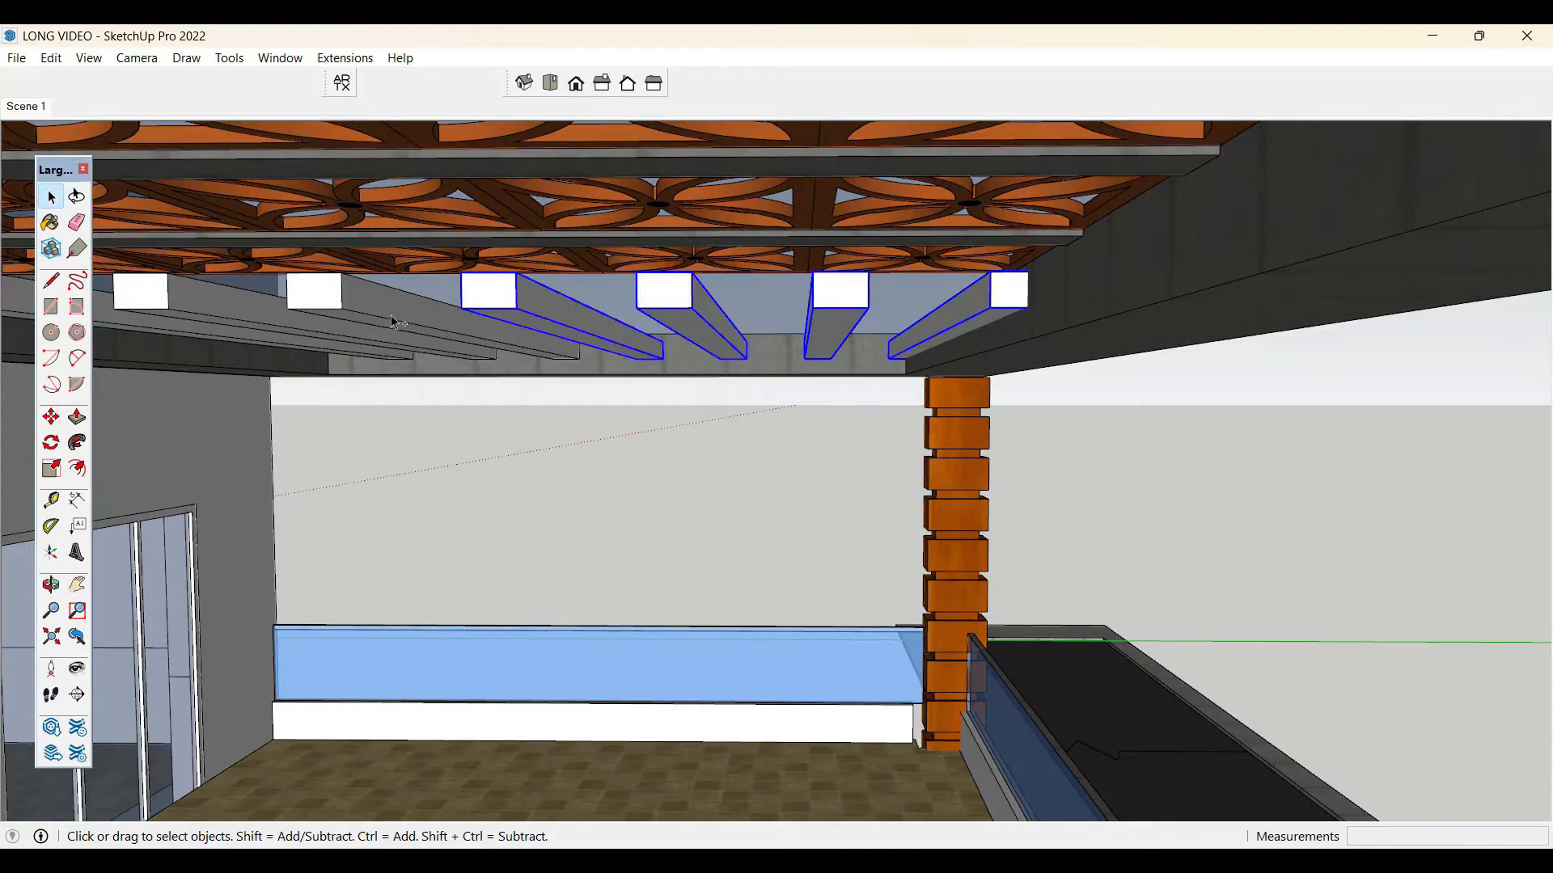
left_click(392, 323, "ctrl")
left_click(181, 317, "ctrl")
scroll(1020, 375, "down", 5)
middle_click_drag(1020, 375, 1011, 319)
left_click(496, 367, "ctrl")
scroll(726, 375, "up", 2)
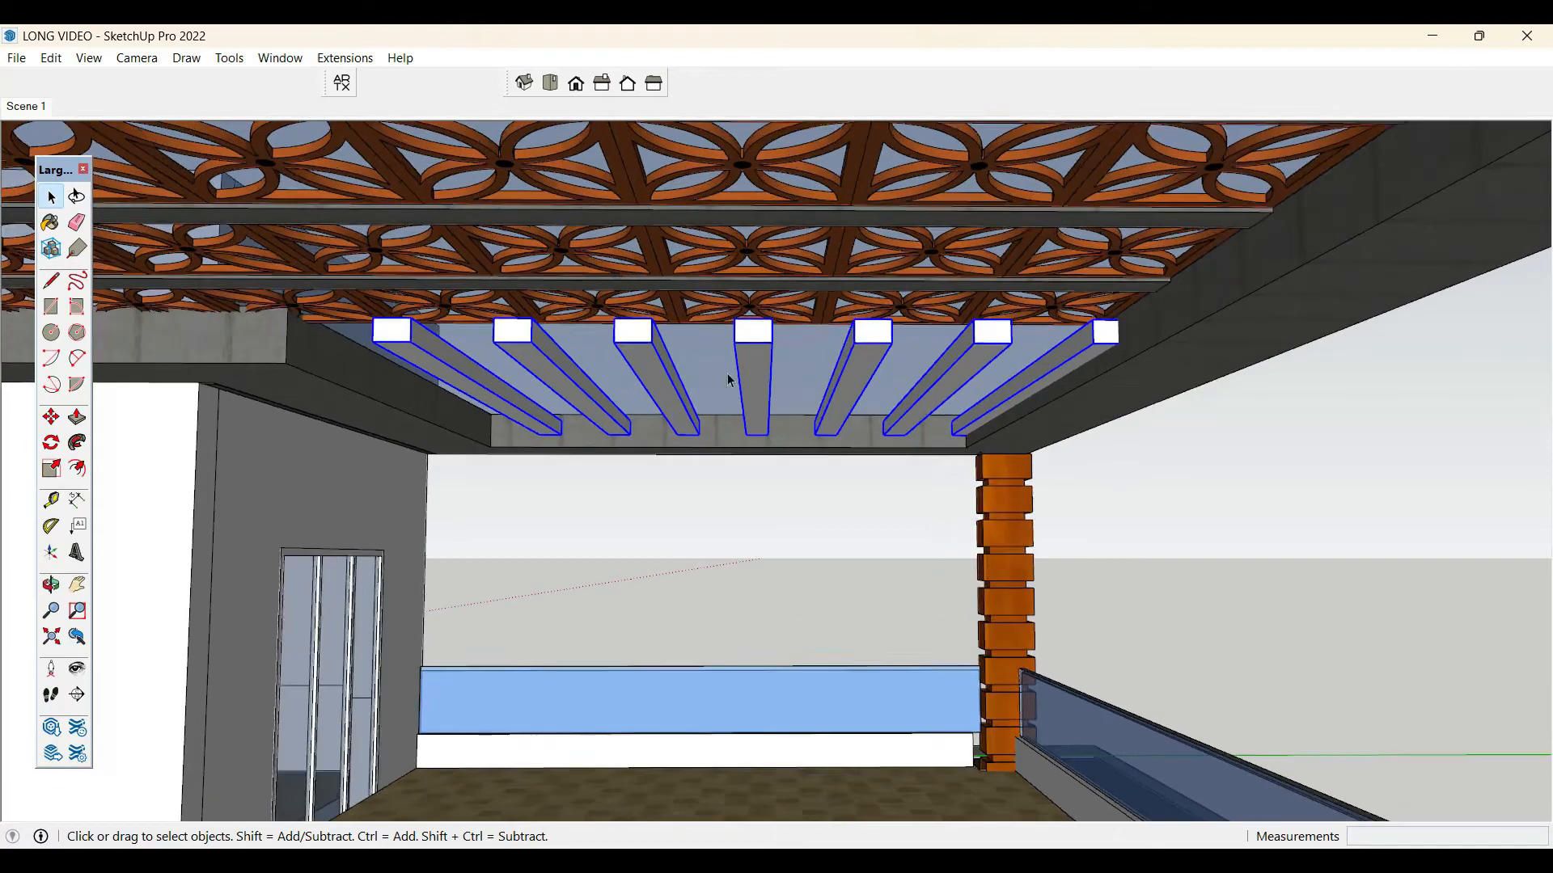
key("s")
left_click(755, 388)
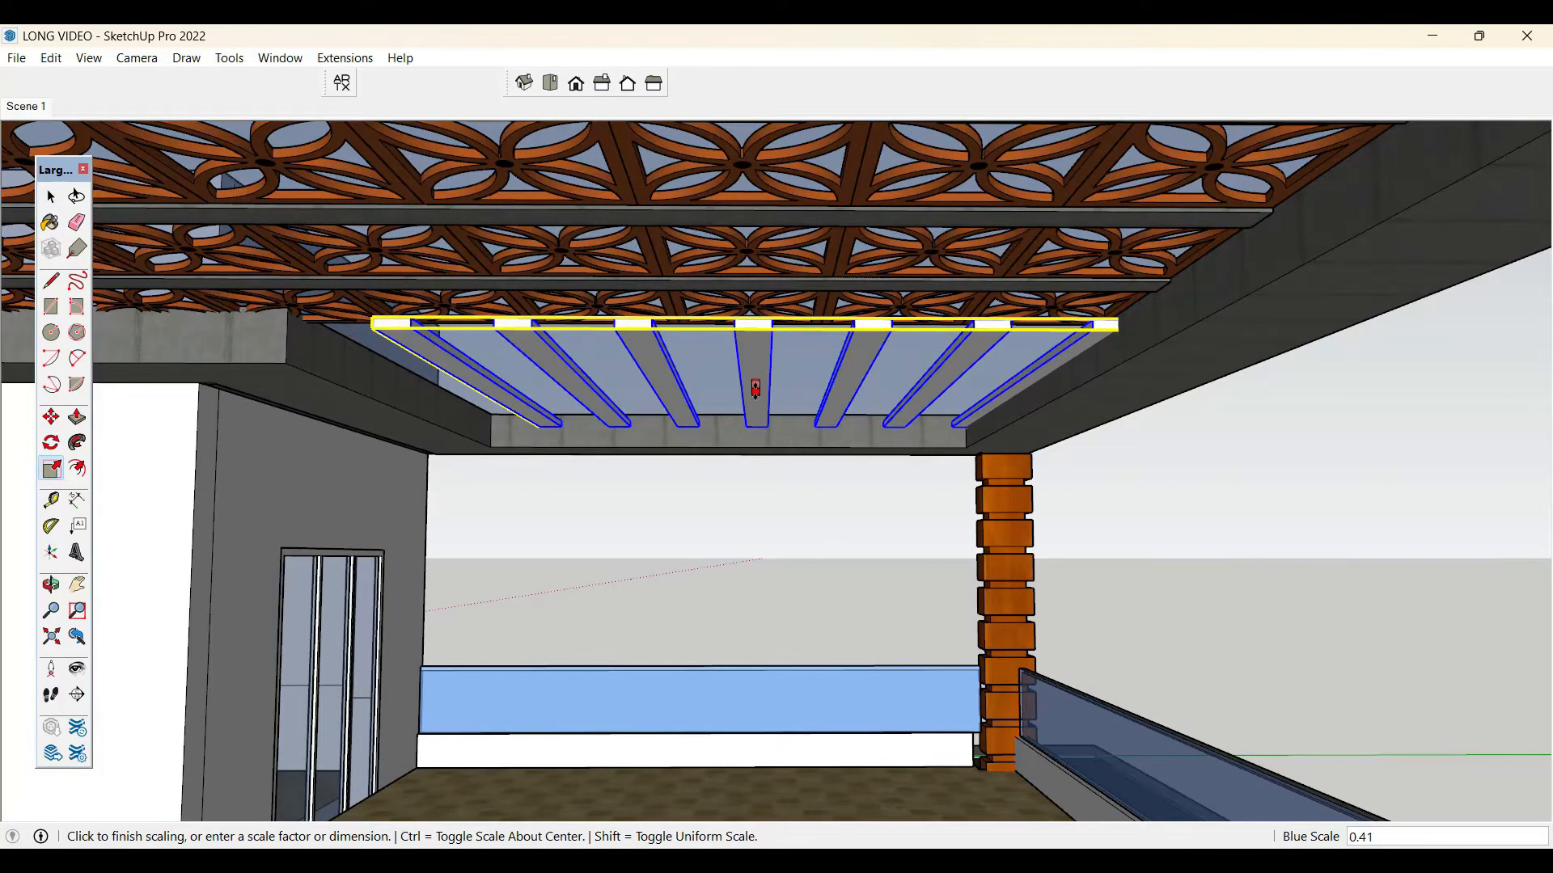
left_click(756, 388)
key("space")
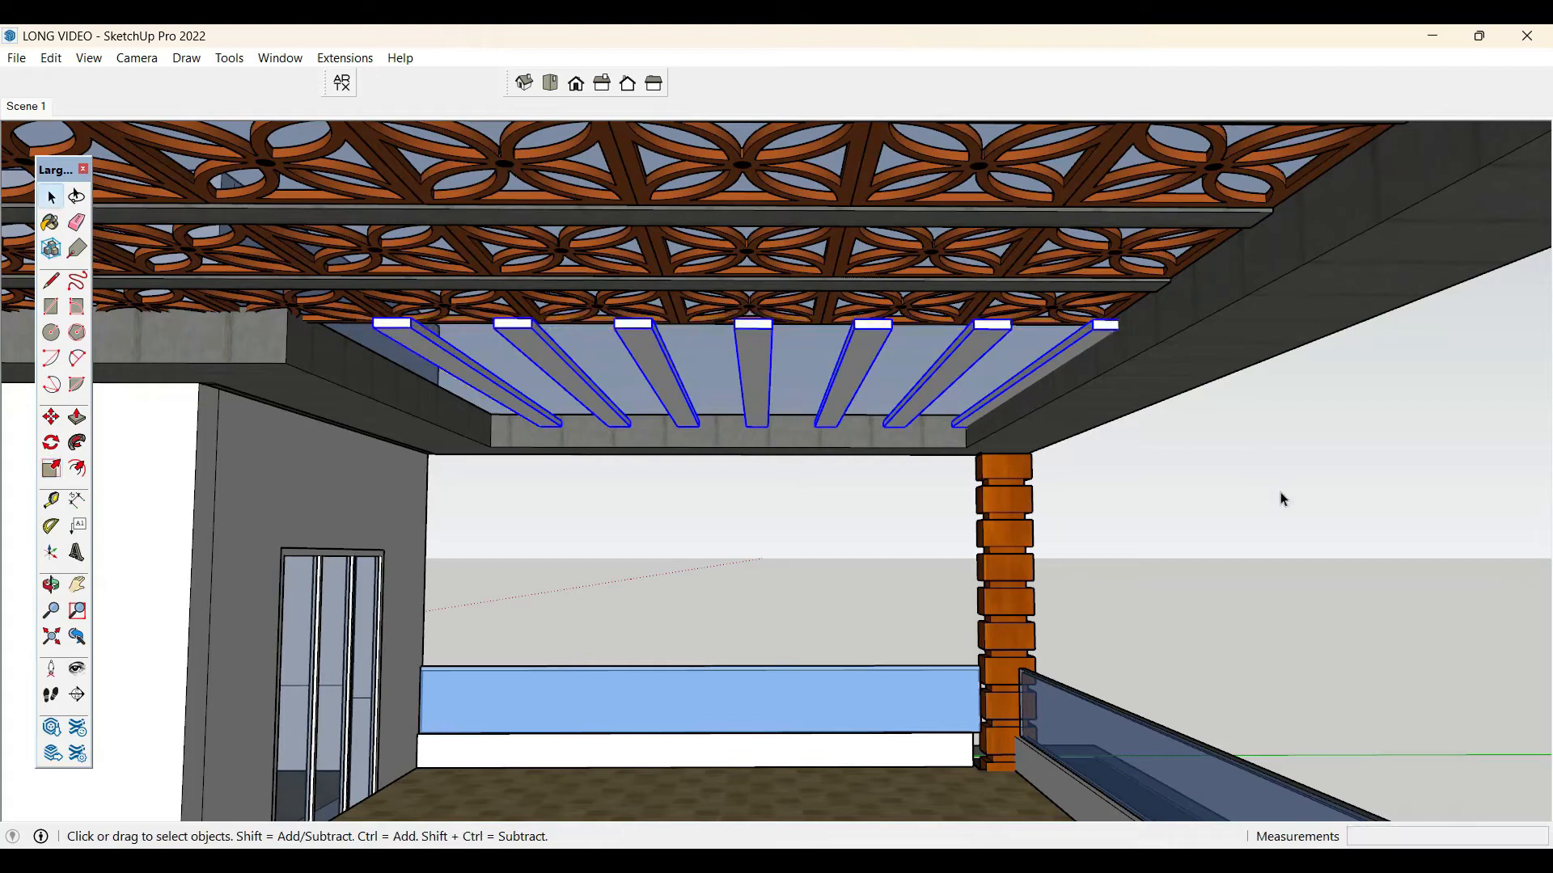
left_click(1249, 496)
- Sample the grey-green material of the grooved boundary wall panel and paint both wall sections flanking the house number panel with it
left_click(31, 107)
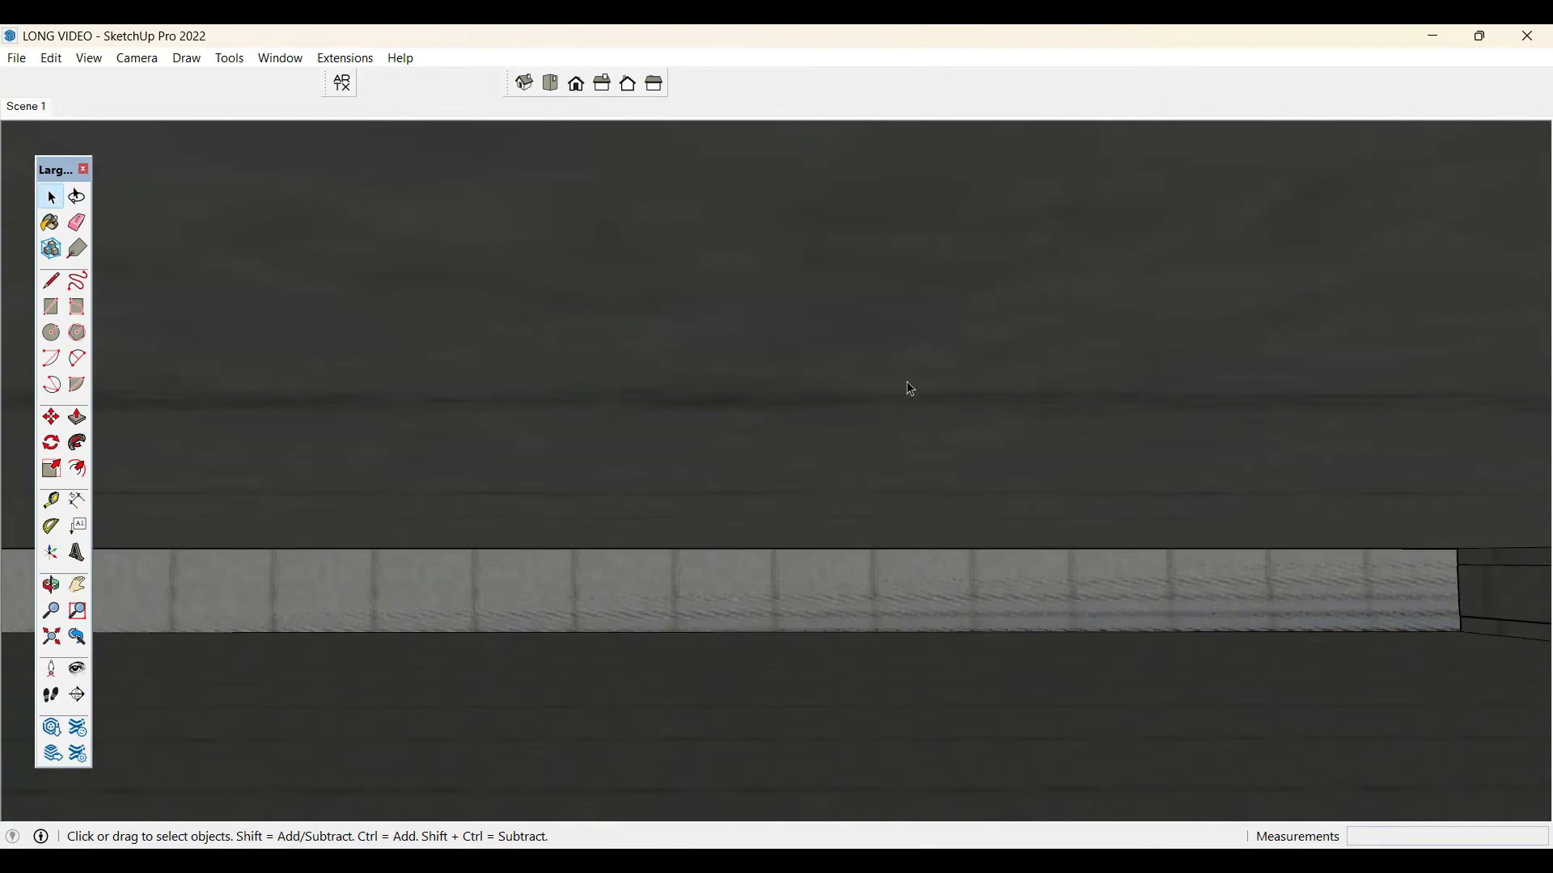
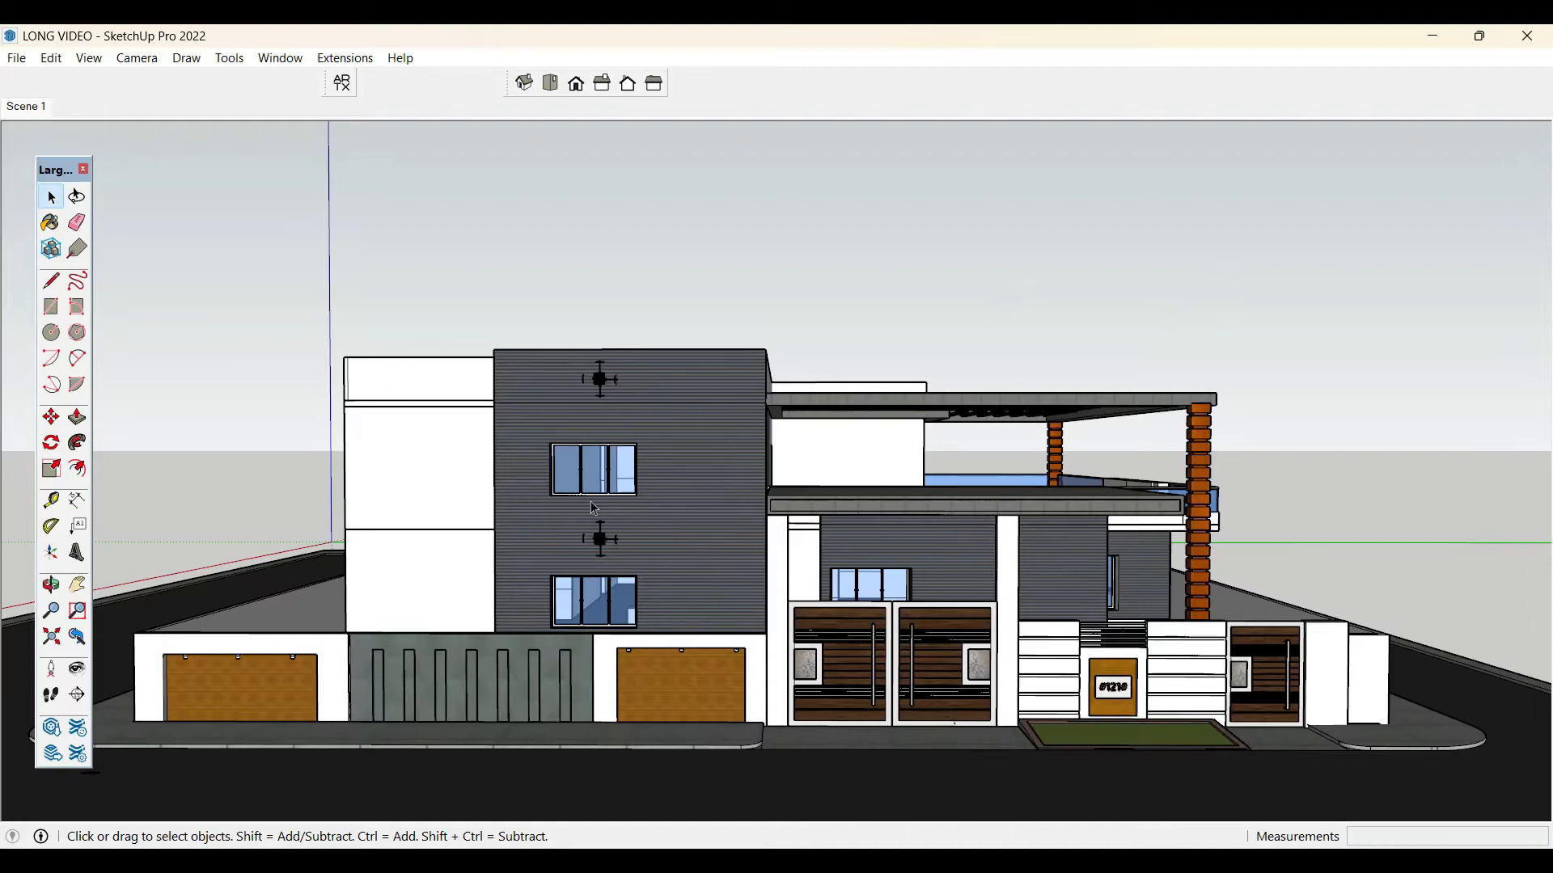
key("b")
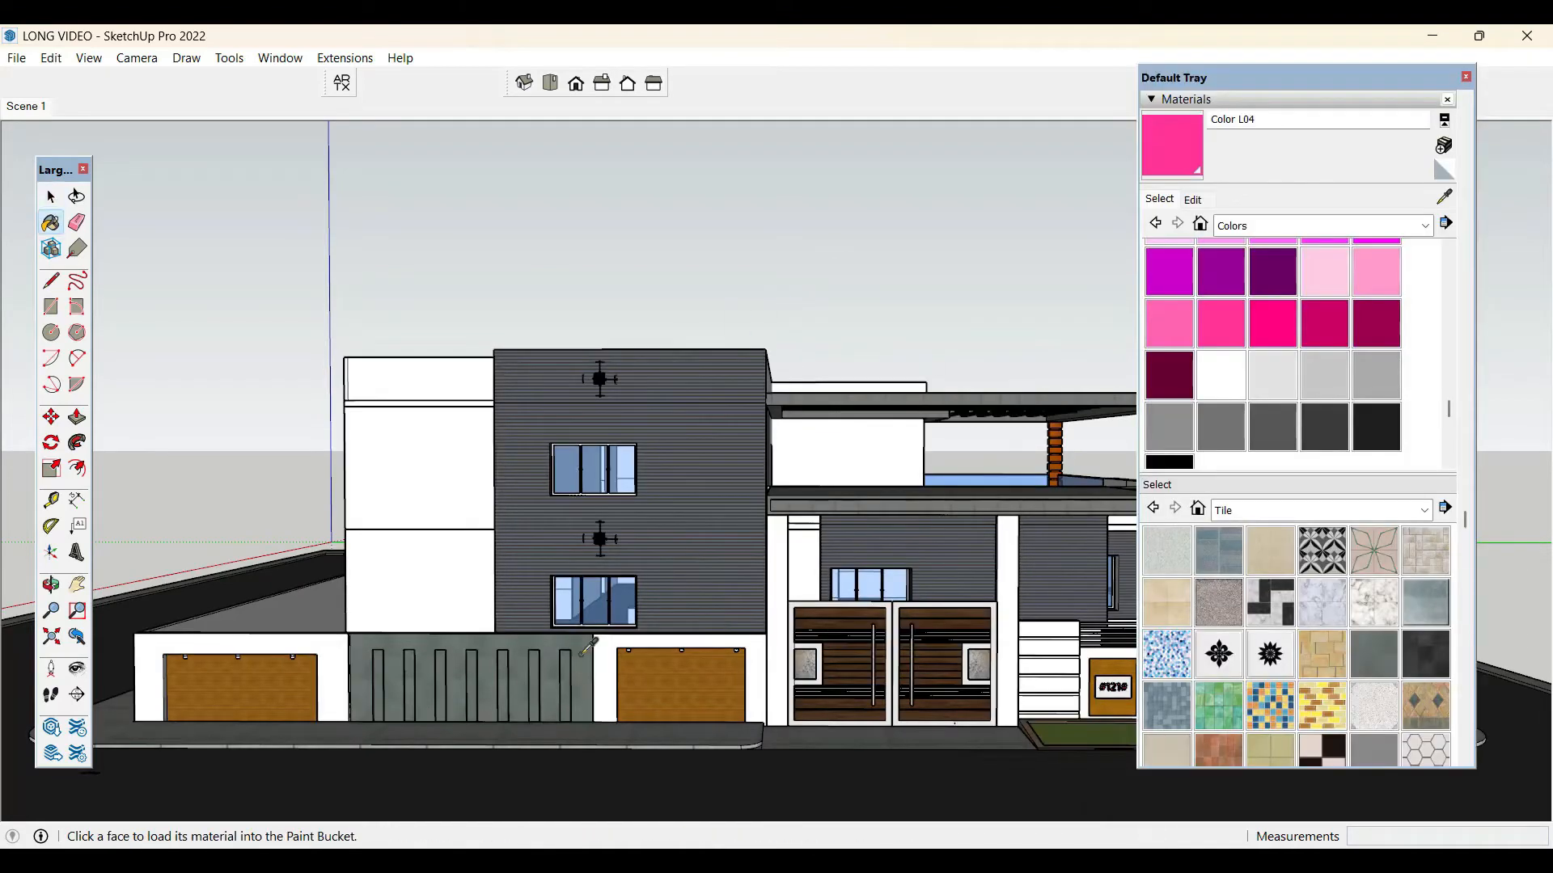
left_click(584, 652, "alt")
left_click(1467, 76)
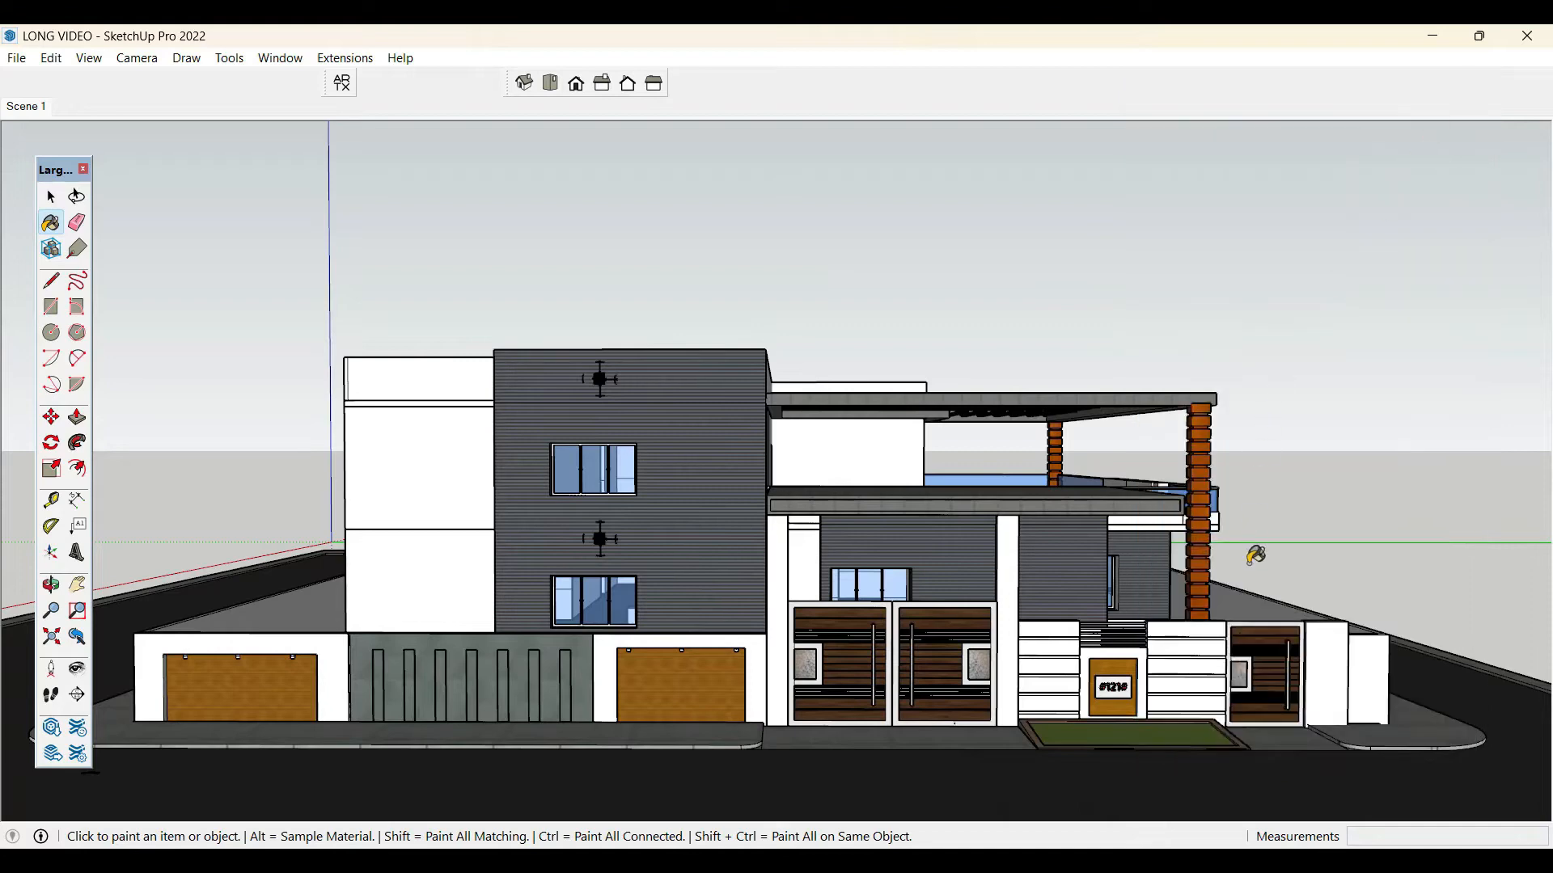
left_click(1197, 647)
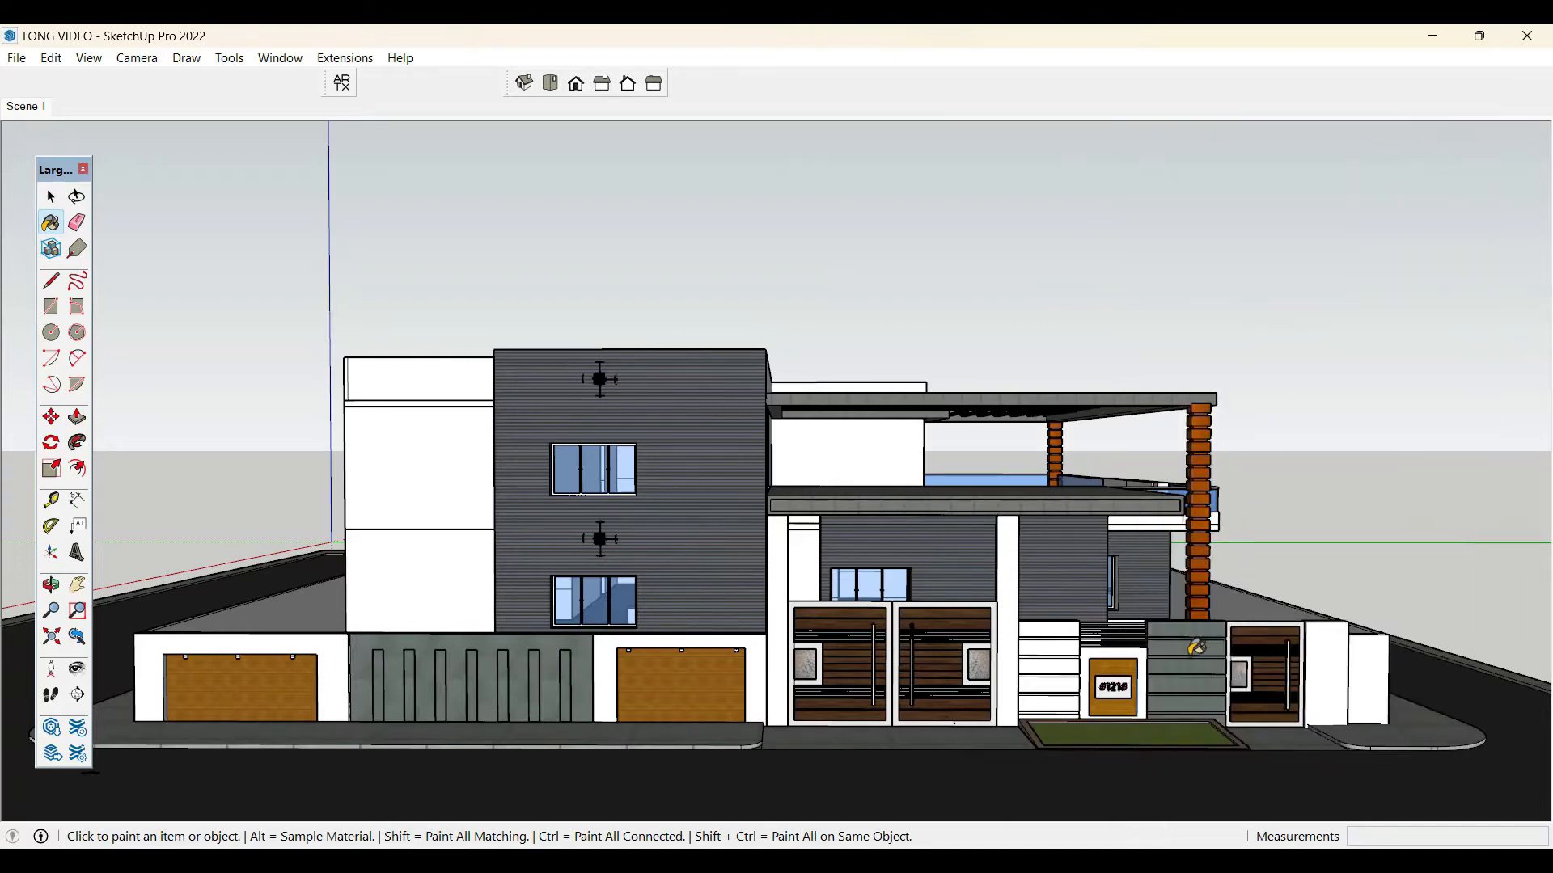
left_click(1064, 651)
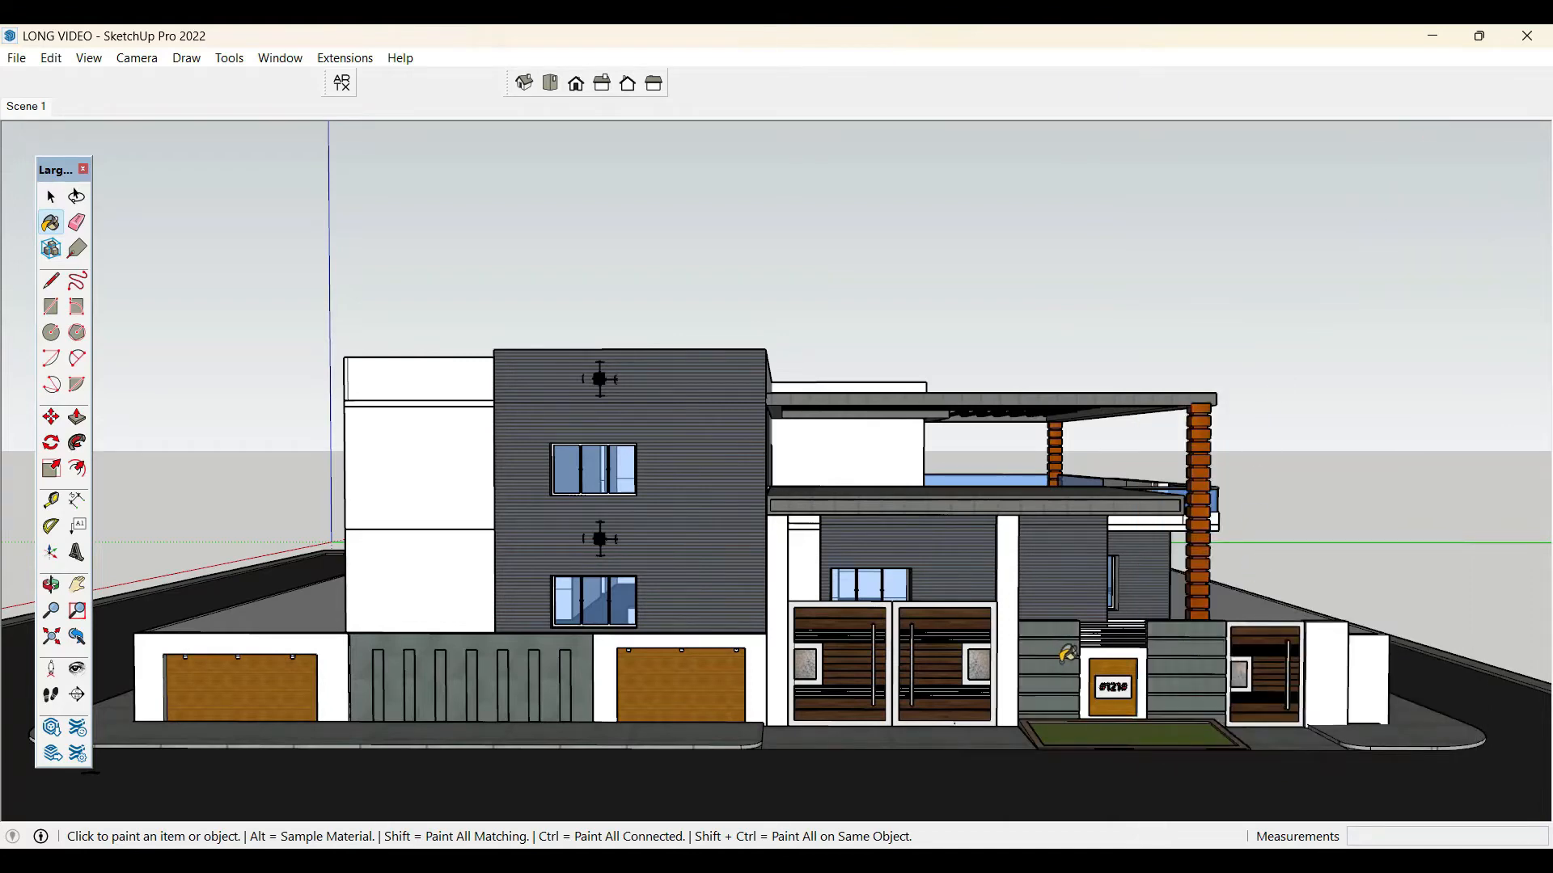
key("space")
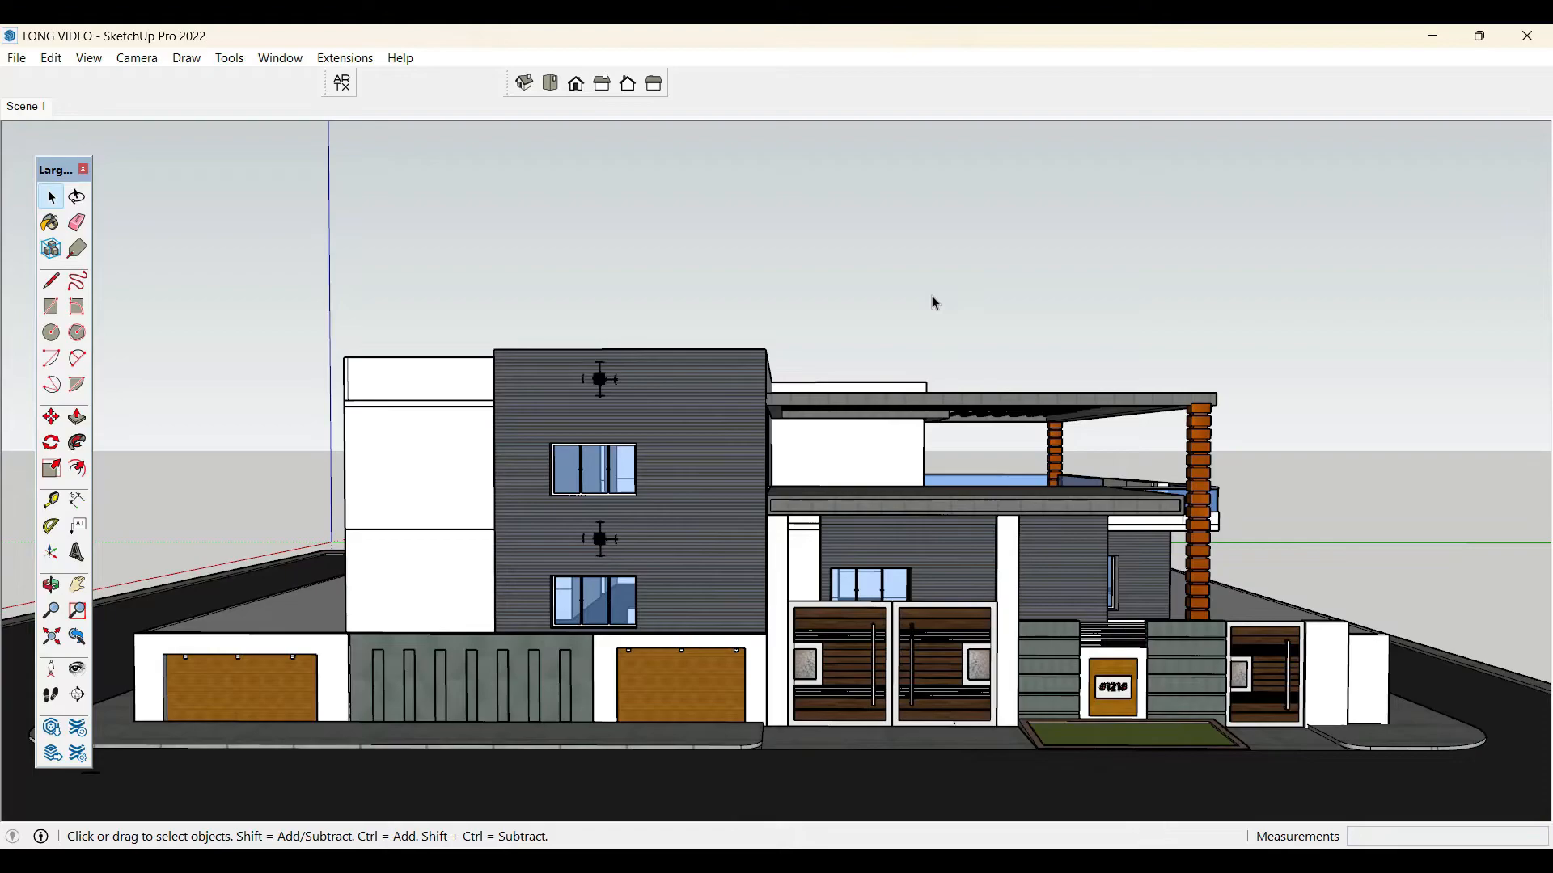
- Open the road and footpath group for editing at the corner beside the small gate
middle_click_drag(680, 242, 1148, 662)
scroll(1132, 647, "up", 6)
left_click(1109, 630)
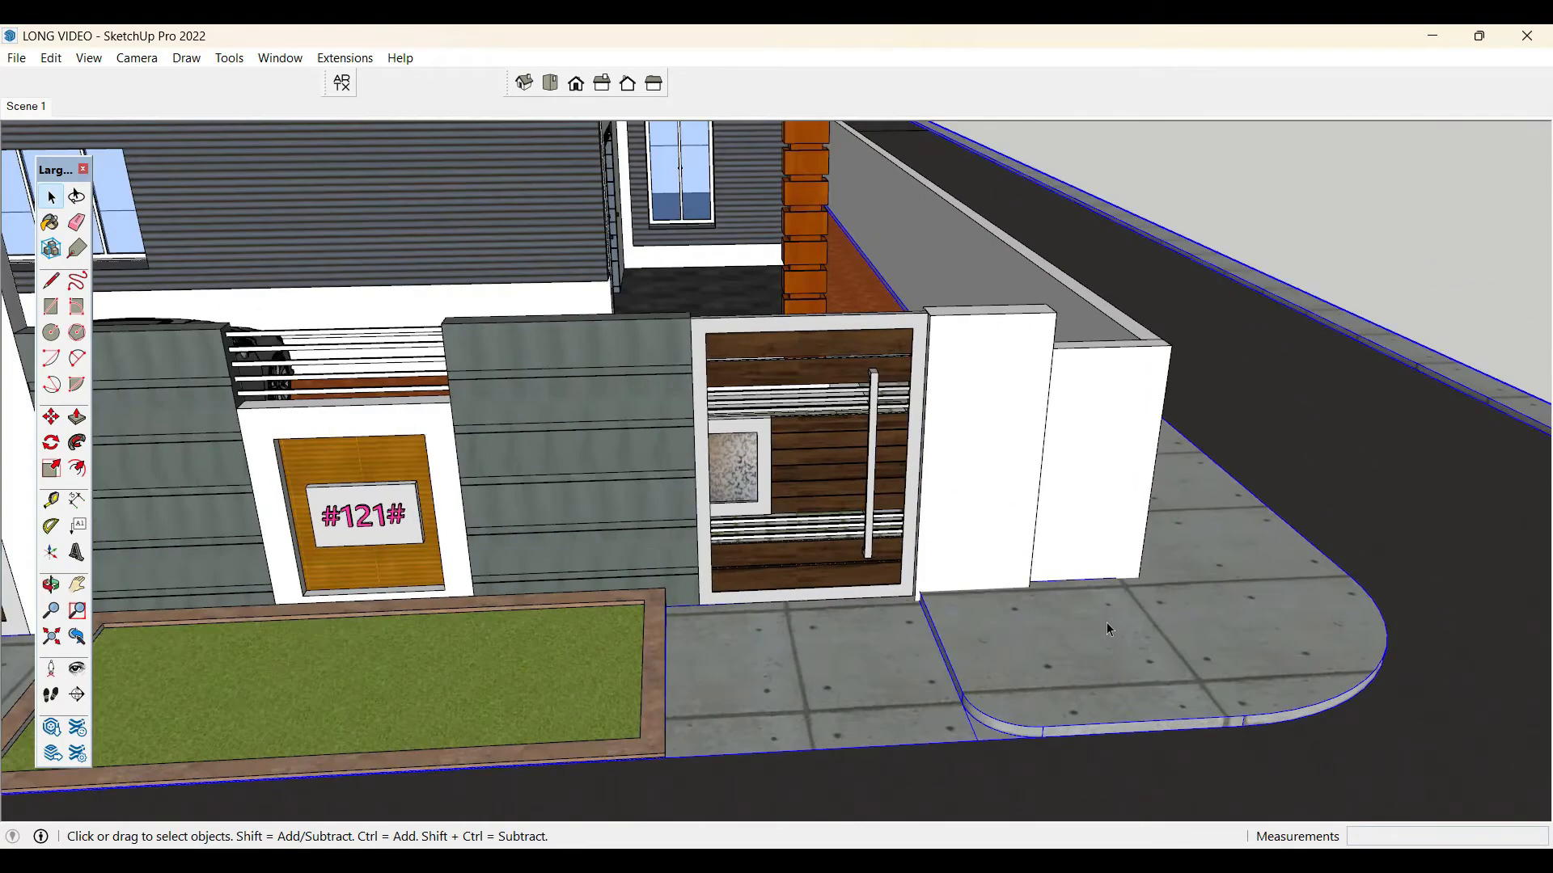
scroll(1106, 623, "up", 1)
key("c")
scroll(1106, 623, "up", 4)
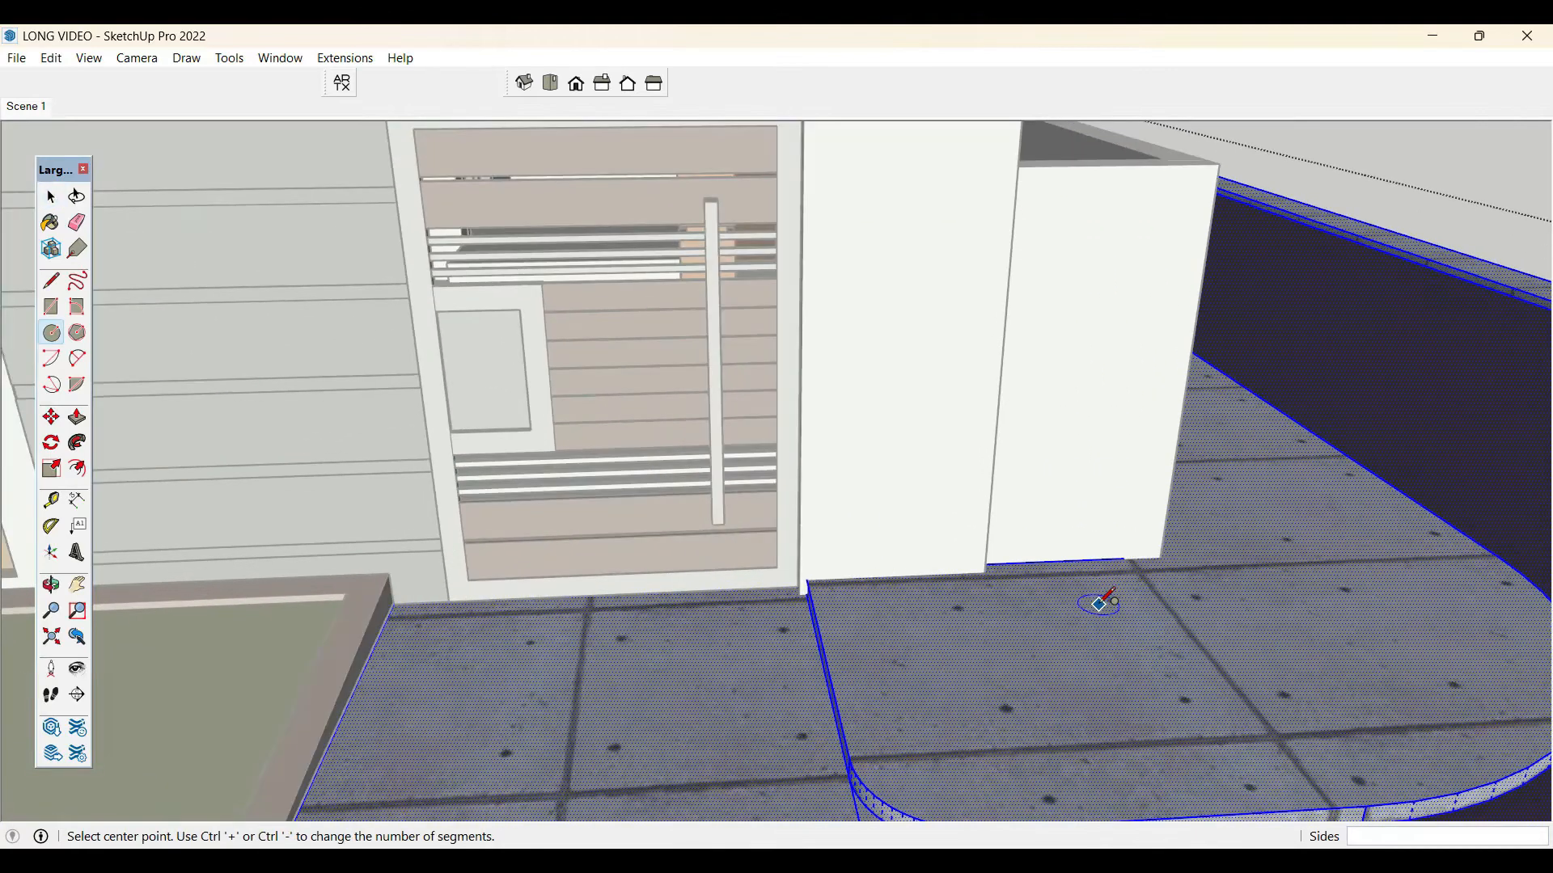
left_click(1098, 604)
left_click(1068, 554)
key("space")
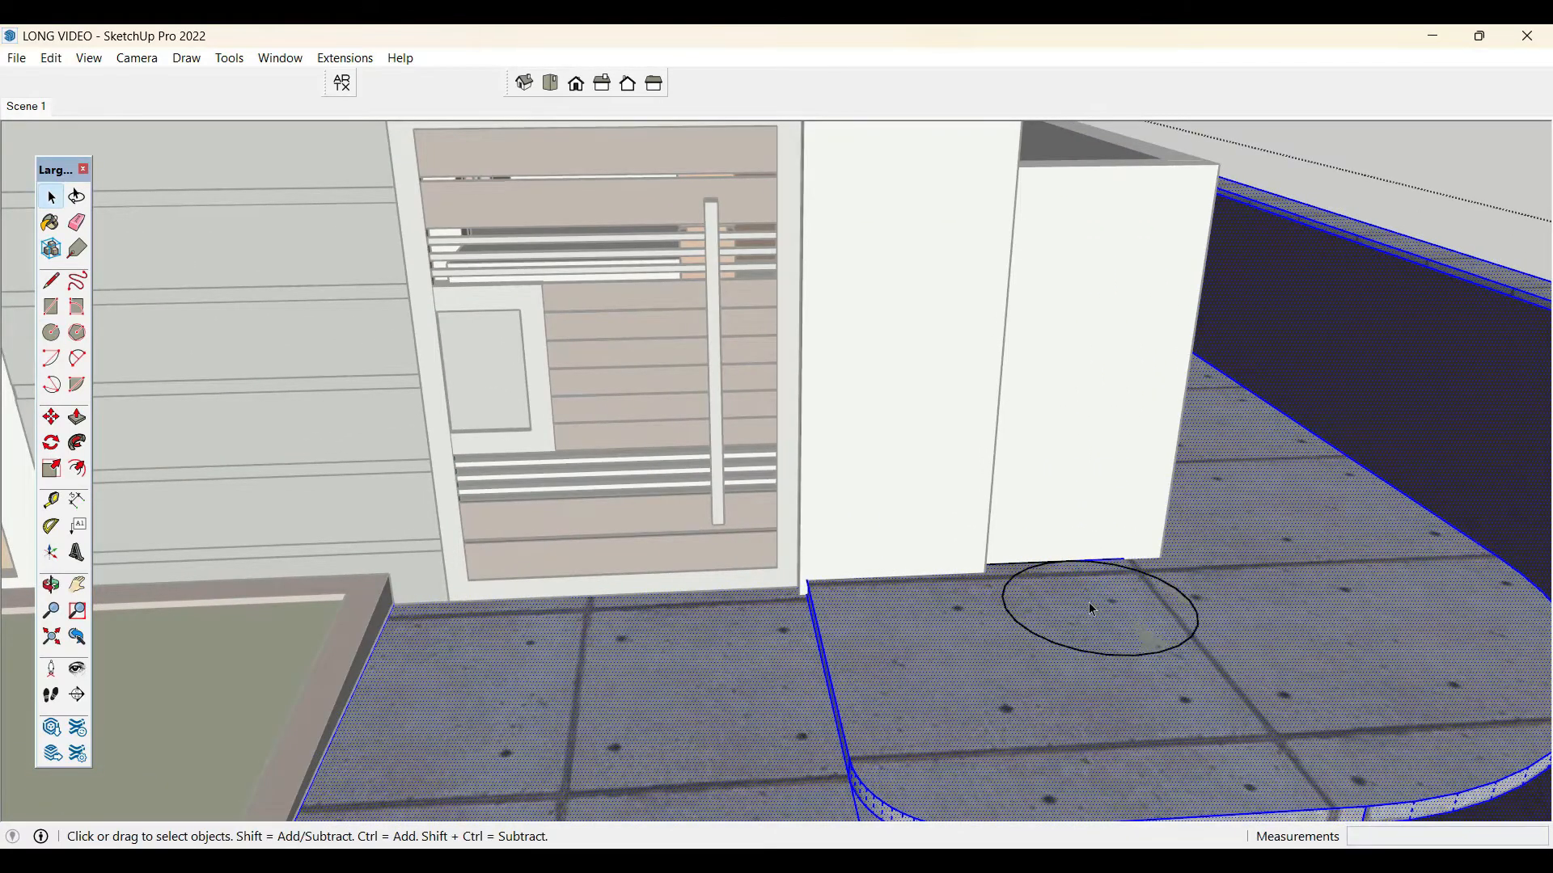
key("p")
left_click(1089, 601)
key("space")
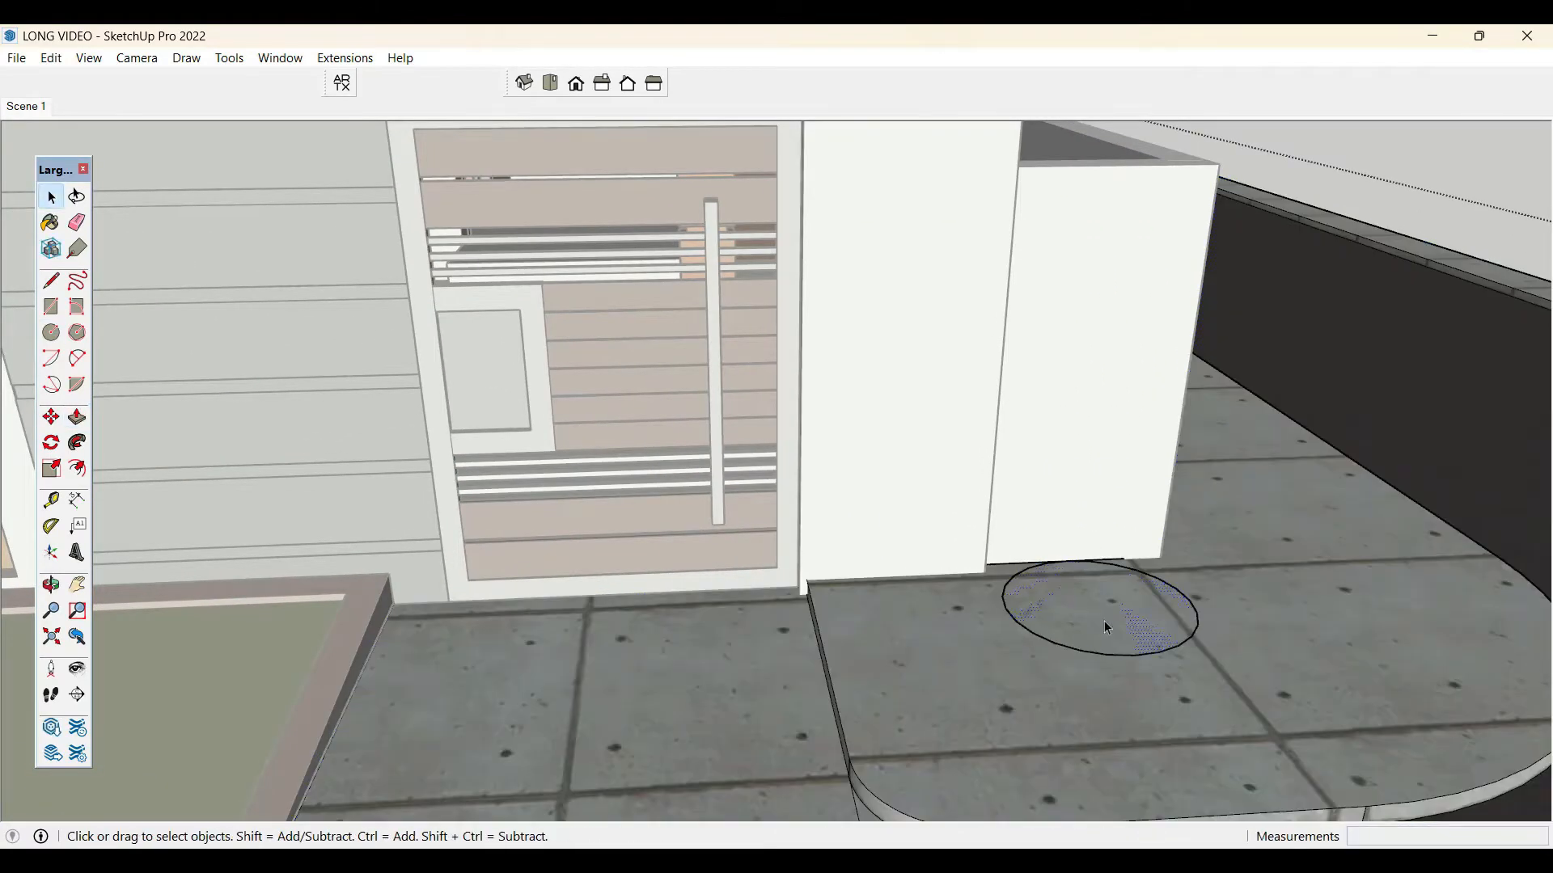
double_click(1103, 619)
key("Delete")
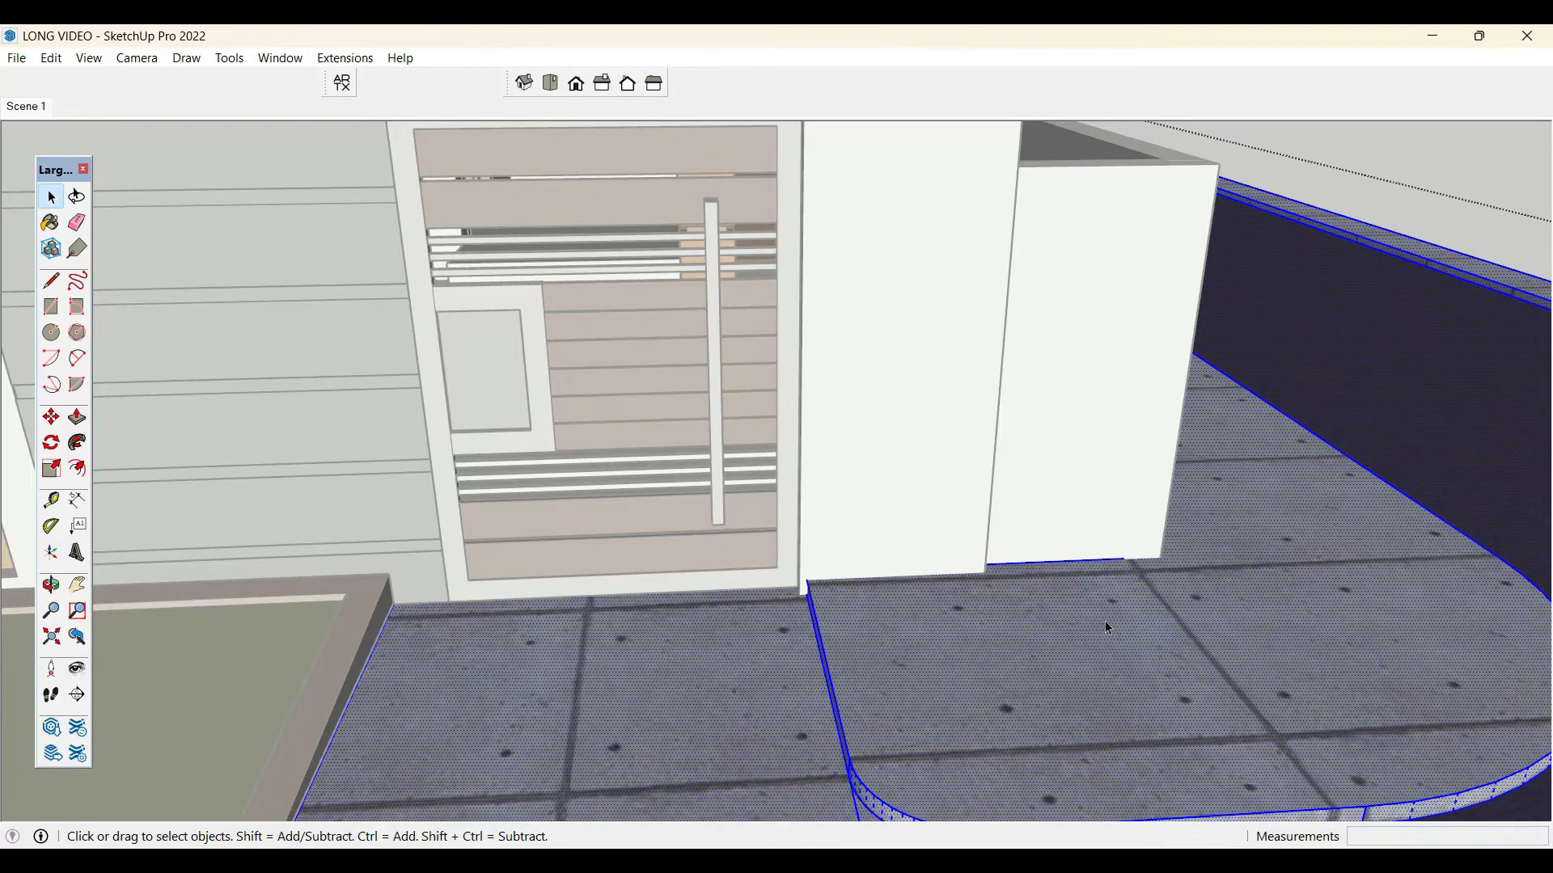
- Draw a circle on the corner footpath in front of the white end wall and push it down about 2 13/16"
key("c")
left_click(1103, 613)
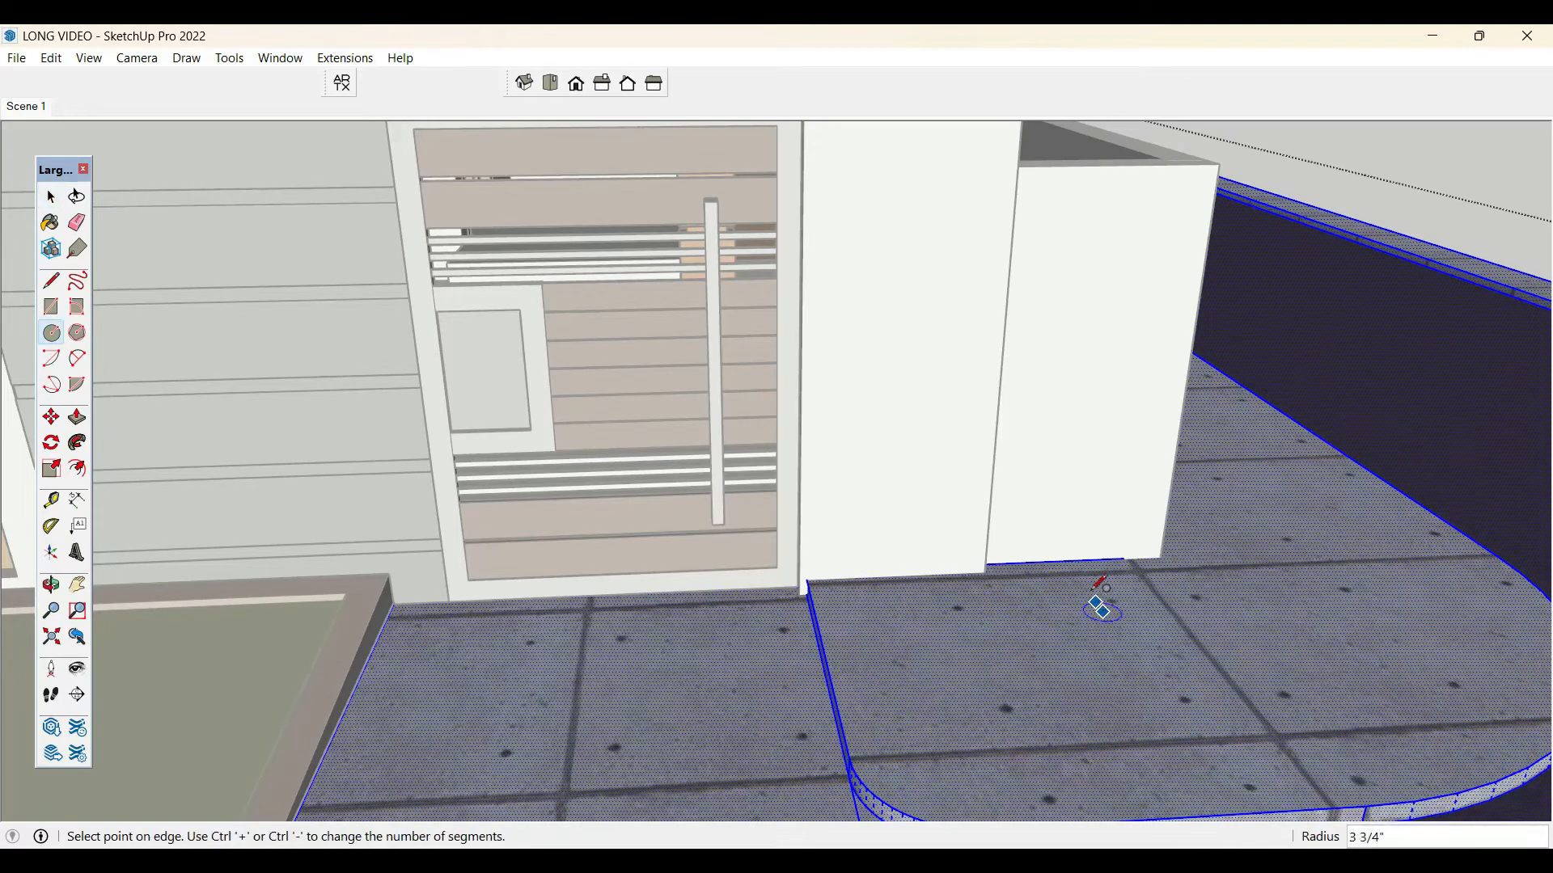
left_click(1190, 616)
key("space")
left_click(1100, 625)
key("p")
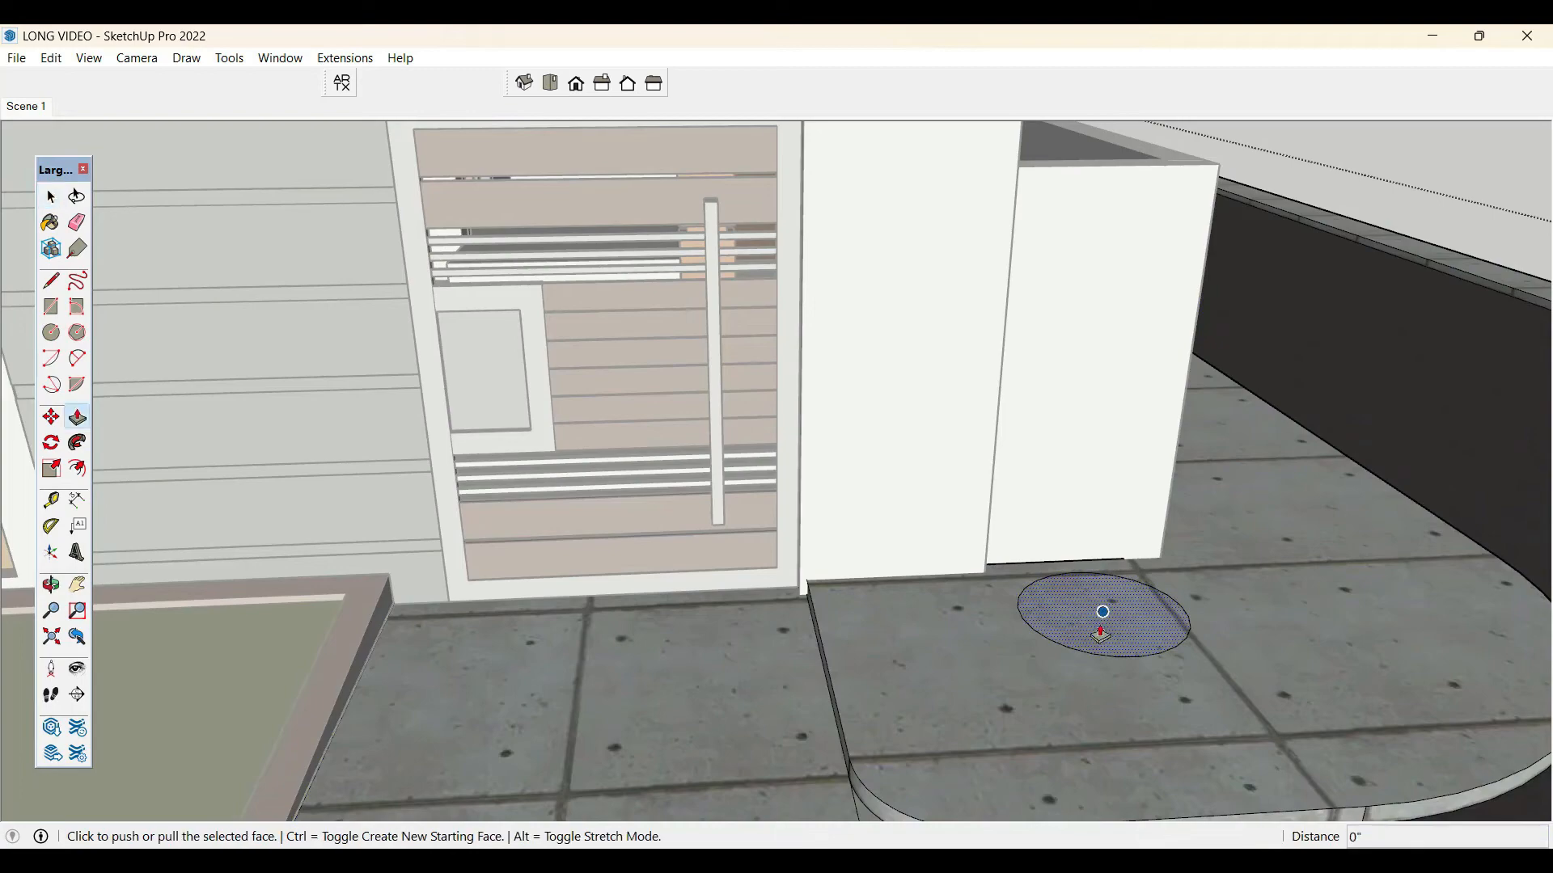
left_click(1099, 628)
left_click(1098, 643)
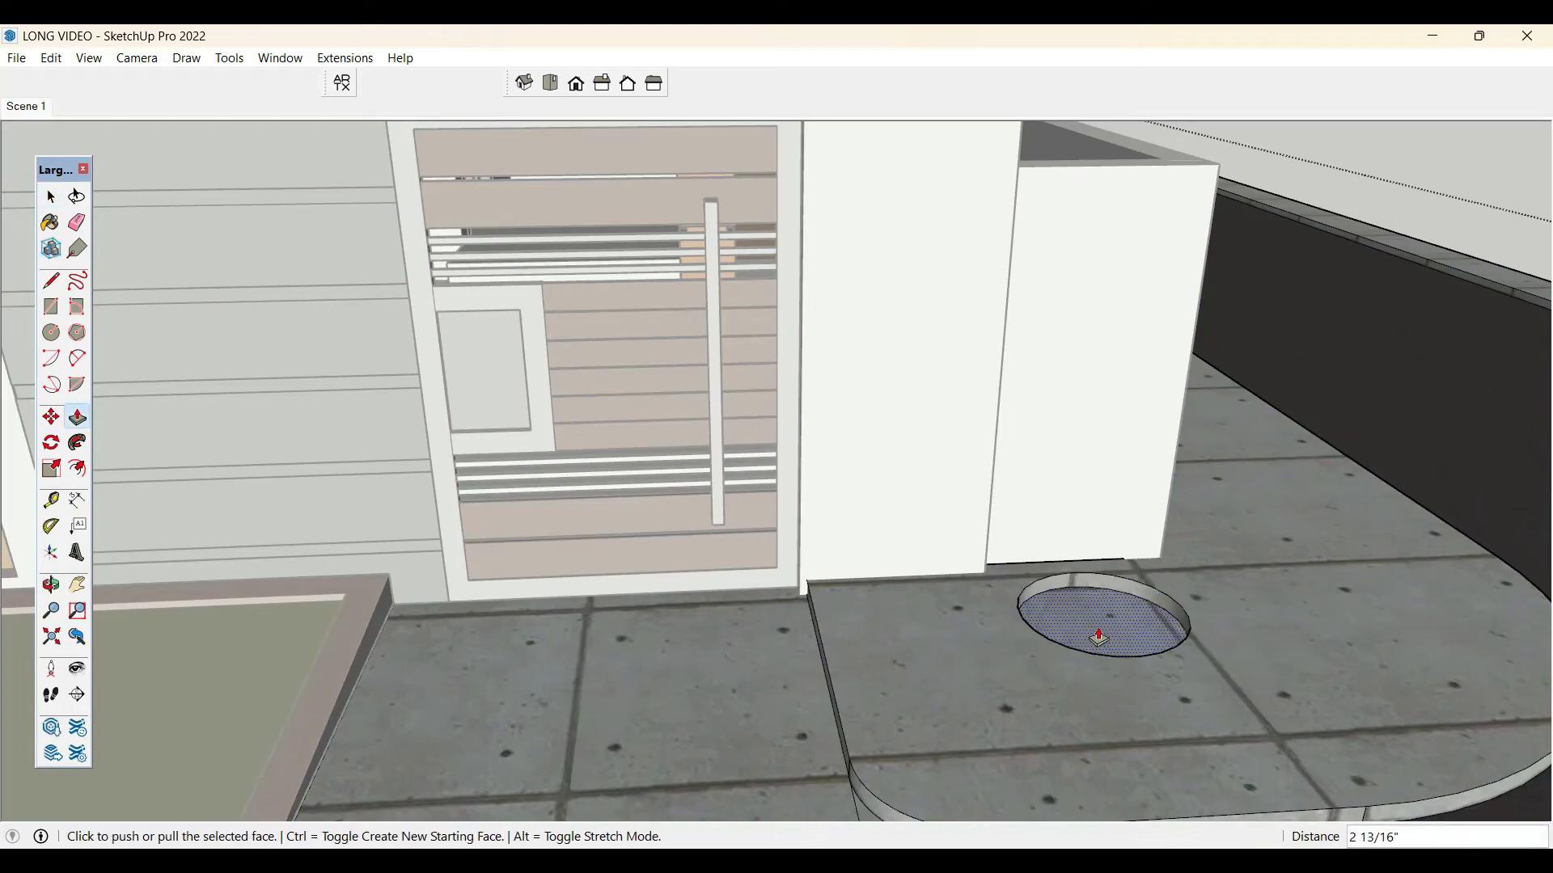
scroll(1104, 602, "up", 2)
scroll(973, 565, "down", 2)
key("space")
- Start saving the model as a new file and choose the Desktop as its folder
scroll(972, 565, "down", 5)
middle_click_drag(1078, 544, 1112, 579)
scroll(1112, 580, "down", 6)
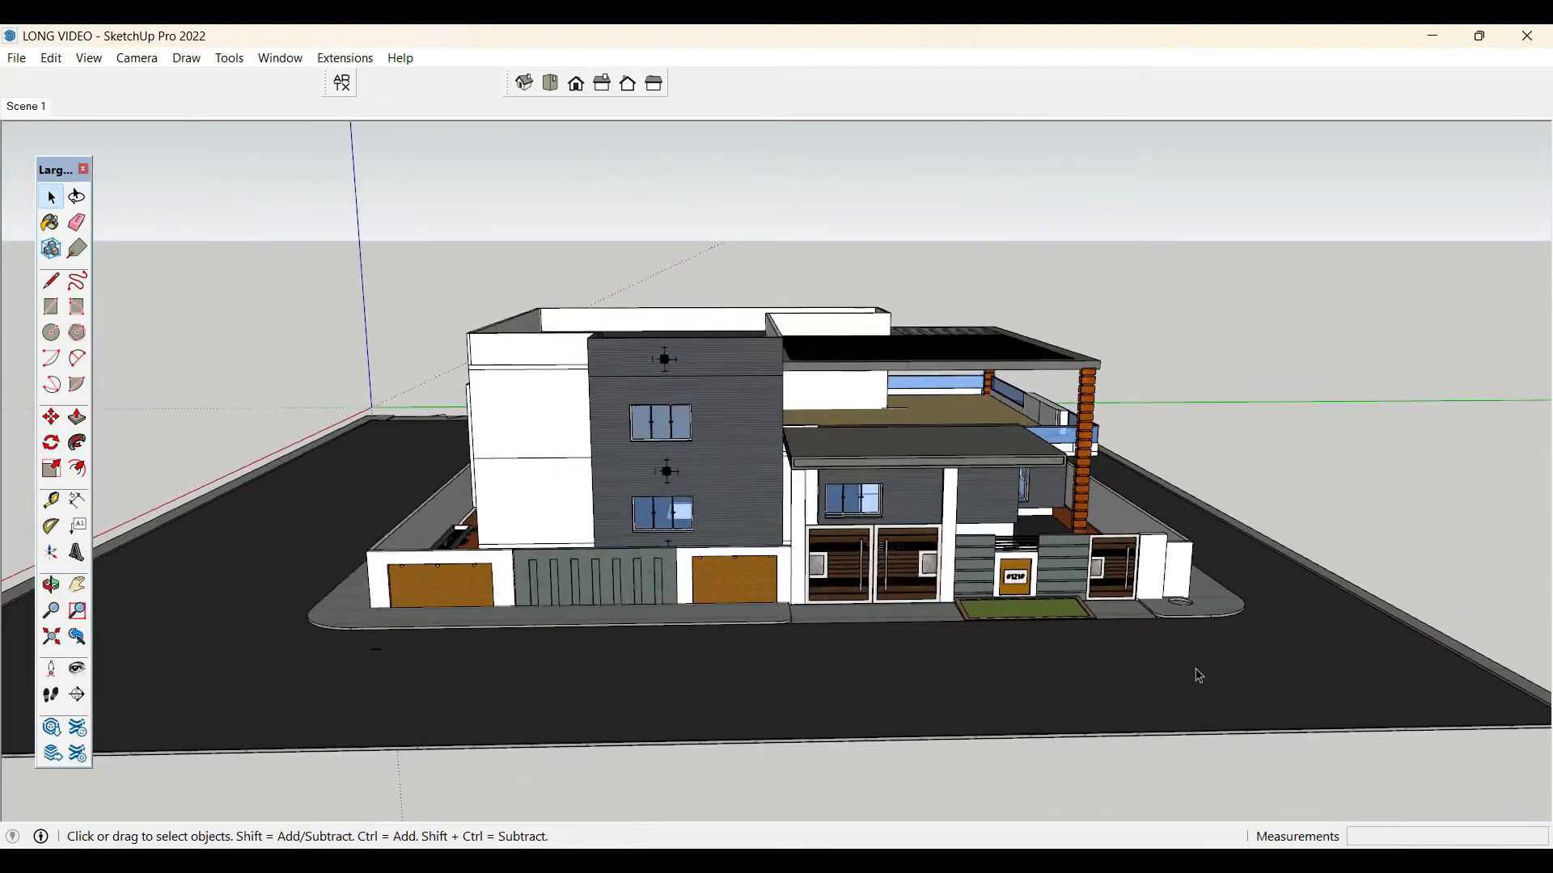
middle_click_drag(1196, 672, 1077, 546)
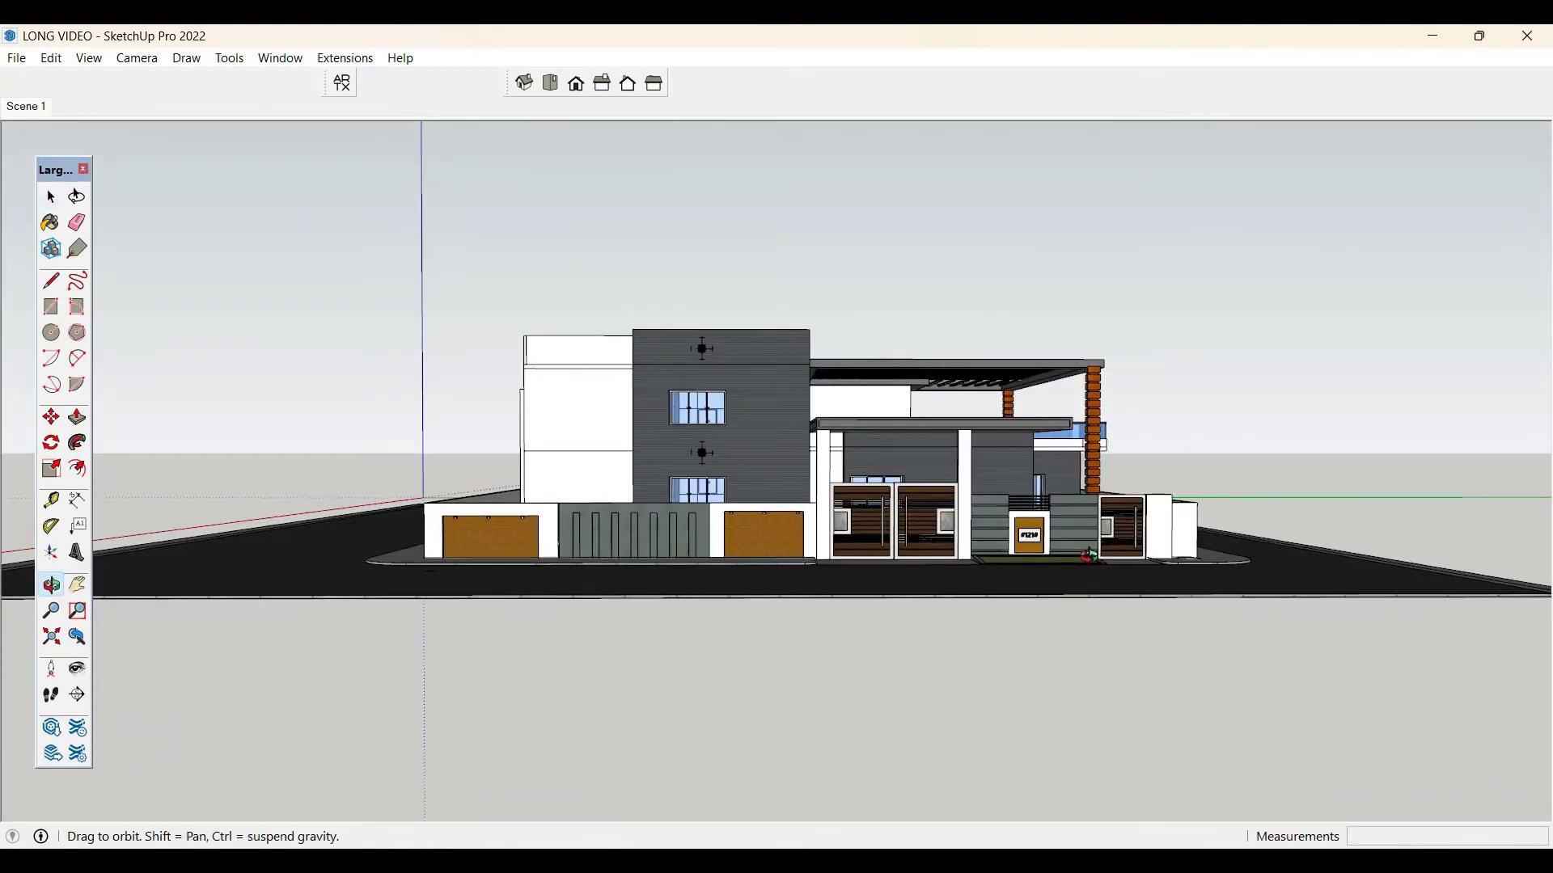
scroll(960, 527, "up", 3)
left_click(17, 58)
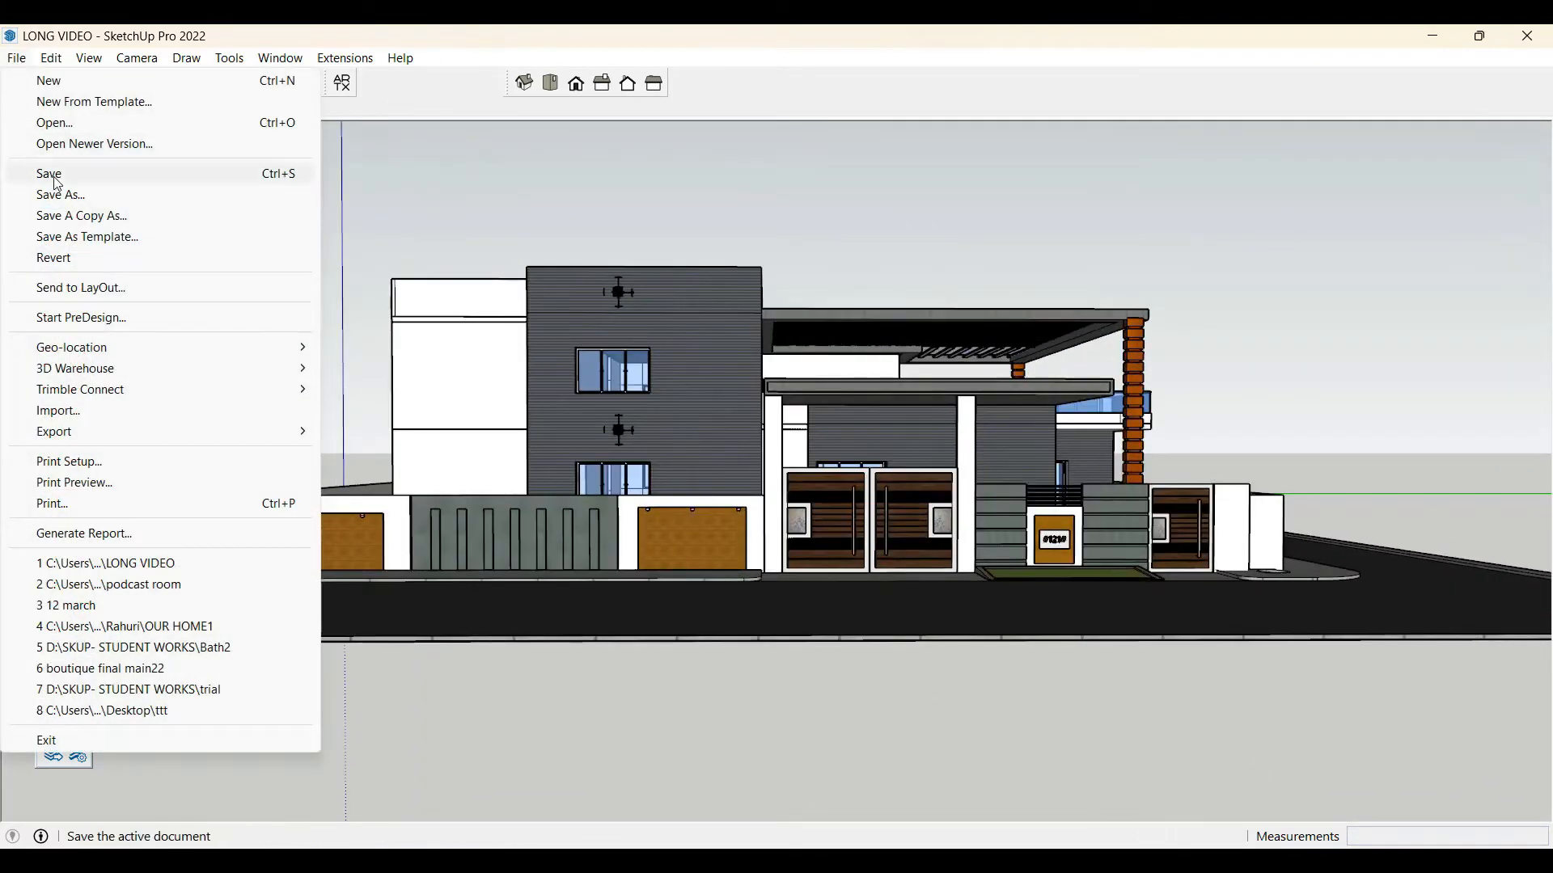
left_click(51, 196)
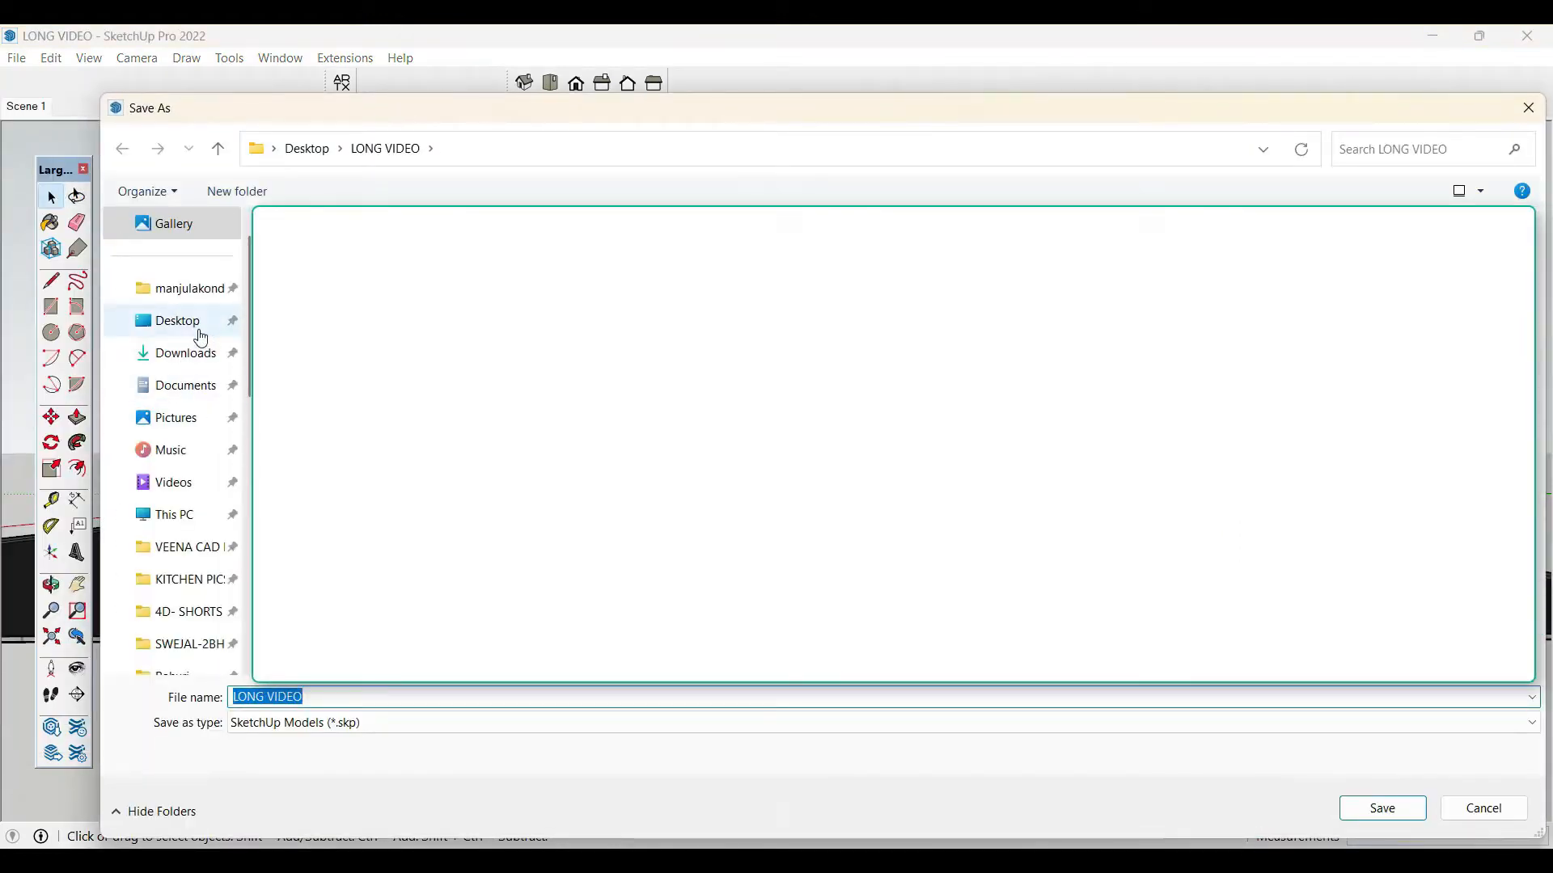
left_click(202, 336)
triple_click(374, 697)
key("BackSpace")
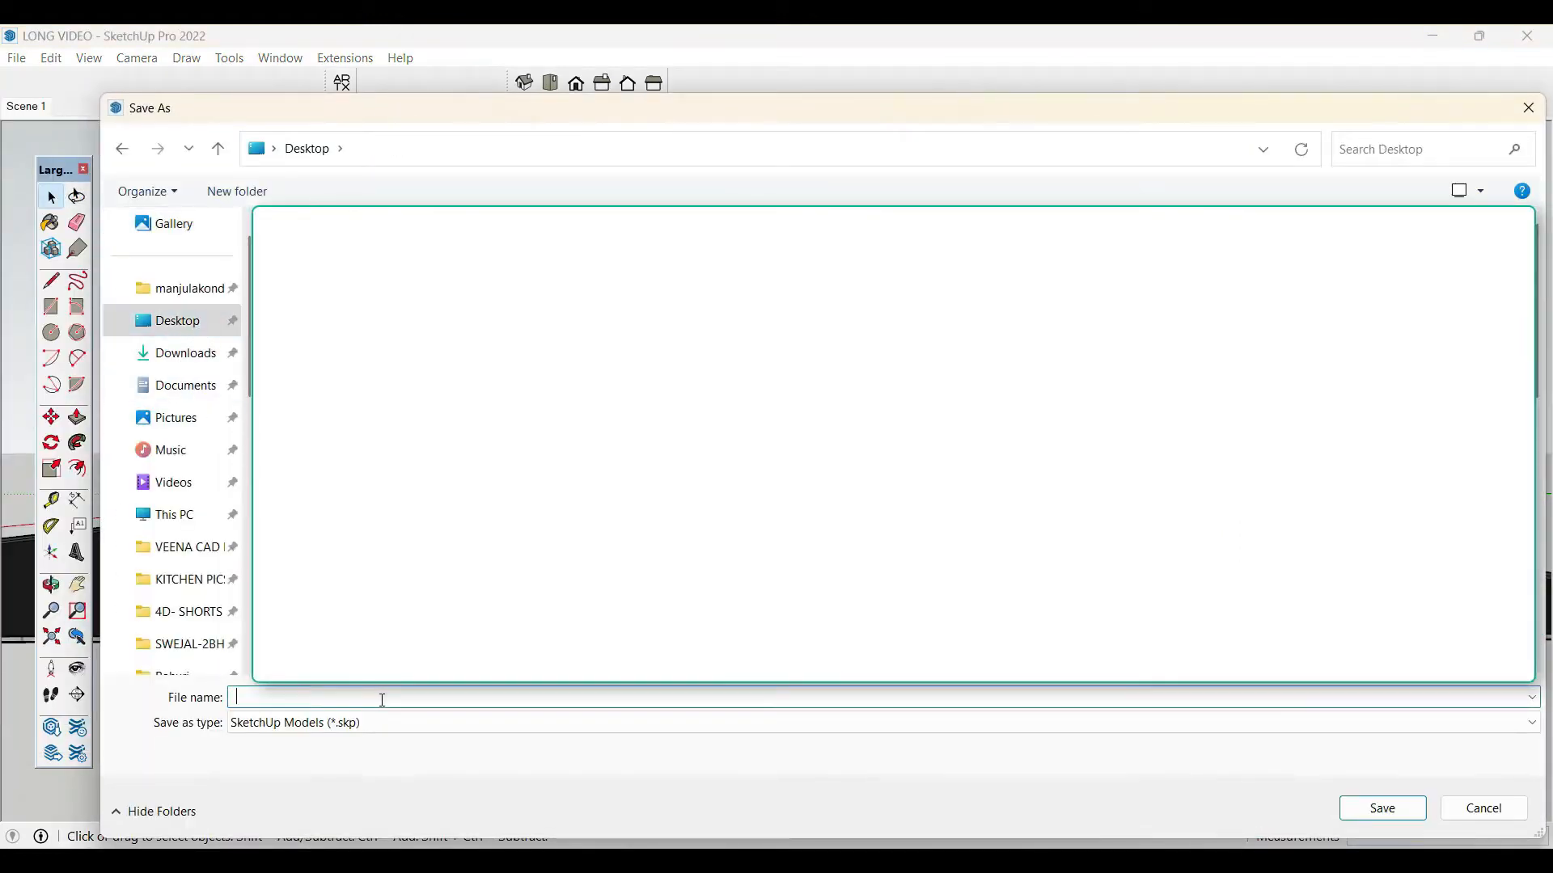
key("ctrl+z")
key("BackSpace")
key("ctrl+z")
left_click(430, 794)
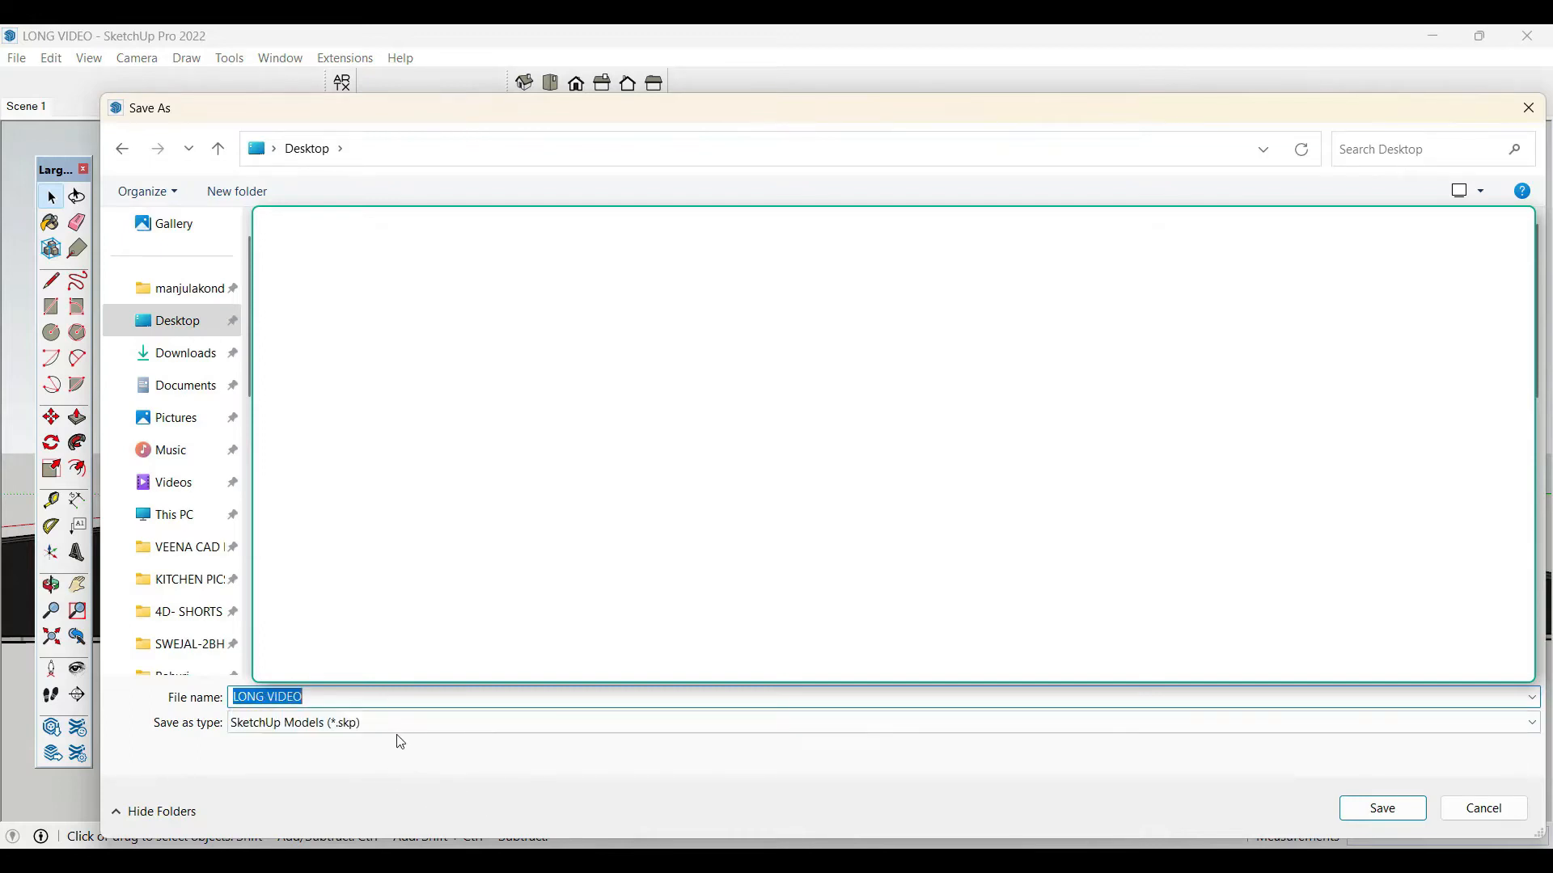
- Set the file type to SketchUp 8, name the file LONG VIDEO 8 and save it
left_click(405, 727)
left_click(392, 620)
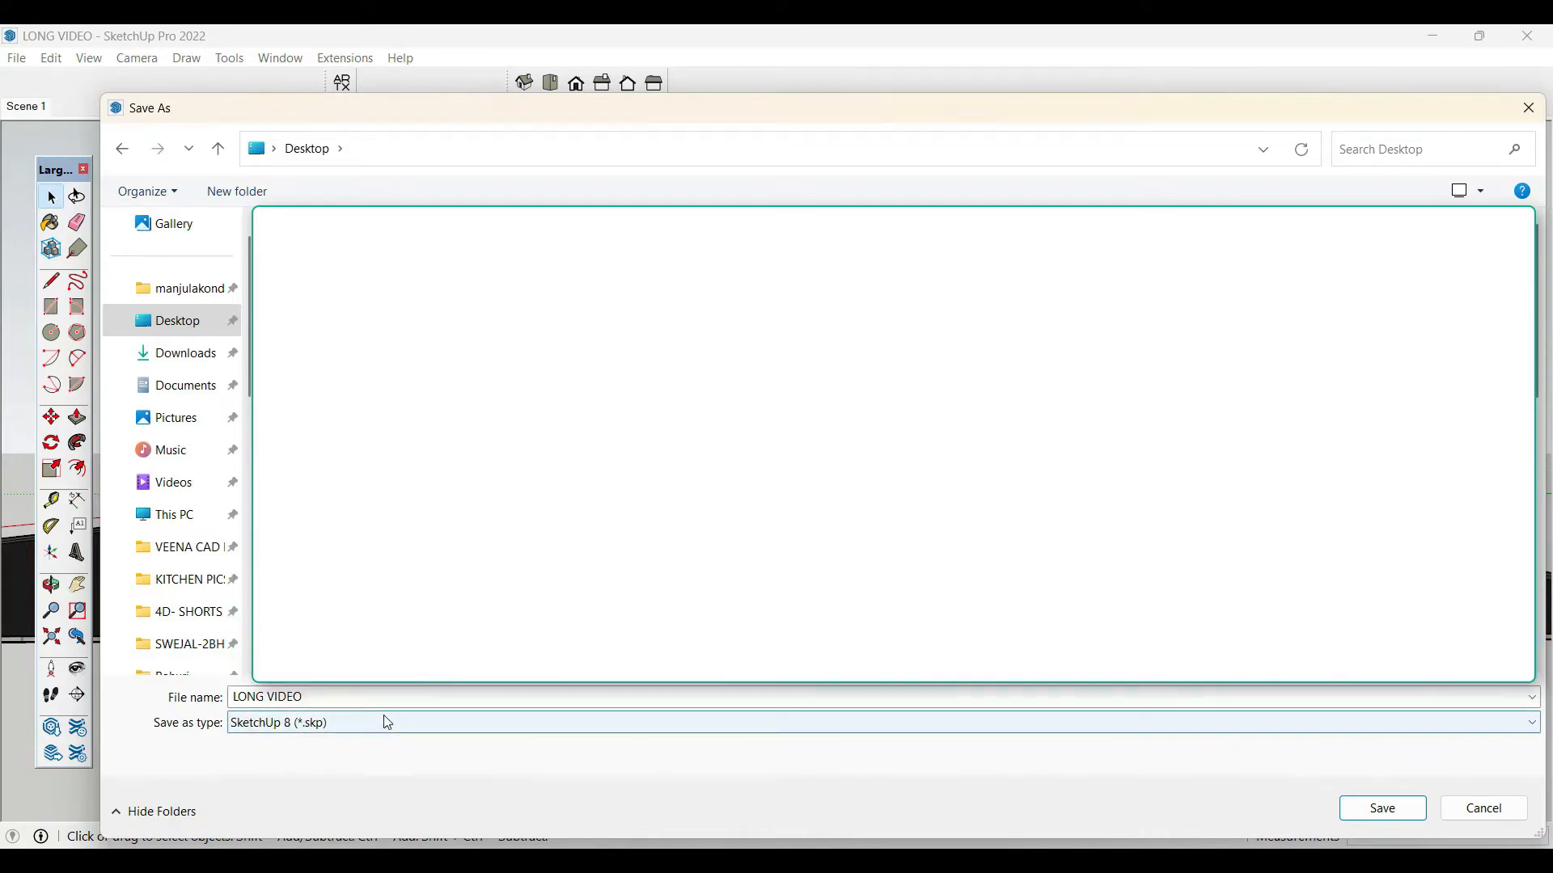
double_click(403, 697)
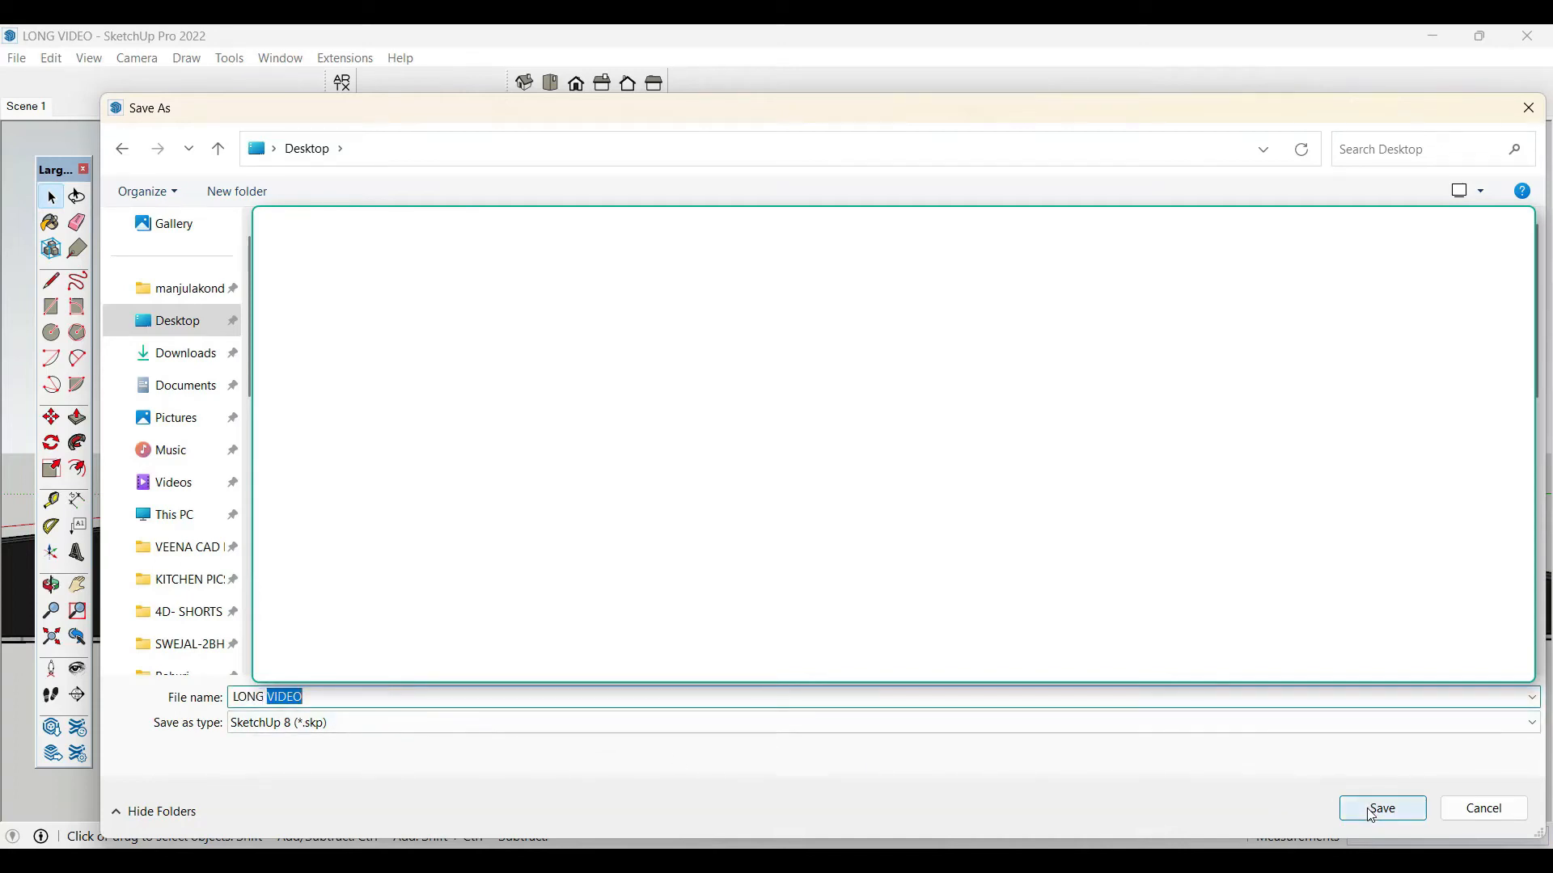
left_click(353, 697)
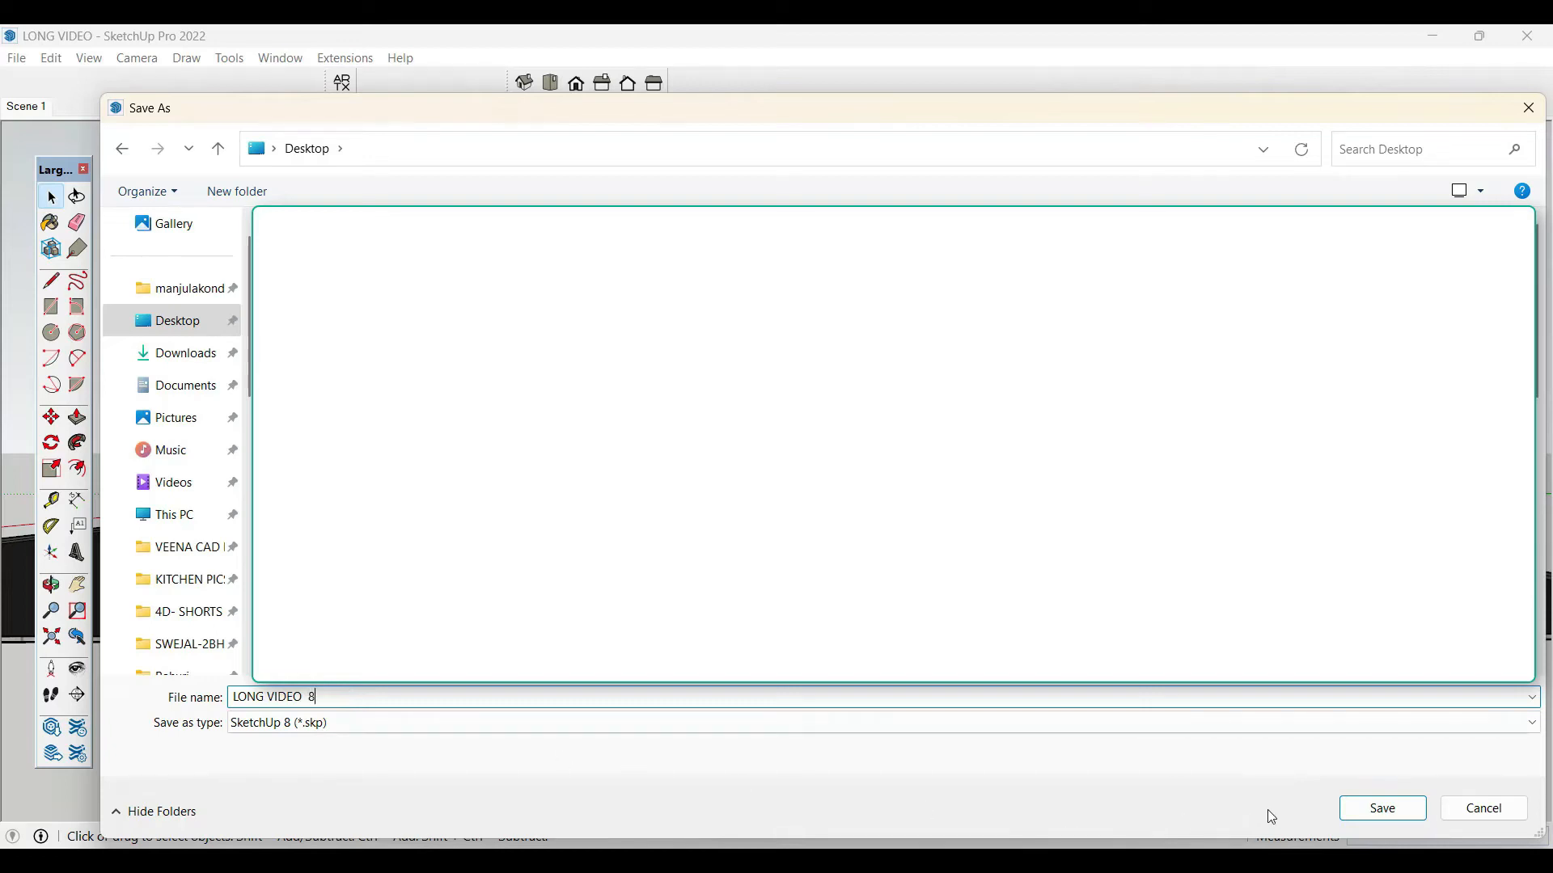
left_click(1379, 813)
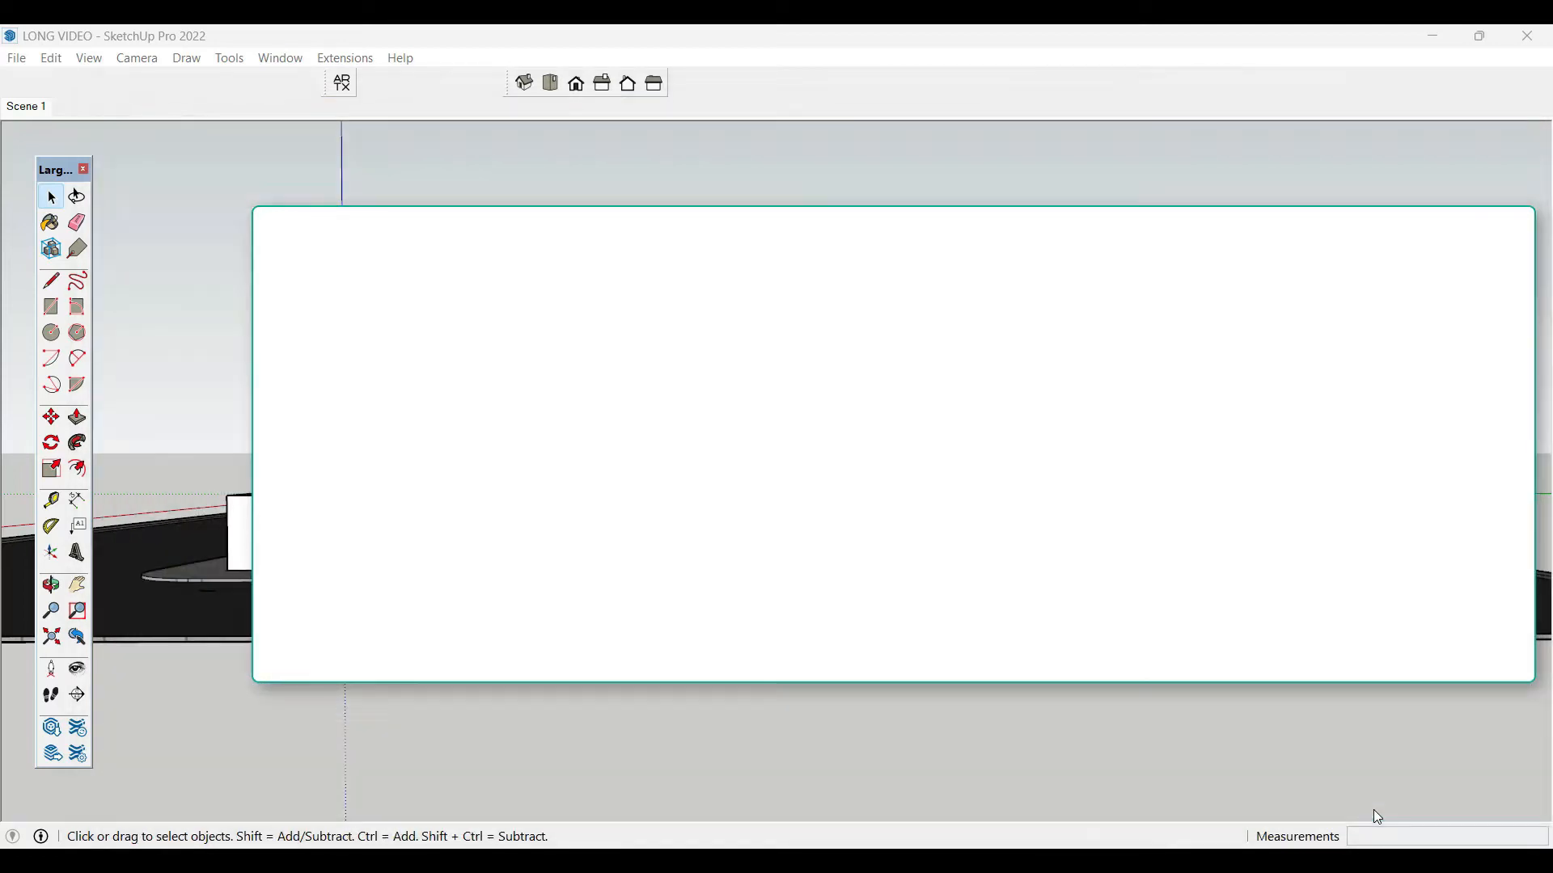
- Move the porch roof slab above the double gate straight down about 2' 6"
scroll(808, 436, "down", 5)
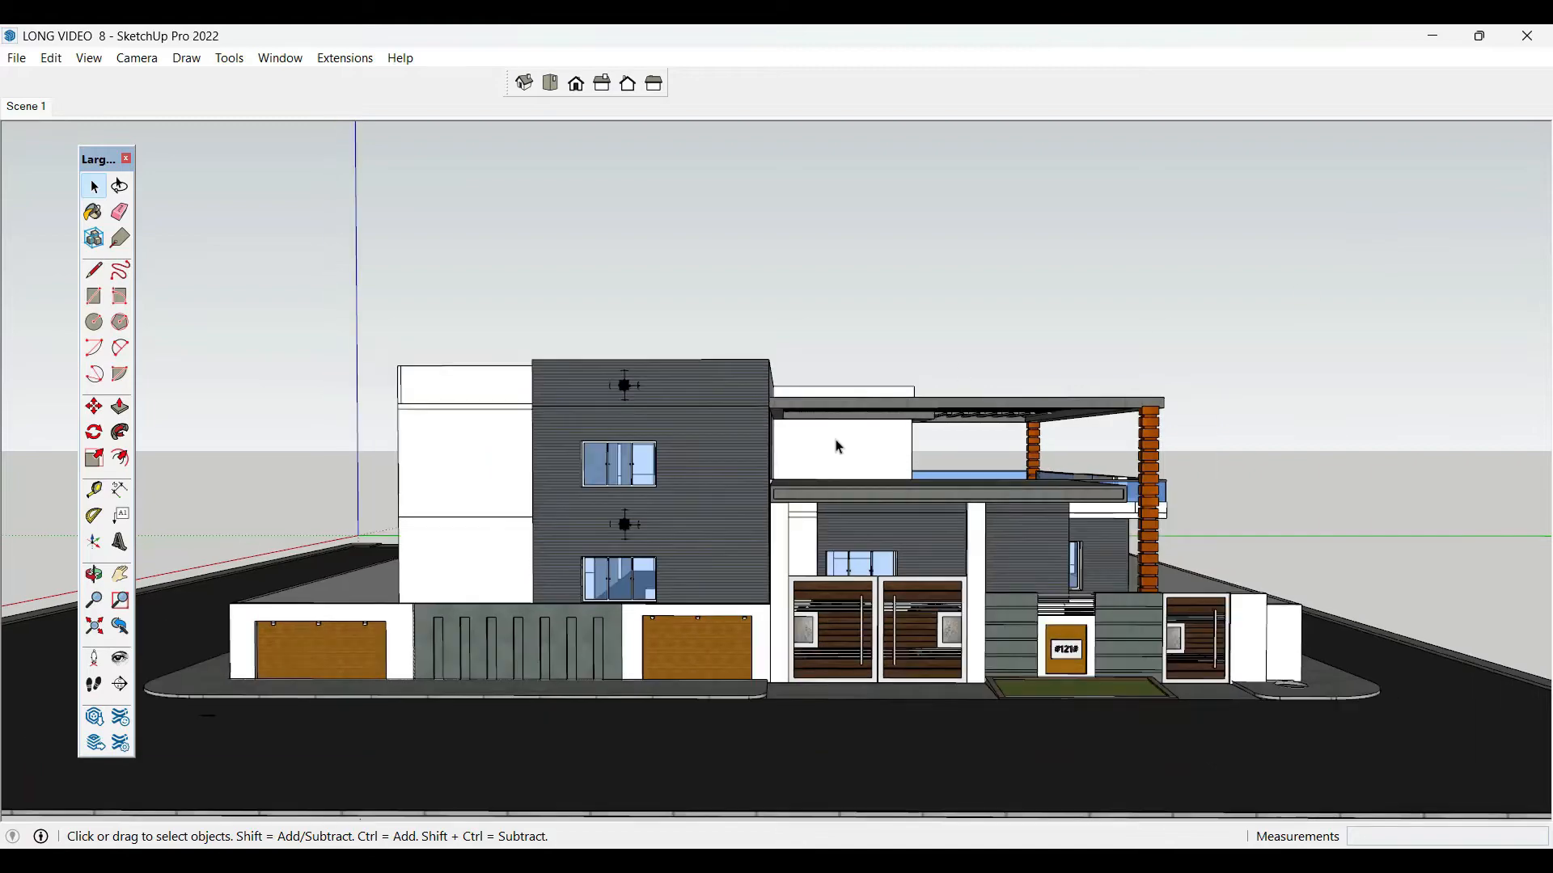
middle_click_drag(809, 441, 823, 485)
scroll(925, 511, "up", 5)
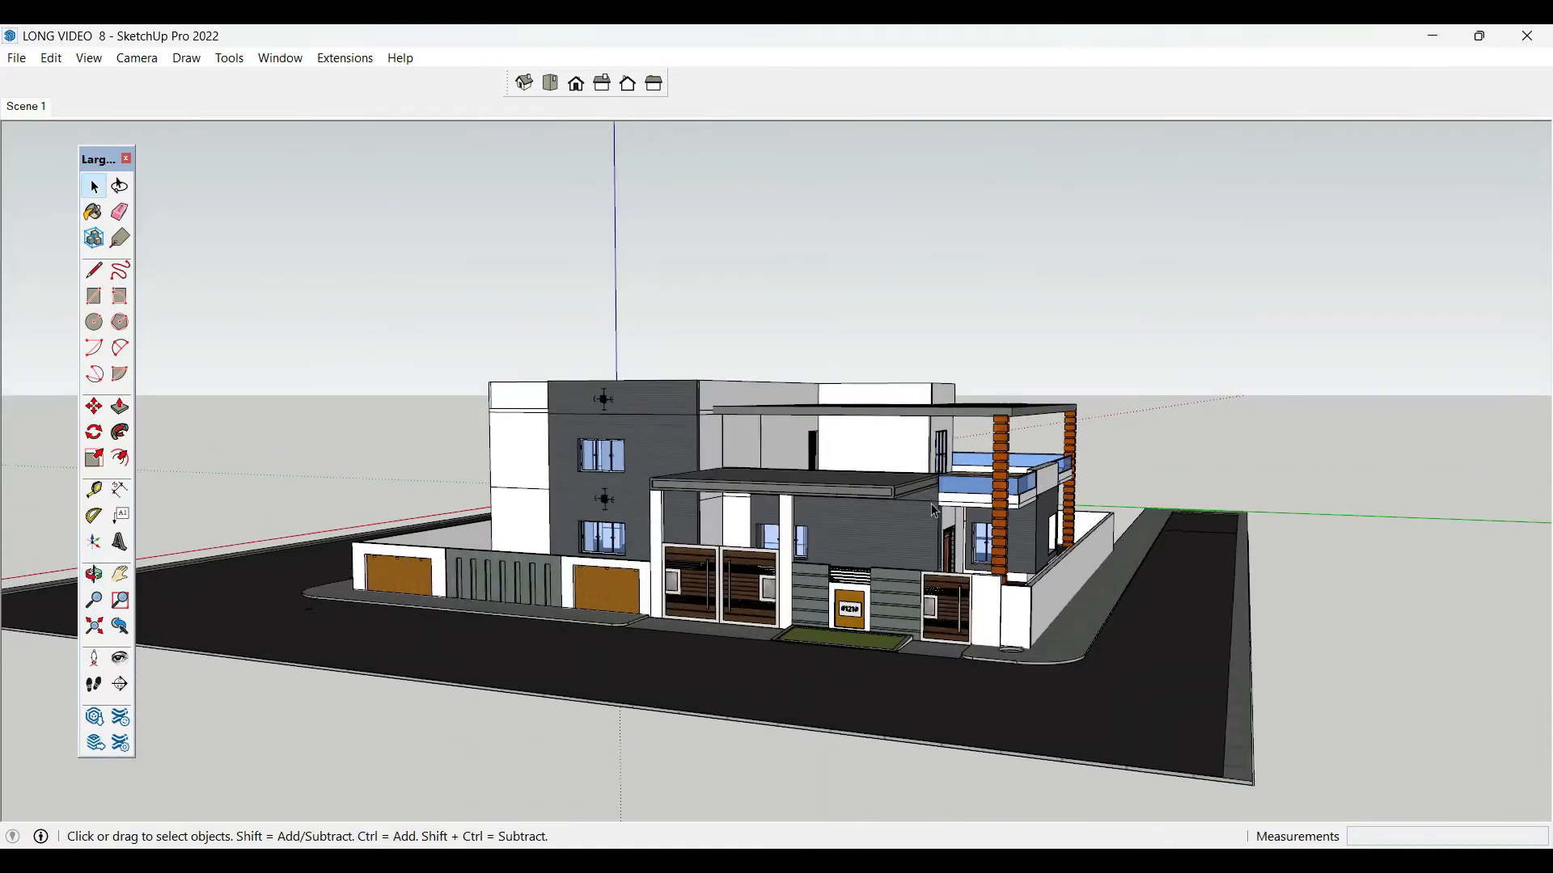
middle_click_drag(930, 517, 942, 503)
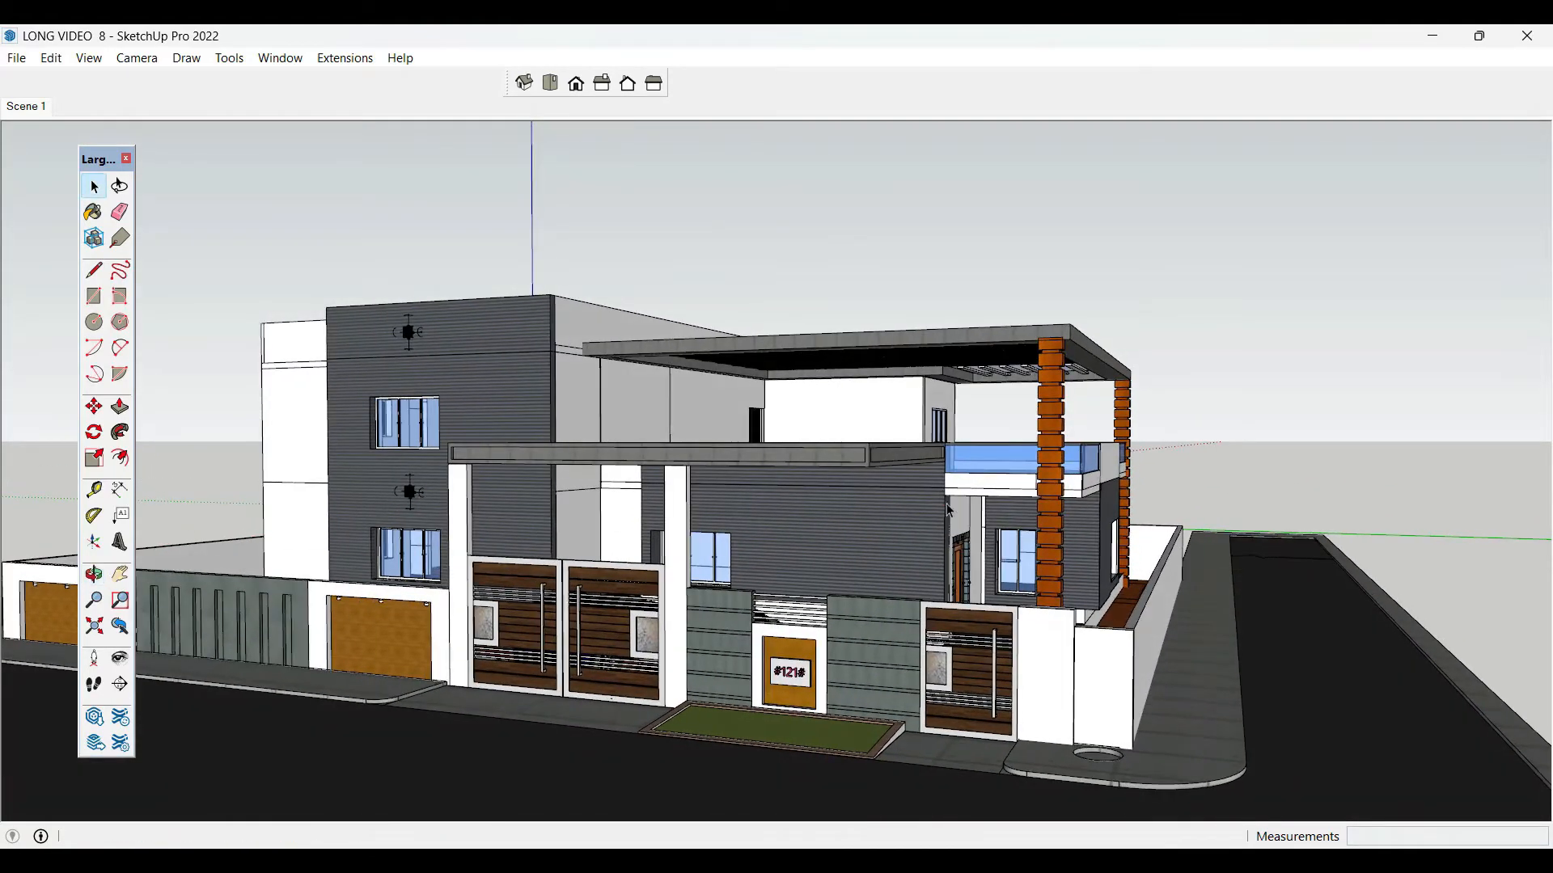
scroll(942, 502, "down", 3)
middle_click_drag(752, 475, 728, 514)
scroll(729, 516, "up", 3)
left_click(730, 515)
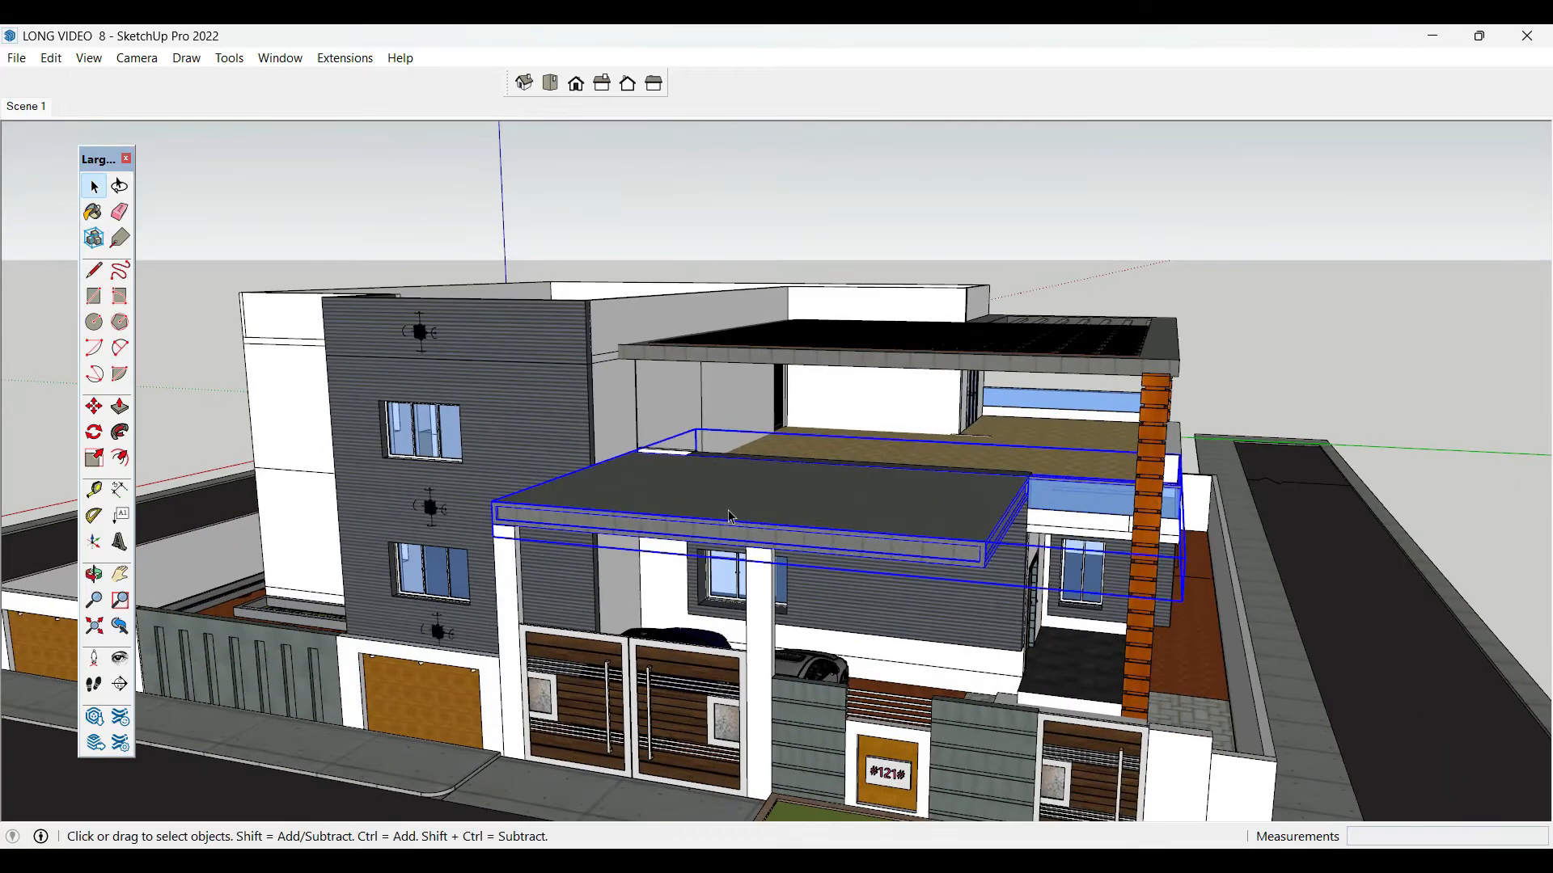
key("m")
left_click(683, 524)
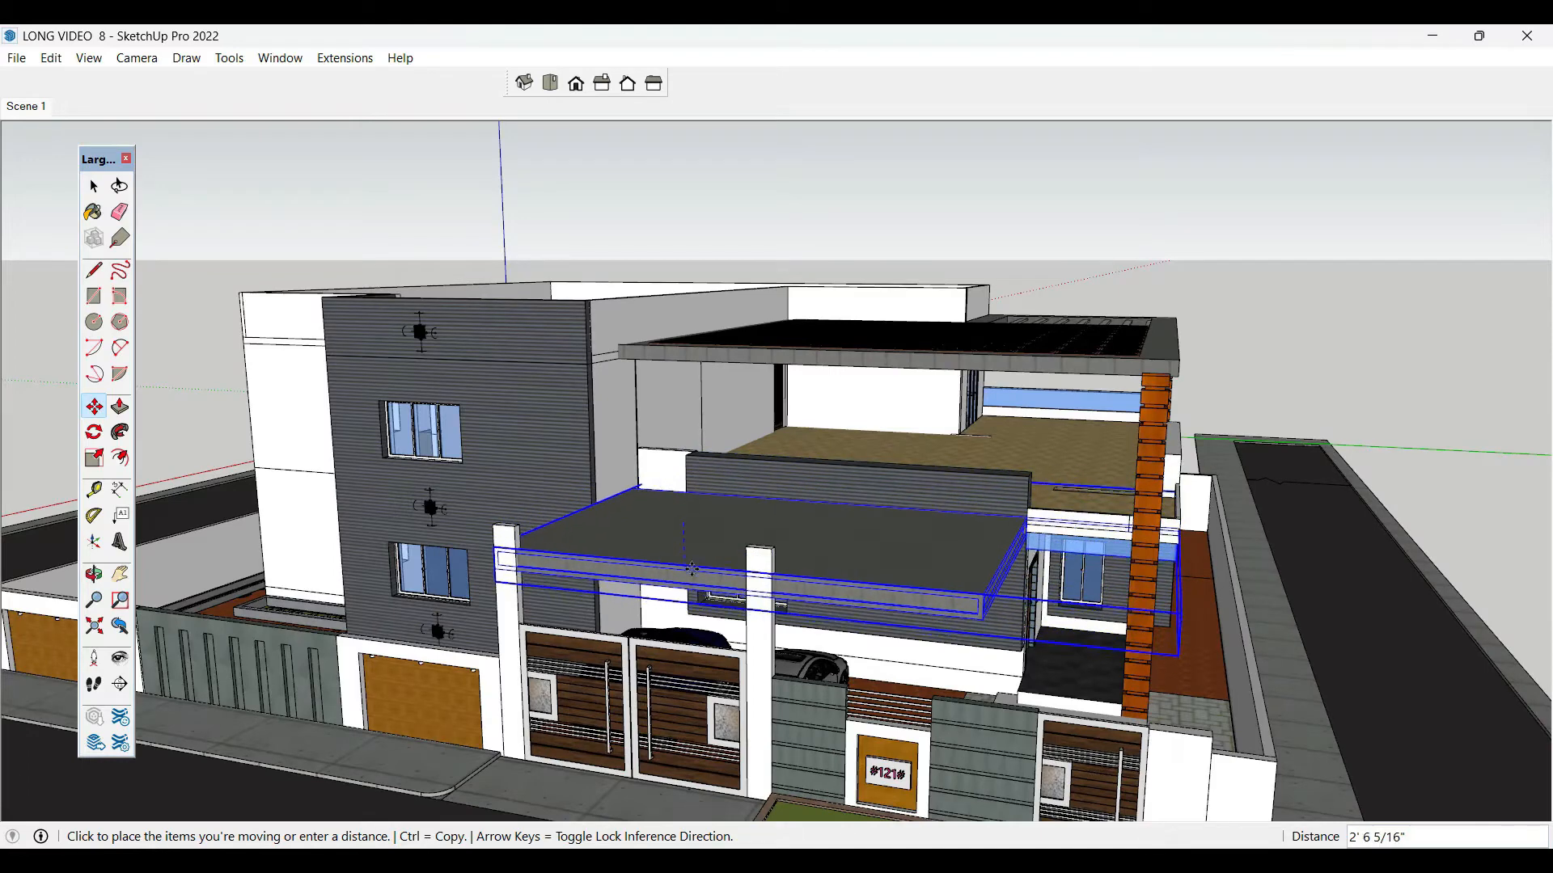
left_click(691, 569)
key("space")
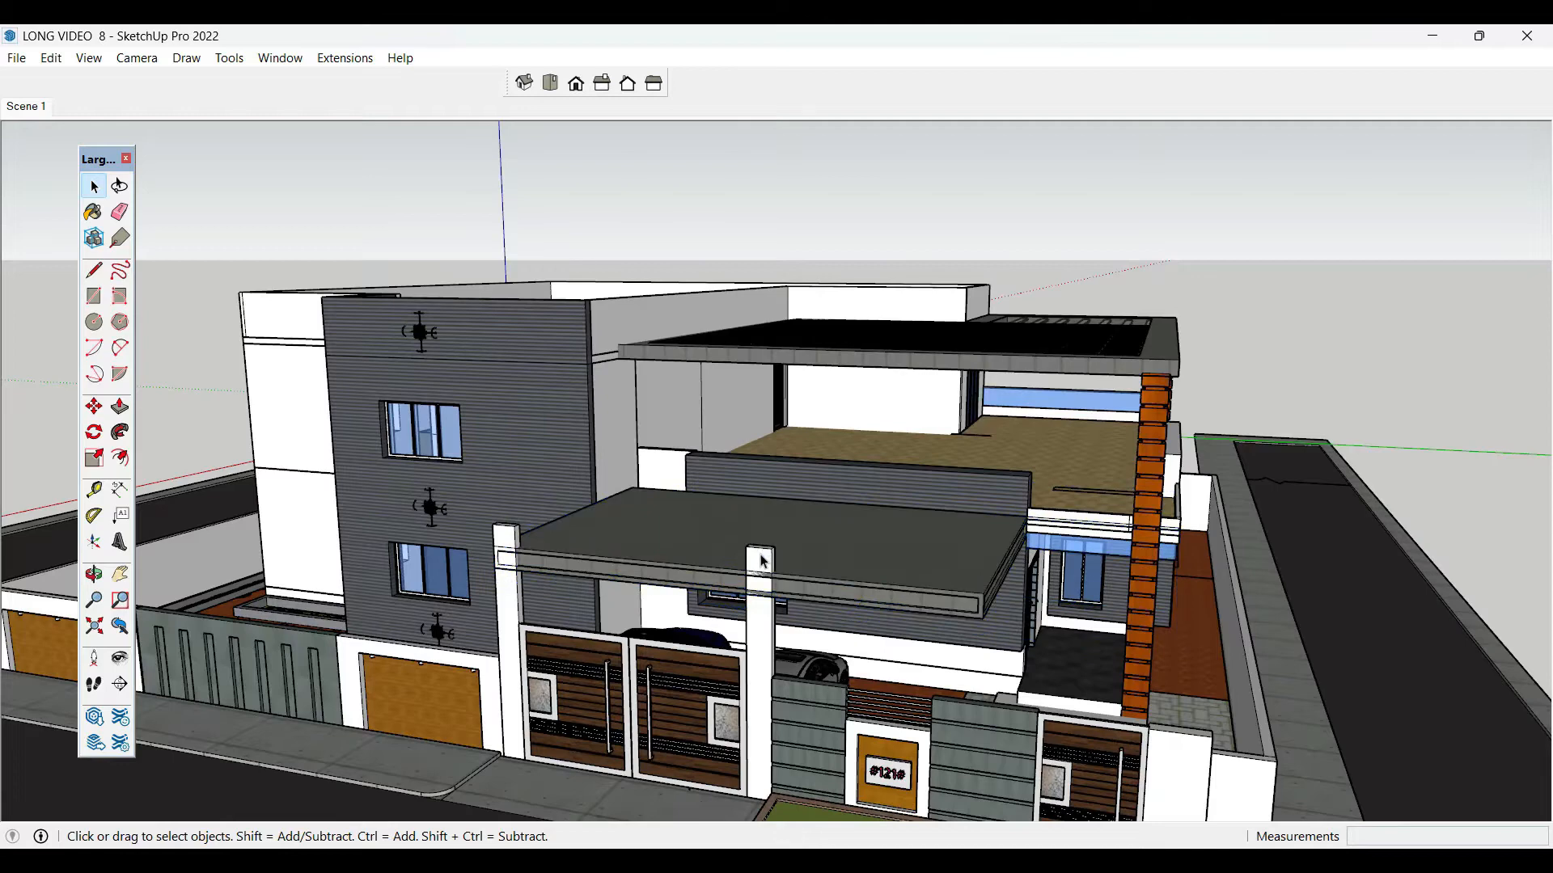
- Open the porch column group, push the column tops down about 2' 5 1/4" to below the lowered slab, and close the group
left_click(763, 560)
double_click(764, 559)
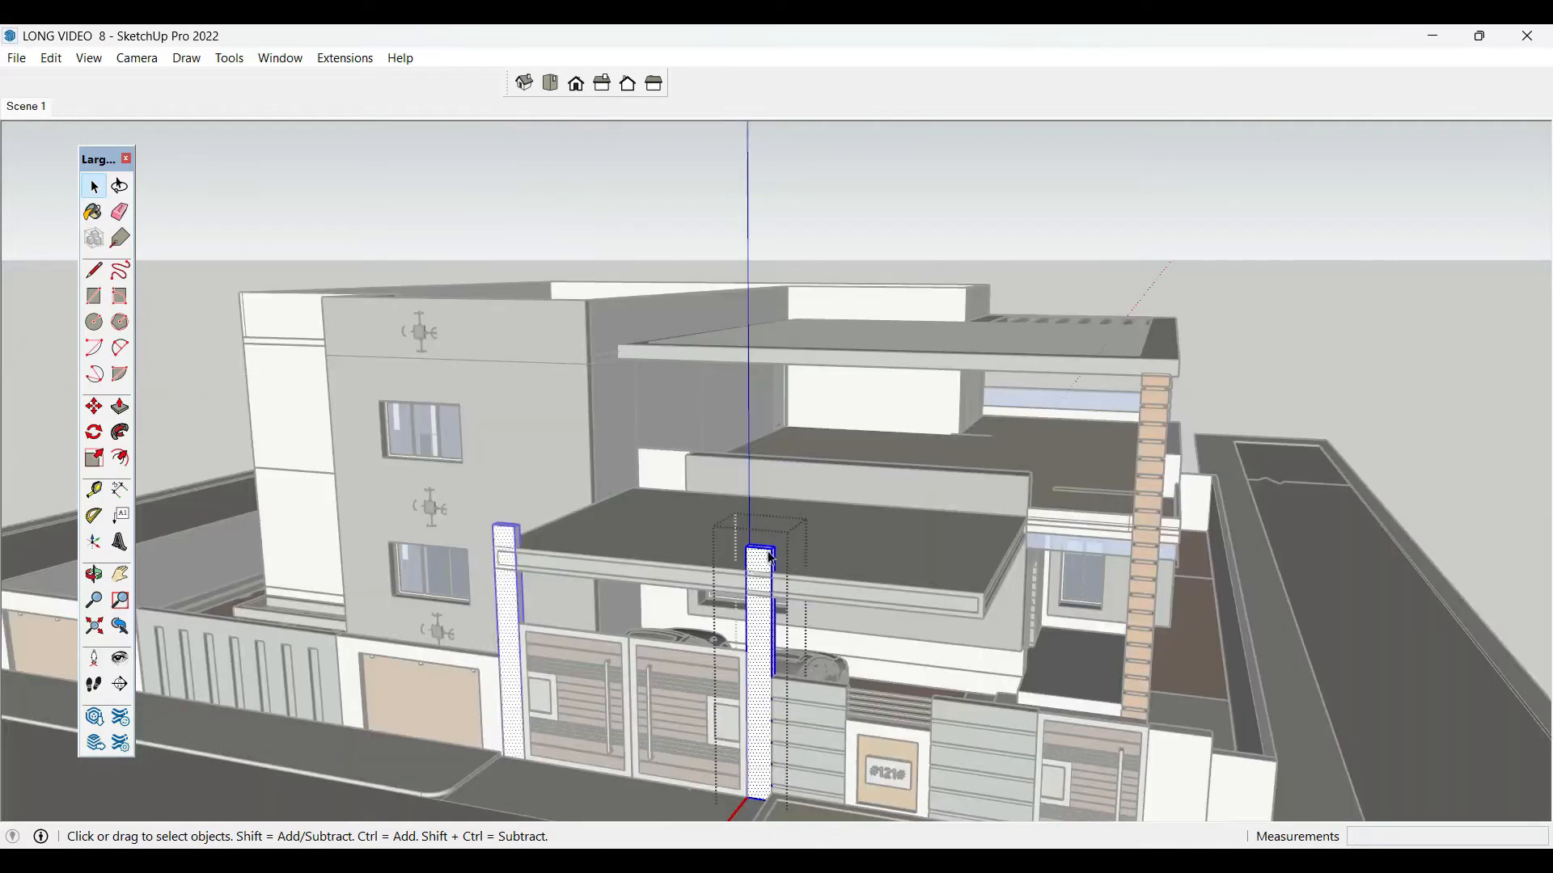
key("p")
scroll(768, 558, "up", 3)
left_click(760, 566)
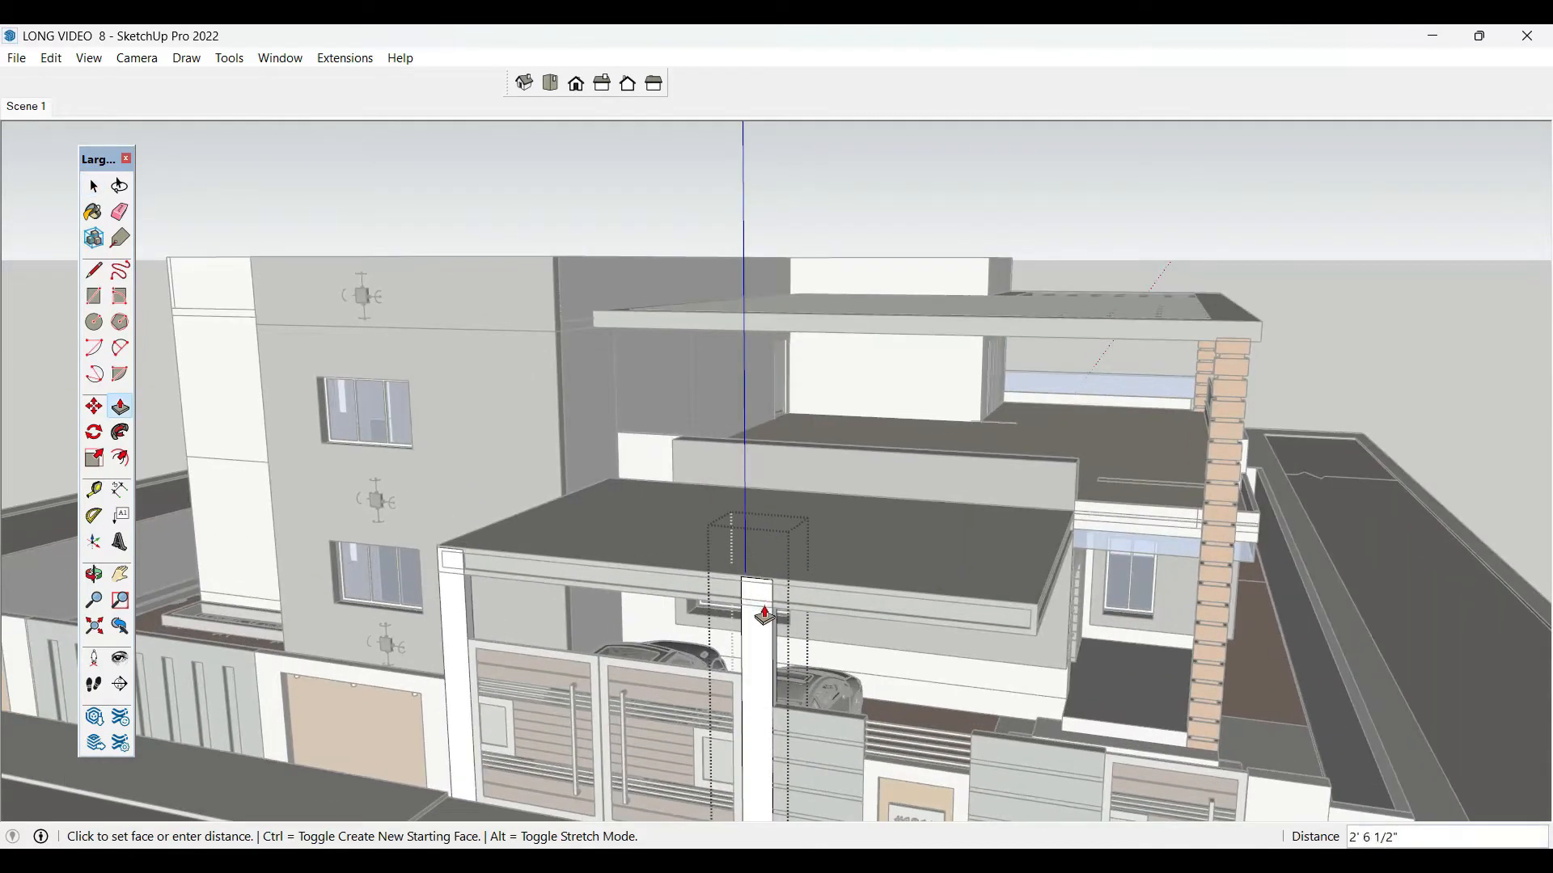
left_click(764, 613)
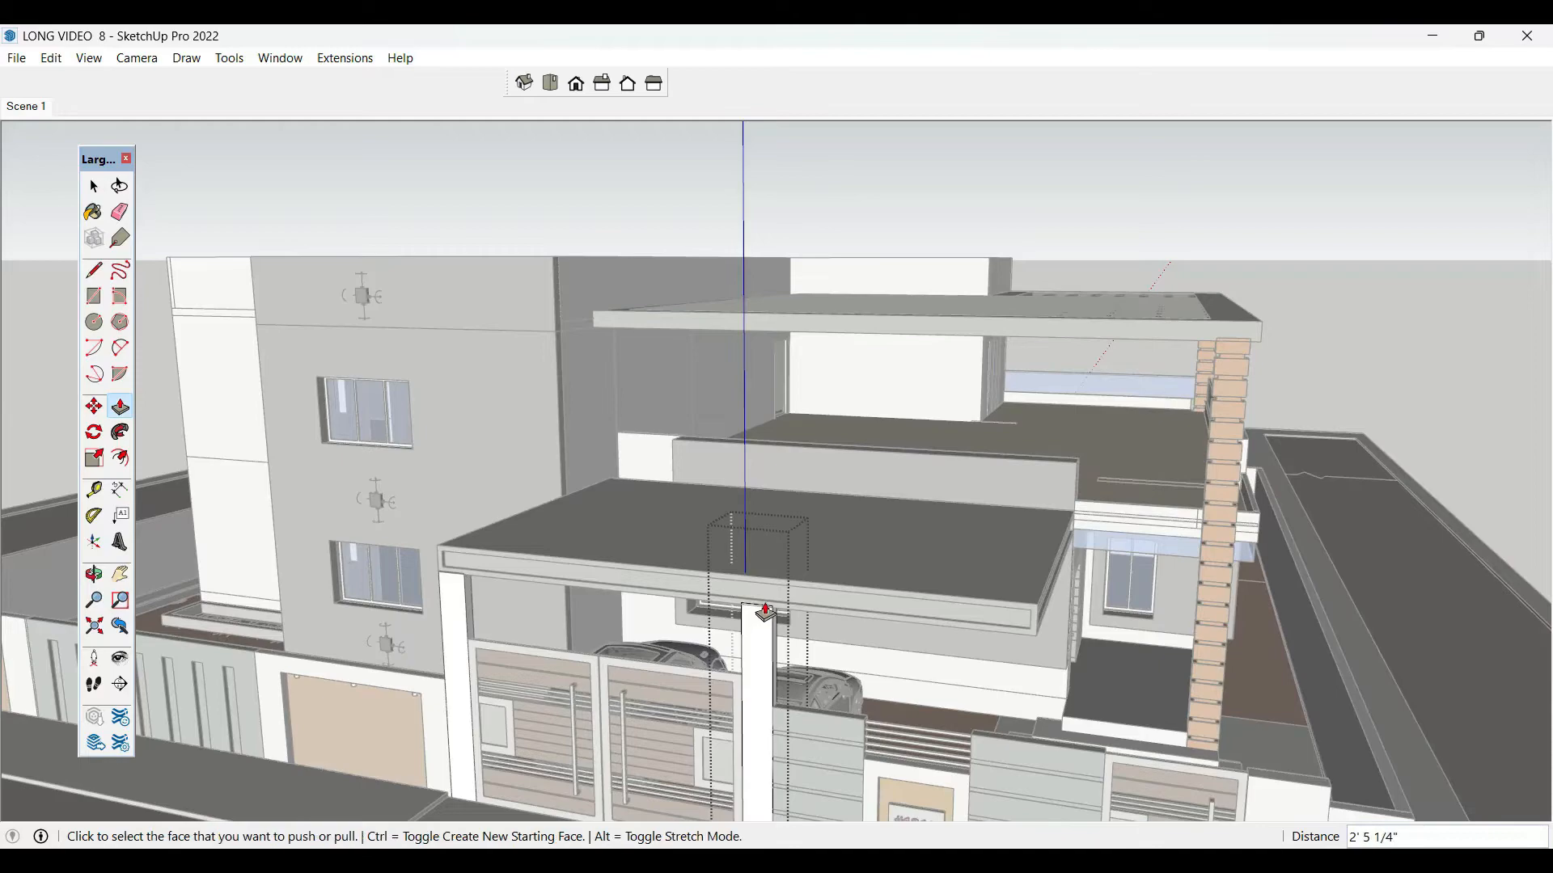
key("space")
left_click(865, 206)
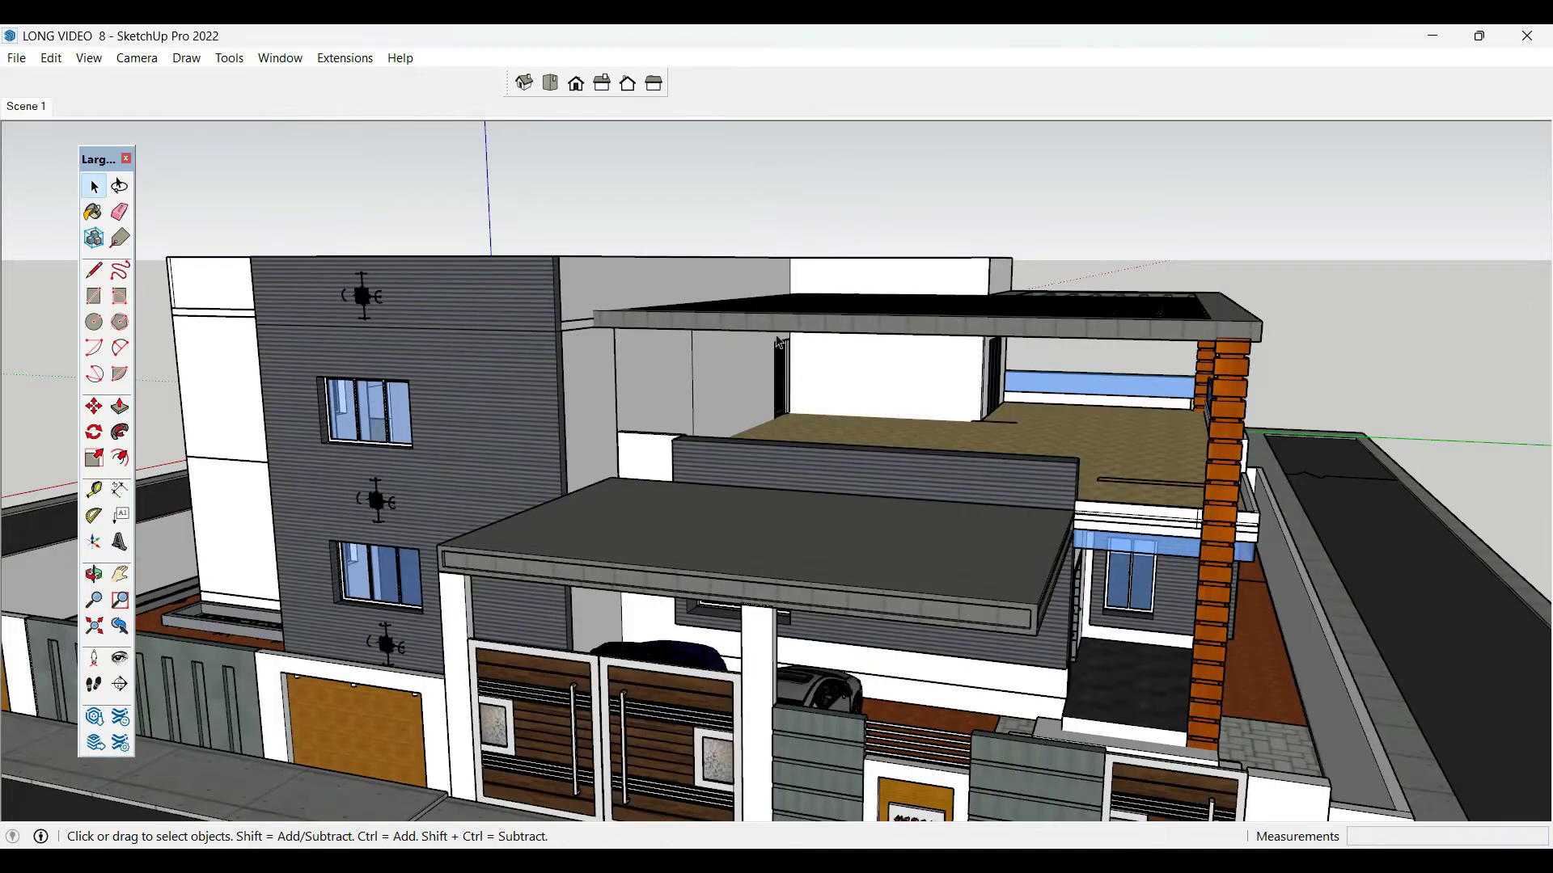
- Open the porch slab group and move its glass face at the front terrace corner straight up about 2' 9" onto the parapet
middle_click_drag(779, 342, 1019, 528)
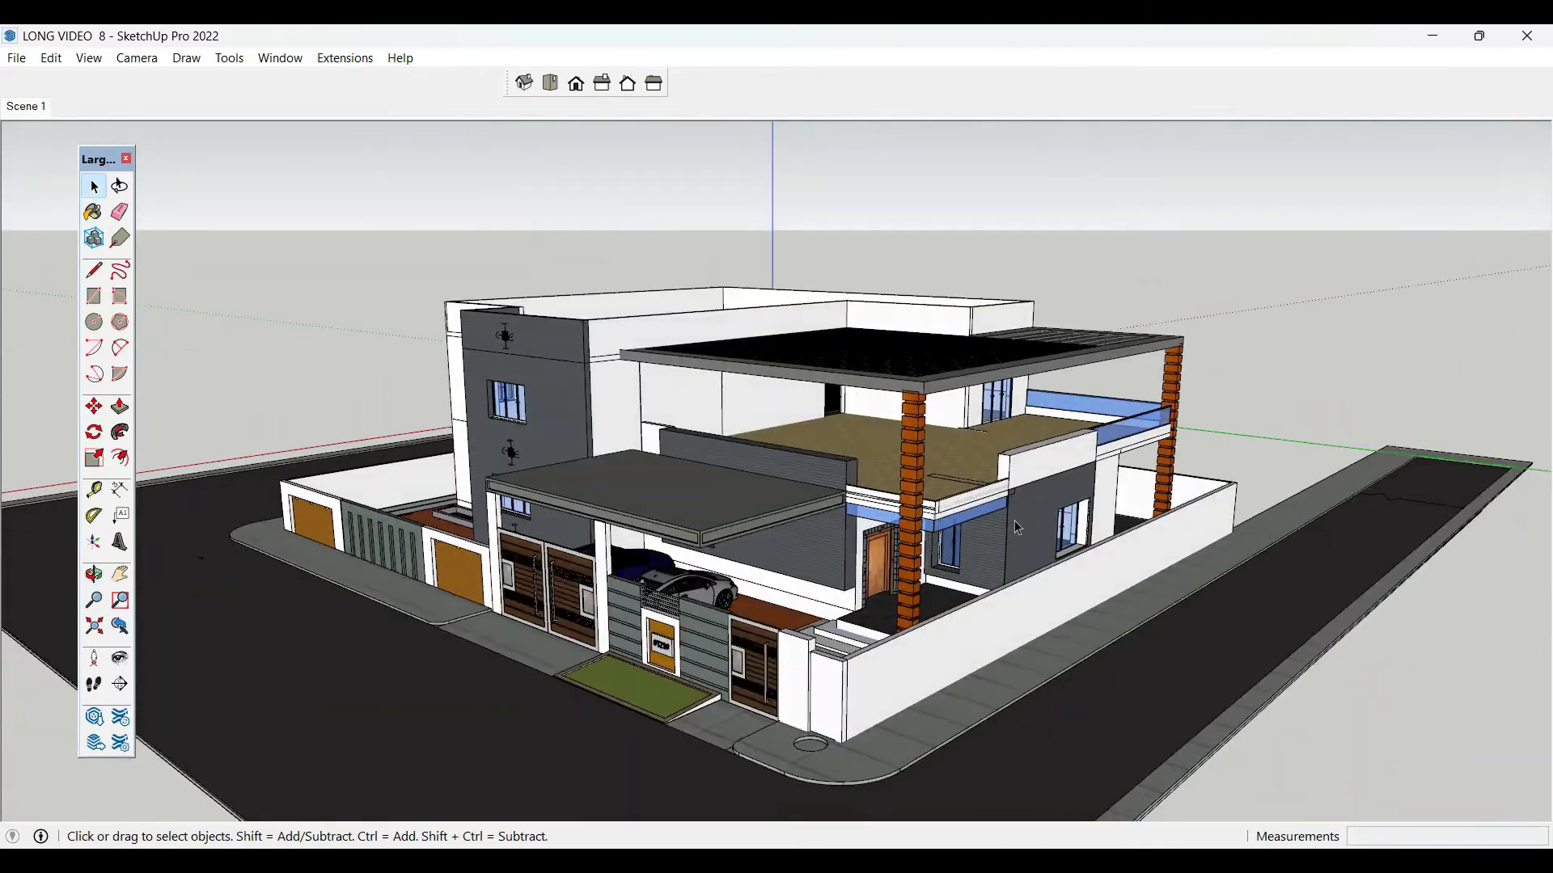
scroll(1019, 528, "up", 5)
scroll(922, 560, "up", 4)
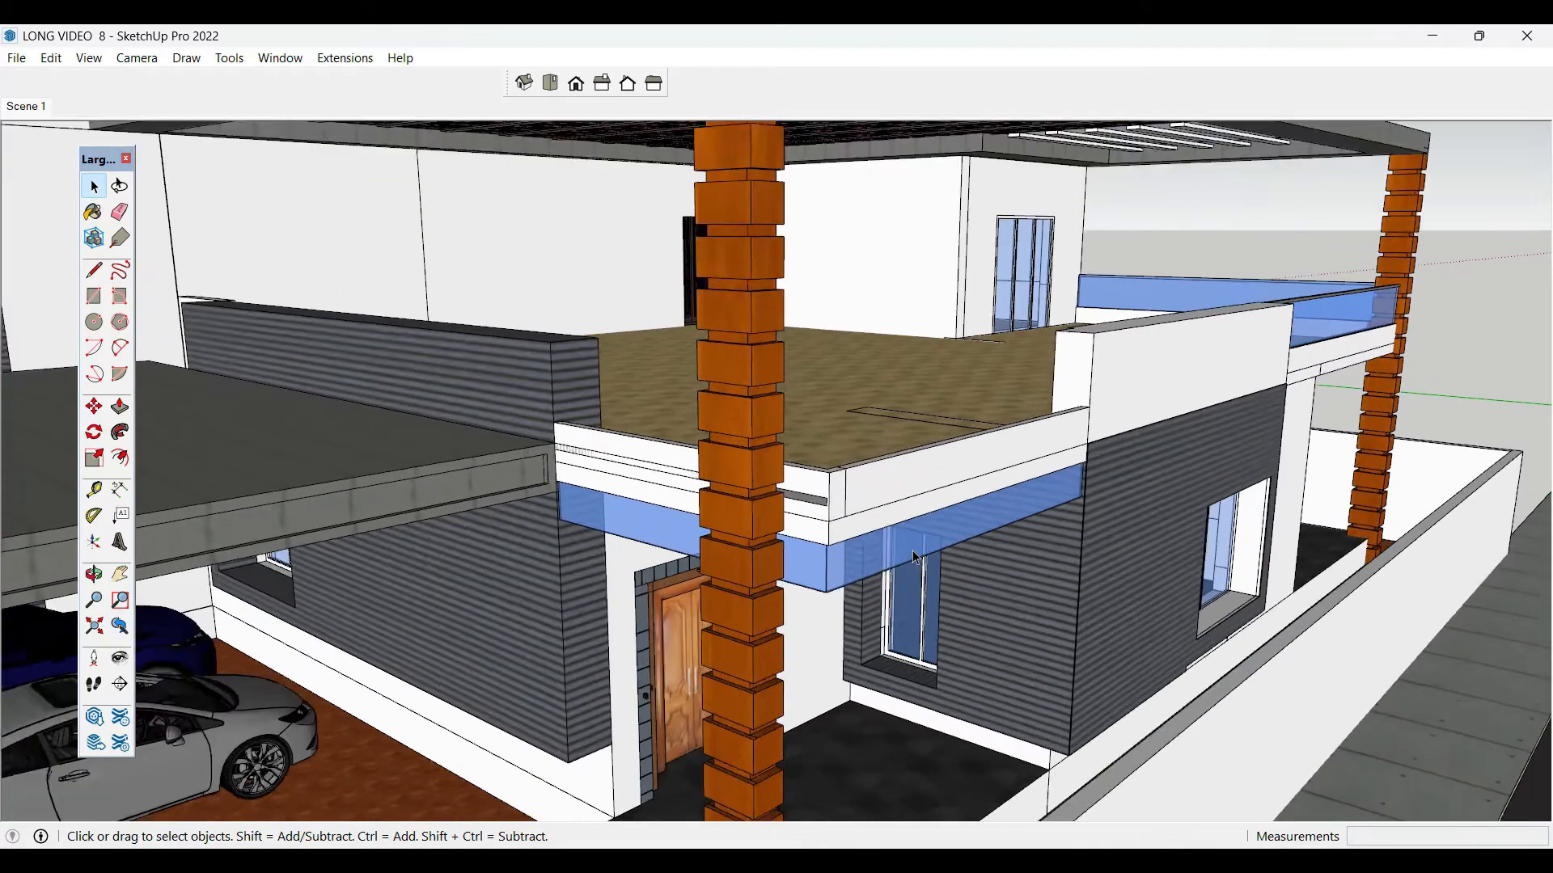
left_click(915, 558)
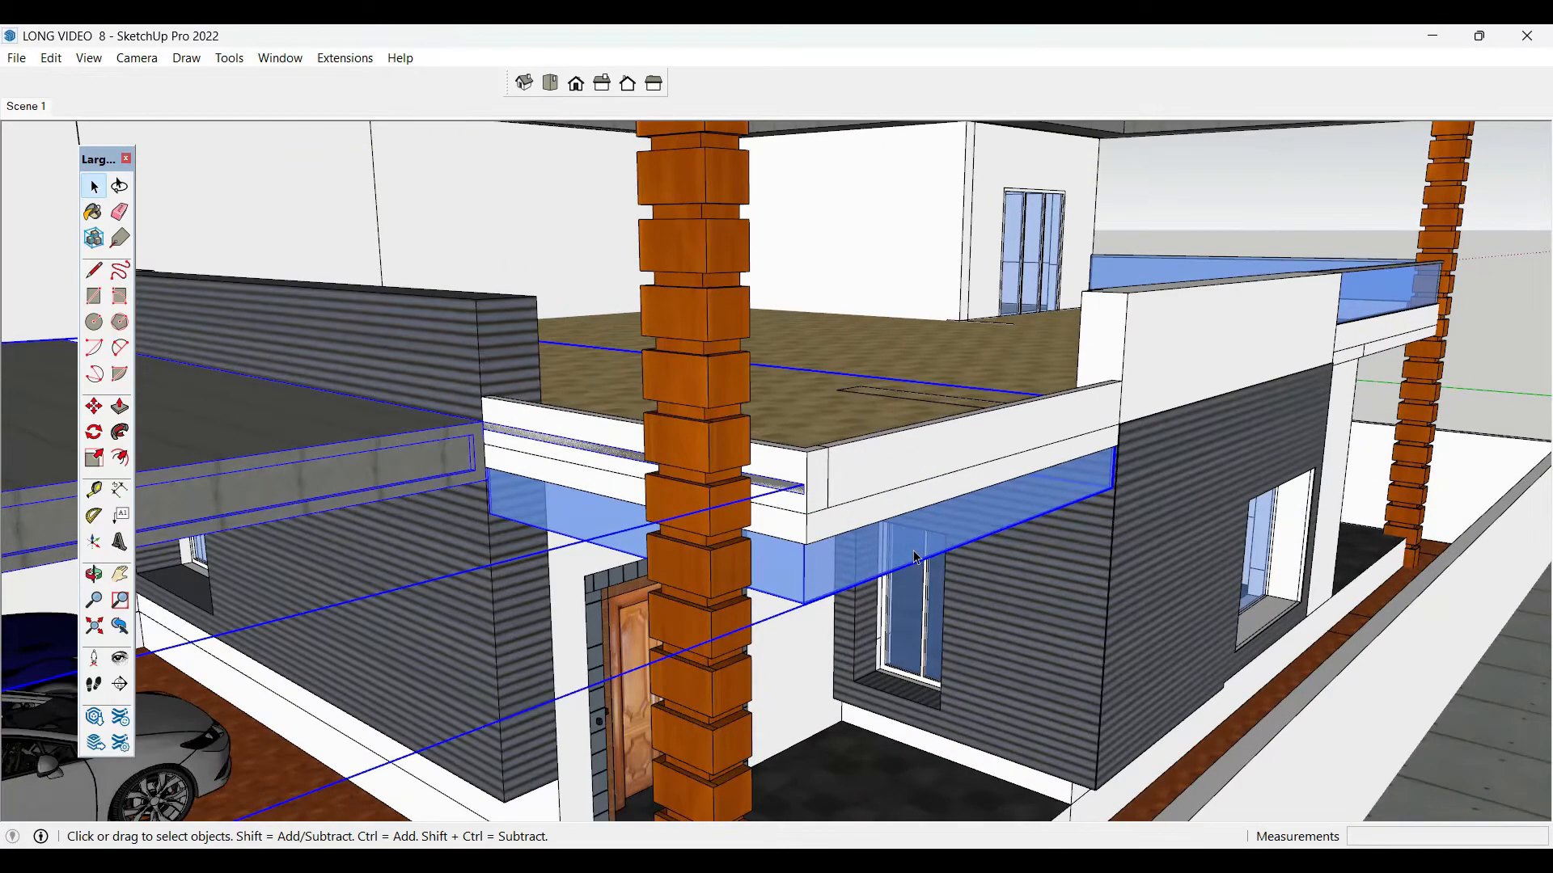
triple_click(917, 558)
left_click(916, 558)
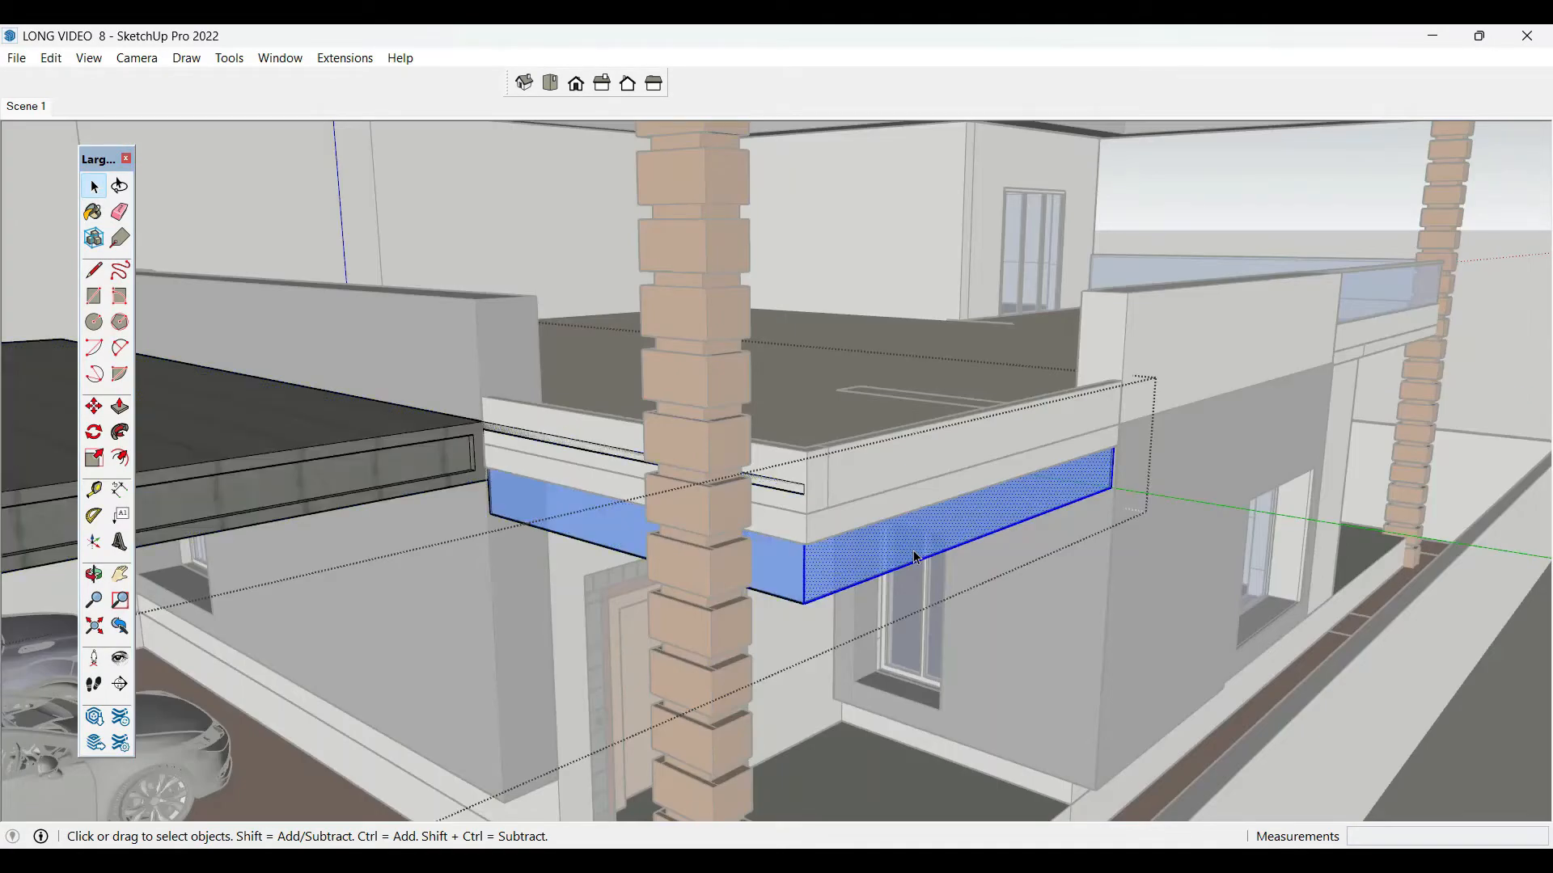
key("m")
left_click(804, 604)
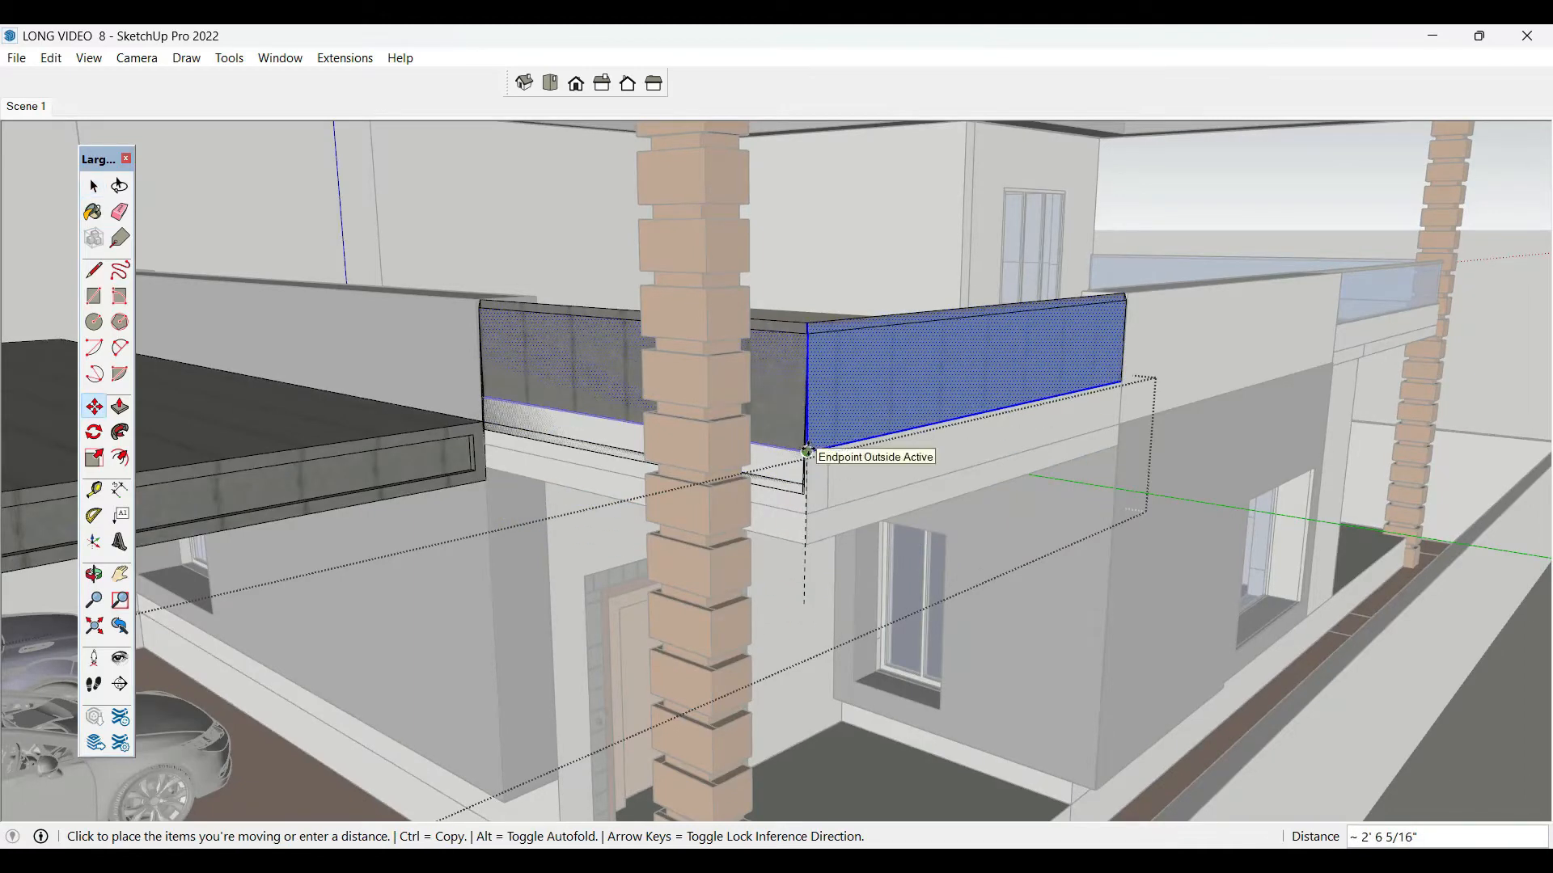
scroll(809, 447, "up", 2)
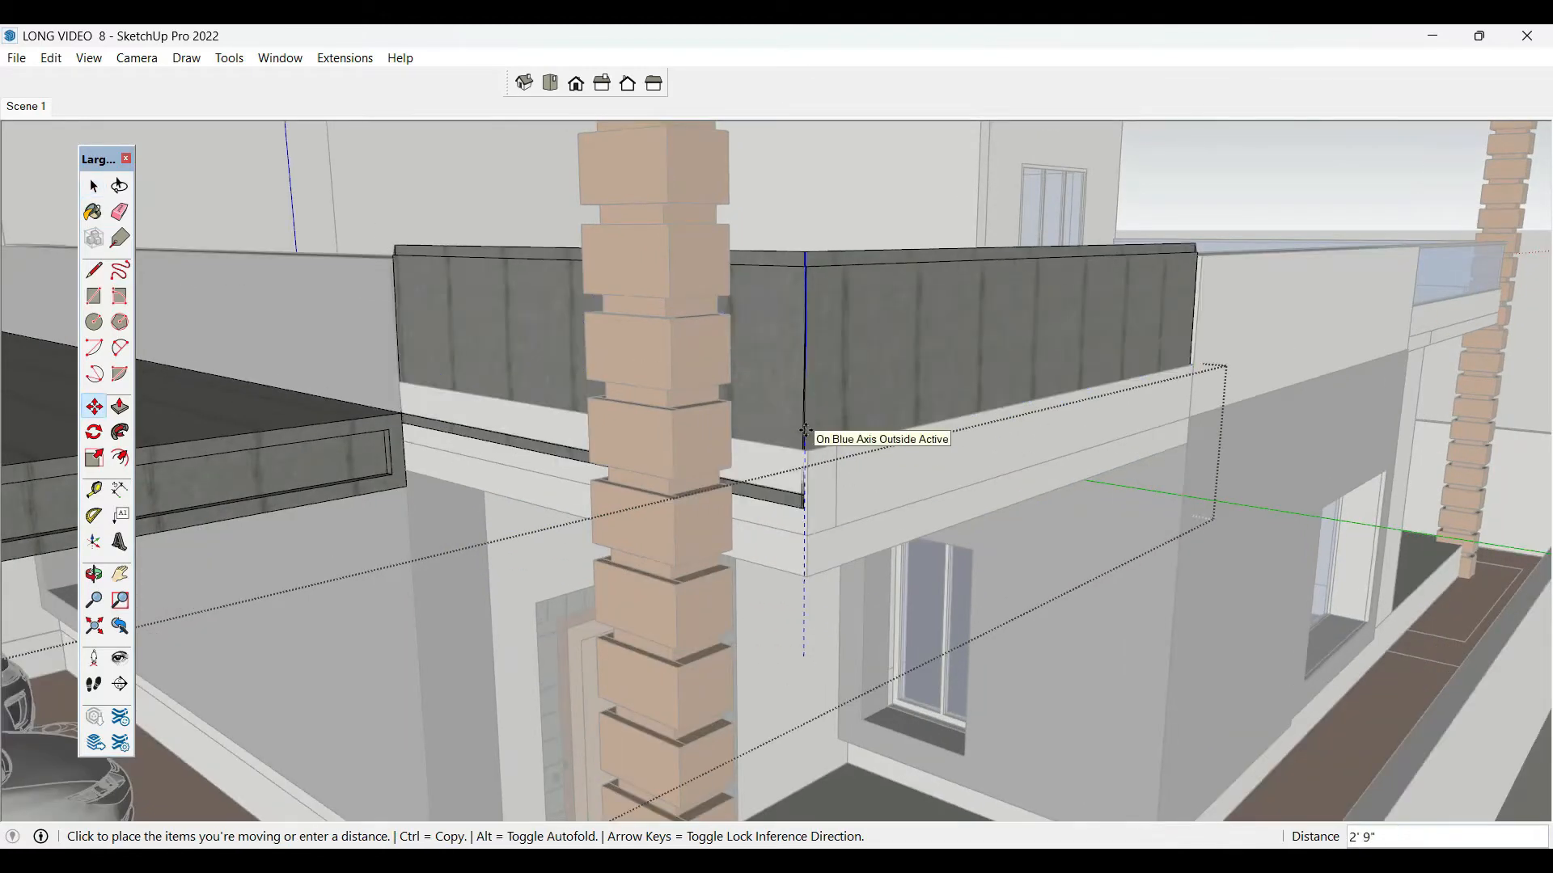
left_click(806, 448)
key("space")
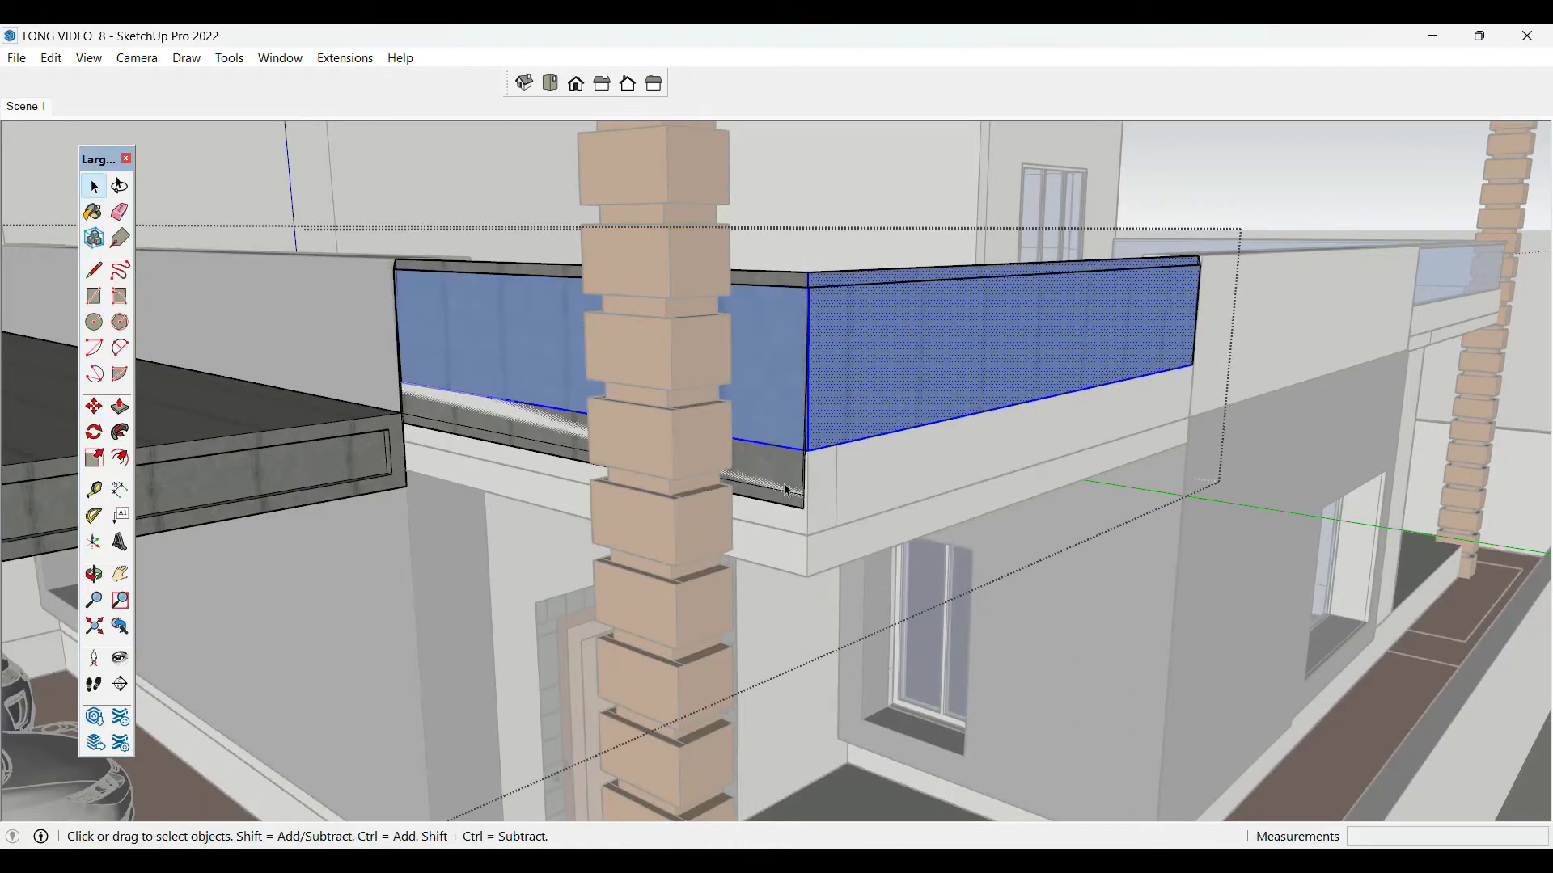
- Delete the leftover face strip below the raised glass and try deleting the remaining edge at its corner
left_click(784, 483)
key("Delete")
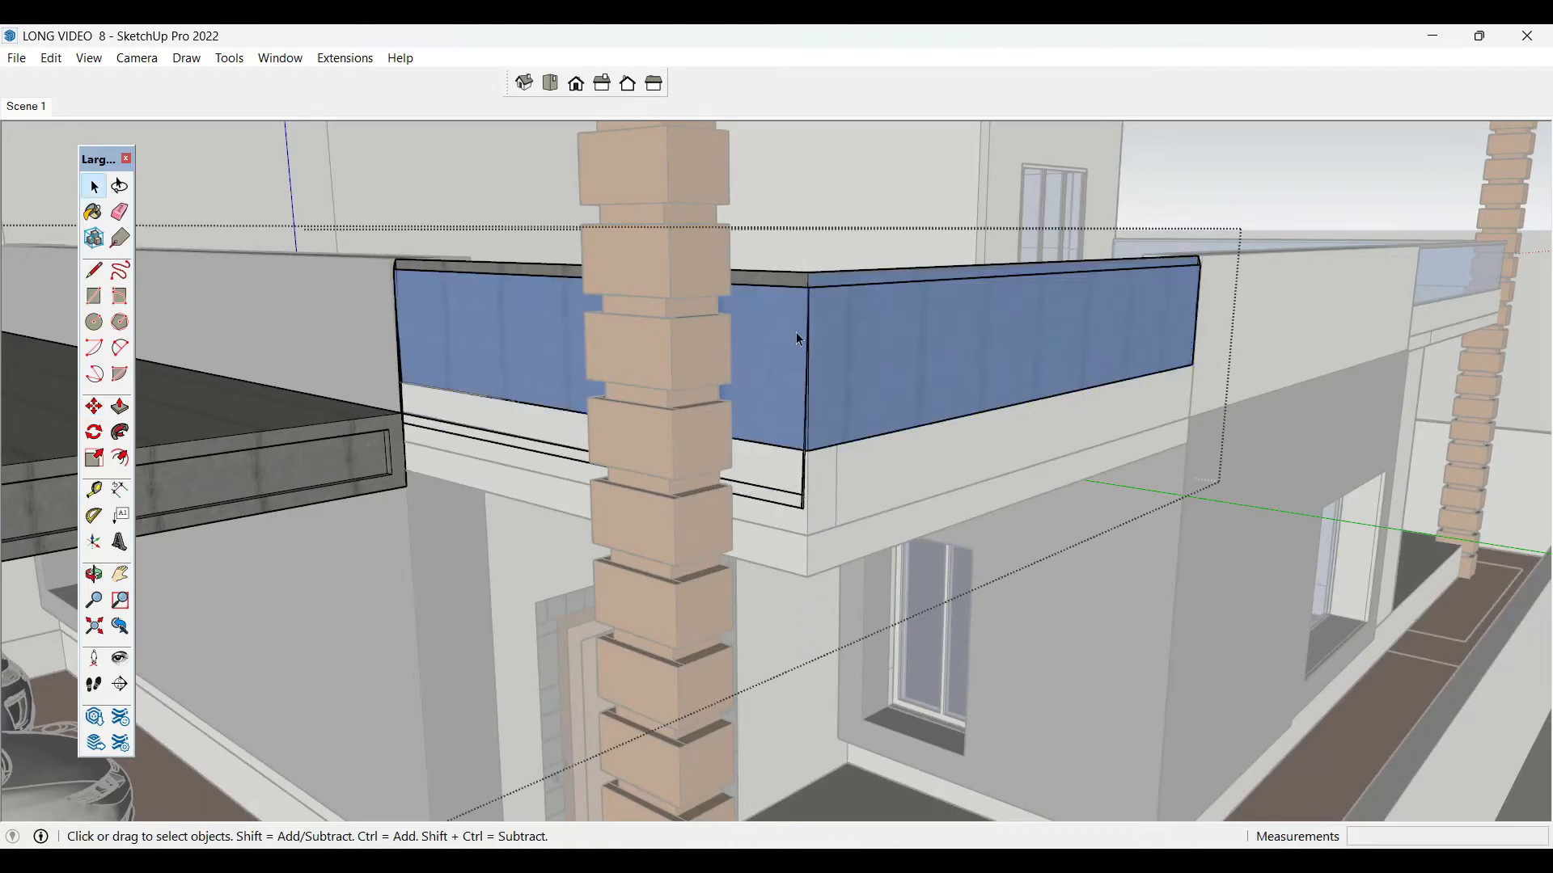
triple_click(804, 509)
key("Delete")
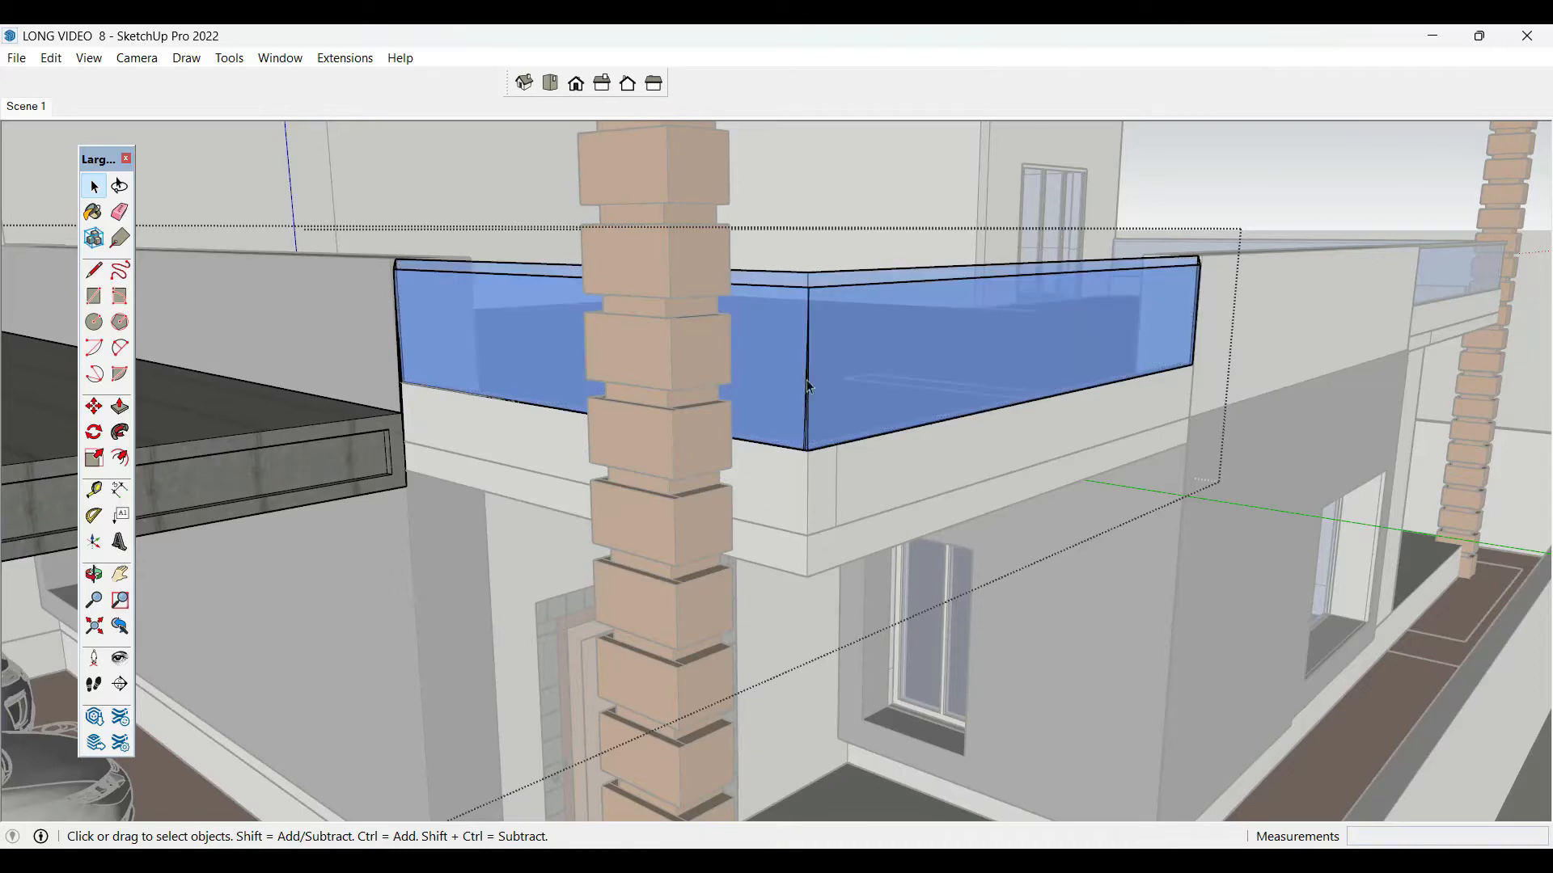
- Try to delete the short leftover vertical edge below the raised glass corner, and leave the group
left_click(828, 398)
middle_click_drag(829, 401, 803, 522)
triple_click(803, 521)
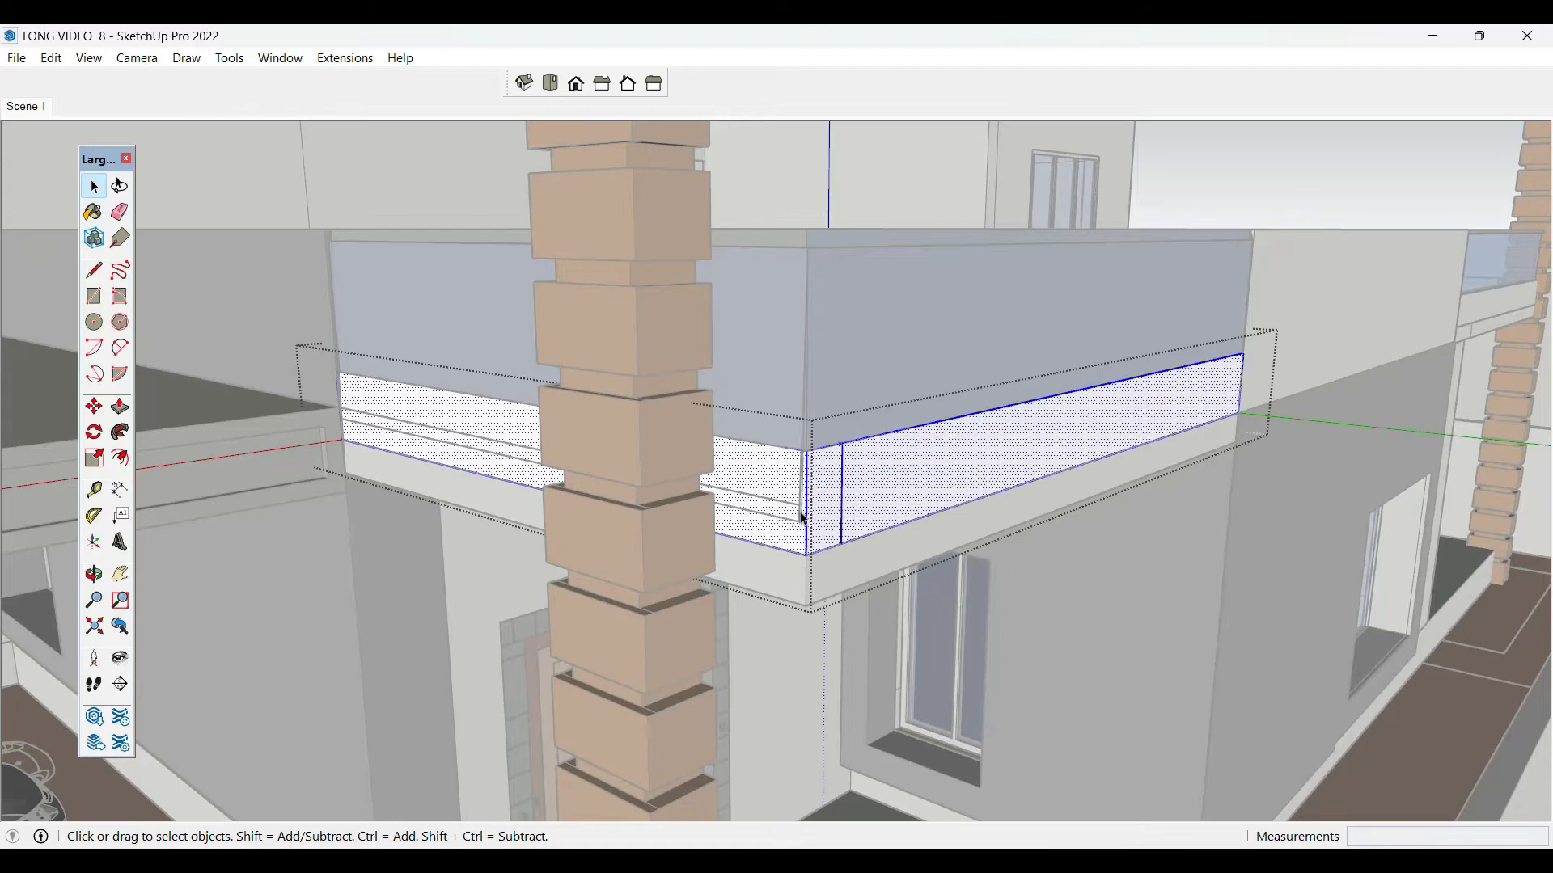
key("Escape")
triple_click(803, 384)
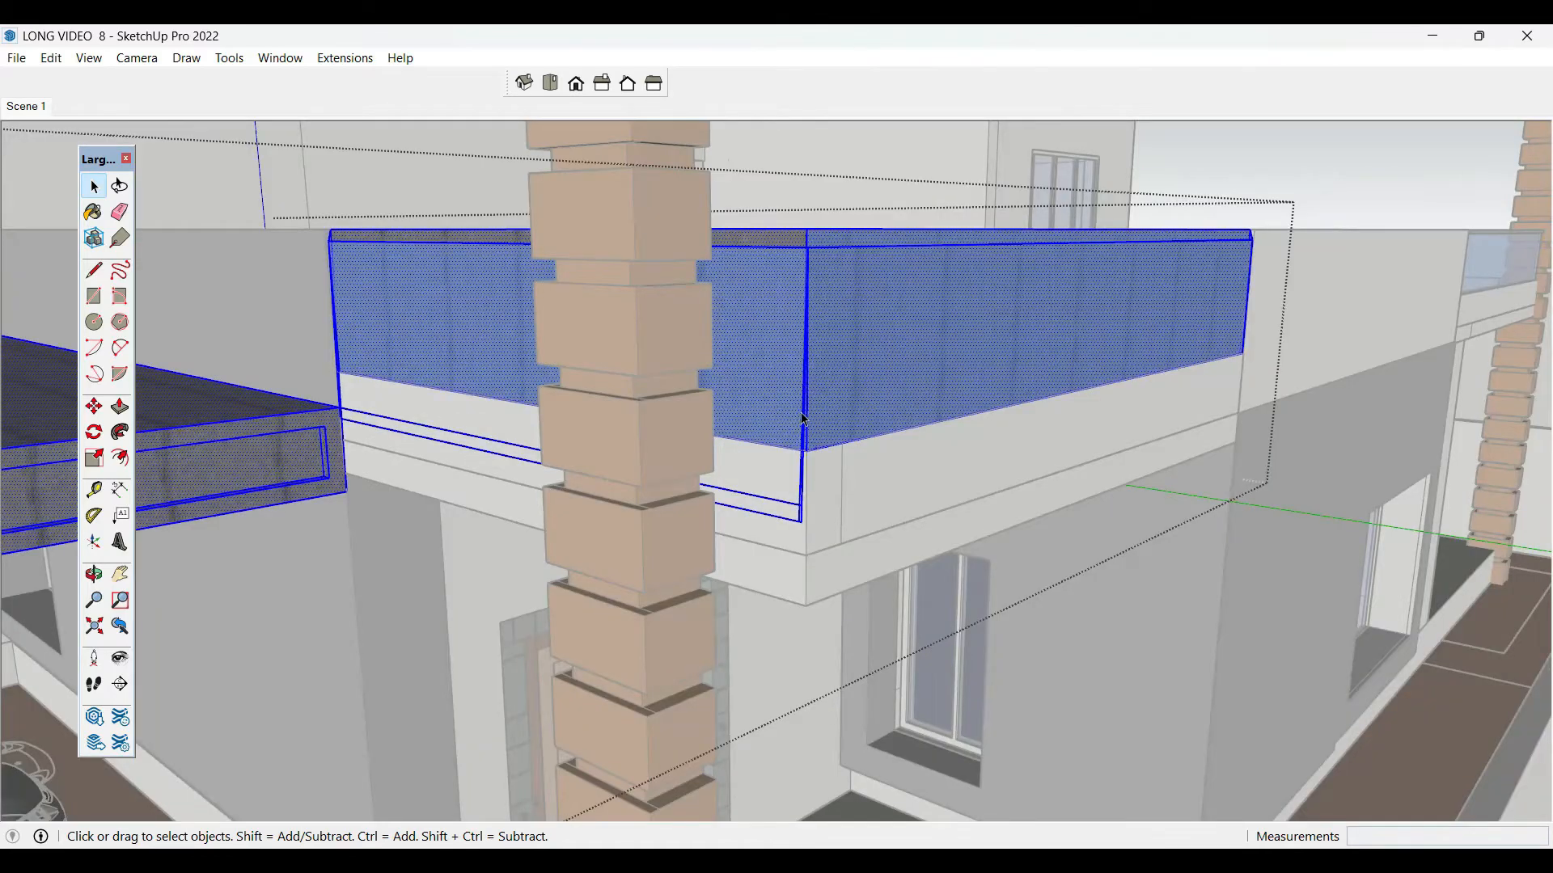
left_click(801, 487)
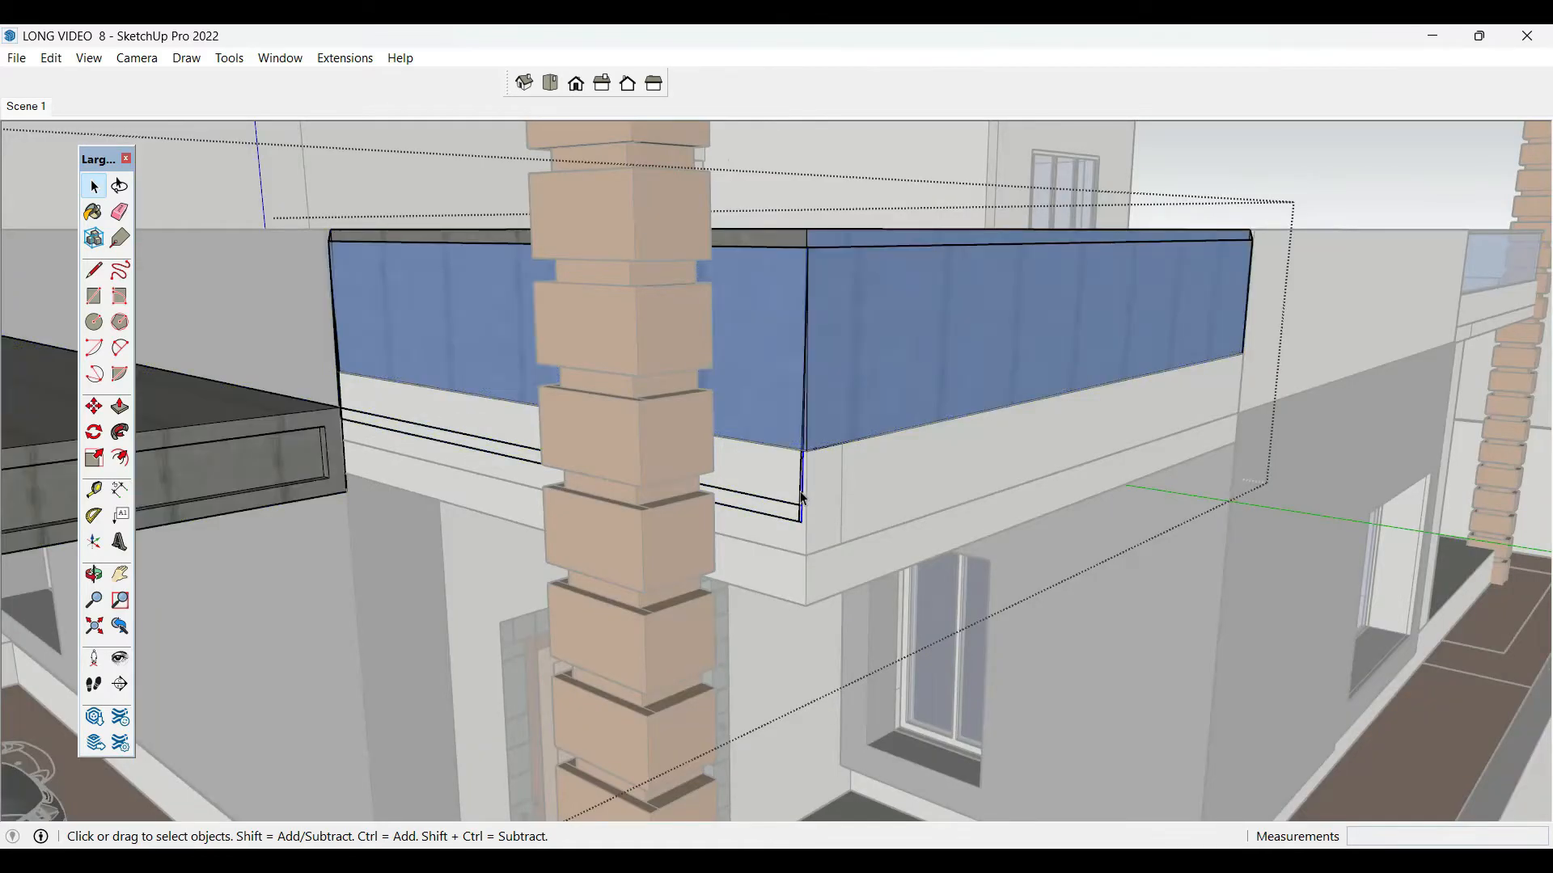
key("Delete")
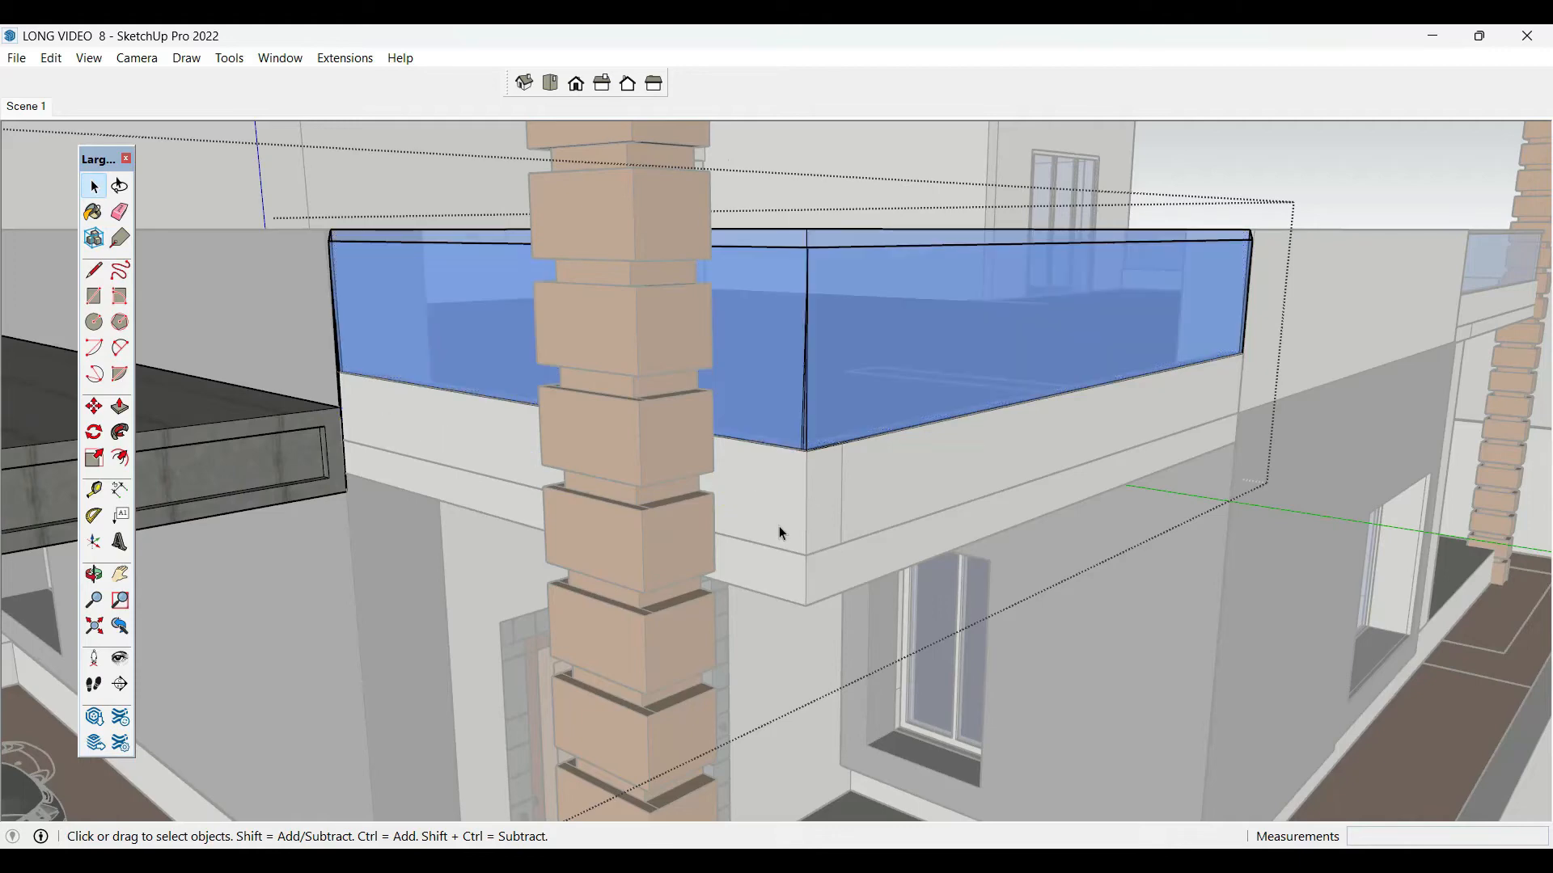
middle_click_drag(843, 351, 843, 453)
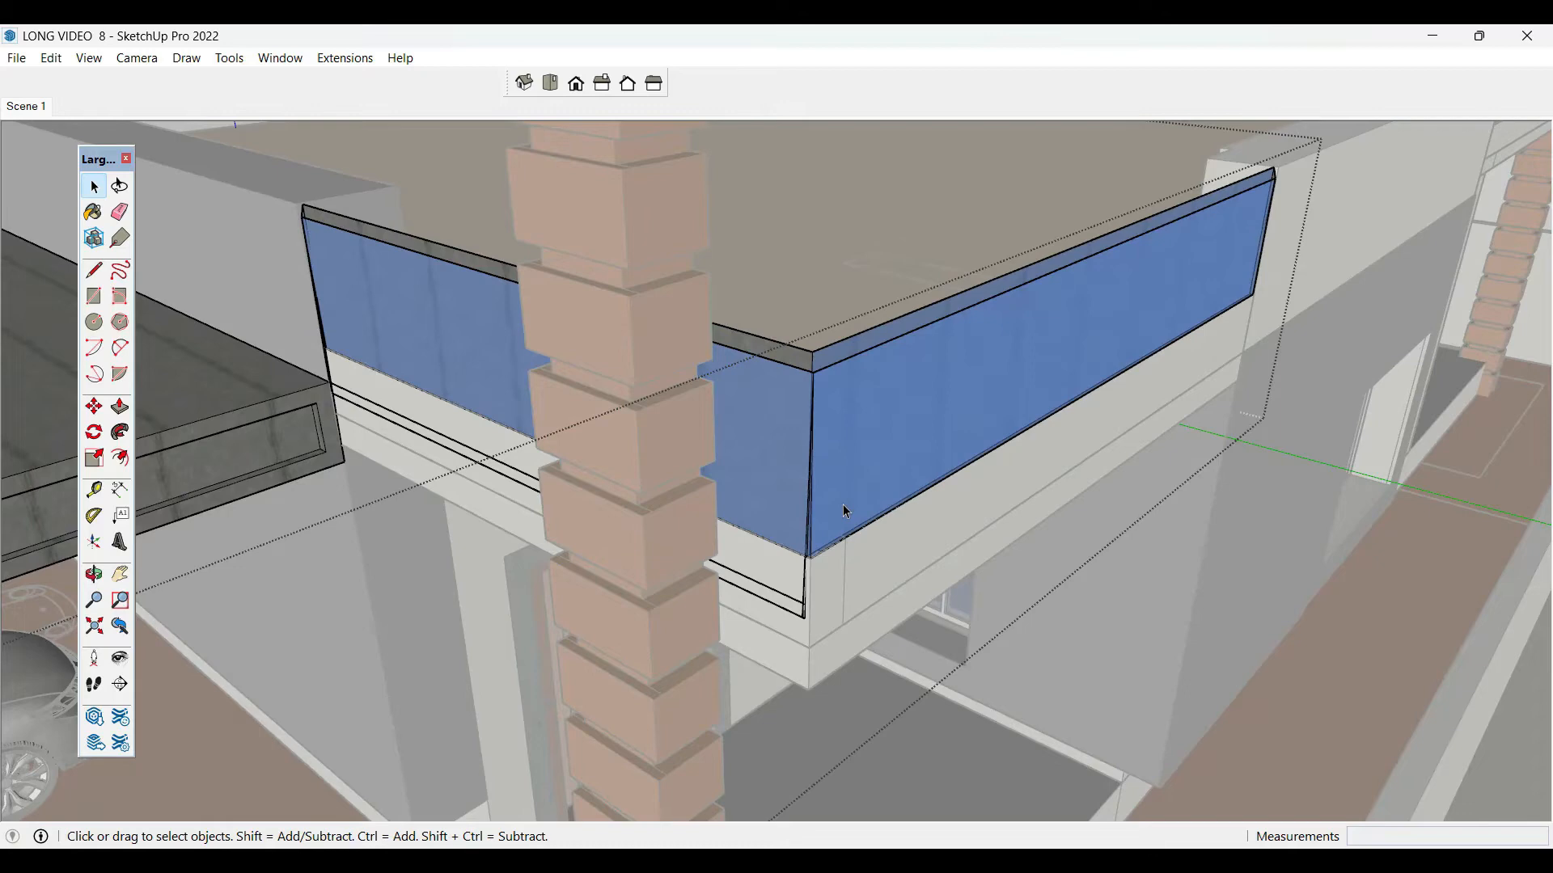
scroll(843, 503, "up", 5)
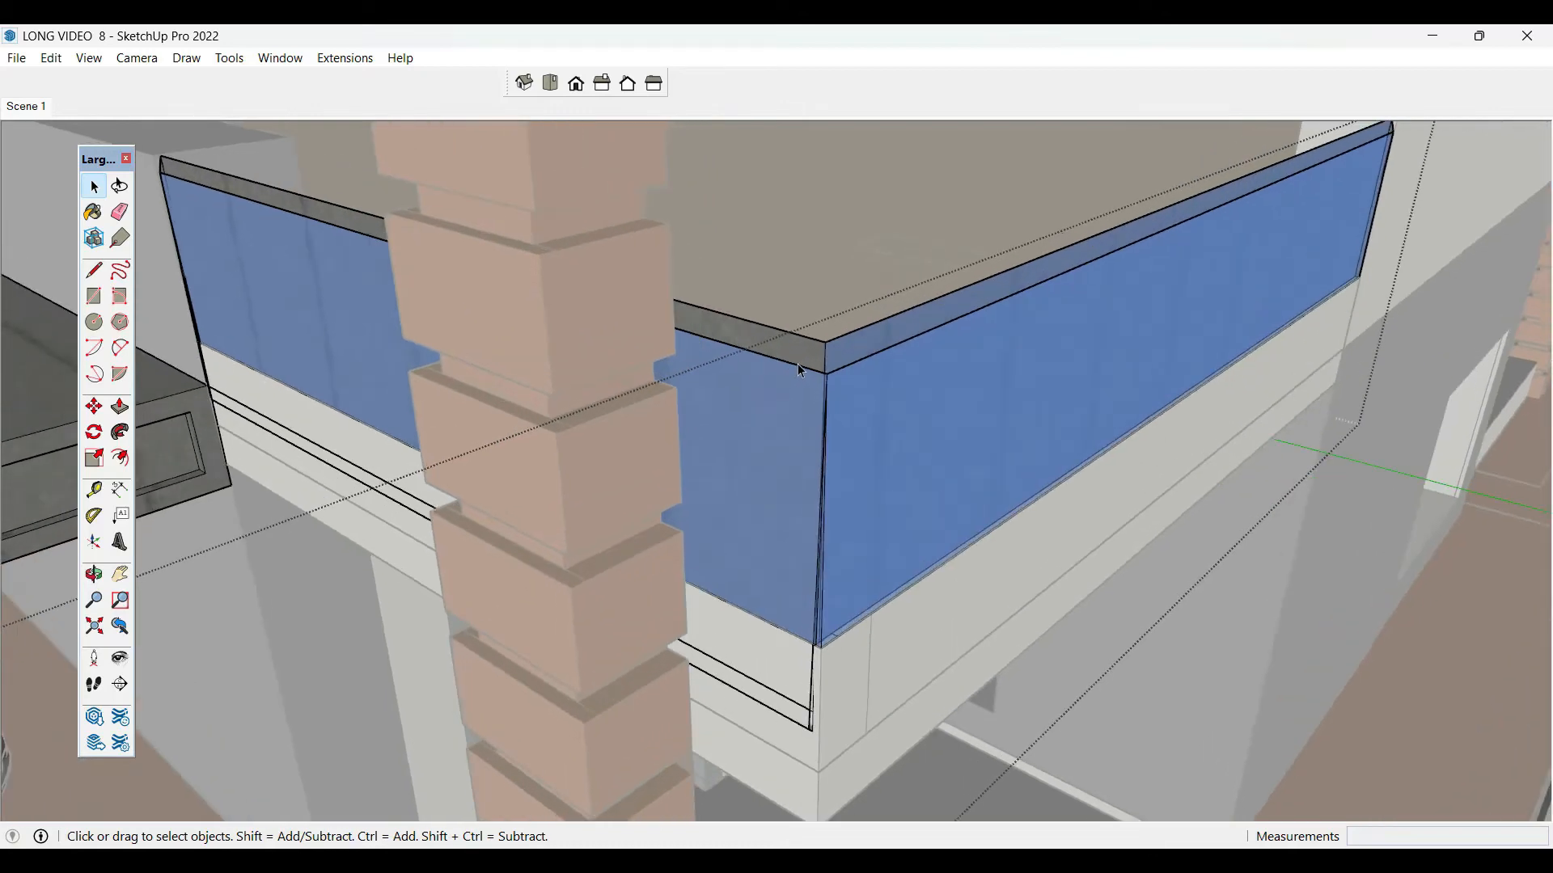
double_click(801, 370)
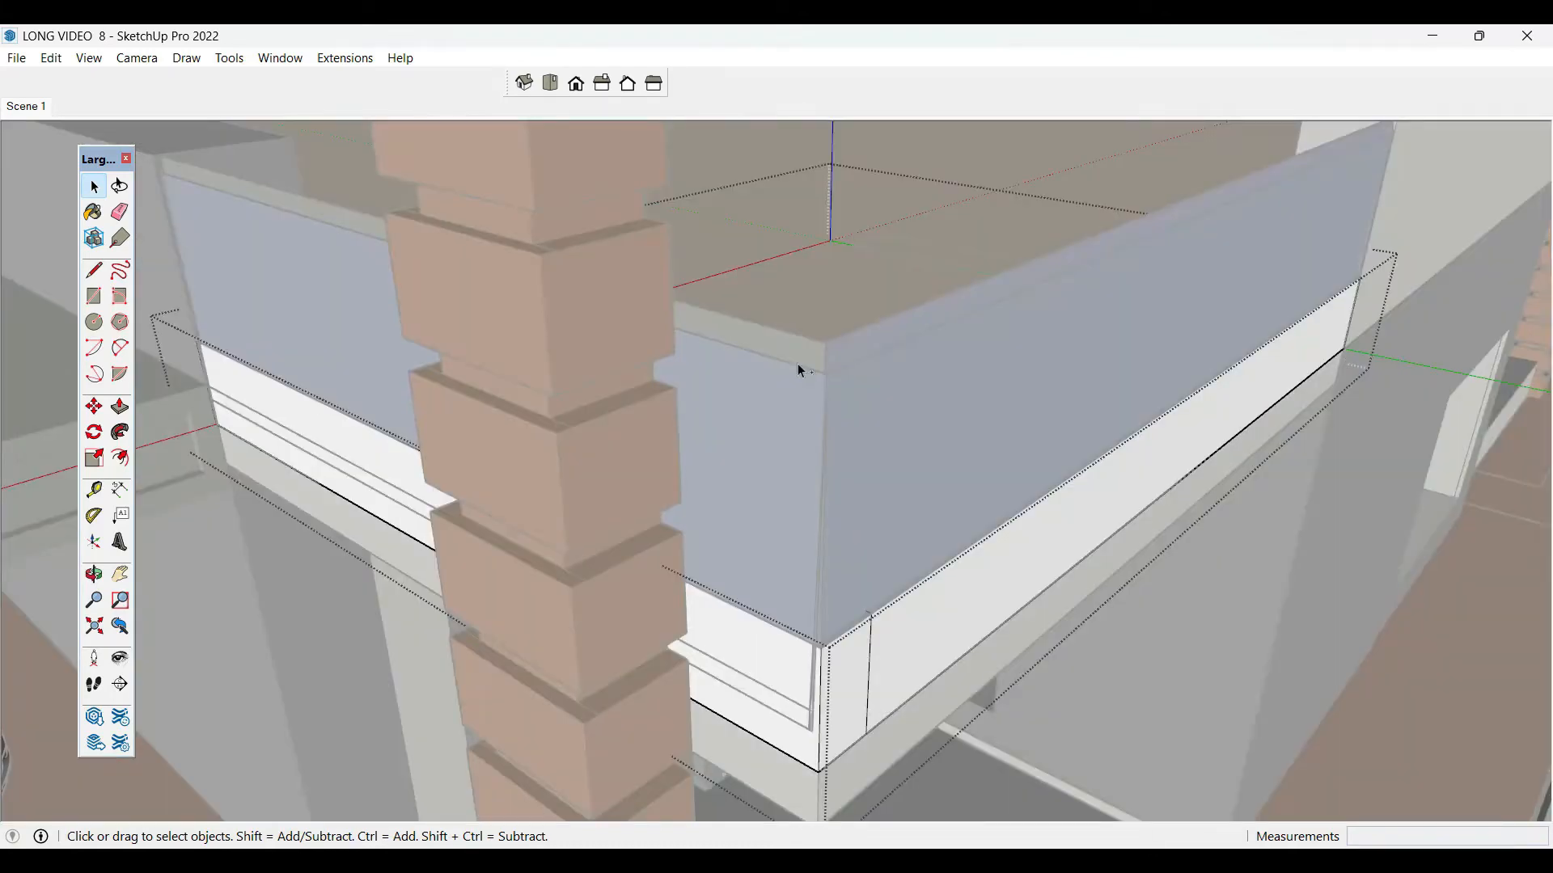
double_click(801, 371)
triple_click(809, 346)
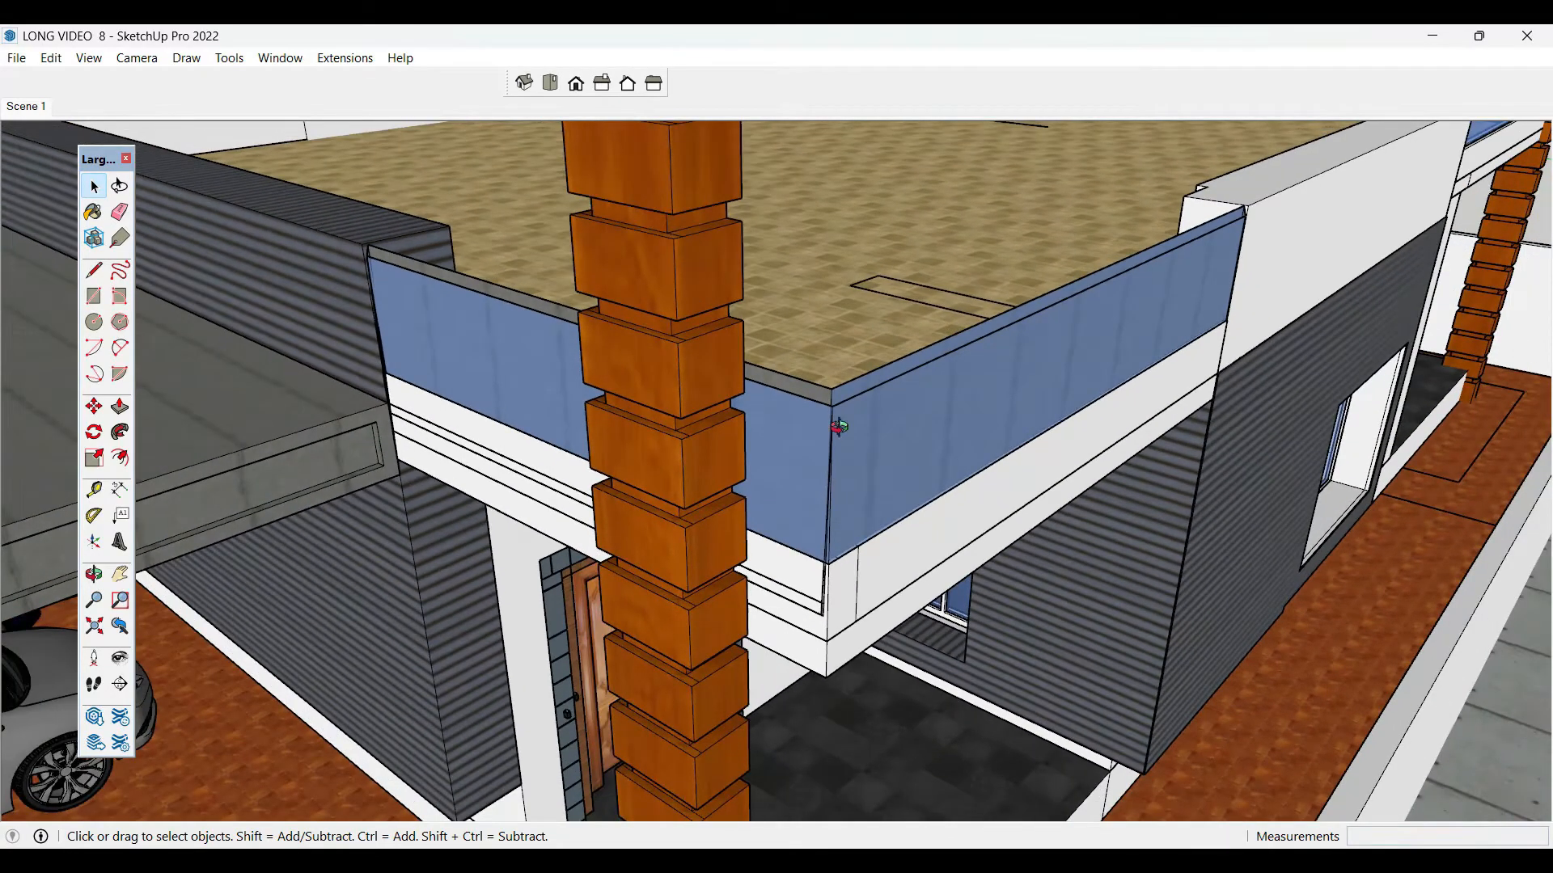
- Reopen the porch slab group, delete the front terrace's glass panels and their leftover edges, and close the group
middle_click_drag(840, 427, 861, 475)
scroll(898, 336, "down", 2)
left_click(897, 495)
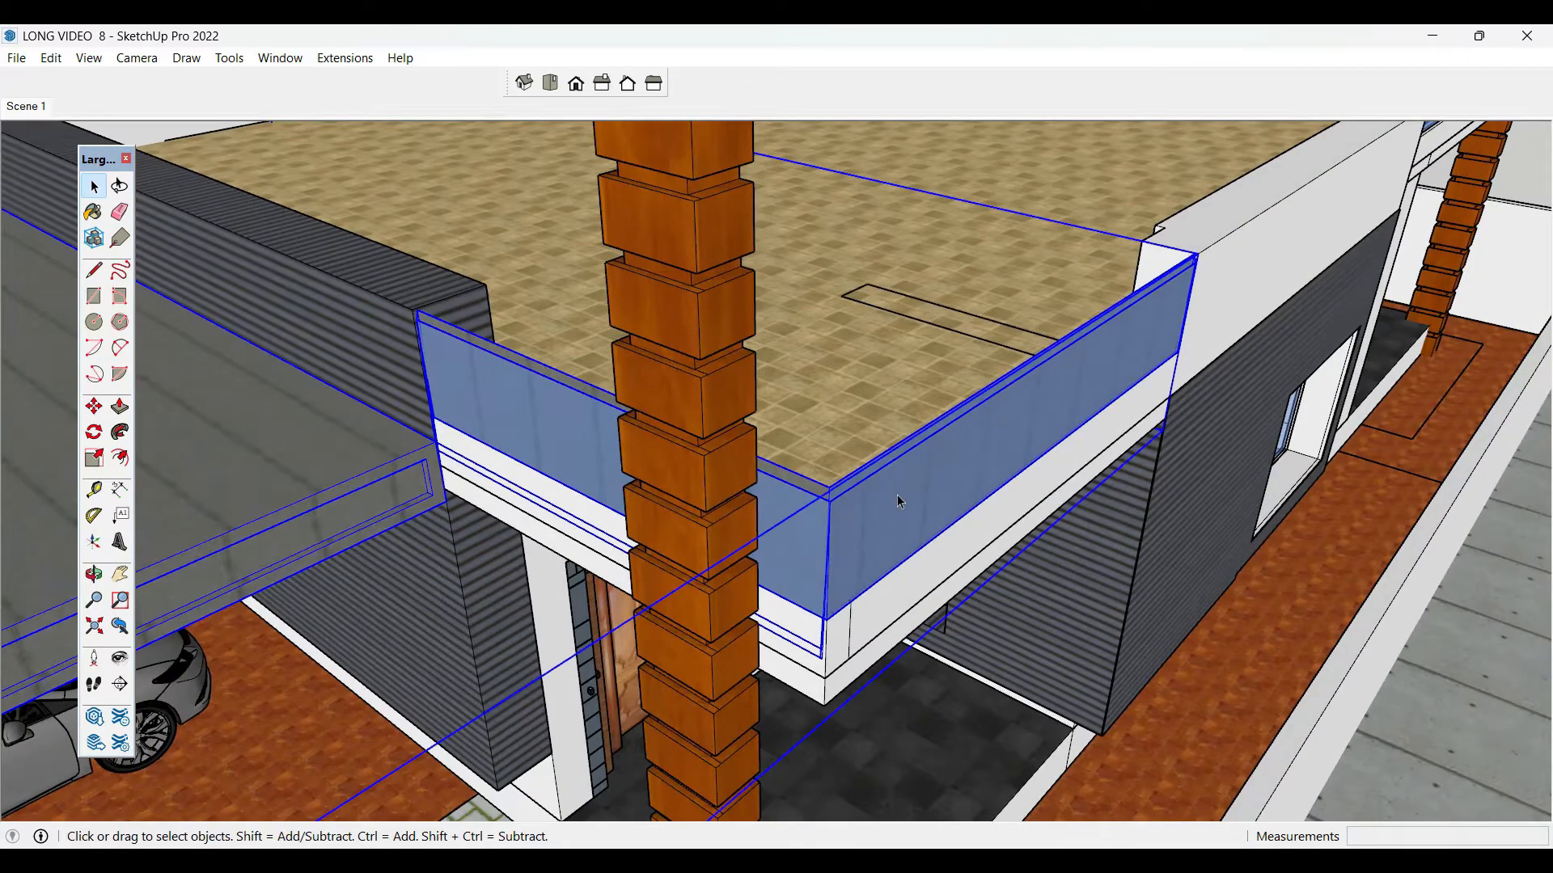
triple_click(898, 497)
left_click(898, 496)
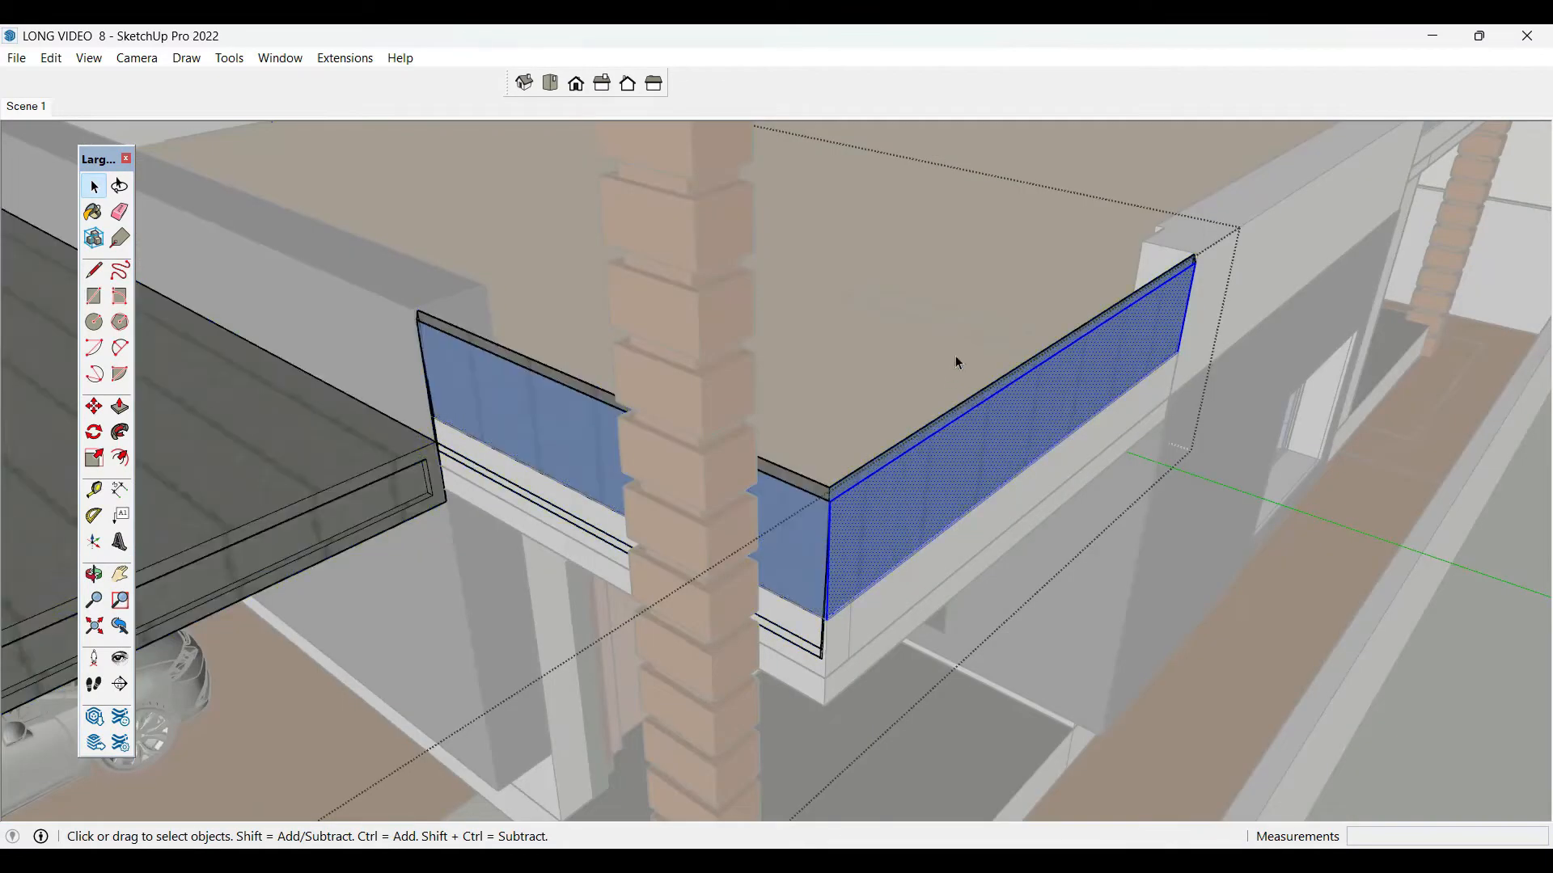
left_click(804, 611, "ctrl")
scroll(741, 624, "down", 3)
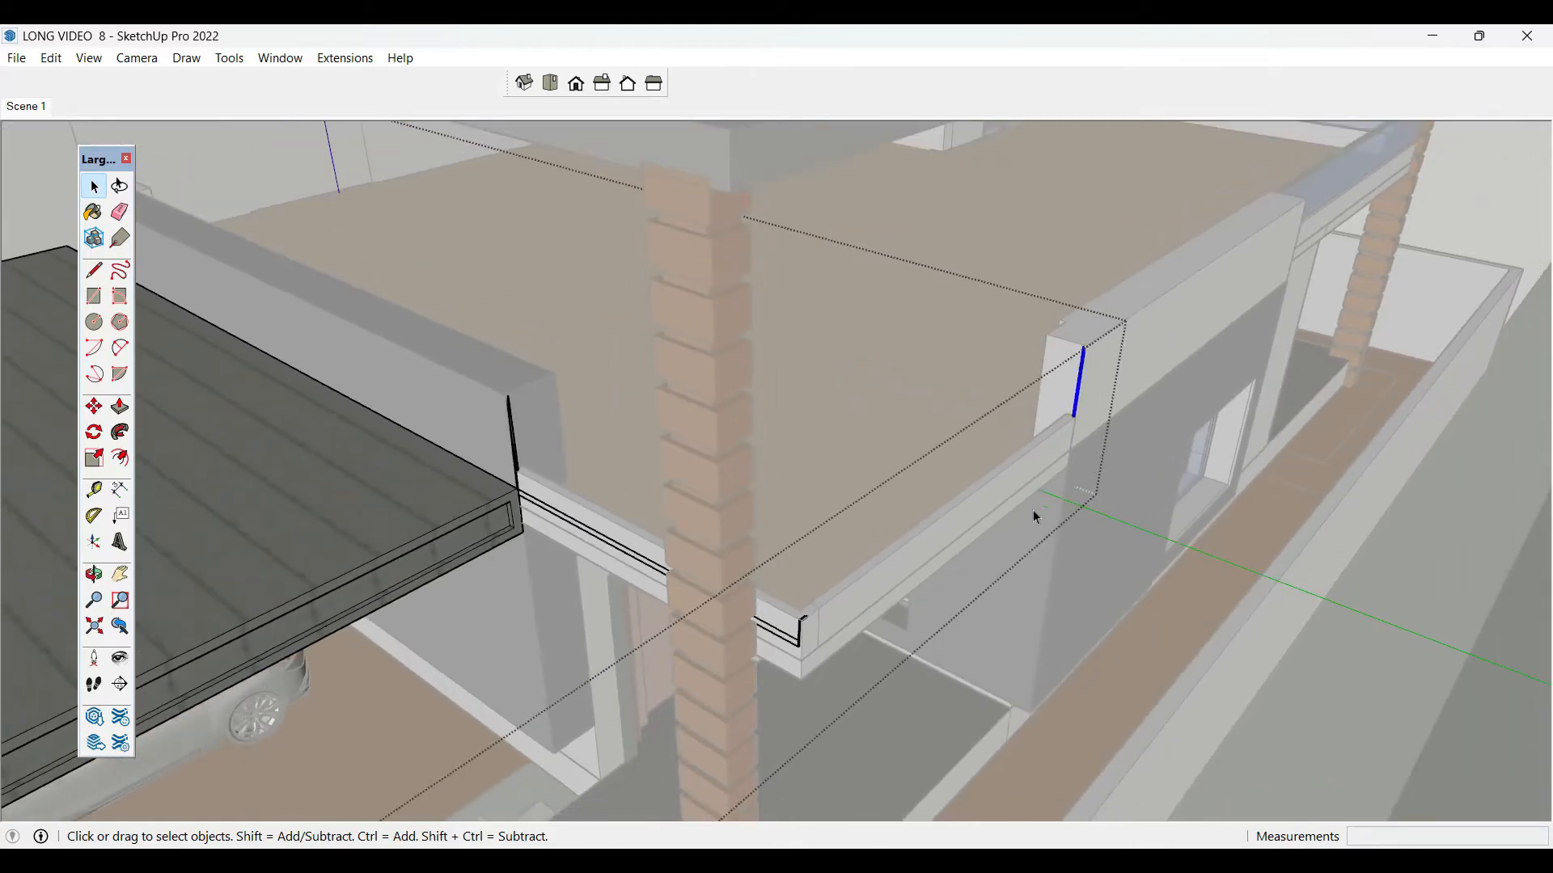
left_click(1032, 511)
left_click(841, 568)
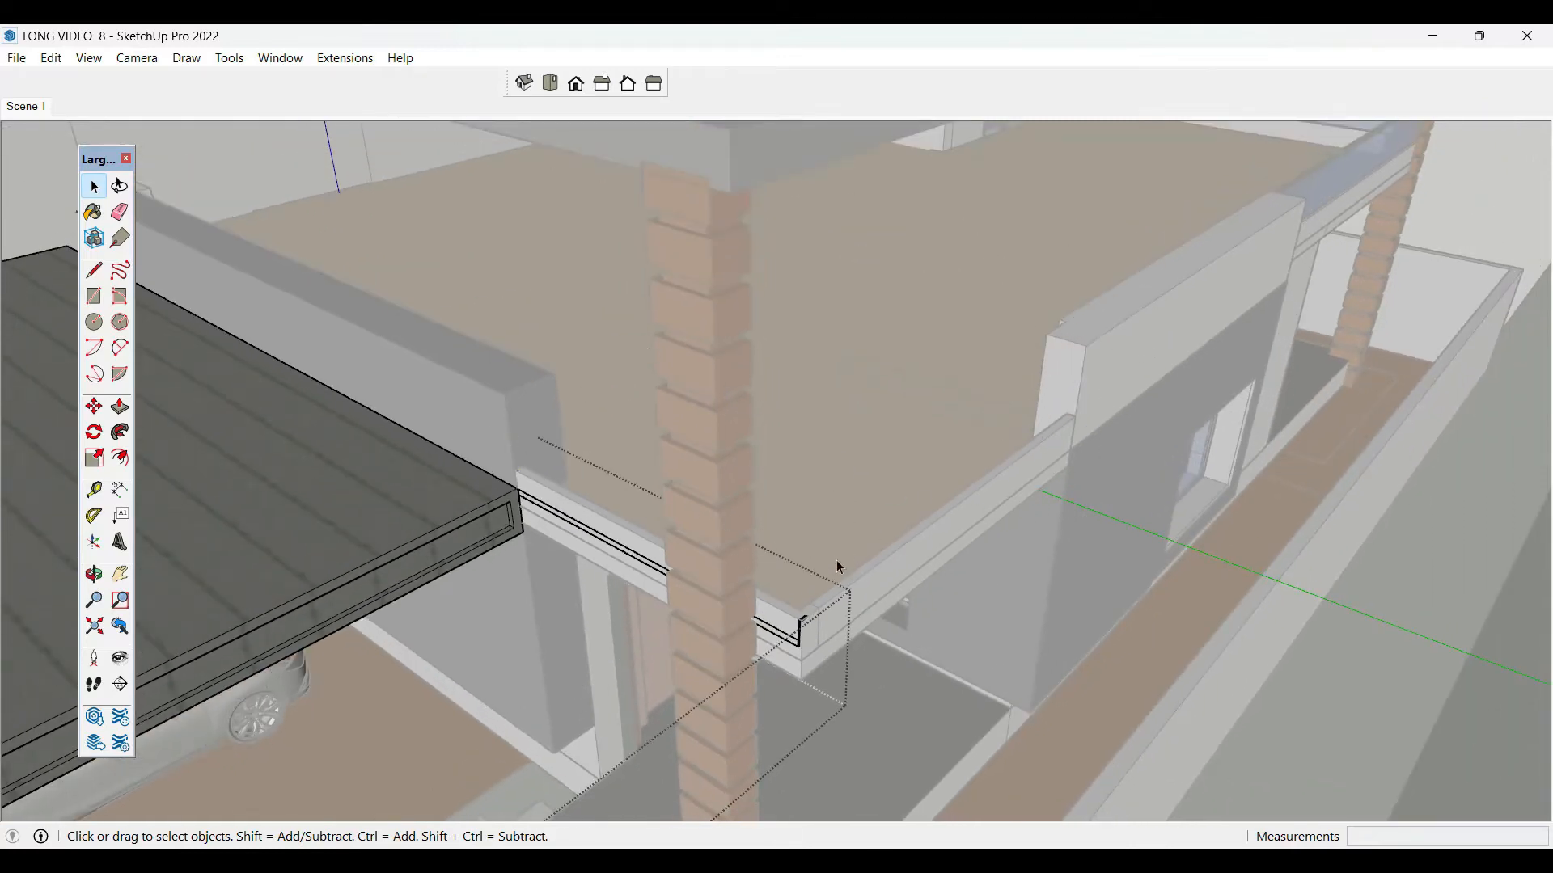
left_click(721, 702)
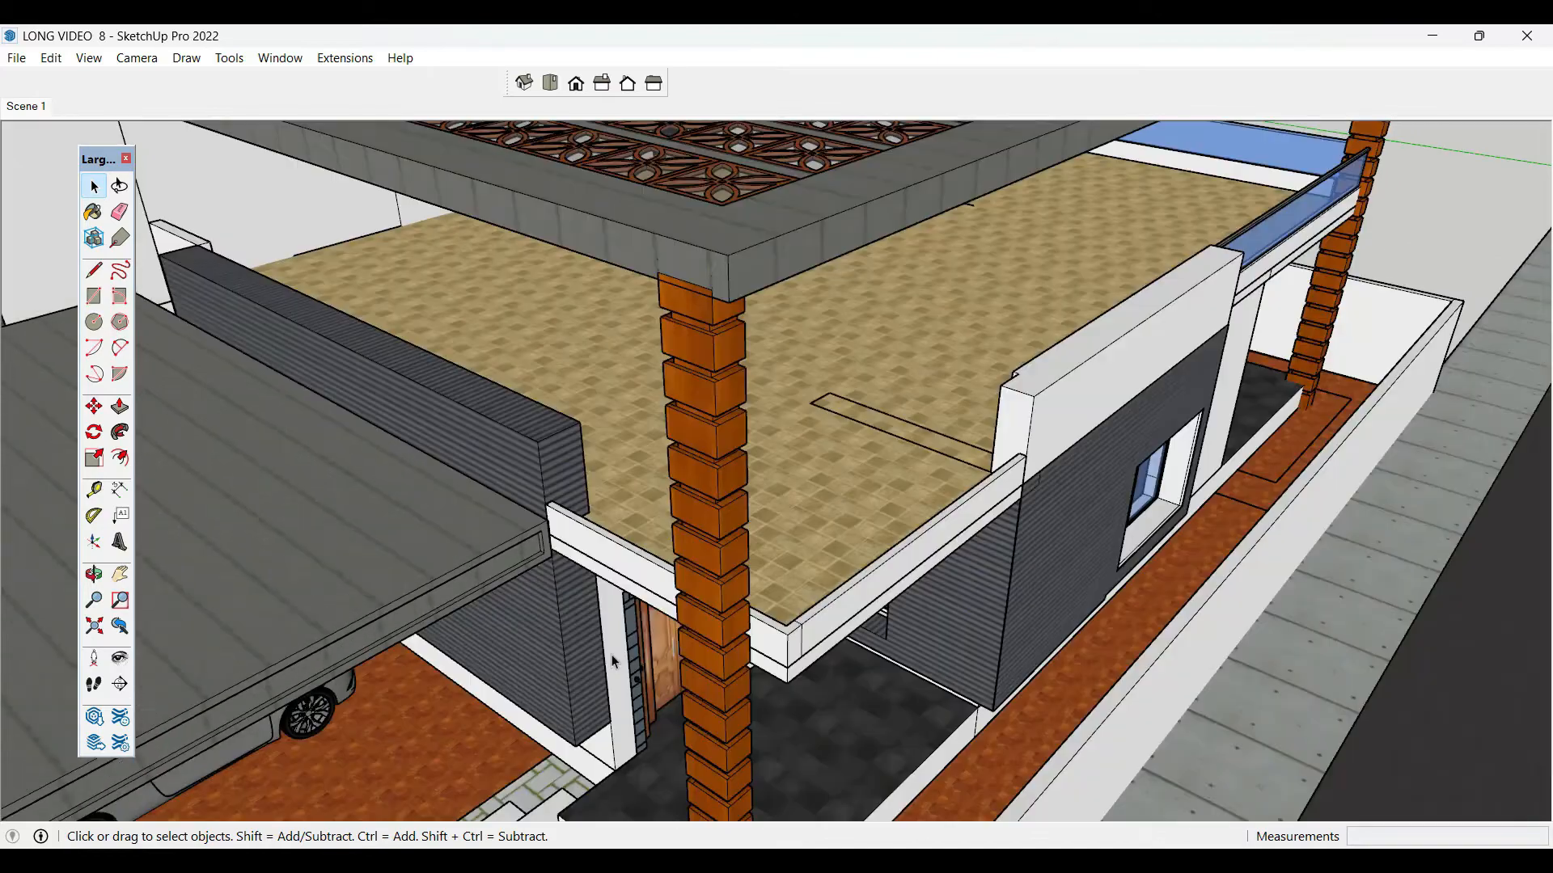
- Copy the side balcony's glass railing about 36' 5 3/8" along to the front terrace parapet, starting at the raised white wall
scroll(612, 661, "down", 2)
middle_click_drag(1110, 470, 1041, 316)
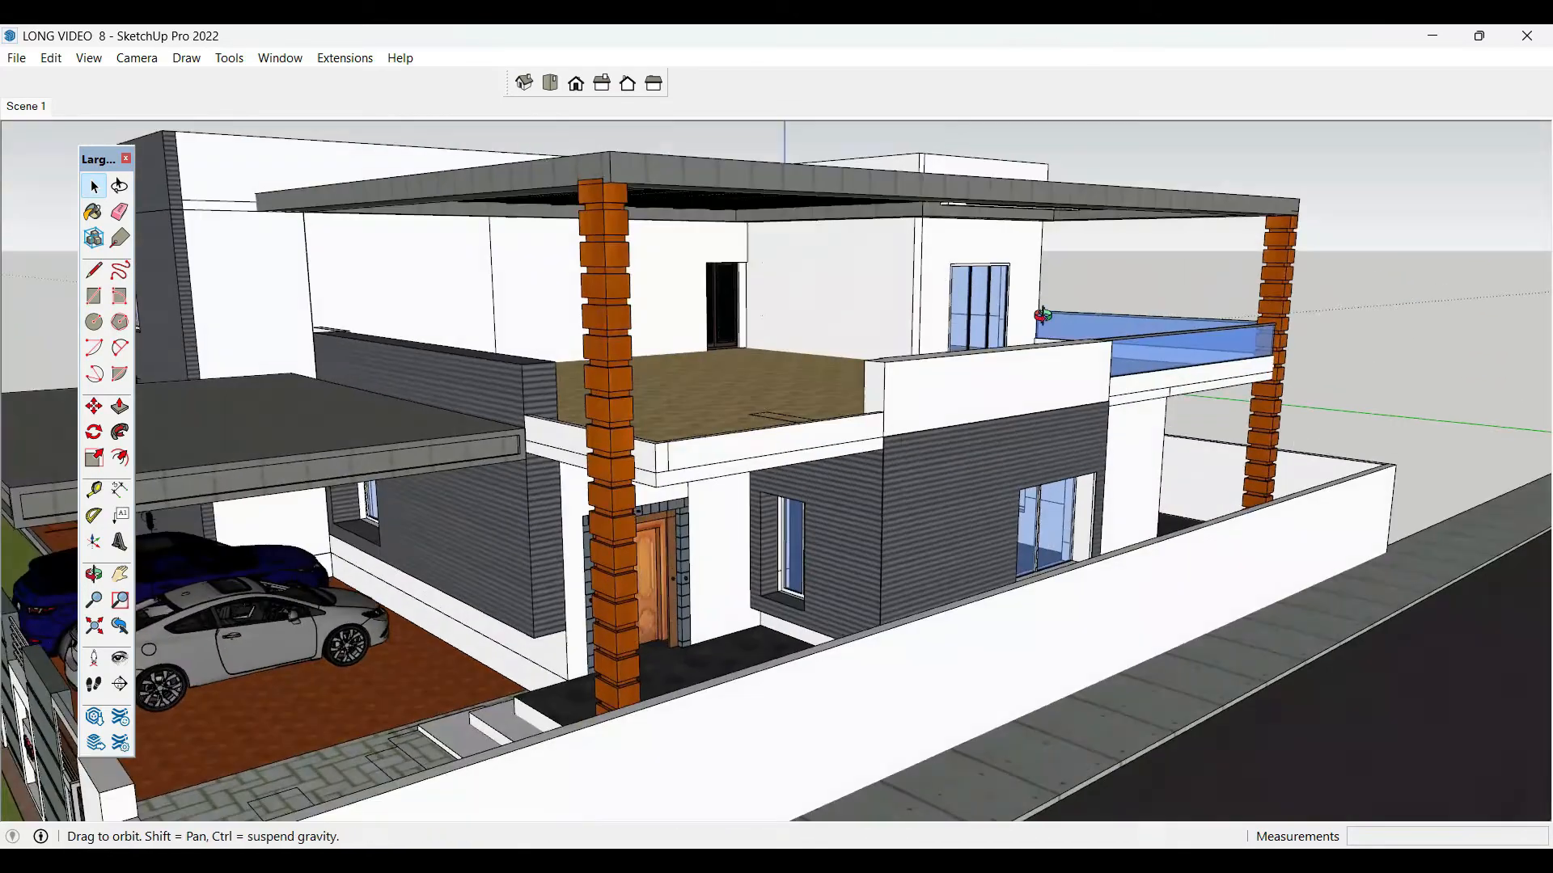
left_click(1144, 355)
key("m")
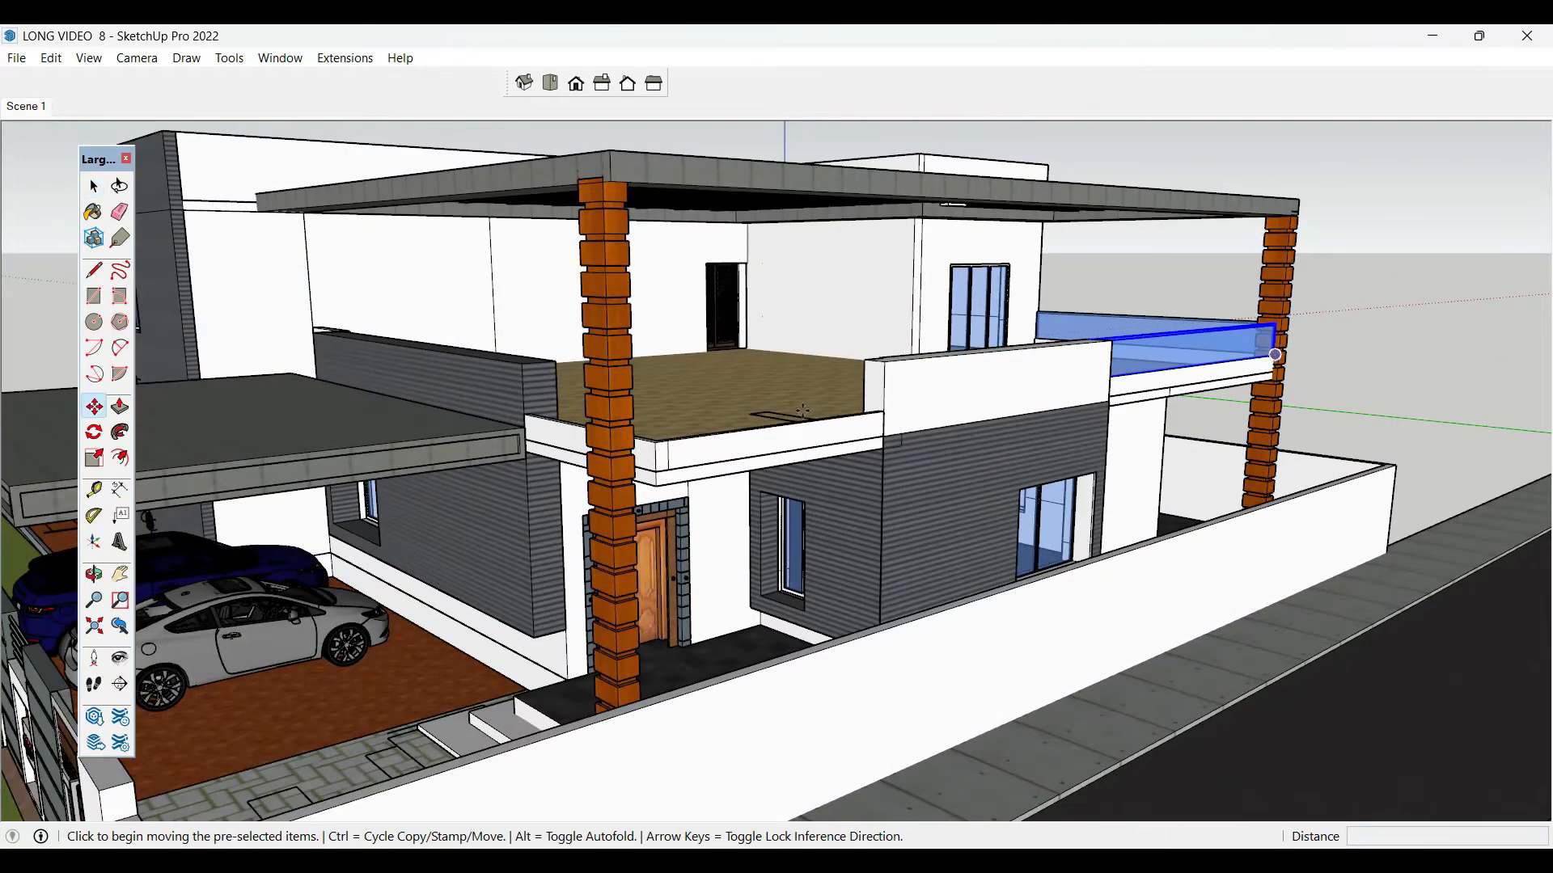
left_click(1272, 359, "ctrl")
scroll(863, 422, "up", 5)
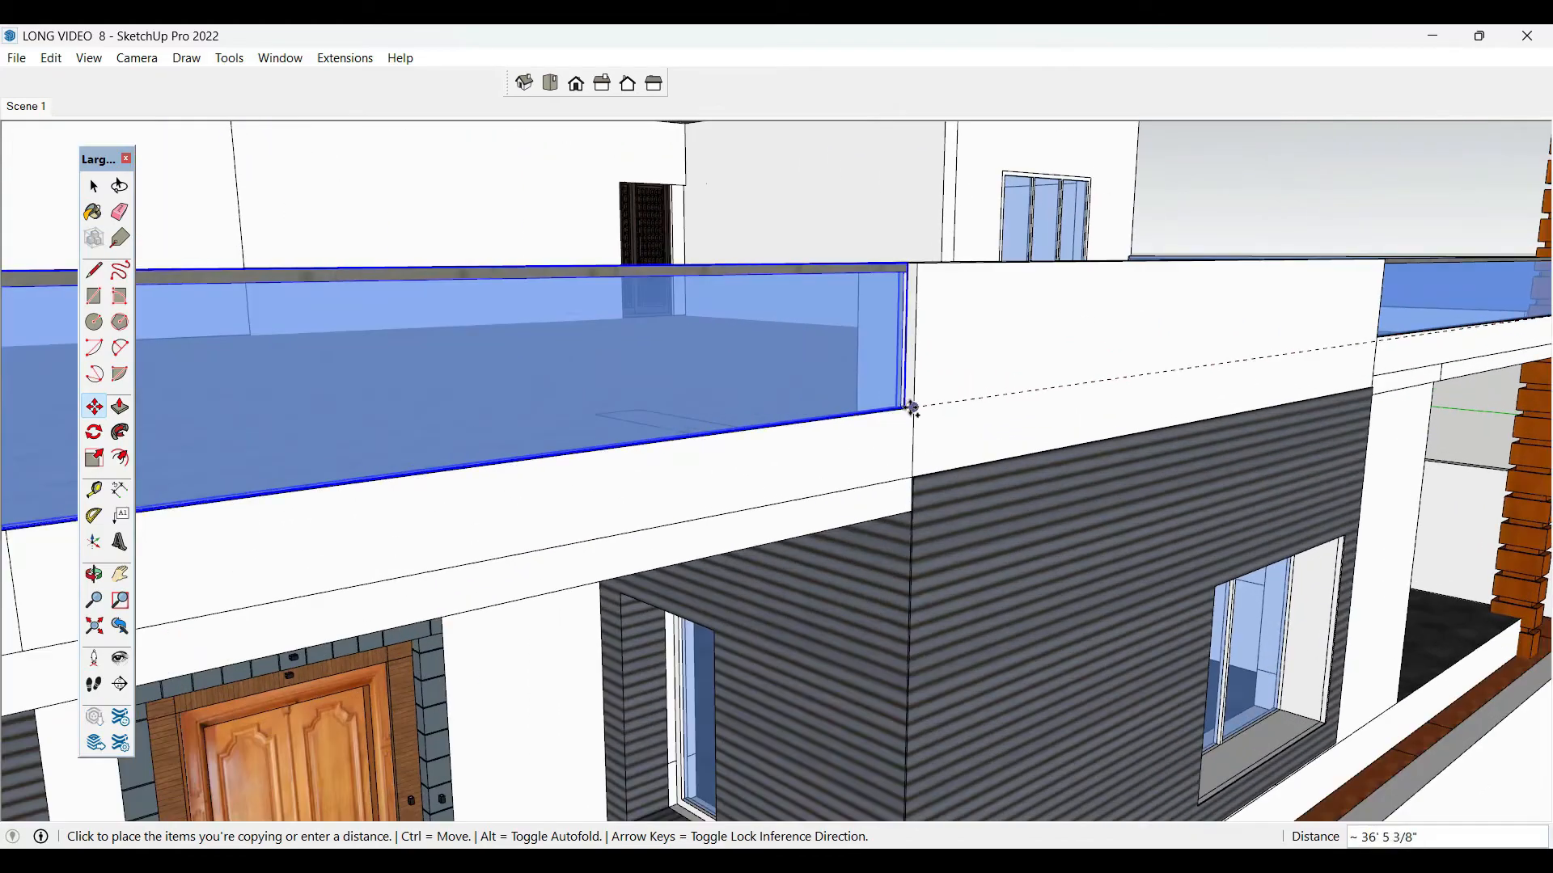
left_click(914, 410)
key("space")
- Scale the copied glass railing lengthwise to about 0.55 so it ends at the front terrace parapet's corner
middle_click_drag(1263, 451, 423, 628)
scroll(422, 627, "up", 2)
key("s")
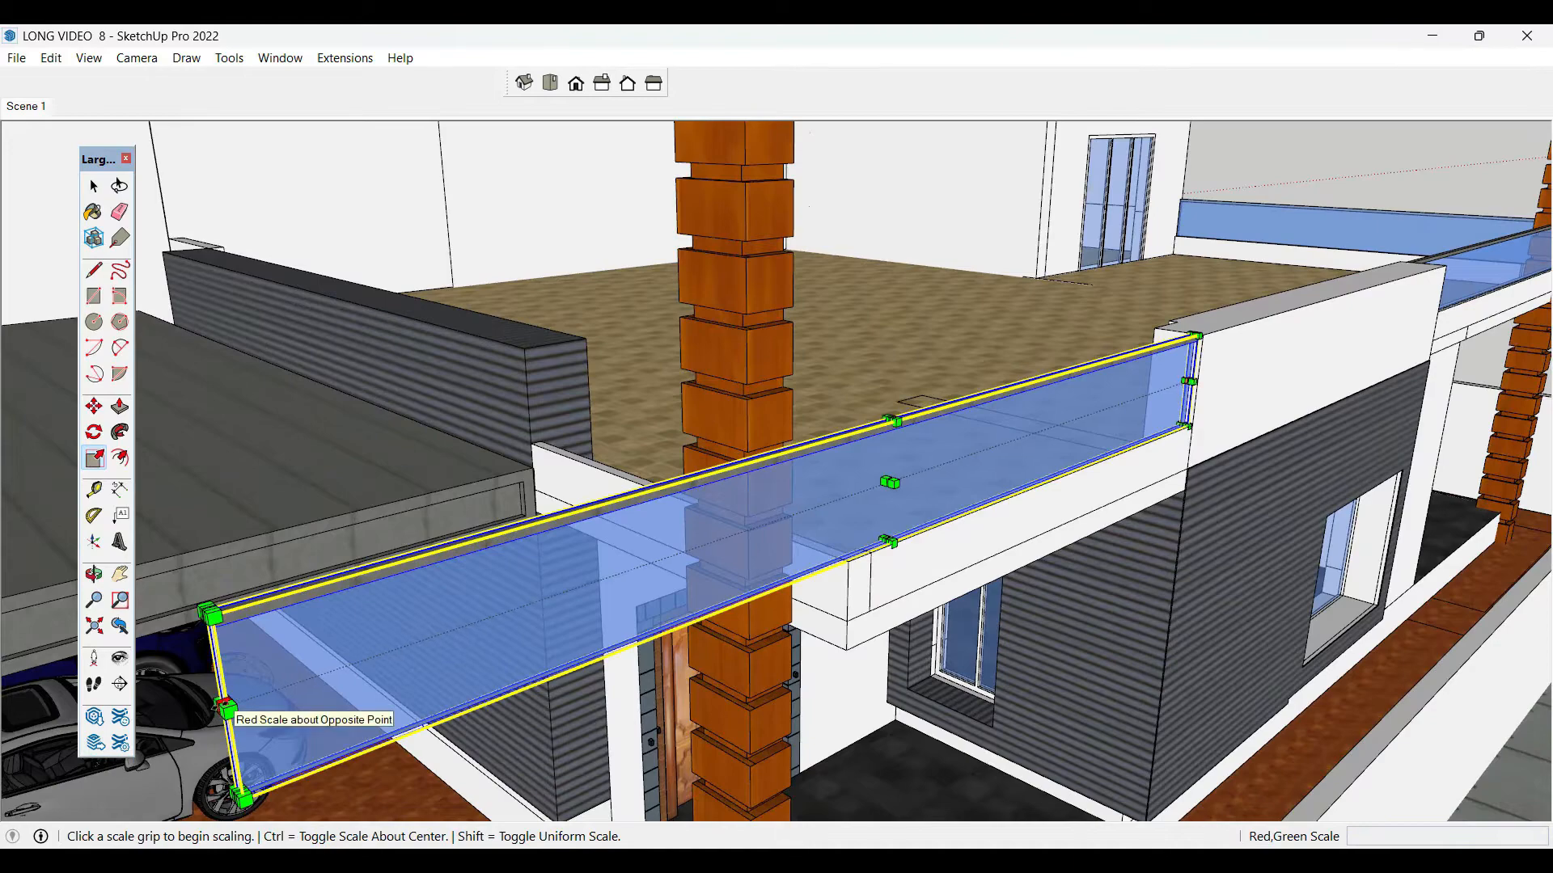
left_click(225, 711)
left_click(851, 559)
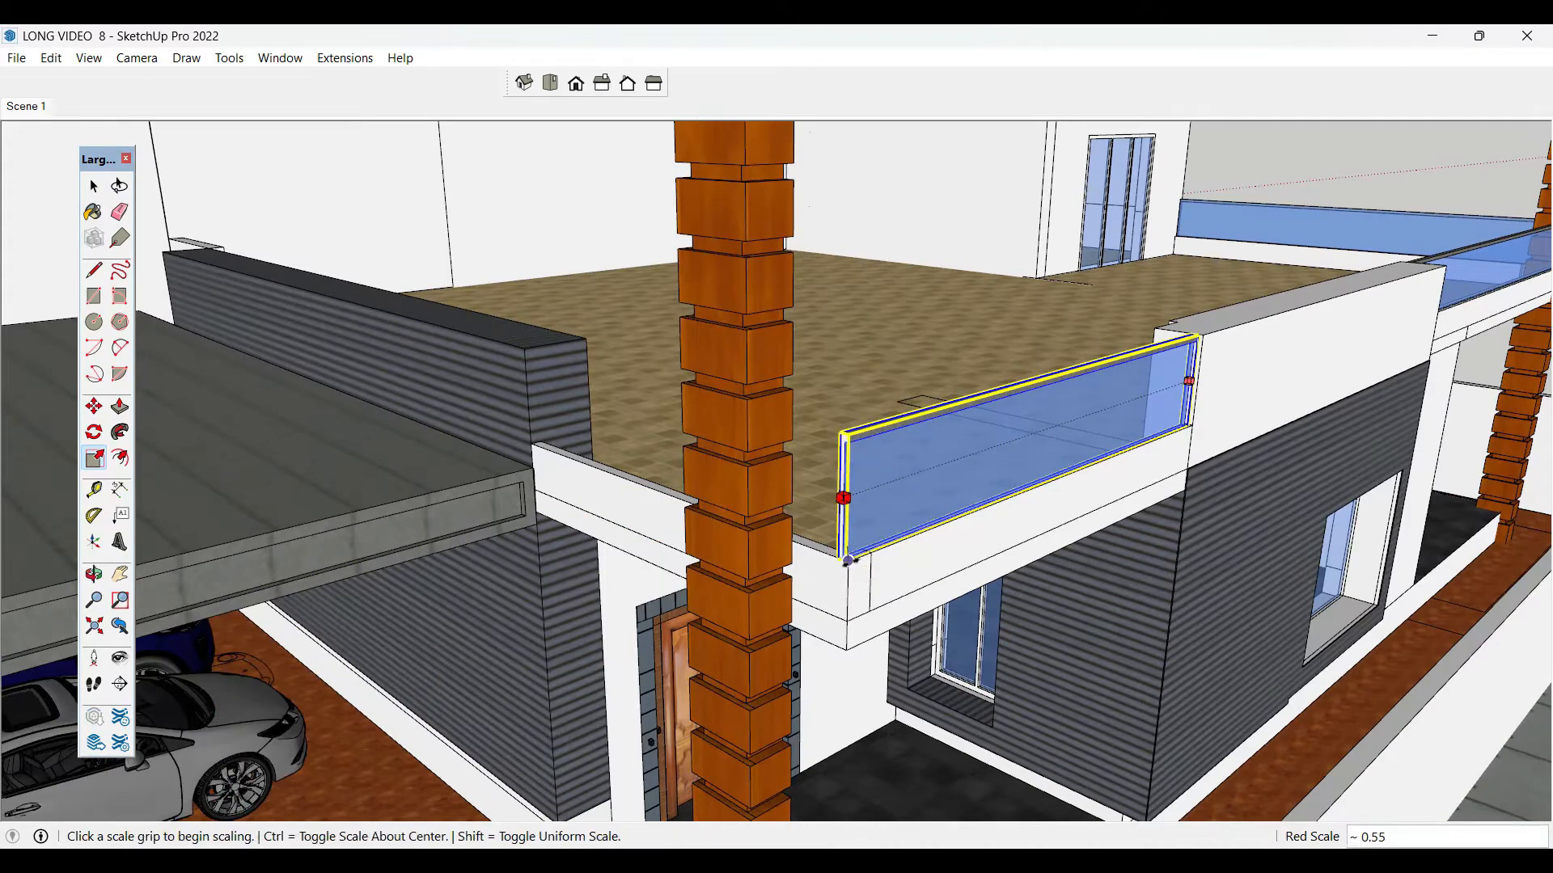
key("space")
- Copy the shortened glass railing end to end, starting the copy at the terrace parapet's outer corner
key("m")
key("ctrl")
left_click(1183, 424)
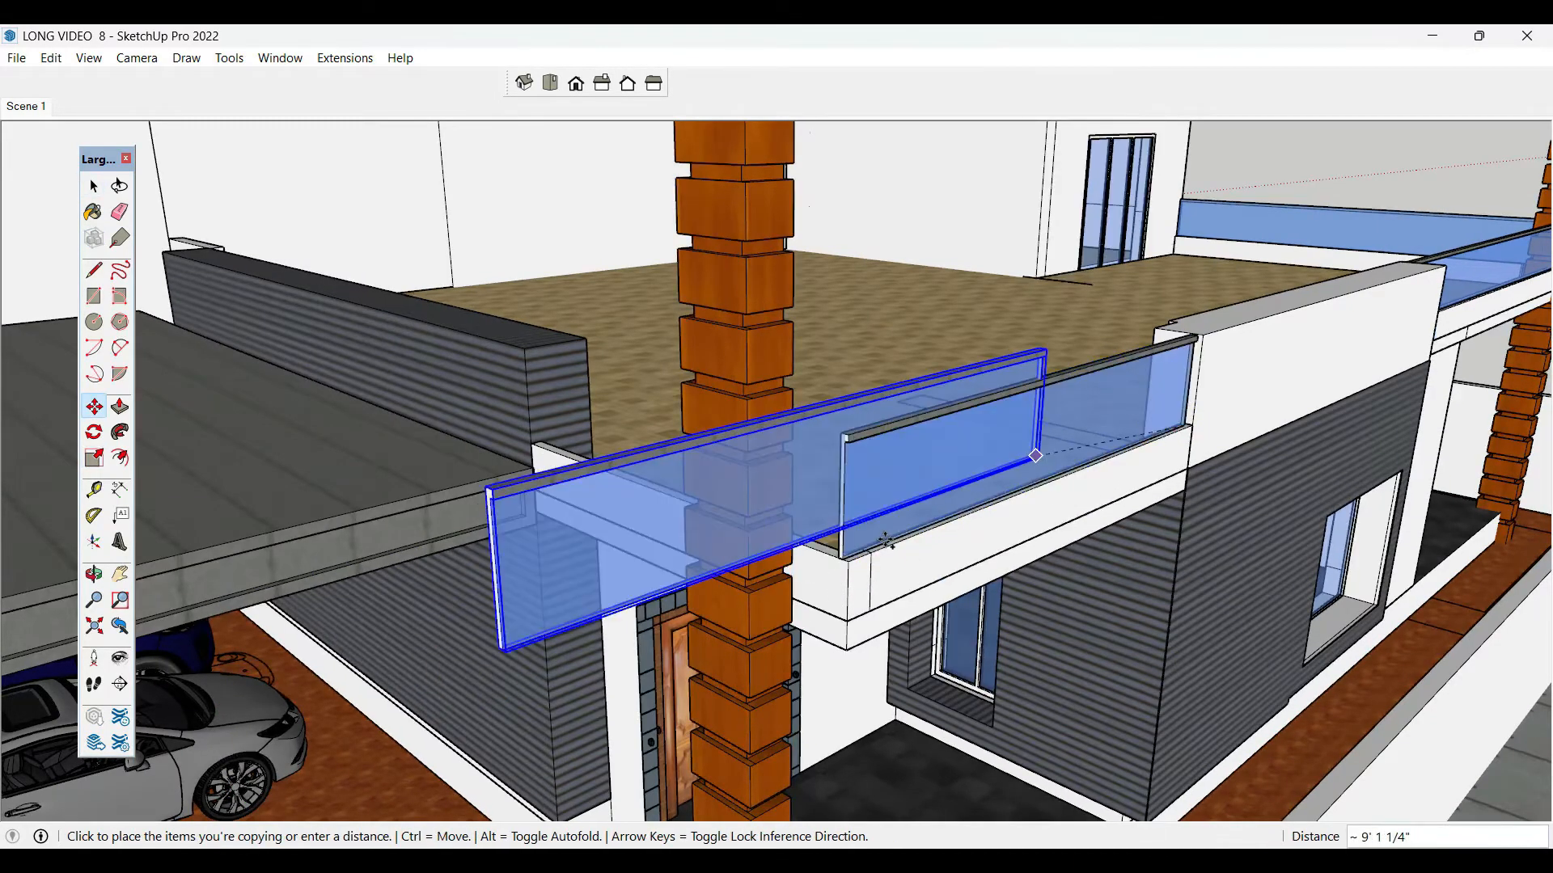
scroll(842, 560, "up", 1)
left_click(839, 561)
key("space")
- Rotate the new glass railing copy 90 degrees horizontally to run parallel to the terrace's front edge
scroll(1134, 465, "down", 3)
scroll(720, 647, "up", 3)
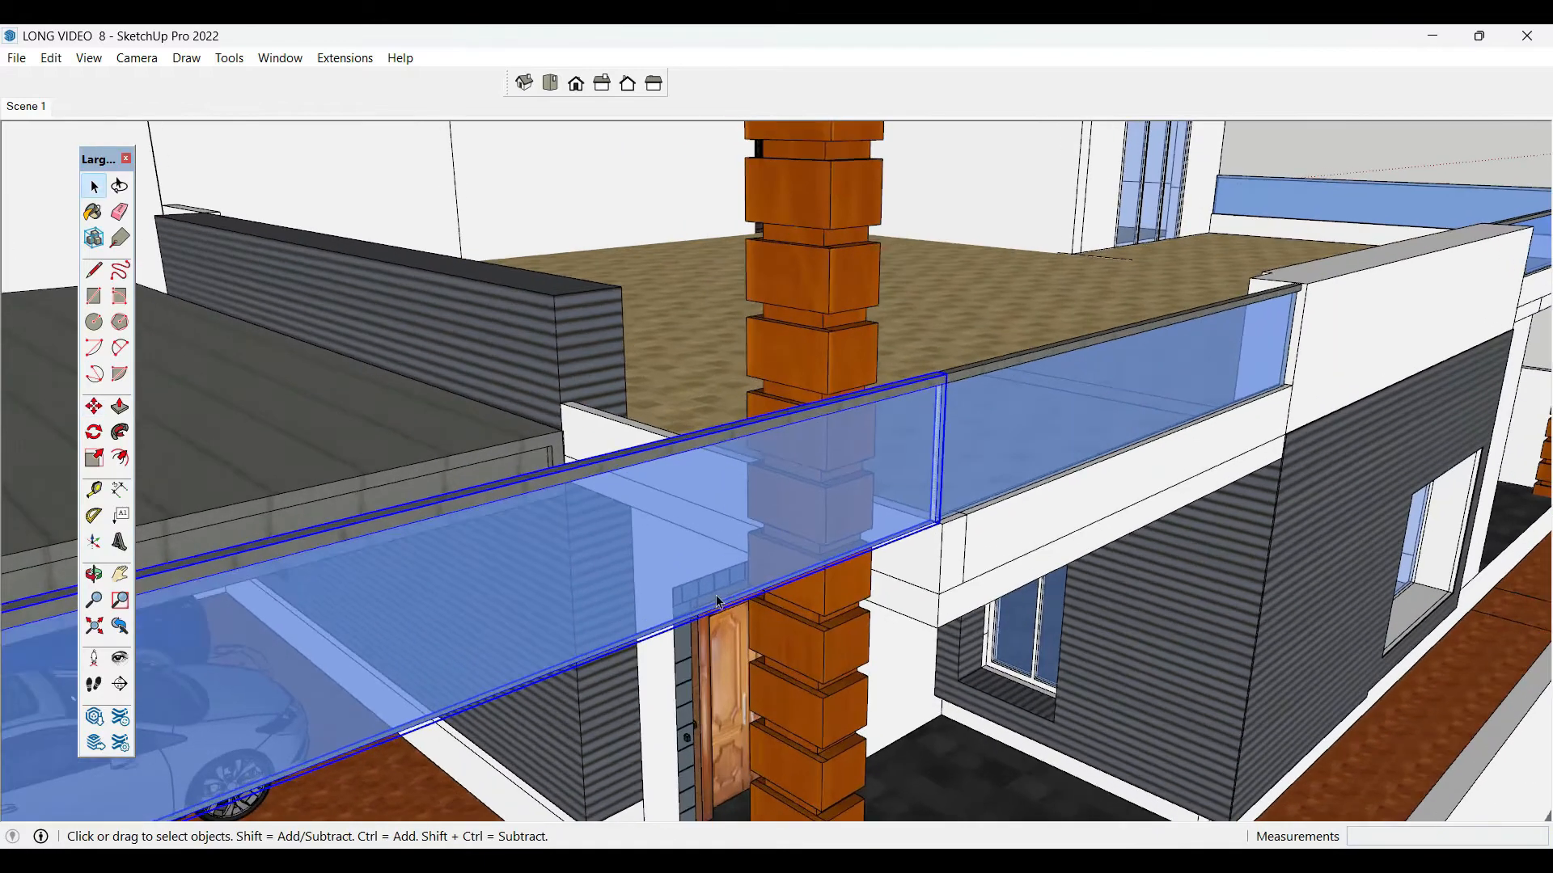
key("q")
left_click(597, 434)
left_click(668, 421)
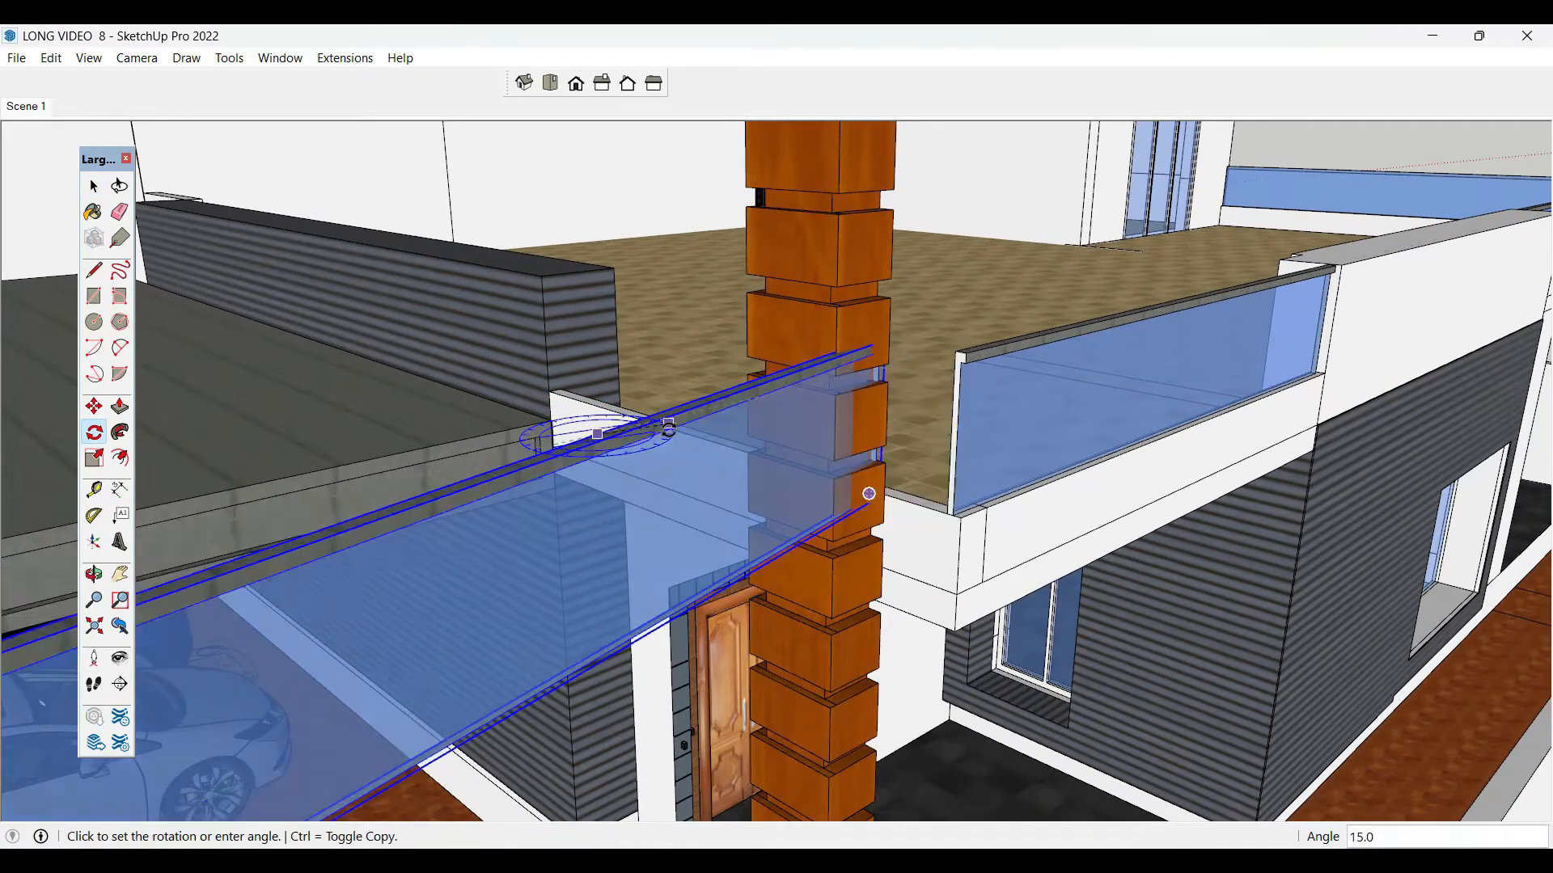
type("90")
key("Return")
key("space")
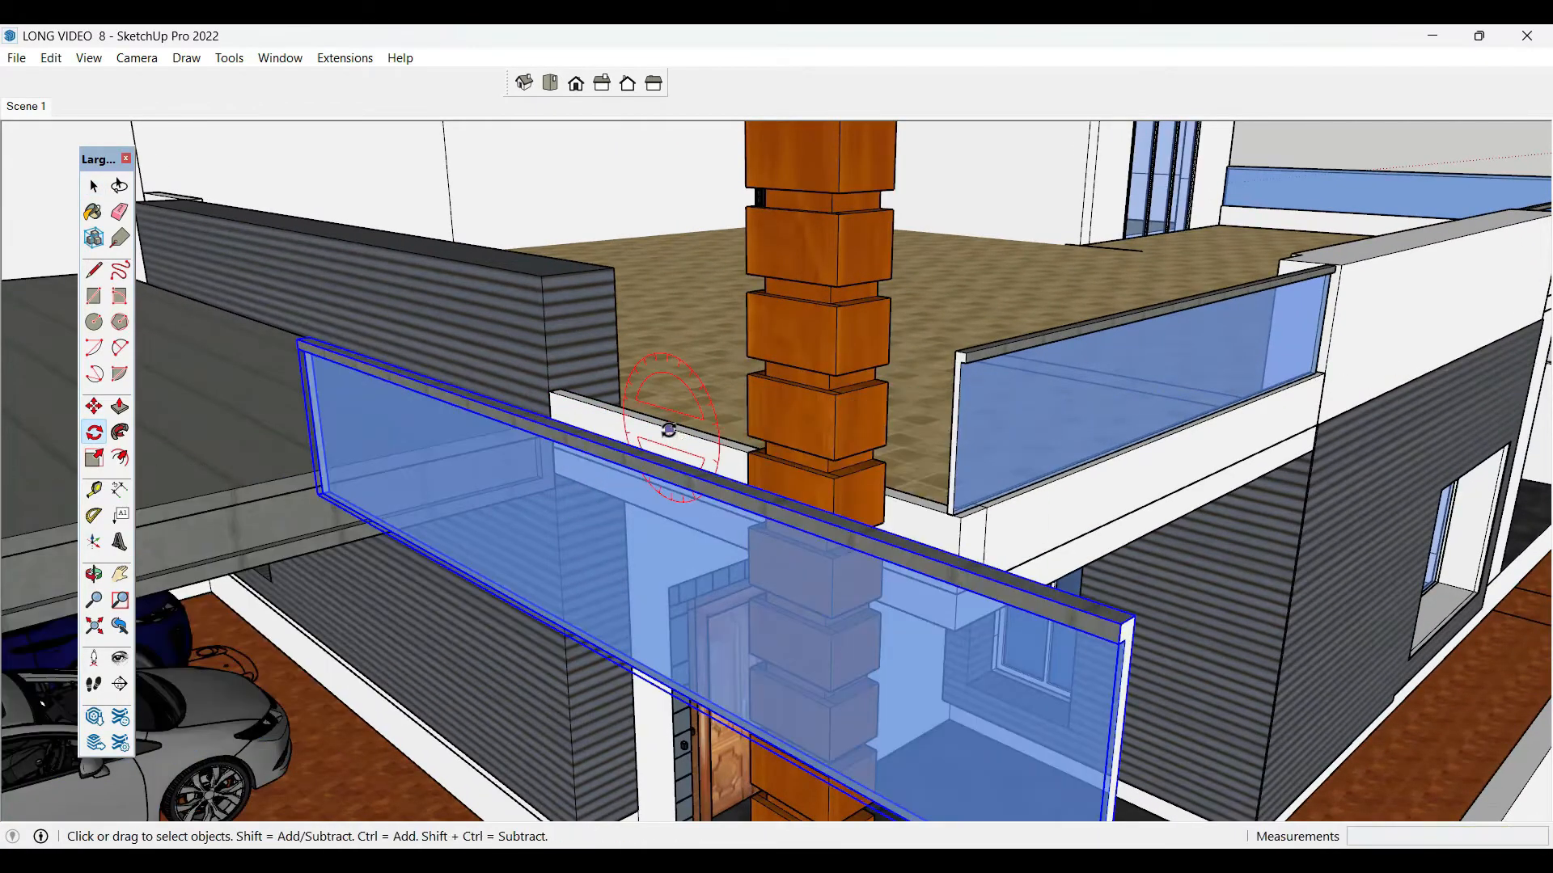
- Move the rotated glass railing about 7' 13/16" so its upper end corner meets the side railing at the parapet corner
scroll(669, 432, "down", 1)
key("m")
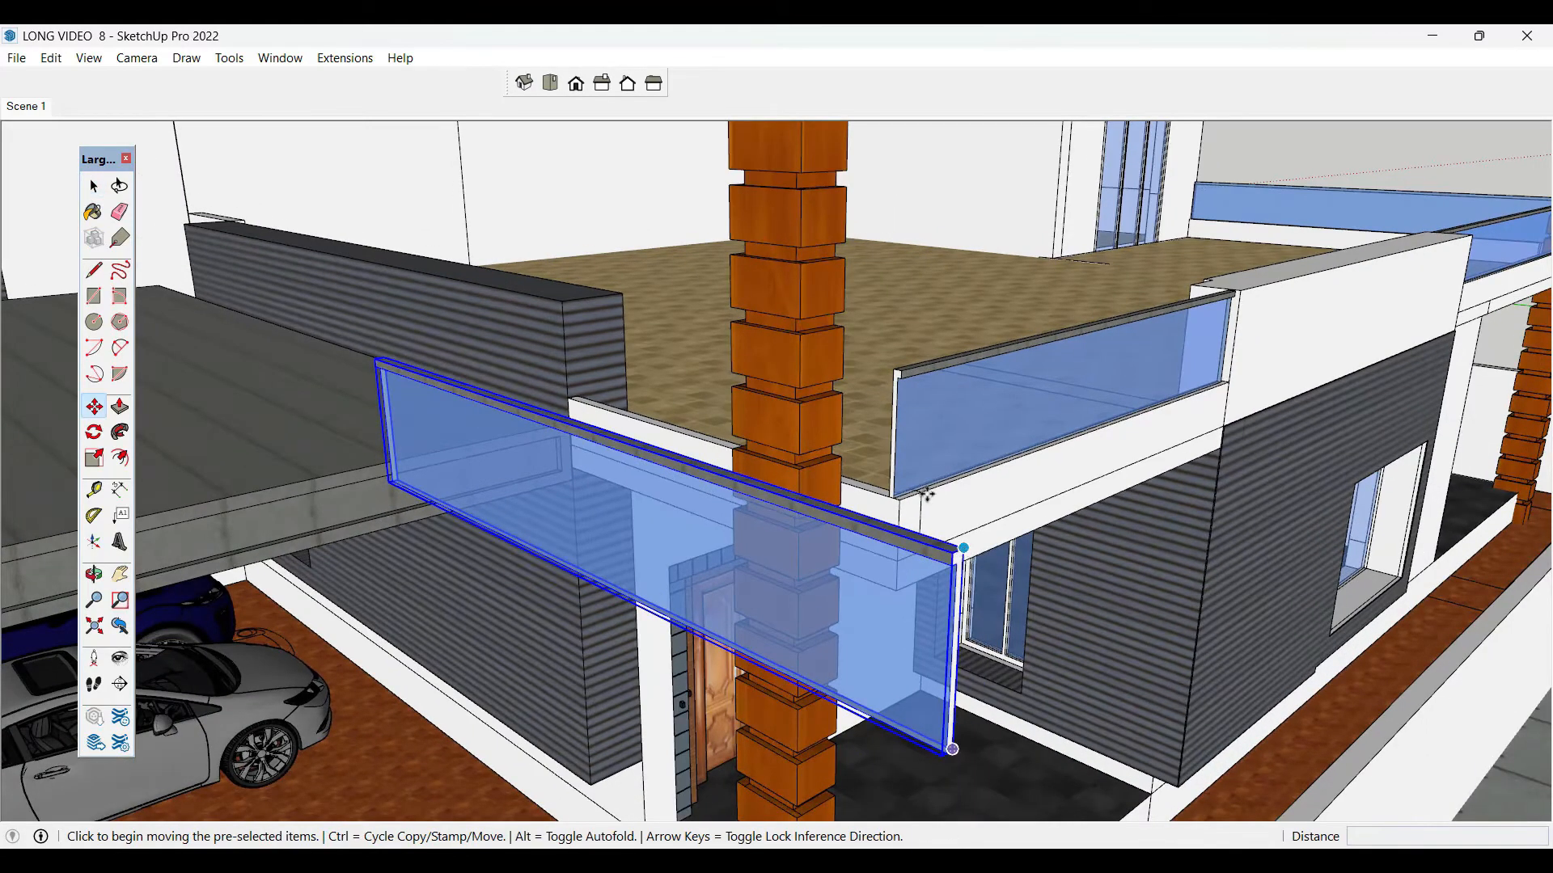
left_click(960, 550)
scroll(894, 374, "up", 3)
scroll(896, 372, "up", 3)
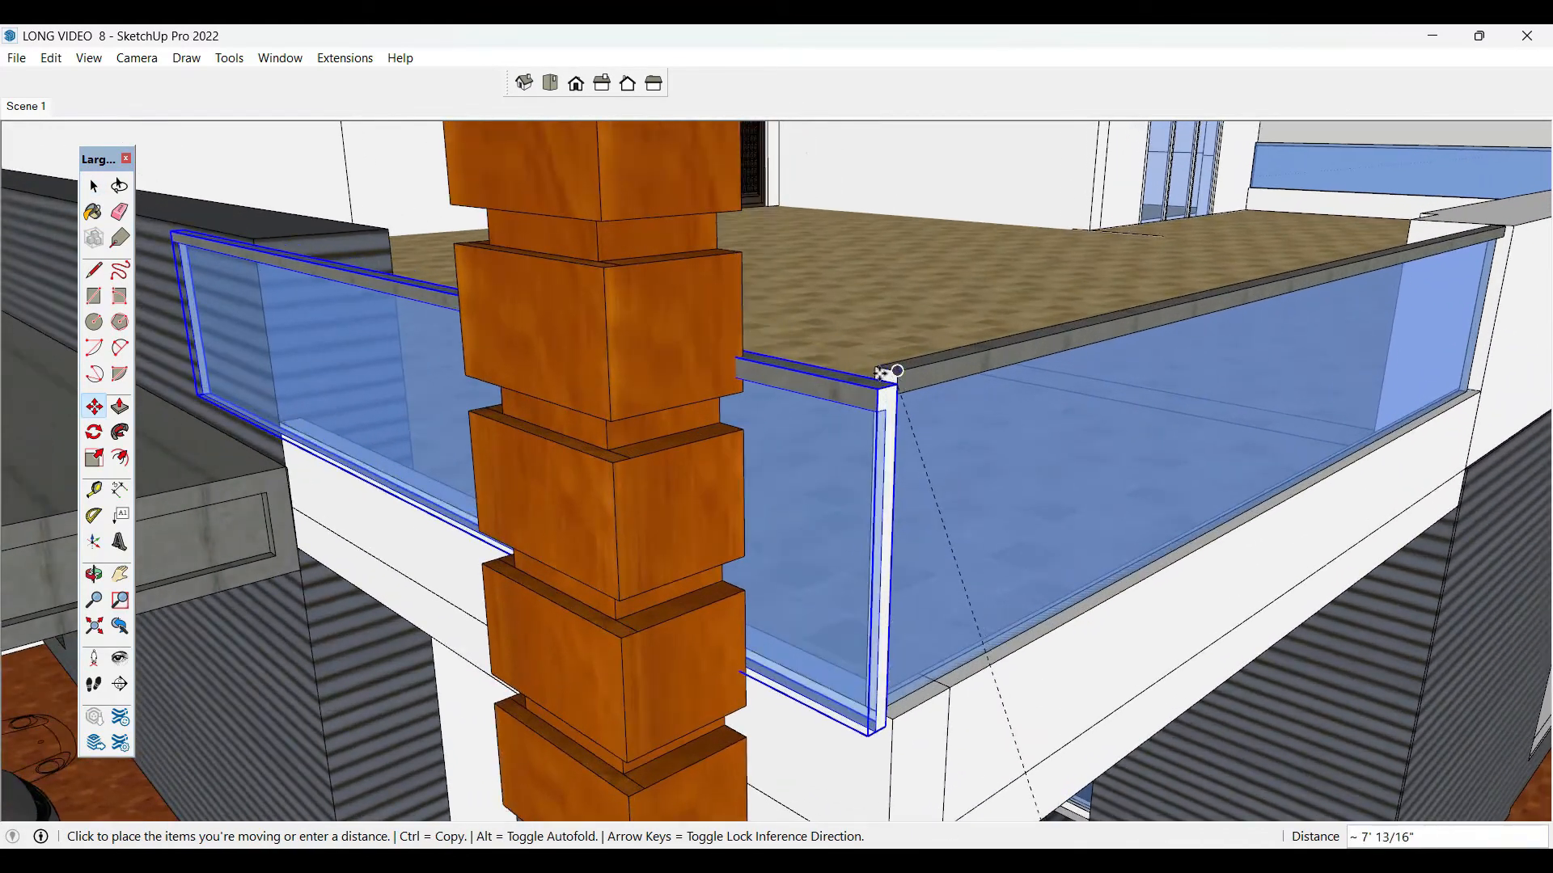
left_click(893, 372)
key("space")
- Move the front glass railing about 2 5/16" so its lower end corner meets the side railing's lower end corner
scroll(862, 732, "up", 4)
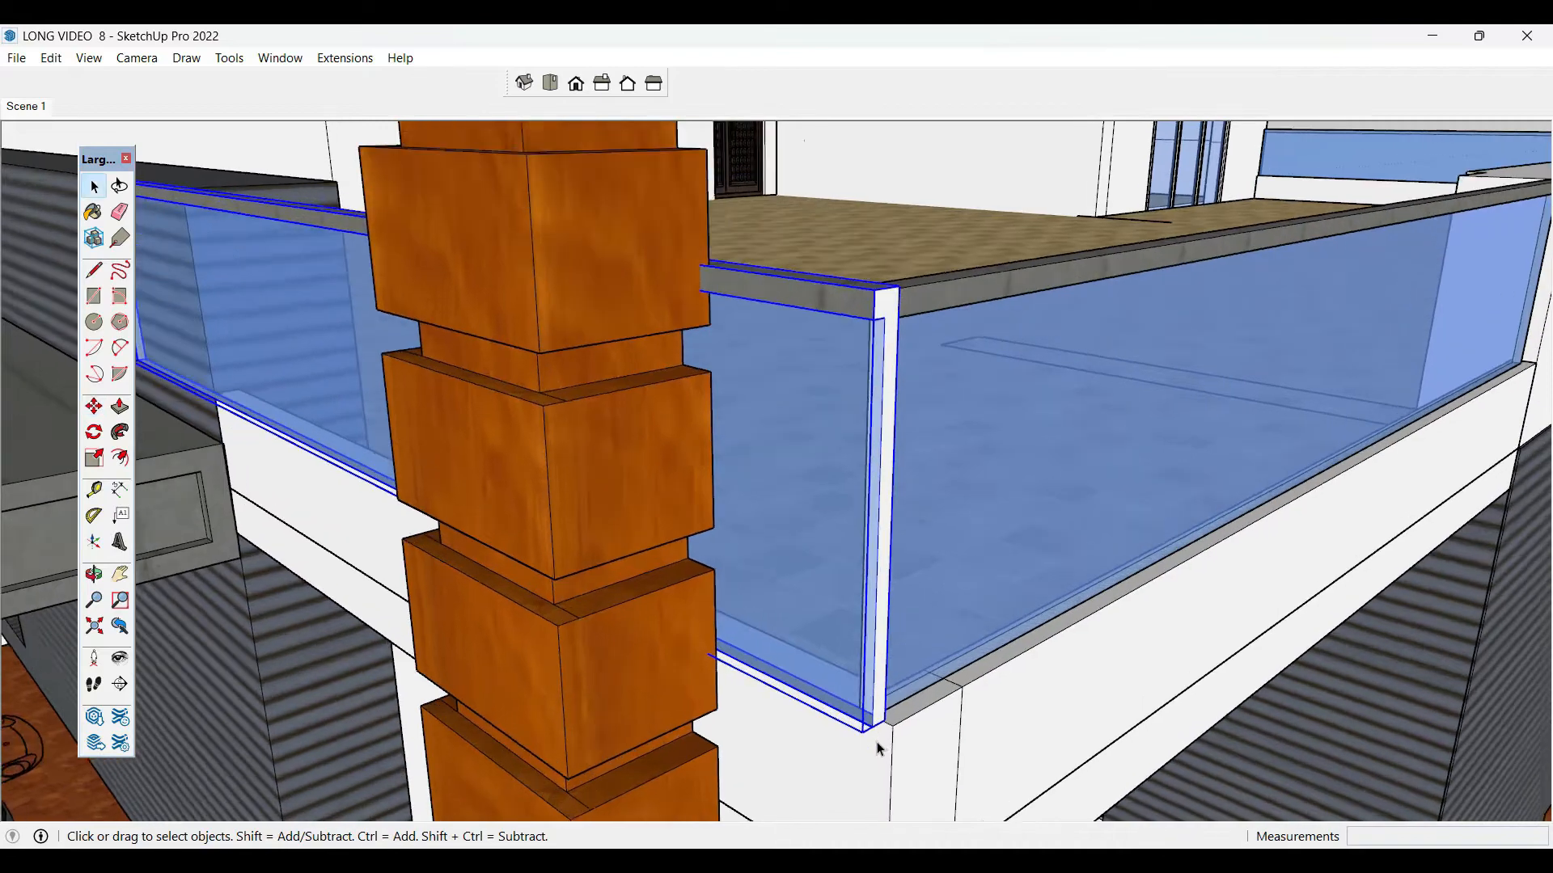
key("m")
left_click(864, 729)
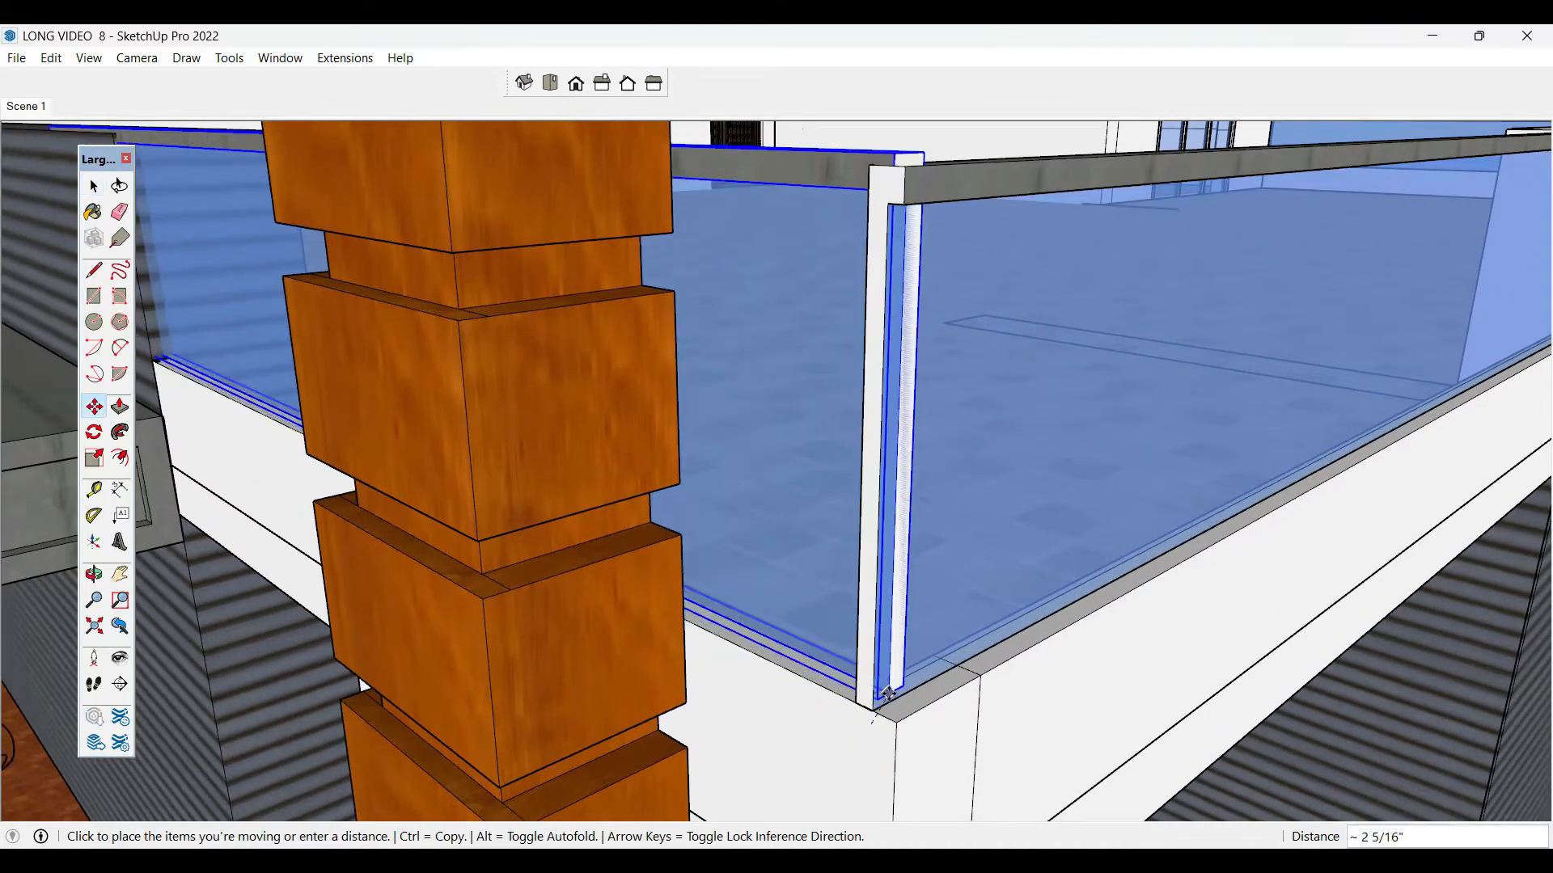
left_click(872, 709)
key("space")
scroll(872, 703, "up", 4)
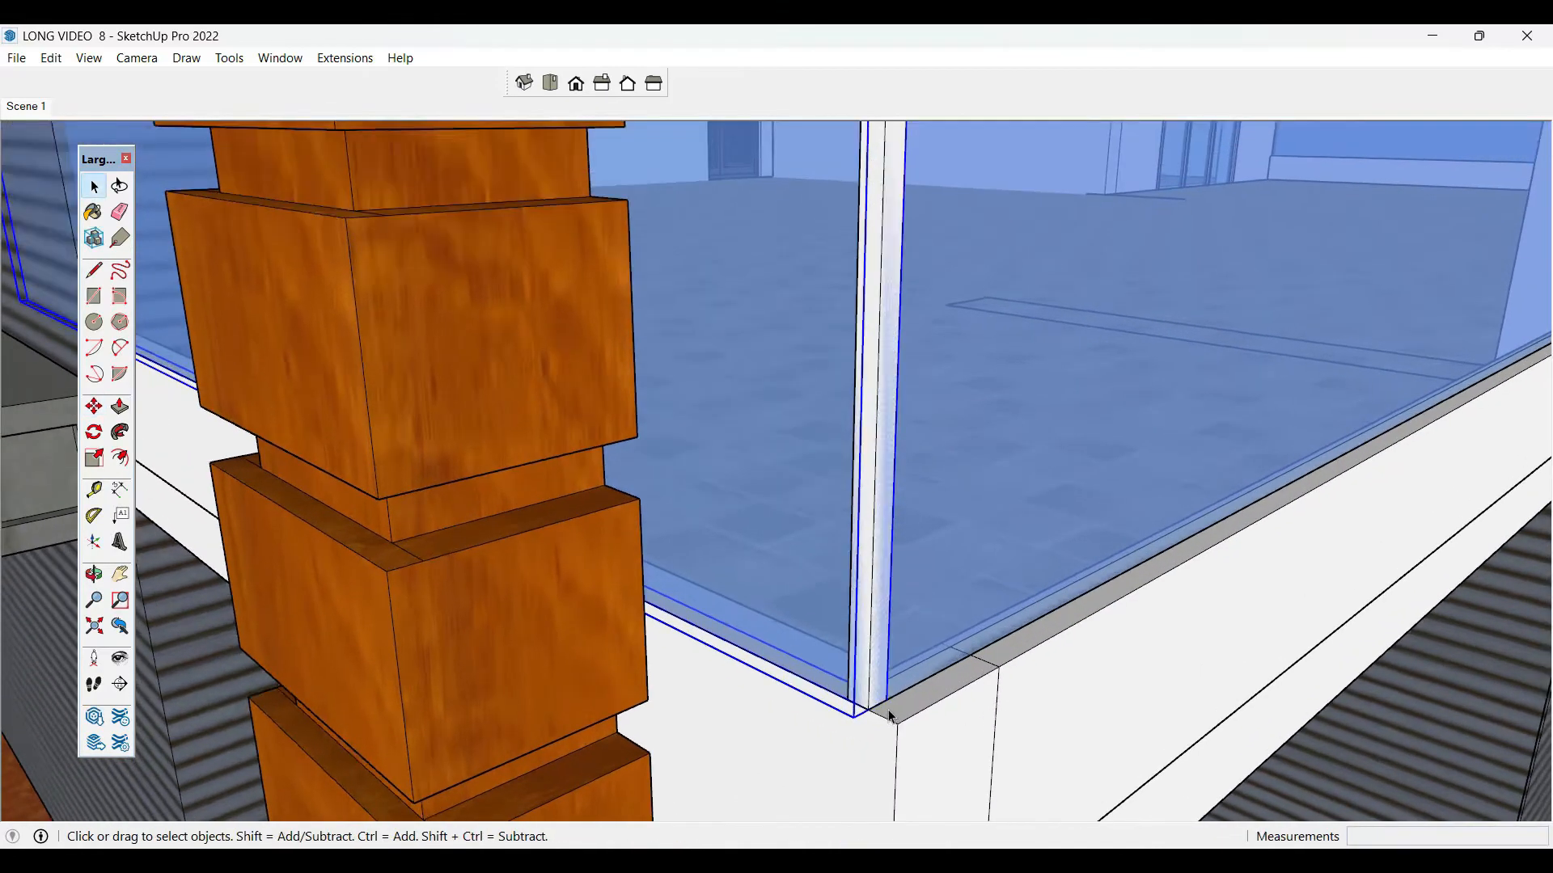
- Nudge the front glass railing about 1 1/4" at the parapet corner to line its lower end up with the side railing
key("m")
left_click(869, 683)
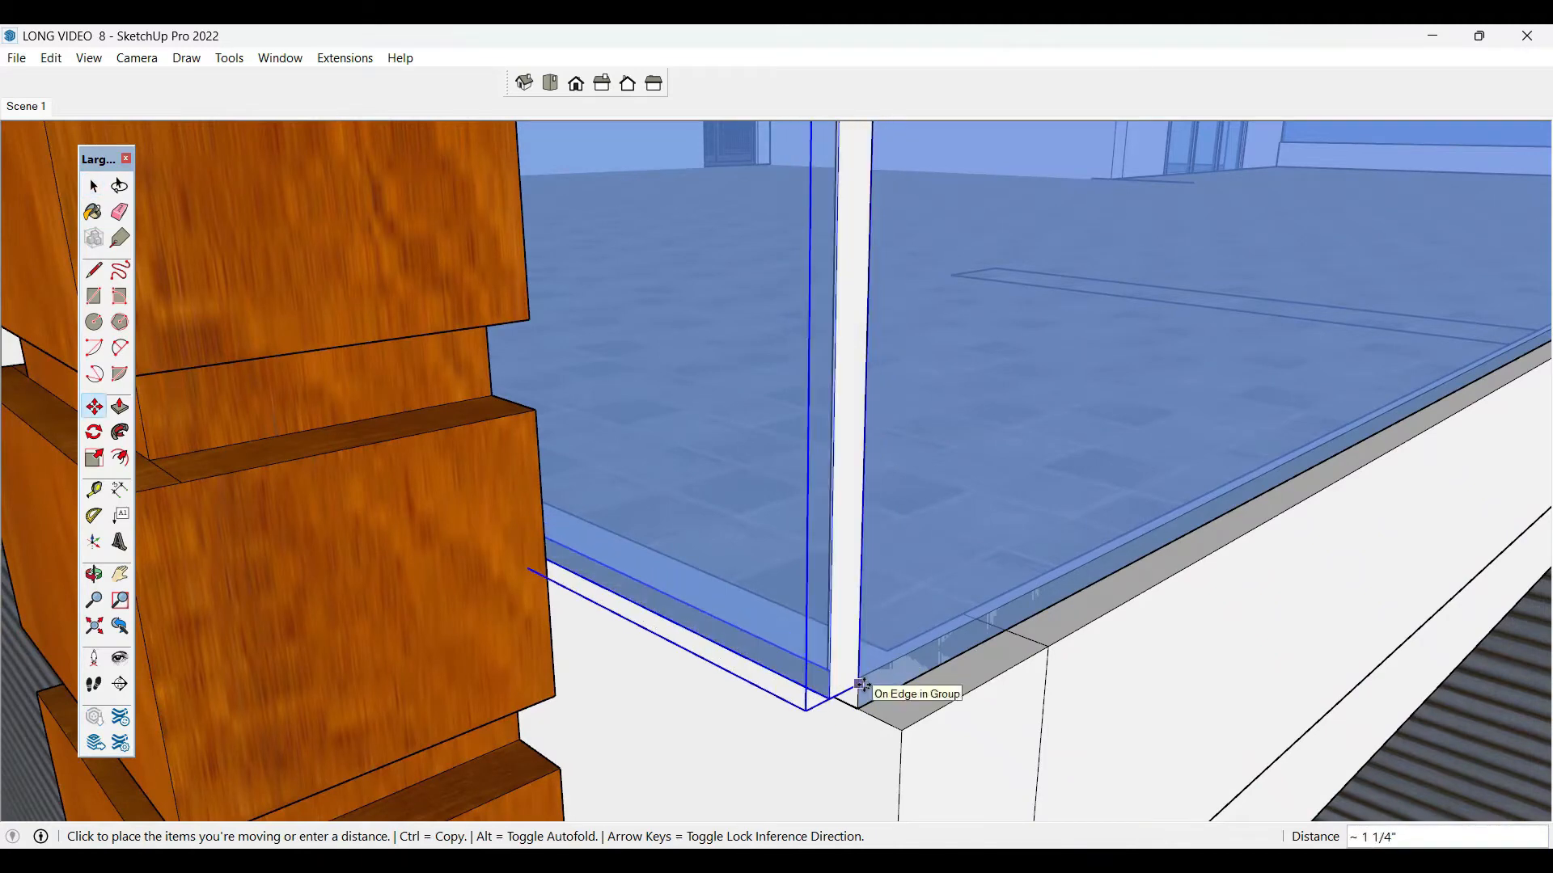
left_click(859, 682)
scroll(832, 704, "up", 2)
scroll(831, 704, "down", 1)
left_click(827, 682)
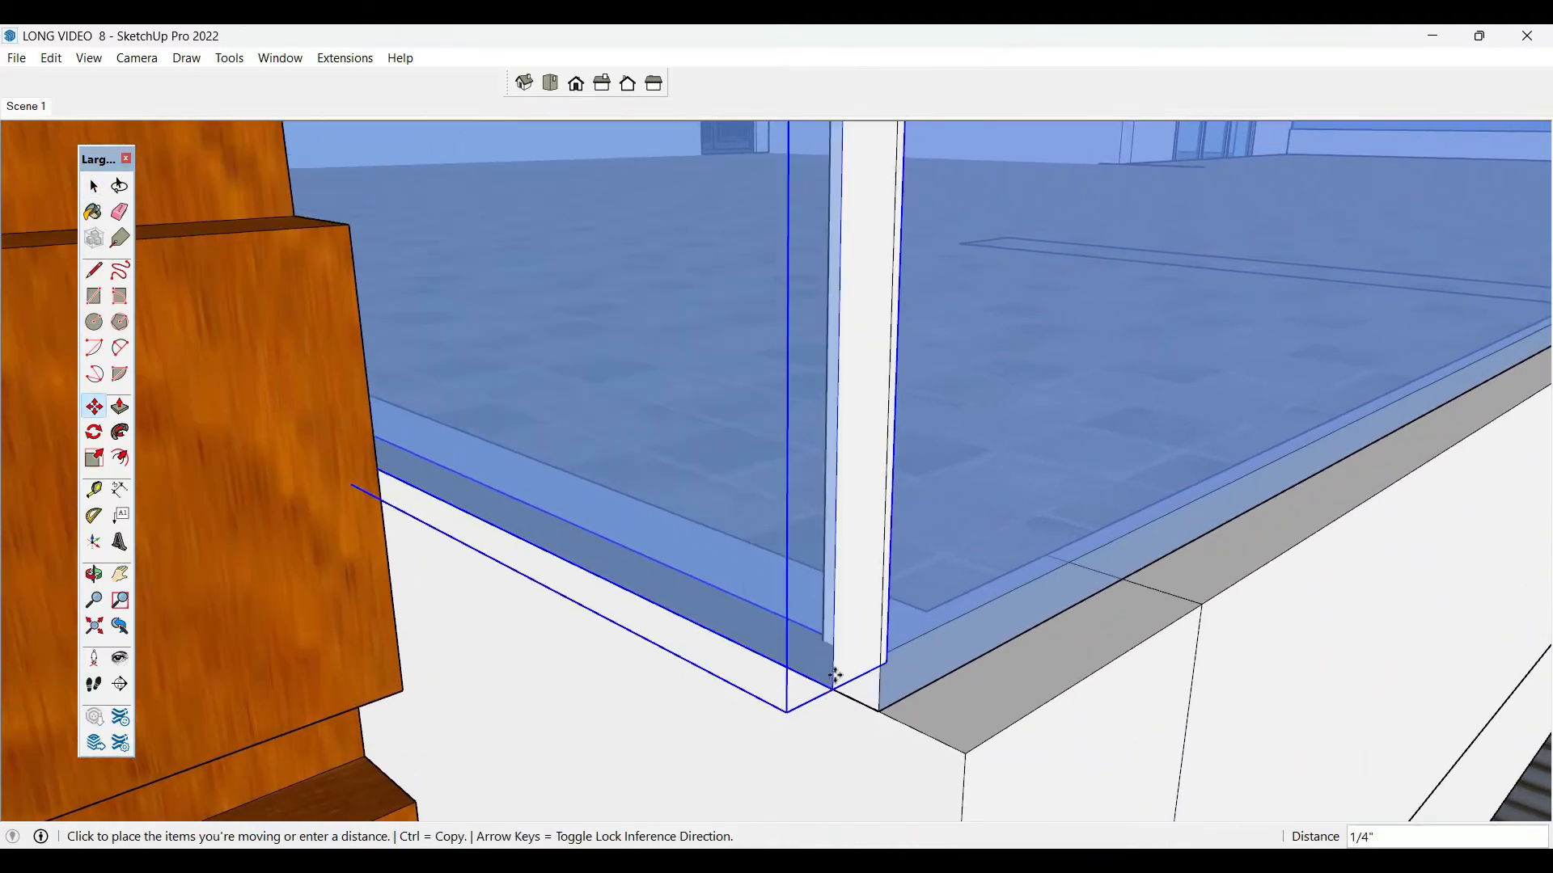
left_click(856, 689)
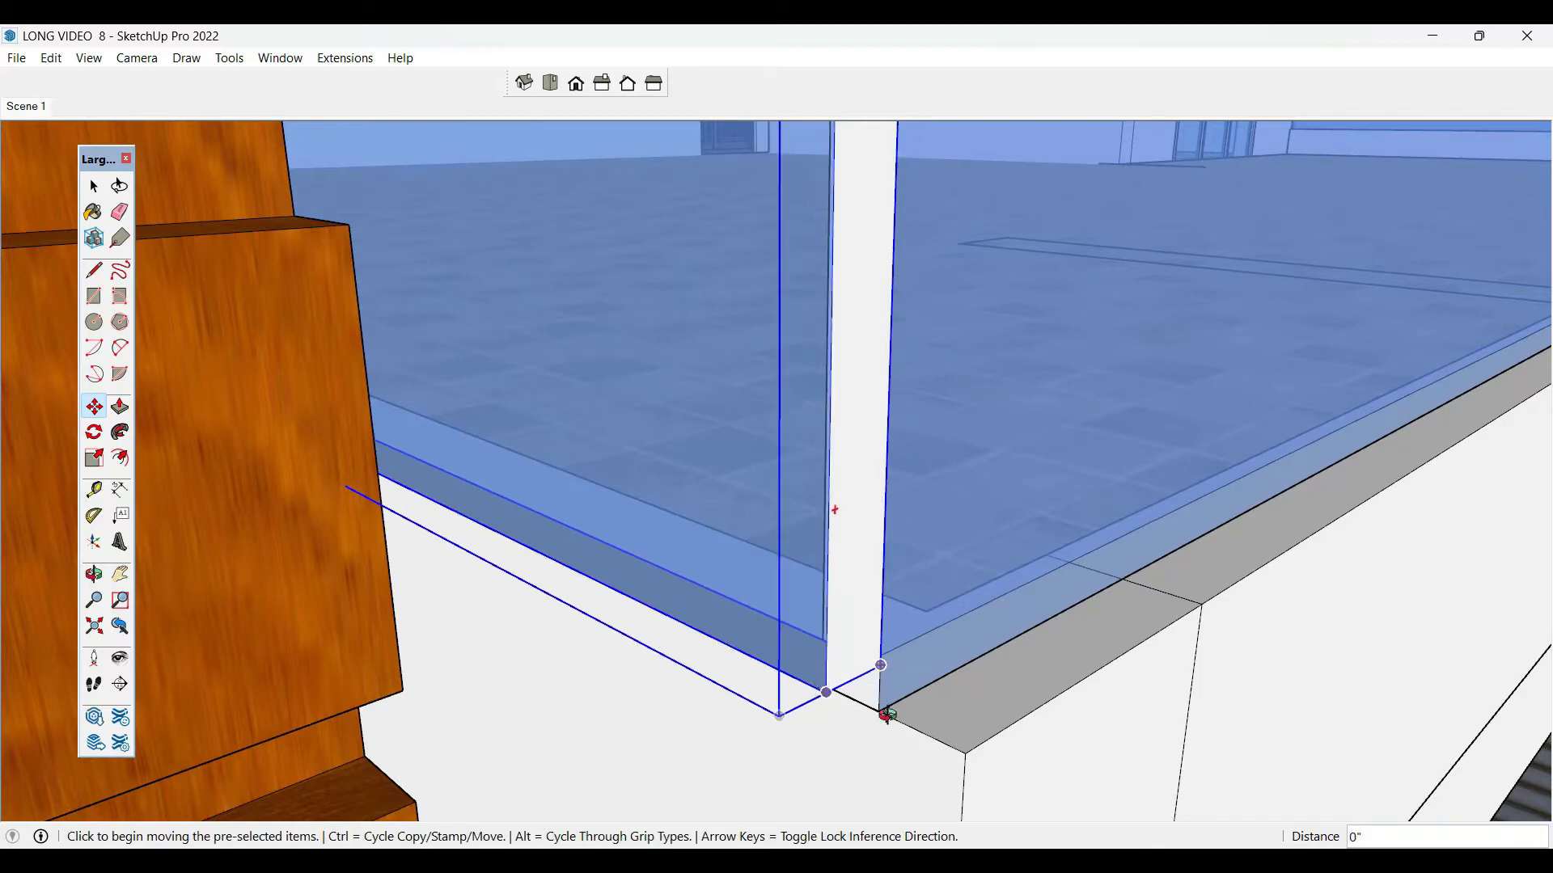
- Move the front glass railing about 1 5/8" so its inner lower corner touches the side railing's end corner
mouse_move(881, 709)
middle_mouse_down()
mouse_move(929, 718)
mouse_move(865, 690)
middle_mouse_up()
scroll(865, 690, "up", 2)
left_click(833, 676)
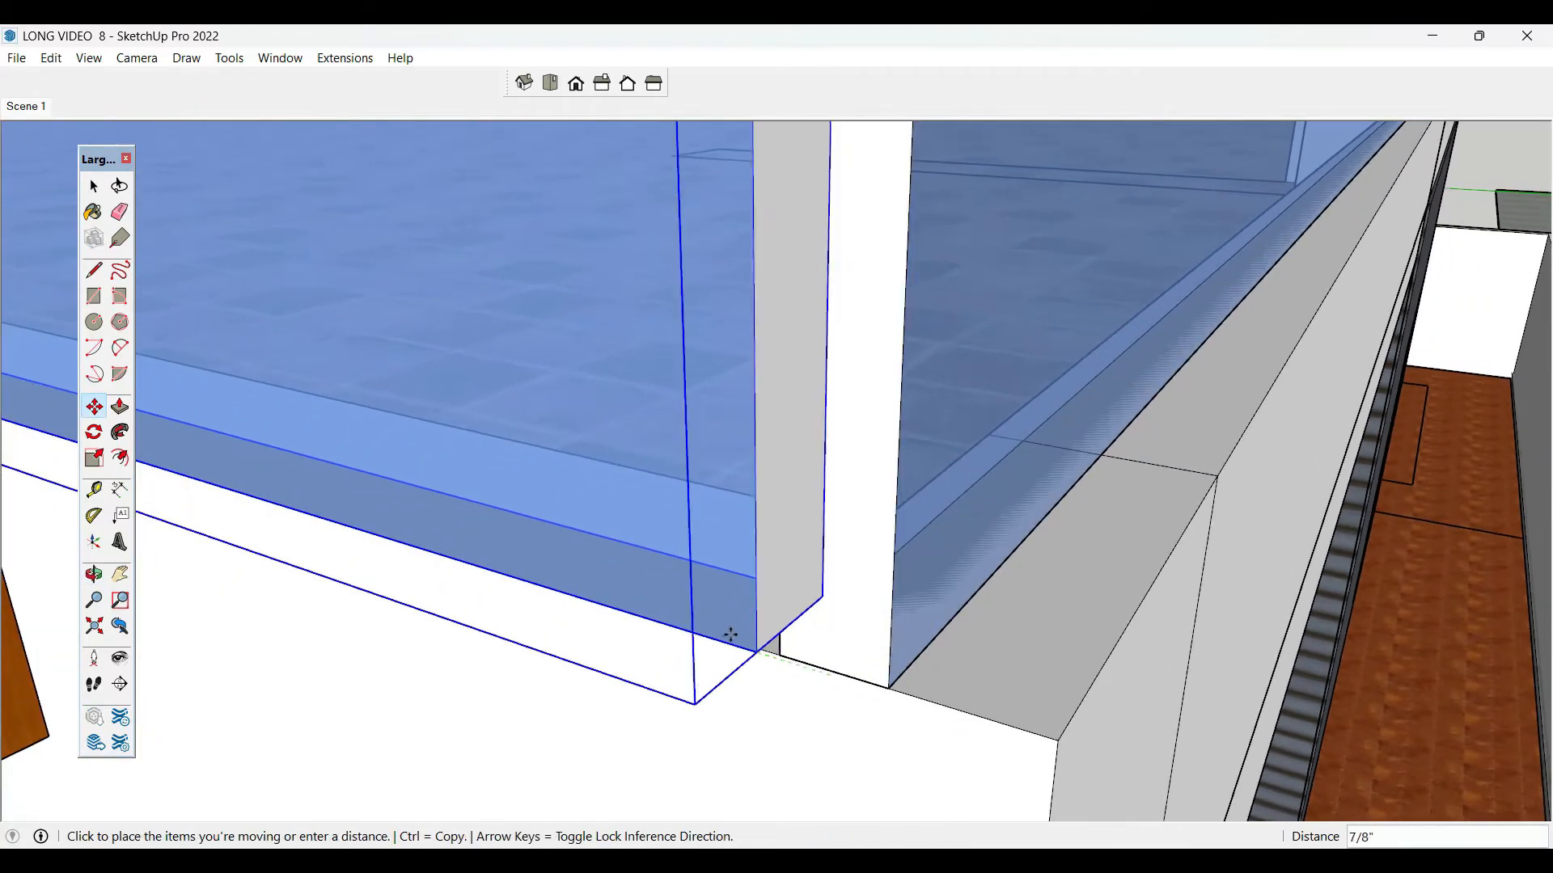
scroll(731, 626, "up", 2)
left_click(800, 675)
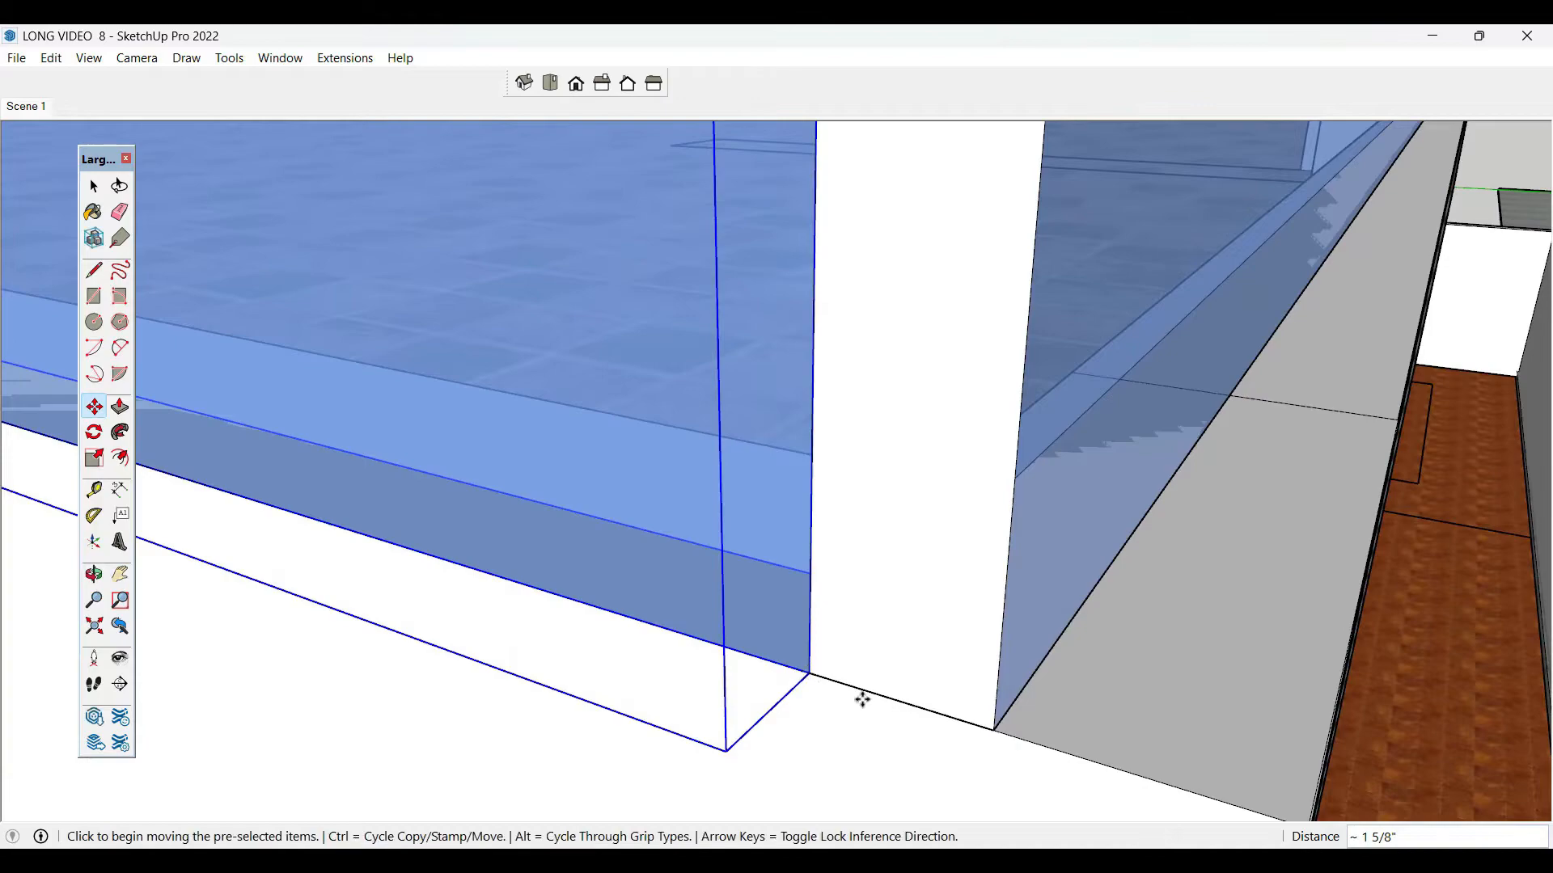
key("space")
- Scale the front glass railing lengthwise so its far end stops at the dark clad parapet wall, and deselect it
middle_click_drag(860, 696, 358, 531)
scroll(929, 730, "down", 8)
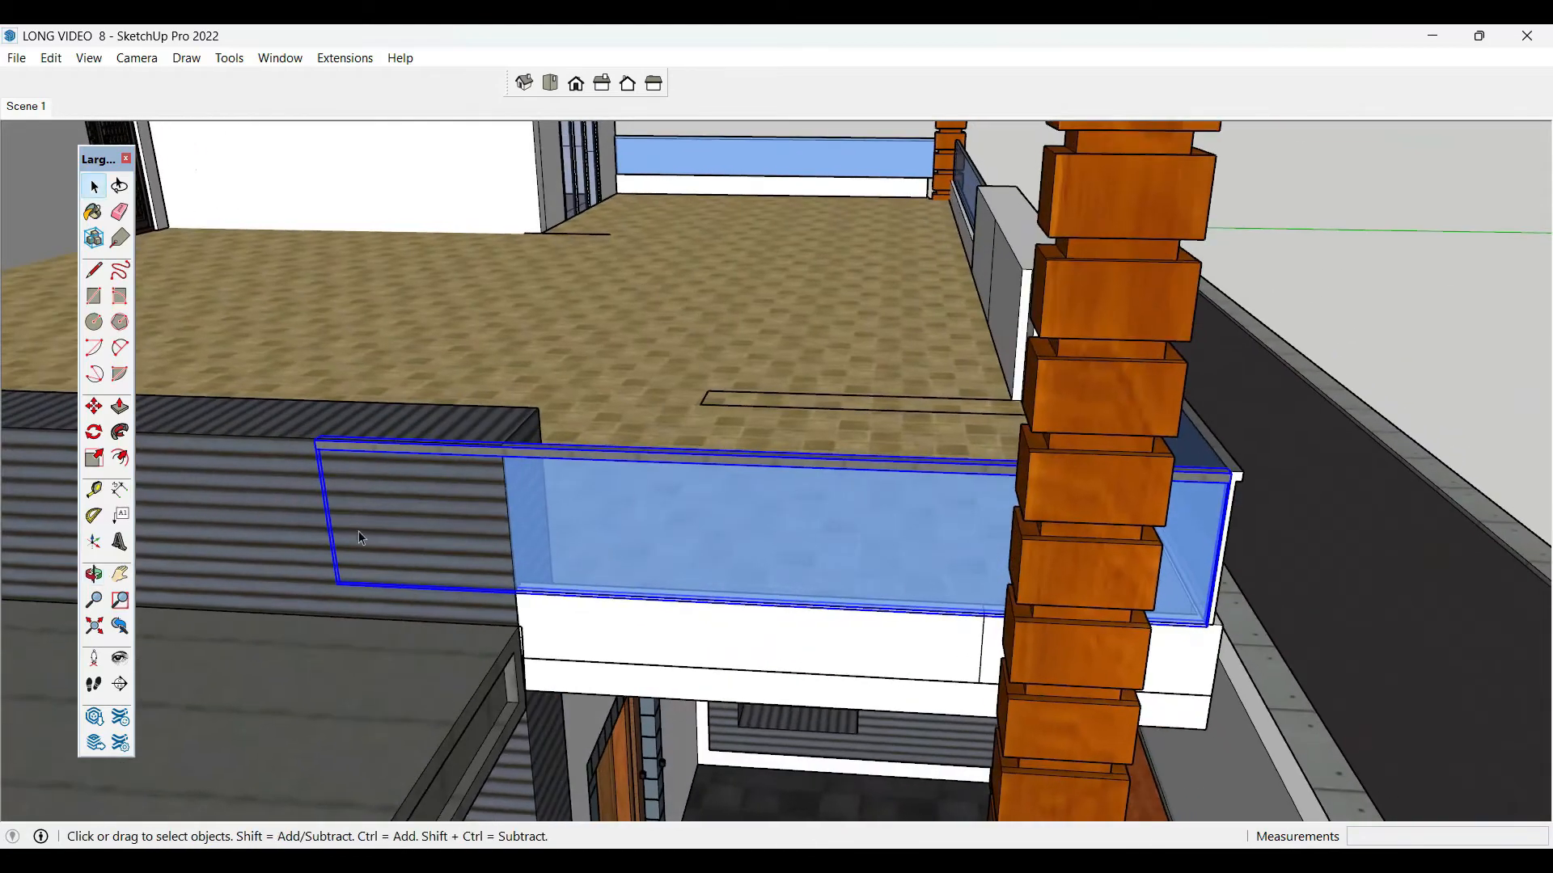
scroll(348, 526, "up", 5)
key("s")
left_click(317, 513)
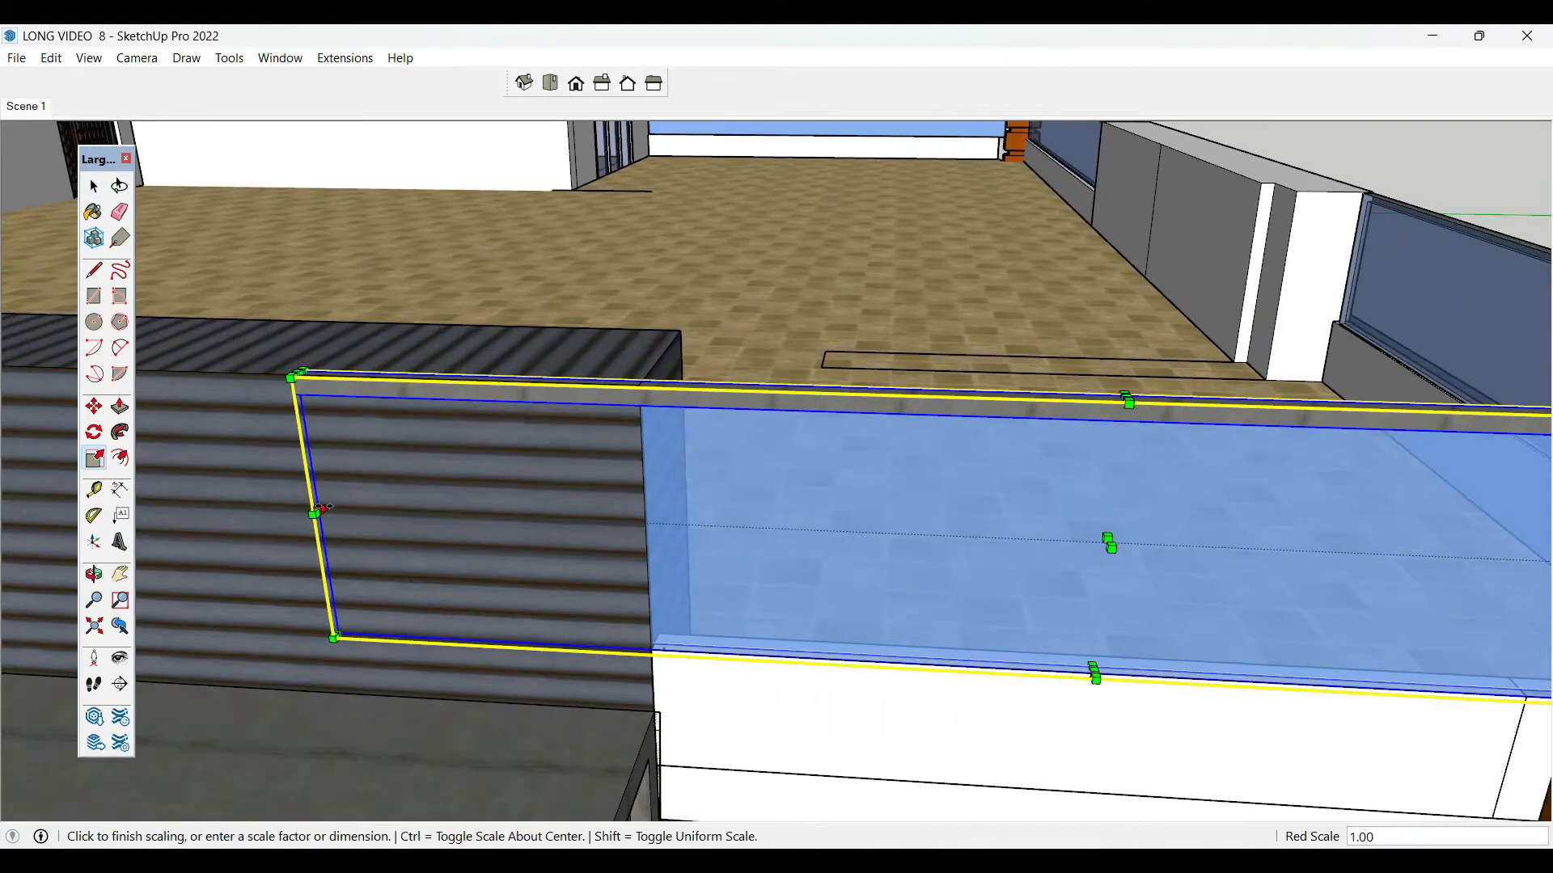
left_click(659, 510)
key("space")
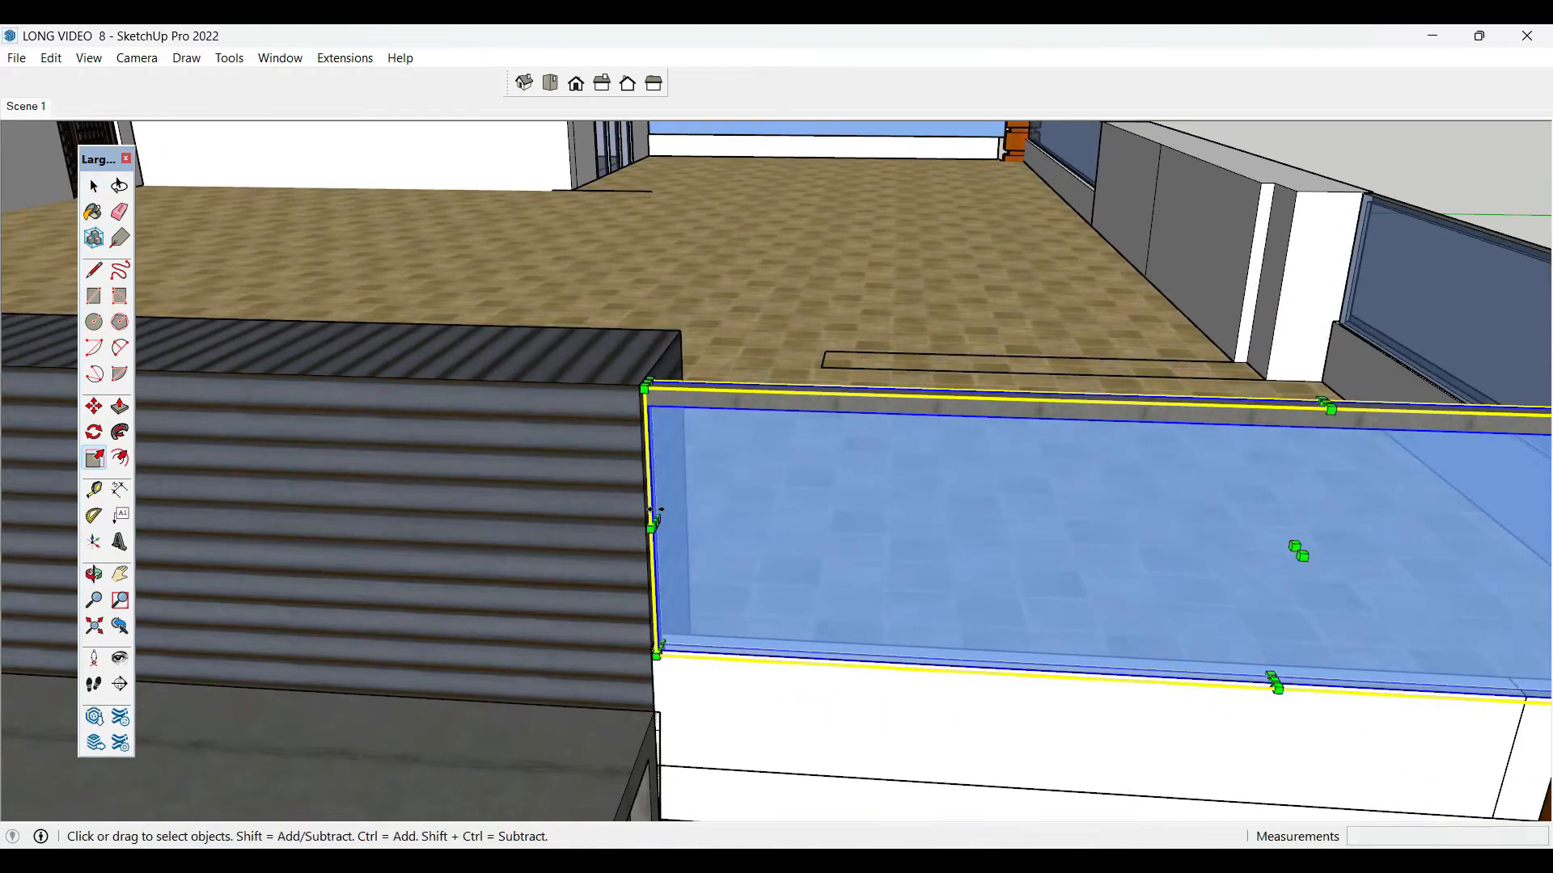
mouse_move(660, 510)
middle_mouse_down()
mouse_move(552, 526)
mouse_move(660, 507)
middle_mouse_up()
scroll(660, 510, "down", 2)
left_click(1360, 300)
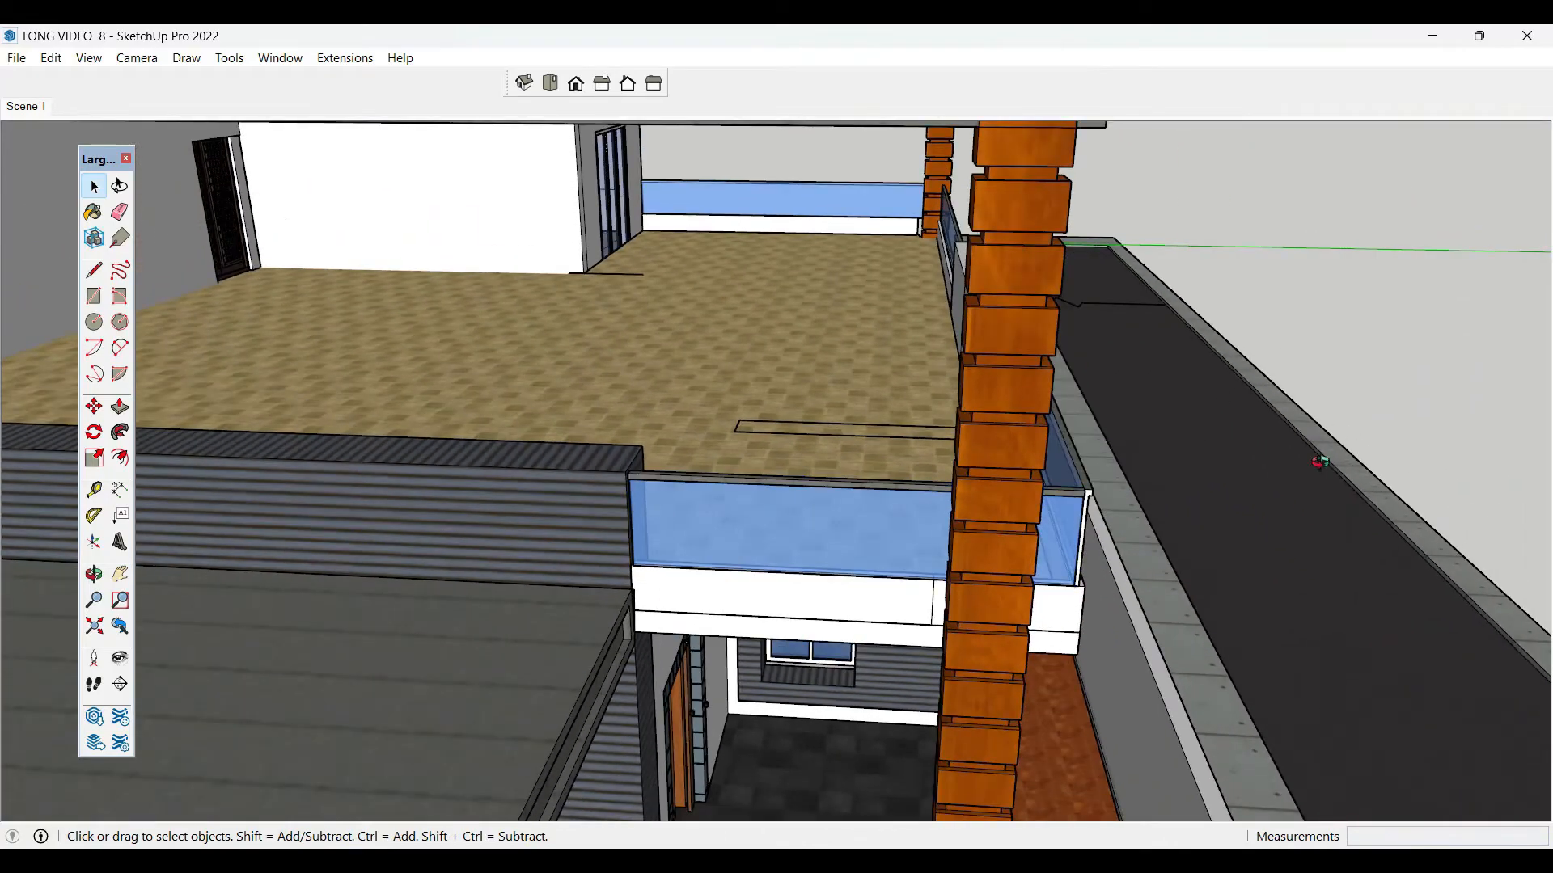
middle_click_drag(1320, 452, 903, 437)
scroll(1363, 532, "down", 5)
middle_click_drag(1213, 502, 823, 468)
scroll(805, 457, "up", 3)
scroll(805, 457, "up", 8)
scroll(823, 468, "up", 5)
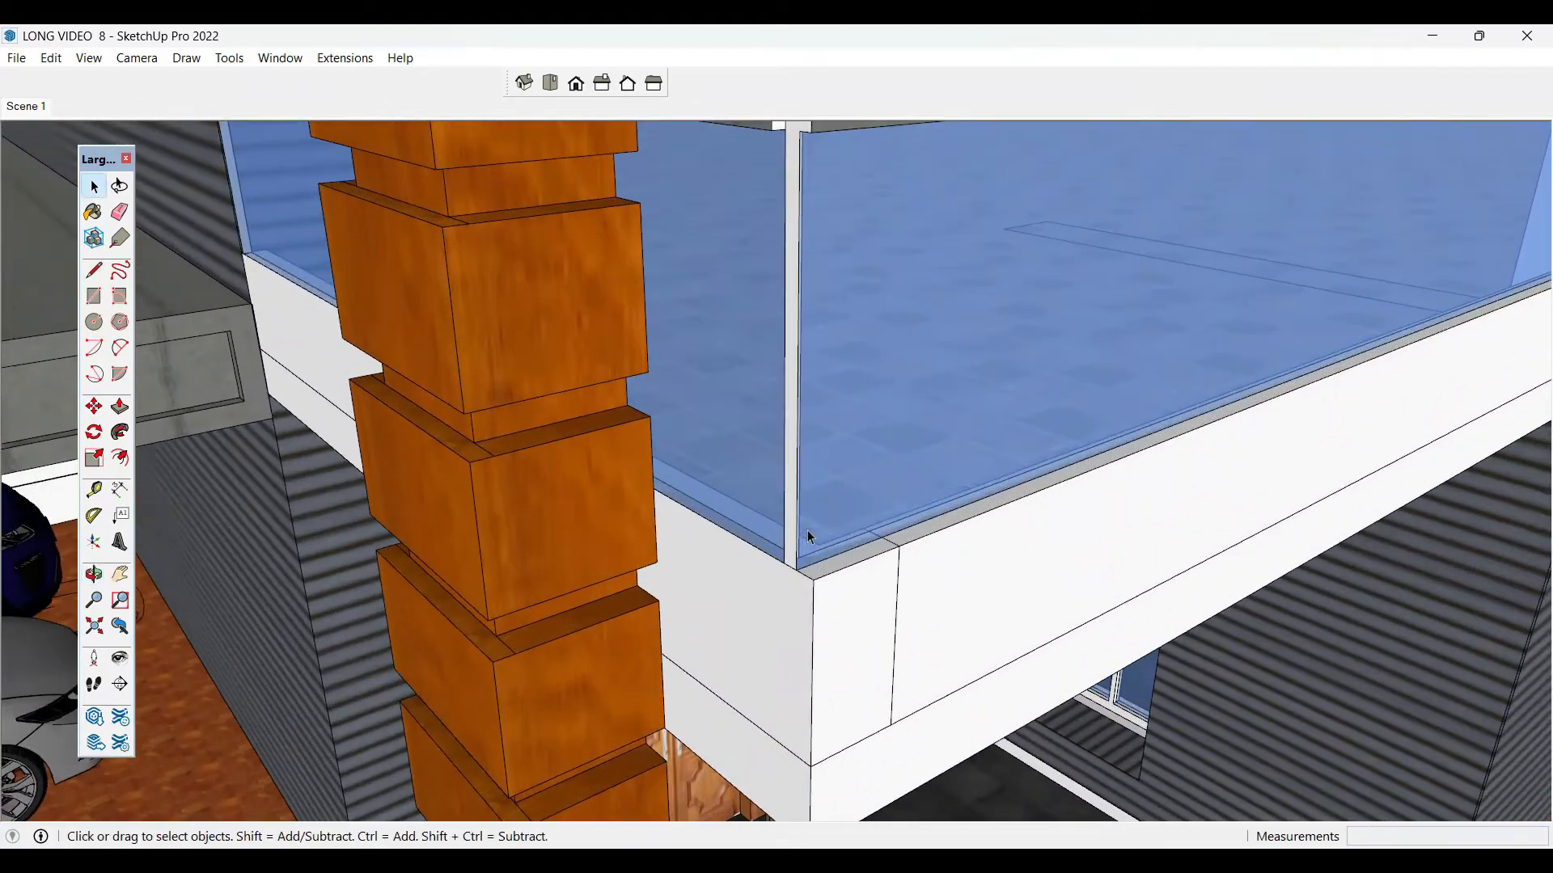
key("r")
left_click(793, 565)
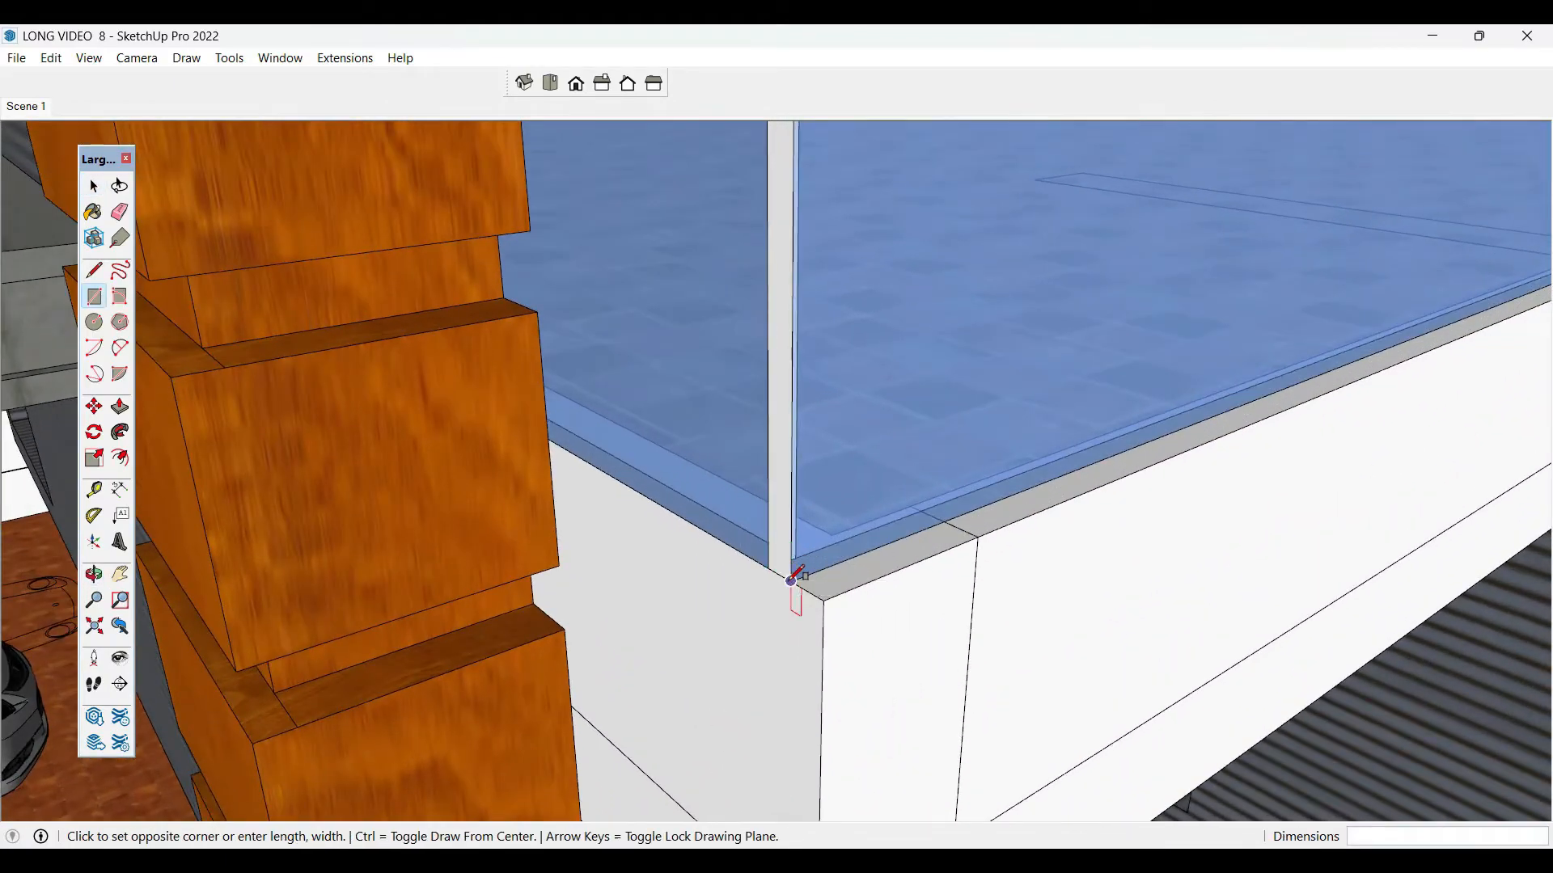
scroll(793, 570, "down", 4)
scroll(808, 568, "down", 3)
scroll(790, 283, "up", 5)
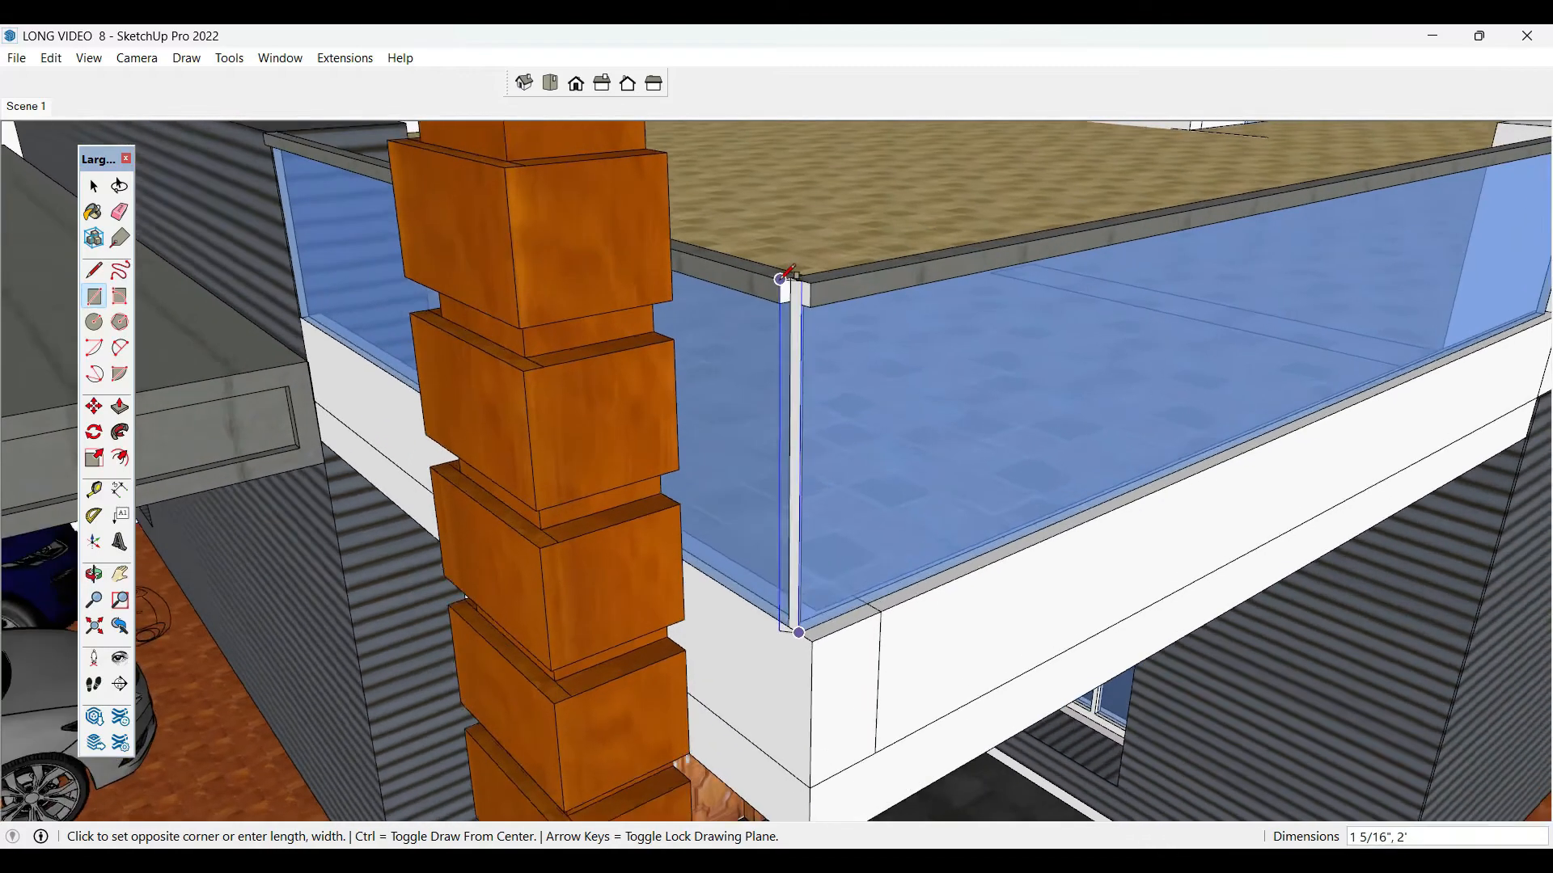
left_click(782, 280)
key("space")
- Draw a rectangle about 13/16" by 1 13/16" across the gap between the two railings' top caps at the corner
scroll(790, 291, "up", 3)
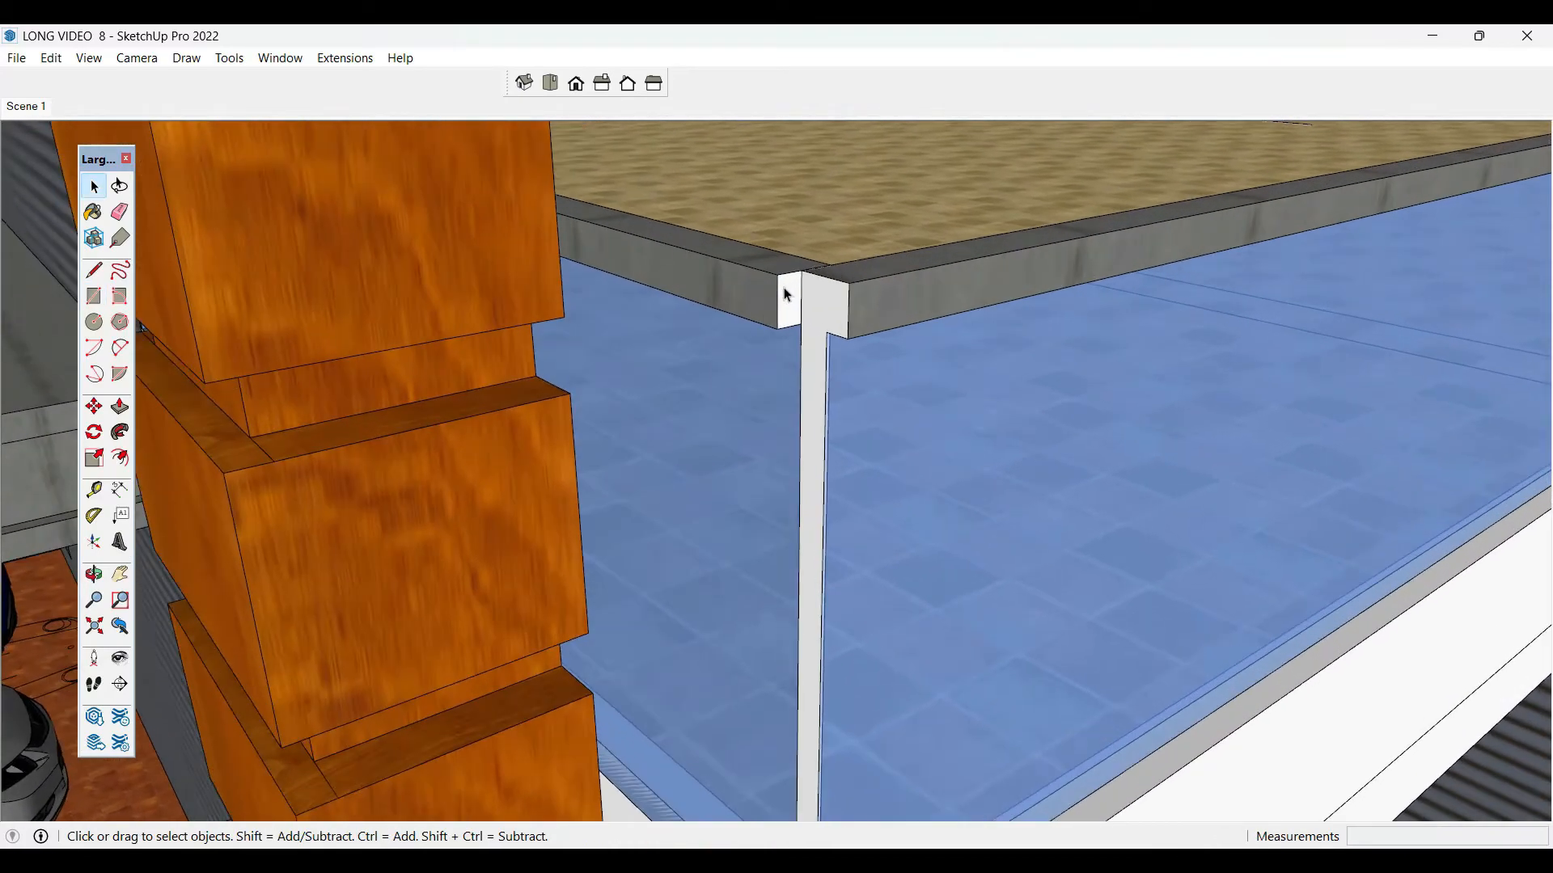
key("r")
left_click(778, 275)
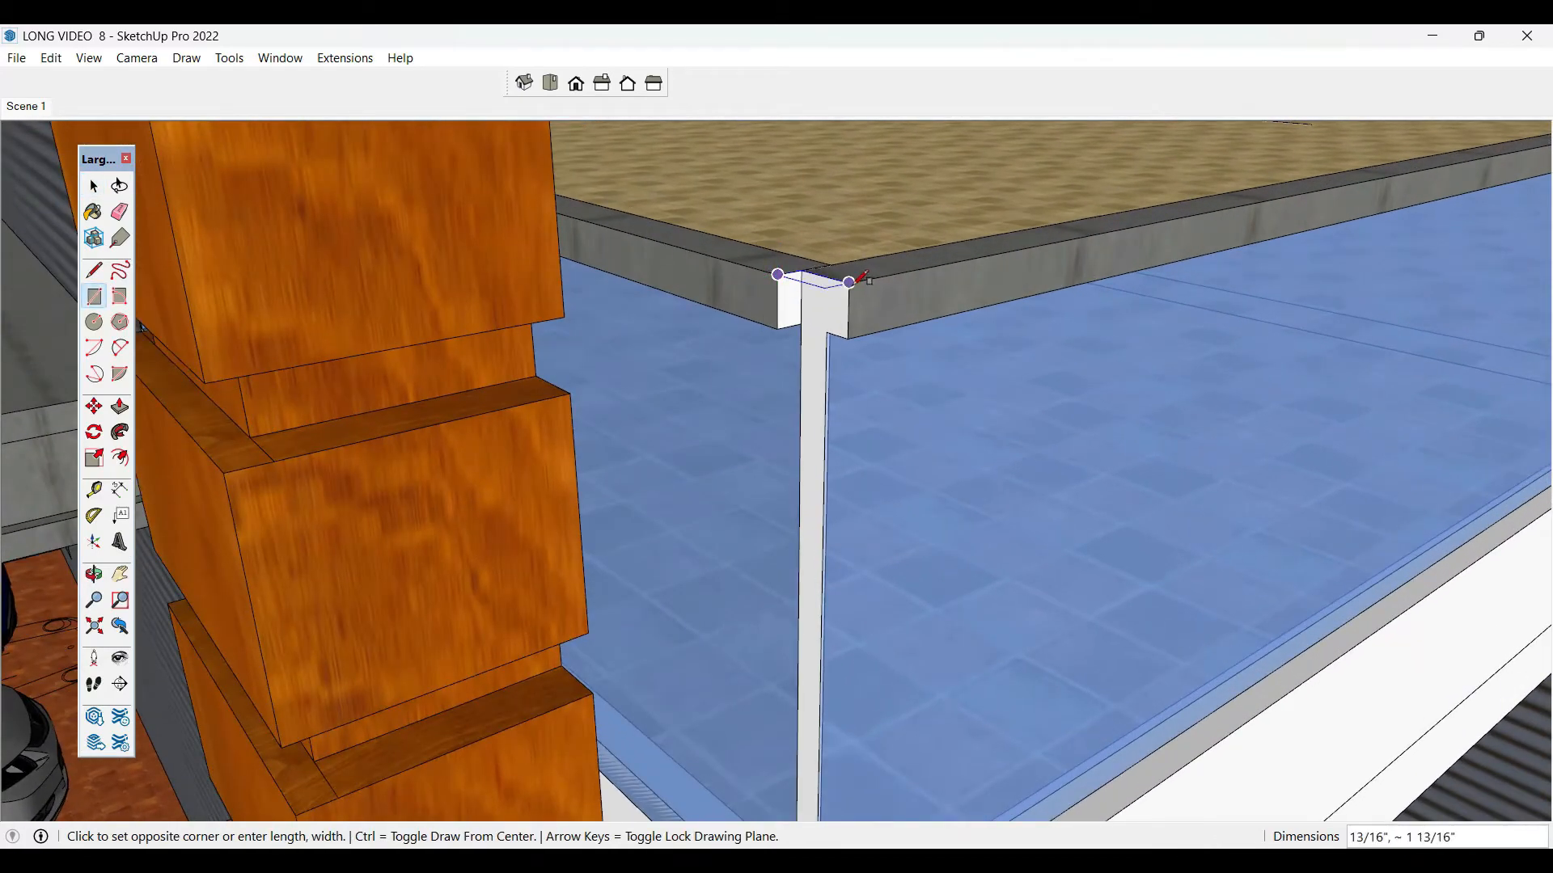
left_click(843, 288)
key("space")
- Push/Pull the corner rectangle down 2' to the parapet top to form a corner post
key("p")
left_click(844, 296)
scroll(833, 302, "down", 4)
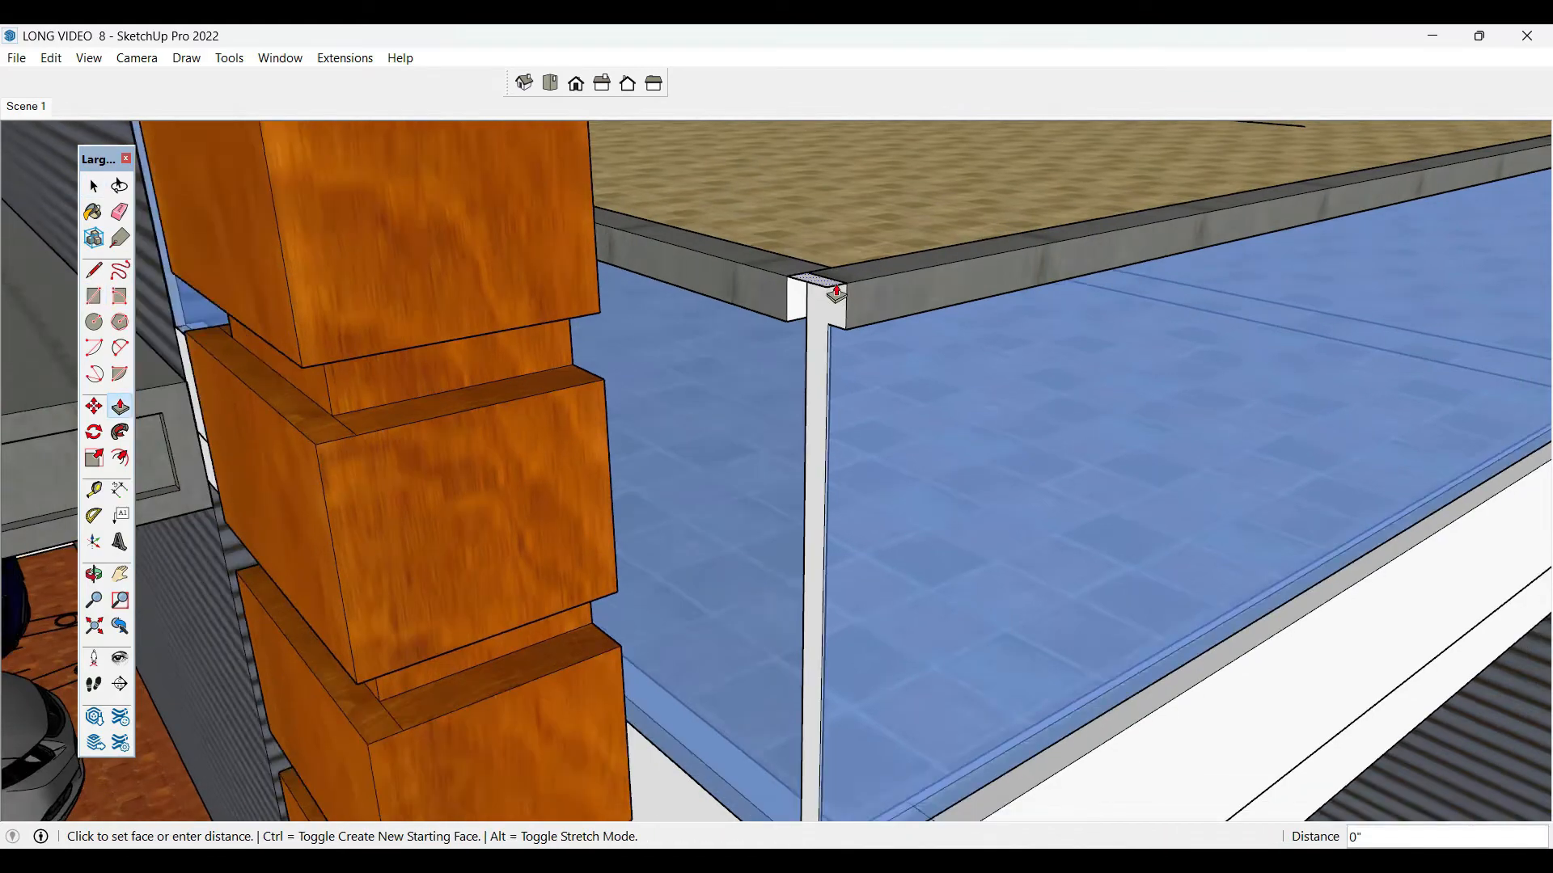
scroll(803, 617, "down", 2)
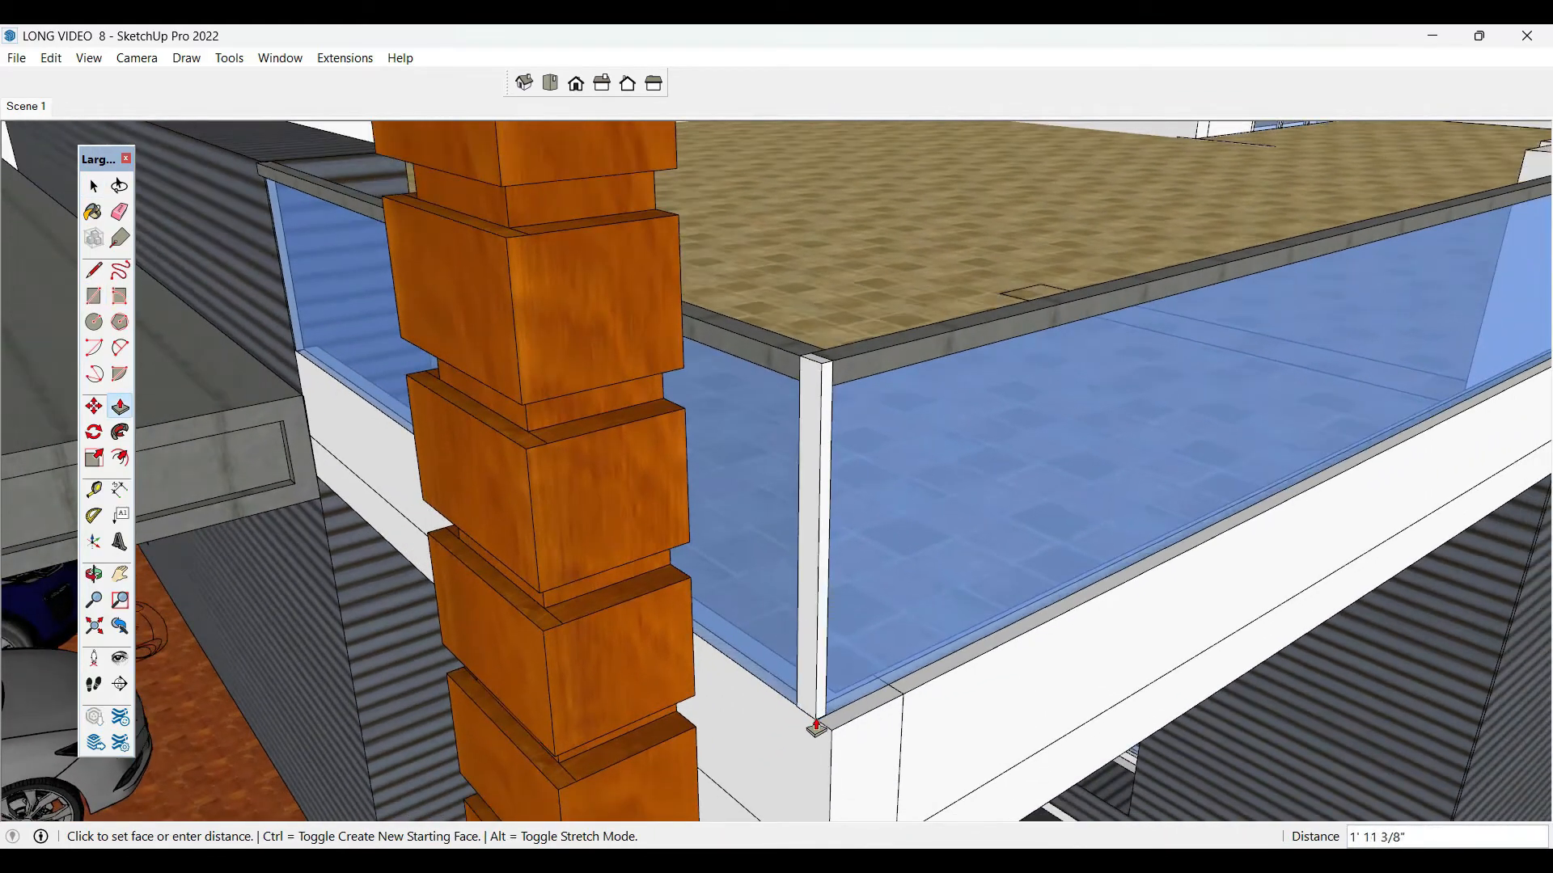
left_click(834, 733)
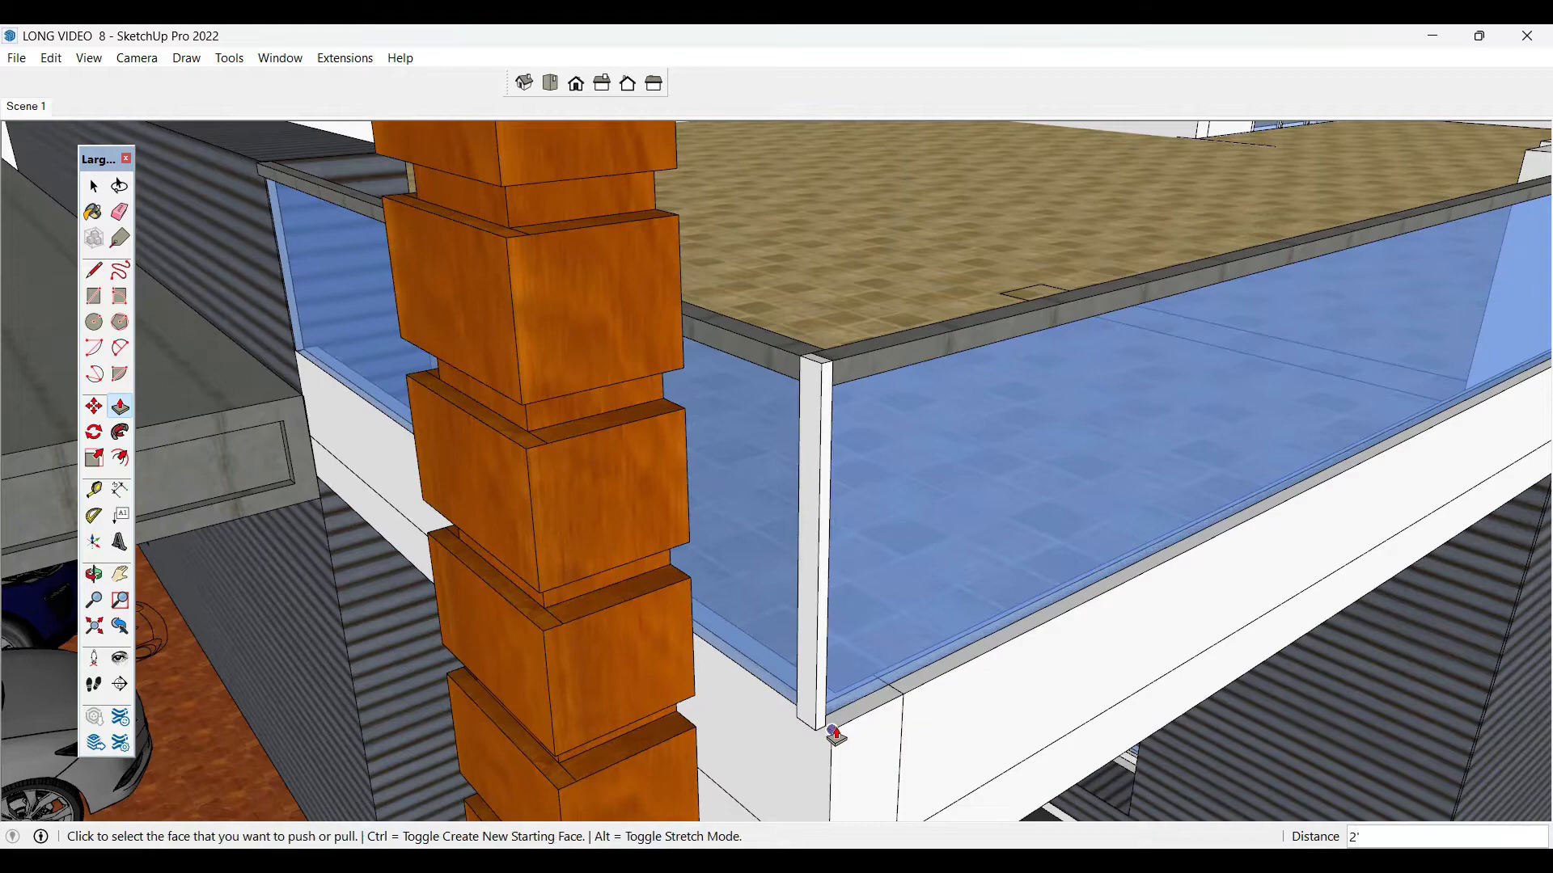
- Inside the parapet group, Push/Pull the wall face under the front railing about 13/16" to sit flush with the corner post
key("space")
double_click(809, 753)
key("p")
left_click(815, 758)
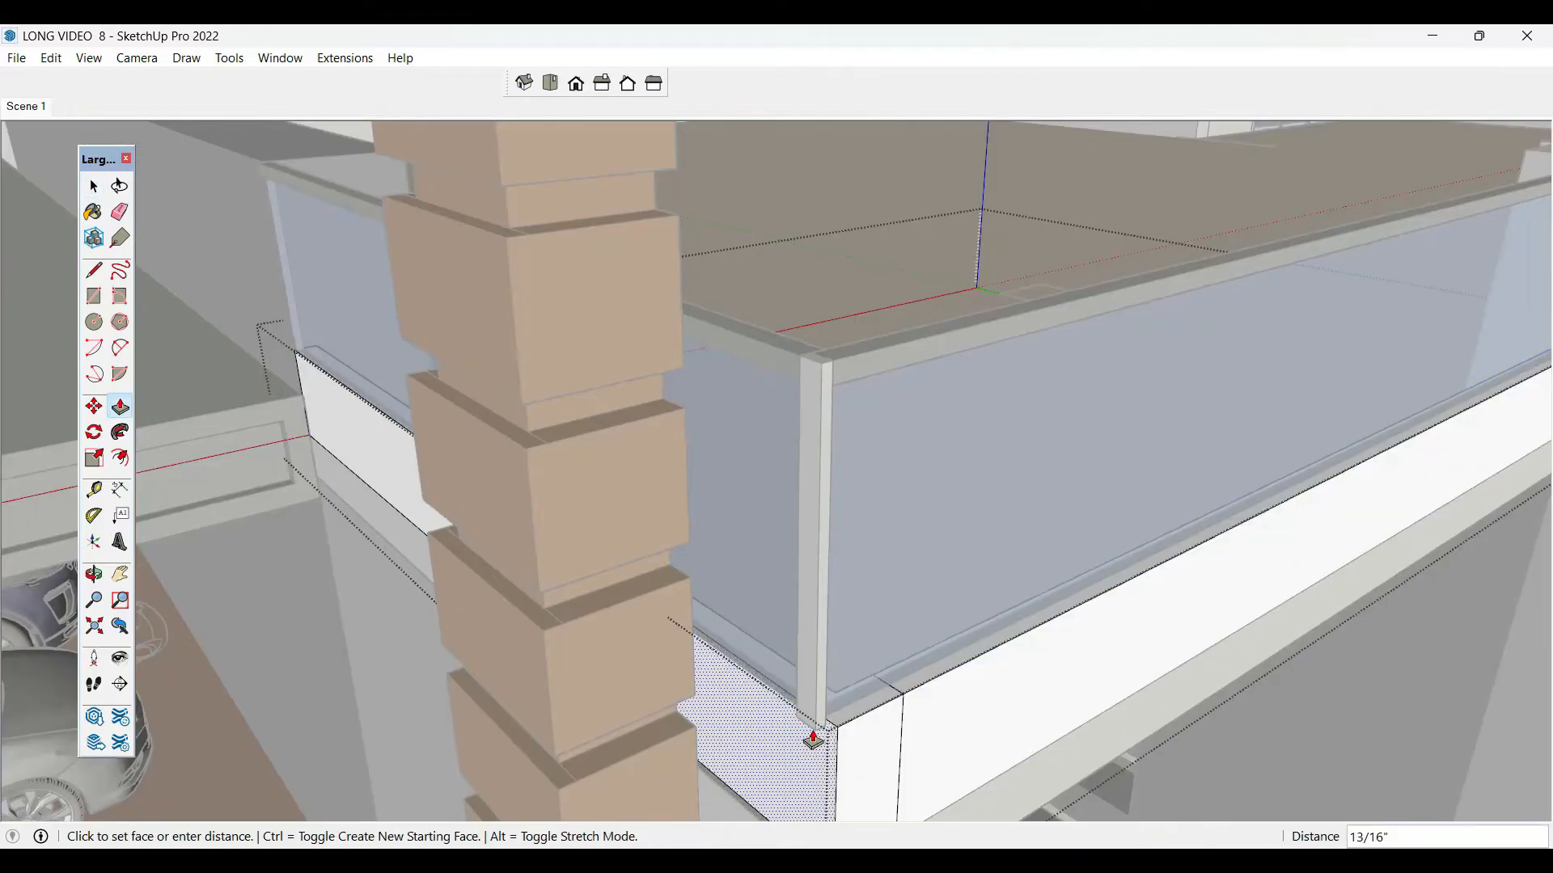
left_click(813, 733)
key("space")
left_click(857, 565)
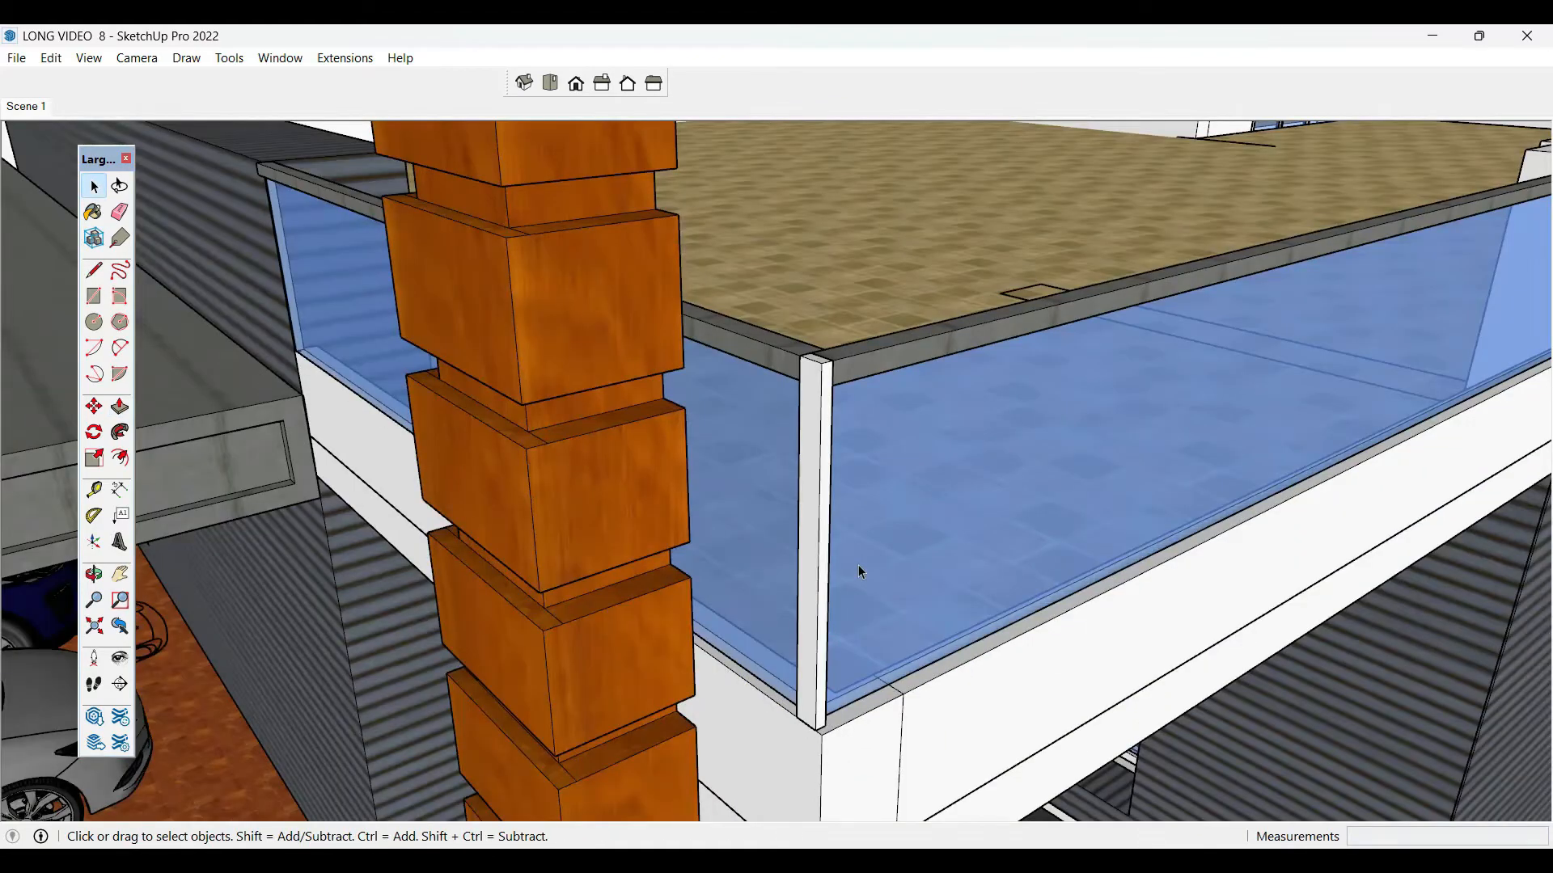
- Sample the grey material from the railing's top cap and paint the corner post's faces with it
key("b")
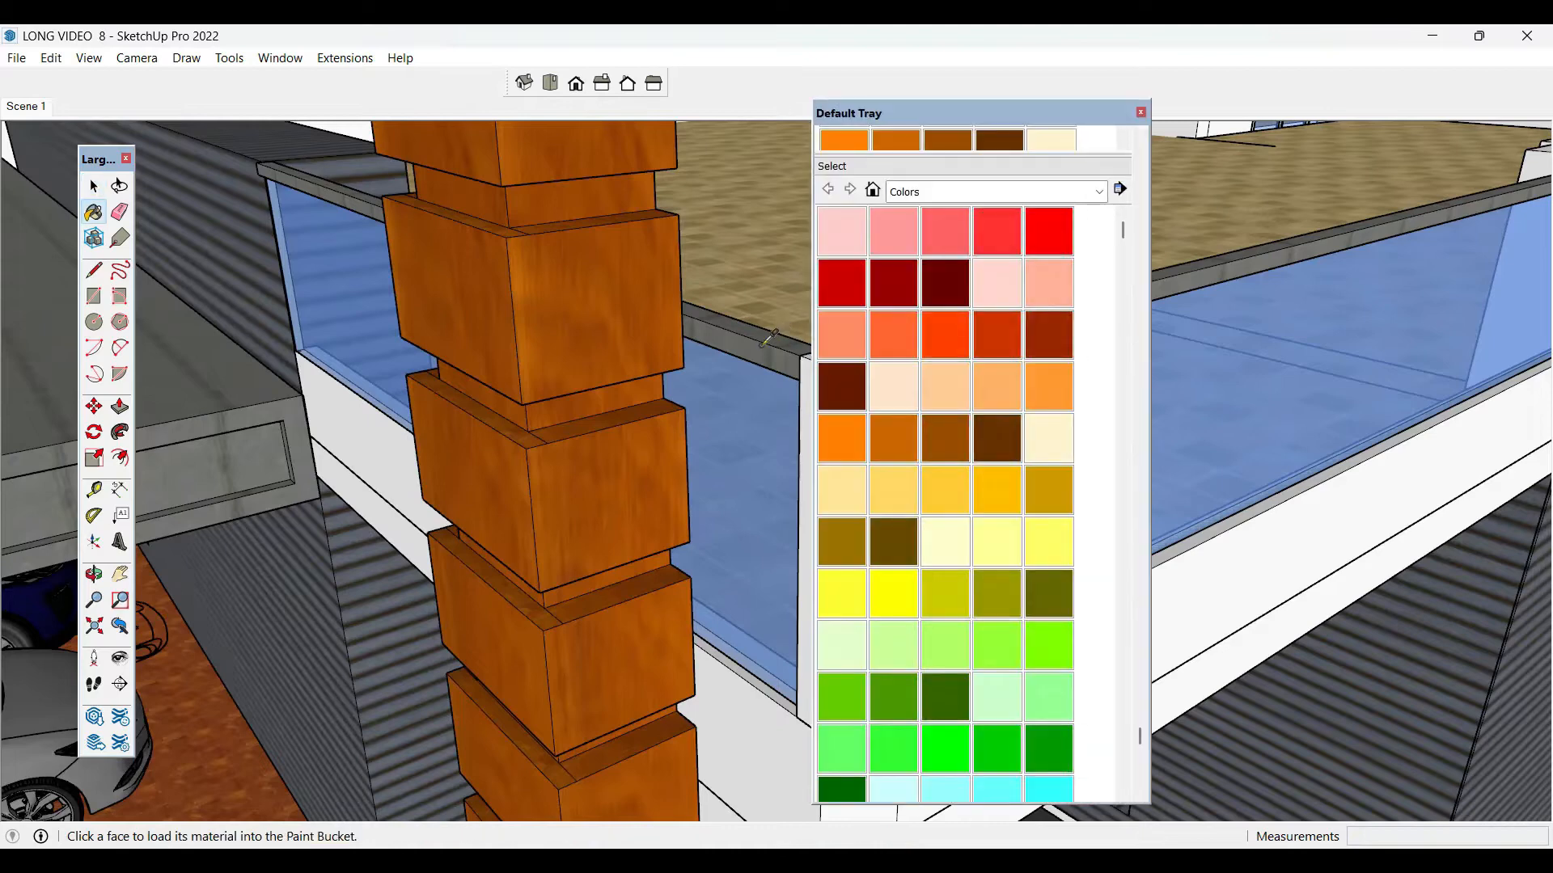
left_click(1139, 112)
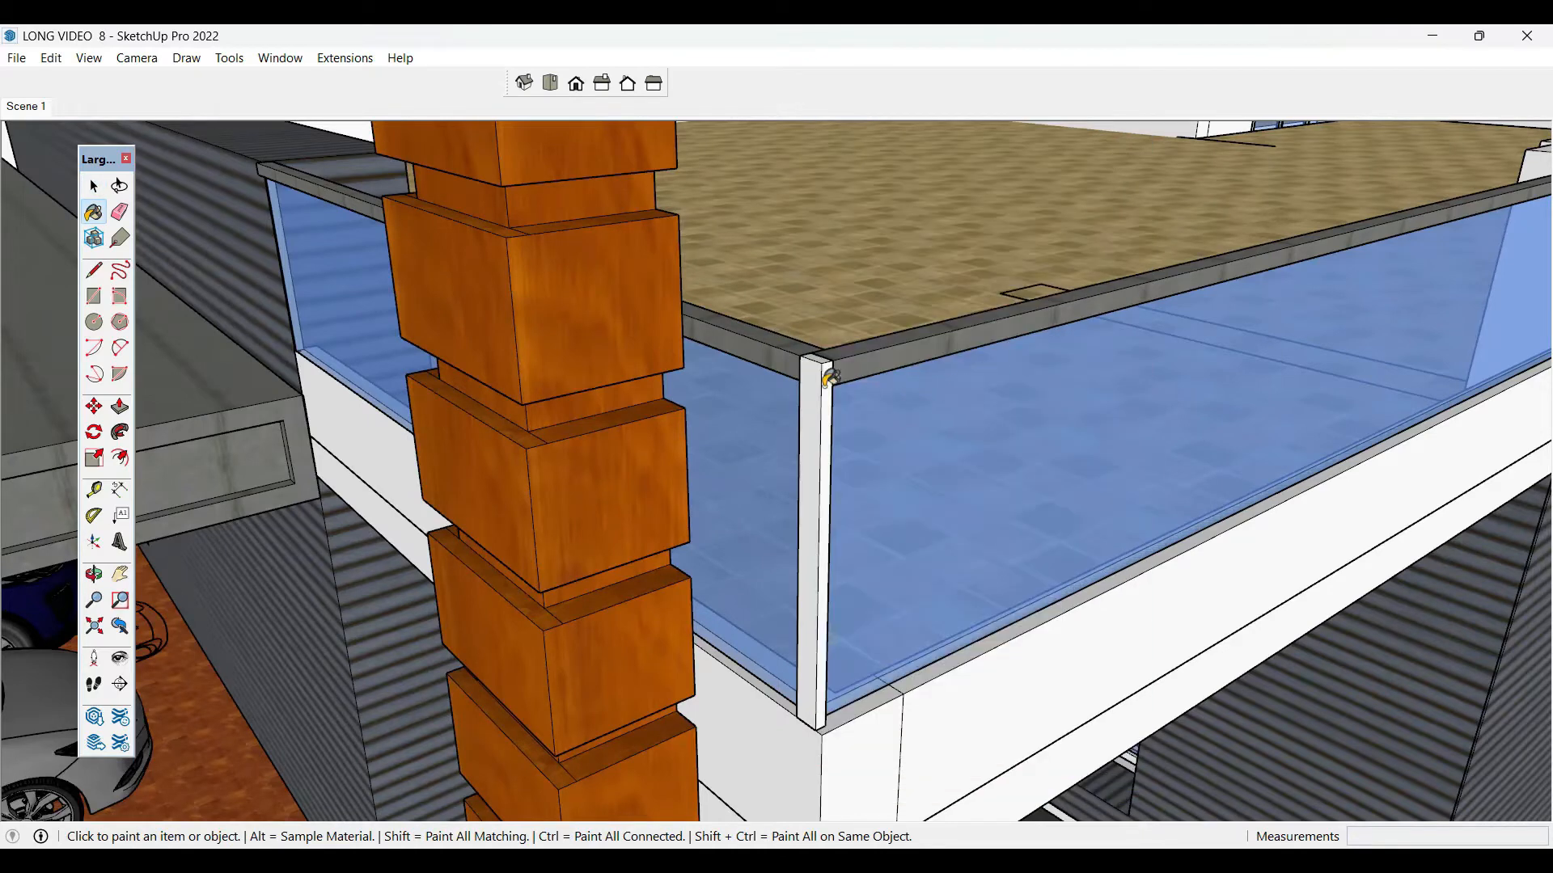
key("alt")
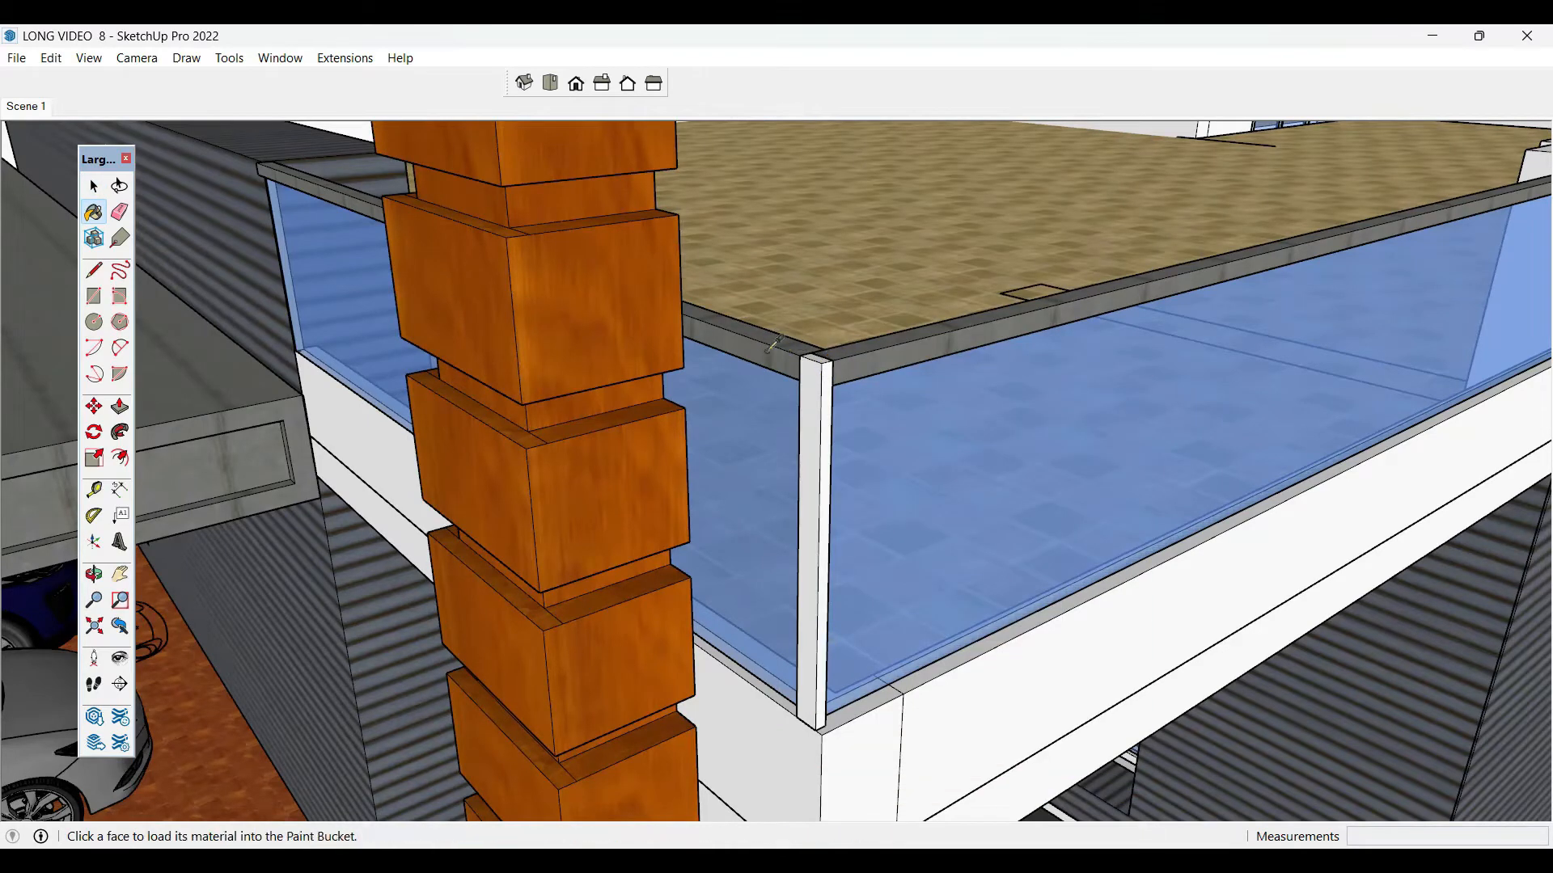
left_click(777, 347, "alt")
left_click(812, 382)
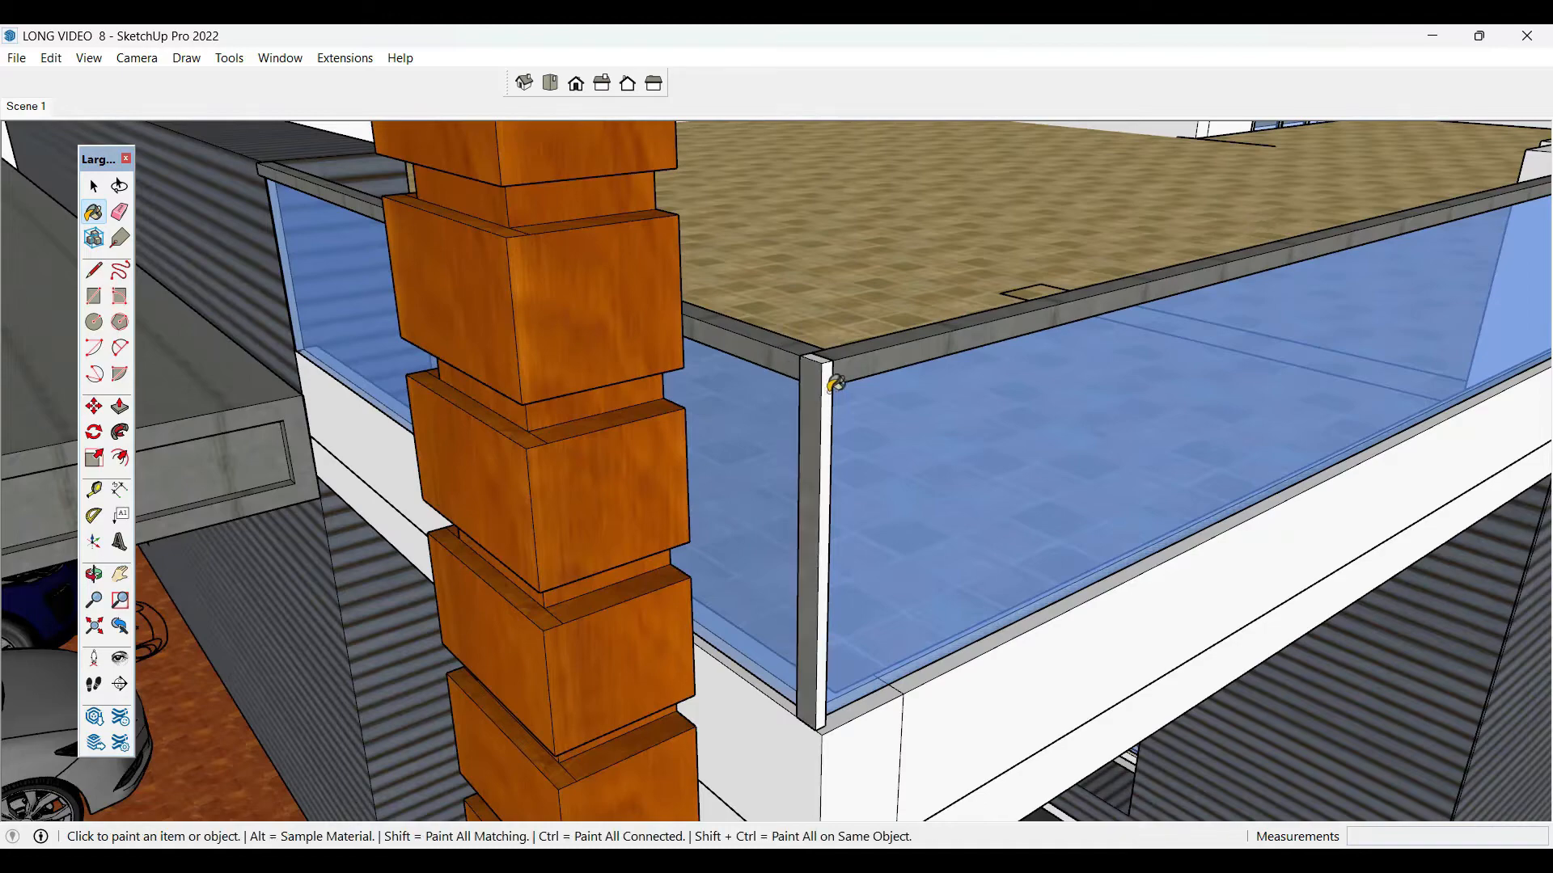
left_click(817, 354)
key("space")
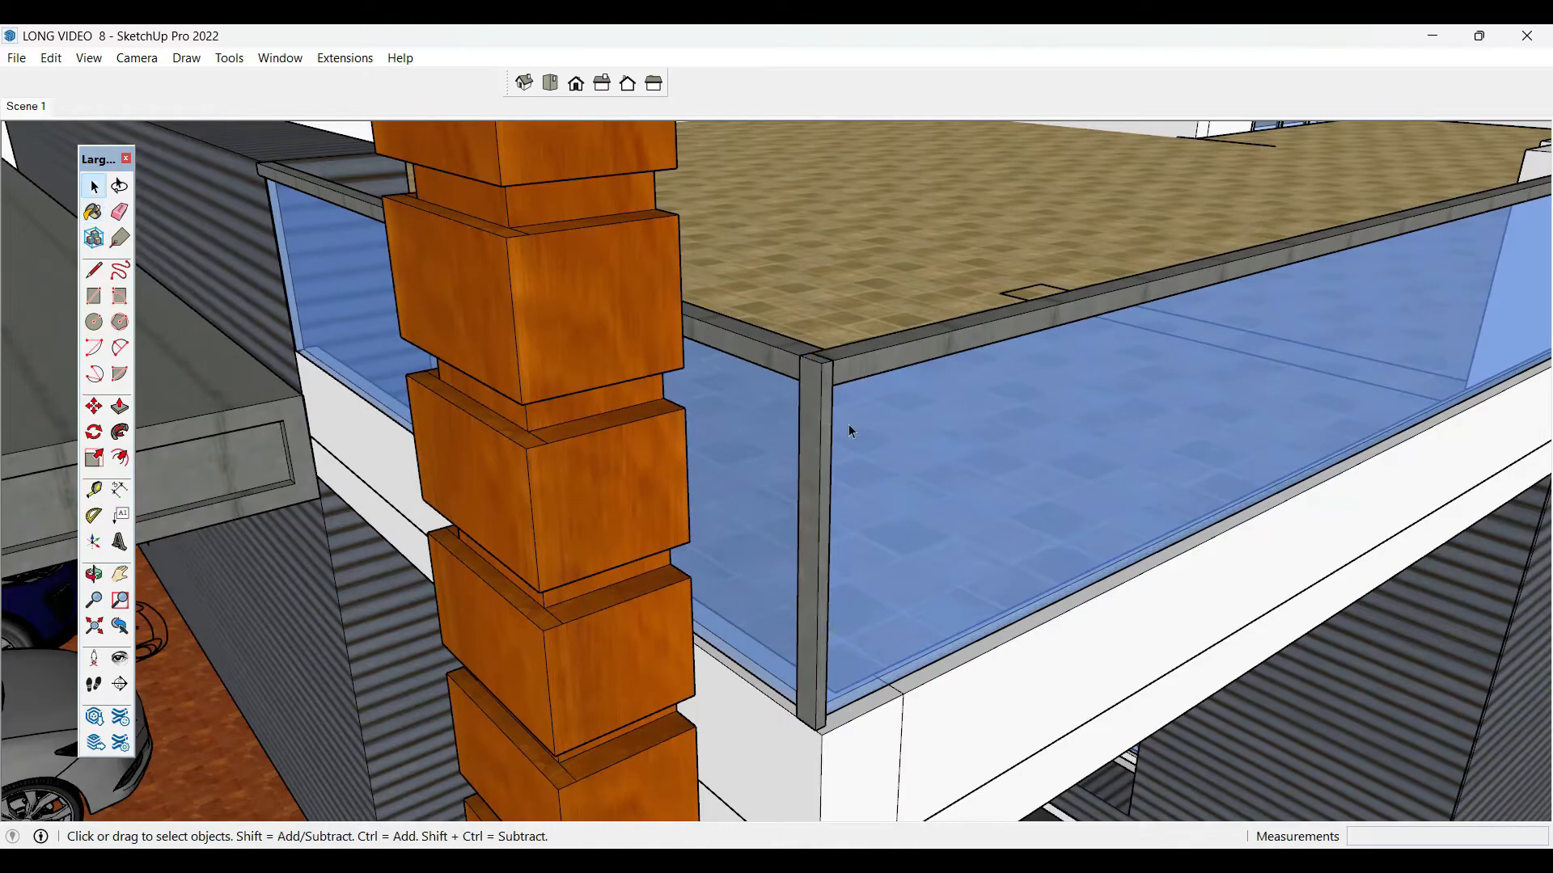
- Check the finished corner railing and return to the Scene 1 view of the house front
scroll(878, 535, "down", 7)
middle_click_drag(847, 423, 930, 368)
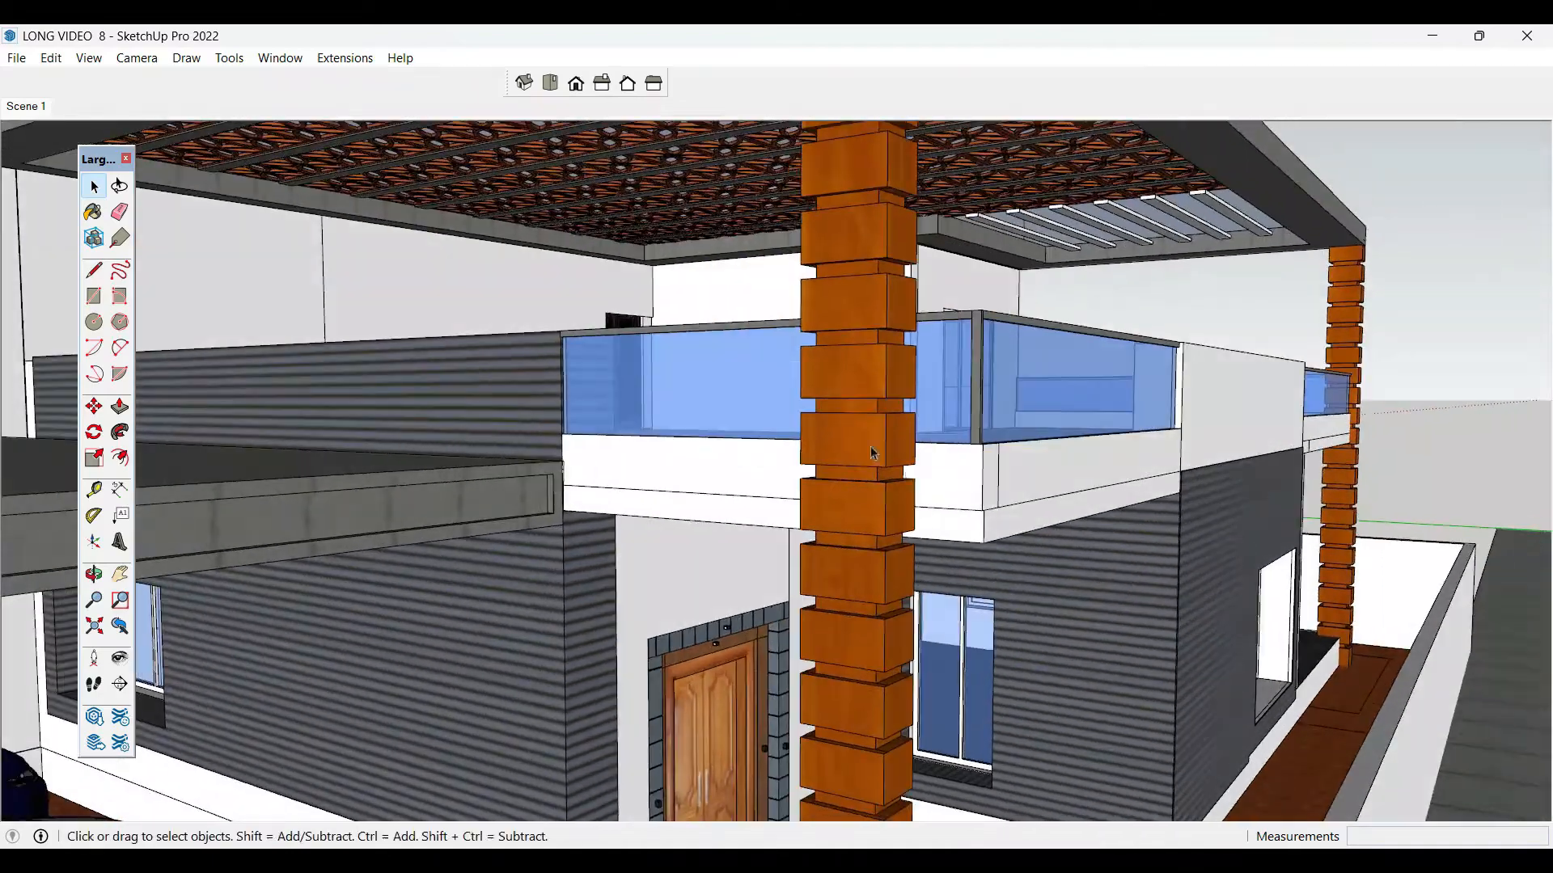
scroll(871, 447, "down", 3)
left_click(40, 109)
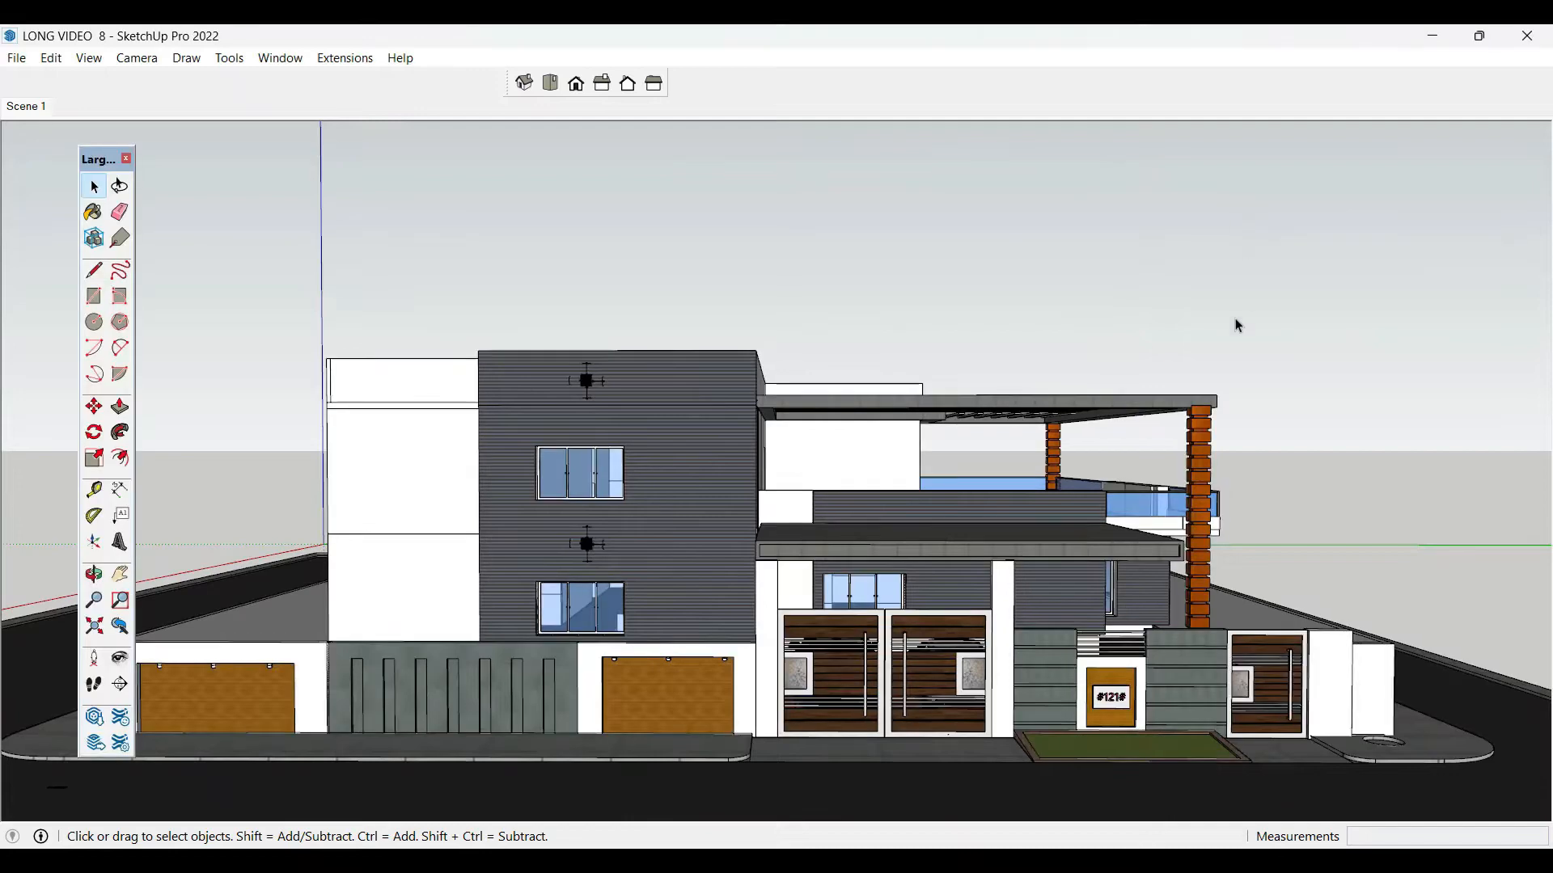
scroll(1160, 532, "up", 2)
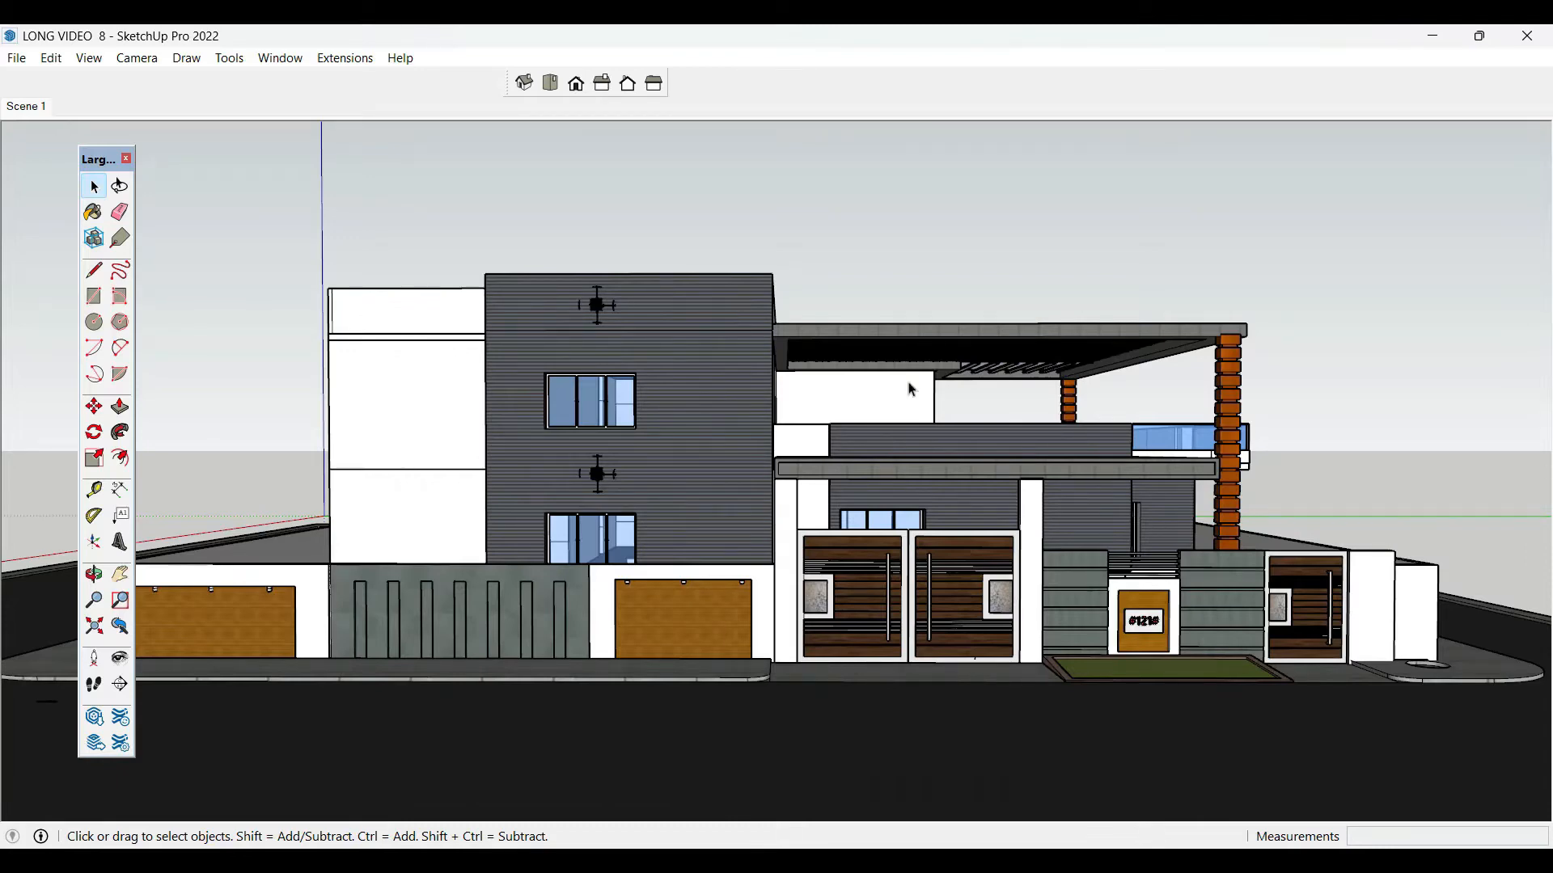
left_click(279, 58)
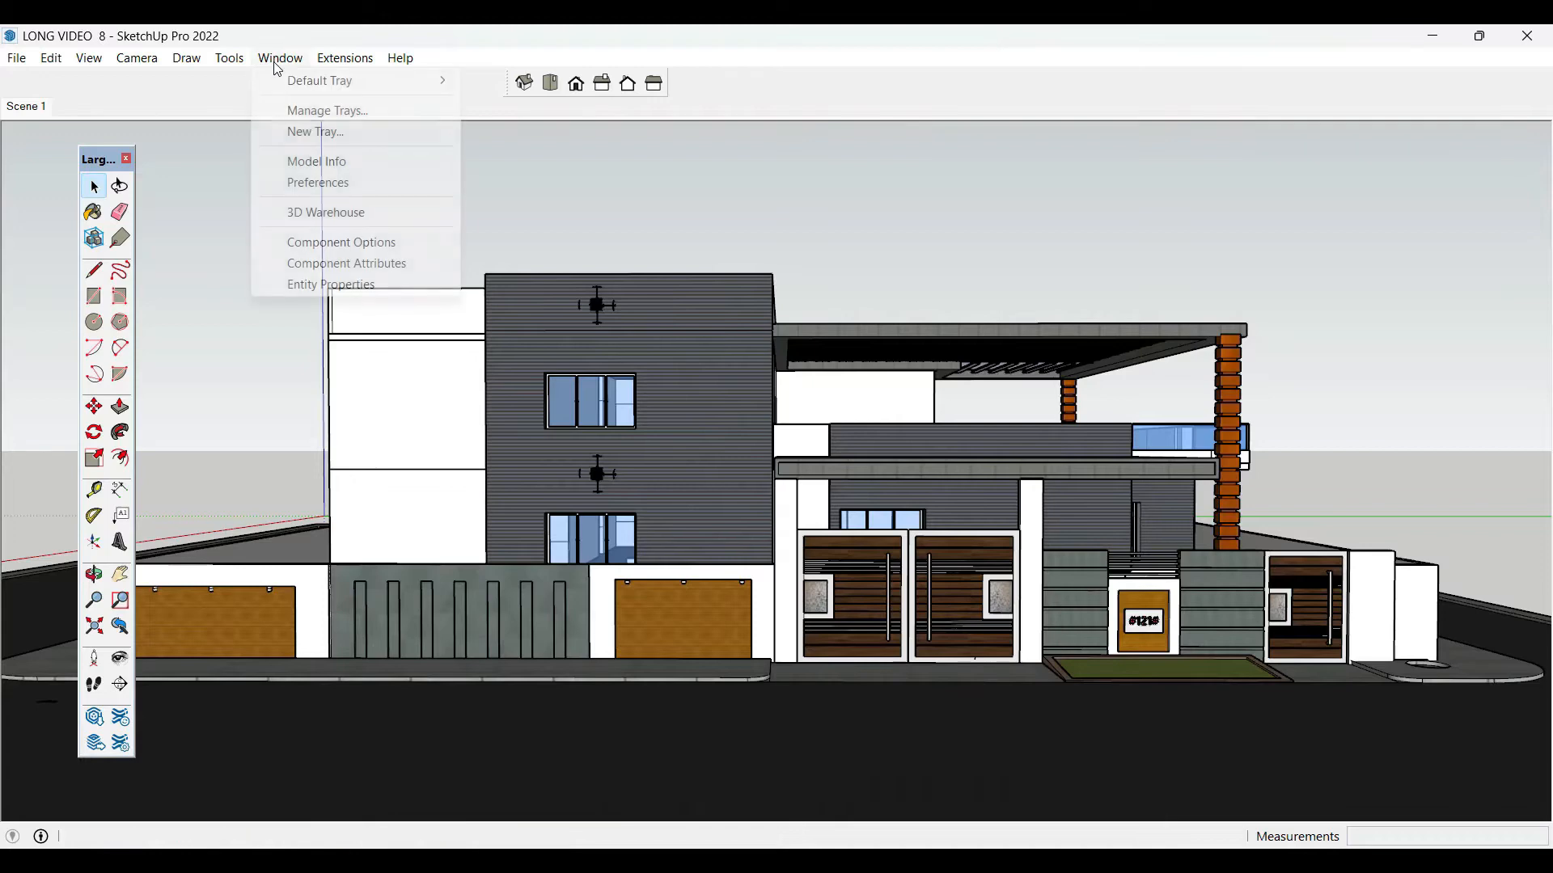
left_click(308, 117)
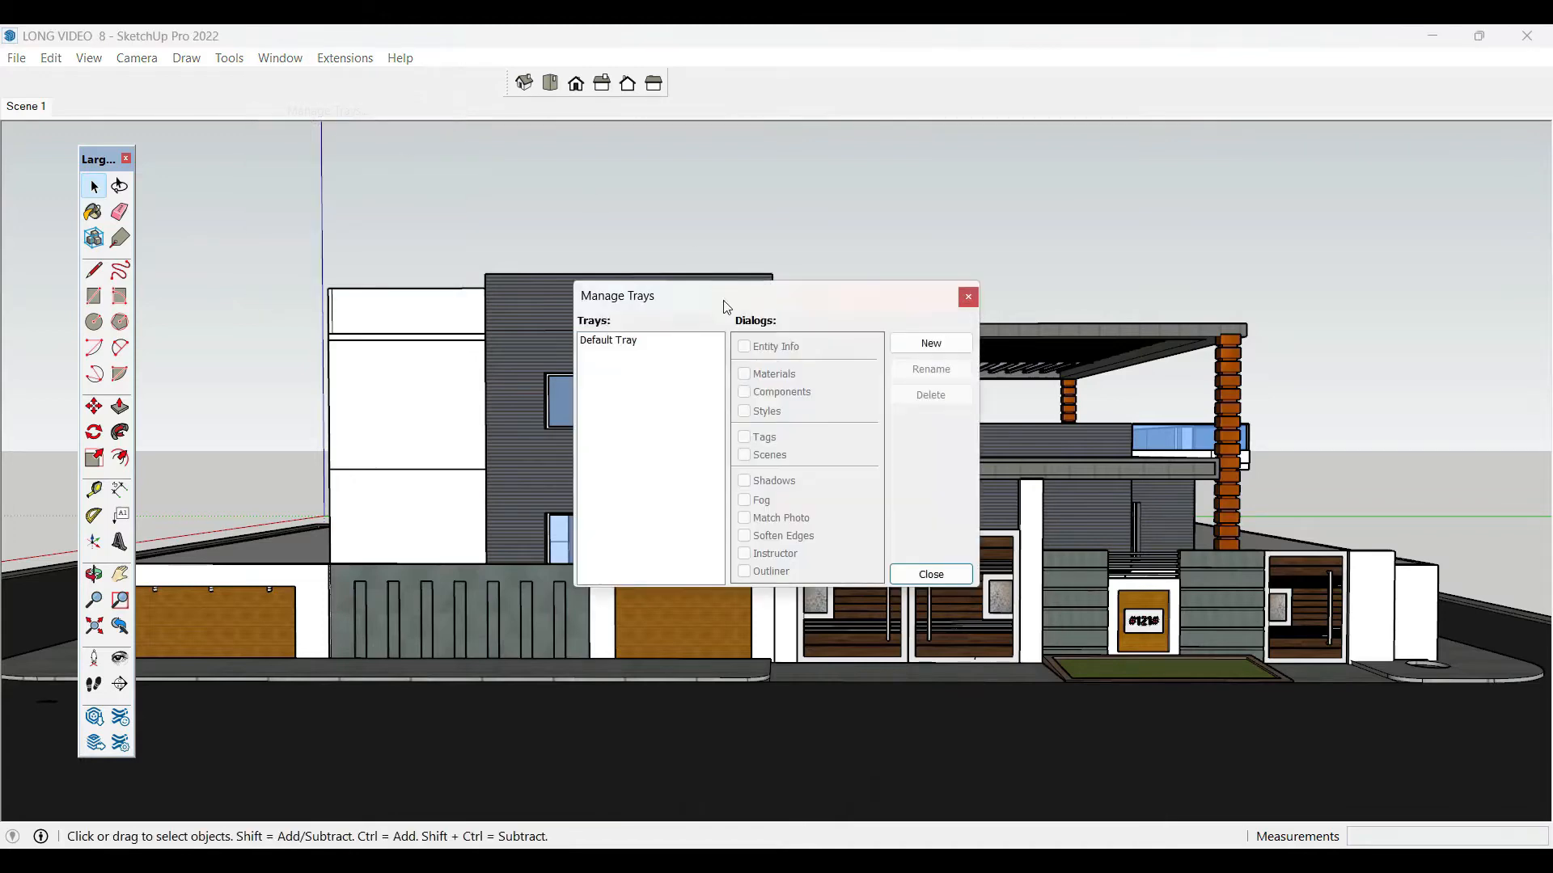
left_click(968, 298)
- Open the Model Info statistics for the entire model and purge its unused items
left_click(281, 58)
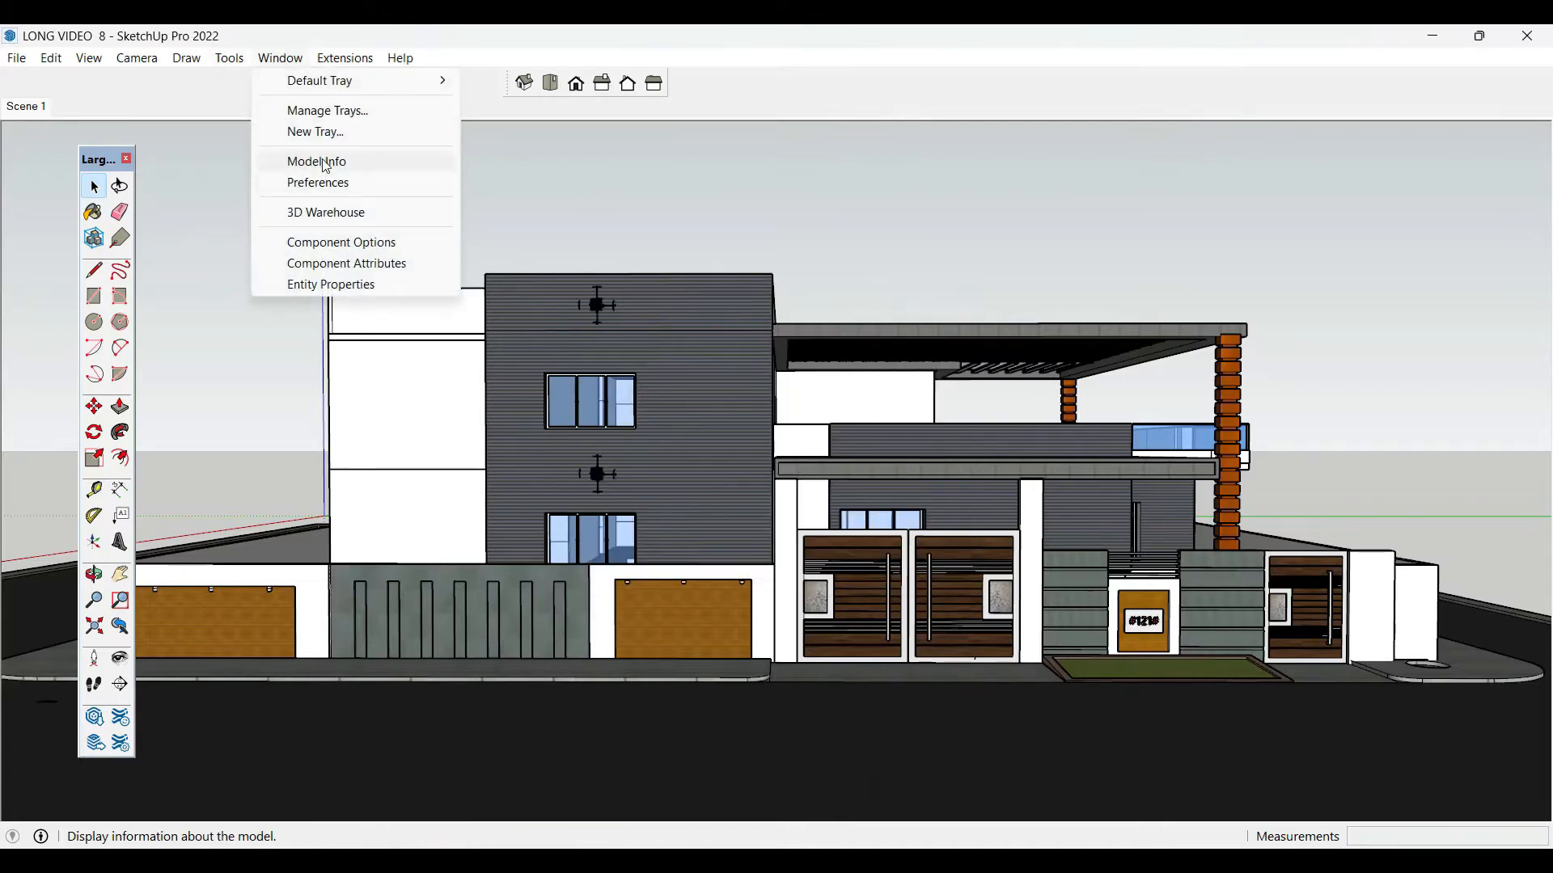
left_click(295, 160)
left_click(368, 291)
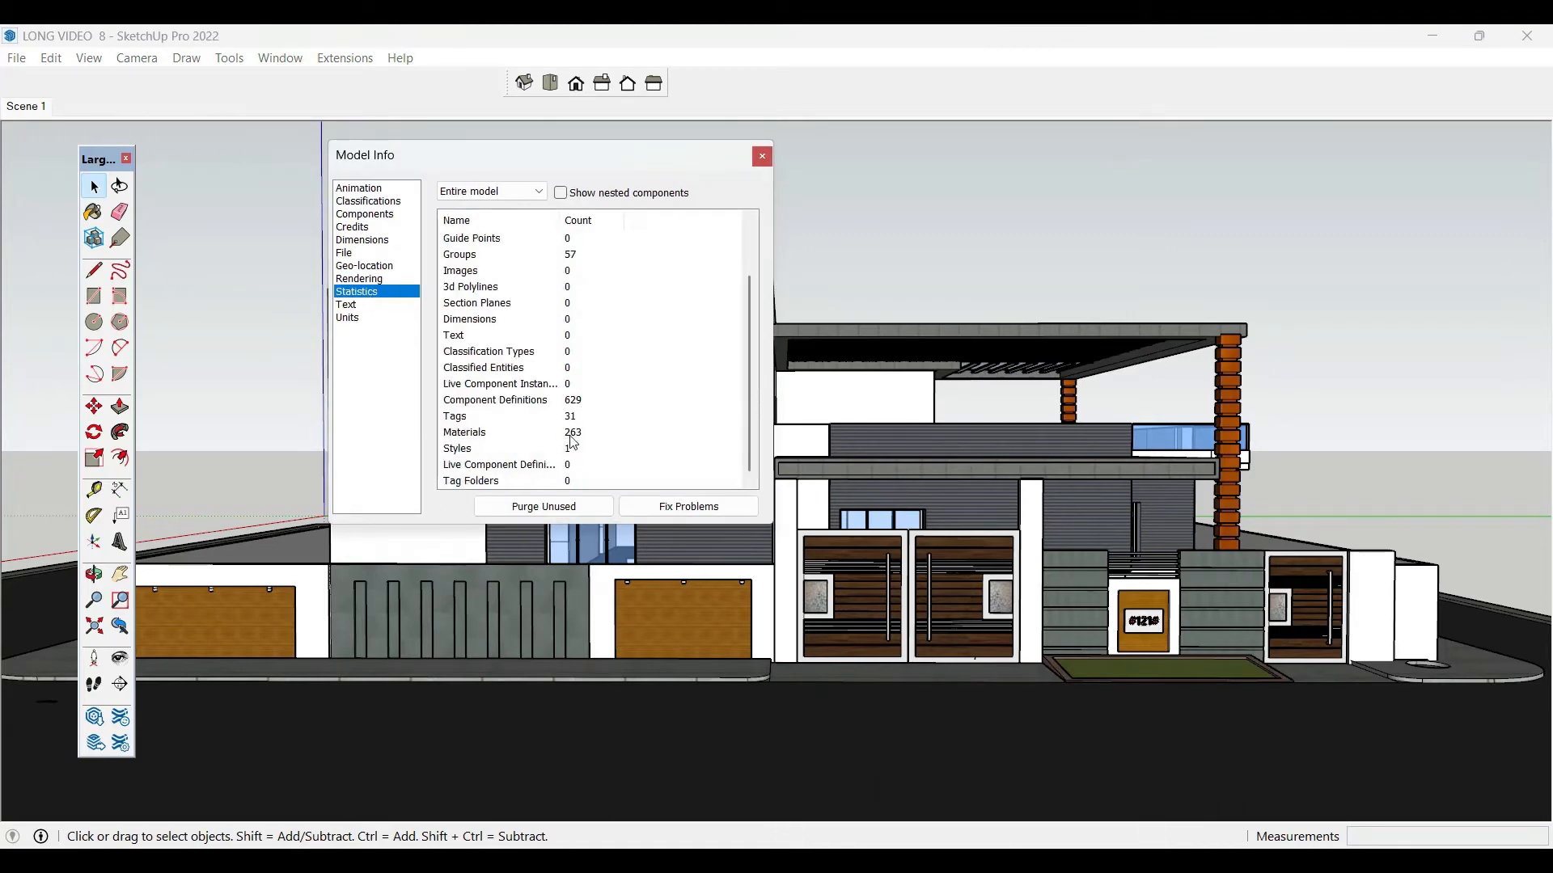
left_click(572, 504)
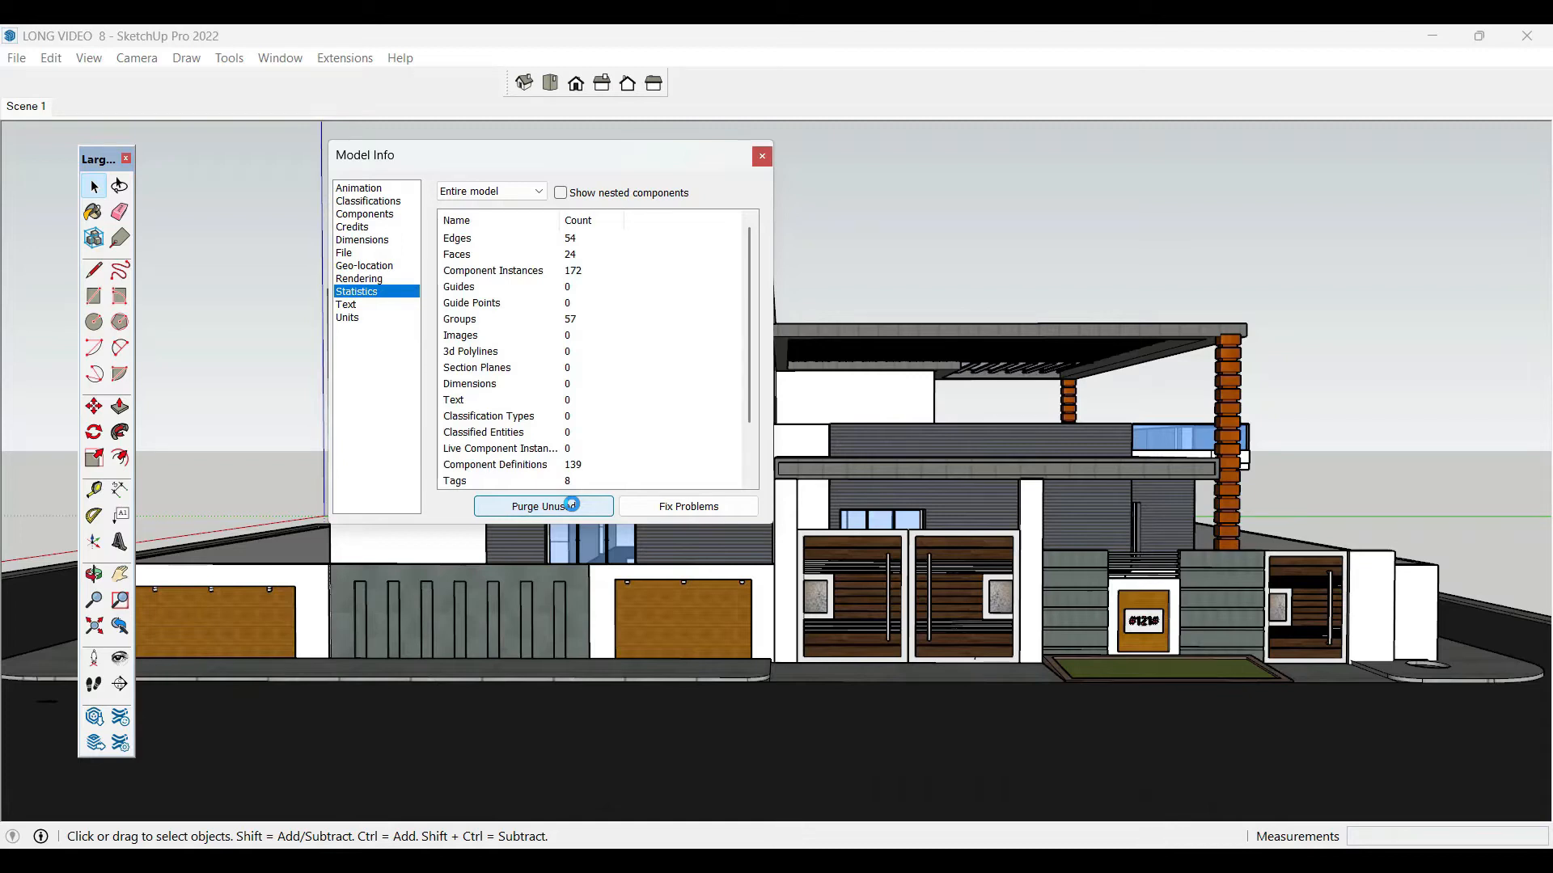
- Close the Model Info window and save the model to the Desktop as LONG VIDEO 8 in SketchUp 8 format, replacing the existing file
scroll(587, 442, "down", 2)
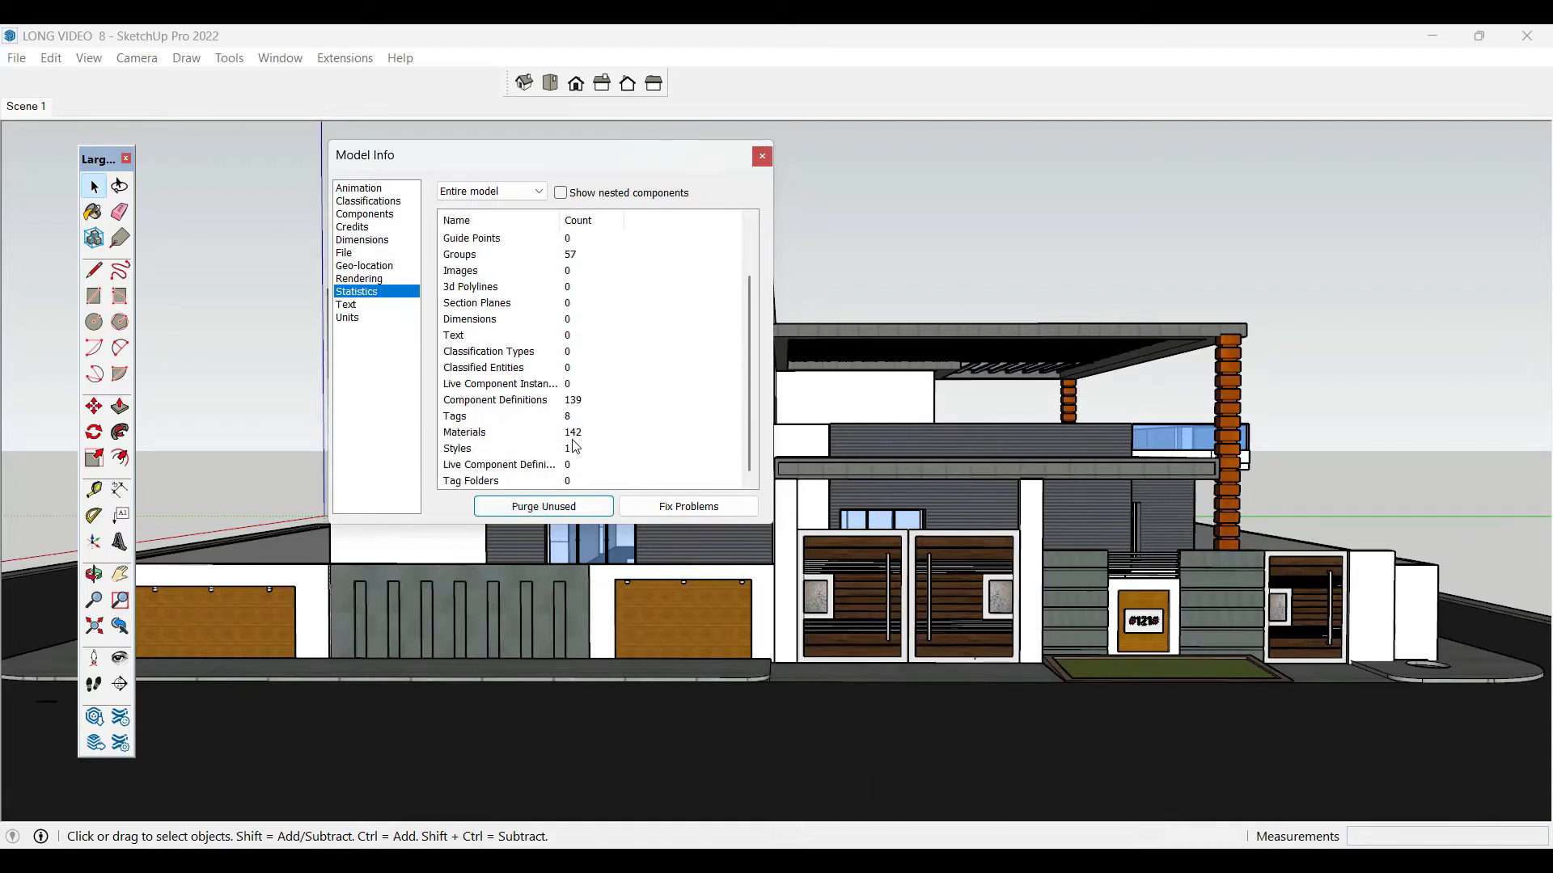
left_click(763, 156)
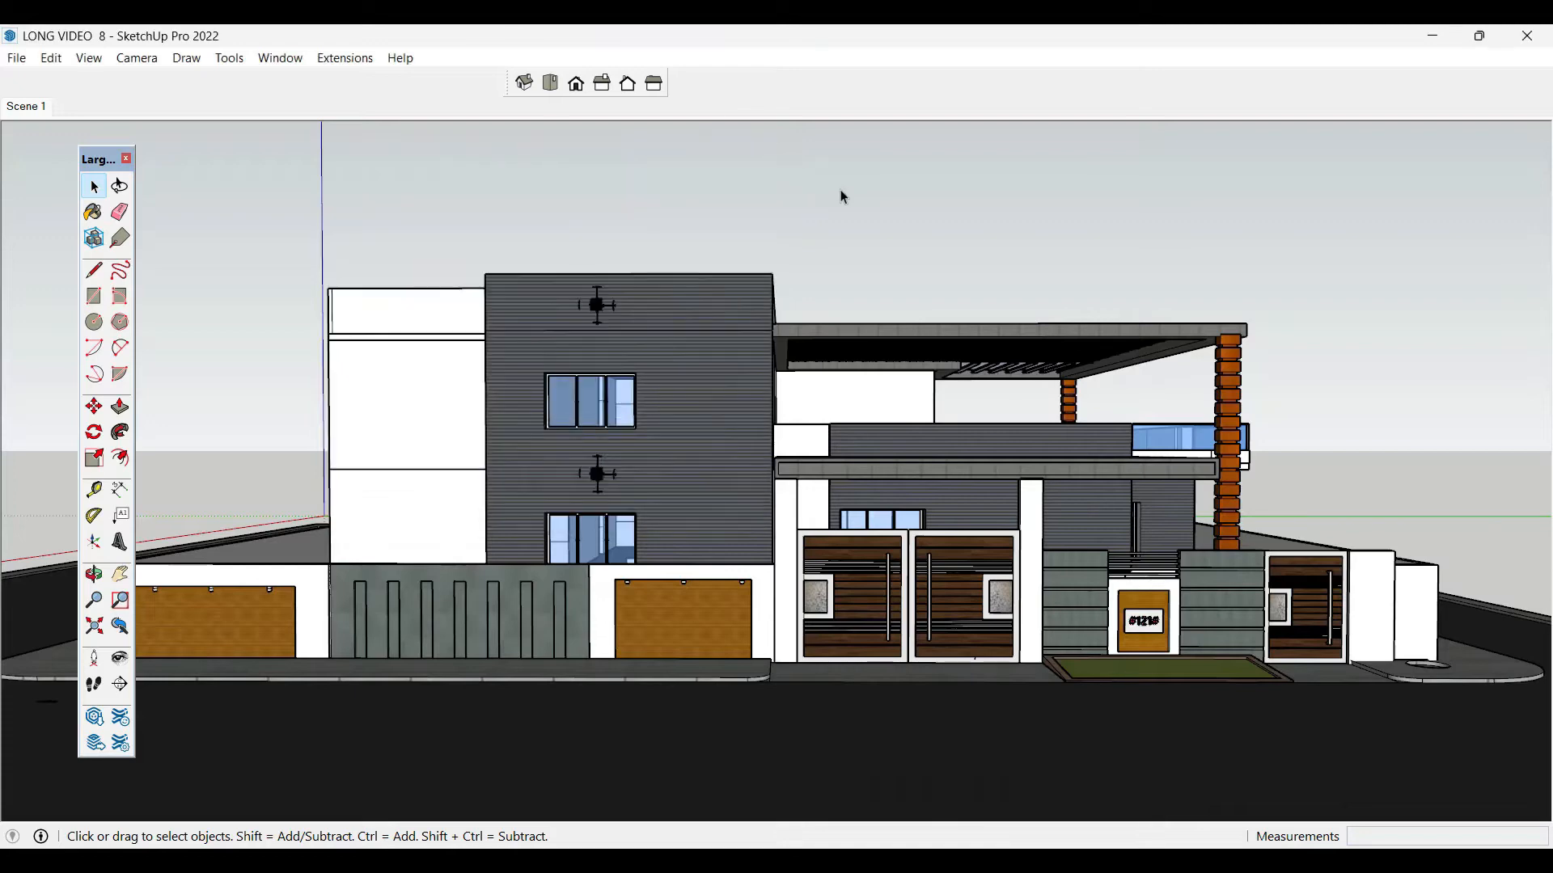
left_click(17, 58)
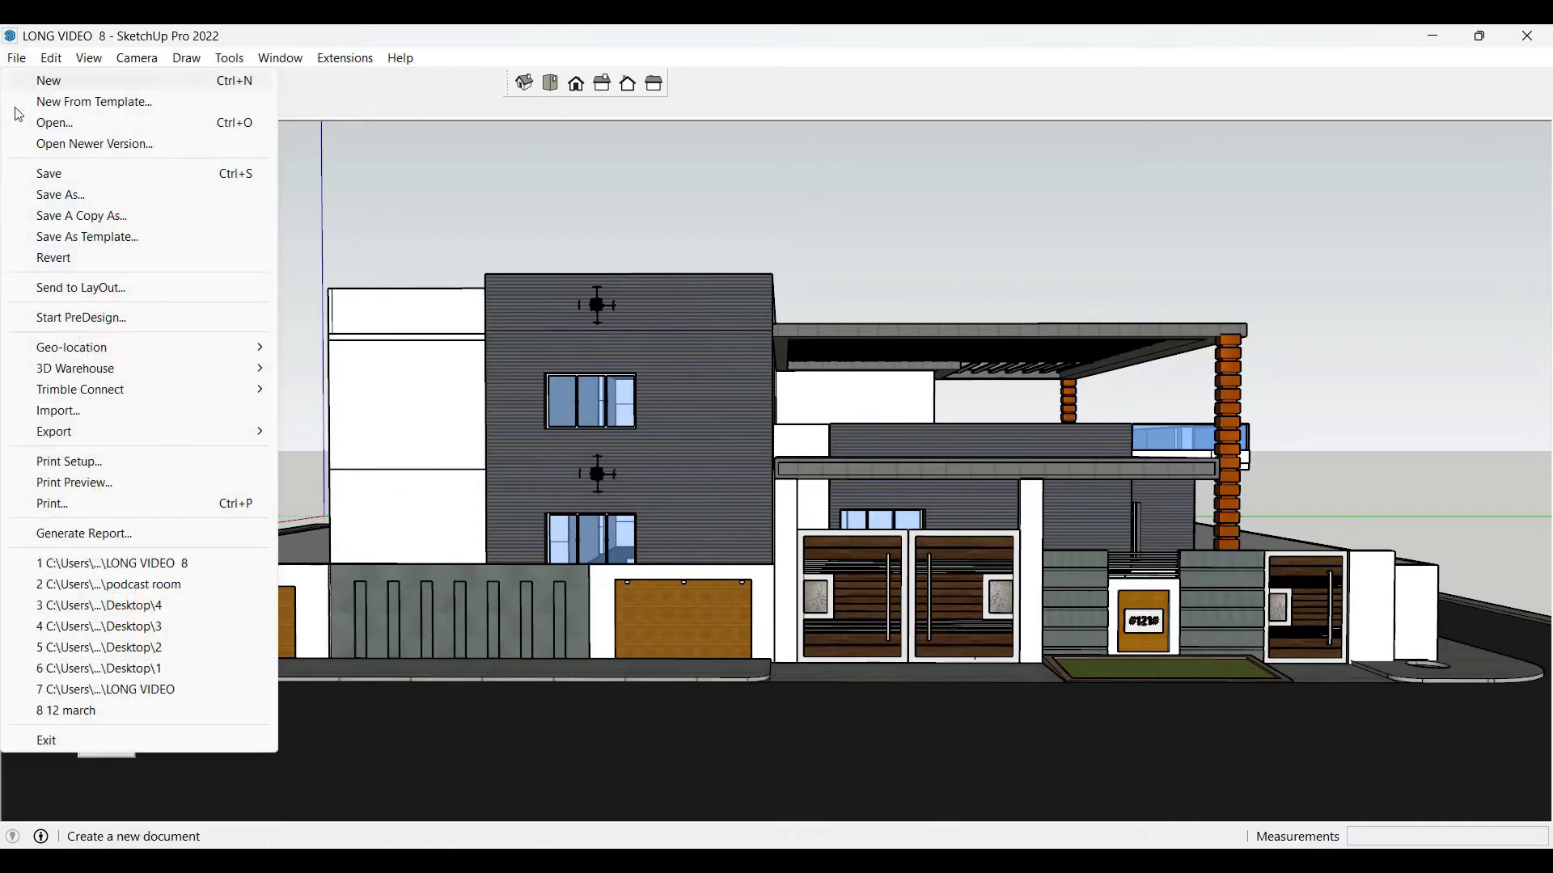
left_click(61, 195)
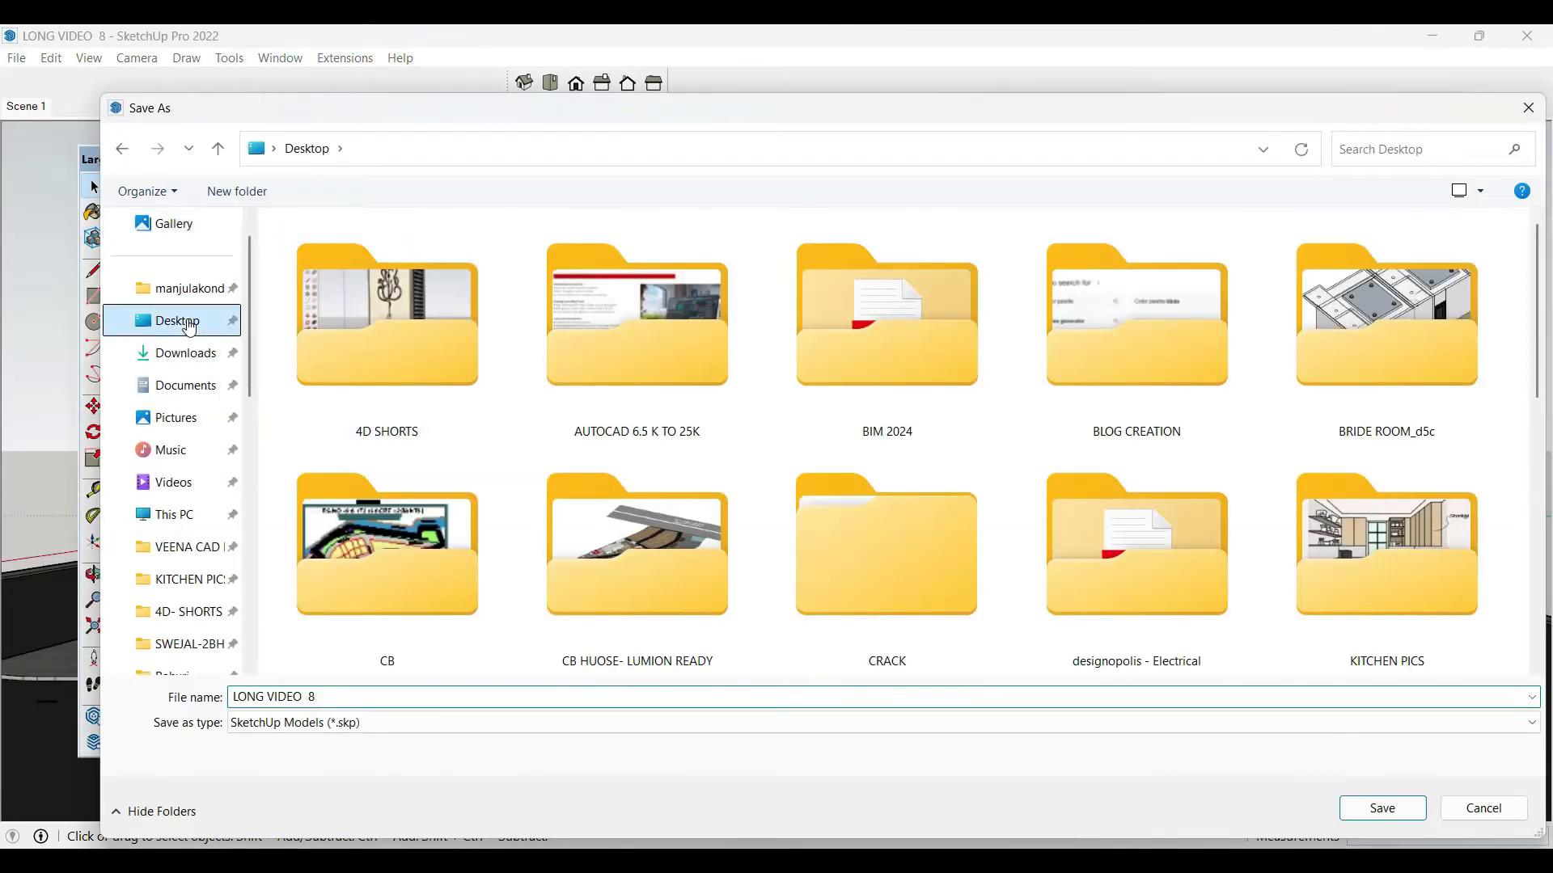
left_click(353, 698)
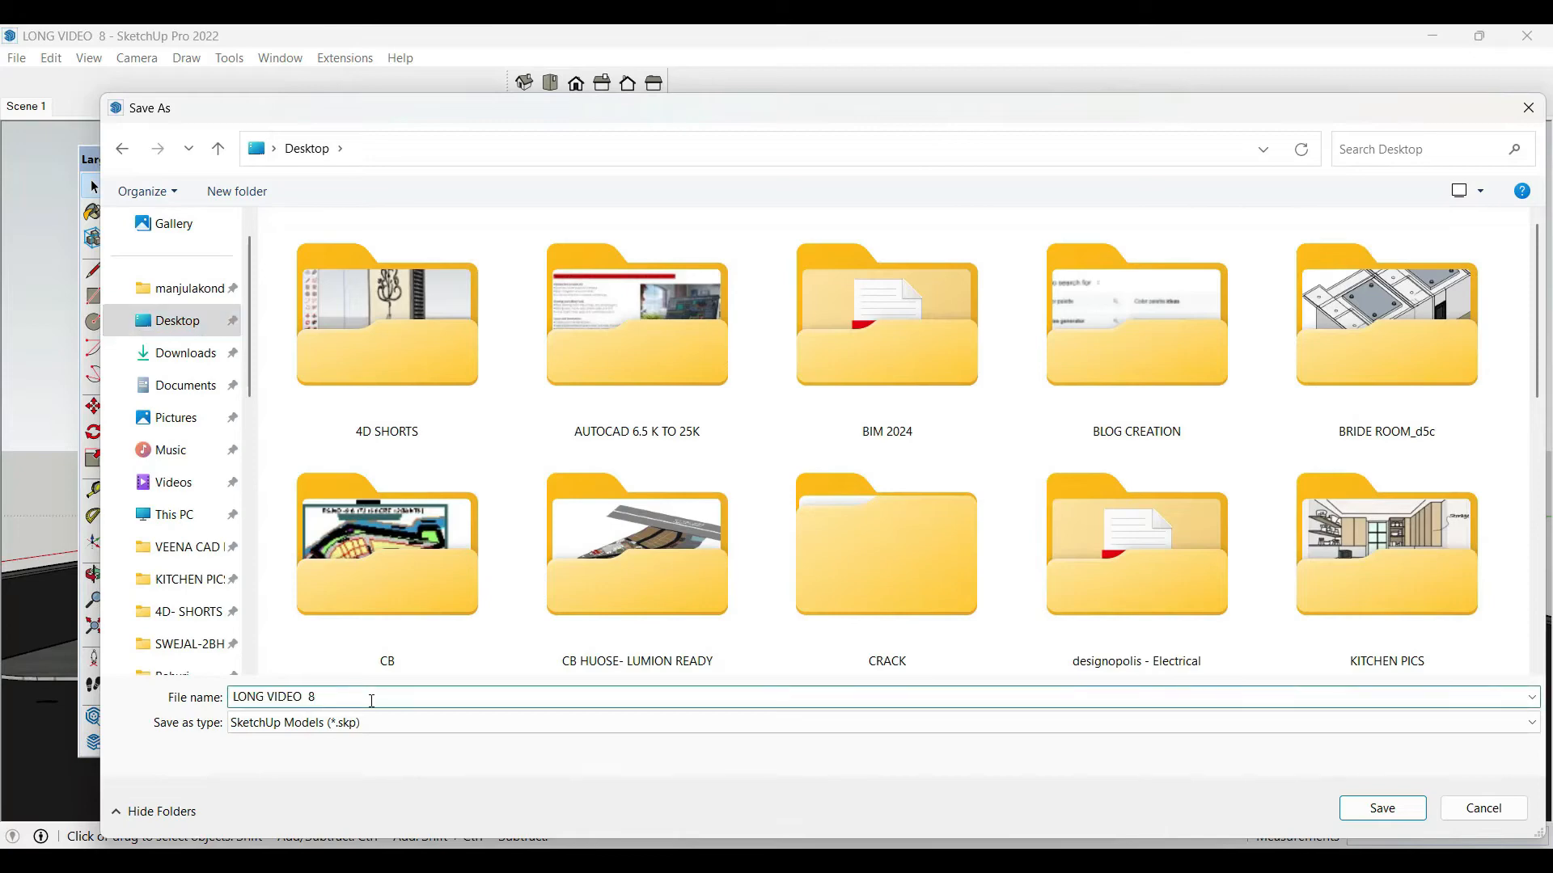
left_click(368, 724)
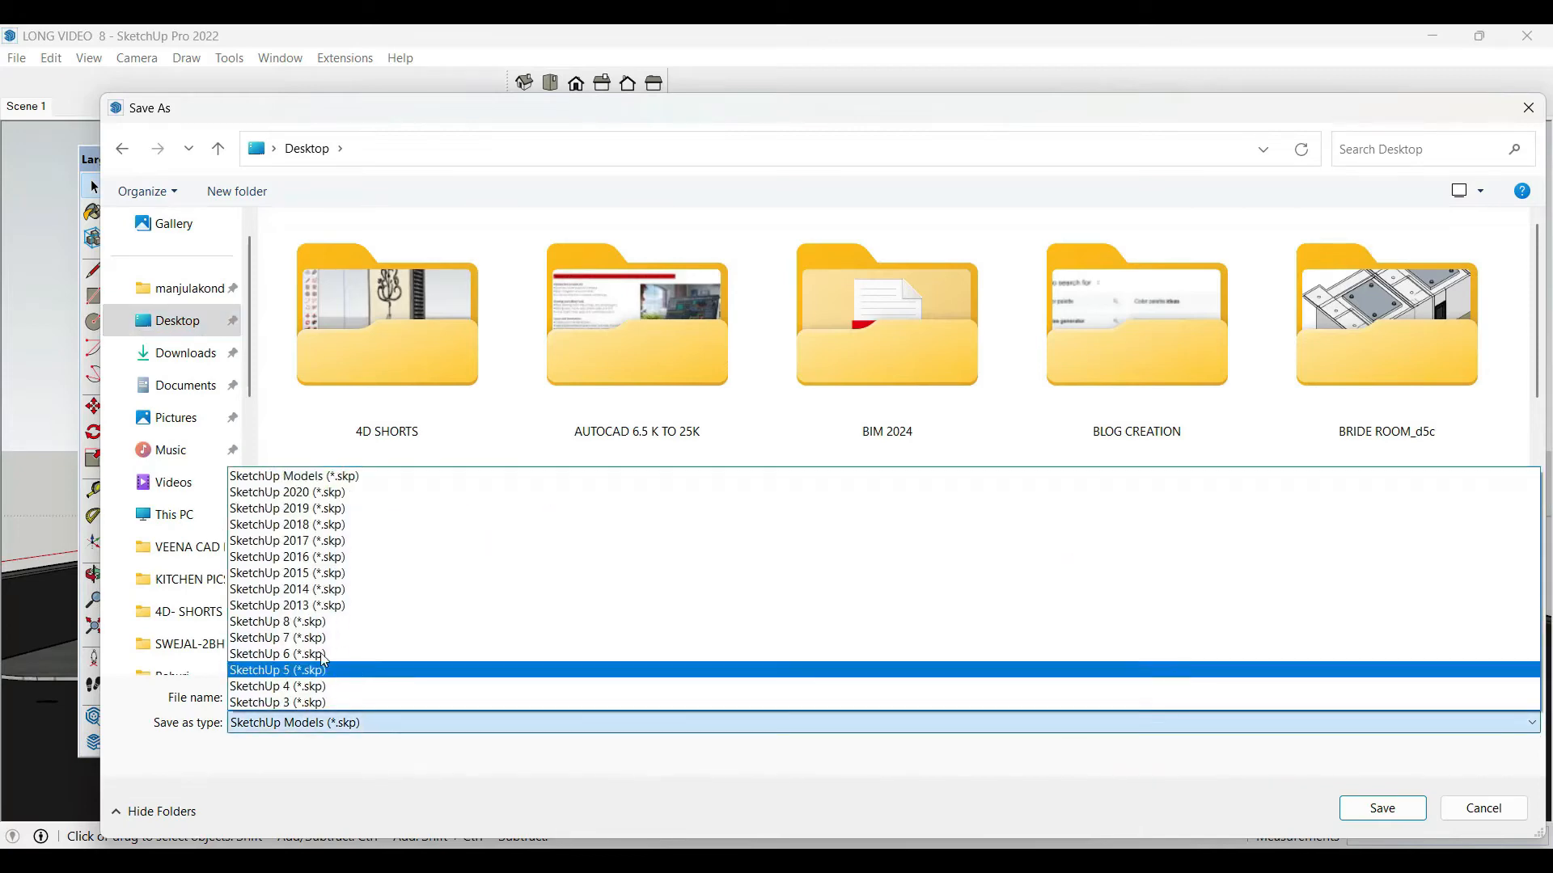
left_click(316, 623)
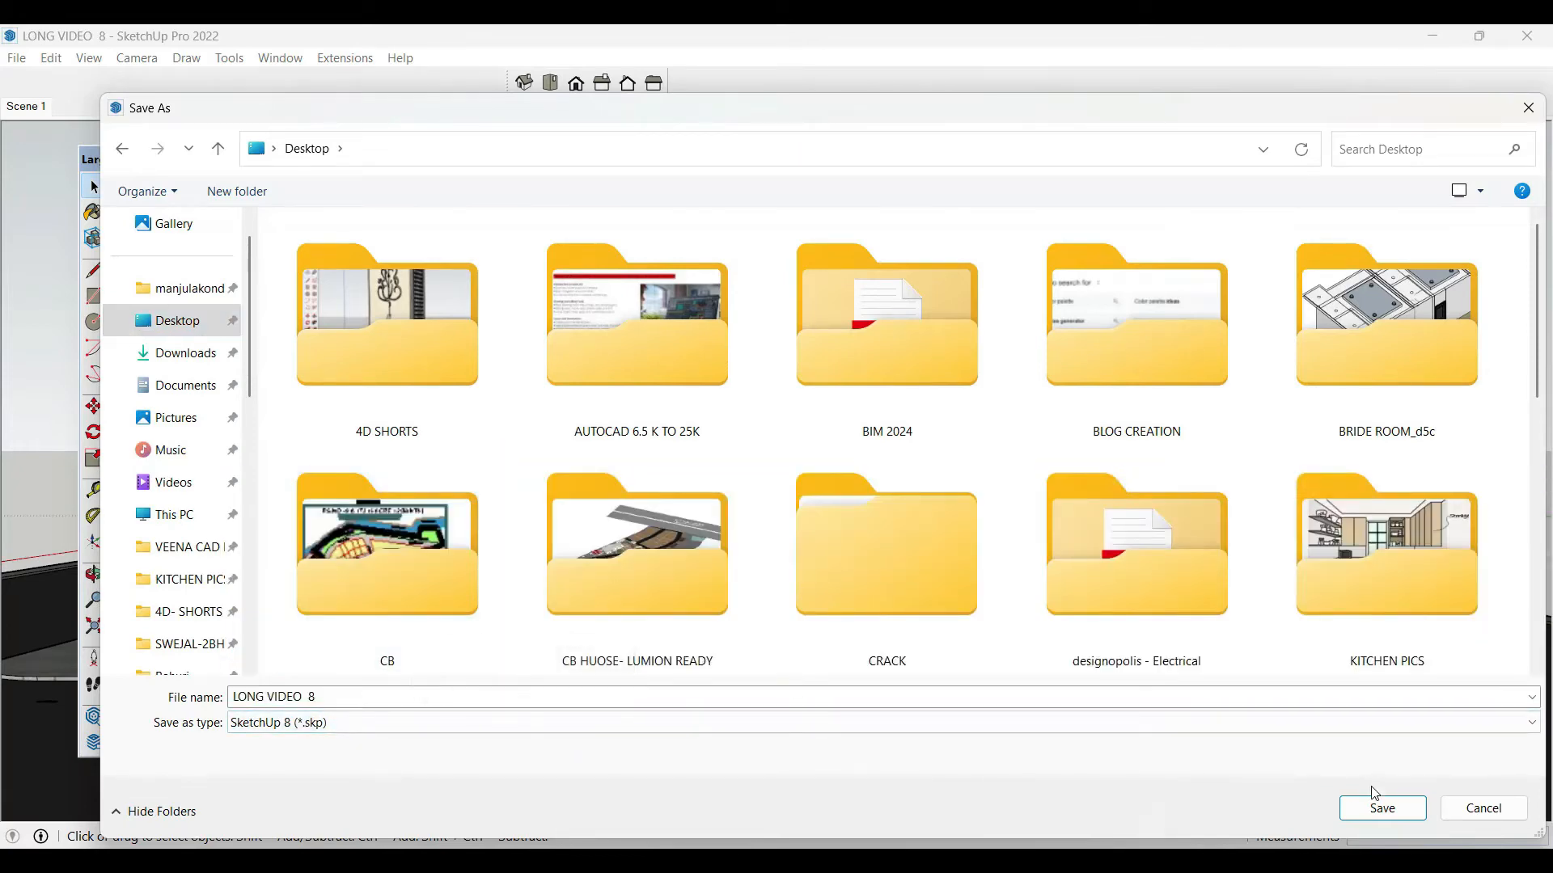
left_click(1379, 810)
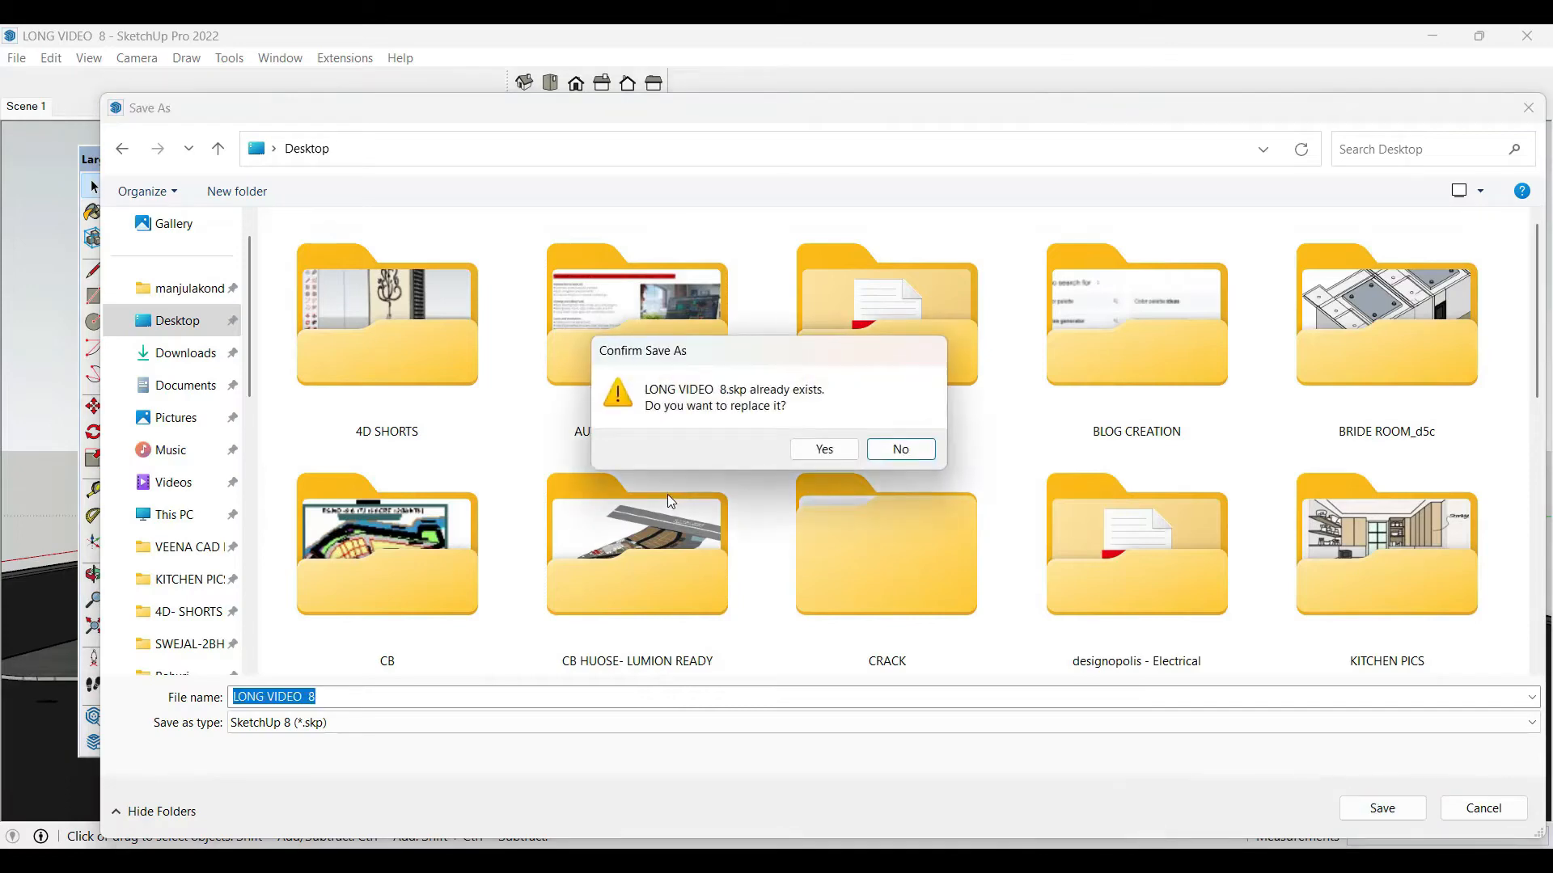
left_click(833, 447)
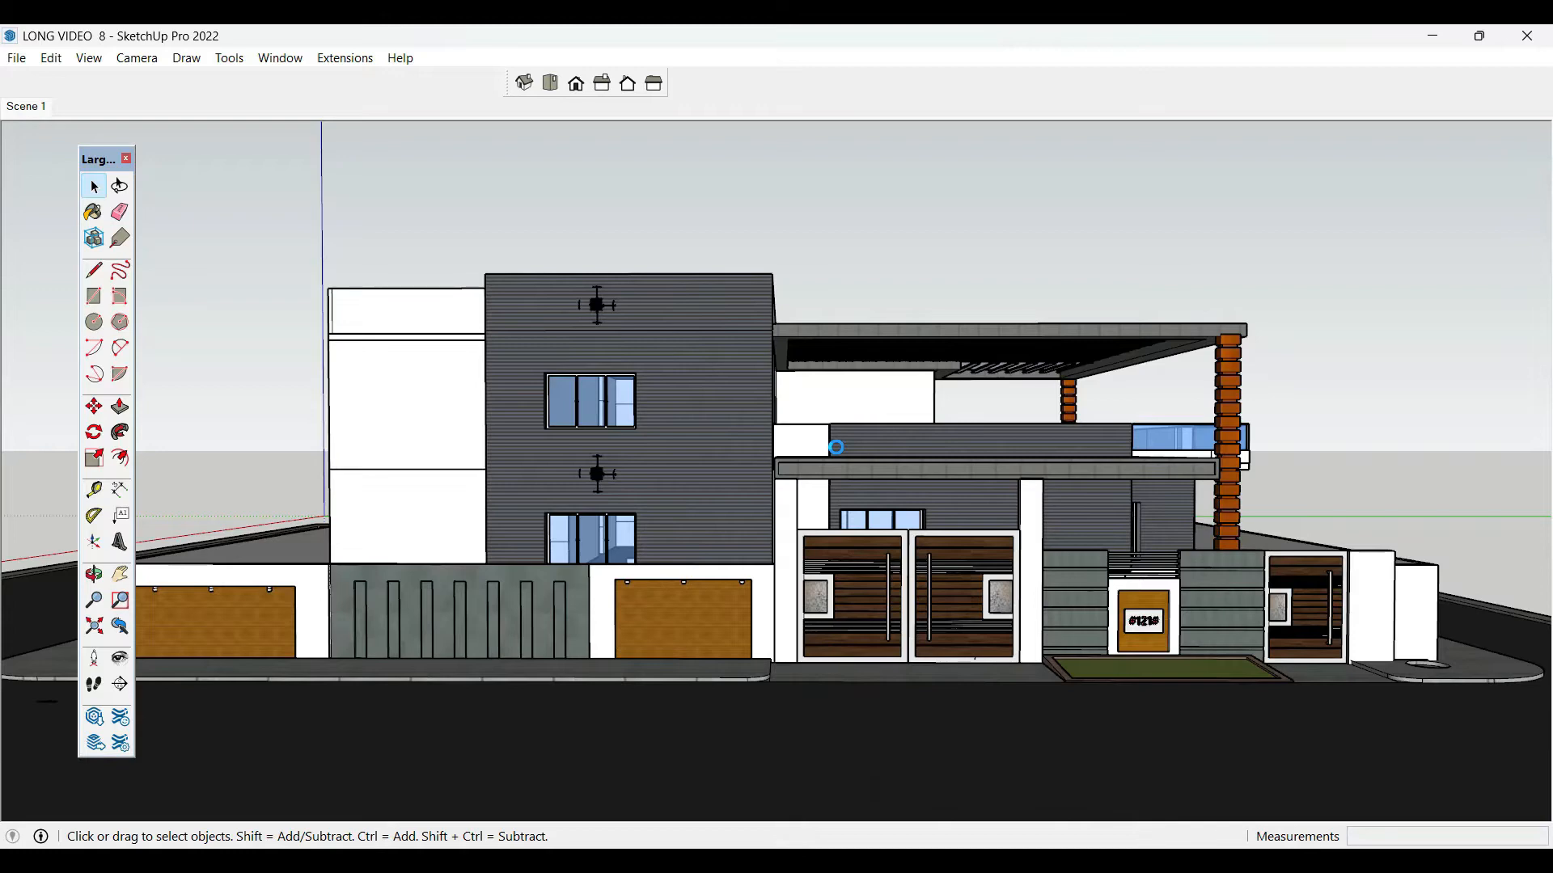
- Start Lumion LiveSync for the house model from SketchUp's extensions
key("alt+Tab")
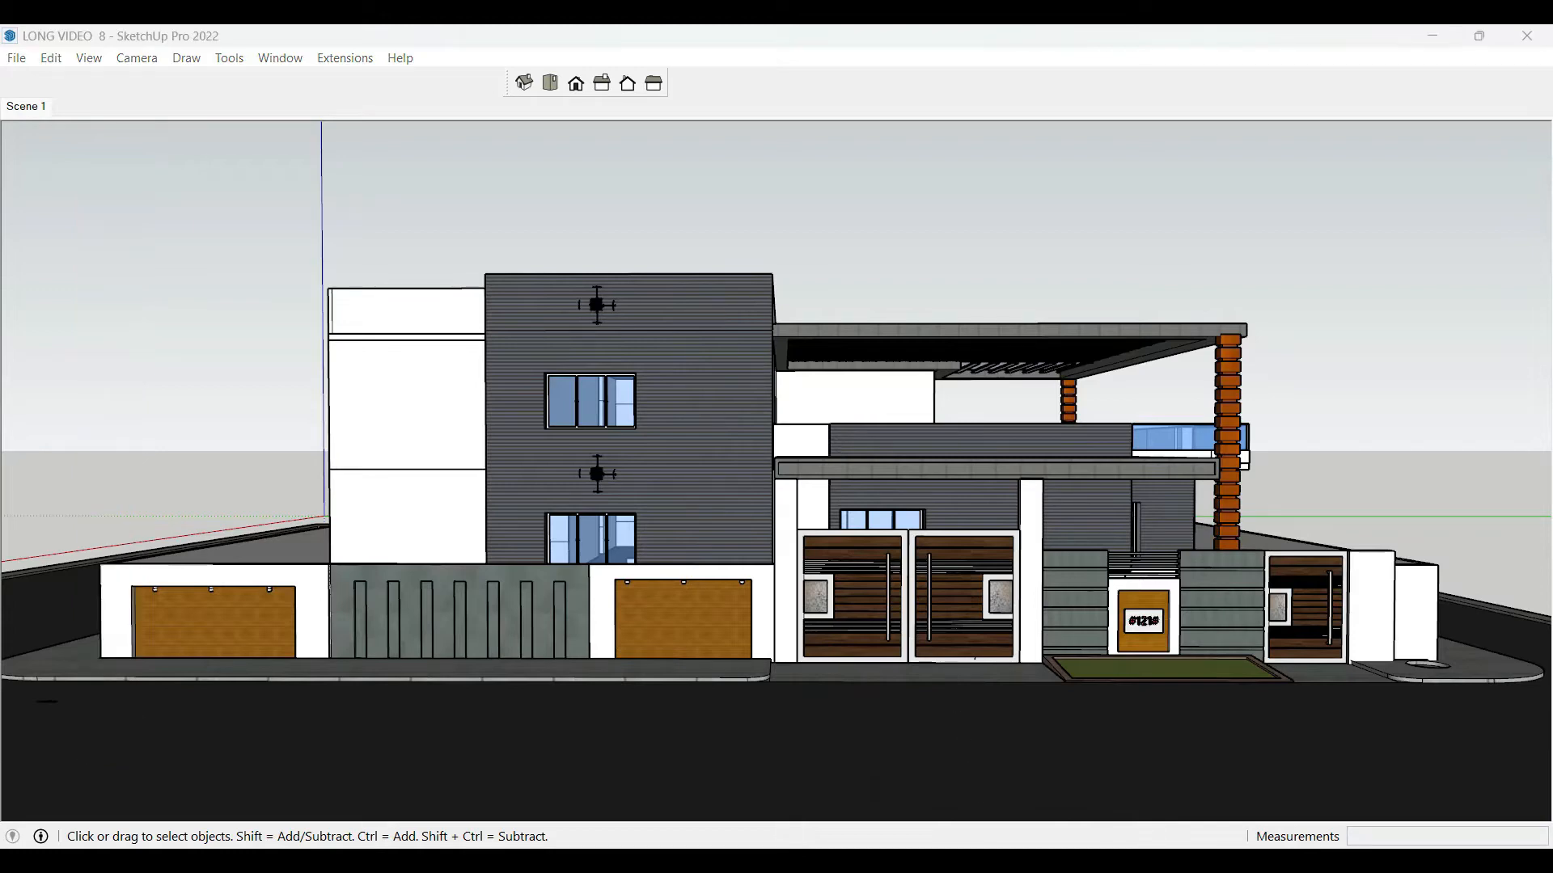
left_click(1418, 41)
left_click(344, 59)
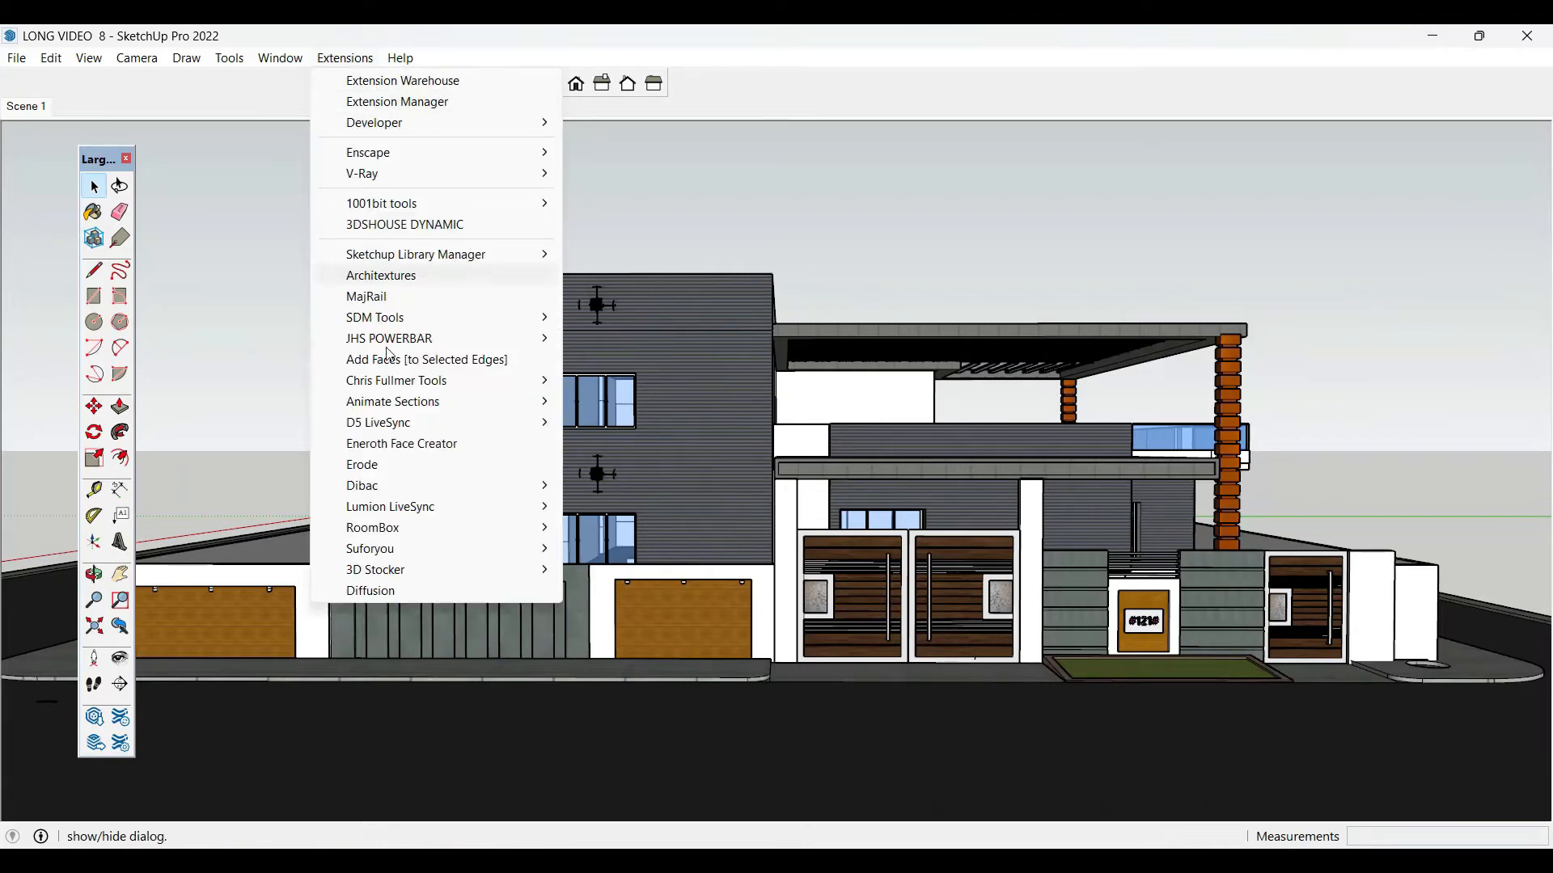
mouse_move(392, 423)
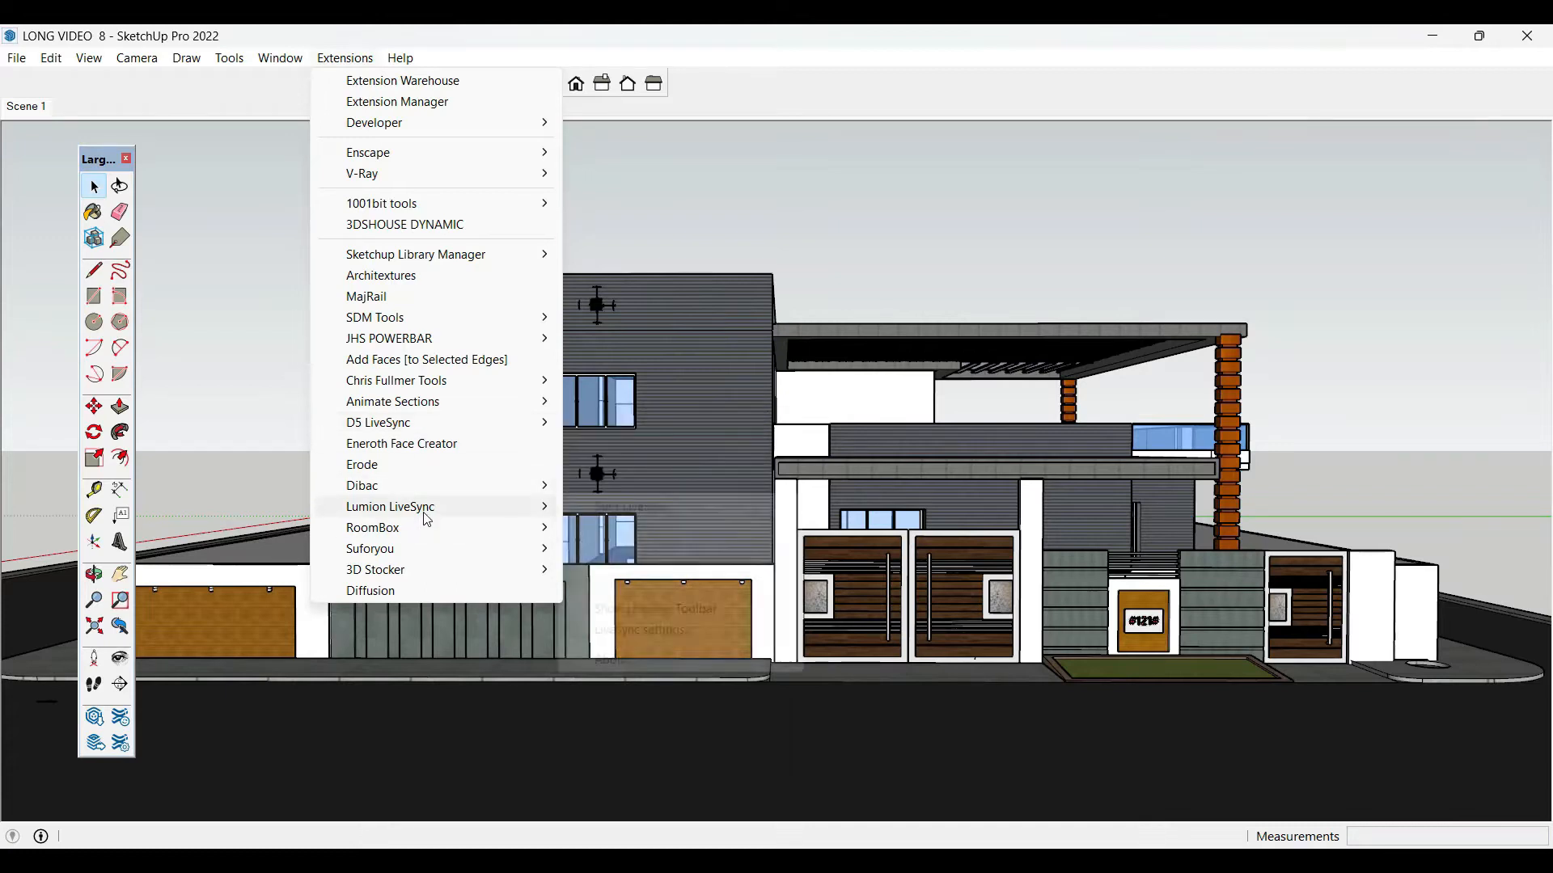
mouse_move(423, 508)
left_click(708, 507)
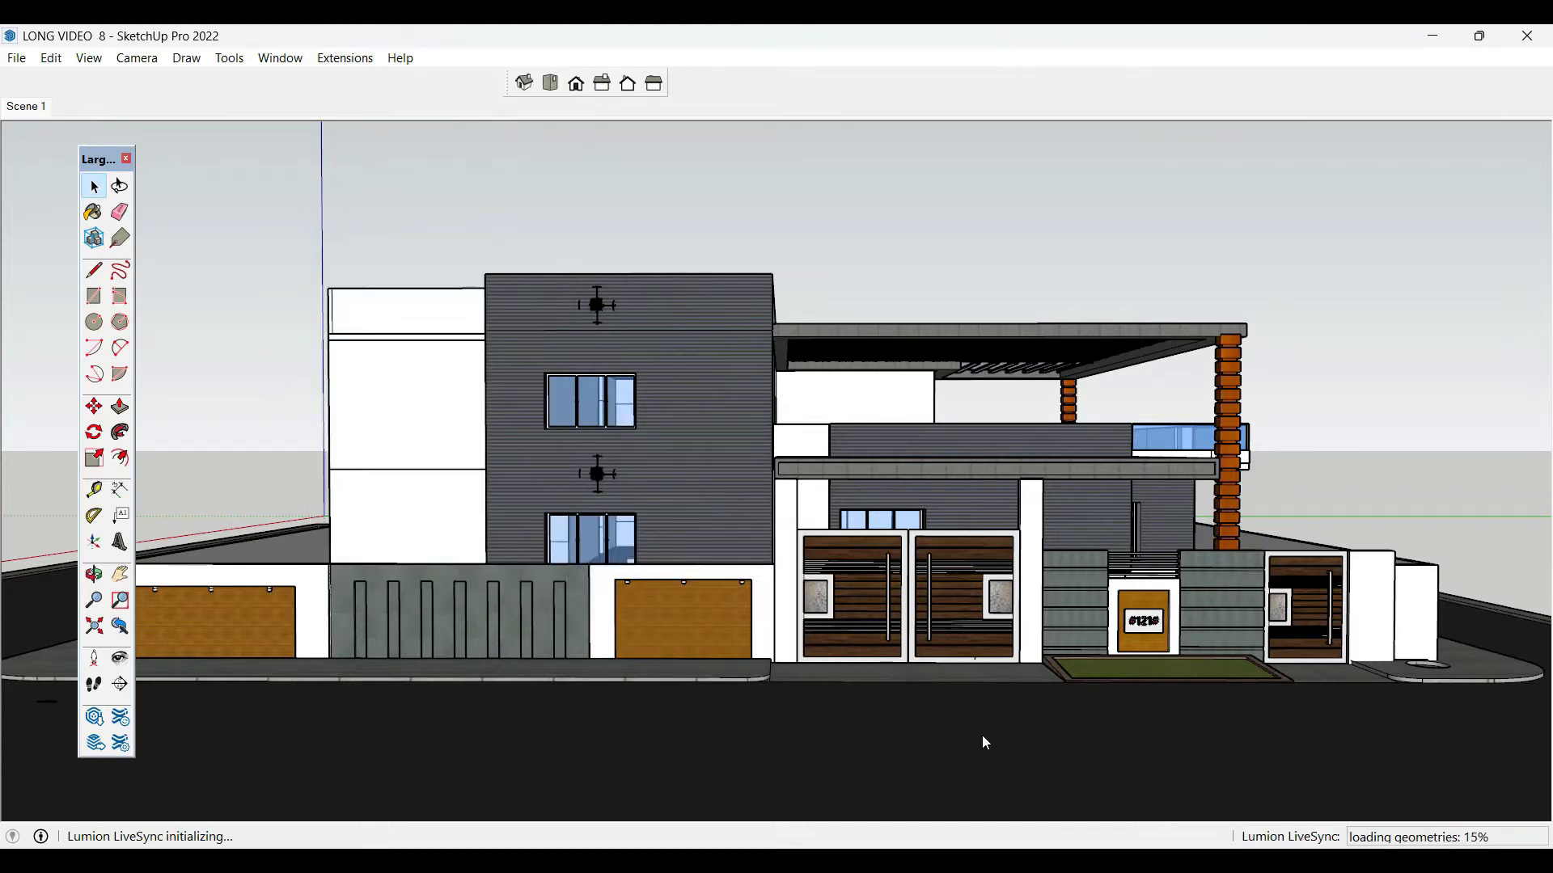
- Switch to Lumion Pro 8.5 and create a new scene from the Plain environment
left_click(954, 860)
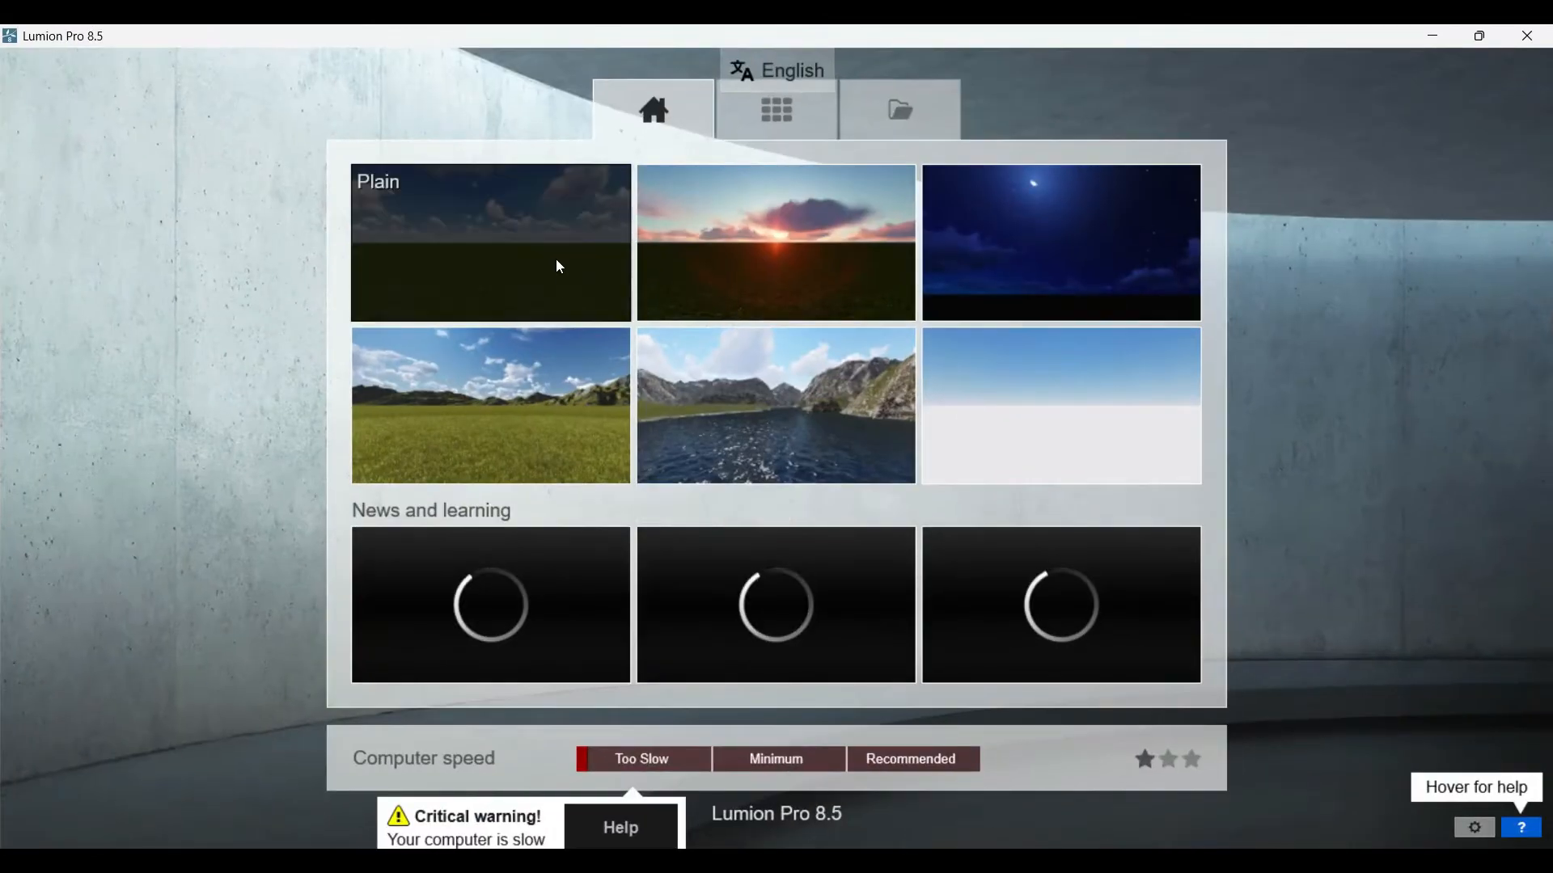
left_click(558, 261)
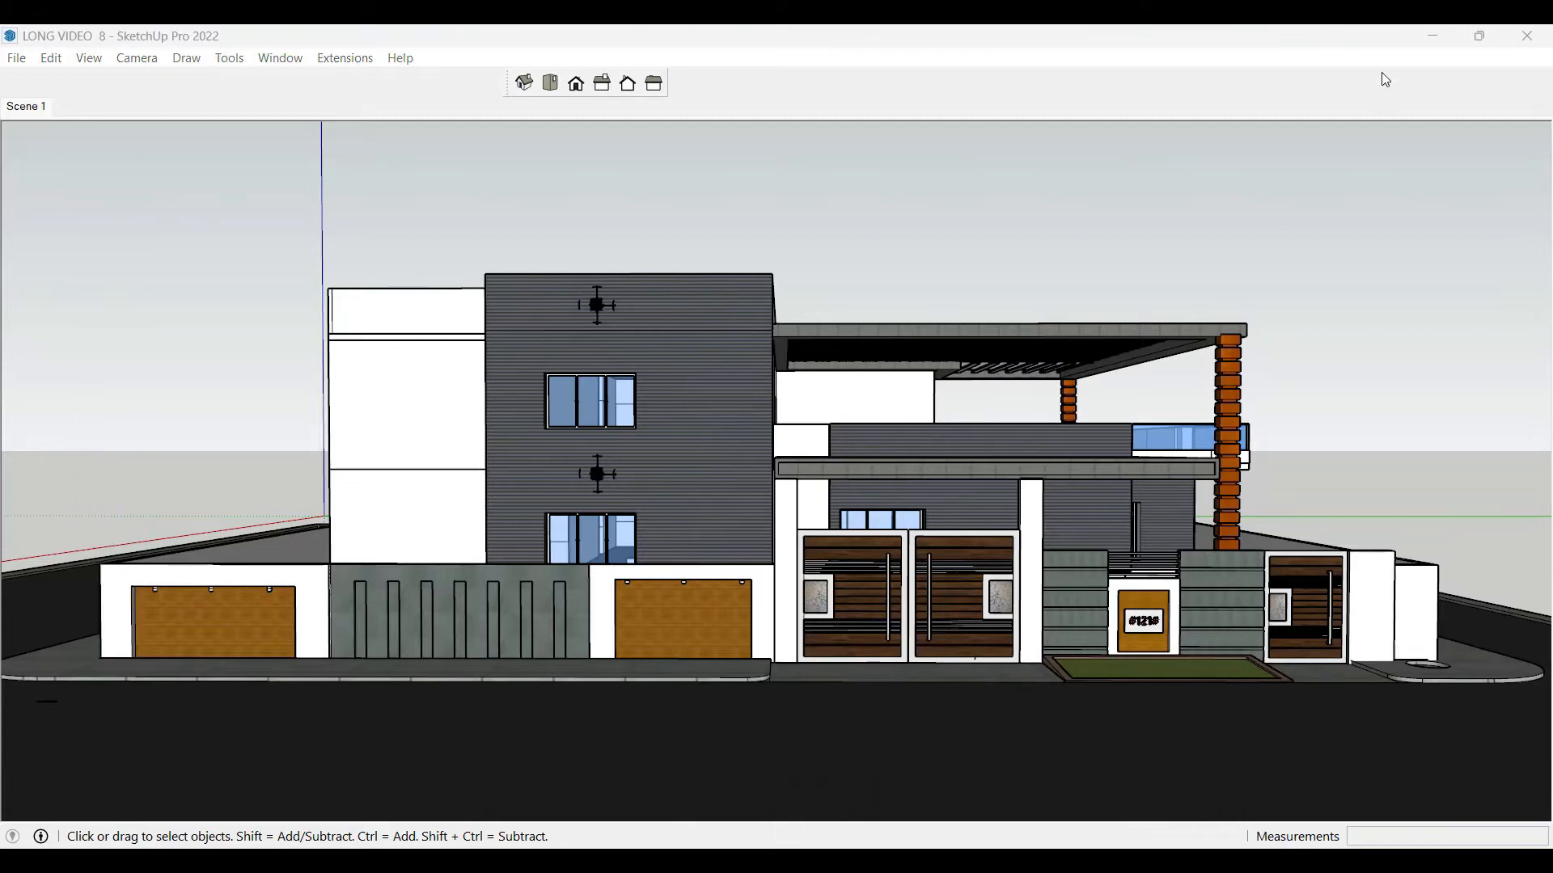
left_click(1435, 37)
left_click(838, 584)
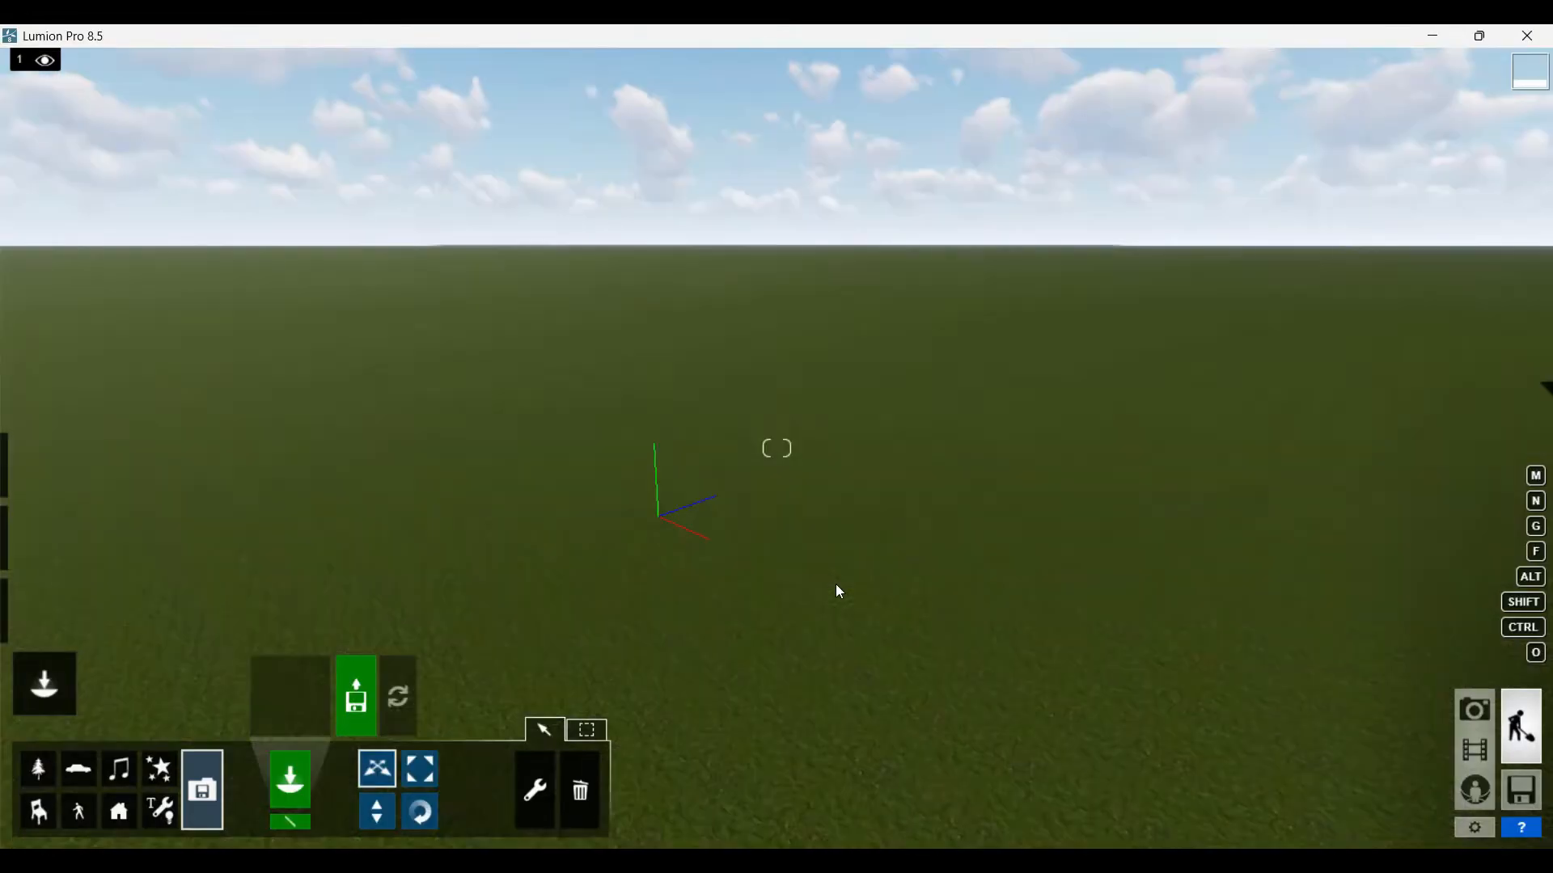
- Locate the synced house in the scene, select the LONG VIDEO 8 model and adjust its height to Y -0.05 m
right_click_drag(567, 525, 600, 535)
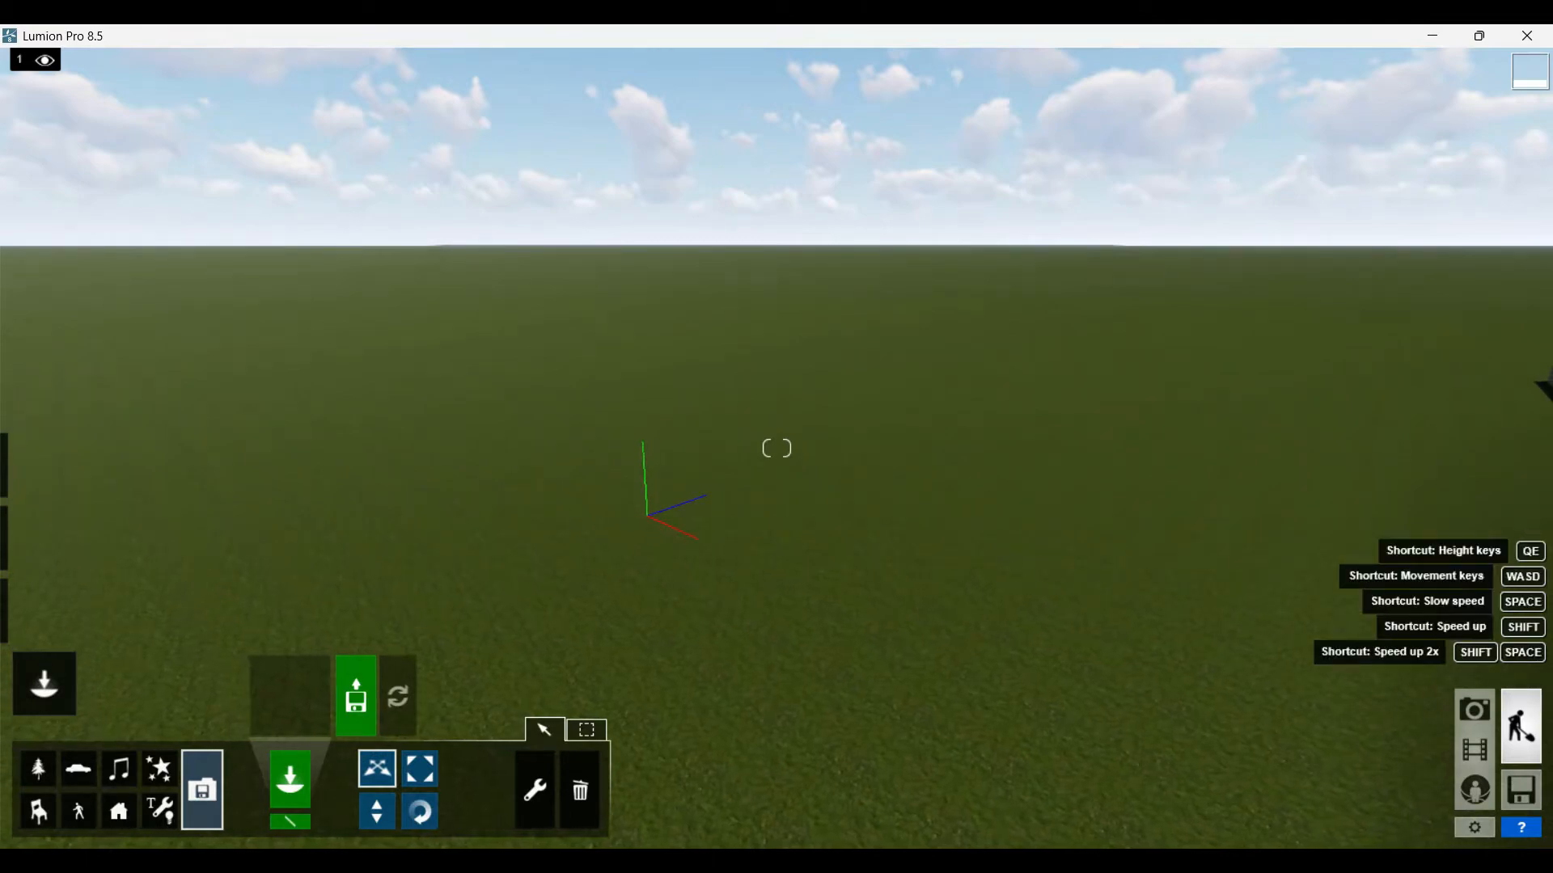
right_click_drag(666, 560, 666, 559)
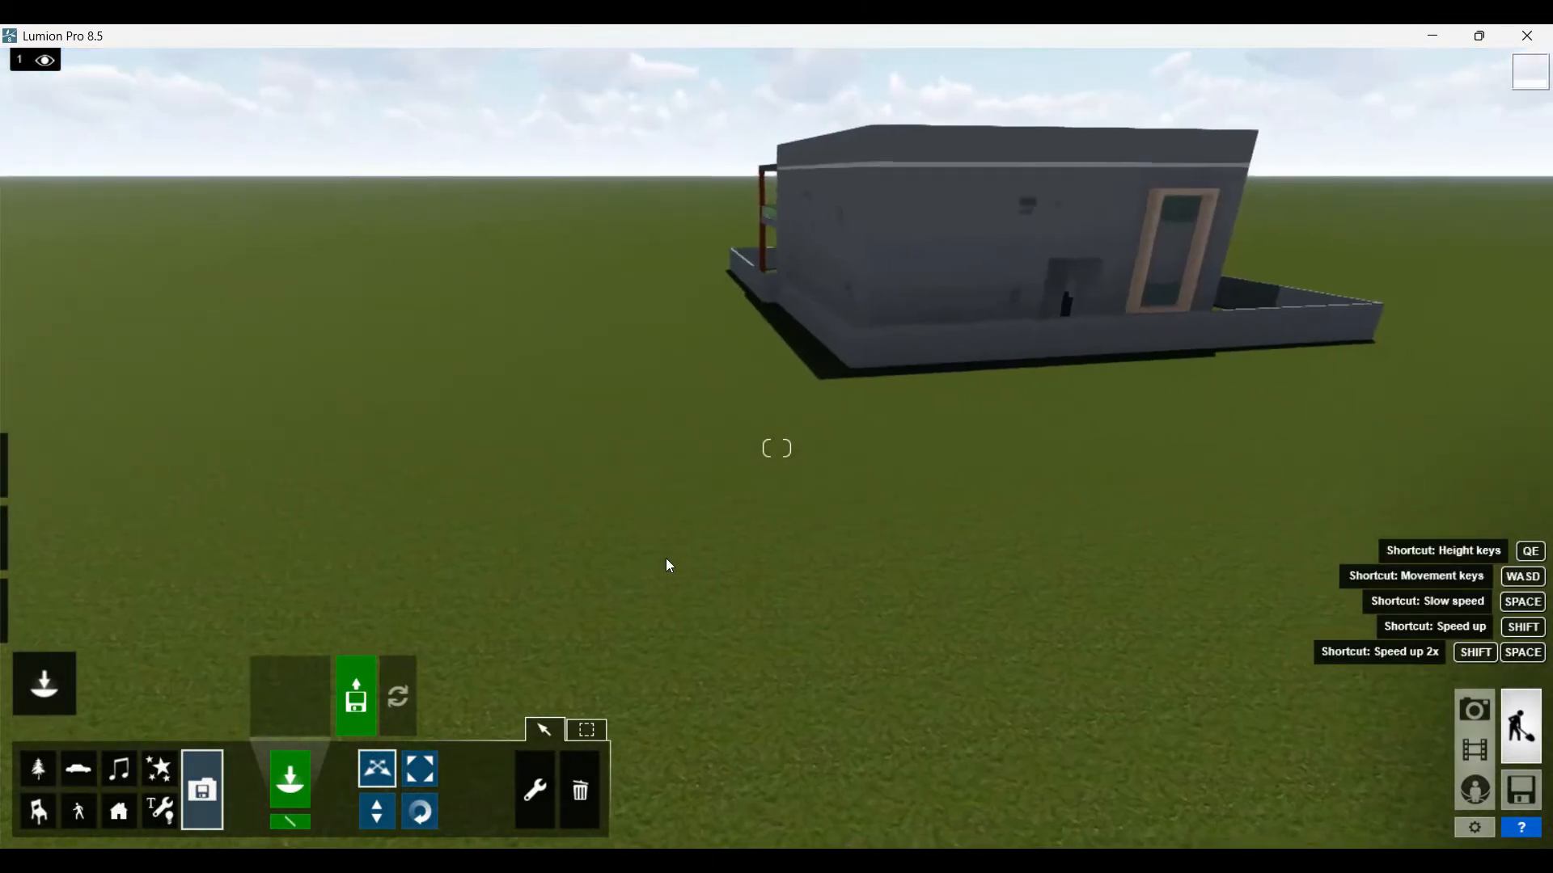
right_click_drag(724, 551, 391, 800)
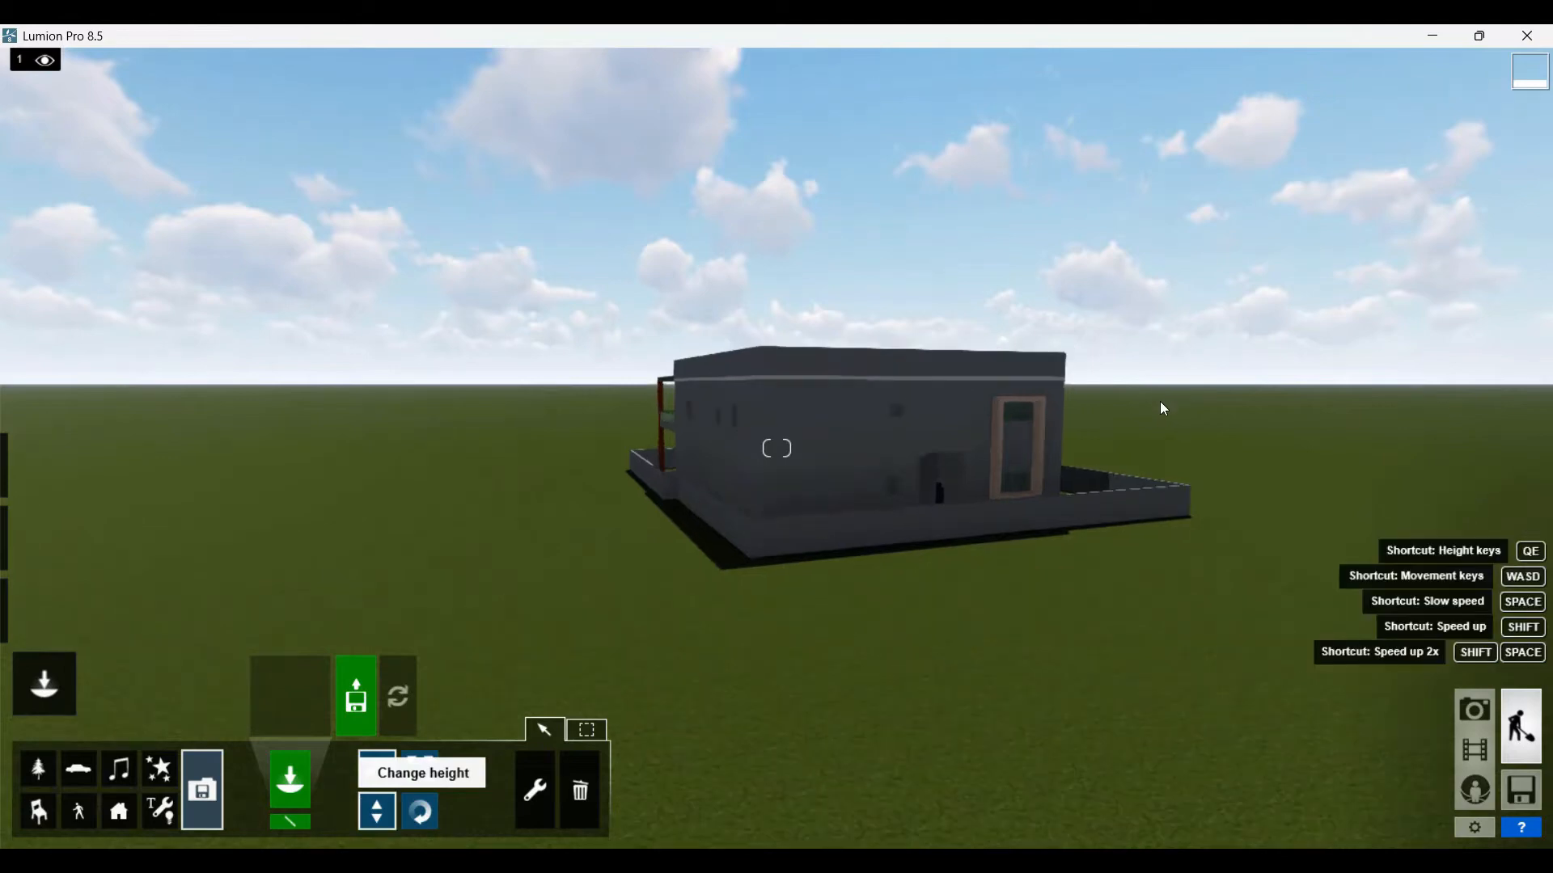
scroll(1162, 409, "down", 3)
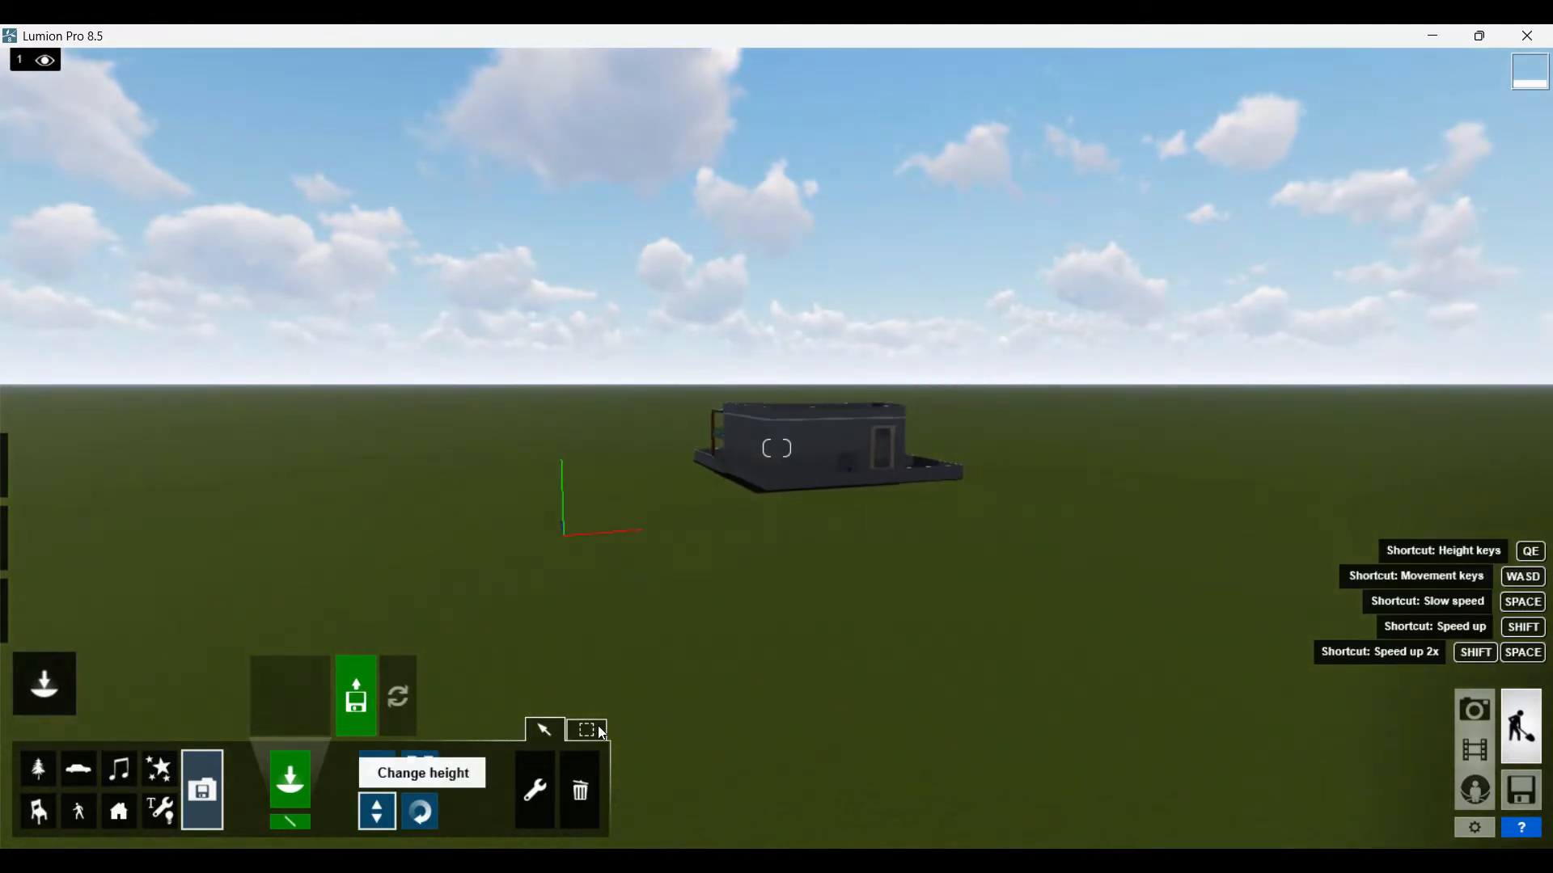
left_click(384, 809)
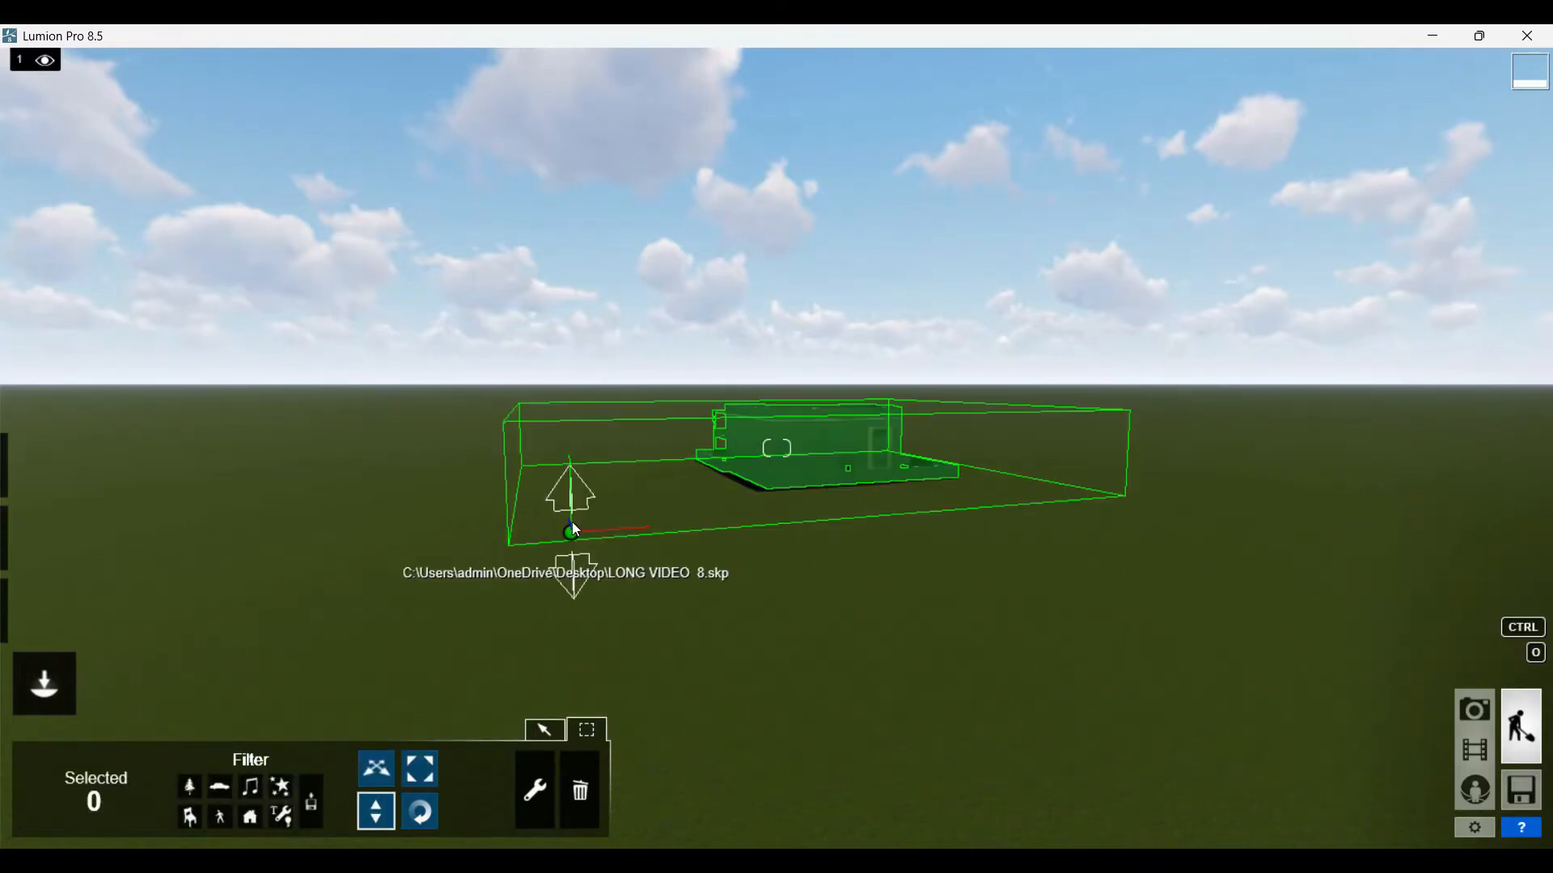
left_click(571, 519)
left_click_drag(573, 521, 415, 811)
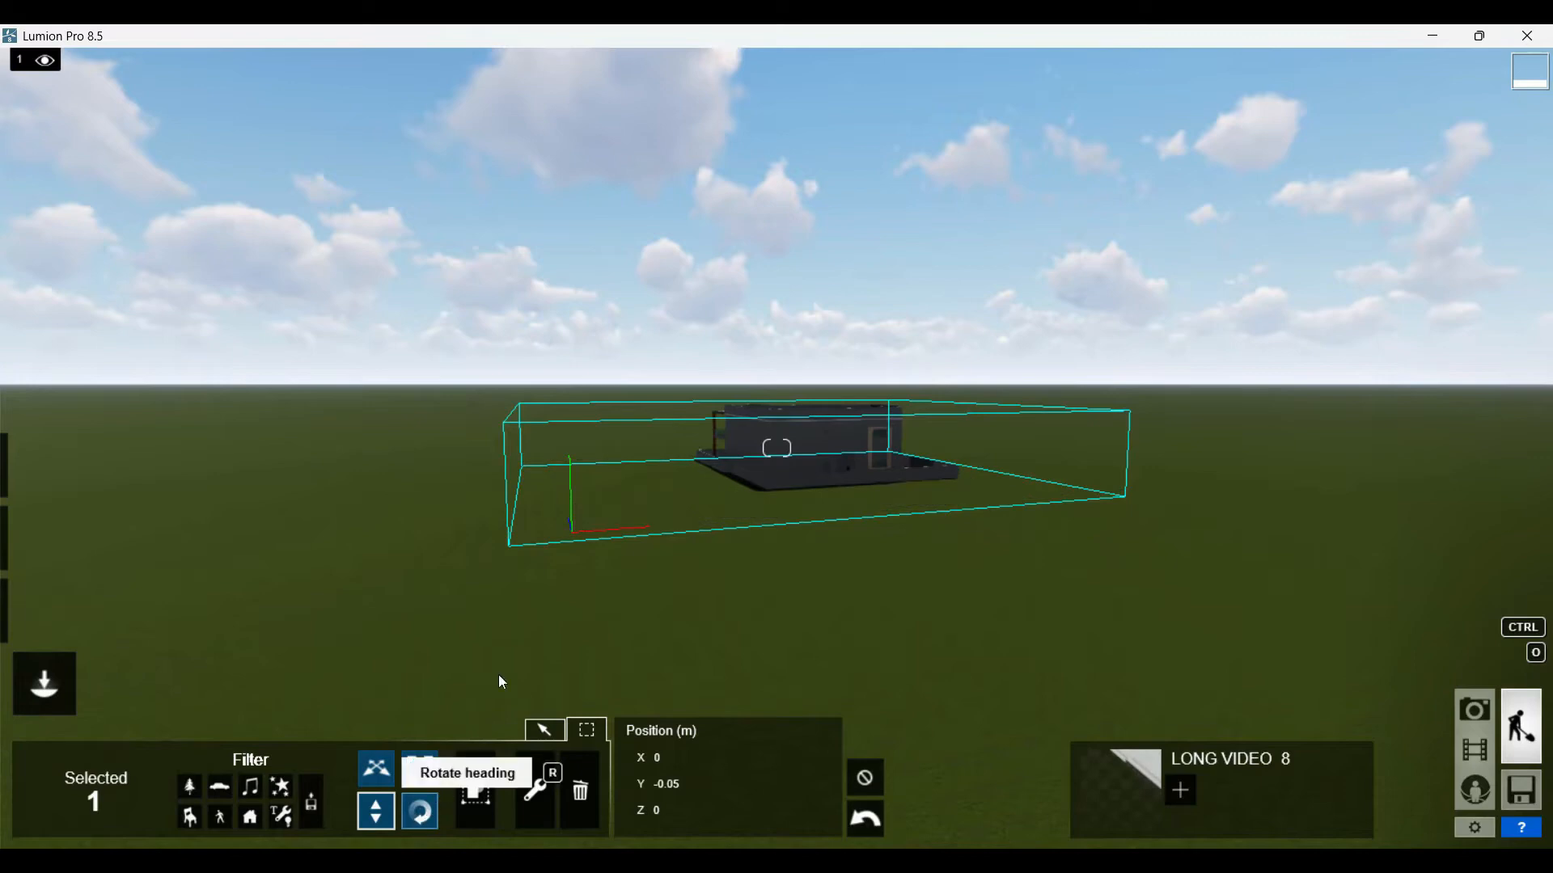
- Rotate the selected house model's heading and raise the model to Y 0.6 m
left_click_drag(572, 533, 492, 507)
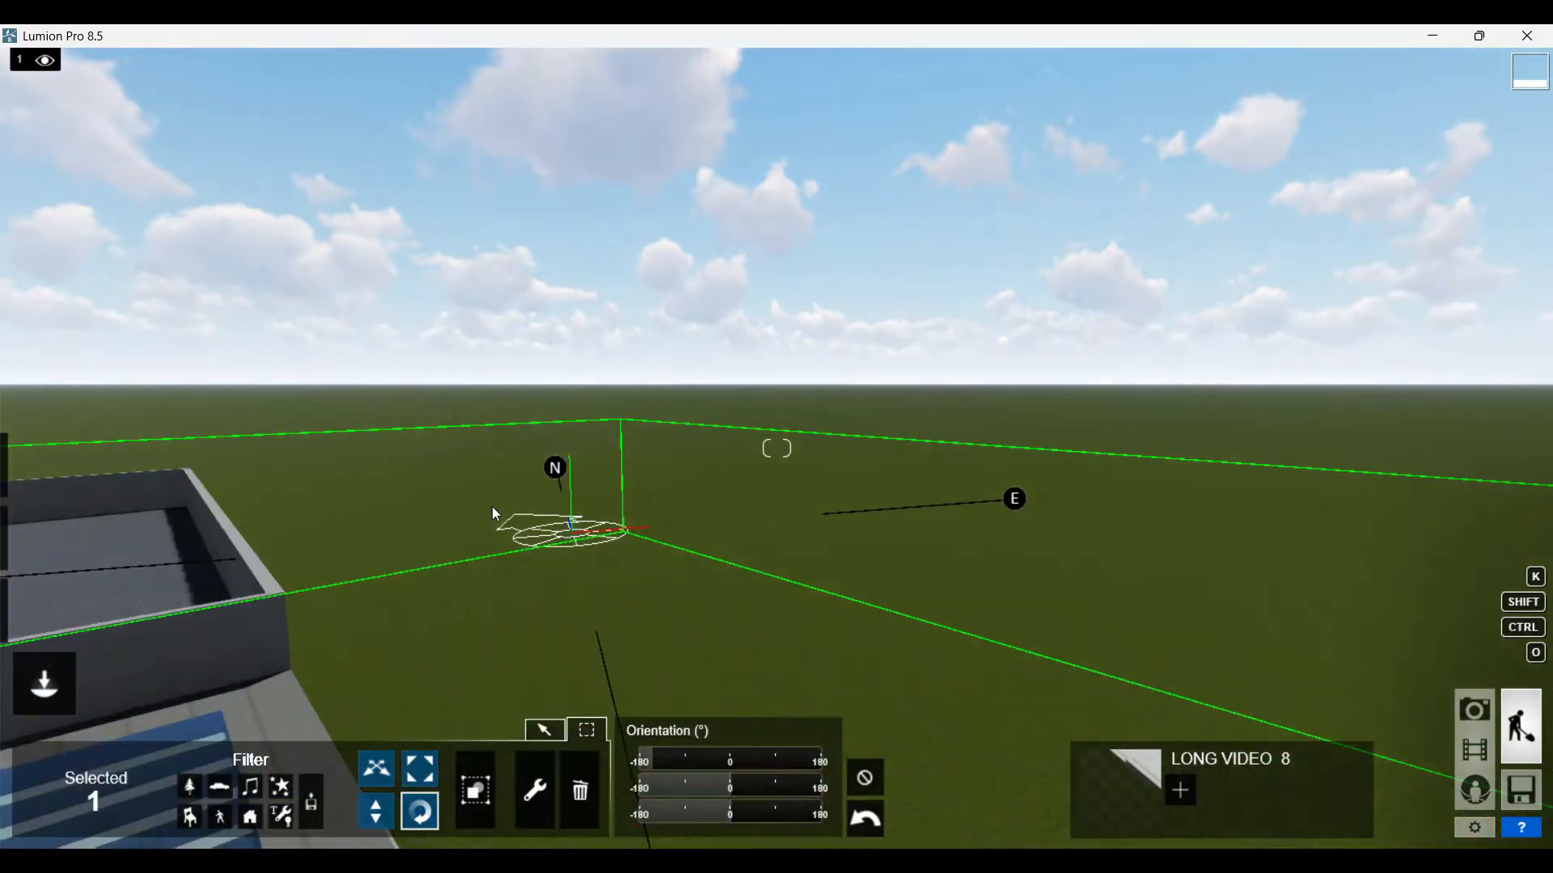
left_click_drag(1052, 421, 1155, 418)
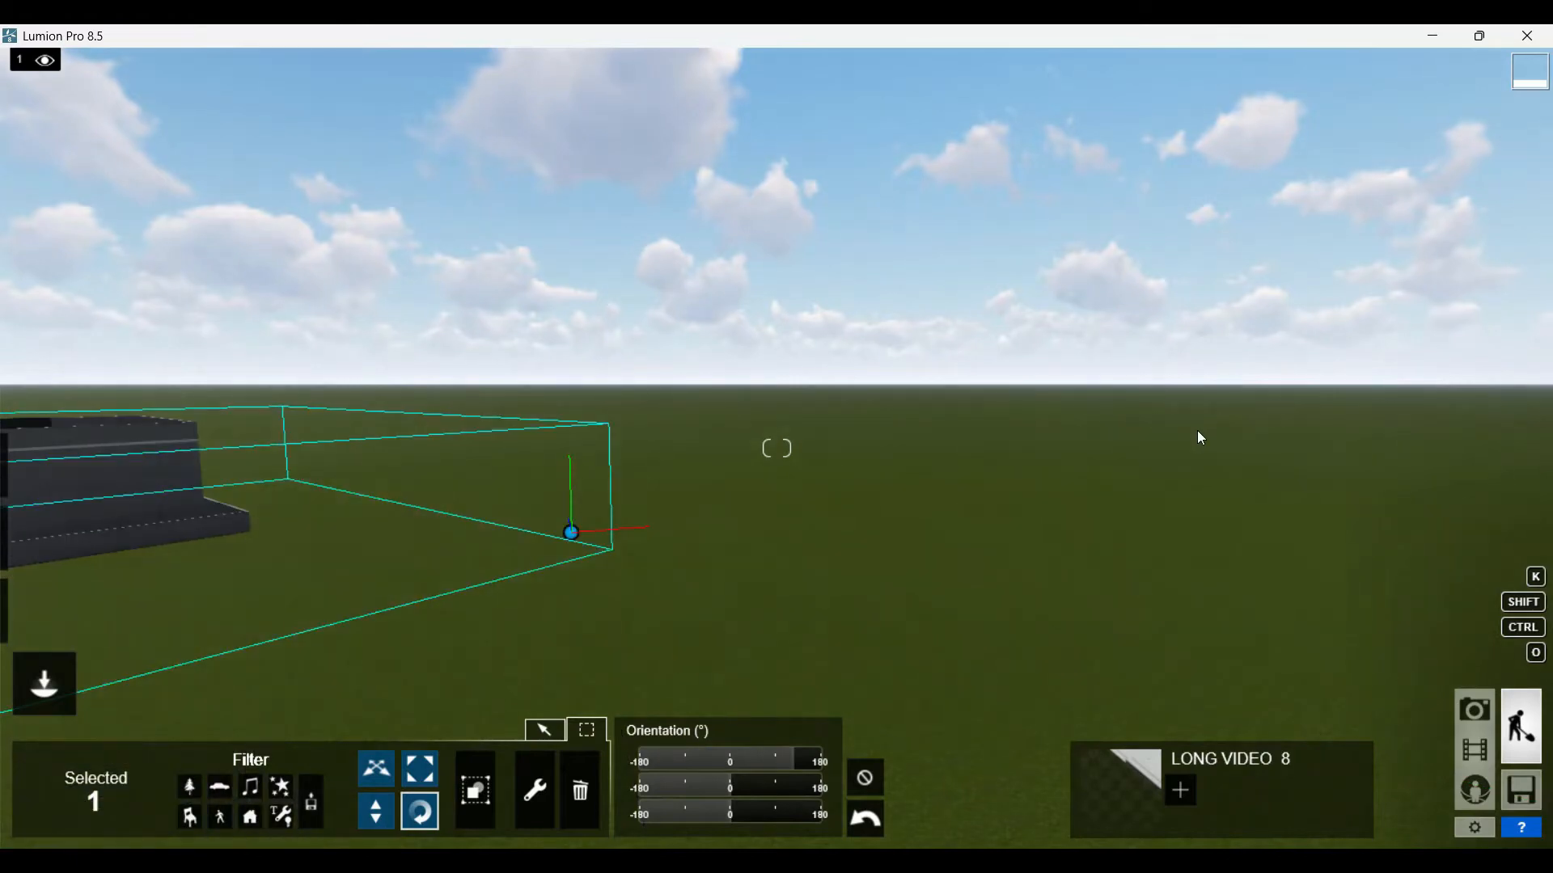
key("s")
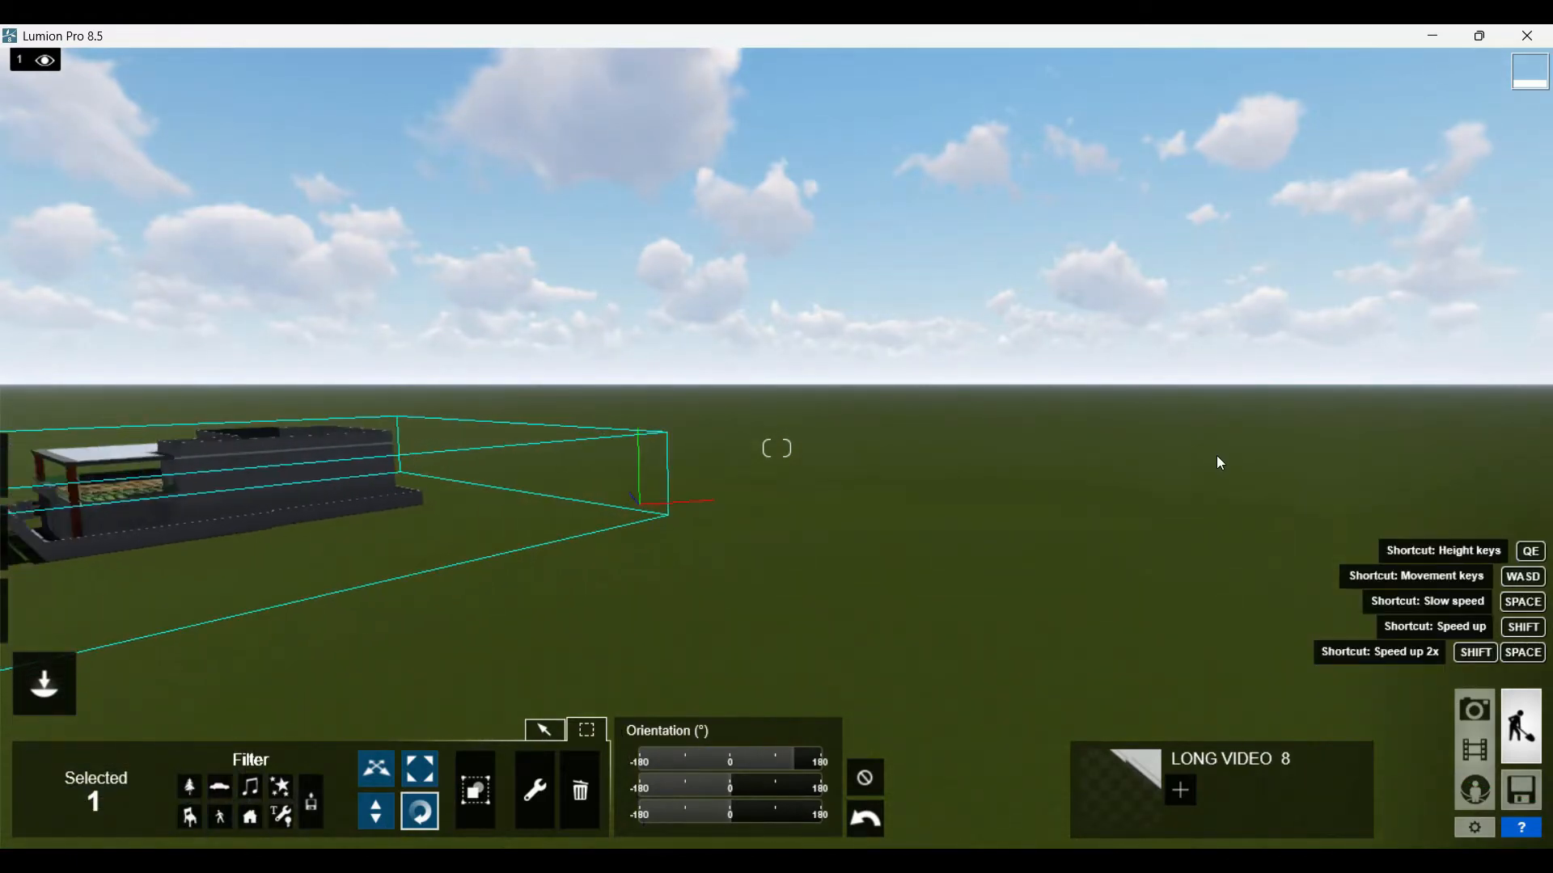
key("s")
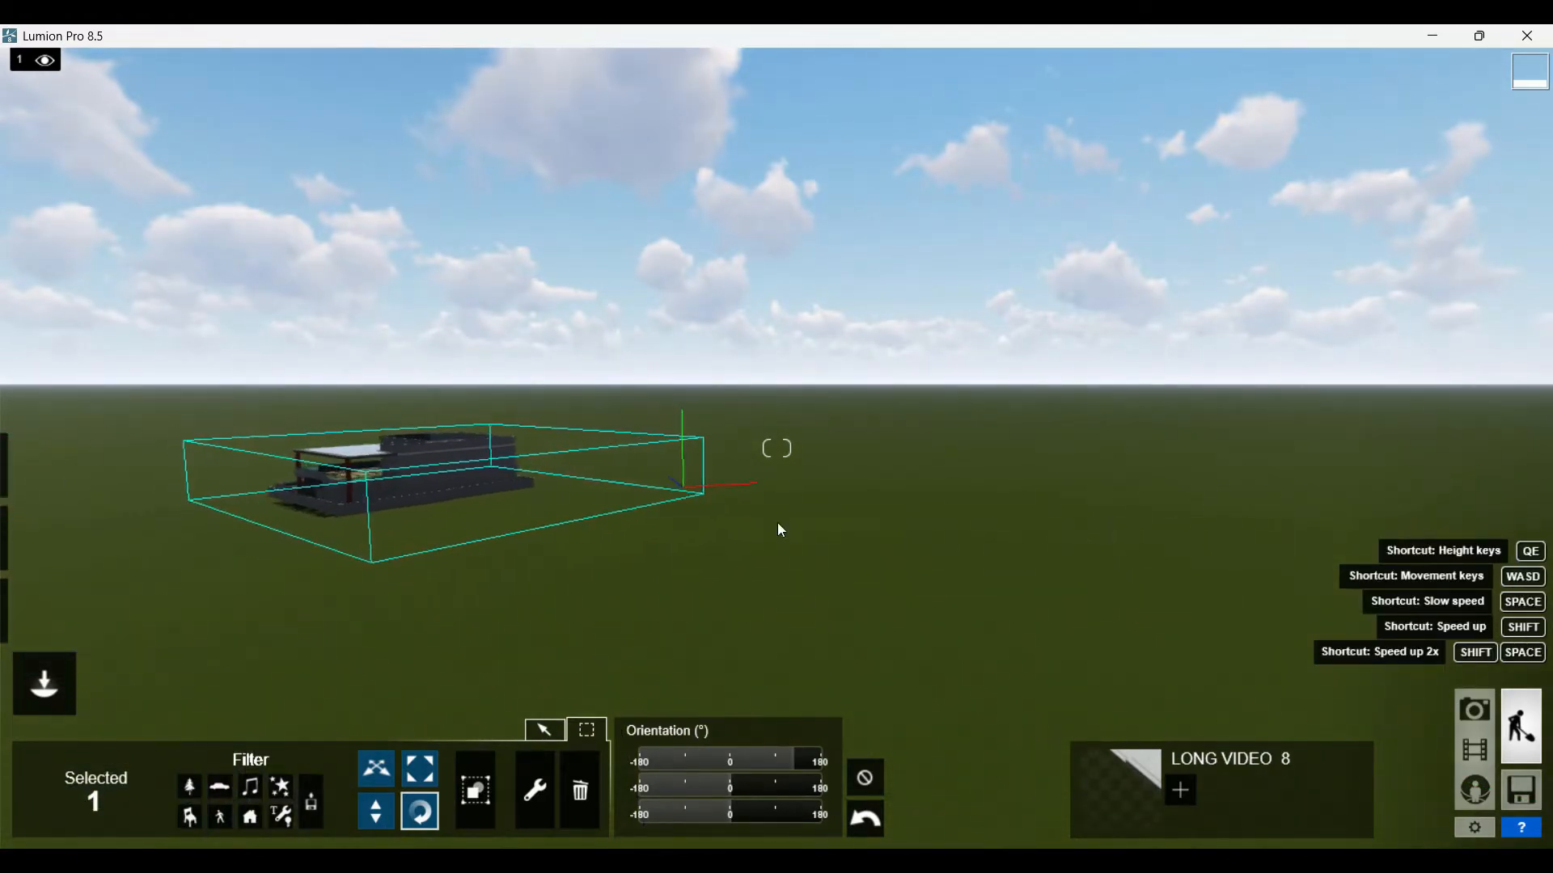
left_click(418, 811)
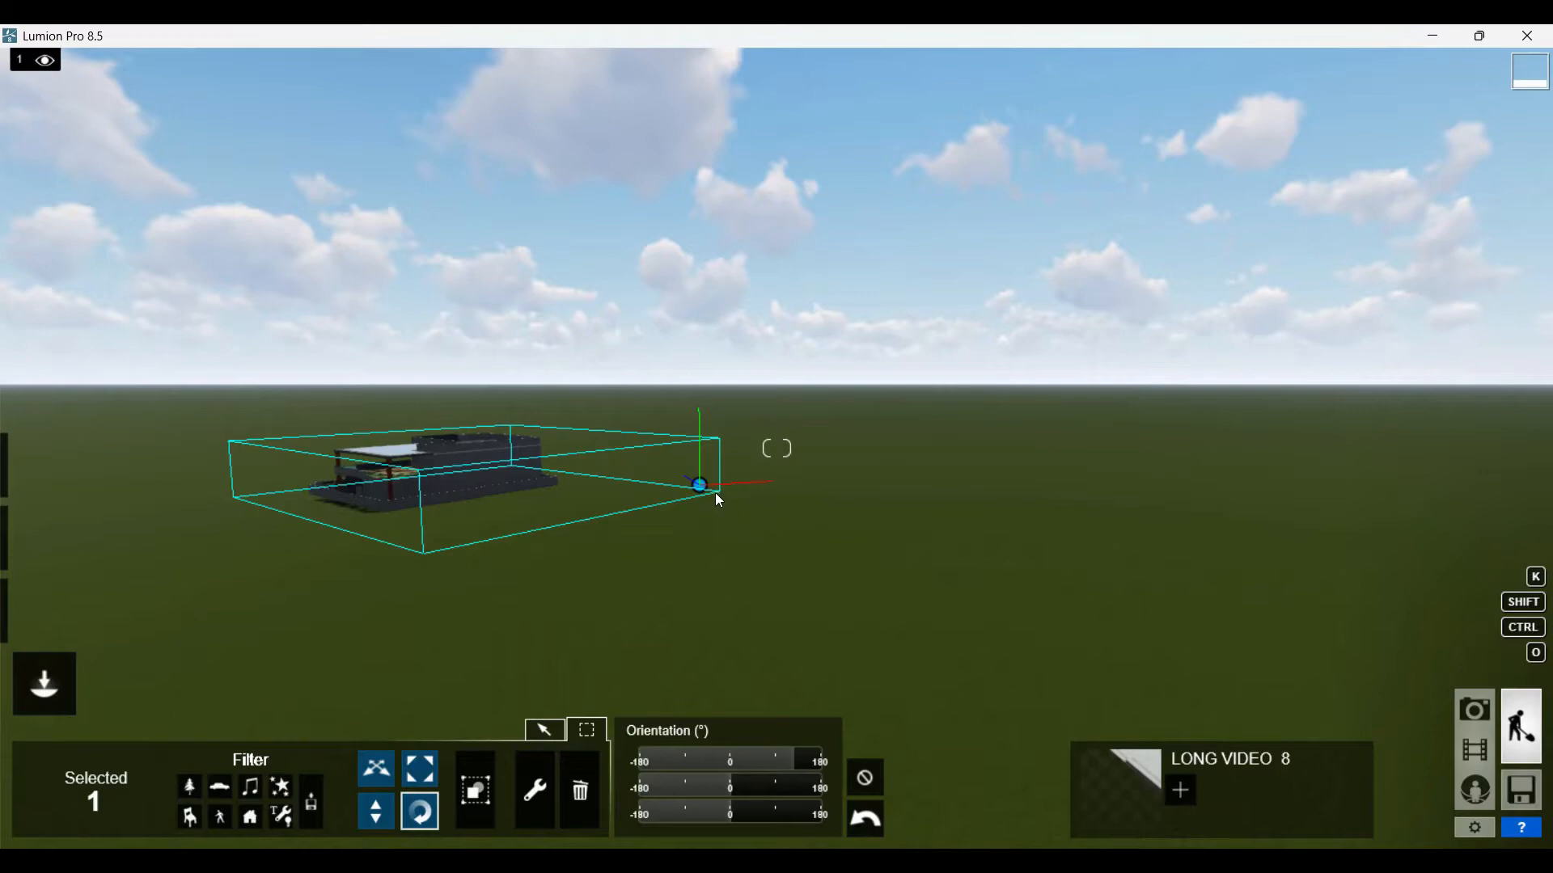
key("a")
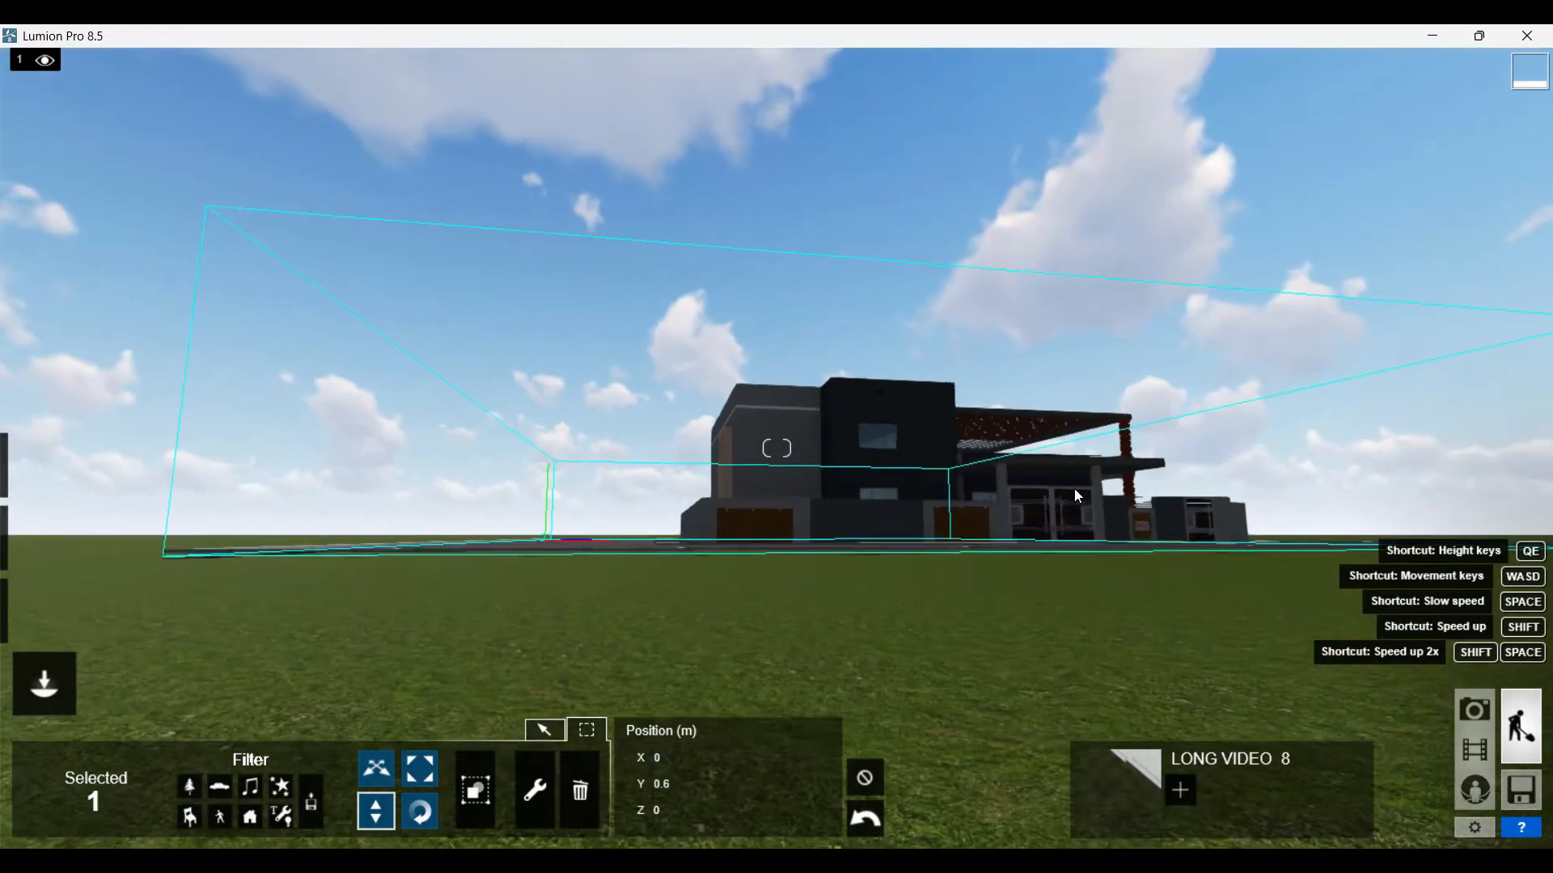
- Examine the house's front facade, boundary wall and road from close up and from a distance
key("w")
right_click_drag(1071, 508, 1061, 563)
key("w")
right_click_drag(746, 472, 736, 503)
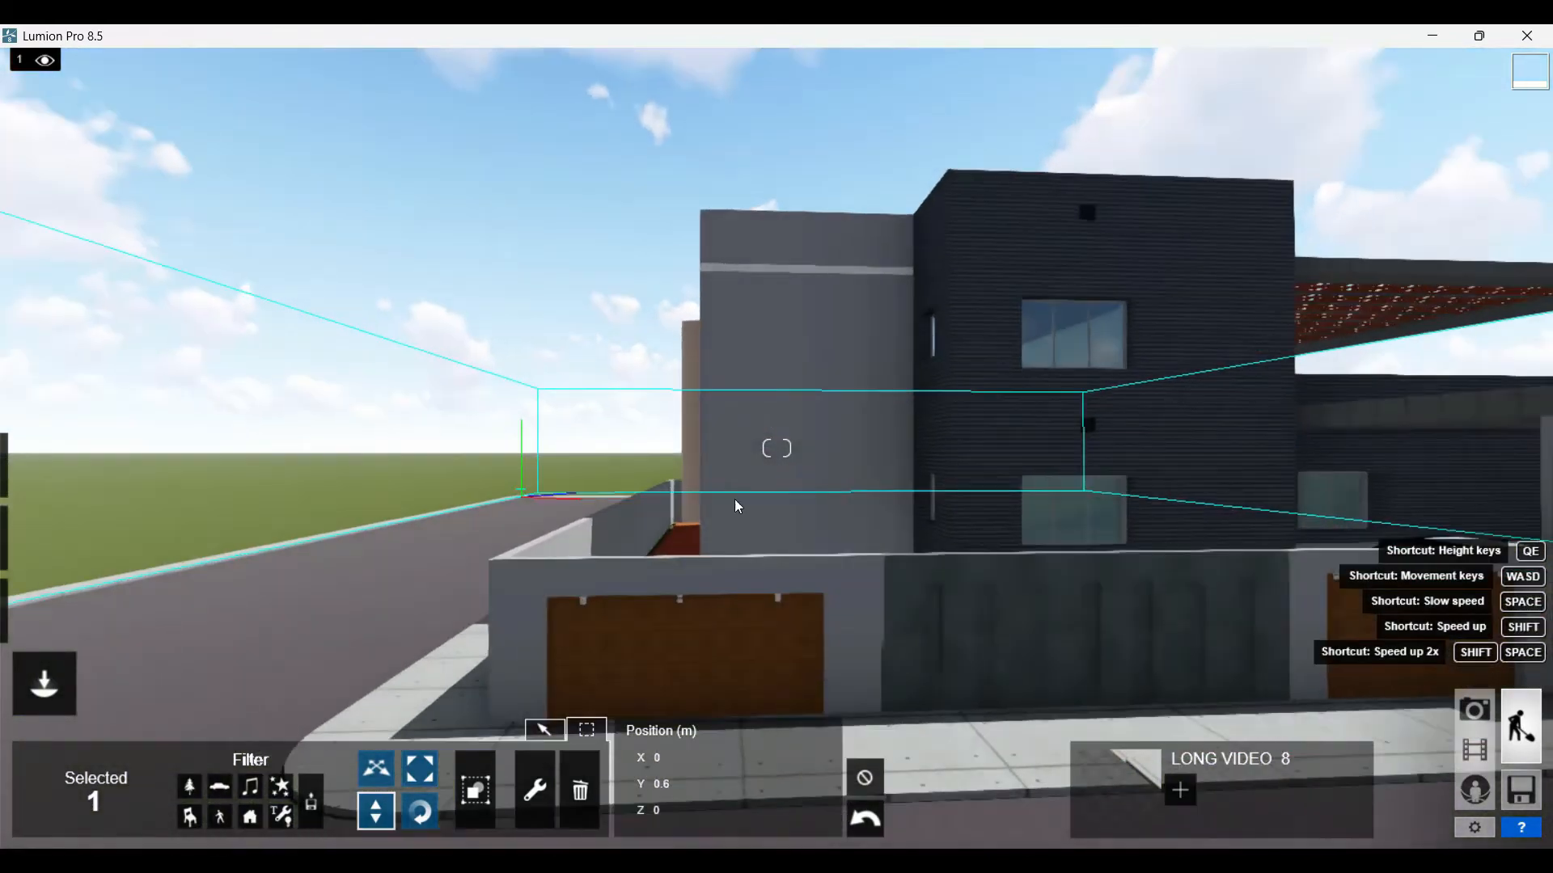
key("s")
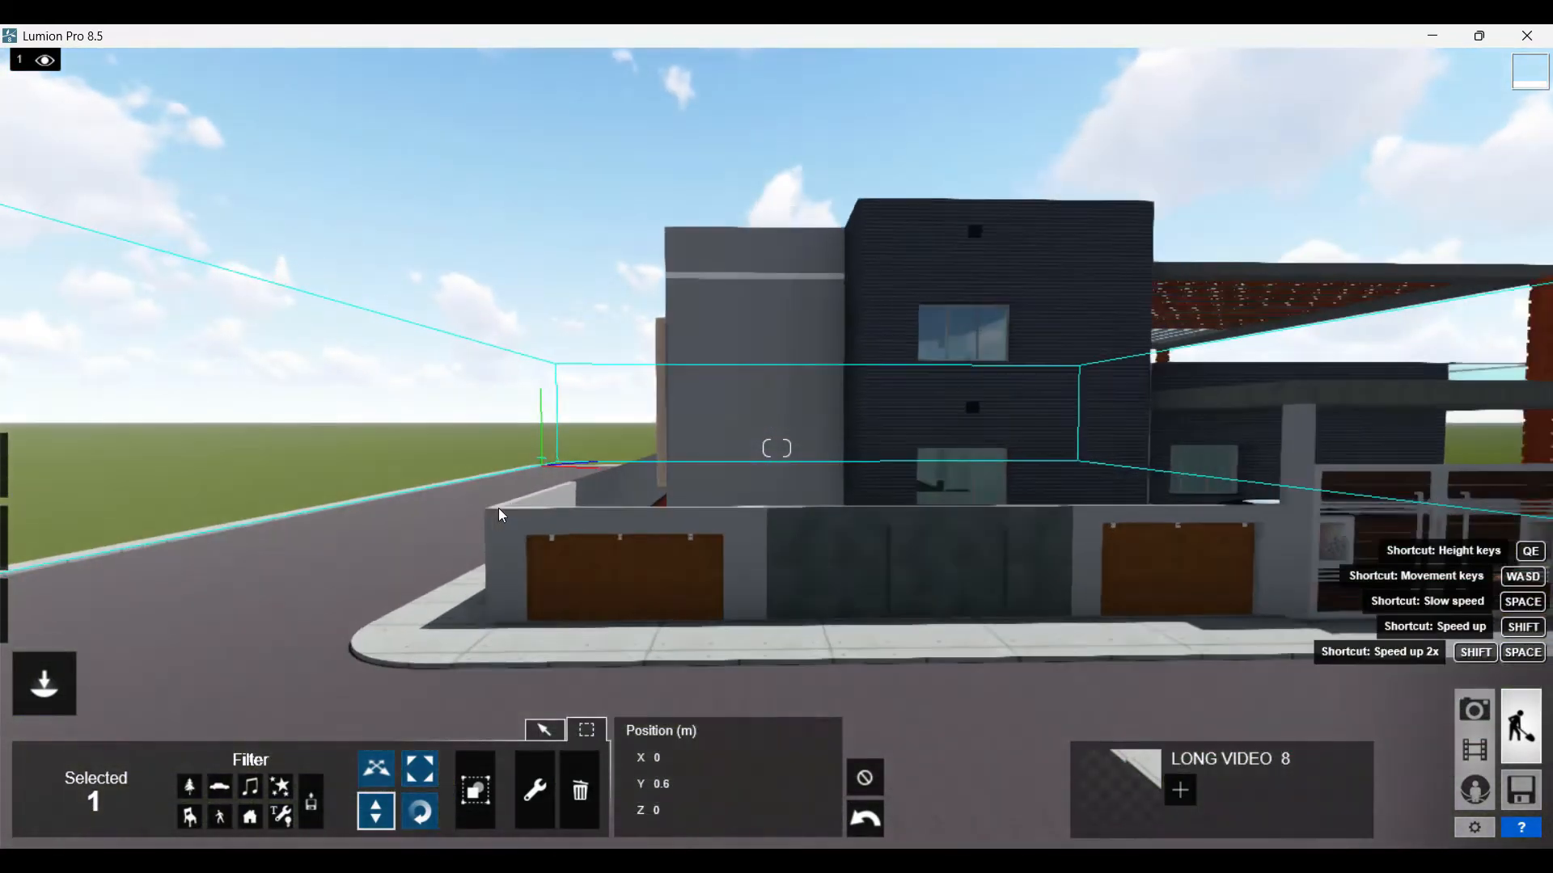
key("s")
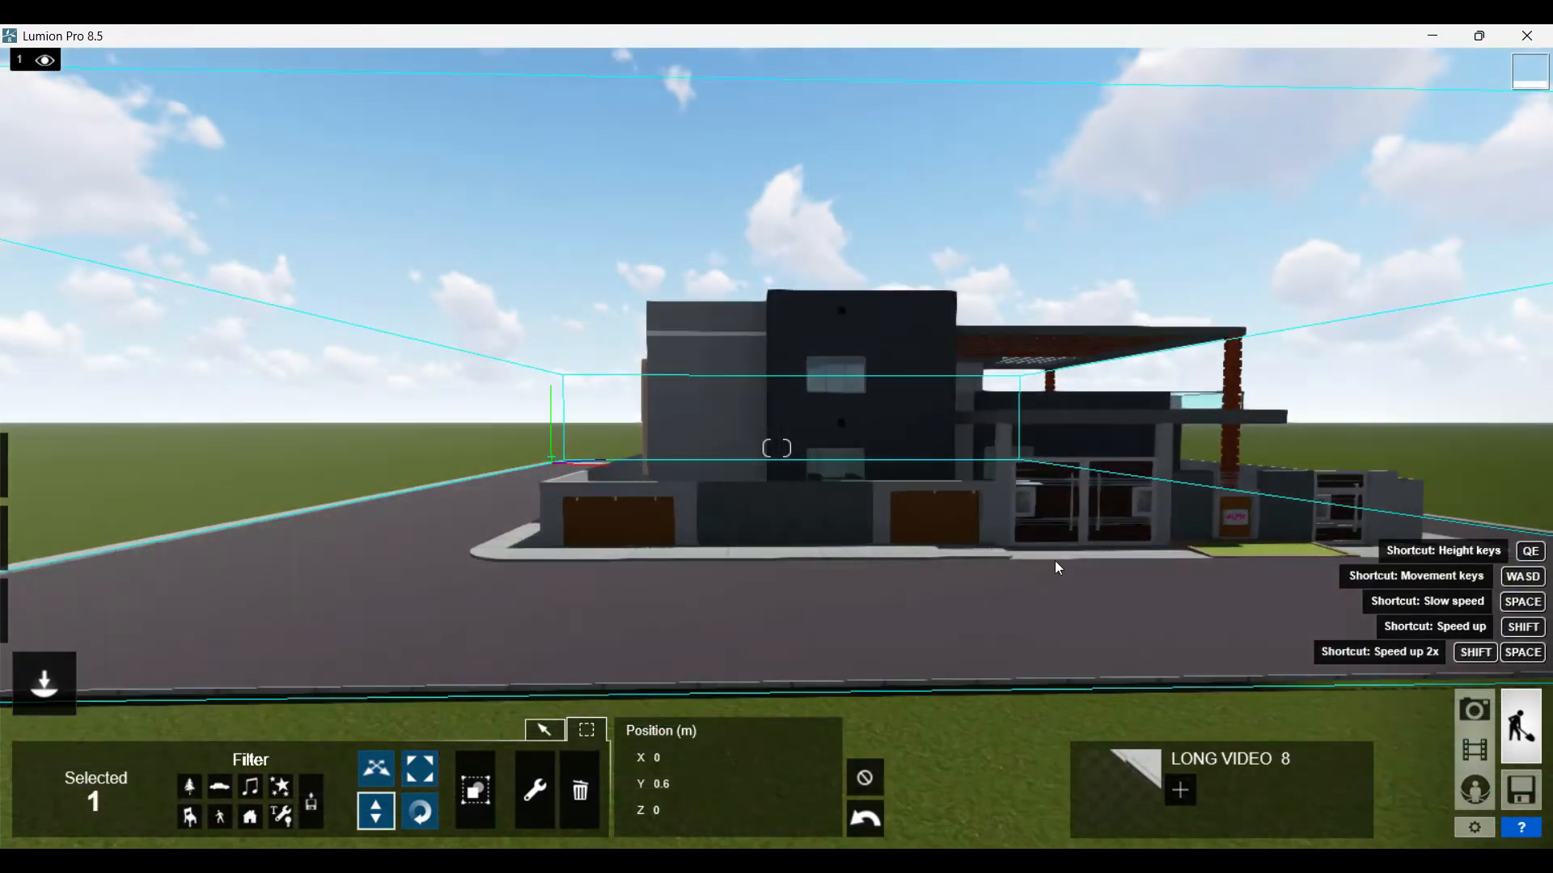
key("w")
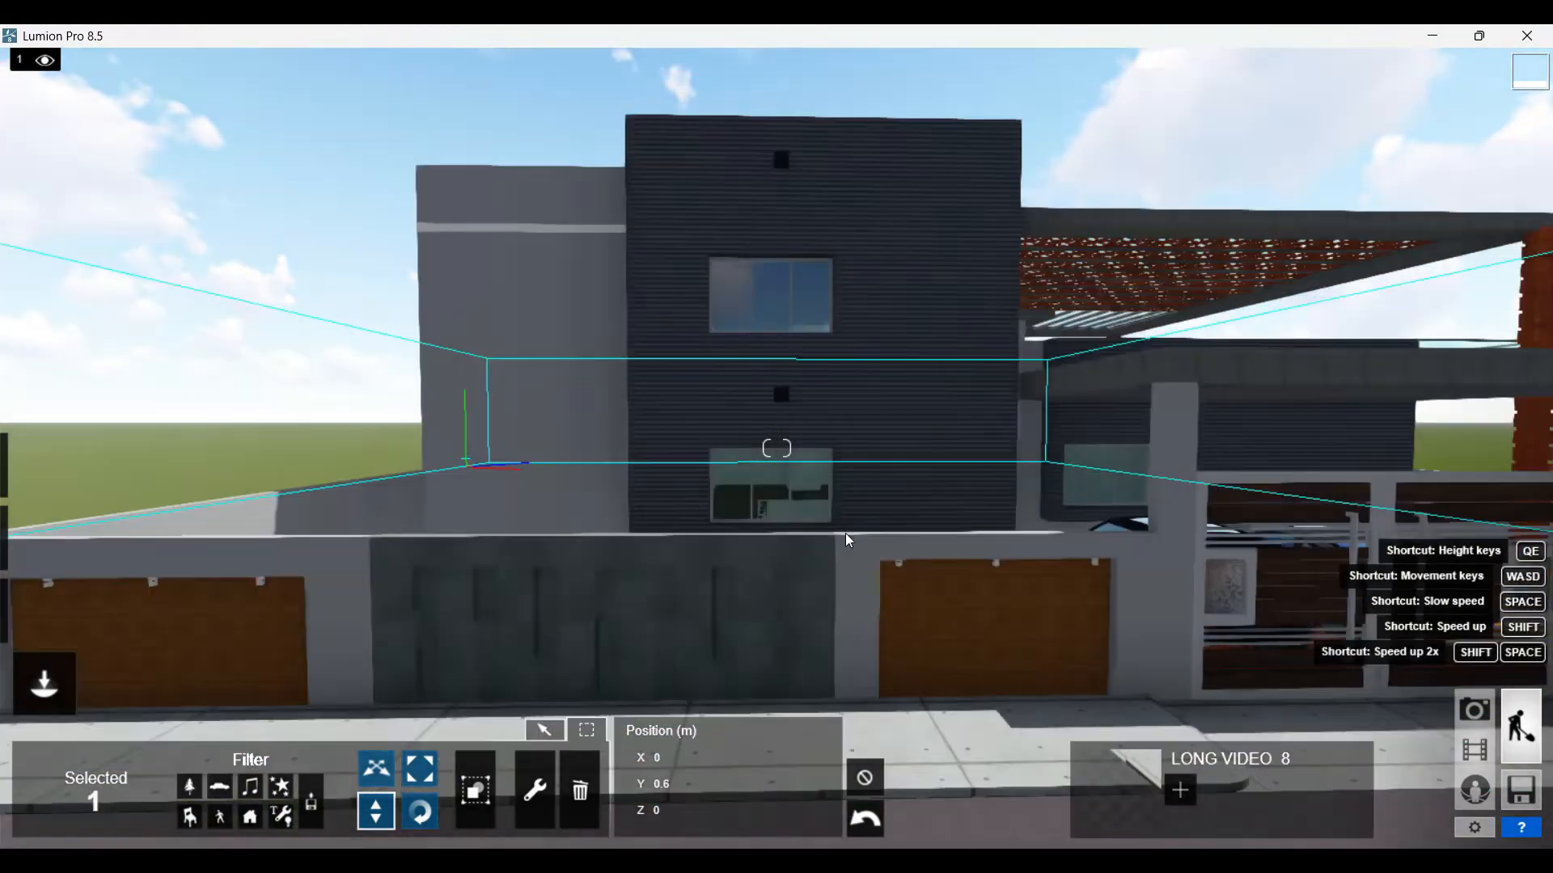
key("w")
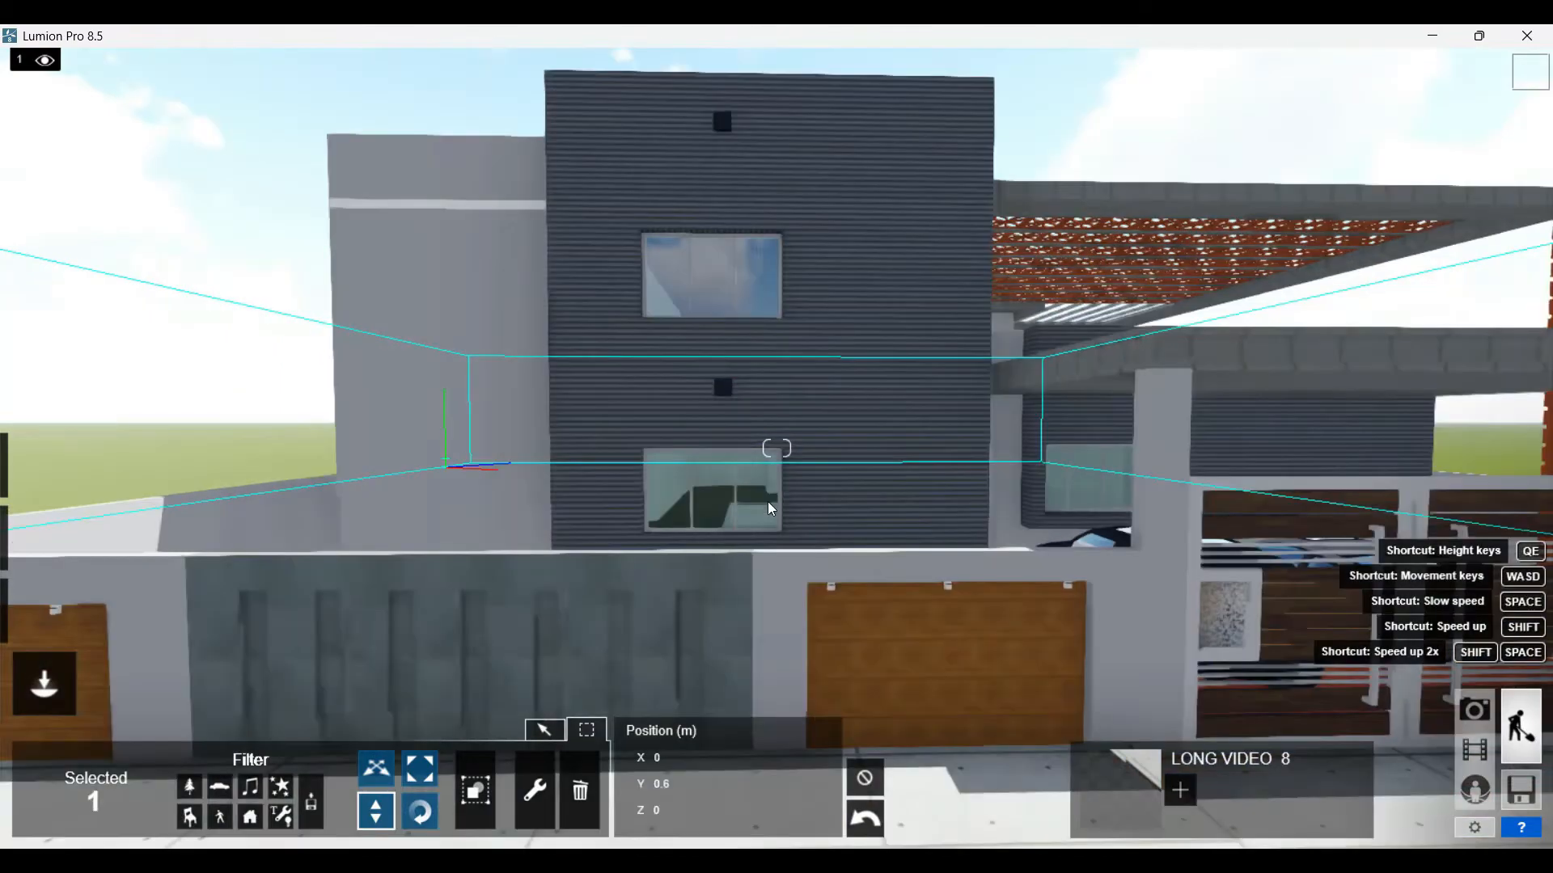
key("s")
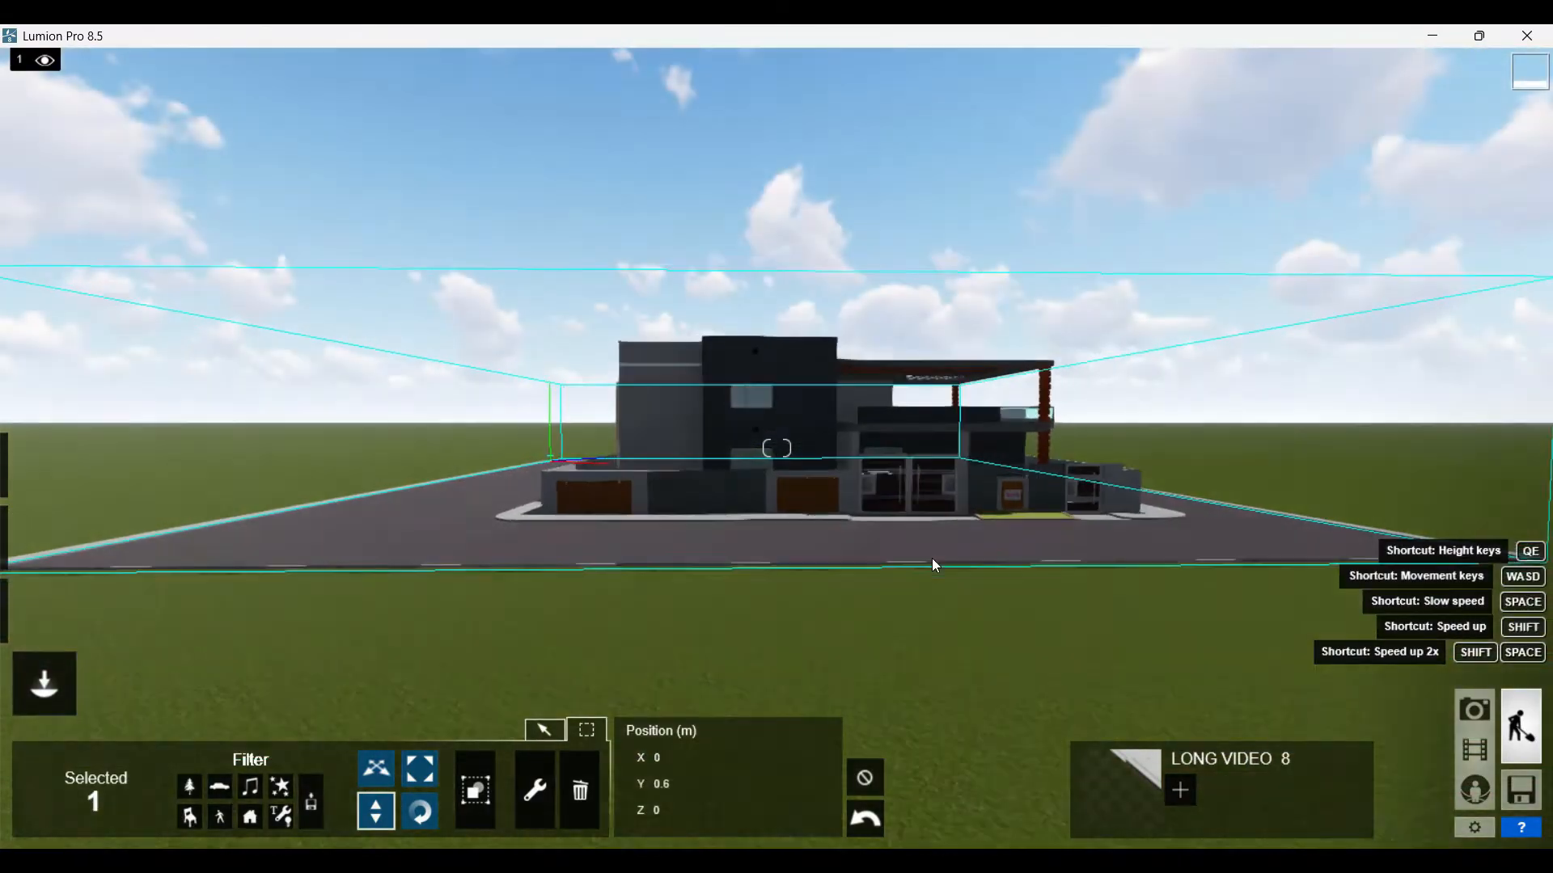
key("w")
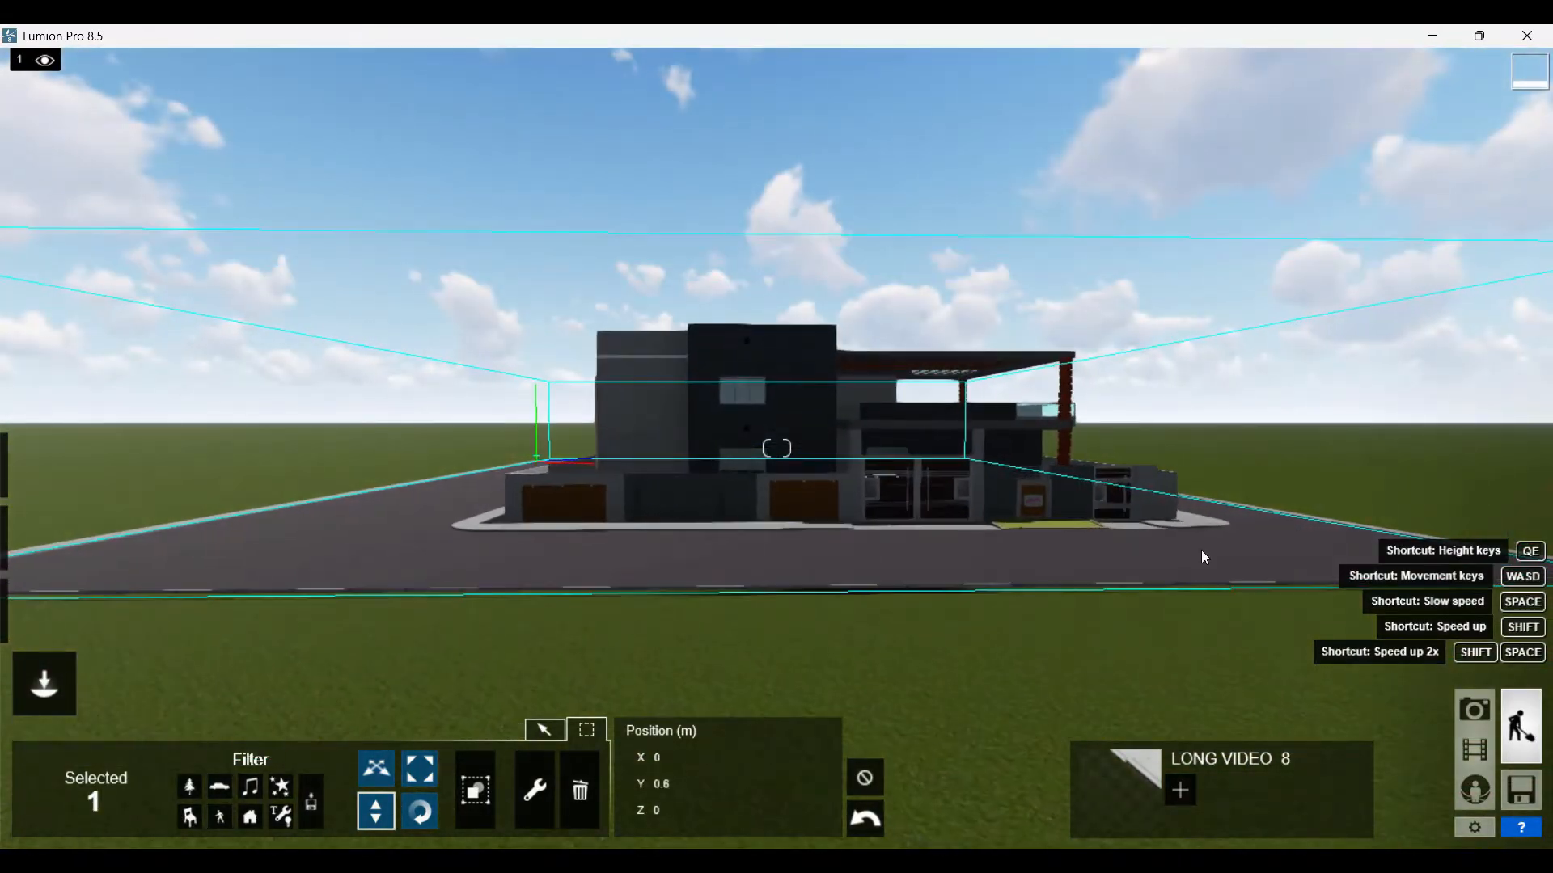
- Check the front facade from close up and from a distance, and deselect the LONG VIDEO 8 model
key("w")
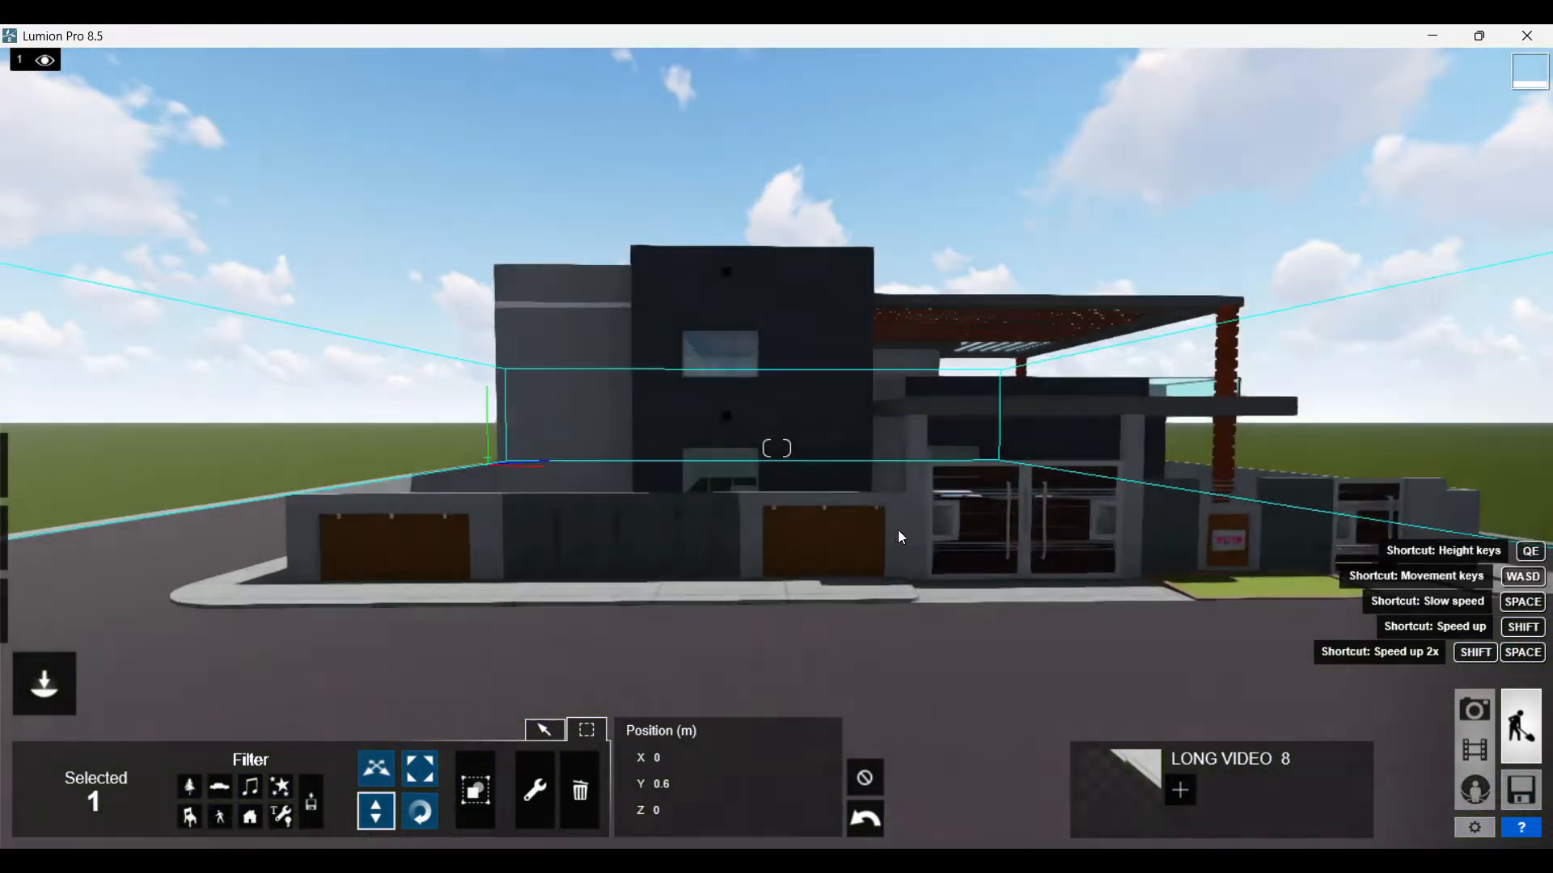
key("w")
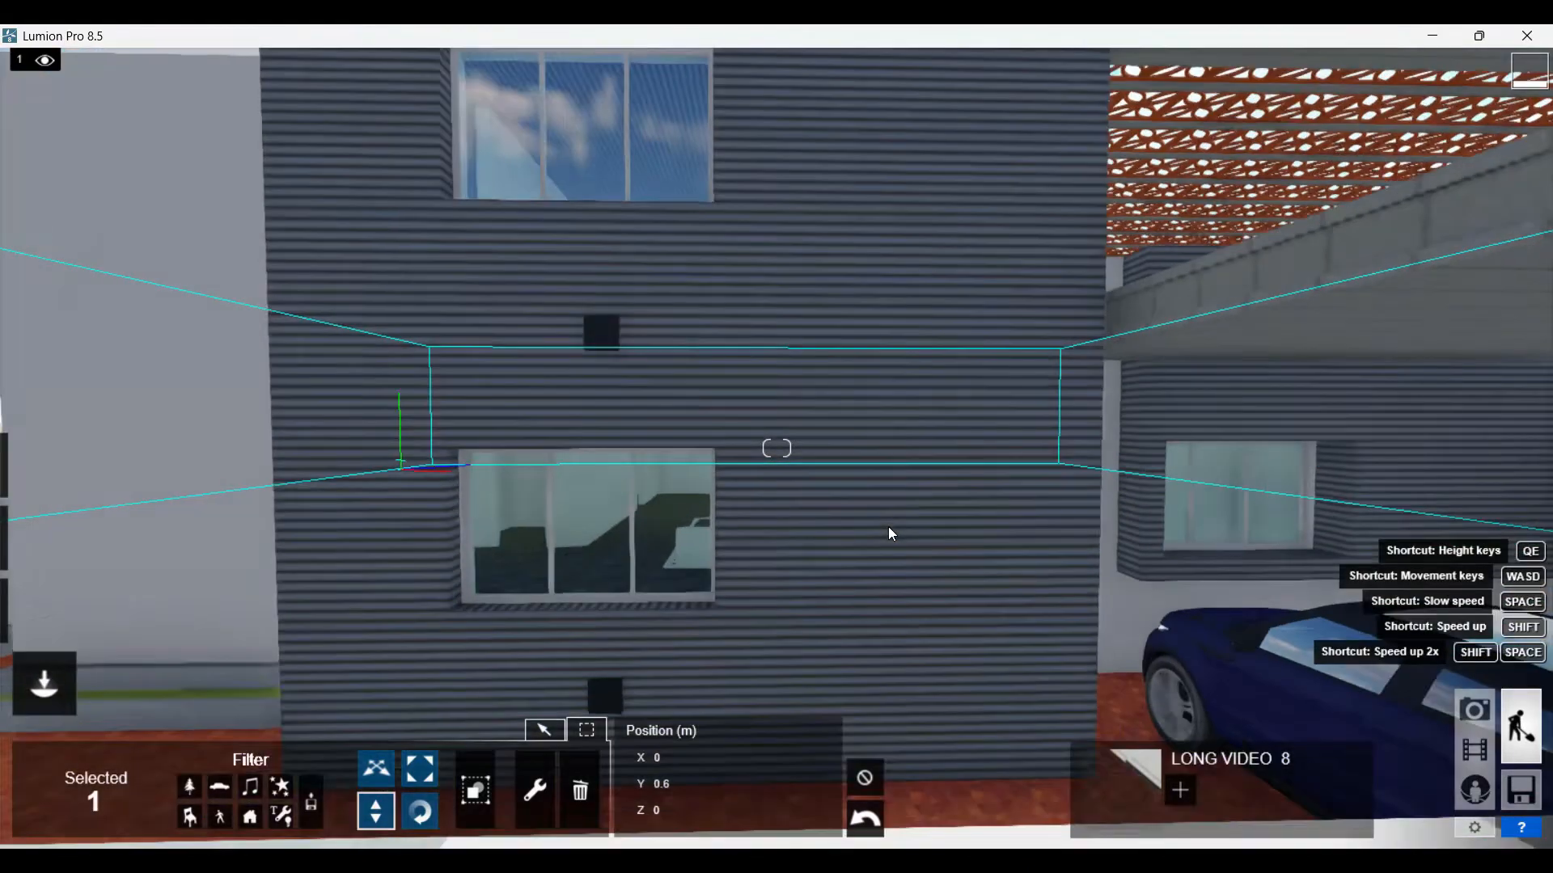
key("s")
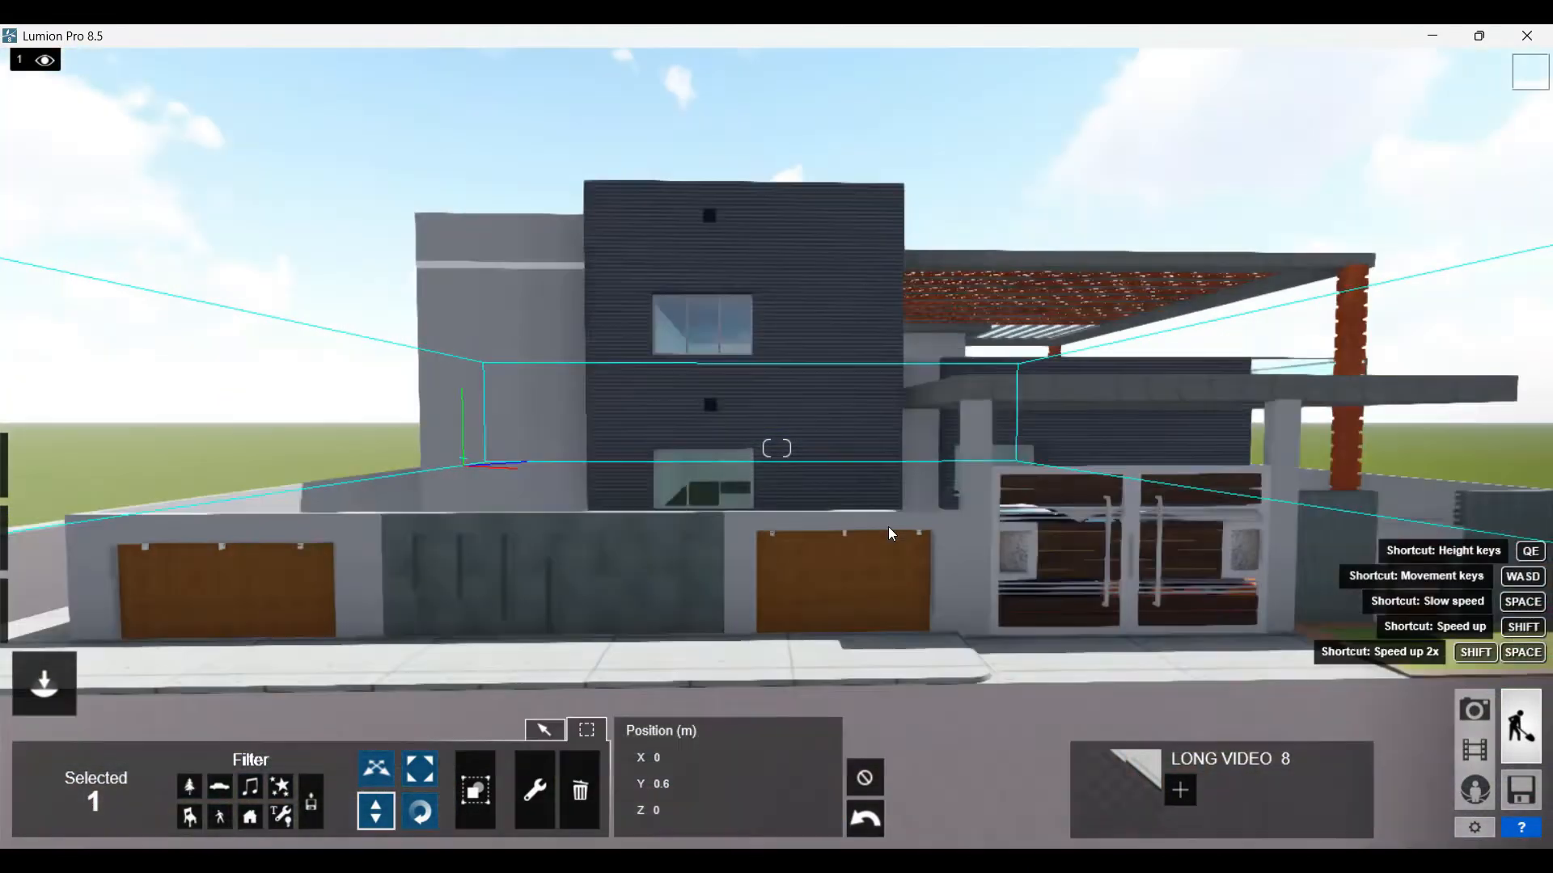
key("s")
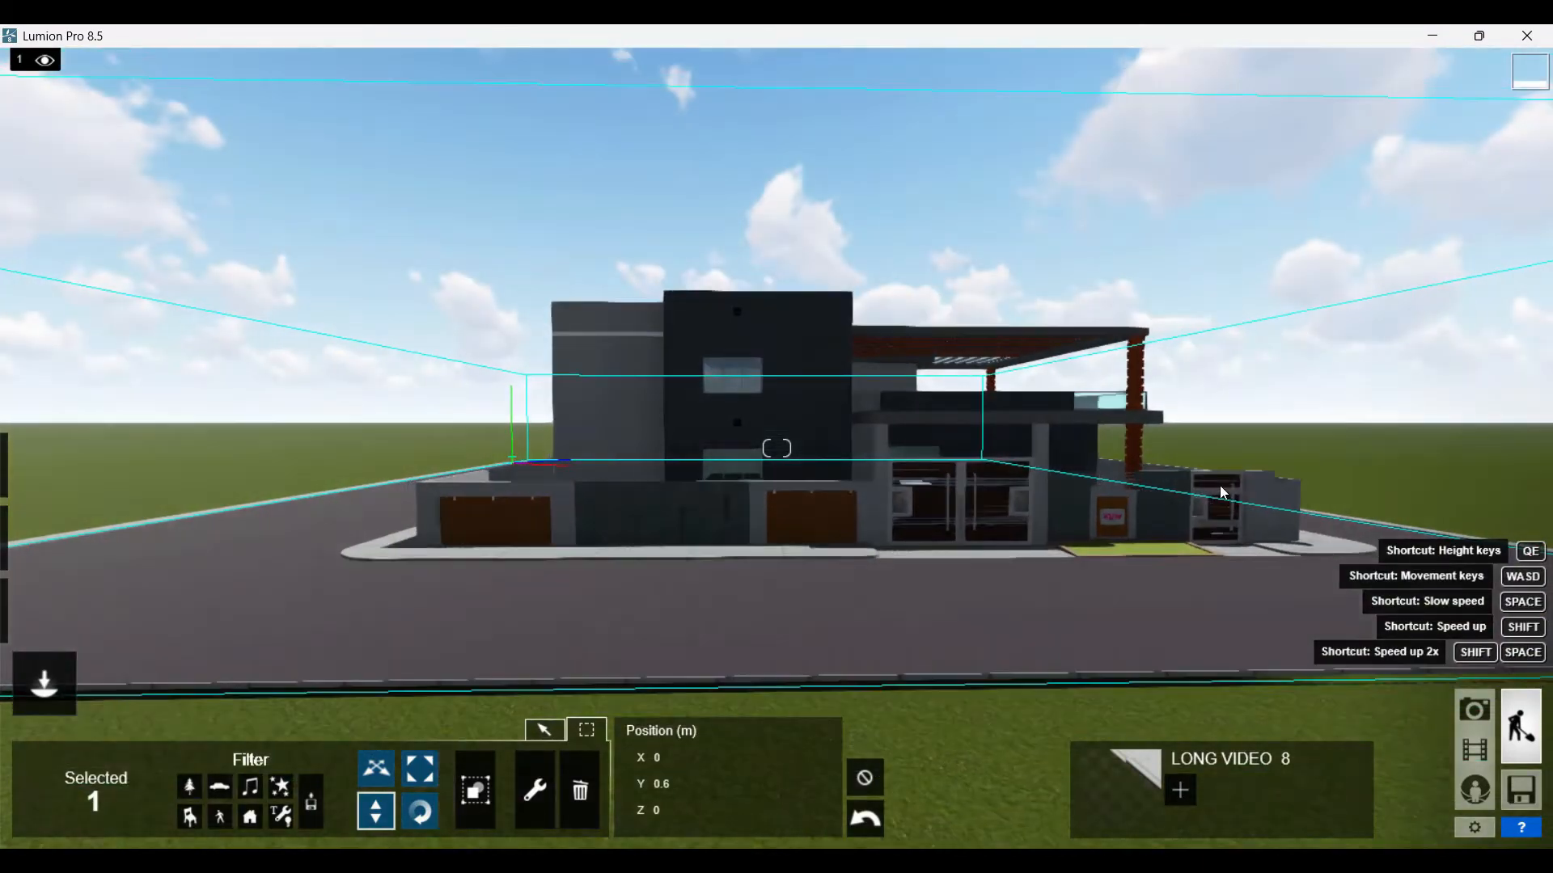
left_click(864, 778)
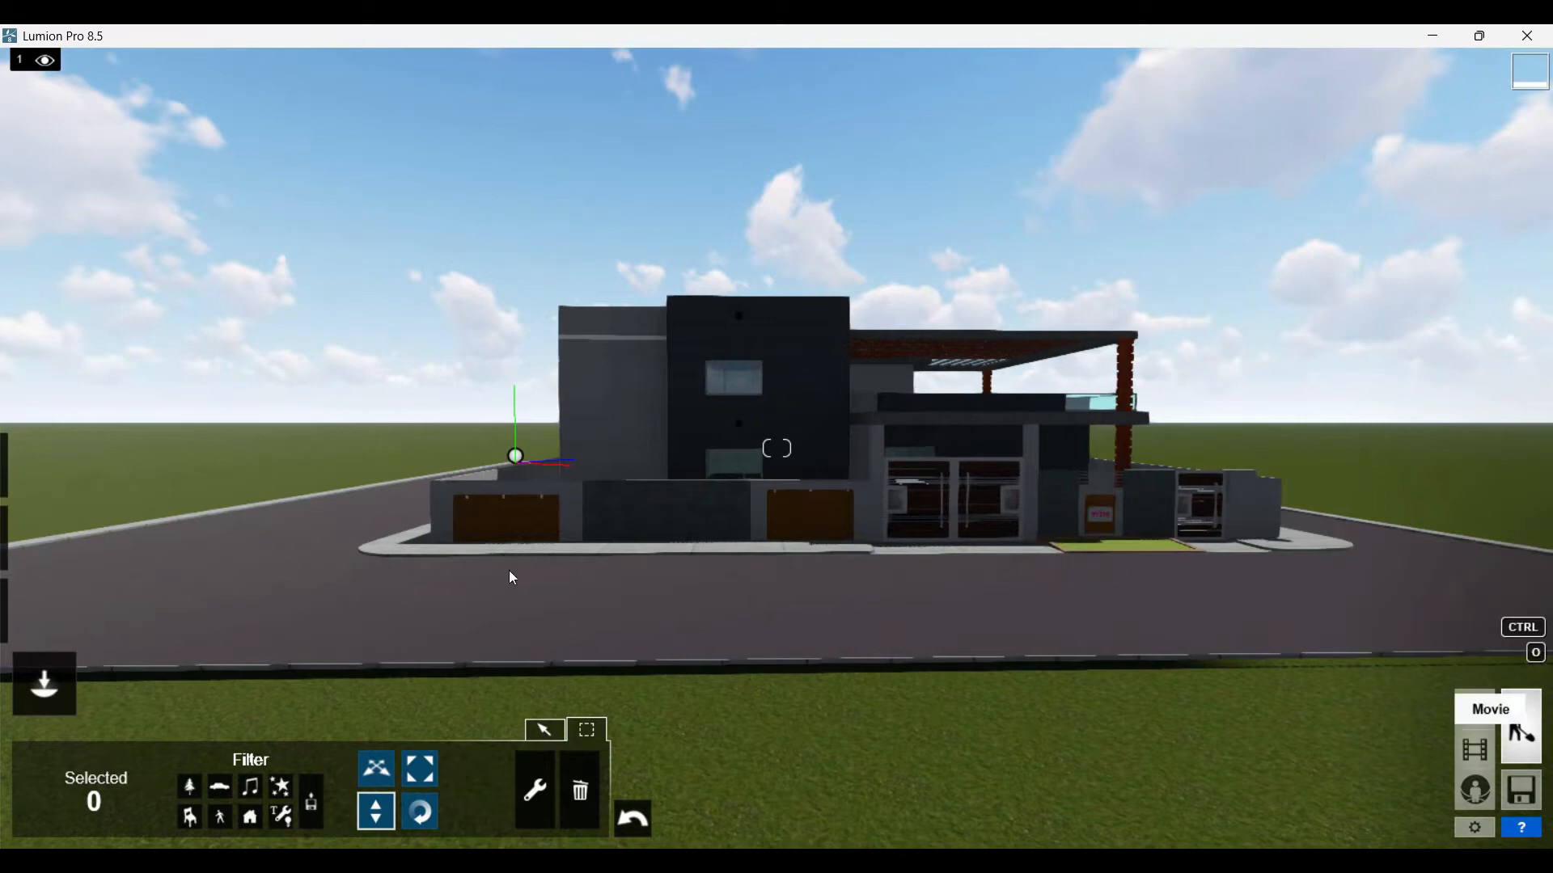
- Set the sun direction slightly south of east and the sun at a medium height to light the front facade
mouse_move(16, 473)
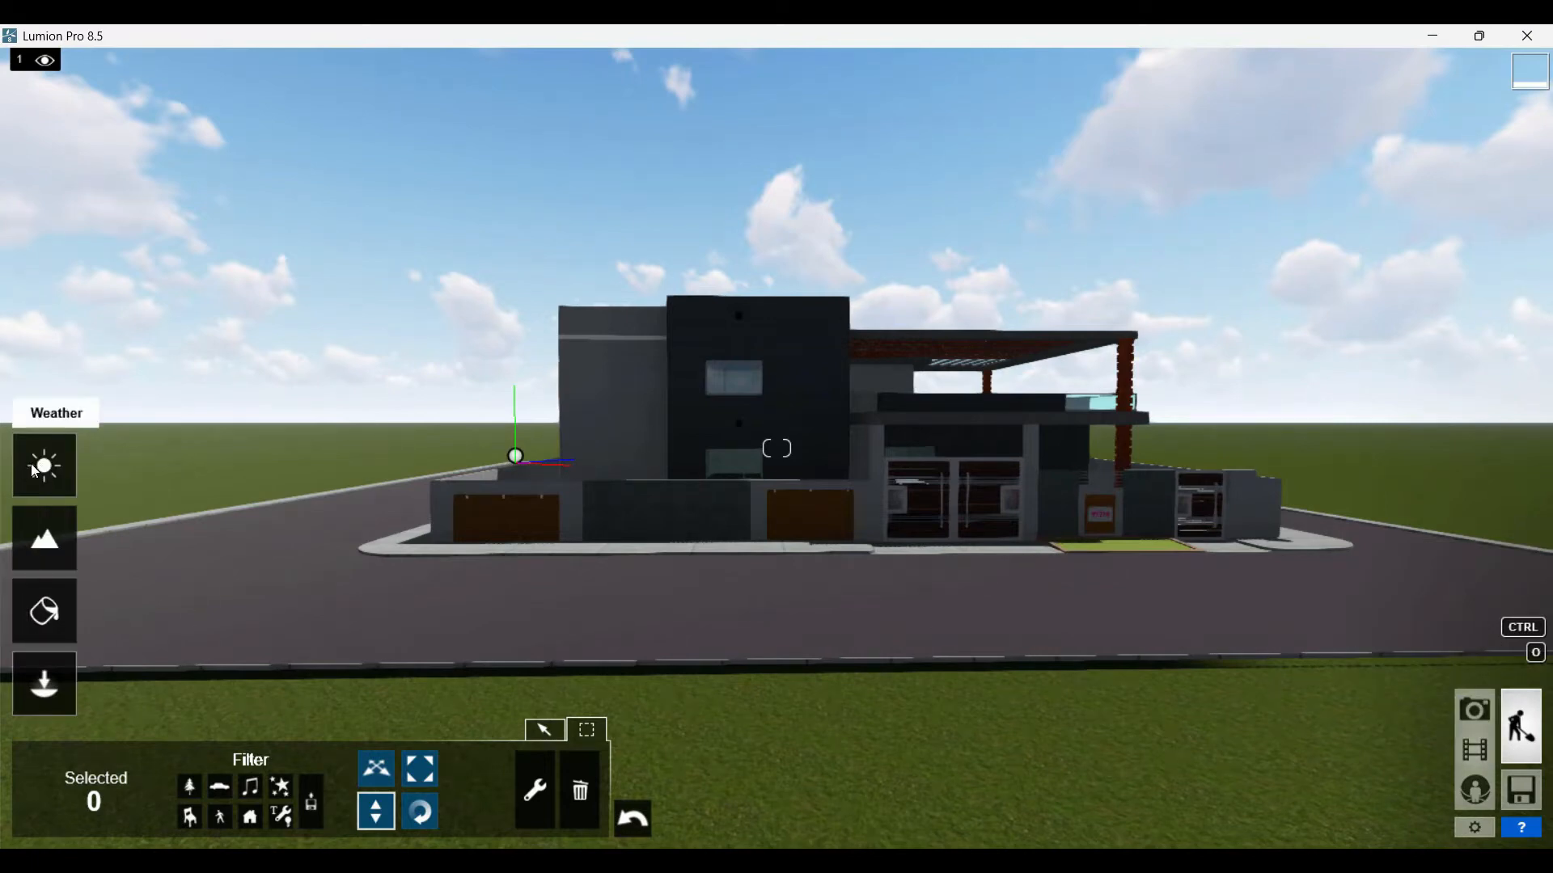
left_click(35, 471)
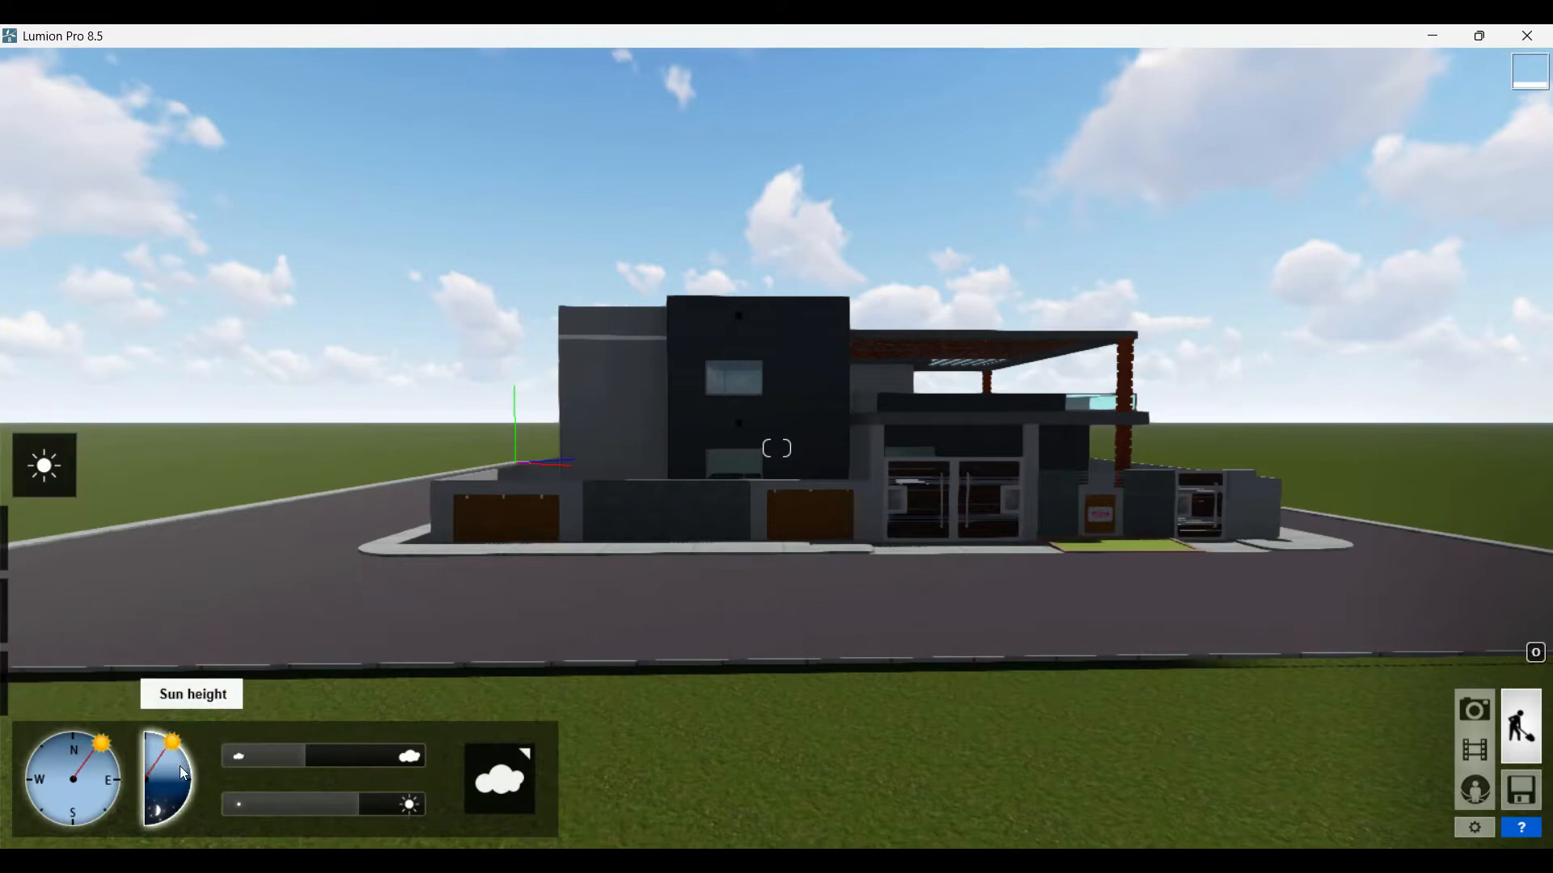
left_click_drag(180, 765, 117, 774)
left_click(120, 782)
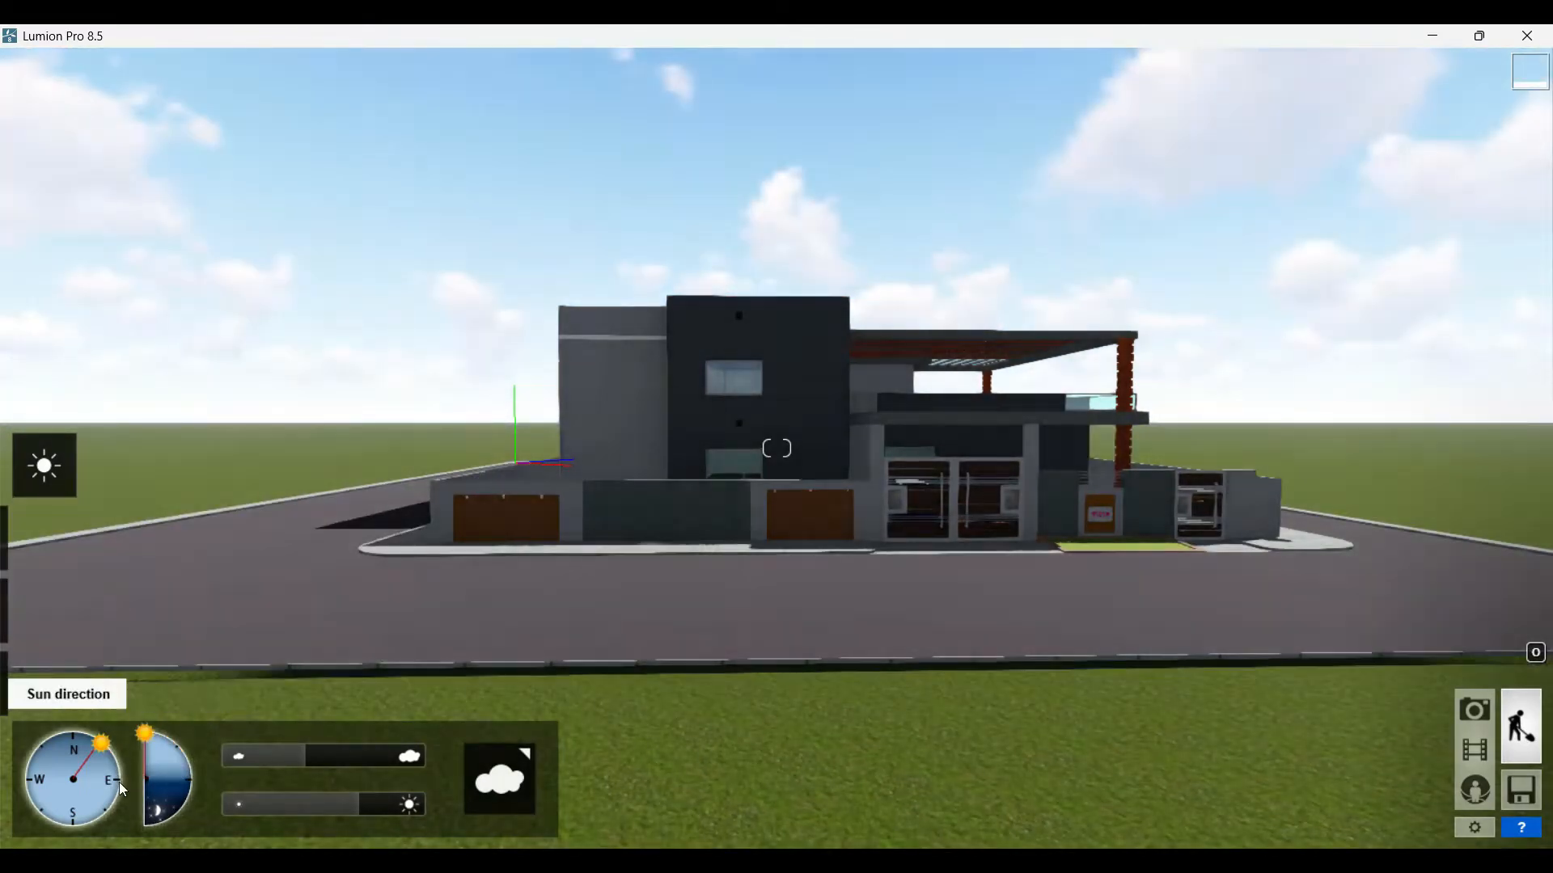
left_click(84, 822)
left_click_drag(72, 821, 116, 764)
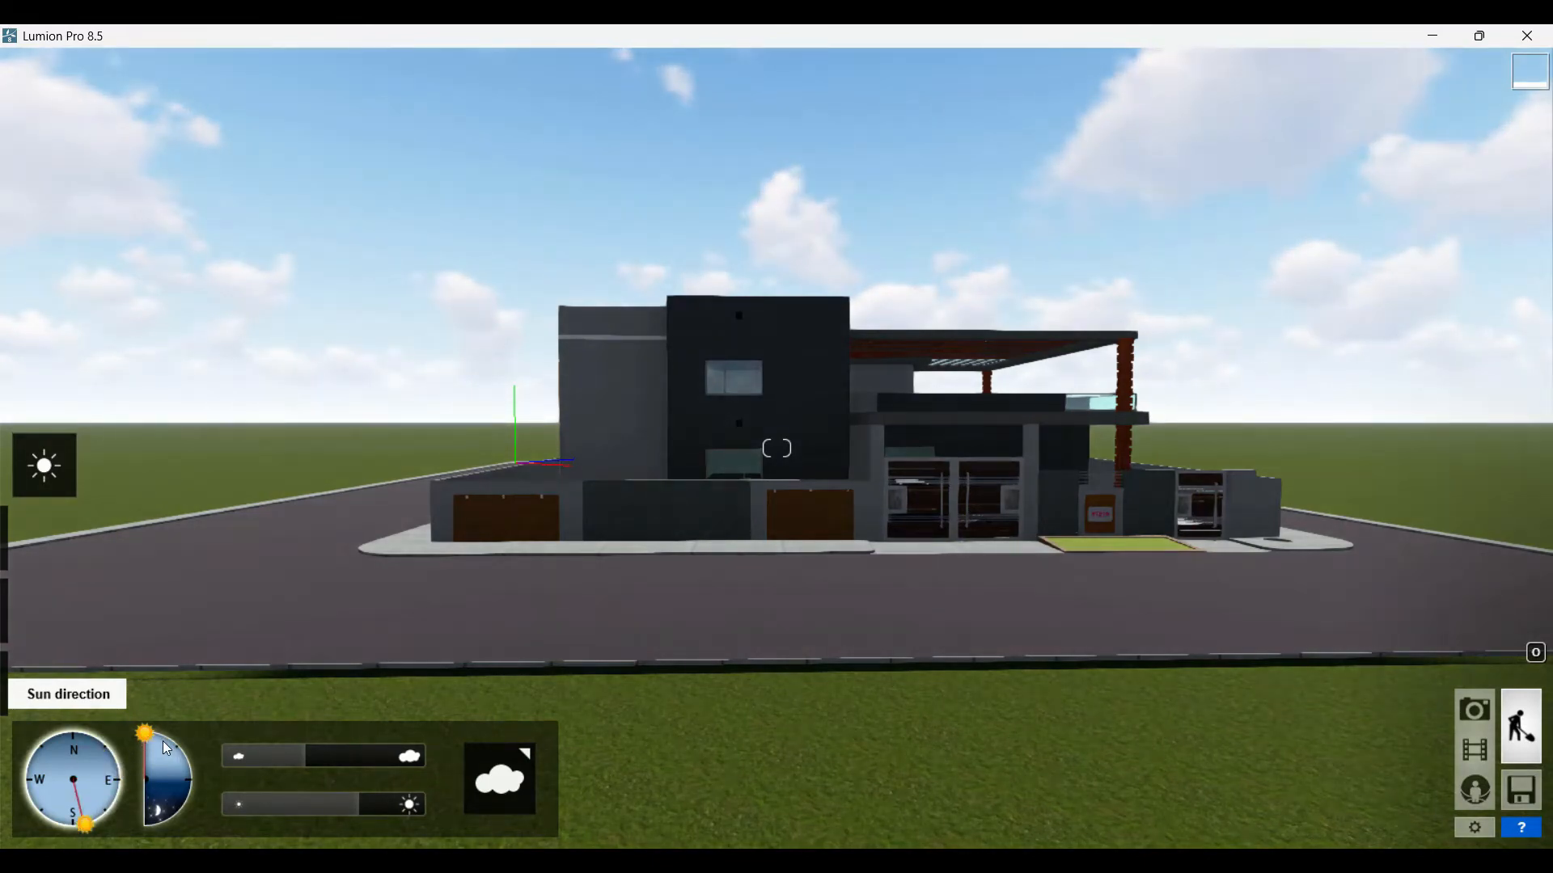
left_click(167, 742)
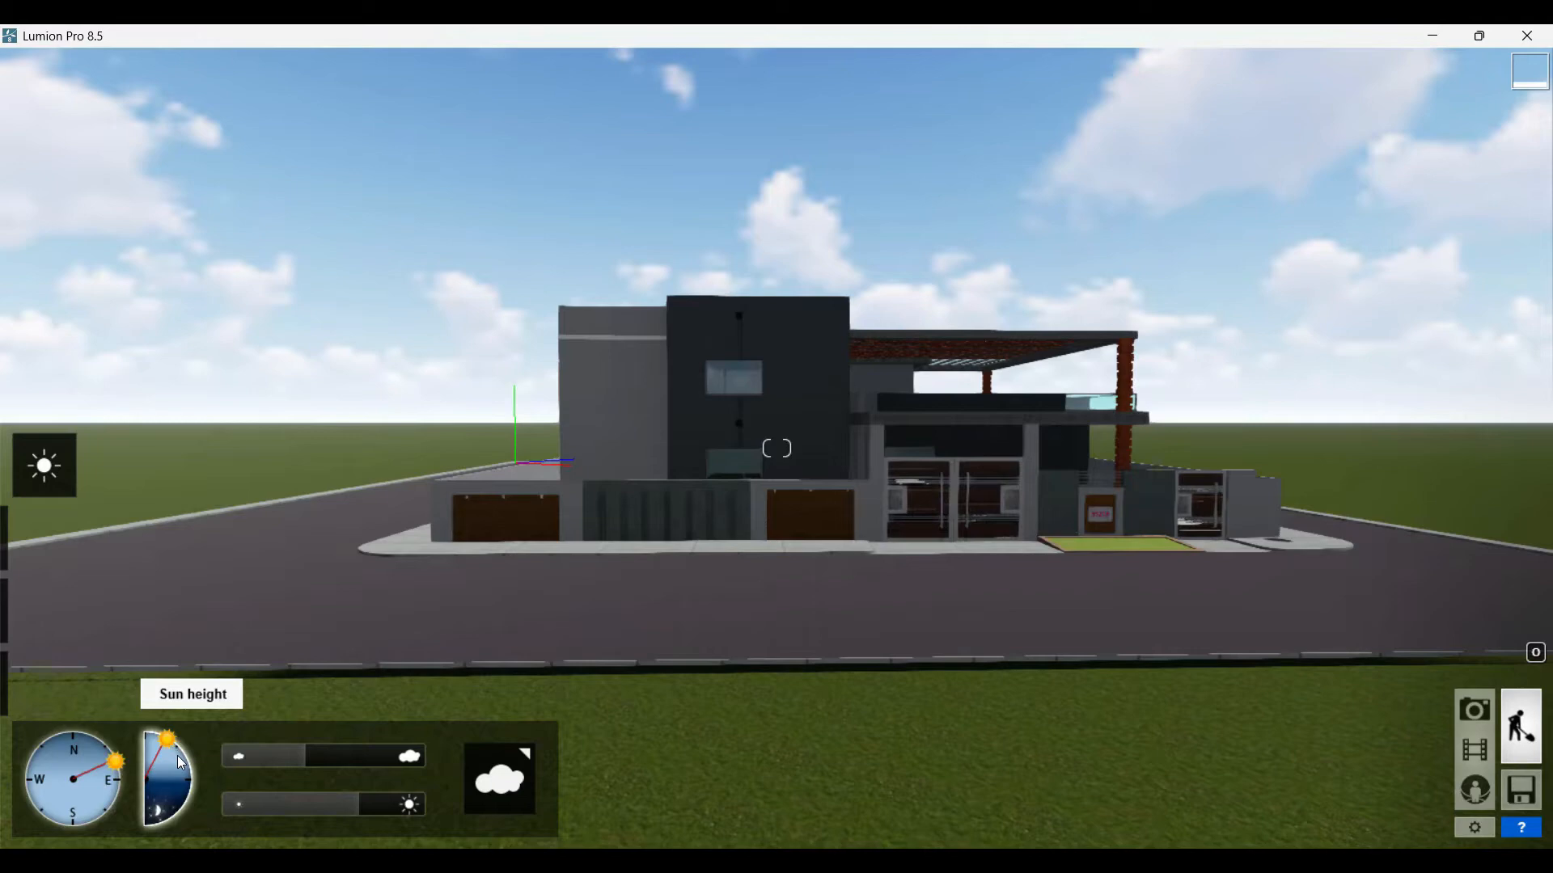
left_click(179, 761)
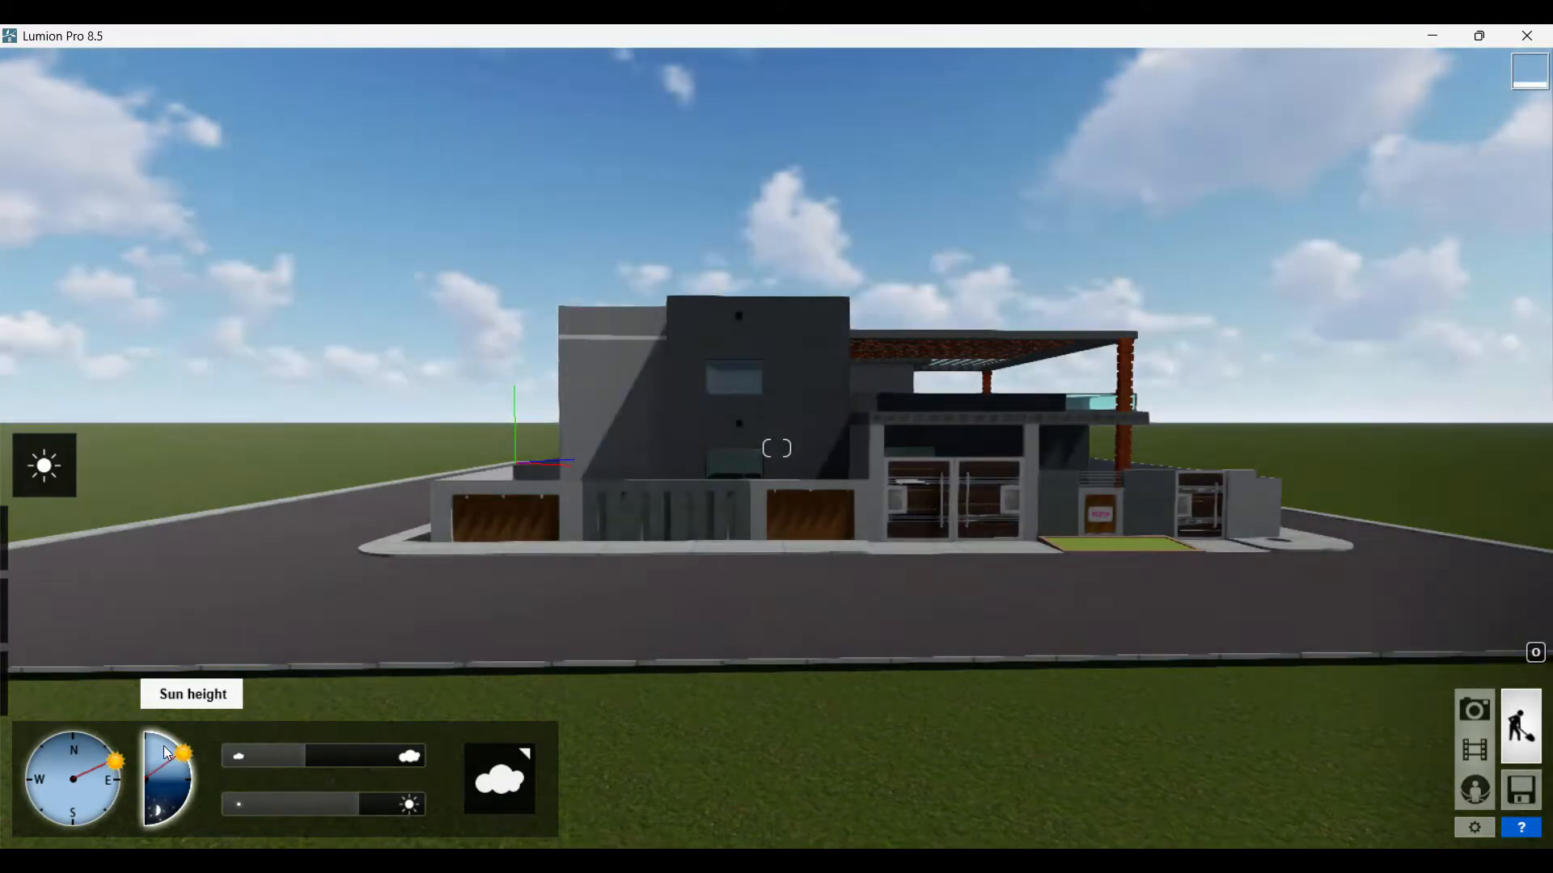
left_click_drag(119, 805, 122, 791)
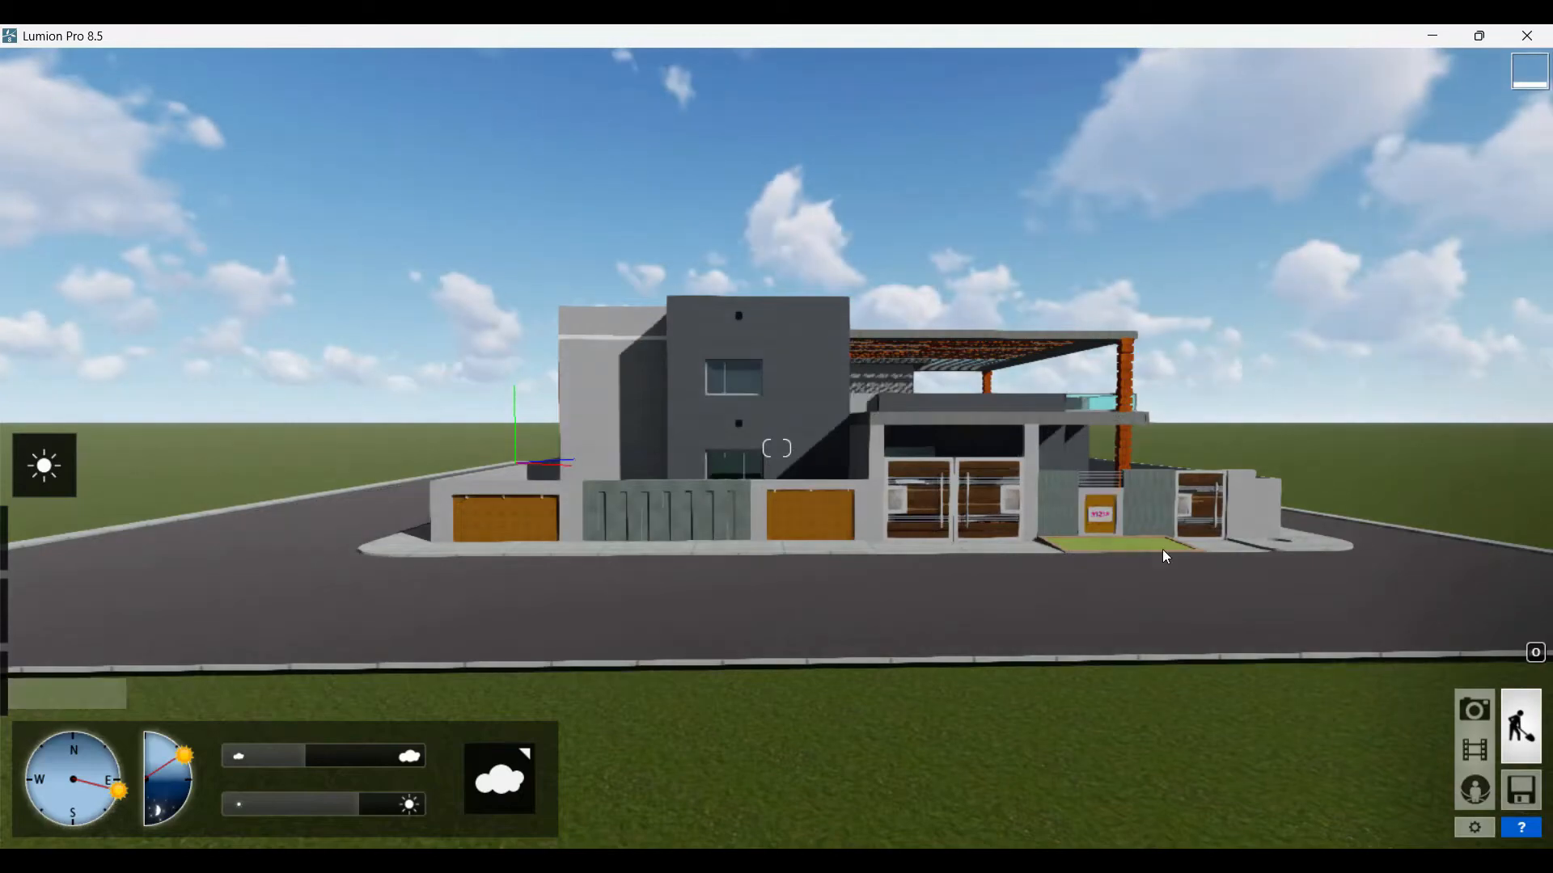
- Examine the sunlit front facade and boundary wall from close up and from further back
key("w")
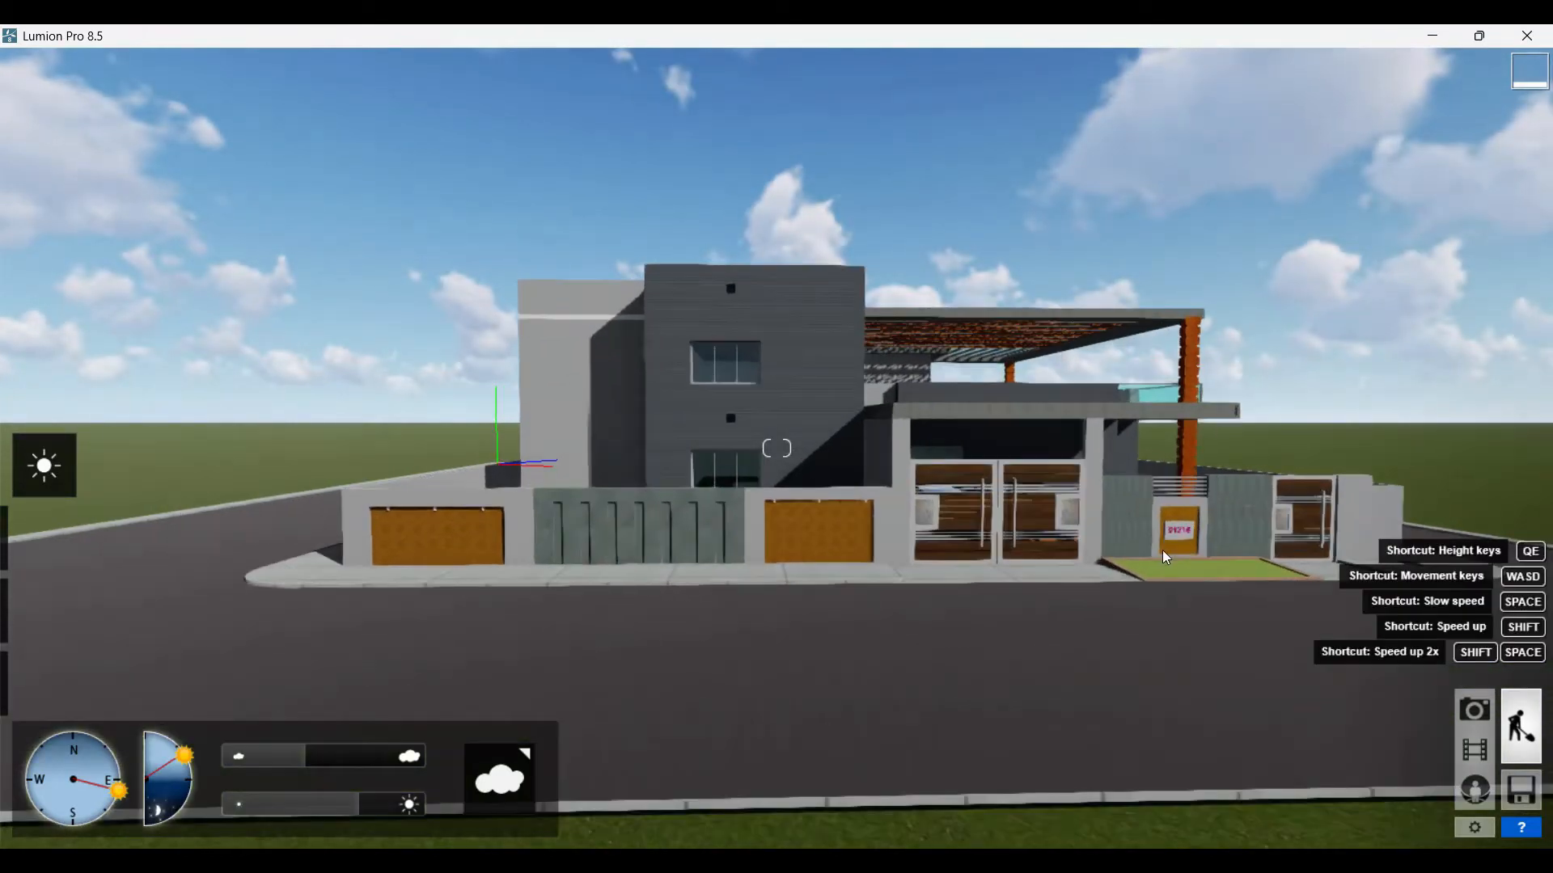
key("w")
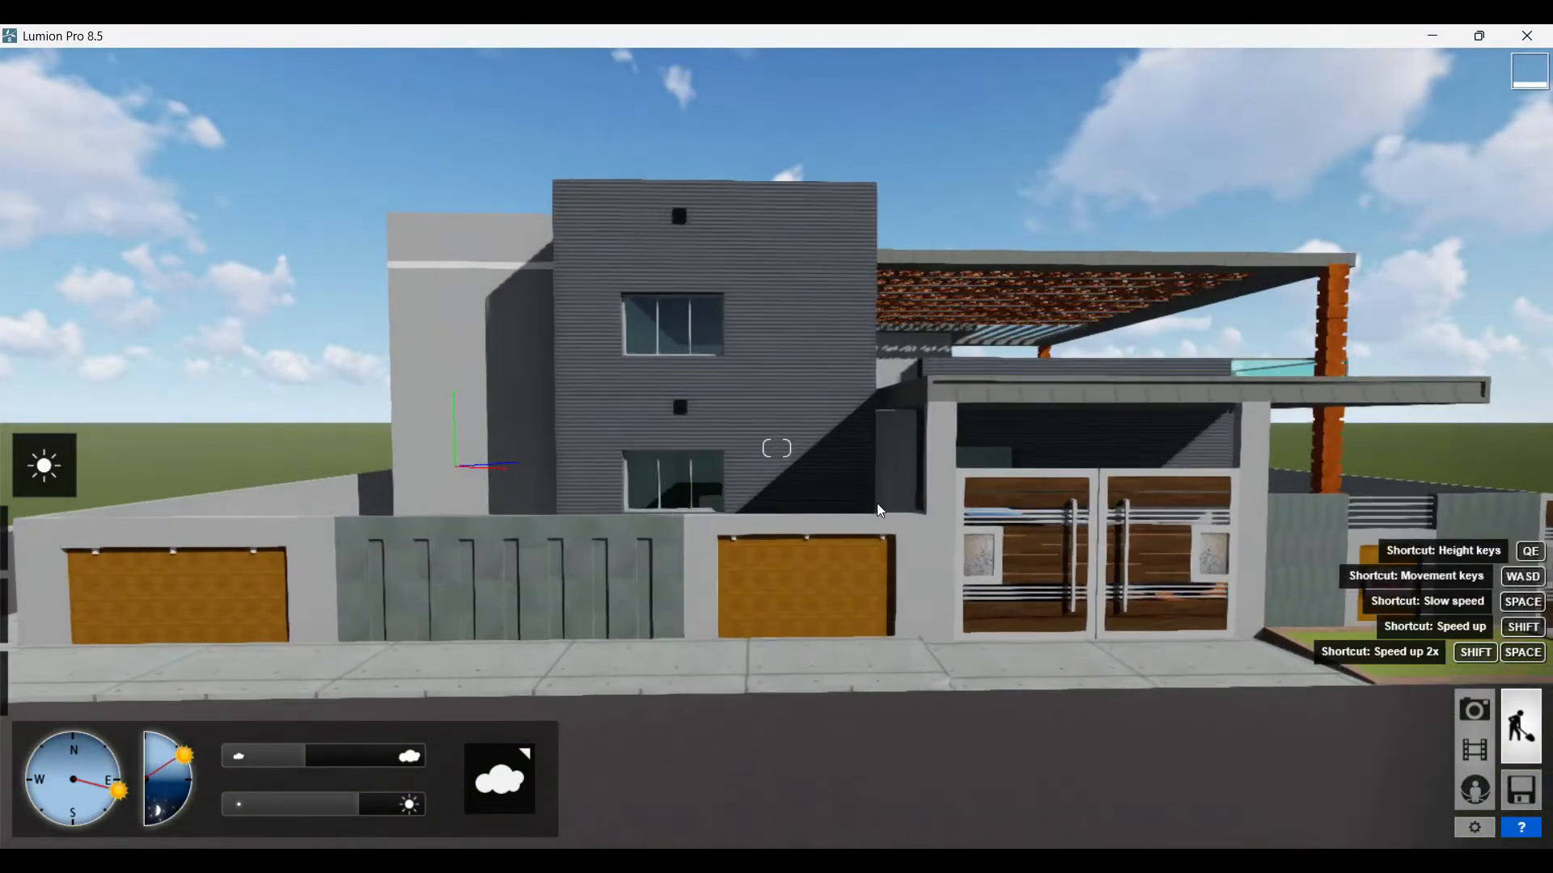
key("s")
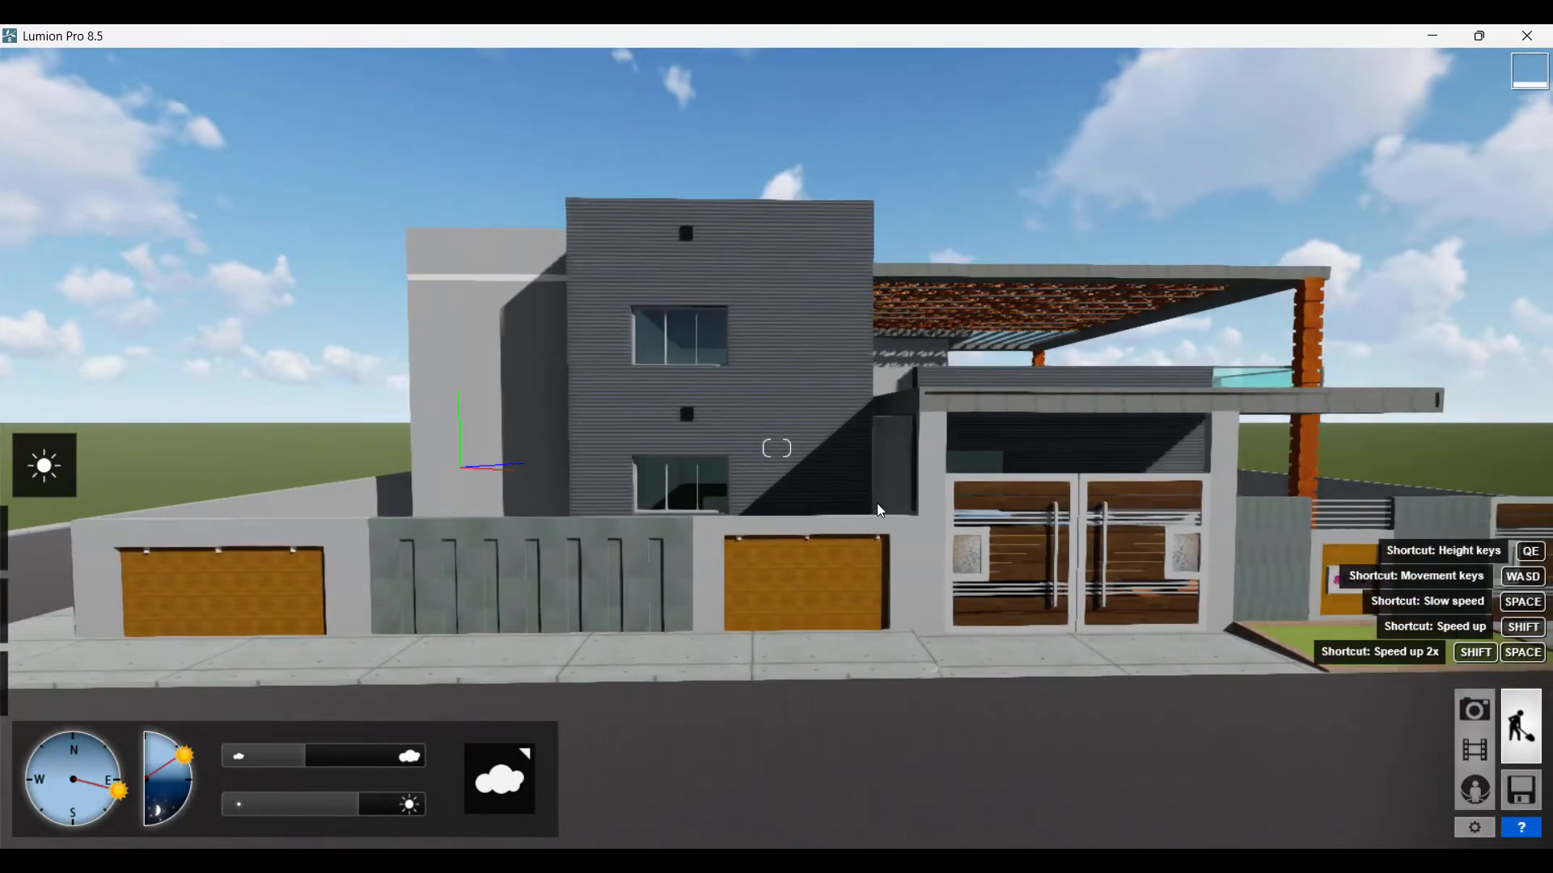
key("s")
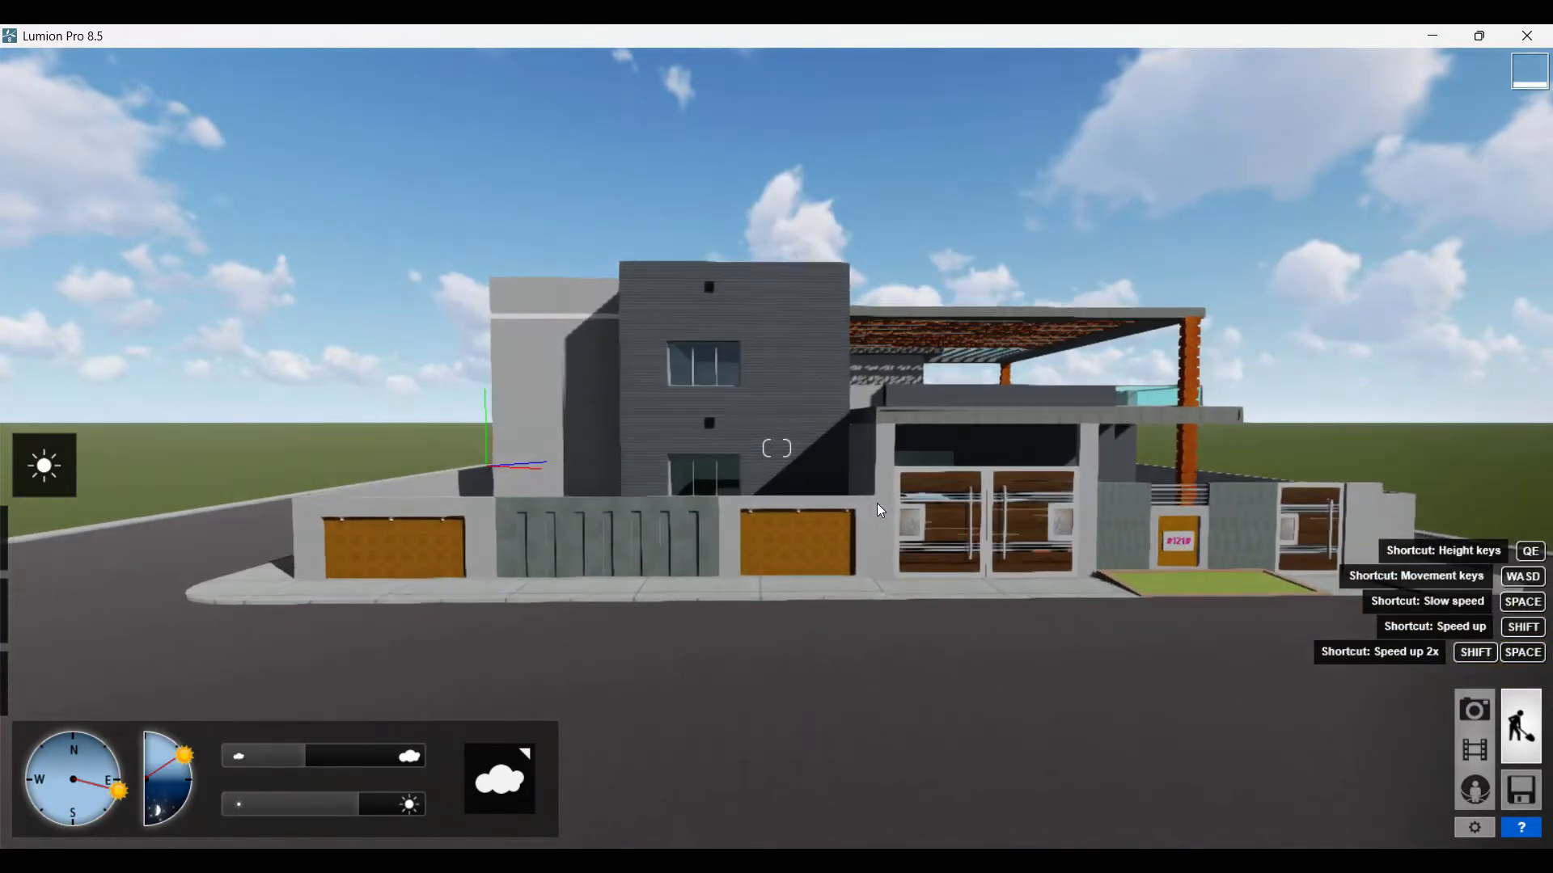
key("s")
key("d")
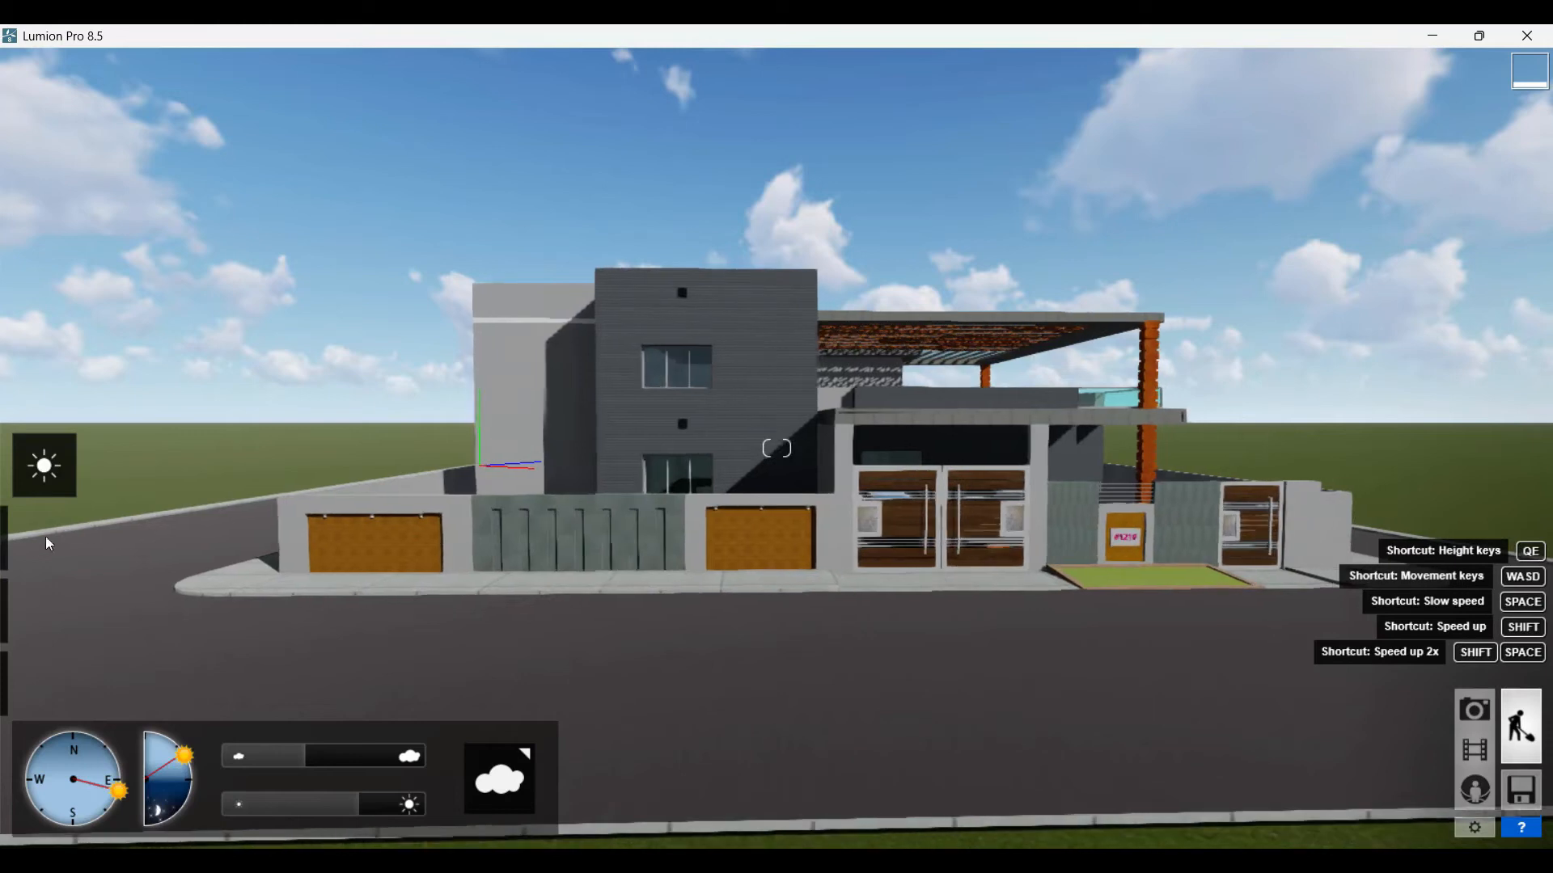
mouse_move(20, 556)
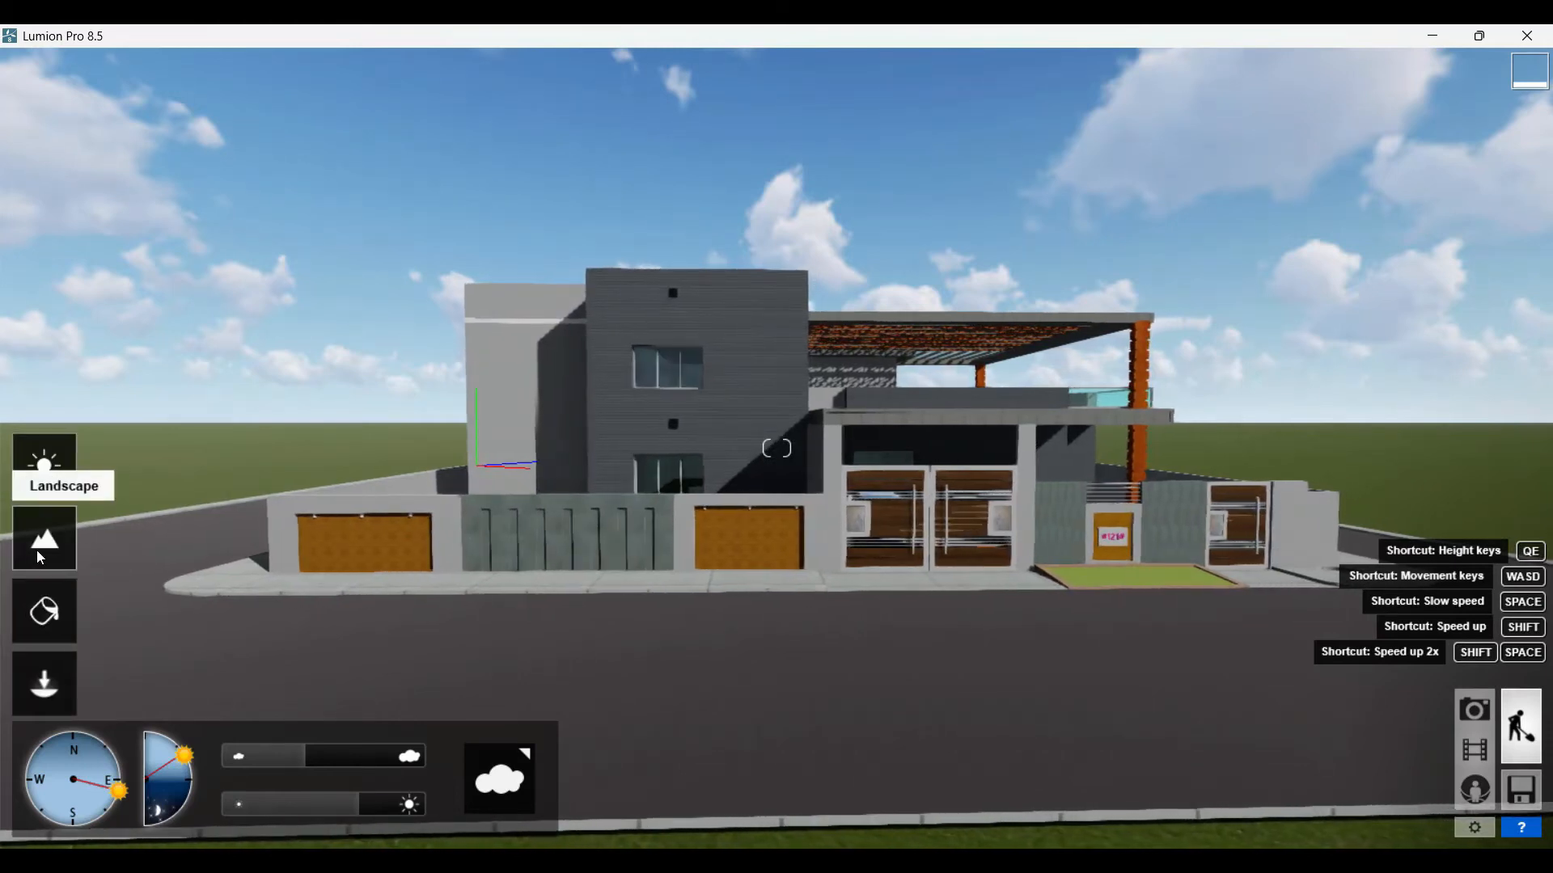
left_click(38, 557)
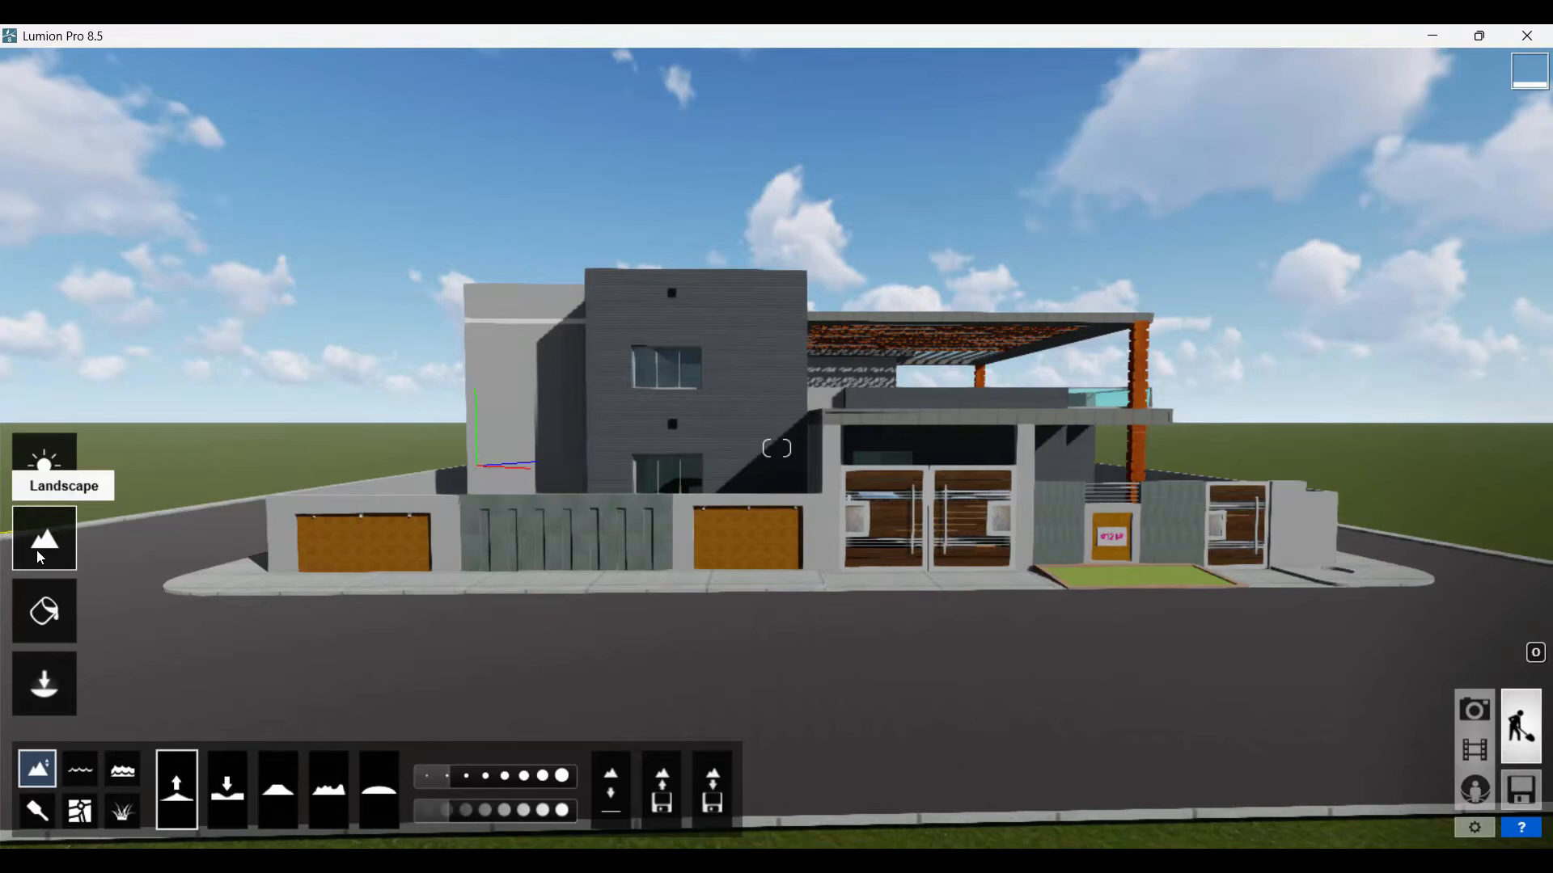
- Apply the custom Color material in pure white to the house's Default material walls and save the change
left_click(46, 612)
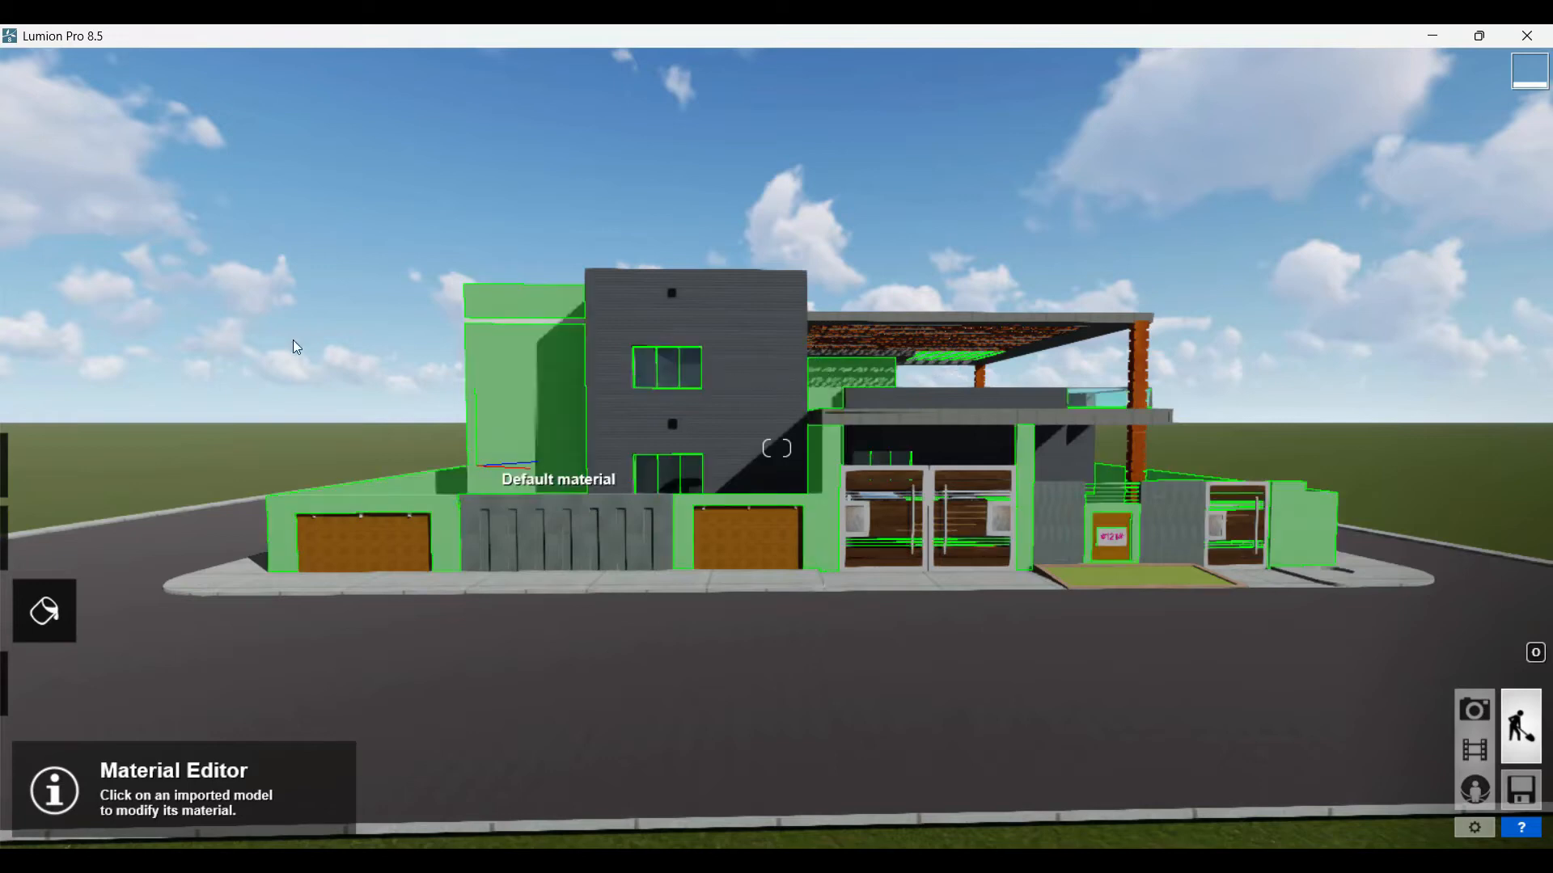
left_click(517, 408)
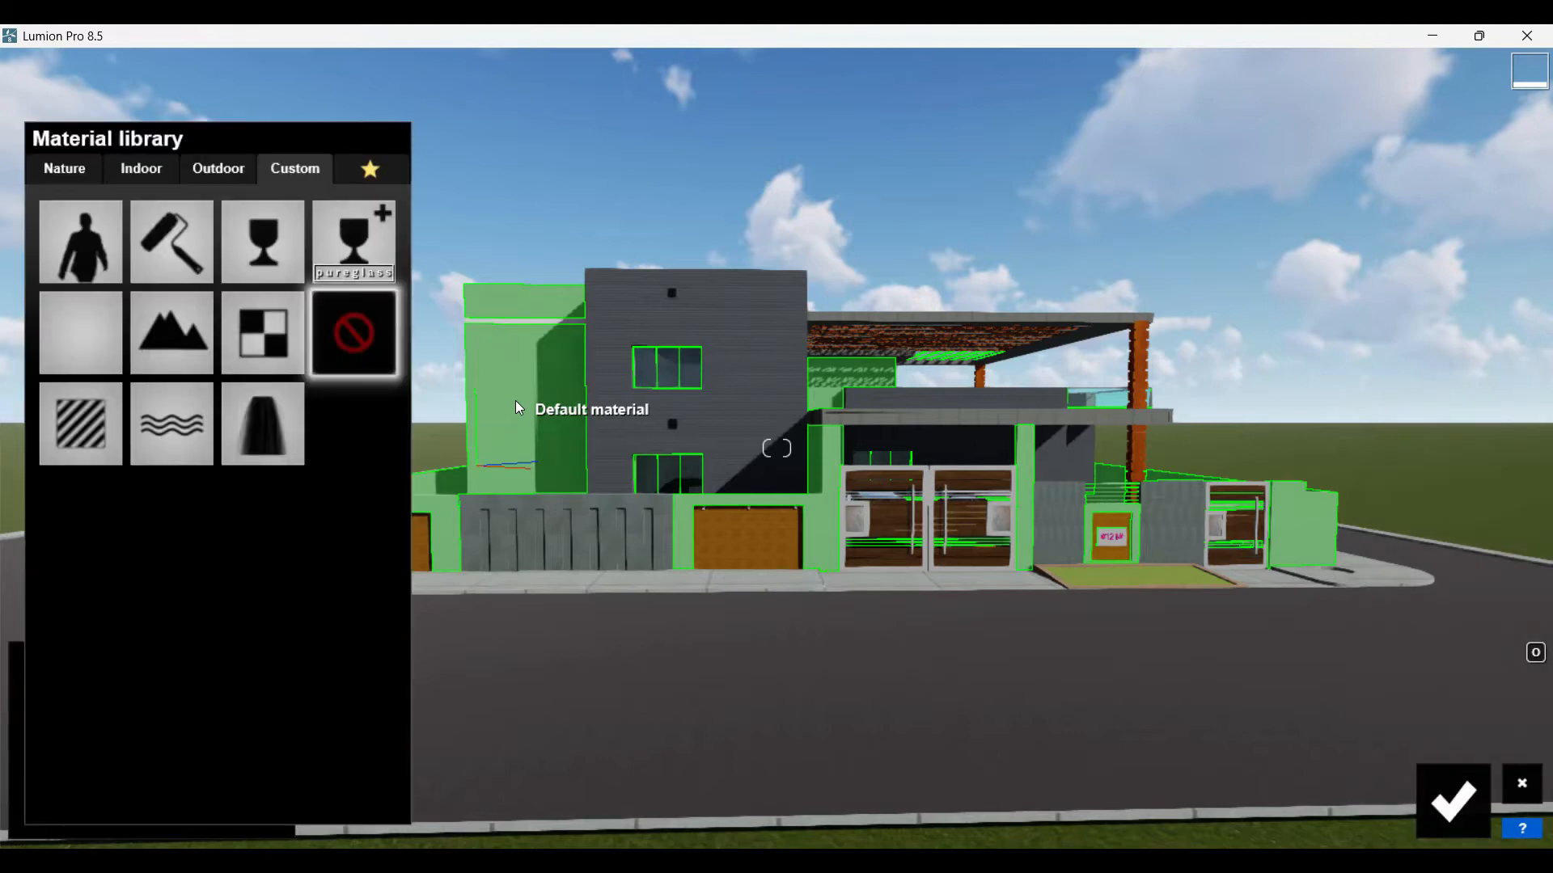
left_click(171, 242)
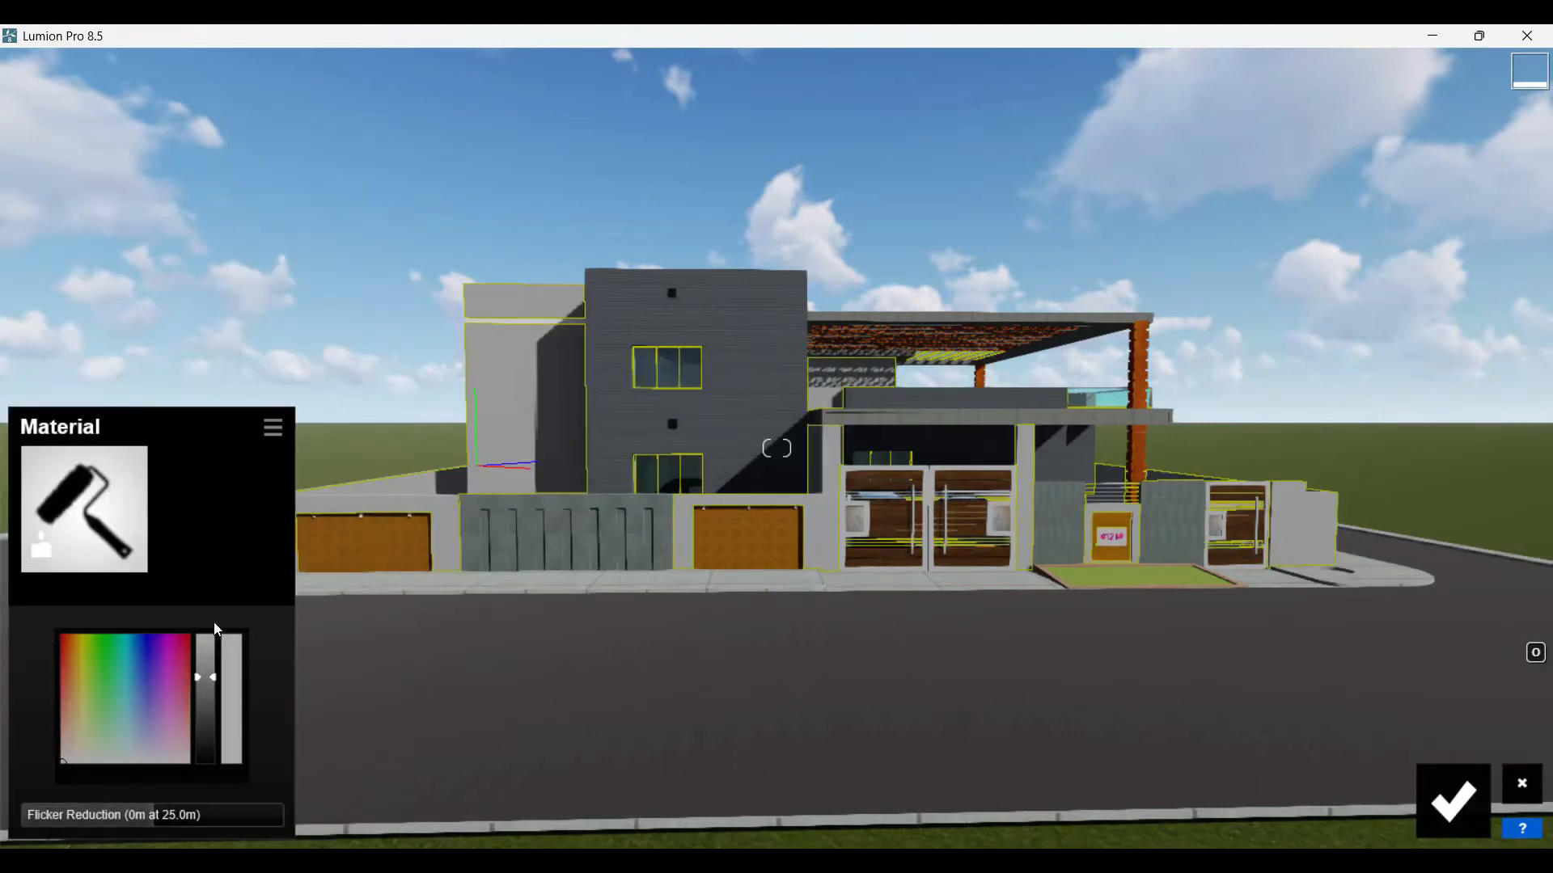
left_click(204, 666)
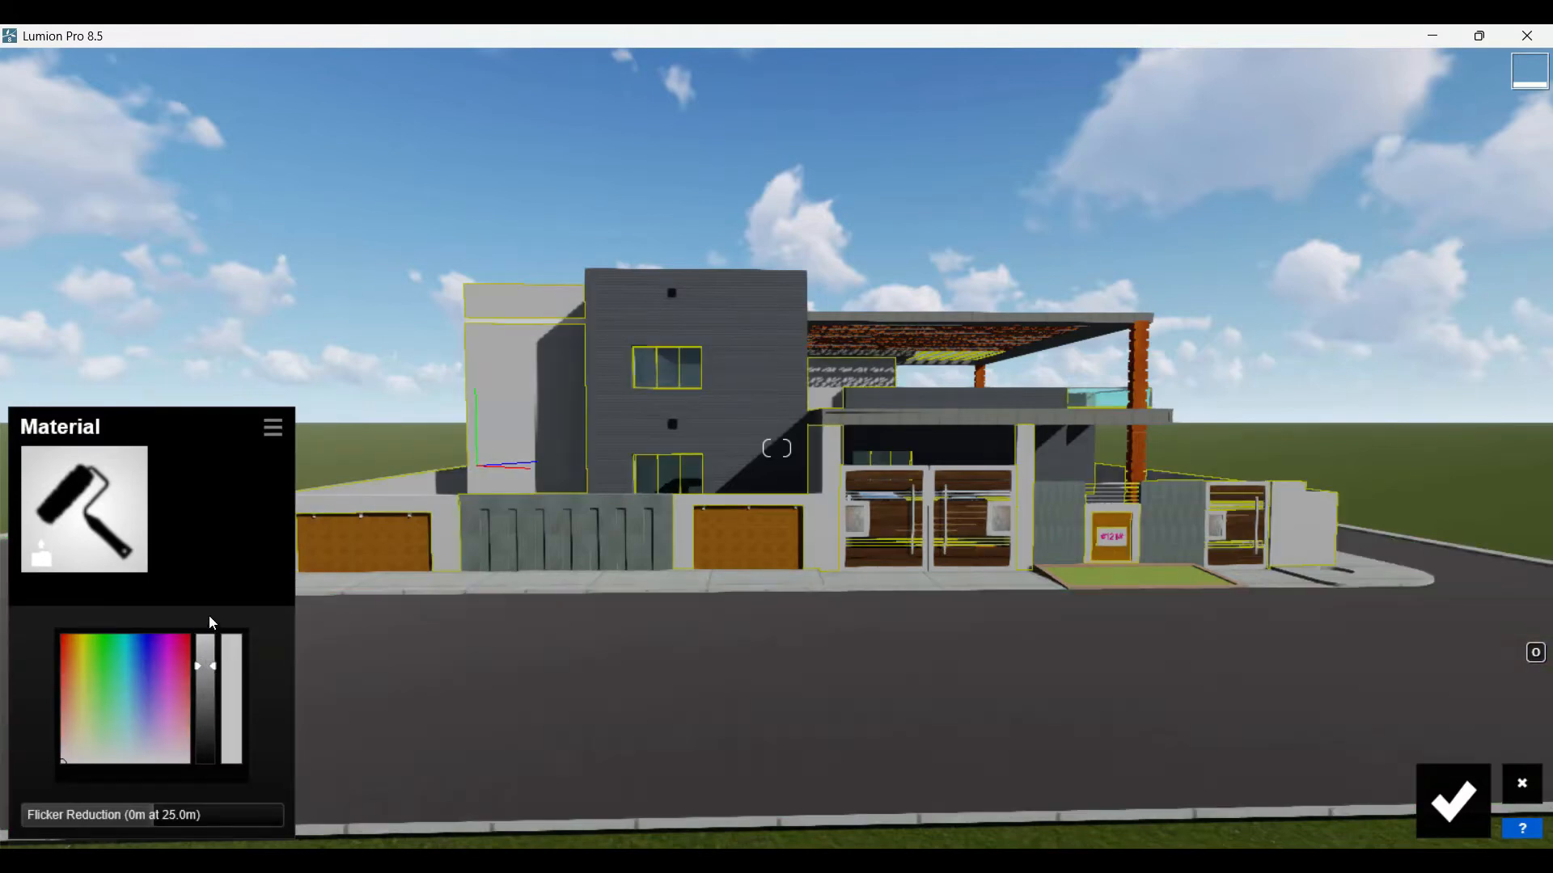
left_click(206, 636)
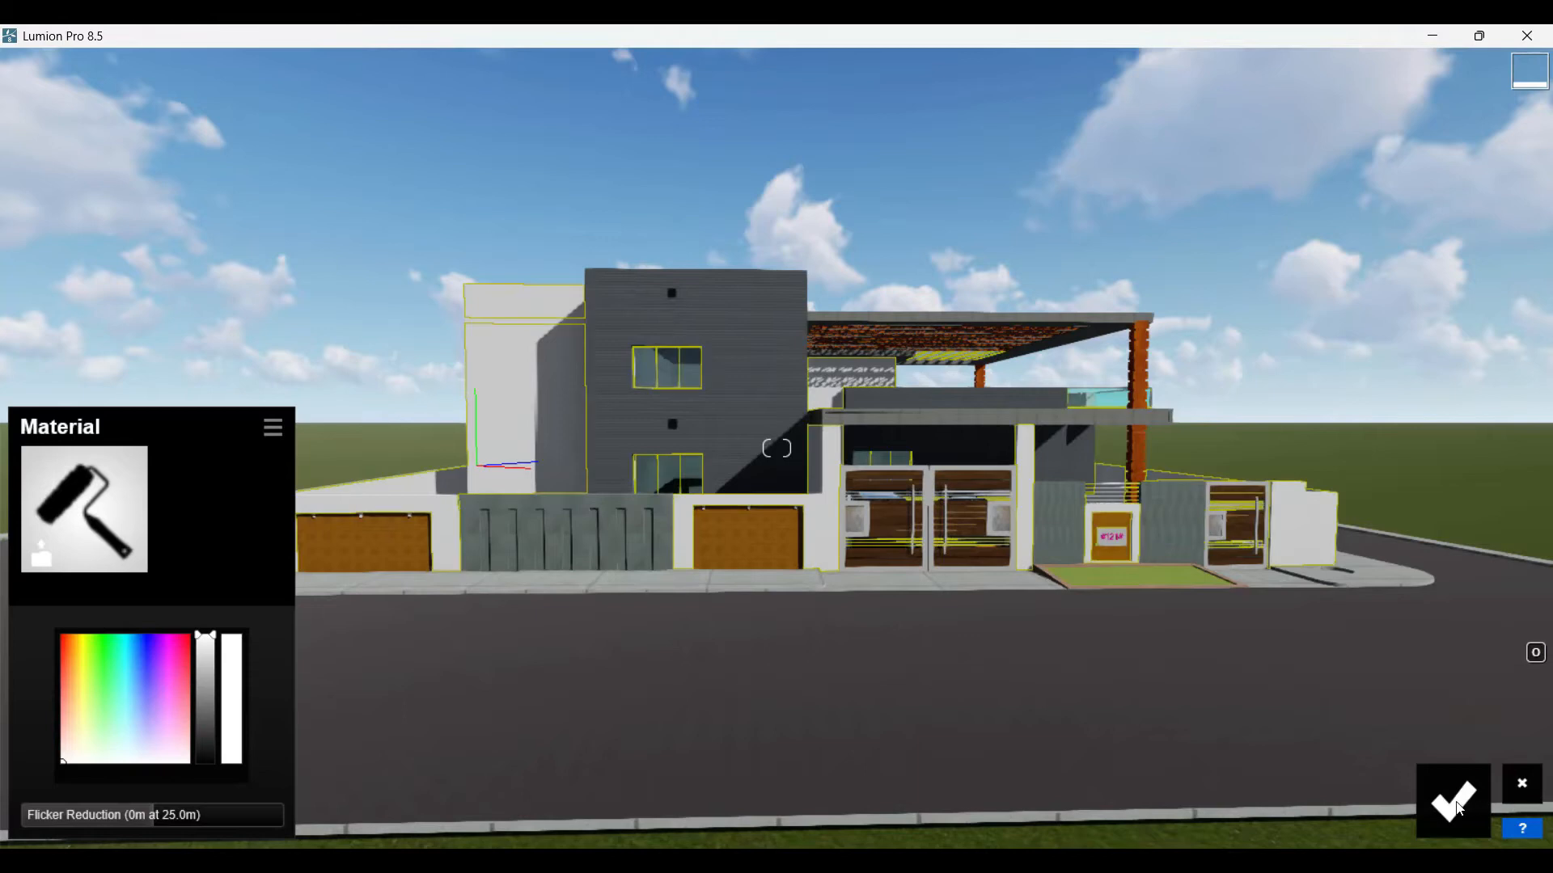
left_click(1453, 801)
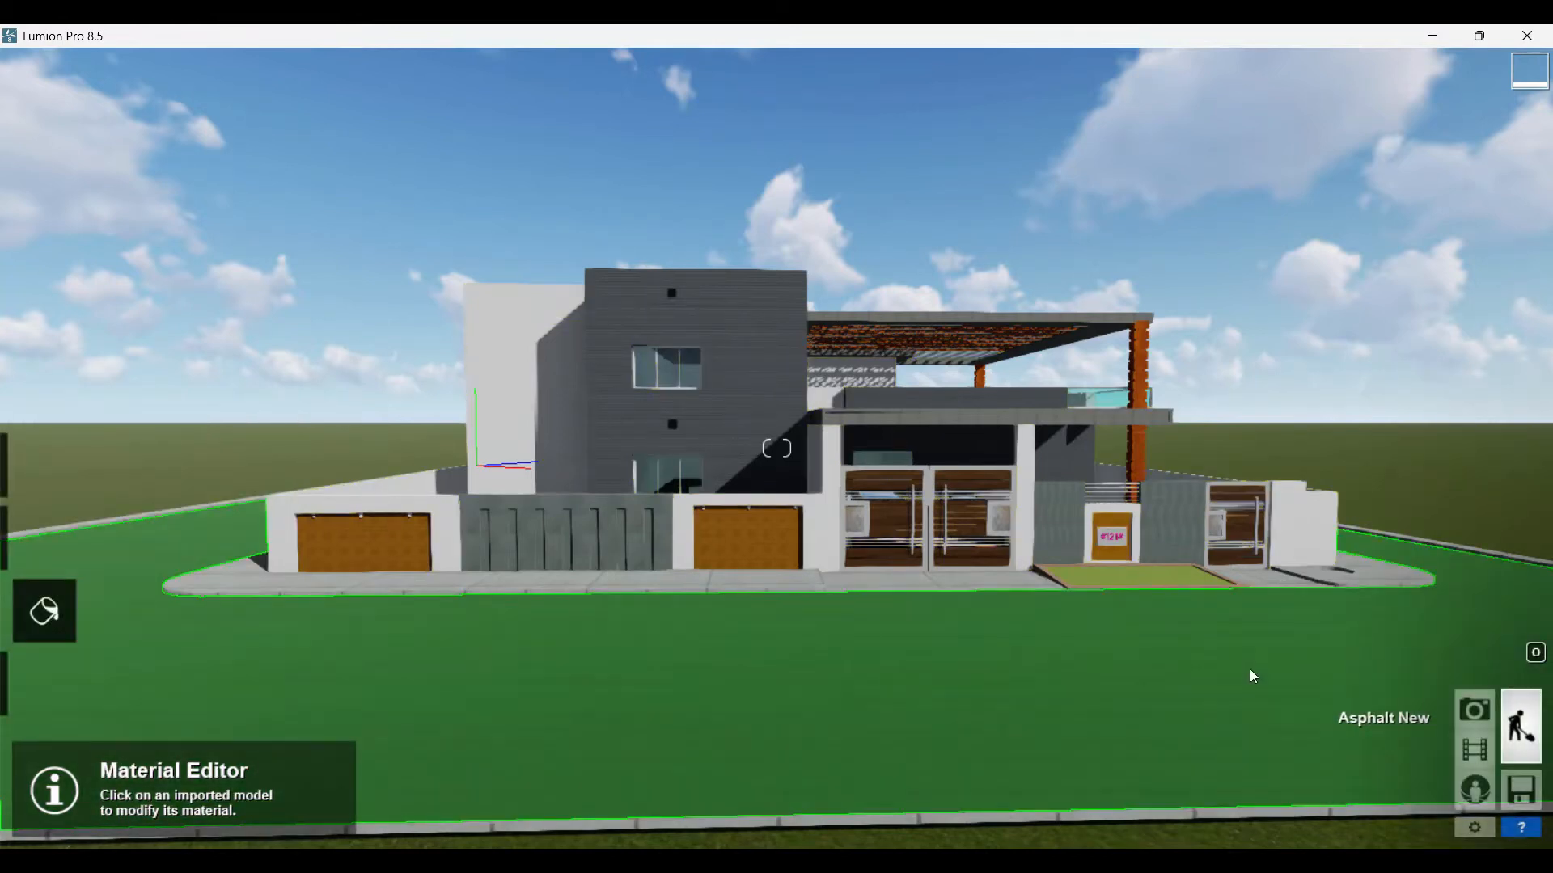
- Apply the black Poliigon outdoor metal material to the 0131_Silver frames and handles of the main gate
scroll(1081, 626, "up", 3)
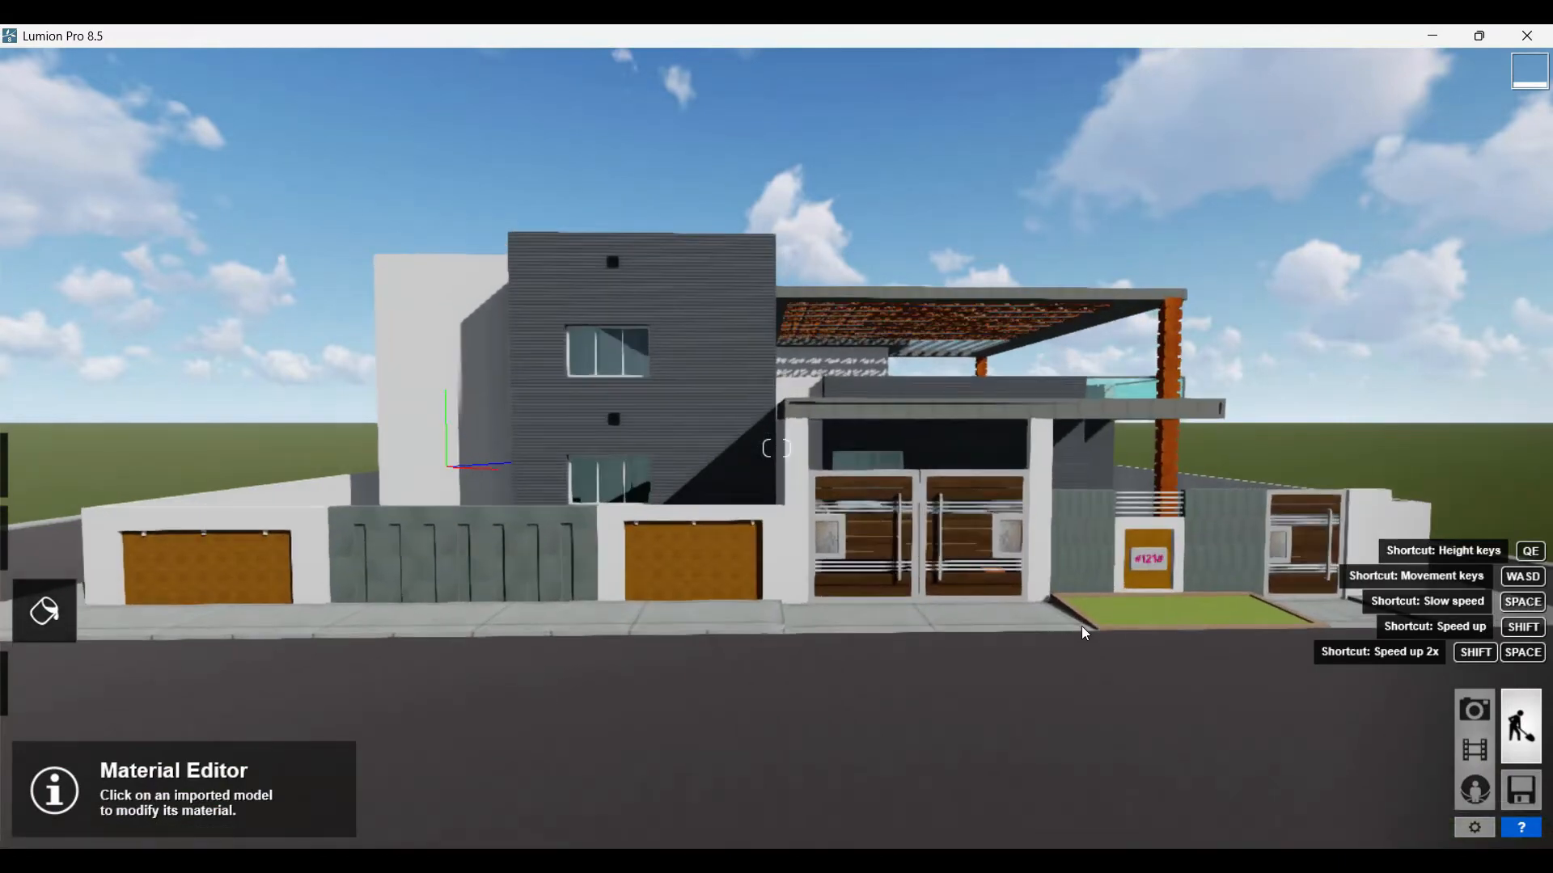
scroll(1080, 625, "up", 5)
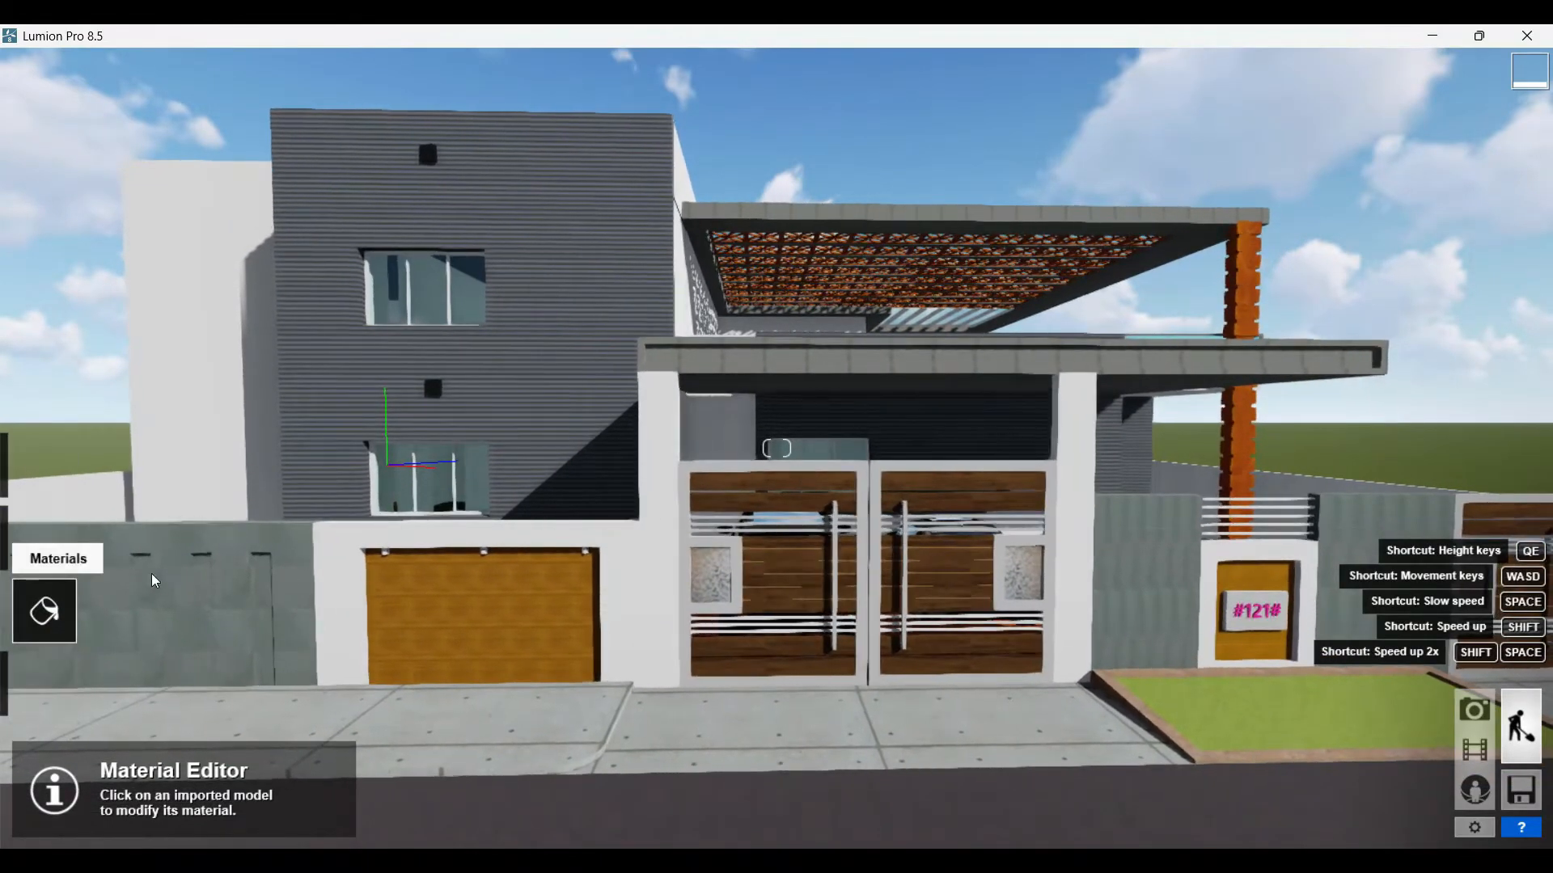
left_click(46, 616)
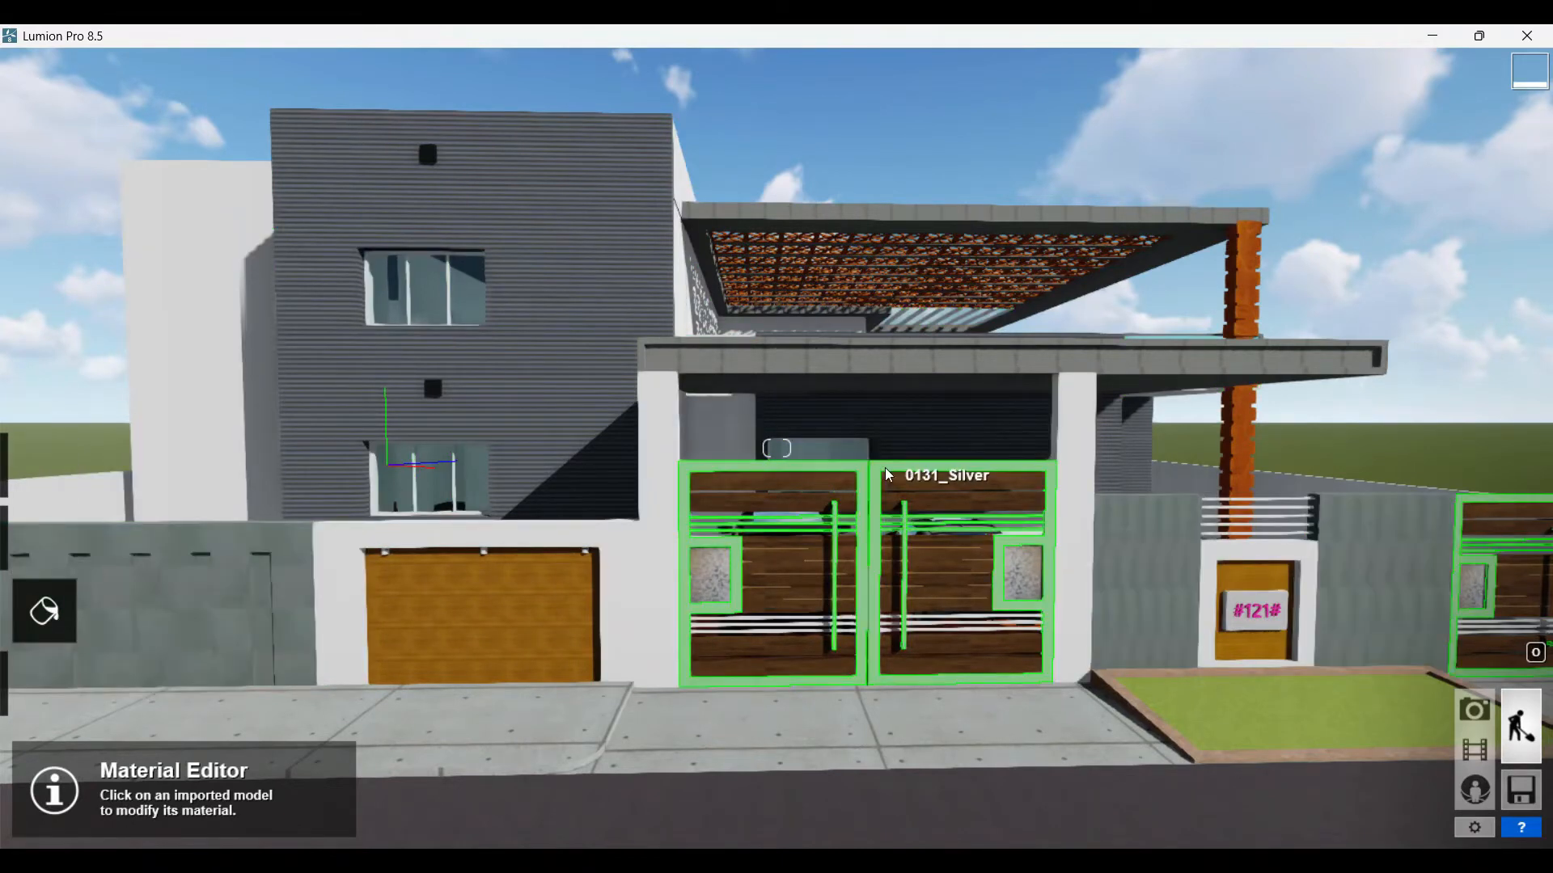
left_click(885, 467)
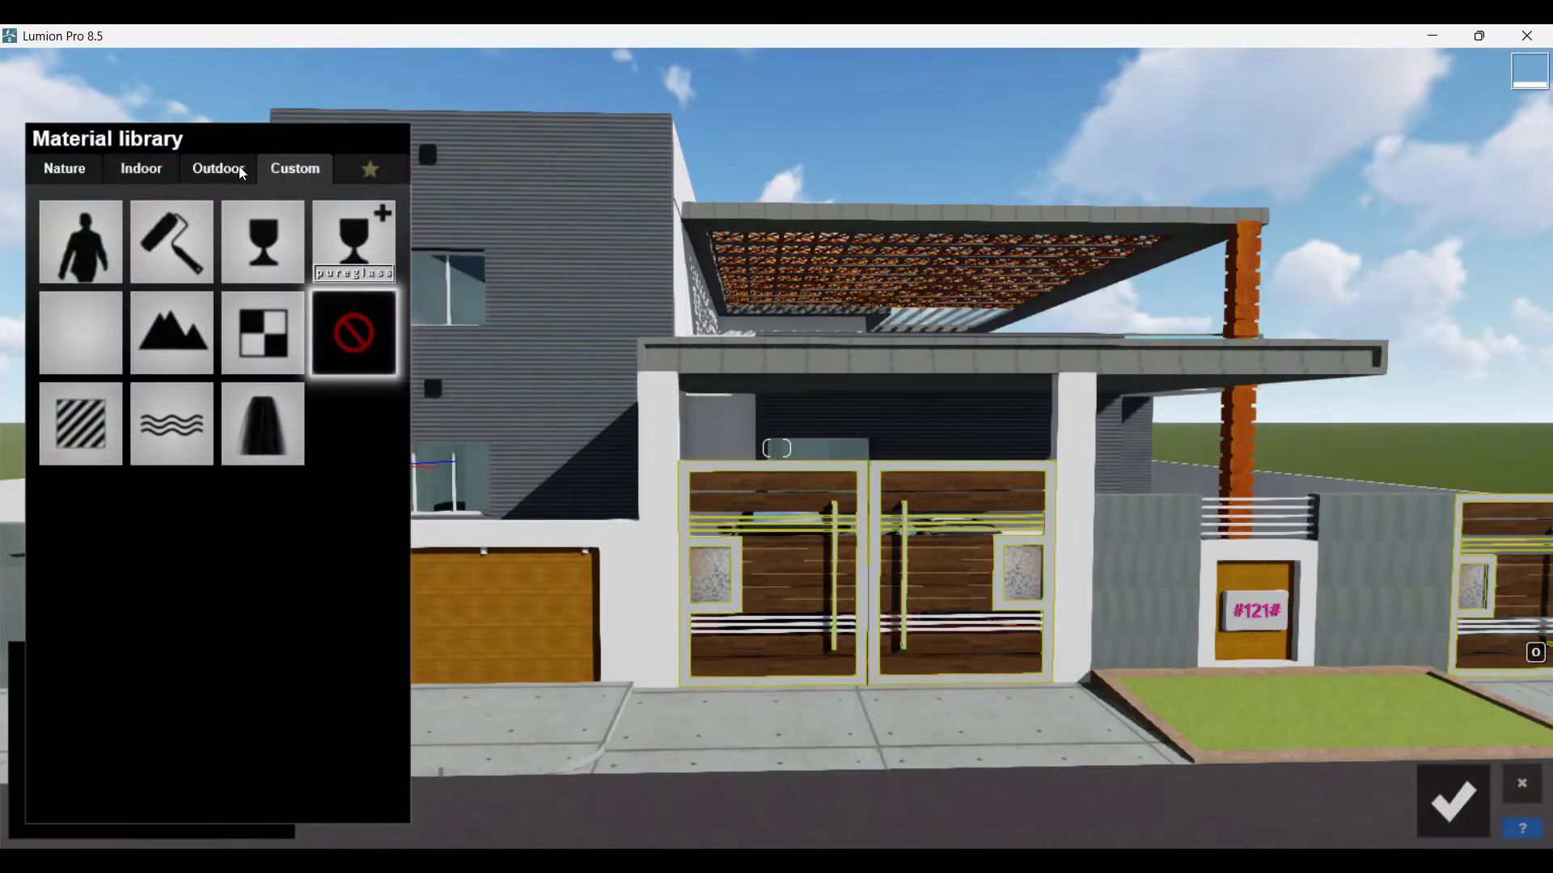
left_click(218, 168)
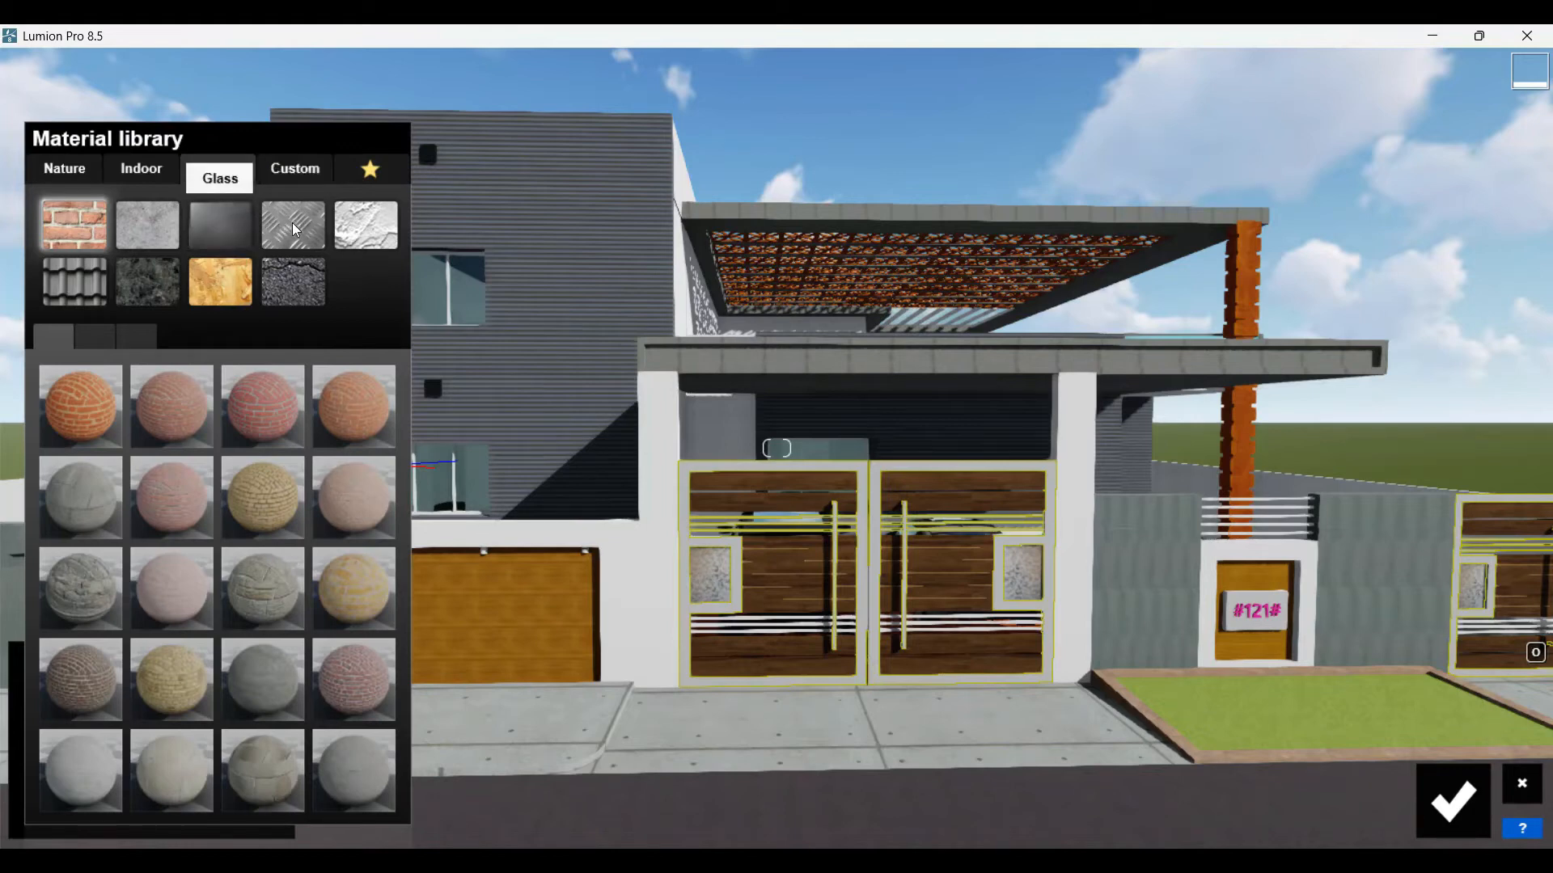
left_click(123, 343)
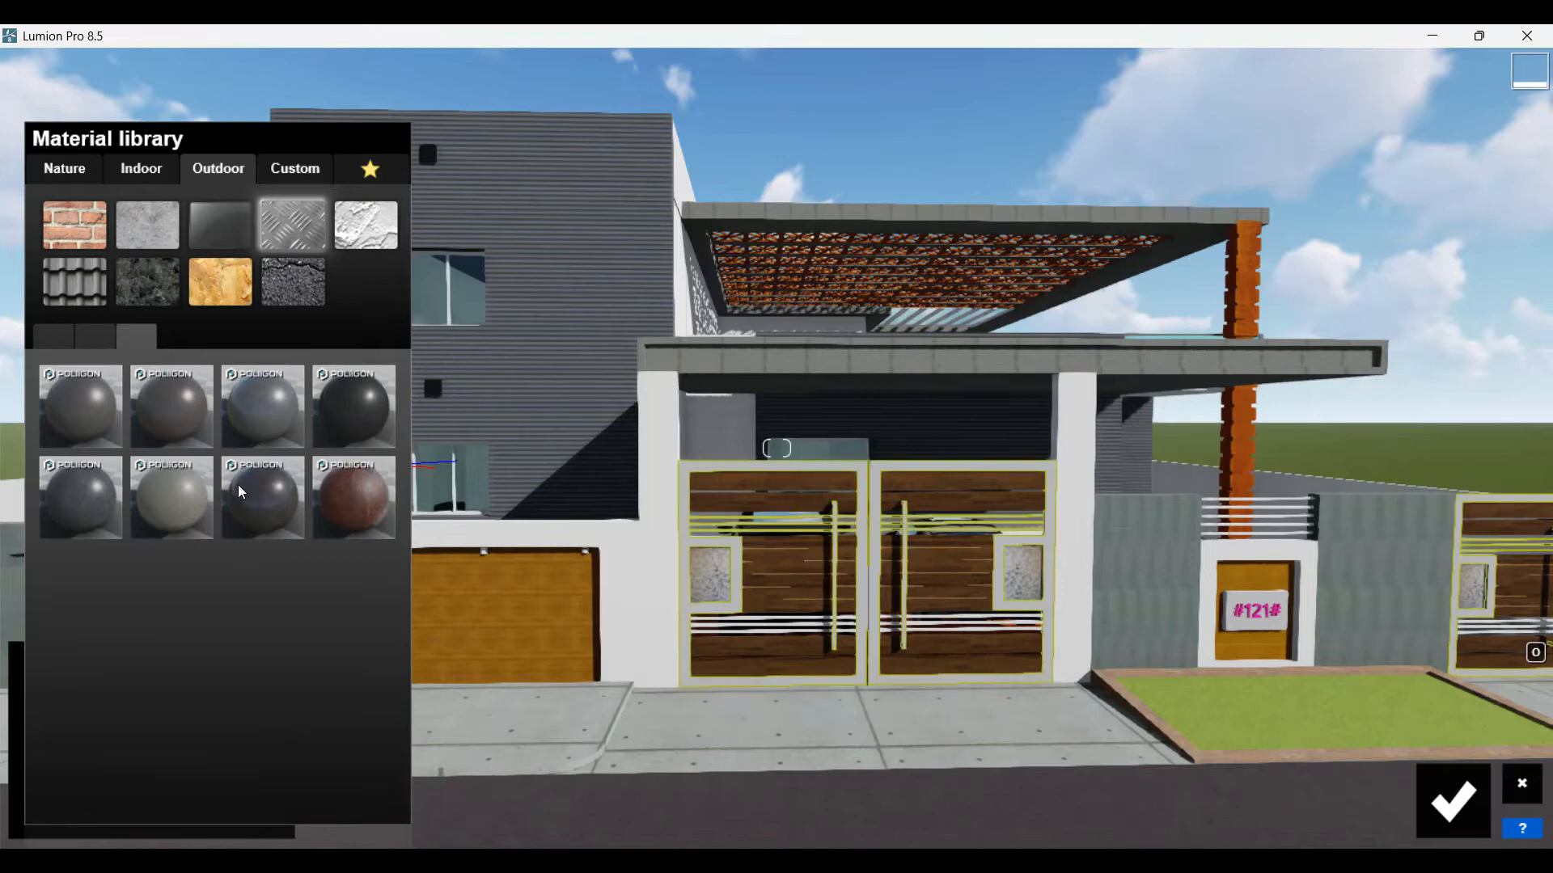
left_click(357, 407)
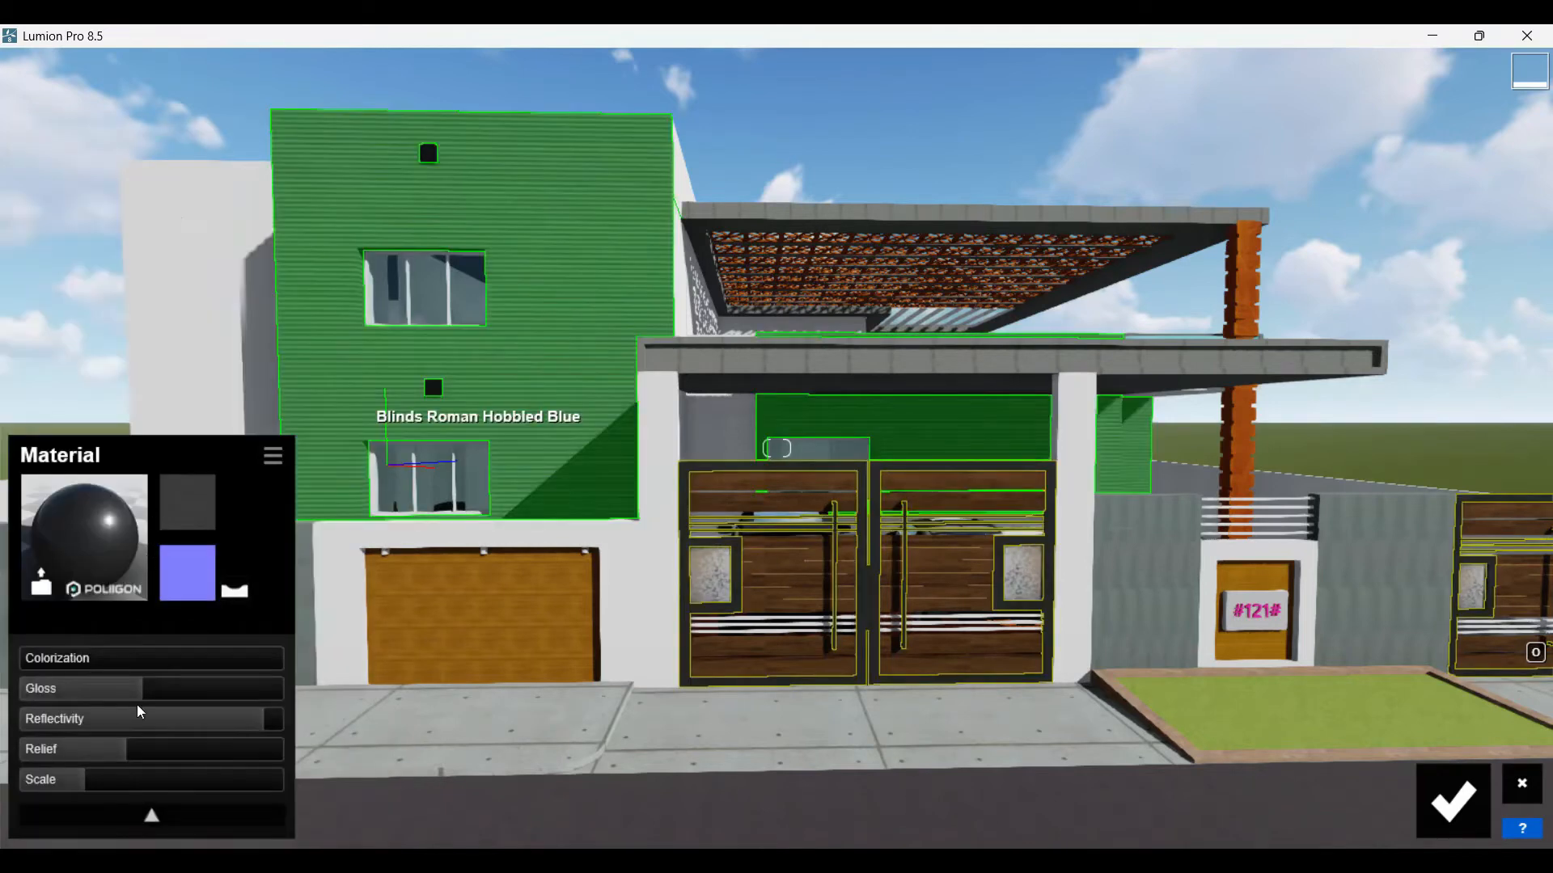
- Lower the gate metal's reflectivity, set its gloss to 0.5 and its black colorization to 0.7, and save the material
left_click_drag(229, 720, 92, 694)
left_click(92, 694)
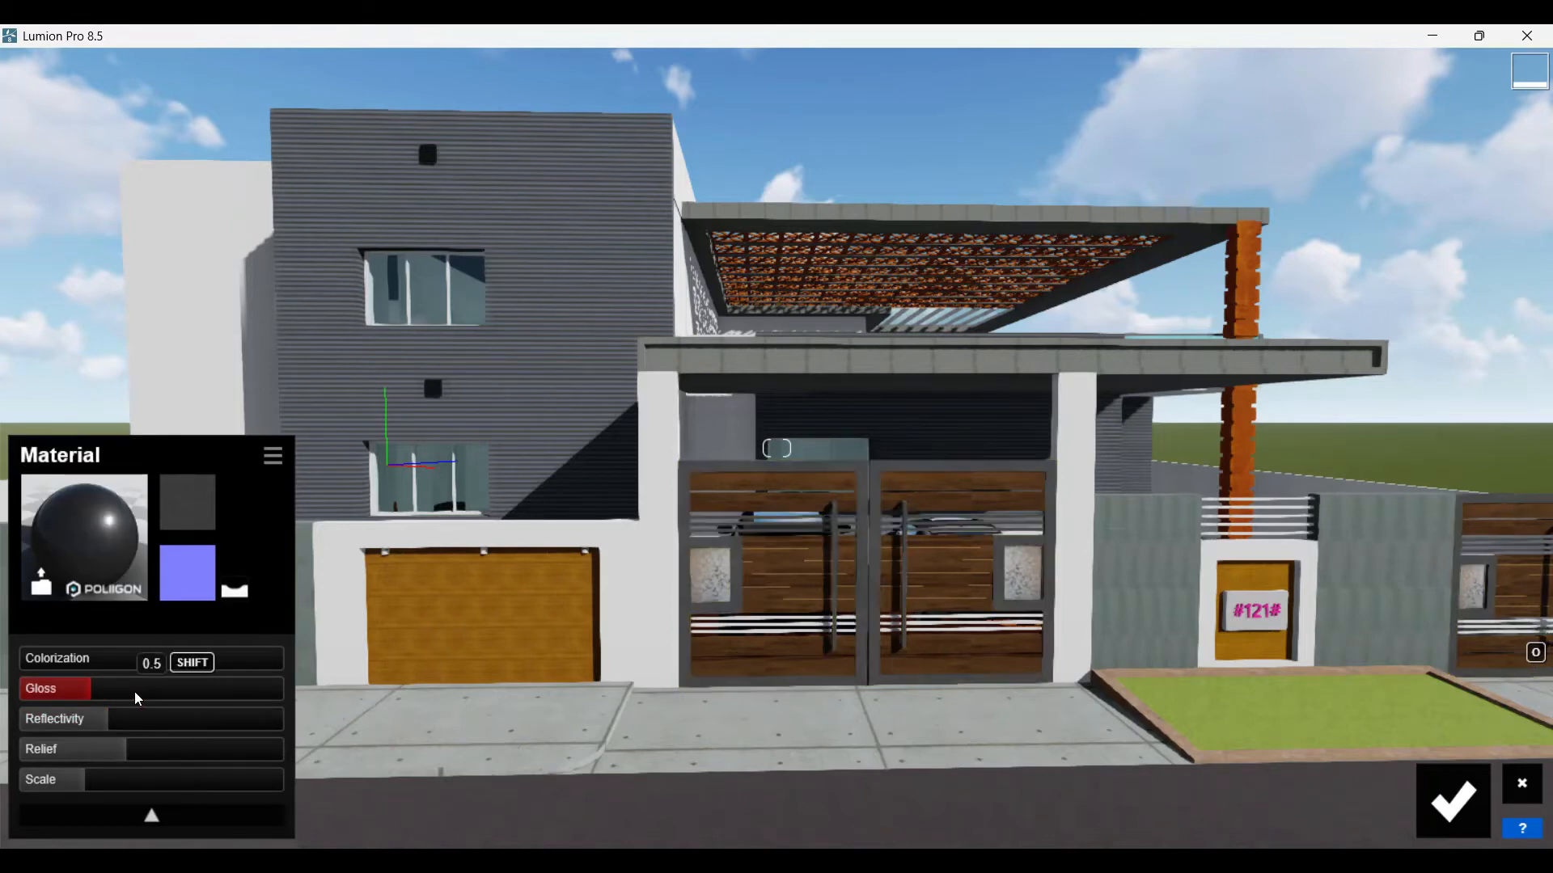
left_click(194, 667)
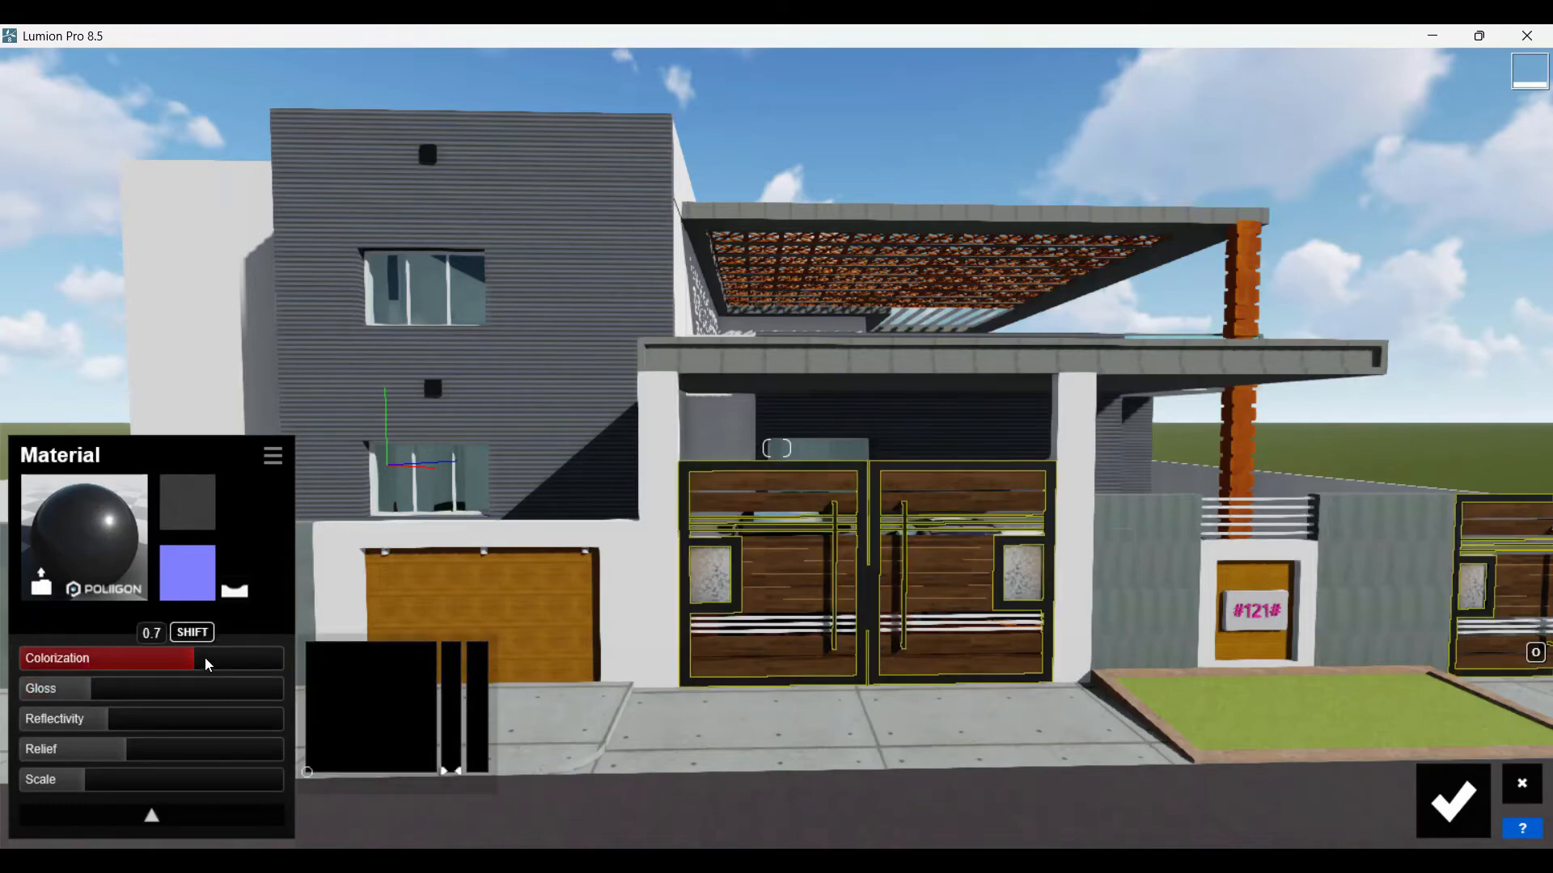
left_click(1454, 802)
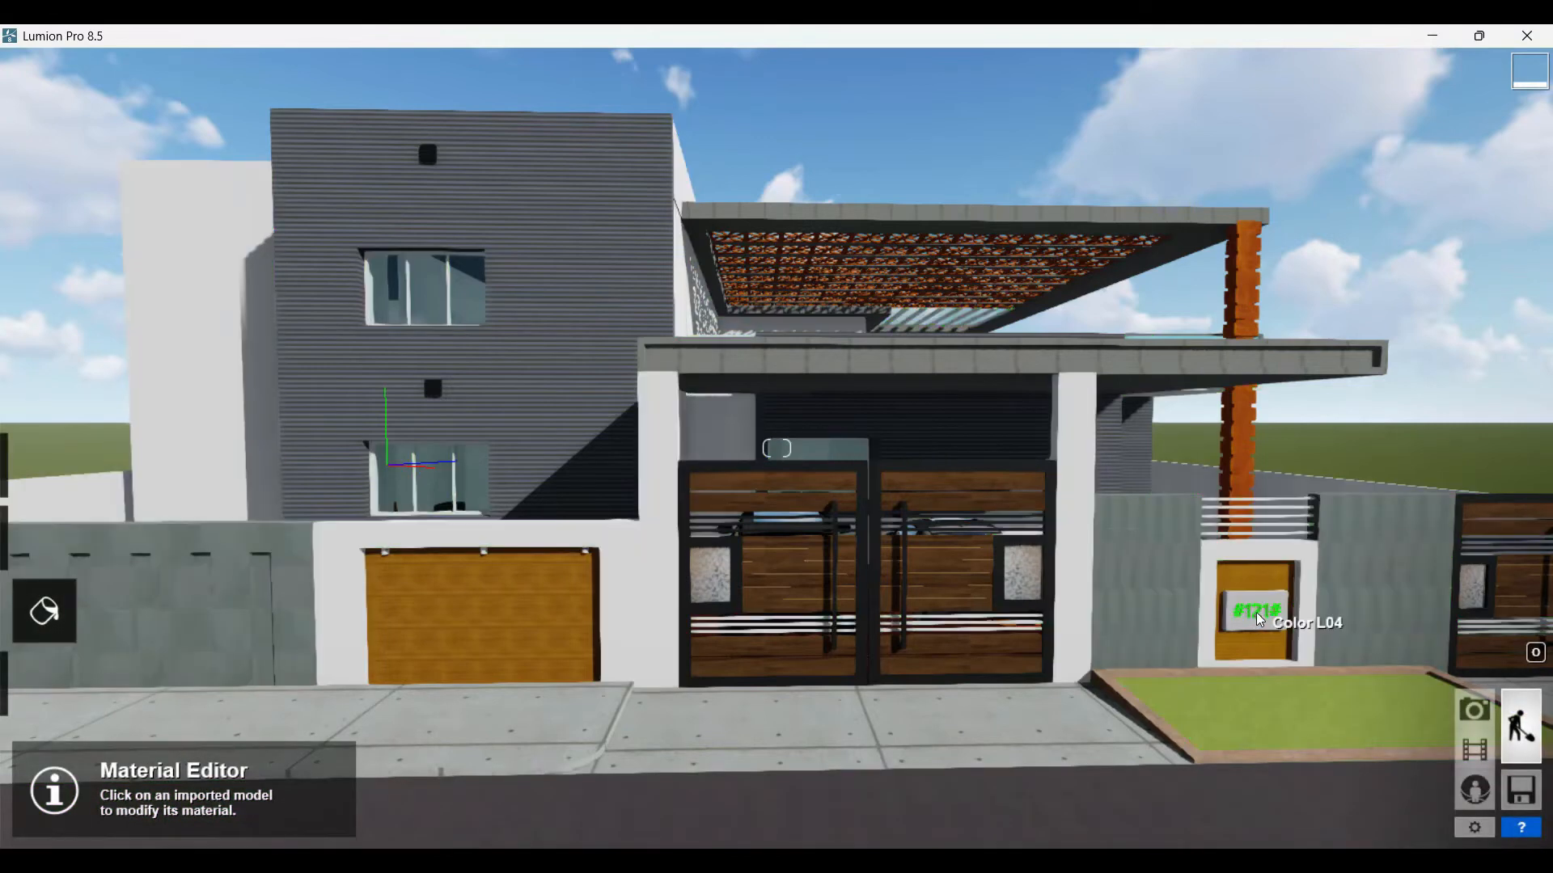
- Apply the custom Color material in black to the house number lettering on the boundary wall plaque and save the change
left_click(736, 539)
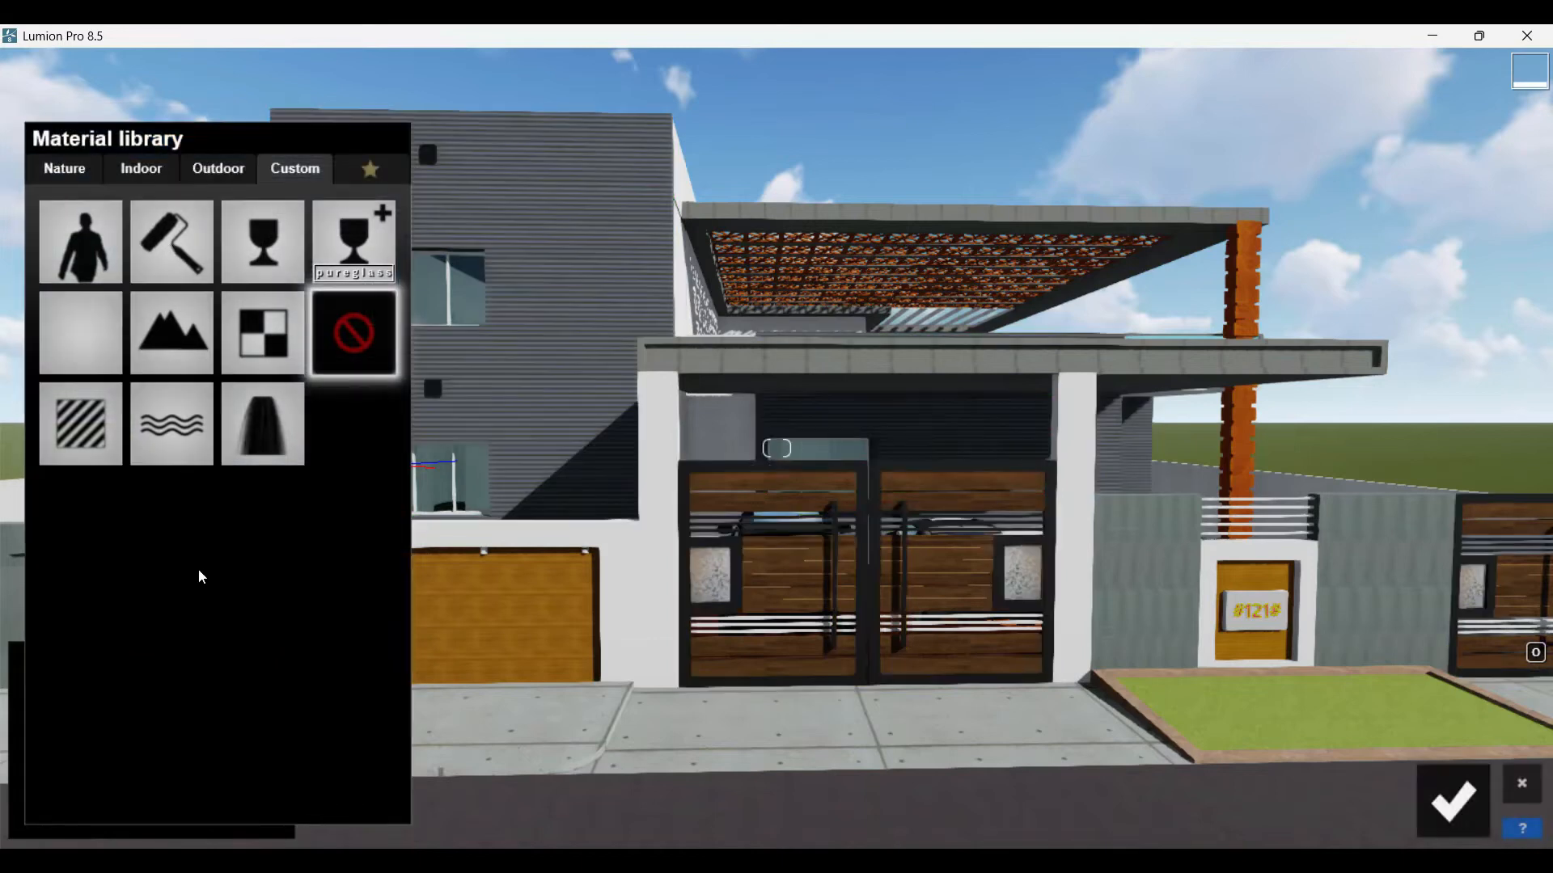
left_click(172, 243)
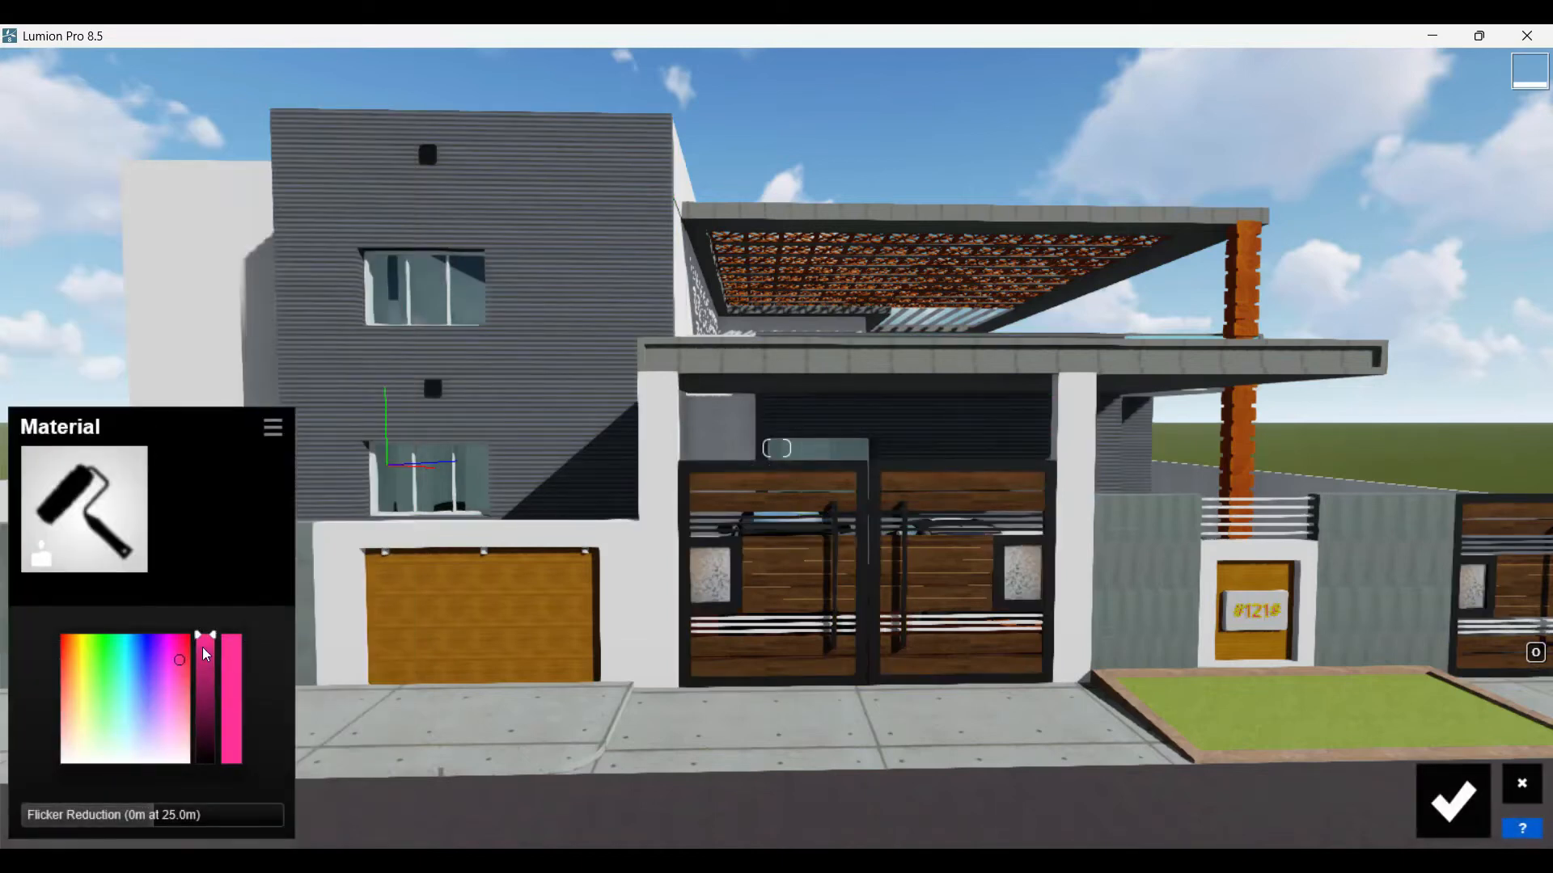
left_click(202, 754)
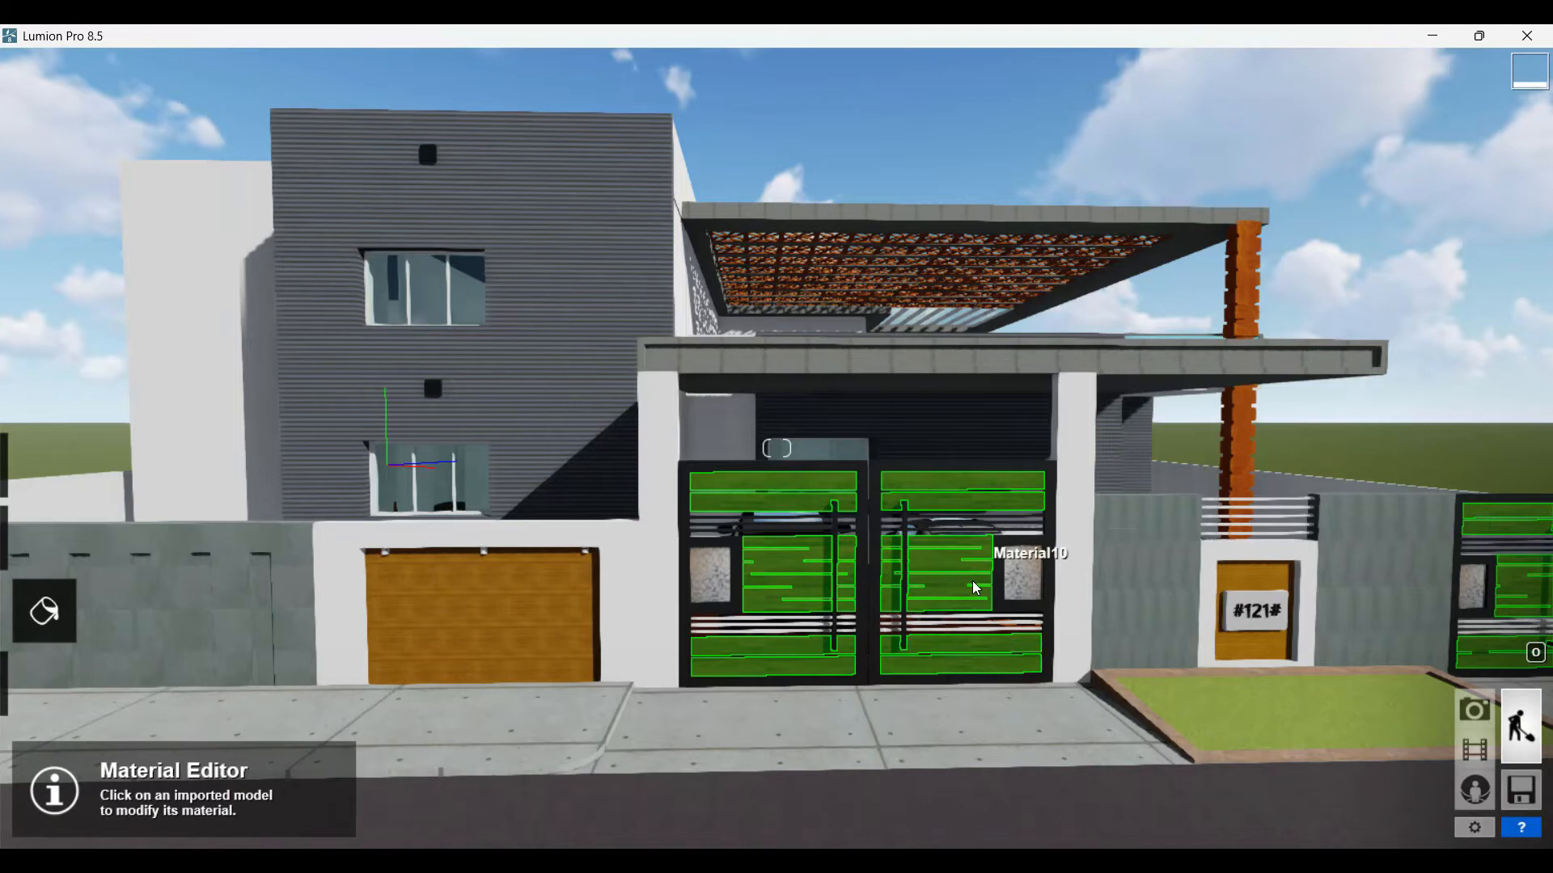
- Apply the custom Landscape material to the Grass Light Green lawn in front of the boundary wall and reopen the material library
key("d")
key("d")
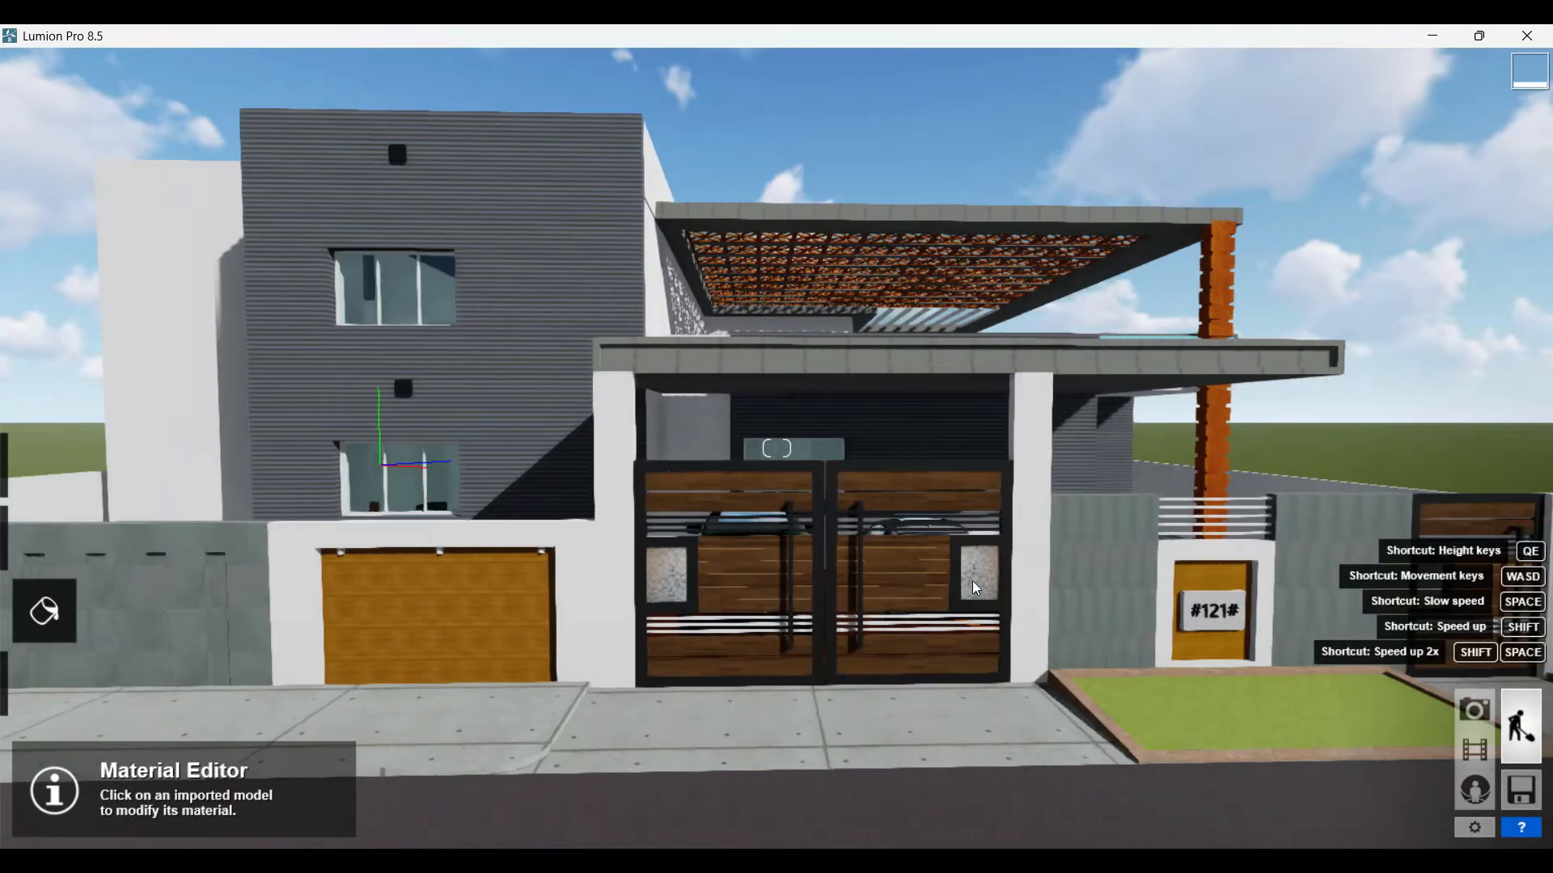
key("d")
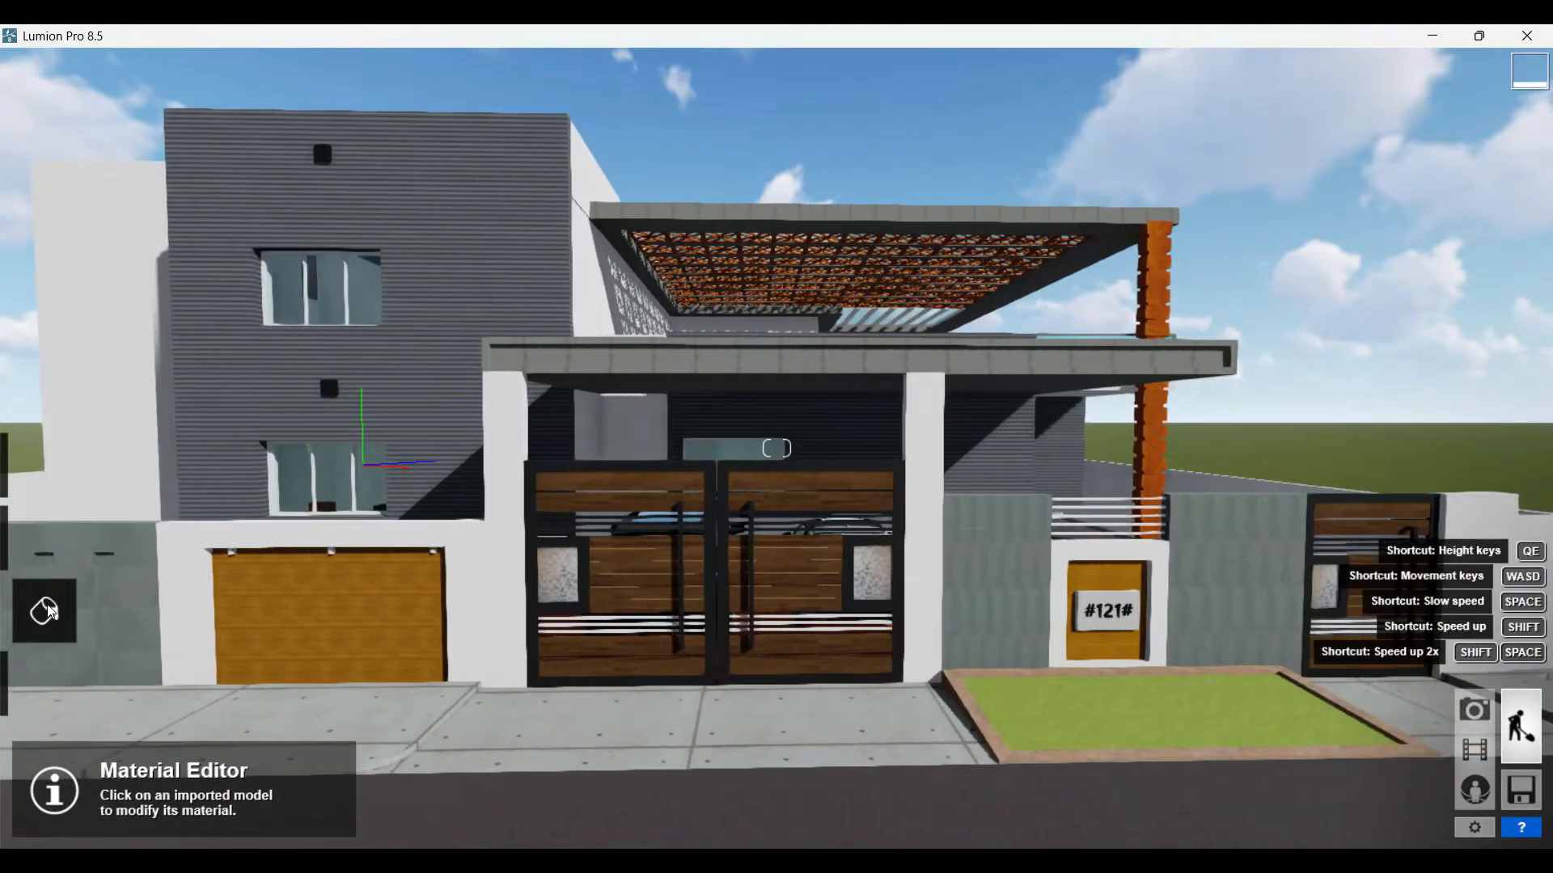
key("d")
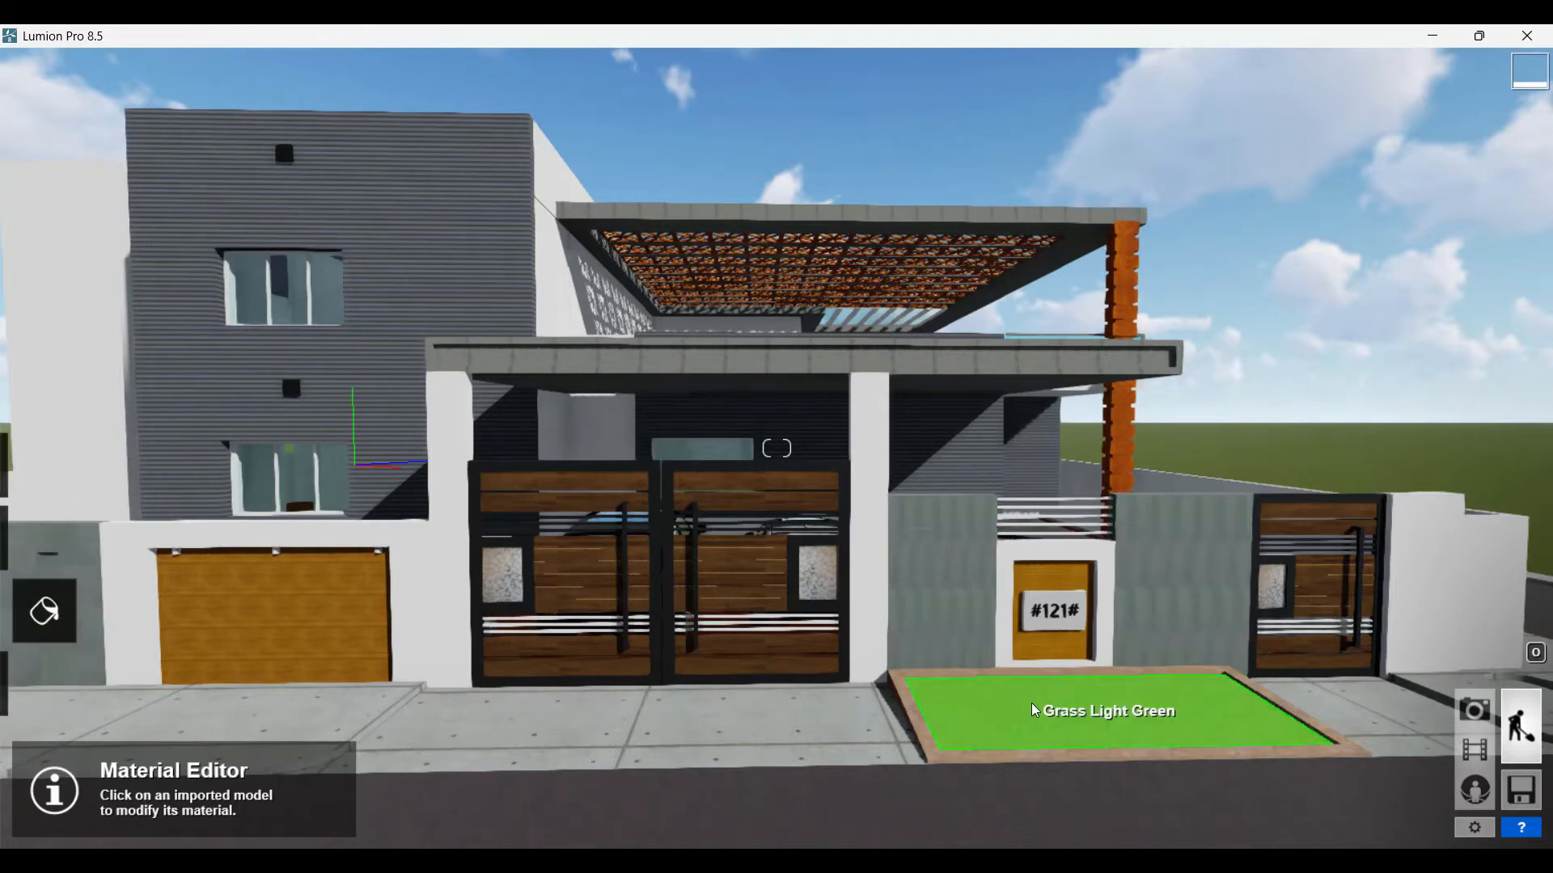
left_click(1032, 710)
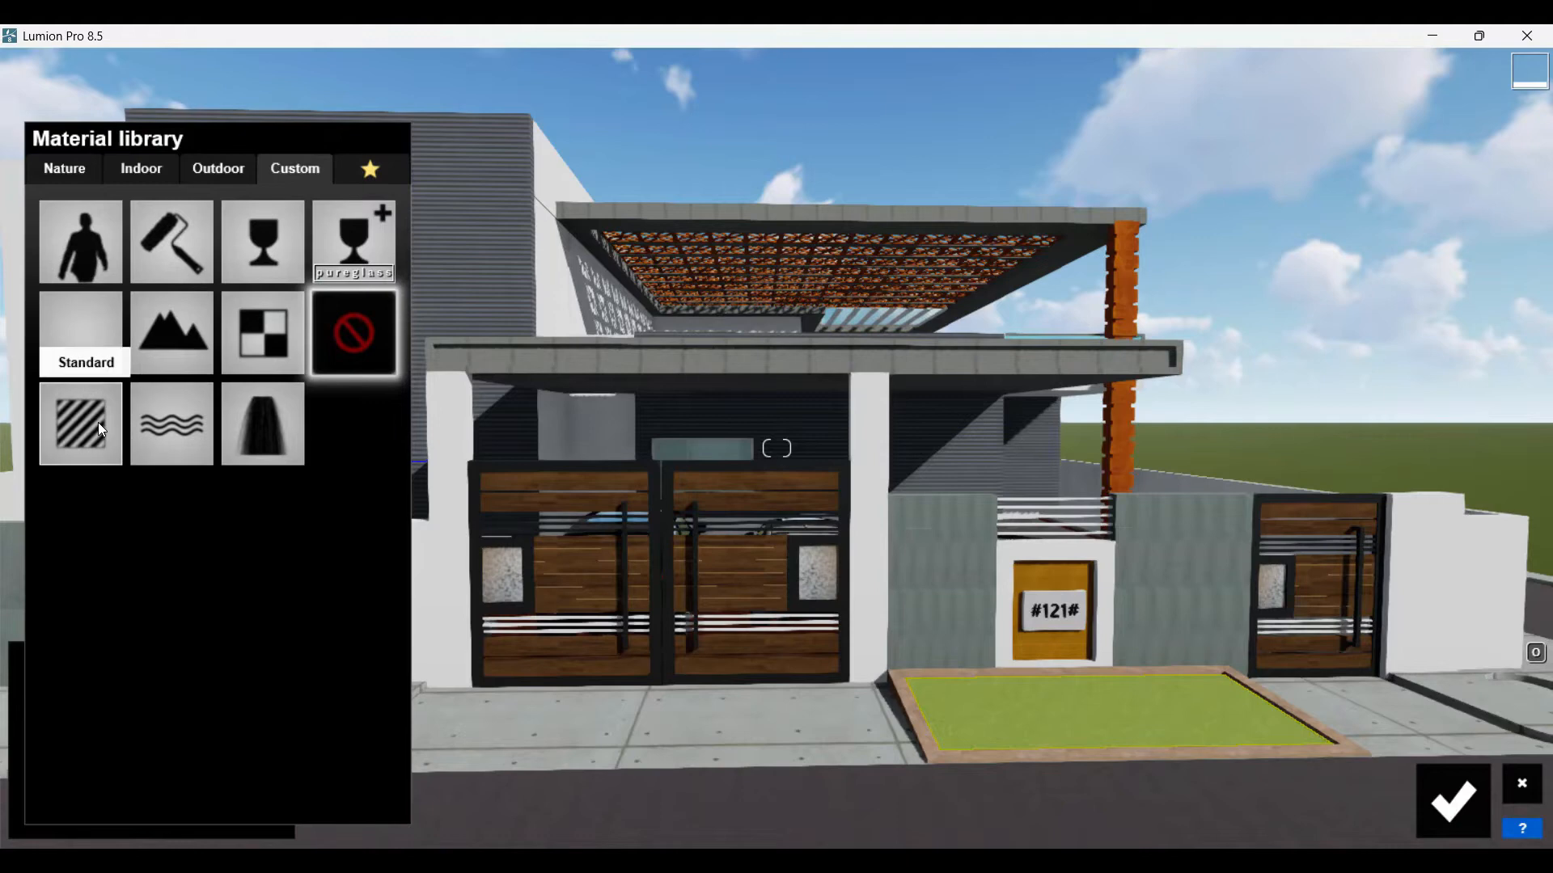
left_click(98, 424)
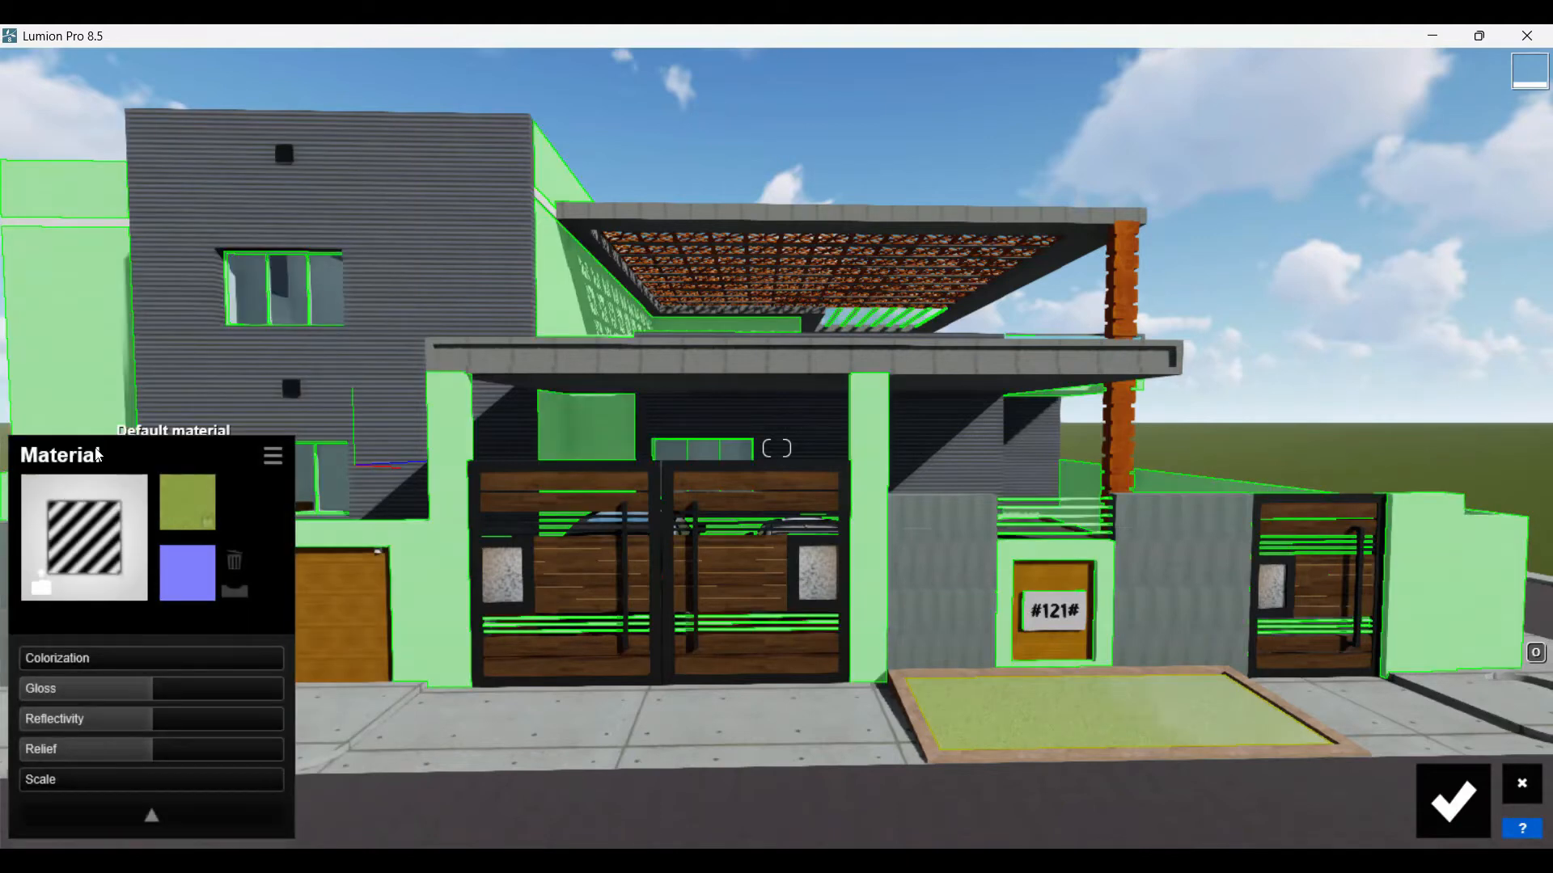
left_click(91, 526)
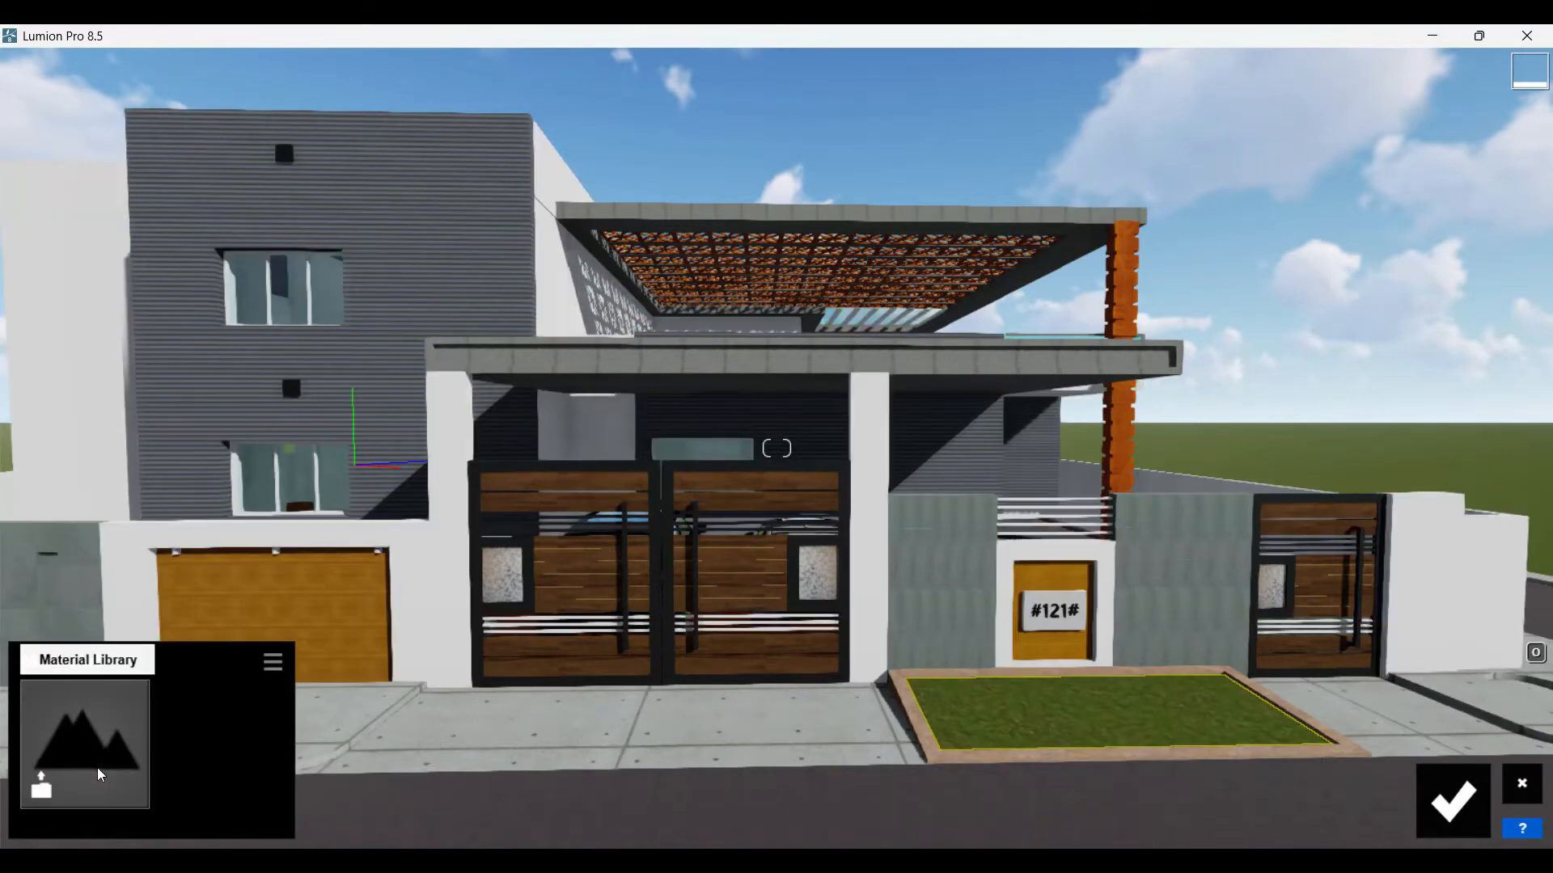
left_click(97, 768)
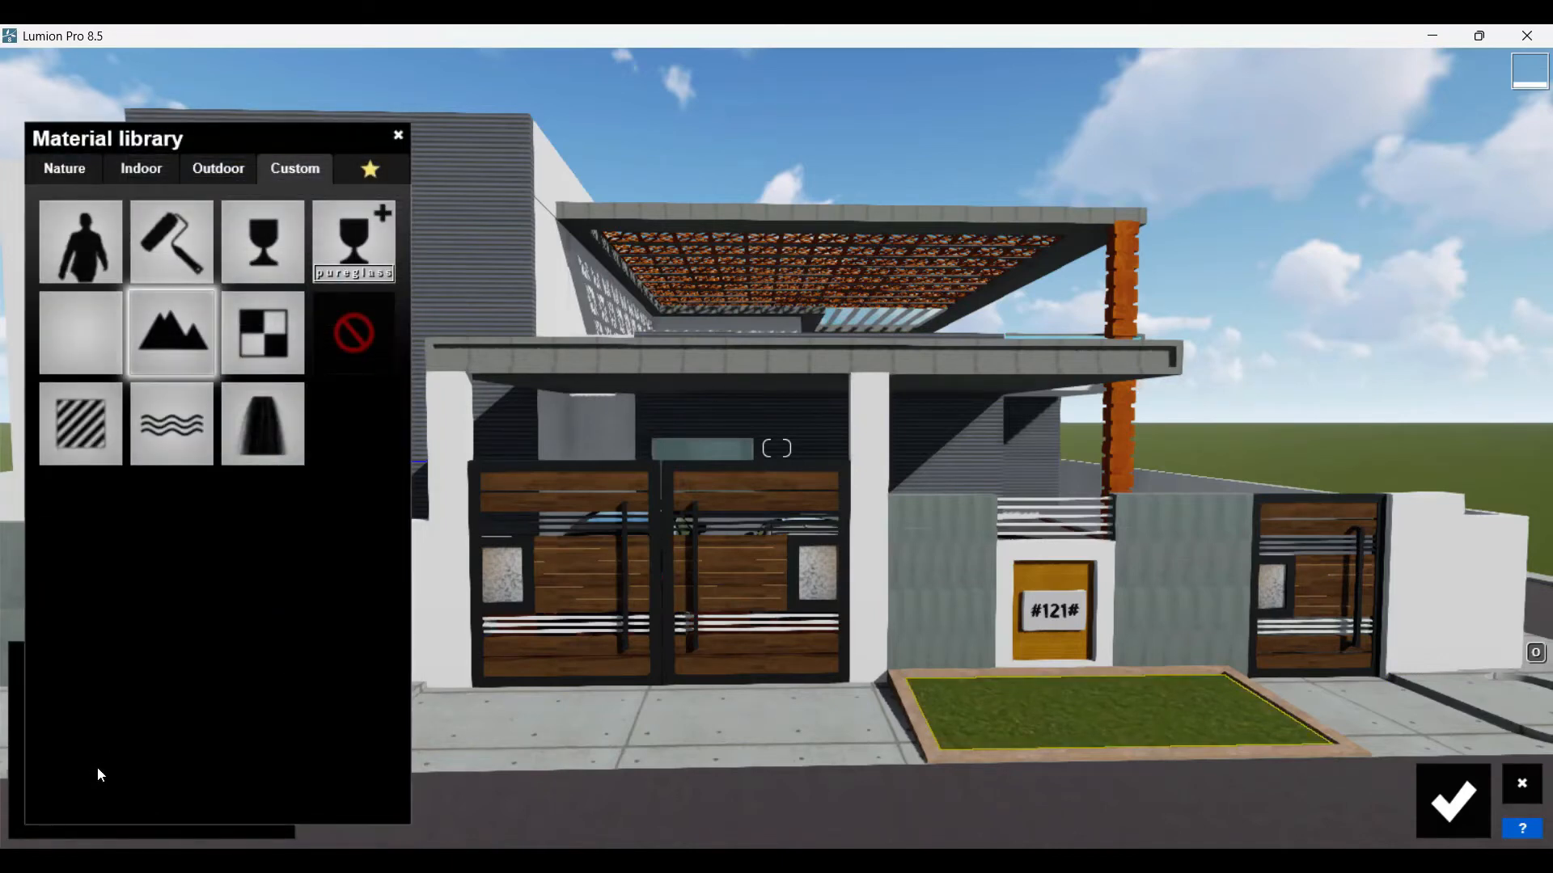
- Apply the Leaves7 nature material to the grass bed in front of the boundary wall and save the materials
key("d")
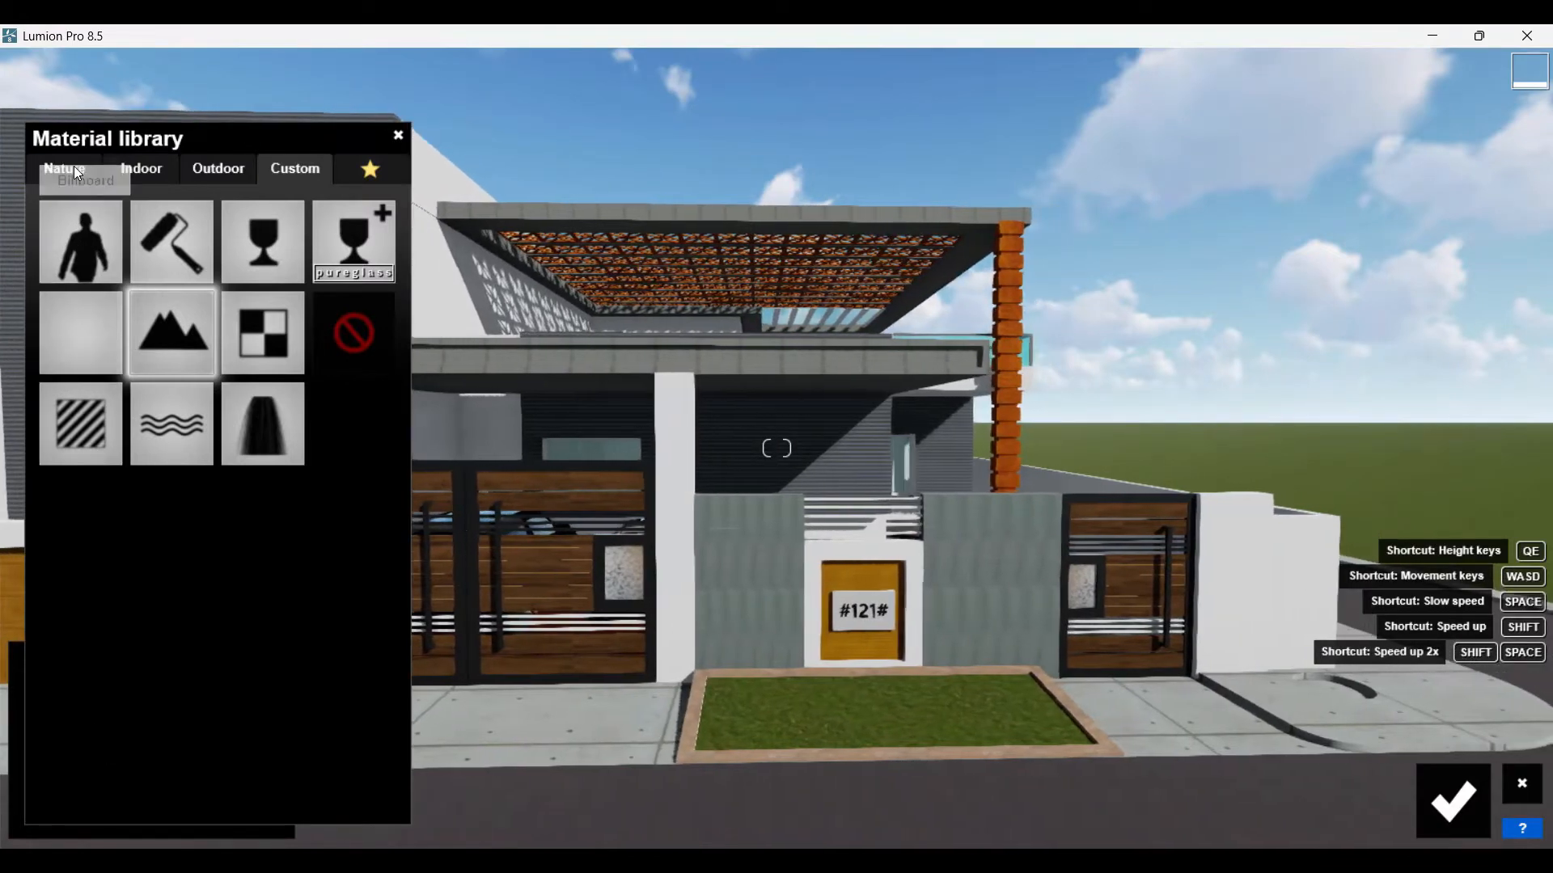
left_click(74, 167)
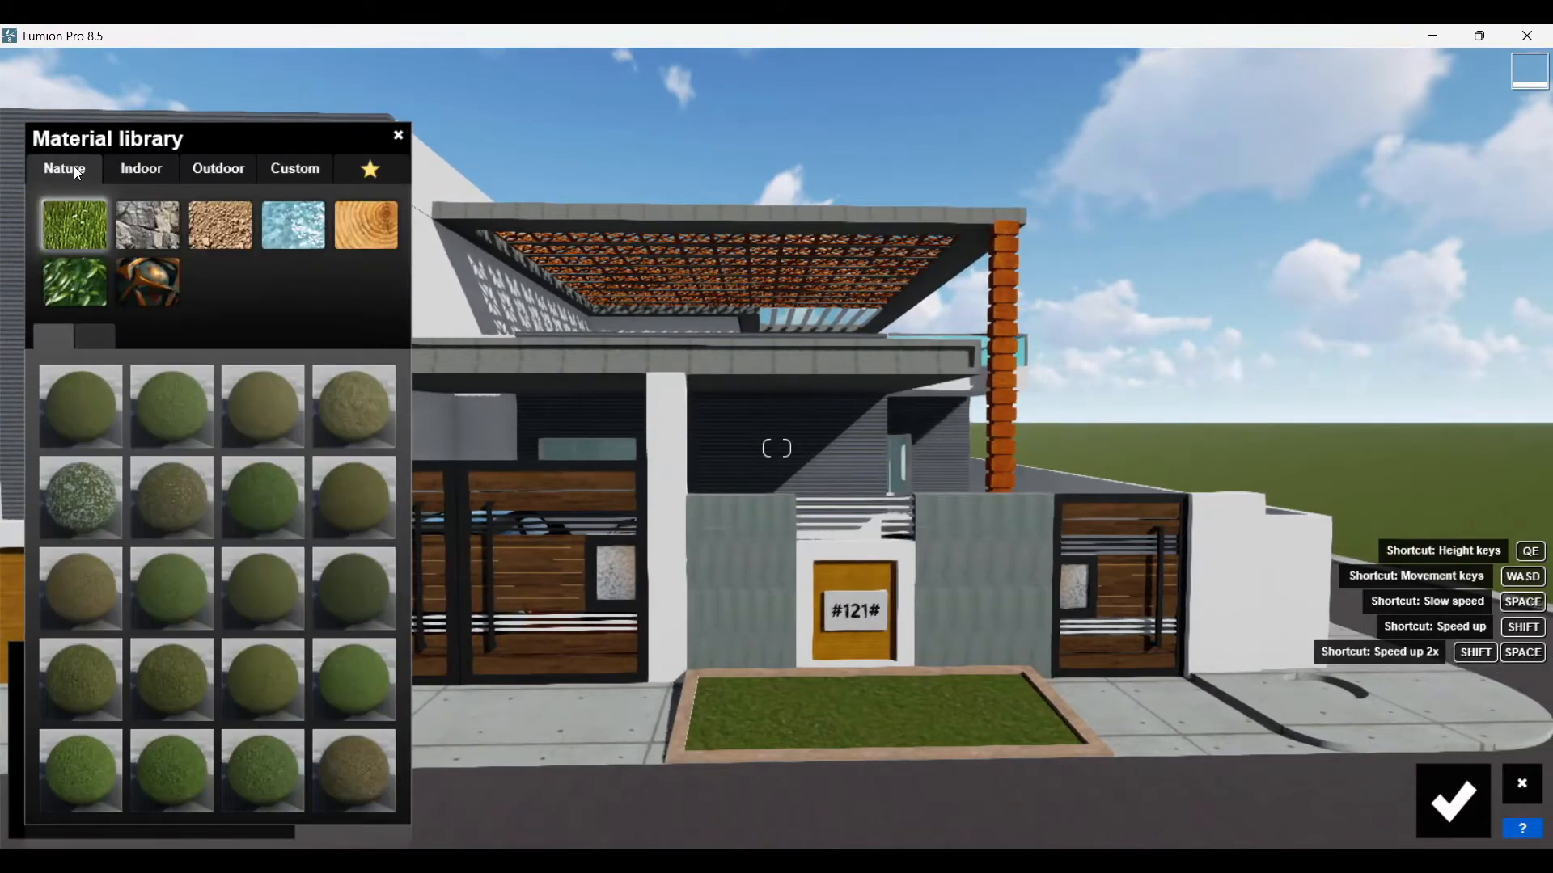
left_click(84, 293)
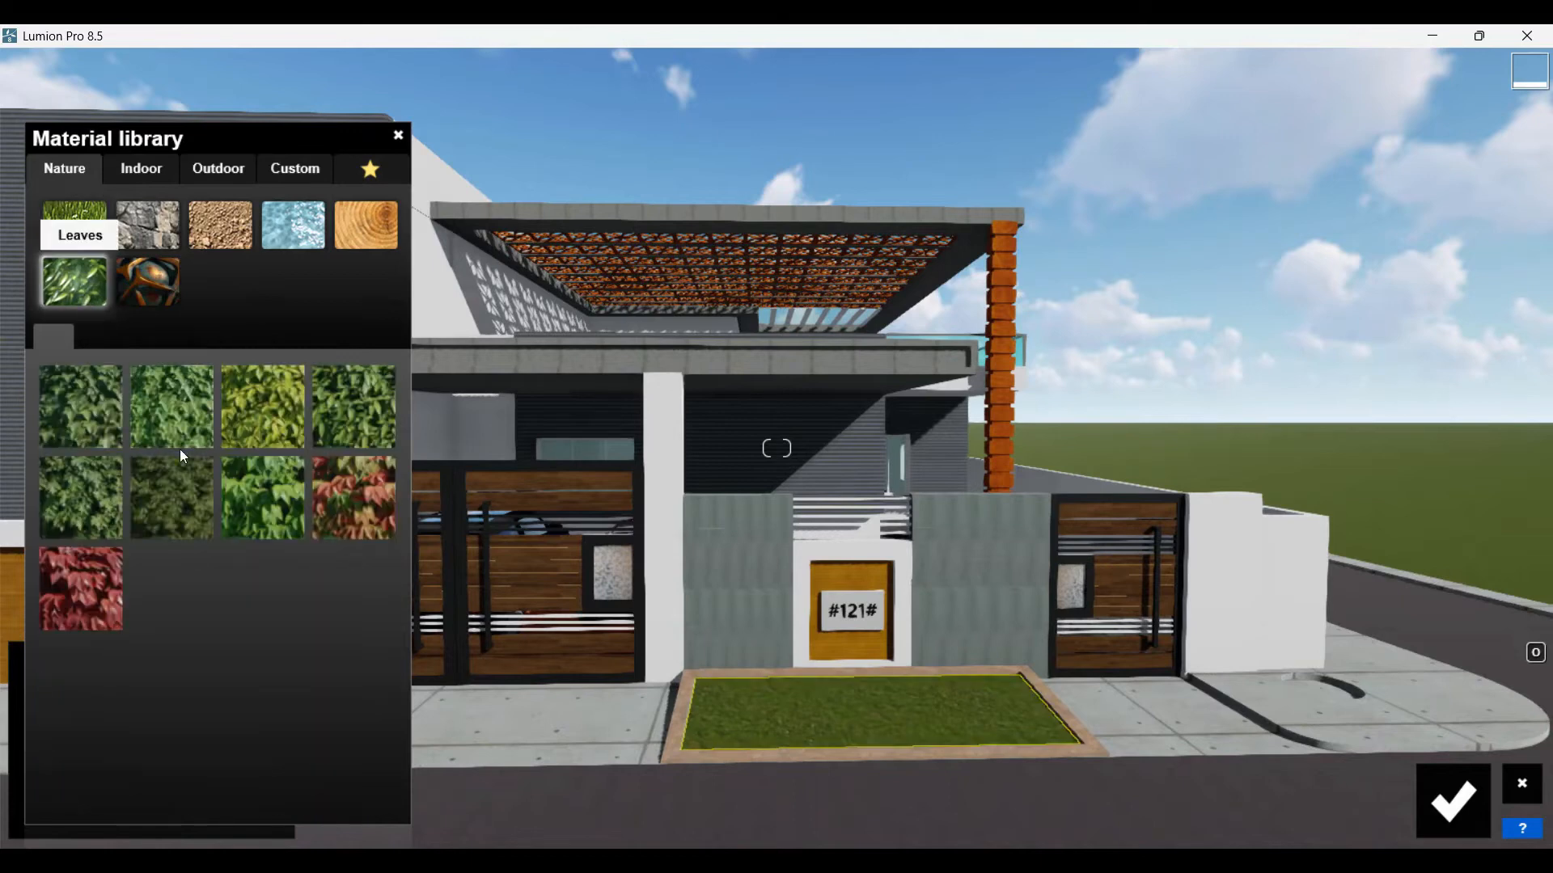
left_click(254, 487)
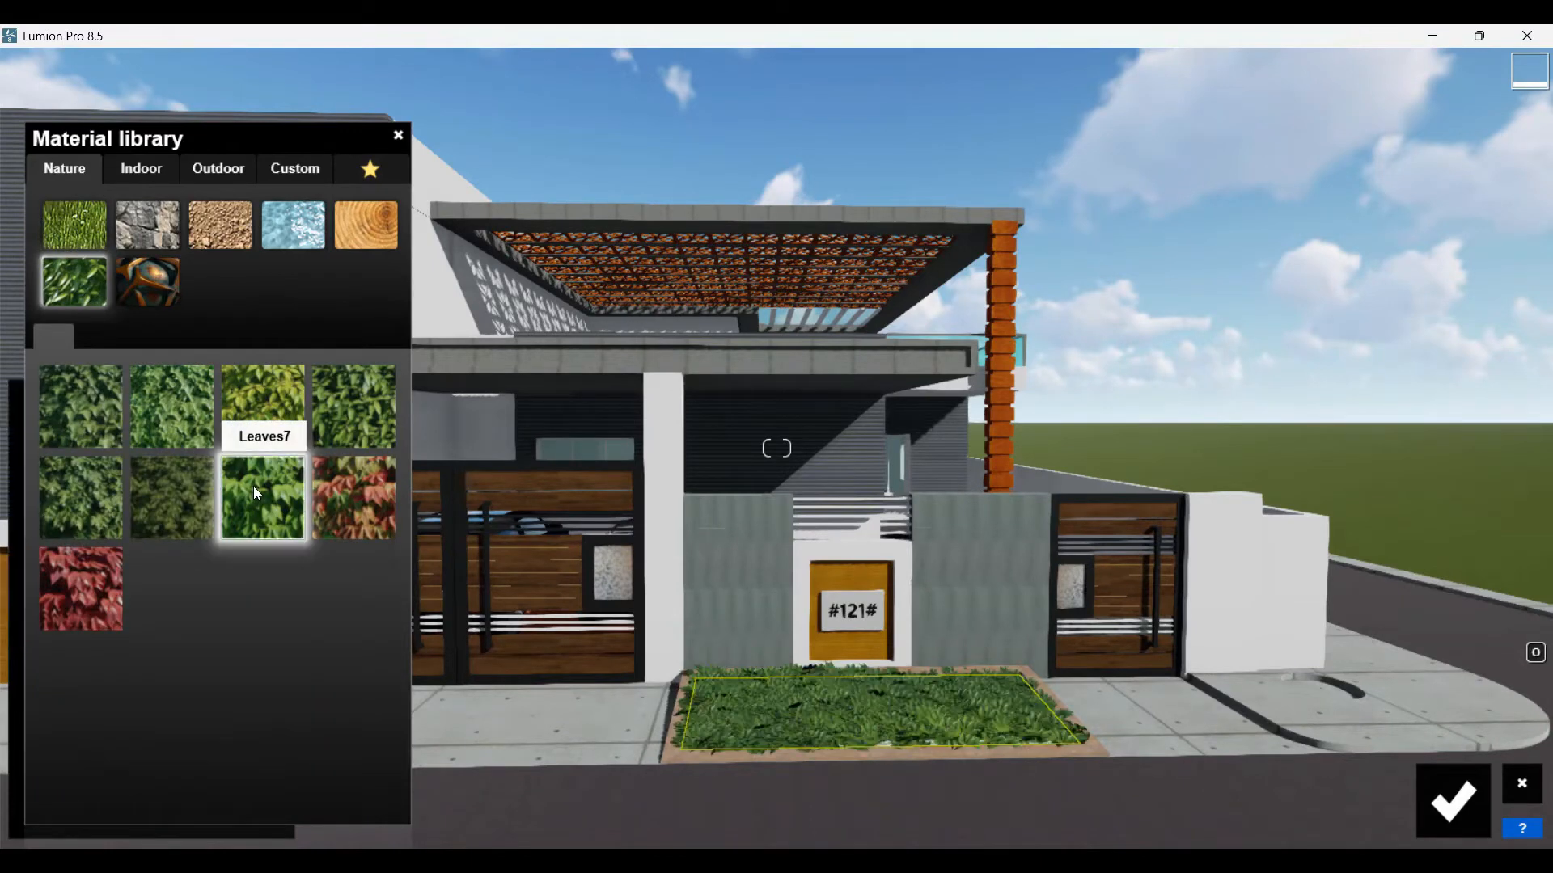
left_click(165, 527)
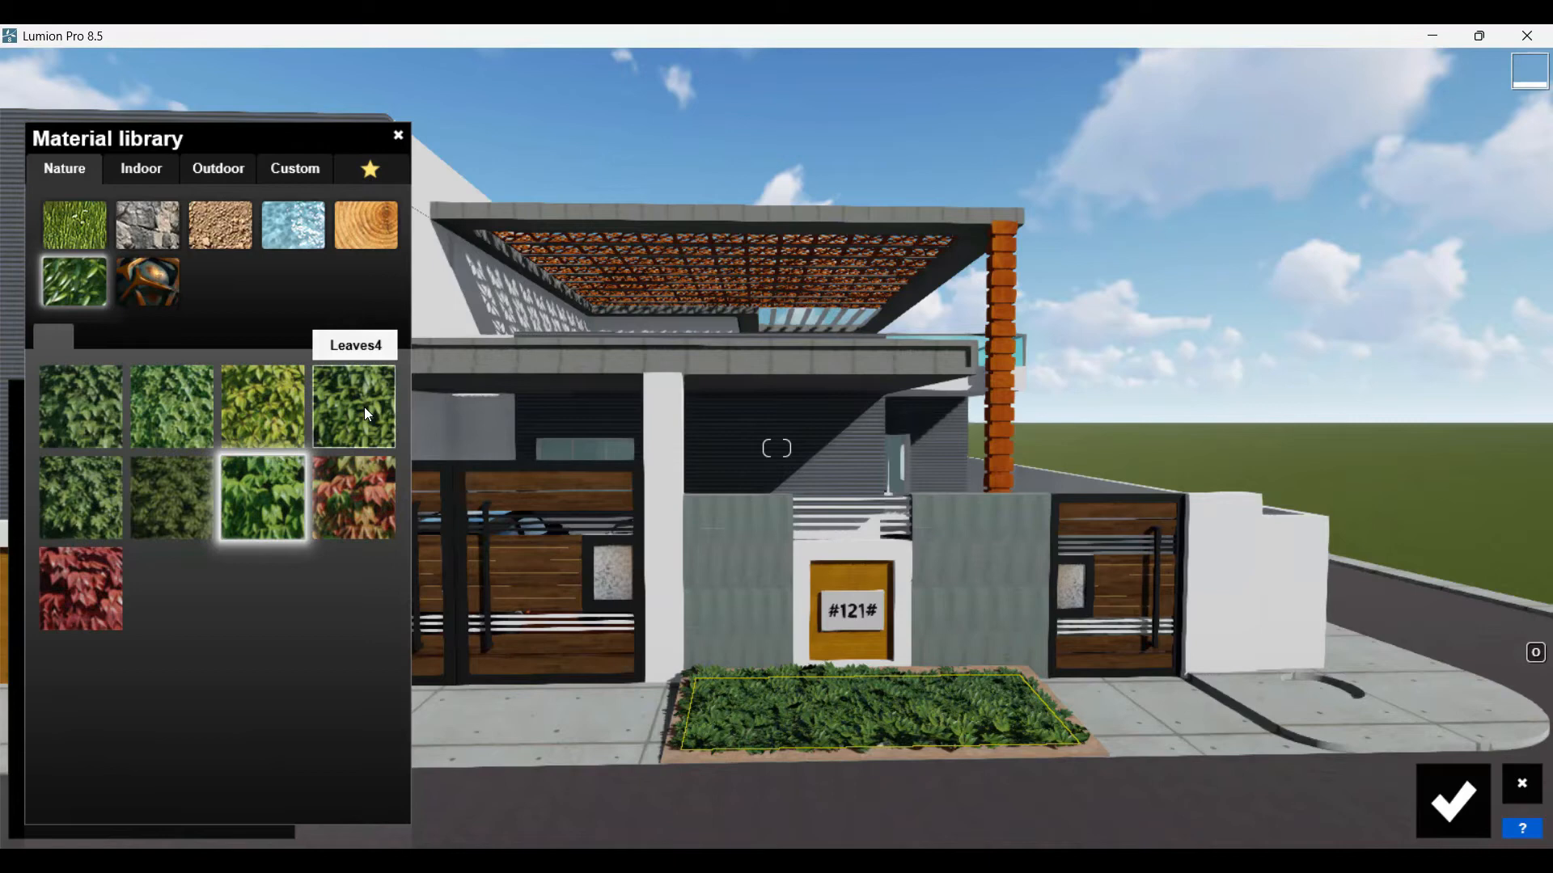
left_click(1454, 802)
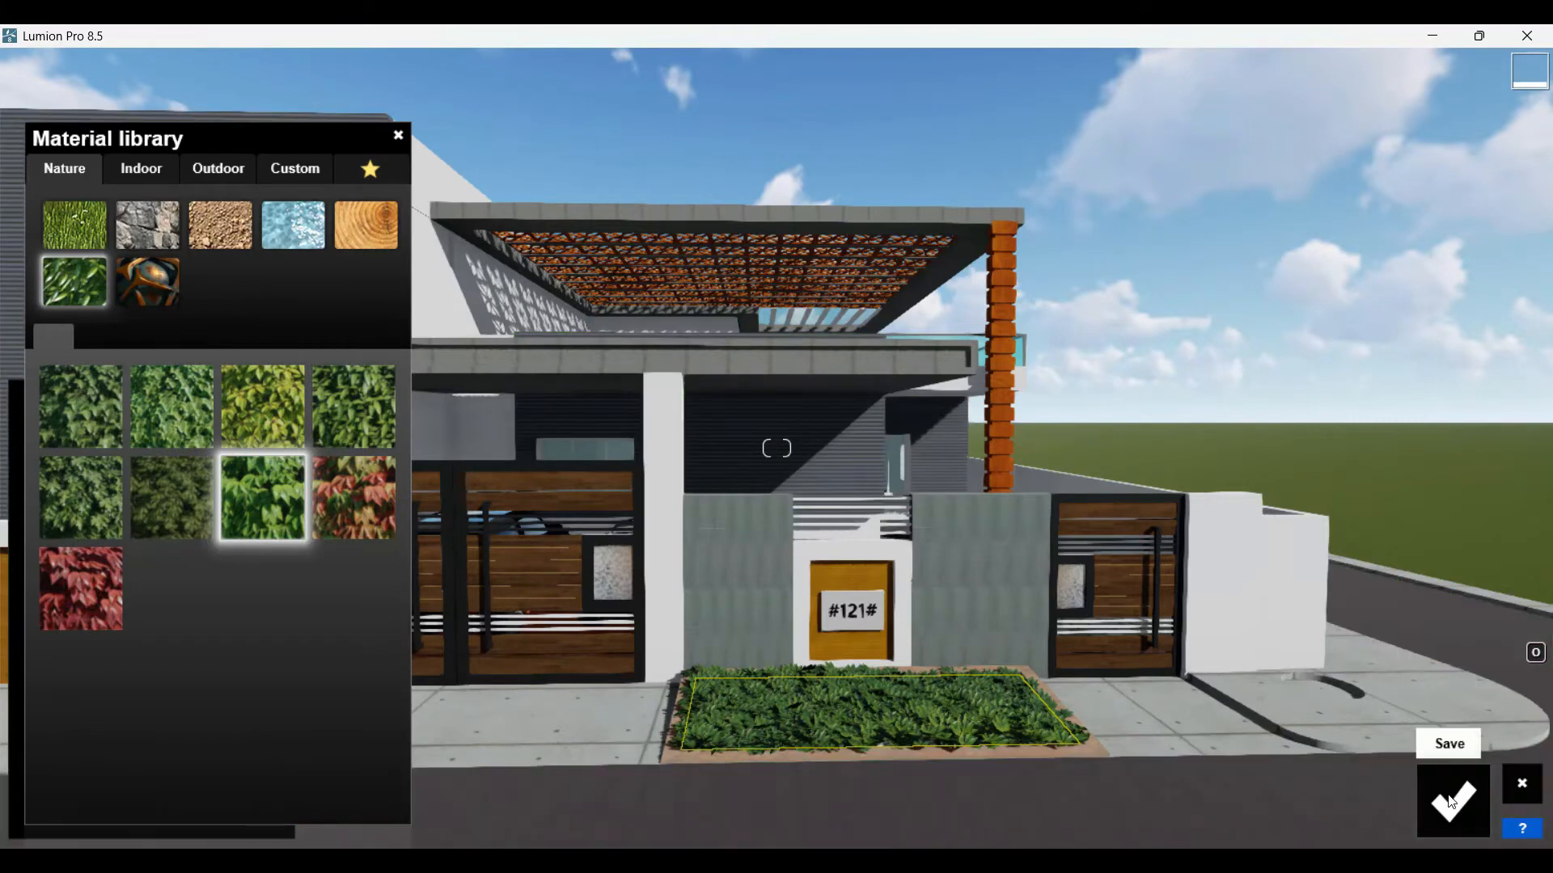
left_click(1454, 802)
- Switch to placing objects and open the Nature Library
mouse_move(13, 685)
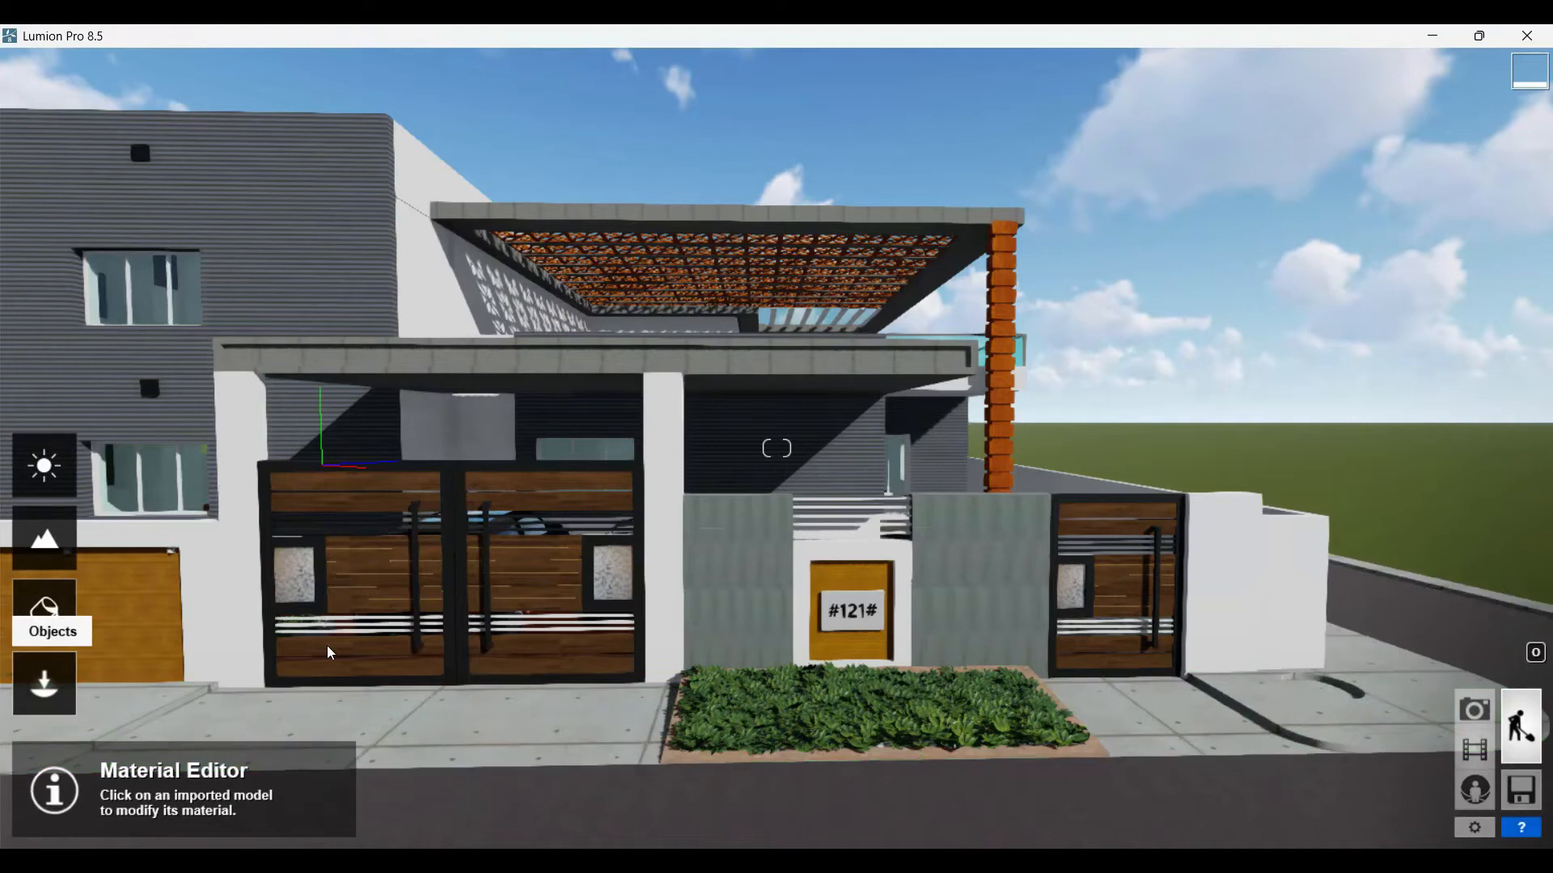
left_click(36, 673)
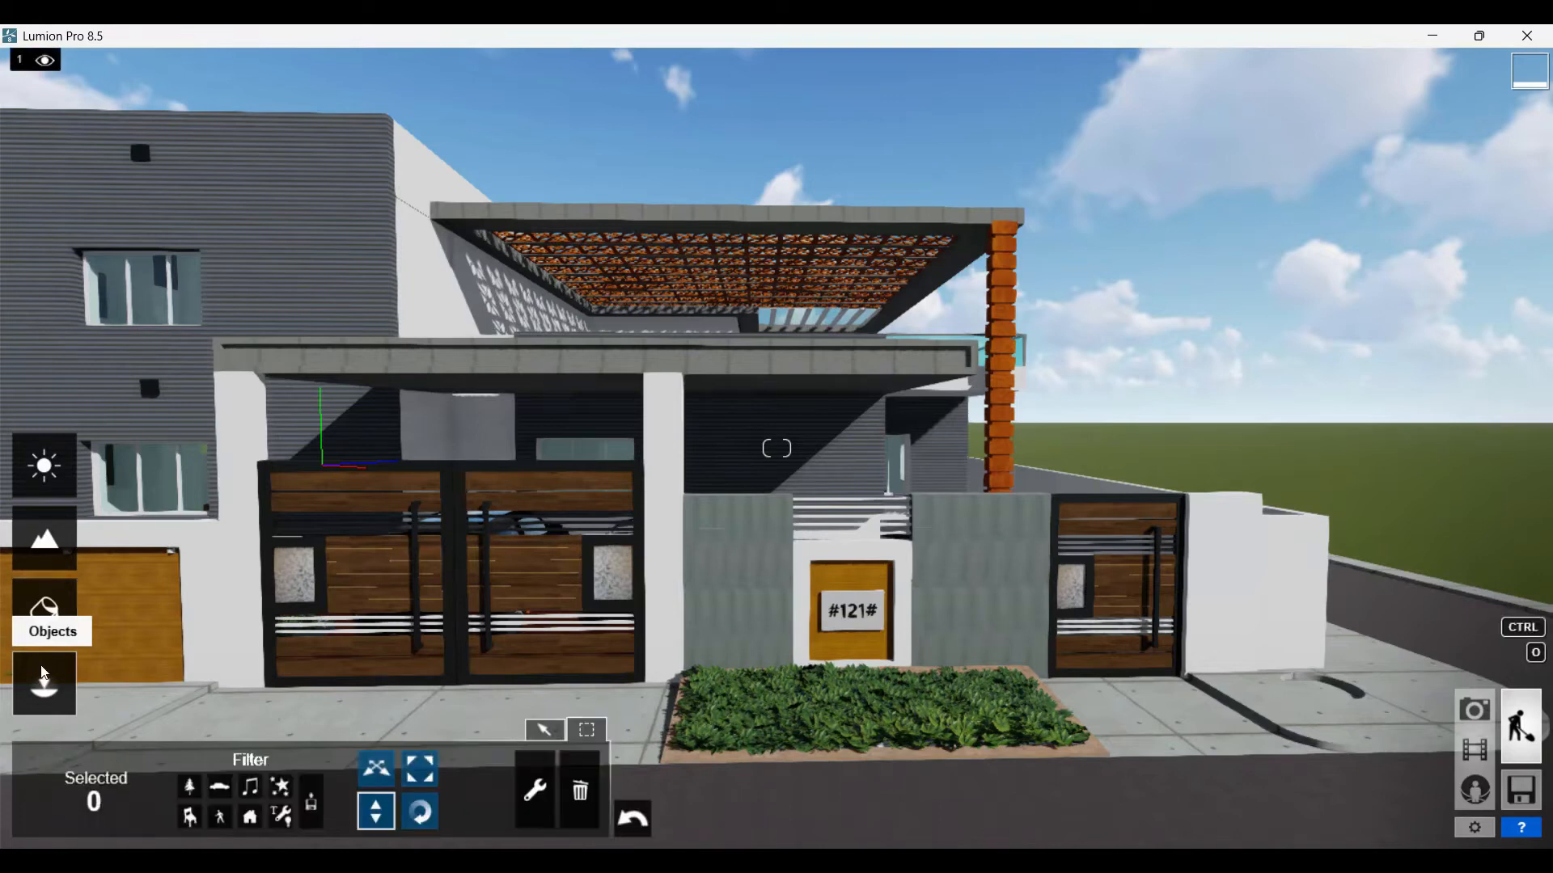
left_click(554, 731)
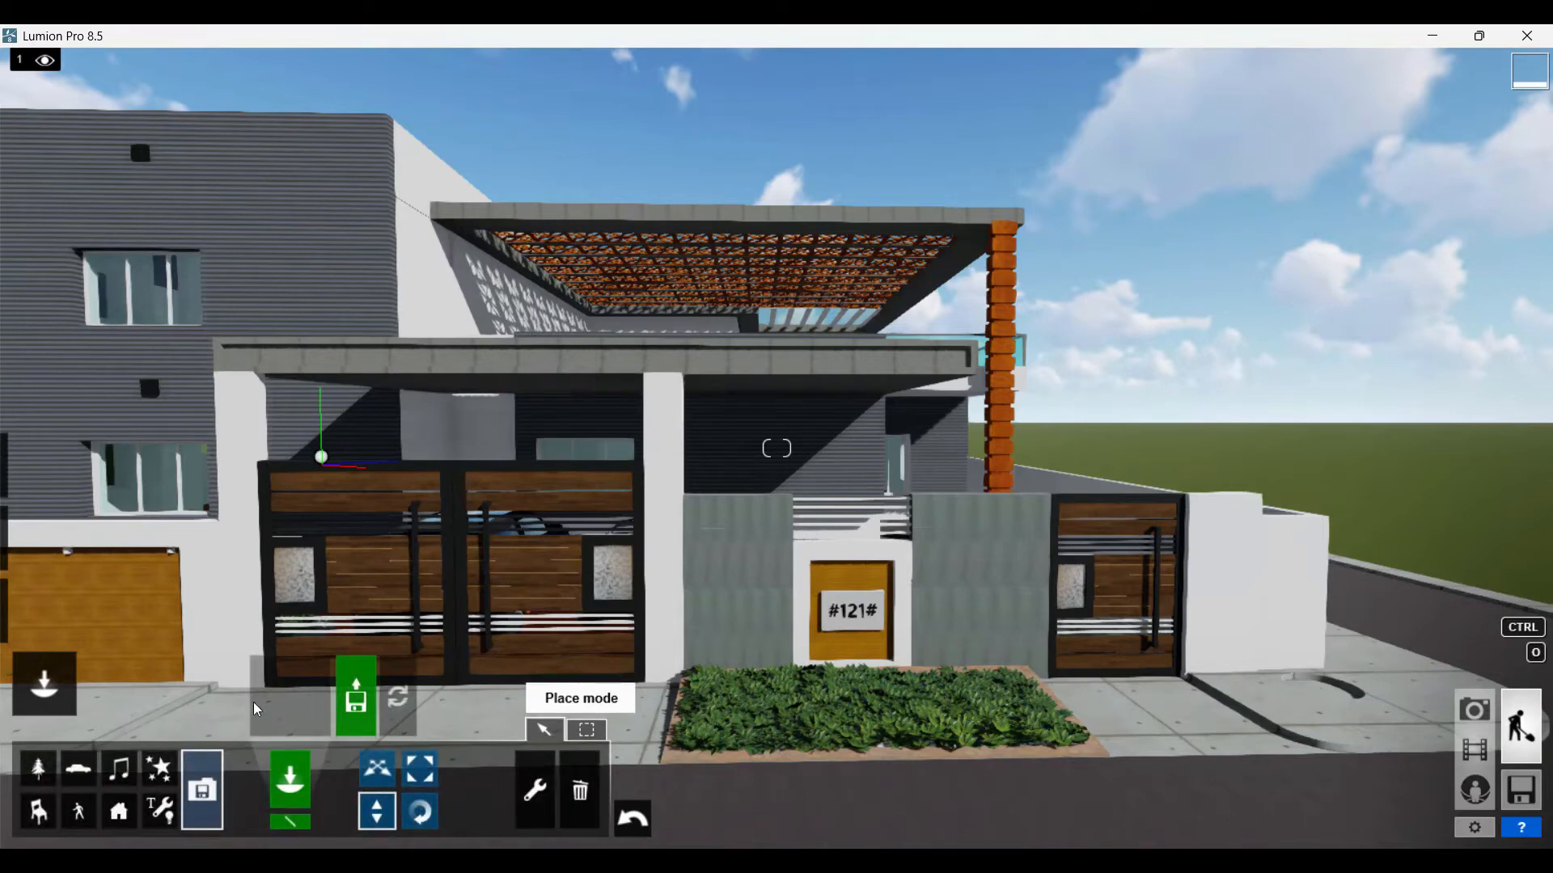
left_click(47, 765)
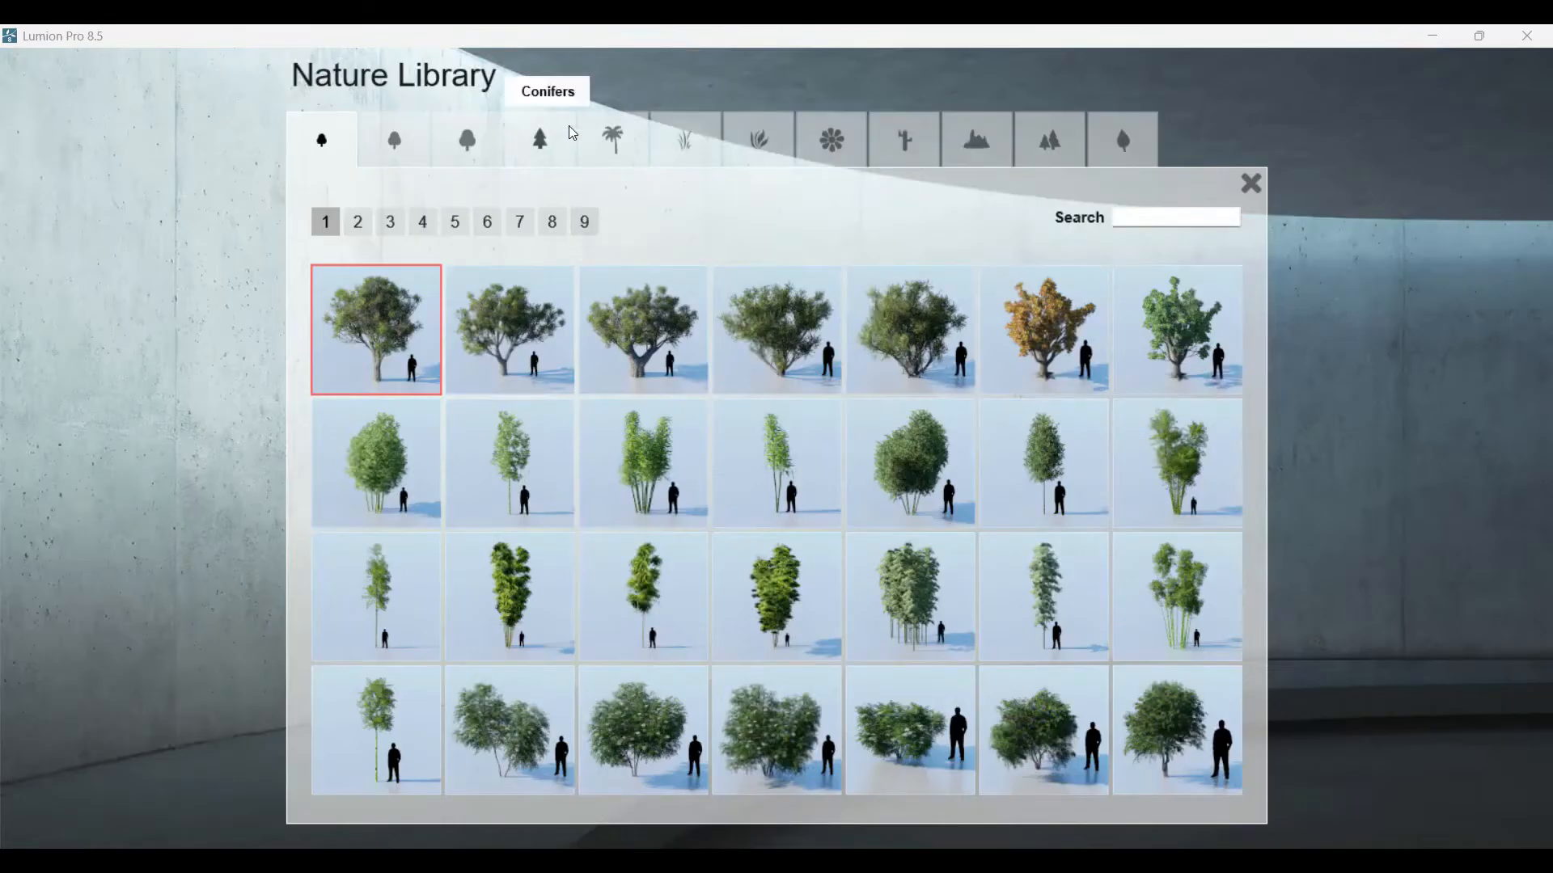
- Examine the palm, flower and grass models across several pages of the Nature Library
left_click(636, 148)
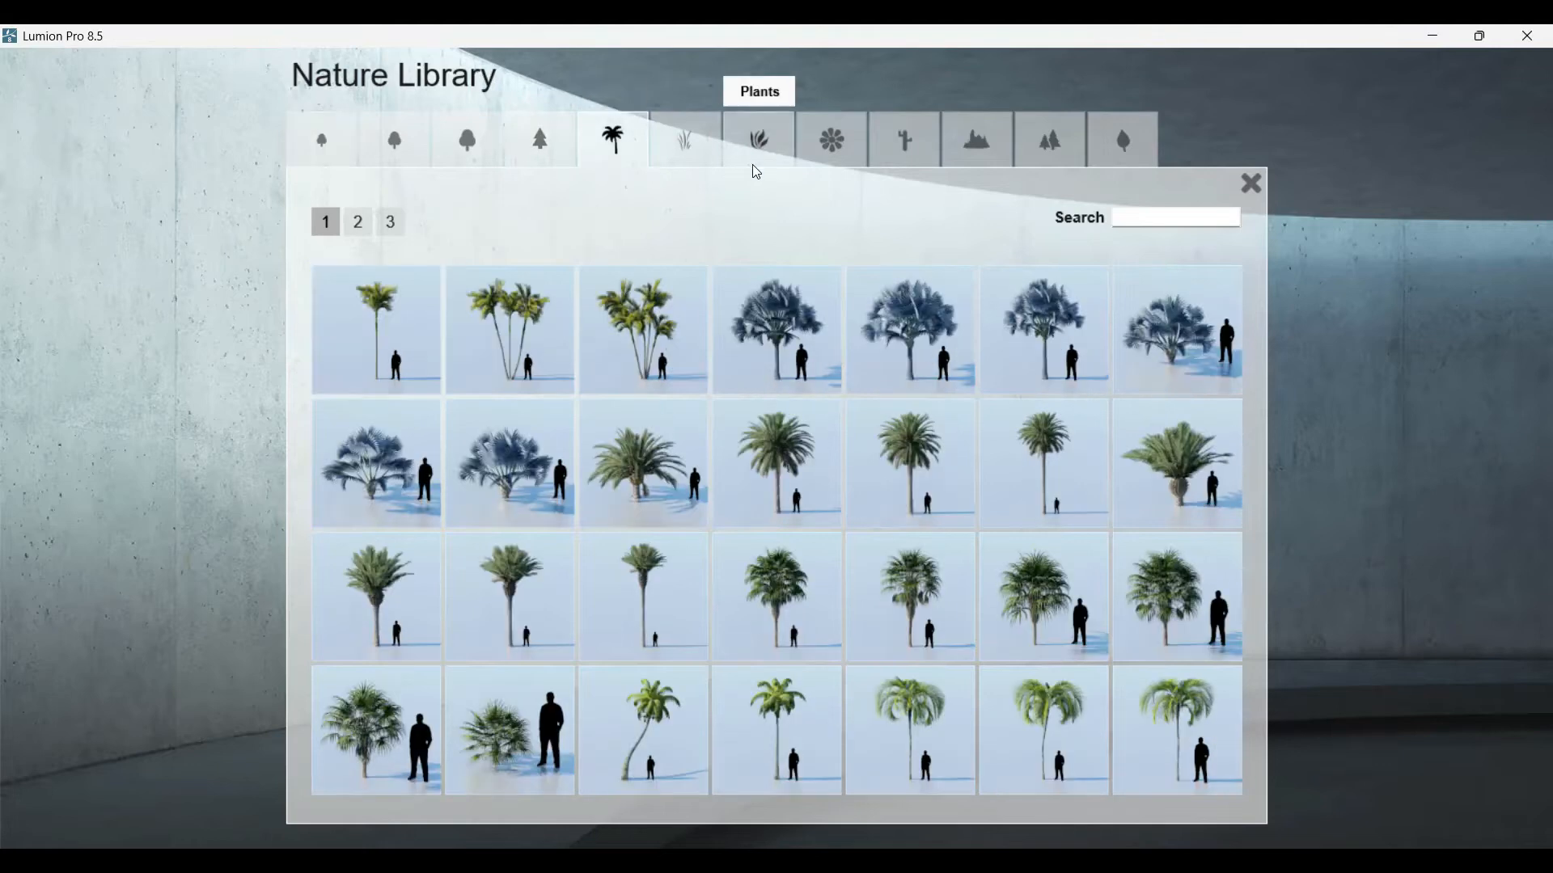
left_click(847, 151)
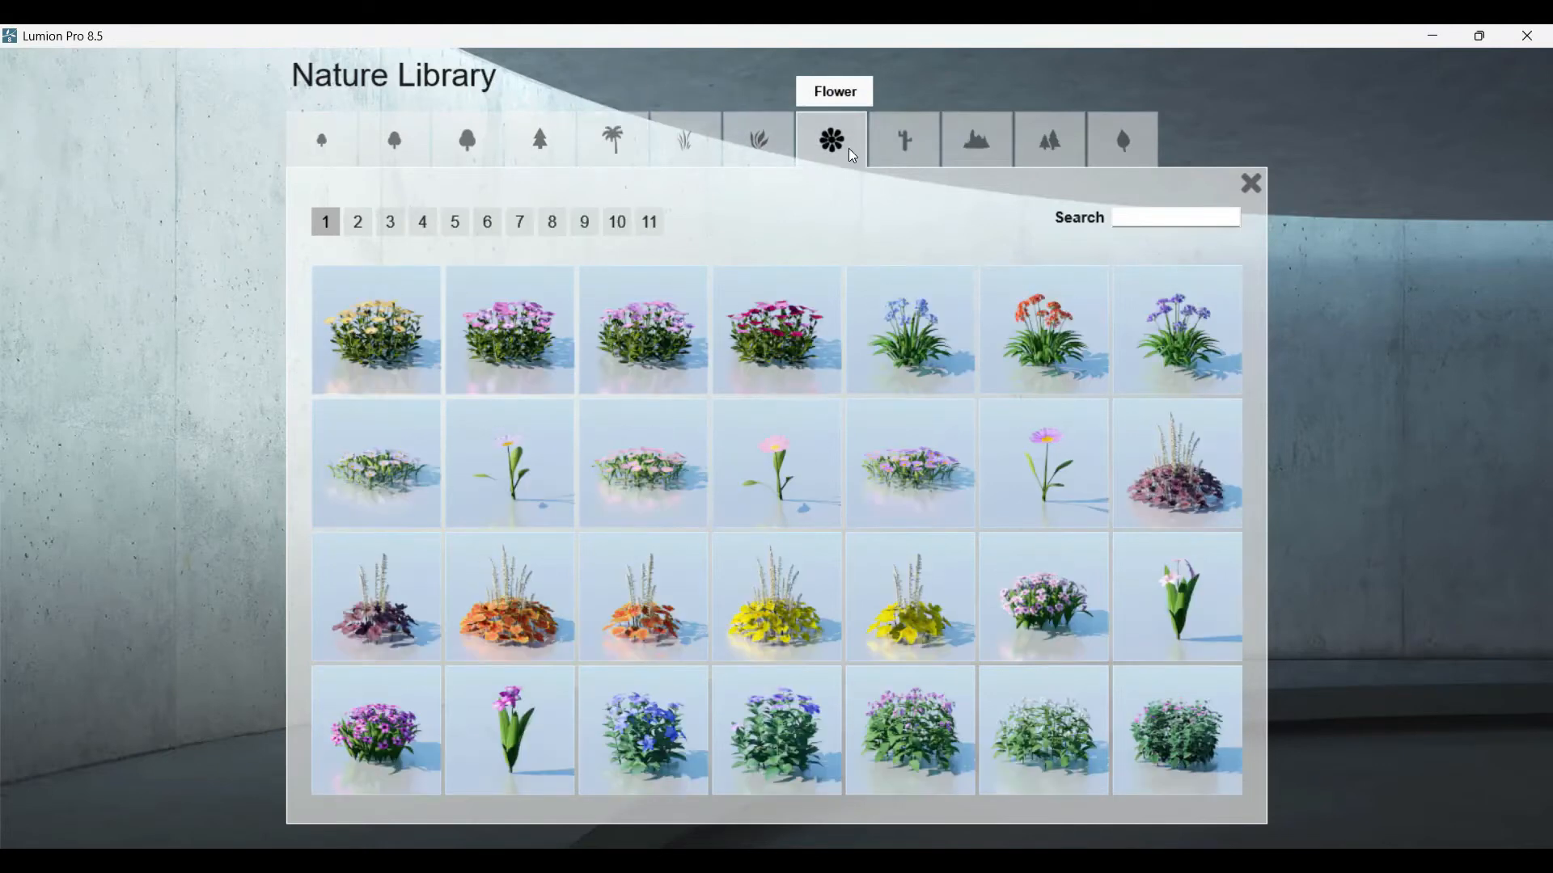
left_click(647, 222)
left_click(617, 221)
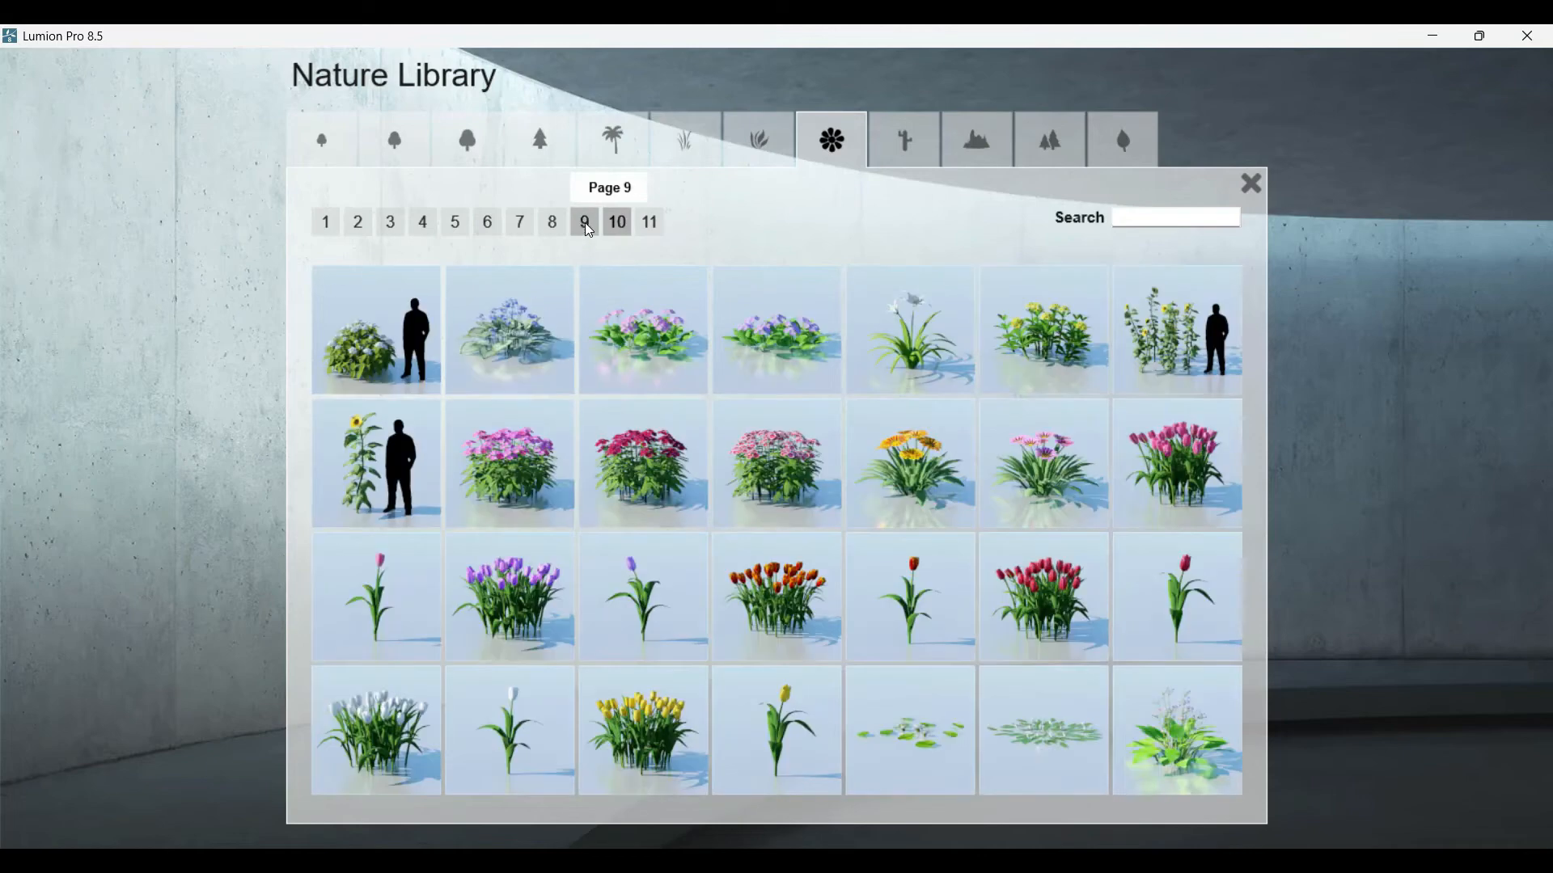
left_click(587, 228)
left_click(553, 226)
left_click(521, 230)
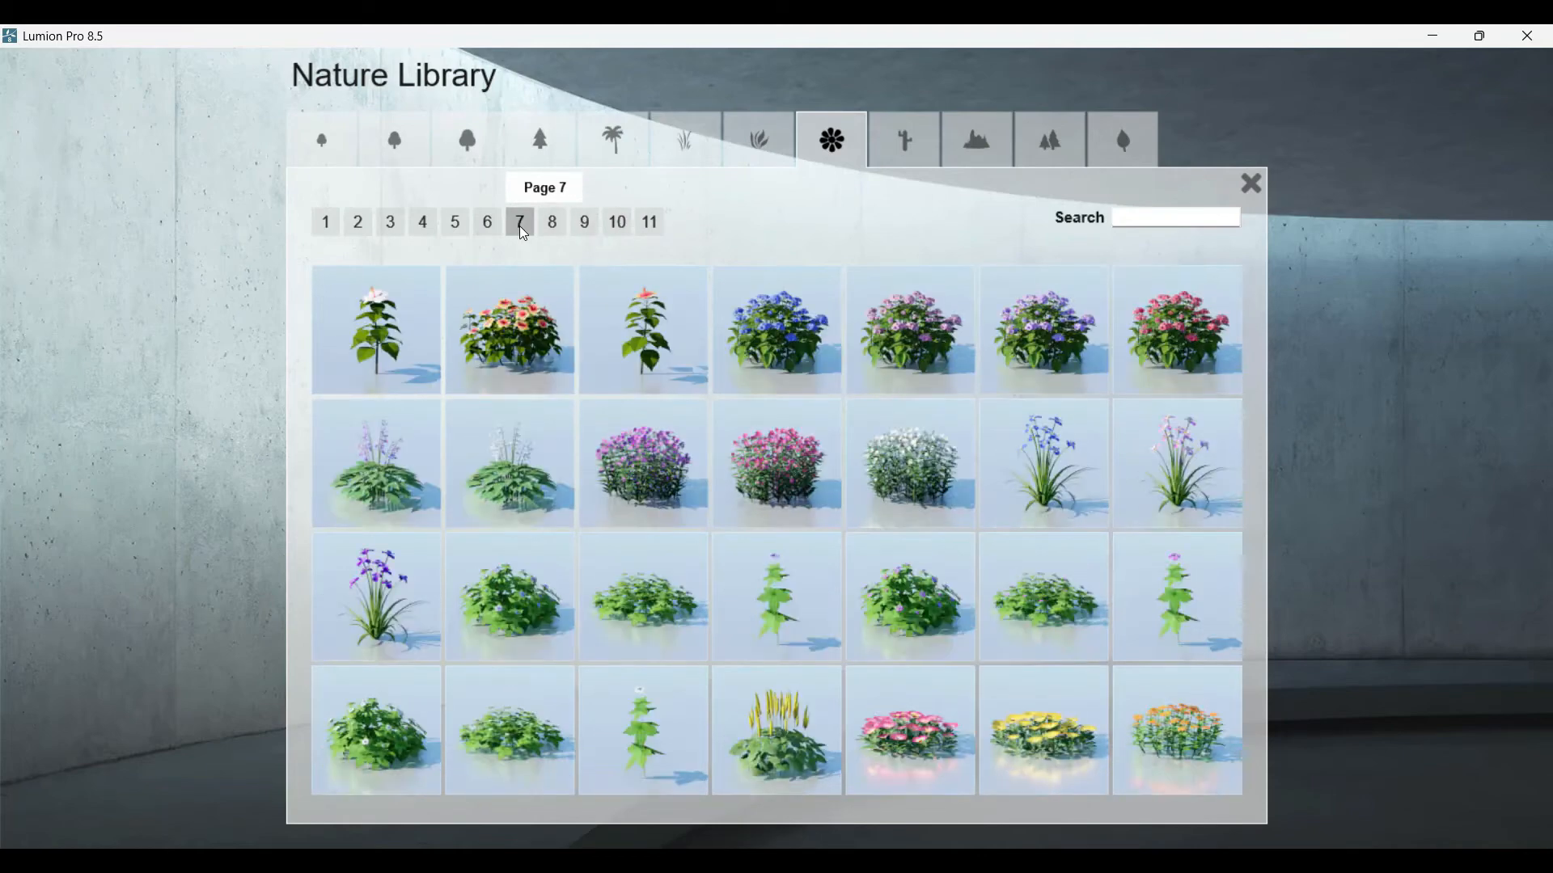
left_click(488, 228)
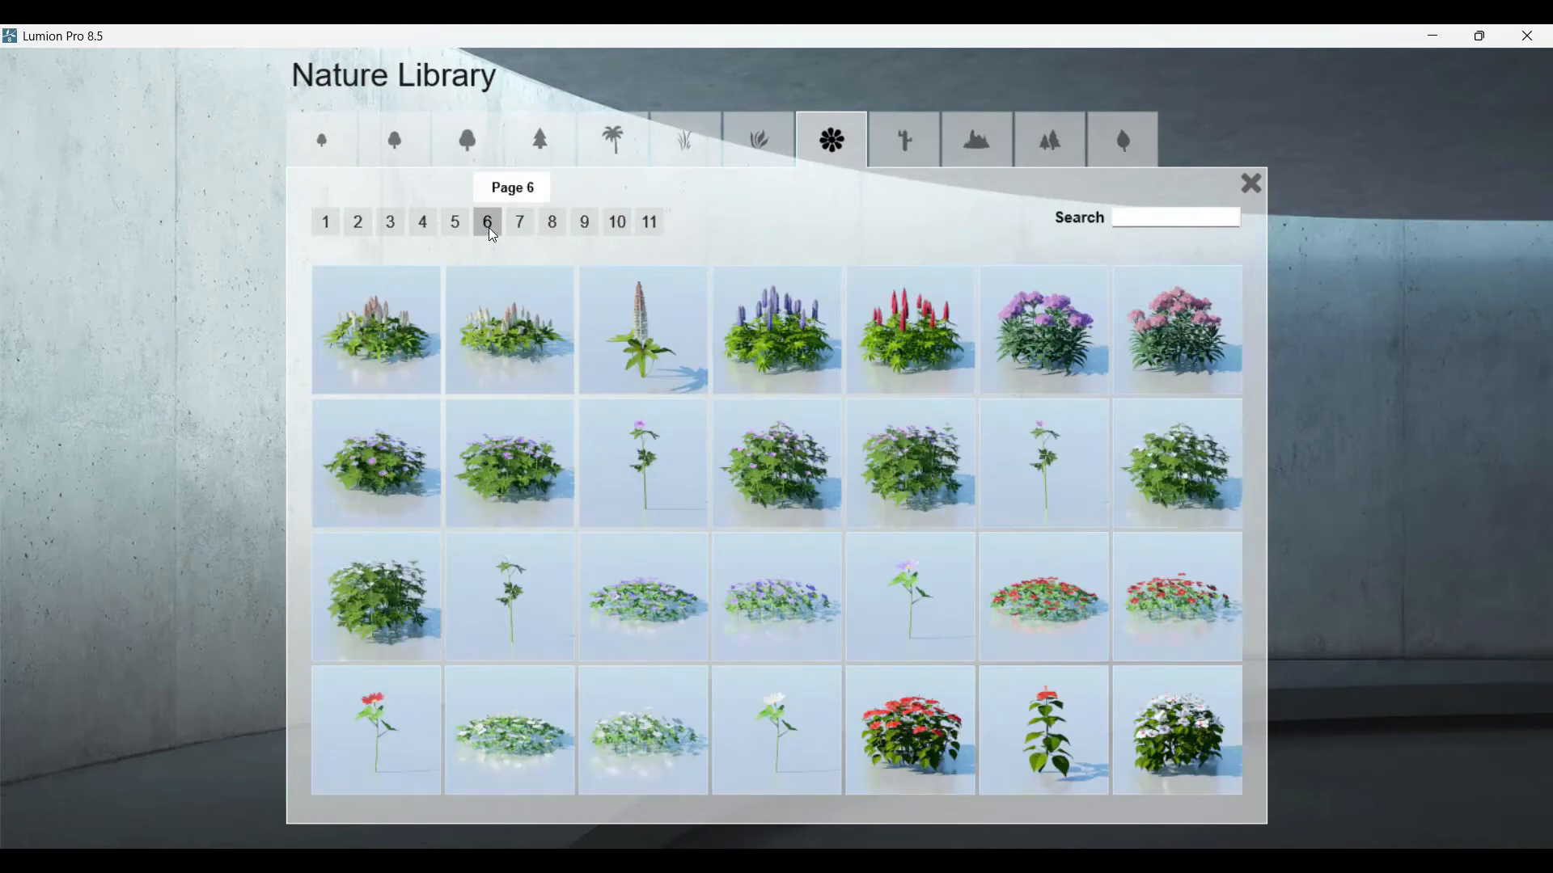
left_click(457, 229)
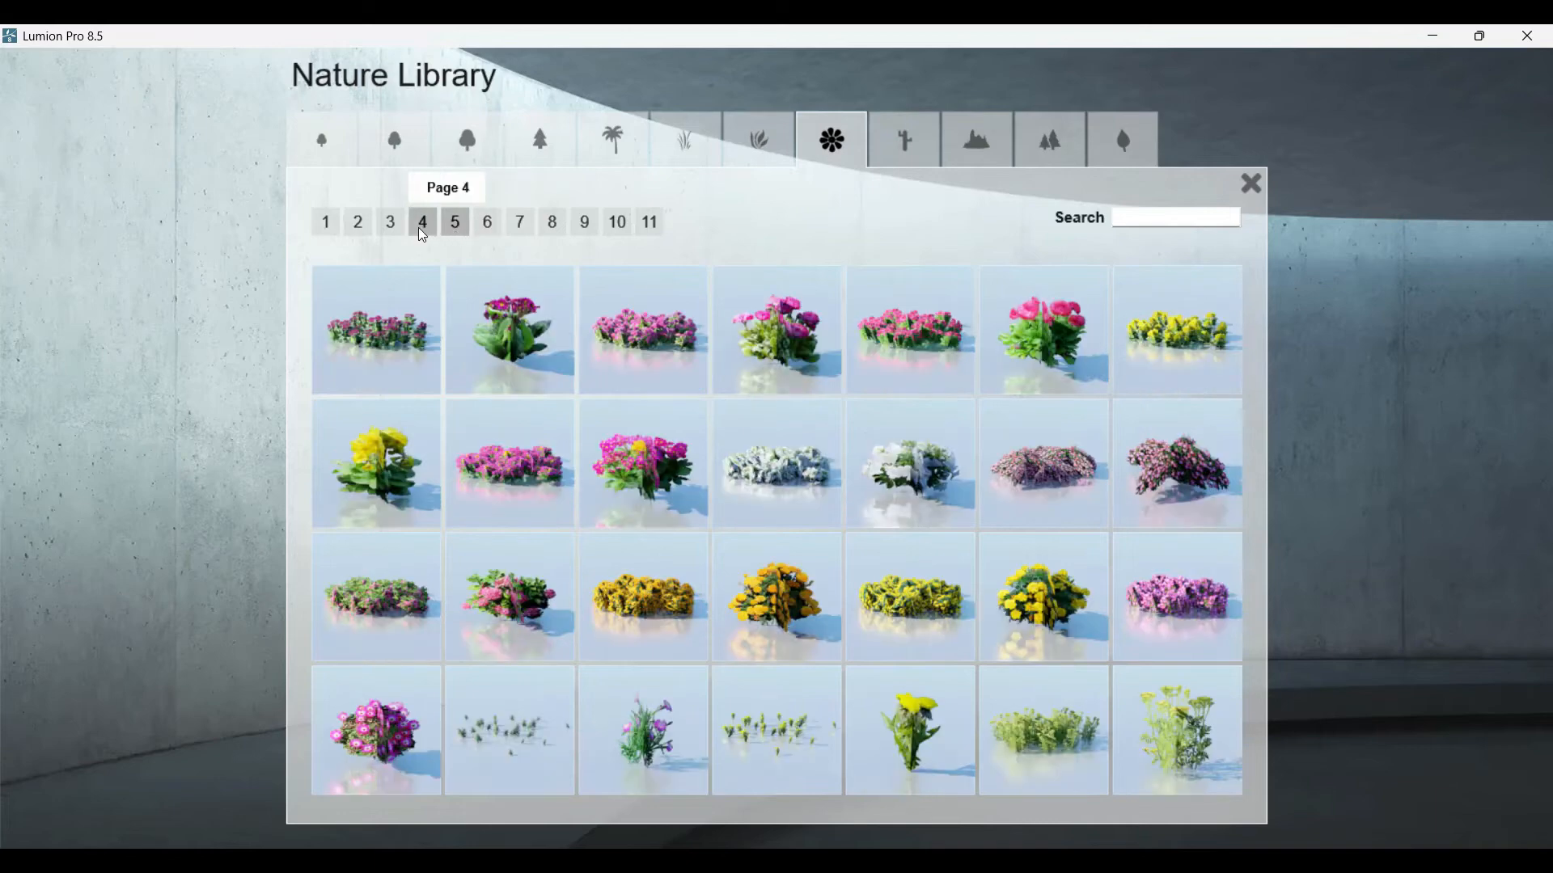
left_click(422, 230)
left_click(686, 139)
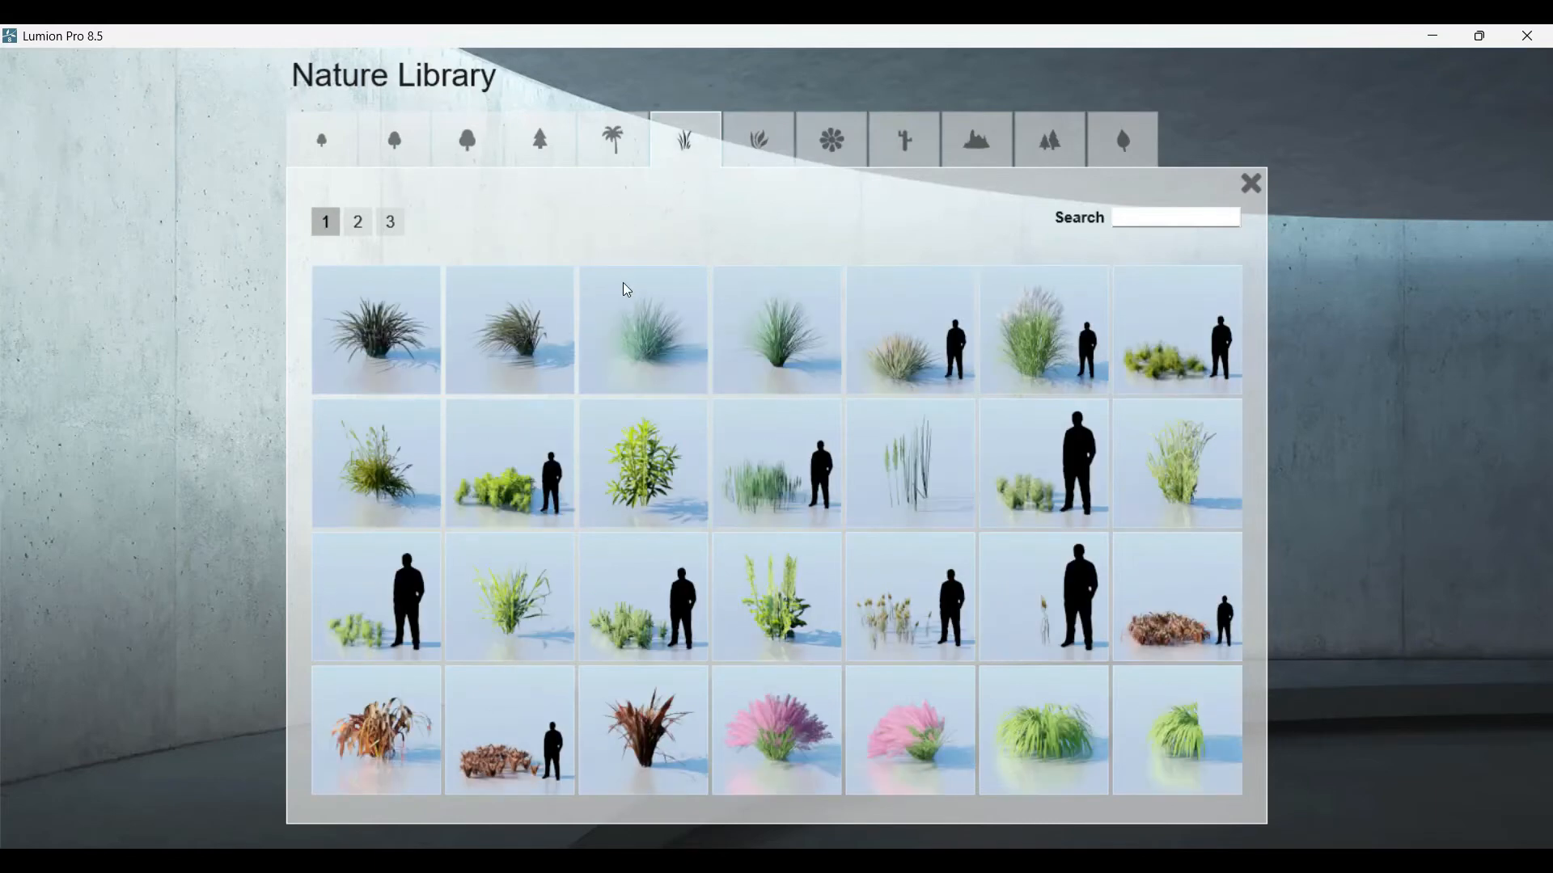
left_click(393, 230)
left_click(356, 223)
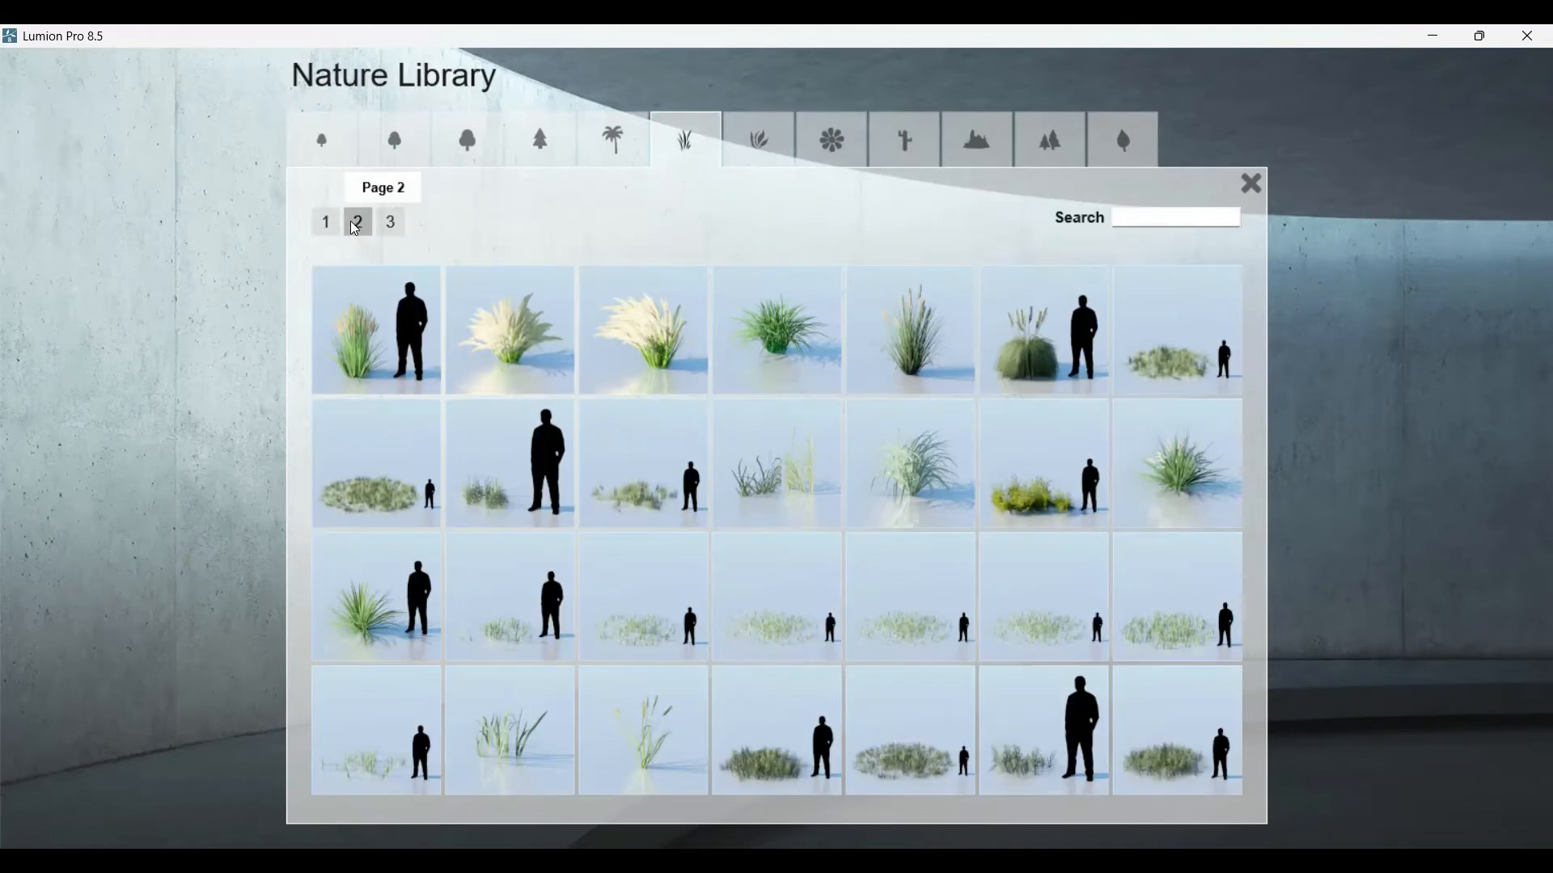
- Choose the round Buxus_004 shrub from the plant models and place it on the sidewalk corner beyond the small gate
left_click(763, 160)
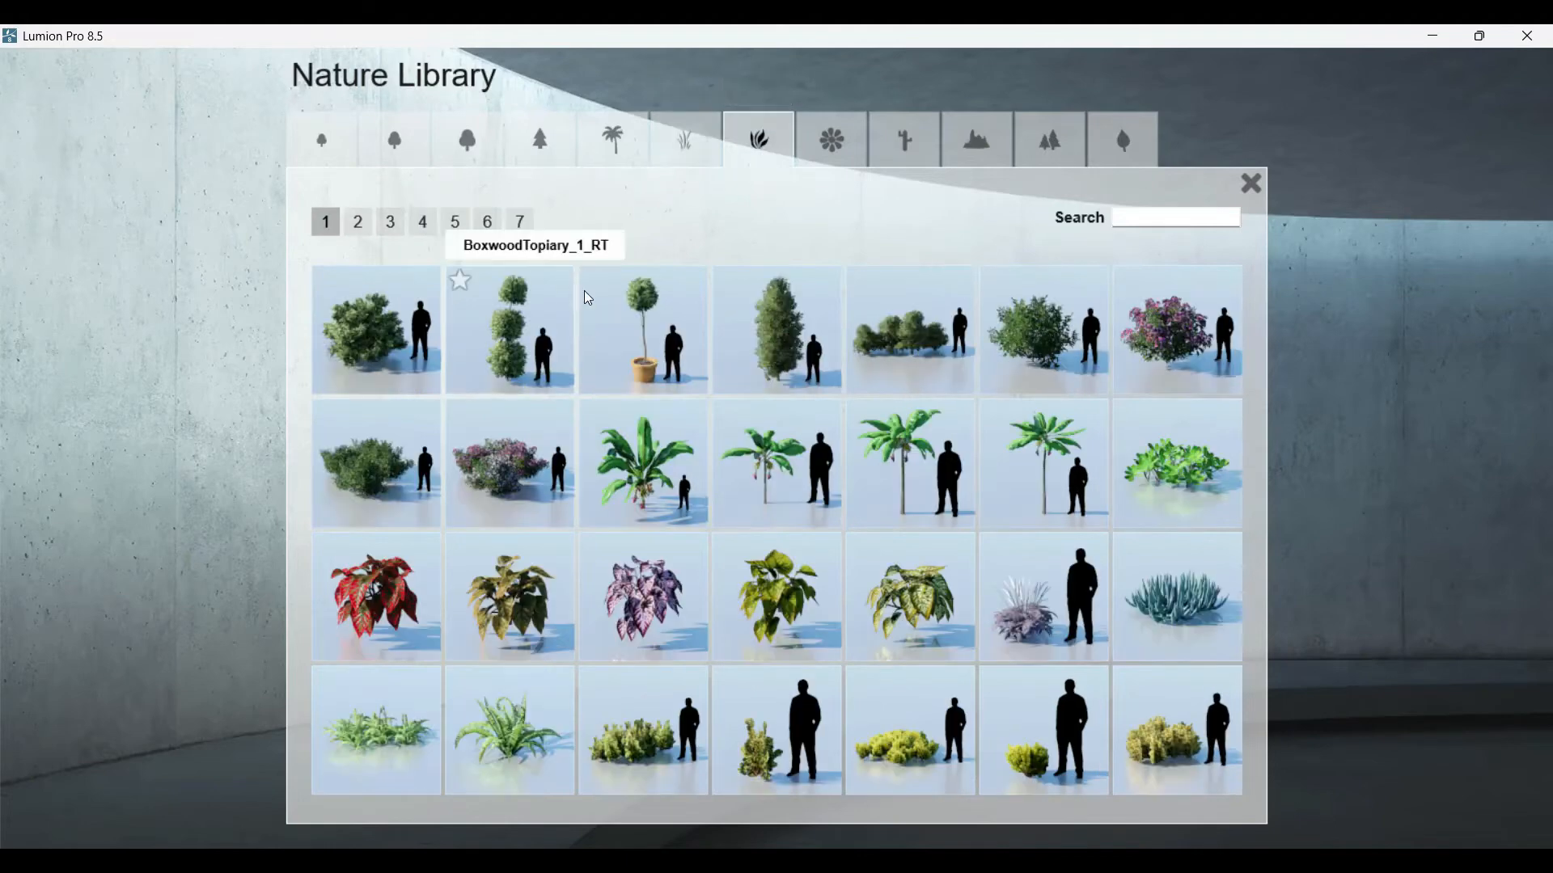
left_click(455, 223)
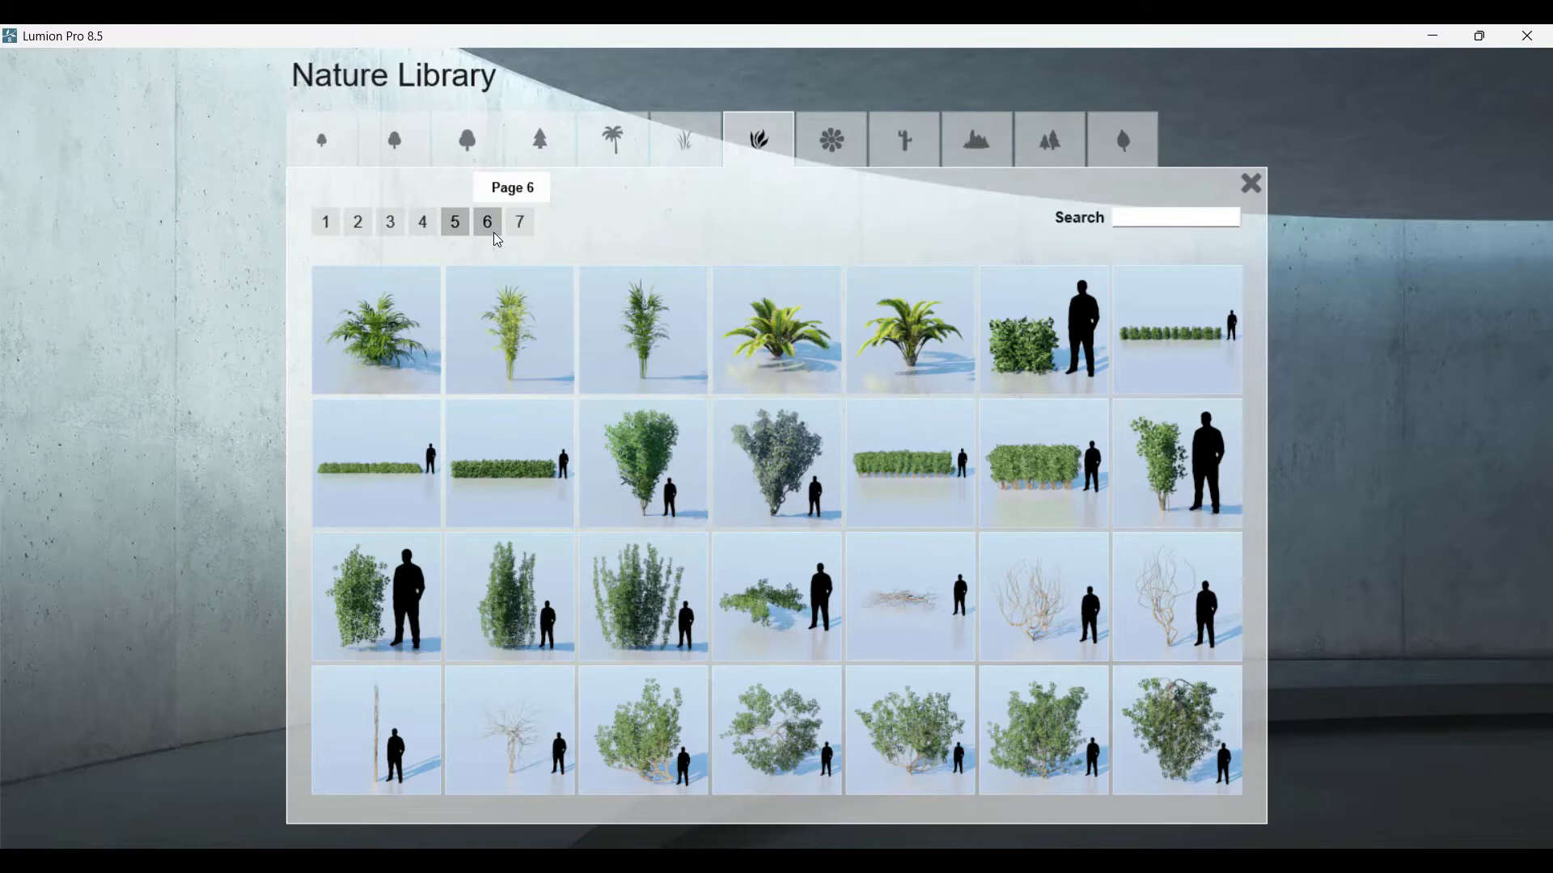
left_click(494, 234)
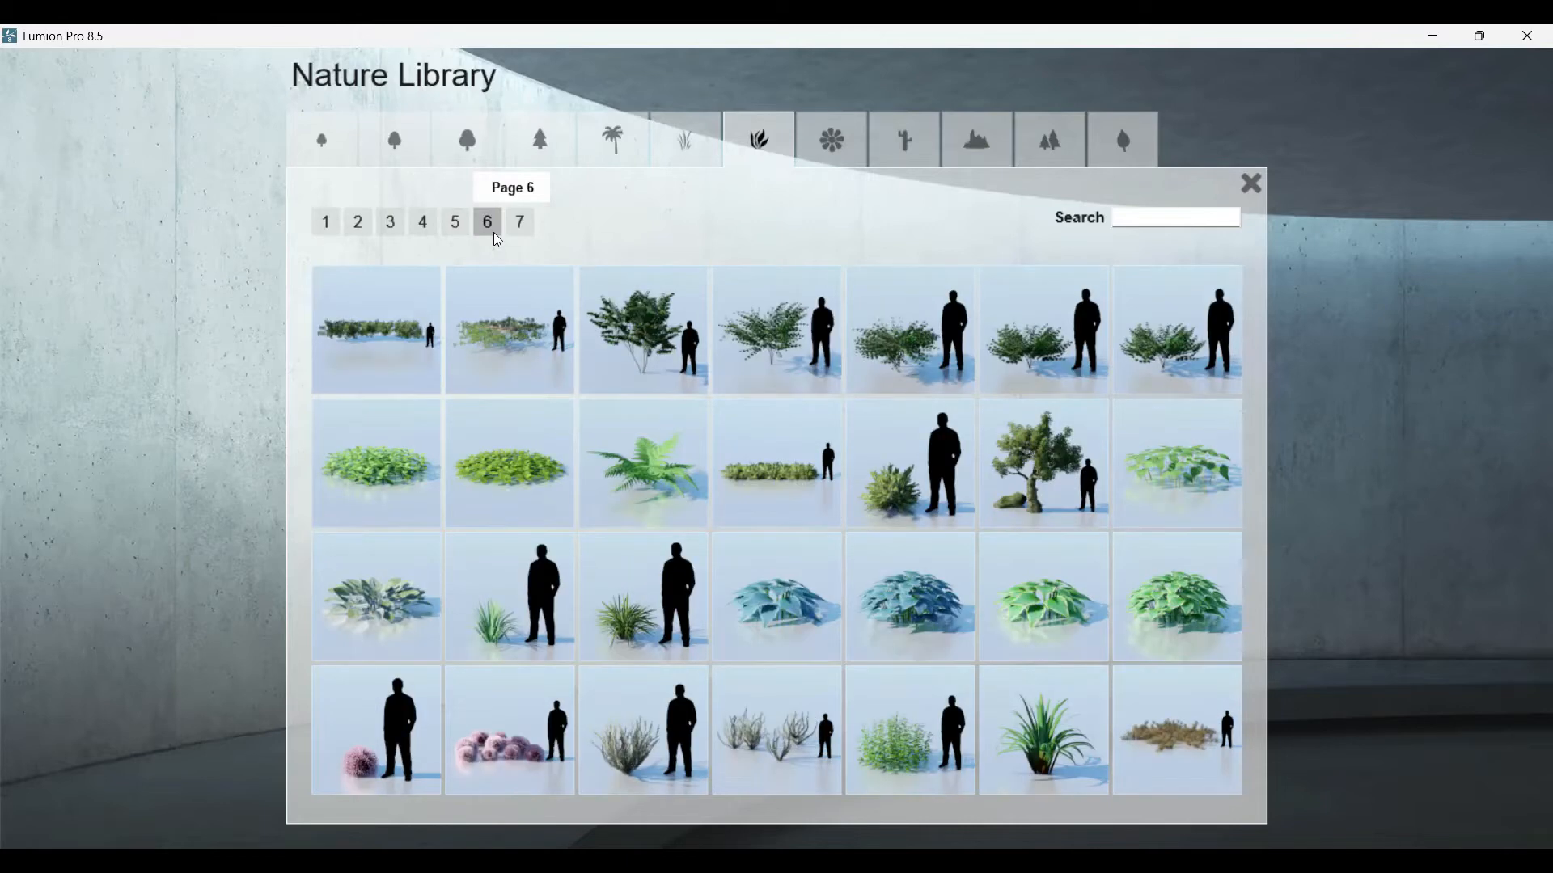
left_click(415, 233)
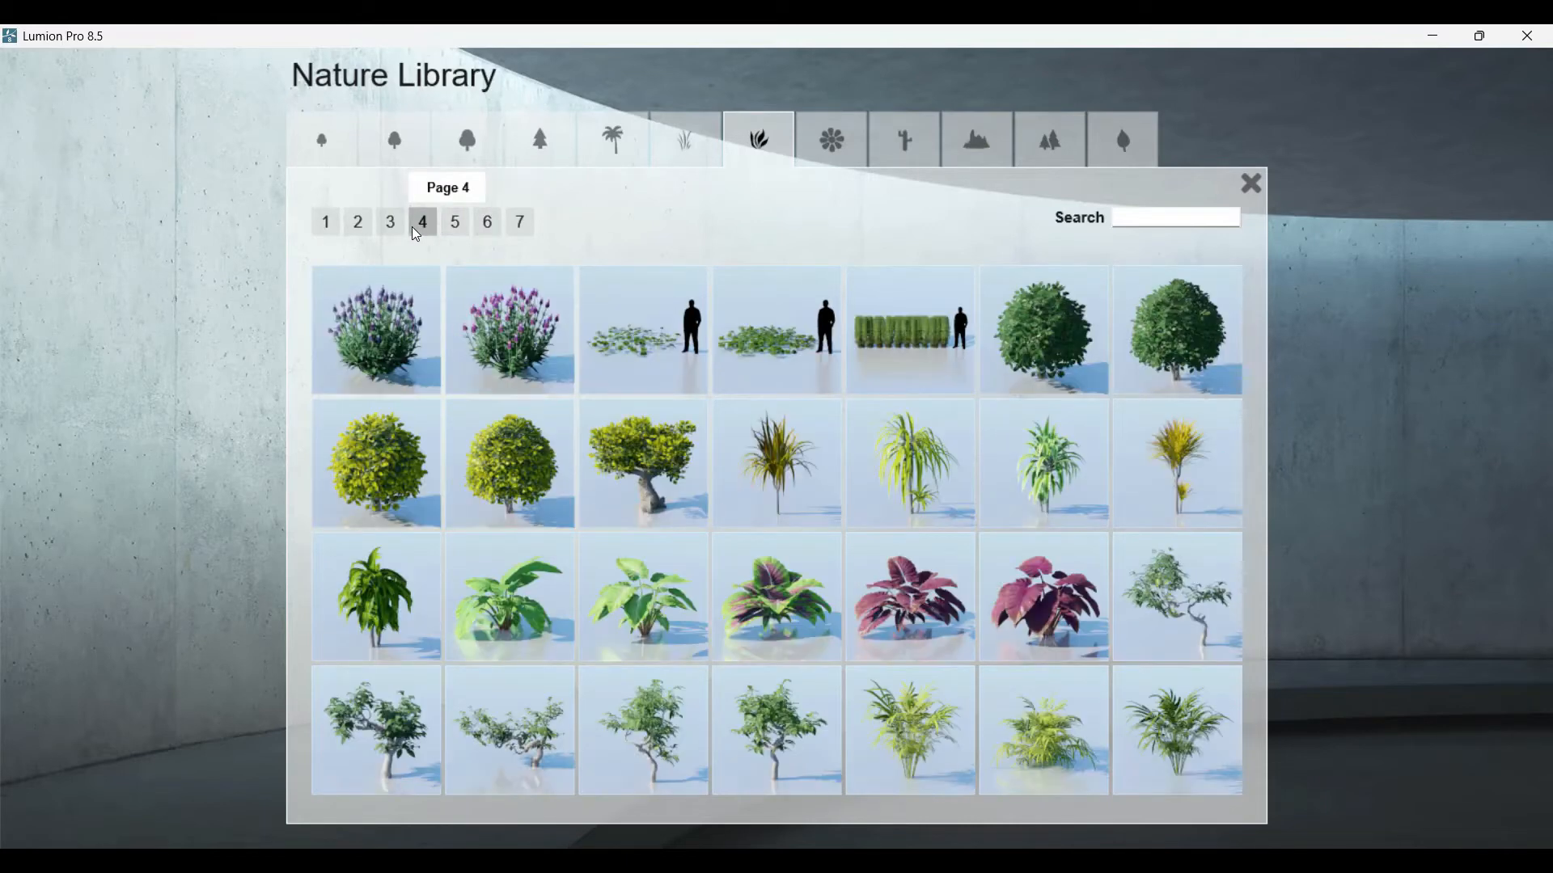
left_click(501, 501)
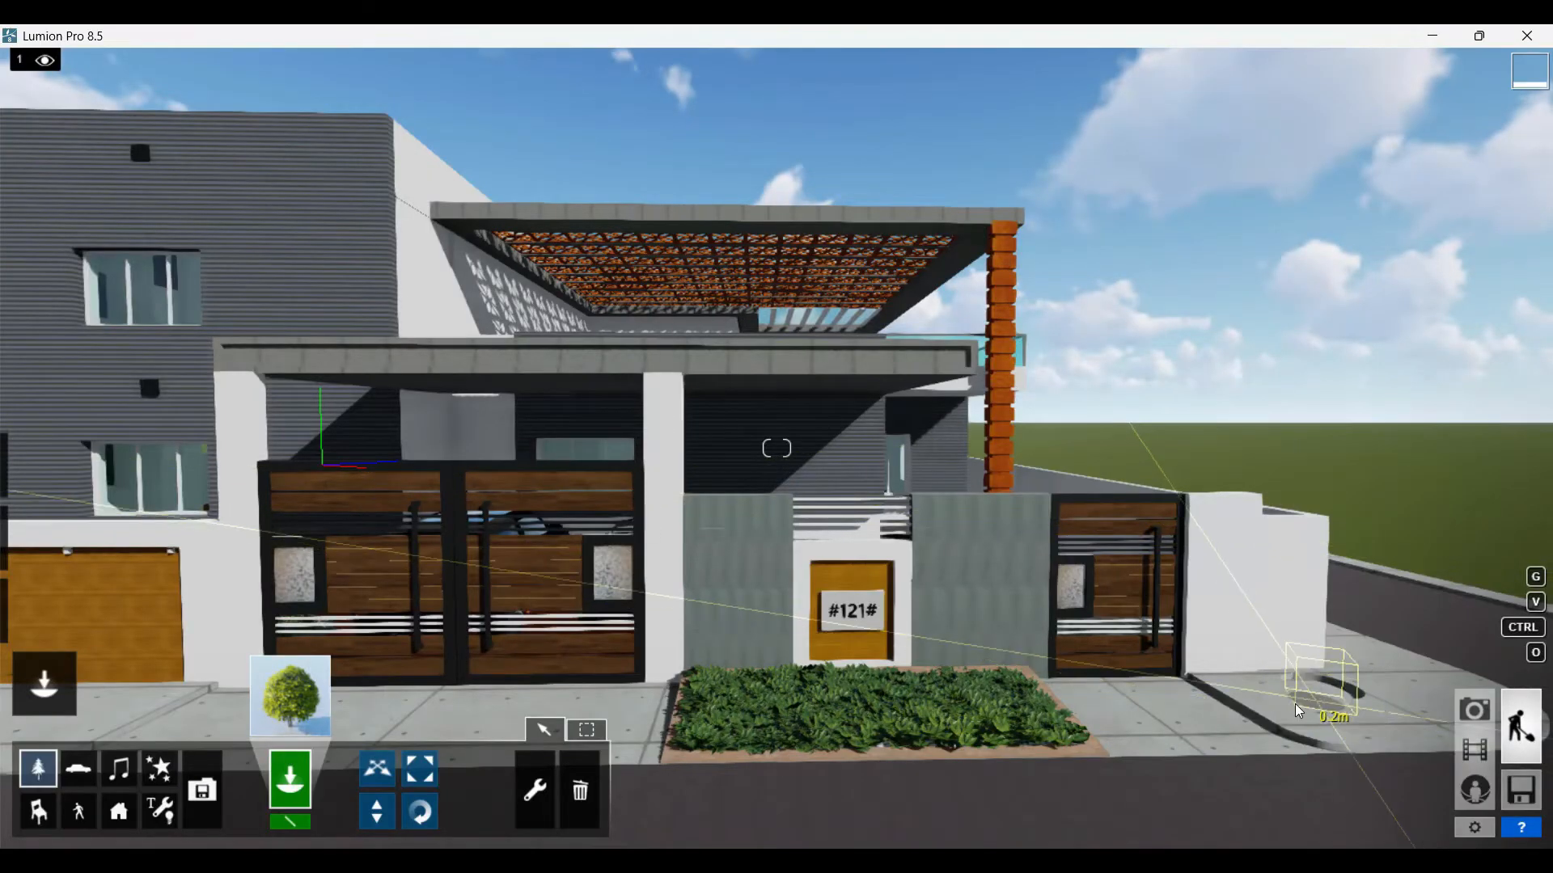
left_click(1297, 711)
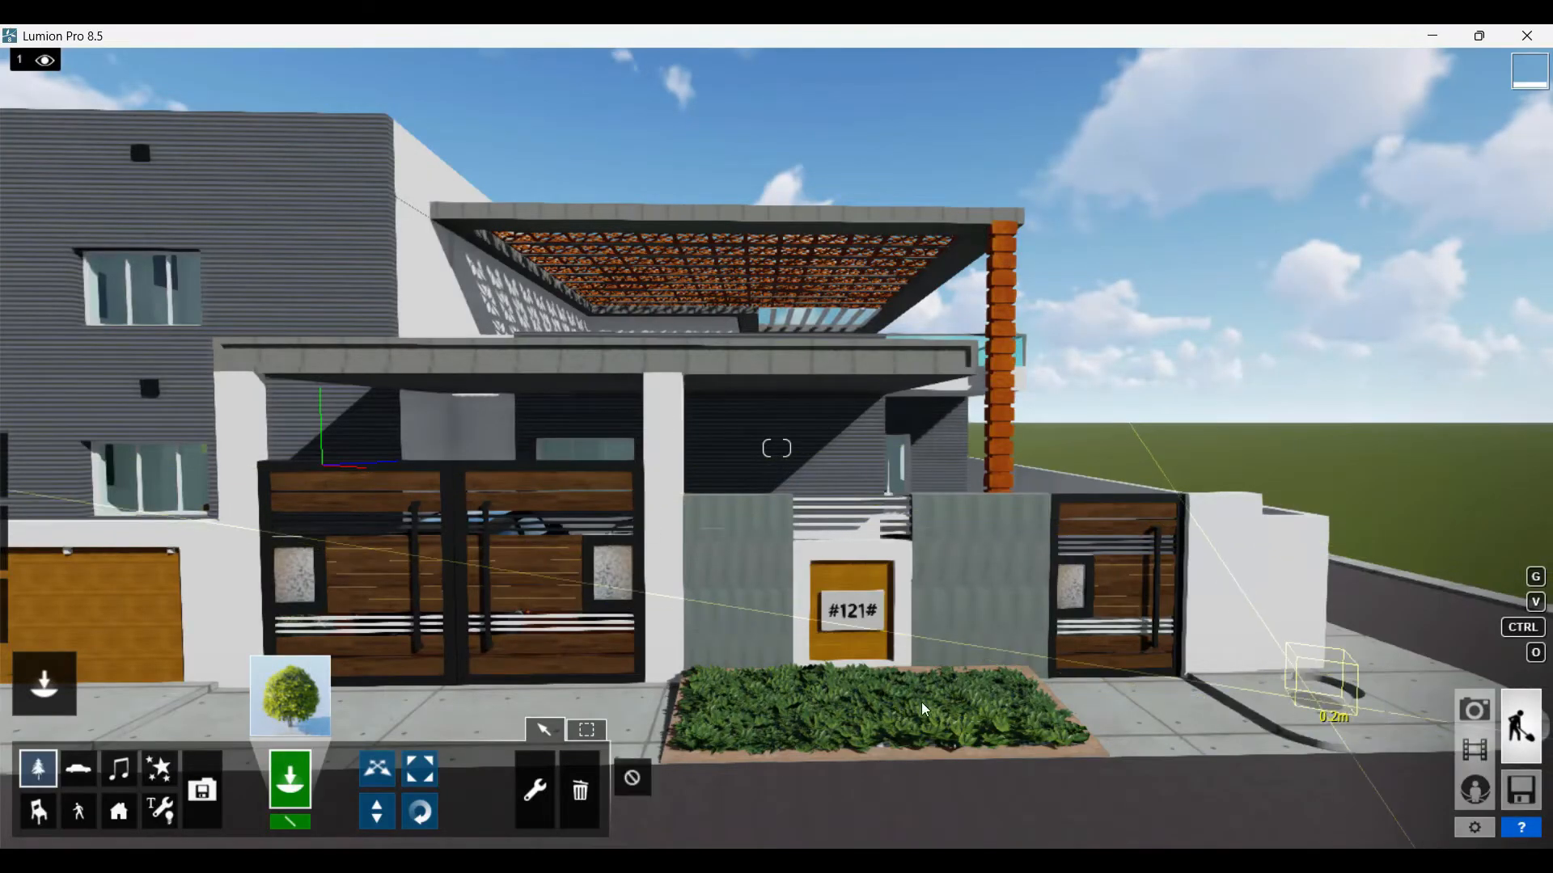
- Enlarge the Buxus_004 shrub on the sidewalk corner to about twice its placed size
left_click(422, 770)
left_click(1313, 699)
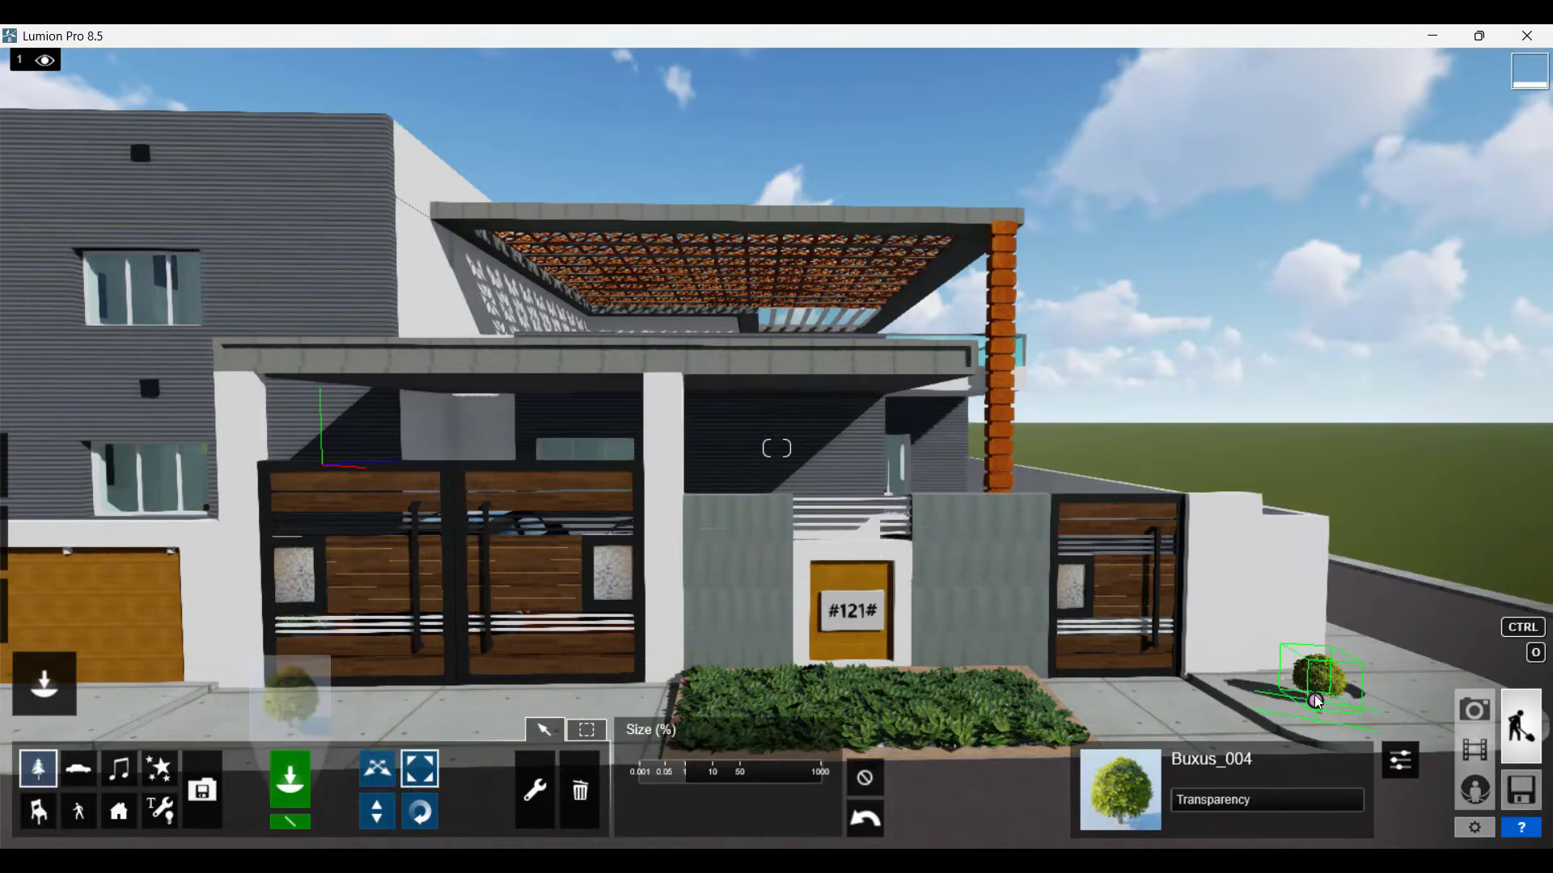
left_click_drag(1320, 629, 1337, 574)
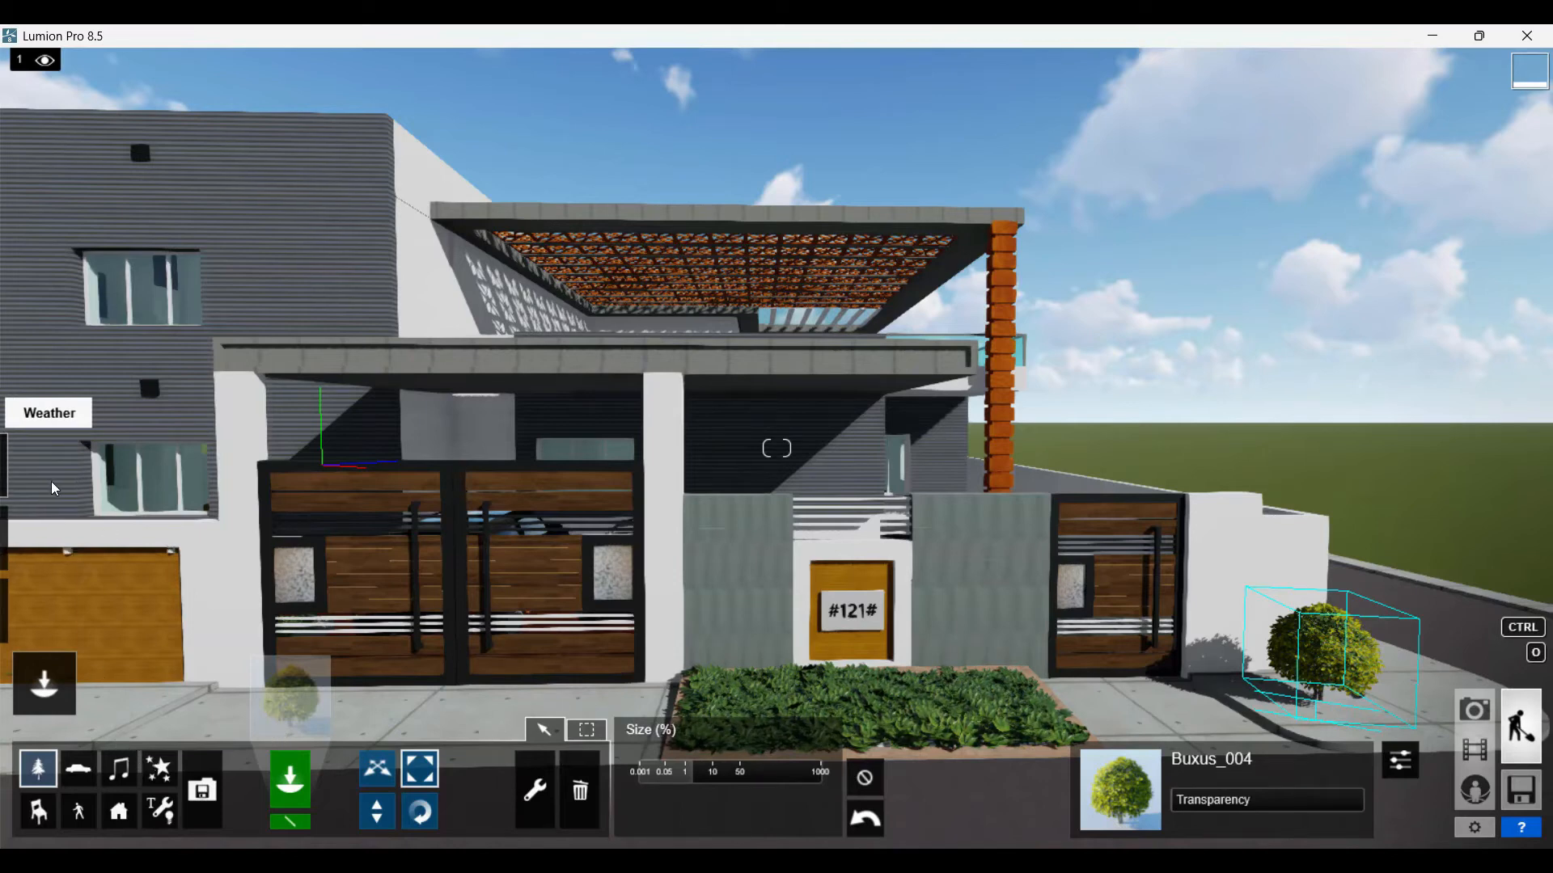
- Raise the sun height to nearly overhead and set the sun direction slightly south of east
mouse_move(42, 469)
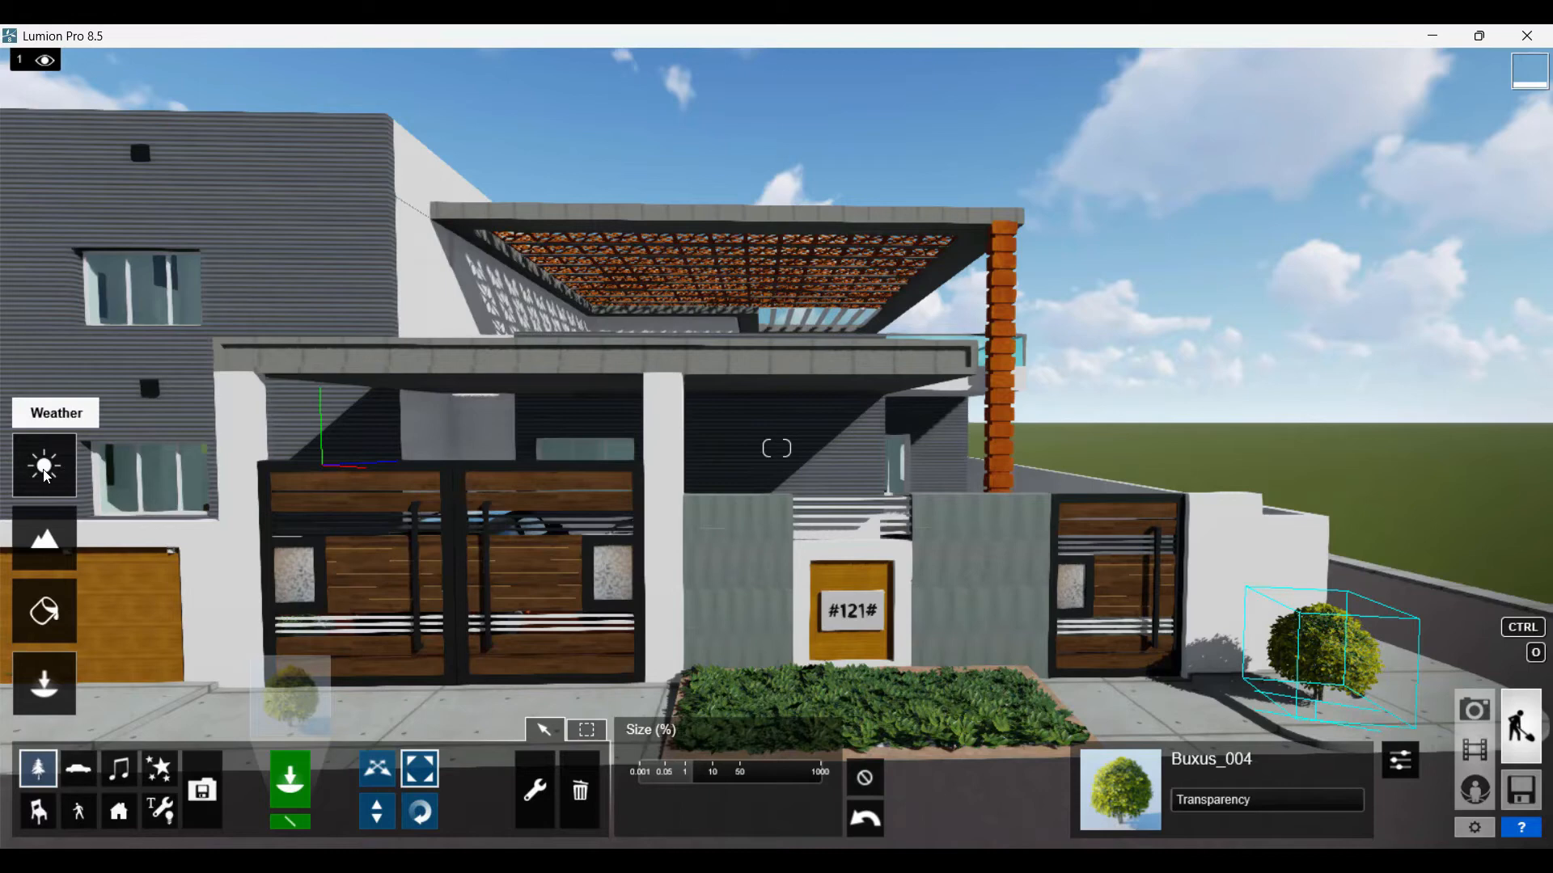
left_click(45, 469)
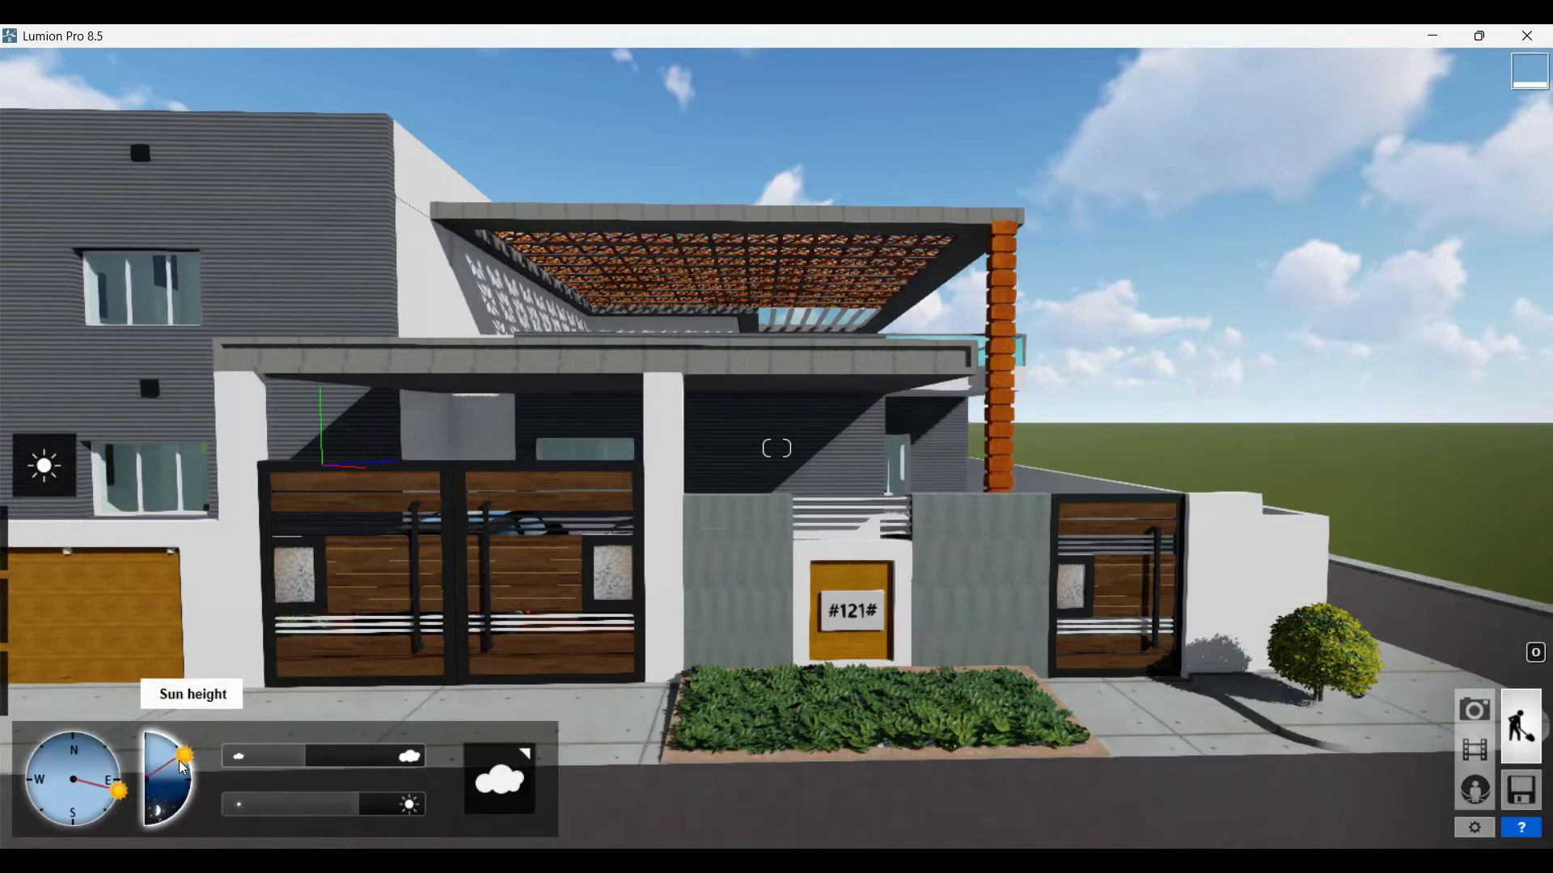
mouse_move(183, 766)
left_mouse_down()
mouse_move(91, 812)
mouse_move(113, 778)
mouse_move(101, 749)
mouse_move(171, 750)
left_mouse_up()
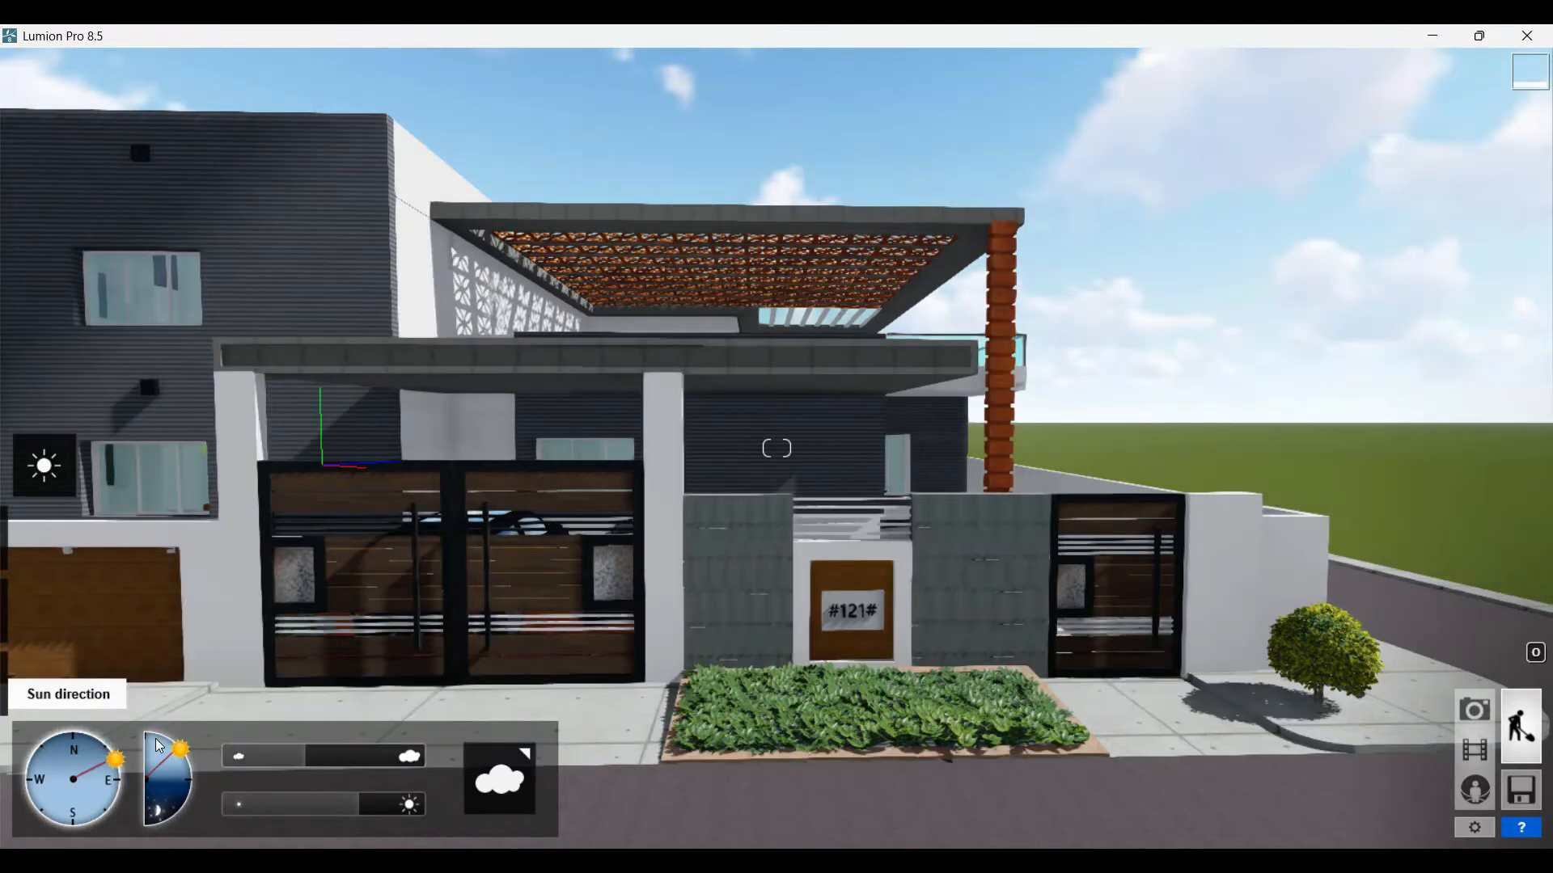
left_click(159, 746)
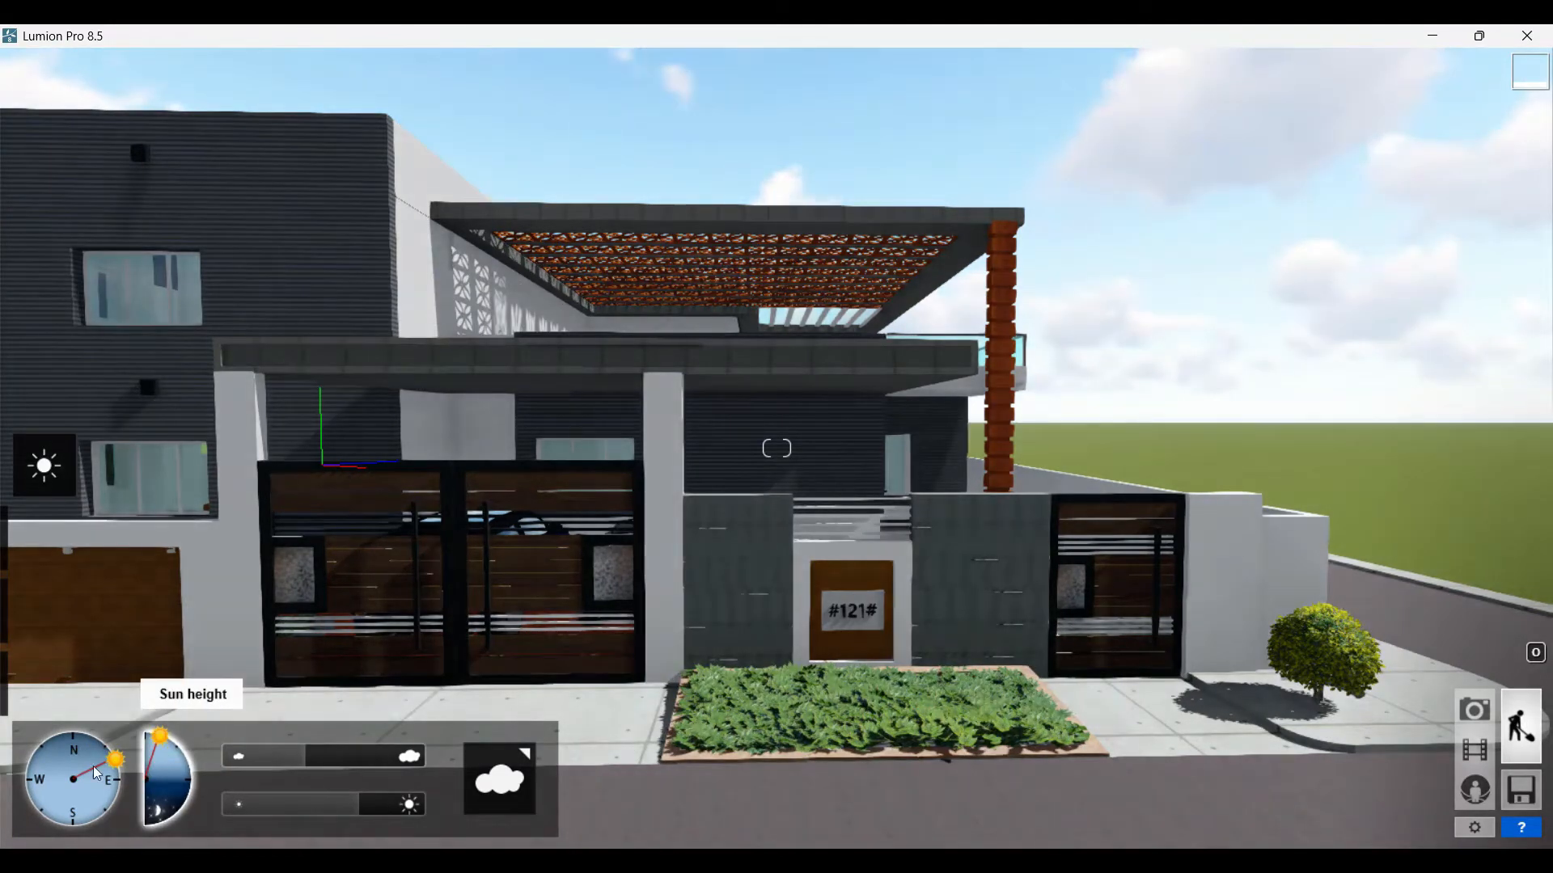
left_click(108, 793)
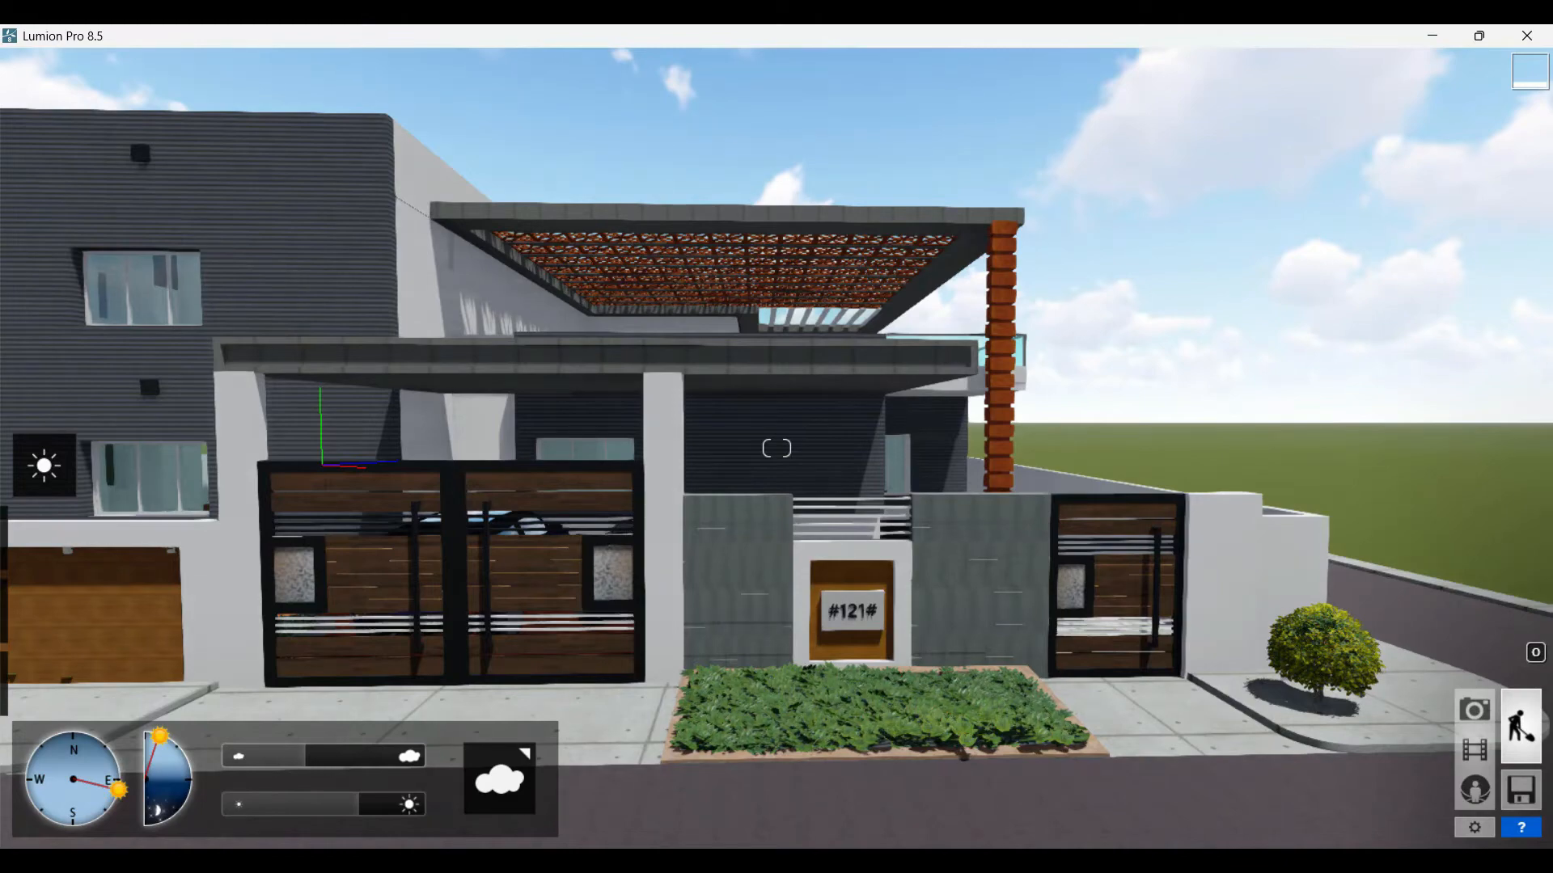
- Start editing the materials of the imported house model
right_click_drag(1314, 781, 1337, 785)
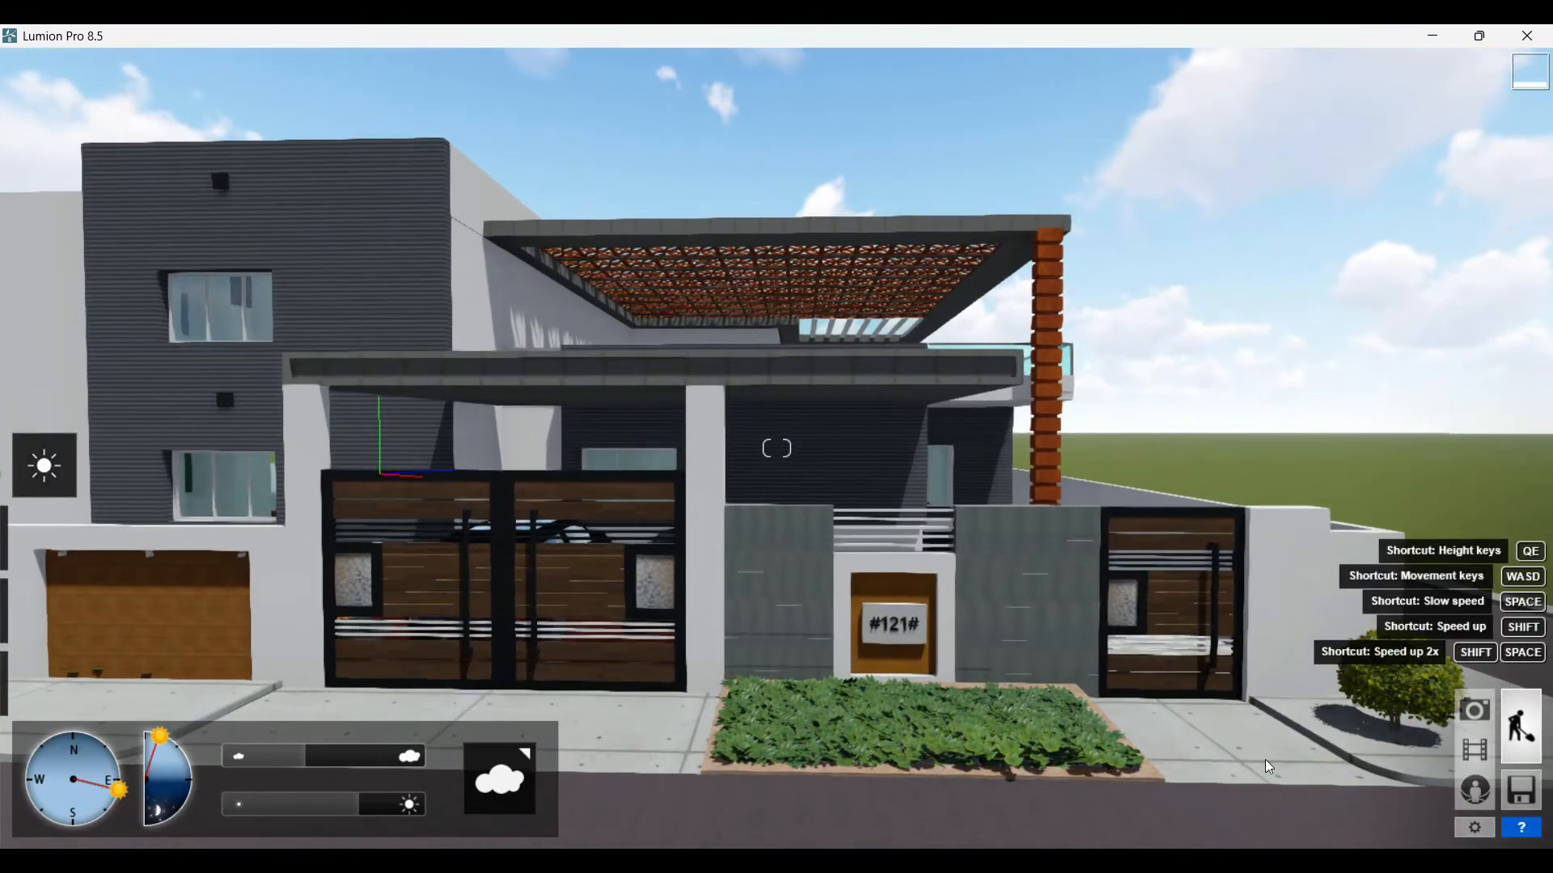
mouse_move(3, 419)
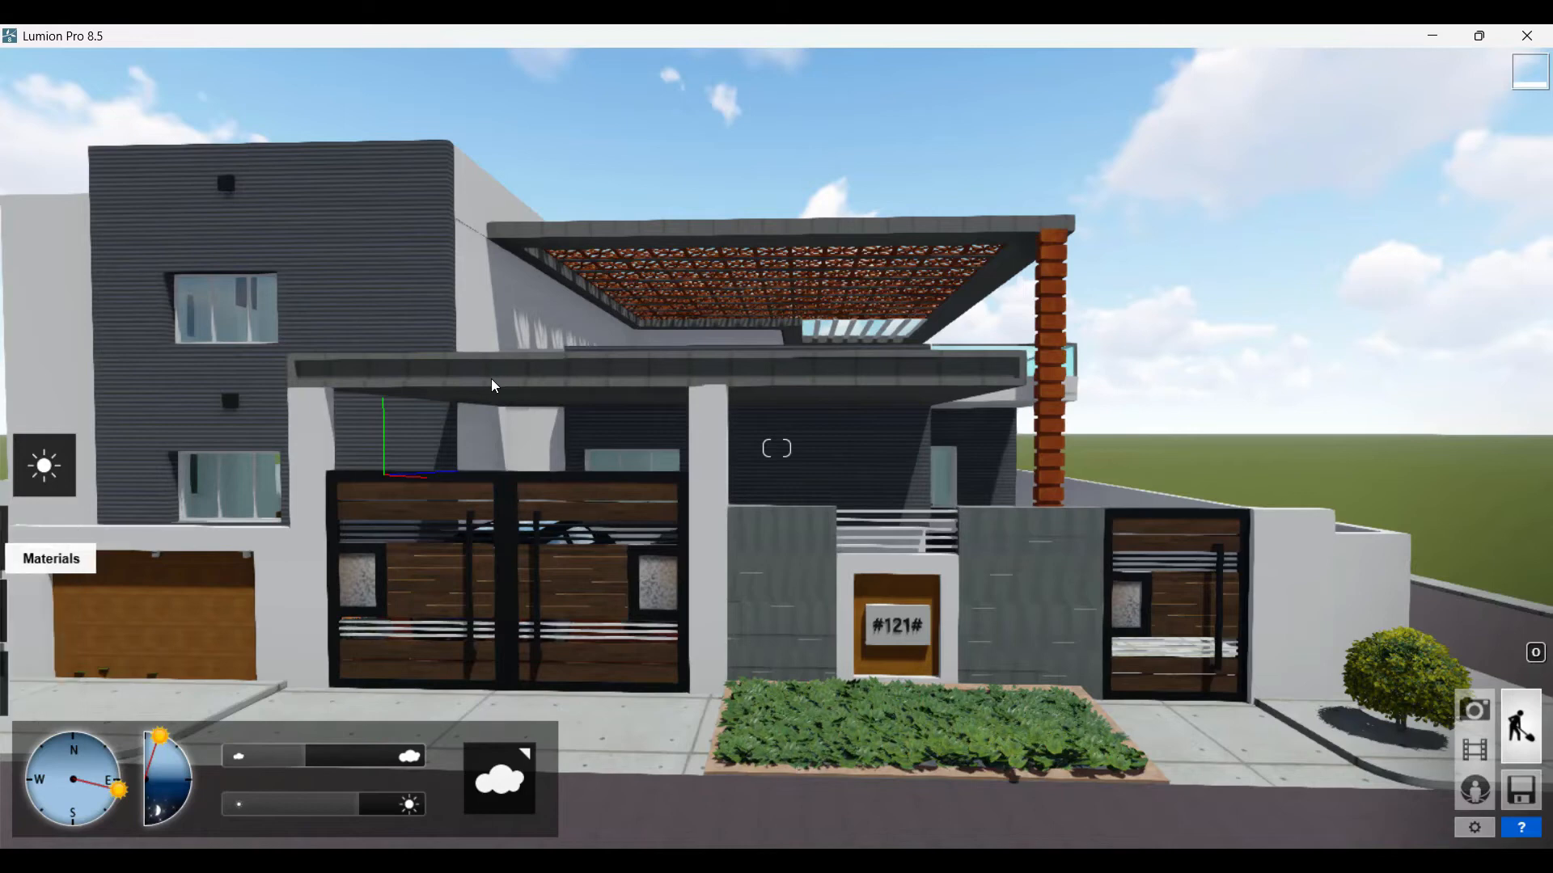
mouse_move(46, 515)
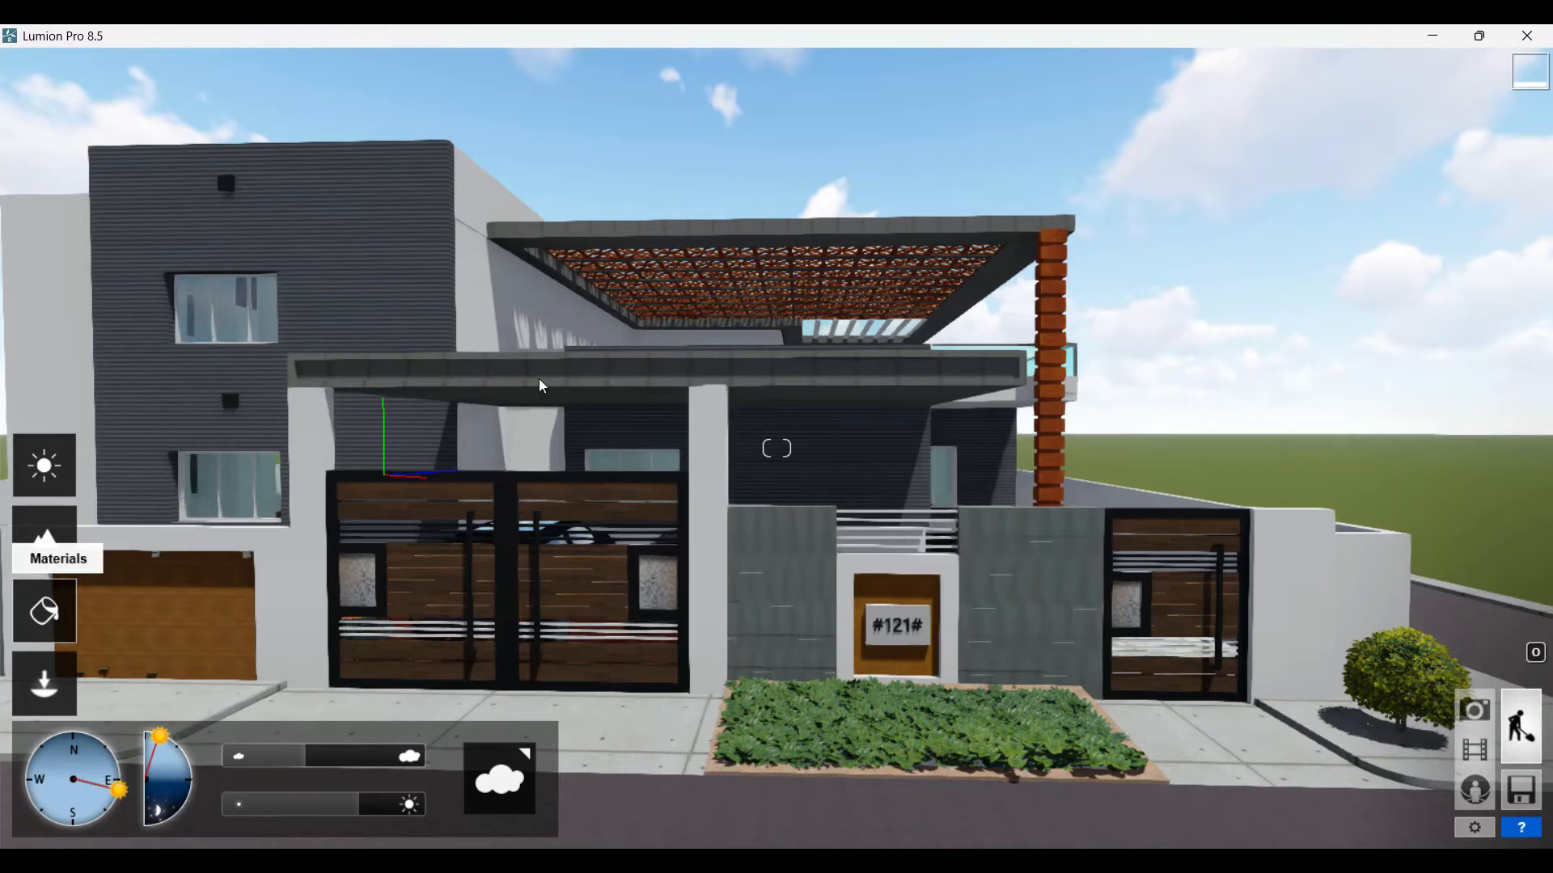
mouse_move(26, 612)
left_click(50, 608)
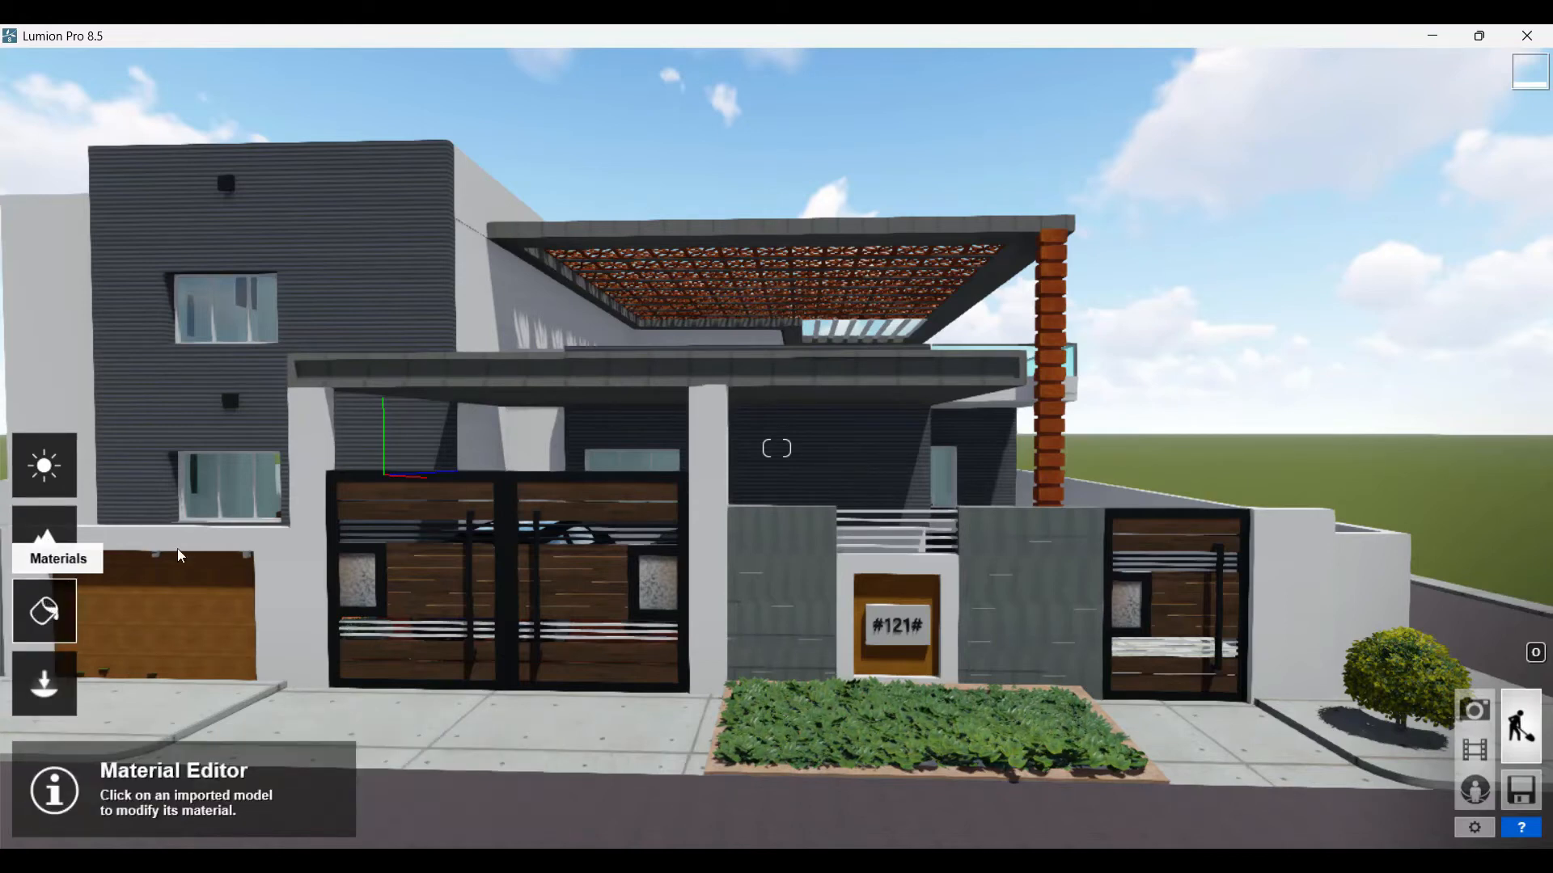
left_click(610, 391)
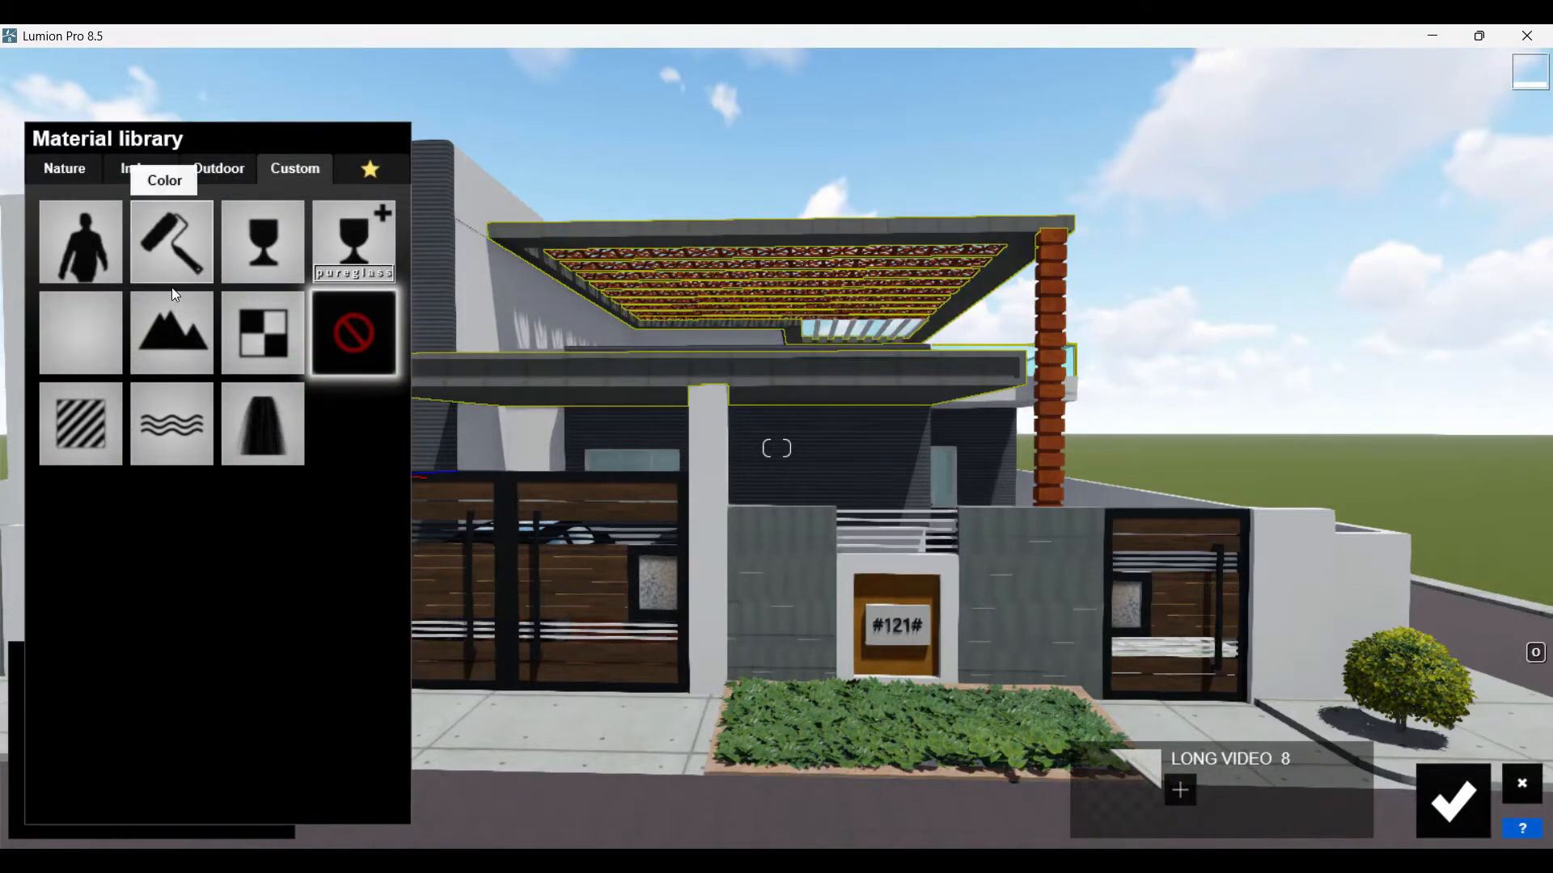
left_click(173, 254)
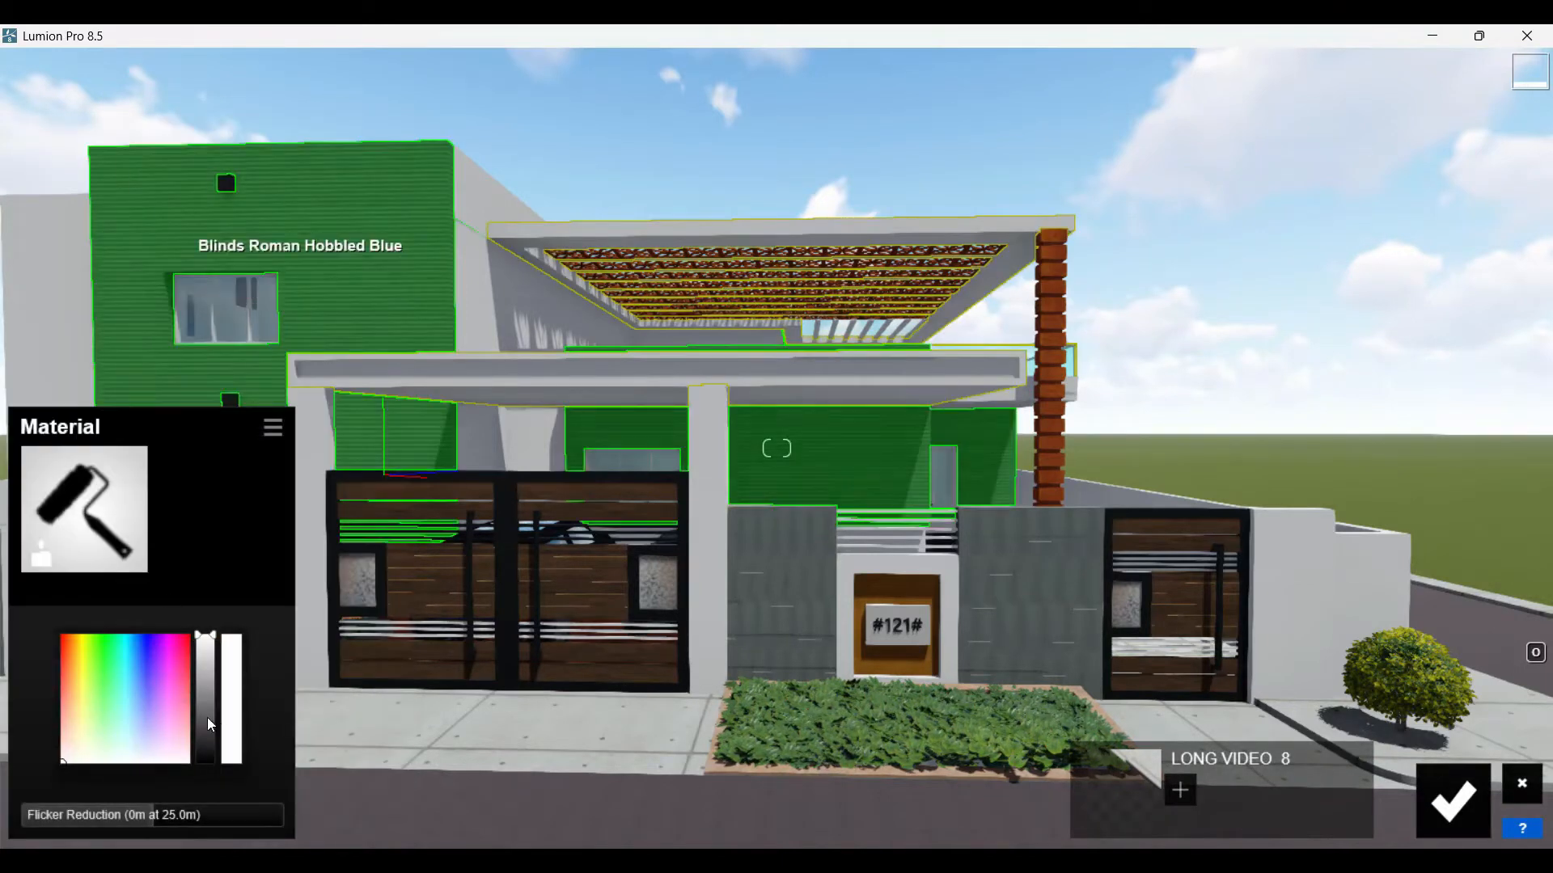
left_click(207, 721)
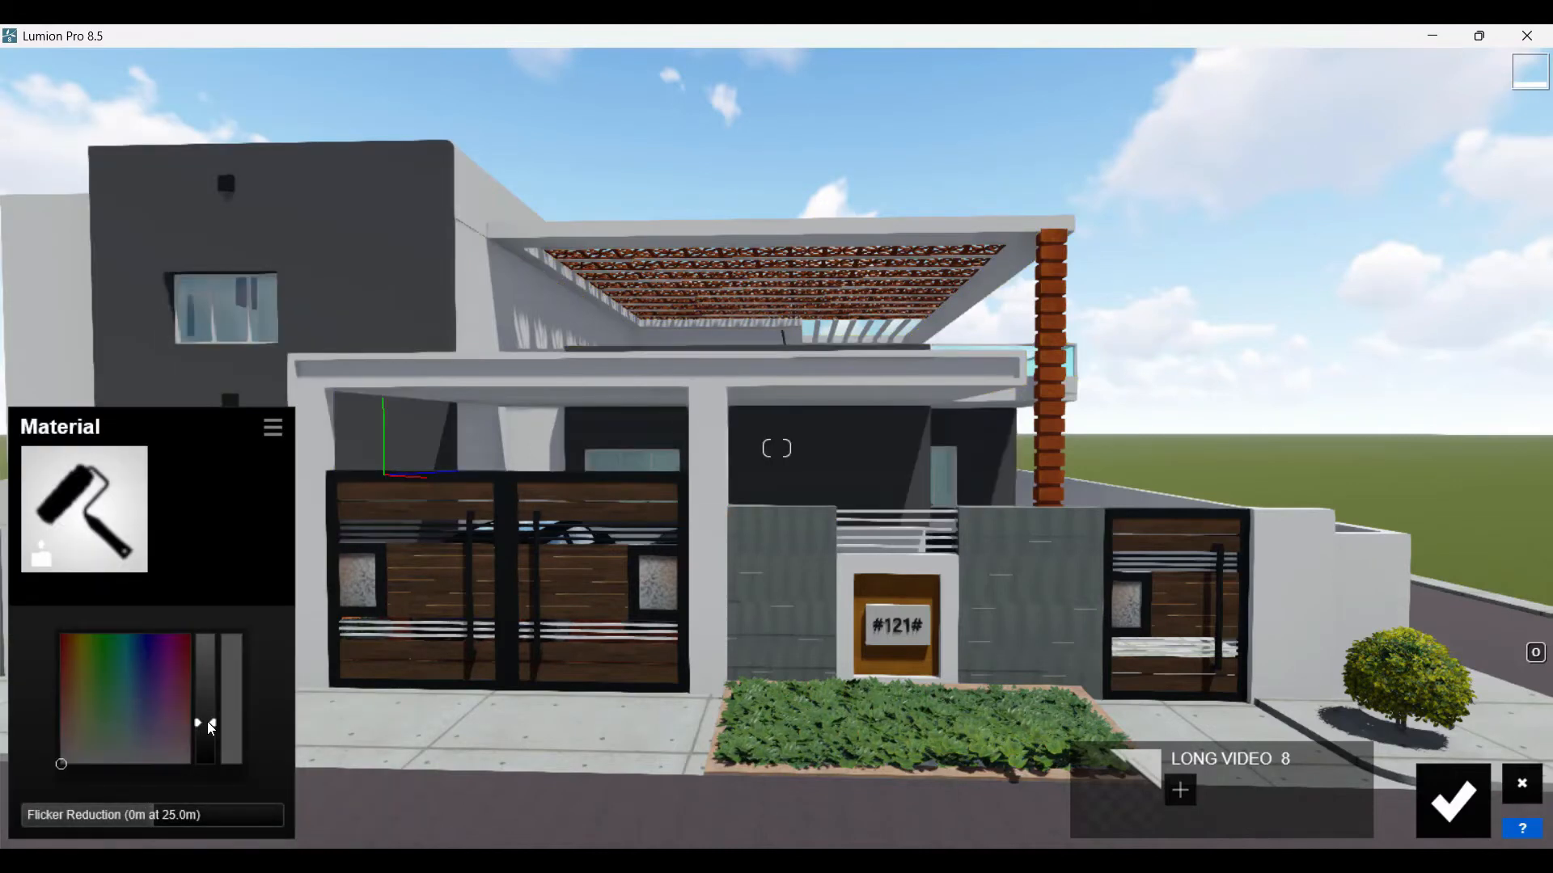
left_click(208, 748)
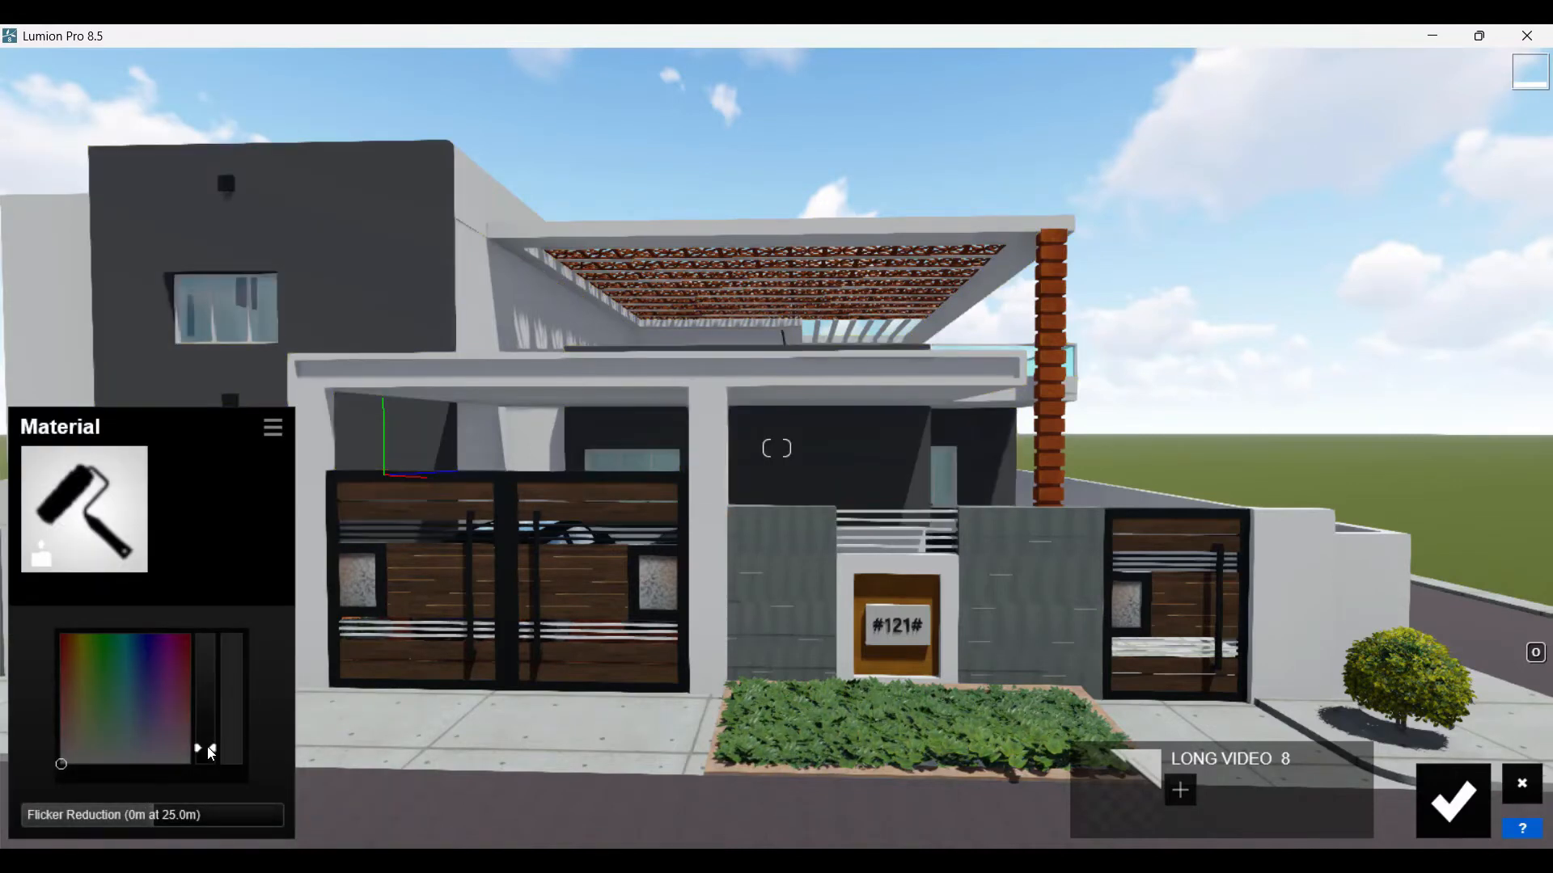
left_click(1522, 782)
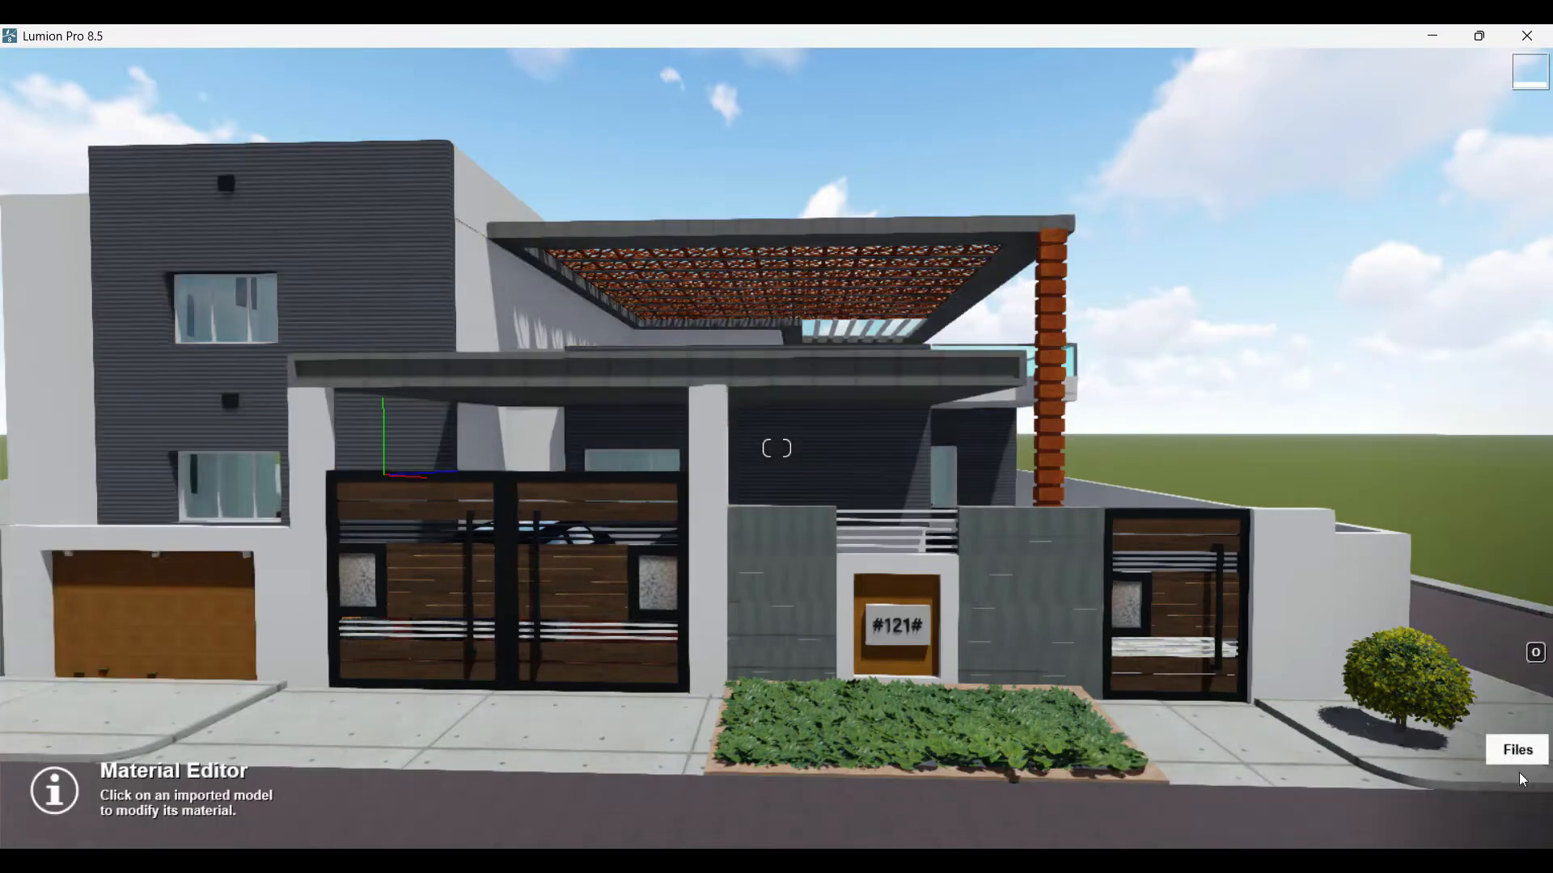
- Give the carport canopy and pergola roof frame a plain Color material in very dark grey and save the change
left_click(671, 380)
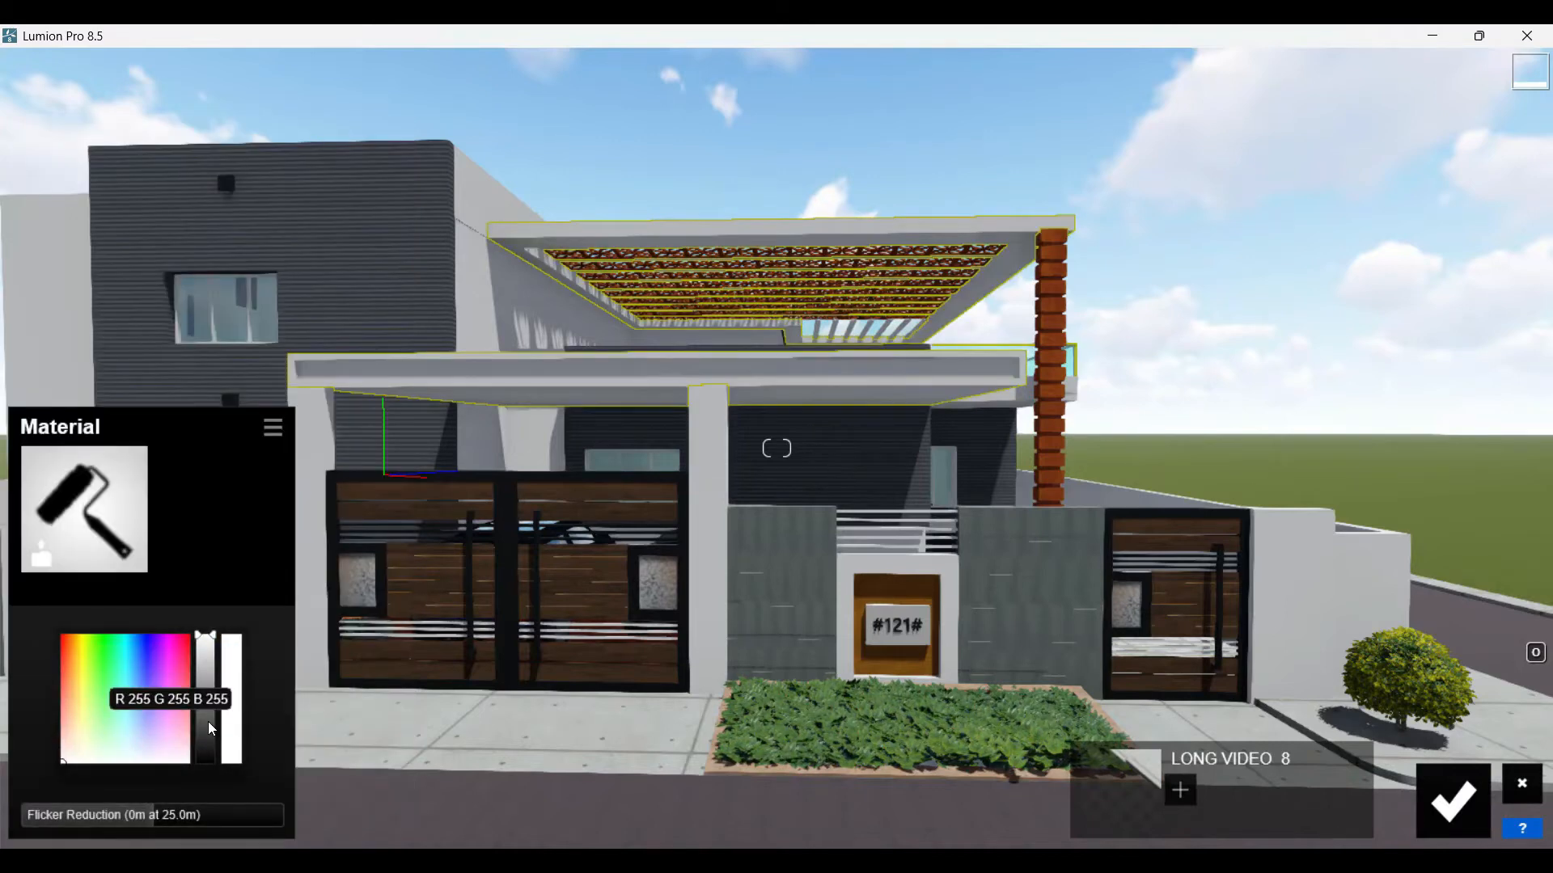
left_click(207, 721)
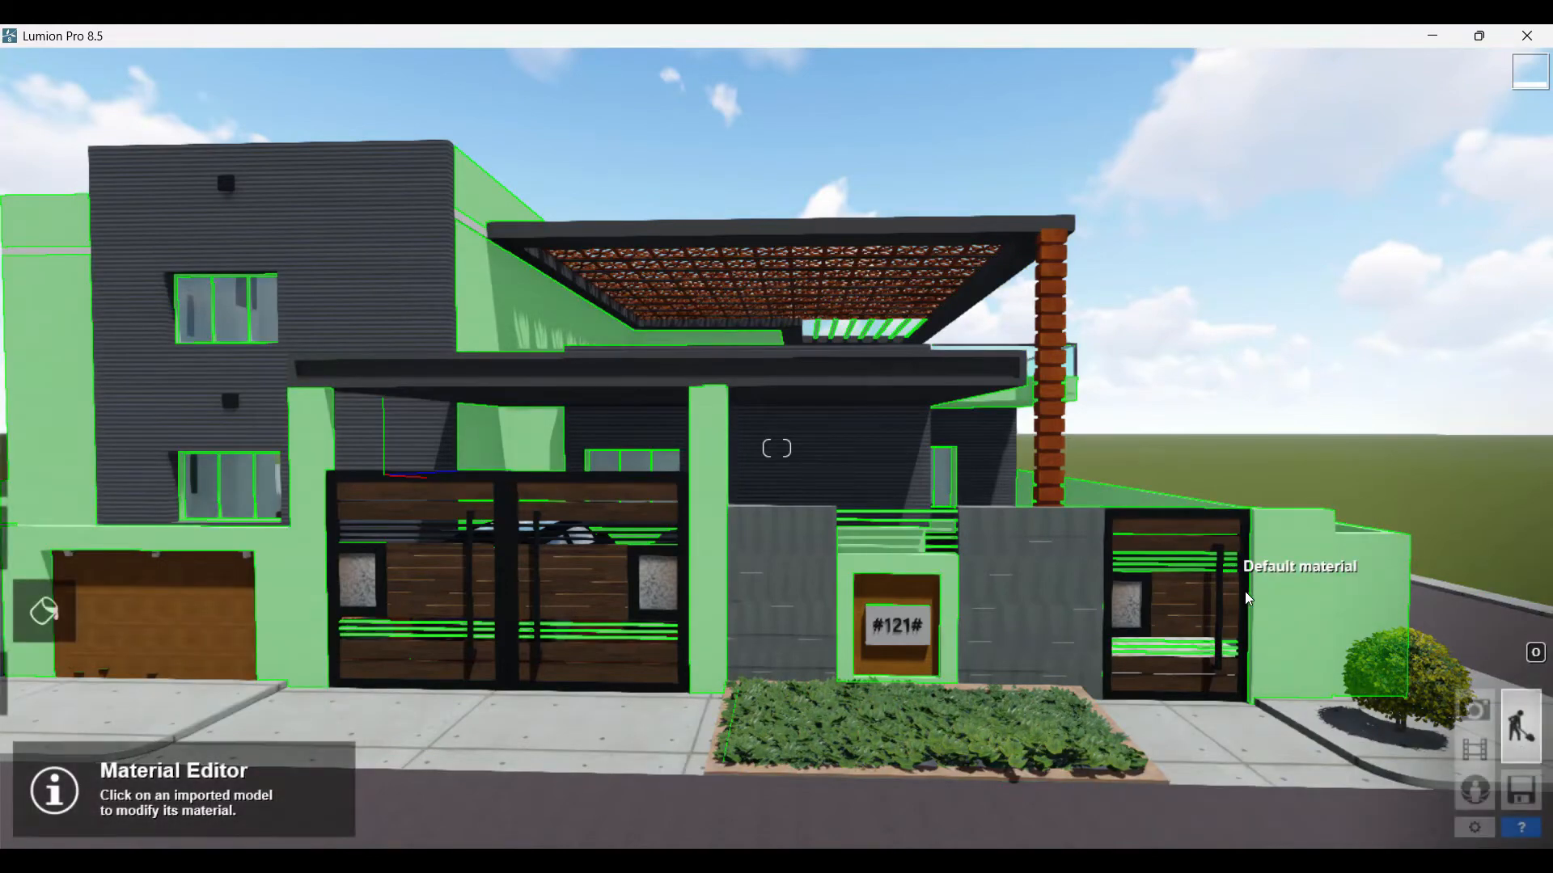
- Choose House_US_018 from the third page of building models in the Outdoor Library and place it on the grass across the side road
key("s")
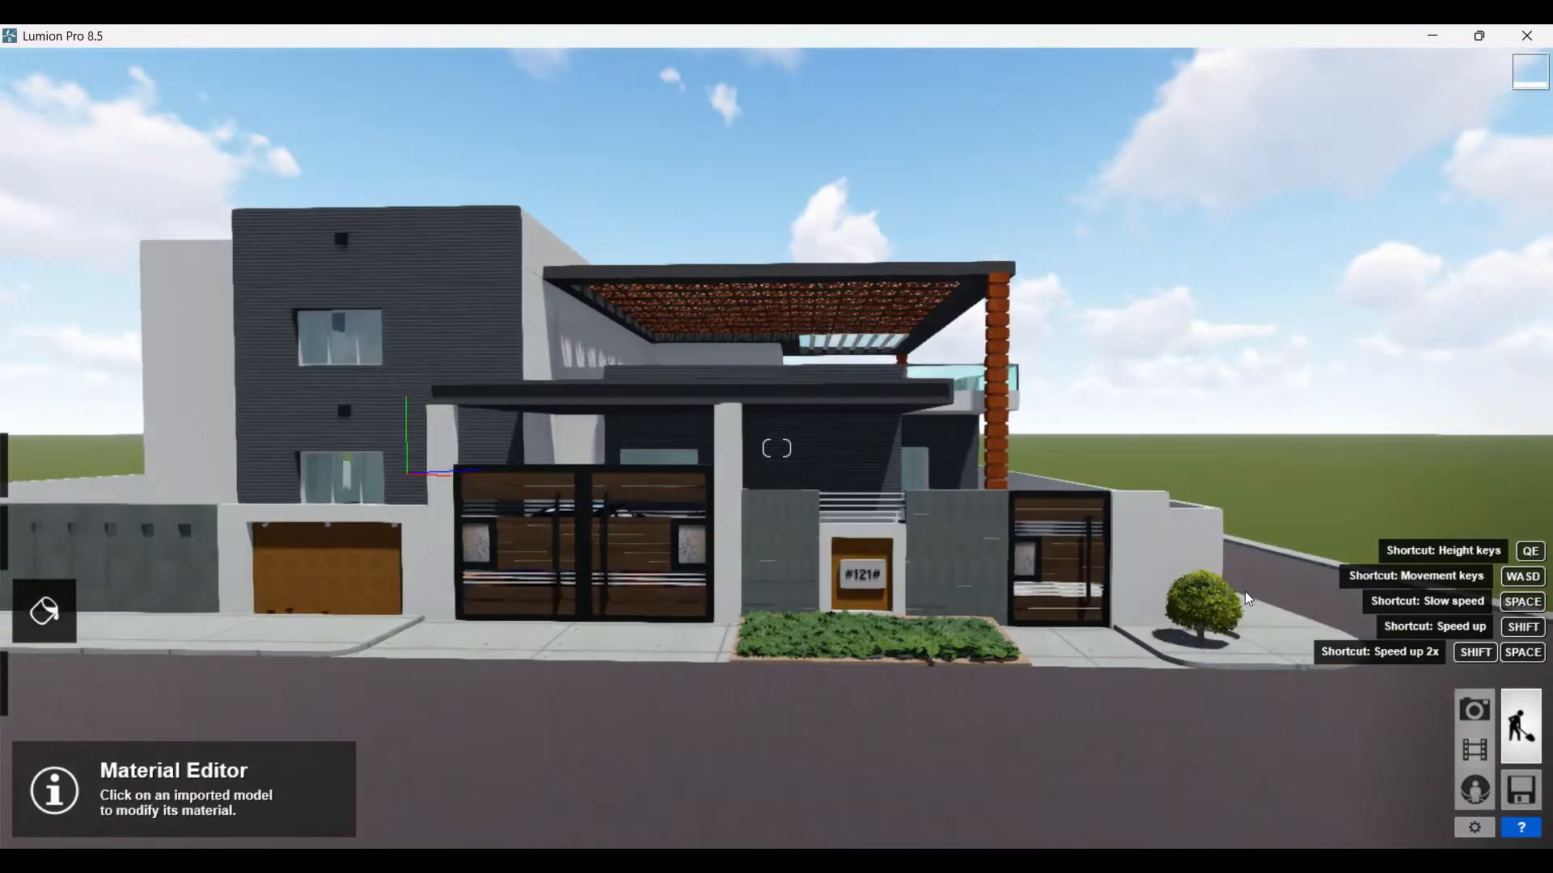
key("a")
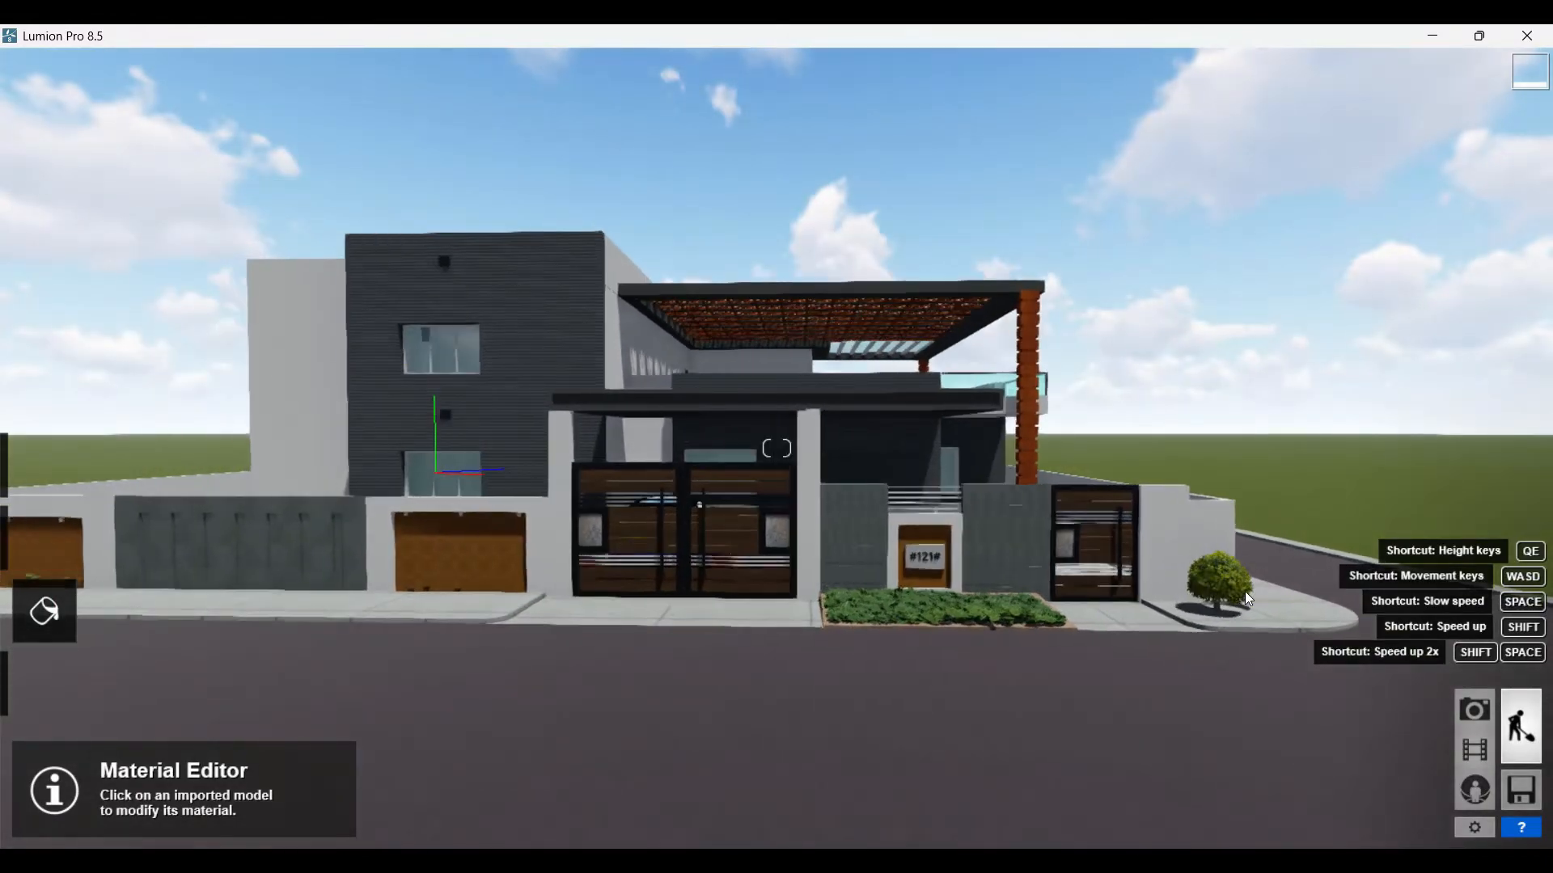
key("a")
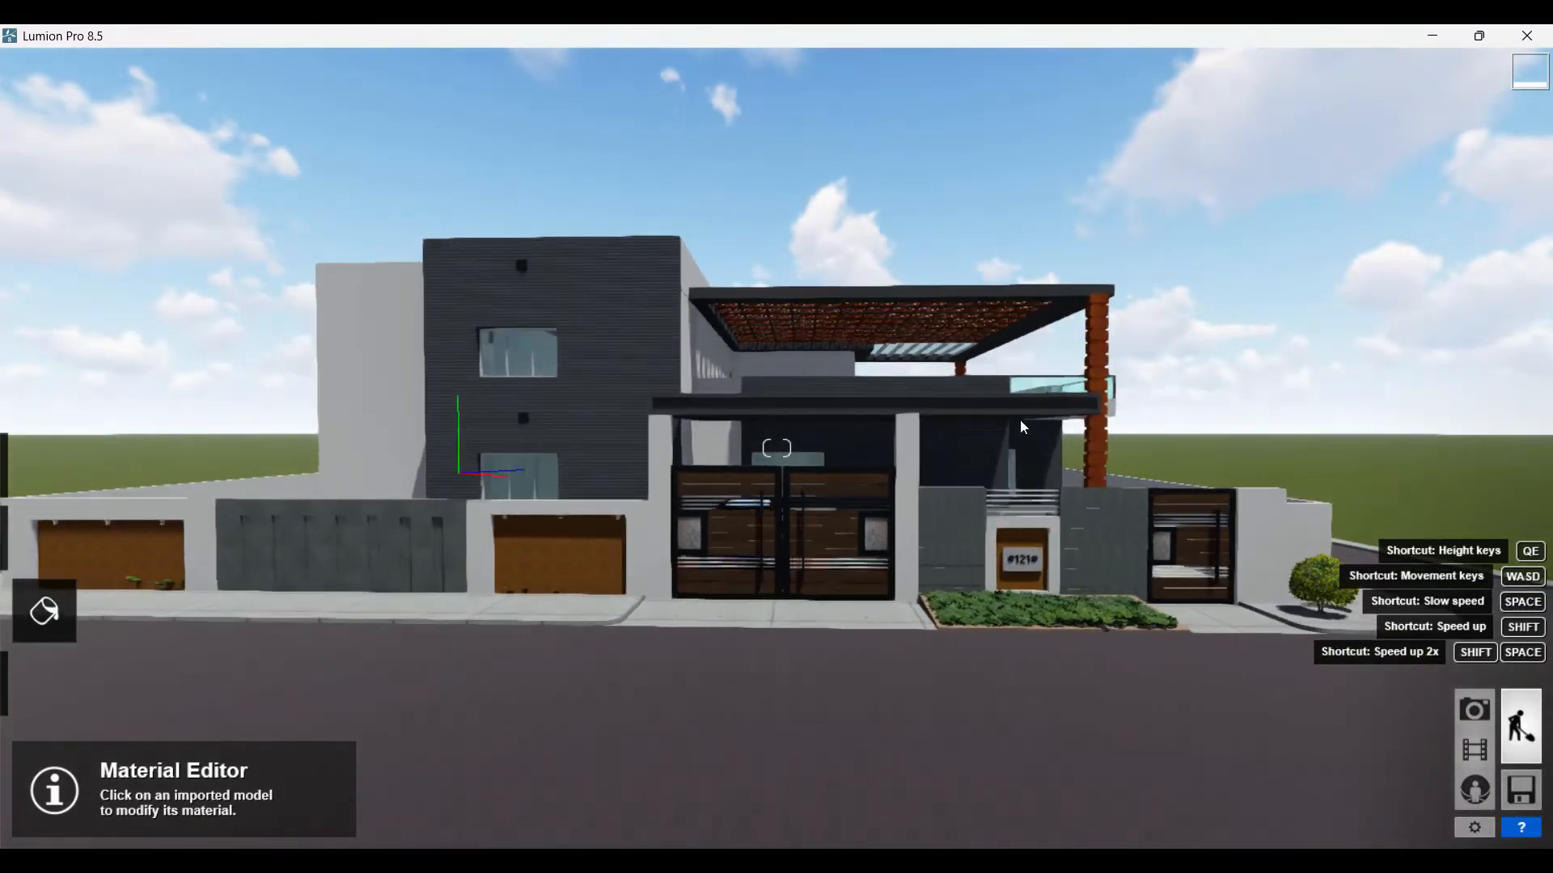
key("a")
key("q")
right_click_drag(1020, 420, 1012, 527)
key("q")
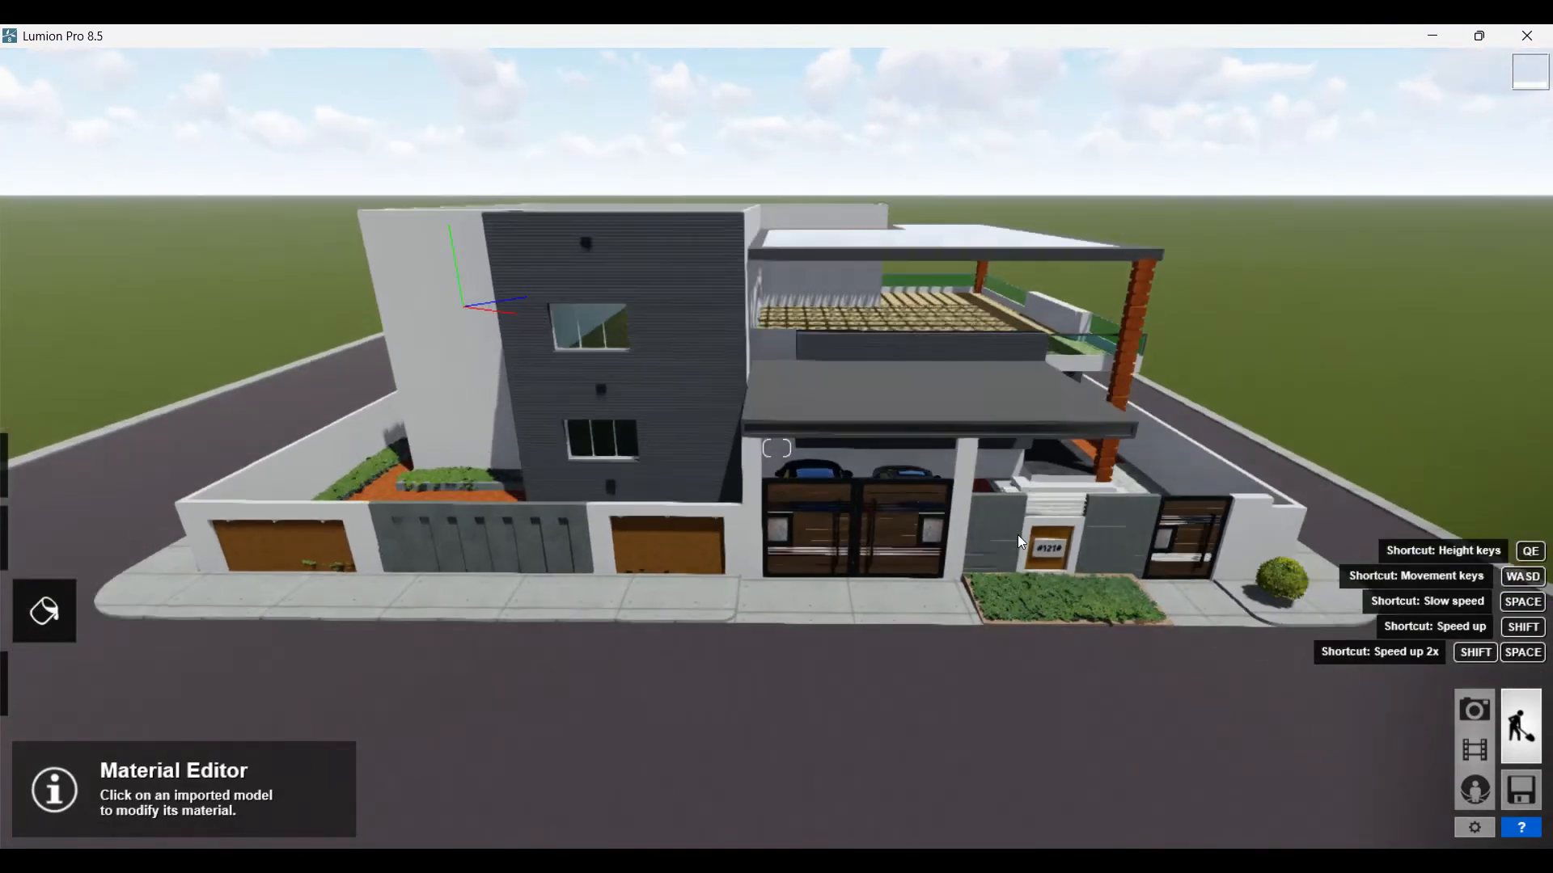
key("s")
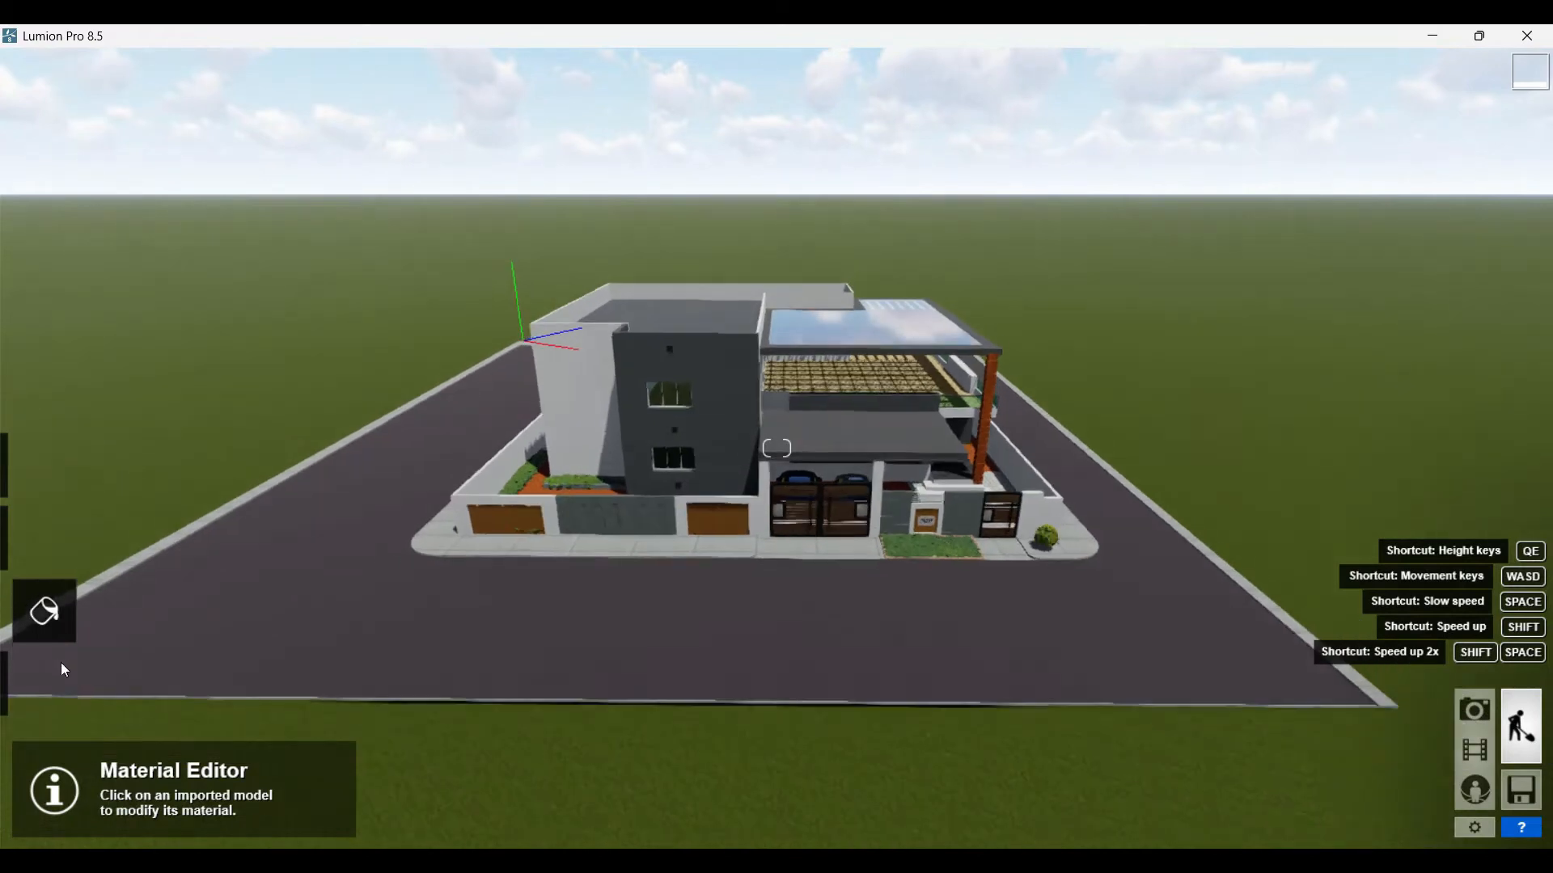
left_click(41, 686)
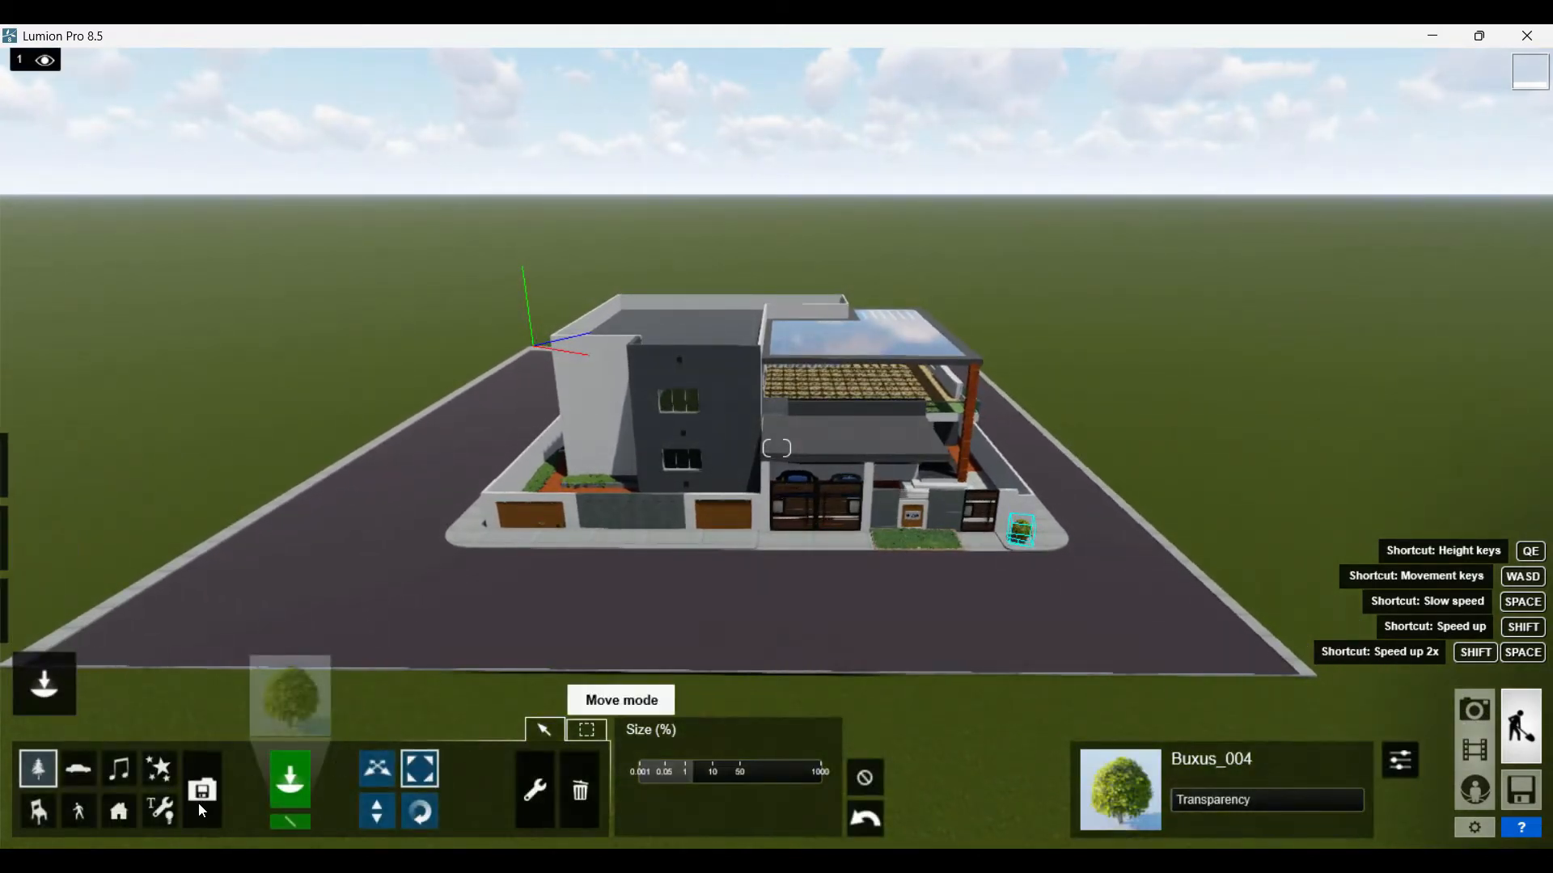
left_click(122, 813)
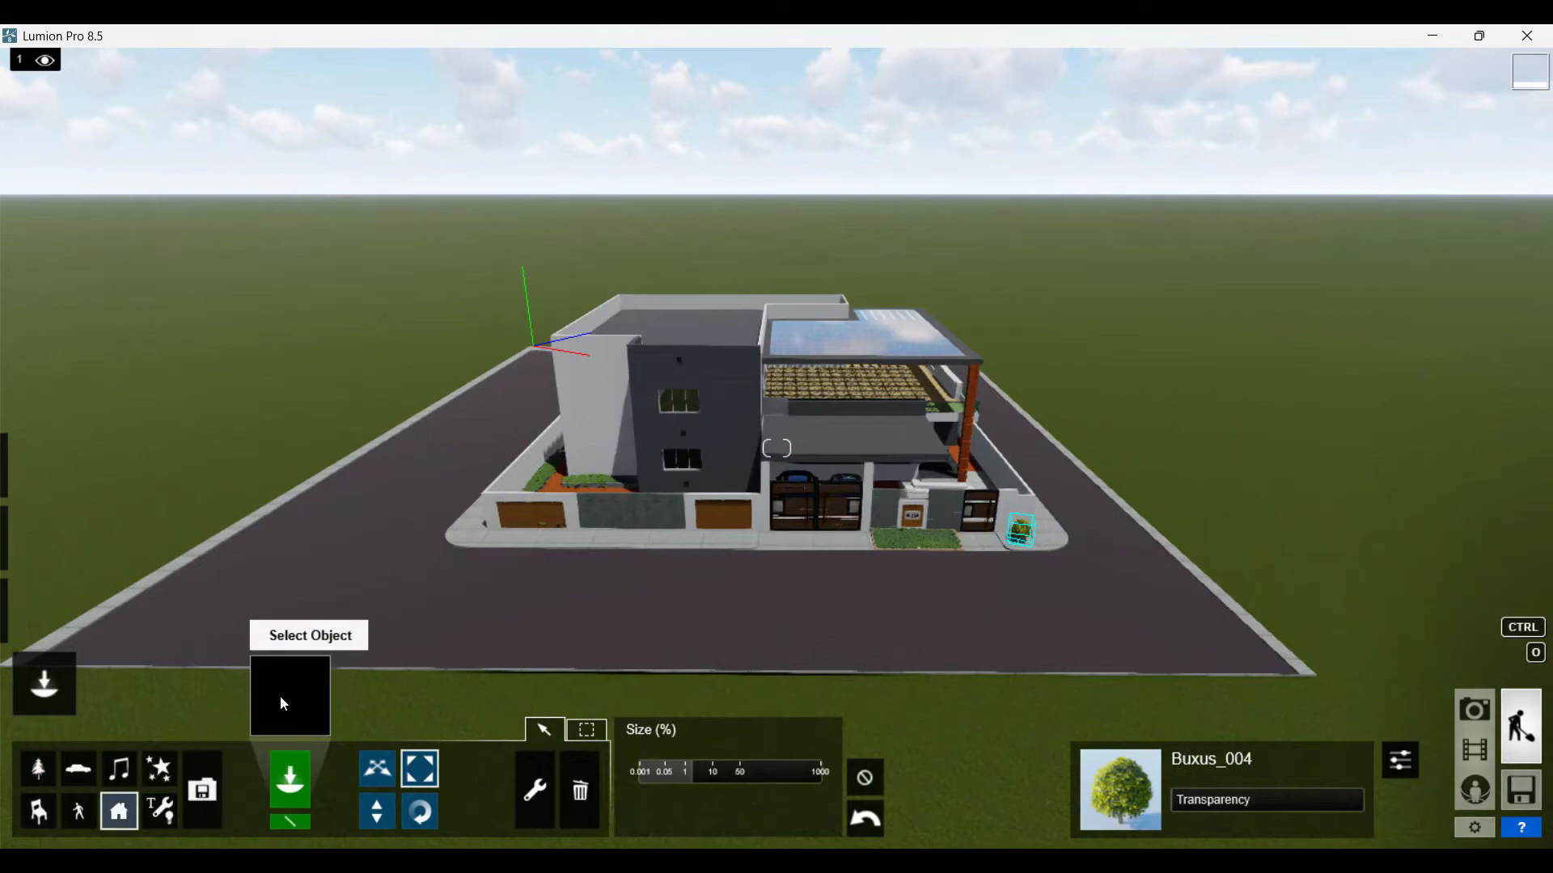
left_click(280, 696)
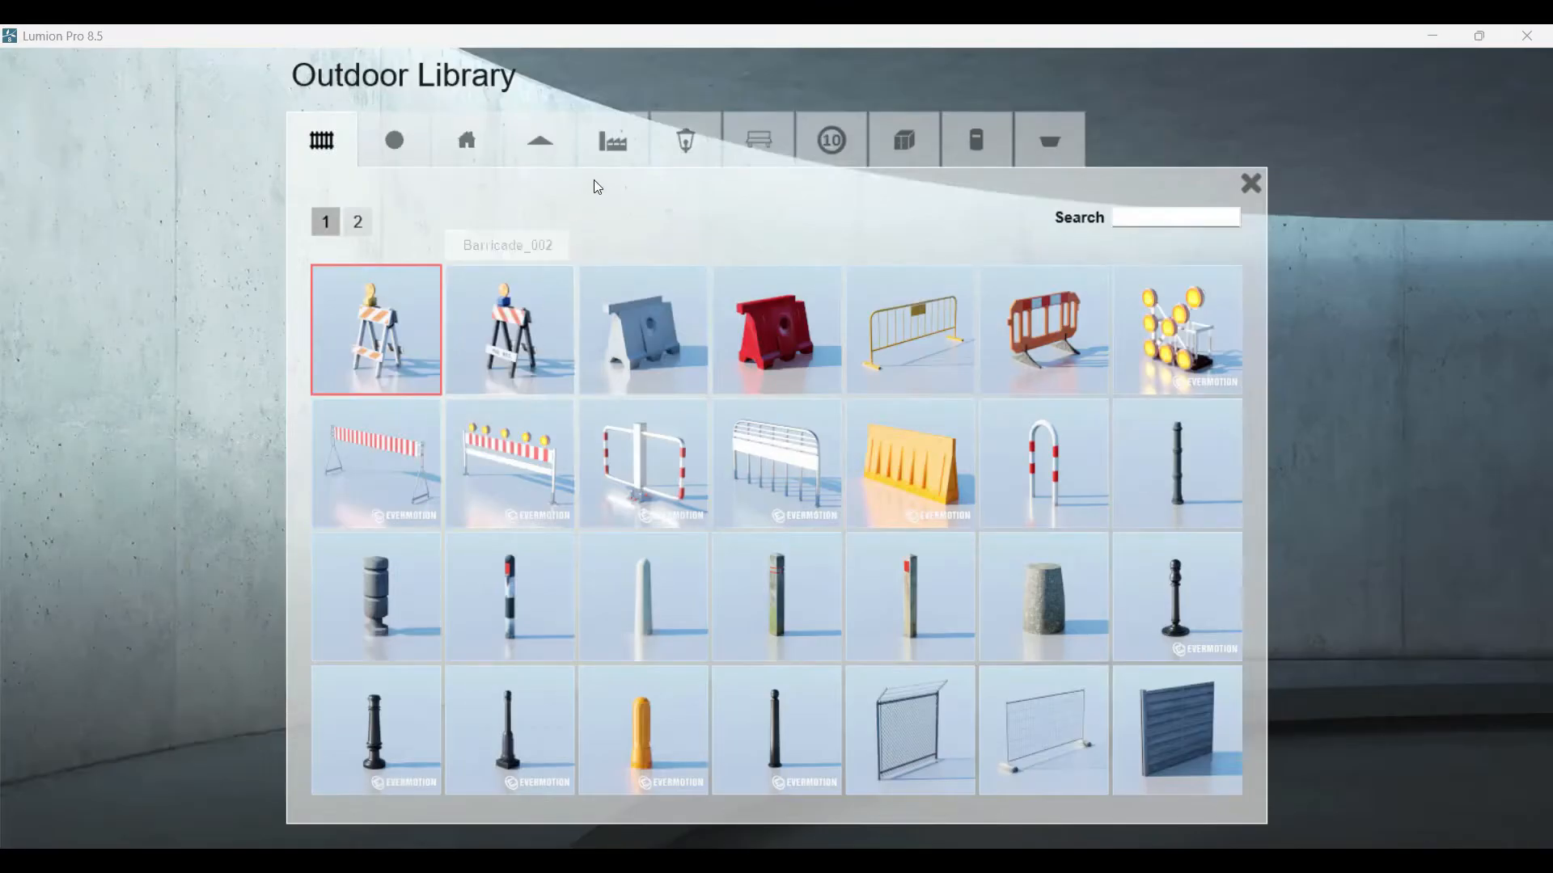
left_click(458, 150)
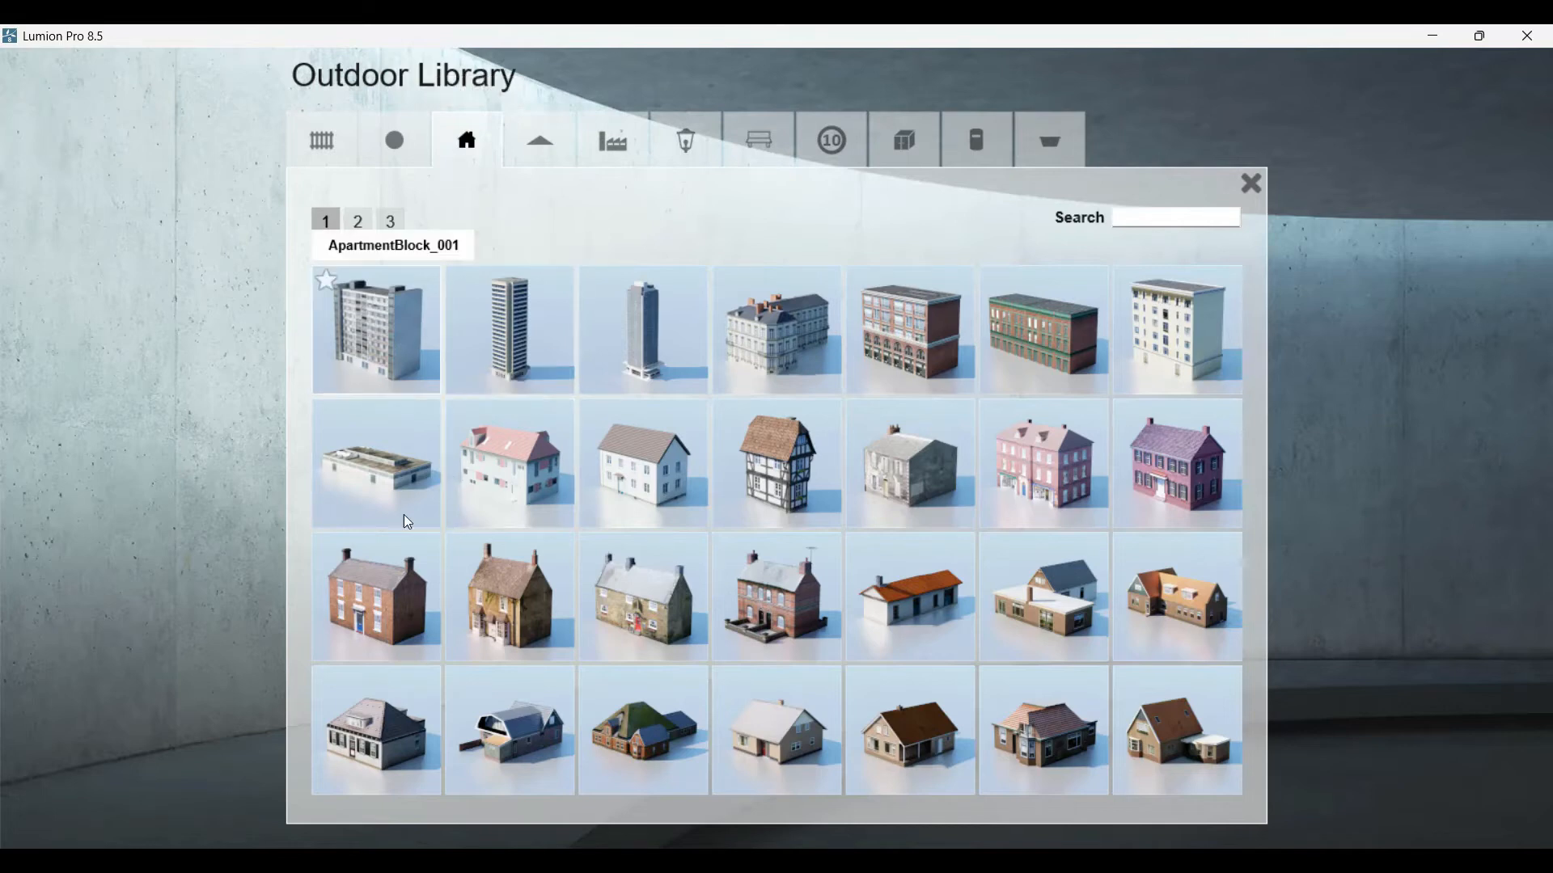
left_click(395, 226)
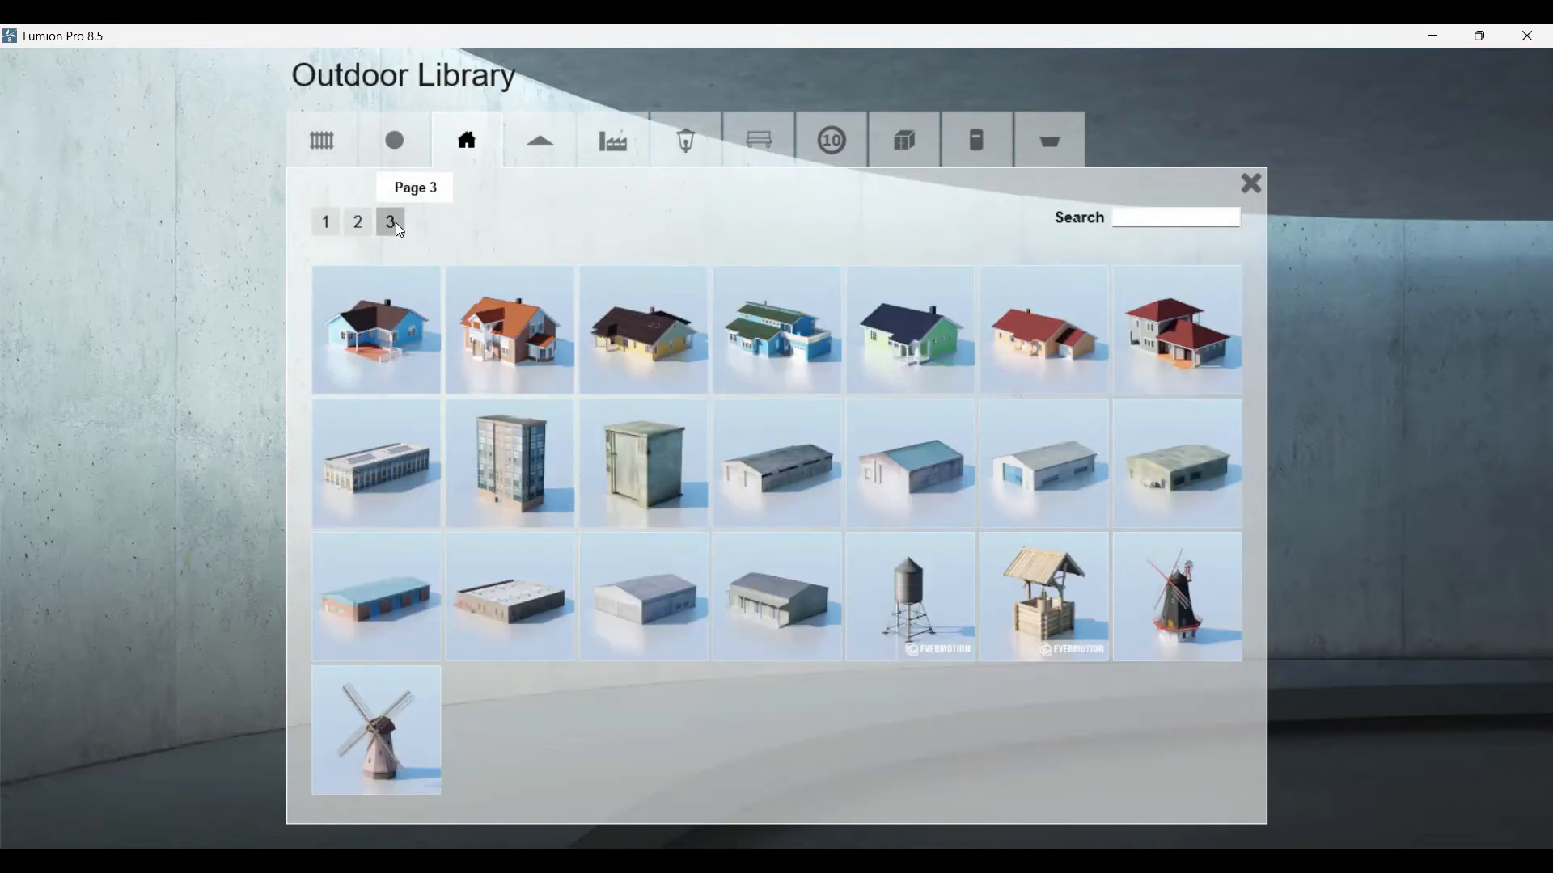
left_click(509, 372)
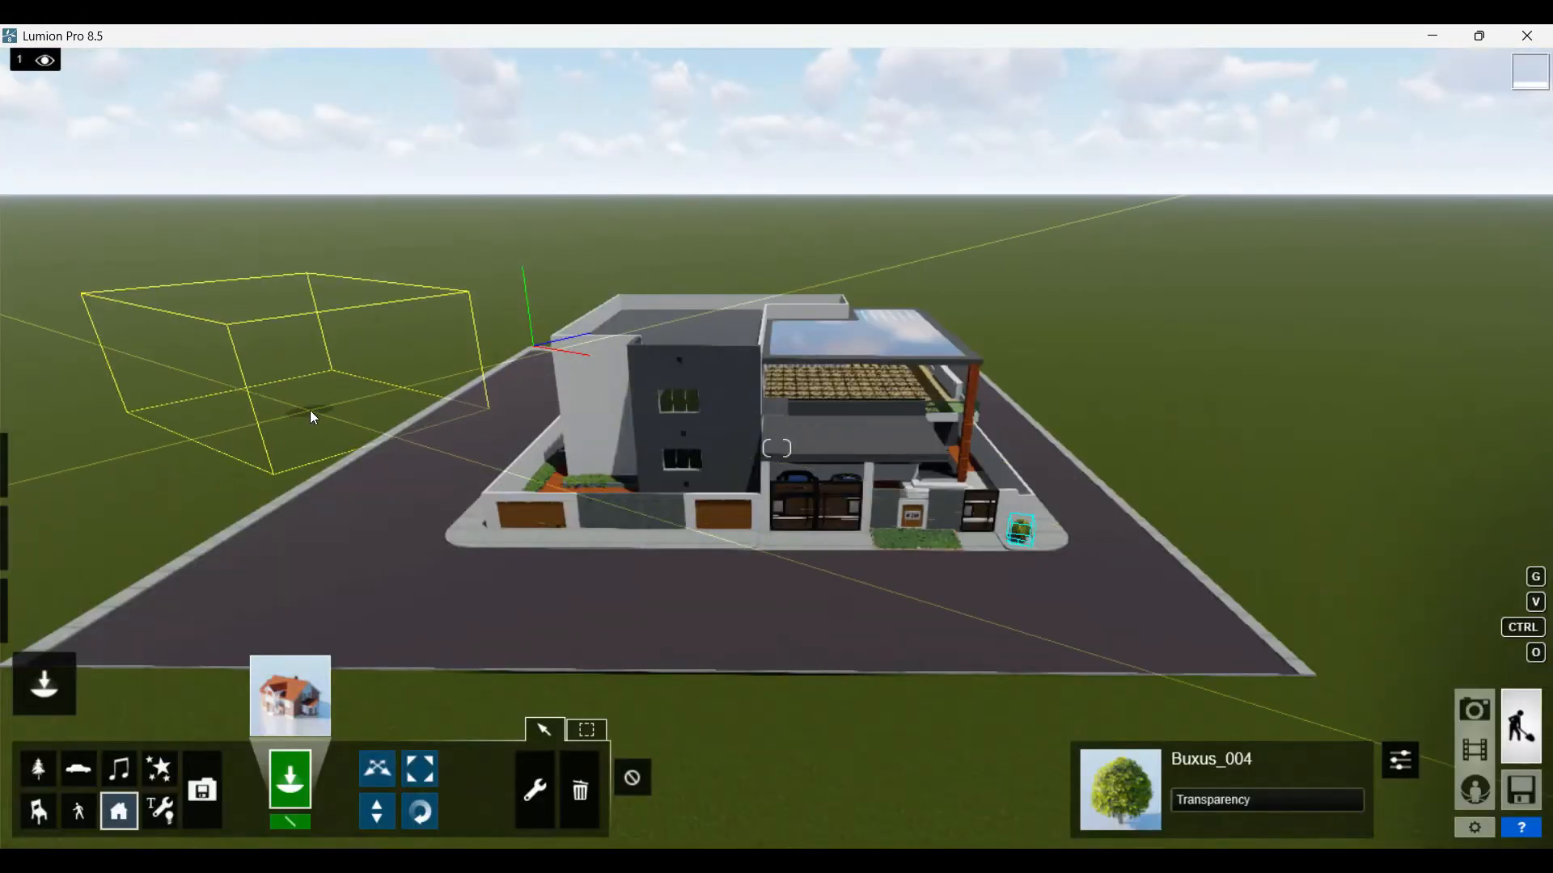
- Rotate House_US_018 so its front faces the side road and move it a little farther back along the roadside
left_click(425, 813)
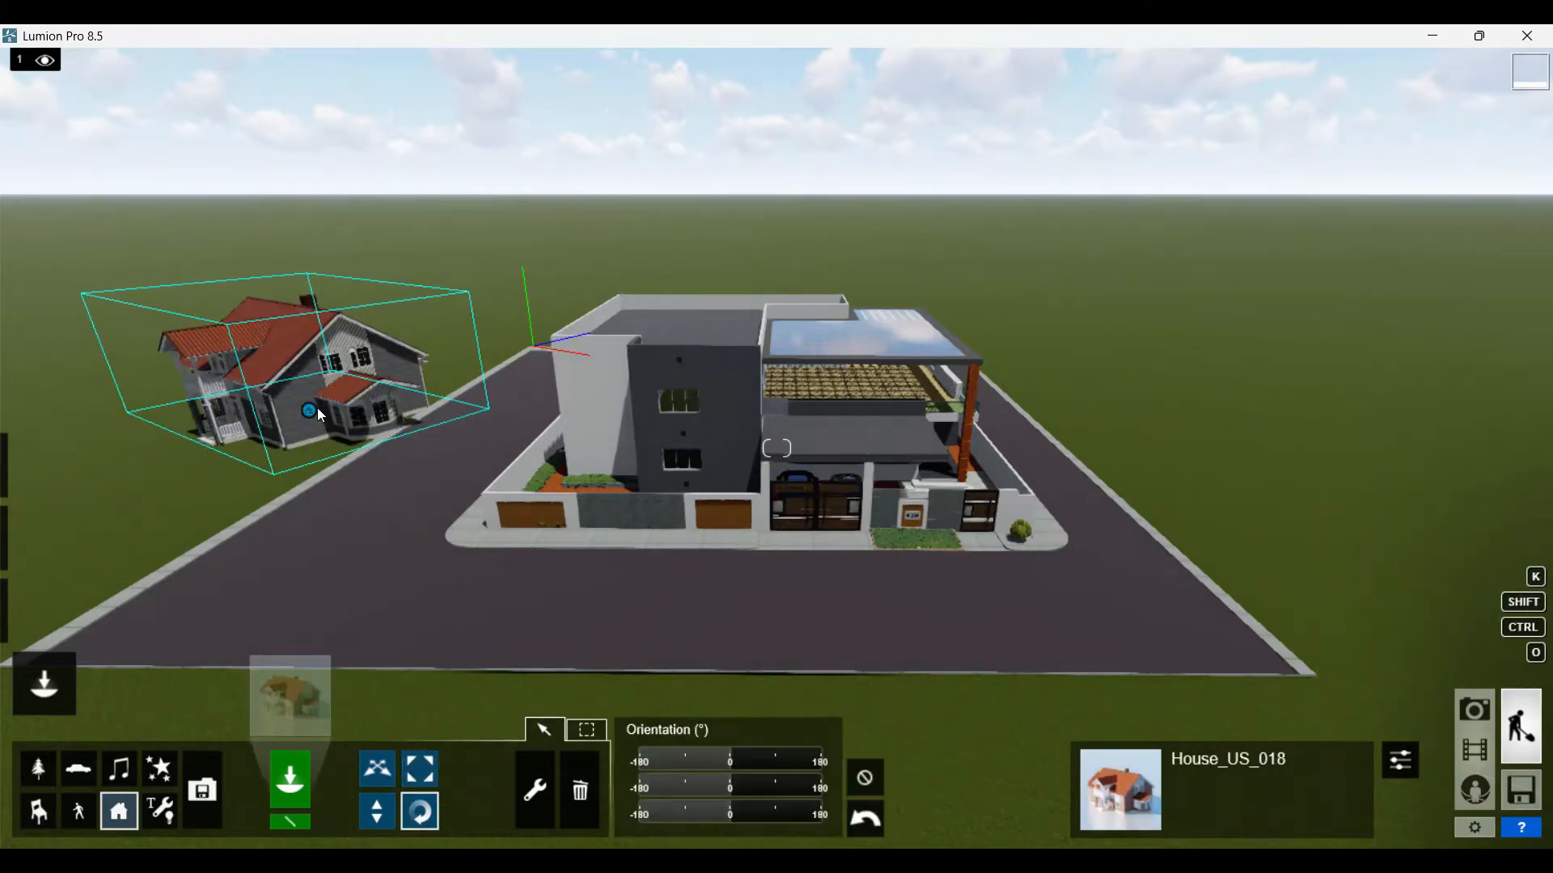
mouse_move(368, 369)
left_mouse_down()
mouse_move(406, 319)
mouse_move(433, 223)
mouse_move(333, 194)
mouse_move(275, 253)
mouse_move(254, 340)
mouse_move(259, 419)
mouse_move(308, 504)
mouse_move(395, 586)
mouse_move(468, 609)
mouse_move(681, 623)
mouse_move(814, 591)
mouse_move(948, 586)
left_mouse_up()
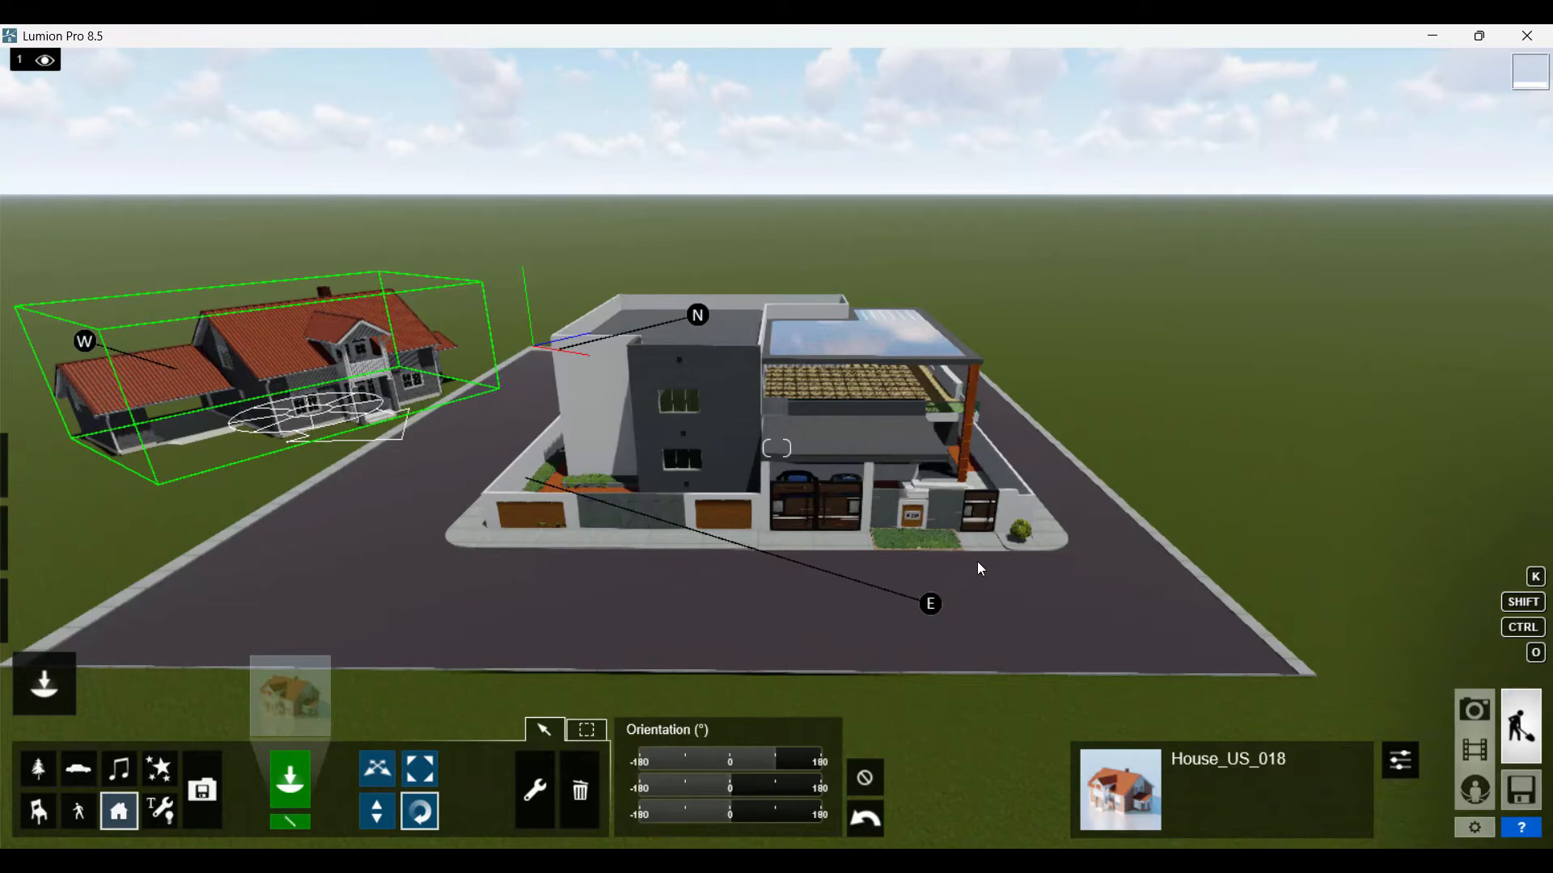
left_click_drag(1130, 501, 1021, 401)
left_click_drag(250, 660, 332, 770)
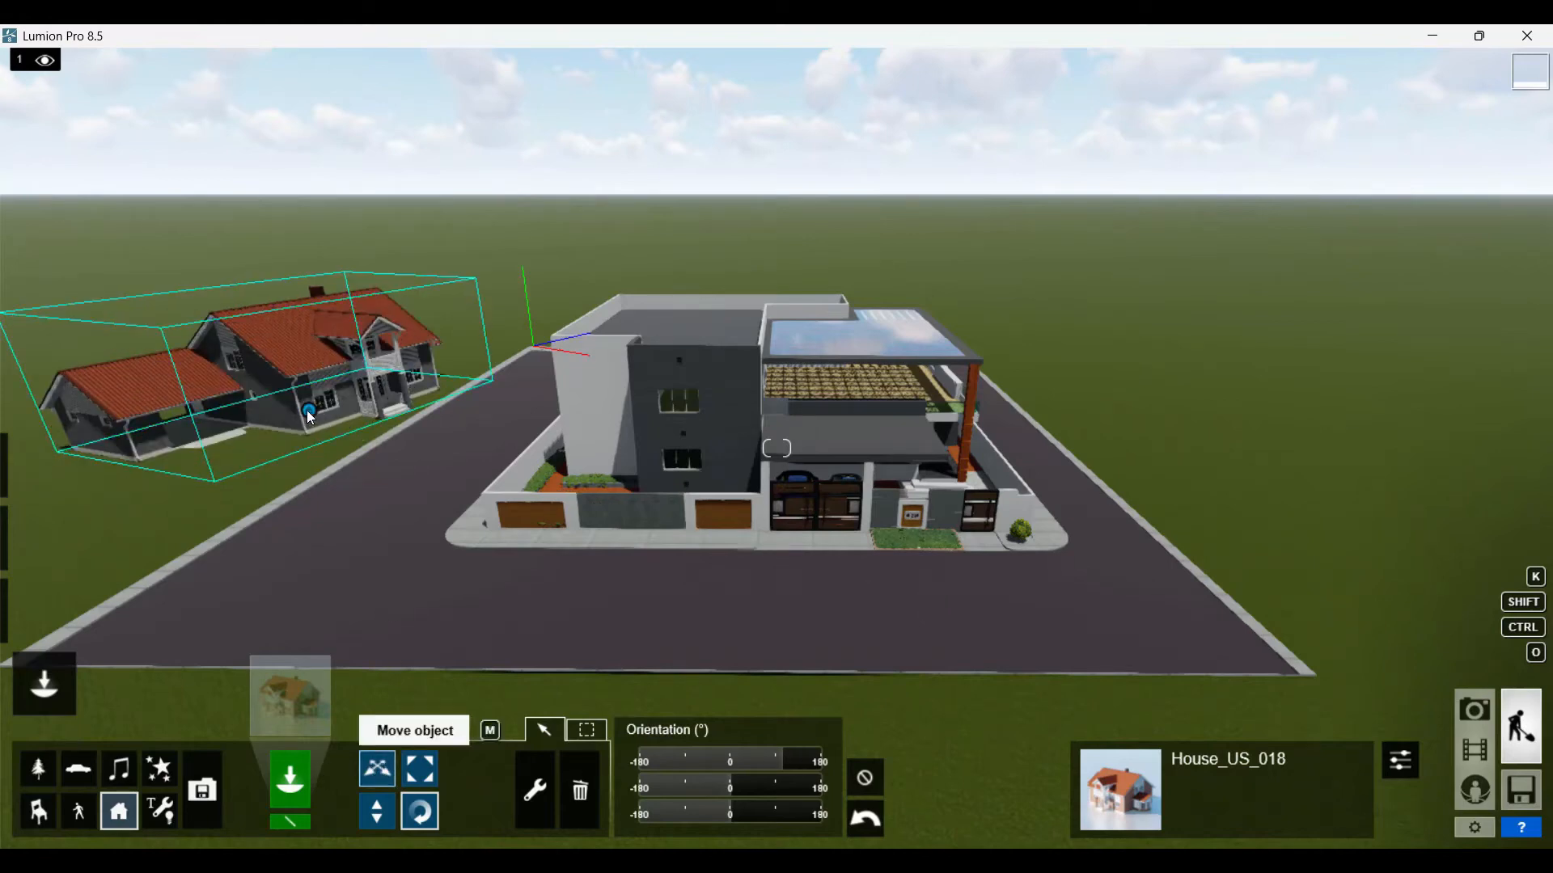
left_click_drag(310, 416, 369, 406)
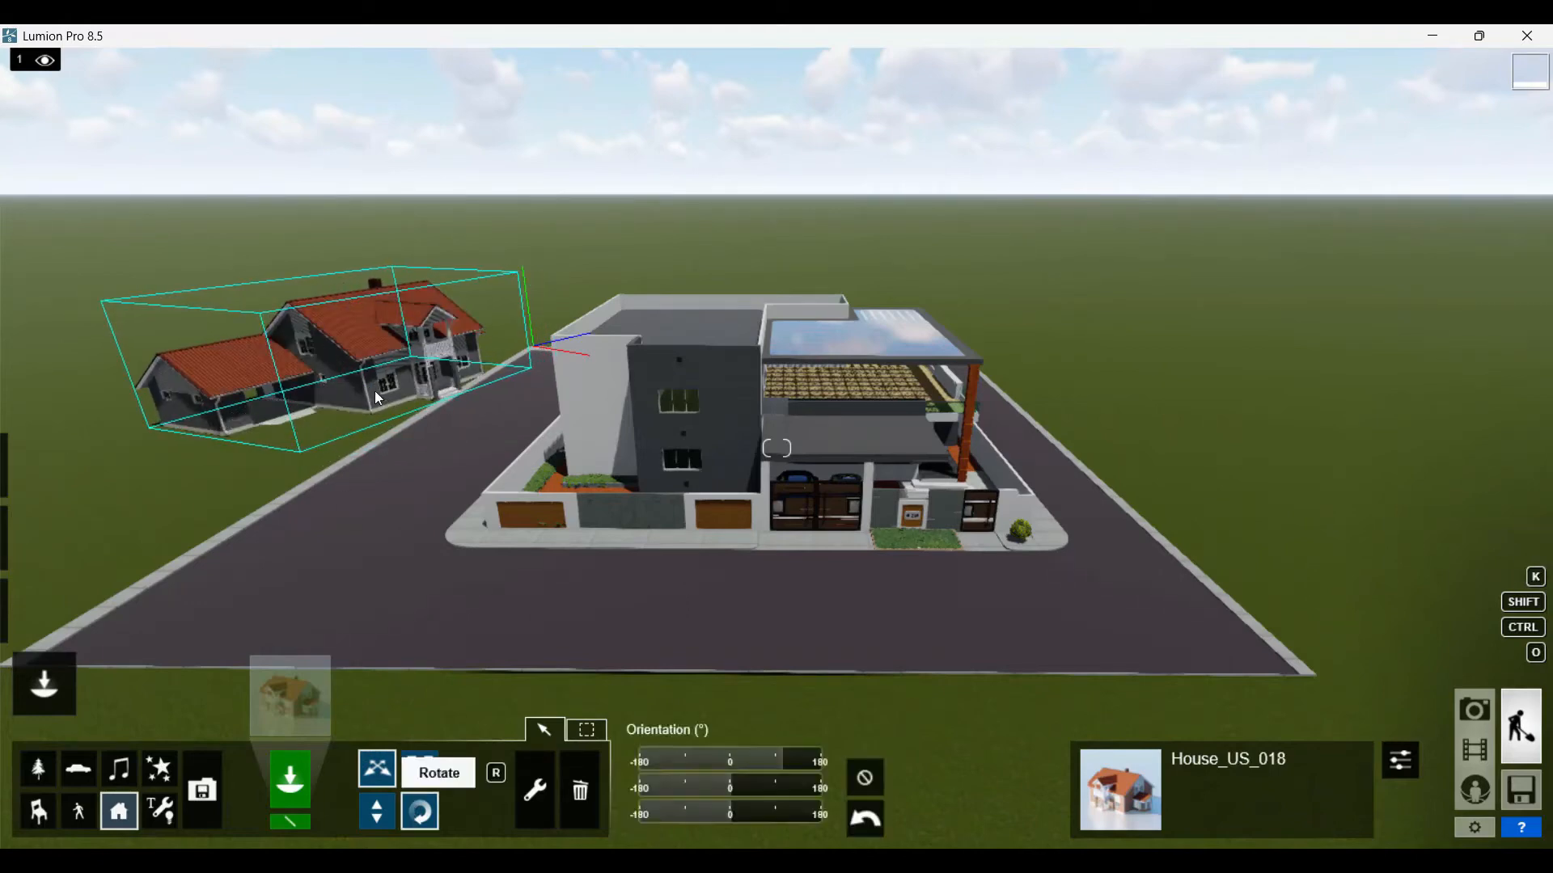
left_click_drag(368, 397, 400, 415)
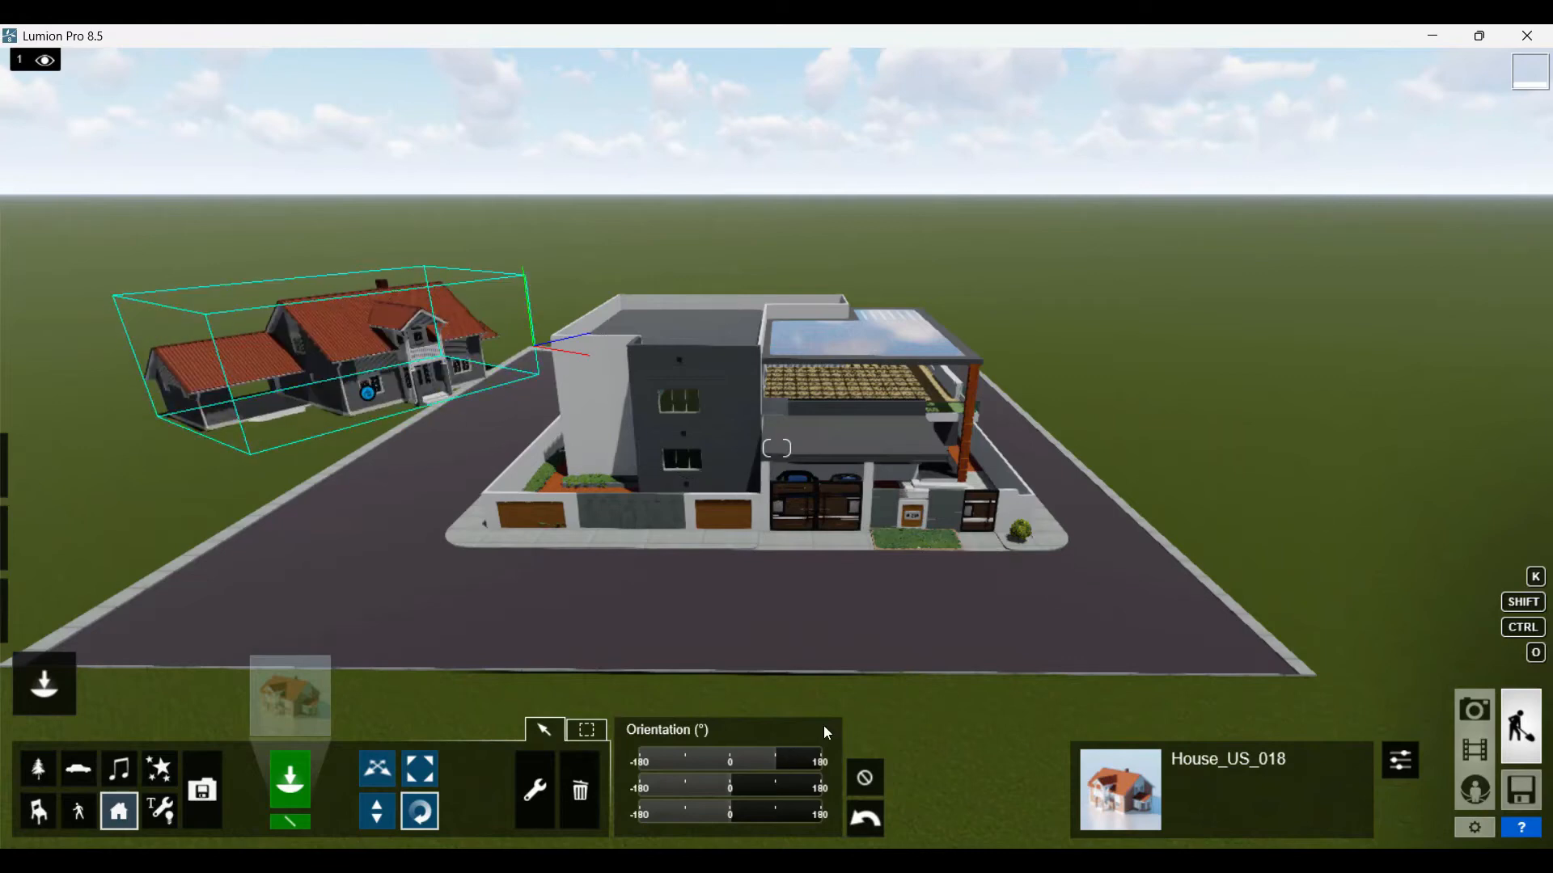
- Set the heading of House_US_018 to 122° and clear the selection
left_click_drag(778, 759, 786, 758)
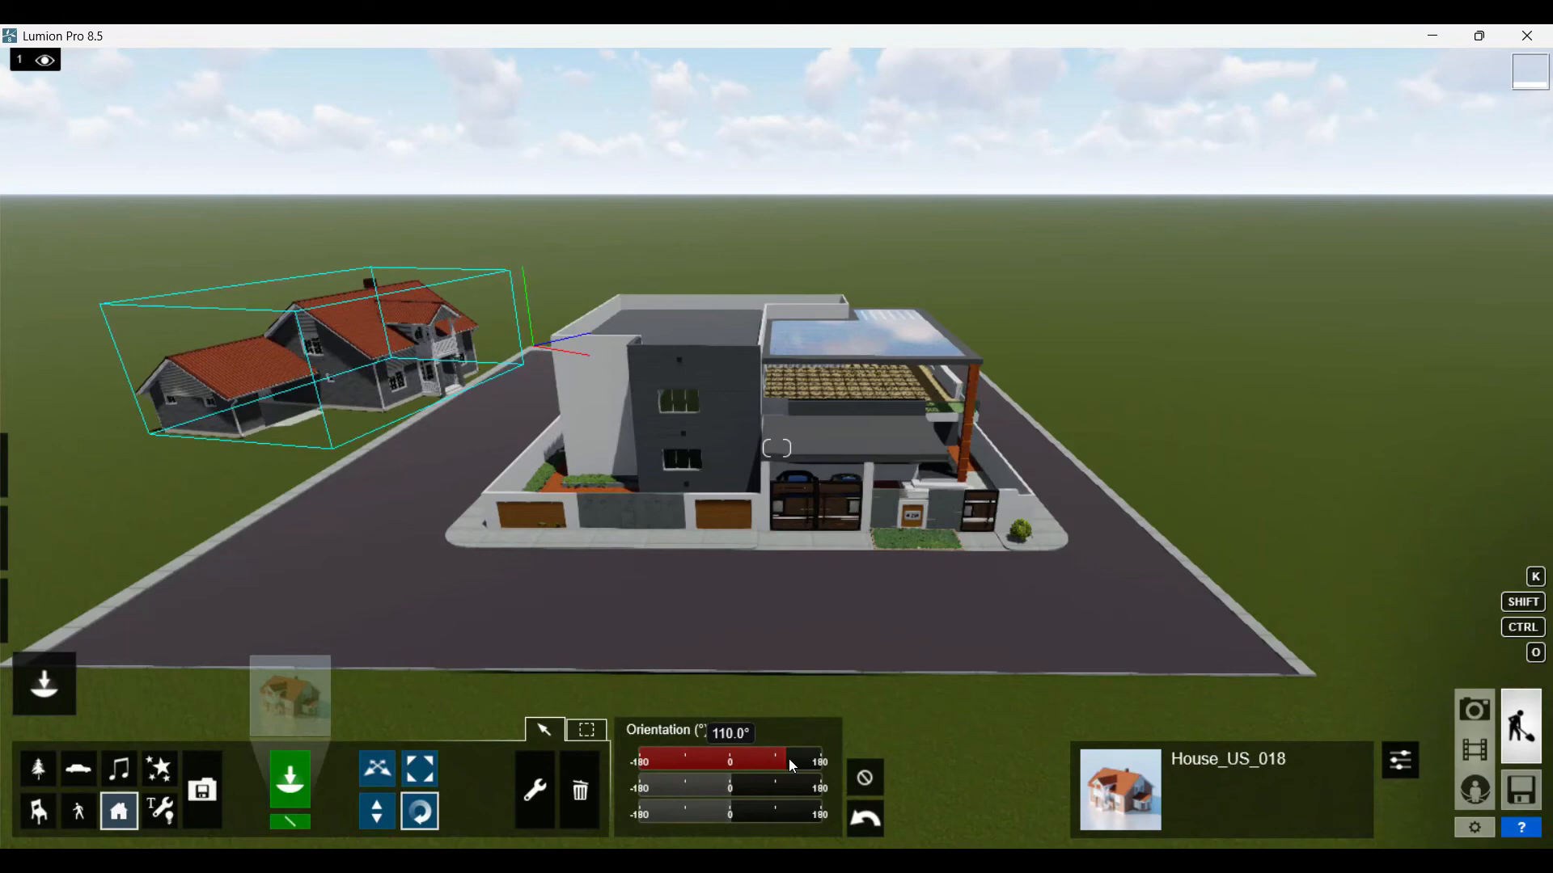
left_click(788, 760)
left_click(792, 758)
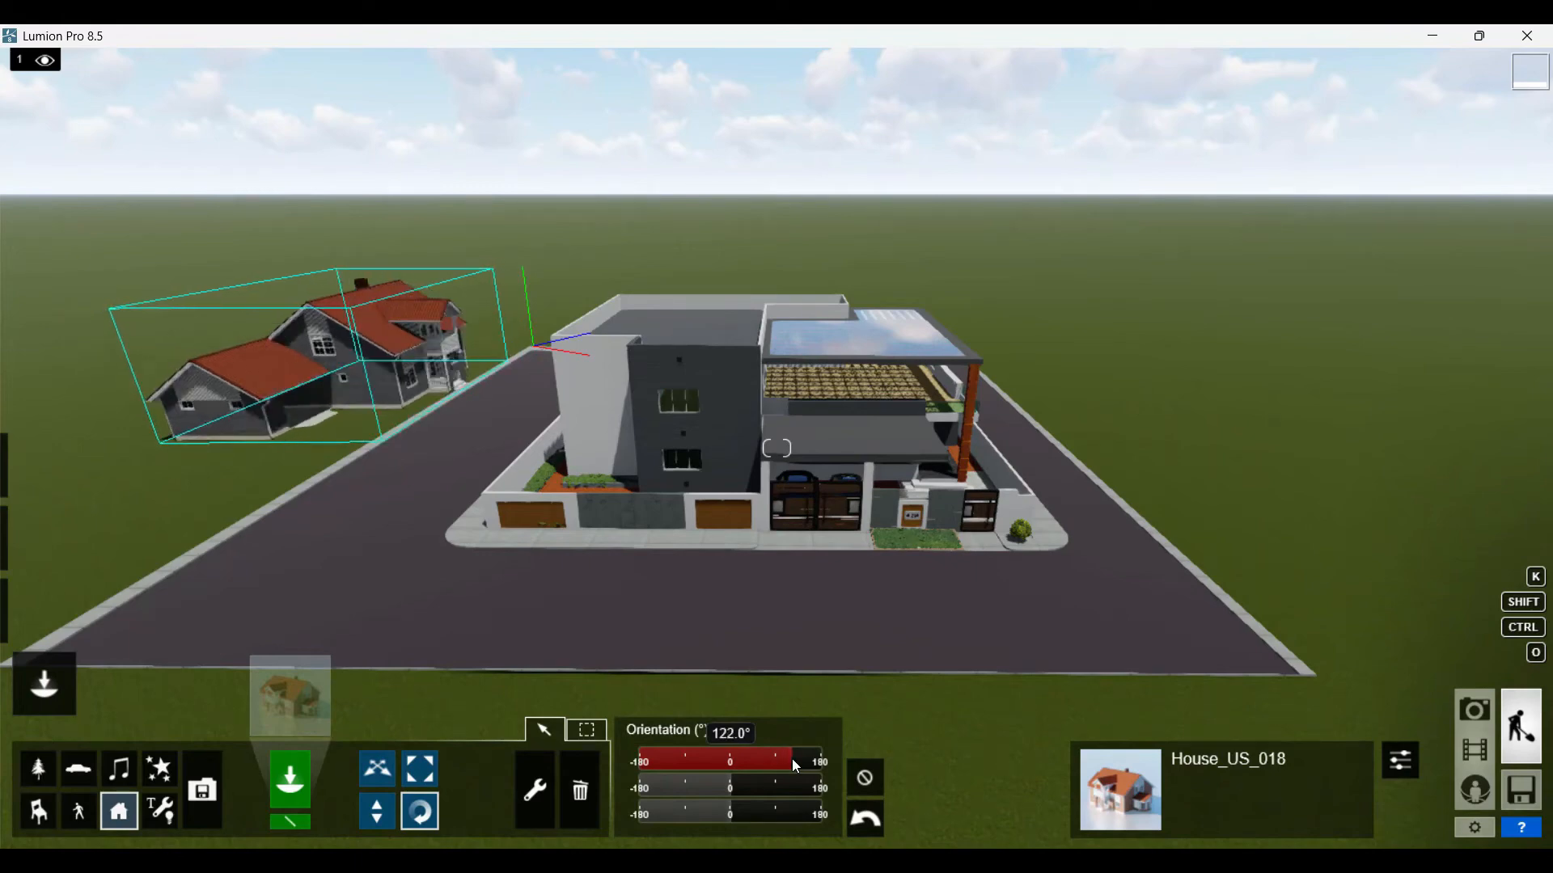
left_click(865, 780)
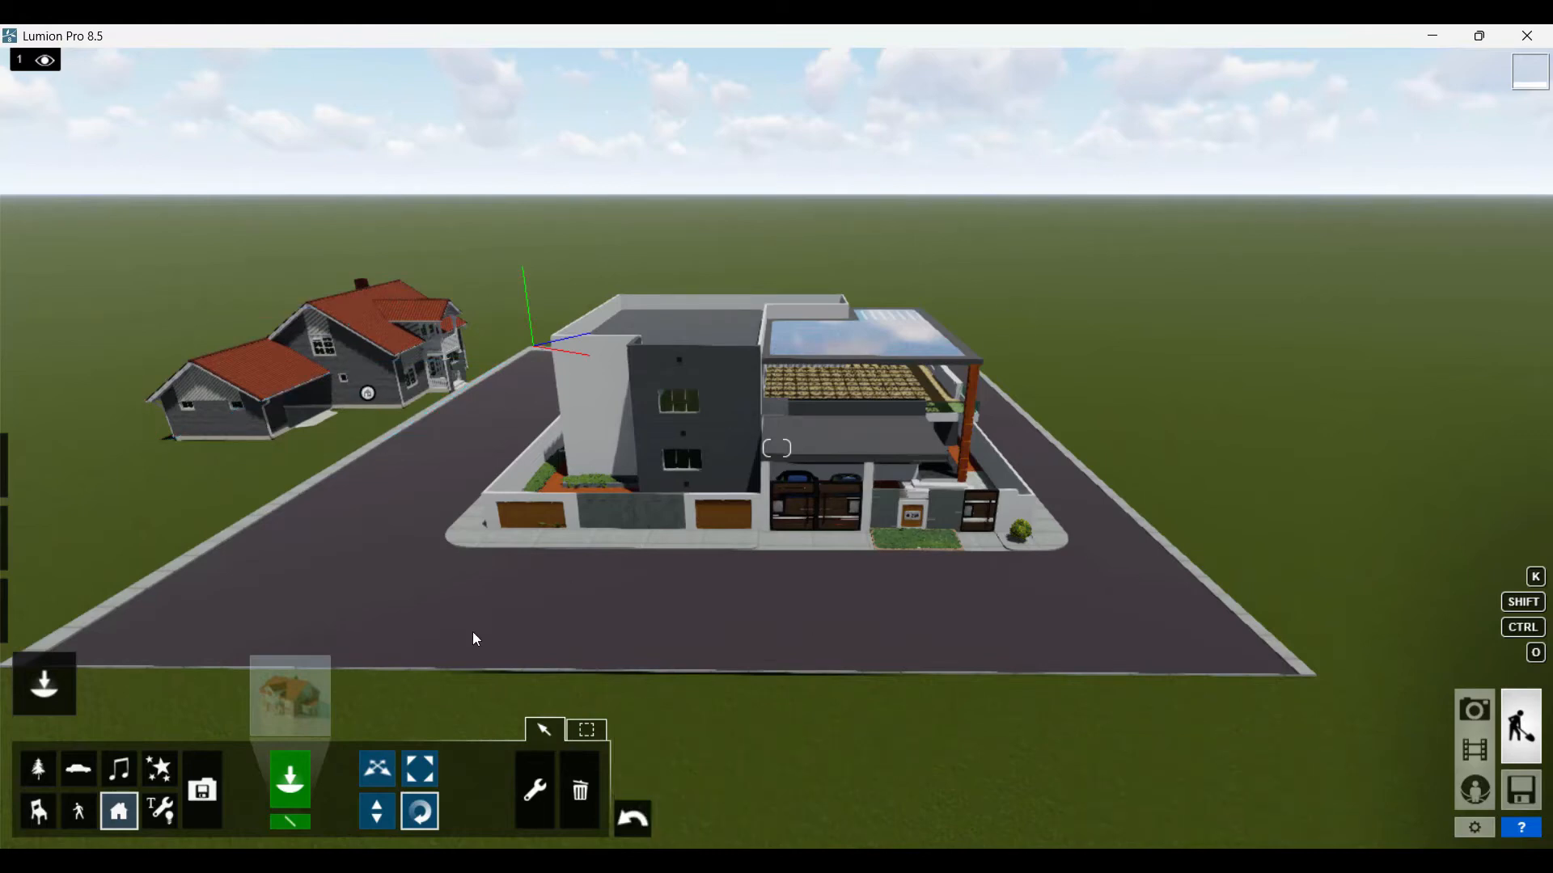
- Choose the Institution_001 building from the Outdoor Library and place it on the grass beyond the small gate's side of the house
left_click(291, 695)
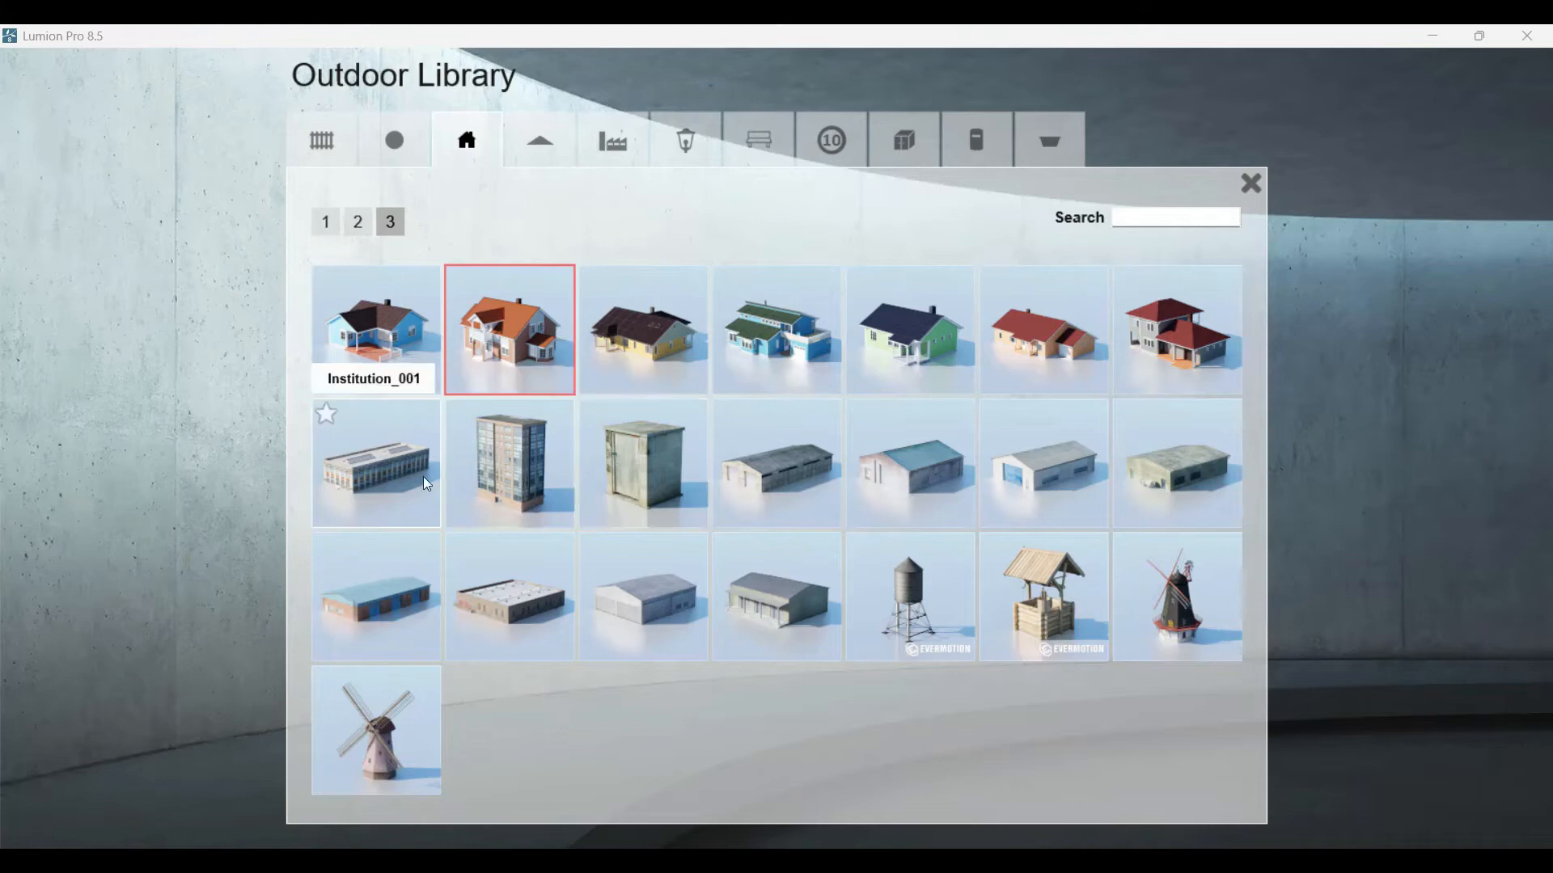
left_click(1217, 474)
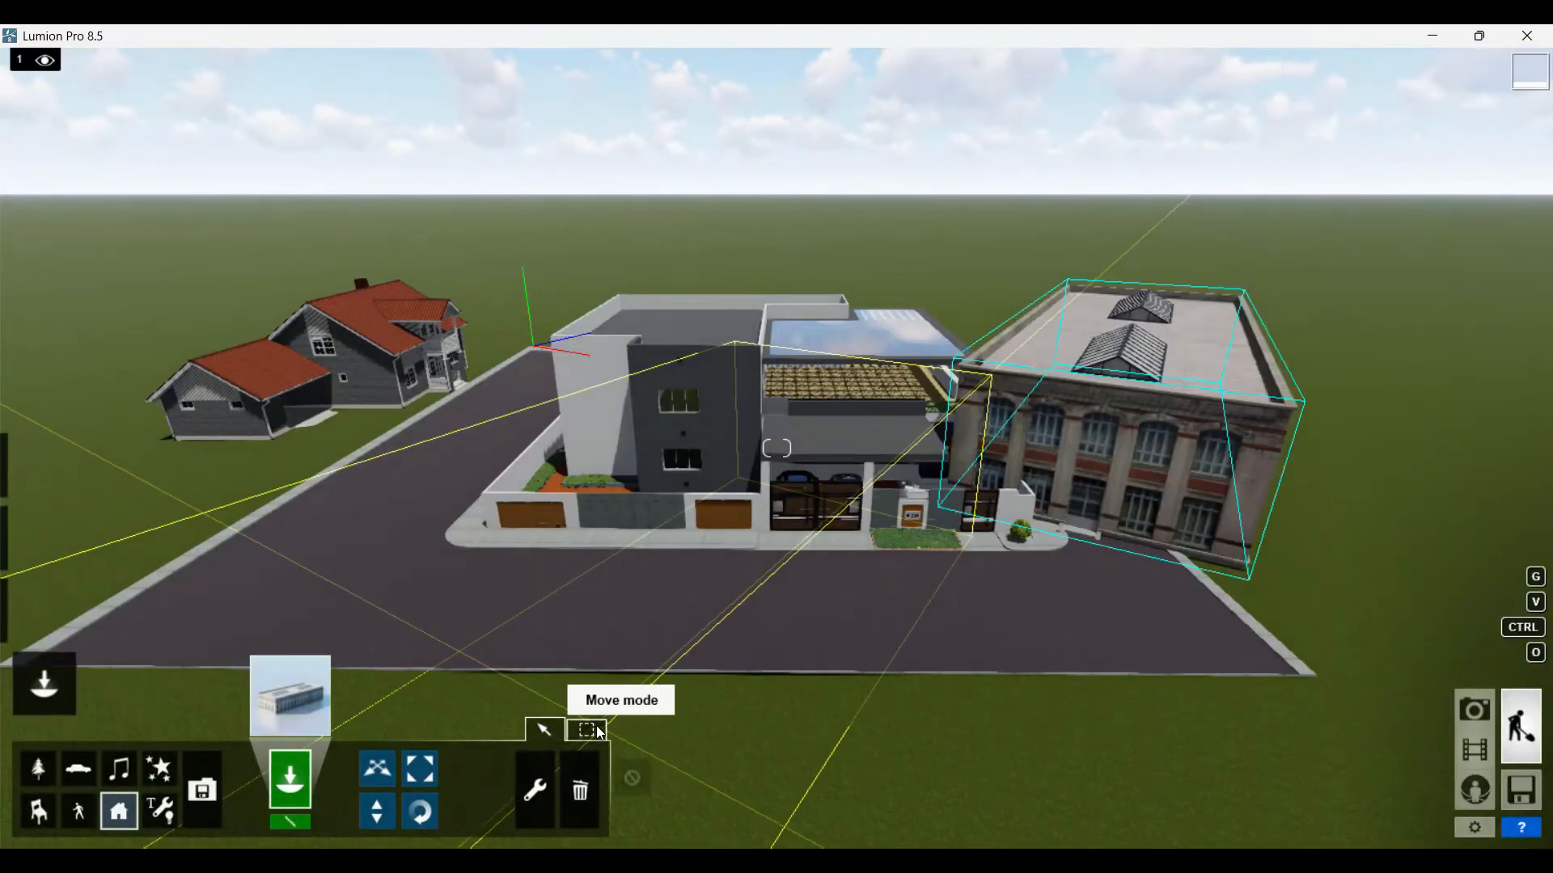
- Rotate the Institution_001 building to align with the house and move it, together with the corner plant, to about X 54, Z 6.3 m
left_click(1113, 431)
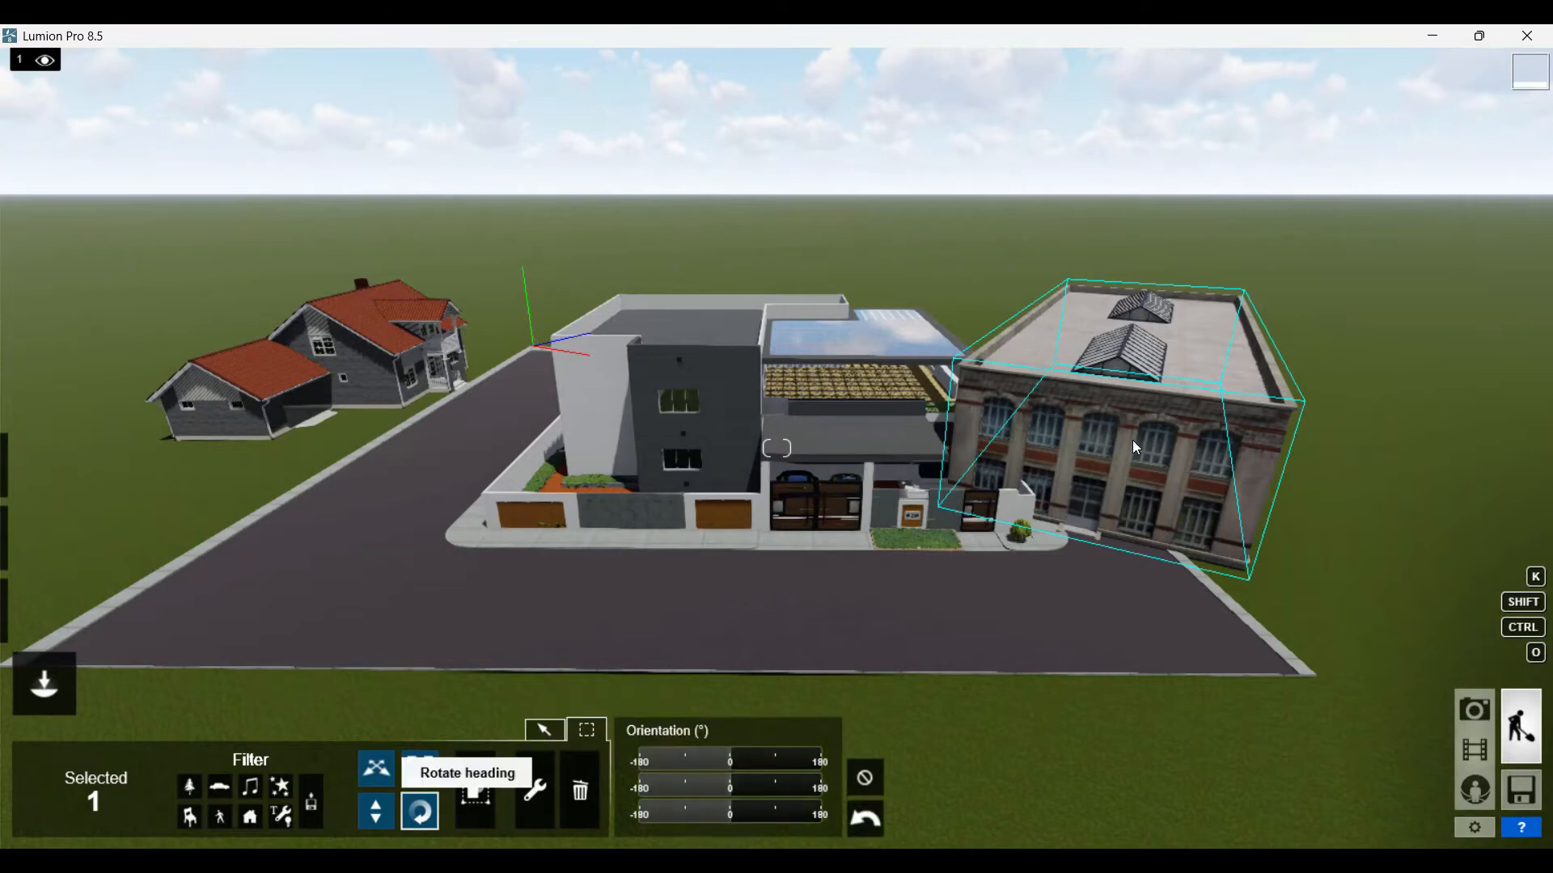
left_click_drag(1132, 440, 388, 773)
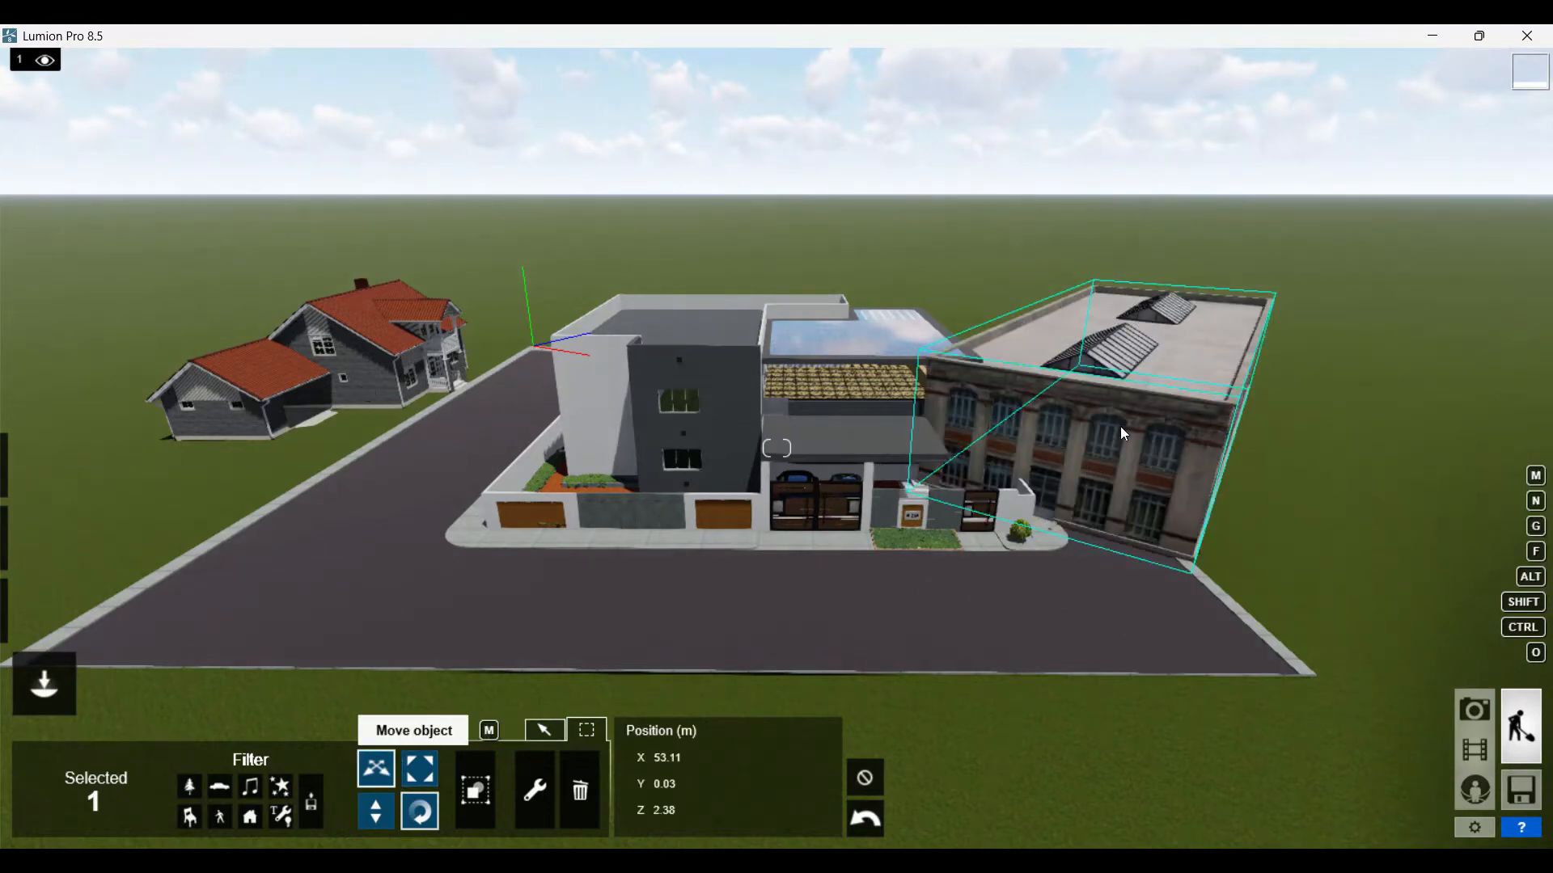
left_click_drag(1132, 439, 420, 813)
left_click(1021, 534, "ctrl")
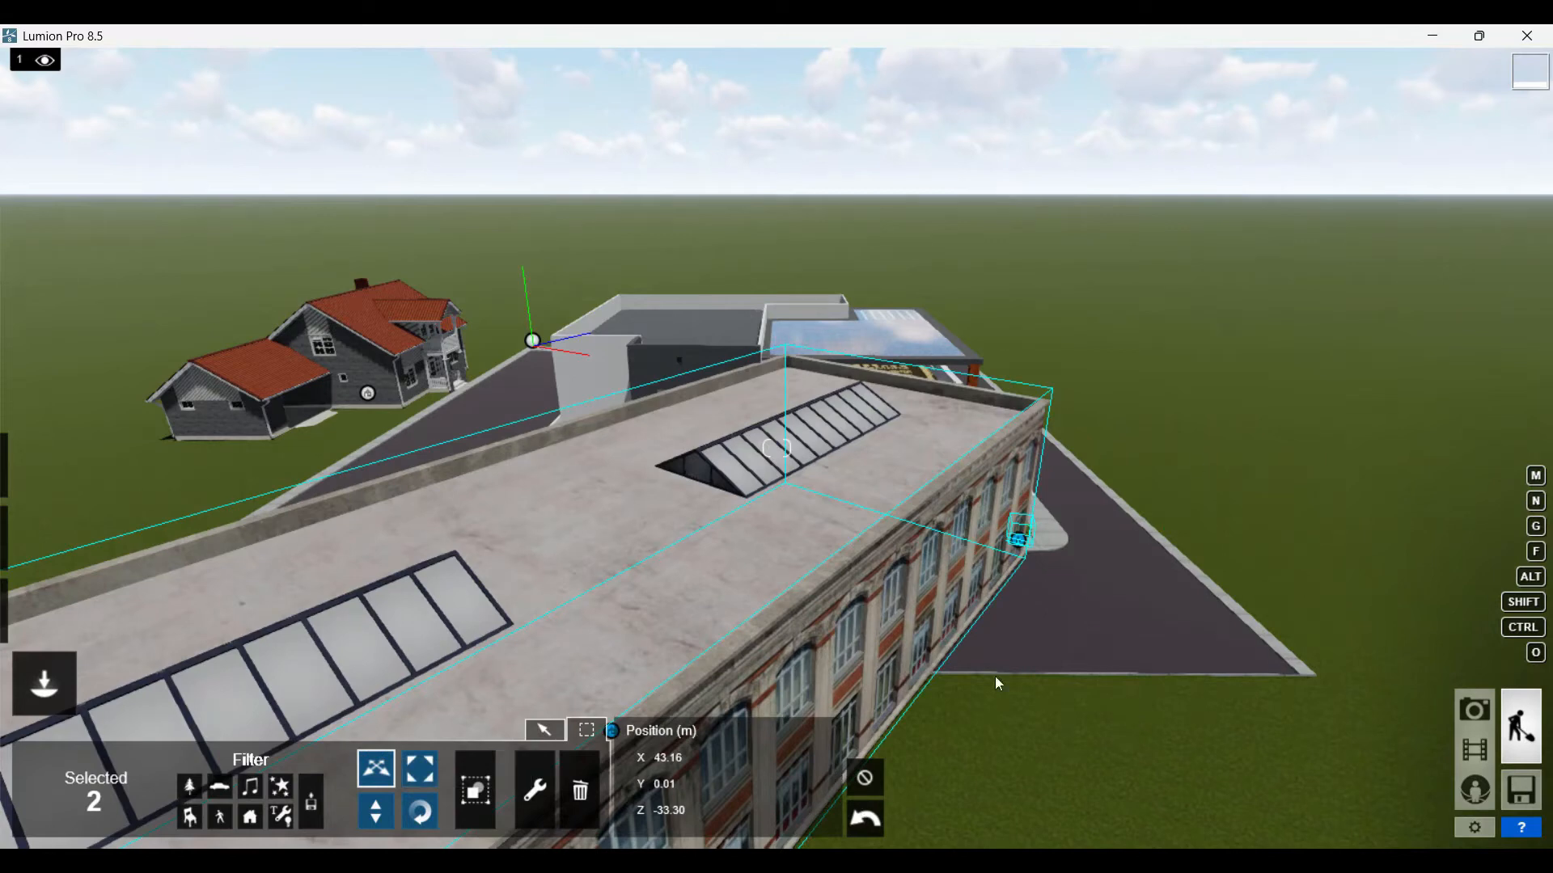
key("ctrl+z")
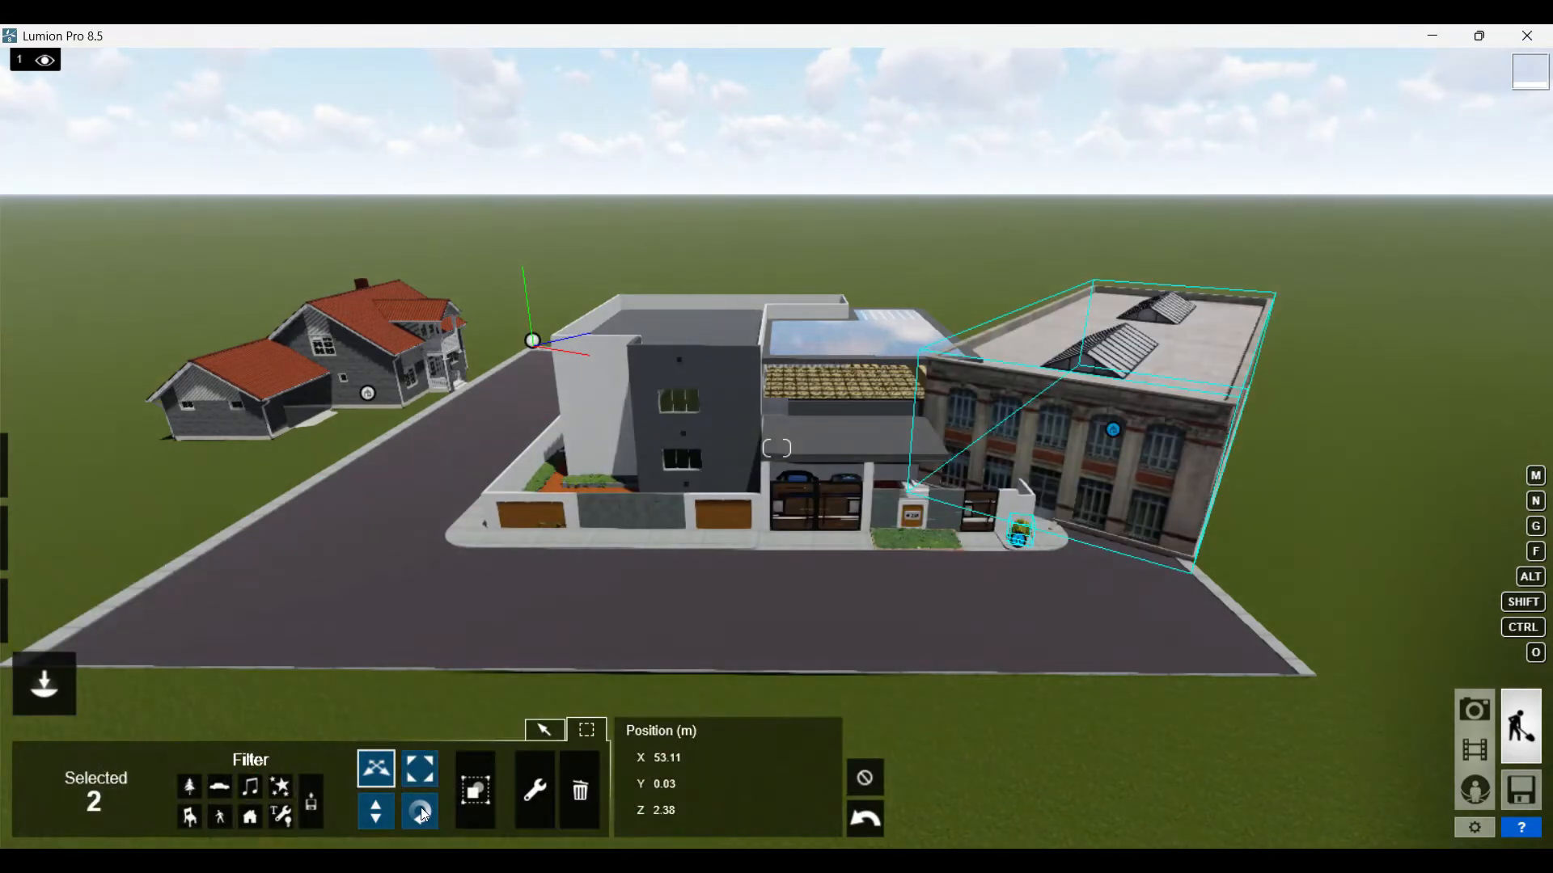
left_click(421, 811)
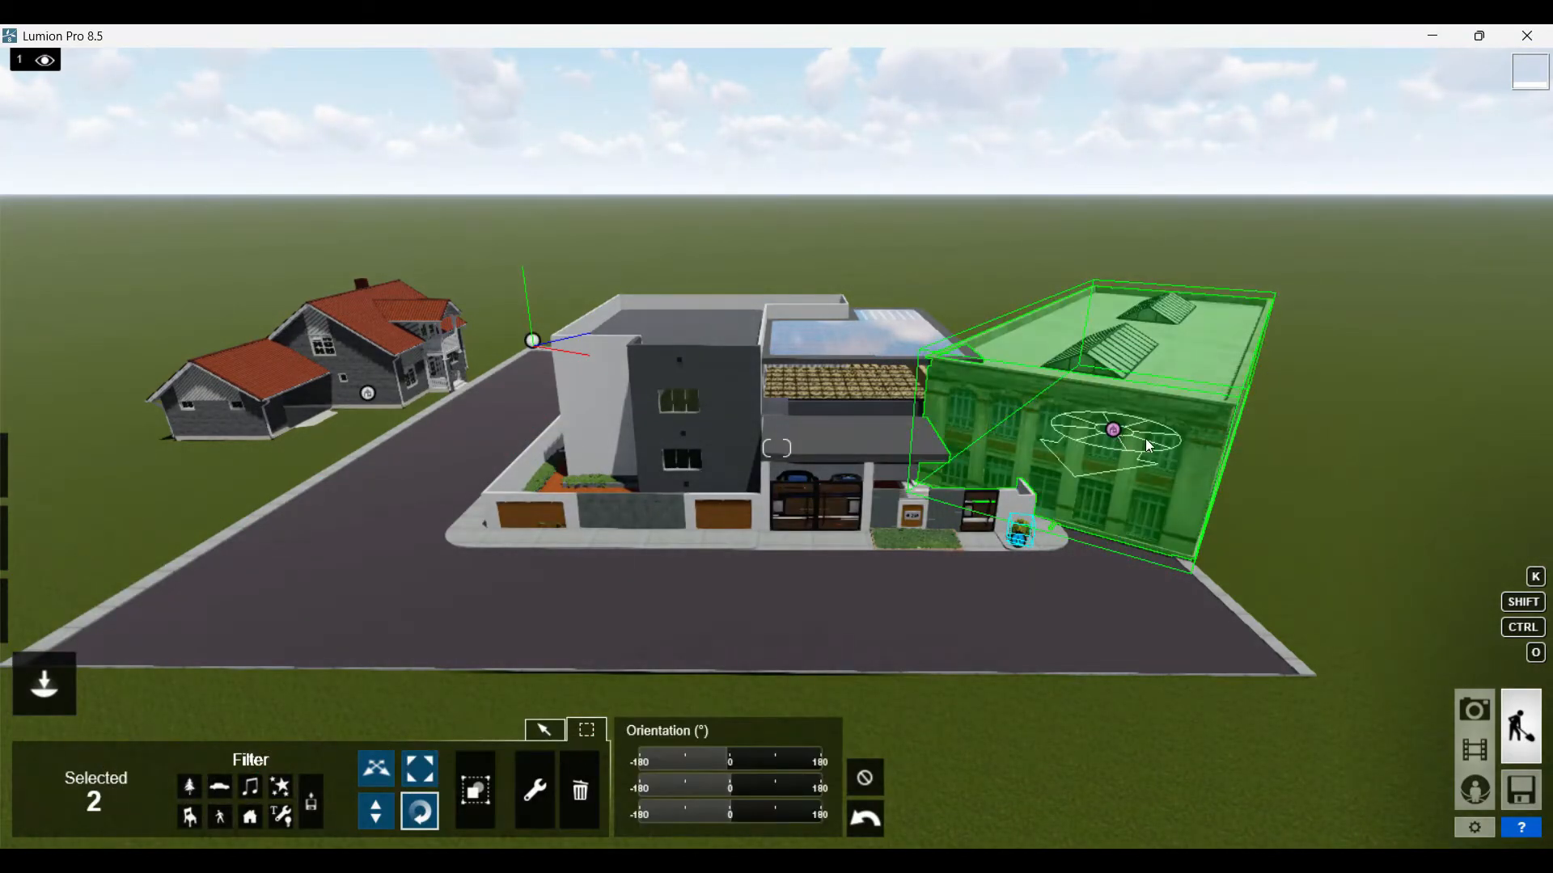
left_click_drag(1219, 446, 1187, 487)
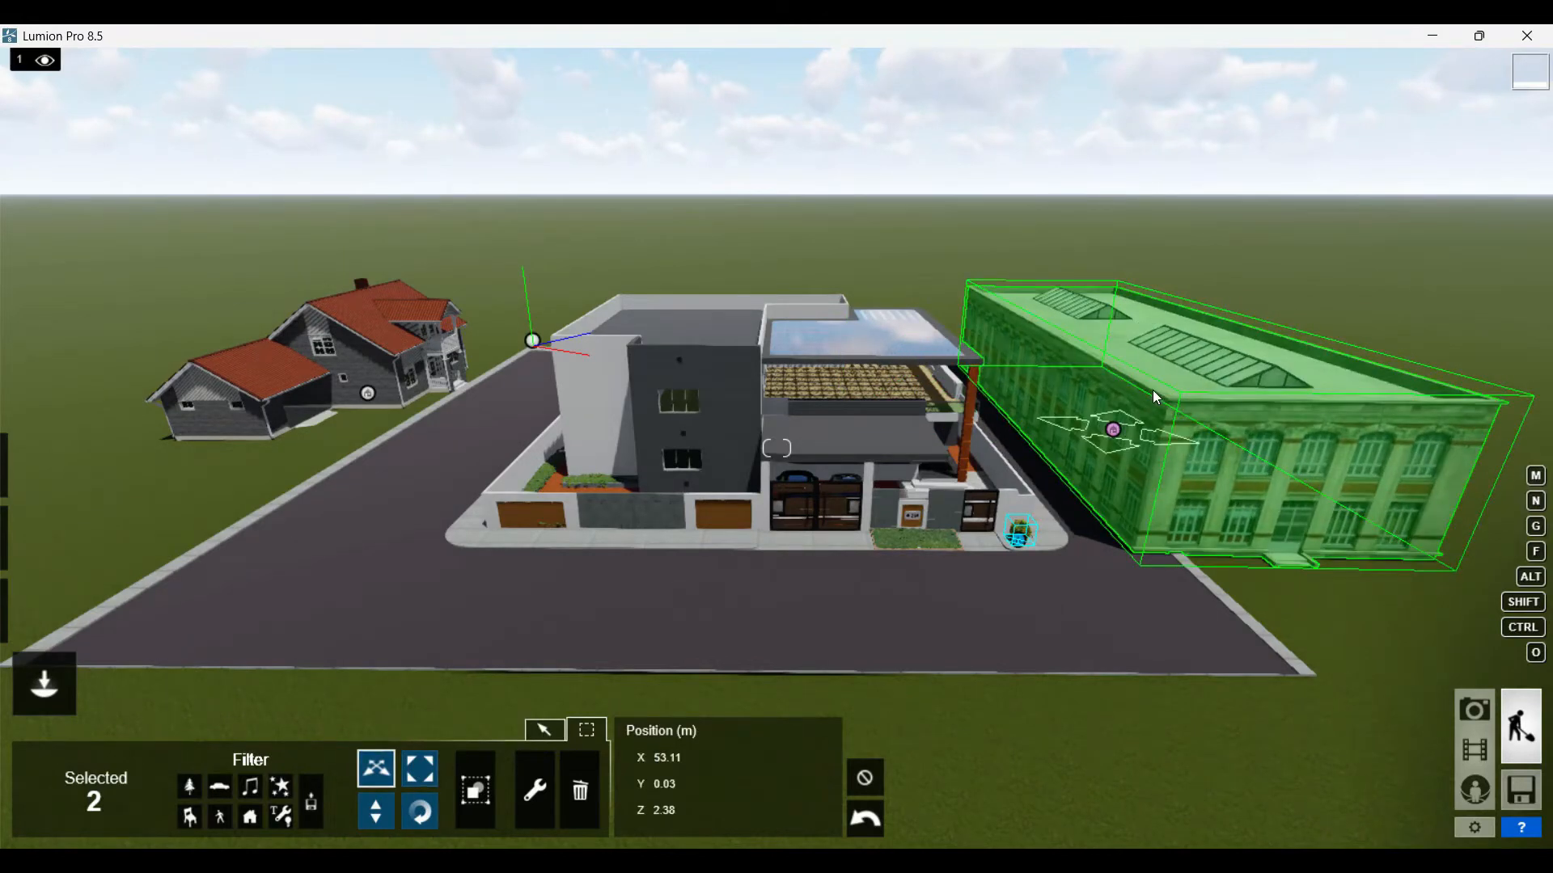
mouse_move(1155, 396)
left_mouse_down()
mouse_move(1140, 409)
mouse_move(1125, 384)
mouse_move(1136, 421)
left_mouse_up()
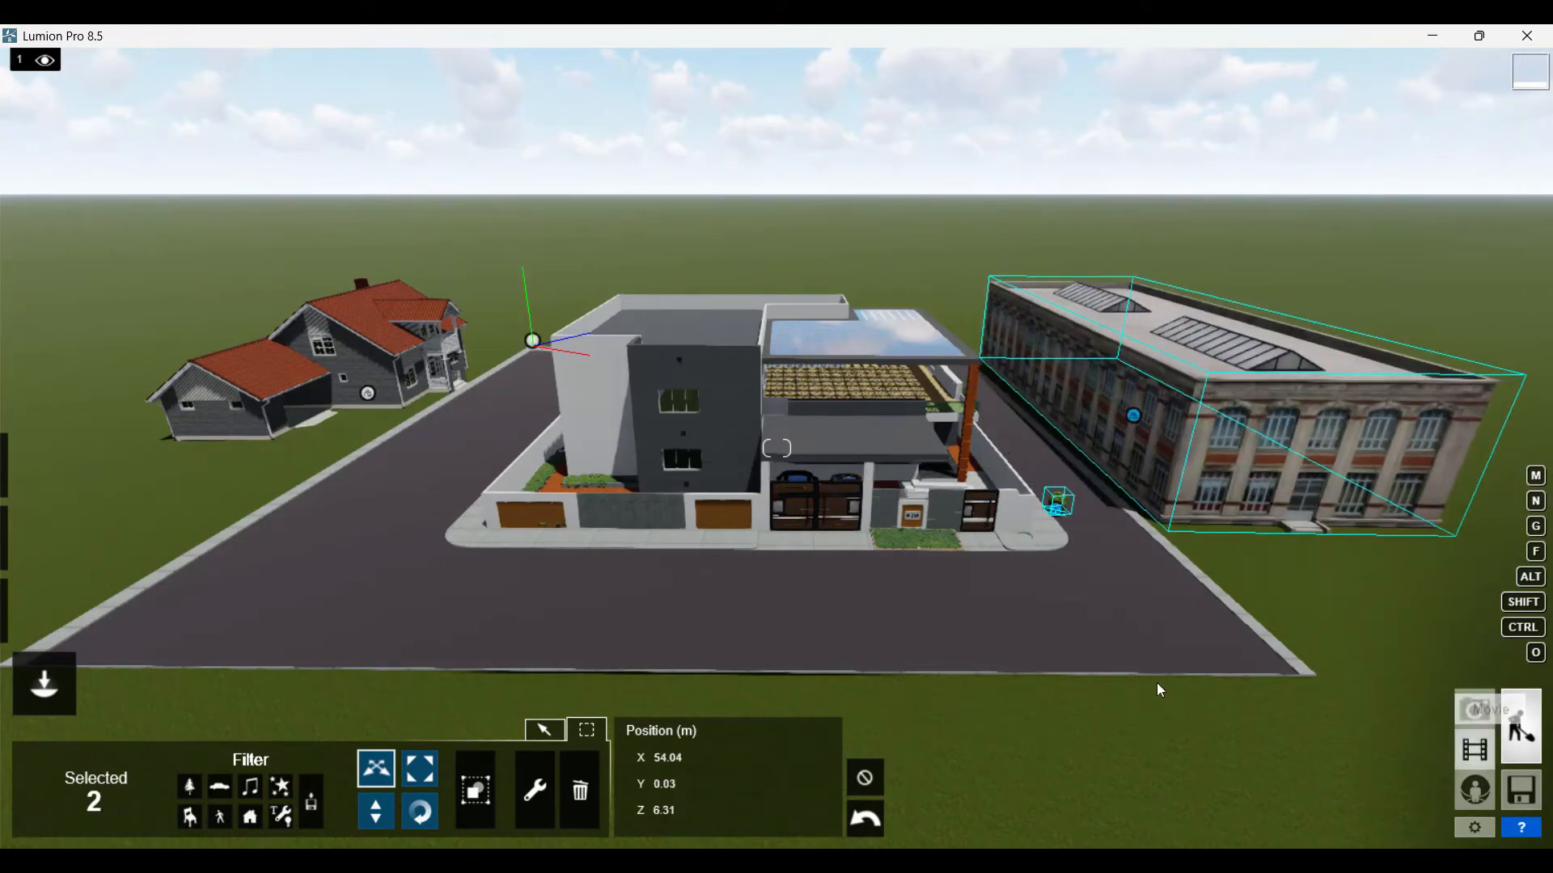
- Frame the house's front from street level with the neighbouring buildings on both sides, and clear the selection
key("e")
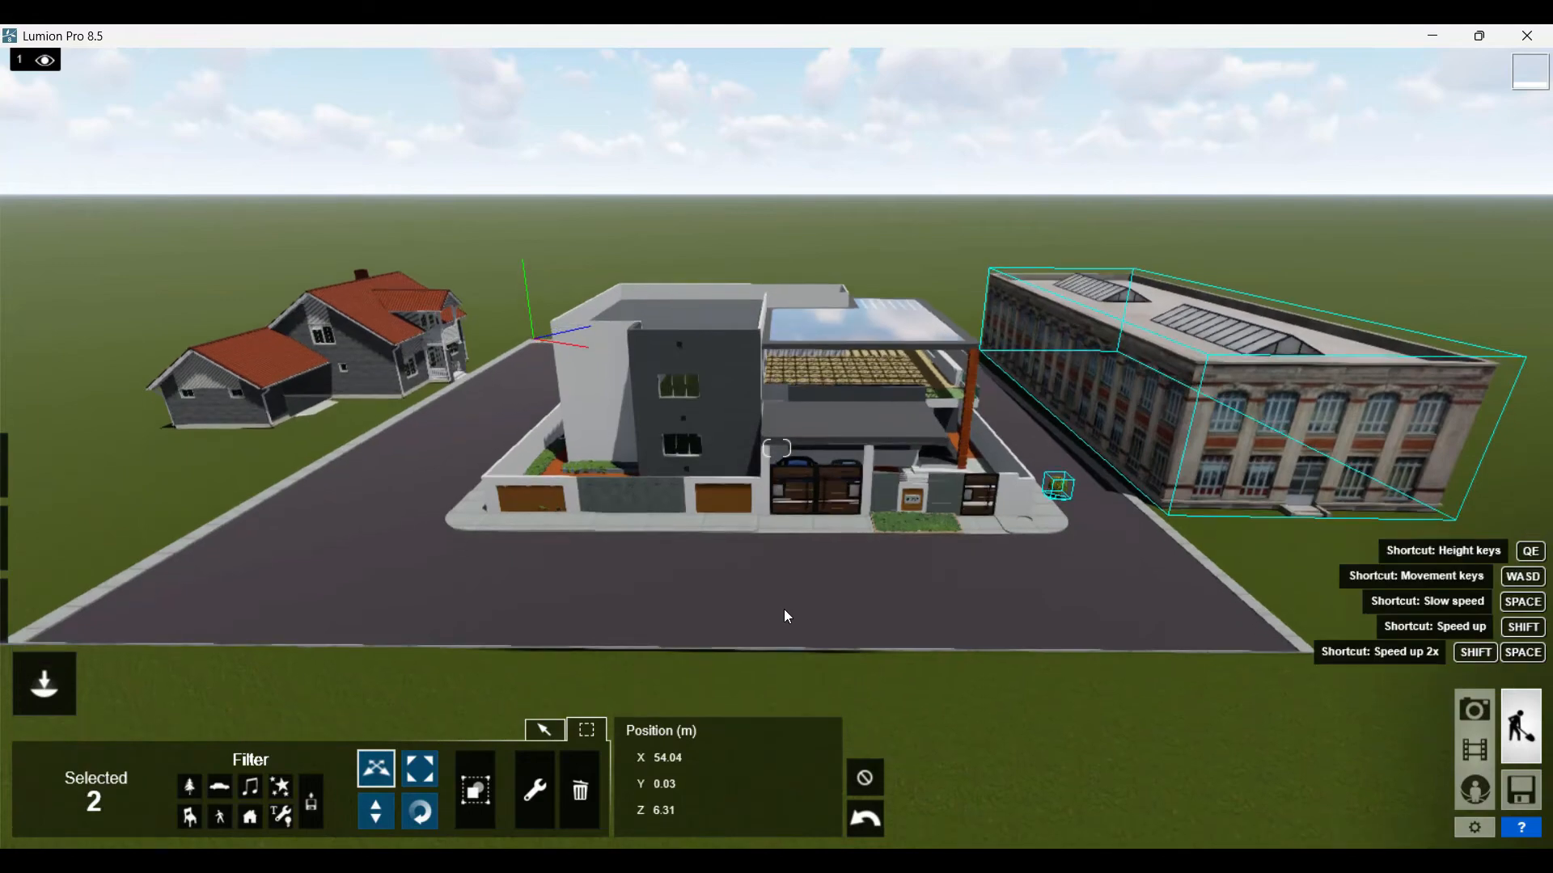
right_click_drag(783, 609, 887, 507)
key("e")
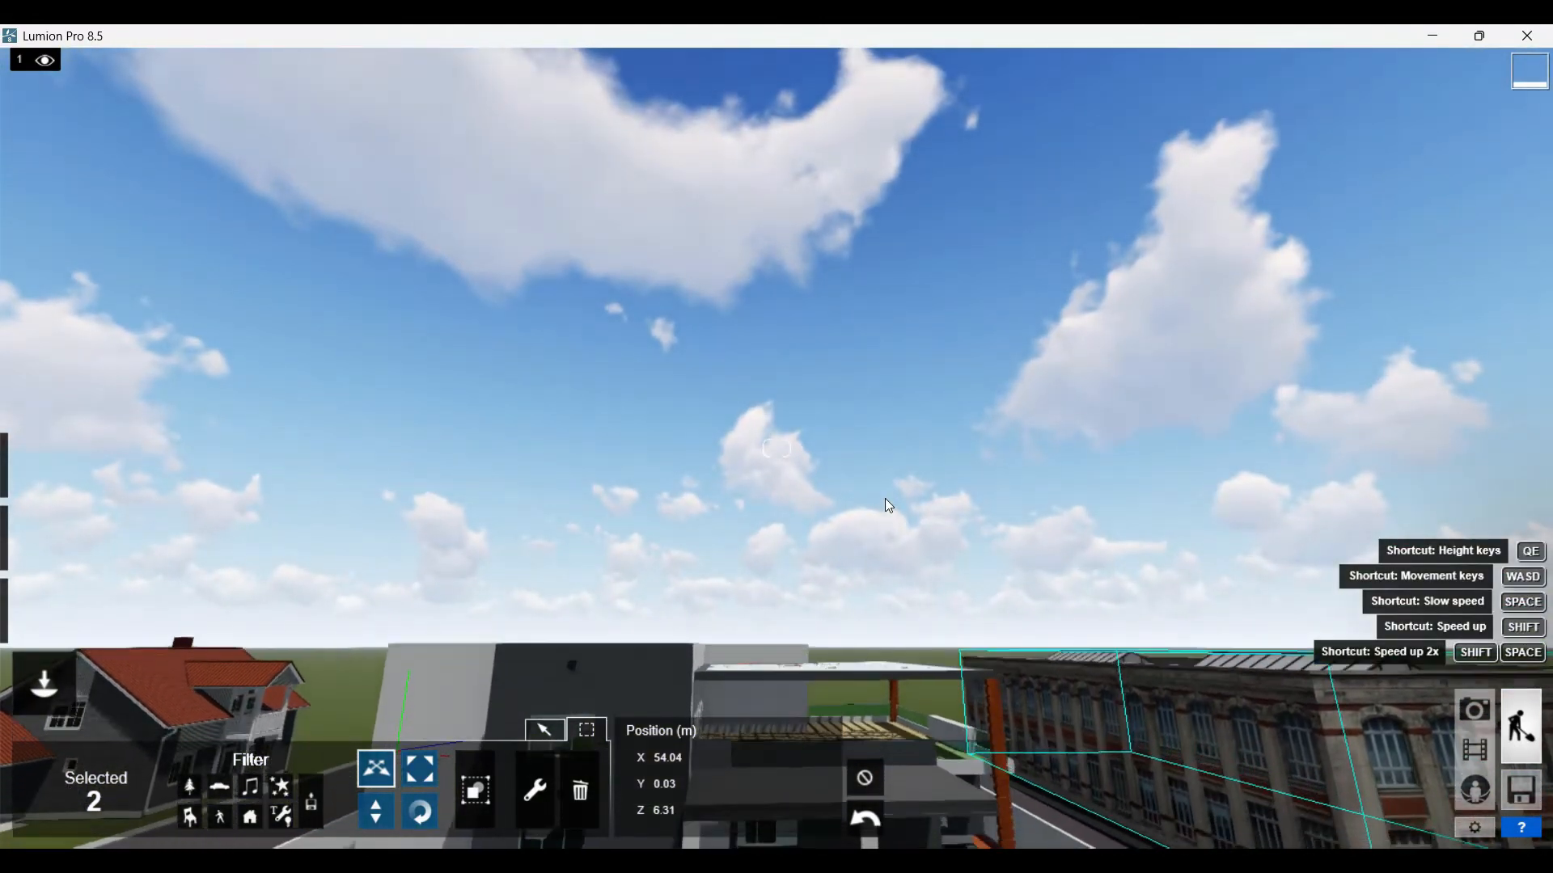
key("e")
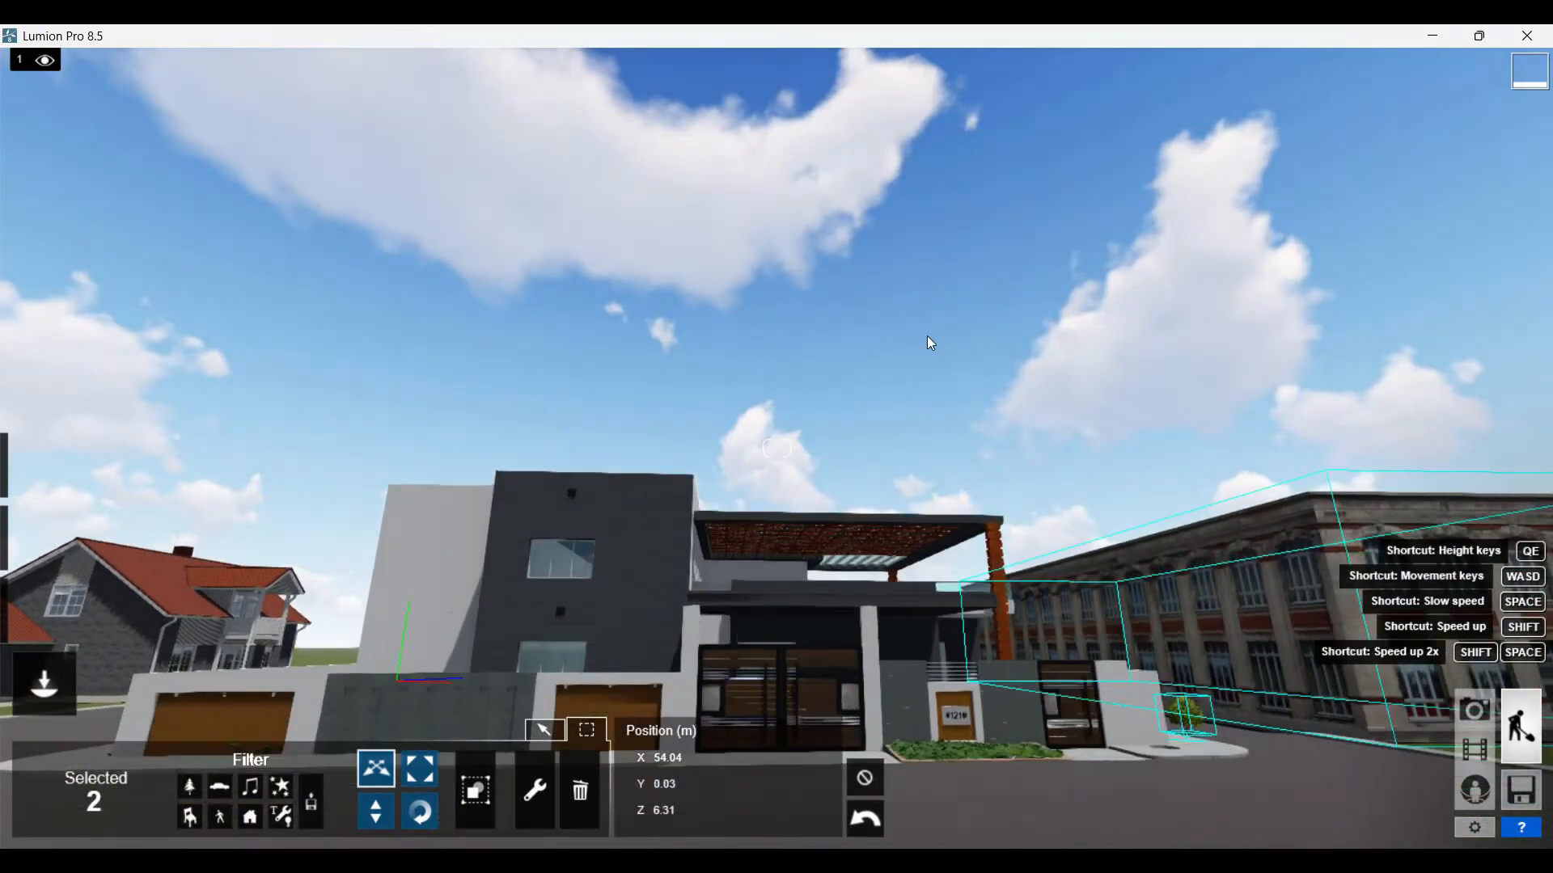
right_click_drag(777, 448, 780, 503)
key("w")
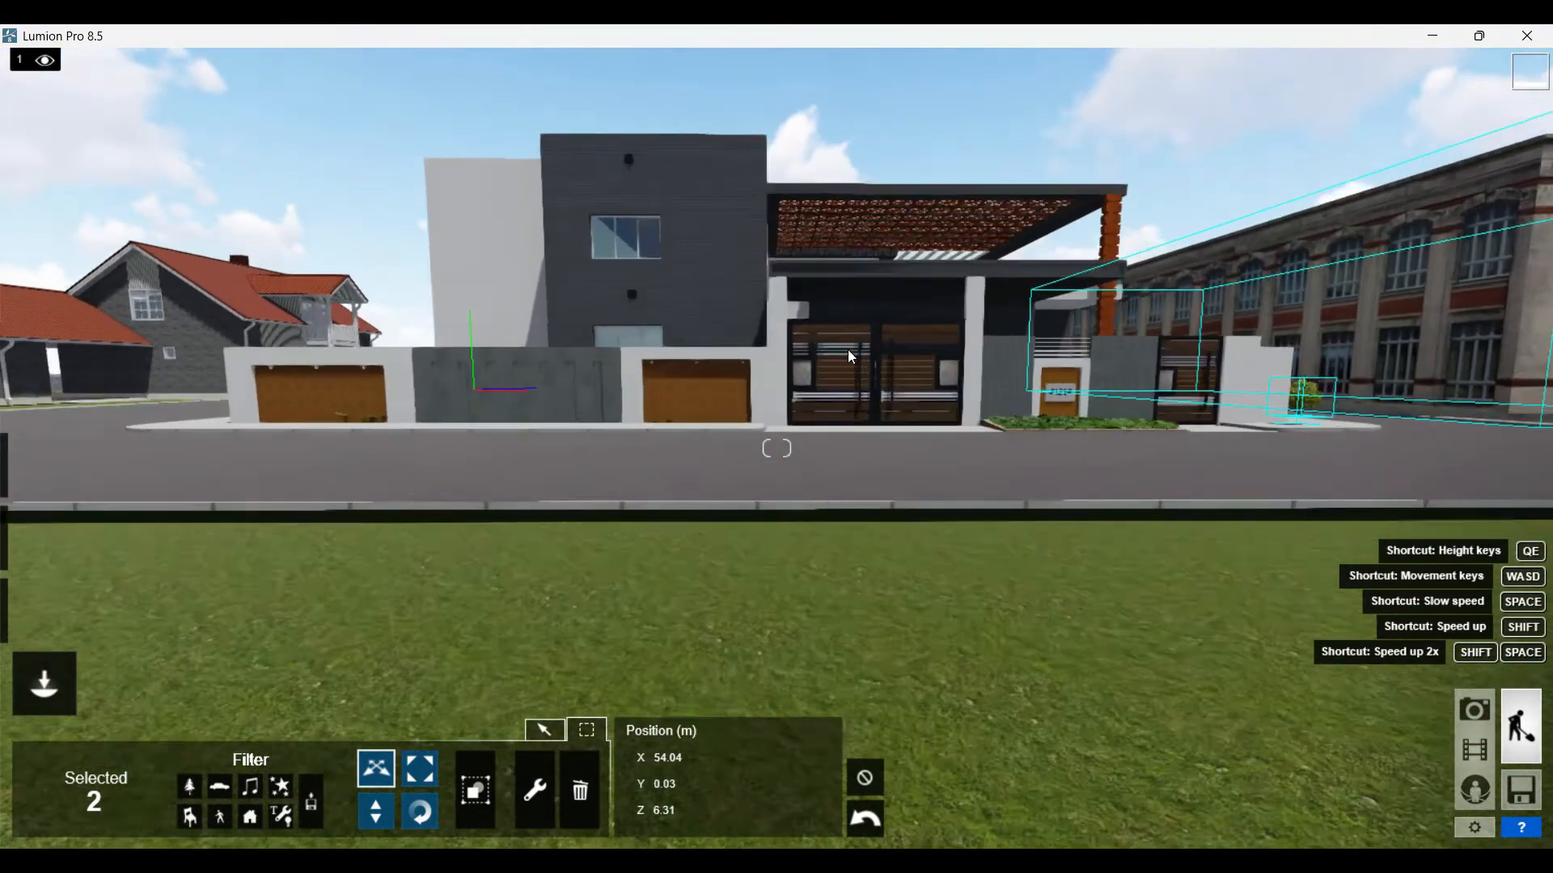
key("w")
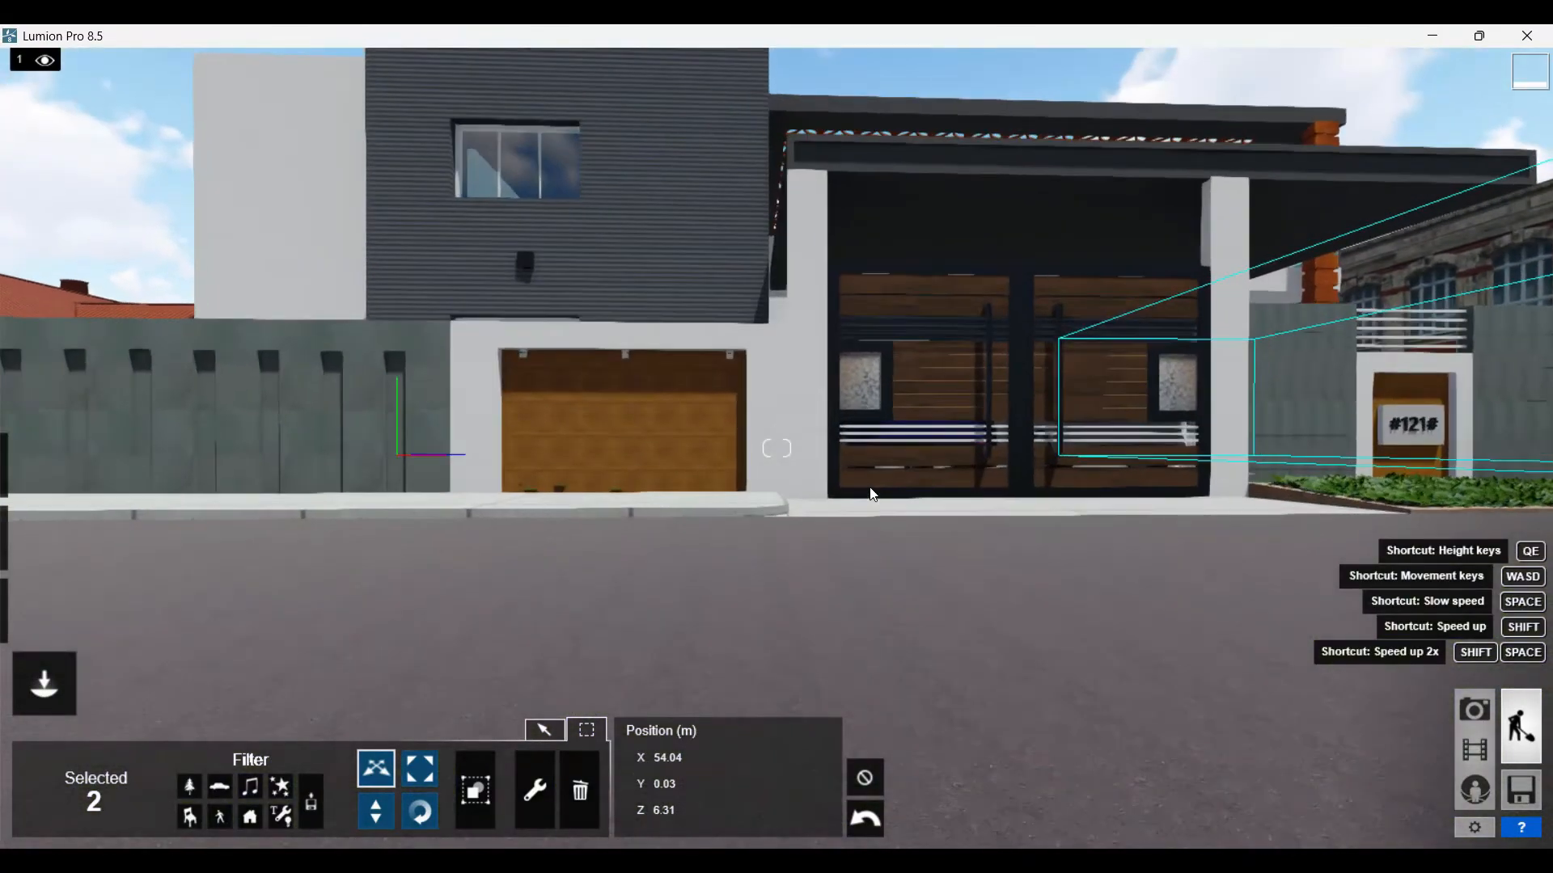
key("s")
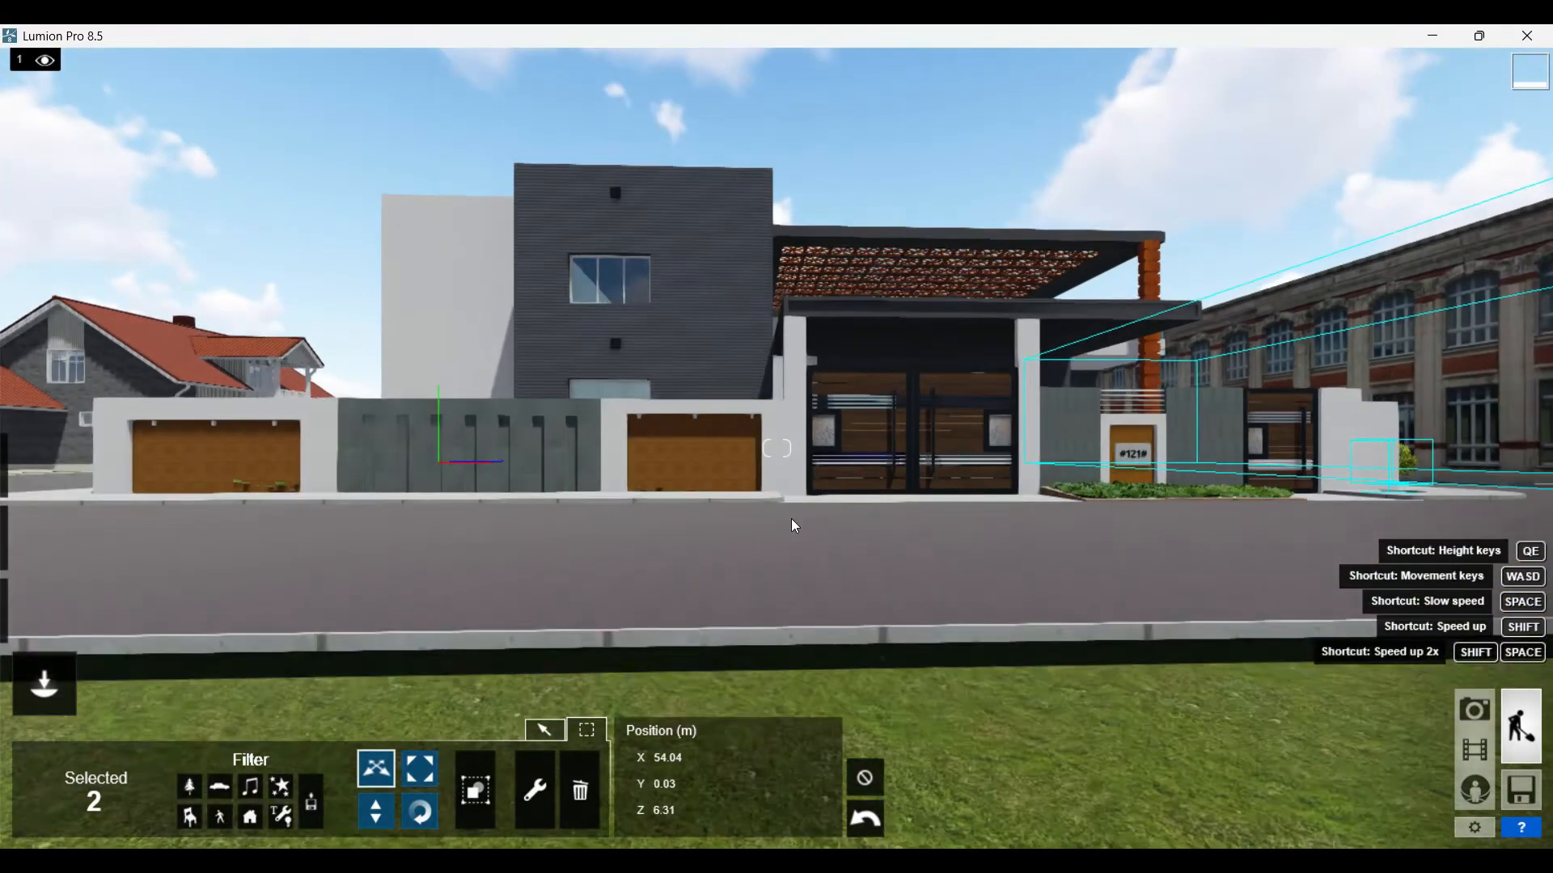
key("s")
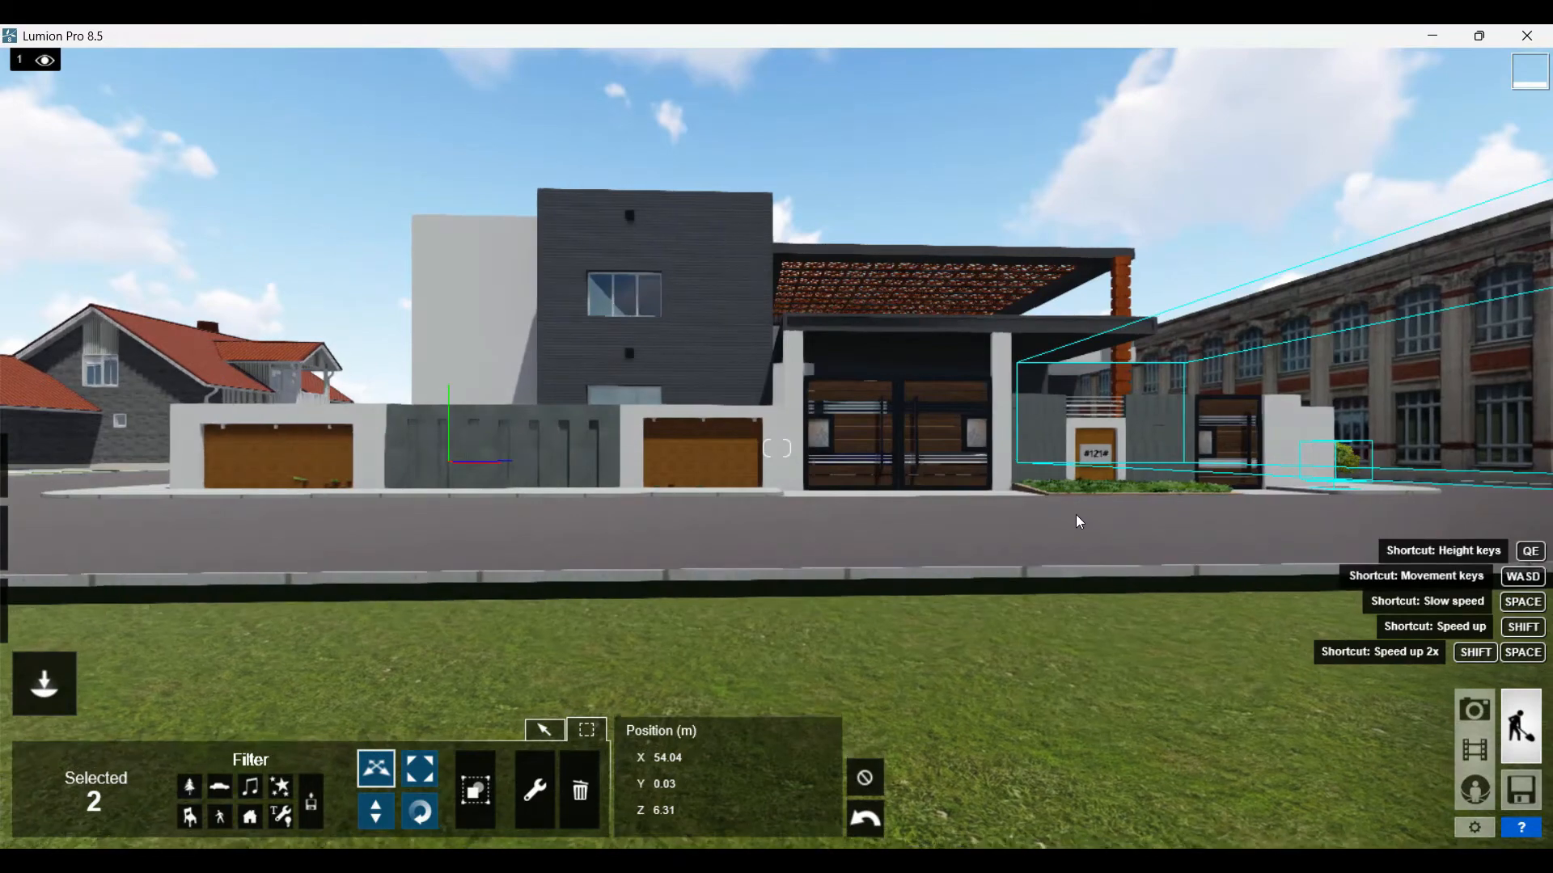
key("e")
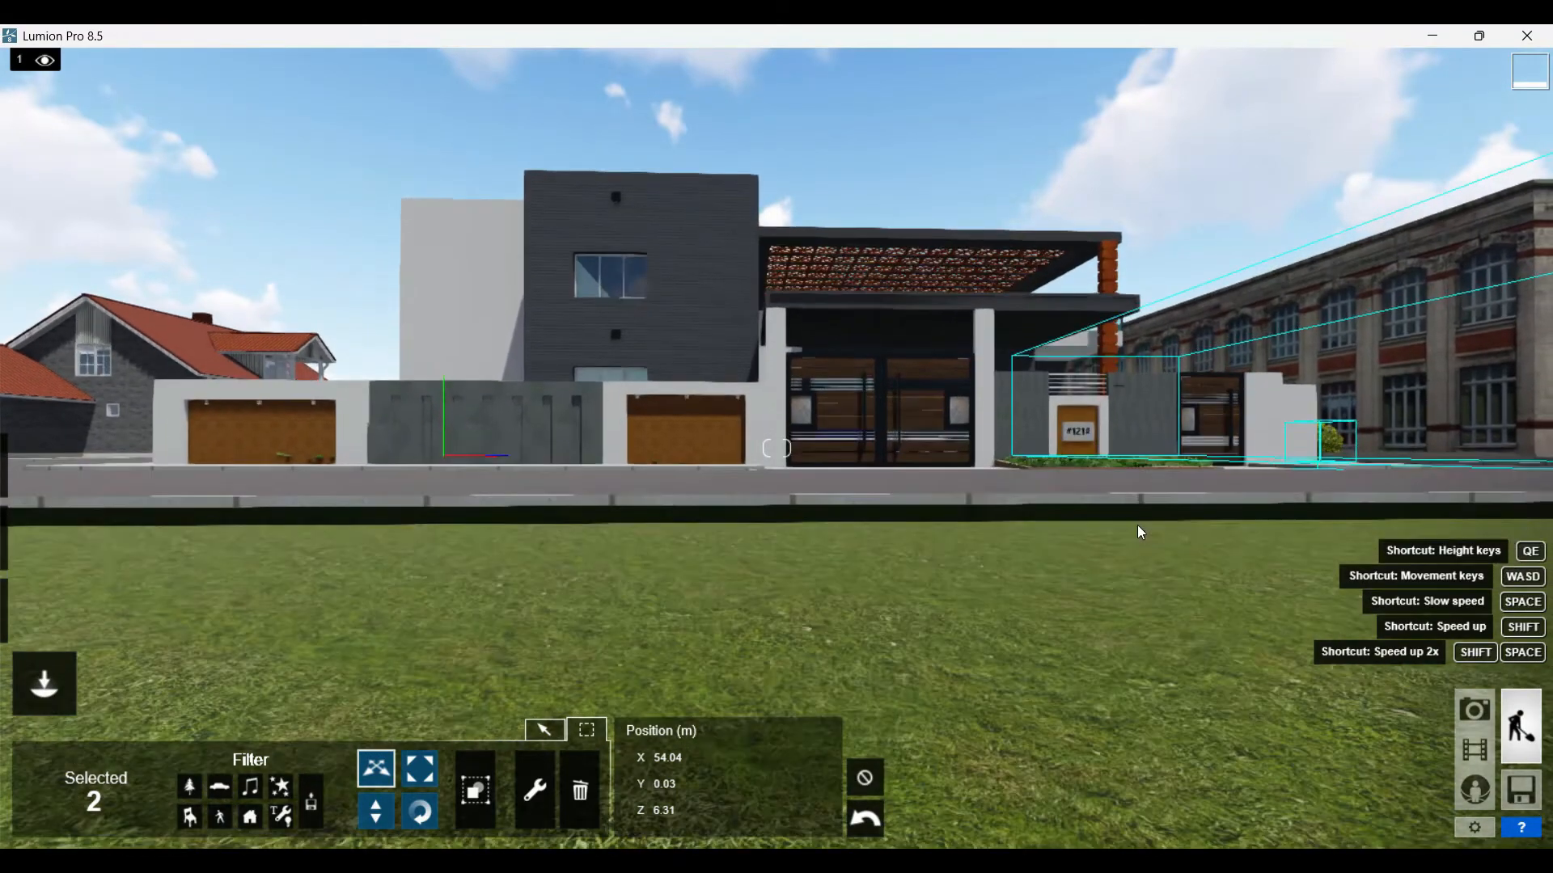
right_click_drag(1137, 526, 1113, 536)
key("q")
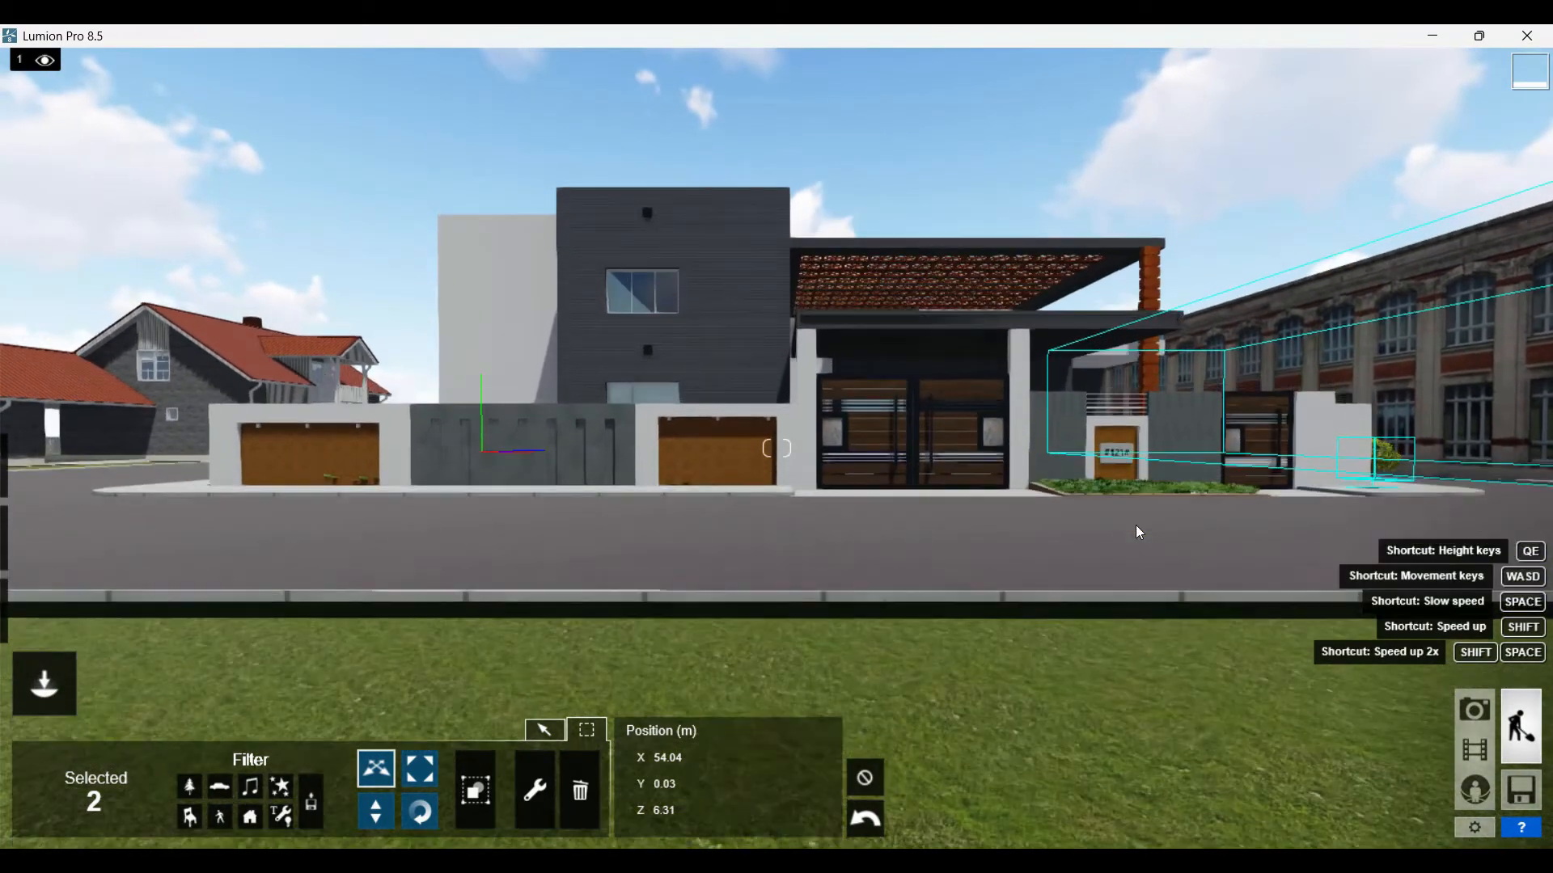
key("w")
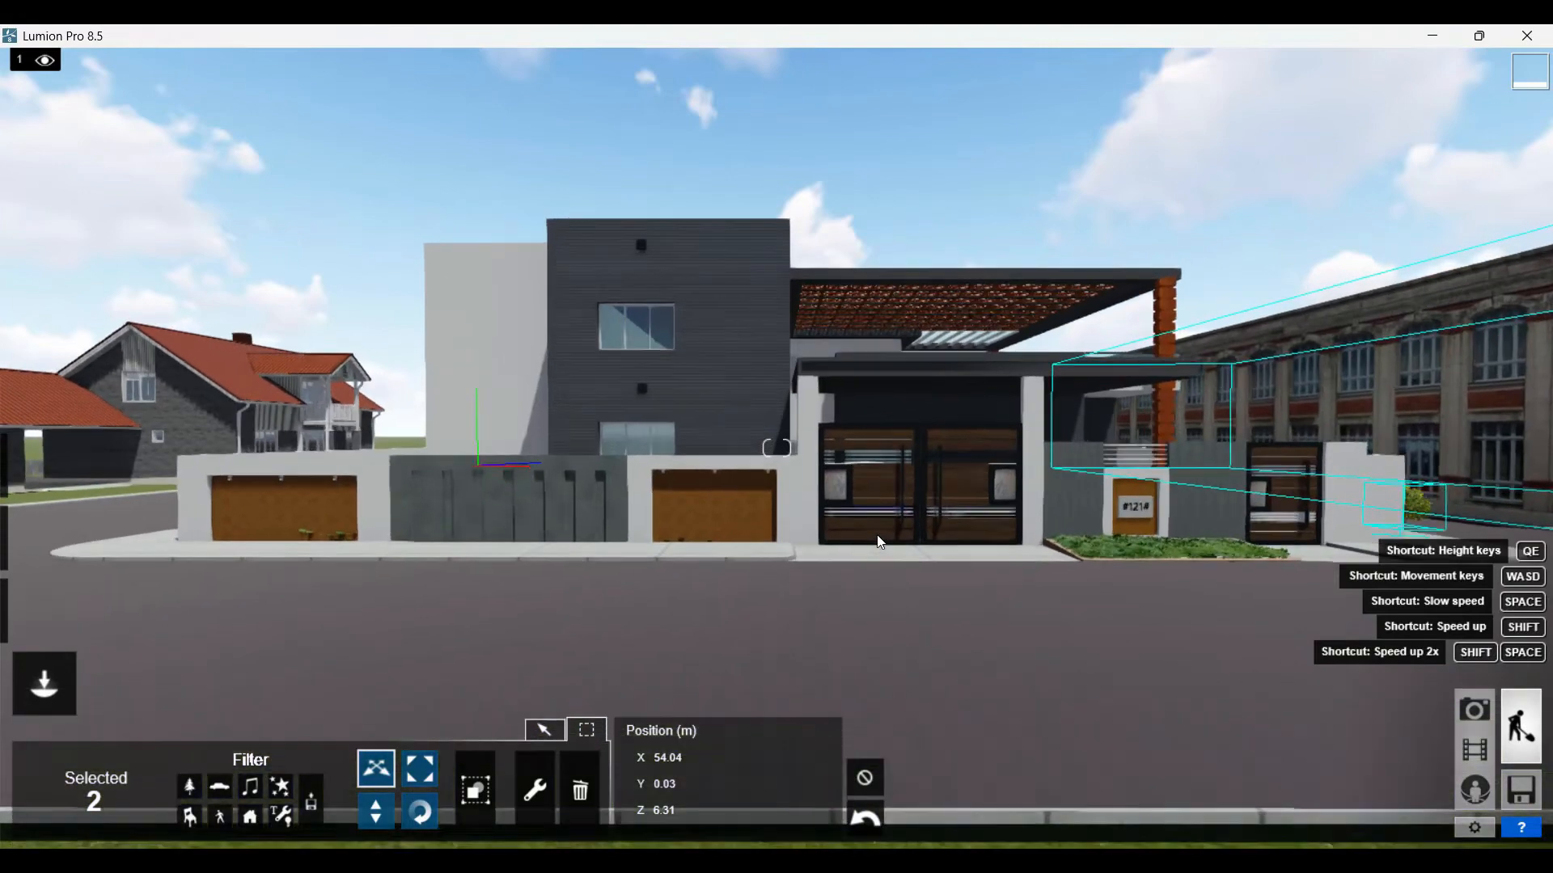
left_click(864, 777)
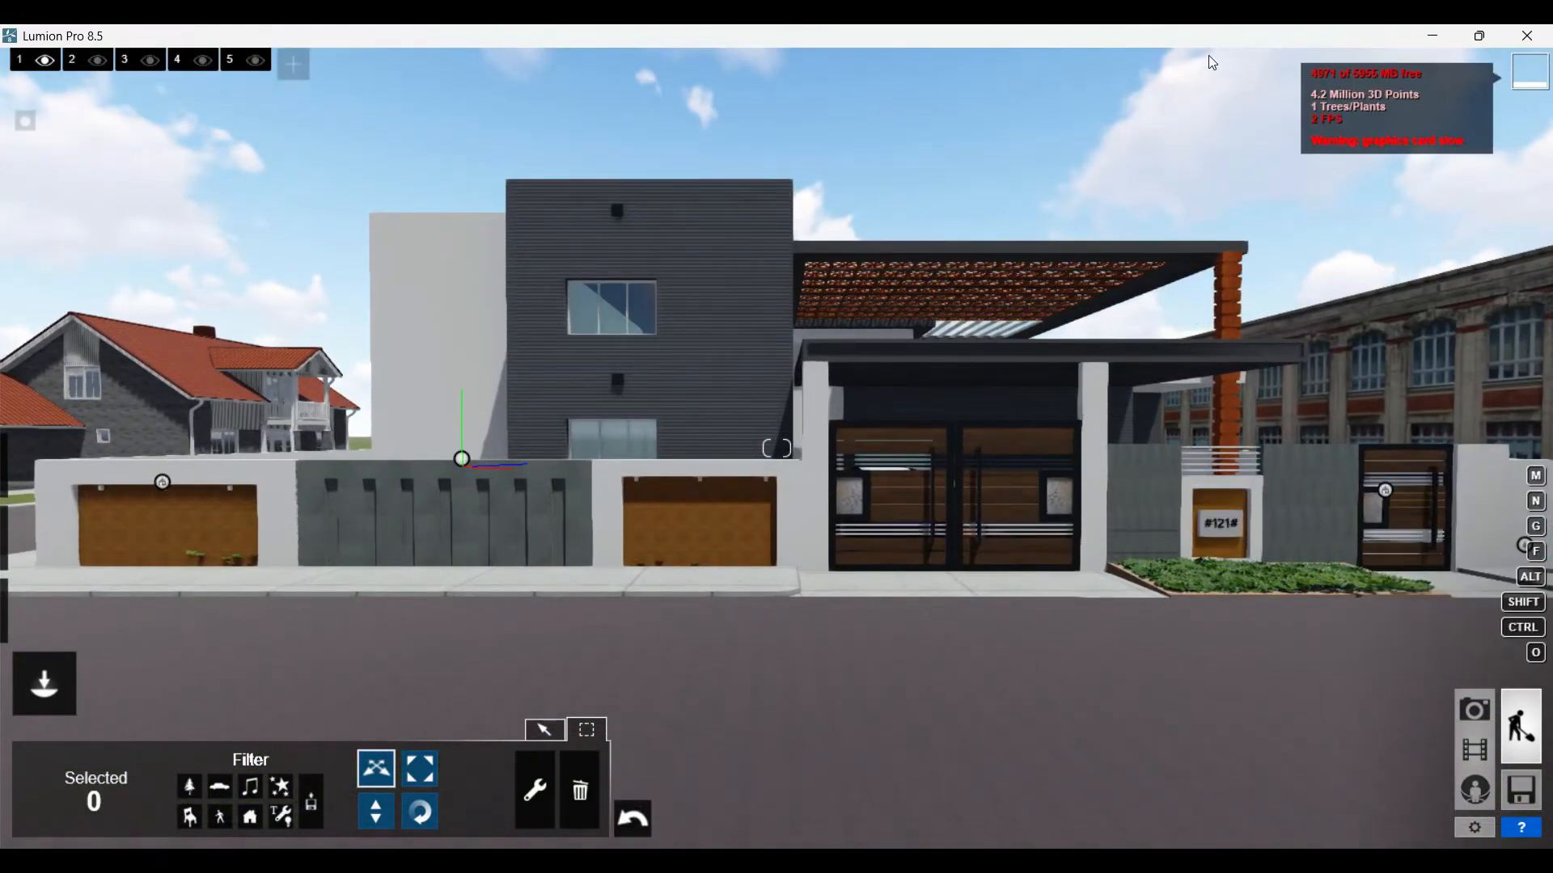
- Add the 2-Point Perspective camera effect to the first photo in Photo mode
mouse_move(30, 470)
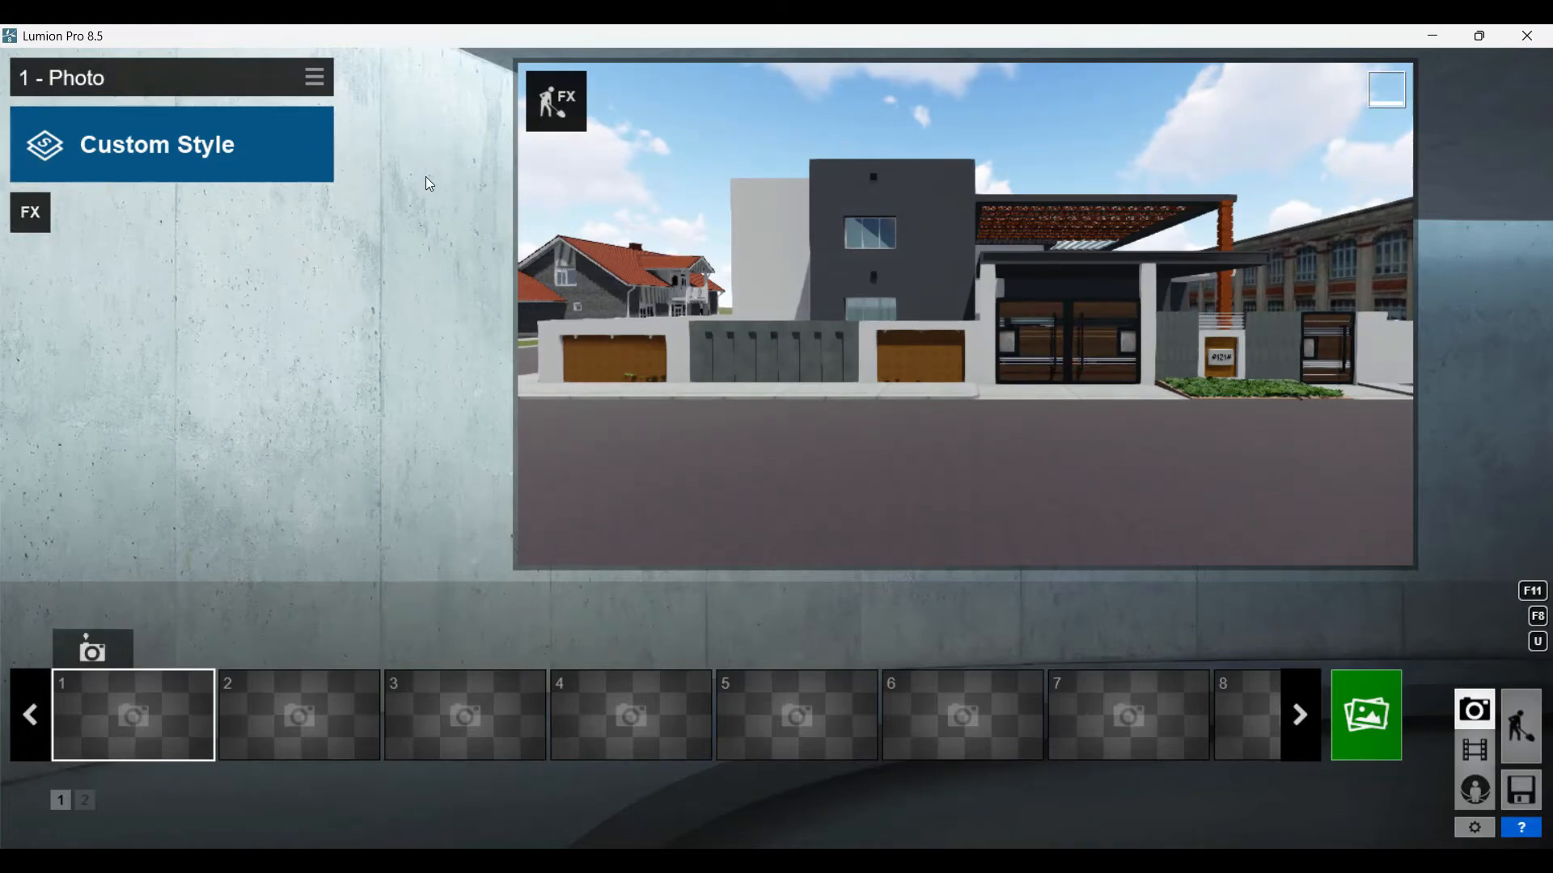
left_click(30, 213)
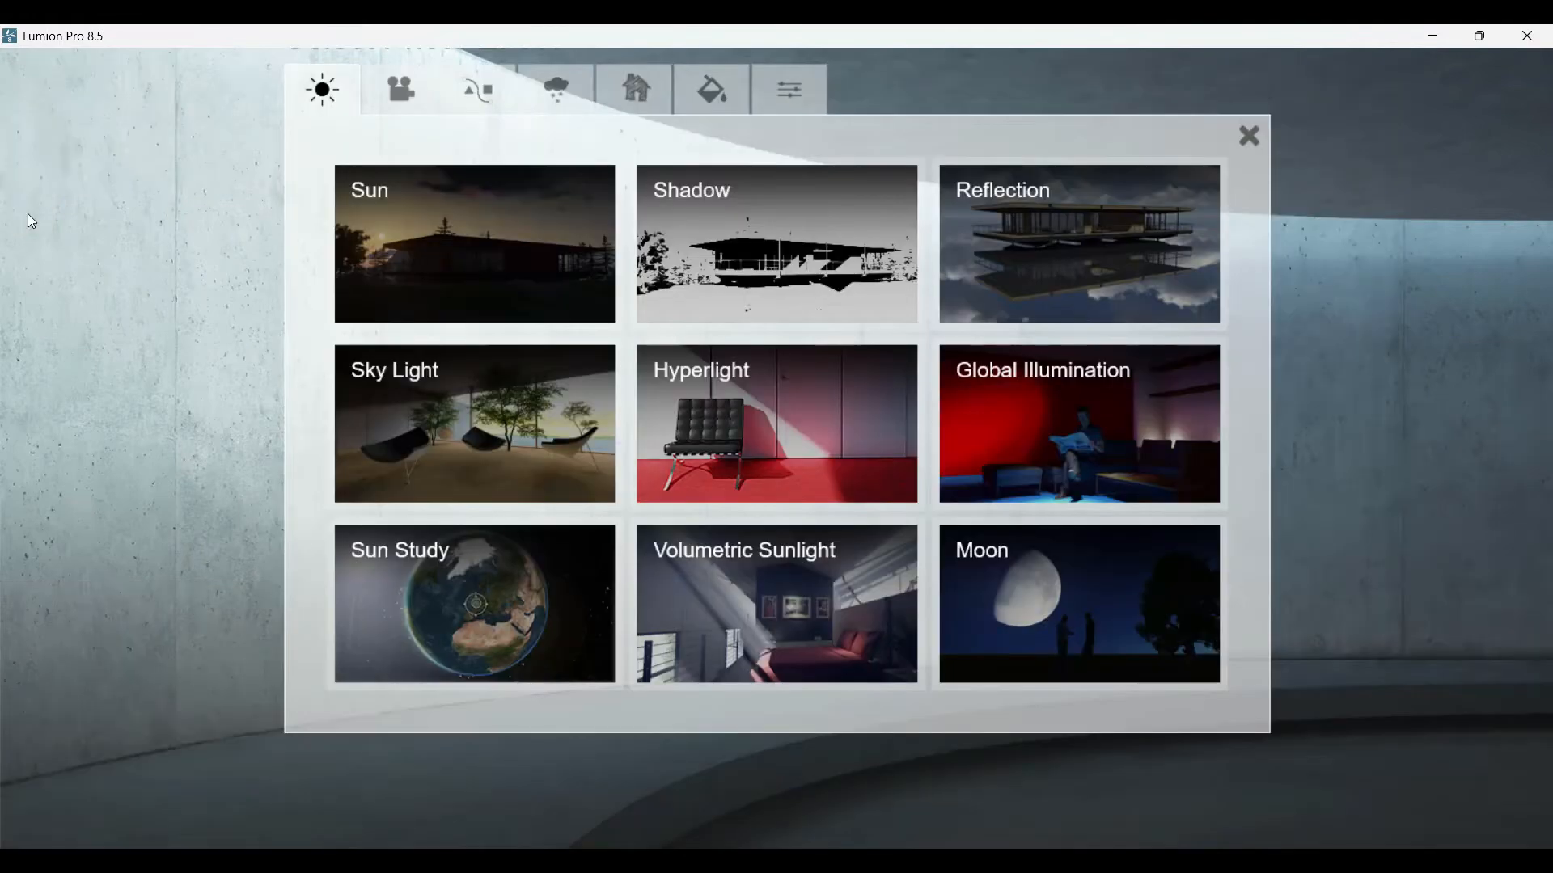
left_click(401, 88)
left_click(1079, 259)
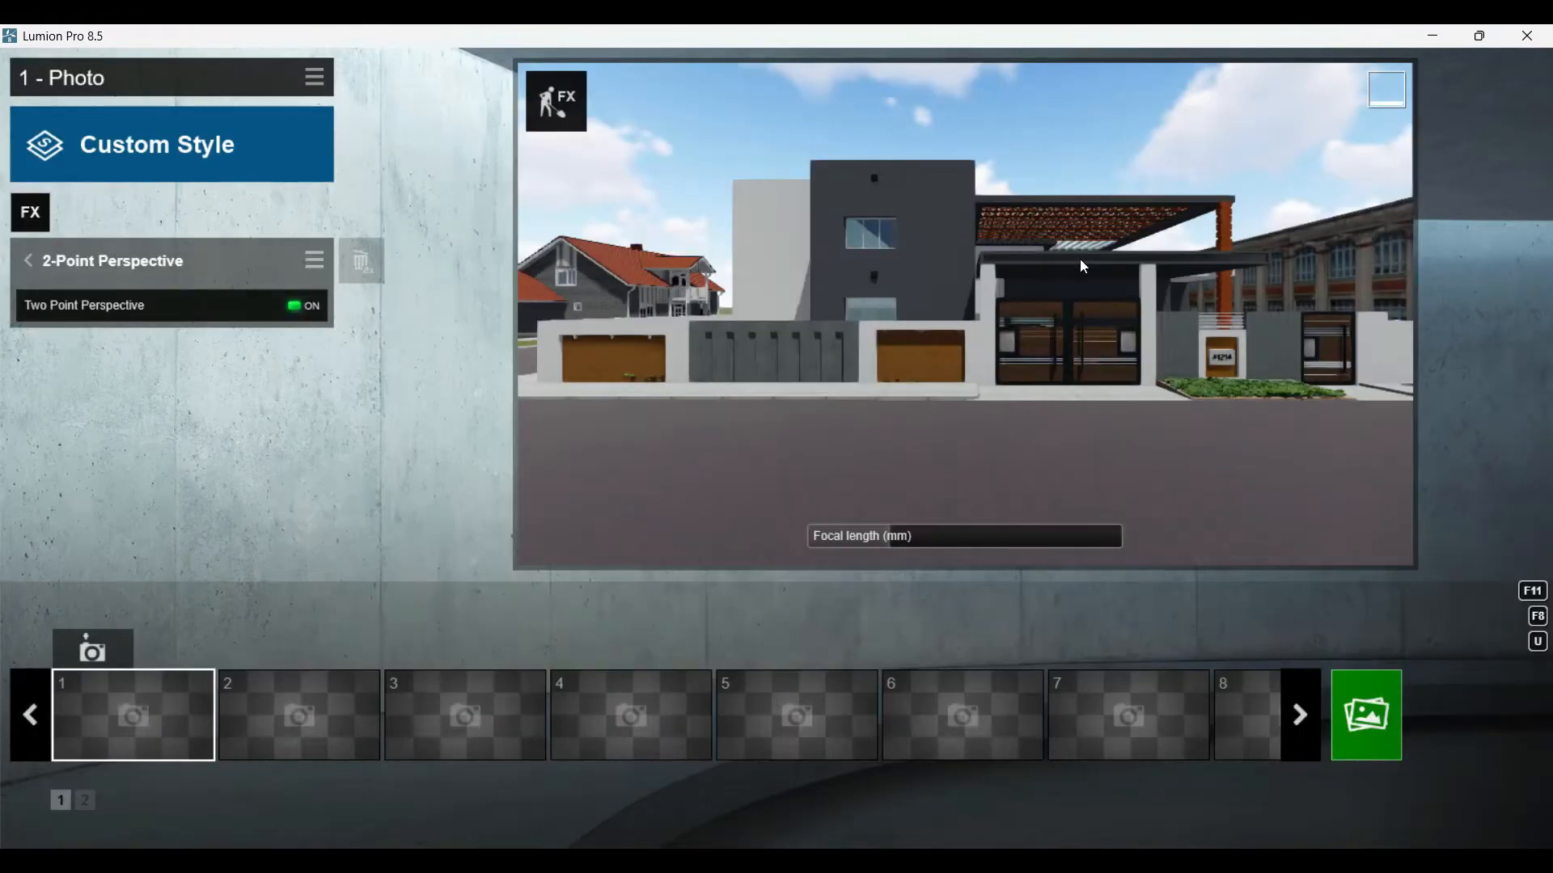
left_click(29, 214)
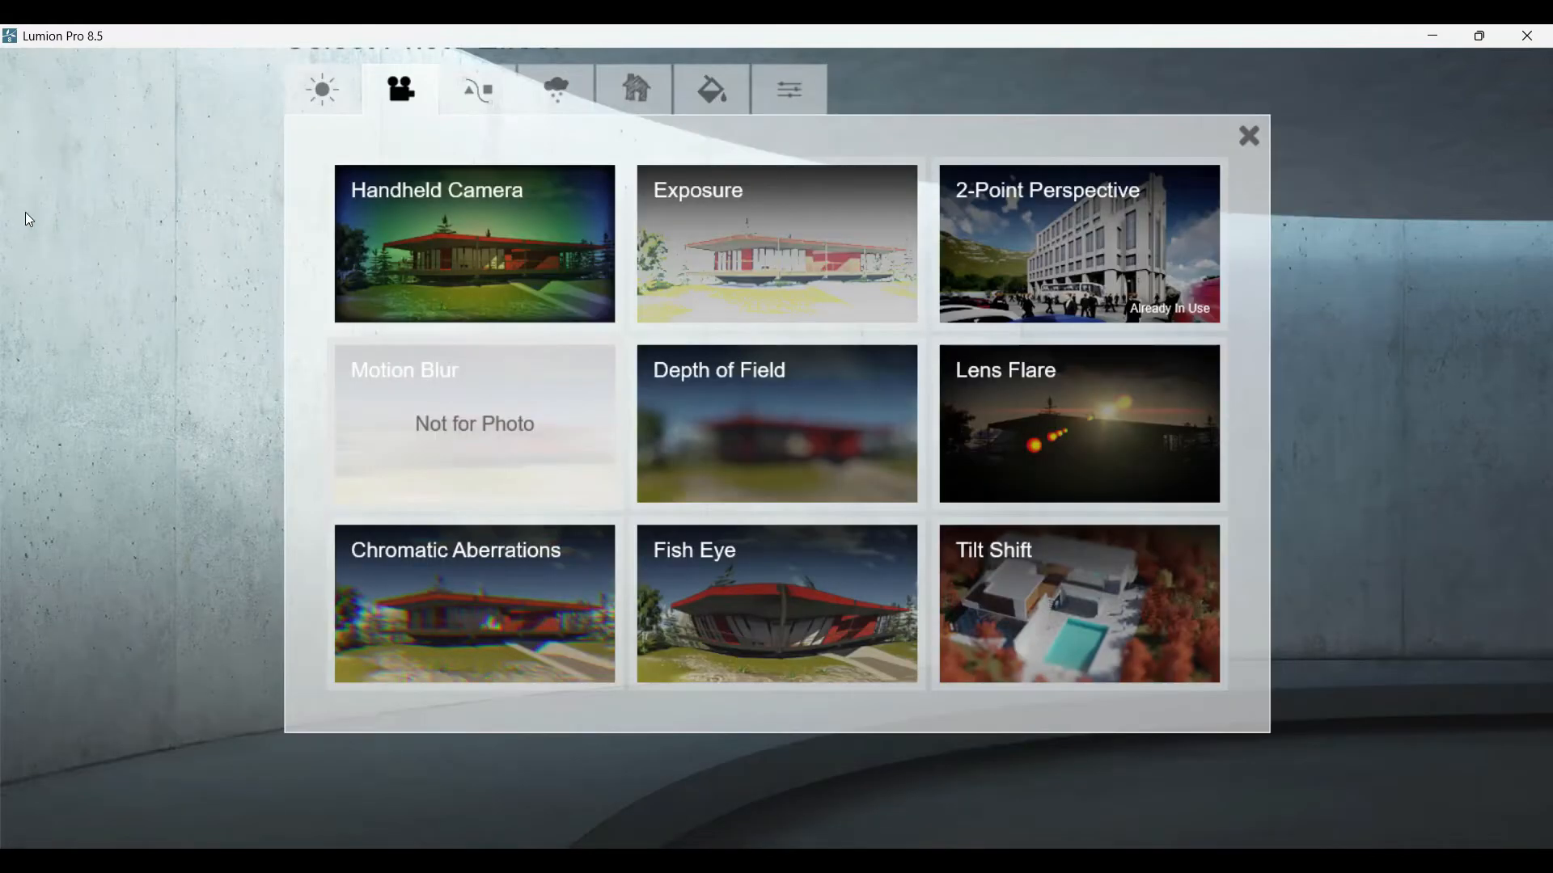
left_click(1250, 136)
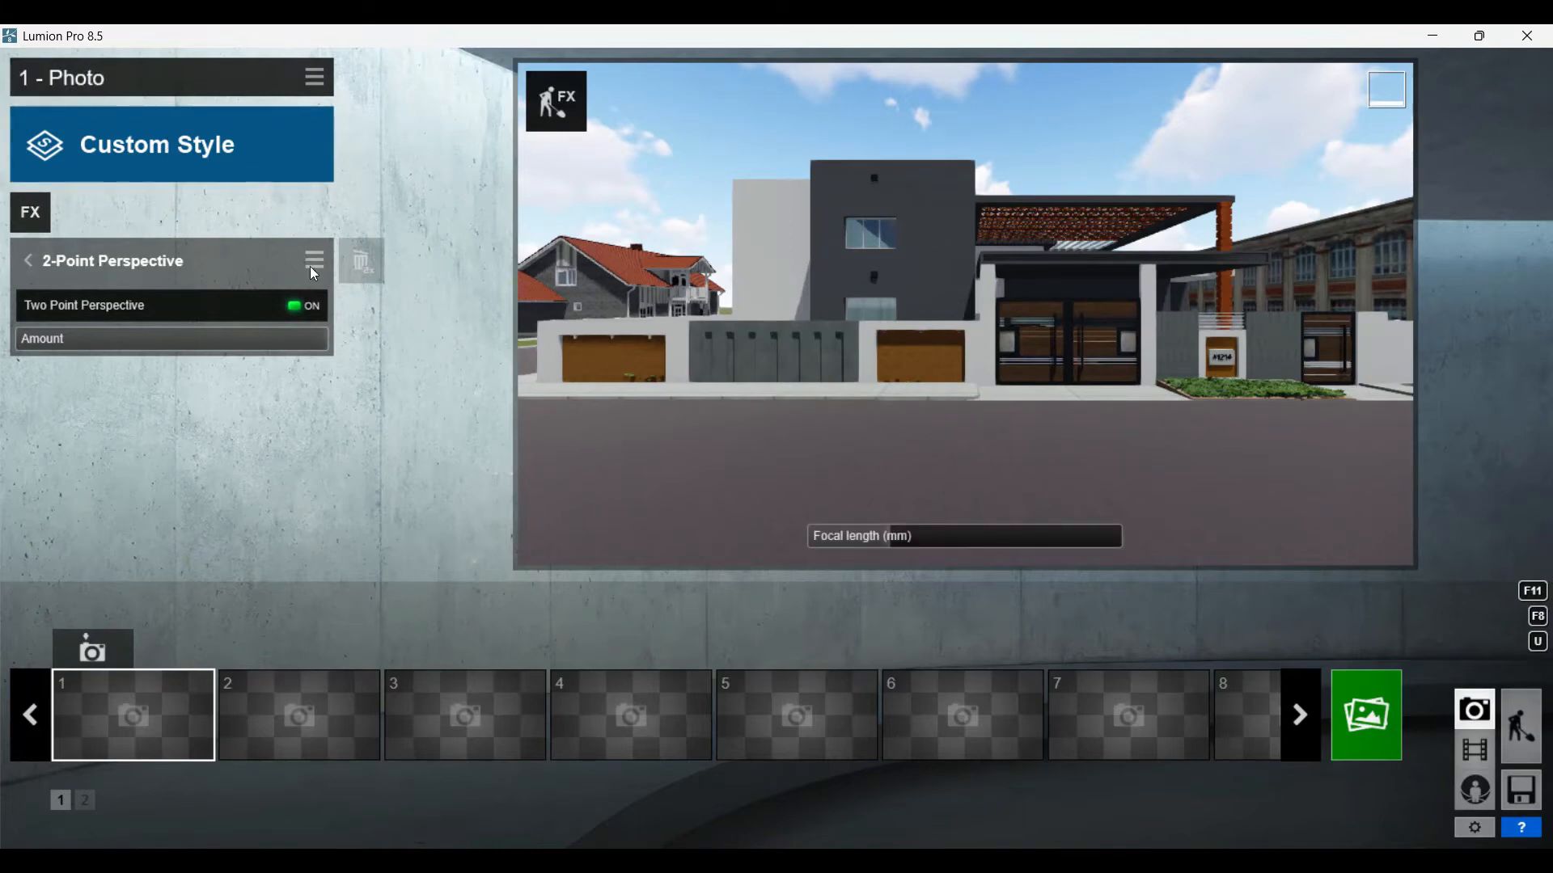
- Apply the Realistic style to the photo and adjust the intensity of its Sharpen effect
left_click(250, 157)
left_click(734, 256)
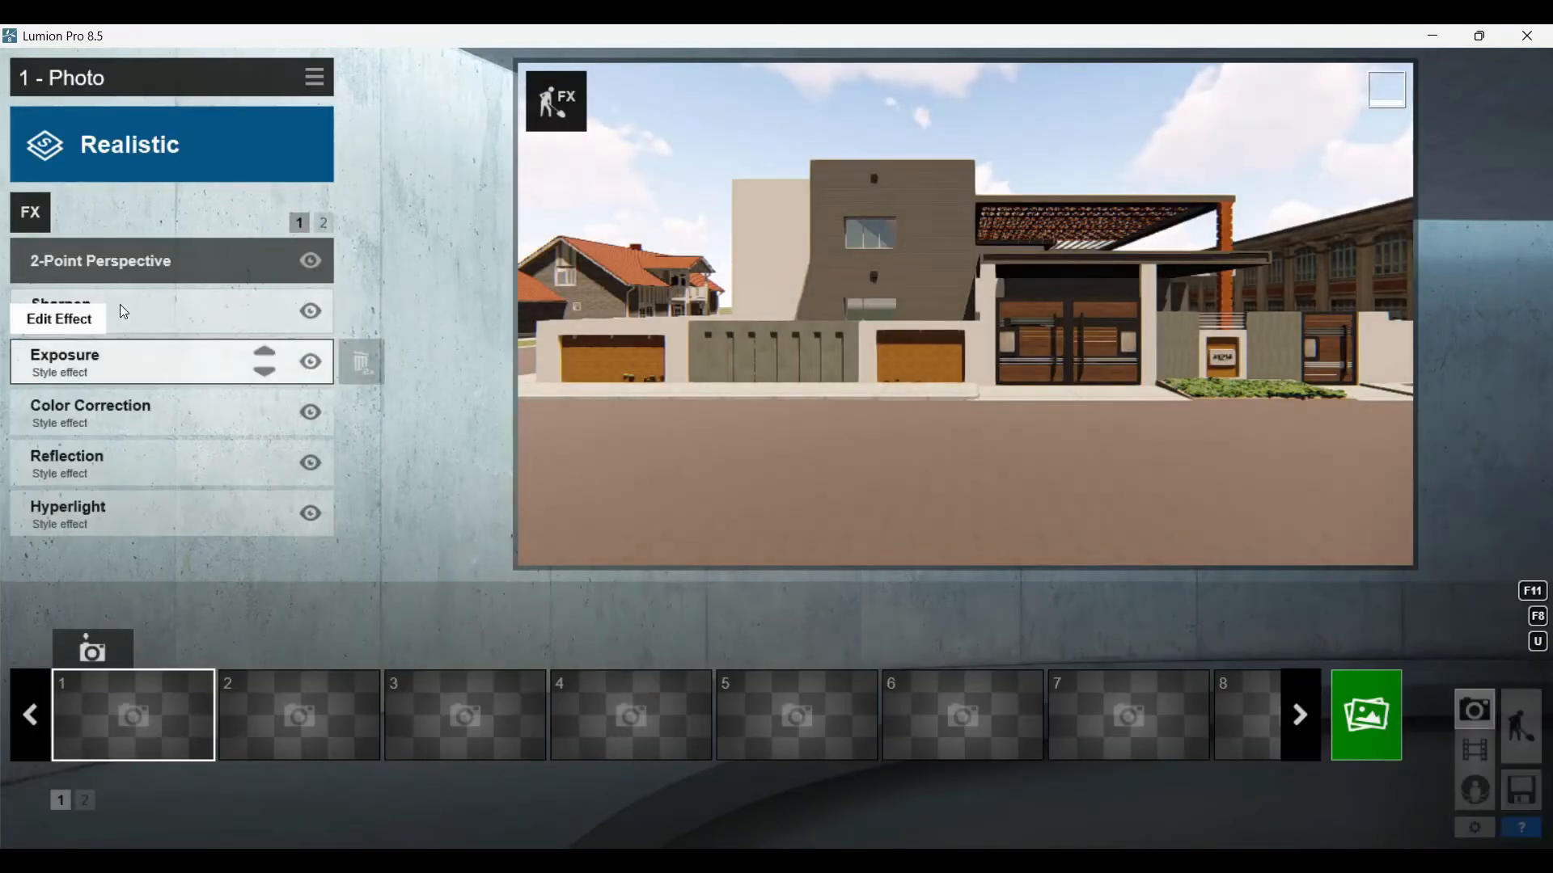
left_click(123, 312)
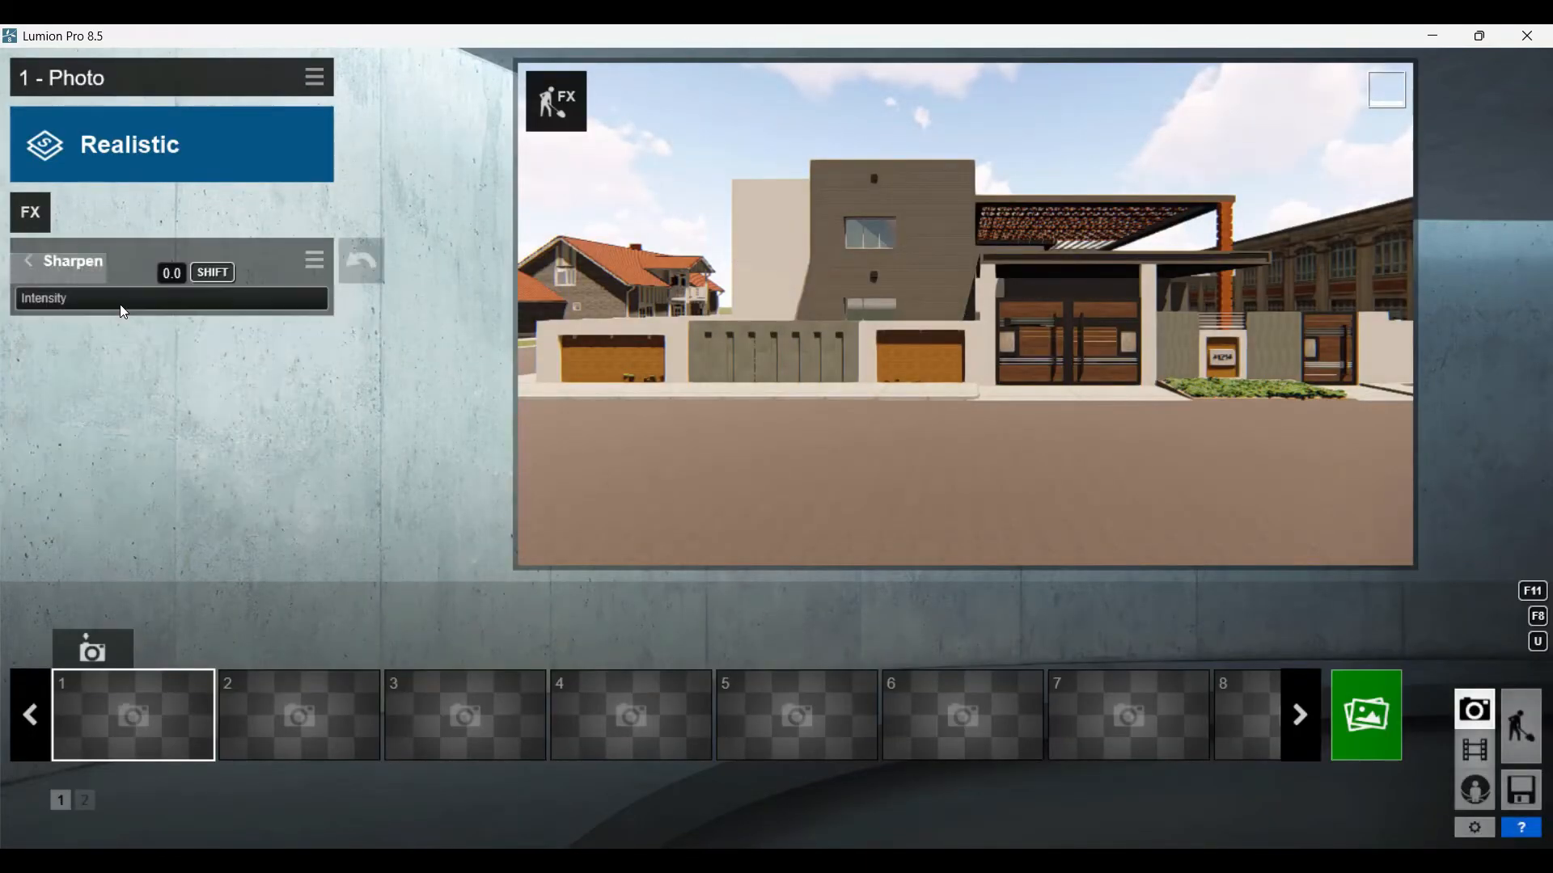
left_click(31, 261)
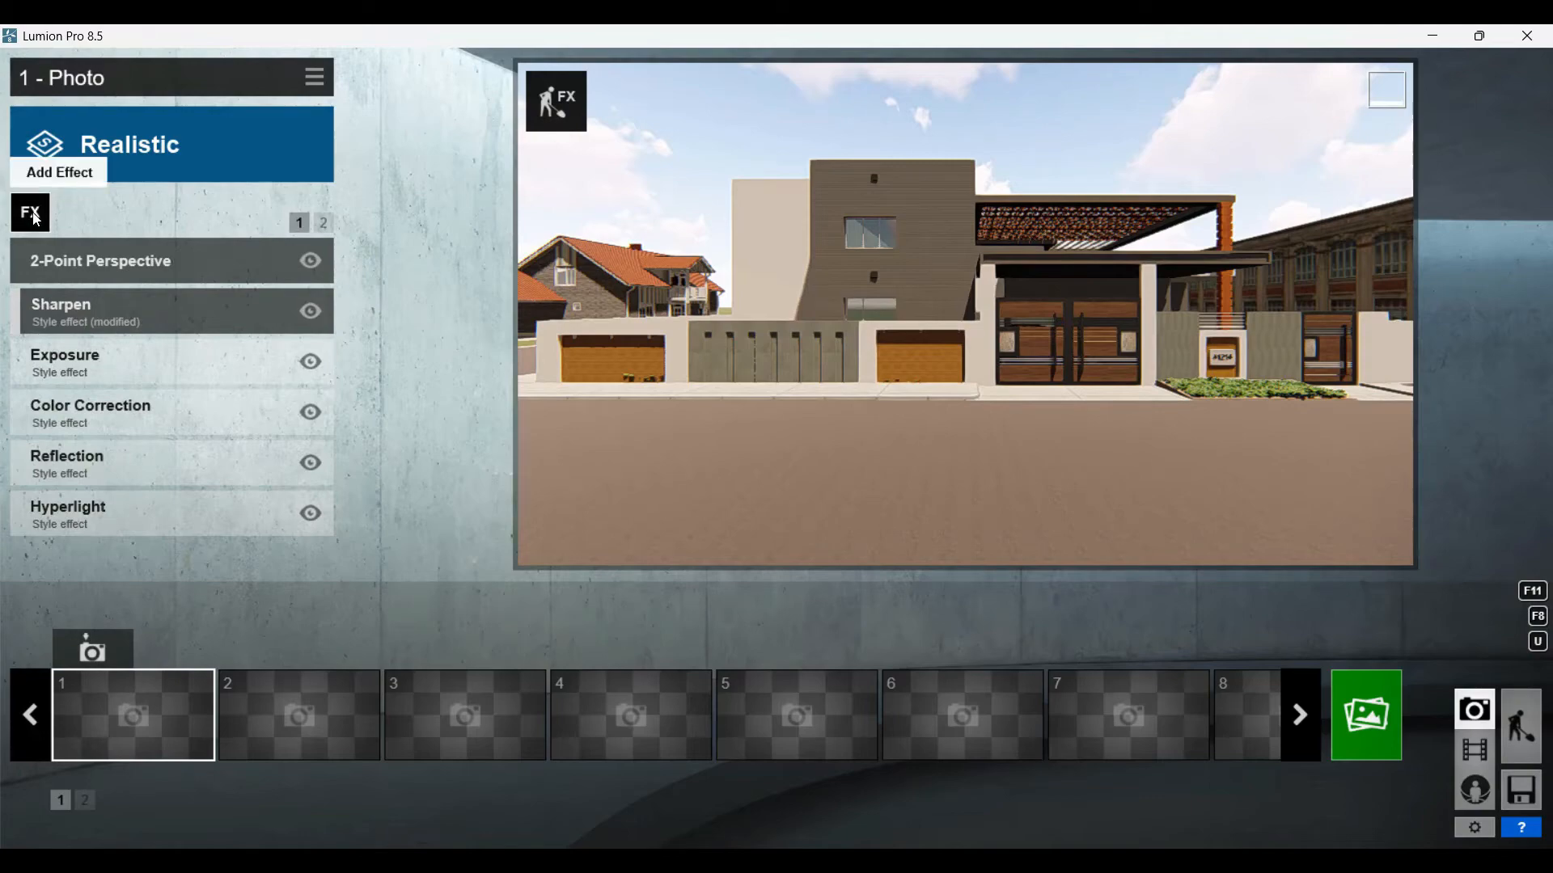
- Try different sun heights and headings on the photo with a Sun effect, and remove the effect
left_click(36, 216)
left_click(321, 90)
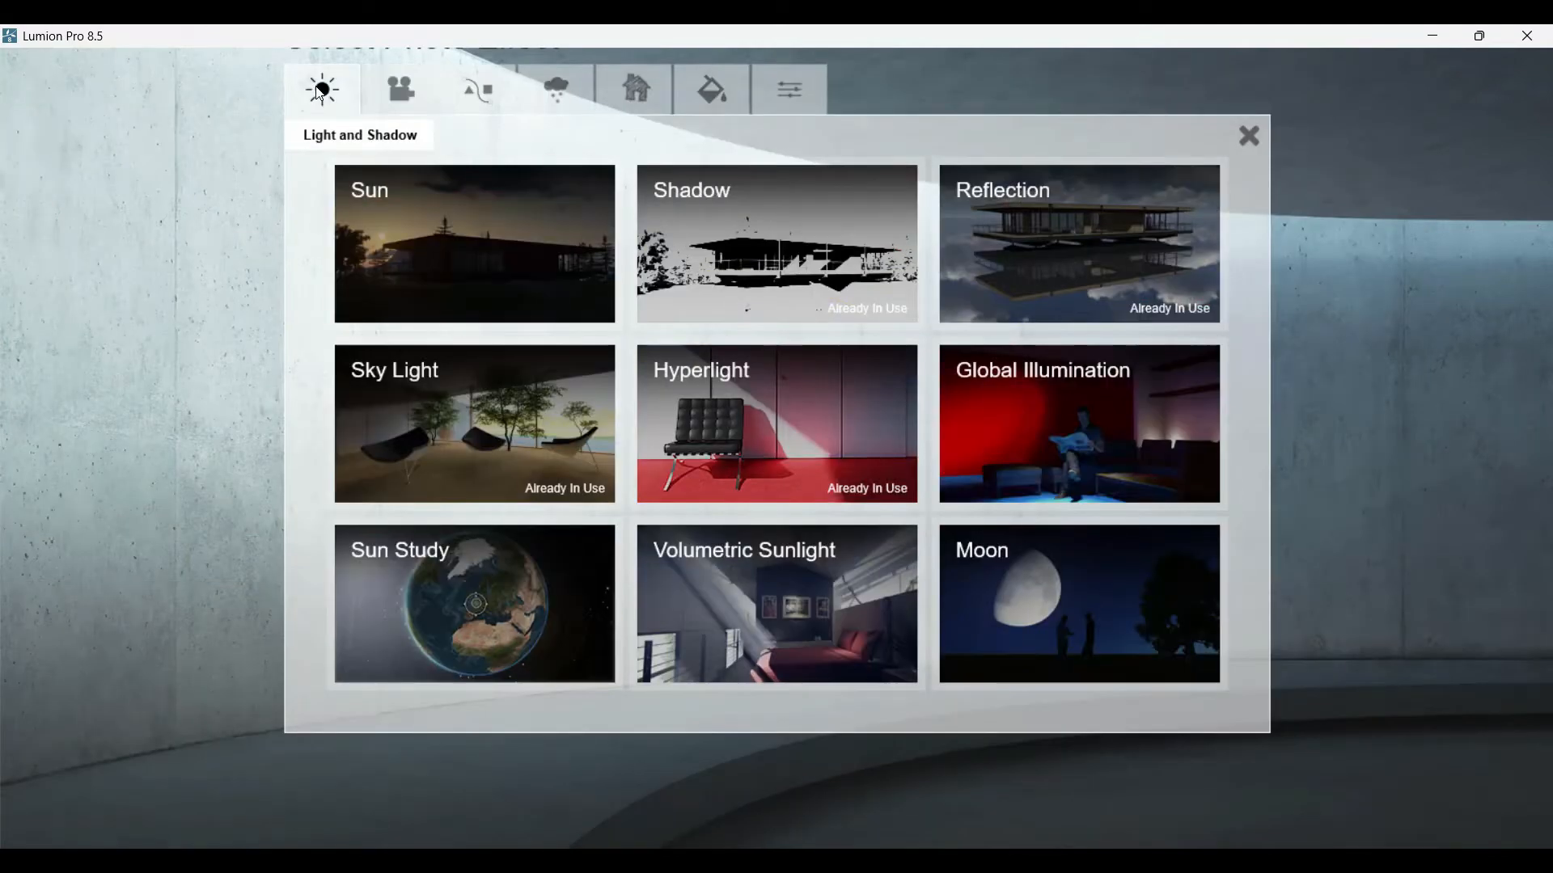
left_click(381, 254)
mouse_move(198, 305)
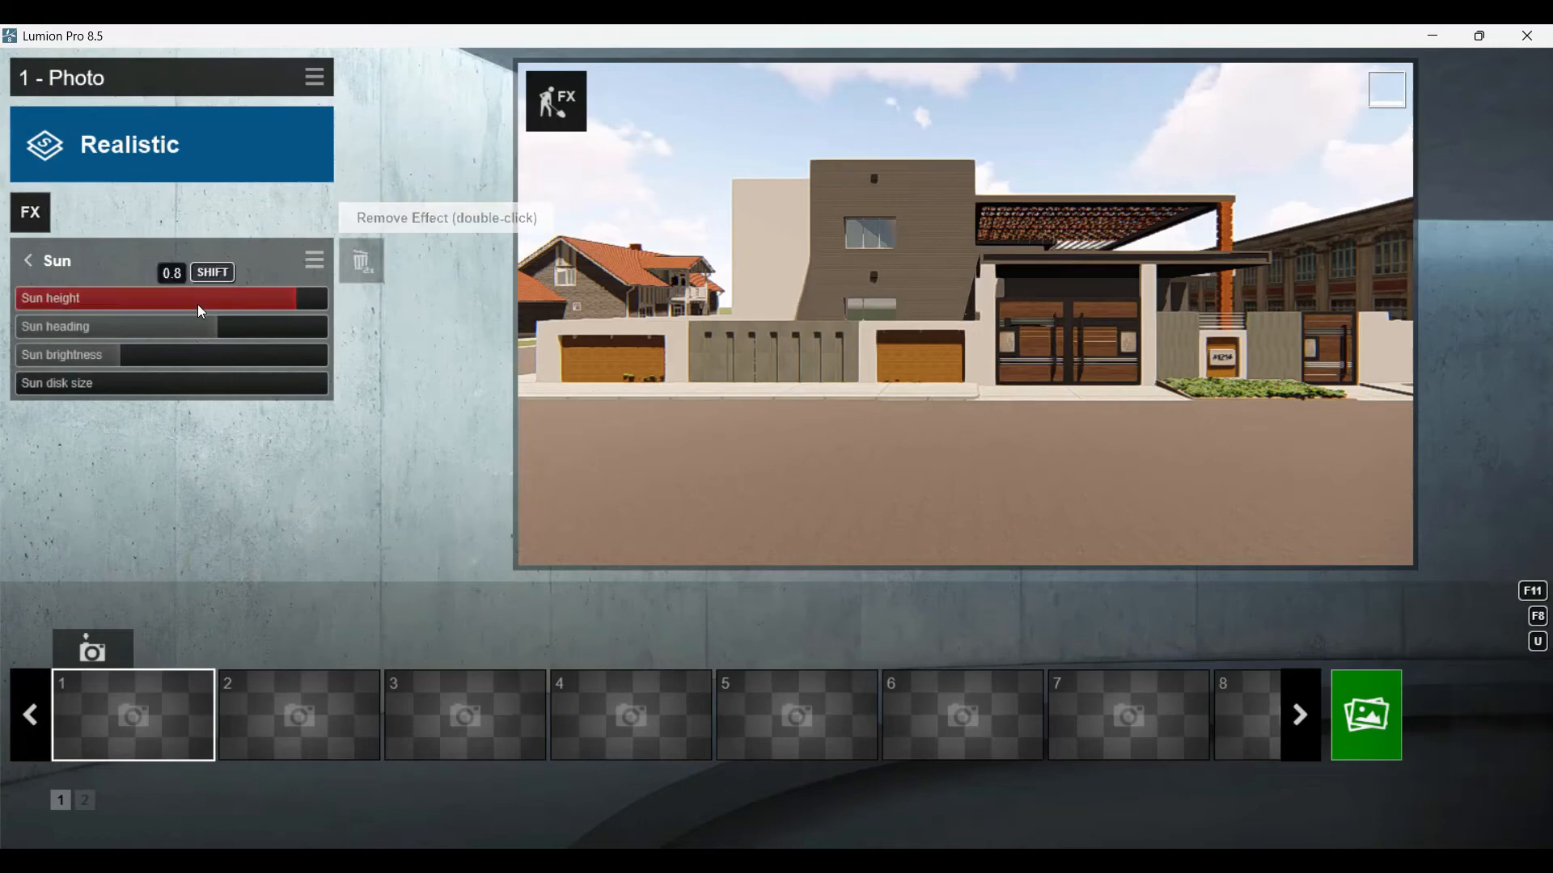
left_click(197, 304)
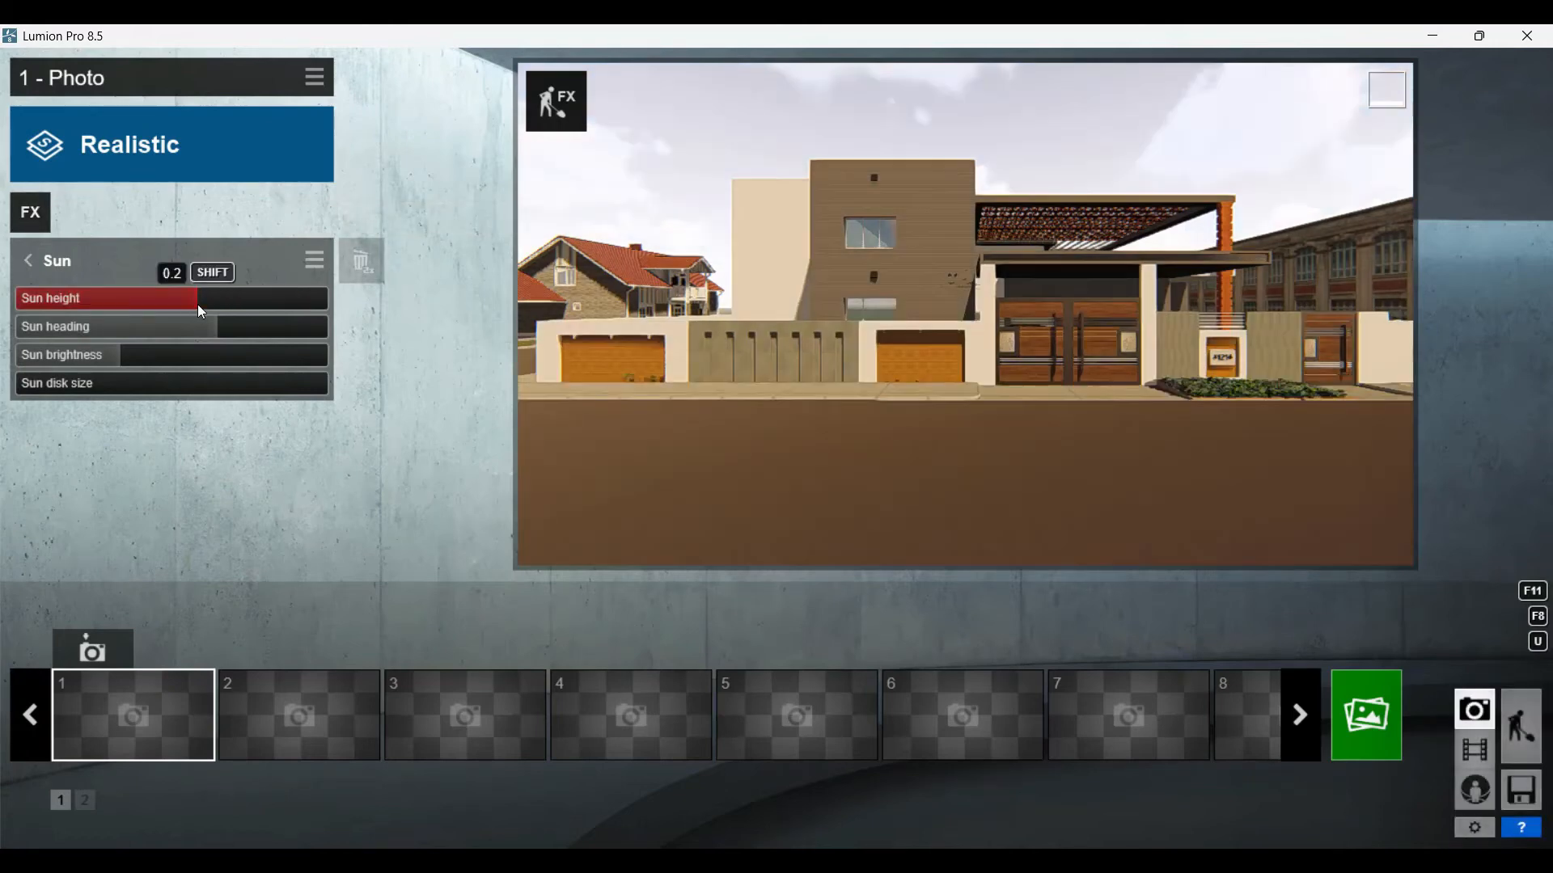
mouse_move(249, 336)
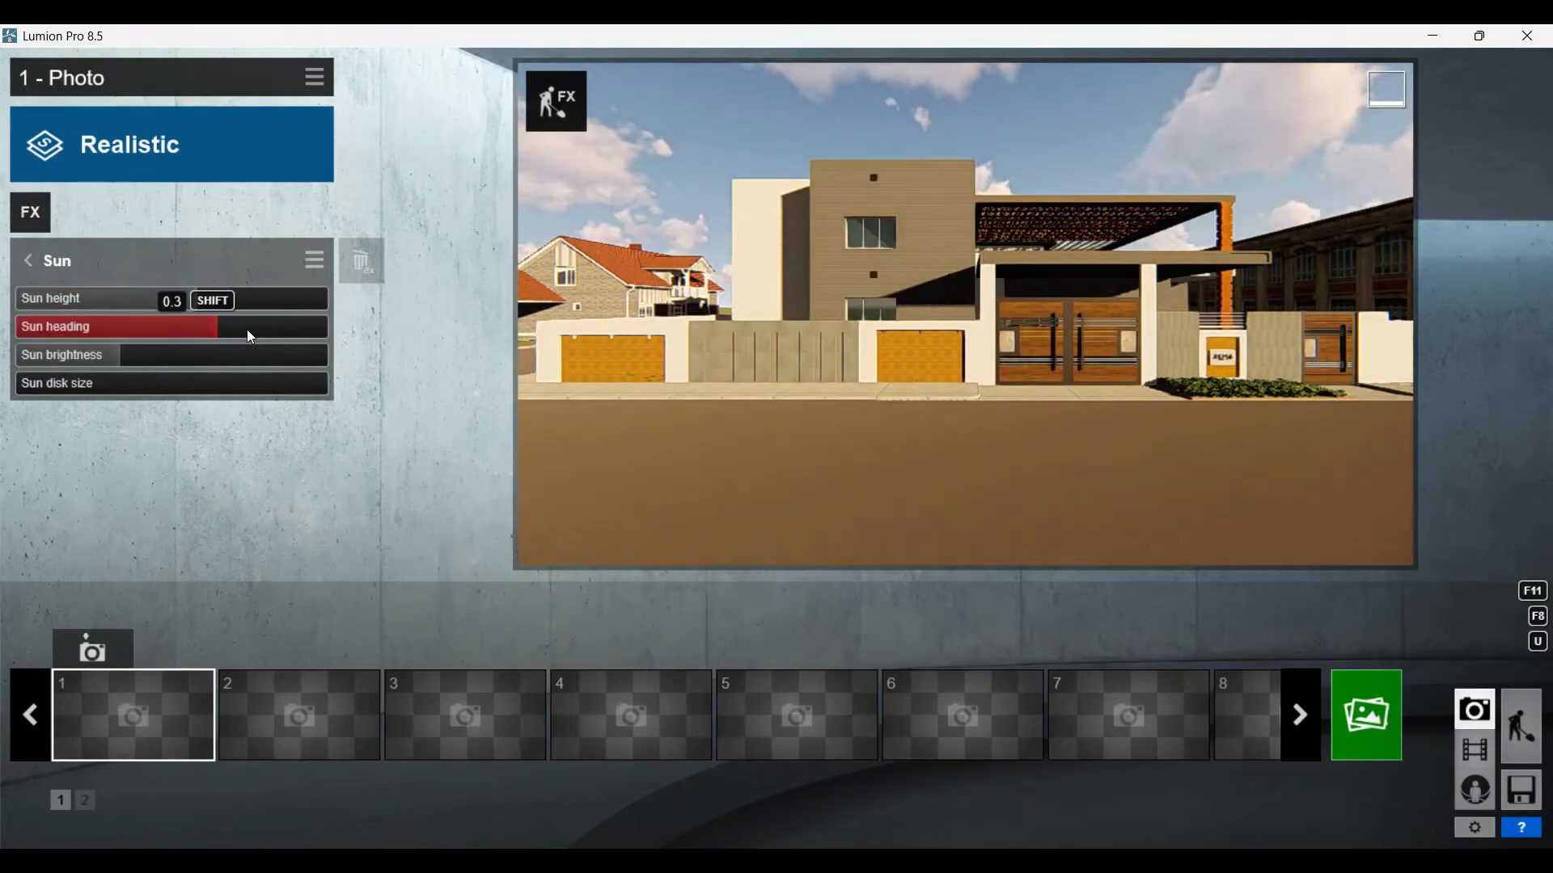
left_click(157, 328)
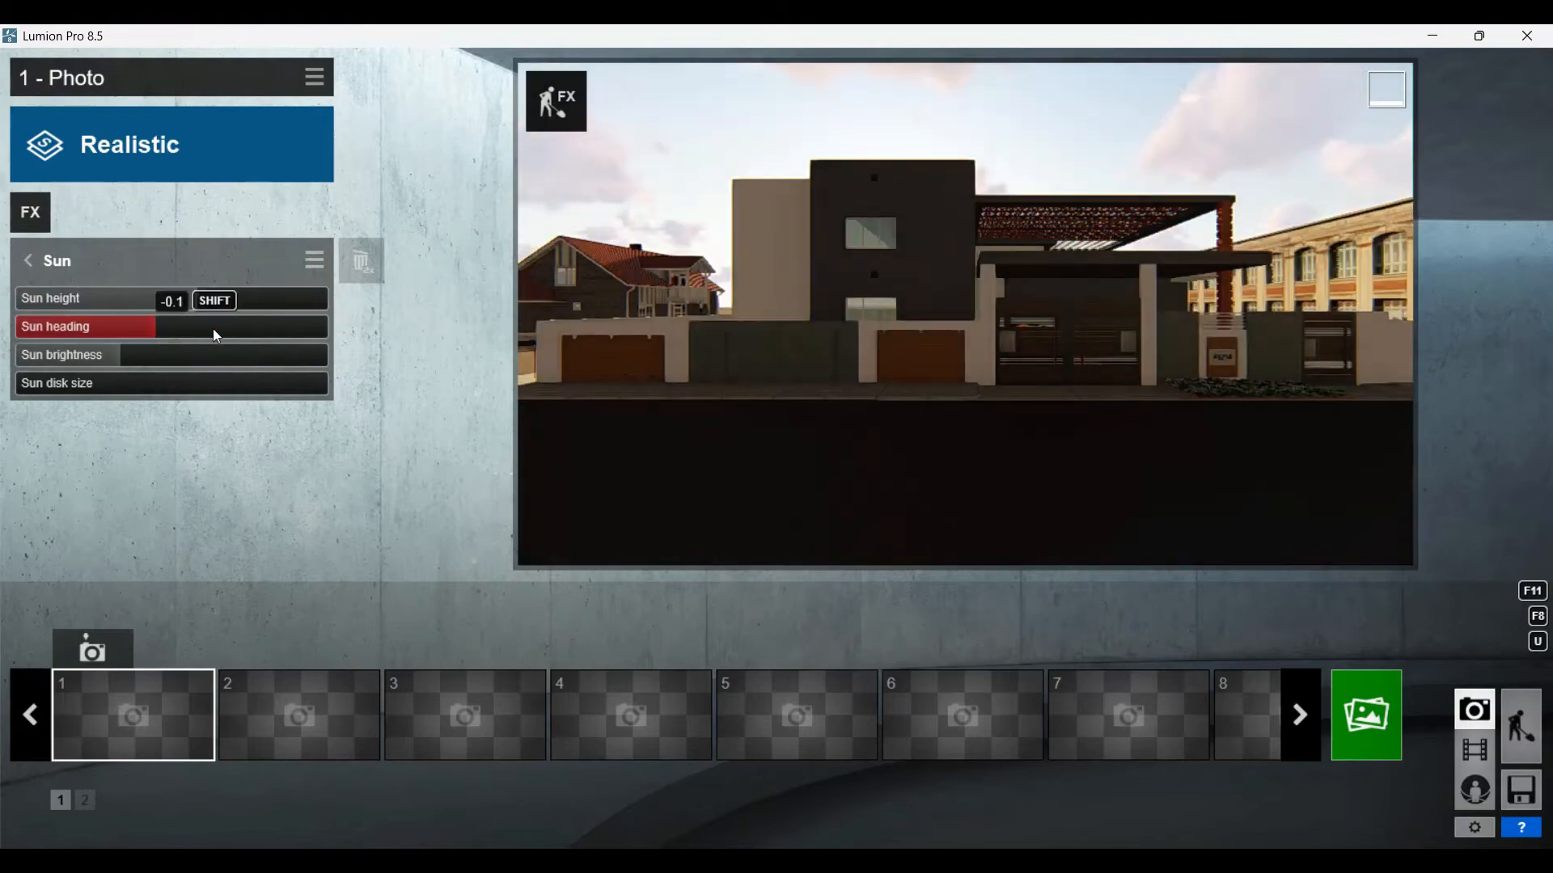
left_click(280, 302)
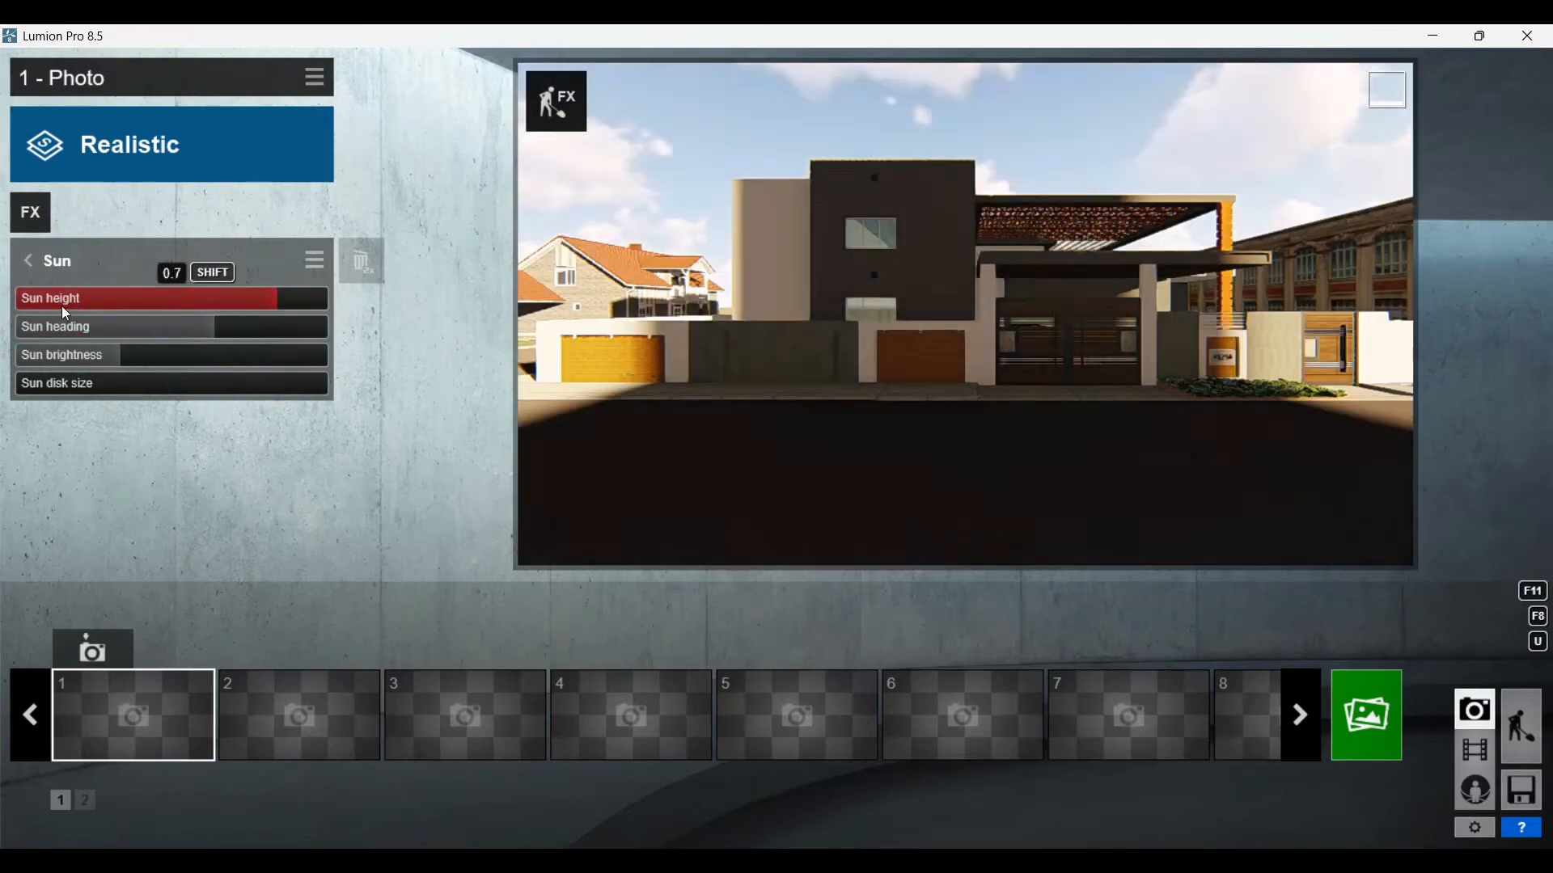
left_click(63, 308)
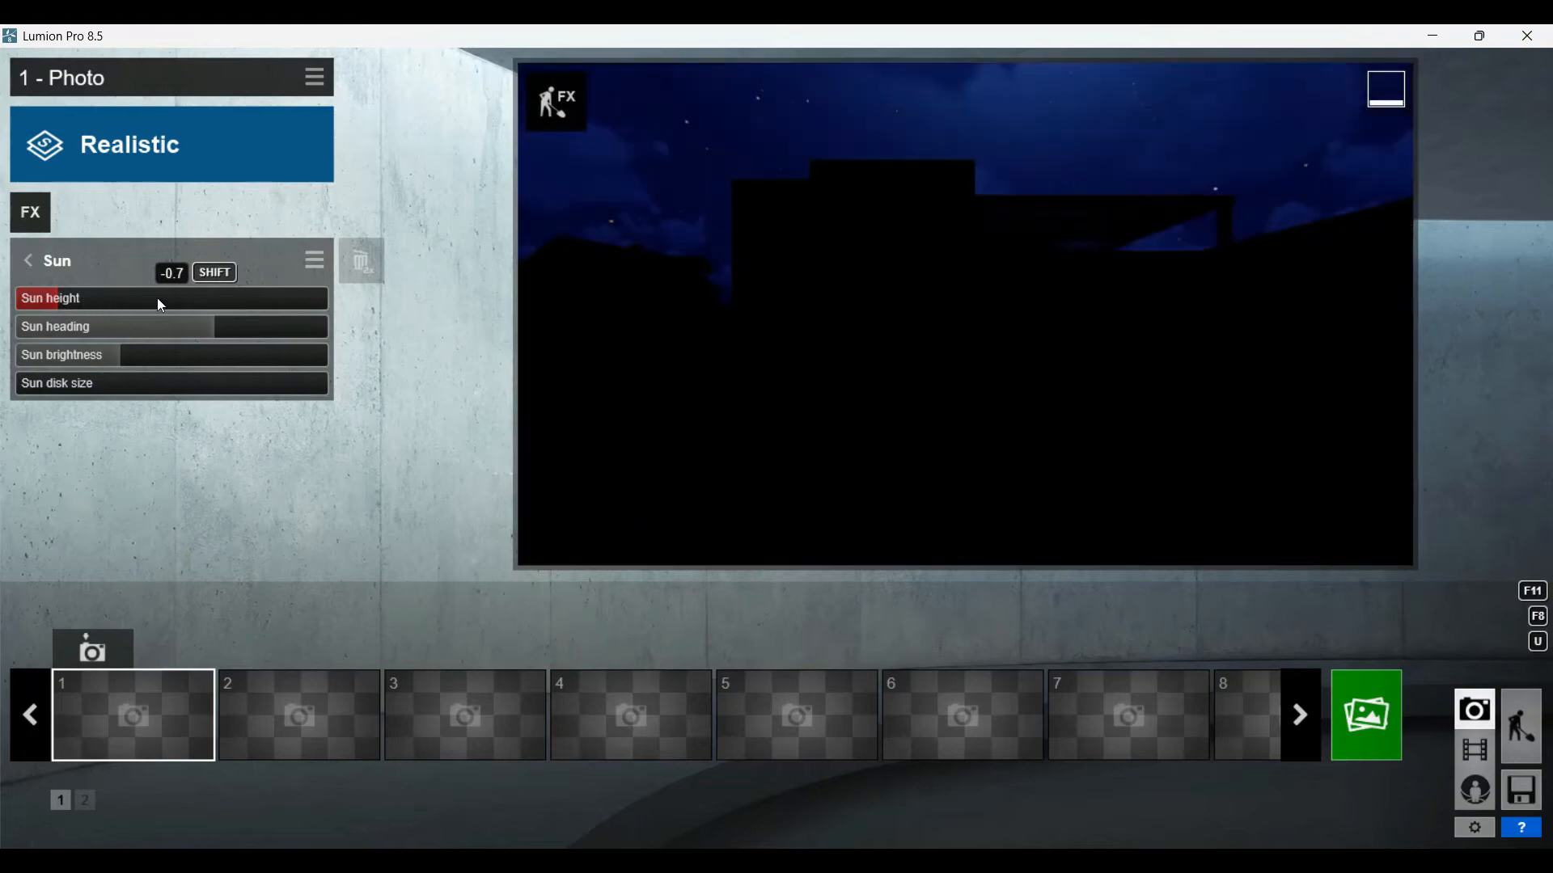
left_click(157, 299)
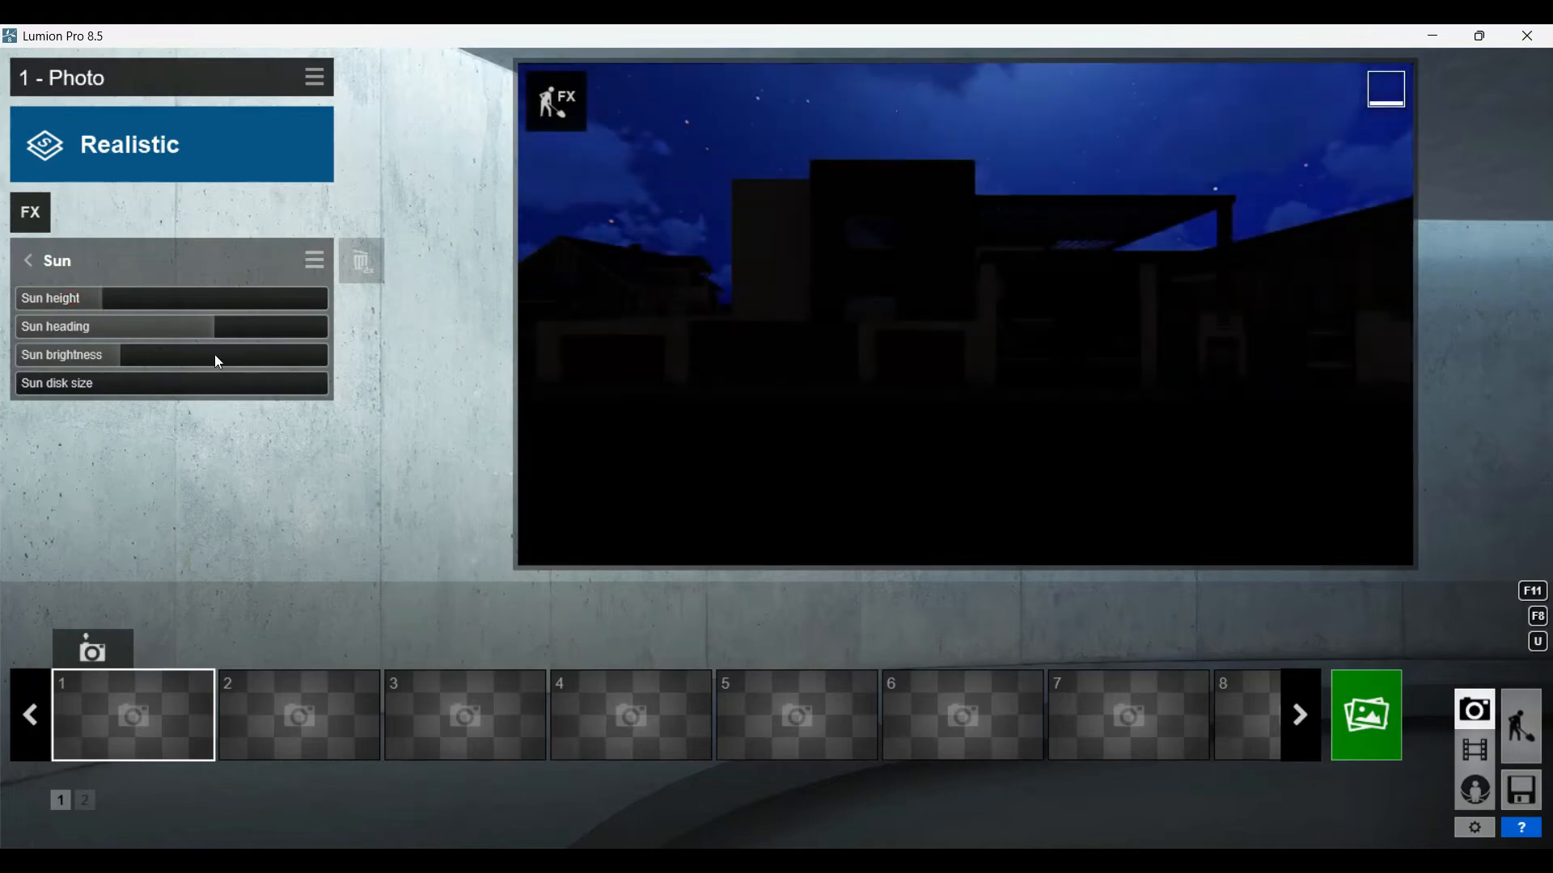
double_click(365, 265)
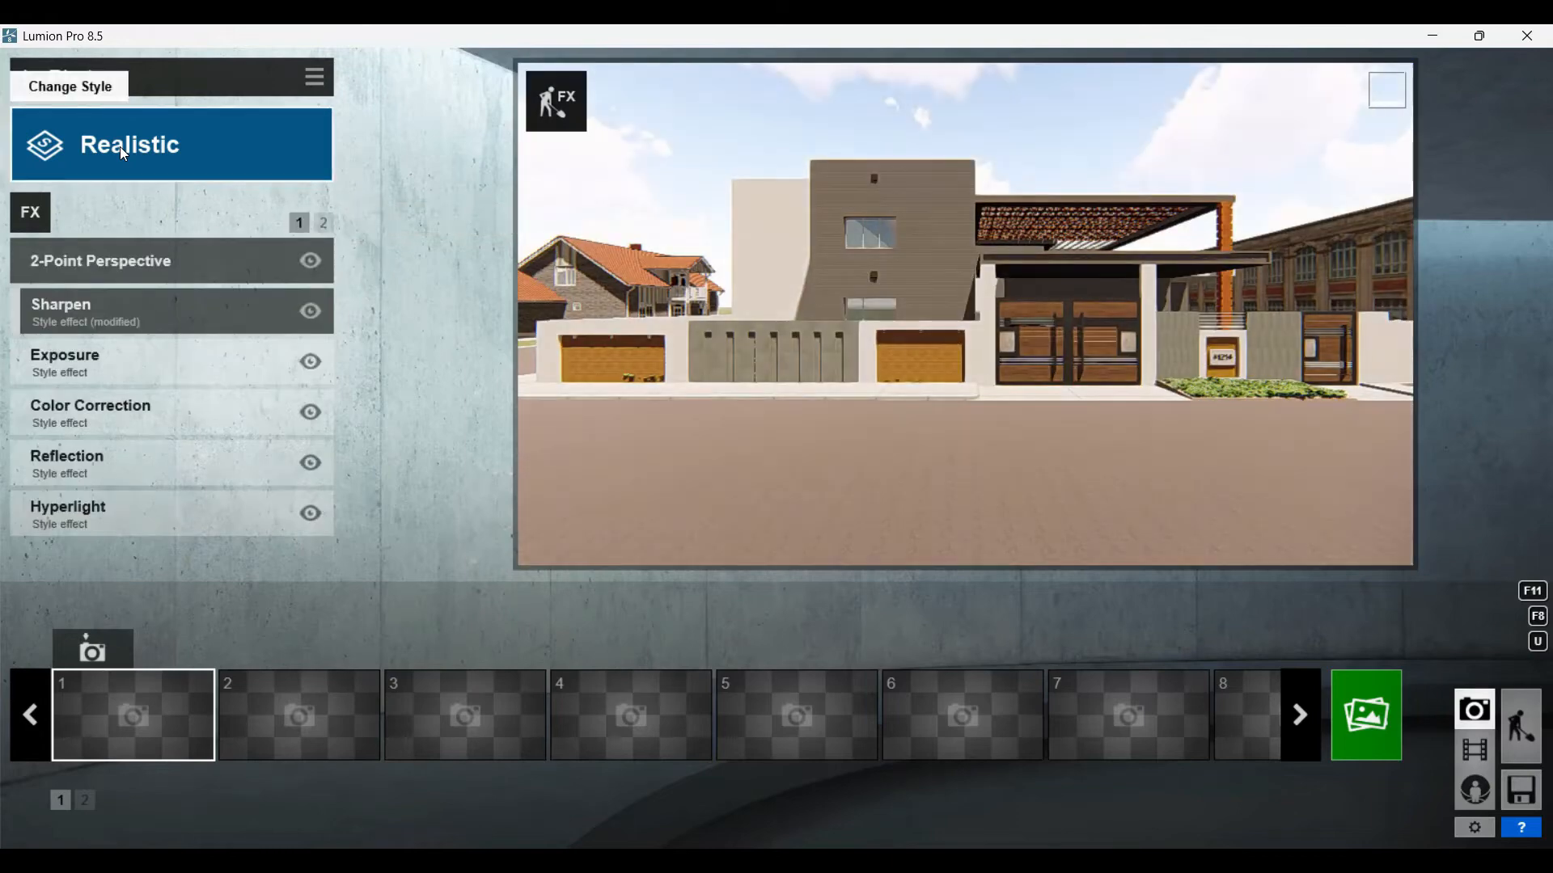
- Switch the photo back to Custom Style and add a Sun effect with height 0.5 and an adjusted heading
left_click(120, 147)
left_click(406, 244)
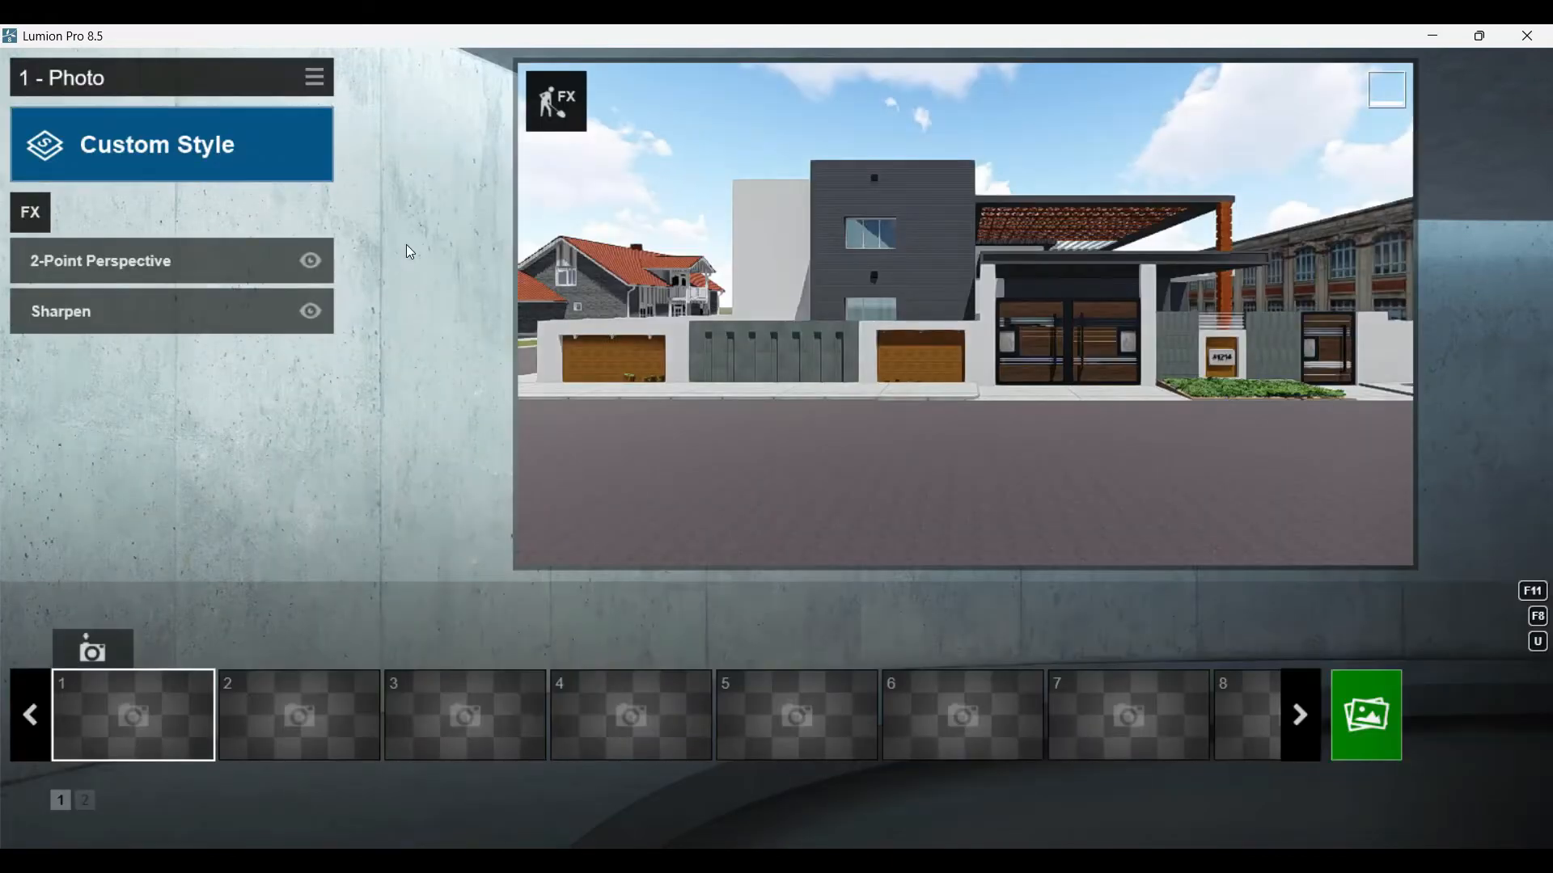
left_click(33, 213)
left_click(463, 245)
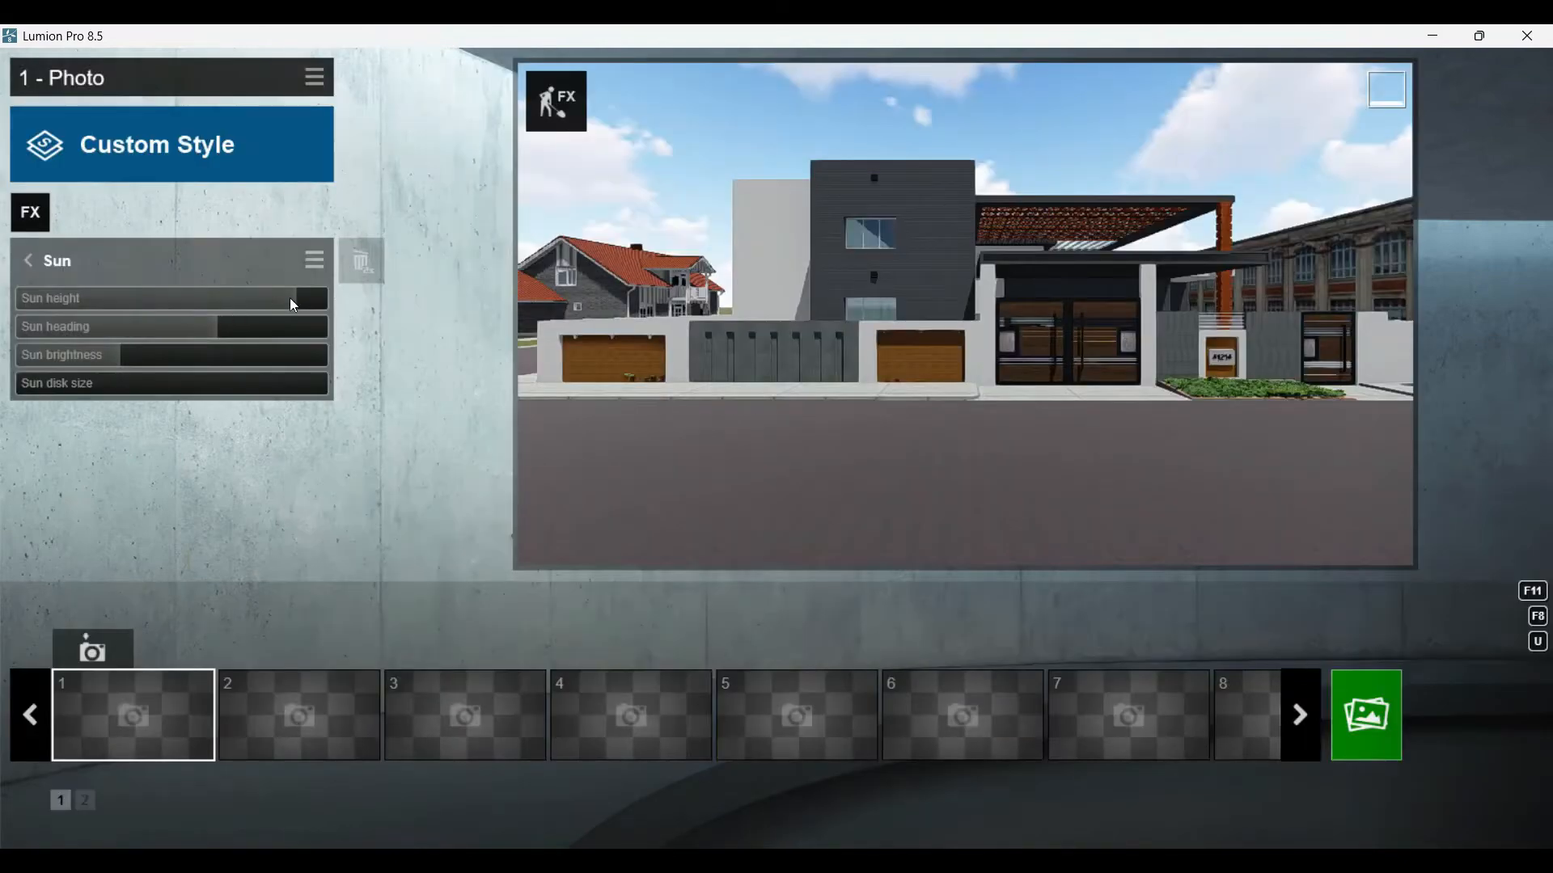
left_click_drag(291, 299, 231, 299)
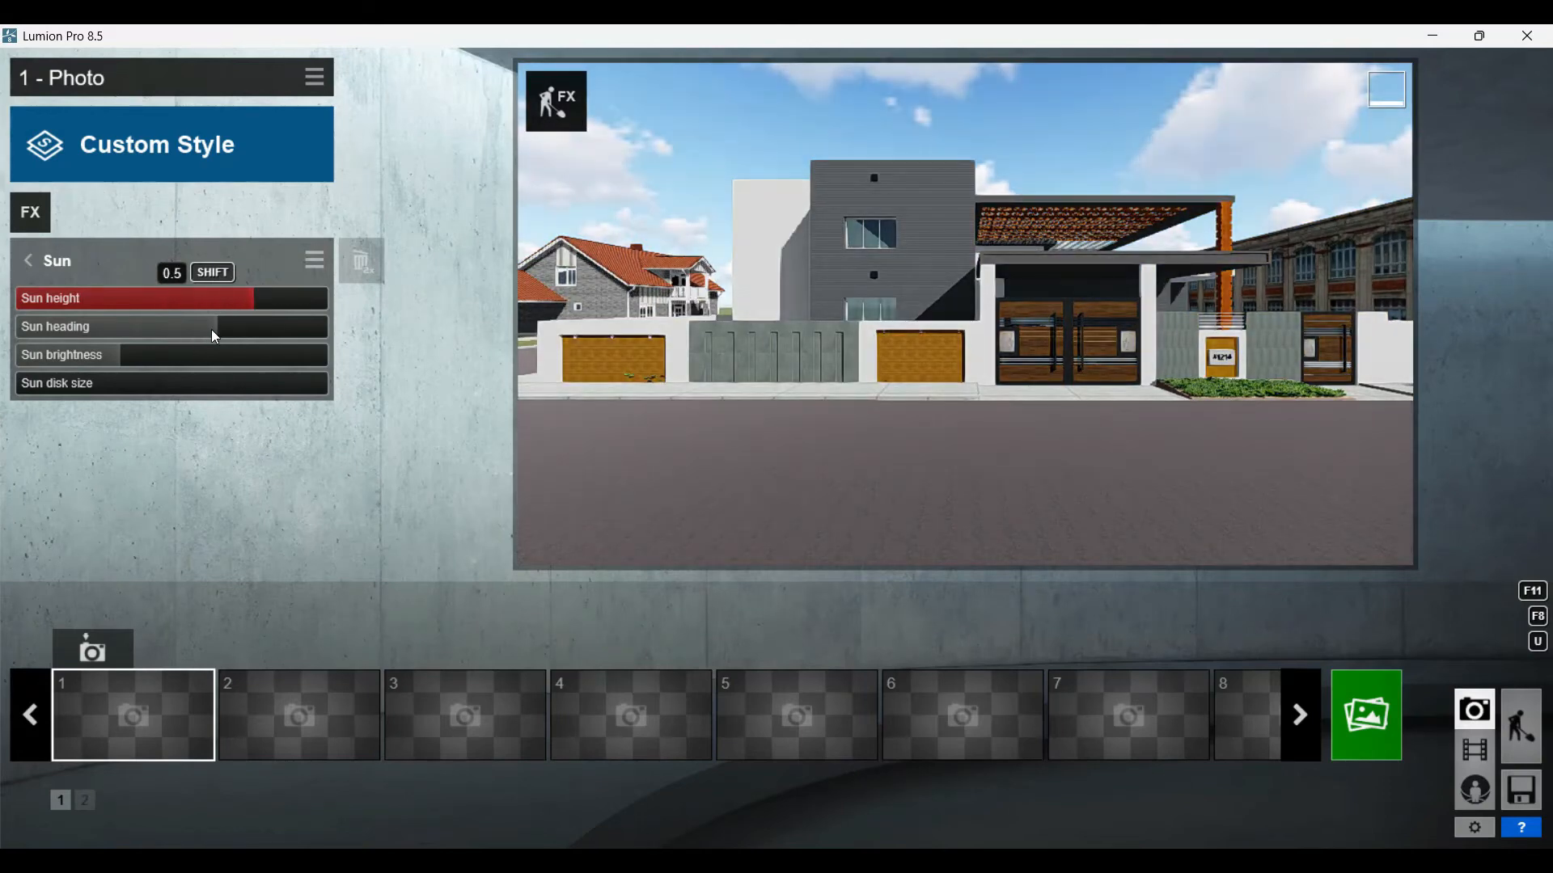
left_click_drag(211, 328, 243, 332)
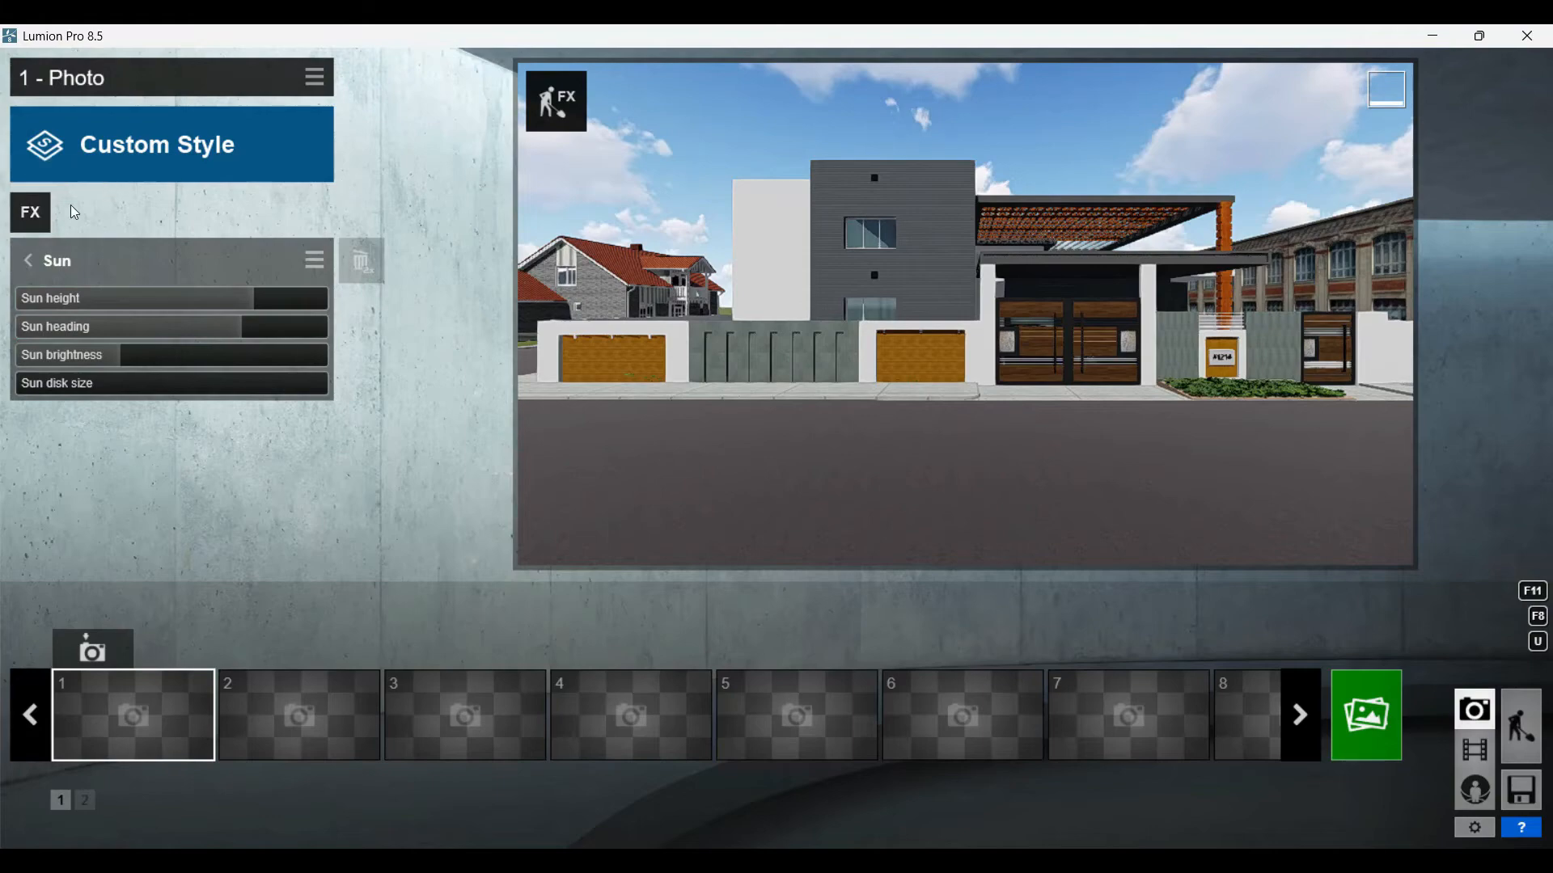
- Add an Exposure camera effect of 0.6 and store the camera view in the first photo slot
left_click(30, 212)
left_click(416, 110)
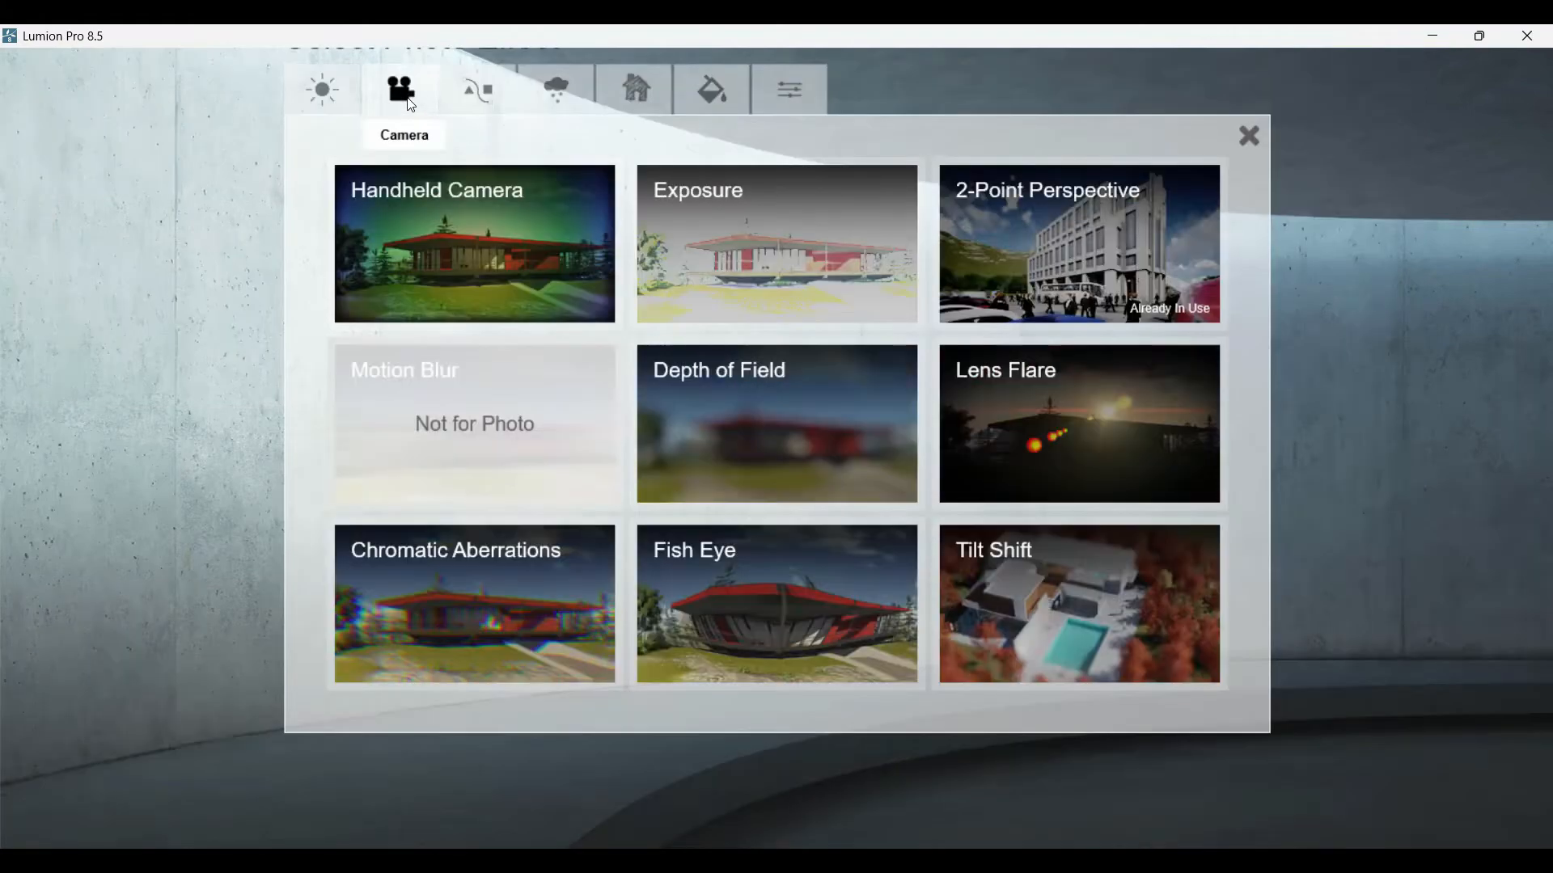
left_click(749, 231)
left_click_drag(185, 309, 195, 310)
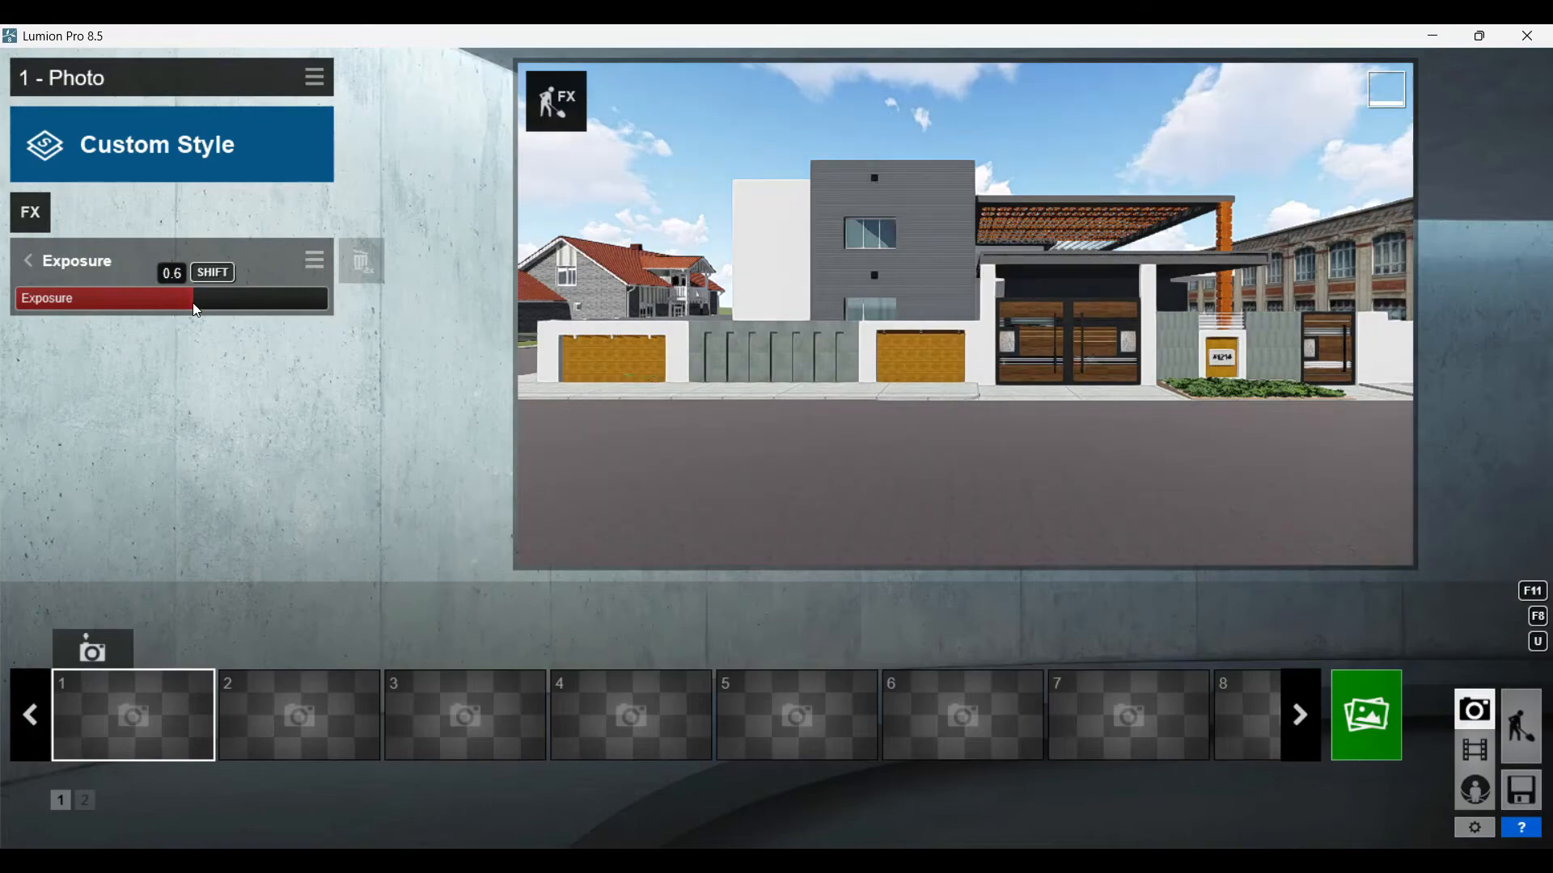
left_click(93, 650)
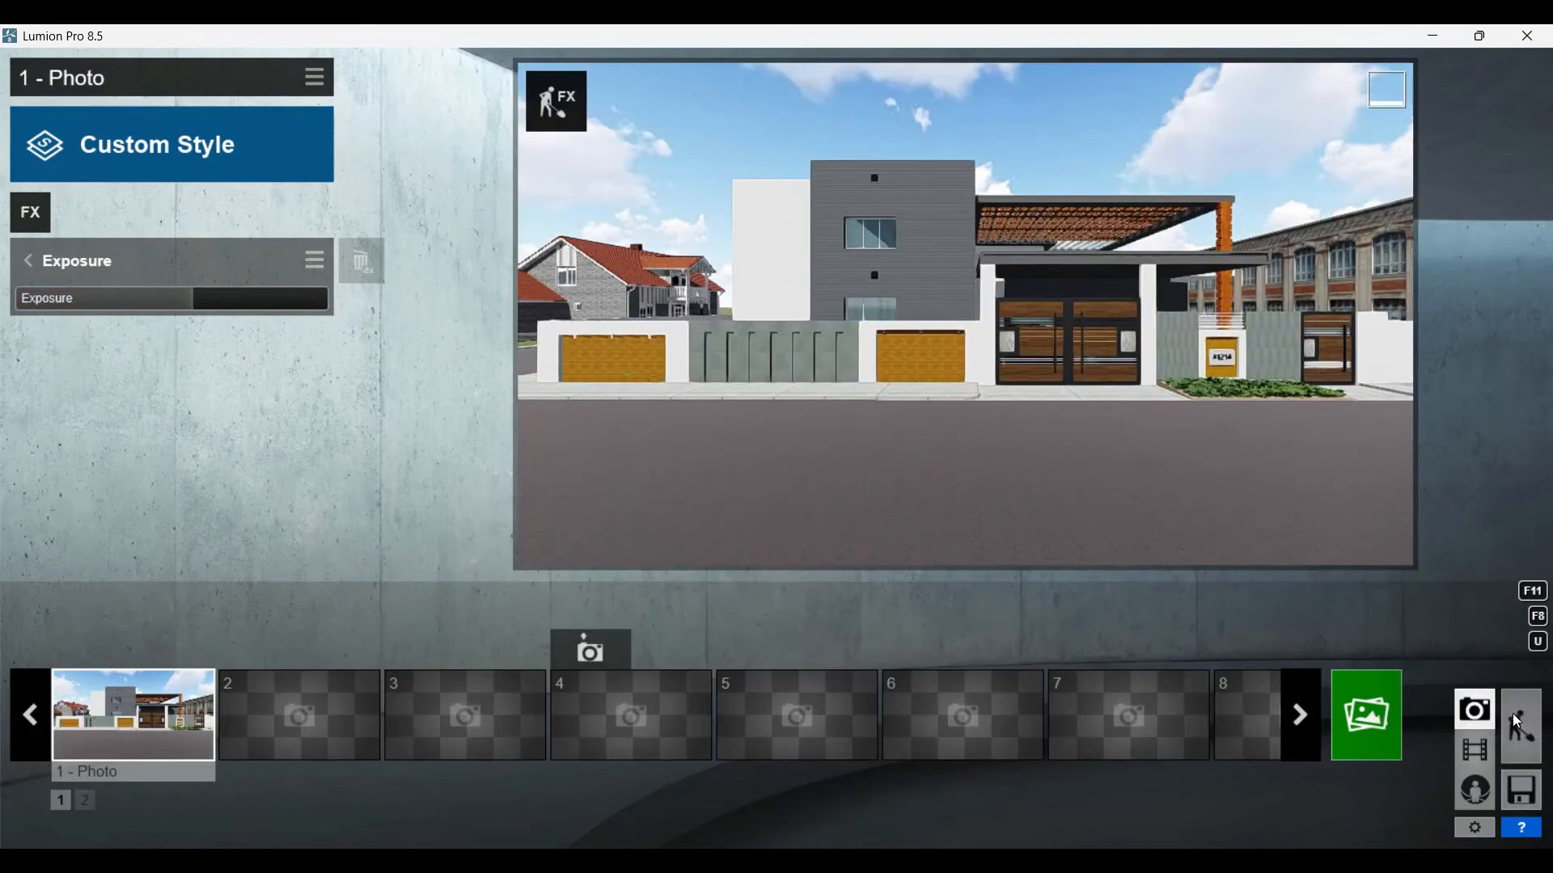
- In Build mode, replace the material of the road in front of the house with the outdoor Asphalt 006B 1024
left_click(1518, 724)
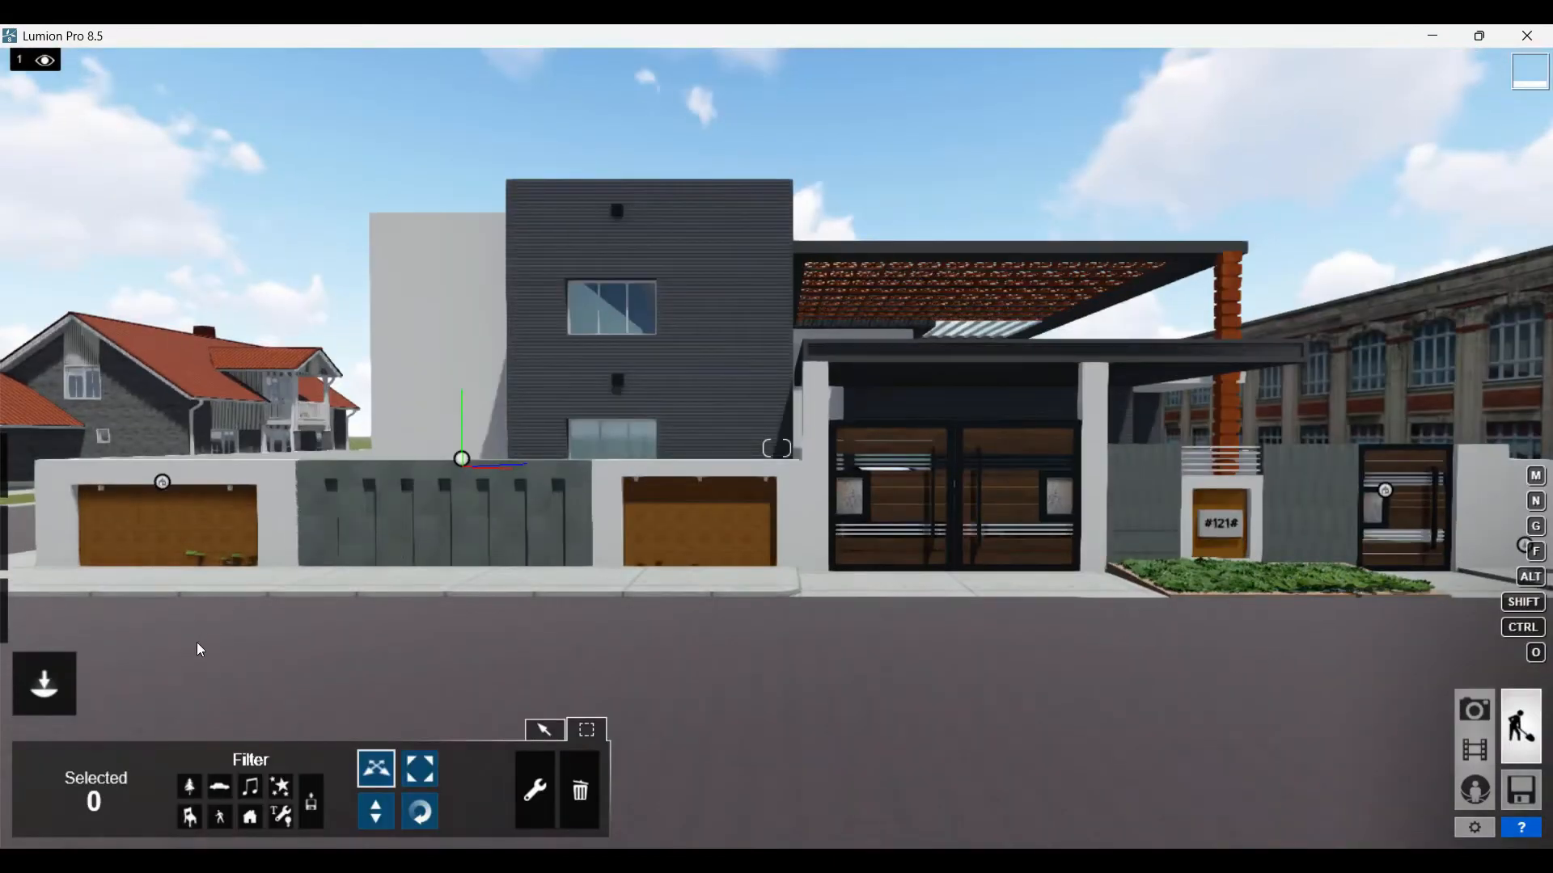
mouse_move(13, 498)
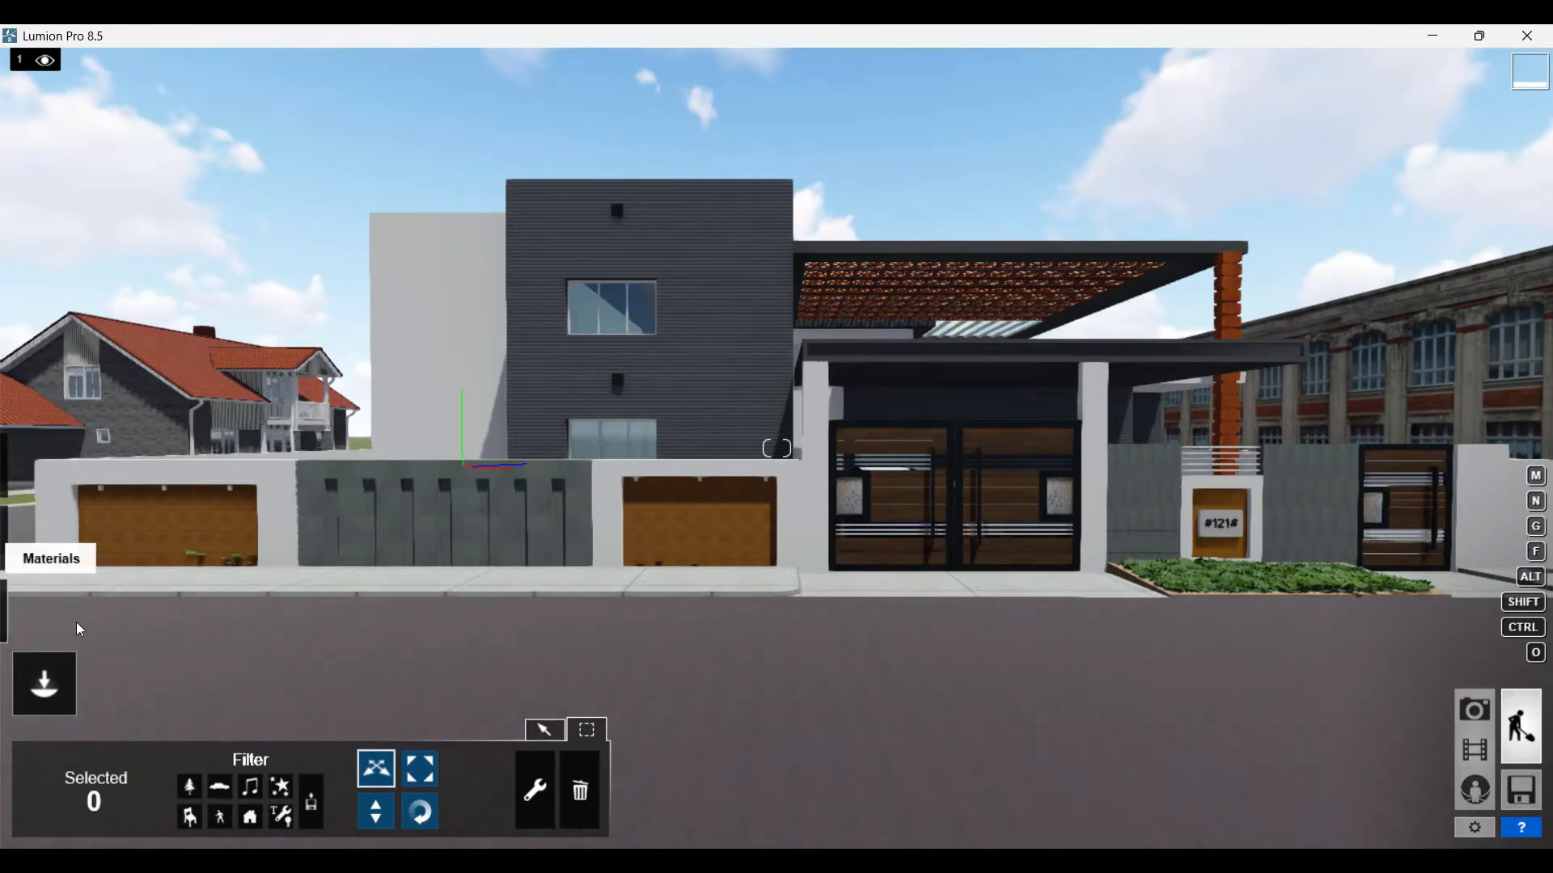
mouse_move(38, 625)
mouse_move(56, 680)
left_click(47, 624)
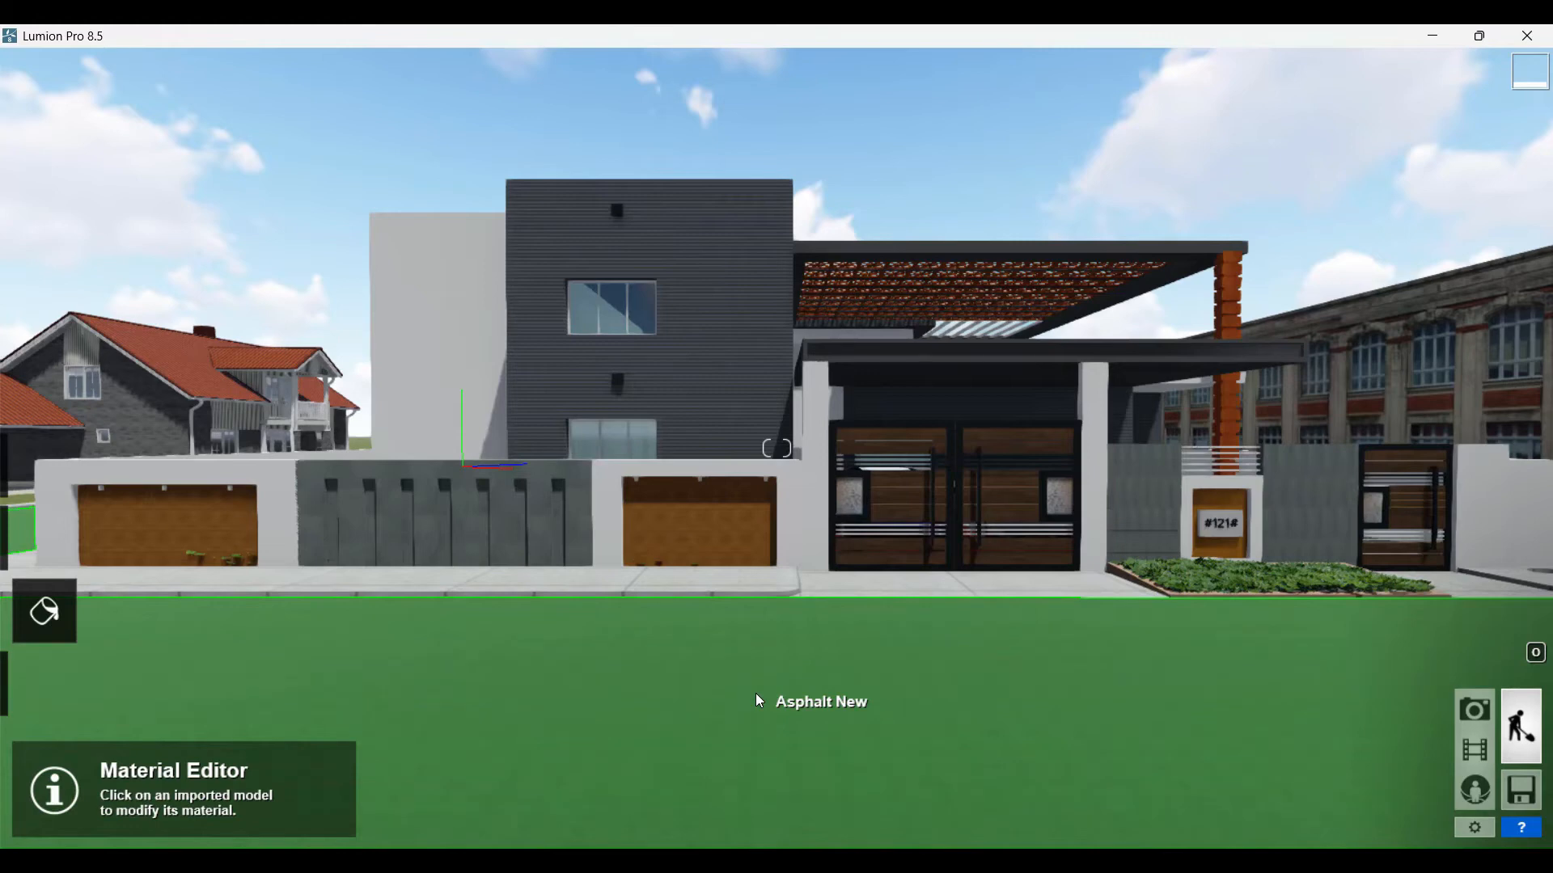
left_click(759, 700)
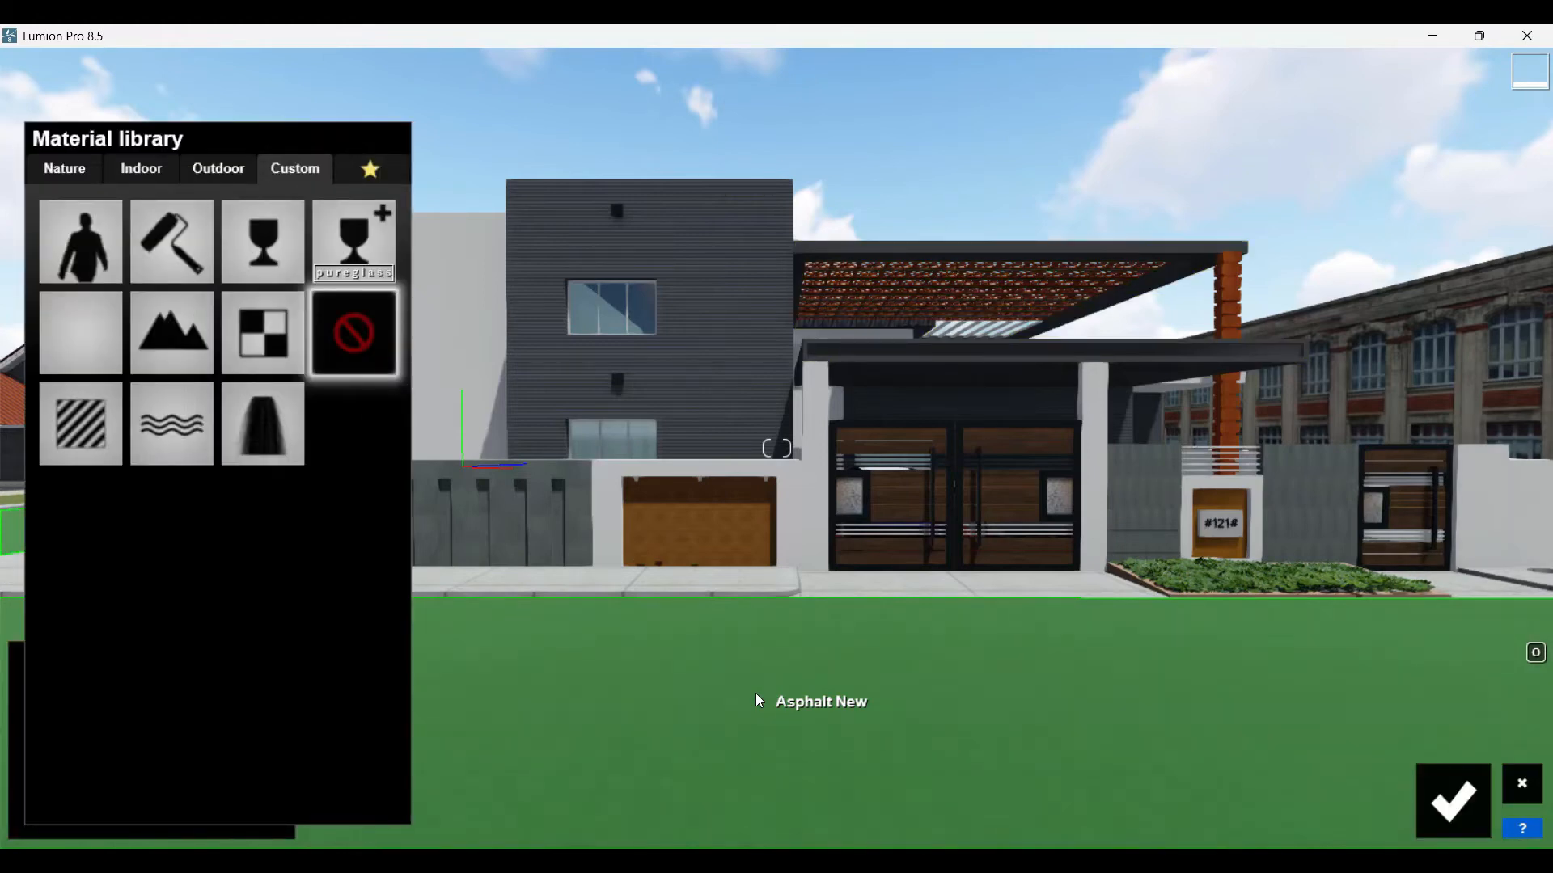
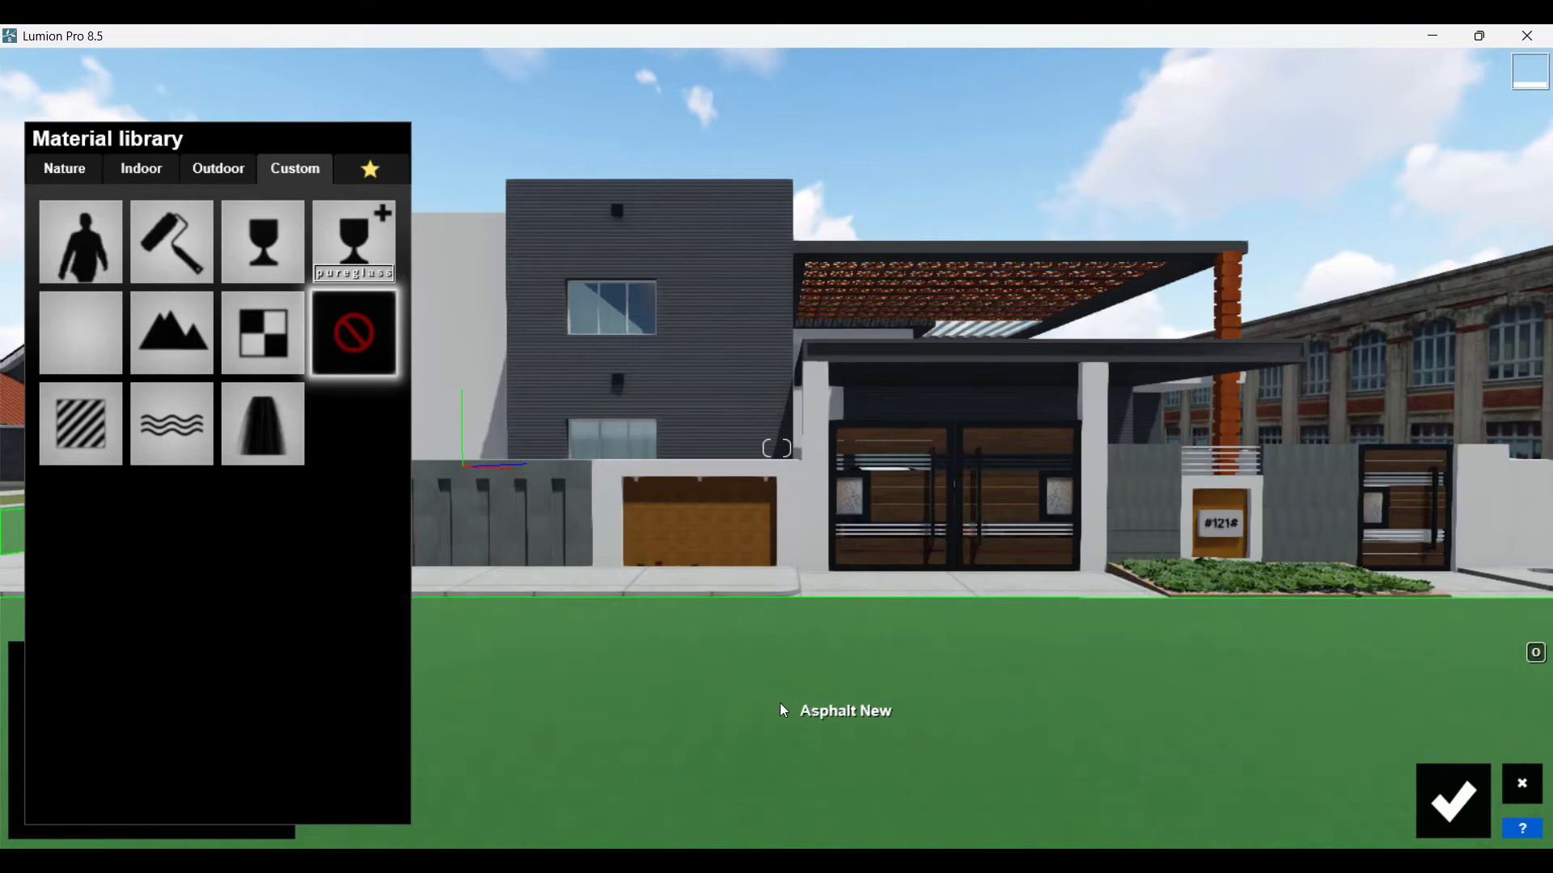
left_click(781, 705)
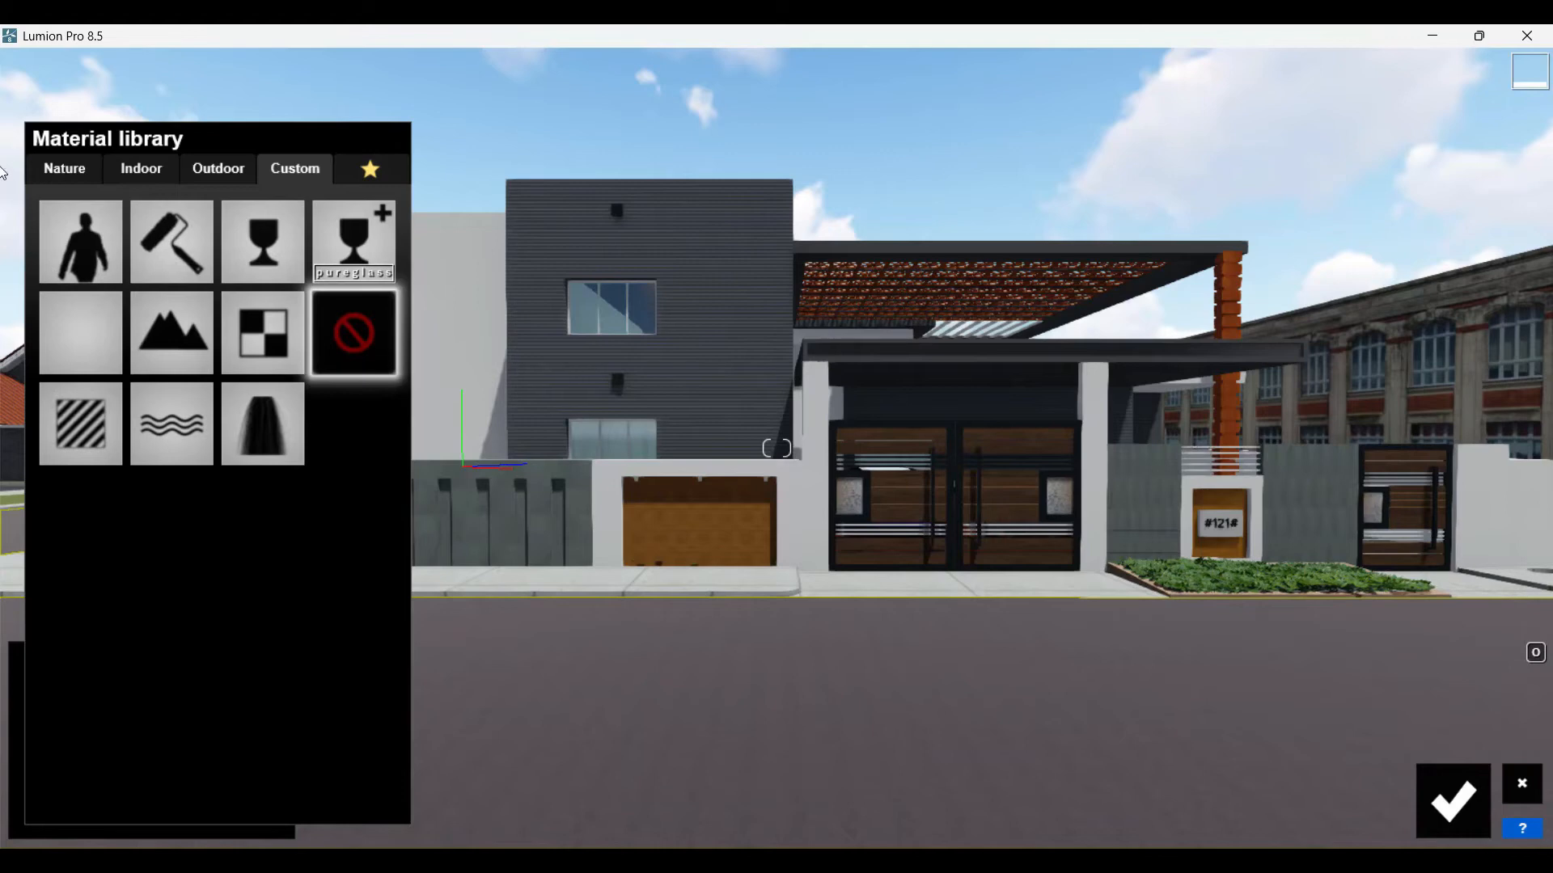
left_click(223, 174)
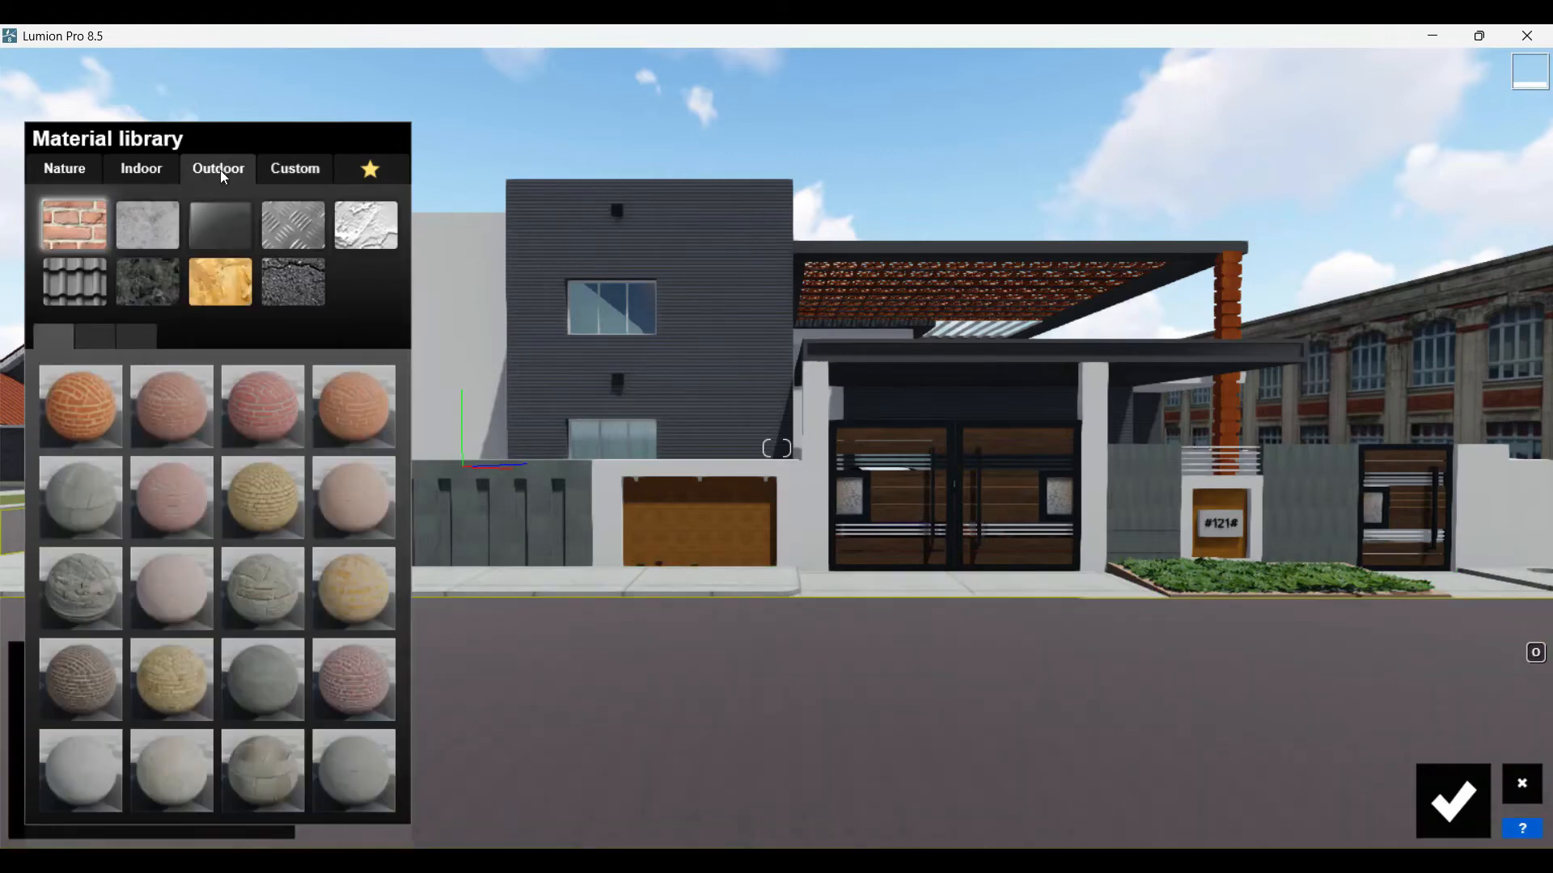
left_click(293, 279)
left_click(257, 514)
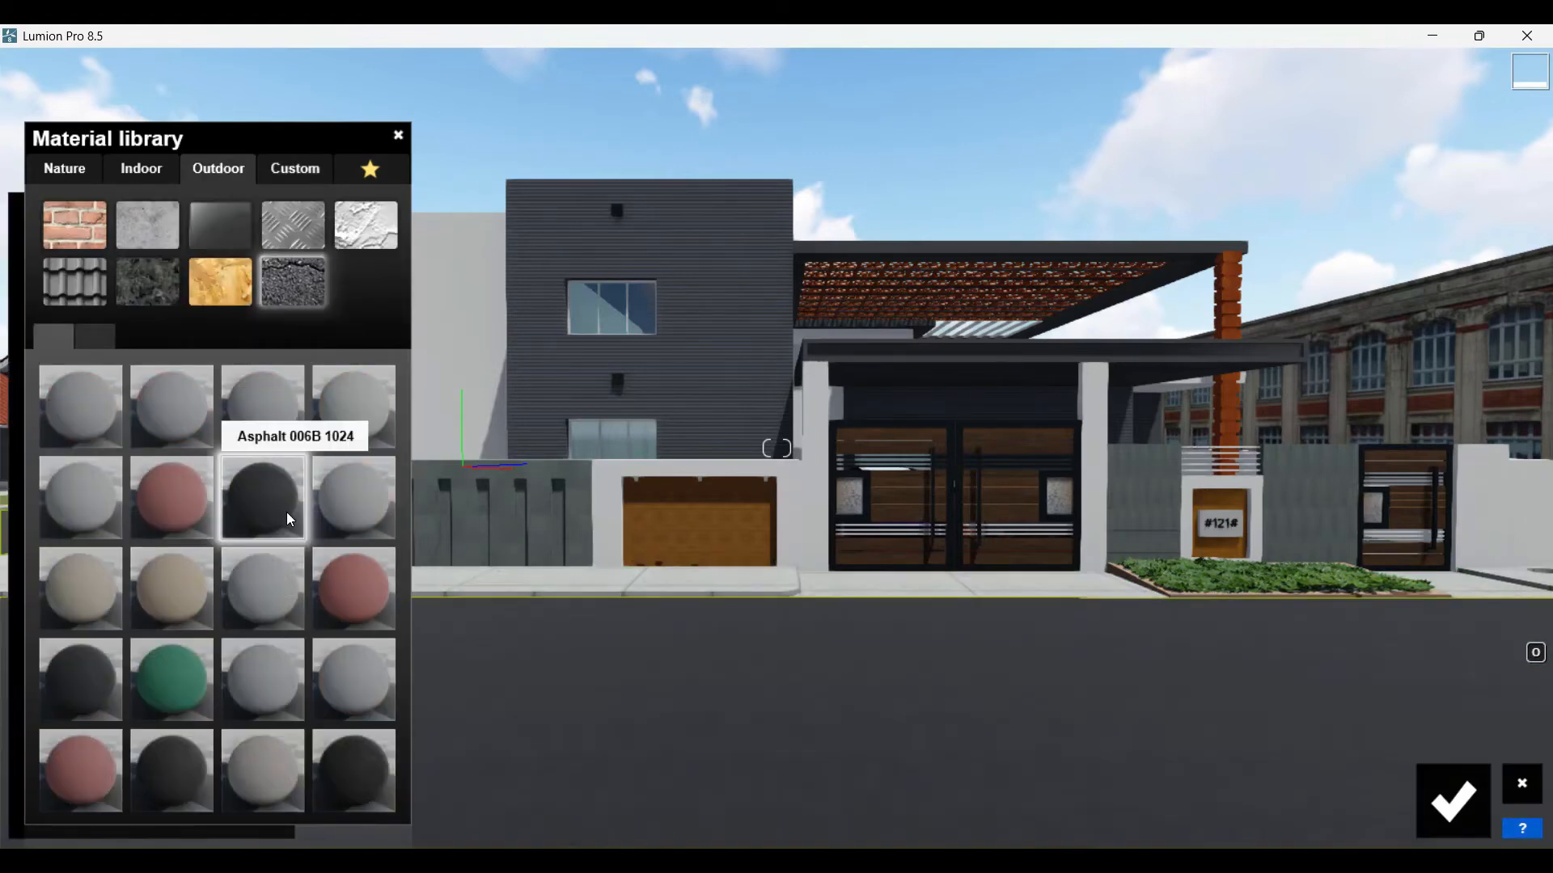
left_click(287, 512)
- Tint the road's asphalt dark blue-grey and save the material changes
left_click_drag(183, 719, 211, 687)
mouse_move(99, 661)
left_mouse_down()
mouse_move(166, 668)
mouse_move(93, 663)
left_mouse_up()
left_click_drag(455, 647, 458, 726)
mouse_move(250, 689)
left_mouse_down()
mouse_move(166, 687)
mouse_move(227, 687)
left_mouse_up()
left_click(1453, 801)
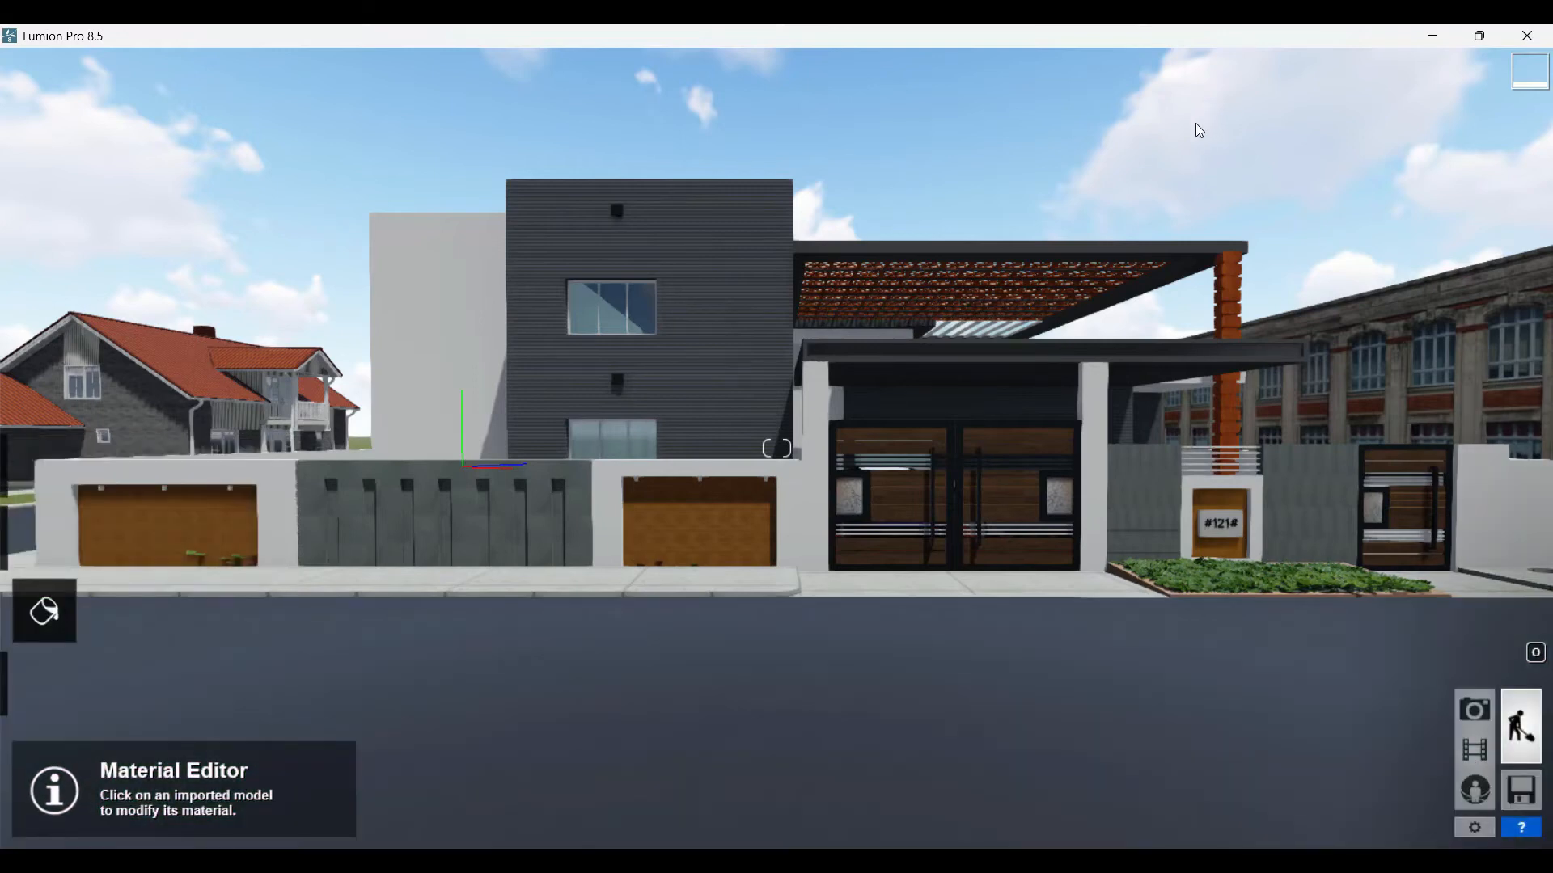
- Lower the scene's sun and turn its heading towards the southeast so that the house front is lit
left_click(44, 463)
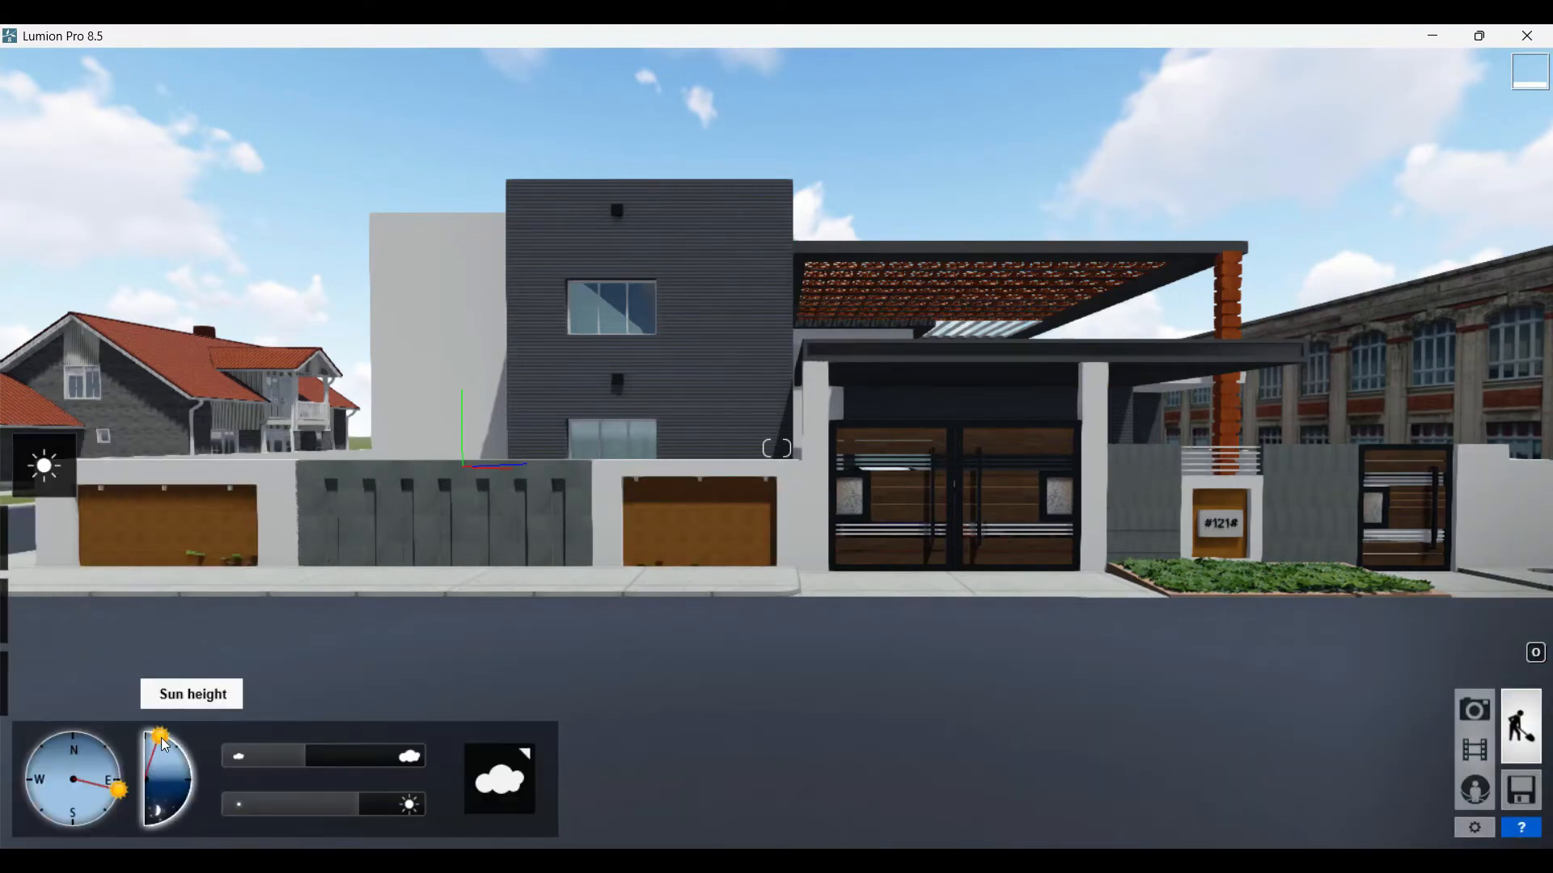
left_click(169, 752)
left_click_drag(169, 752, 112, 804)
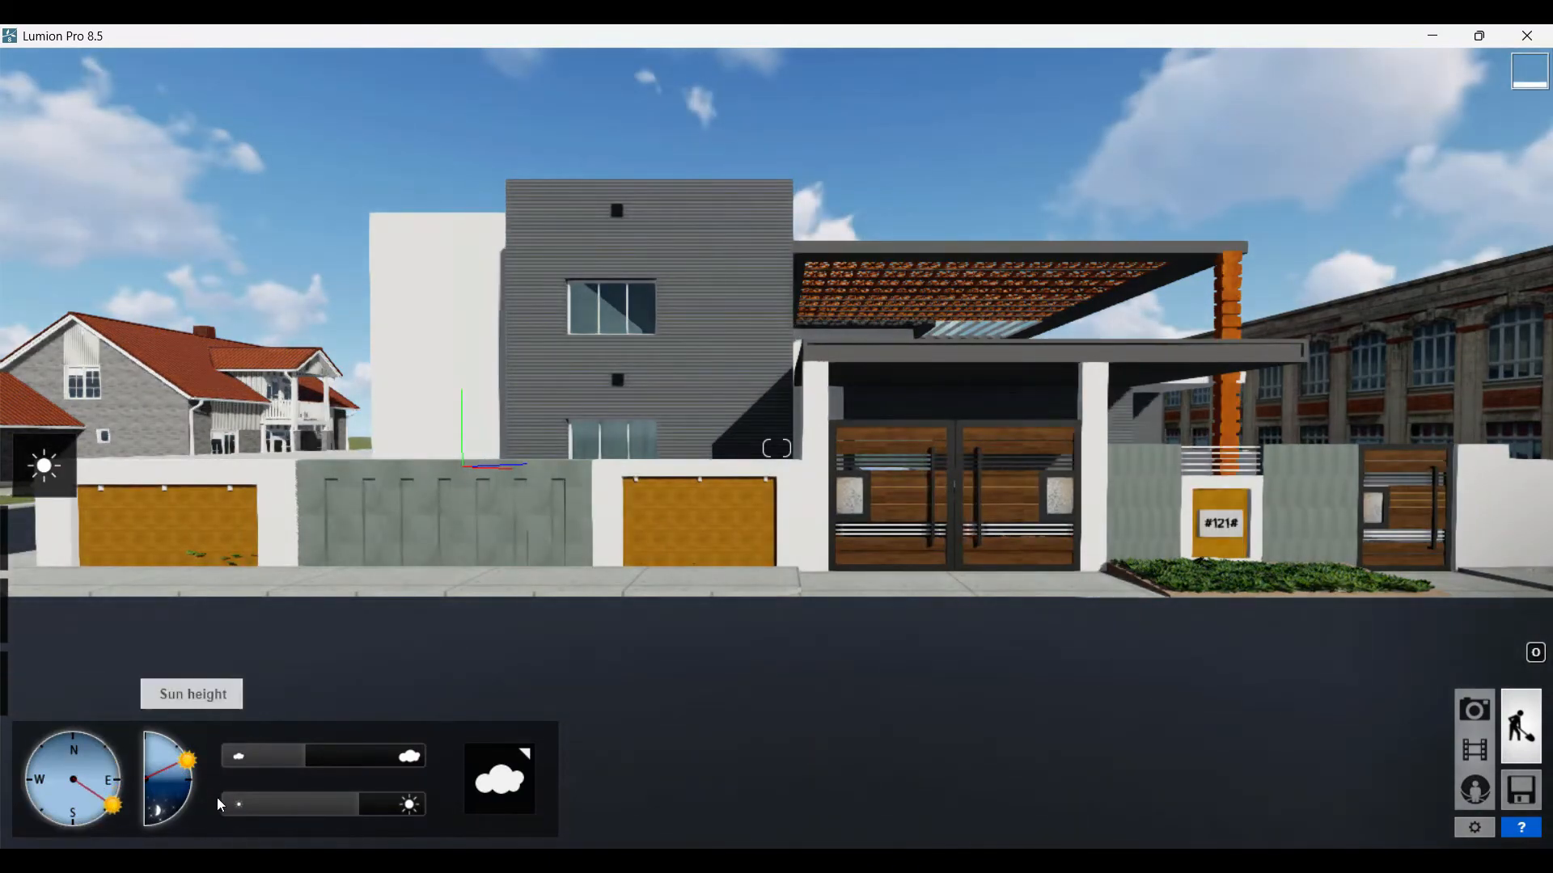
left_click_drag(193, 760, 191, 757)
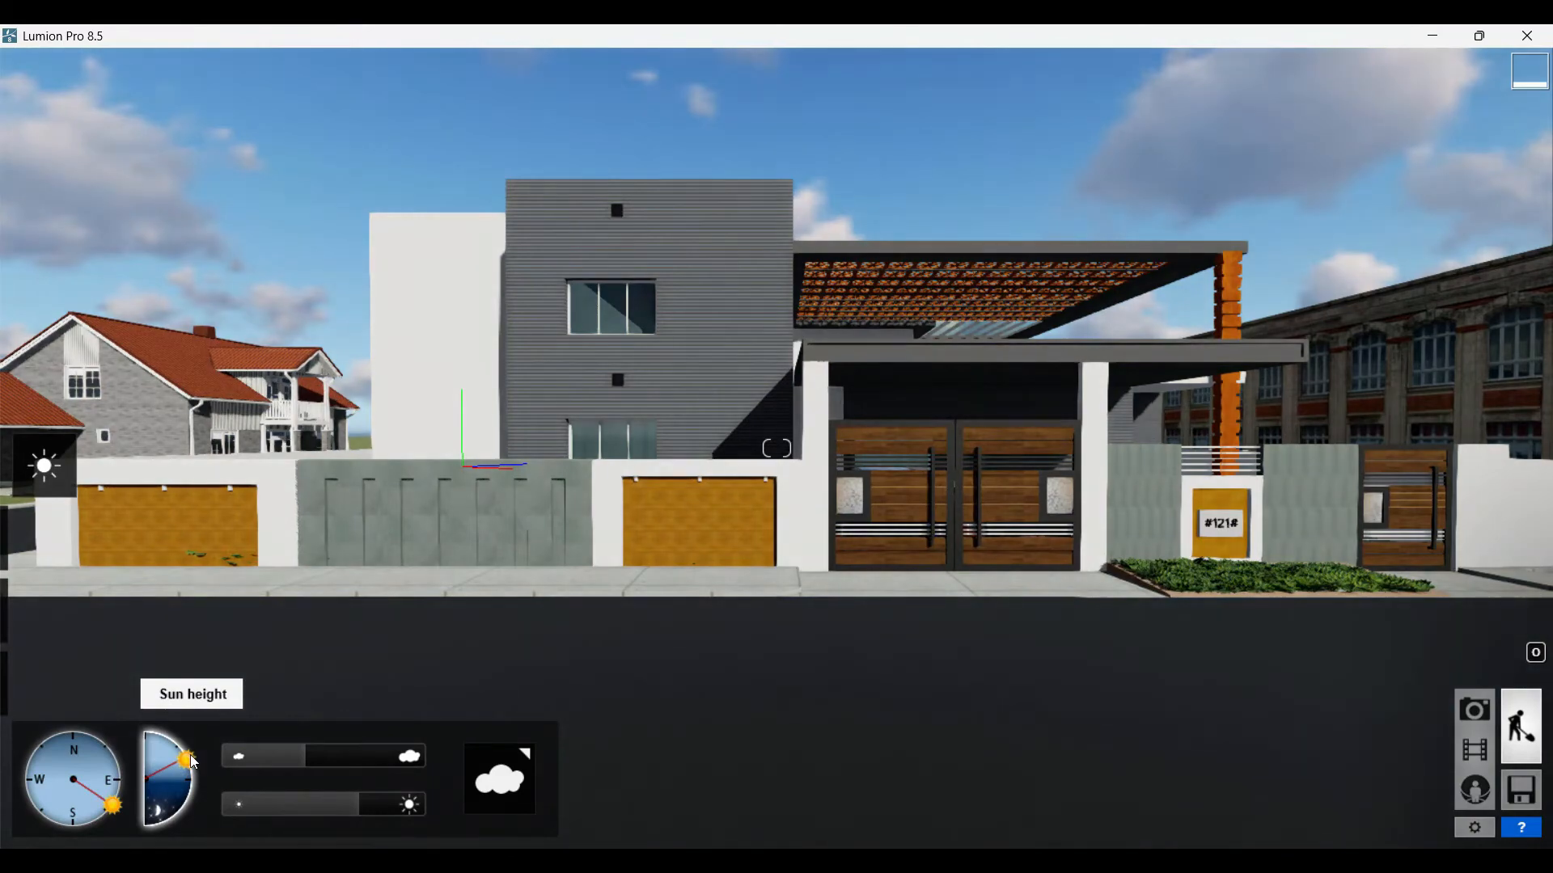
- Back in Photo mode, readjust the Sun effect with a heading of 0.4 and a higher sun brightness
left_click(1475, 709)
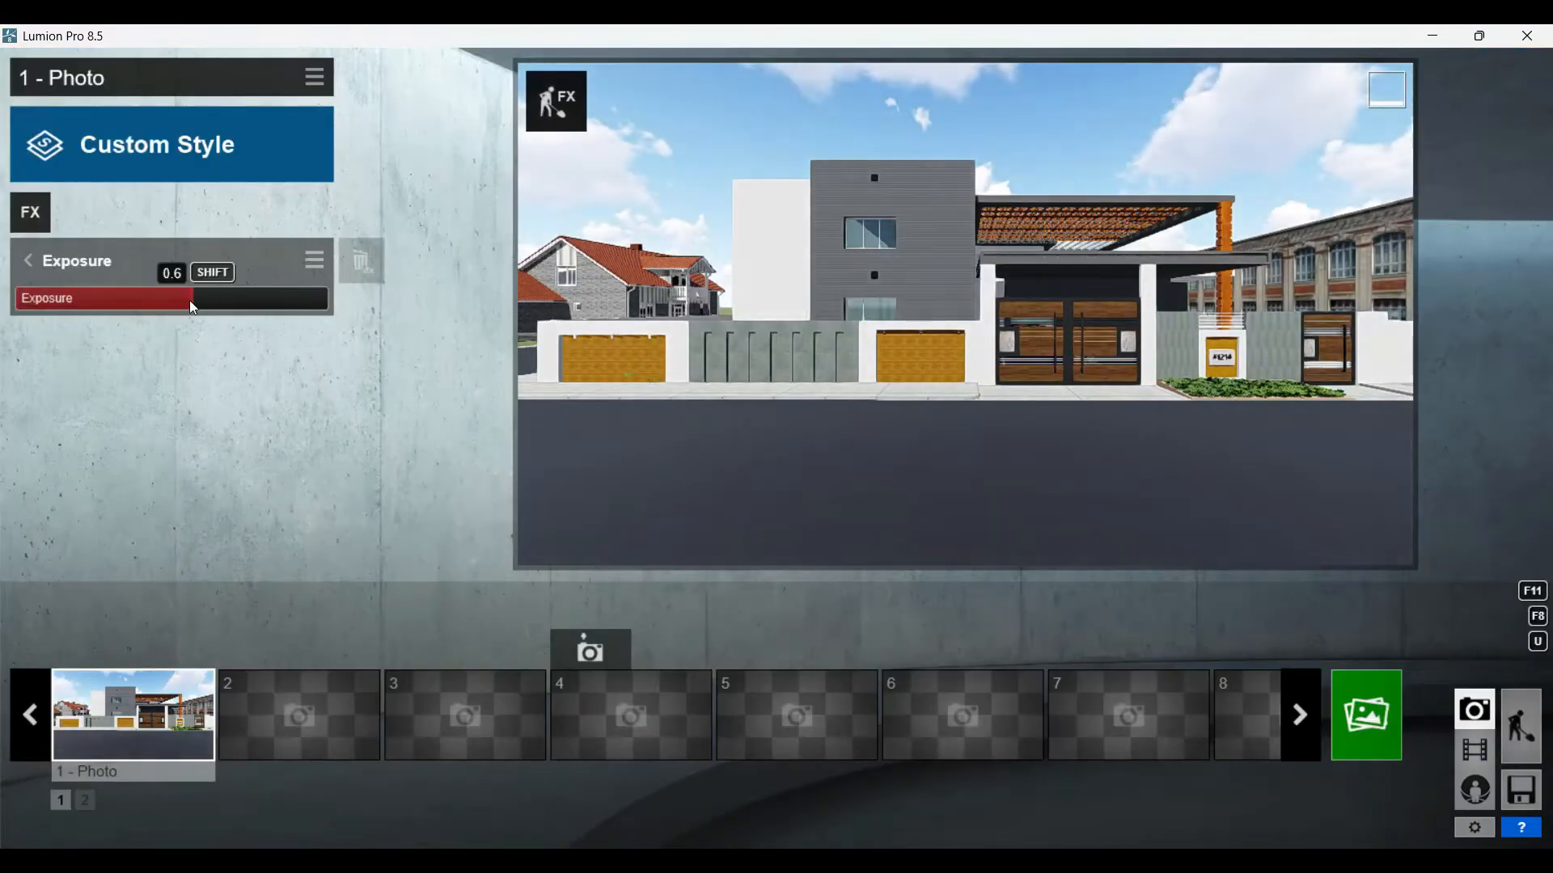
left_click_drag(189, 299, 228, 327)
left_click(30, 213)
left_click(347, 102)
left_click(474, 243)
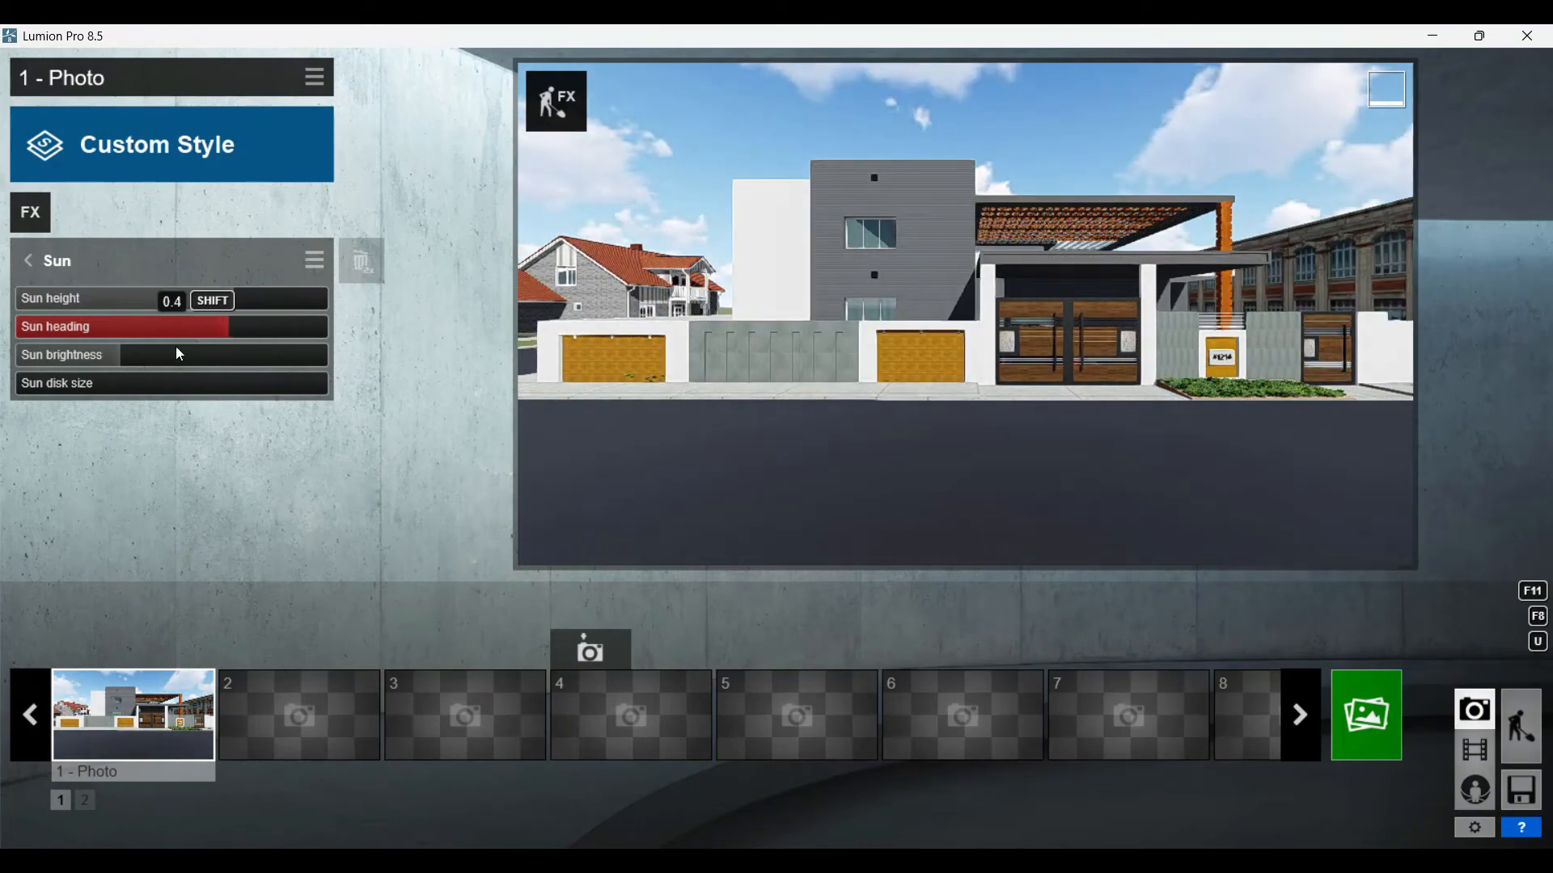
left_click_drag(142, 356, 153, 358)
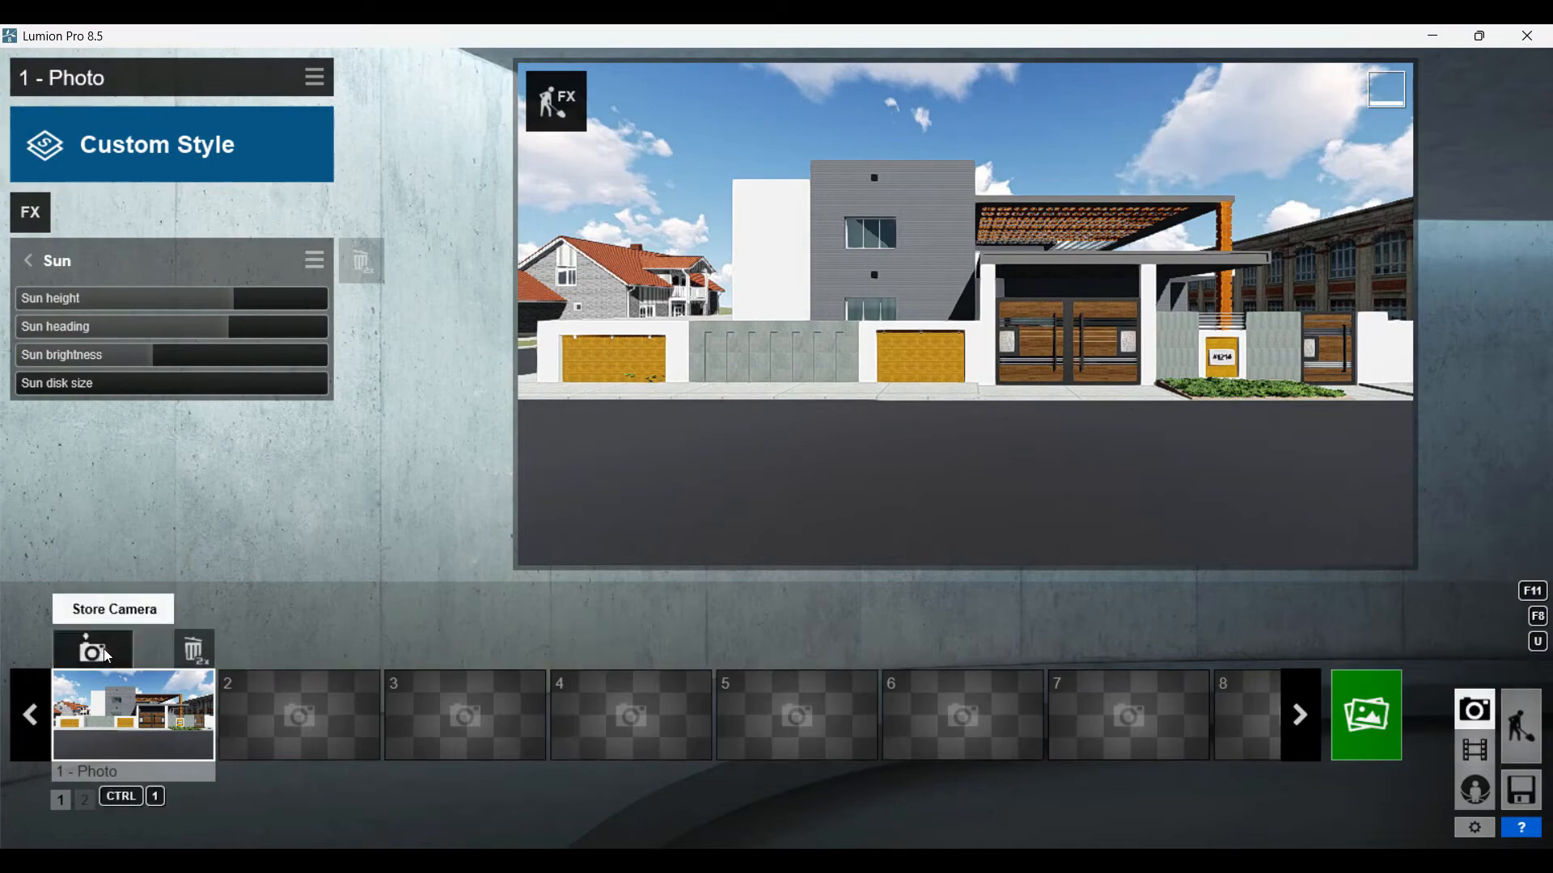
- In the Build mode weather settings, lower the sun slightly and raise the cloud amount and sun brightness
left_click(1521, 726)
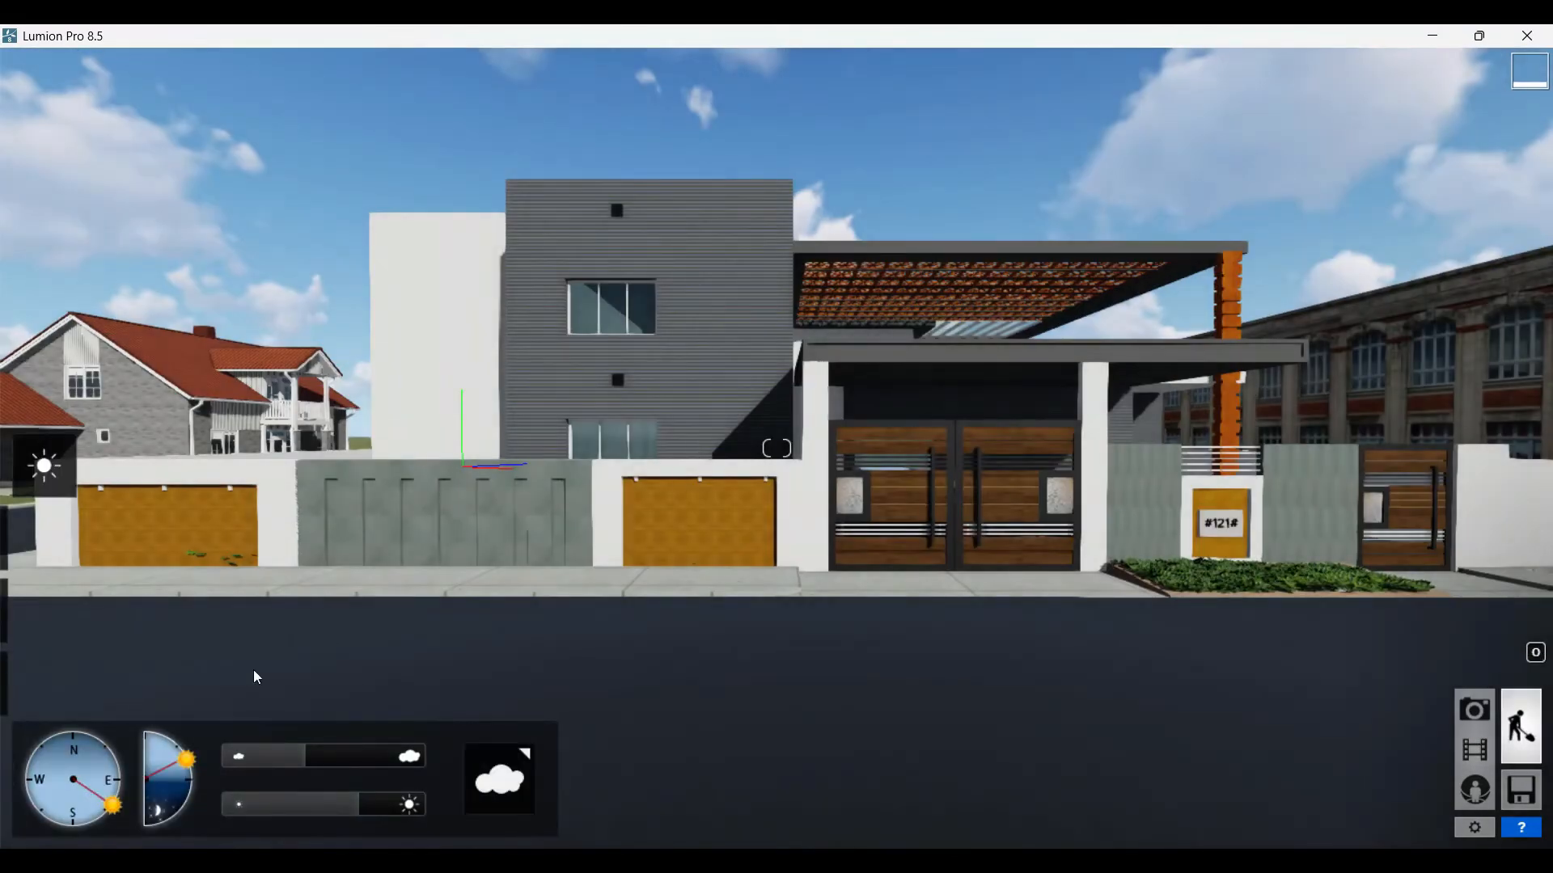
left_click_drag(187, 763, 189, 769)
left_click_drag(302, 758, 309, 757)
left_click_drag(359, 806, 385, 806)
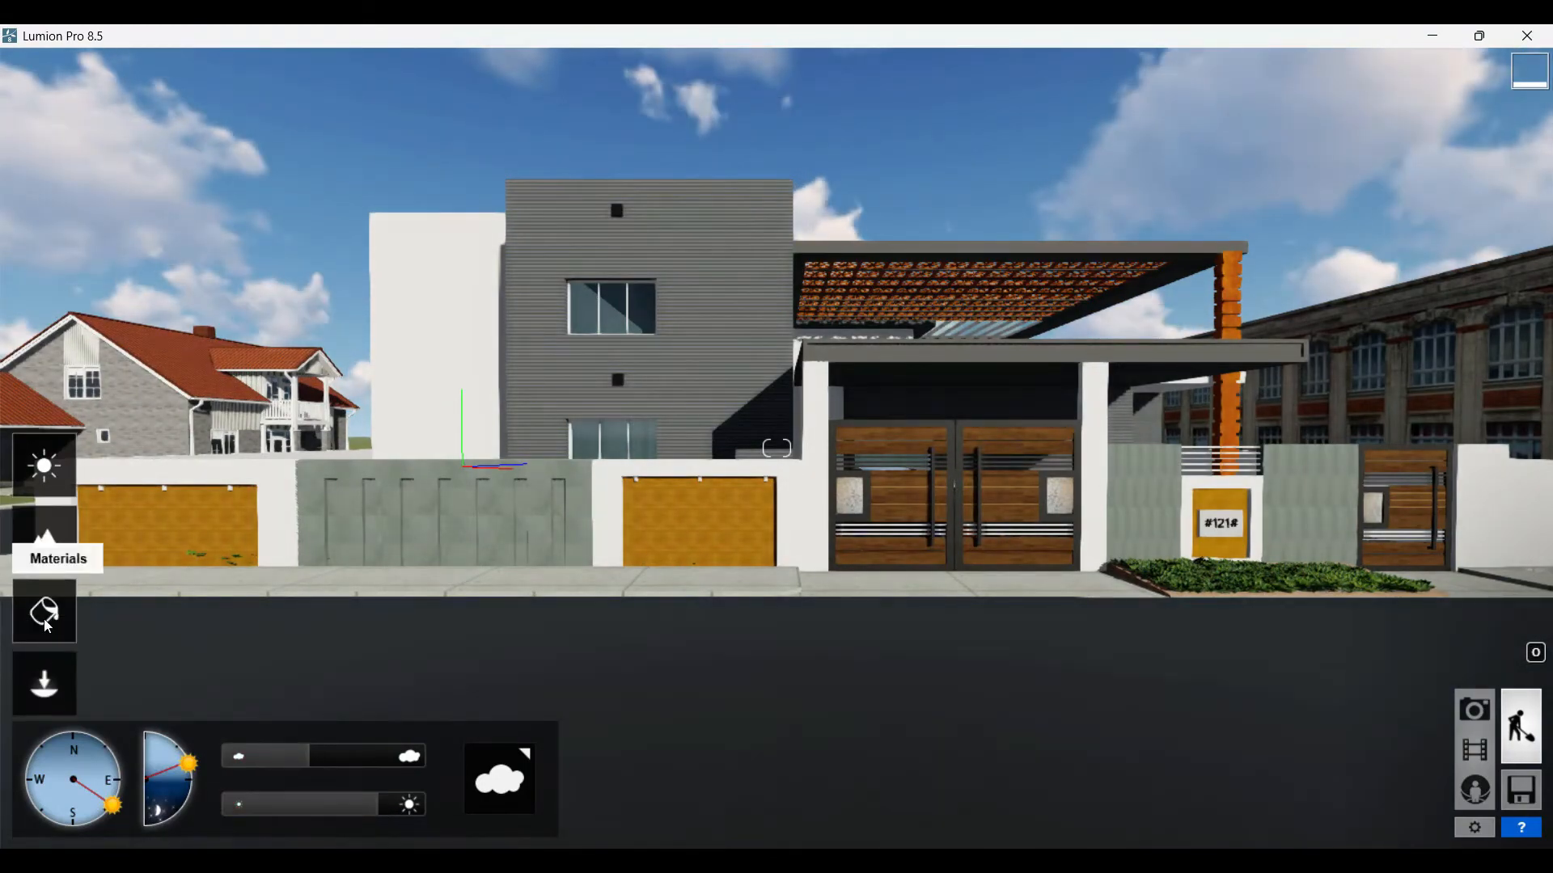
- Give the house windows a brownish indoor pureglass material, raise its reflectivity to about 5.4 and save it
left_click(42, 610)
left_click(589, 315)
left_click(79, 371)
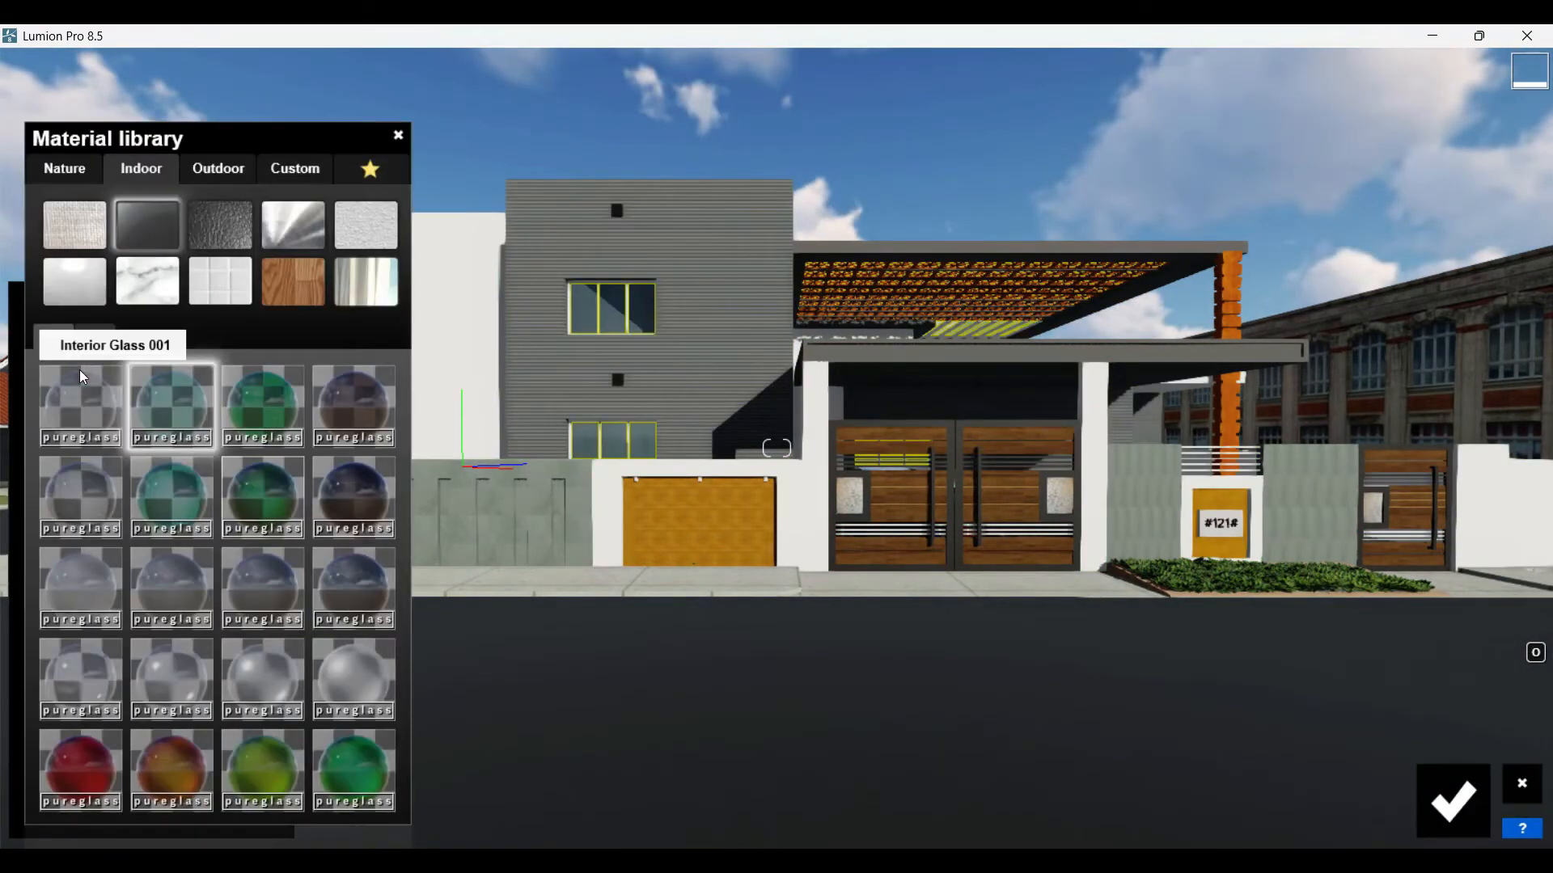
left_click(364, 390)
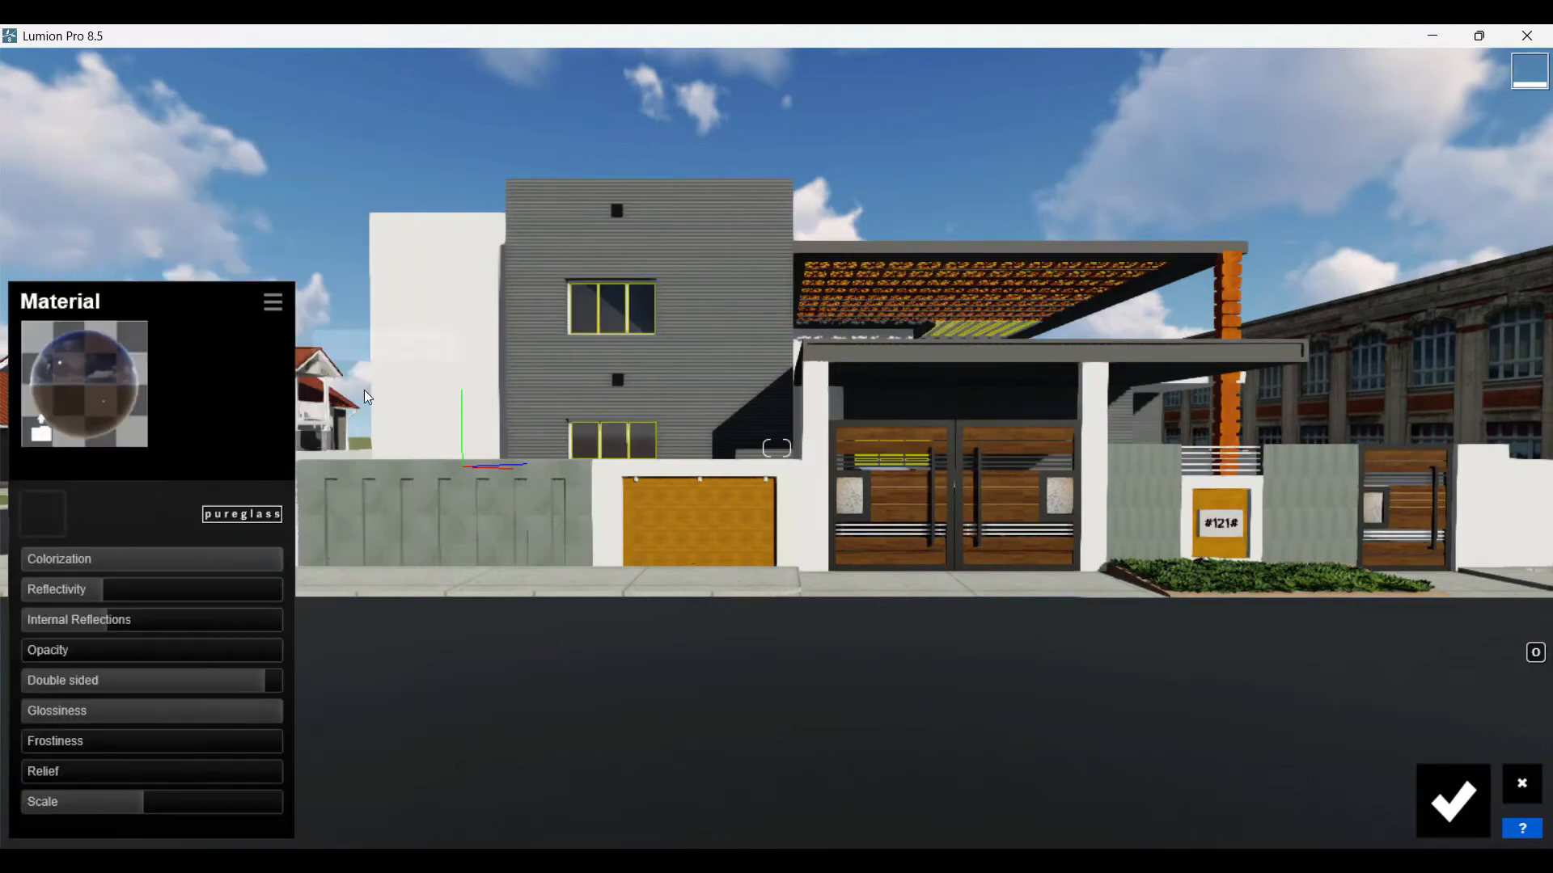
left_click_drag(109, 588, 201, 589)
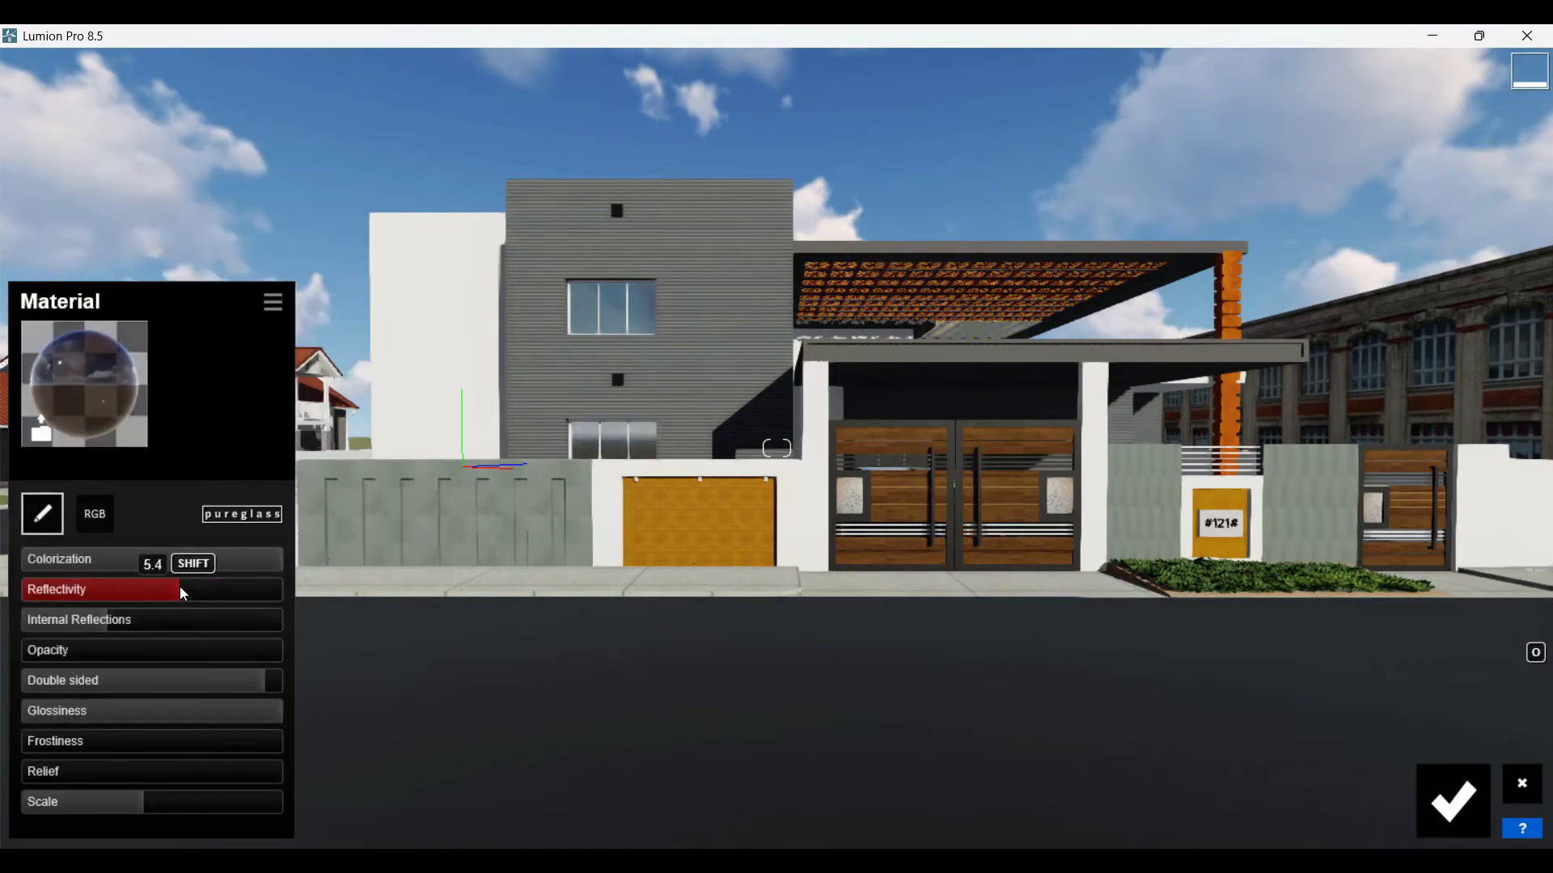
left_click(1451, 799)
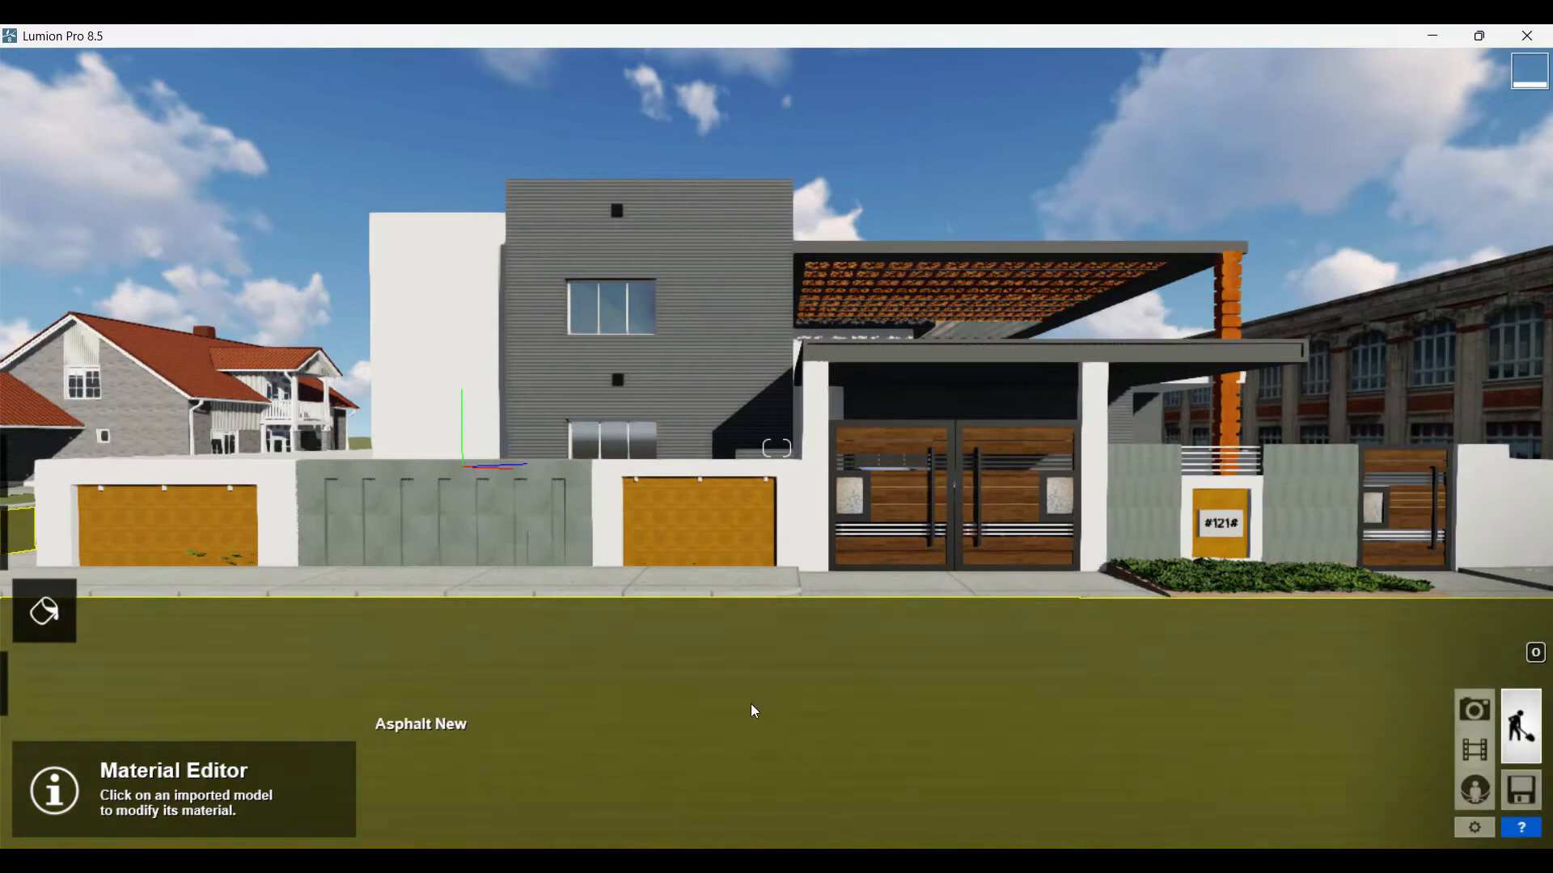
- Place an ArecaPalm_003 from the nature library's palms behind the house, beside the street next to the red-roofed house
scroll(860, 689, "down", 5)
mouse_move(45, 611)
left_click(44, 683)
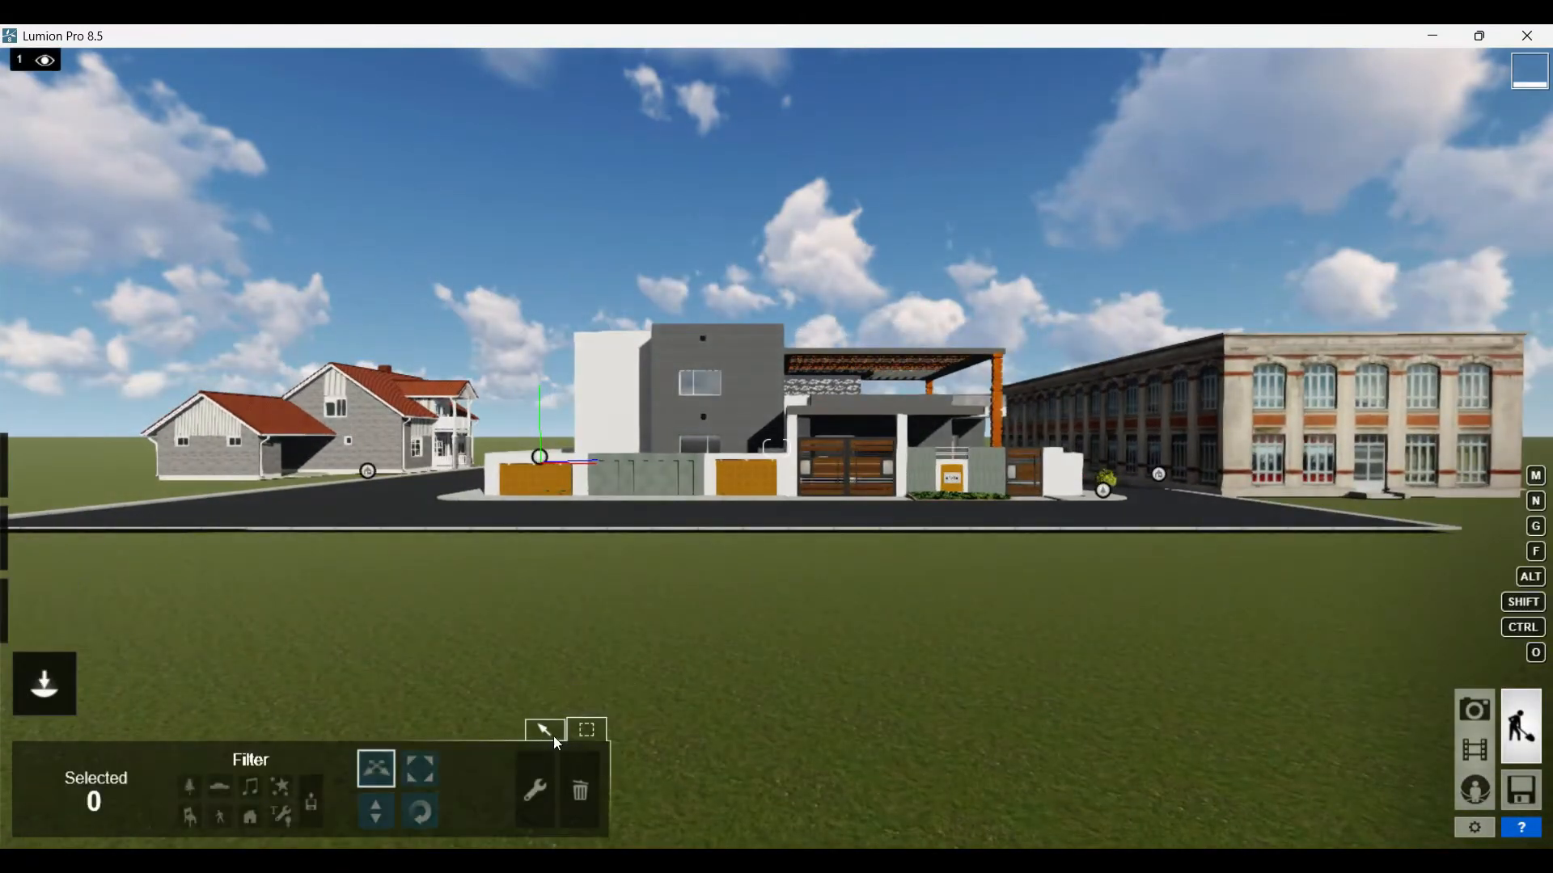
left_click(39, 769)
left_click(295, 693)
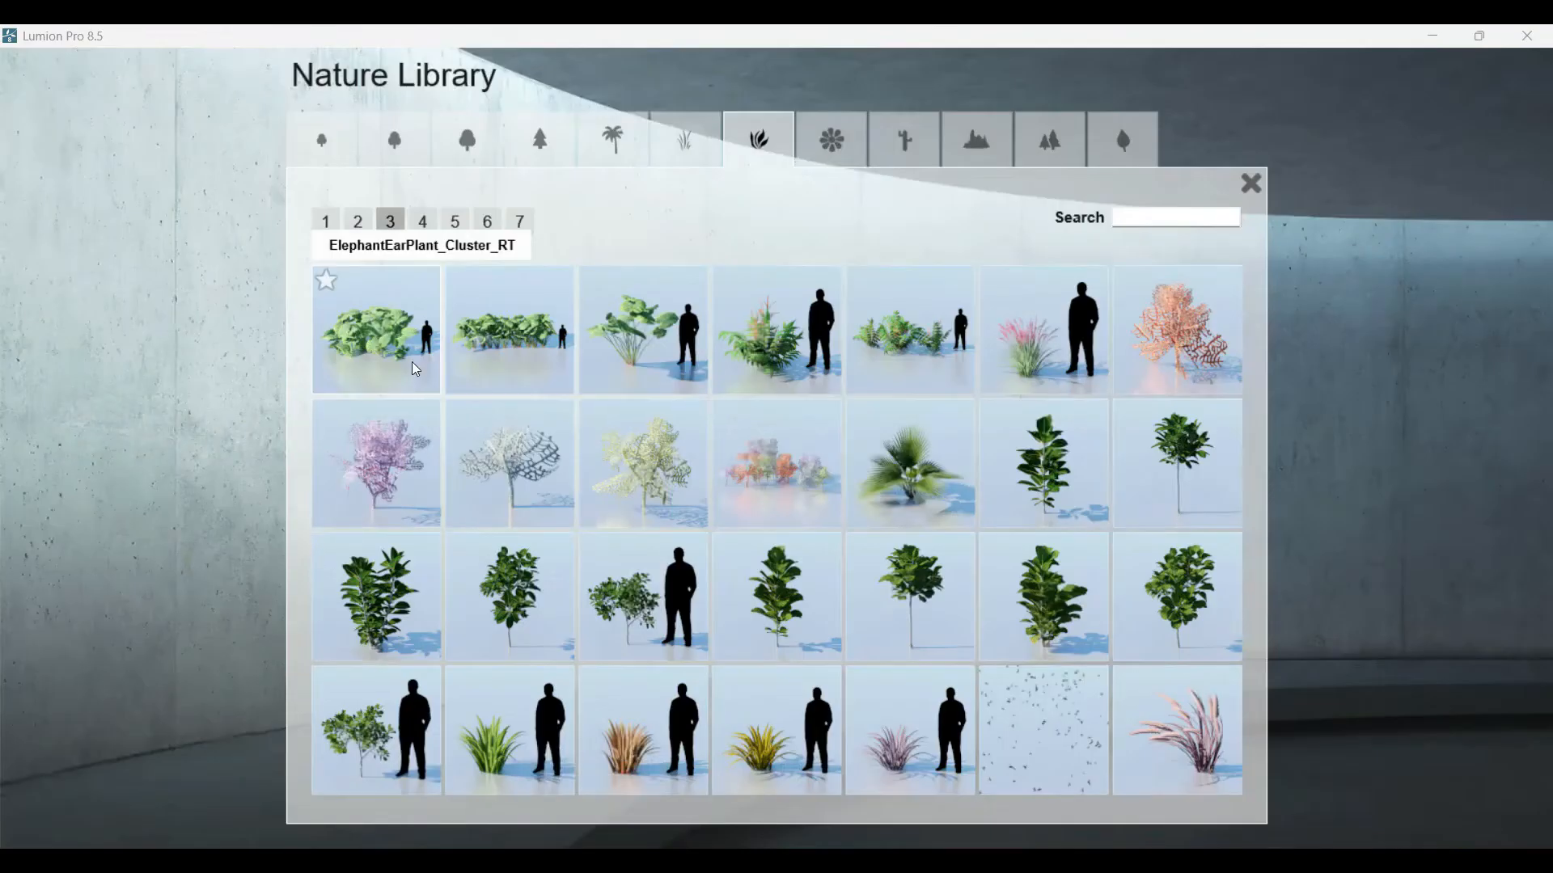
left_click(613, 139)
left_click(621, 340)
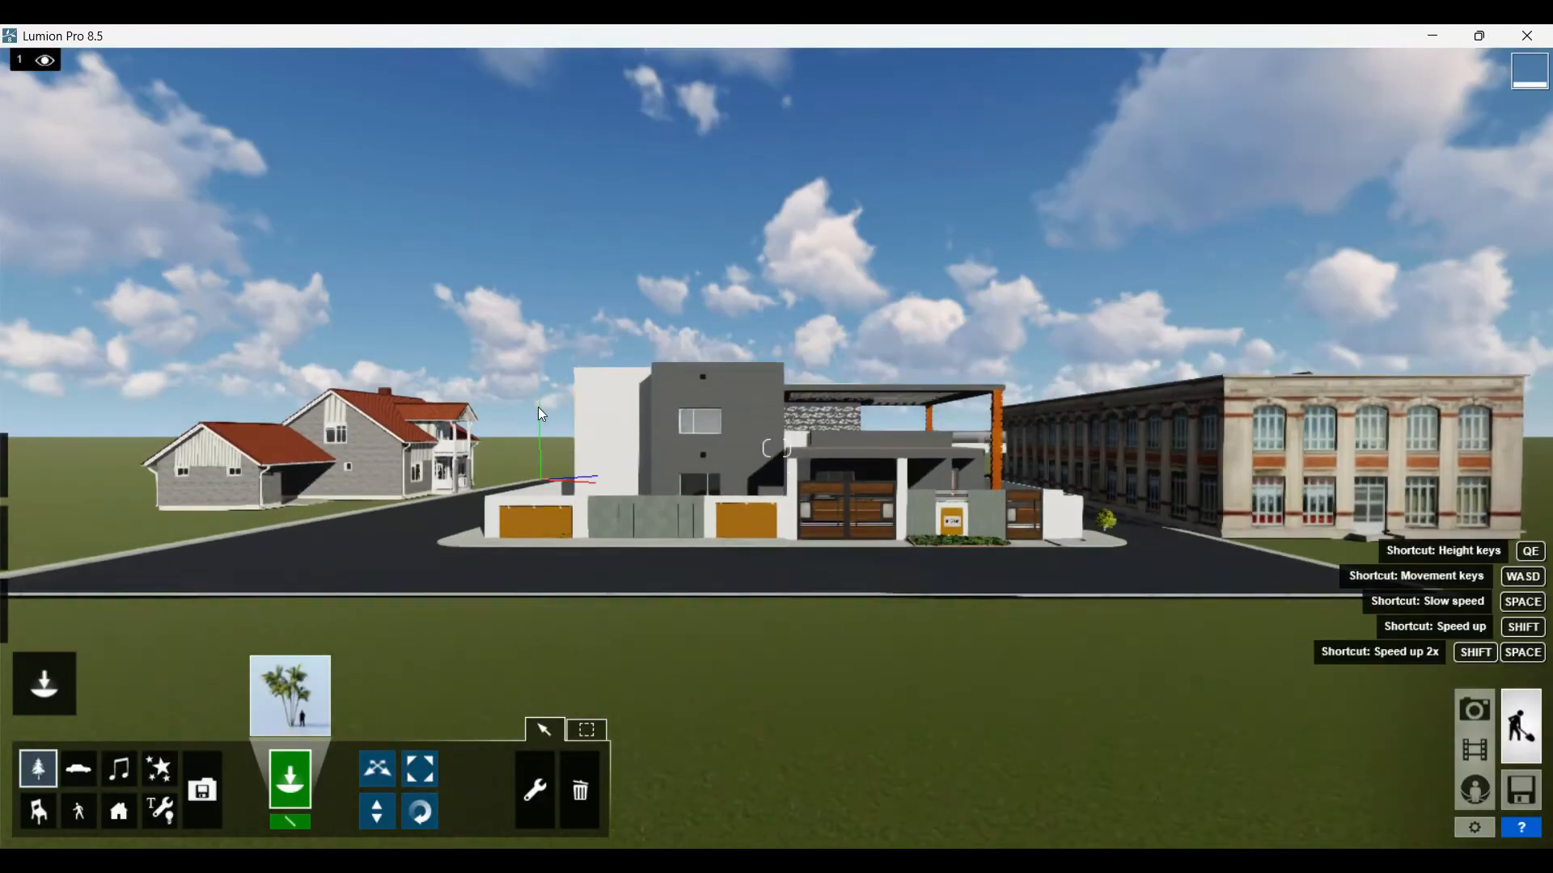
middle_click_drag(540, 414, 507, 507)
left_click(503, 525)
- Enlarge the palm to rise above the house and place copies beside it and behind the pergola side
left_click(419, 769)
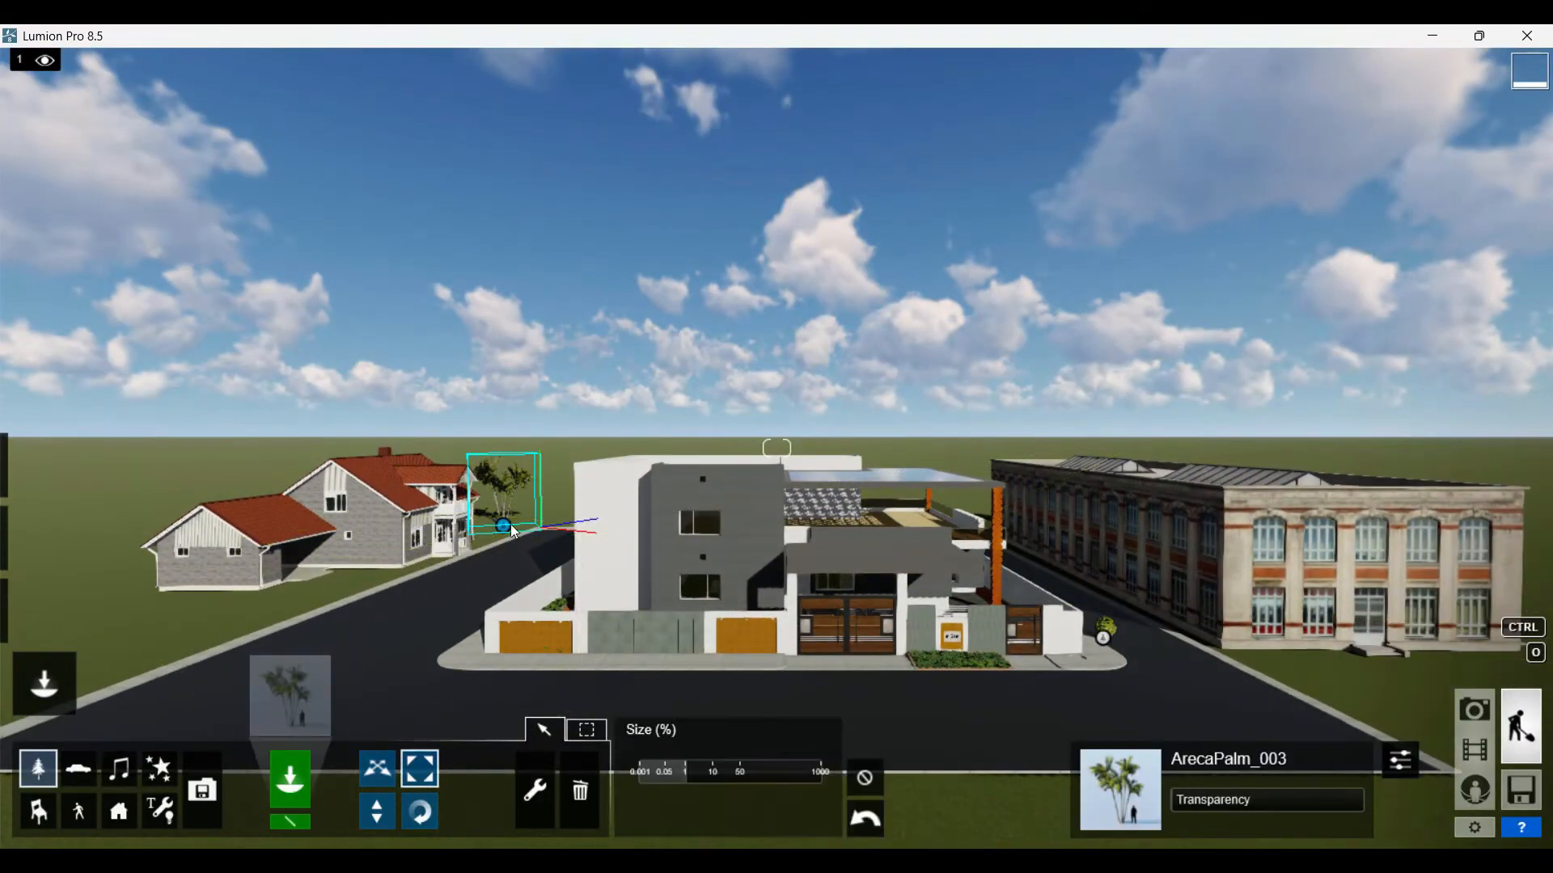
left_click_drag(499, 533, 515, 429)
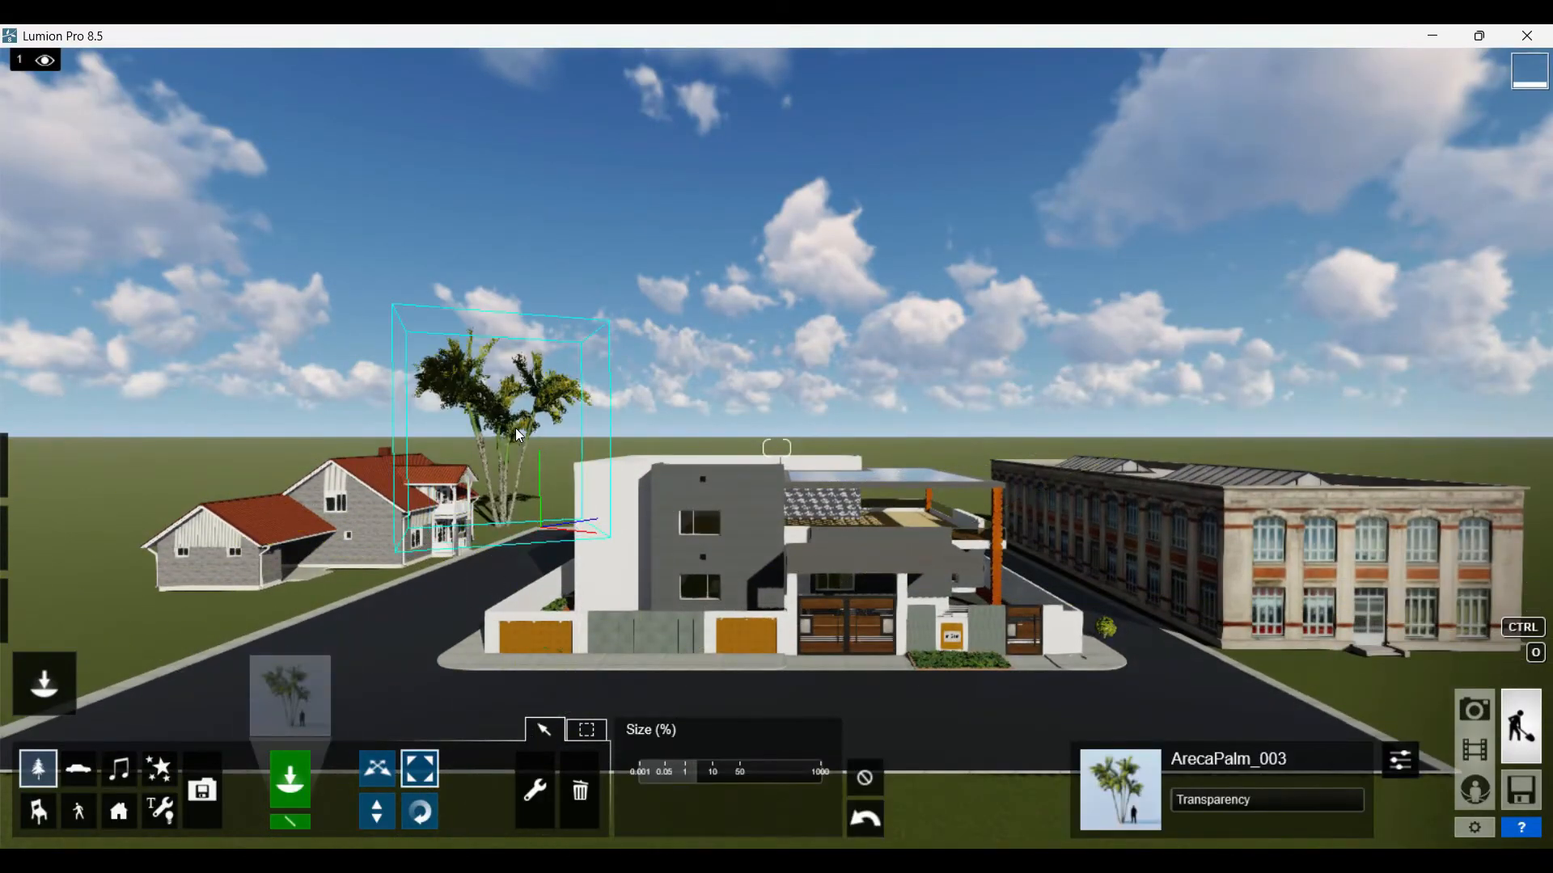
left_click(377, 769)
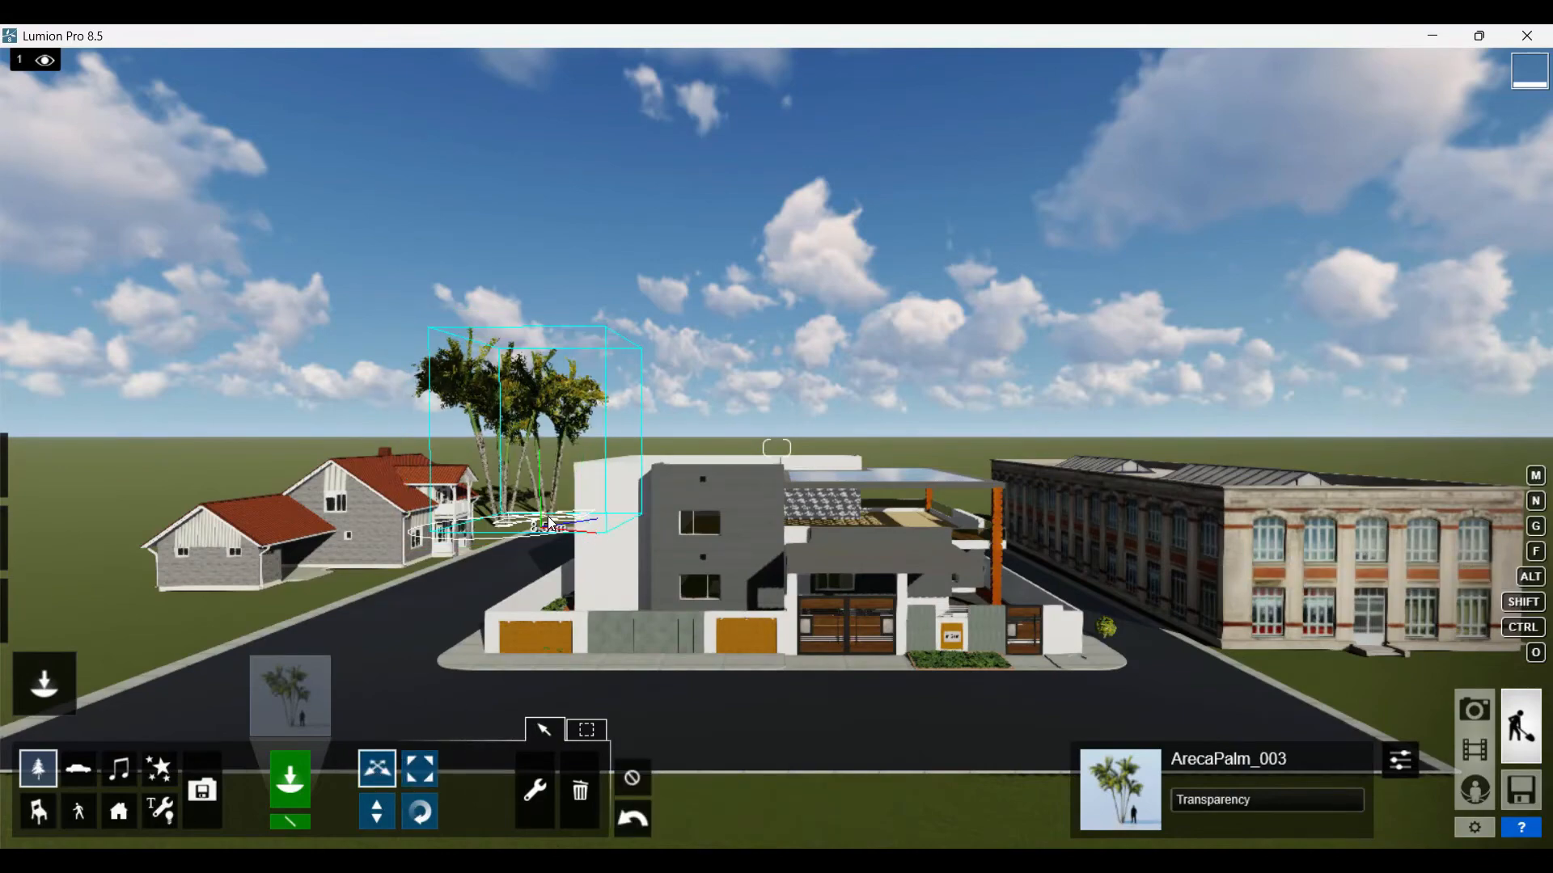
left_click_drag(504, 530, 988, 510, "alt")
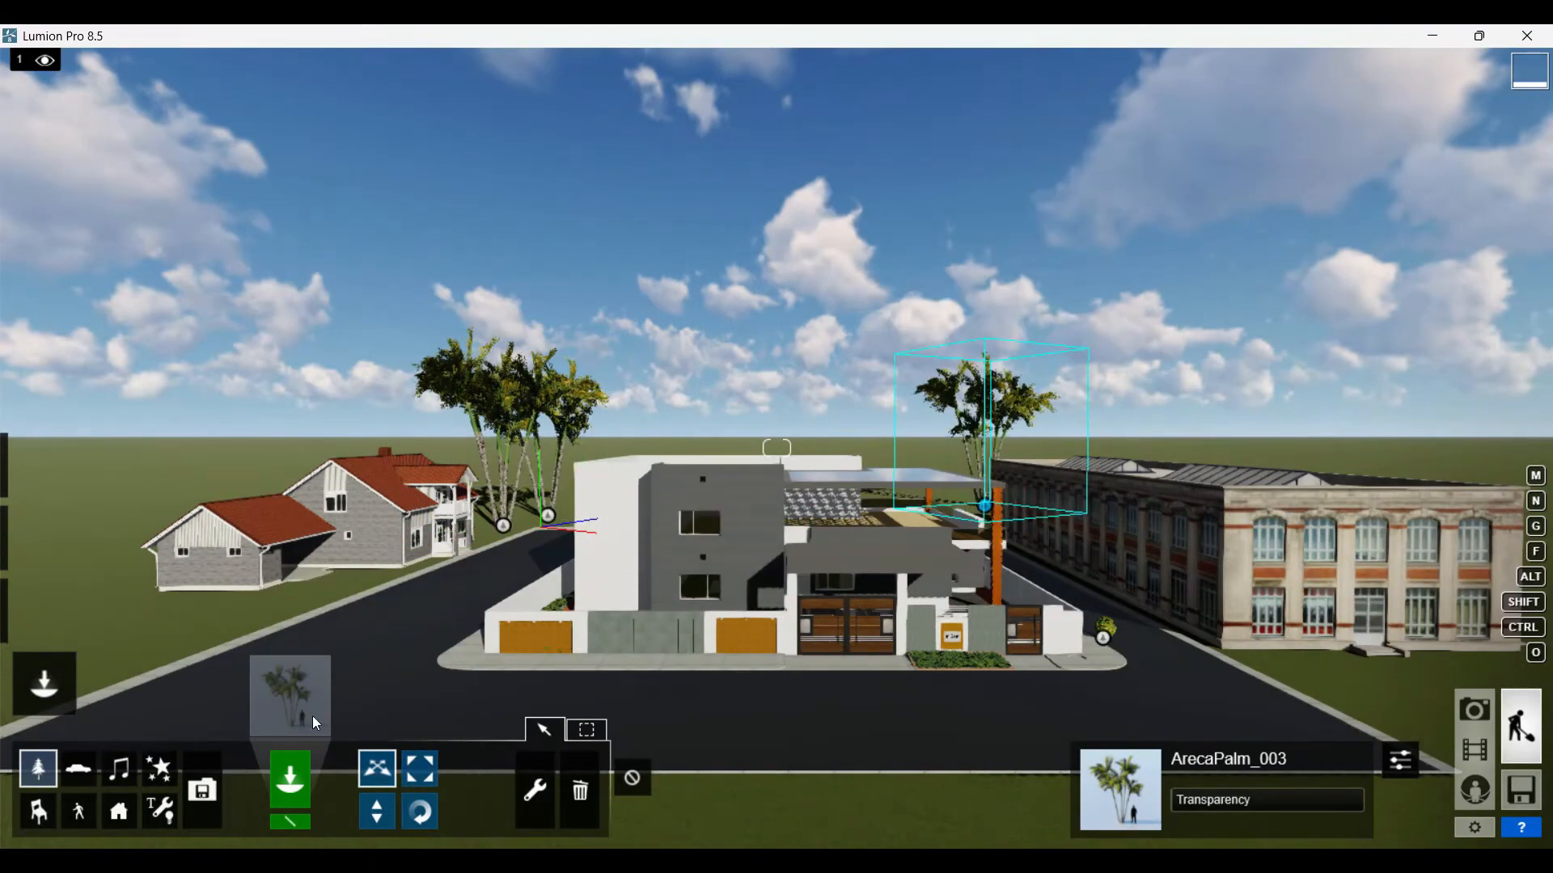
- Choose the HoneyMesquite-M1_H tree from the nature library and place it in front of the brick building
left_click(289, 696)
left_click(838, 143)
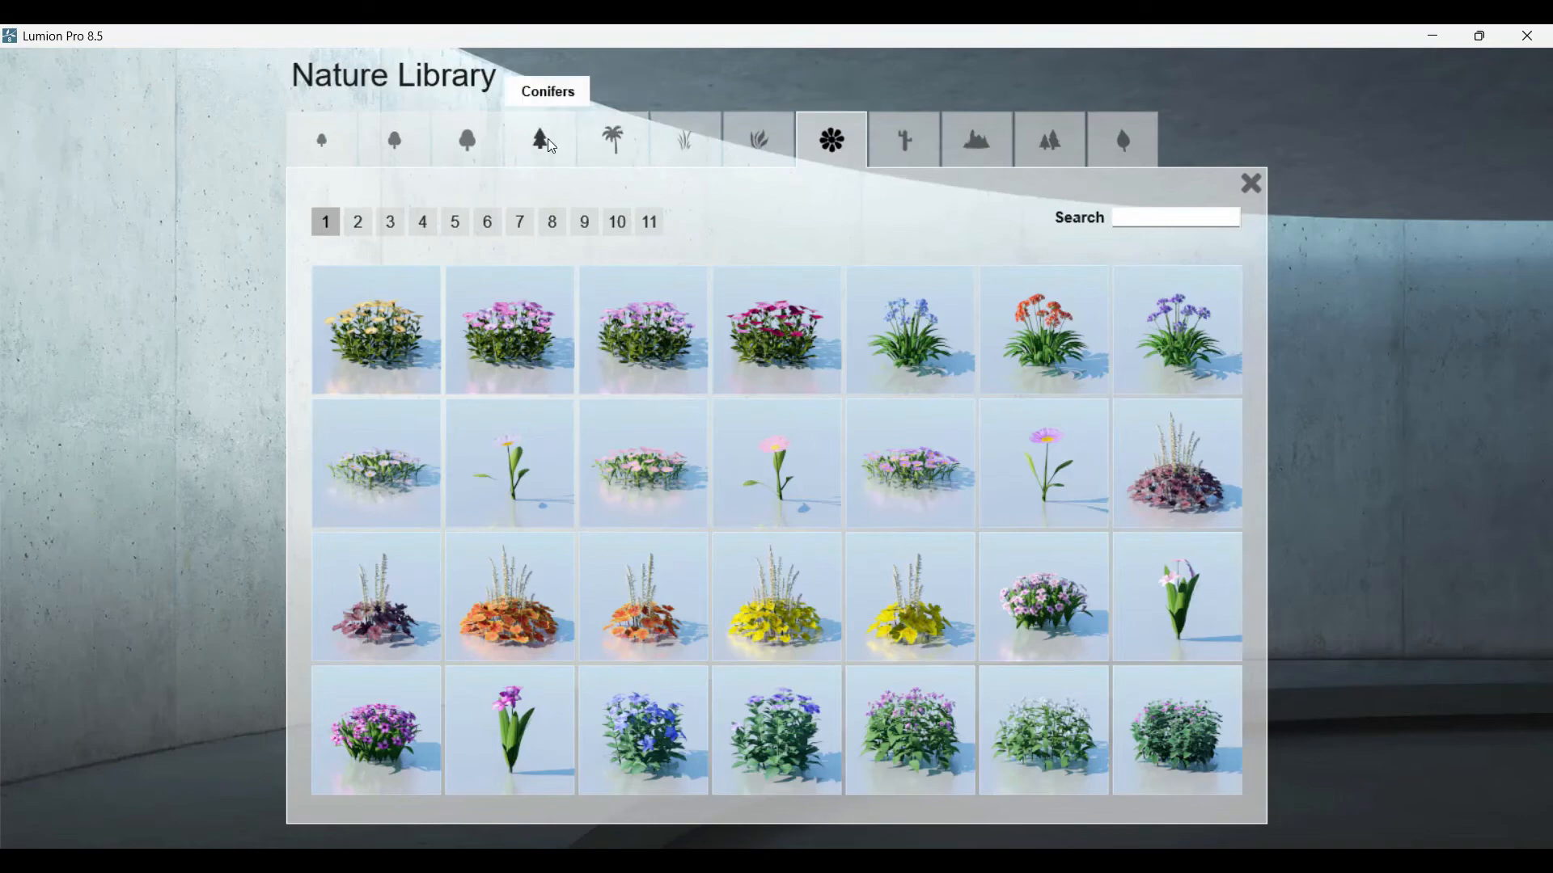
left_click(499, 151)
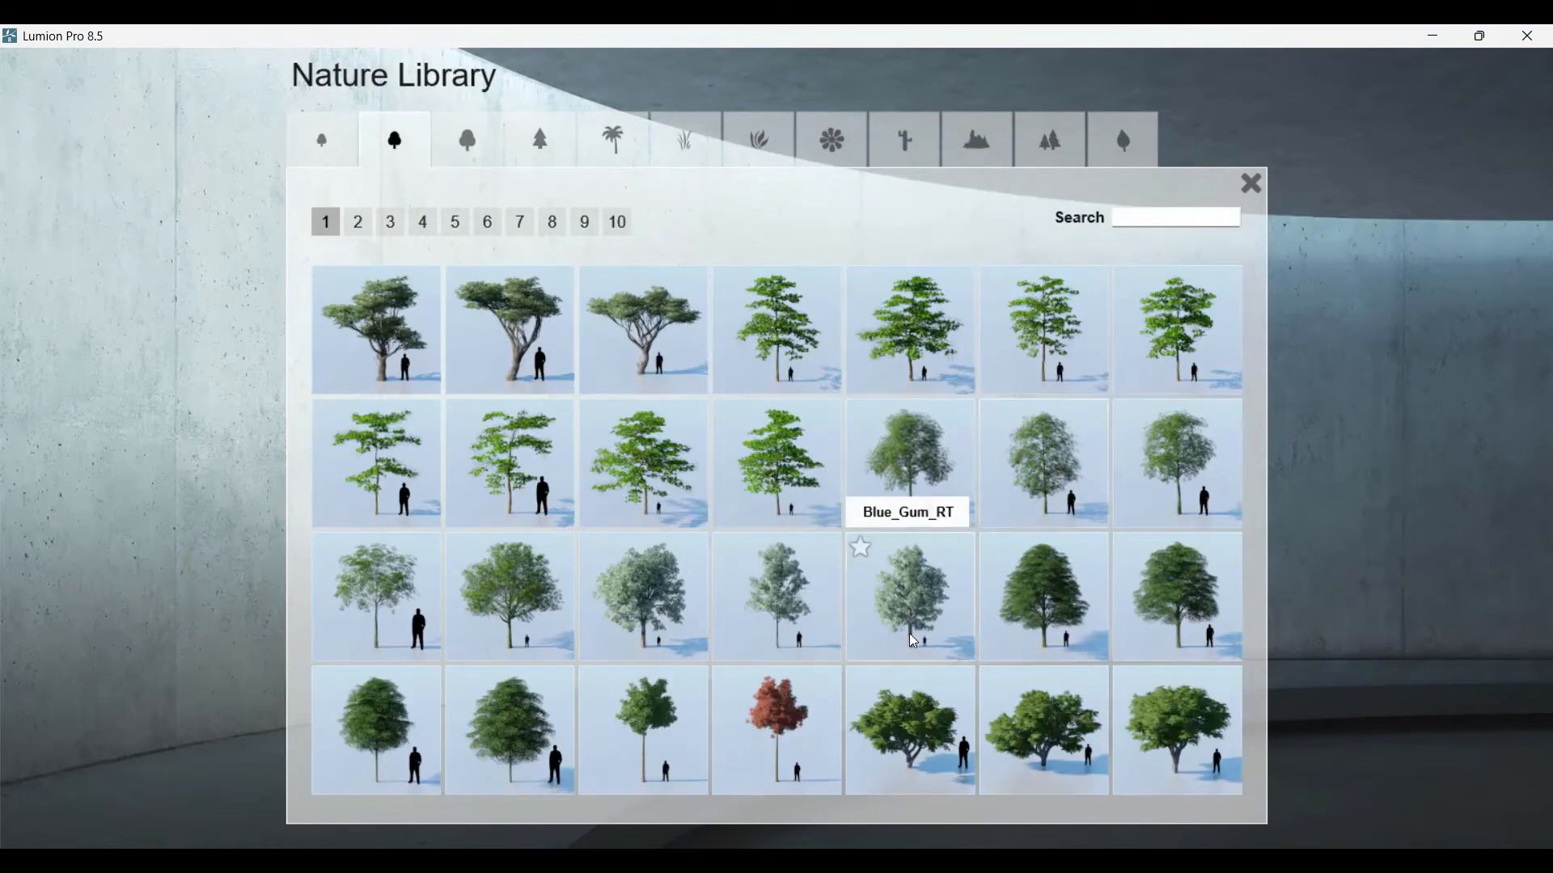
left_click(552, 222)
left_click(585, 222)
left_click(552, 222)
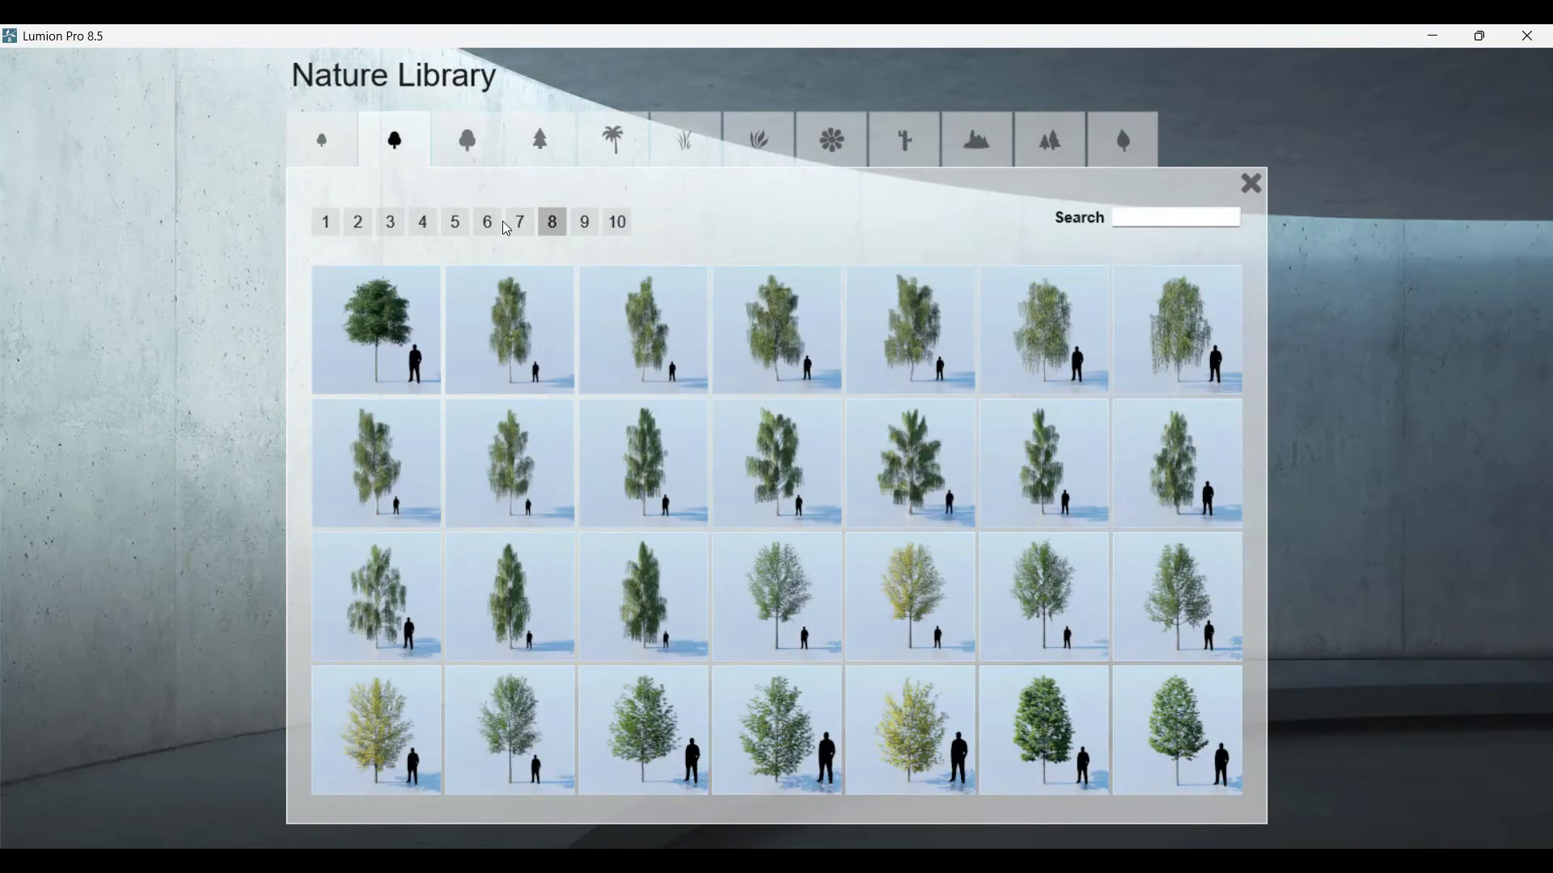
left_click(487, 222)
left_click(461, 227)
left_click(433, 228)
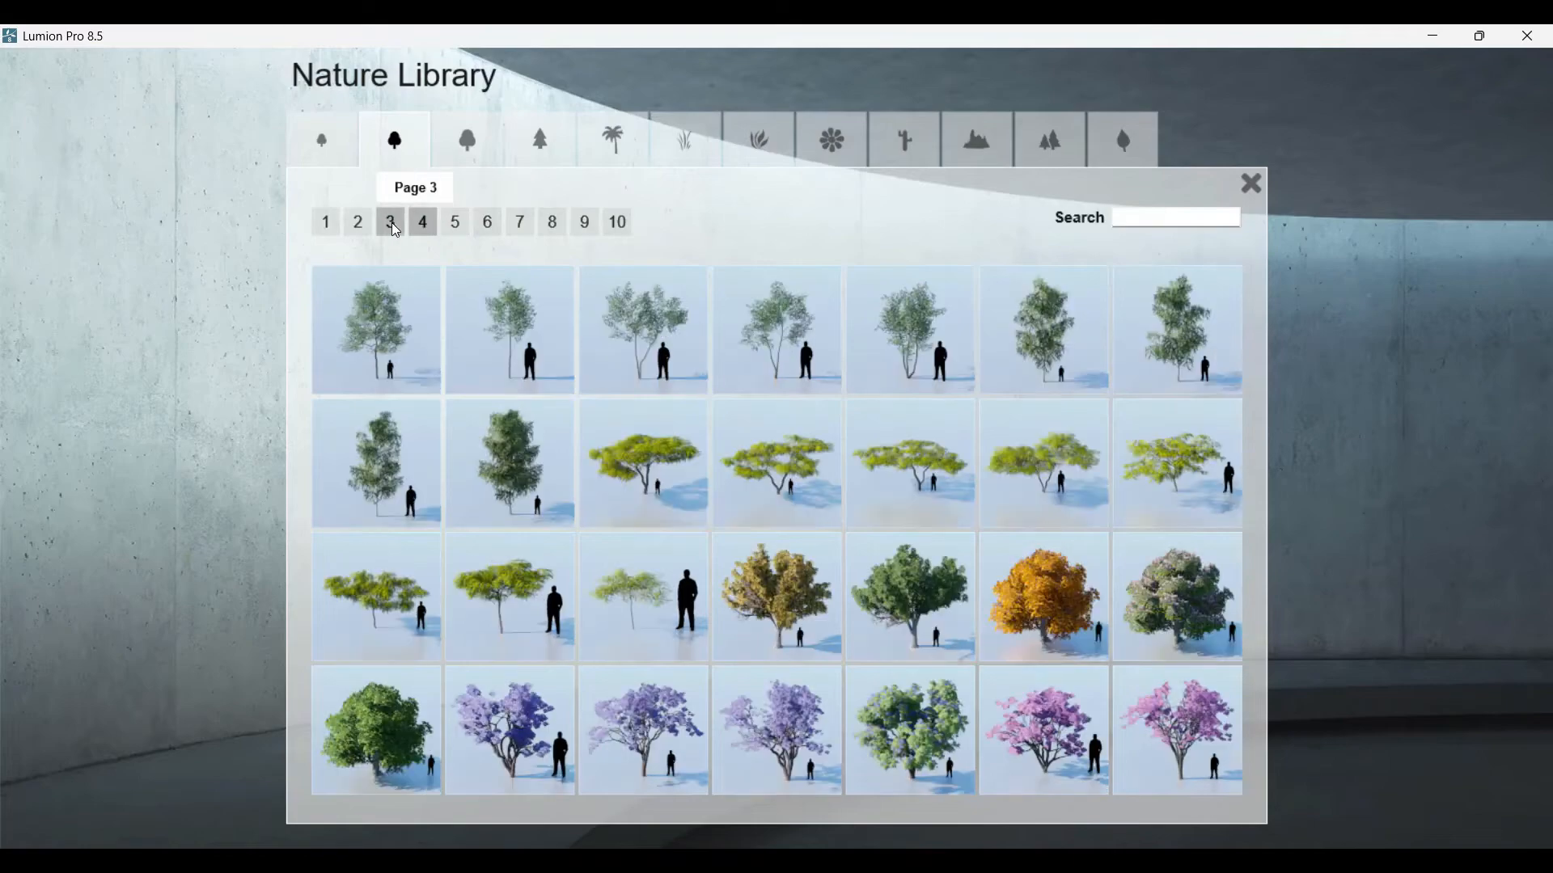
left_click(634, 487)
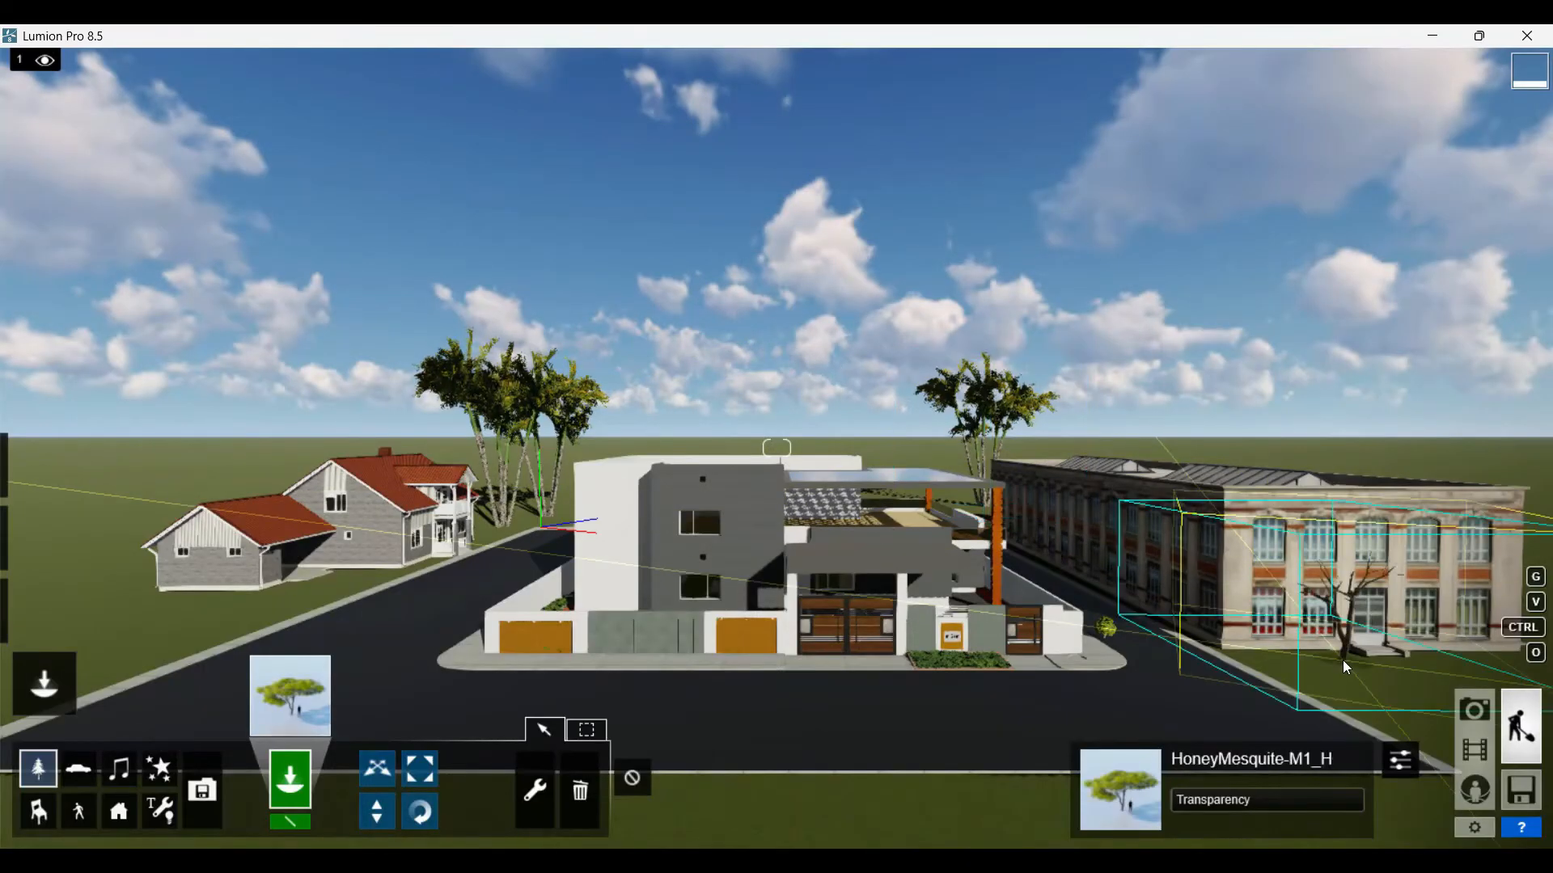
- Choose a Tulip_Poplar_Flowers_ tree from the nature library's large trees and place it beside the red-roofed house
left_click(290, 694)
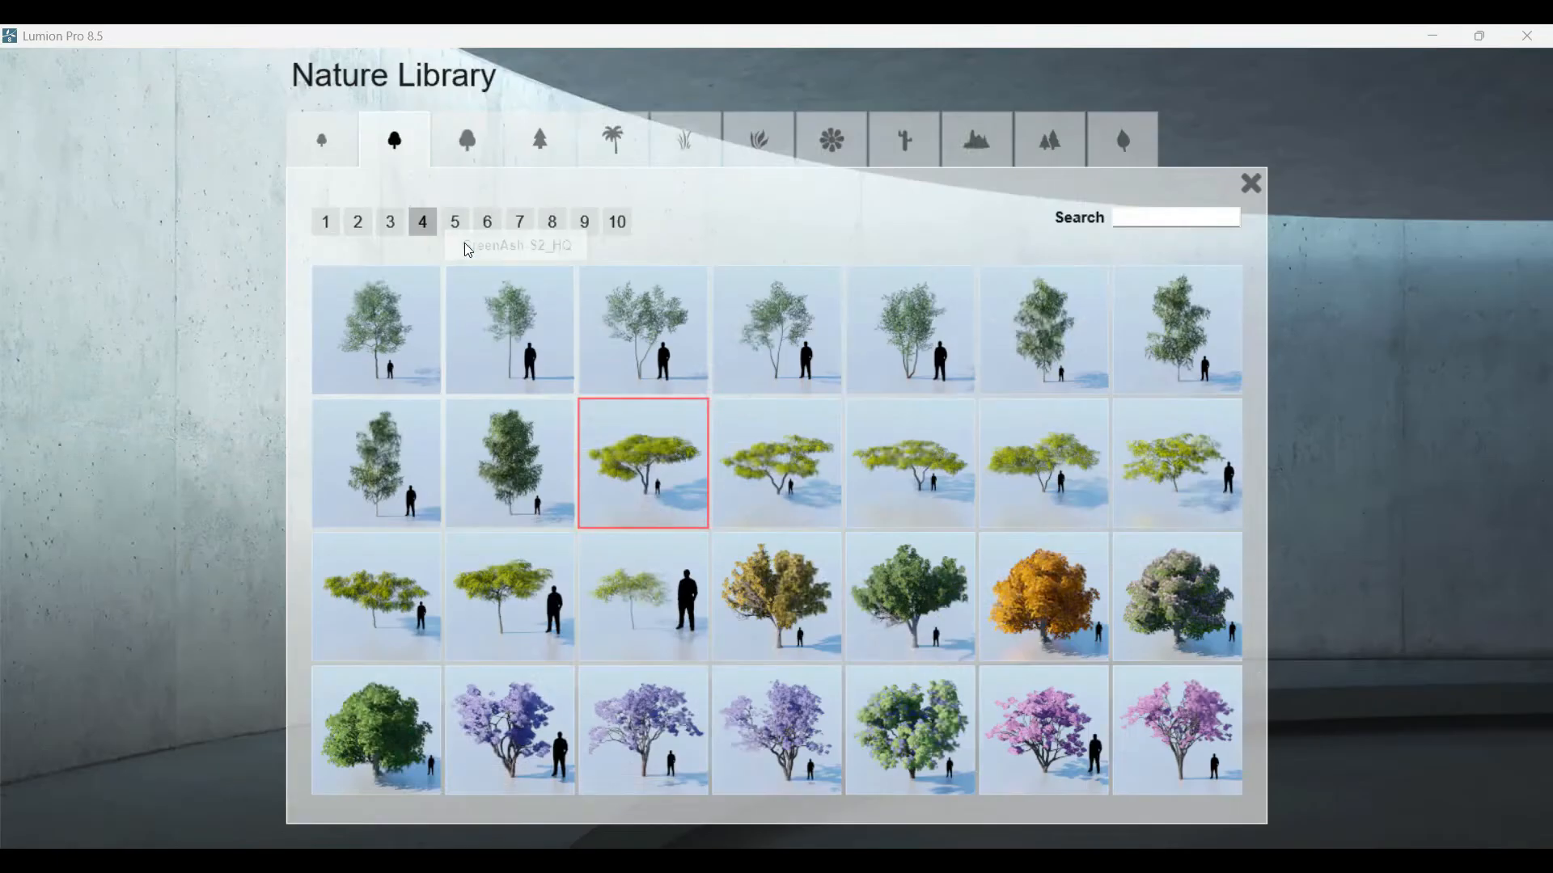
left_click(459, 168)
left_click(488, 222)
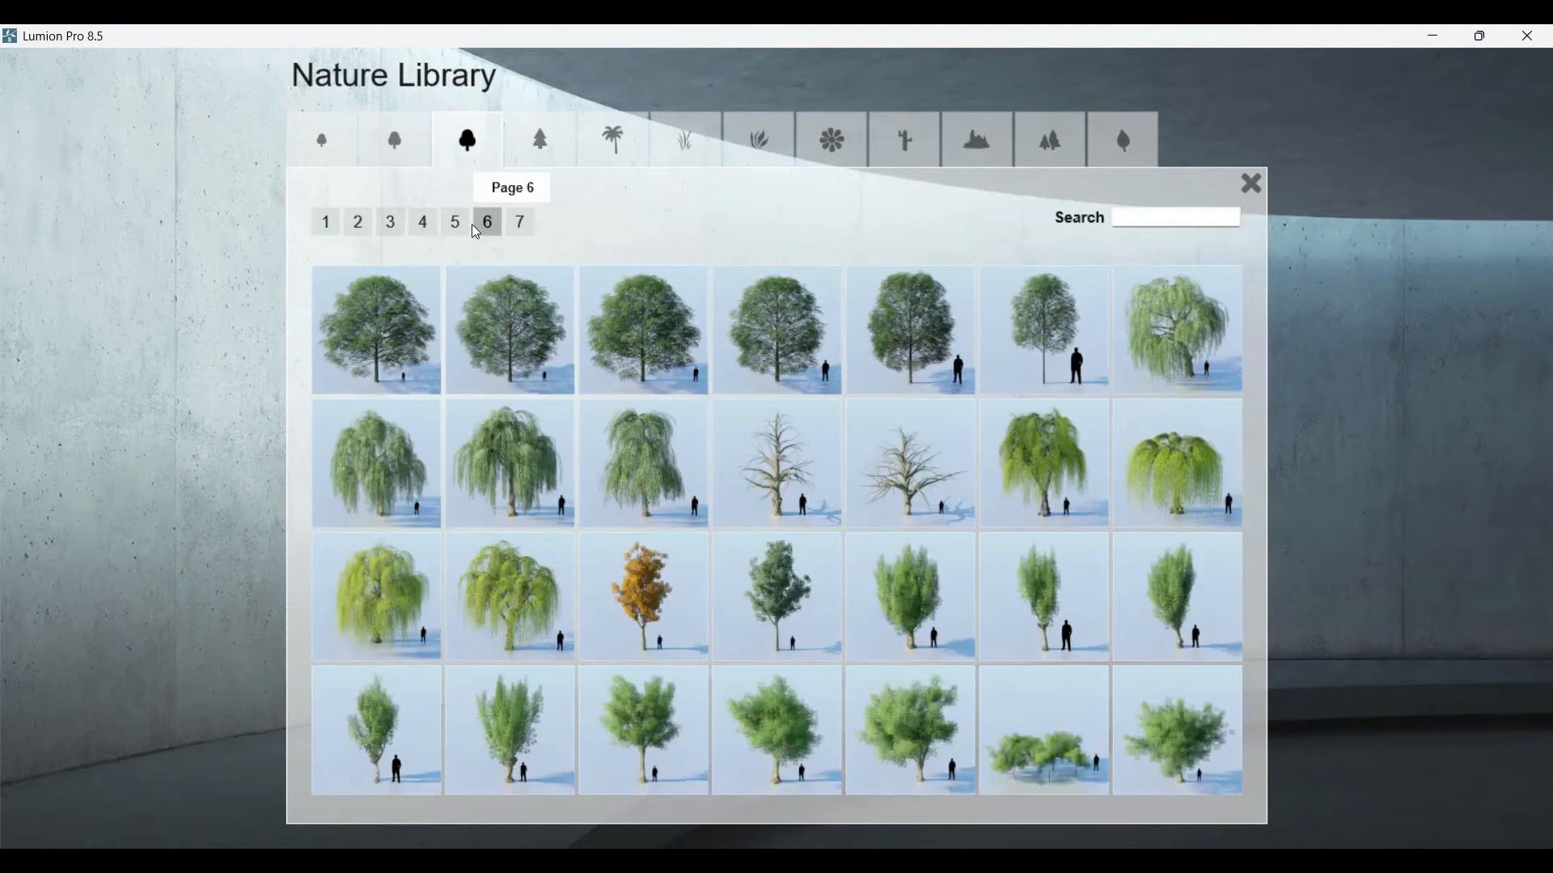
left_click(455, 227)
left_click(936, 627)
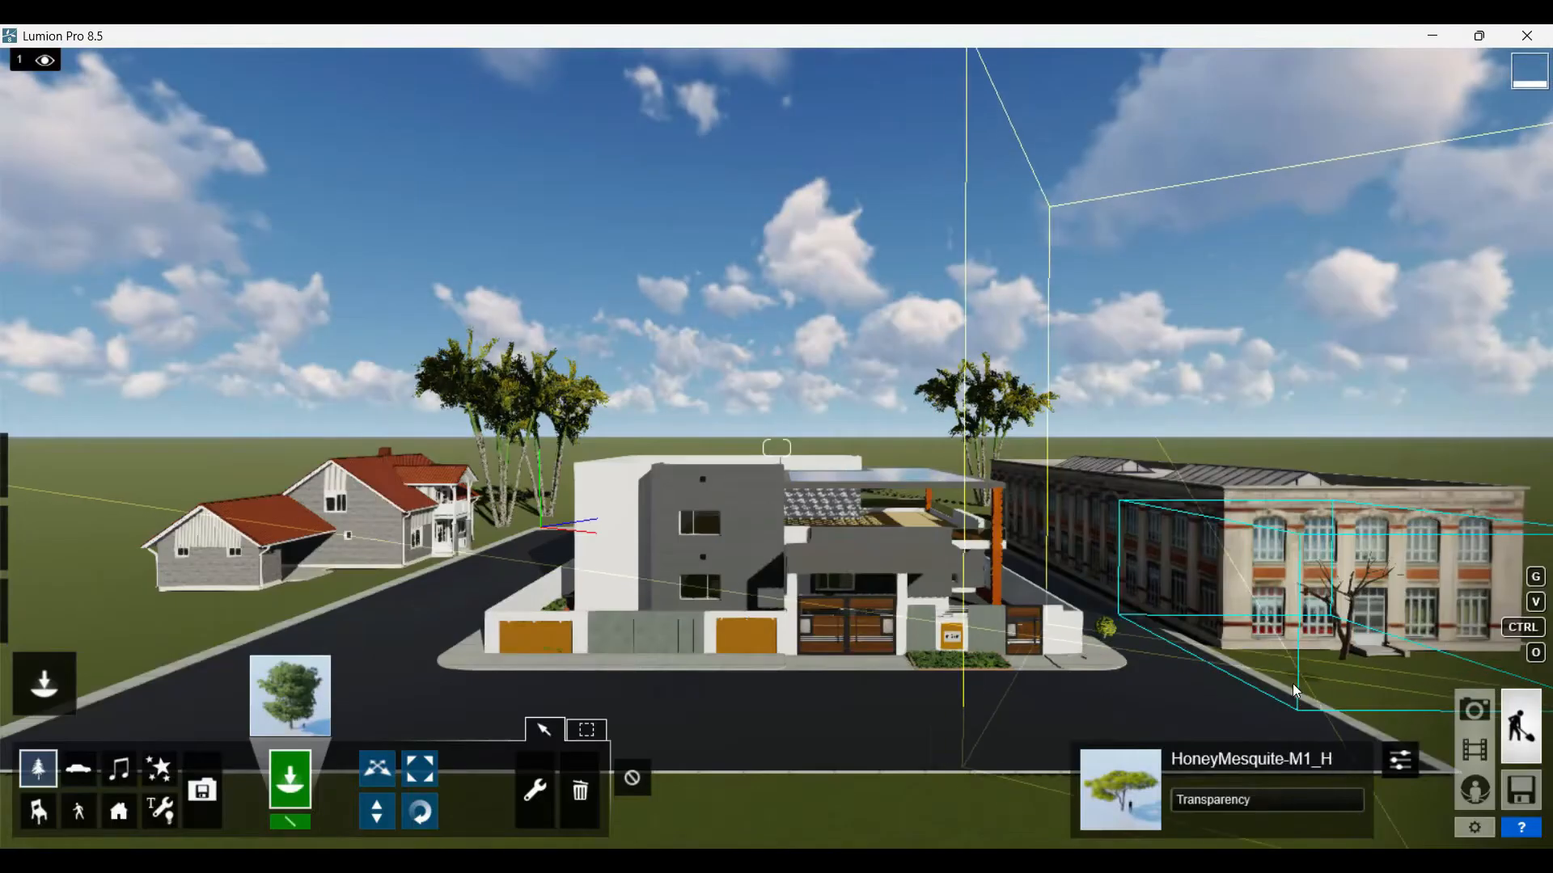
left_click_drag(1288, 686, 314, 550)
left_click(377, 766)
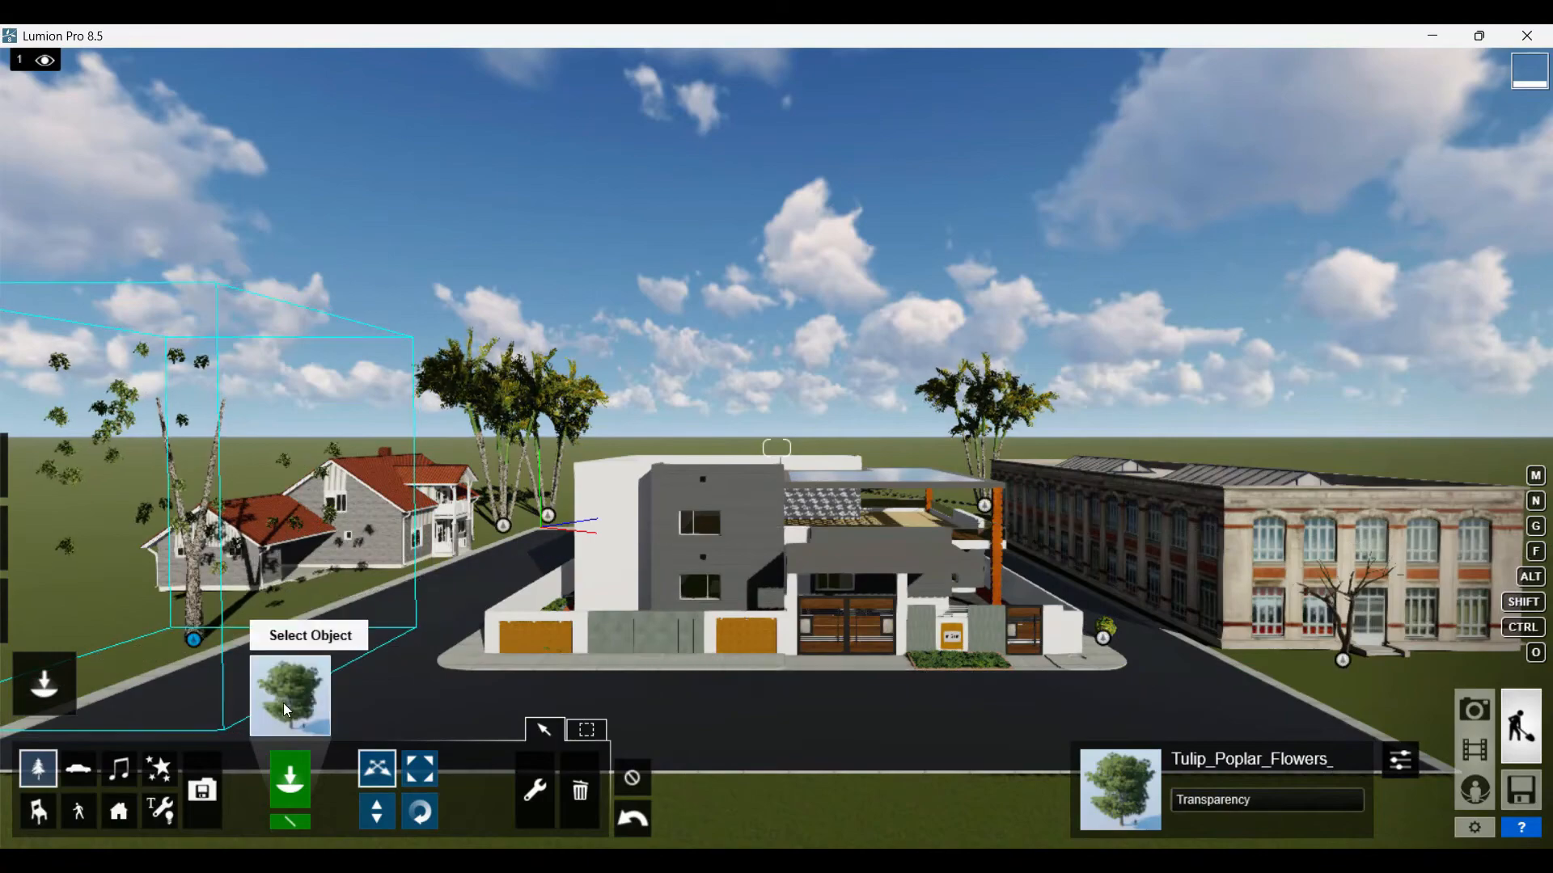
- Place more Tulip_Poplar_Flowers_ trees beside the red-roofed house and in front of the brick building, and shrink the one at the brick building
left_click(284, 702)
left_click(908, 589)
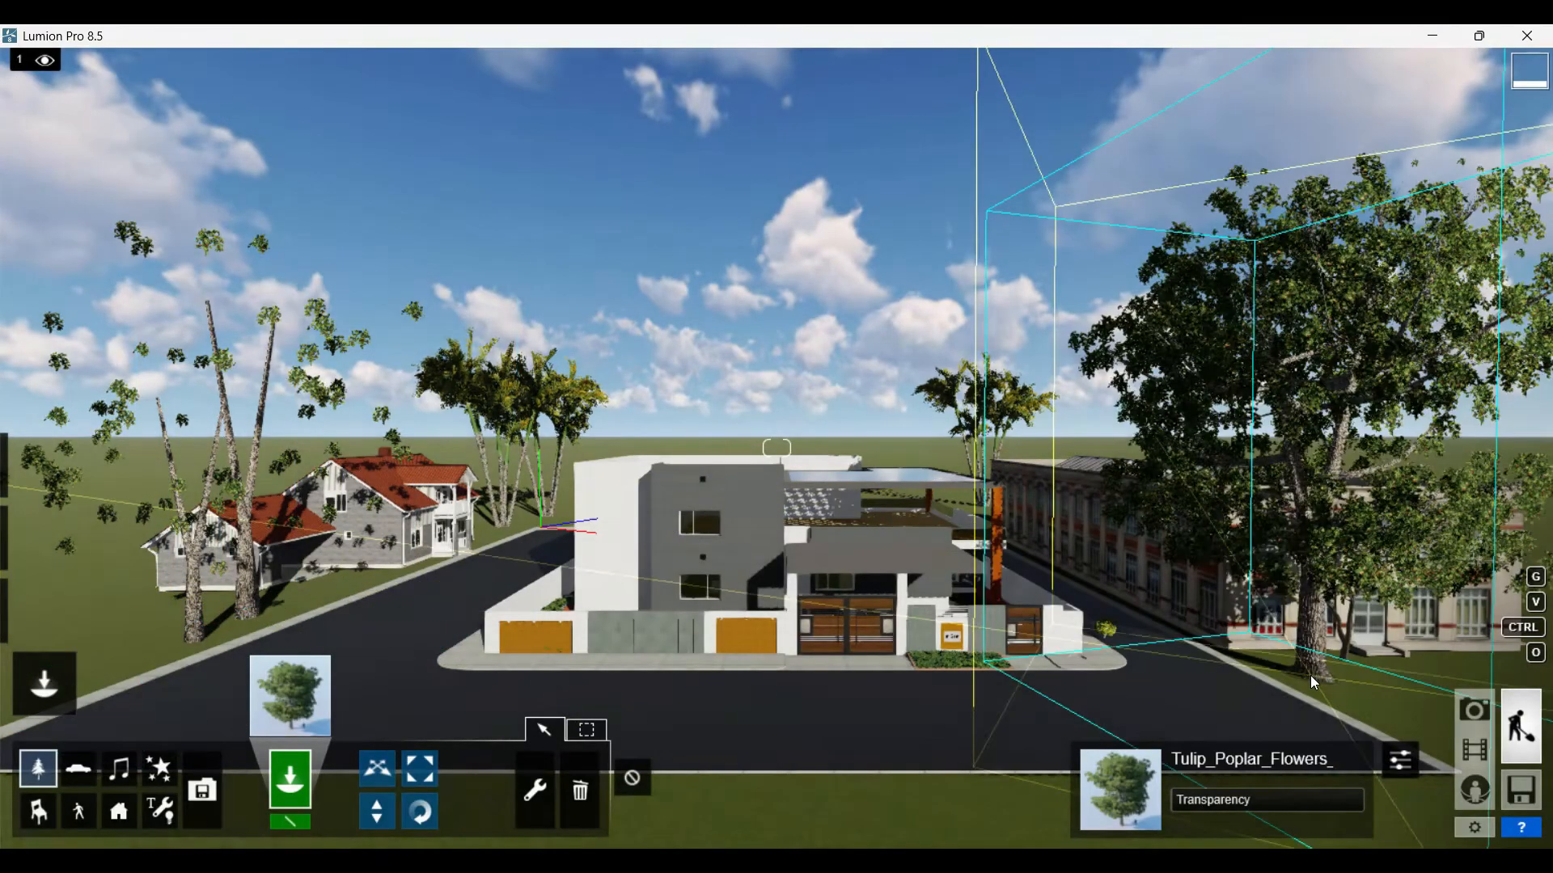
left_click(1309, 676)
mouse_move(1, 610)
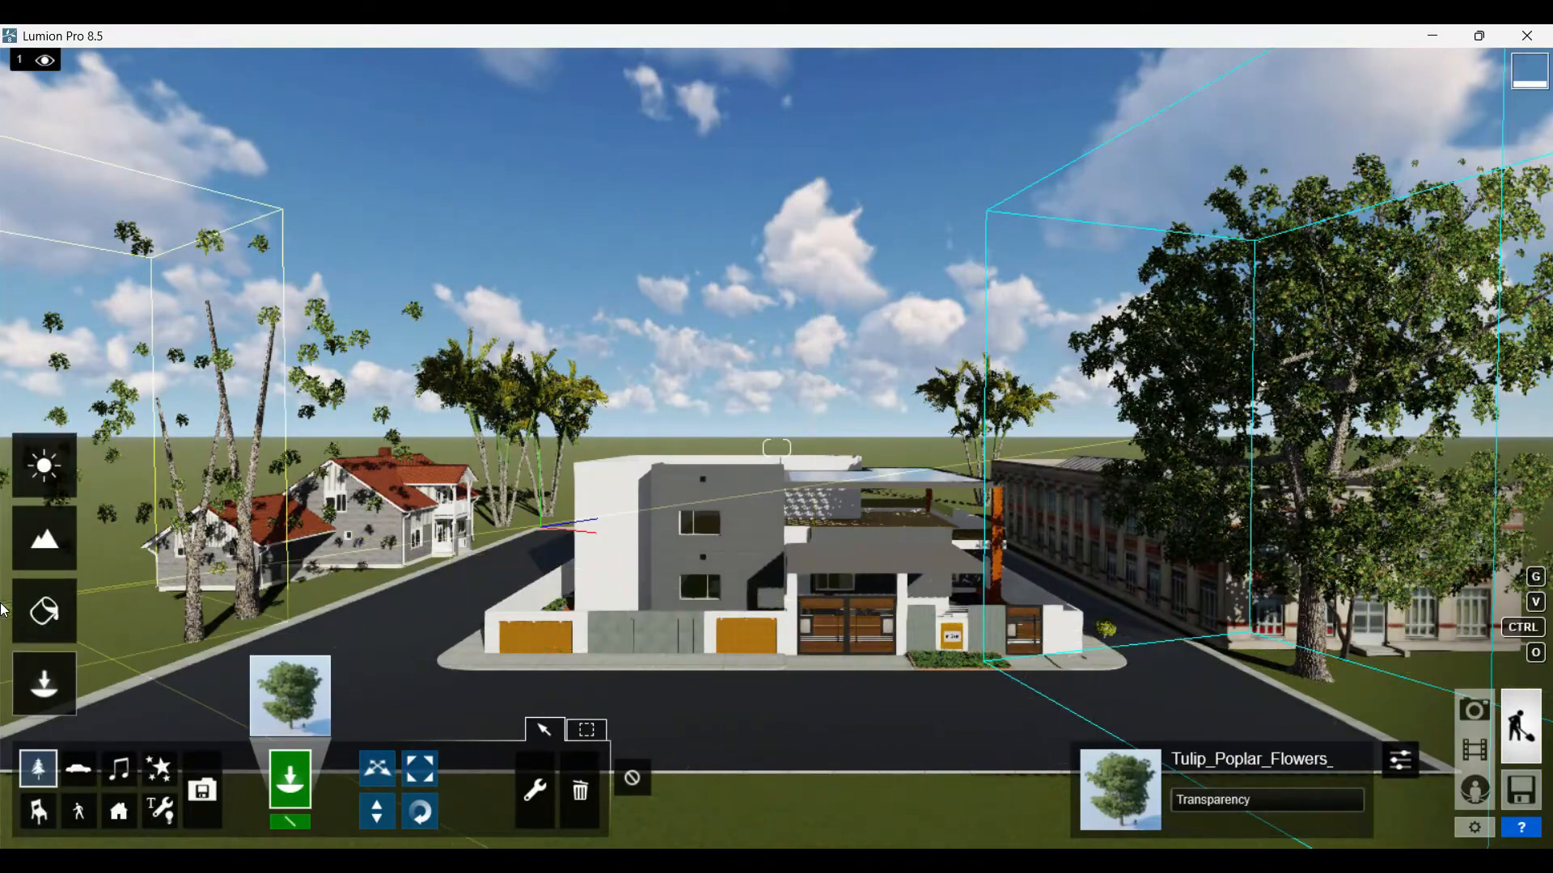
left_click(420, 768)
left_click_drag(1314, 689, 1323, 703)
right_click_drag(1339, 656, 1334, 704)
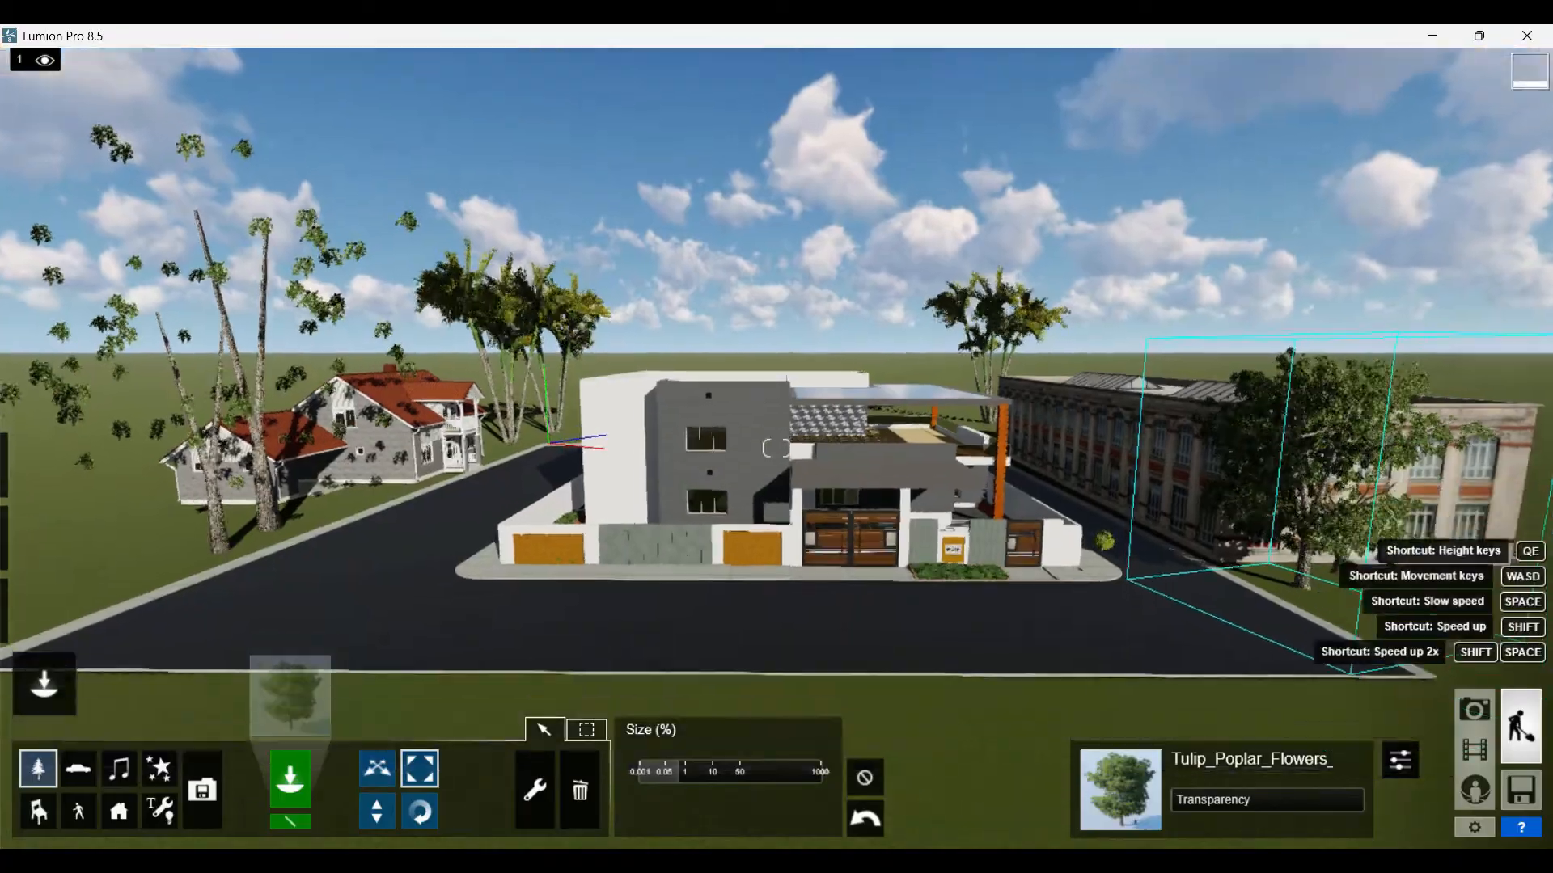
- Place two Japanese_Maple_L2_I trees on the lawn across the street from the house front and enlarge the one nearer the red-roofed house
left_click(319, 679)
left_click(421, 223)
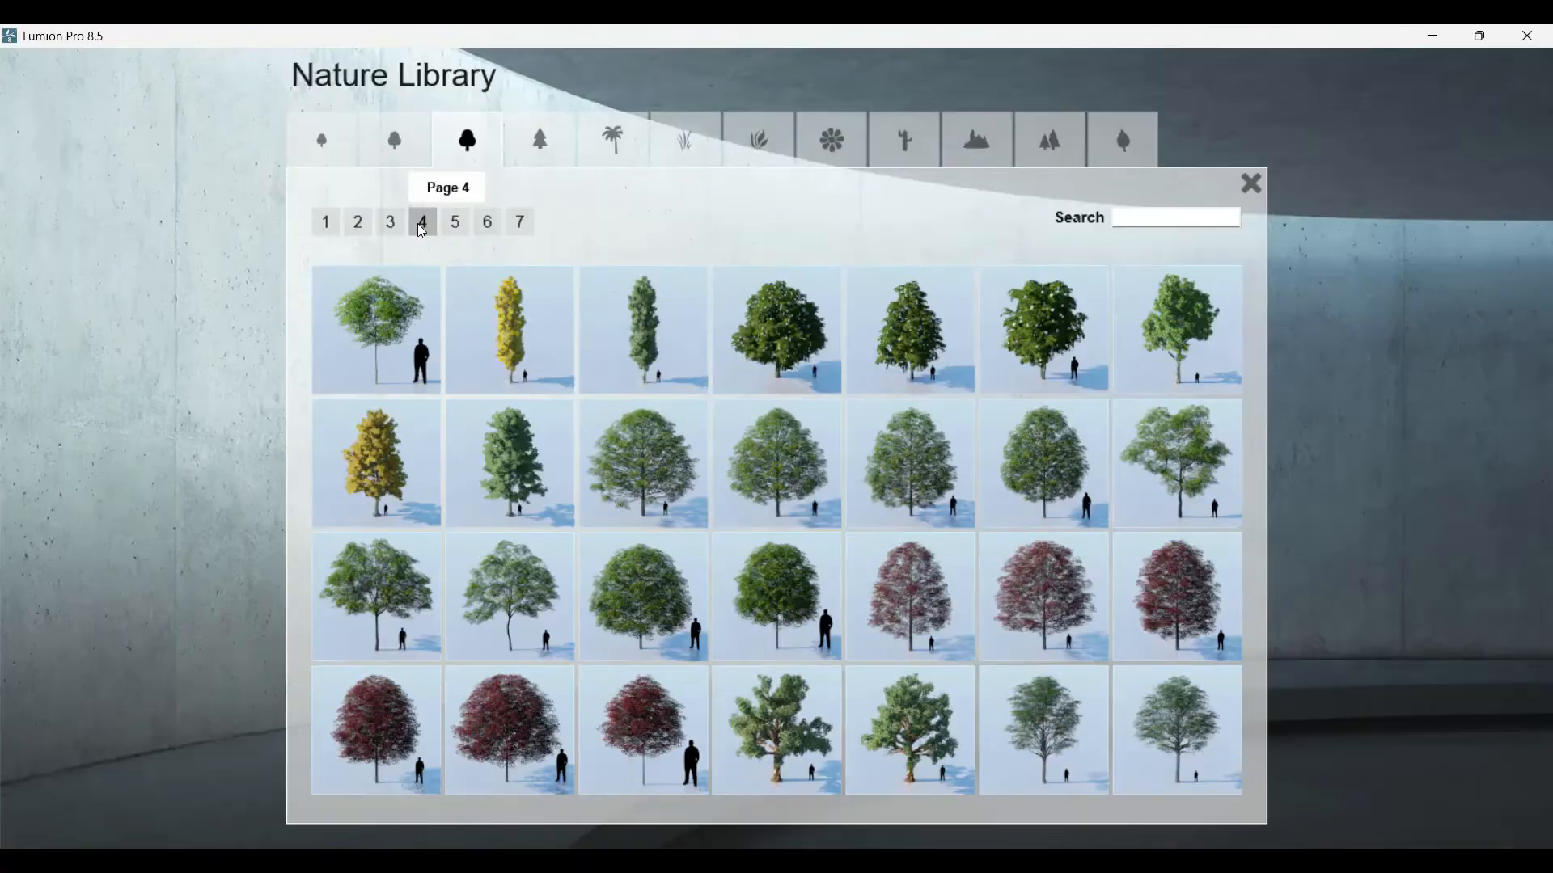
left_click(396, 226)
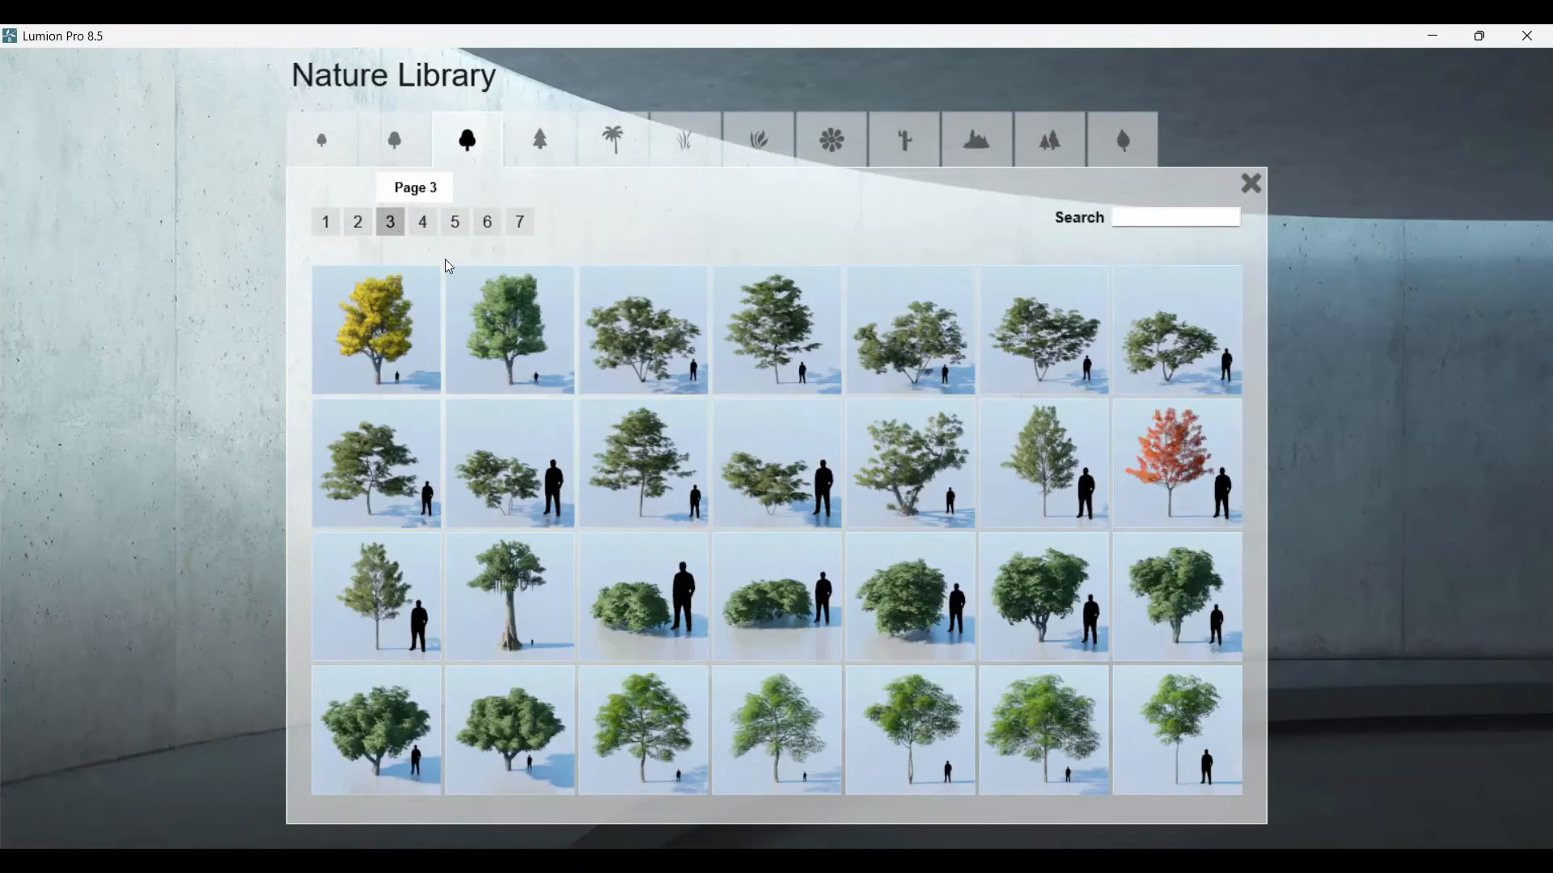
left_click(644, 370)
left_click(574, 627)
left_click(890, 619)
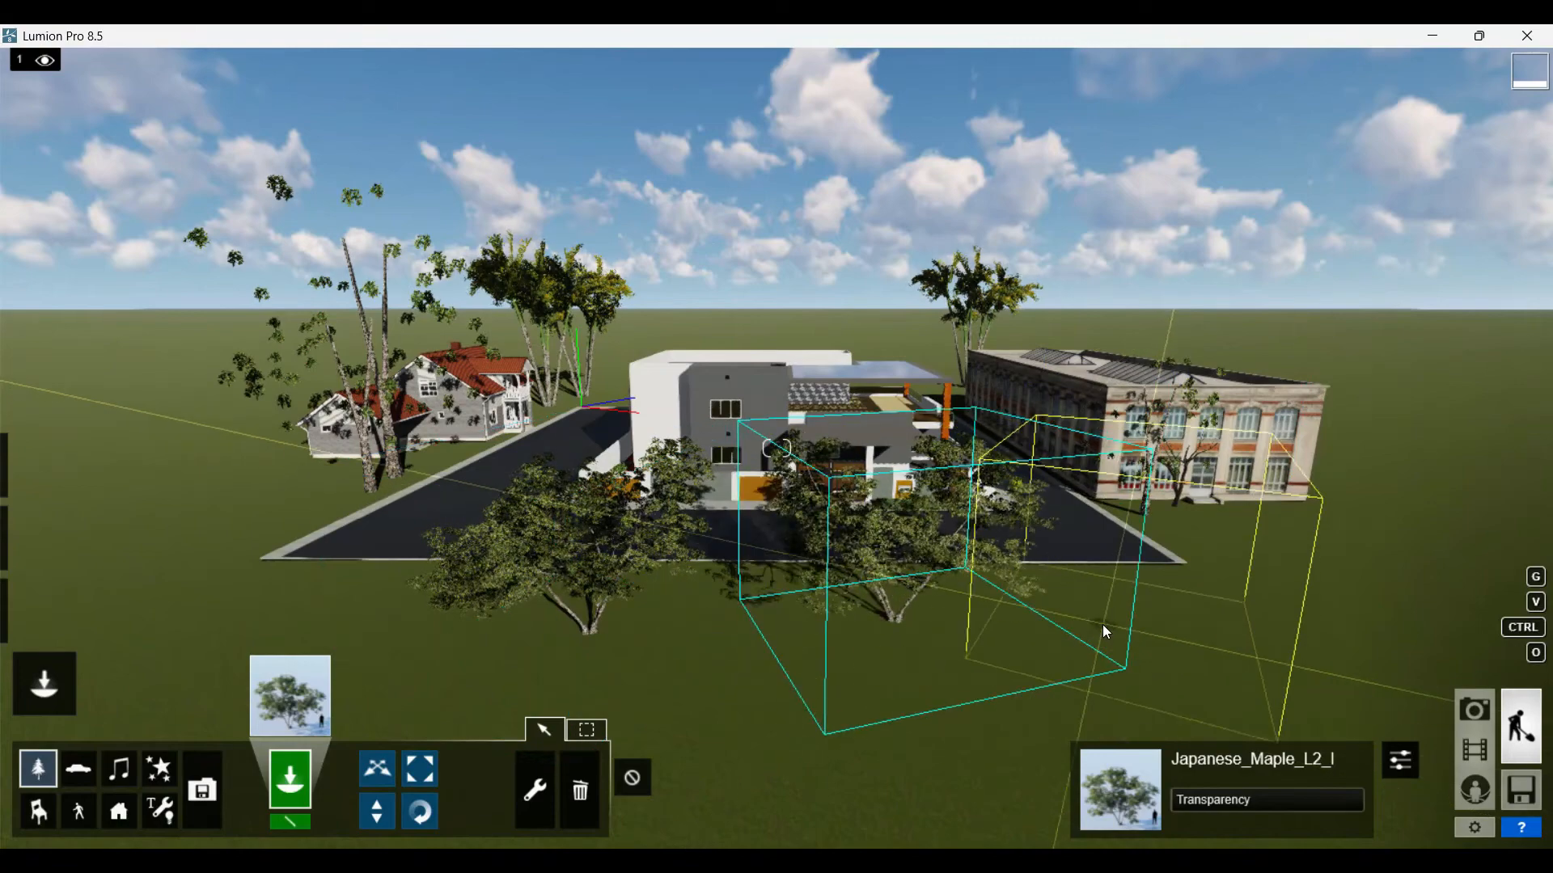
left_click(421, 774)
left_click_drag(593, 632, 600, 600)
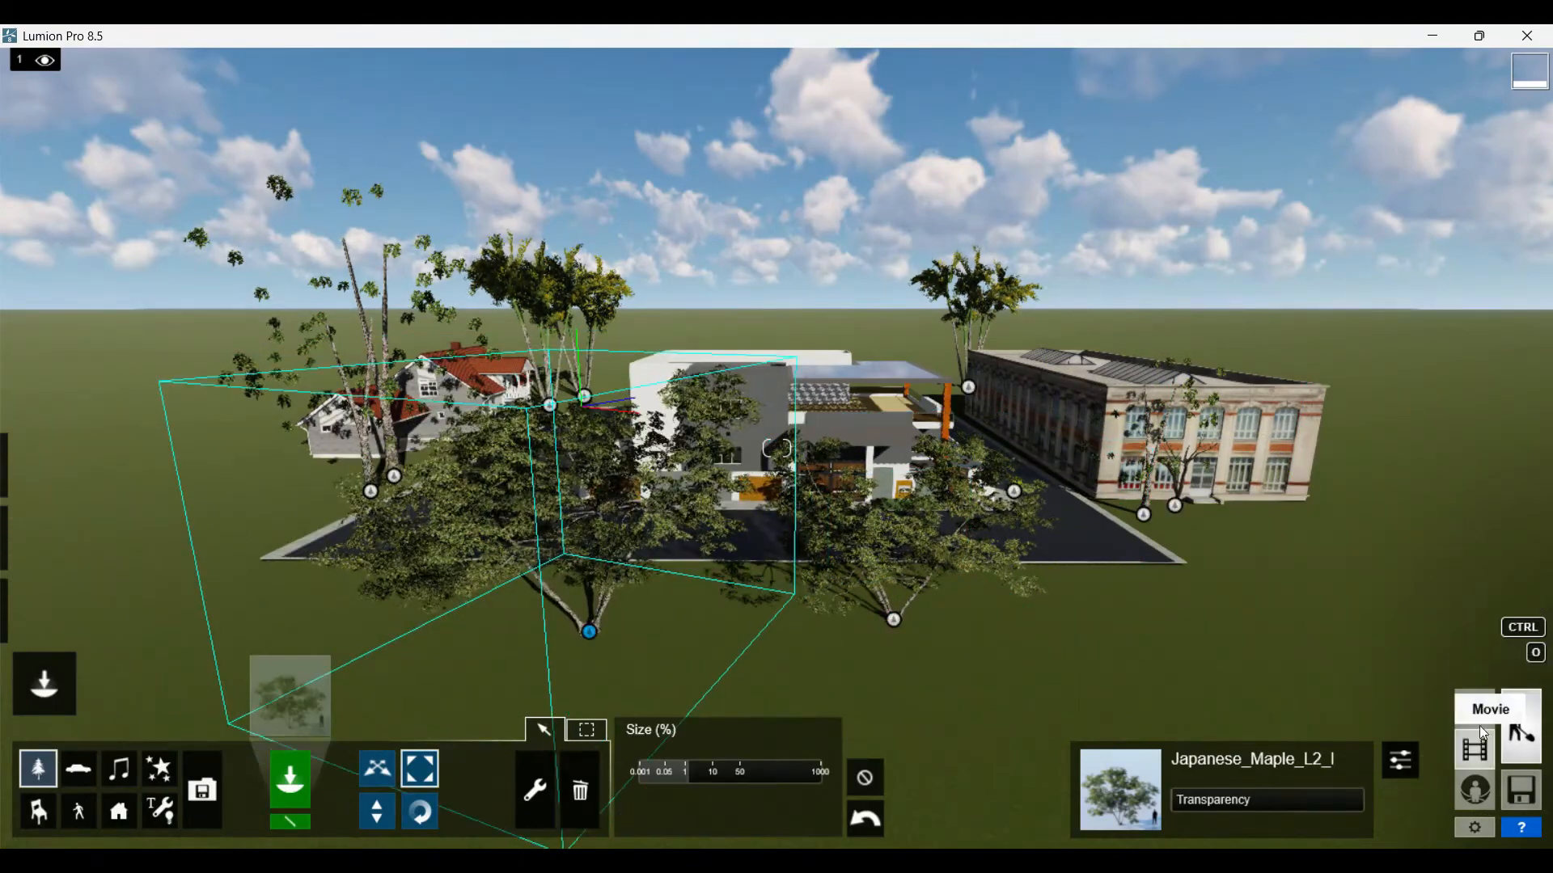
- Return to photo 1's saved front view and set the Sun effect's height to 0.5
left_click(1478, 722)
left_click(147, 716)
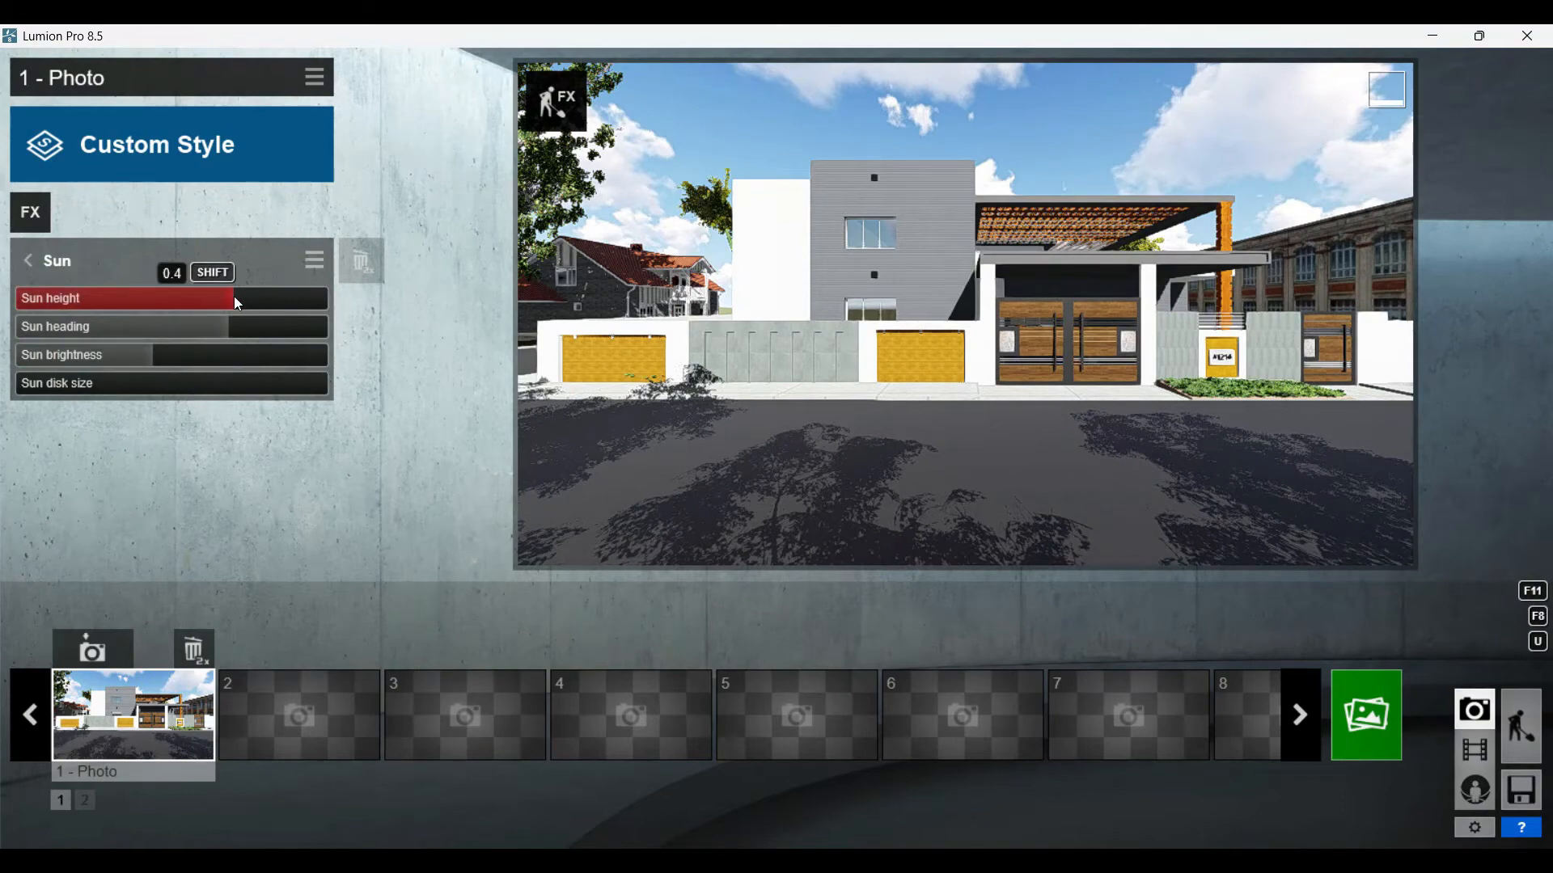
left_click_drag(236, 303, 252, 312)
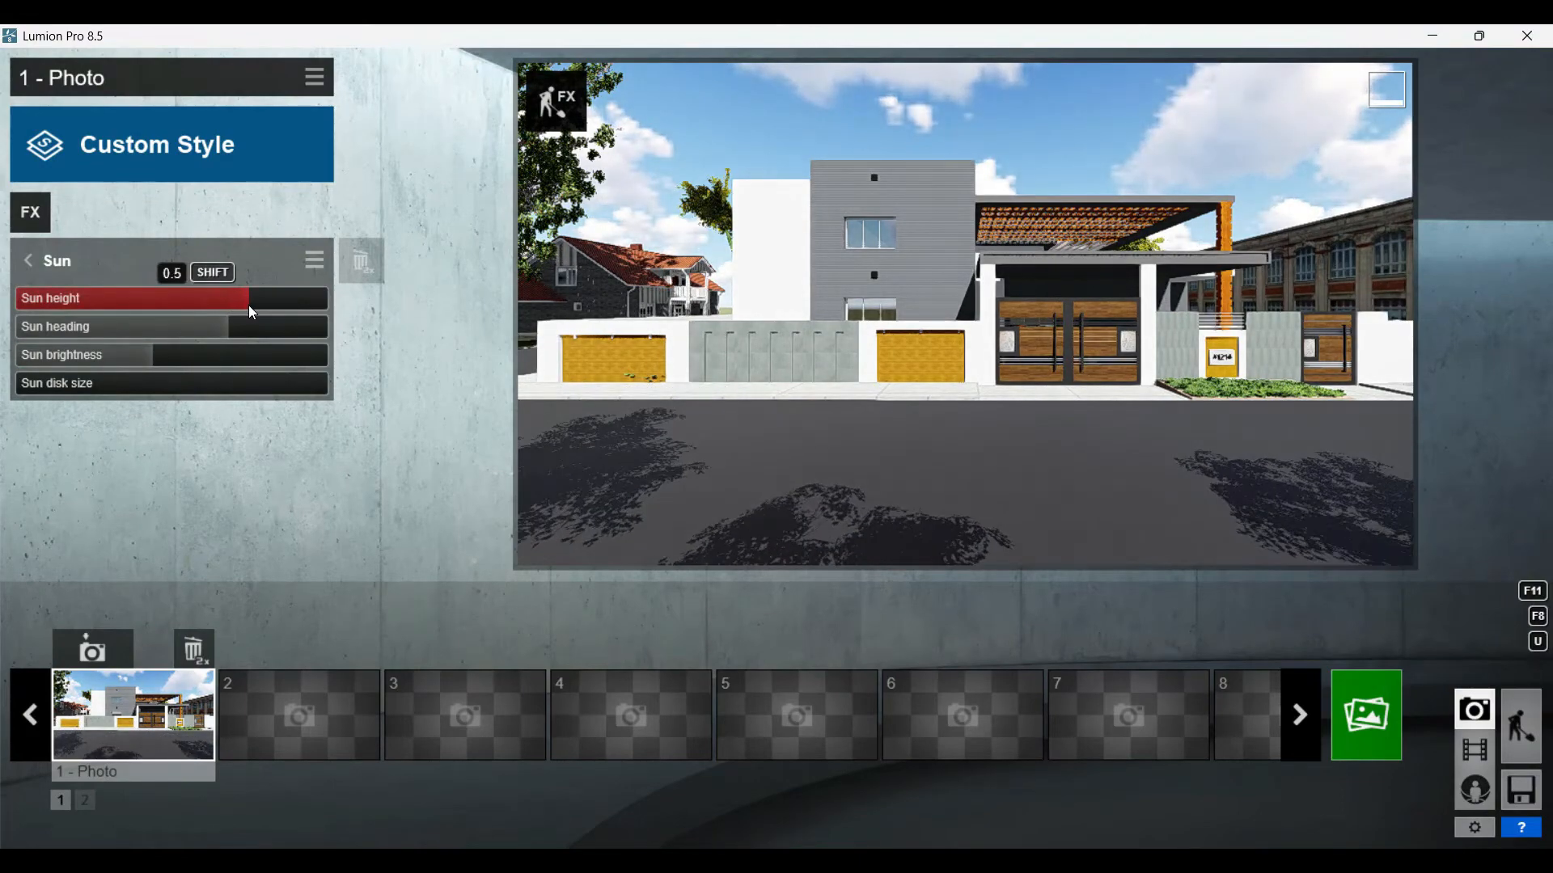
- Place a KonaraOak_L tree in Build mode on the grass across the street from the gate, towards the brick building
left_click(1523, 728)
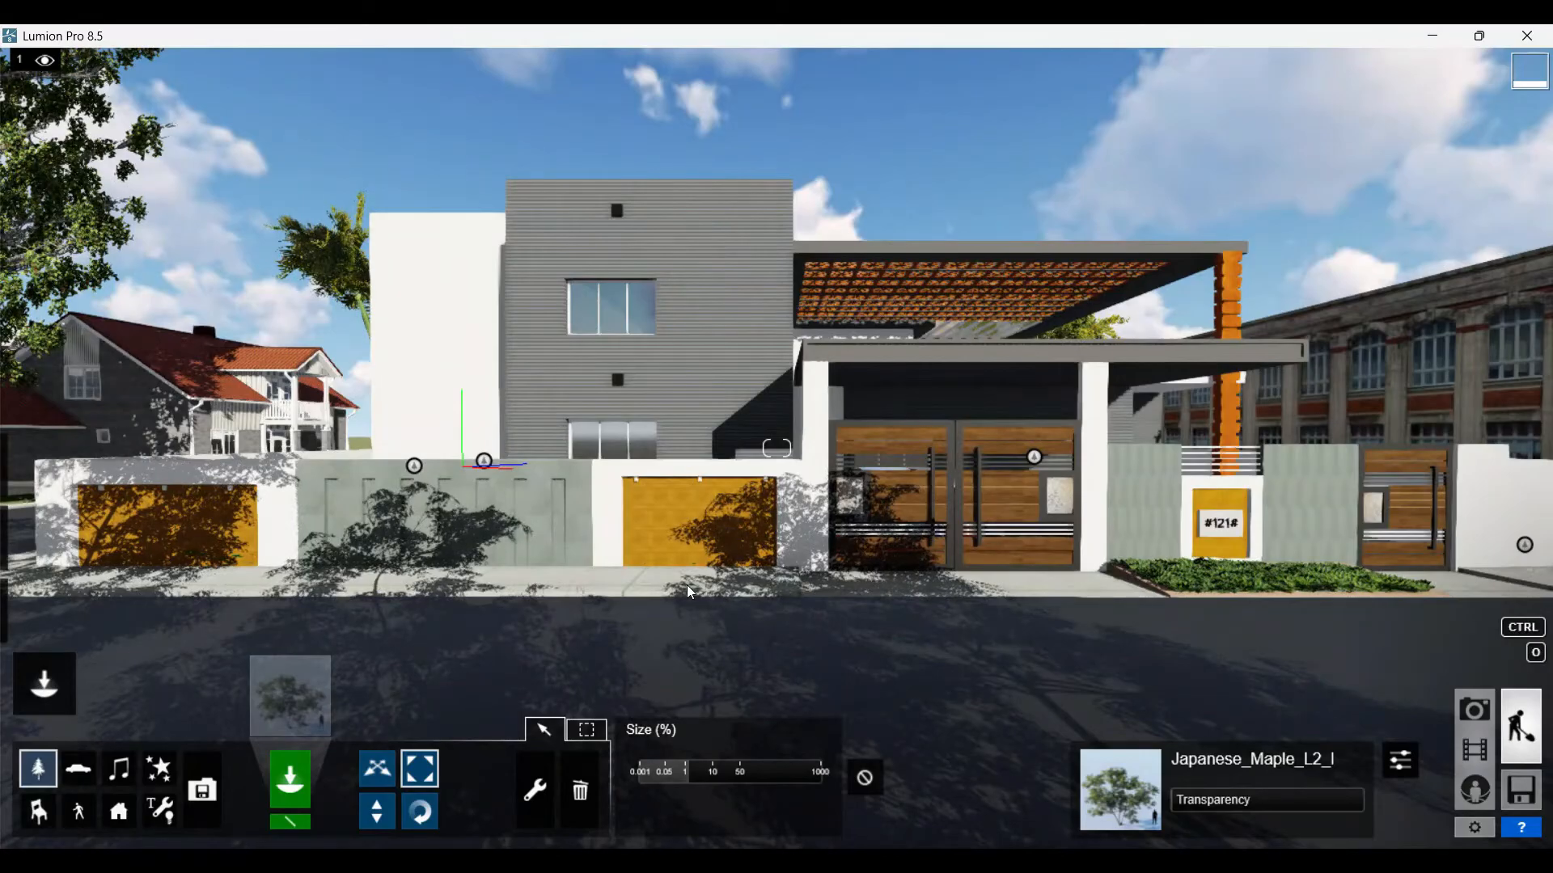
right_click_drag(598, 647, 744, 651)
left_click(291, 696)
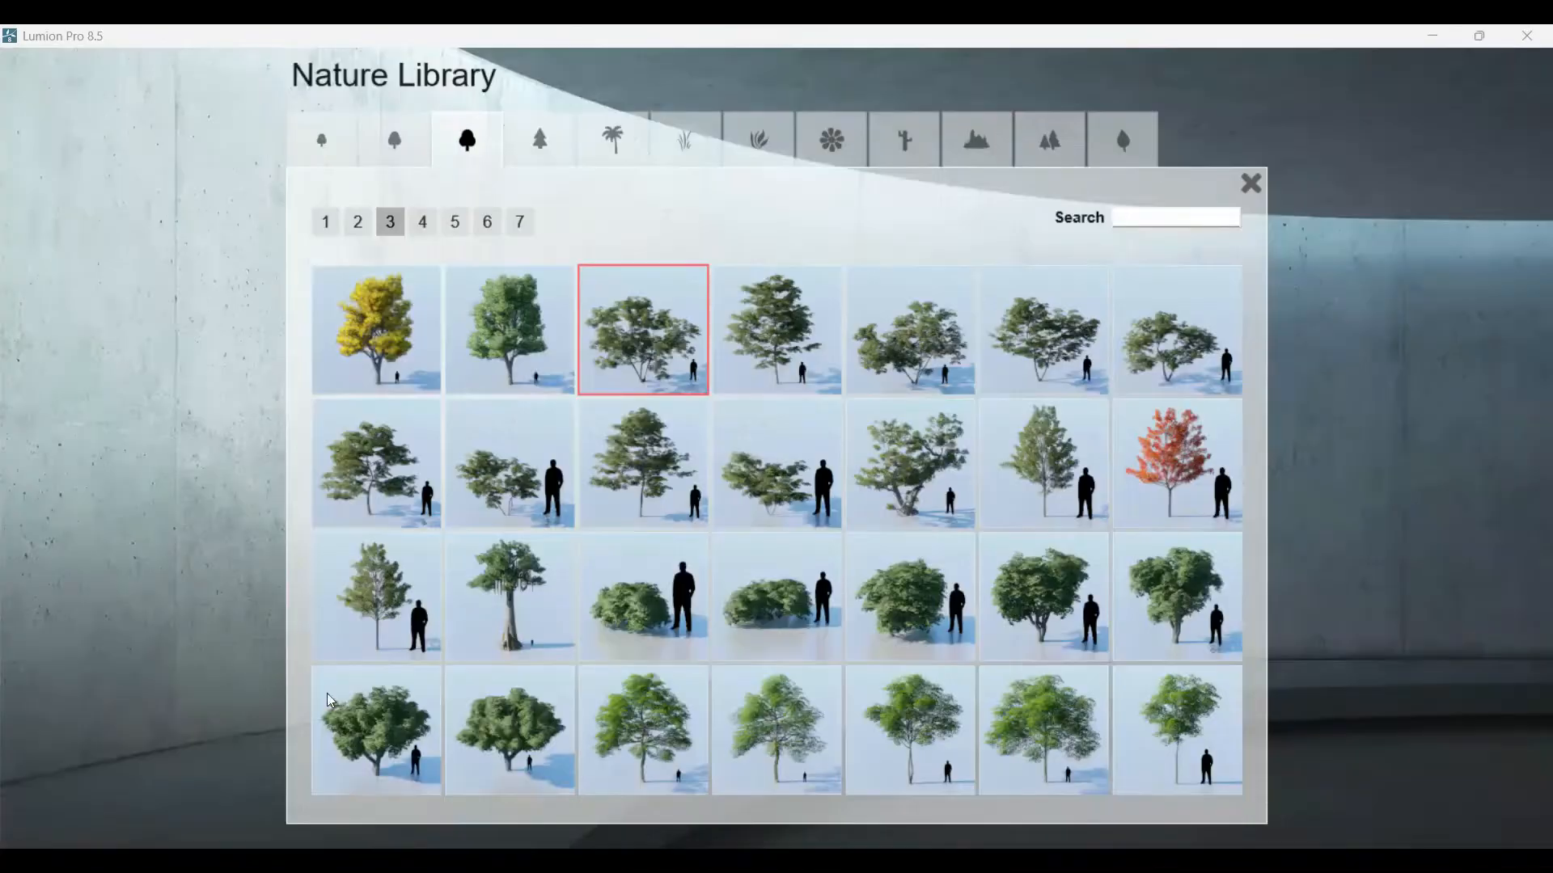
left_click(643, 706)
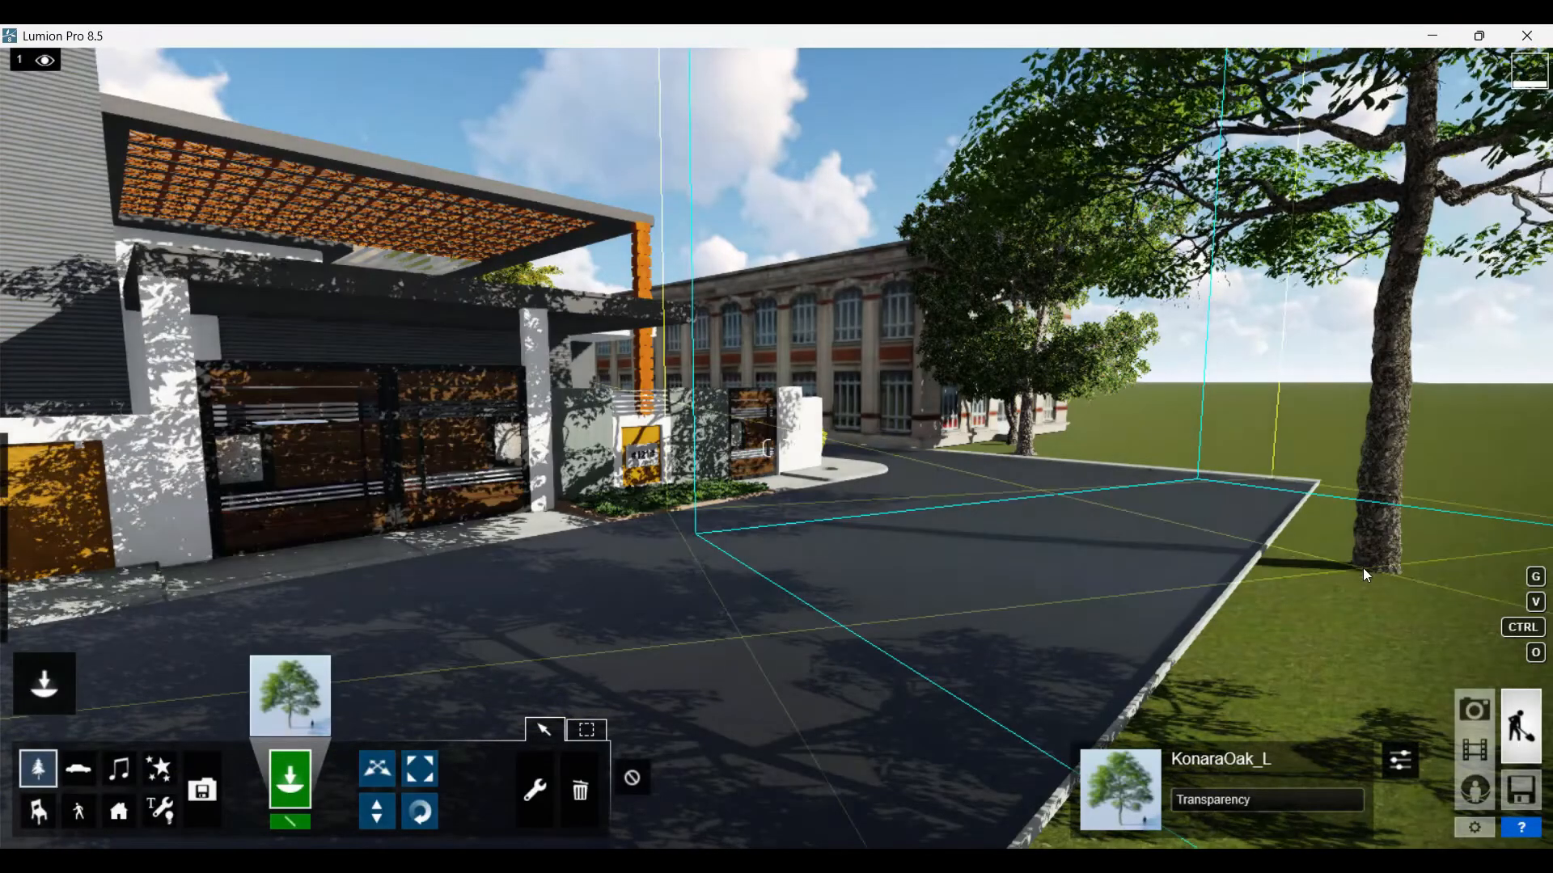
- Check the oak in Photo mode, then move it closer to the house at the edge of the road
left_click(1474, 710)
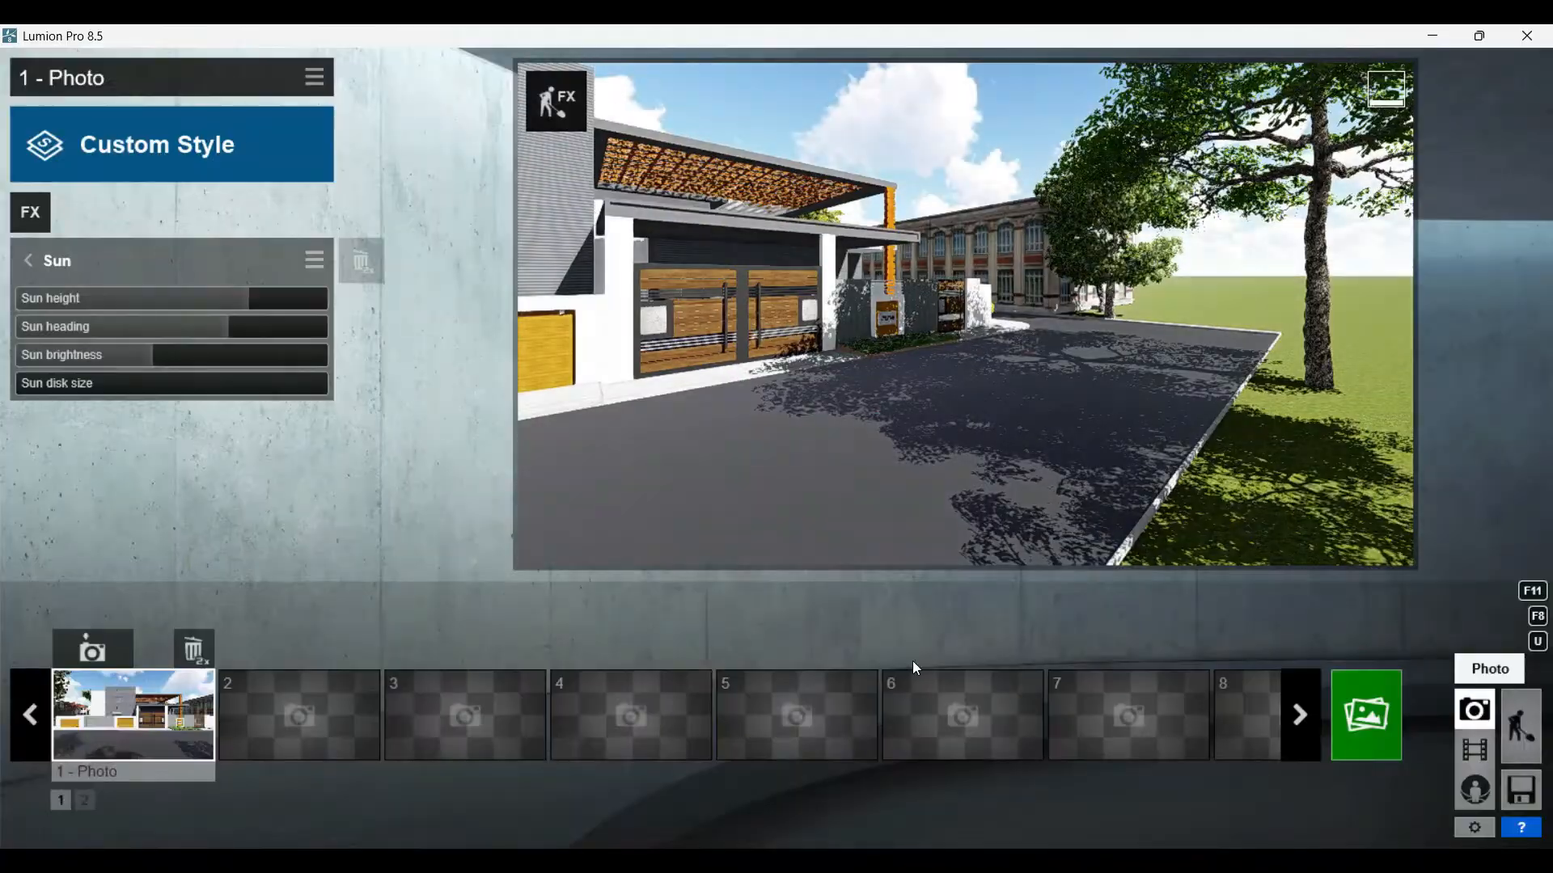
mouse_move(122, 701)
left_click(1521, 727)
scroll(970, 469, "down", 5)
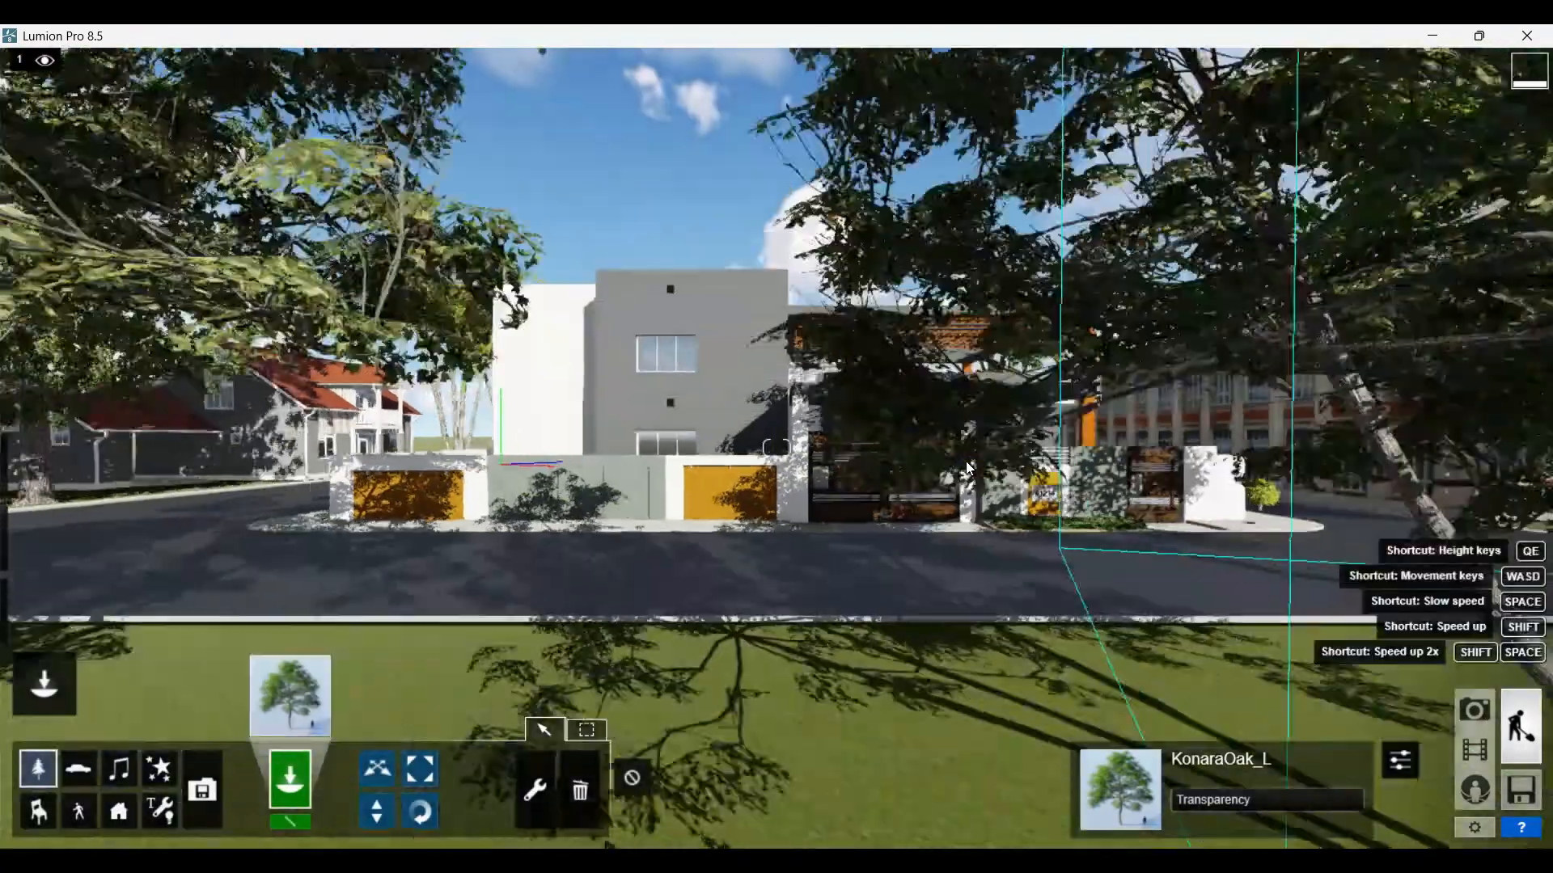
left_click(376, 768)
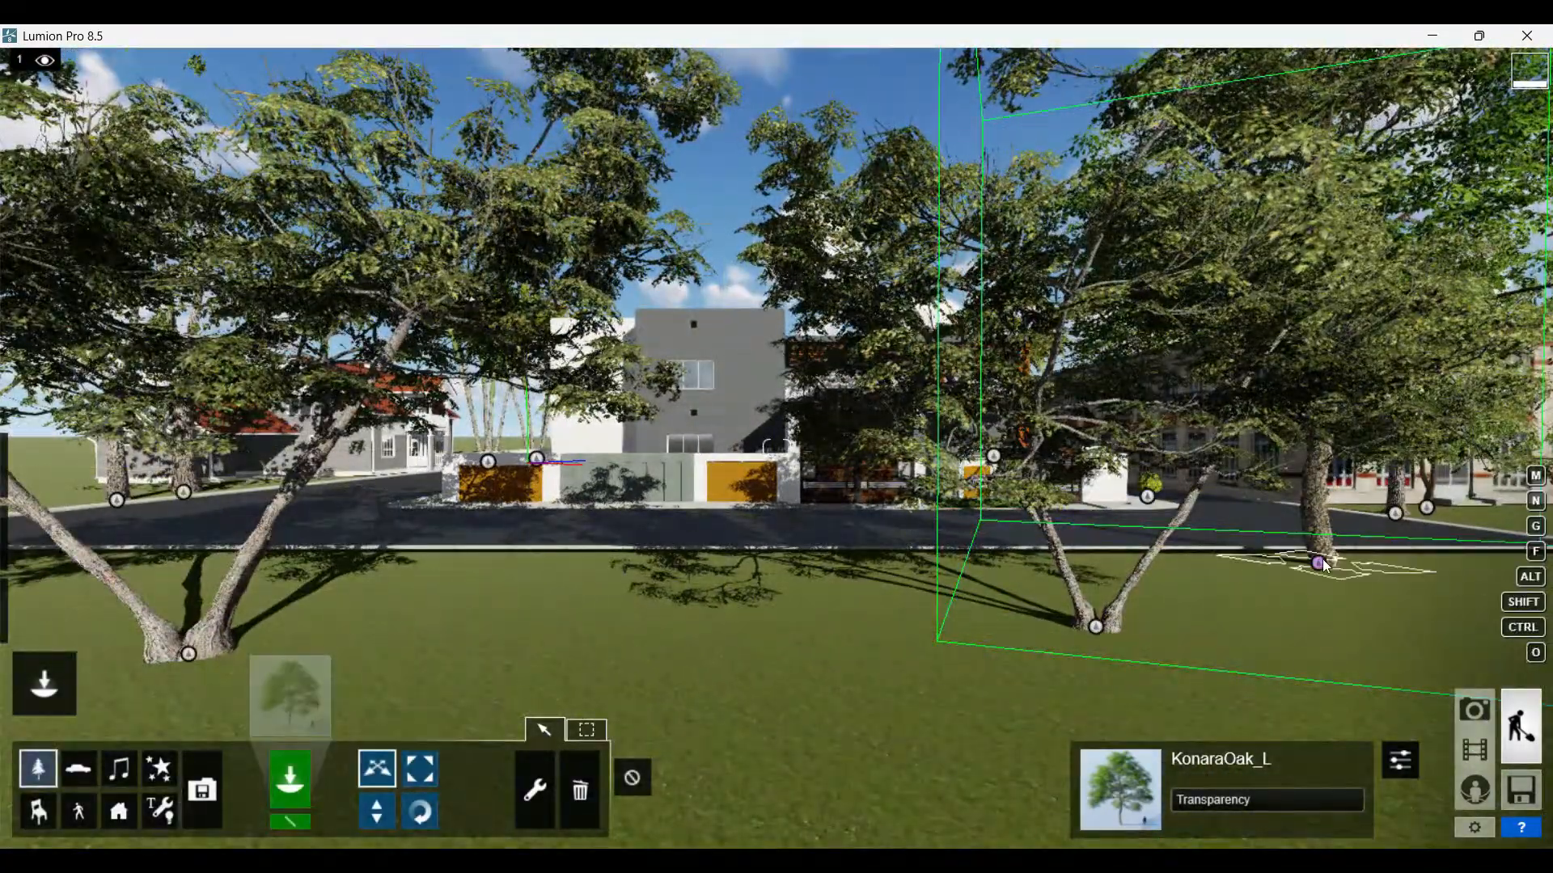
left_click_drag(1335, 609, 1334, 560)
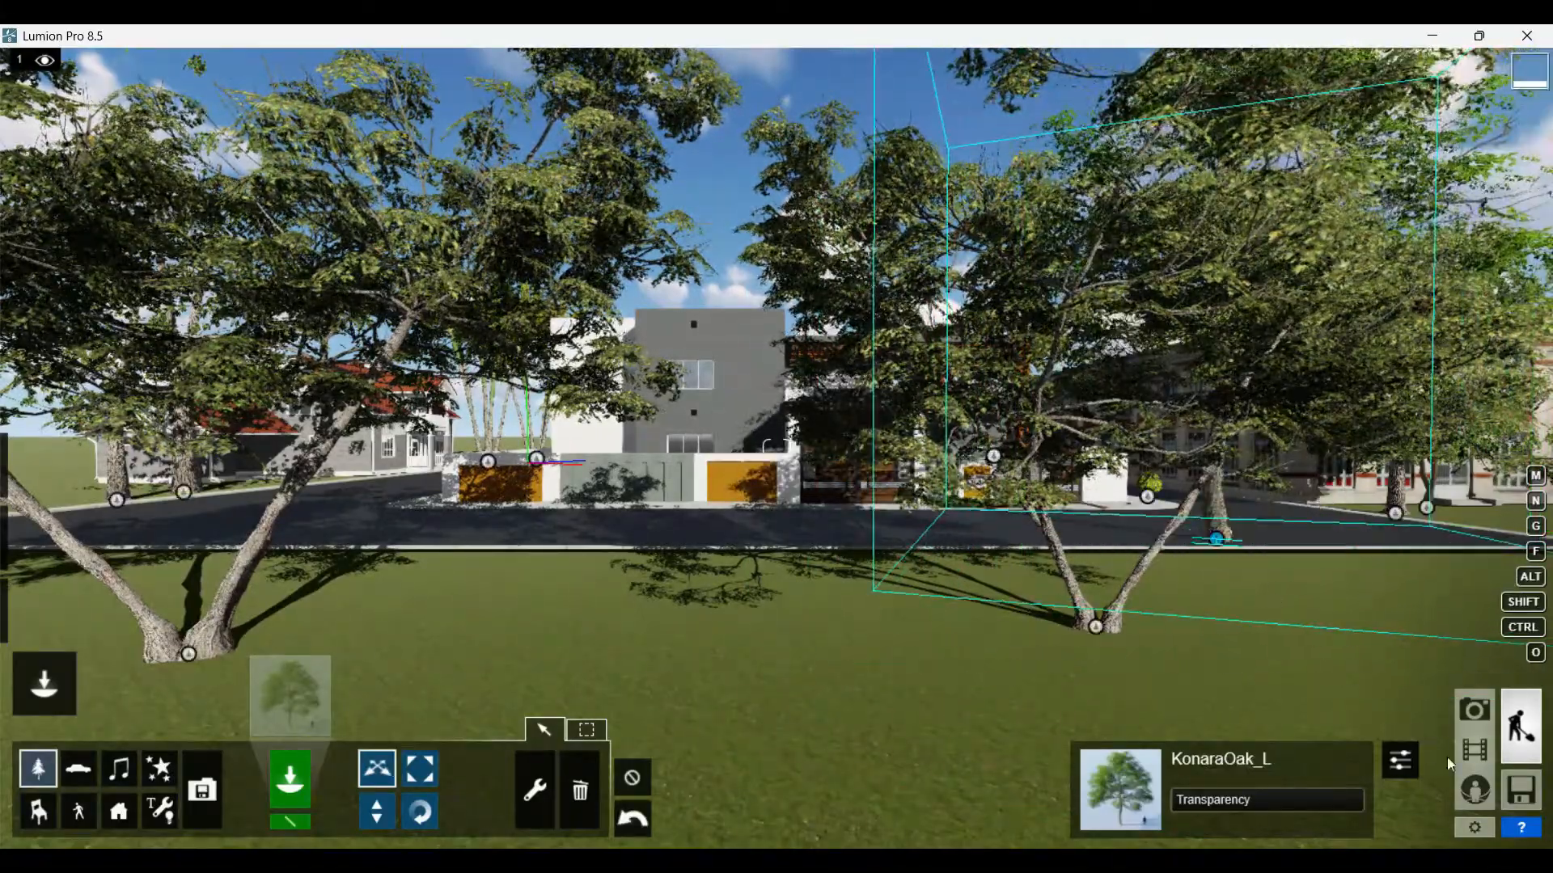
- Return to photo 1's front view, raise the Sun effect's height well above the middle and set the sun brightness to 0.9
left_click(1475, 709)
left_click(137, 731)
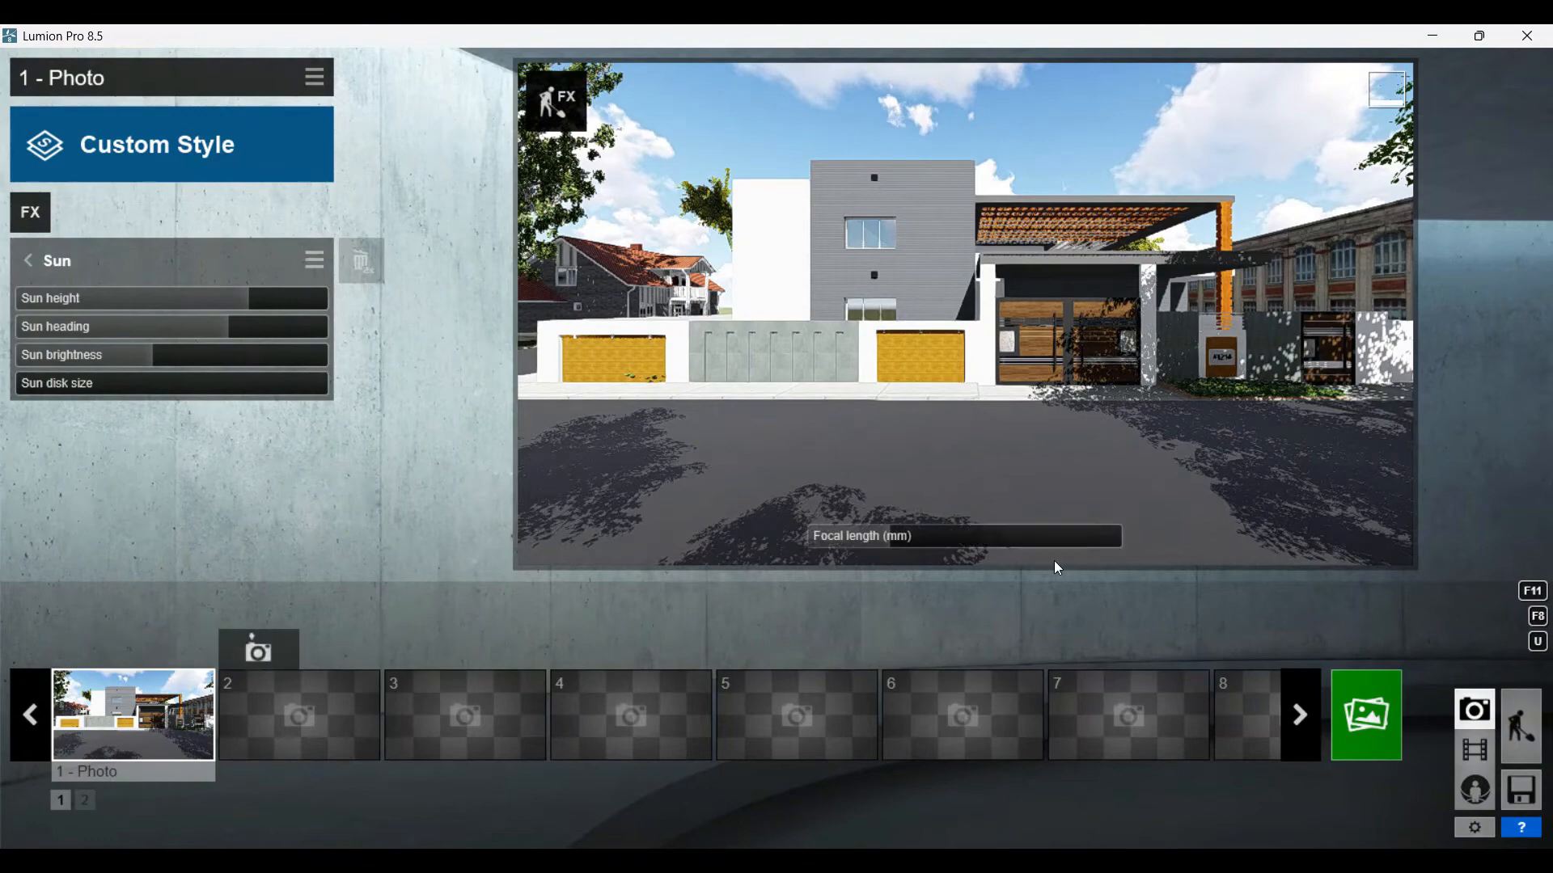
left_click_drag(240, 299, 300, 311)
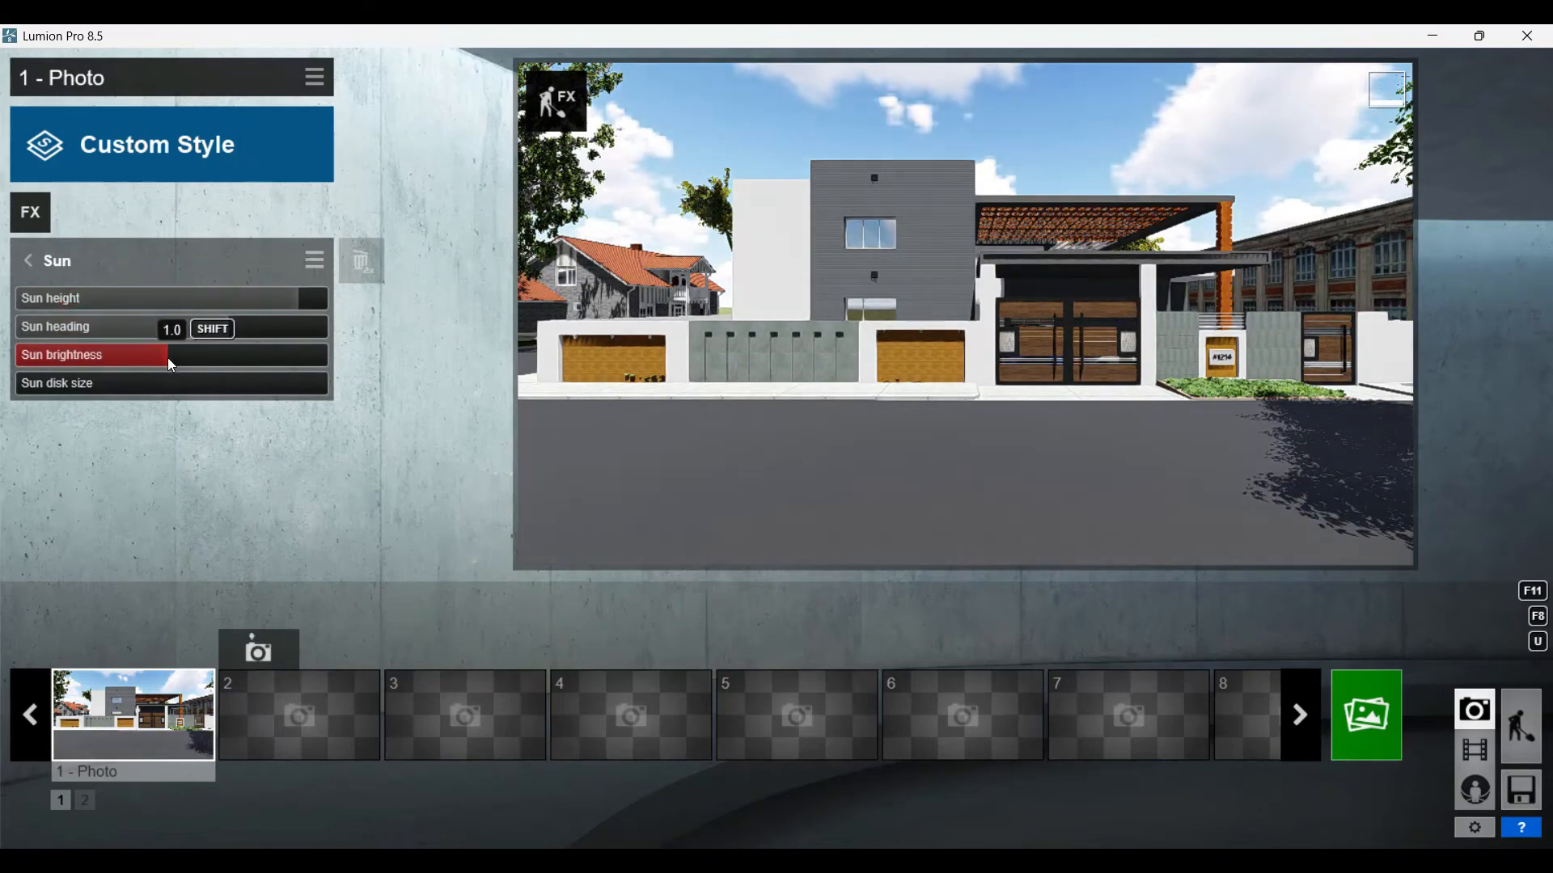
left_click_drag(152, 351, 158, 354)
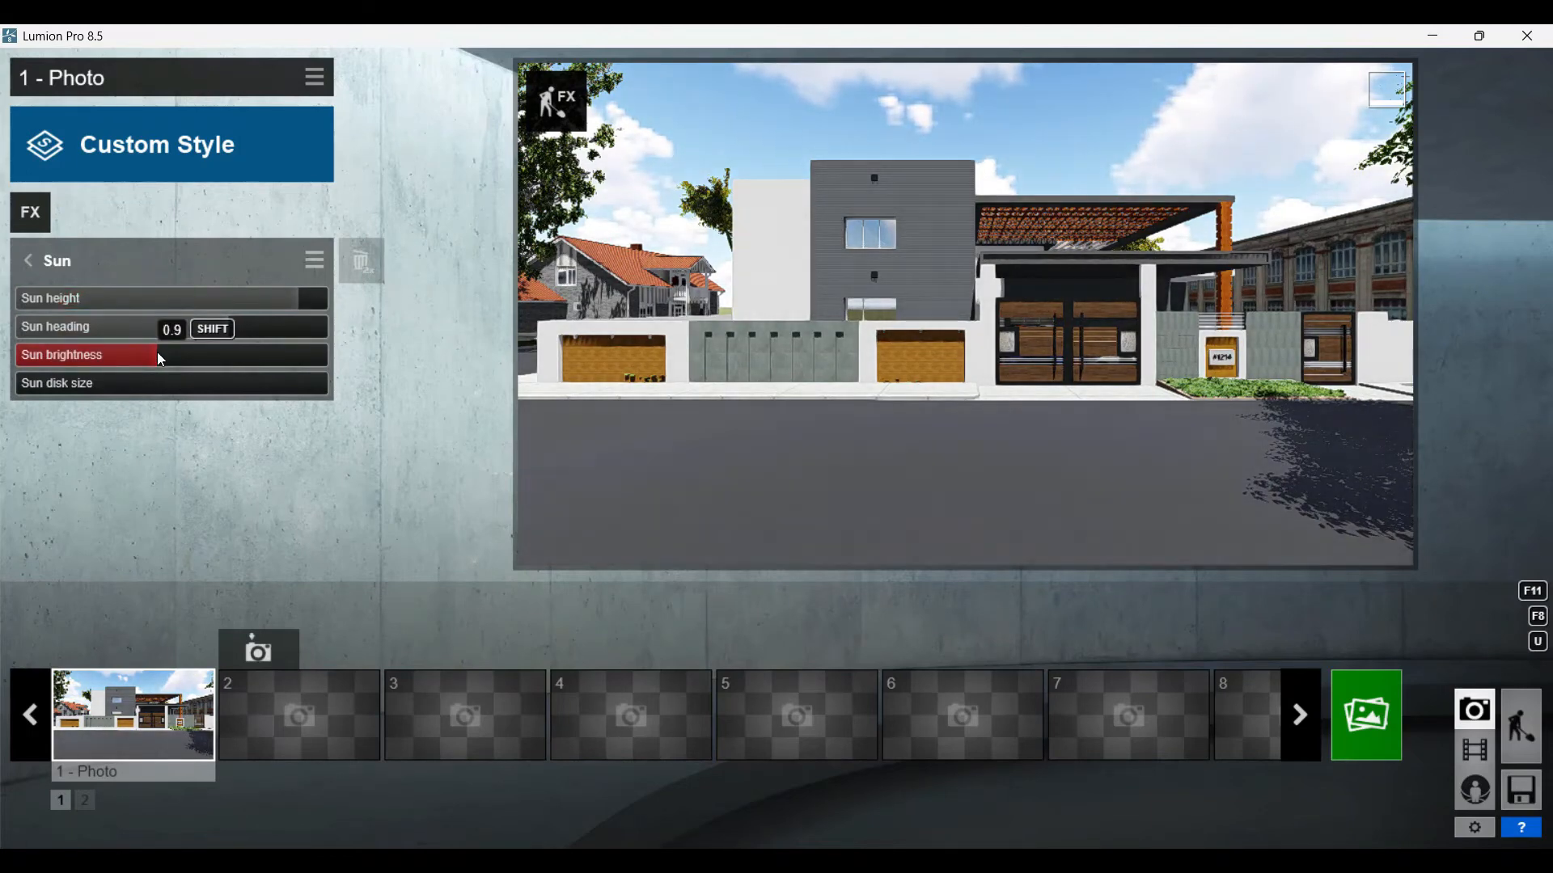
- Add a Shadow effect with coloring 1.1, brightness 0.4, a larger sun shadow range and Fine Detail Shadows on
left_click(25, 212)
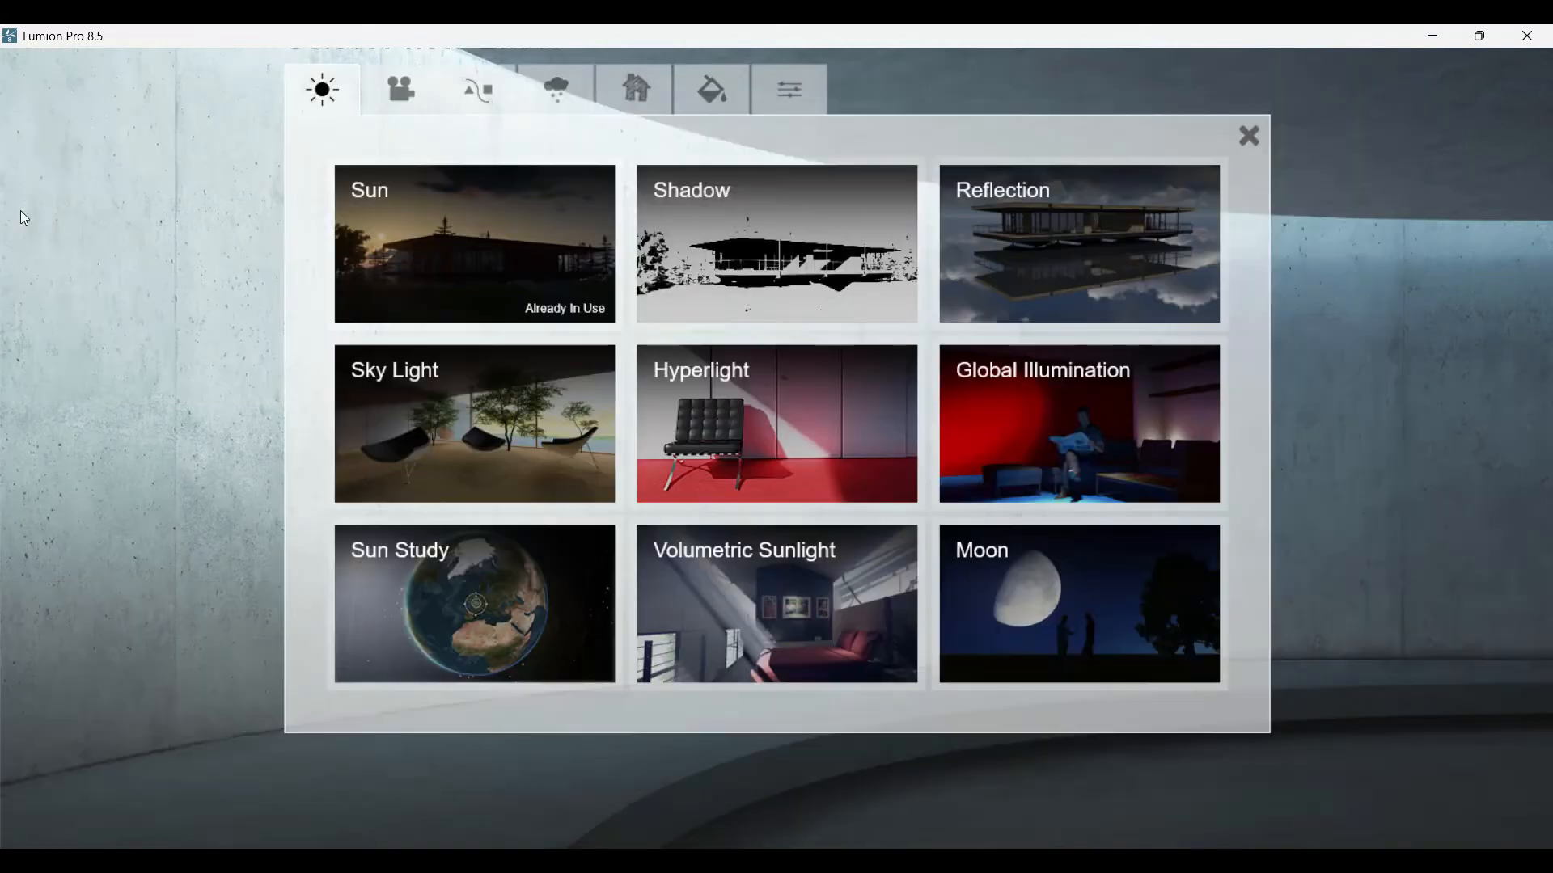
left_click(748, 224)
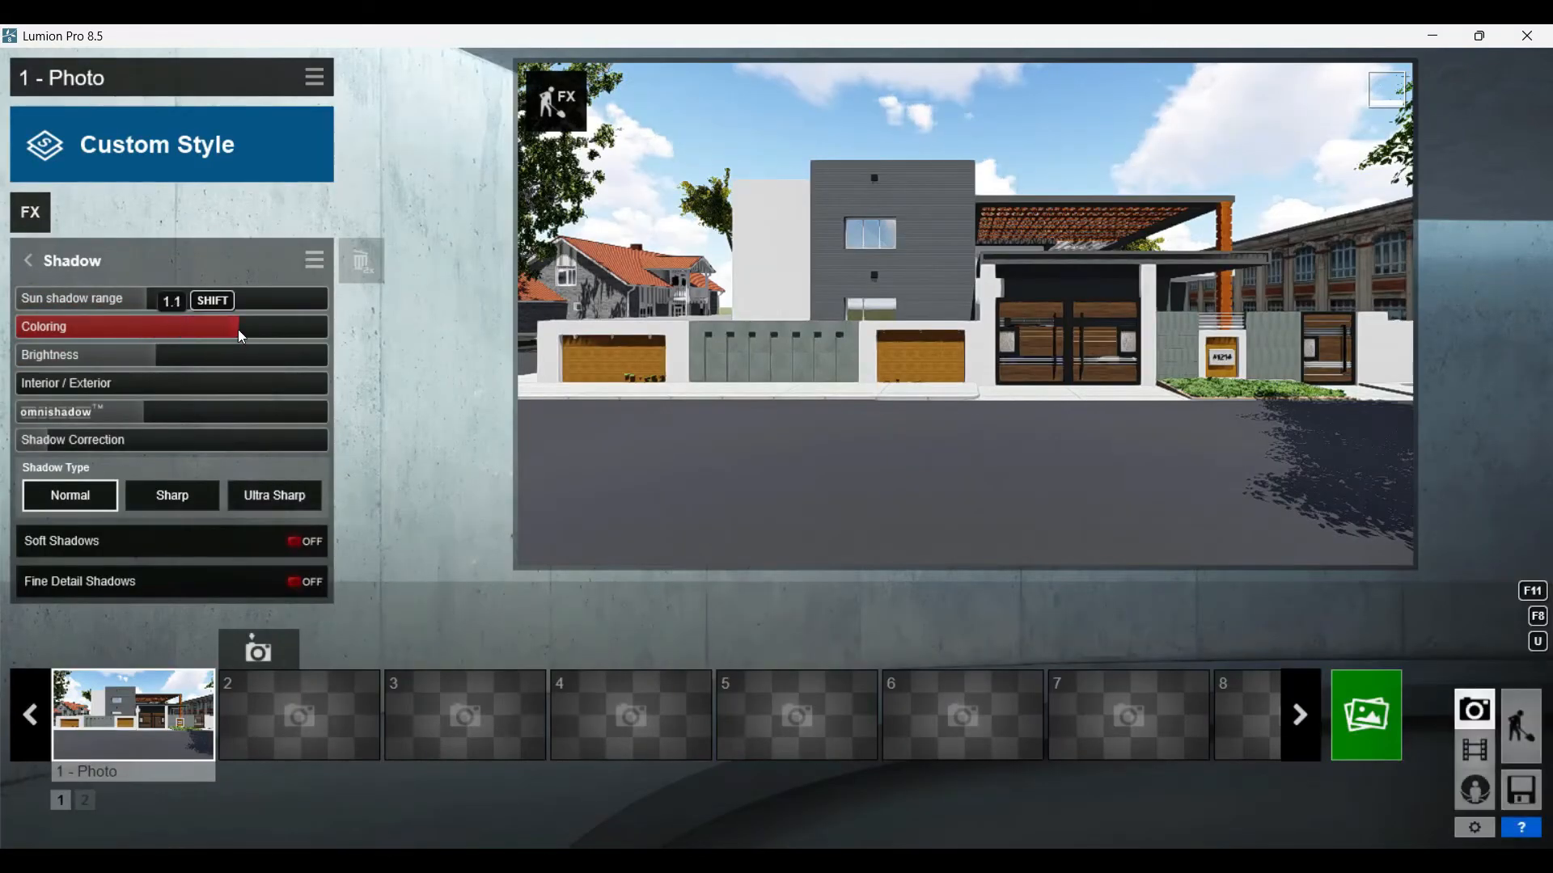
left_click_drag(147, 361, 202, 355)
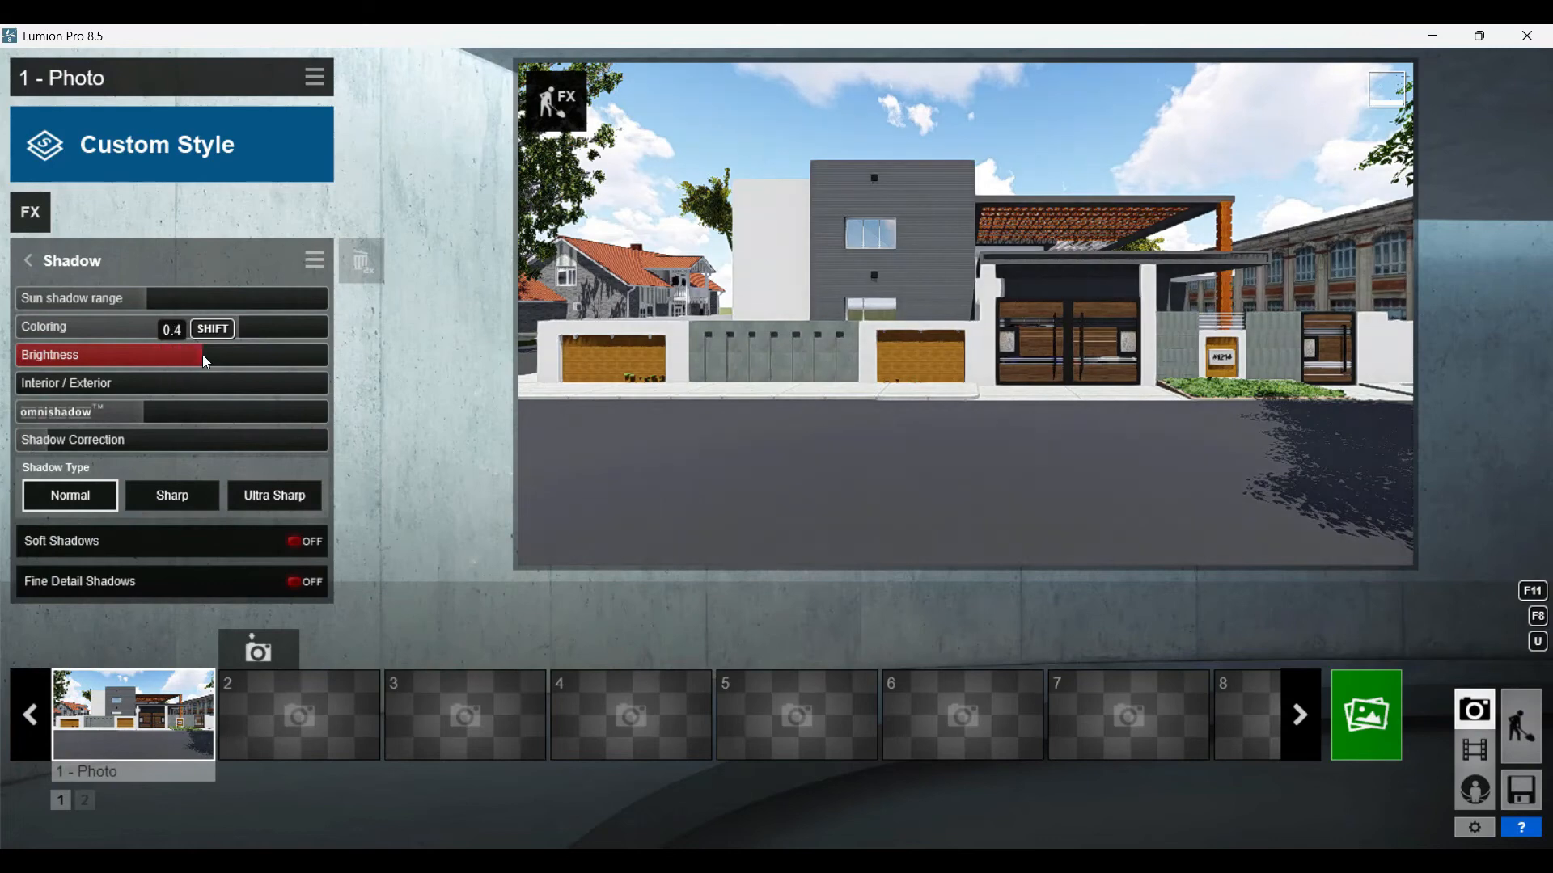
left_click_drag(147, 300, 223, 308)
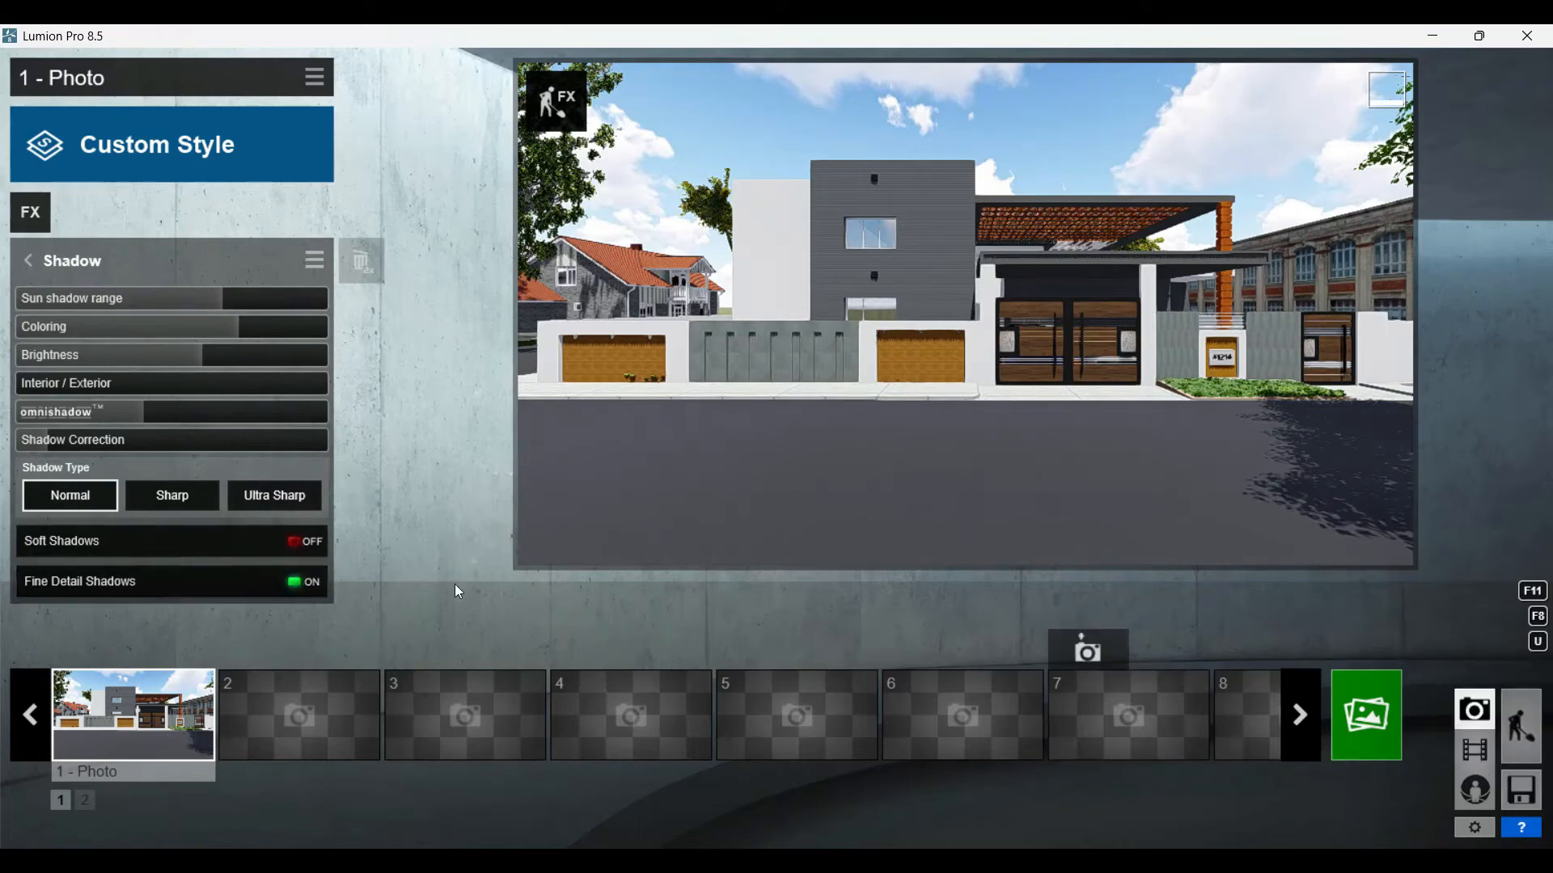
- Place a Japanese_Spurge plant from the Nature Library on the pavement corner beside the white wall past the small gate
mouse_move(164, 698)
left_click(1520, 725)
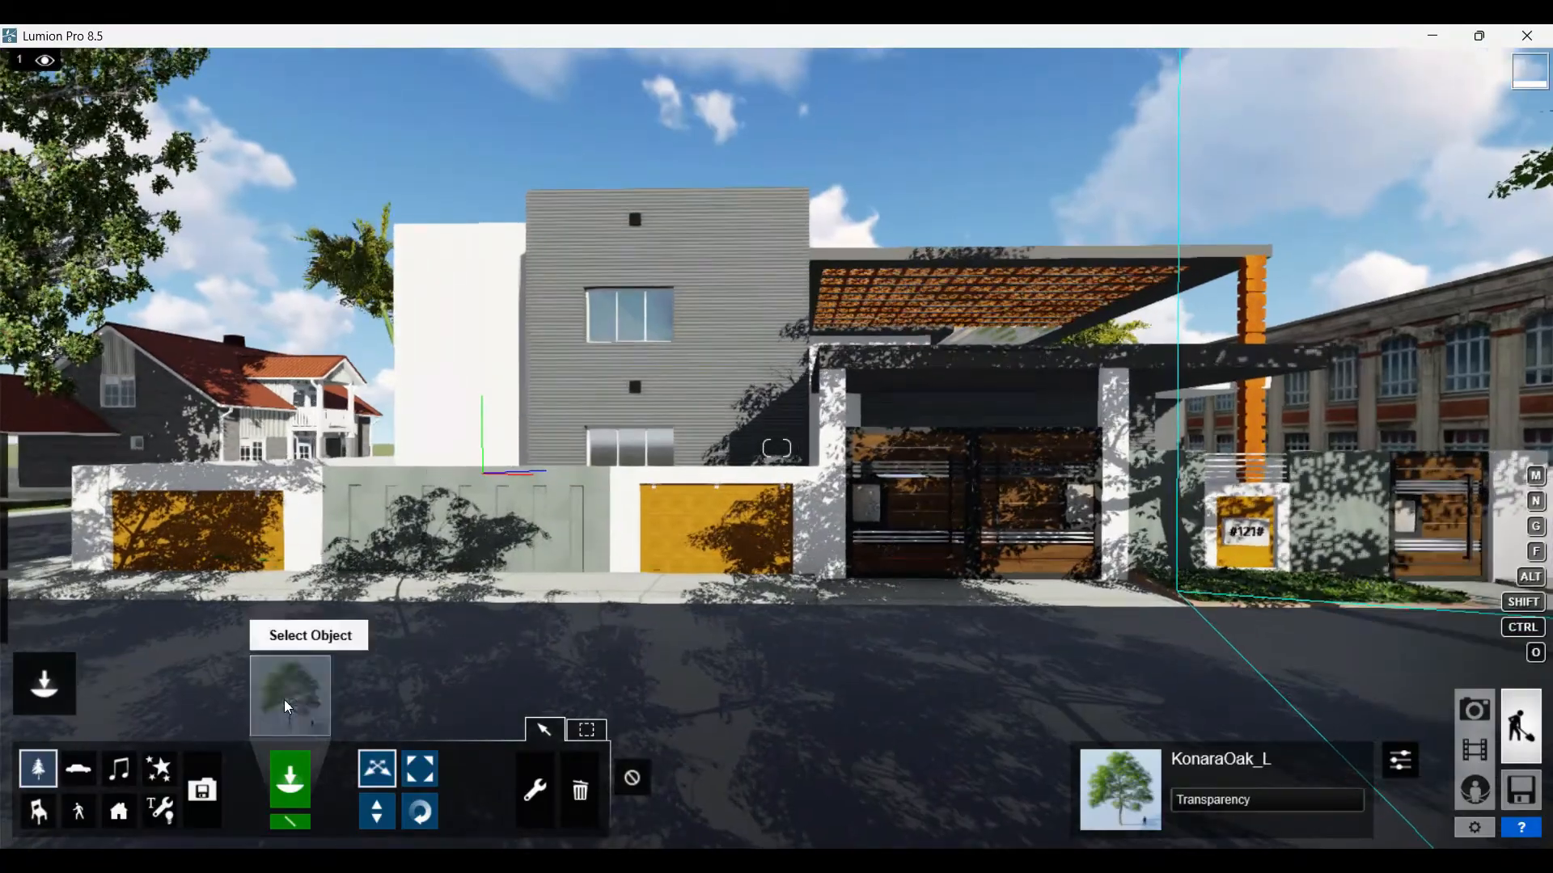
left_click(292, 694)
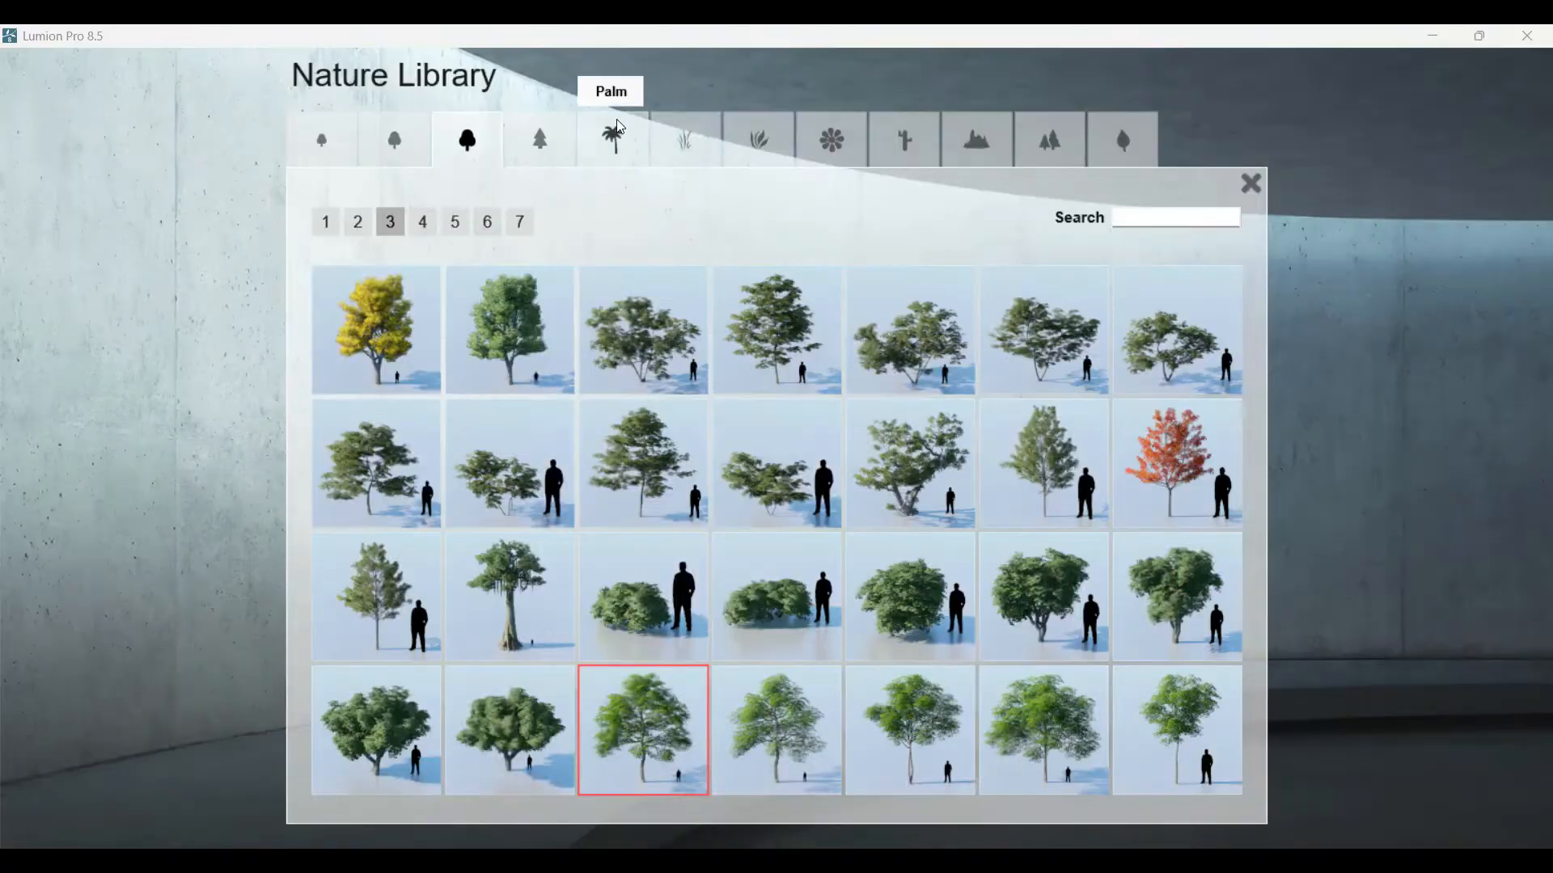
left_click(758, 141)
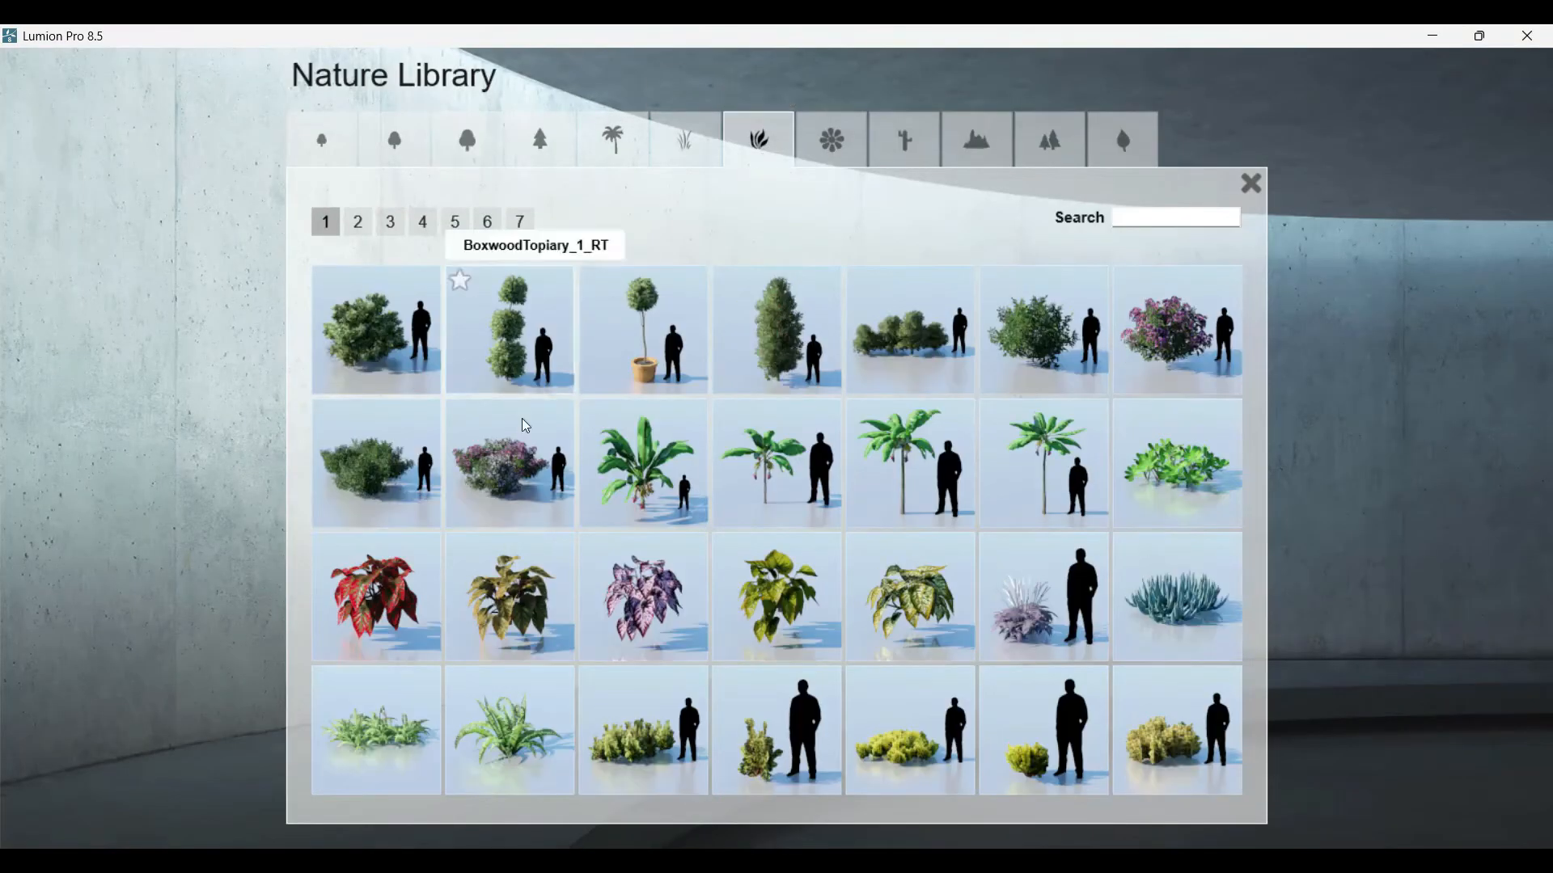
left_click(489, 224)
left_click(510, 472)
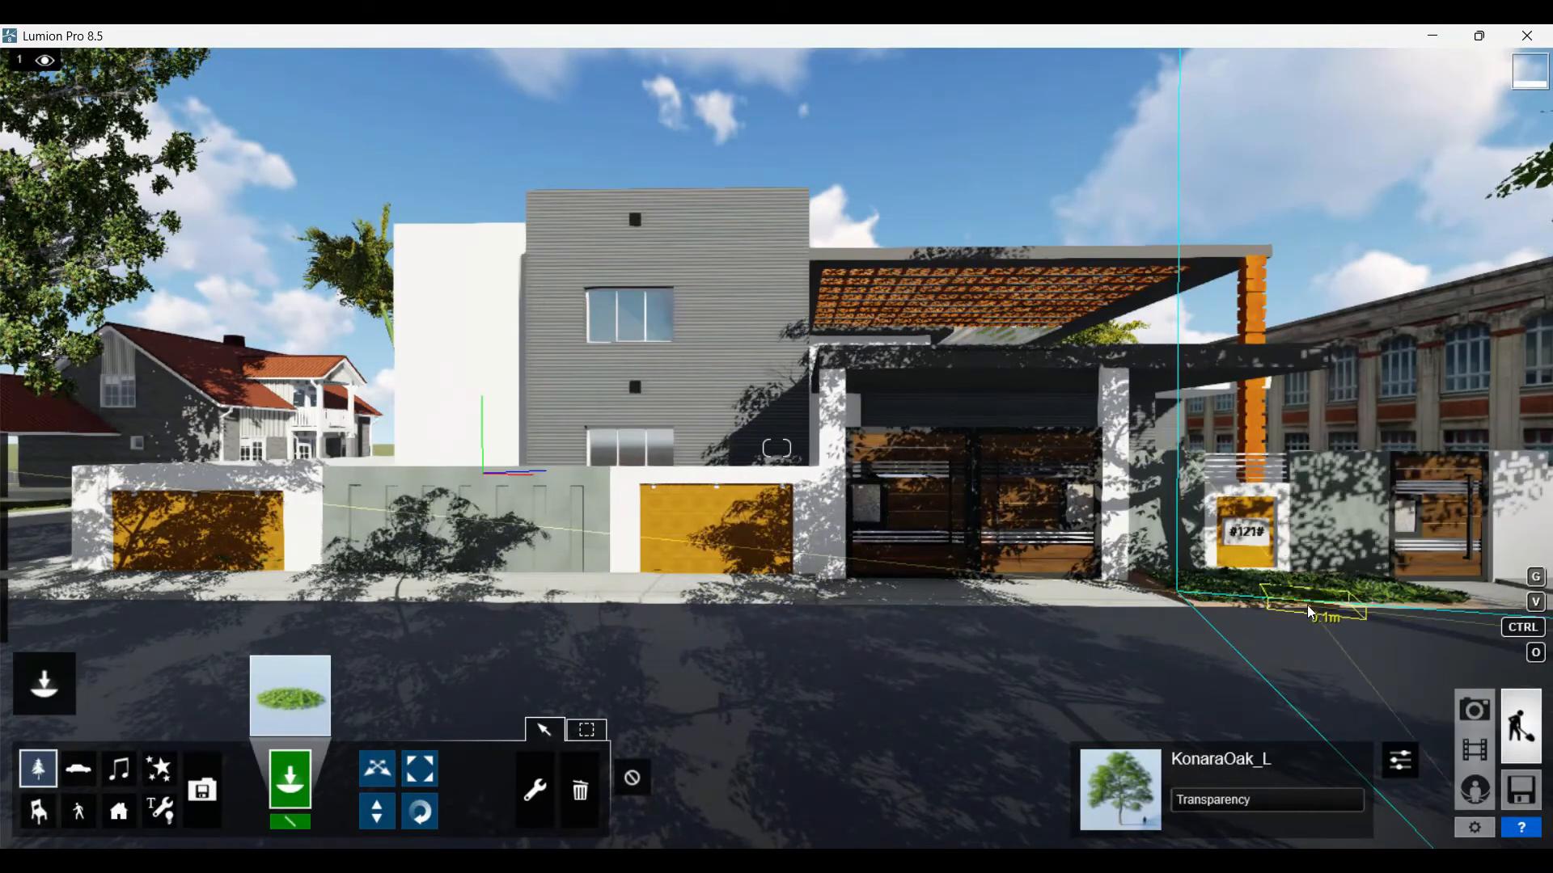
key("d")
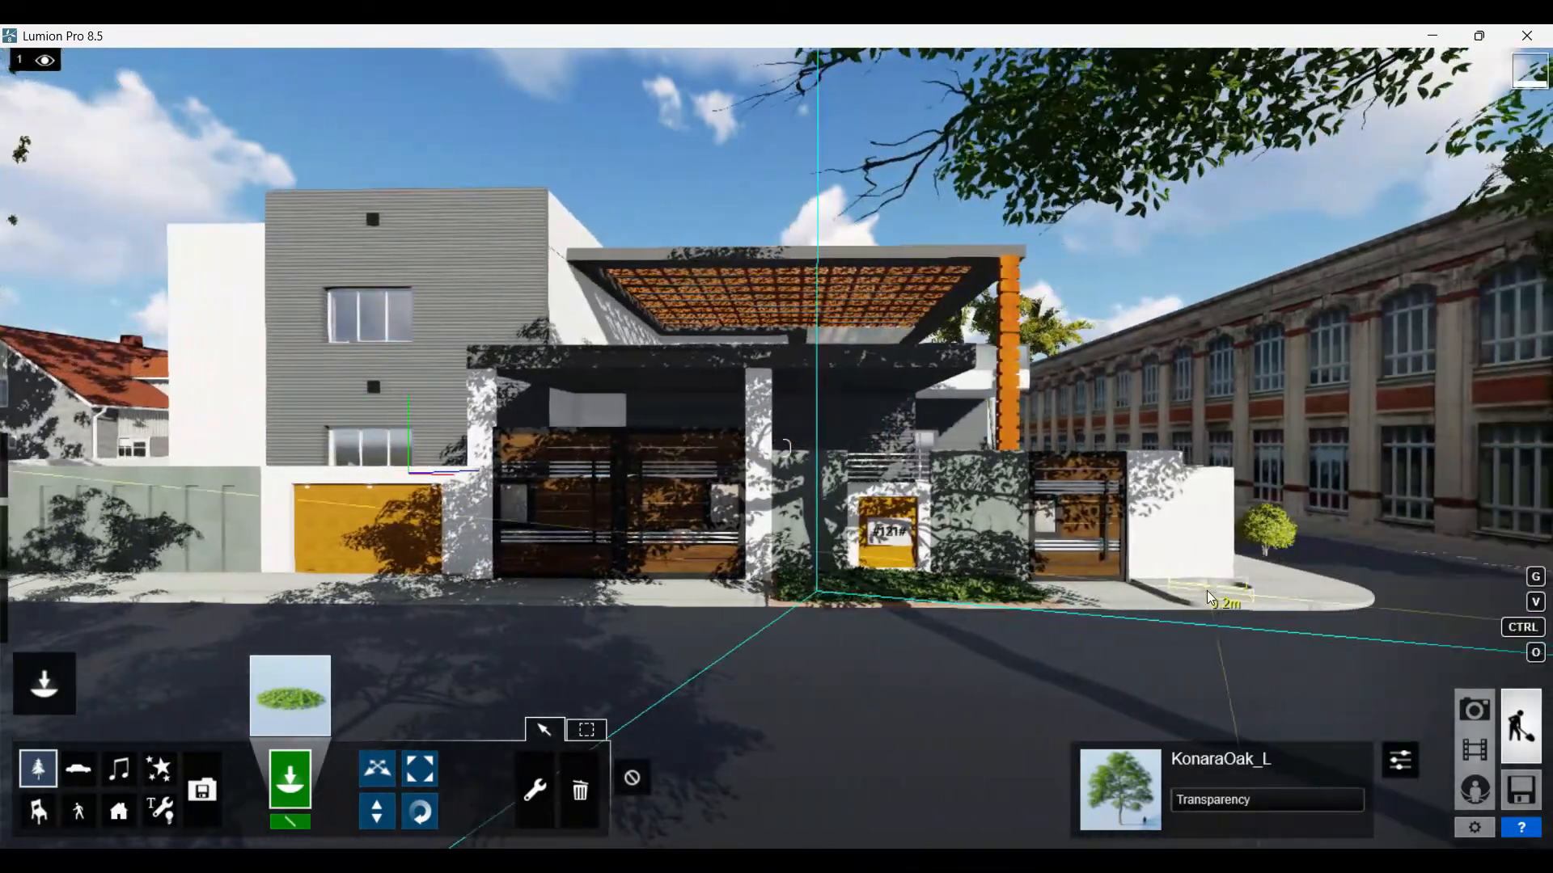
left_click(1208, 599)
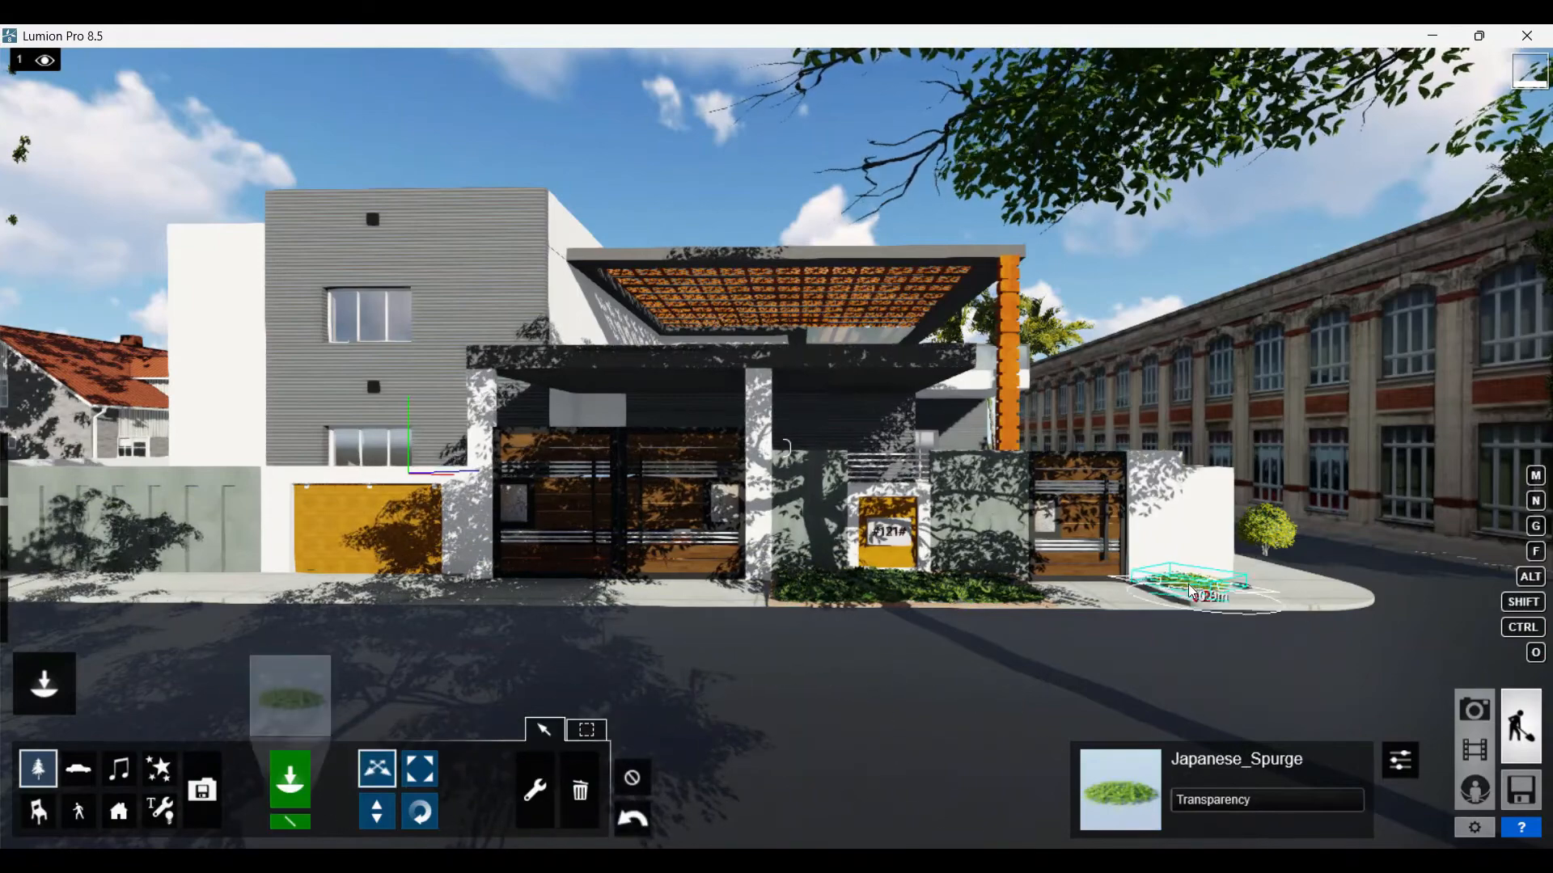
- Move the Buxus_004 shrub onto the spurge at the pavement corner and enlarge it
left_click_drag(1263, 554, 1234, 593)
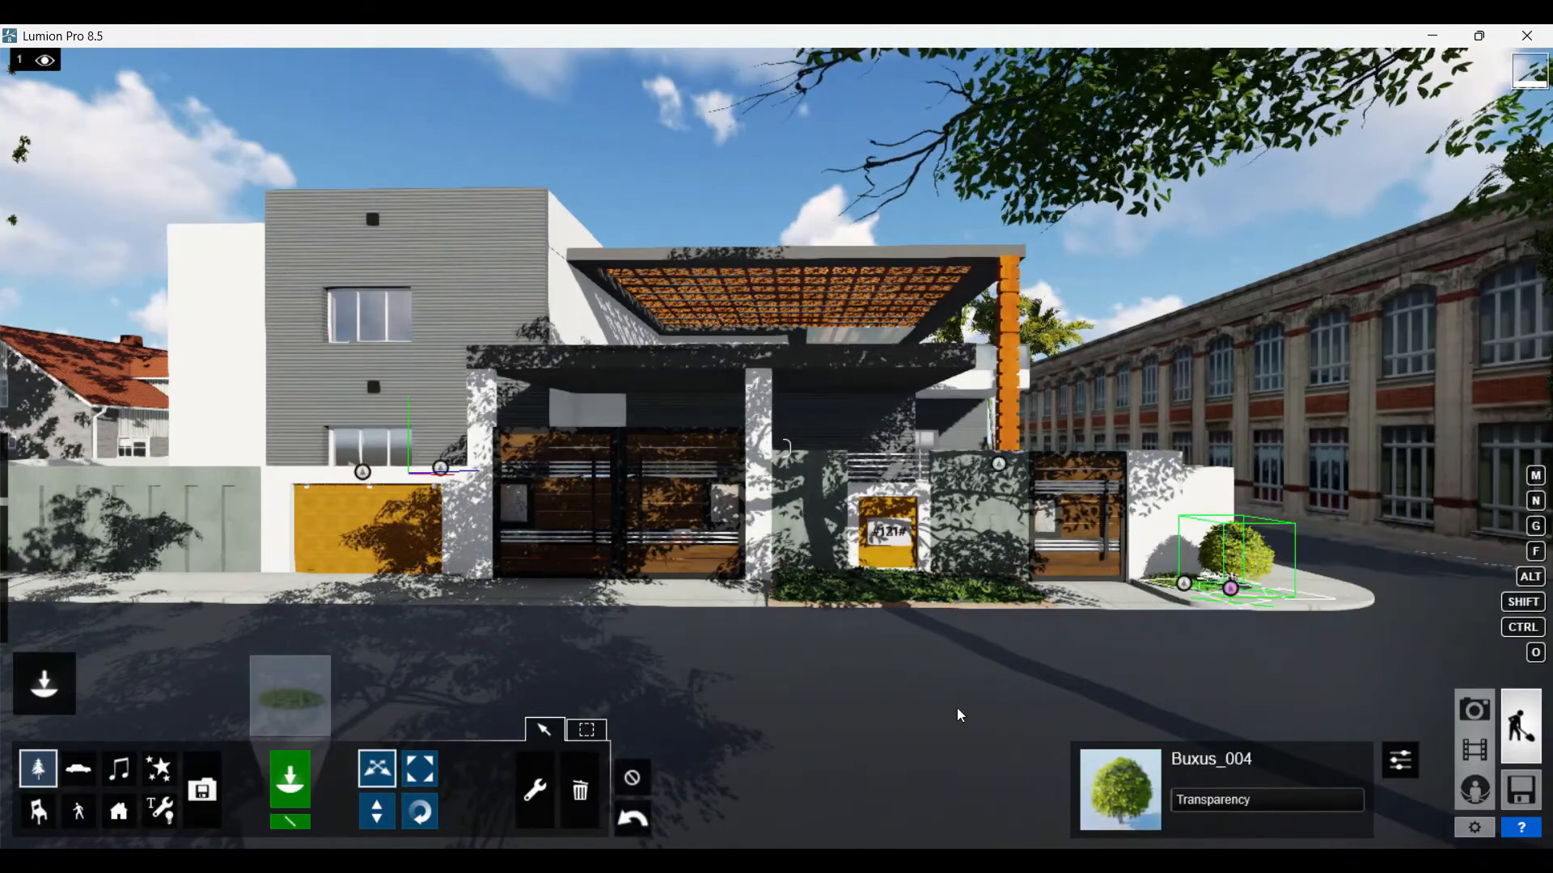
left_click(420, 768)
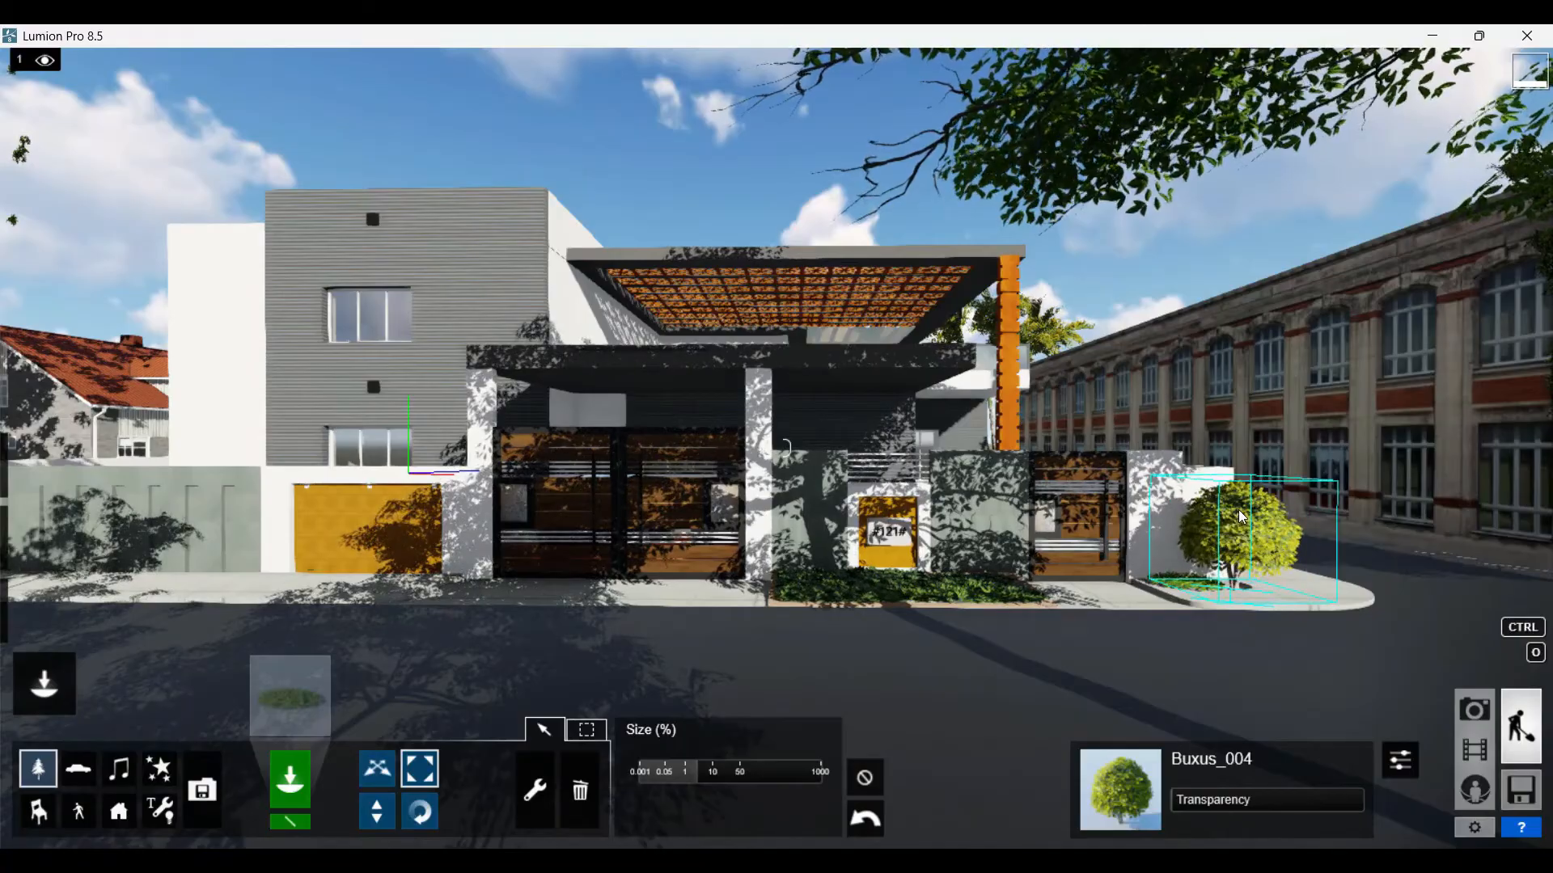
- Browse the Nature Library's plant, flower and grass pages for a plant suited to the foot of the front wall
left_click(289, 695)
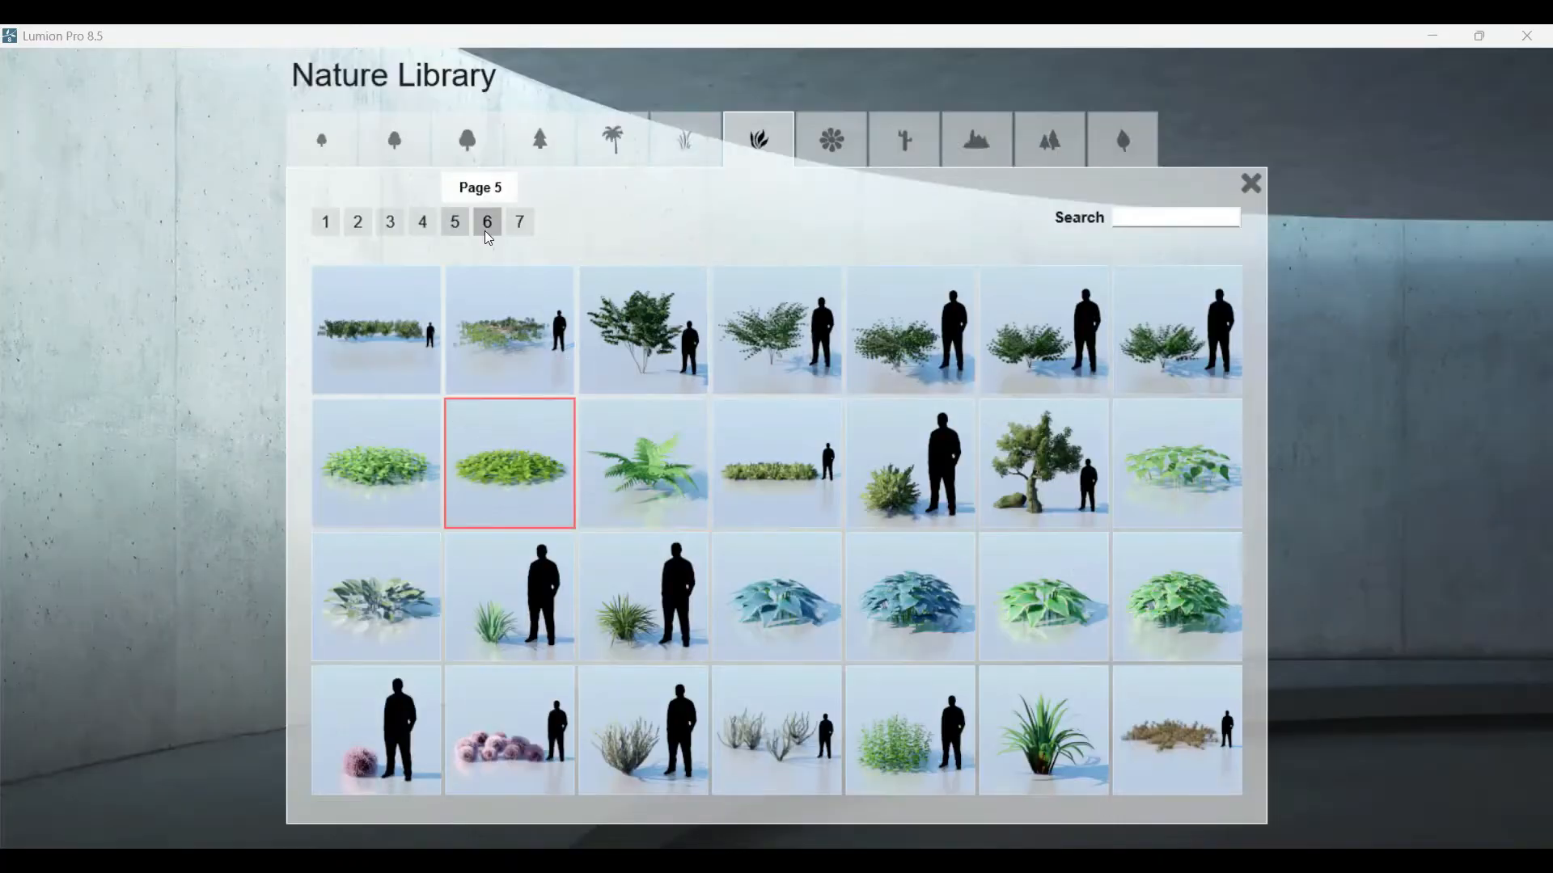
left_click(518, 230)
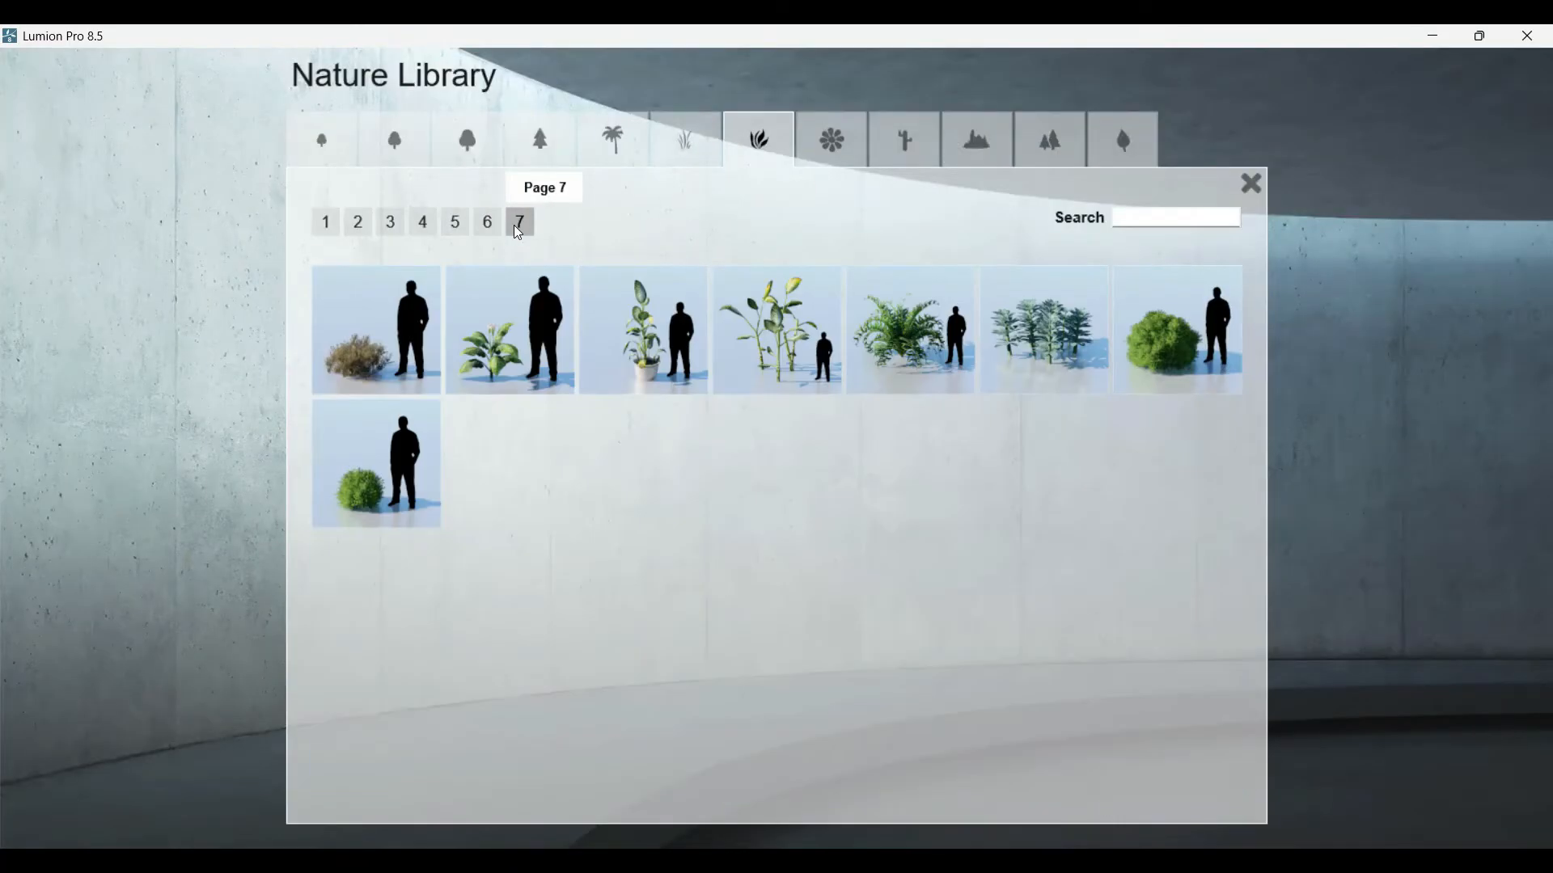
left_click(833, 161)
left_click(649, 222)
left_click(617, 221)
left_click(585, 222)
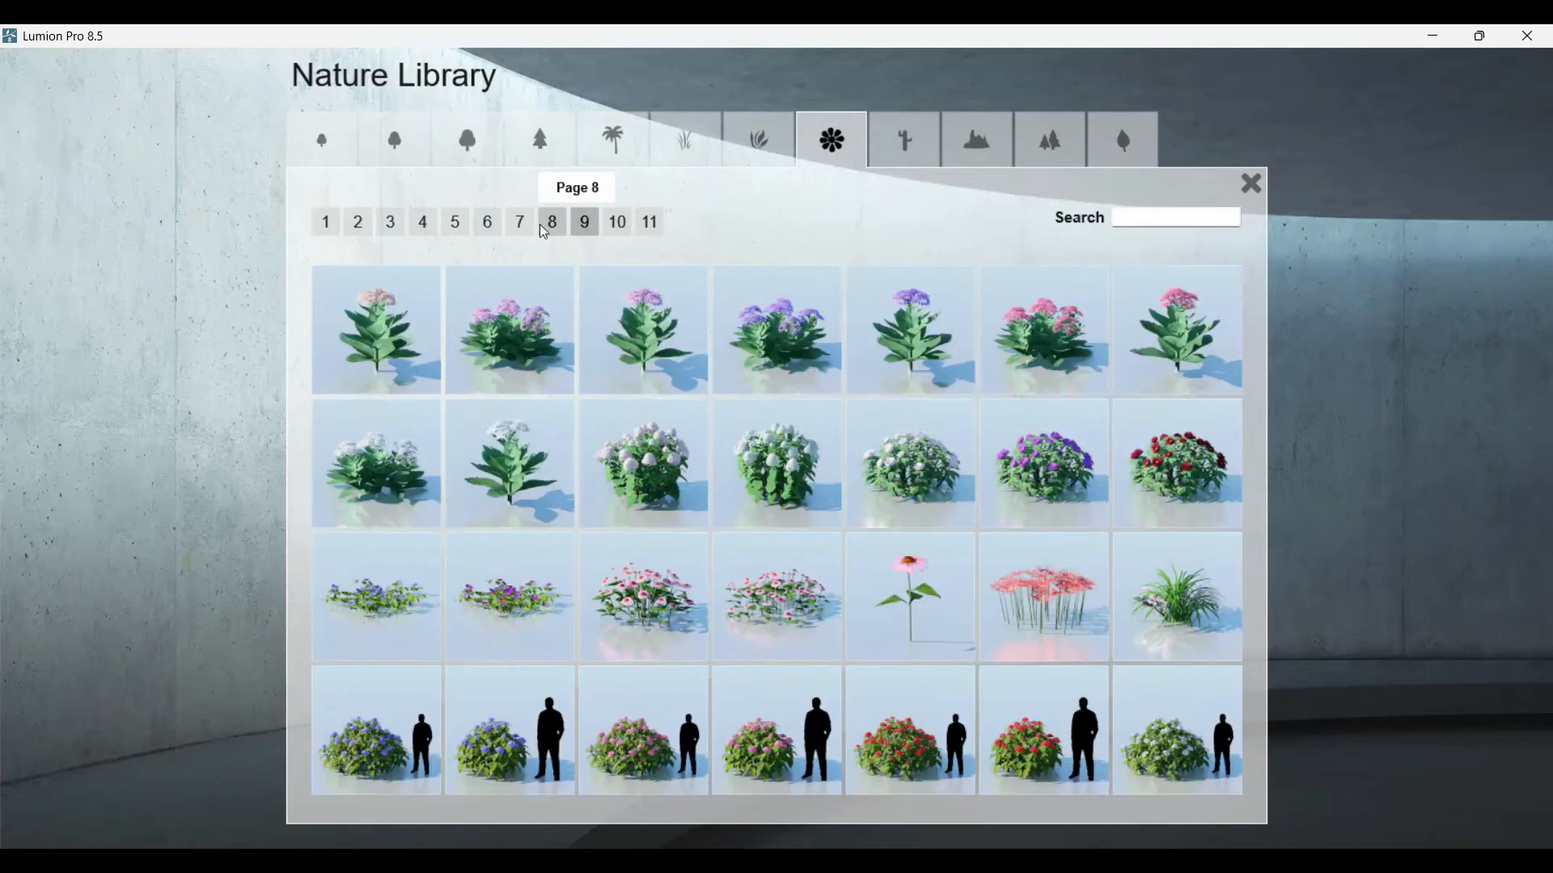
left_click(545, 230)
left_click(520, 226)
left_click(486, 225)
left_click(759, 155)
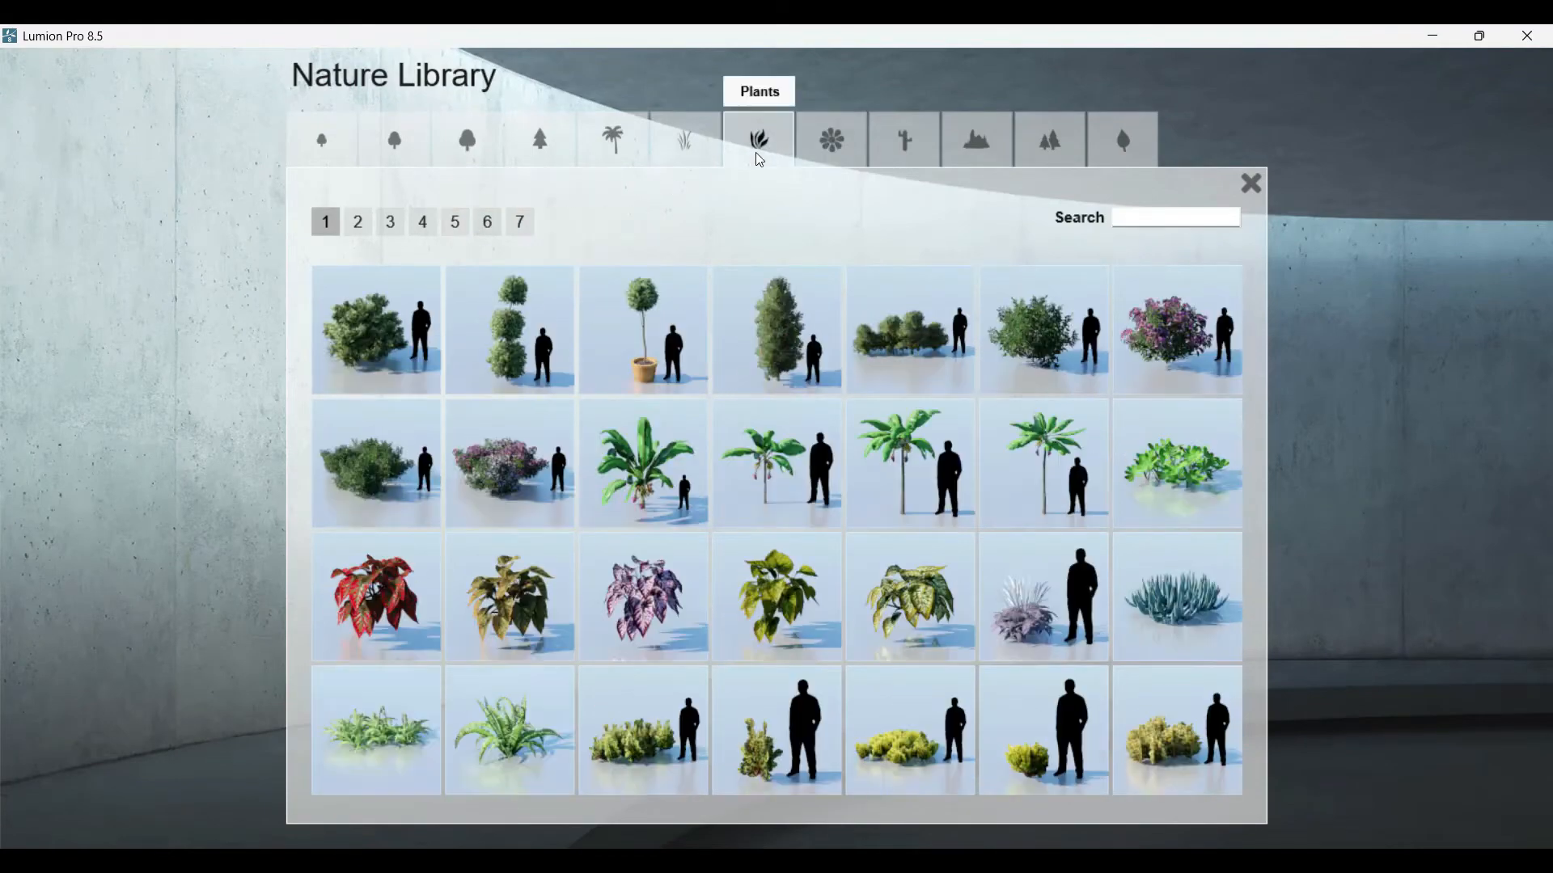
left_click(420, 225)
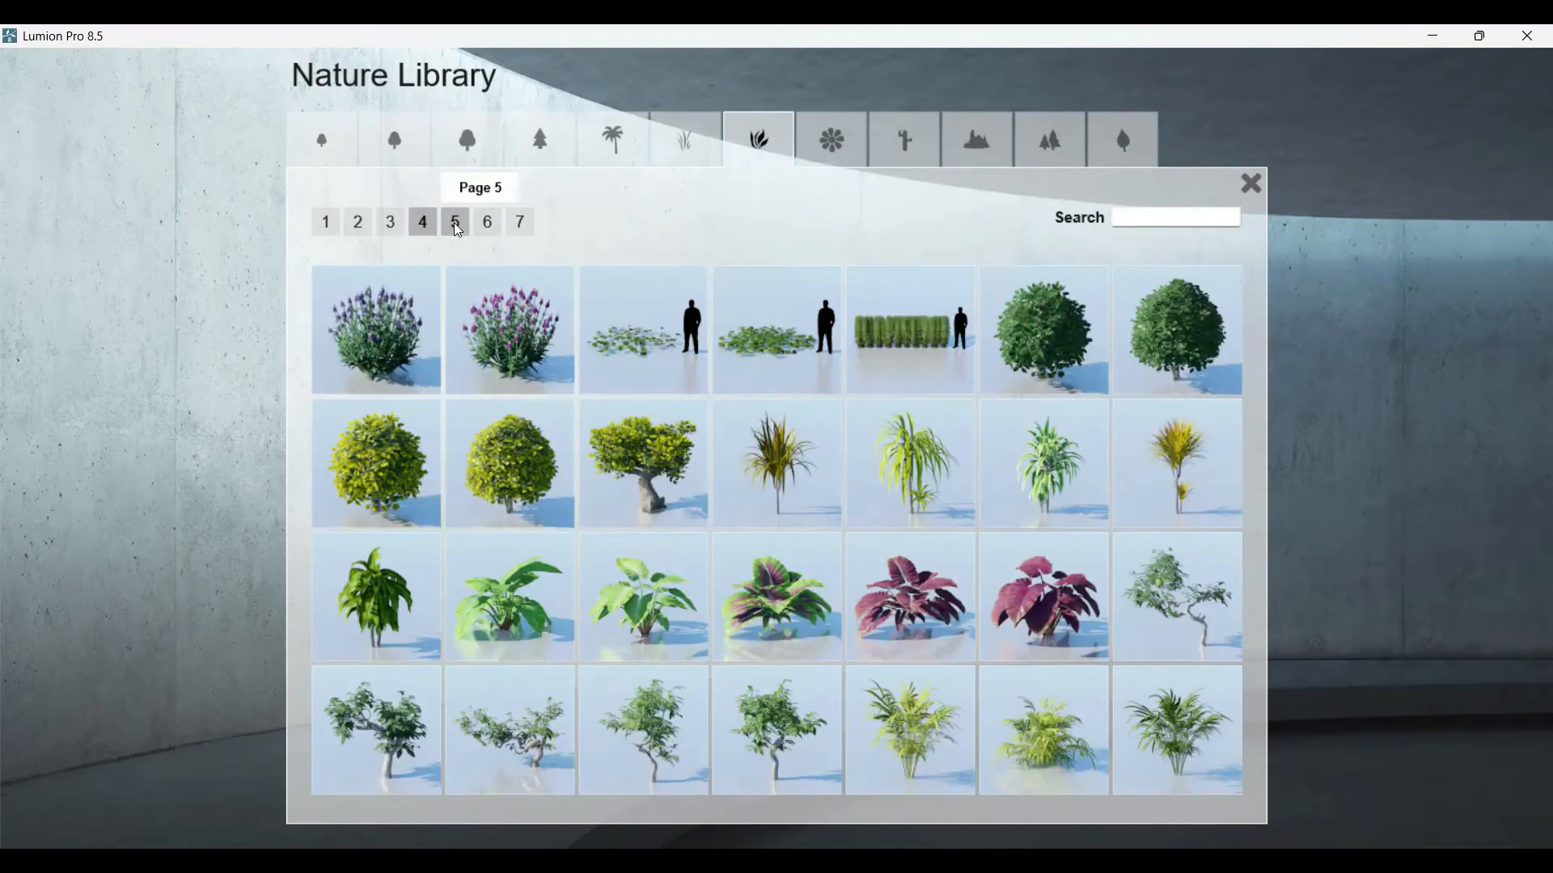
left_click(487, 226)
left_click(360, 227)
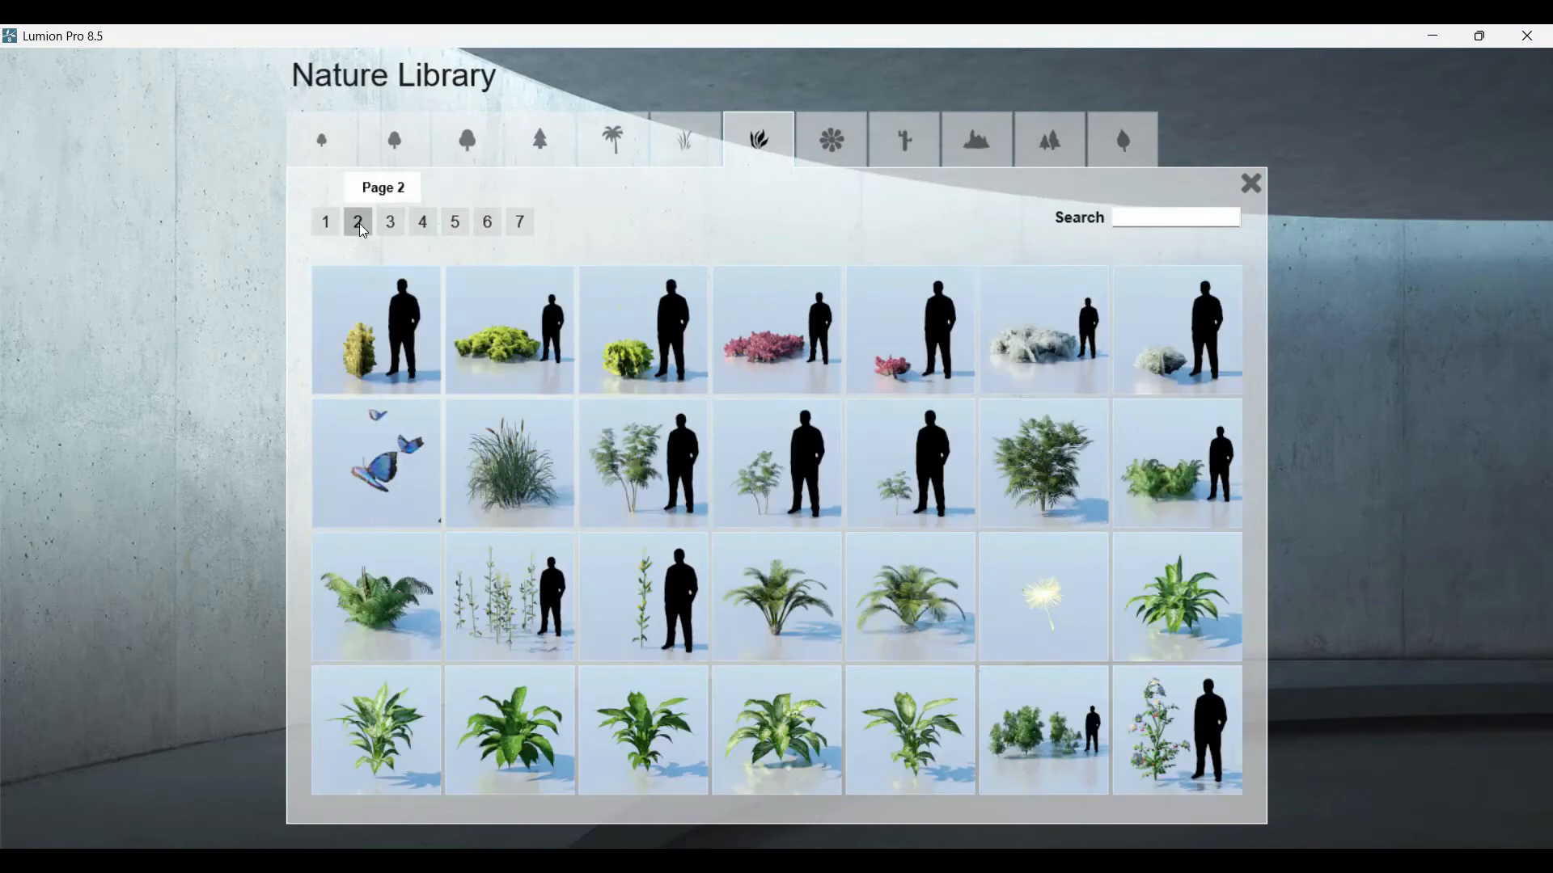
left_click(681, 158)
left_click(401, 229)
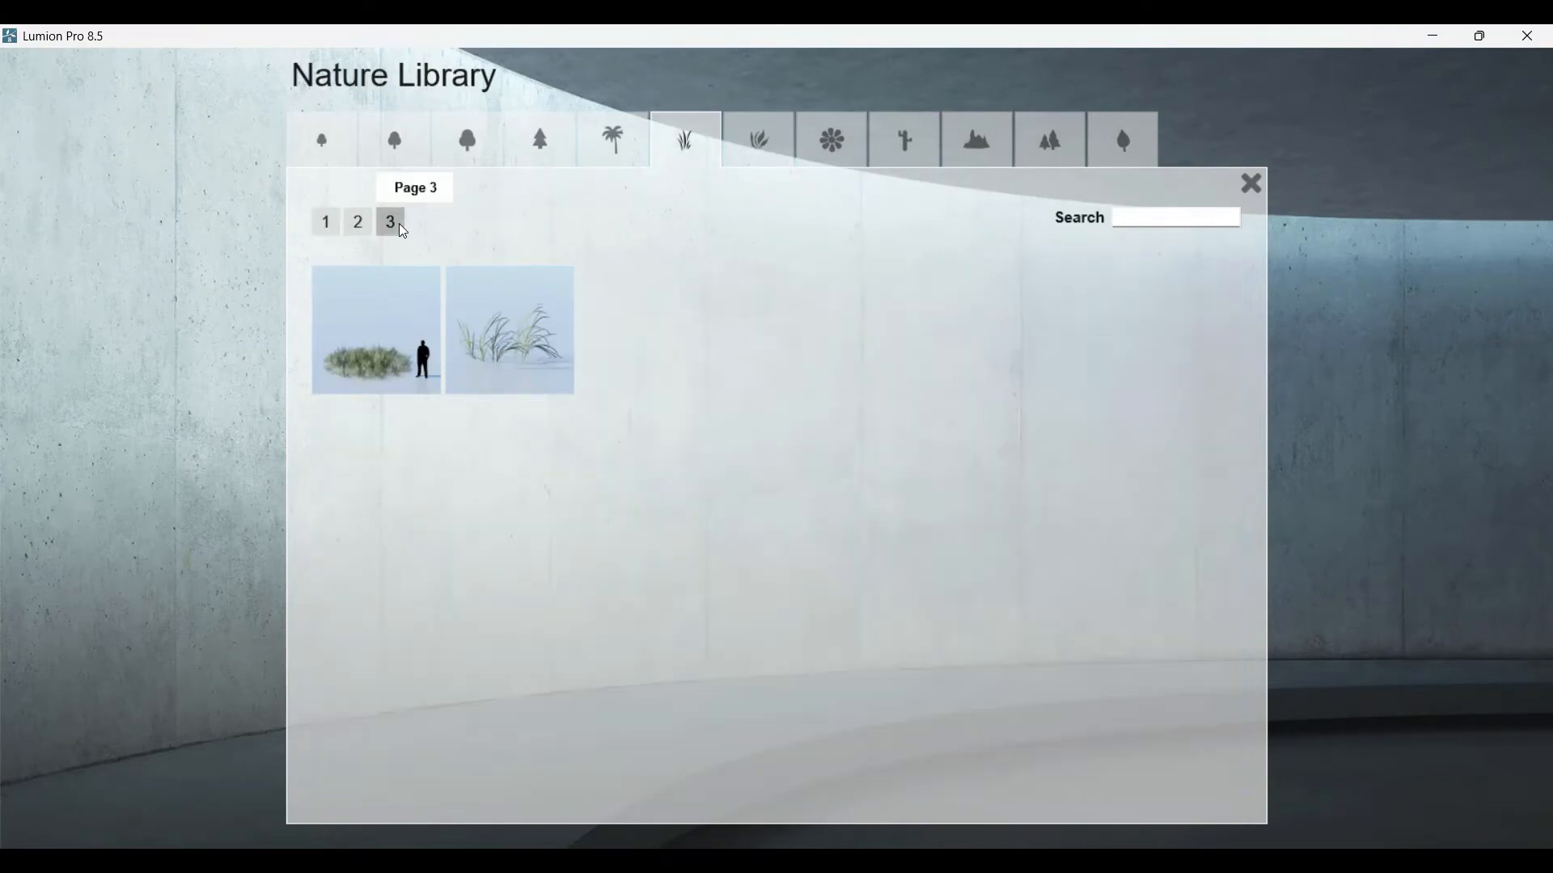
left_click(767, 160)
left_click(356, 228)
left_click(390, 227)
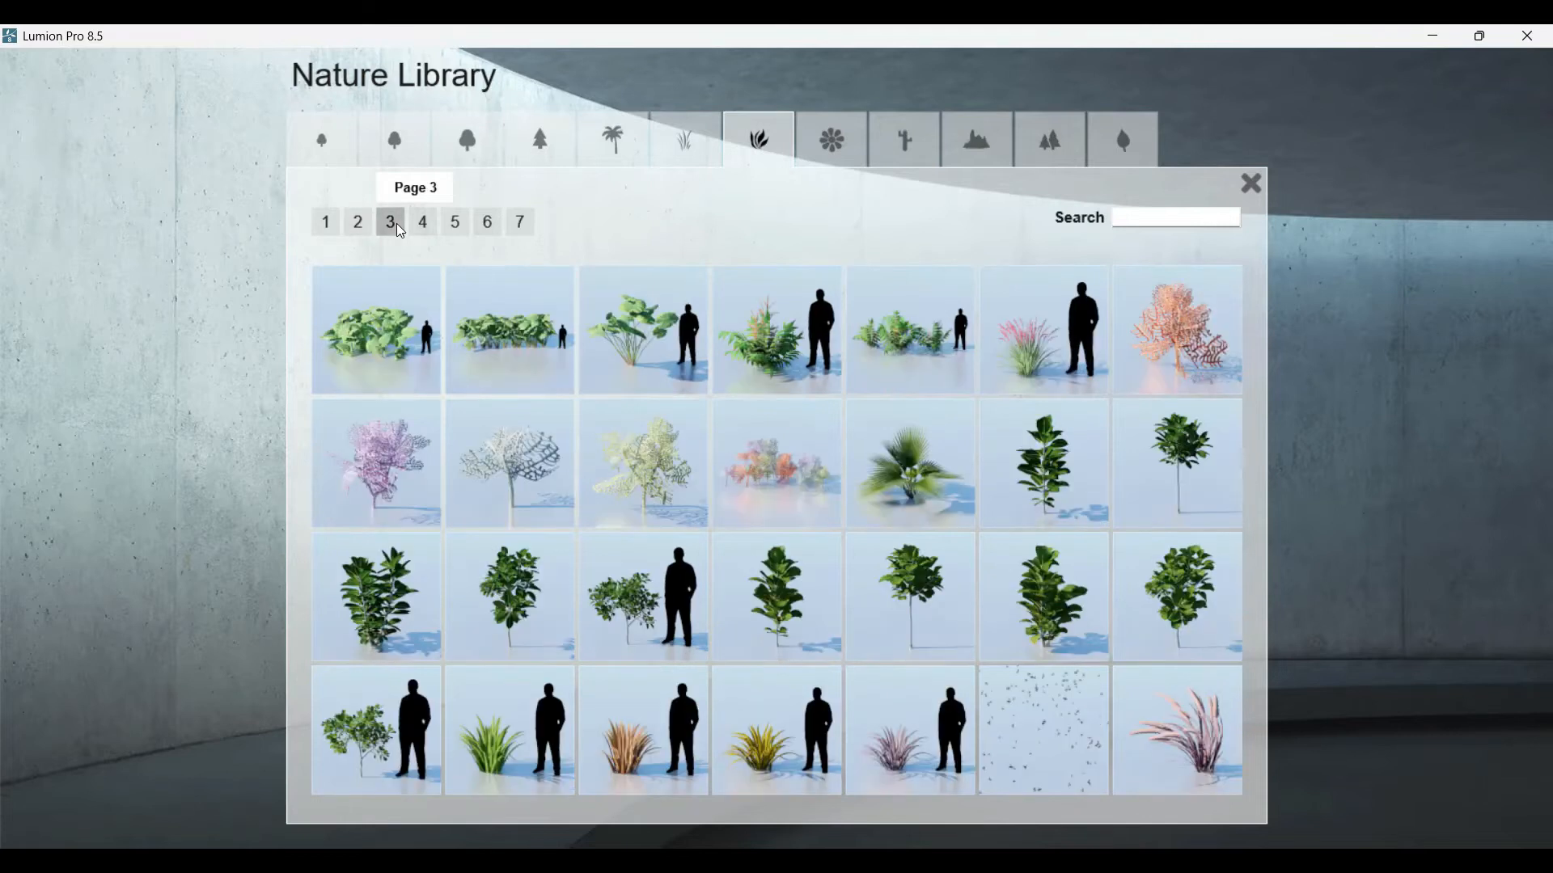
left_click(437, 231)
left_click(458, 229)
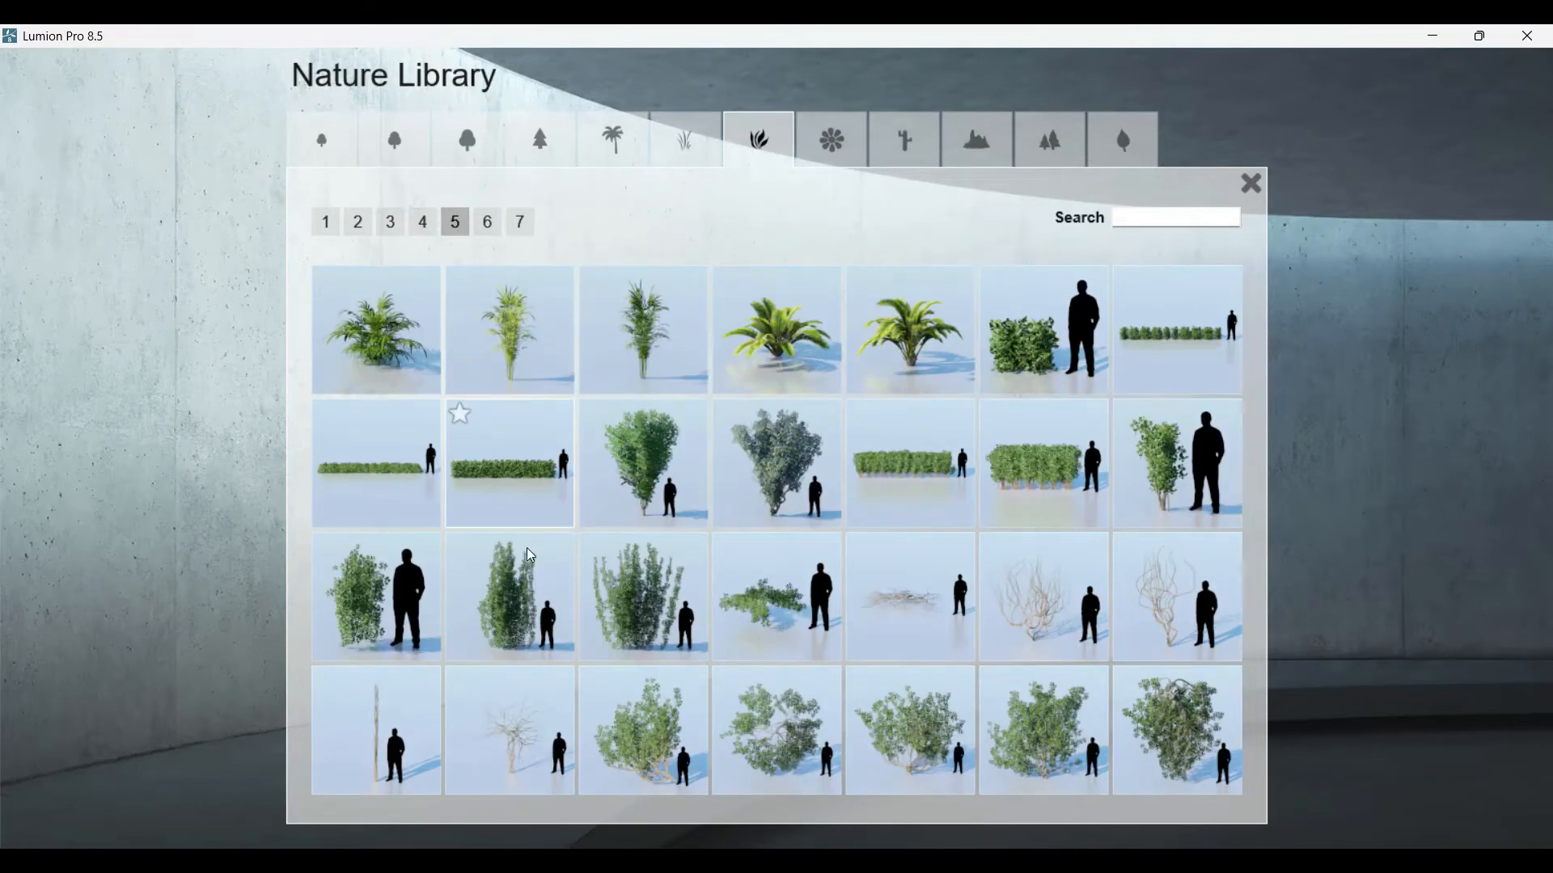
- Place an IvyHedge1_RT in front of the boundary wall's orange panel farthest from the gate, rotated and sized to run along the wall
left_click(521, 505)
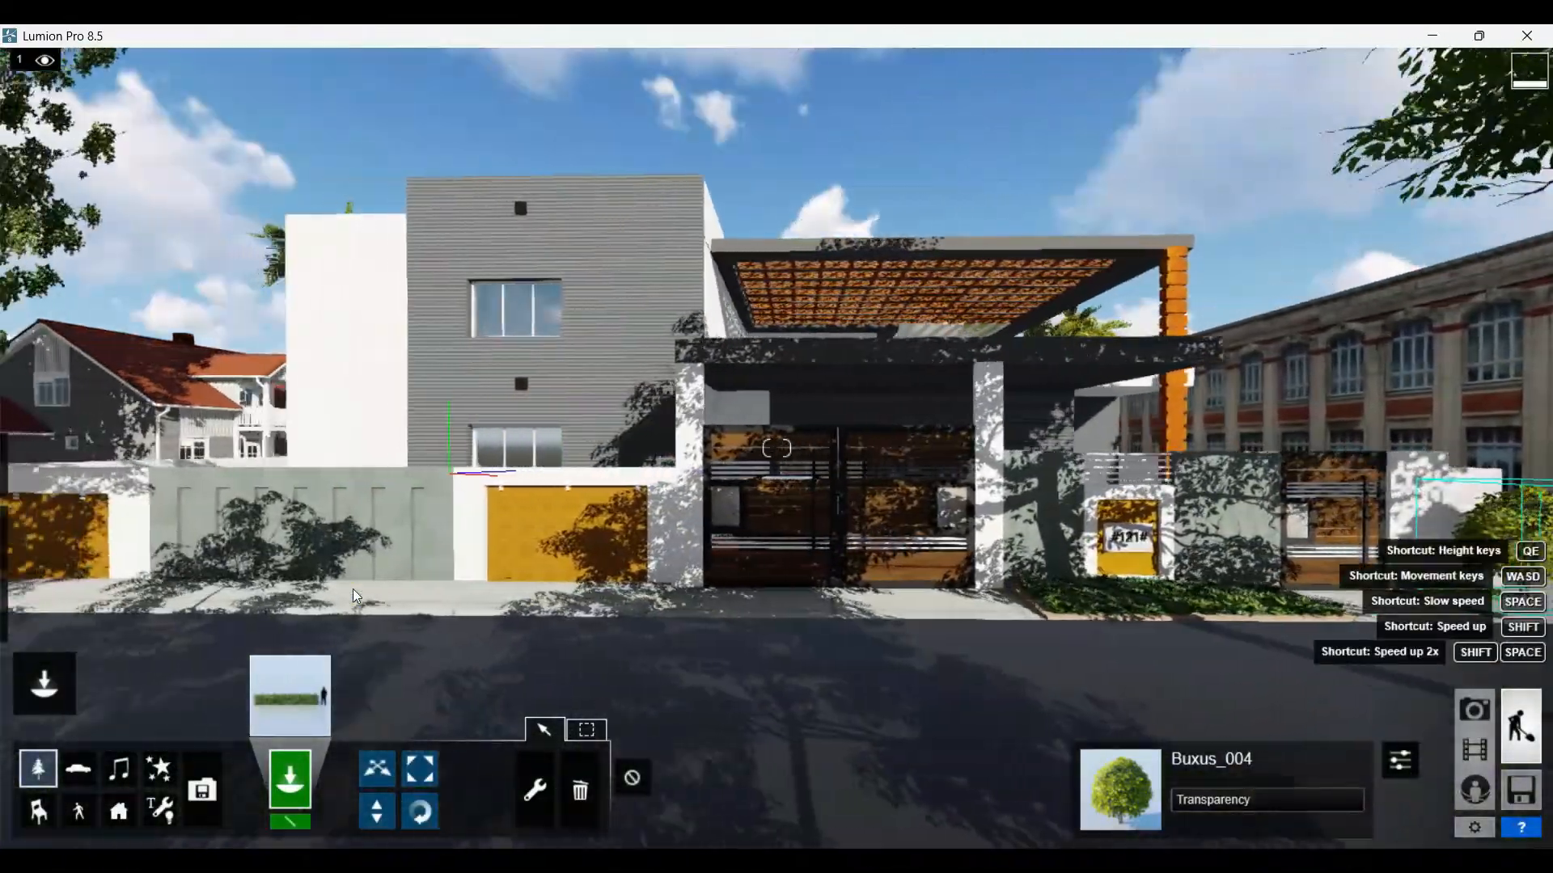
key("a")
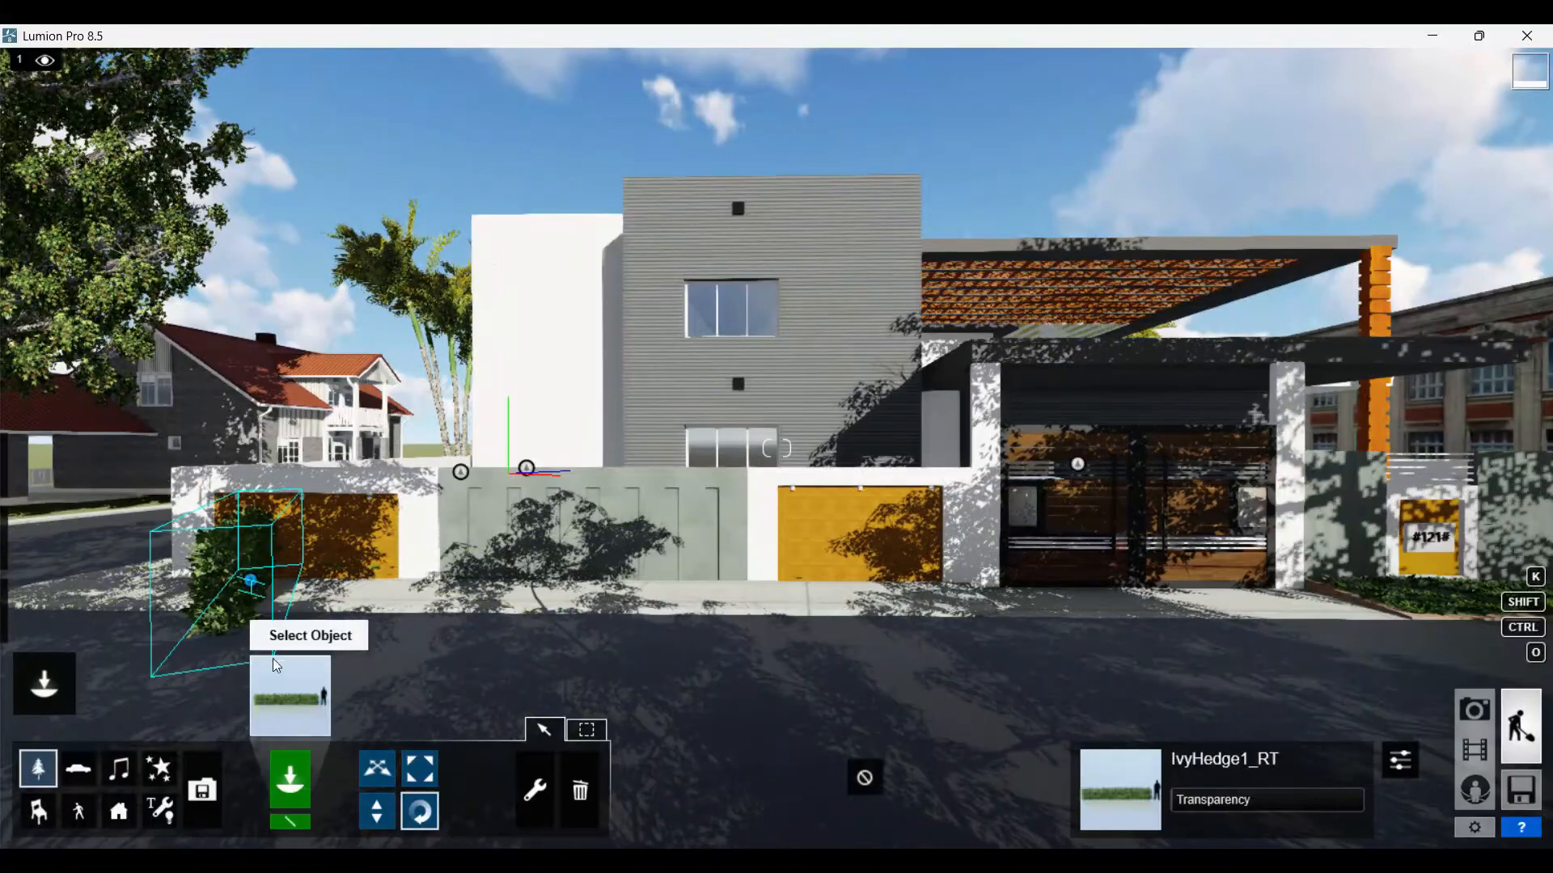
left_click_drag(250, 581, 300, 592)
left_click(377, 766)
left_click(421, 813)
left_click(420, 767)
- Copy the ivy hedge along the front wall up to the main gate and close the gap in the row
left_click(377, 768)
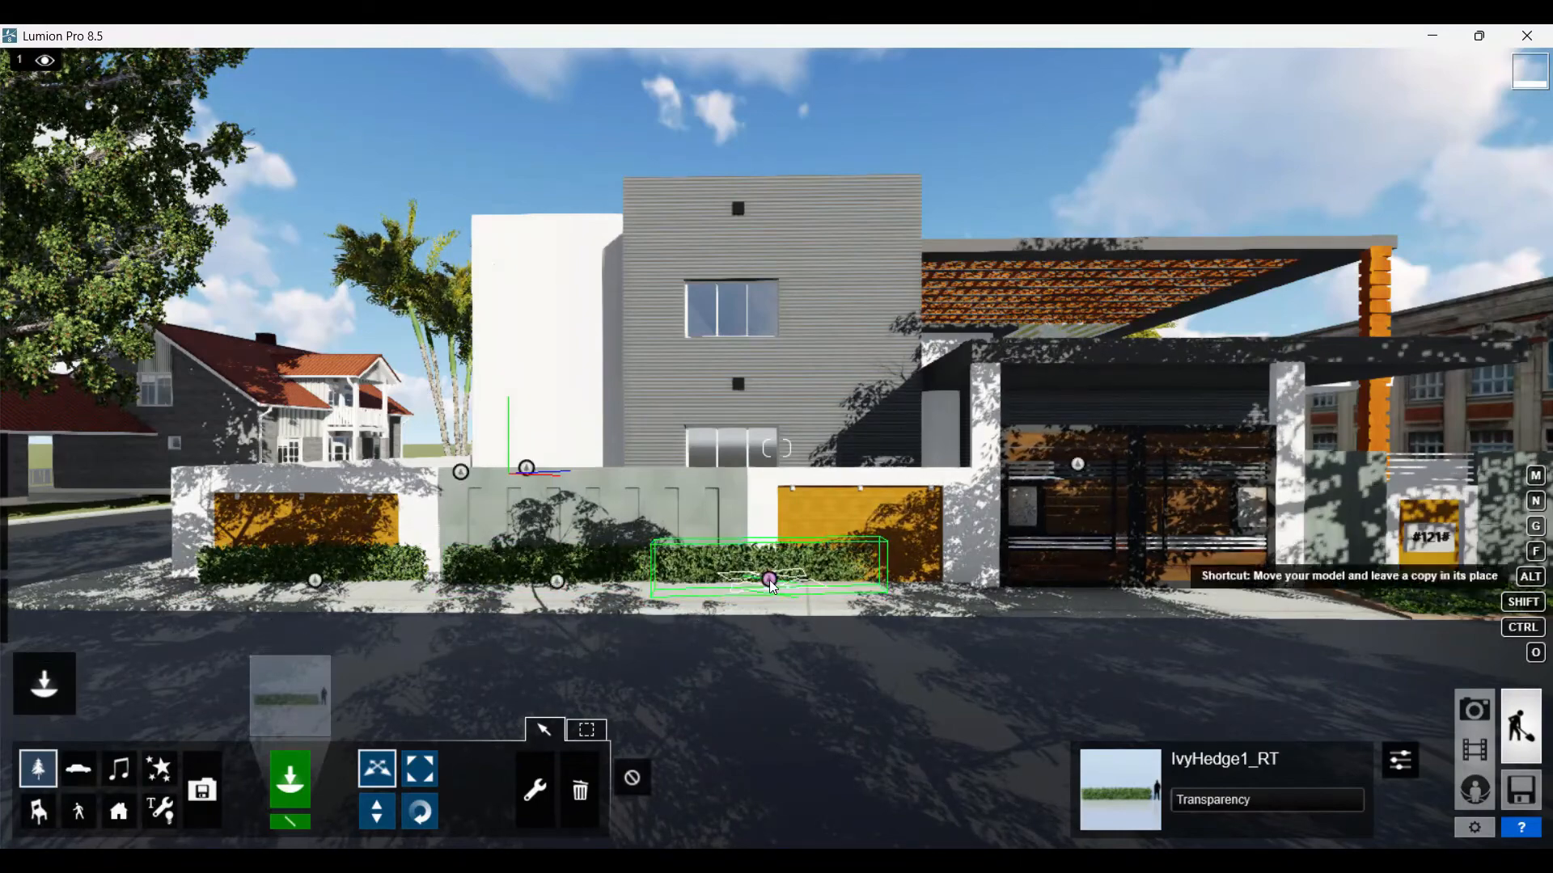
left_click_drag(771, 584, 941, 589)
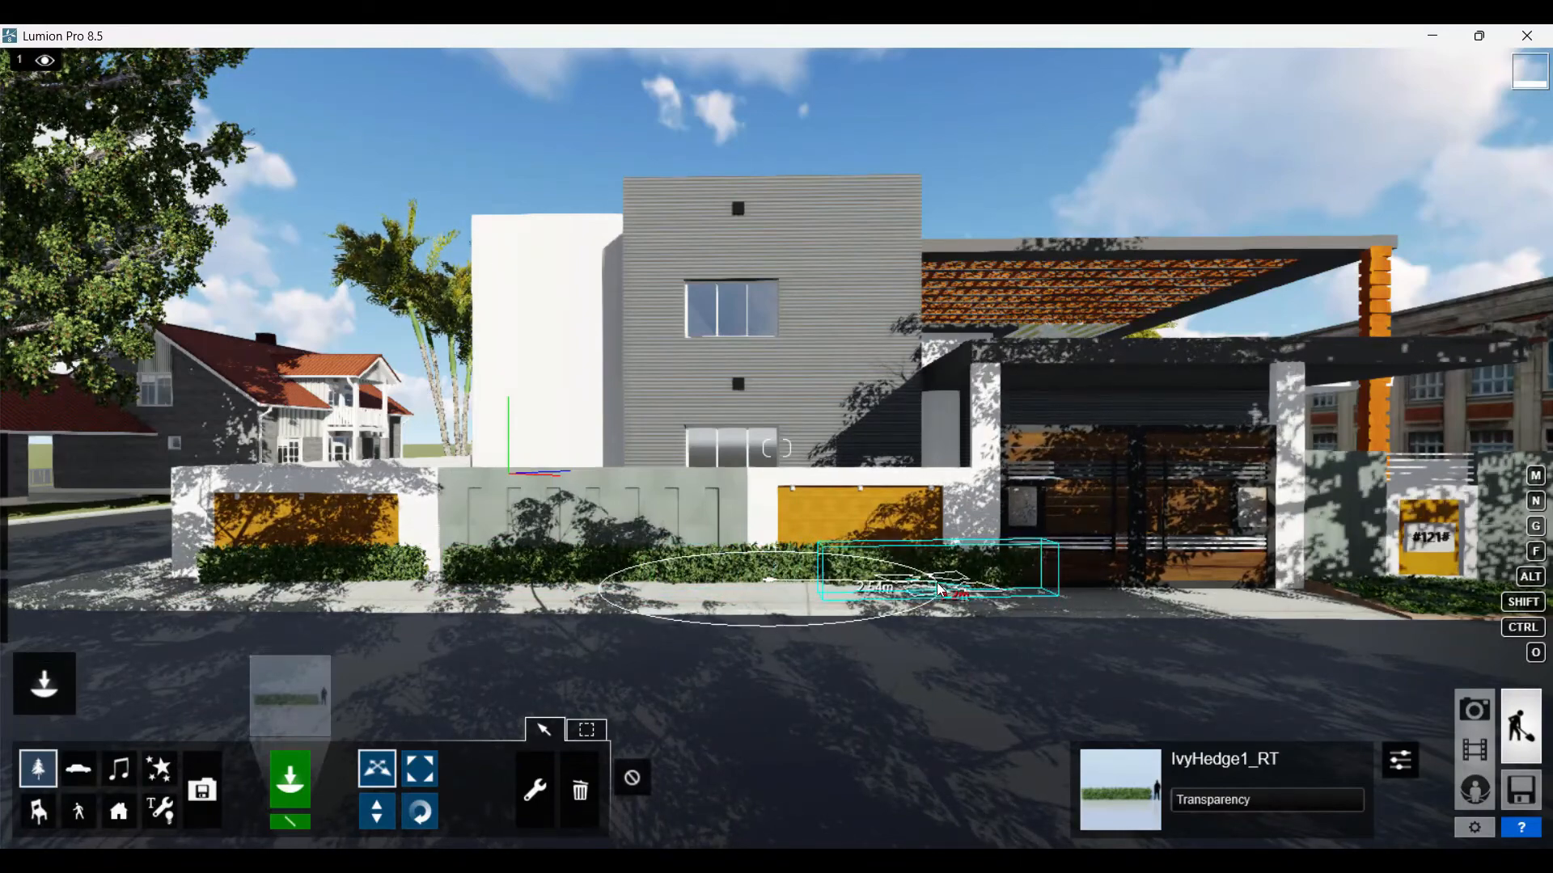
left_click(1474, 710)
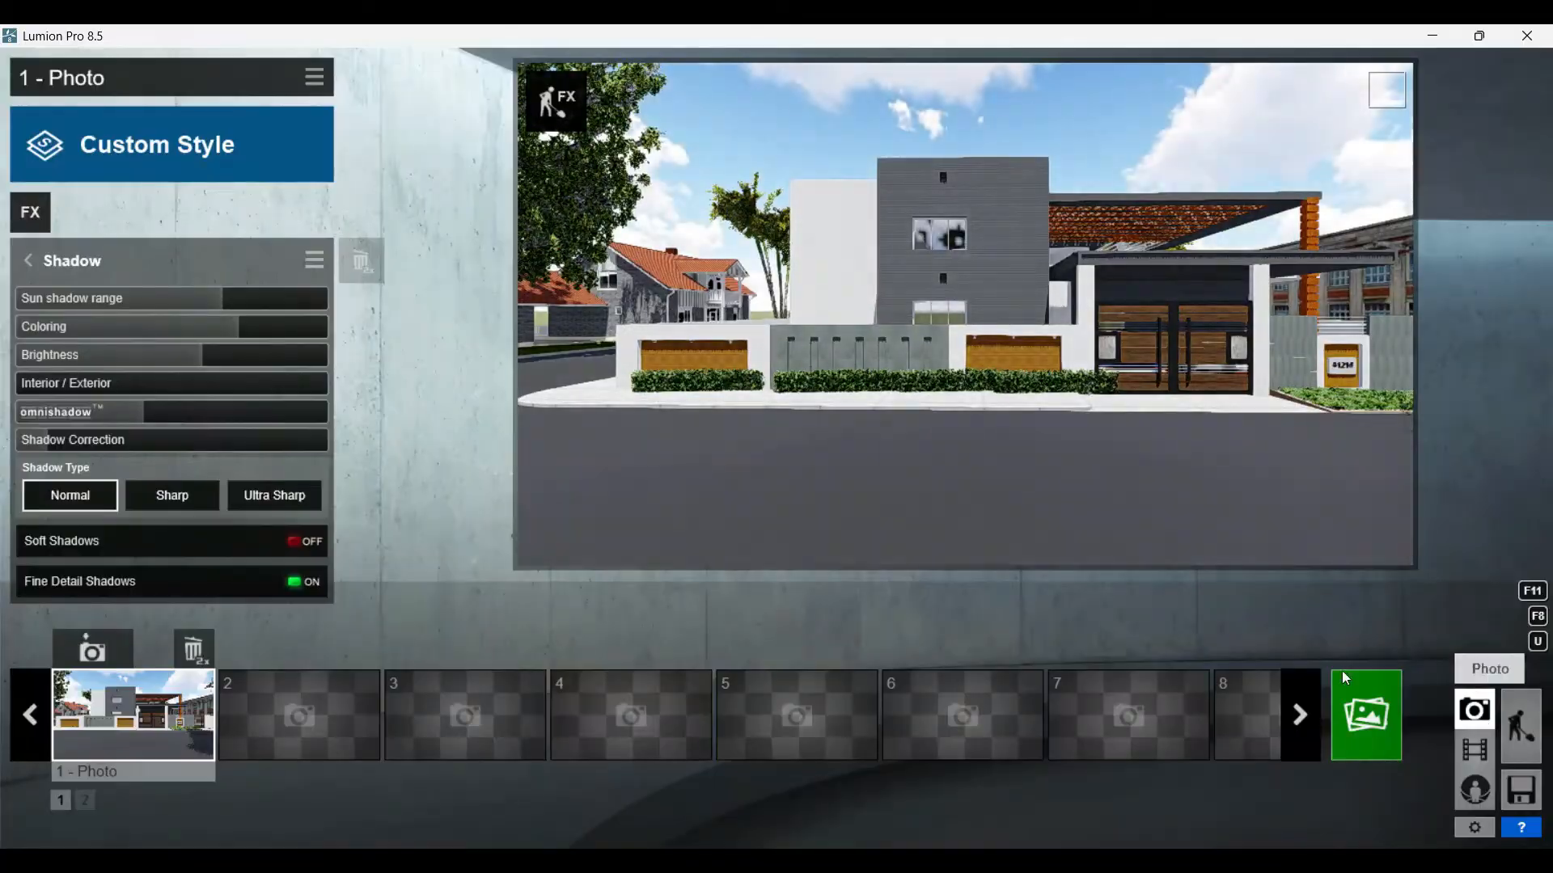
left_click(1521, 726)
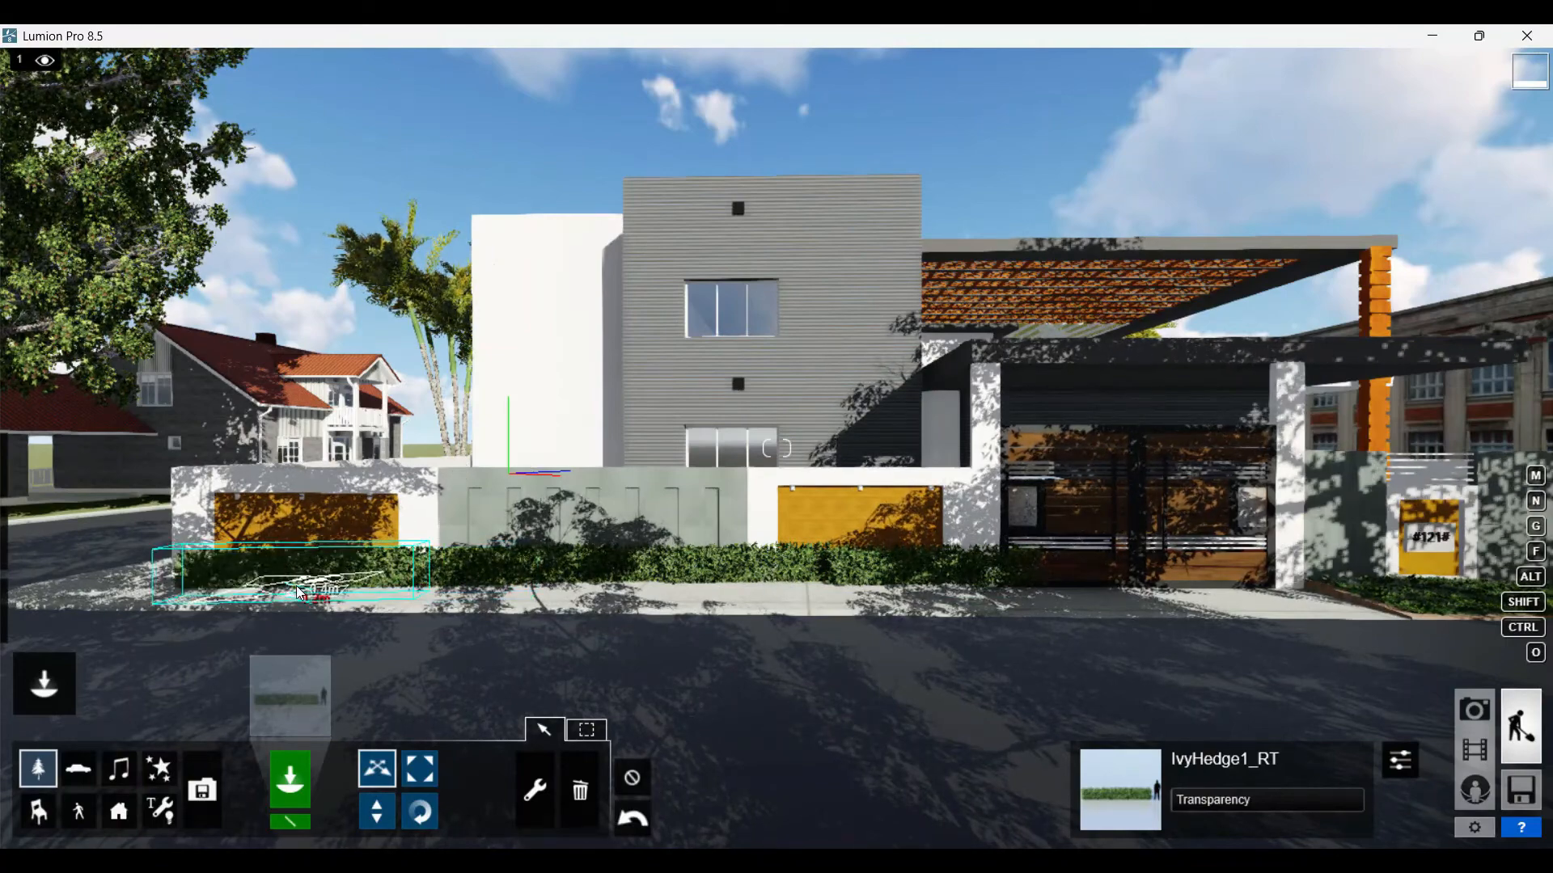
- Reframe the photo view with a shorter focal length so the house, the full hedge row and the corner shrub fit in
left_click(1485, 709)
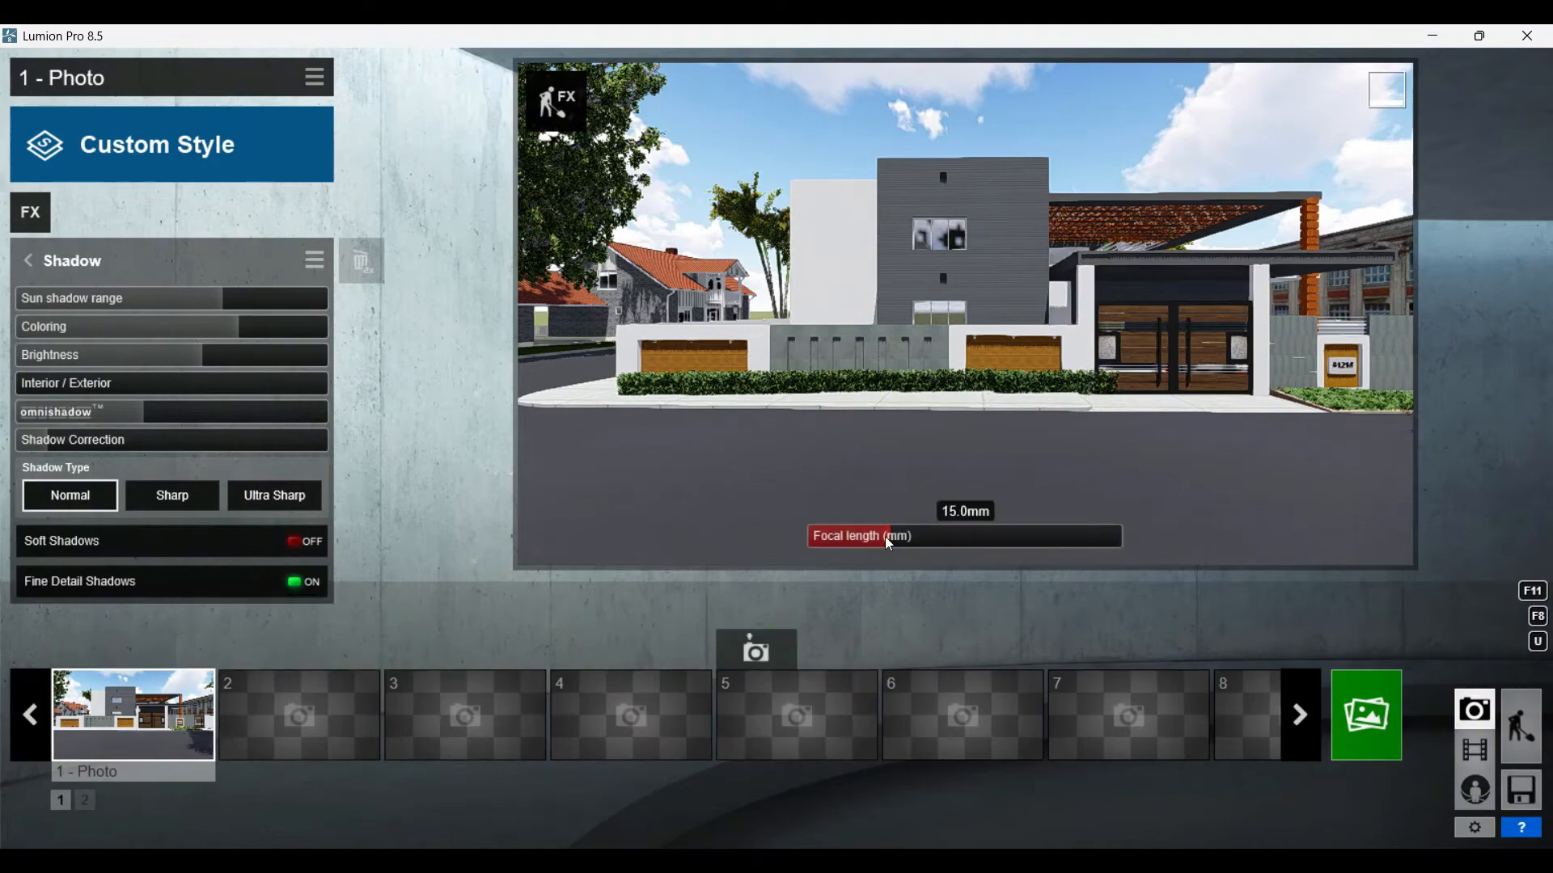
left_click_drag(885, 536, 898, 536)
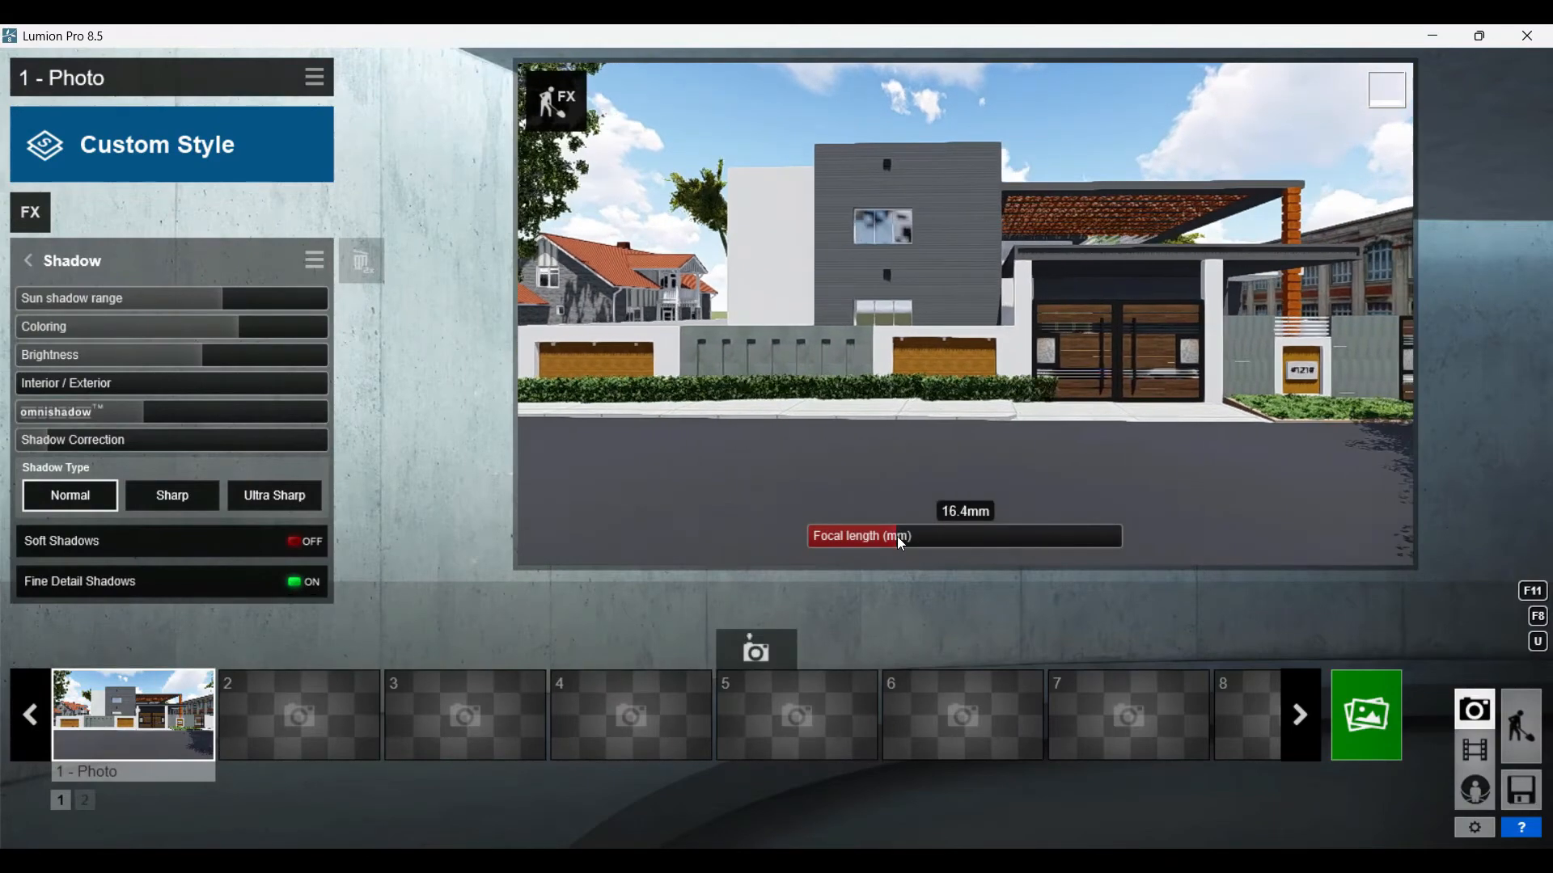
left_click_drag(913, 535, 890, 536)
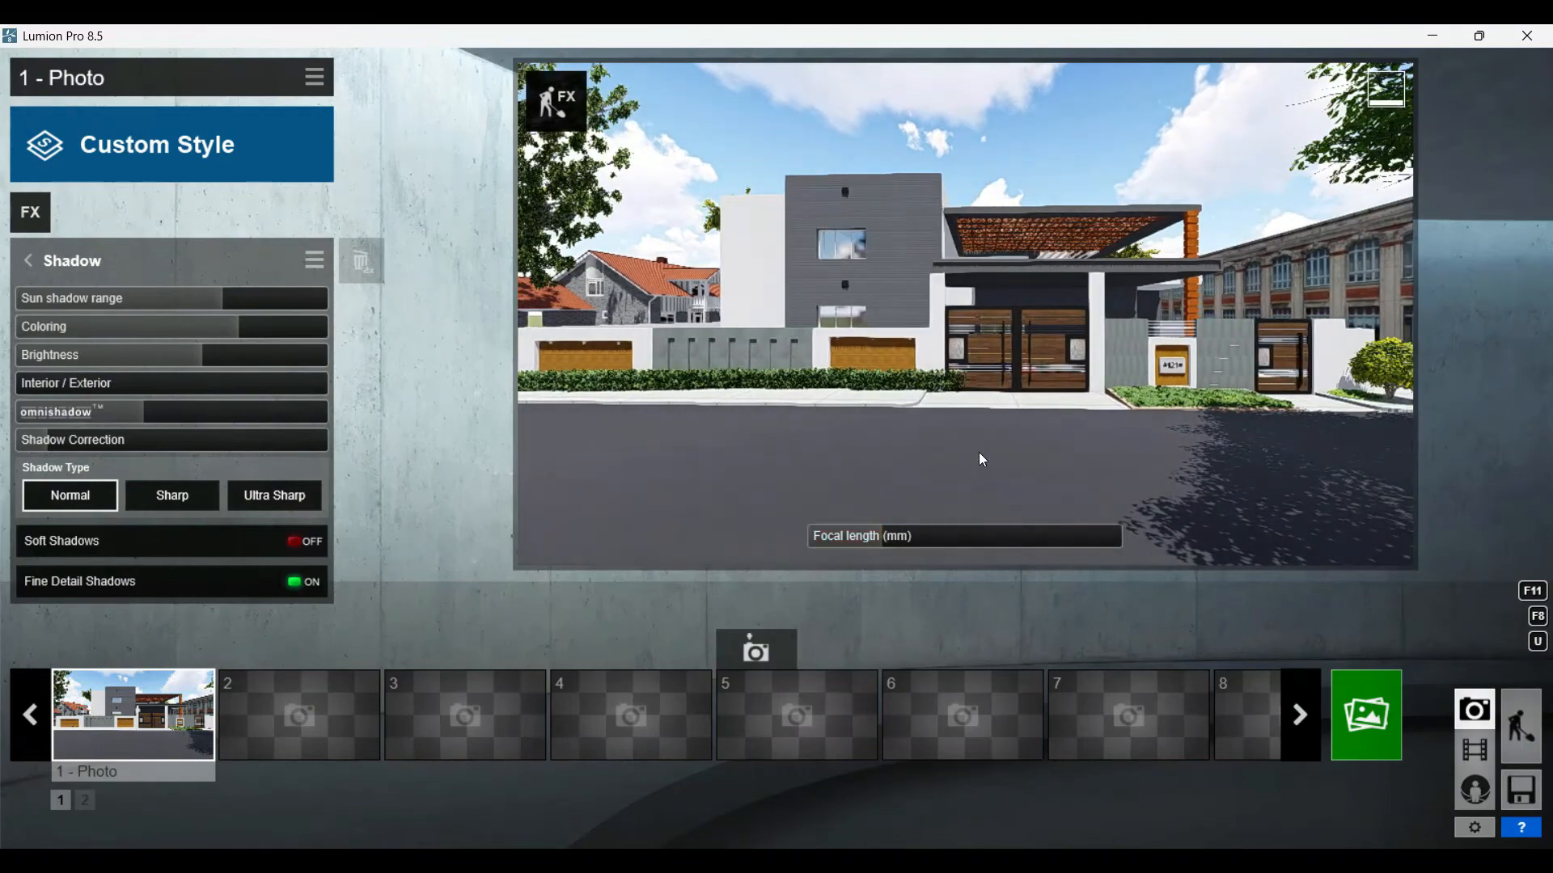
left_click_drag(891, 535, 879, 535)
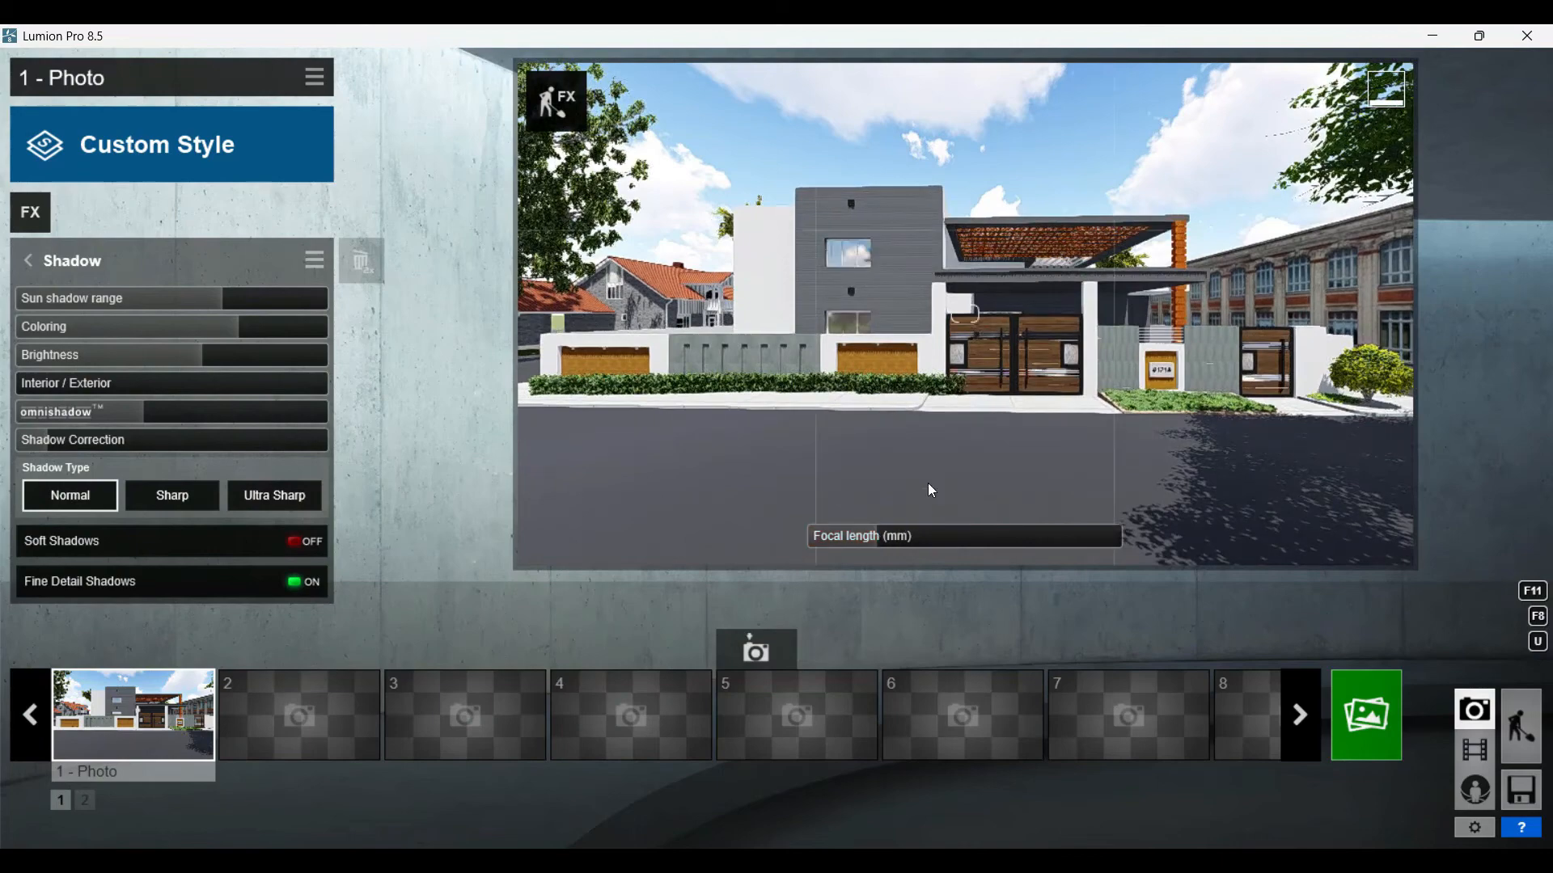
- Turn on the 2-Point Perspective effect for photo 1 and store the wider front view as photo 2
left_click(30, 214)
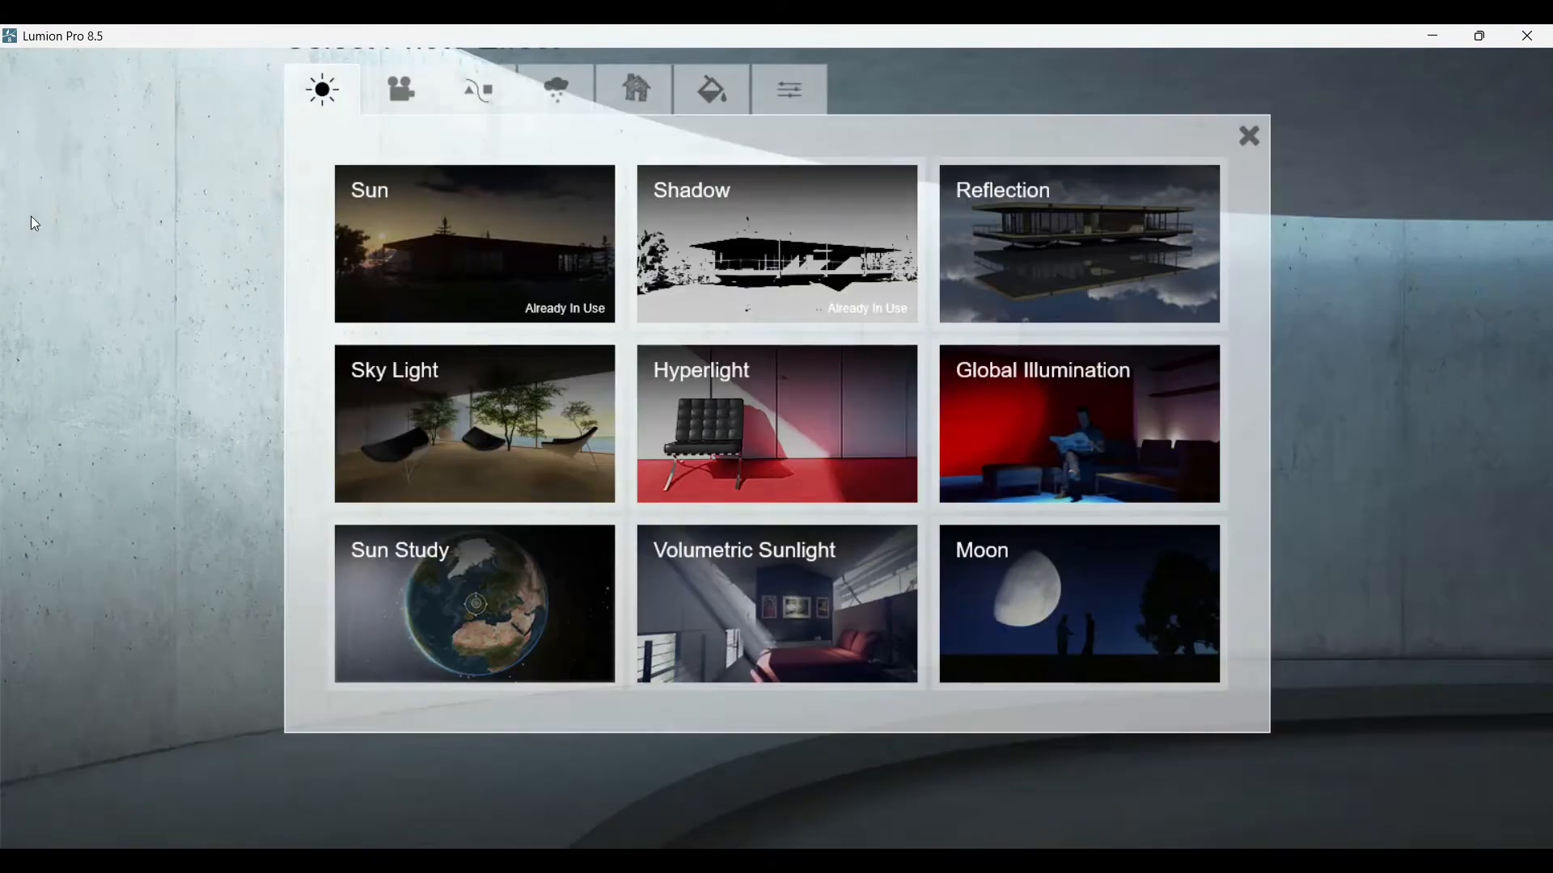
left_click(401, 89)
left_click(1079, 256)
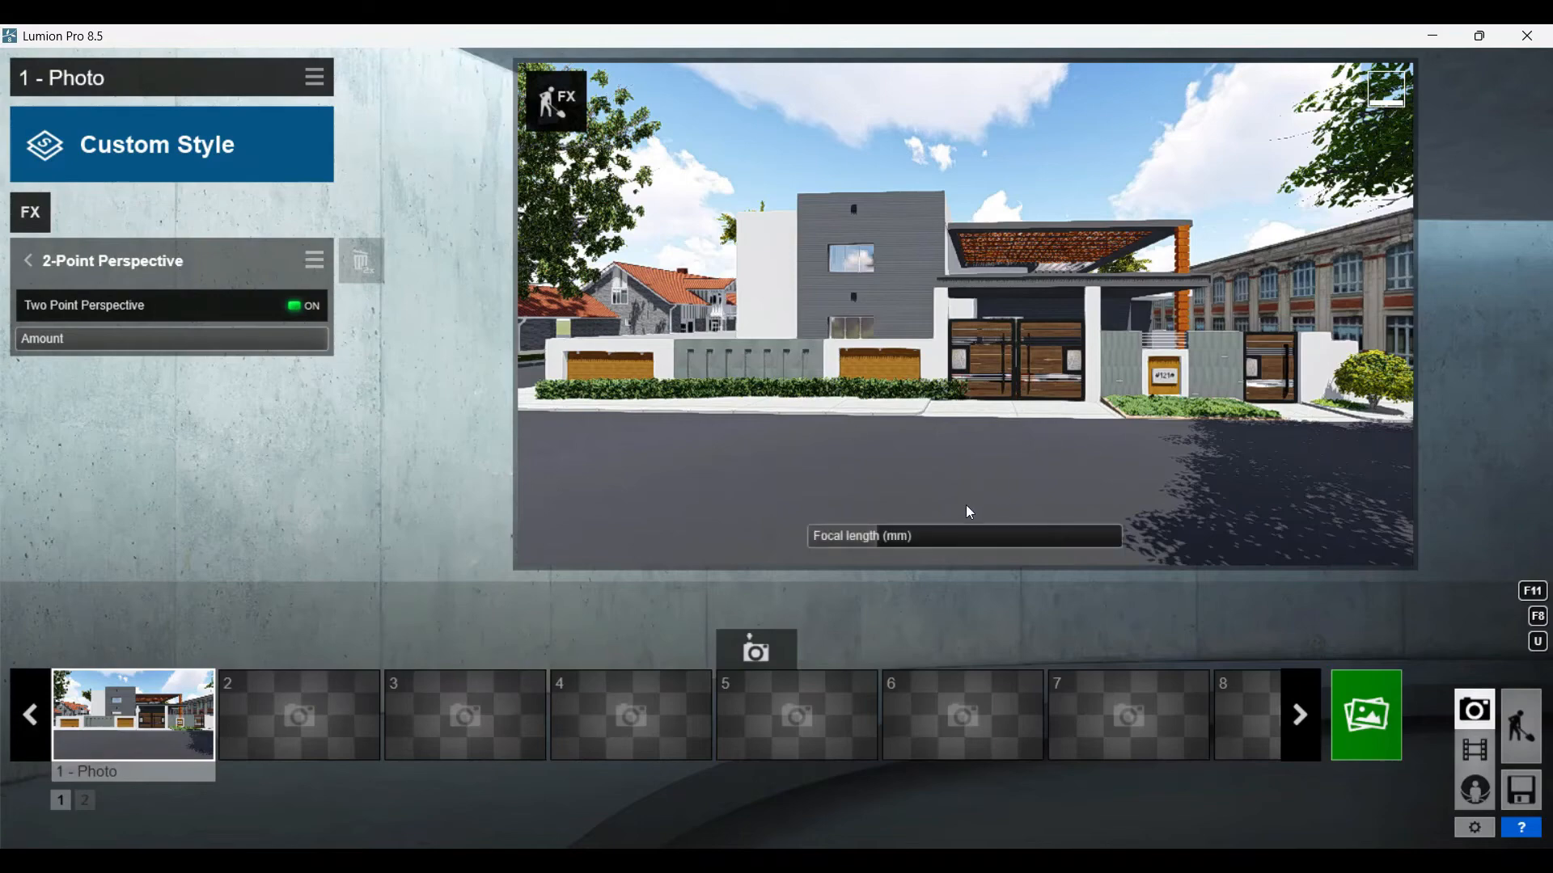
mouse_move(876, 545)
left_click(275, 651)
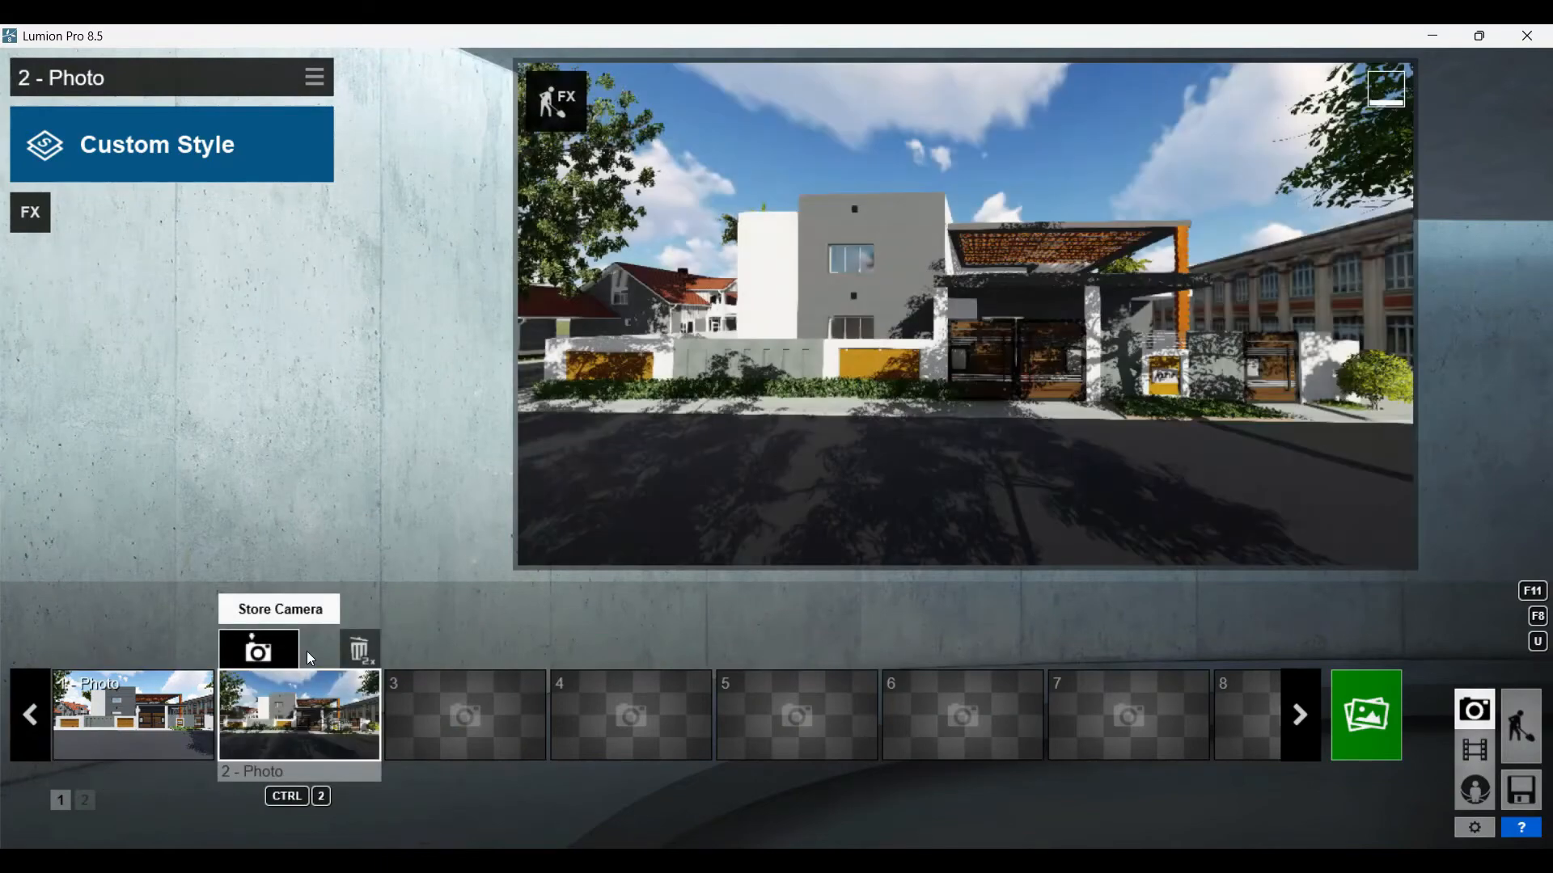
- Set photo 1's focal length to 14.1 mm, reframe the front view, store its camera and return to Build mode
left_click(135, 720)
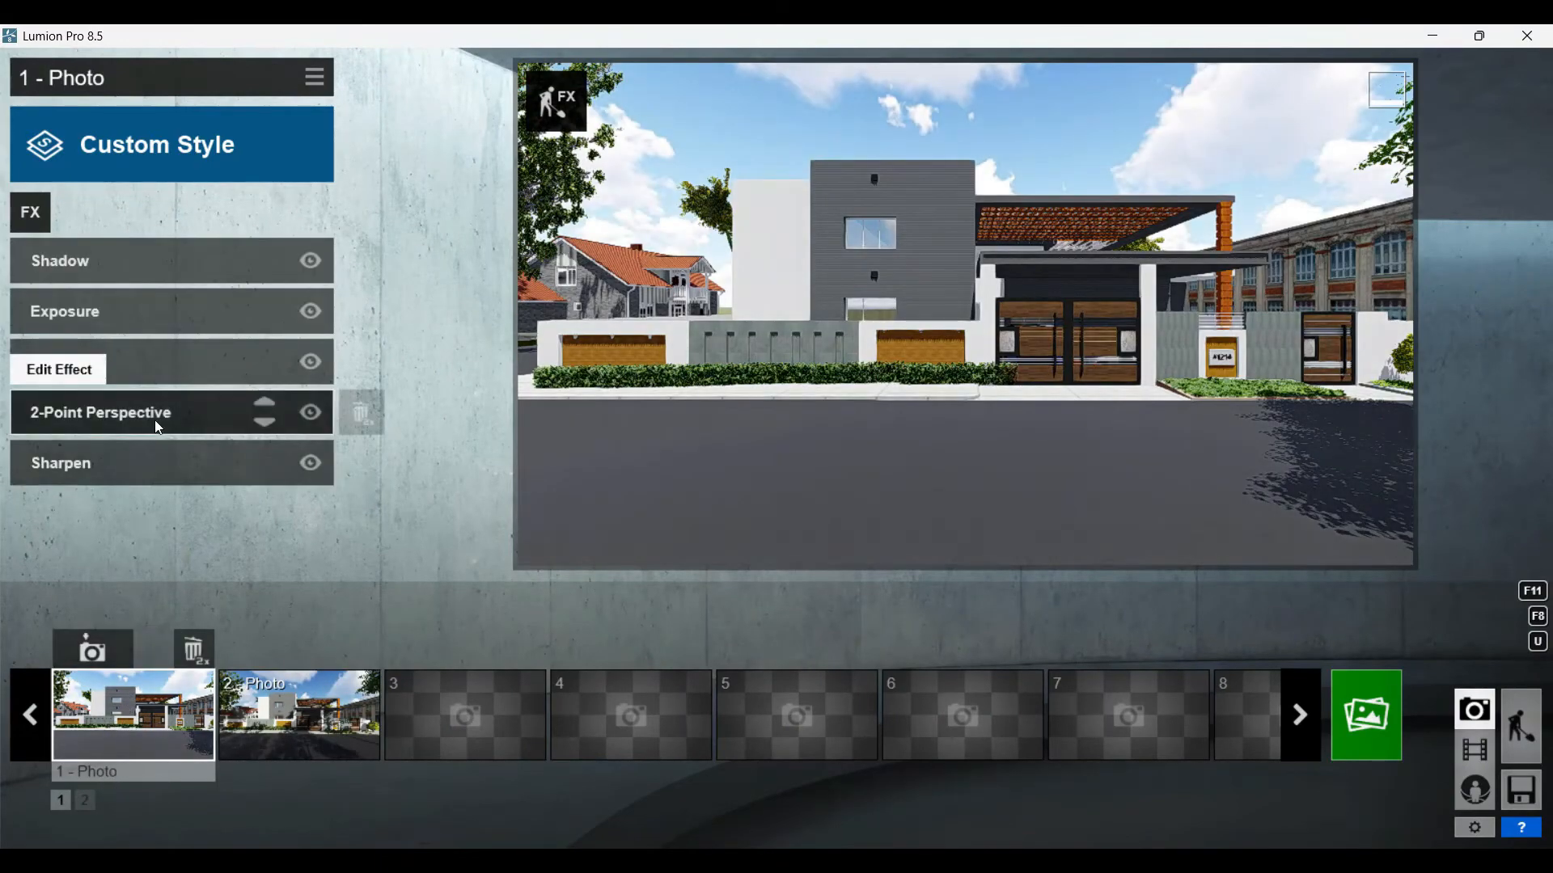
left_click_drag(890, 536, 887, 539)
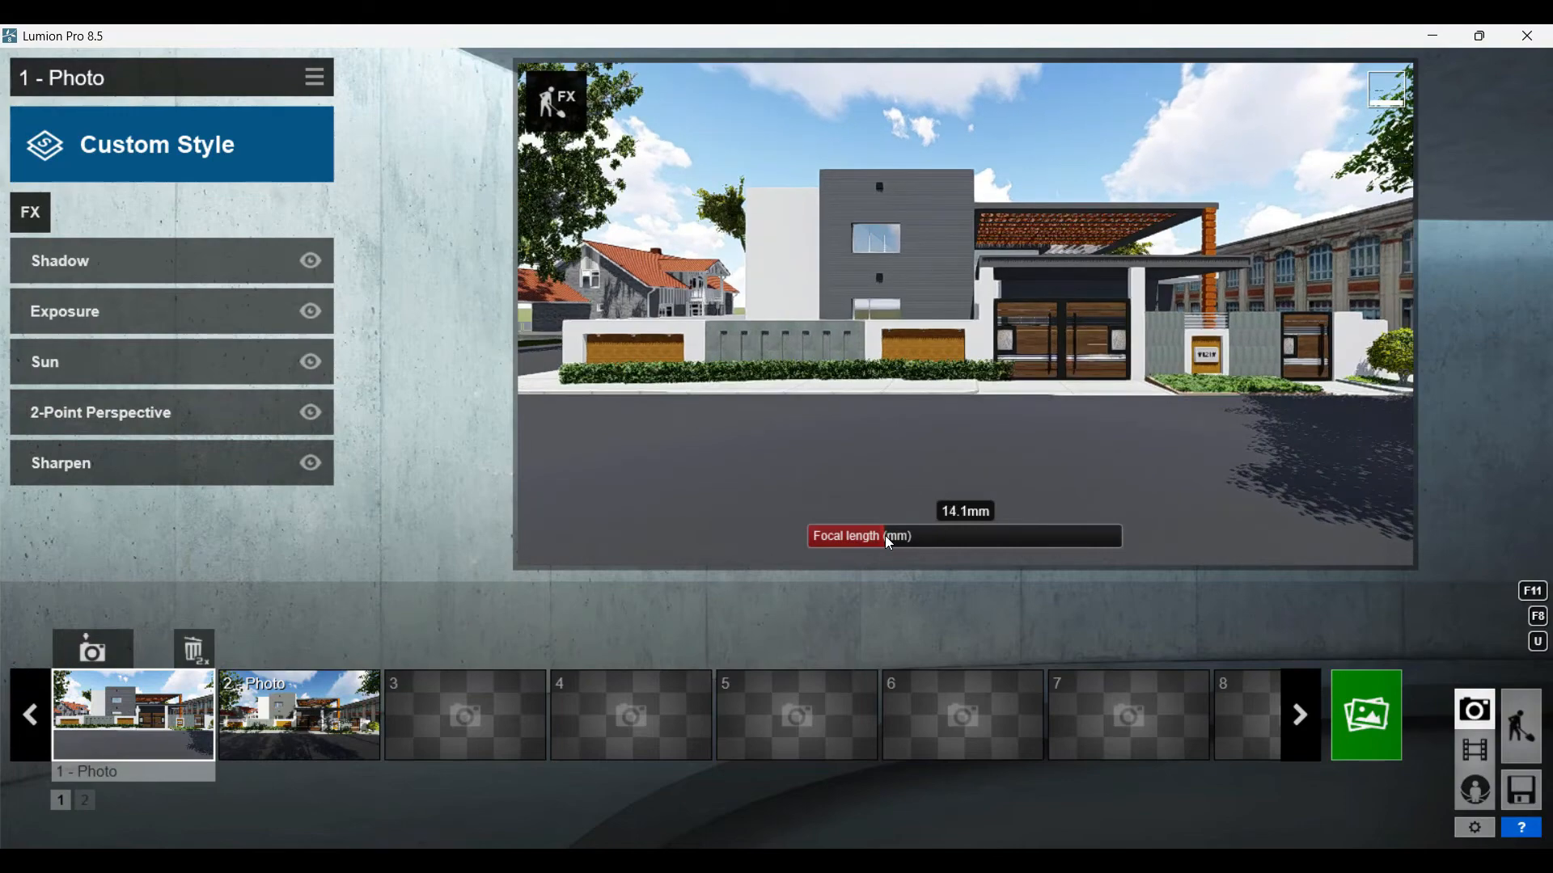
left_click(93, 648)
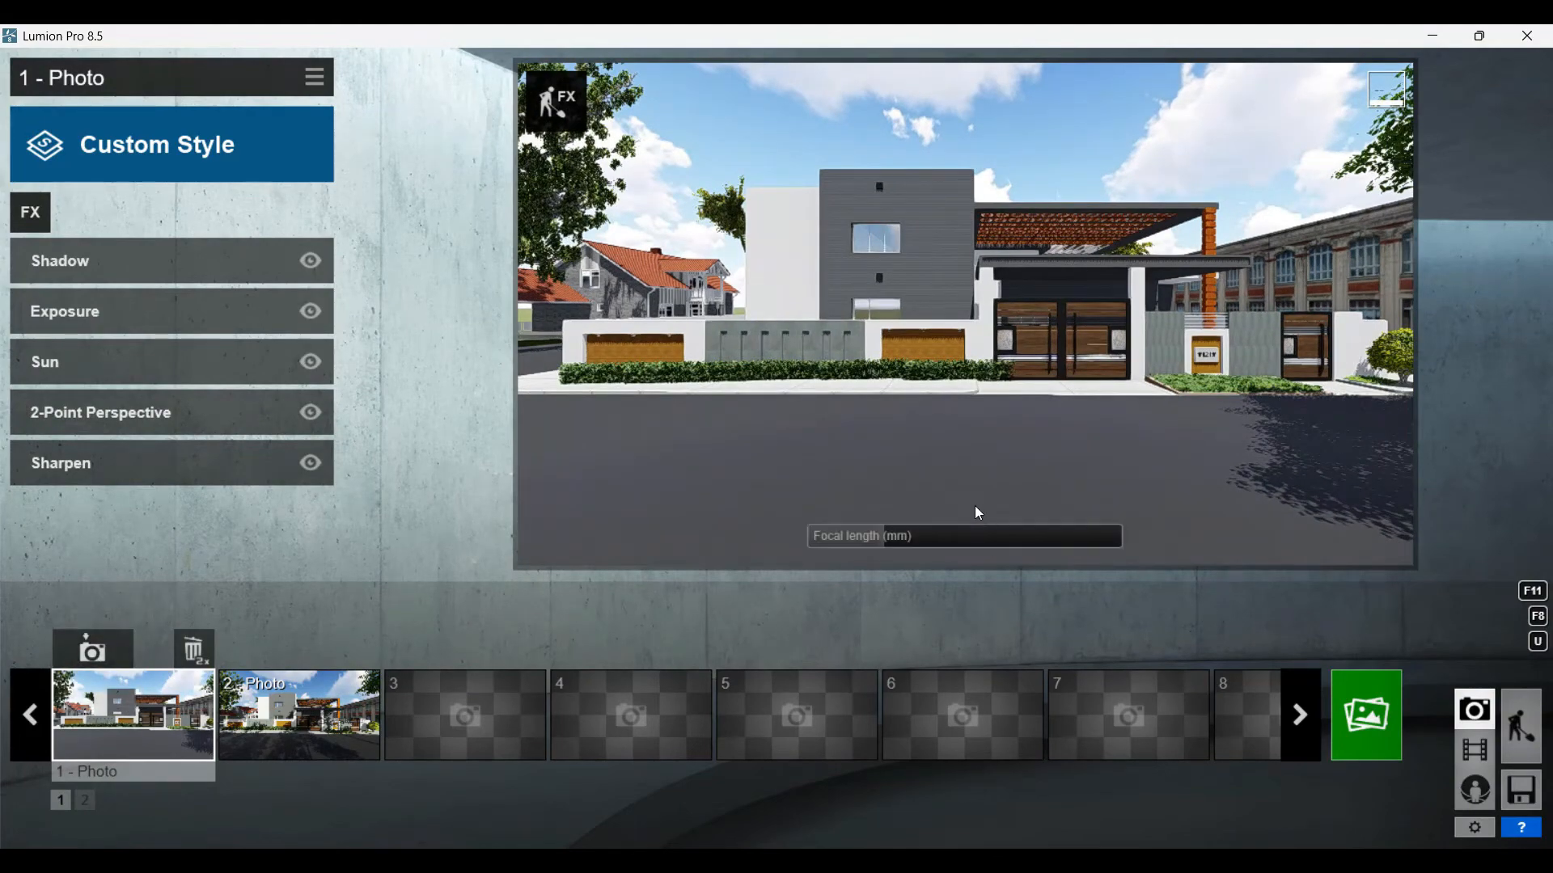
key("w")
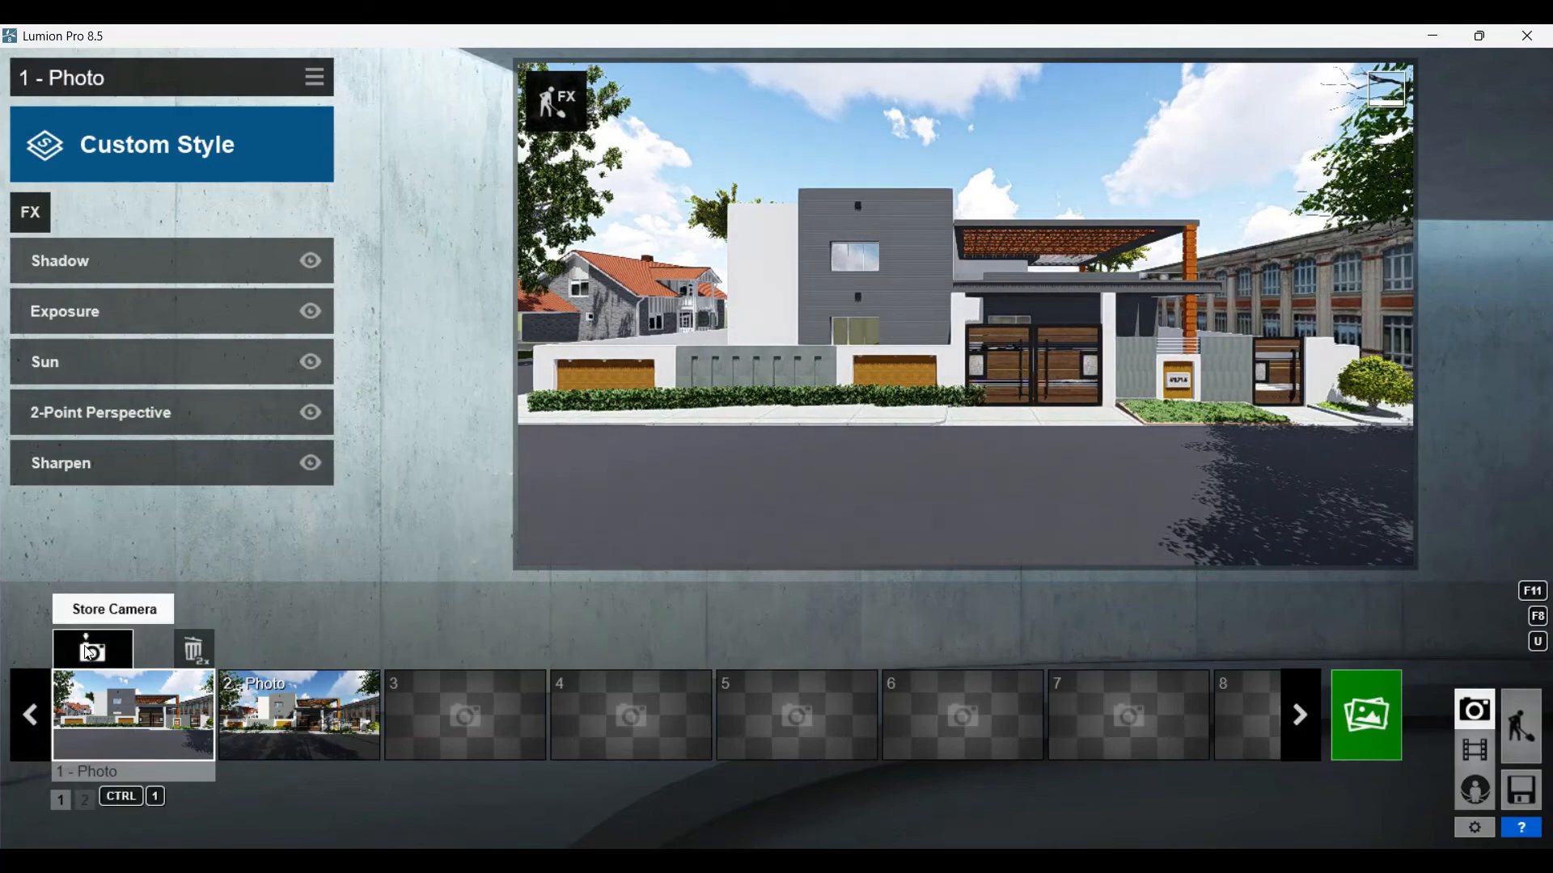
left_click(90, 652)
left_click(1543, 725)
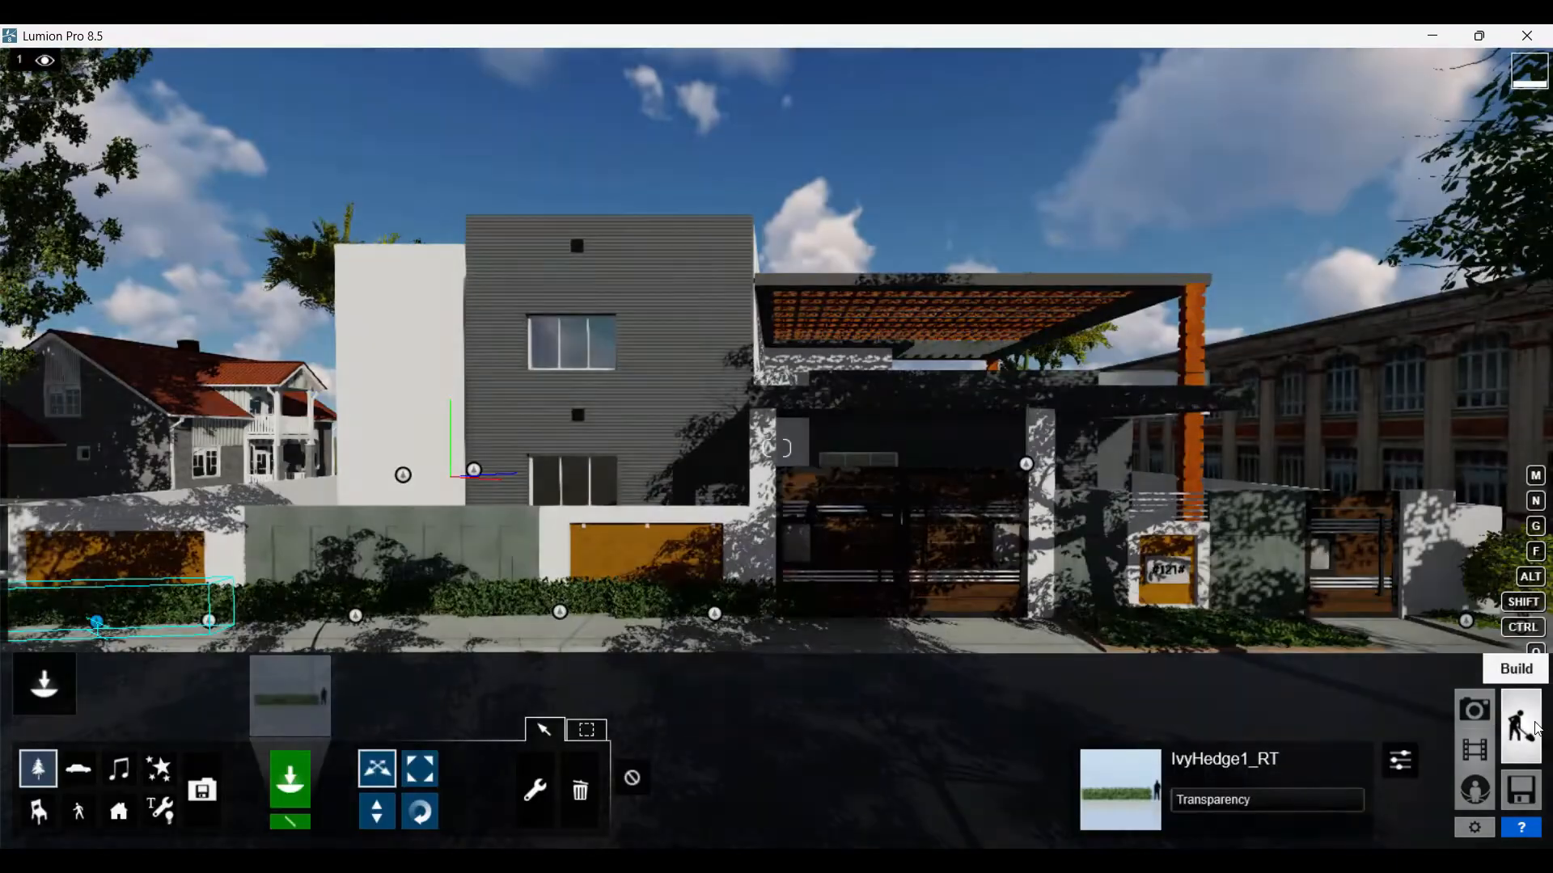
- Add the Reflection effect to photo 1 from the photo effect library
key("w")
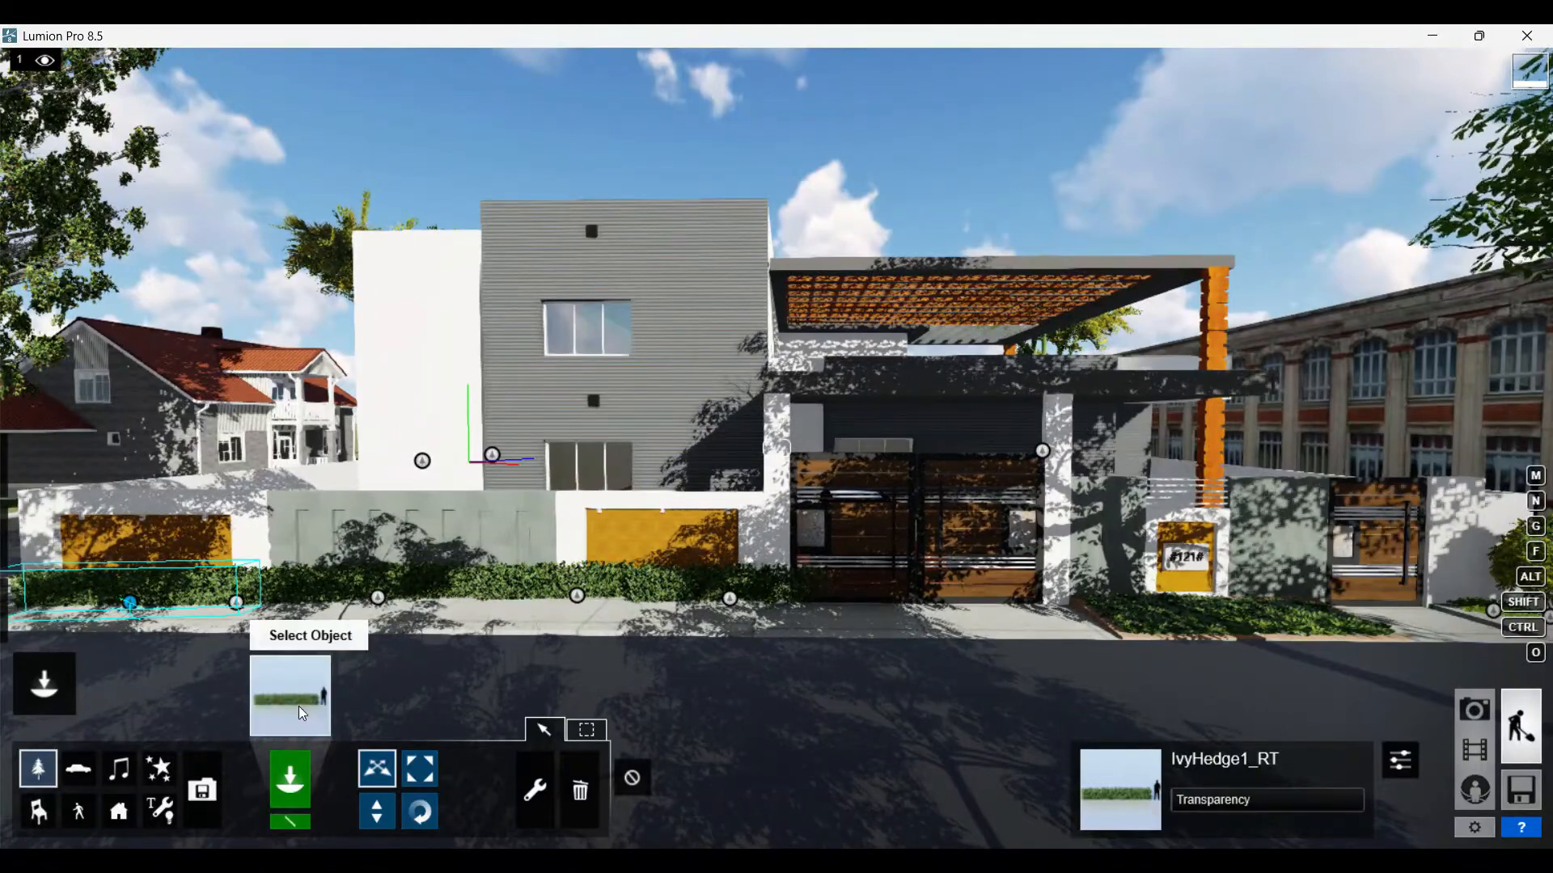
left_click(1474, 709)
left_click(36, 212)
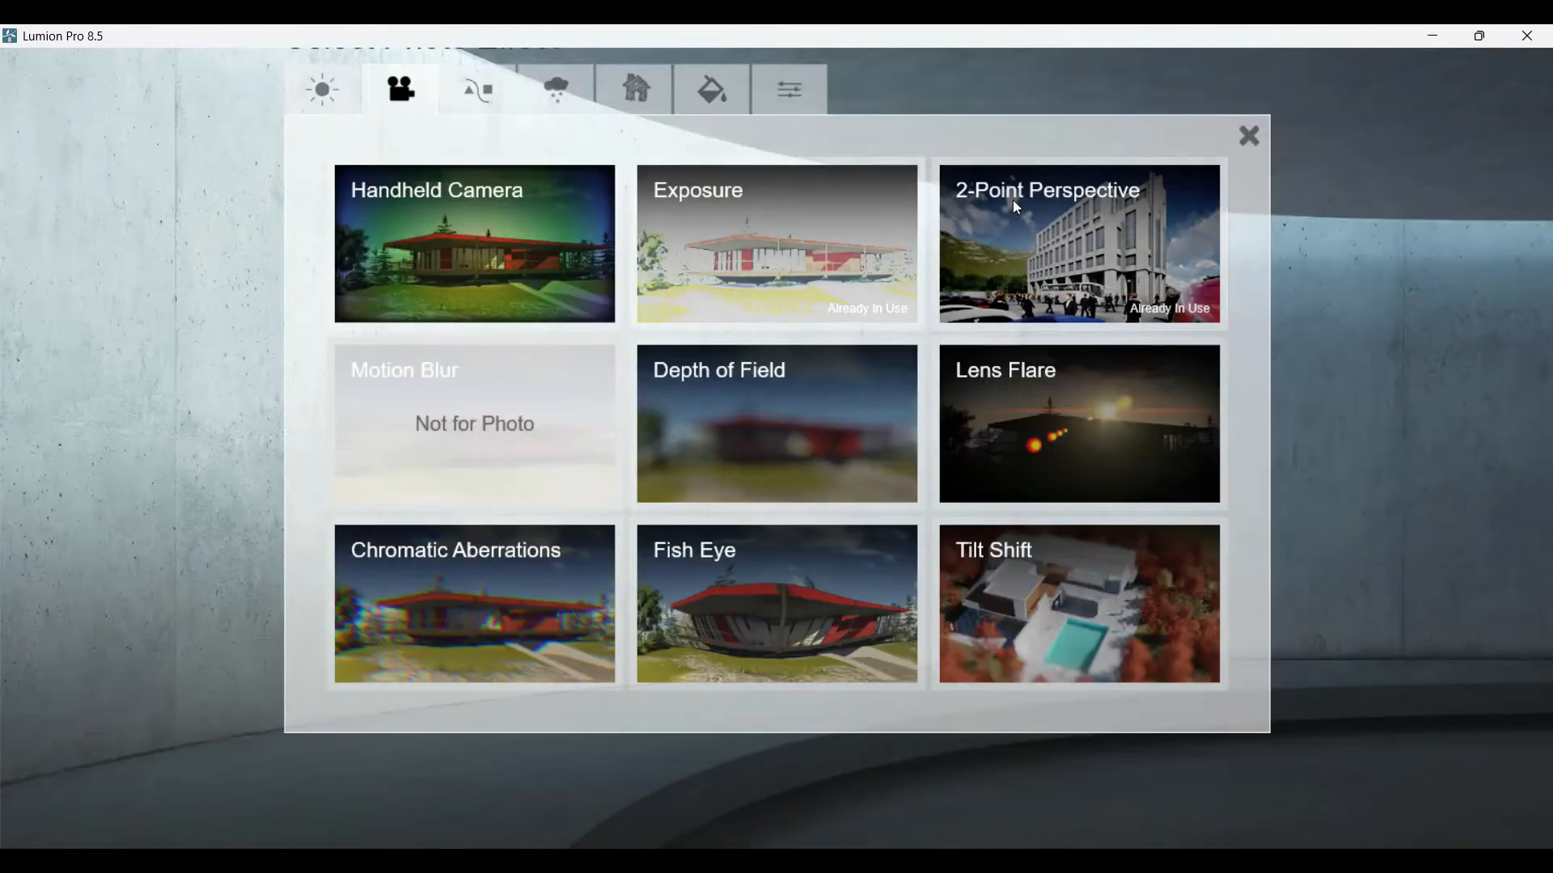
left_click(556, 89)
left_click(484, 93)
left_click(549, 93)
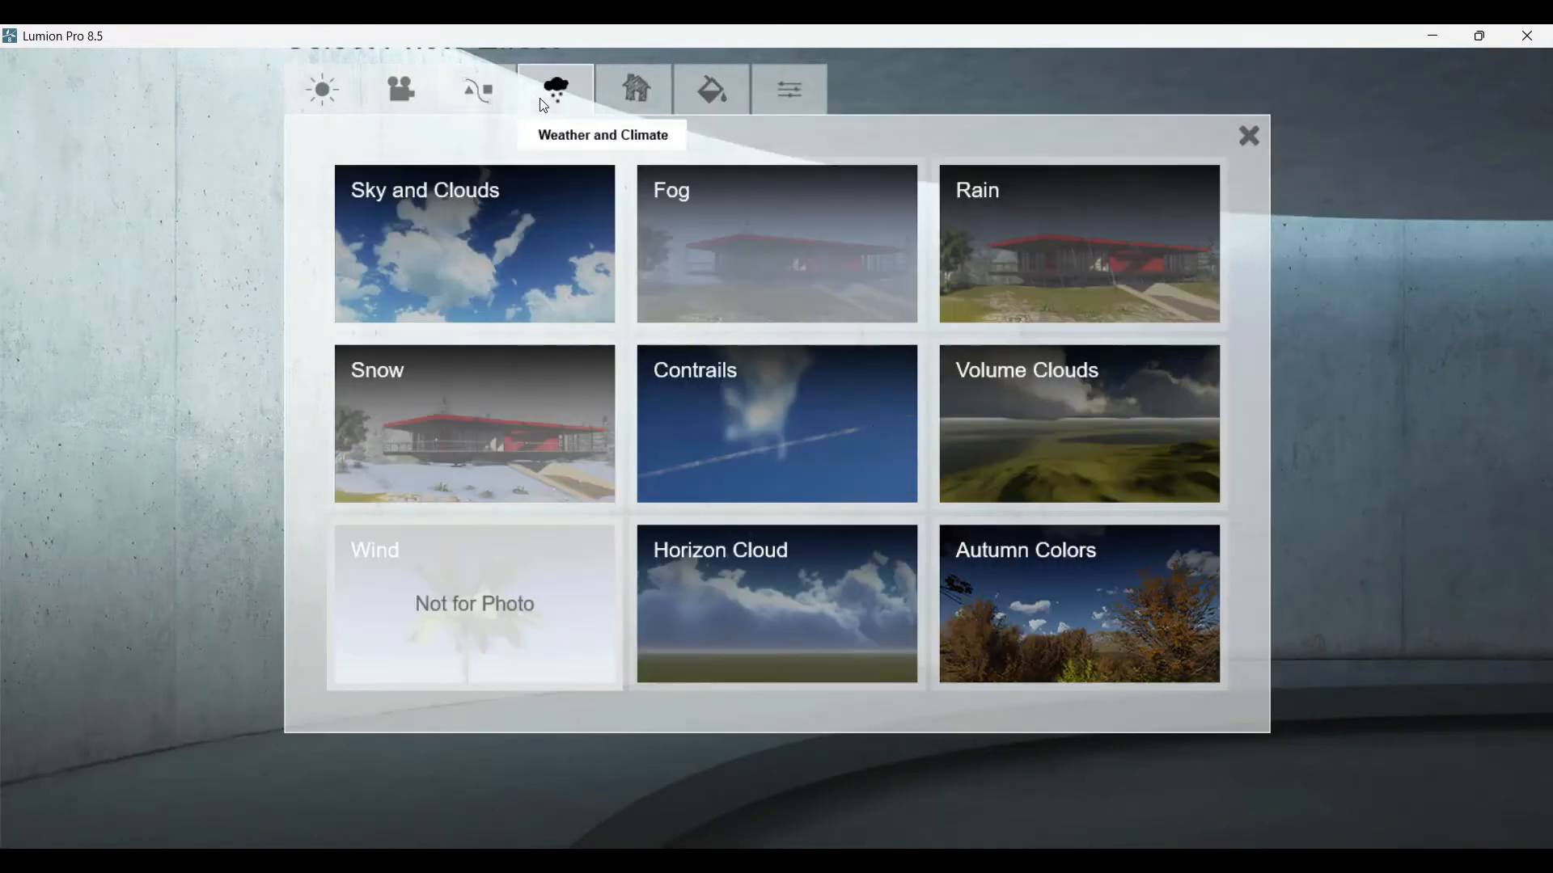
left_click(478, 95)
left_click(409, 111)
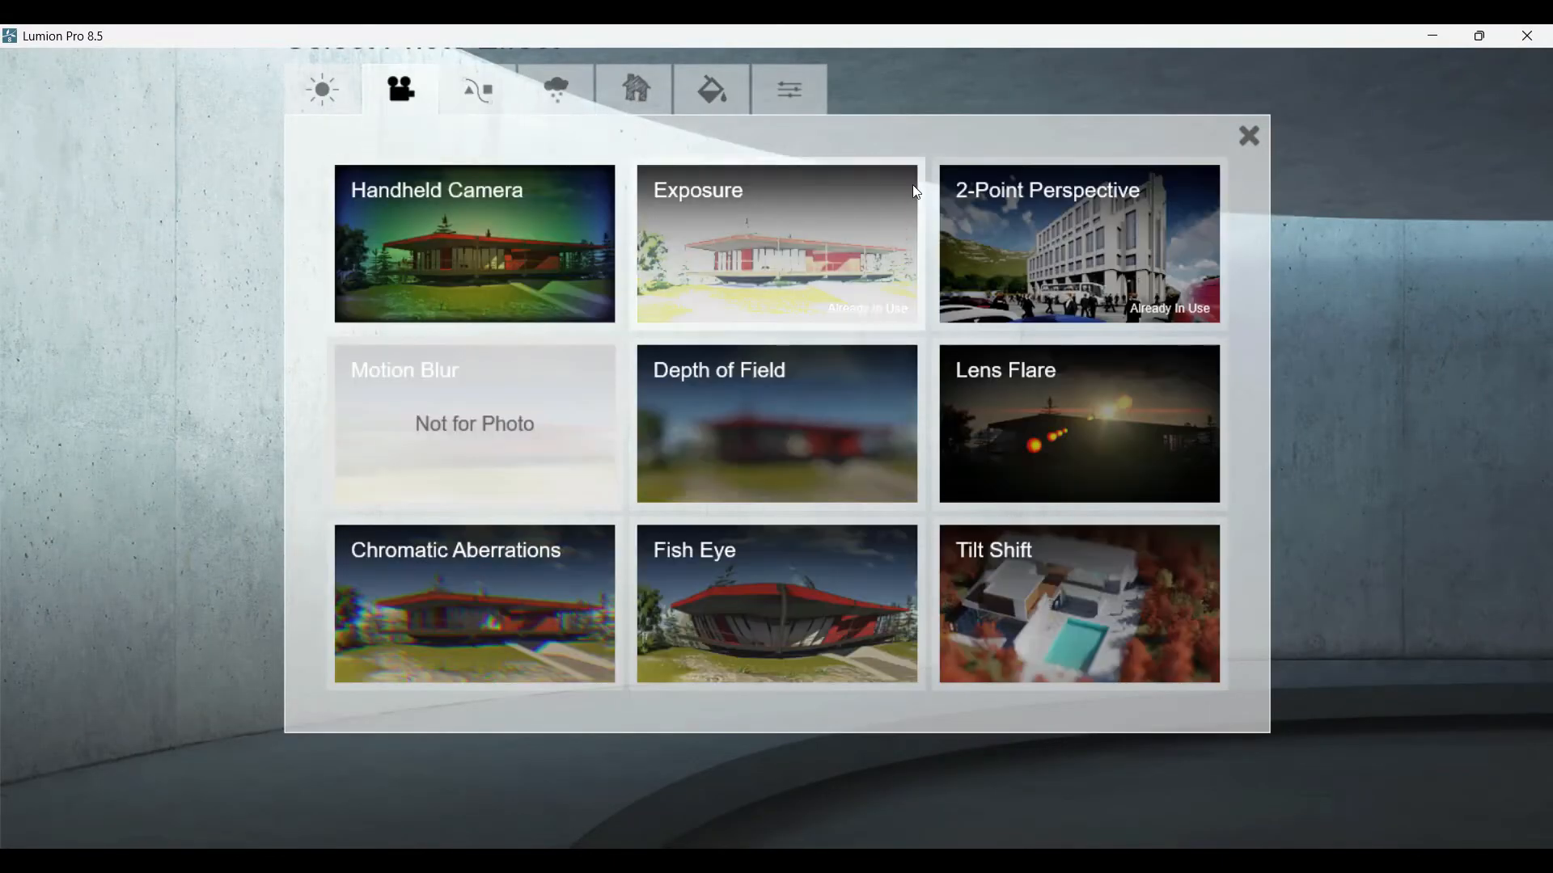
left_click(322, 89)
left_click(1079, 243)
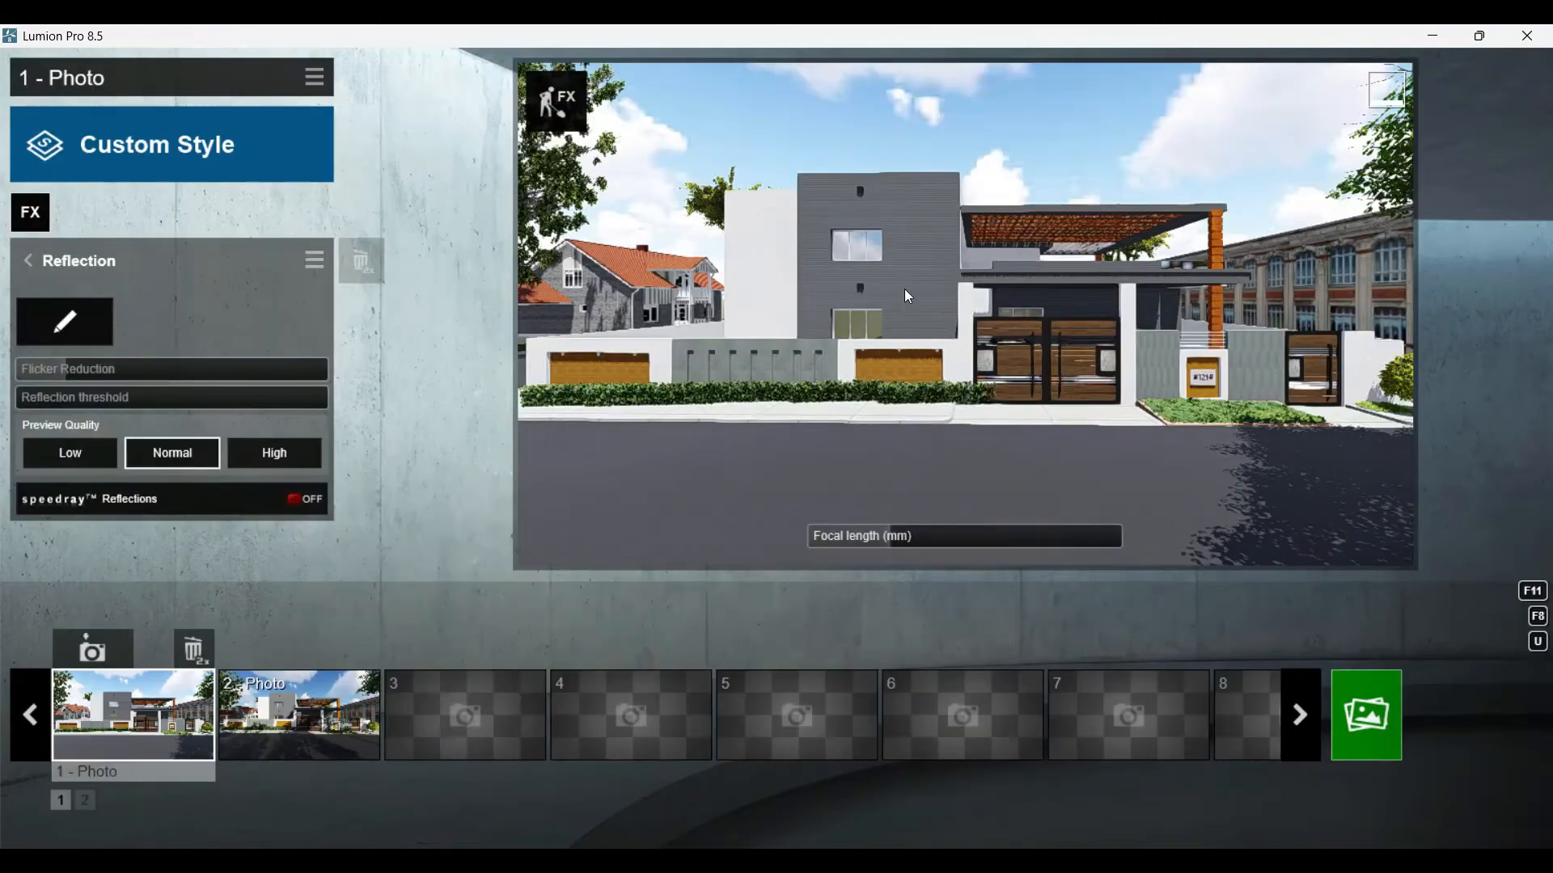
- Place reflection planes on the upper front window, the lower front window and the window behind the main gate
left_click(64, 322)
left_click(35, 804)
left_click(570, 336)
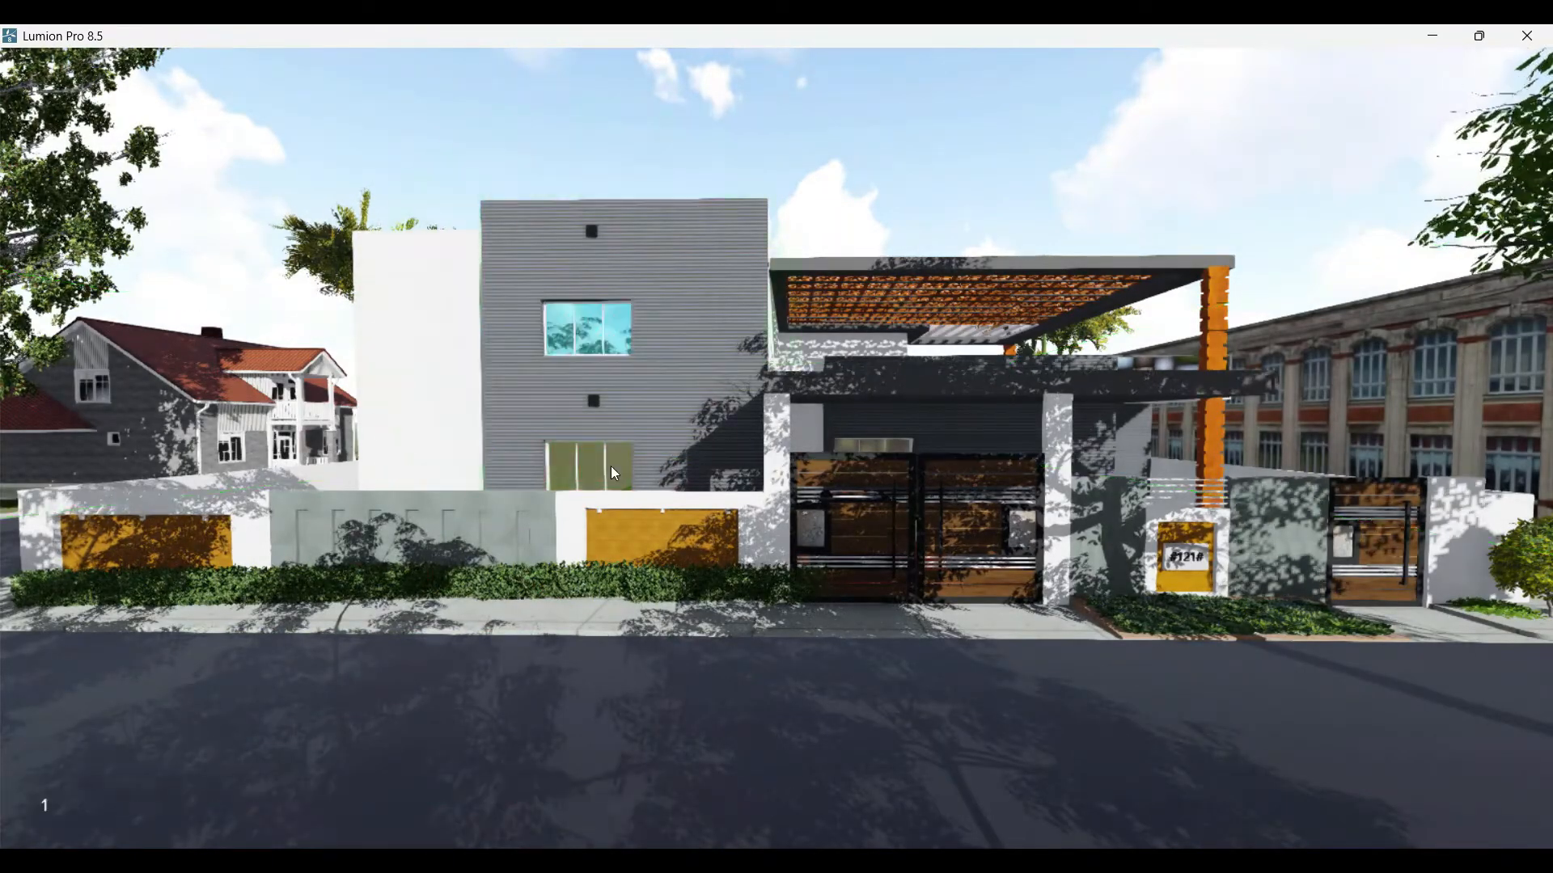
left_click(89, 803)
left_click(526, 522)
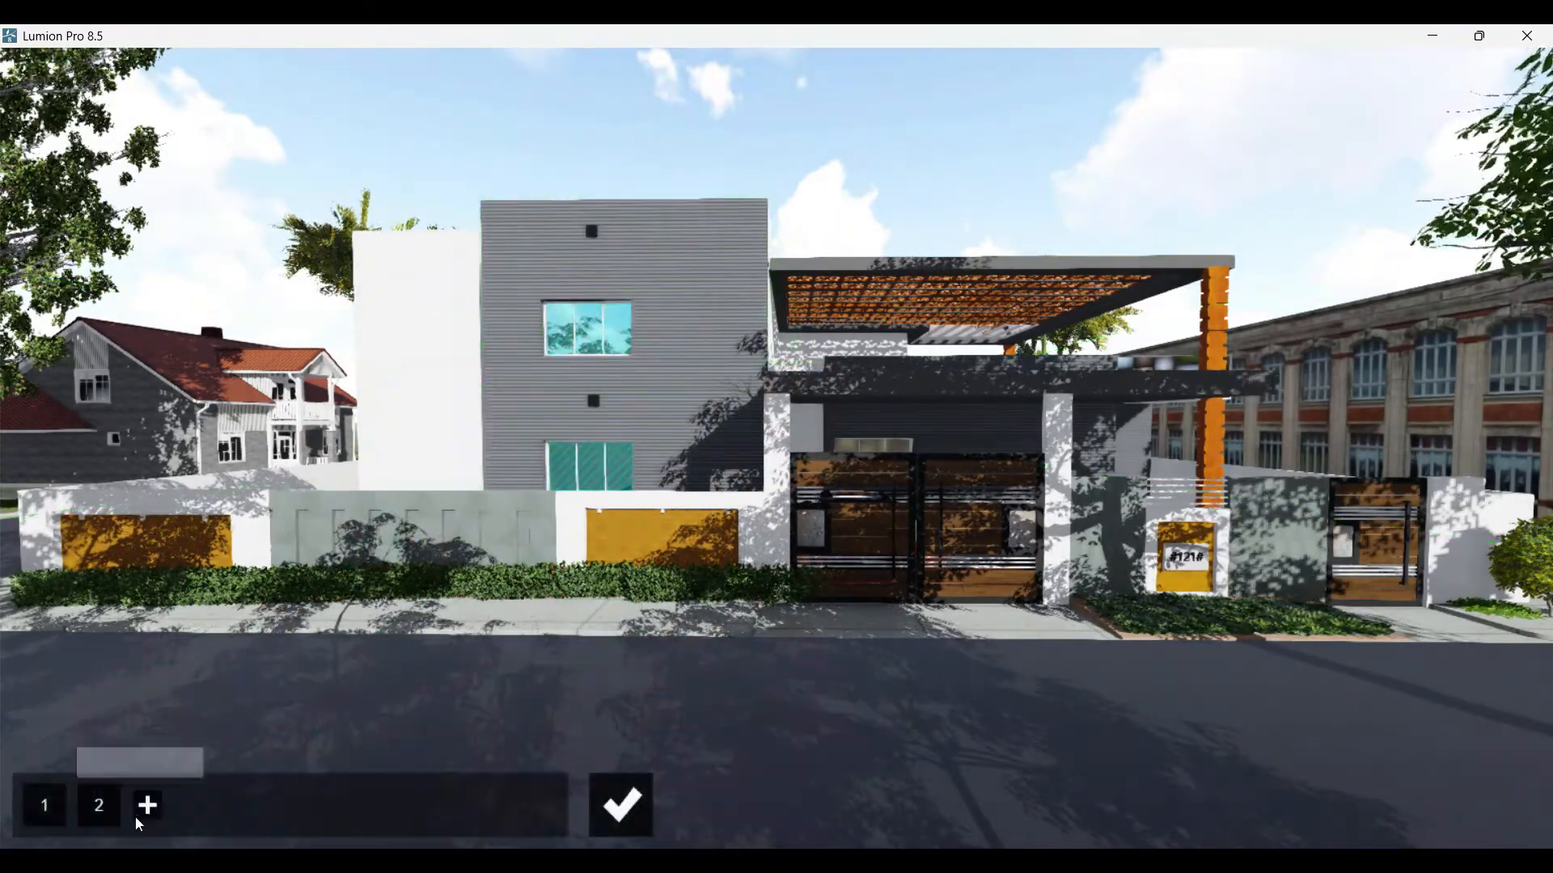
left_click(146, 804)
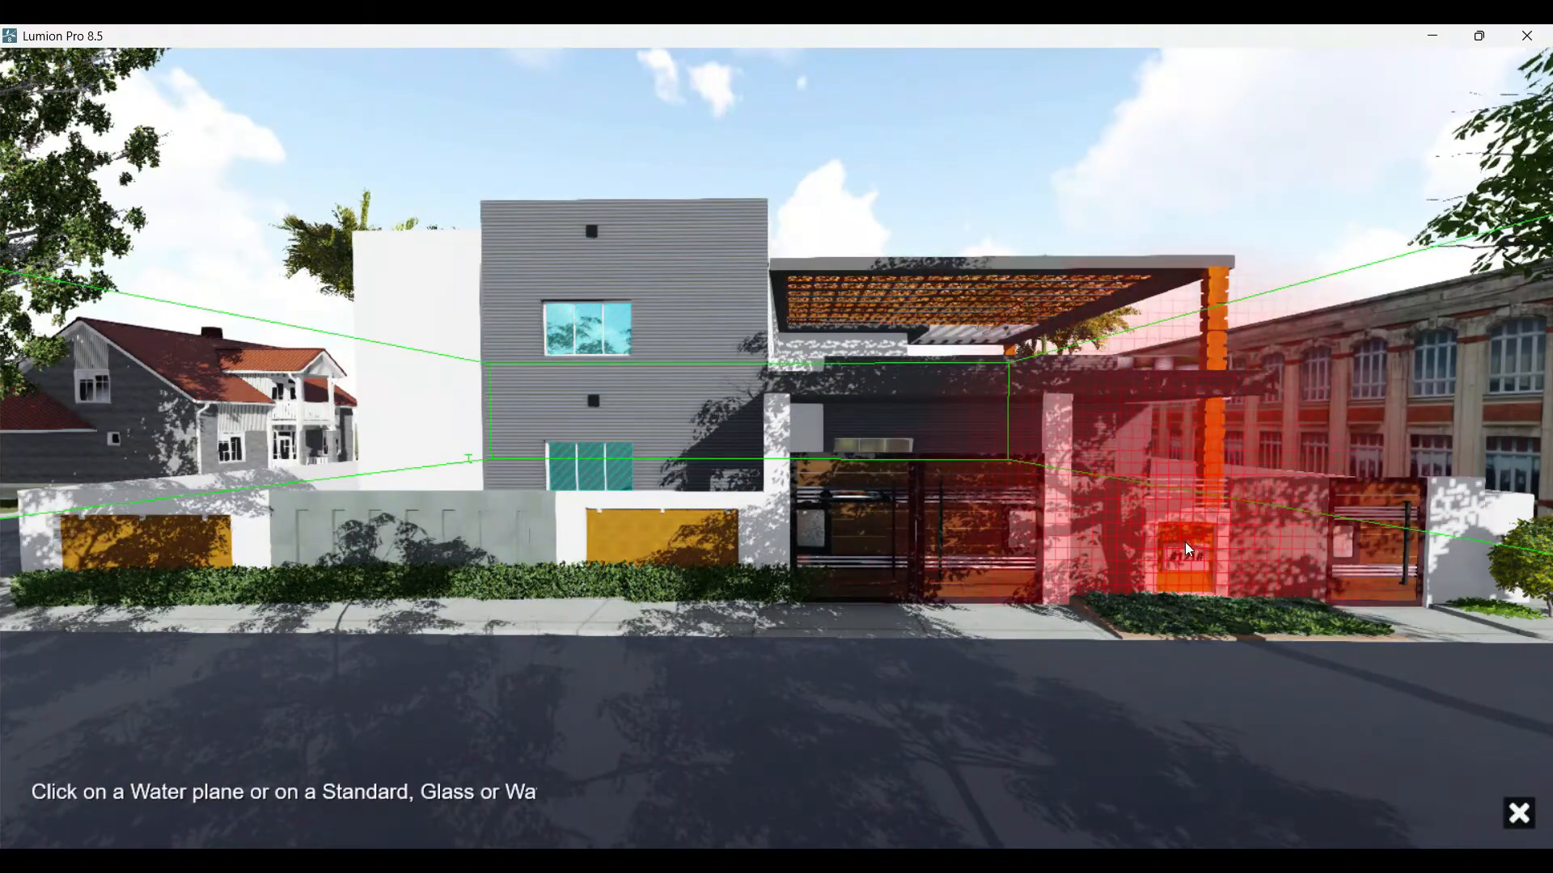
left_click(889, 450)
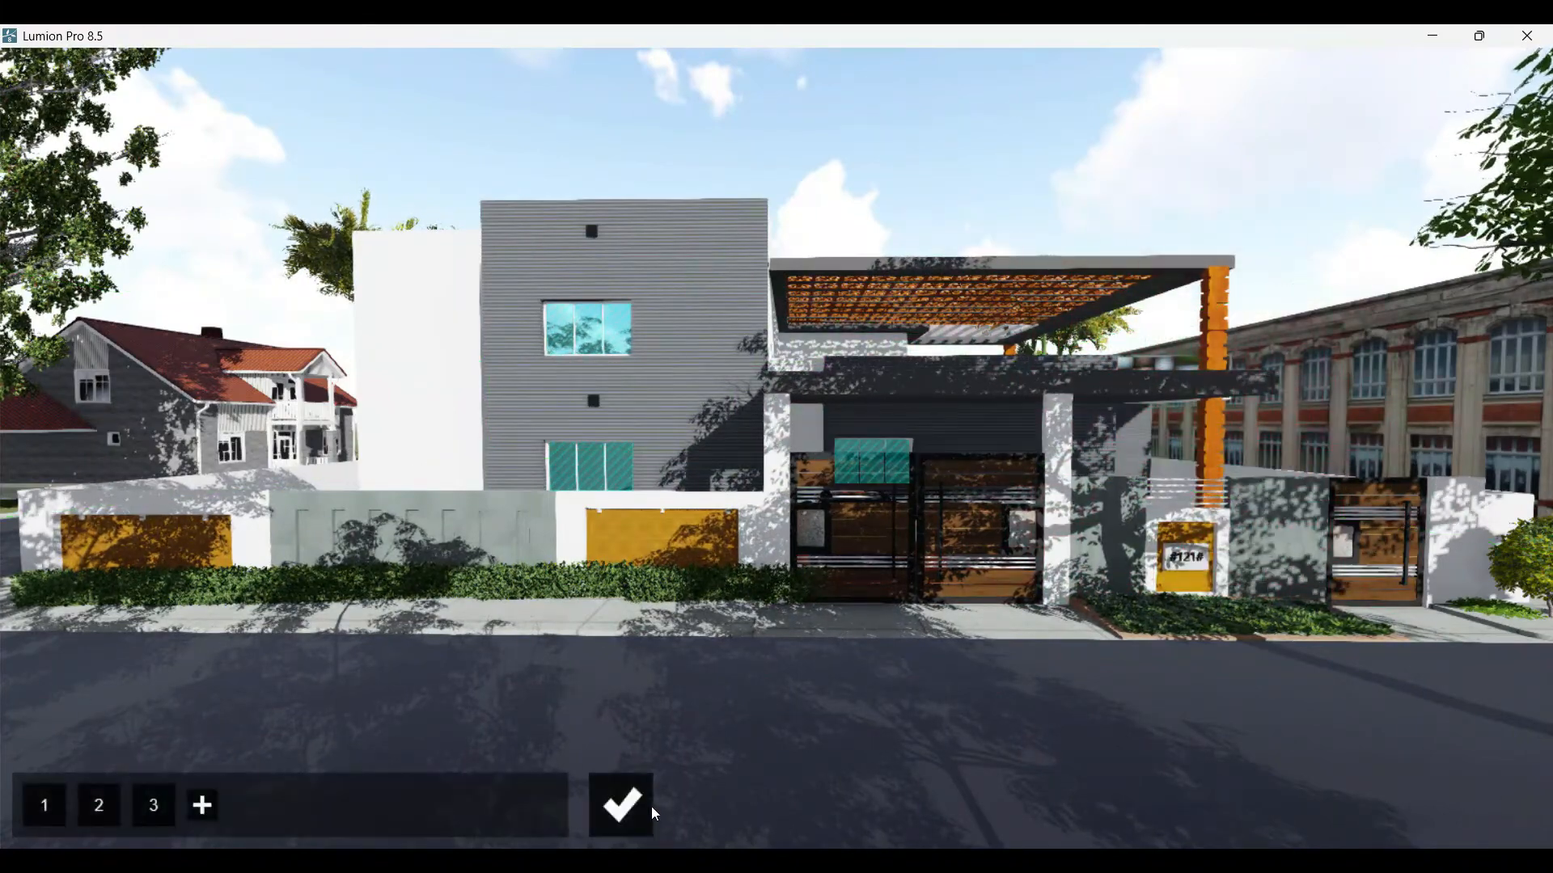
- Try to add a reflection plane at the main gate, finish plane editing and leave Preview Quality at Normal
left_click(203, 805)
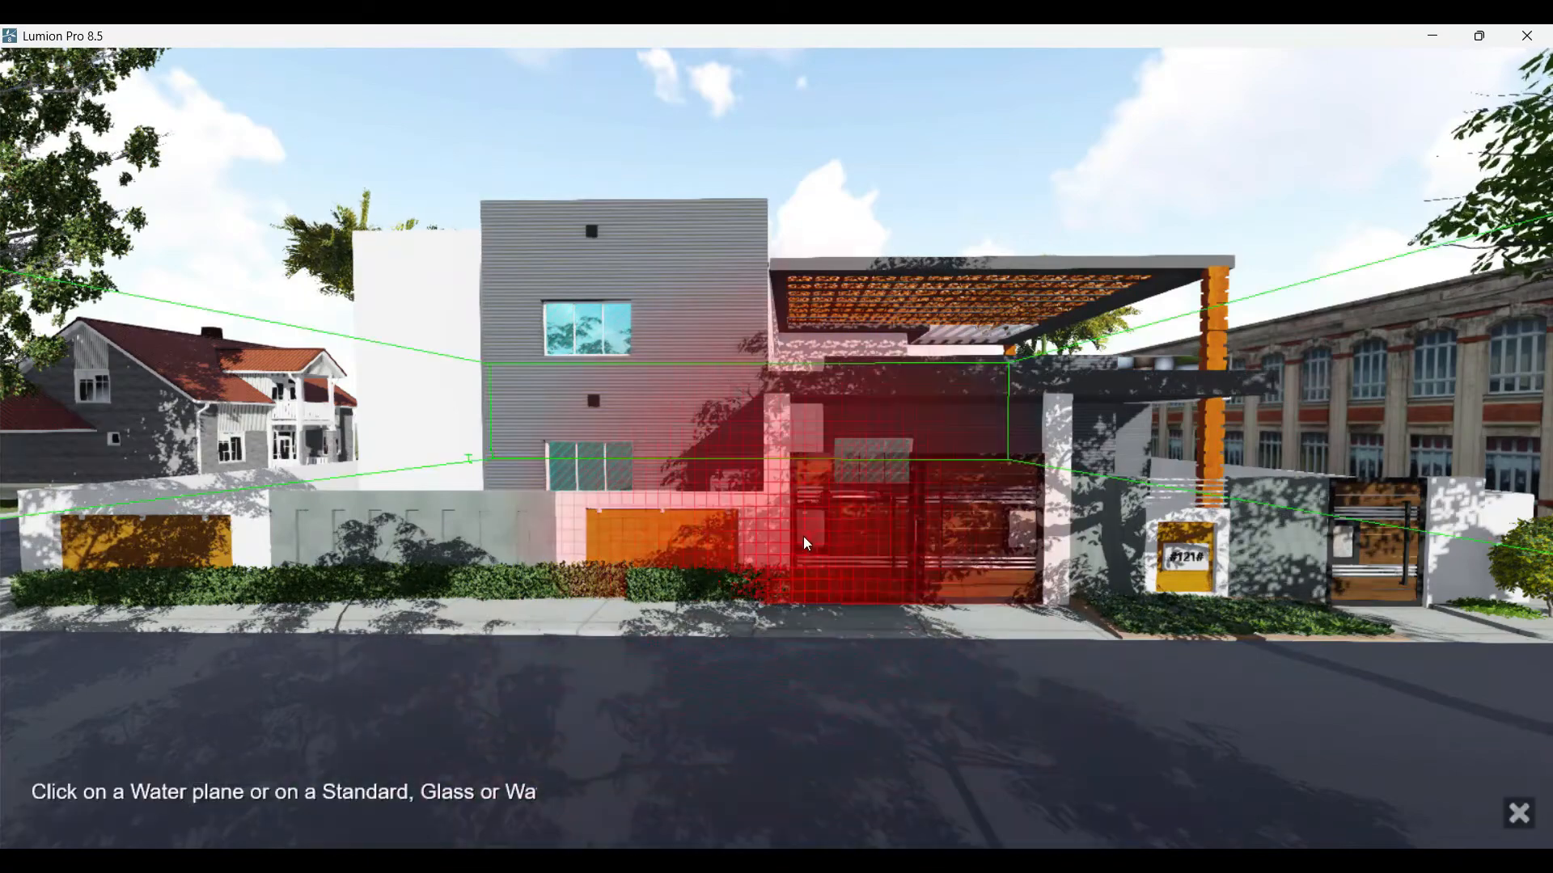
left_click(806, 536)
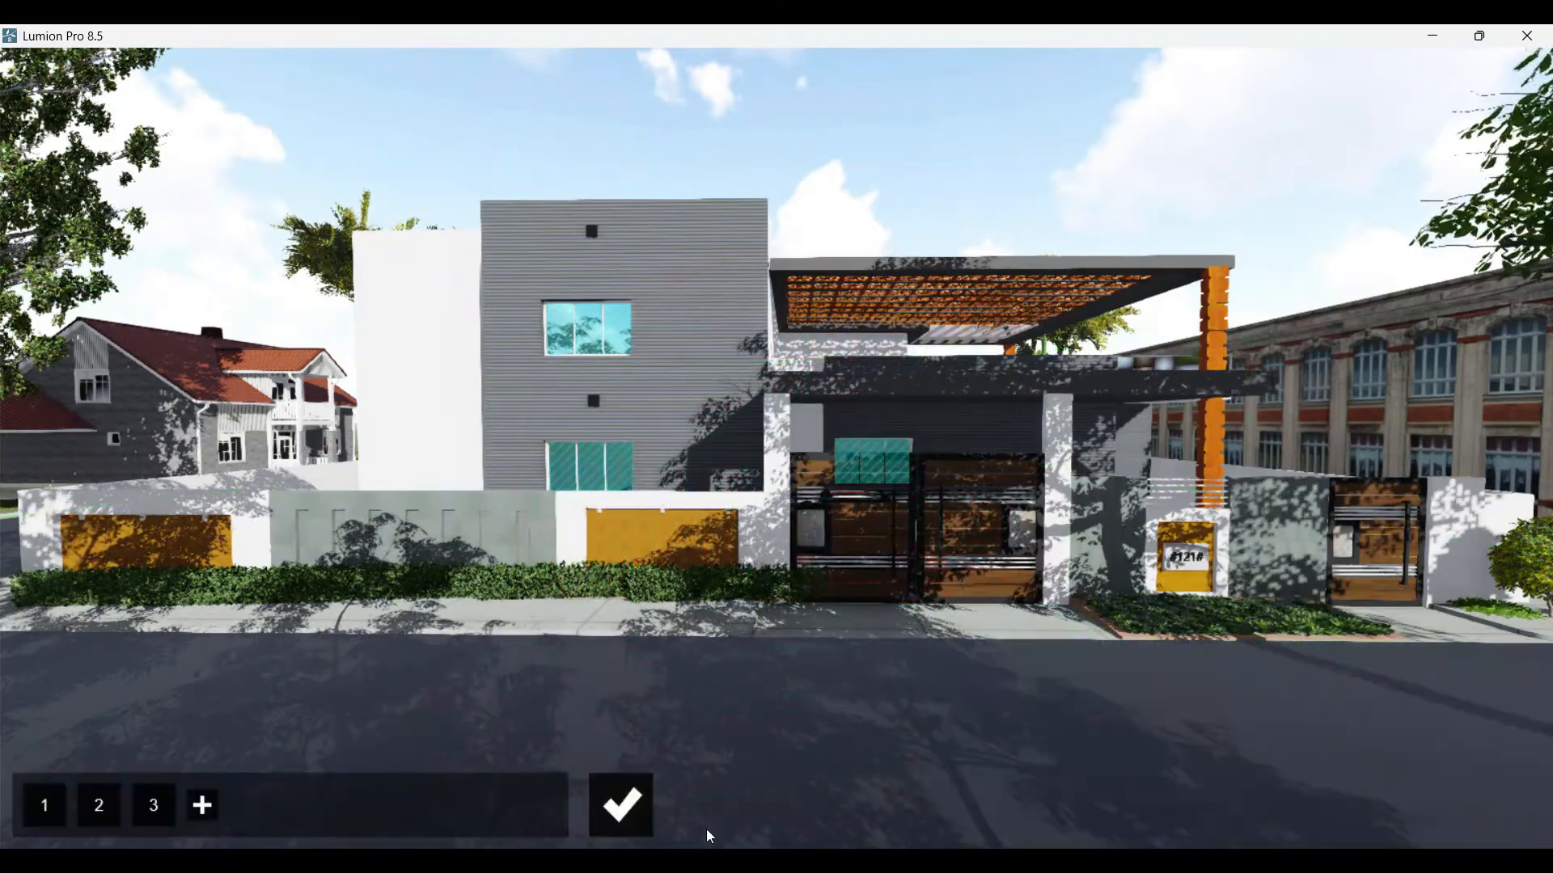
left_click(627, 812)
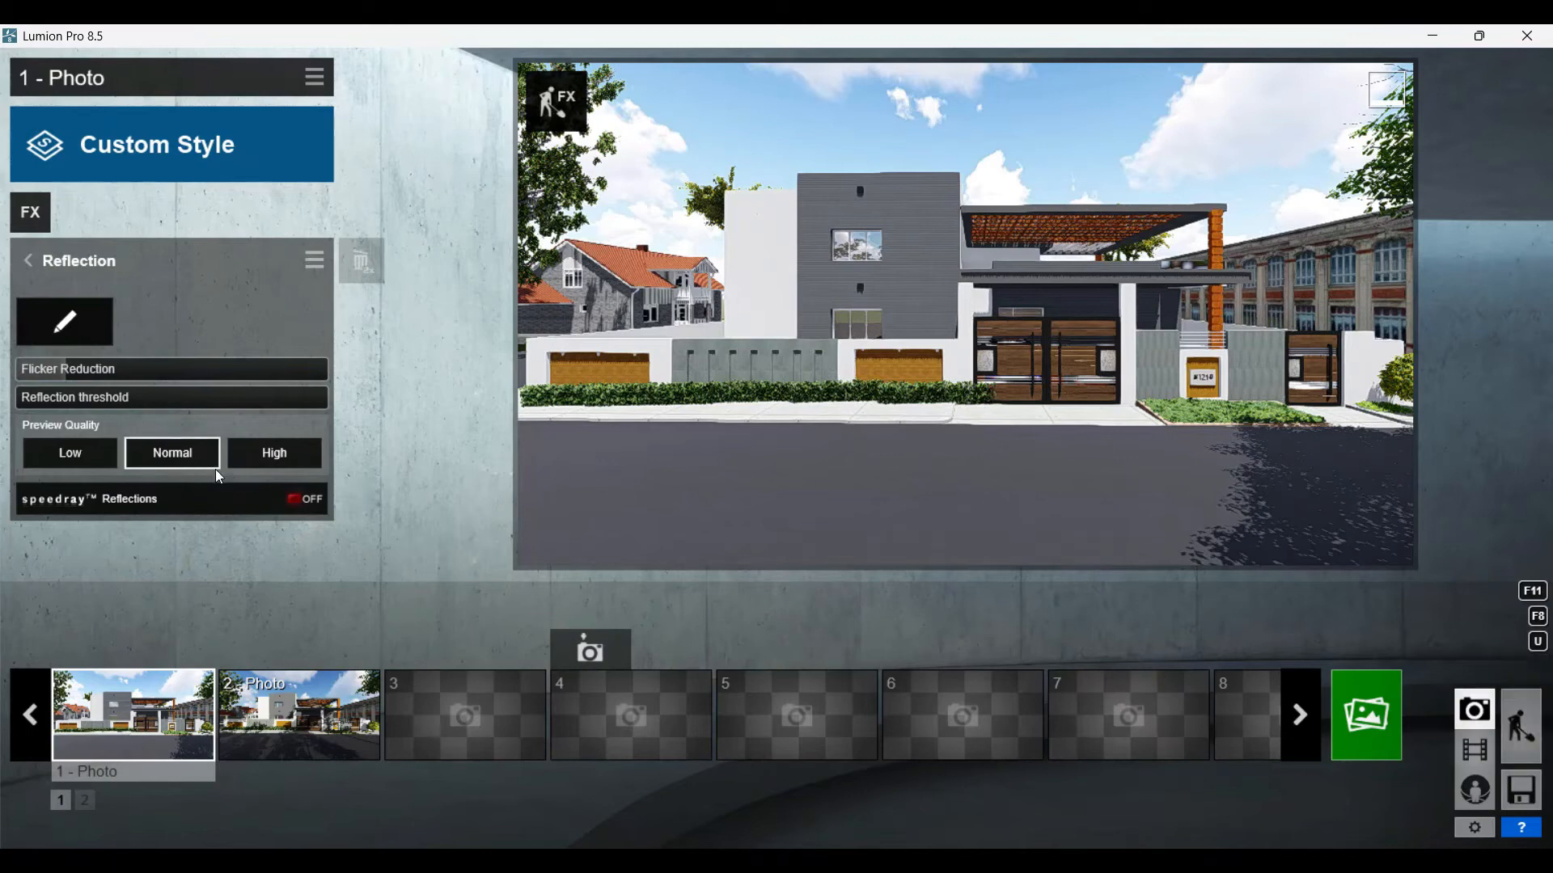
left_click(60, 450)
left_click(168, 456)
- Return to Build mode, enter the room behind the lower front window and open the Indoor Library
left_click(1527, 734)
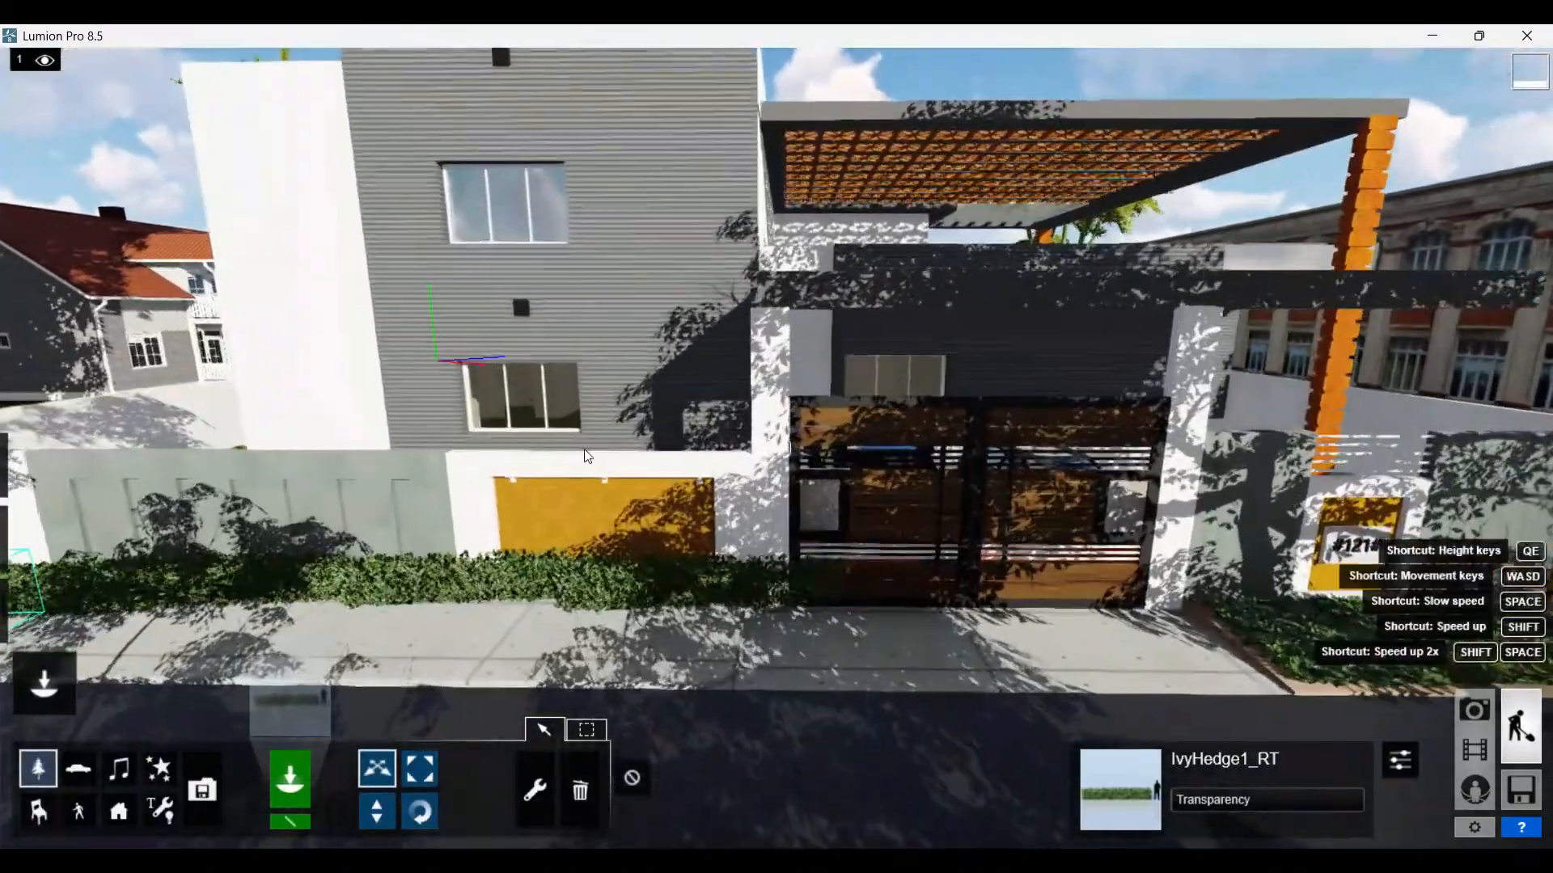
key("w")
key("a")
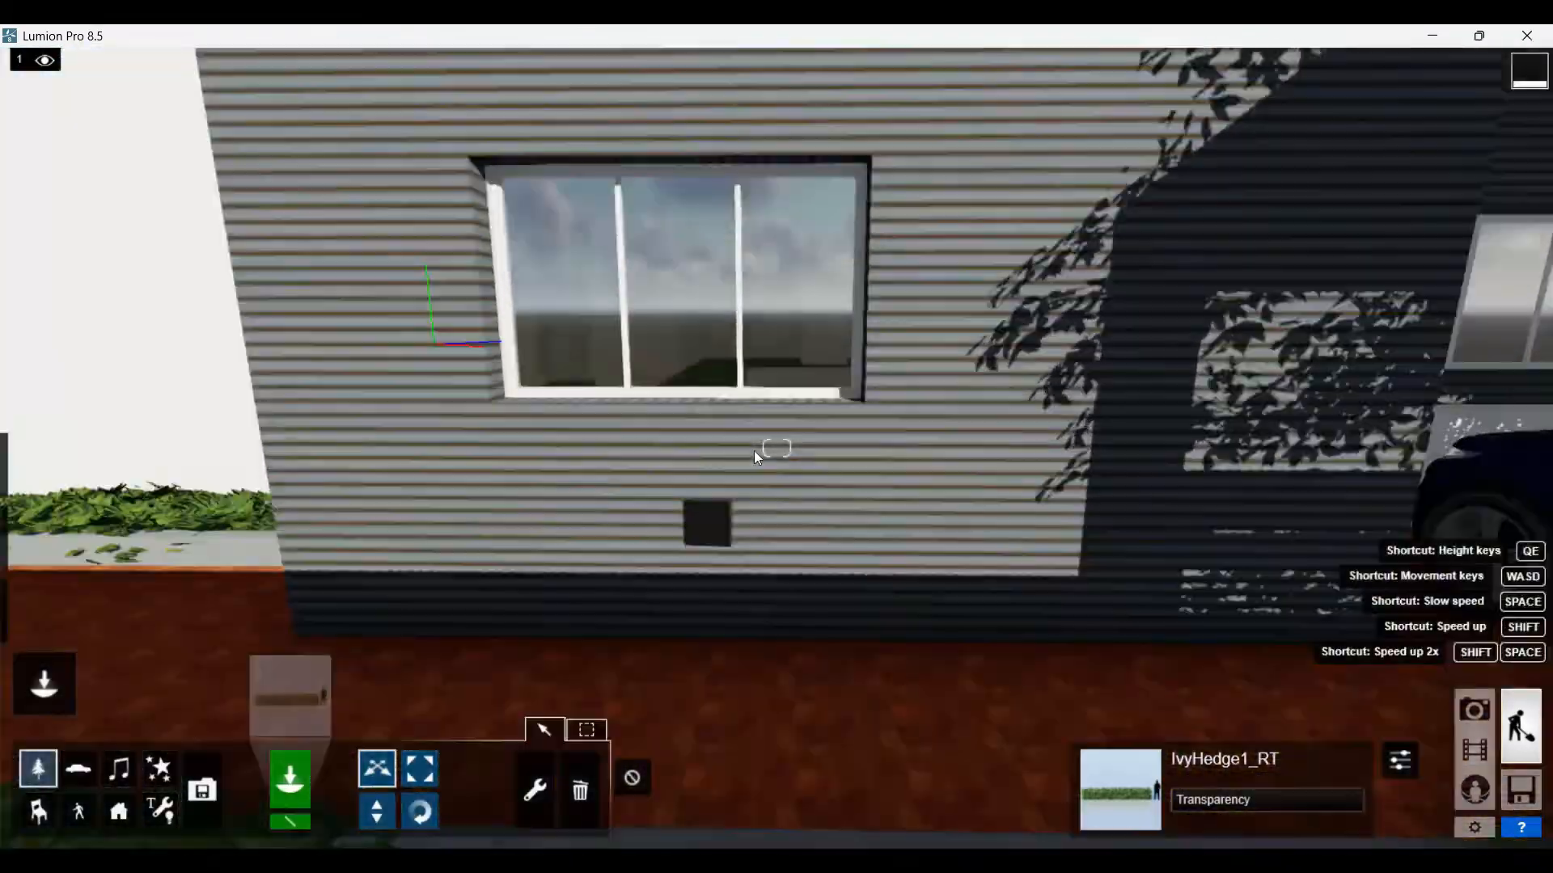
key("w")
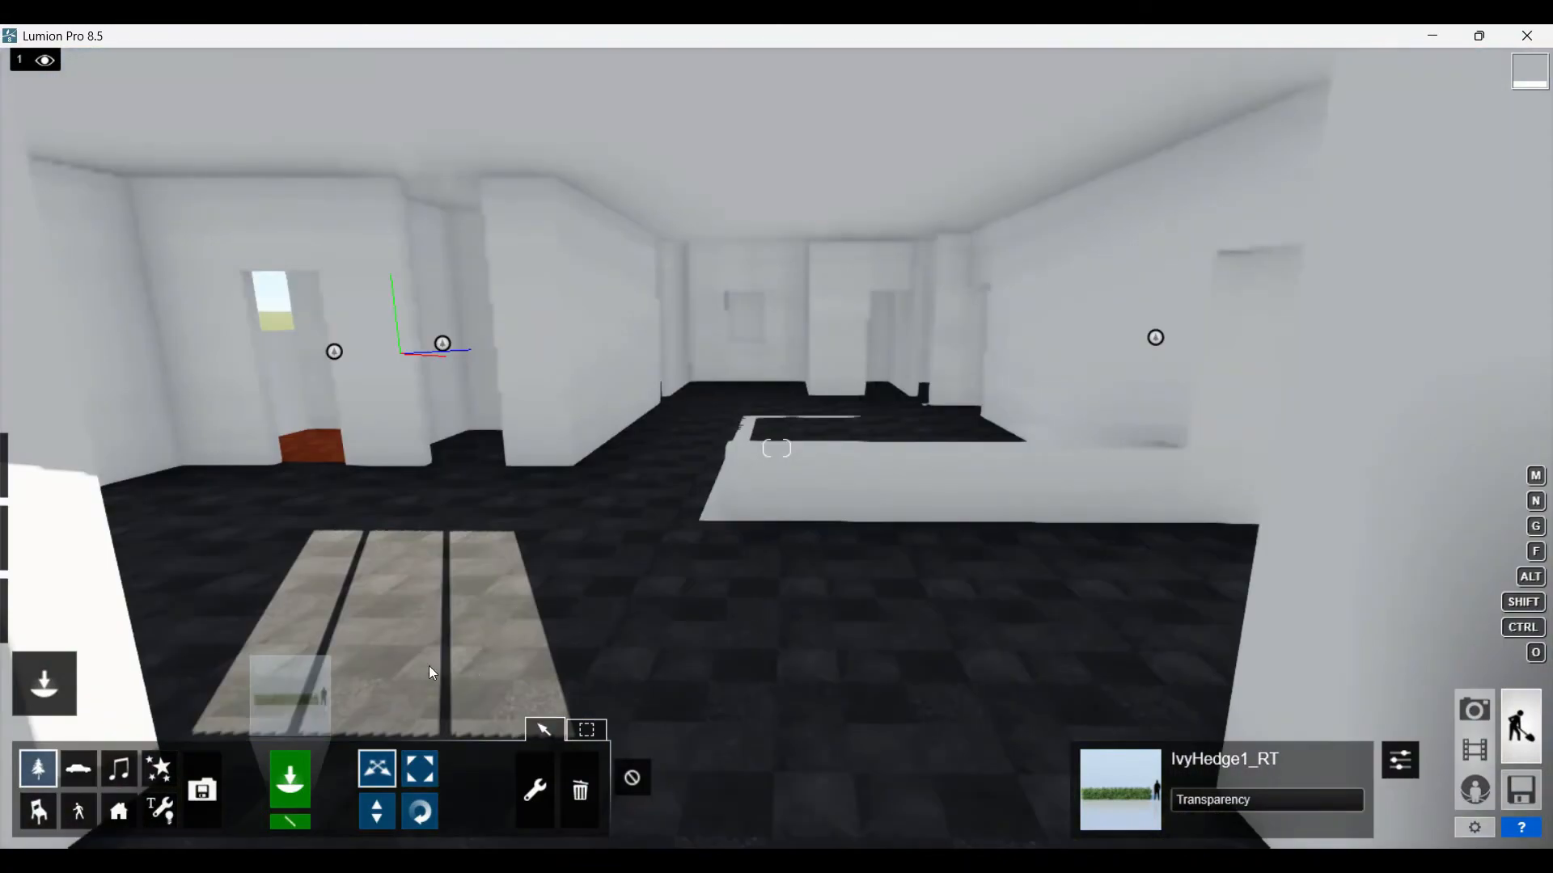
left_click(119, 811)
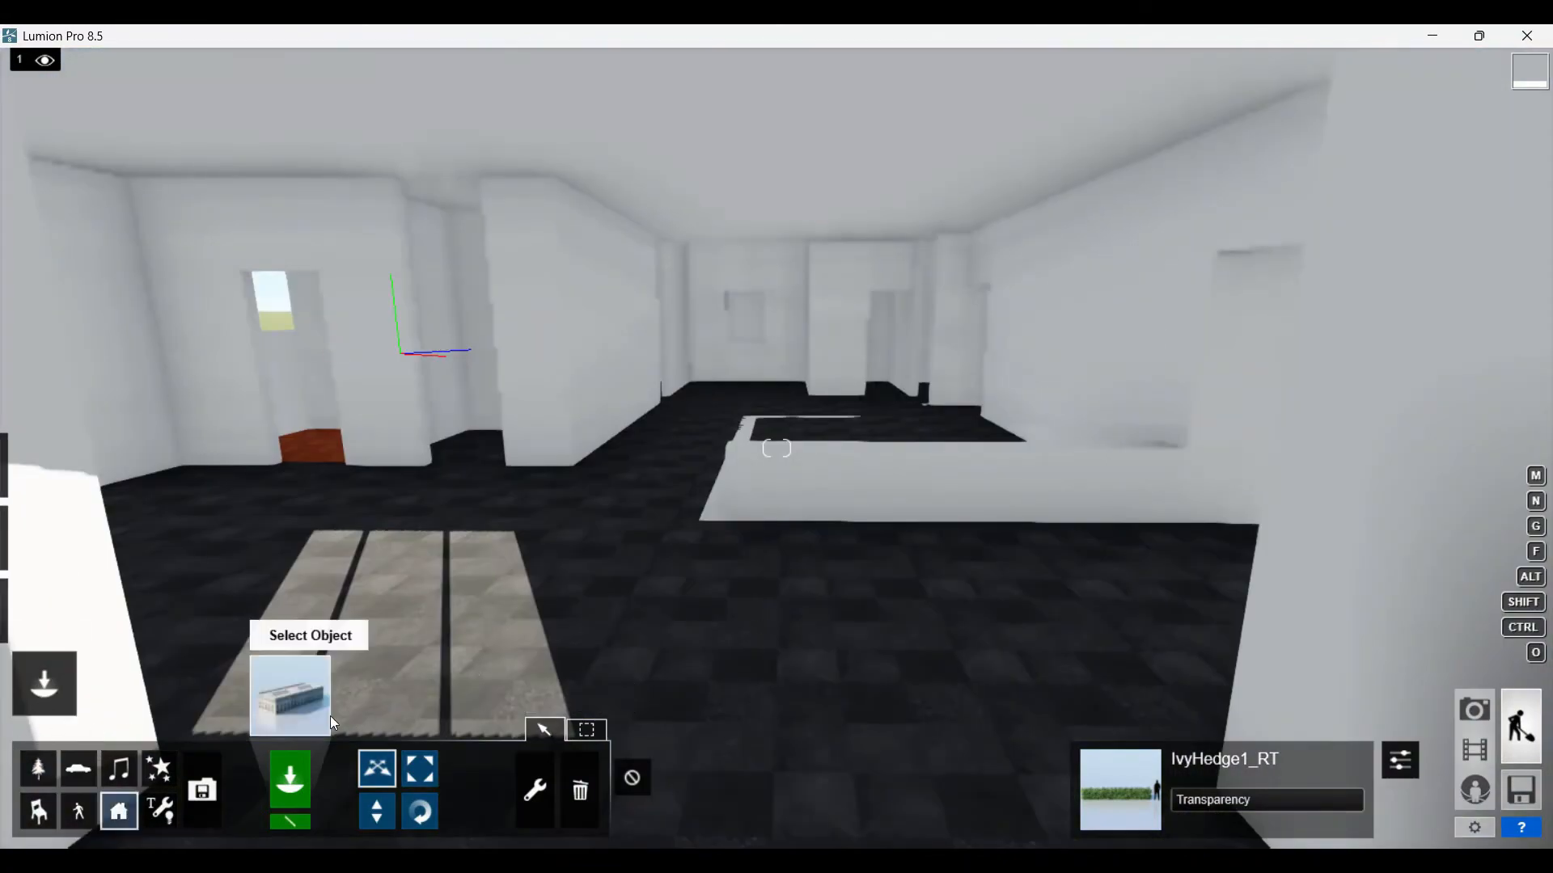
left_click(290, 696)
left_click(1246, 200)
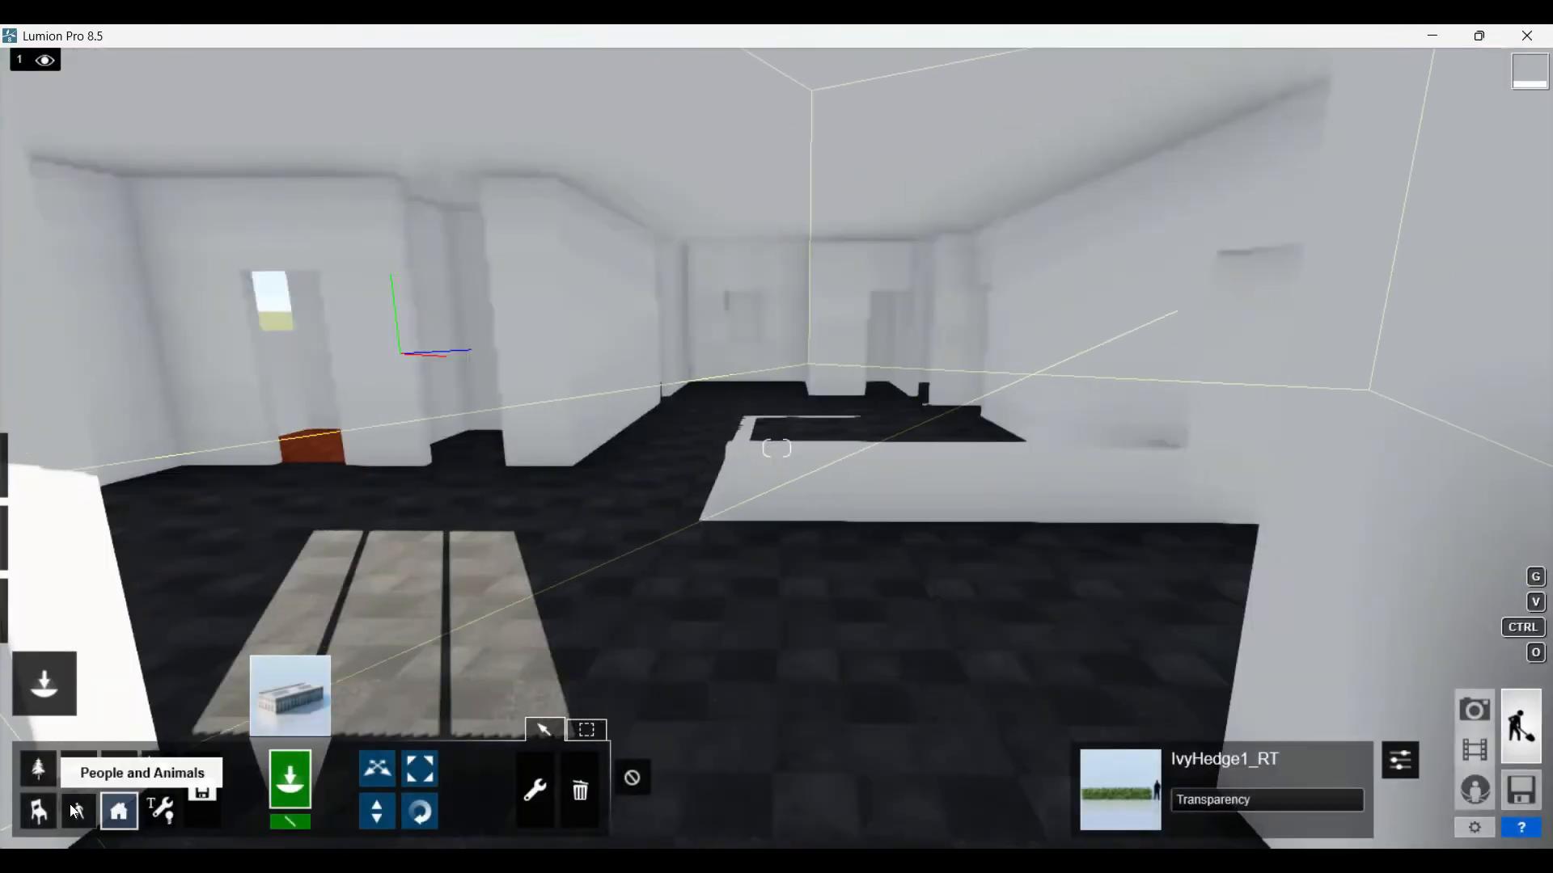
left_click(37, 808)
left_click(289, 695)
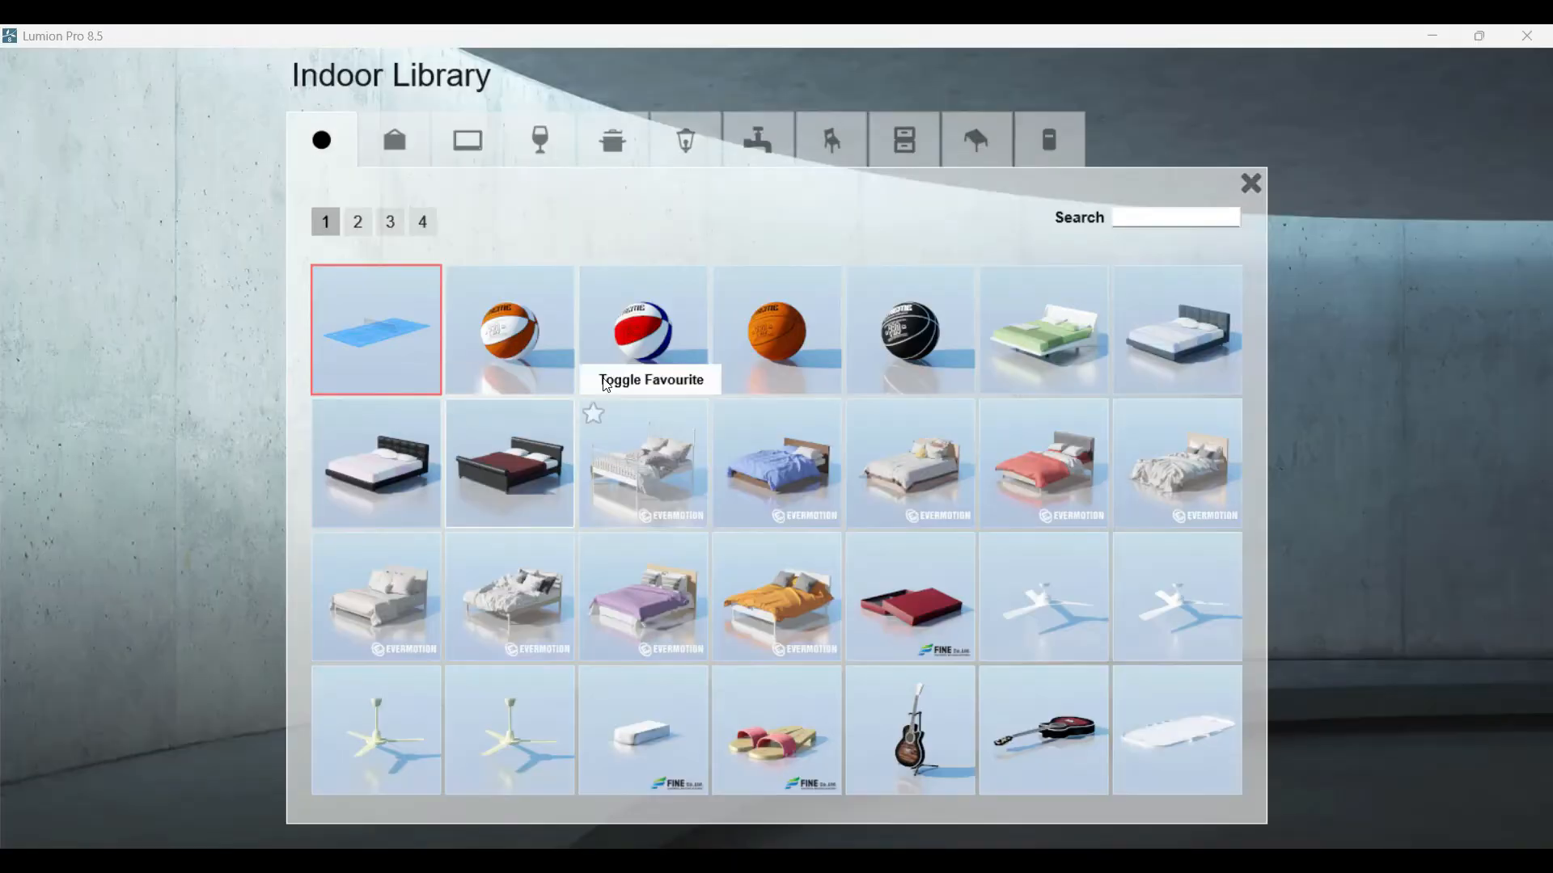
- Examine the Indoor Library's furniture and appliance categories, including all three pages of tables
left_click(540, 141)
left_click(613, 144)
left_click(679, 150)
left_click(744, 152)
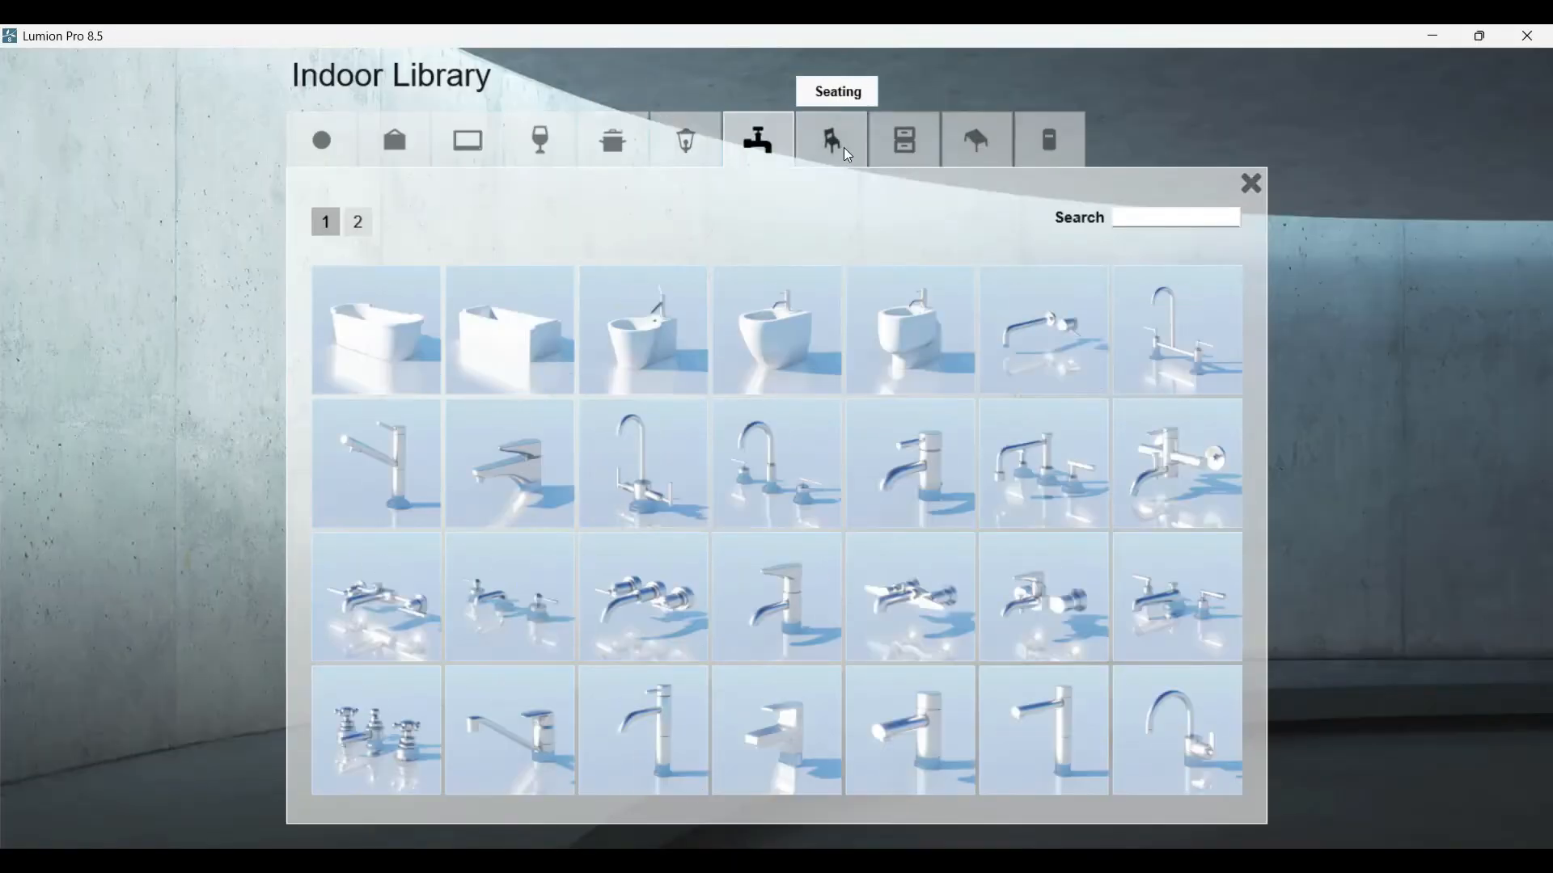
left_click(842, 147)
left_click(903, 155)
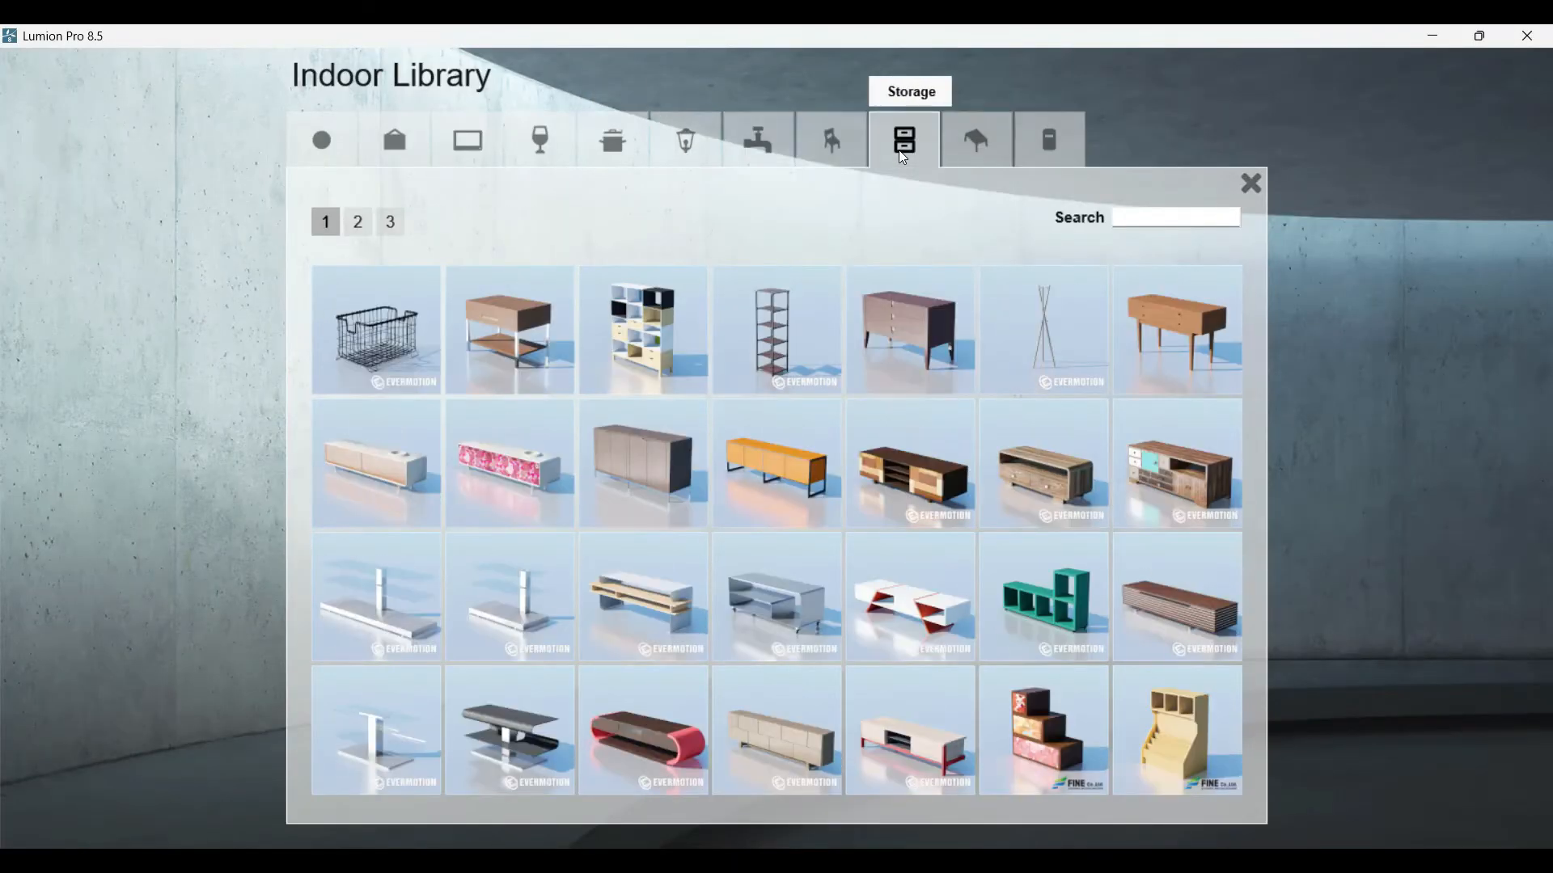
left_click(974, 146)
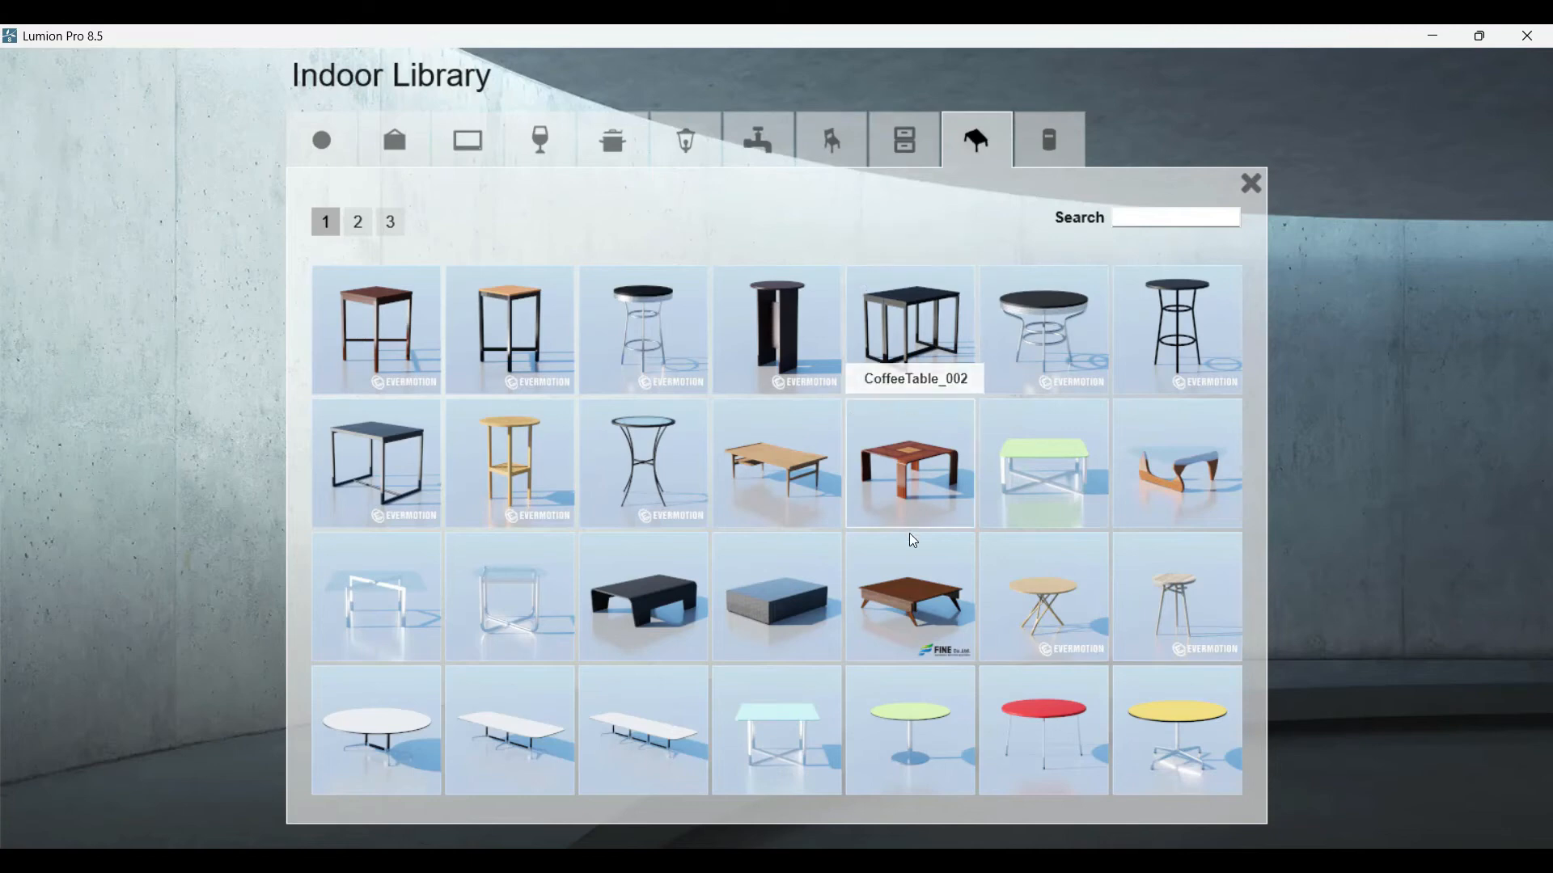
left_click(358, 223)
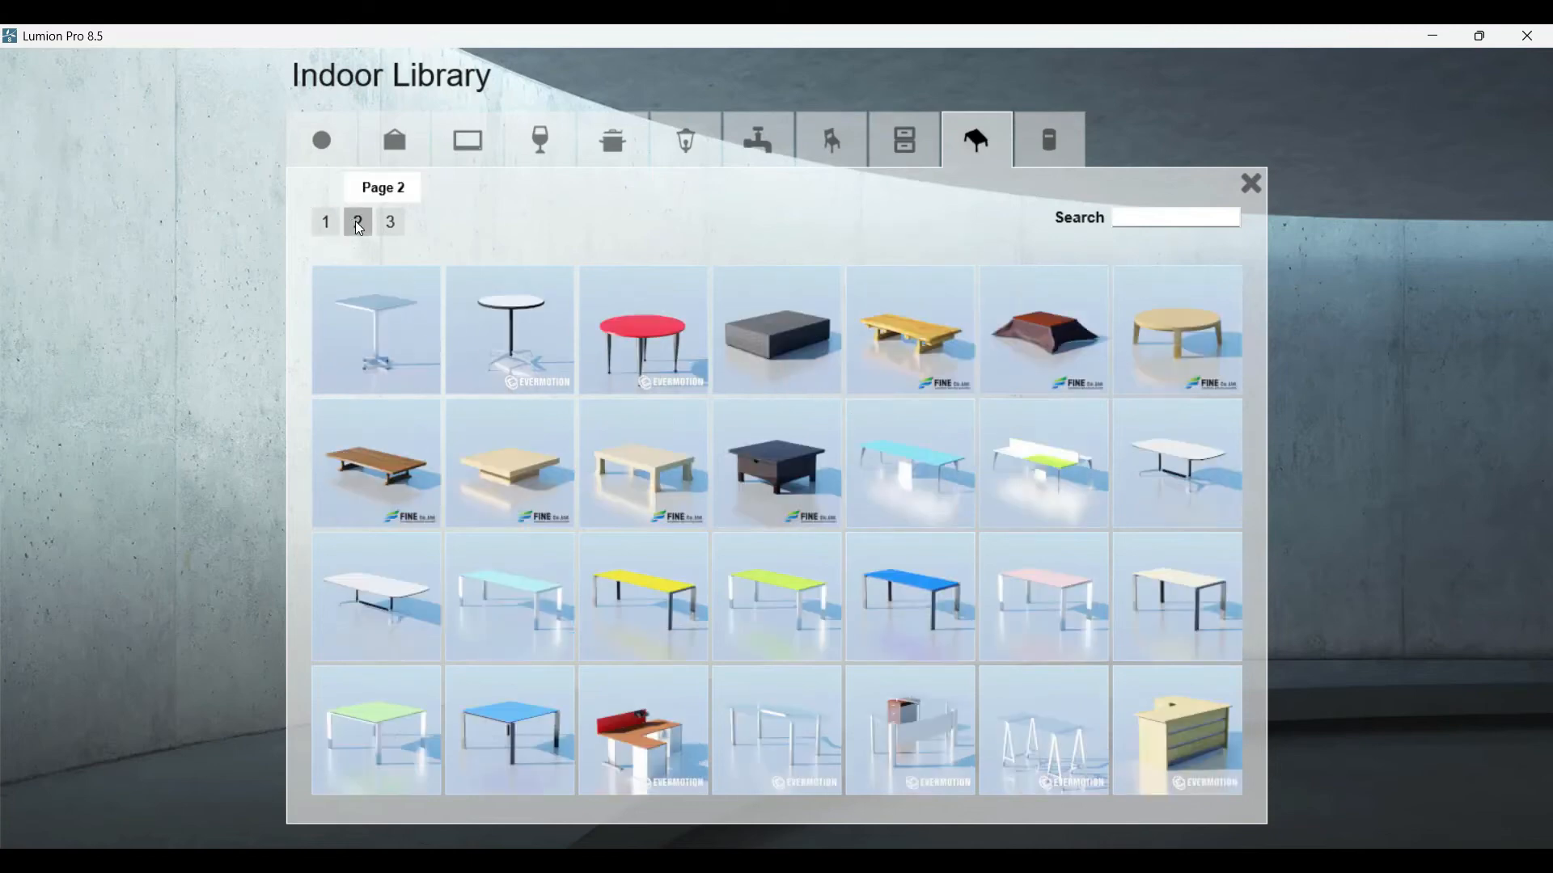
left_click(395, 224)
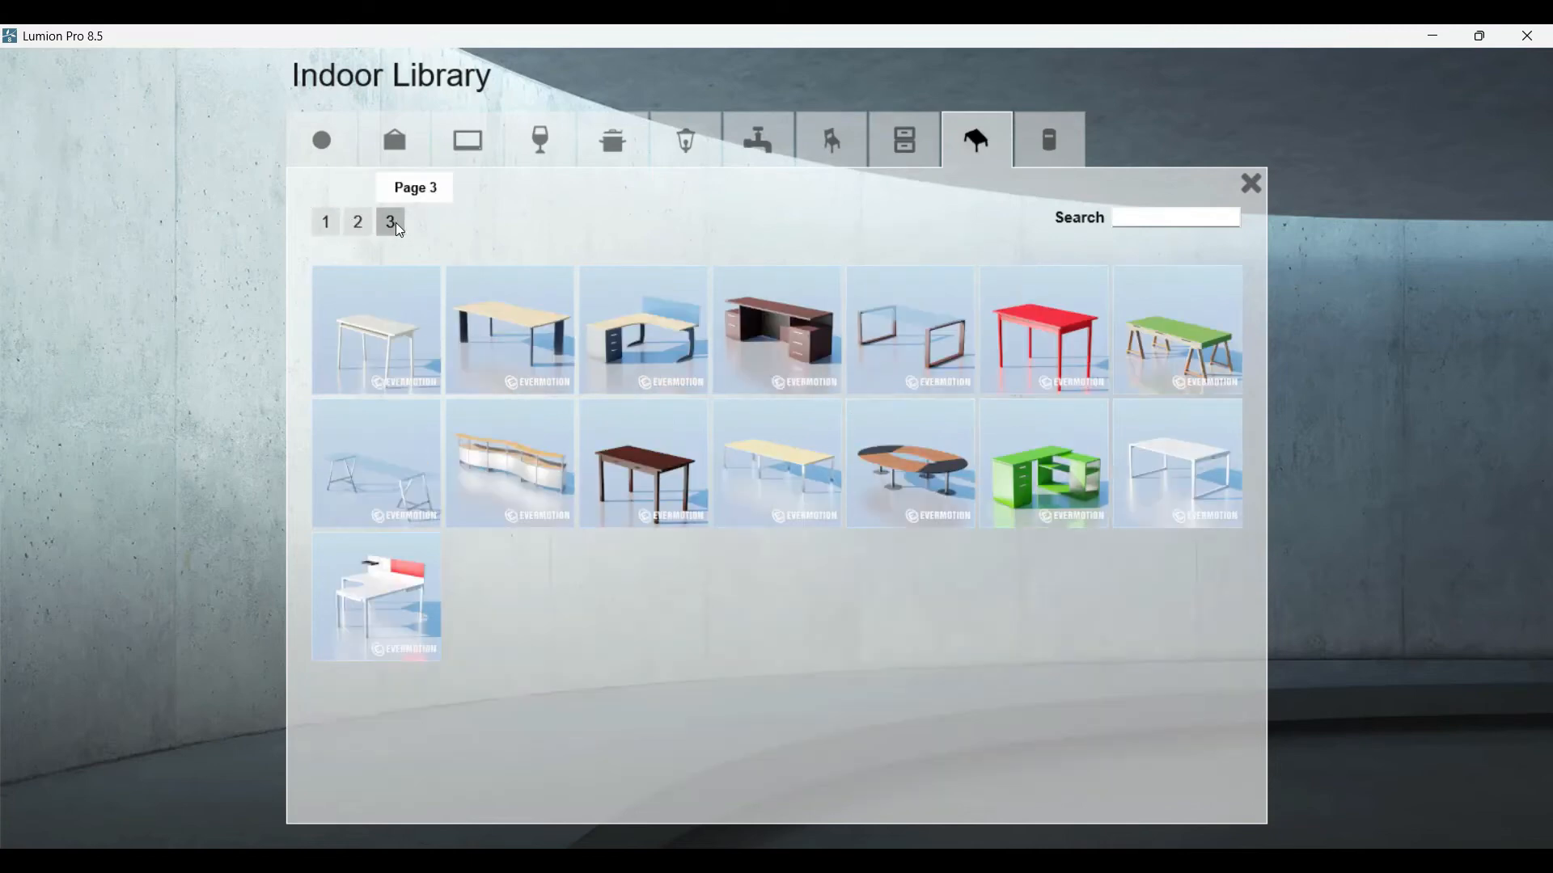
left_click(331, 221)
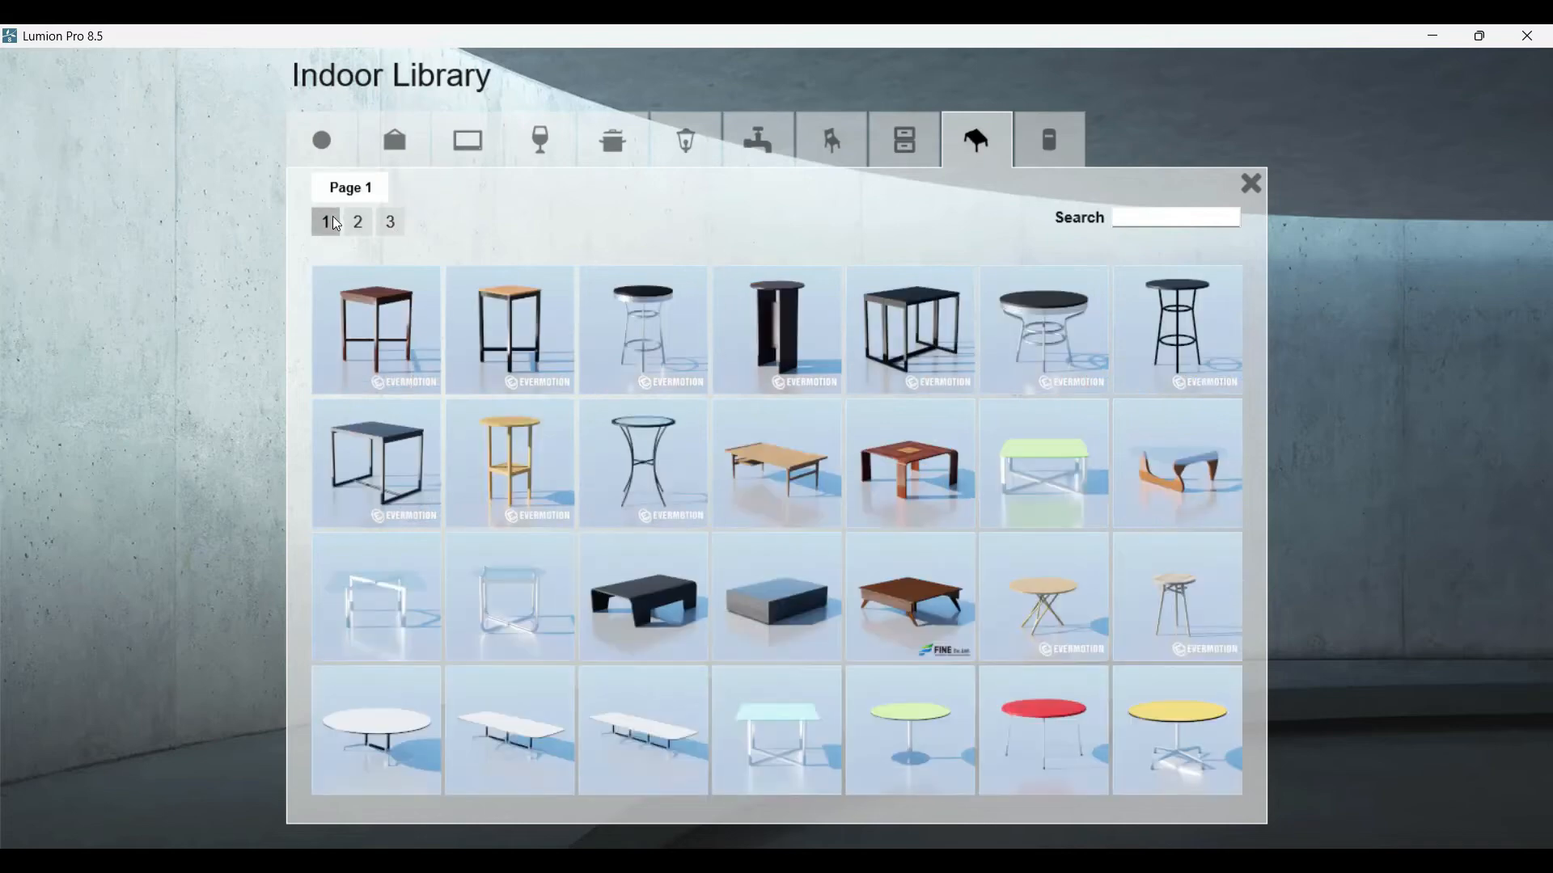
left_click(613, 153)
left_click(538, 150)
left_click(469, 150)
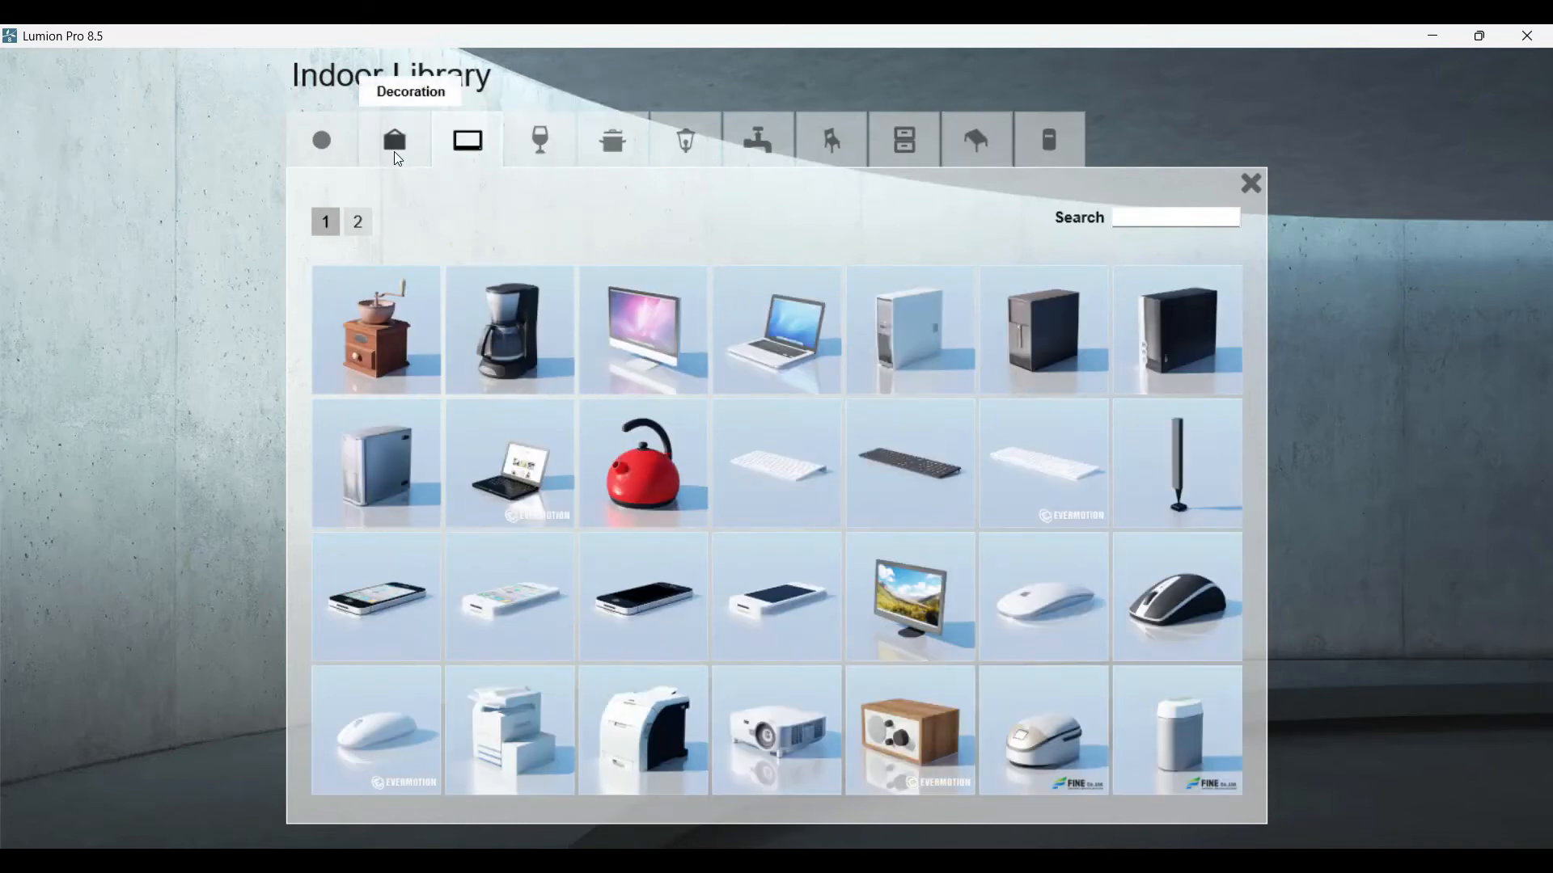
- Choose the wood-framed lake landscape picture on page 10 of the Decoration objects for placement
left_click(395, 146)
left_click(389, 221)
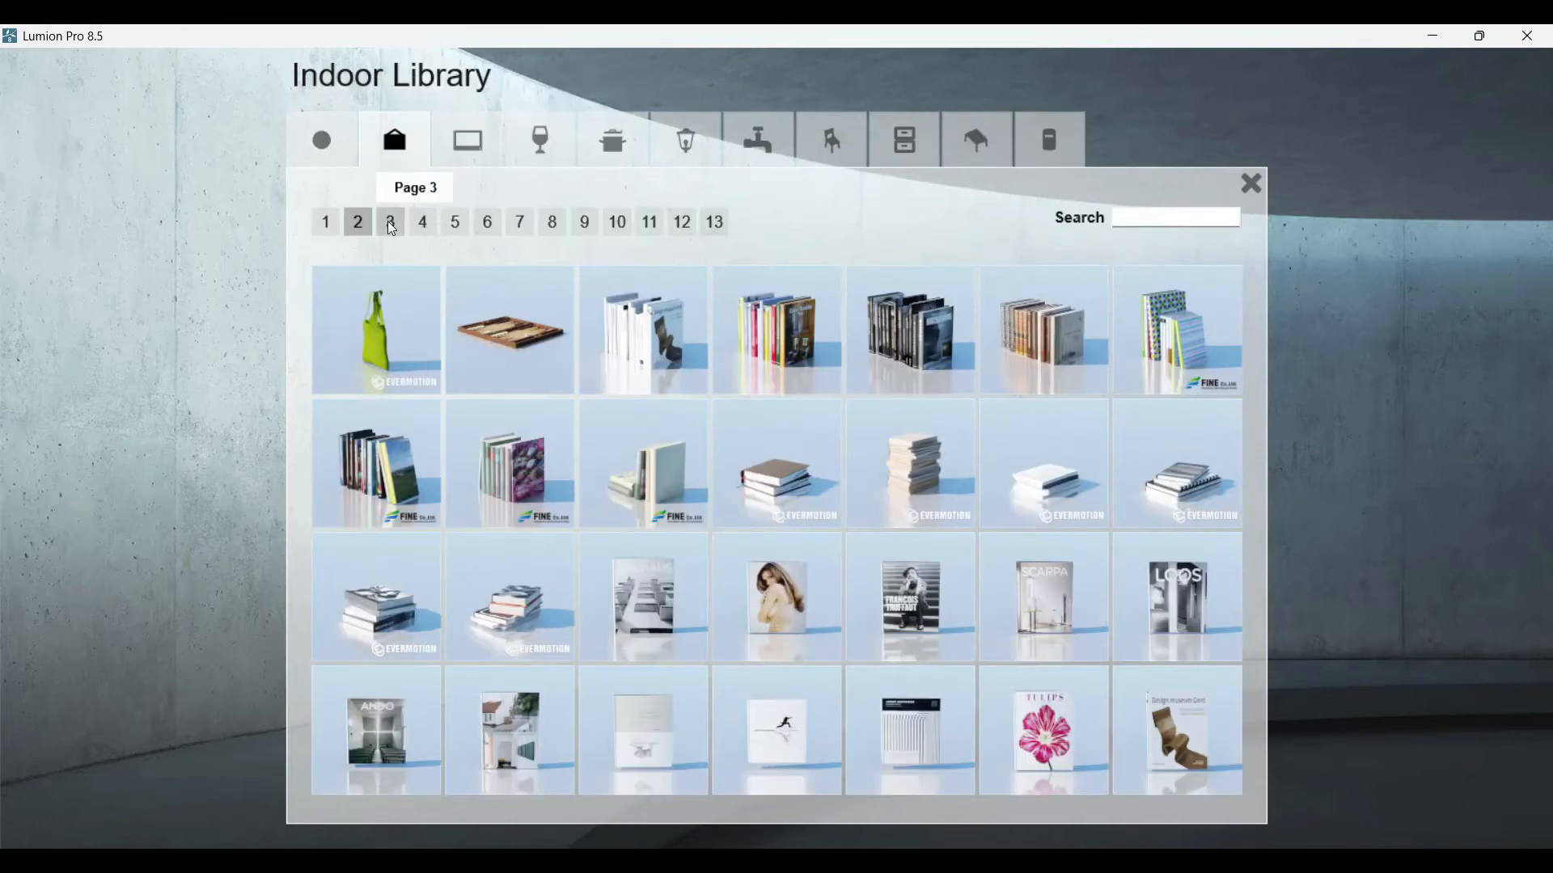
left_click(422, 222)
left_click(456, 223)
left_click(488, 223)
left_click(519, 223)
left_click(552, 223)
left_click(585, 223)
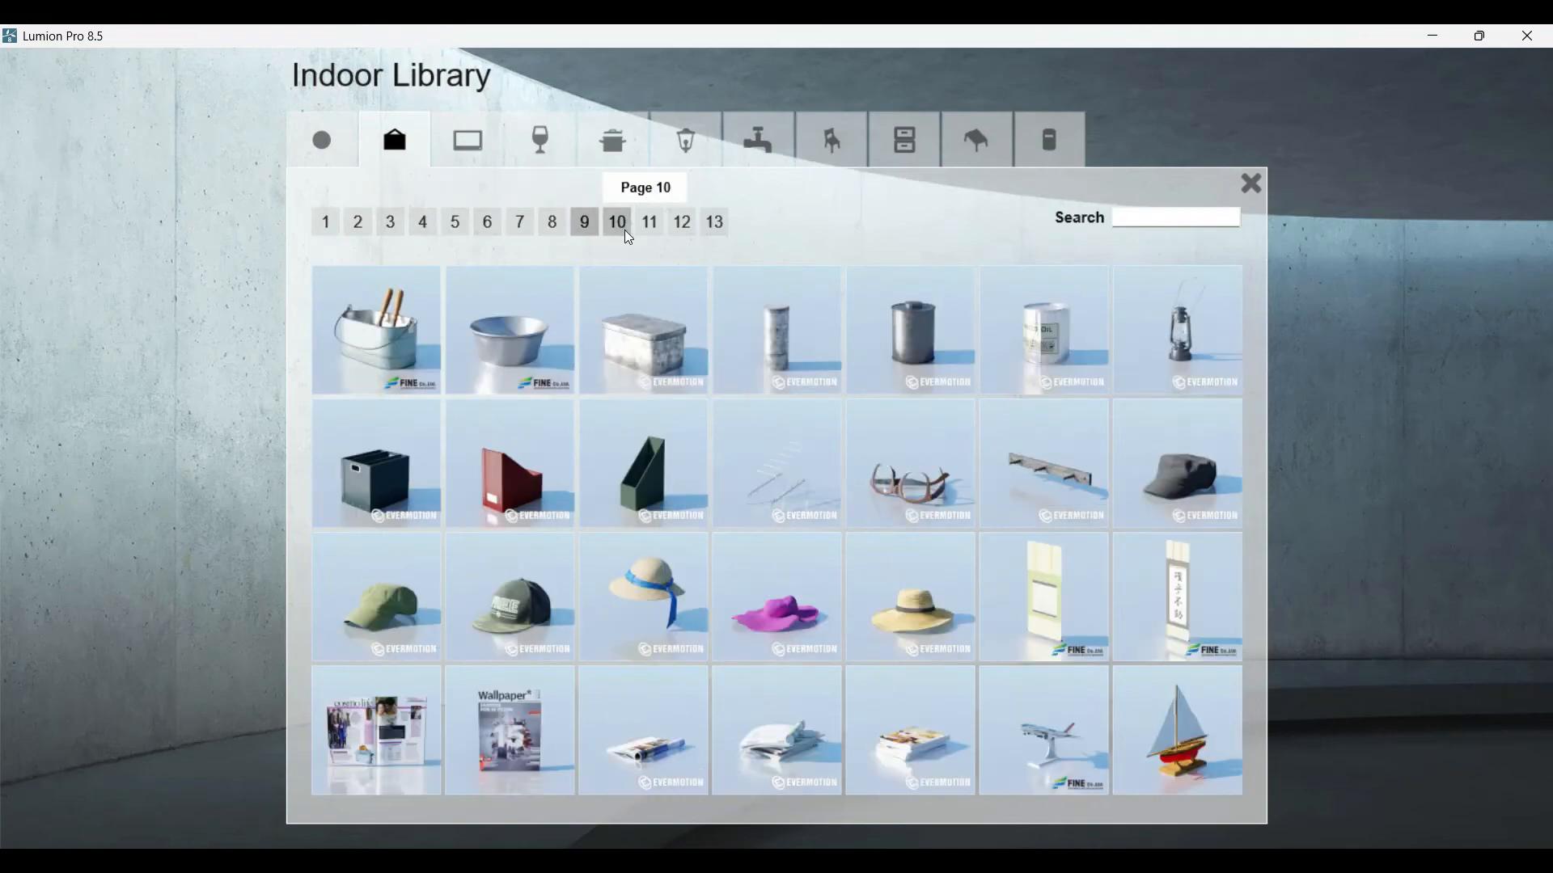
left_click(616, 223)
left_click(649, 223)
left_click(714, 223)
left_click(682, 223)
left_click(649, 224)
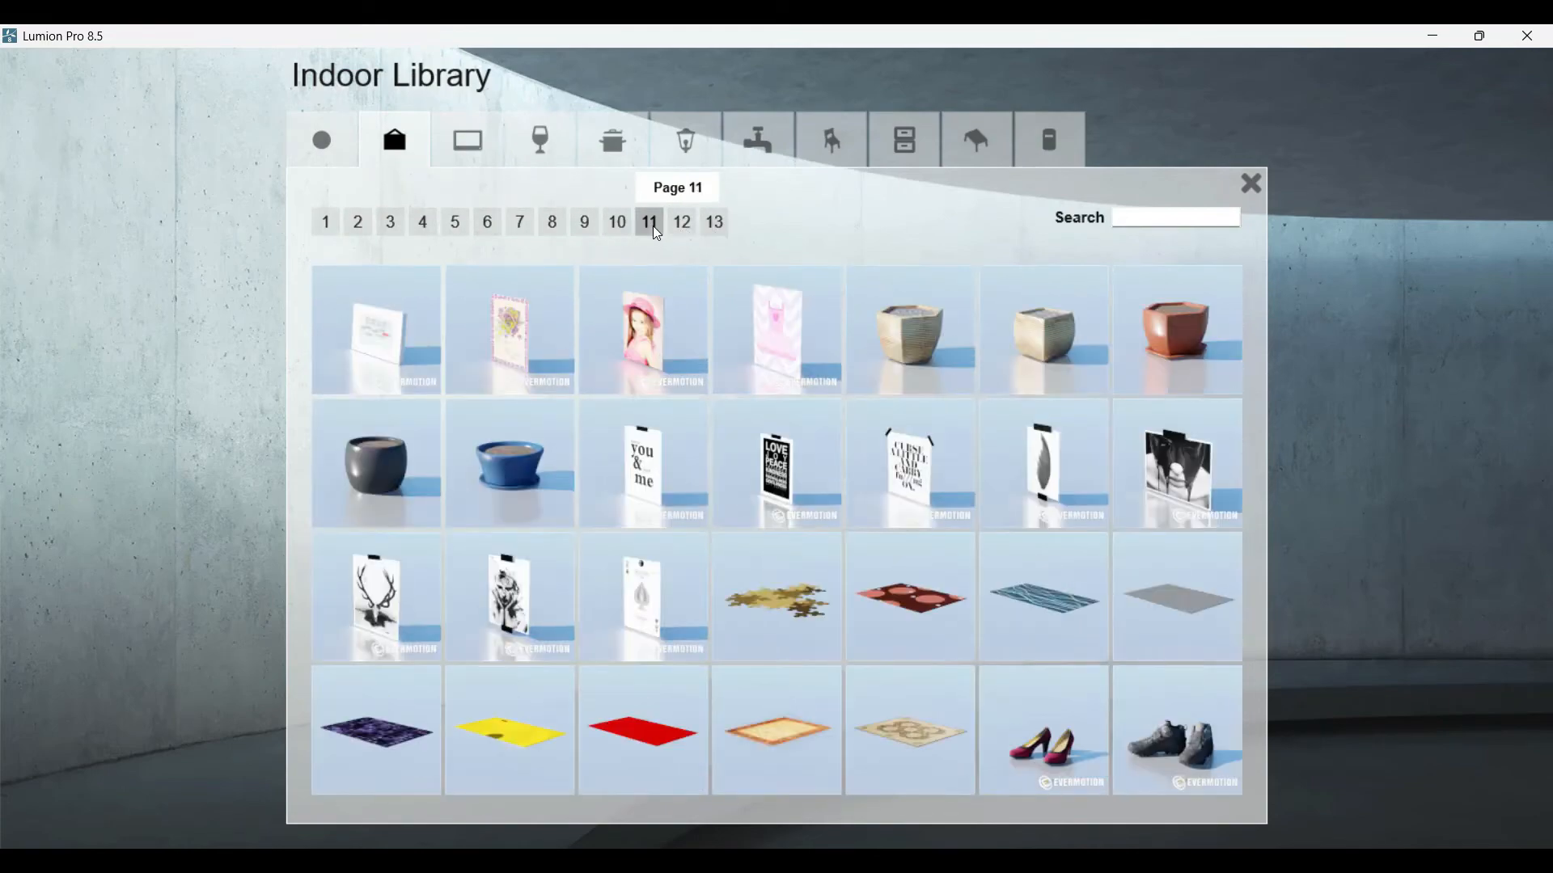
left_click(617, 223)
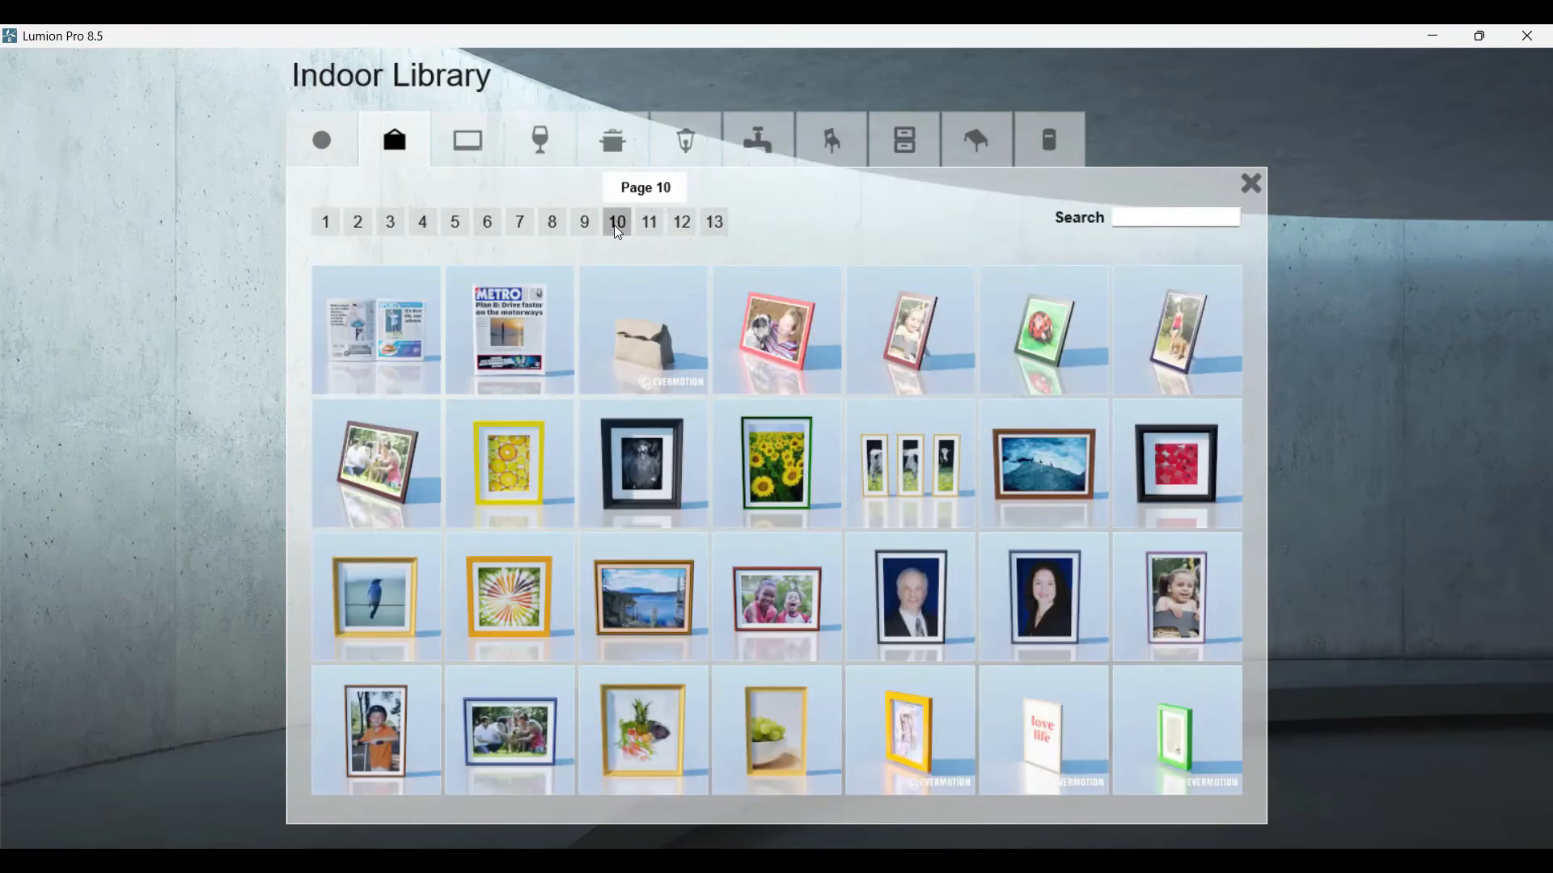
left_click(679, 619)
left_click(732, 619)
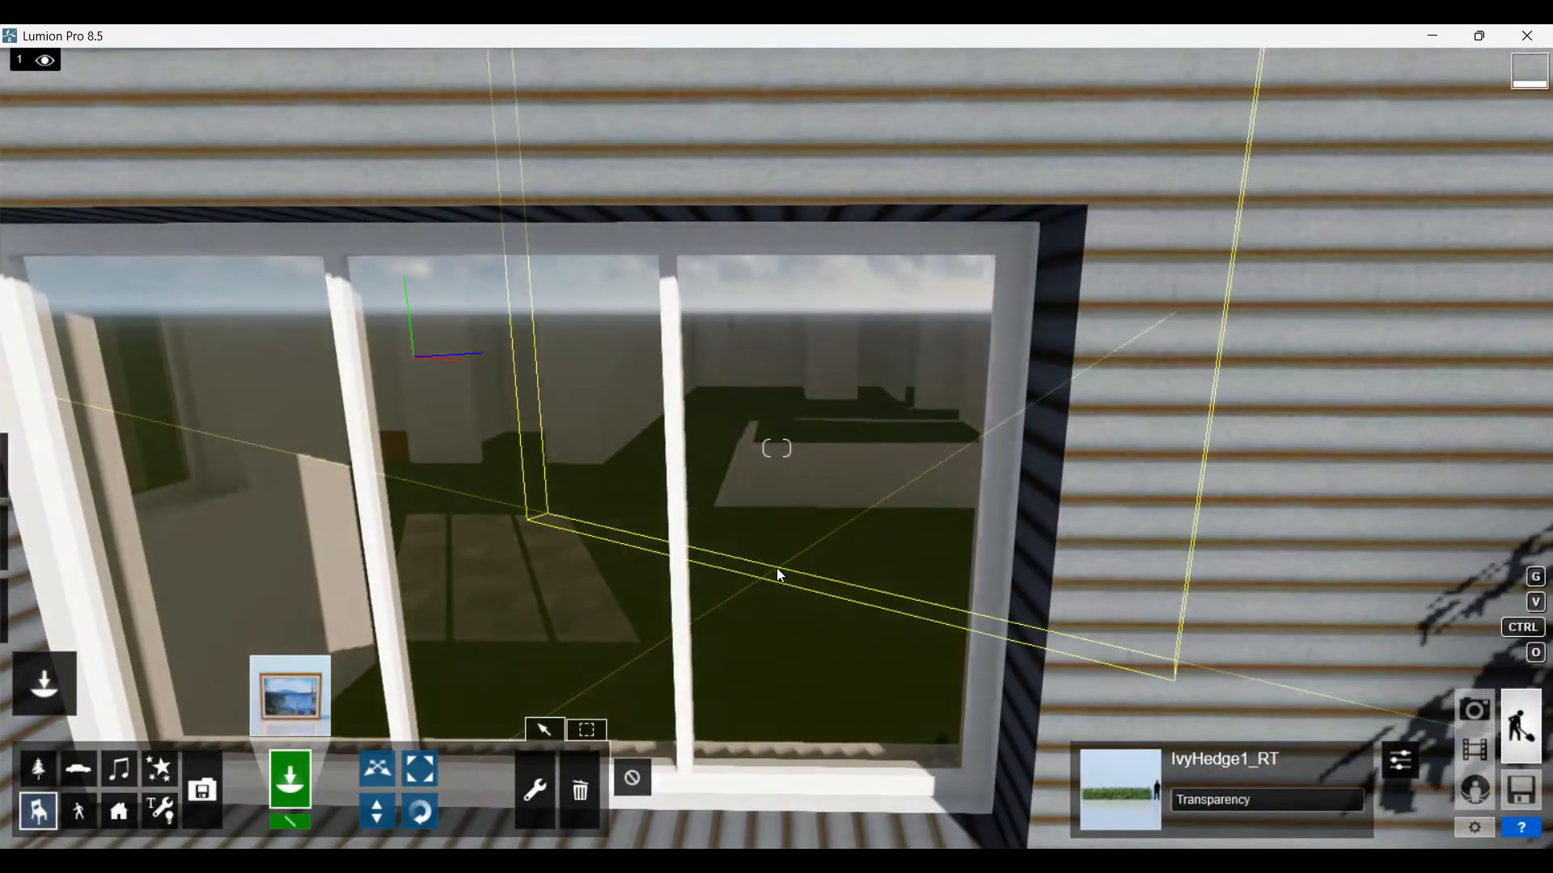
- Inspect the front windows and carport area, switch to Photo mode, check photo 2 and recall photo 1
key("s")
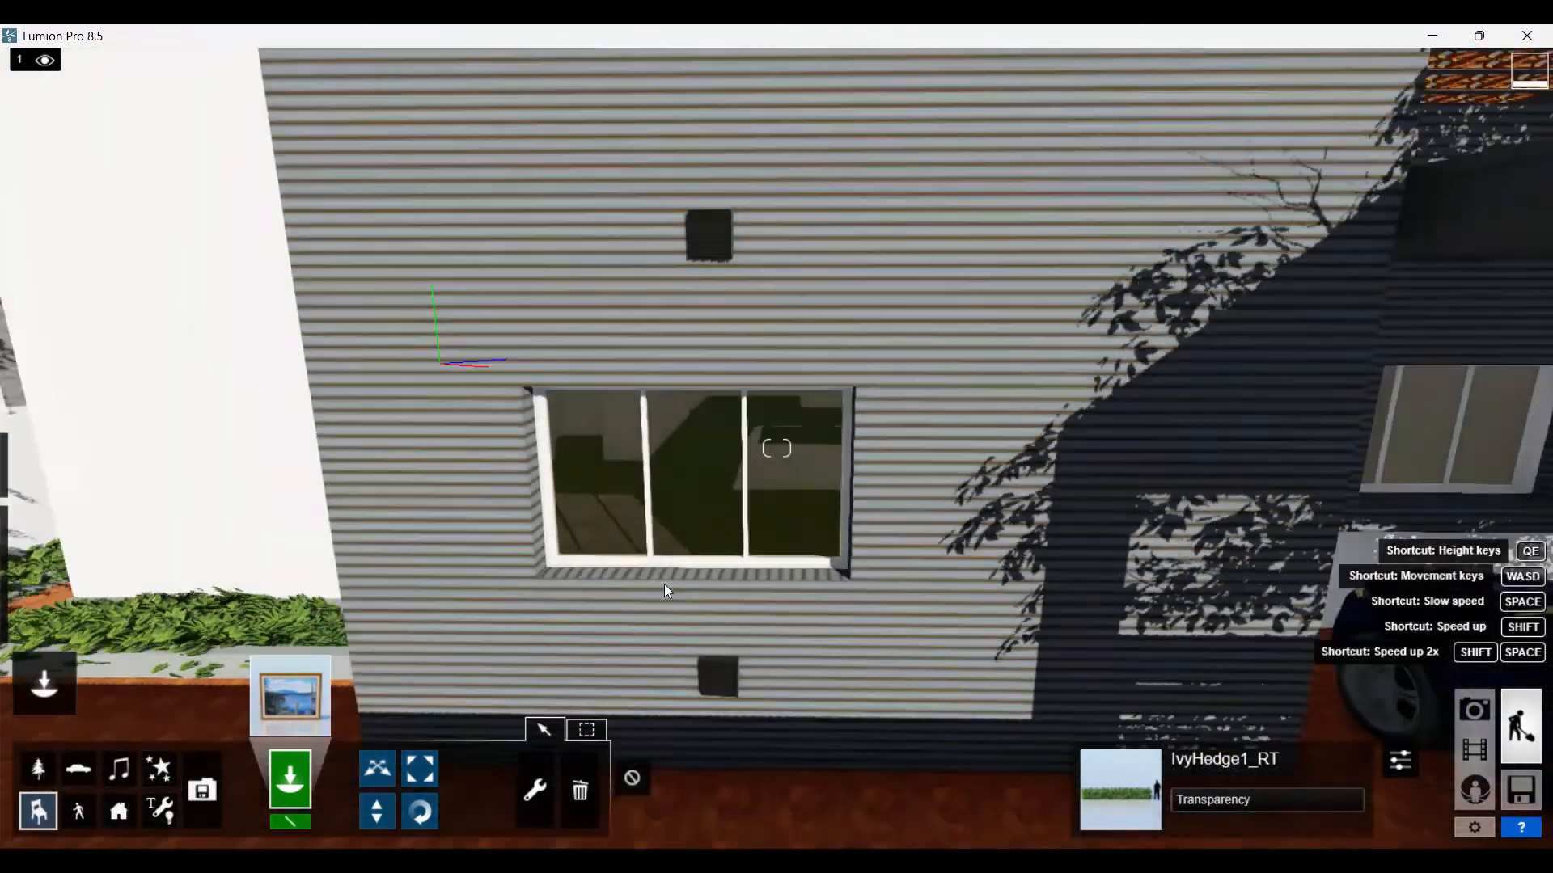
key("d")
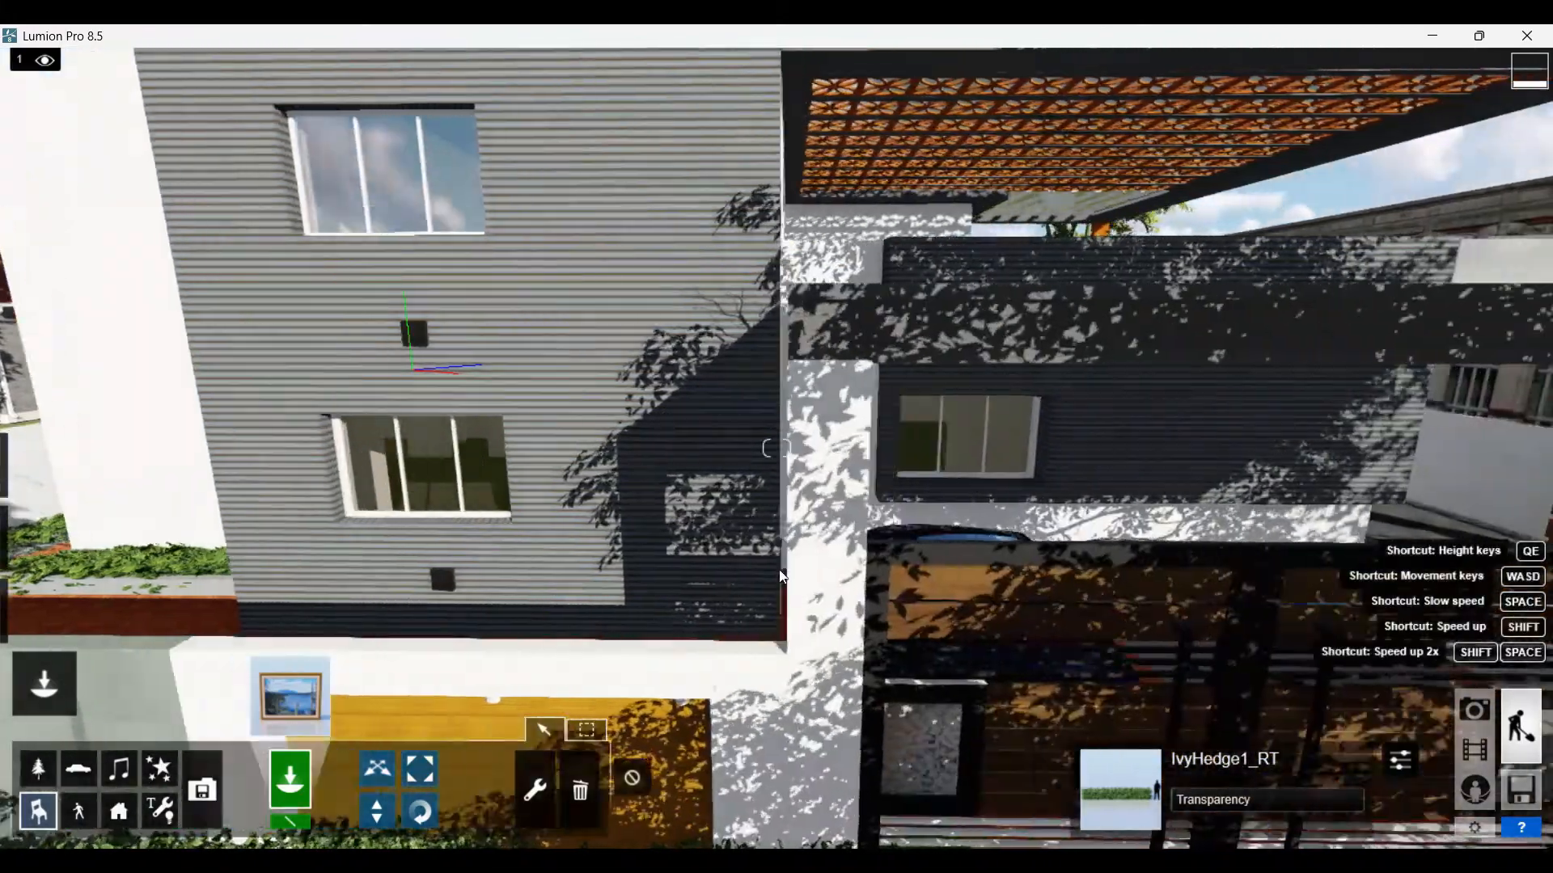
key("w")
key("s")
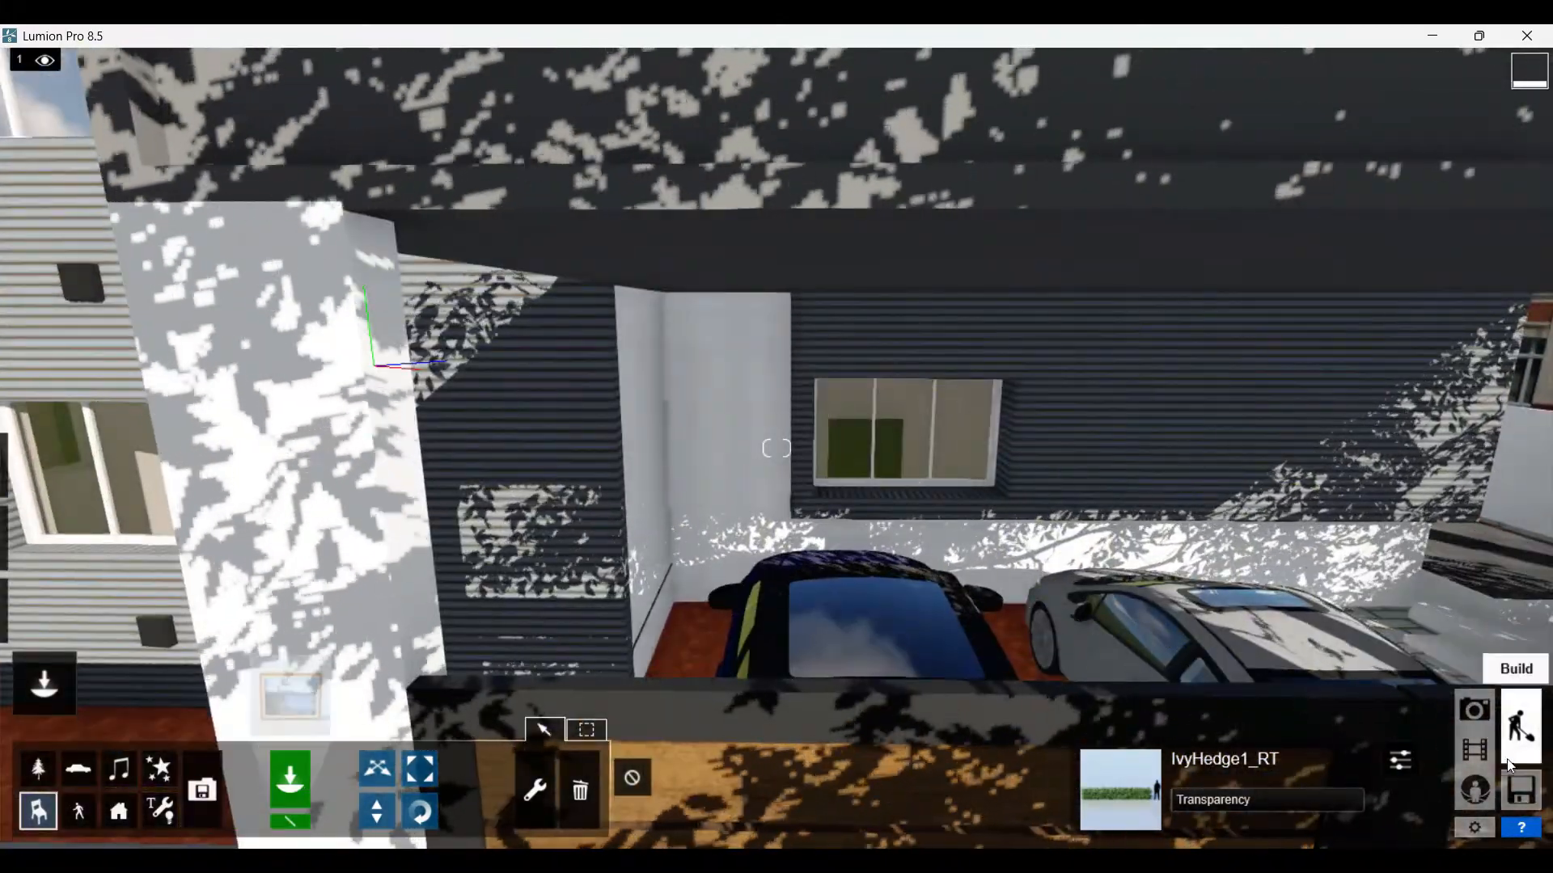
left_click(1474, 709)
left_click(259, 720)
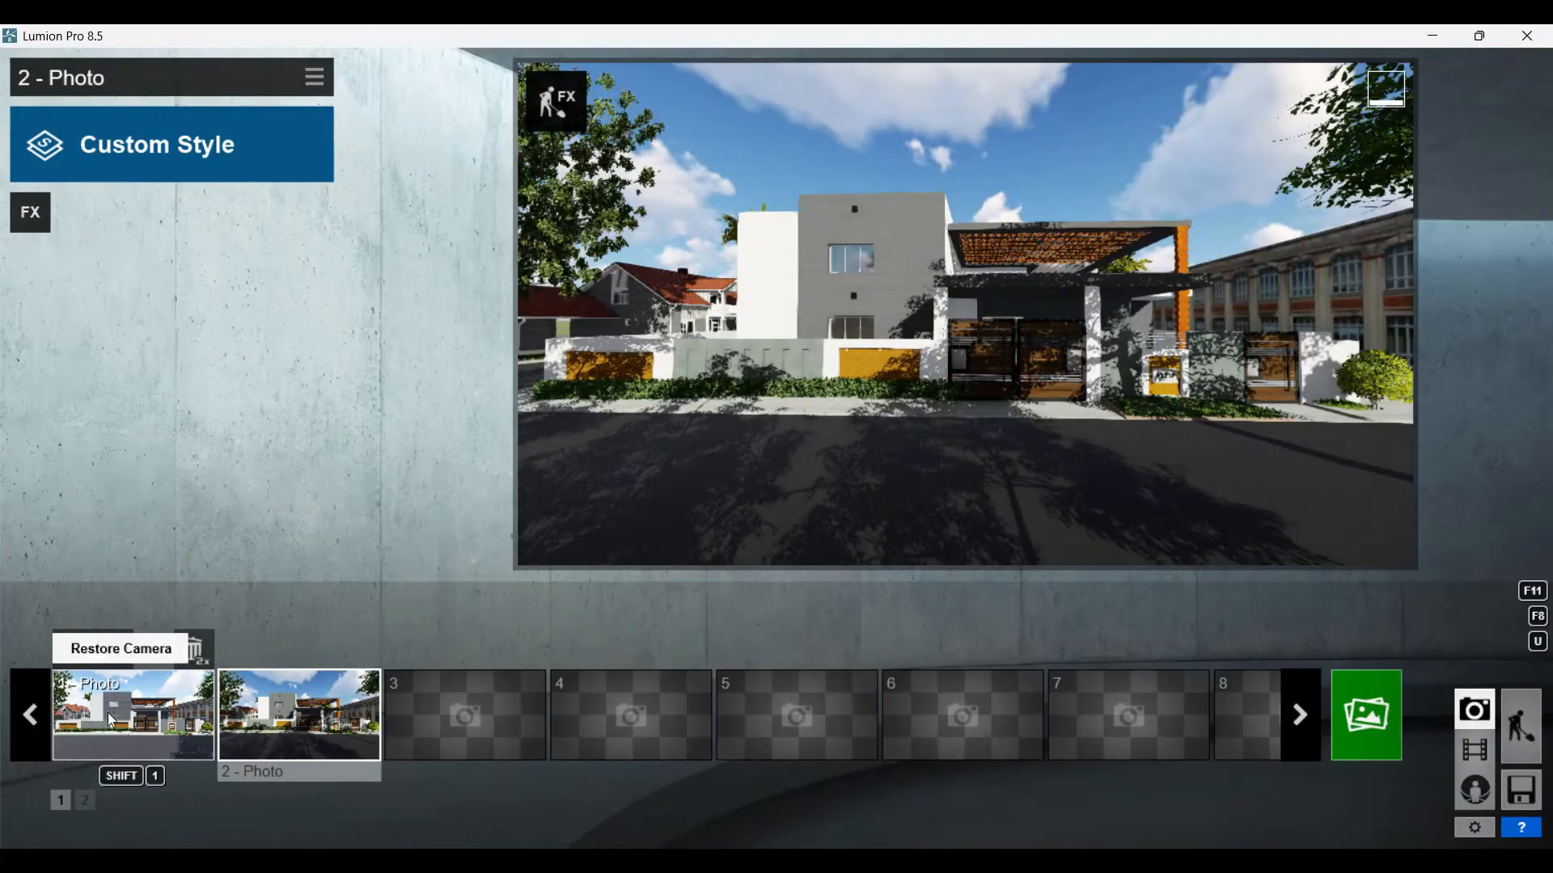
left_click(109, 712)
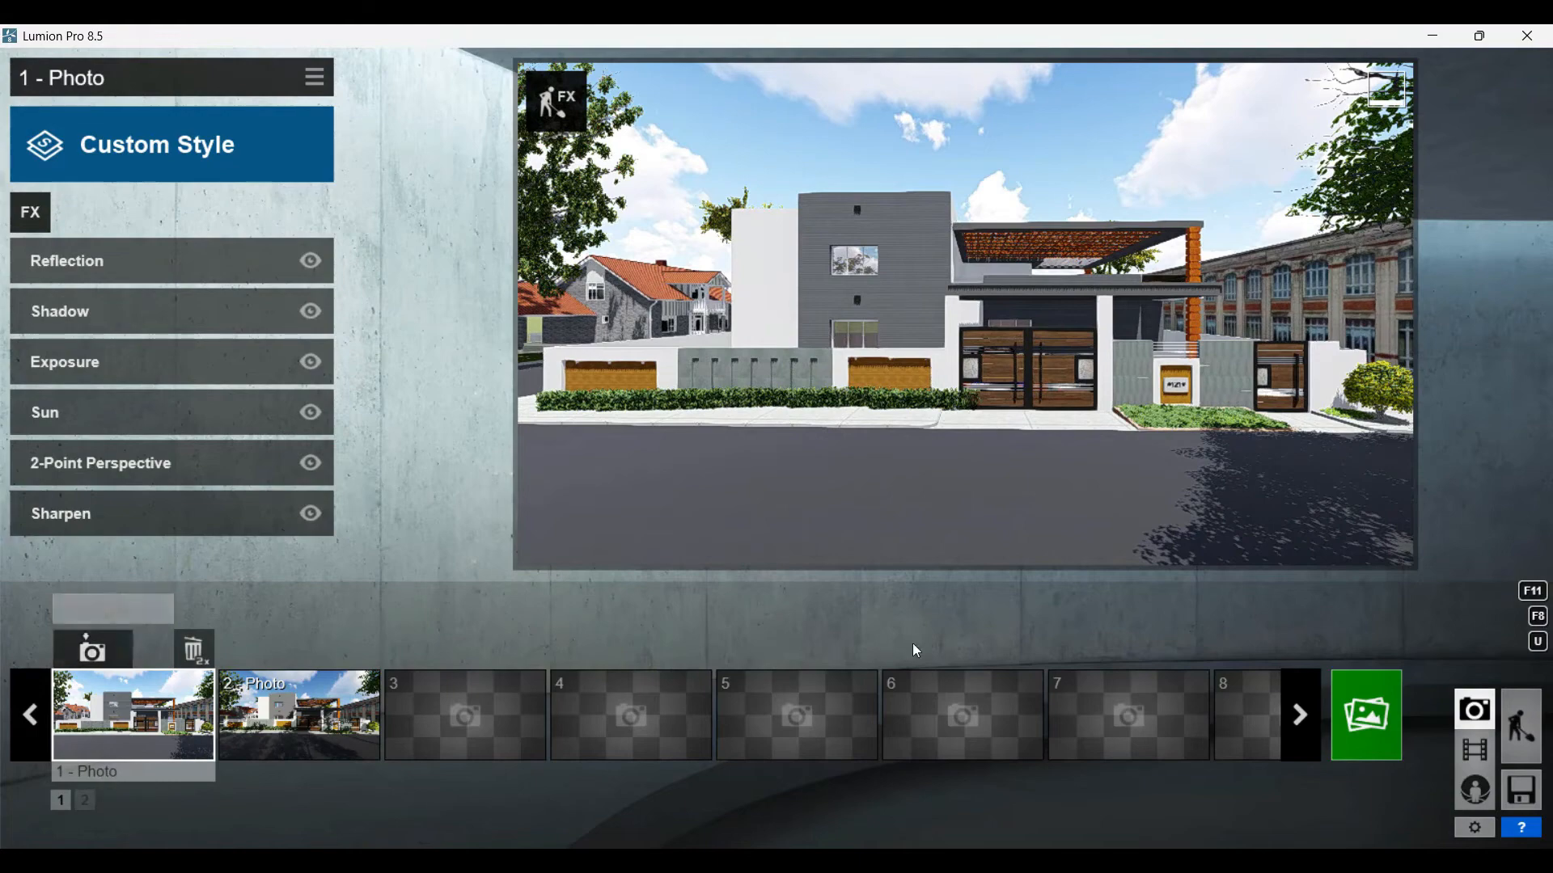
- Add the Sky and Clouds effect to photo 1, set master cloud amount to 0.6, and adjust cloud position, speed, low clouds and sky brightness
left_click(30, 213)
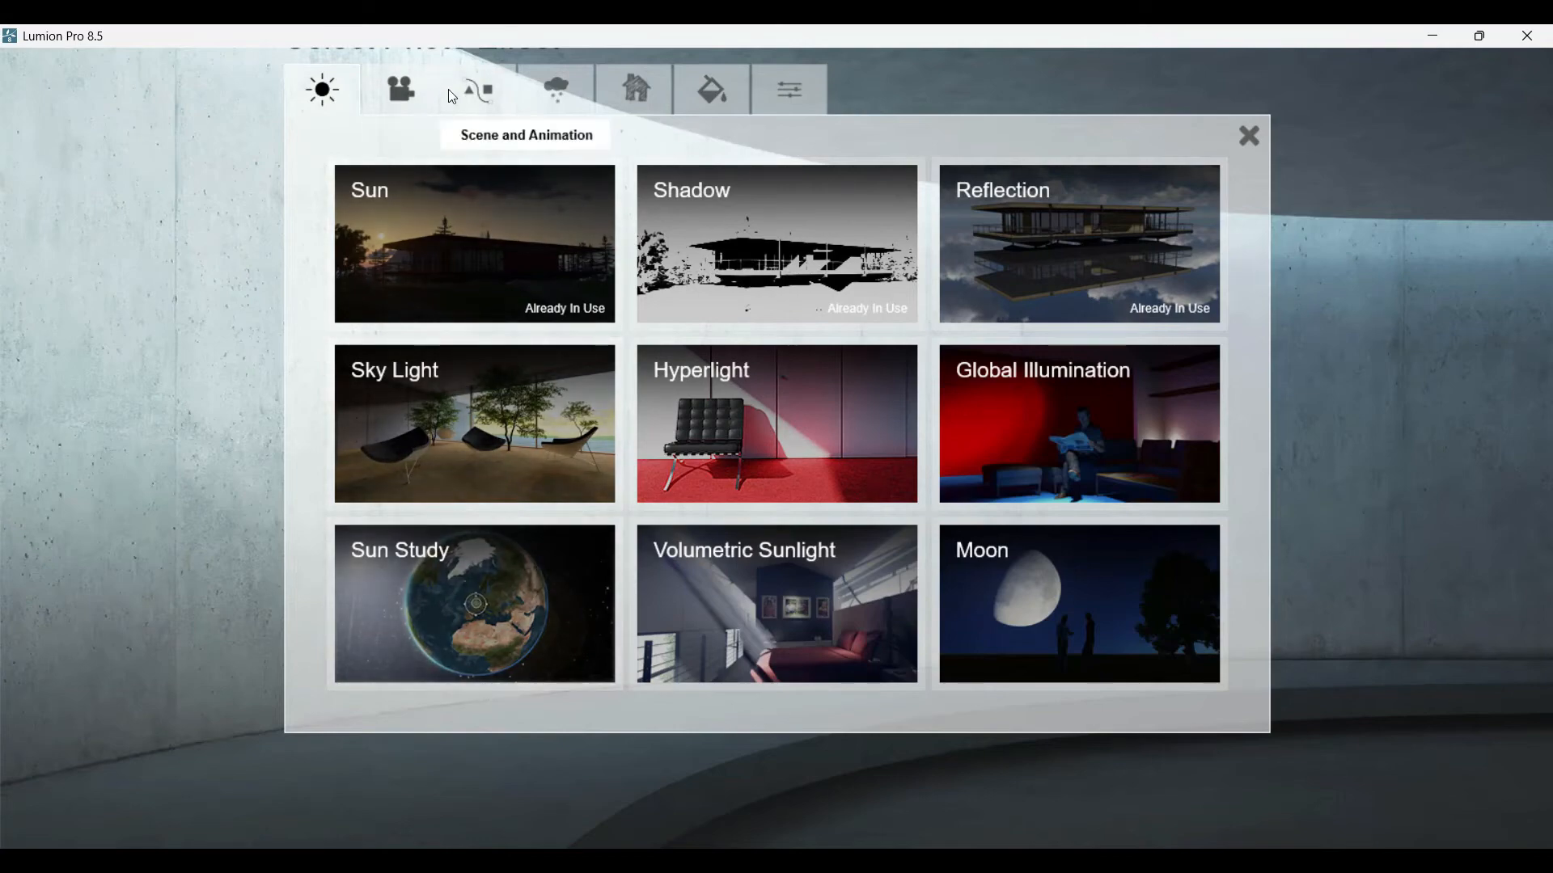
left_click(477, 90)
left_click(557, 89)
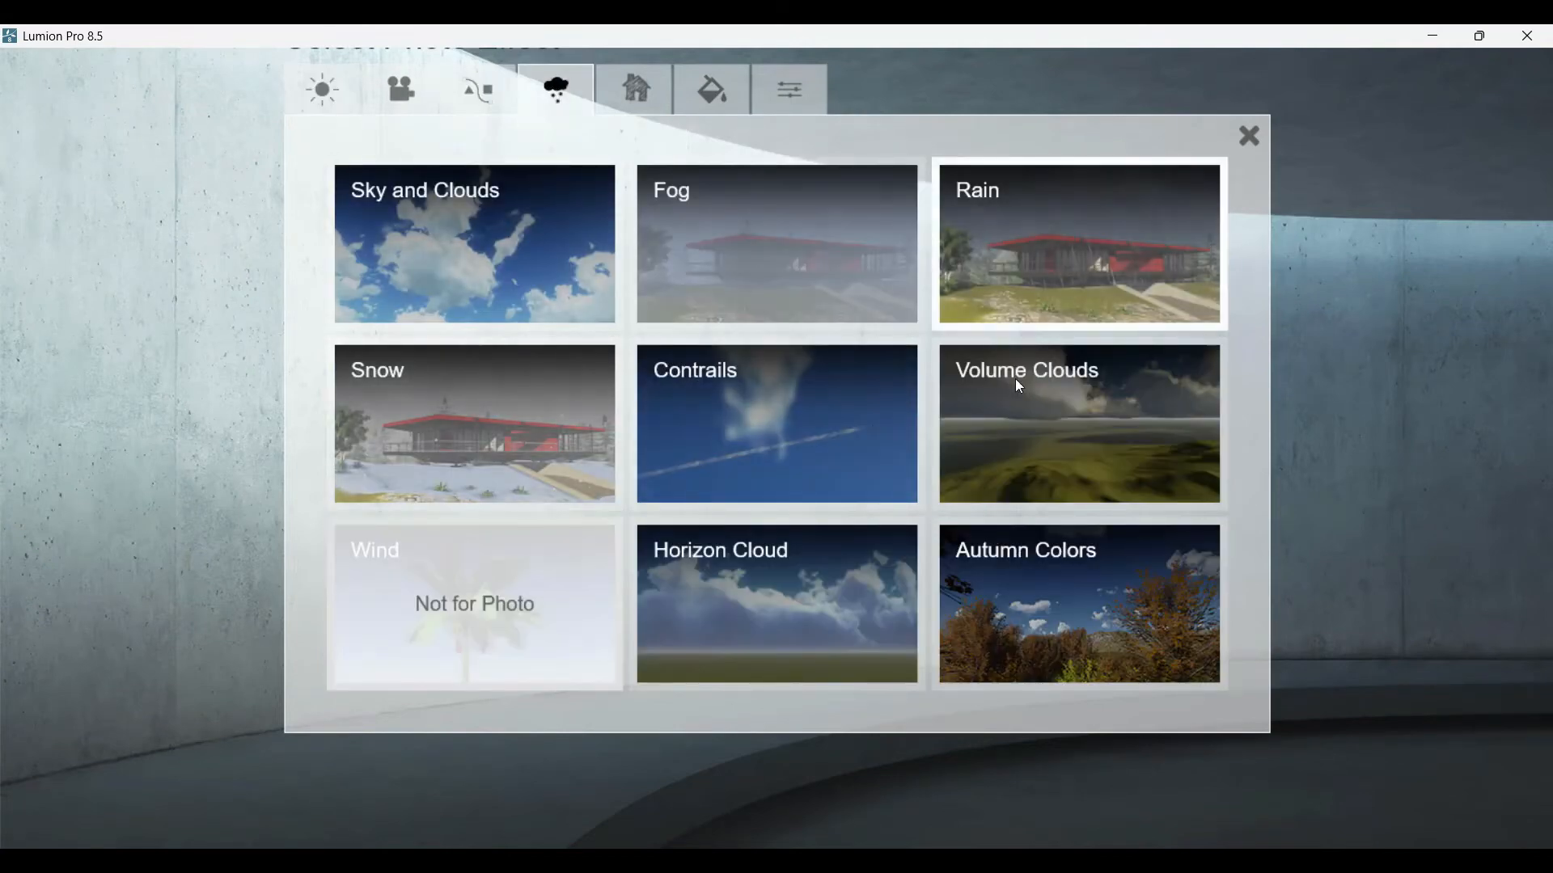
left_click(502, 257)
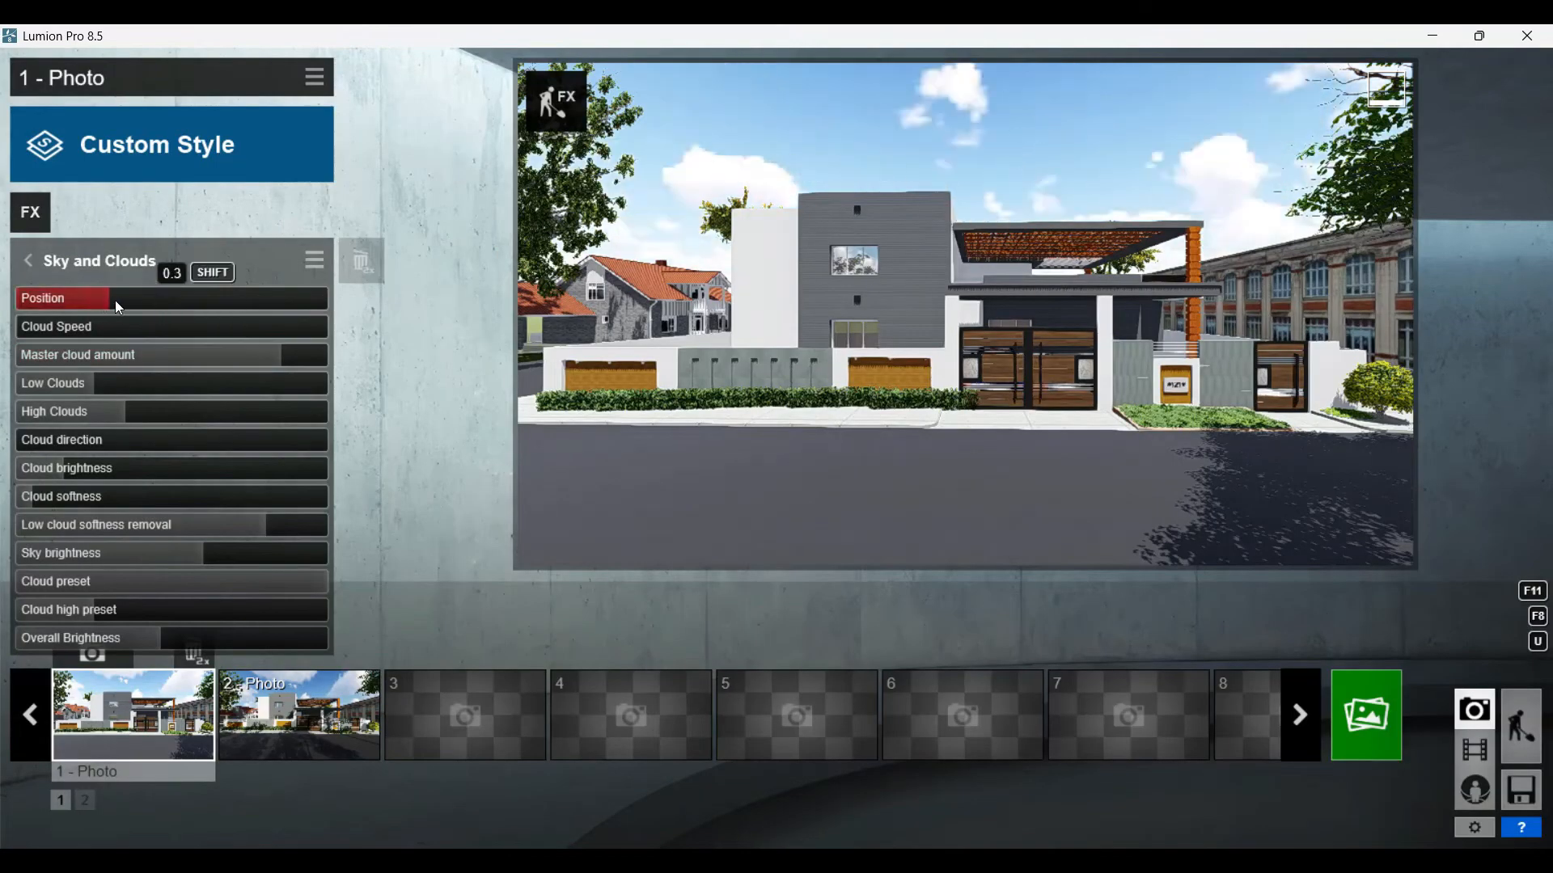
left_click_drag(124, 327, 192, 362)
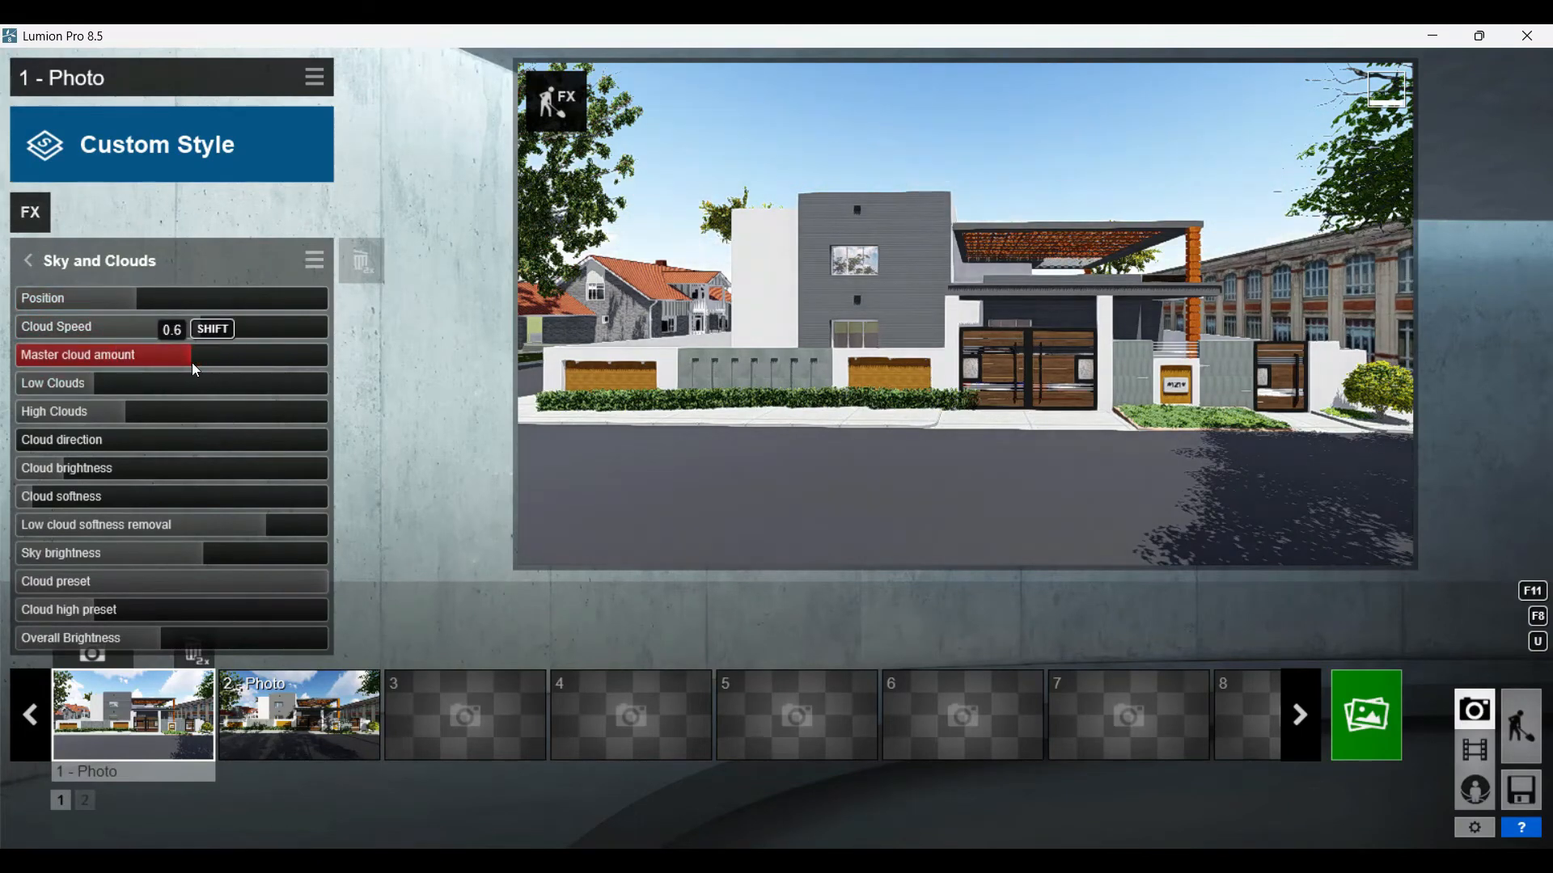
left_click_drag(89, 384, 100, 384)
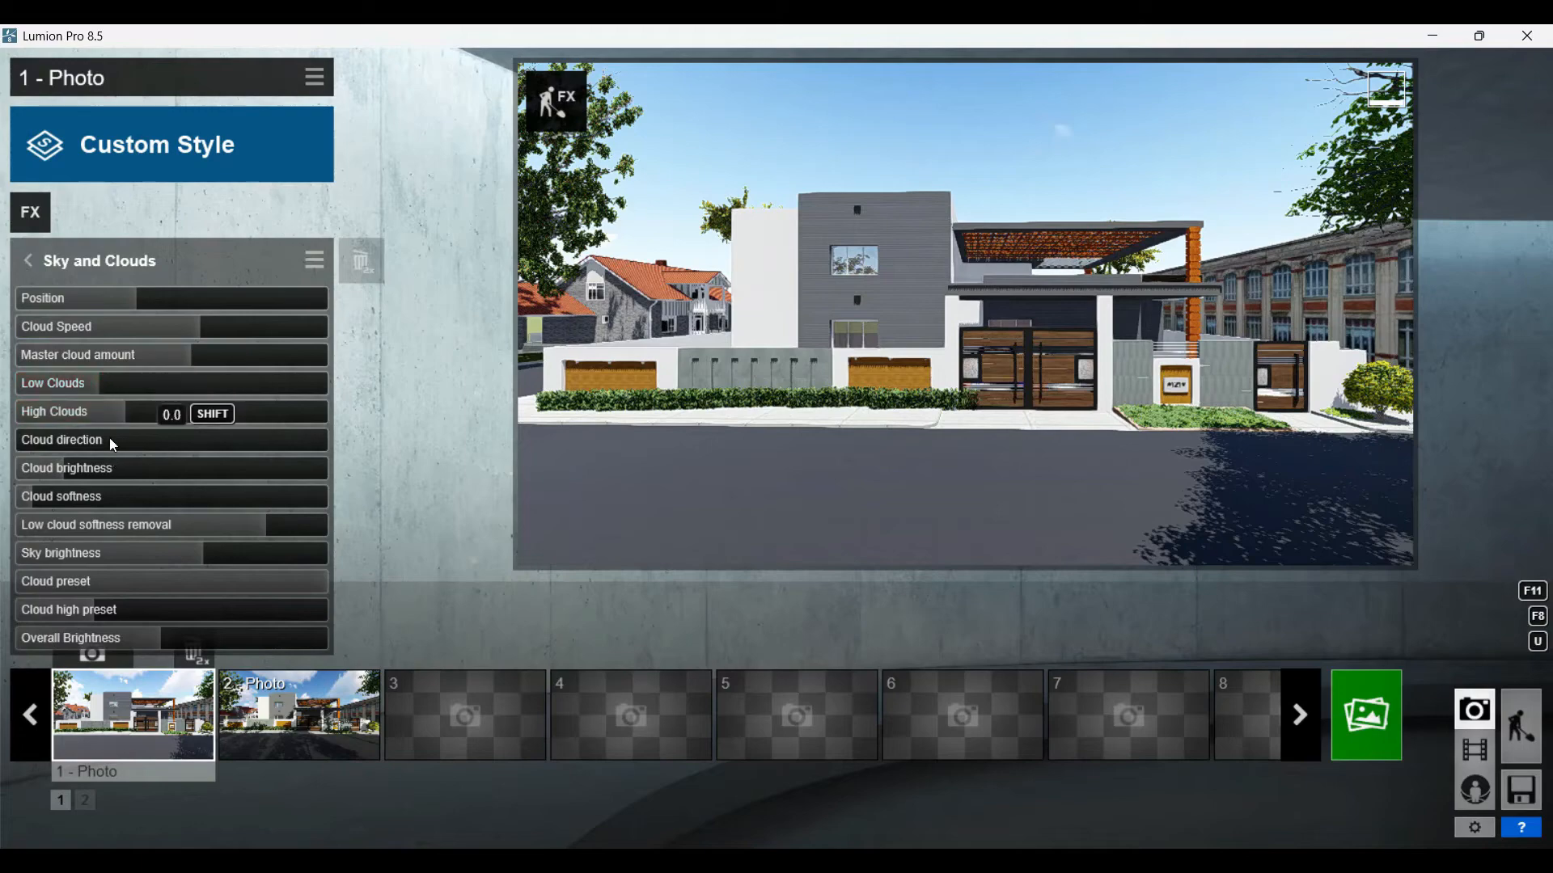
left_click_drag(196, 551, 207, 550)
- Add the Sun Study effect to photo 1 with a later hour, an earlier day and an increased north offset
left_click(30, 213)
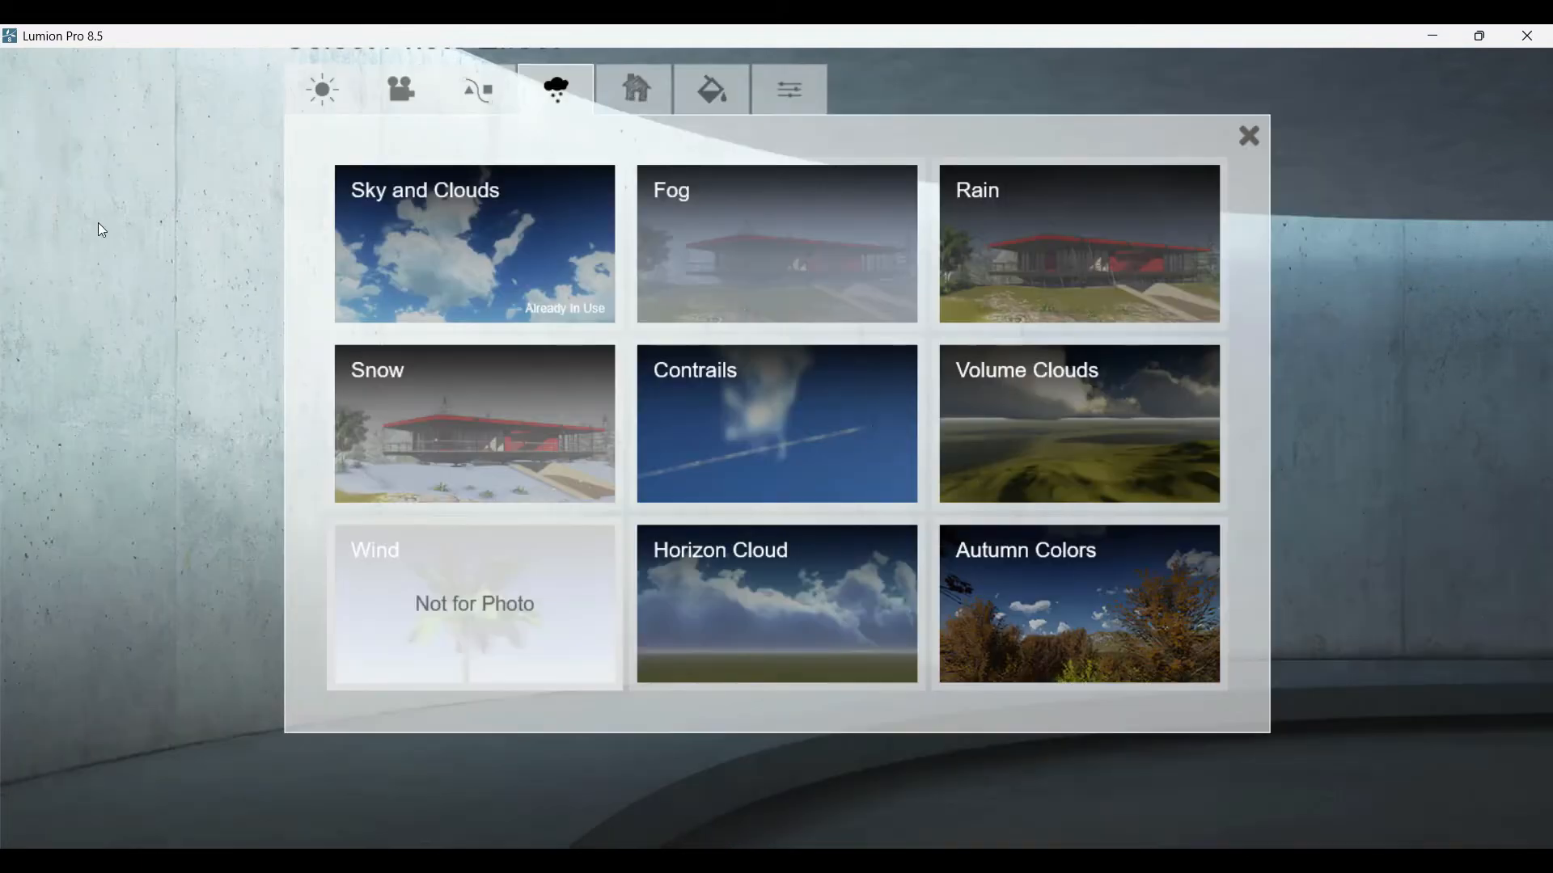
left_click(402, 89)
left_click(322, 89)
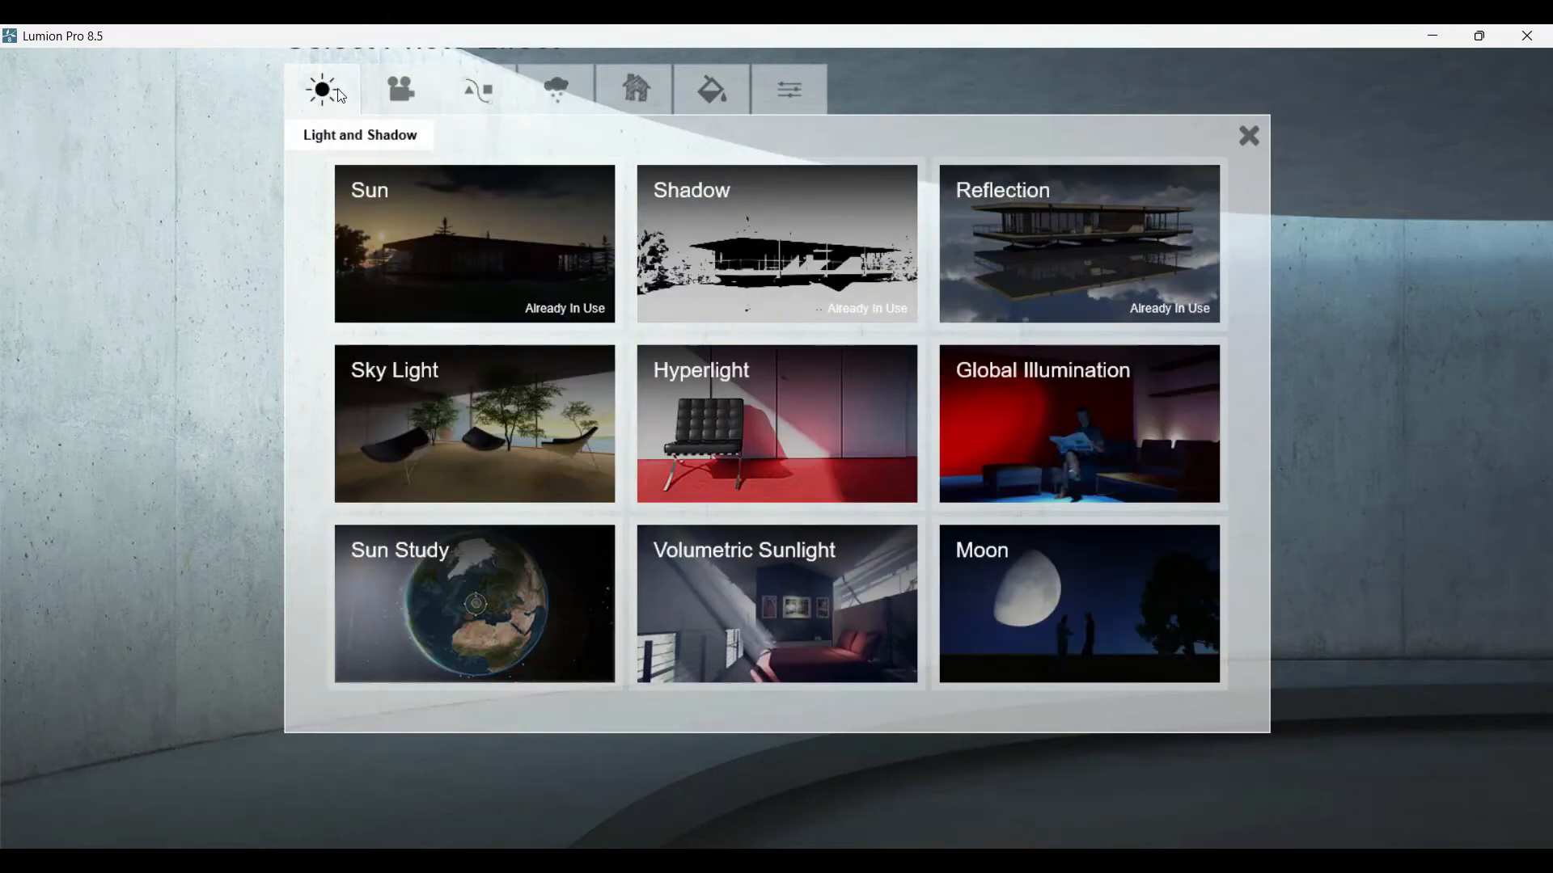
left_click(436, 619)
left_click_drag(169, 373, 216, 372)
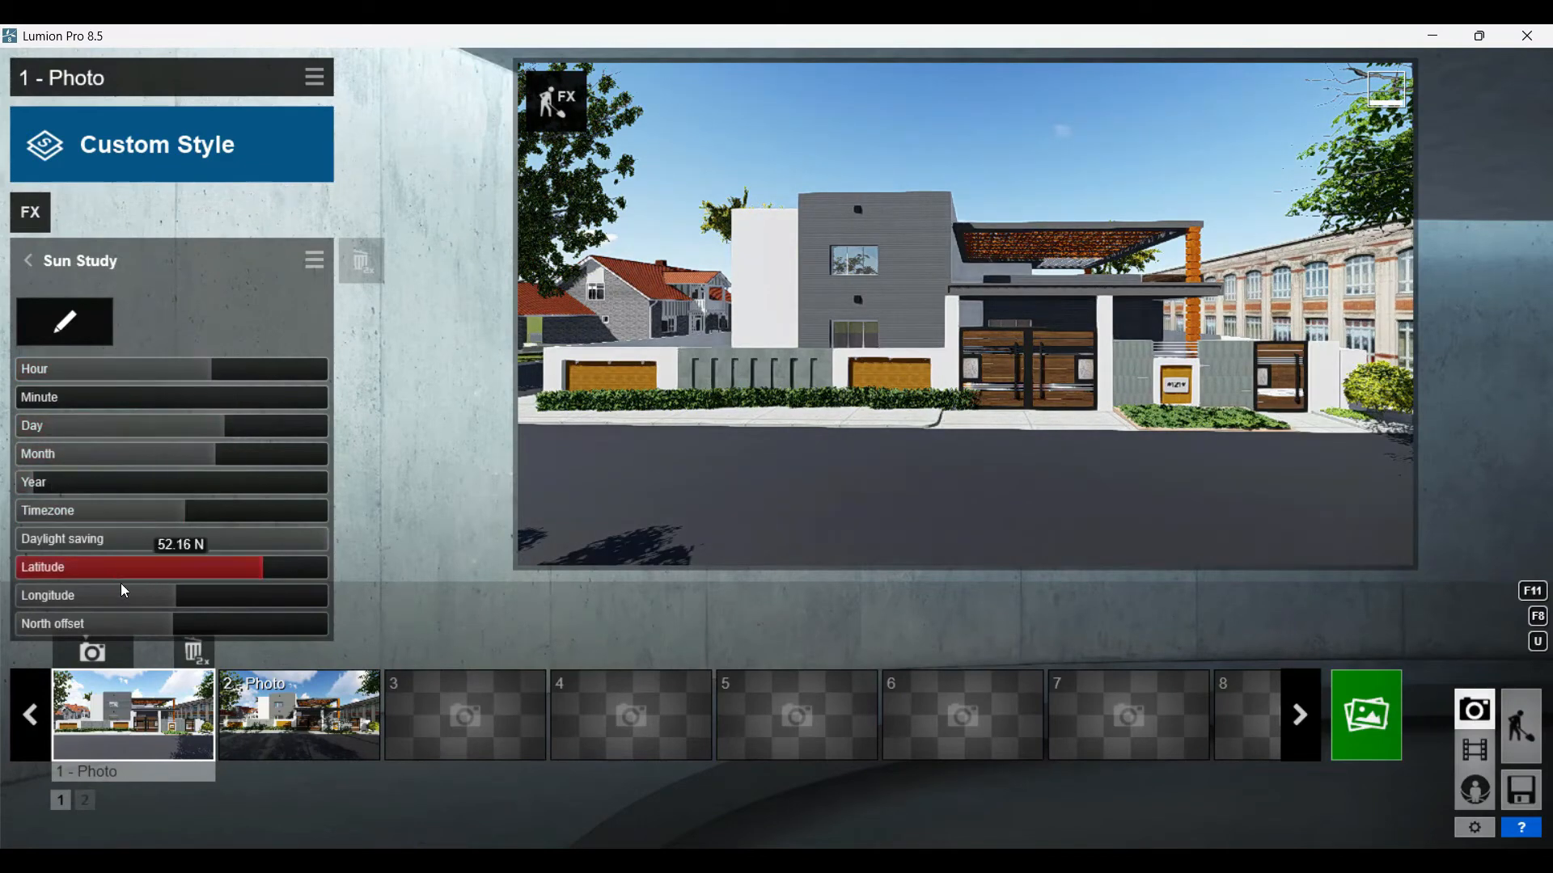
left_click_drag(169, 621, 201, 609)
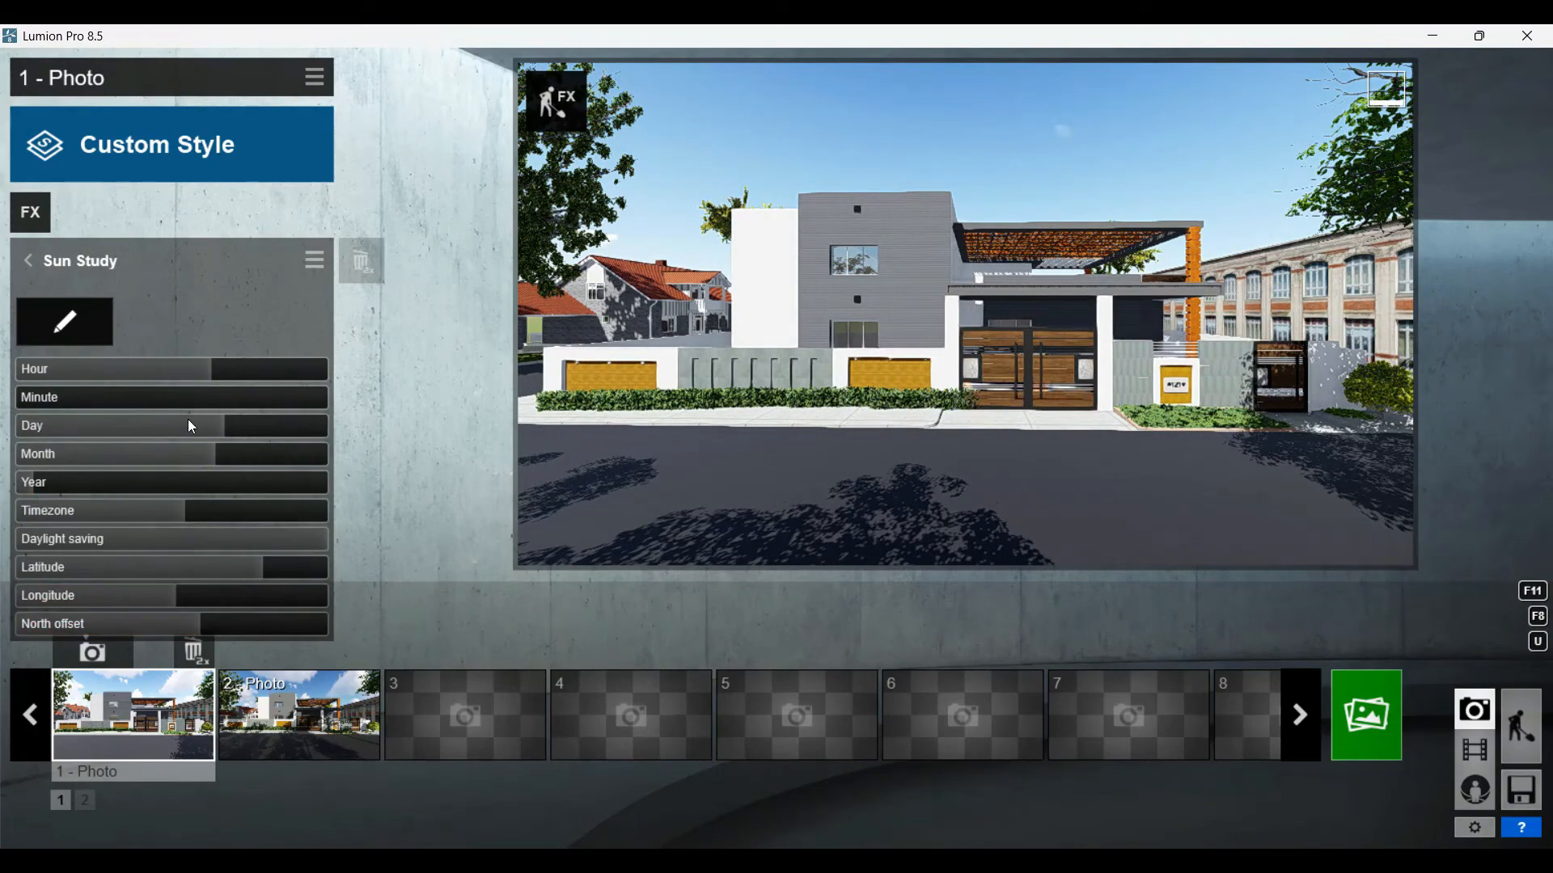
left_click_drag(188, 420, 70, 385)
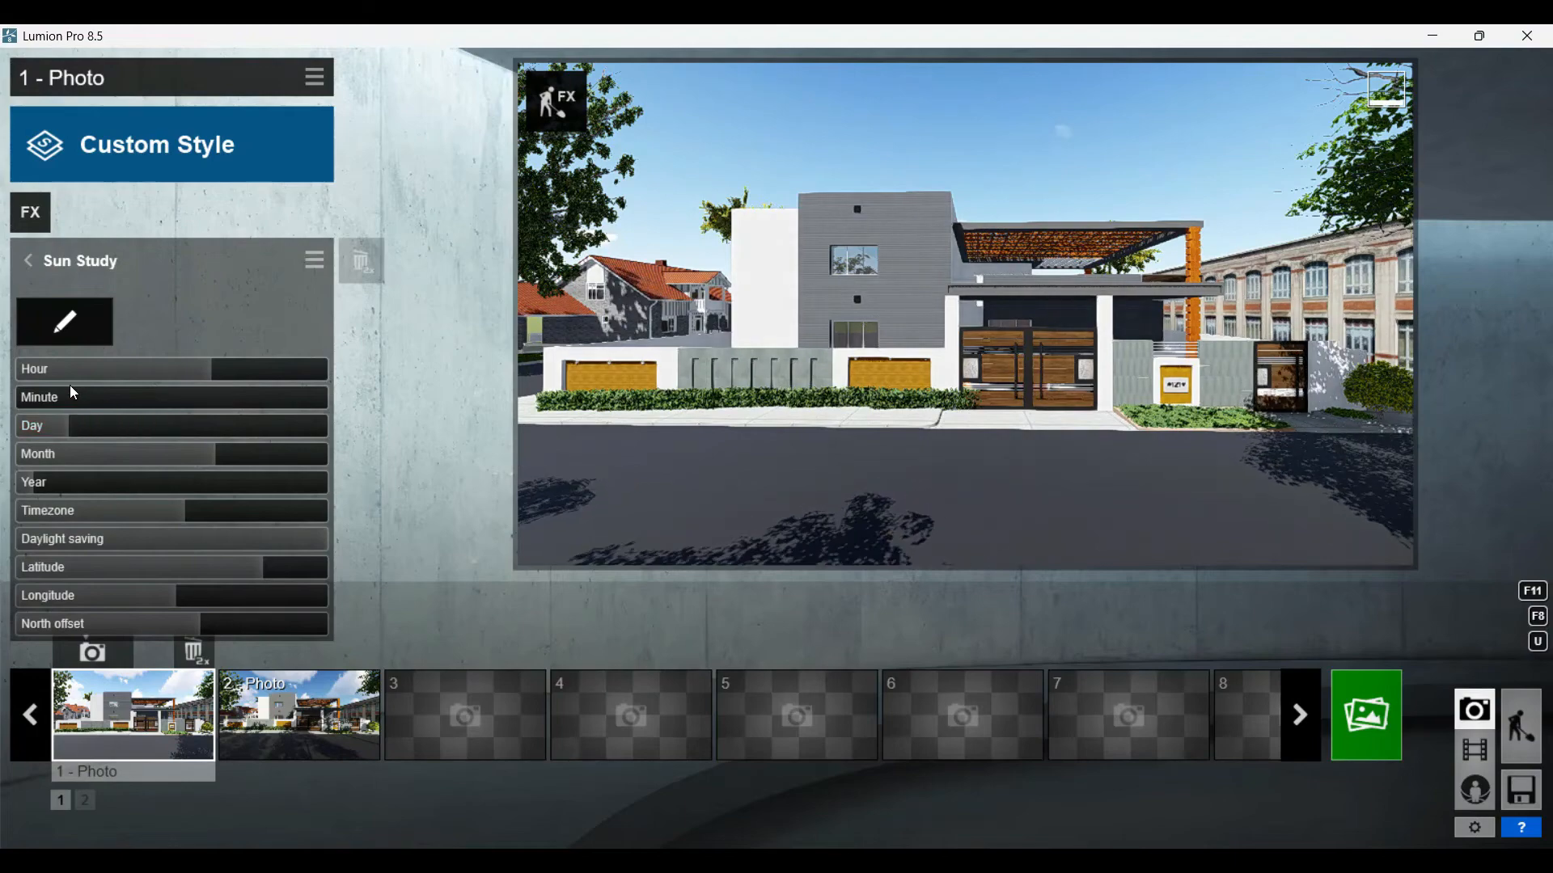
left_click_drag(204, 372, 236, 373)
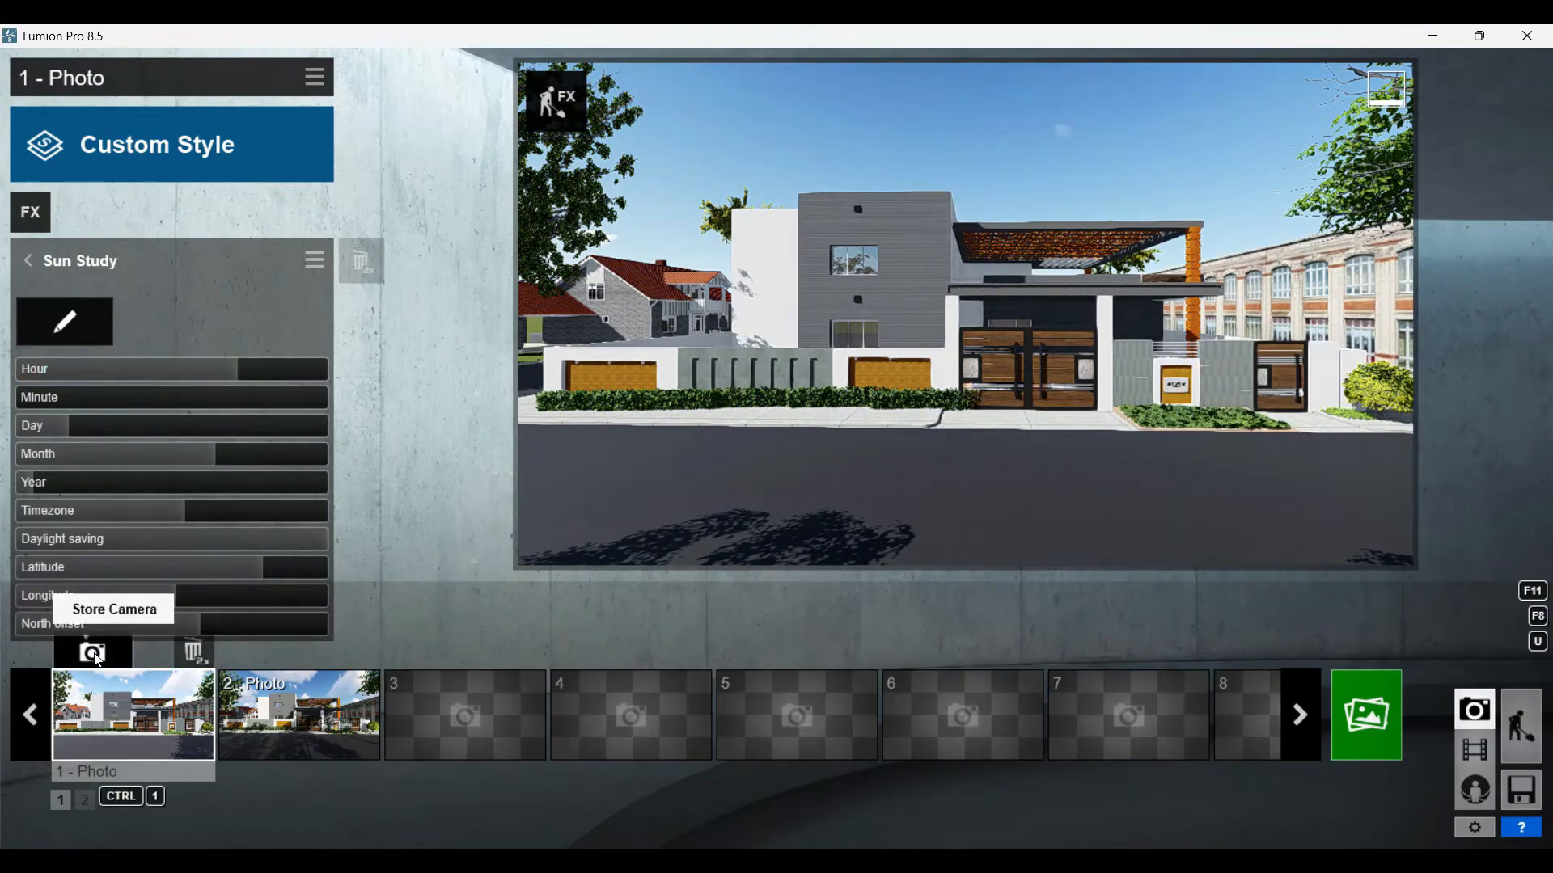
- Store the current camera view in photo slot 3 and return to Build mode from photo 1's view
left_click(427, 653)
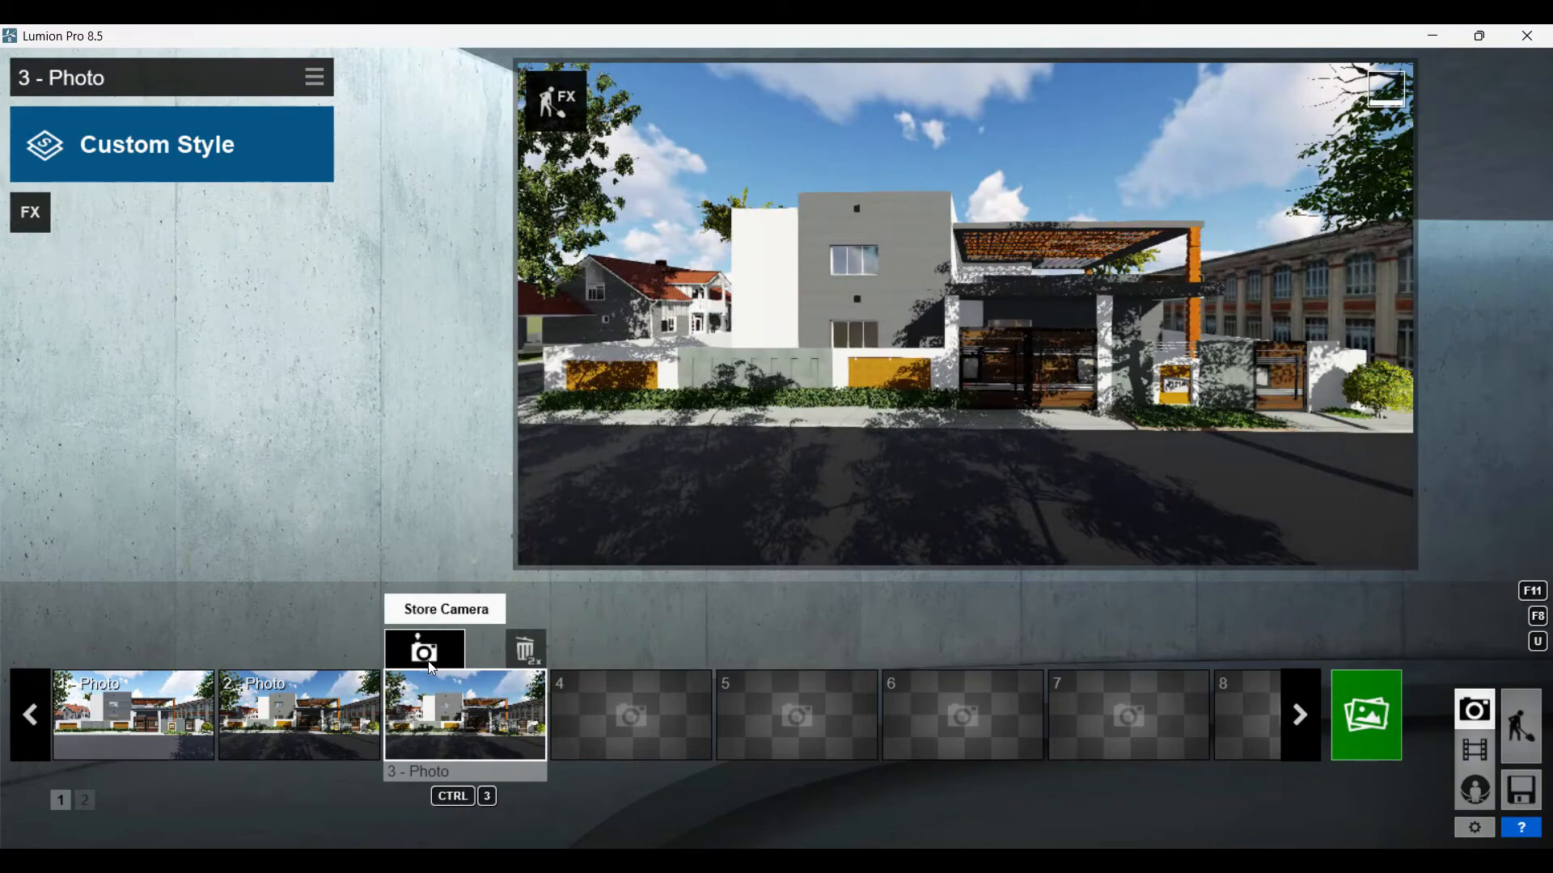
left_click(142, 695)
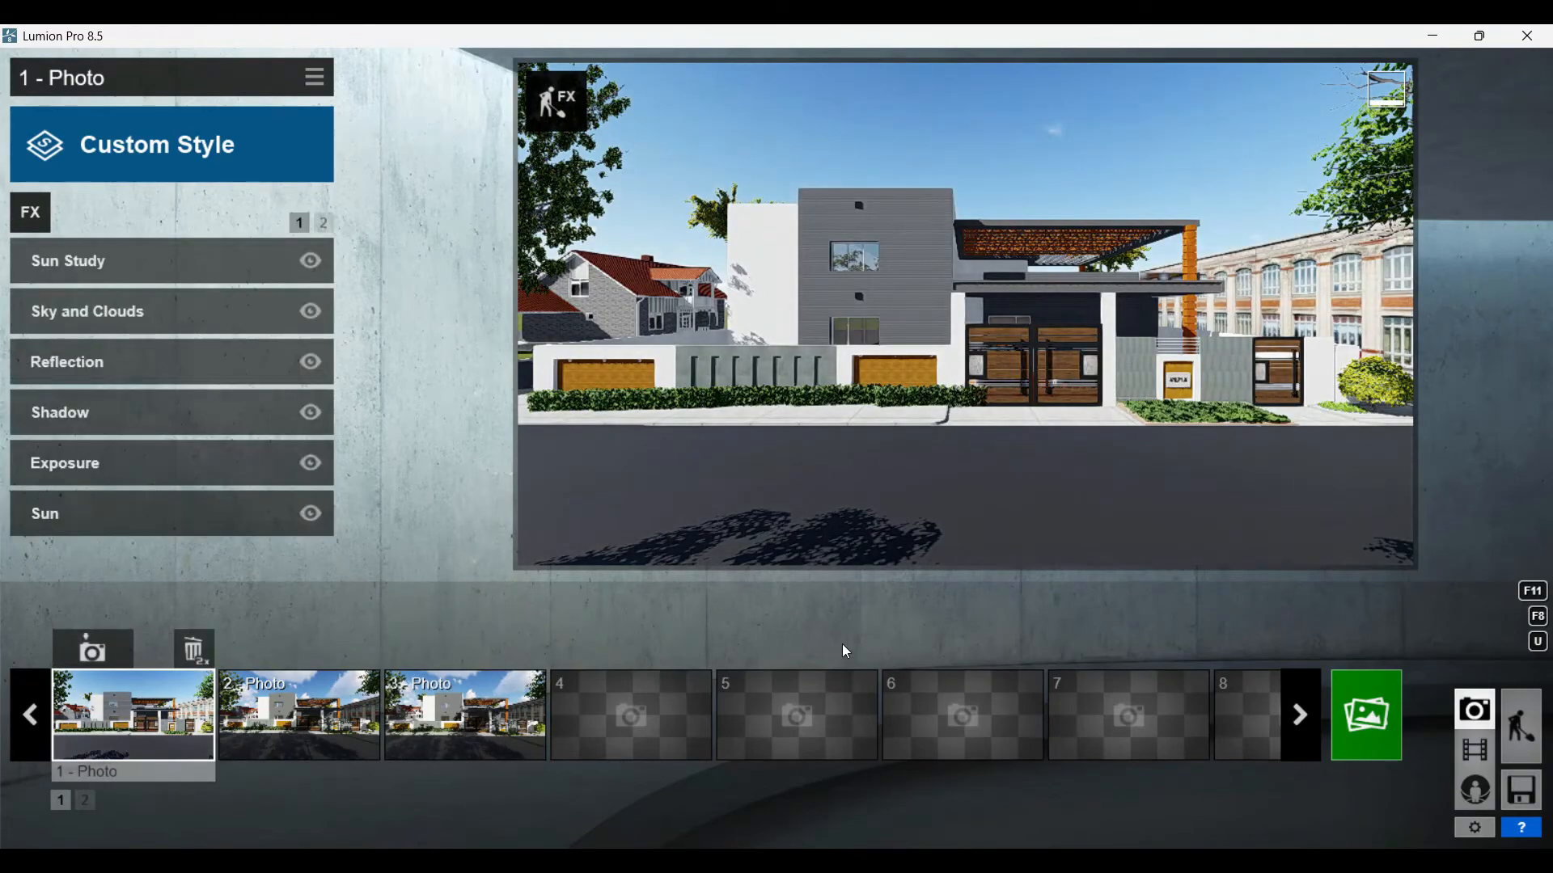
left_click(1522, 726)
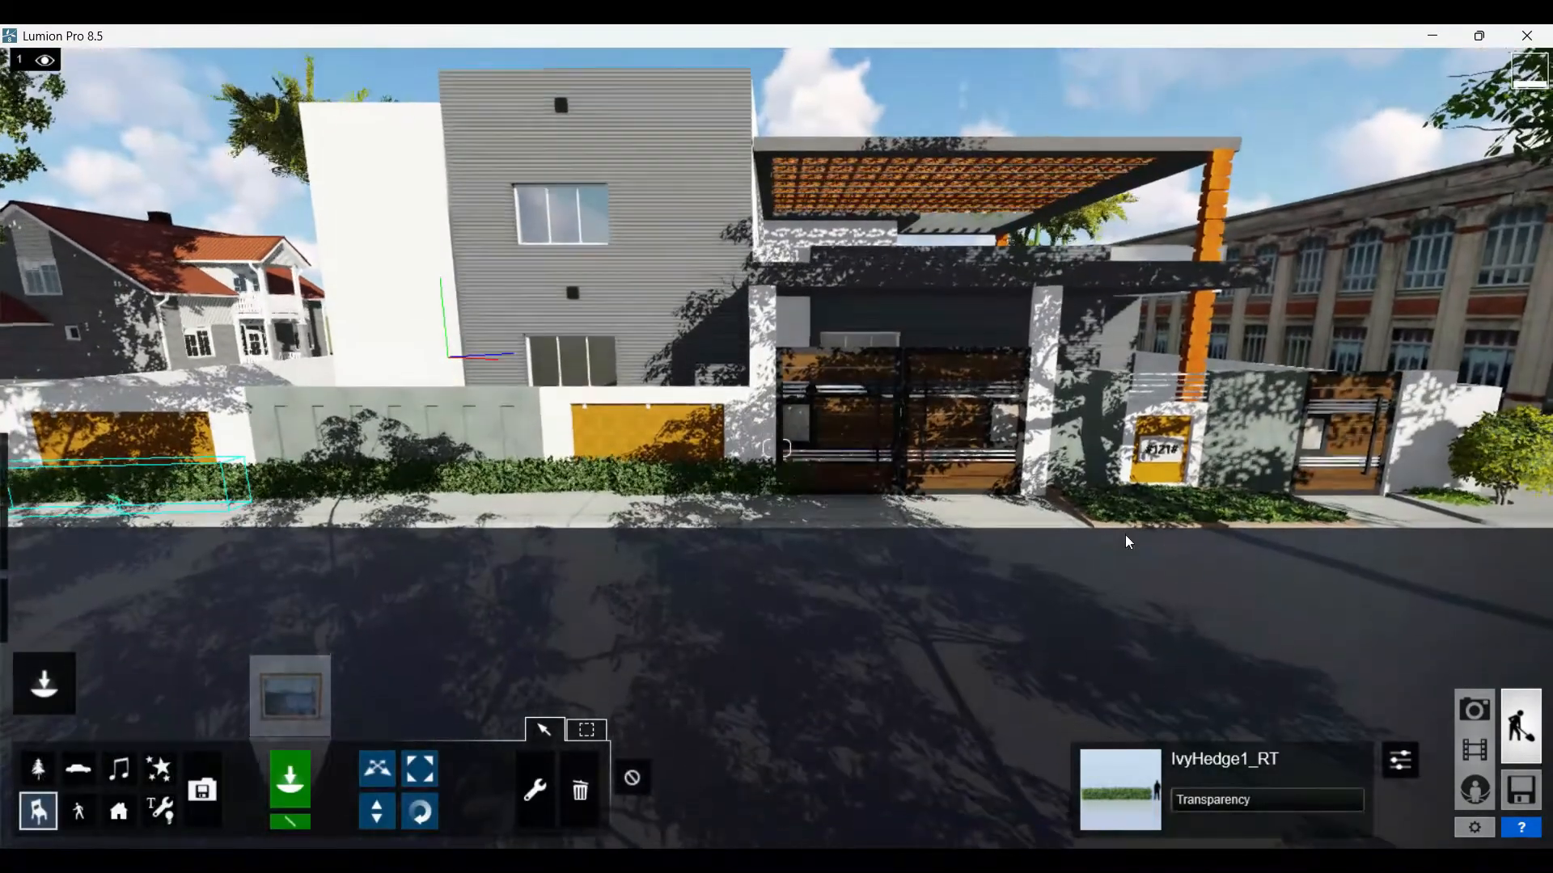
- Delete the ivy hedge segments along the front boundary wall beside the main gate
right_click_drag(1129, 537, 1134, 547)
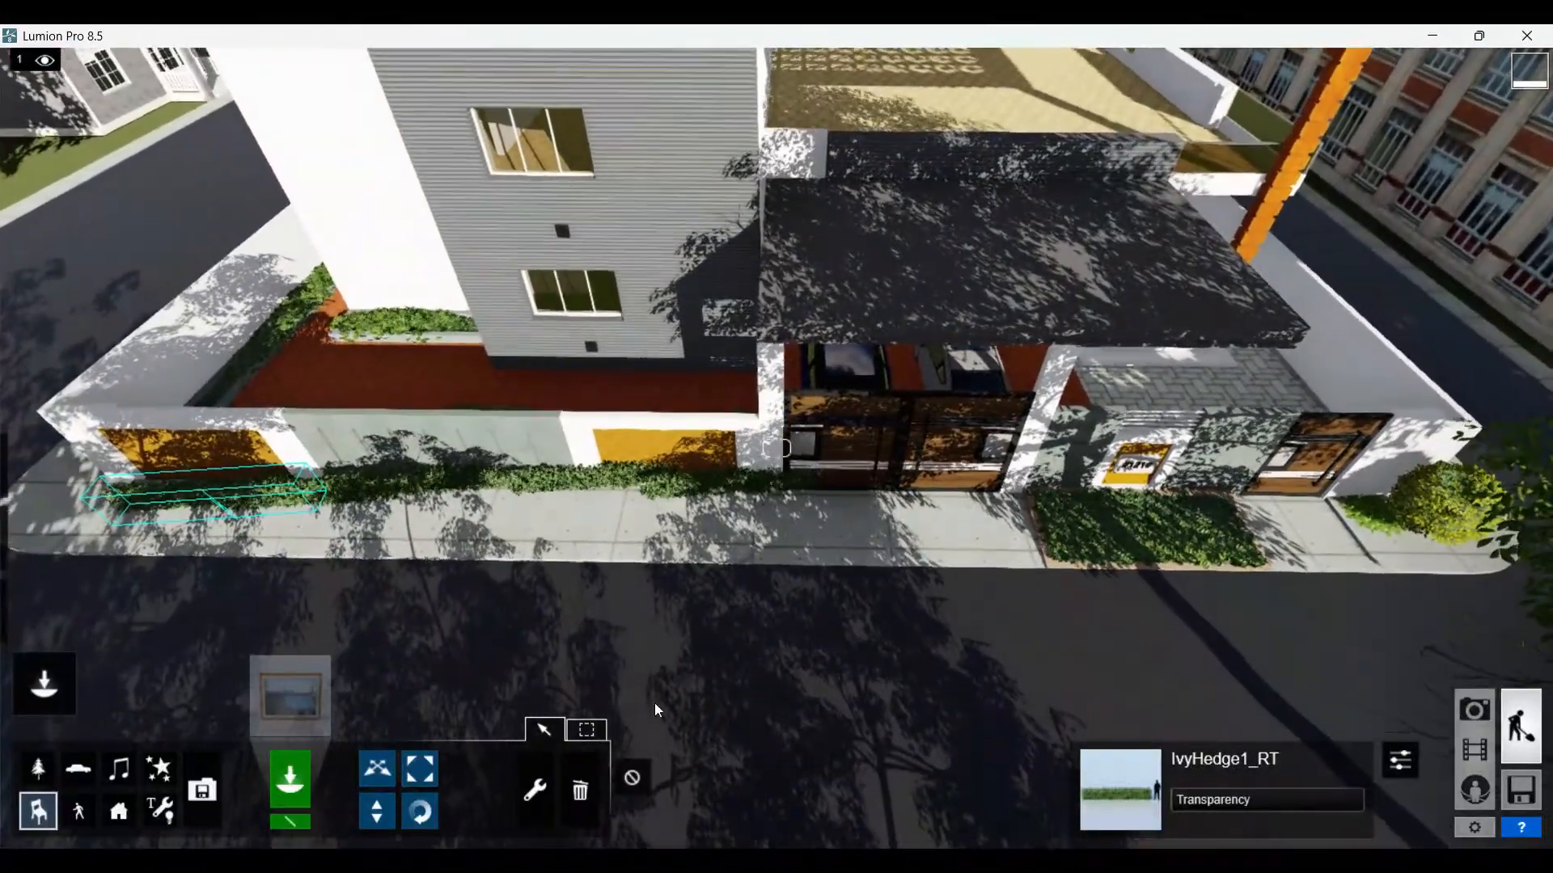
left_click(580, 790)
left_click(631, 777)
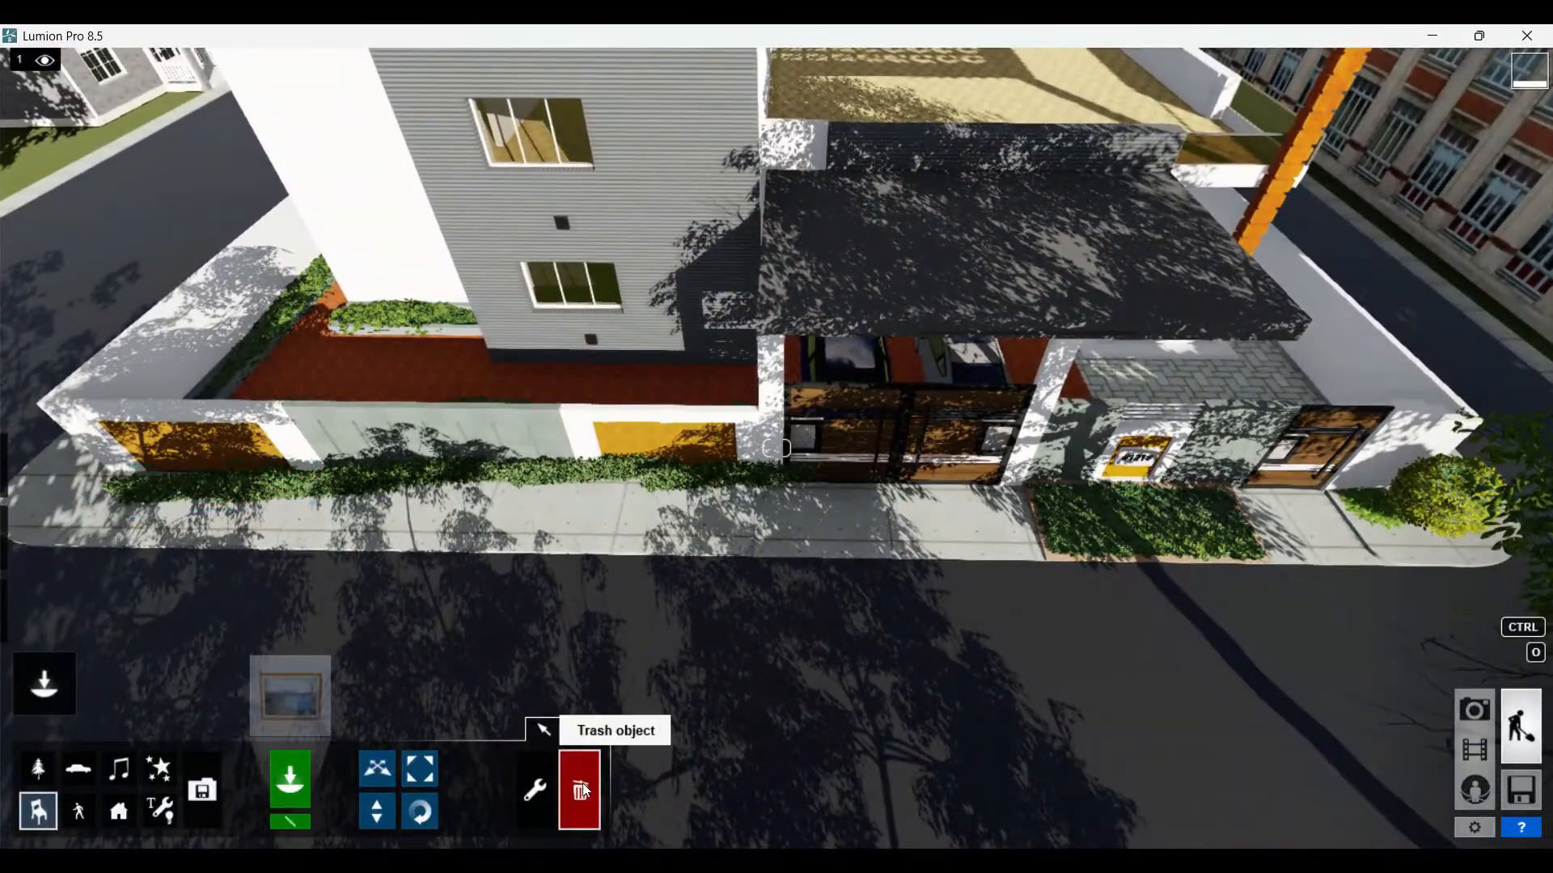
left_click(544, 730)
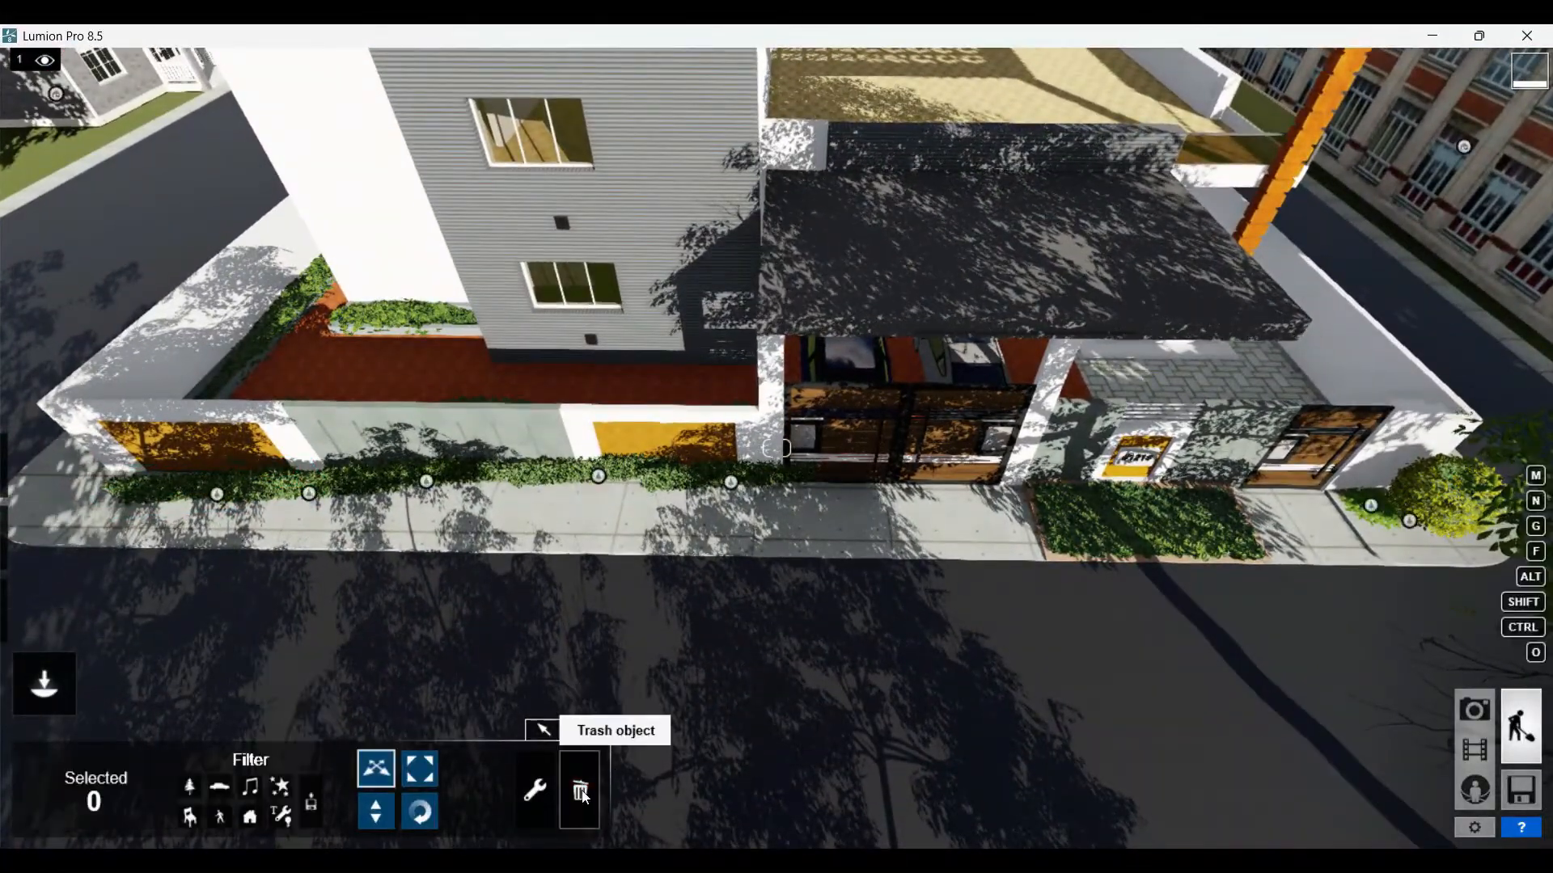
left_click(424, 485)
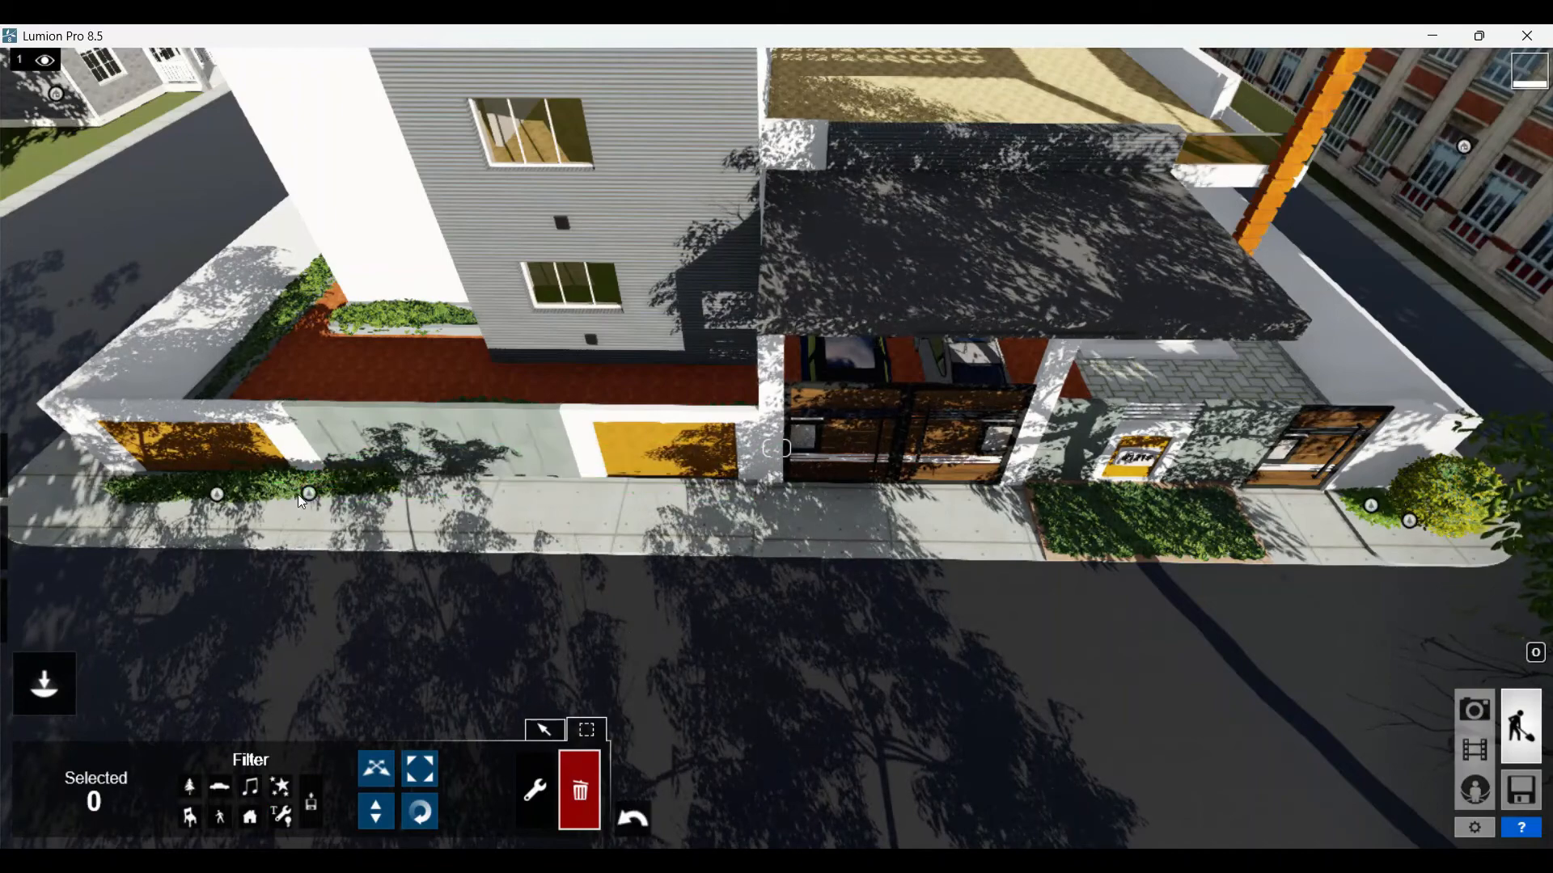
left_click(223, 499)
left_click(543, 729)
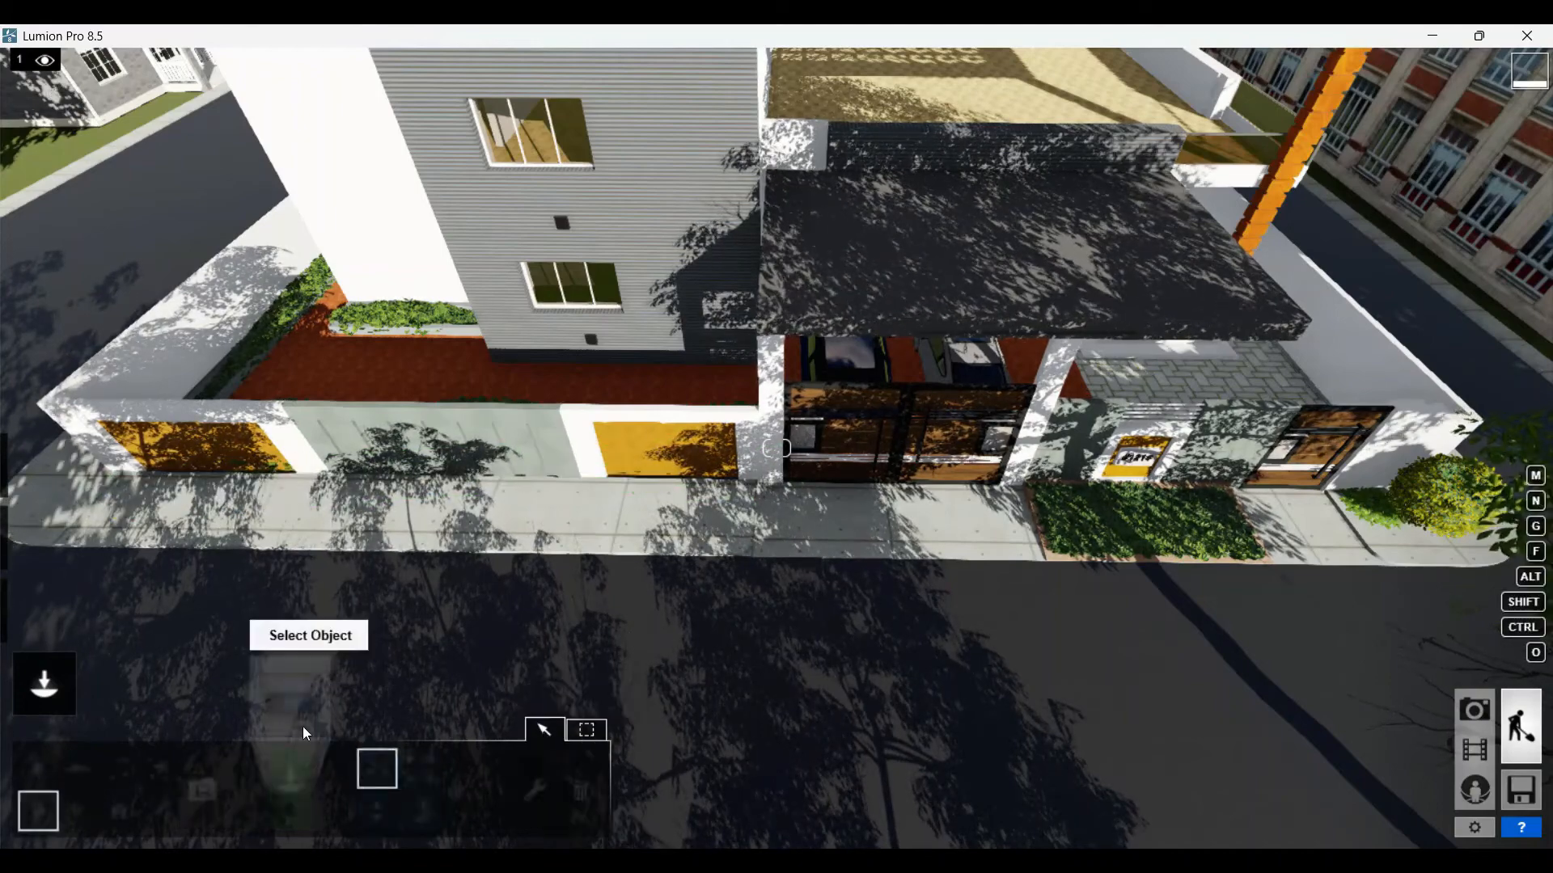
- Mass-place IvyHedge1_RT in a line along the front wall, set its direction to 30°, and shorten the line at the gate end
left_click(291, 697)
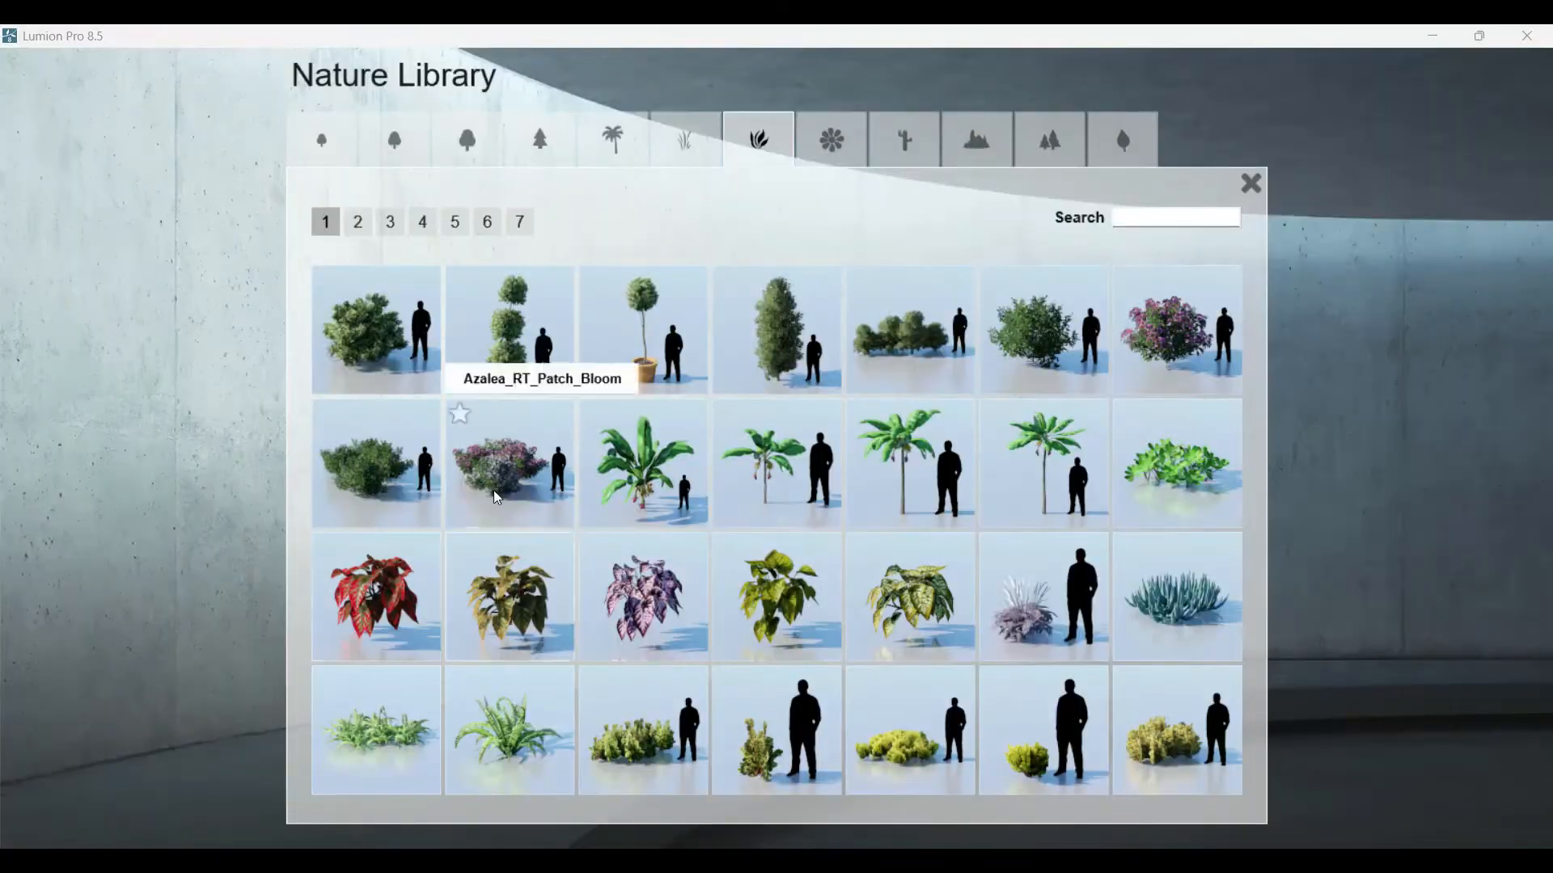
left_click(1238, 185)
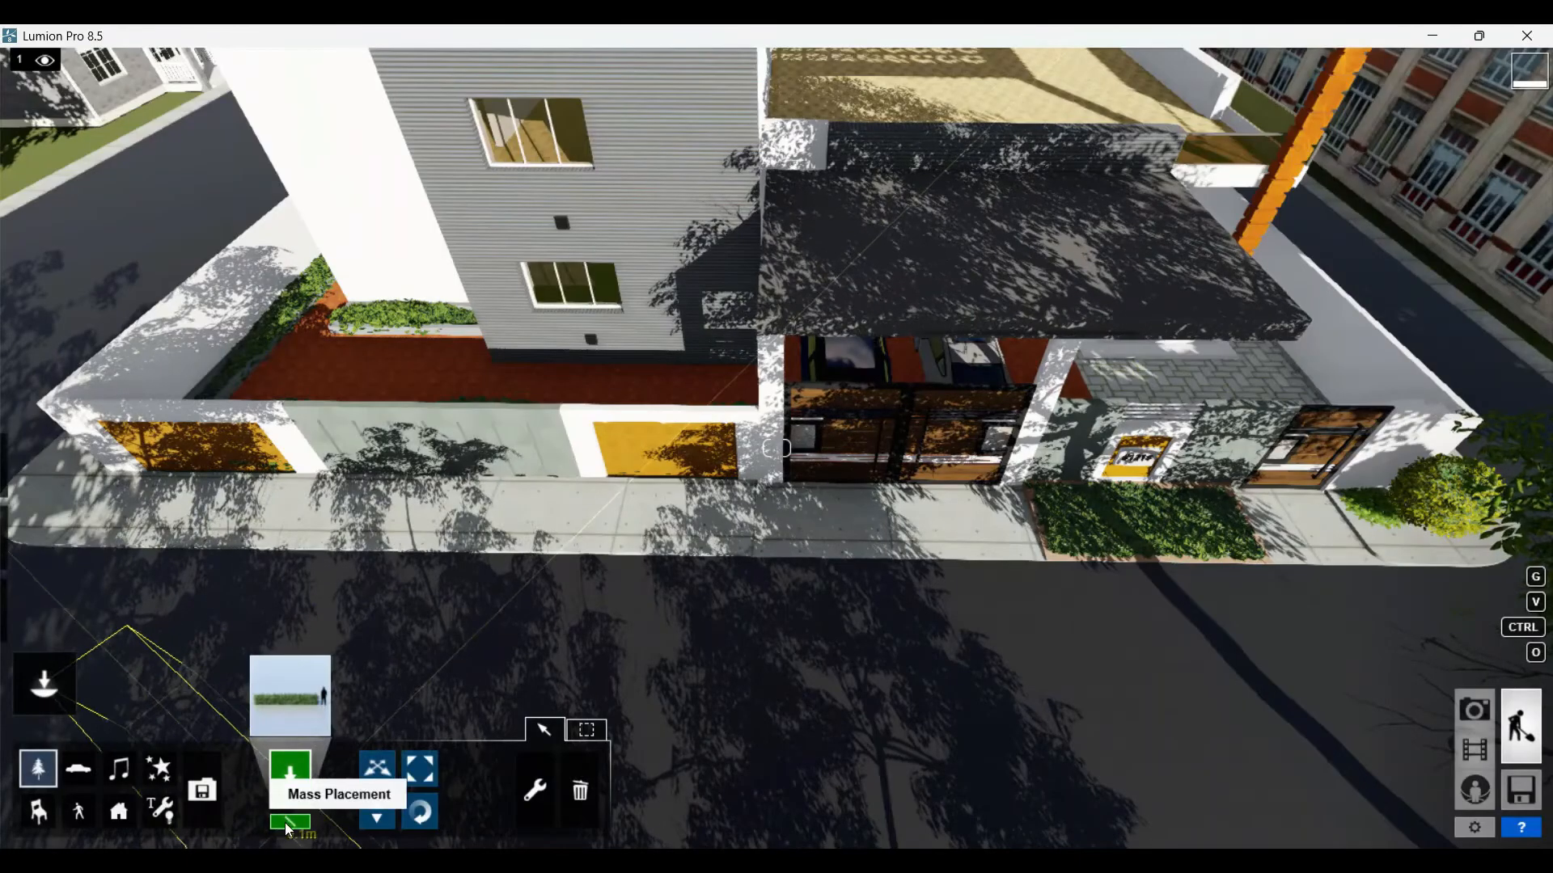
left_click(121, 478)
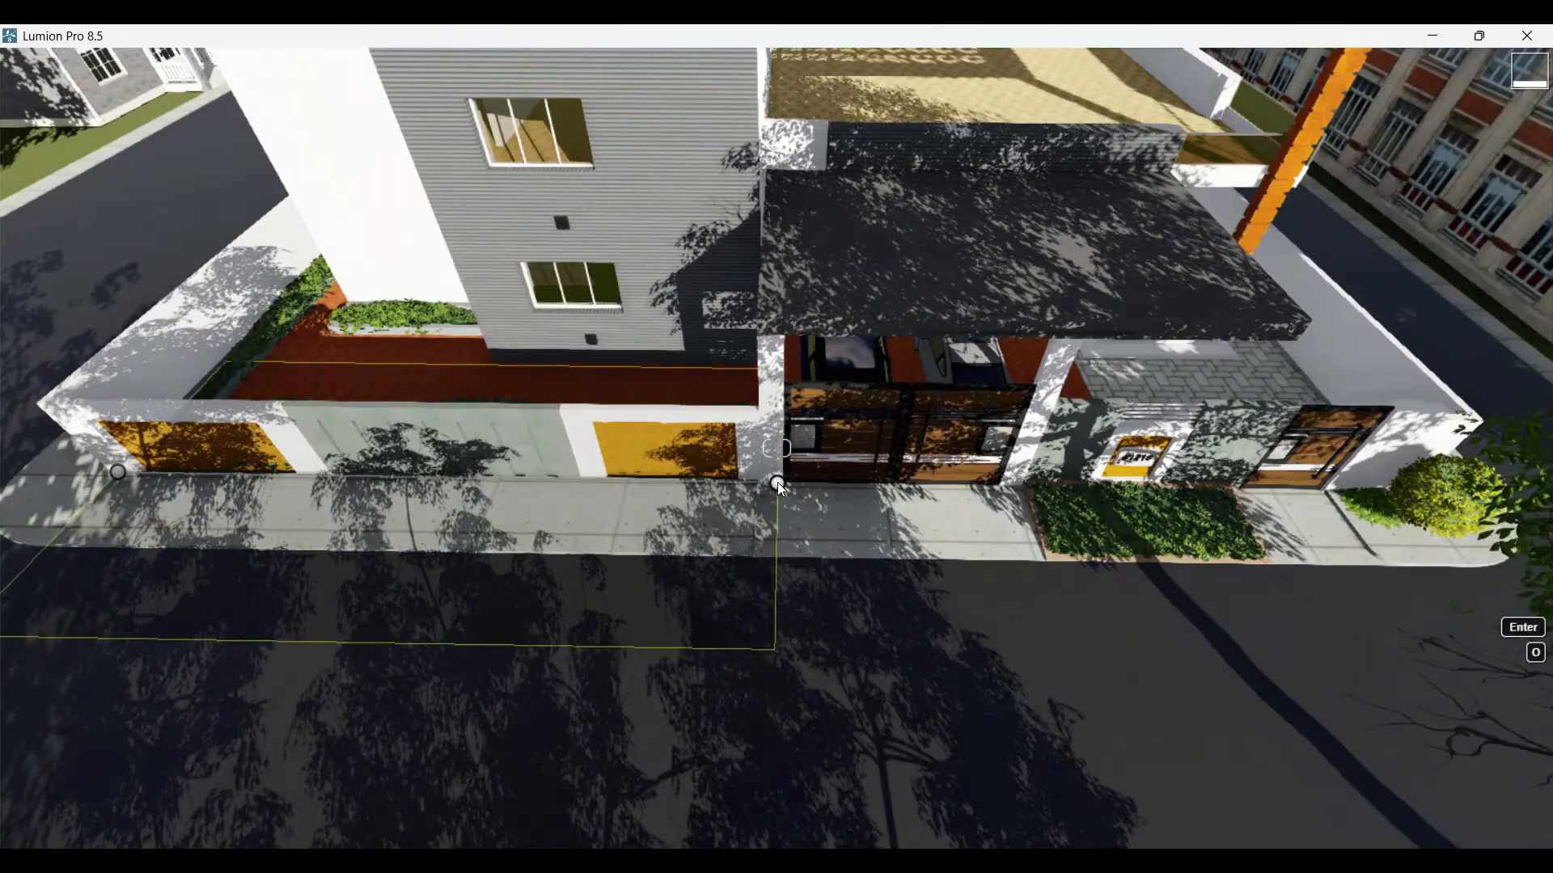
left_click(777, 482)
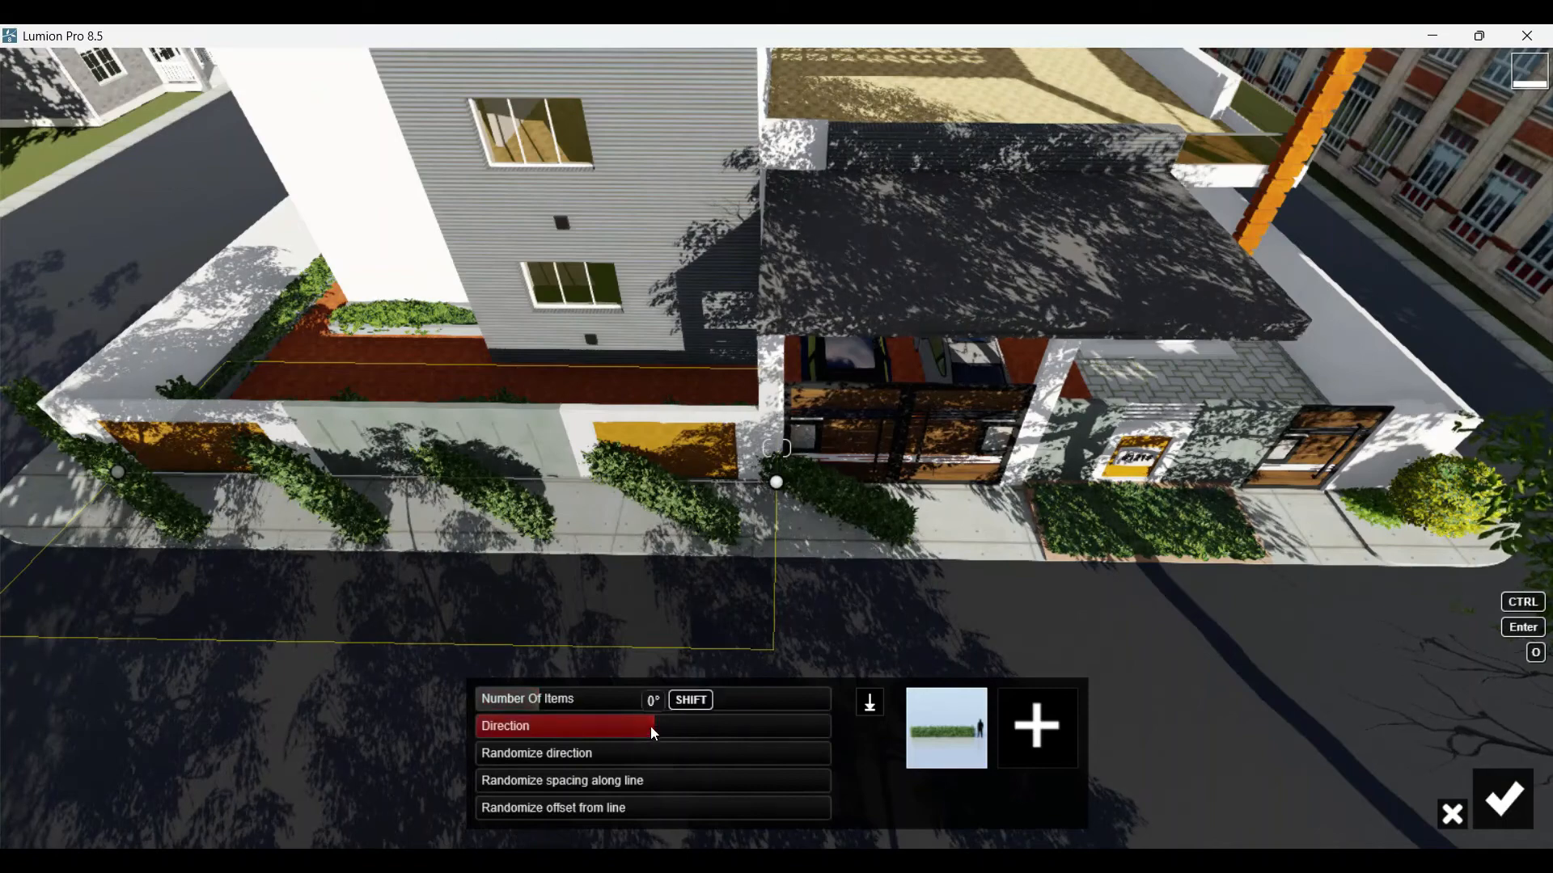
left_click_drag(648, 727, 684, 726)
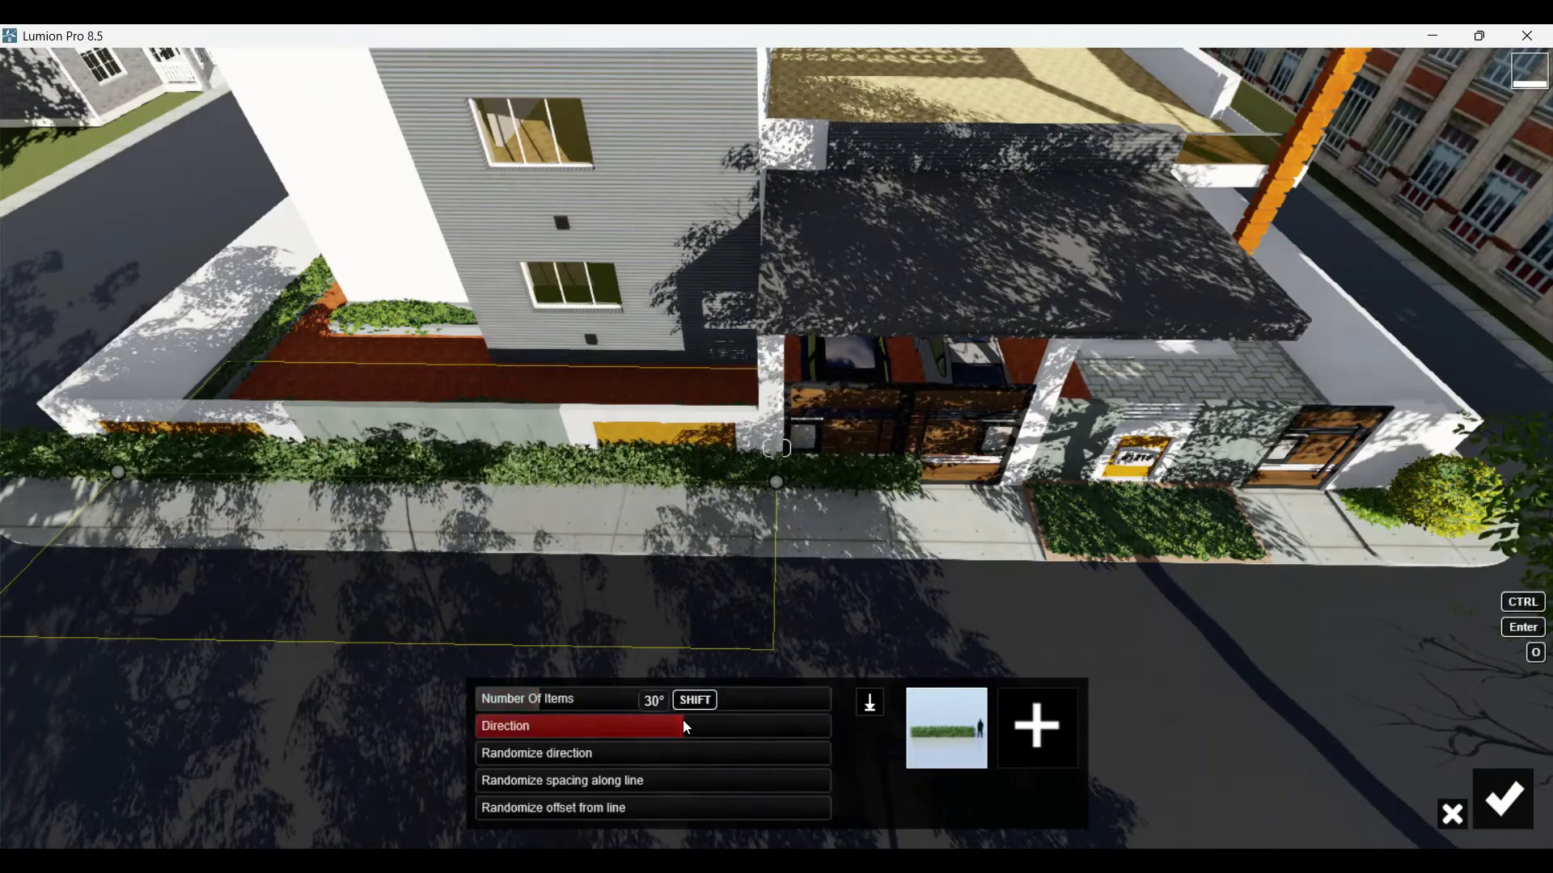
mouse_move(530, 700)
left_mouse_down()
mouse_move(495, 705)
mouse_move(550, 710)
left_mouse_up()
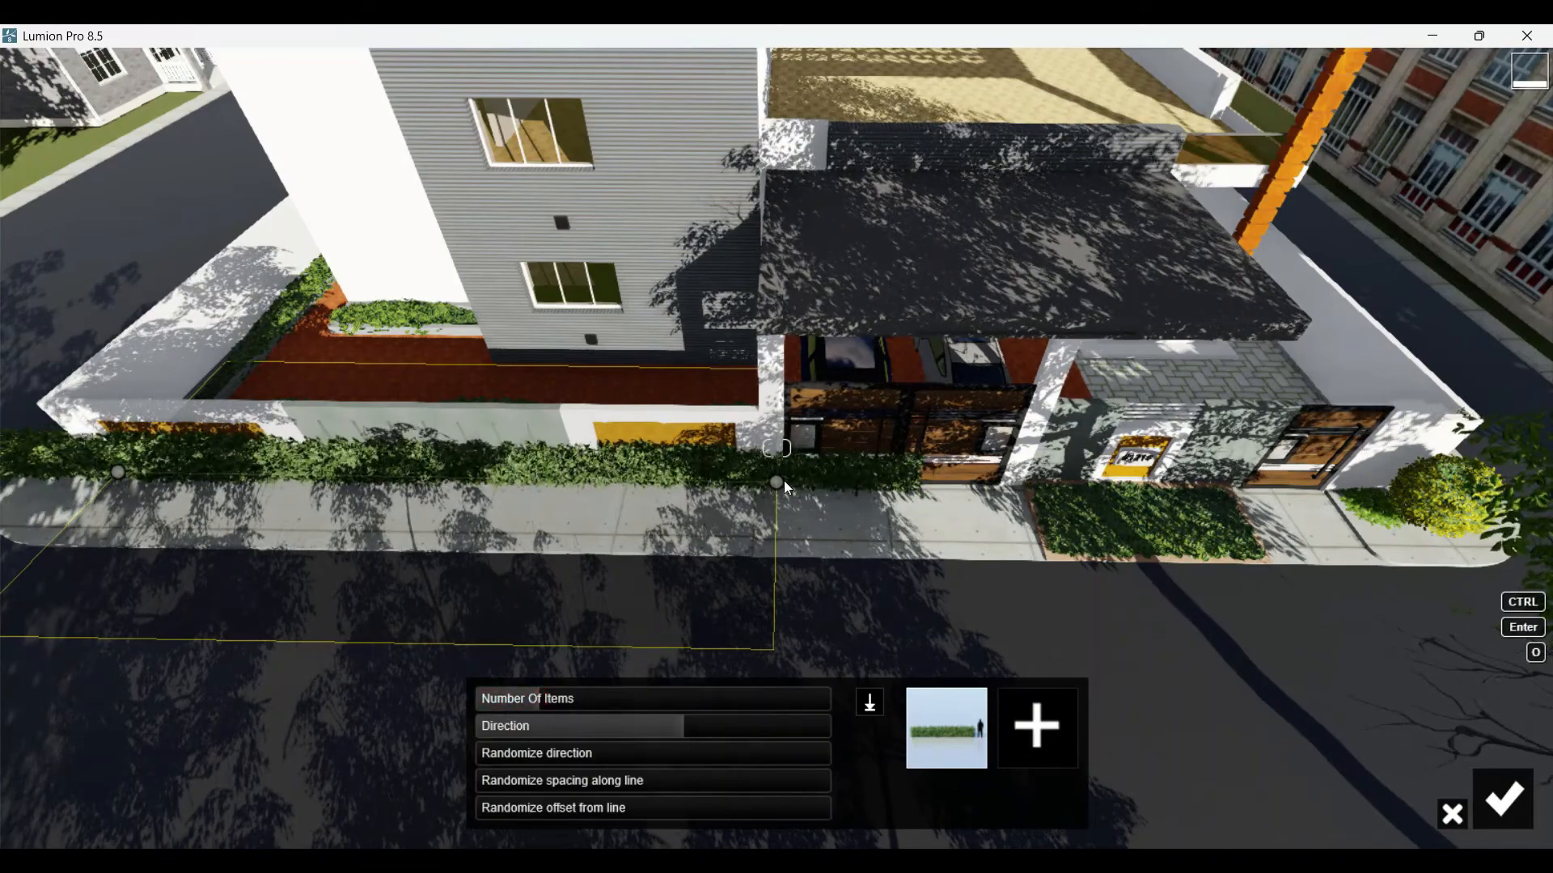
left_click_drag(776, 482, 718, 480)
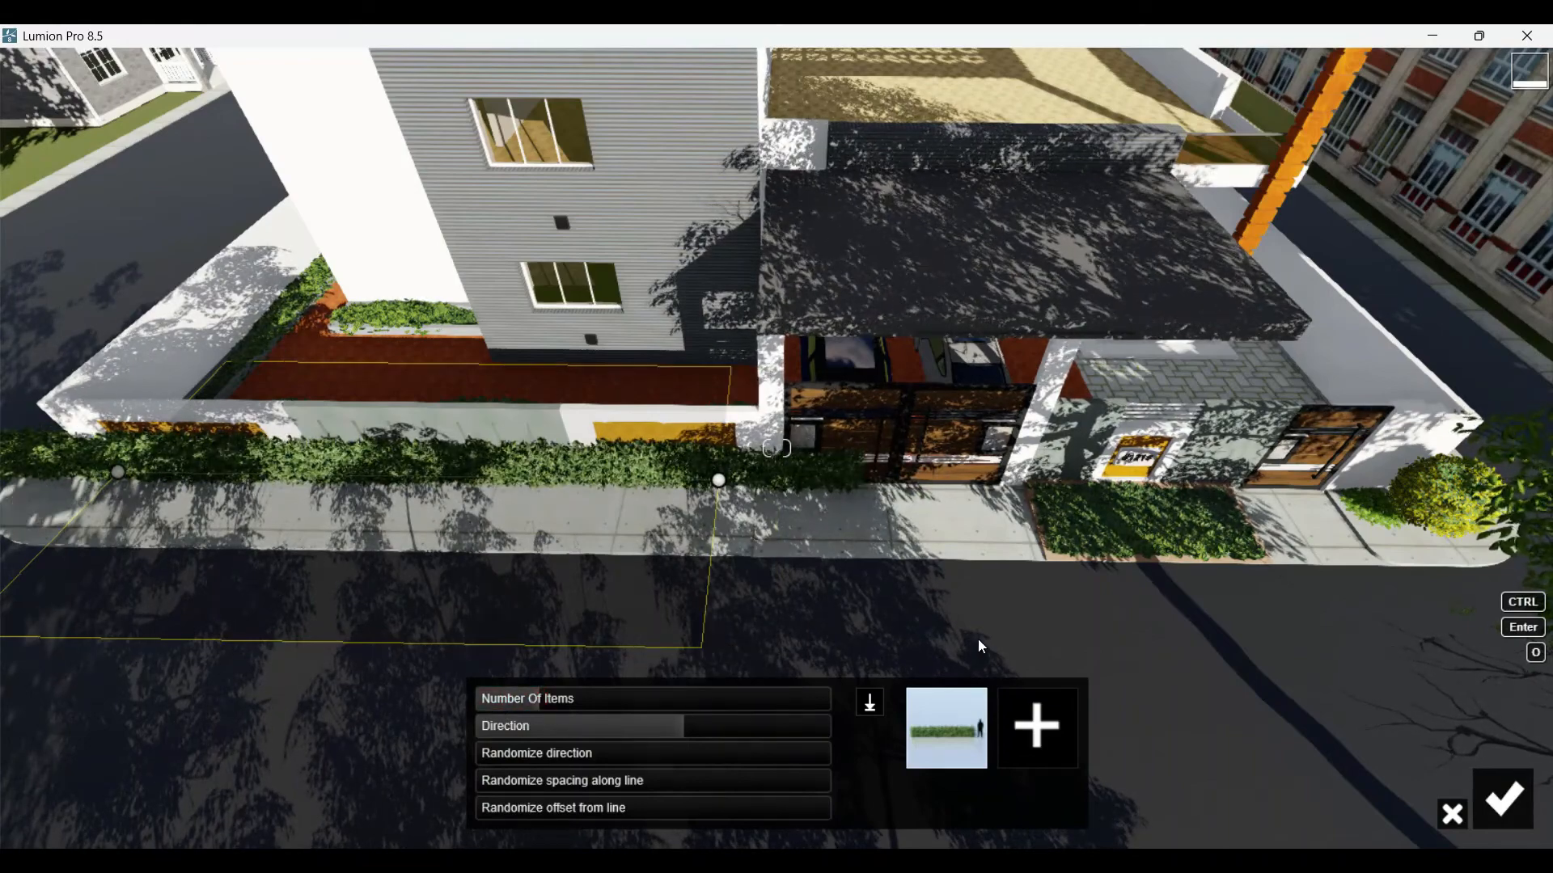
- Add a plant from the Flower category as a second item in the hedge's mass placement
right_click_drag(977, 639, 977, 590)
middle_click_drag(977, 639, 1007, 734)
left_click(1027, 733)
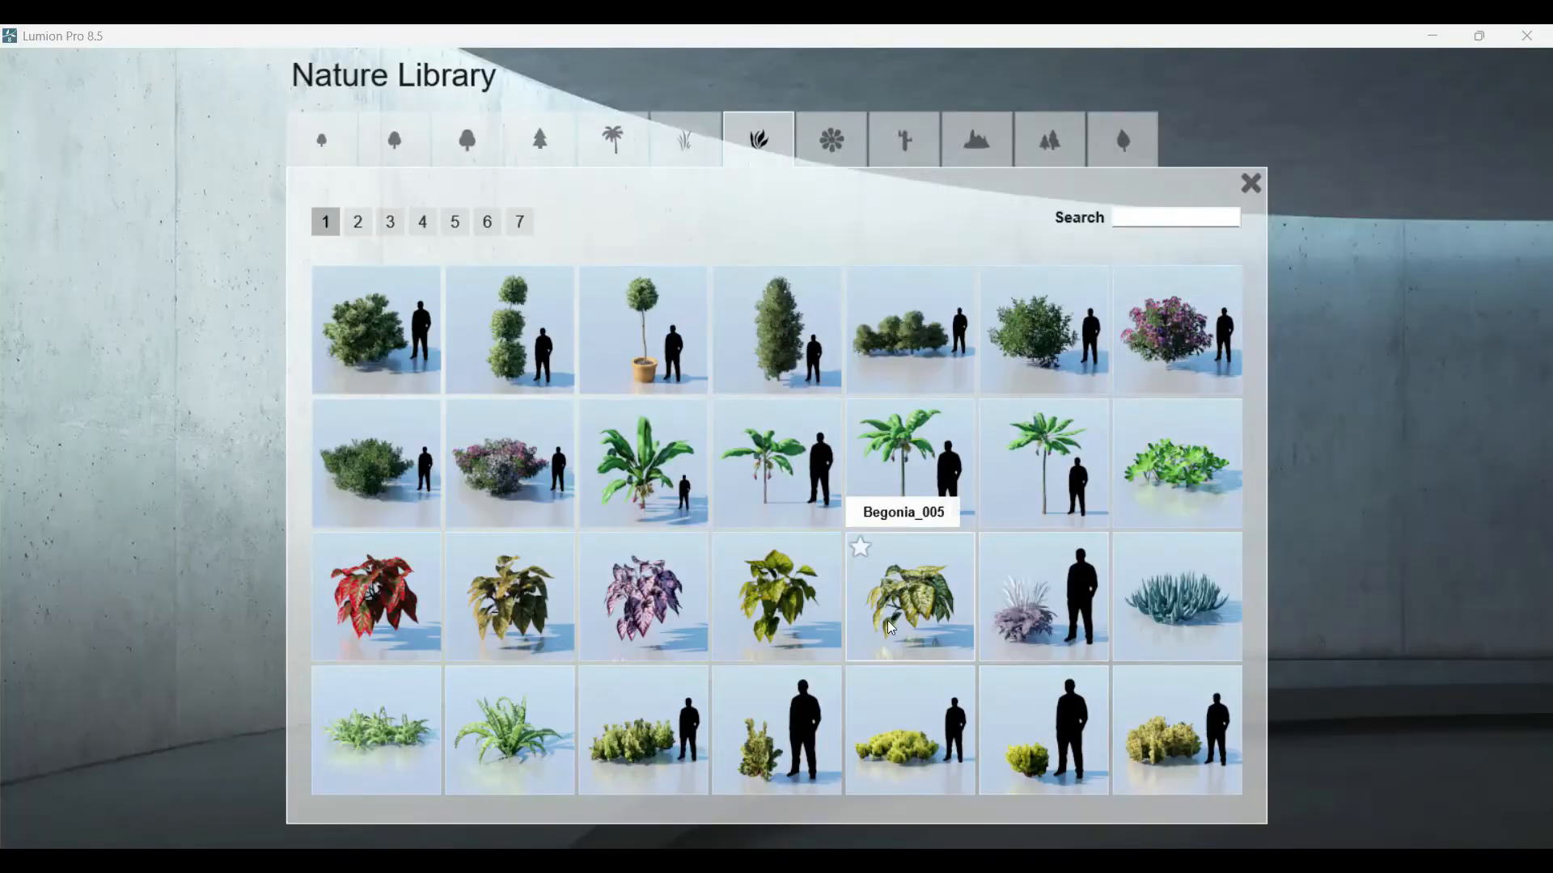
left_click(832, 140)
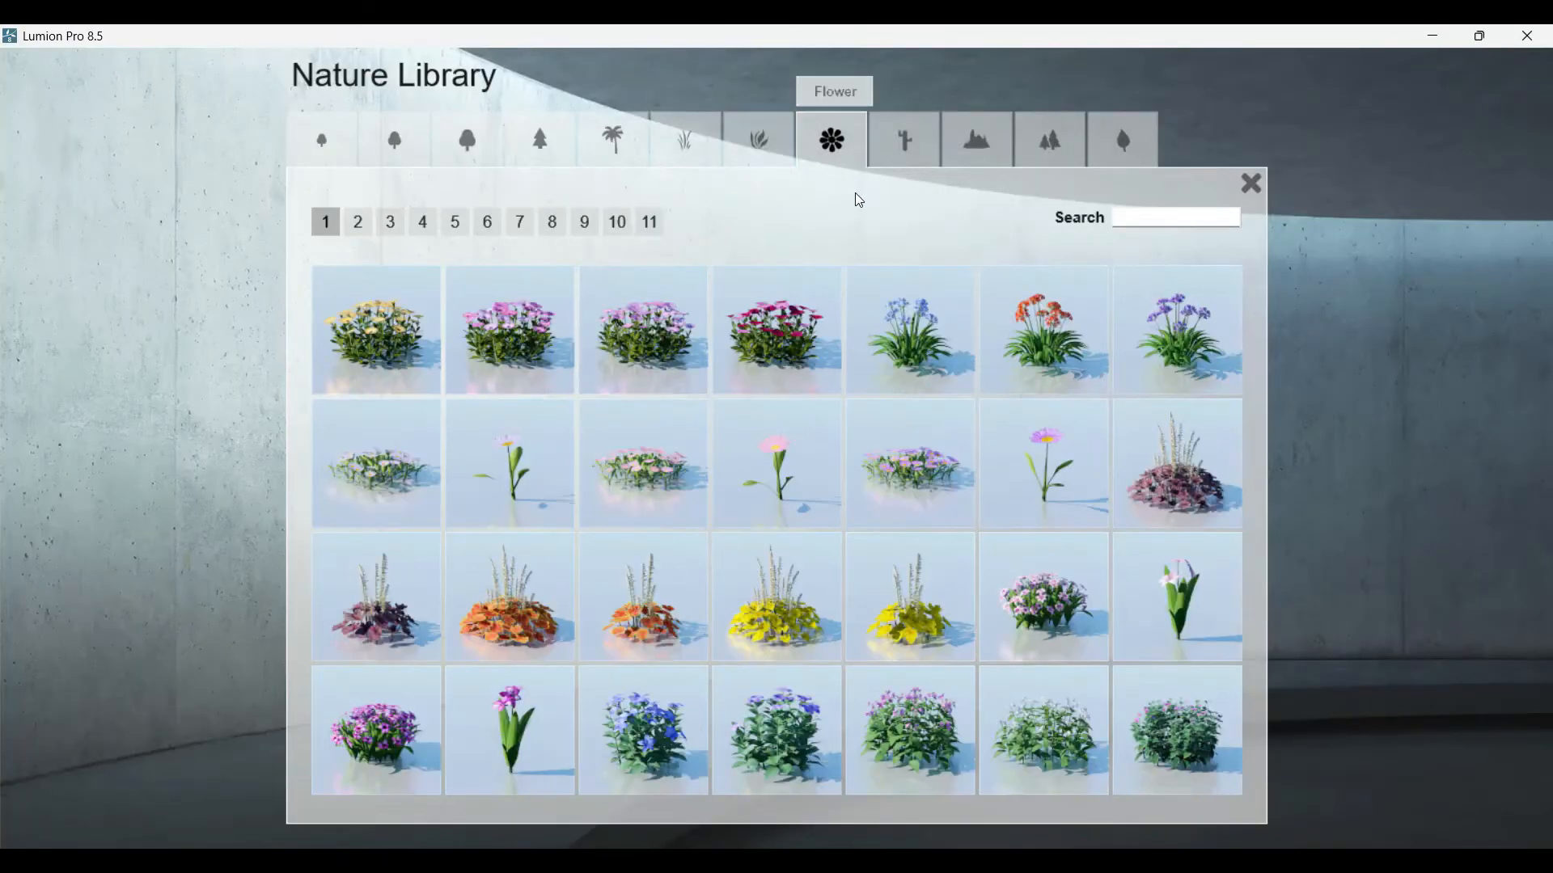
left_click(790, 645)
left_click(1016, 739)
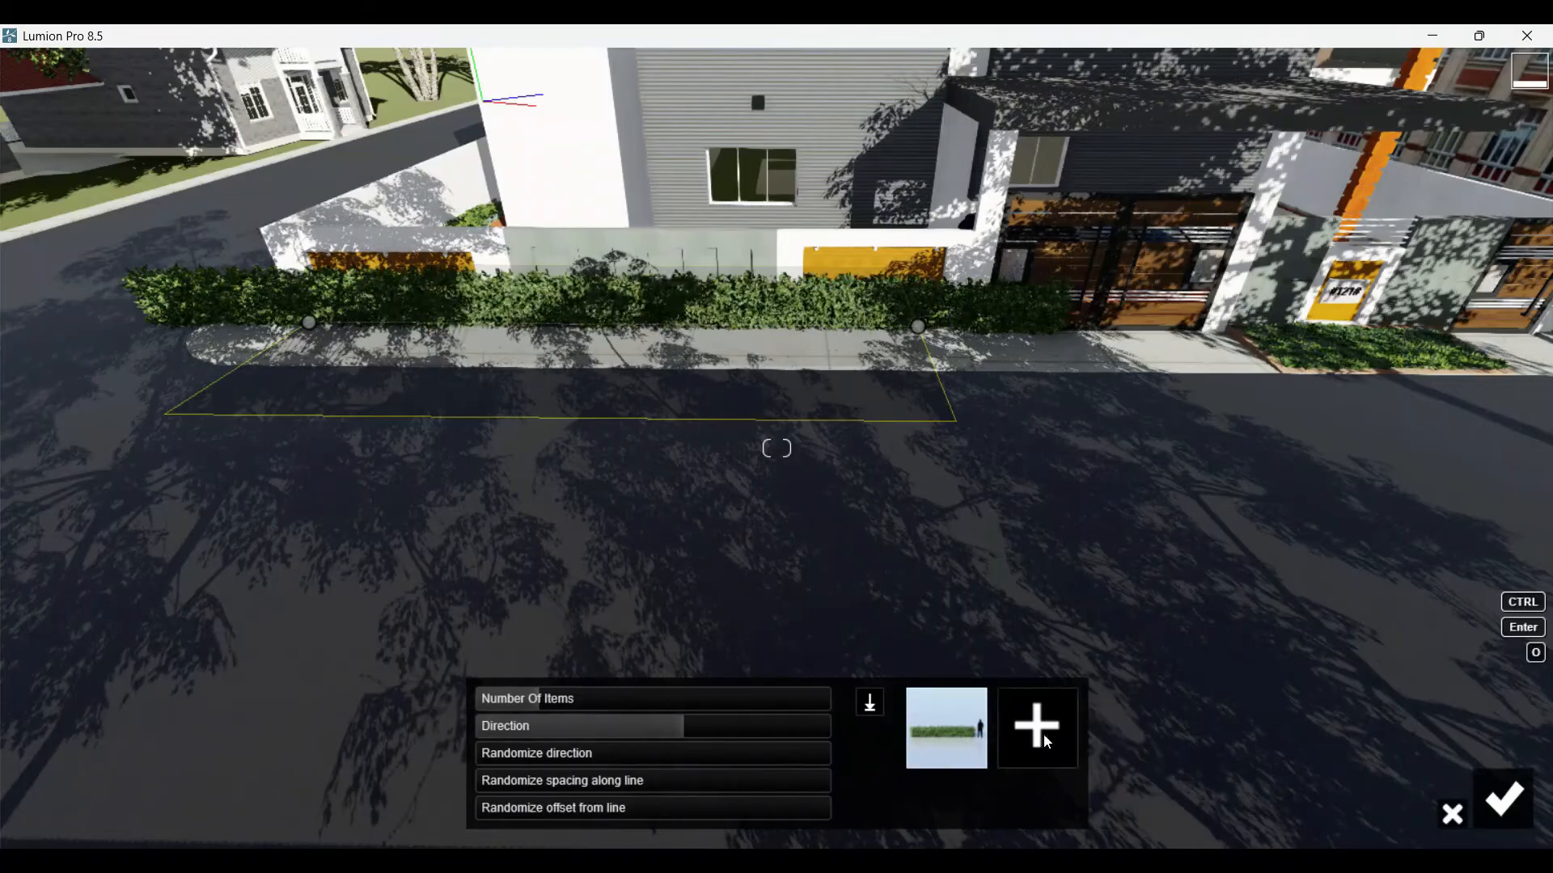
left_click(1047, 743)
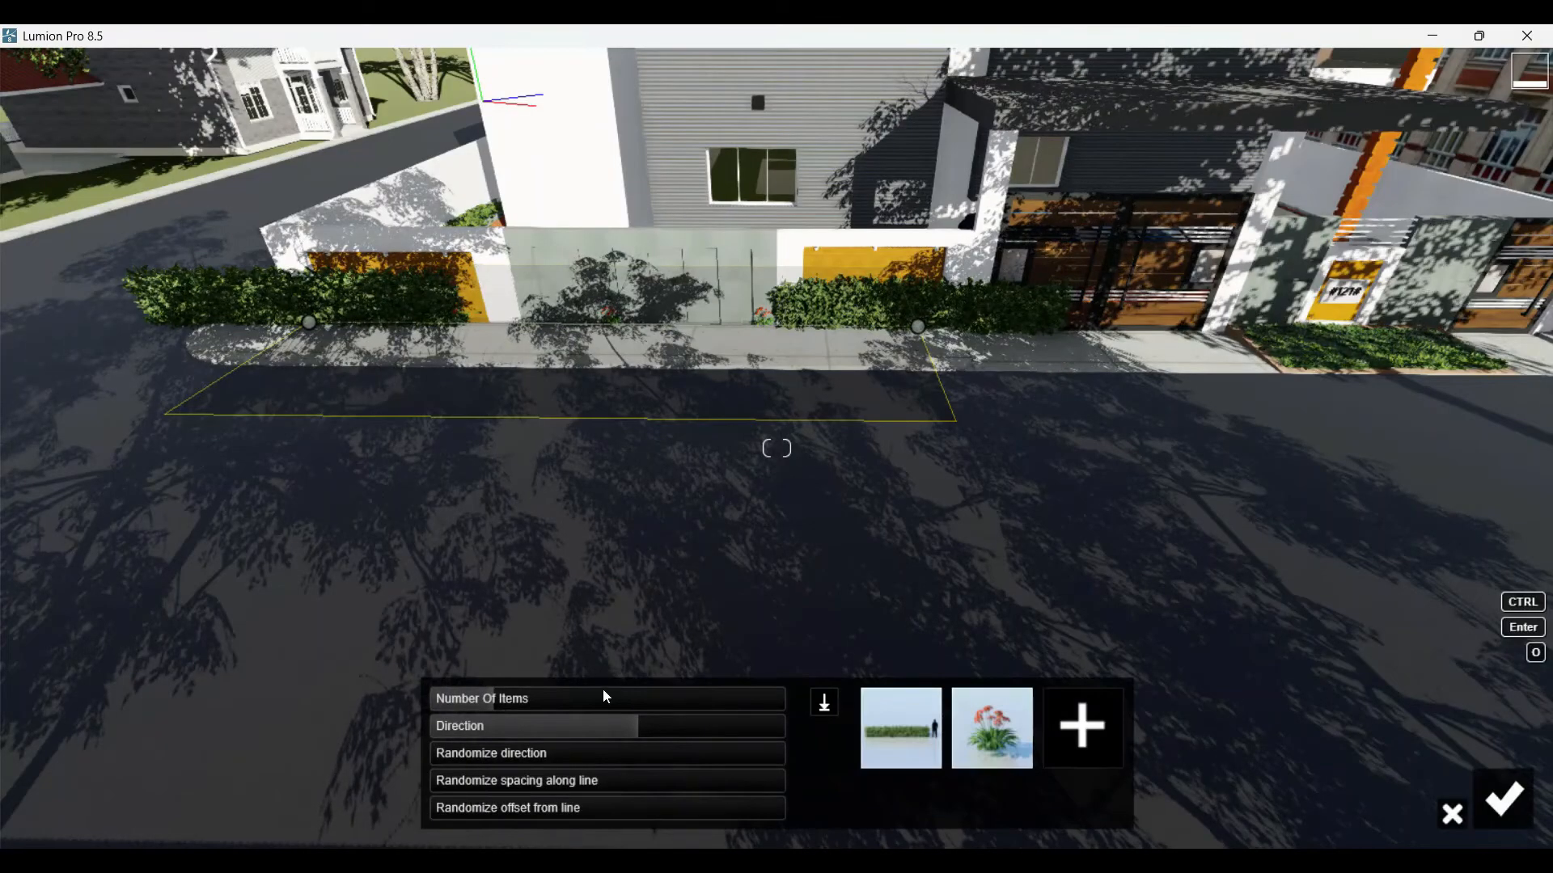
key("Return")
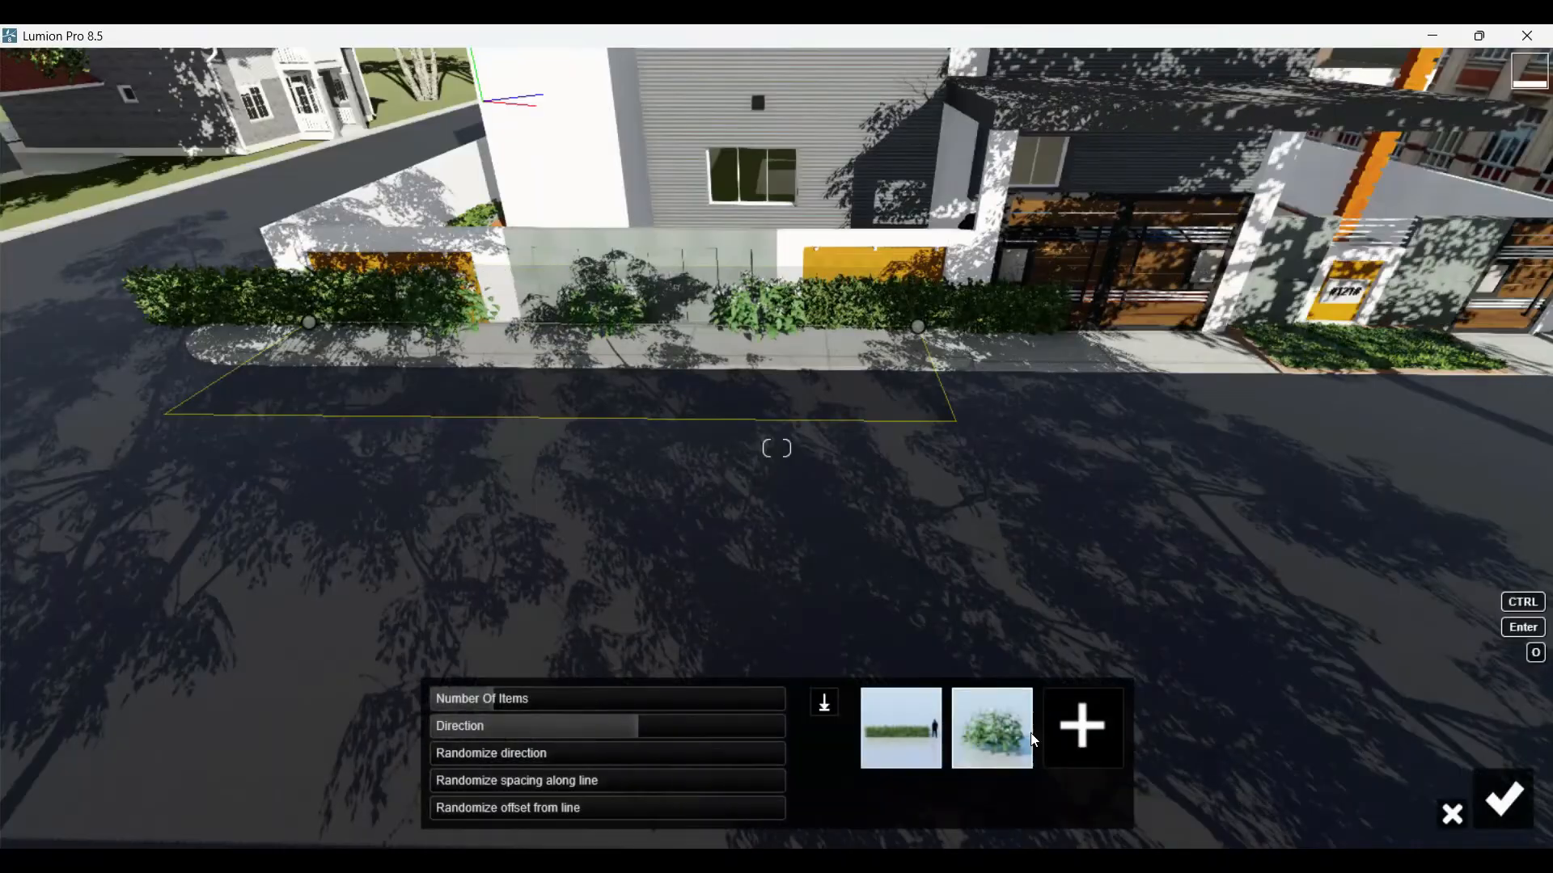
- Replace the second mass-placement item with the low palm-like plant on page 5 of the Plants category
left_click(995, 728)
left_click(1033, 725)
left_click(775, 157)
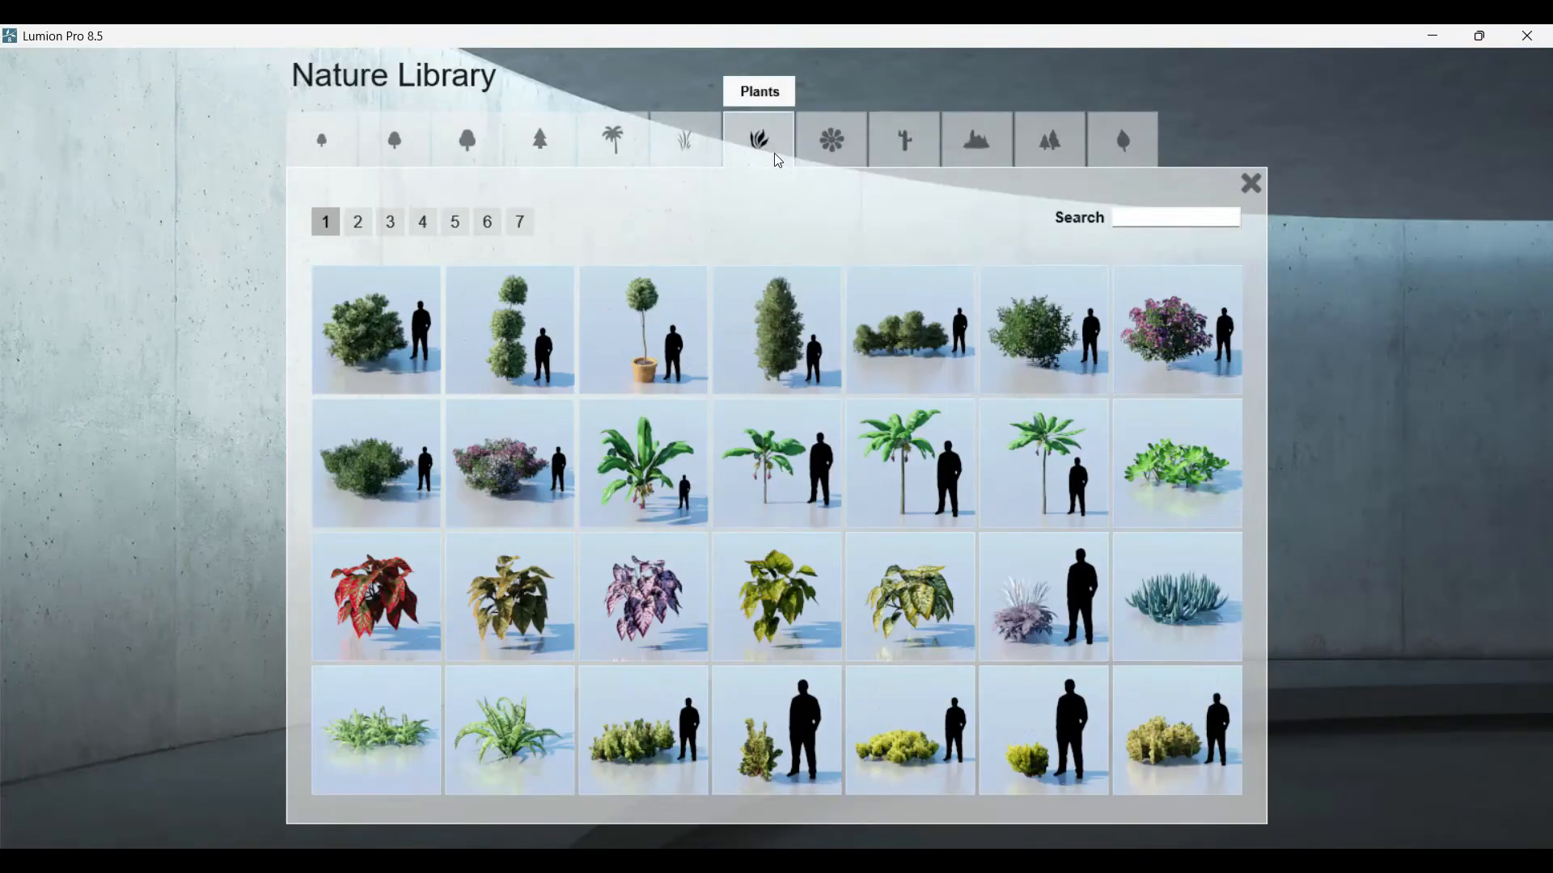
left_click(520, 225)
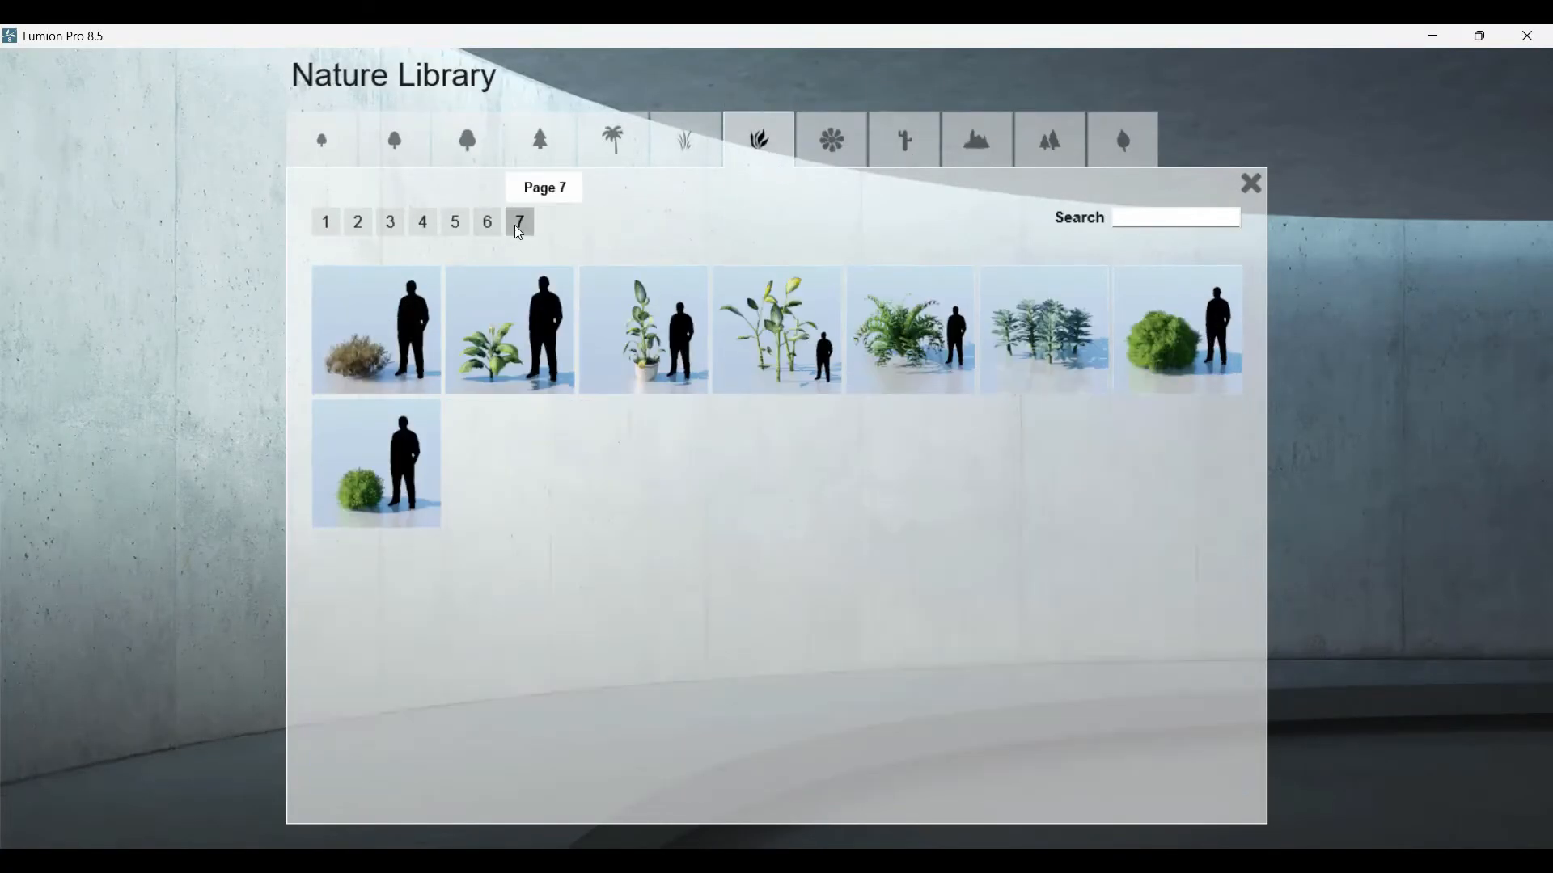
left_click(488, 226)
left_click(453, 226)
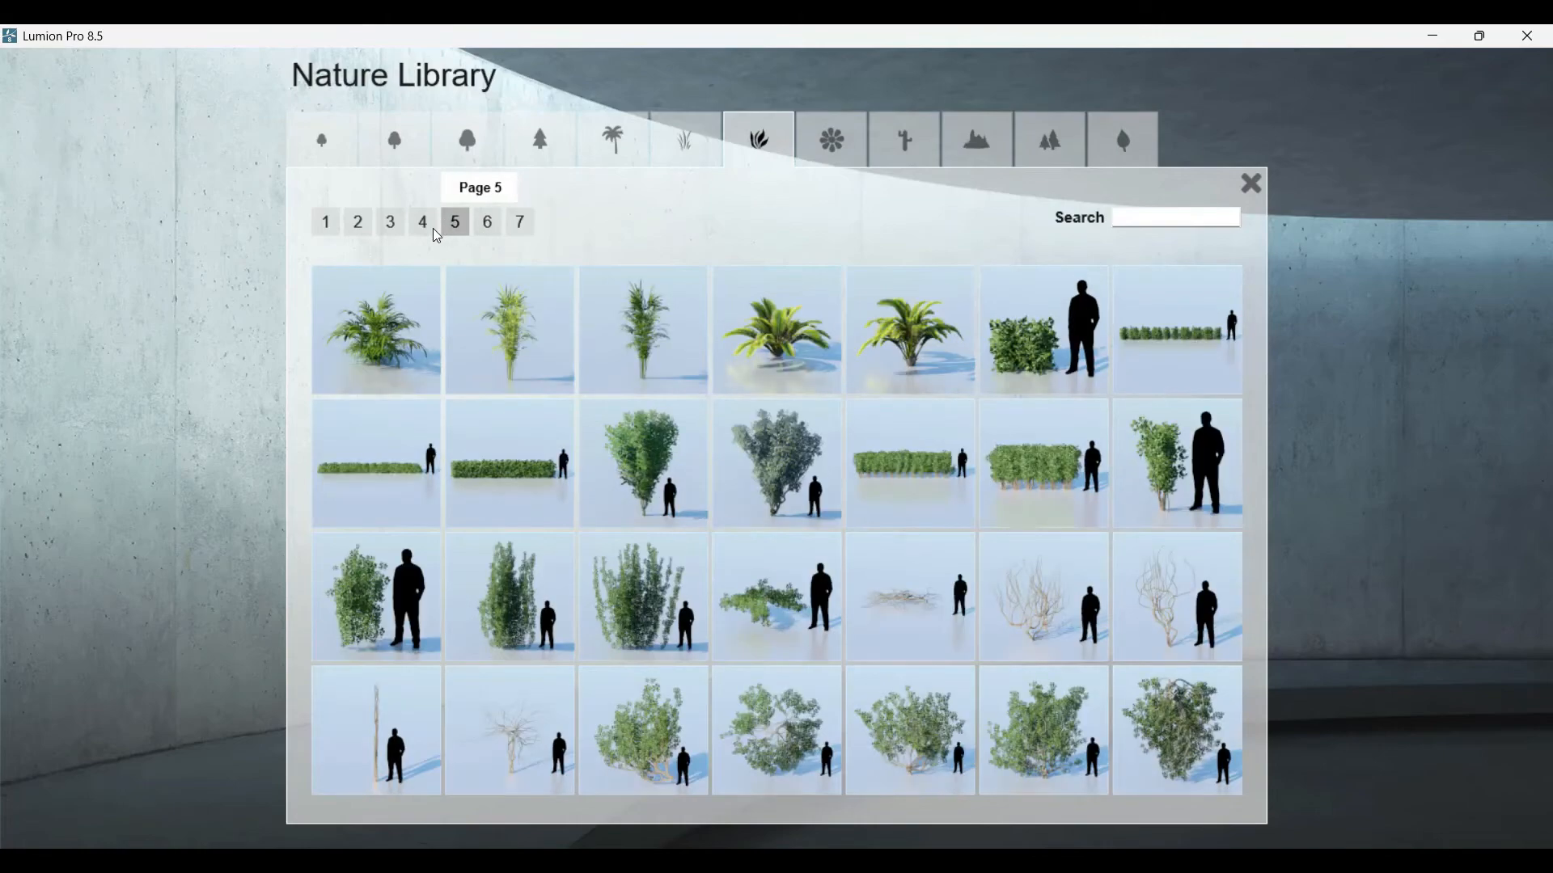
left_click(789, 370)
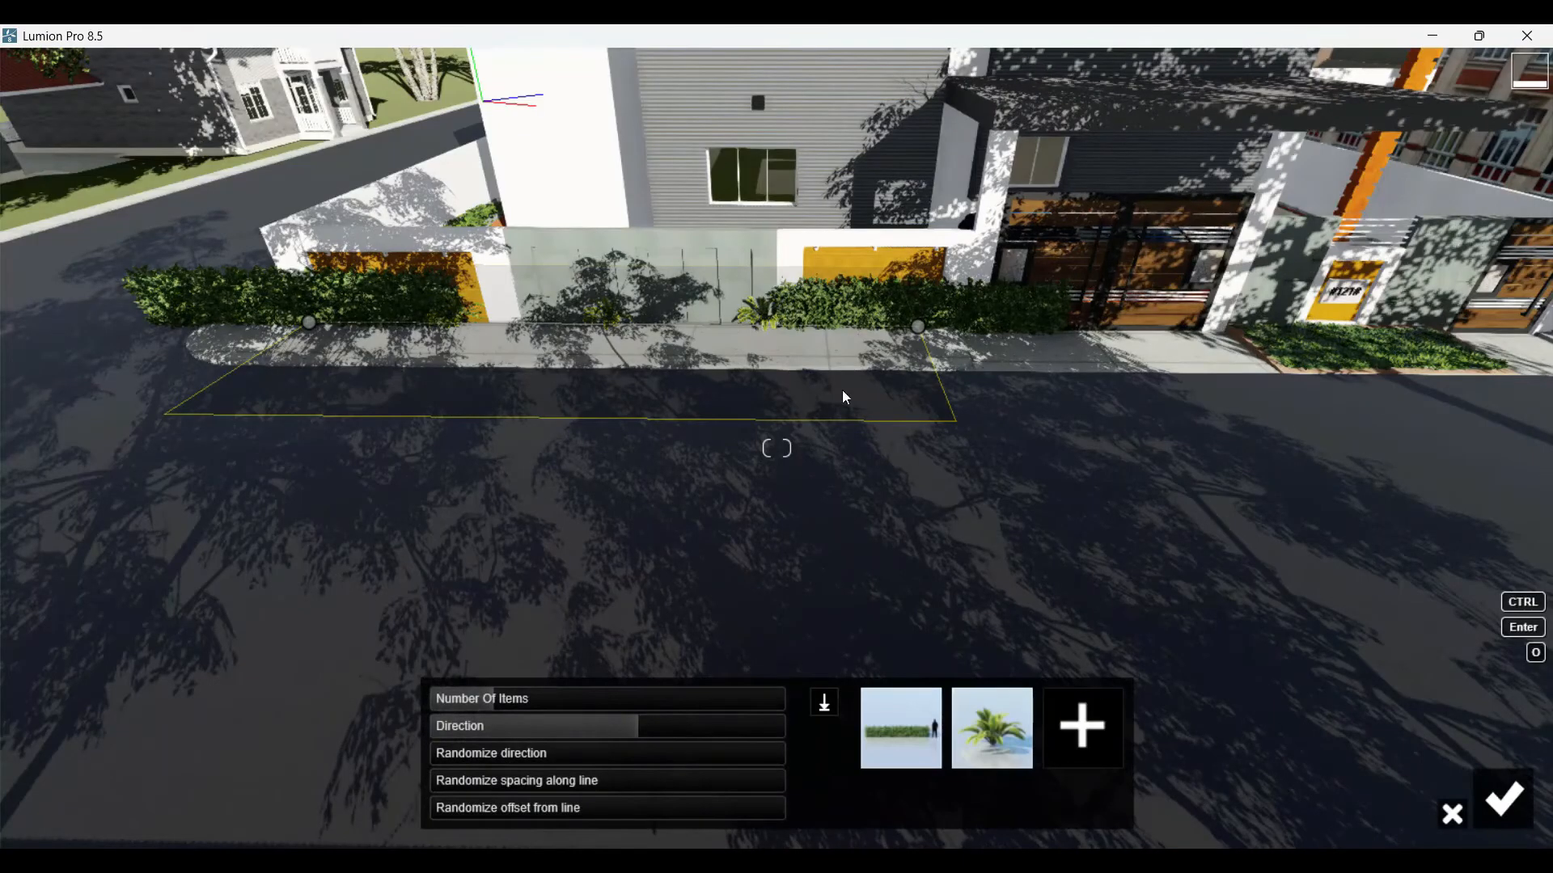
- Set the mass placement along the front wall to 8 items, place them, and delete the surplus plants at both ends
mouse_move(497, 706)
left_mouse_down()
mouse_move(535, 708)
mouse_move(519, 698)
left_mouse_up()
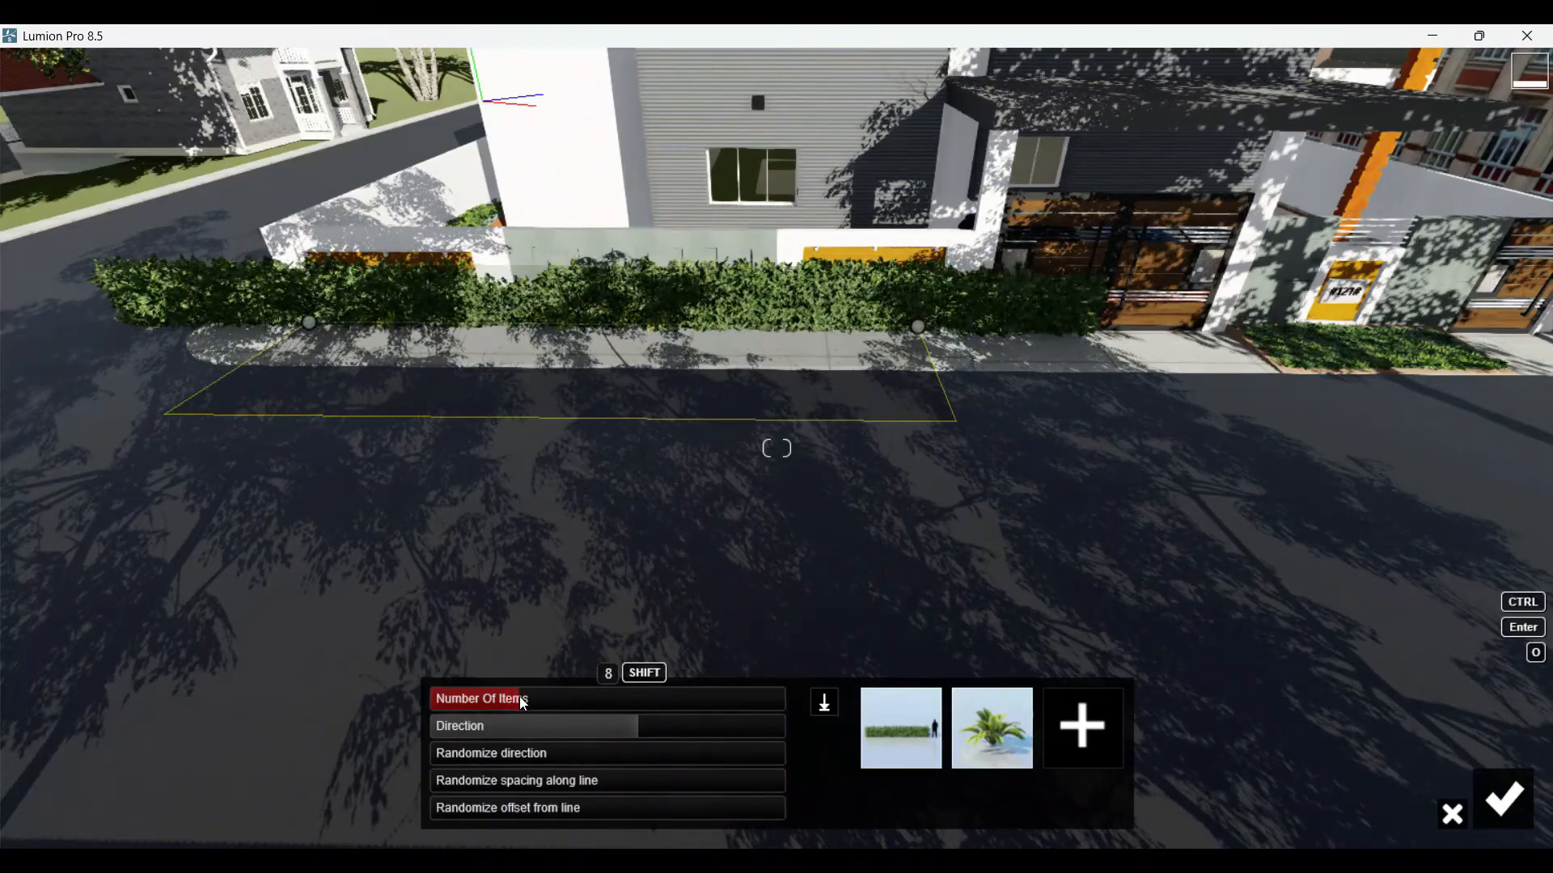
left_click(1502, 799)
left_click(579, 793)
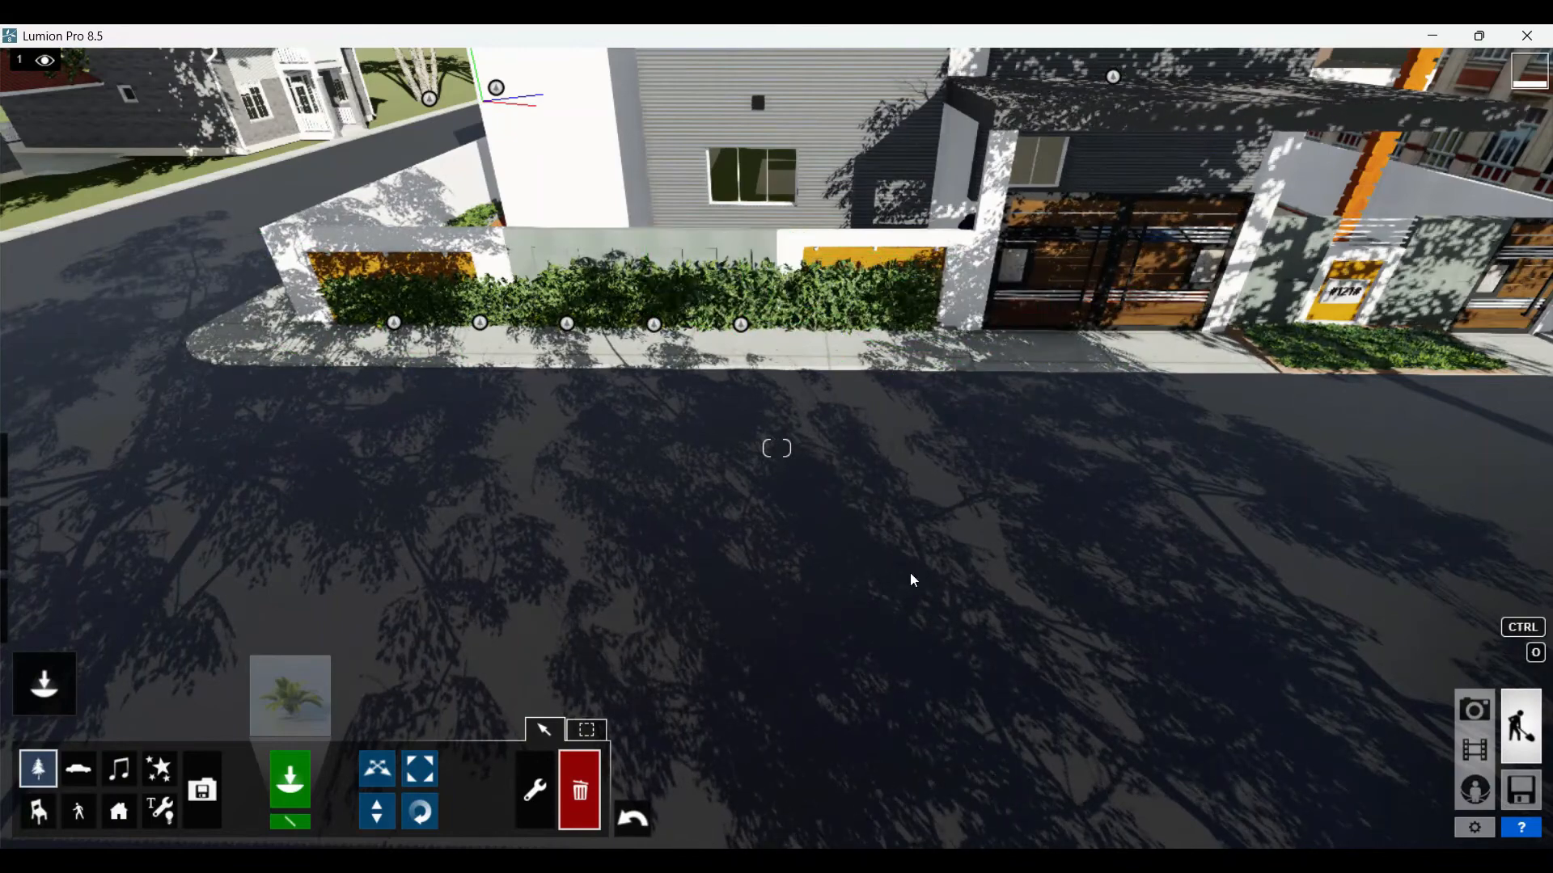
left_click(1474, 715)
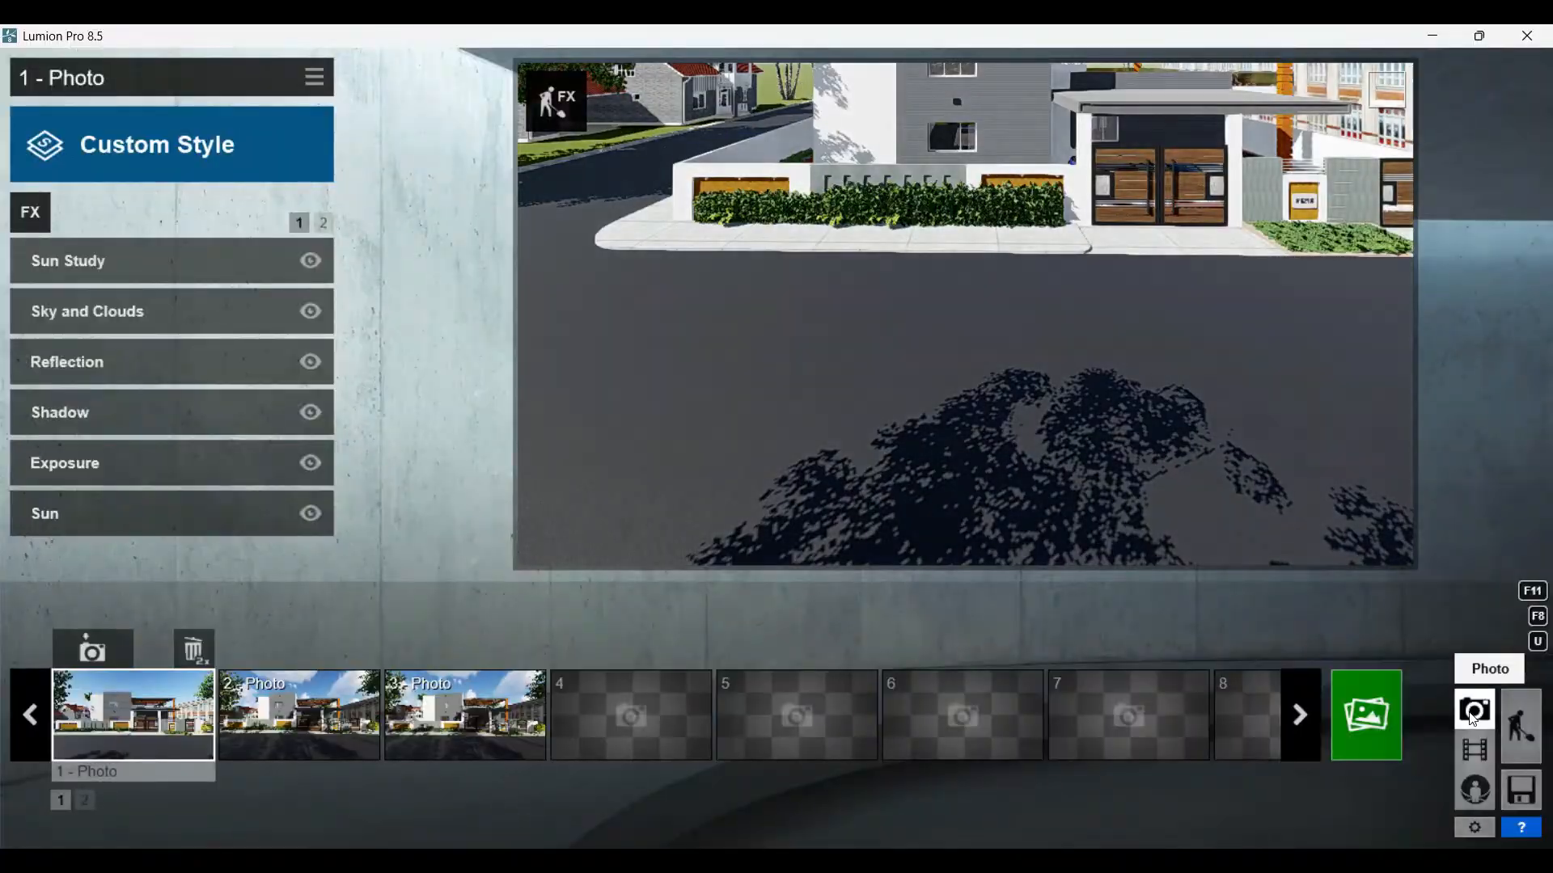
left_click(1521, 726)
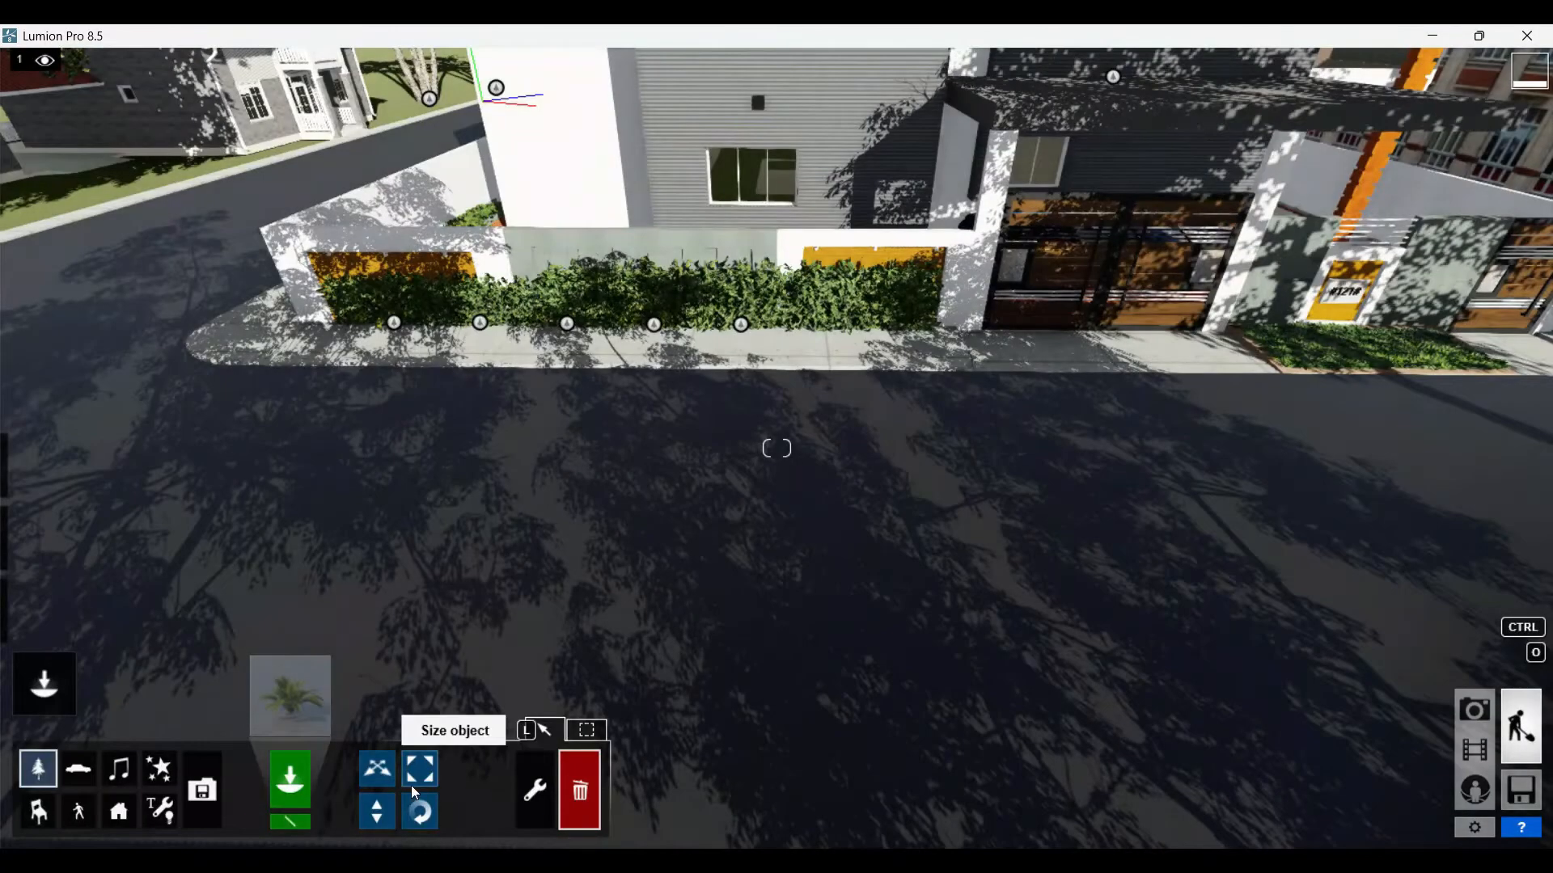
- Scale down the ivy hedge segments and sago palms along the front wall and check them in the photo view
left_click(419, 768)
left_click(745, 336)
left_click_drag(746, 336, 742, 351)
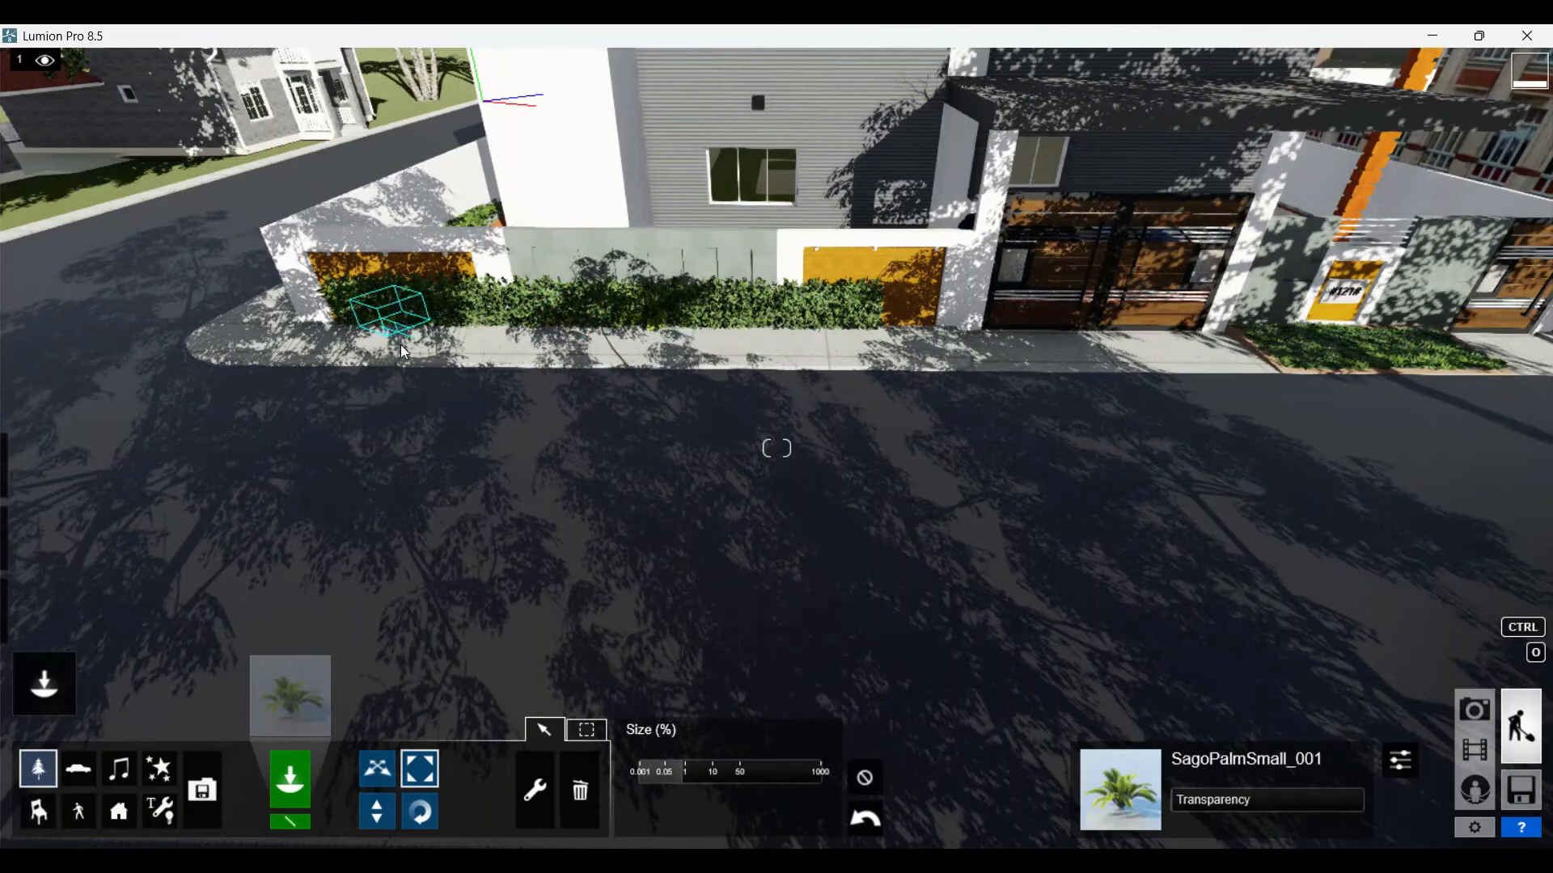
left_click_drag(486, 343, 760, 339)
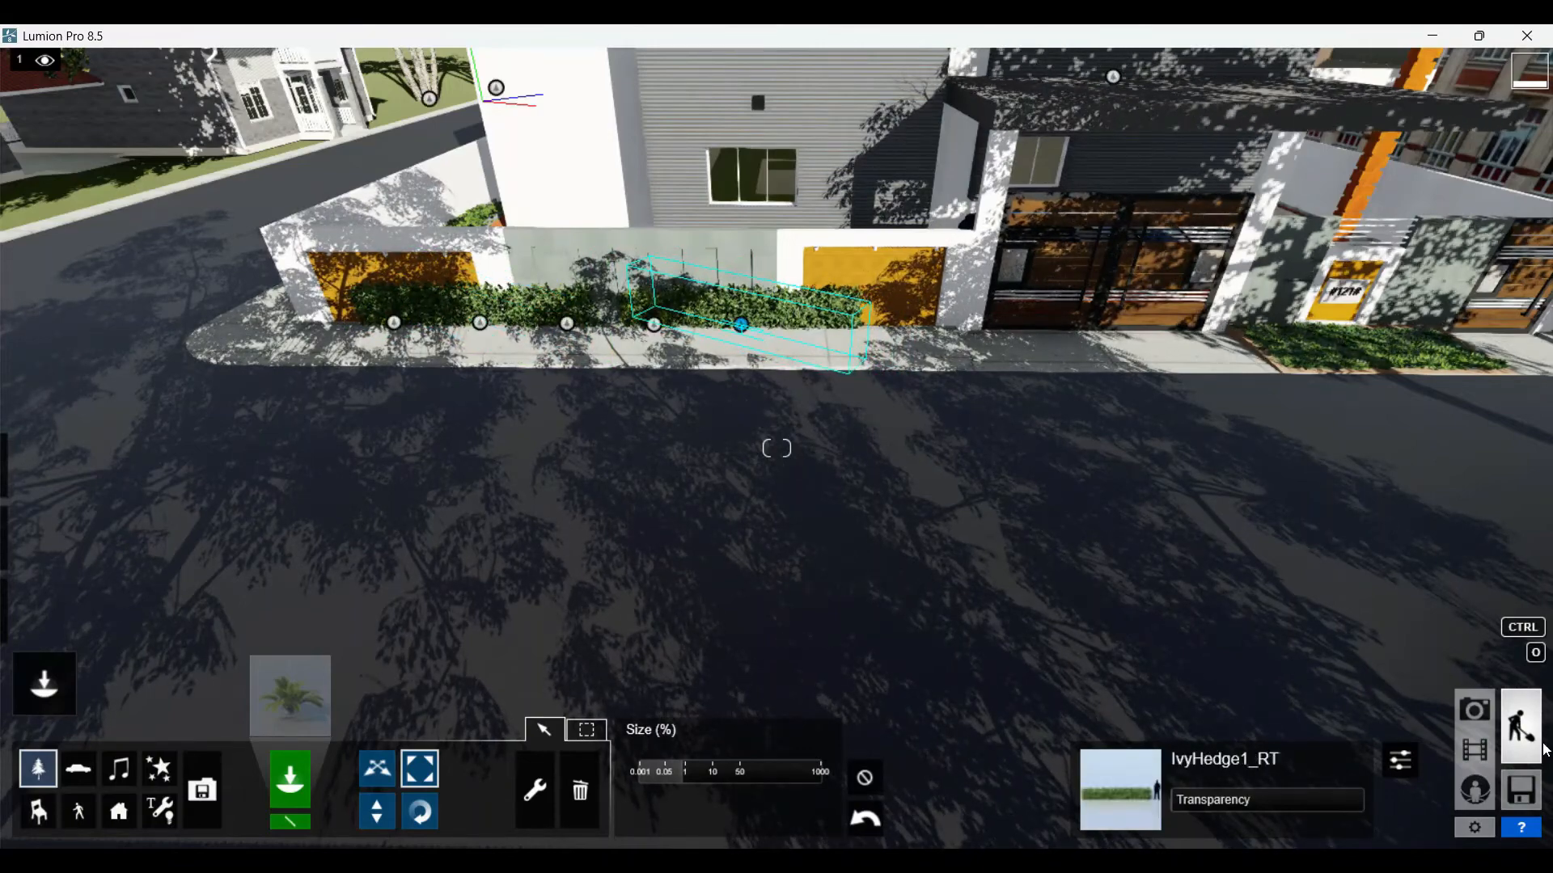
left_click(1475, 709)
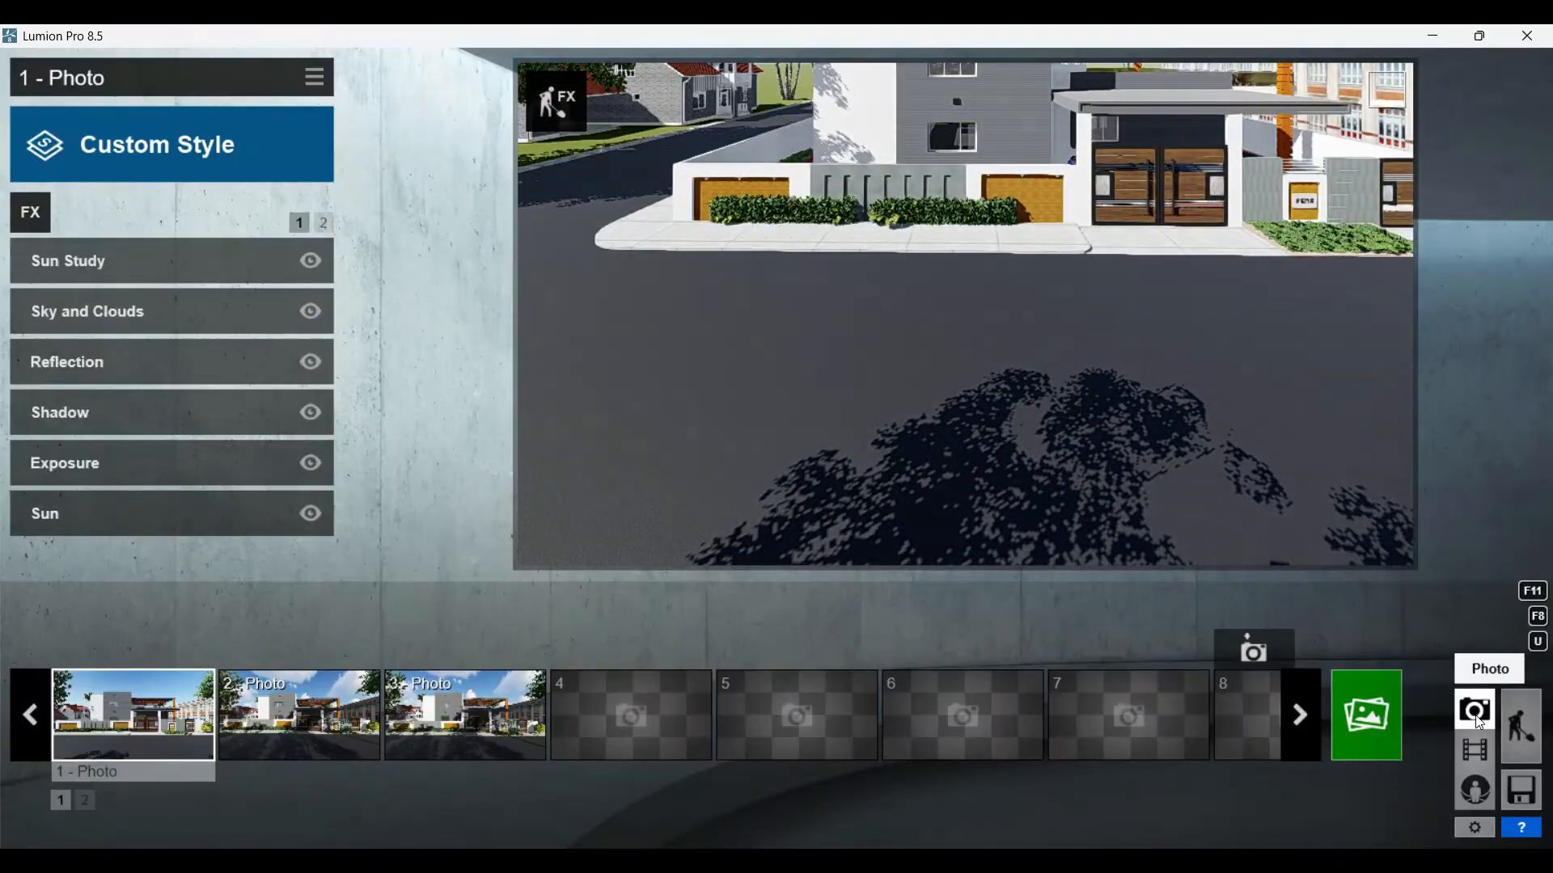
left_click(1523, 719)
- Try a sago palm at the gate end of the front hedge, check it in the photo view, and delete it
left_click(656, 328)
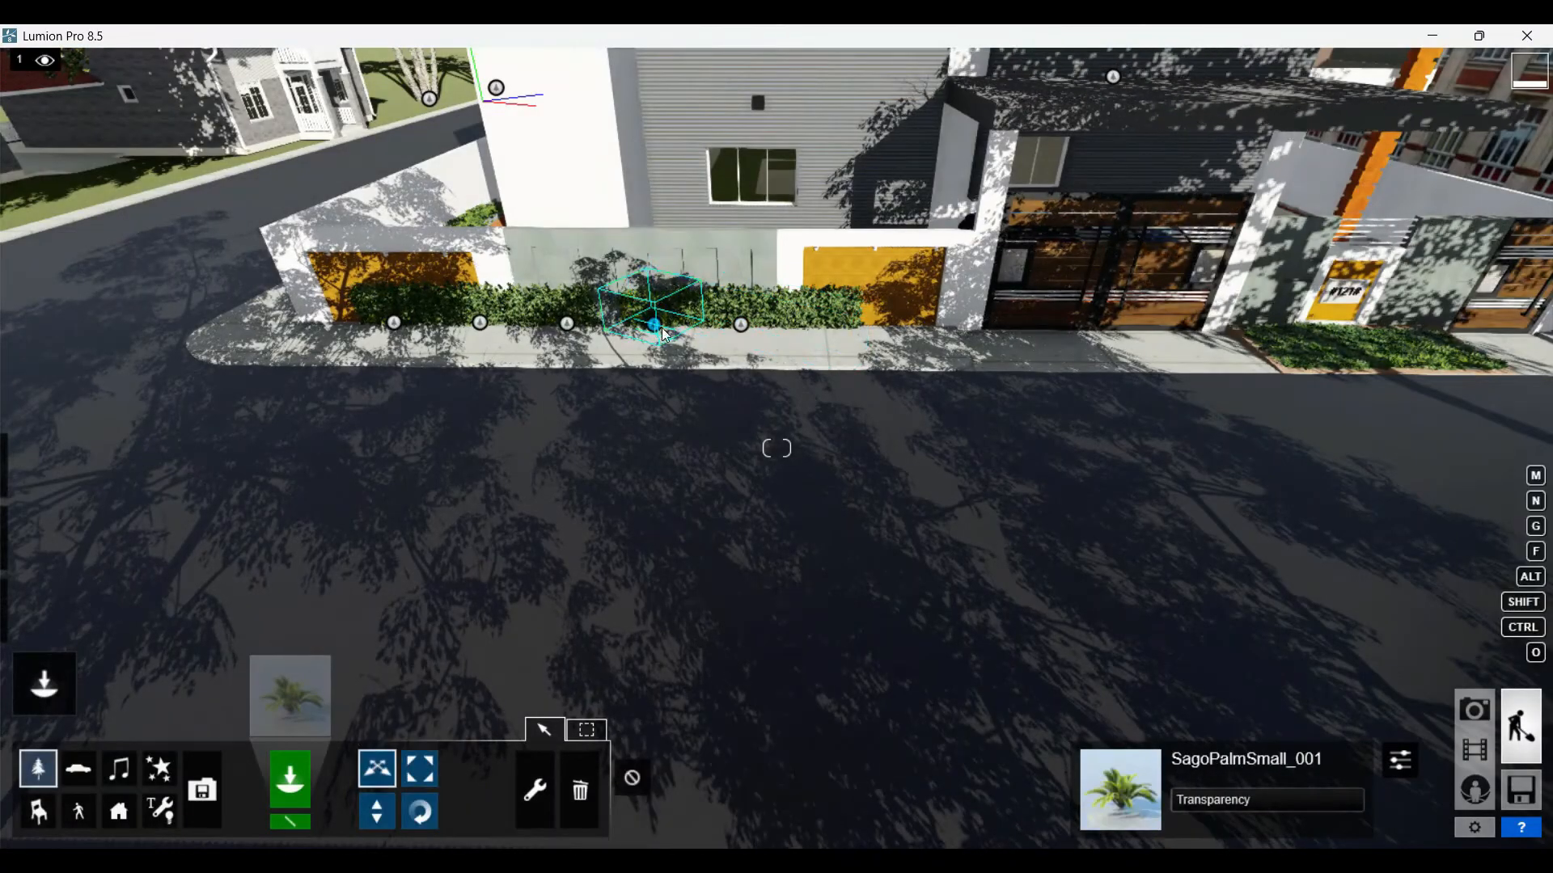
left_click_drag(632, 330, 920, 327)
left_click(1491, 710)
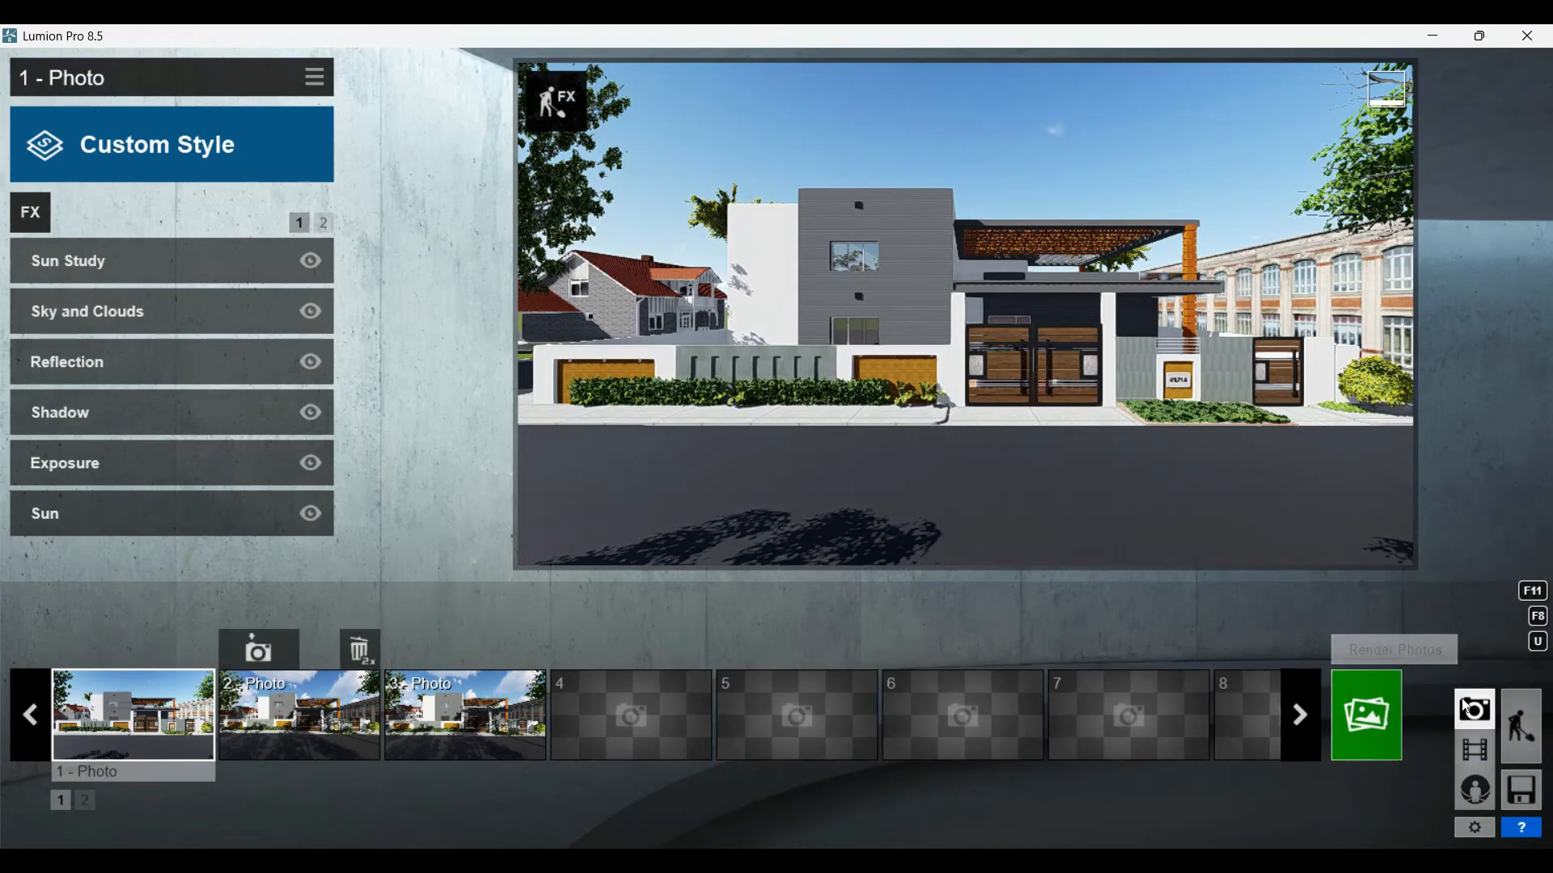
left_click(1521, 726)
left_click(580, 790)
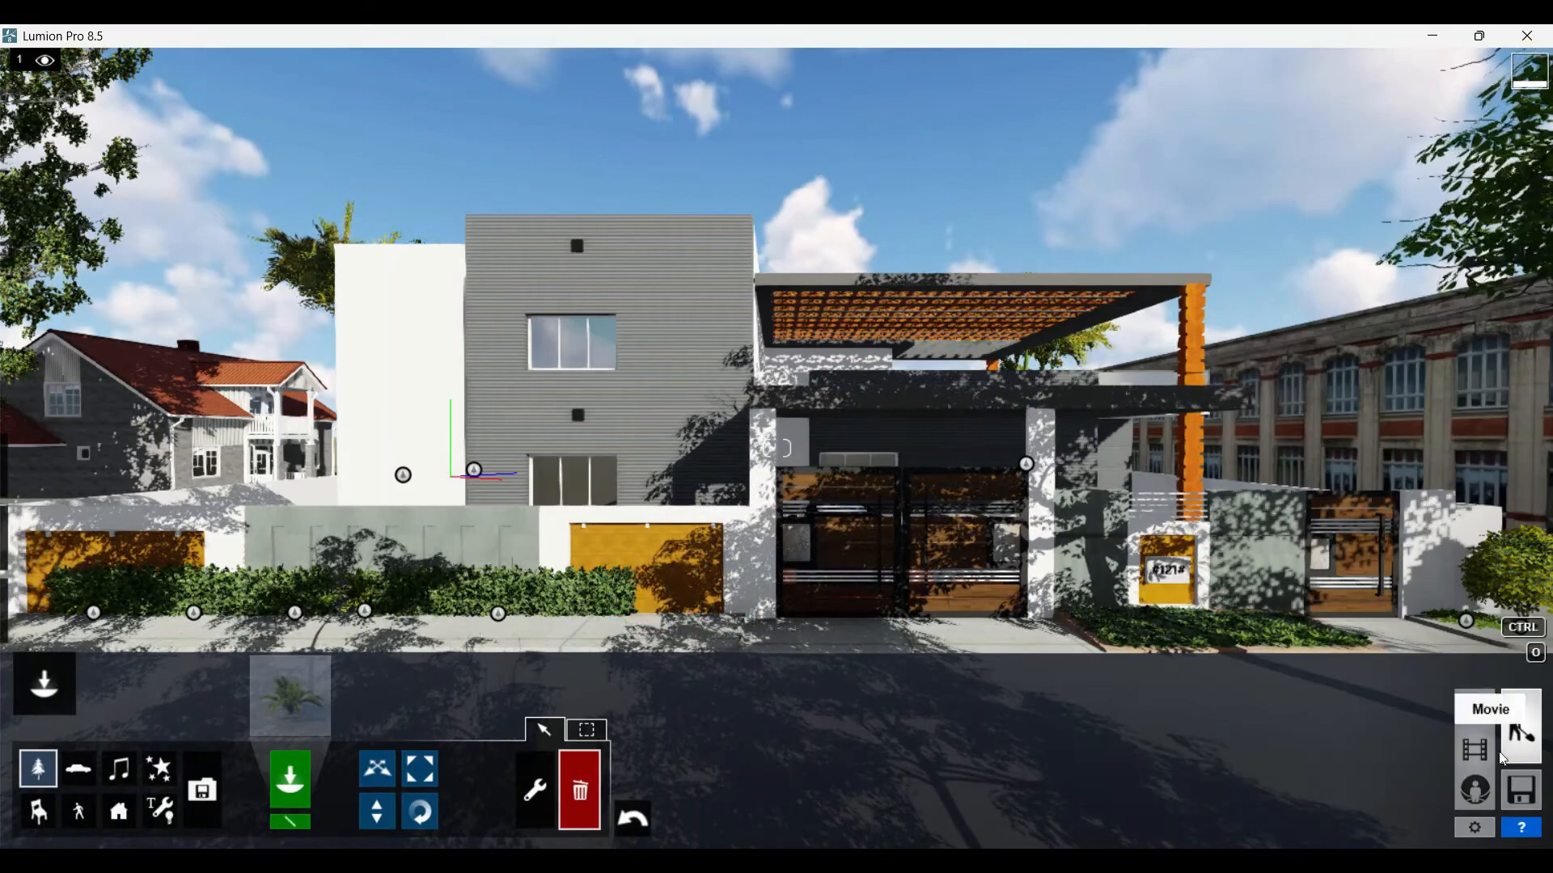
- Set the focal length of photo 1 to 13.9 mm and store its camera view
left_click(1484, 713)
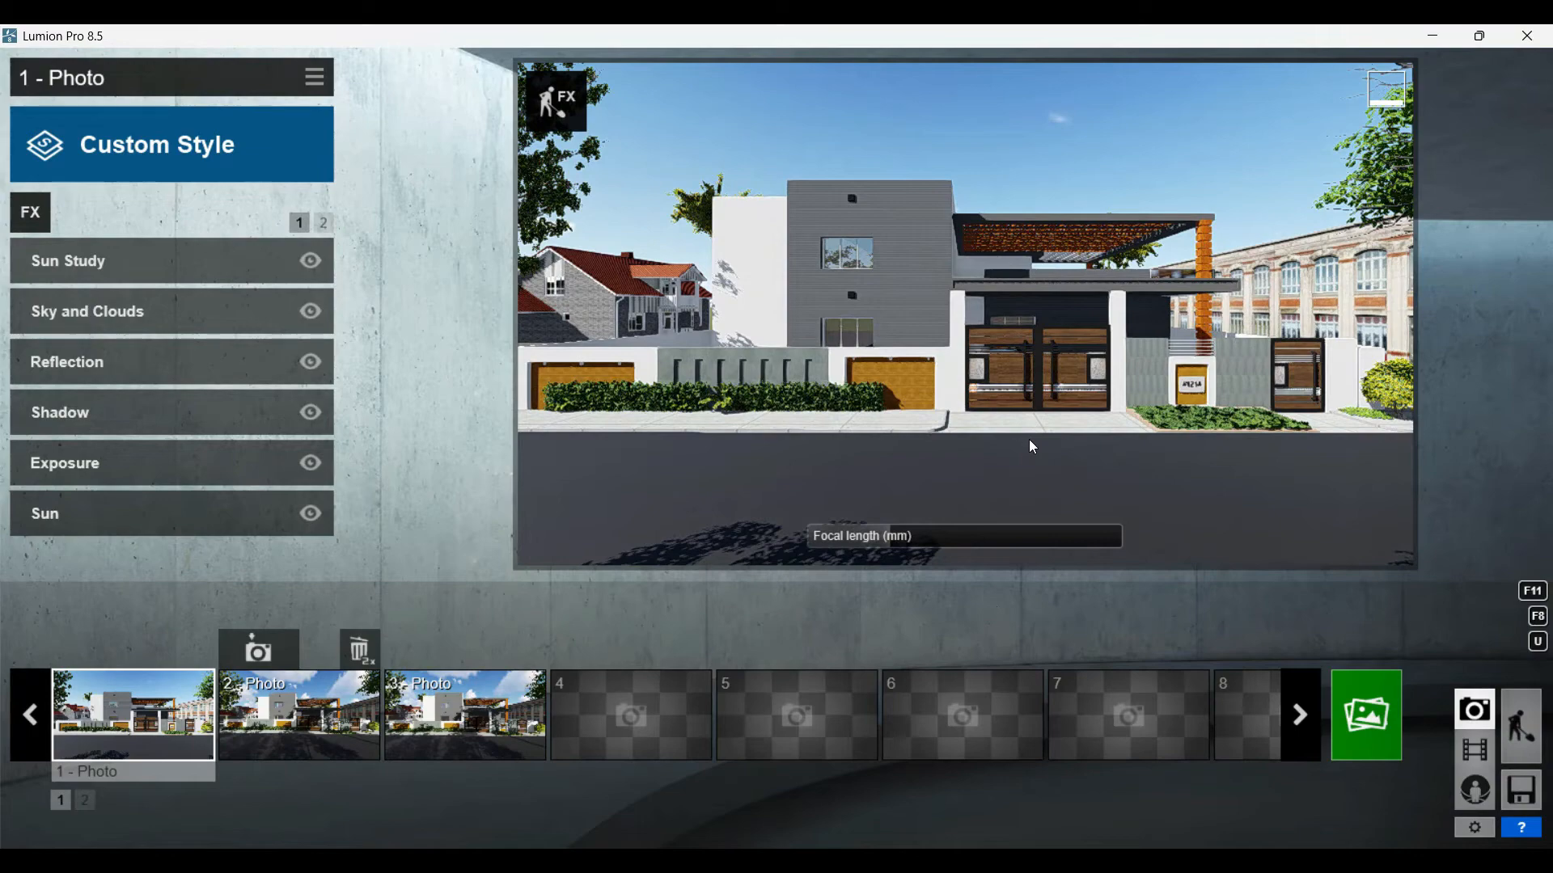
left_click(883, 535)
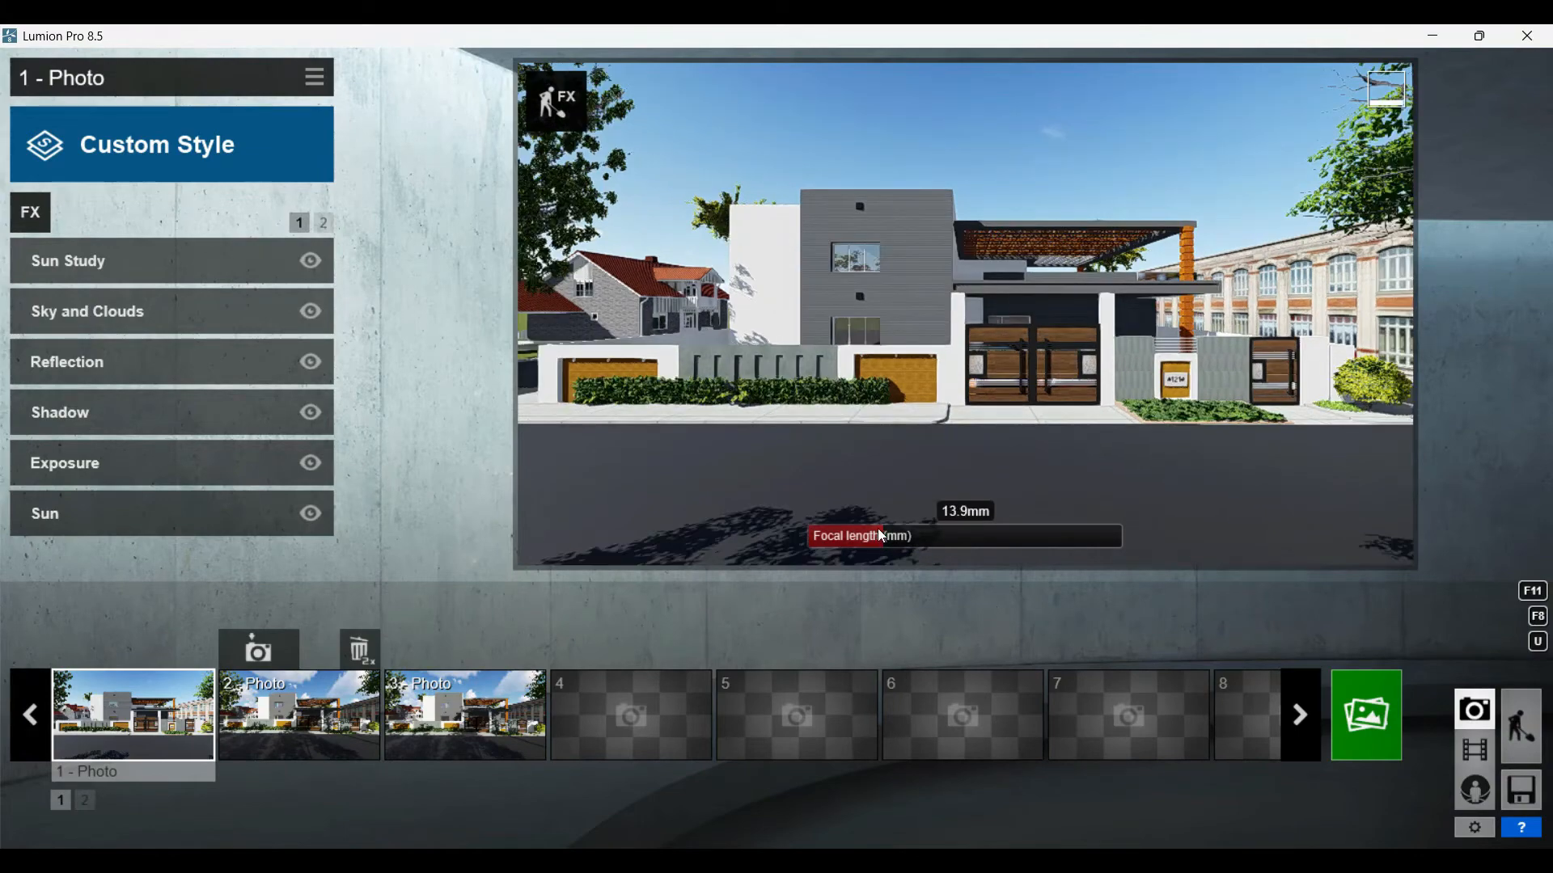
left_click(93, 649)
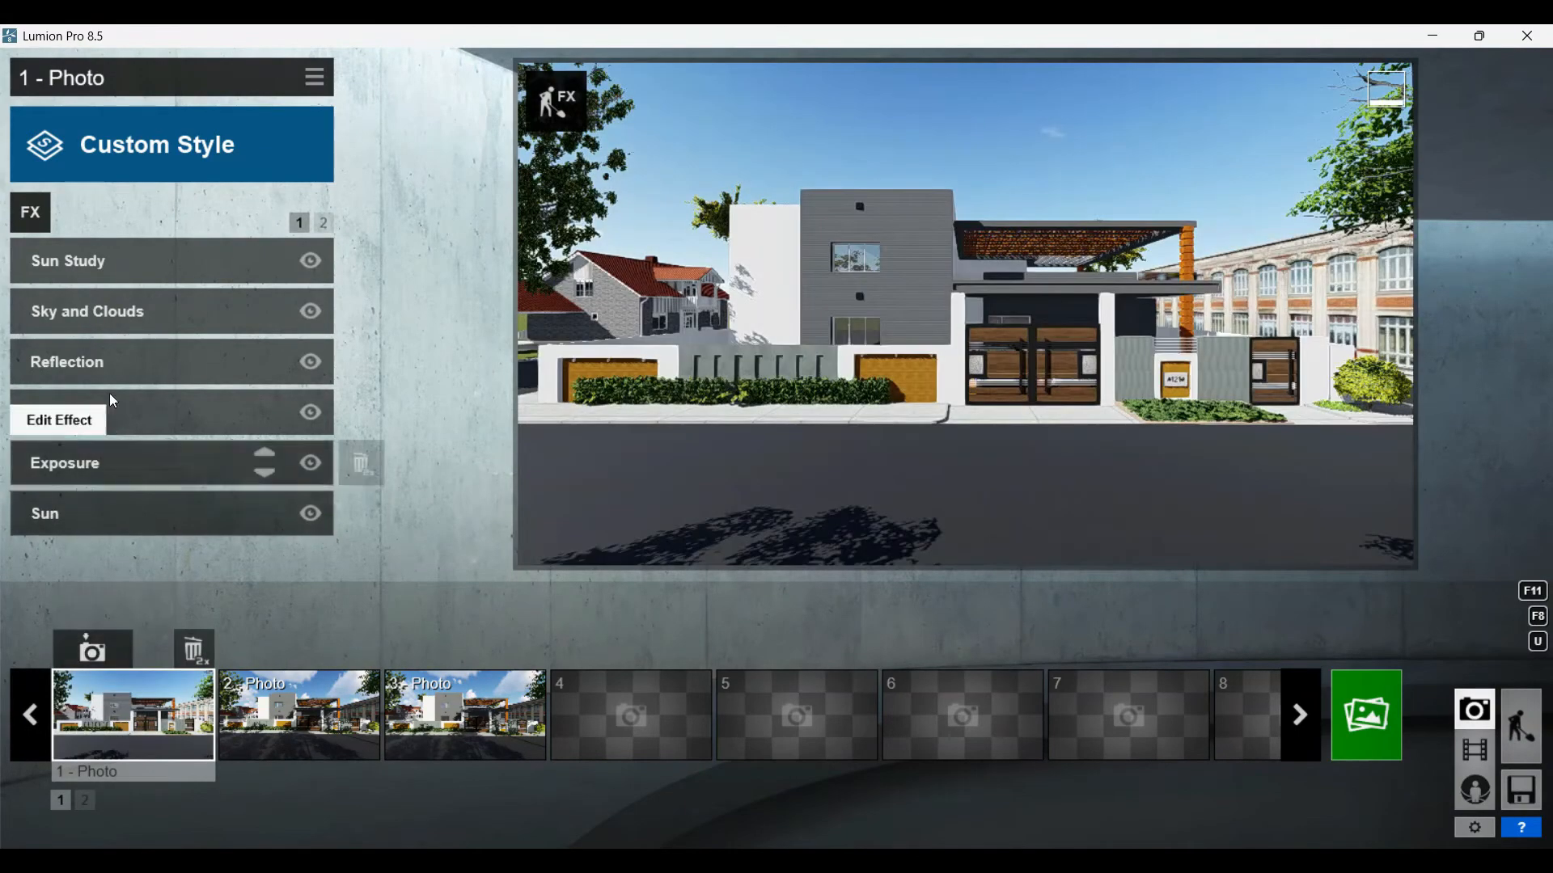
- Set the Sun Study effect's hour to 17 and its minute to the minimum
left_click(149, 264)
left_click(224, 371)
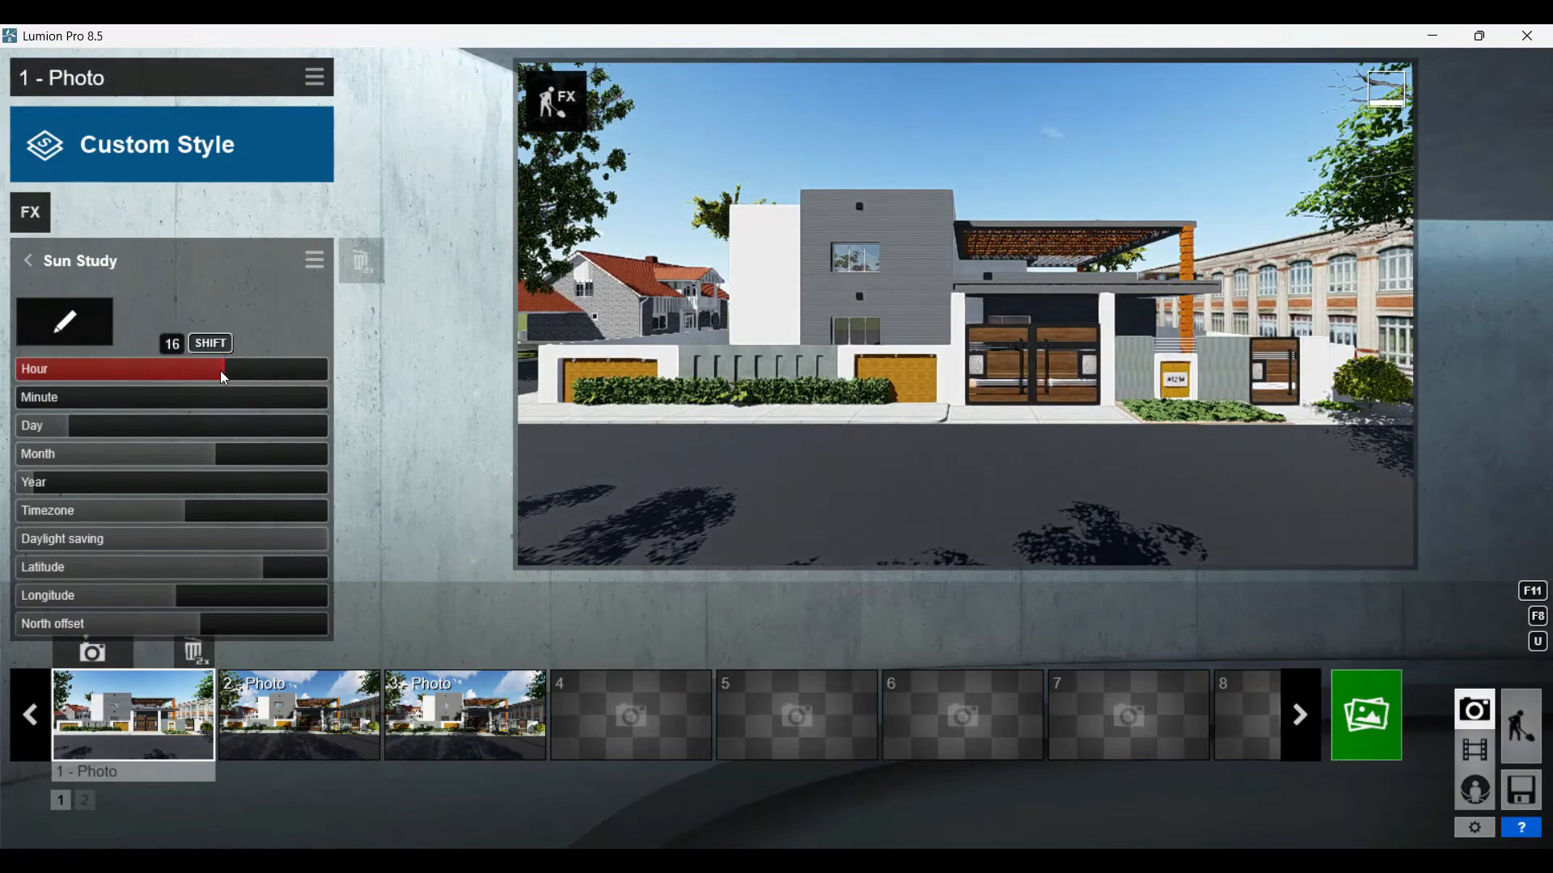
left_click_drag(220, 372, 236, 378)
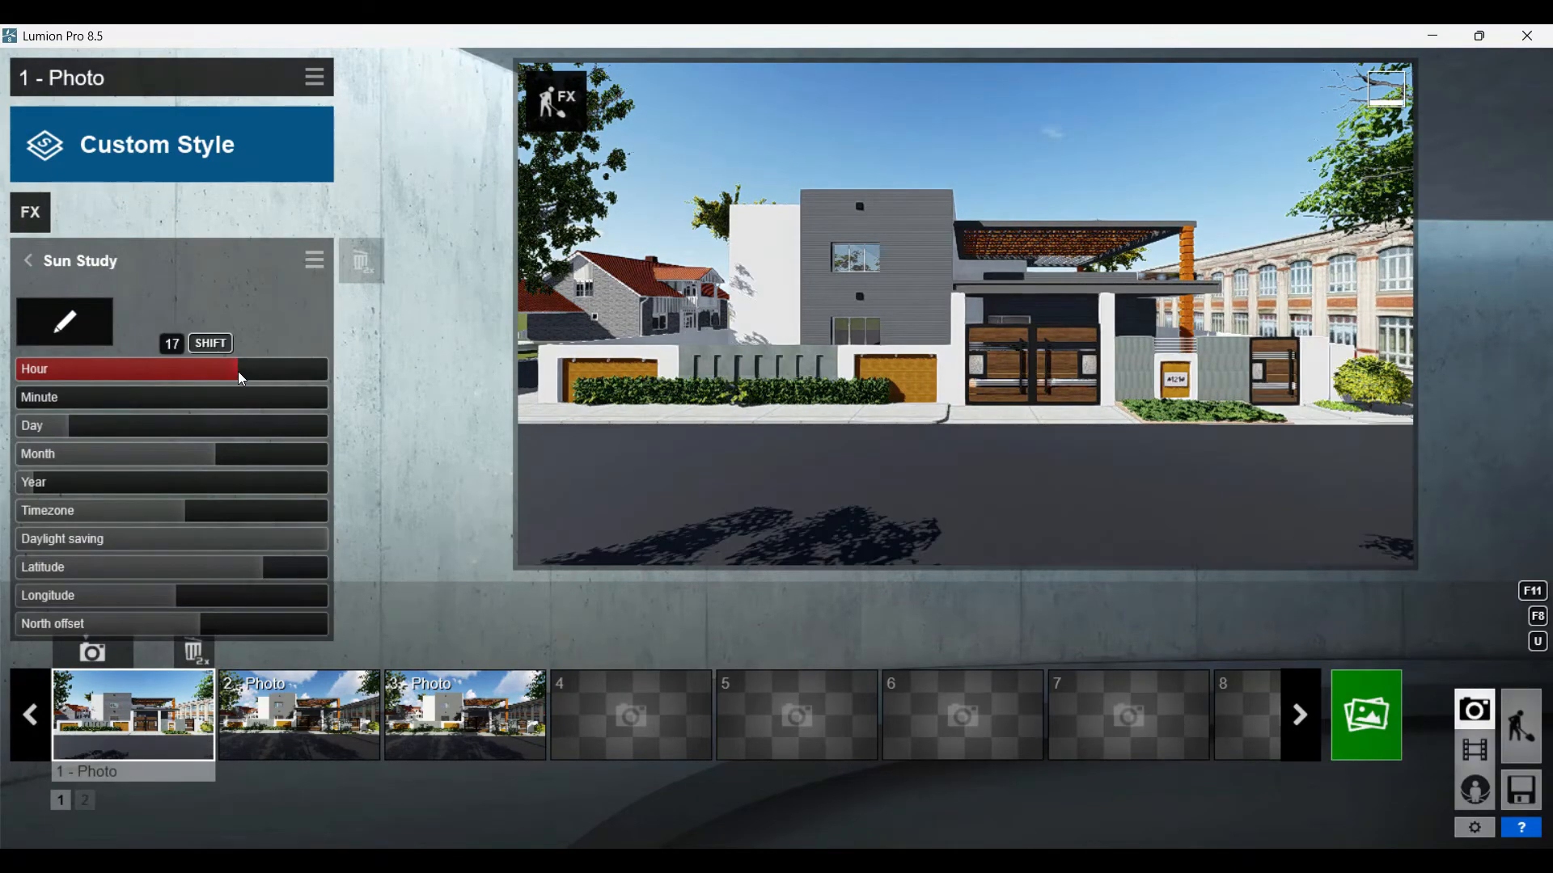
left_click(171, 400)
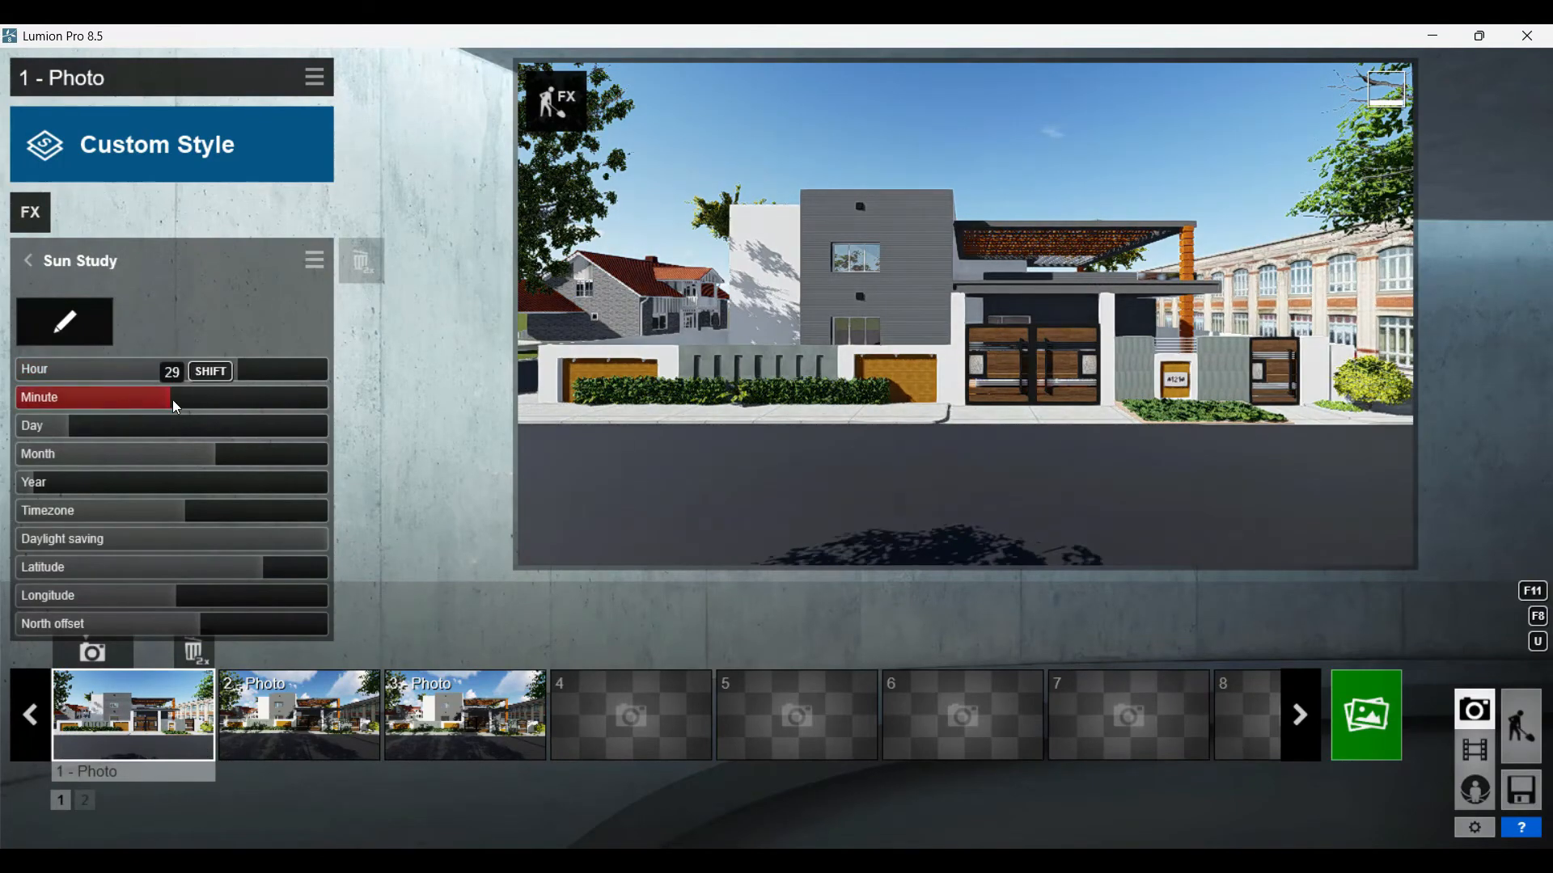
left_click_drag(173, 400, 13, 382)
- Lower the Sun Study day to its minimum and raise the year and timezone
left_click_drag(68, 427, 10, 426)
left_click_drag(16, 483, 91, 480)
left_click_drag(166, 512, 193, 507)
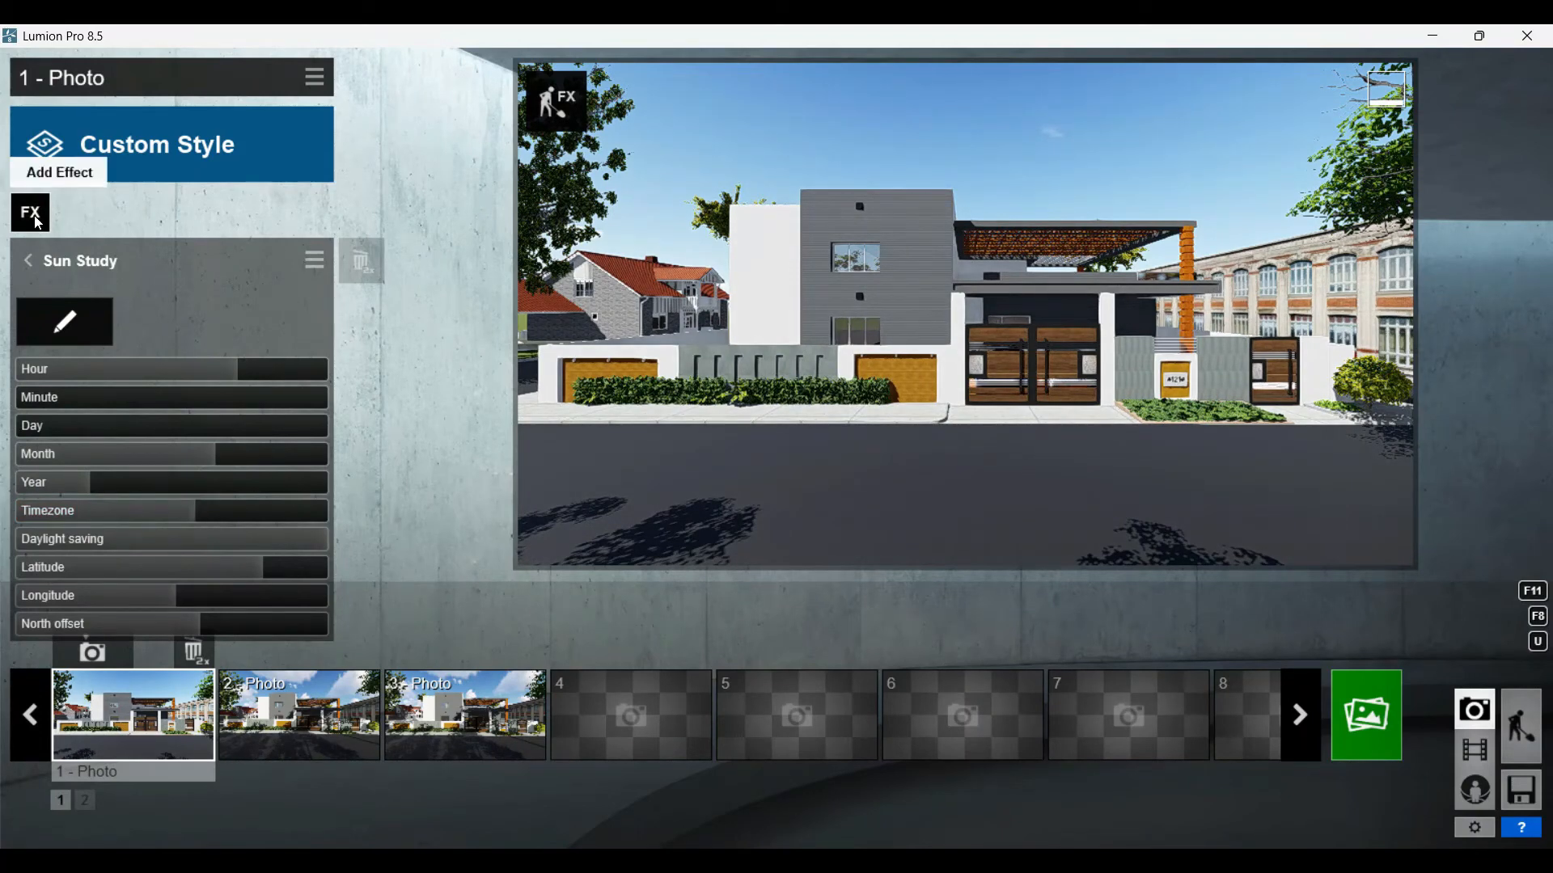
- Return to the build scene and open the material library for the road surface in front of the house
left_click(1521, 725)
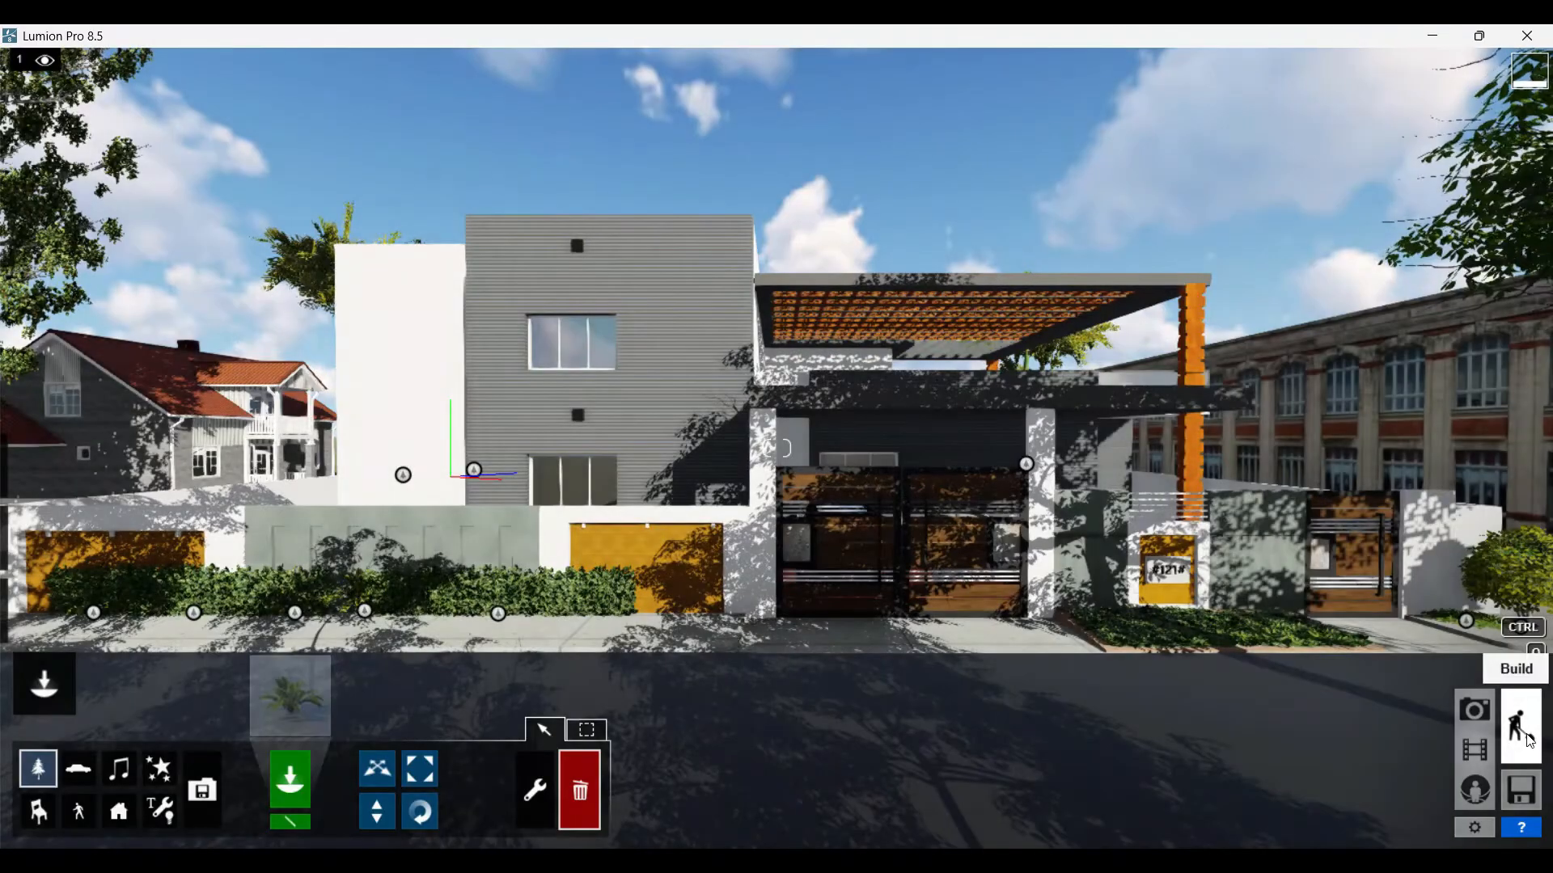
left_click(45, 608)
left_click(572, 668)
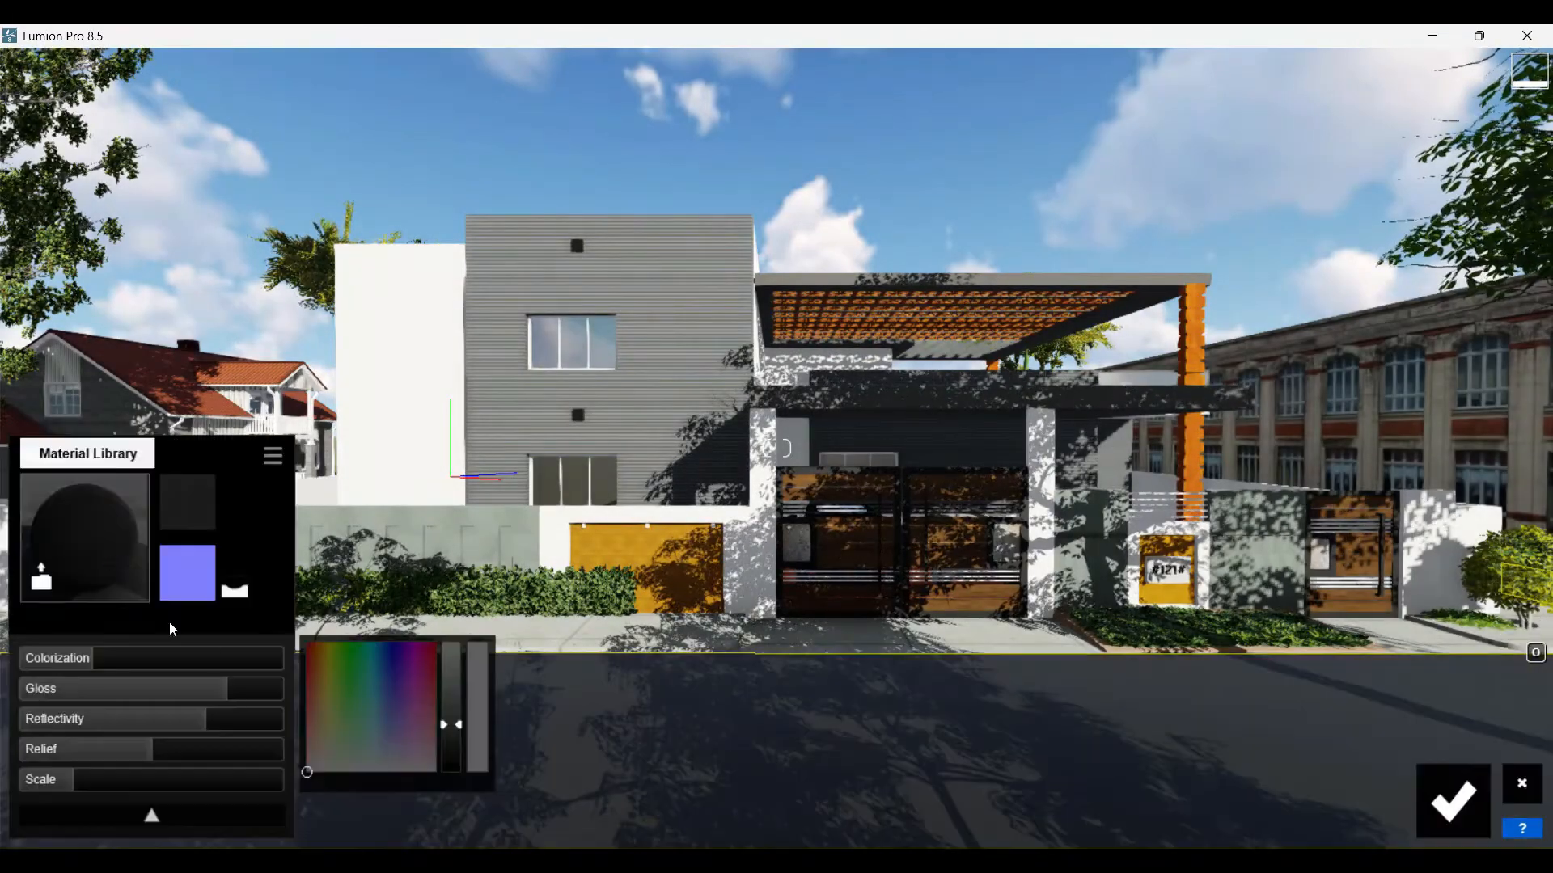
left_click(101, 536)
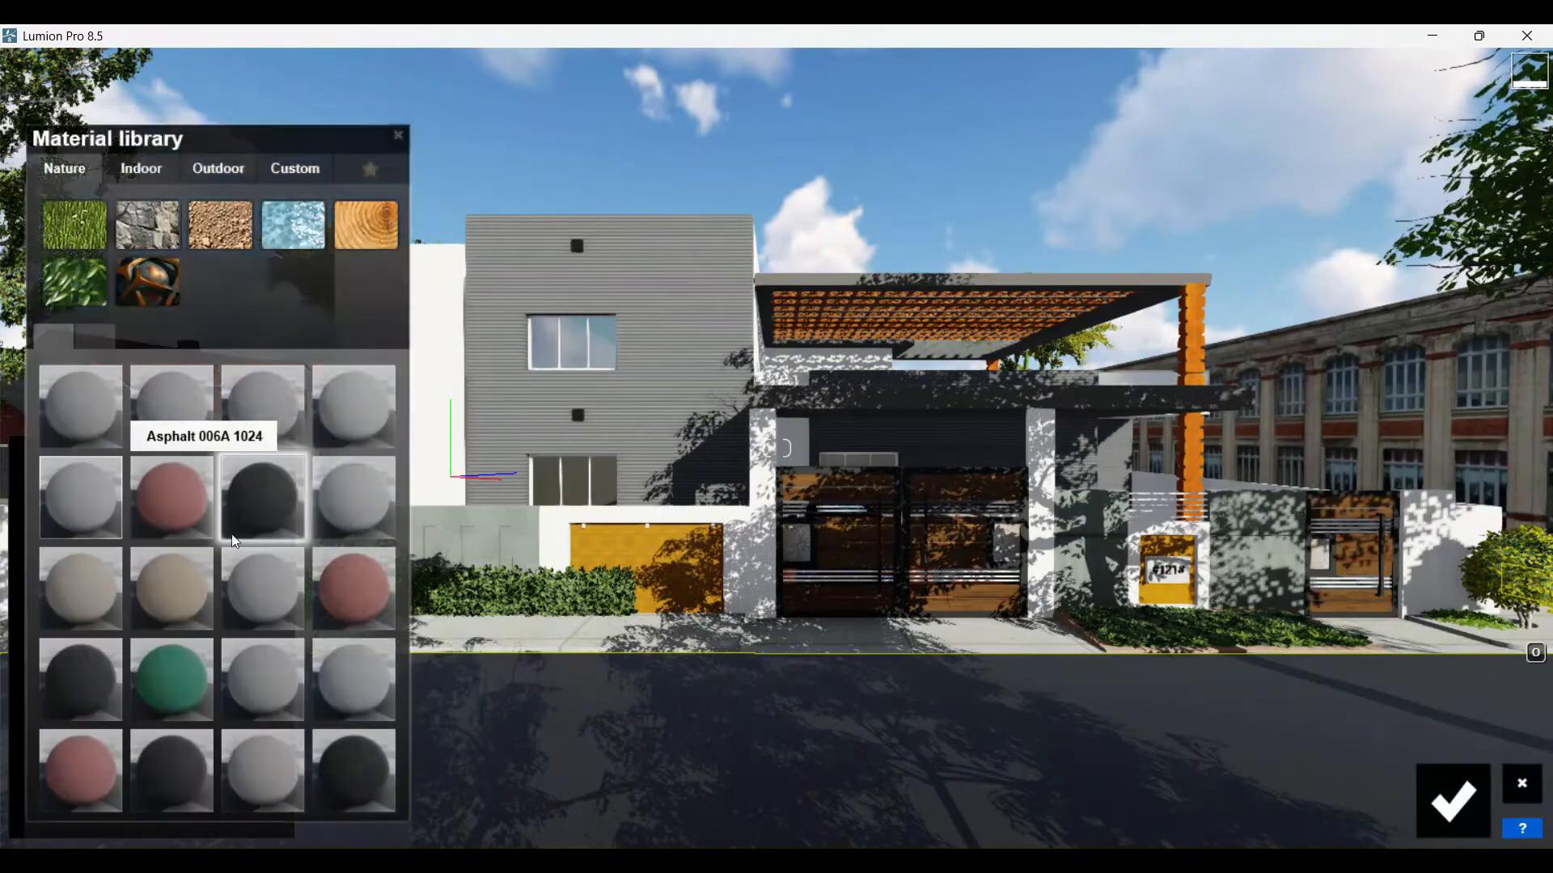
- Try two dark asphalt materials on the road, including Asphalt 012B 1024
left_click(333, 737)
left_click(84, 562)
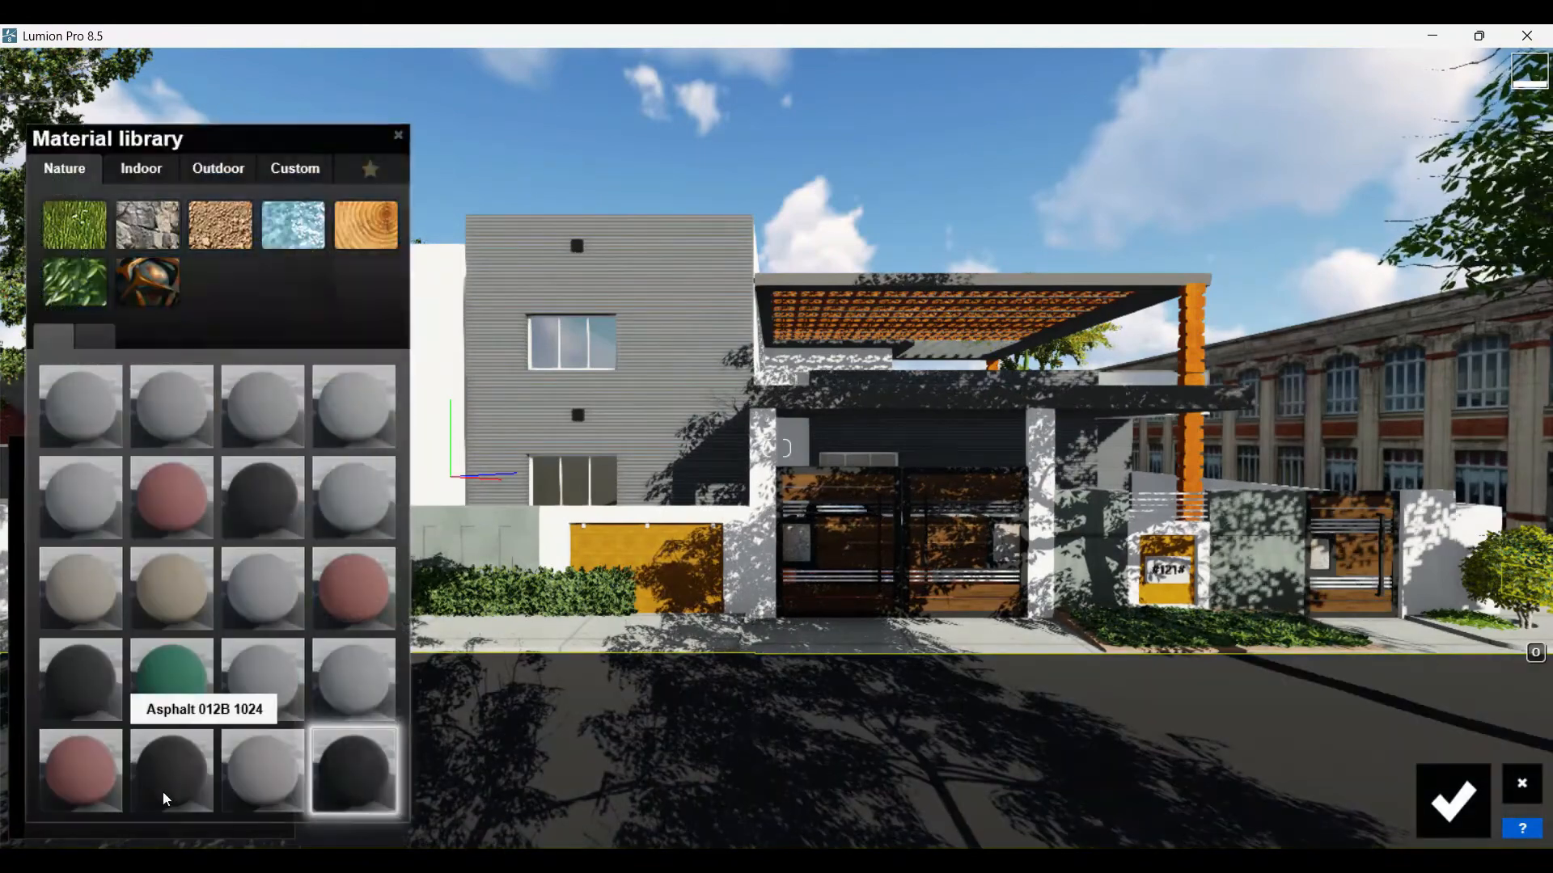
left_click(163, 791)
left_click(105, 551)
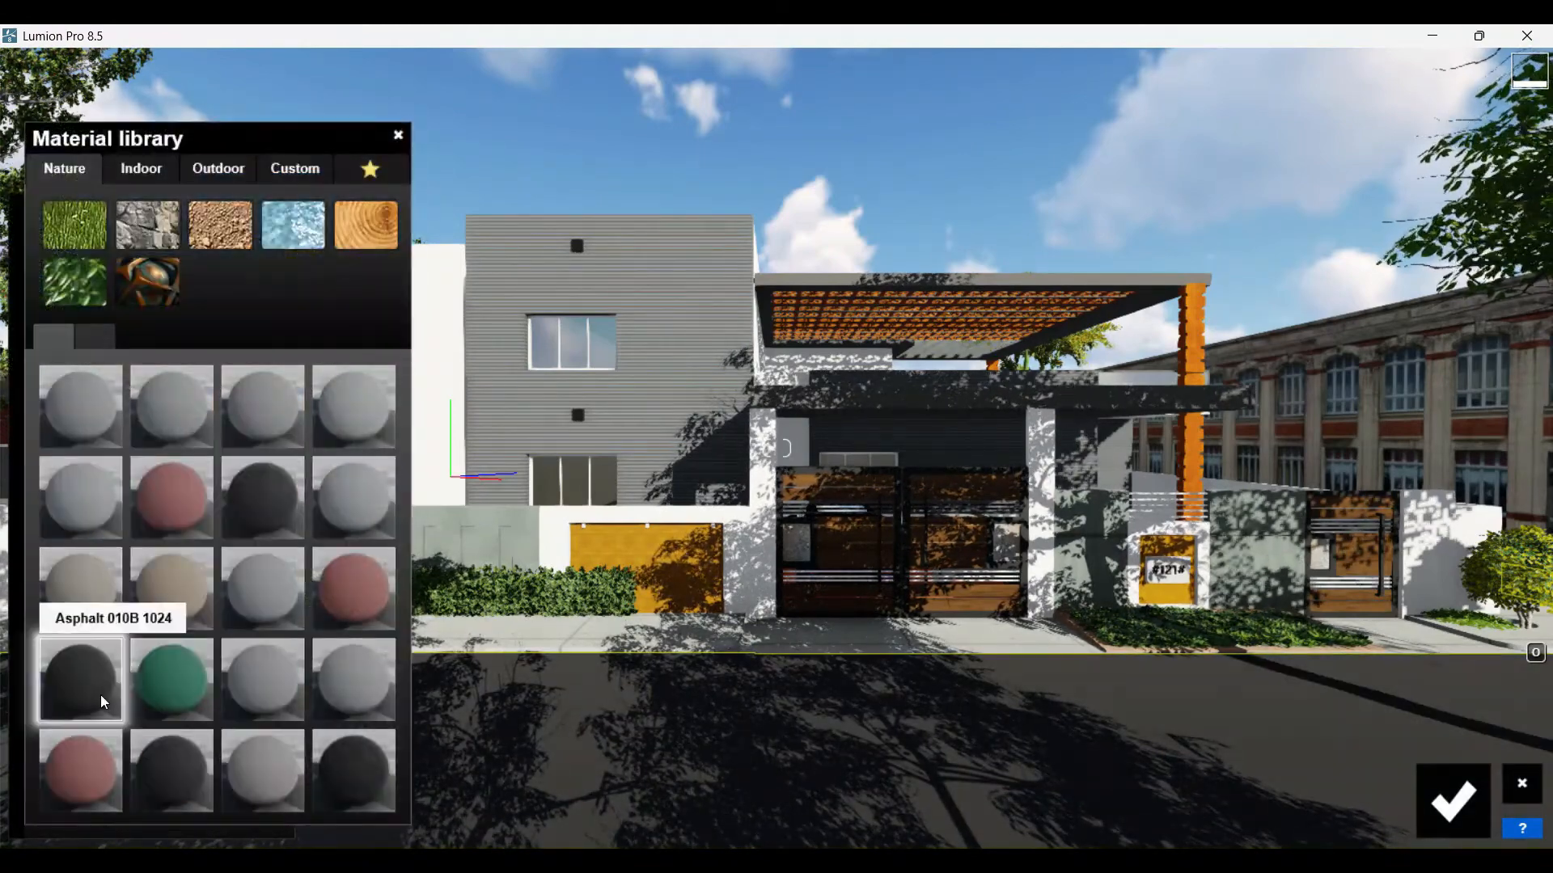
- Apply the third material on page 2 of the outdoor asphalt category to the road and save the material change
left_click(218, 168)
left_click(306, 288)
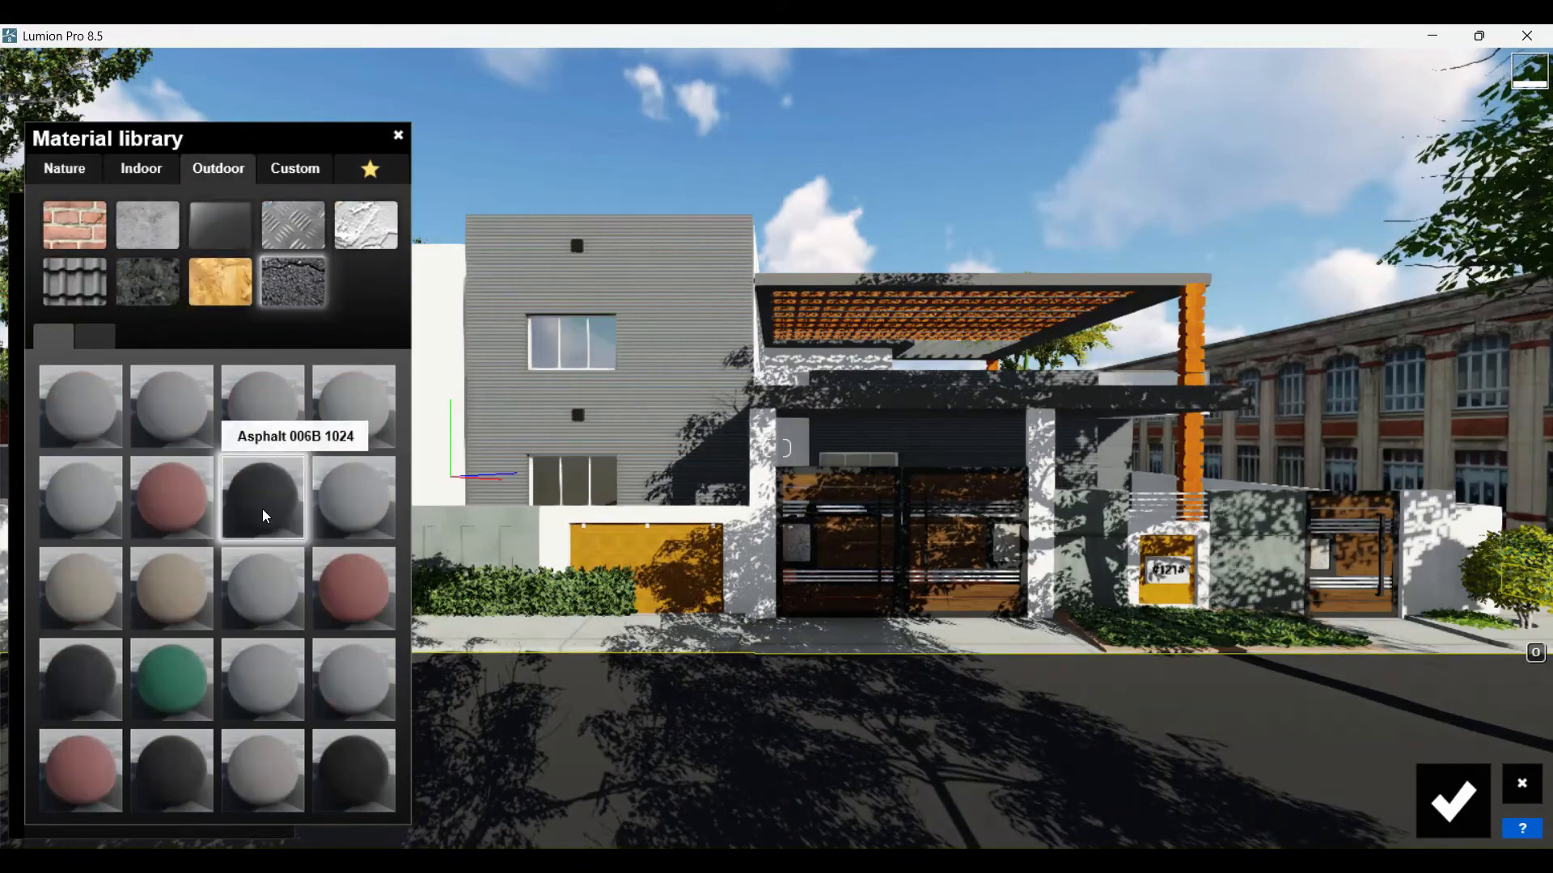
left_click(95, 335)
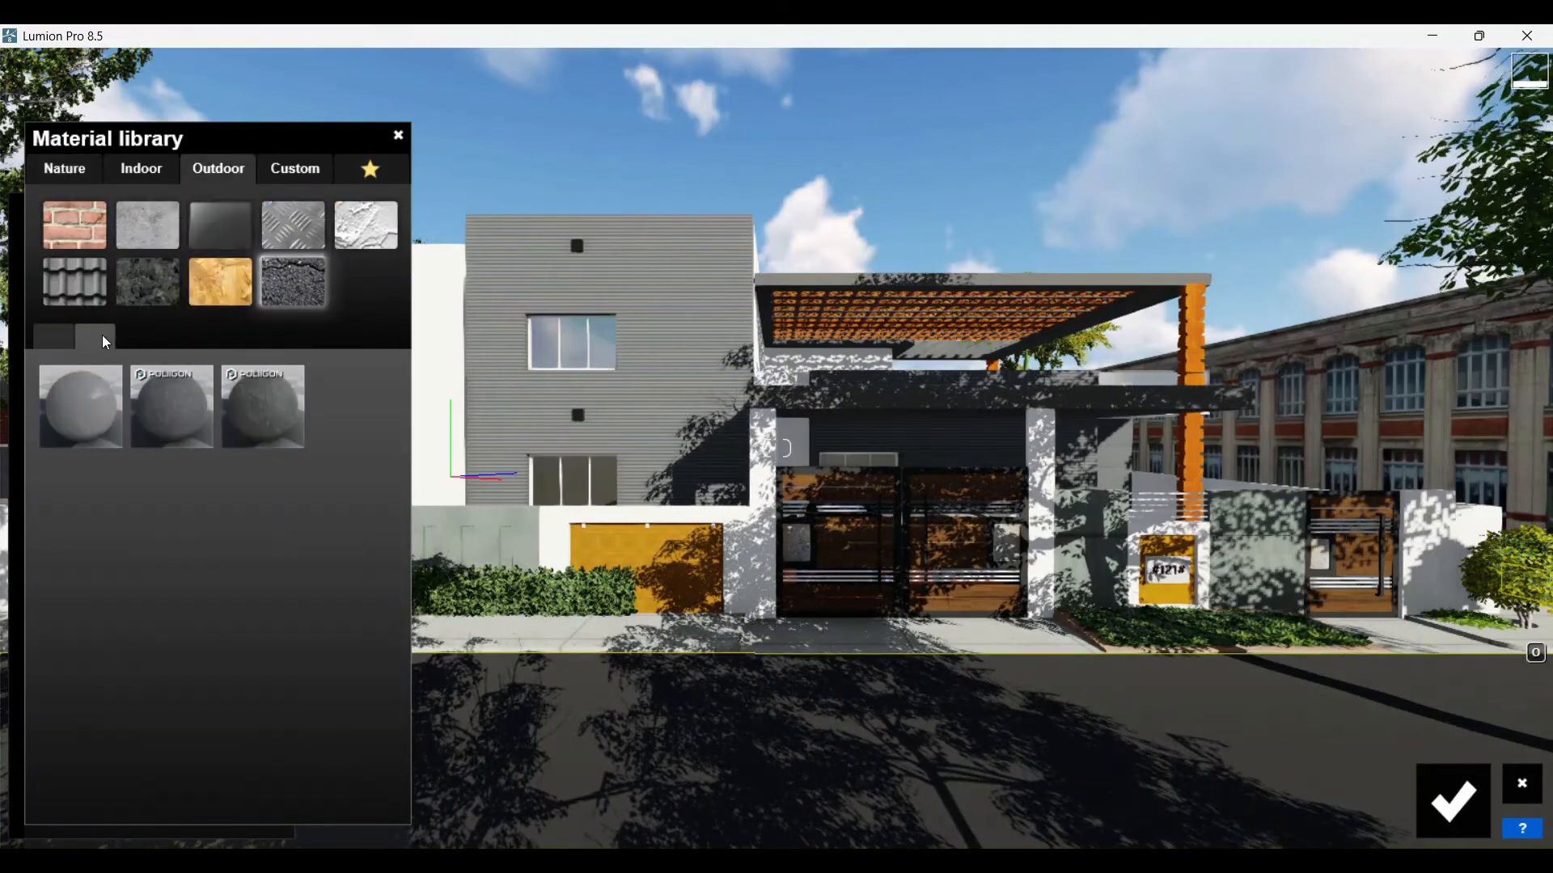
left_click(260, 431)
left_click(1452, 799)
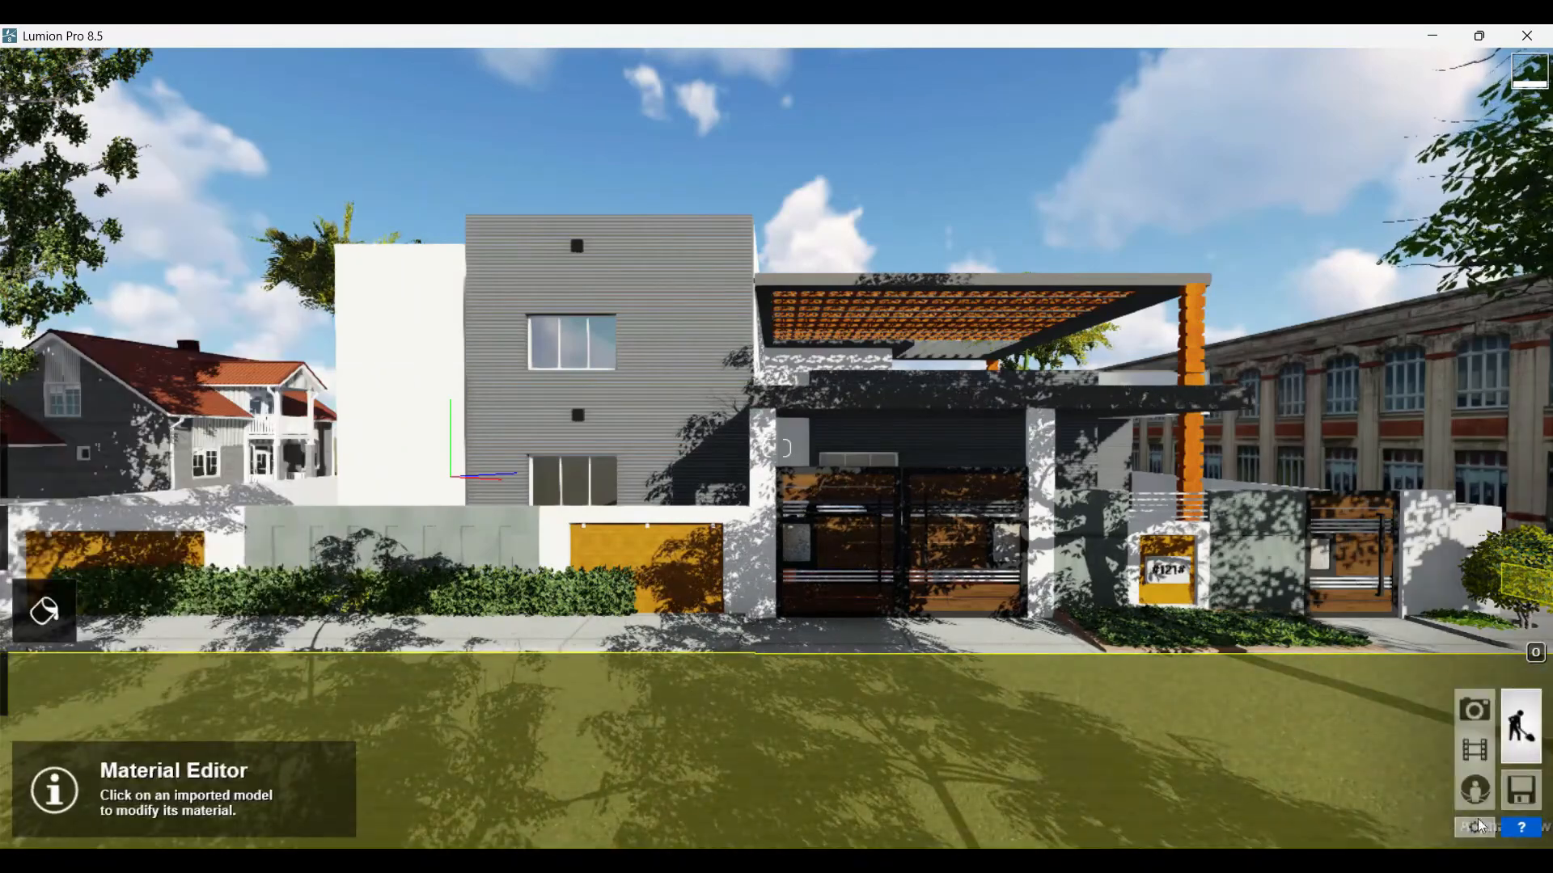
- Reframe photo 1 with a slightly longer focal length, store its camera, and compare it with photos 2 and 3
left_click(1480, 712)
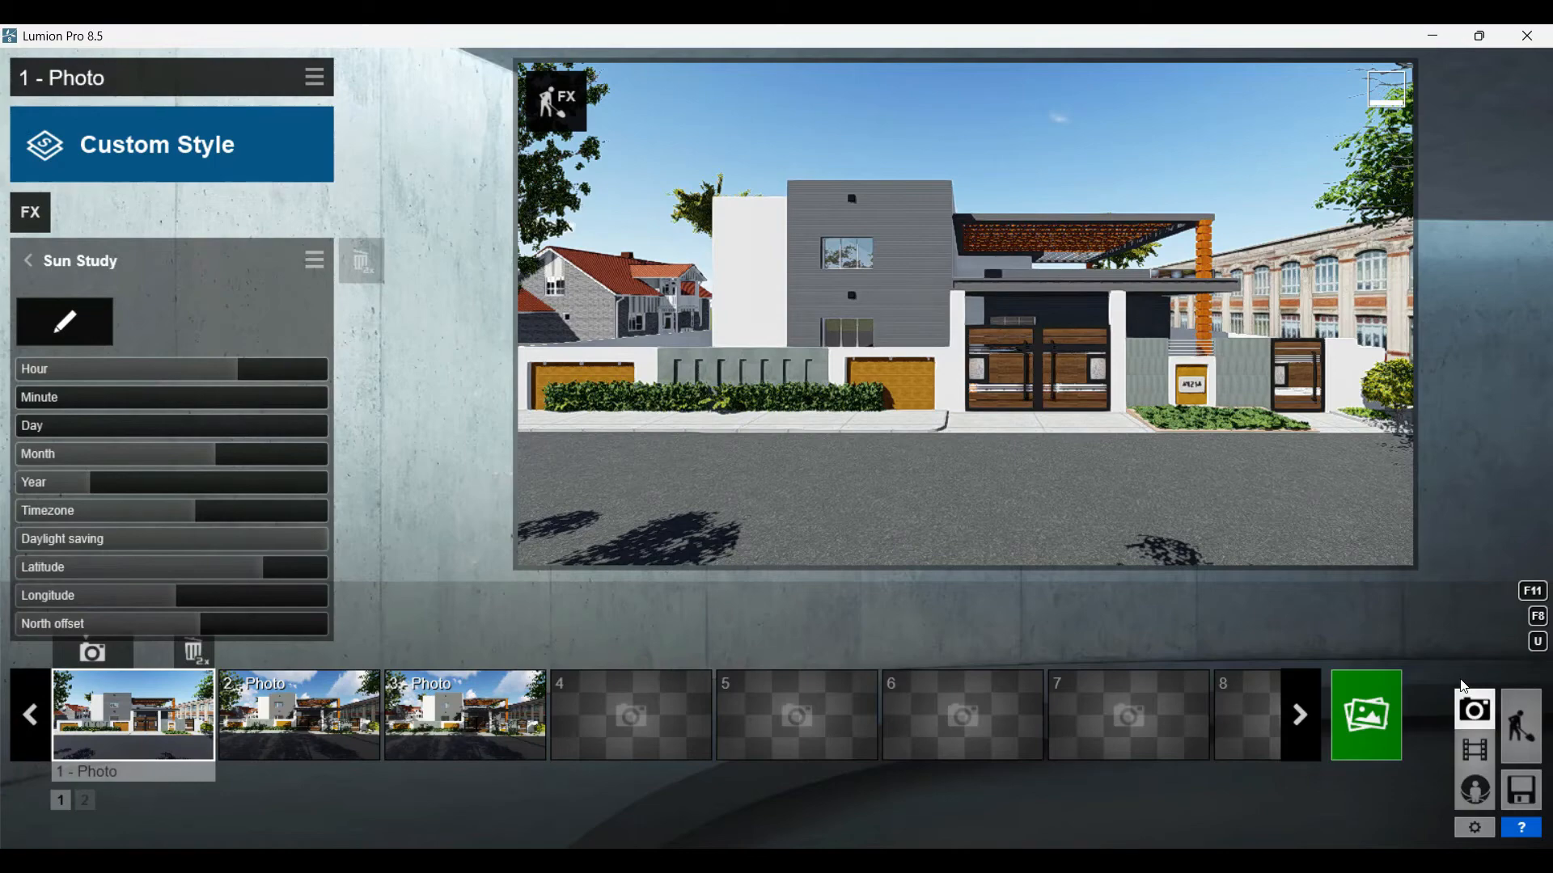
right_click_drag(1069, 394, 1062, 390)
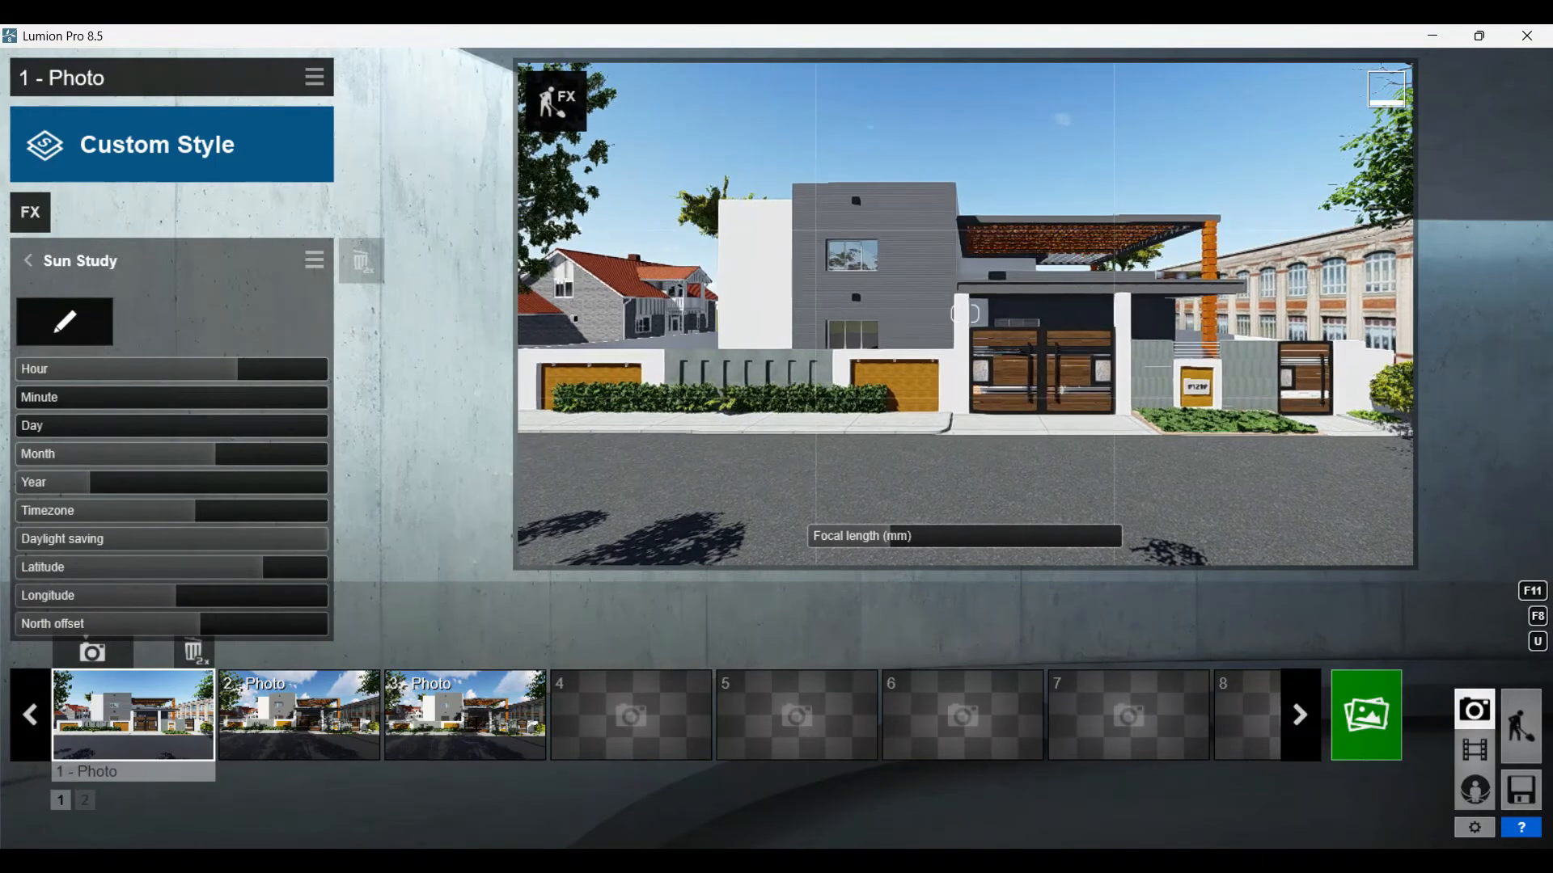
left_click(885, 538)
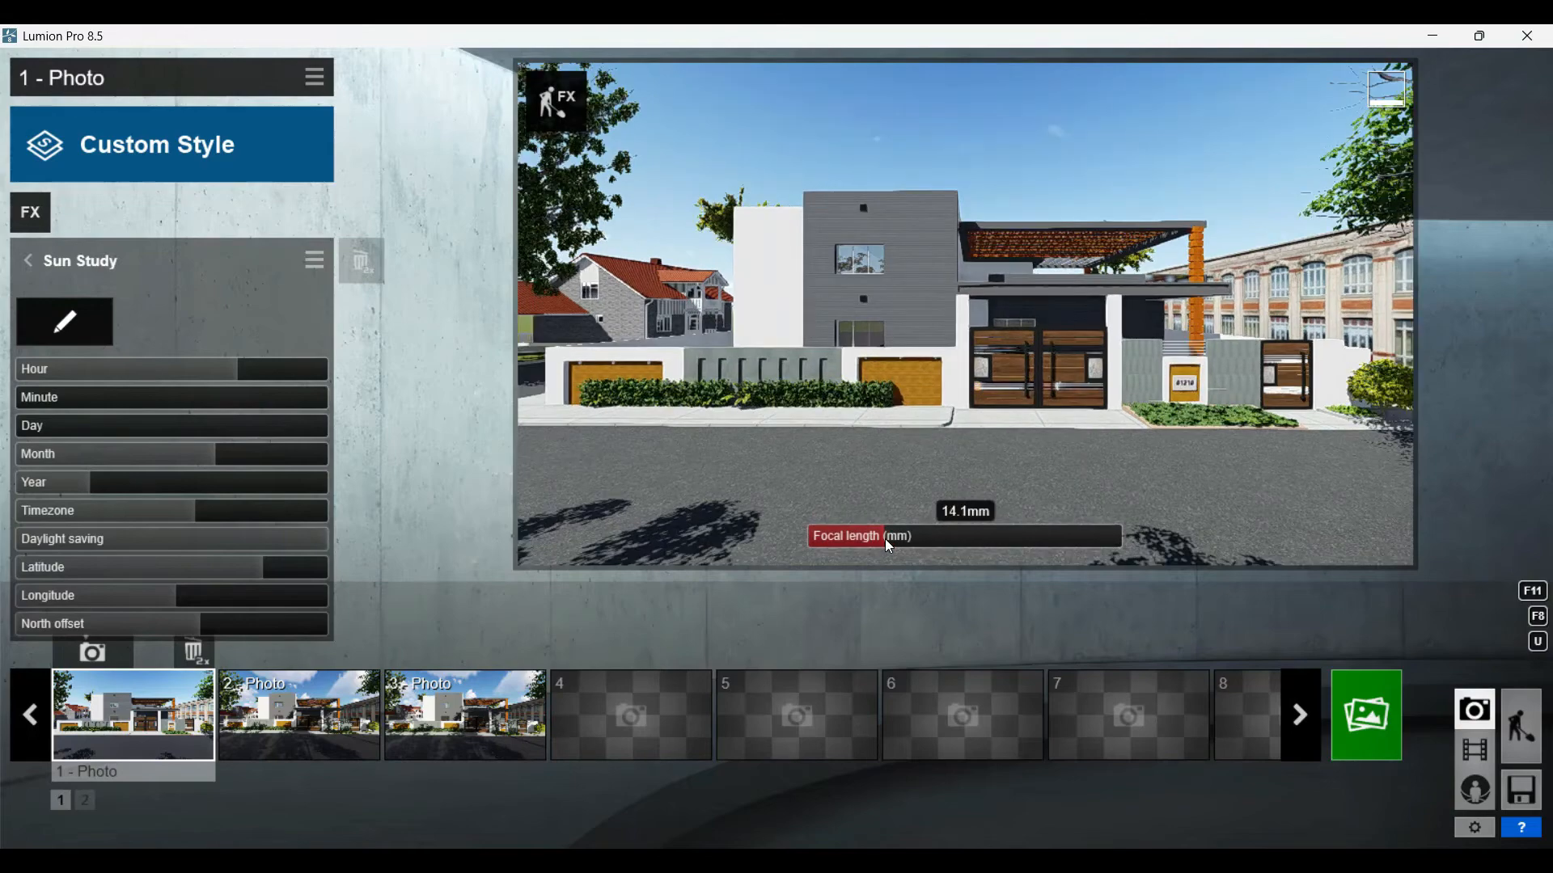
left_click_drag(884, 539, 887, 538)
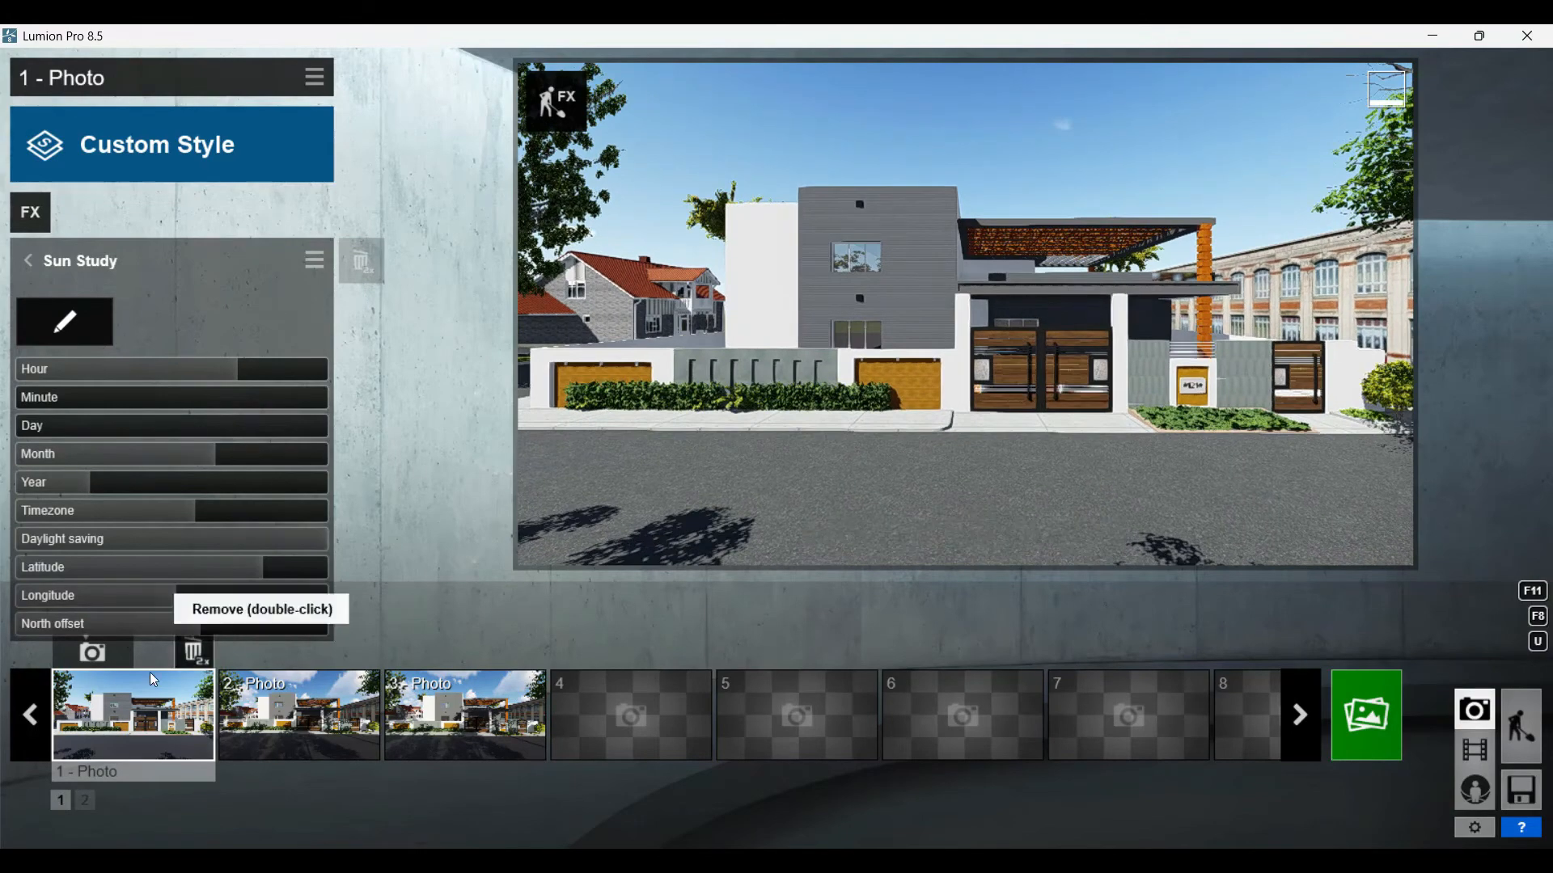
left_click(95, 651)
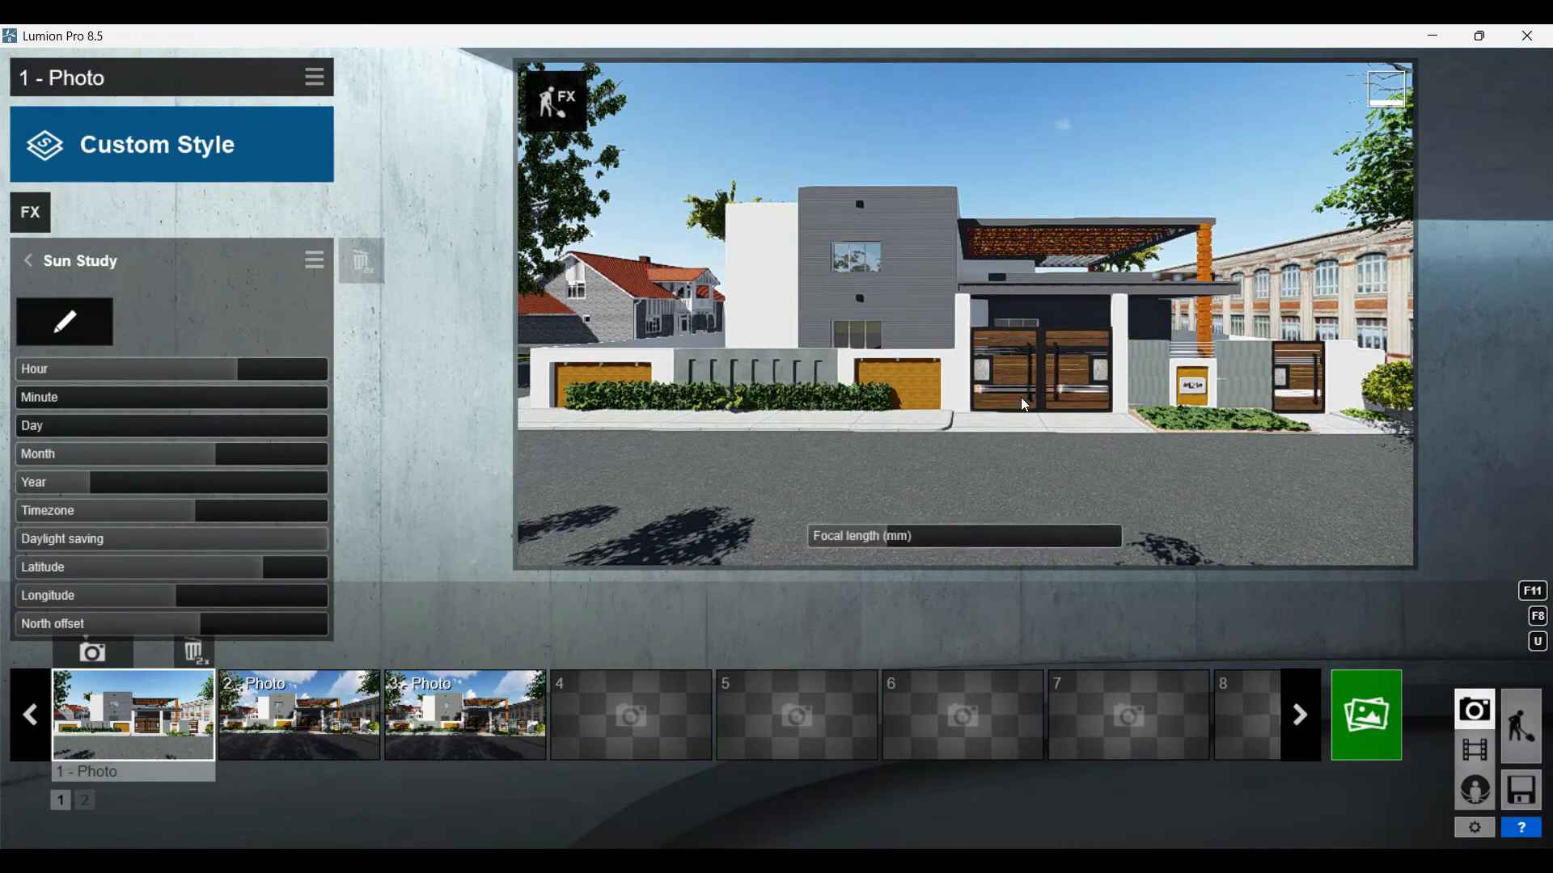
left_click(288, 736)
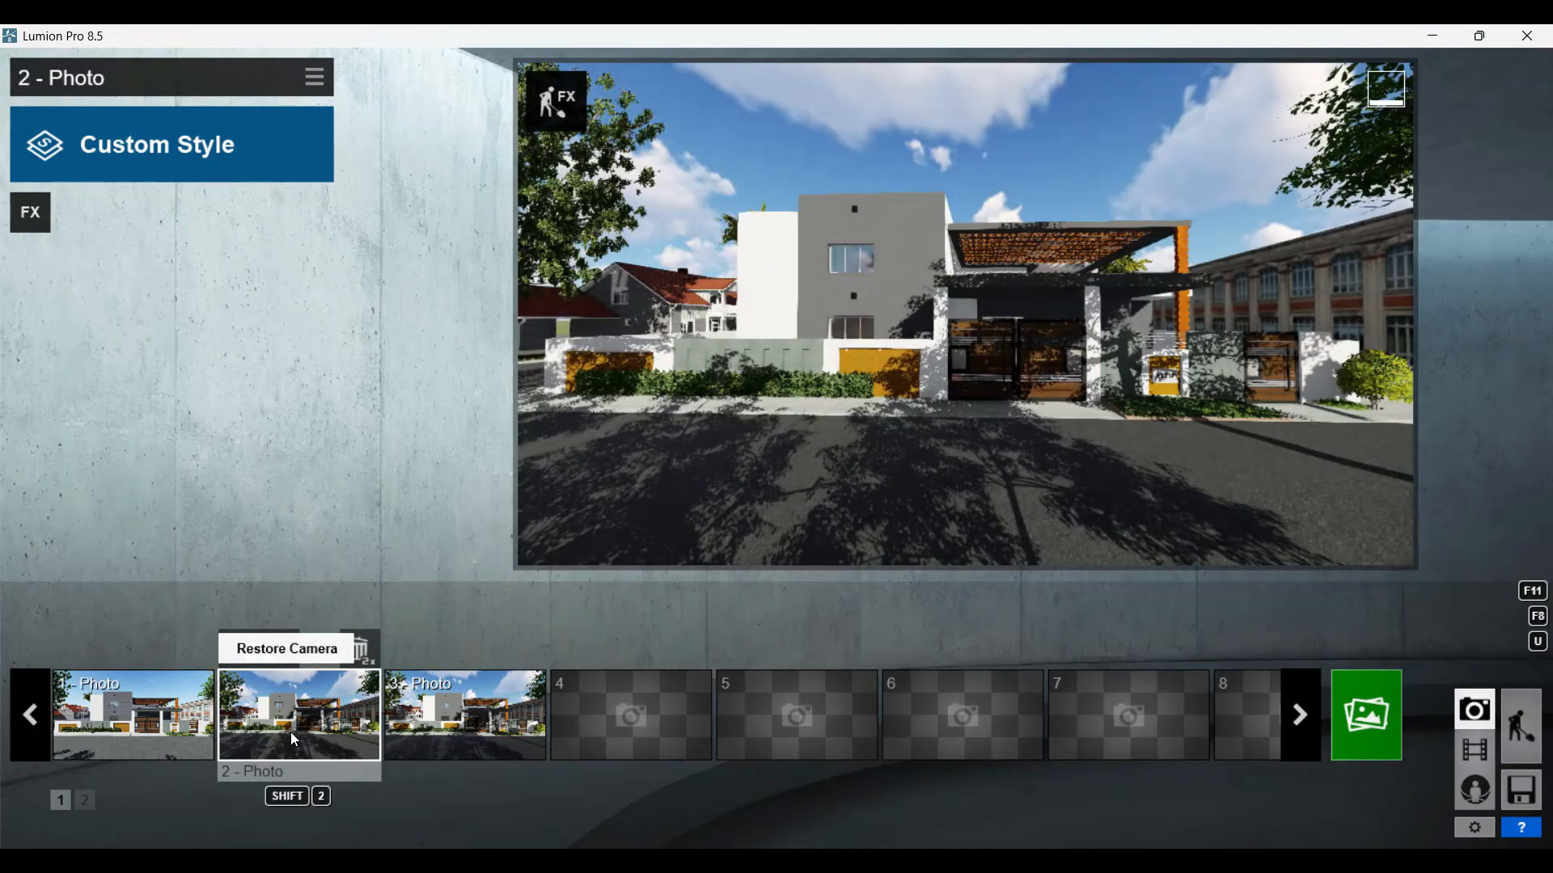
left_click(441, 736)
left_click(129, 732)
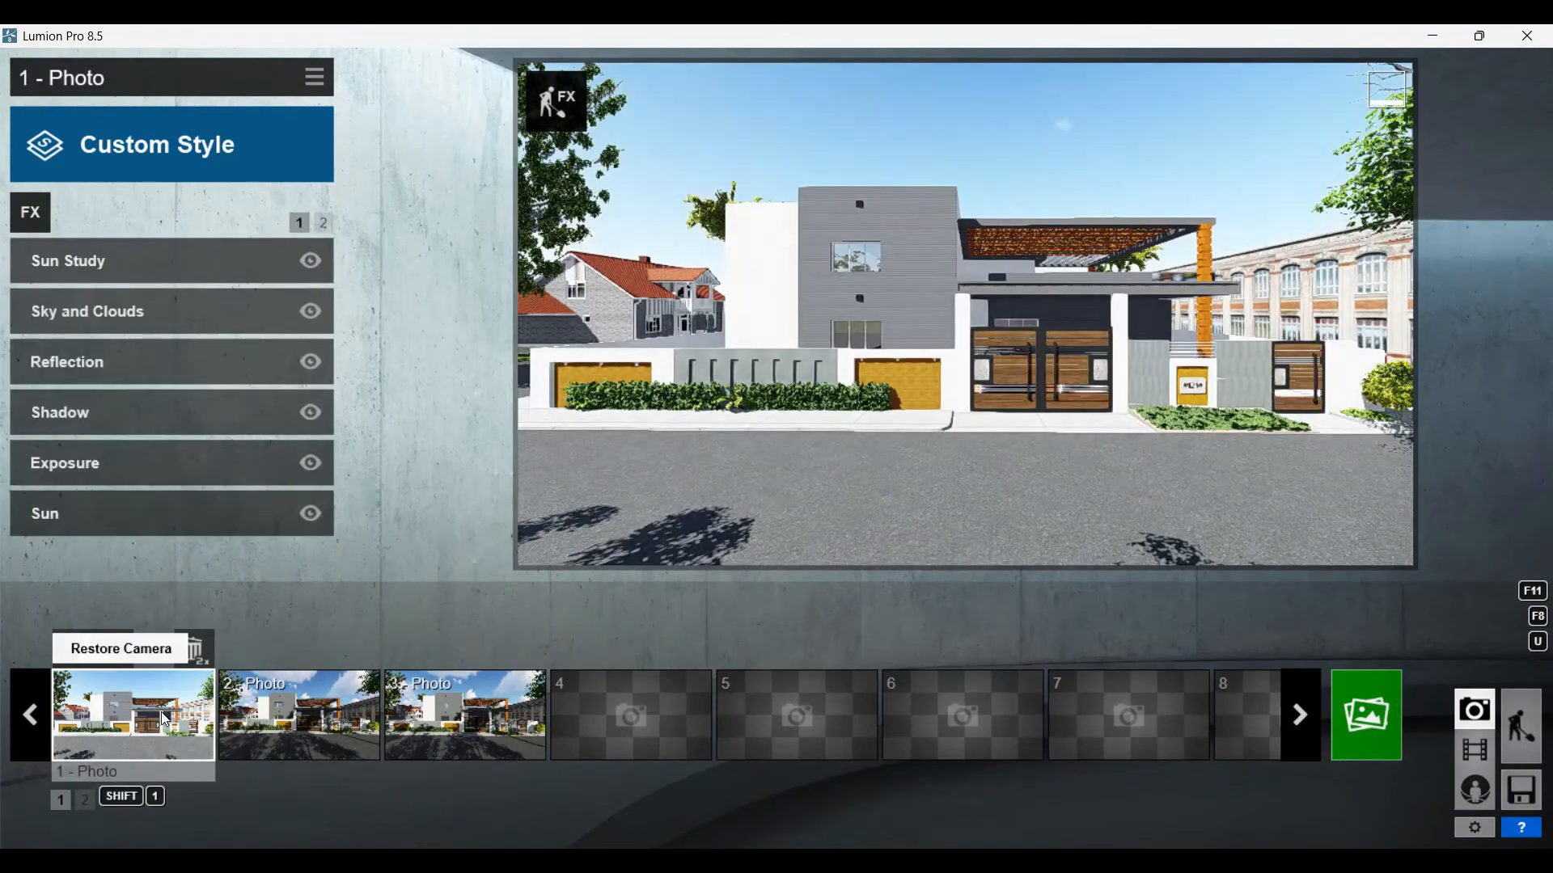
- Apply the reddish-brown grained wood in the fourth row of the outdoor wood materials to the gates' panels
left_click(1504, 731)
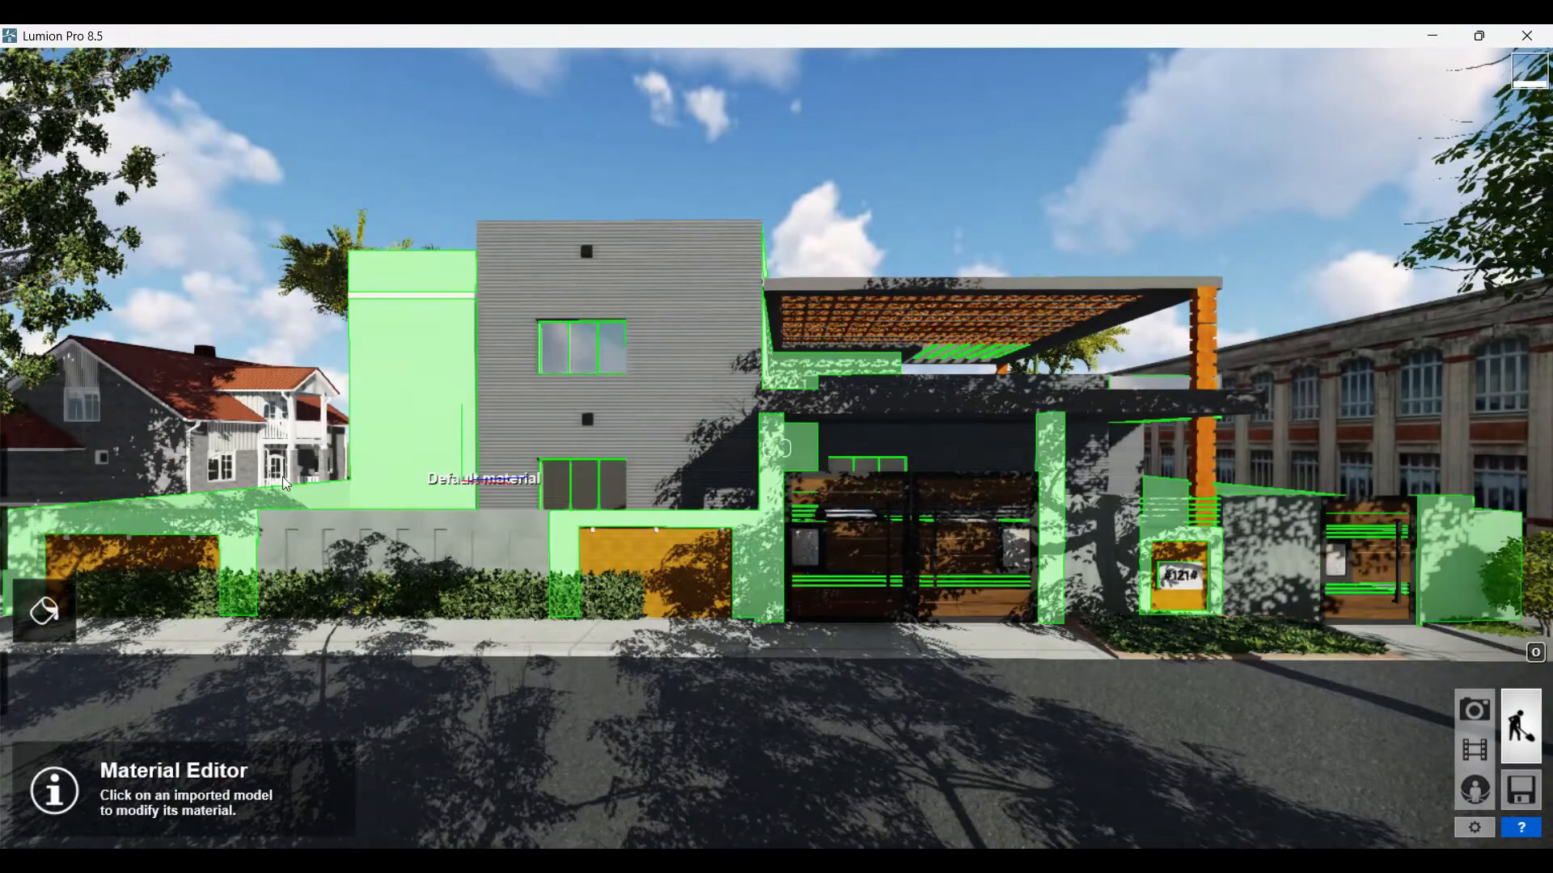
left_click(877, 556)
left_click(206, 169)
left_click(226, 278)
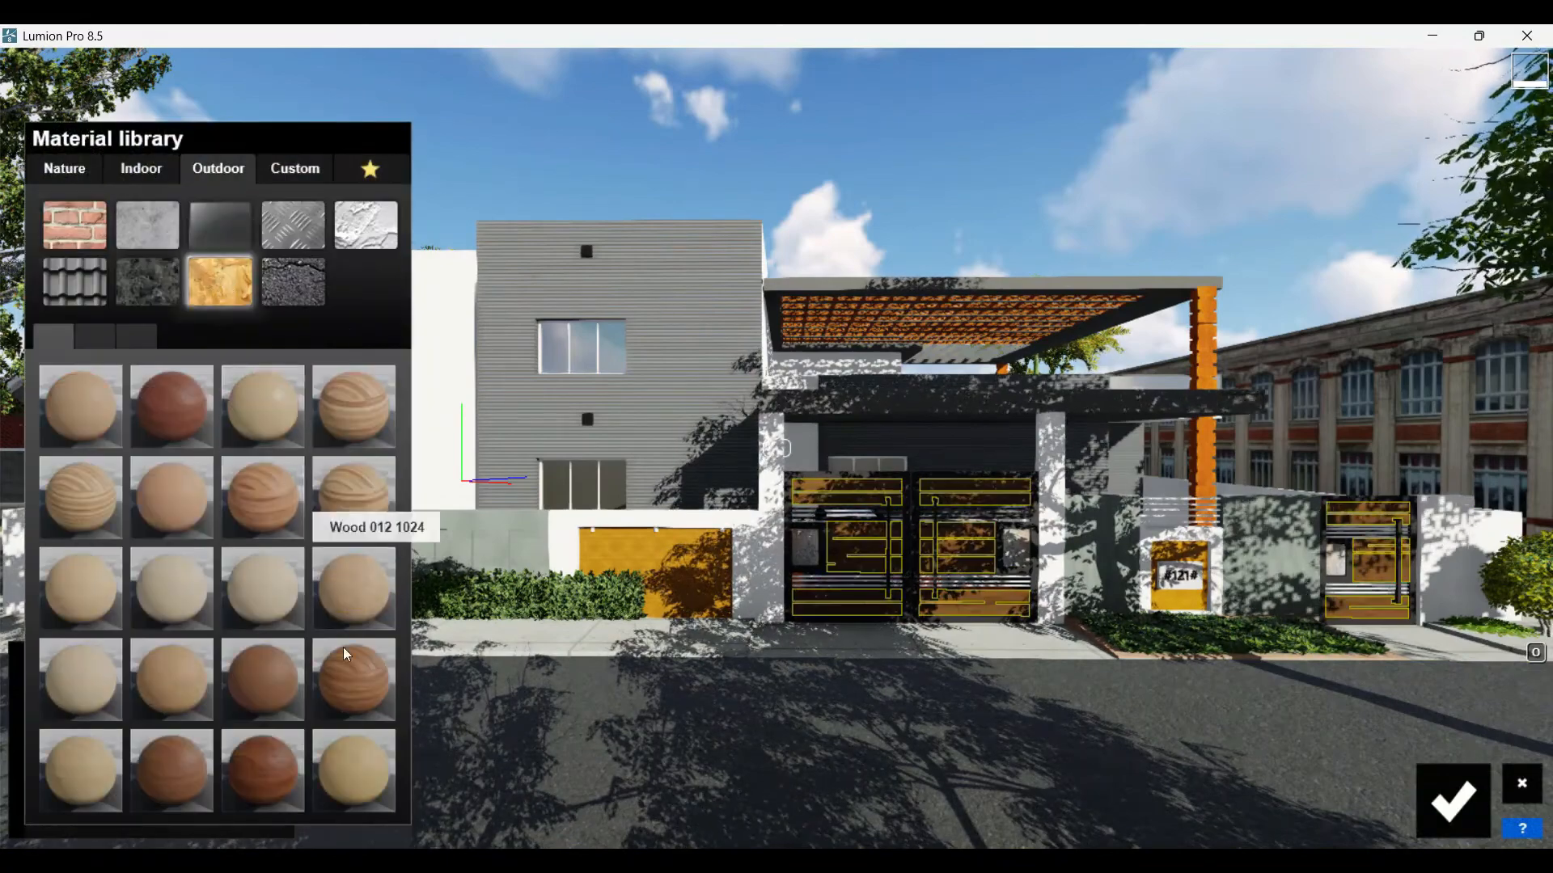
left_click(353, 683)
scroll(1265, 631, "up", 3)
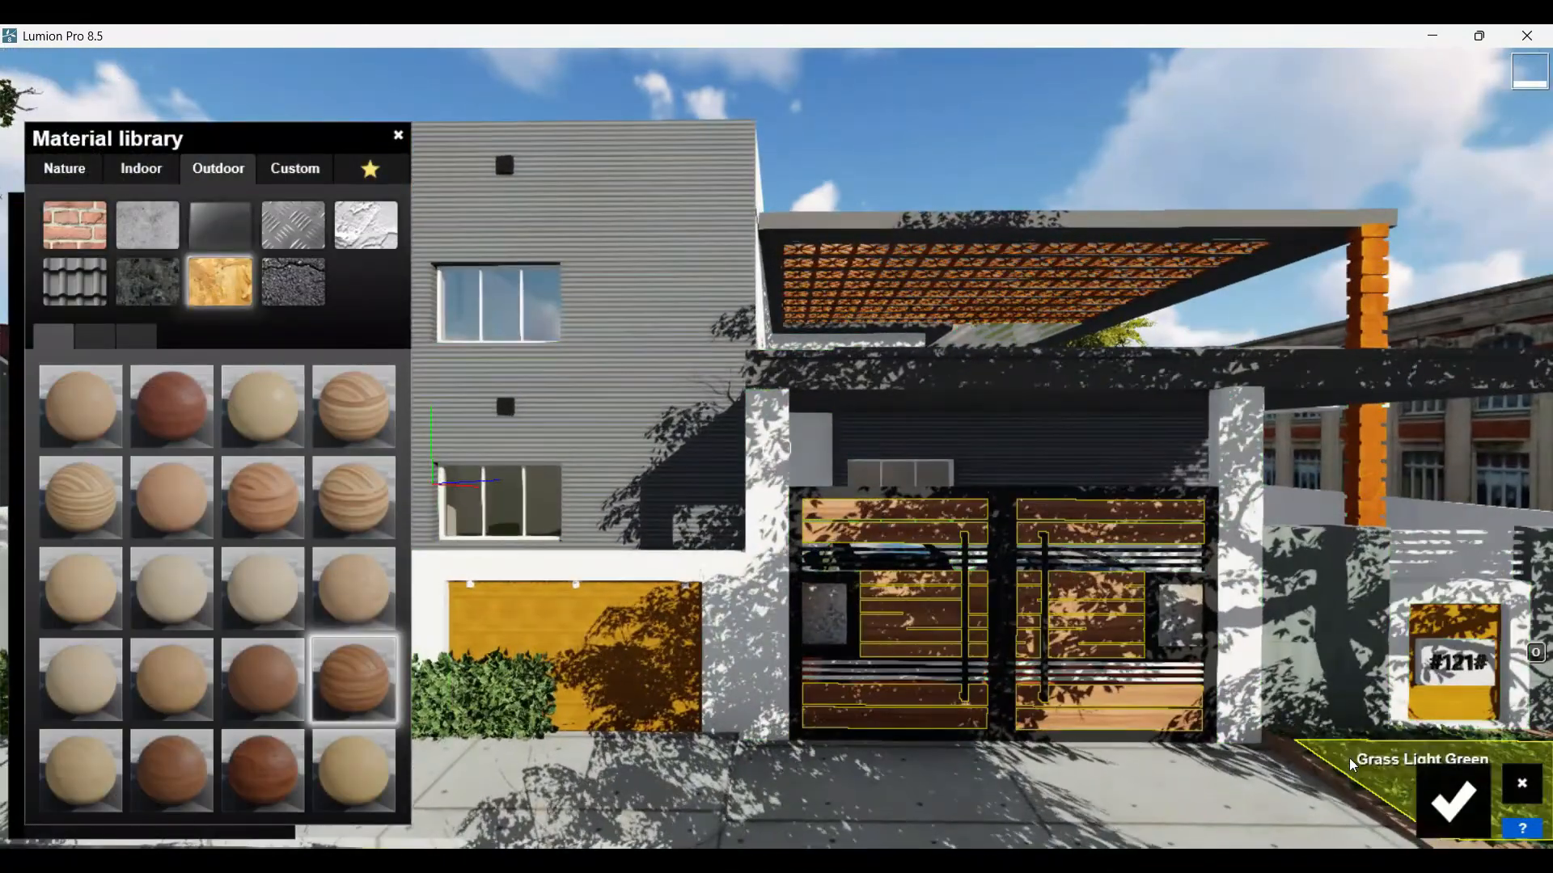
- Increase the relief of the reddish-brown wood material on the gates' panels and save the material change
left_click(333, 671)
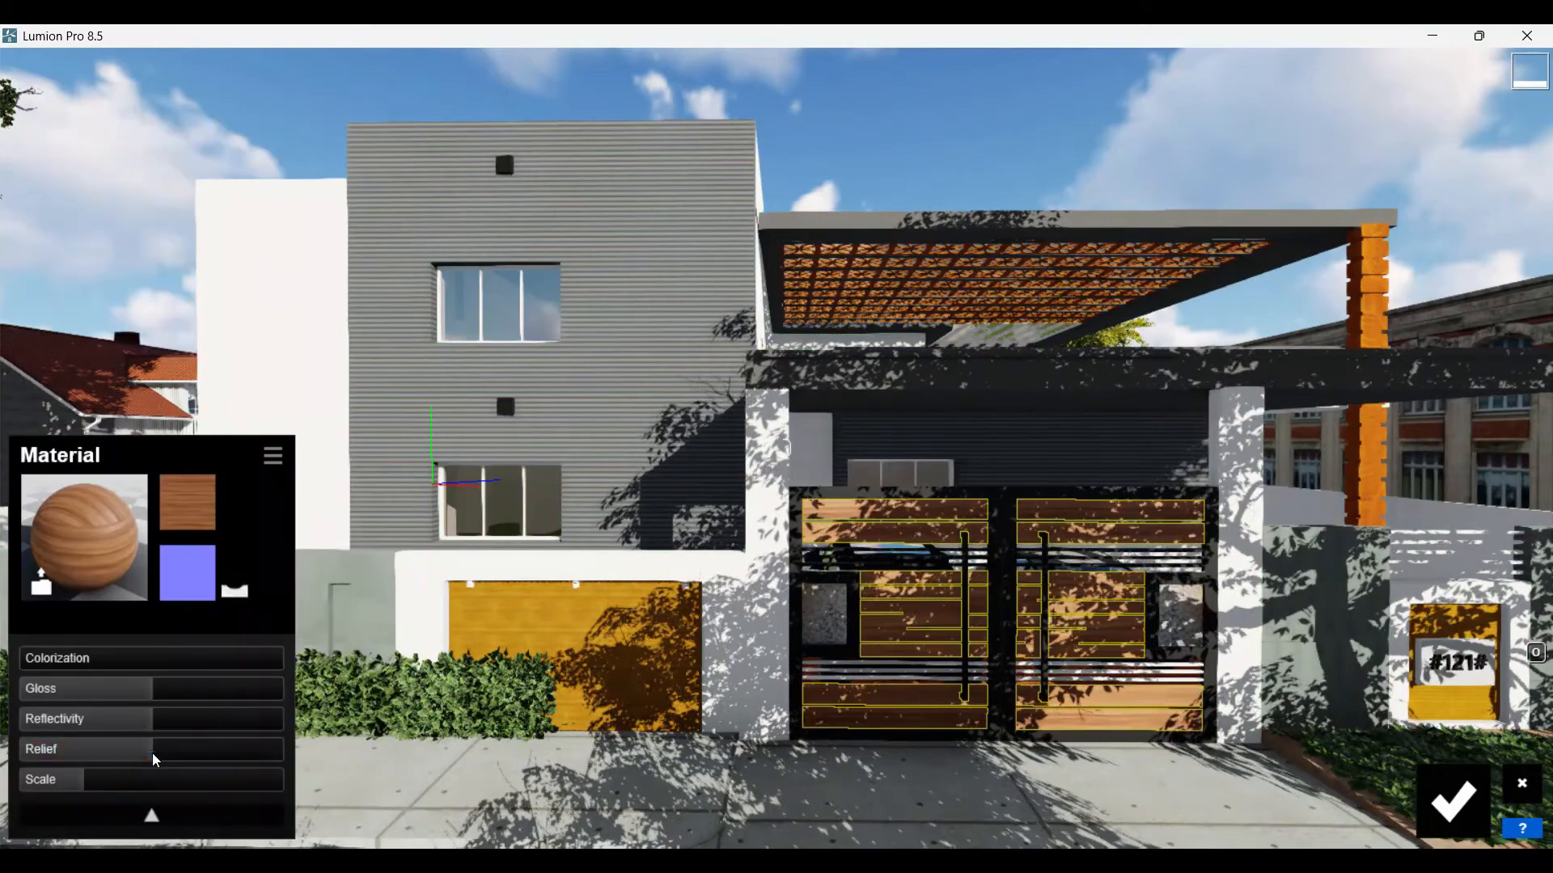
left_click_drag(152, 754, 208, 749)
left_click(1453, 800)
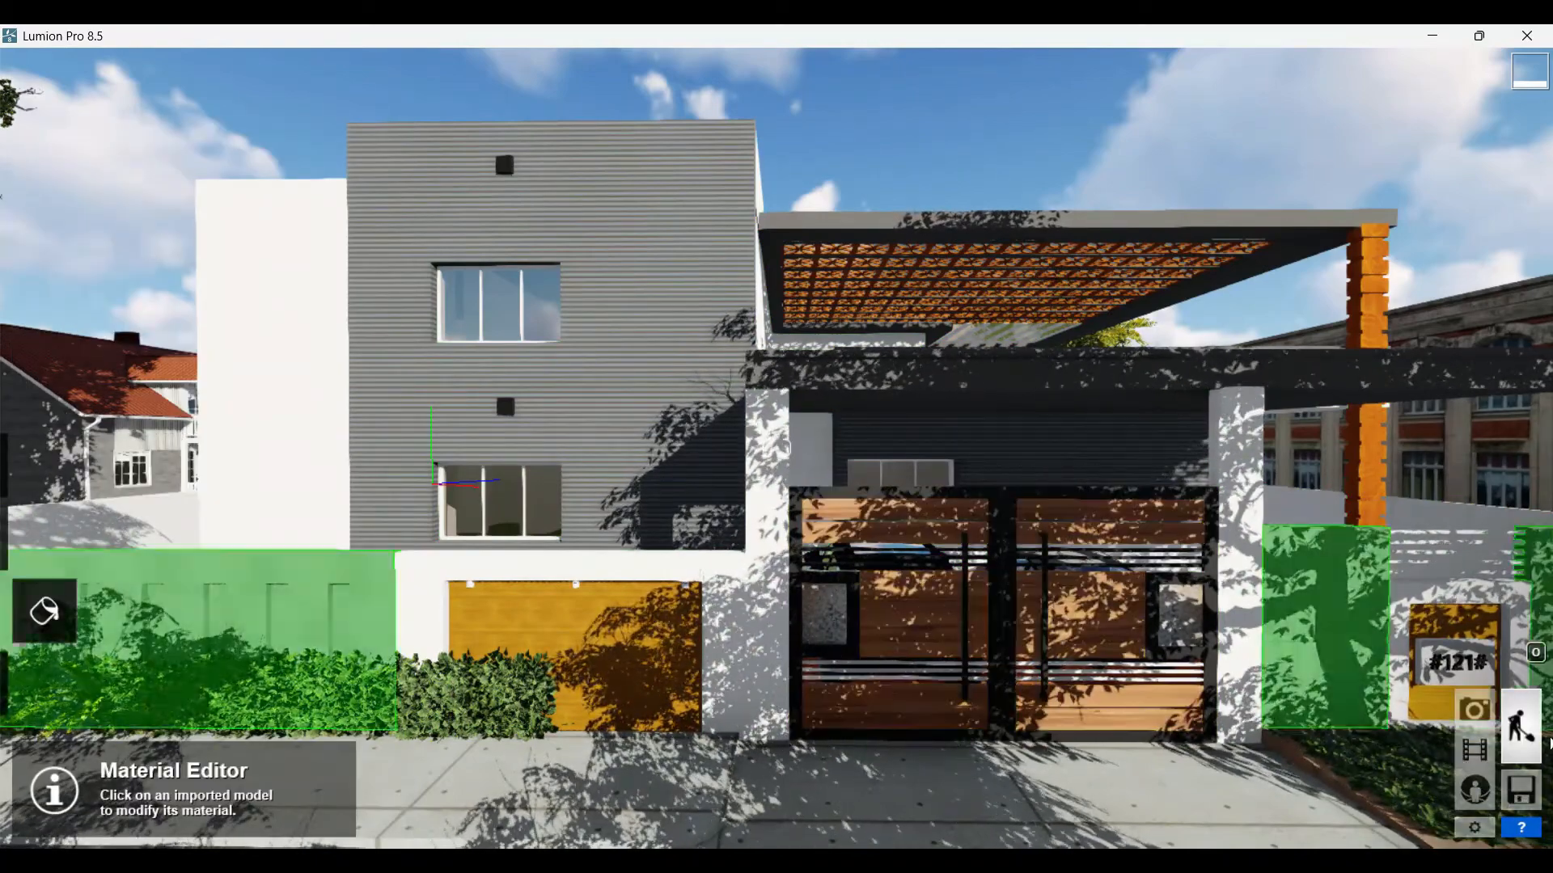
- Render photo 1 at 7680x4320 as a JPG named DAY VIEW in the LONG VIDEO folder
left_click(1483, 711)
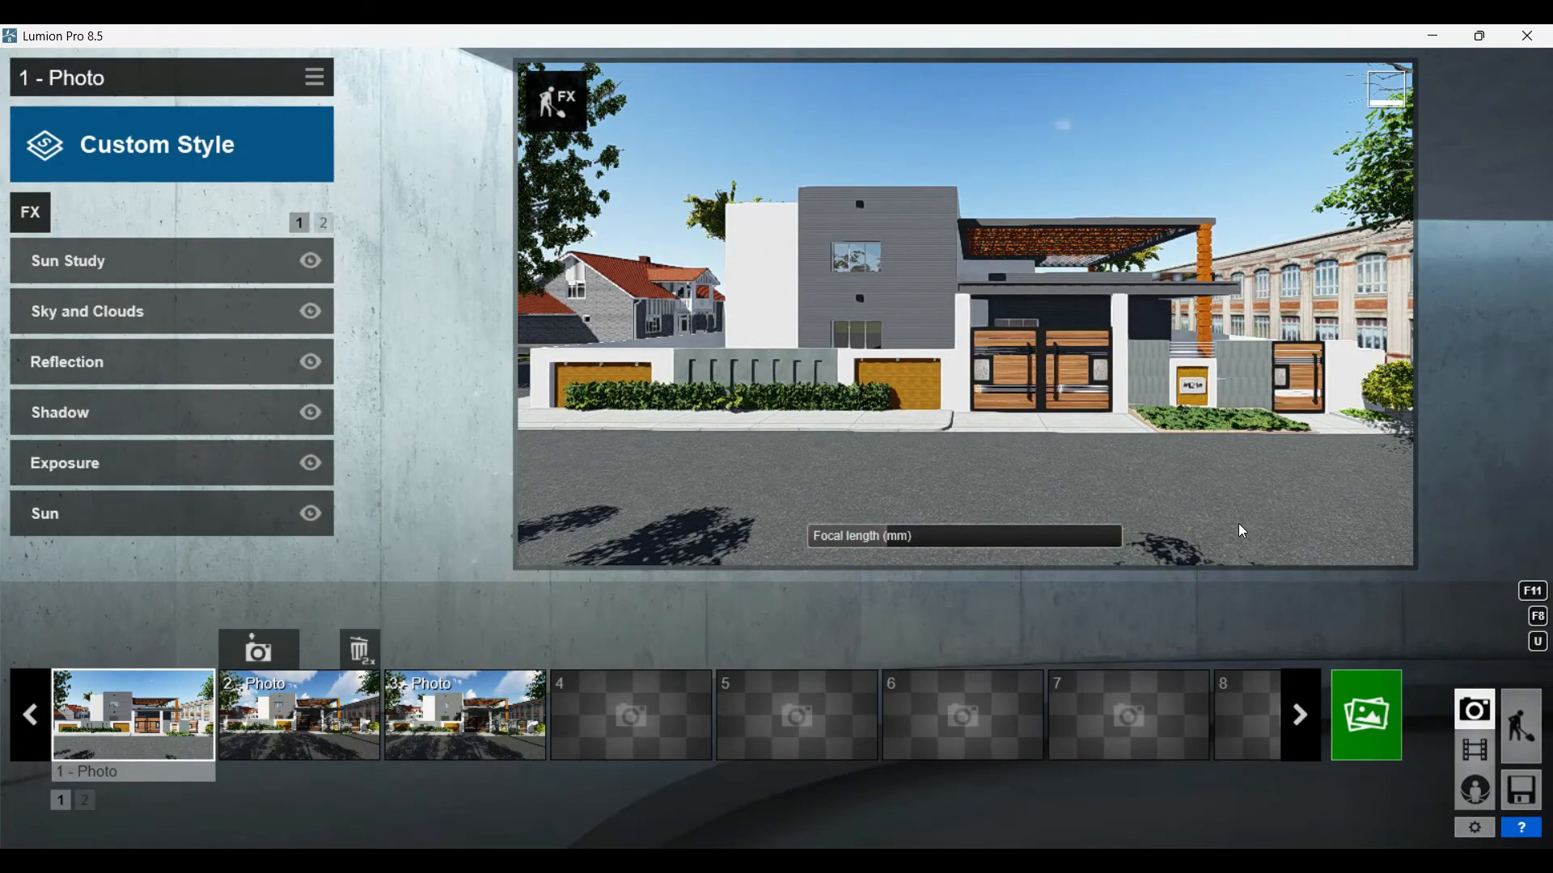
type("da")
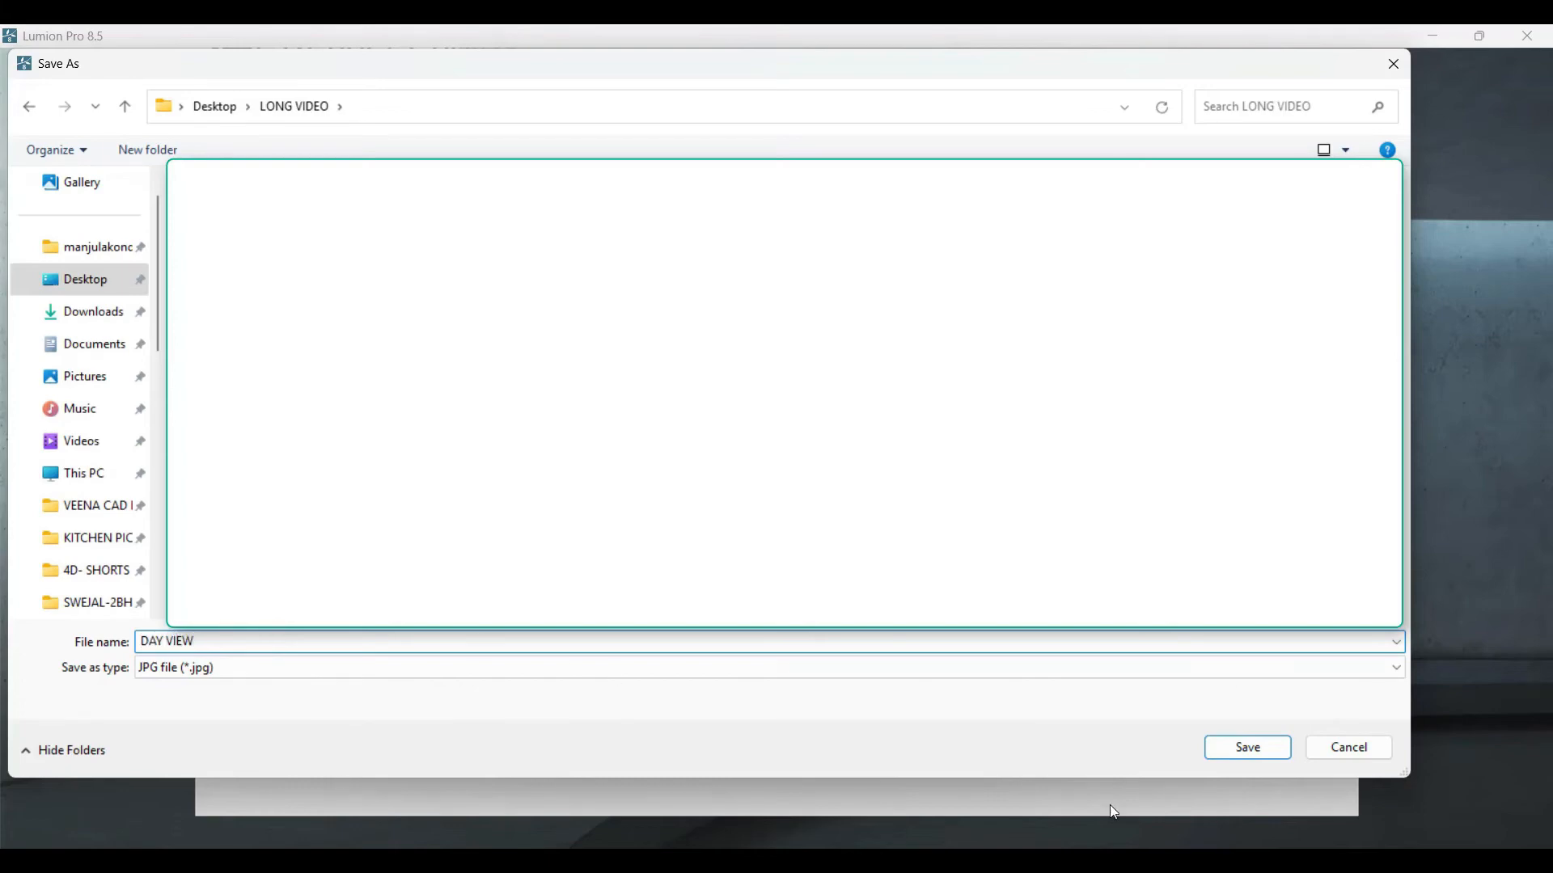
left_click(1253, 749)
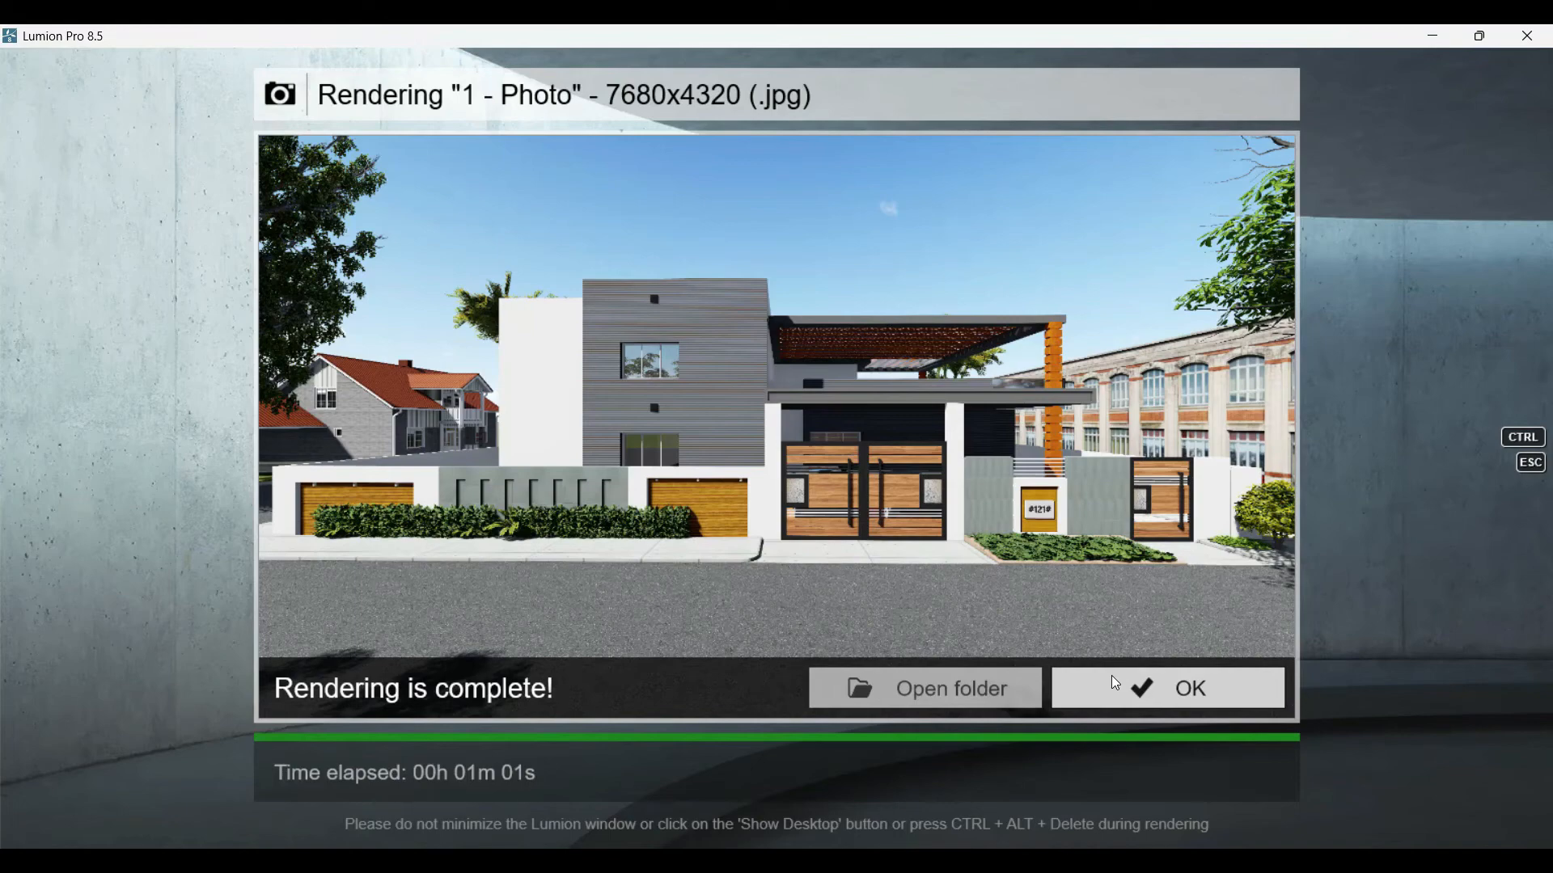
left_click(1213, 667)
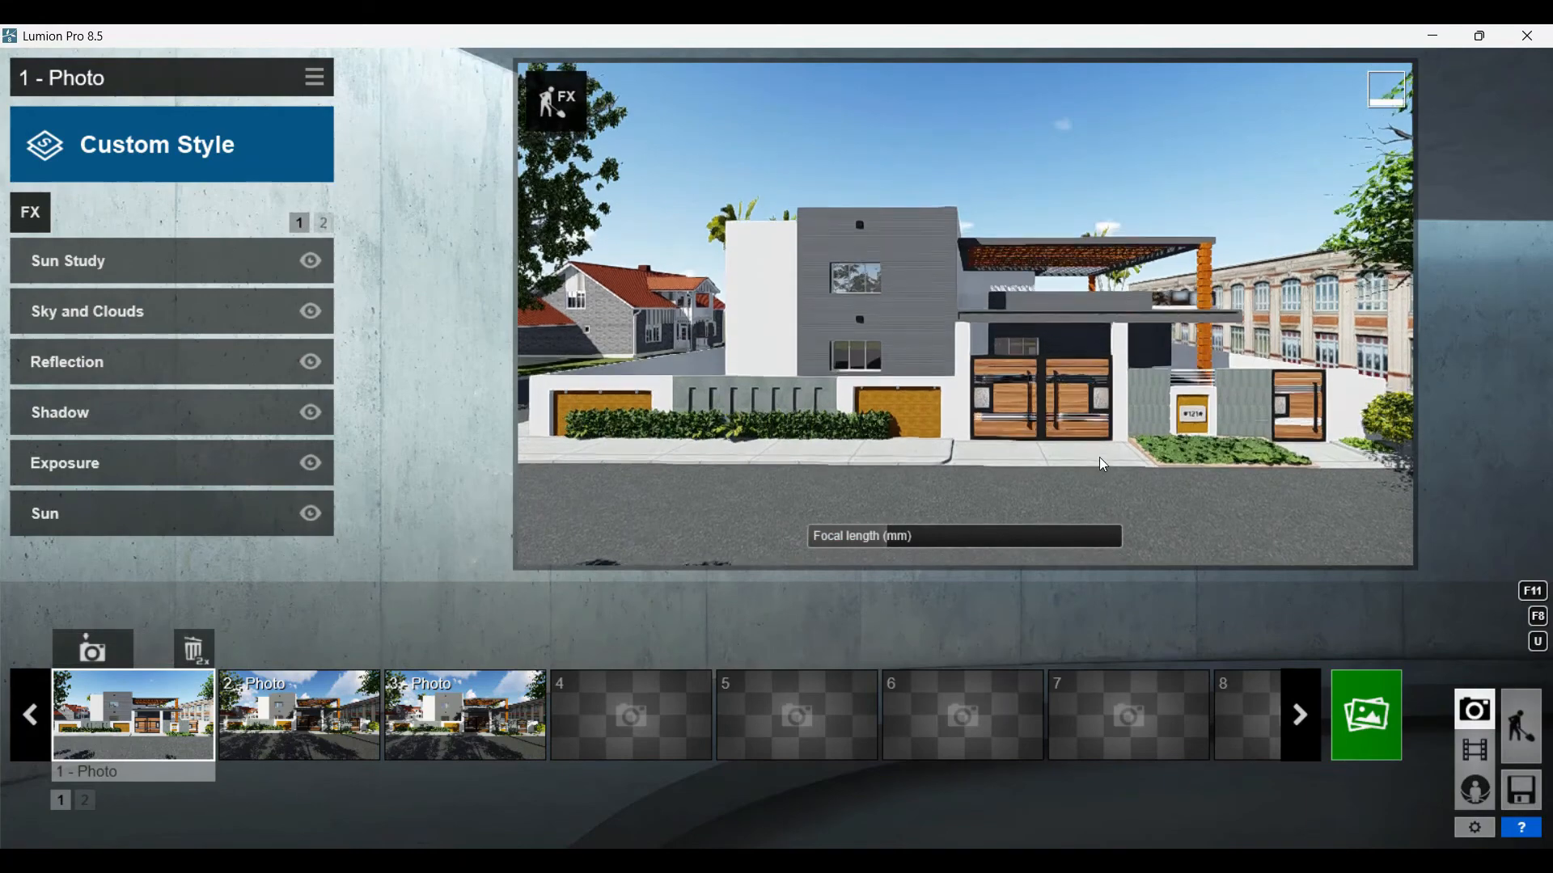
- Try storing a higher view of the house as photo 4
key("q")
right_click_drag(1107, 483, 1108, 493)
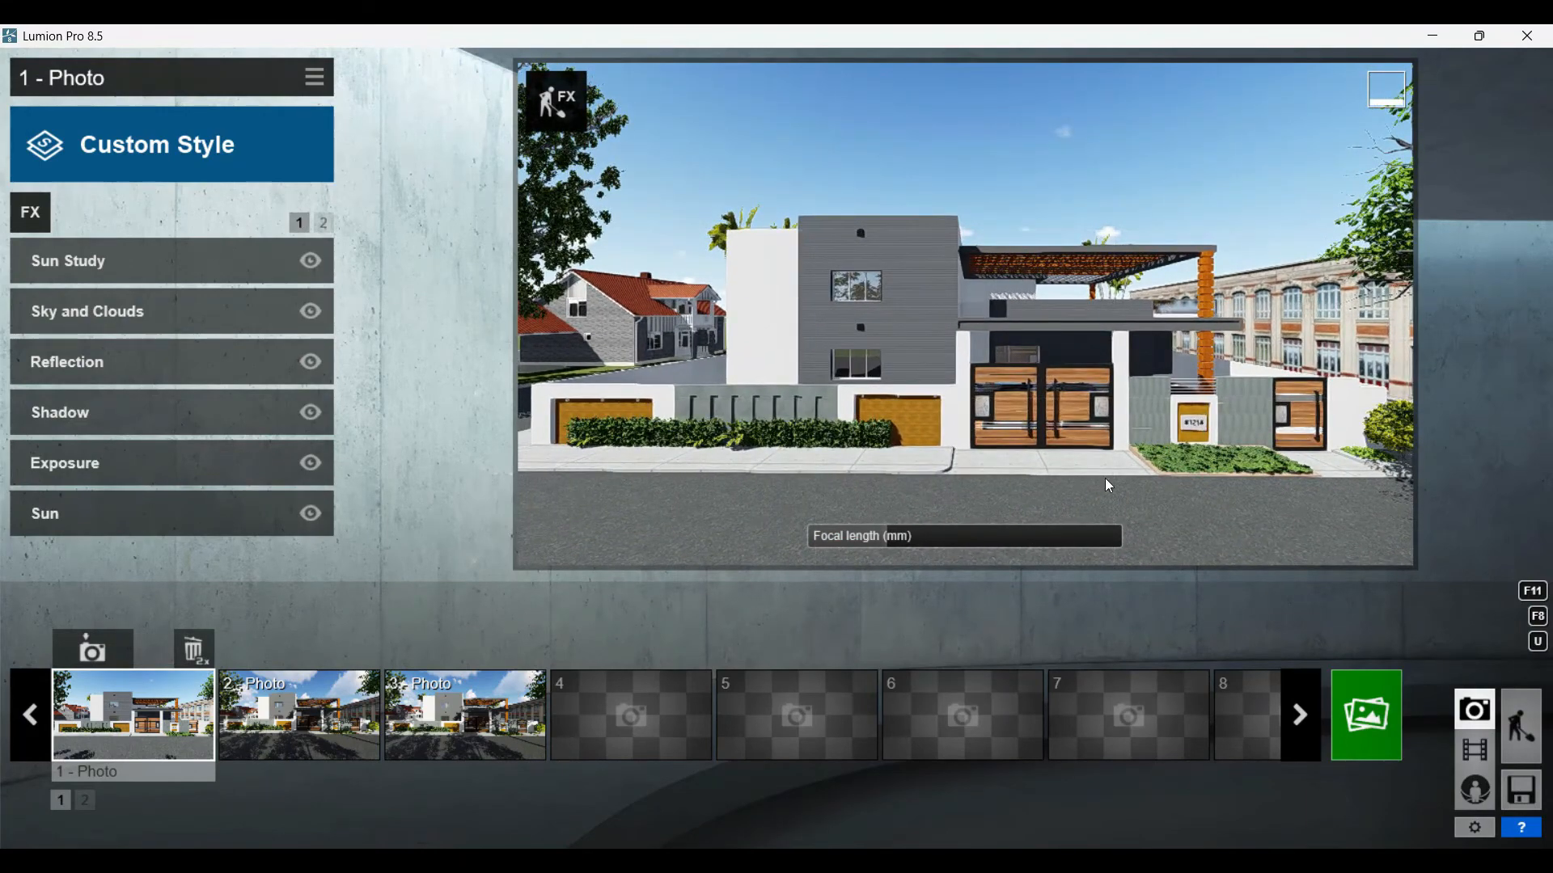
left_click(613, 646)
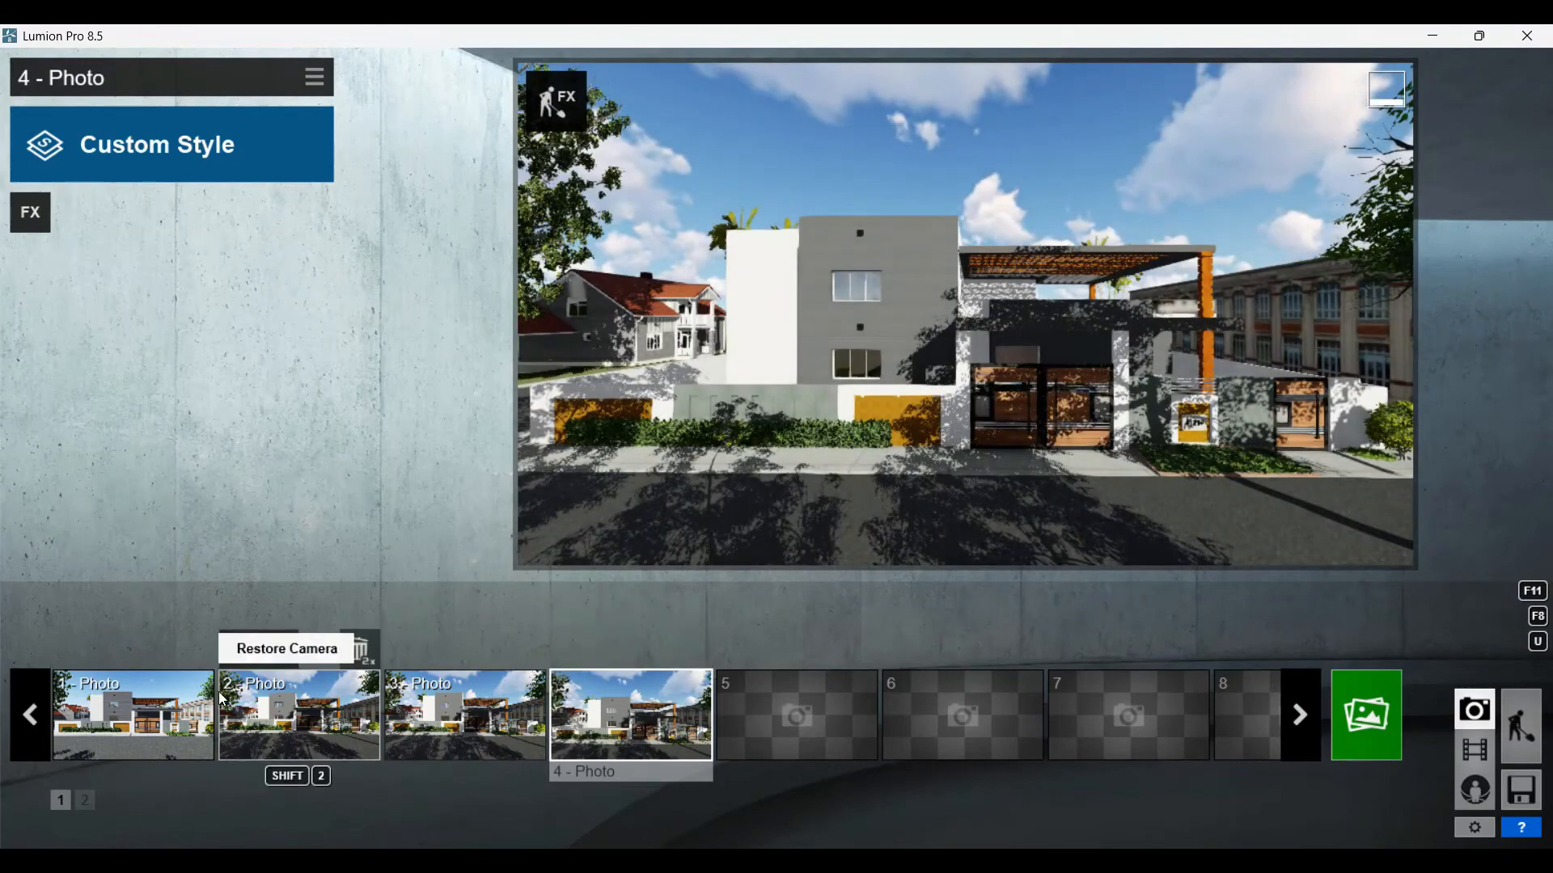
- Remove photos 4, 3 and 2 from the photo set, keeping only photo 1
left_click(162, 712)
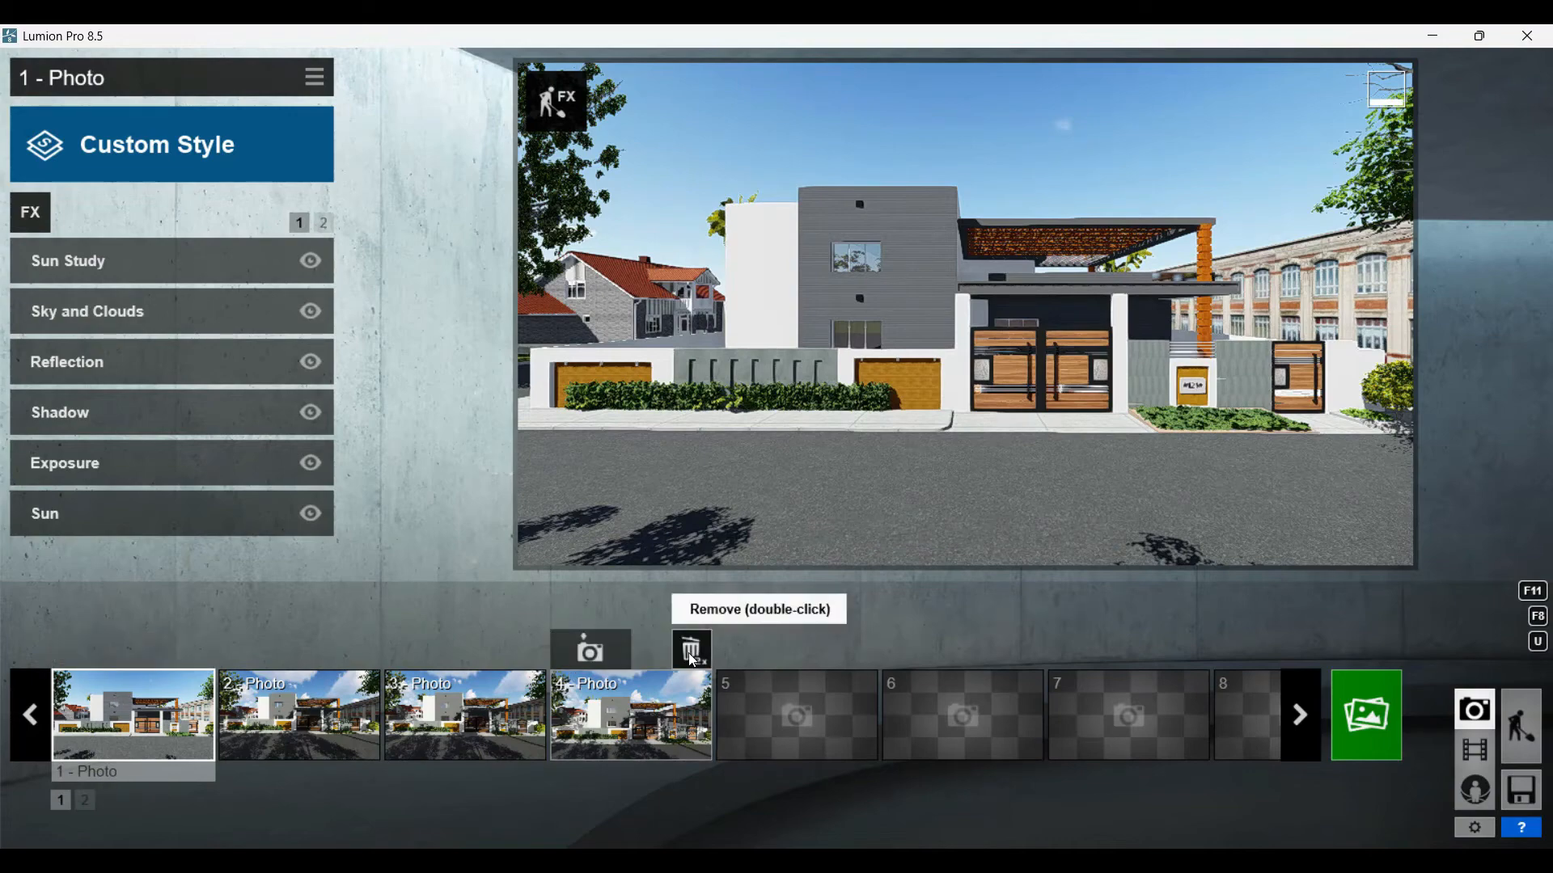
double_click(692, 647)
left_click(536, 708)
double_click(527, 647)
left_click(283, 719)
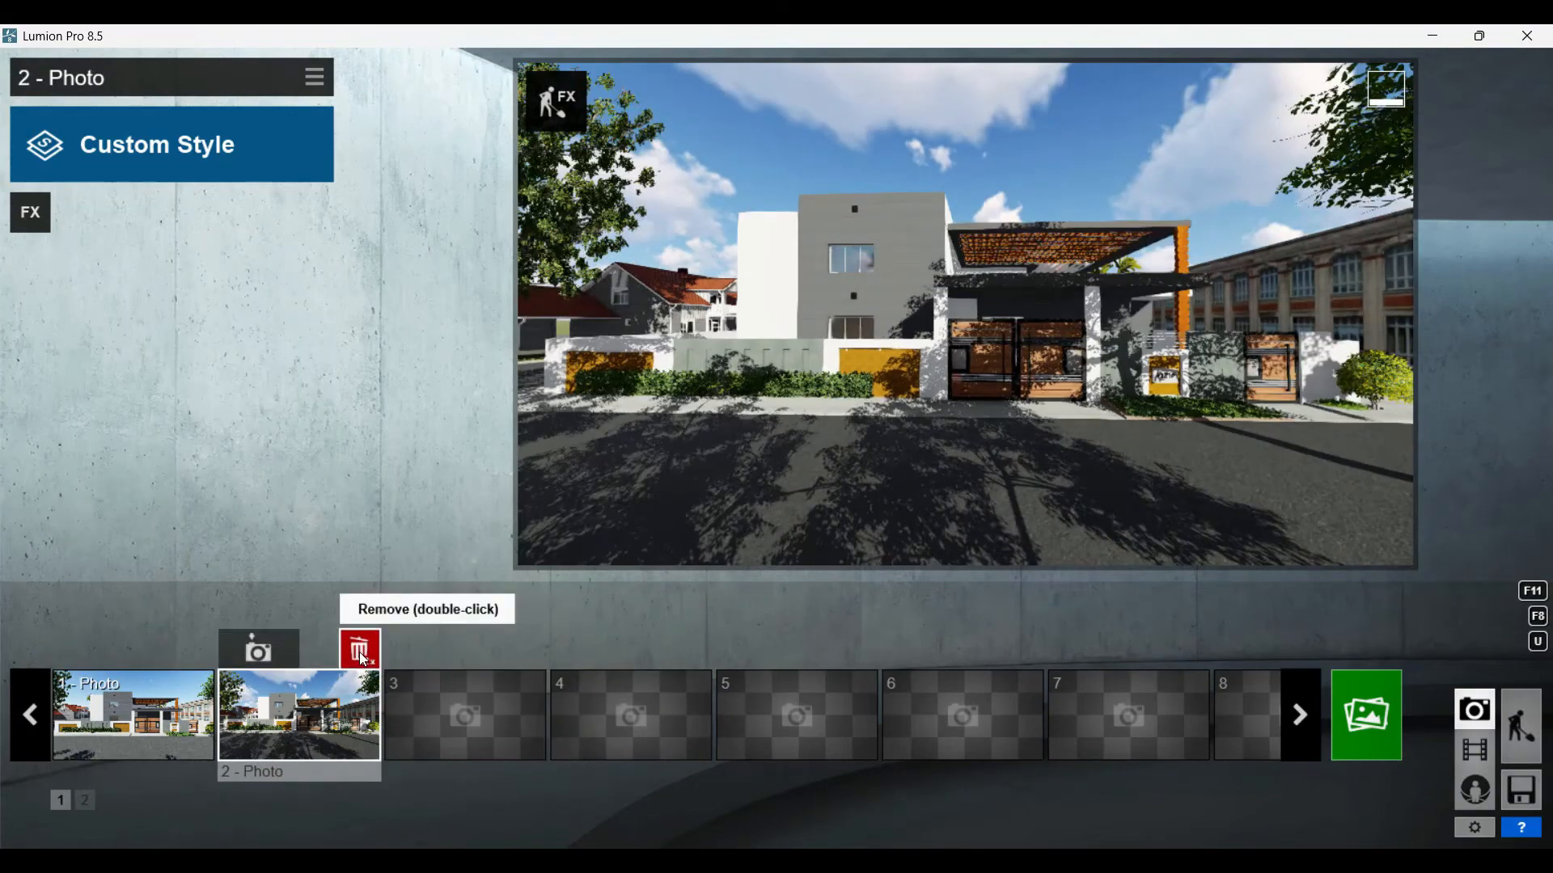
double_click(361, 647)
- Render photo 1 from a higher viewpoint at 7680x4320 as a JPG named DAY VIEW 2 in the LONG VIDEO folder
left_click(117, 730)
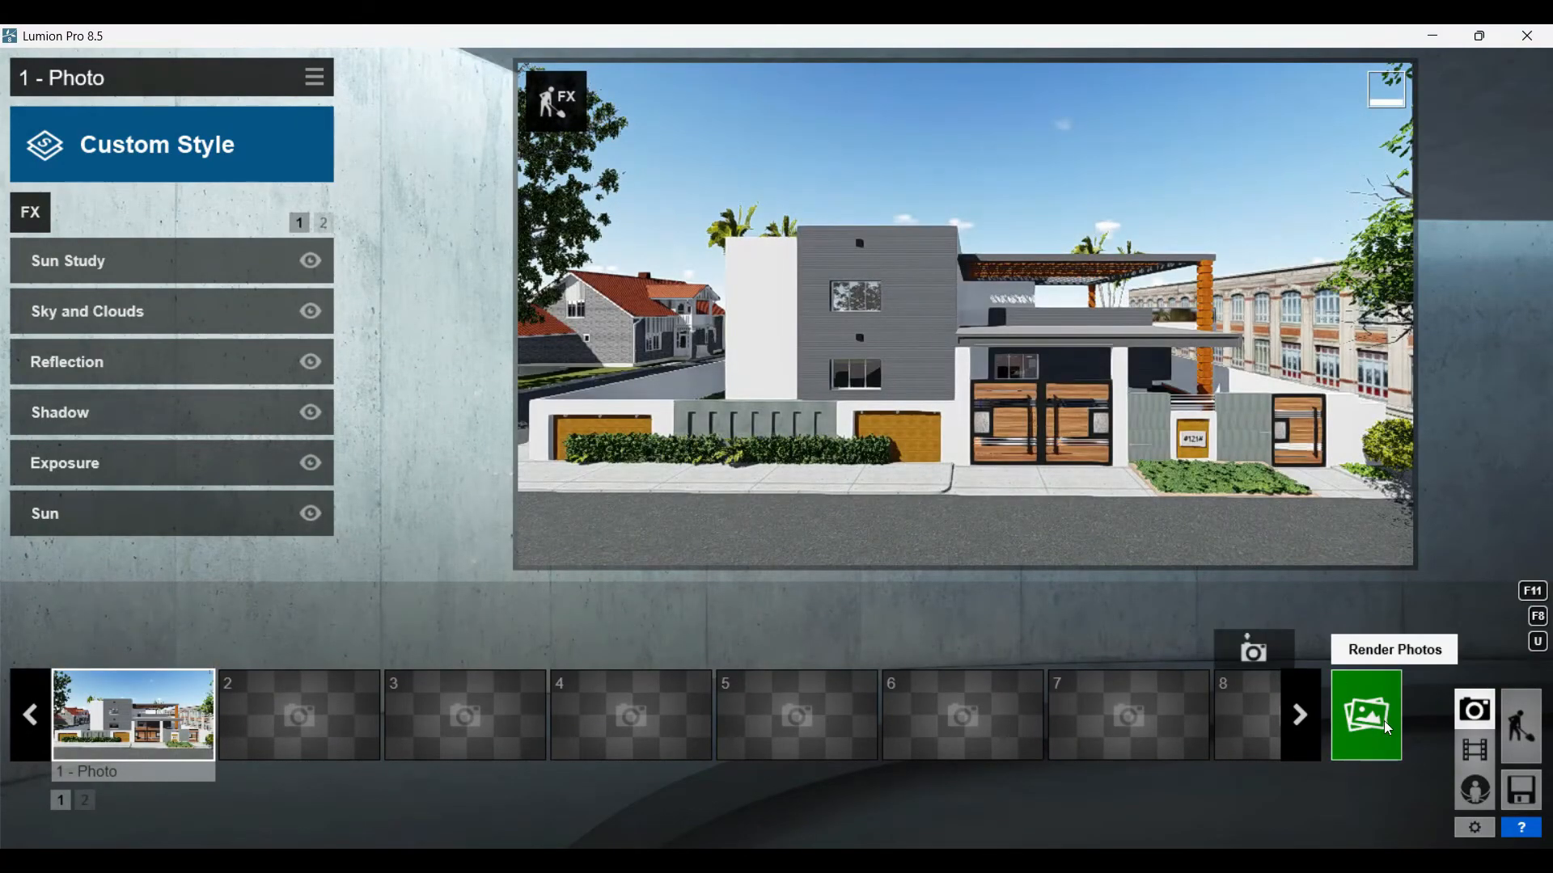
left_click(1379, 718)
left_click(976, 717)
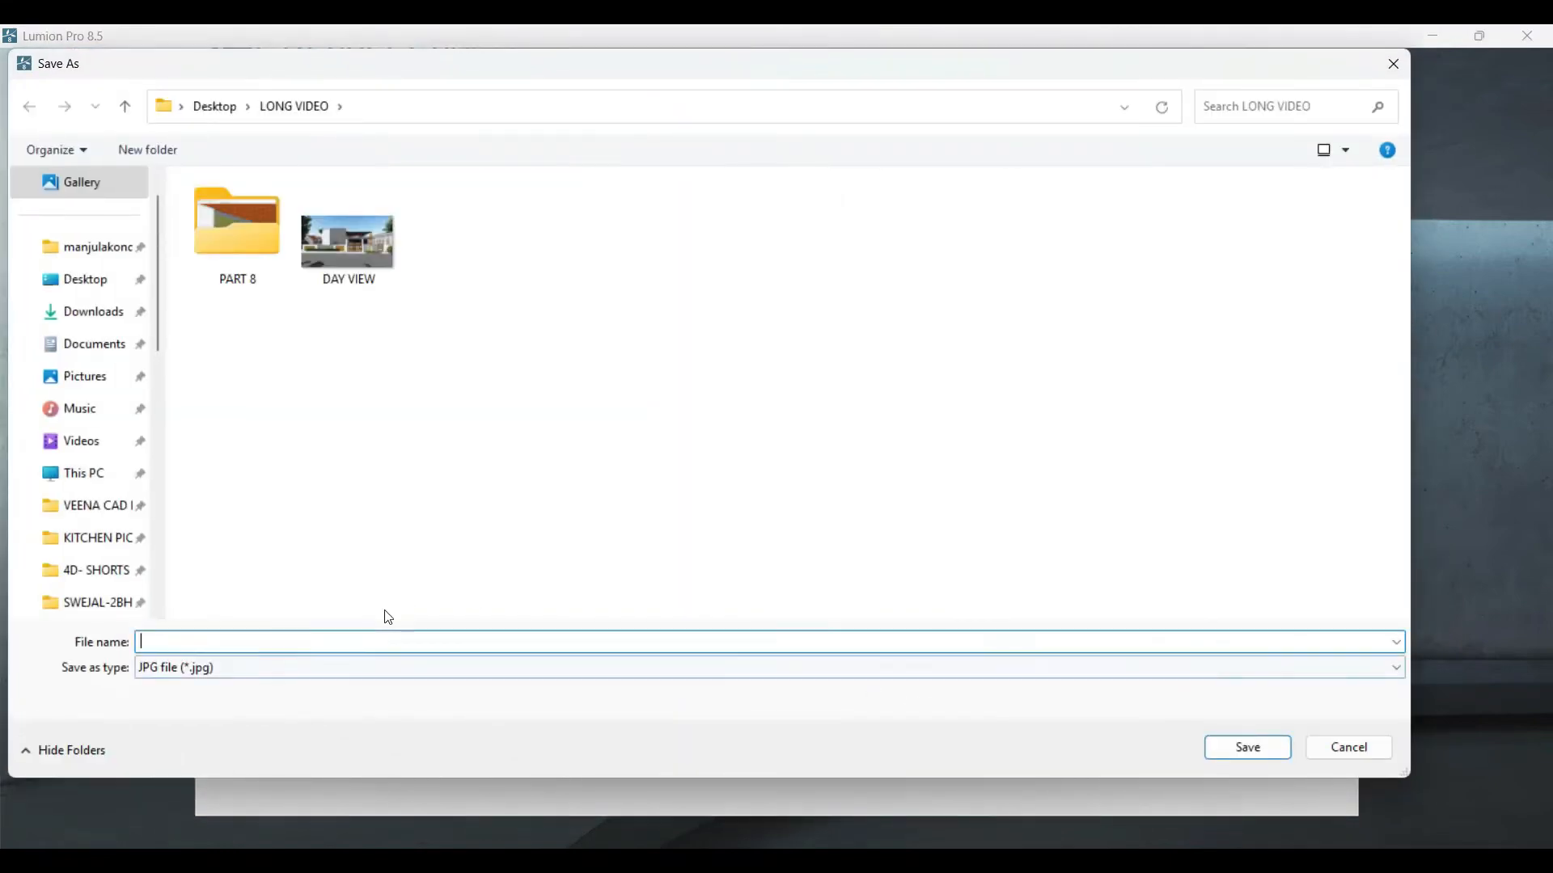
type("DAY VIEW 2")
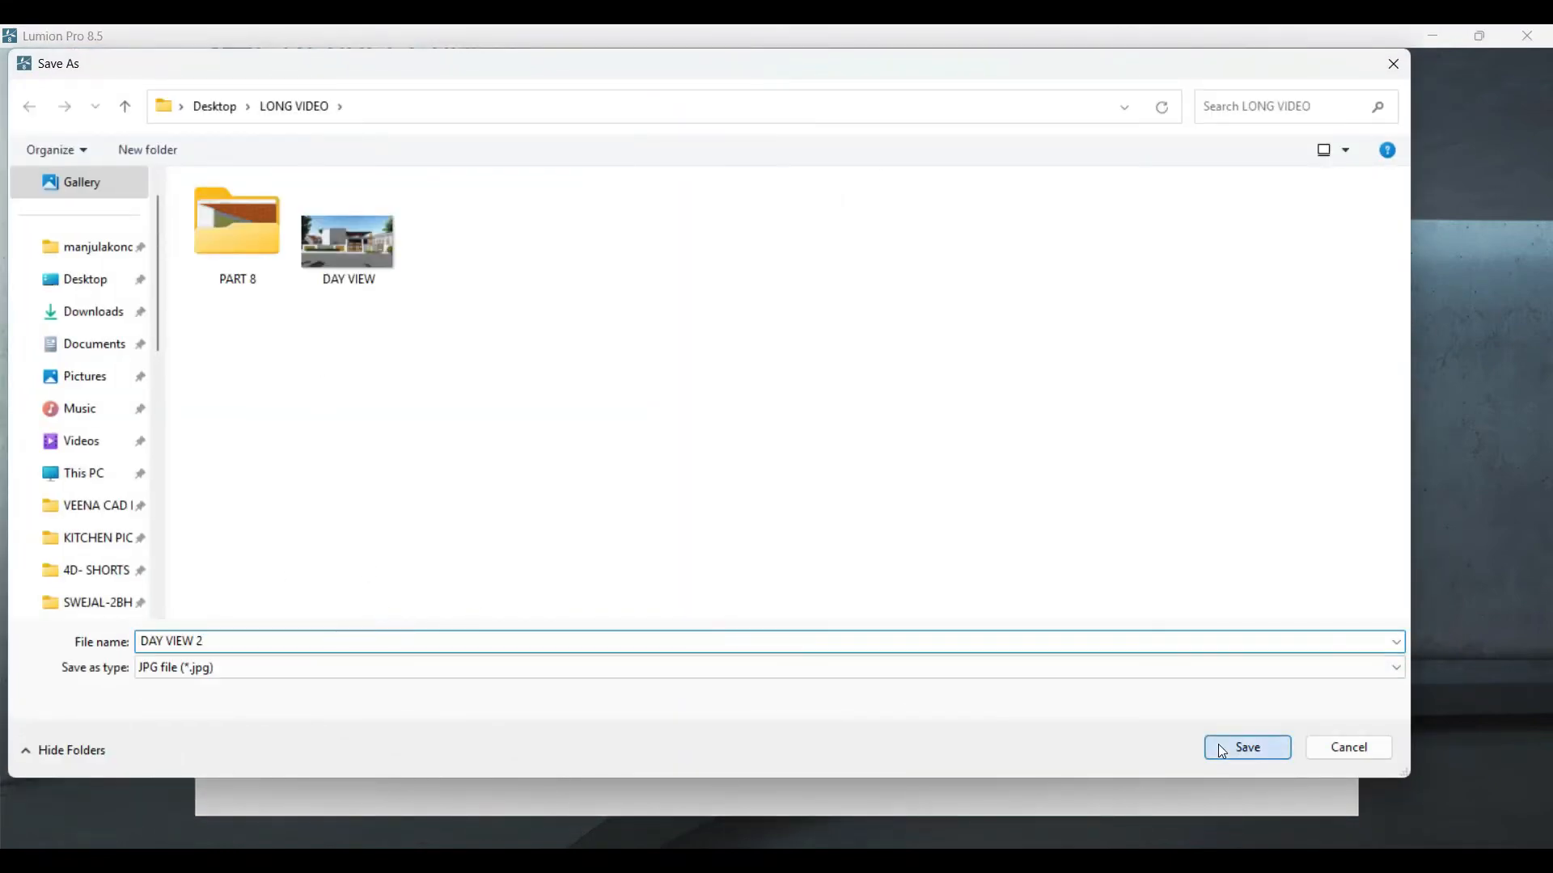
left_click(1222, 750)
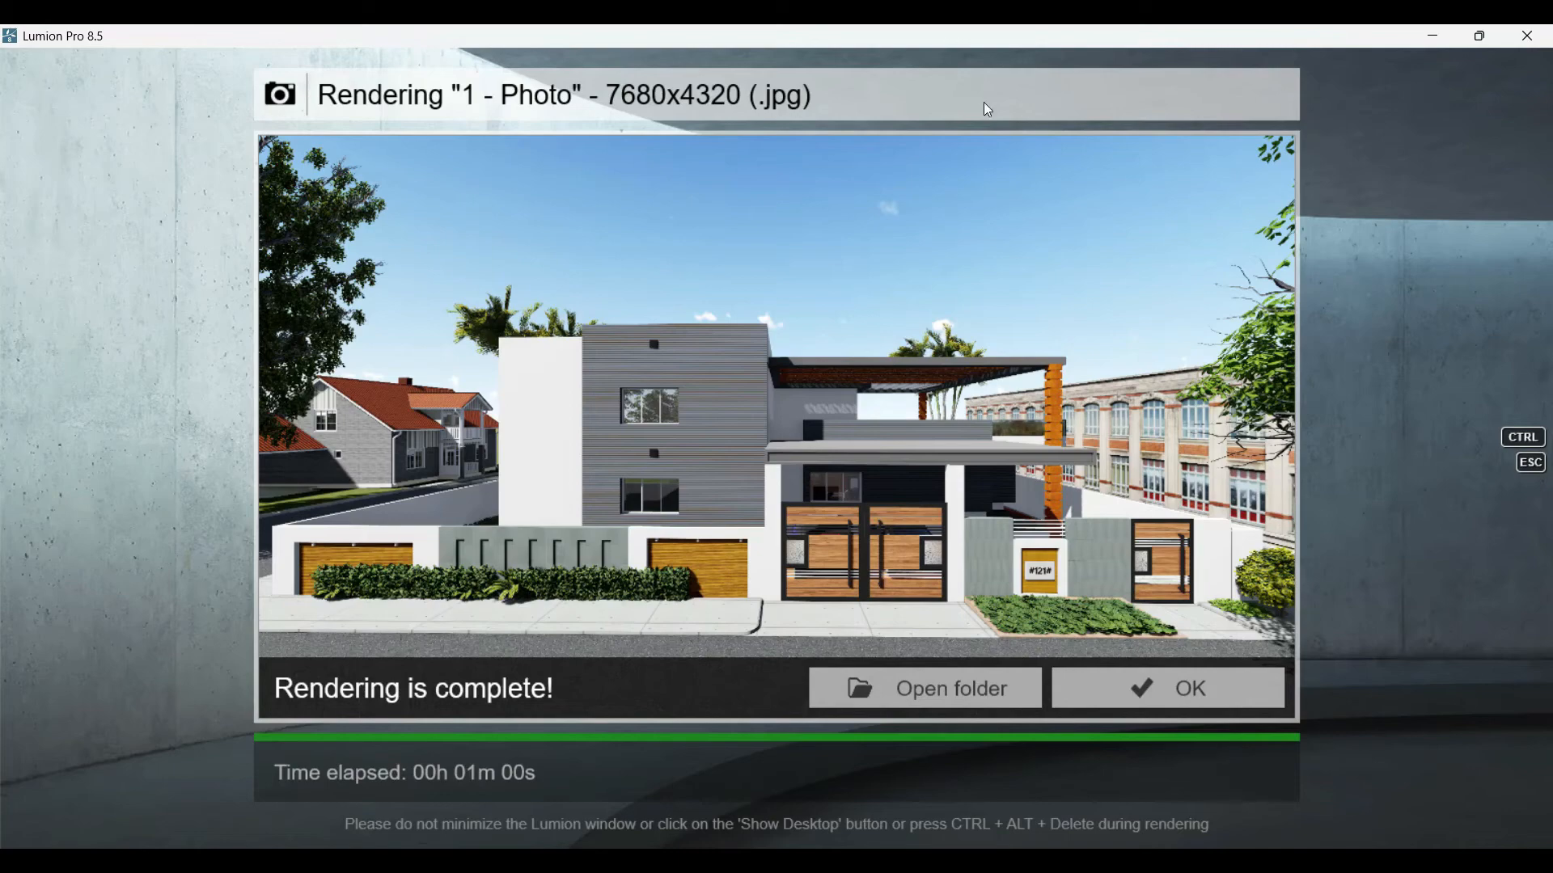
left_click(1185, 695)
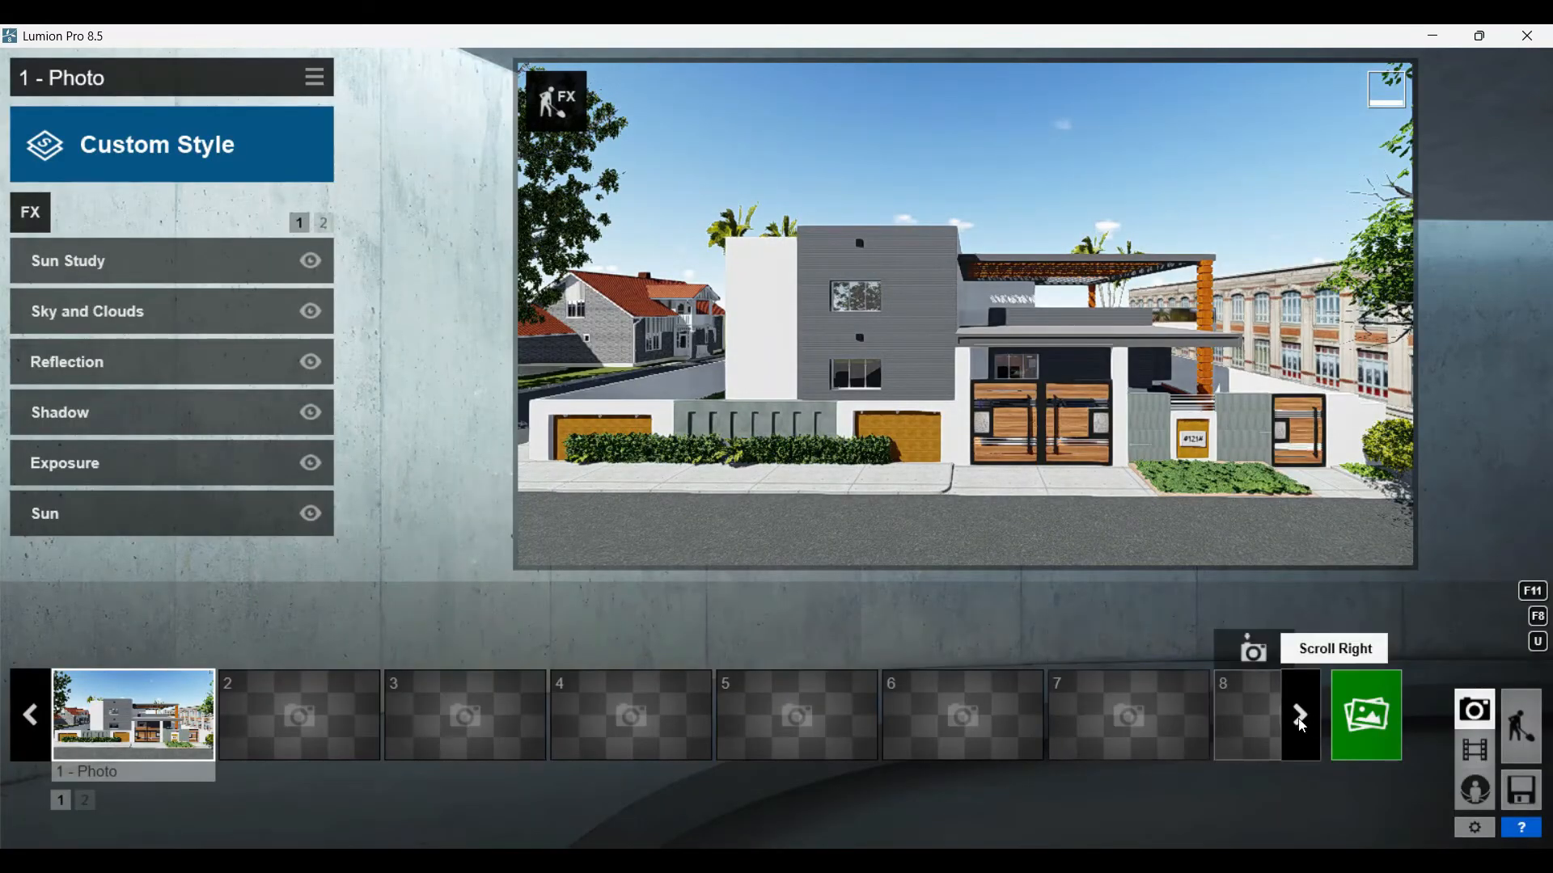
- Start recording a movie clip at the 1.60 m eye level and capture its first frame near the street corner with the big tree
left_click(1475, 750)
left_click(225, 485)
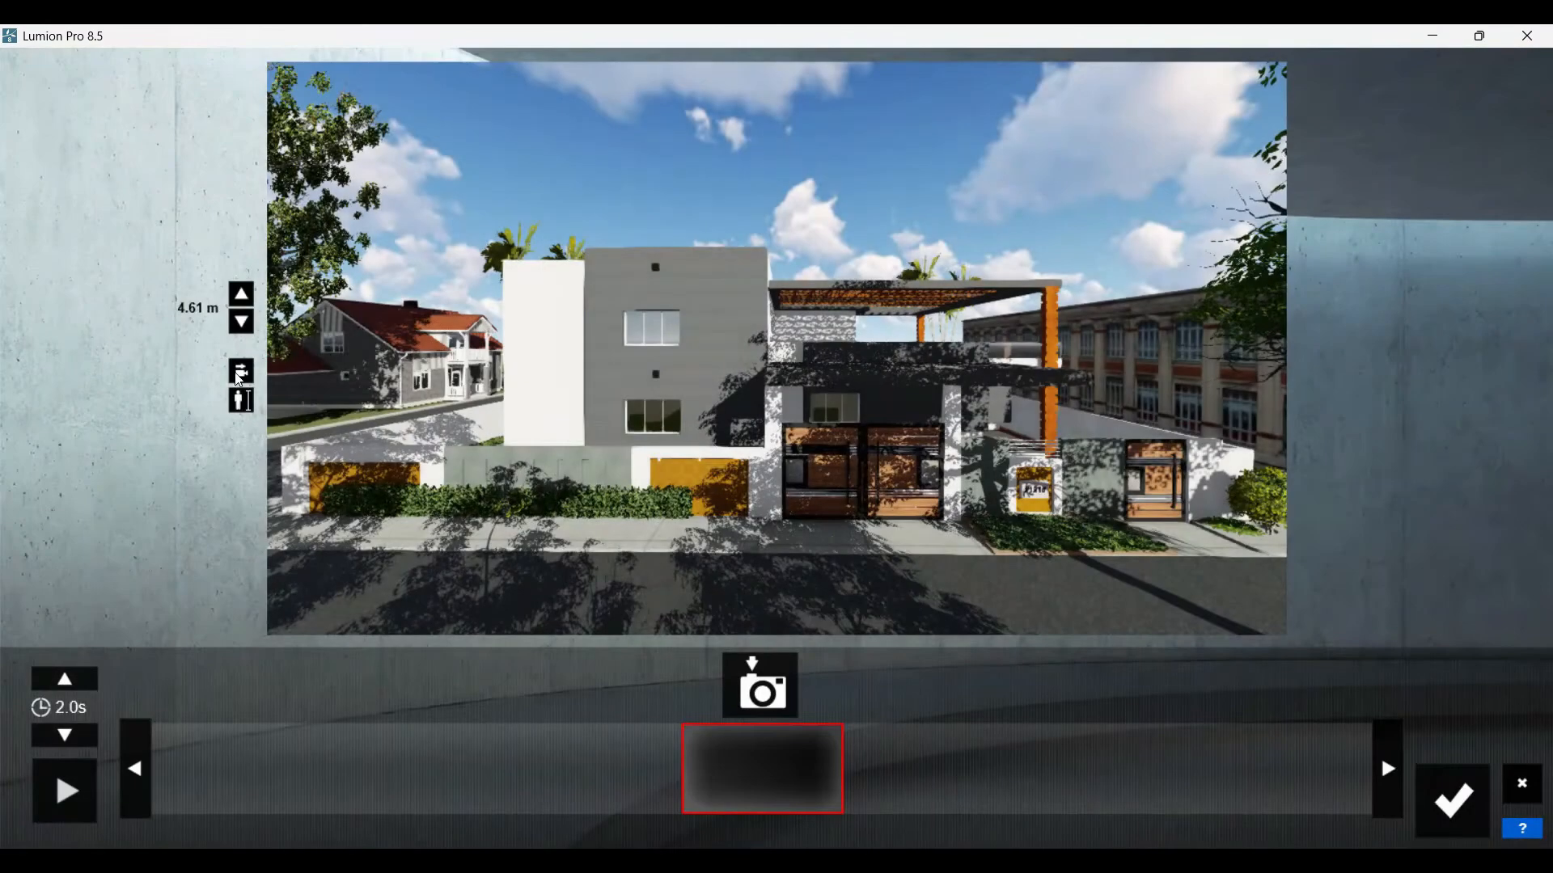
left_click(241, 400)
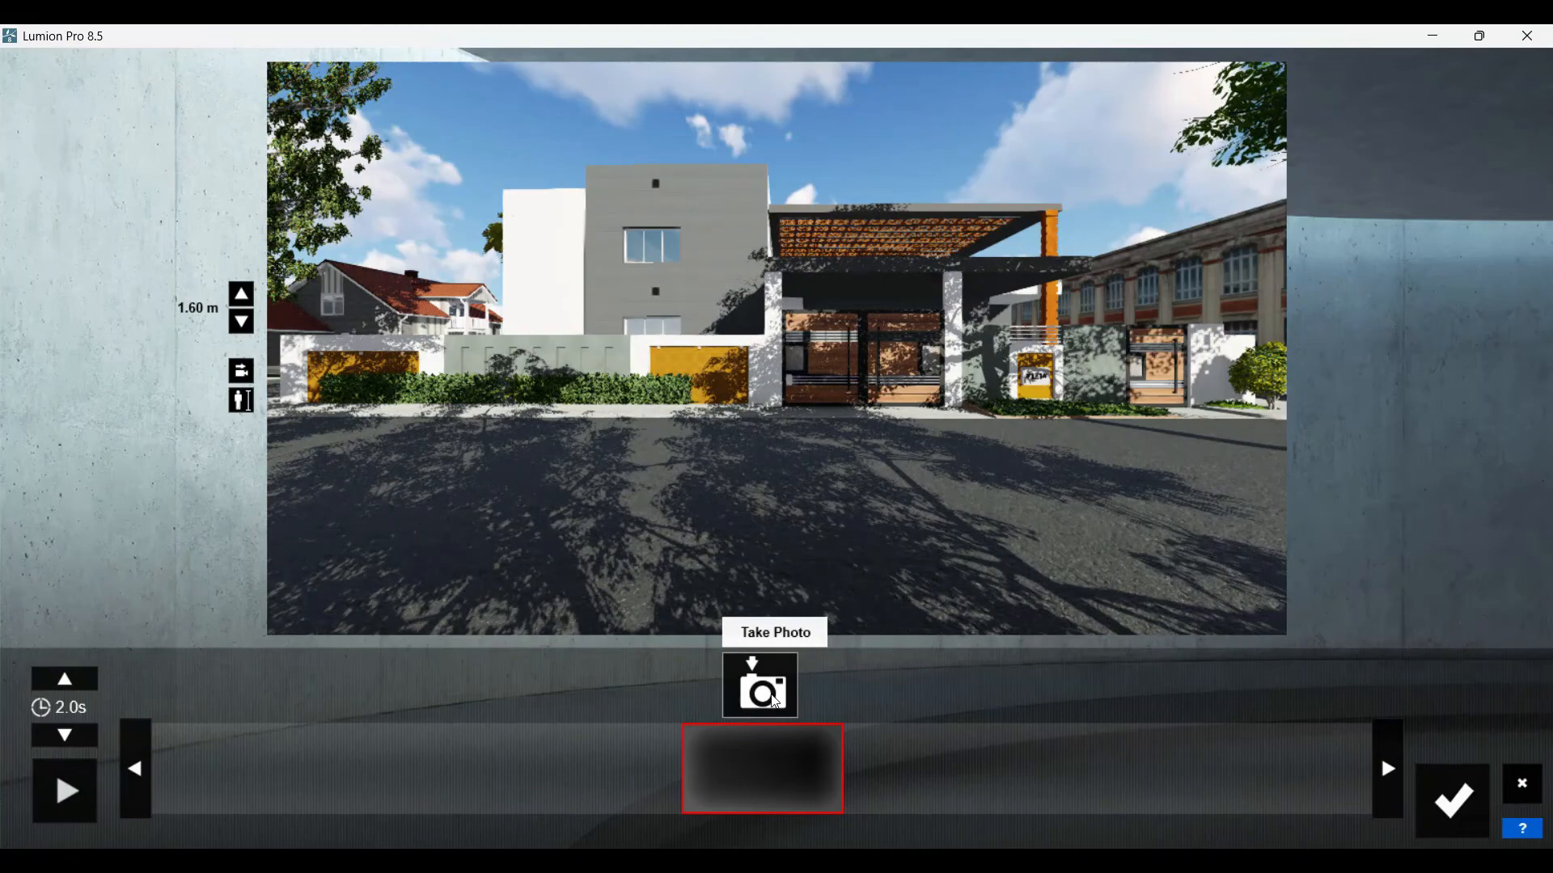
key("a")
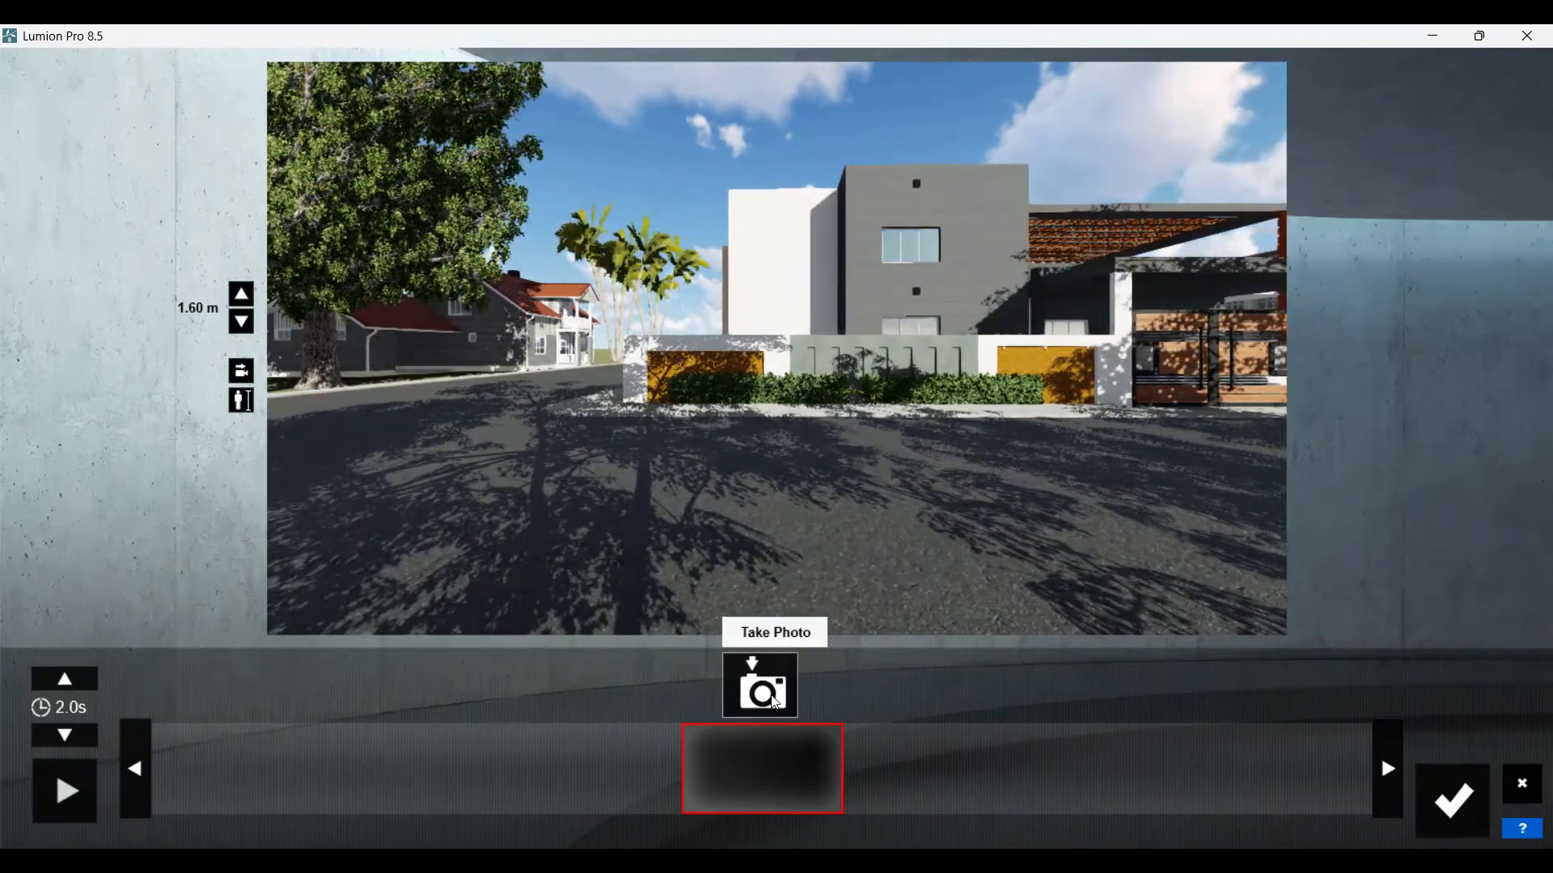
key("d")
left_click(774, 703)
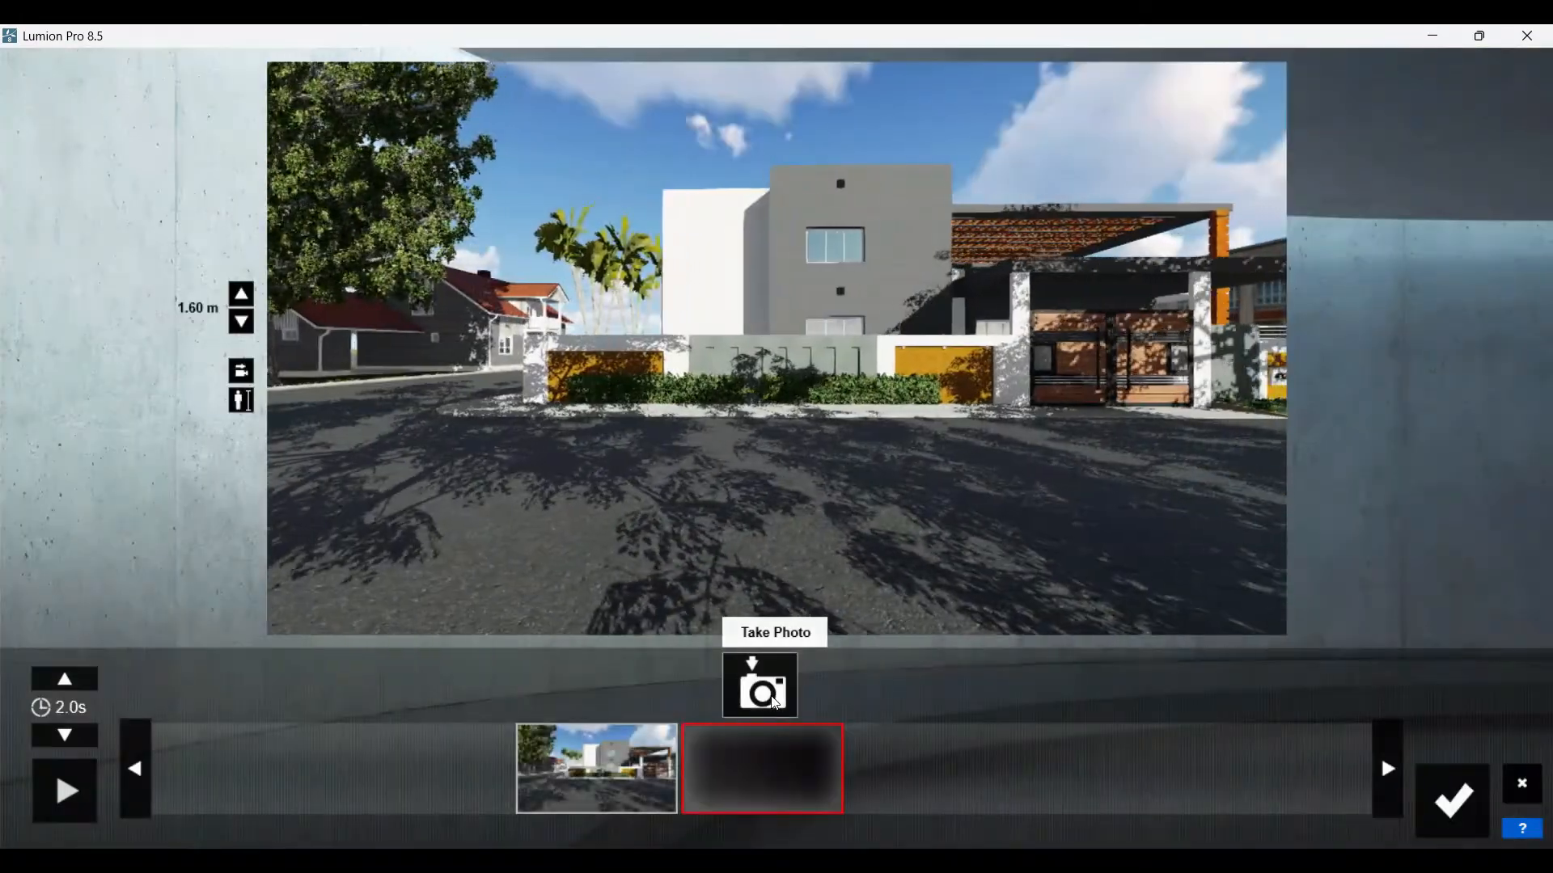
- Capture further clip frames while moving the camera sideways along the house front, past the gates towards the brick building
key("d")
left_click(774, 703)
left_click(774, 703)
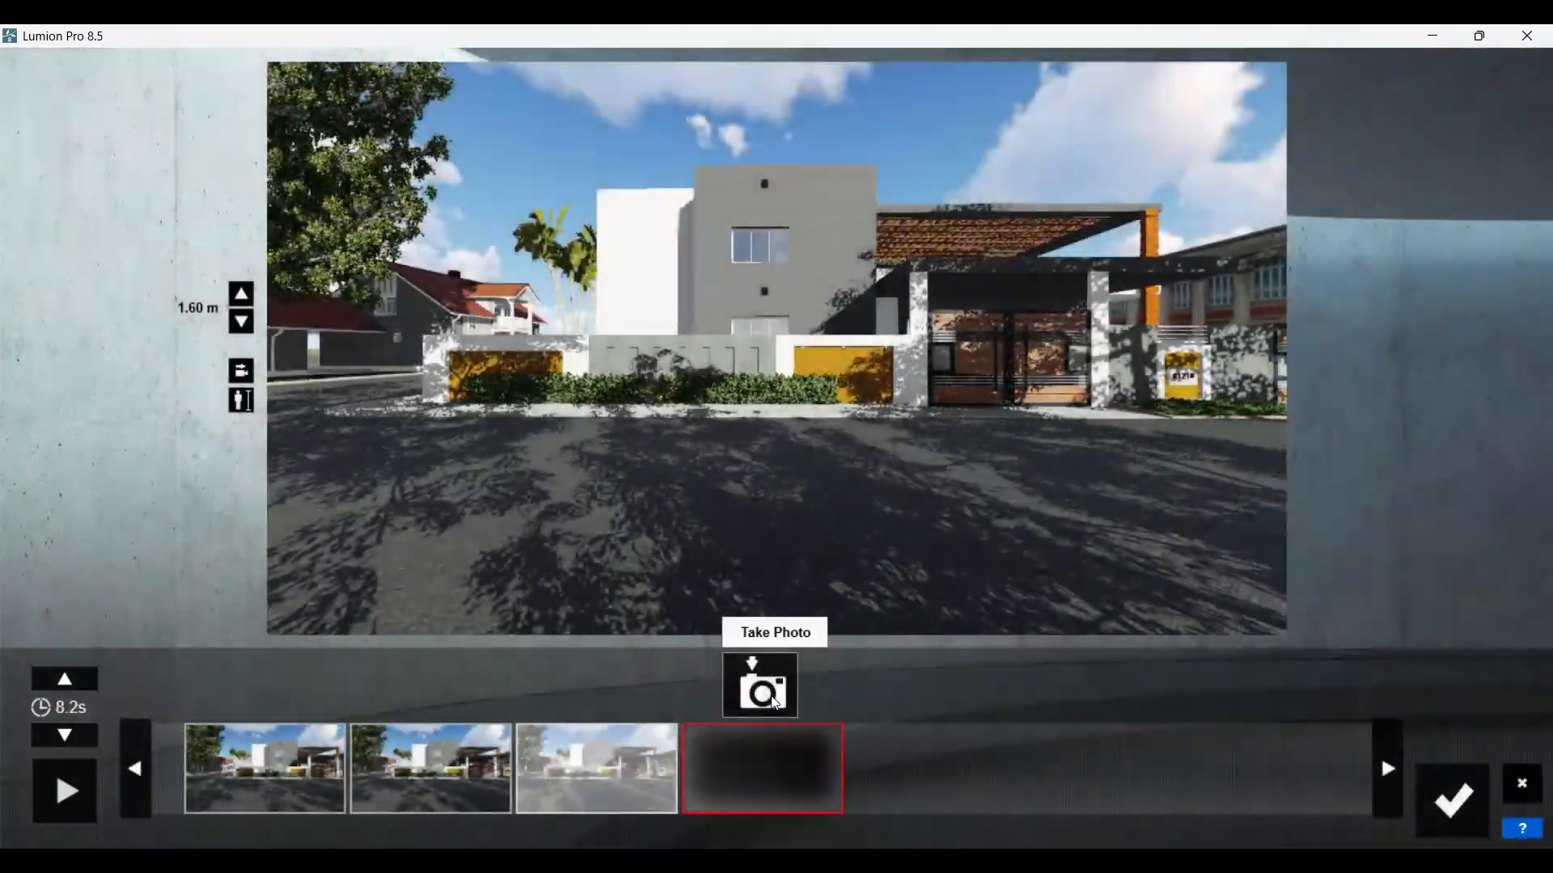
key("d")
left_click(774, 703)
key("d")
left_click(774, 703)
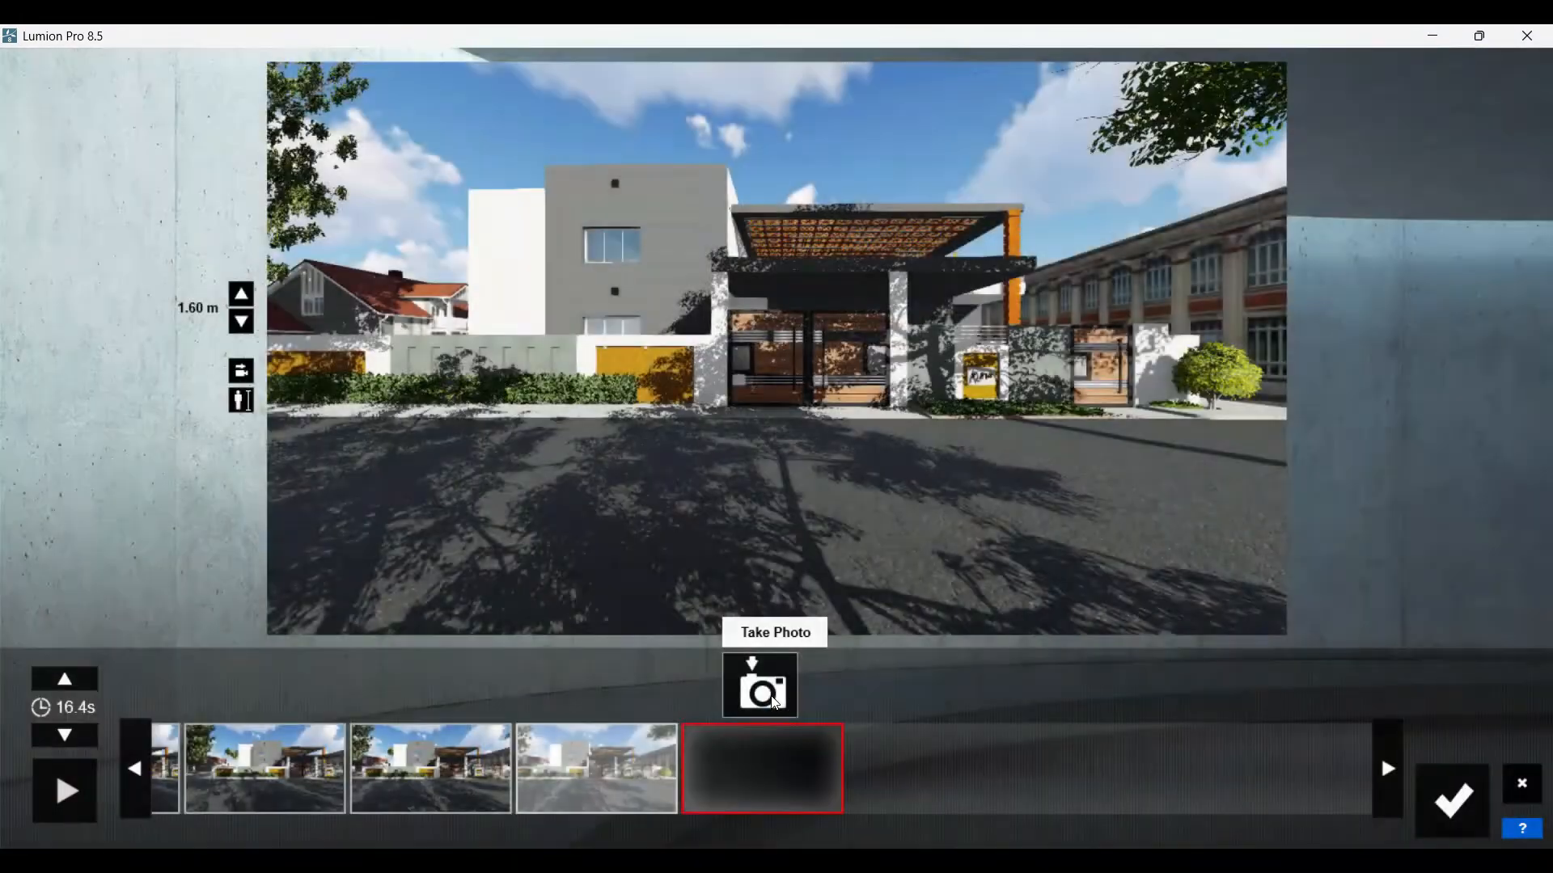
key("d")
left_click(774, 702)
key("s")
key("q")
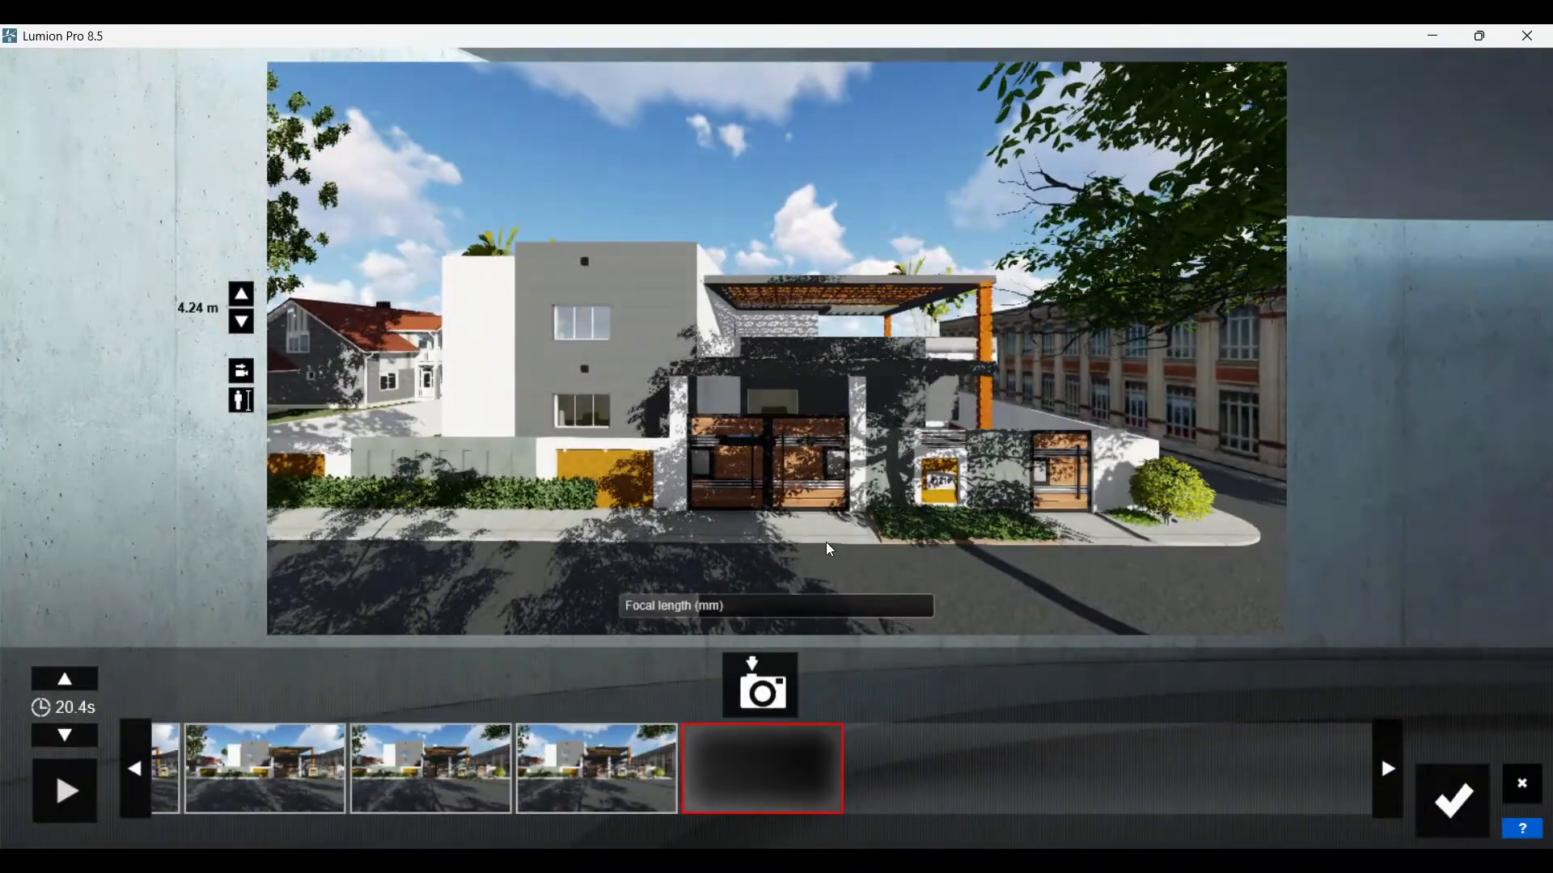
key("w")
key("a")
right_click_drag(828, 548, 827, 602)
key("a")
key("q")
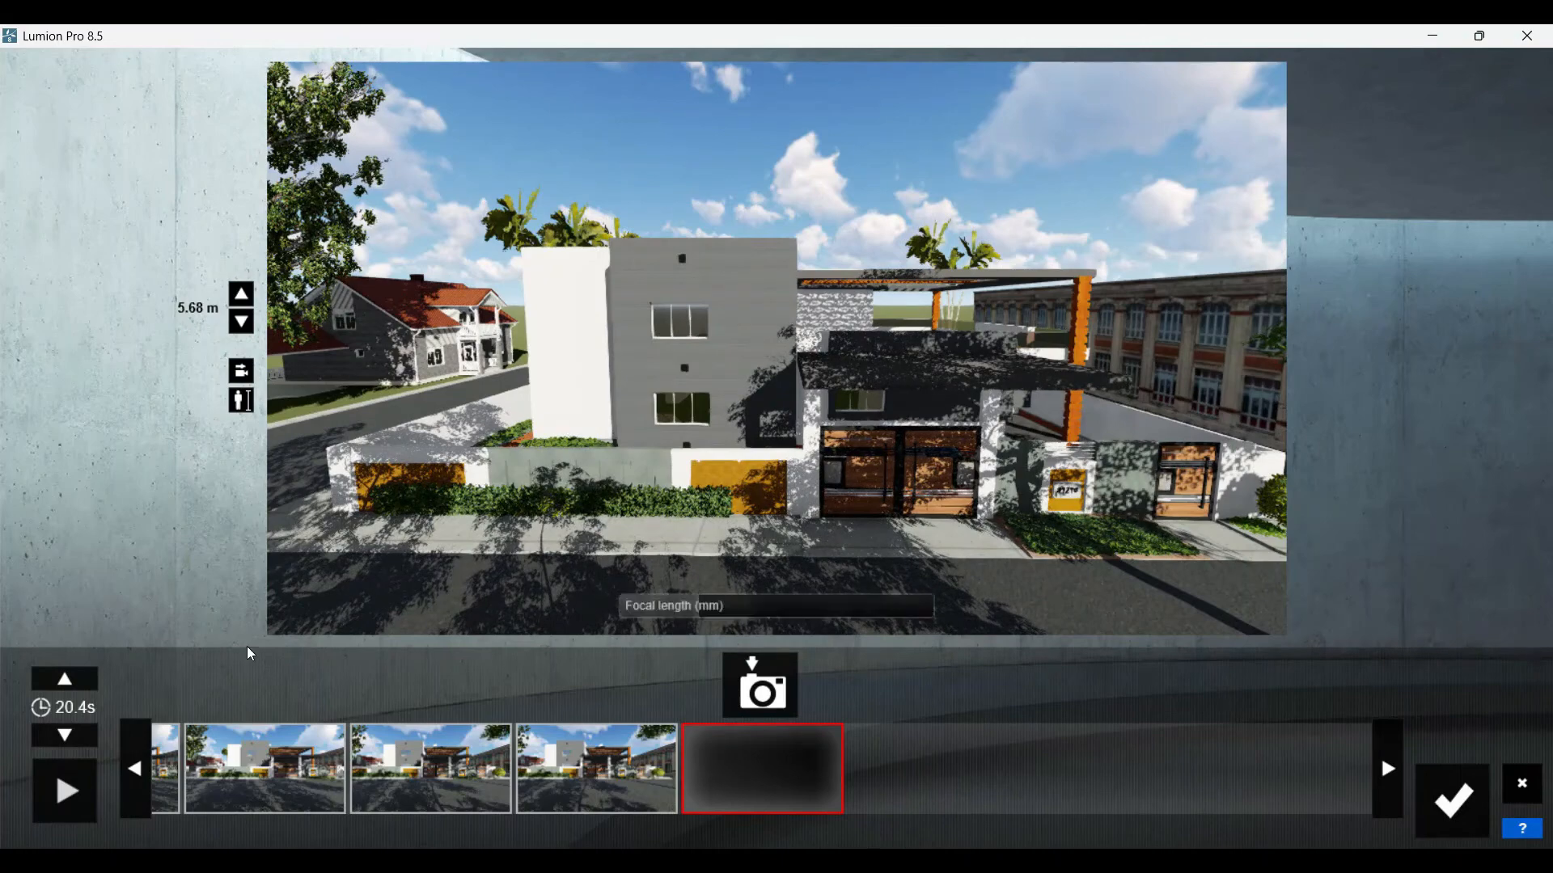
- Save the recorded clip and give it a Sun effect with a high sun and a heading of about 0.4
left_click(1452, 796)
left_click(25, 225)
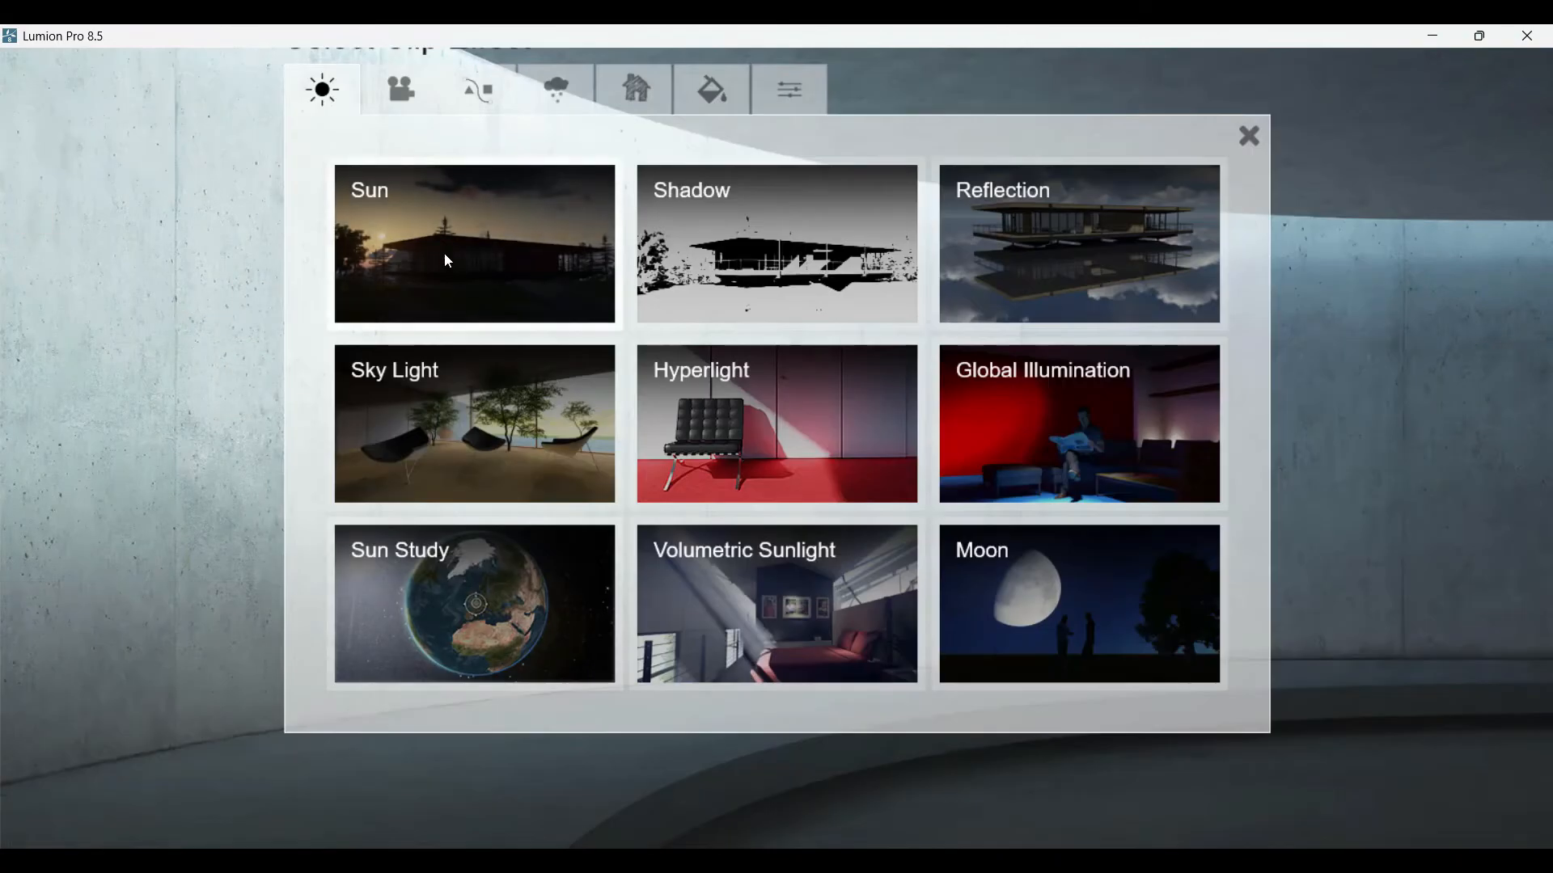
left_click(444, 254)
left_click_drag(170, 302, 215, 328)
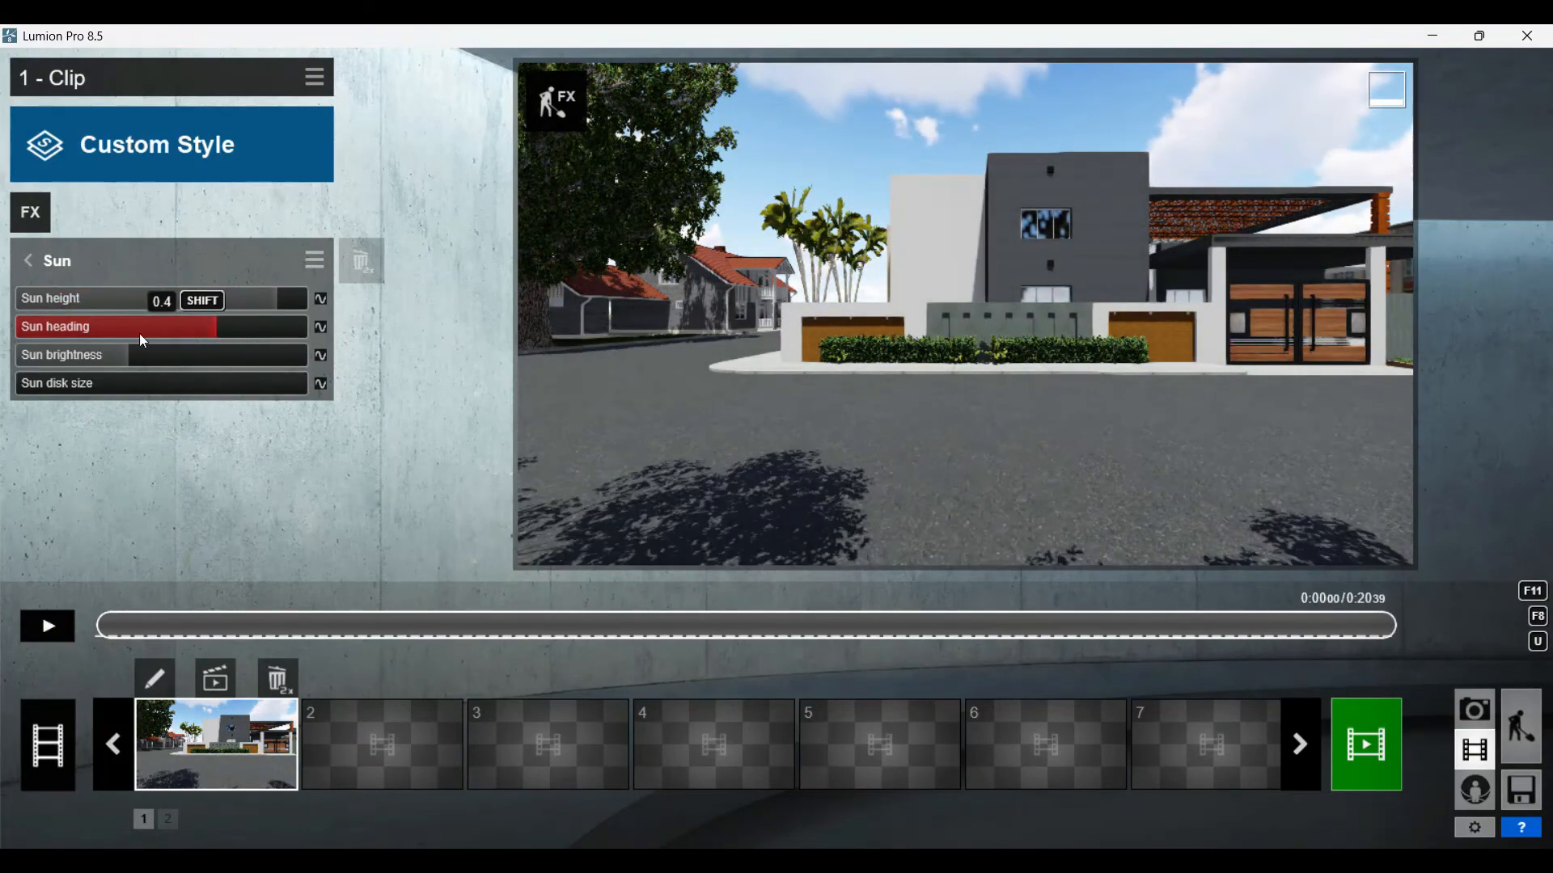
- Add a Sun Study effect to the clip and adjust its longitude, latitude, daylight saving and timezone to light the facade
left_click(30, 213)
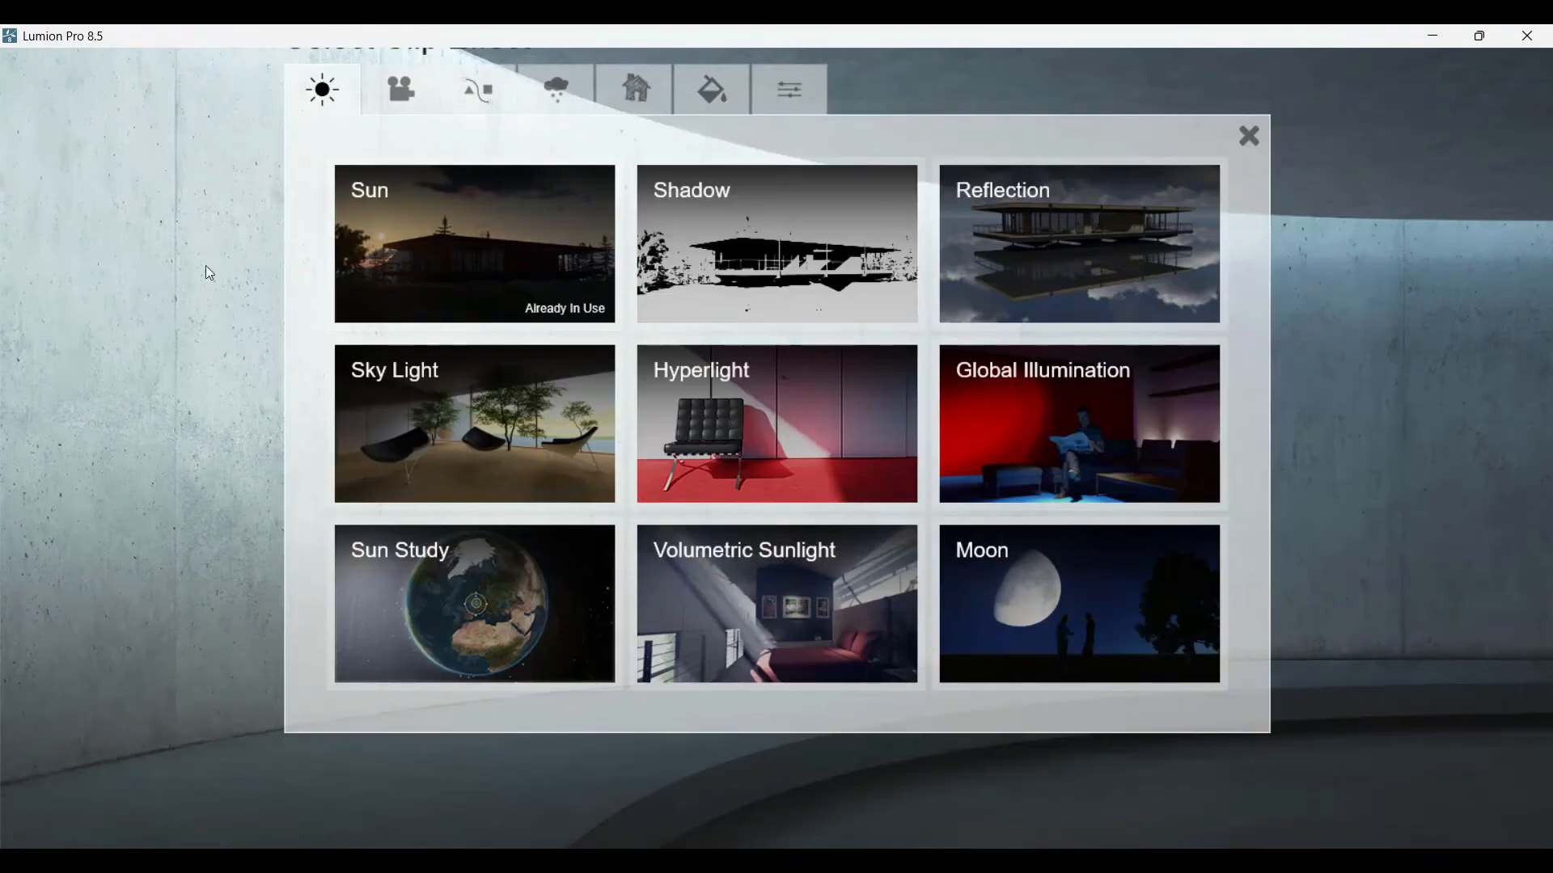
left_click(477, 565)
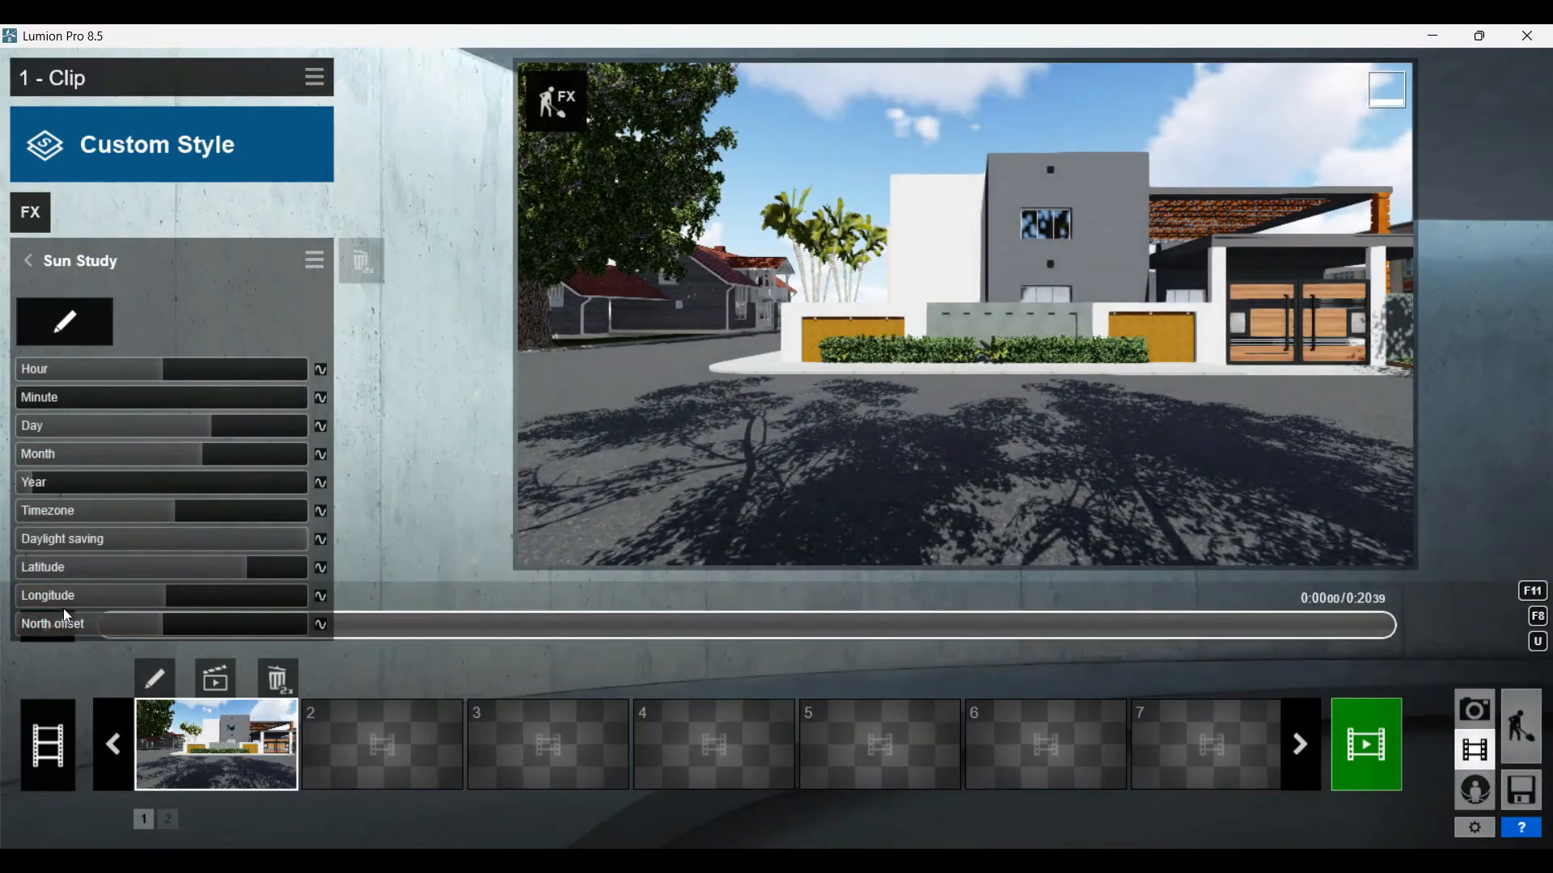
left_click_drag(162, 596, 236, 538)
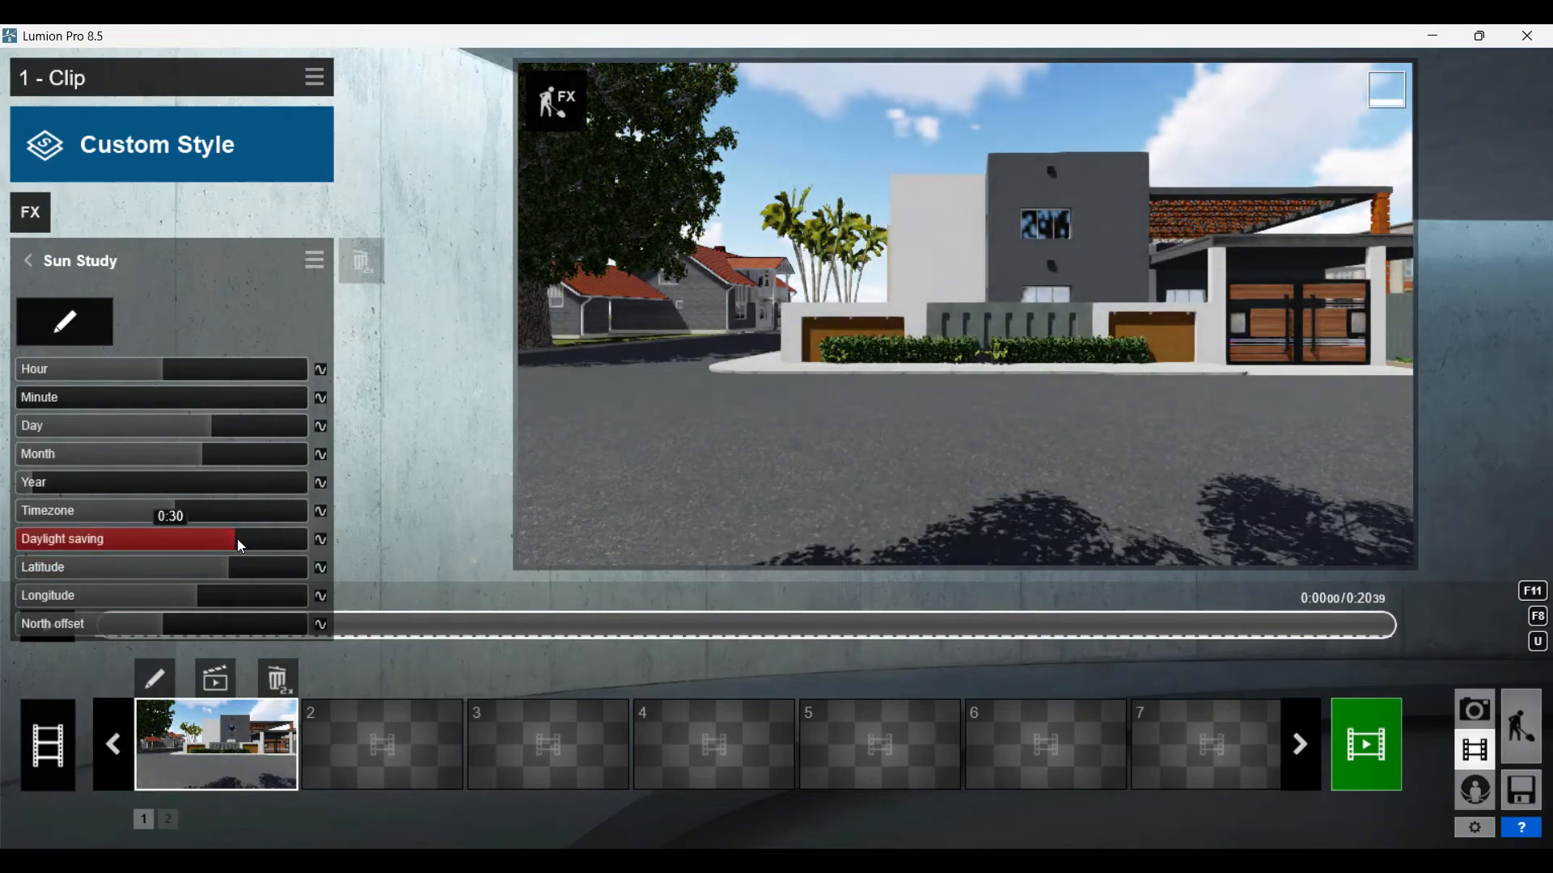
left_click_drag(153, 511, 125, 511)
- Save photo 1's effects to the Desktop as a Lumion movie effects file named E
left_click(1476, 710)
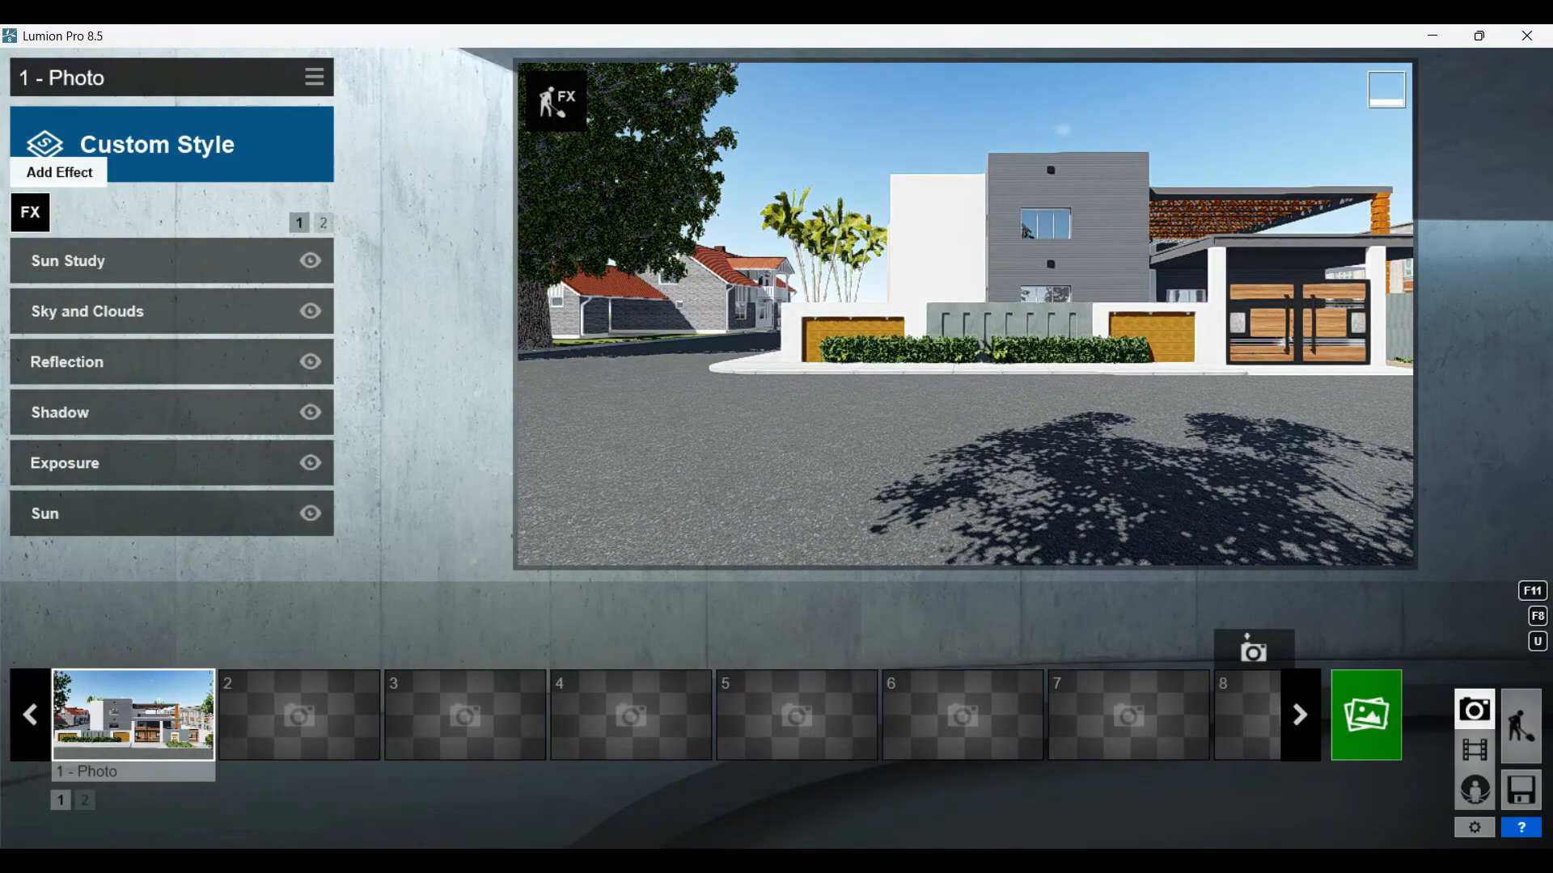
left_click(314, 79)
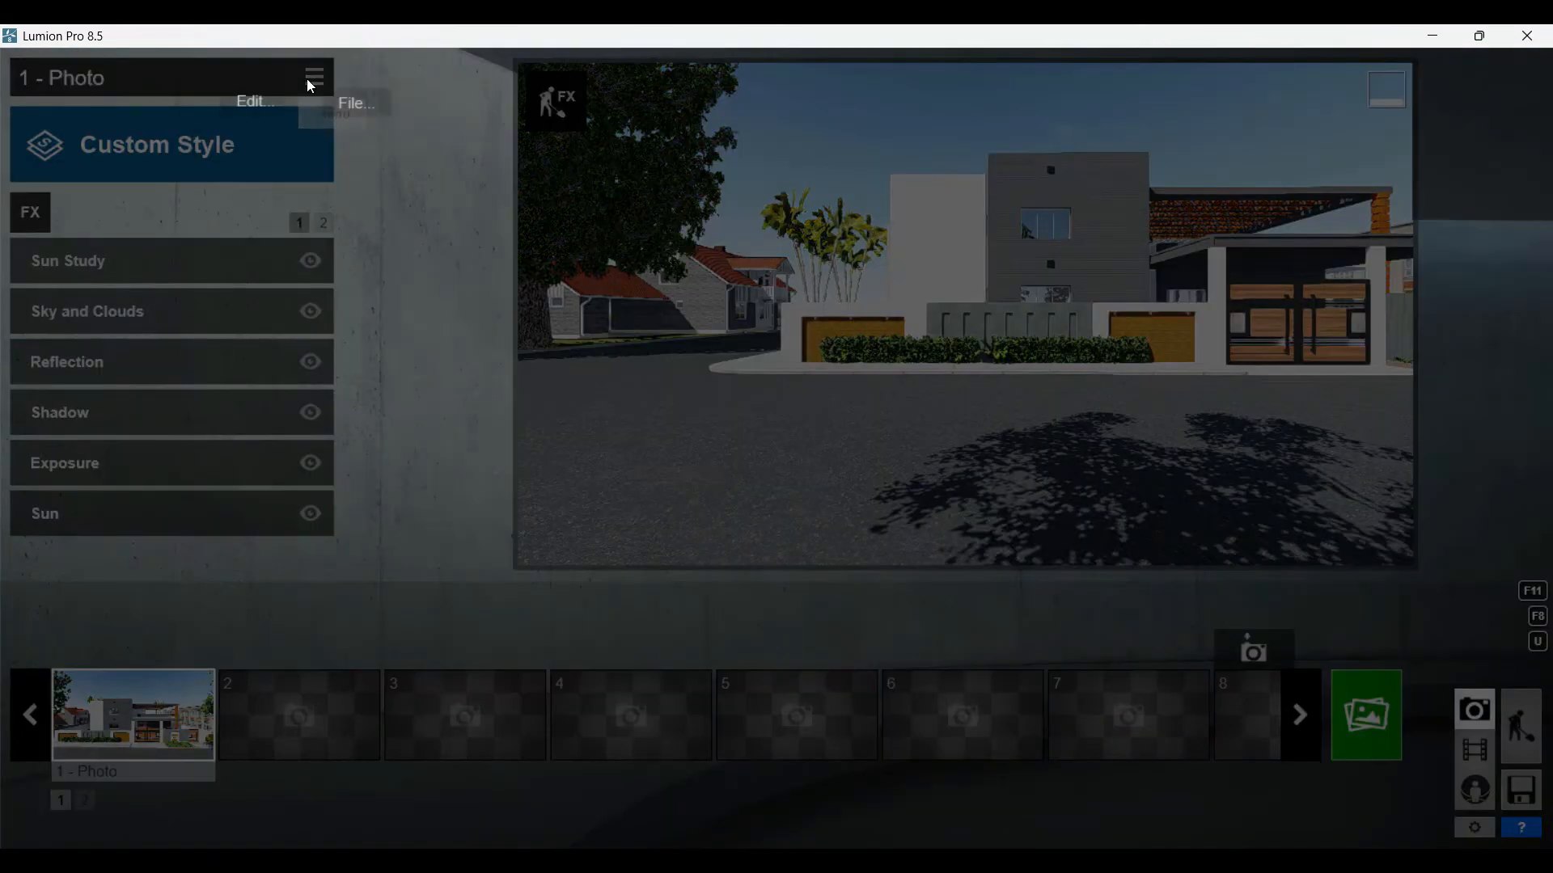
left_click(360, 105)
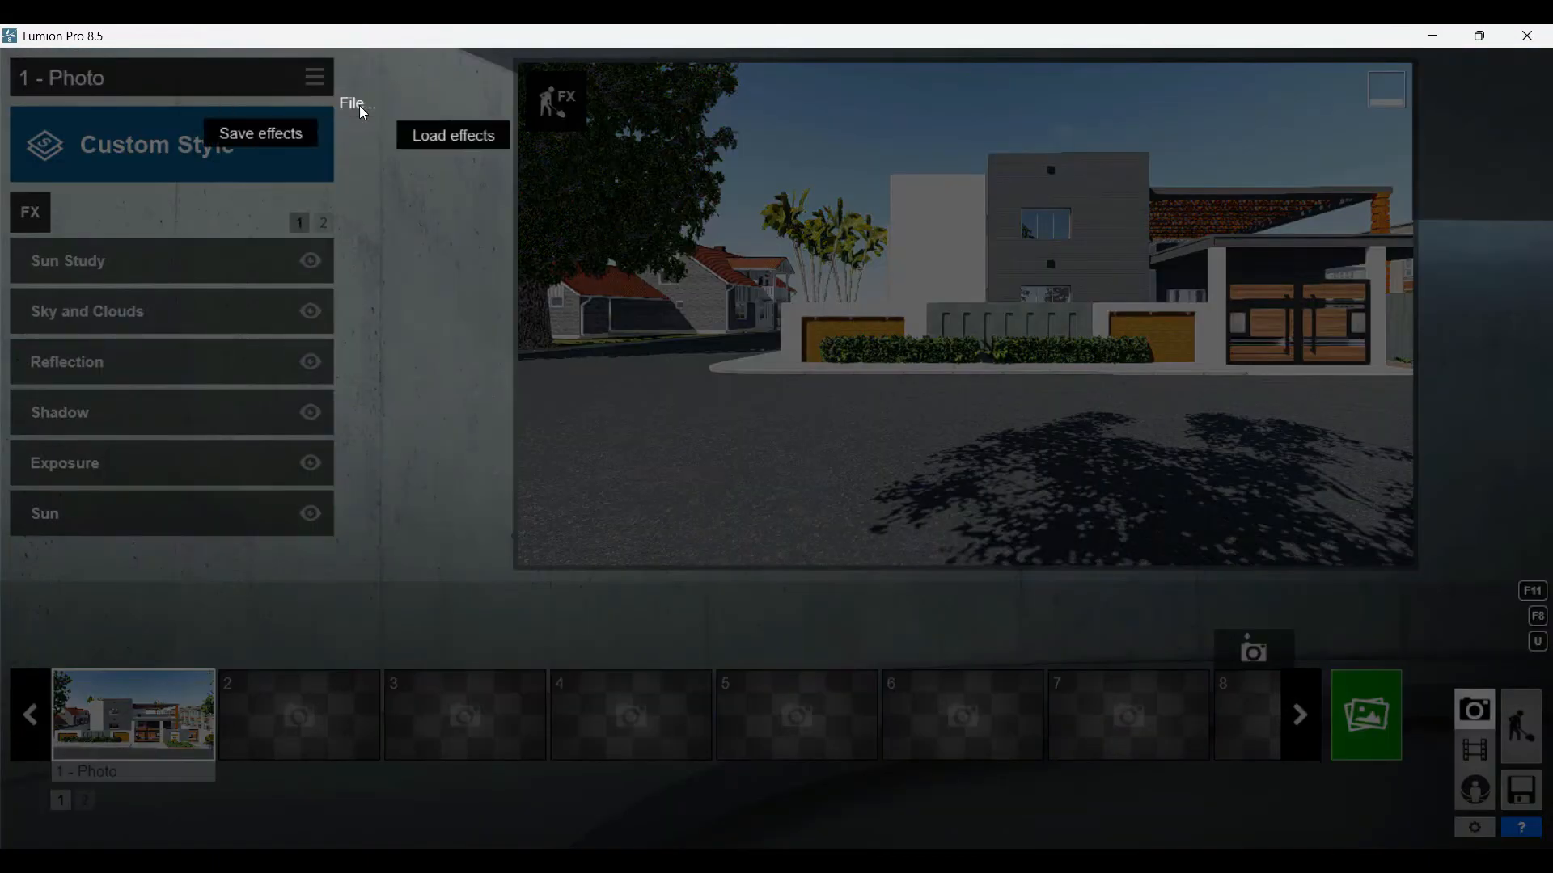
left_click(281, 139)
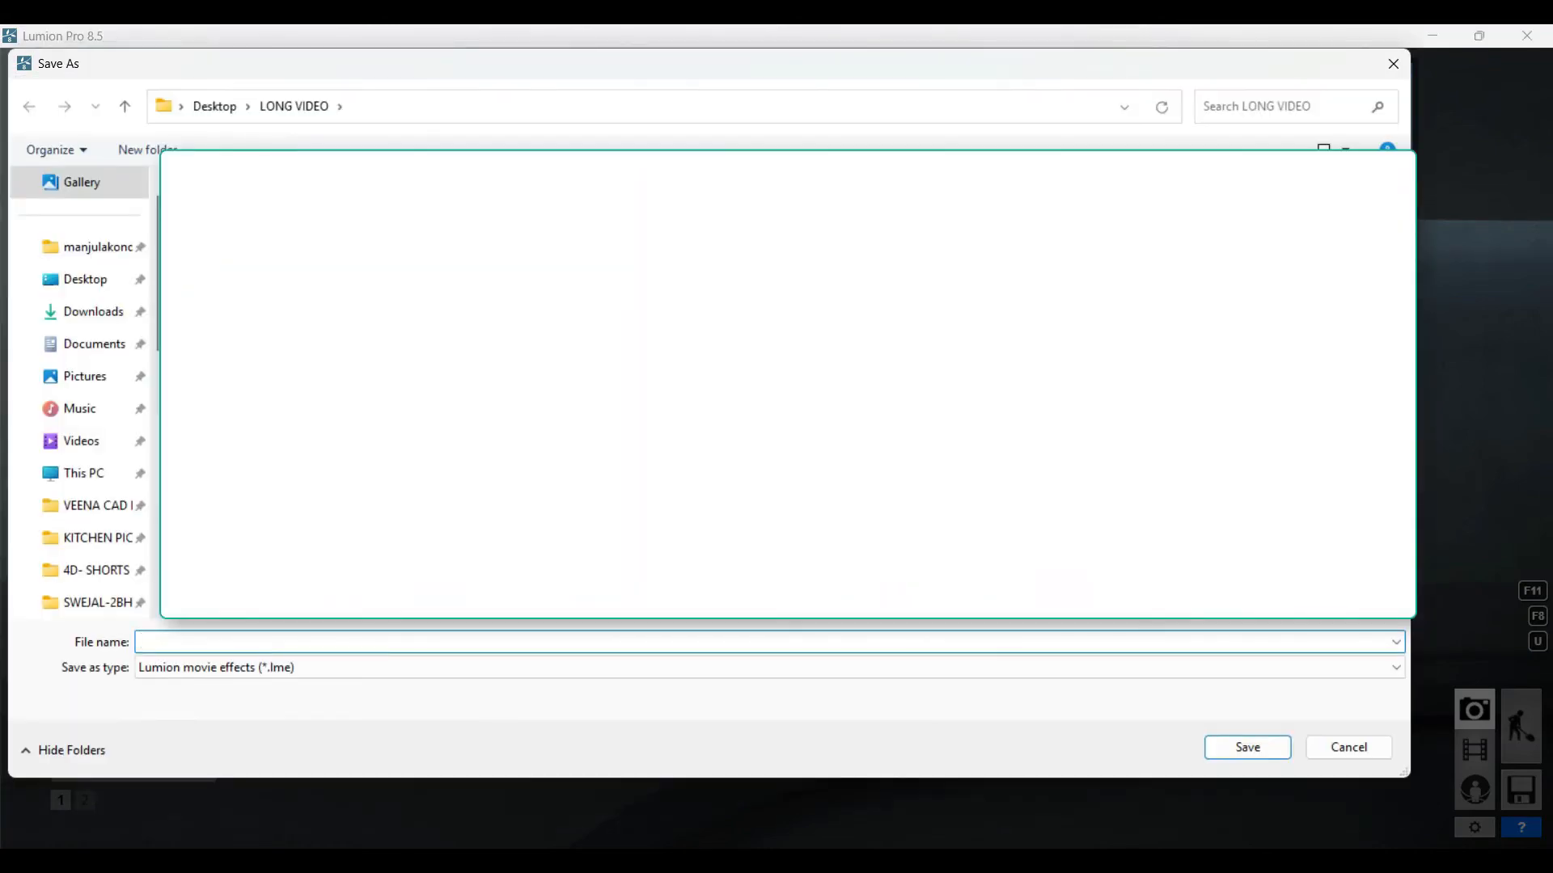
left_click(85, 279)
left_click(289, 642)
type("E")
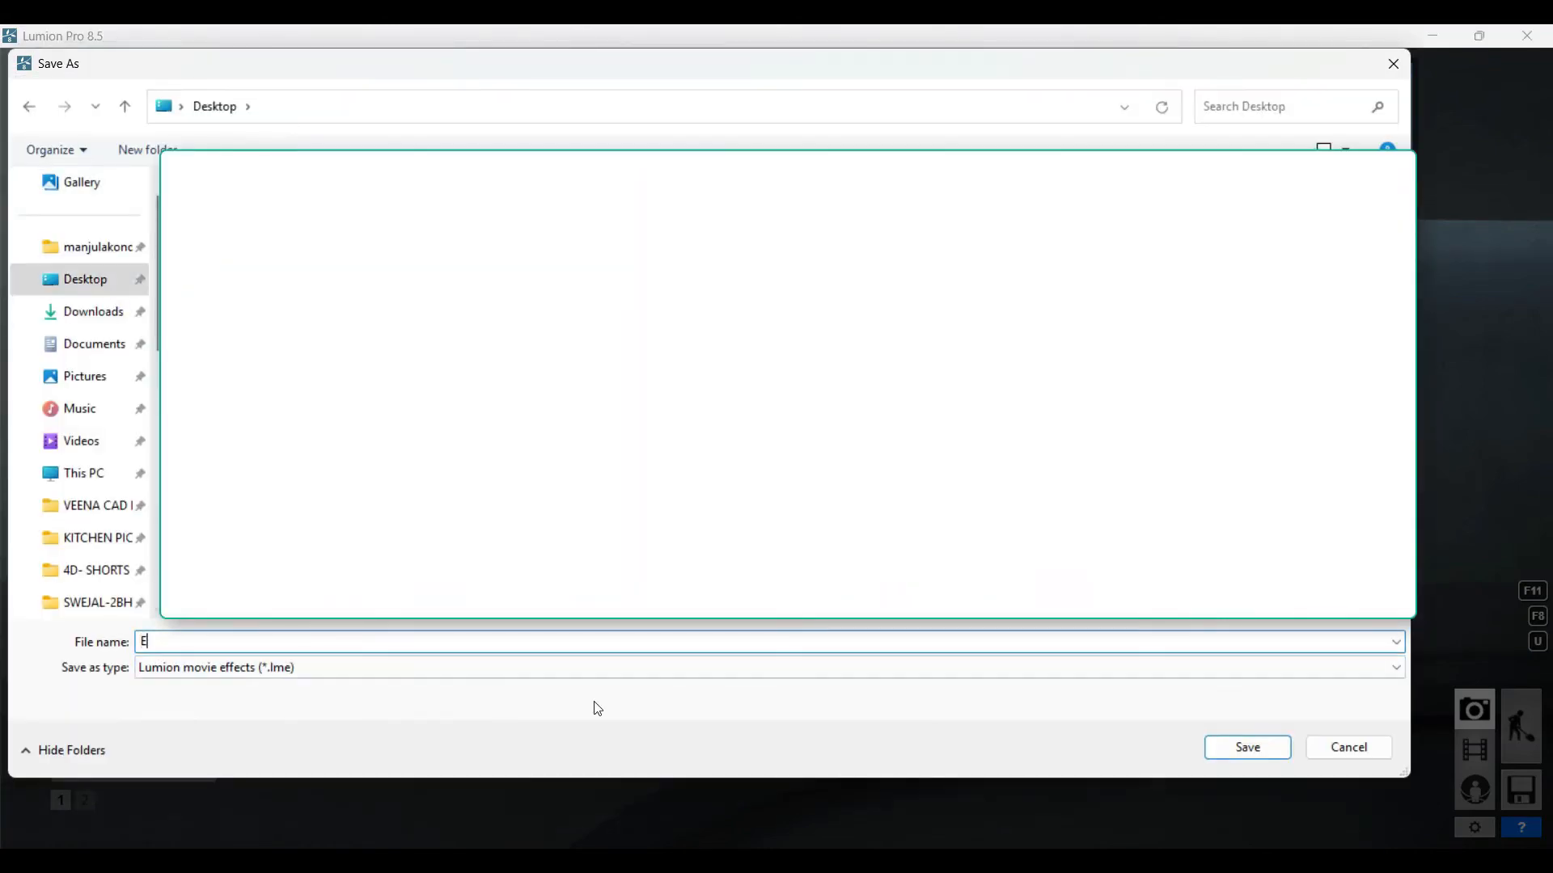
left_click(1274, 753)
- Load the saved effects file E.lme from the Desktop into movie clip 1
left_click(1474, 750)
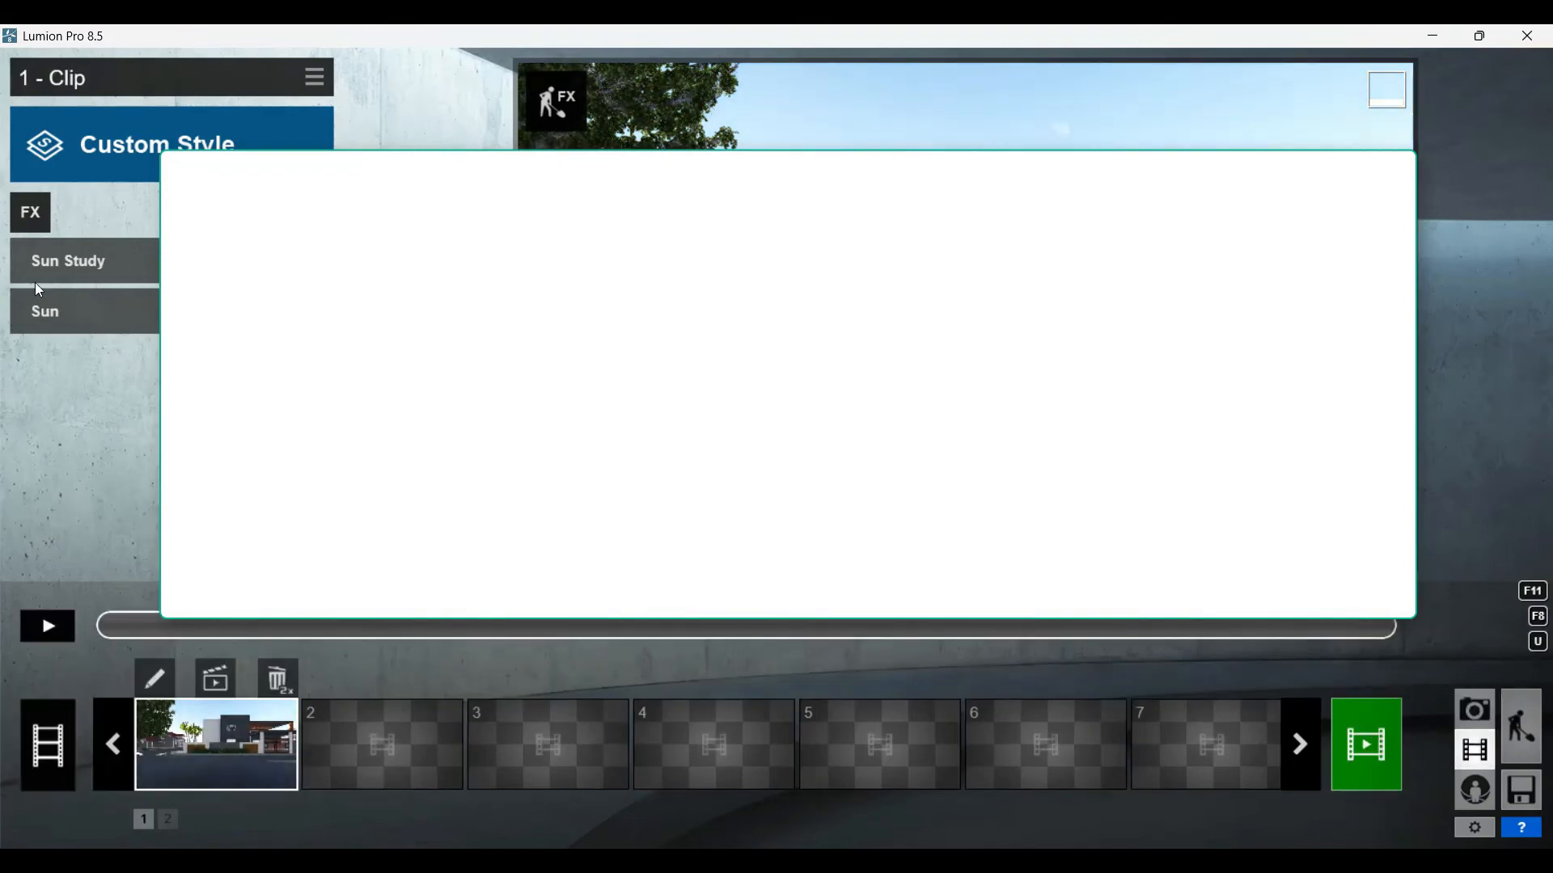
left_click(327, 81)
mouse_move(392, 113)
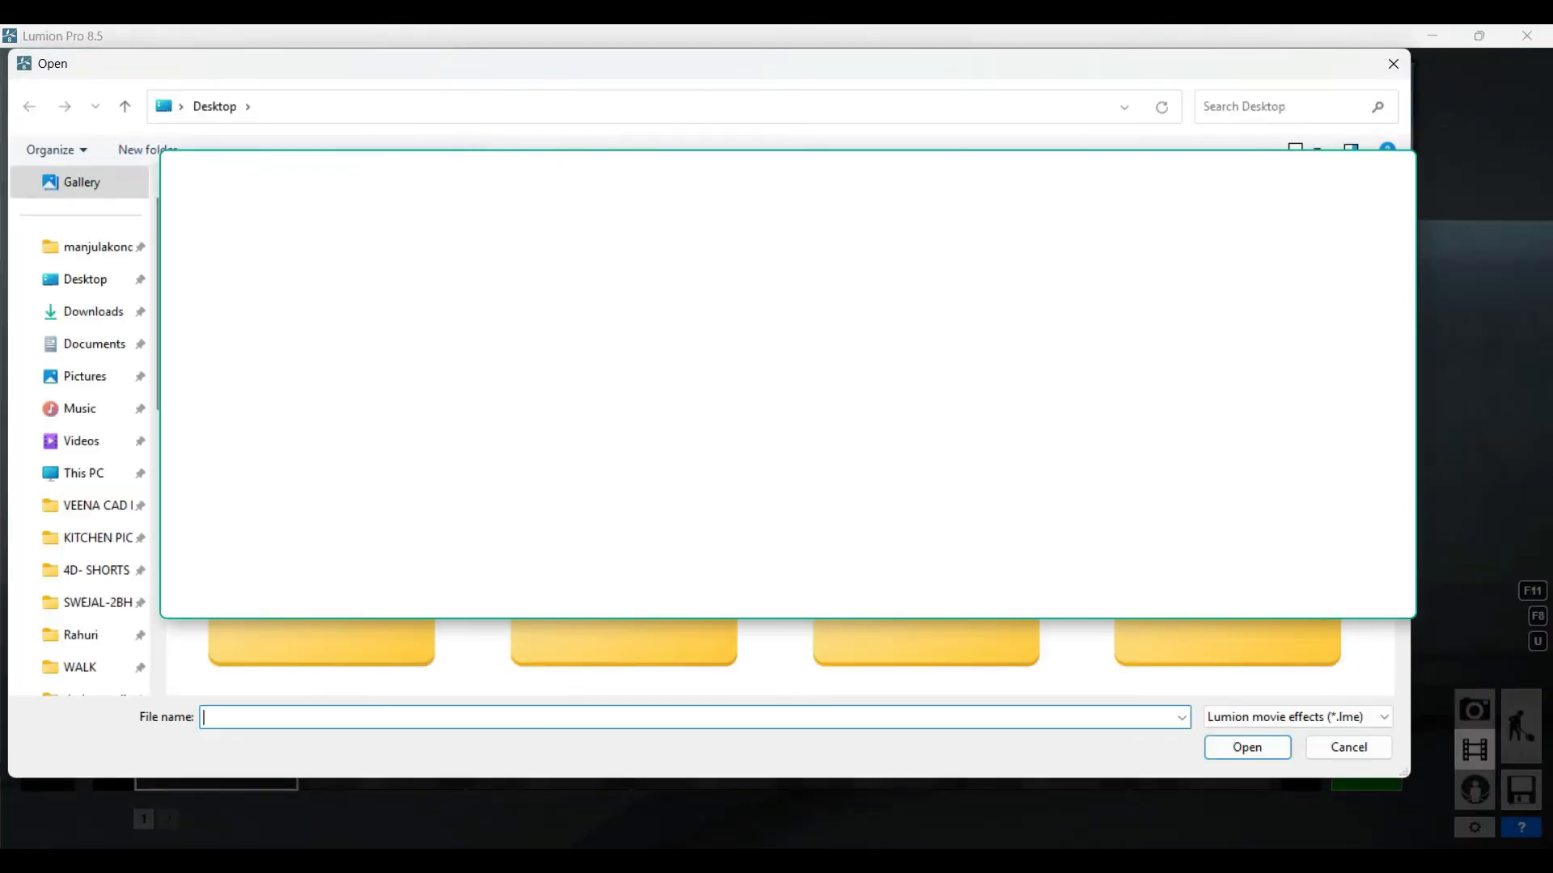
scroll(321, 550, "down", 3)
left_click(321, 550)
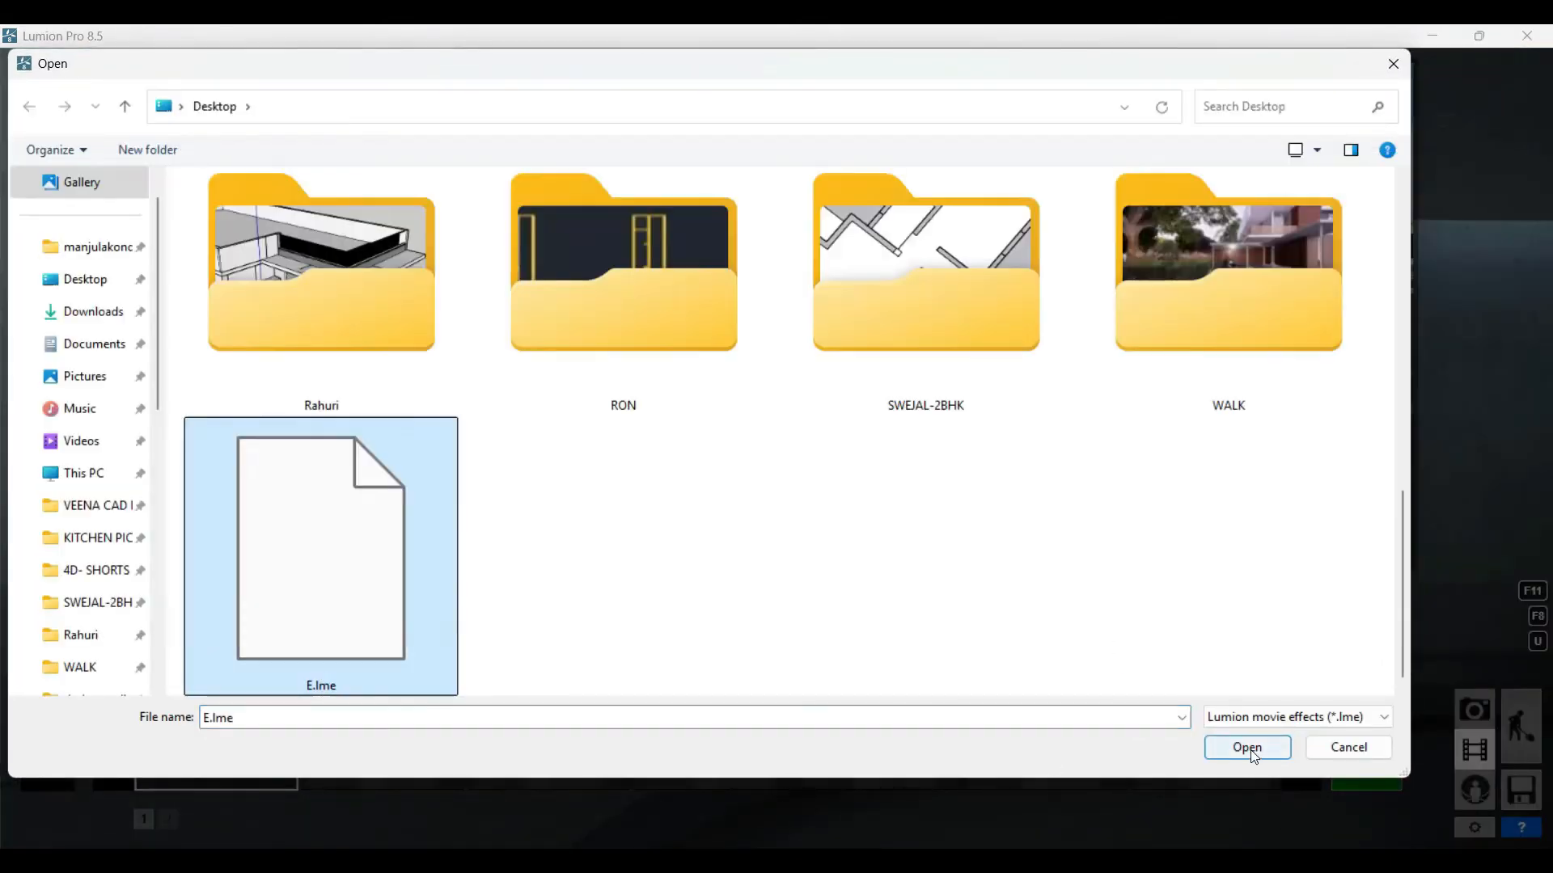
left_click(1249, 749)
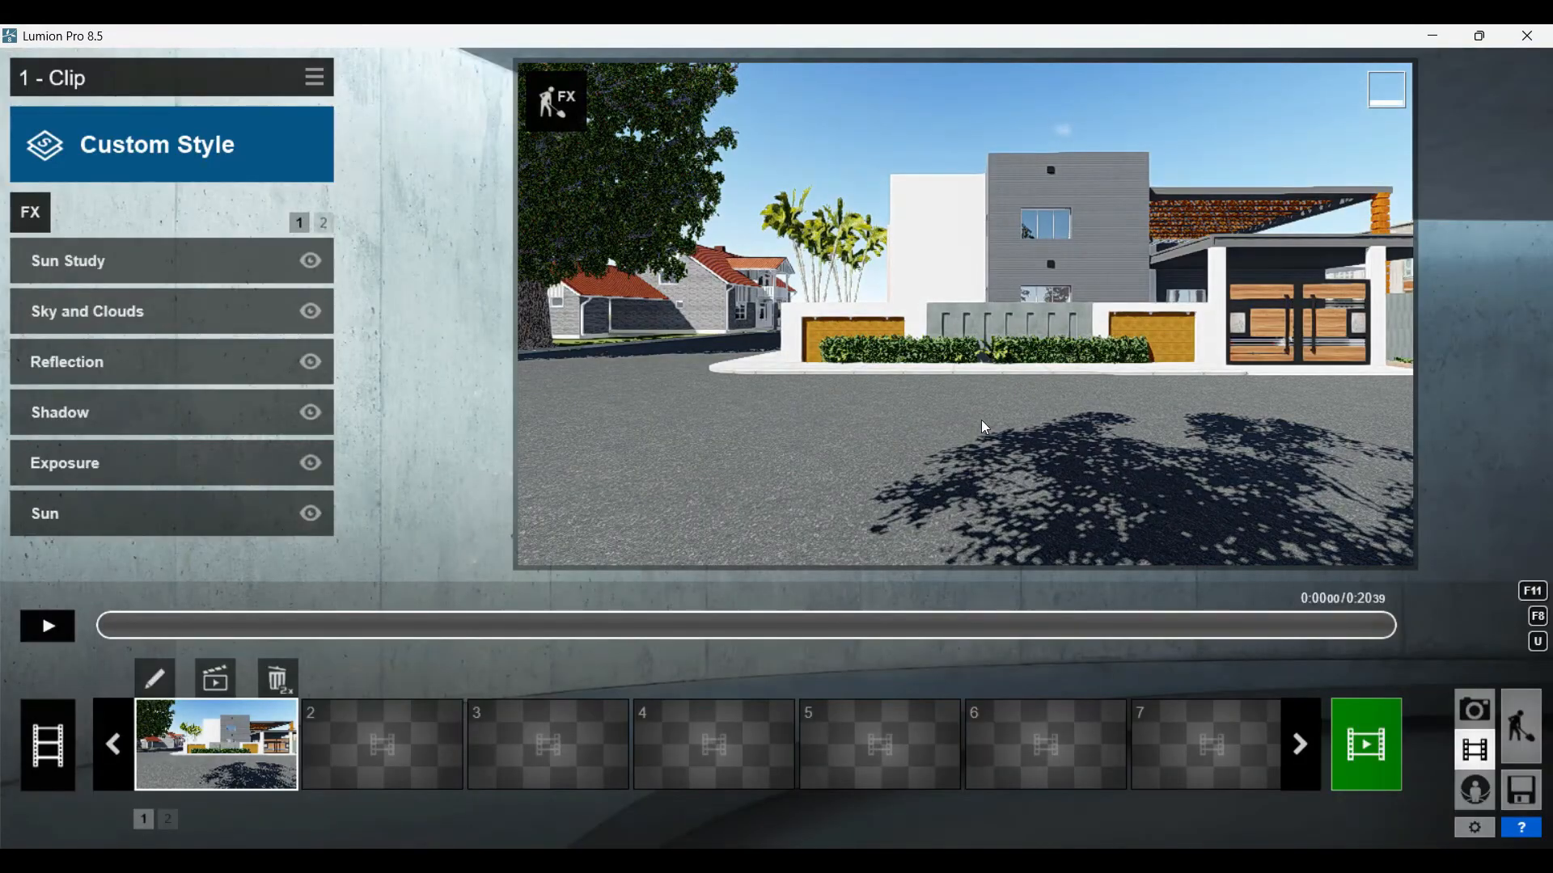
- Raise the clip's Sun Study Minute setting to just past halfway to shift the tree shadow on the road
left_click(167, 256)
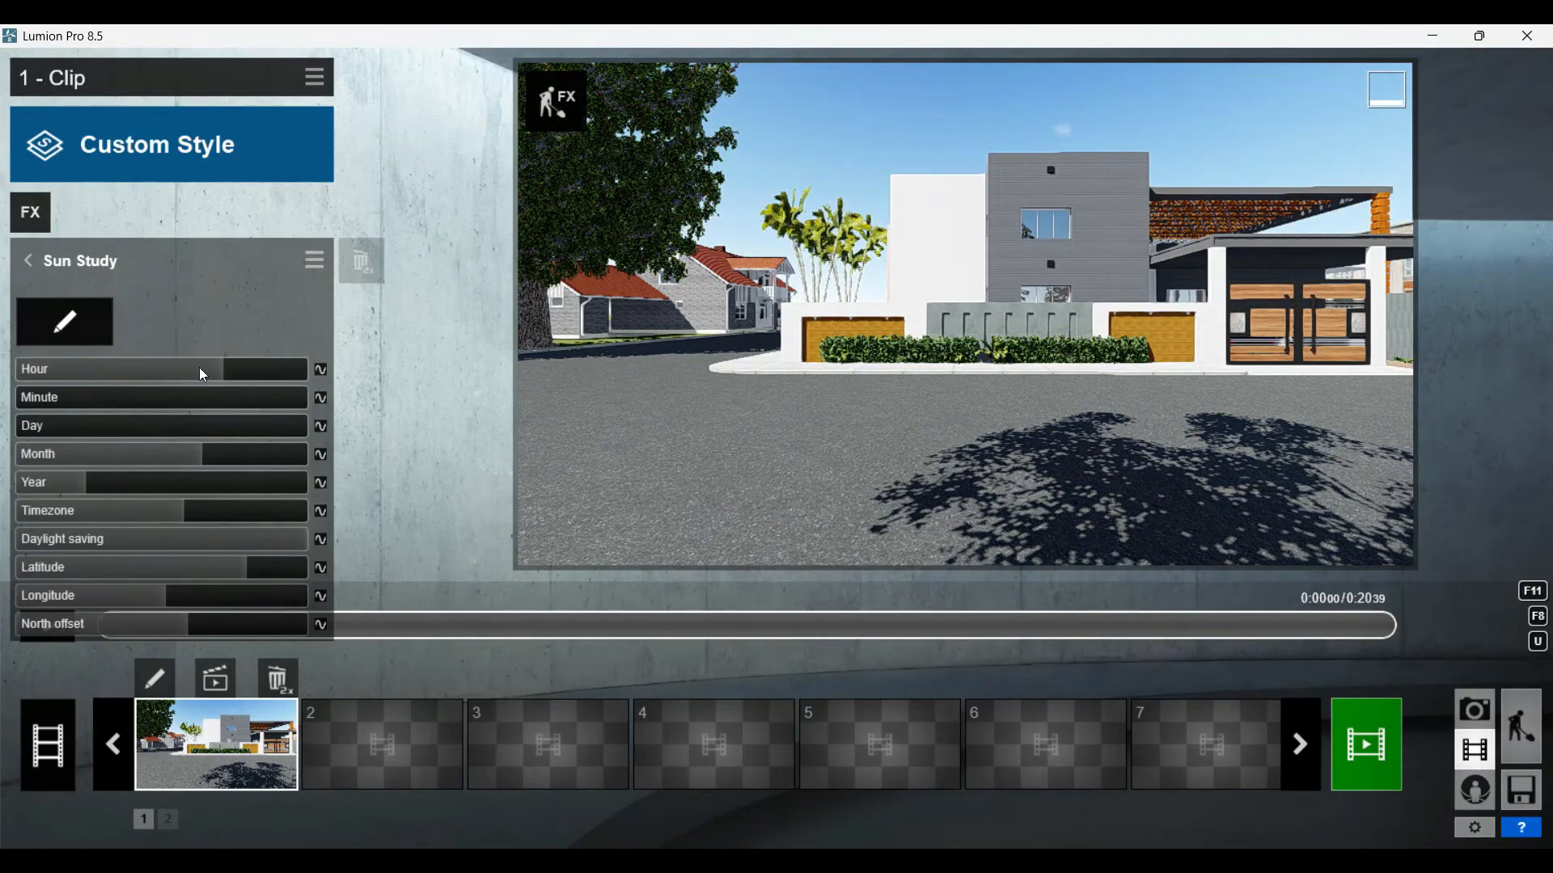
mouse_move(199, 367)
left_mouse_down()
mouse_move(230, 367)
mouse_move(147, 399)
mouse_move(206, 382)
left_mouse_up()
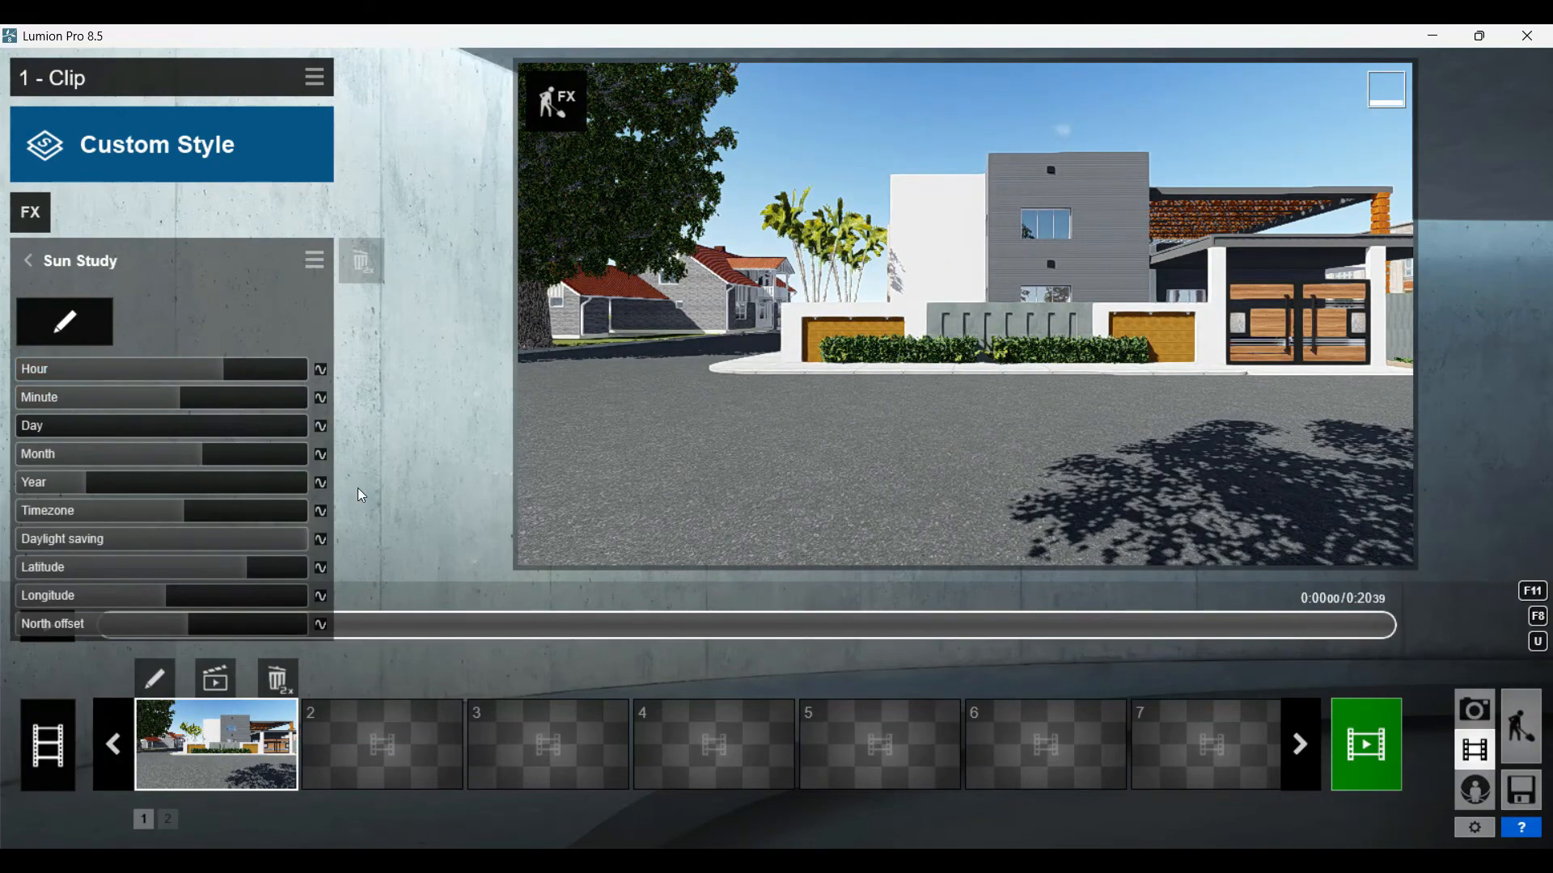
left_click(216, 679)
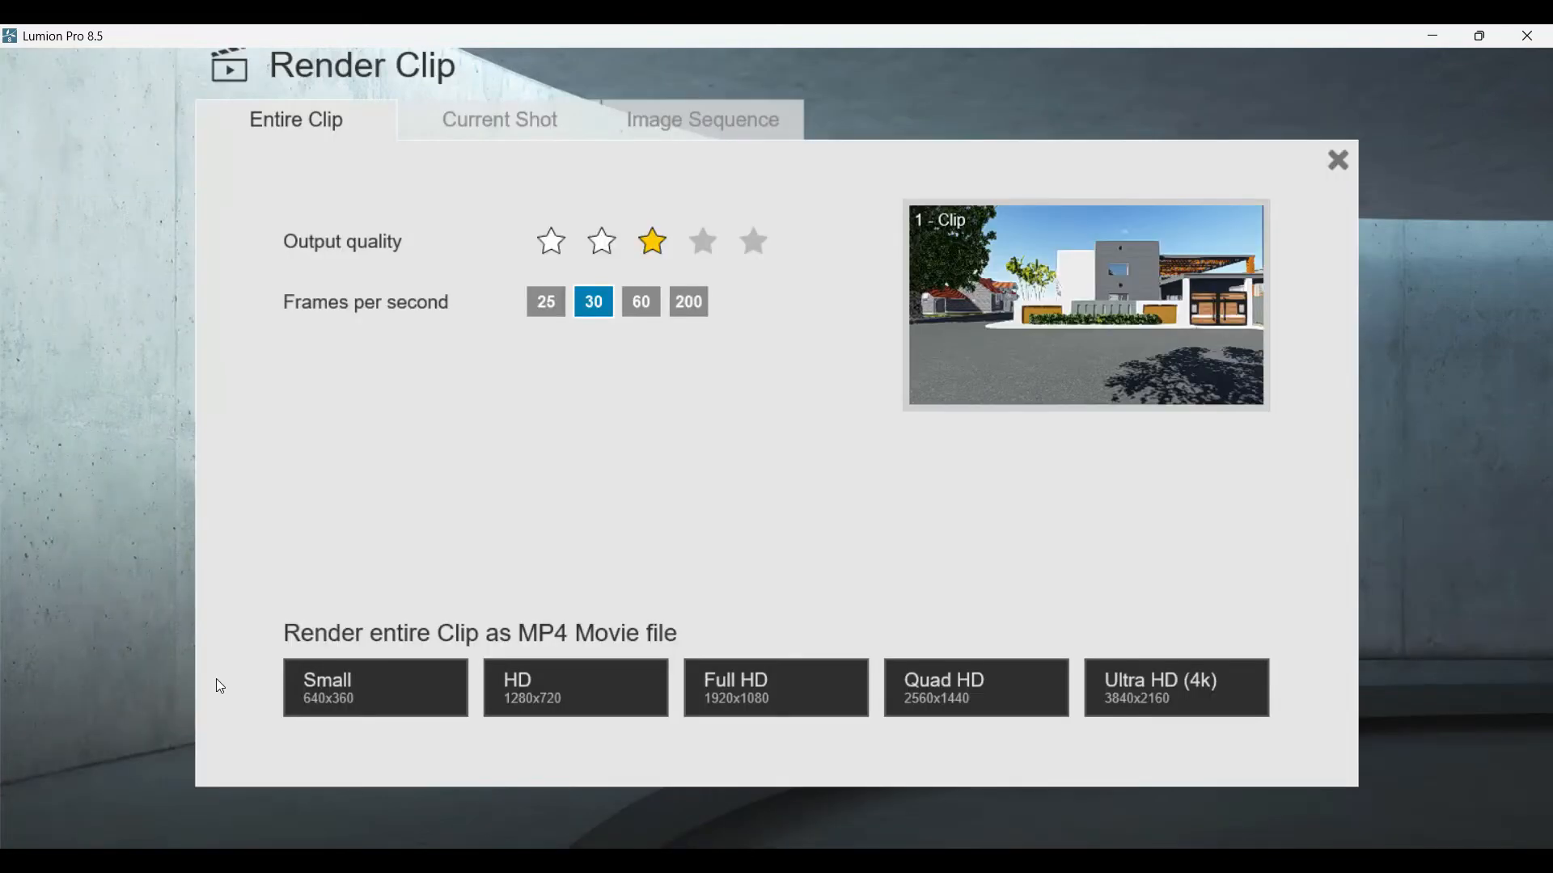
left_click(1338, 160)
- Reopen clip 1 for editing, preview its playback and shorten its duration to 14.8 s
left_click(156, 676)
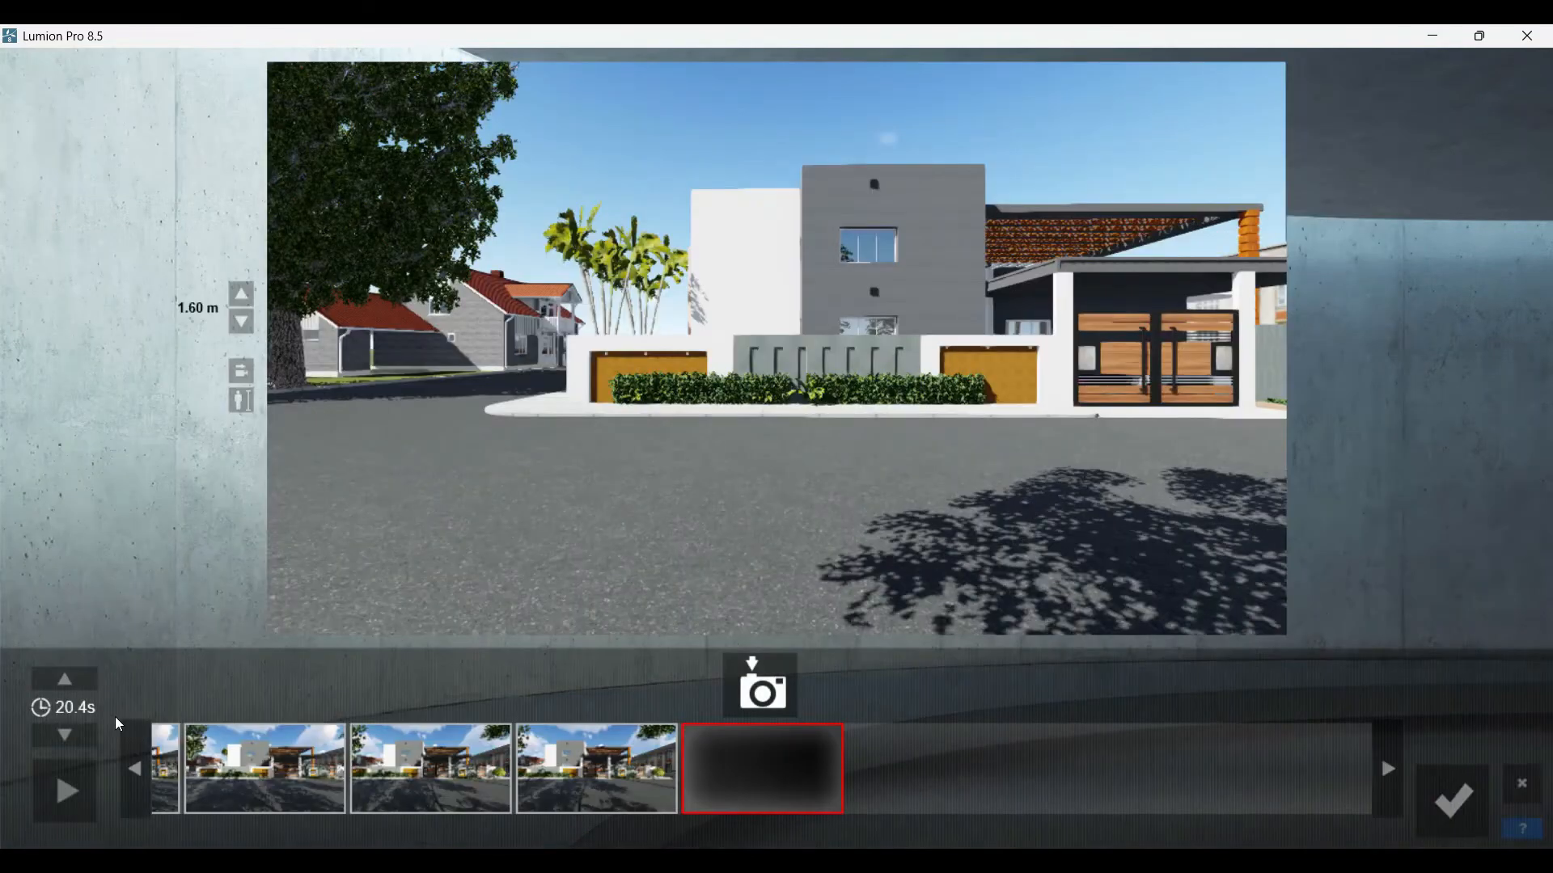
left_click(70, 800)
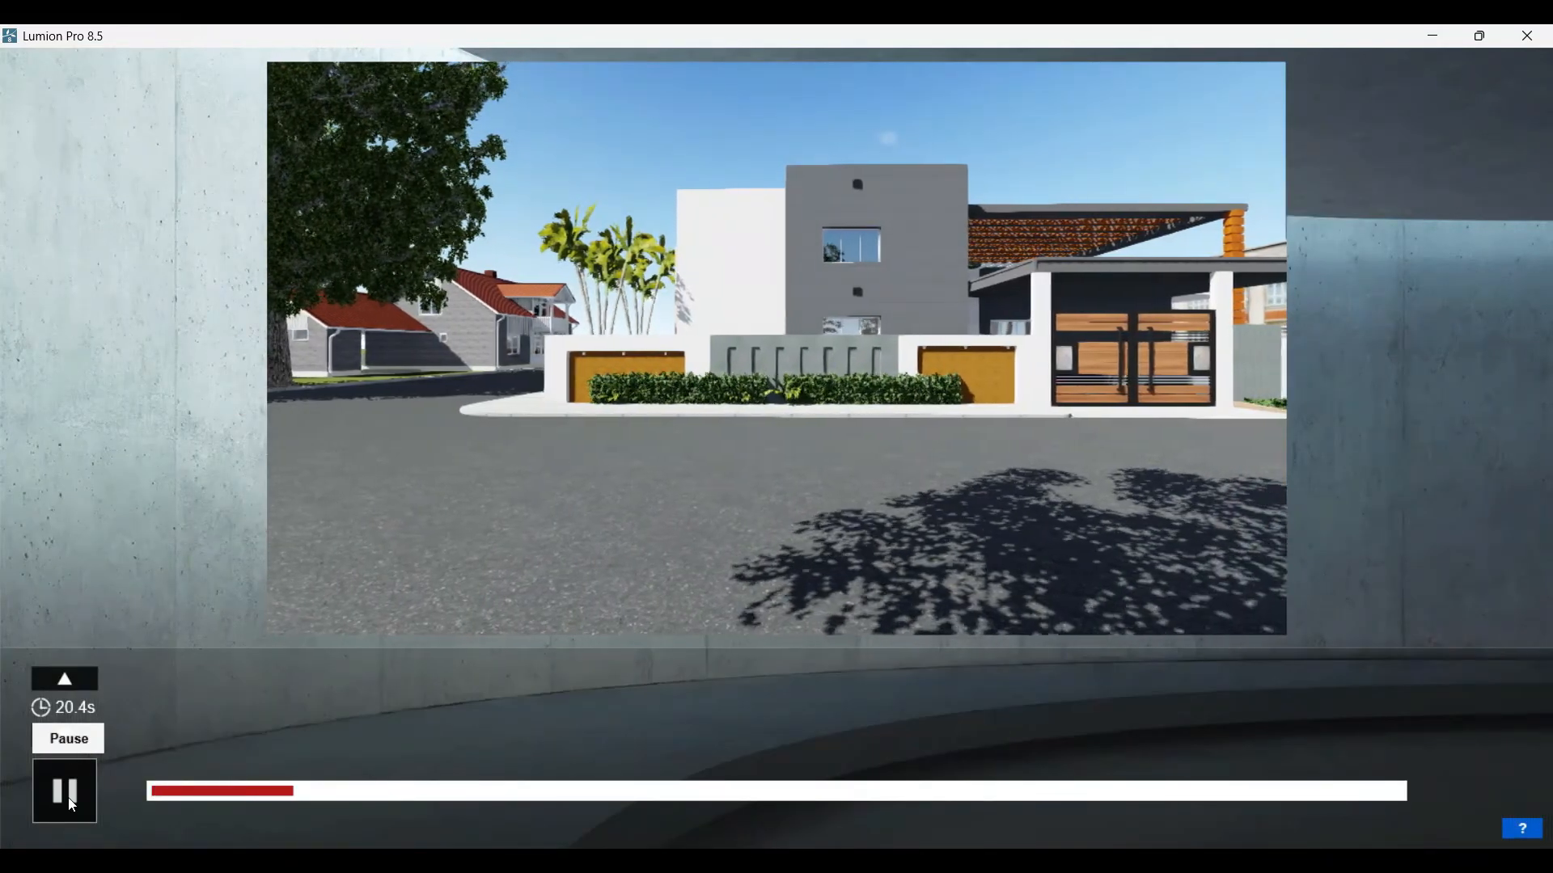
left_click(68, 736)
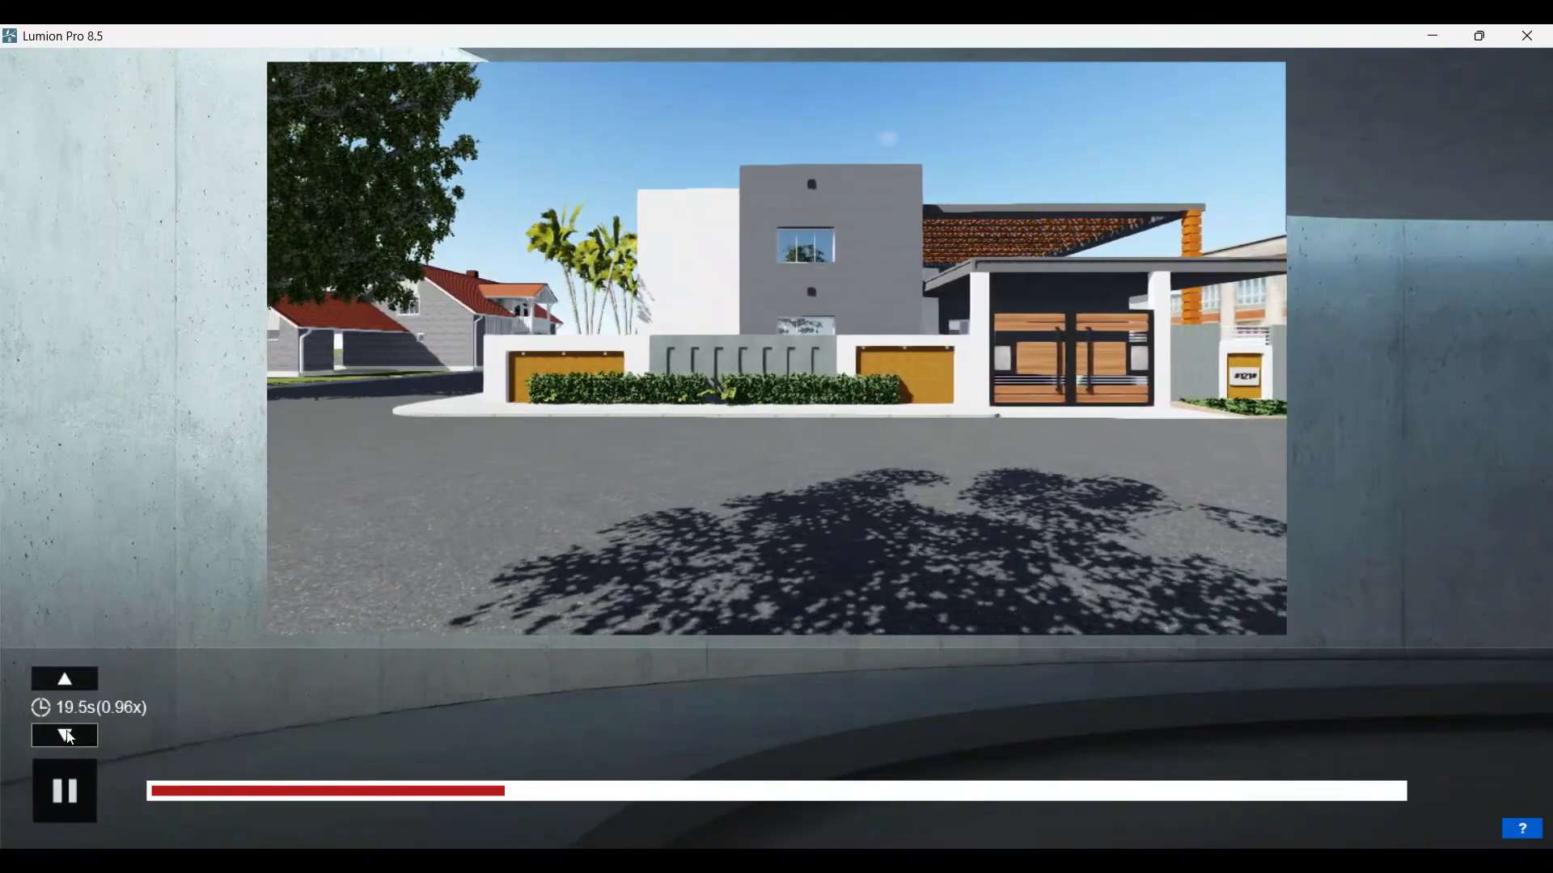
left_click(68, 736)
left_click(68, 736)
left_click(68, 736)
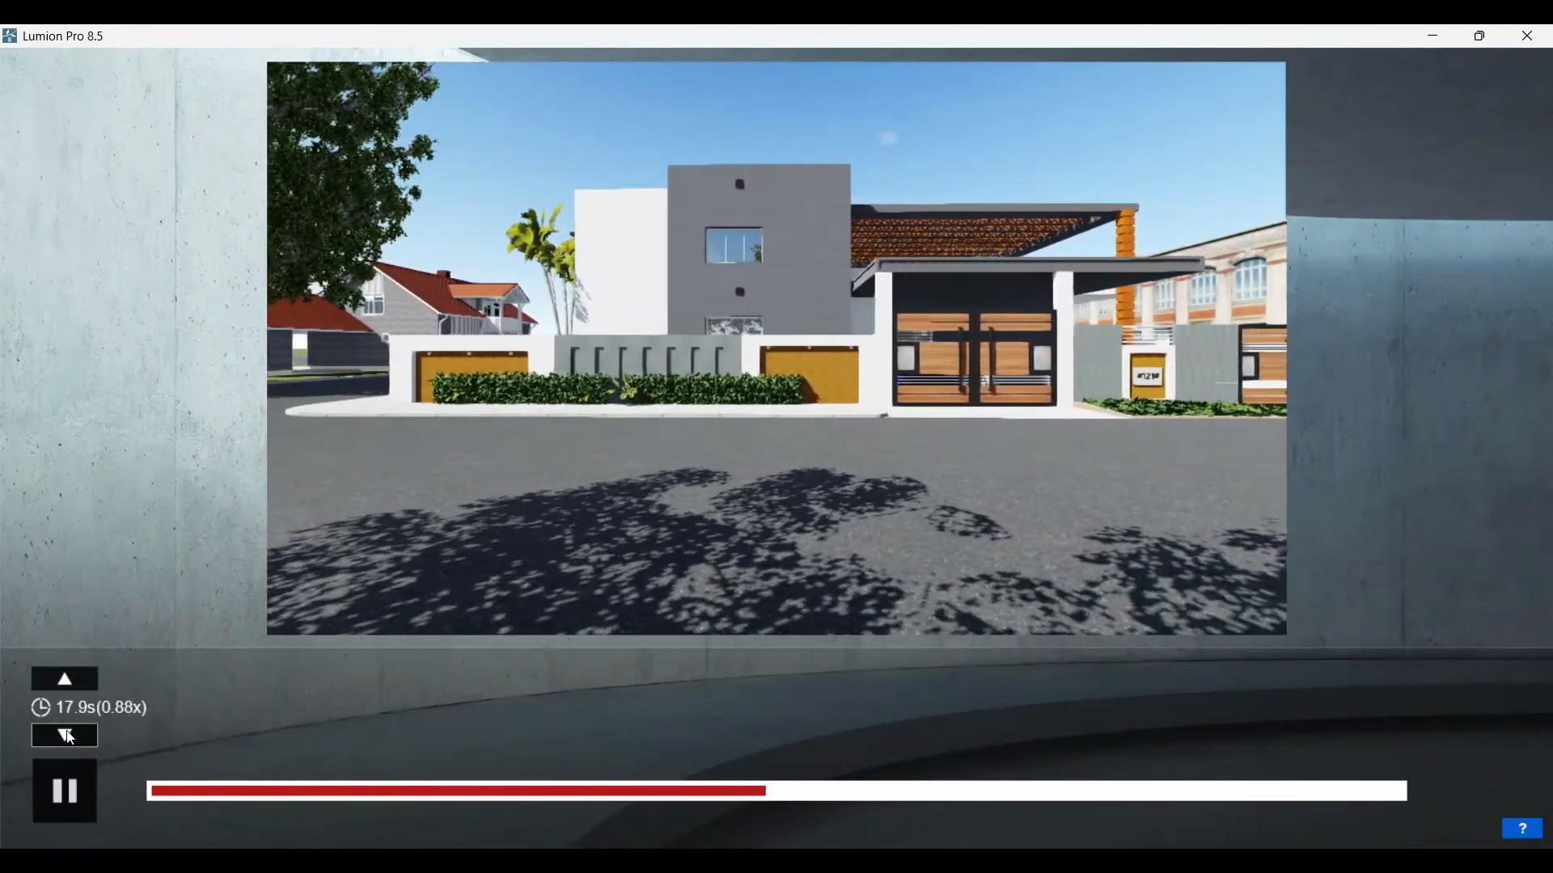
left_click(68, 736)
left_click(68, 735)
left_click(68, 735)
left_click(68, 736)
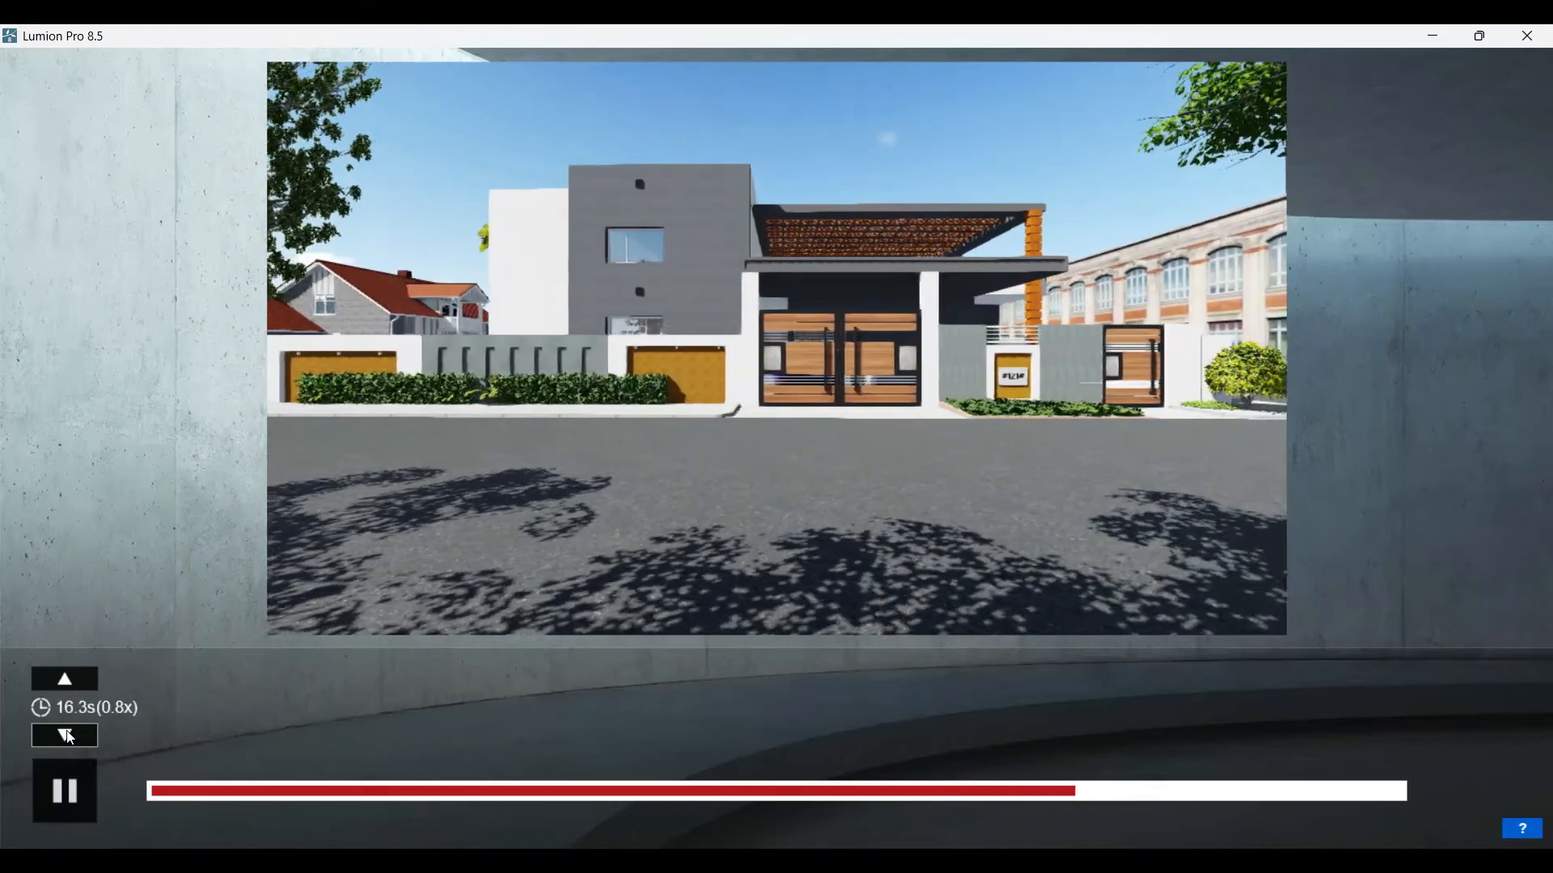
left_click(68, 735)
left_click(68, 736)
left_click(68, 736)
left_click(68, 736)
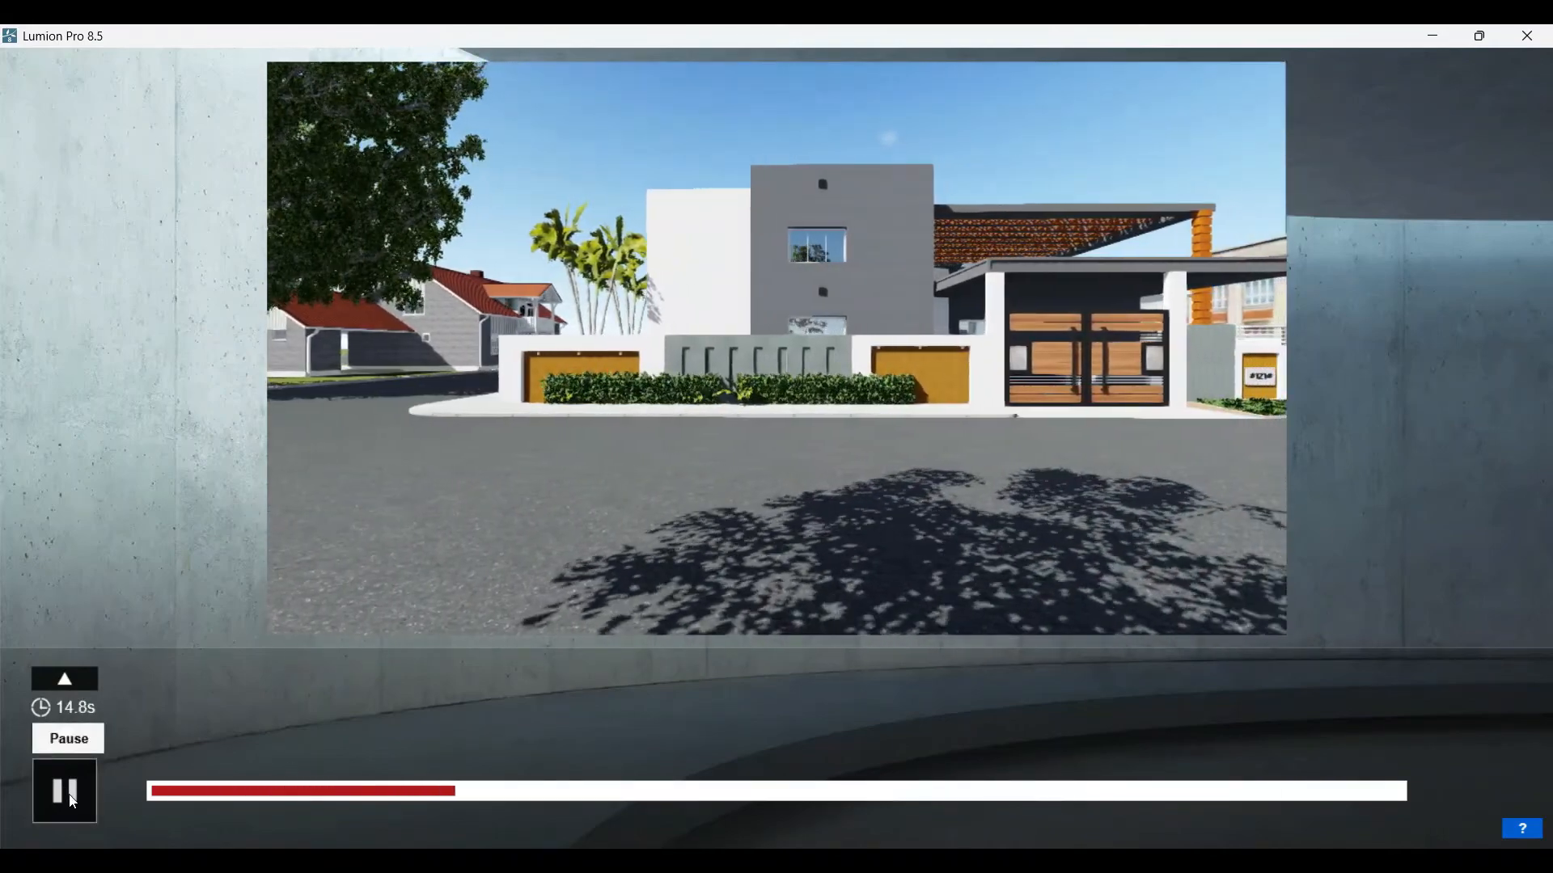
- Shorten the clip's duration further to 12.7 s while it plays
left_click(81, 736)
left_click(79, 737)
left_click(79, 739)
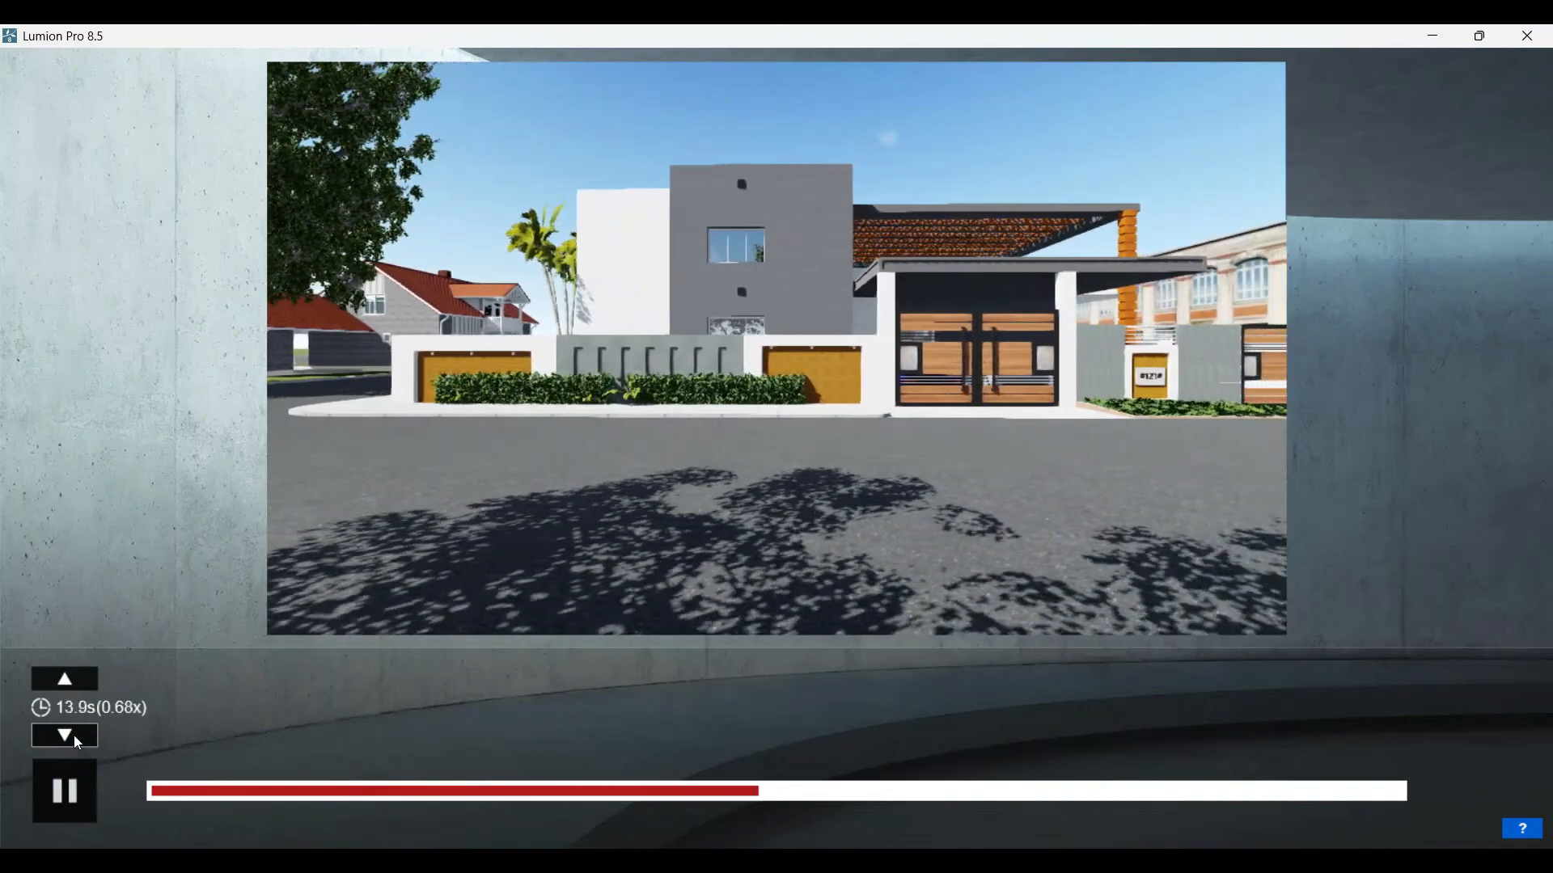
left_click(78, 741)
left_click(78, 741)
left_click(78, 741)
left_click(64, 791)
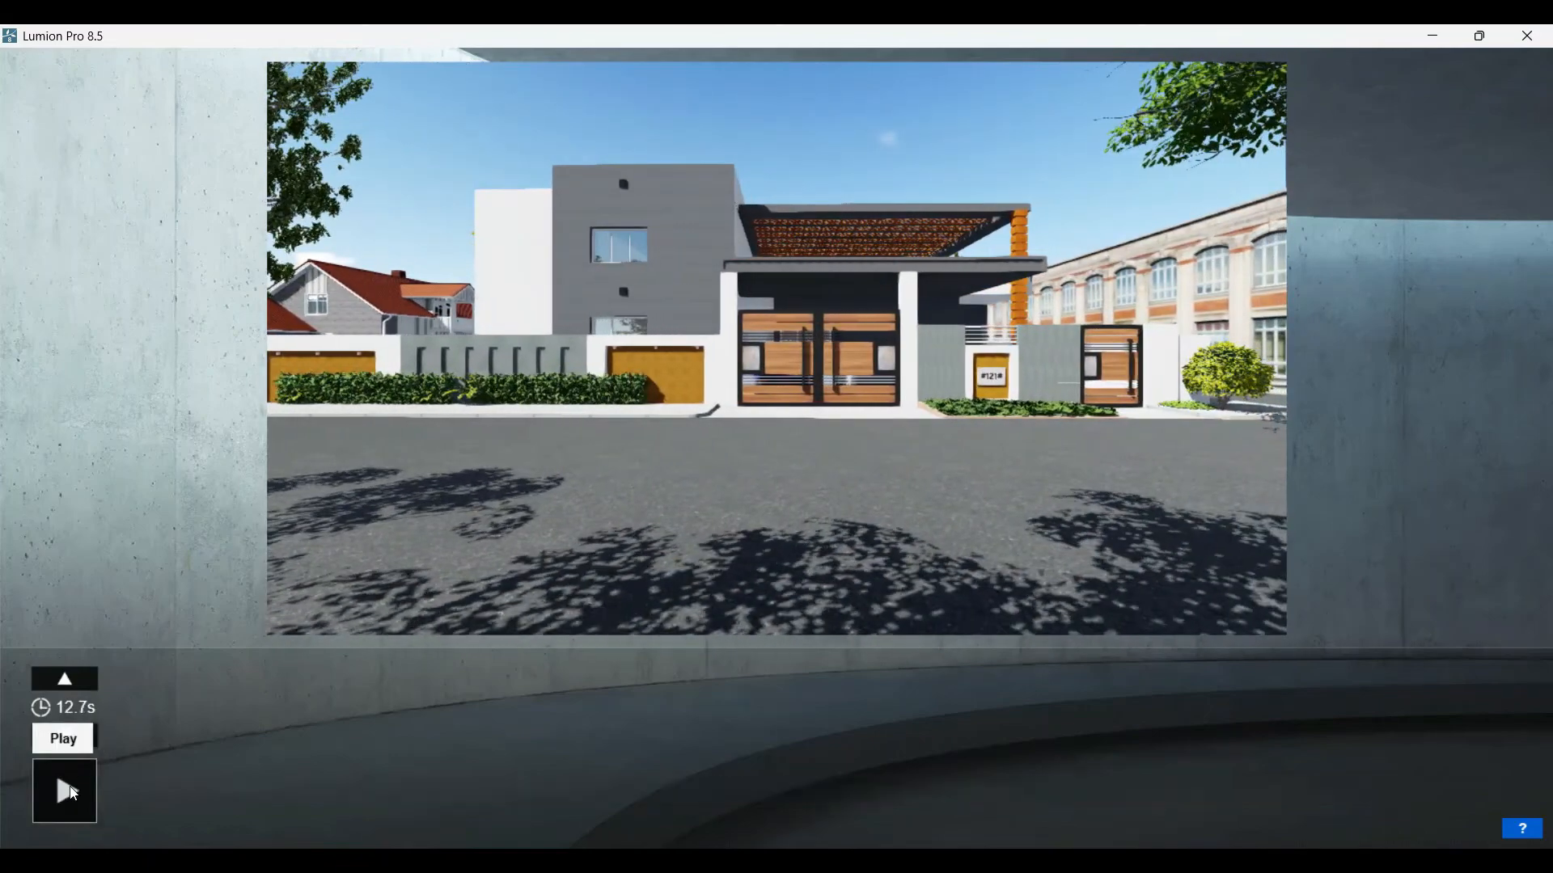
- Replay the clip and reduce its duration to 10.4 s
left_click(71, 791)
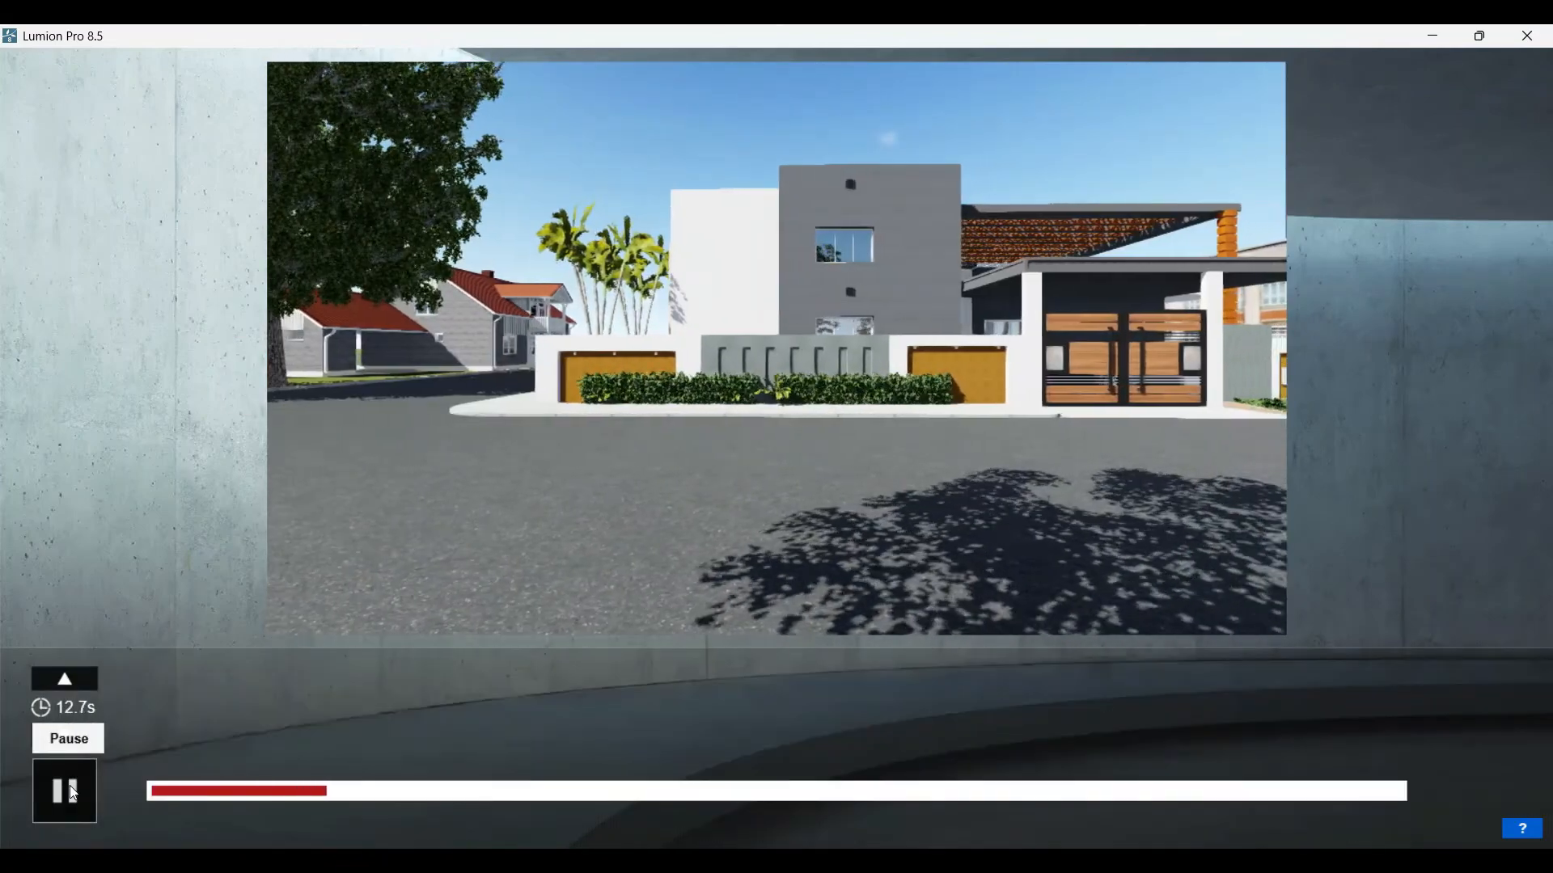
left_click(77, 742)
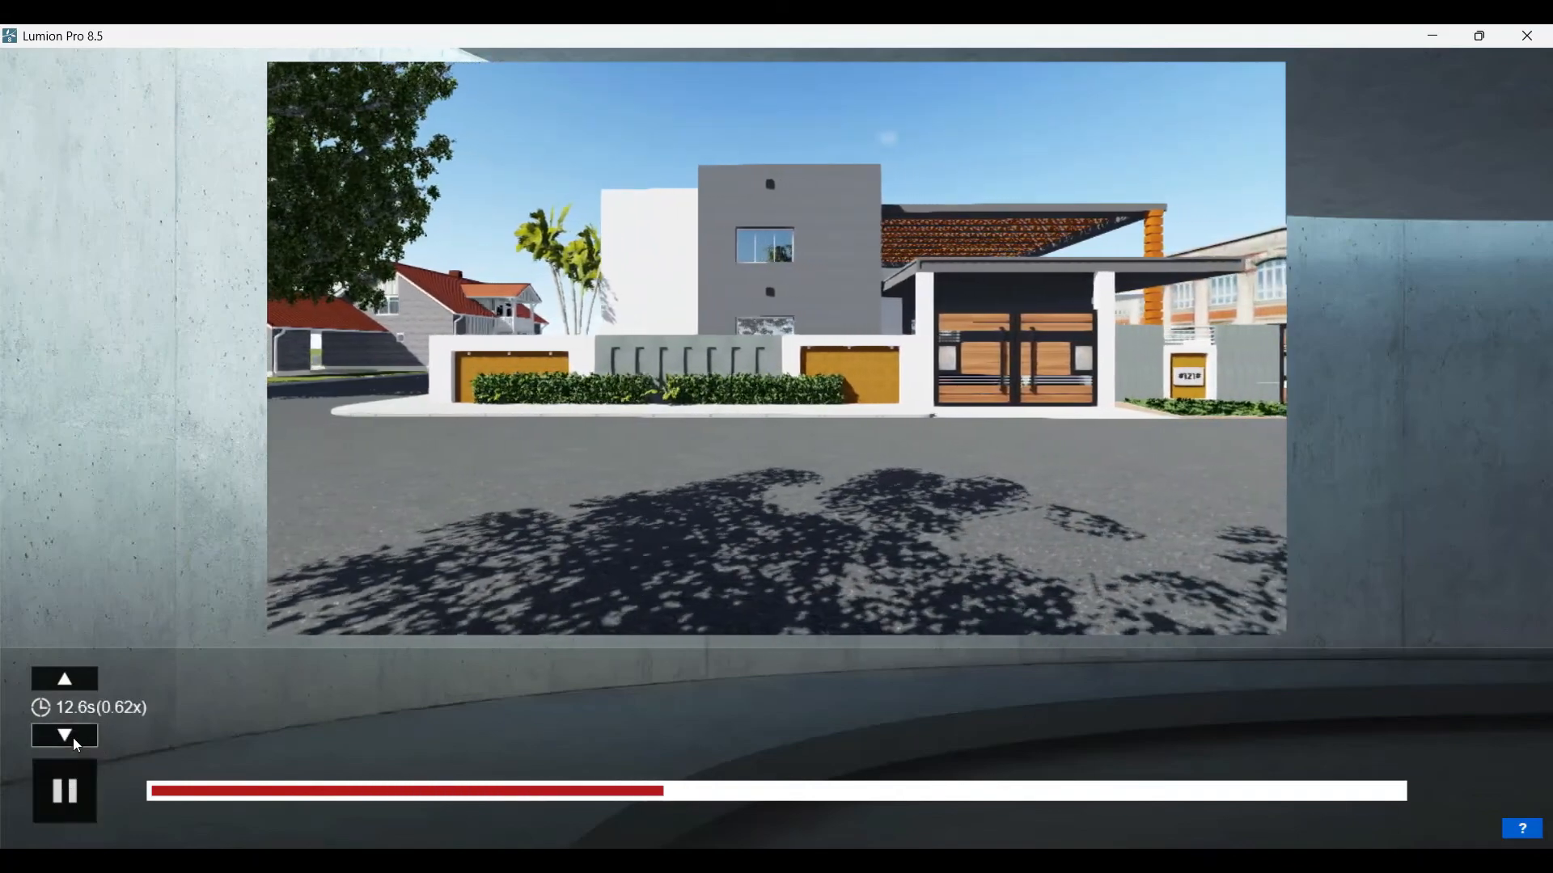
left_click(77, 744)
left_click(77, 742)
left_click(77, 742)
left_click(77, 742)
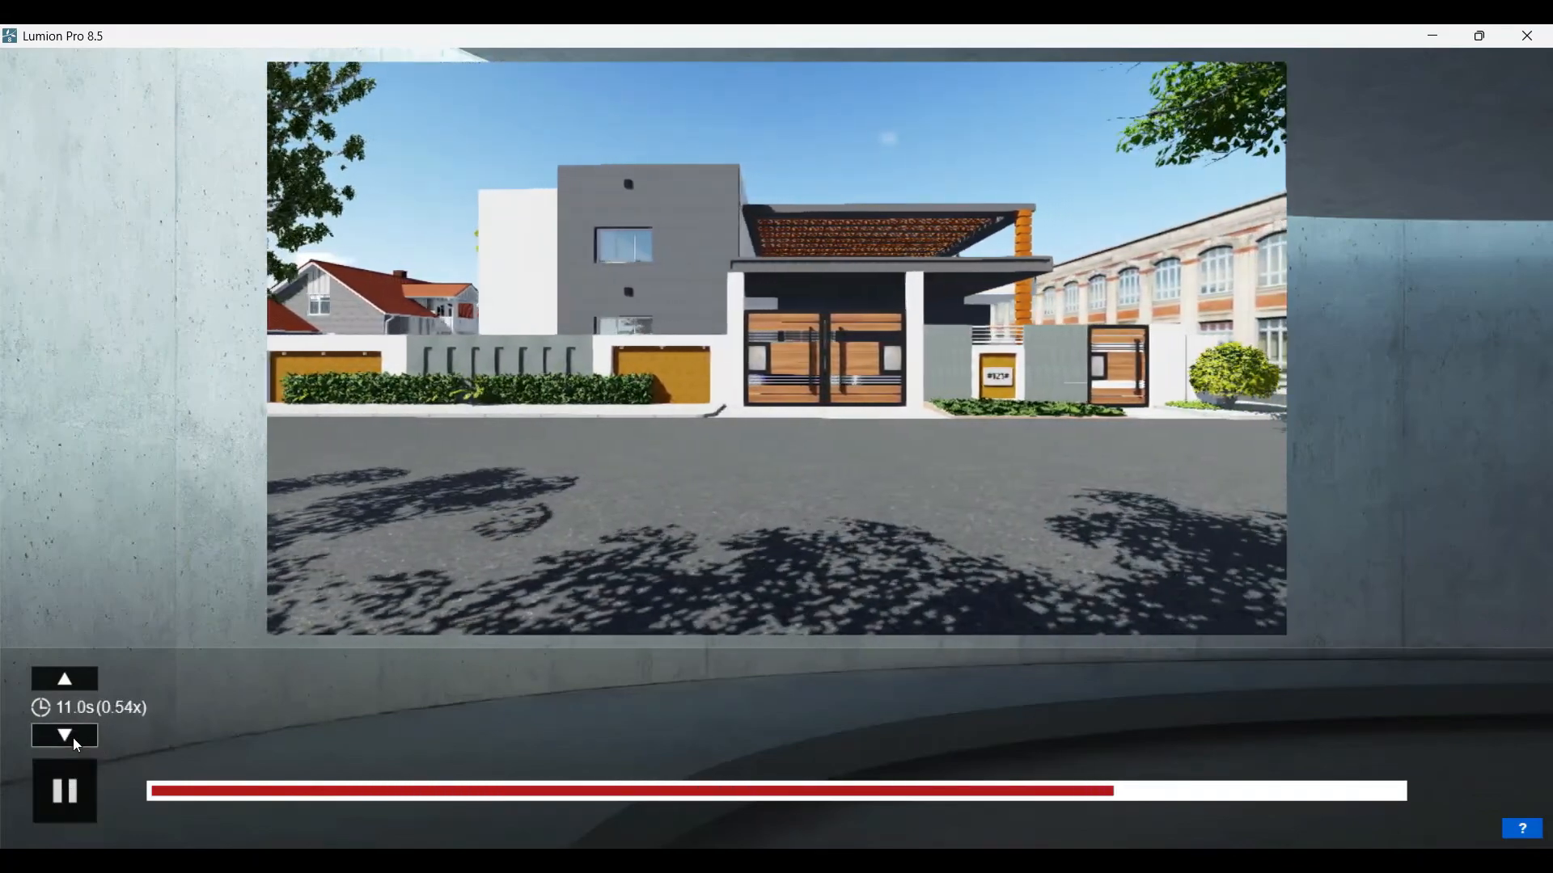
left_click(77, 742)
left_click(76, 743)
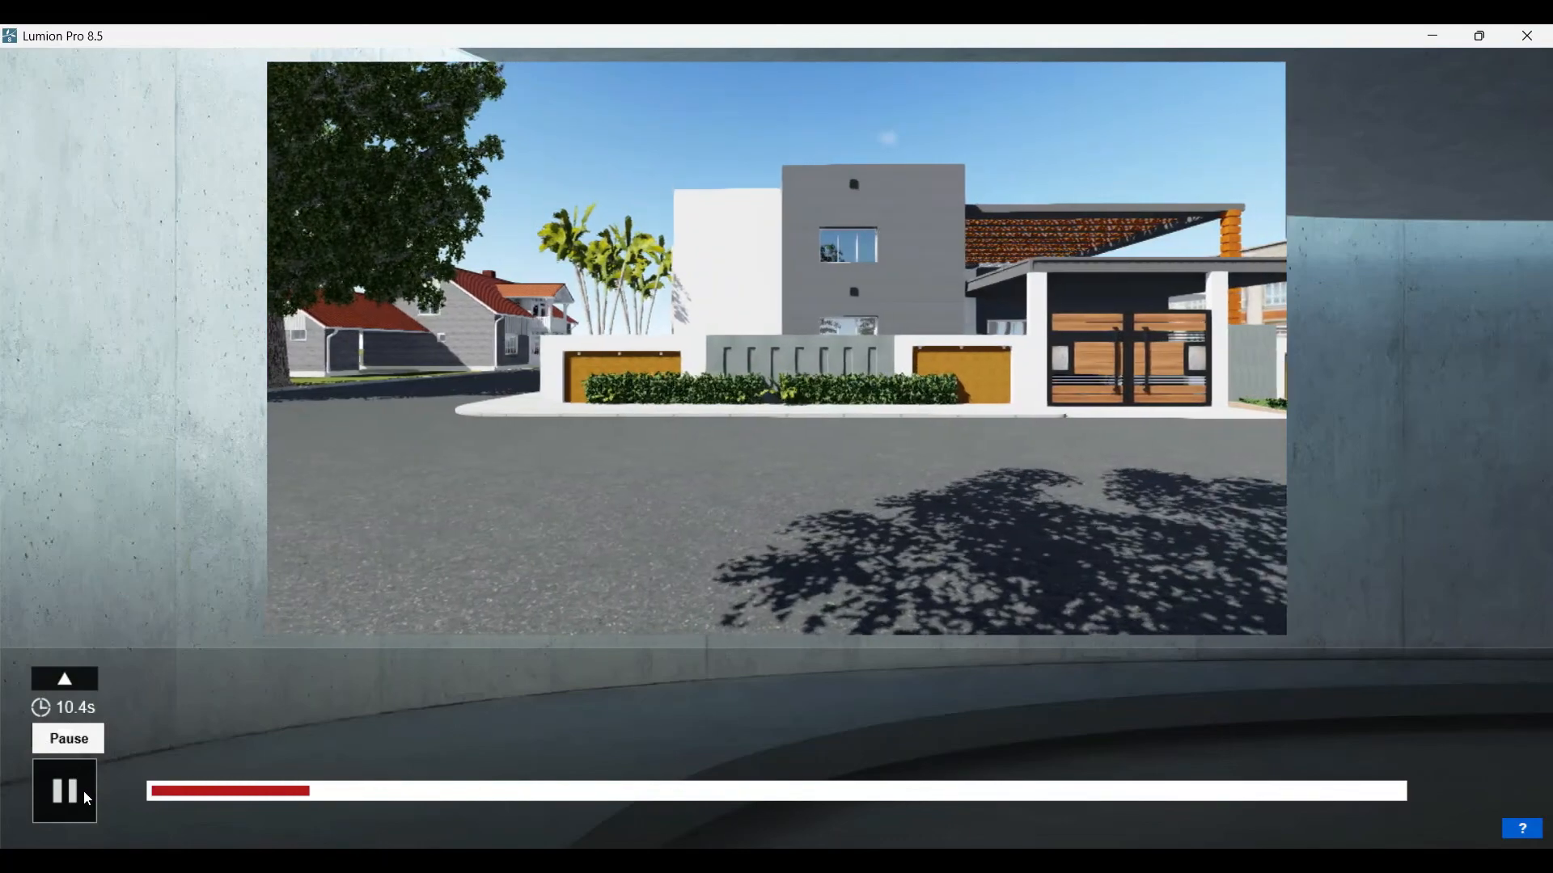
- Stop the playback, cut the clip's duration to about 5.6 s and preview the faster movement
left_click(85, 797)
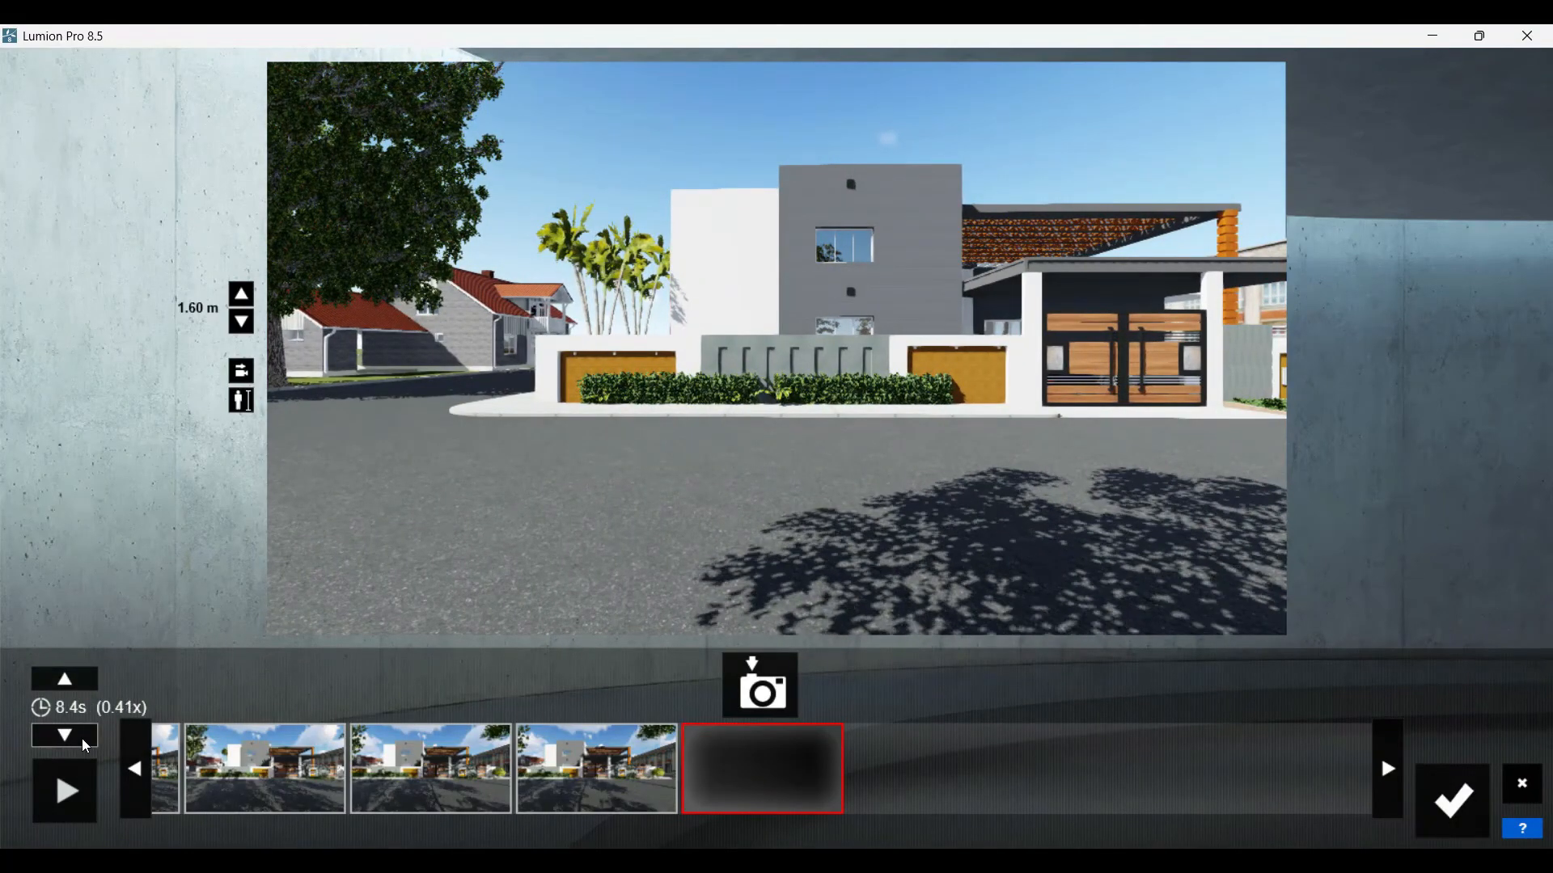
left_click(85, 741)
left_click(85, 741)
left_click(85, 741)
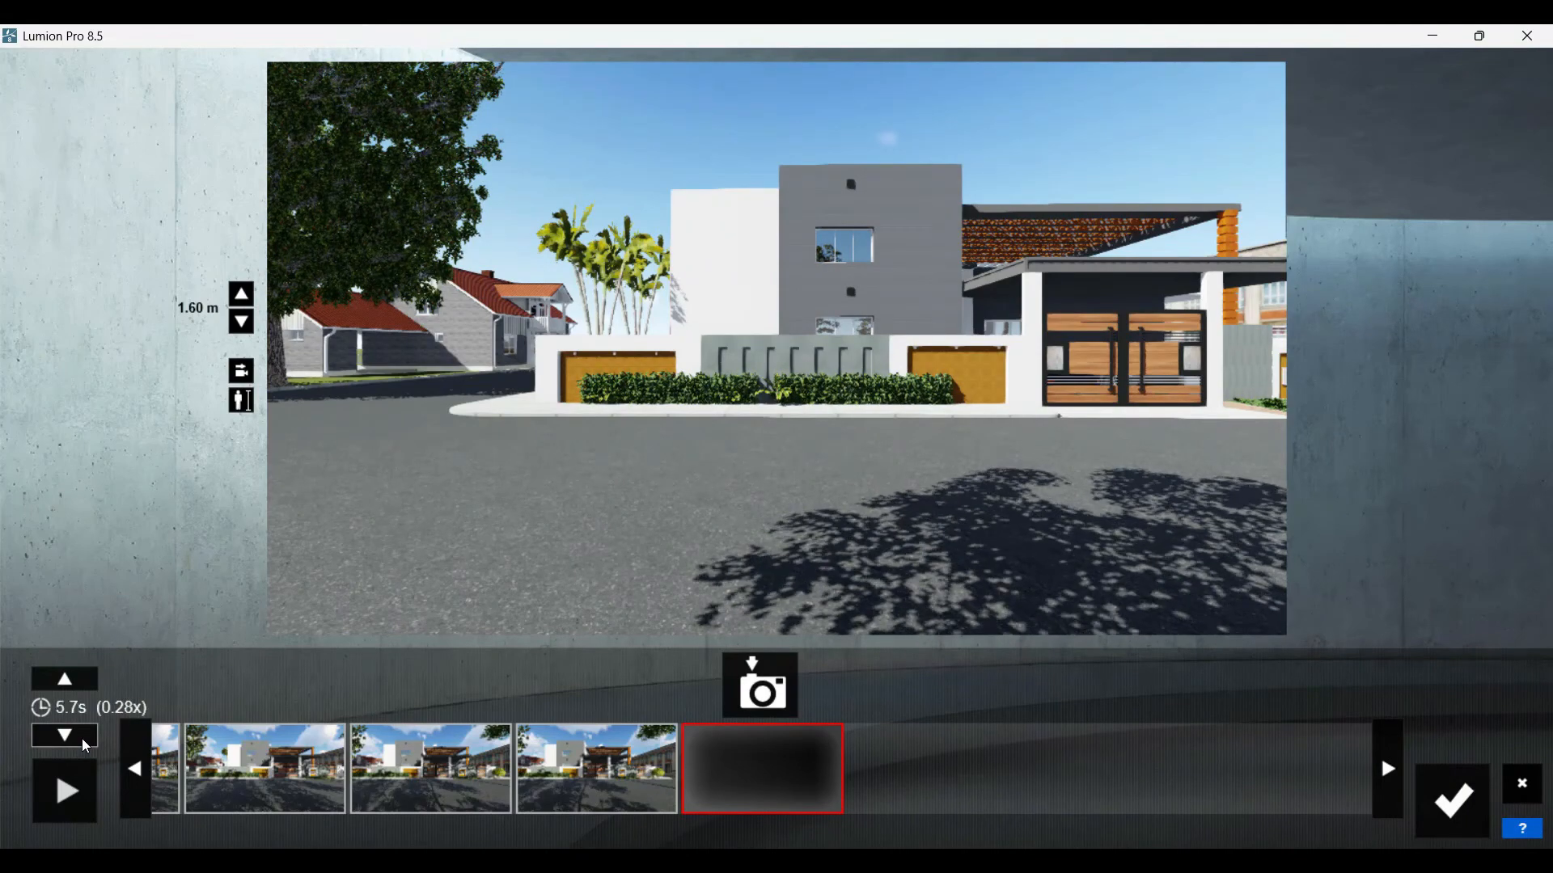
left_click(74, 798)
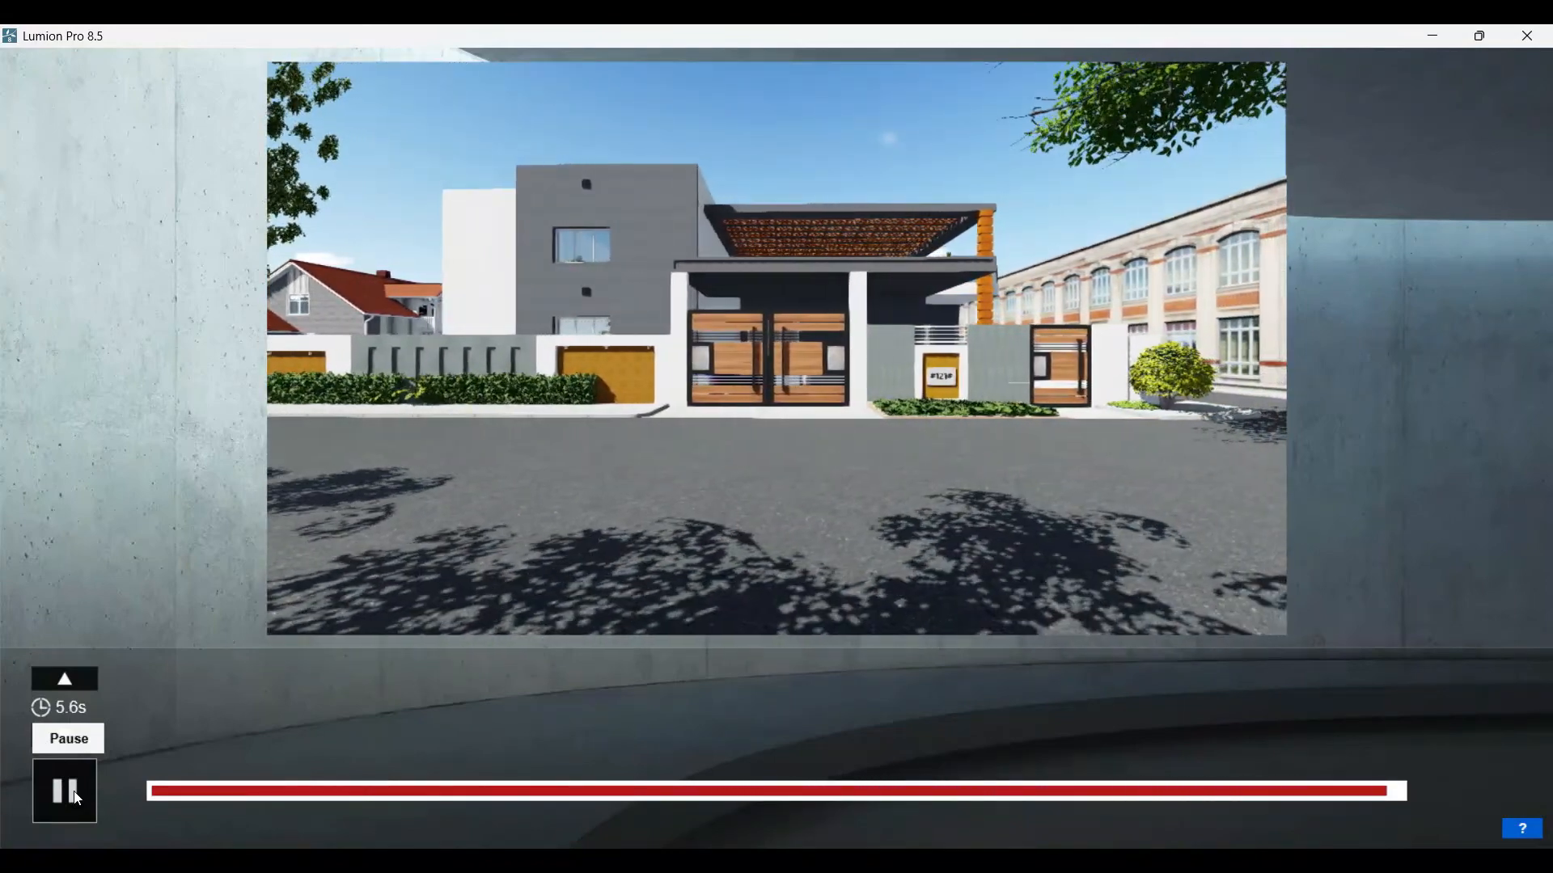
left_click(783, 698)
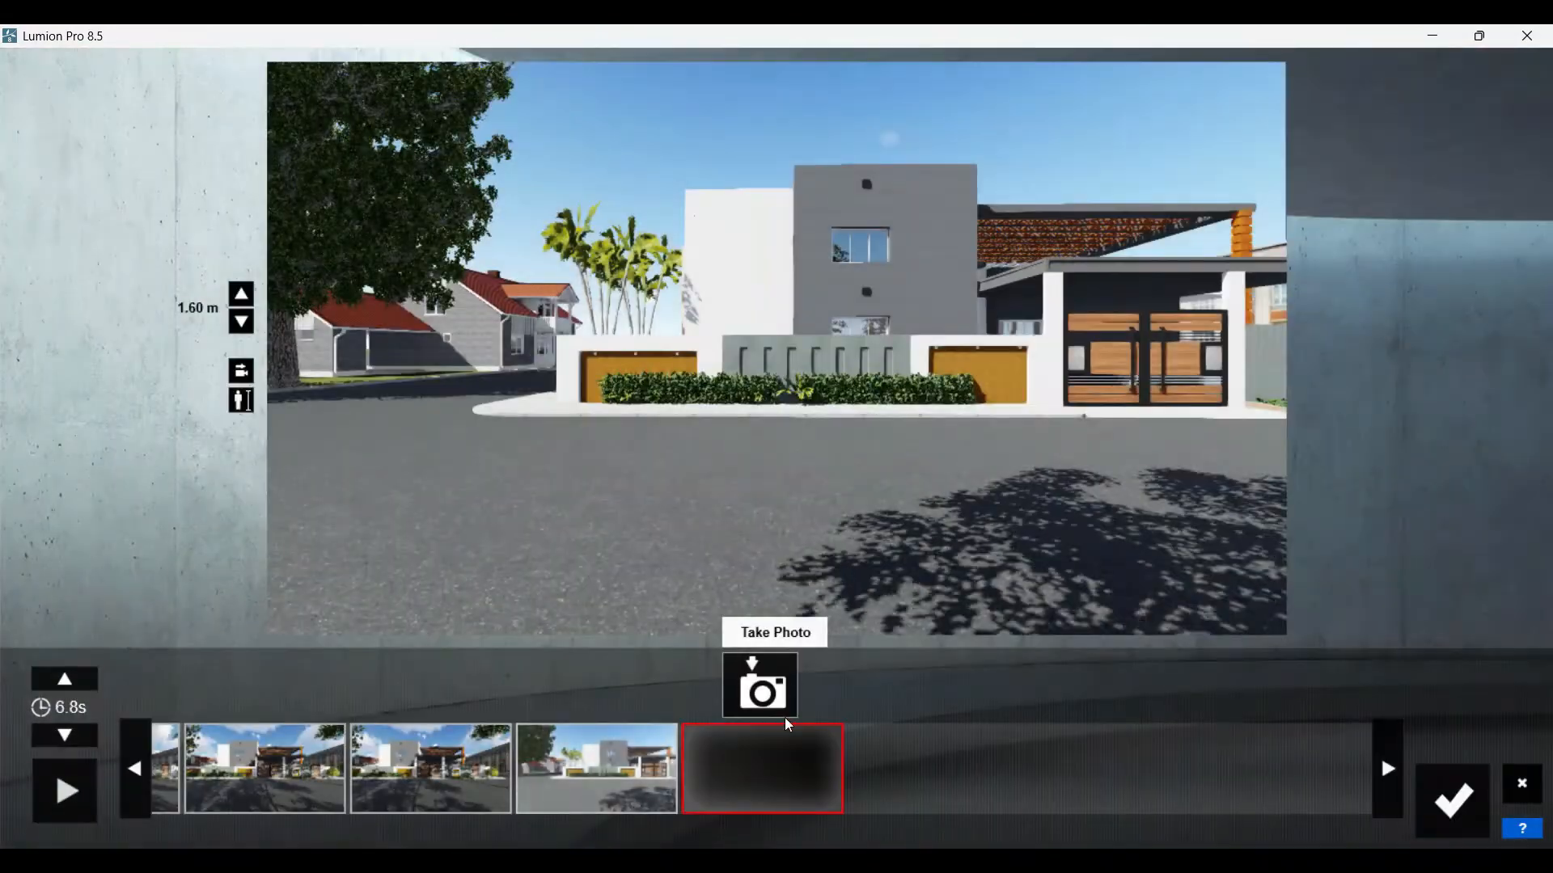
mouse_move(618, 764)
left_click(659, 744)
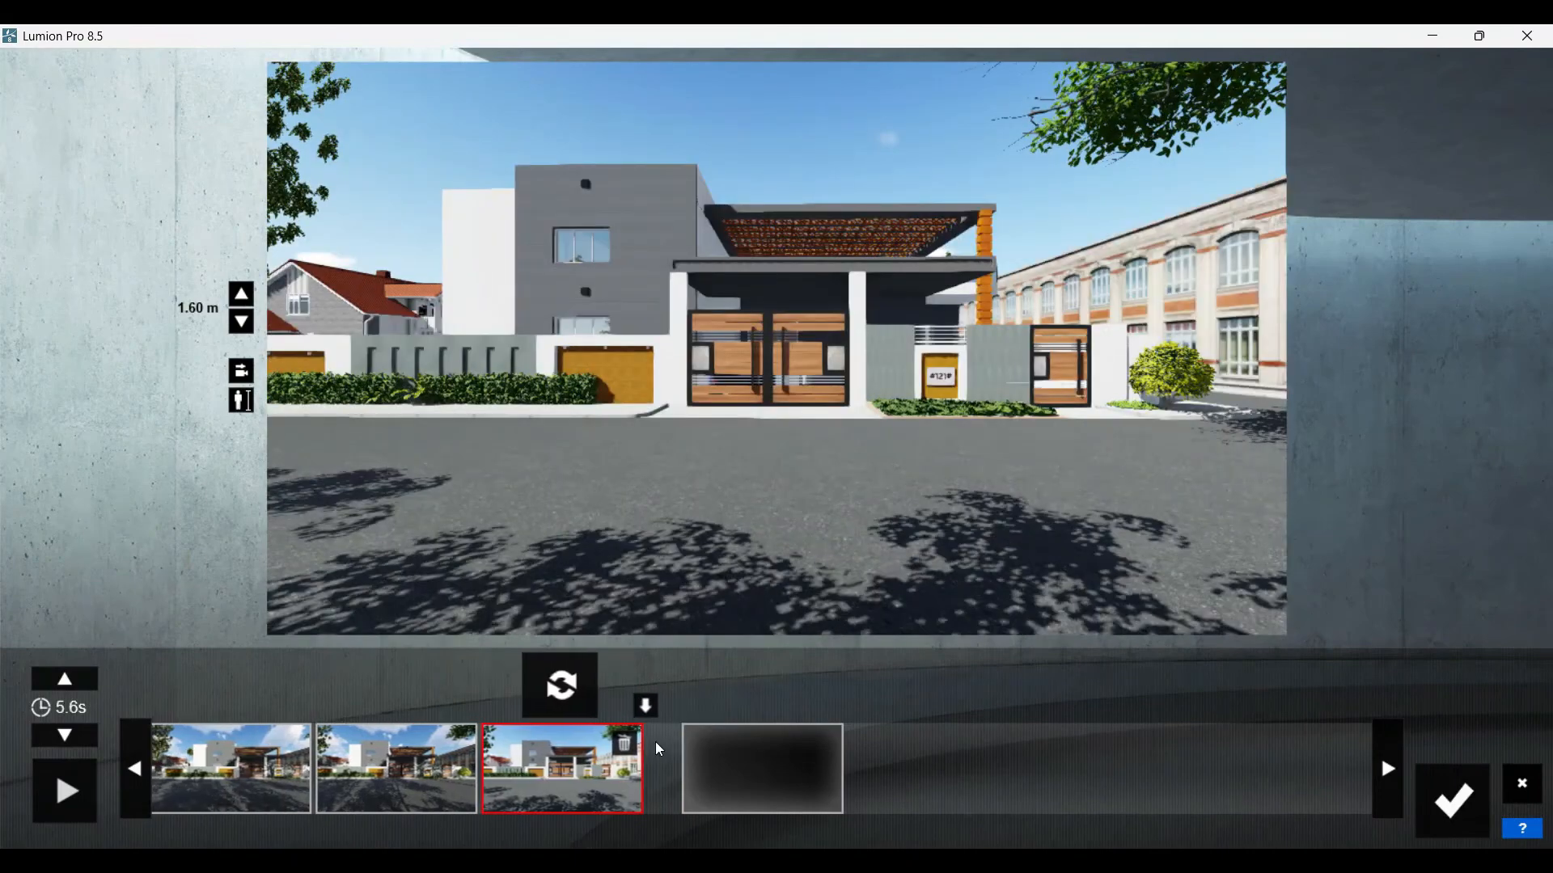
- Delete the last captured frame of the clip
key("q")
key("a")
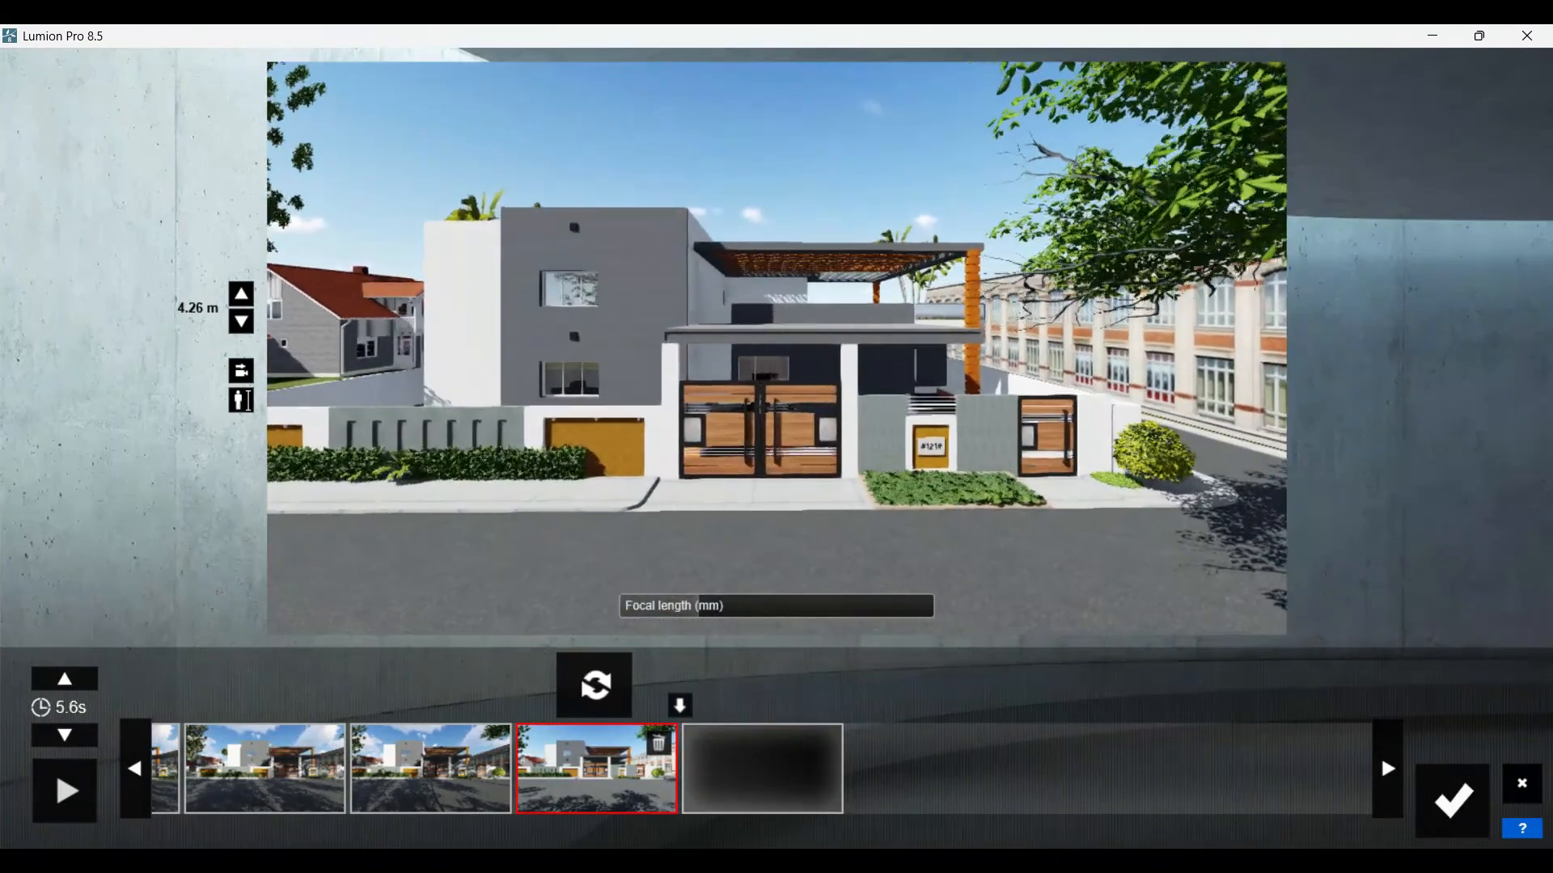
right_click_drag(855, 544, 856, 544)
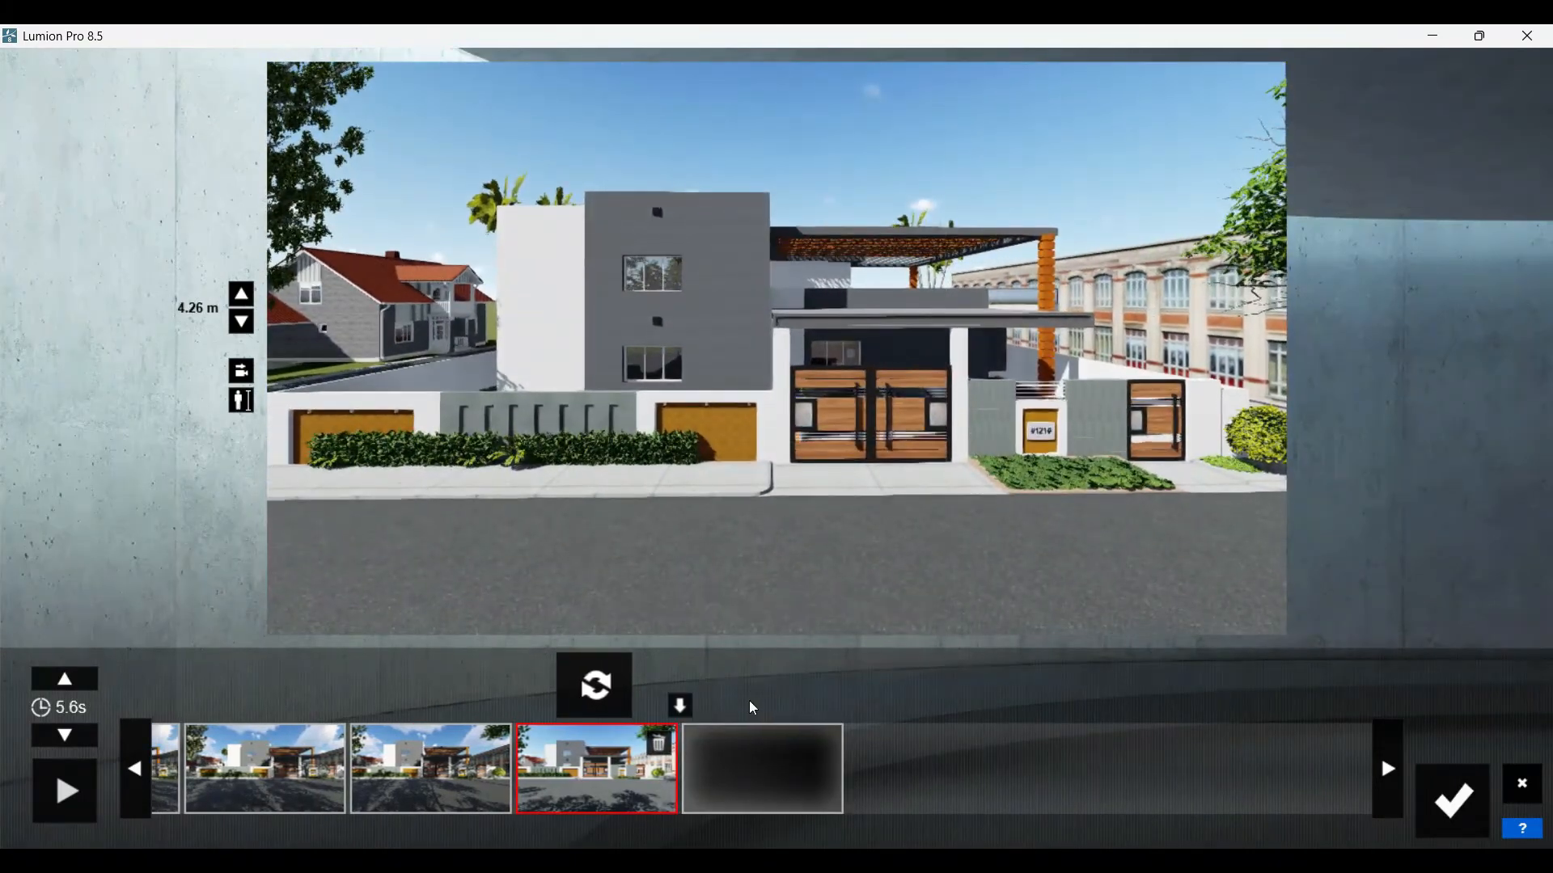
left_click(660, 742)
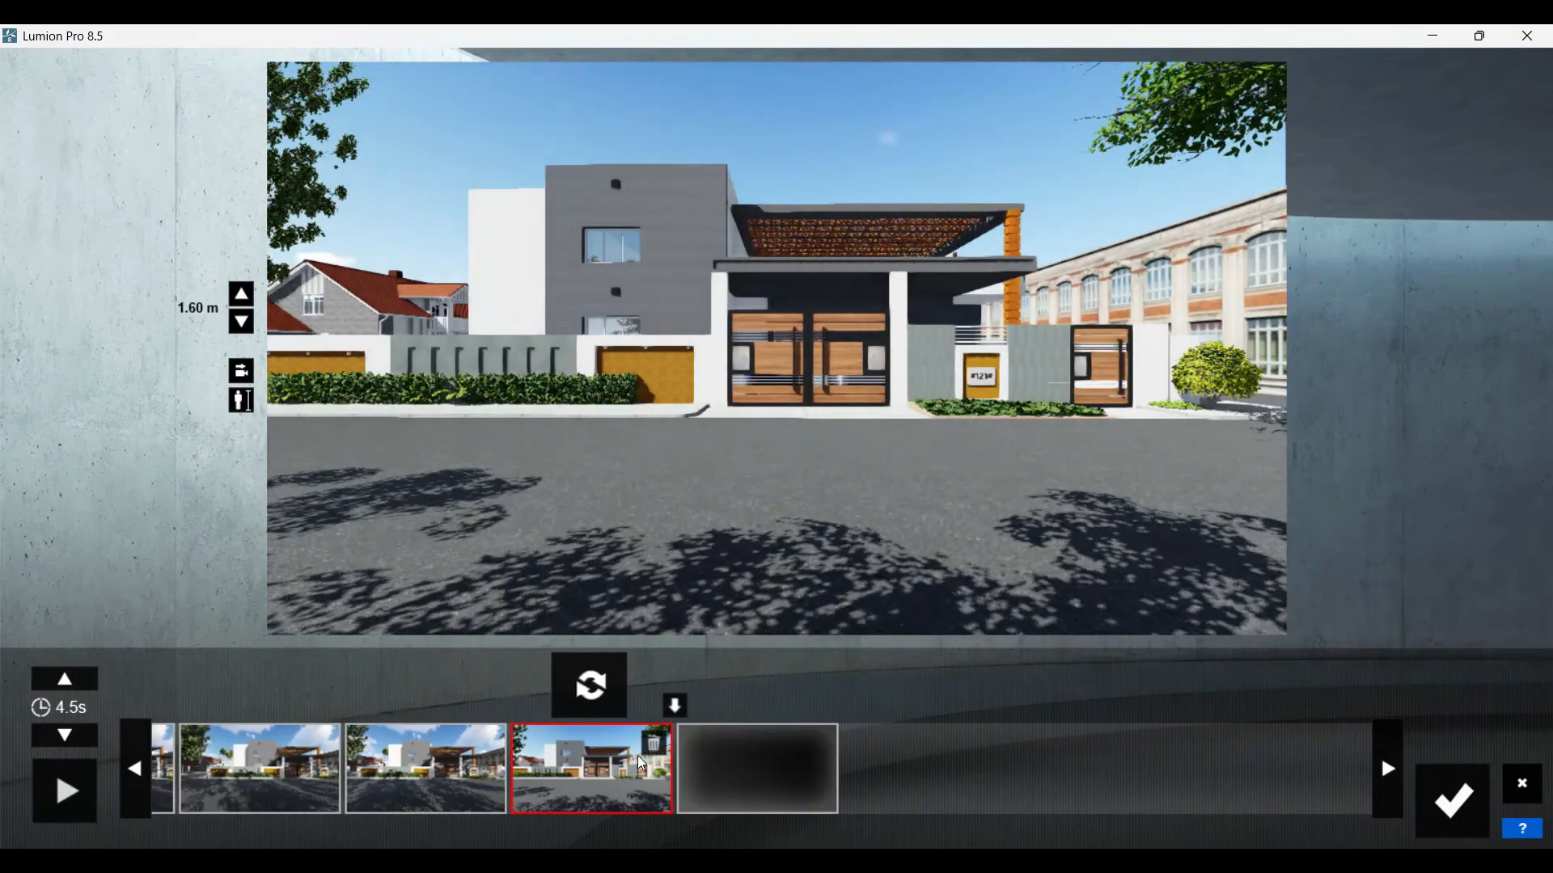
- Raise the camera to 3.85 m facing the house front and update the clip's final frame with this view
key("q")
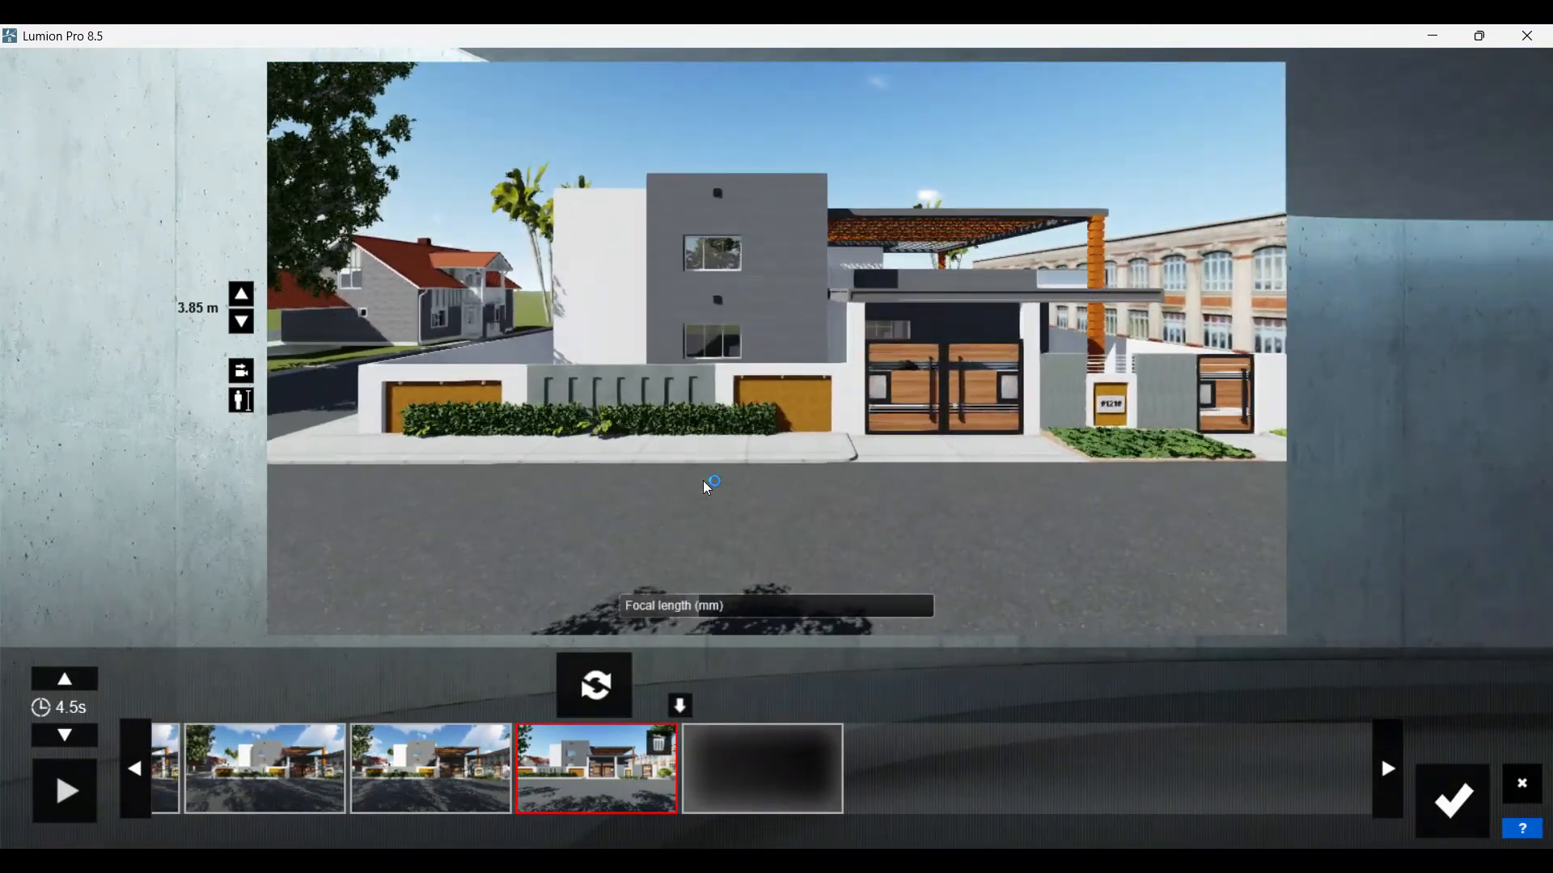
right_click_drag(718, 509, 732, 510)
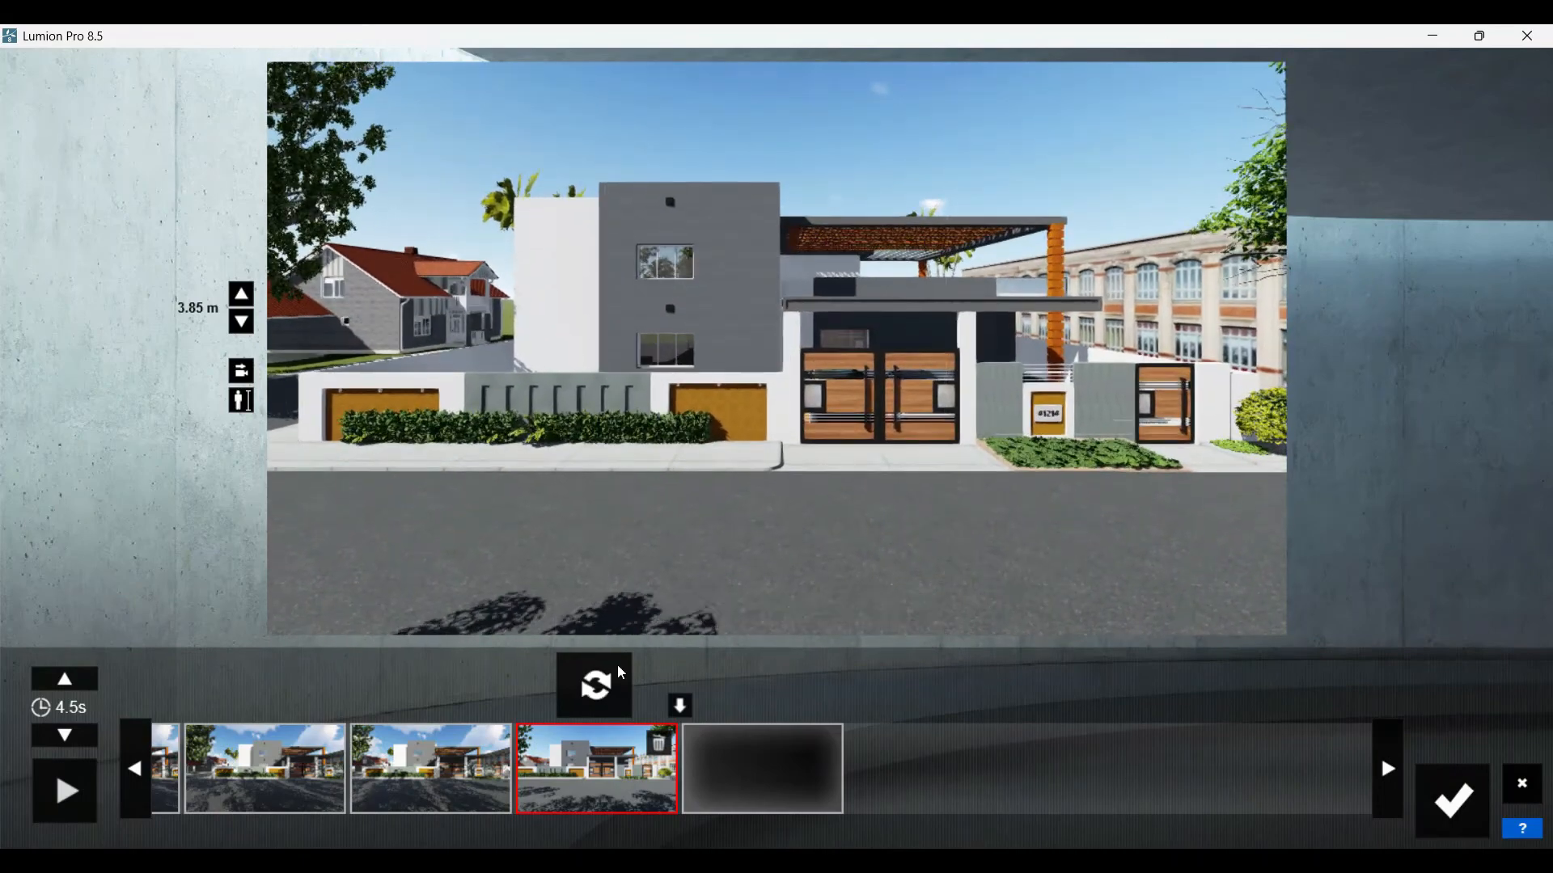
left_click(621, 673)
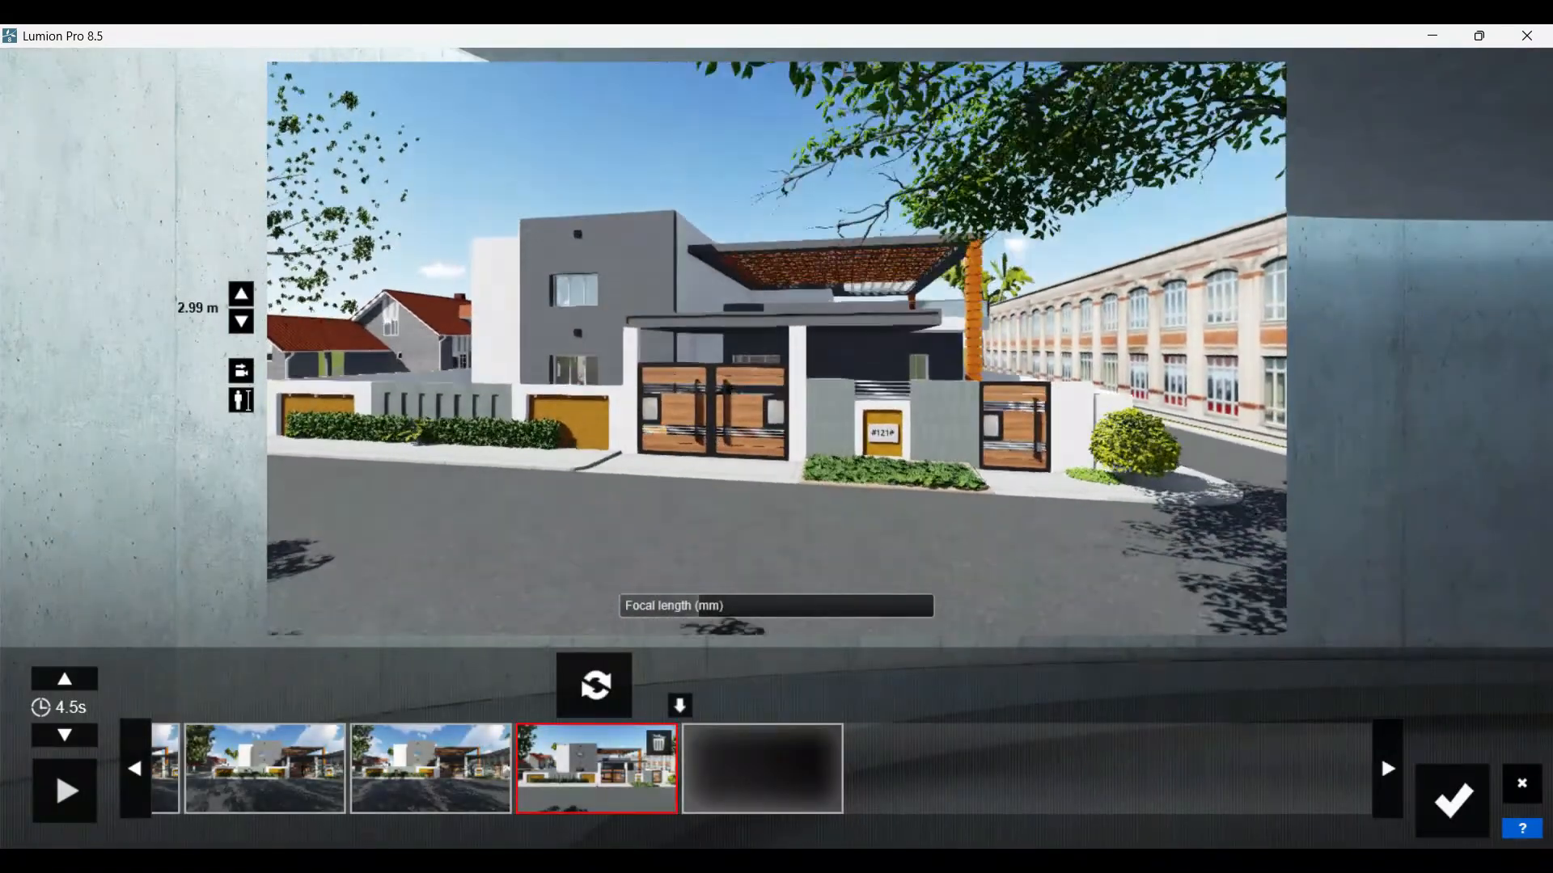
- Try an angled view of the gates from 3.00 m high without updating the frame, and save the clip
right_click_drag(727, 388, 692, 386)
key("d")
key("e")
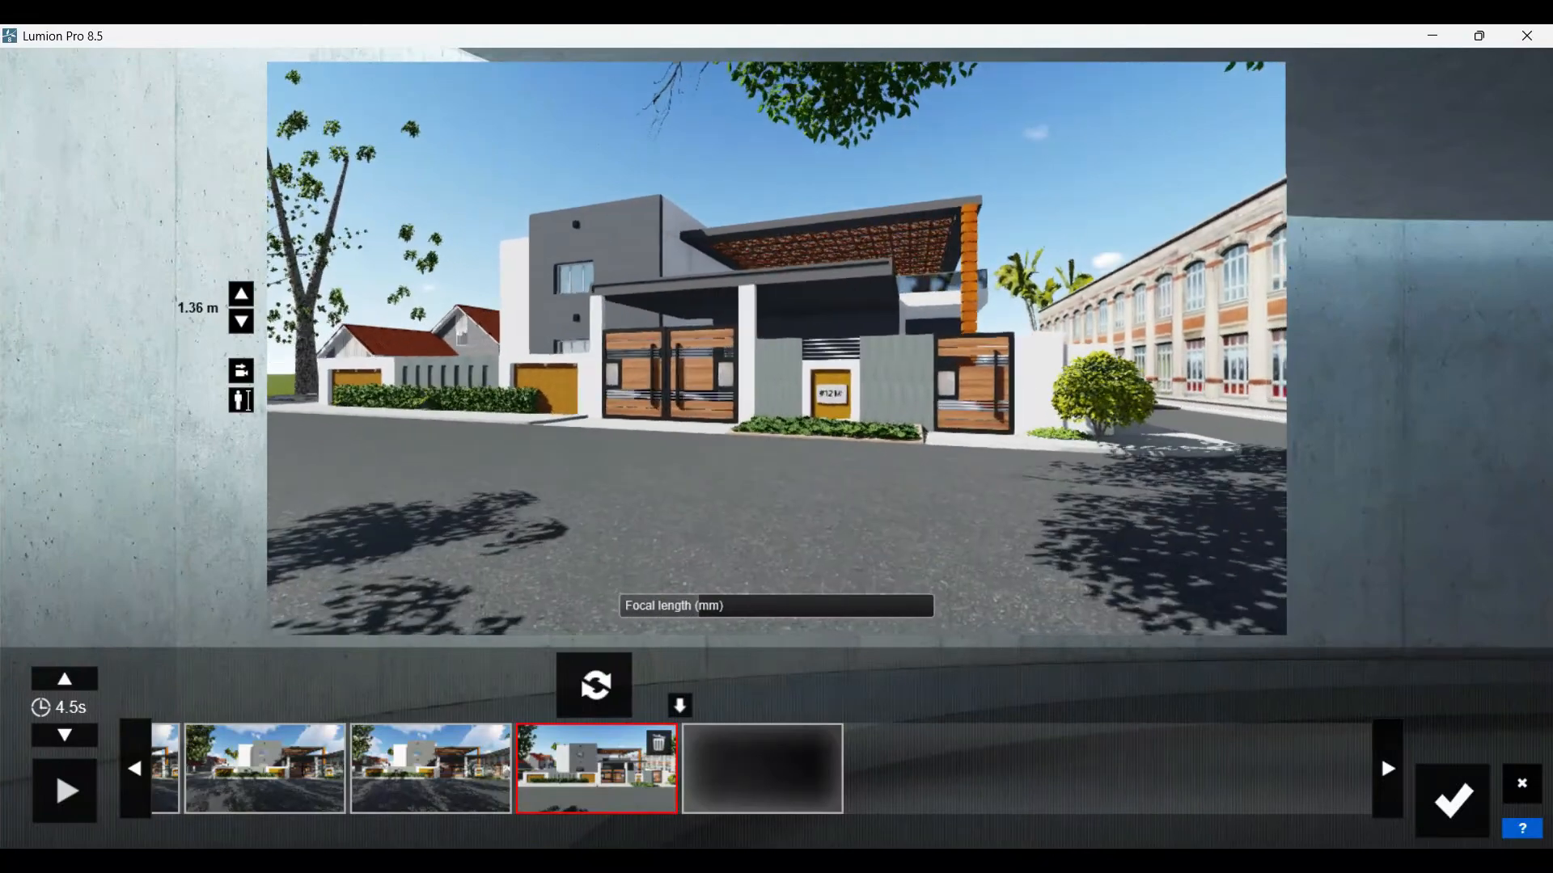
key("q")
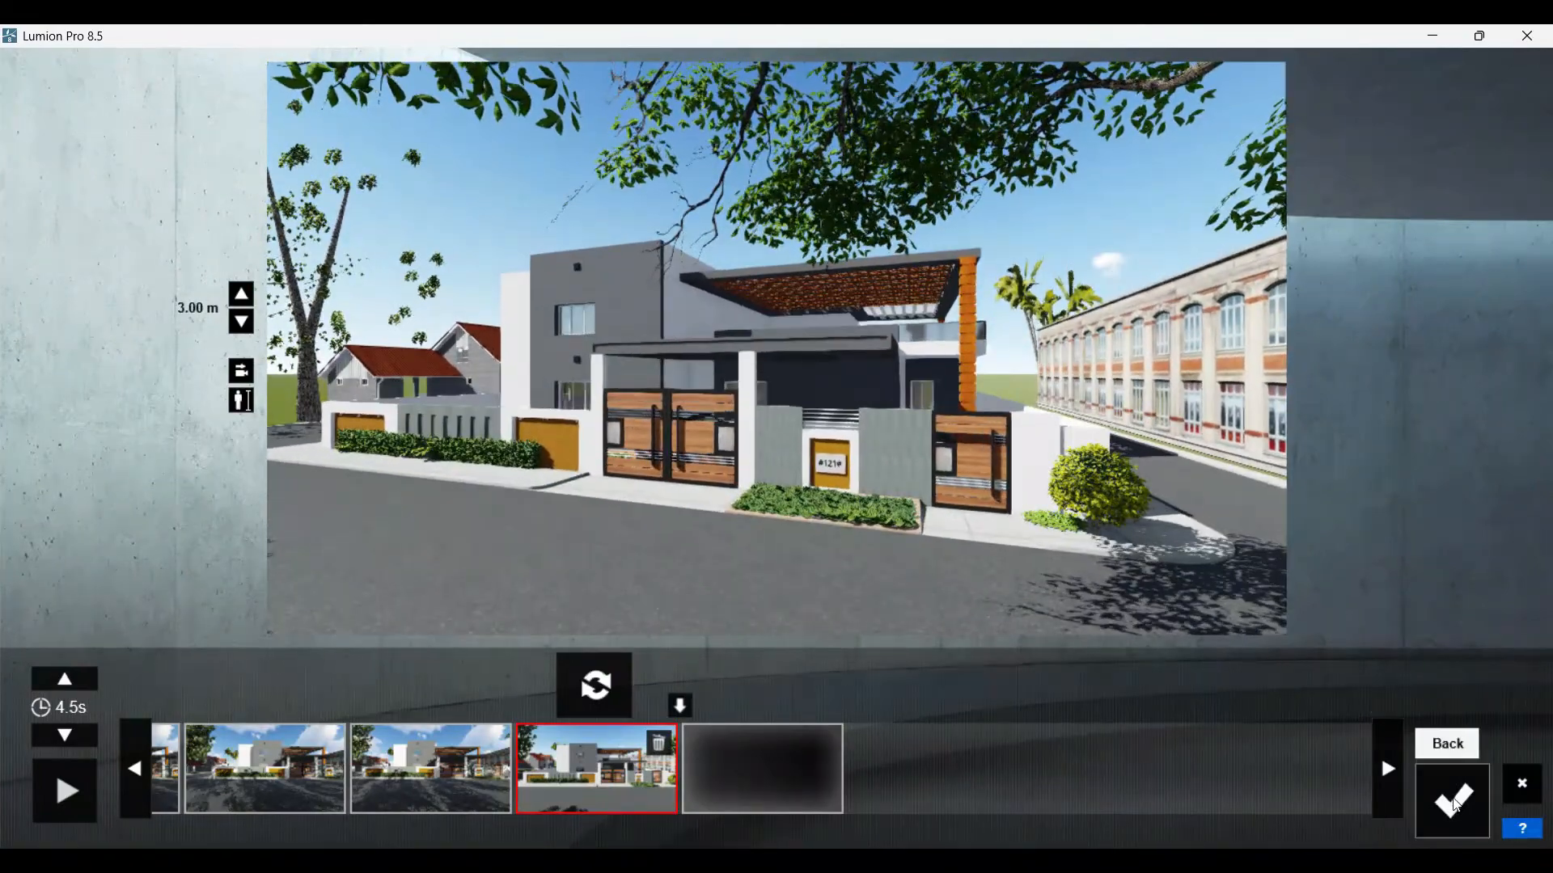
left_click(1453, 803)
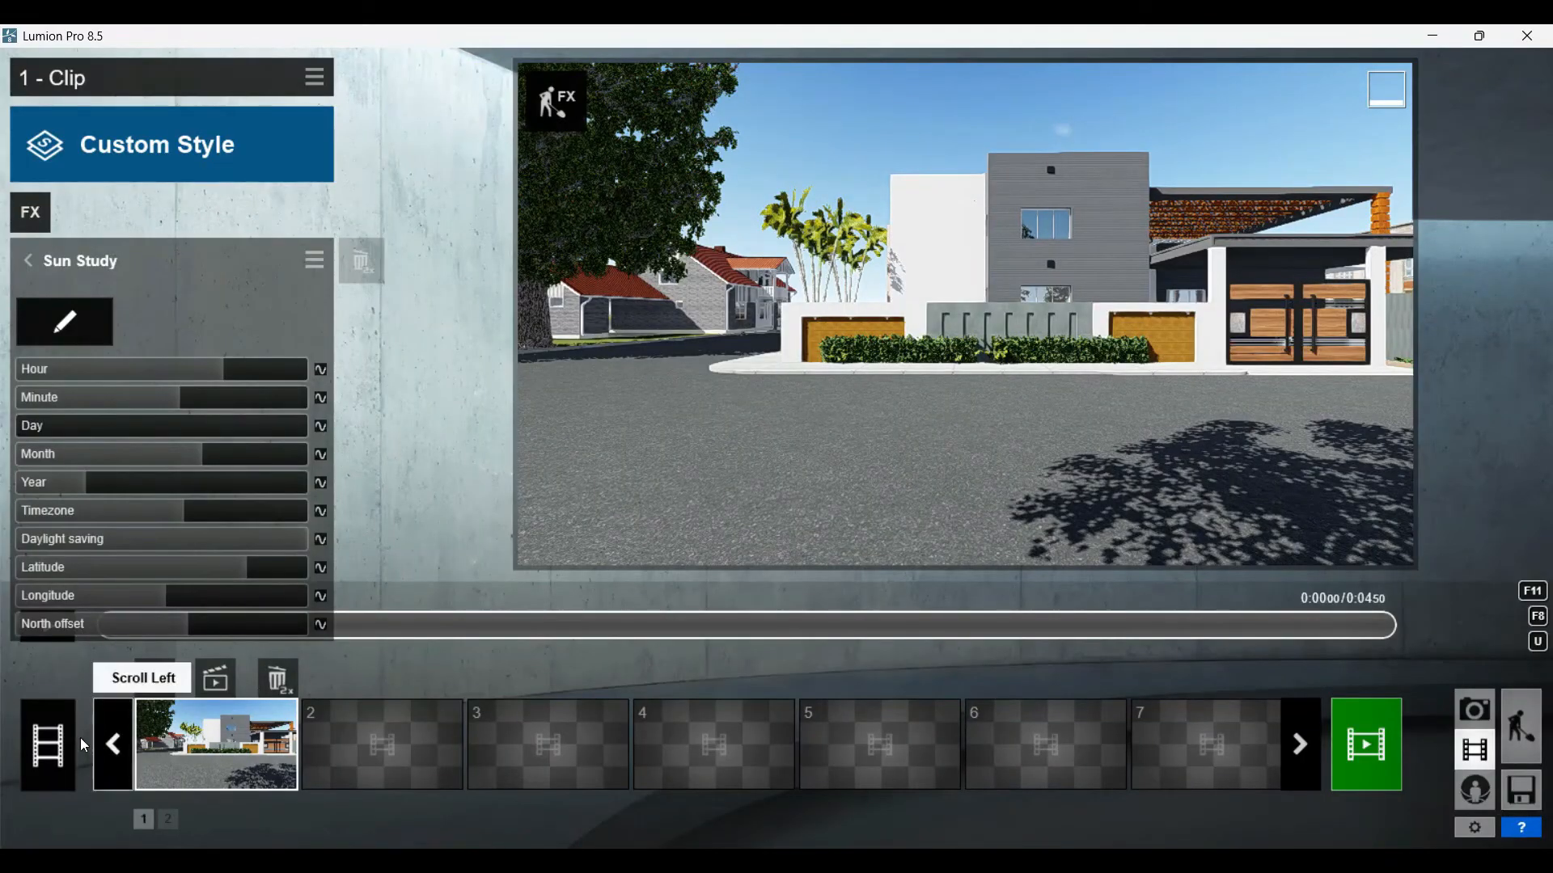
- Play back the edited clip to check its camera movement and return to the movie overview
left_click(160, 680)
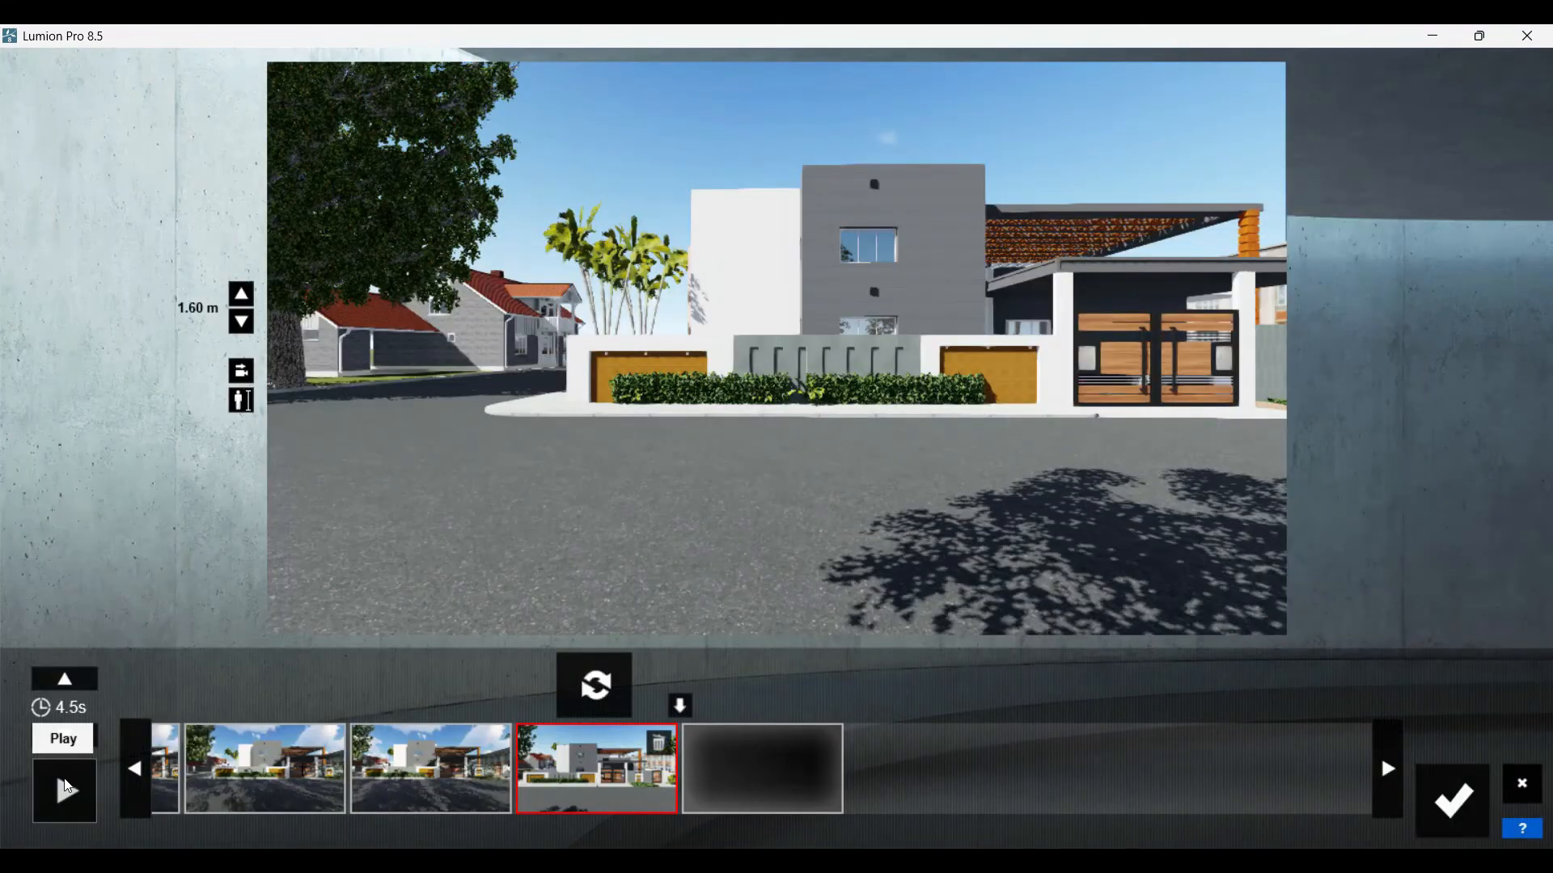
left_click(70, 789)
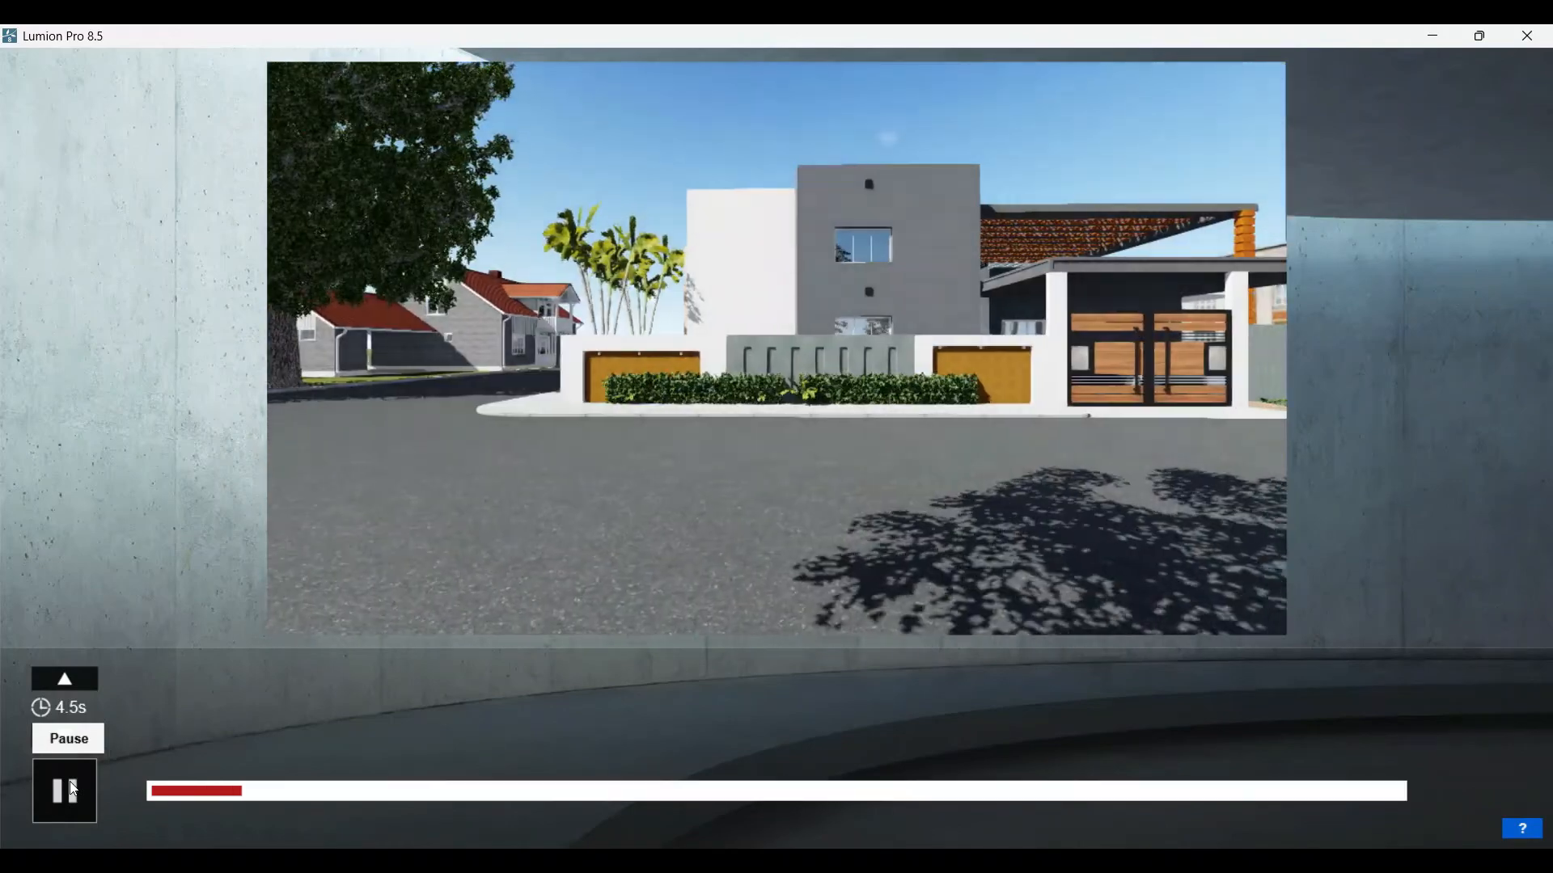
left_click(72, 789)
left_click(1448, 796)
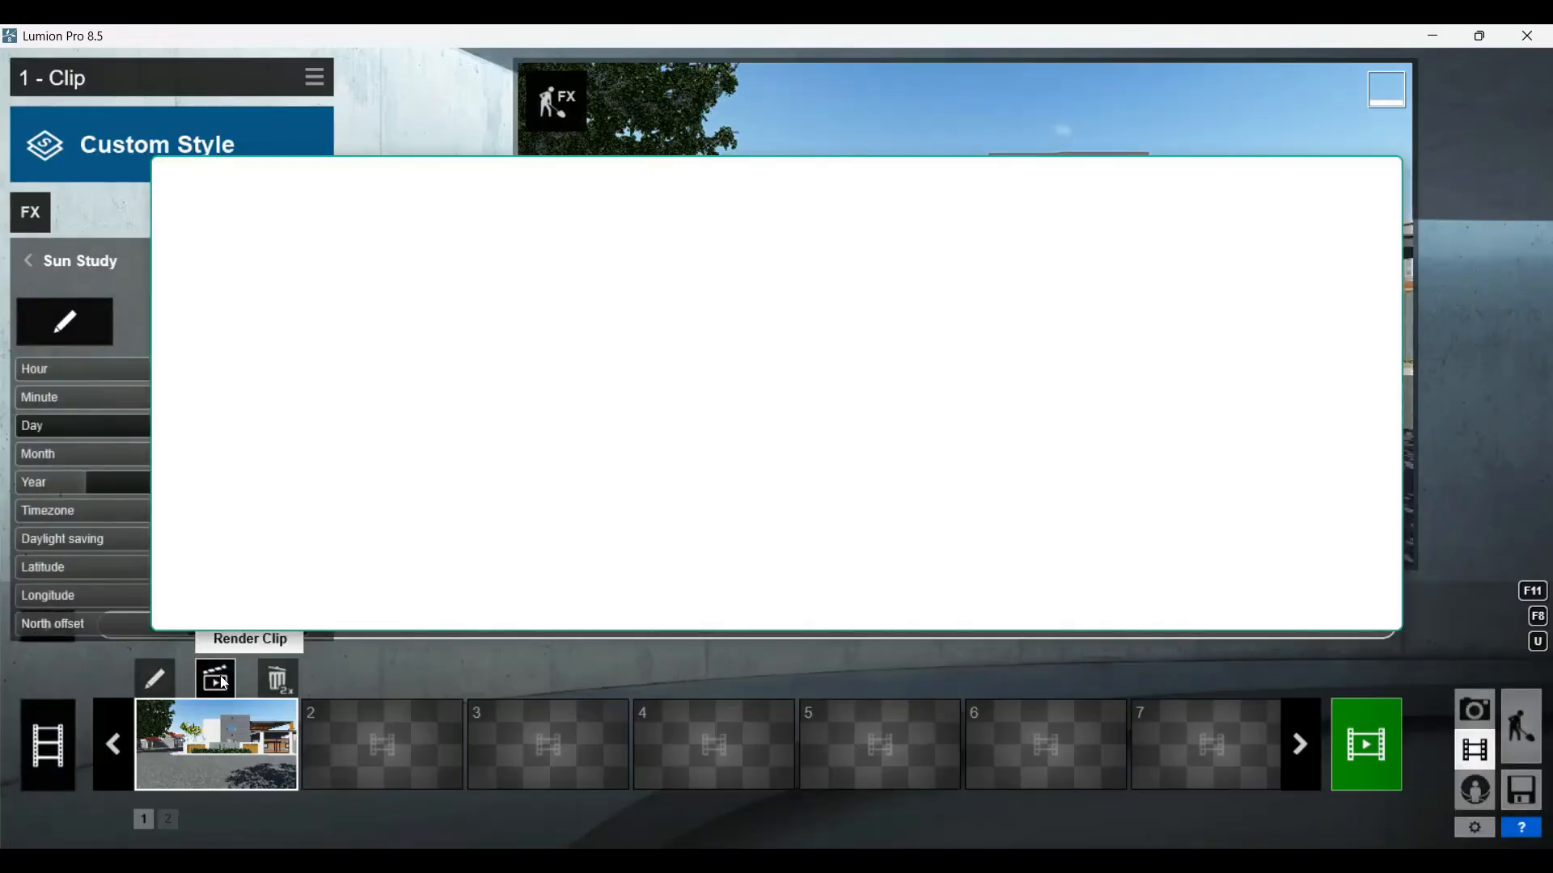
- Render the entire clip as a Full HD MP4 named VIDEO in the LONG VIDEO folder and play it in Media Player
left_click(215, 678)
left_click(814, 688)
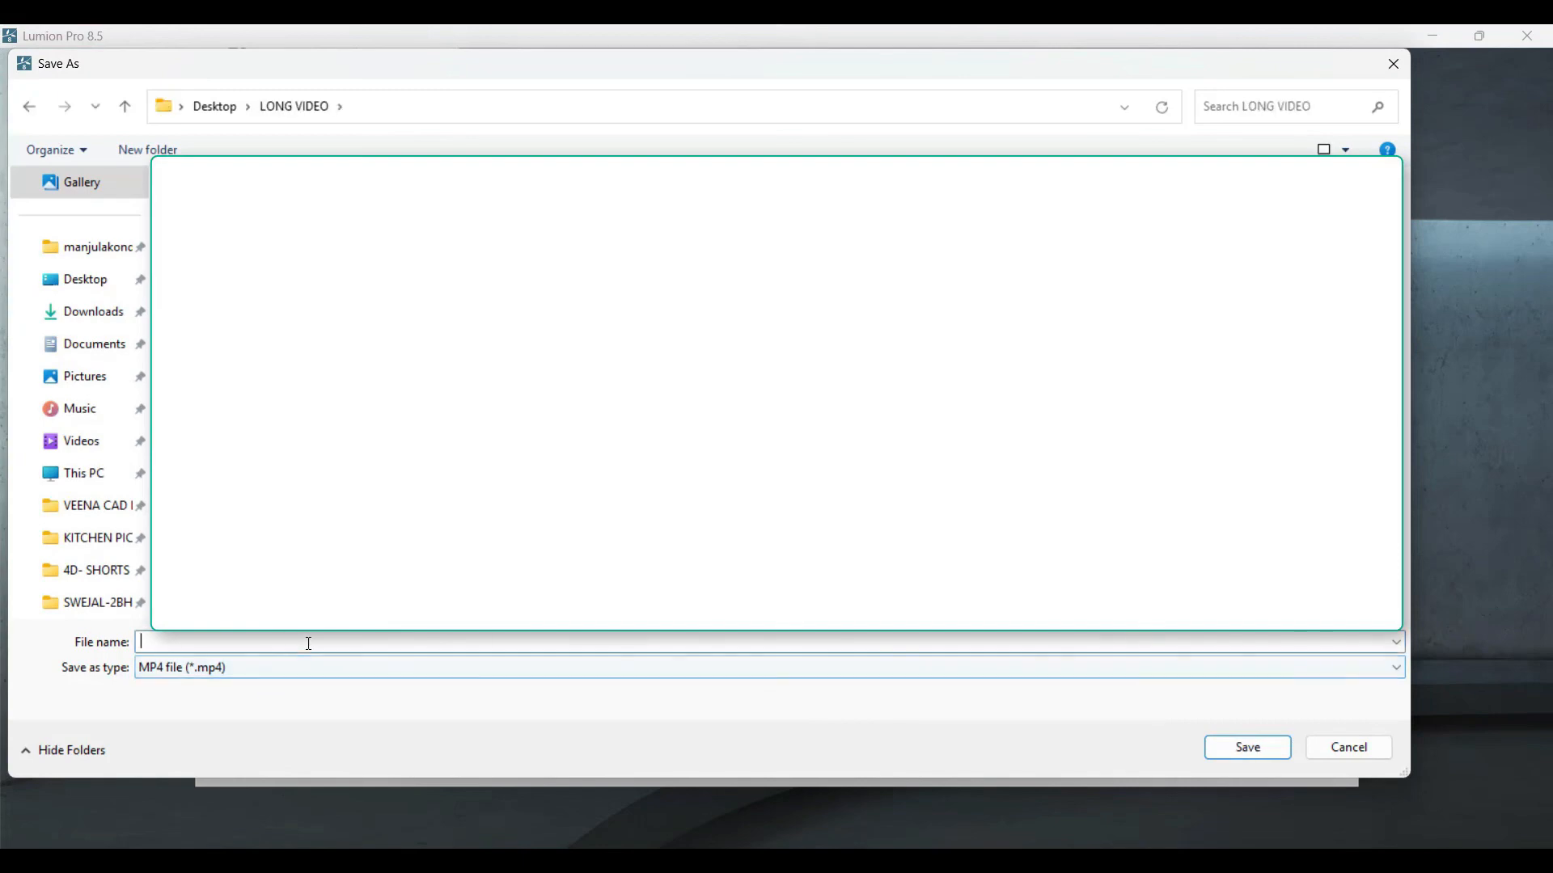
type("VIDEO")
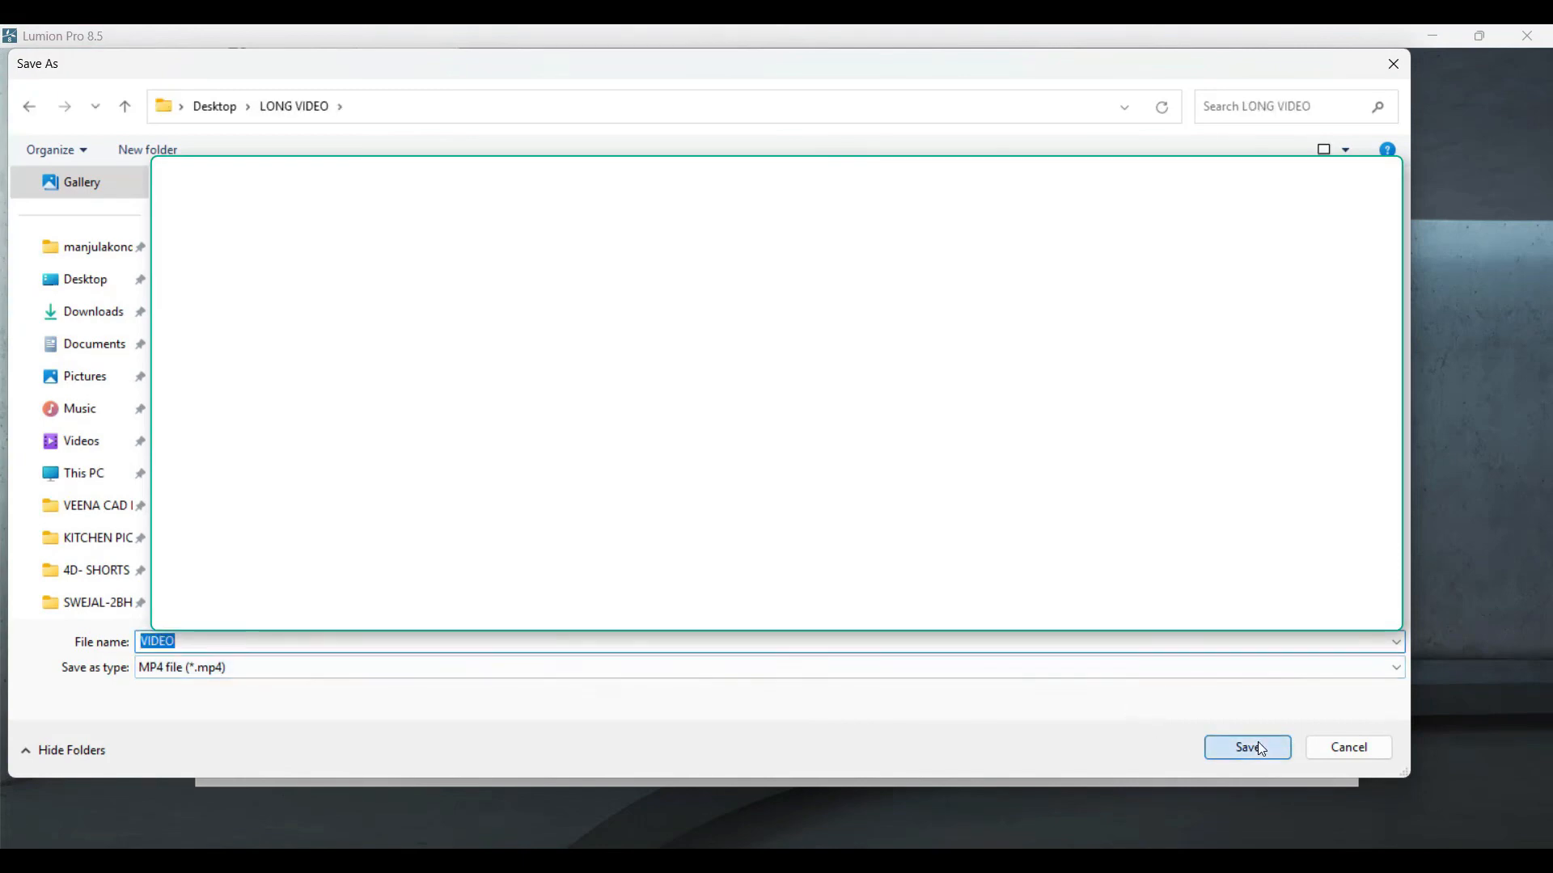
left_click(1247, 746)
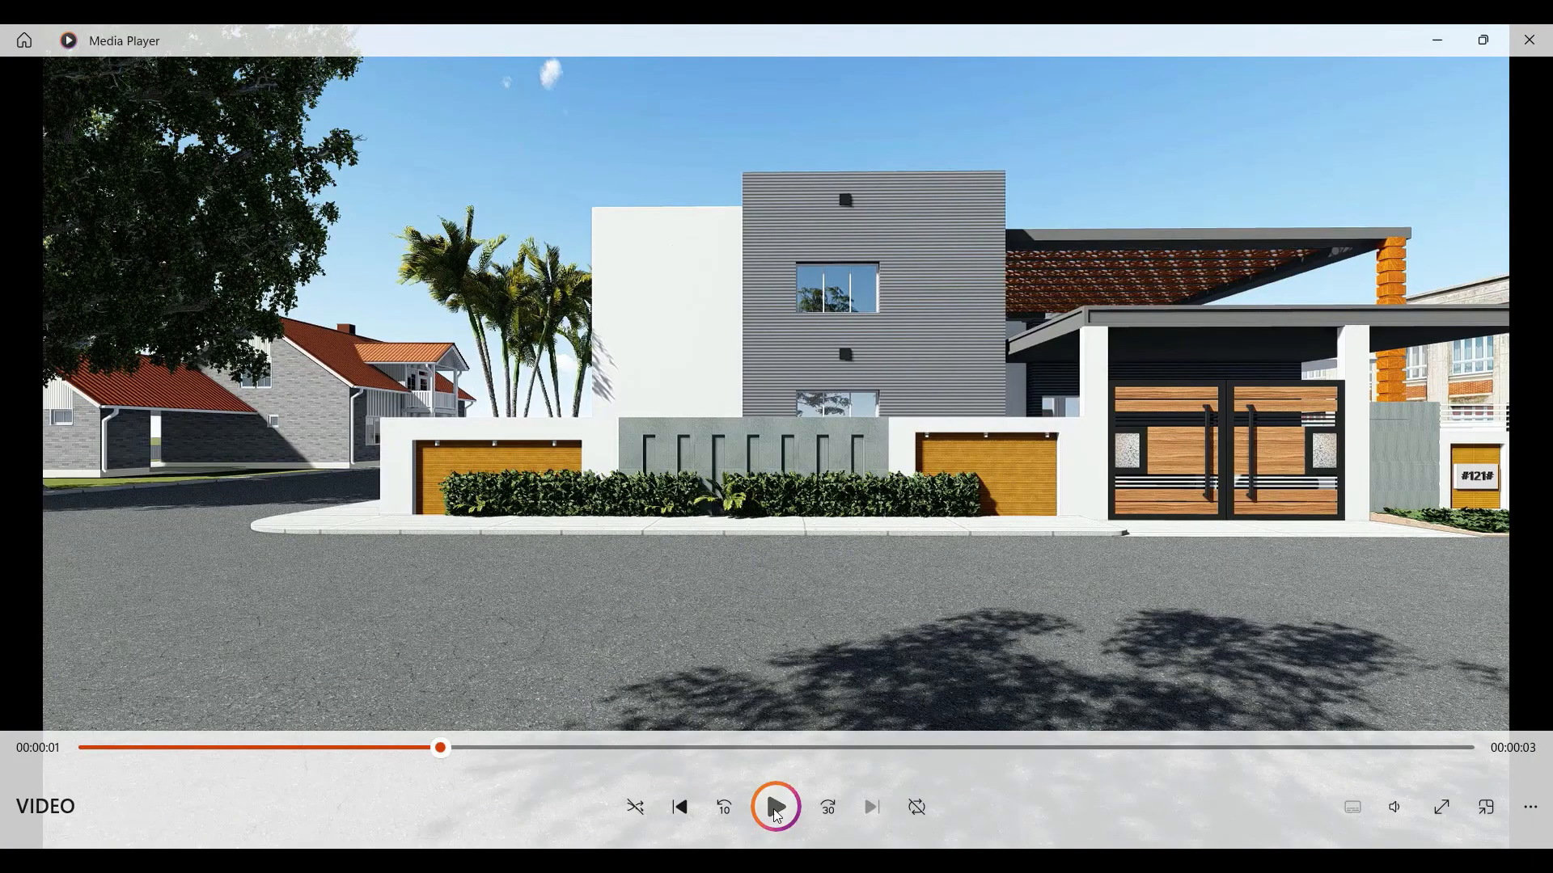
left_click(774, 805)
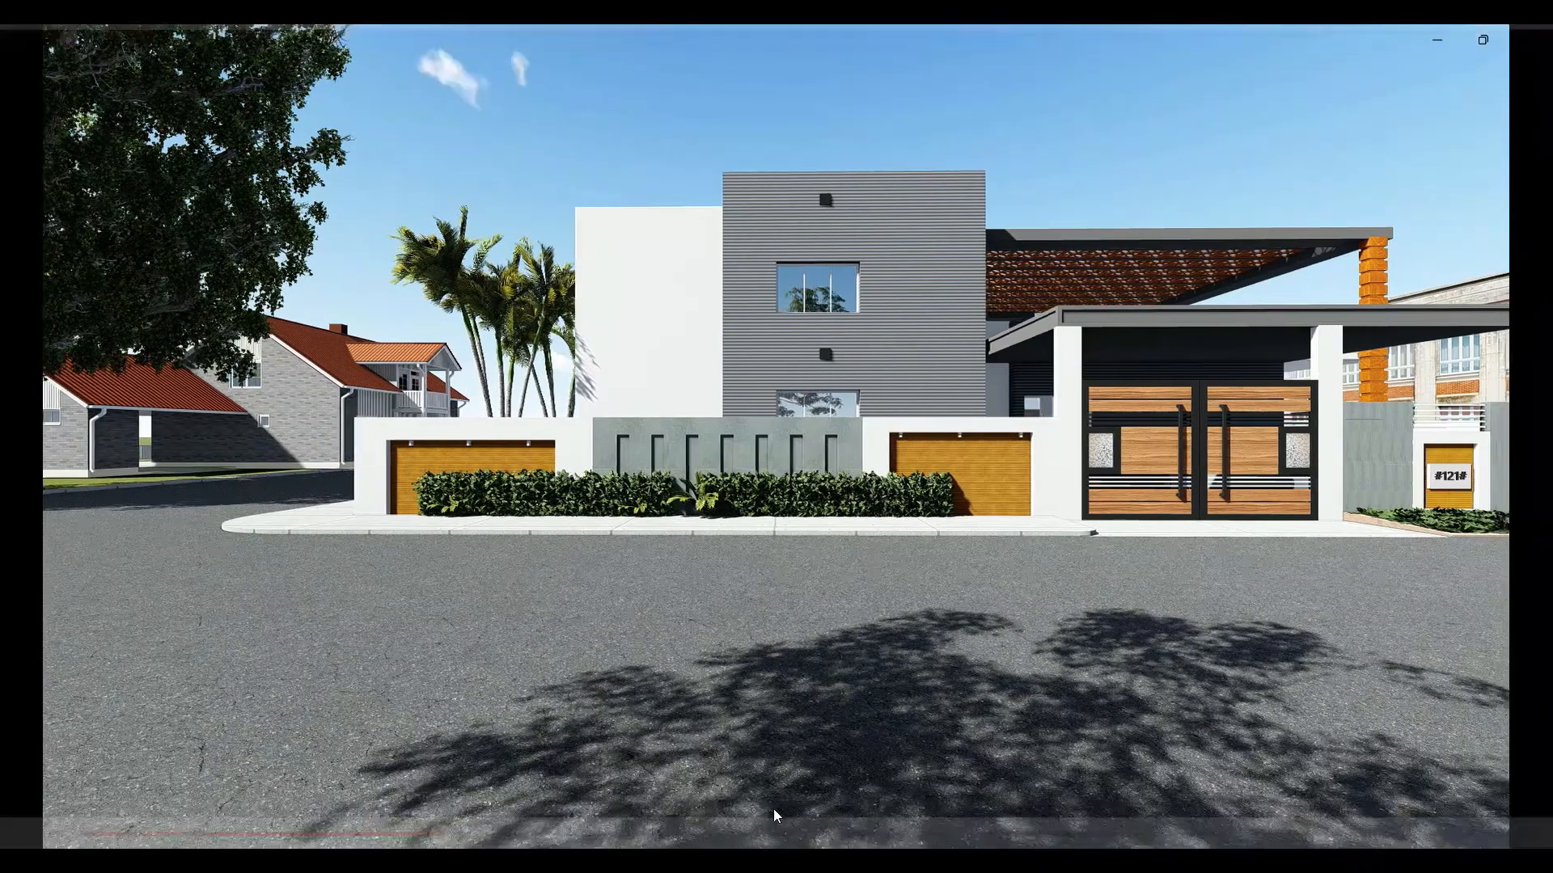